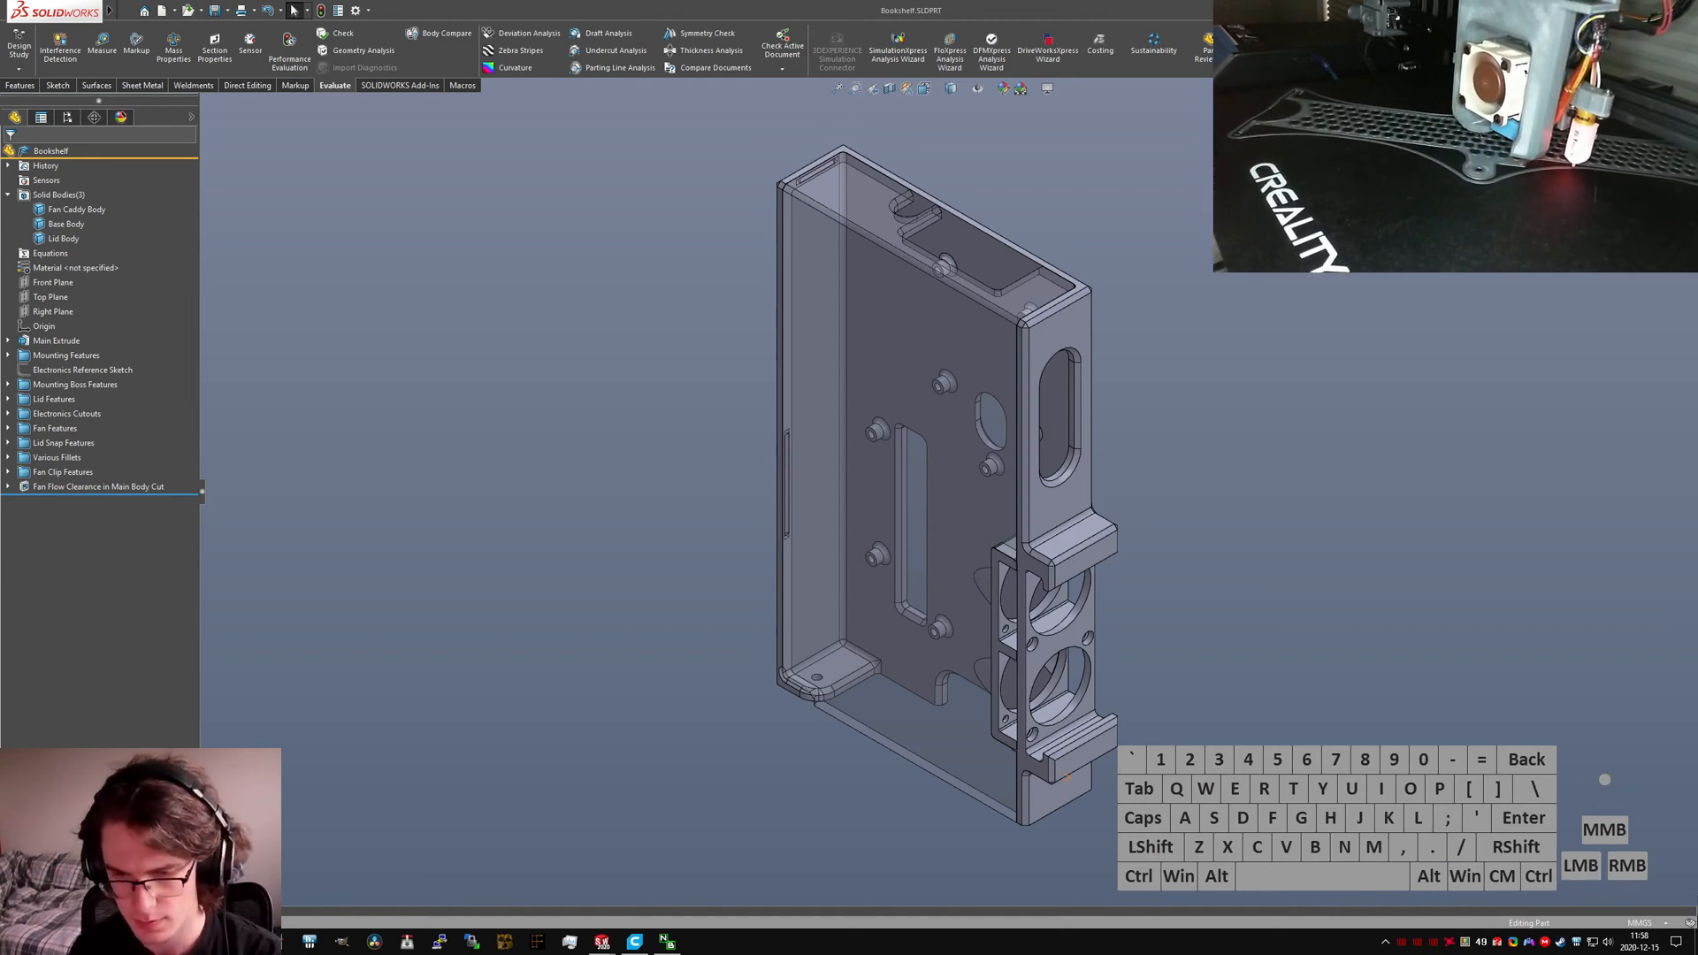
pyautogui.press('XF86AudioLowerVolume')
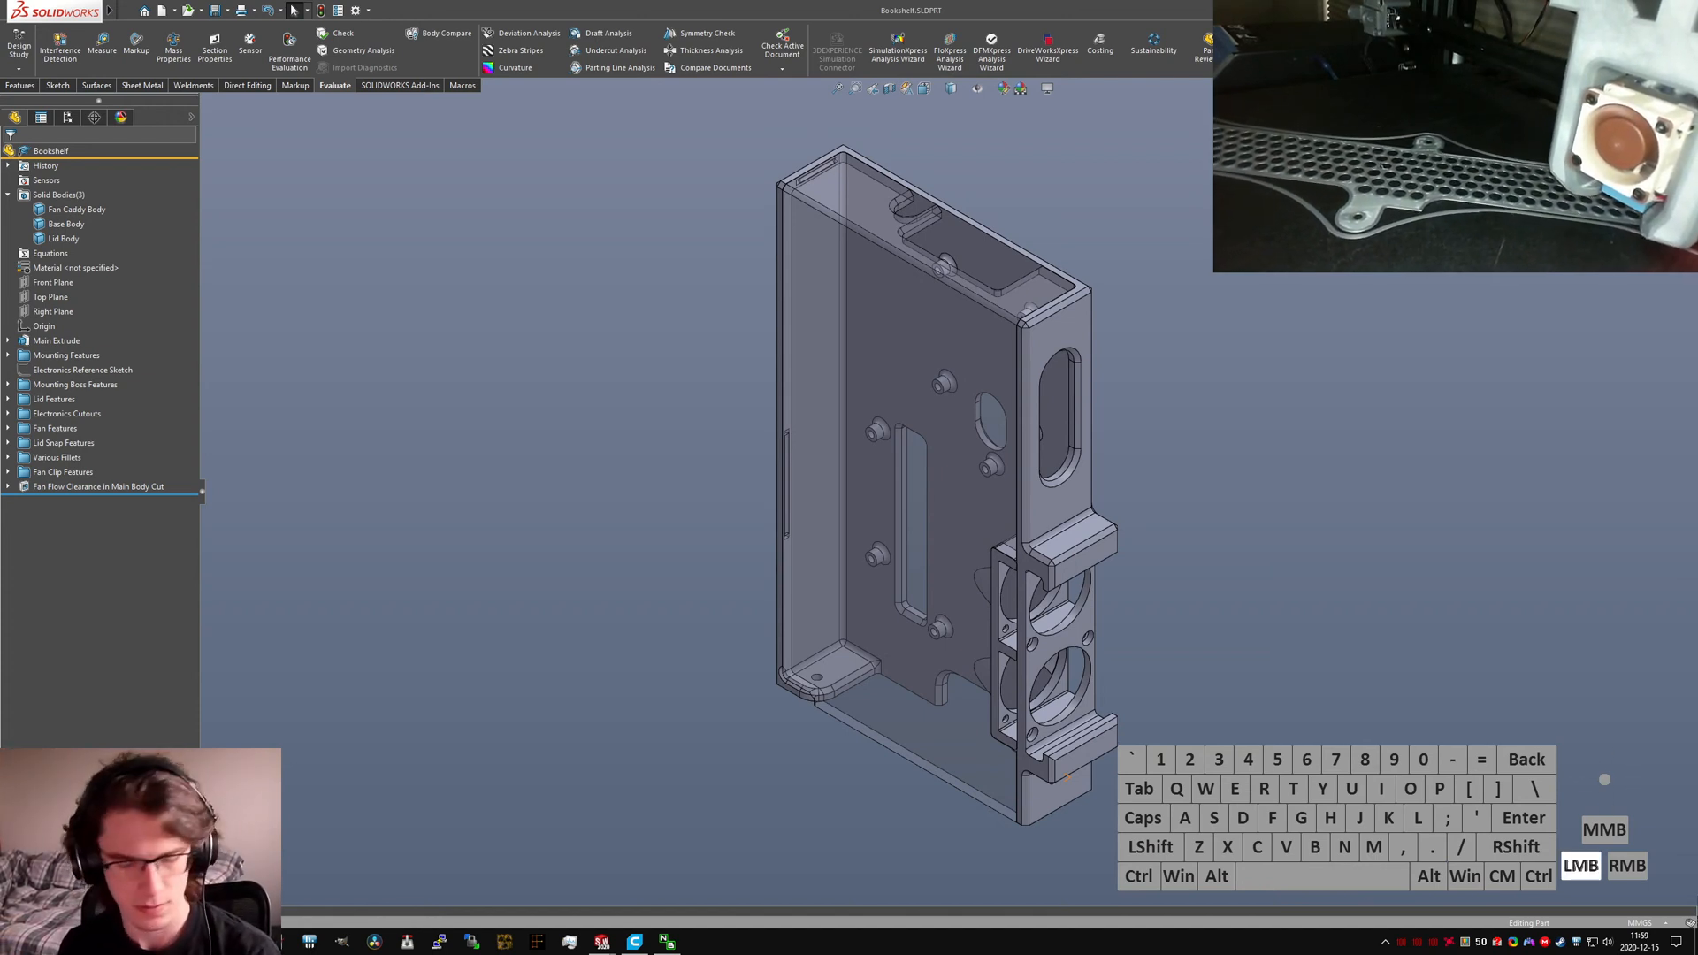
pyautogui.write('orchards')
pyautogui.press('Return')
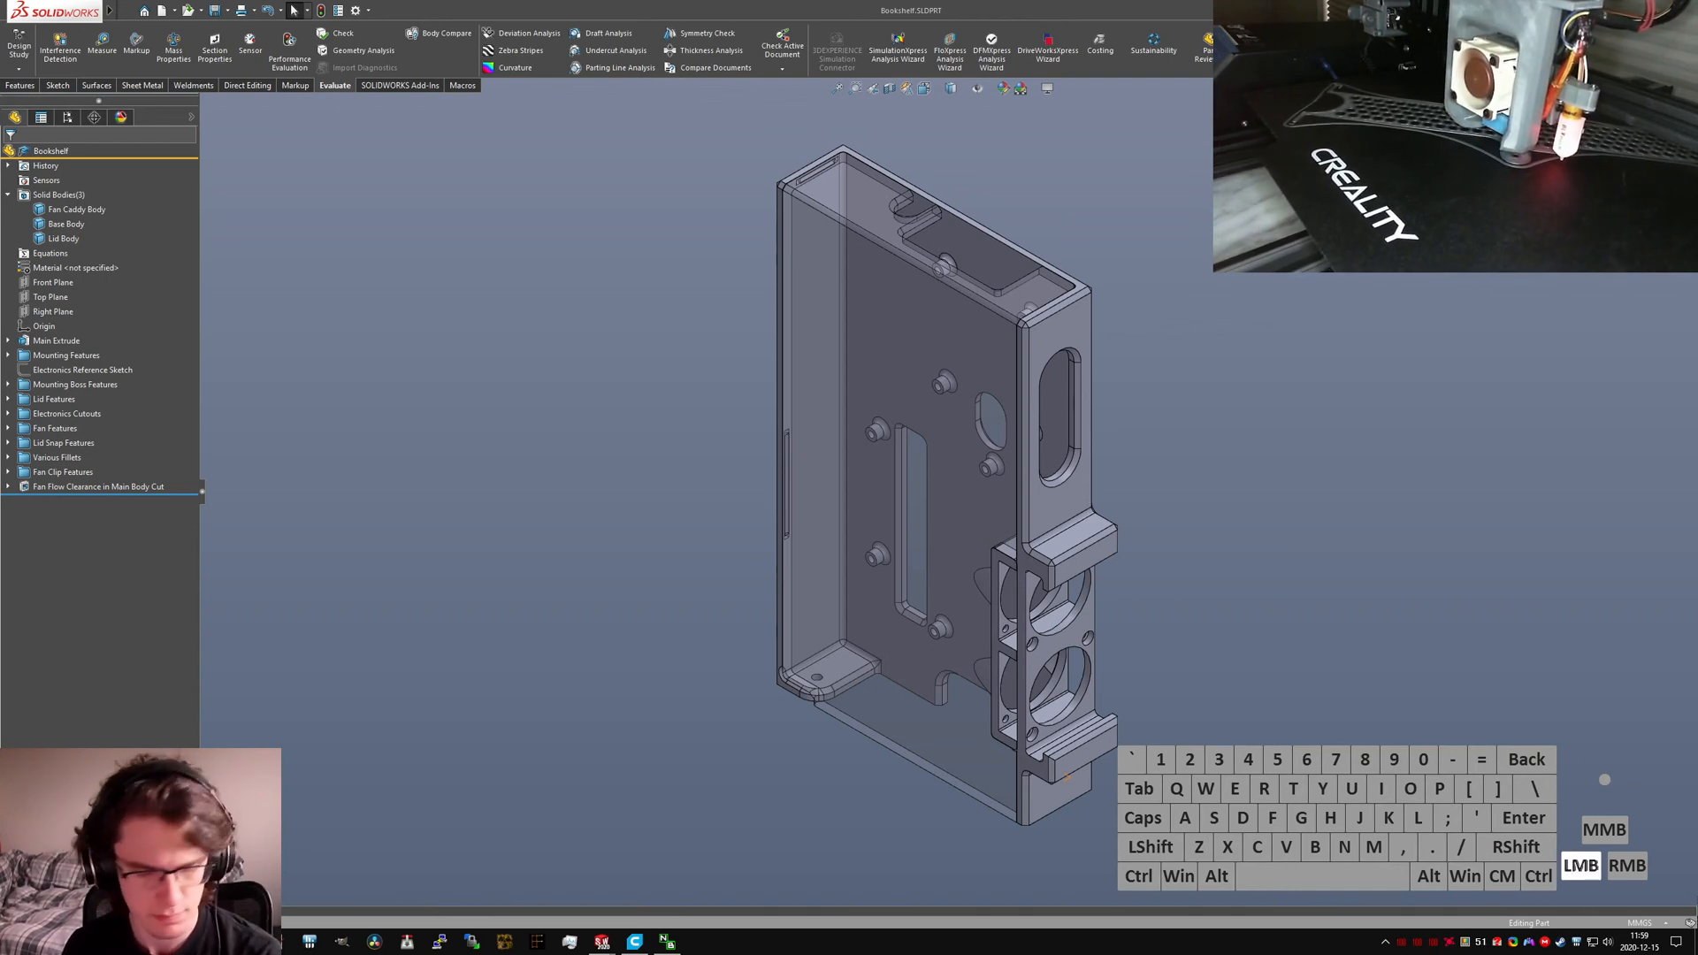
pyautogui.write('orchards')
pyautogui.press('Return')
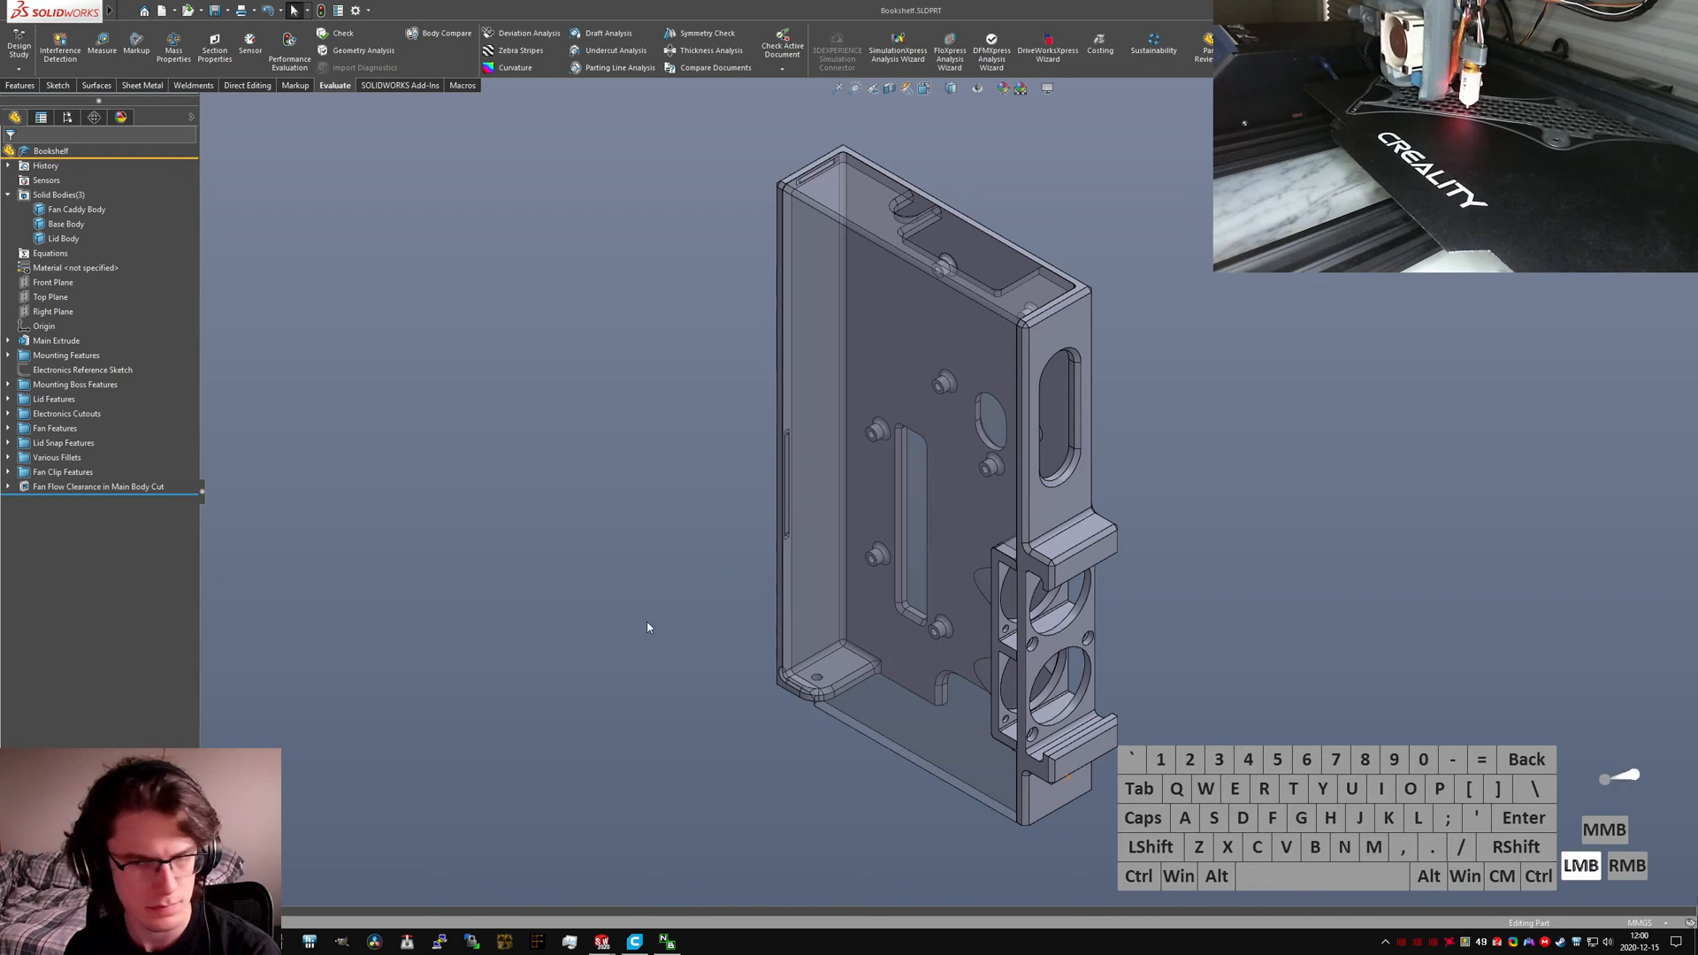
pyautogui.hotkey('ctrl', '7')
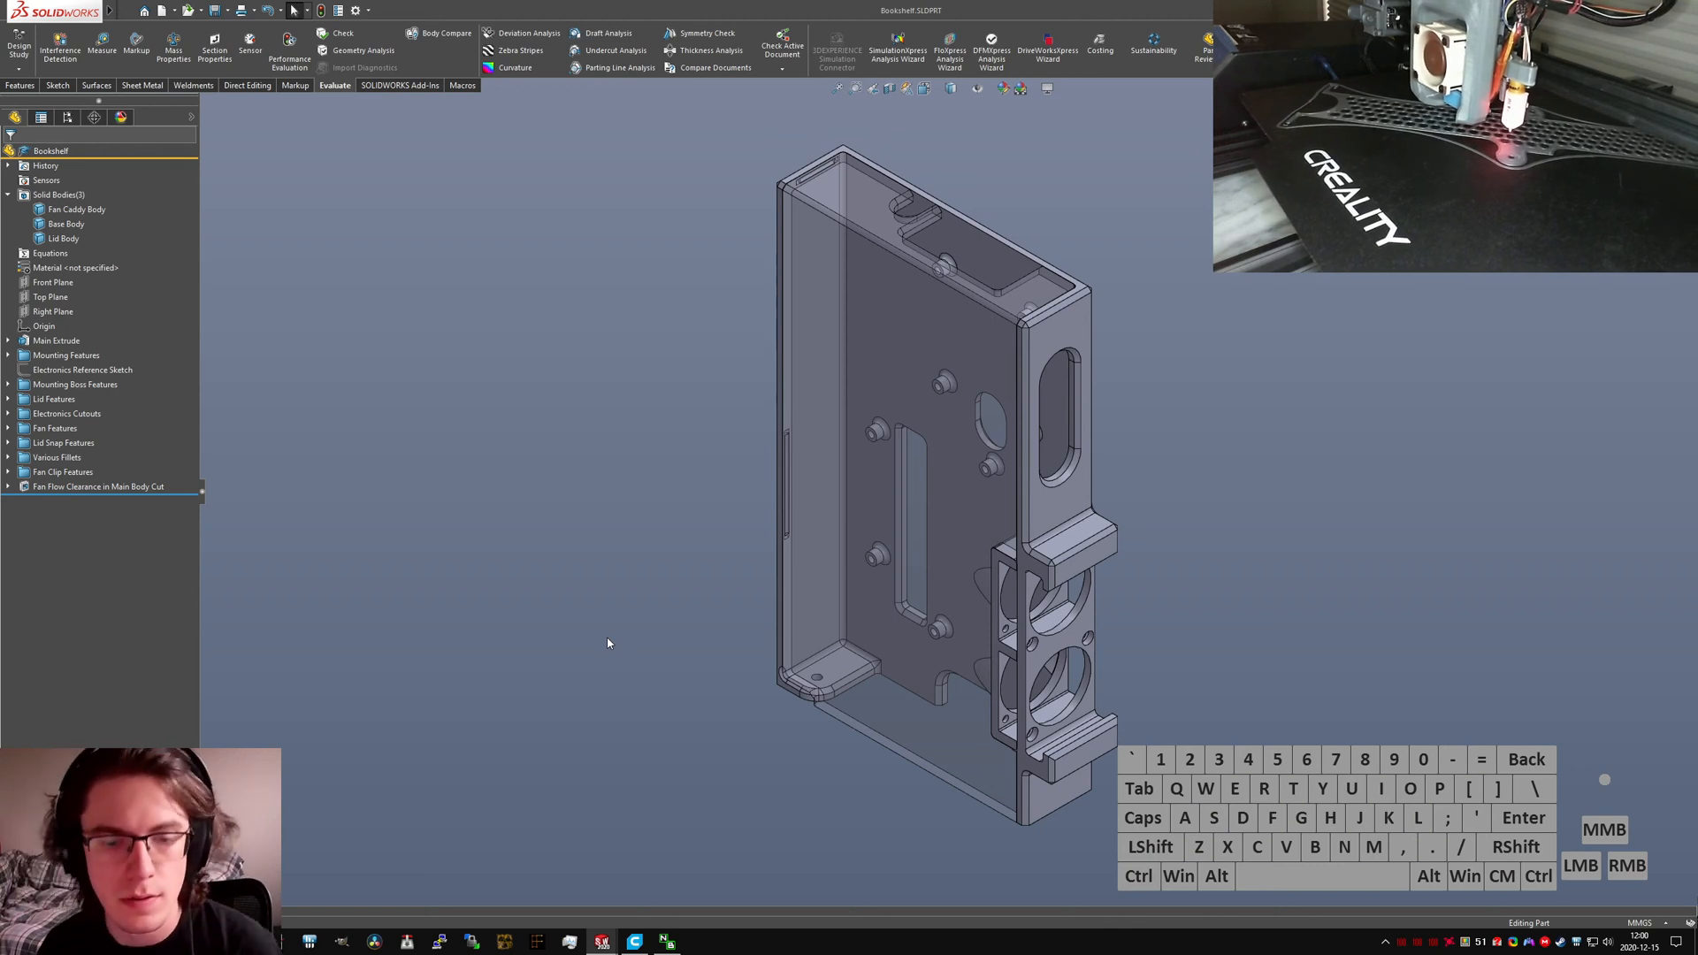
pyautogui.click(1236, 547)
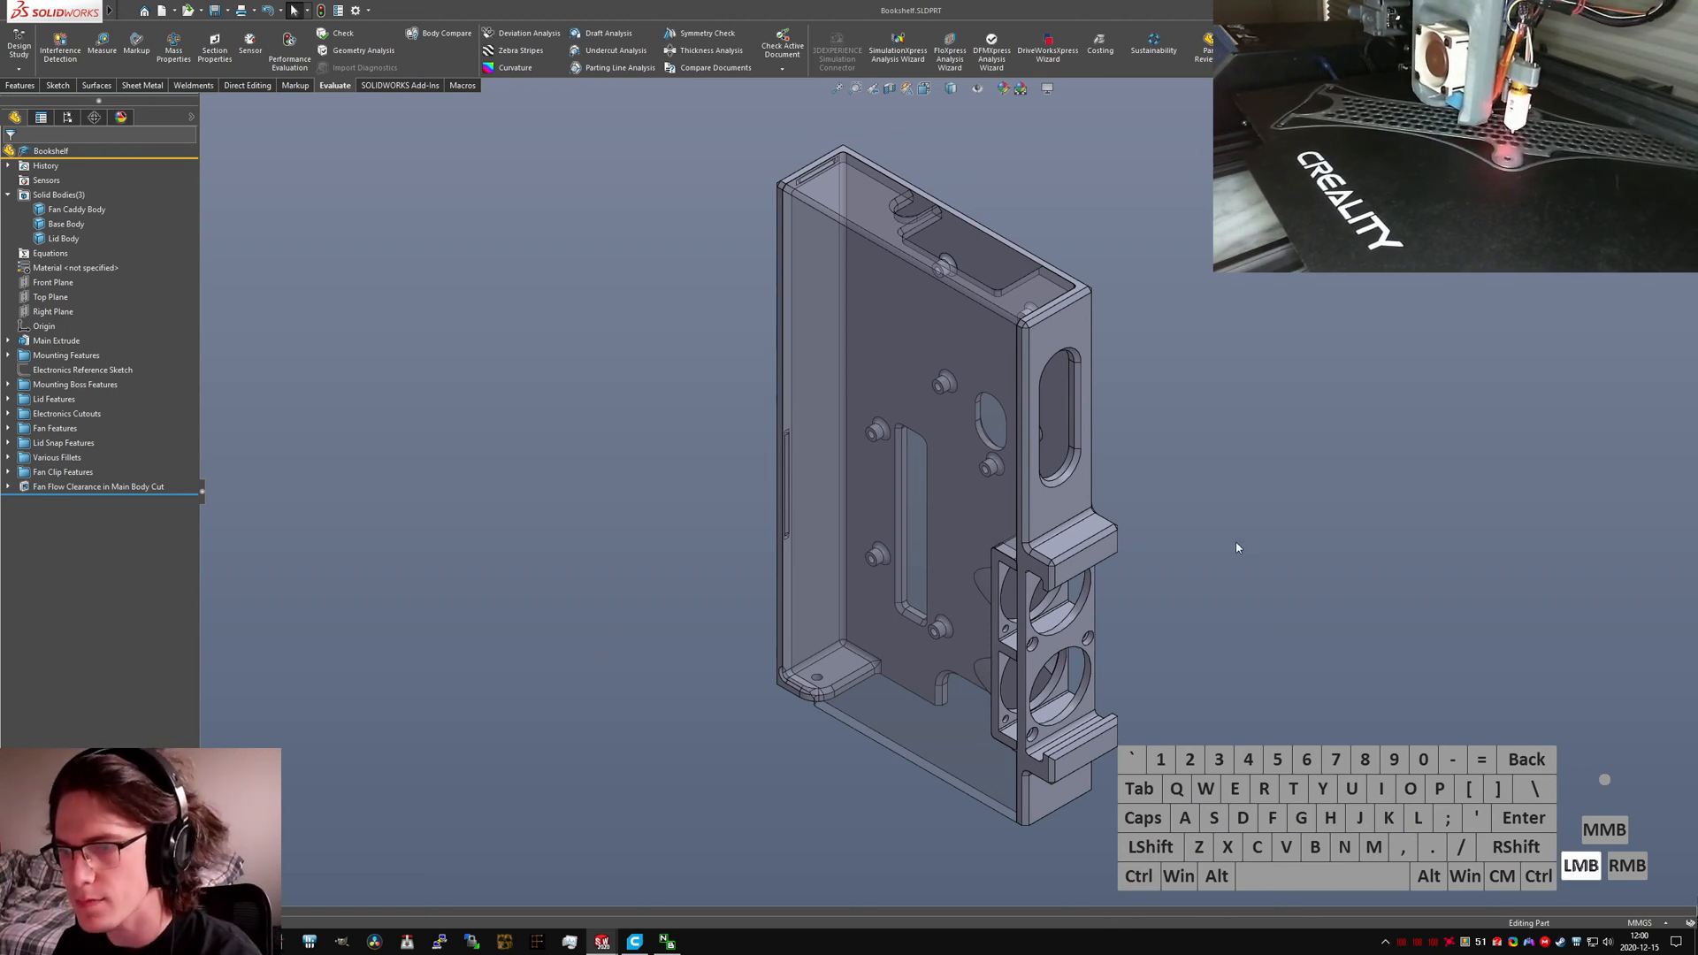
# Step: Examine the Bookshelf enclosure on its own, and its circuit boards, lid and fan area within the Top Level assembly
pyautogui.moveTo(1026, 448); pyautogui.dragTo(1050, 449, button='middle')
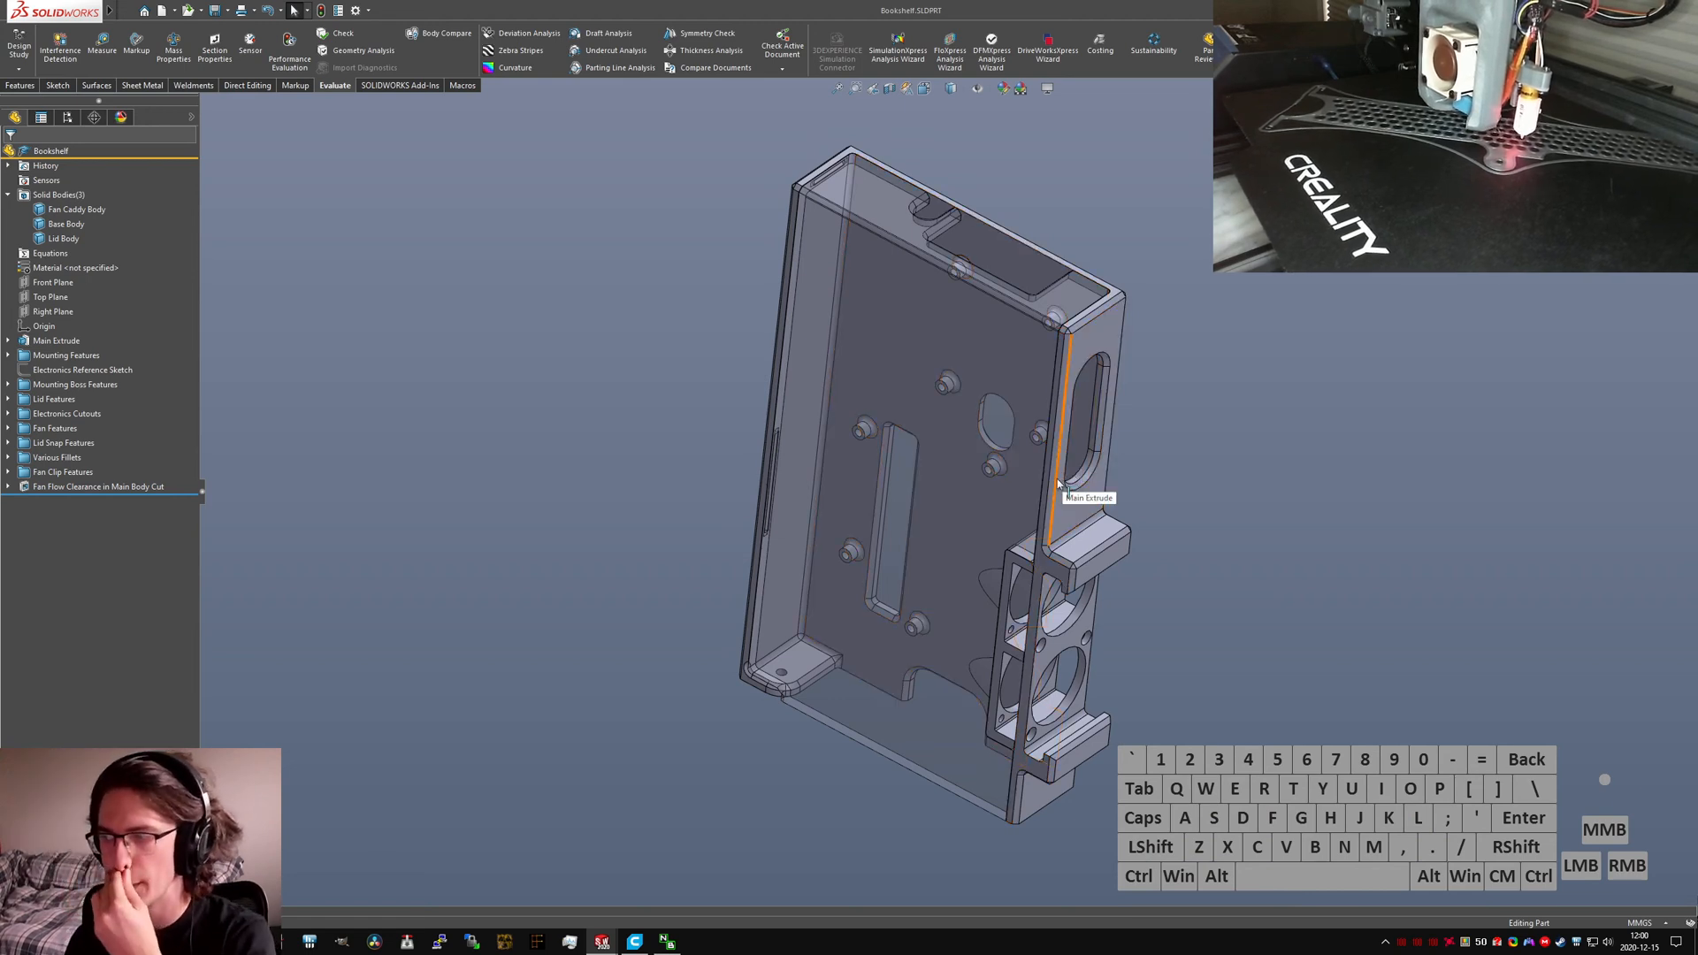
pyautogui.moveTo(1009, 453); pyautogui.dragTo(1037, 466, button='middle')
pyautogui.click(1301, 540)
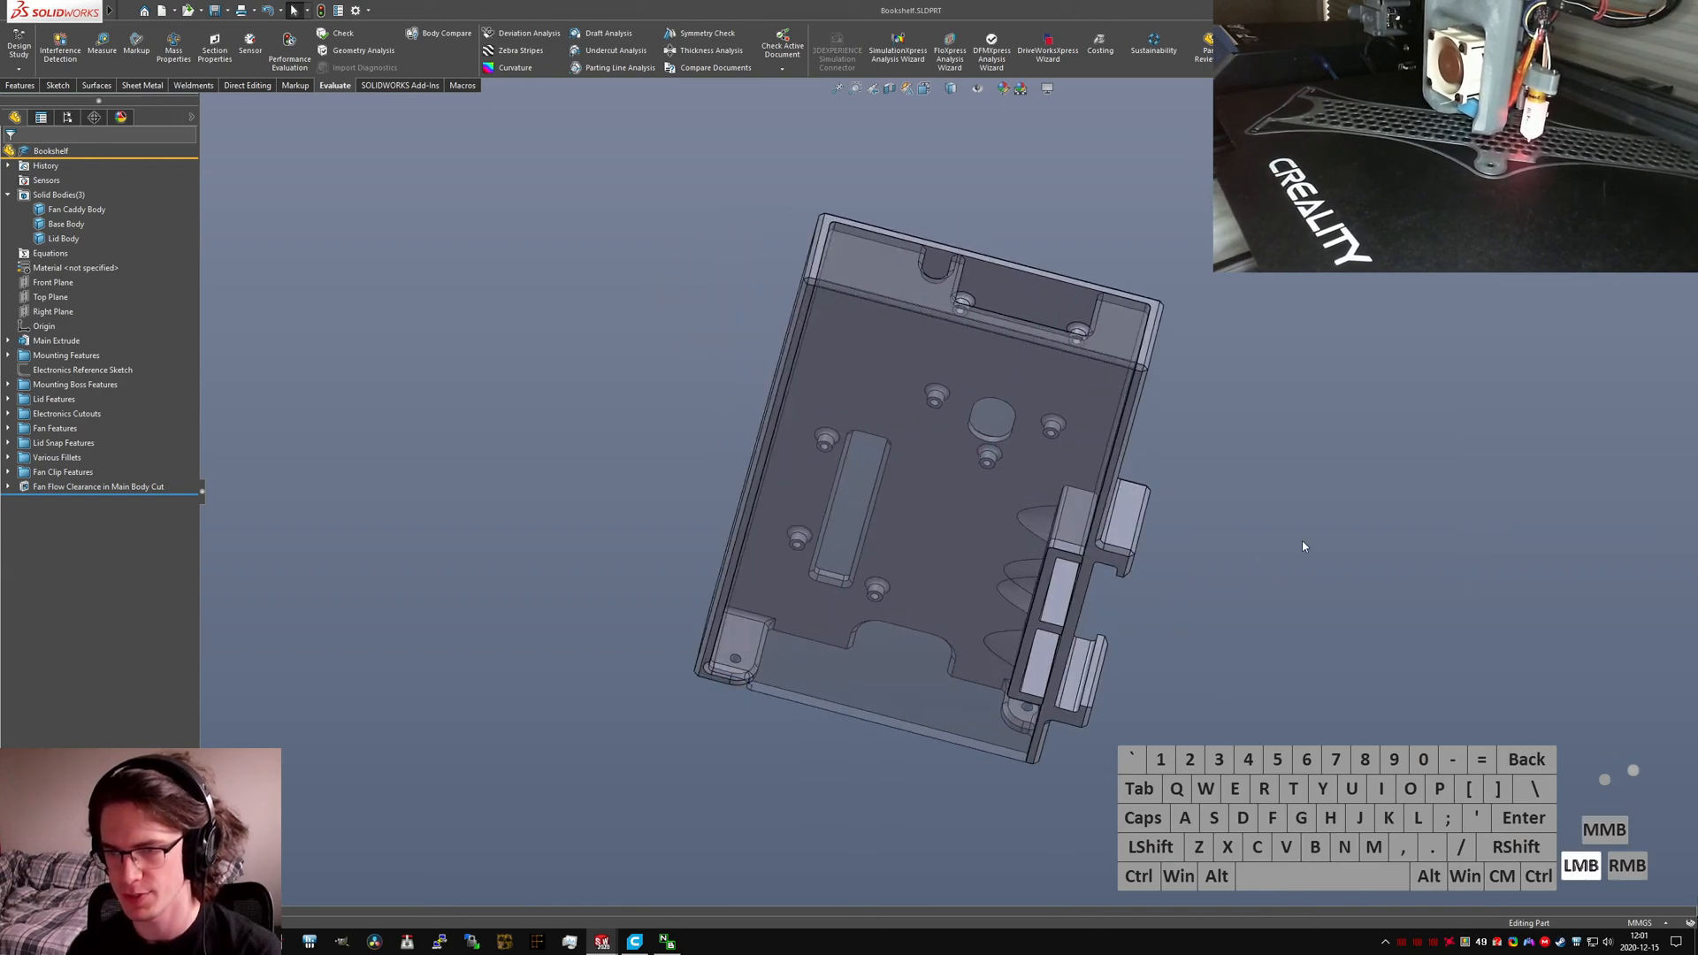
pyautogui.hotkey('ctrl', 'Tab')
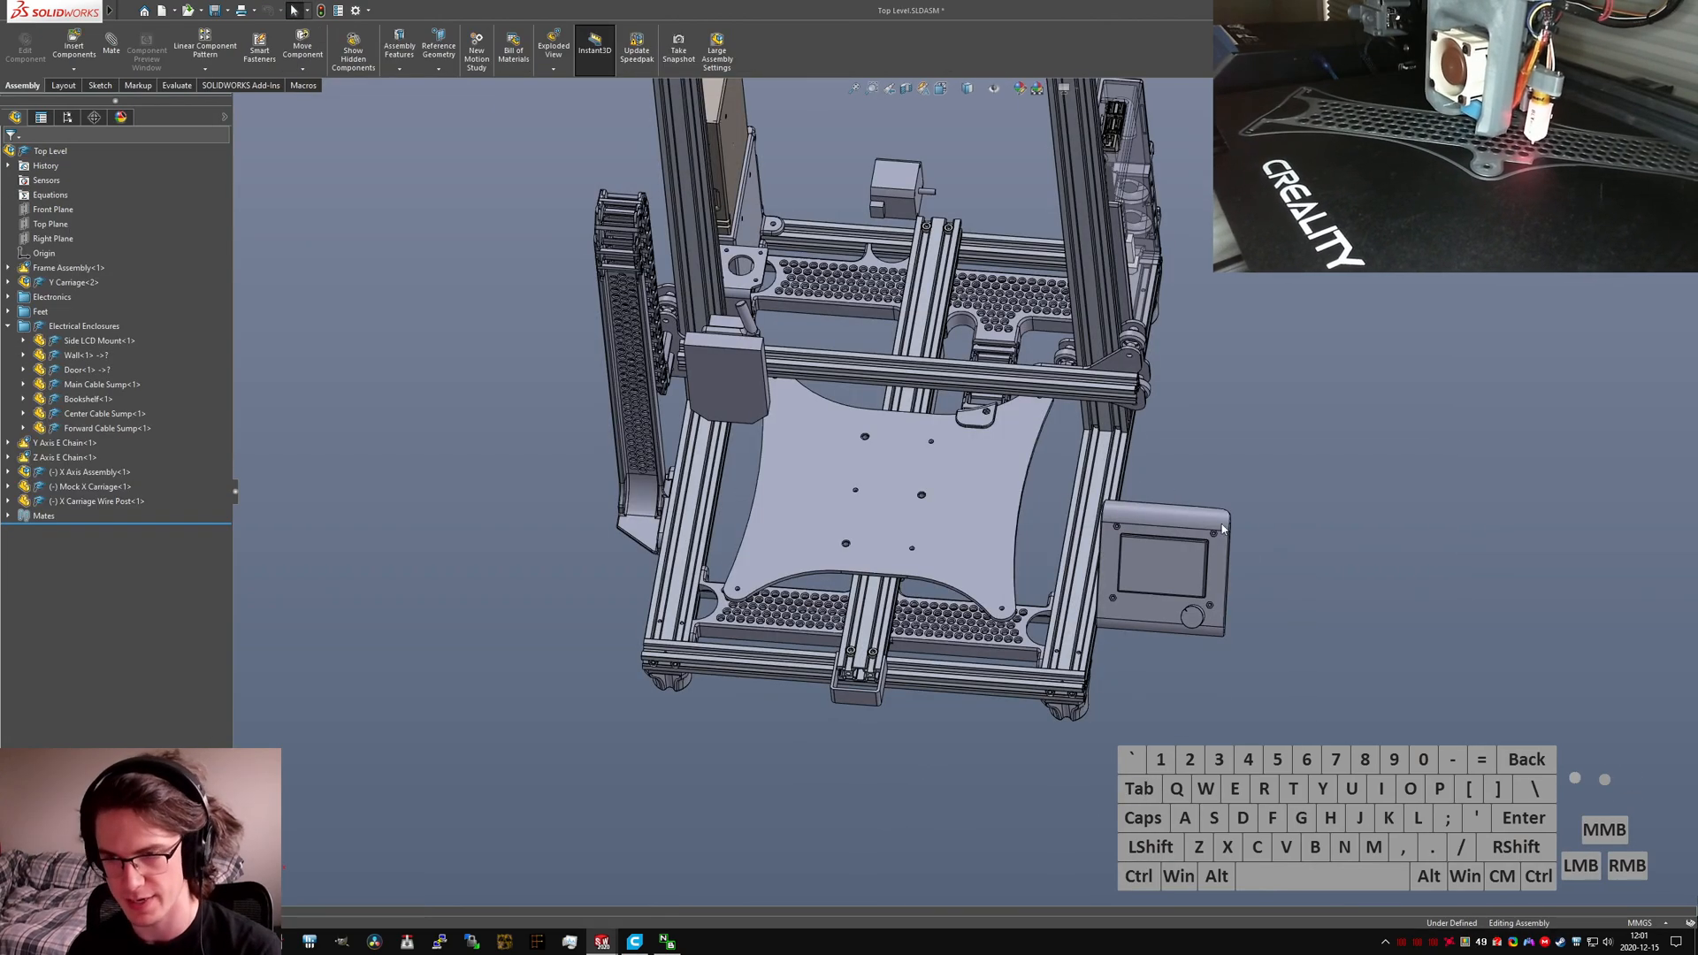
pyautogui.scroll(4, 1004, 363)
pyautogui.scroll(-5, 999, 358)
pyautogui.moveTo(991, 358); pyautogui.dragTo(831, 394, button='middle')
pyautogui.scroll(-2, 1185, 460)
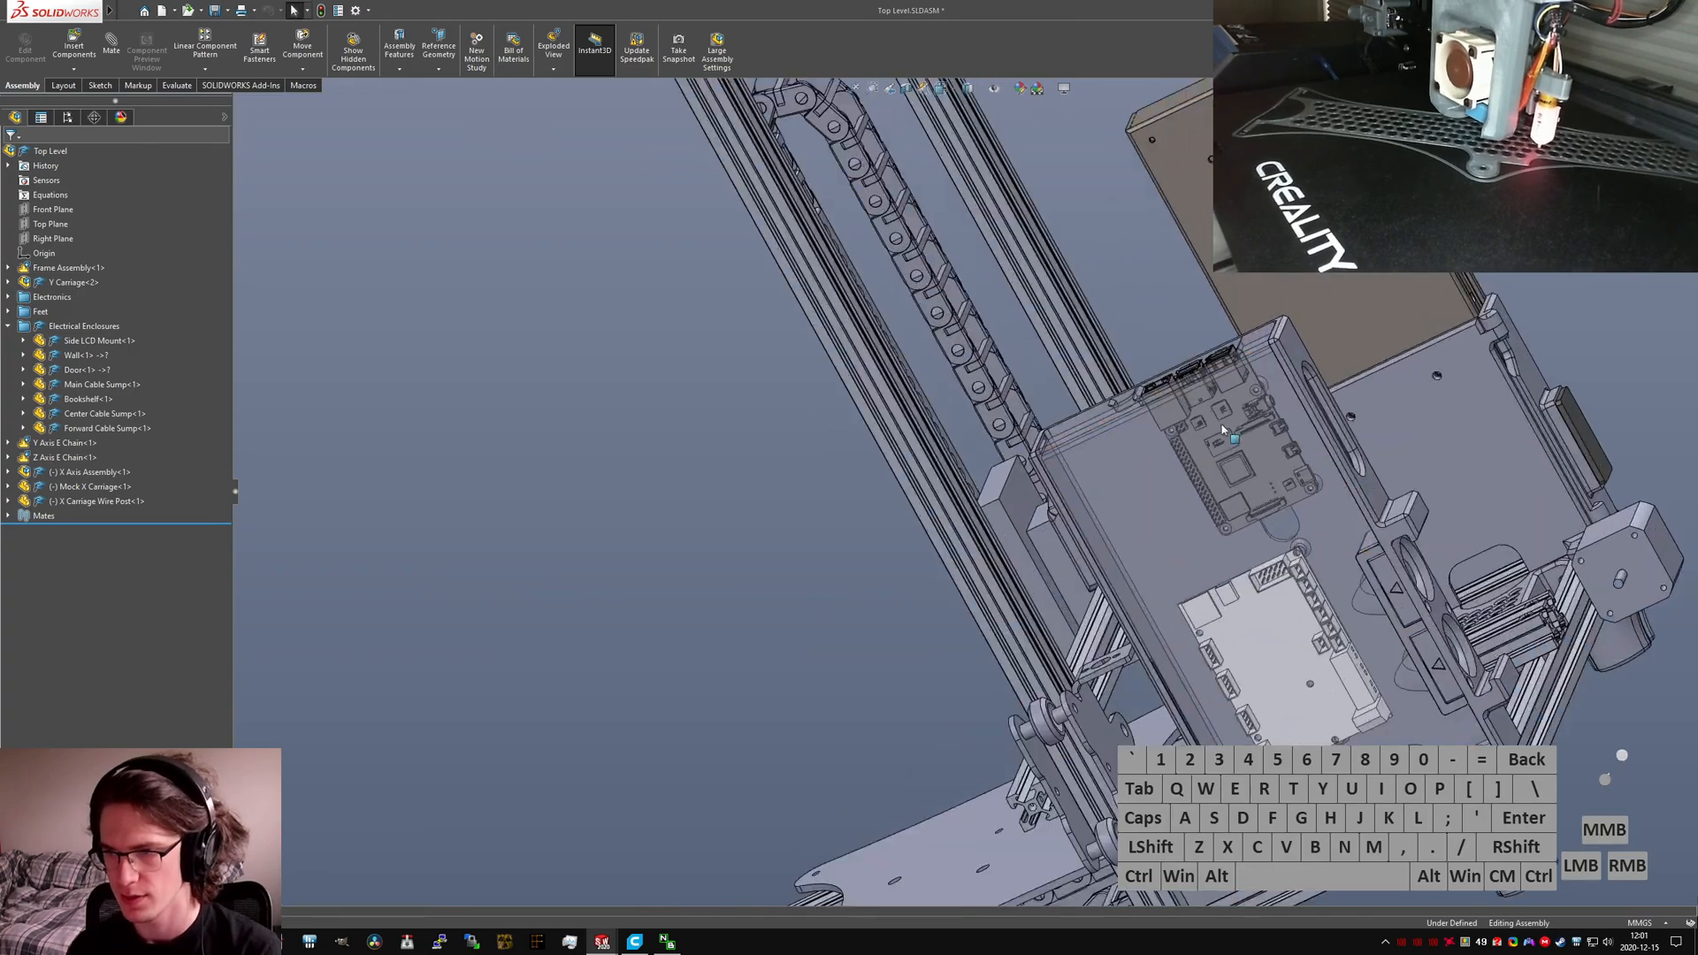
pyautogui.moveTo(1212, 443); pyautogui.dragTo(1027, 504, button='middle')
pyautogui.scroll(1, 1150, 486)
pyautogui.scroll(-5, 946, 530)
pyautogui.scroll(-3, 968, 540)
pyautogui.scroll(2, 968, 540)
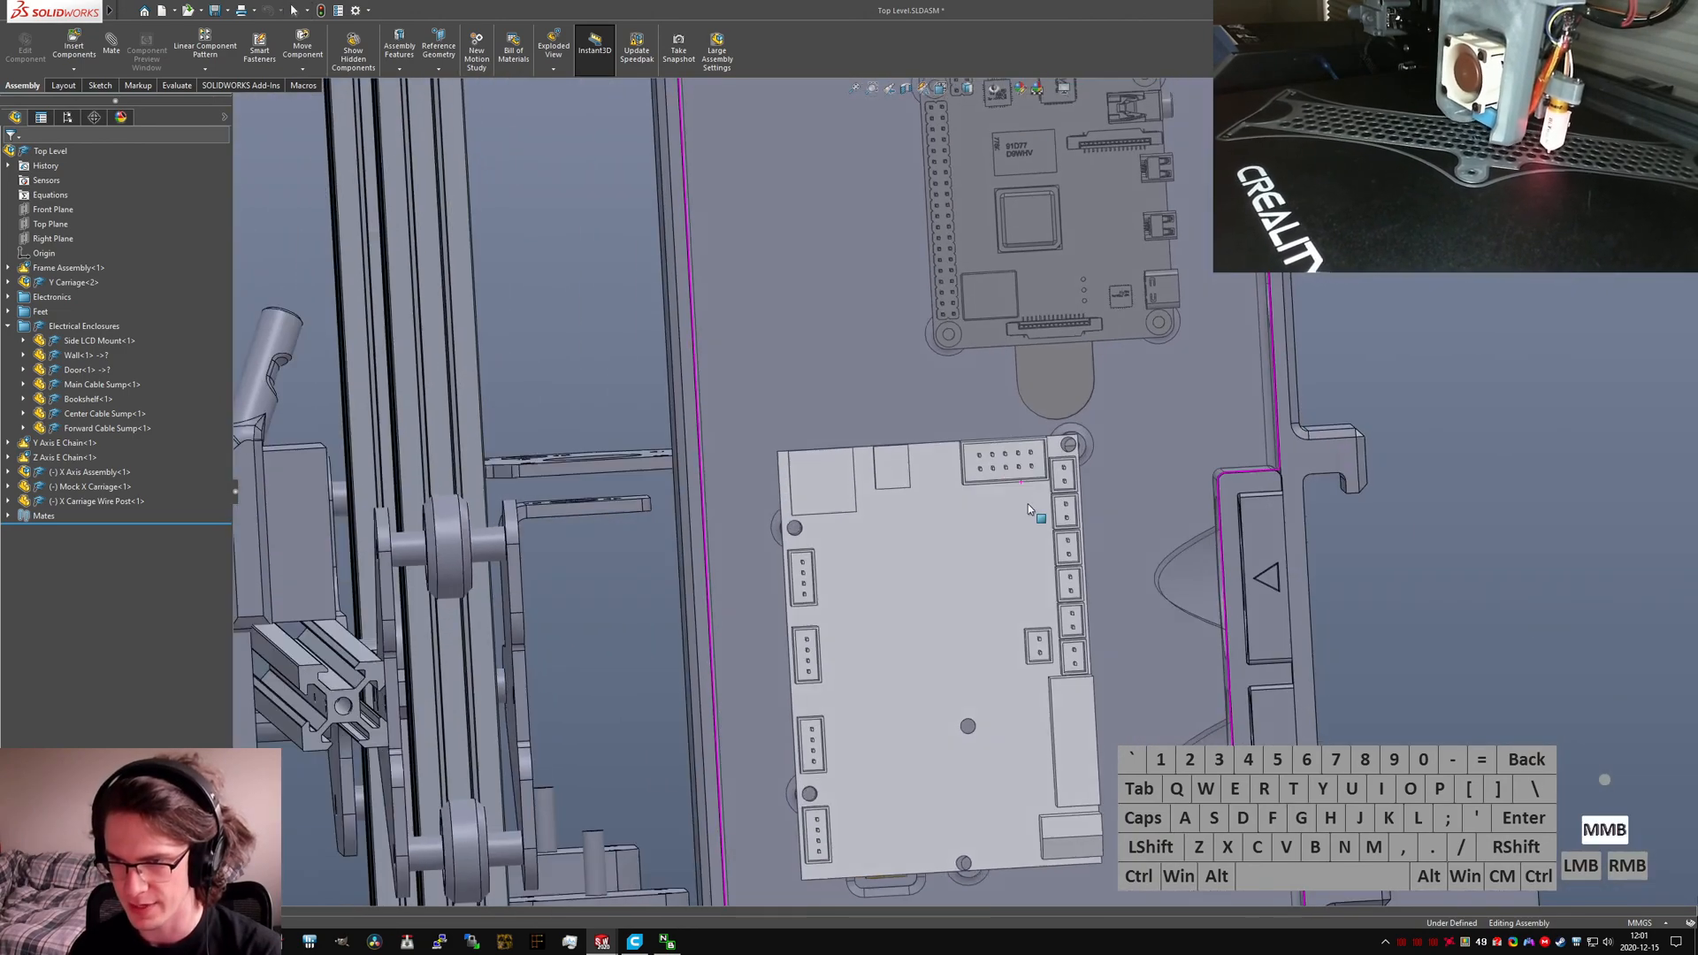
pyautogui.scroll(2, 1028, 504)
pyautogui.scroll(-5, 1038, 646)
pyautogui.scroll(4, 1039, 642)
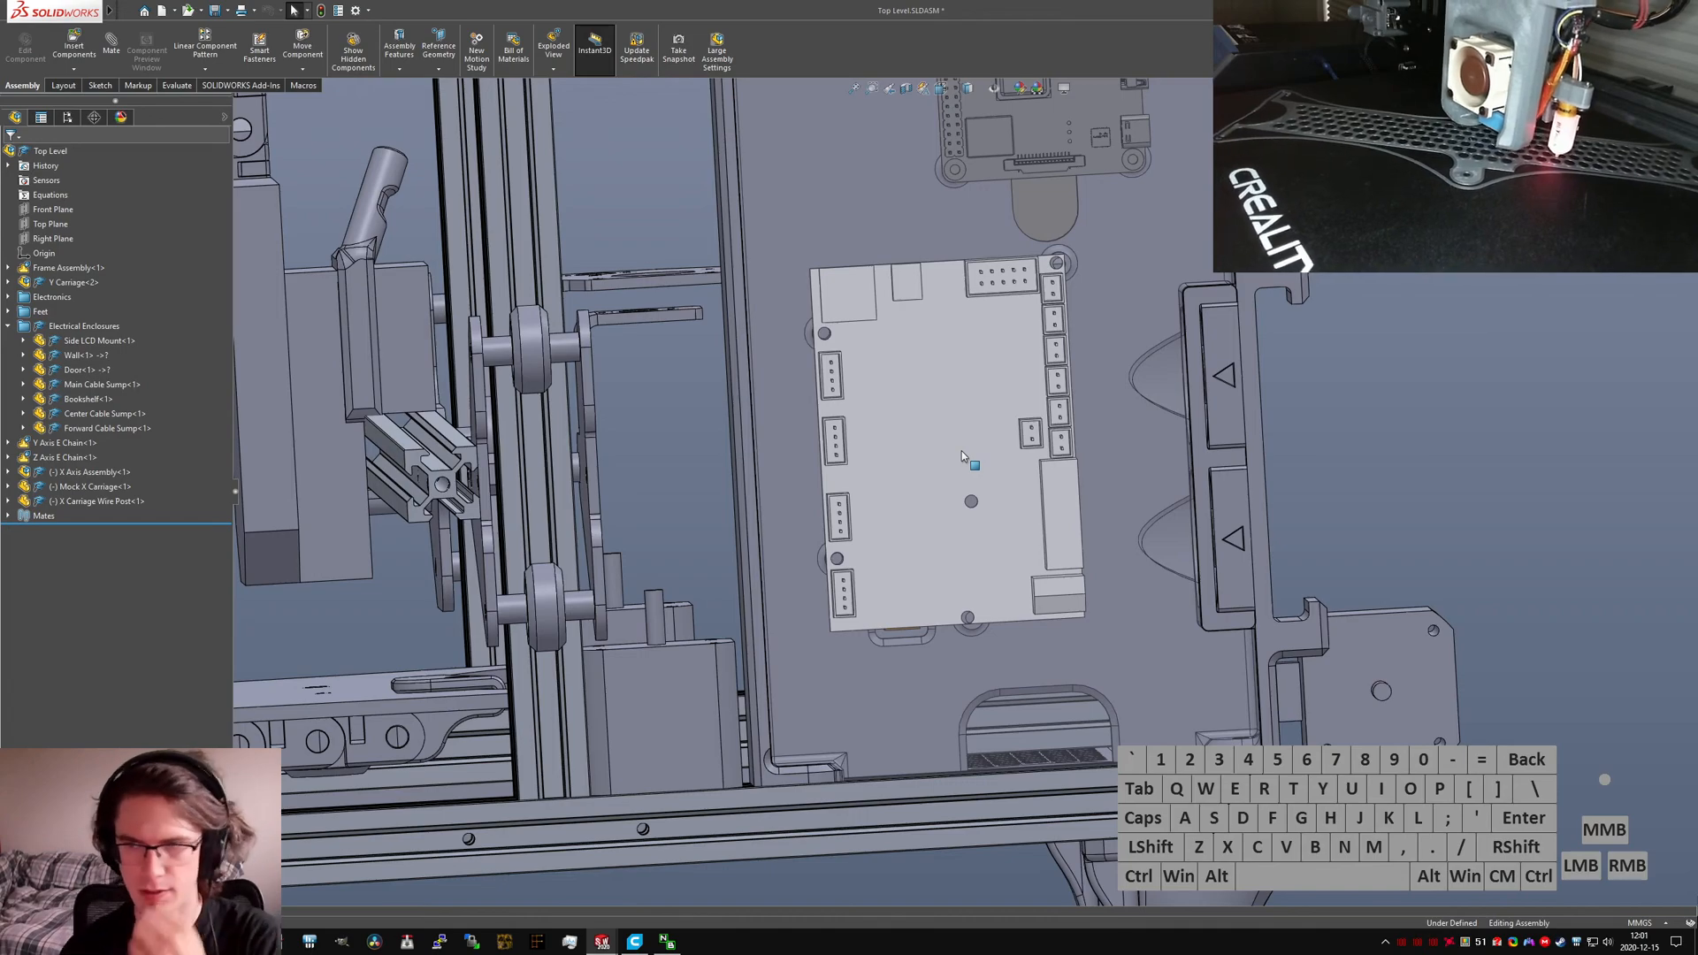
pyautogui.moveTo(1017, 460); pyautogui.dragTo(1139, 479, button='middle')
pyautogui.scroll(-3, 1206, 283)
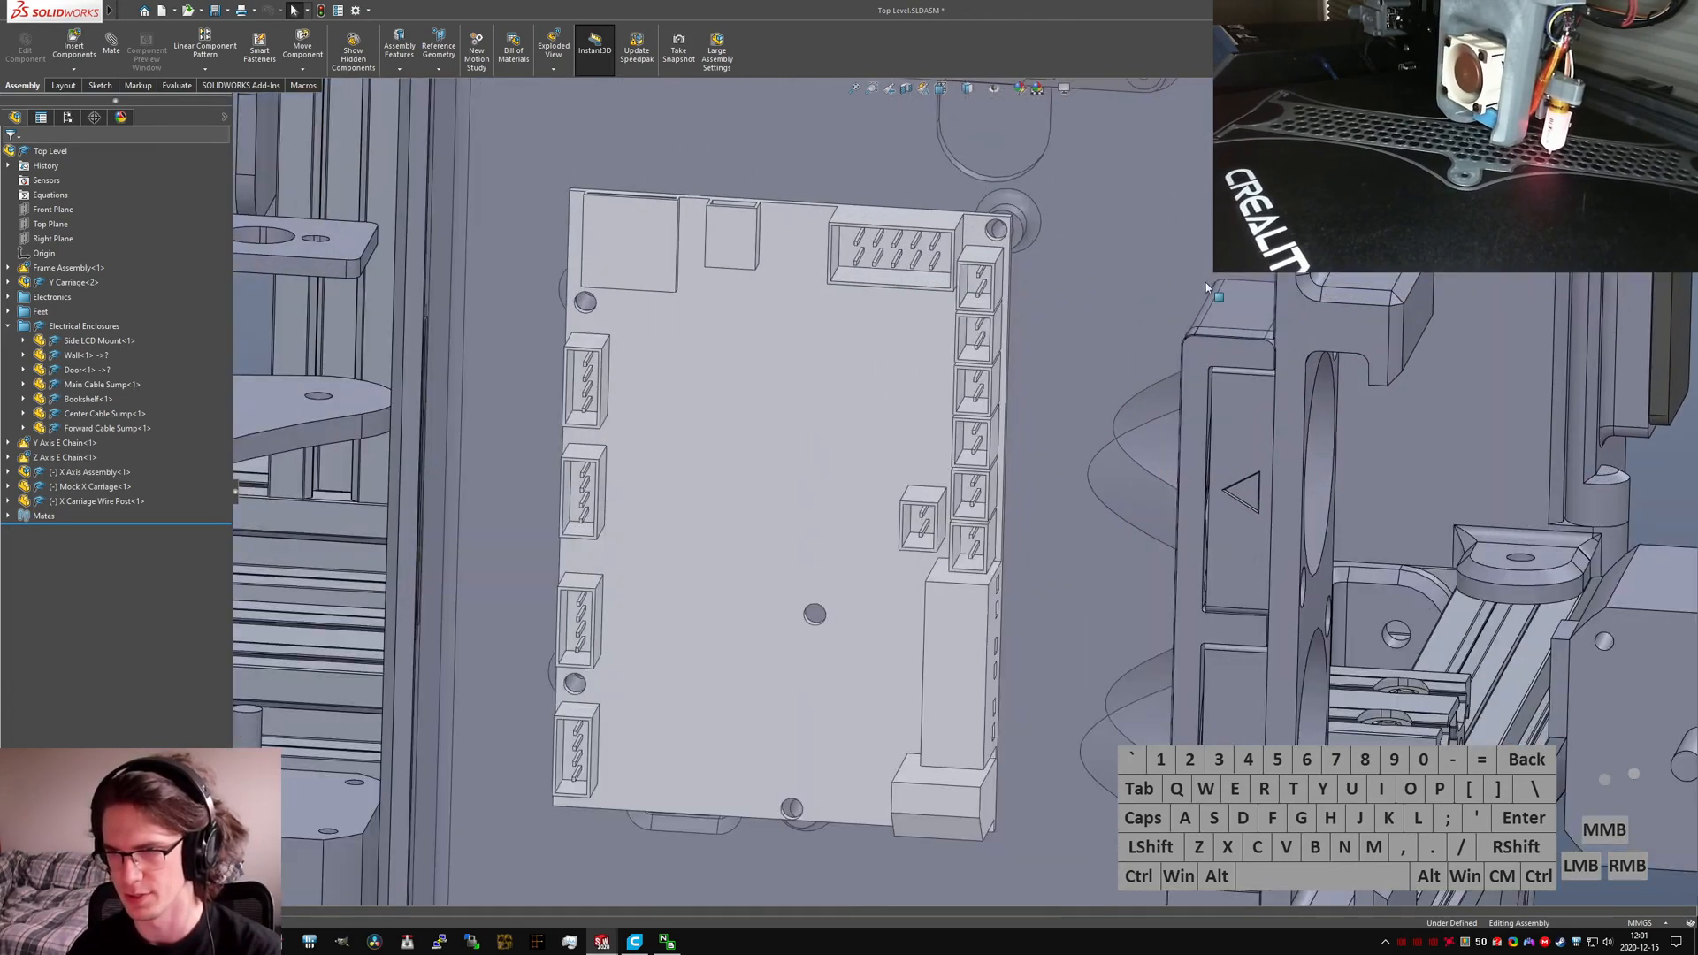
pyautogui.scroll(4, 1185, 327)
pyautogui.scroll(-3, 1159, 394)
pyautogui.moveTo(1128, 412); pyautogui.dragTo(1075, 495, button='middle')
pyautogui.scroll(5, 1016, 424)
pyautogui.moveTo(1006, 412); pyautogui.dragTo(929, 500, button='middle')
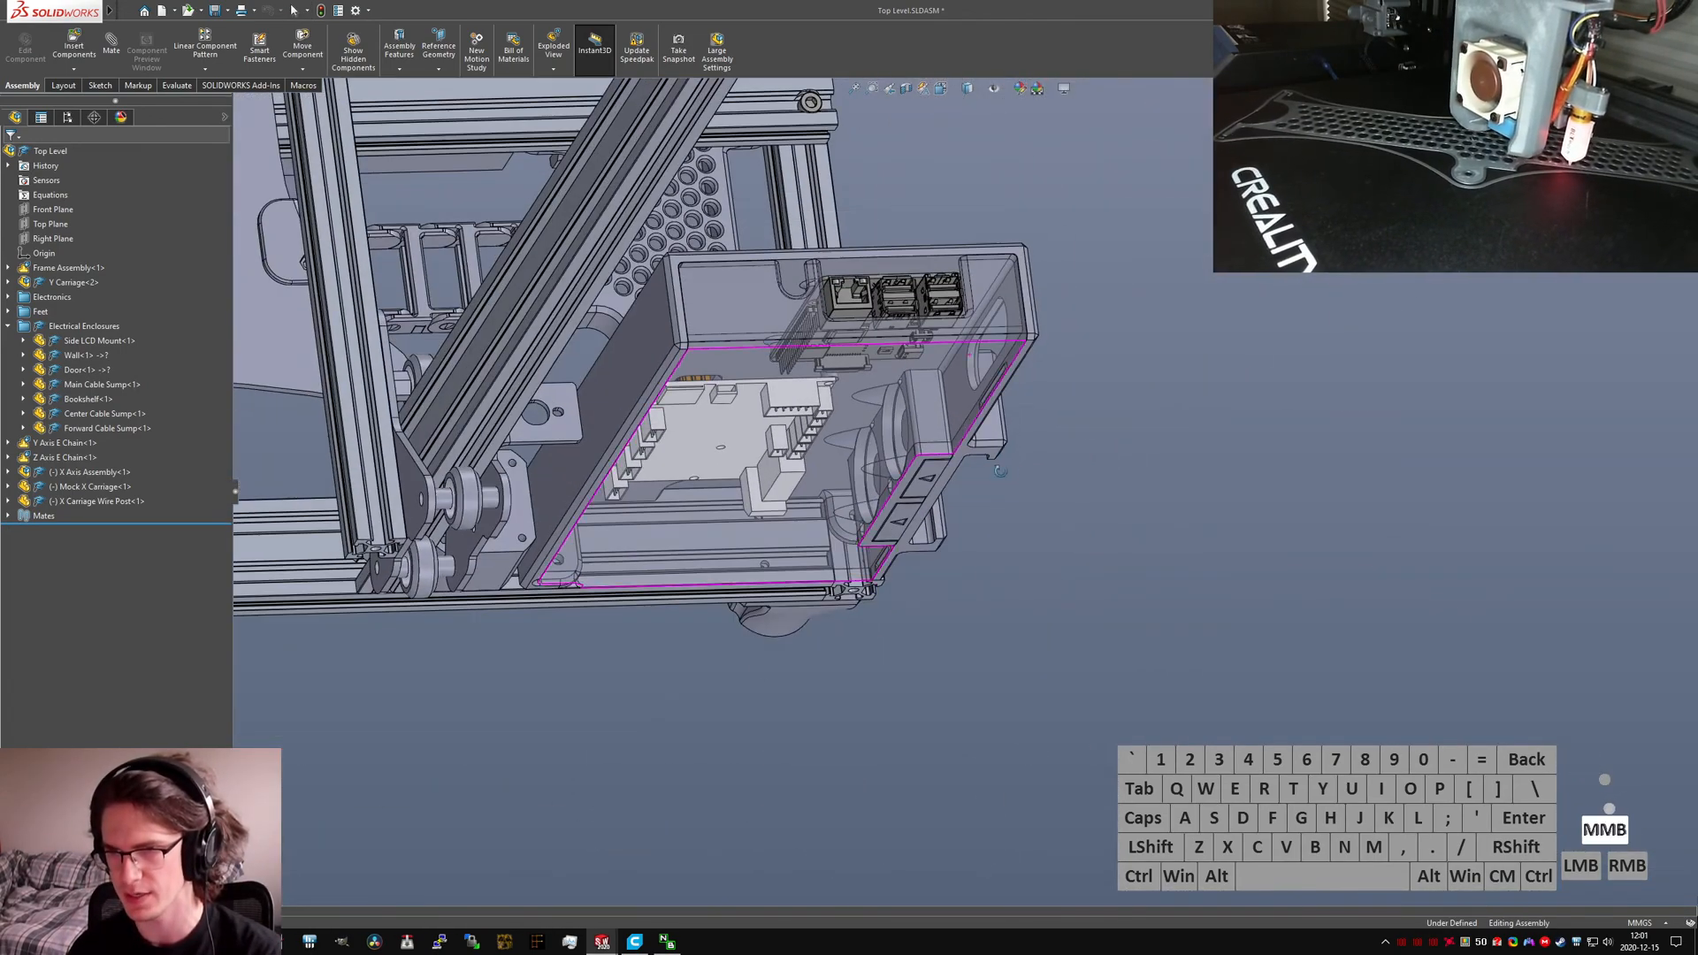
pyautogui.moveTo(902, 327); pyautogui.dragTo(944, 235, button='middle')
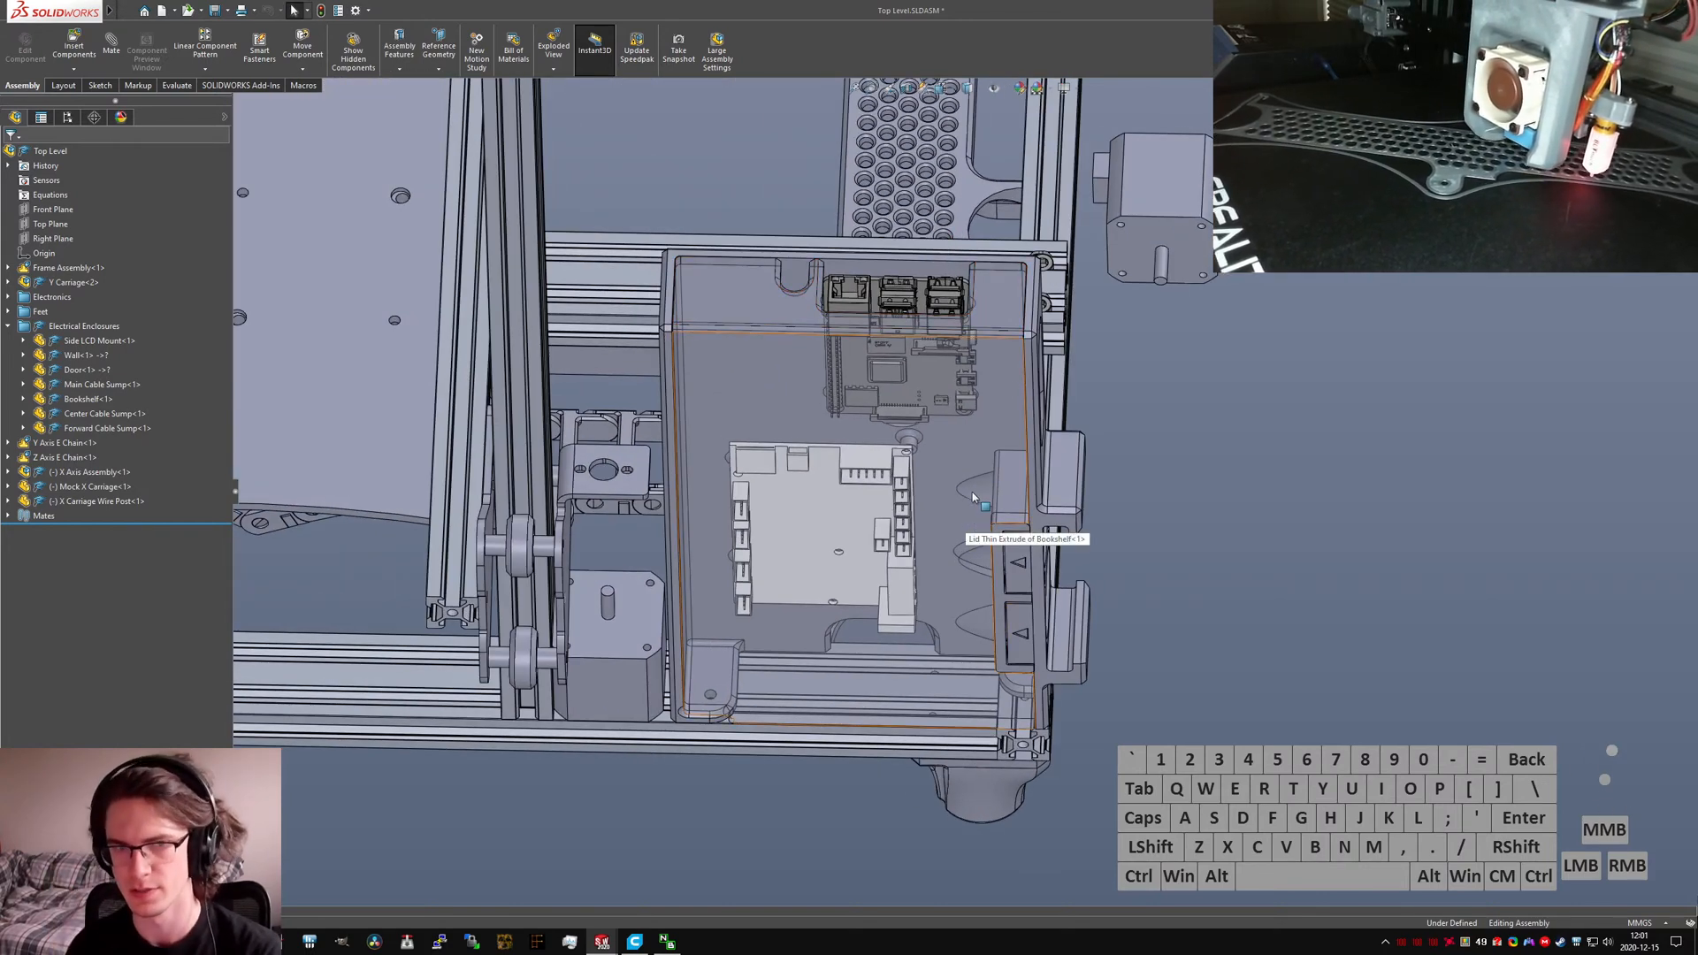
# Step: Search the computer's files for "psu enclosure v2" and open the PSU Enclosure V2 part
pyautogui.click(968, 517)
pyautogui.hotkey('ctrl', 'Tab')
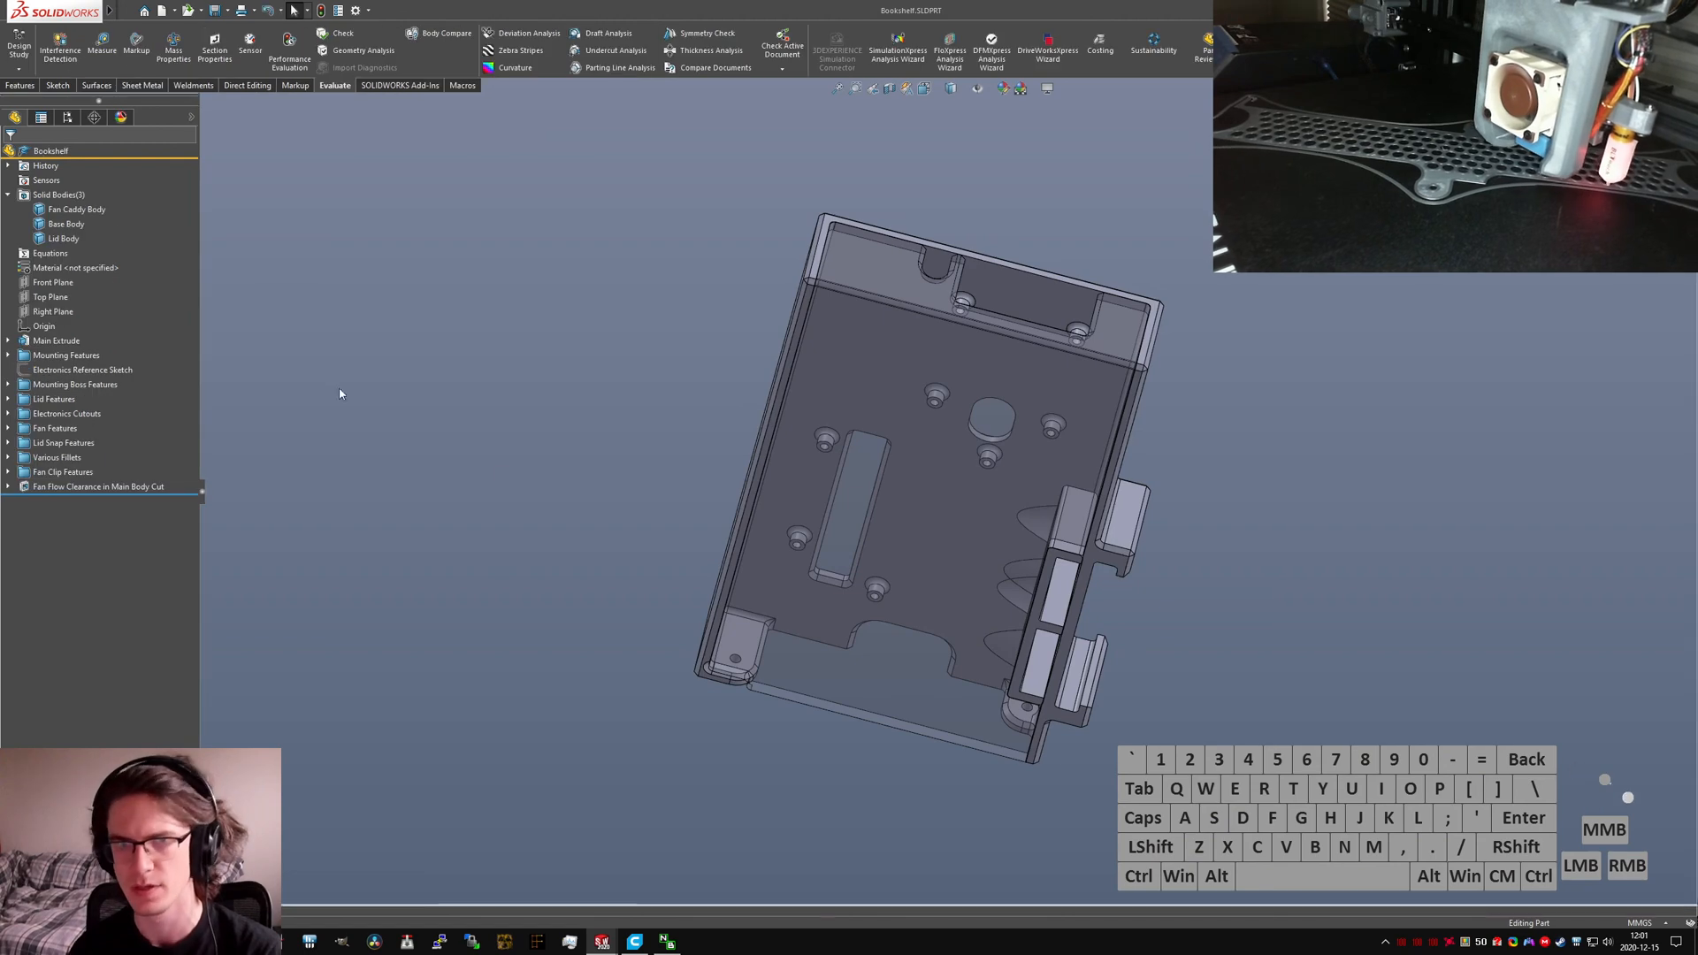
pyautogui.hotkey('ctrl', 'Tab')
pyautogui.click(400, 430)
pyautogui.press('super+e')
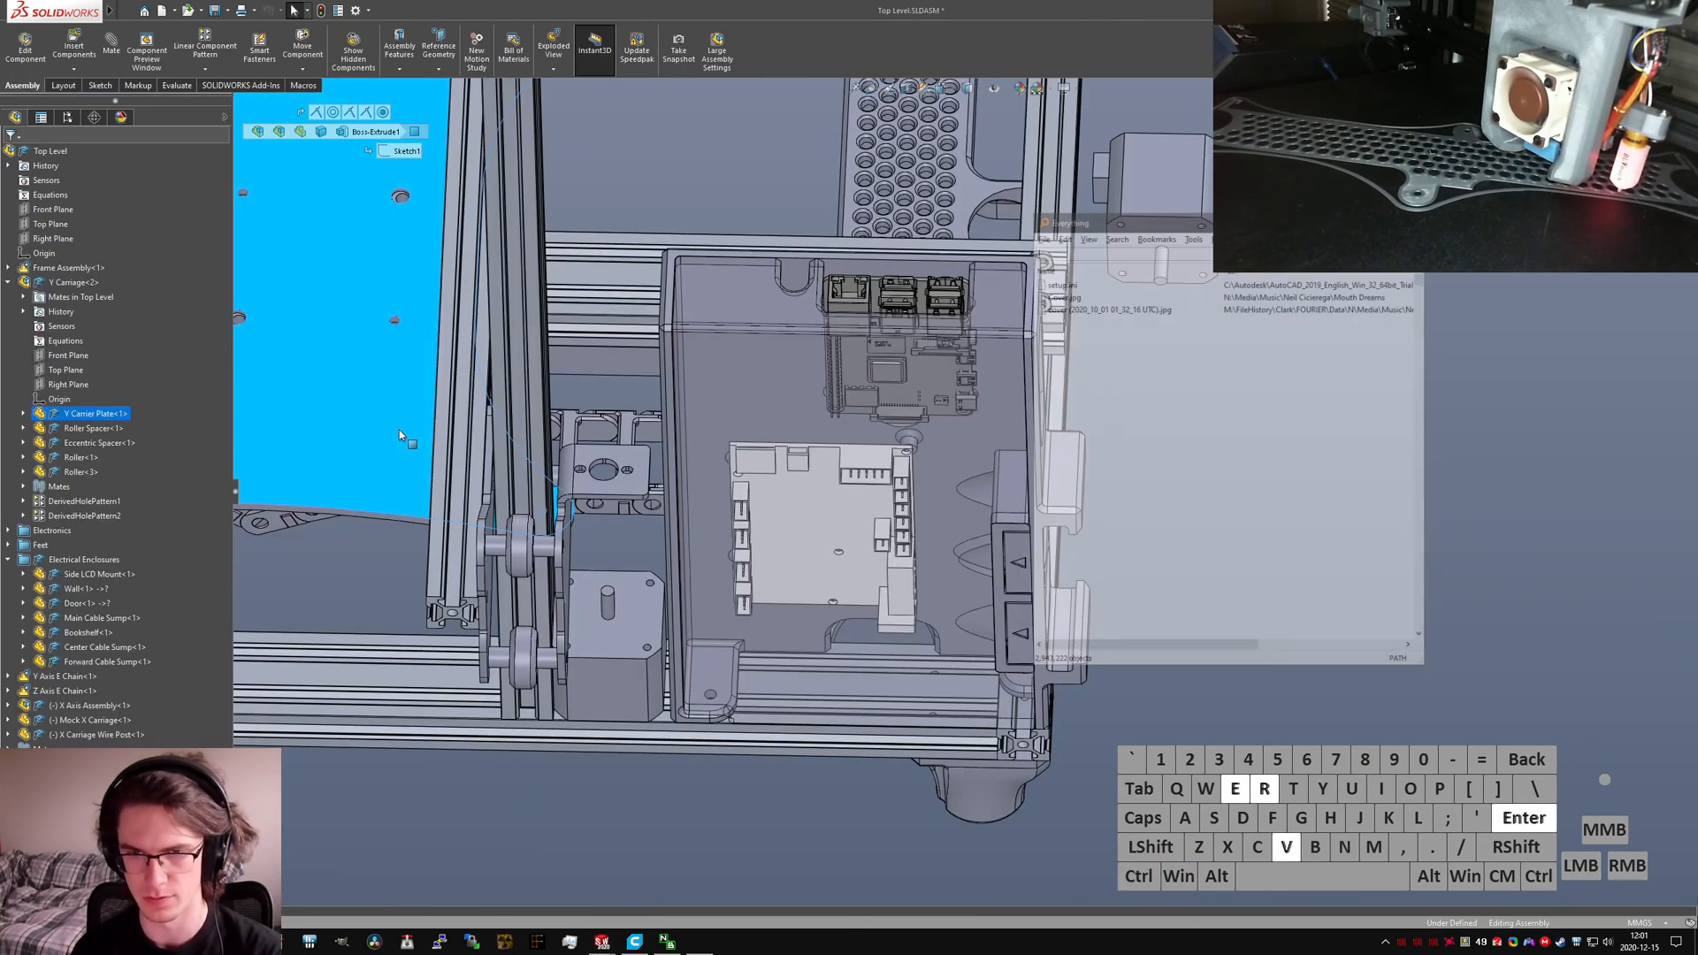
pyautogui.write('psu enclosure v2')
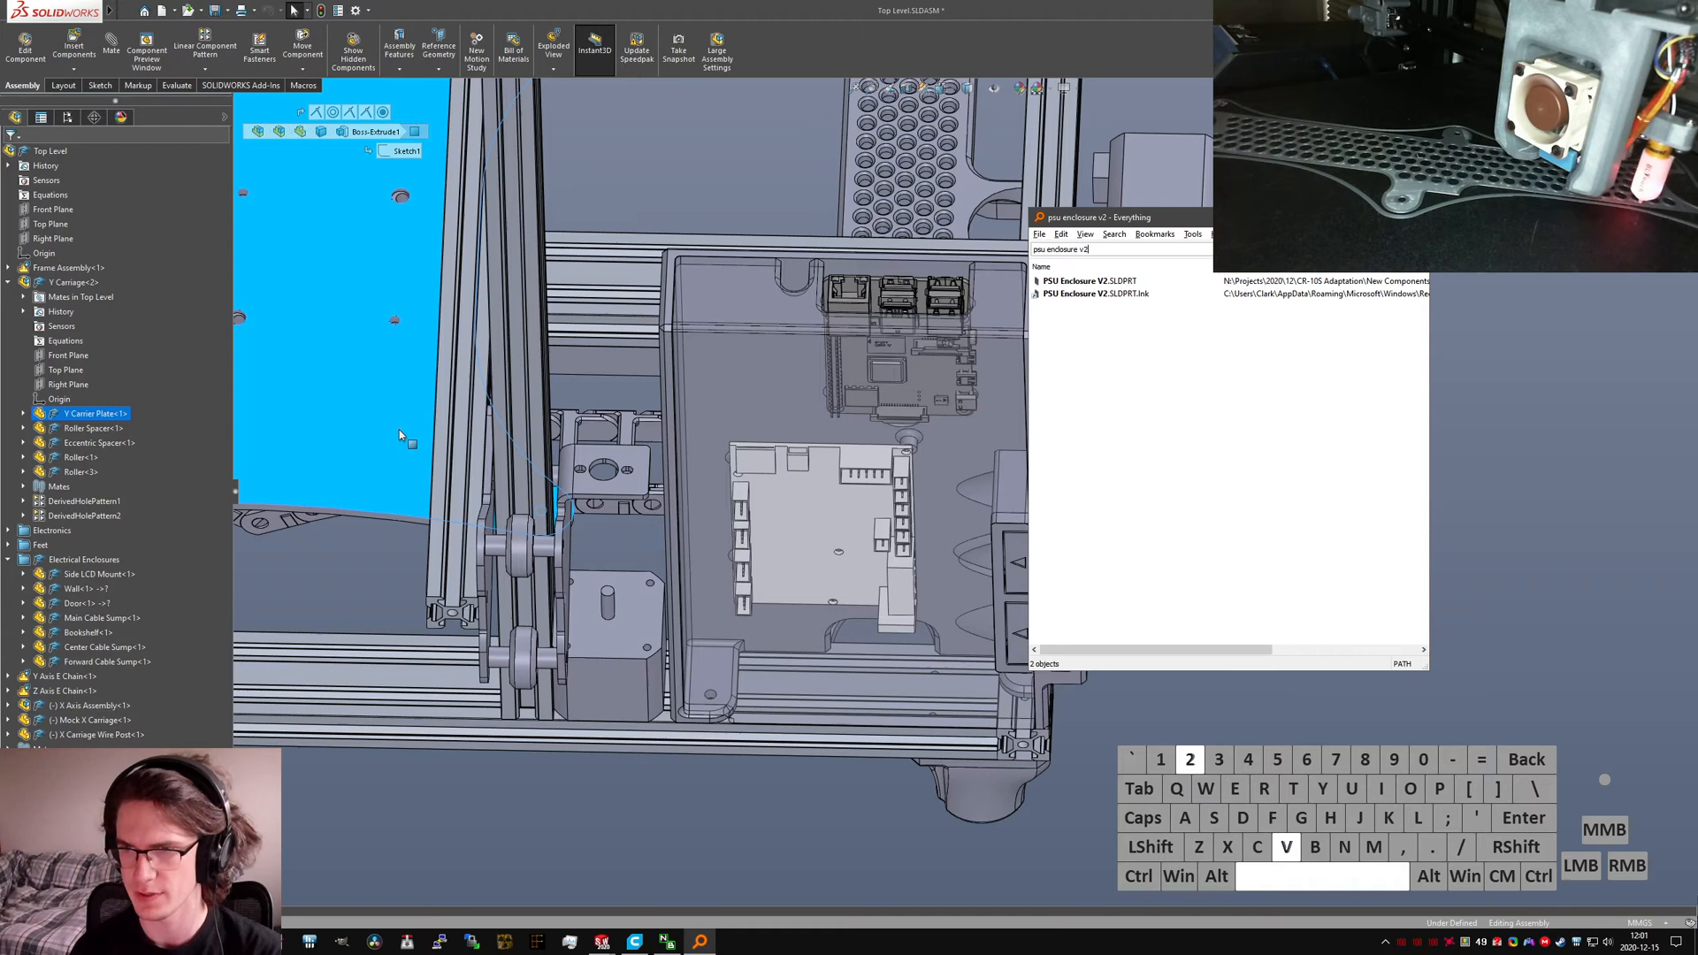
pyautogui.press('Down')
pyautogui.press('Return')
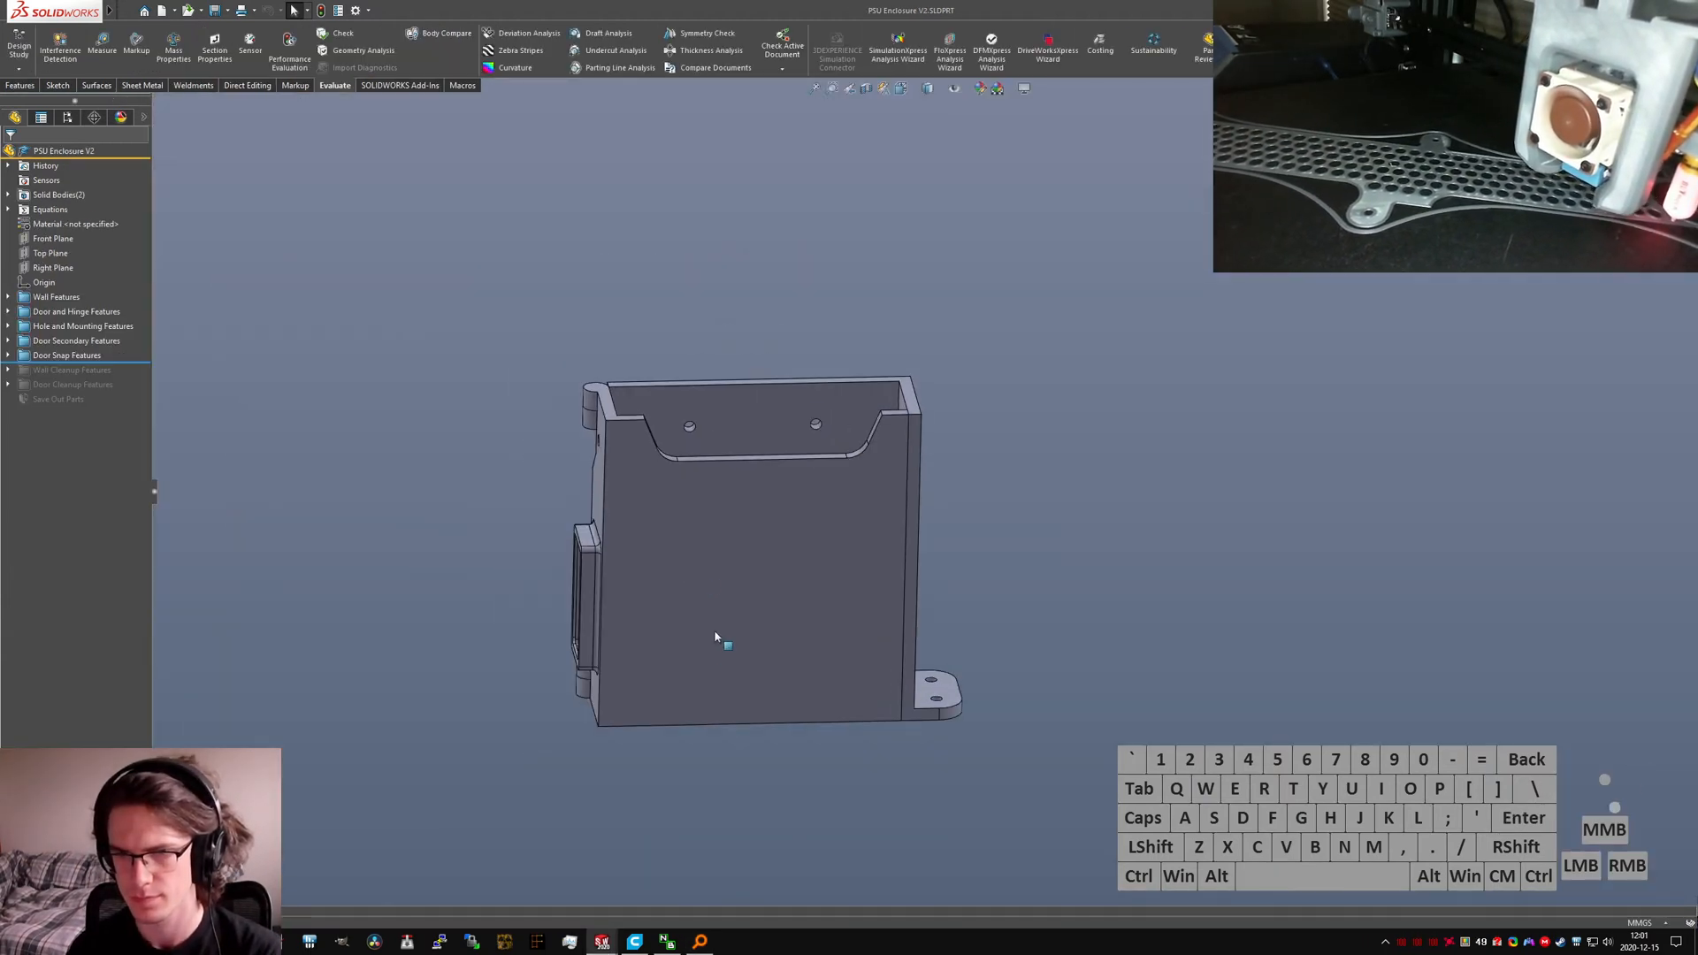
# Step: Roll the PSU Enclosure V2 history forward past Save Out Parts and examine the door hinge
pyautogui.scroll(-3, 536, 557)
pyautogui.moveTo(626, 501); pyautogui.dragTo(650, 476, button='middle')
pyautogui.moveTo(128, 364); pyautogui.dragTo(127, 363)
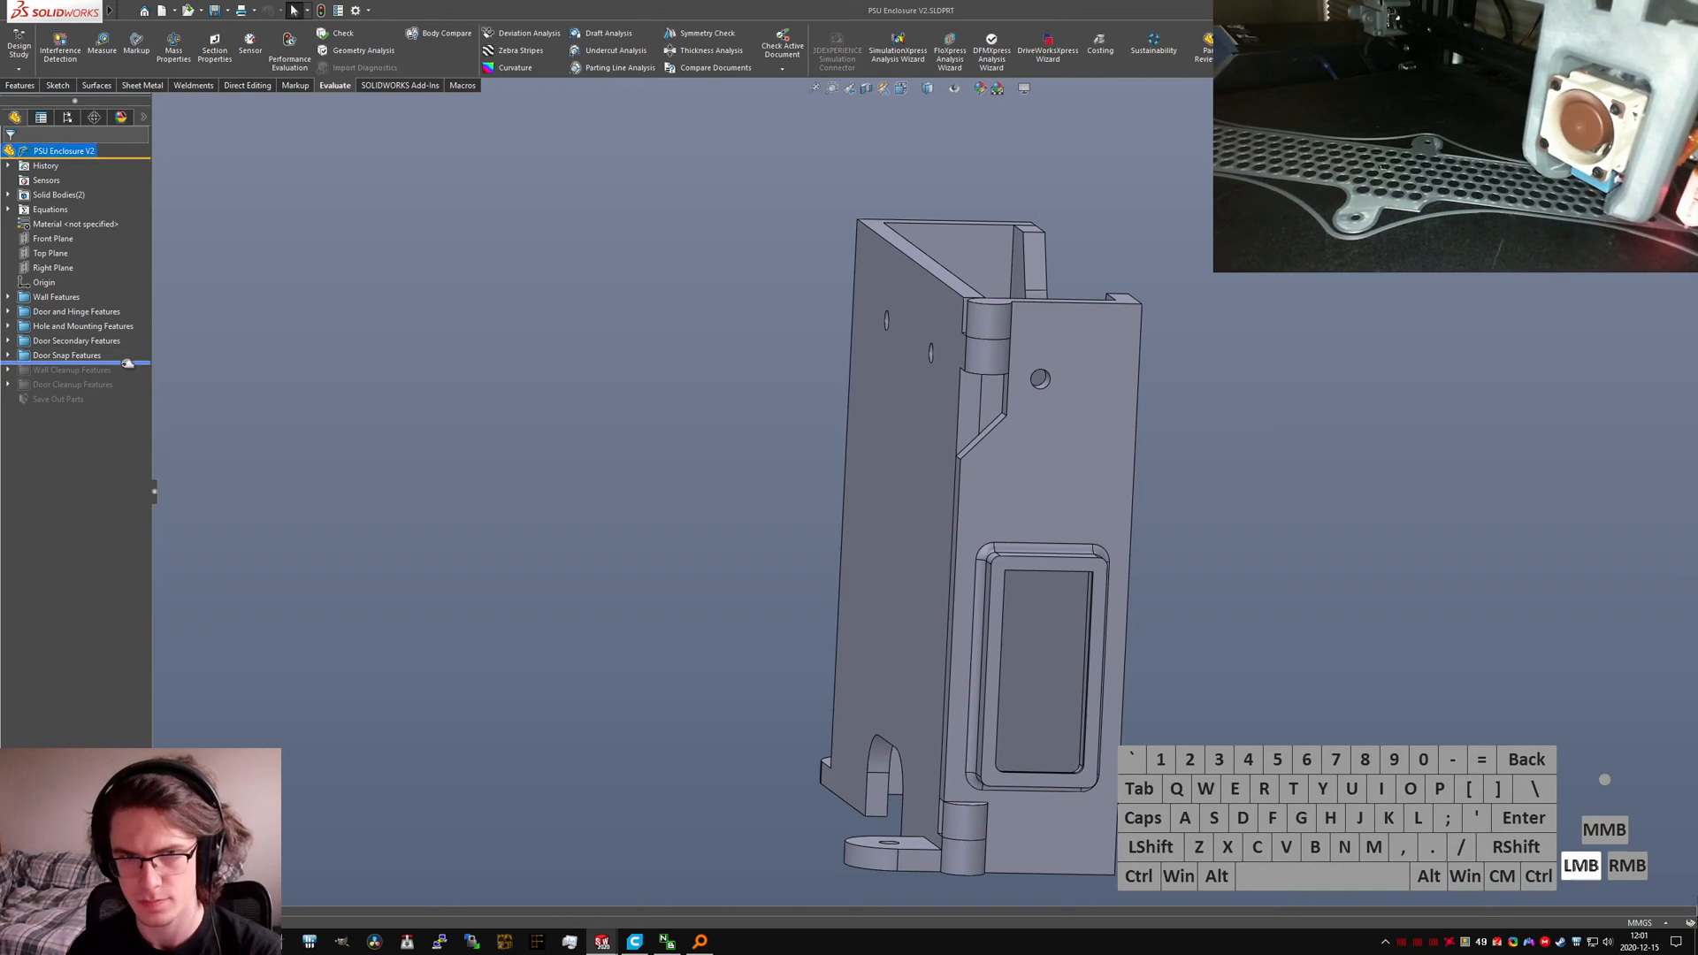
pyautogui.moveTo(825, 602); pyautogui.dragTo(740, 447, button='middle')
pyautogui.scroll(-2, 610, 595)
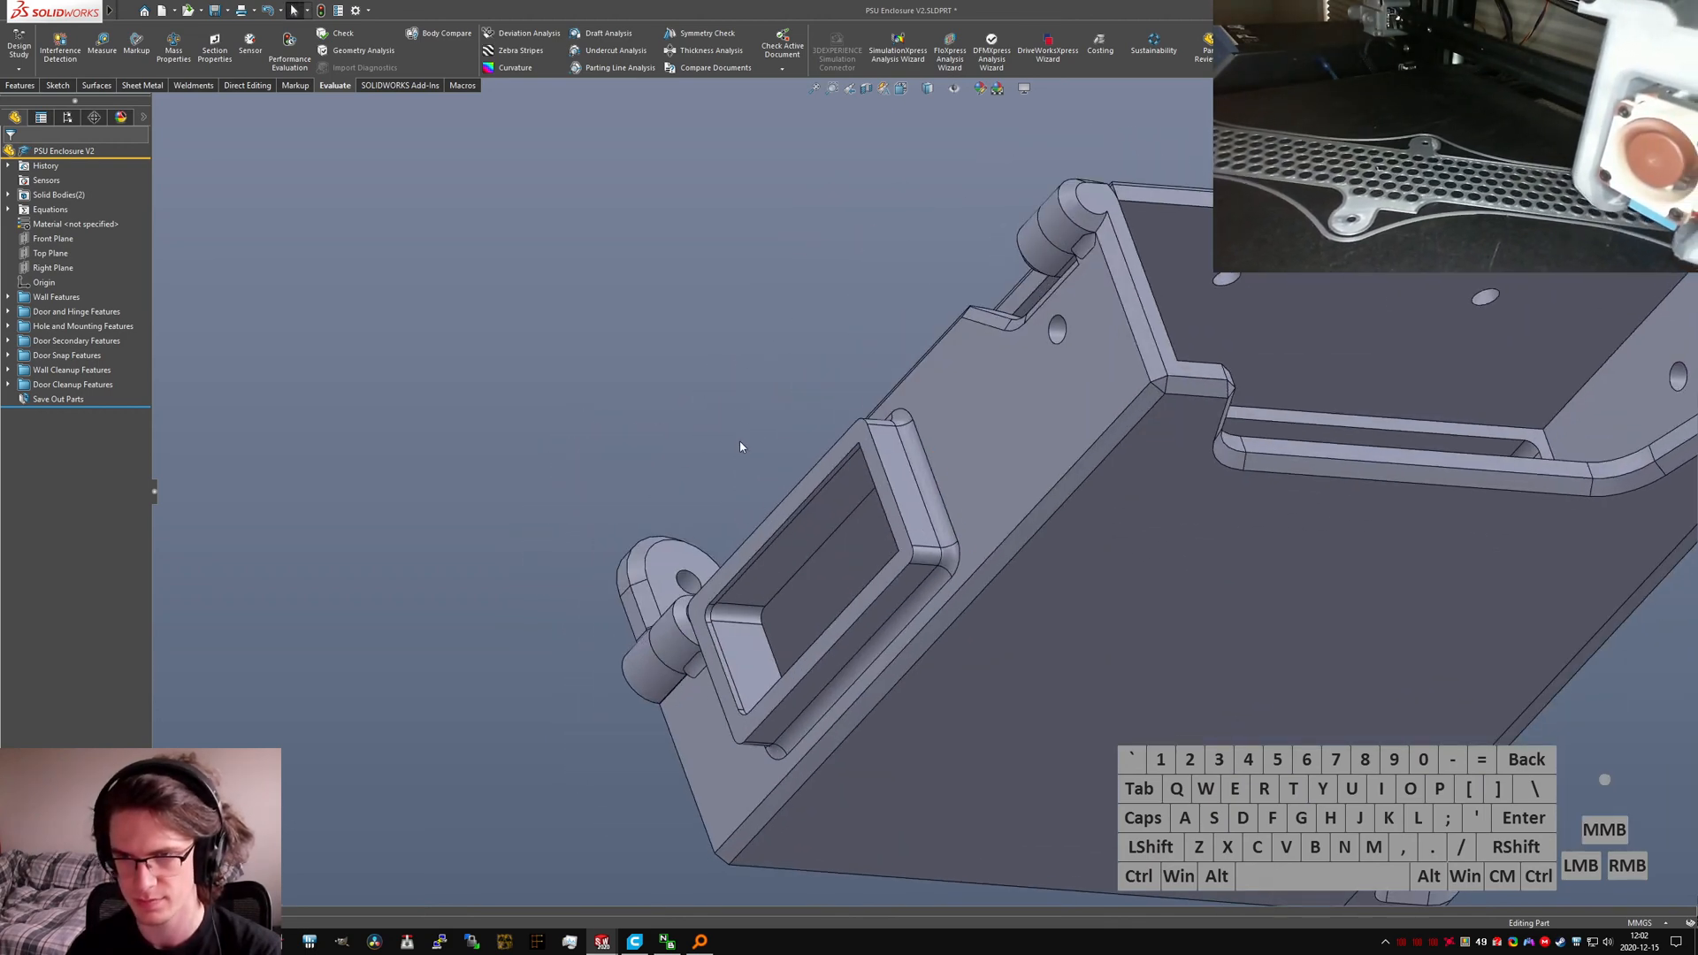
# Step: Look over the electronics enclosure in the Top Level assembly and return to the Bookshelf part
pyautogui.hotkey('ctrl', 'Tab')
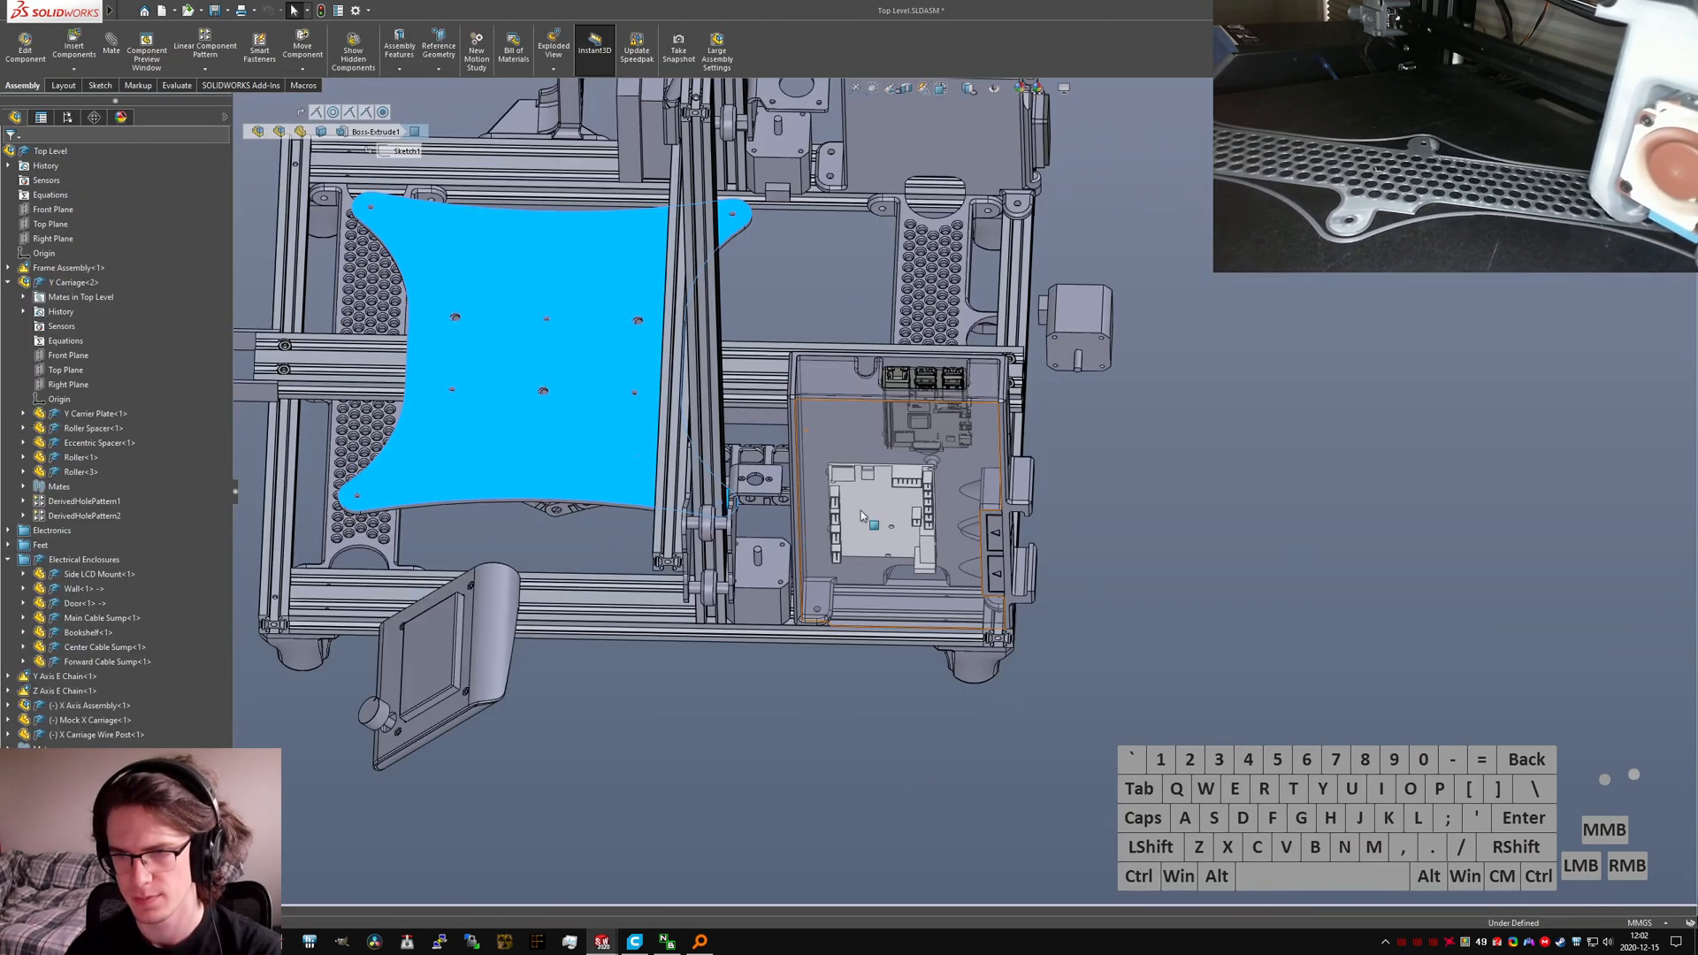
pyautogui.moveTo(861, 511); pyautogui.dragTo(1114, 623, button='middle')
pyautogui.click(1129, 639)
pyautogui.hotkey('ctrl', 'Tab')
pyautogui.hotkey('ctrl', 'Tab')
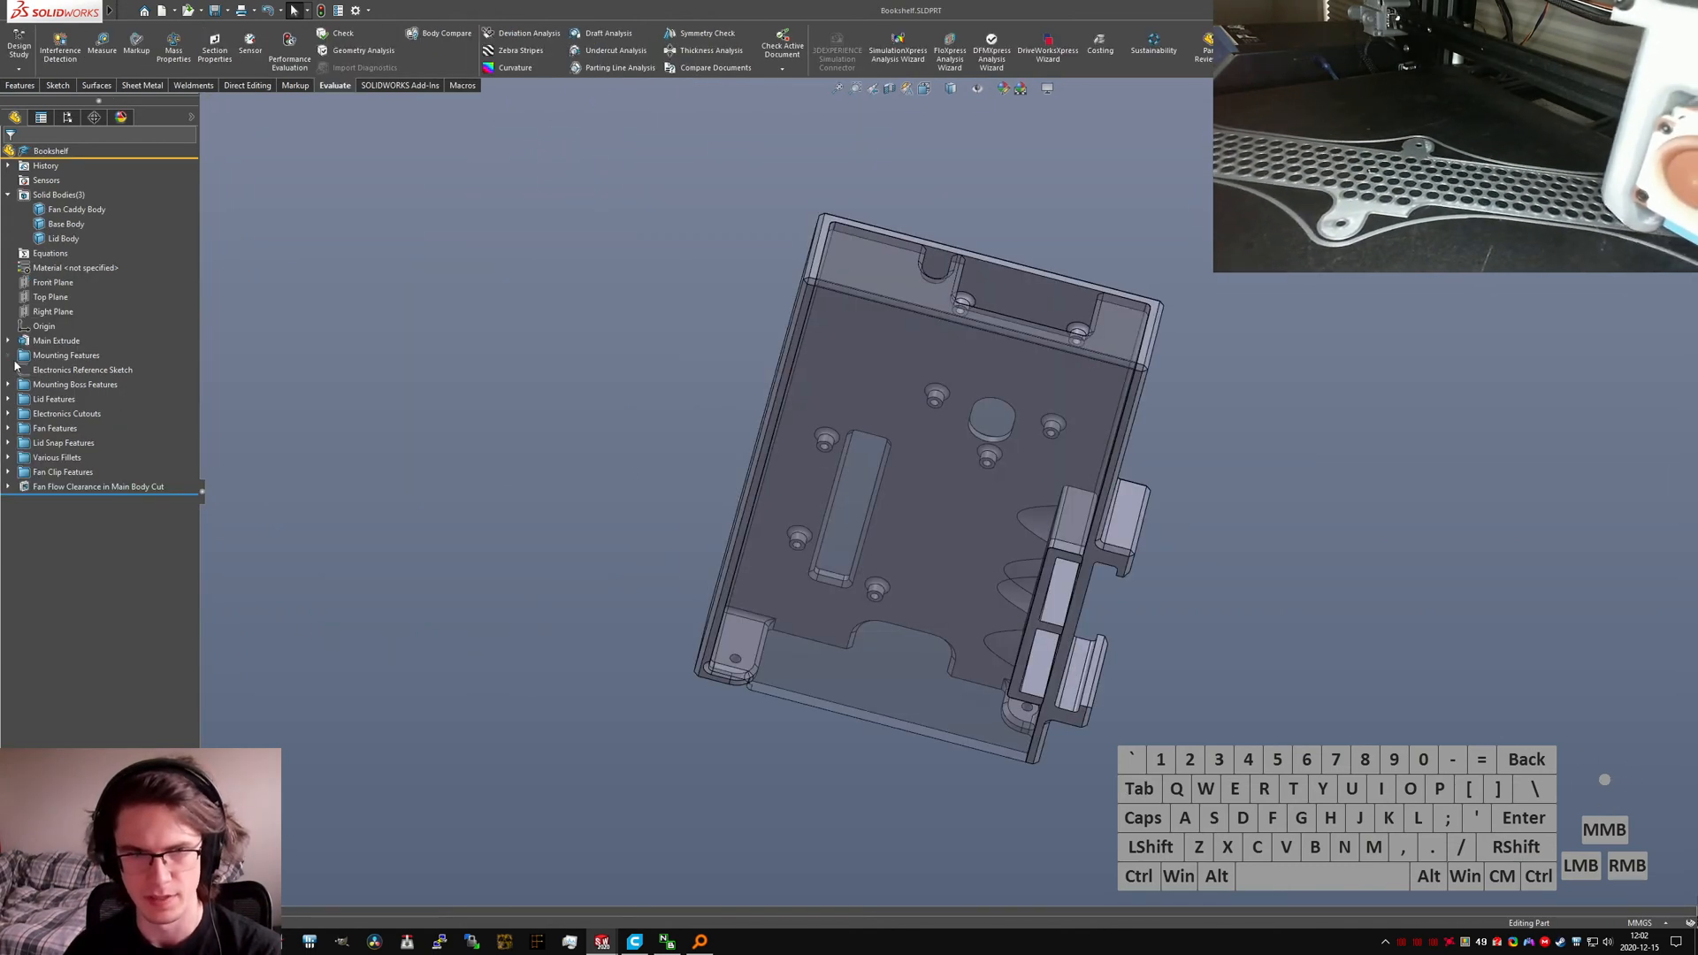
# Step: Roll the Bookshelf history back to just after the Electronics Reference Sketch
pyautogui.moveTo(114, 492)
pyautogui.mouseDown()
pyautogui.moveTo(88, 389)
pyautogui.moveTo(24, 365)
pyautogui.mouseUp()
pyautogui.moveTo(998, 482)
pyautogui.mouseDown(button='middle')
pyautogui.moveTo(1126, 542)
pyautogui.moveTo(1058, 360)
pyautogui.moveTo(1061, 482)
pyautogui.moveTo(1036, 435)
pyautogui.mouseUp(button='middle')
pyautogui.scroll(-3, 1079, 406)
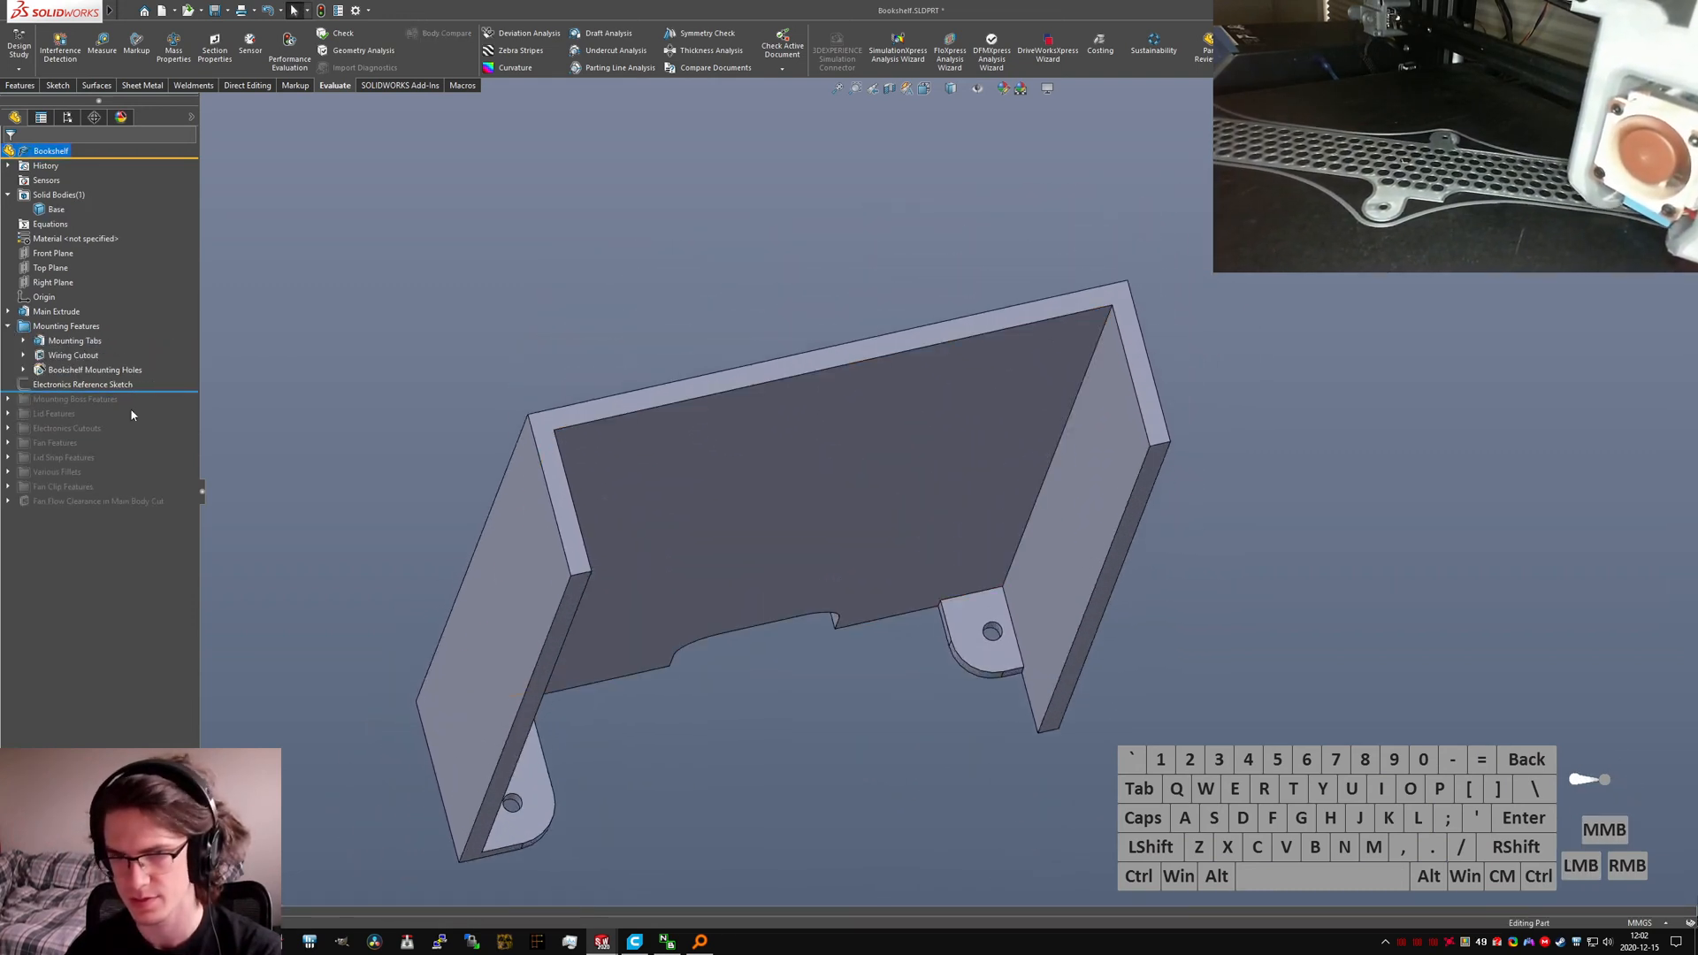
# Step: Open the Main Extrude profile sketch for editing, viewed face-on
pyautogui.click(67, 342)
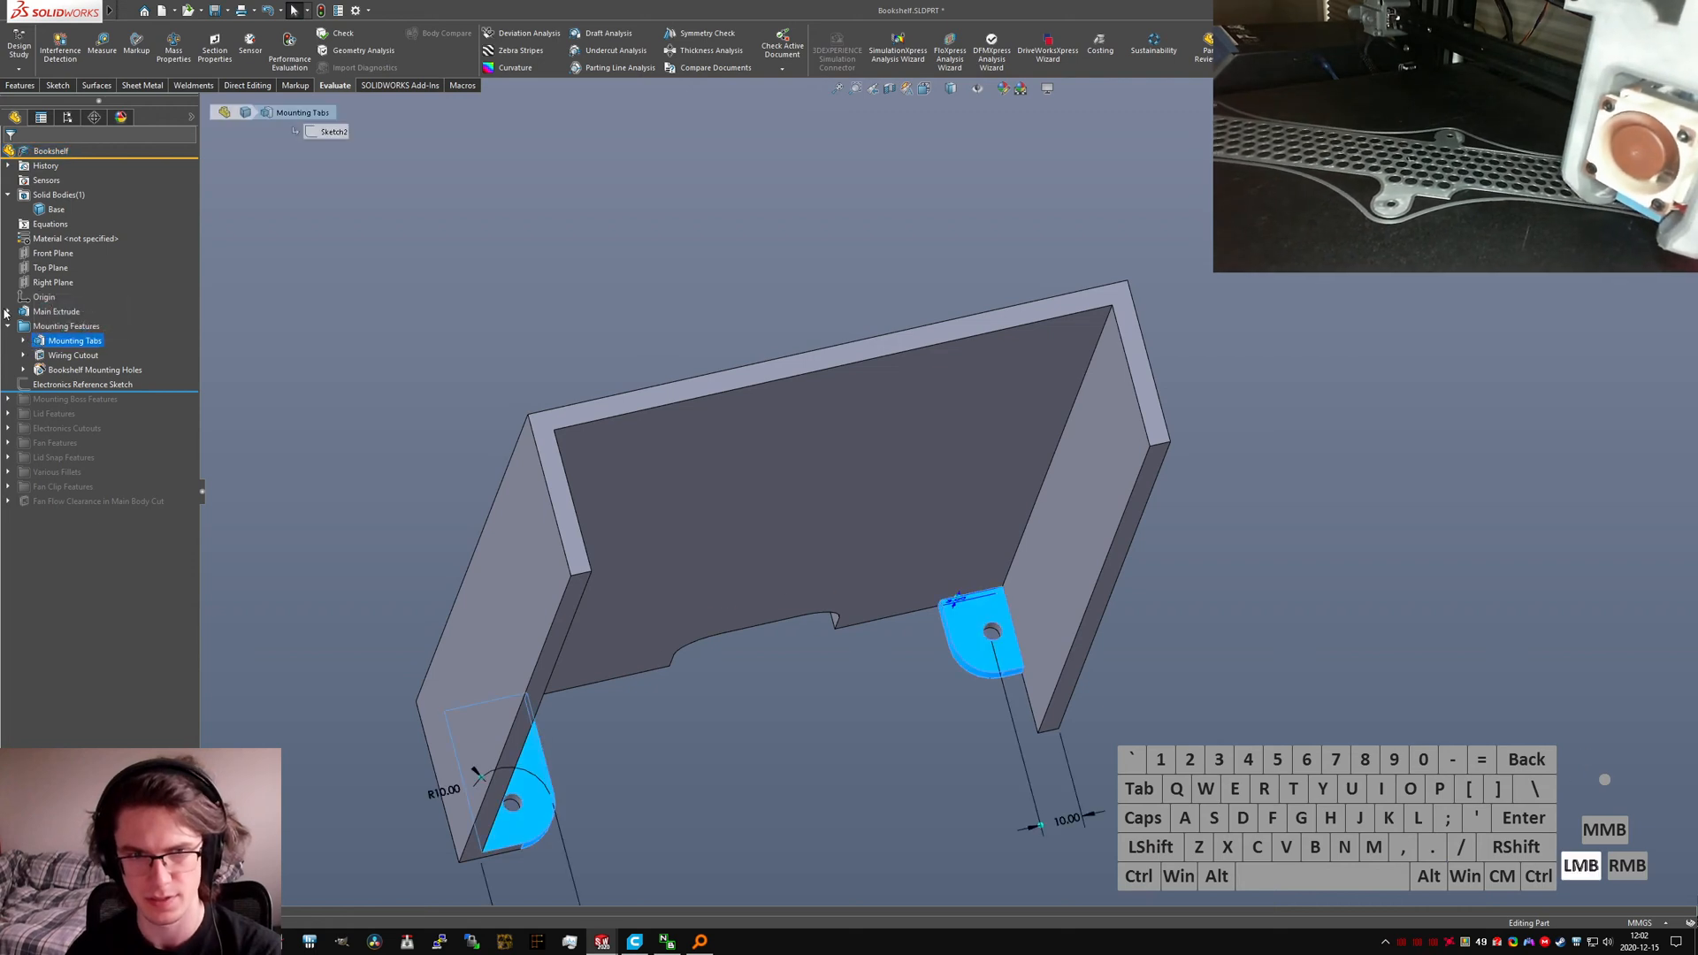
pyautogui.click(7, 312)
pyautogui.click(54, 326)
pyautogui.click(59, 282)
pyautogui.hotkey('ctrl', '5')
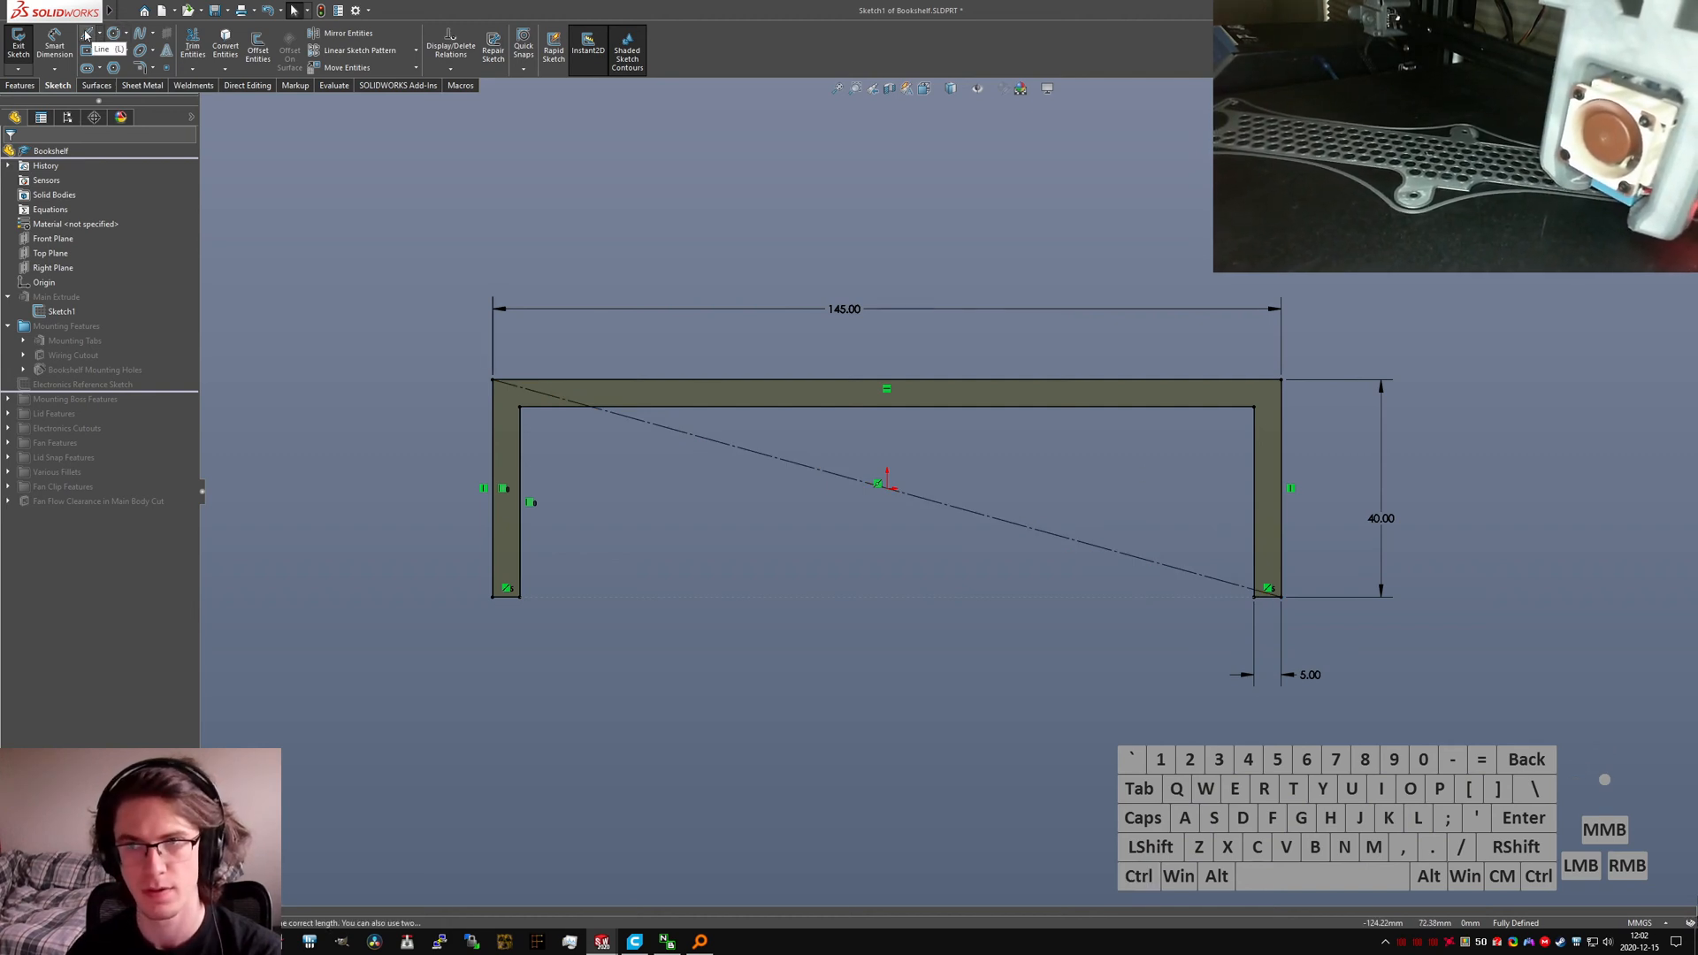
# Step: Convert the inner line and the end line of the profile's right-hand wall to construction geometry
pyautogui.click(1052, 417)
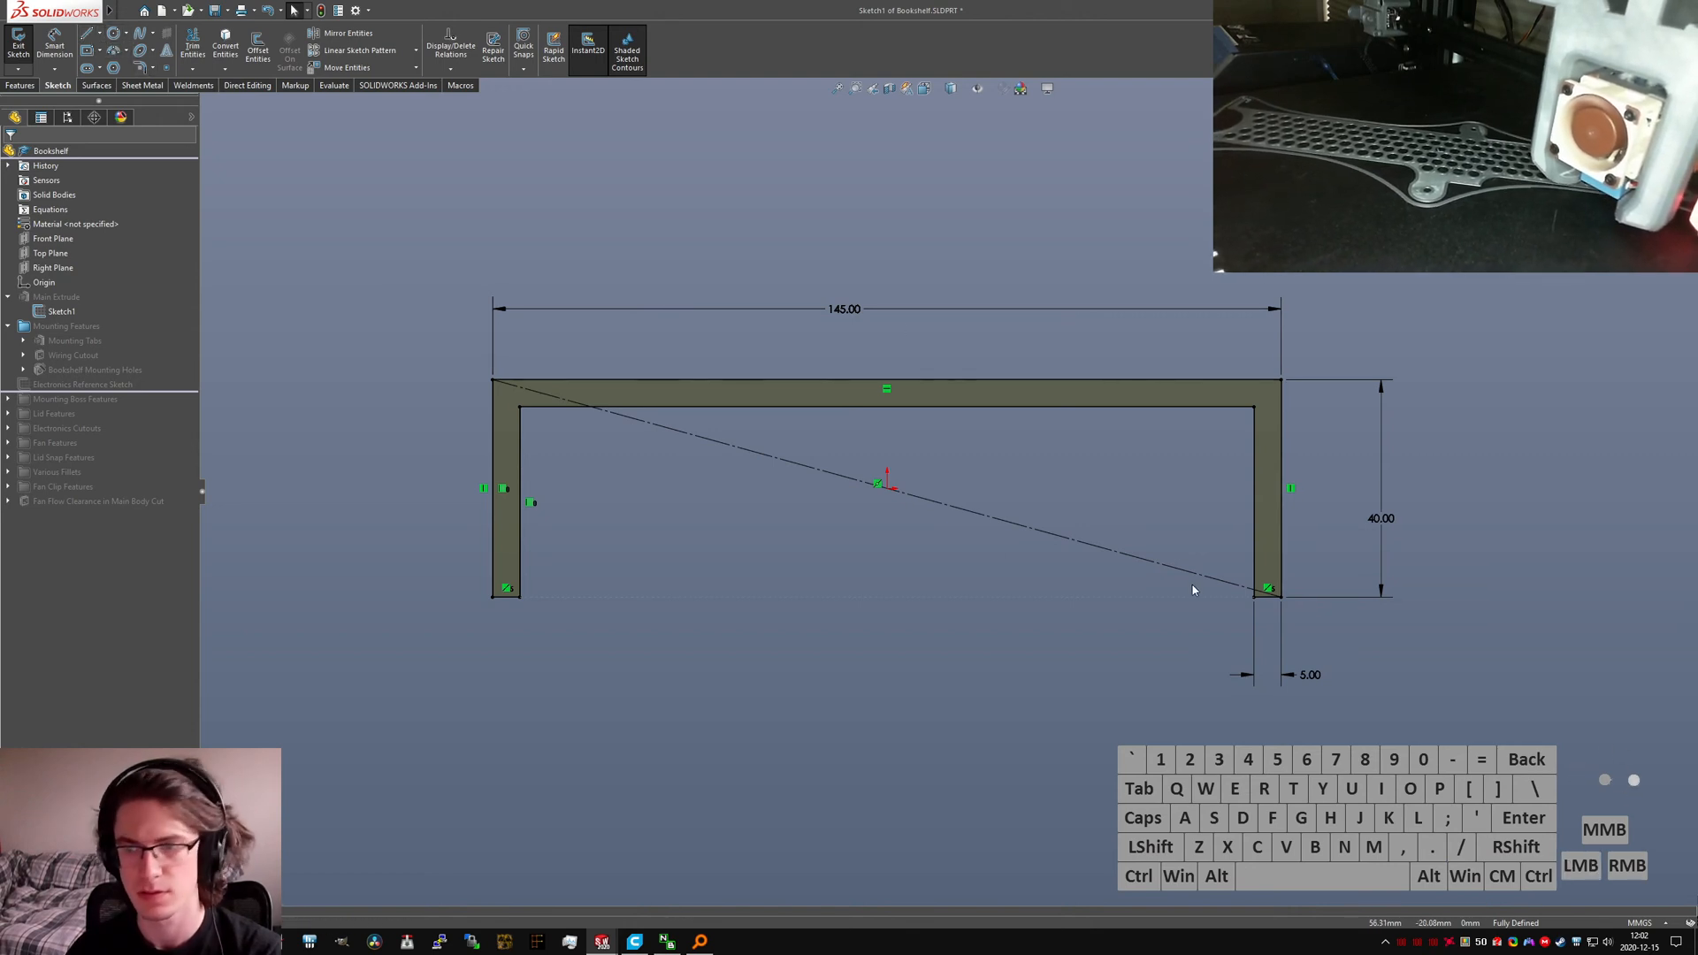
pyautogui.keyDown('ctrl'); pyautogui.click(1256, 559); pyautogui.keyUp('ctrl')
pyautogui.keyDown('ctrl'); pyautogui.click(1268, 598); pyautogui.keyUp('ctrl')
pyautogui.hotkey('ctrl', 'alt', 'c')
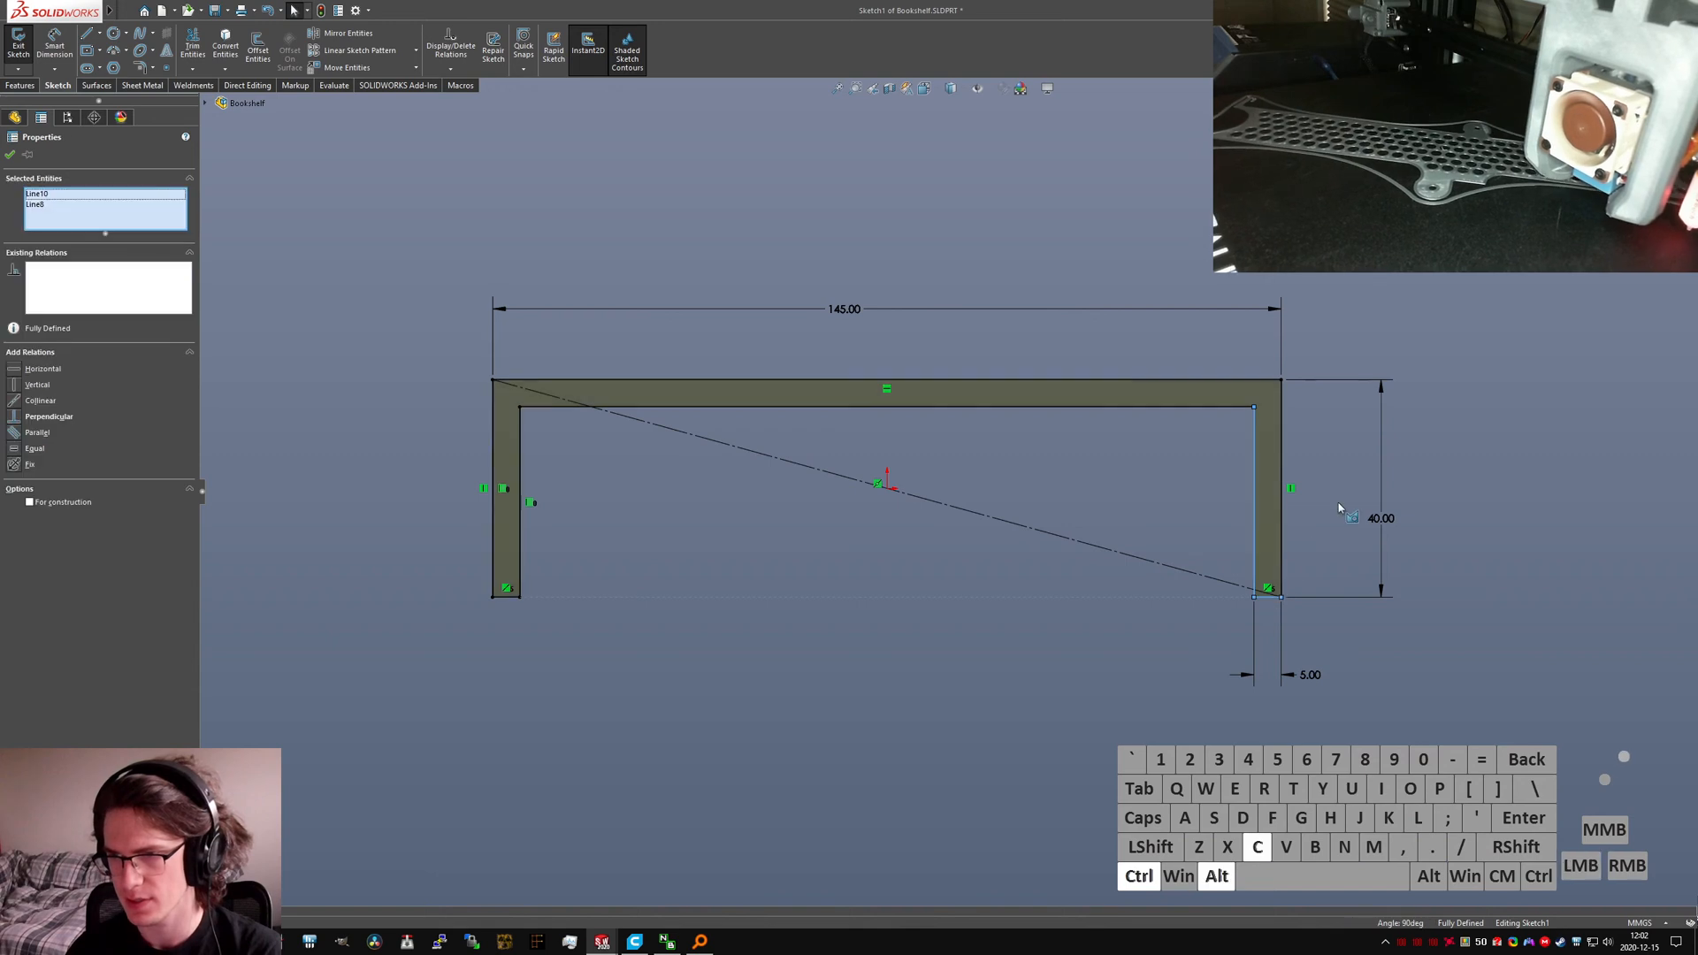
pyautogui.click(1072, 332)
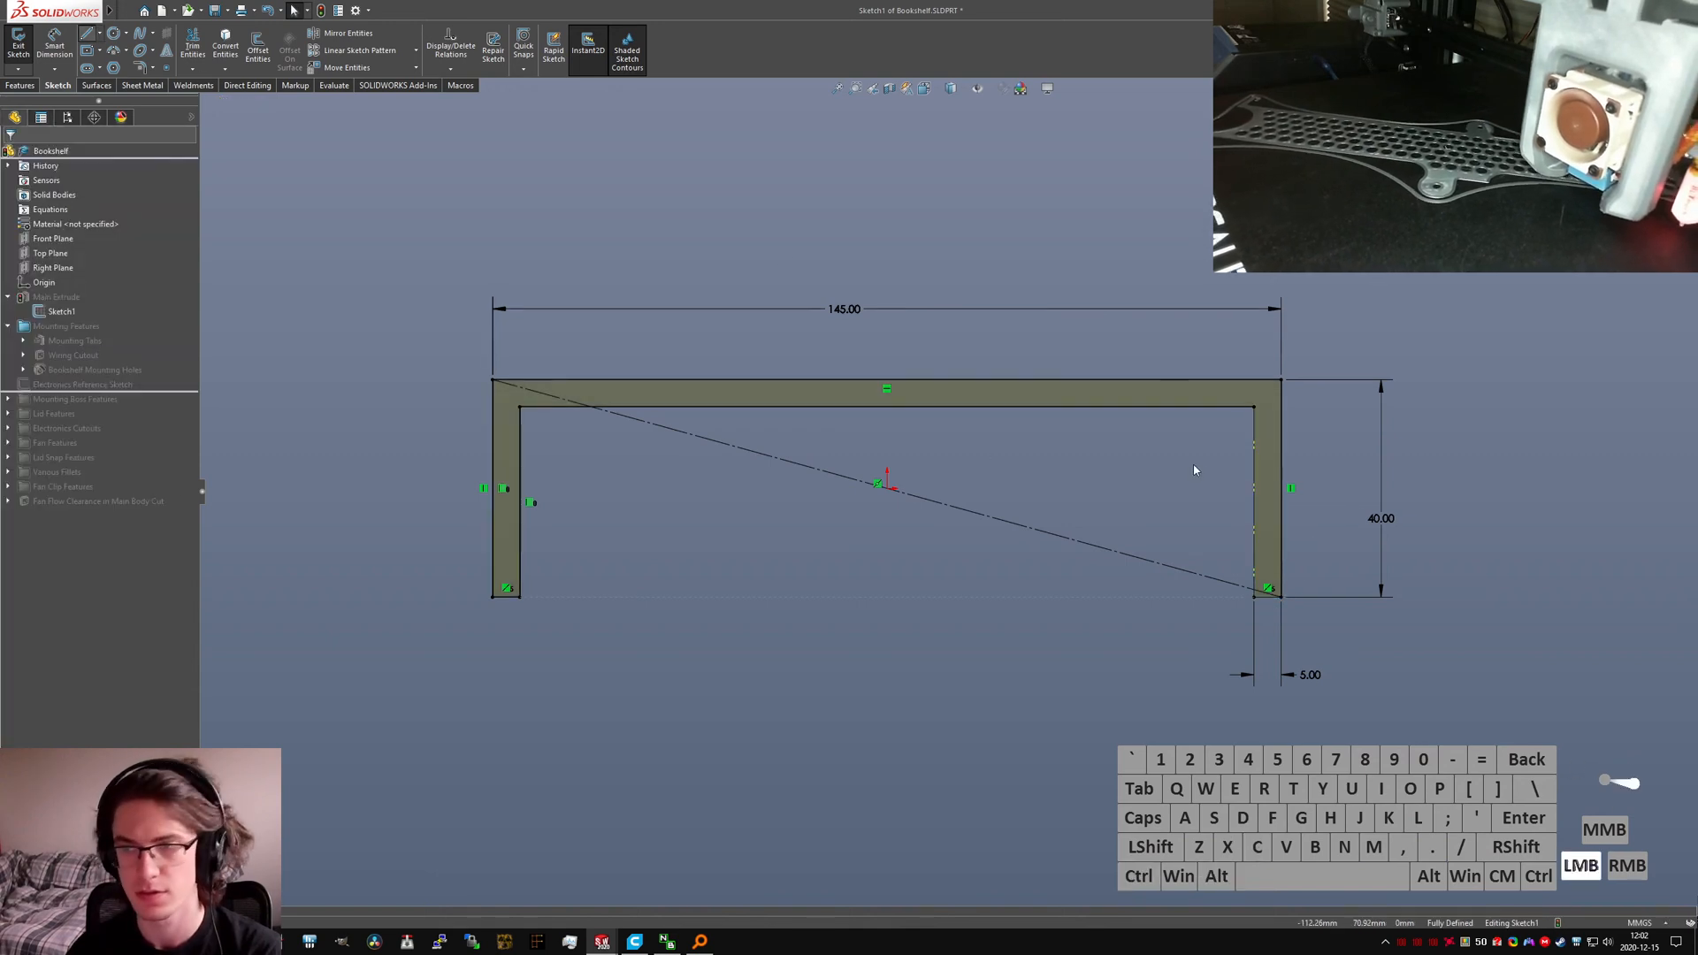
# Step: Draw a 270° arc of 5 mm radius from the right-hand wall's inner corner around to its outer corner as a hinge barrel
pyautogui.click(1254, 408)
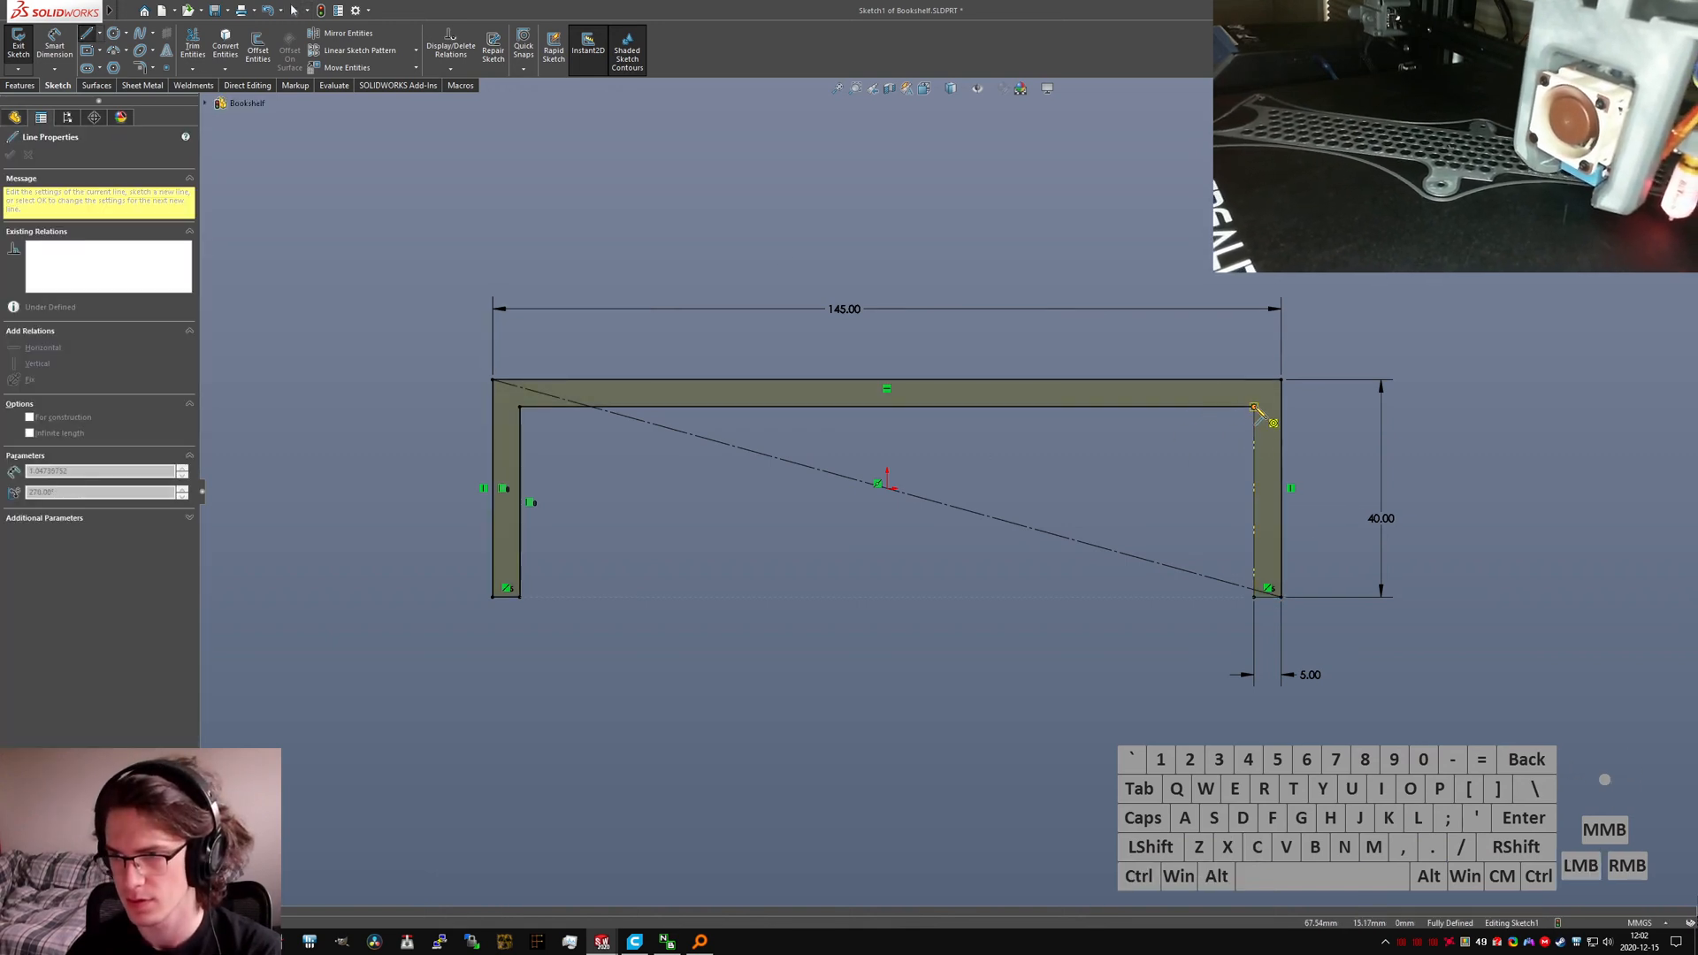
pyautogui.click(1282, 380)
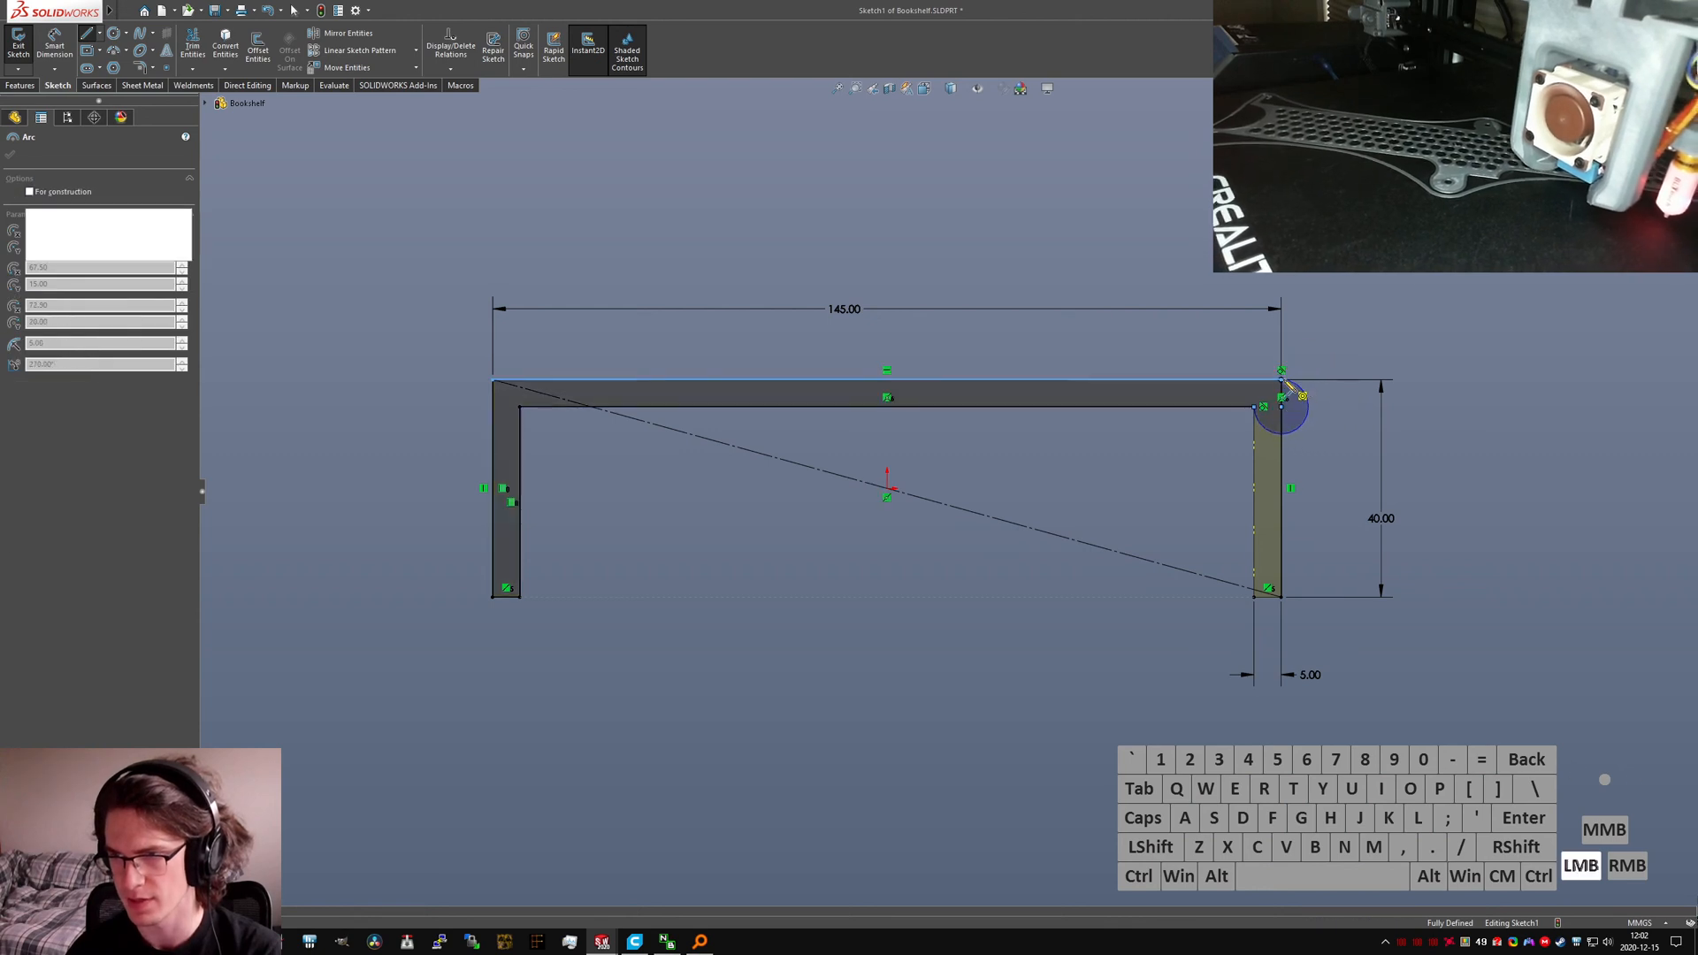
pyautogui.press('Escape')
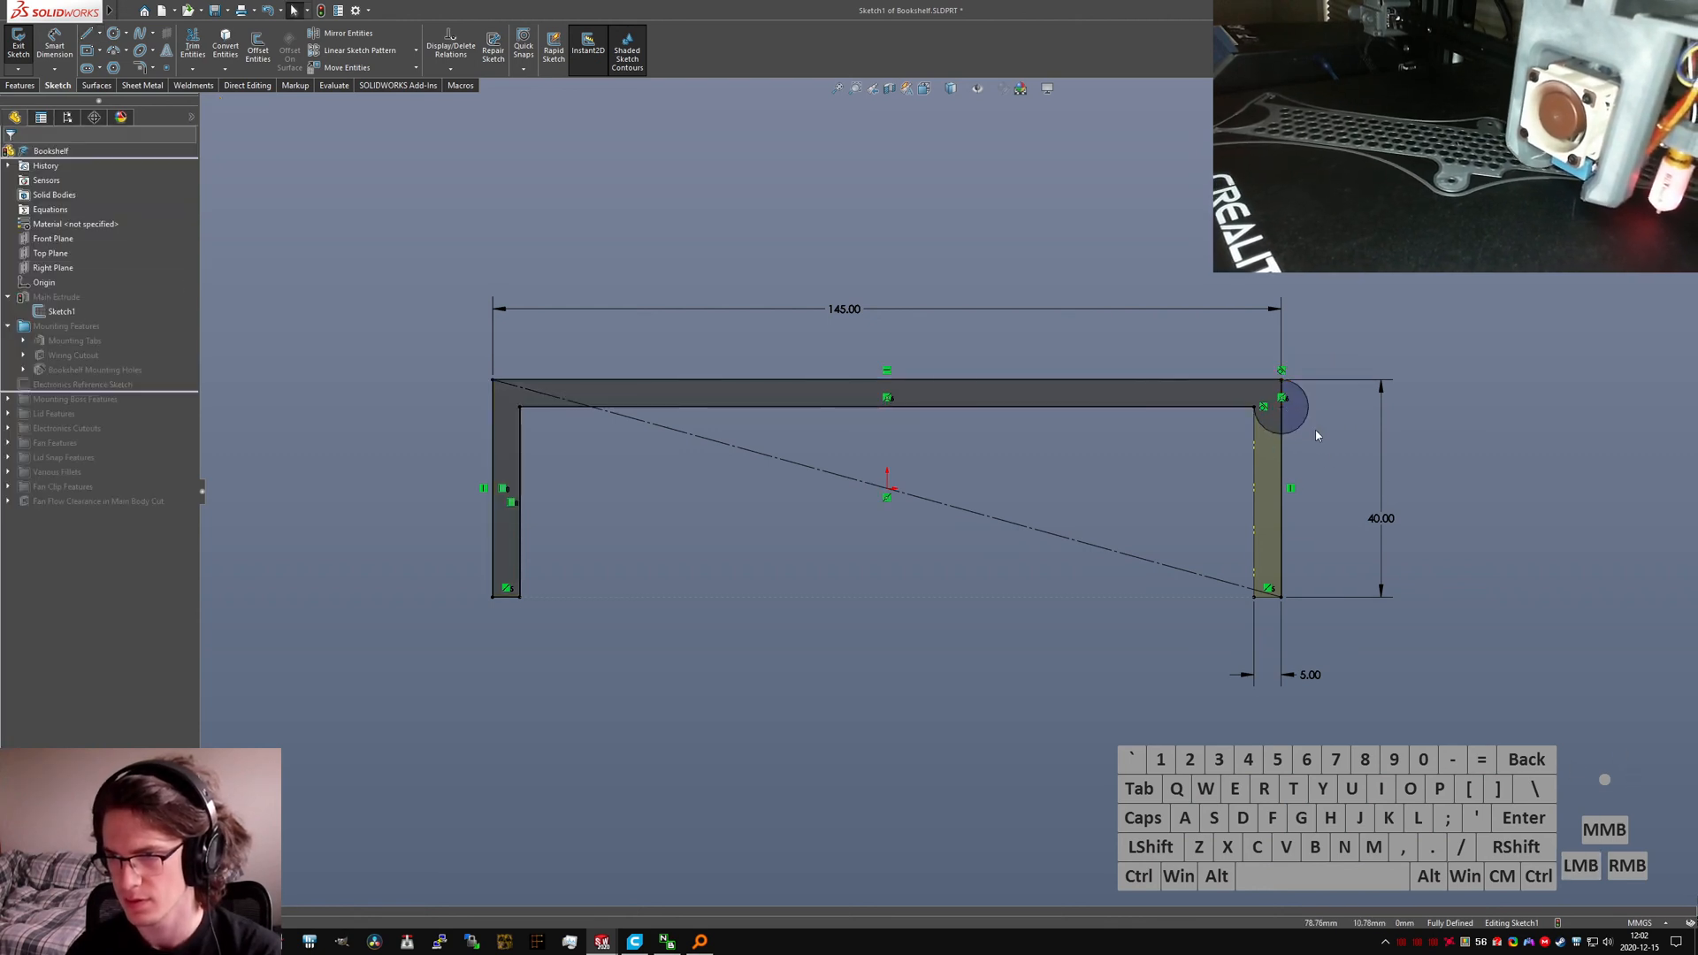
# Step: Convert the right-hand wall's outer line to construction geometry and finish the profile sketch
pyautogui.click(1281, 519)
pyautogui.hotkey('alt', 'c')
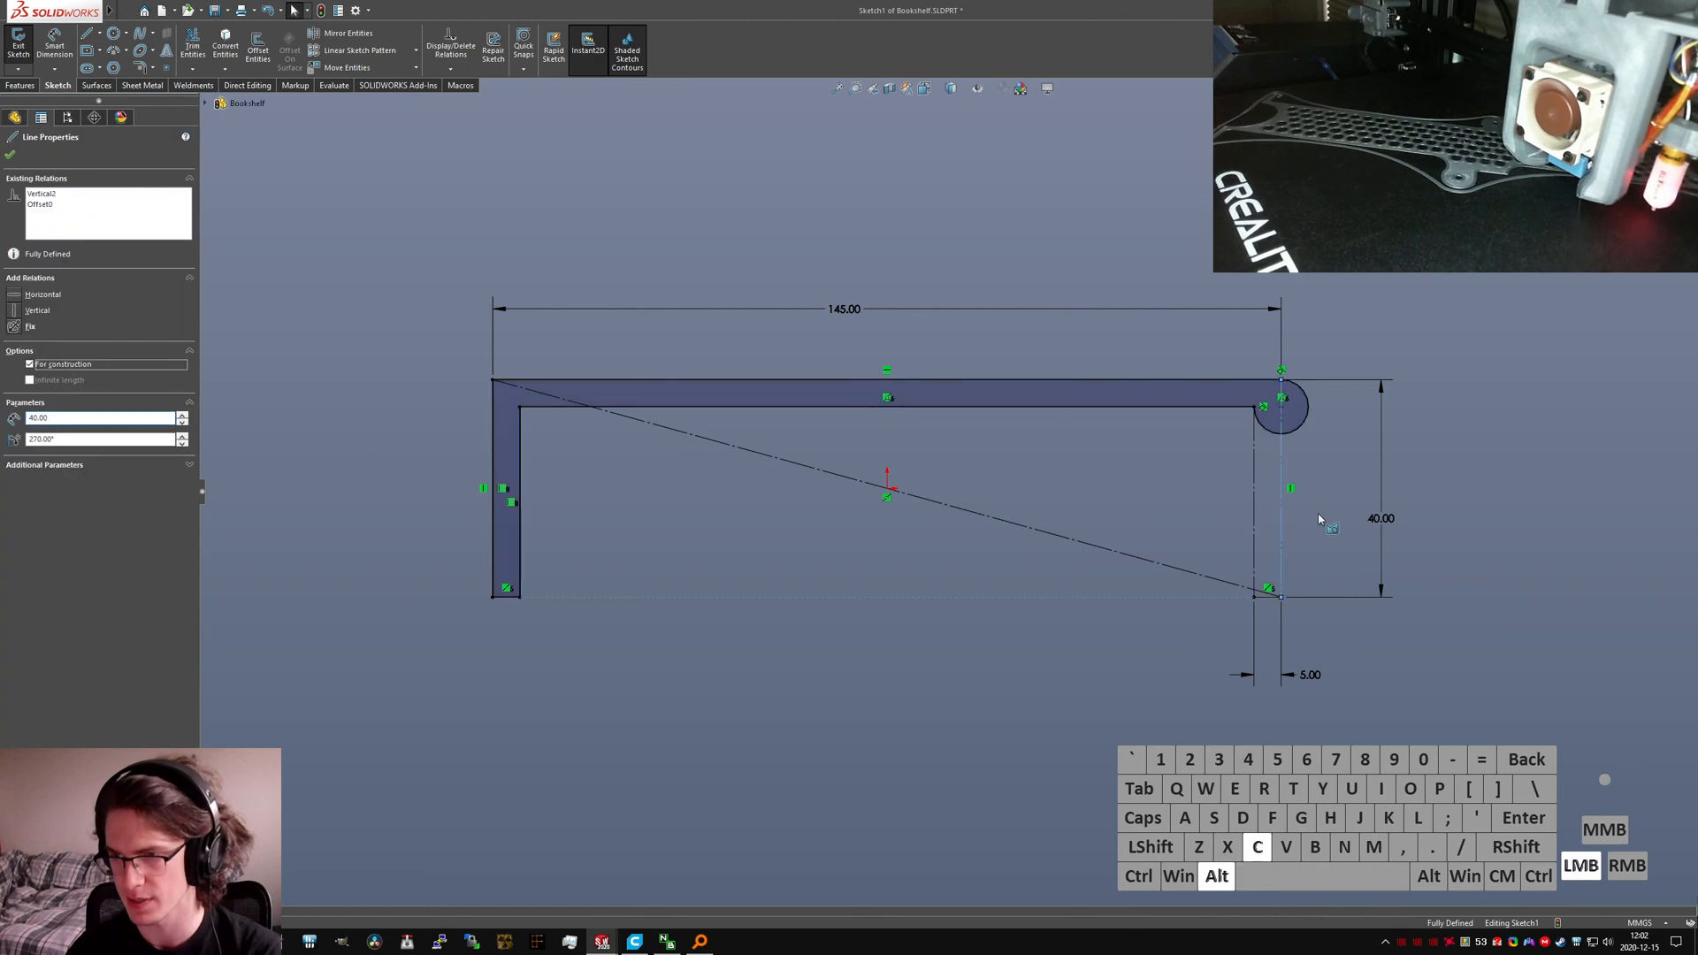
pyautogui.click(1324, 538)
pyautogui.click(20, 46)
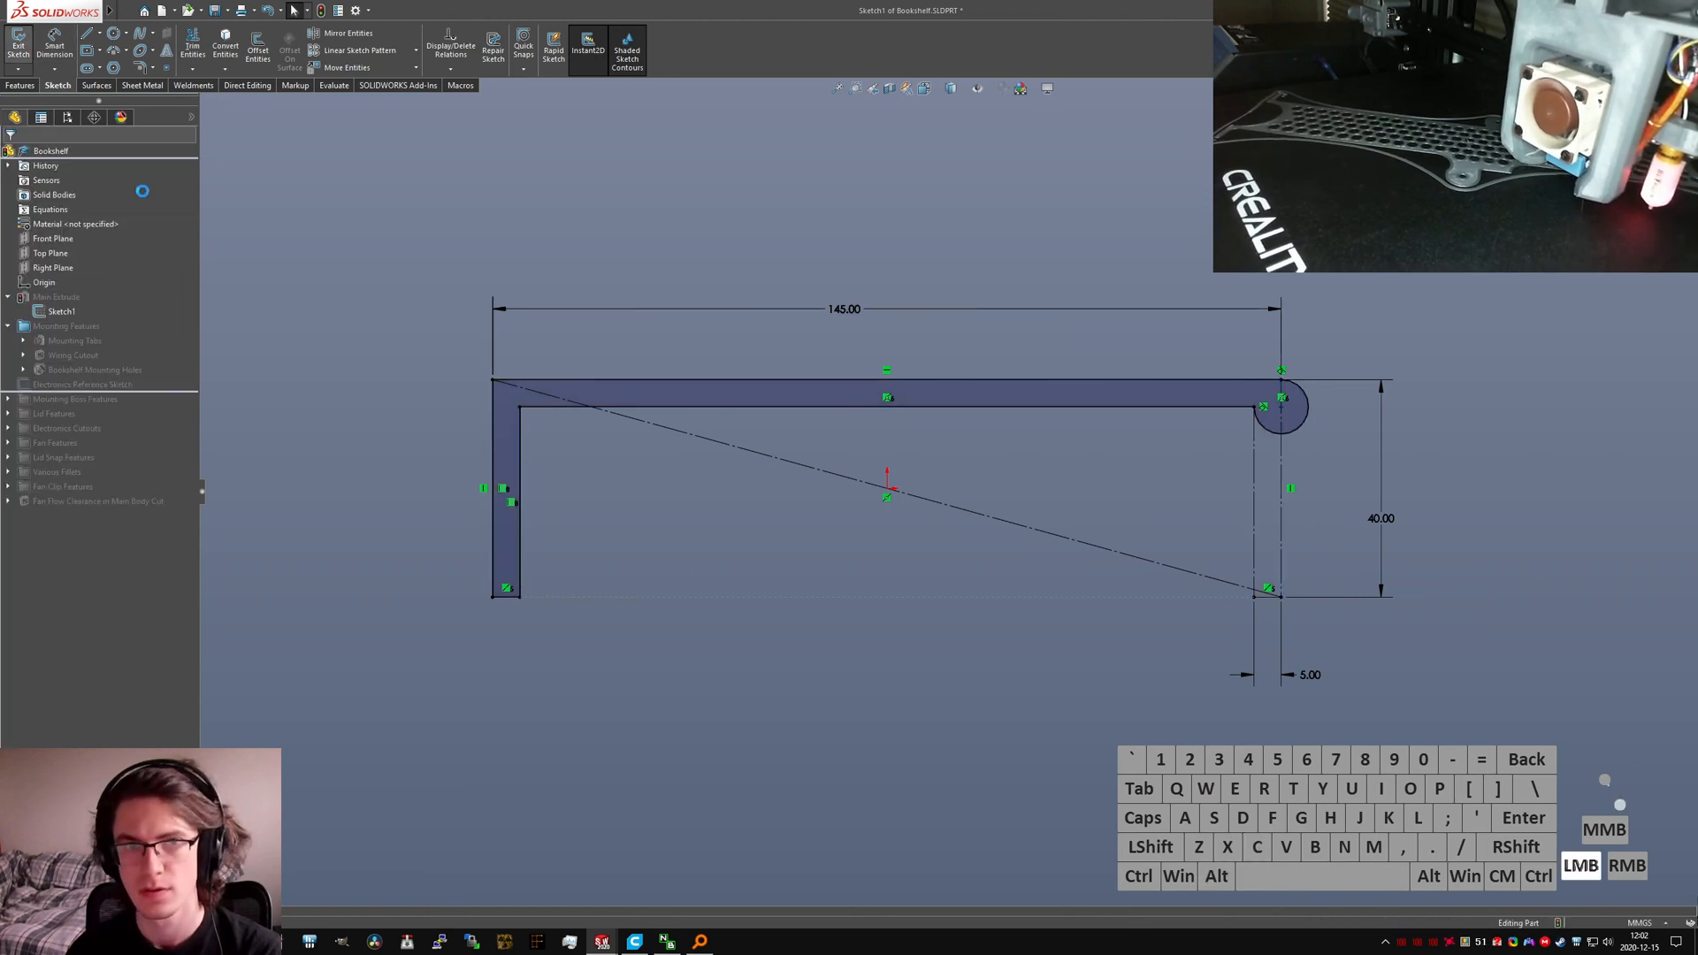
# Step: Open the Mounting Tabs sketch for editing, viewed face-on
pyautogui.click(1000, 346)
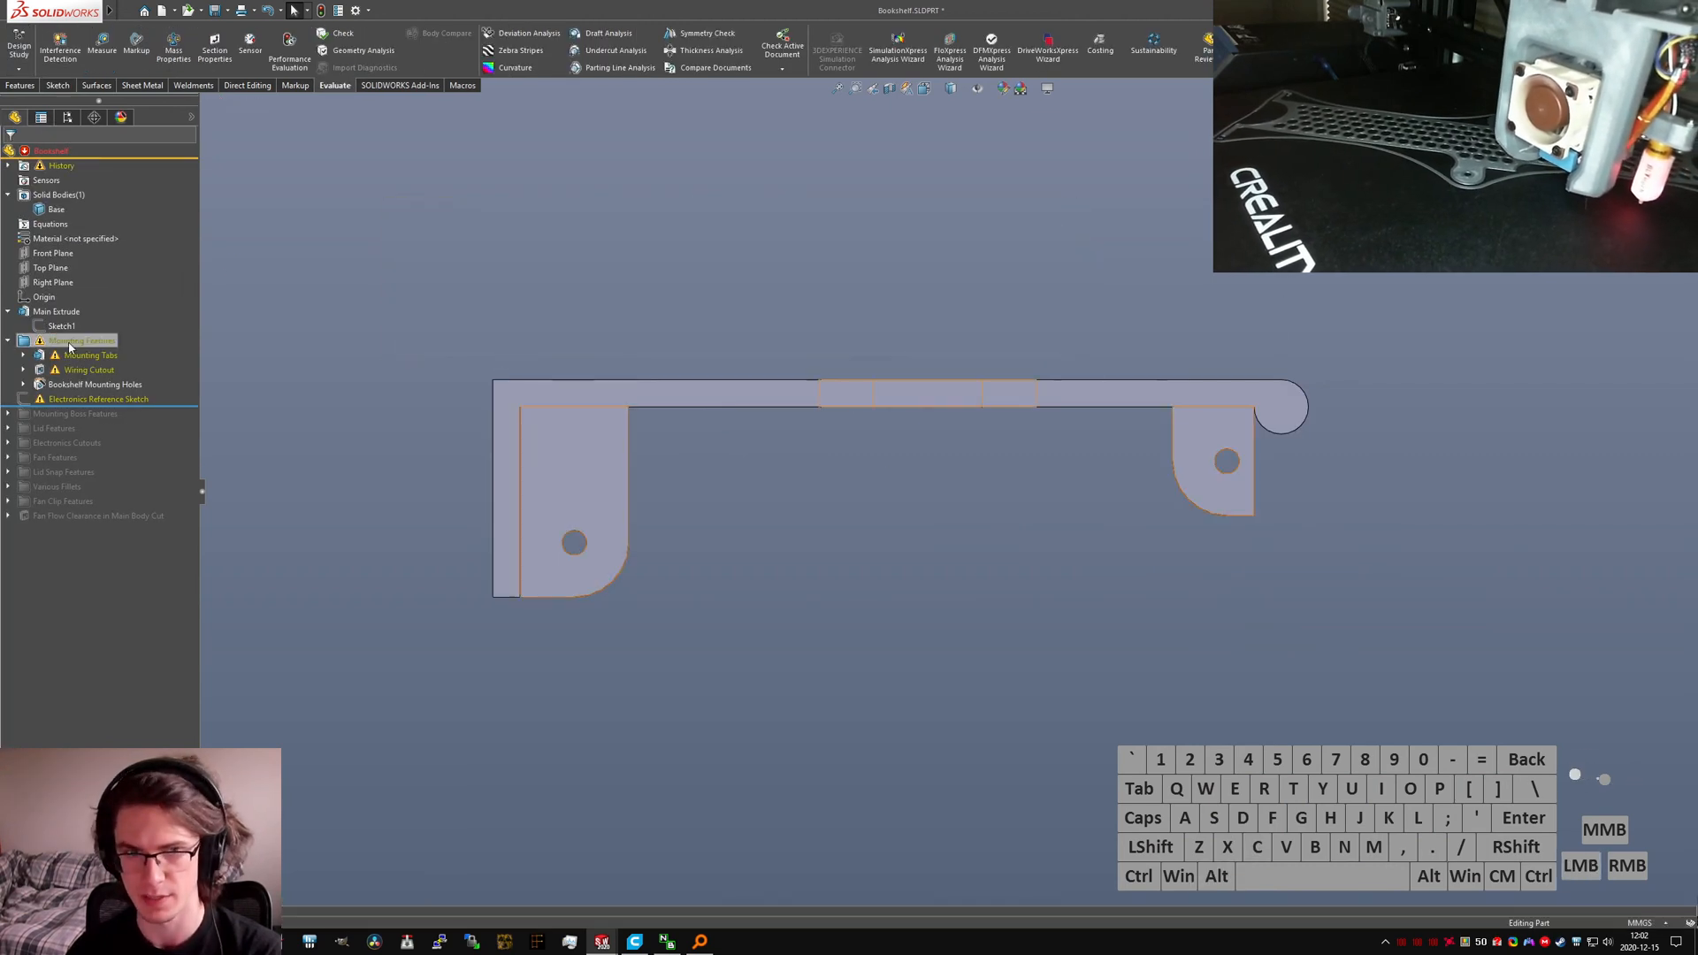
pyautogui.click(23, 356)
pyautogui.click(76, 370)
pyautogui.click(91, 339)
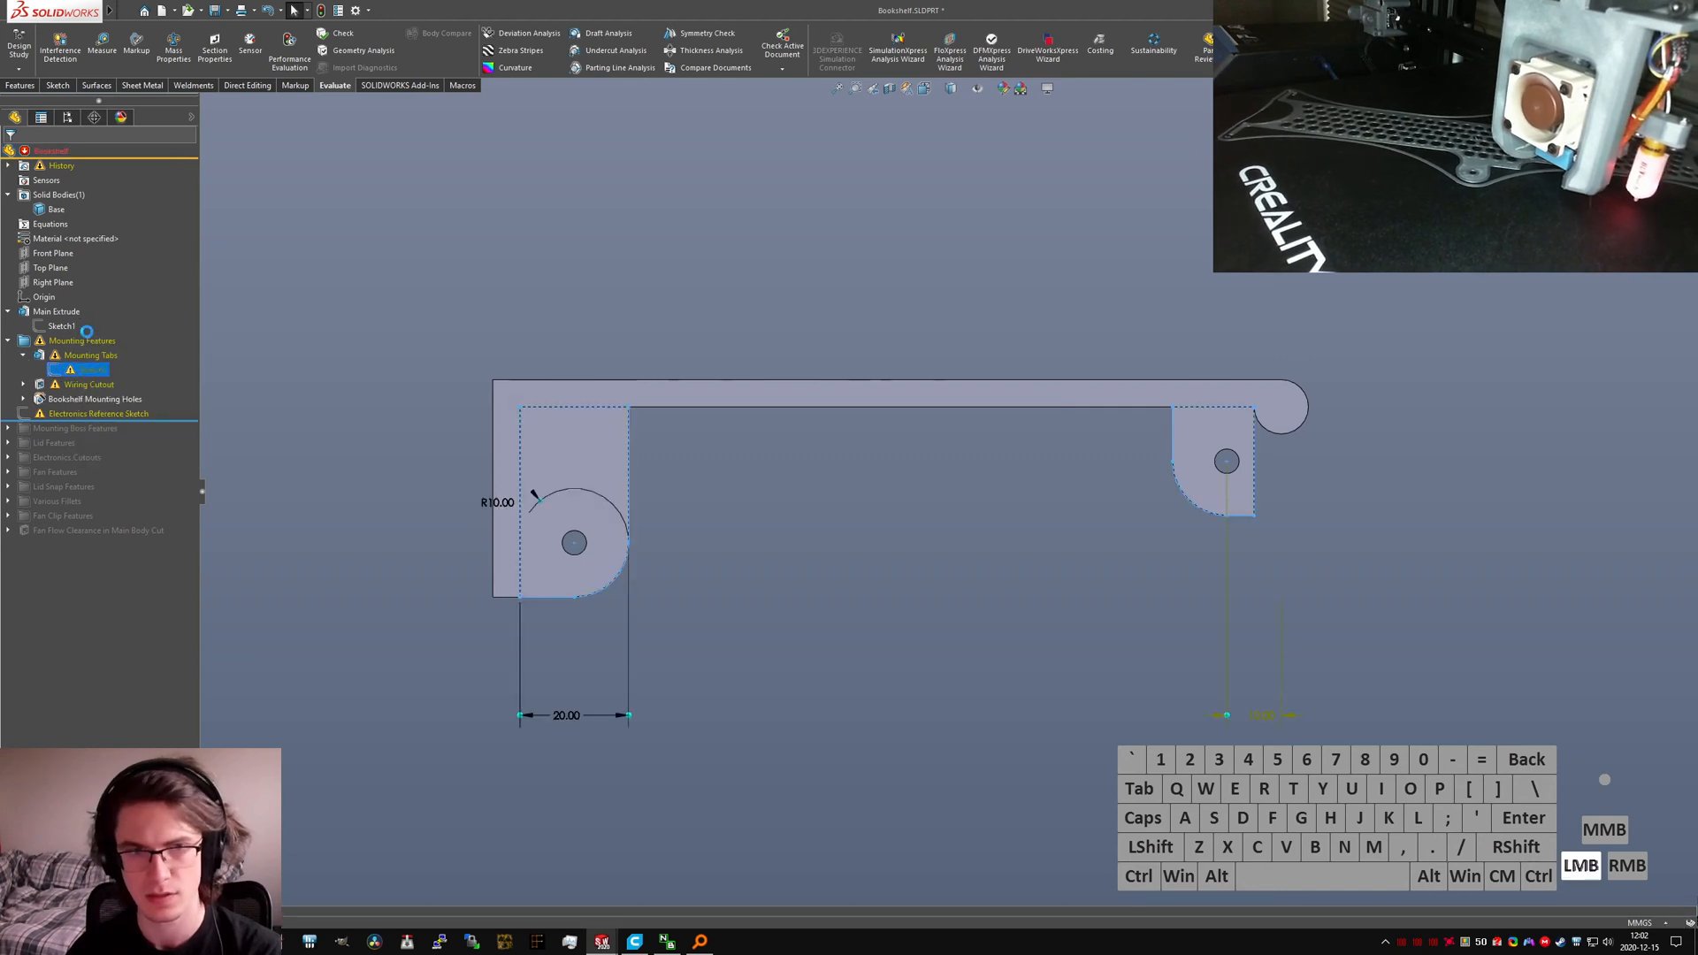
pyautogui.hotkey('ctrl', '1')
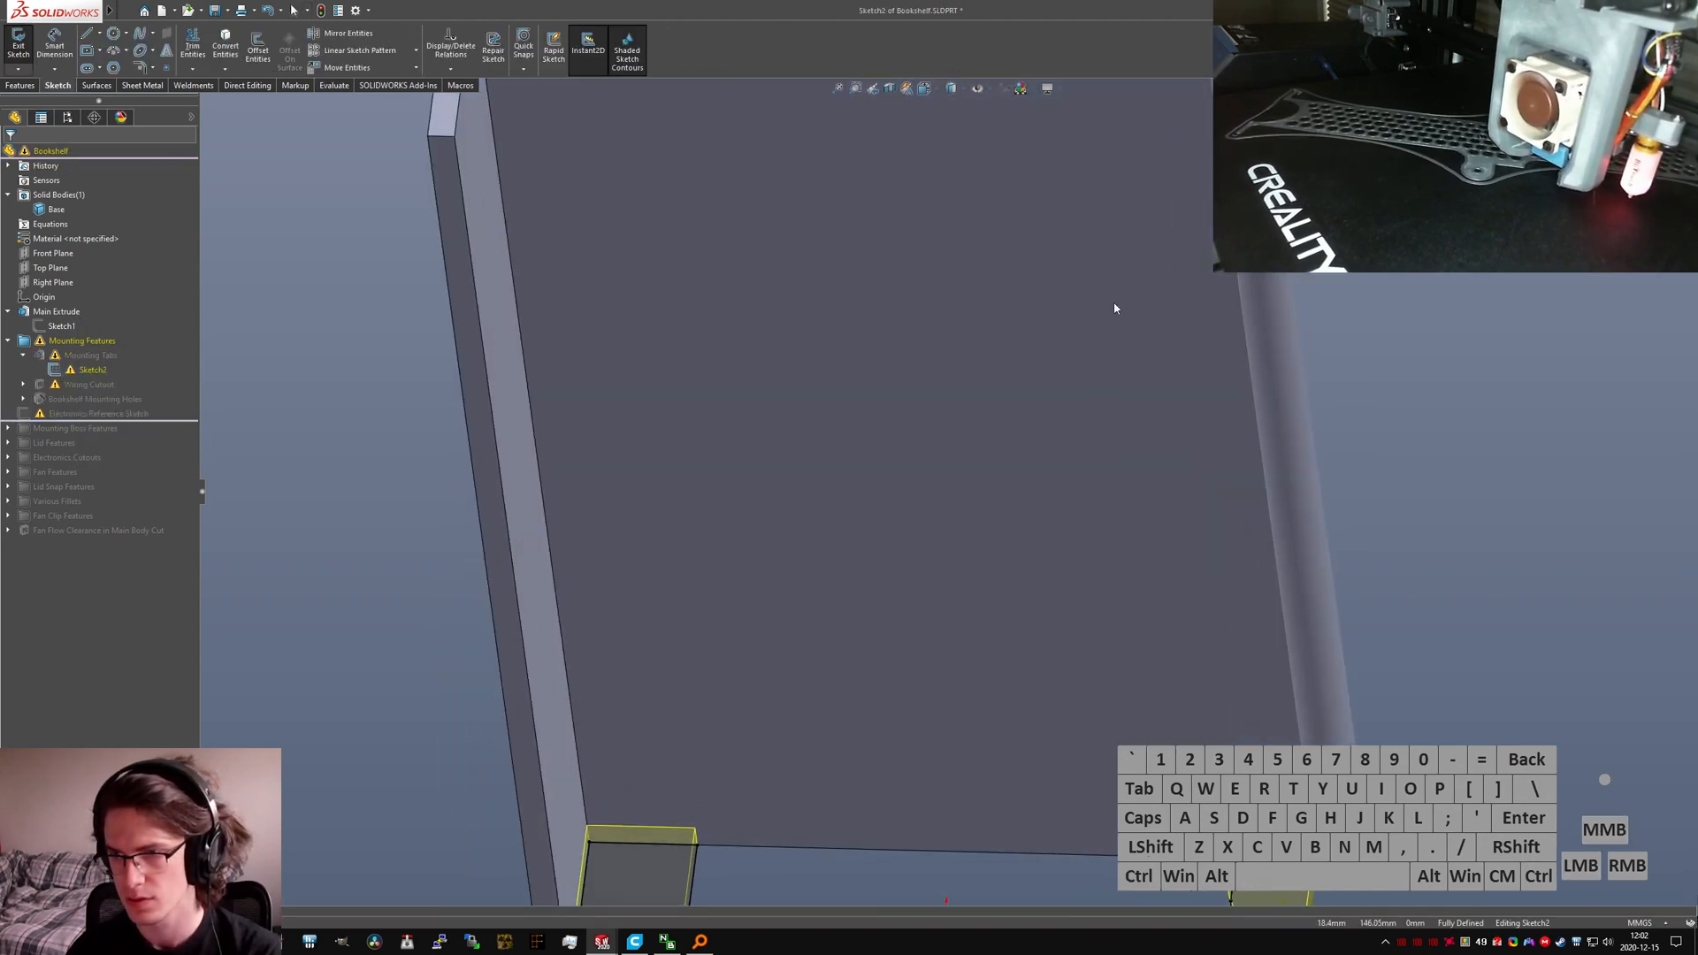
pyautogui.hotkey('ctrl', '5')
pyautogui.scroll(-10, 1198, 707)
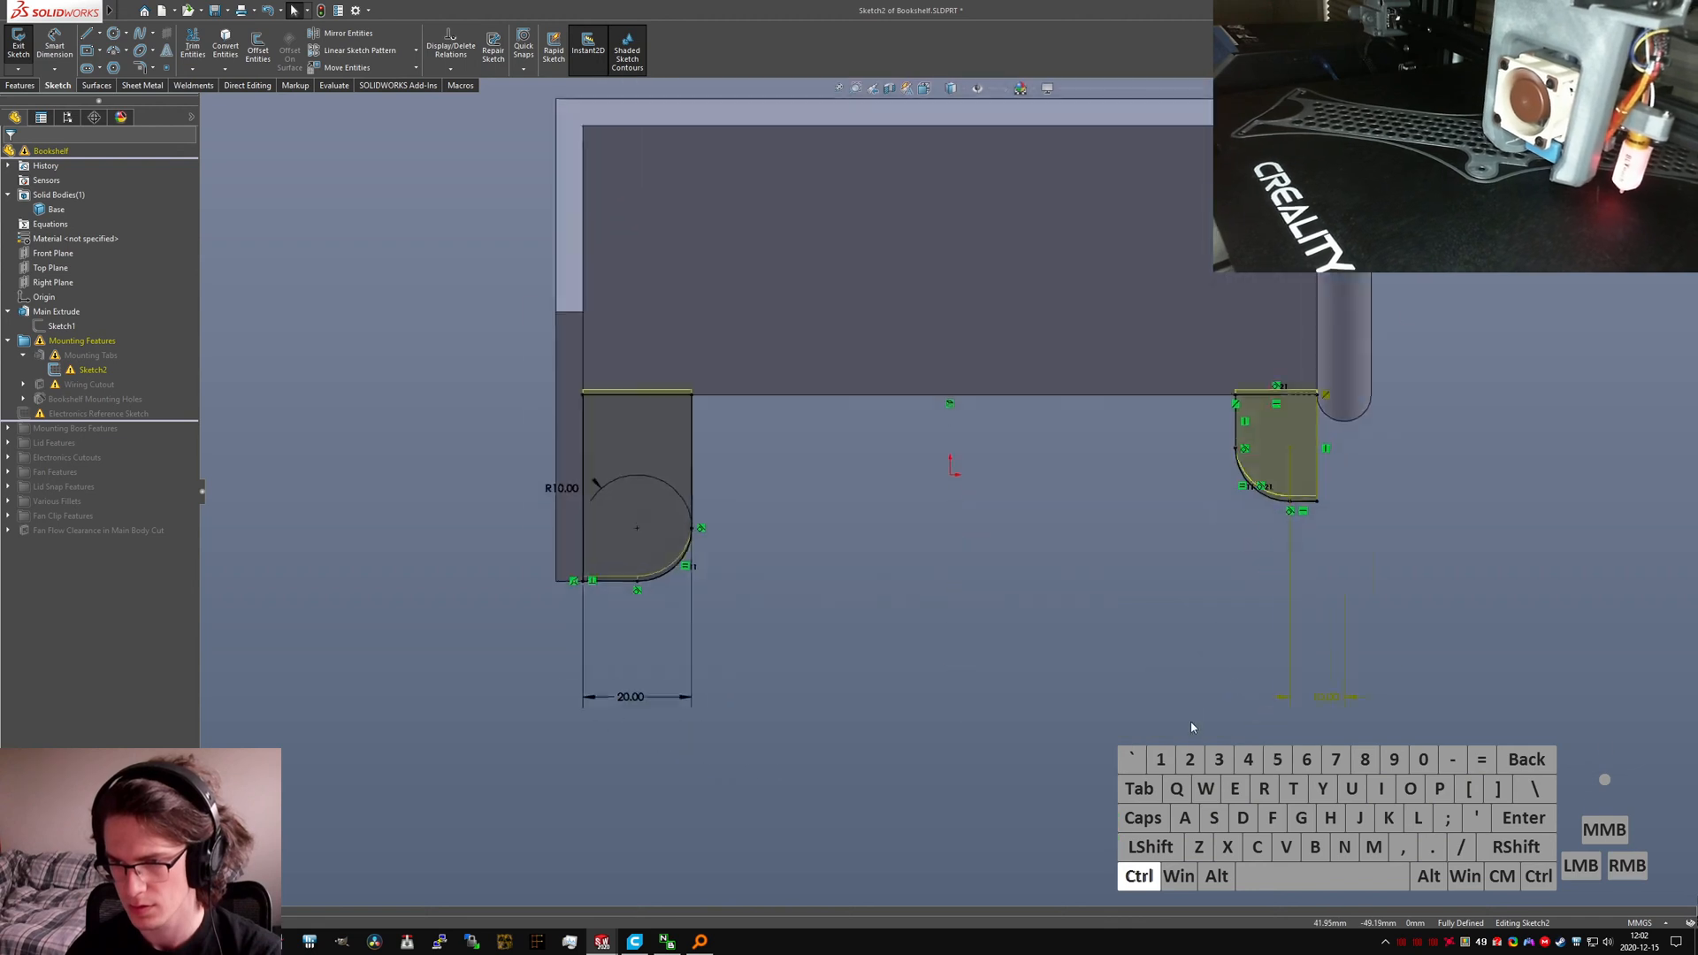
# Step: Remove the dangling relation at the upper outer corner of the tab beside the hinge barrel and delete the tab's dangling 10 mm dimension
pyautogui.moveTo(1200, 350); pyautogui.dragTo(1284, 608)
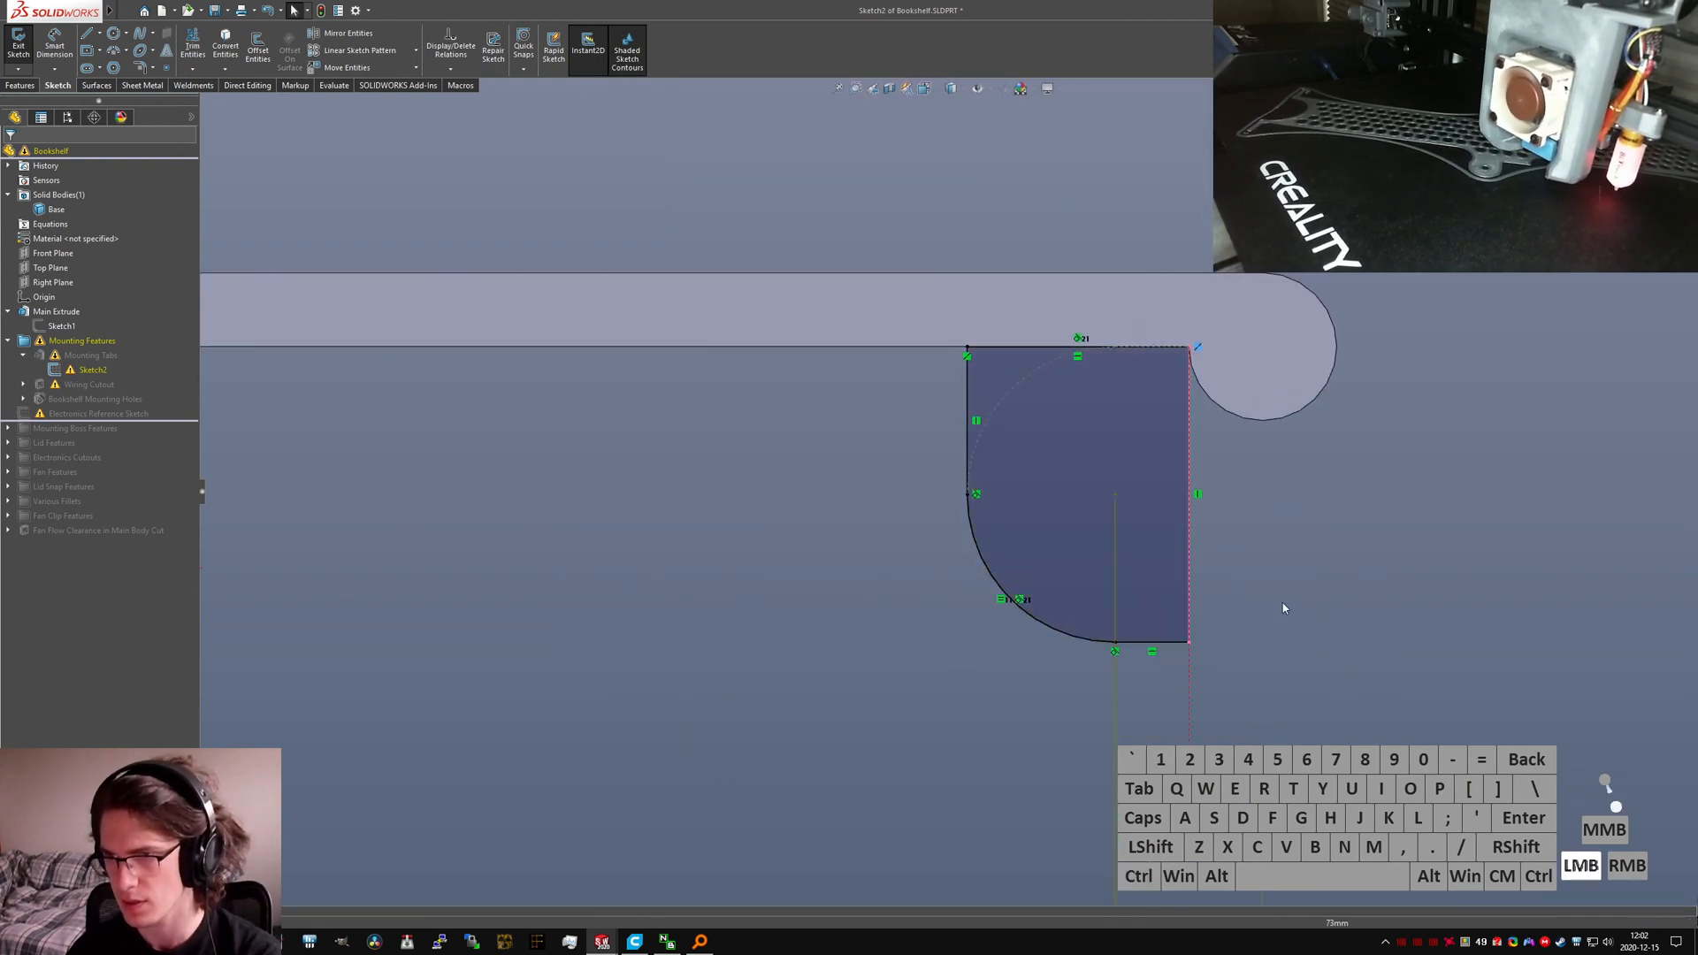
pyautogui.scroll(2, 1169, 550)
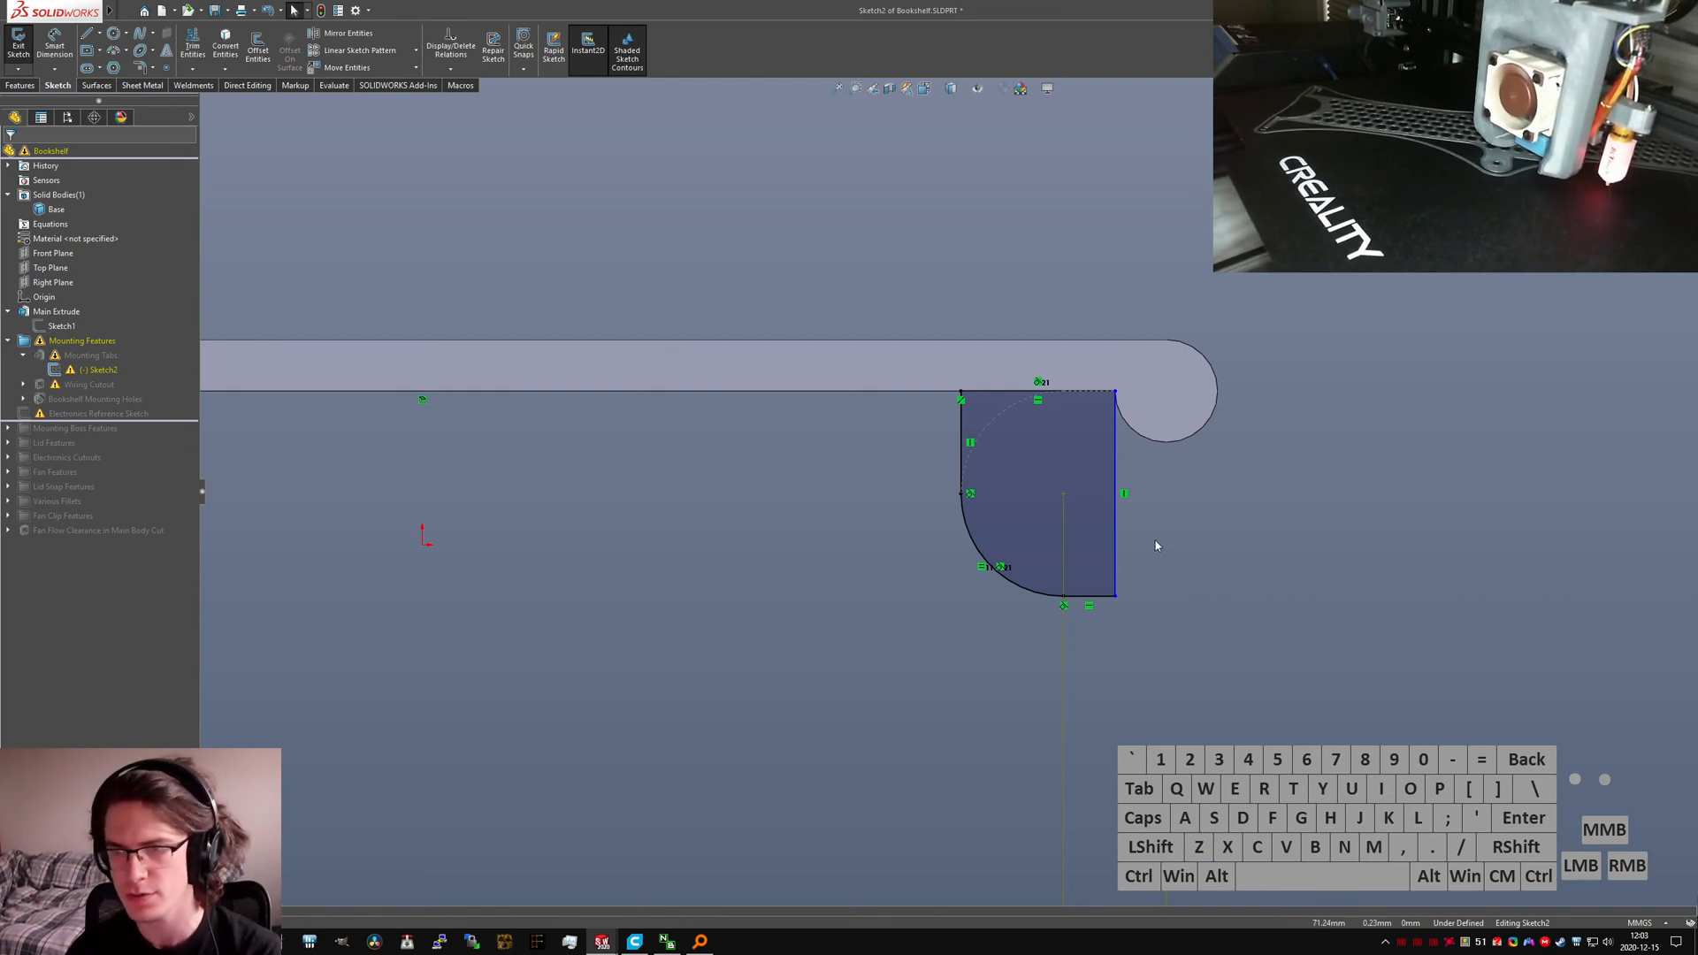
pyautogui.scroll(3, 1141, 588)
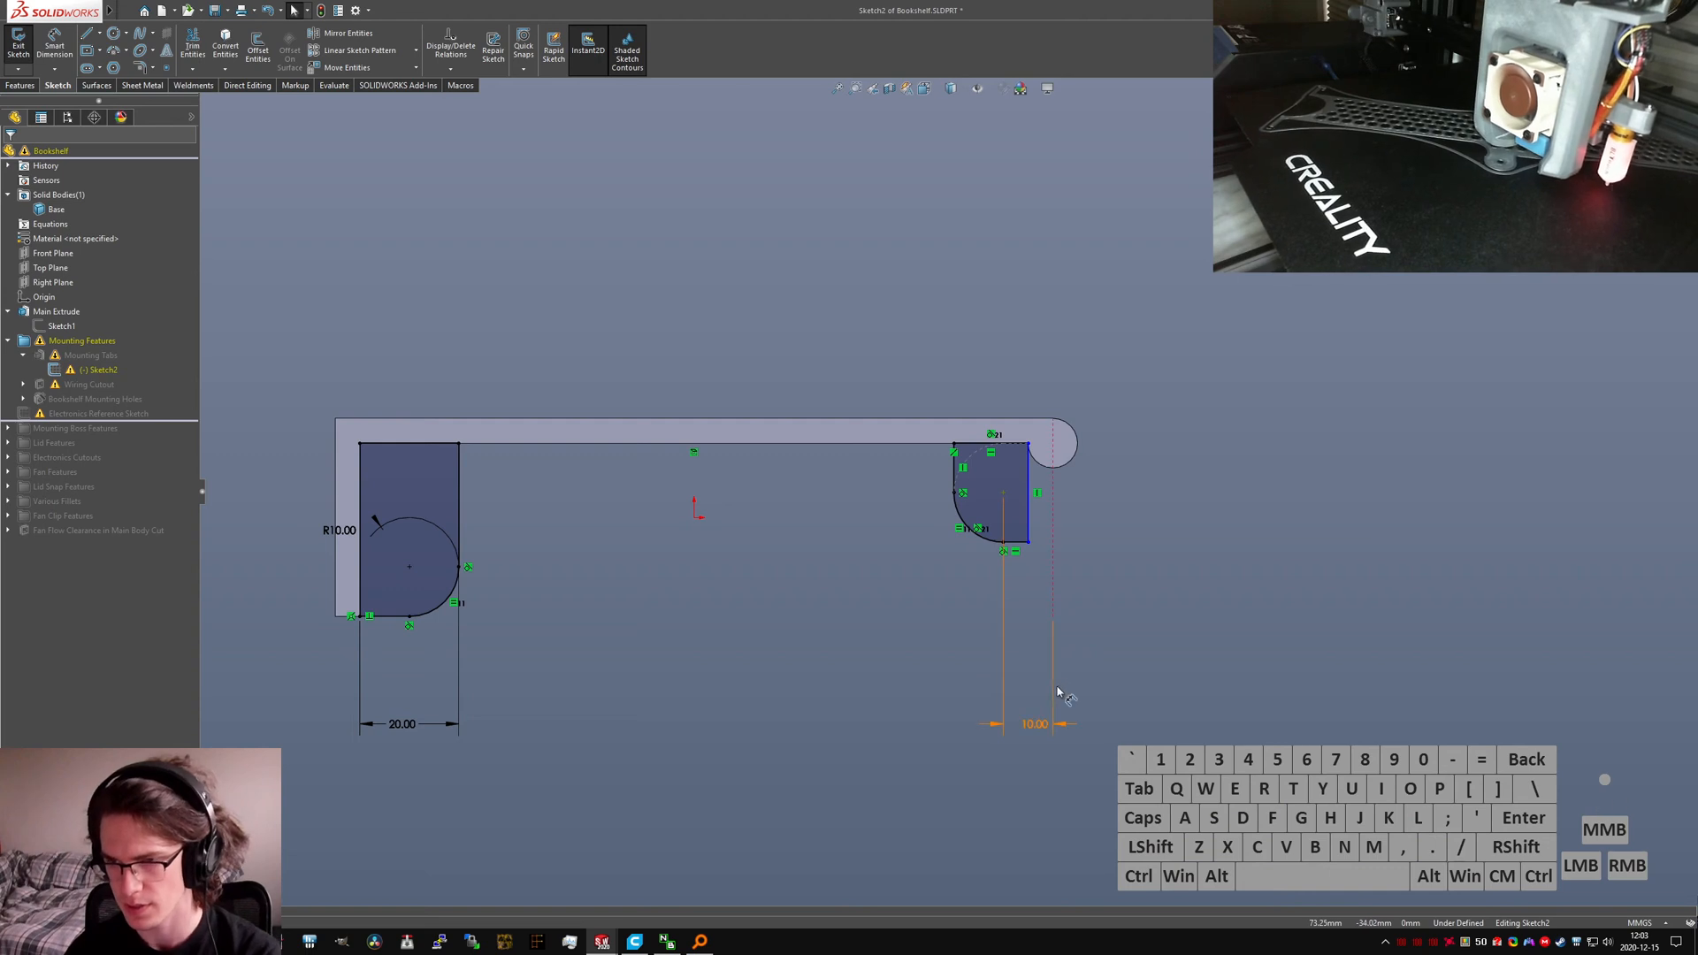
pyautogui.press('Delete')
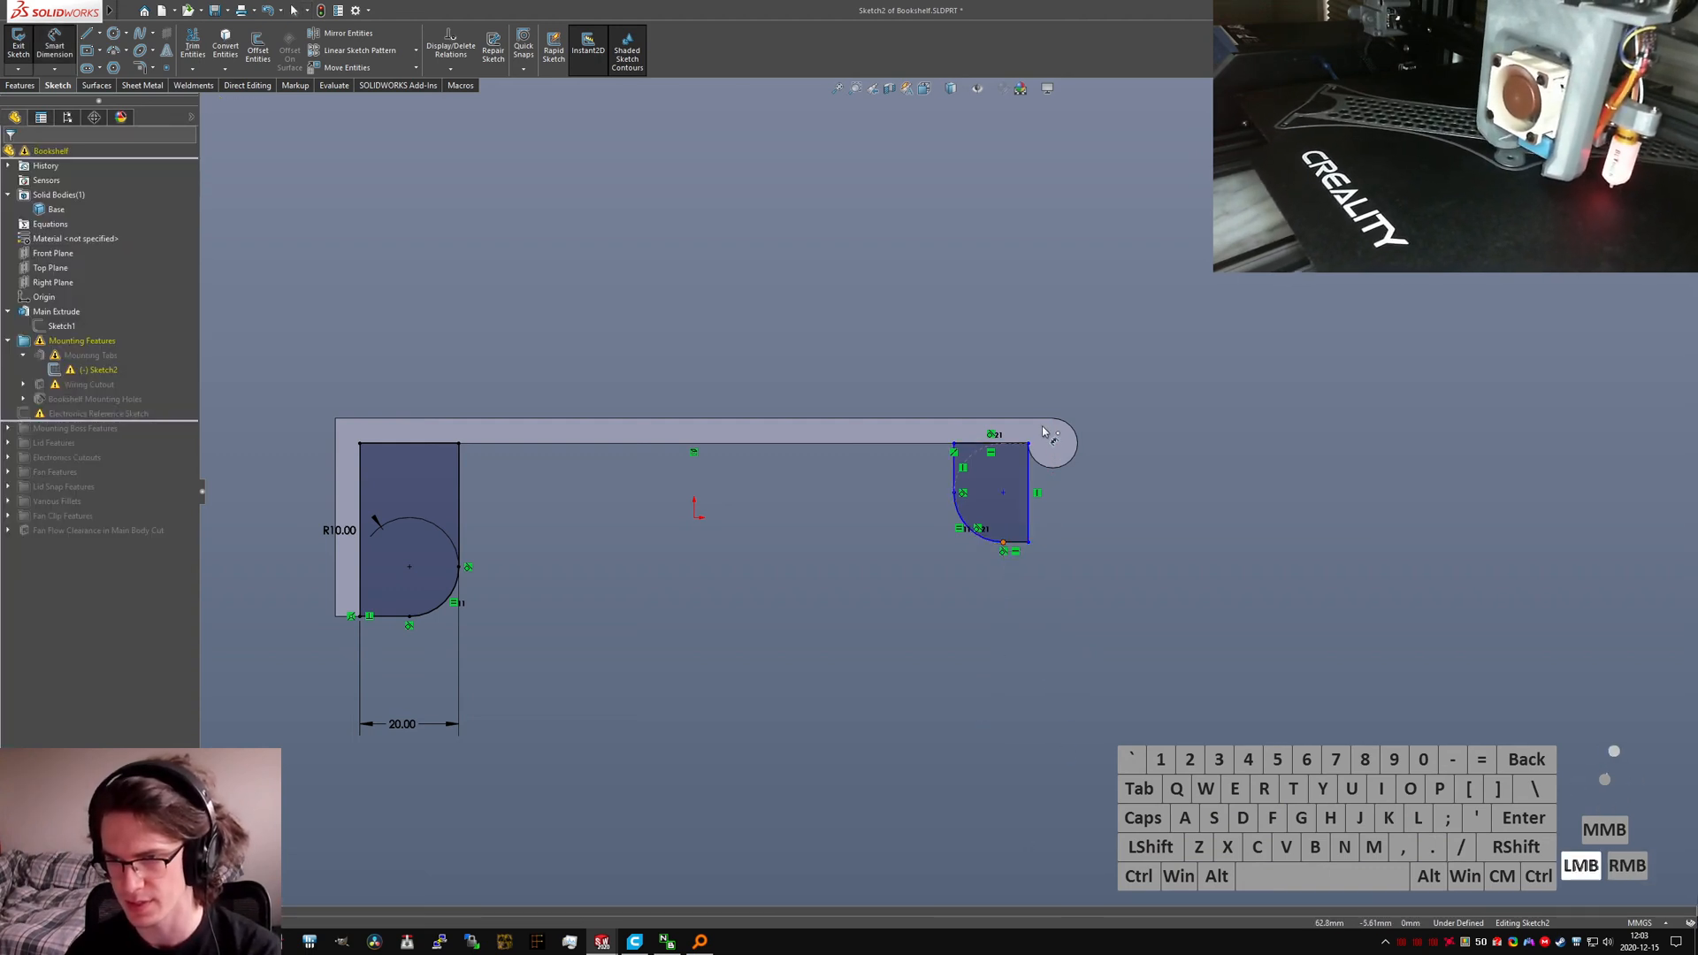
# Step: Dimension the tab's arc centre 10 mm horizontally from the top point of the hinge barrel
pyautogui.press('Escape')
pyautogui.click(1004, 493)
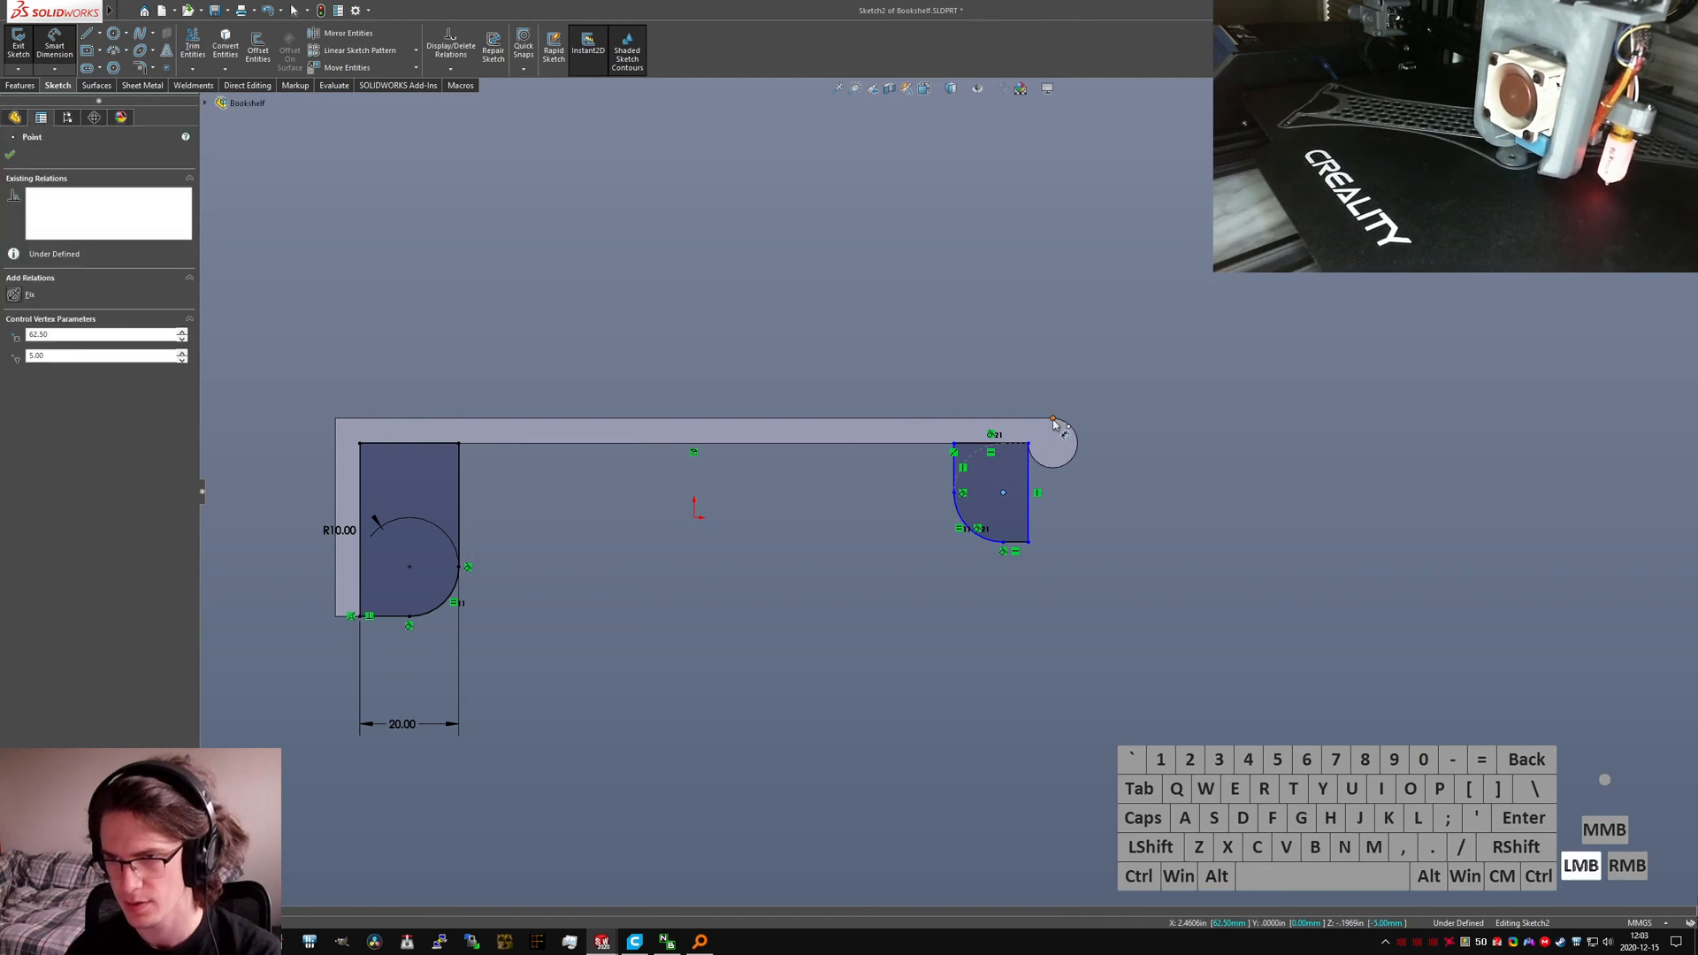
pyautogui.click(1053, 419)
pyautogui.click(1026, 318)
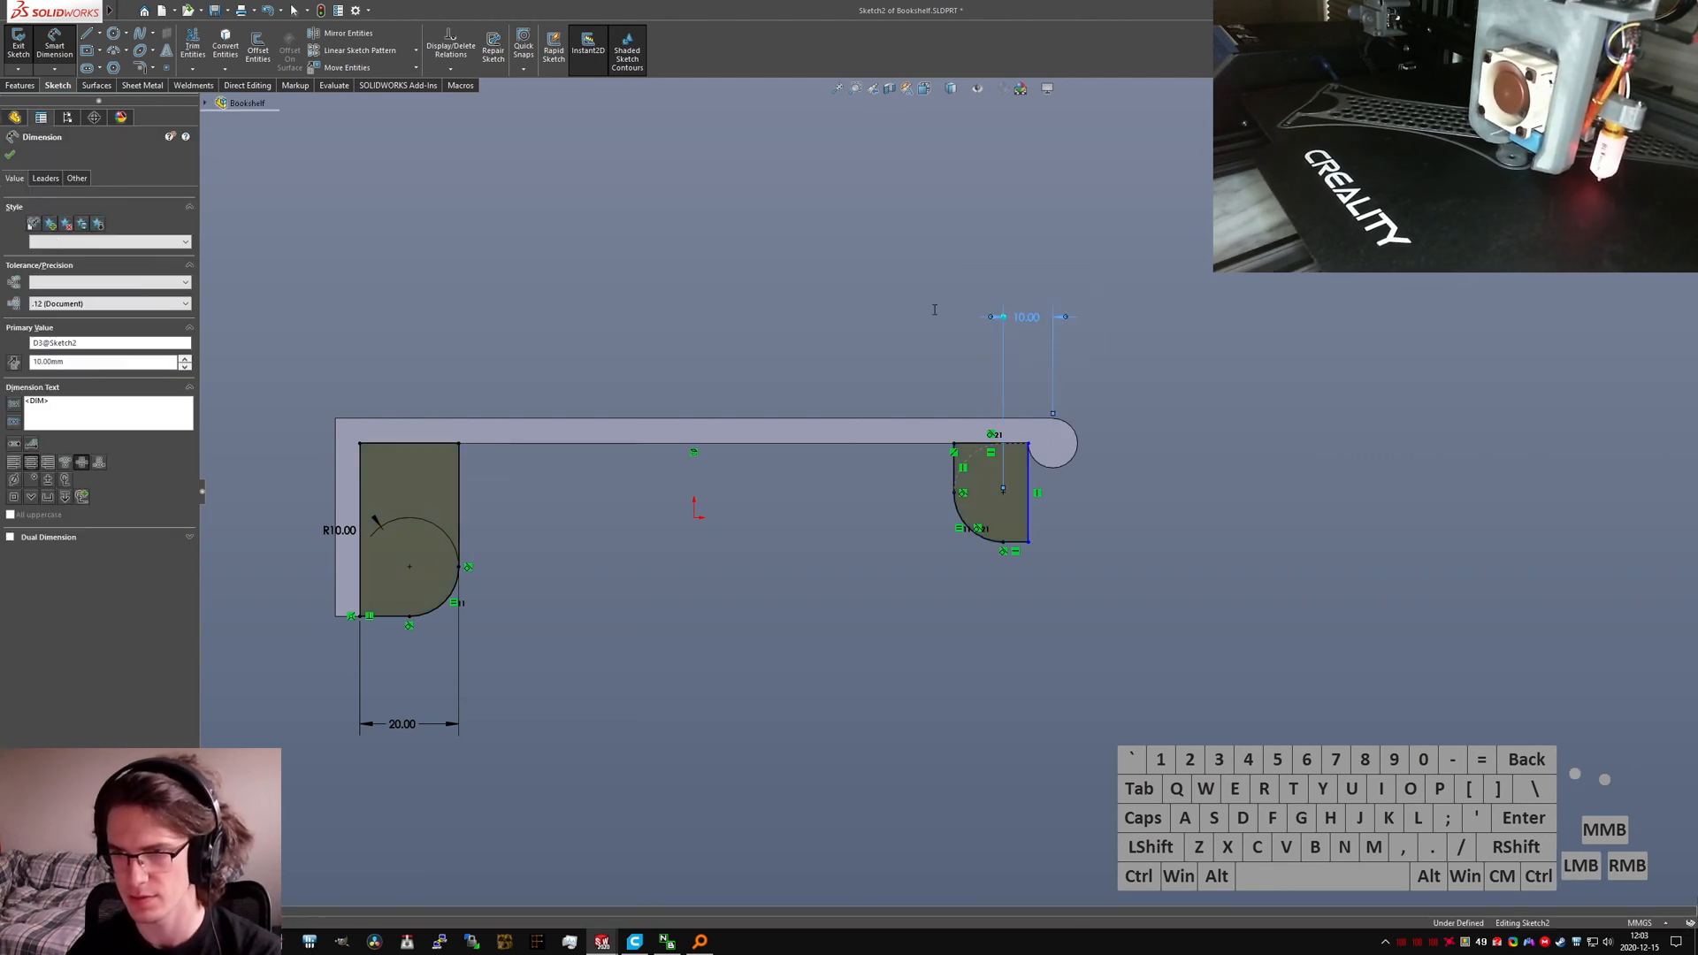
pyautogui.press('Return')
pyautogui.press('Escape')
# Step: Trim away the tab's straight outer and end lines and extend its corner arc into a half circle
pyautogui.scroll(-1, 1066, 434)
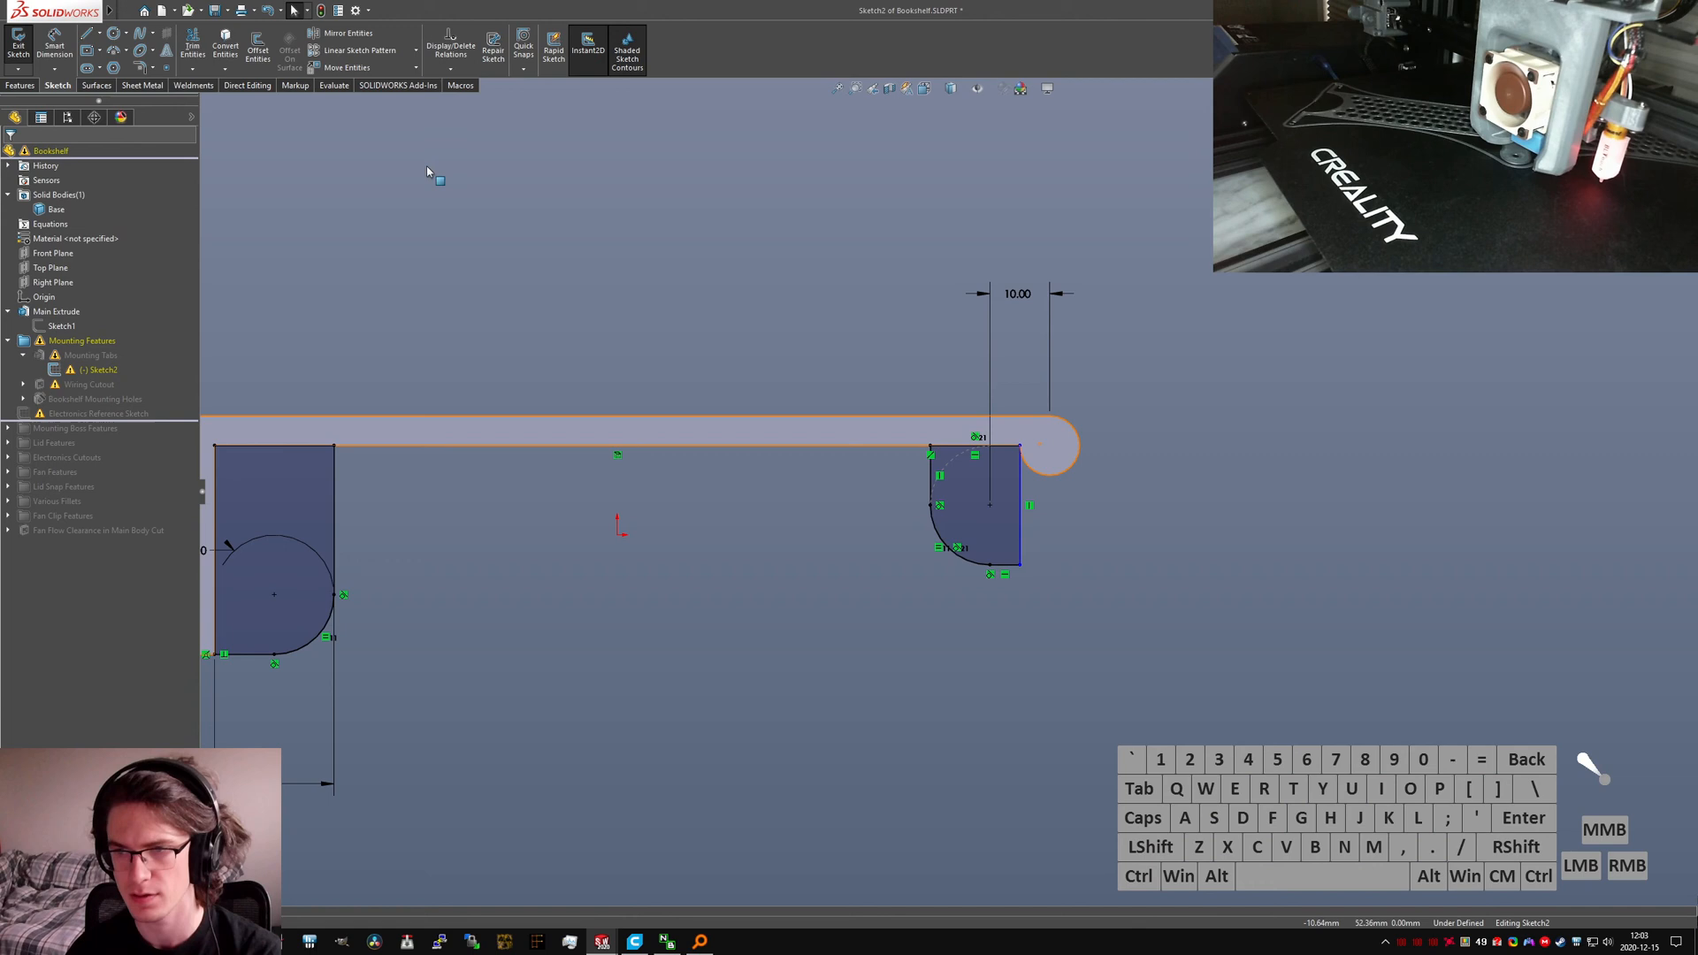
pyautogui.click(198, 40)
pyautogui.moveTo(1035, 550)
pyautogui.mouseDown()
pyautogui.moveTo(1002, 586)
pyautogui.moveTo(1051, 503)
pyautogui.mouseUp()
pyautogui.press('Escape')
pyautogui.click(1102, 575)
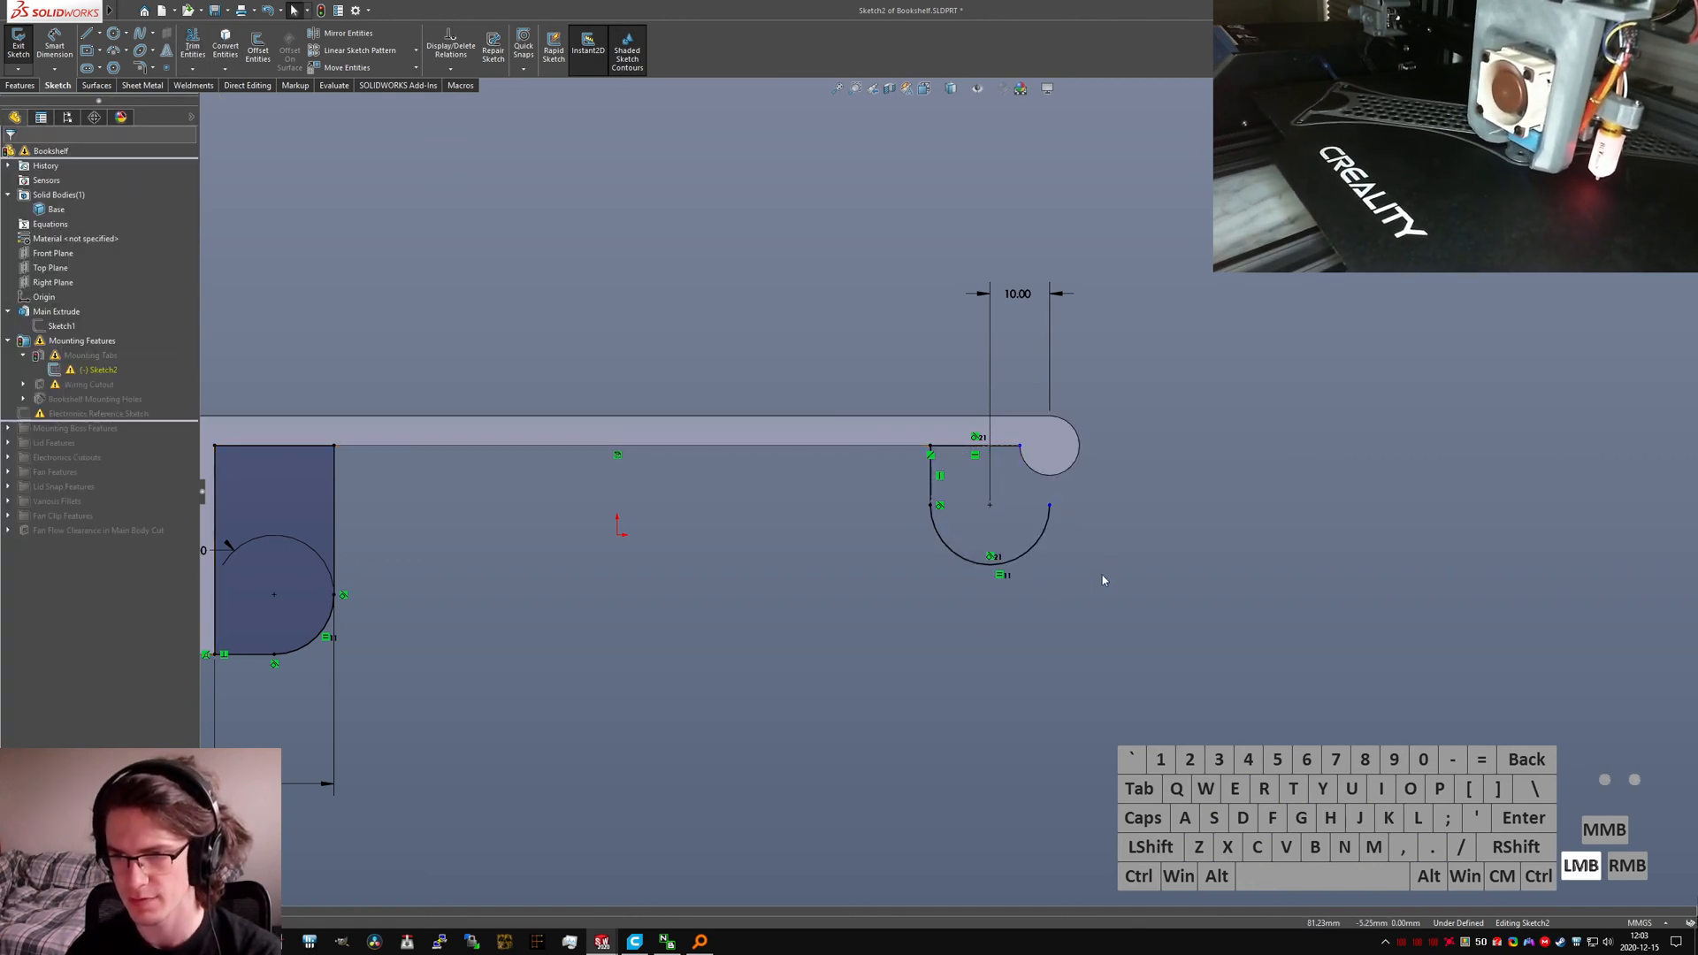
# Step: Draw a vertical line about 5 mm long from the half circle's open end to the underside of the hinge barrel
pyautogui.moveTo(1062, 594); pyautogui.dragTo(1012, 607, button='right')
pyautogui.click(1050, 505)
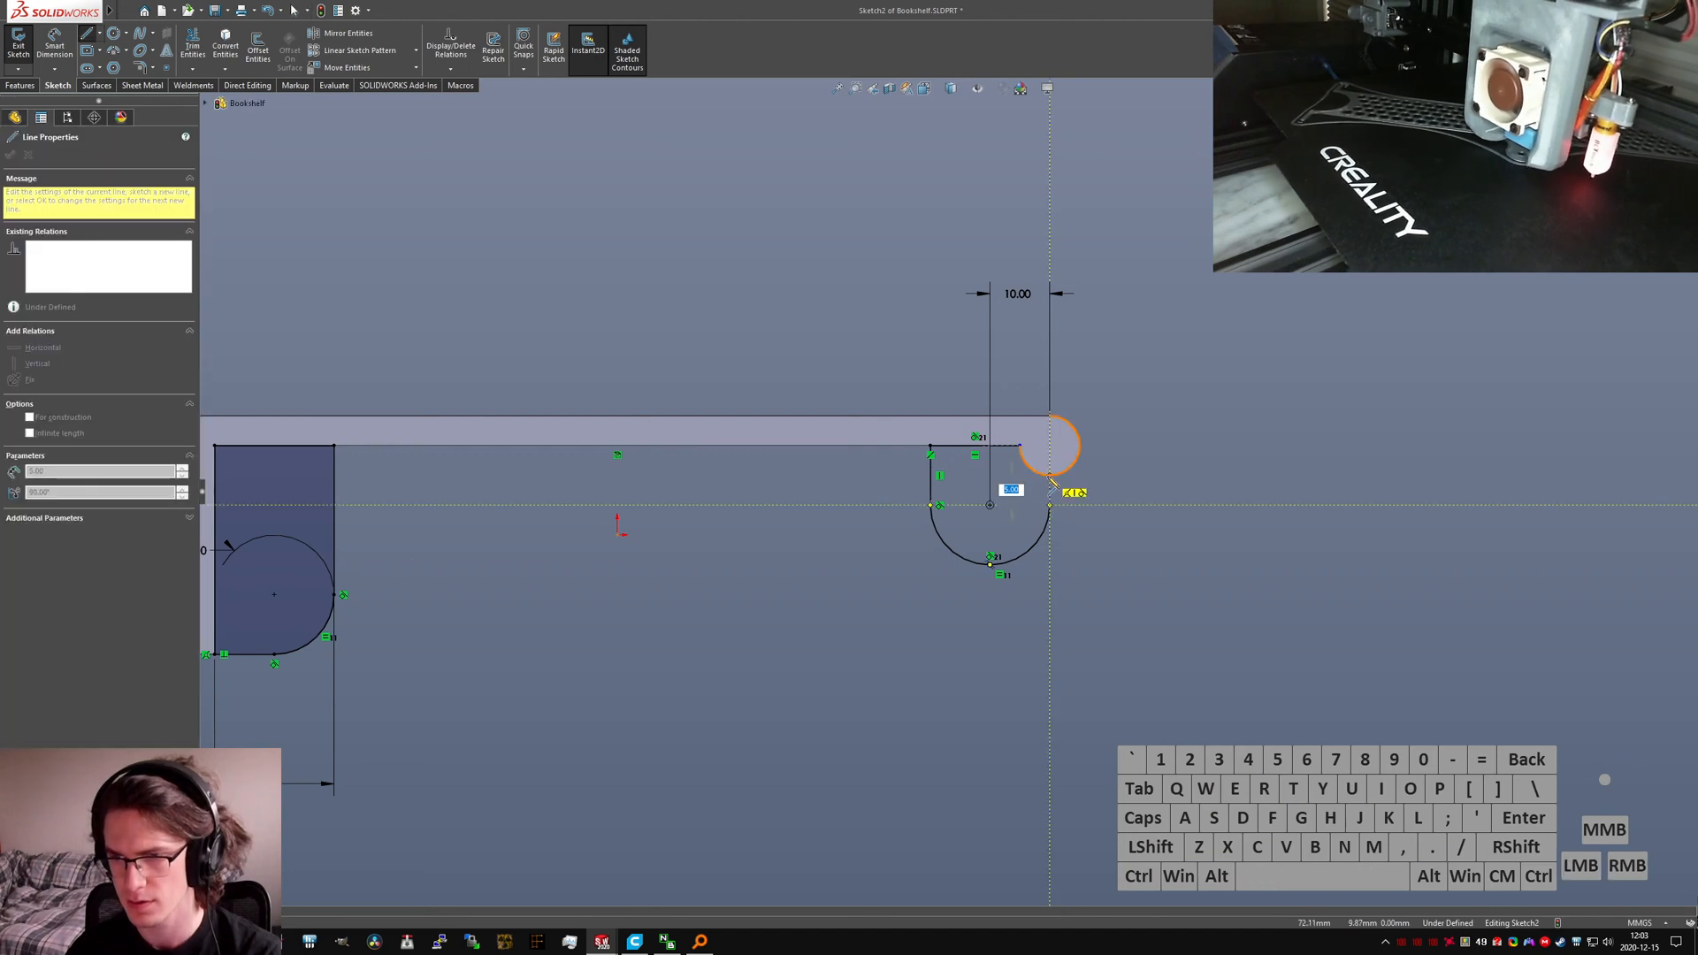
pyautogui.click(1050, 476)
pyautogui.press('Escape')
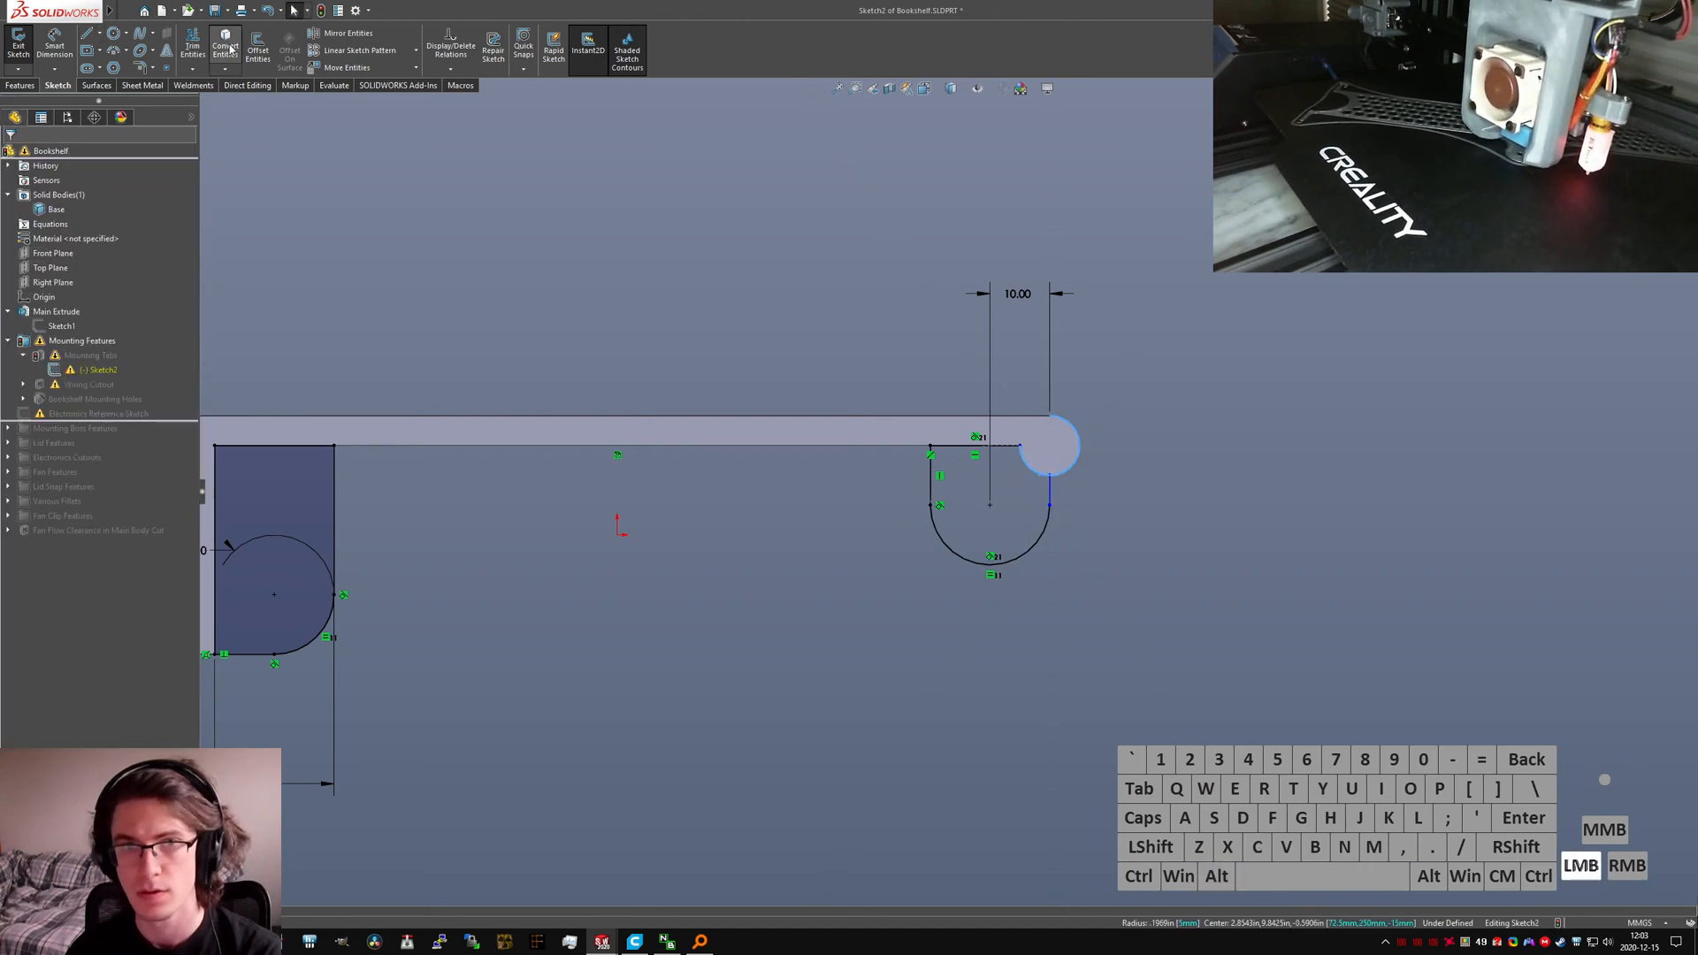
# Step: Convert the hinge barrel's edge into the tab sketch and trim it to the short arc that closes the tab profile
pyautogui.click(1088, 483)
pyautogui.click(1299, 570)
pyautogui.moveTo(1298, 566); pyautogui.dragTo(1329, 501, button='right')
pyautogui.moveTo(1155, 482); pyautogui.dragTo(1094, 498)
pyautogui.press('Escape')
# Step: Make the short closing line vertical and tangent to the tab's arc, and finish the Mounting Tabs sketch
pyautogui.click(1050, 494)
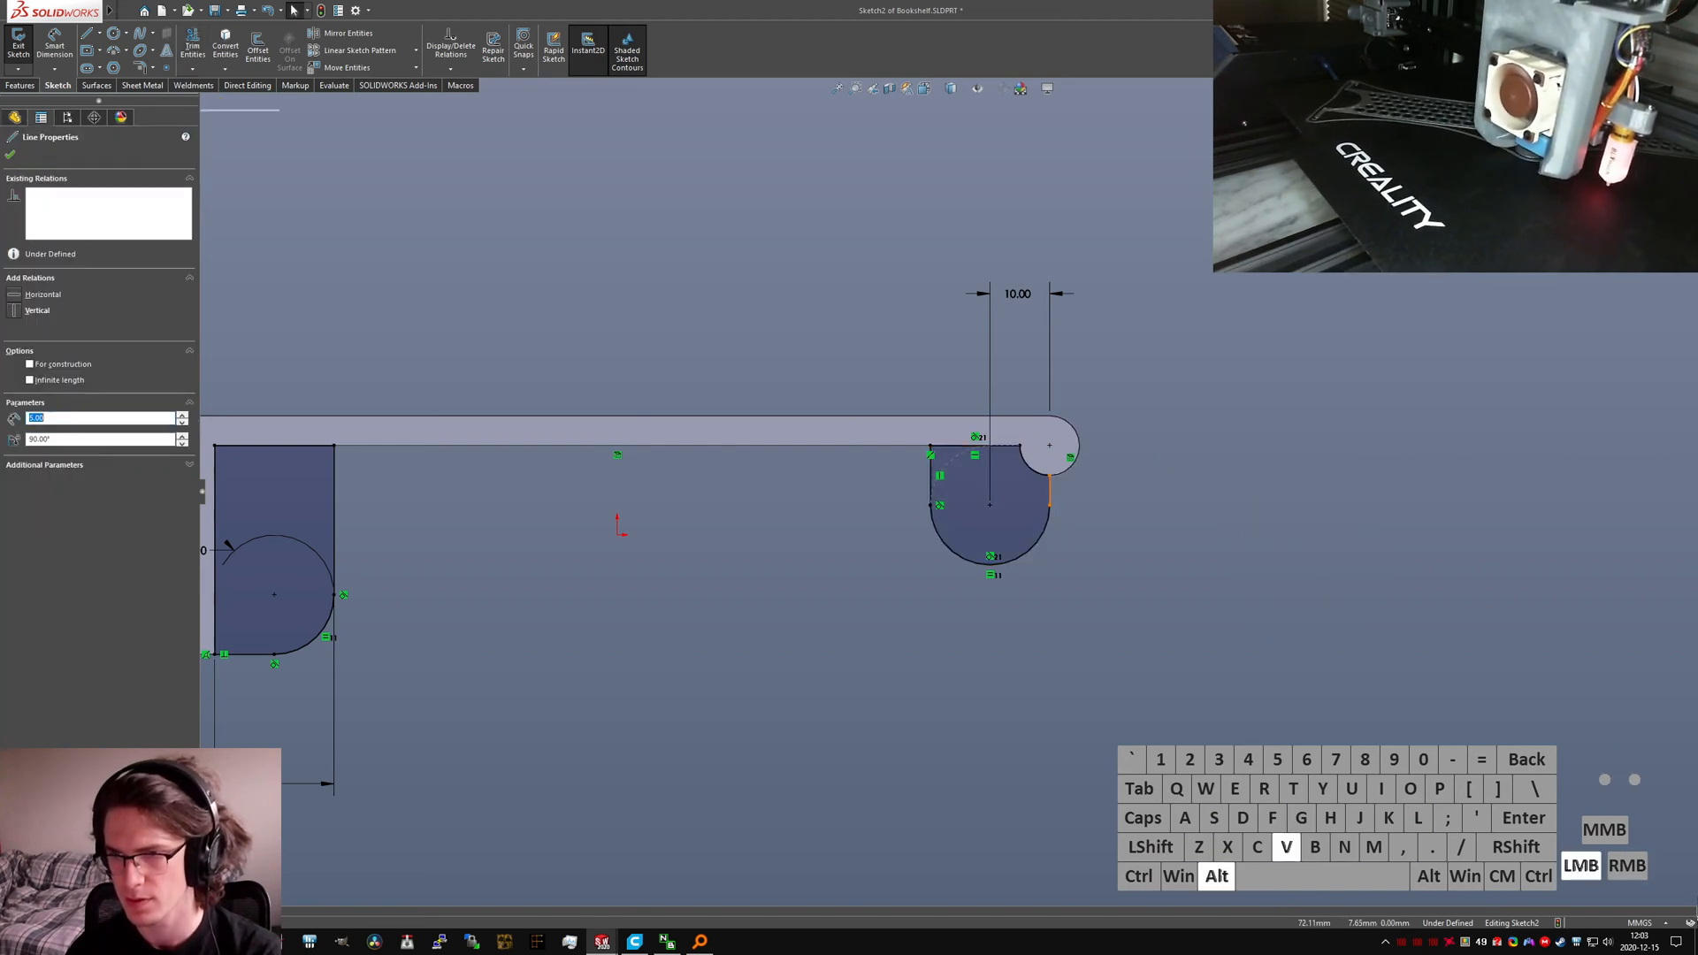
pyautogui.keyDown('ctrl'); pyautogui.click(1049, 533); pyautogui.keyUp('ctrl')
pyautogui.hotkey('alt', 'a')
pyautogui.moveTo(1047, 523); pyautogui.dragTo(1044, 520)
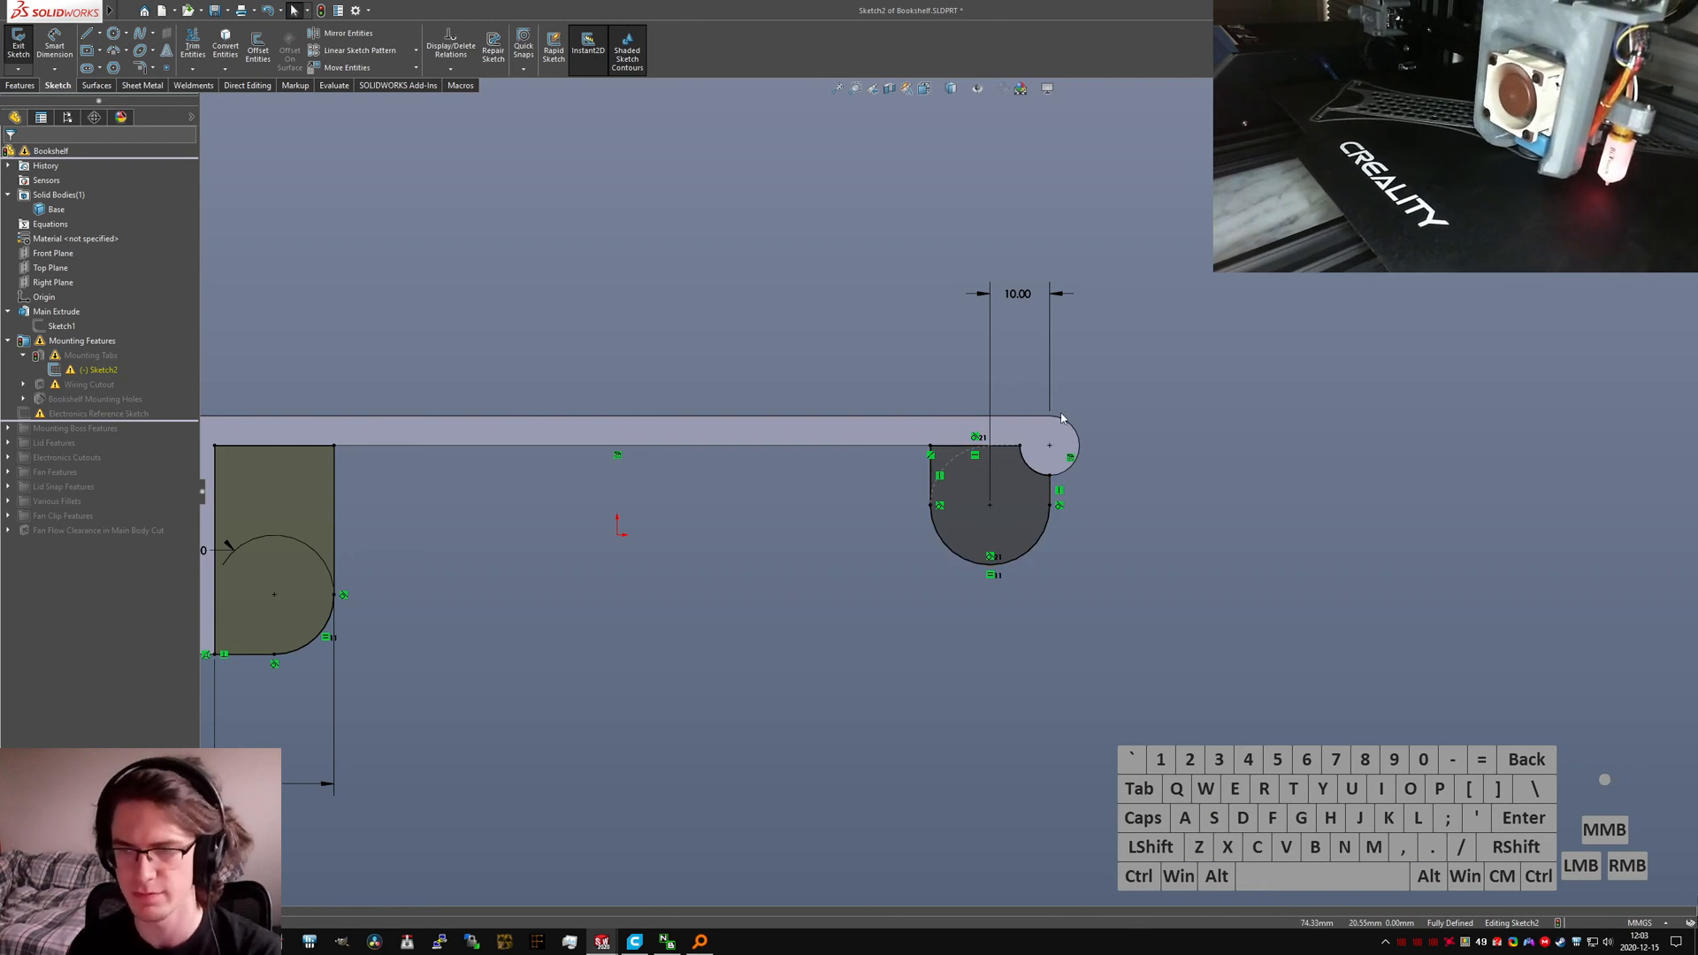
pyautogui.click(20, 44)
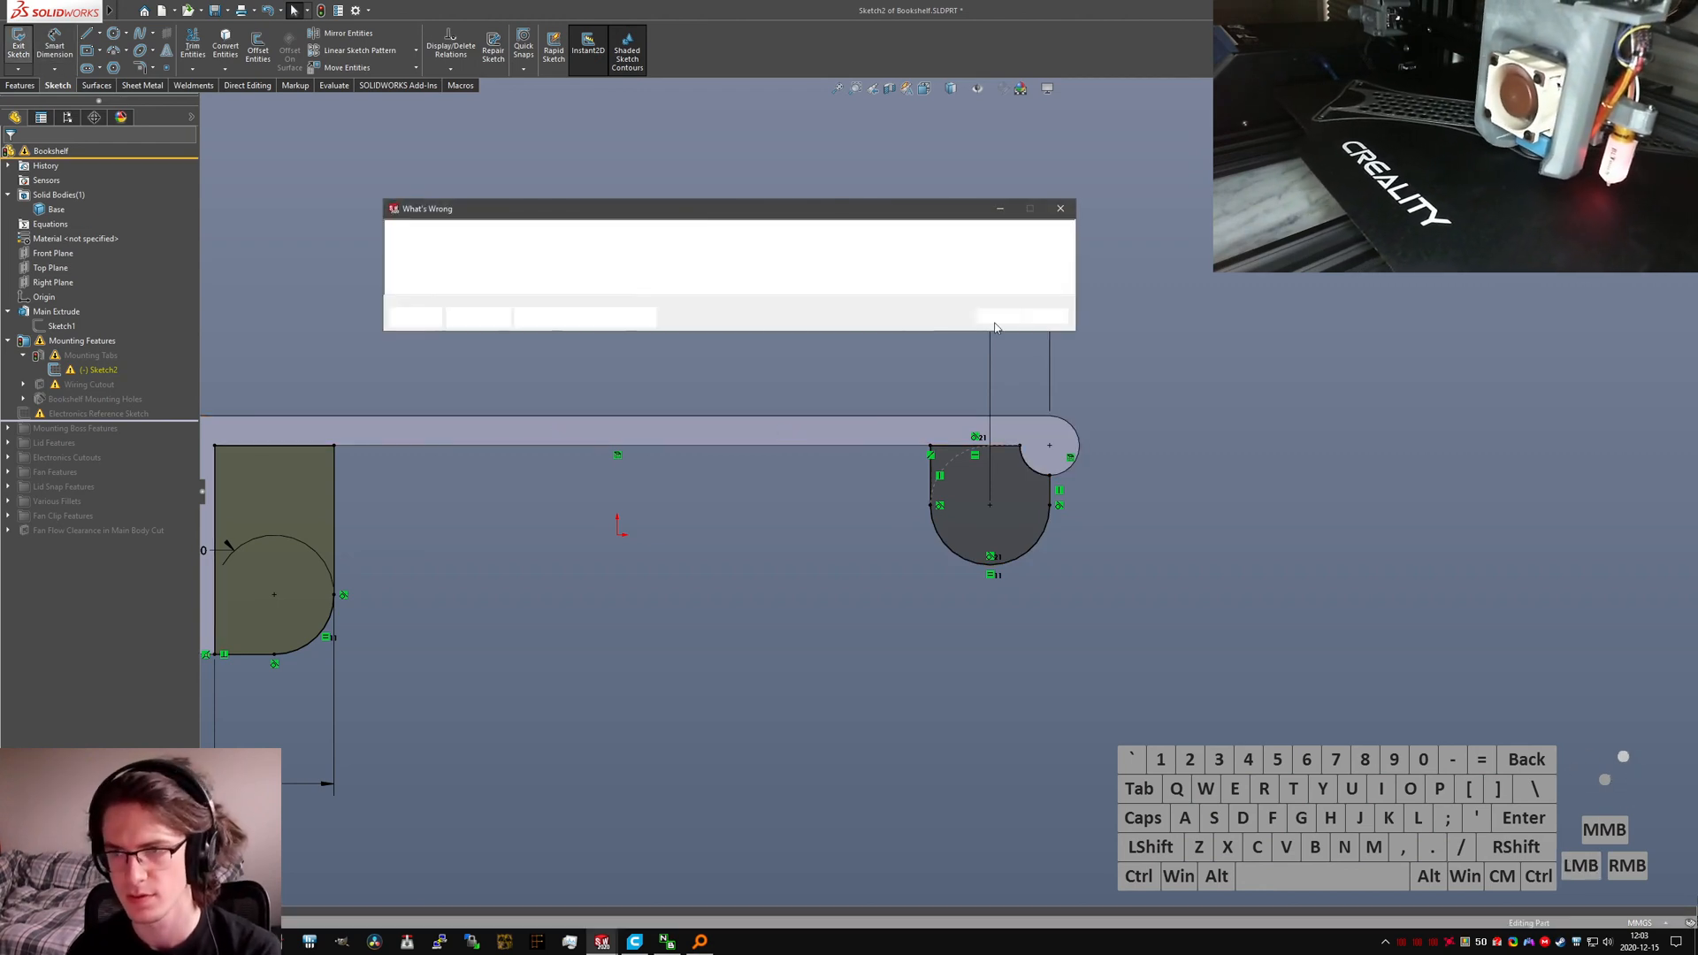
pyautogui.click(997, 319)
# Step: Open the Wiring Cutout sketch for editing and delete its dangling 45 mm dimension
pyautogui.click(71, 400)
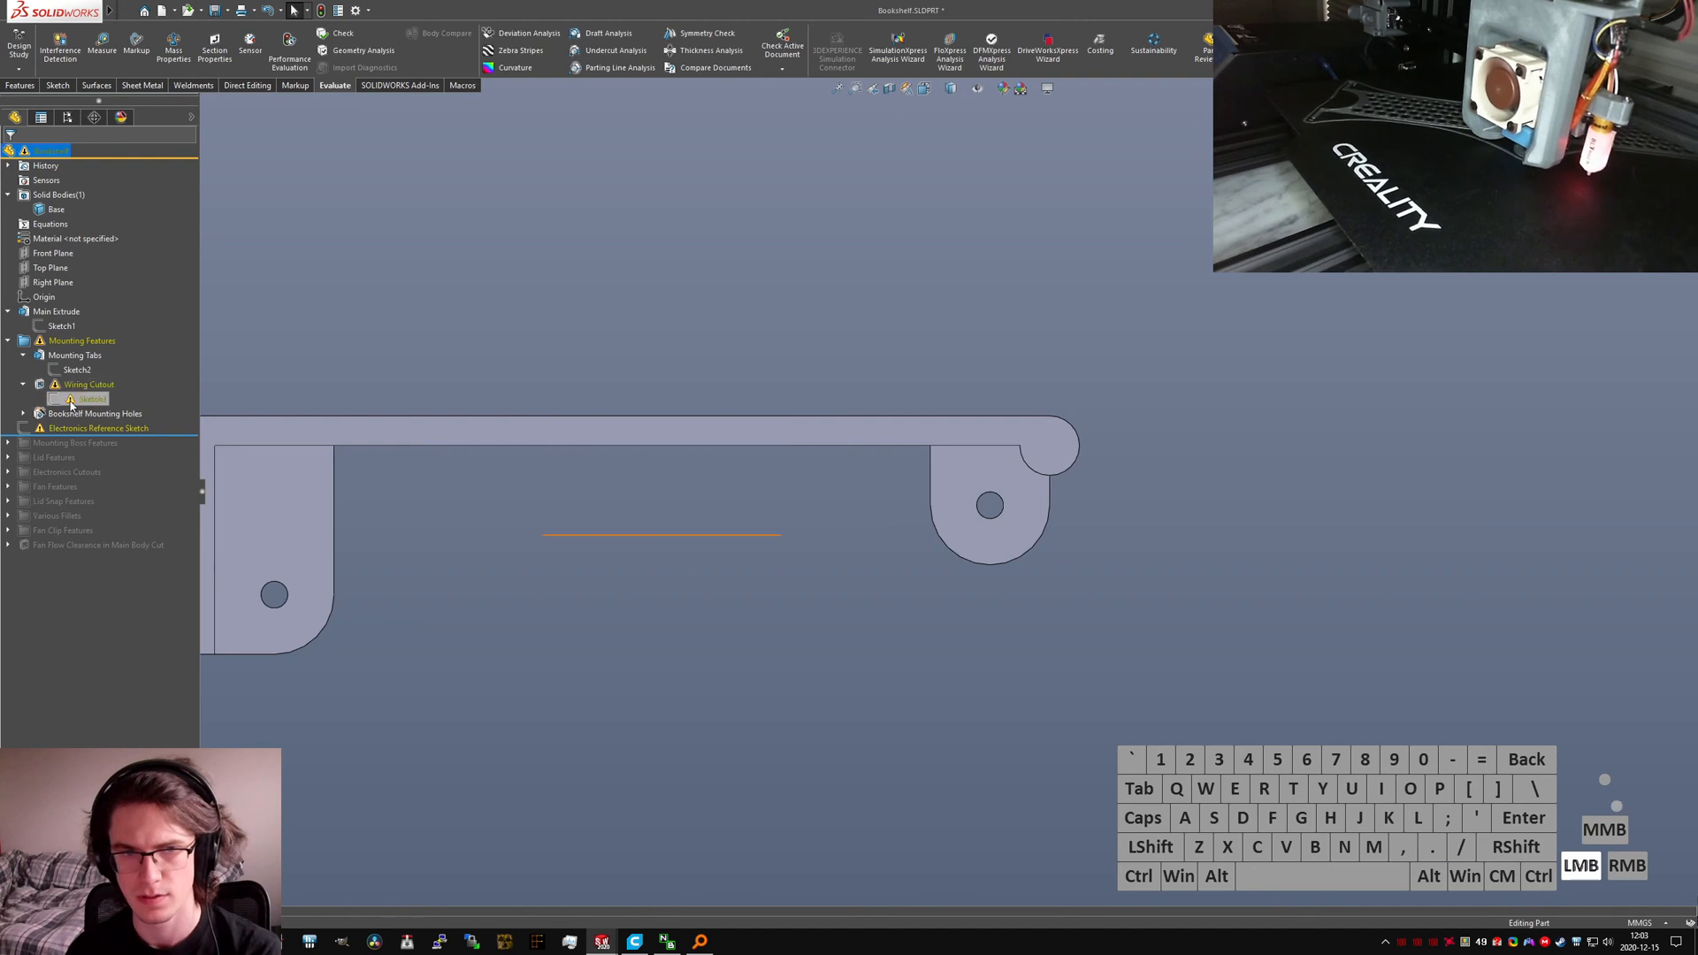
pyautogui.moveTo(652, 531); pyautogui.dragTo(730, 473, button='middle')
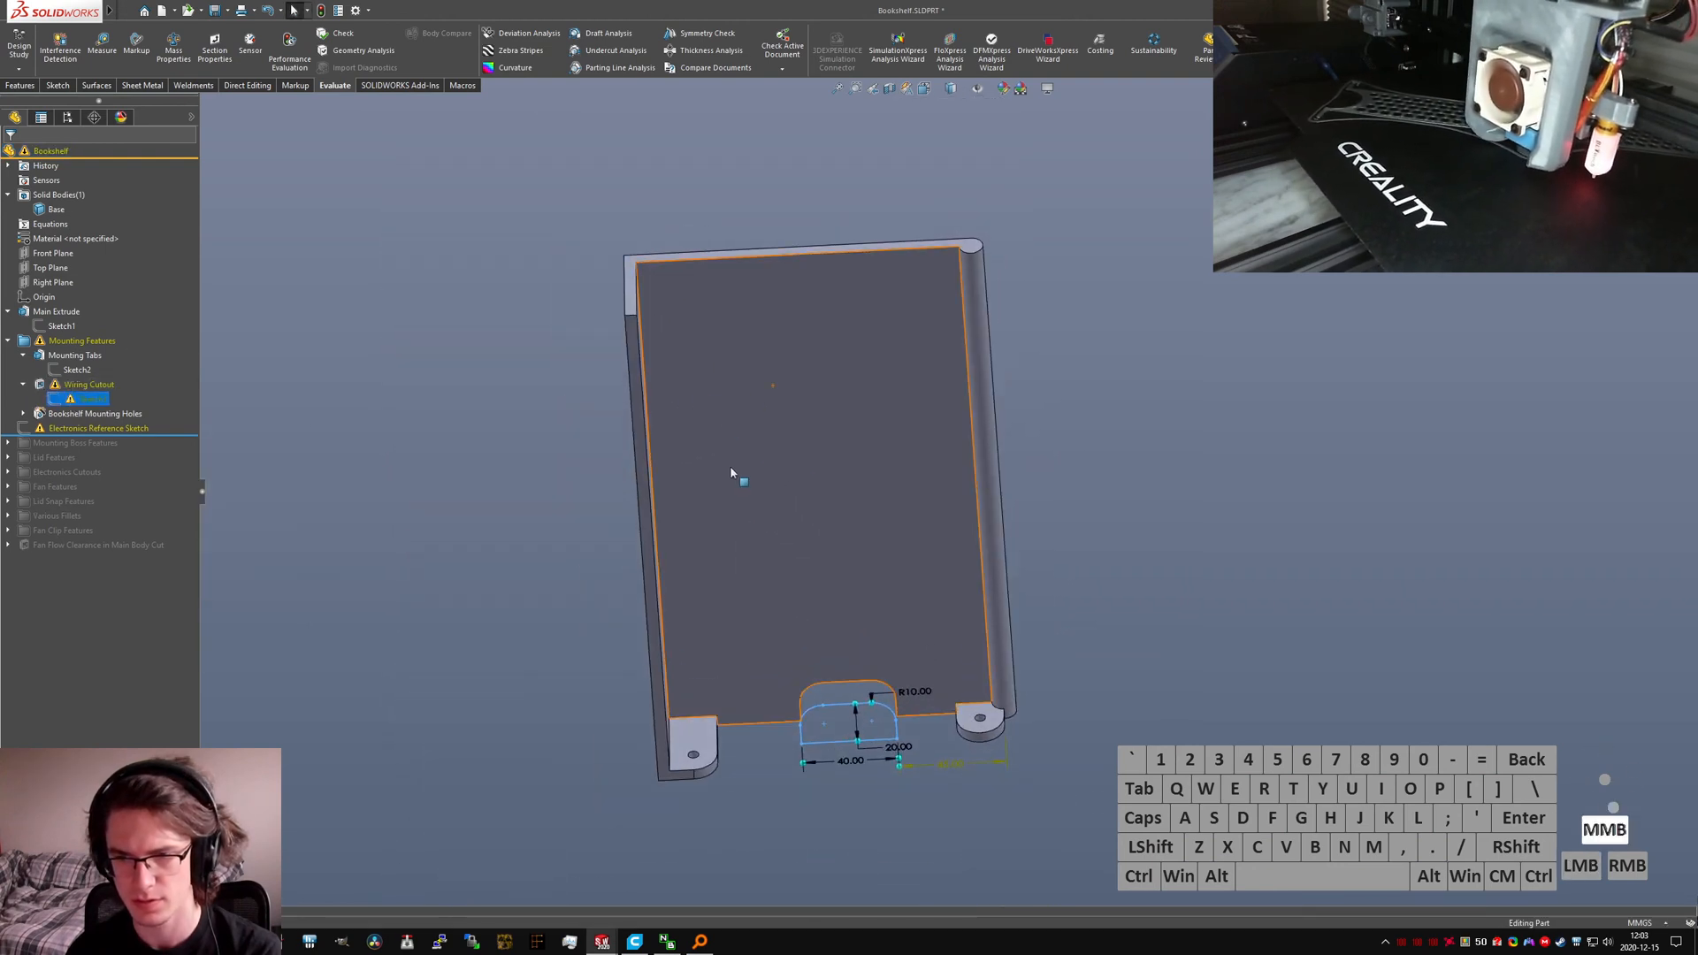
pyautogui.rightClick(78, 398)
pyautogui.click(96, 259)
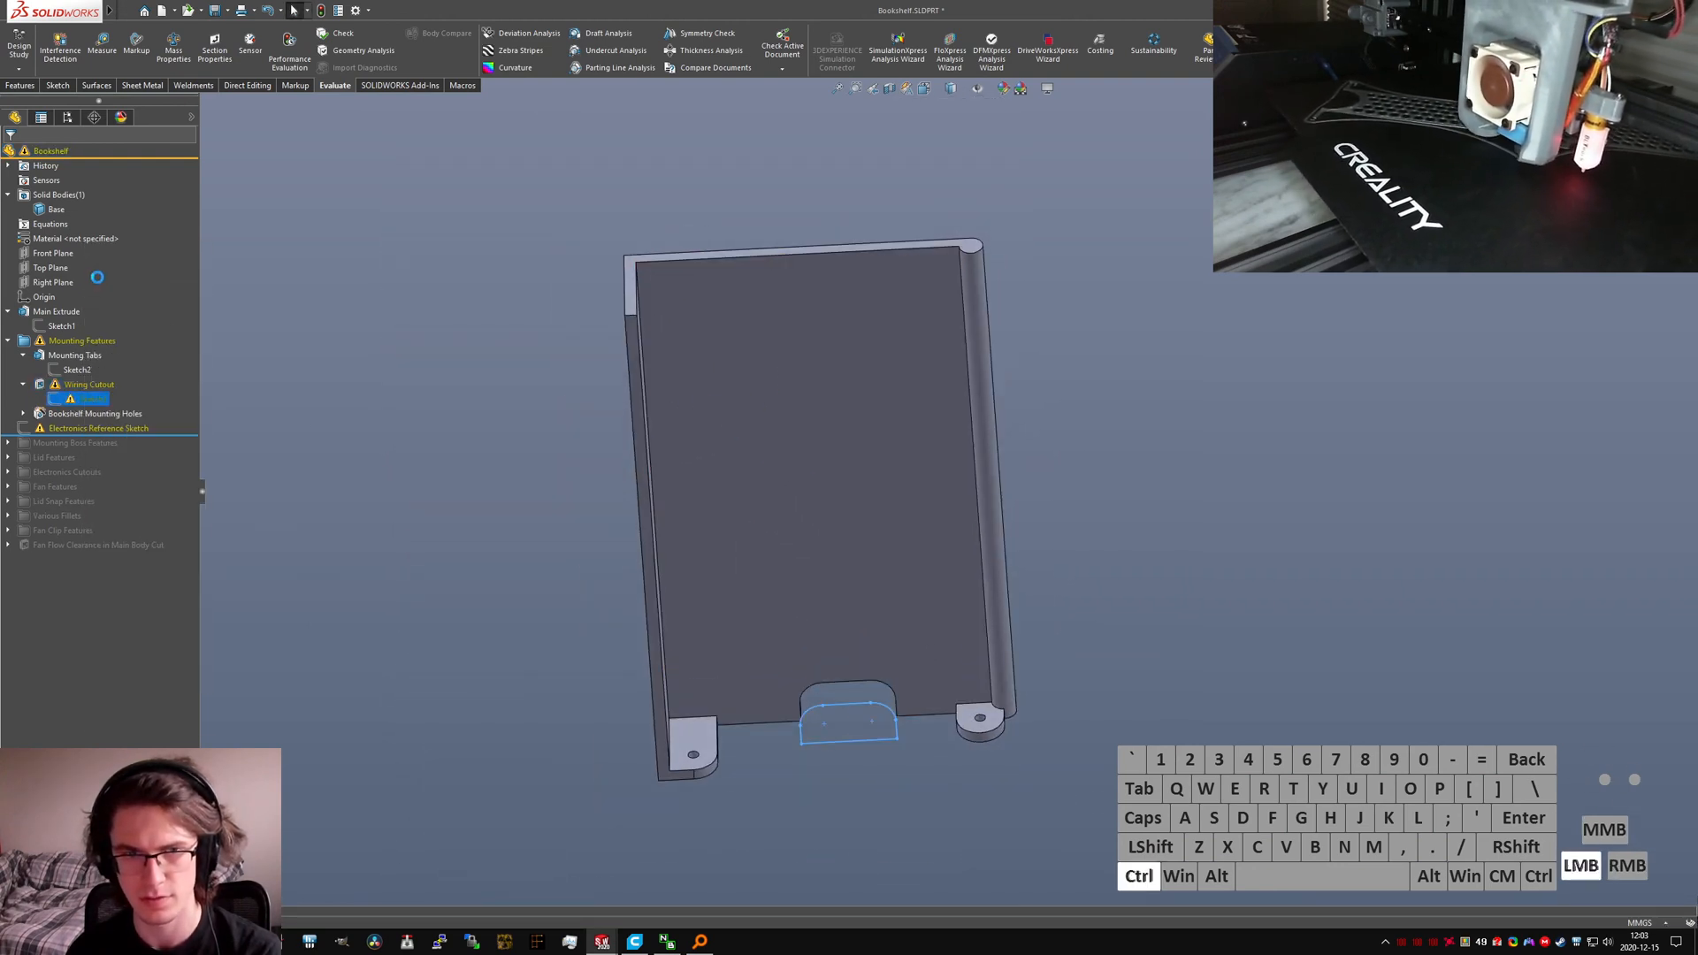
pyautogui.scroll(-3, 911, 721)
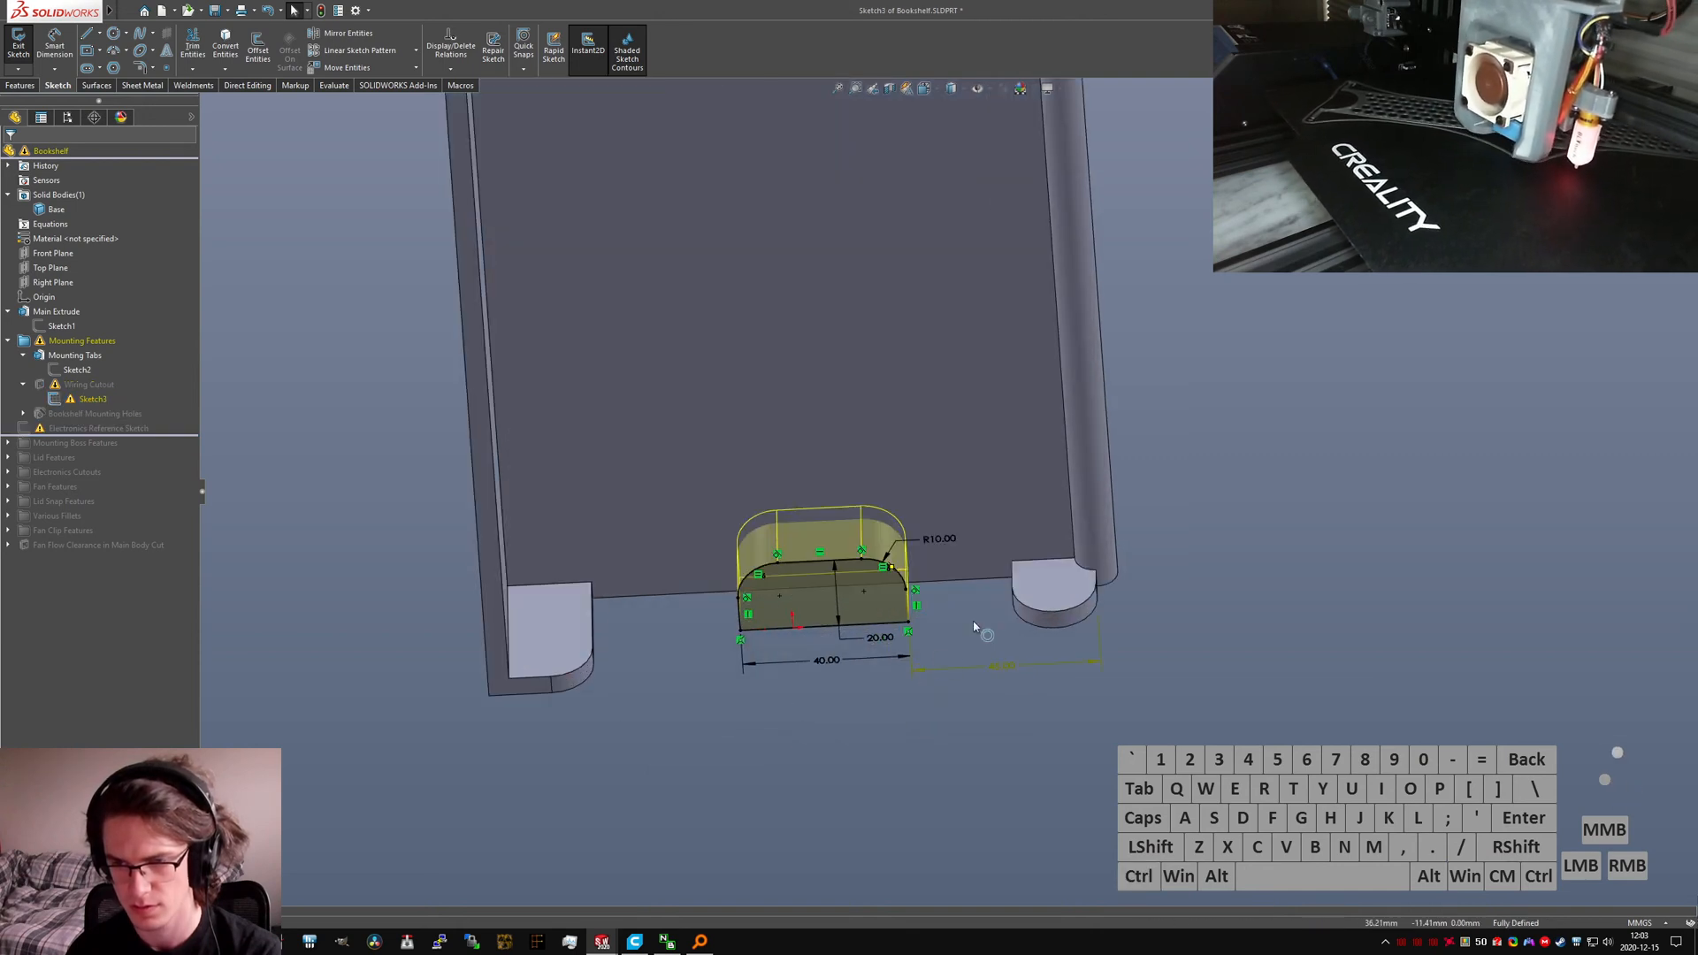
pyautogui.scroll(-2, 973, 626)
pyautogui.click(1095, 639)
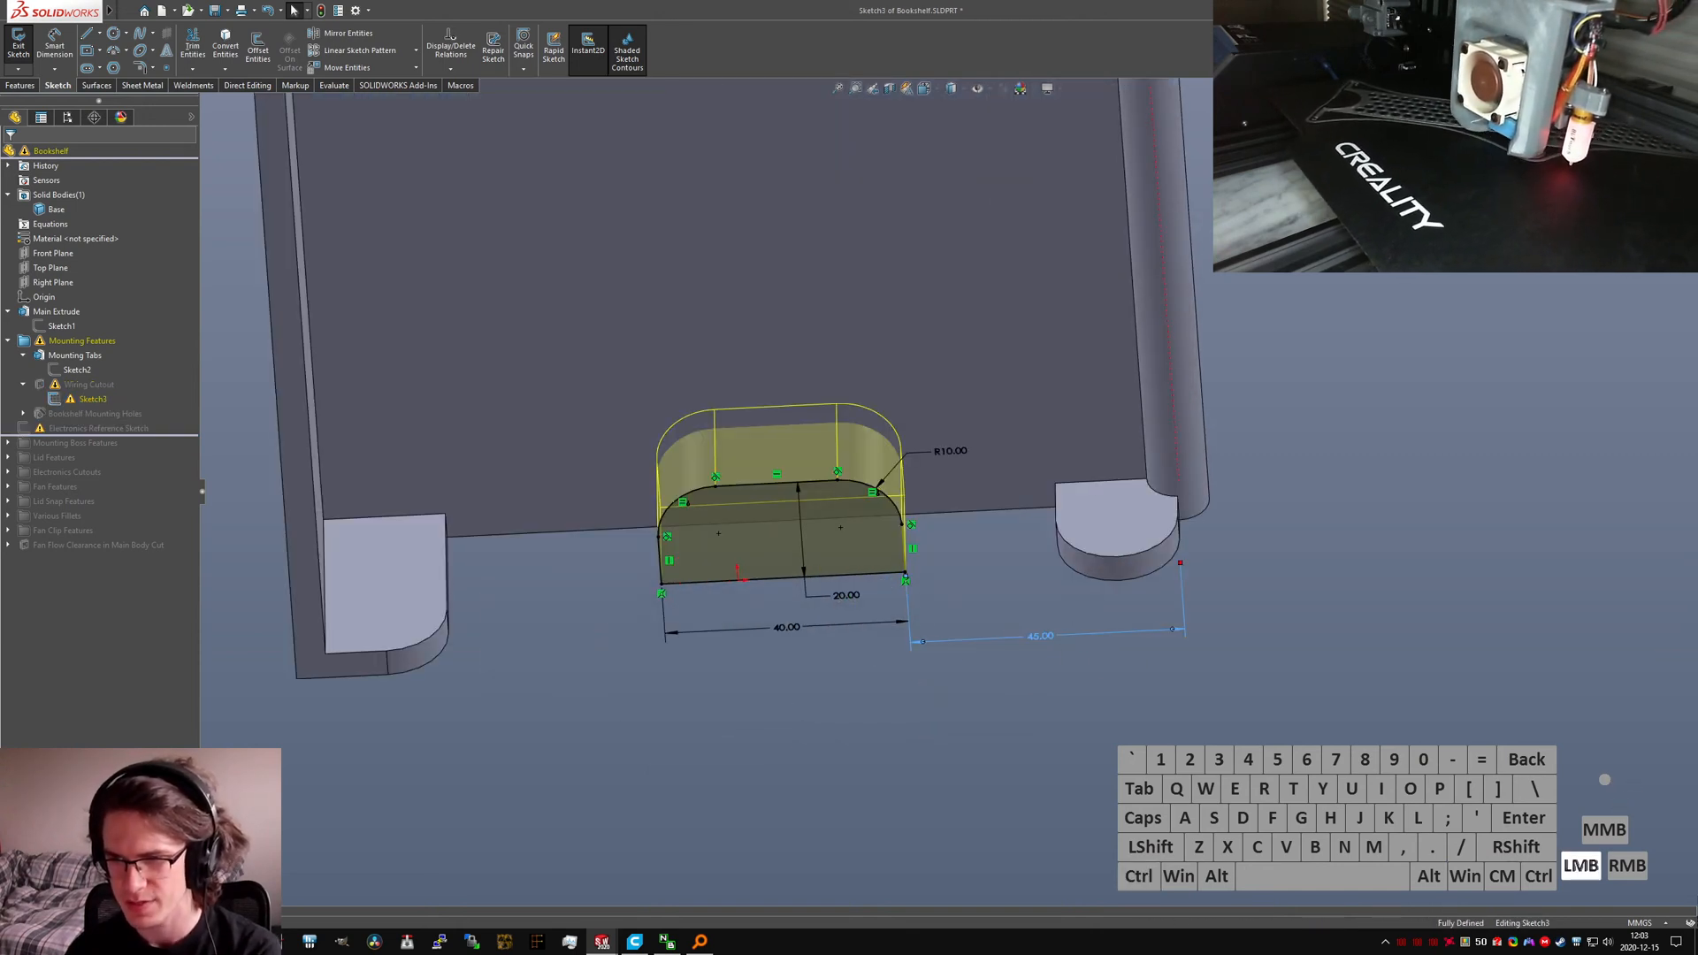
pyautogui.press('Delete')
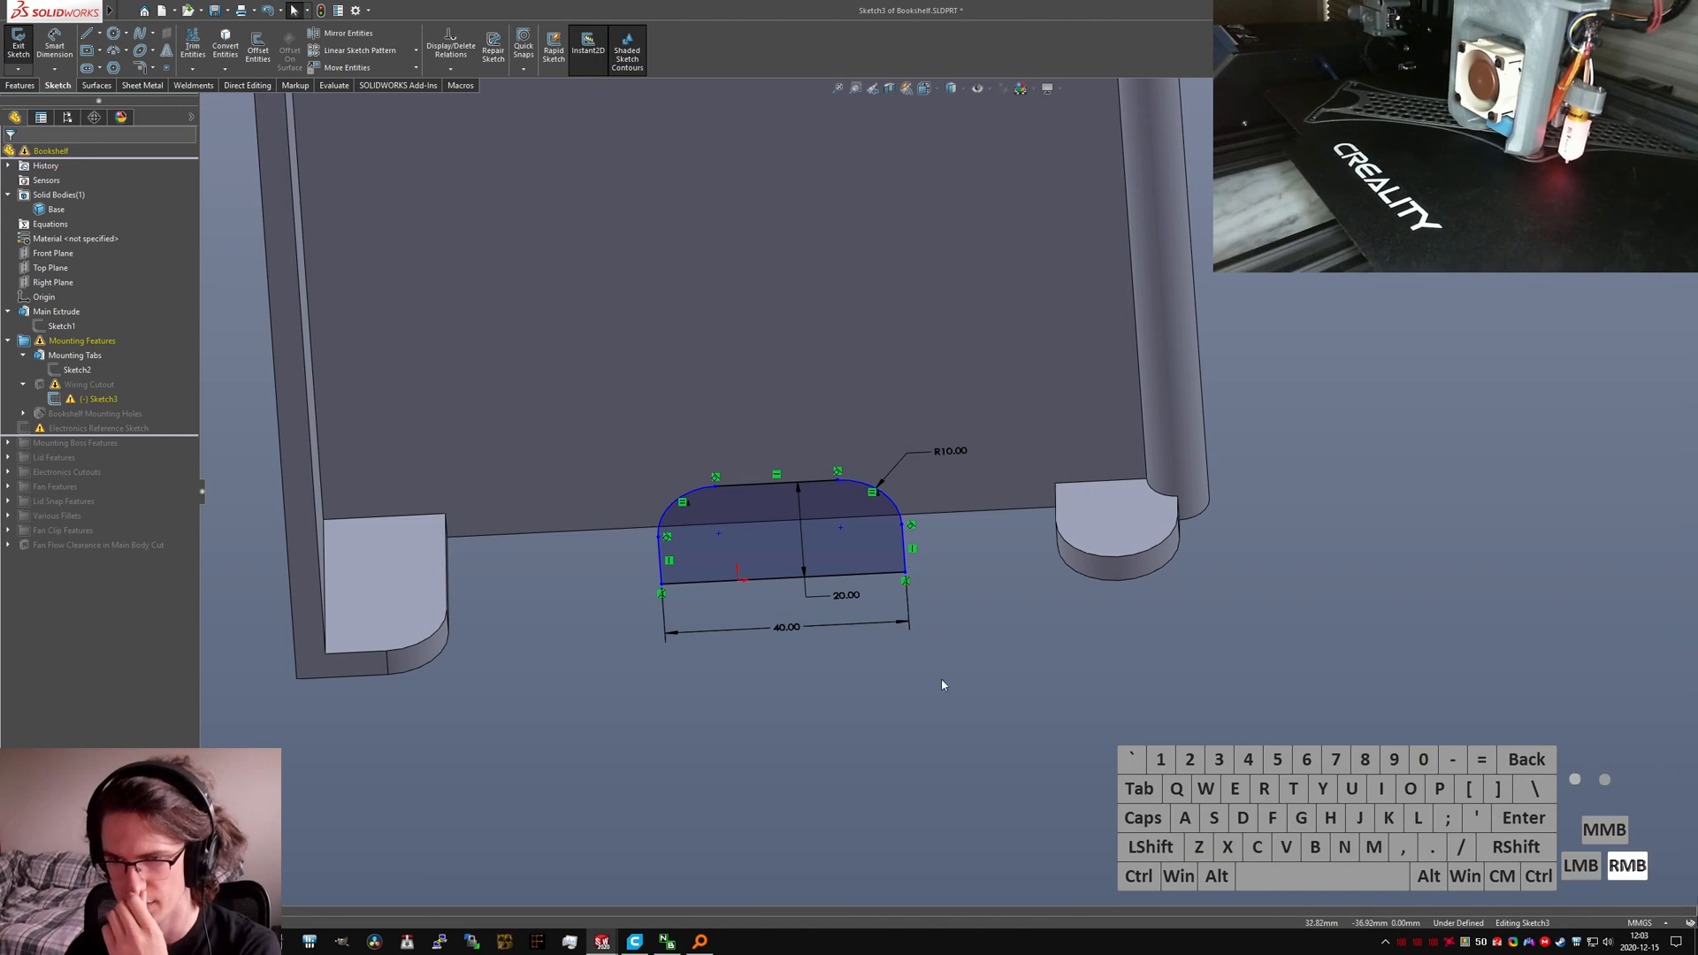
# Step: Dimension the cutout's side line 45 mm from the hinge barrel's tangent edge on the back wall and finish the sketch
pyautogui.moveTo(944, 687); pyautogui.dragTo(929, 623, button='right')
pyautogui.click(904, 548)
pyautogui.moveTo(1150, 150)
pyautogui.mouseDown(button='middle')
pyautogui.moveTo(1008, 378)
pyautogui.moveTo(751, 648)
pyautogui.mouseUp(button='middle')
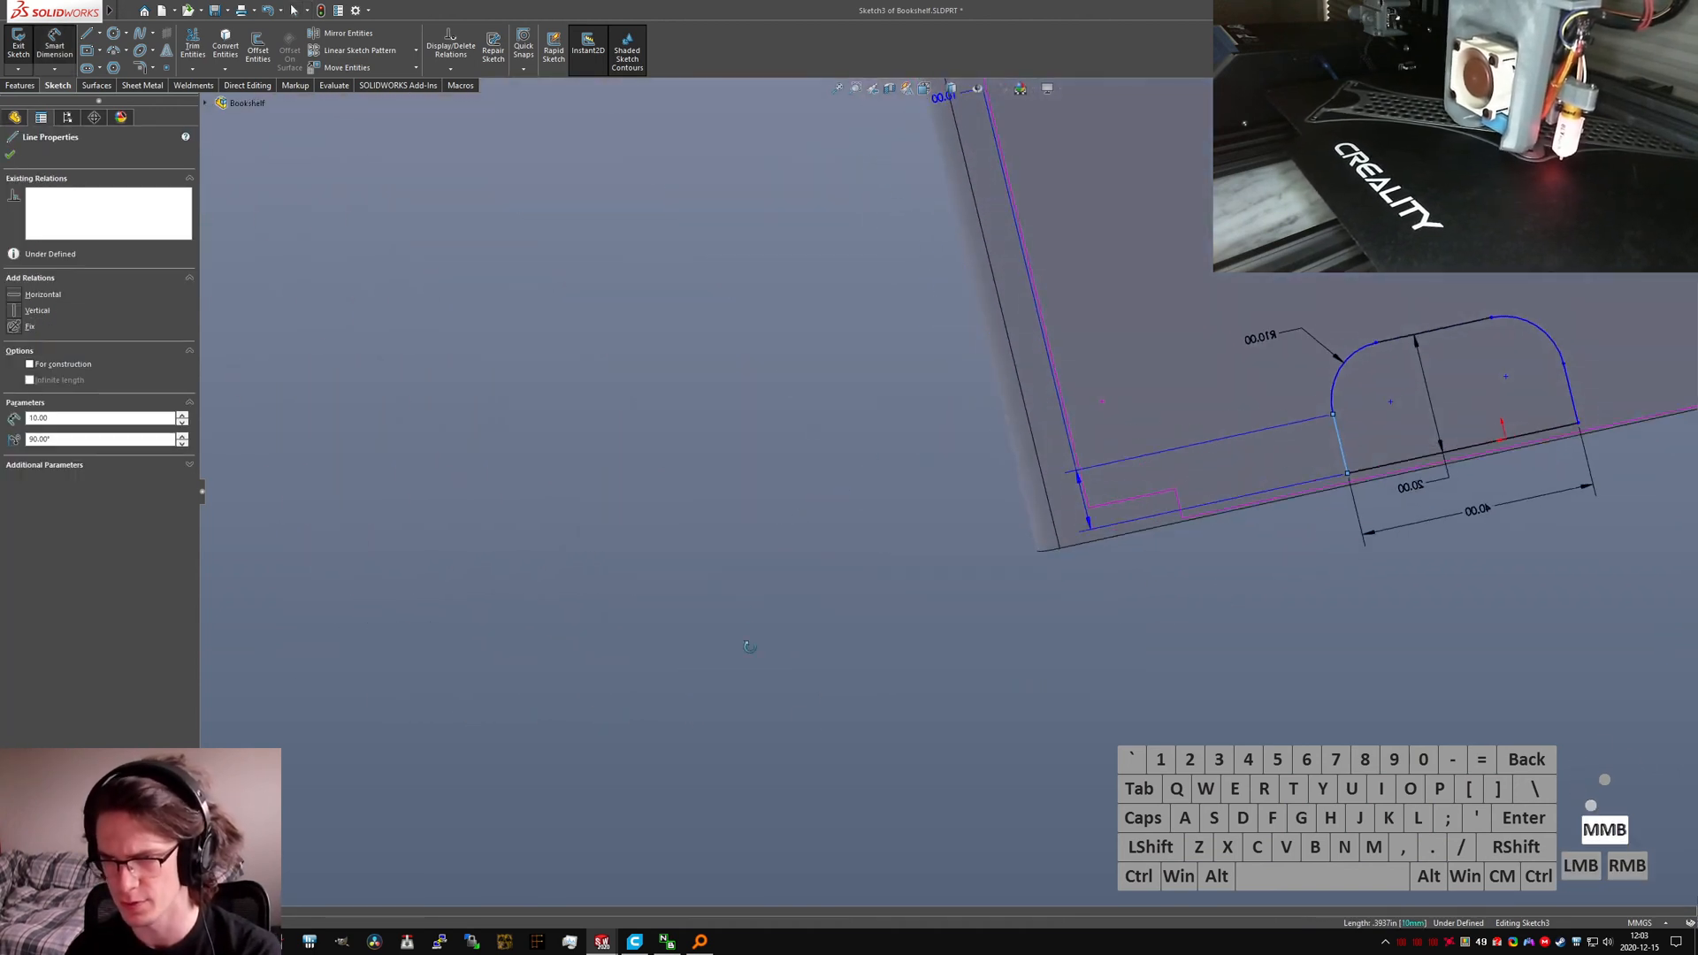
pyautogui.moveTo(1036, 560)
pyautogui.mouseDown(button='middle')
pyautogui.moveTo(1064, 553)
pyautogui.moveTo(1096, 674)
pyautogui.moveTo(1084, 558)
pyautogui.mouseUp(button='middle')
pyautogui.click(1060, 538)
pyautogui.click(1194, 590)
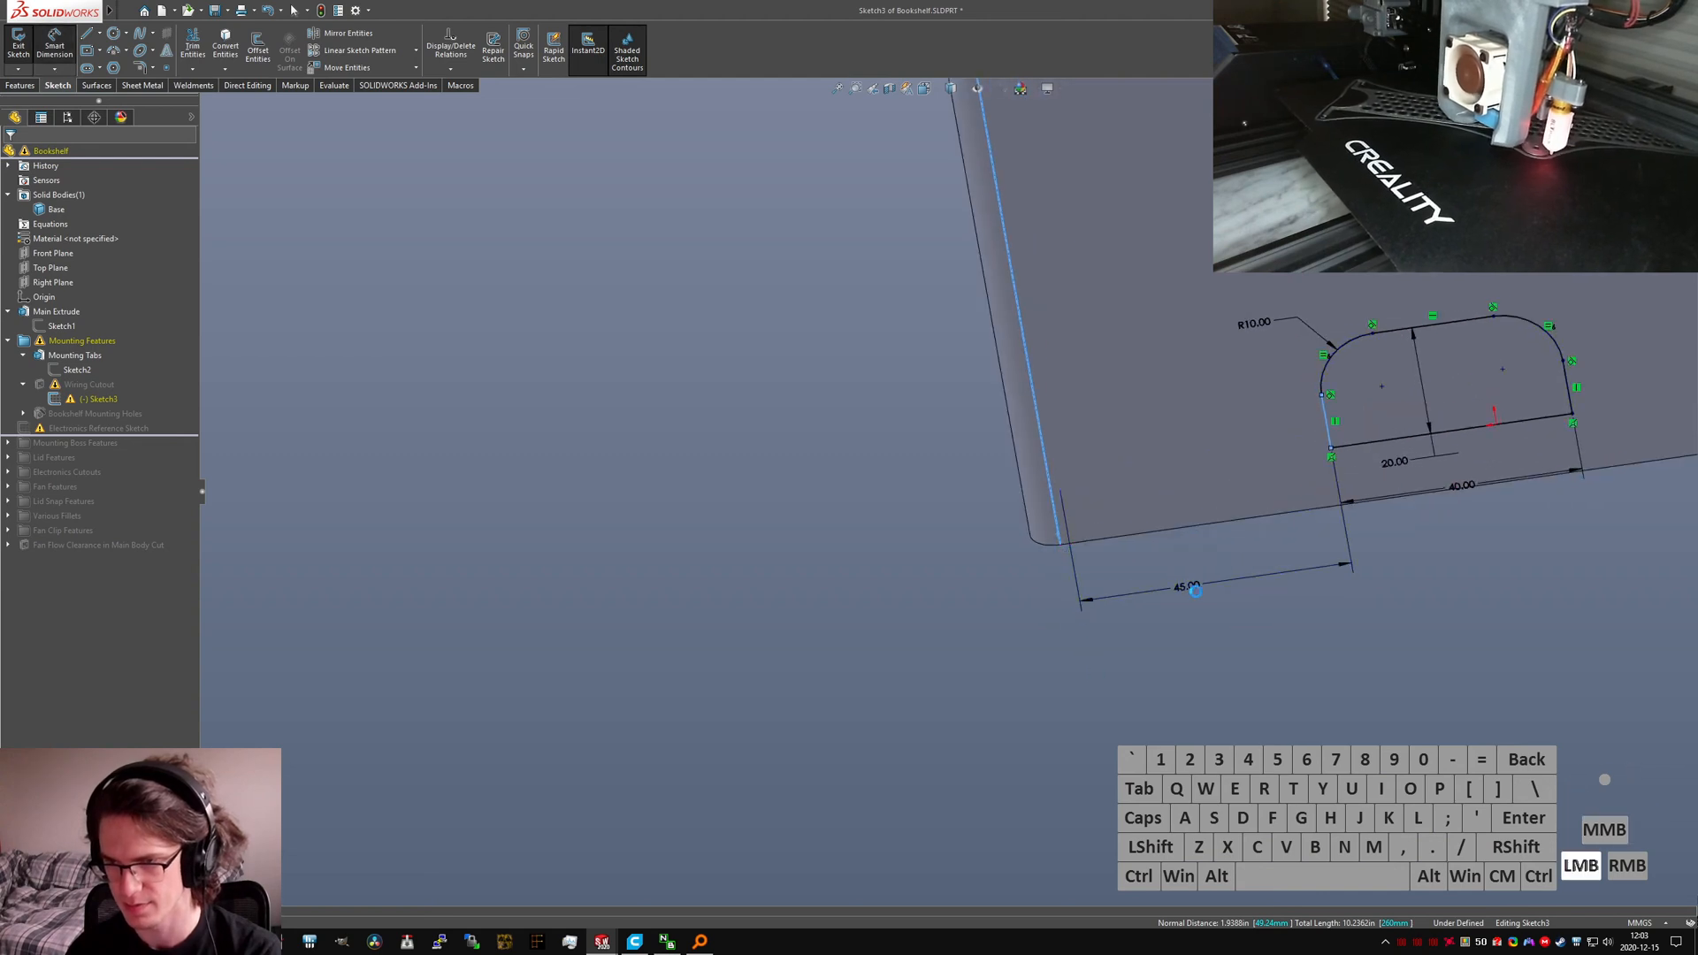
pyautogui.press('Return')
pyautogui.press('Escape')
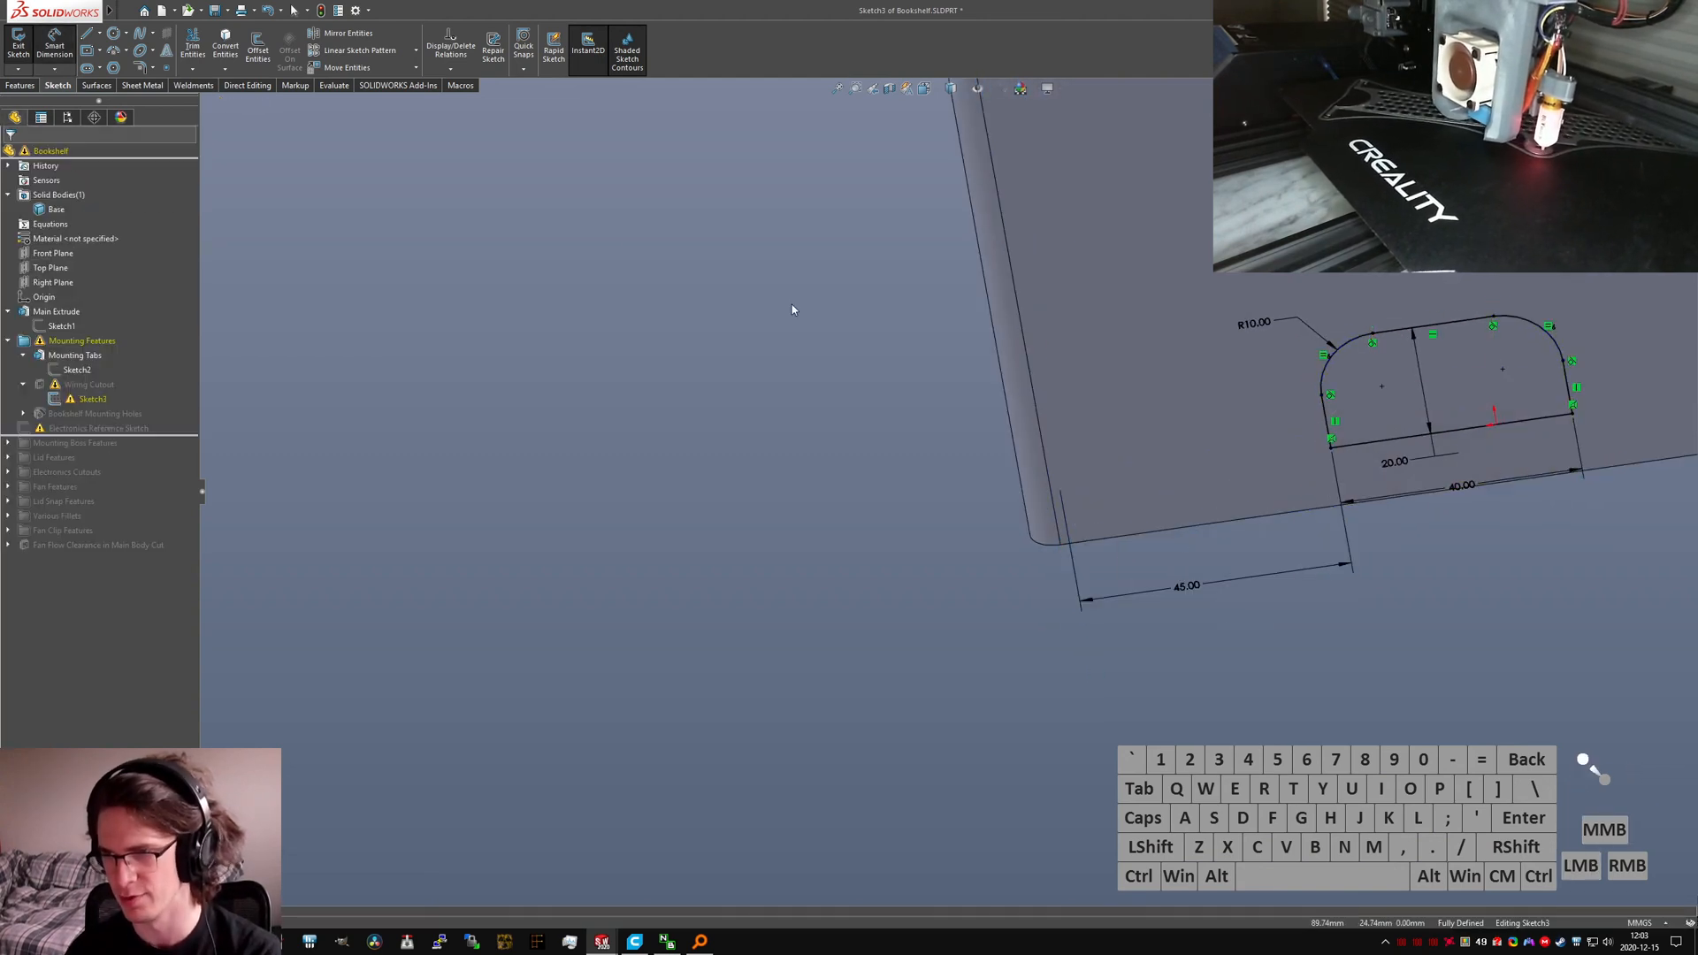
pyautogui.click(18, 41)
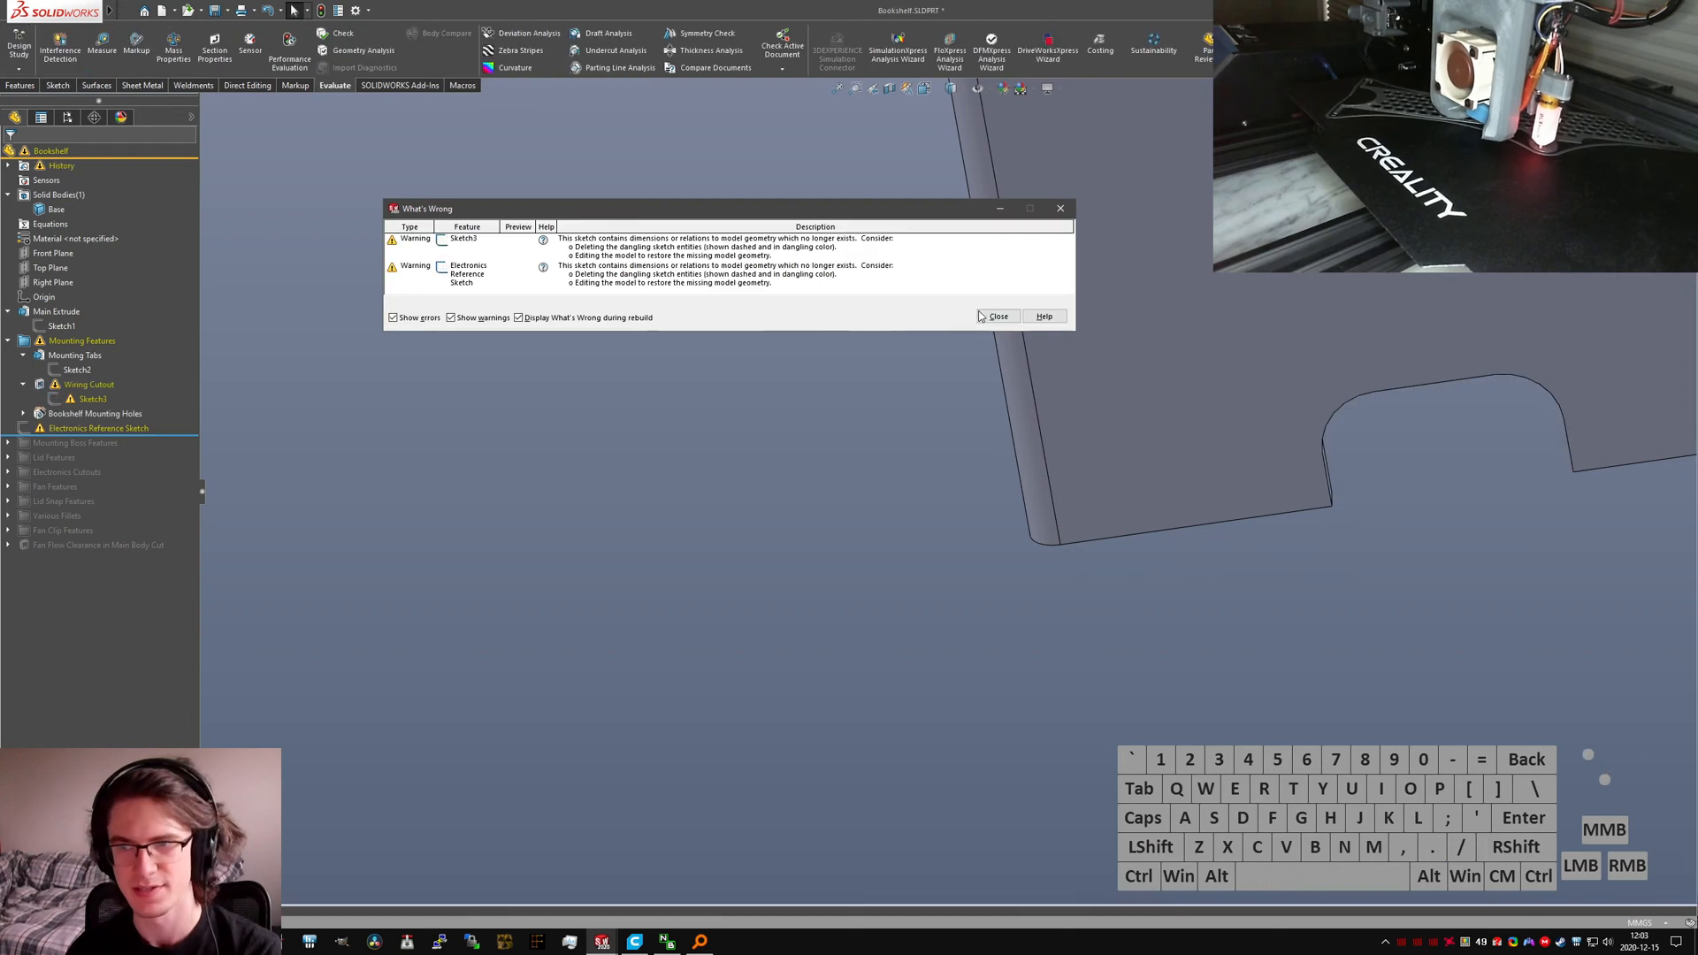
pyautogui.click(996, 316)
# Step: Reopen the Wiring Cutout sketch, examine its dimensions and relations for dangling references, and close it
pyautogui.hotkey('ctrl', '7')
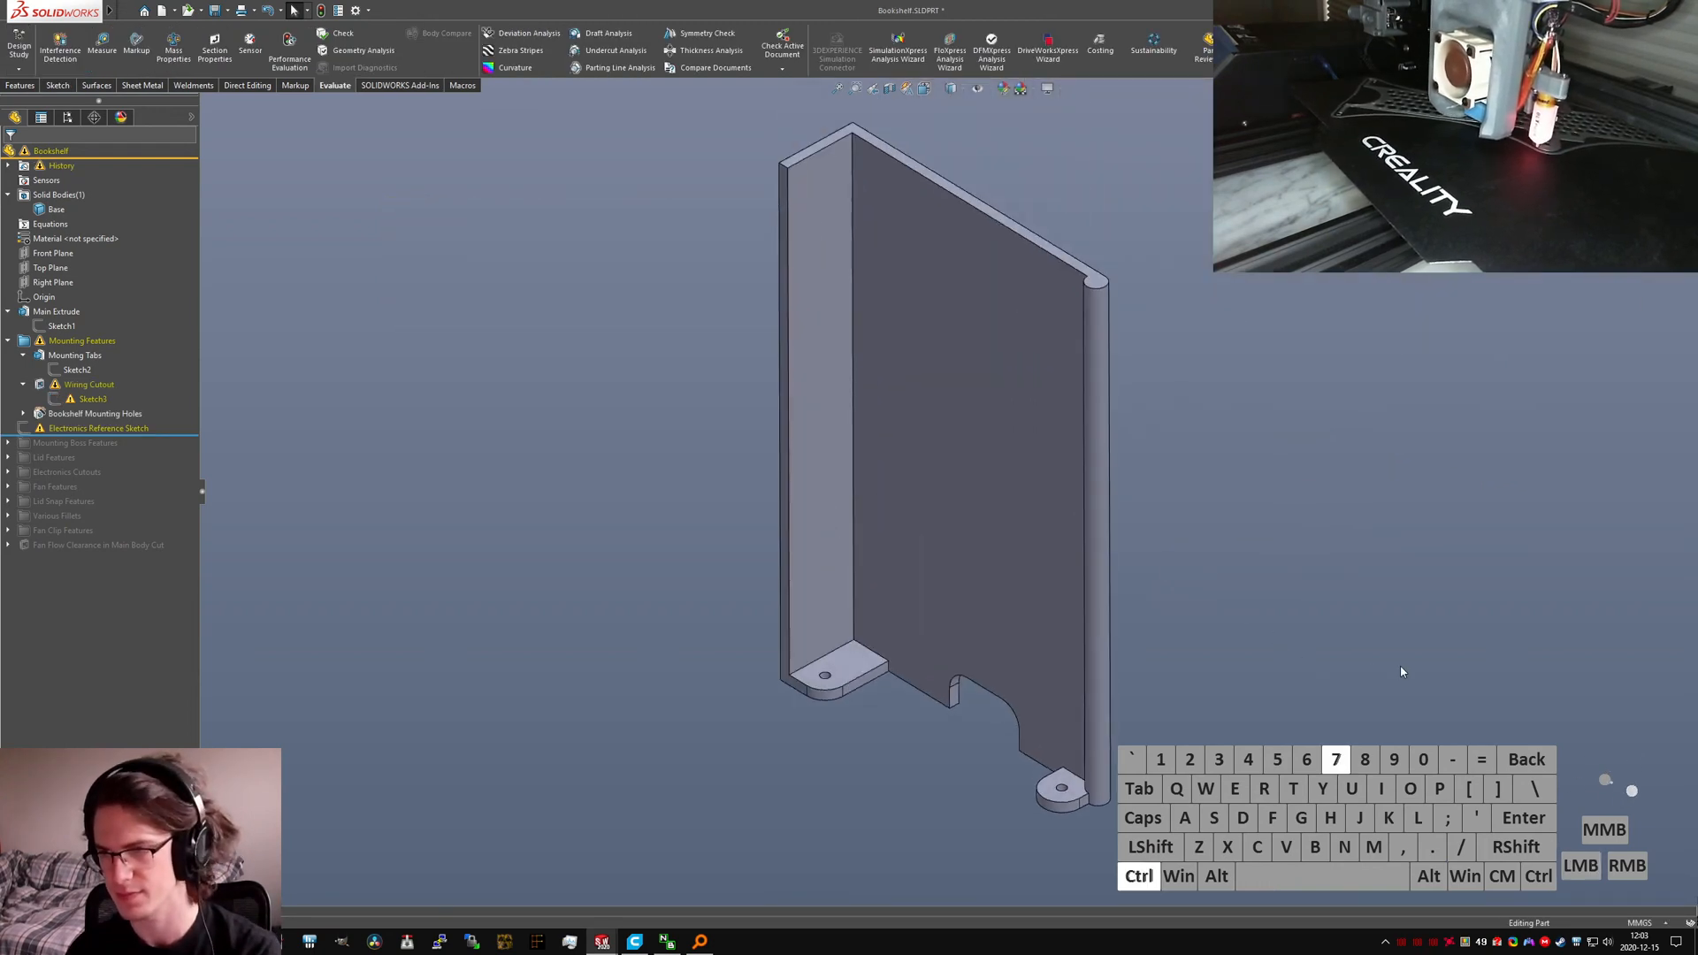
pyautogui.click(962, 775)
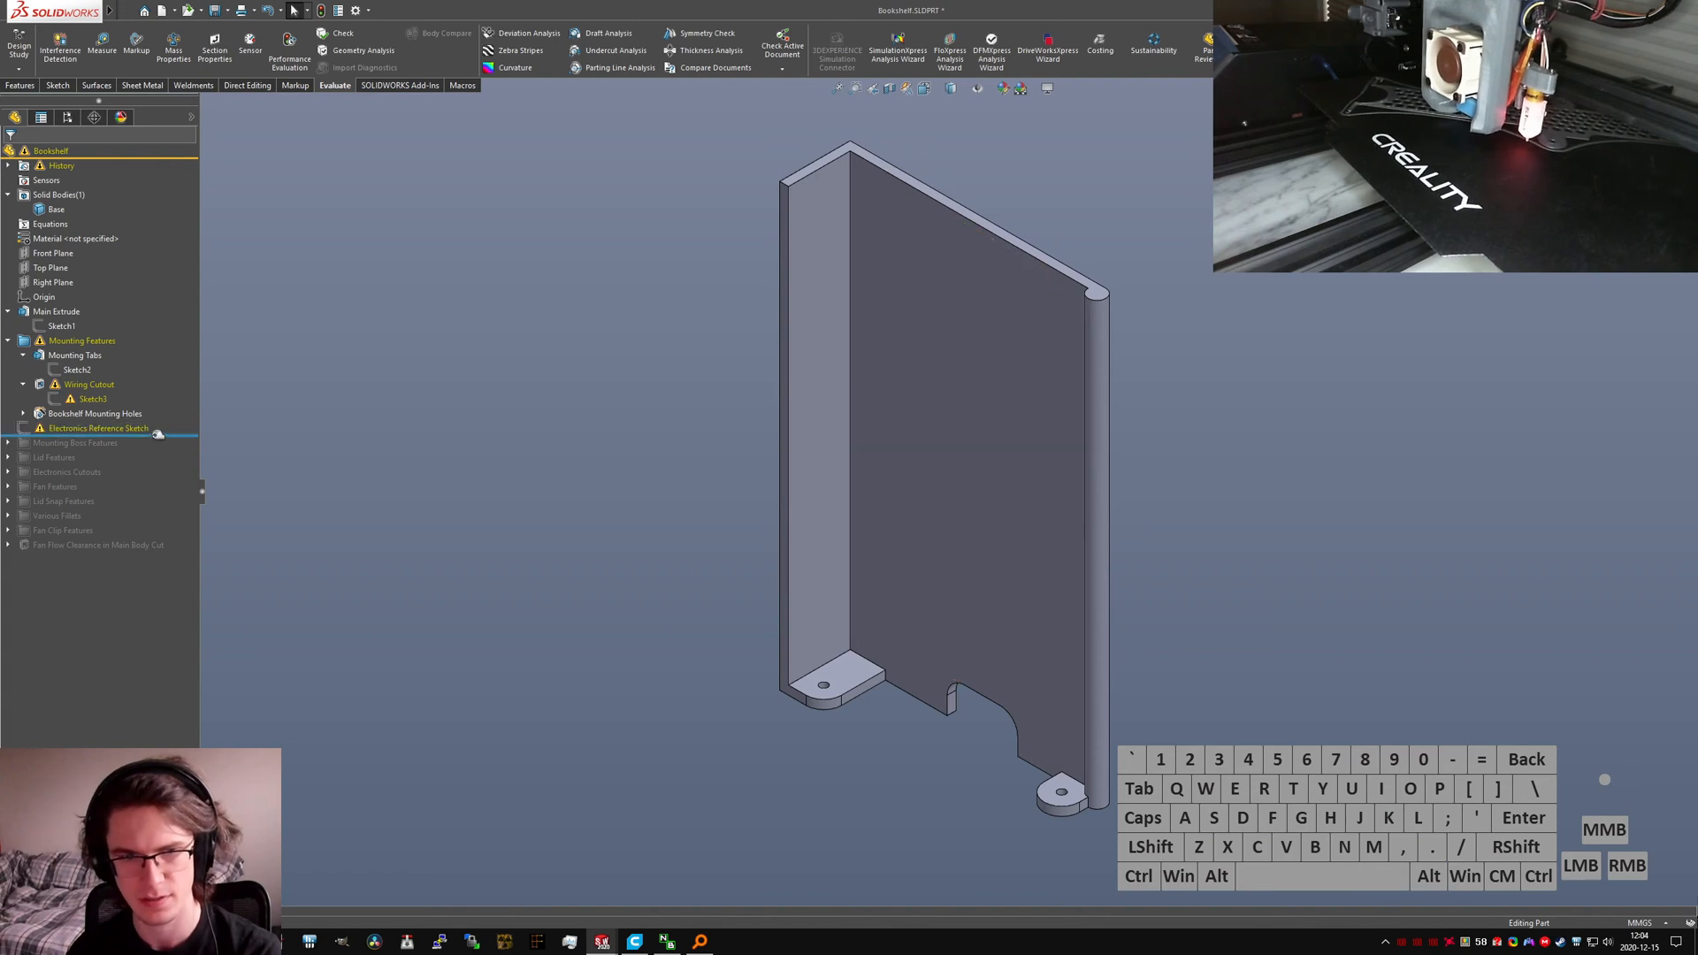
pyautogui.scroll(5, 1163, 684)
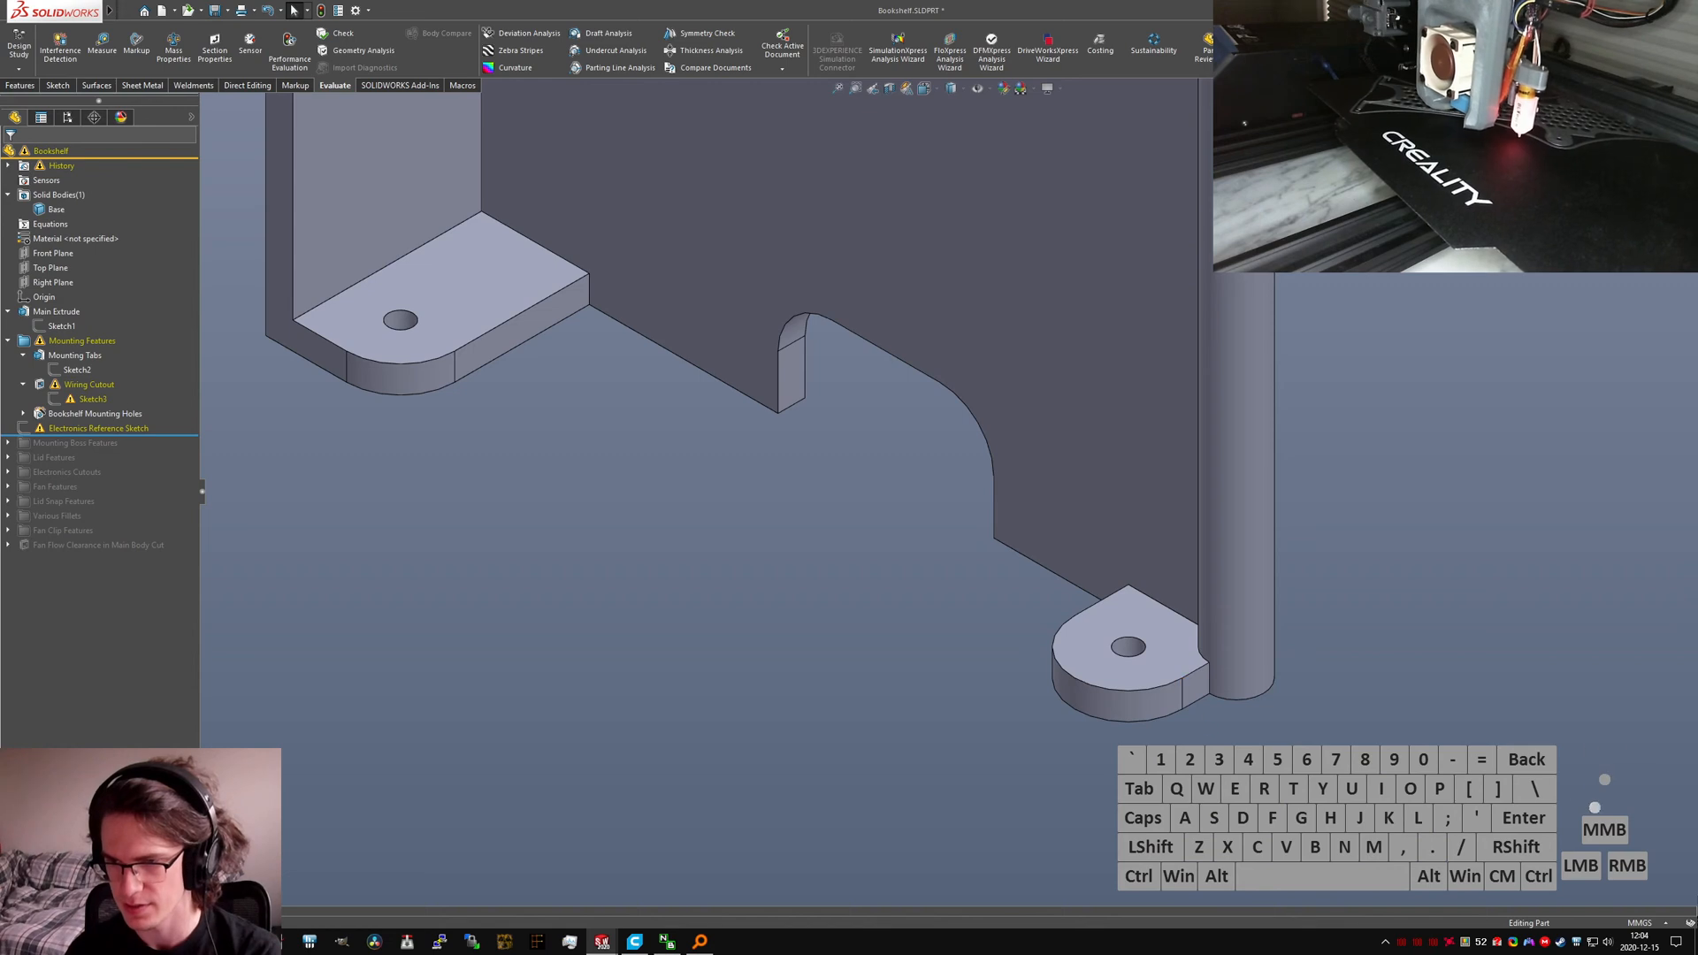
pyautogui.click(109, 428)
pyautogui.click(90, 401)
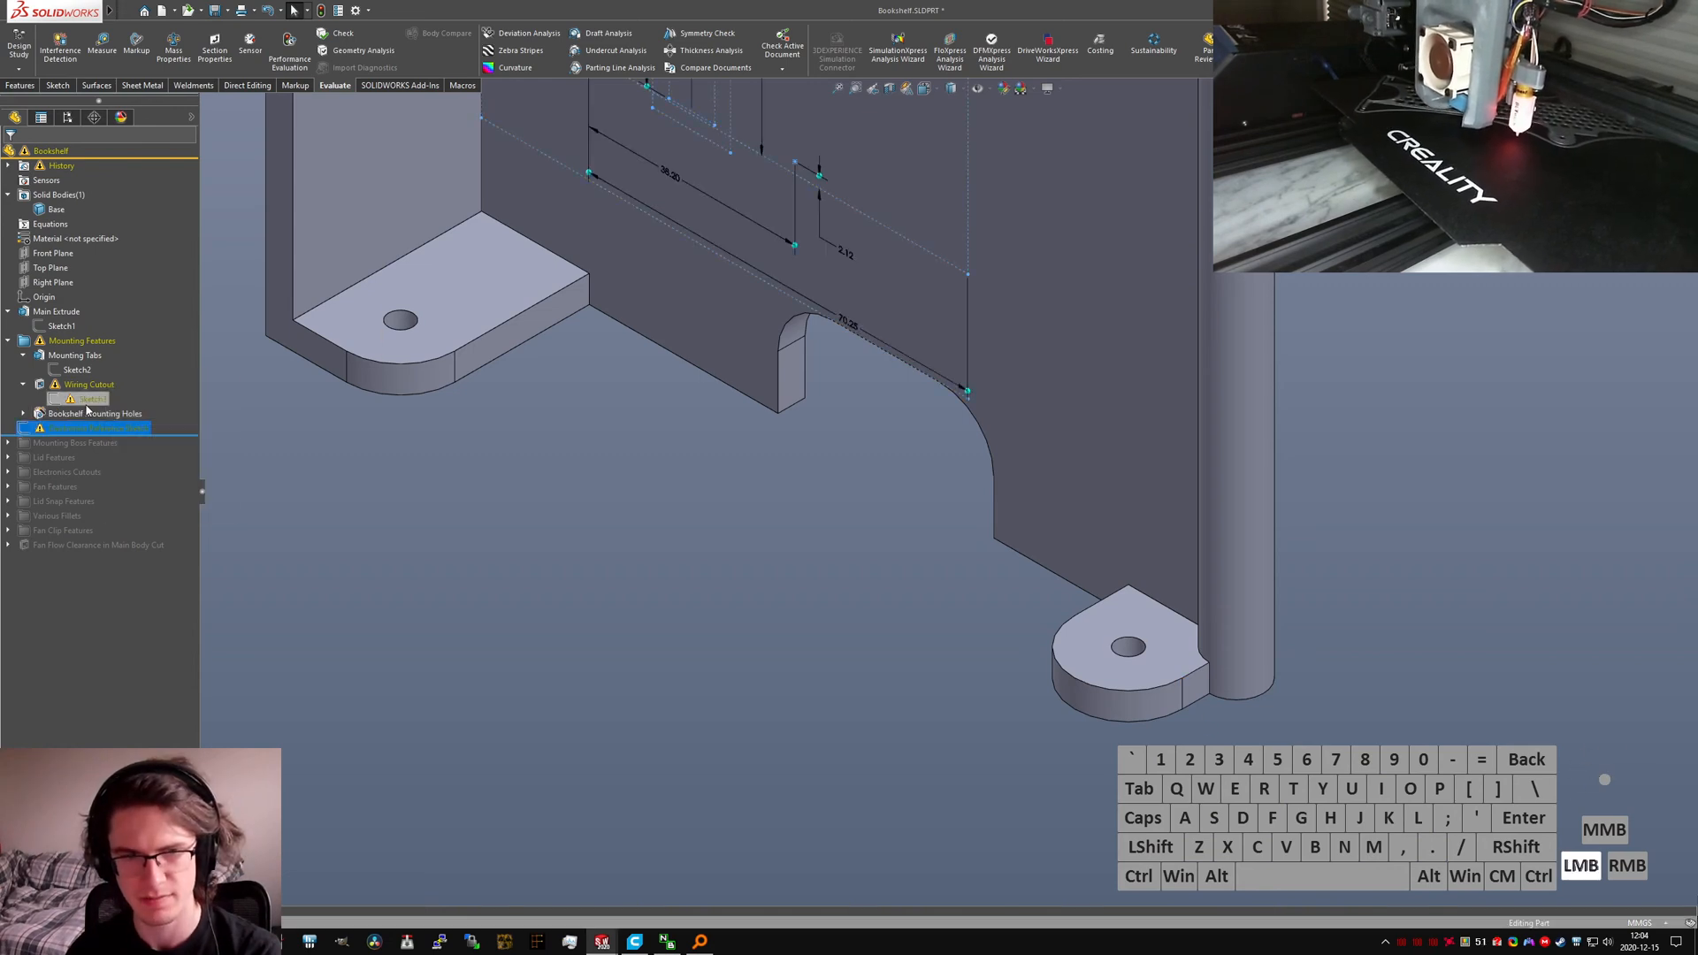
pyautogui.click(346, 523)
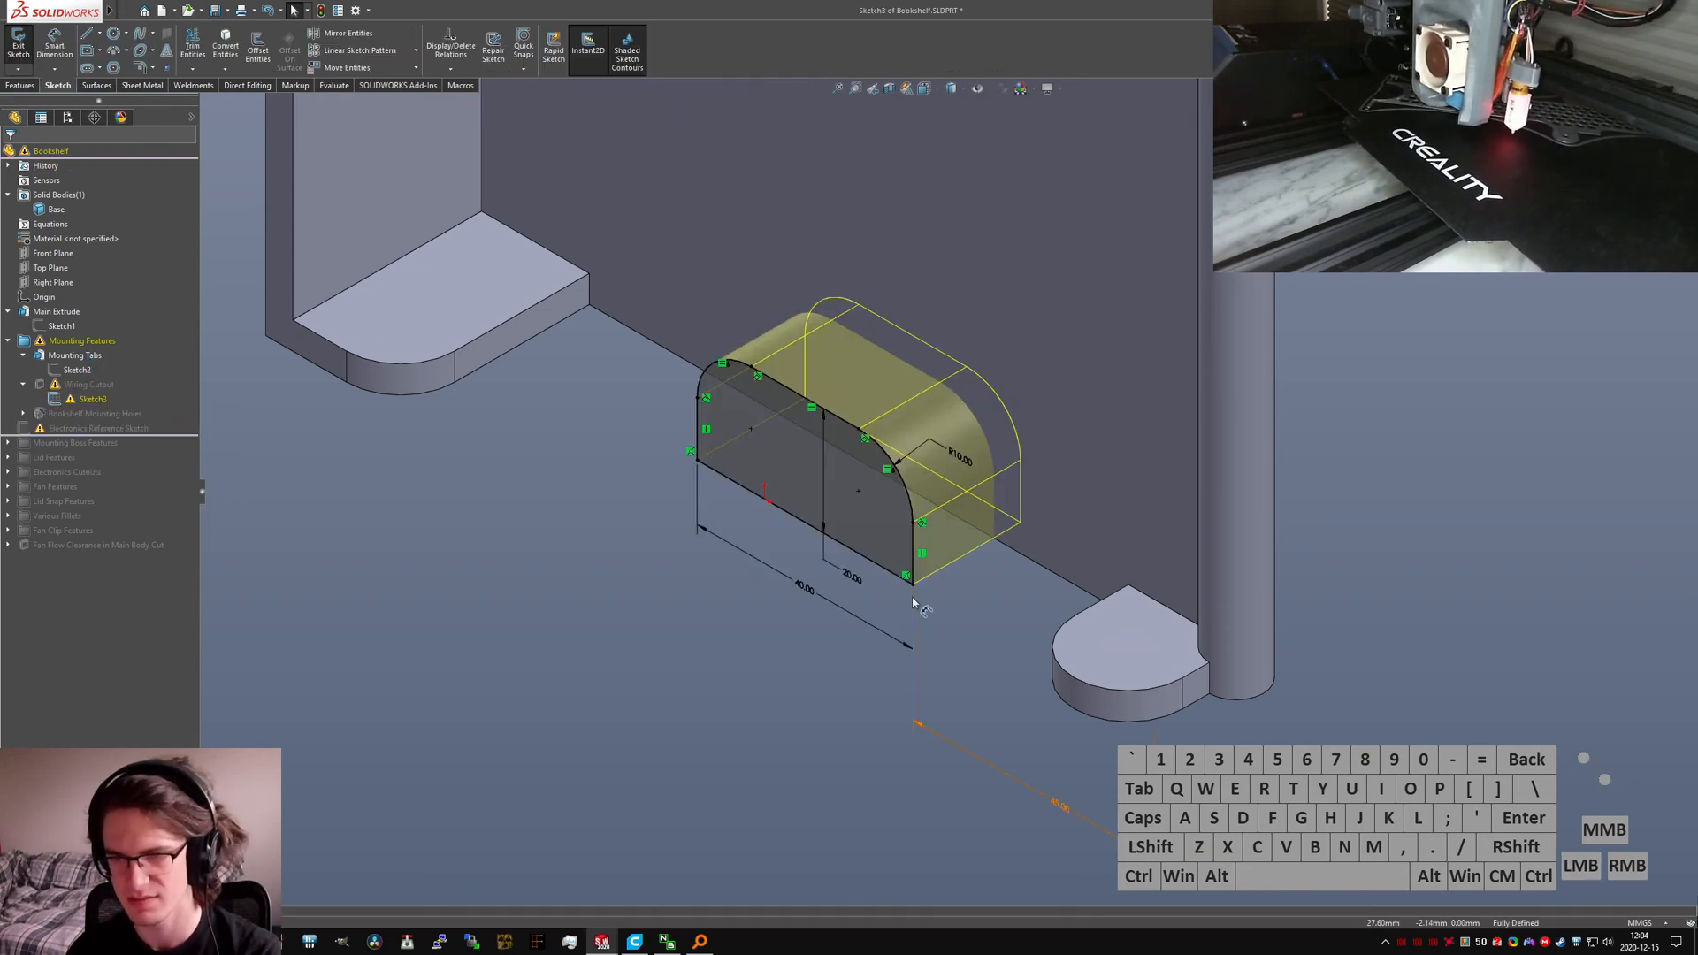
pyautogui.scroll(-5, 880, 576)
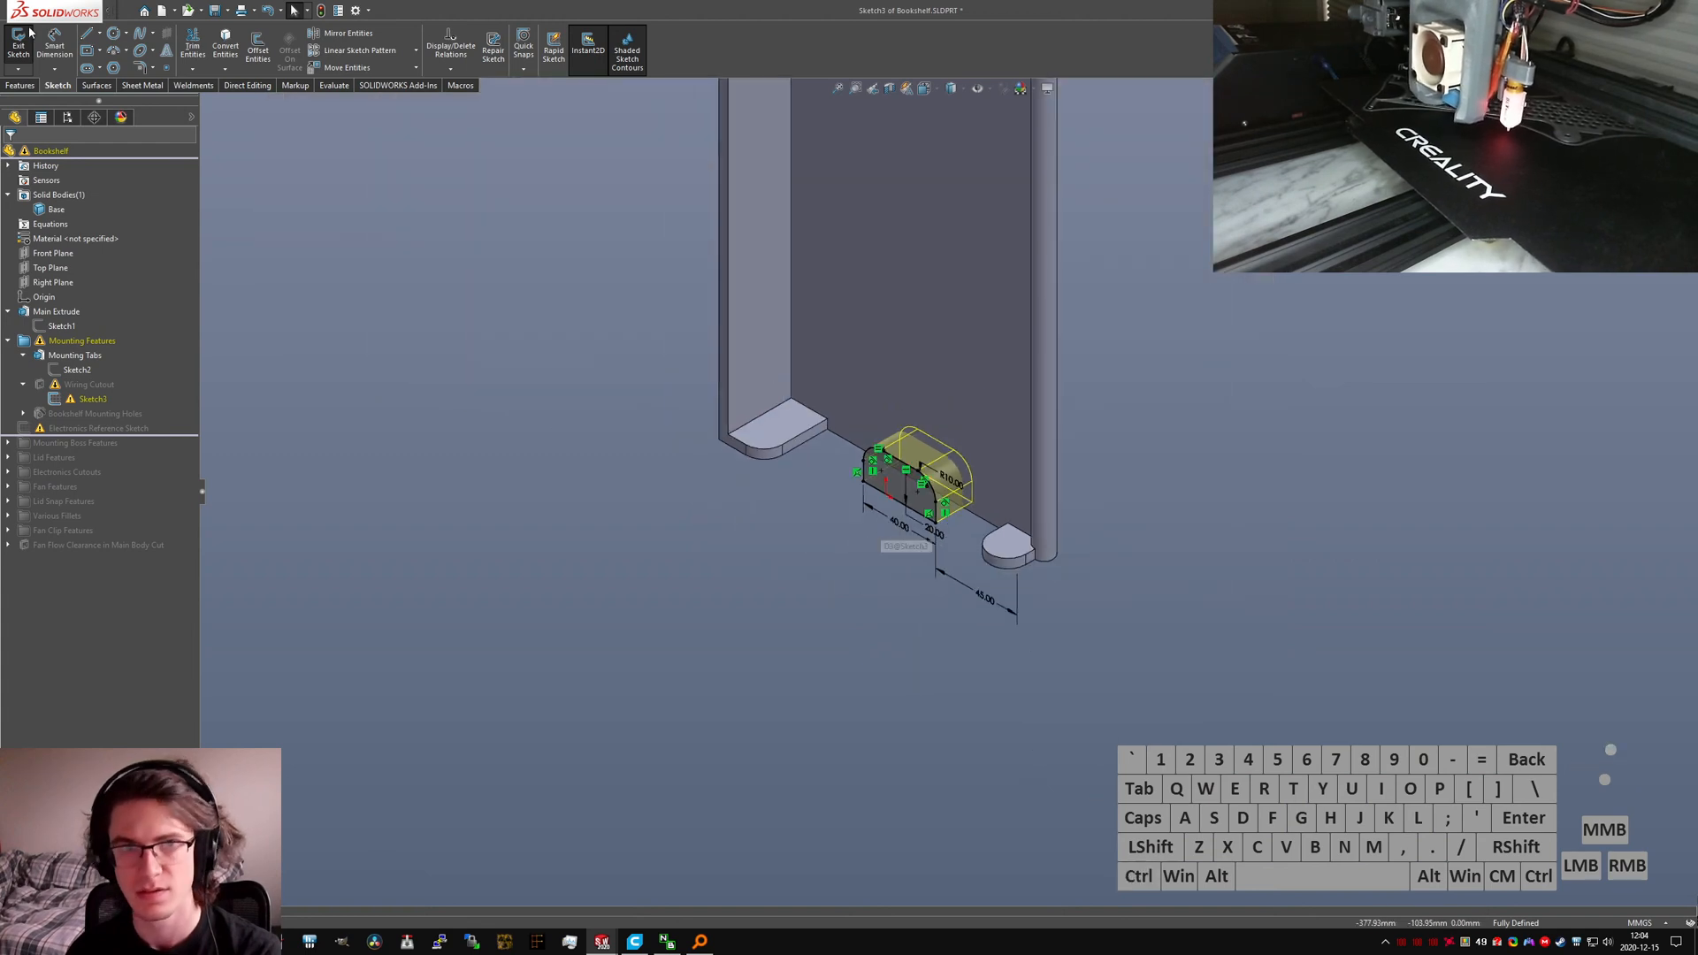
pyautogui.click(18, 44)
pyautogui.click(998, 316)
pyautogui.click(997, 316)
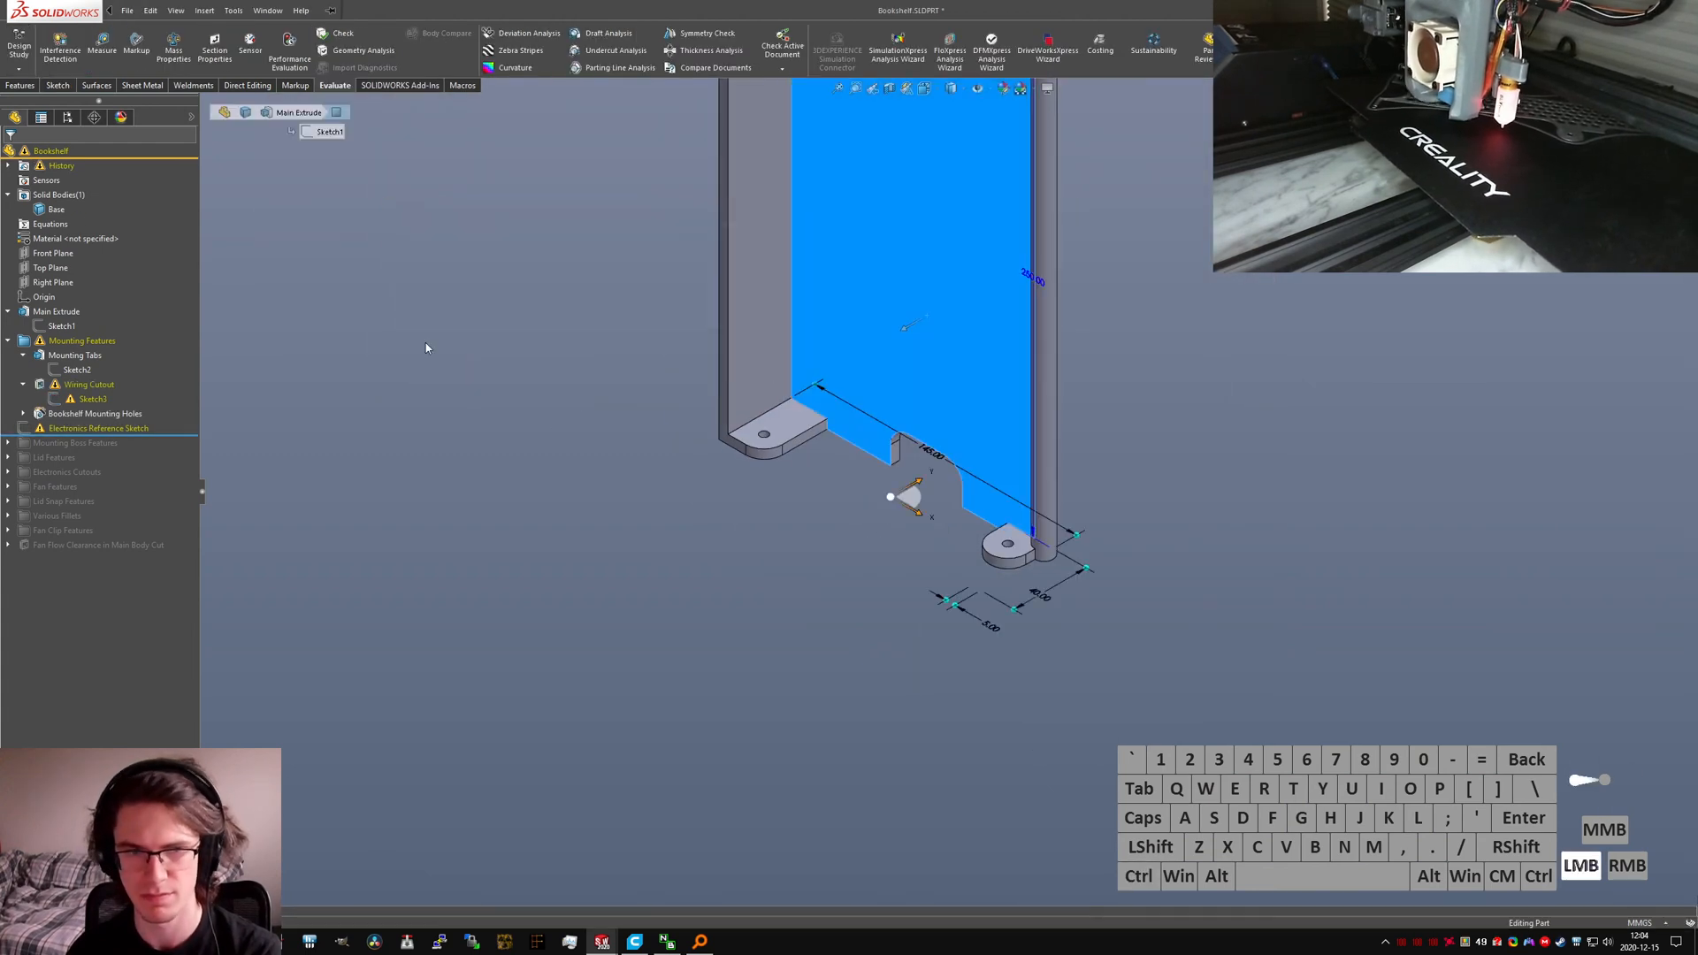
pyautogui.click(428, 348)
pyautogui.click(35, 385)
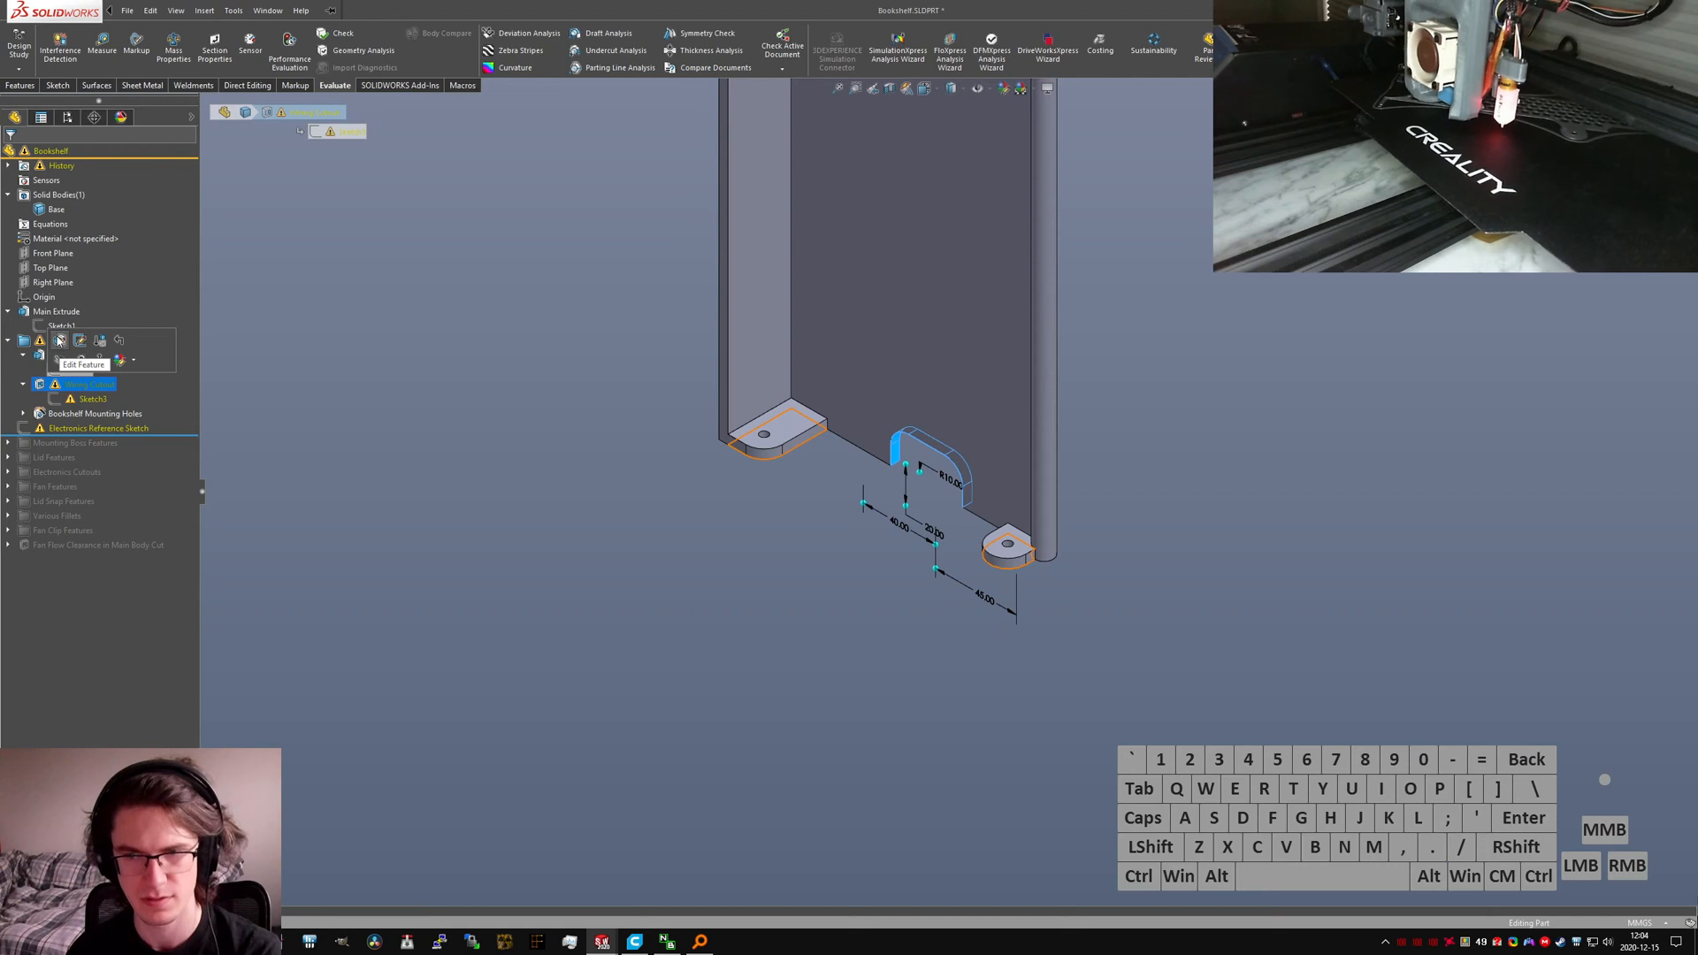
pyautogui.click(80, 341)
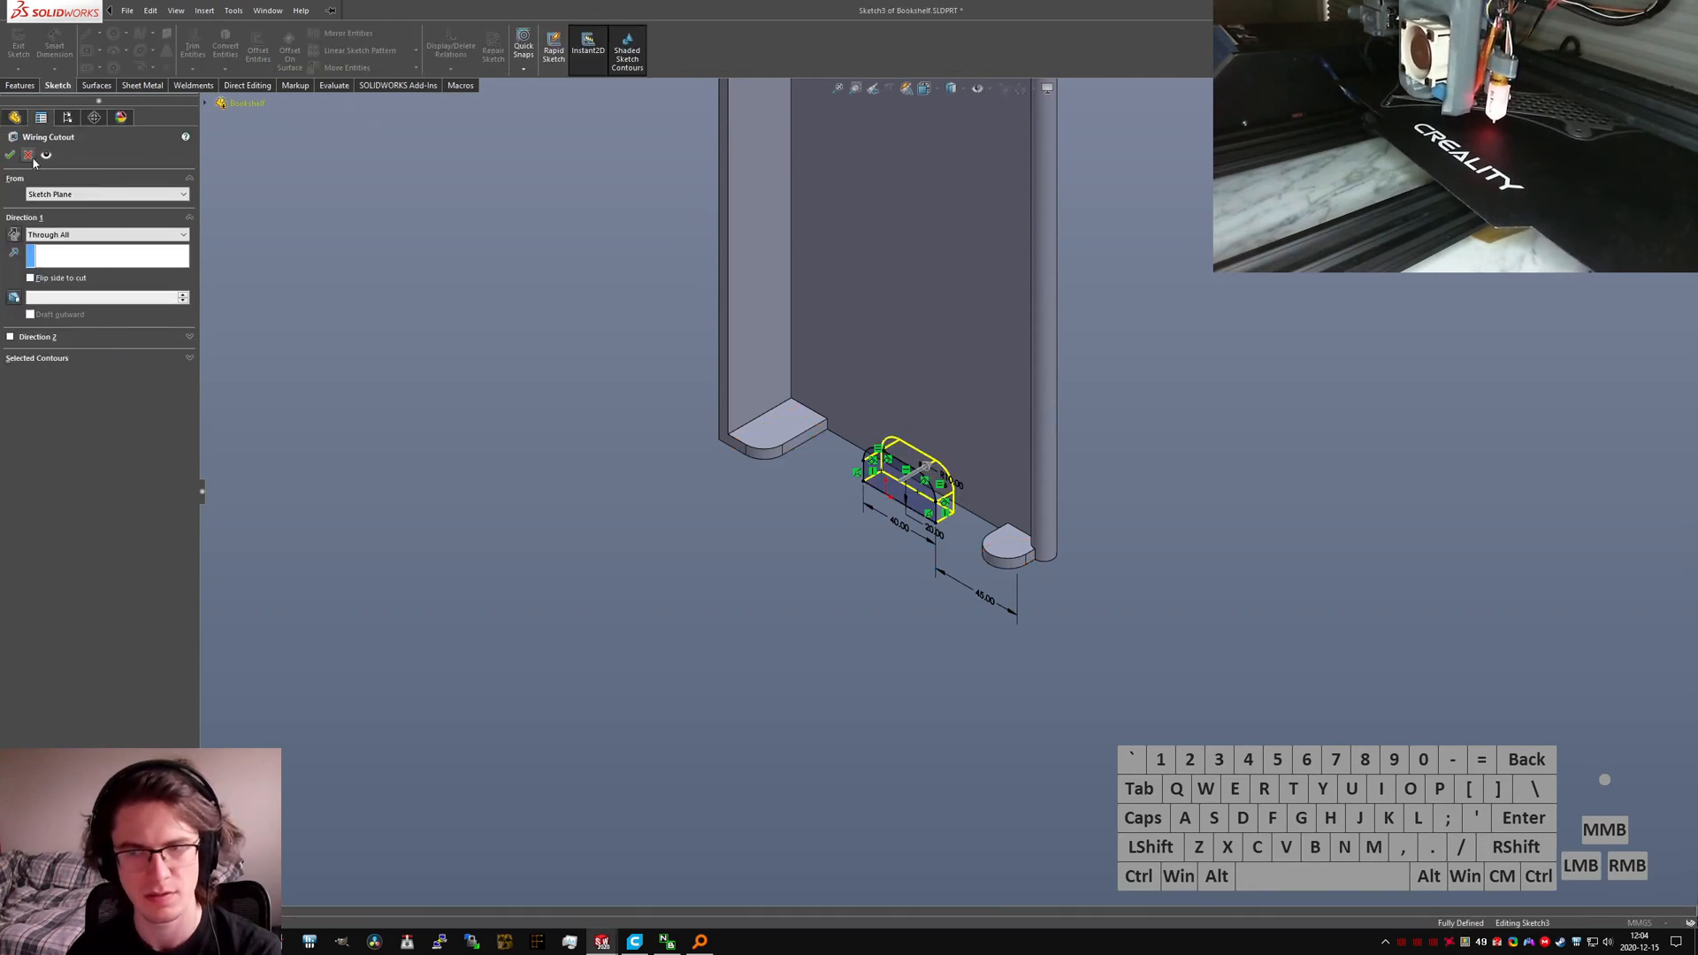
pyautogui.click(29, 156)
# Step: Force a full rebuild of the part and open the Electronics Reference Sketch for editing
pyautogui.hotkey('ctrl', 'q')
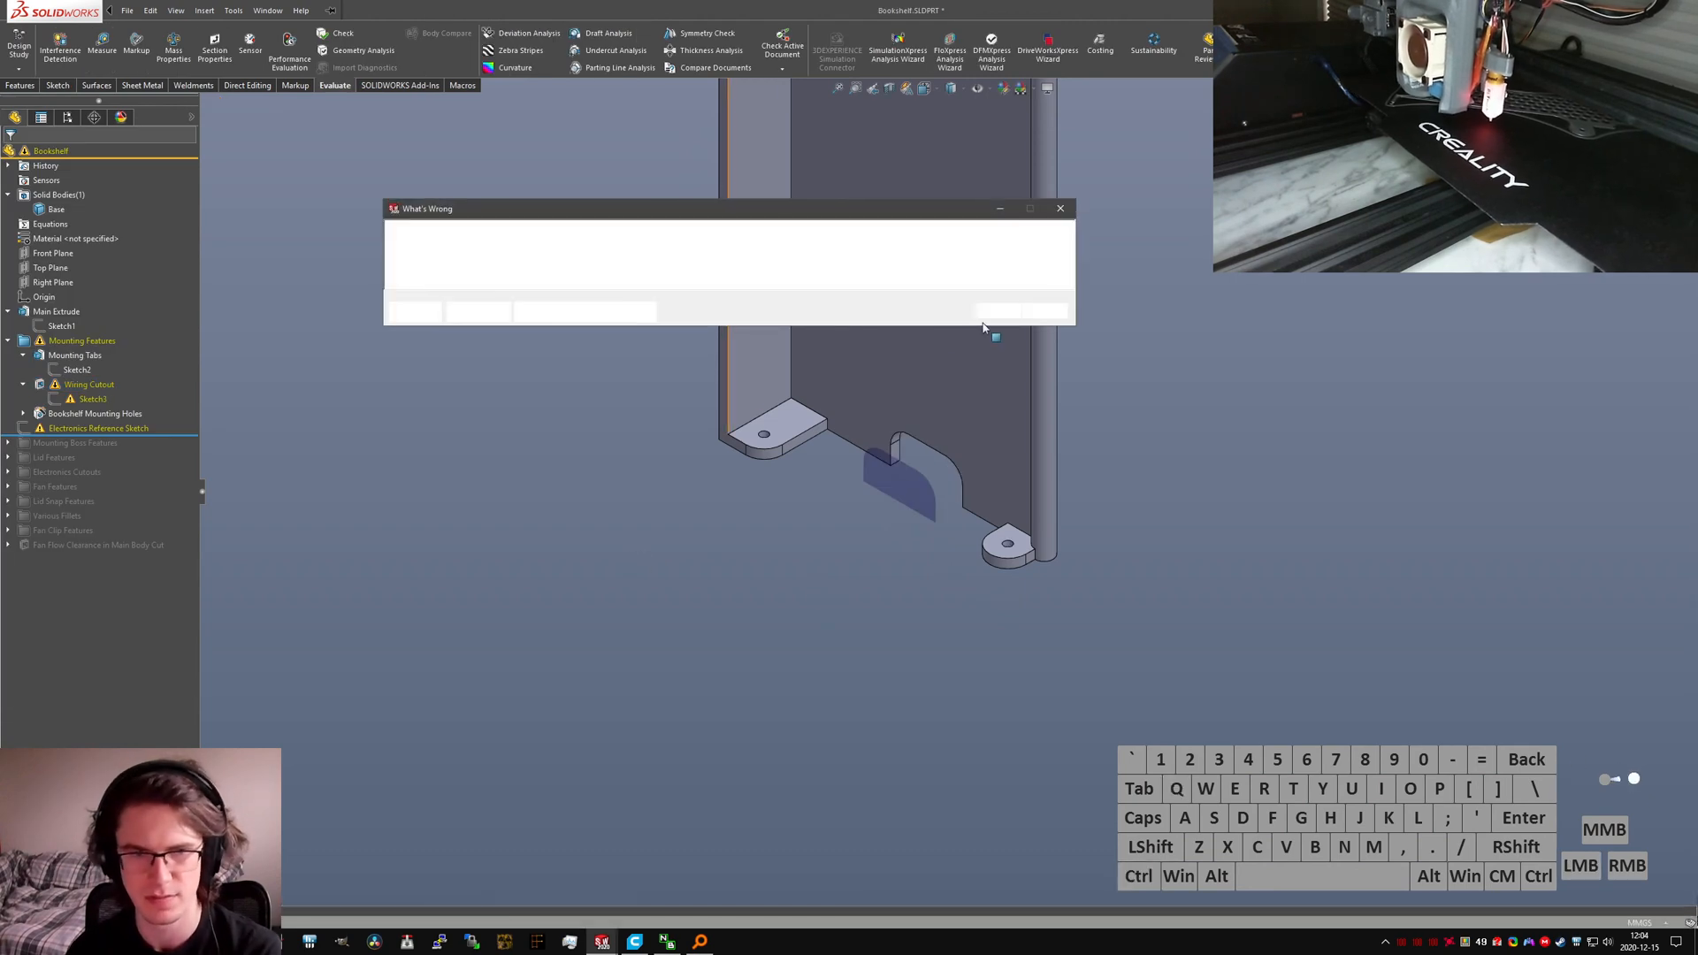
pyautogui.click(997, 310)
pyautogui.click(84, 428)
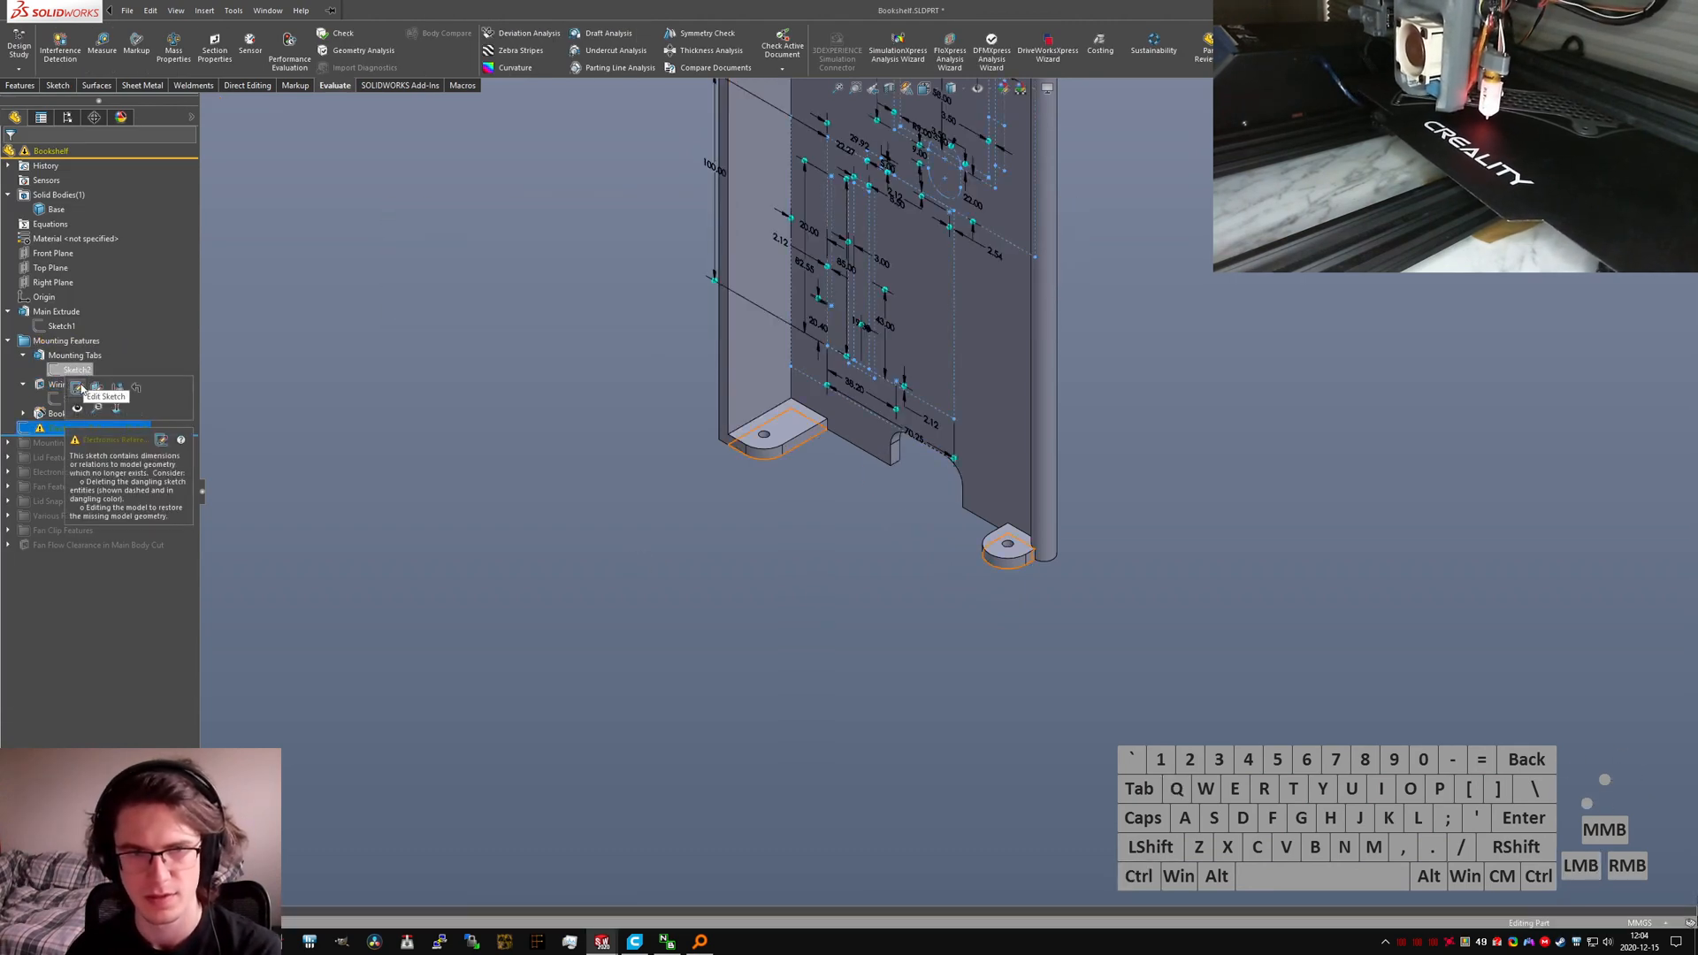
pyautogui.scroll(6, 928, 300)
pyautogui.scroll(-4, 937, 292)
pyautogui.rightClick(81, 428)
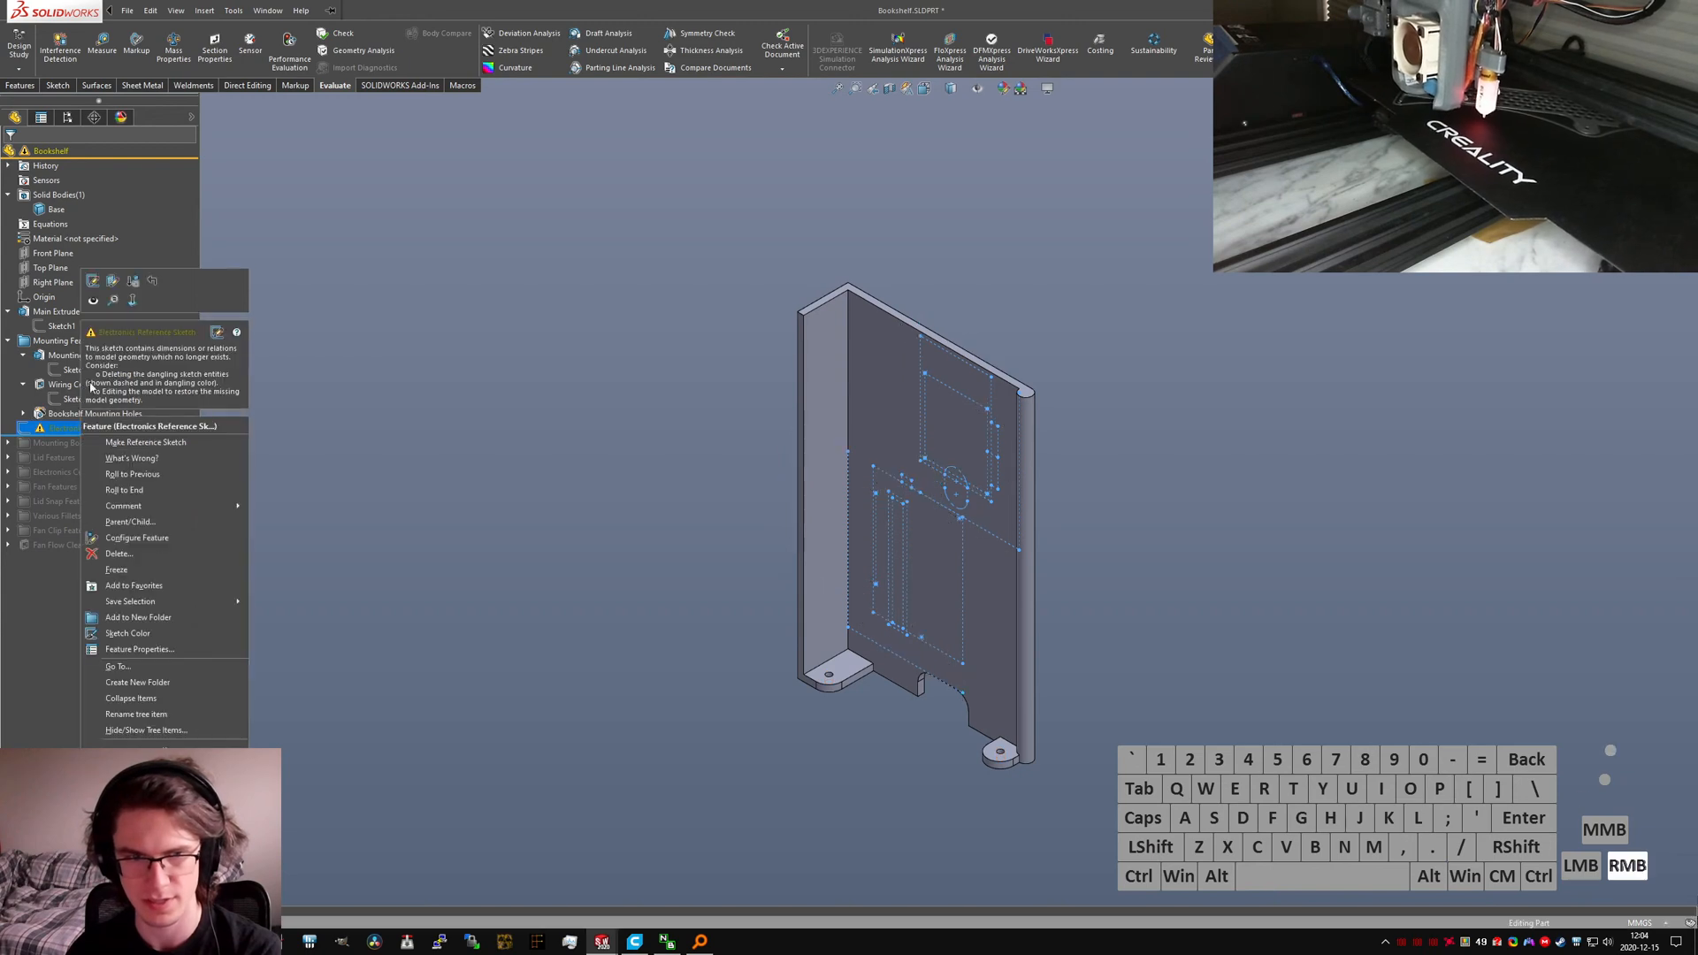
pyautogui.click(93, 281)
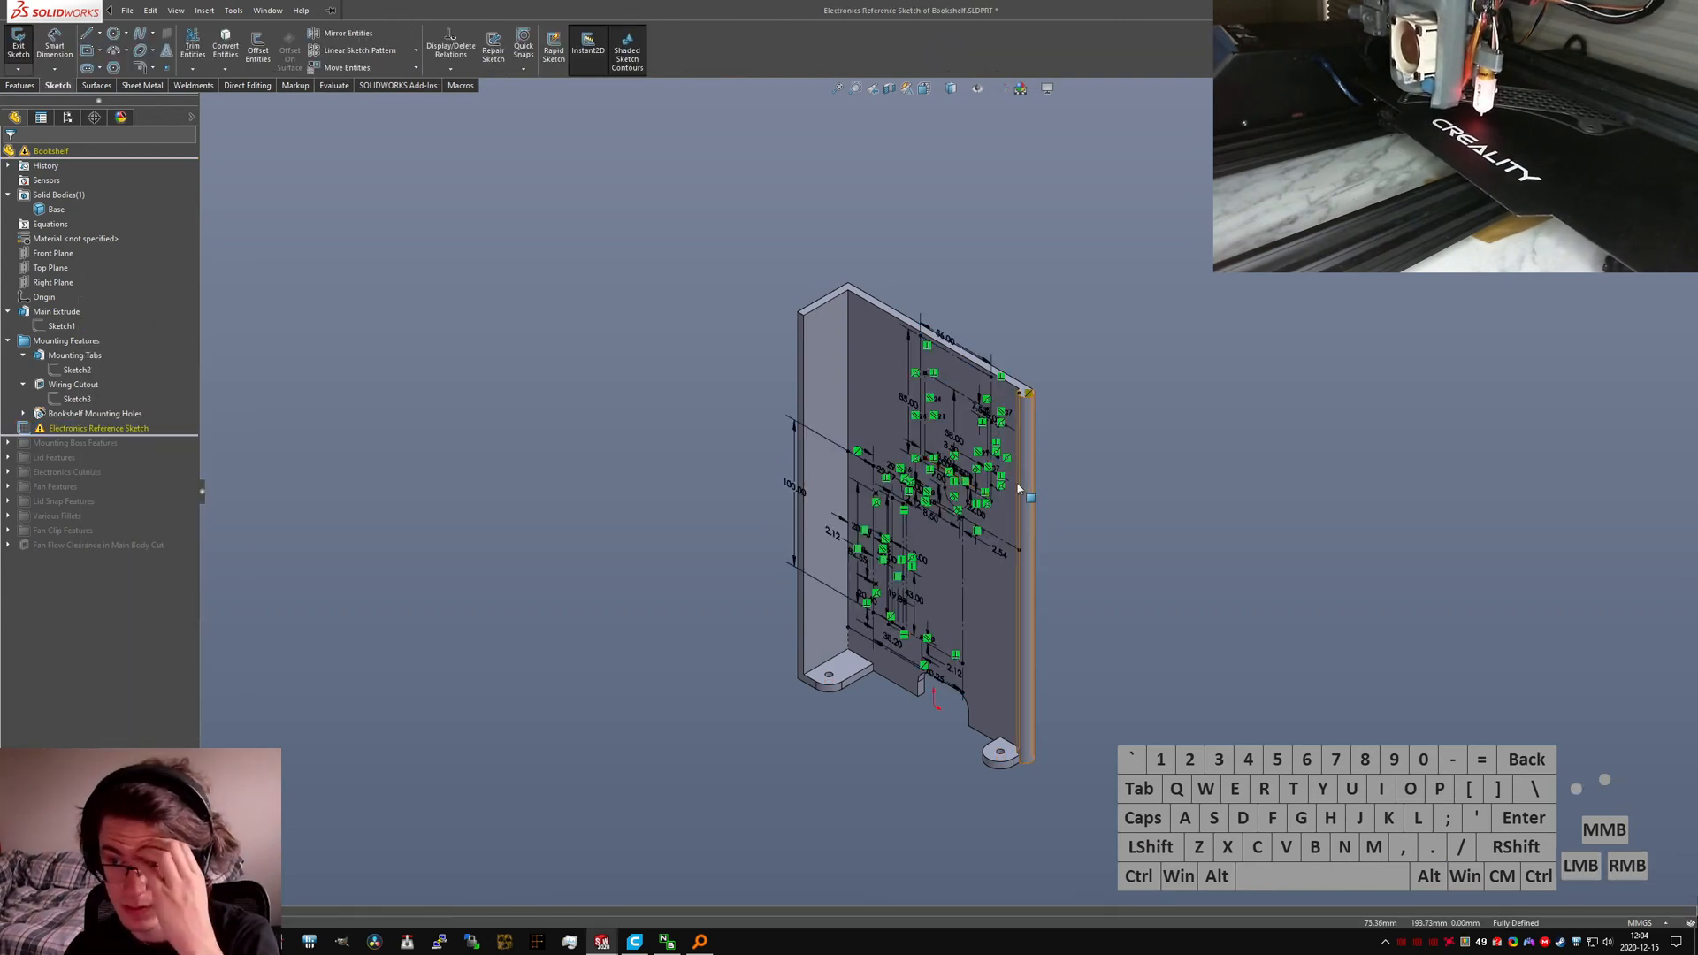
# Step: Replace the construction line's dangling relation with a collinear relation to the back wall's tangent edge at the hinge barrel, and finish the sketch
pyautogui.moveTo(1024, 442)
pyautogui.mouseDown(button='middle')
pyautogui.moveTo(1035, 452)
pyautogui.moveTo(1061, 333)
pyautogui.mouseUp(button='middle')
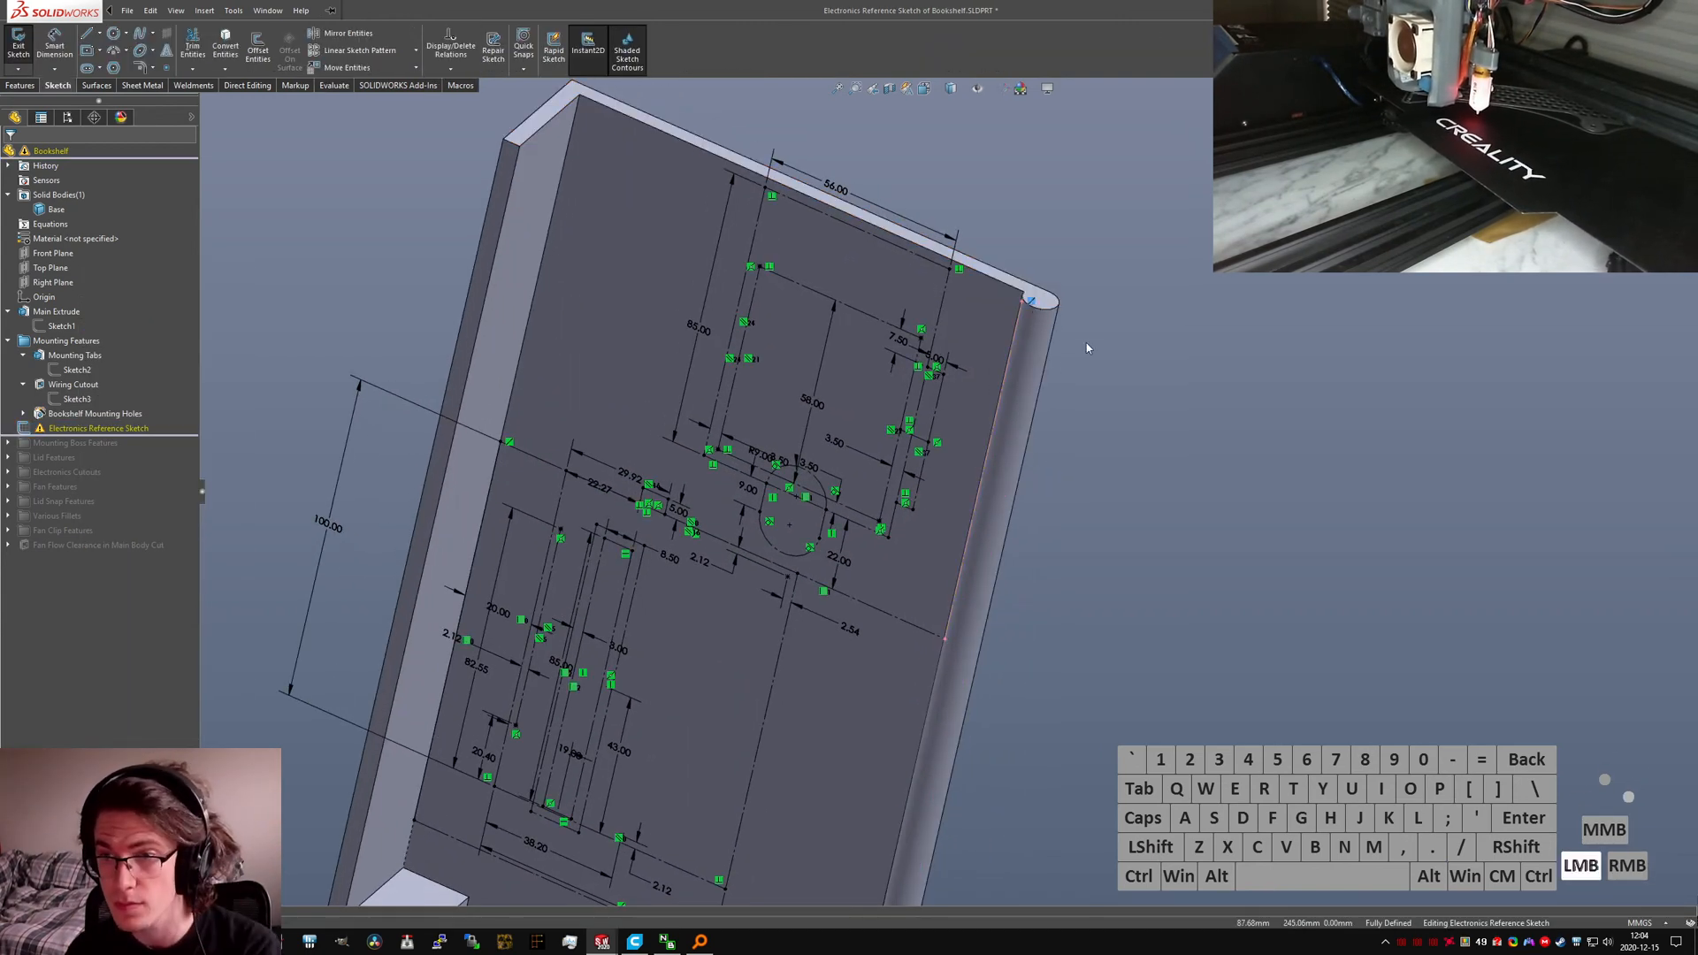
pyautogui.press('Delete')
pyautogui.click(1019, 328)
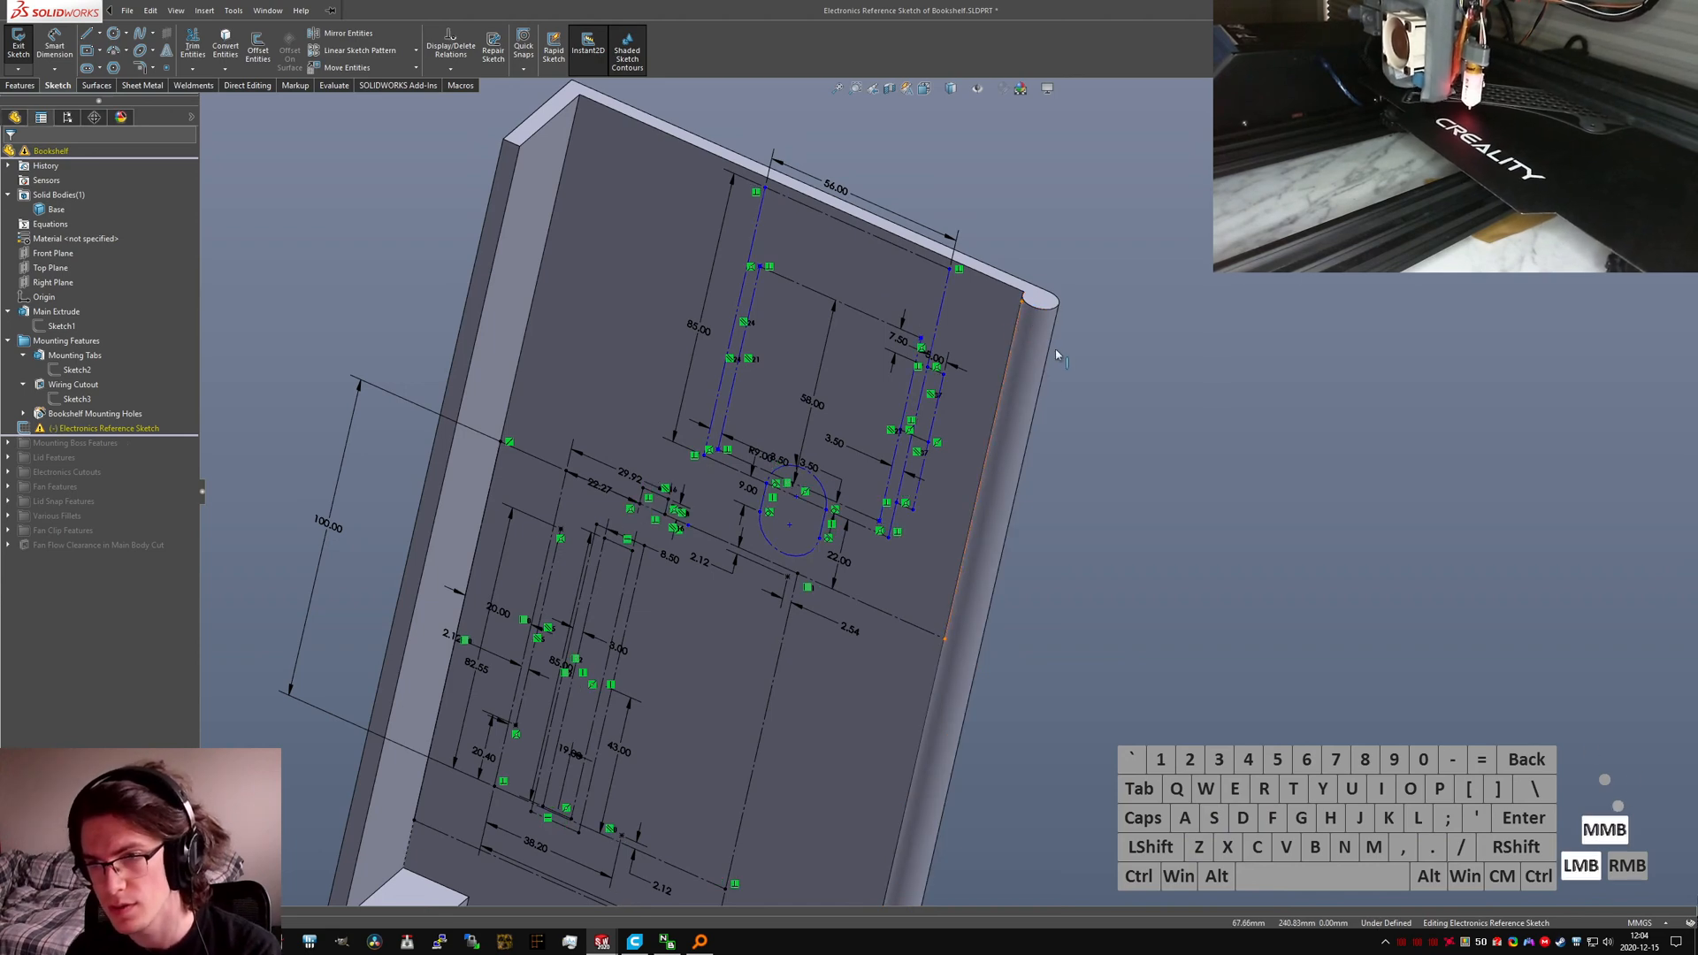
pyautogui.moveTo(1056, 351)
pyautogui.mouseDown(button='middle')
pyautogui.moveTo(1069, 402)
pyautogui.moveTo(1104, 434)
pyautogui.mouseUp(button='middle')
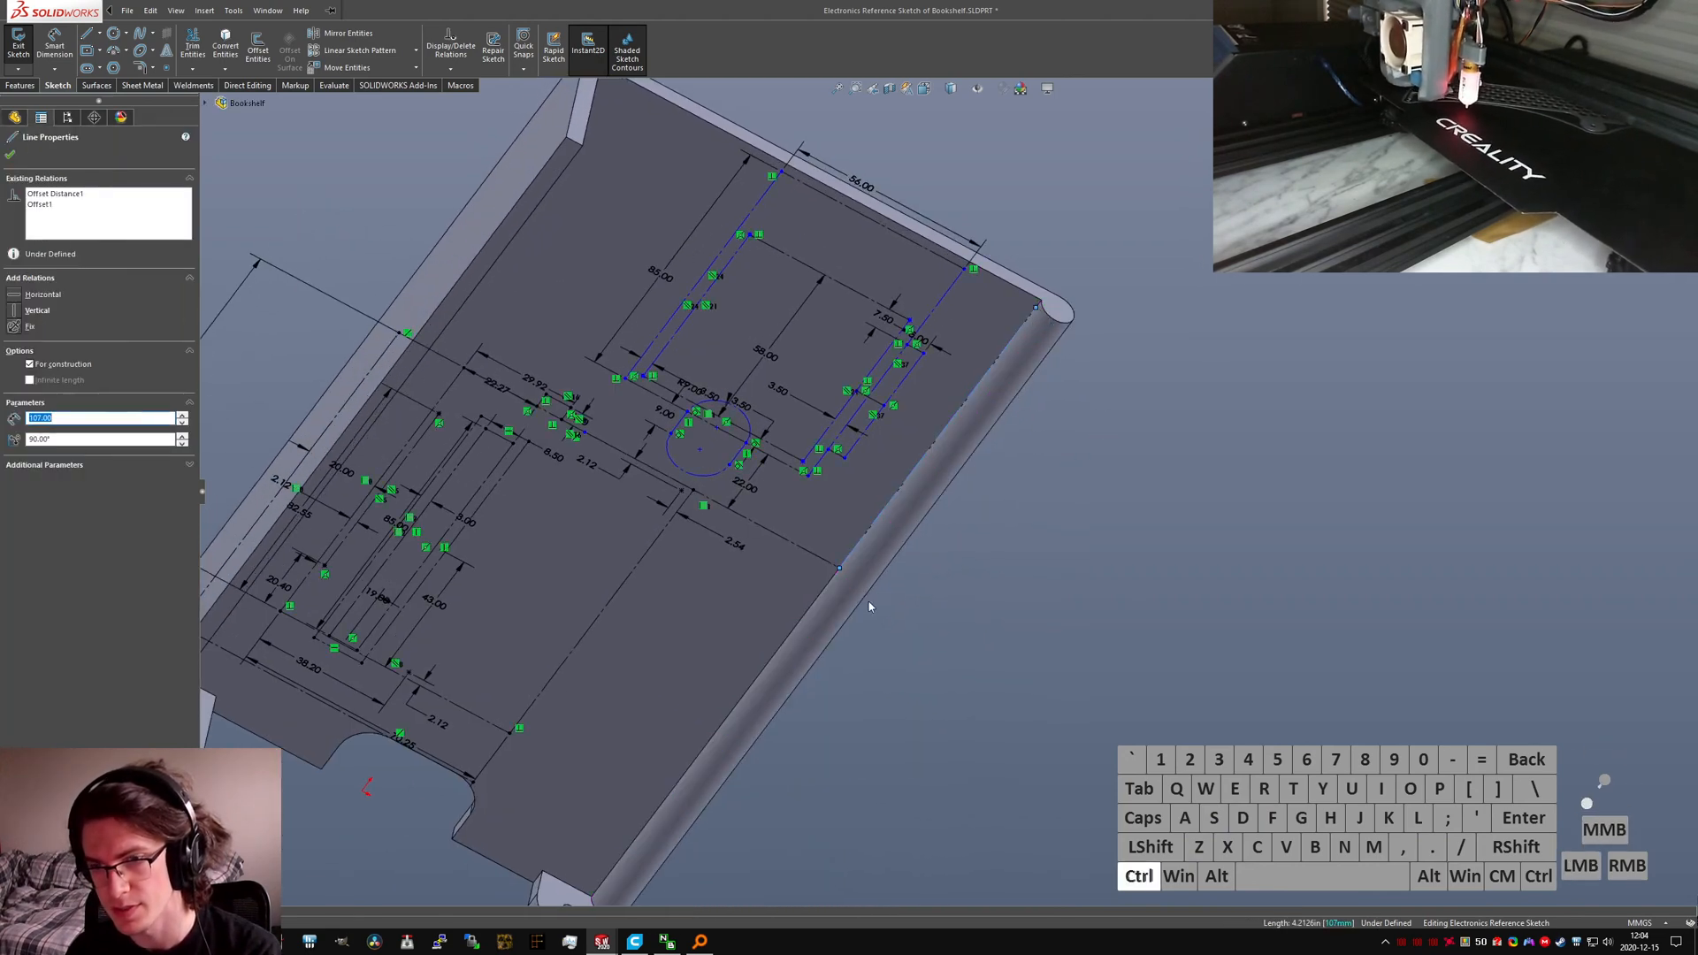
pyautogui.keyDown('ctrl'); pyautogui.click(825, 587); pyautogui.keyUp('ctrl')
pyautogui.keyDown('ctrl'); pyautogui.click(851, 617); pyautogui.keyUp('ctrl')
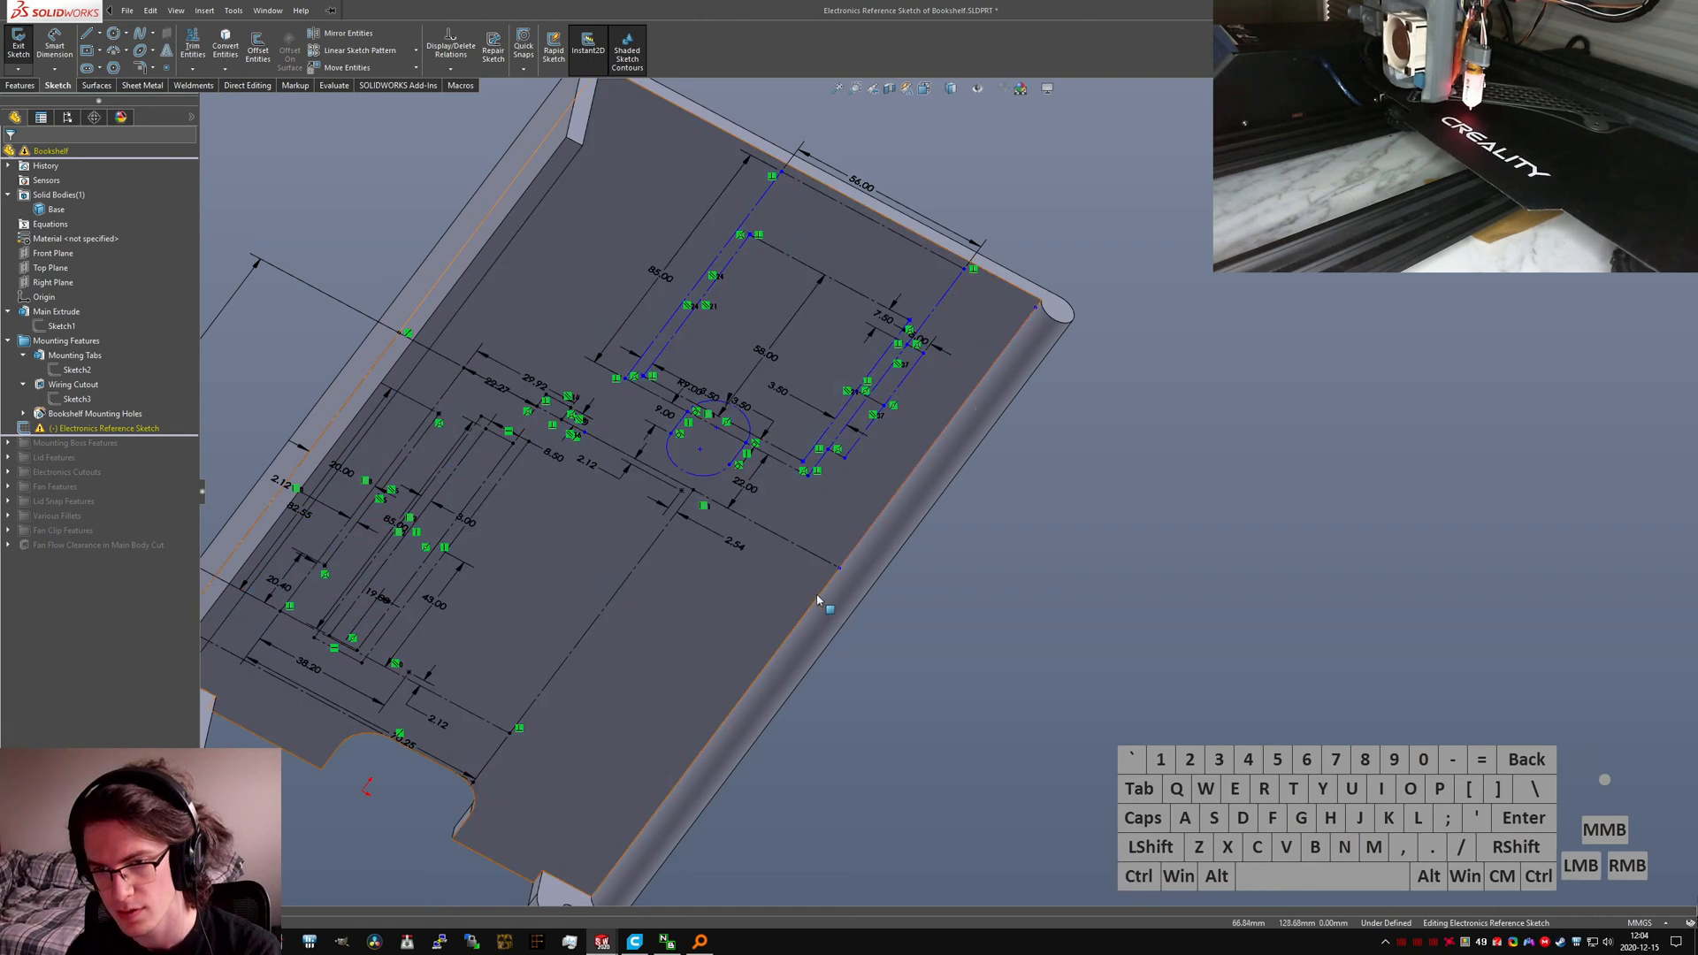
pyautogui.keyDown('ctrl'); pyautogui.click(863, 547); pyautogui.keyUp('ctrl')
pyautogui.keyDown('ctrl'); pyautogui.click(860, 543); pyautogui.keyUp('ctrl')
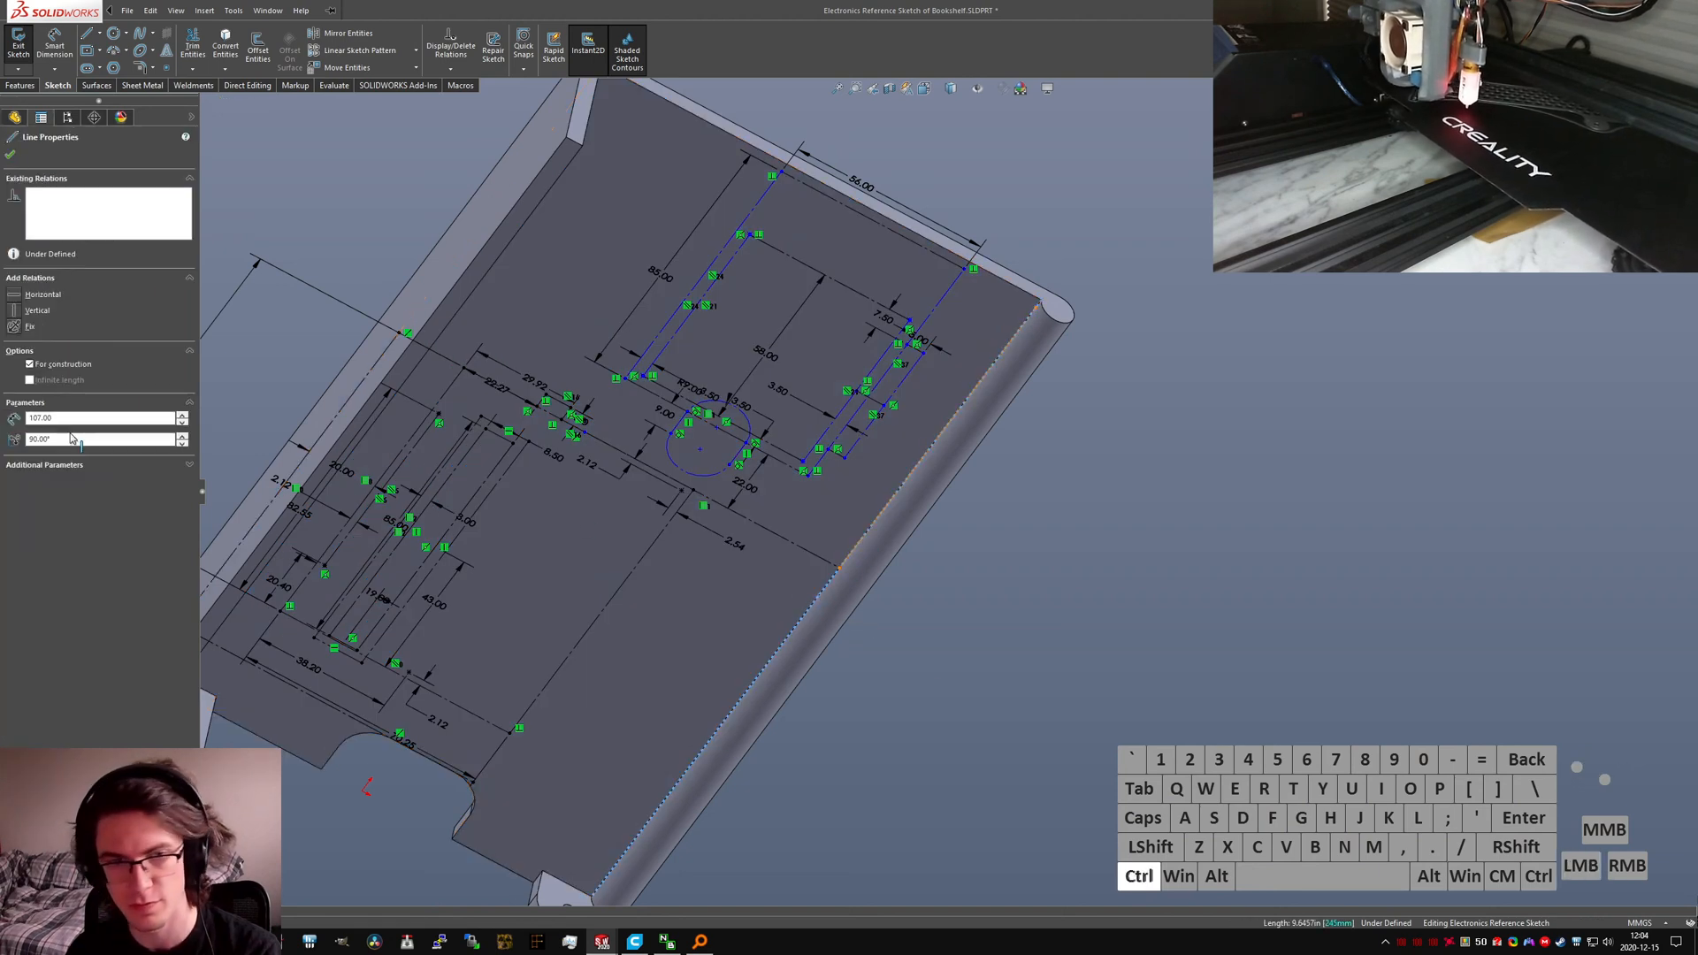
pyautogui.click(18, 369)
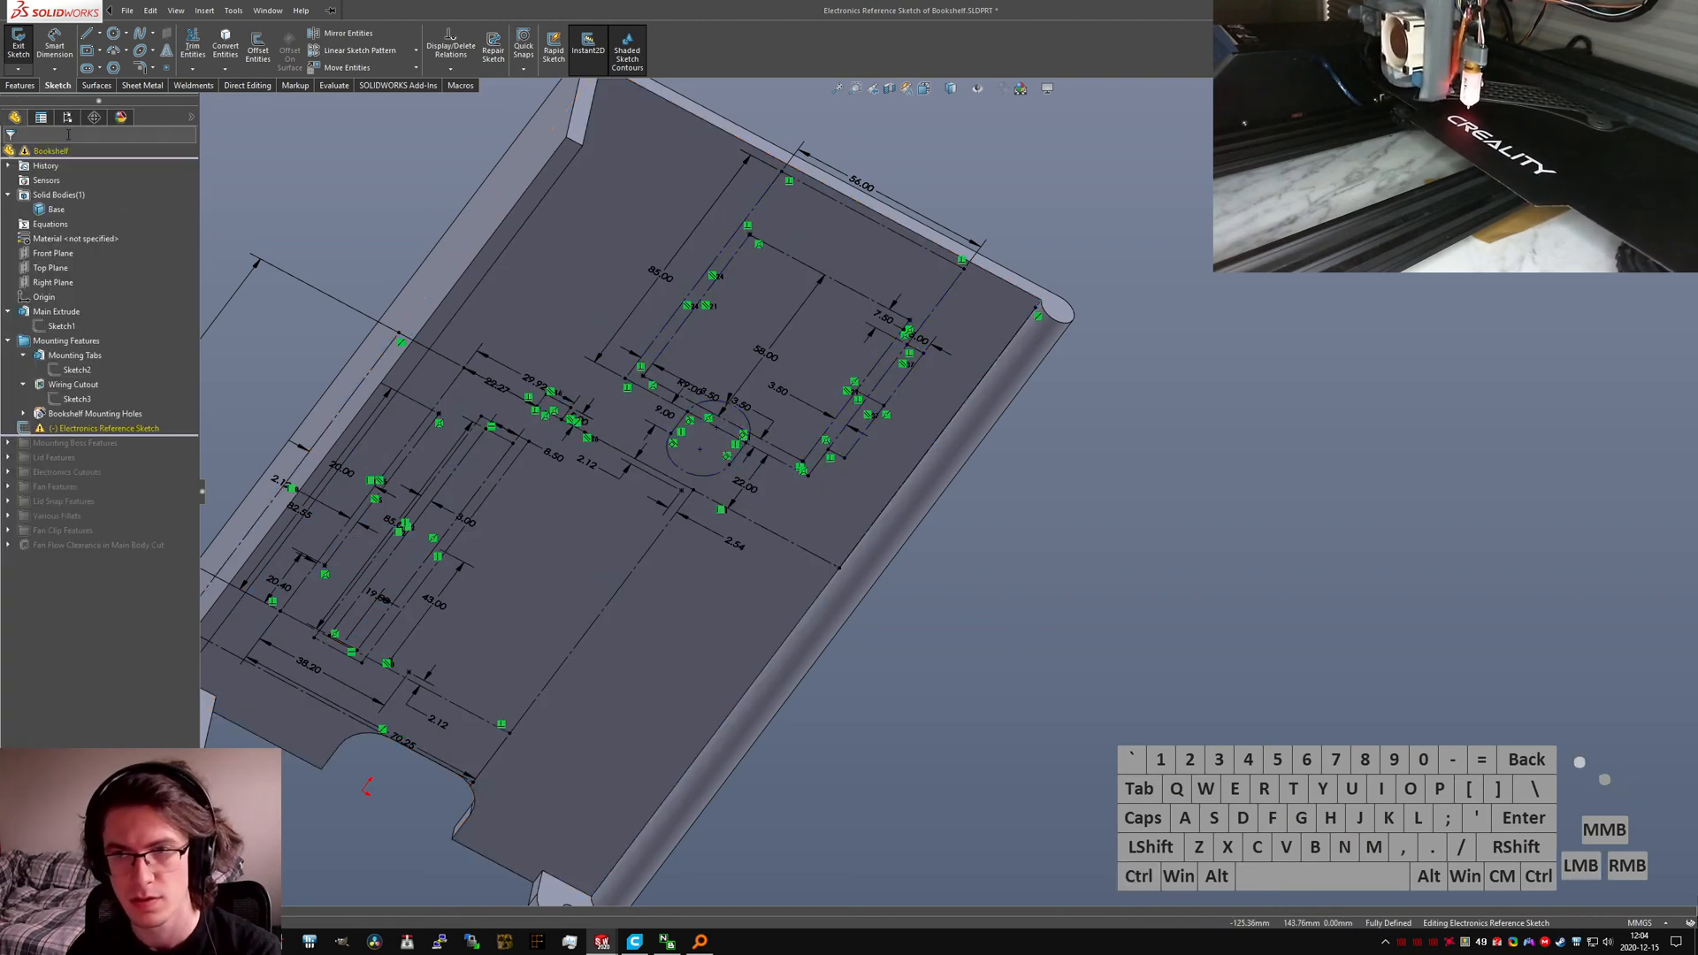
pyautogui.click(18, 49)
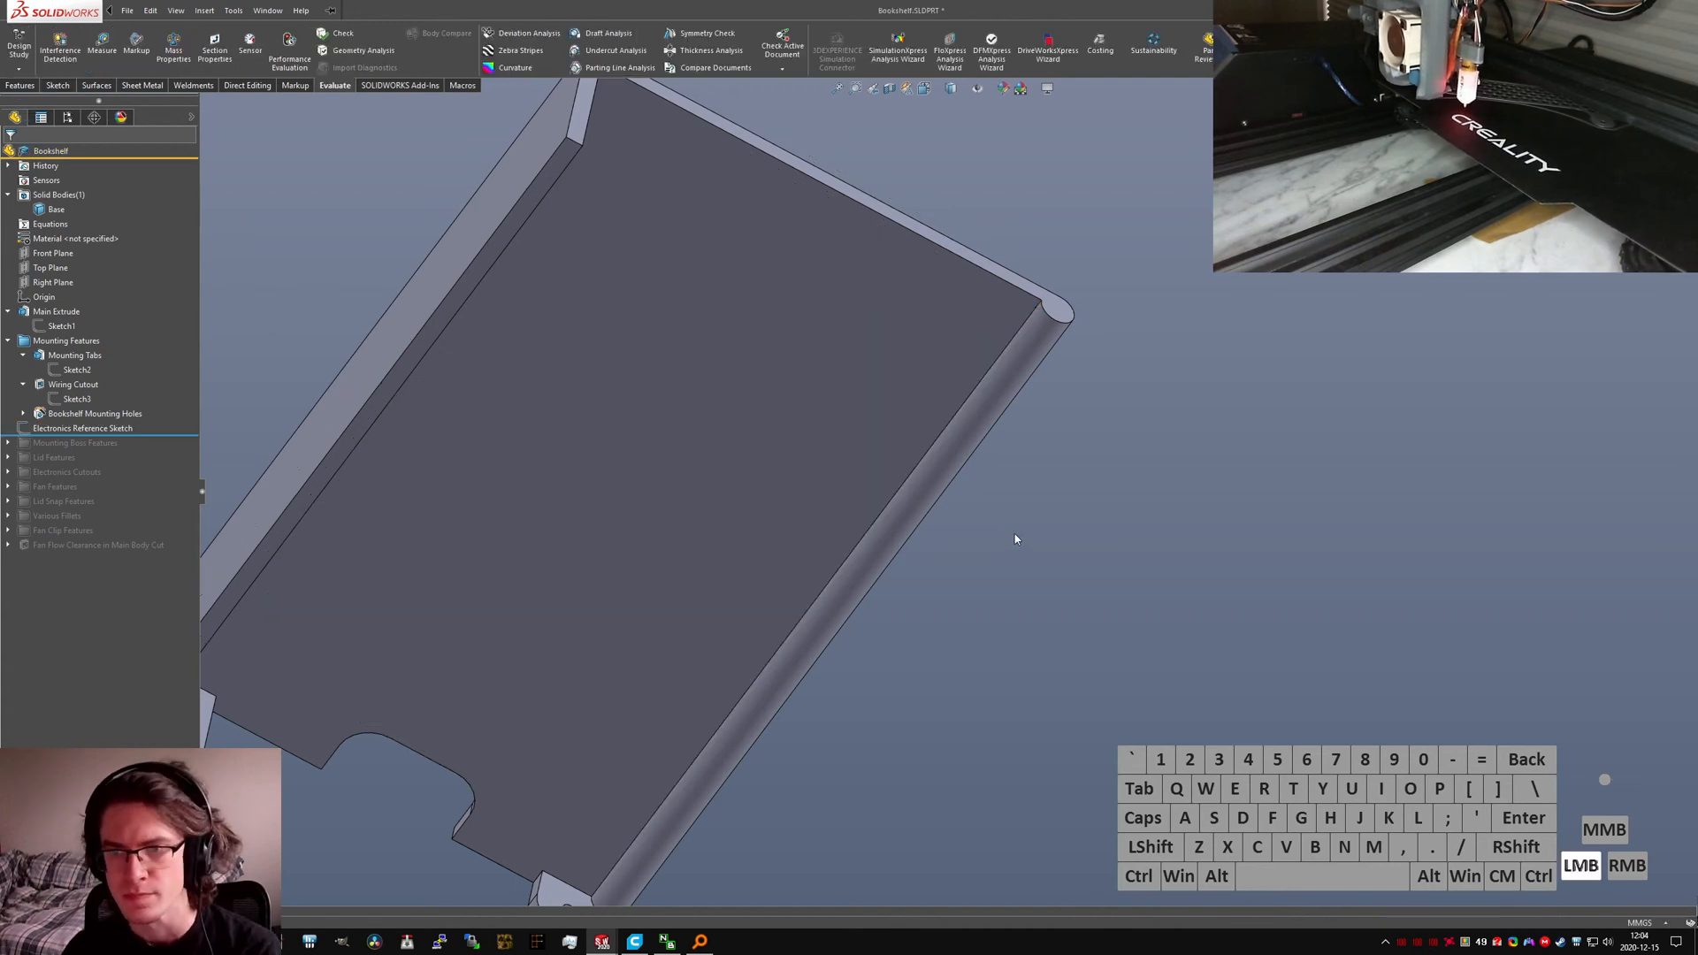
# Step: Show the part in isometric view and roll the feature history forward to include the Mounting Boss Features
pyautogui.hotkey('ctrl', '7')
pyautogui.click(1031, 580)
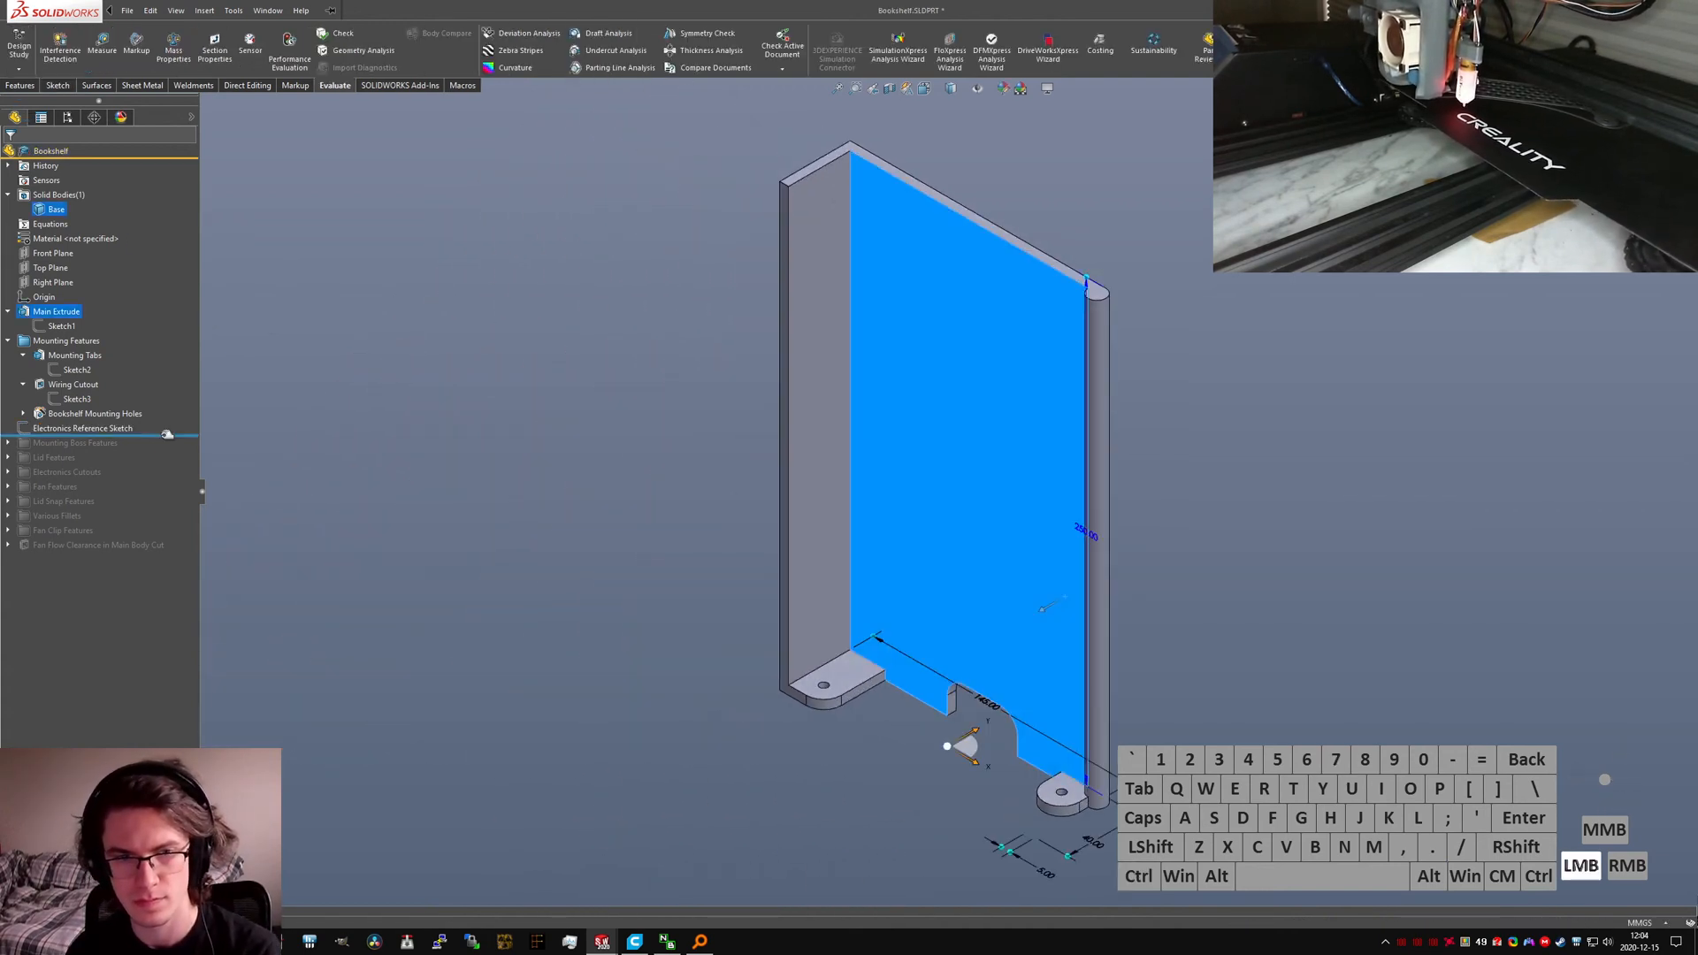
pyautogui.moveTo(167, 434); pyautogui.dragTo(164, 450)
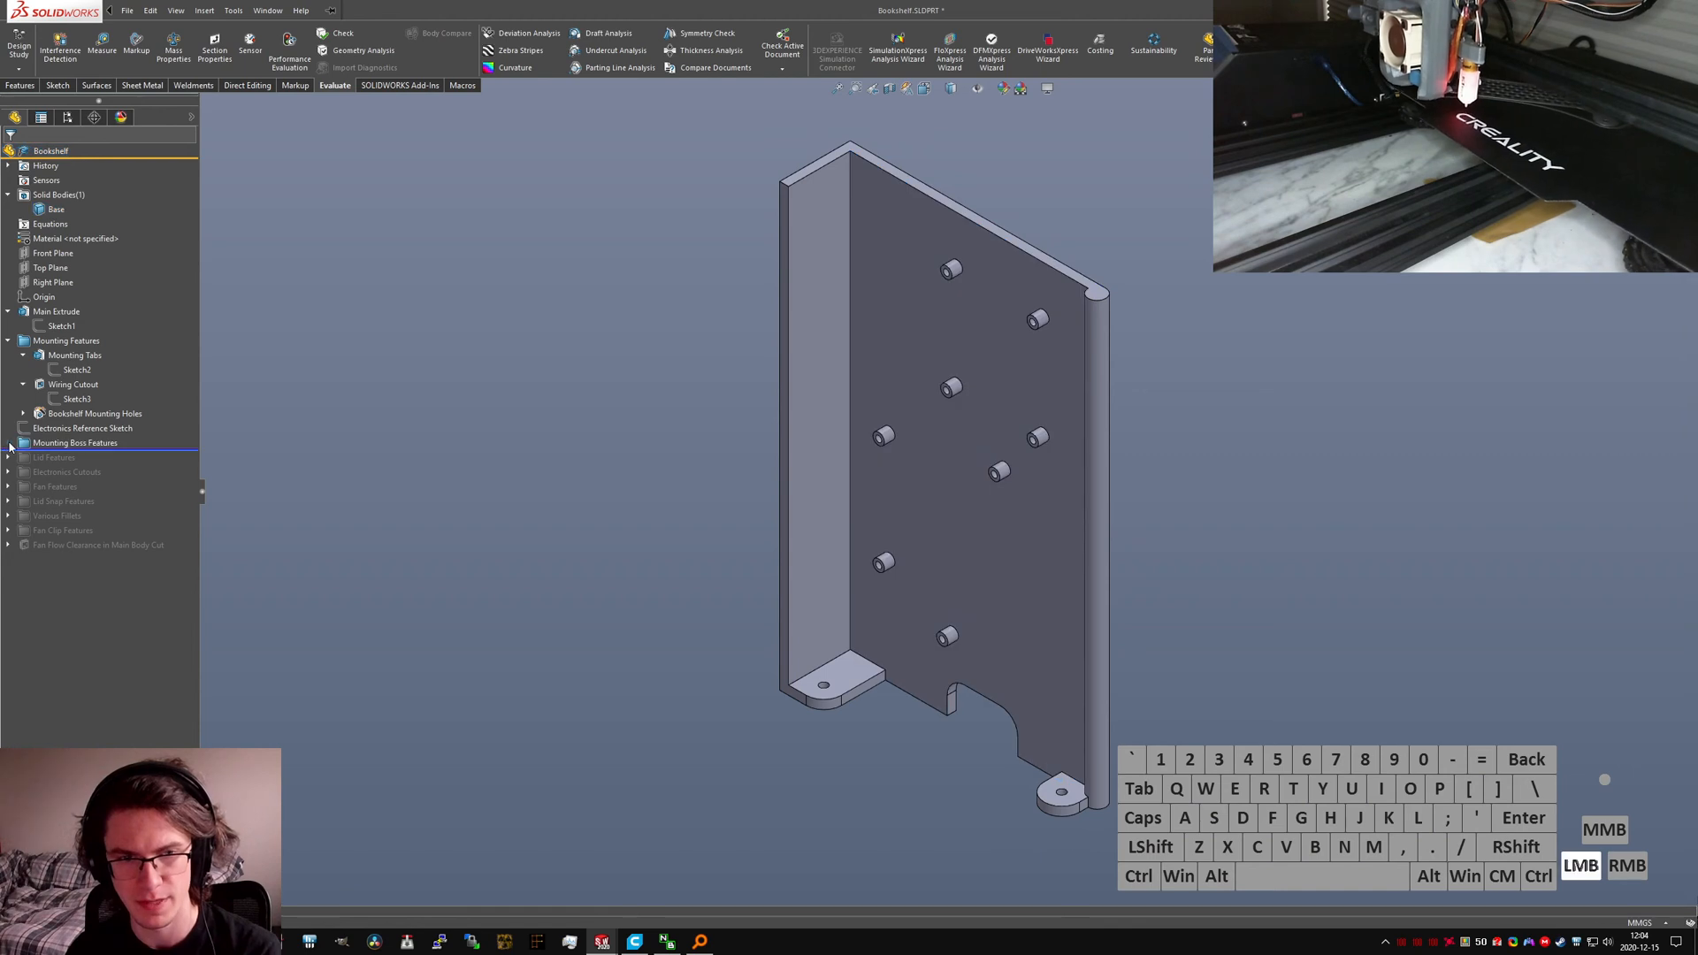
pyautogui.click(628, 522)
# Step: Switch to the Top Level assembly and measure the distance between the axes of the Original Control Board's two upper mounting holes
pyautogui.hotkey('ctrl', 'Tab')
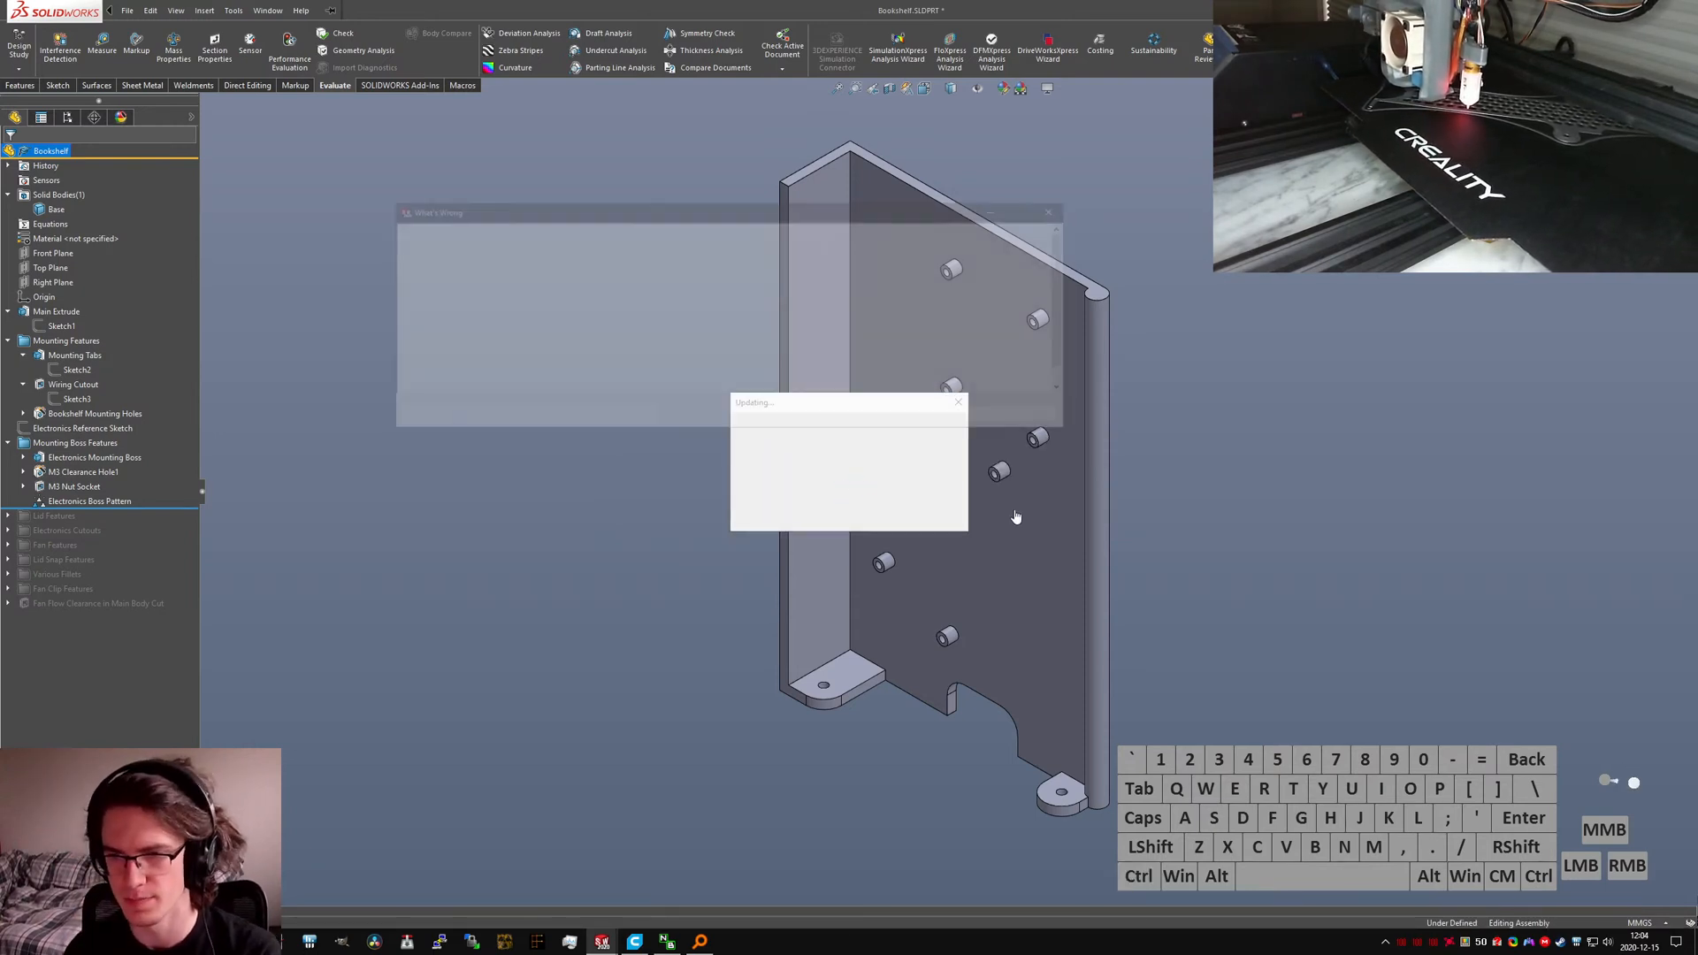
pyautogui.click(998, 415)
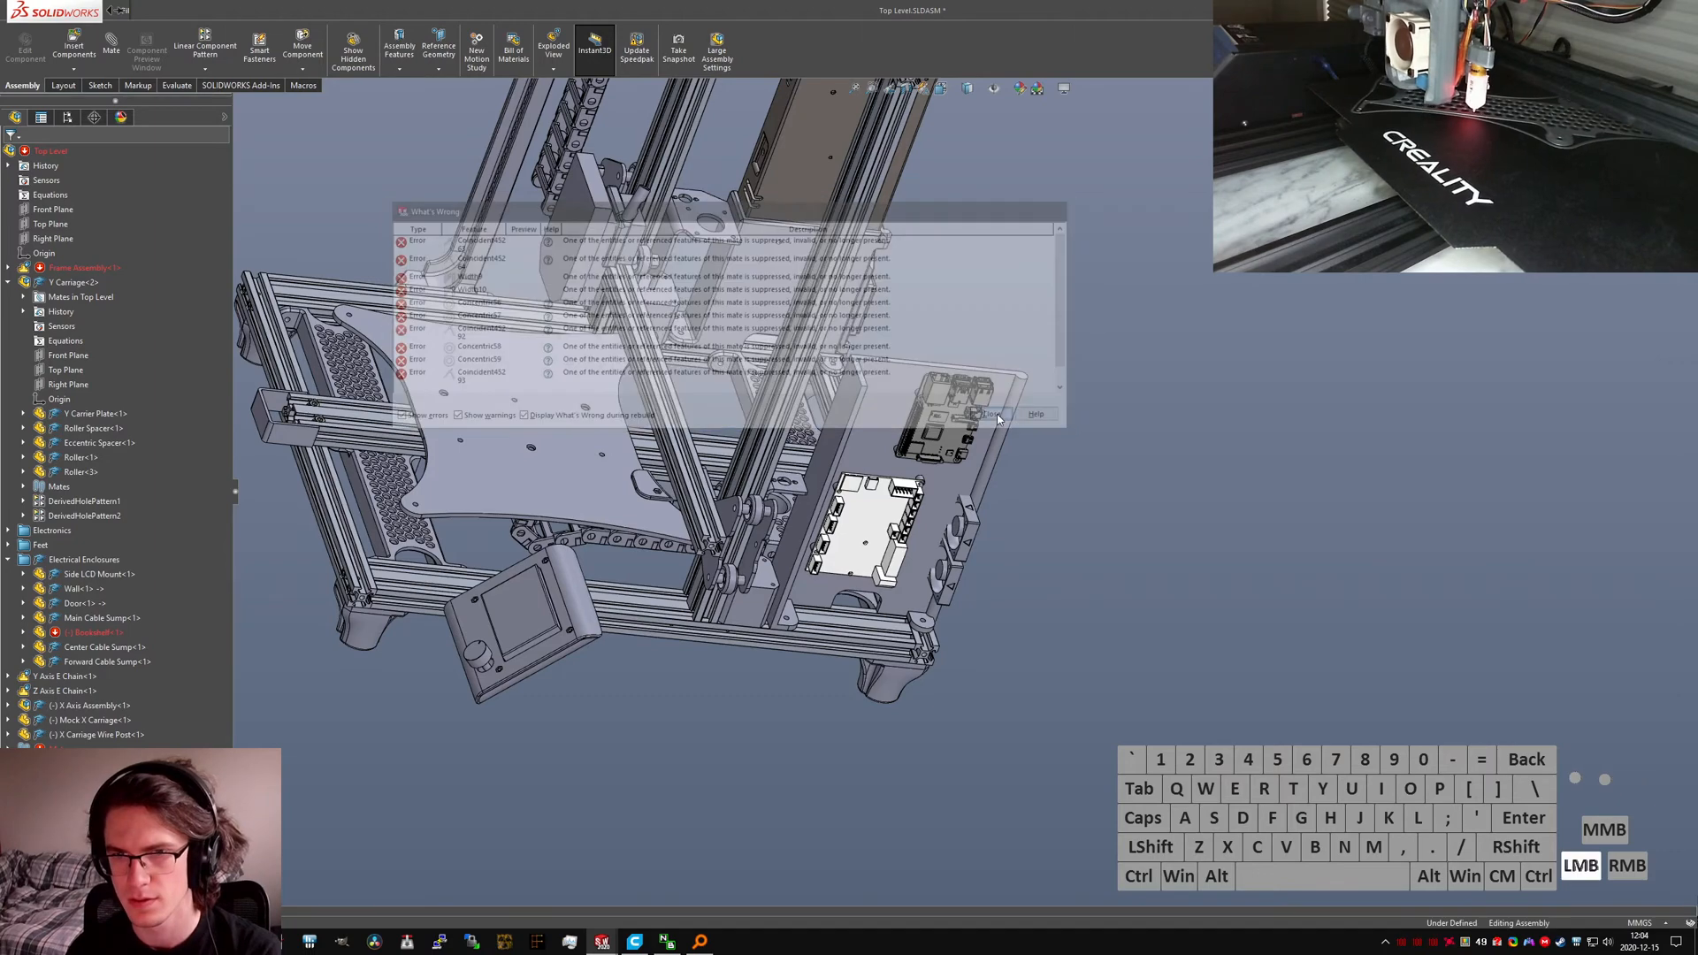
pyautogui.scroll(-5, 924, 455)
pyautogui.moveTo(810, 536); pyautogui.dragTo(743, 520, button='middle')
pyautogui.scroll(-7, 733, 561)
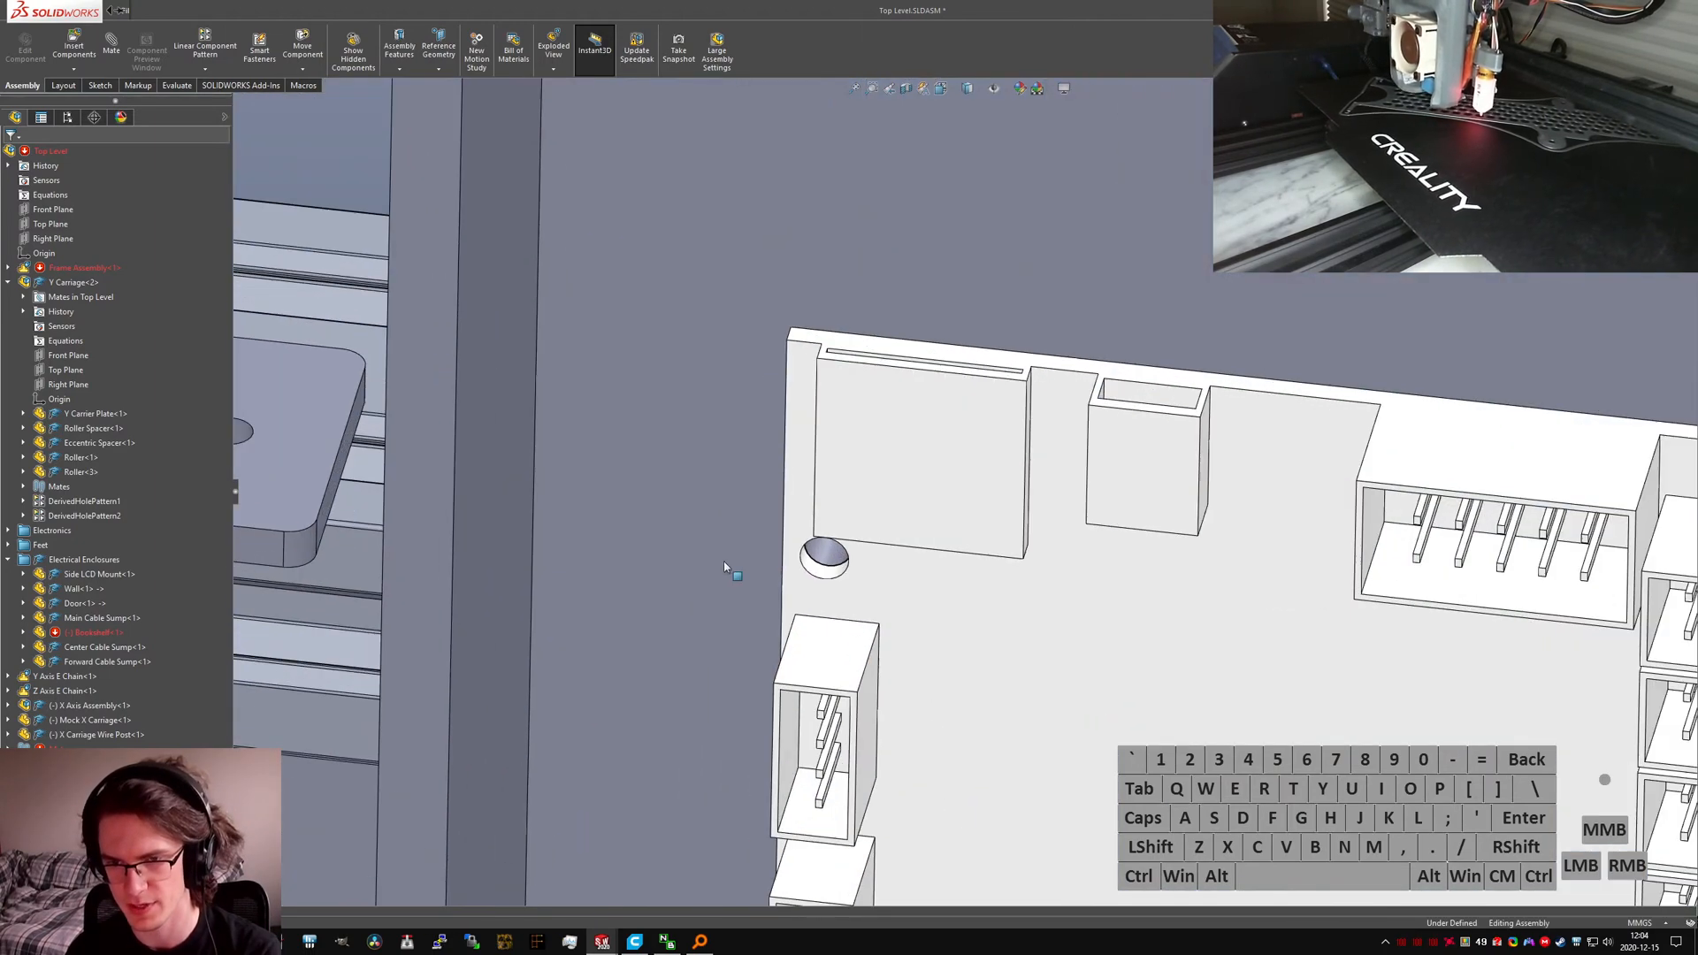
pyautogui.click(824, 568)
pyautogui.scroll(4, 1017, 583)
pyautogui.scroll(-5, 1415, 501)
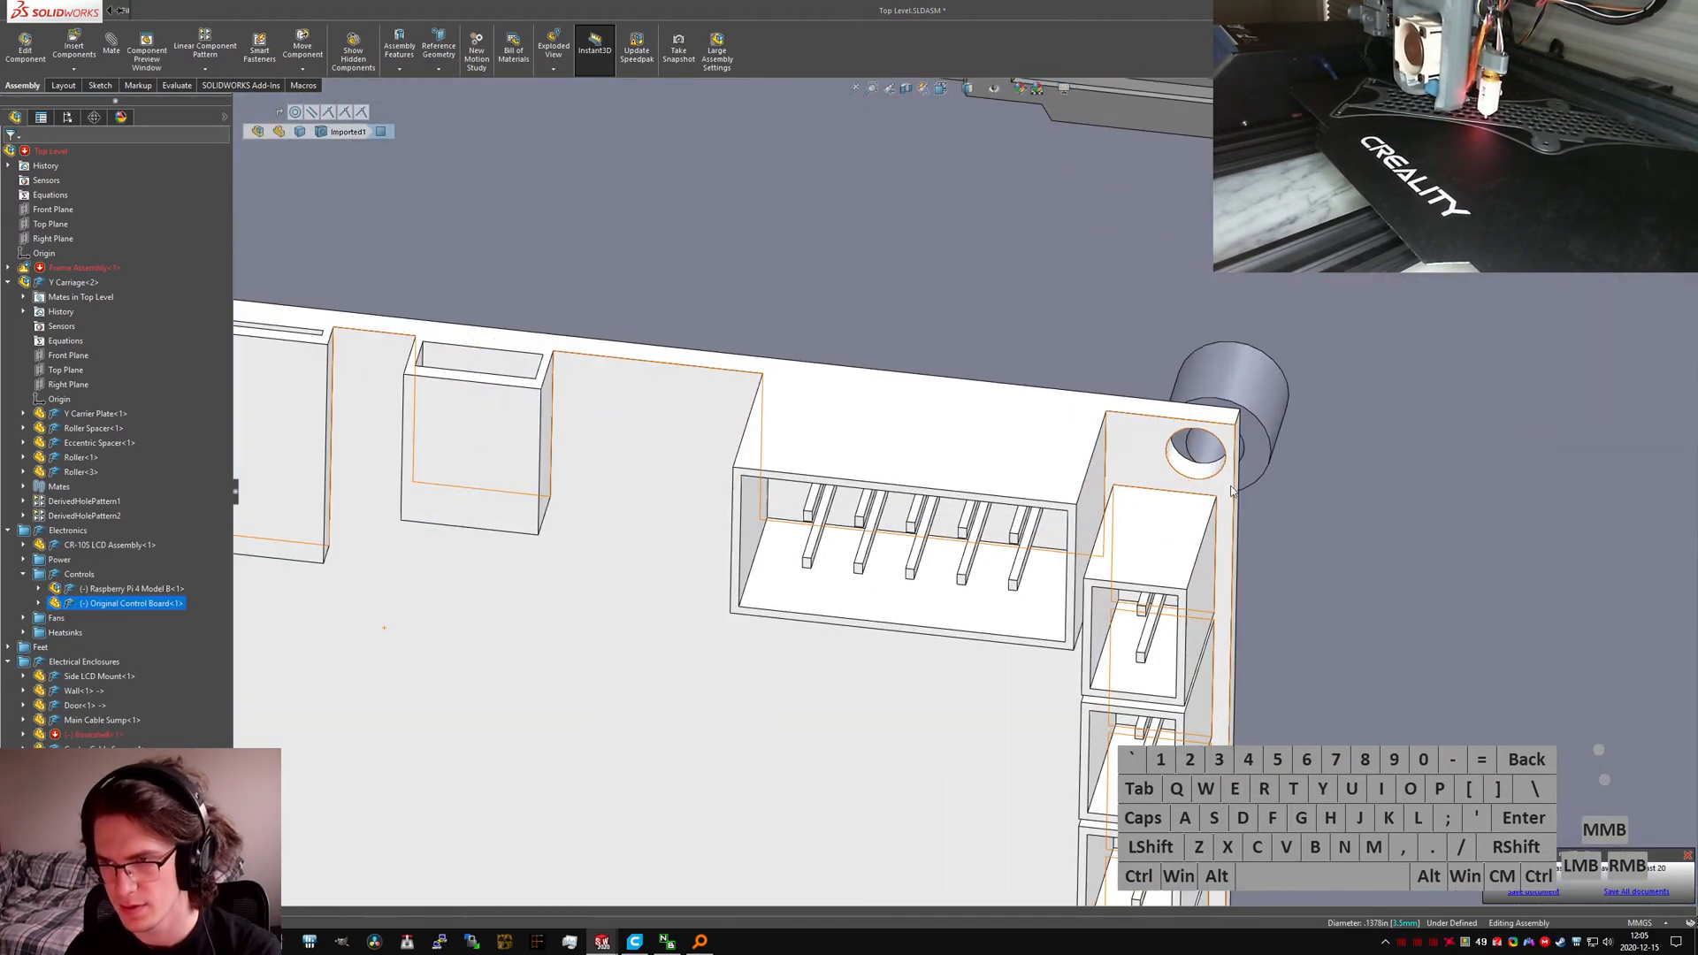
pyautogui.keyDown('ctrl'); pyautogui.click(1176, 469); pyautogui.keyUp('ctrl')
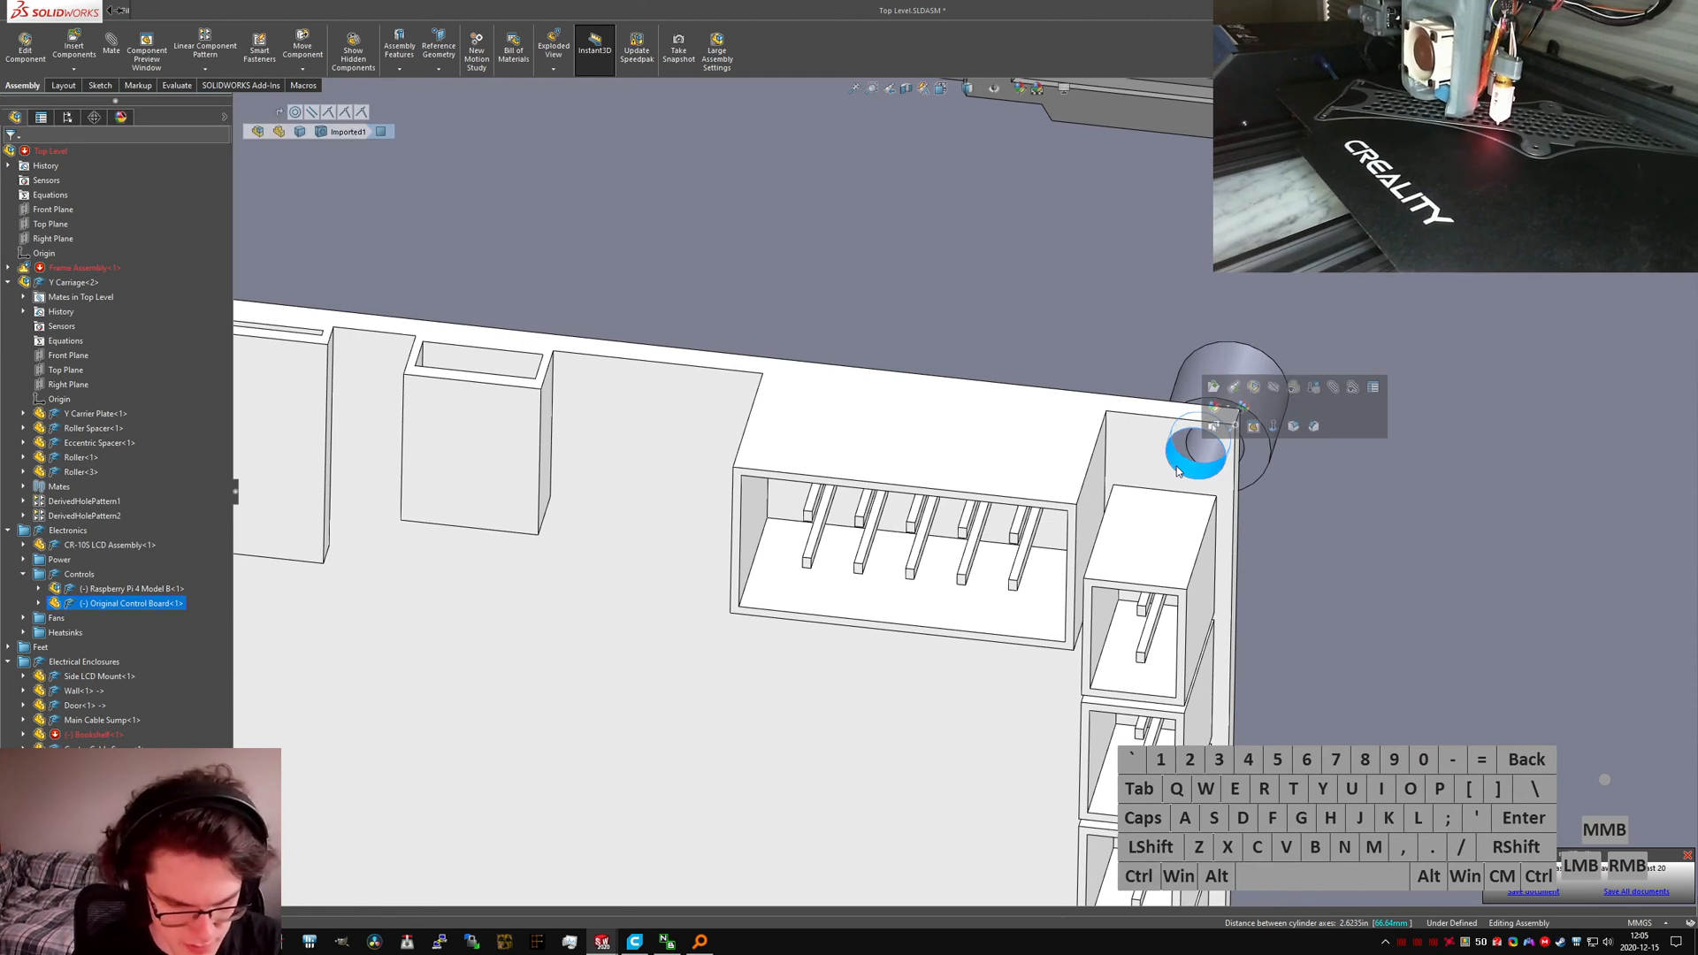
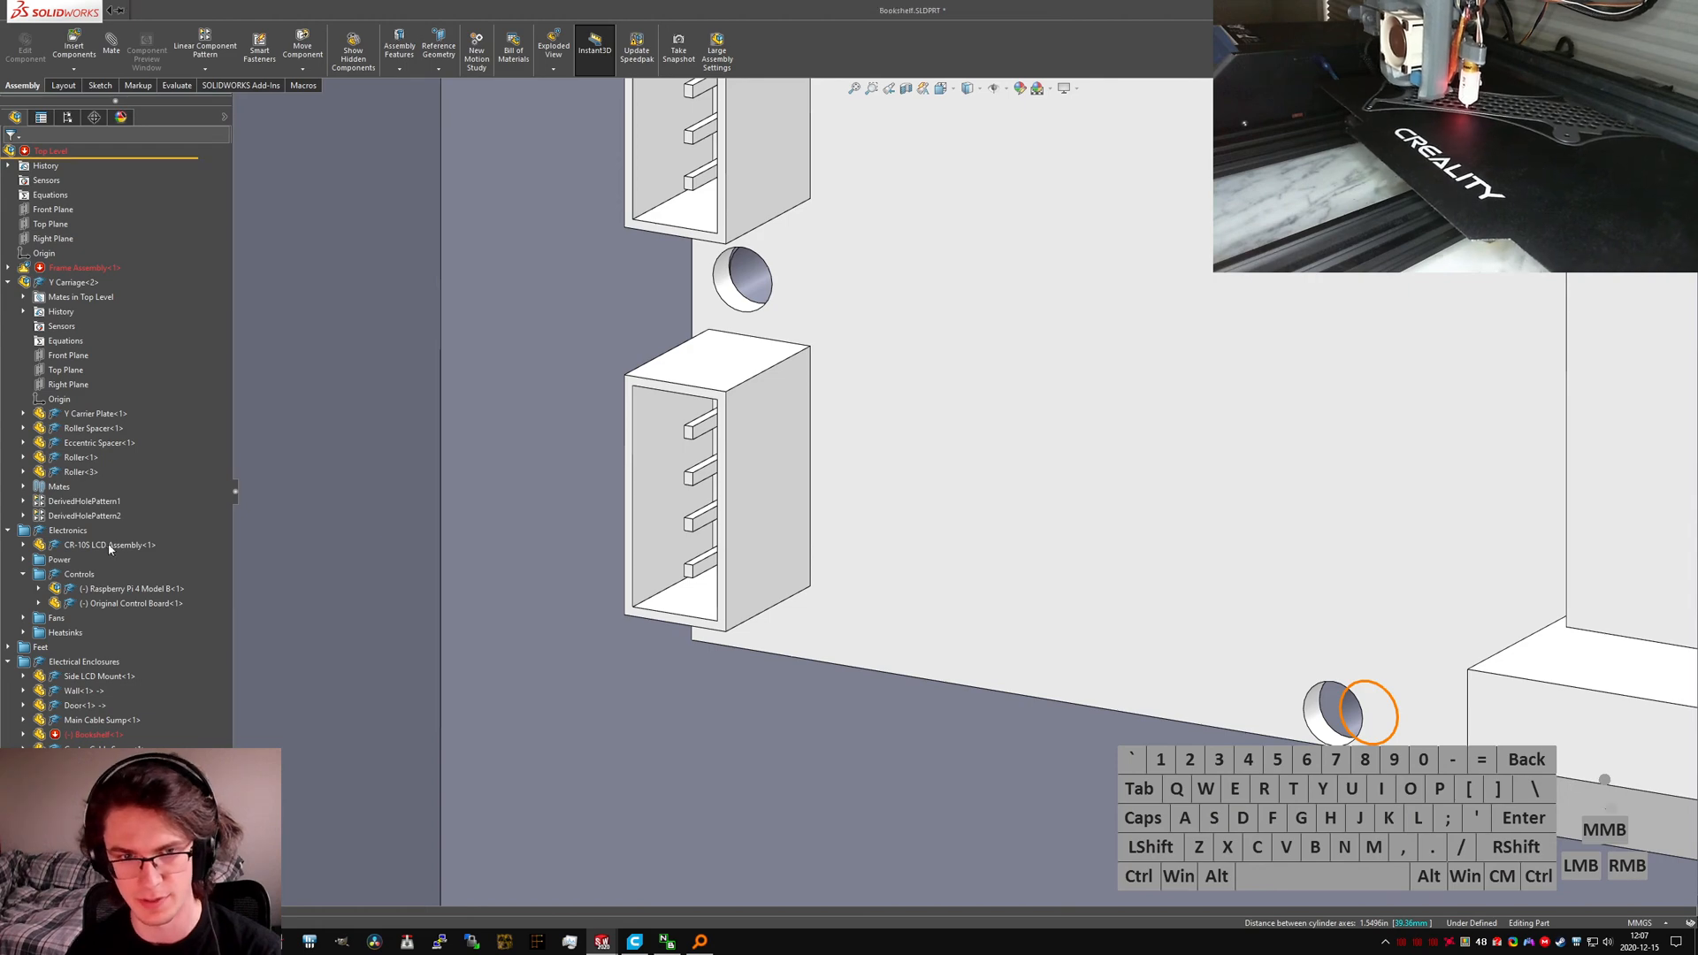
# Step: Return to the Bookshelf part and open the Electronics Reference Sketch for editing in front view
pyautogui.hotkey('ctrl', 'Tab')
pyautogui.keyDown('ctrl'); pyautogui.click(46, 428); pyautogui.keyUp('ctrl')
pyautogui.hotkey('ctrl', '1')
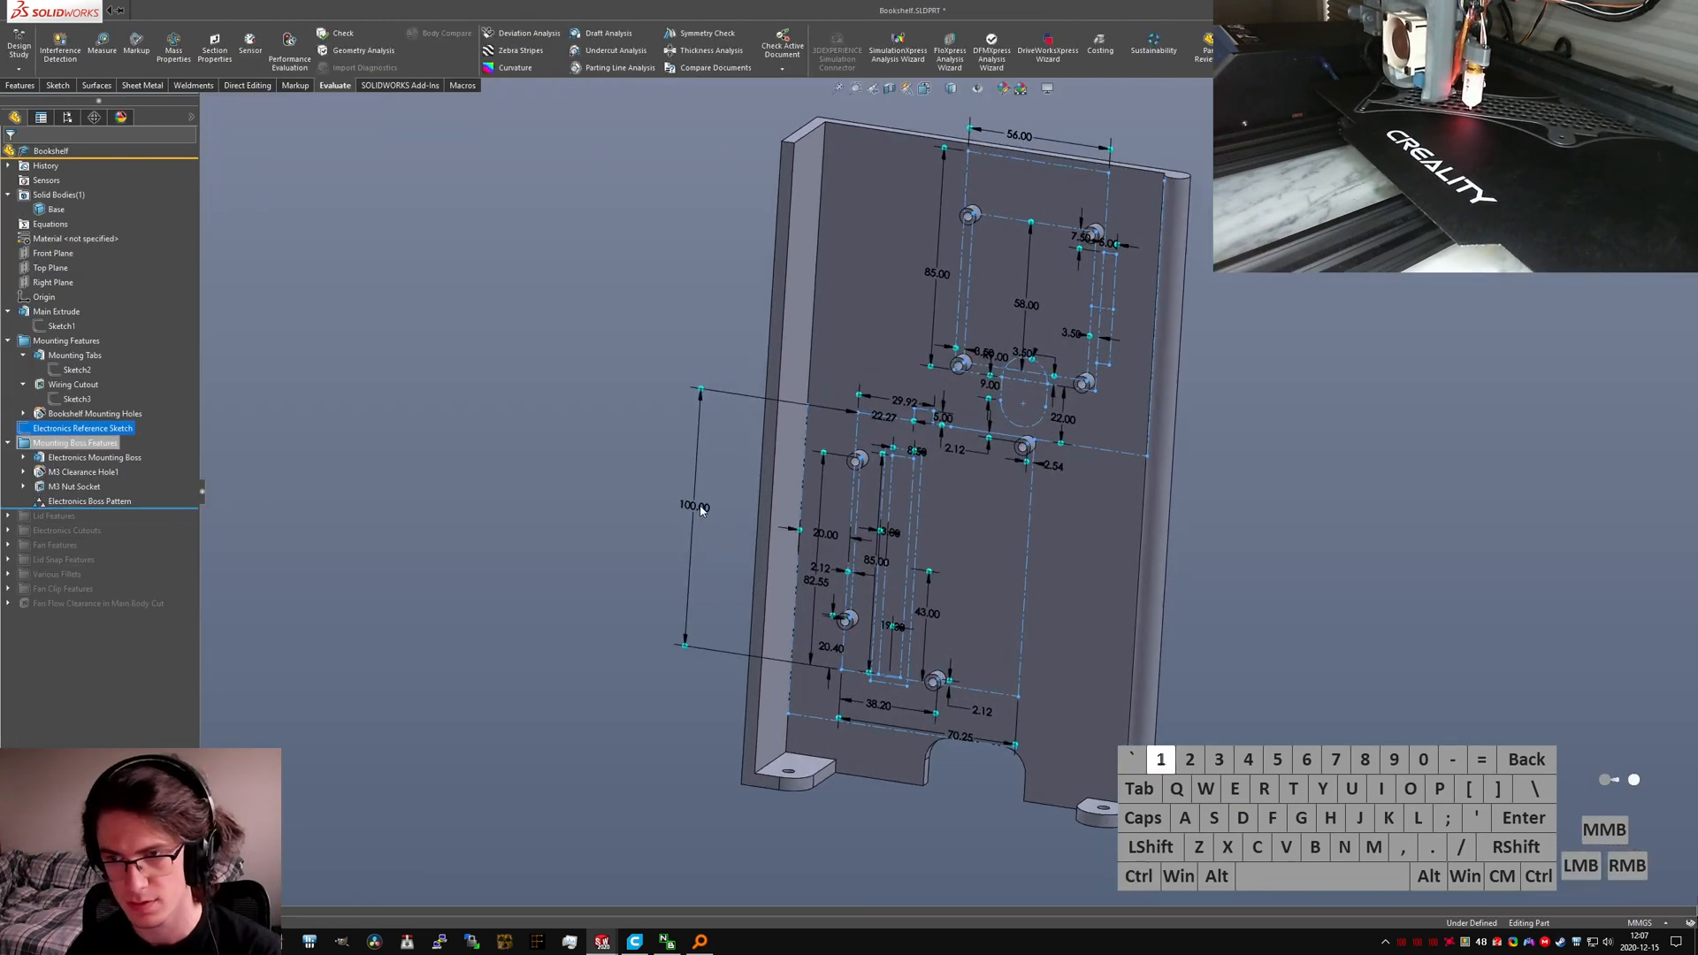
pyautogui.rightClick(69, 430)
pyautogui.click(83, 390)
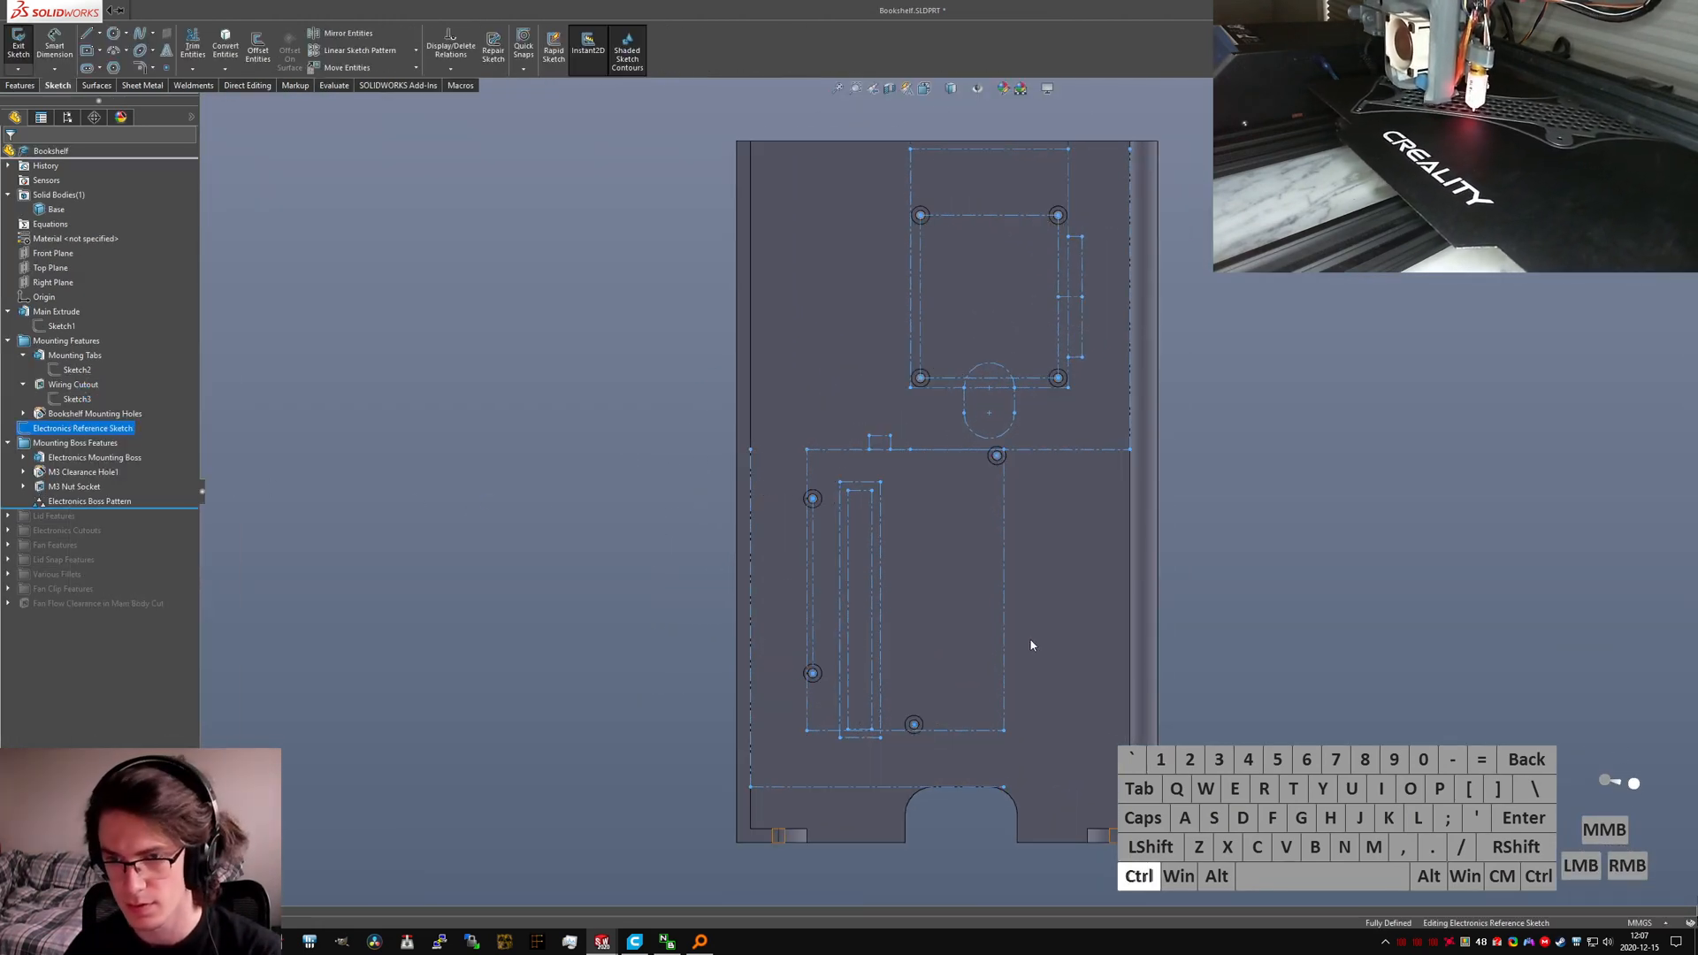
# Step: Reposition the 19, 3, 8.5 and 85 mm dimensions so they stay clear of the narrow nested rectangles
pyautogui.scroll(-3, 915, 727)
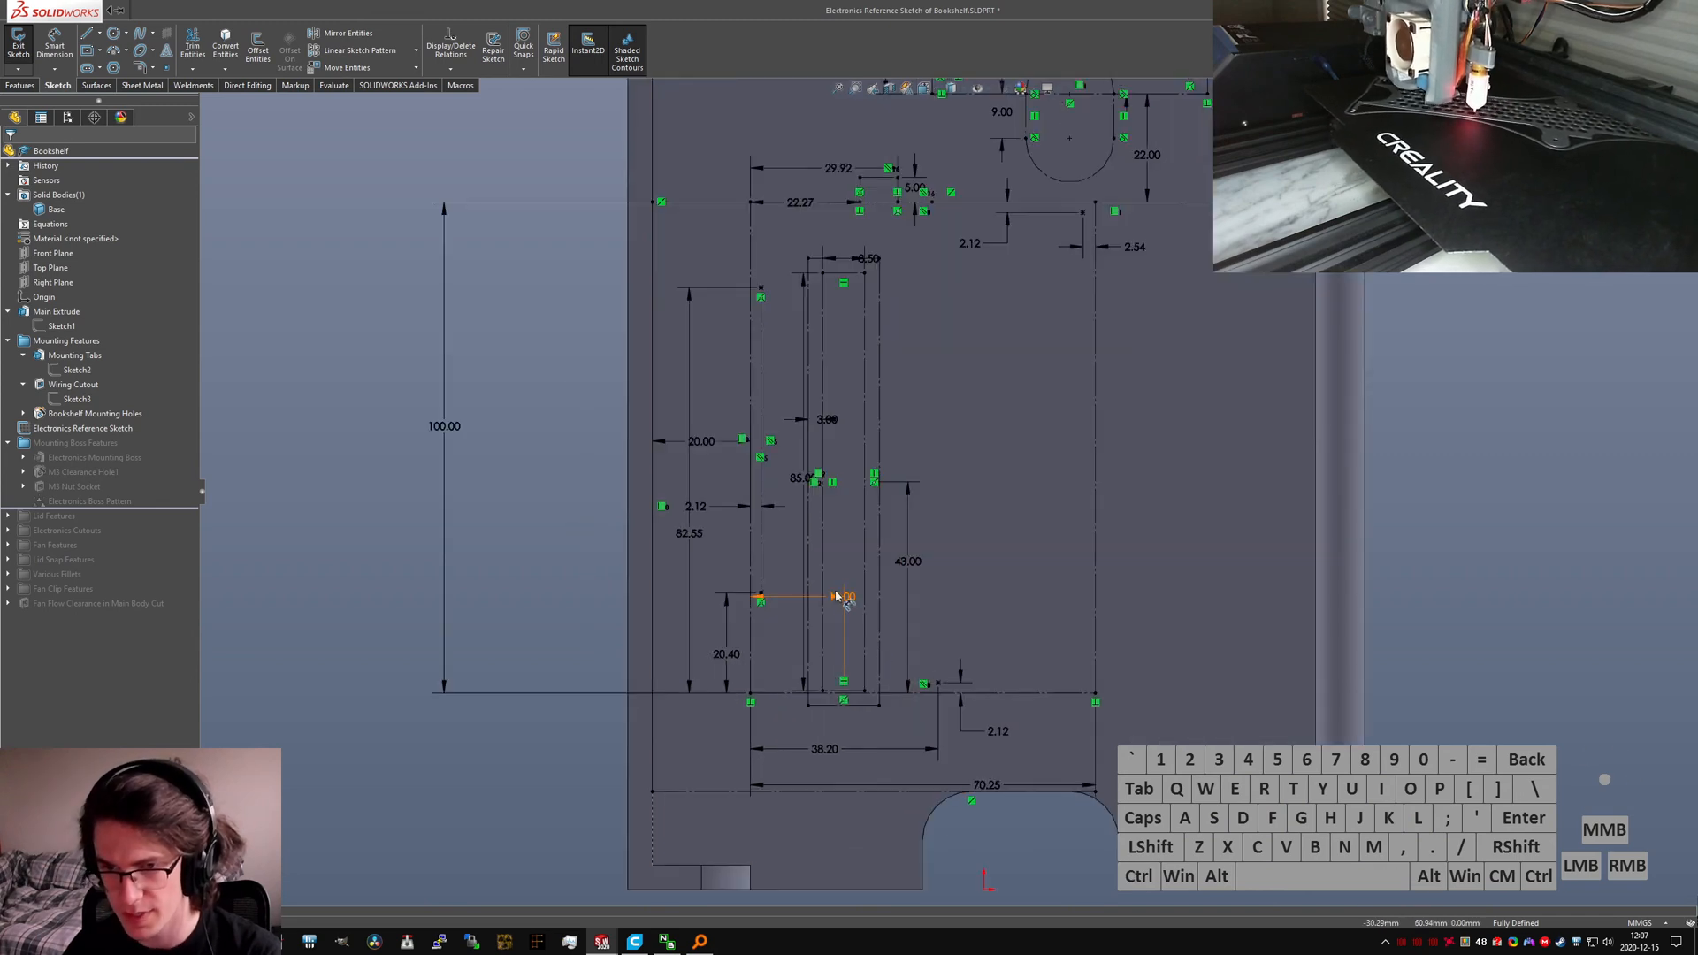
pyautogui.moveTo(835, 598); pyautogui.dragTo(794, 634)
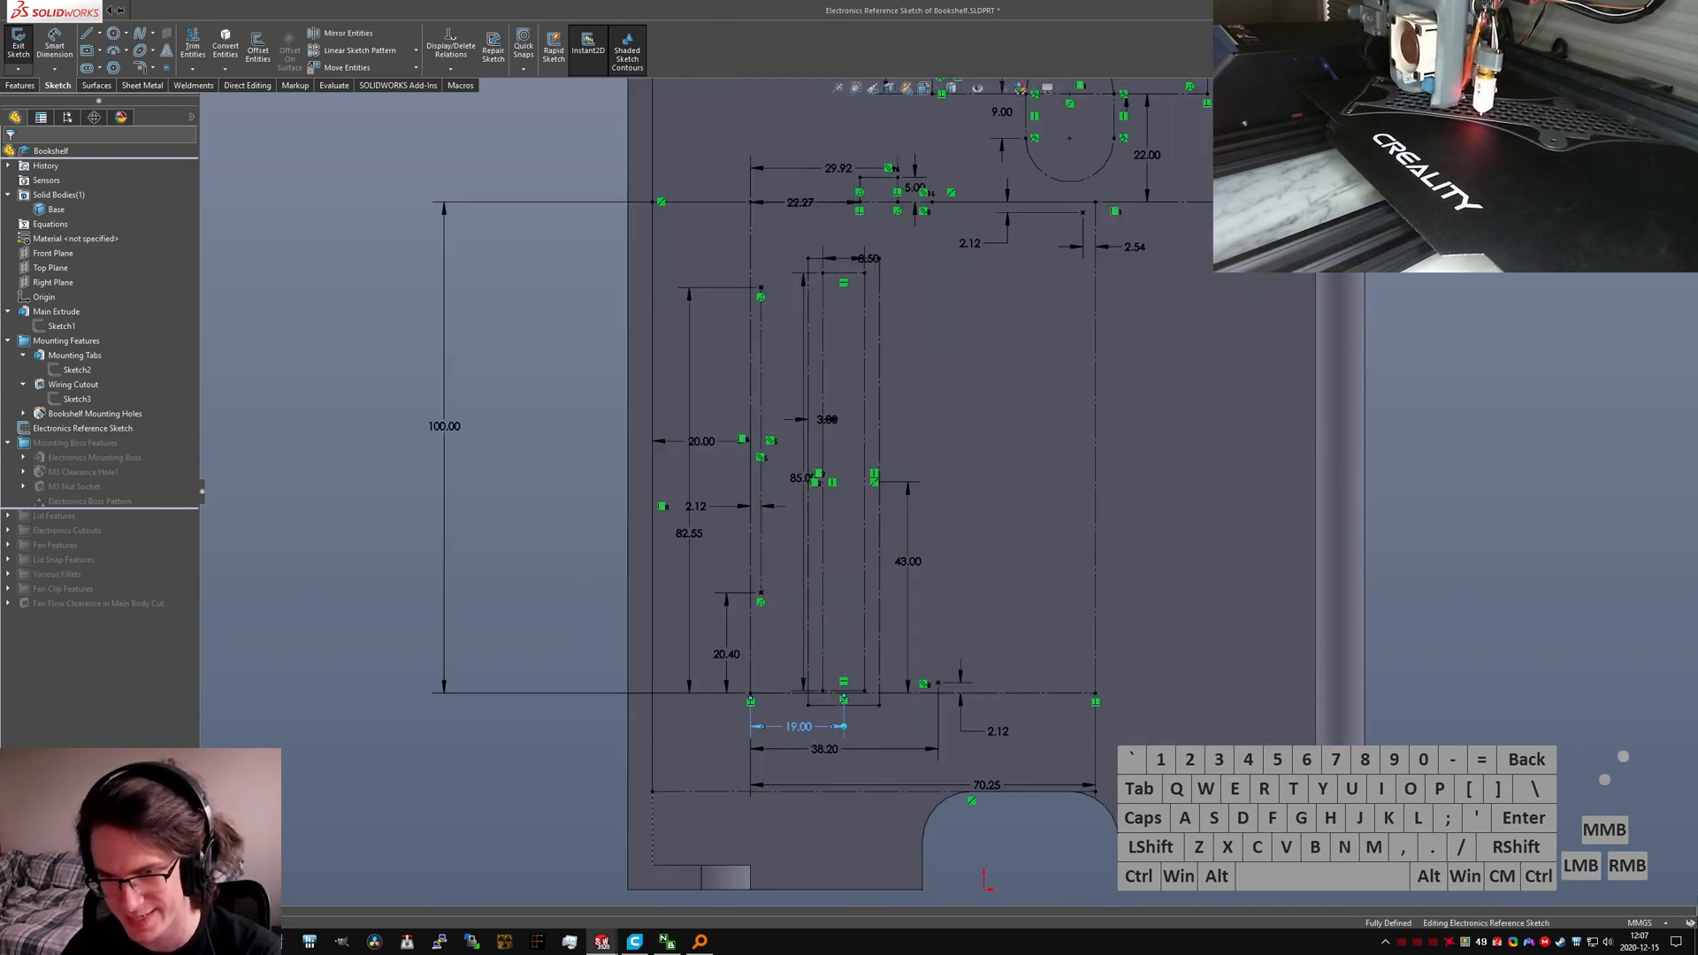
pyautogui.moveTo(827, 419); pyautogui.dragTo(864, 407)
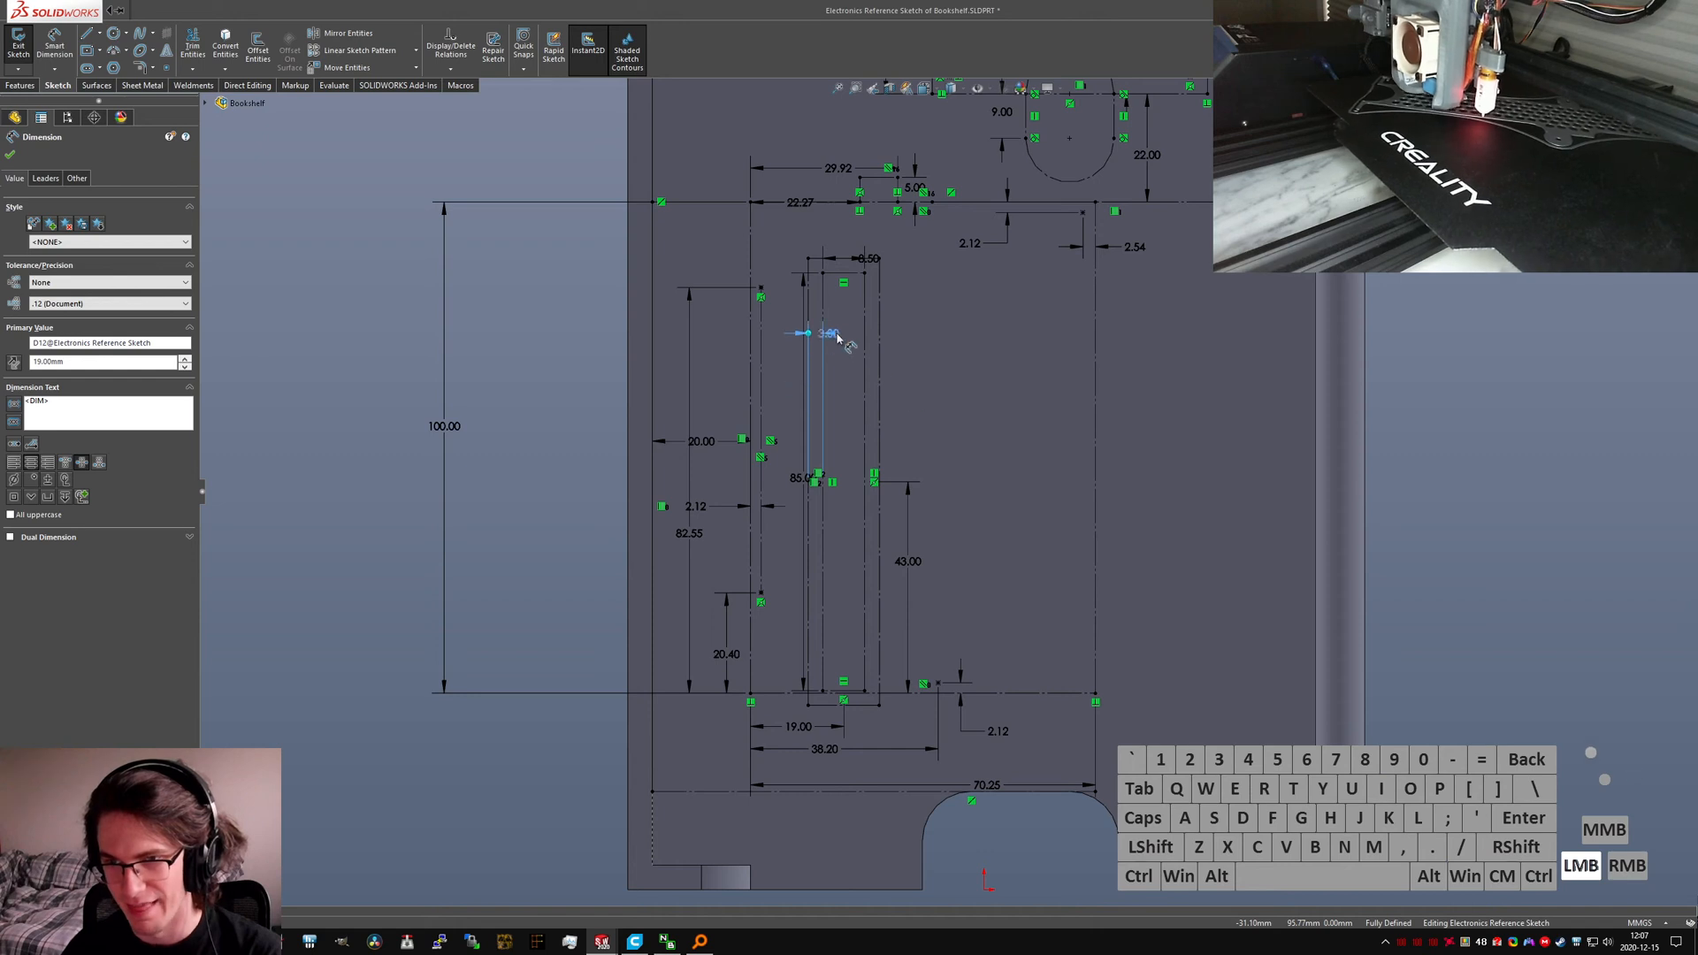
pyautogui.moveTo(838, 336); pyautogui.dragTo(854, 336)
pyautogui.moveTo(869, 259); pyautogui.dragTo(920, 274)
pyautogui.moveTo(990, 414); pyautogui.dragTo(991, 411)
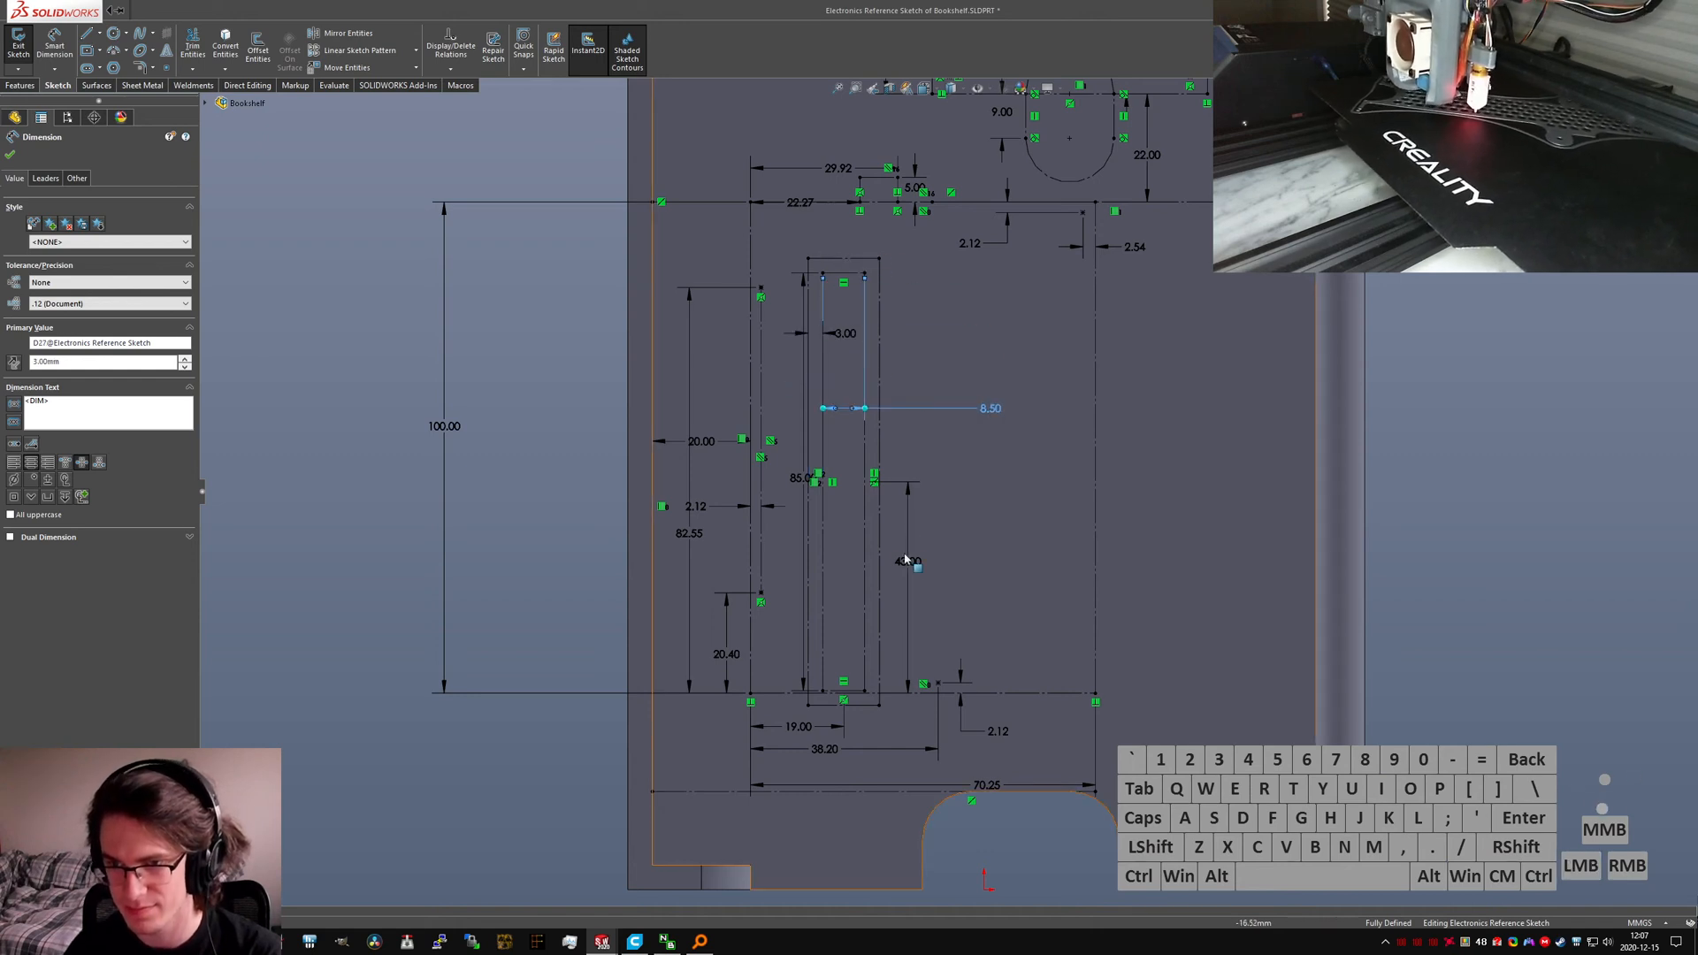
pyautogui.click(926, 579)
pyautogui.moveTo(799, 478); pyautogui.dragTo(1029, 514)
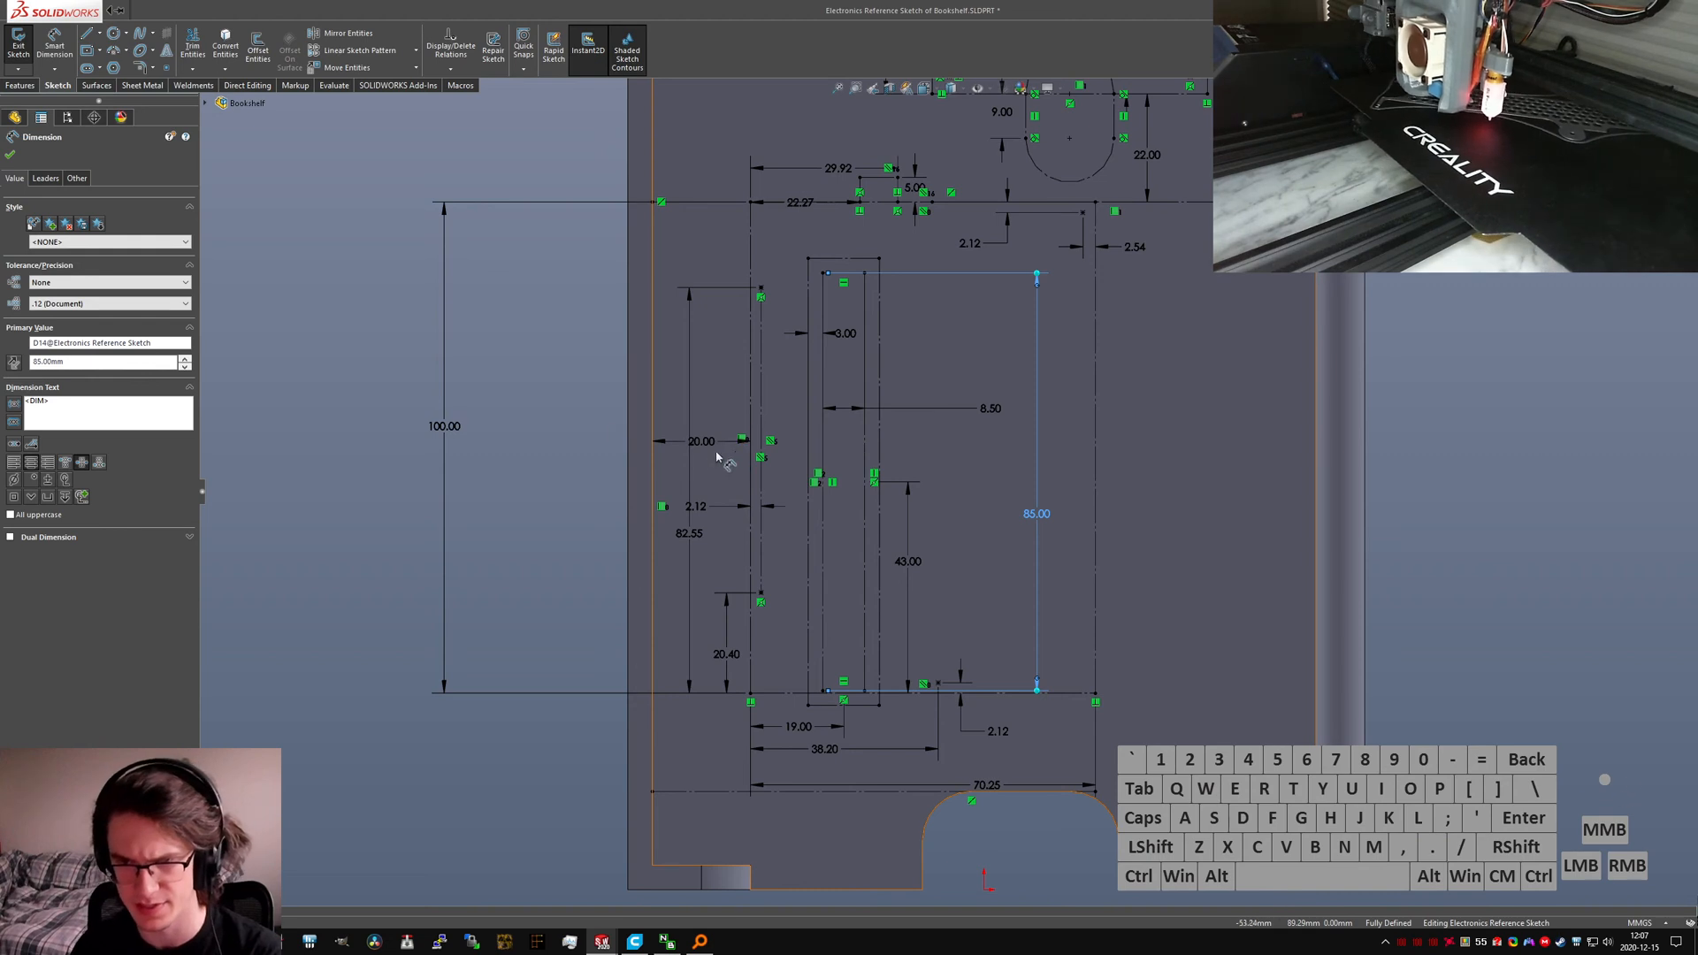
# Step: Reposition the 20 mm and 20.40 mm dimensions beside the control board outline so they are easier to read
pyautogui.moveTo(702, 440); pyautogui.dragTo(593, 427)
pyautogui.moveTo(741, 416); pyautogui.dragTo(716, 416)
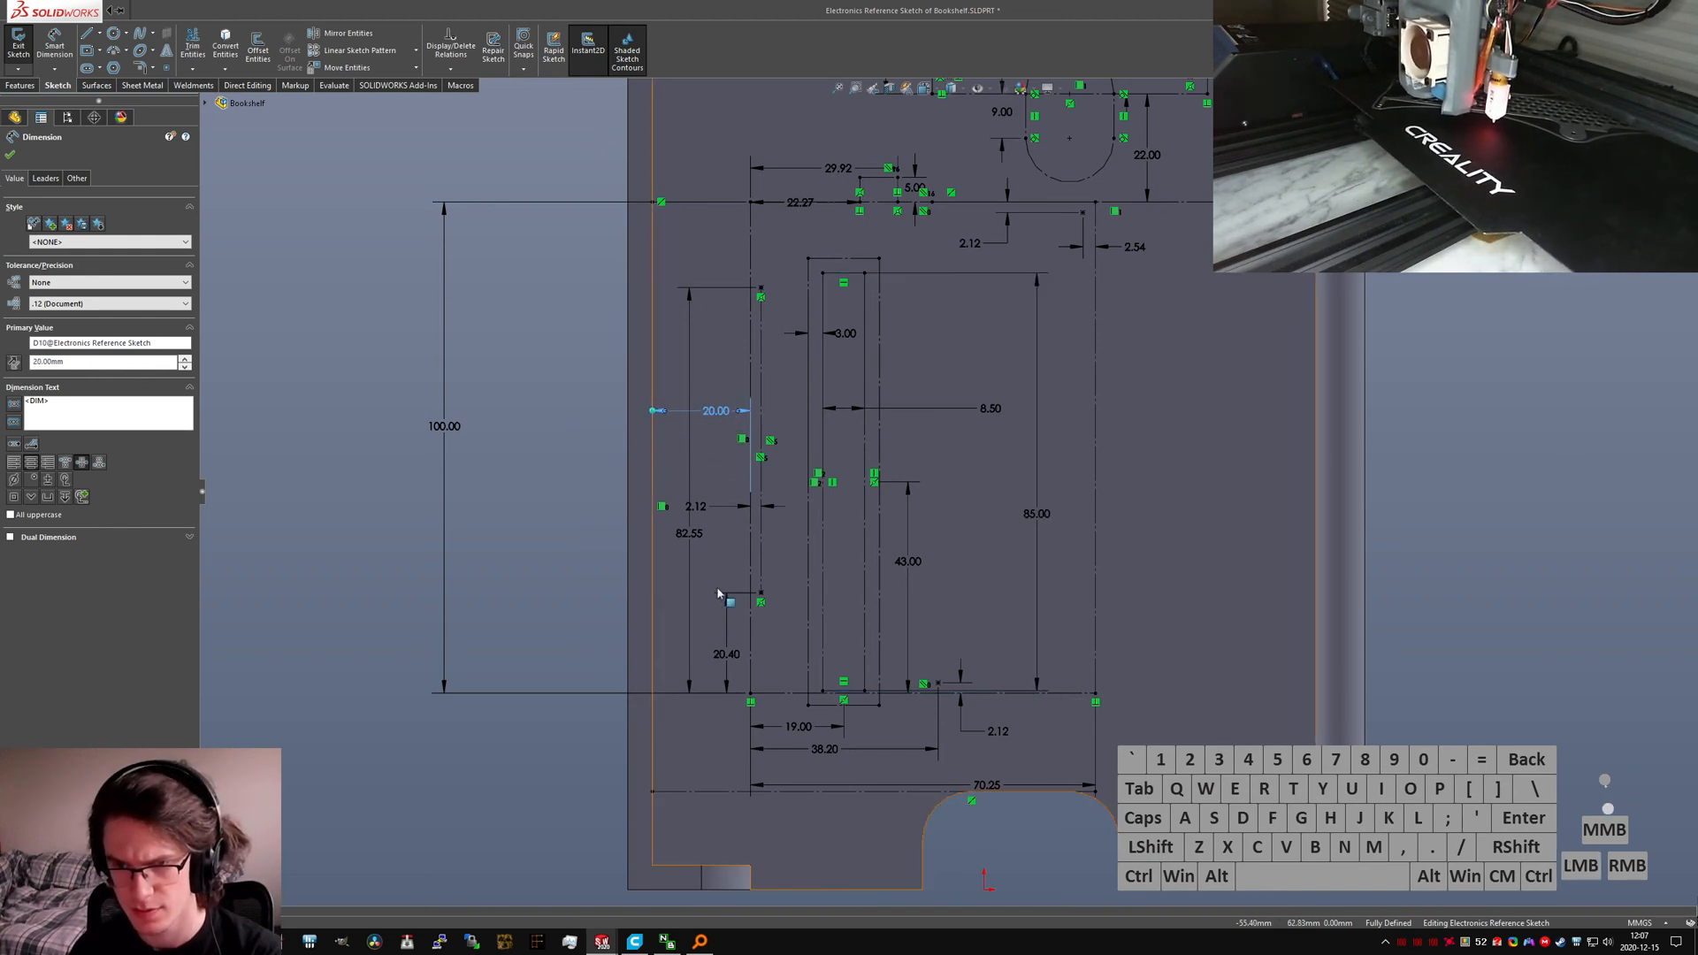
pyautogui.moveTo(727, 654); pyautogui.dragTo(727, 658)
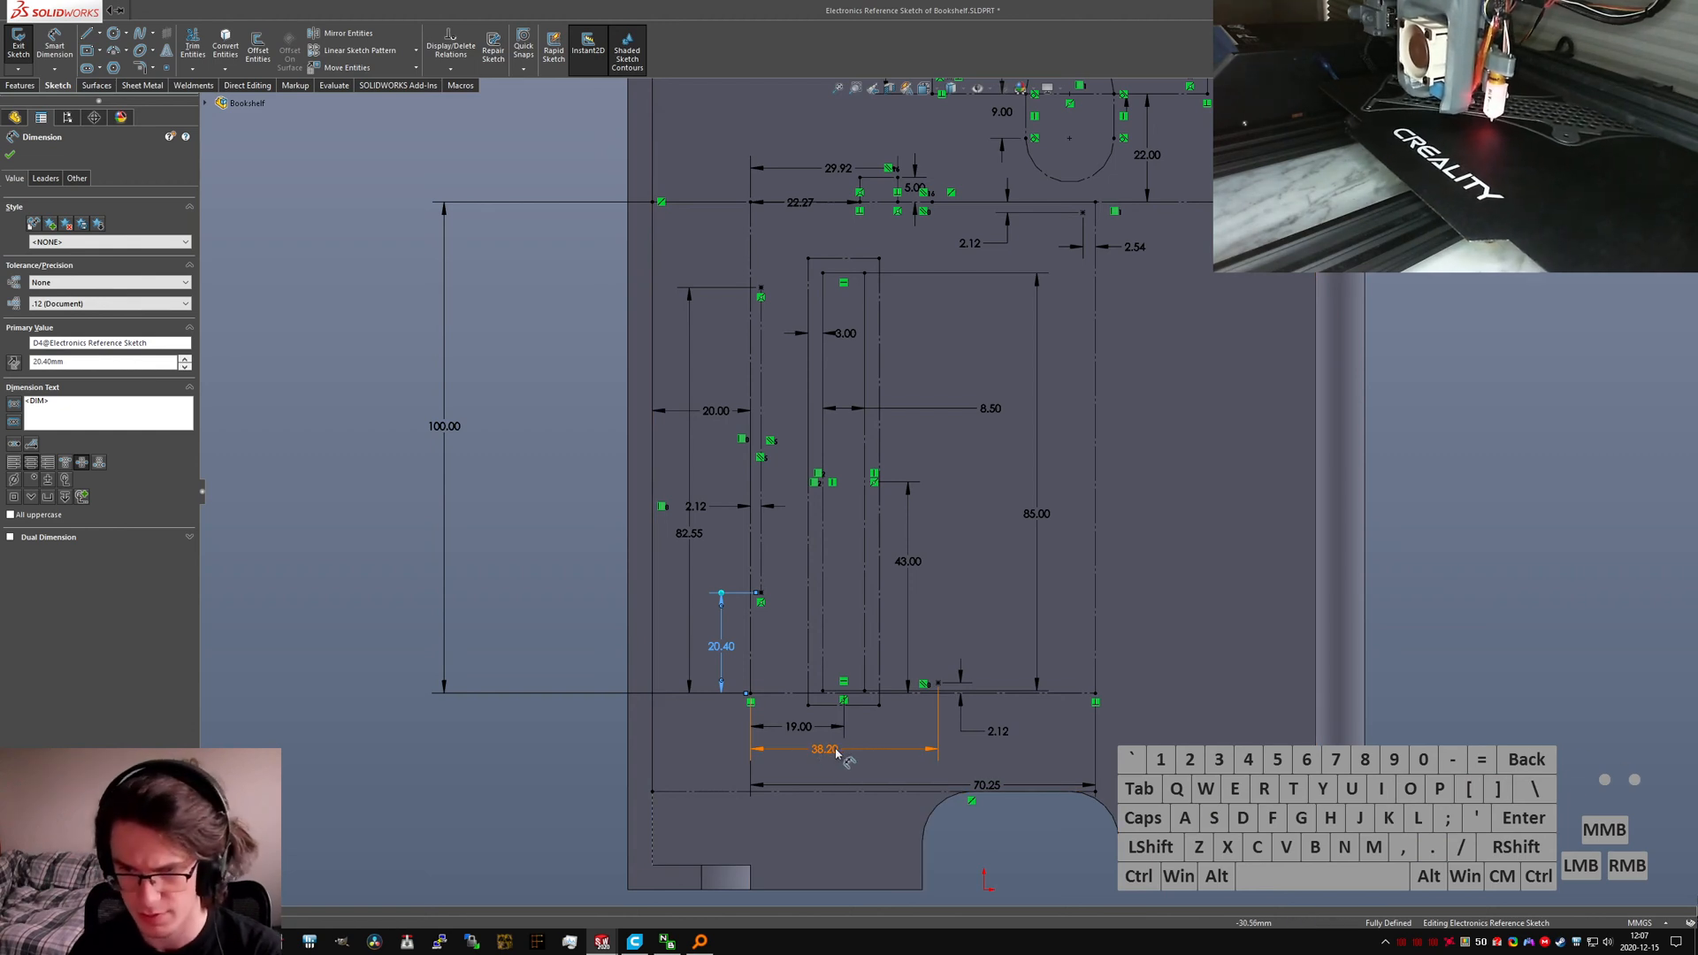
# Step: Try to access the Top Level assembly during the sketch edit, return to the Bookshelf part and exit the Electronics Reference Sketch
pyautogui.hotkey('ctrl', 'Tab')
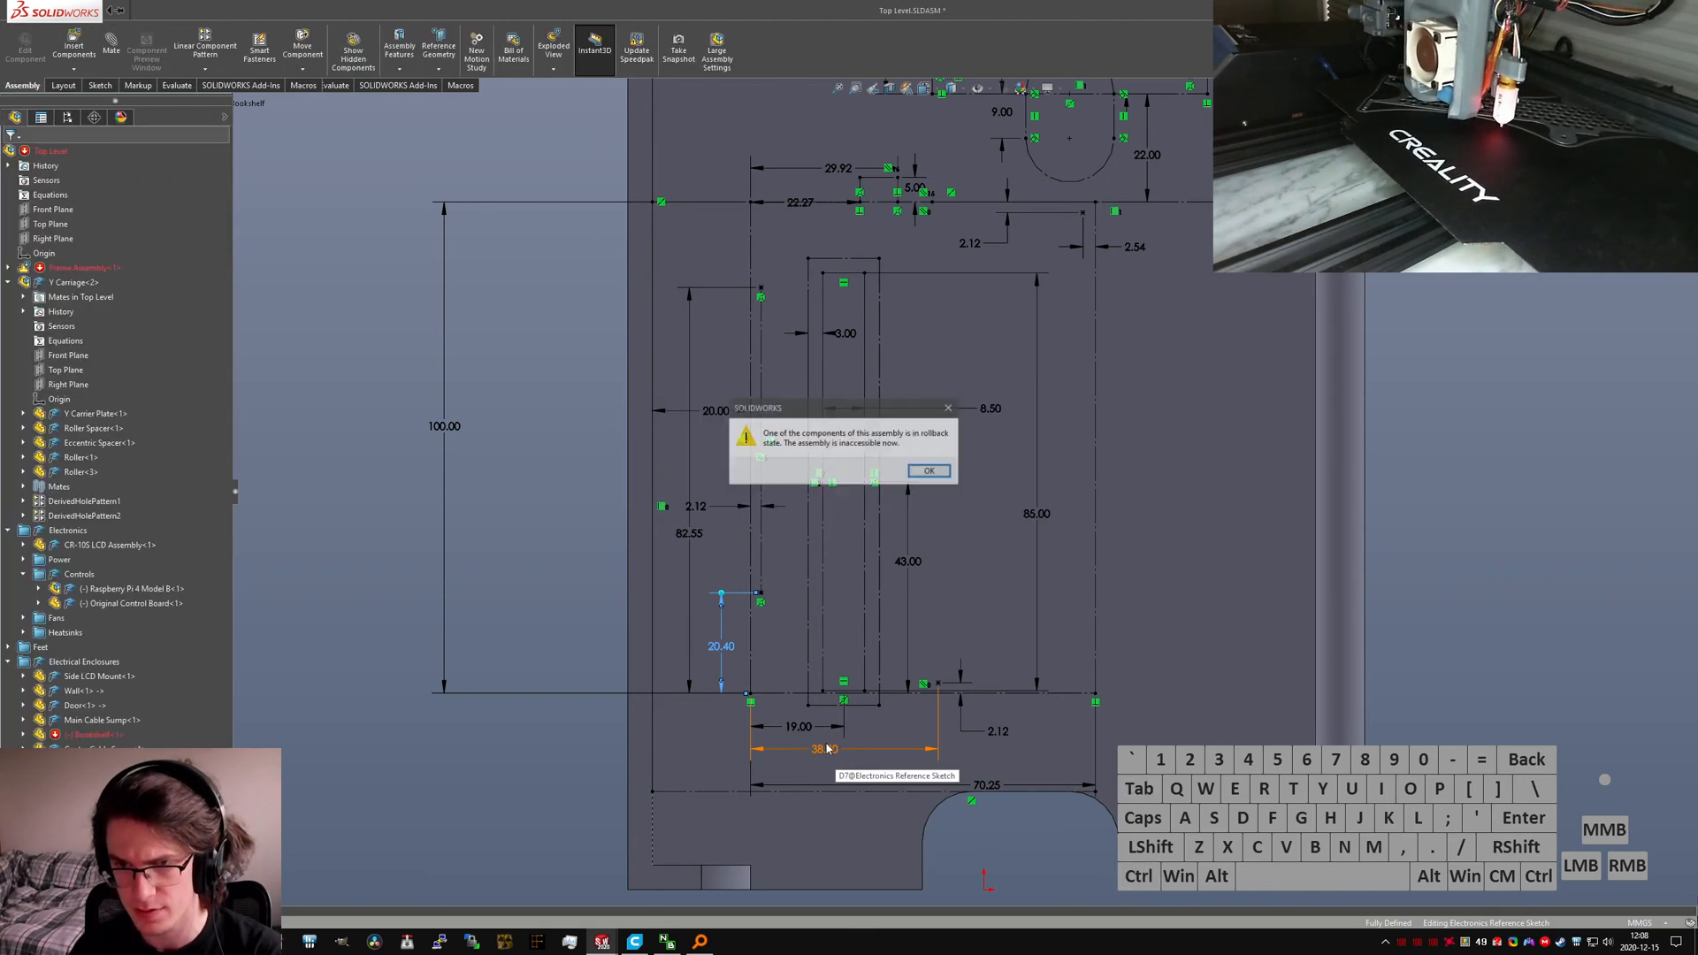
pyautogui.click(929, 472)
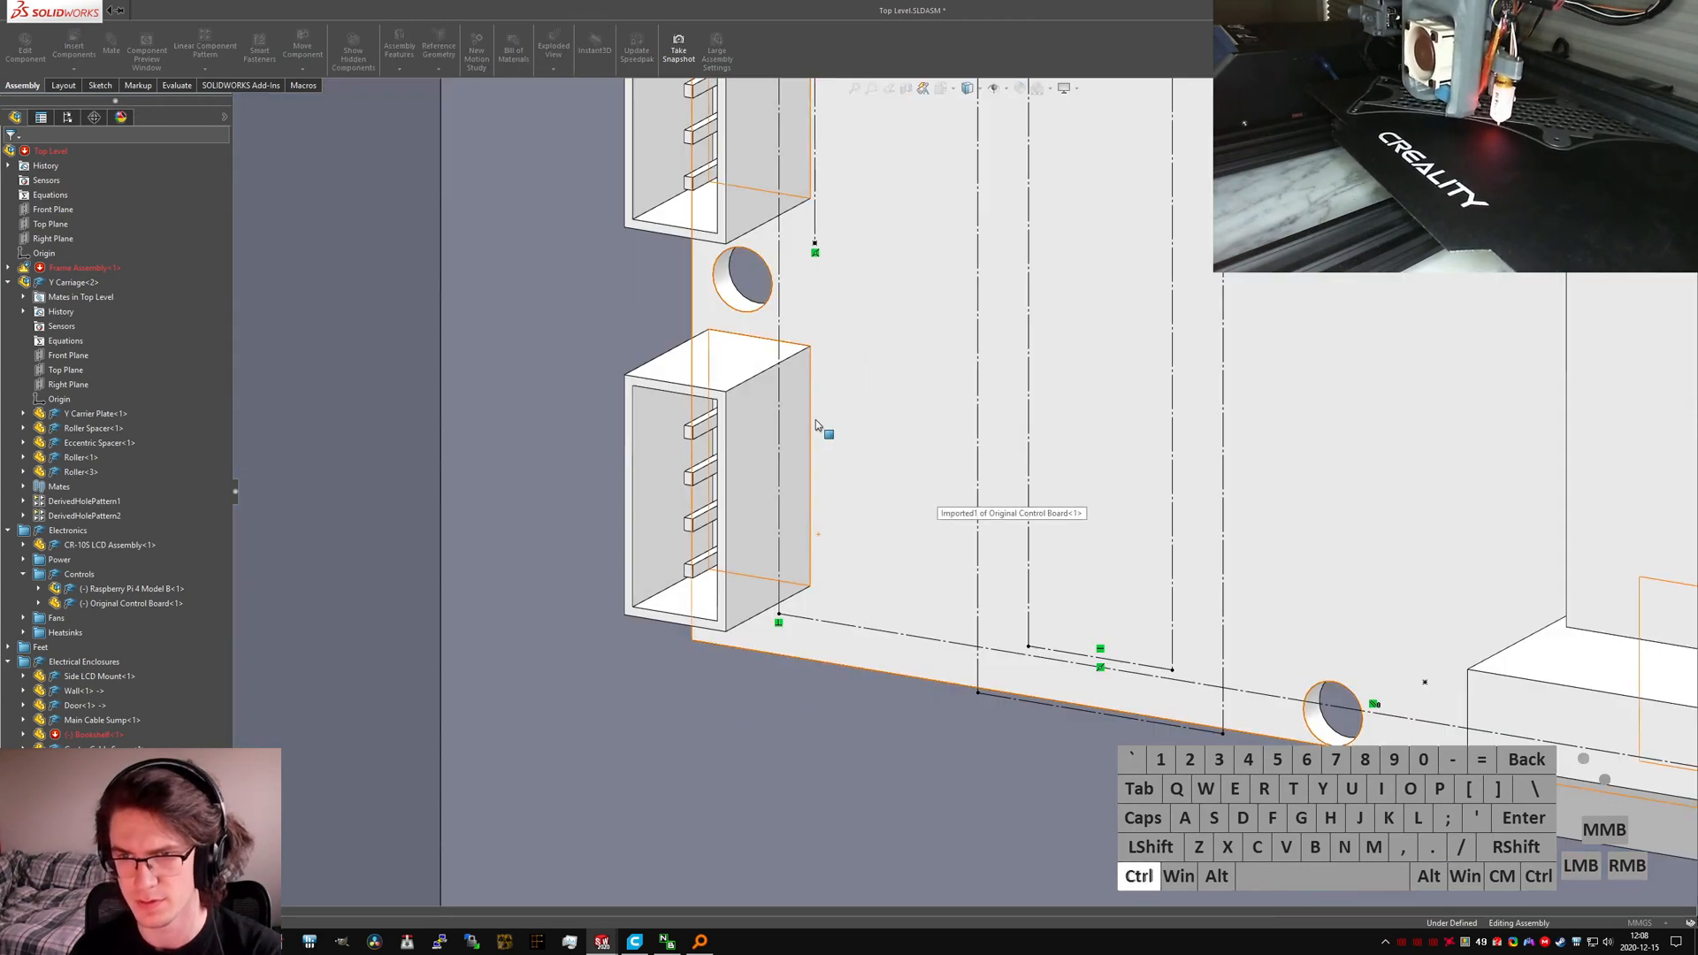
pyautogui.hotkey('ctrl', 'Tab')
pyautogui.click(928, 471)
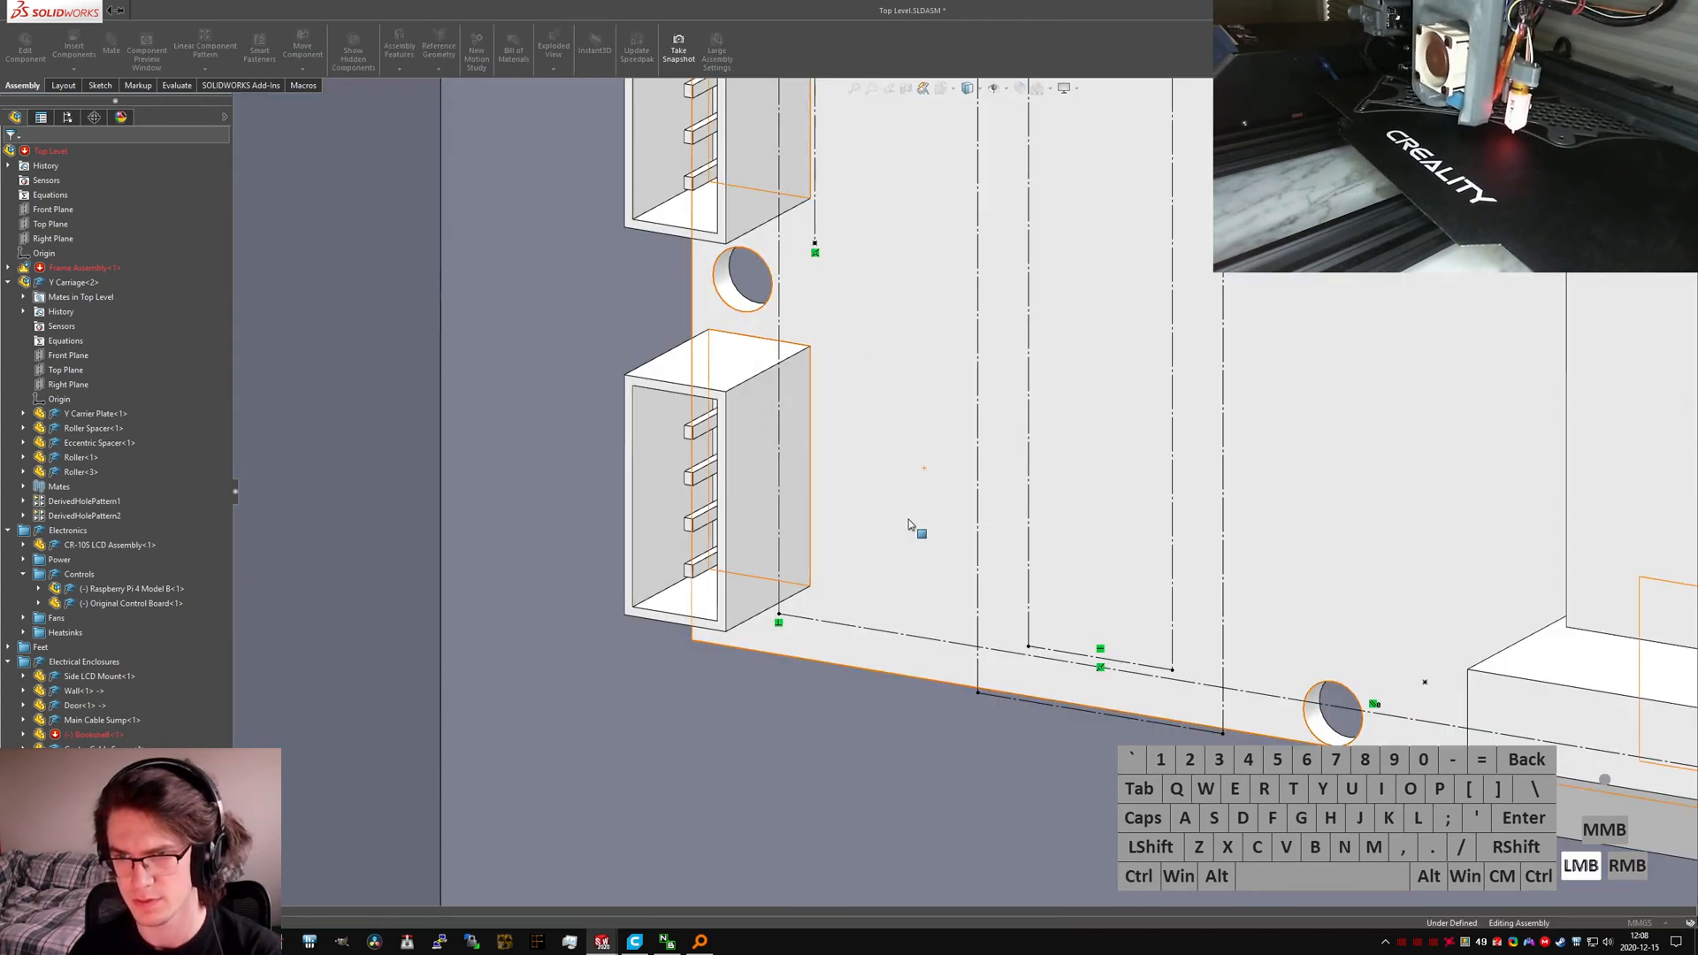
pyautogui.hotkey('ctrl', 'Tab')
pyautogui.scroll(3, 879, 557)
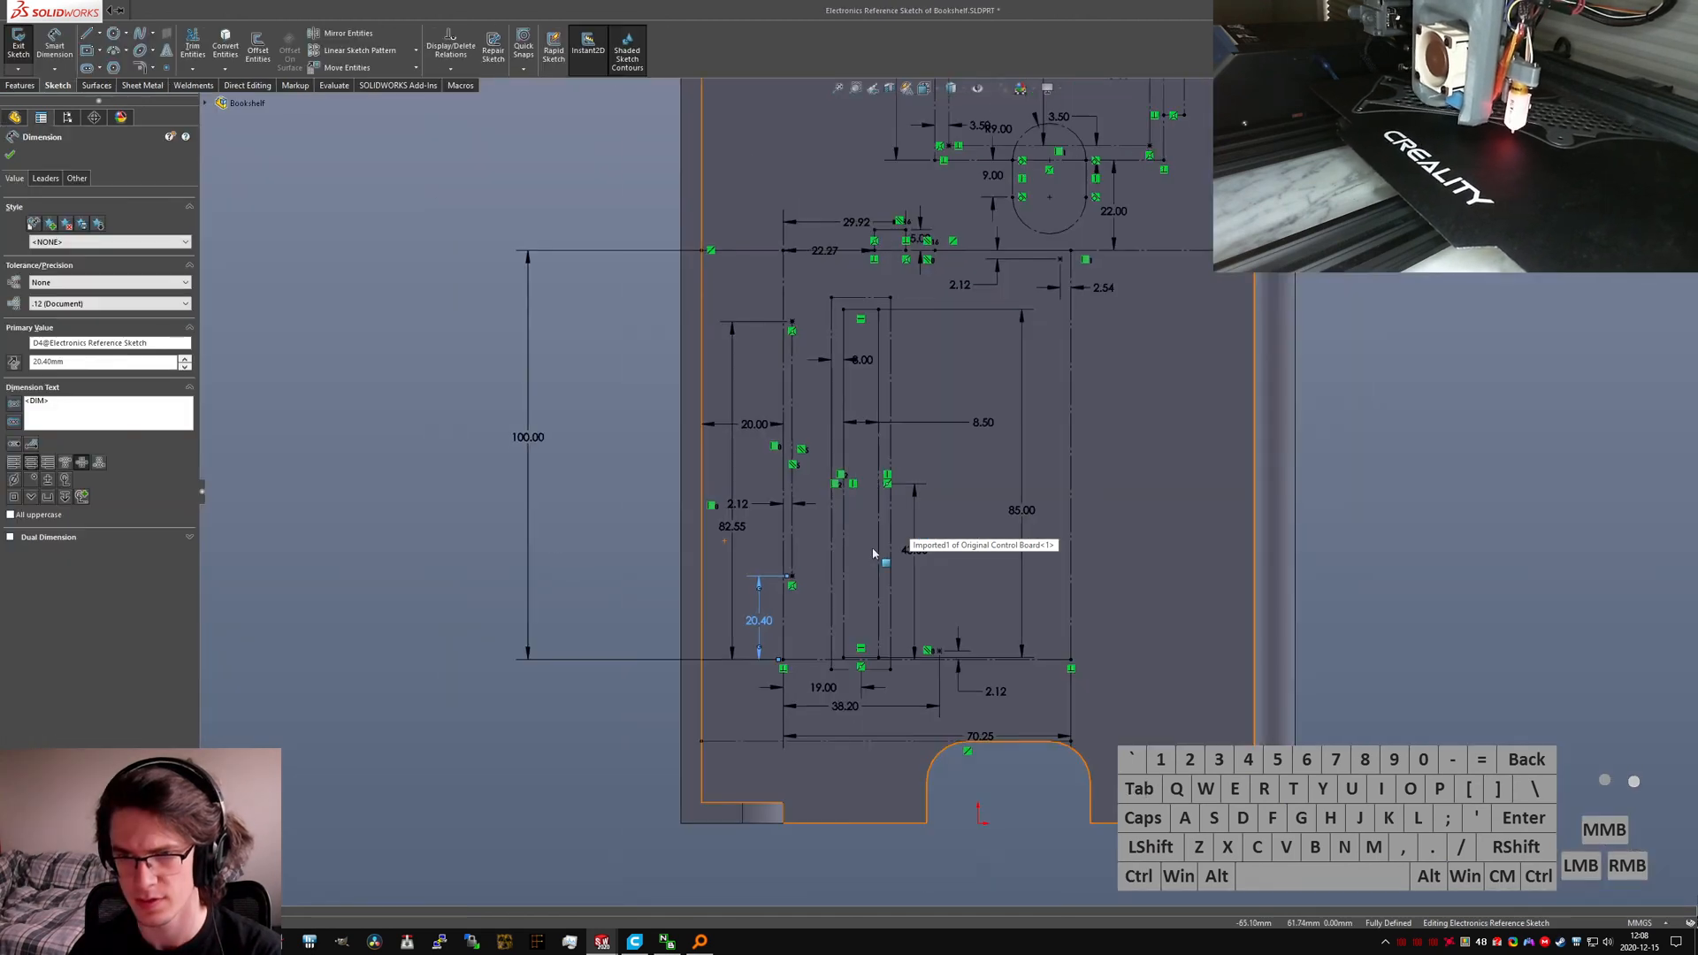
pyautogui.click(18, 44)
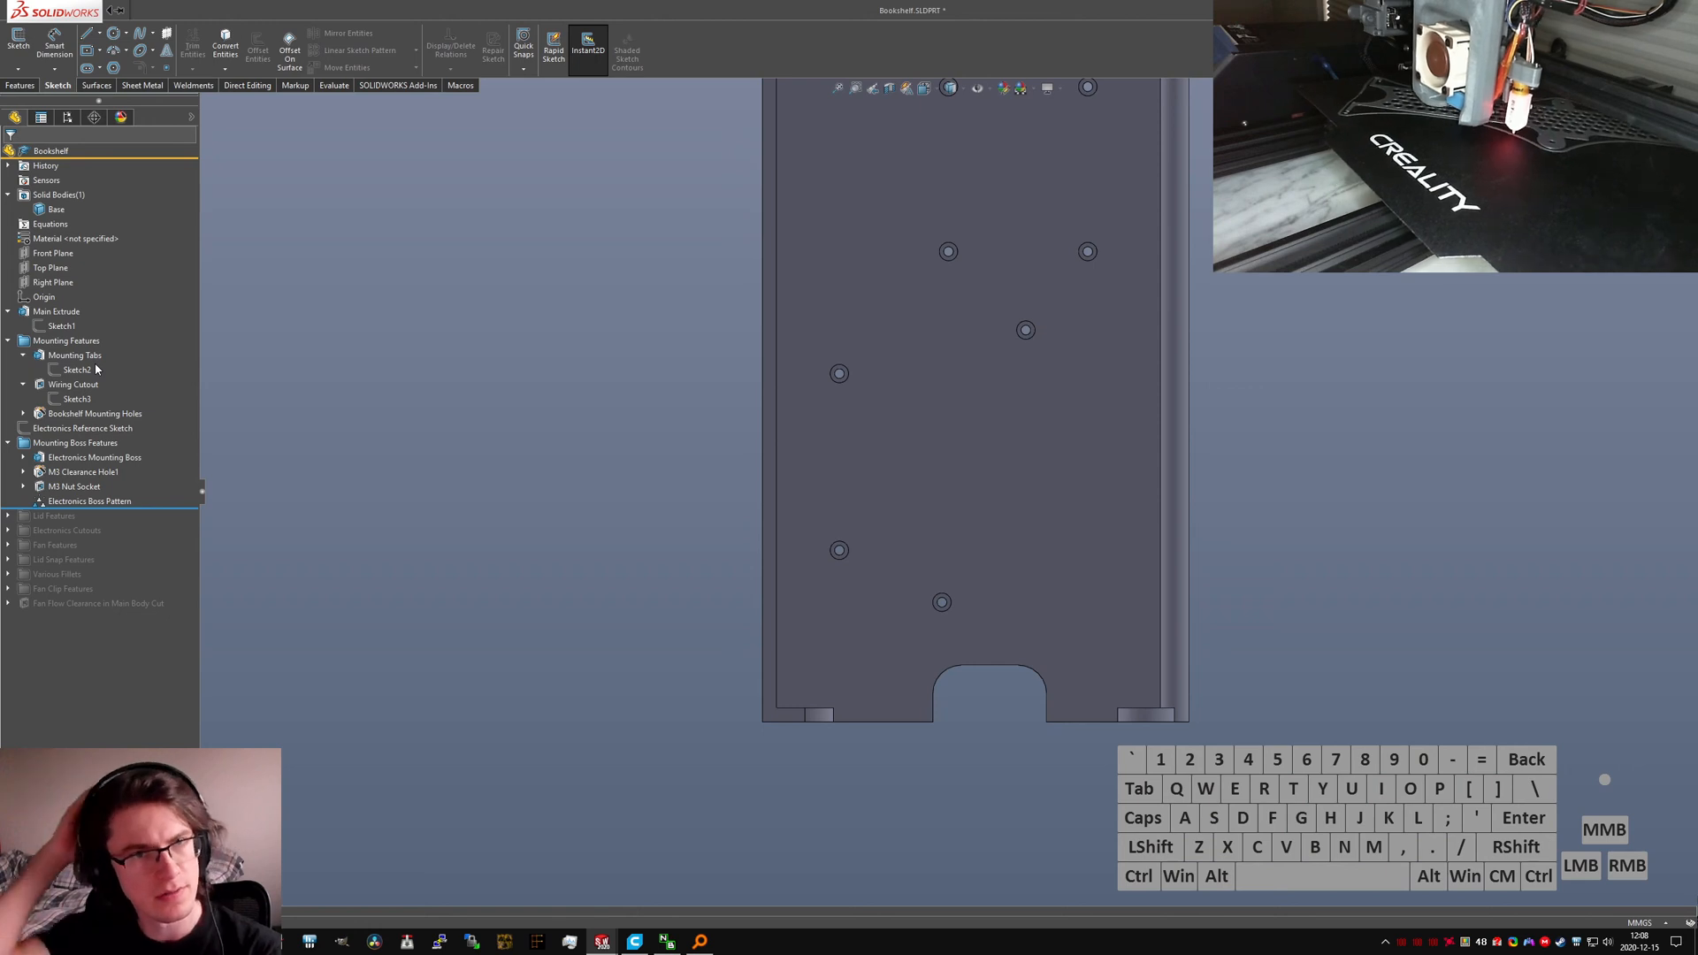
# Step: Switch to the Top Level assembly and dismiss its list of rebuild errors
pyautogui.hotkey('ctrl', 'Tab')
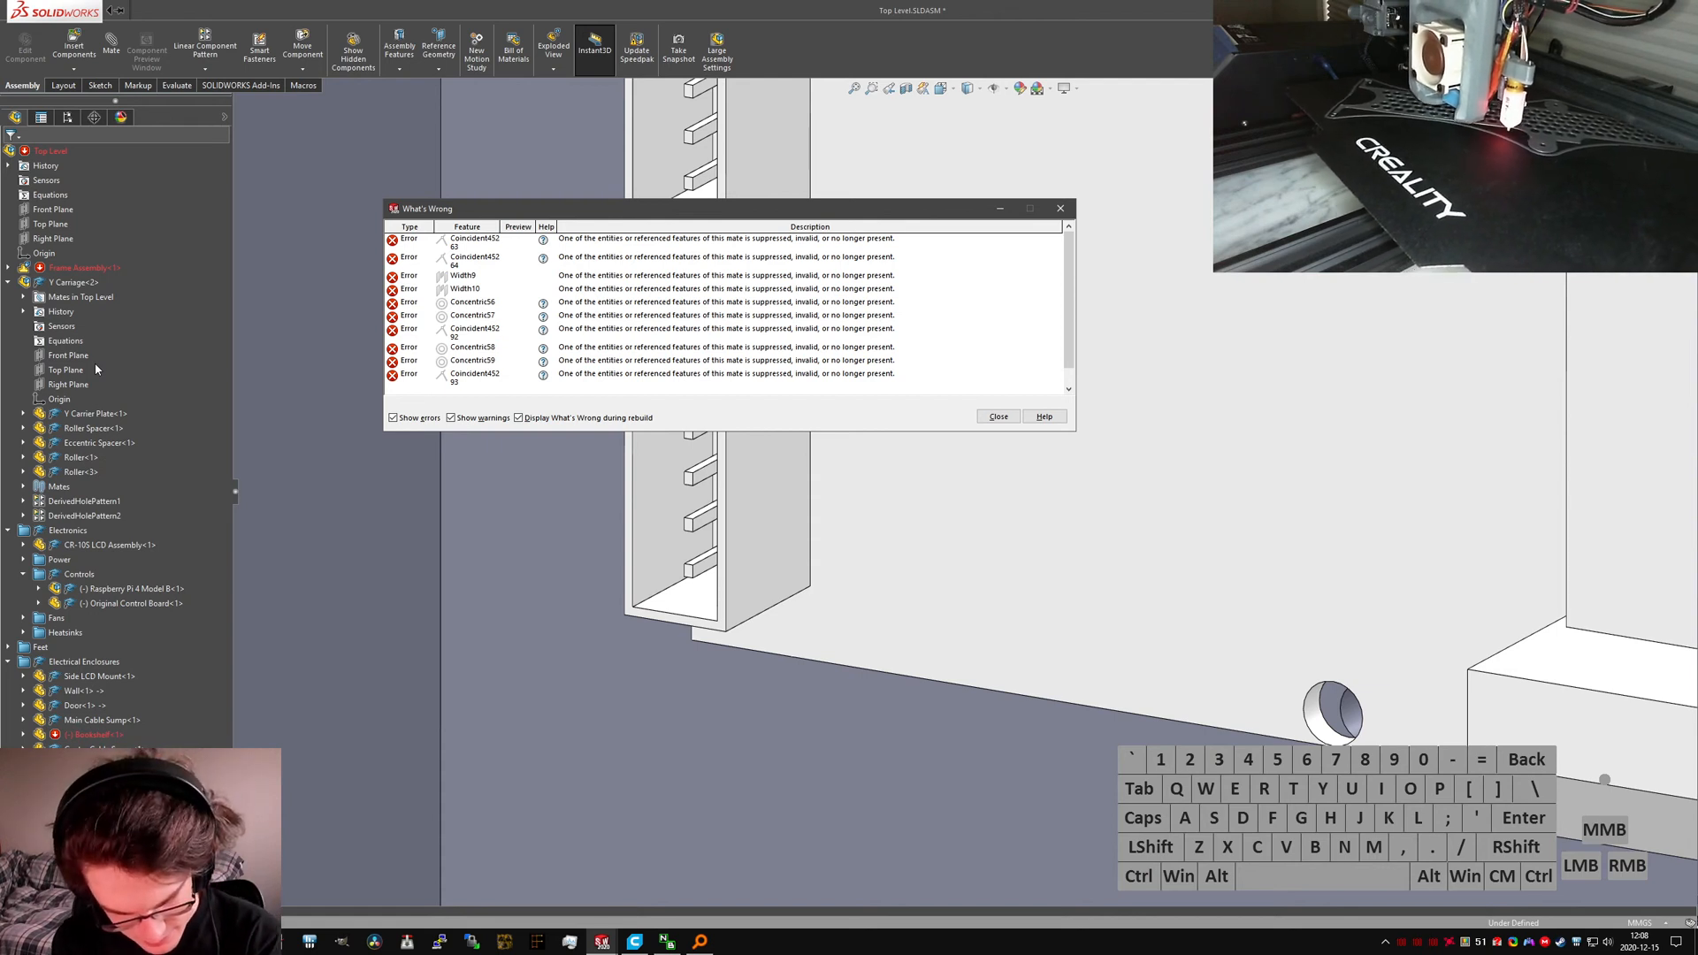
pyautogui.click(987, 419)
pyautogui.scroll(5, 1091, 491)
pyautogui.scroll(-6, 916, 447)
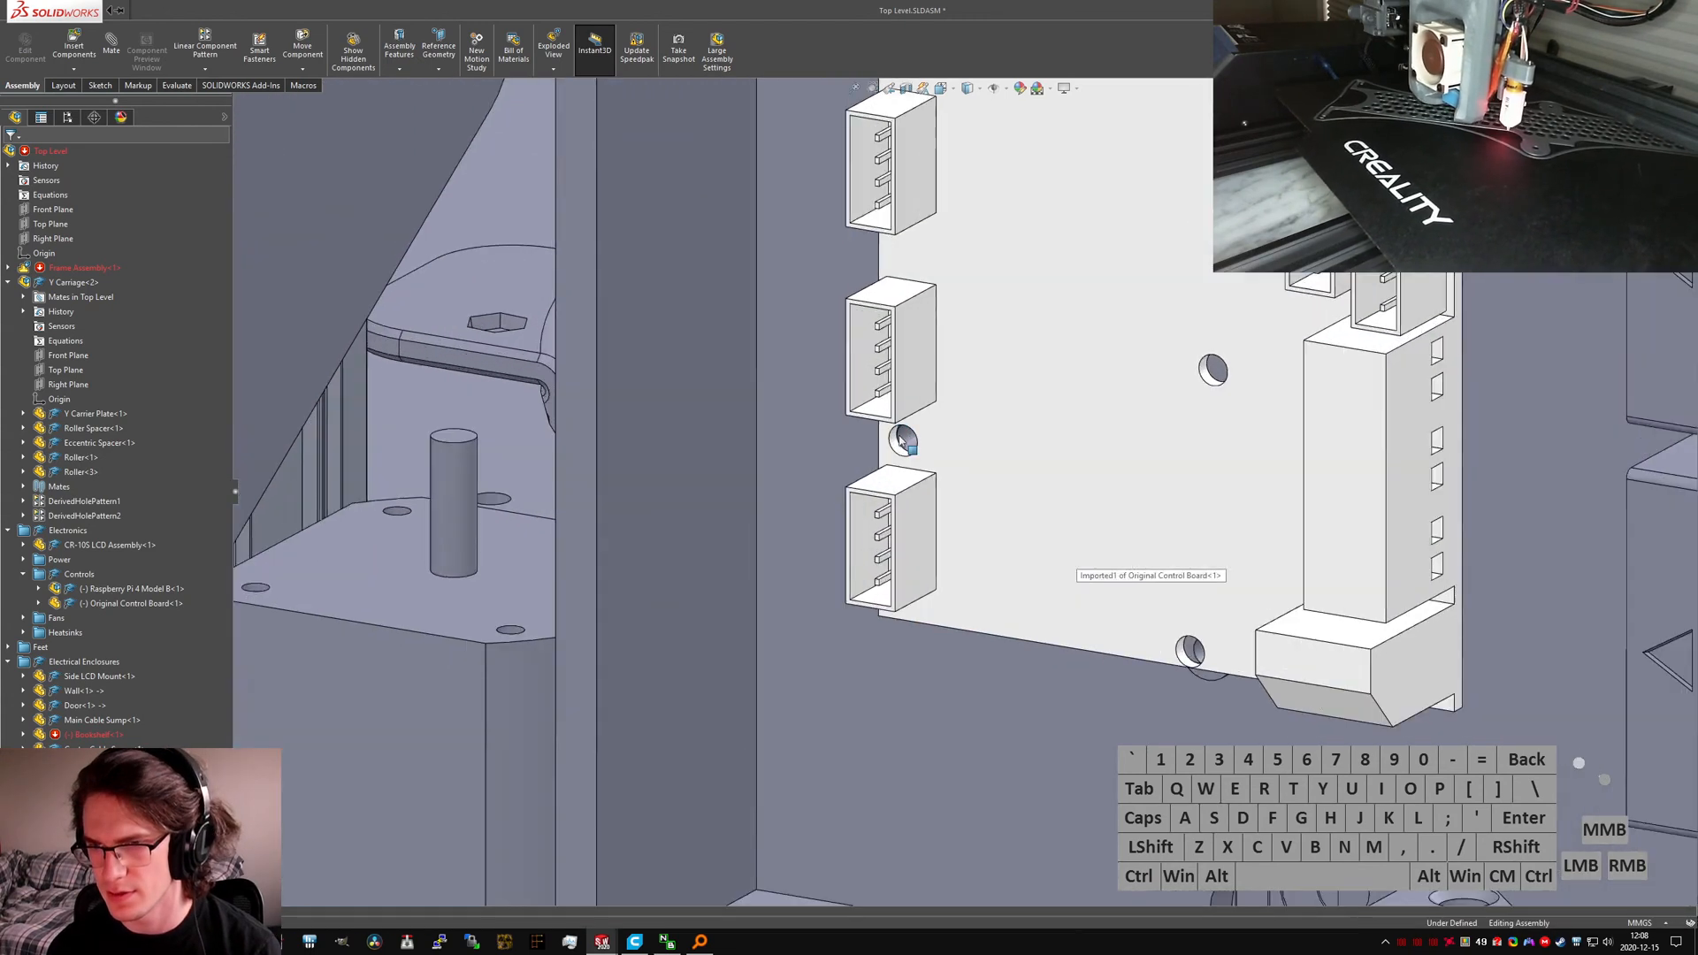
# Step: Measure the center-to-center distance from the control board's side mounting hole to the adjacent board edge
pyautogui.moveTo(916, 447); pyautogui.dragTo(1212, 504, button='middle')
pyautogui.scroll(3, 1143, 598)
pyautogui.scroll(-2, 1143, 604)
pyautogui.scroll(-5, 898, 406)
pyautogui.click(899, 402)
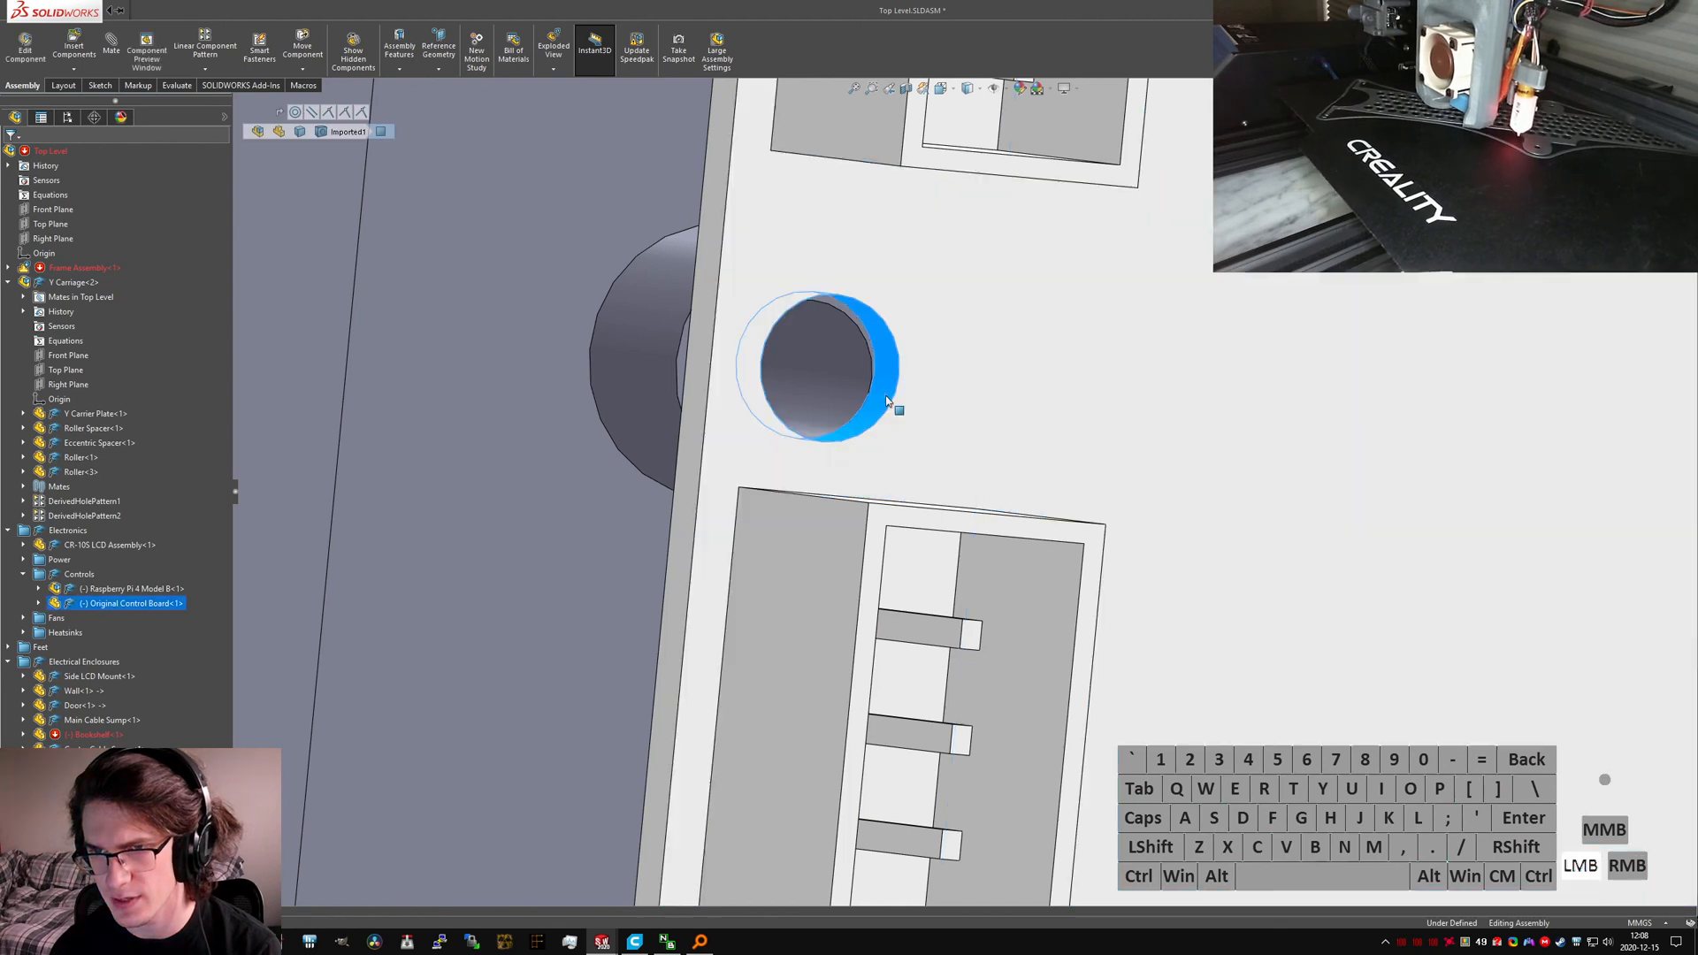
pyautogui.keyDown('ctrl'); pyautogui.click(697, 491); pyautogui.keyUp('ctrl')
pyautogui.press('m')
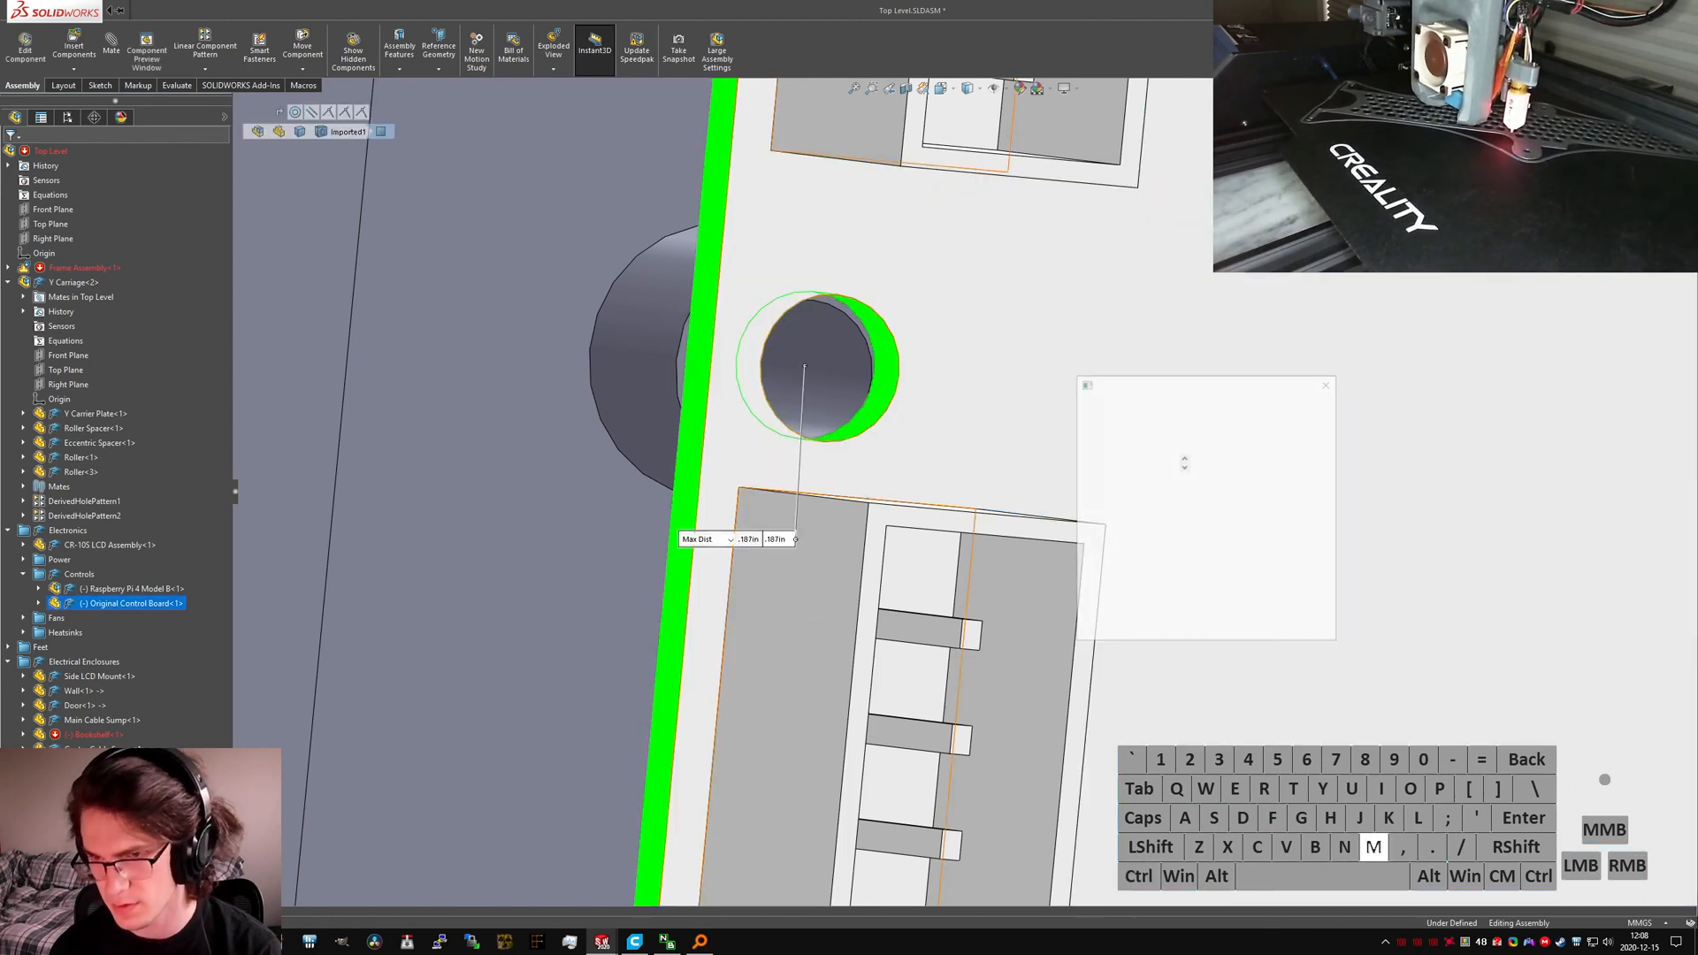
pyautogui.click(1087, 403)
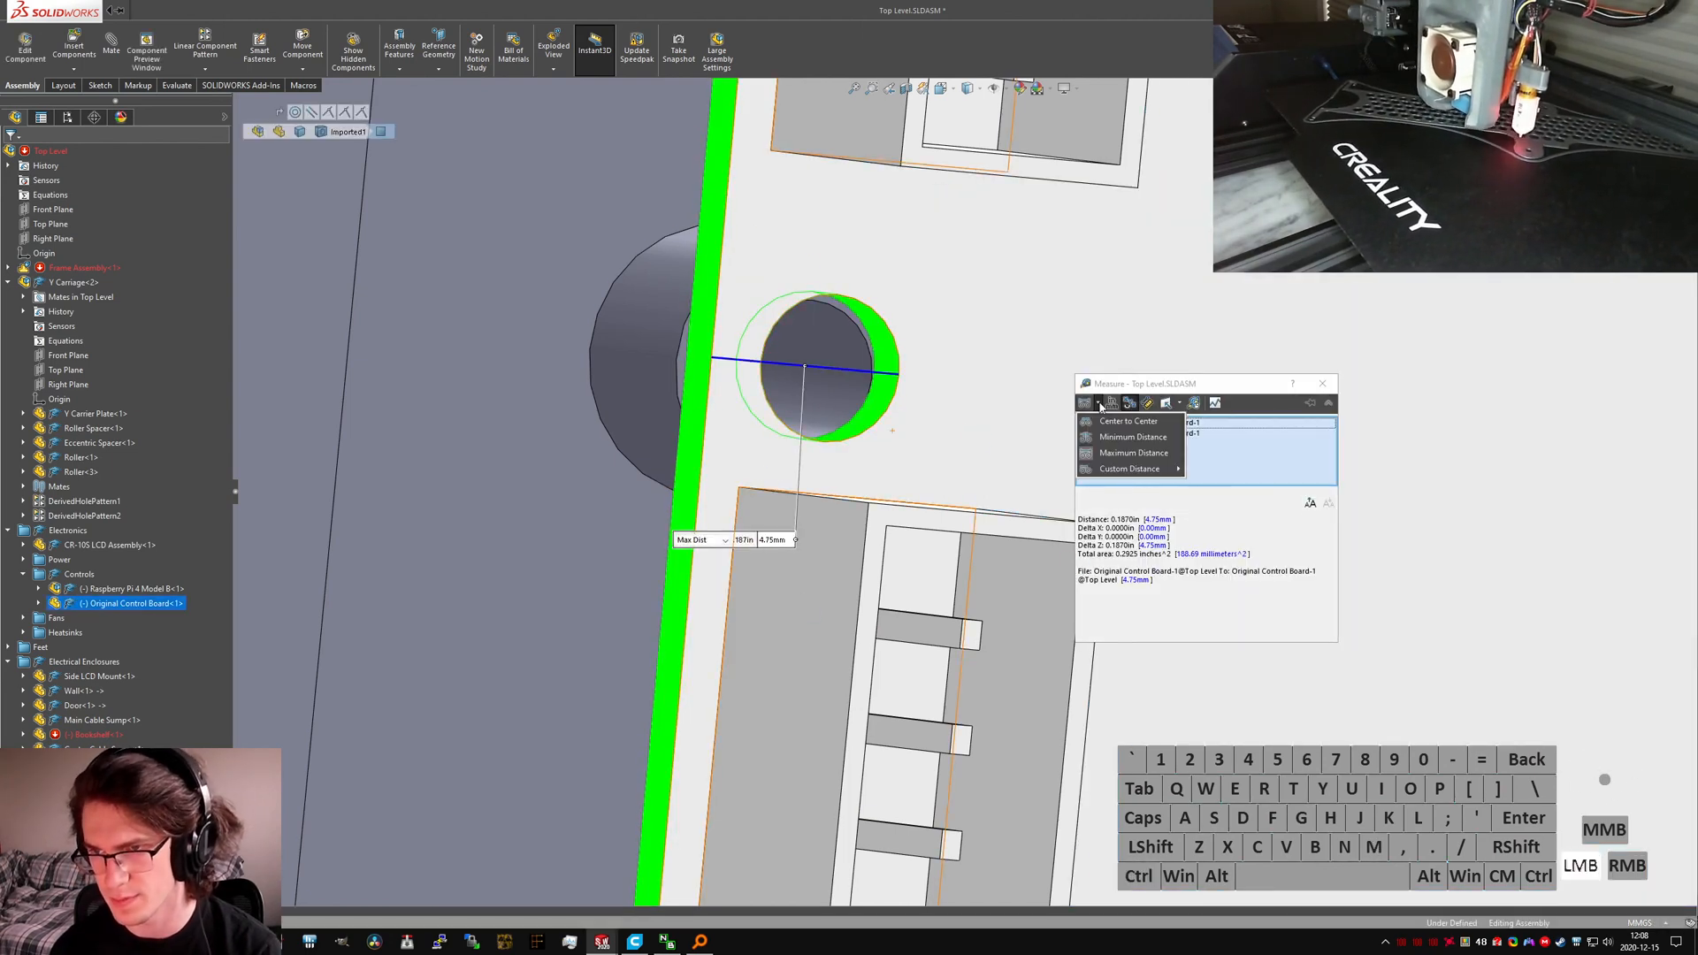
pyautogui.click(1119, 421)
pyautogui.moveTo(745, 544); pyautogui.dragTo(746, 502, button='middle')
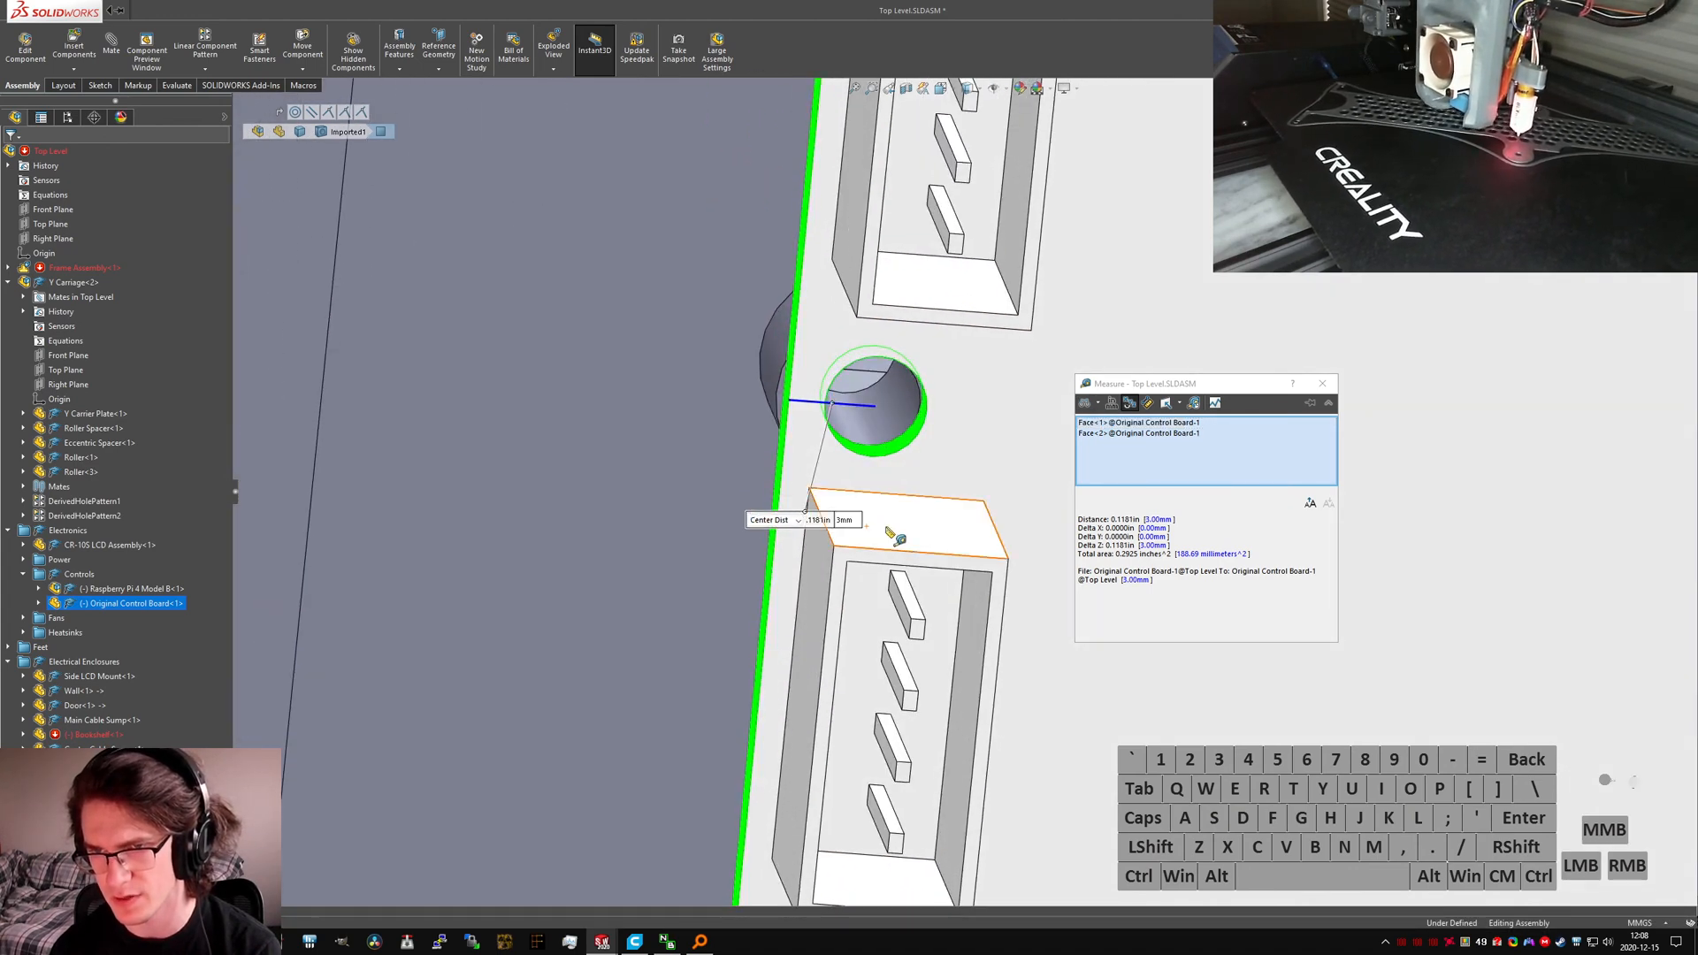
pyautogui.scroll(5, 959, 491)
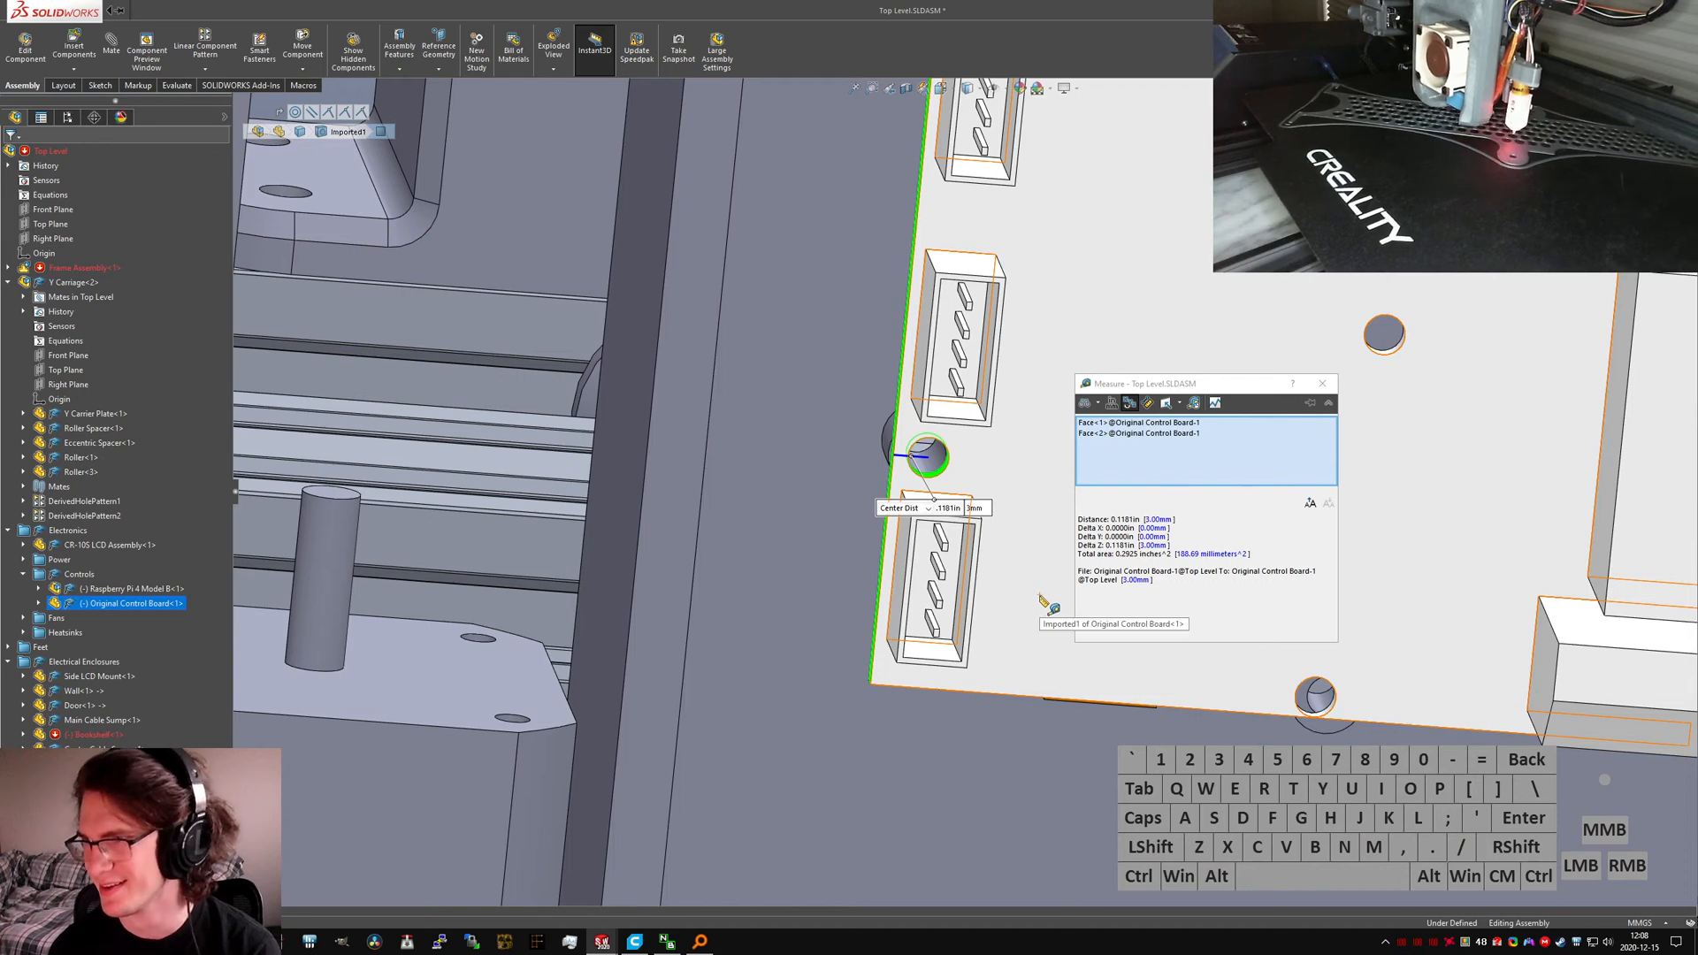
# Step: Check the control board's lower mounting hole against the nearby board edge and the Bookshelf boss hole behind it
pyautogui.press('Escape')
pyautogui.scroll(-6, 1376, 755)
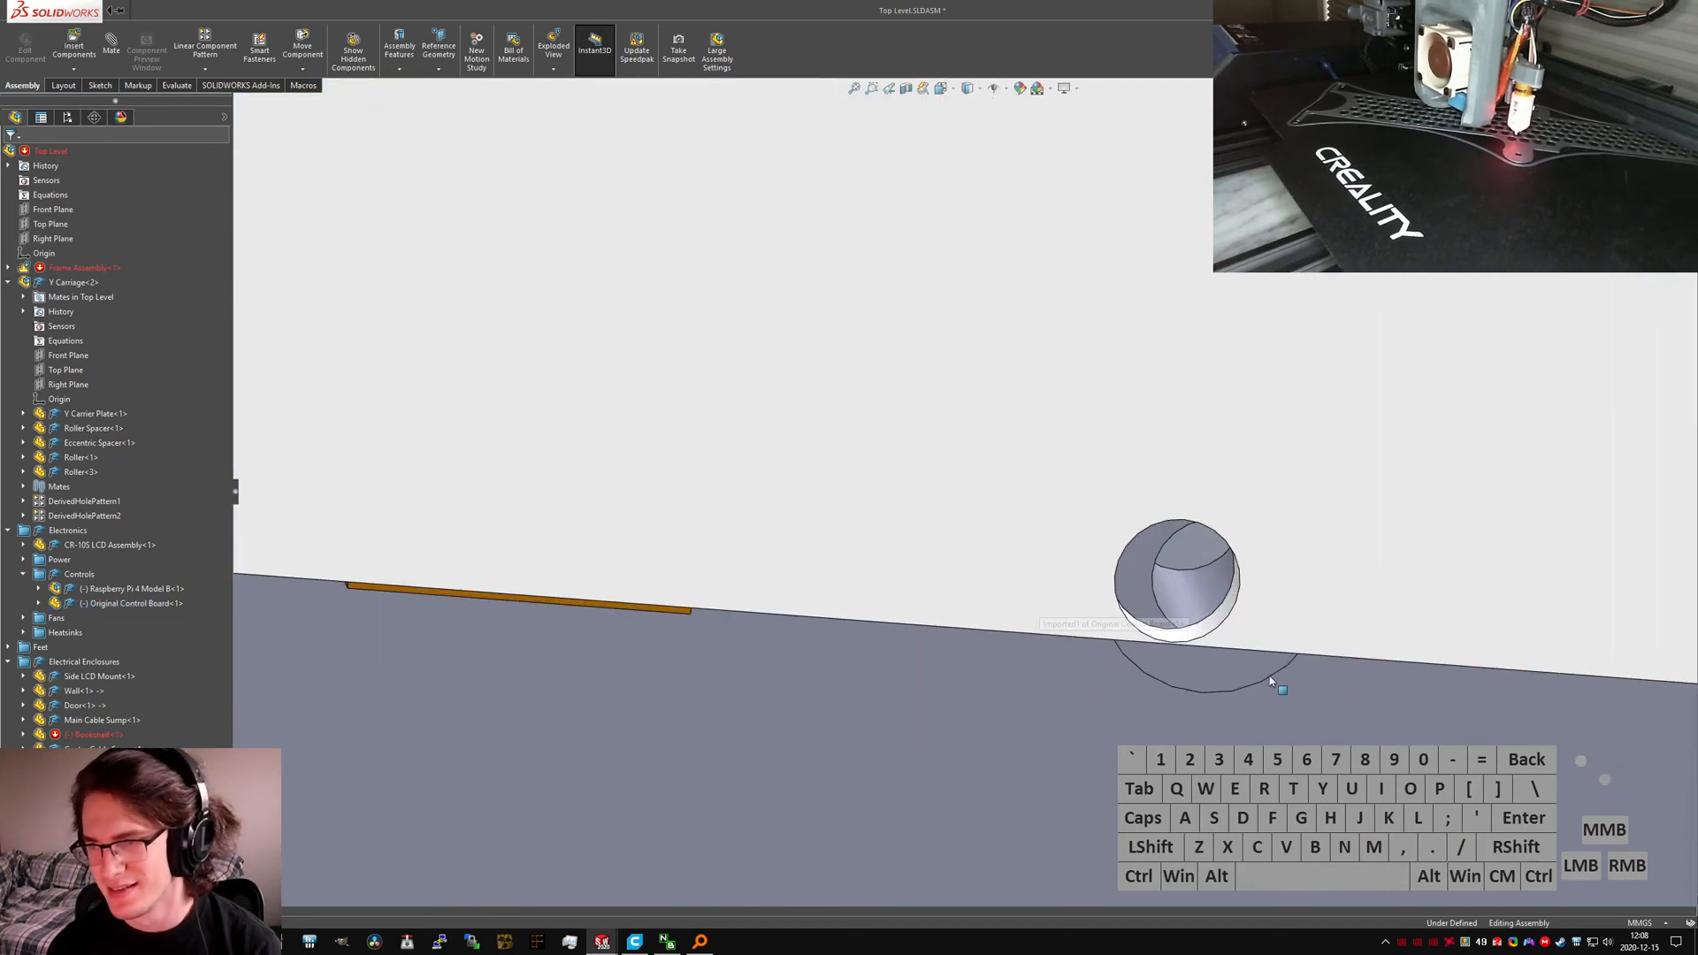
pyautogui.click(1192, 629)
pyautogui.moveTo(1130, 627); pyautogui.dragTo(1172, 571, button='middle')
pyautogui.keyDown('ctrl'); pyautogui.click(1121, 650); pyautogui.keyUp('ctrl')
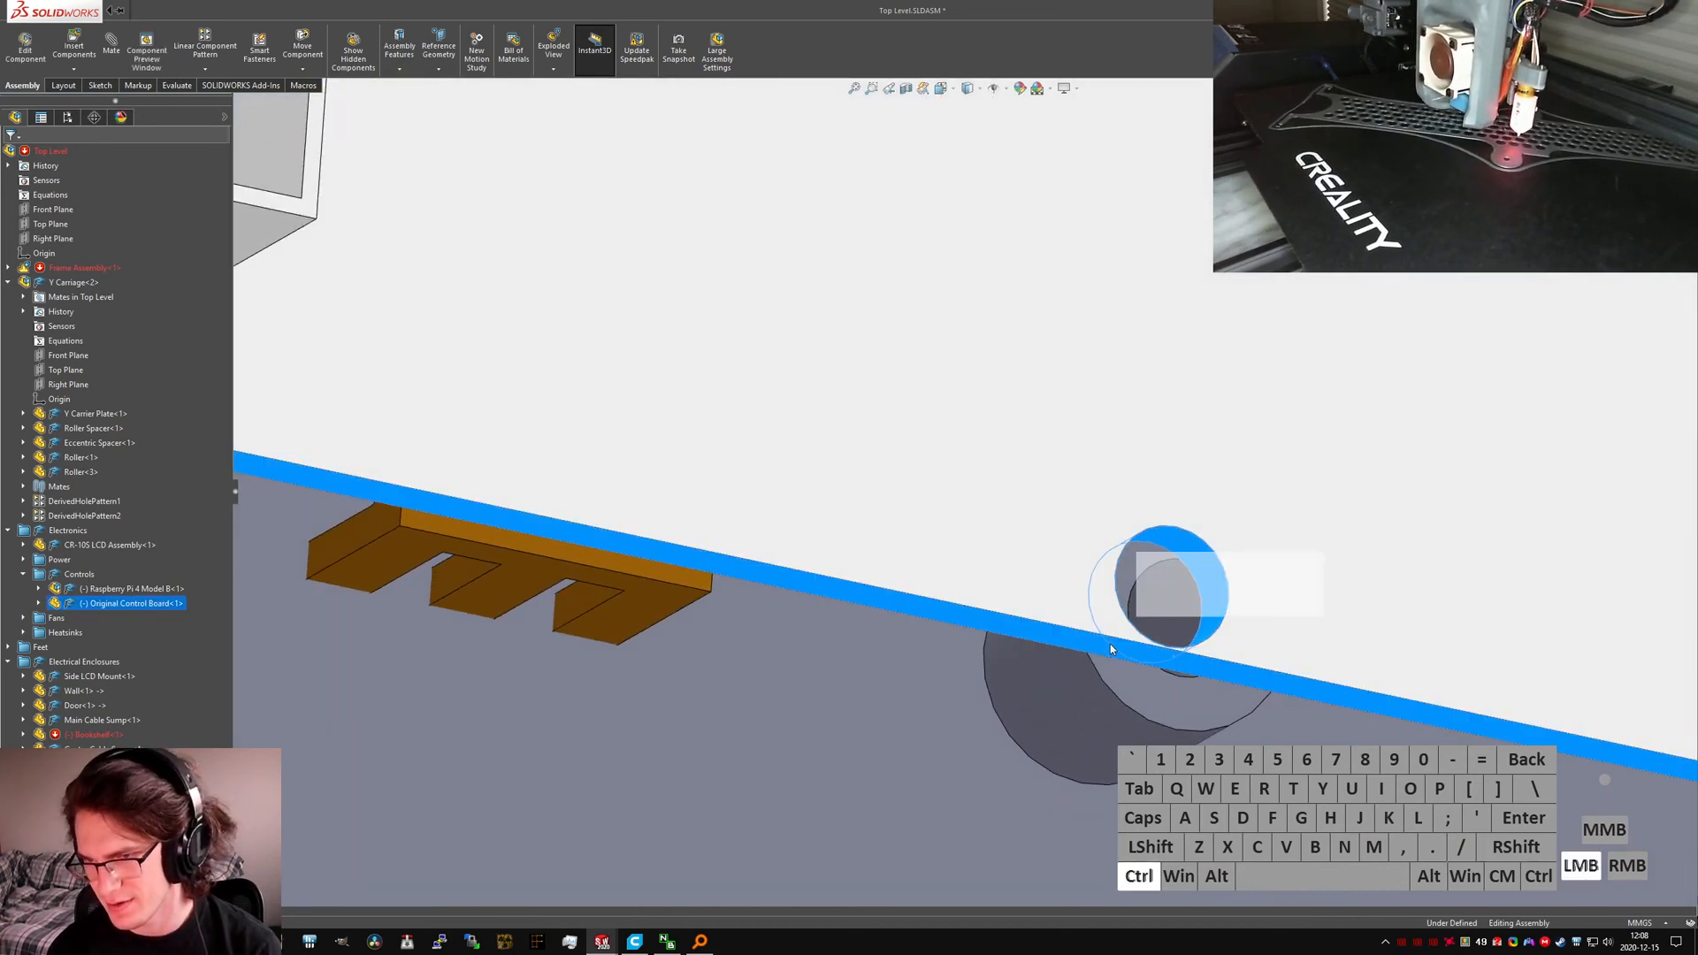
pyautogui.click(1175, 610)
pyautogui.scroll(7, 1077, 593)
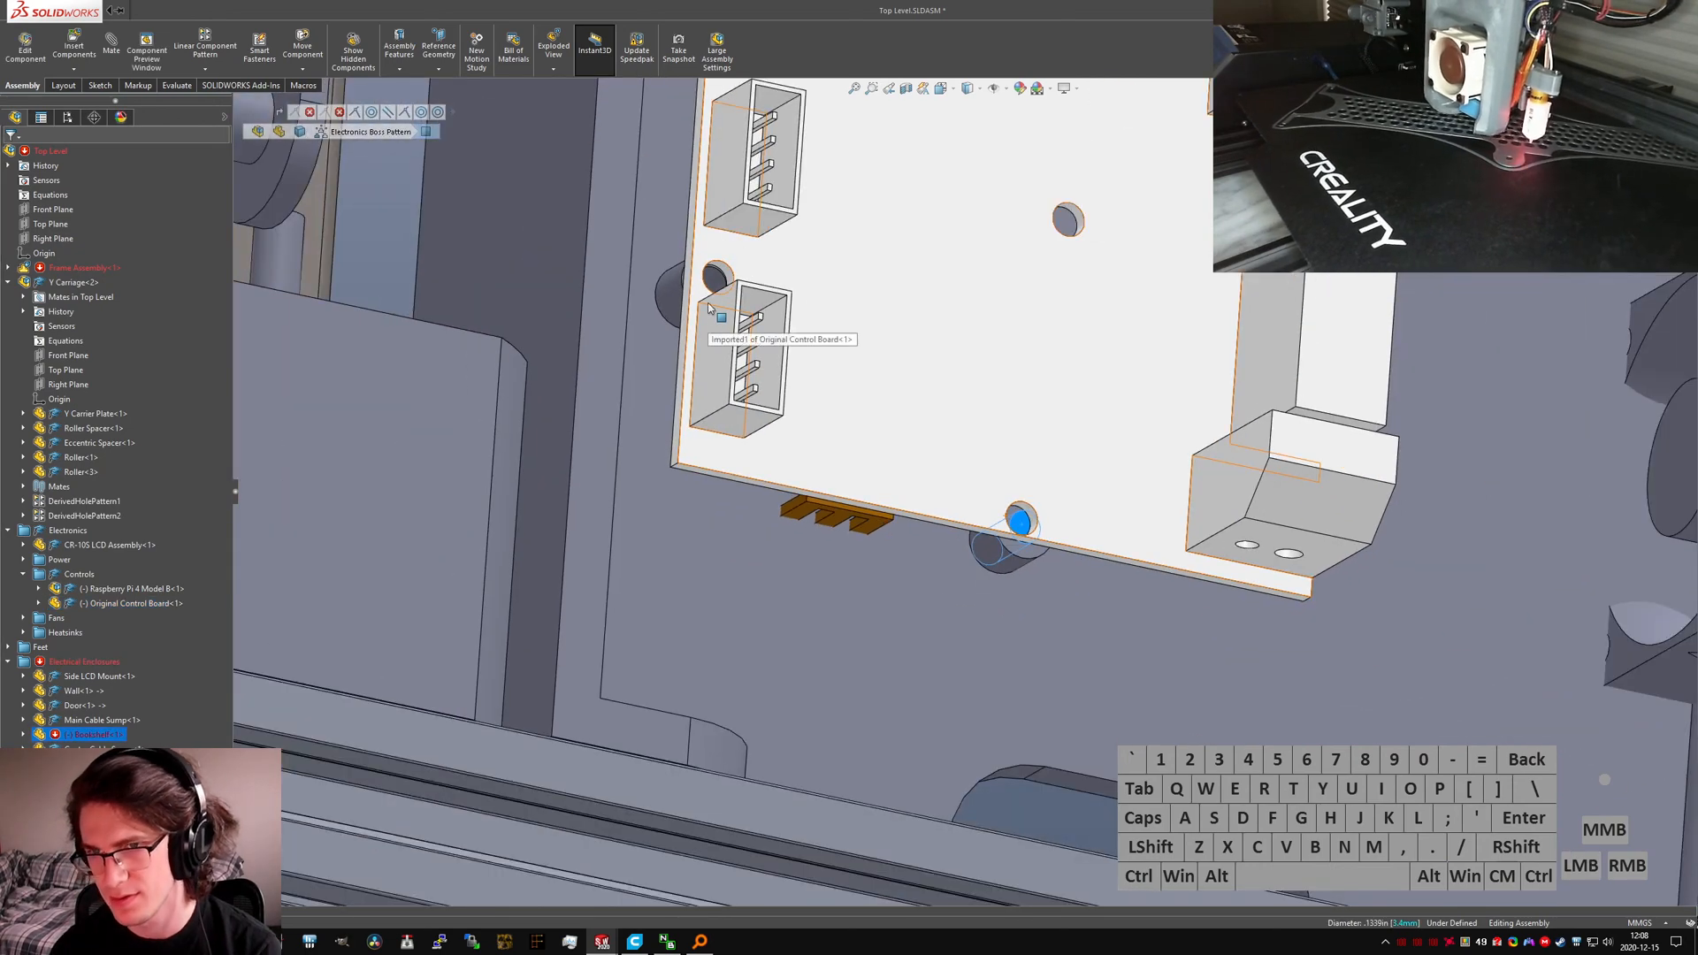
# Step: Measure the distance between the control board's side mounting hole and its lower mounting hole
pyautogui.scroll(-3, 745, 303)
pyautogui.click(745, 303)
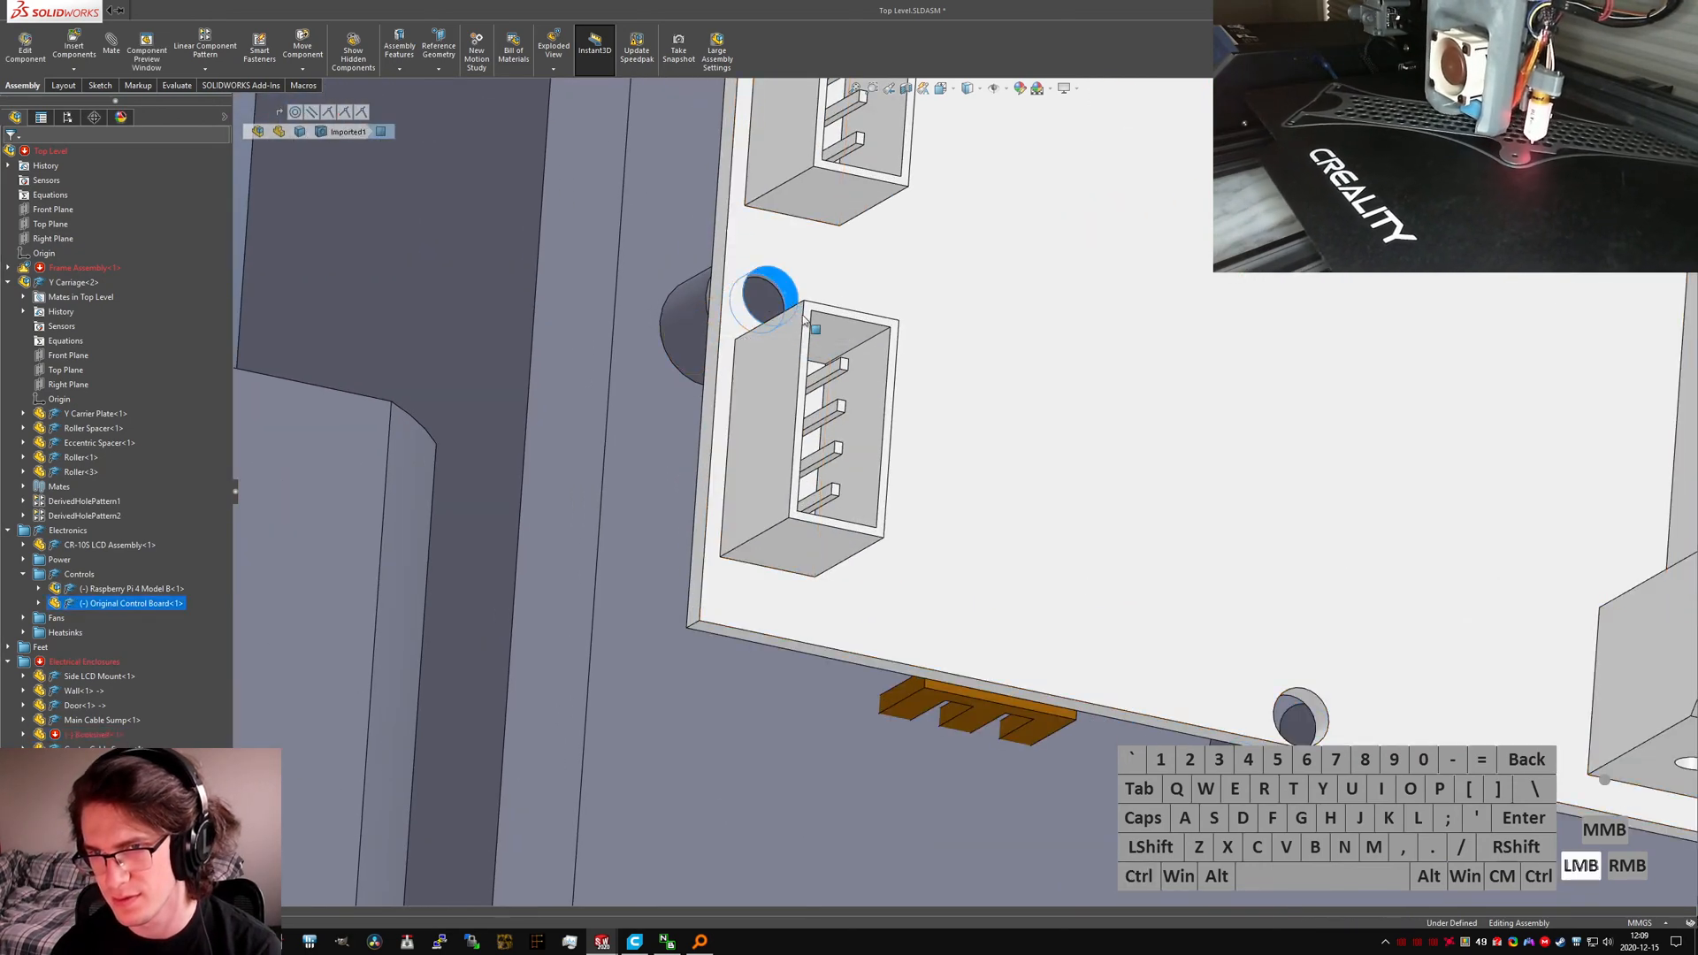
pyautogui.keyDown('ctrl'); pyautogui.click(1321, 717); pyautogui.keyUp('ctrl')
pyautogui.press('m')
pyautogui.scroll(3, 957, 409)
pyautogui.moveTo(959, 410); pyautogui.dragTo(1060, 311, button='middle')
pyautogui.press('Escape')
# Step: Measure the distance between the two Bookshelf boss holes behind the control board's lower and side mounting holes
pyautogui.scroll(-5, 1156, 633)
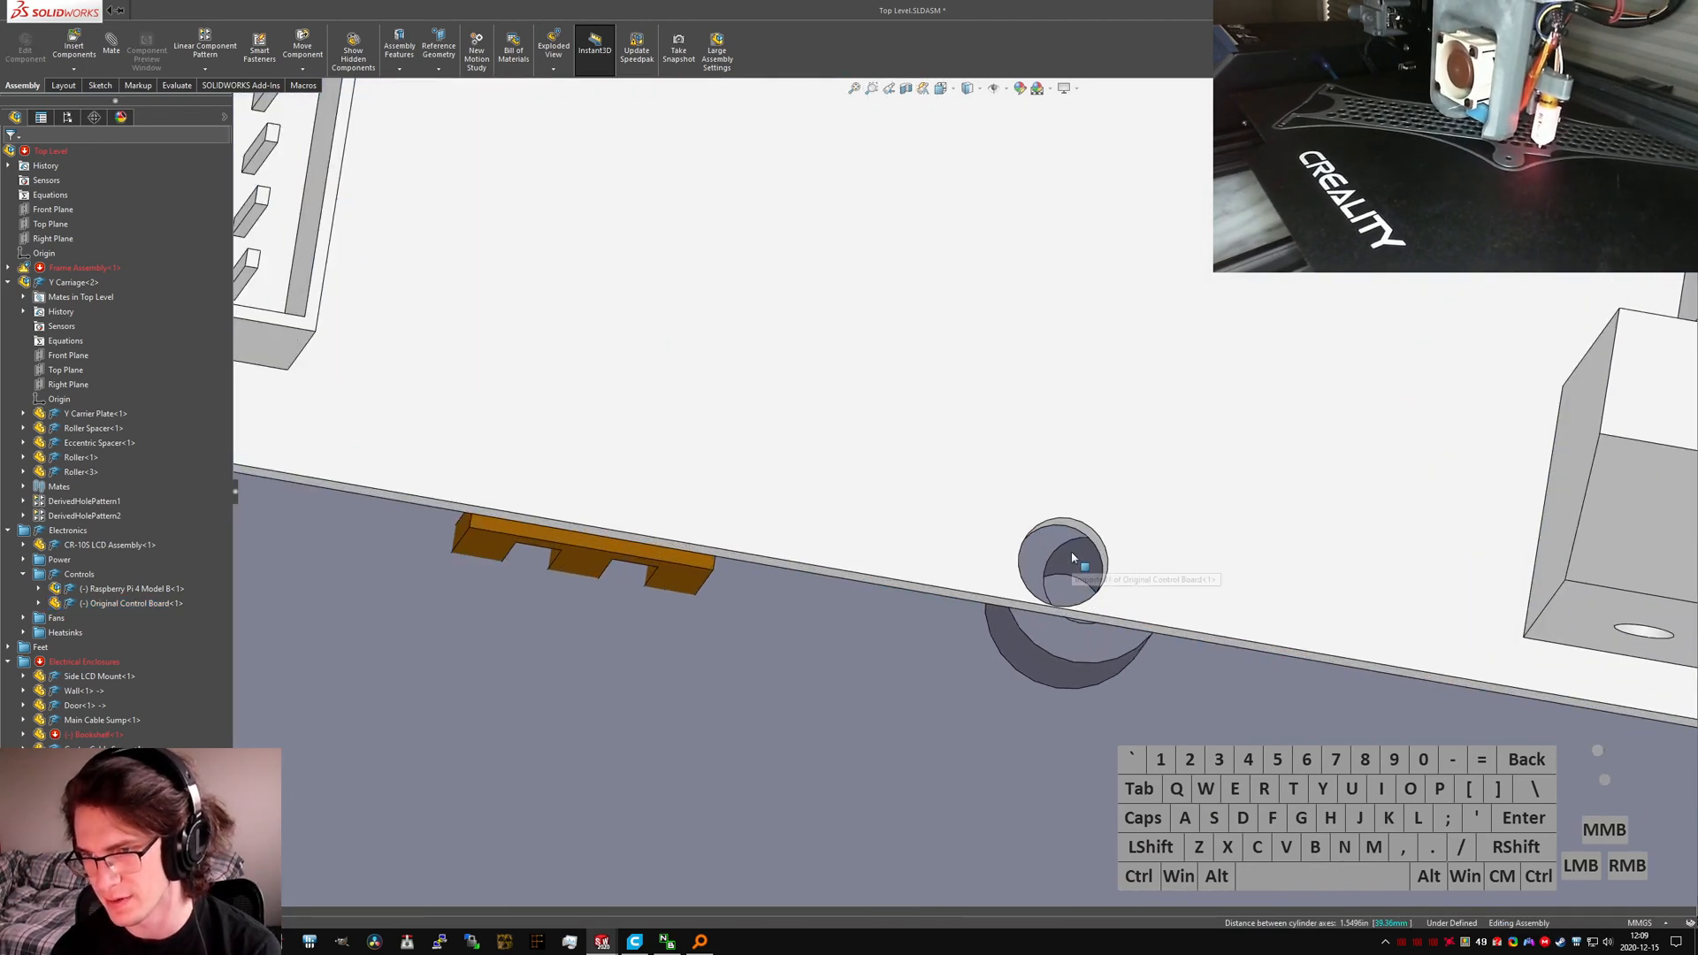
pyautogui.click(1074, 569)
pyautogui.scroll(5, 1073, 568)
pyautogui.scroll(-3, 613, 331)
pyautogui.keyDown('ctrl'); pyautogui.click(708, 329); pyautogui.keyUp('ctrl')
pyautogui.press('m')
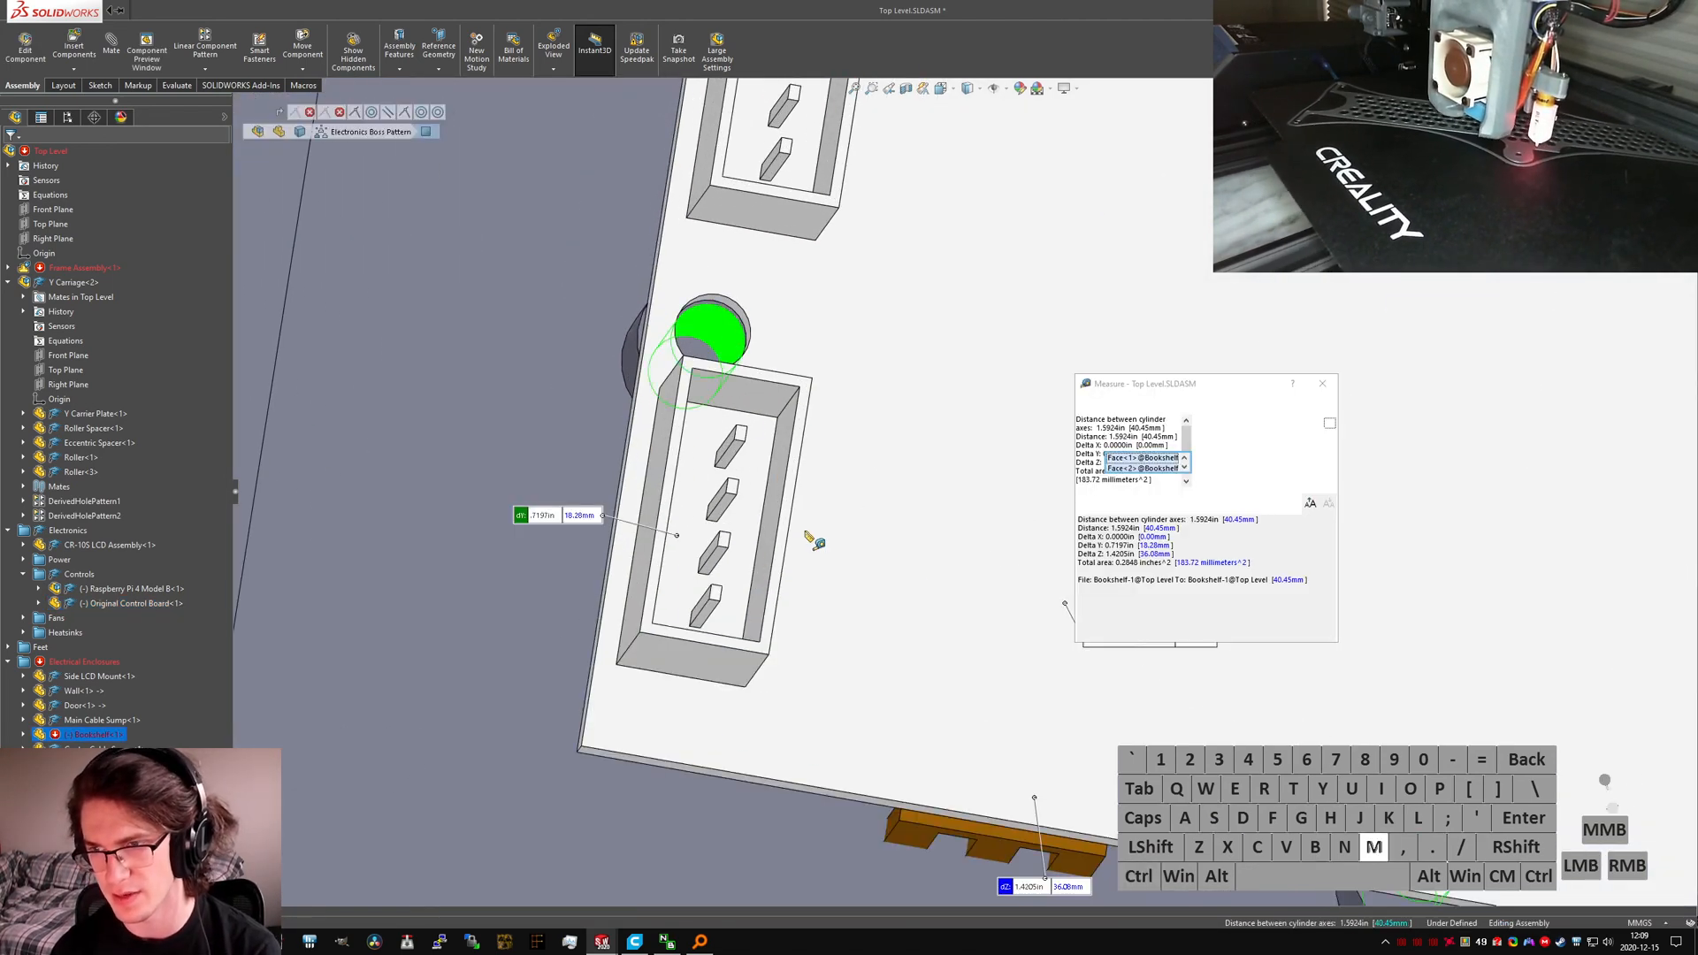
pyautogui.press('Escape')
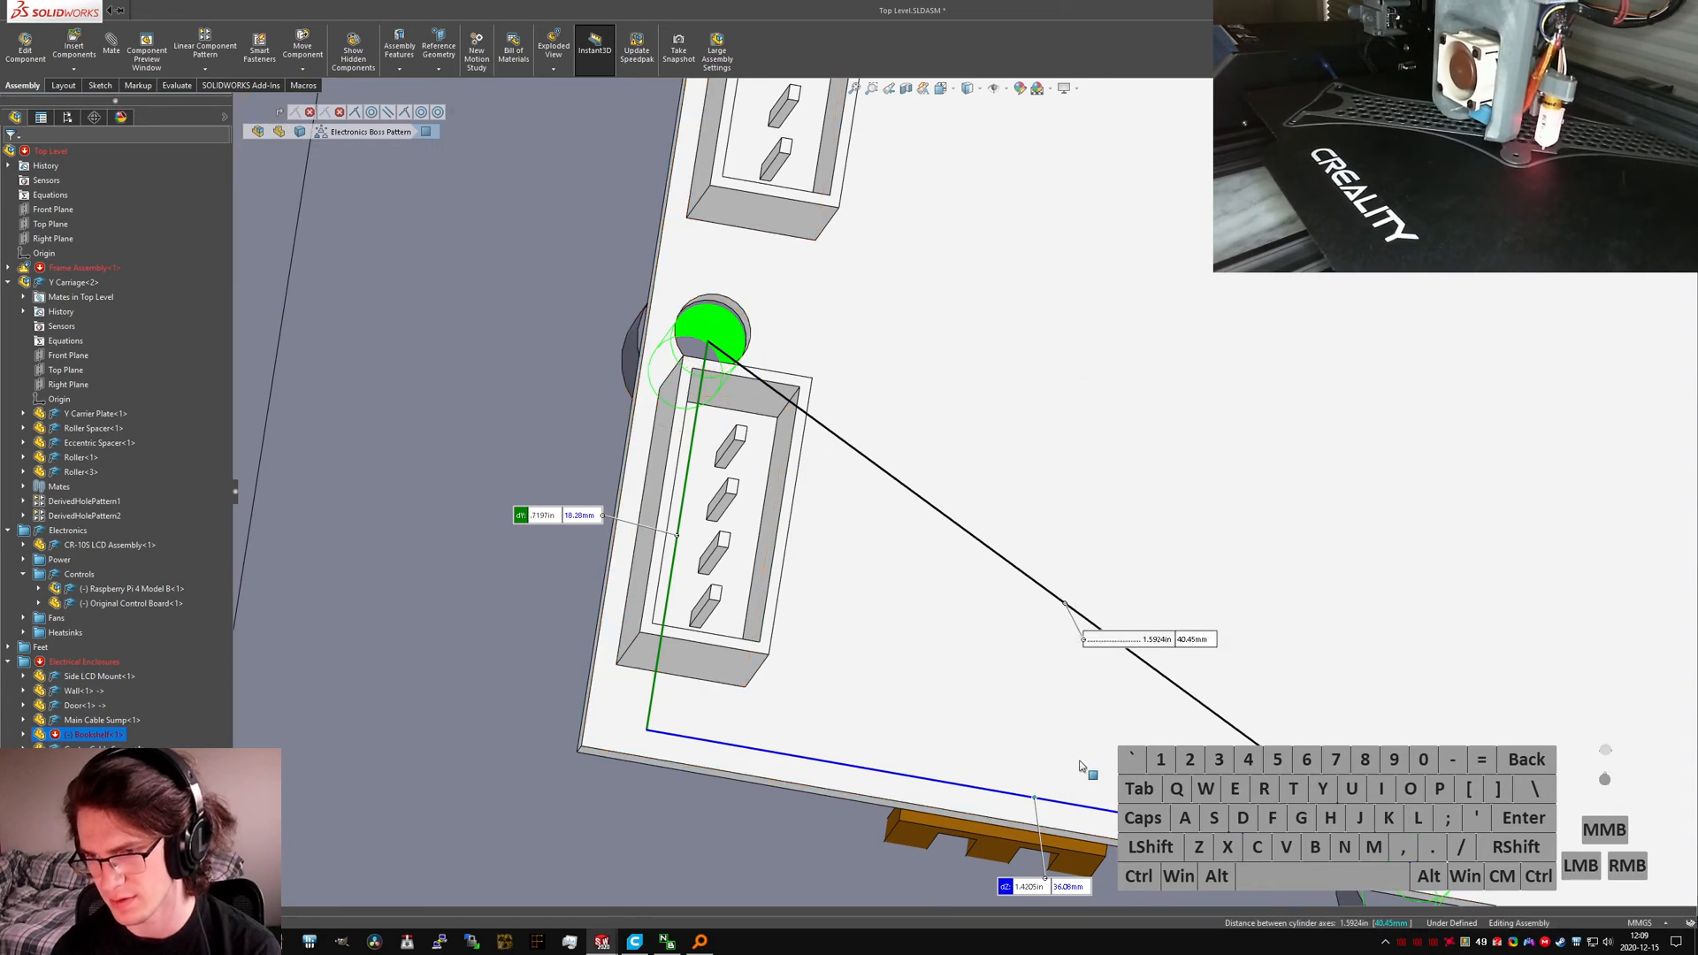
# Step: Return to the Bookshelf part and open the Electronics Reference Sketch for editing
pyautogui.hotkey('ctrl', 'Tab')
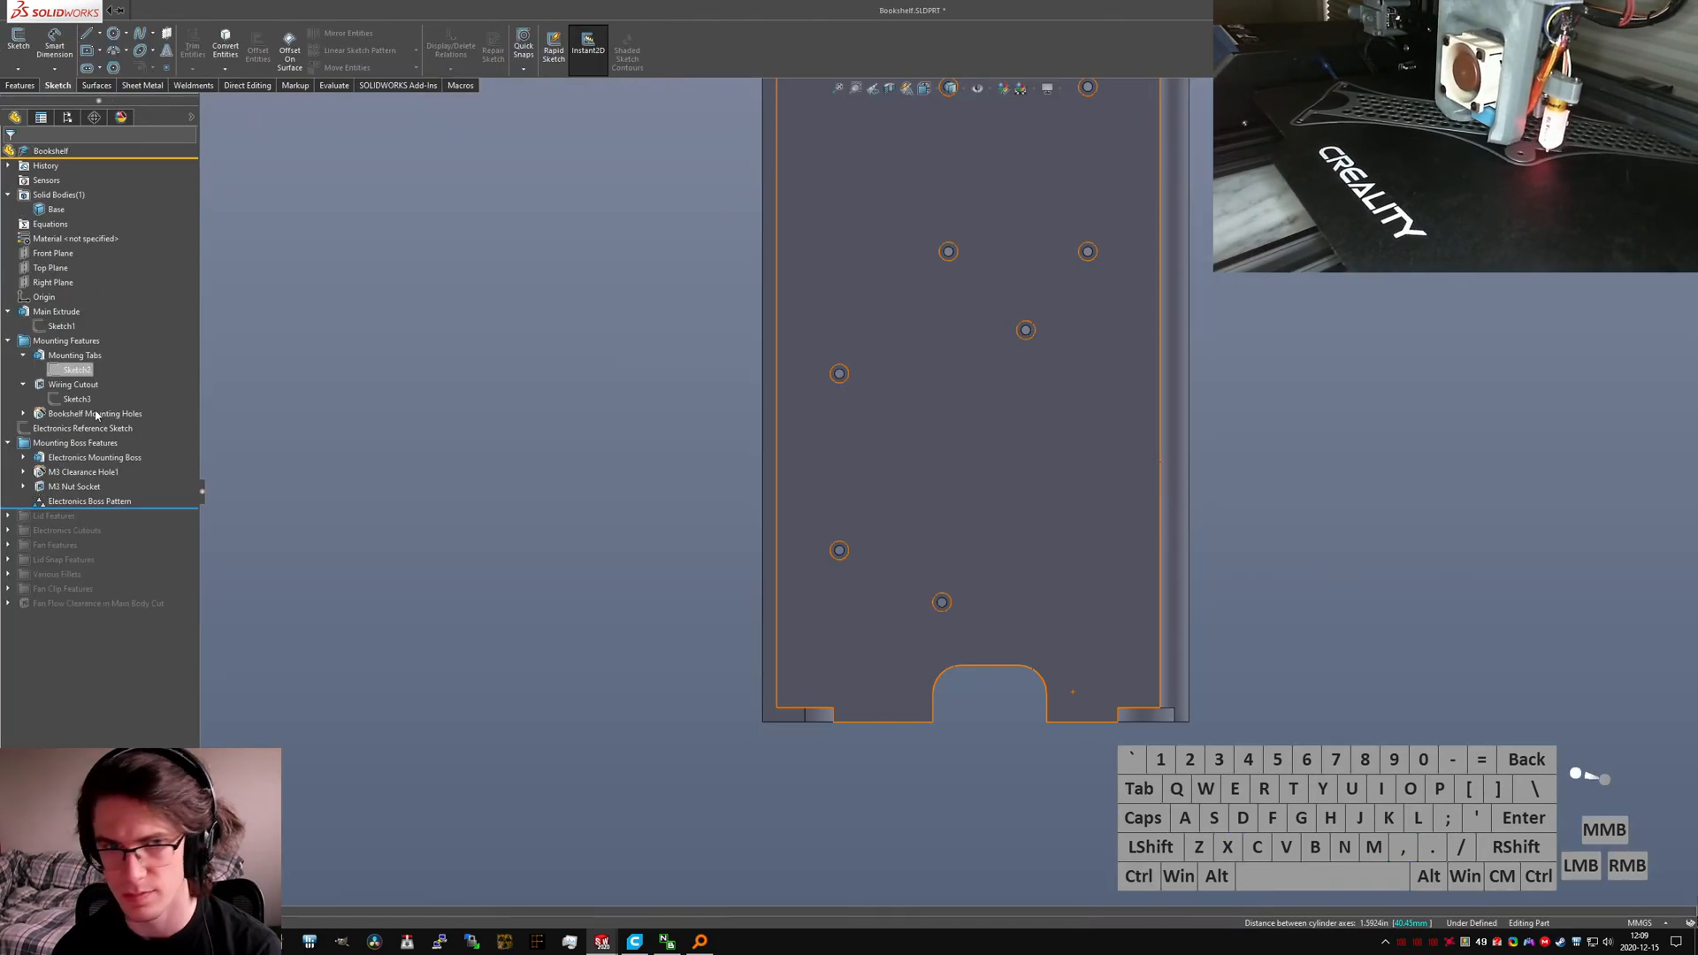
pyautogui.click(83, 428)
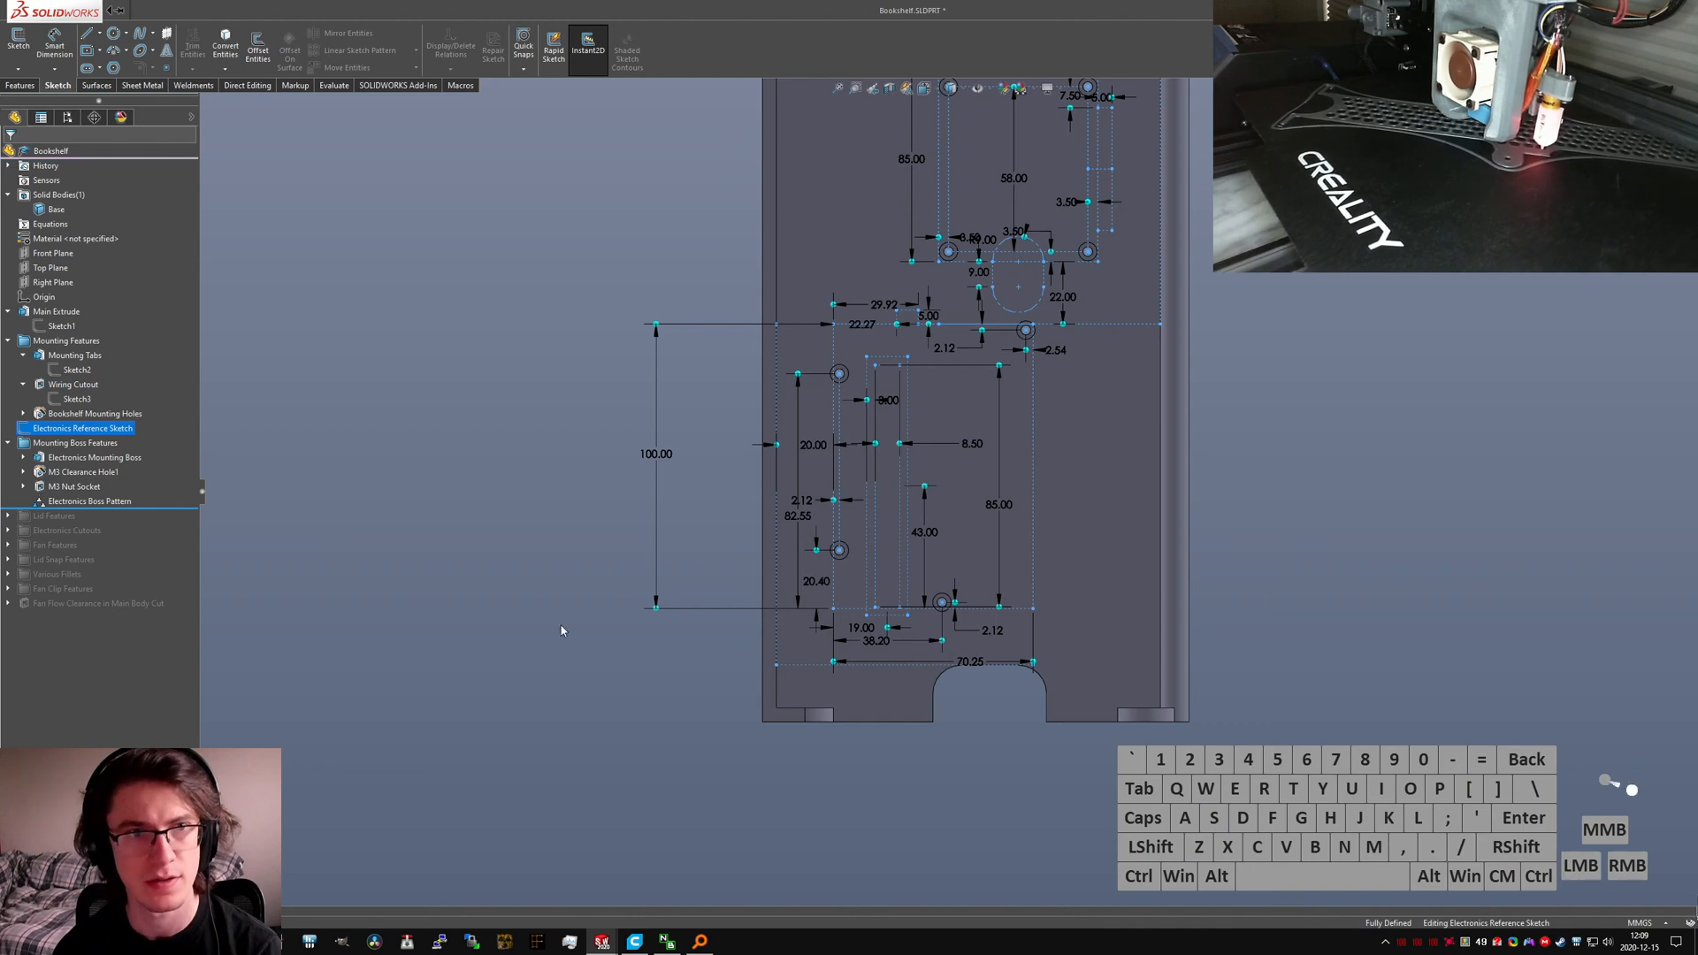
pyautogui.scroll(-2, 926, 640)
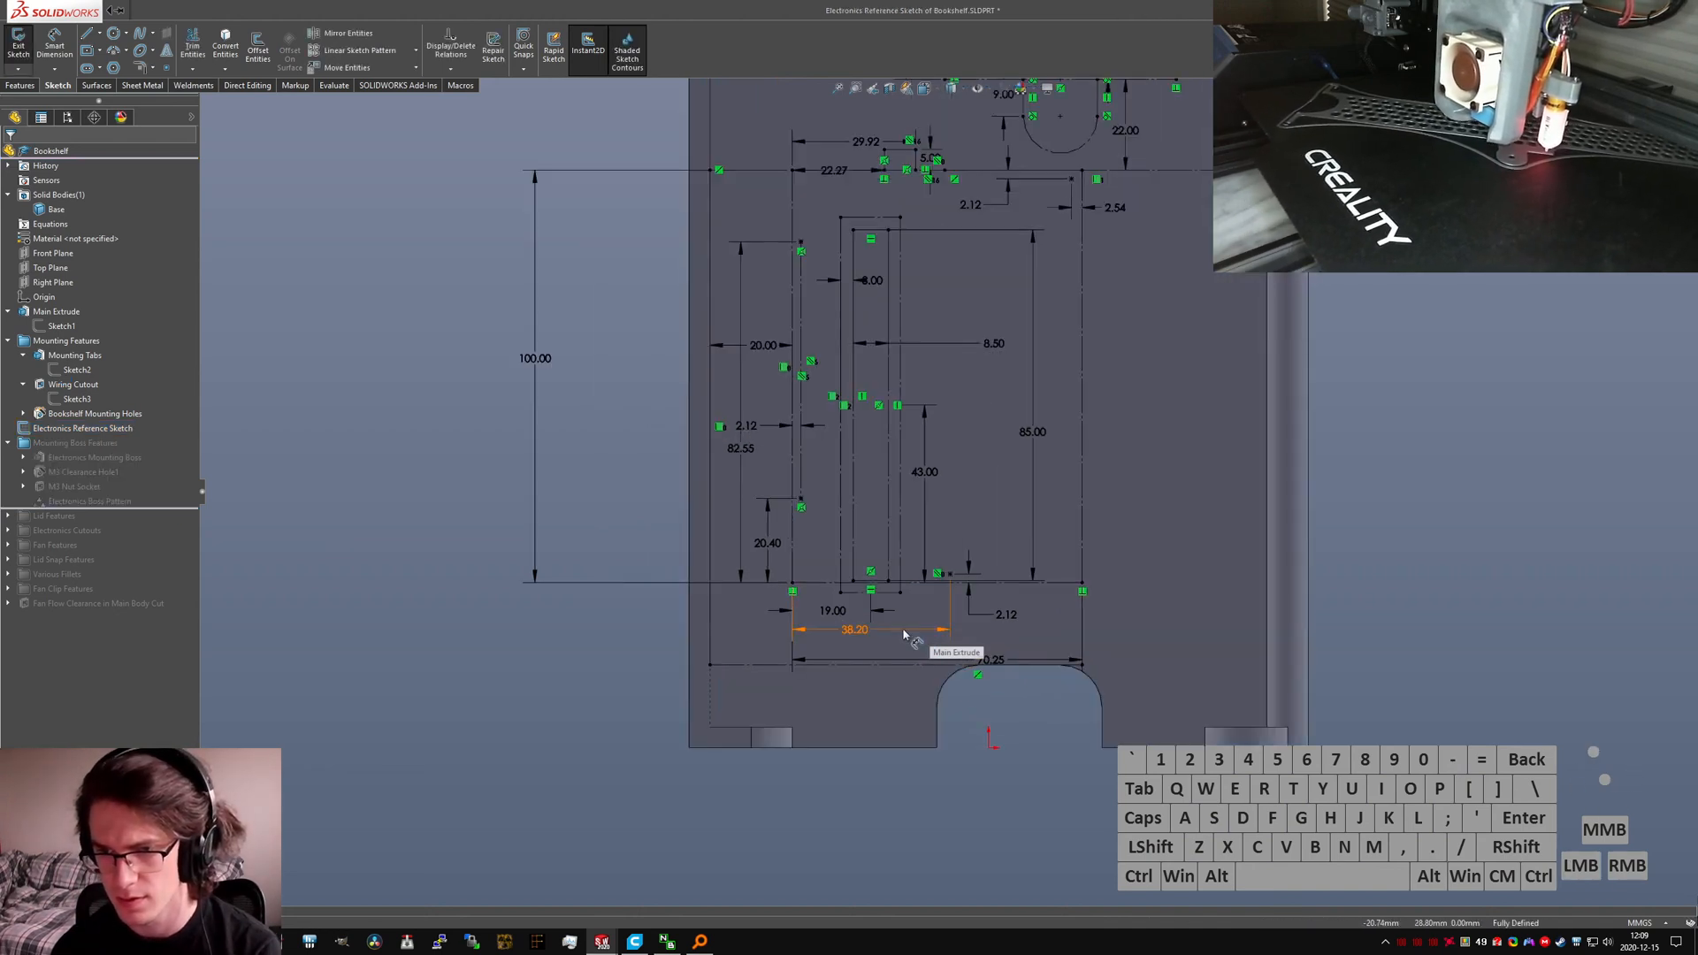
# Step: Replace the lower hole's 38.20 mm dimension with 34.9 mm from the side holes' construction line and exit the sketch
pyautogui.click(903, 633)
pyautogui.press('Delete')
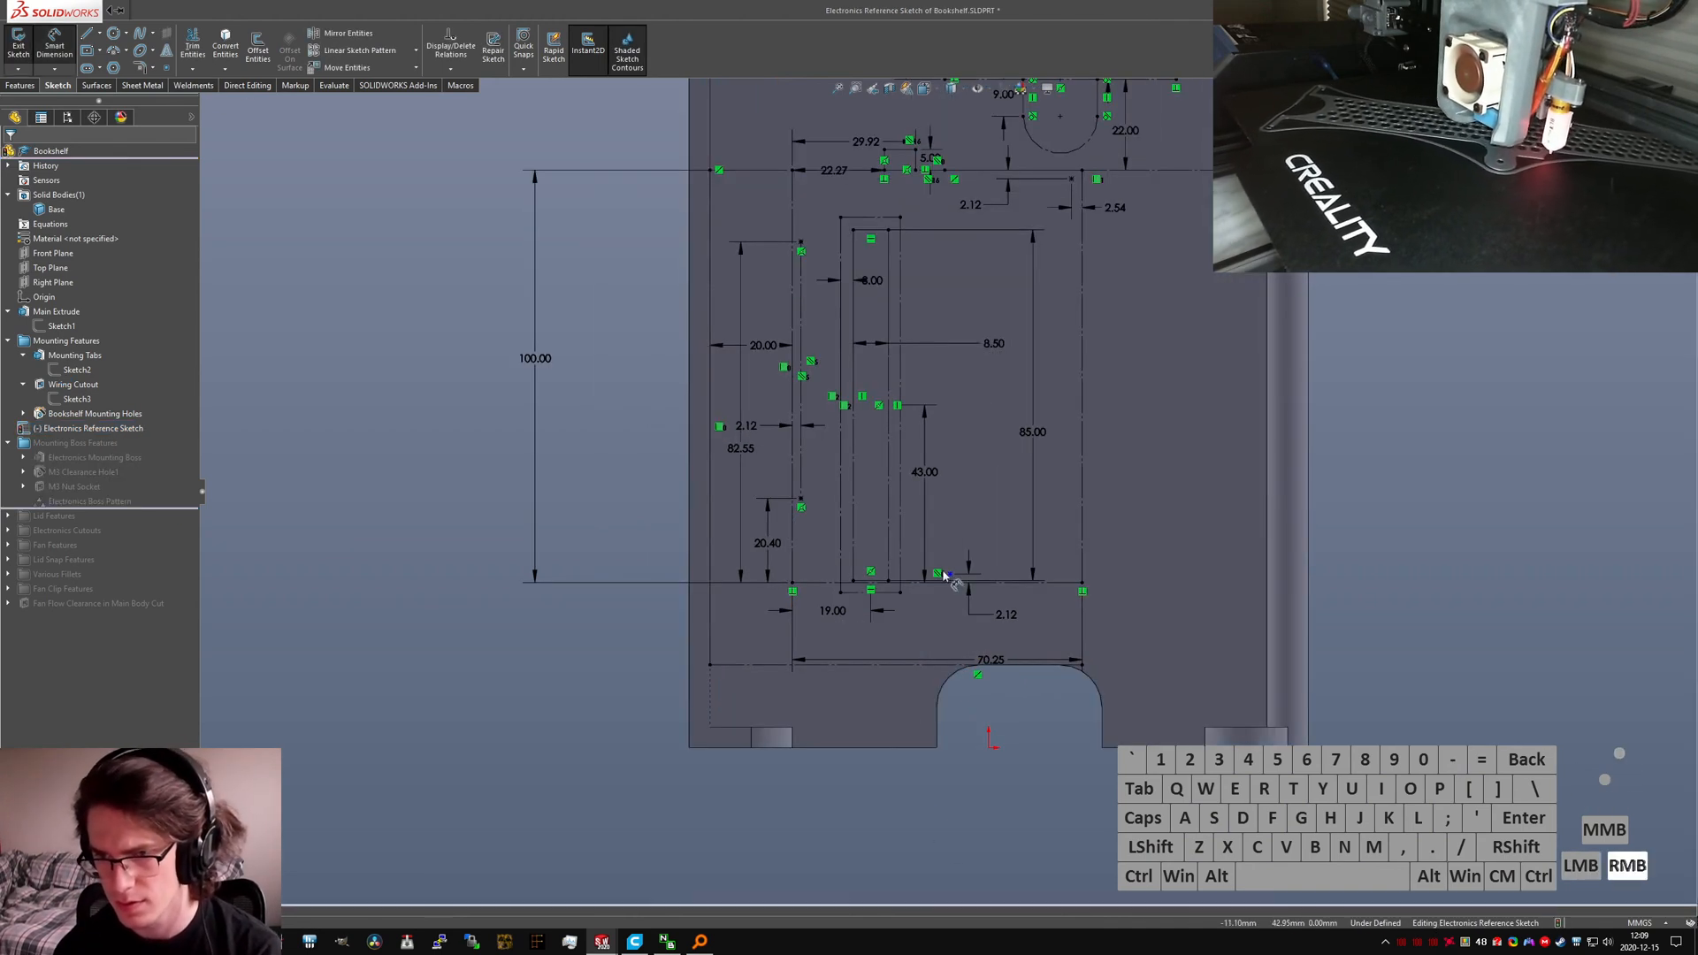
pyautogui.click(950, 575)
pyautogui.click(802, 500)
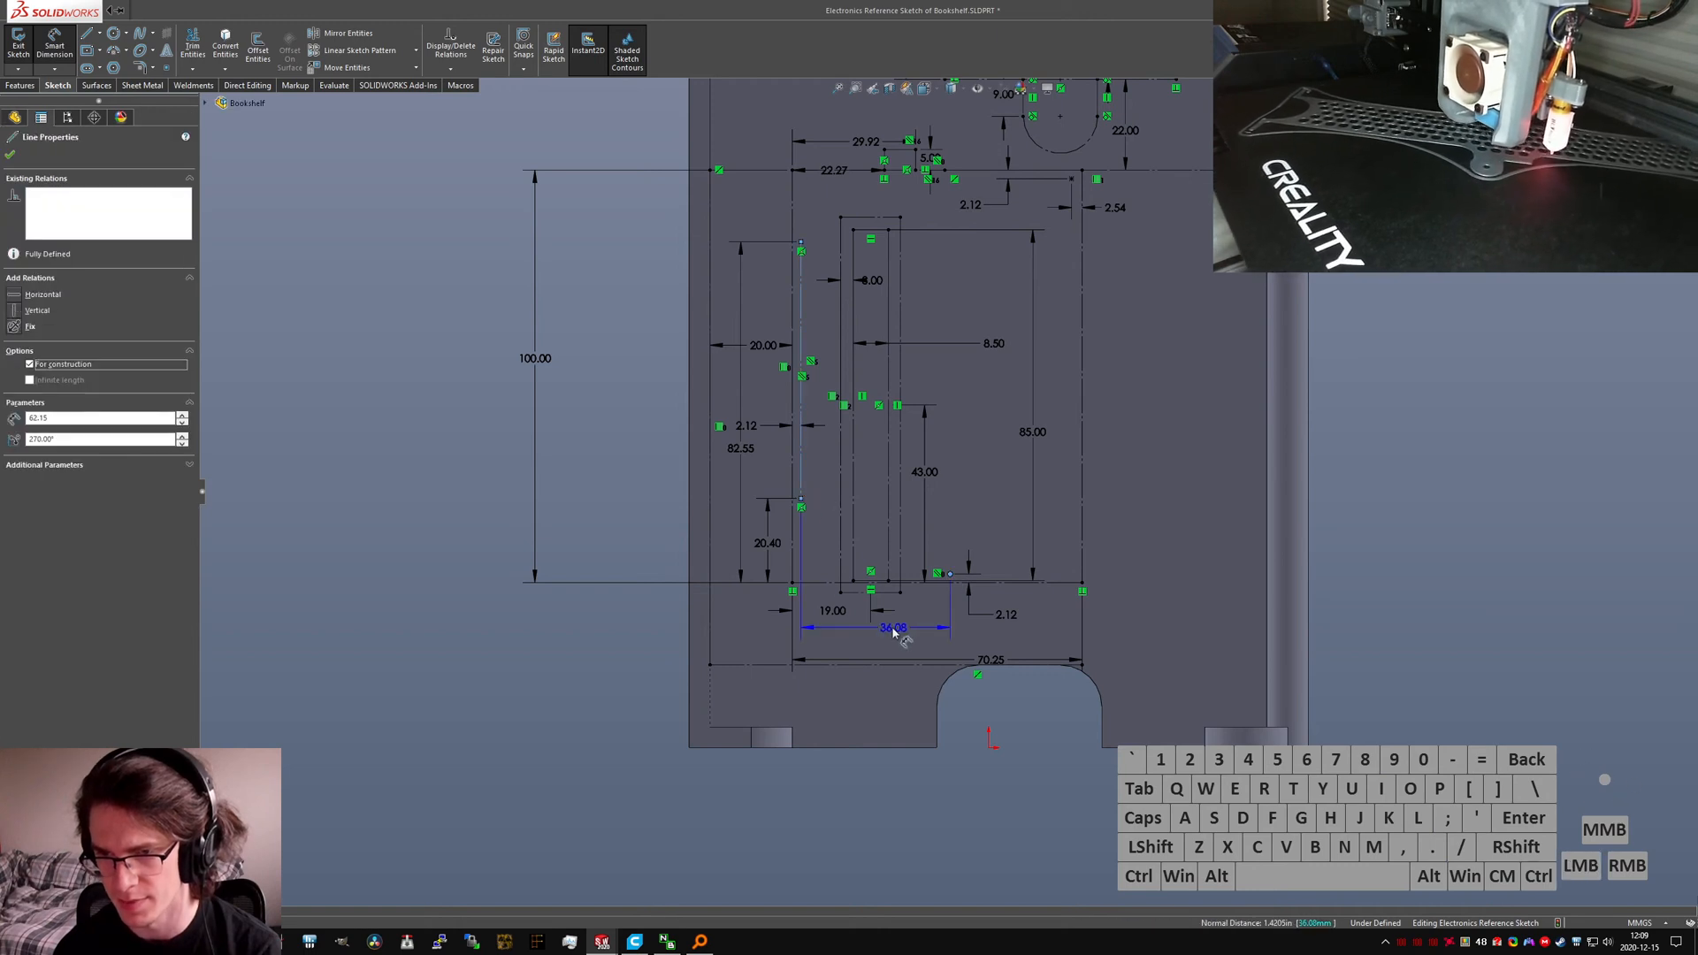
pyautogui.click(900, 638)
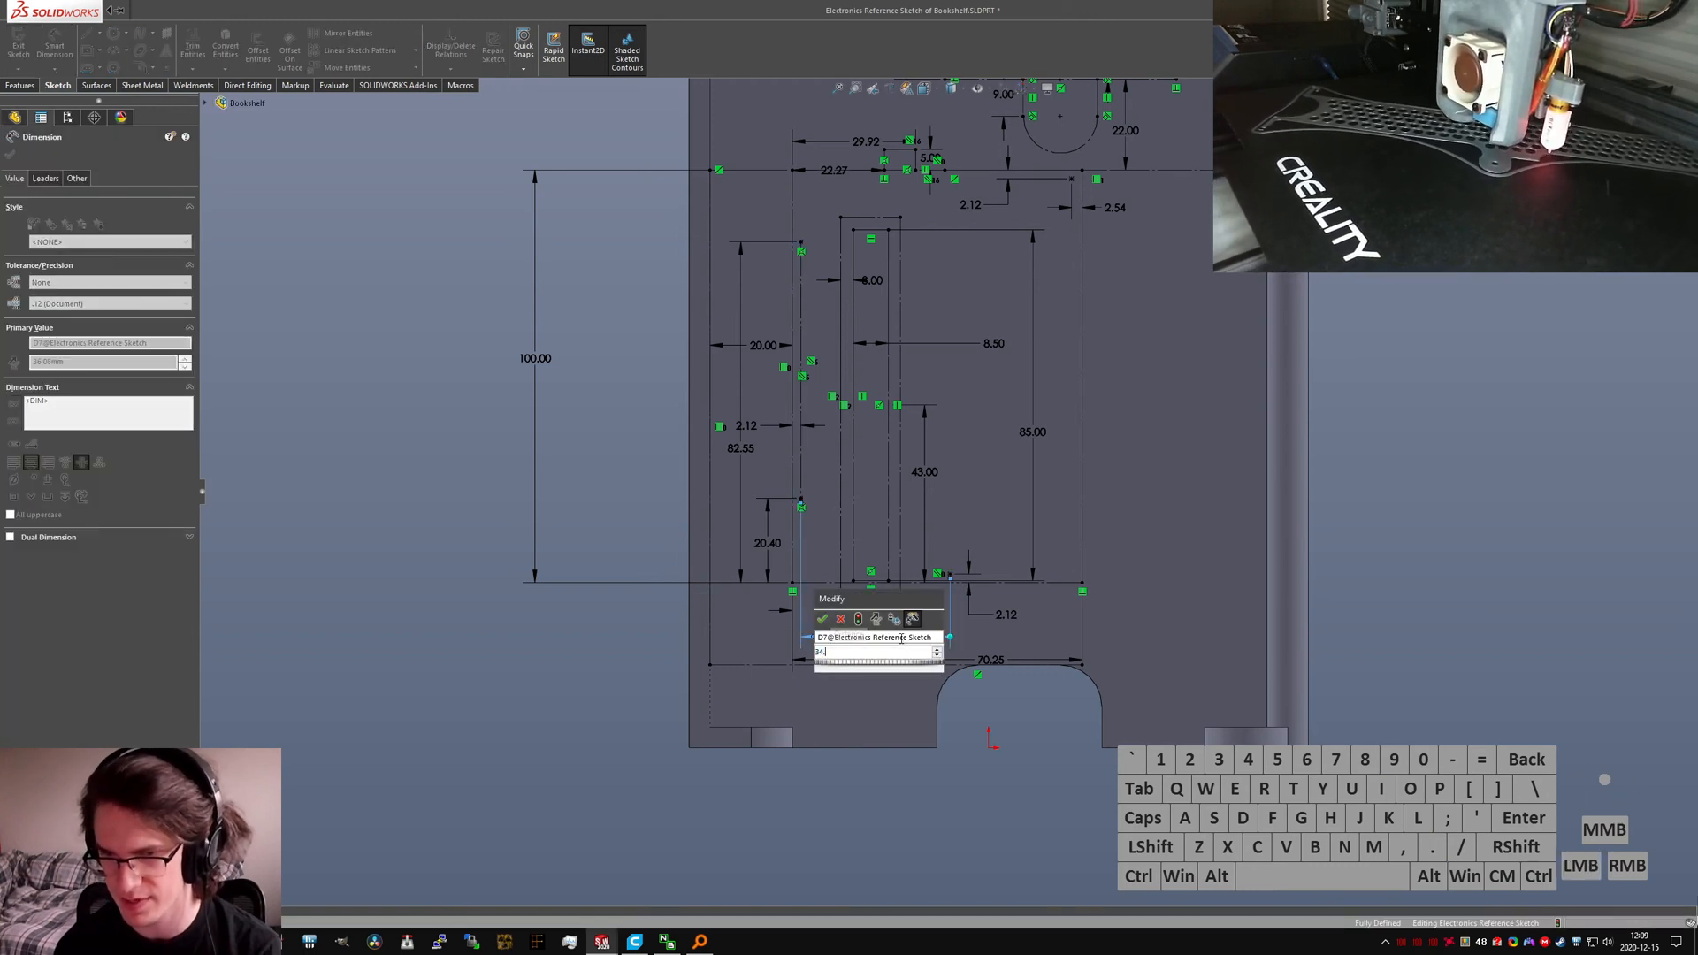
pyautogui.write('34.9')
pyautogui.press('Return')
pyautogui.press('Escape')
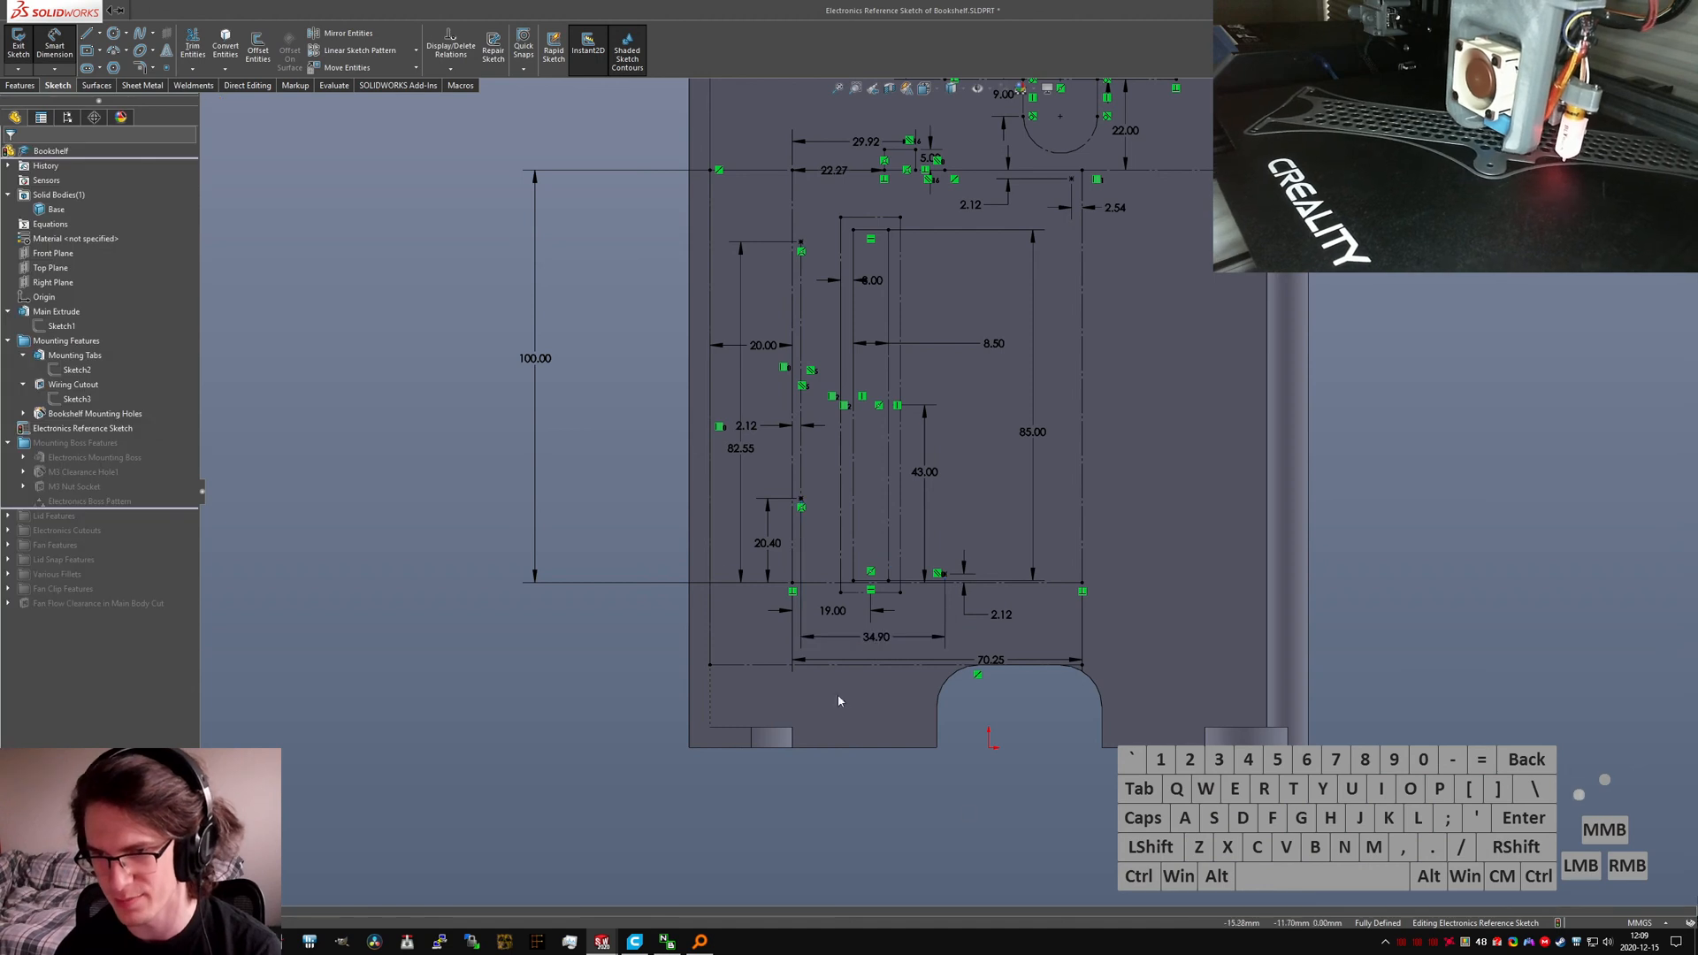
pyautogui.click(18, 38)
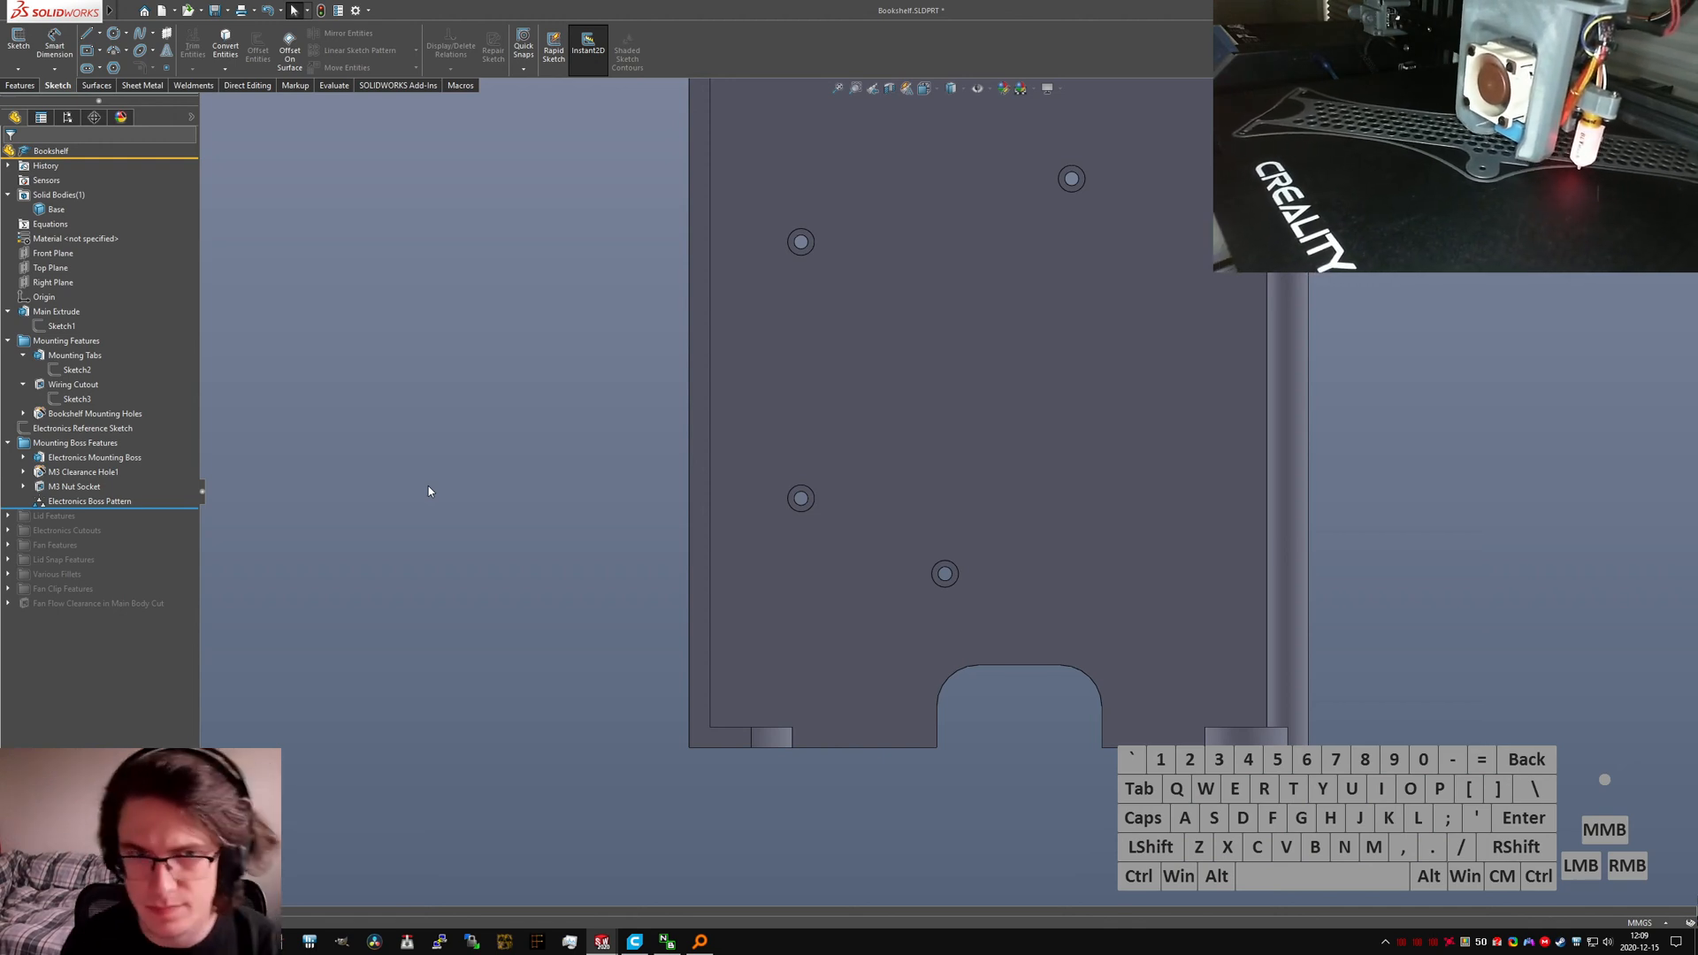
# Step: Reopen the Electronics Reference Sketch and undo the replacement of the lower hole's horizontal dimension
pyautogui.click(138, 430)
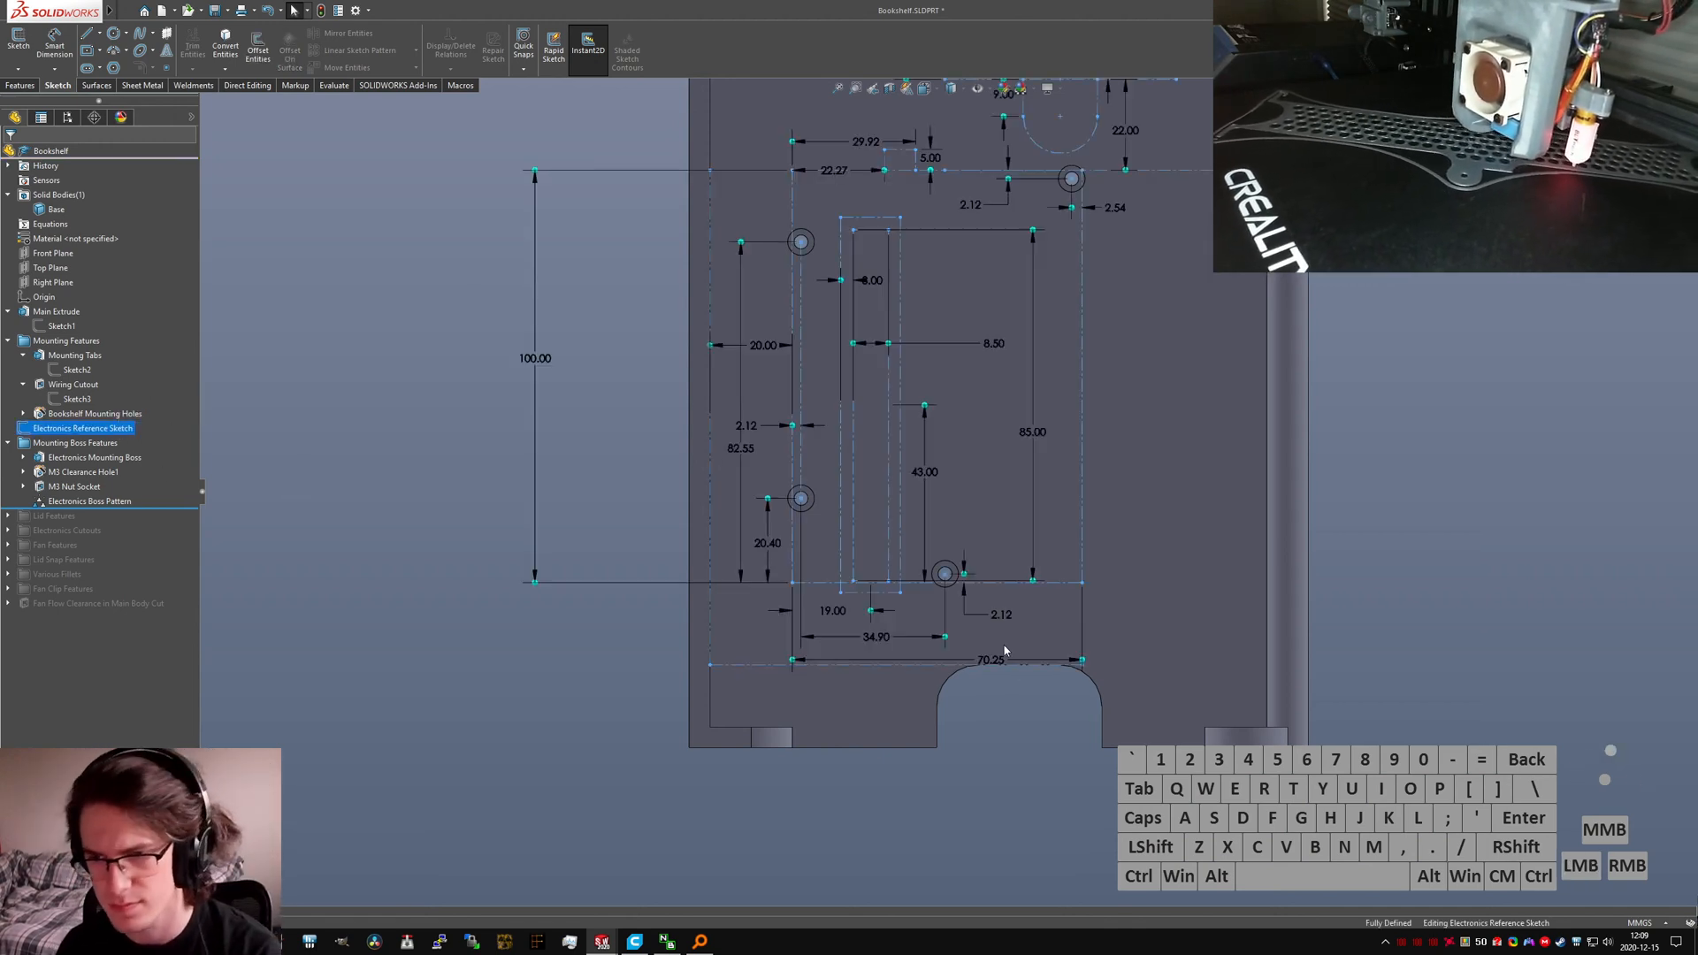
pyautogui.hotkey('ctrl', 'z')
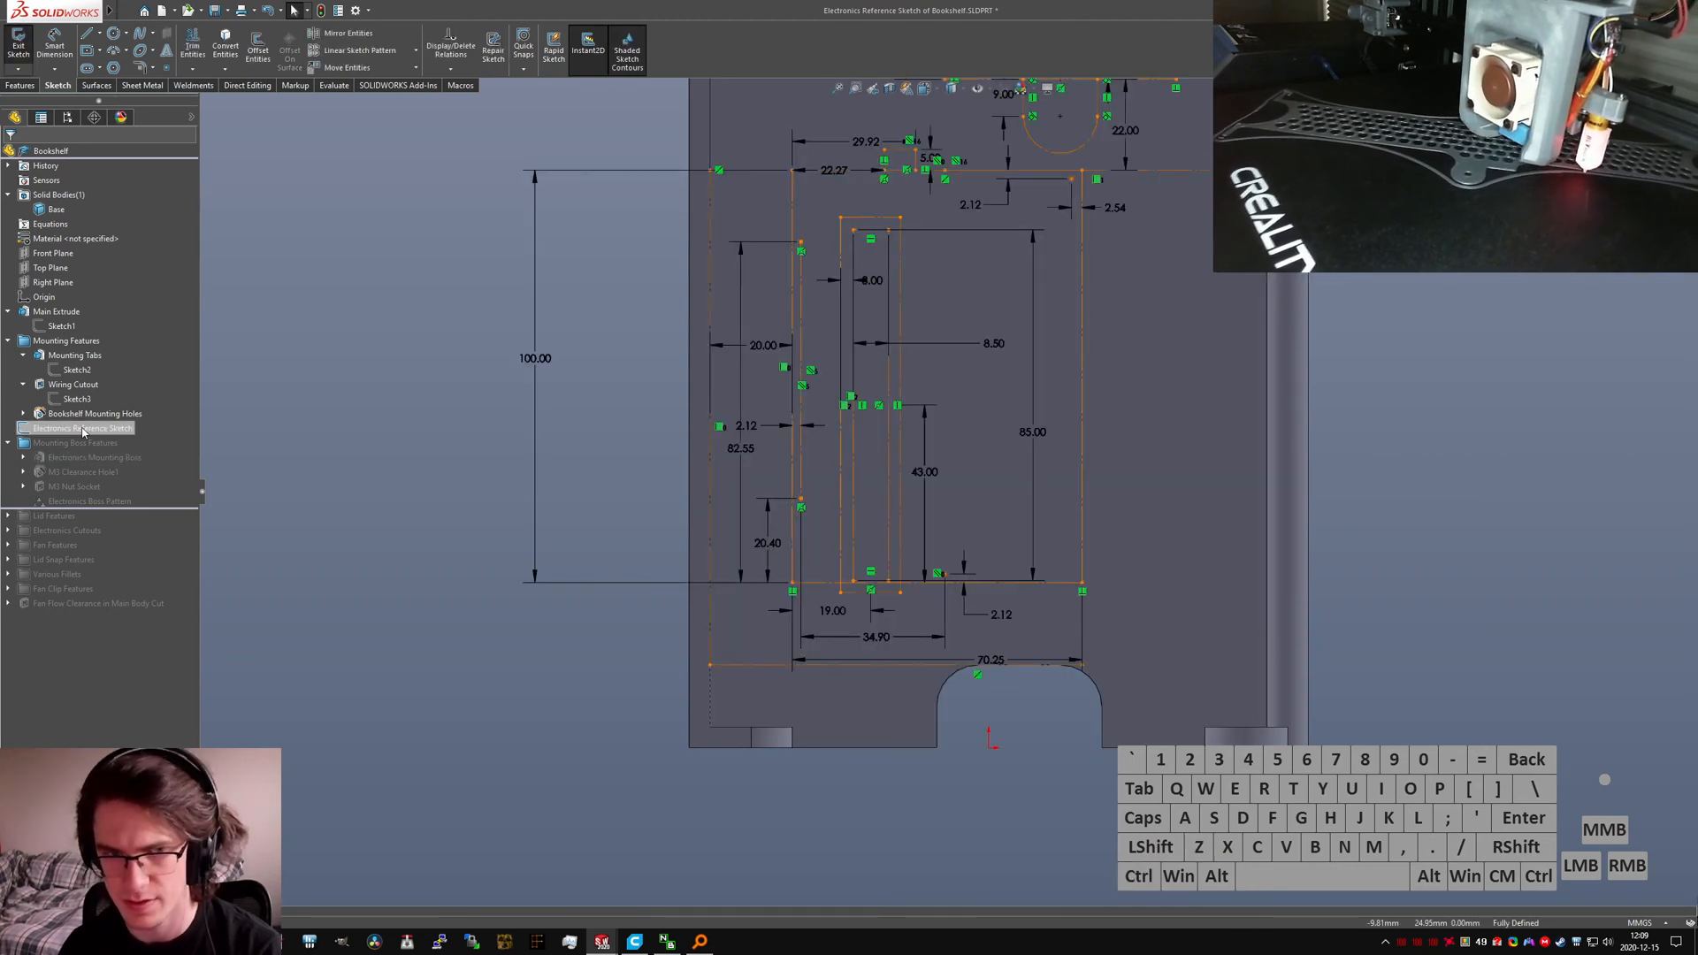
pyautogui.hotkey('ctrl', 'z')
pyautogui.hotkey('ctrl', 'z')
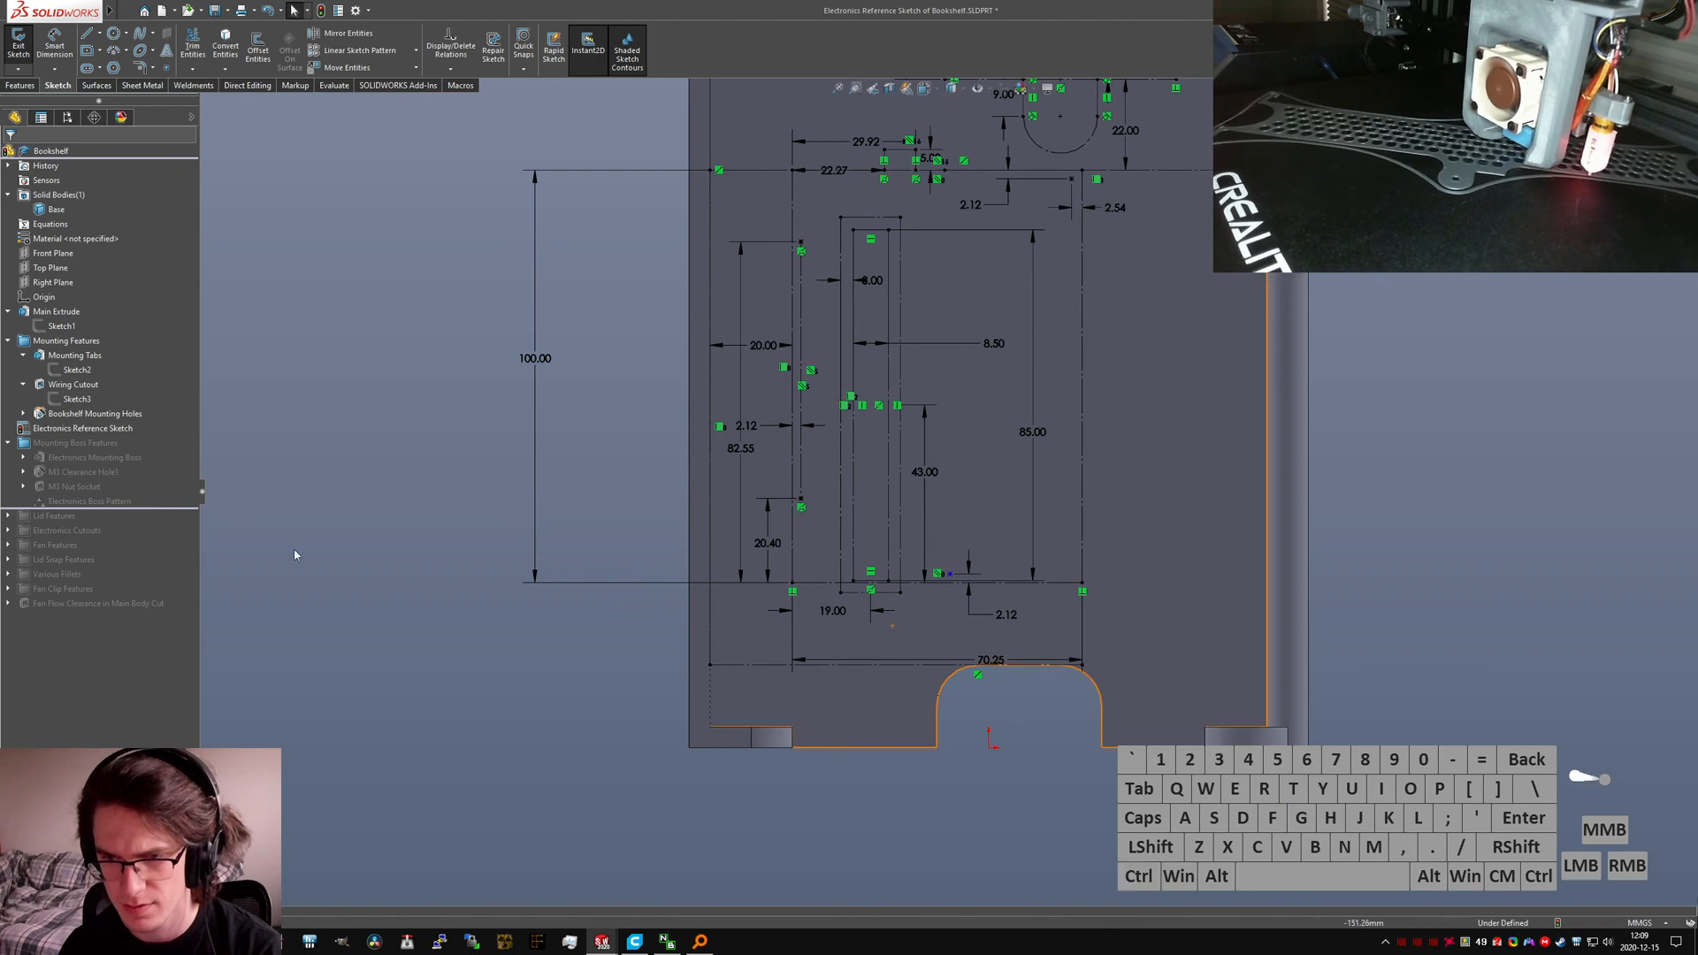
pyautogui.click(83, 428)
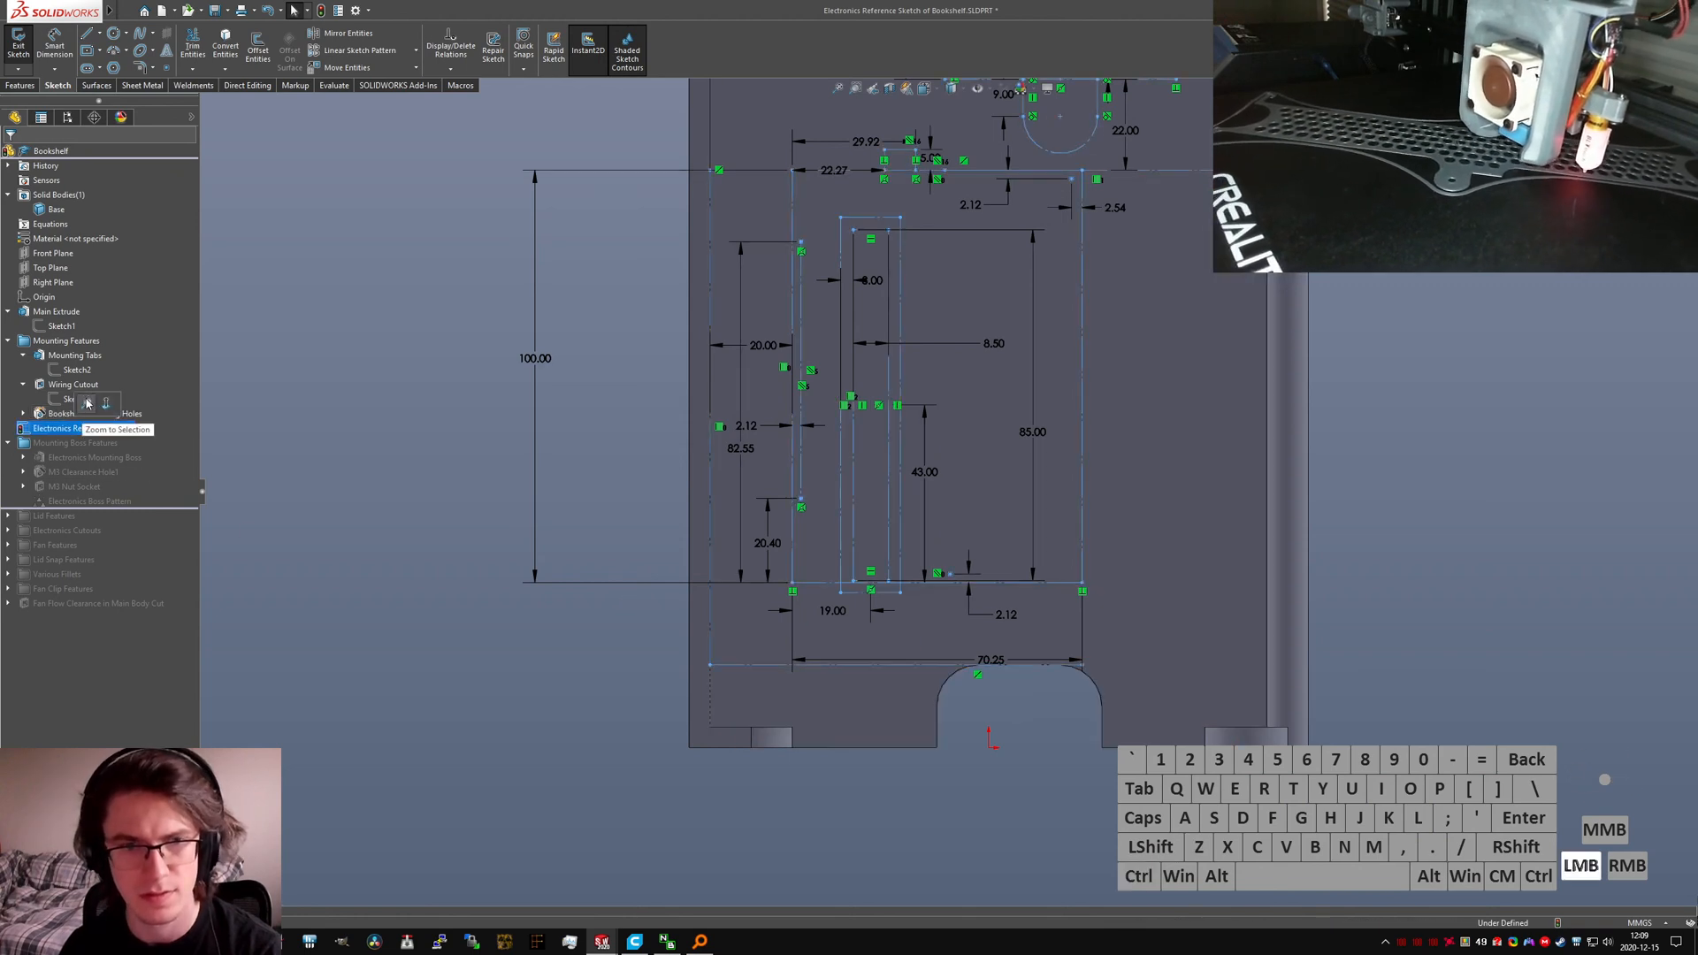
pyautogui.click(745, 675)
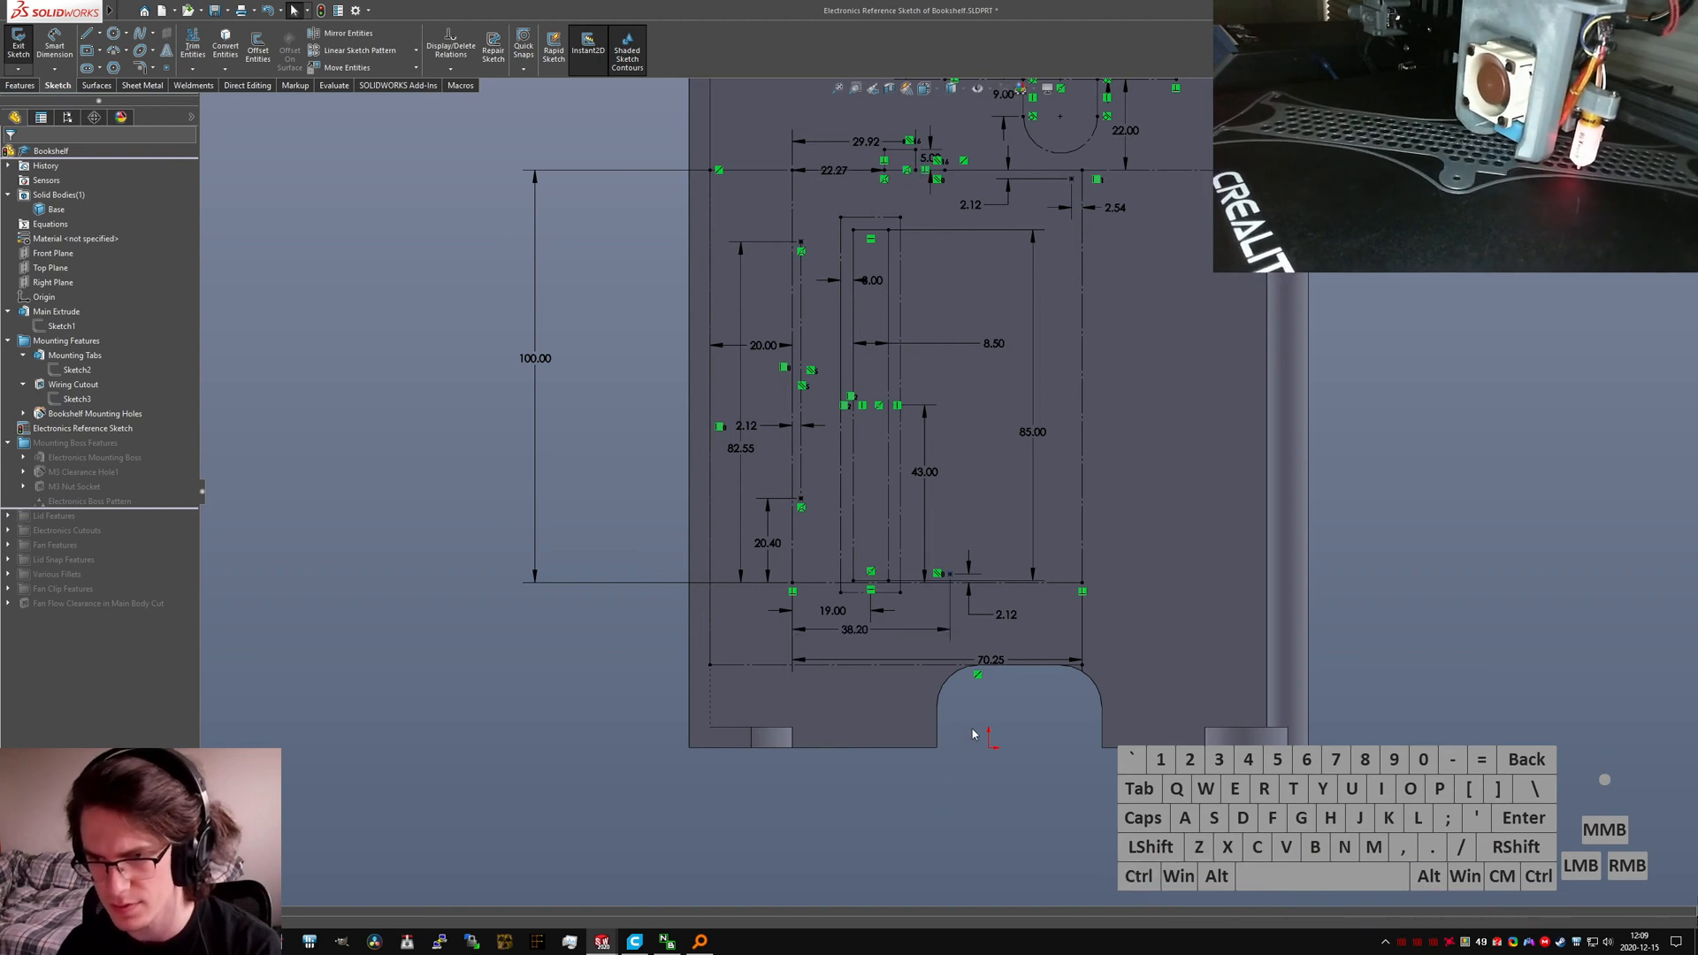
# Step: Set the horizontal dimension from the control board outline's edge to the lower hole point to 37 mm
pyautogui.click(856, 634)
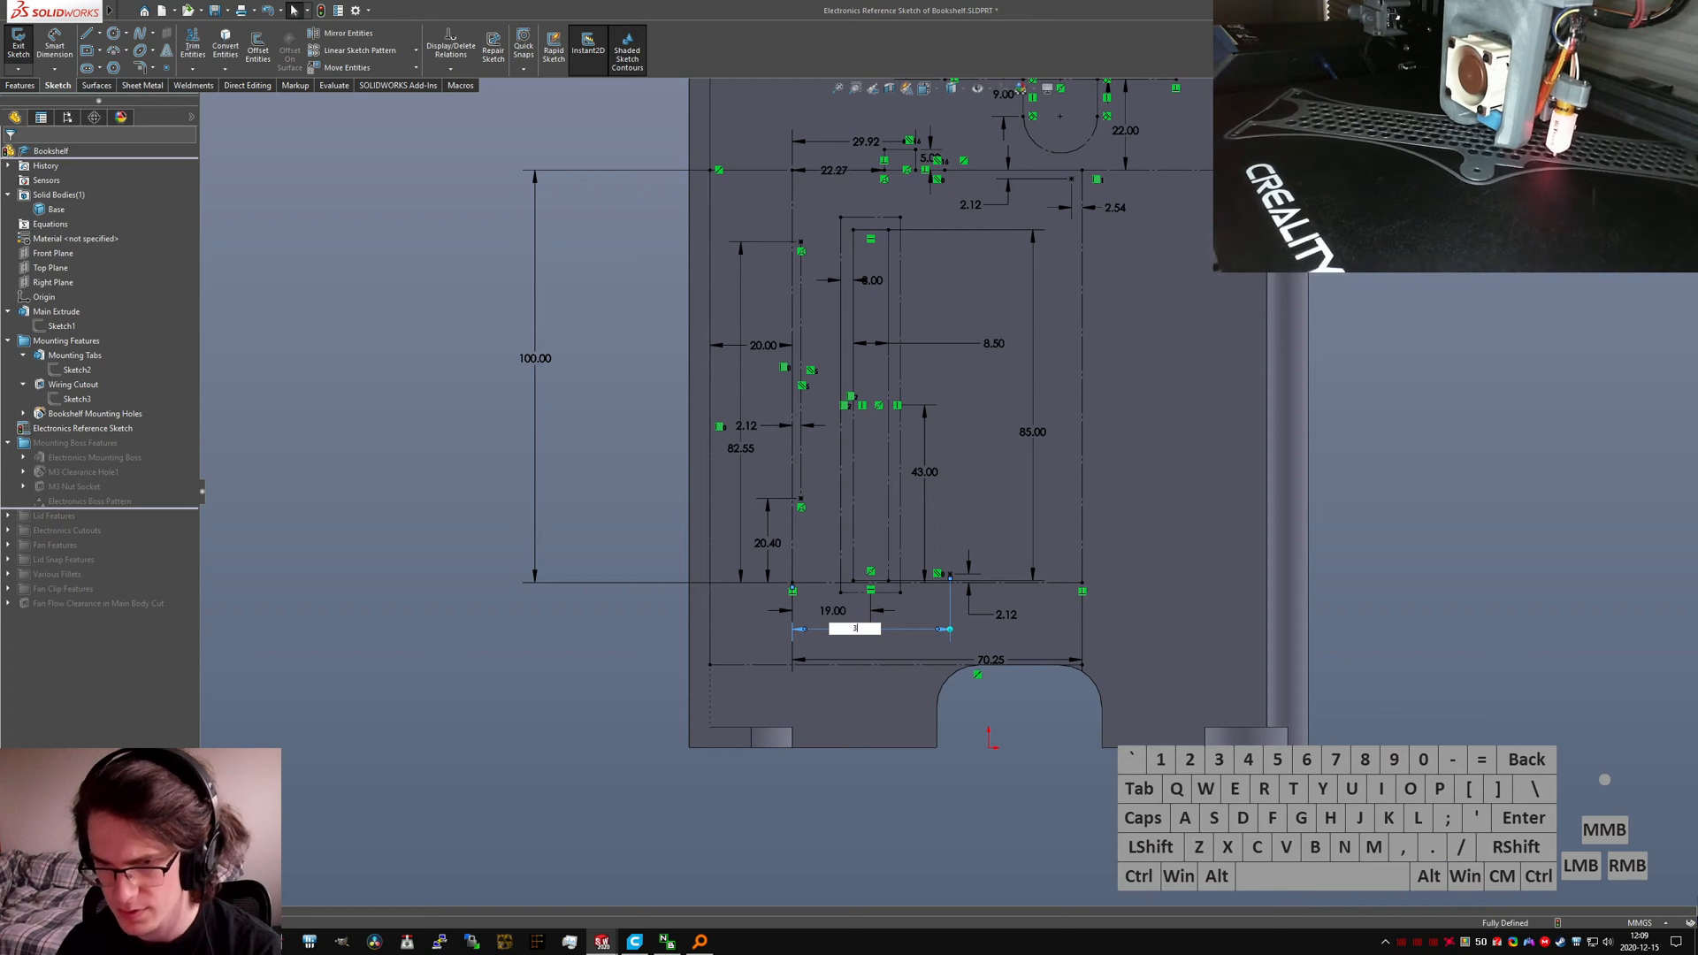
pyautogui.press('Return')
pyautogui.click(989, 694)
pyautogui.scroll(2, 983, 283)
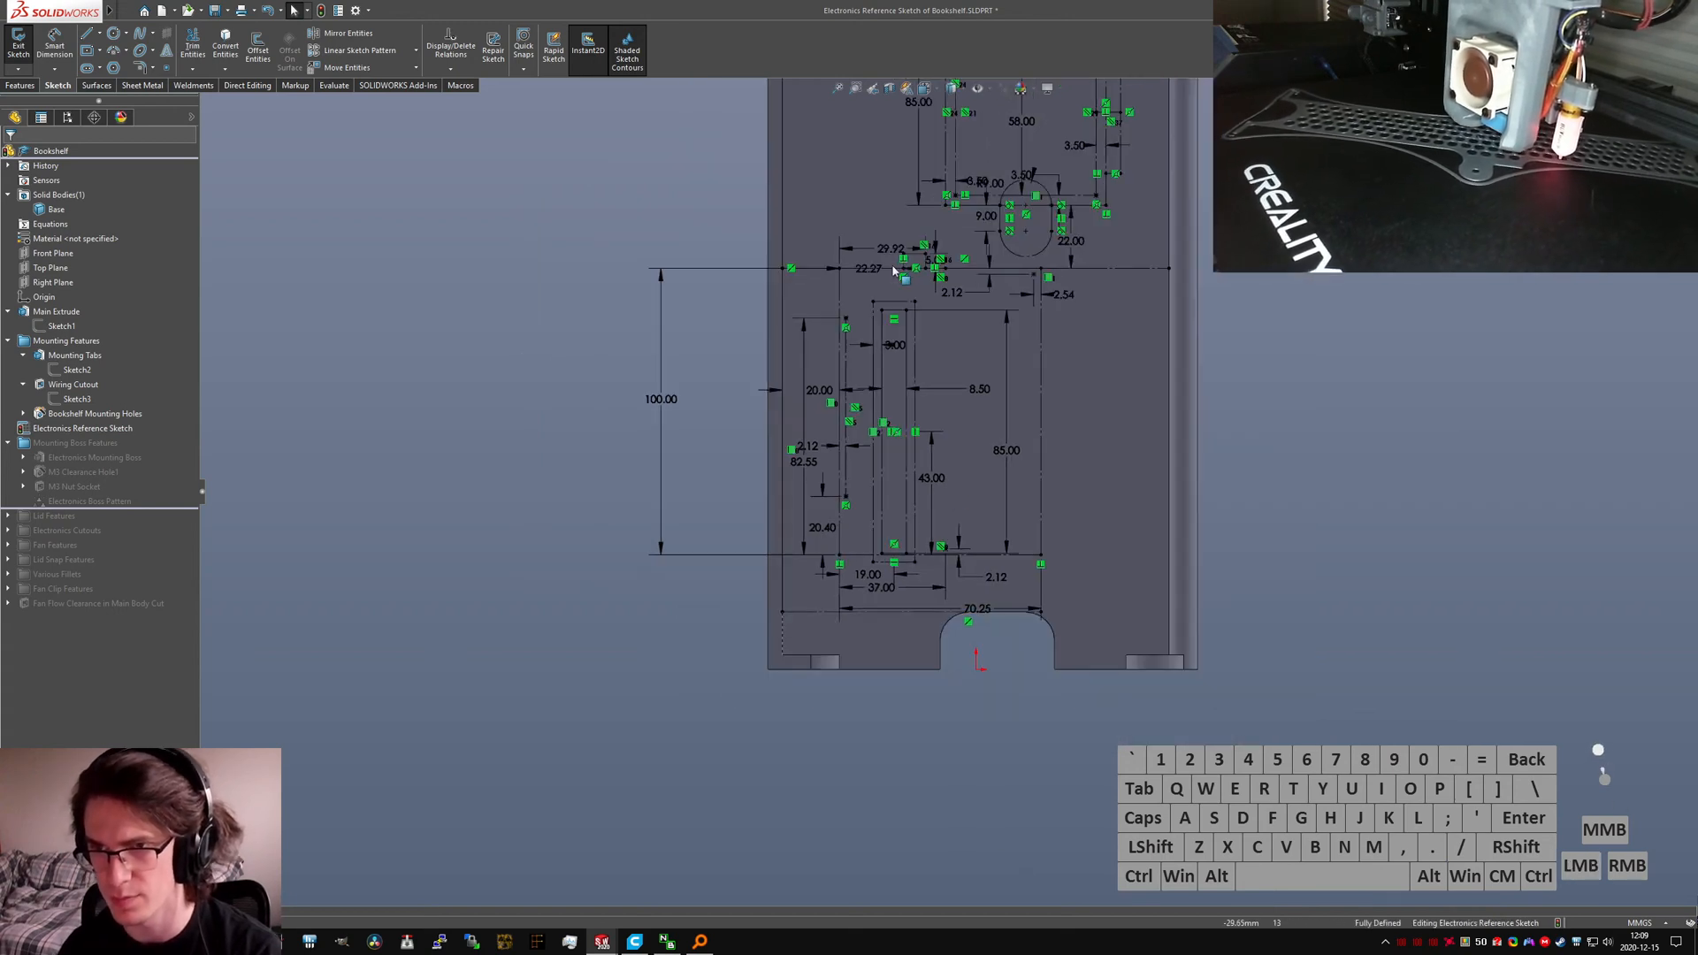
# Step: Change the upper hole point's horizontal offset from the adjacent control board outline edge and exit the Electronics Reference Sketch
pyautogui.scroll(-2, 986, 270)
pyautogui.scroll(-3, 988, 265)
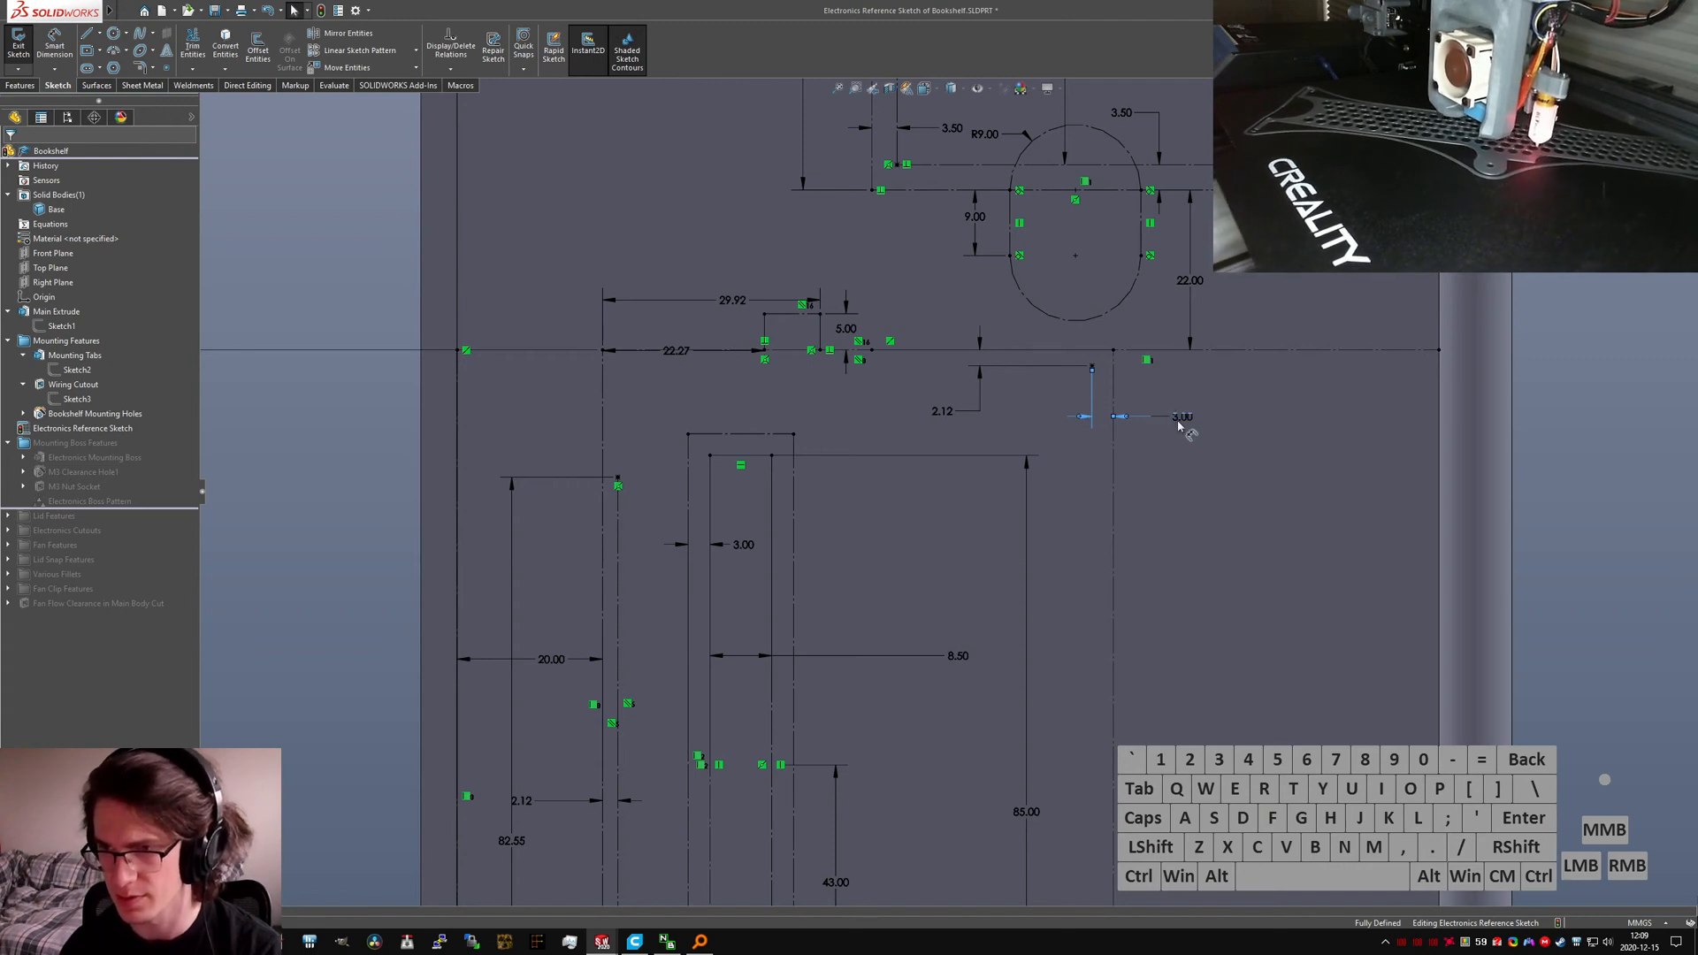
pyautogui.click(1179, 426)
pyautogui.press('f')
pyautogui.click(17, 53)
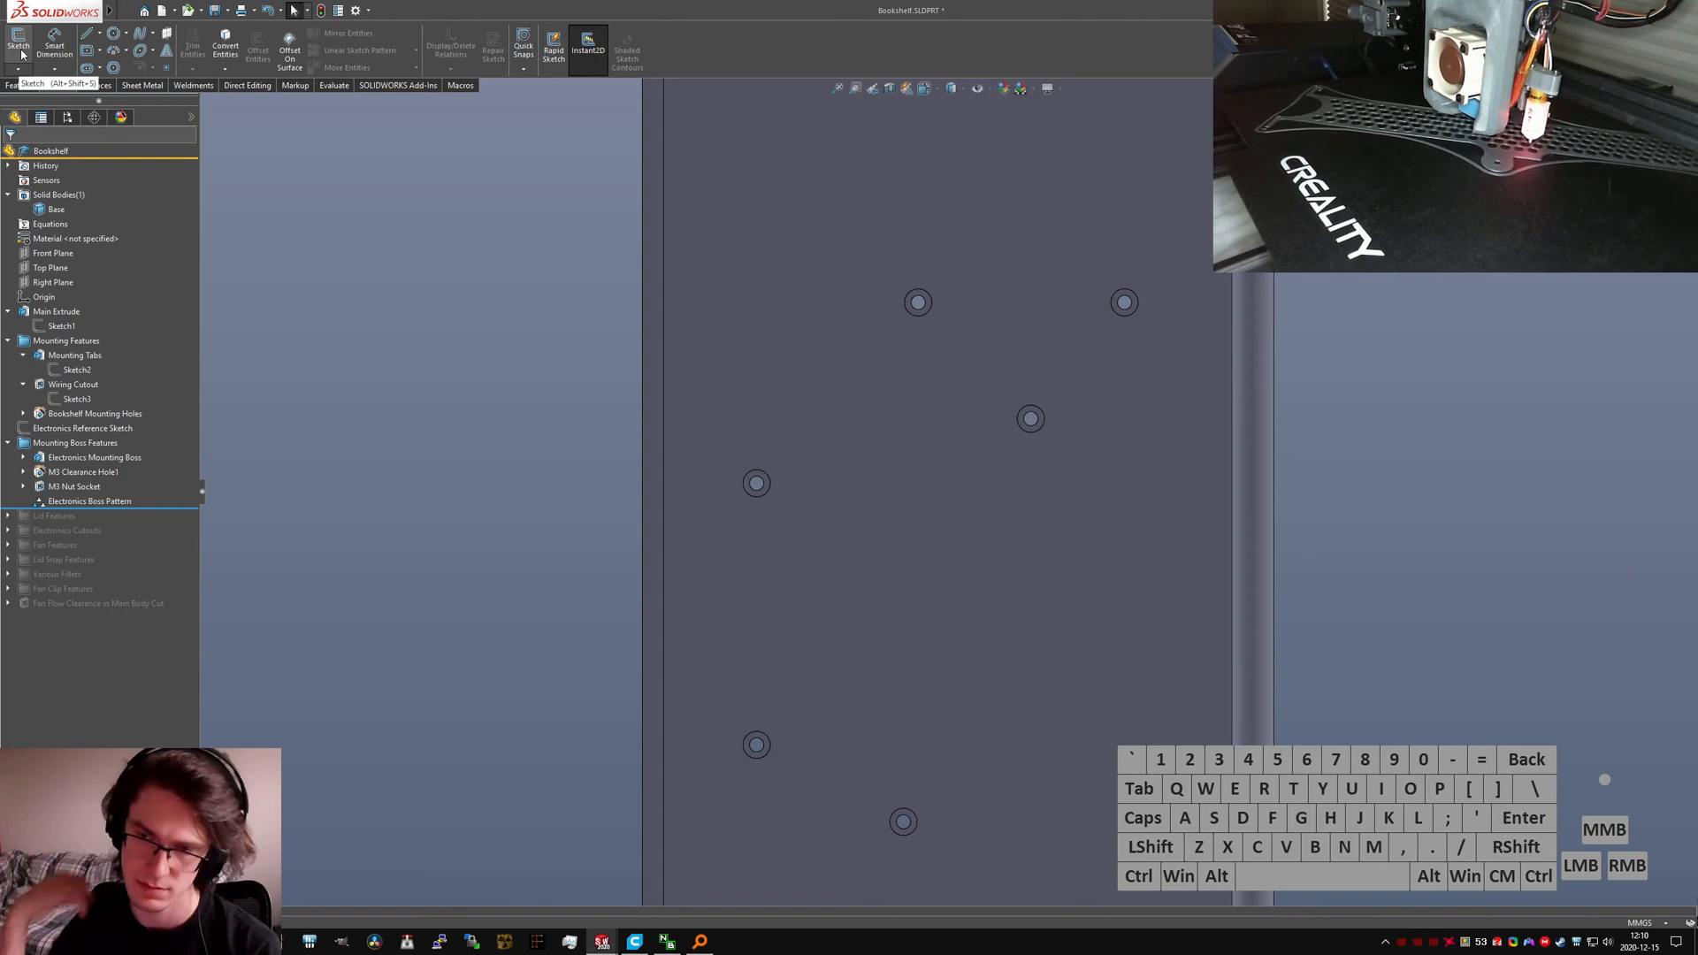
# Step: Roll the feature history forward to include Lid Features and view the enclosure with its lid
pyautogui.moveTo(165, 509); pyautogui.dragTo(160, 516)
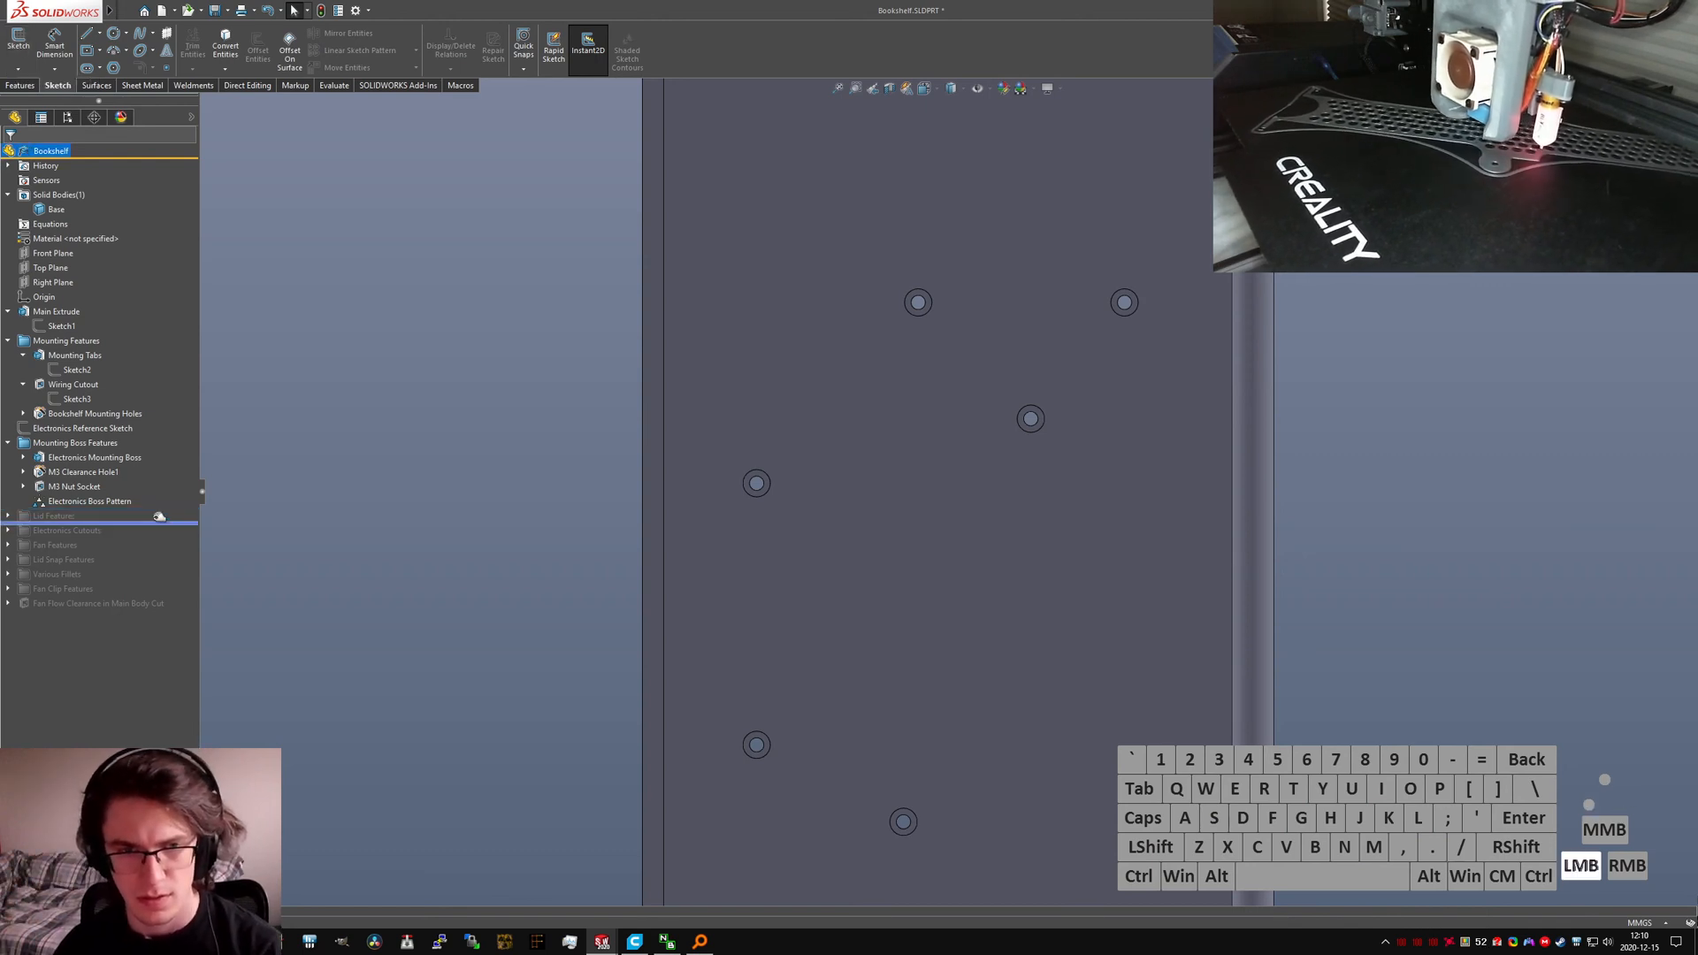
pyautogui.scroll(6, 981, 548)
pyautogui.moveTo(1012, 517); pyautogui.dragTo(1015, 691, button='middle')
pyautogui.scroll(-4, 1031, 469)
pyautogui.moveTo(1026, 456); pyautogui.dragTo(932, 380, button='middle')
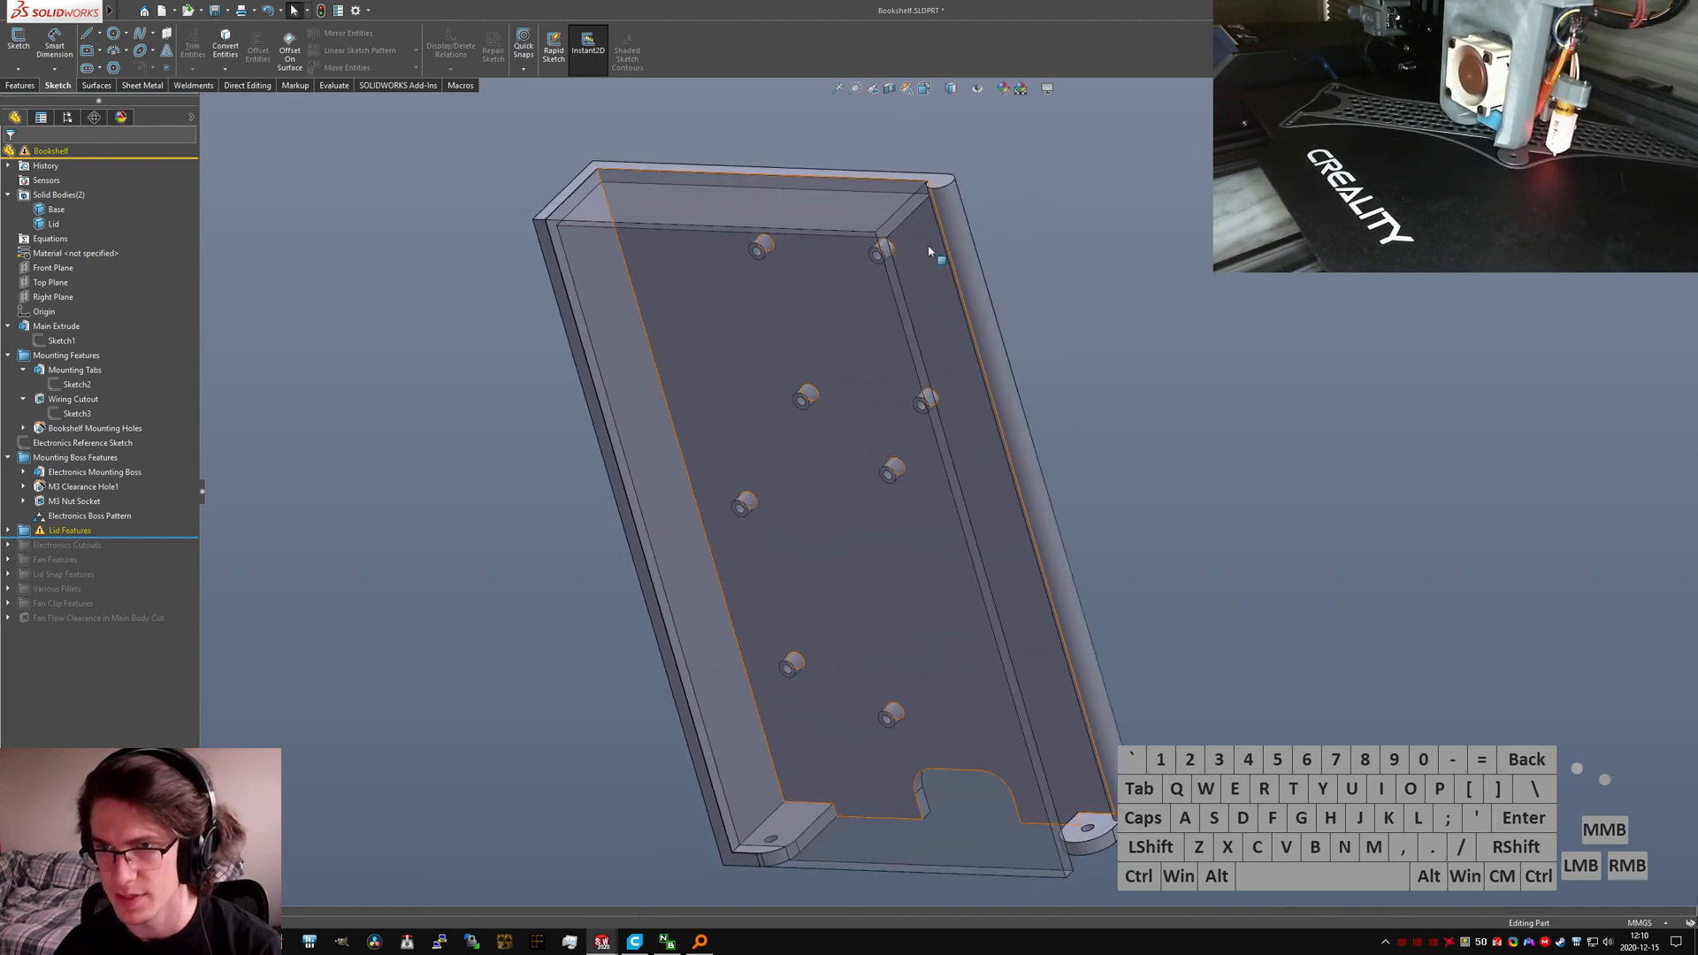
# Step: Examine the lid along the enclosure's rounded hinge edge and switch to the PSU Enclosure V2 part for reference
pyautogui.scroll(-2, 935, 254)
pyautogui.moveTo(937, 252); pyautogui.dragTo(998, 290, button='middle')
pyautogui.click(1001, 290)
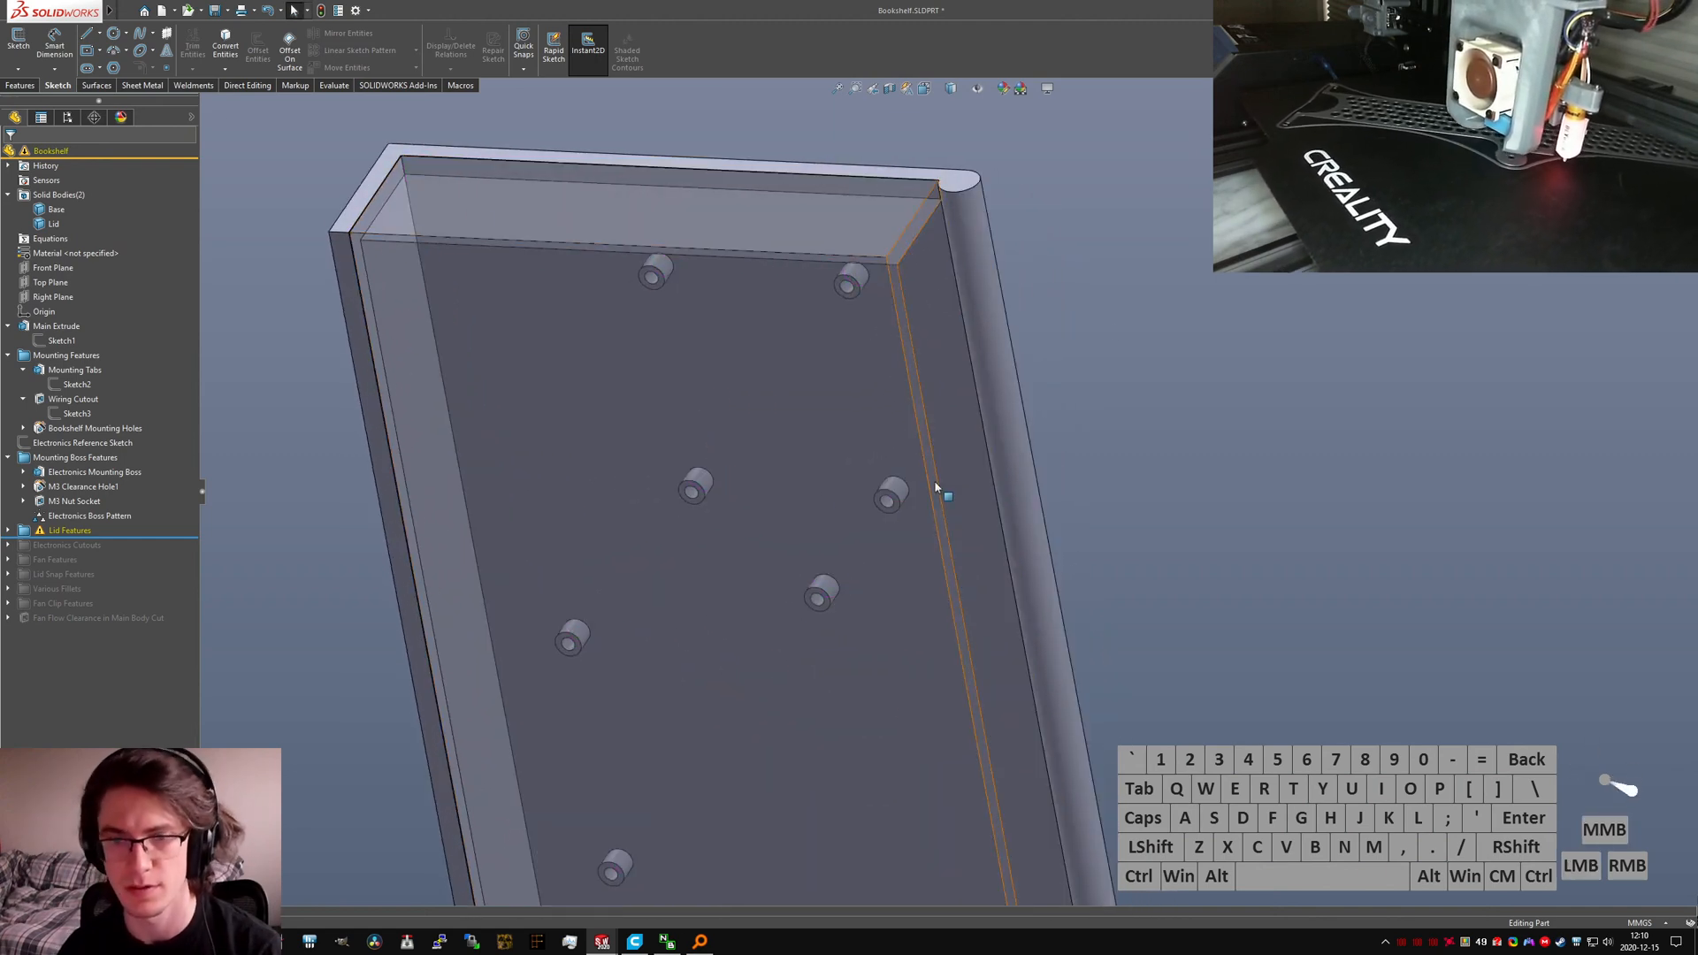
pyautogui.hotkey('ctrl', 'Tab')
pyautogui.hotkey('ctrl', 'Tab')
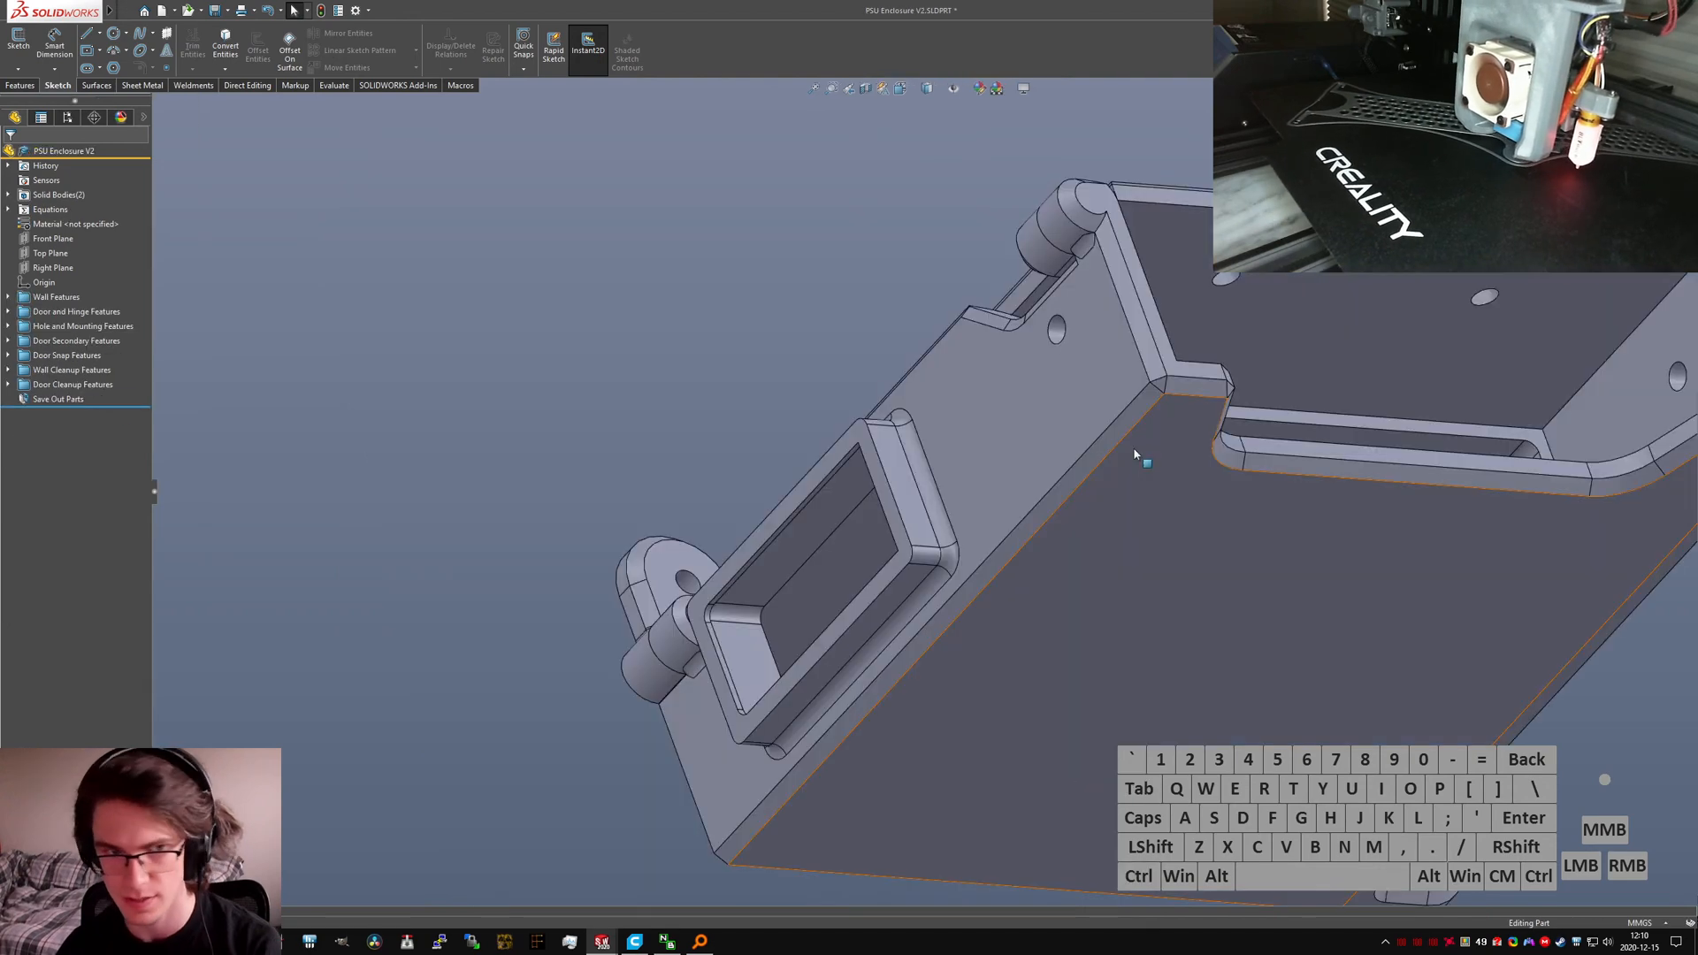
# Step: Examine the hinge bosses and door recess along the lower edge of the PSU Enclosure V2 part
pyautogui.scroll(6, 1132, 455)
pyautogui.moveTo(1101, 504); pyautogui.dragTo(932, 499, button='middle')
pyautogui.scroll(-4, 1128, 473)
pyautogui.scroll(-4, 1072, 395)
pyautogui.scroll(4, 933, 466)
pyautogui.scroll(1, 934, 465)
pyautogui.scroll(1, 920, 482)
pyautogui.scroll(-1, 936, 467)
pyautogui.scroll(-3, 936, 467)
pyautogui.scroll(4, 933, 500)
pyautogui.scroll(-3, 706, 613)
pyautogui.moveTo(706, 612); pyautogui.dragTo(686, 609, button='middle')
pyautogui.moveTo(652, 680); pyautogui.dragTo(661, 679, button='middle')
pyautogui.scroll(-4, 1057, 478)
# Step: Measure the distances between the facing surfaces around the hinge bosses at both ends of the PSU enclosure
pyautogui.click(1147, 472)
pyautogui.keyDown('ctrl'); pyautogui.keyDown('shift'); pyautogui.click(1253, 379); pyautogui.keyUp('shift'); pyautogui.keyUp('ctrl')
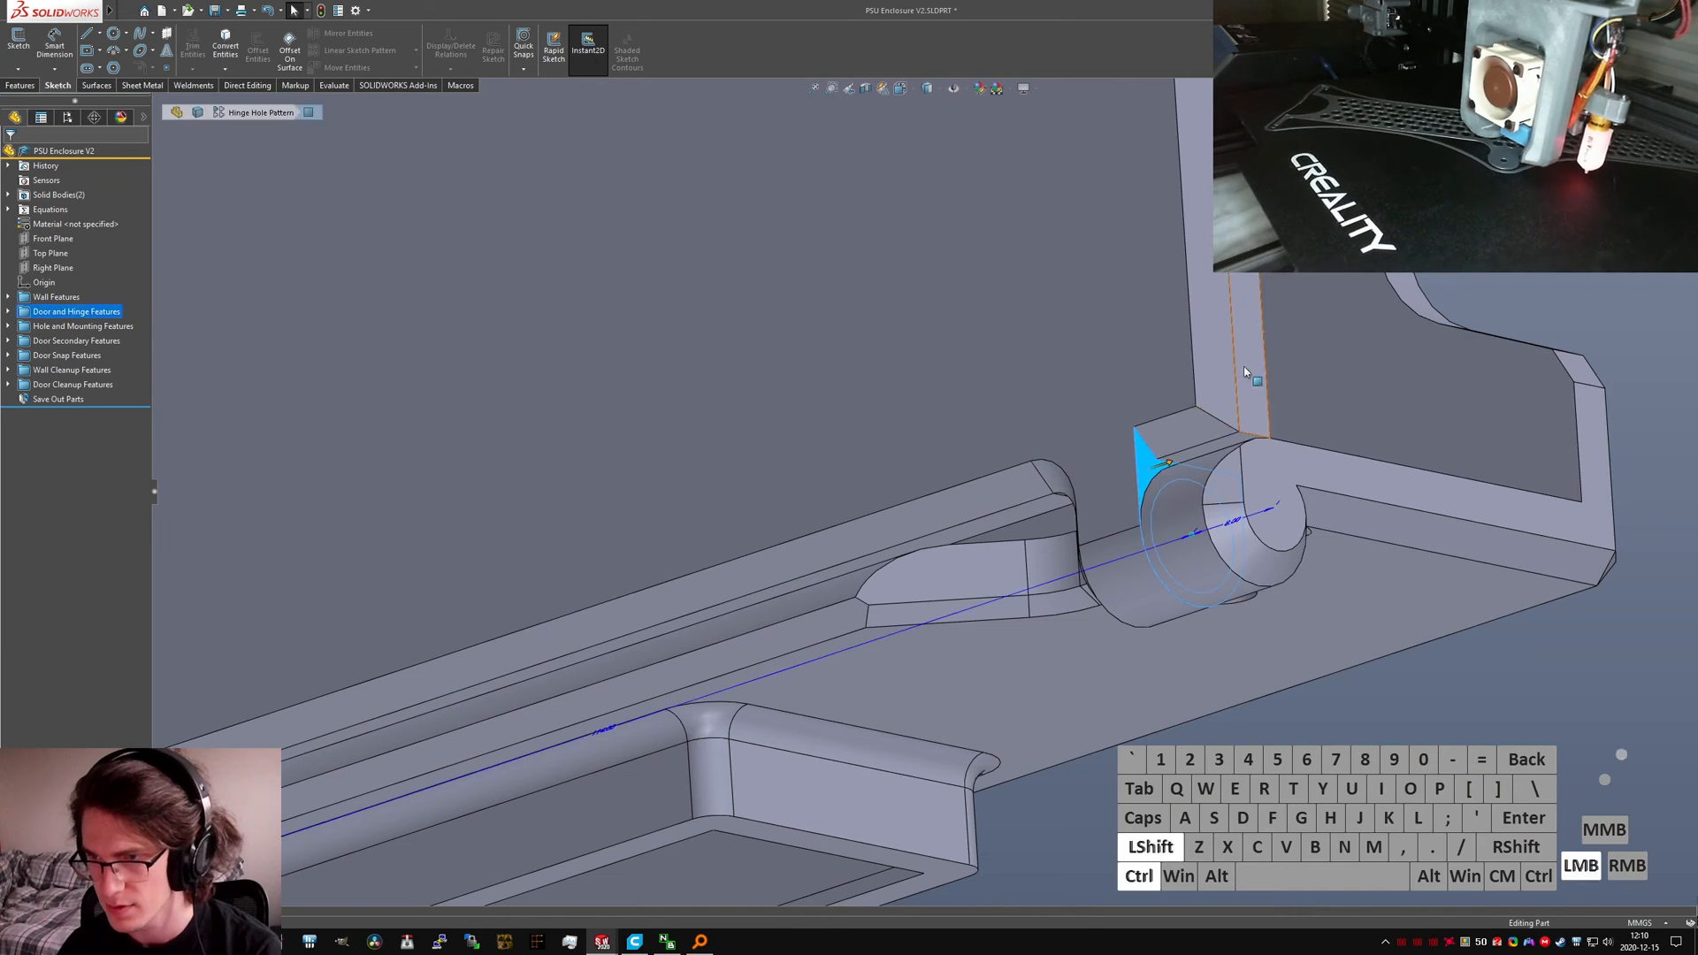
pyautogui.scroll(4, 1200, 539)
pyautogui.scroll(-5, 747, 588)
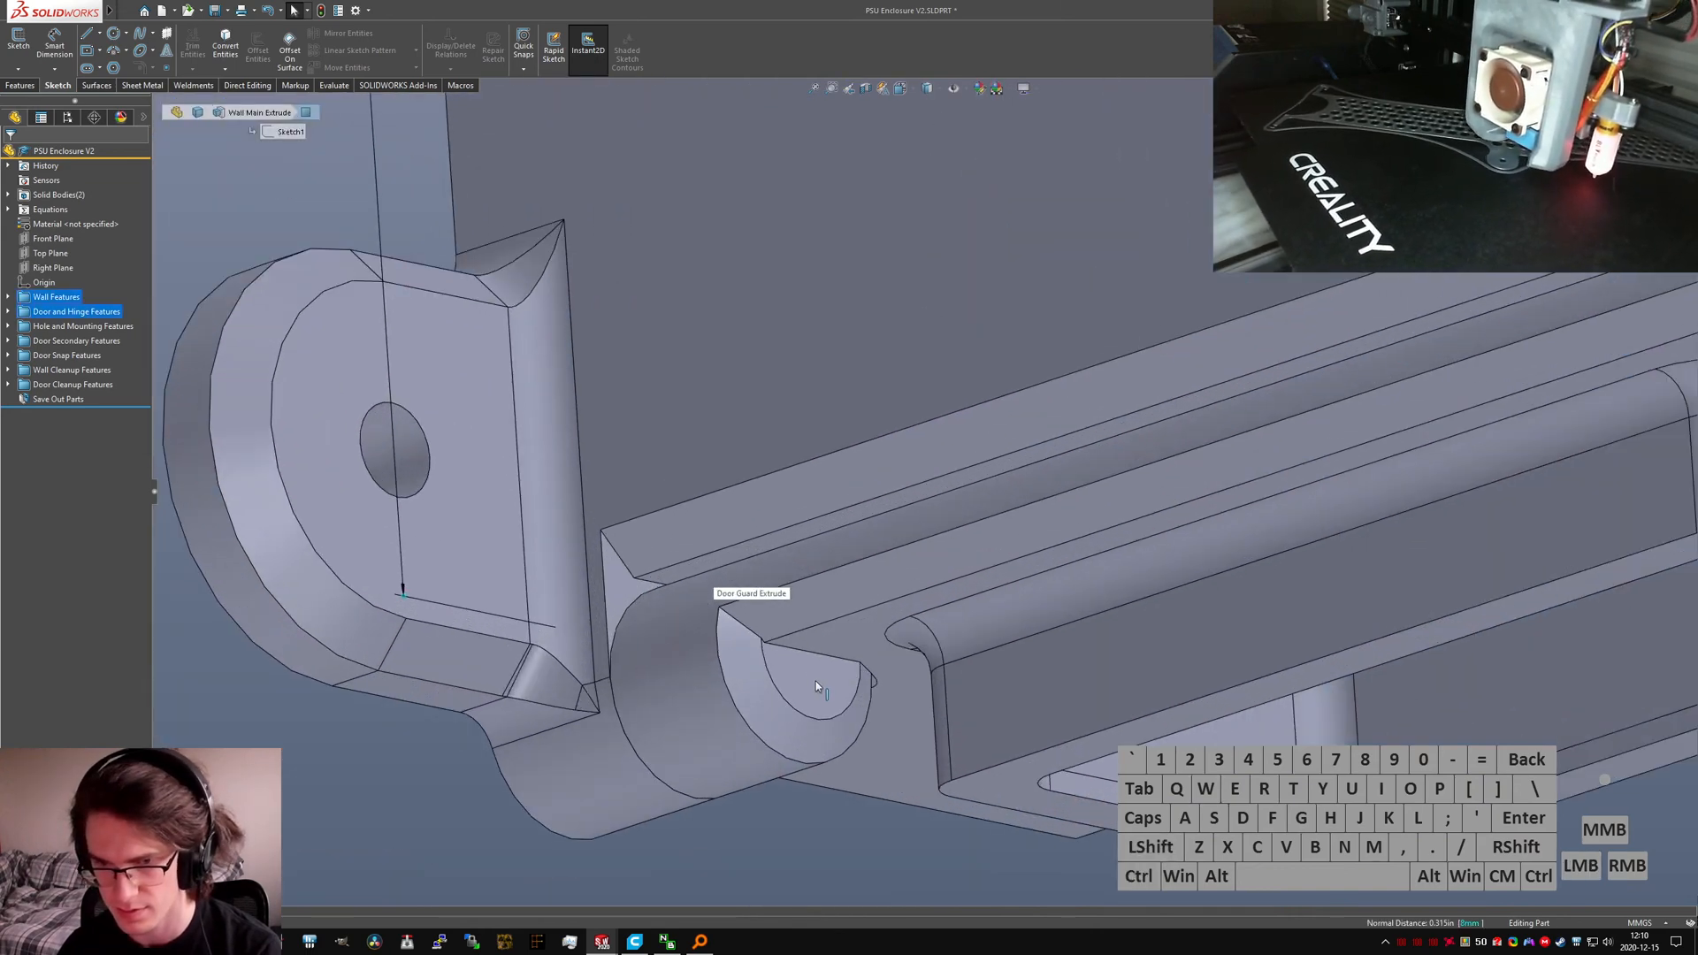
pyautogui.keyDown('ctrl'); pyautogui.click(815, 681); pyautogui.keyUp('ctrl')
pyautogui.keyDown('ctrl'); pyautogui.click(619, 590); pyautogui.keyUp('ctrl')
# Step: Inspect the round end face of the PSU enclosure's hinge boss up close
pyautogui.scroll(6, 746, 595)
pyautogui.scroll(-6, 1229, 380)
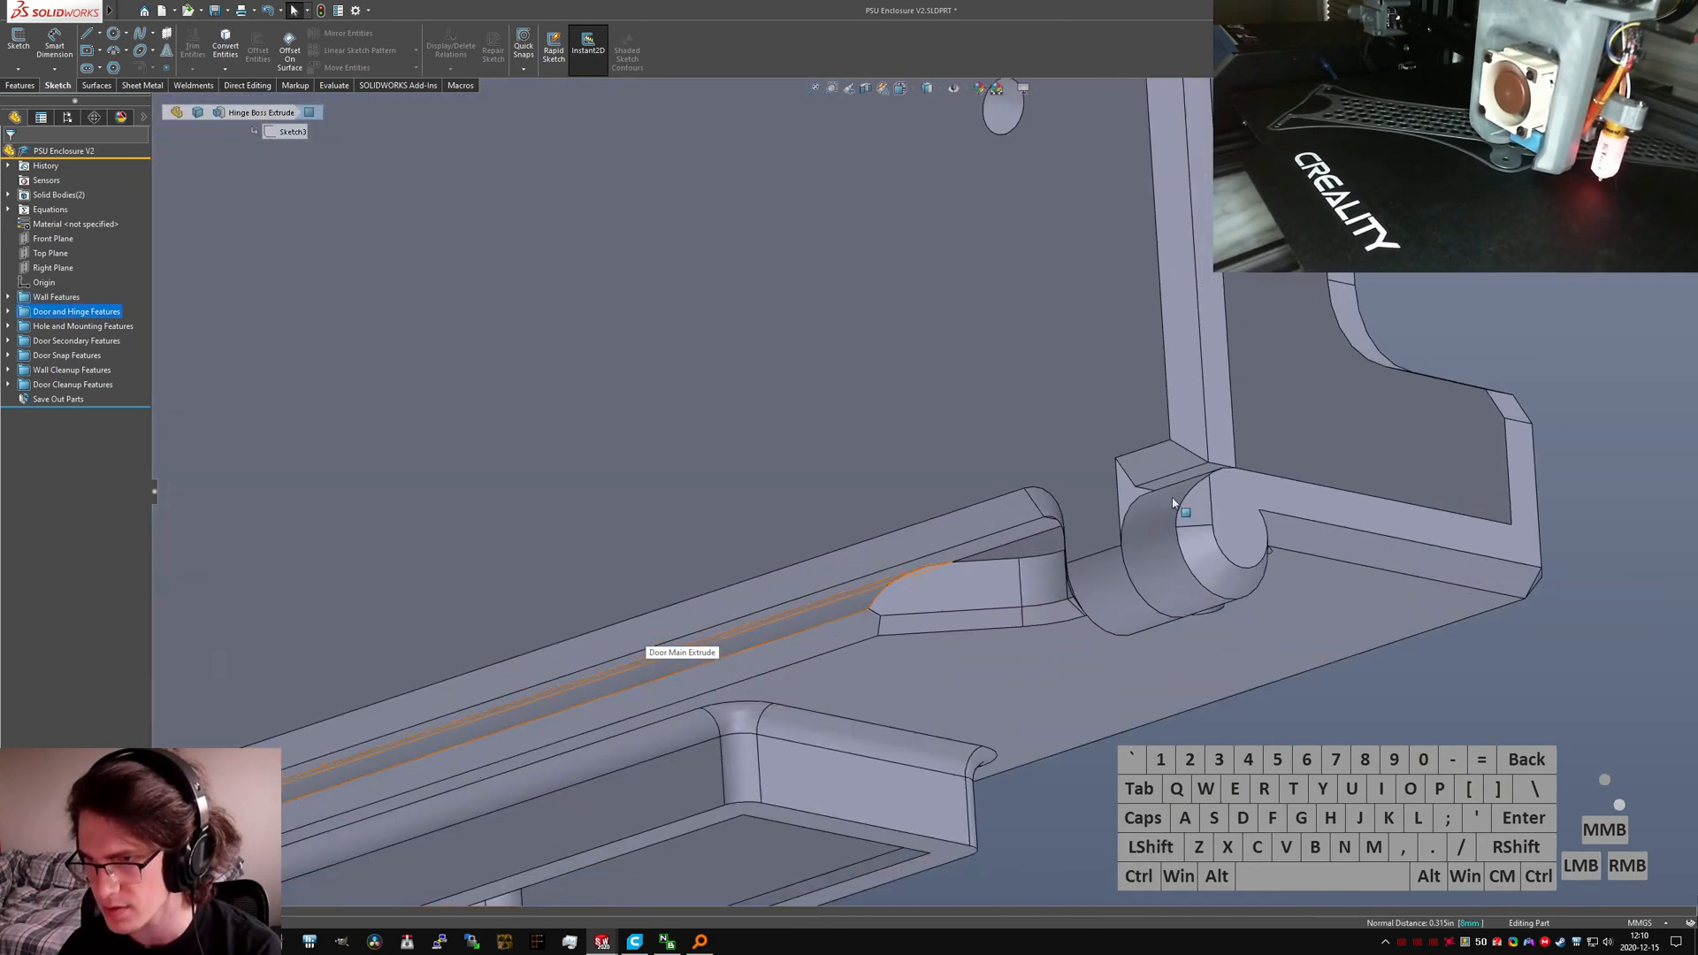
pyautogui.moveTo(1229, 380); pyautogui.dragTo(973, 566, button='middle')
pyautogui.scroll(-6, 969, 568)
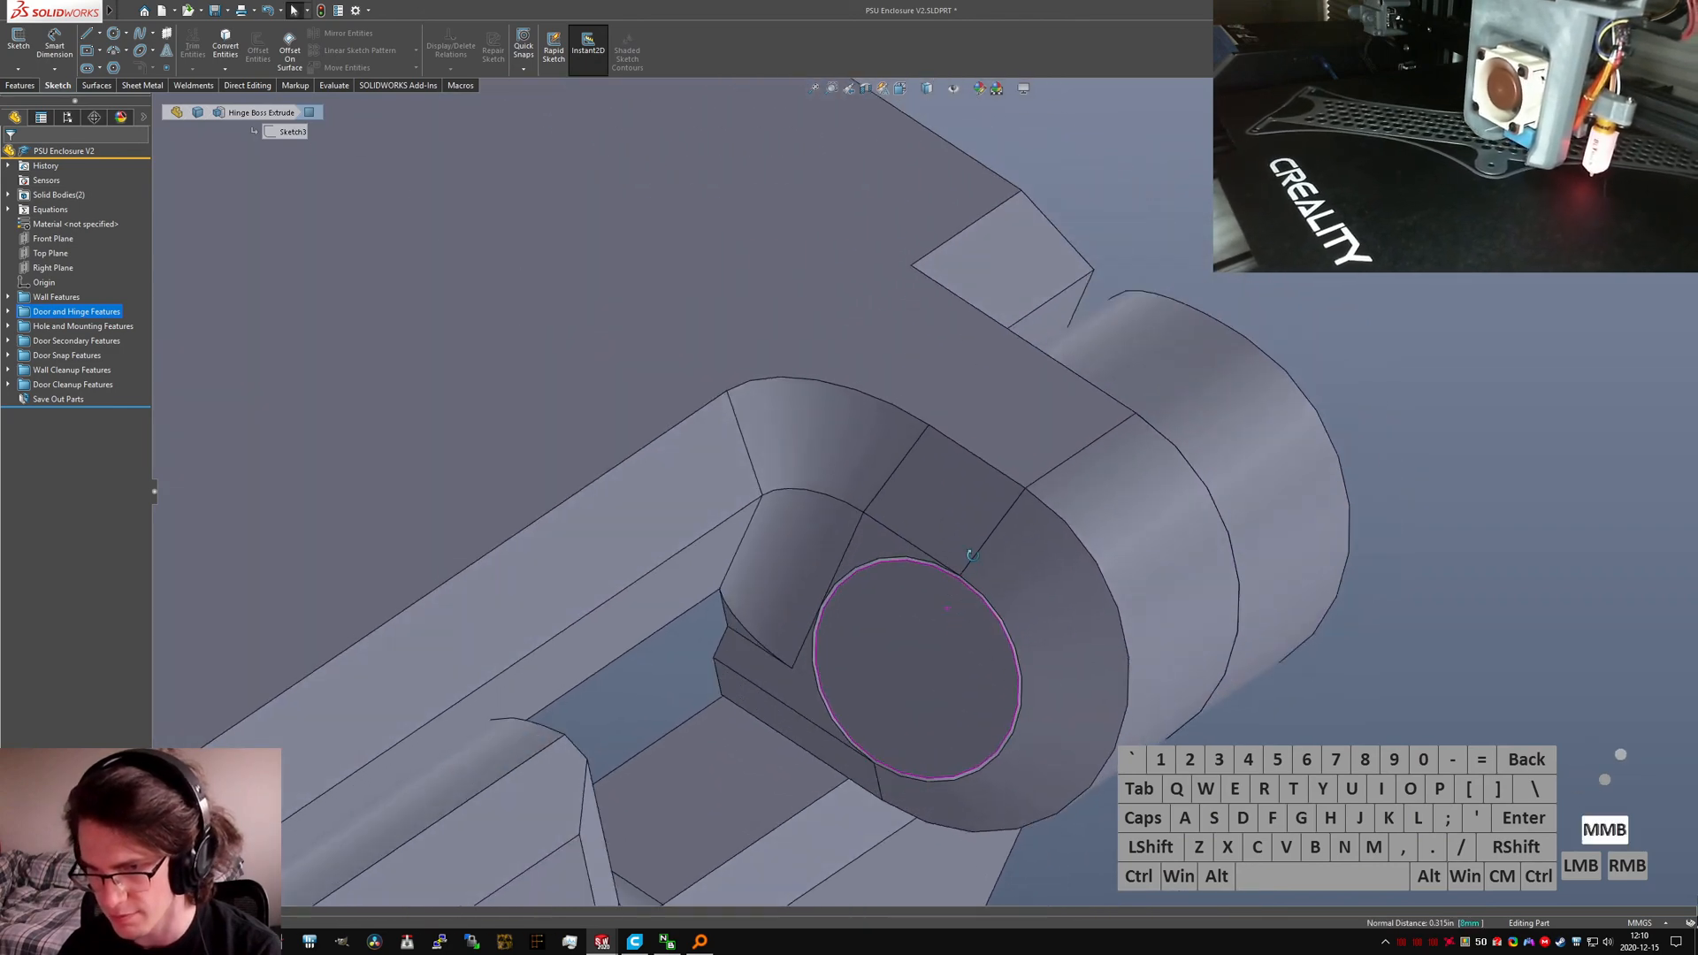
pyautogui.scroll(6, 969, 568)
# Step: Return to the Bookshelf part and roll the feature history back to just above Lid Features
pyautogui.hotkey('ctrl', 'Tab')
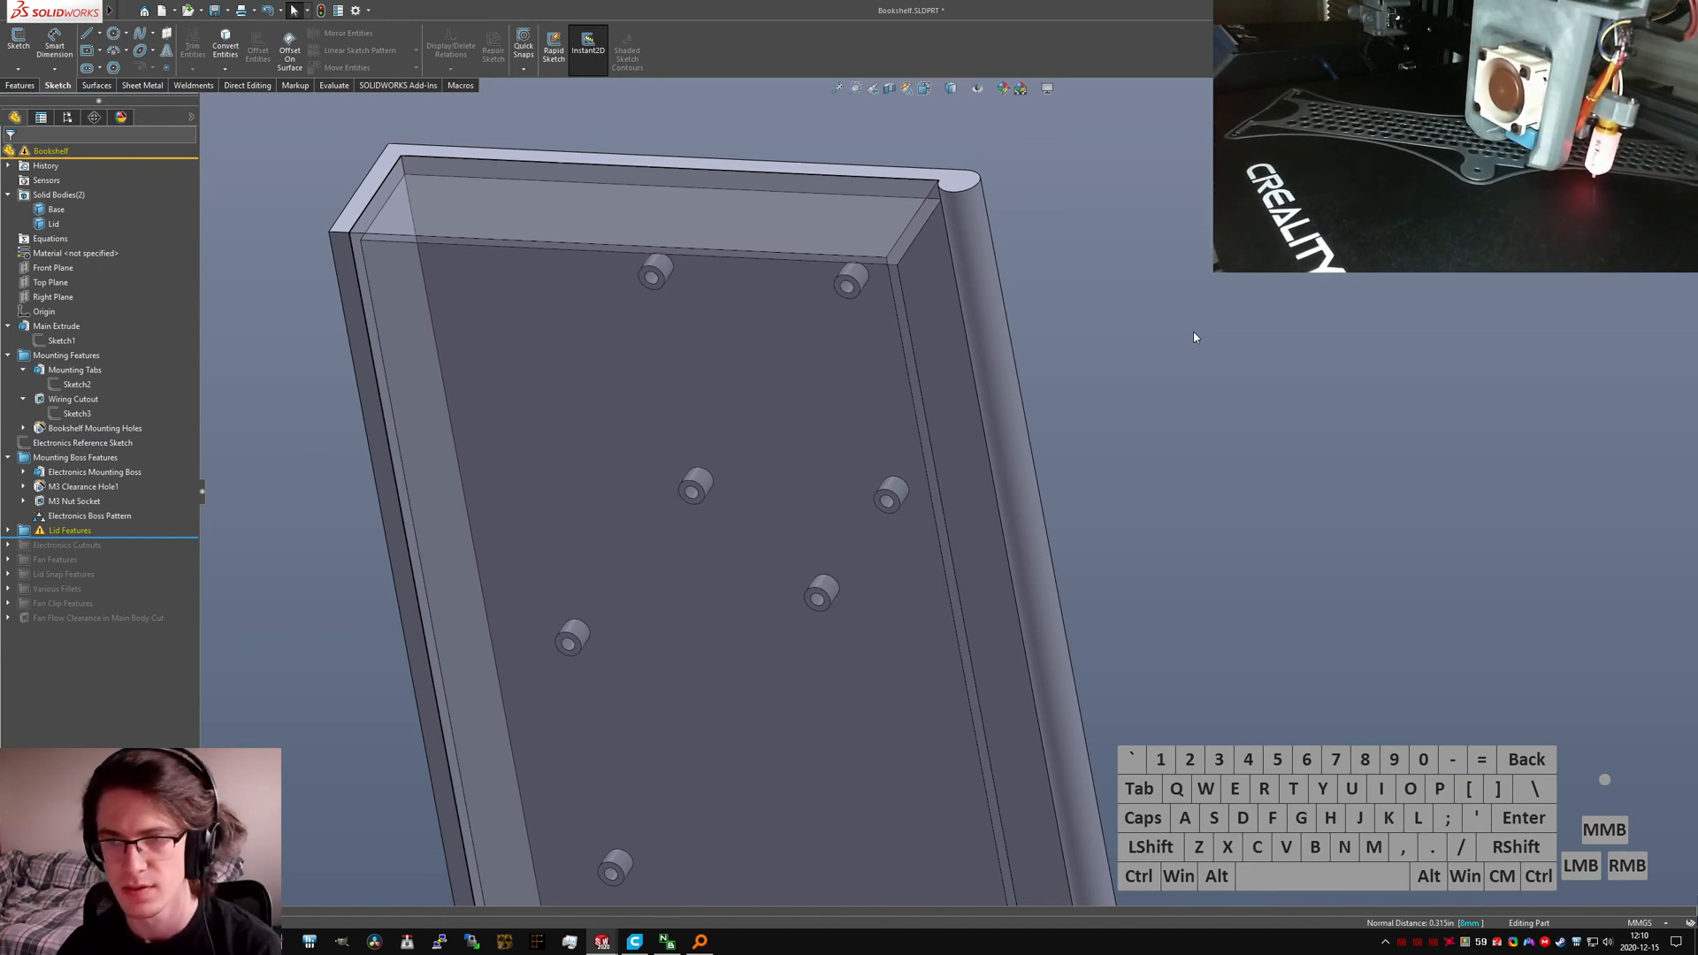
pyautogui.scroll(2, 960, 345)
pyautogui.moveTo(956, 345); pyautogui.dragTo(958, 295, button='middle')
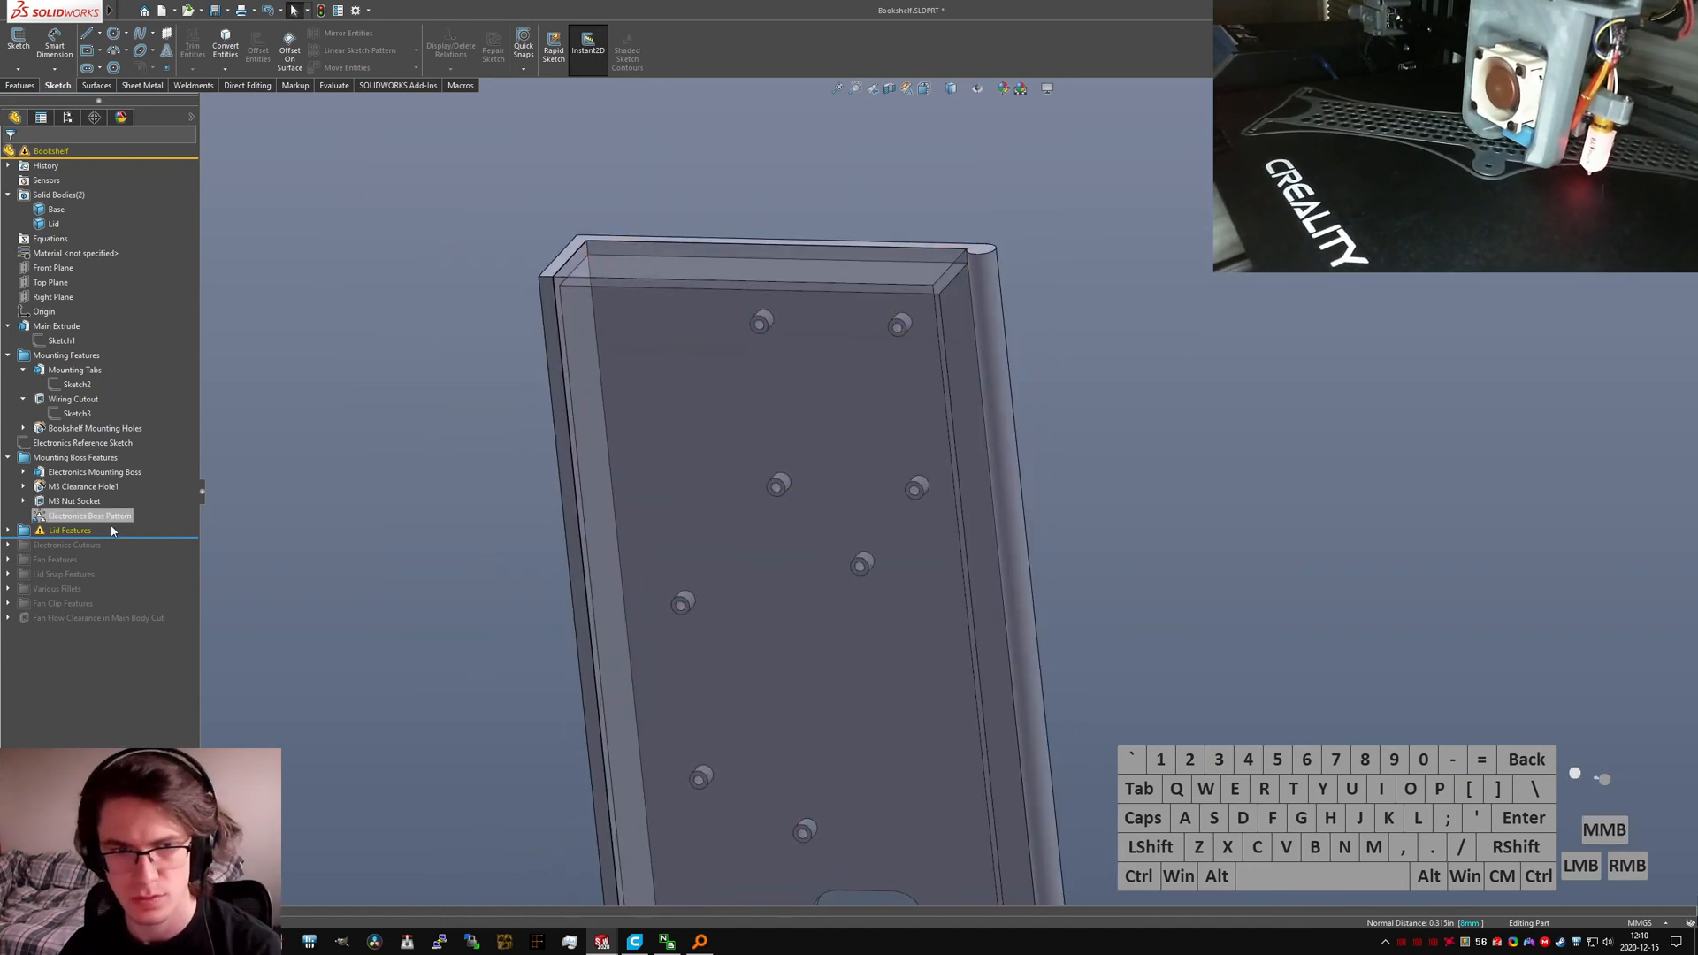
pyautogui.moveTo(112, 535); pyautogui.dragTo(133, 510)
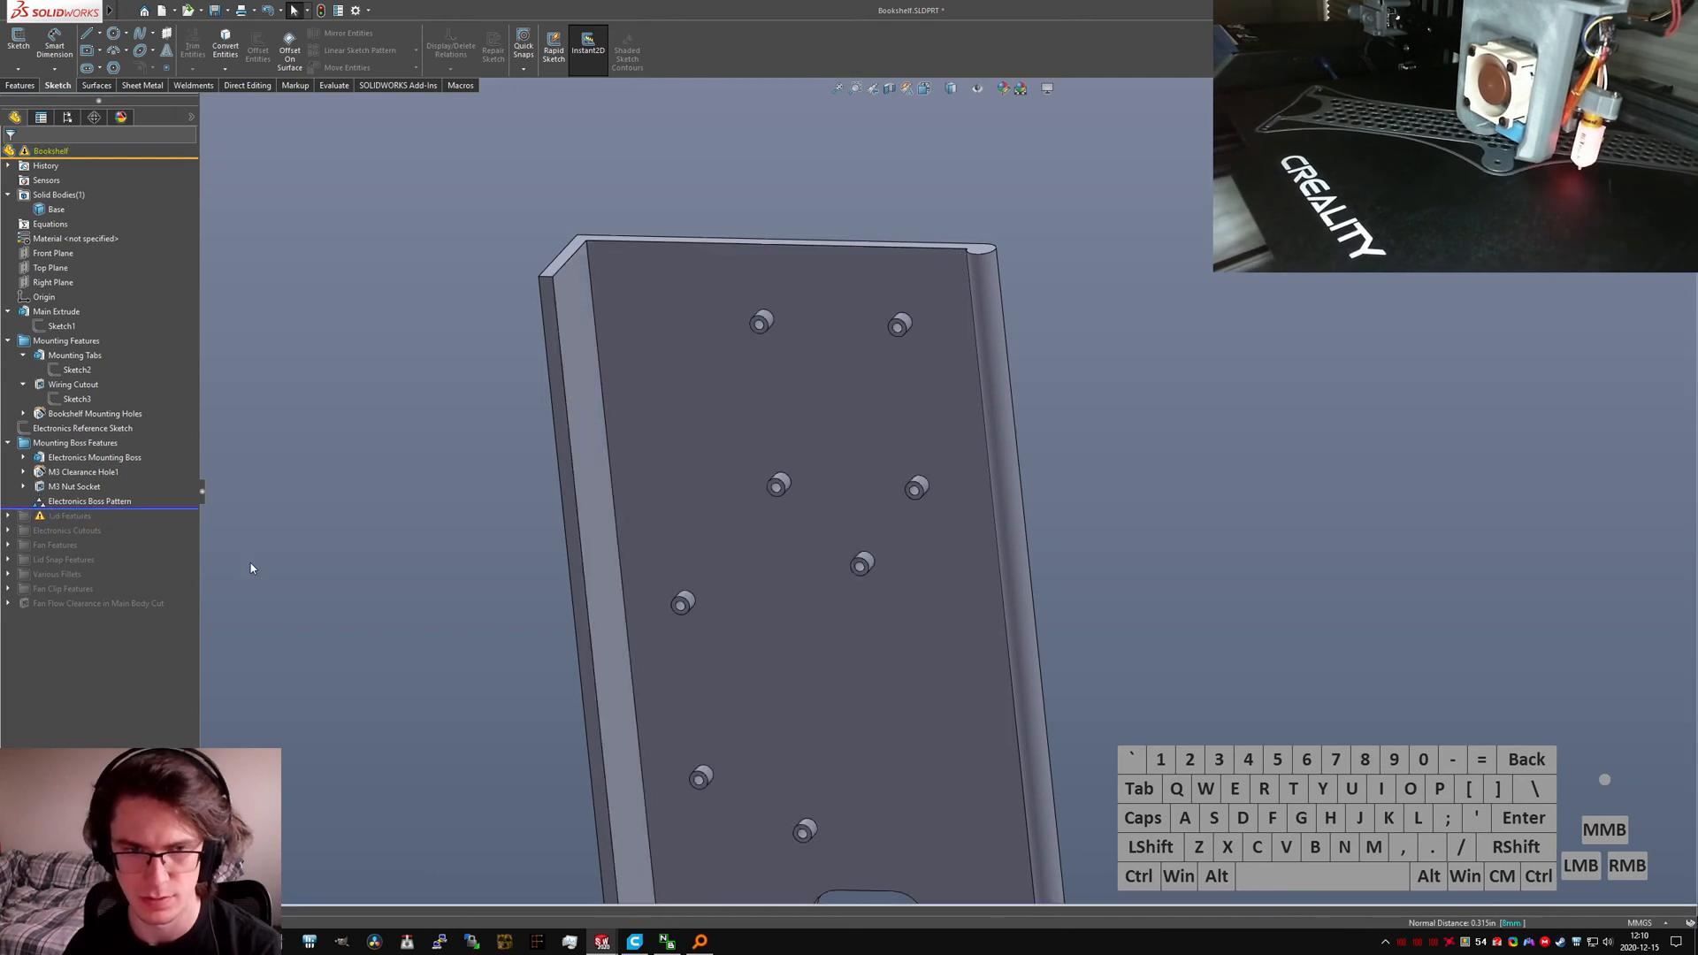
pyautogui.press('s')
pyautogui.press('h')
pyautogui.press('i')
pyautogui.press('n')
pyautogui.press('g')
pyautogui.press('e')
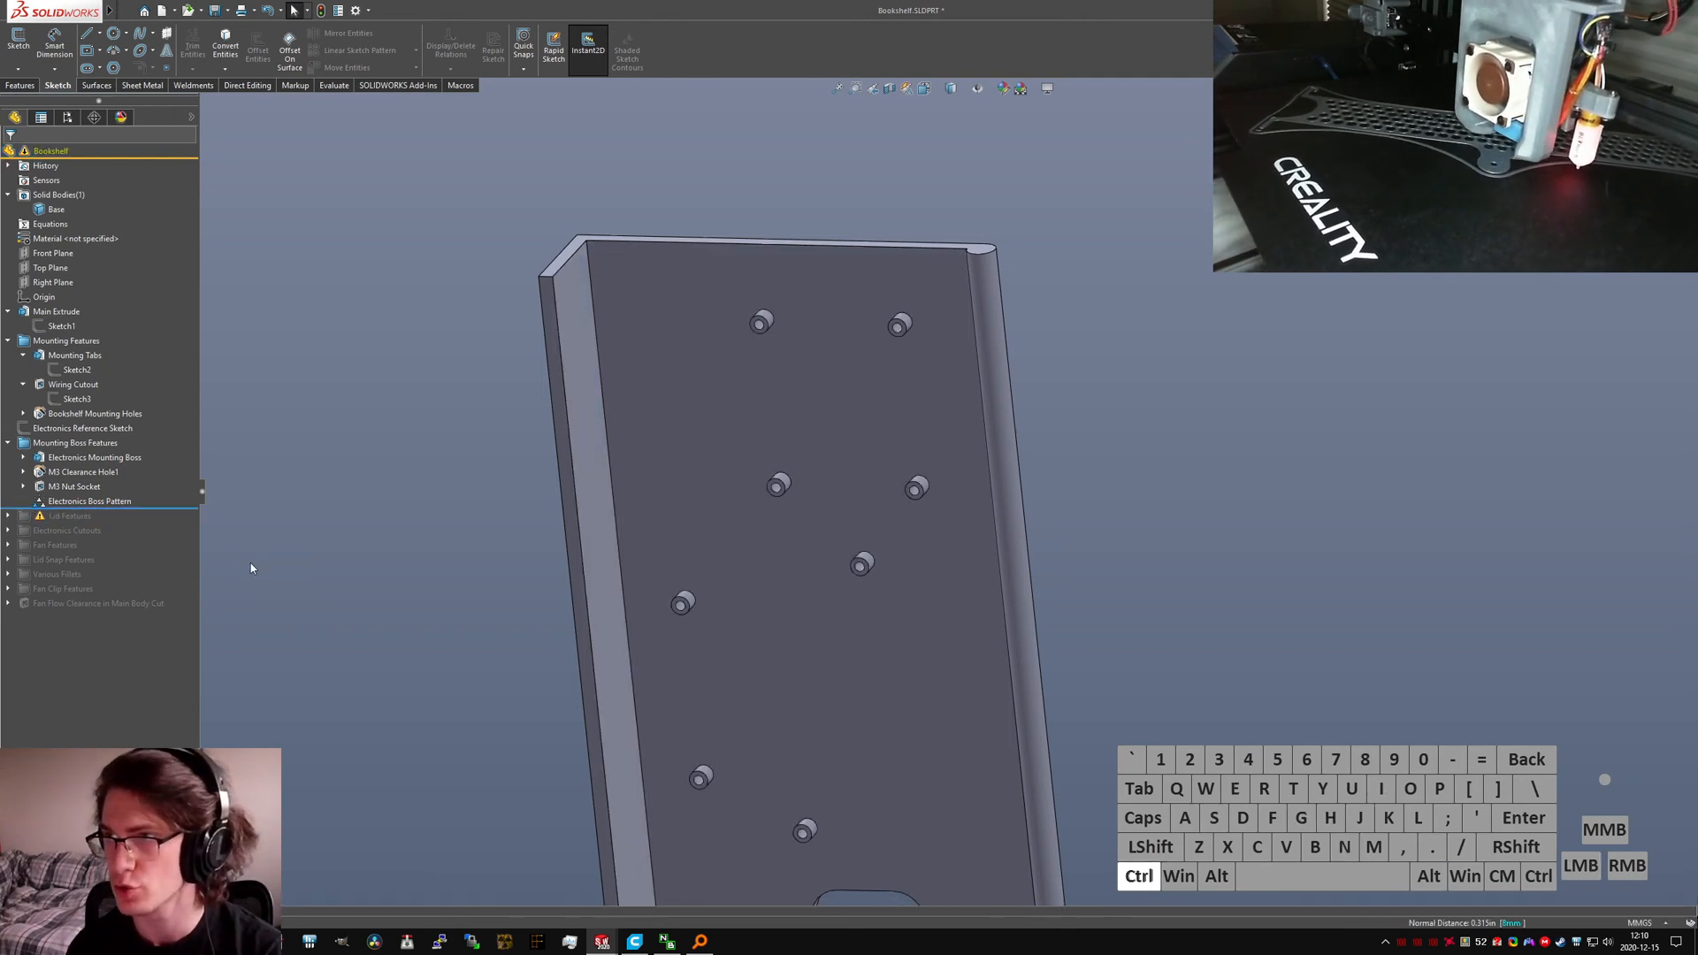
pyautogui.hotkey('ctrl', 'a')
pyautogui.press('BackSpace')
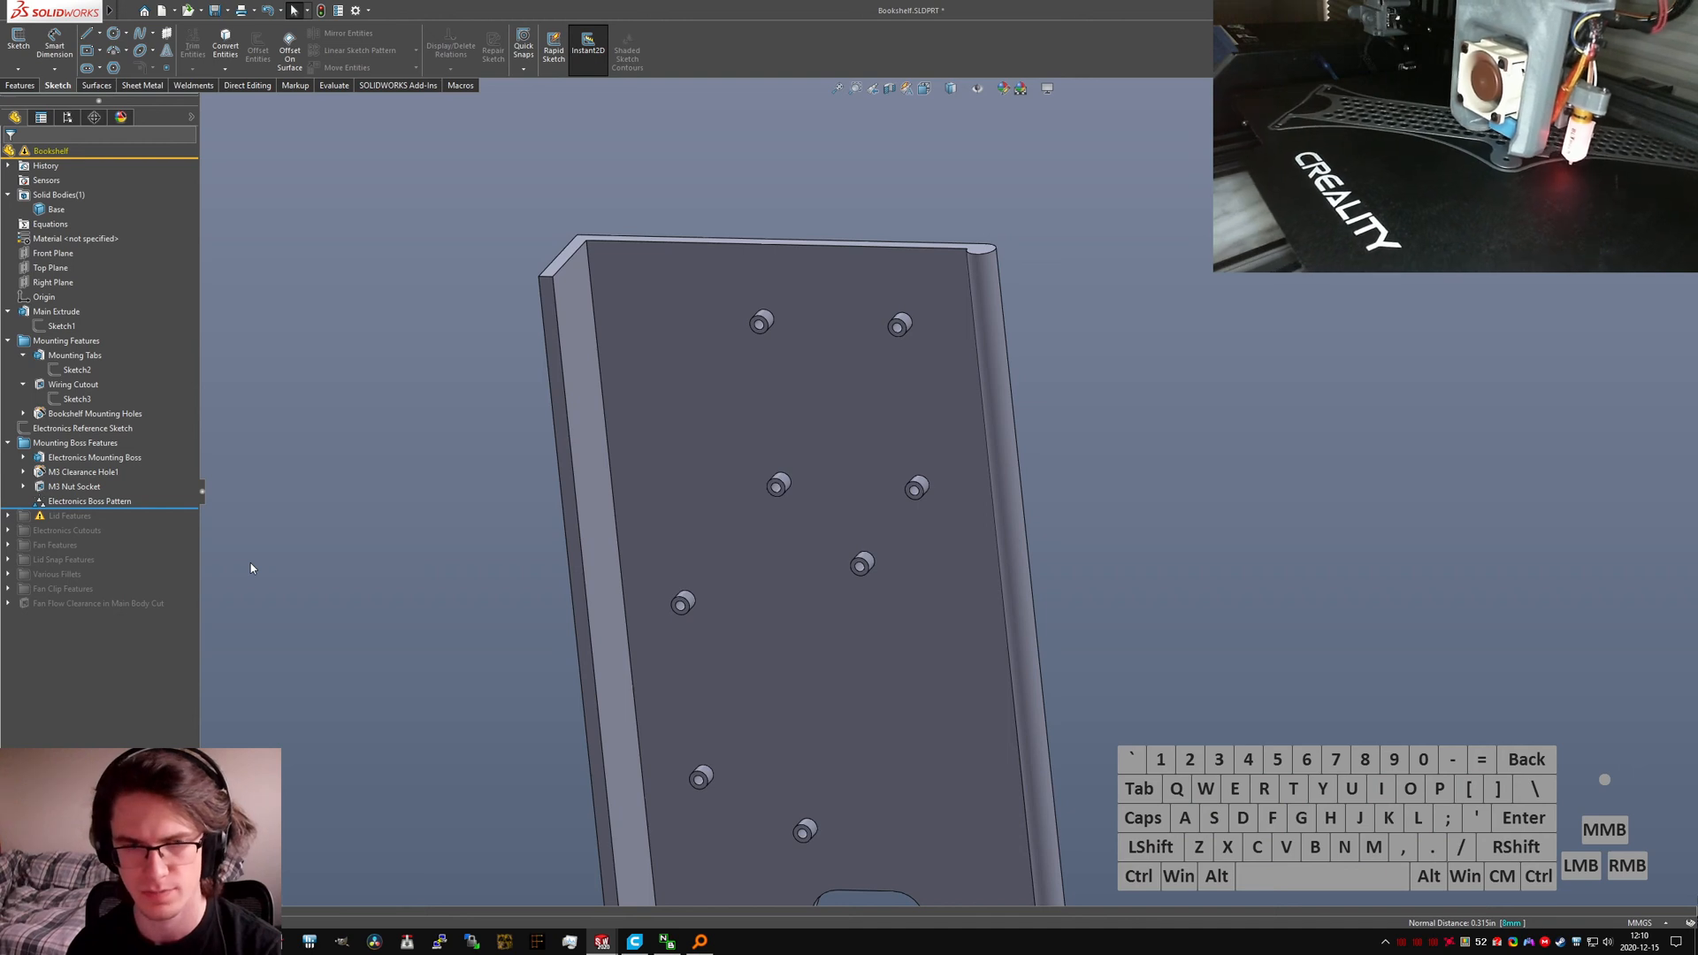
# Step: Start an extruded cut with a new sketch on the L-shaped end face of the base
pyautogui.write('extruded cut')
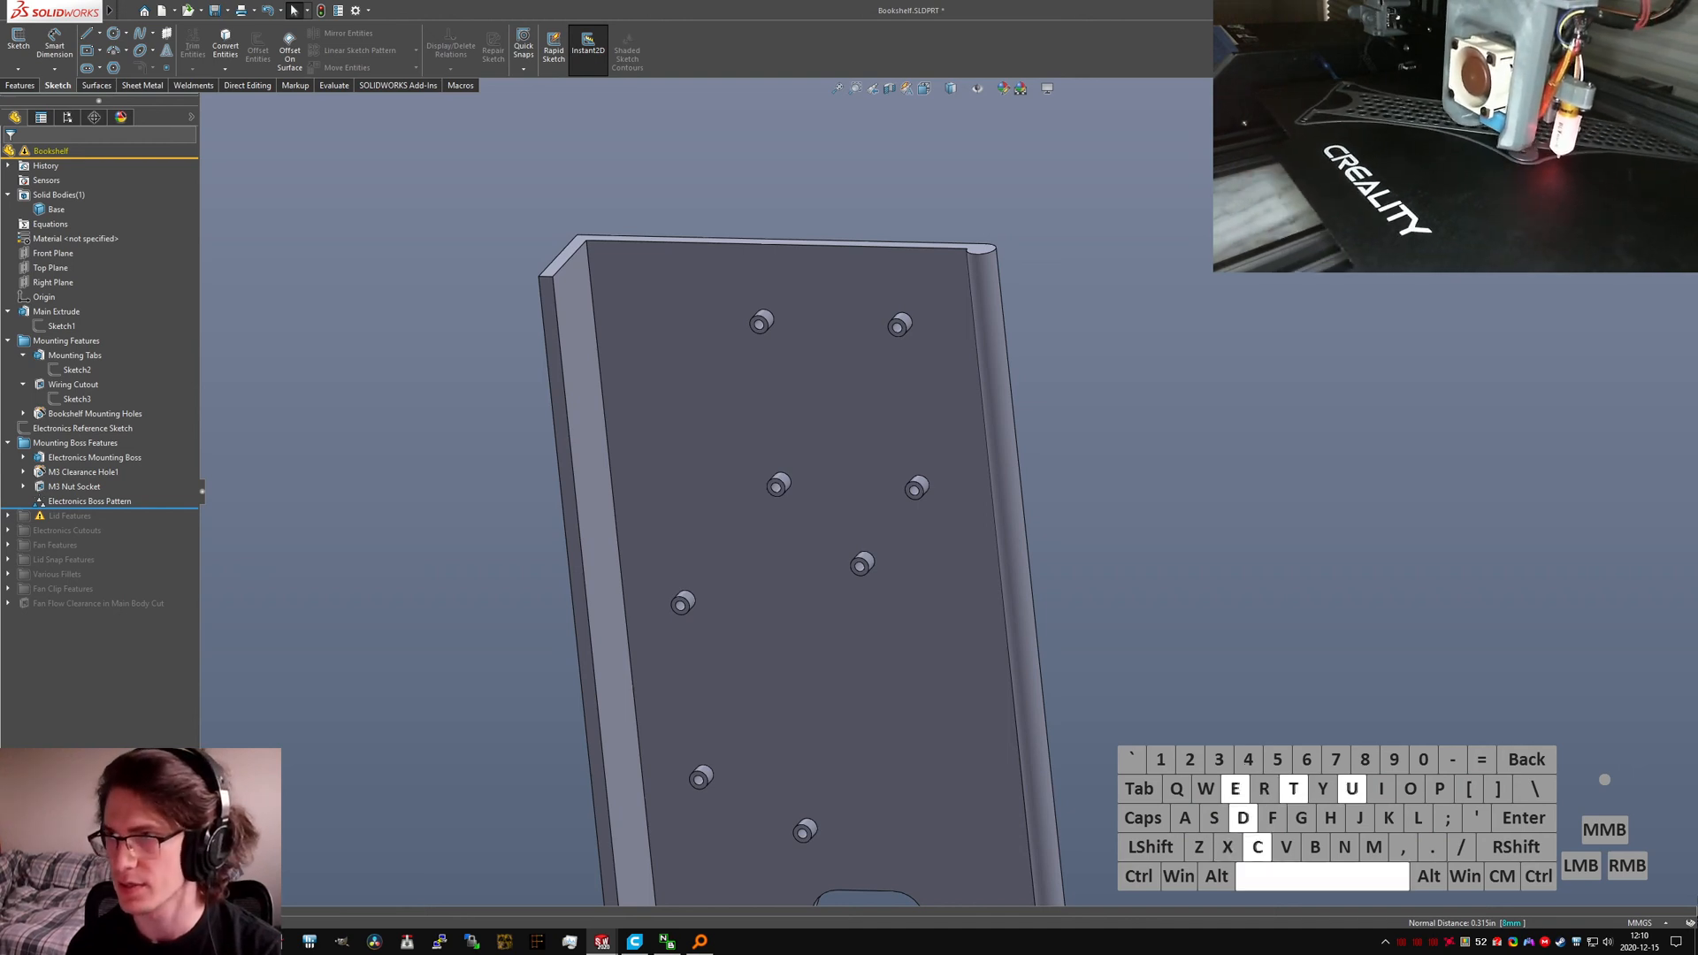
pyautogui.press('Return')
pyautogui.hotkey('ctrl', '5')
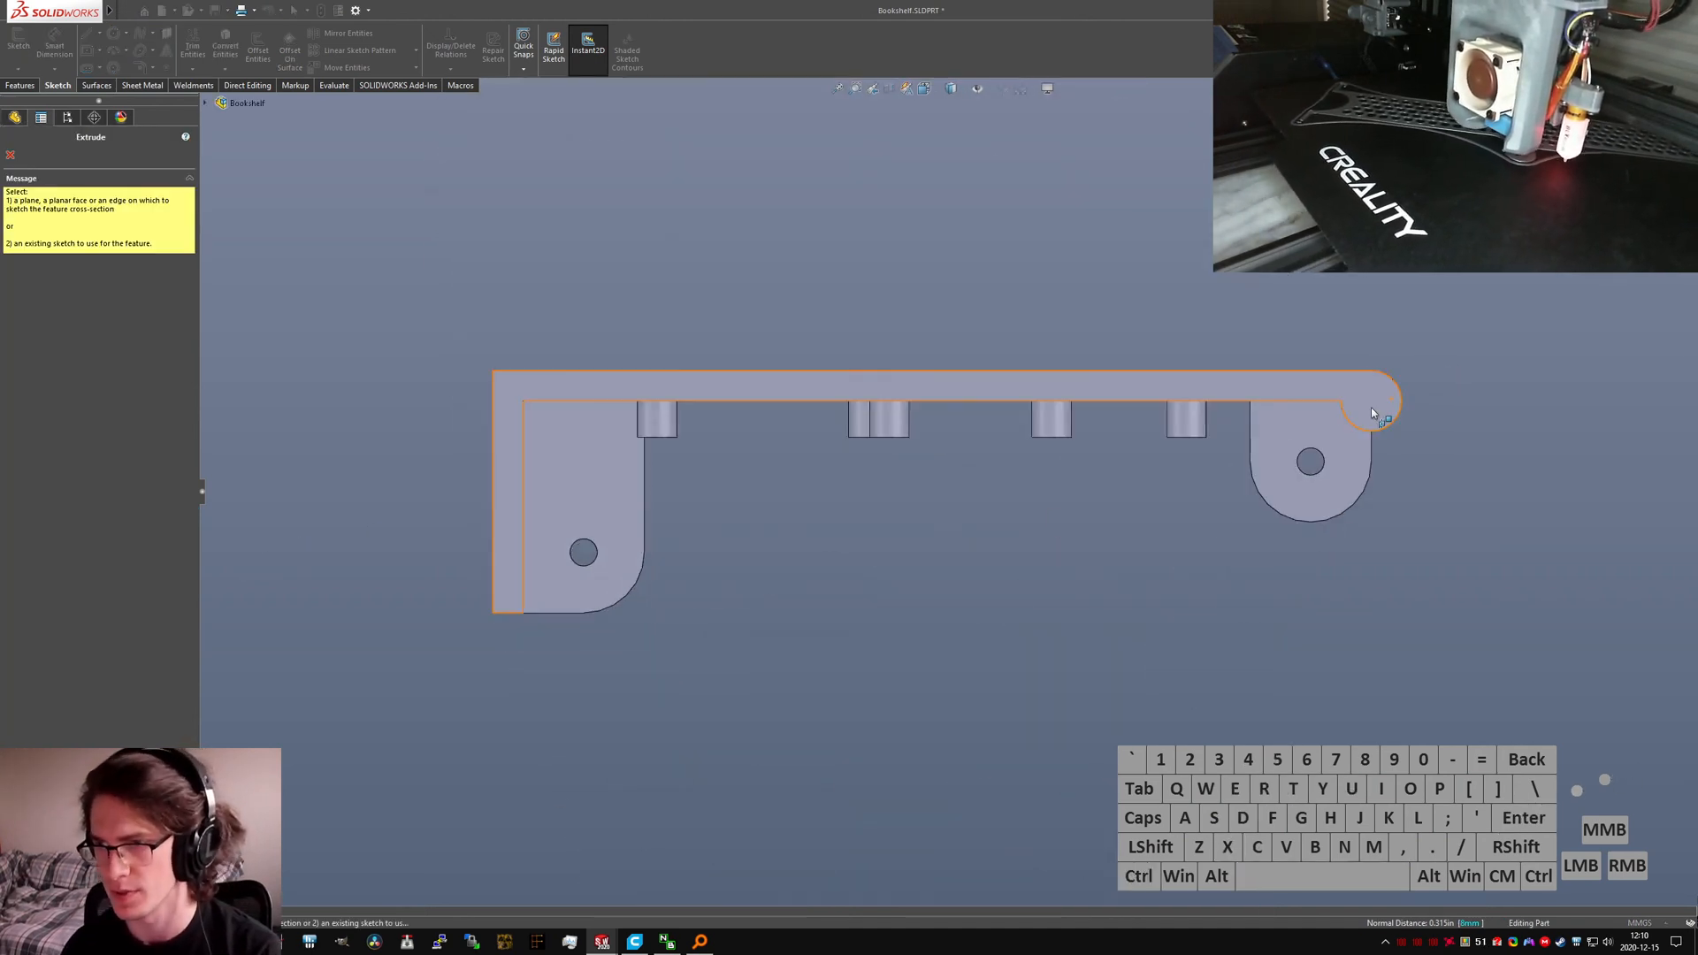
pyautogui.click(1376, 416)
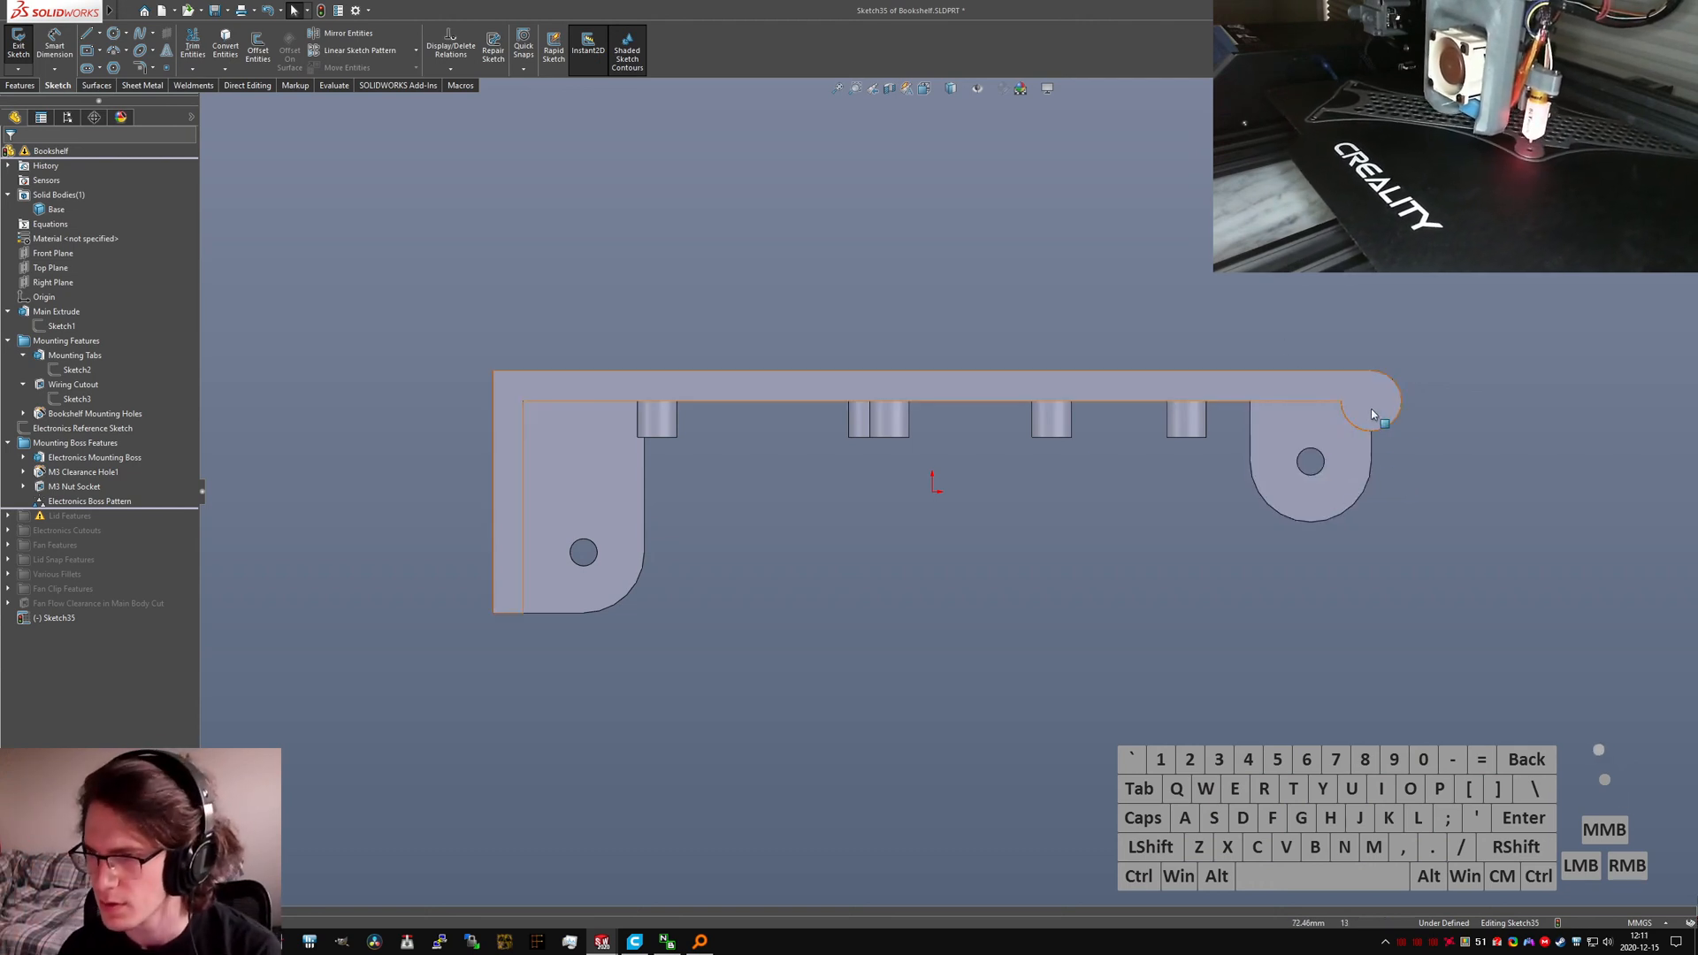
# Step: Convert the end face outline into the sketch and remove the wall lines, keeping only the rounded hinge arc
pyautogui.click(226, 48)
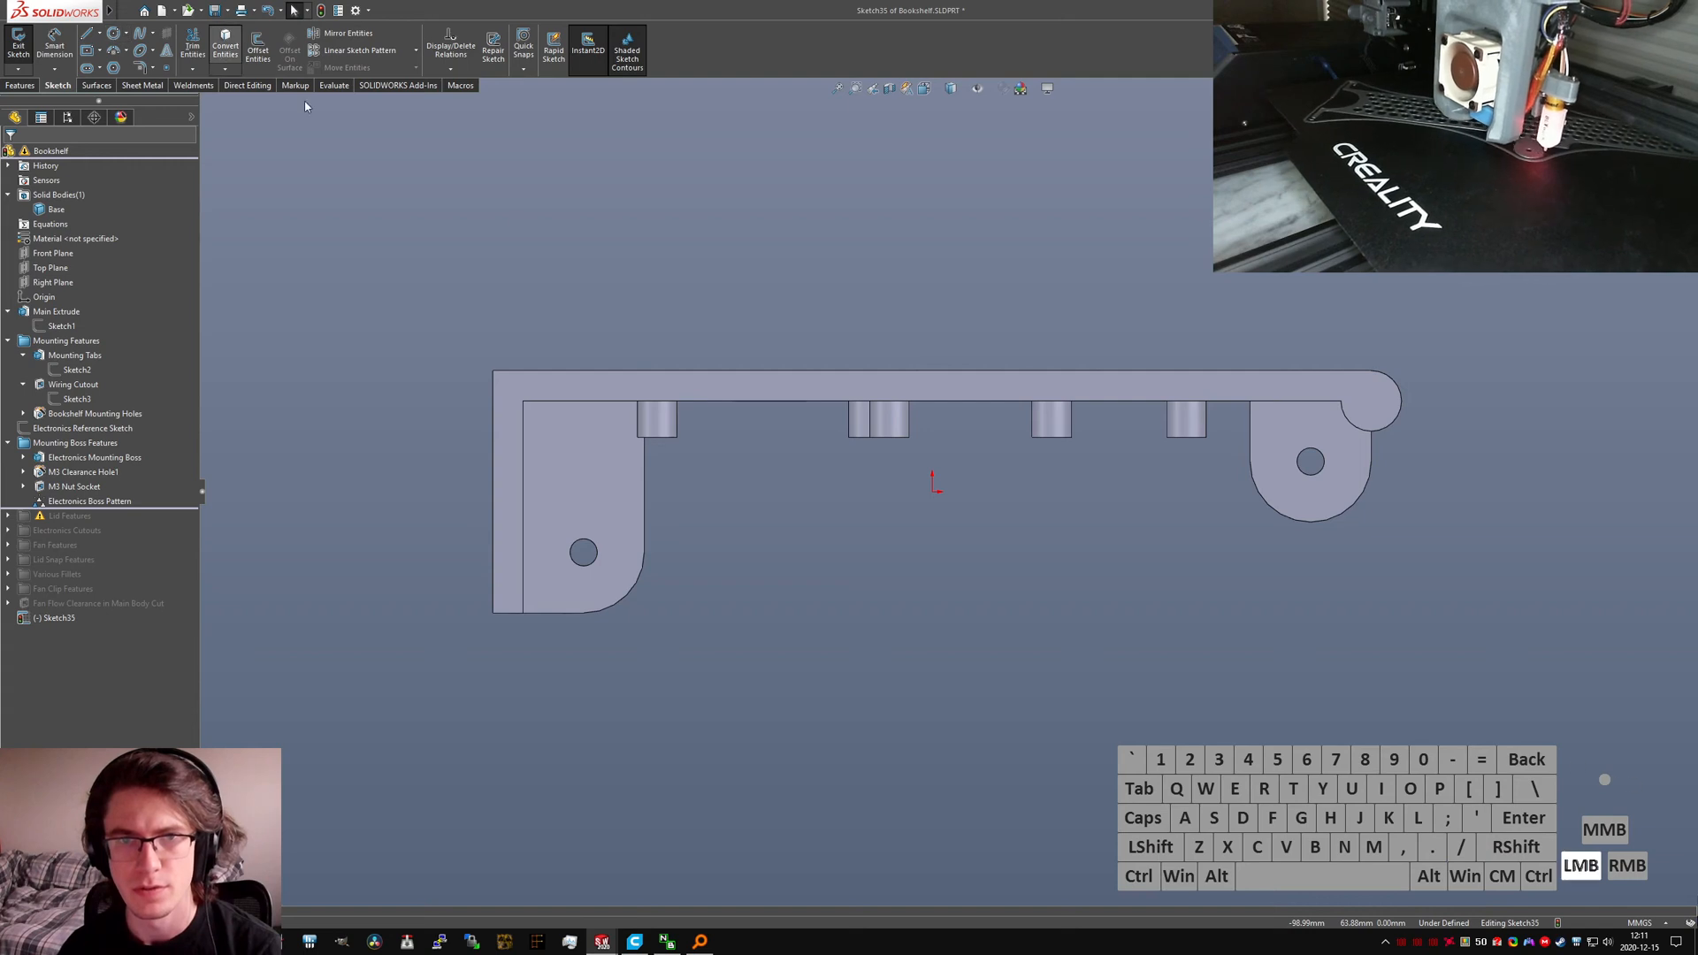
pyautogui.click(1346, 414)
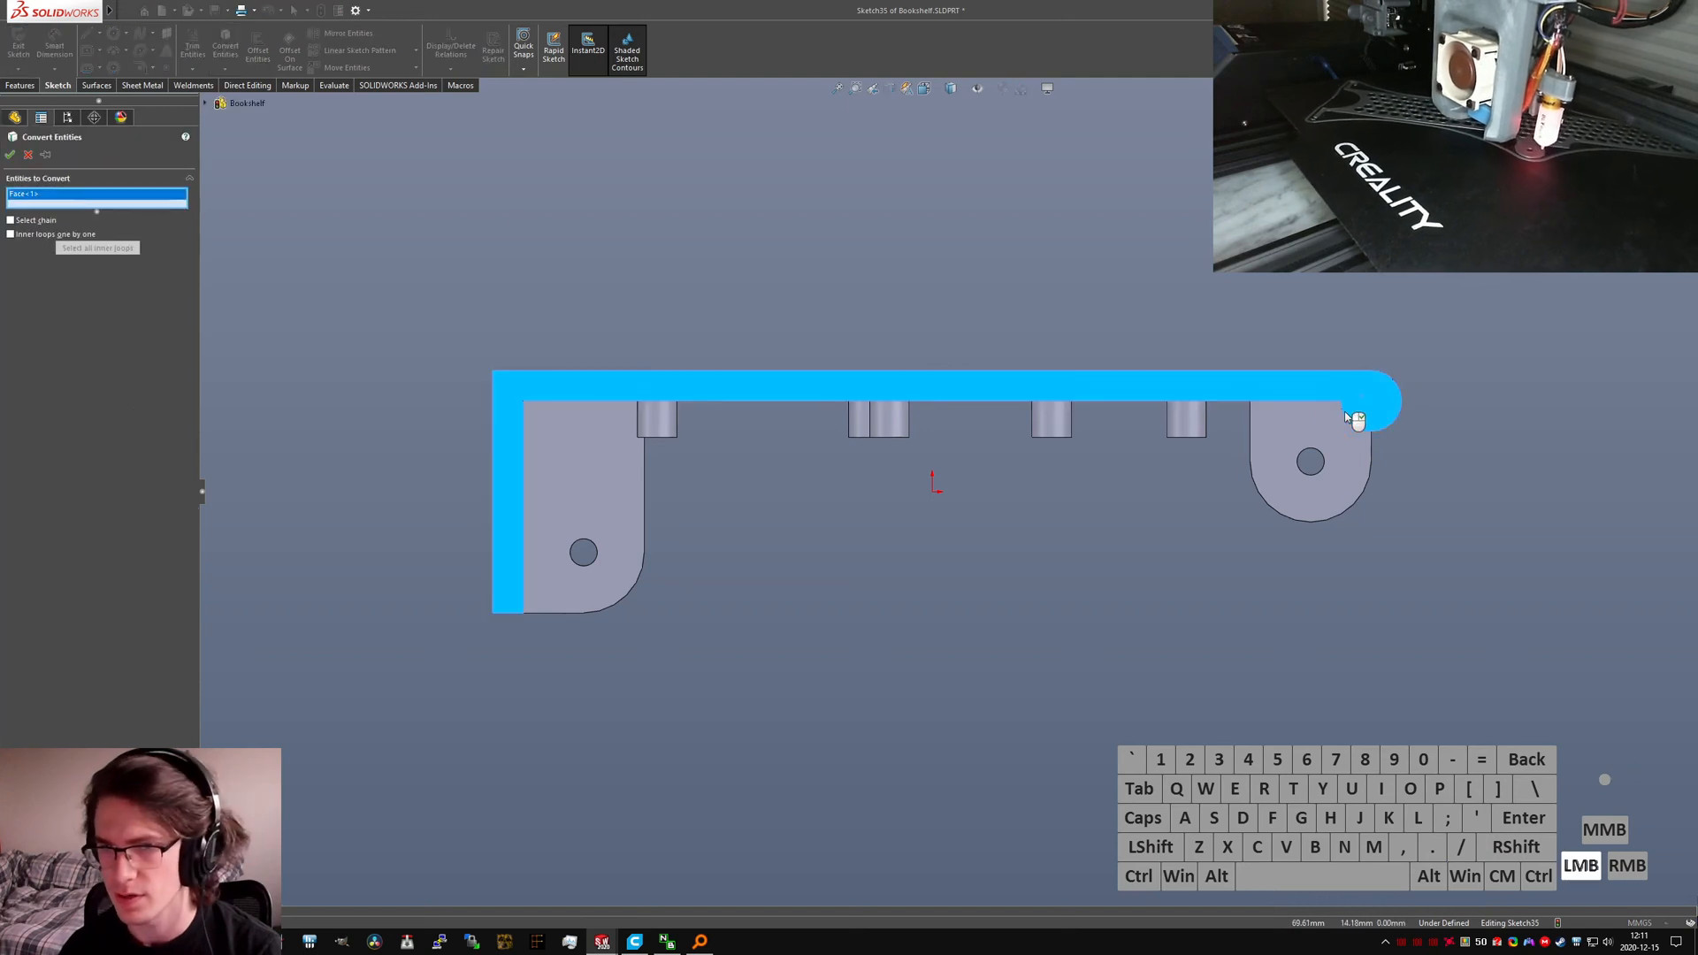
pyautogui.click(9, 154)
pyautogui.moveTo(921, 247)
pyautogui.mouseDown()
pyautogui.moveTo(489, 570)
pyautogui.moveTo(524, 565)
pyautogui.mouseUp()
pyautogui.press('1')
# Step: Close the hinge arc with a vertical line to the wall's outer edge and a 5 mm horizontal line
pyautogui.moveTo(1415, 414); pyautogui.dragTo(1277, 412, button='right')
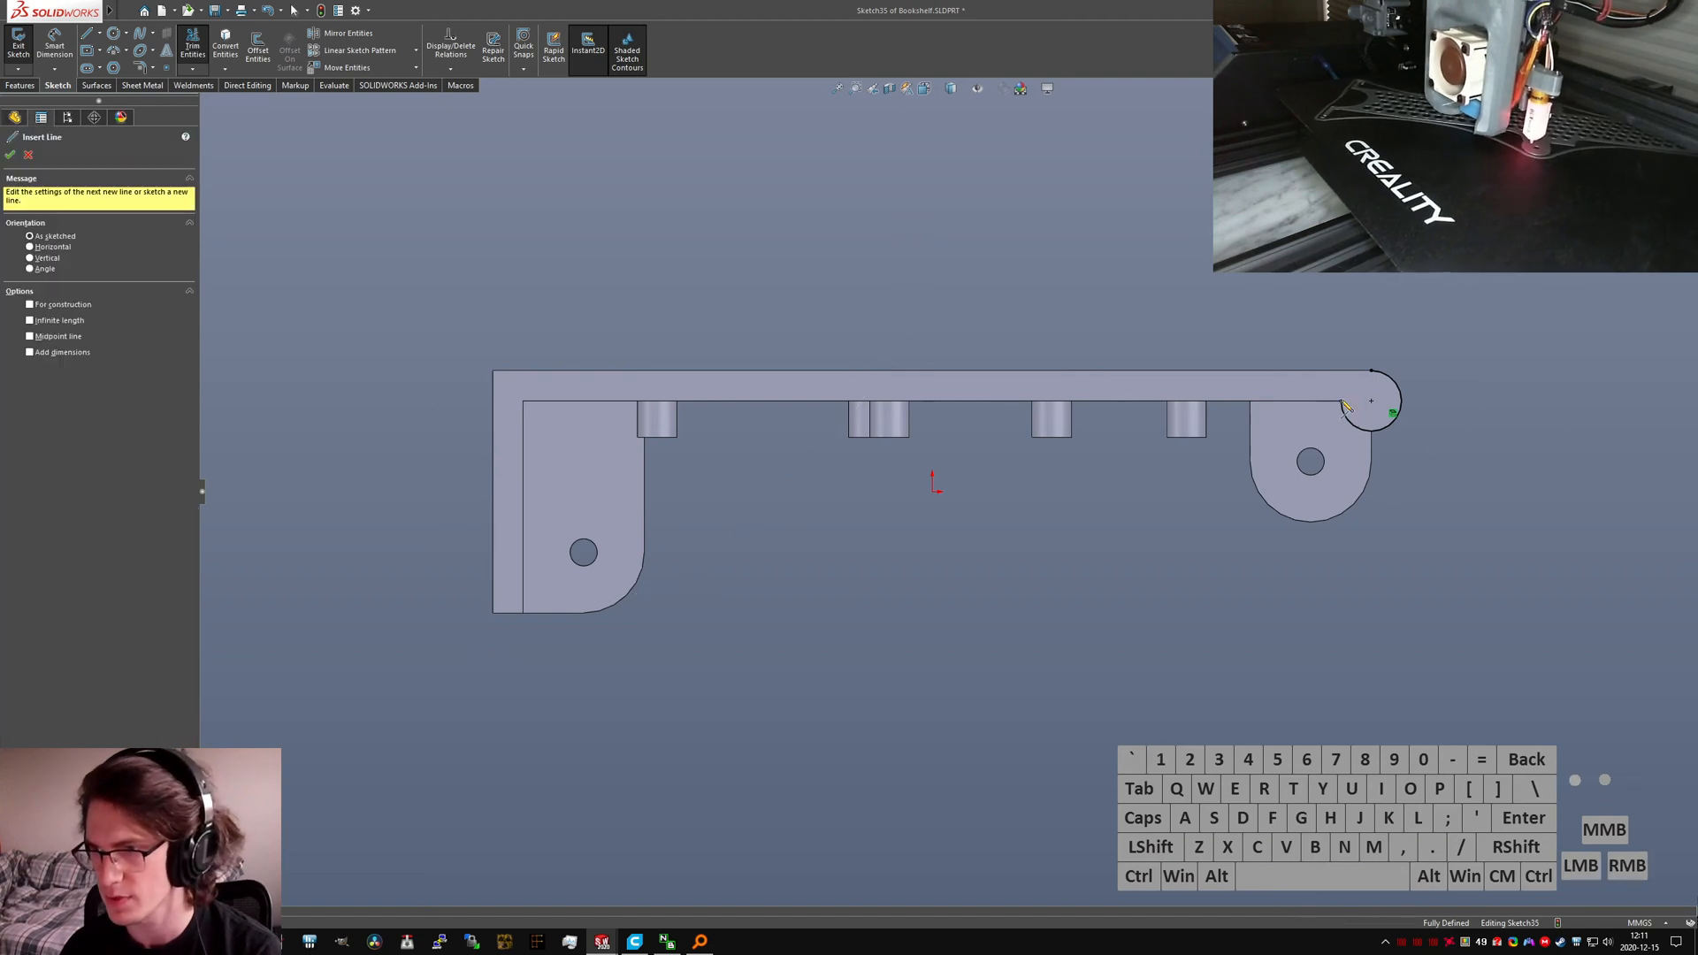
pyautogui.click(1340, 400)
pyautogui.click(1341, 370)
pyautogui.click(1372, 371)
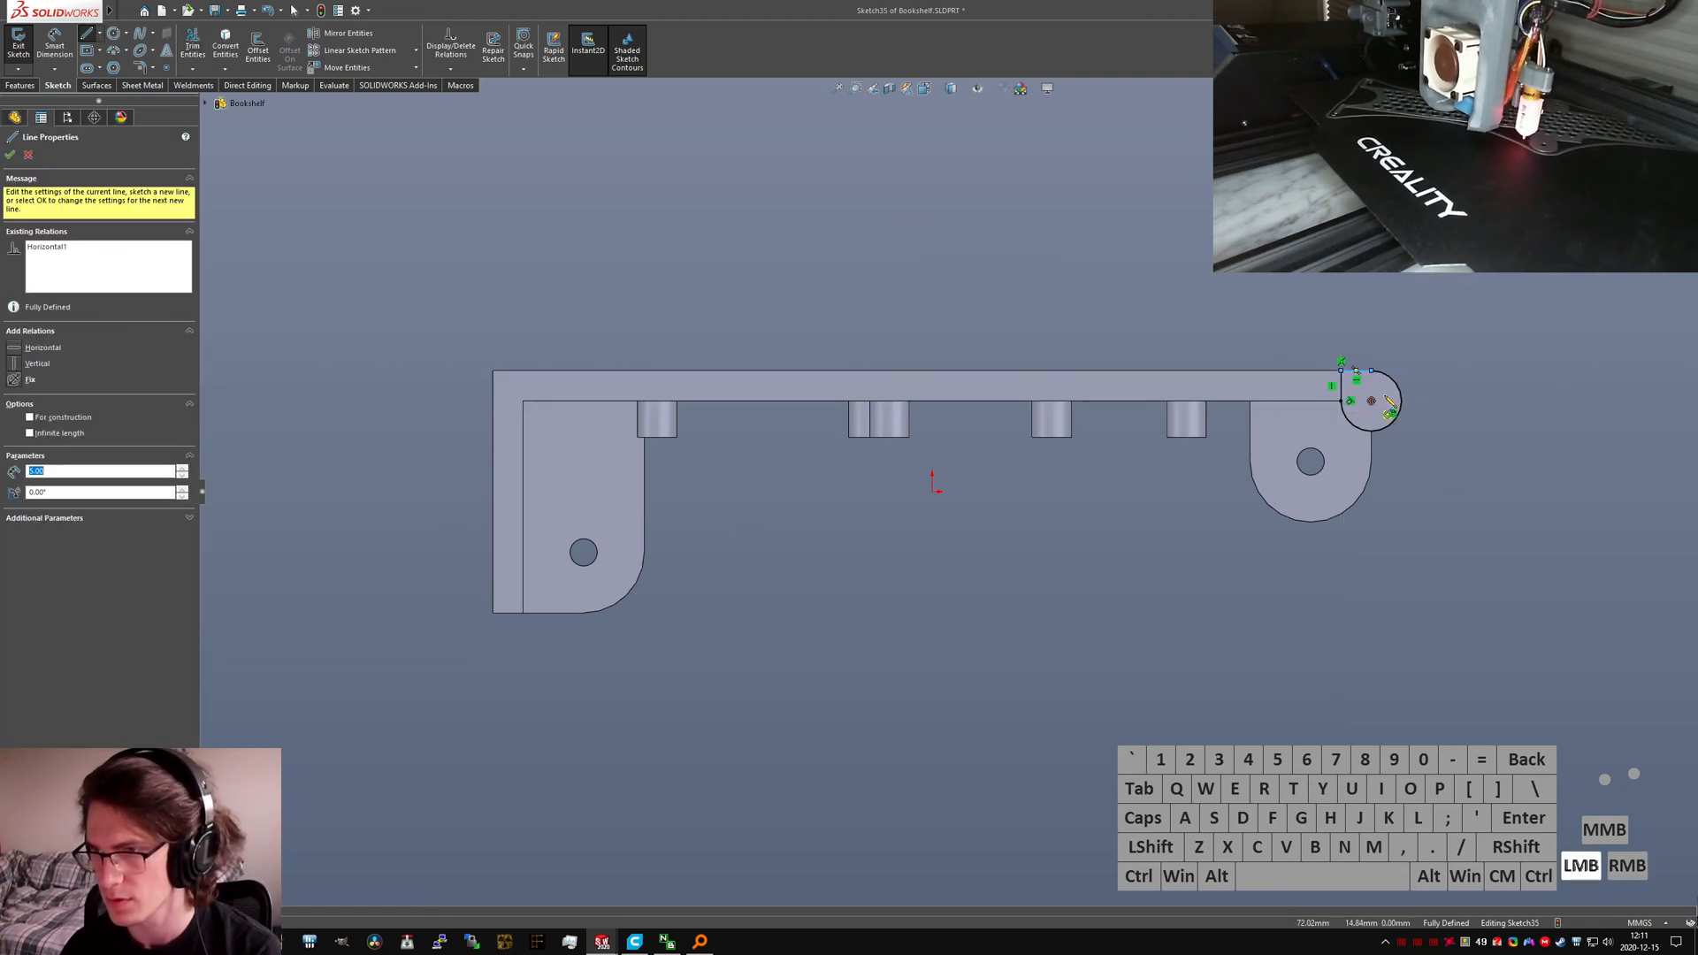
pyautogui.press('Escape')
# Step: Exit the sketch and cut the closed hinge profile 8 mm deep from the base's end face
pyautogui.scroll(3, 1370, 389)
pyautogui.click(18, 43)
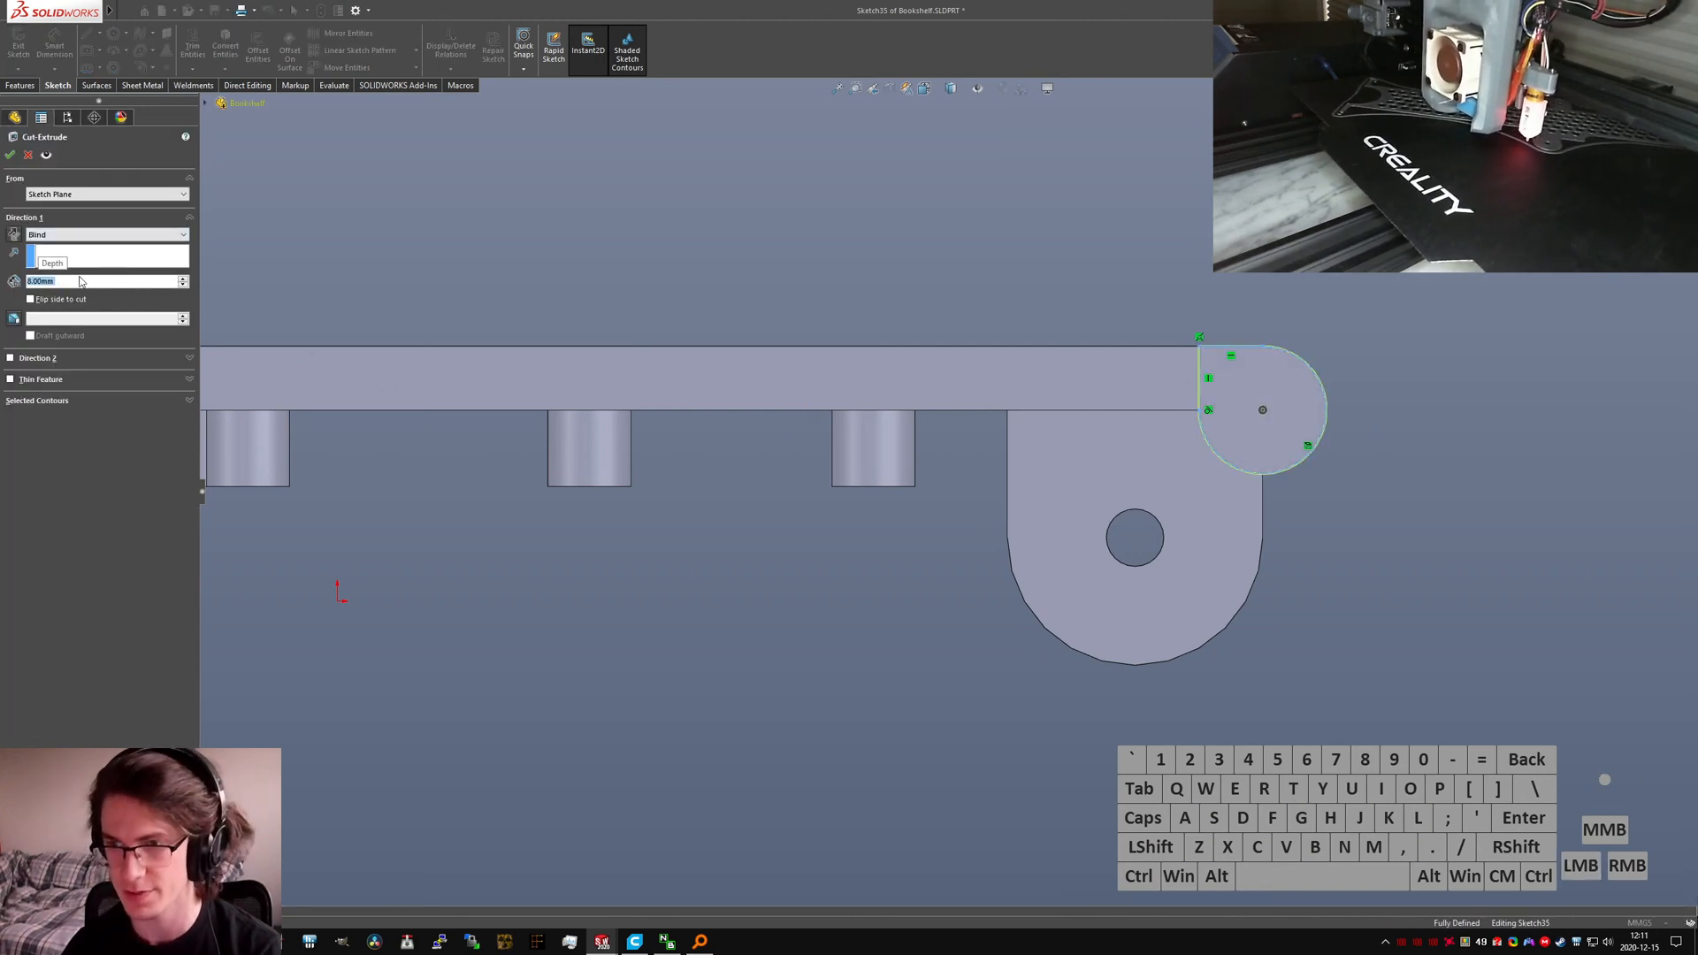
pyautogui.click(10, 155)
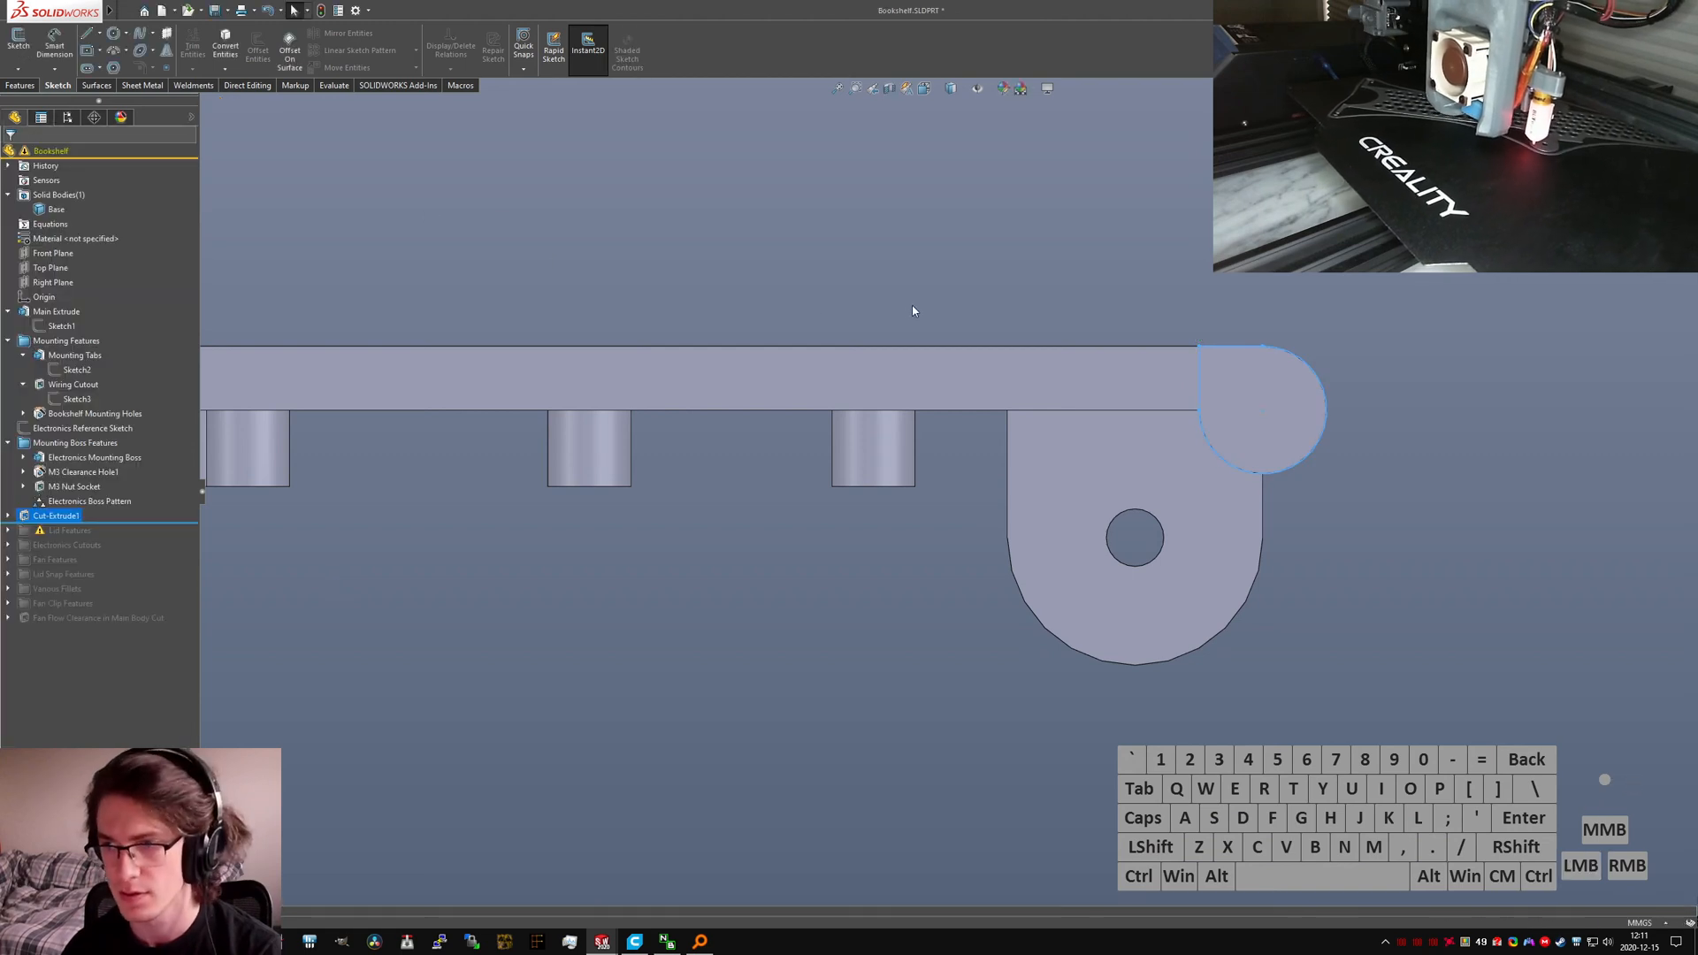
# Step: Start a second extruded cut from Sketch35, offset its start 16 mm from the sketch plane, and reverse the offset into the base
pyautogui.press('s')
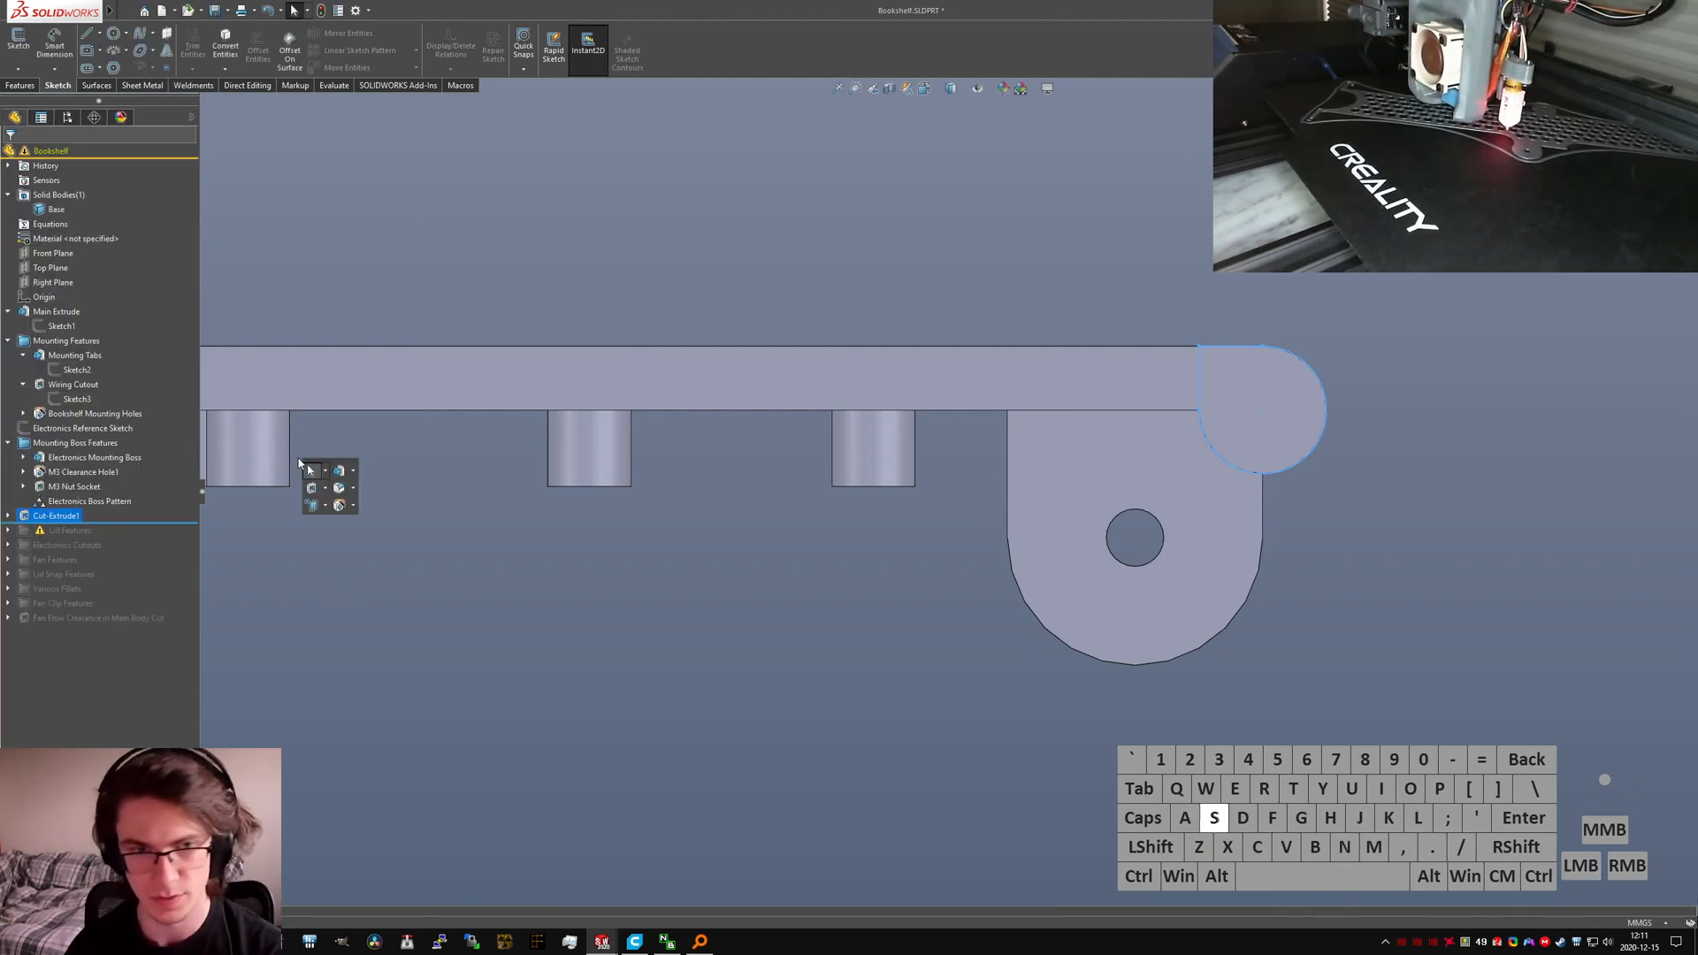
pyautogui.click(8, 516)
pyautogui.click(62, 530)
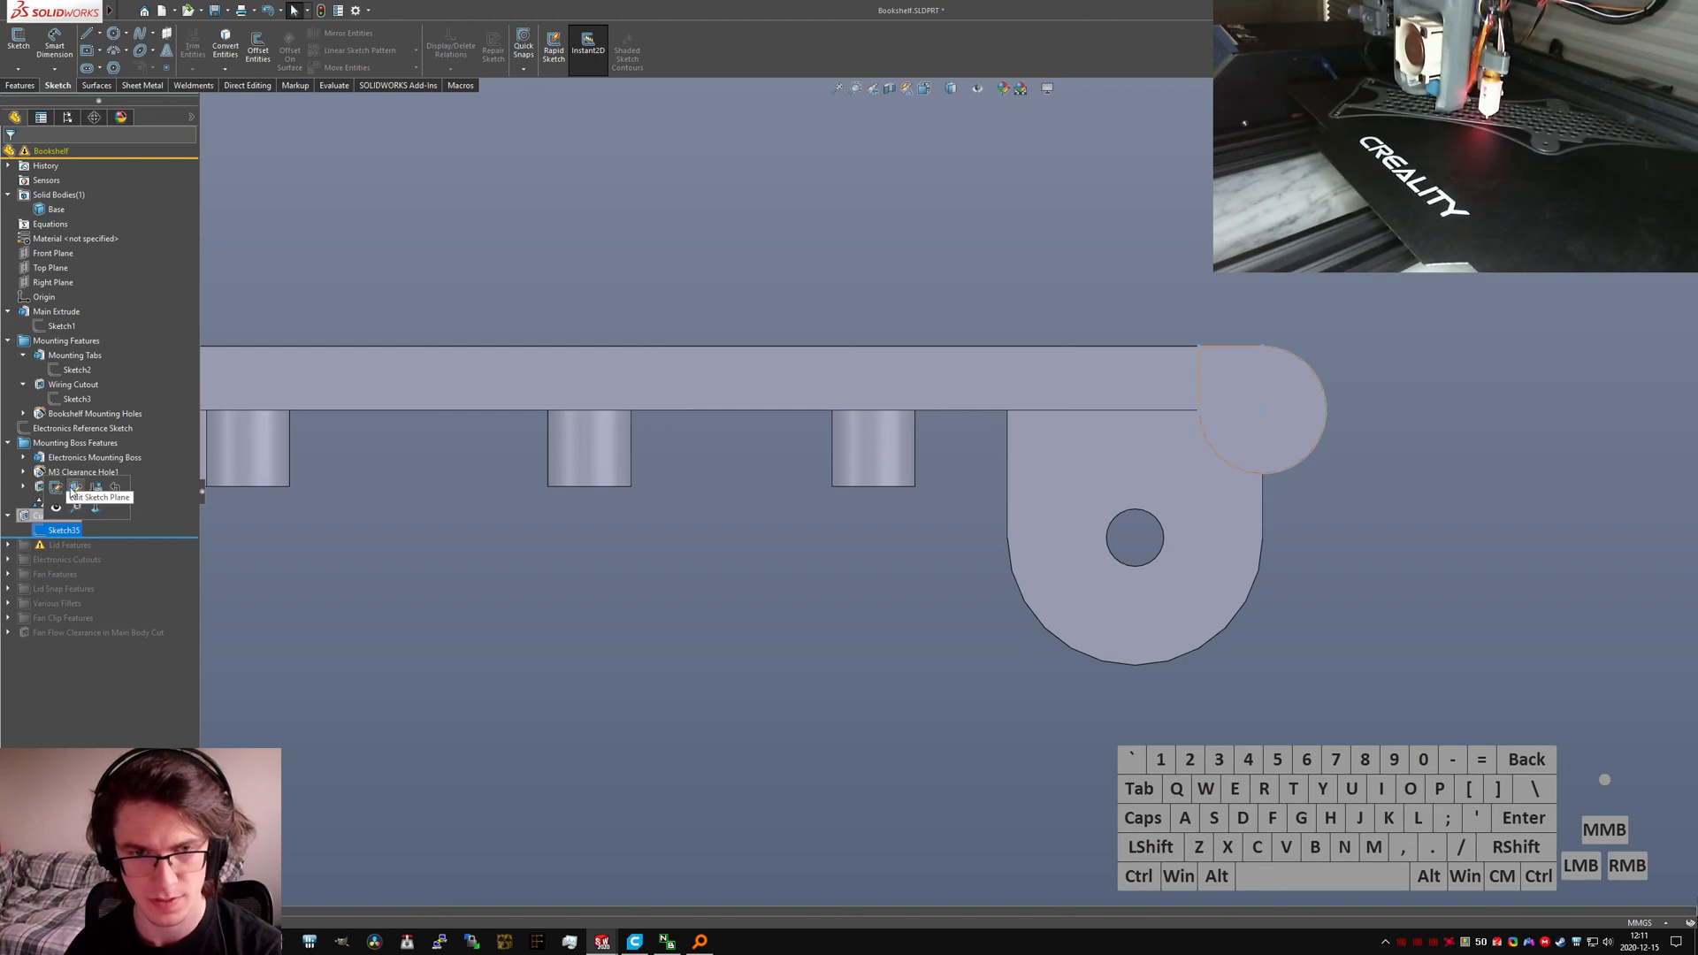
pyautogui.click(36, 89)
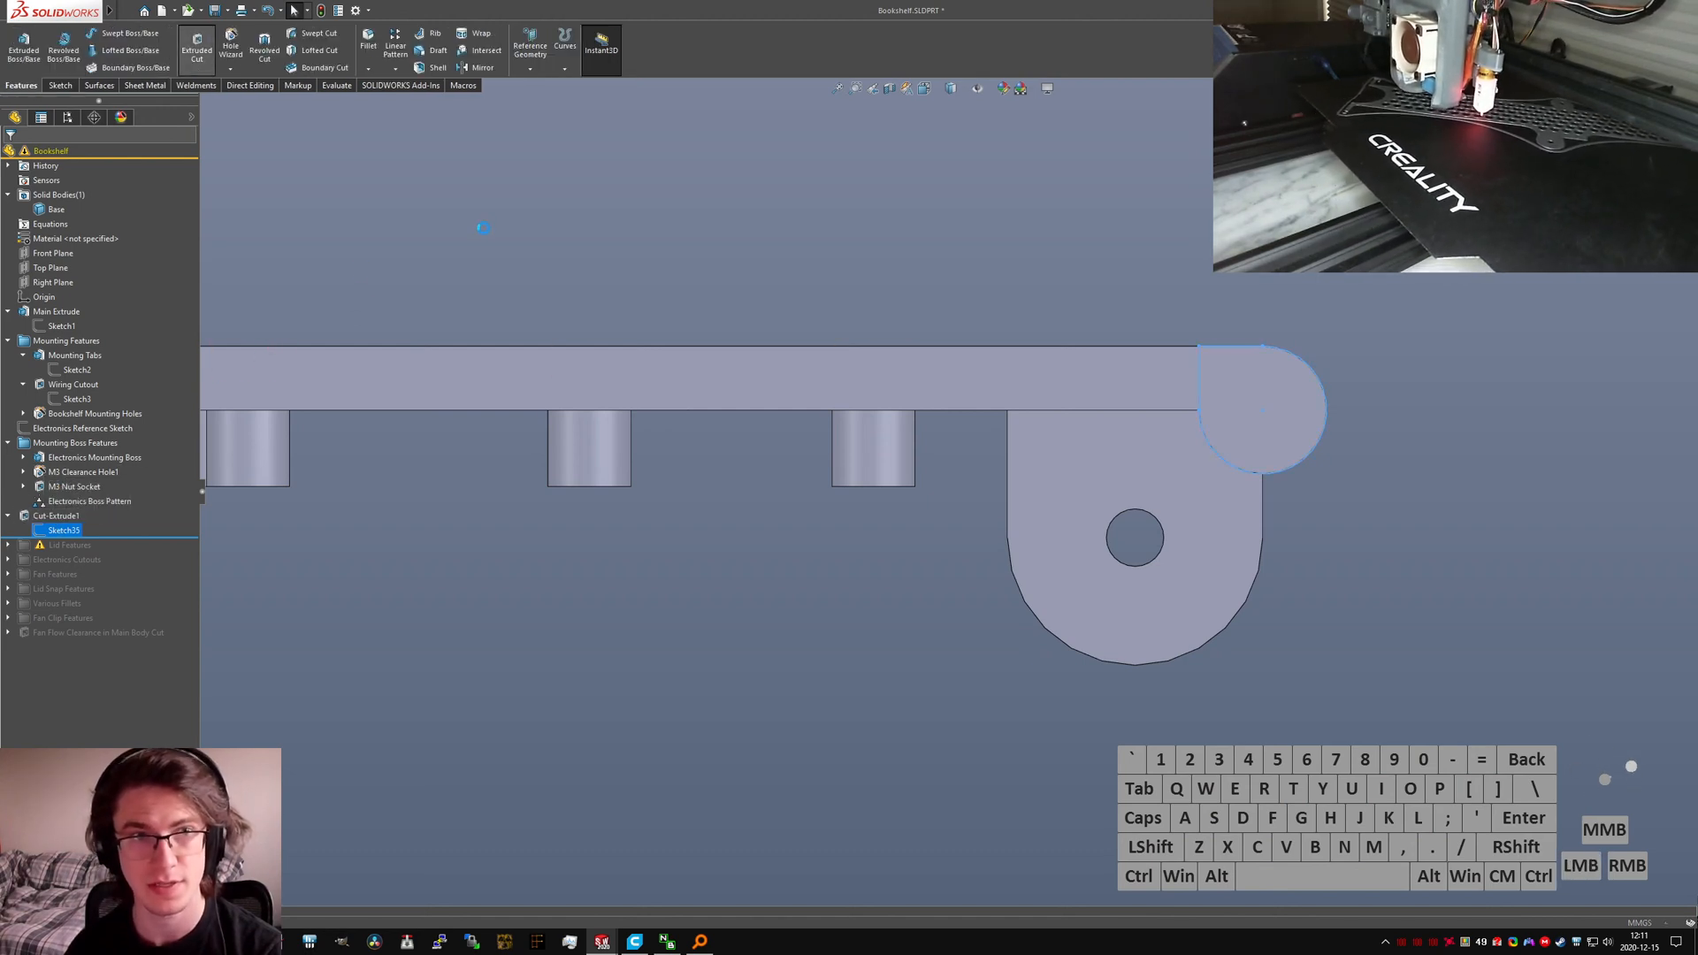
pyautogui.click(106, 194)
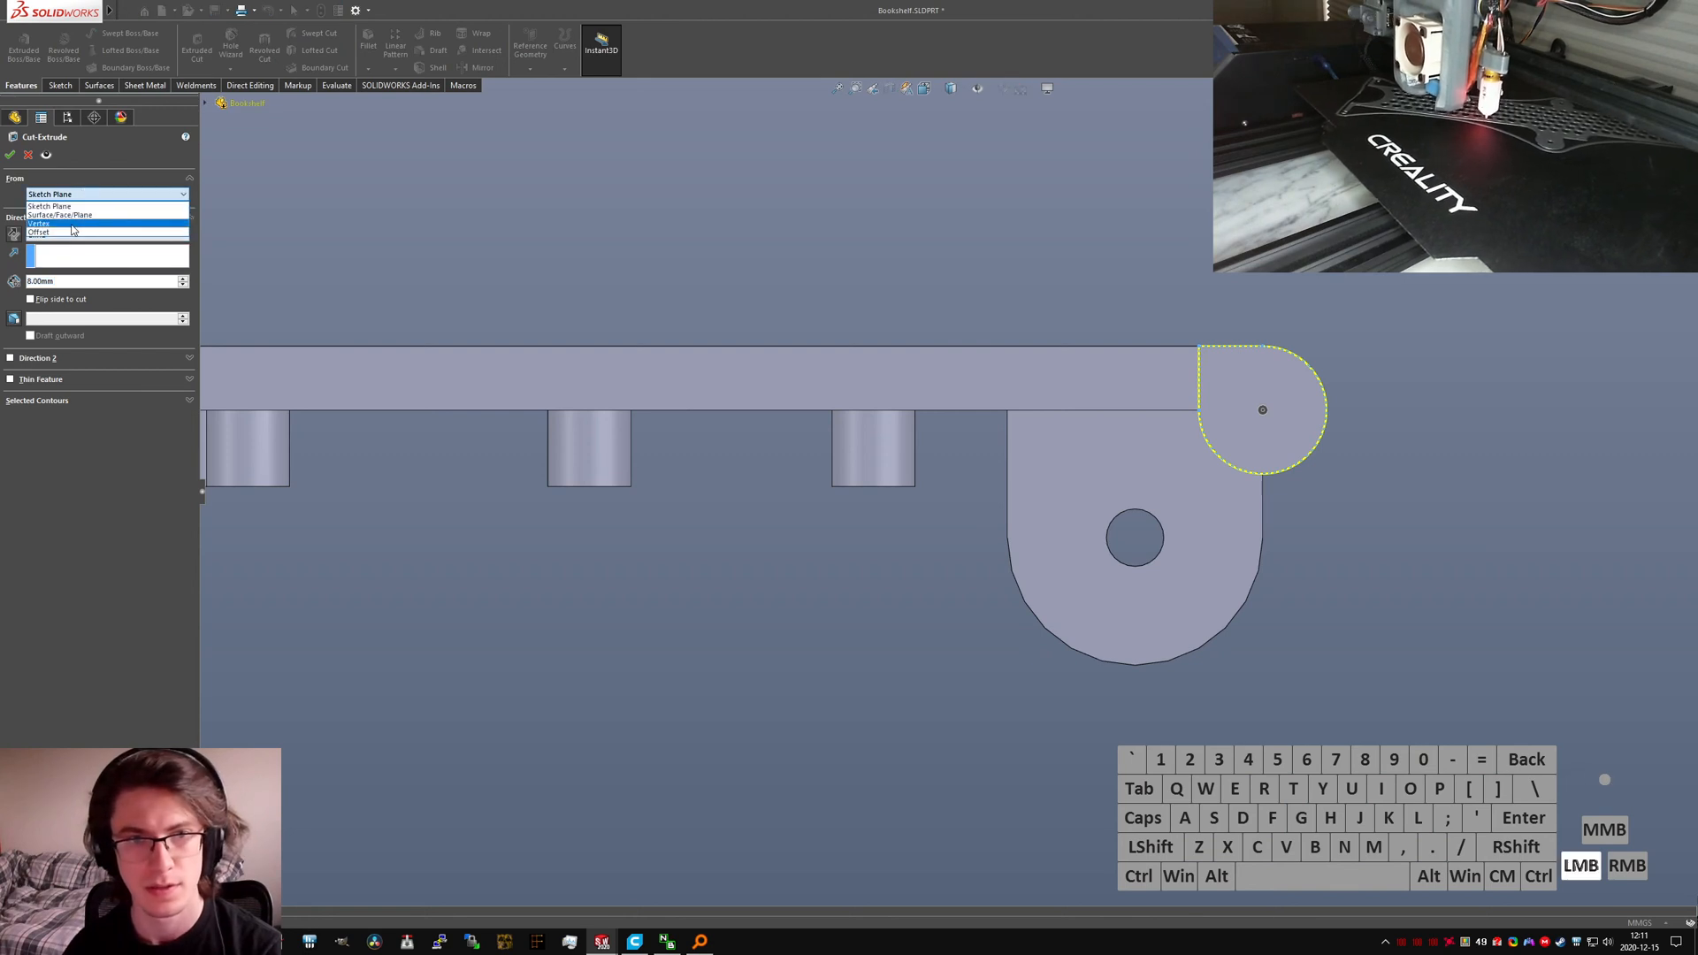
pyautogui.click(75, 235)
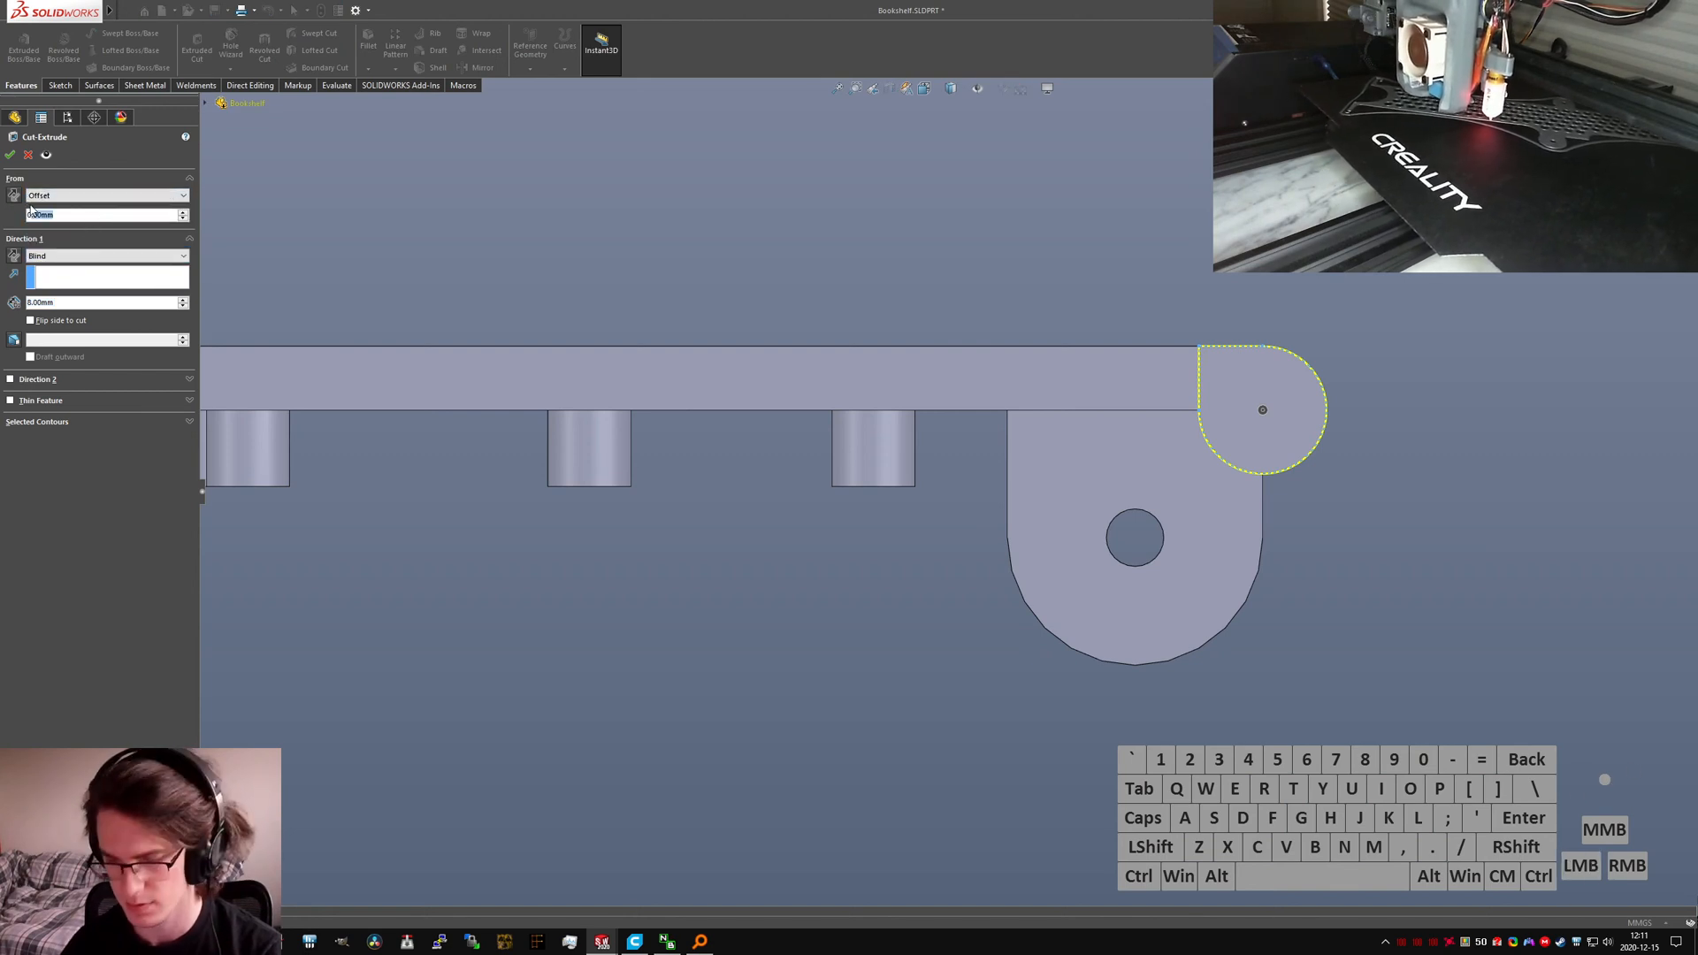
pyautogui.press('BackSpace')
pyautogui.press('BackSpace')
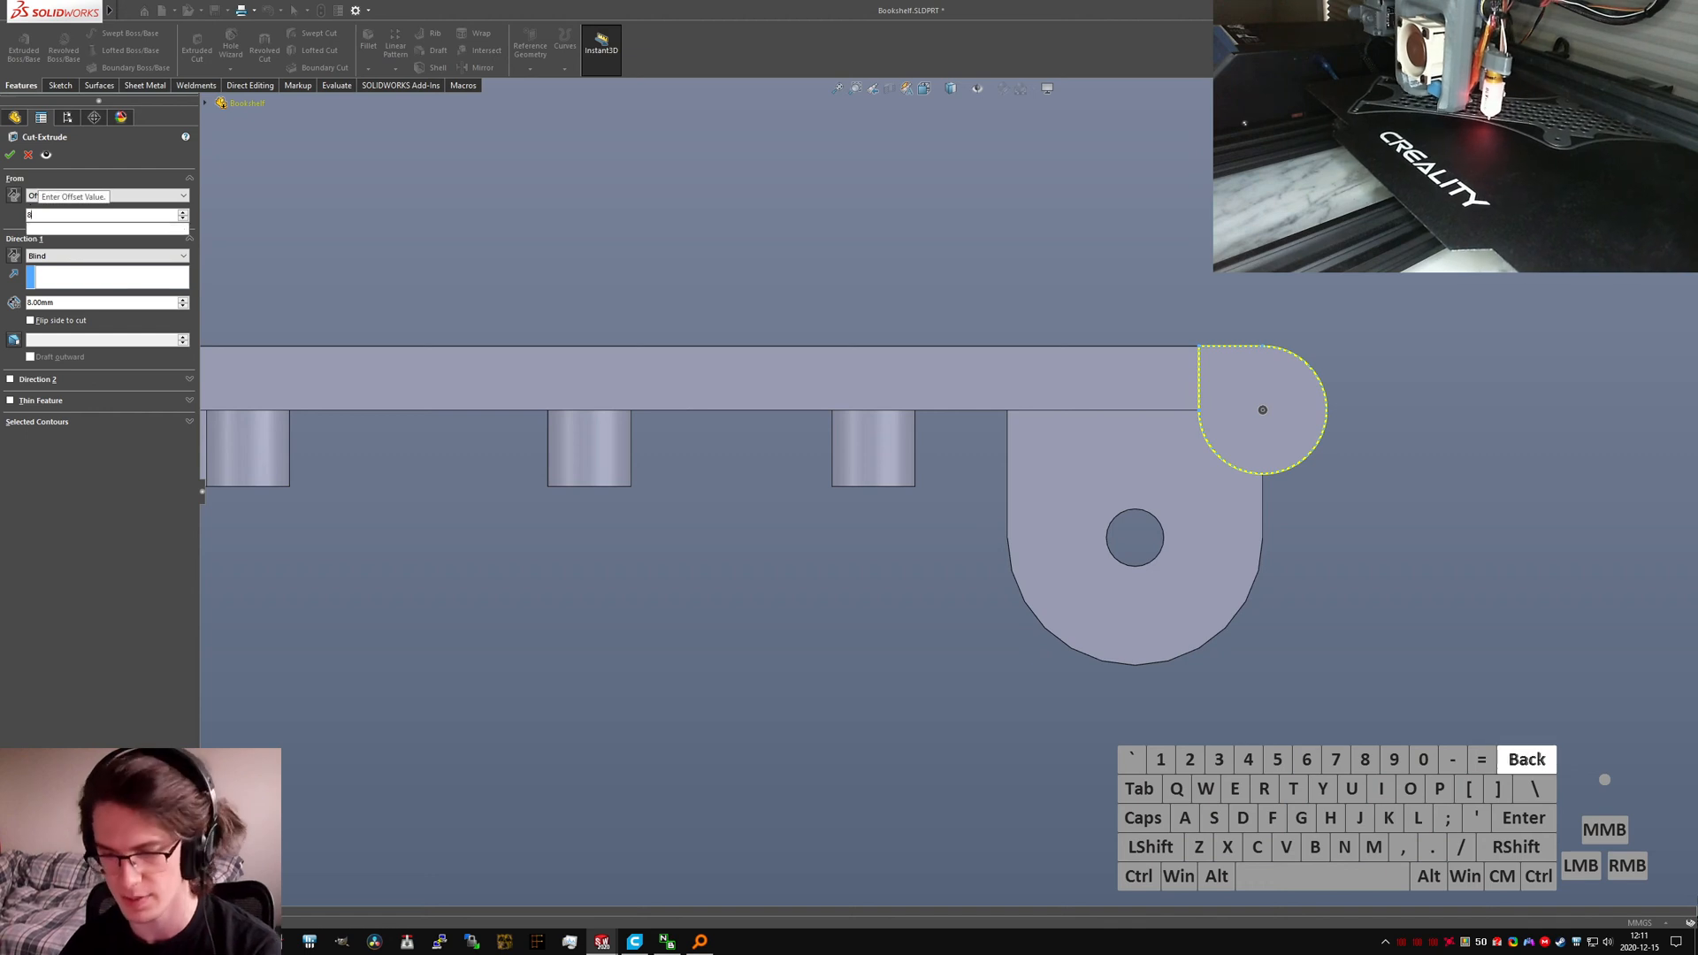
pyautogui.write('16.00mm')
pyautogui.moveTo(964, 417); pyautogui.dragTo(760, 427, button='middle')
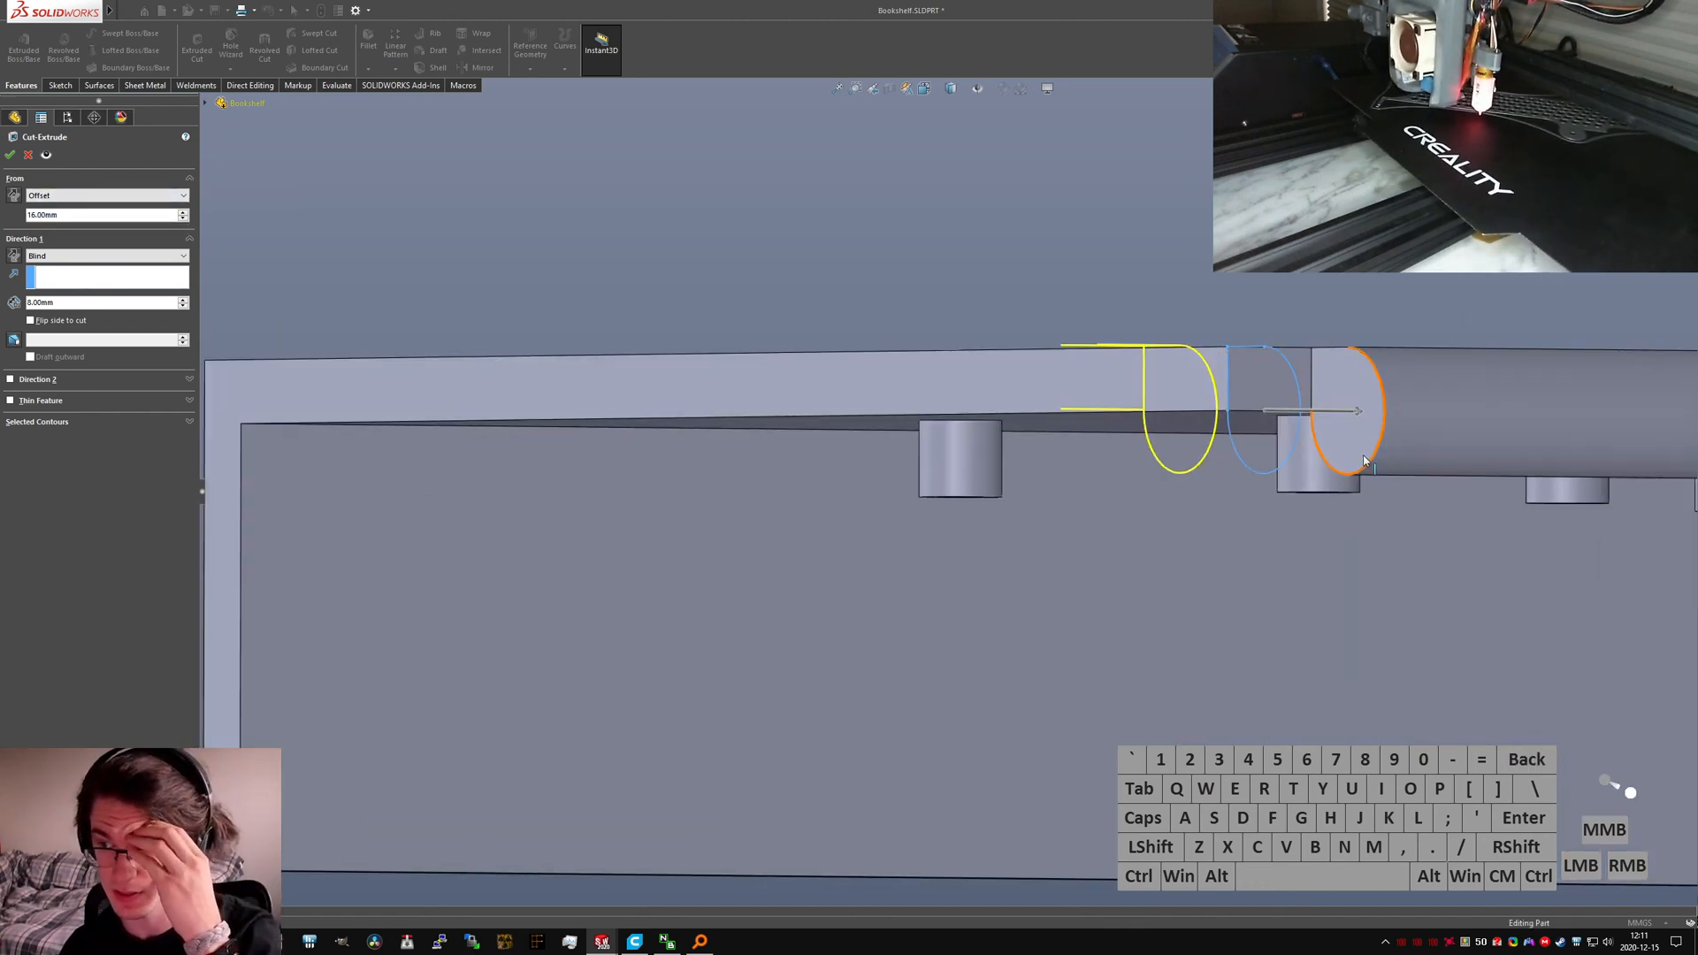
pyautogui.click(17, 195)
# Step: End the second hinge cut with Offset From Surface, referenced to the far mounting tab's face, and complete it
pyautogui.scroll(6, 1454, 394)
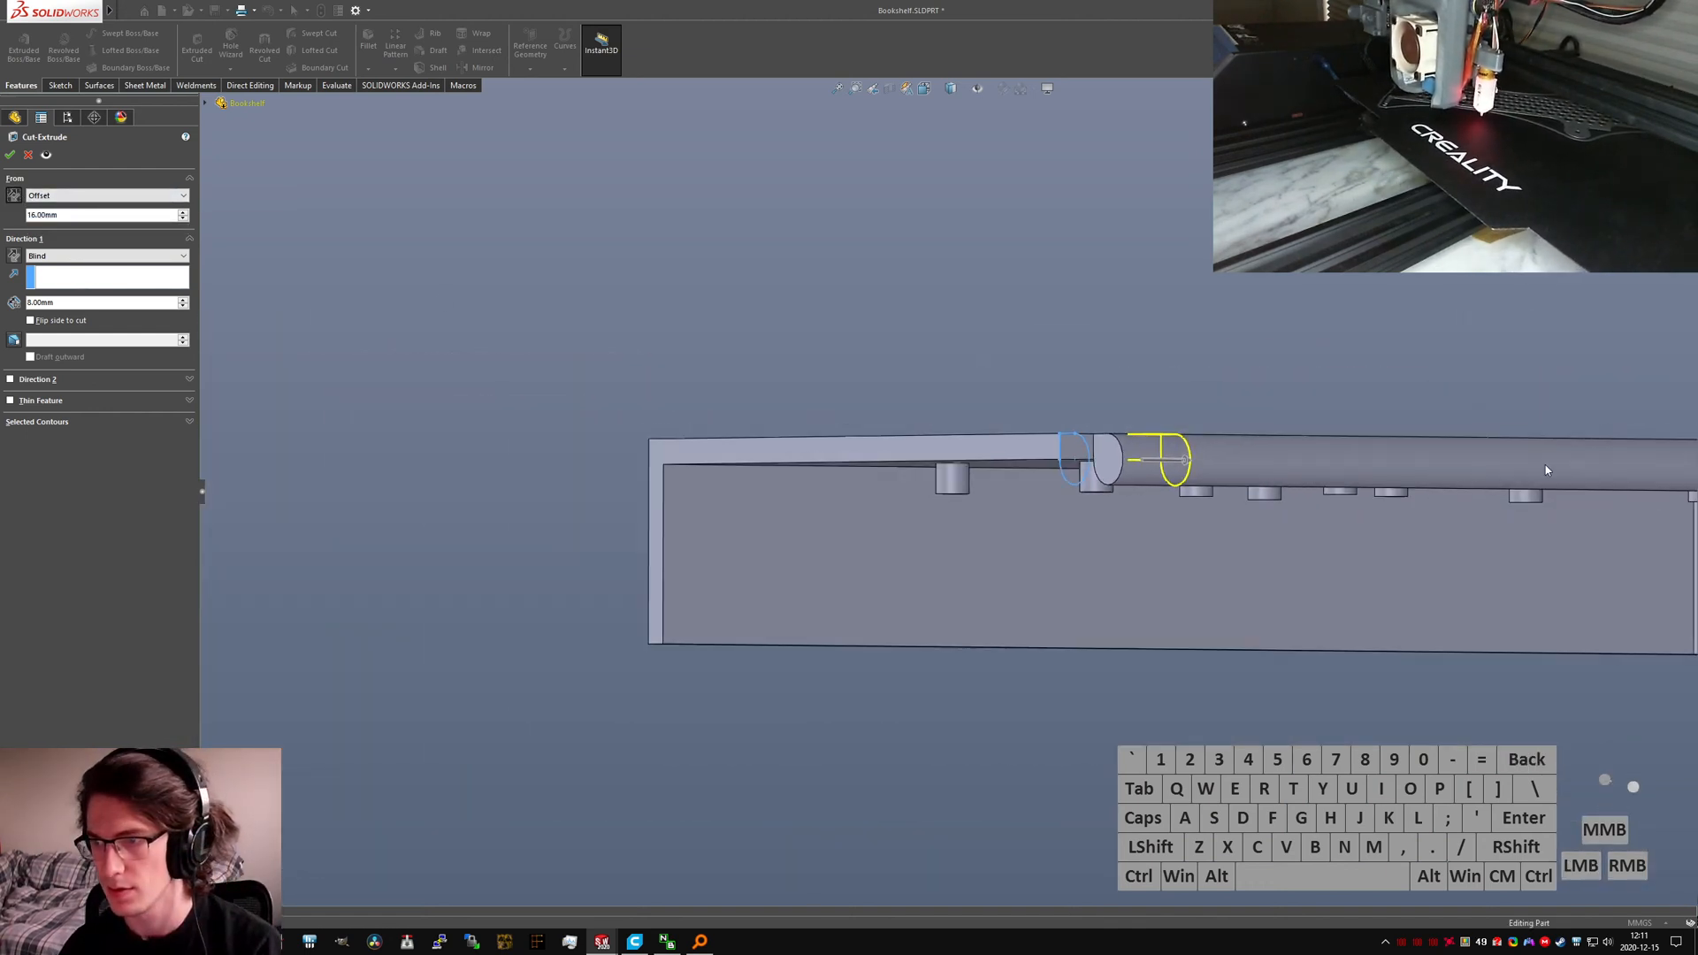
pyautogui.scroll(-5, 1602, 473)
pyautogui.scroll(5, 1574, 478)
pyautogui.scroll(-5, 1275, 493)
pyautogui.moveTo(1275, 498); pyautogui.dragTo(827, 447, button='middle')
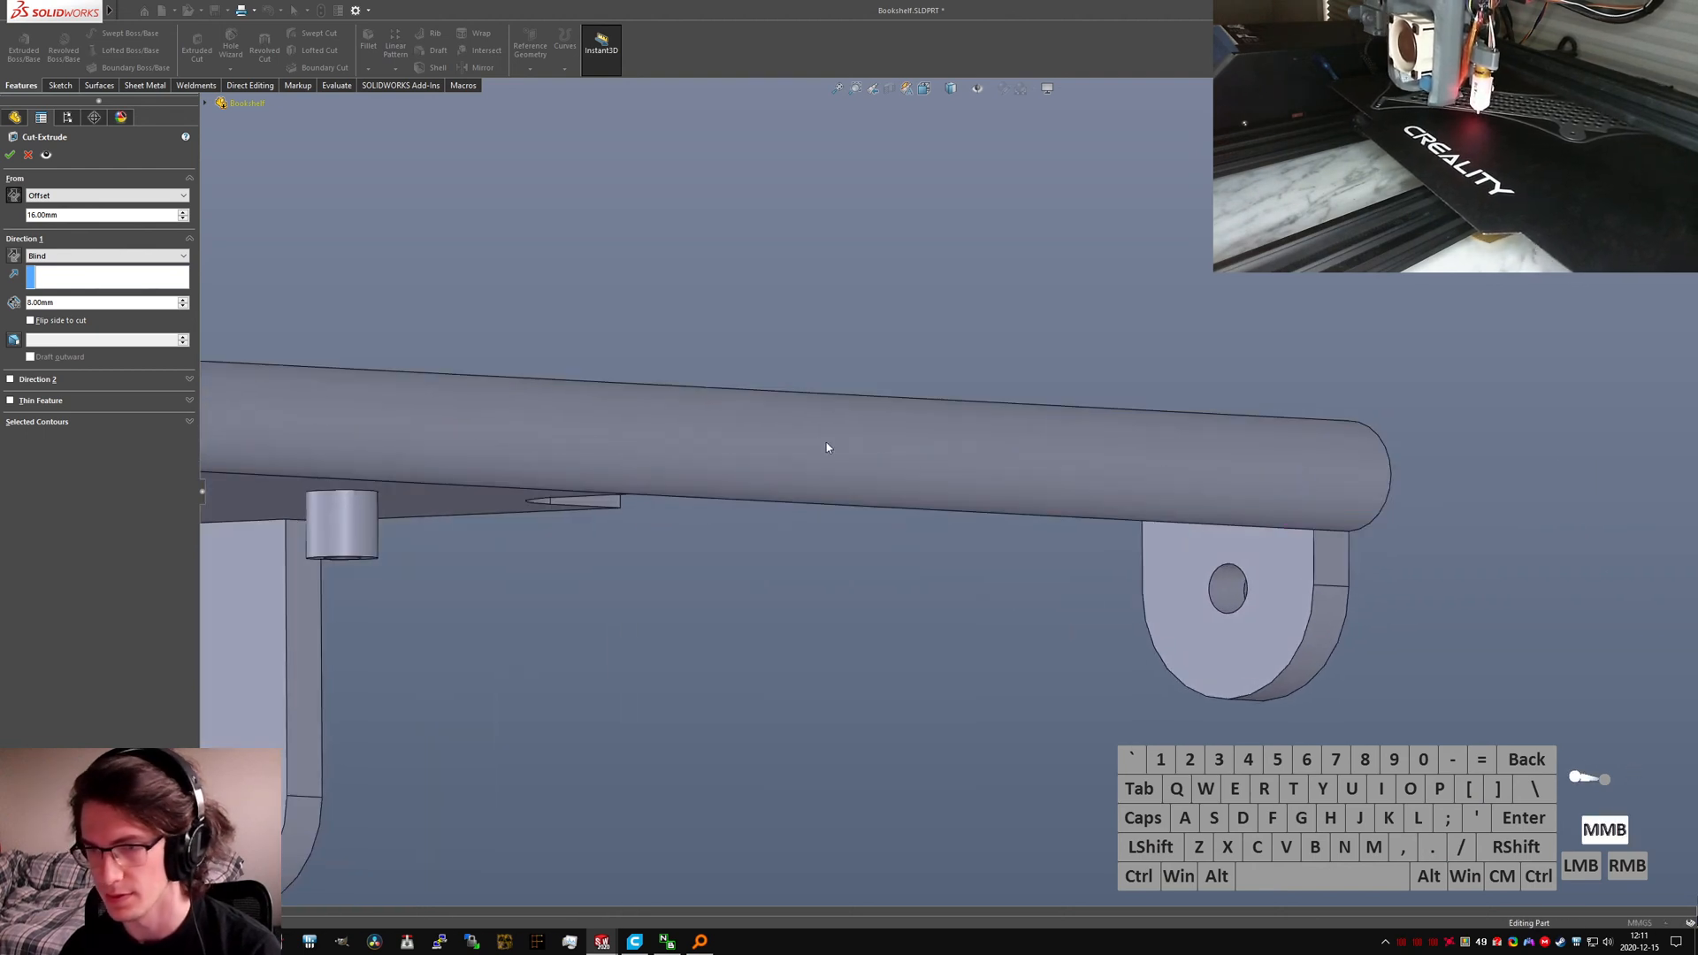
pyautogui.click(96, 257)
pyautogui.click(88, 334)
pyautogui.click(1272, 572)
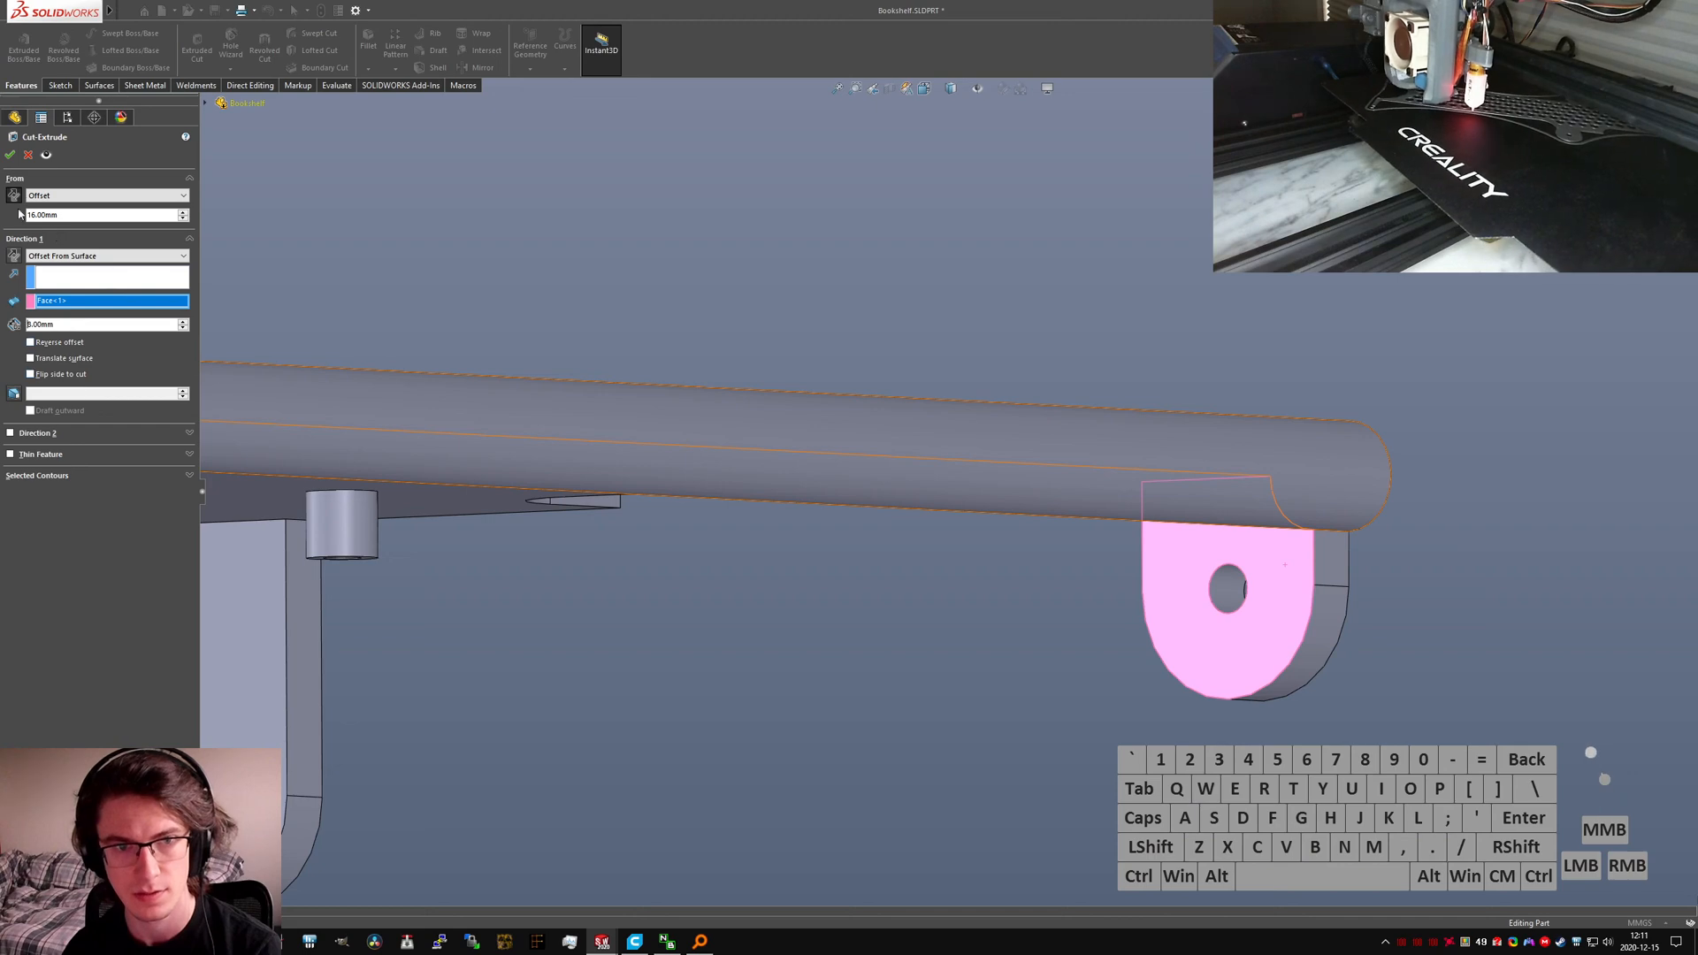
pyautogui.click(10, 156)
# Step: Switch to the PSU Enclosure V2 part and identify the hinge clearance face's feature among the Door and Hinge Features
pyautogui.moveTo(1217, 440); pyautogui.dragTo(1033, 518, button='middle')
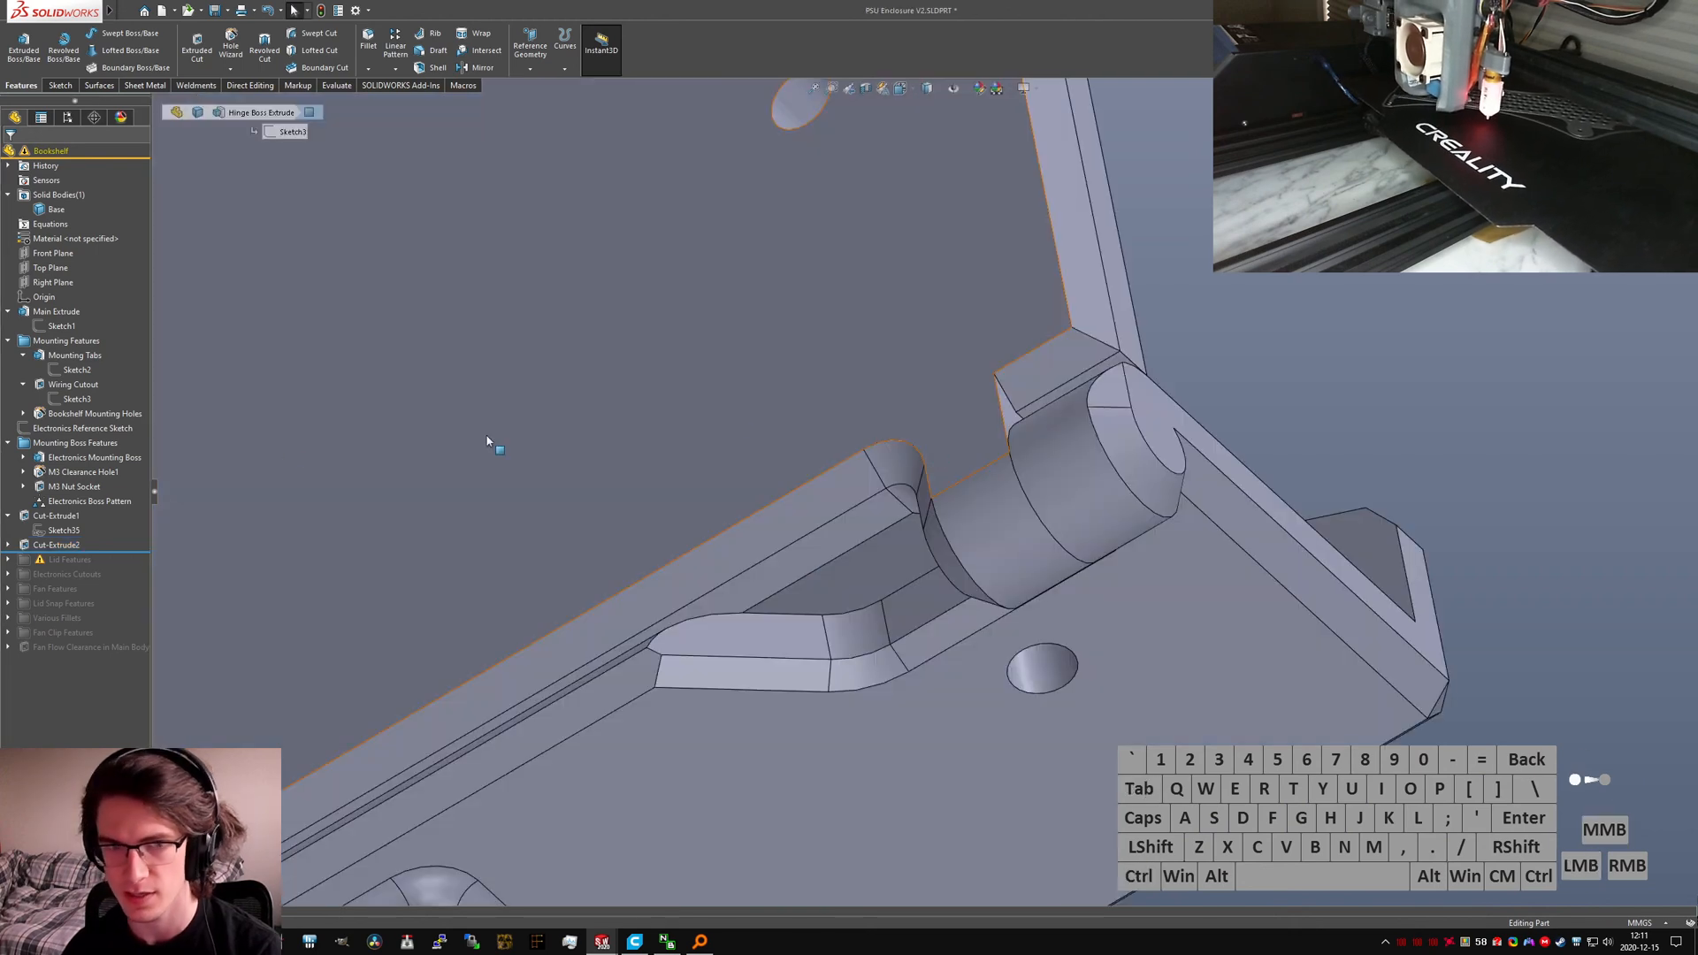
pyautogui.click(969, 535)
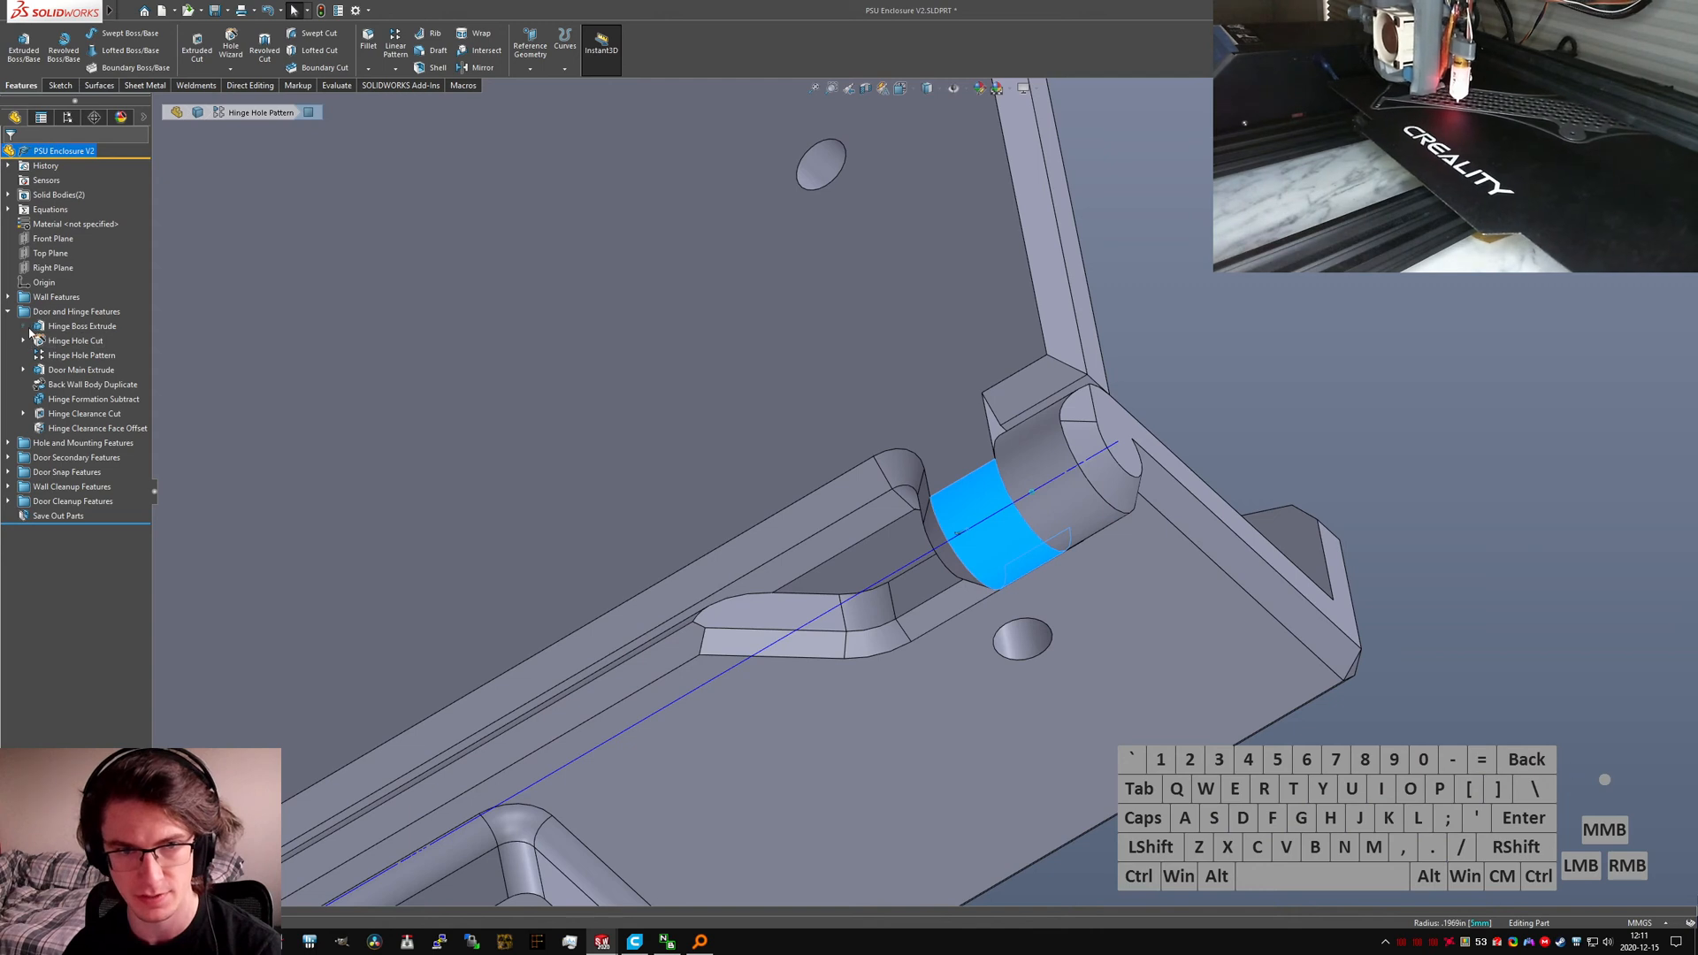
pyautogui.scroll(5, 884, 442)
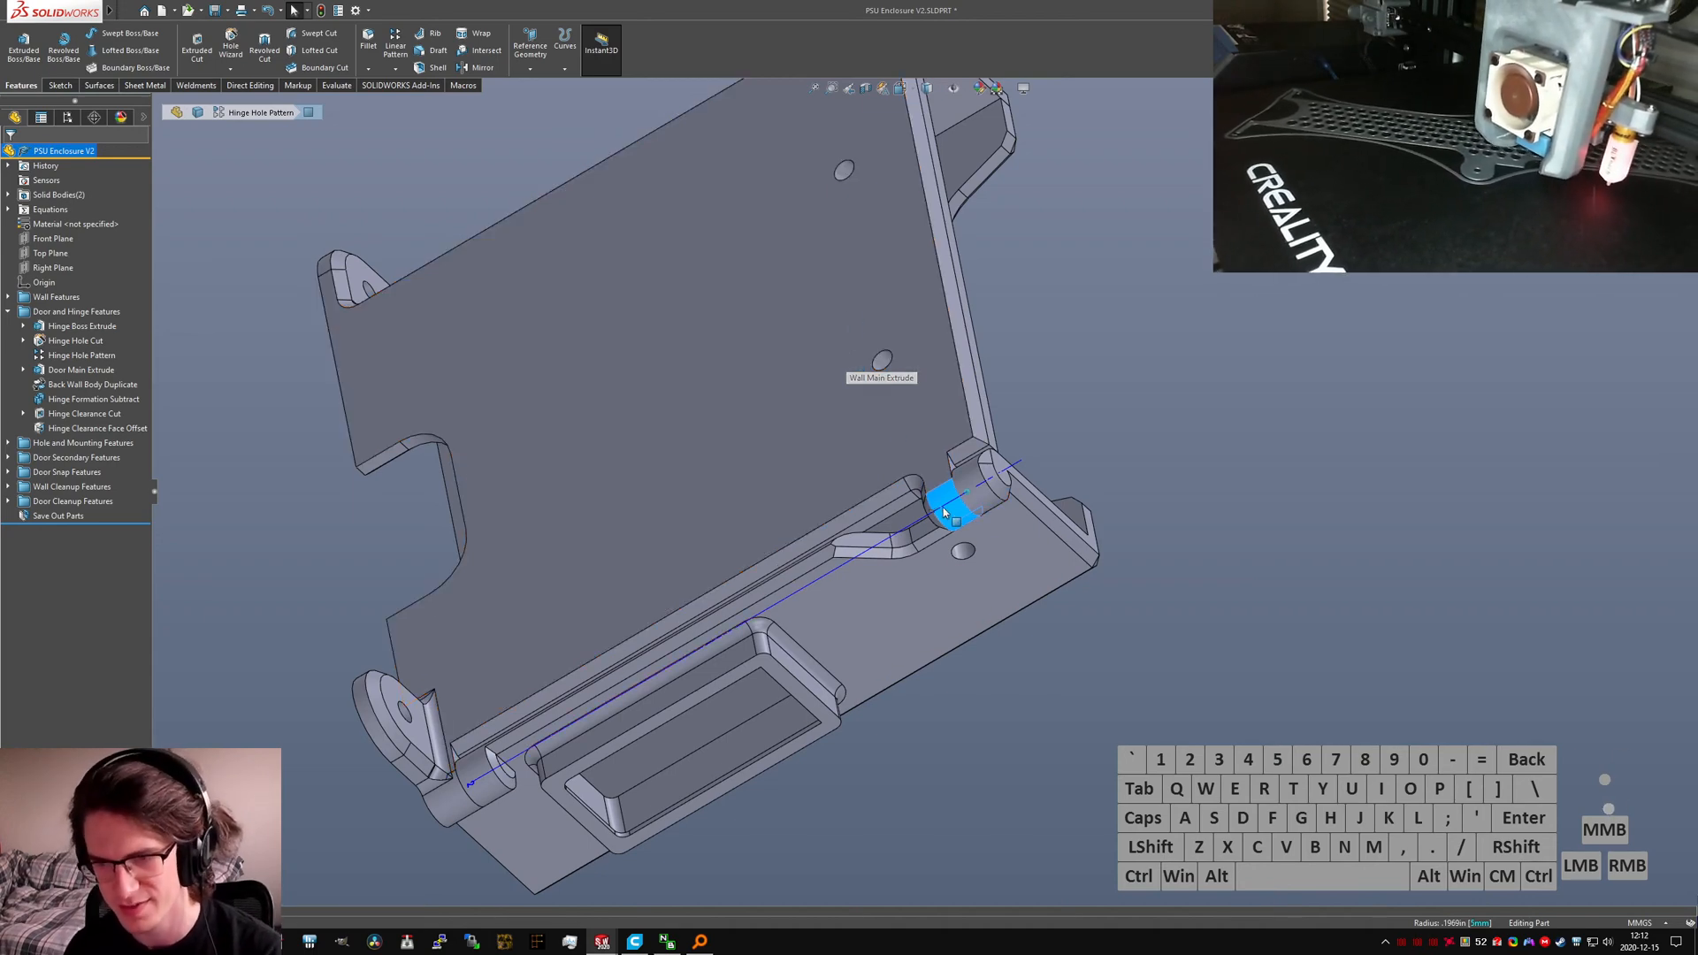
pyautogui.scroll(-8, 925, 487)
pyautogui.moveTo(925, 487); pyautogui.dragTo(986, 504, button='middle')
pyautogui.click(81, 355)
# Step: Examine the Hinge Hole Pattern at both hinge ends and expand the Hinge Hole Cut to reveal its sketches
pyautogui.scroll(6, 922, 460)
pyautogui.scroll(3, 923, 466)
pyautogui.scroll(-8, 736, 766)
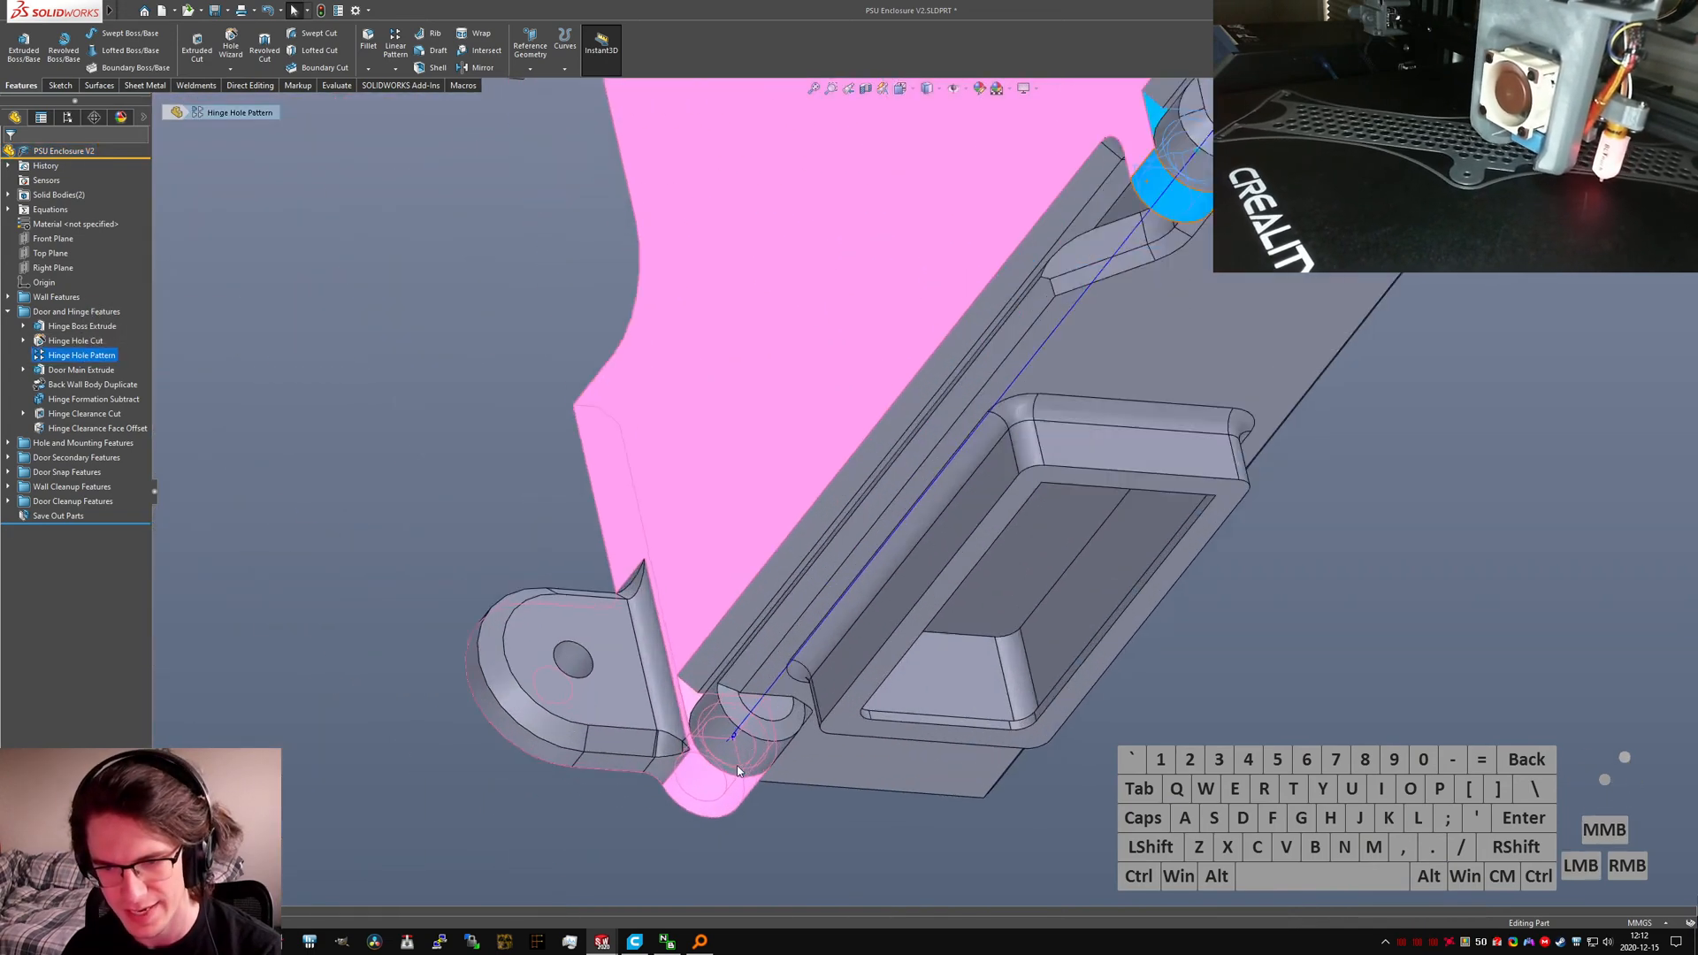
pyautogui.moveTo(736, 766); pyautogui.dragTo(979, 274, button='middle')
pyautogui.scroll(5, 979, 274)
pyautogui.scroll(-6, 979, 274)
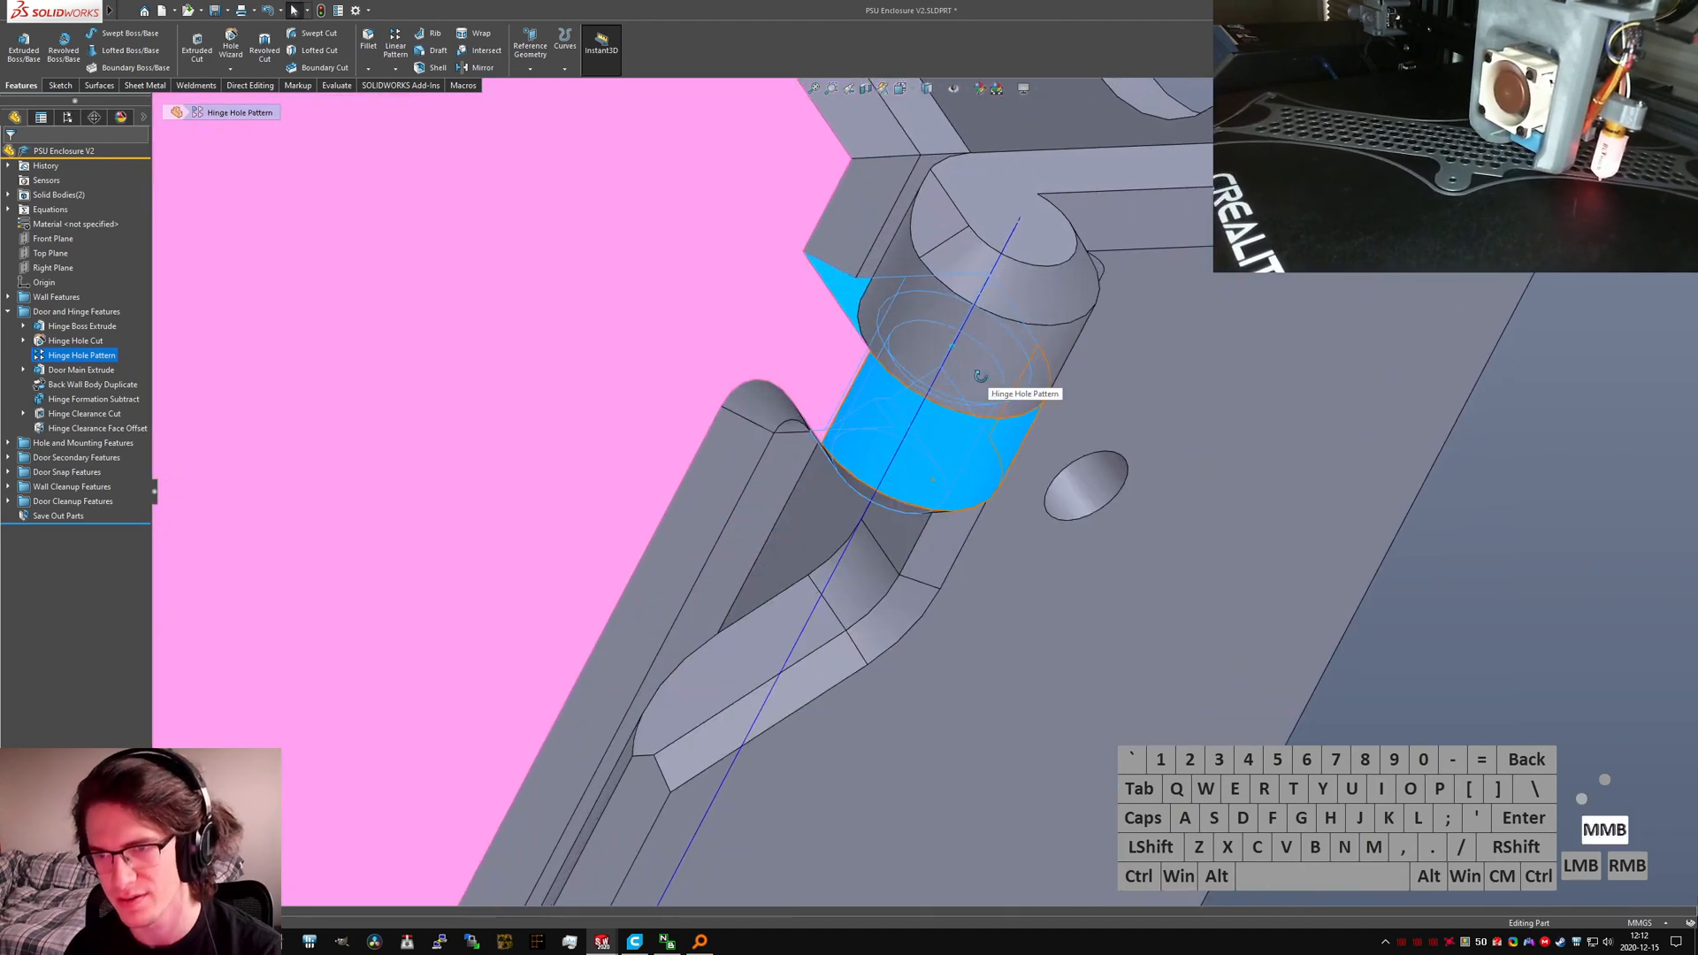
pyautogui.moveTo(1008, 389); pyautogui.dragTo(1118, 402, button='middle')
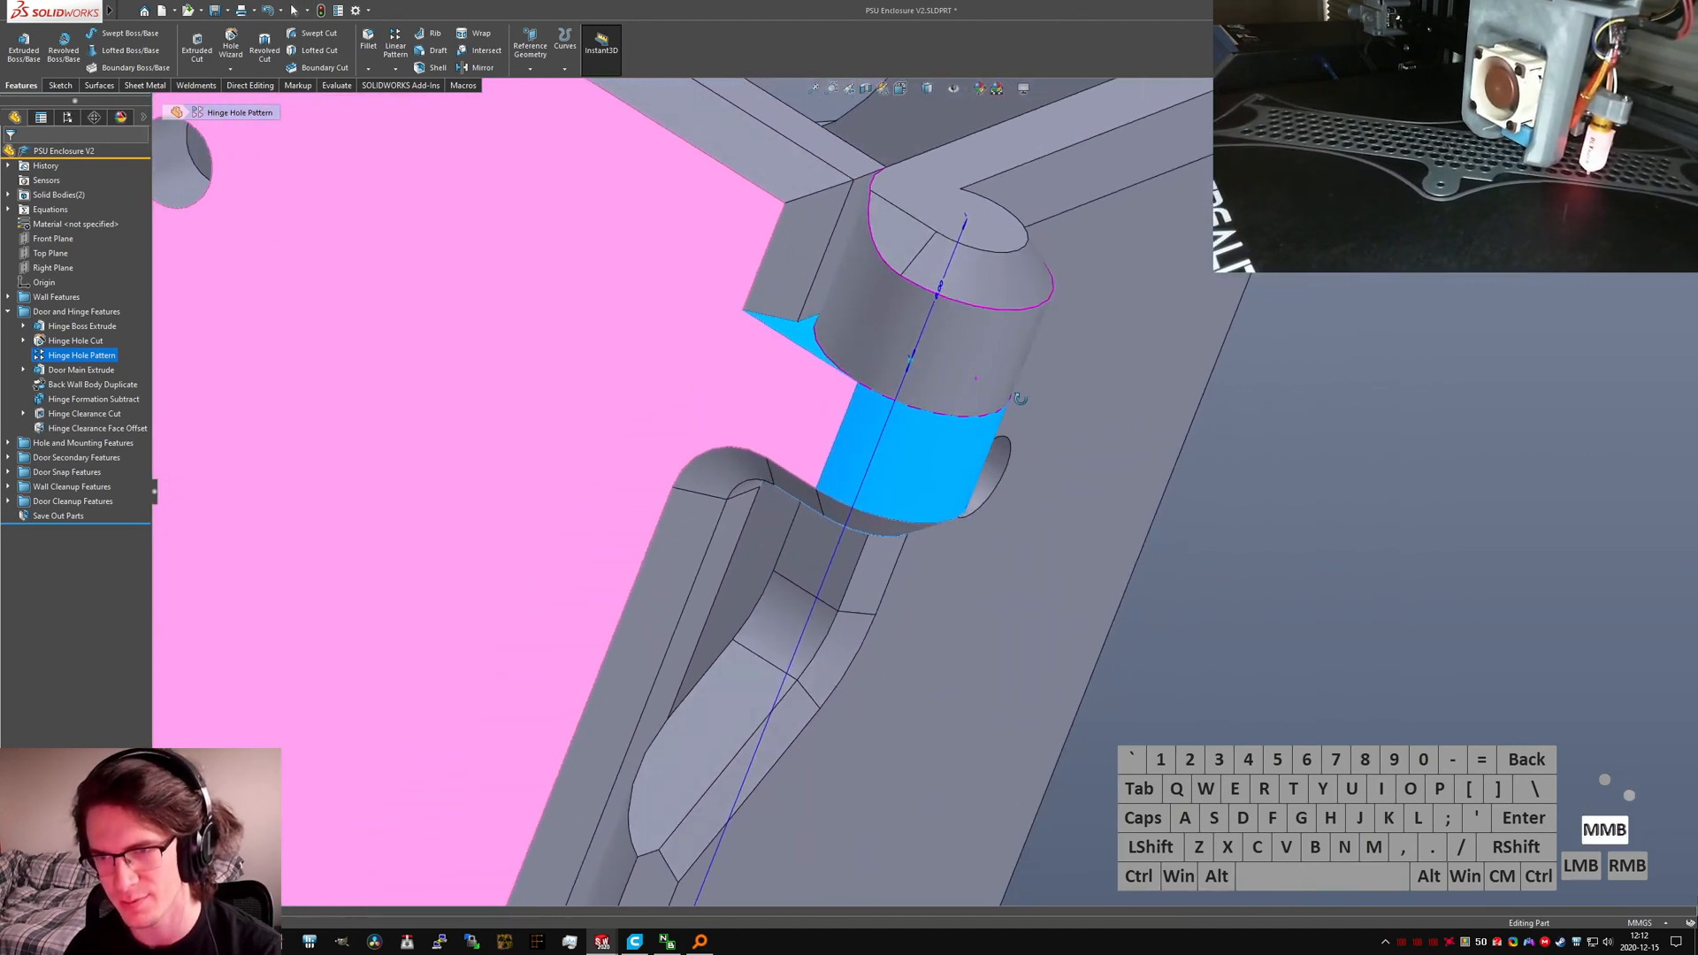
pyautogui.click(24, 340)
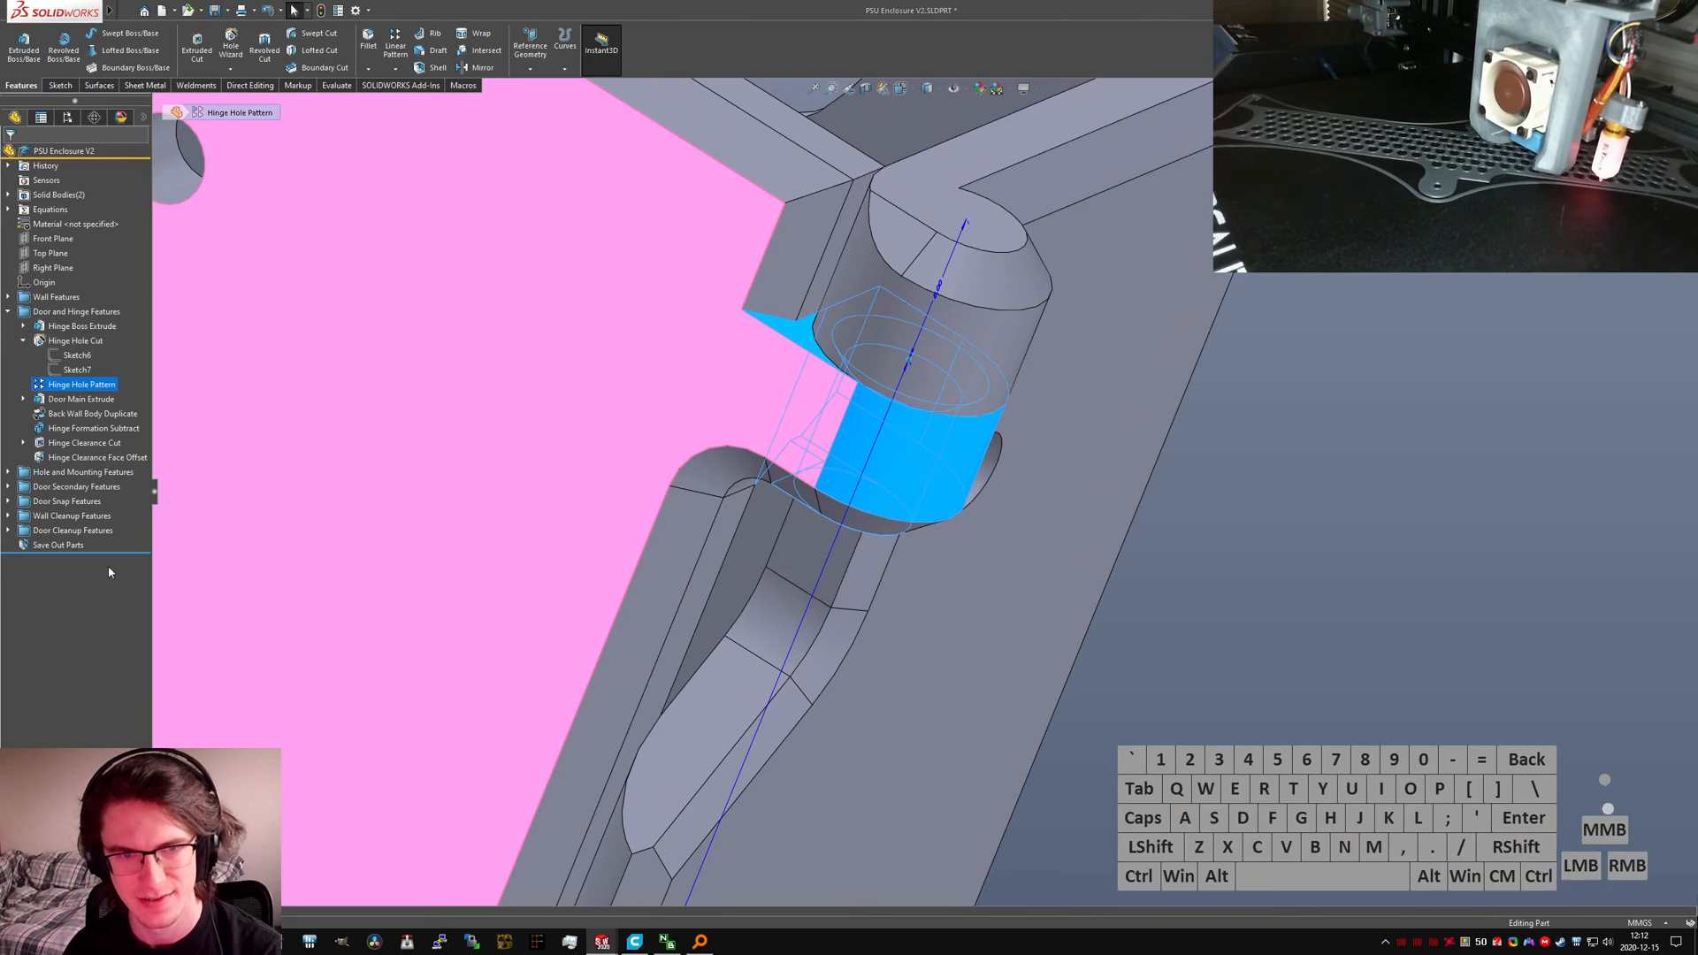
# Step: Roll PSU Enclosure V2 back to just after the Hinge Hole Pattern and examine the Hinge Hole Cut's shape and dimensions
pyautogui.moveTo(124, 553); pyautogui.dragTo(119, 391)
pyautogui.scroll(-3, 917, 363)
pyautogui.moveTo(925, 360); pyautogui.dragTo(851, 382, button='middle')
pyautogui.click(841, 385)
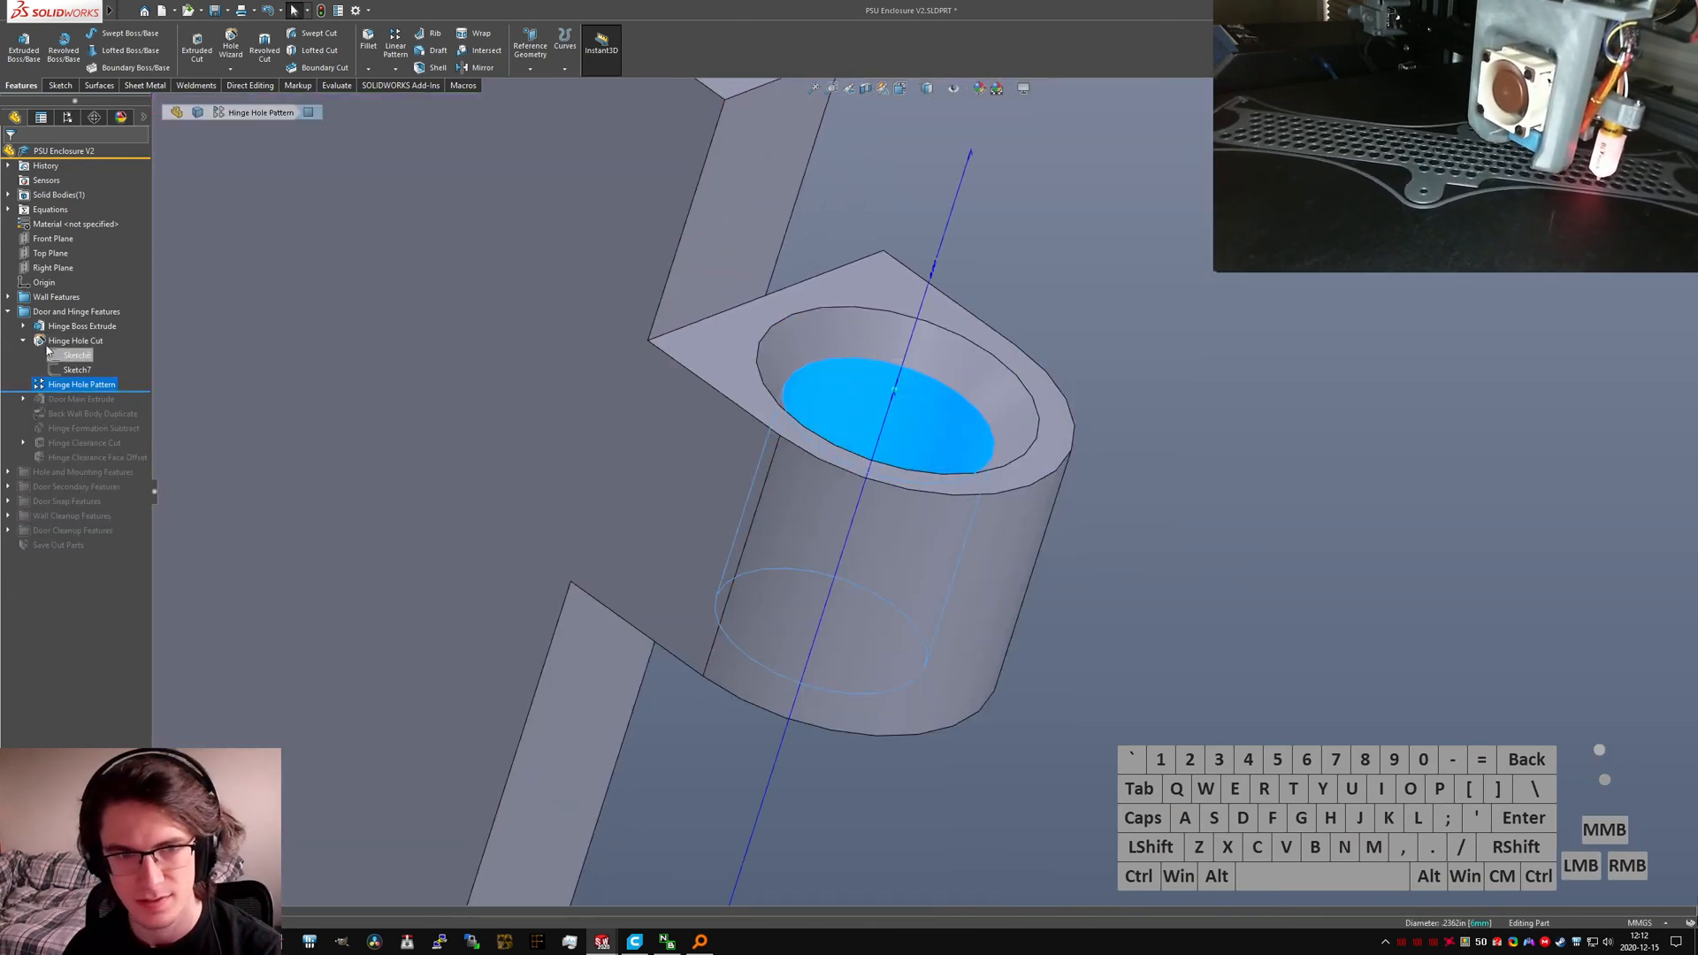
pyautogui.click(76, 341)
pyautogui.scroll(10, 890, 625)
pyautogui.scroll(-8, 883, 627)
pyautogui.moveTo(886, 601)
pyautogui.mouseDown(button='middle')
pyautogui.moveTo(891, 577)
pyautogui.moveTo(755, 458)
pyautogui.moveTo(782, 459)
pyautogui.mouseUp(button='middle')
pyautogui.scroll(-4, 982, 548)
pyautogui.moveTo(964, 533); pyautogui.dragTo(1017, 520, button='middle')
pyautogui.scroll(6, 950, 562)
pyautogui.scroll(-3, 917, 495)
pyautogui.moveTo(858, 456); pyautogui.dragTo(924, 534, button='middle')
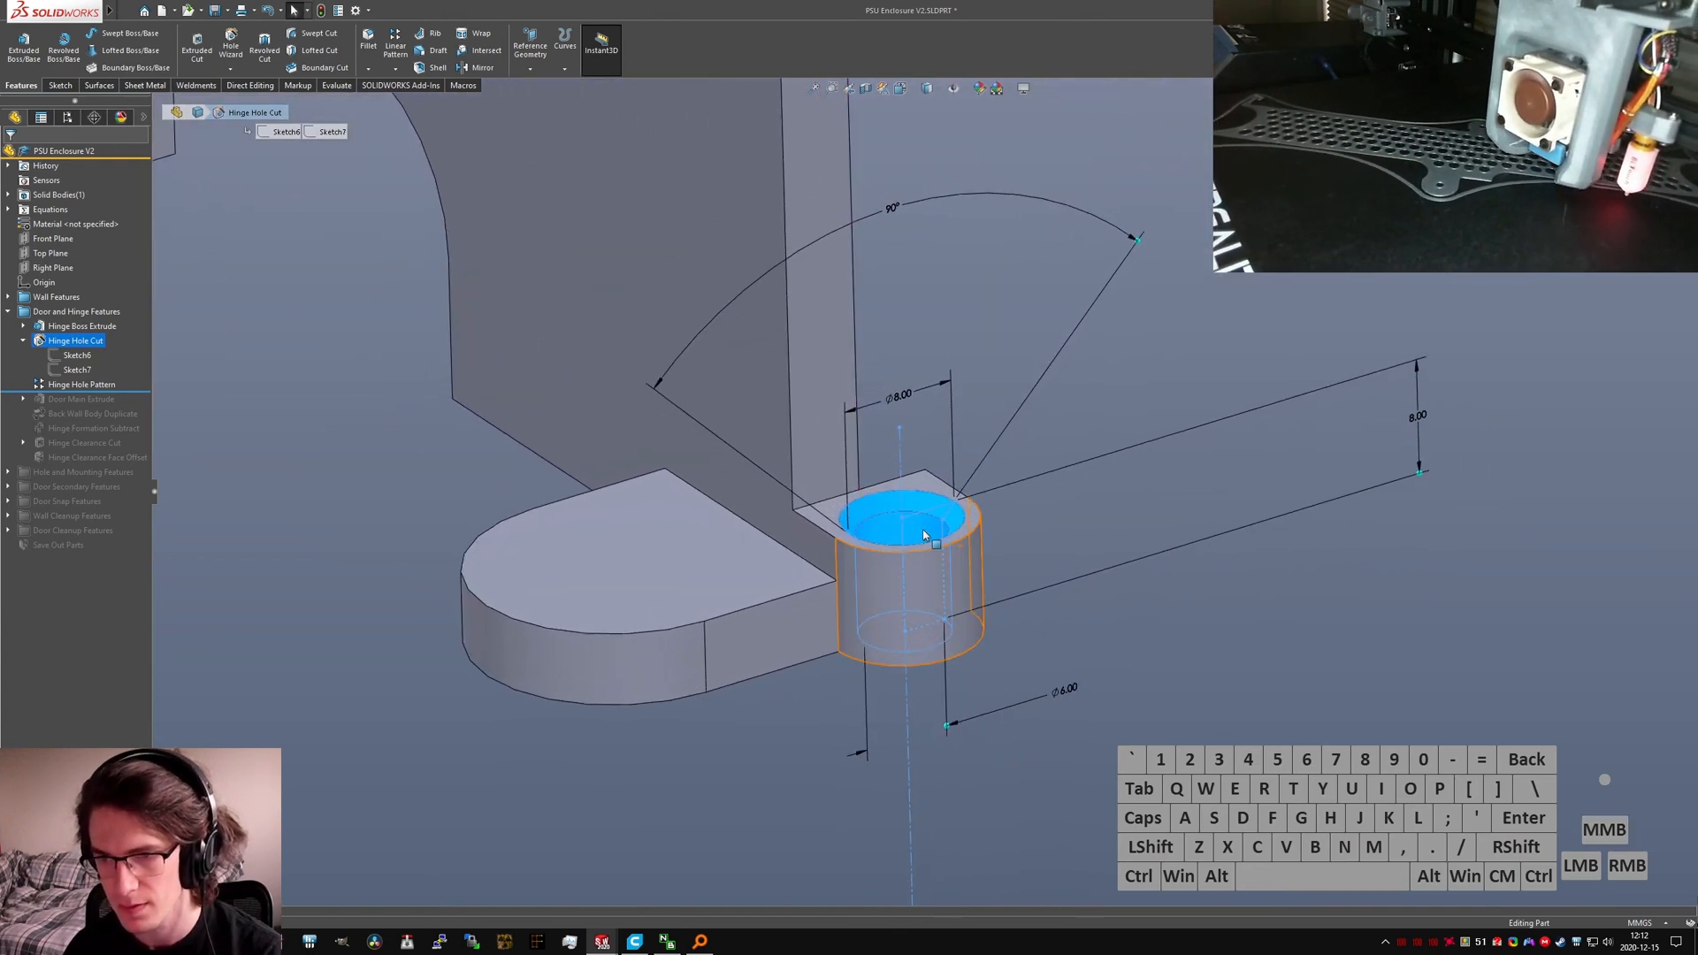
# Step: Examine how the Hinge Hole Pattern covers both hinge ends and switch back to the Bookshelf part
pyautogui.click(1008, 537)
pyautogui.scroll(8, 964, 602)
pyautogui.scroll(-4, 920, 285)
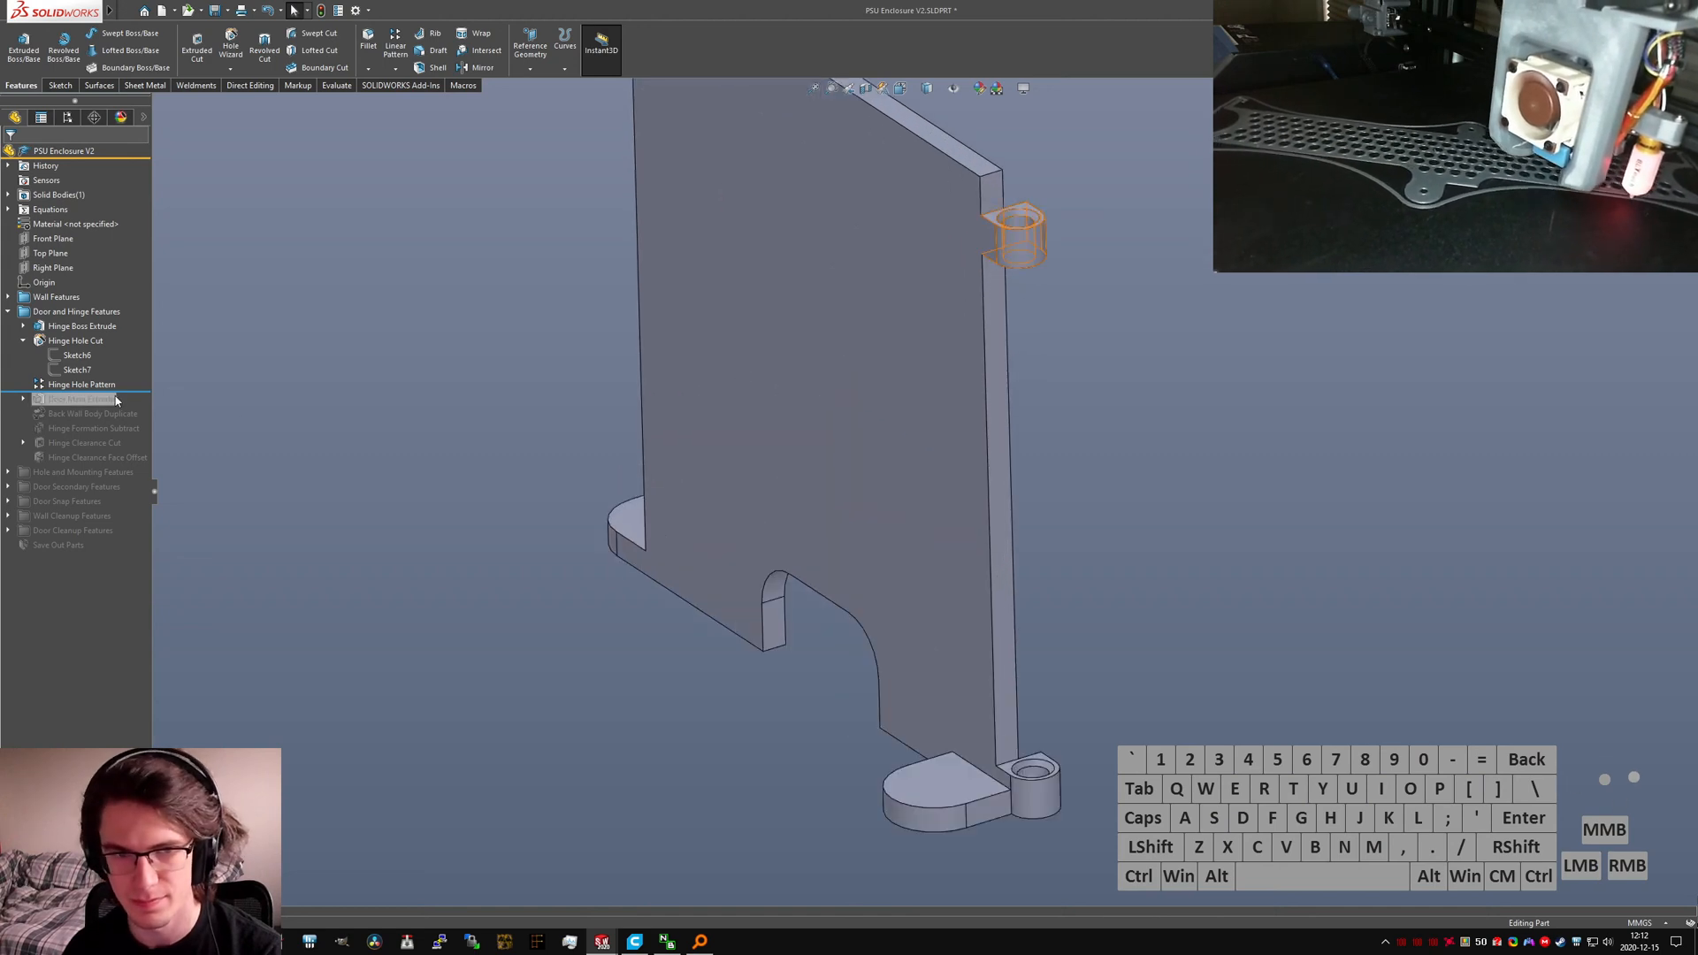
pyautogui.click(64, 380)
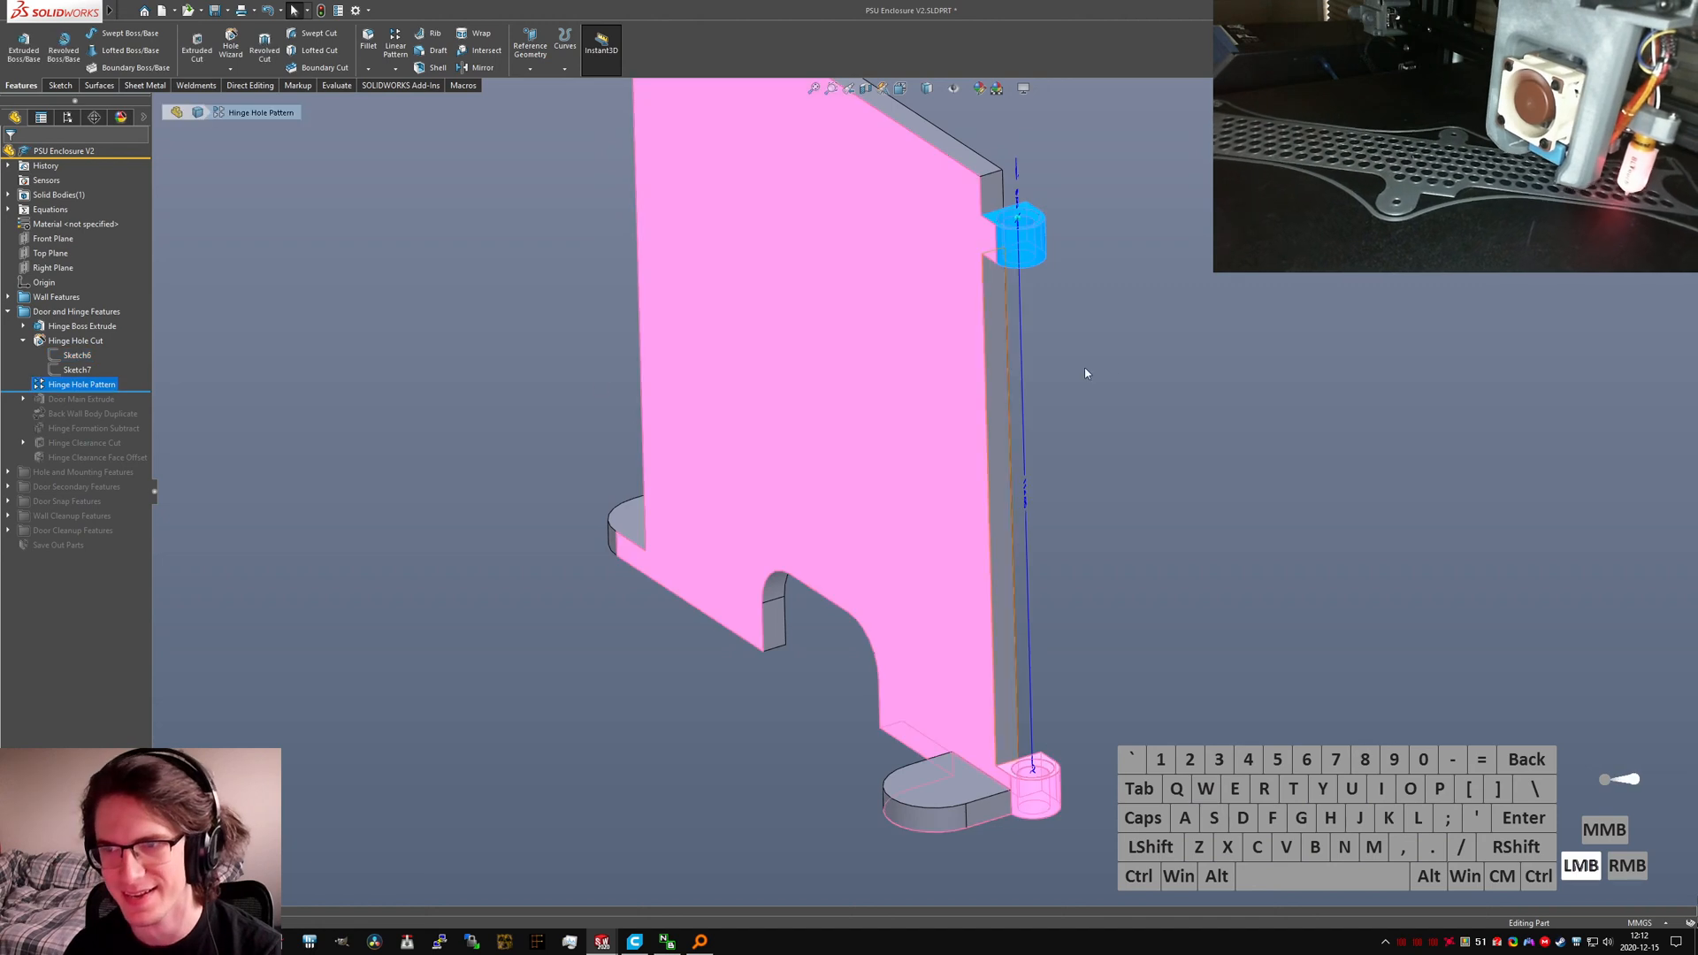
pyautogui.click(1137, 360)
pyautogui.hotkey('ctrl', 'Tab')
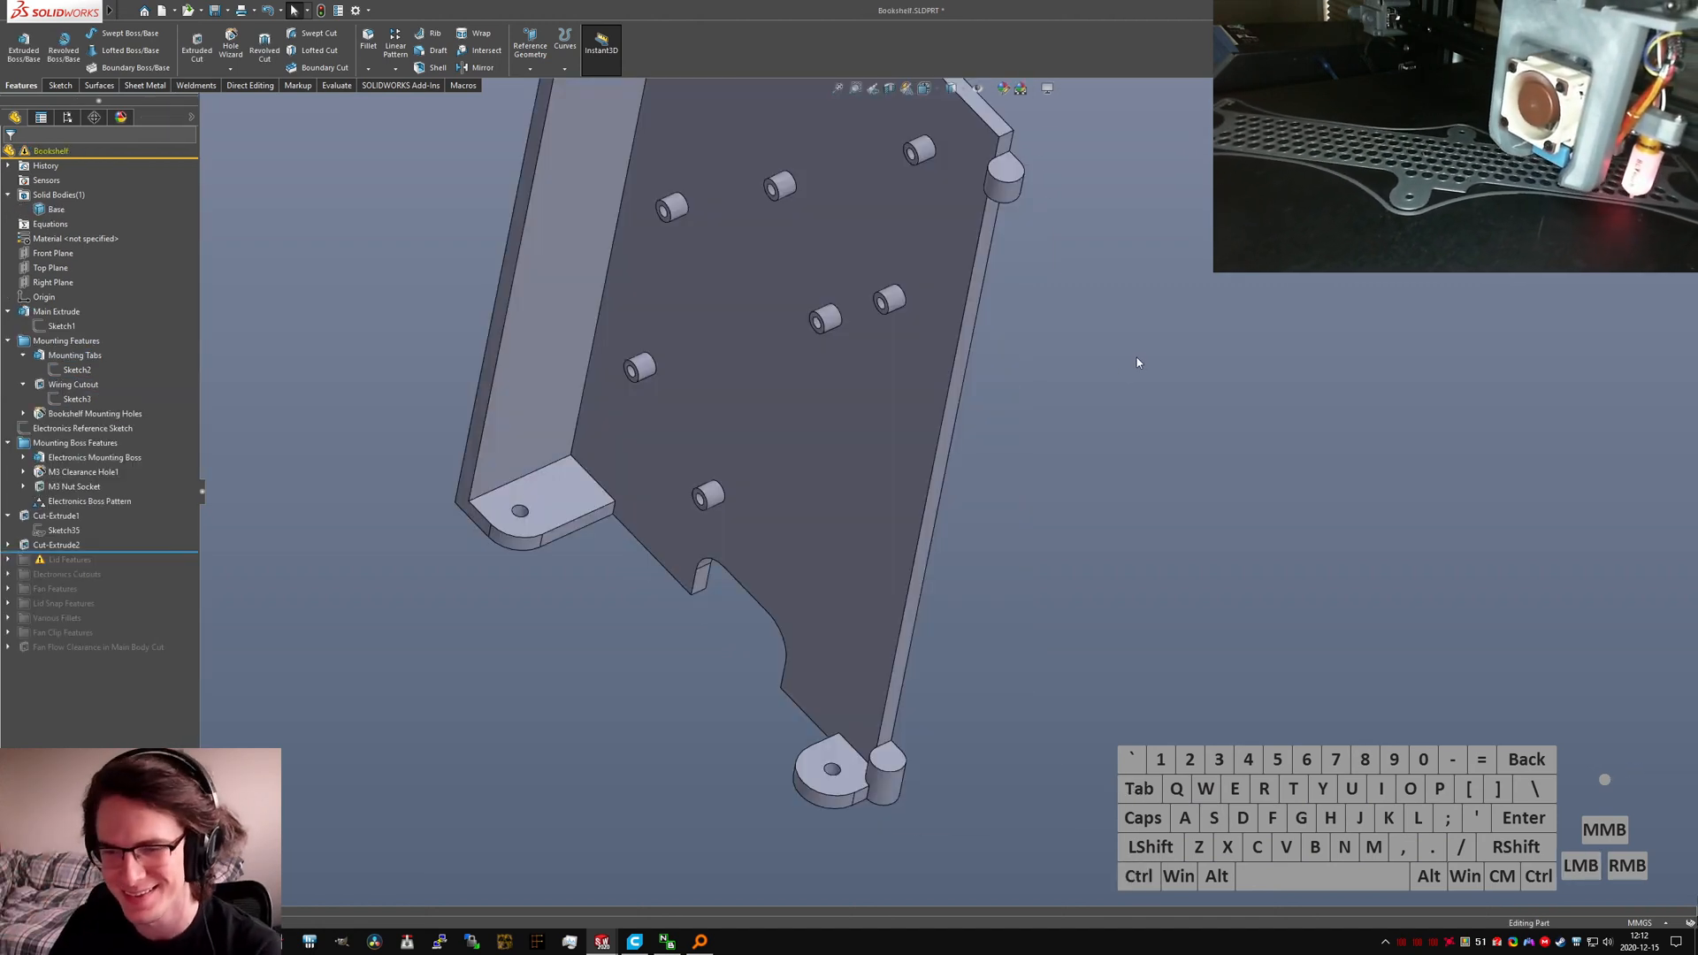
pyautogui.click(1114, 395)
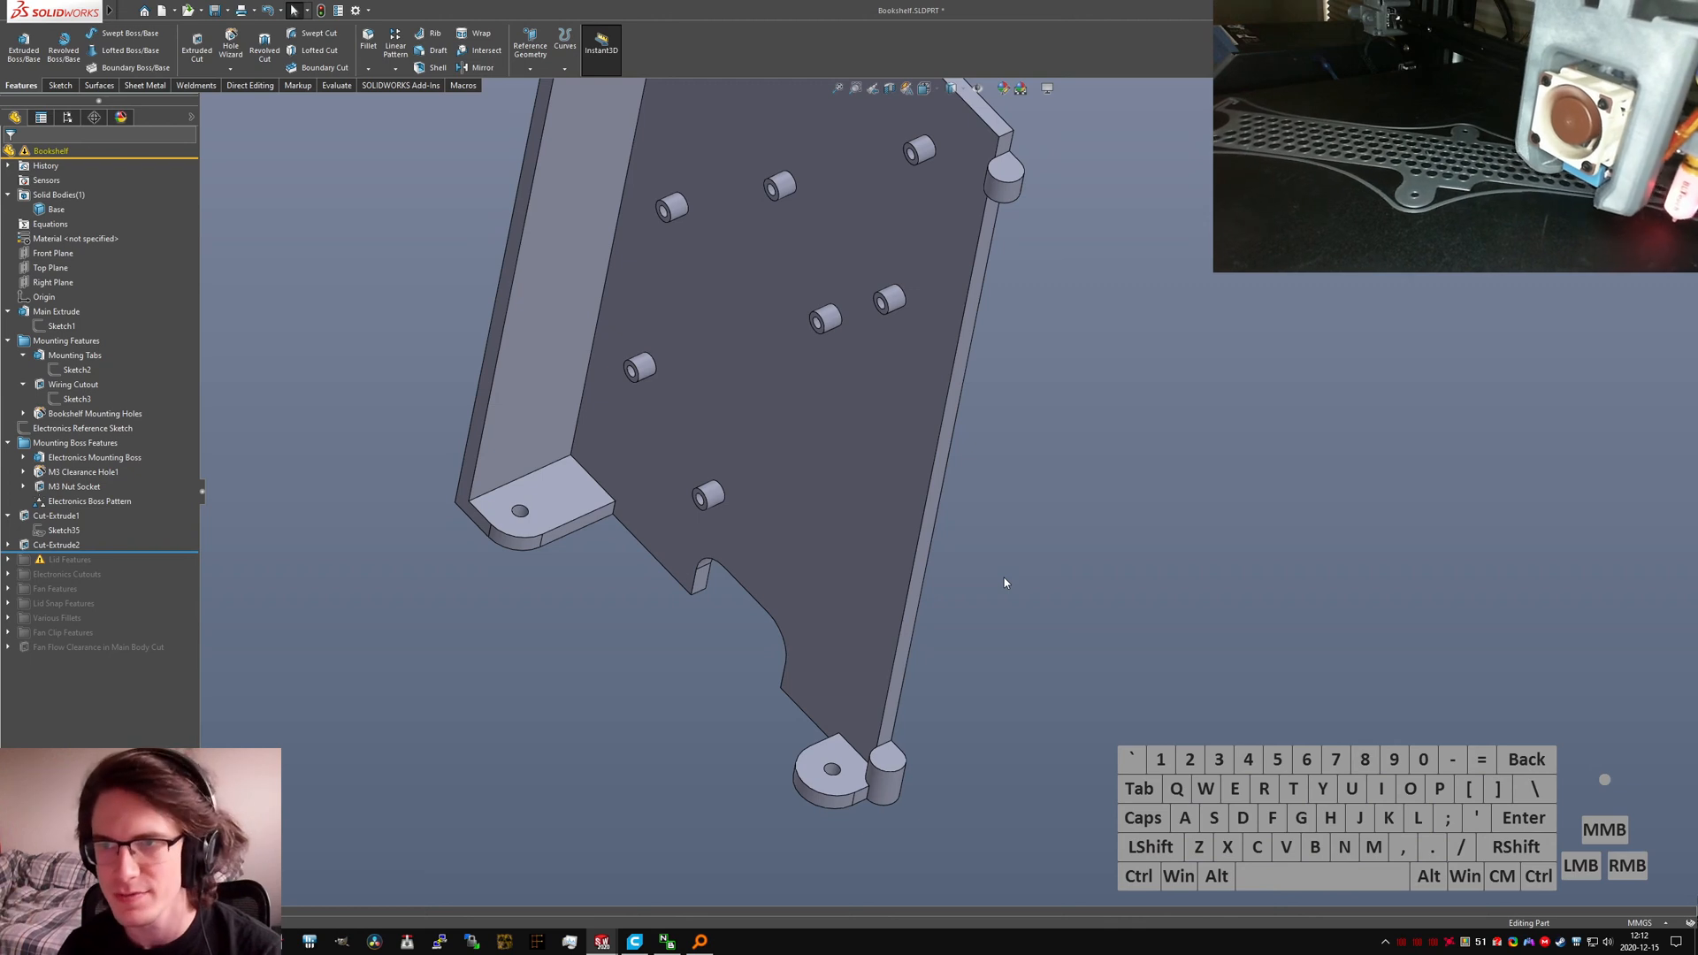
# Step: Roll PSU Enclosure V2 forward to the end of its feature history and view the hinge beside the mounting tab
pyautogui.hotkey('ctrl', 'Tab')
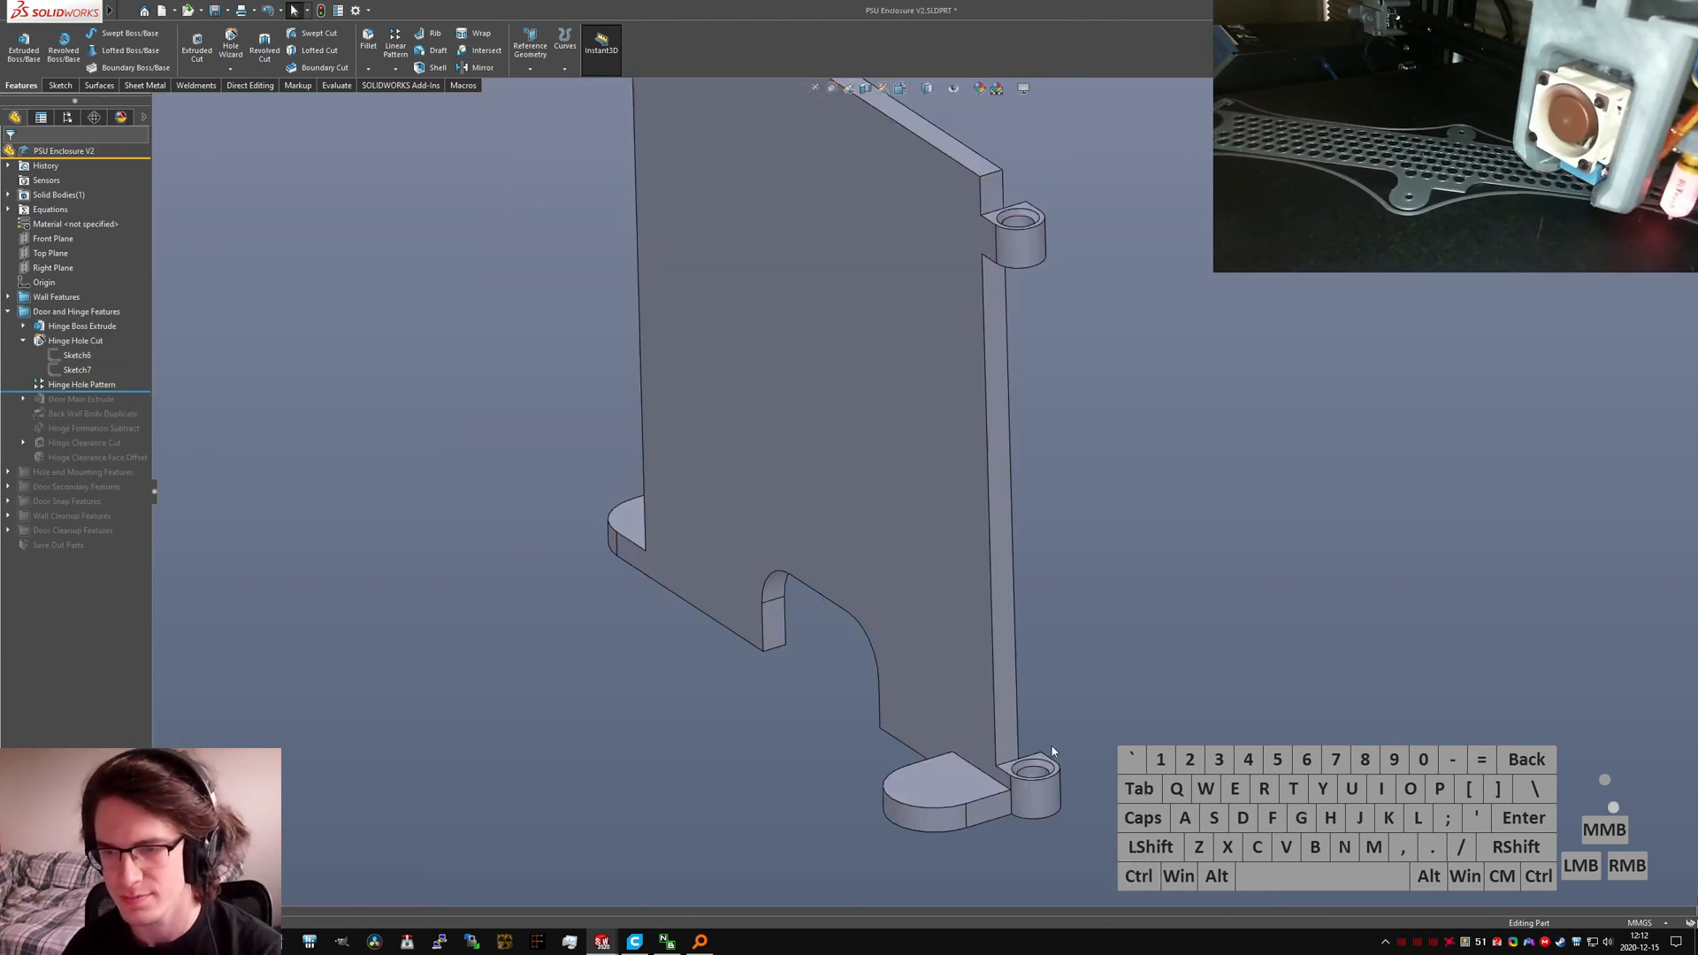
pyautogui.scroll(-3, 1026, 751)
pyautogui.moveTo(121, 390); pyautogui.dragTo(88, 554)
pyautogui.scroll(-5, 970, 724)
pyautogui.moveTo(980, 657)
pyautogui.mouseDown(button='middle')
pyautogui.moveTo(1093, 664)
pyautogui.moveTo(1079, 643)
pyautogui.mouseUp(button='middle')
pyautogui.hotkey('ctrl', 'Tab')
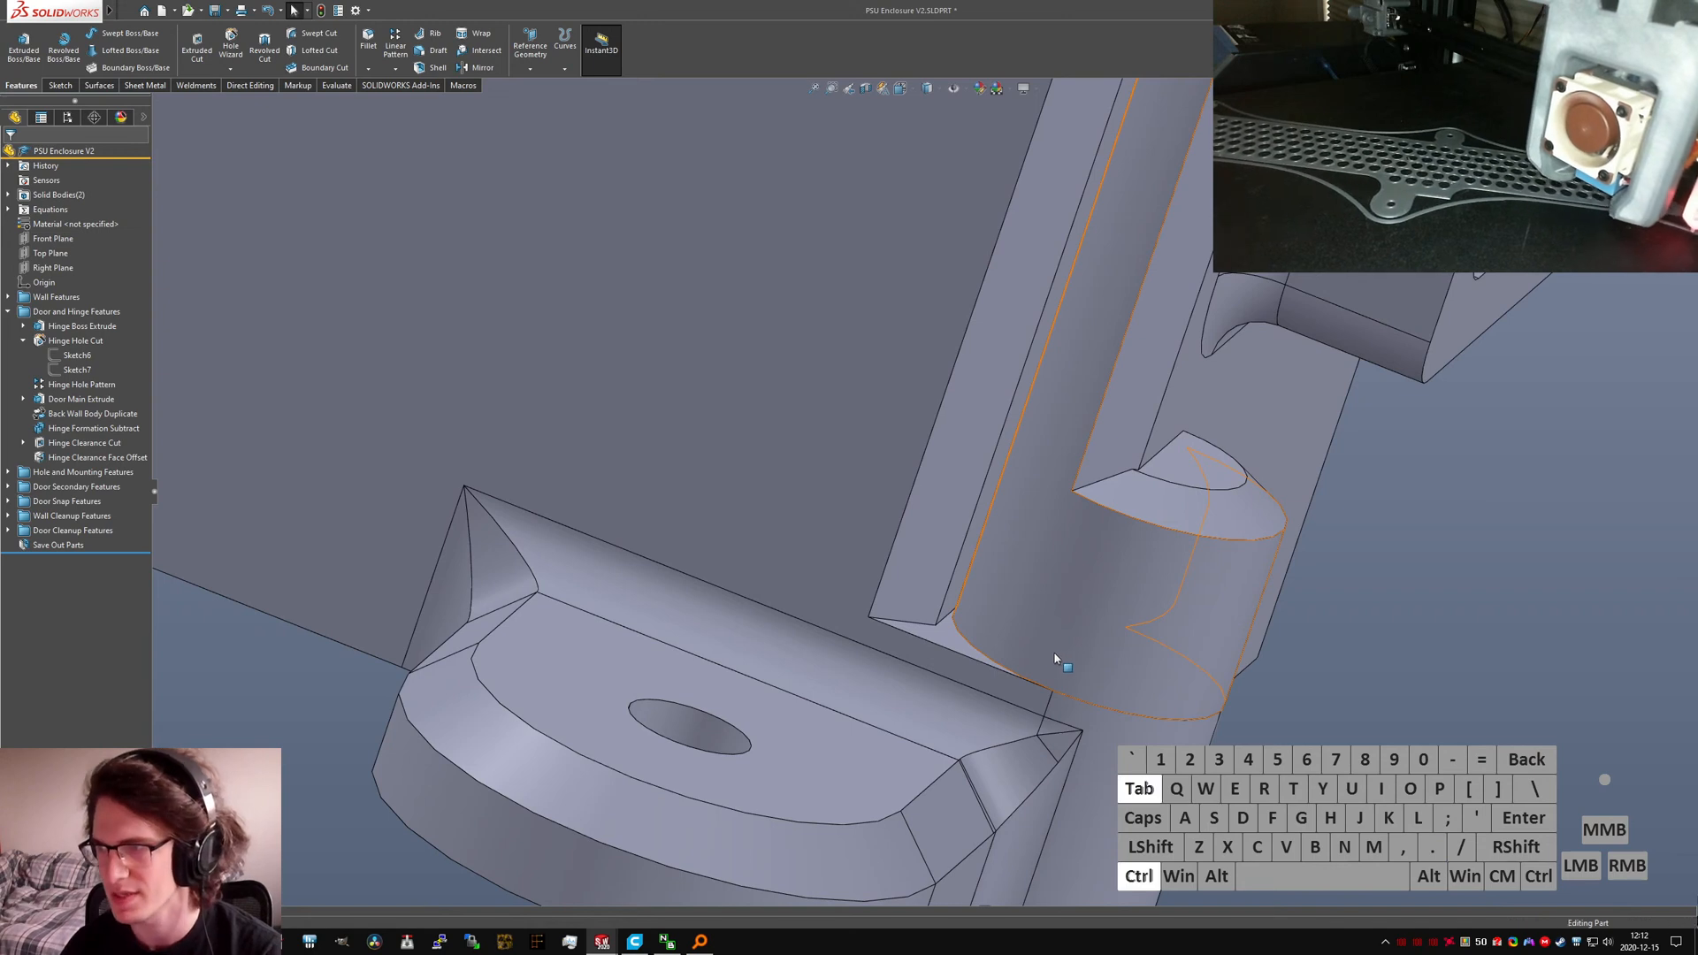
# Step: Compare the Bookshelf hinge ends with the finished door hinge of PSU Enclosure V2
pyautogui.scroll(-7, 997, 186)
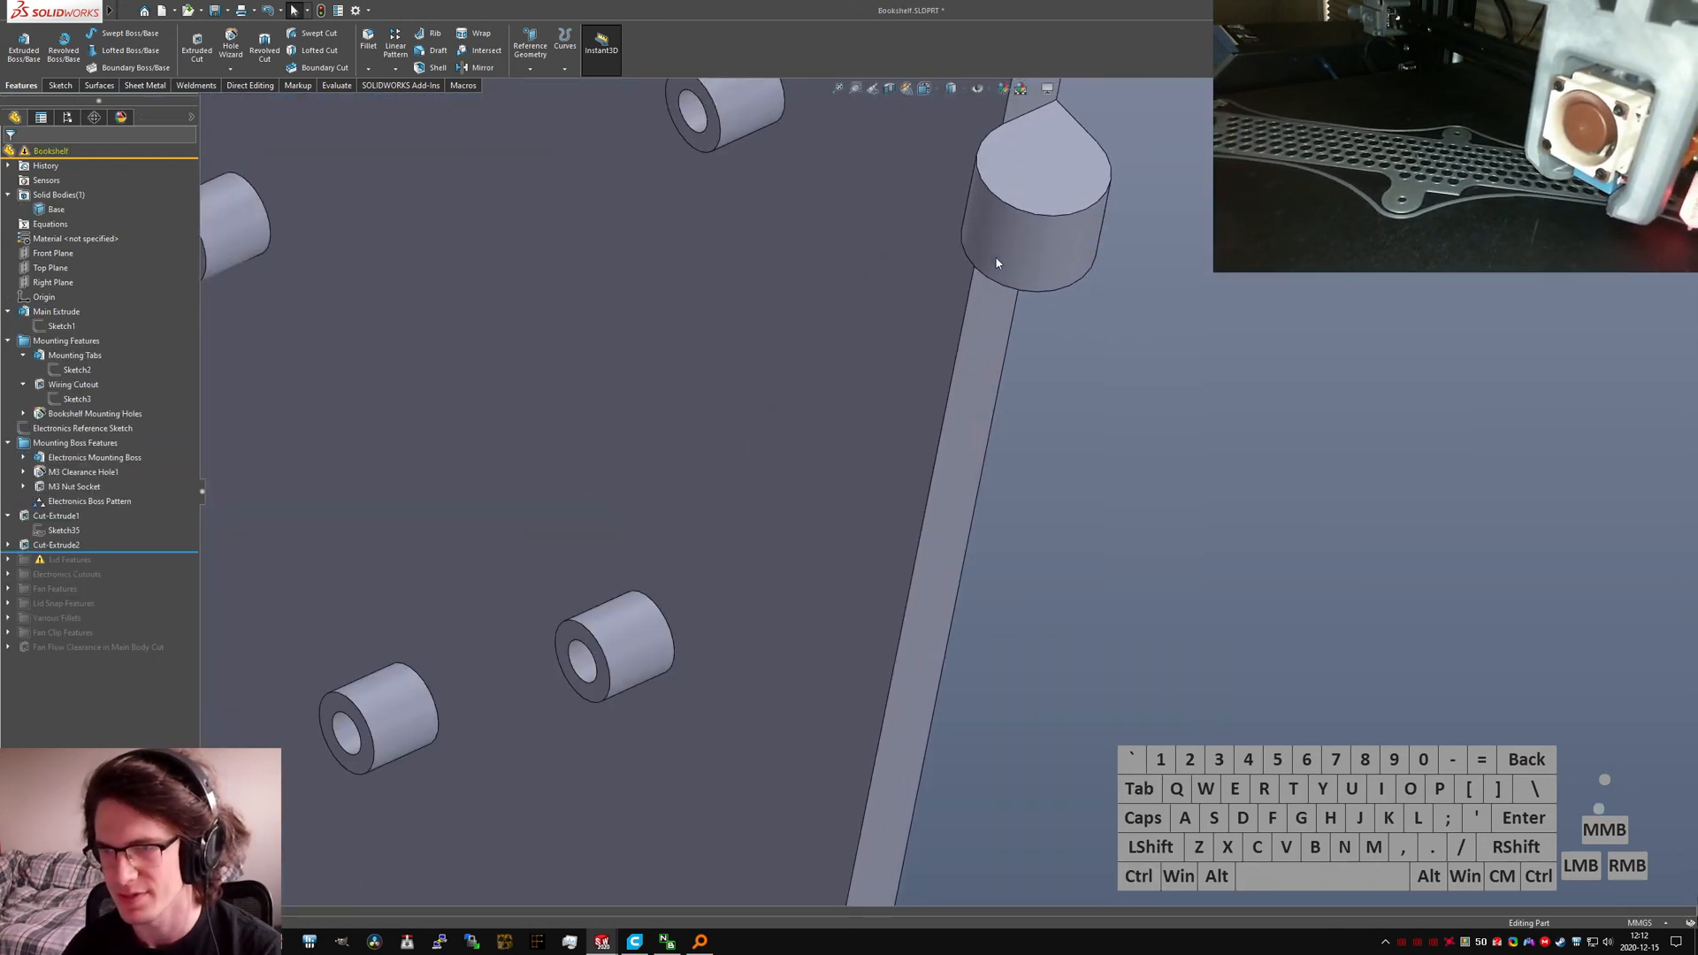
pyautogui.moveTo(996, 261); pyautogui.dragTo(1023, 257, button='middle')
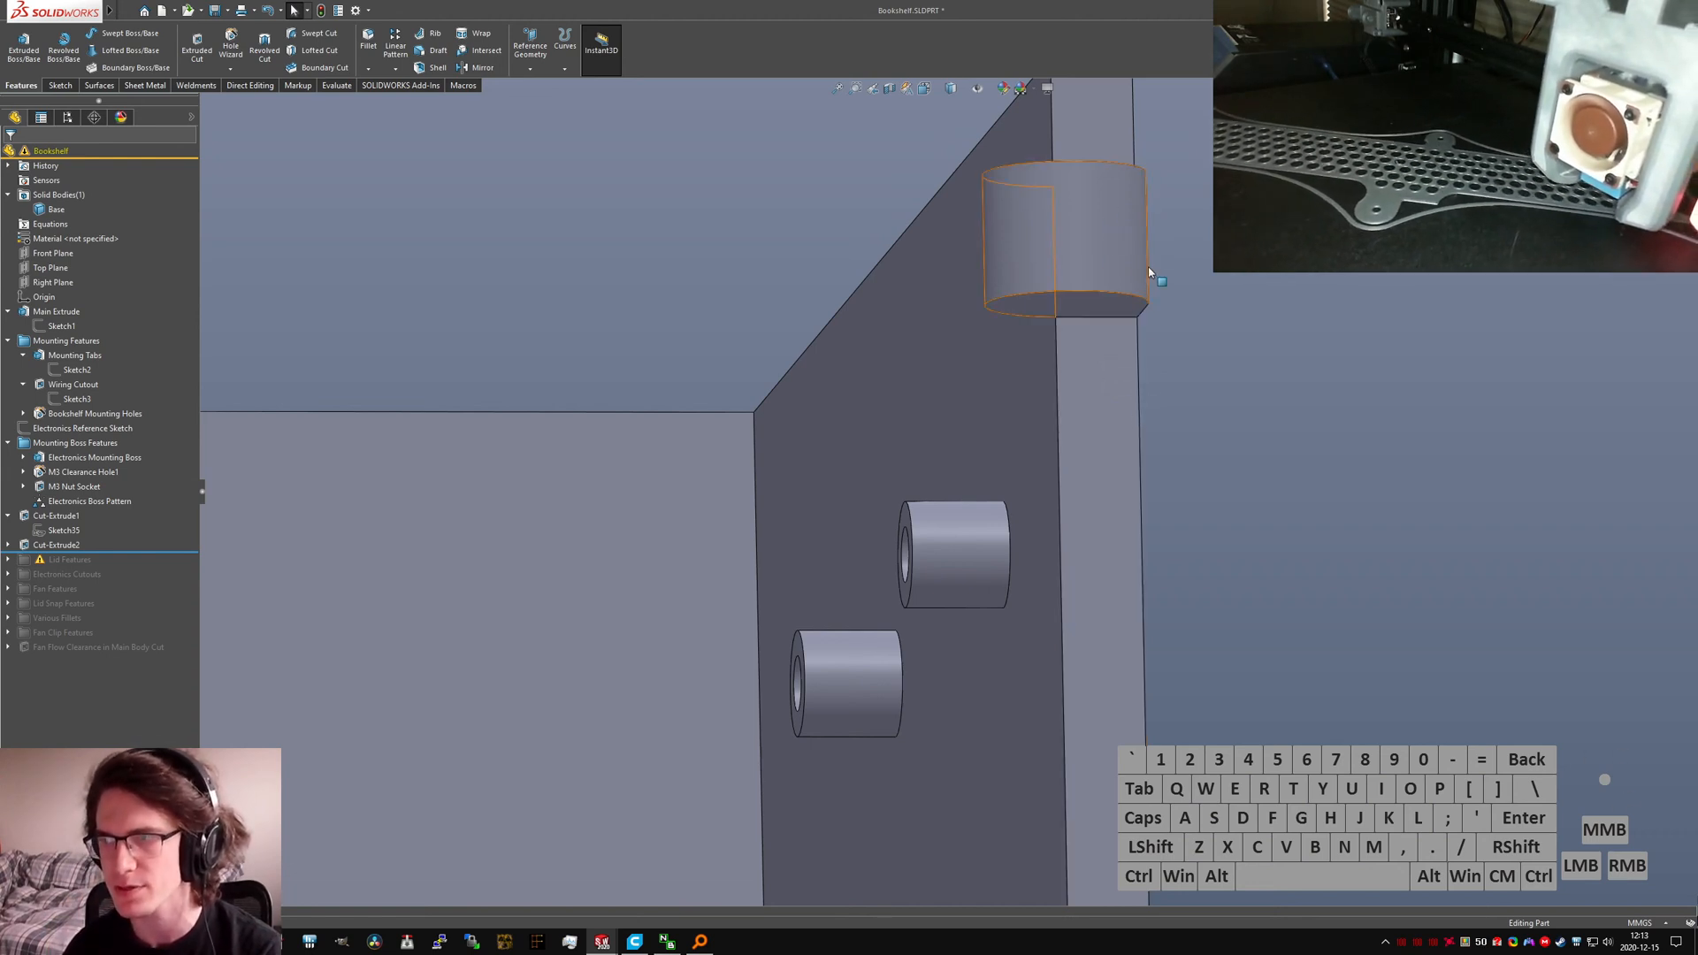
pyautogui.hotkey('ctrl', 'Tab')
pyautogui.scroll(12, 1167, 315)
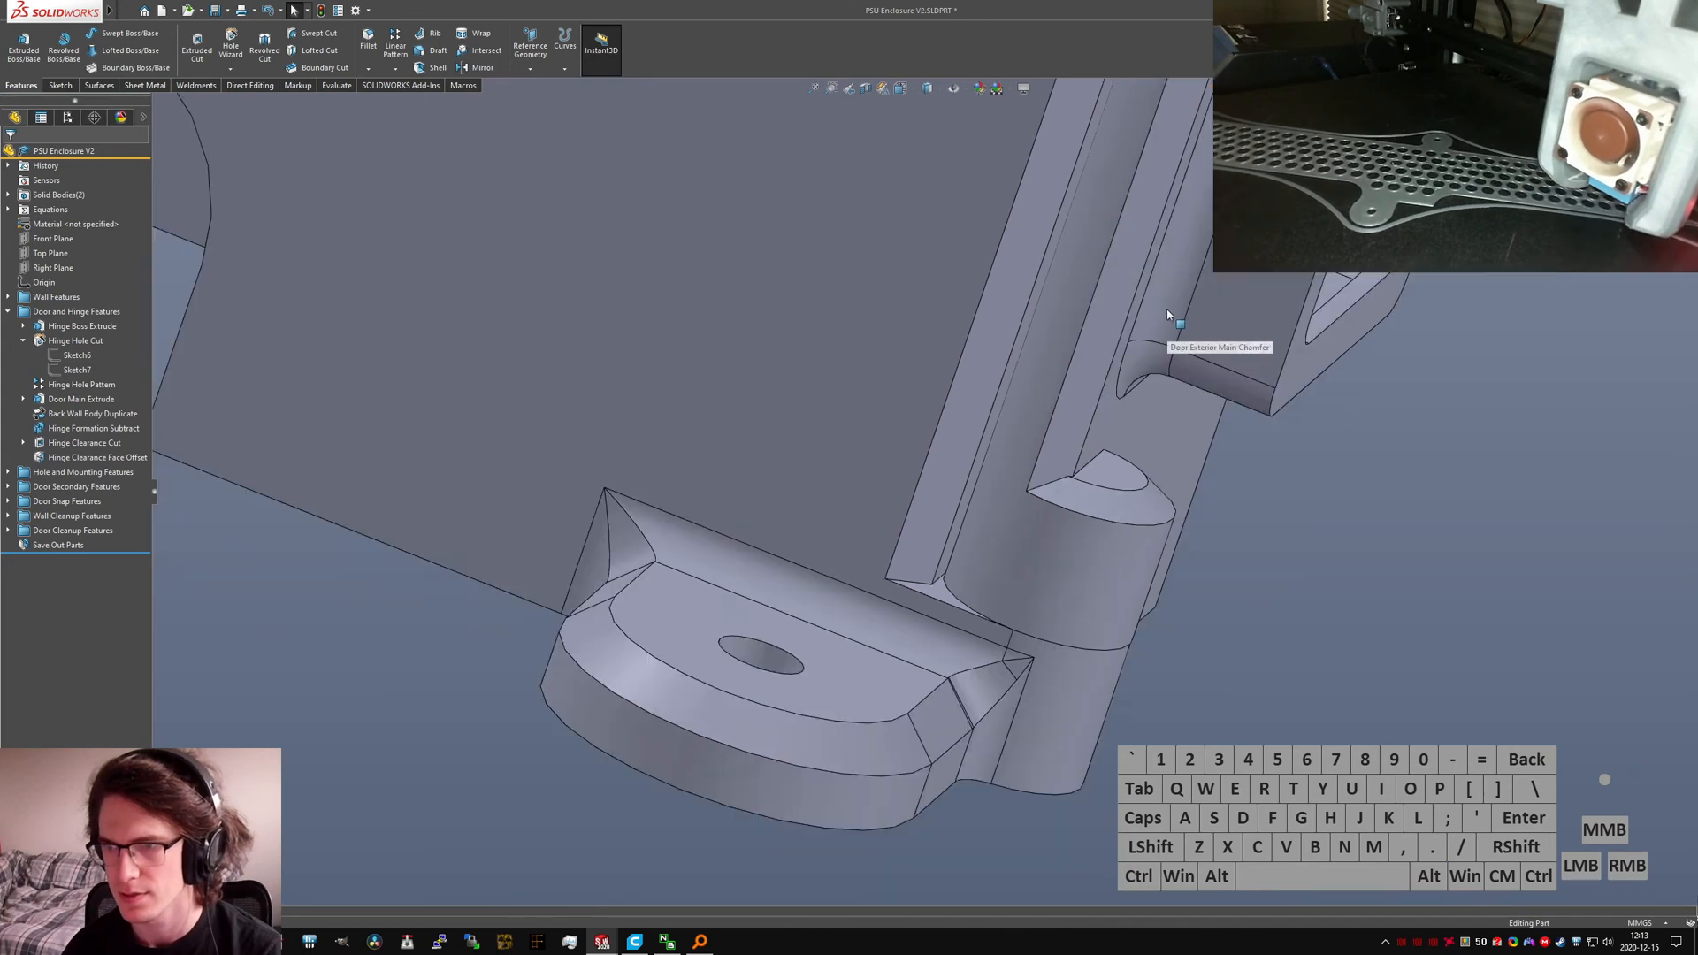
pyautogui.scroll(-10, 971, 325)
pyautogui.moveTo(1170, 298); pyautogui.dragTo(1086, 364, button='middle')
pyautogui.hotkey('ctrl', 'Tab')
pyautogui.scroll(6, 983, 402)
pyautogui.scroll(-4, 915, 824)
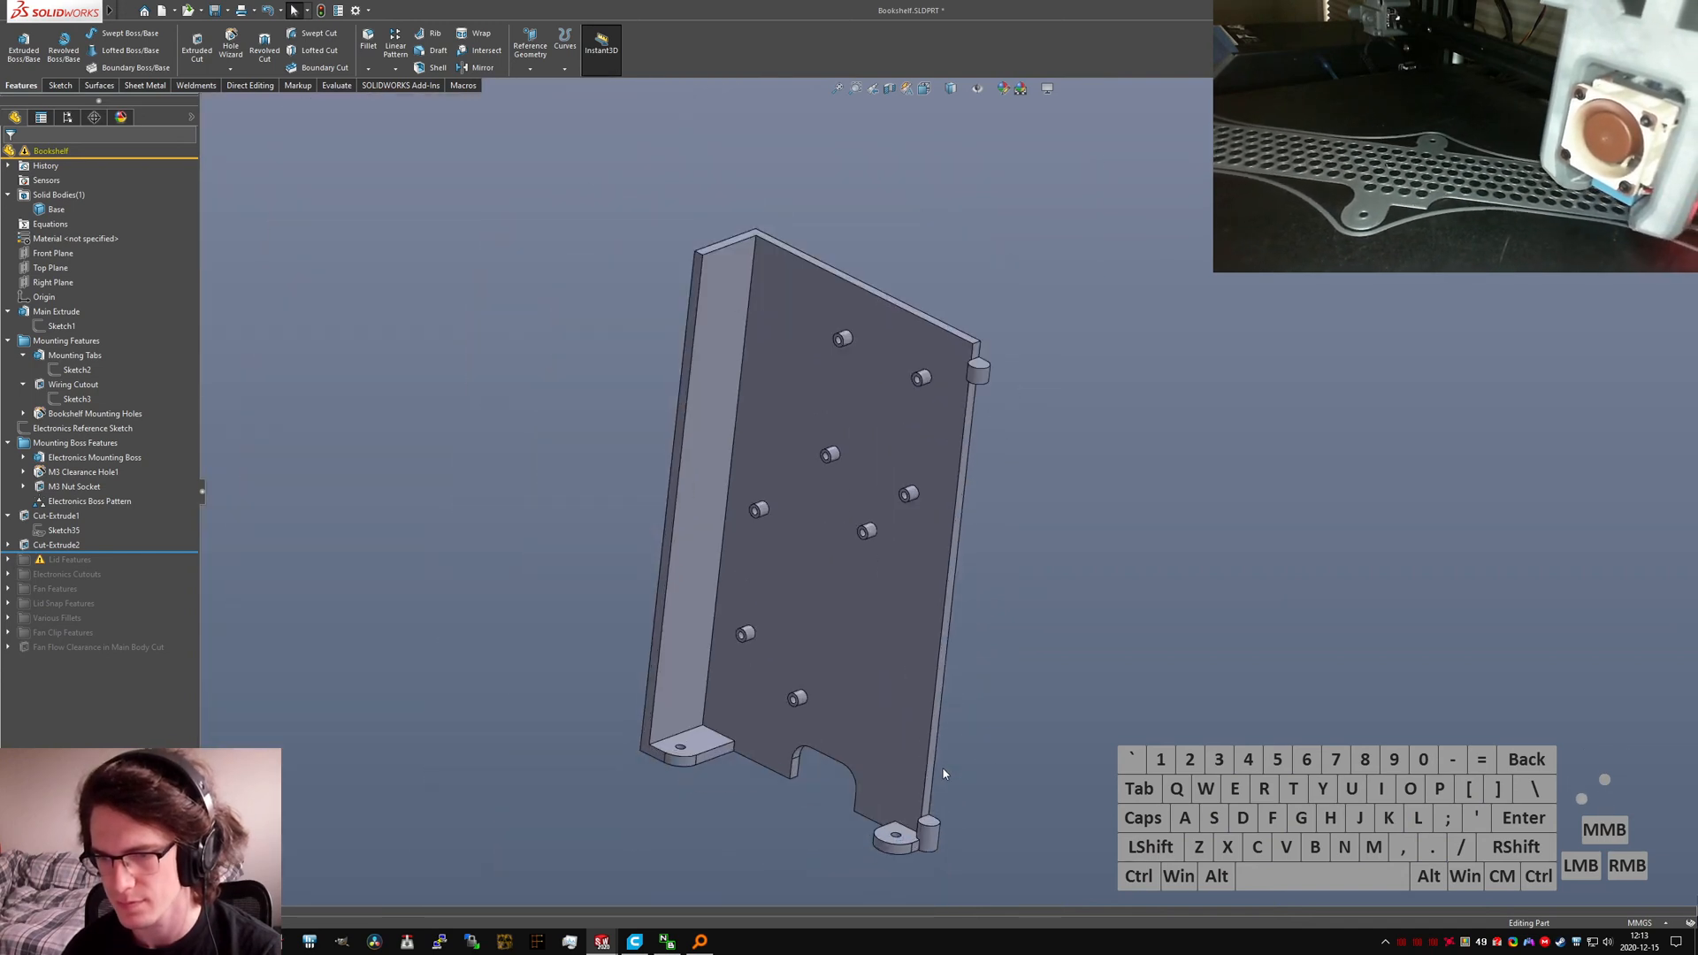
# Step: Examine the cut end faces of both Bookshelf hinge bosses and the features that form them
pyautogui.click(935, 786)
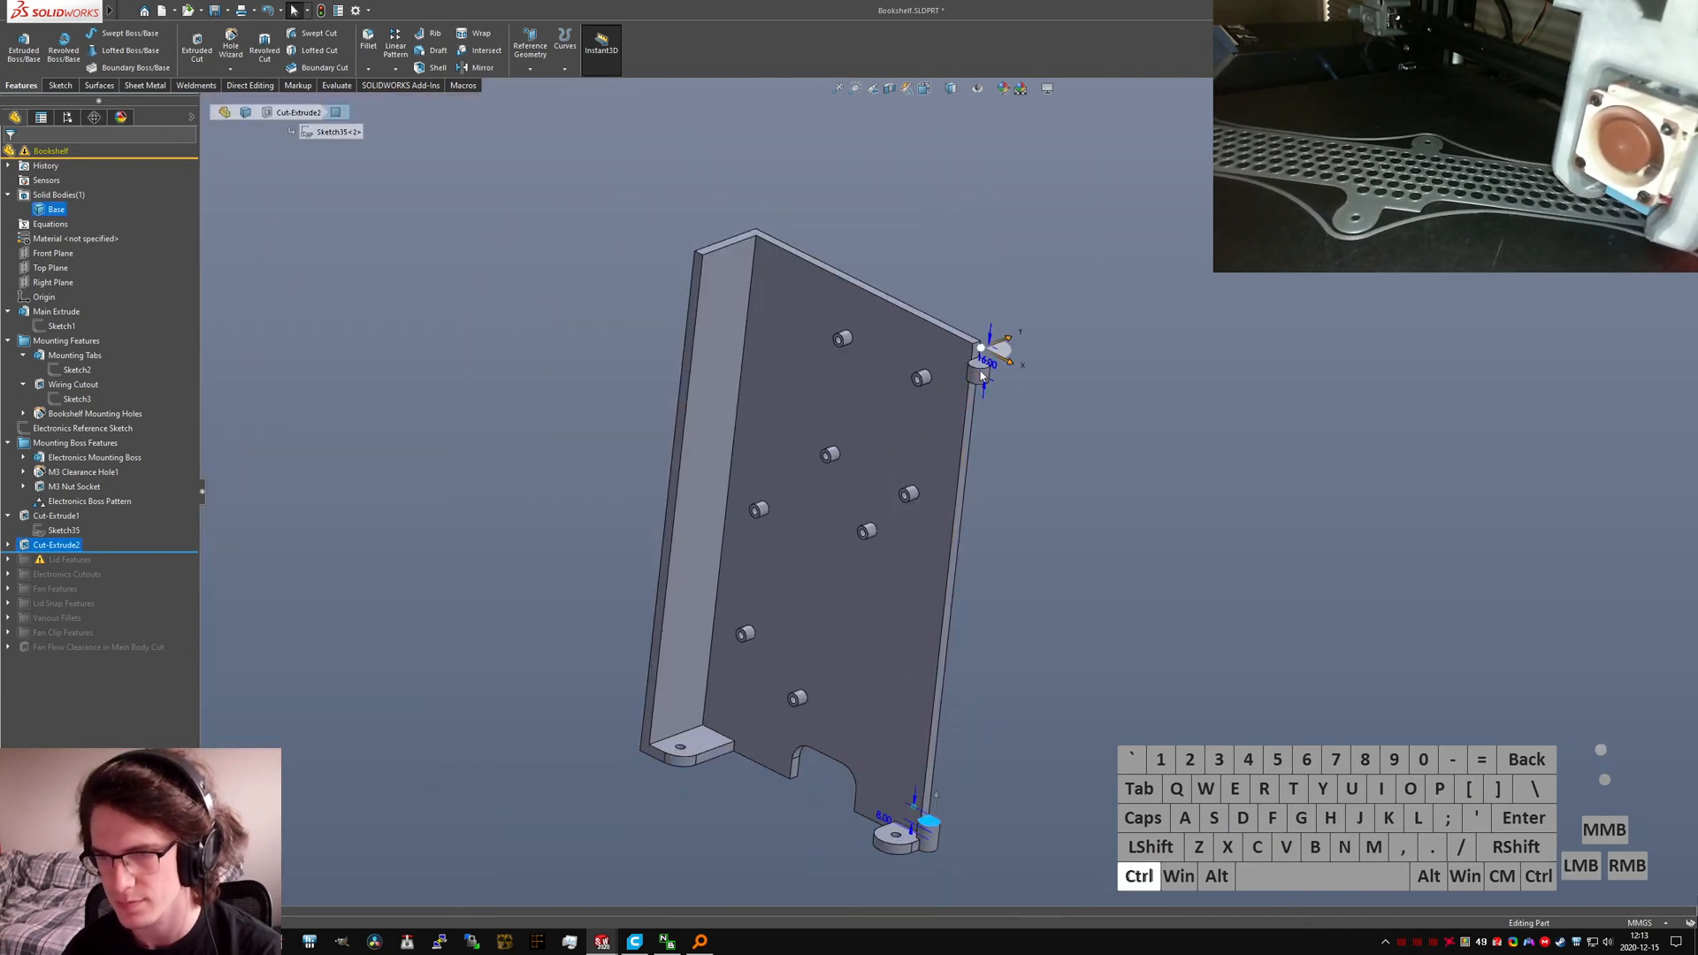
pyautogui.scroll(-5, 952, 364)
pyautogui.keyDown('ctrl'); pyautogui.click(963, 365); pyautogui.keyUp('ctrl')
pyautogui.scroll(6, 1017, 548)
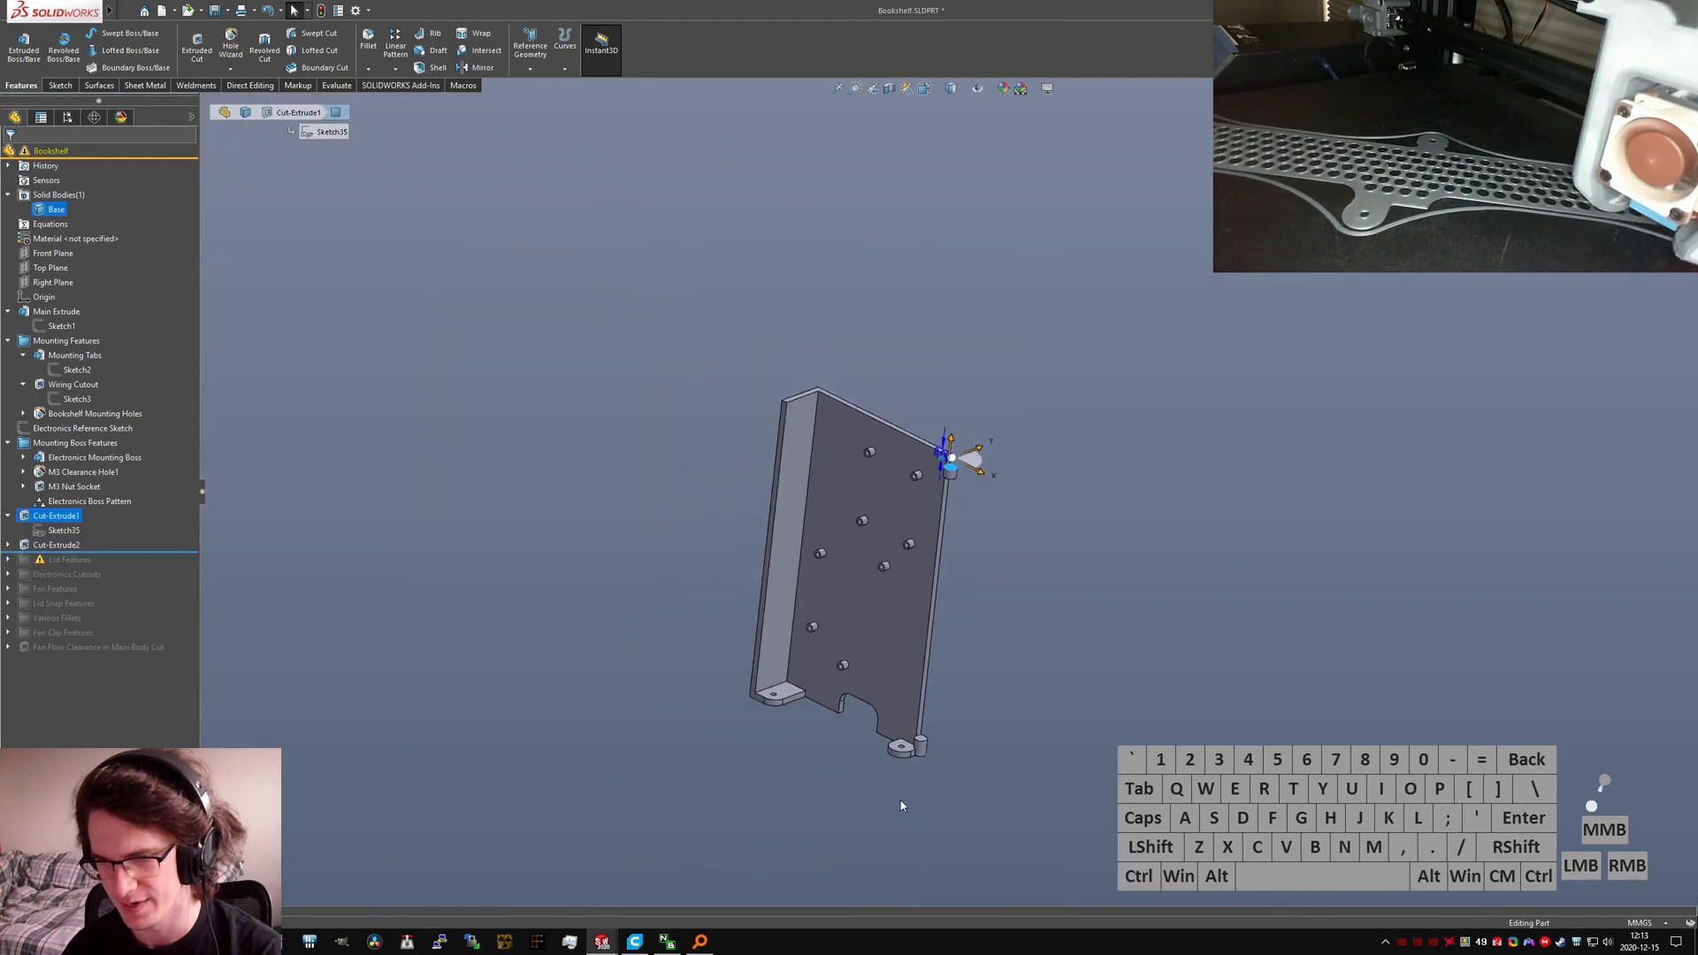
pyautogui.scroll(-10, 900, 799)
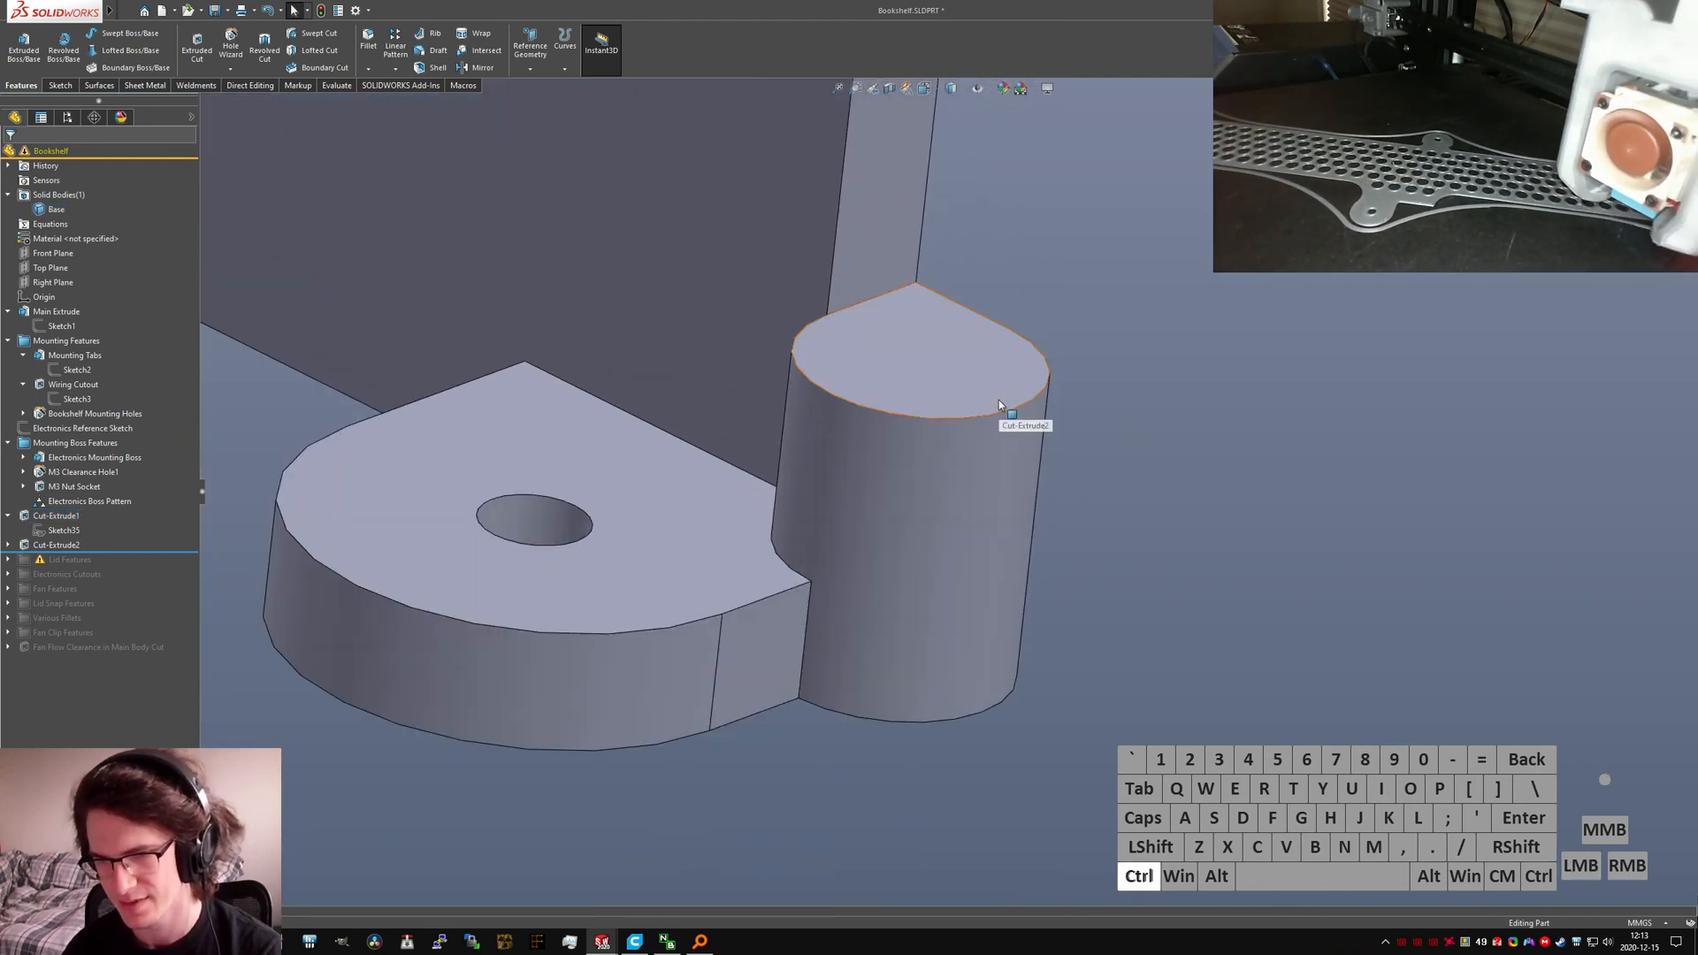
pyautogui.hotkey('ctrl', '4')
pyautogui.scroll(-8, 982, 755)
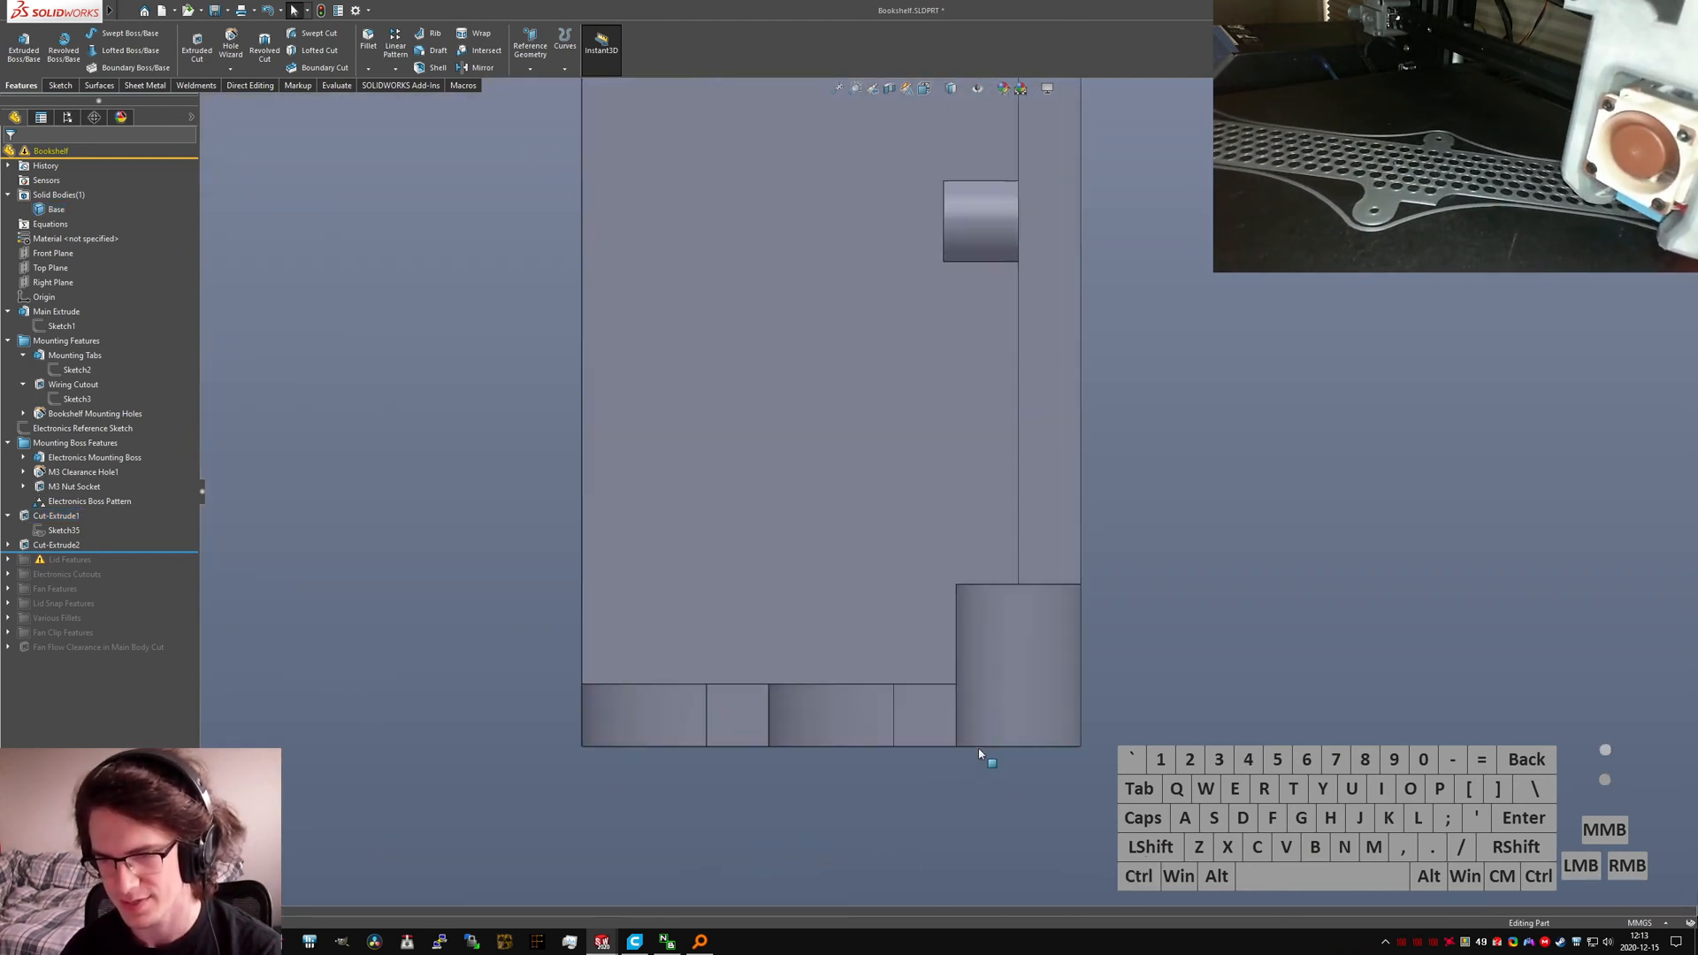
pyautogui.press('s')
pyautogui.write('er')
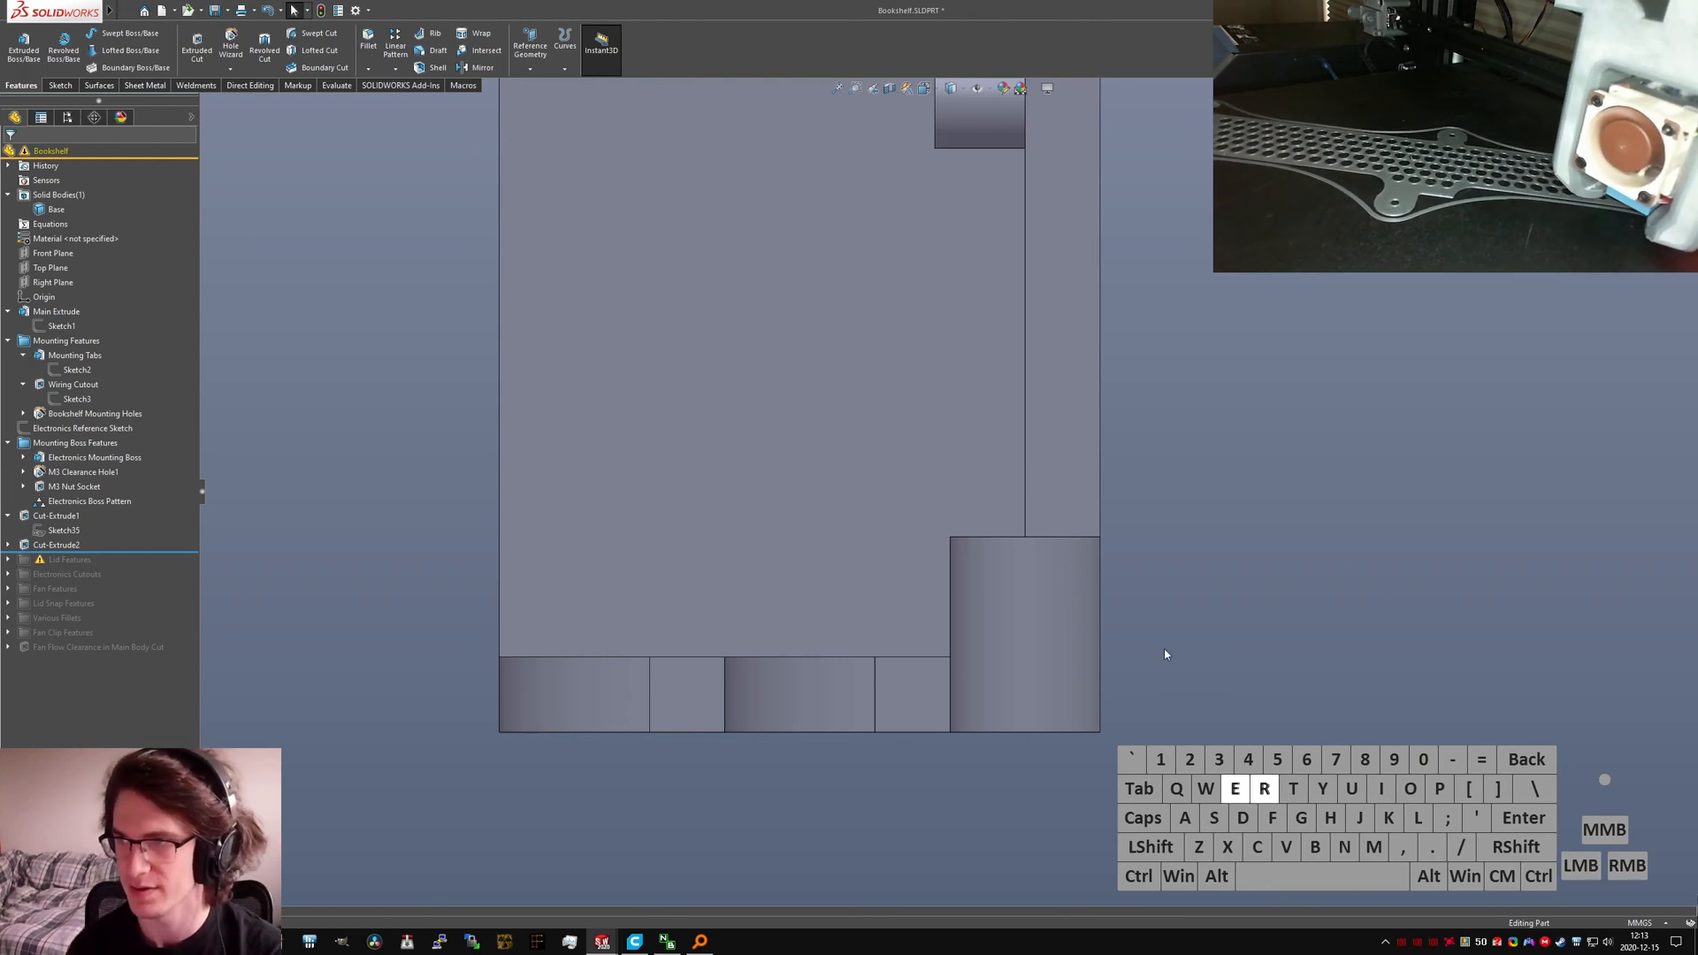
pyautogui.write('ed cut')
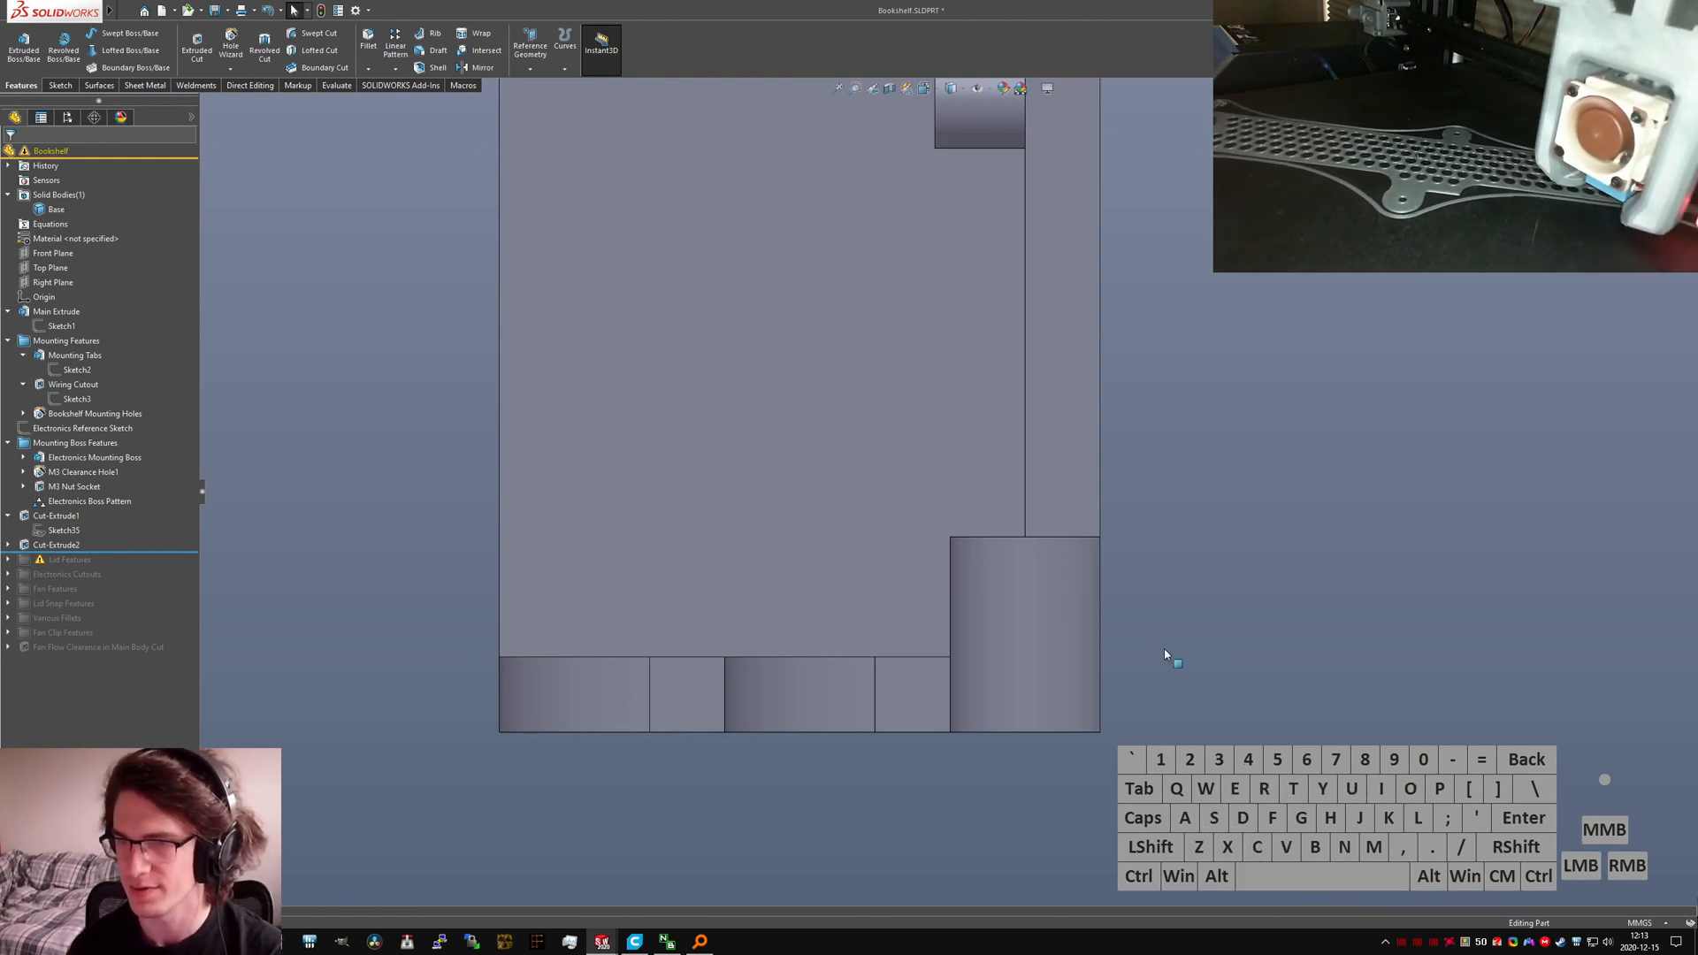
# Step: Inspect Sketch6 and Sketch7 of the Hinge Hole Cut in PSU Enclosure V2 and return to the Bookshelf part
pyautogui.hotkey('ctrl', 'Tab')
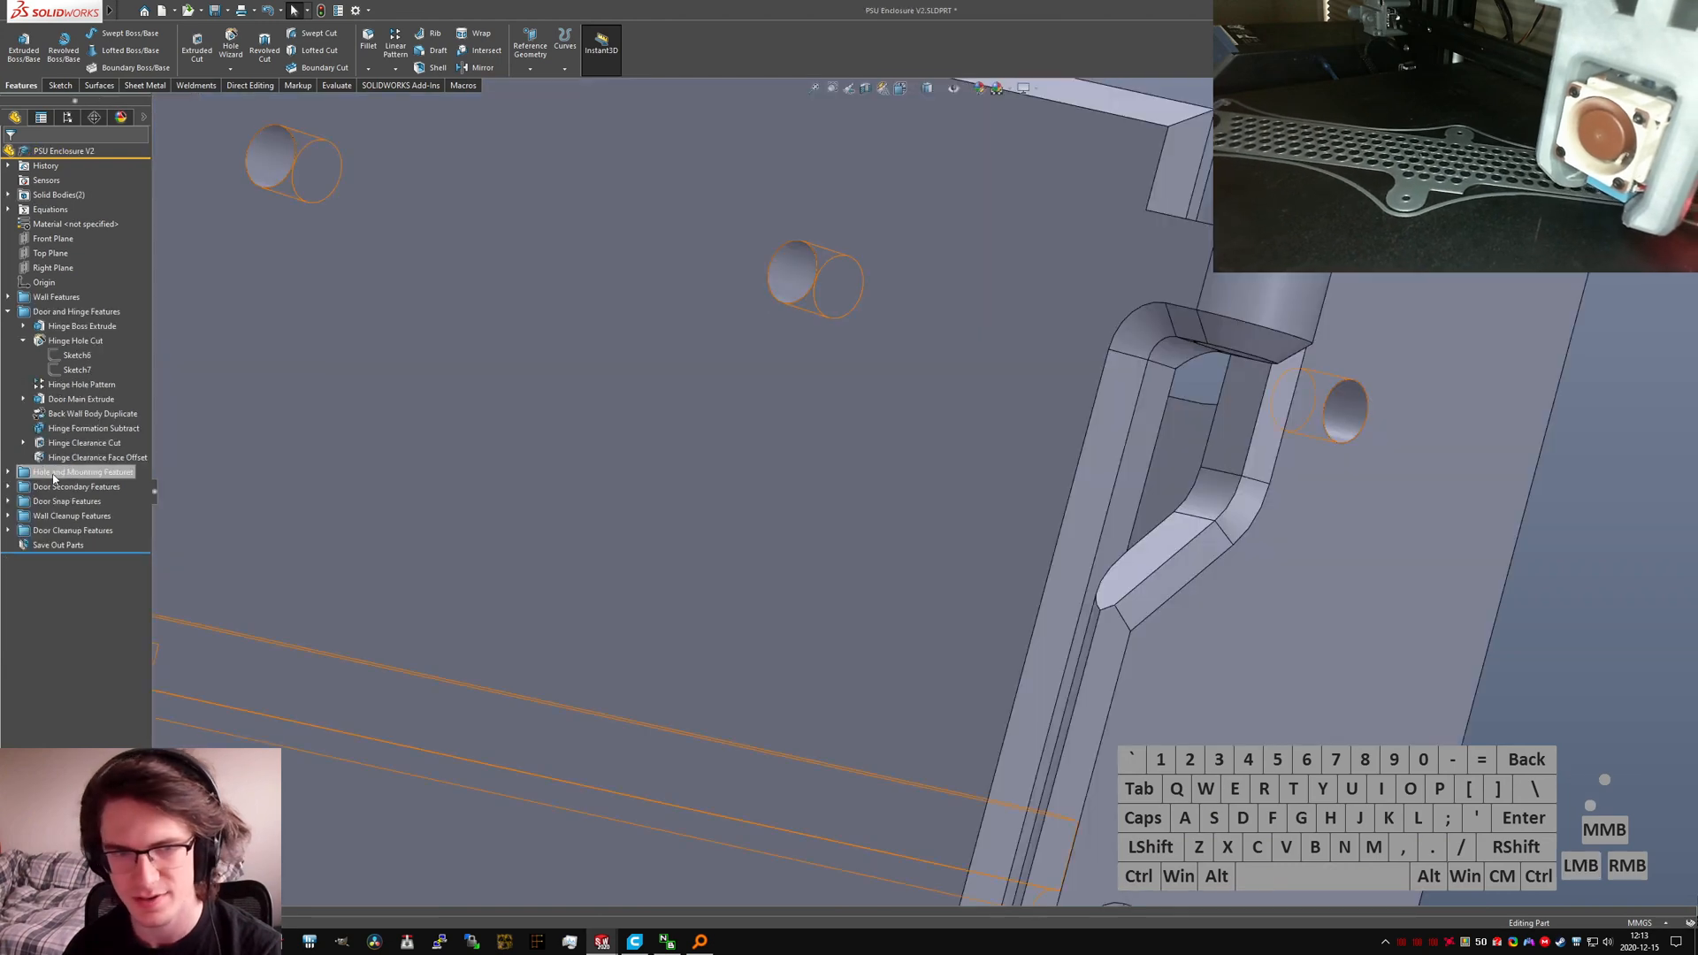
pyautogui.click(77, 355)
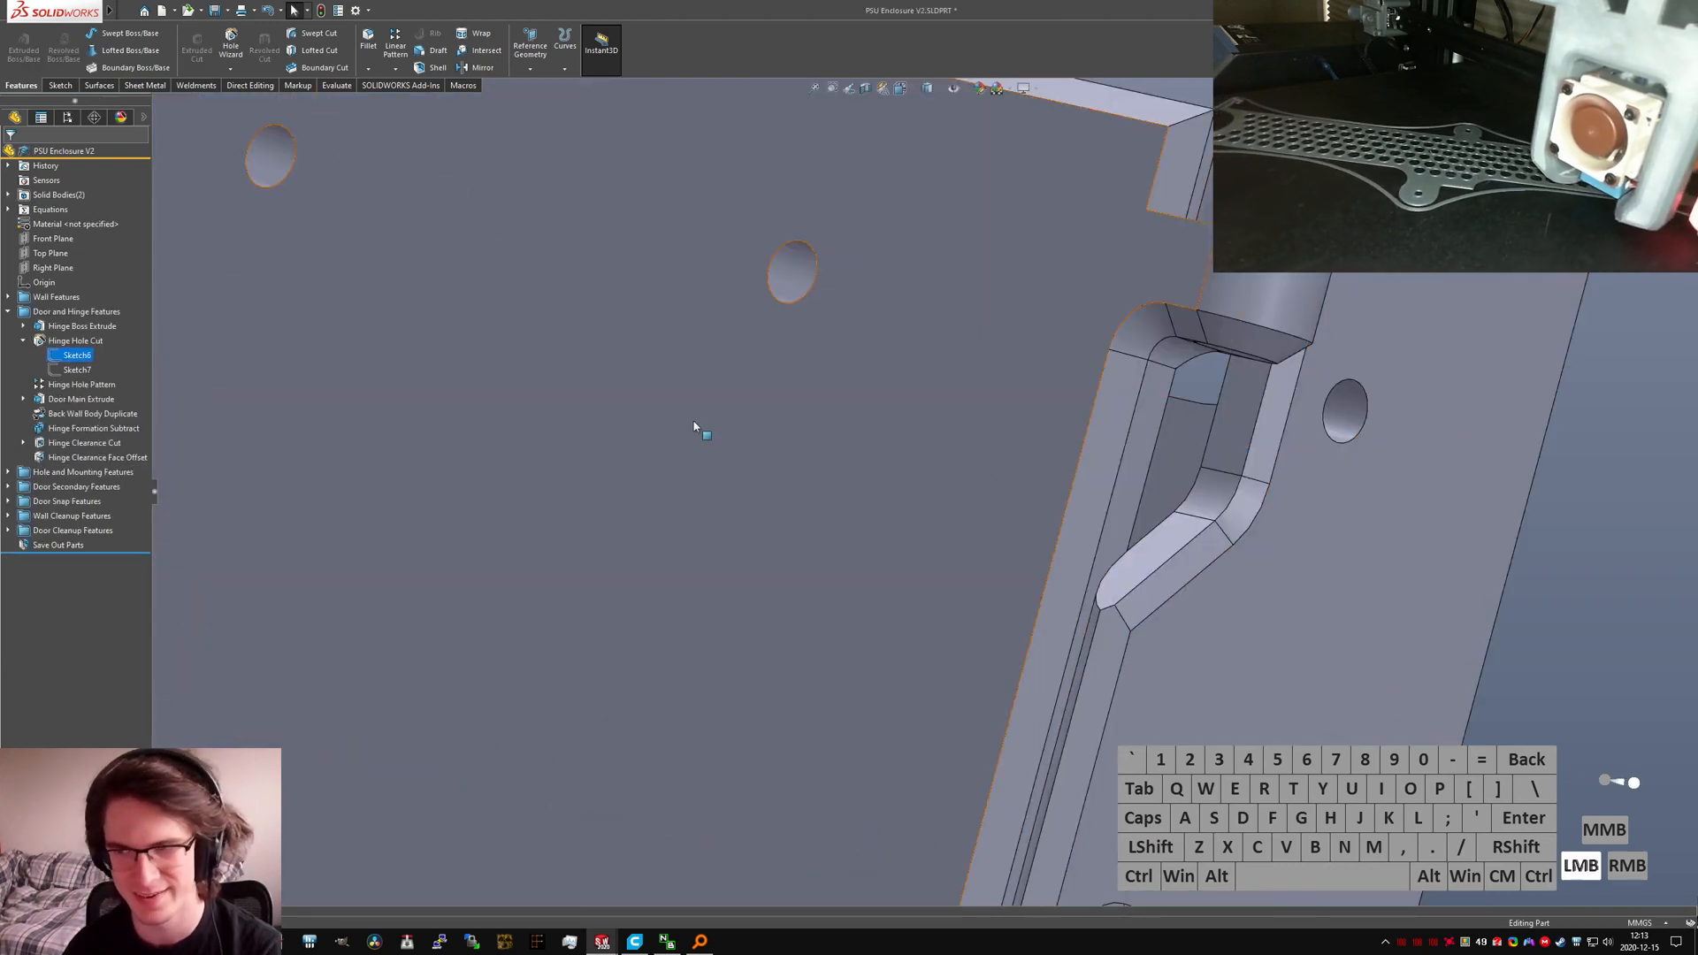
pyautogui.scroll(10, 918, 489)
pyautogui.scroll(-10, 911, 669)
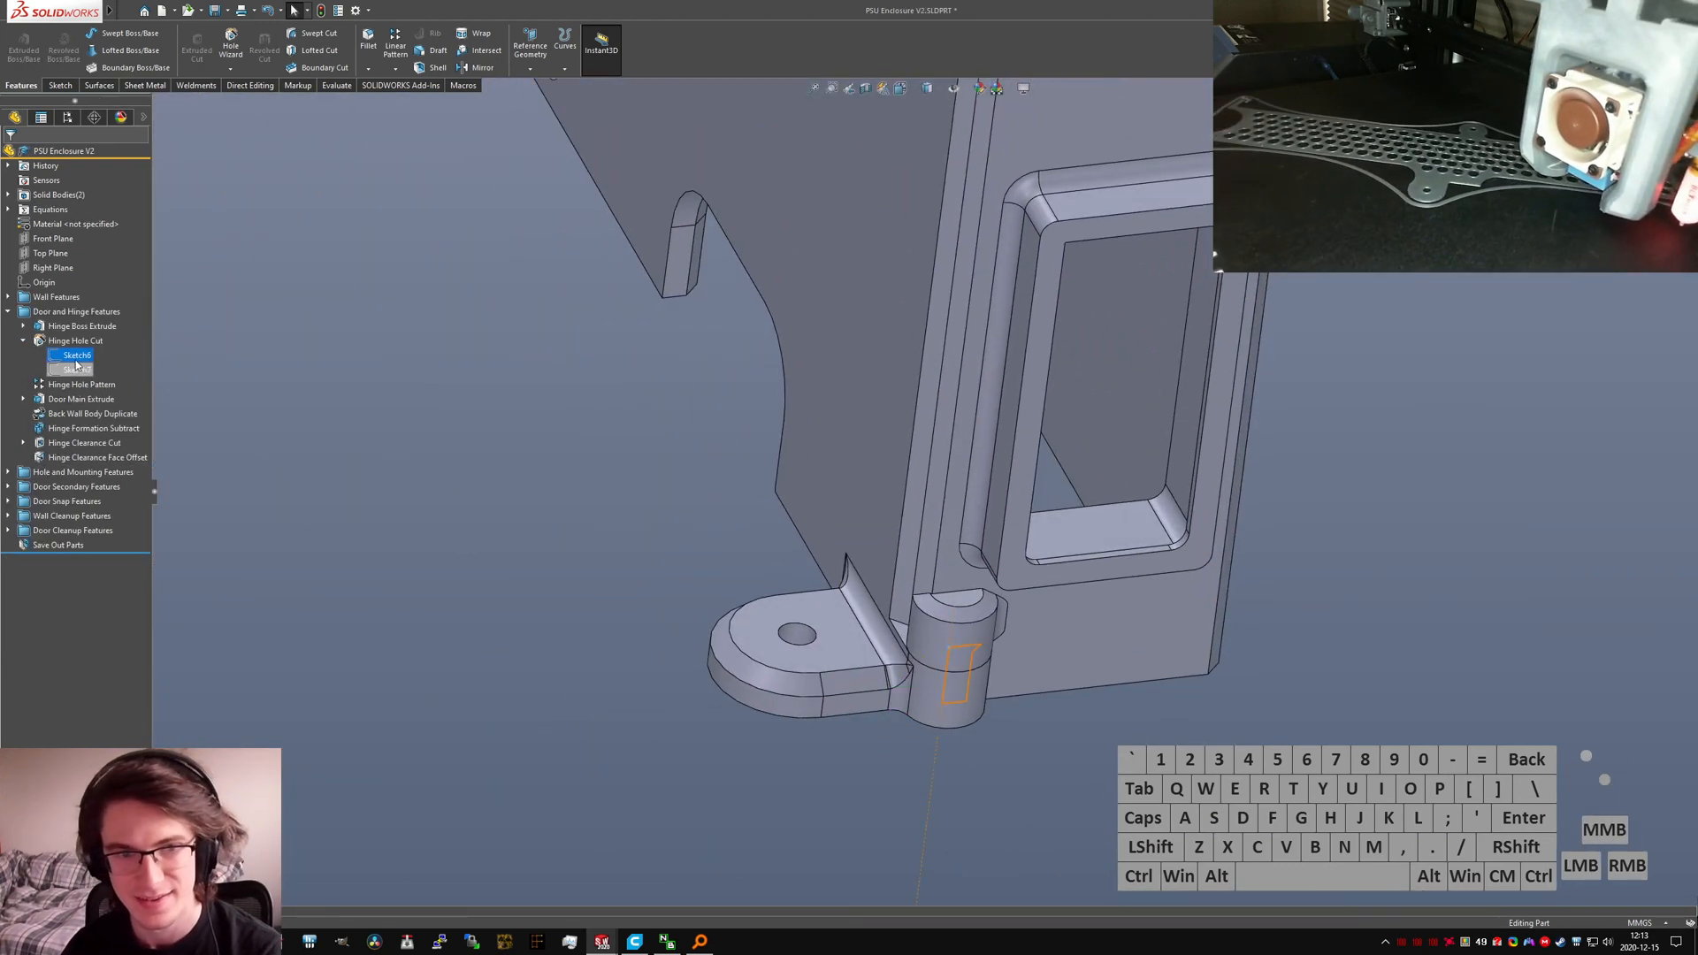
pyautogui.click(70, 369)
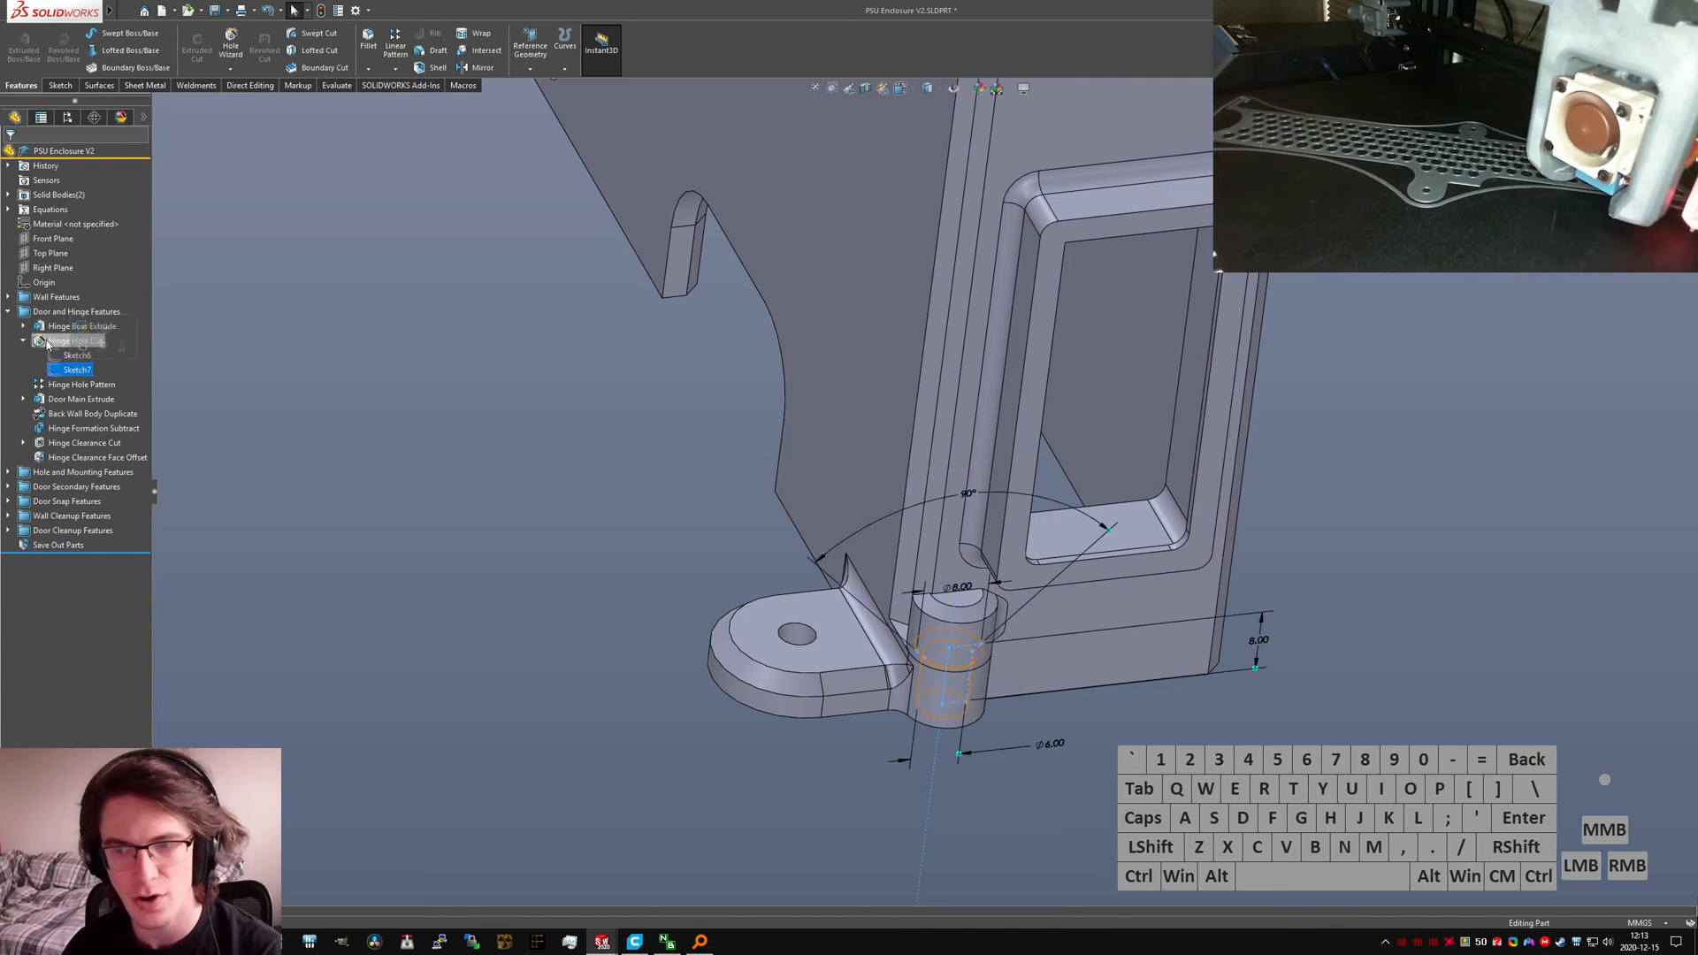
pyautogui.click(425, 491)
pyautogui.hotkey('ctrl', 'Tab')
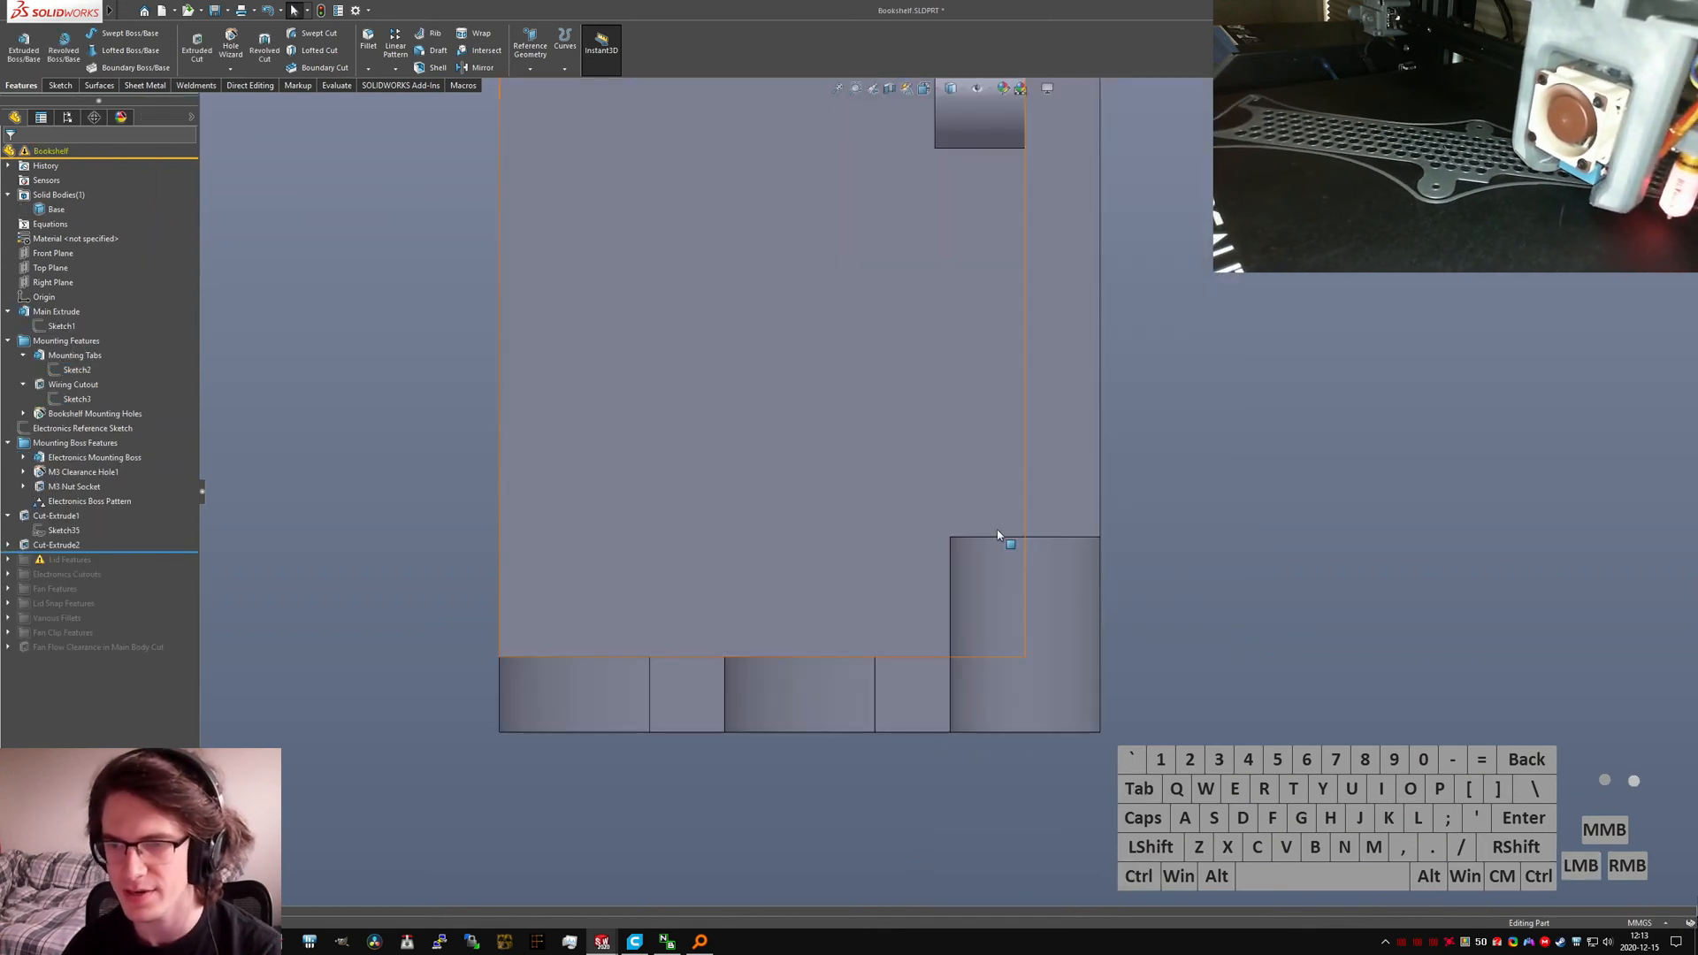
# Step: Start a Hole Wizard hole in the Bookshelf part as a countersink, resetting the custom sizing to its default values
pyautogui.moveTo(1038, 545); pyautogui.dragTo(1090, 731, button='middle')
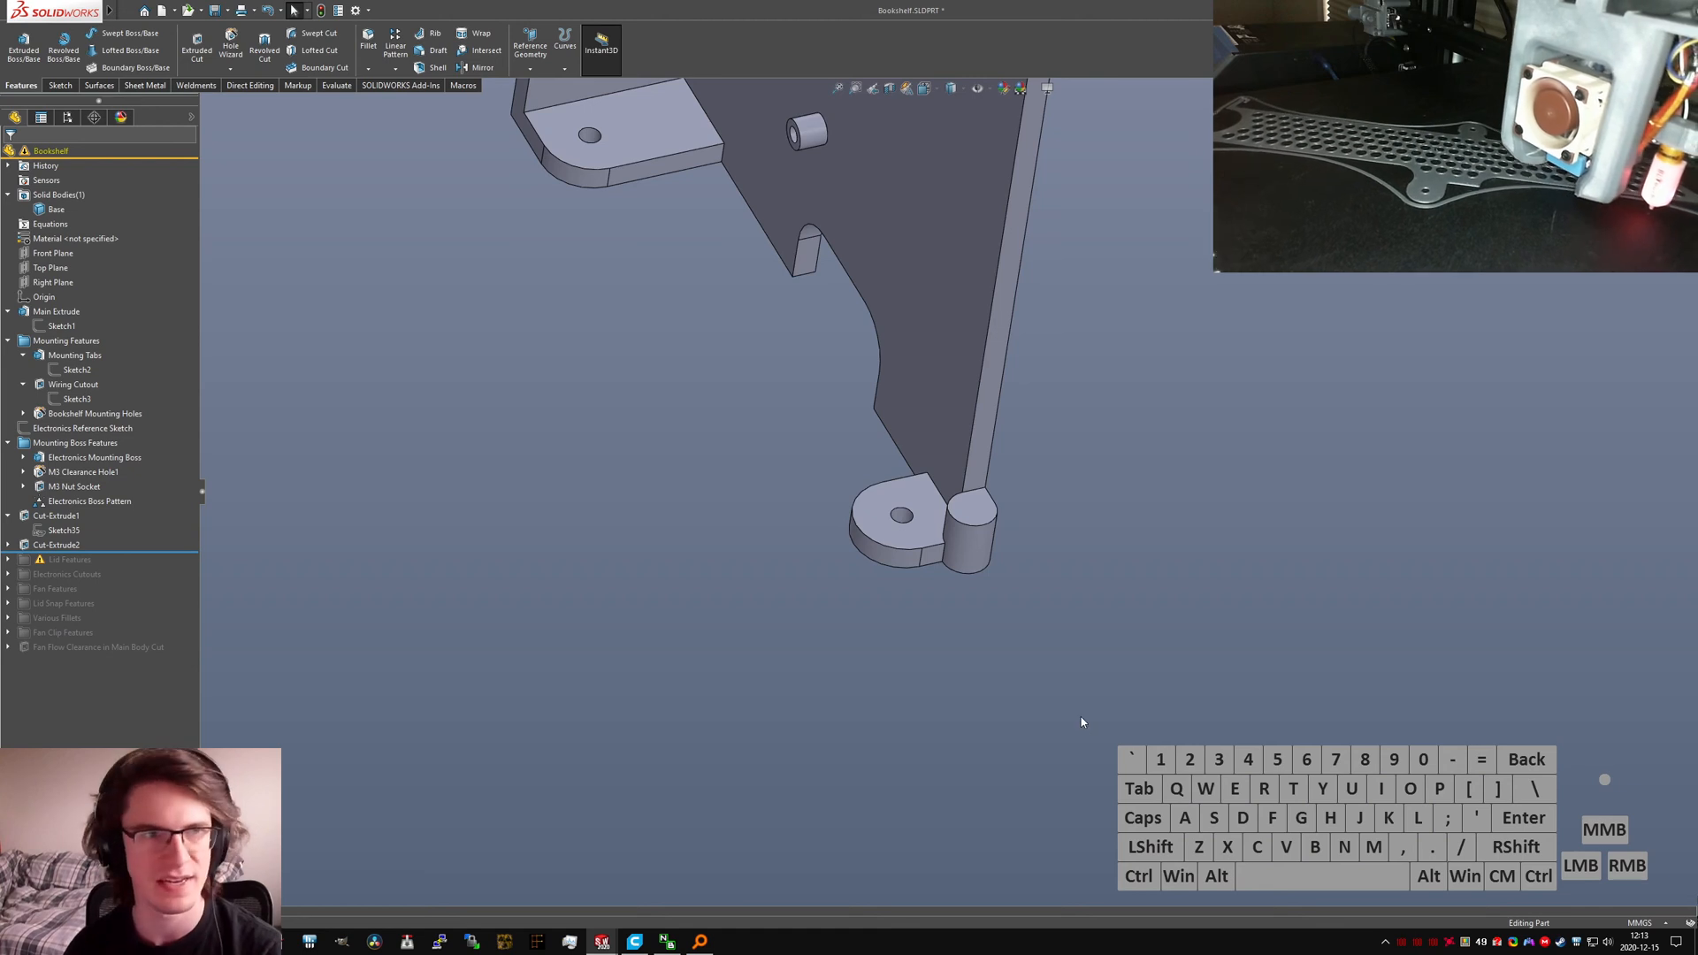
pyautogui.scroll(7, 1014, 675)
pyautogui.scroll(-3, 1015, 438)
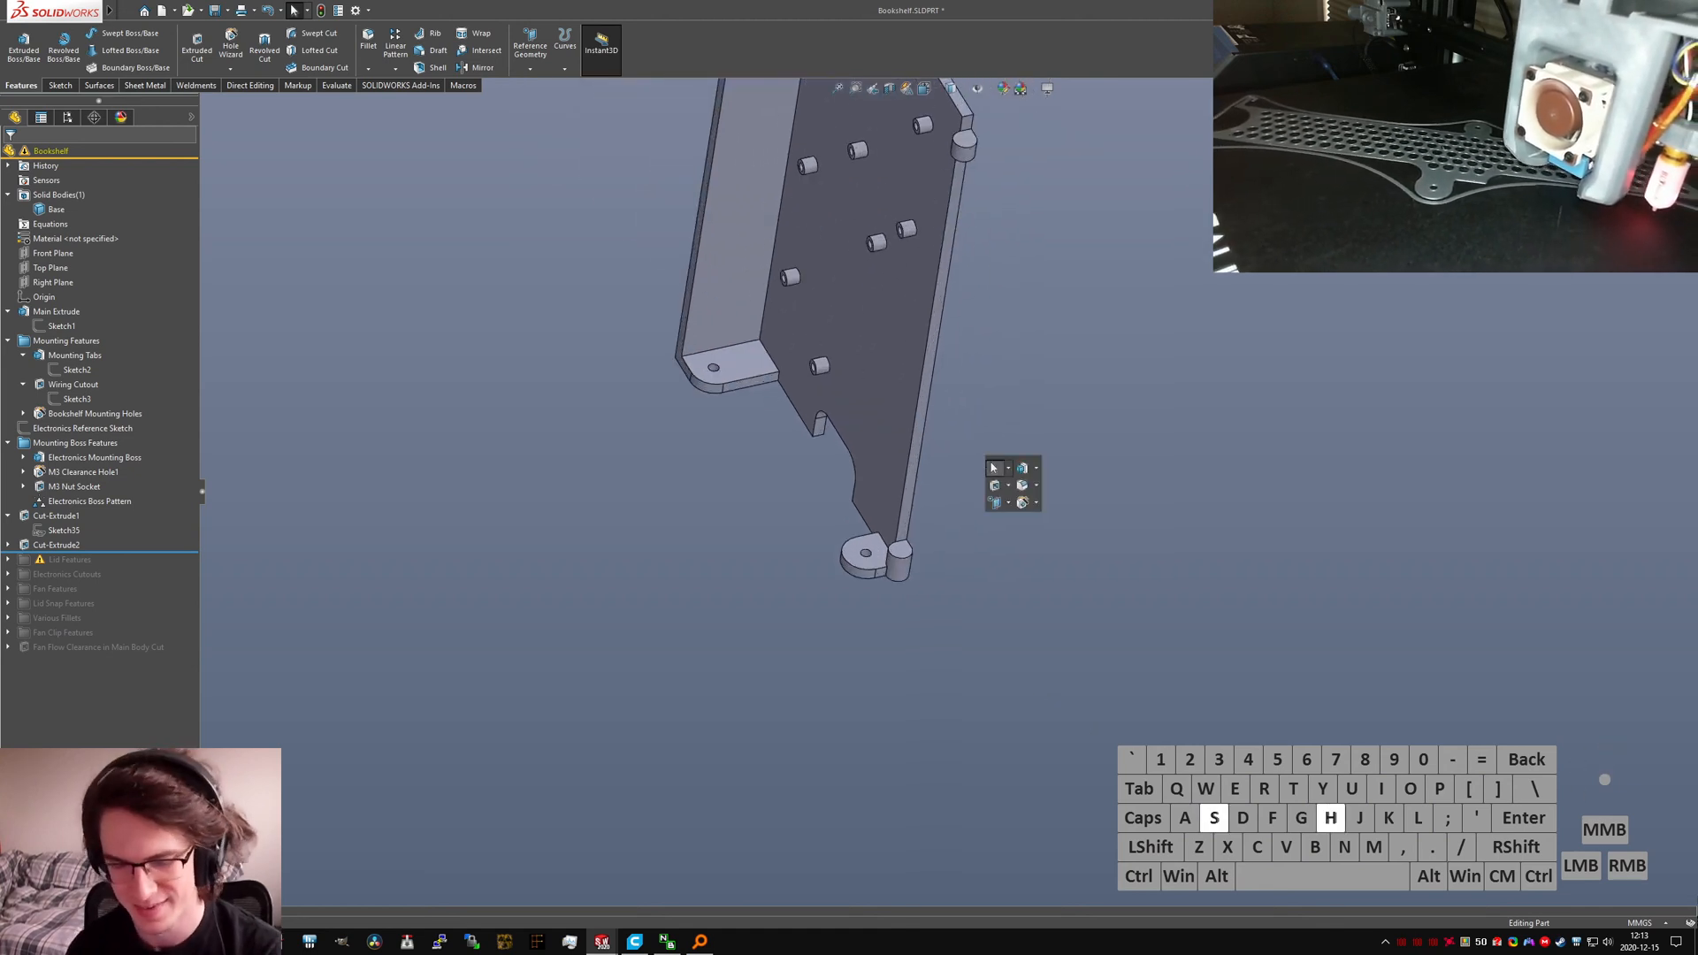
pyautogui.write('ole wizard')
pyautogui.press('Return')
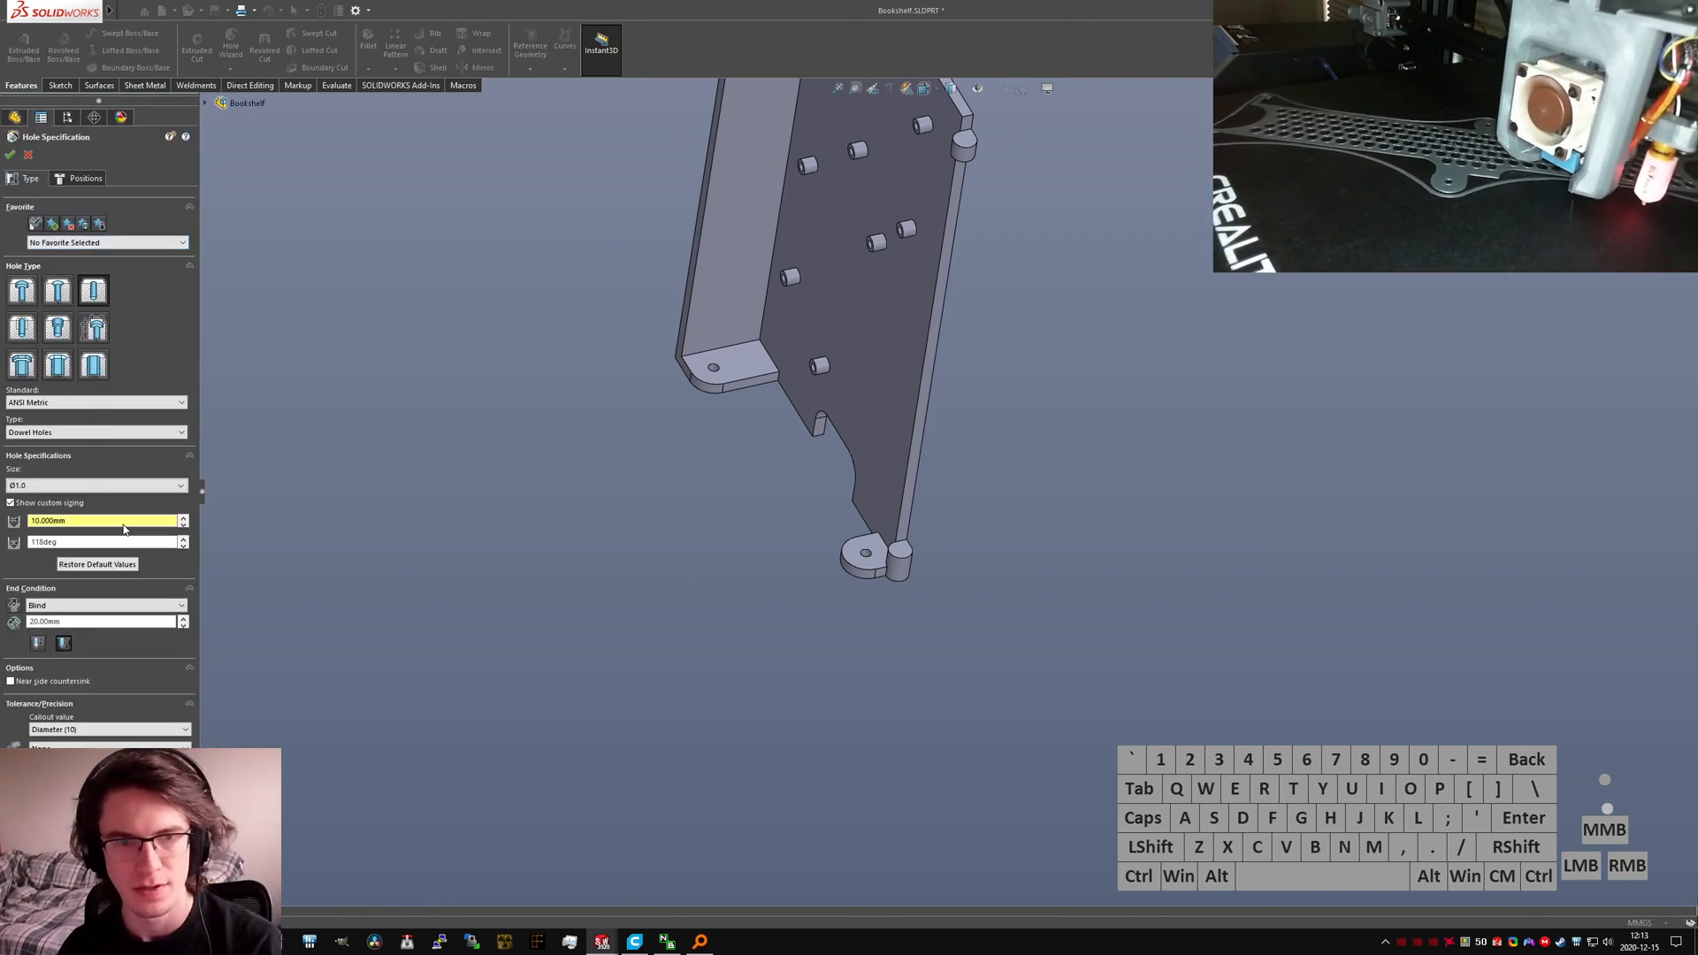
pyautogui.click(85, 180)
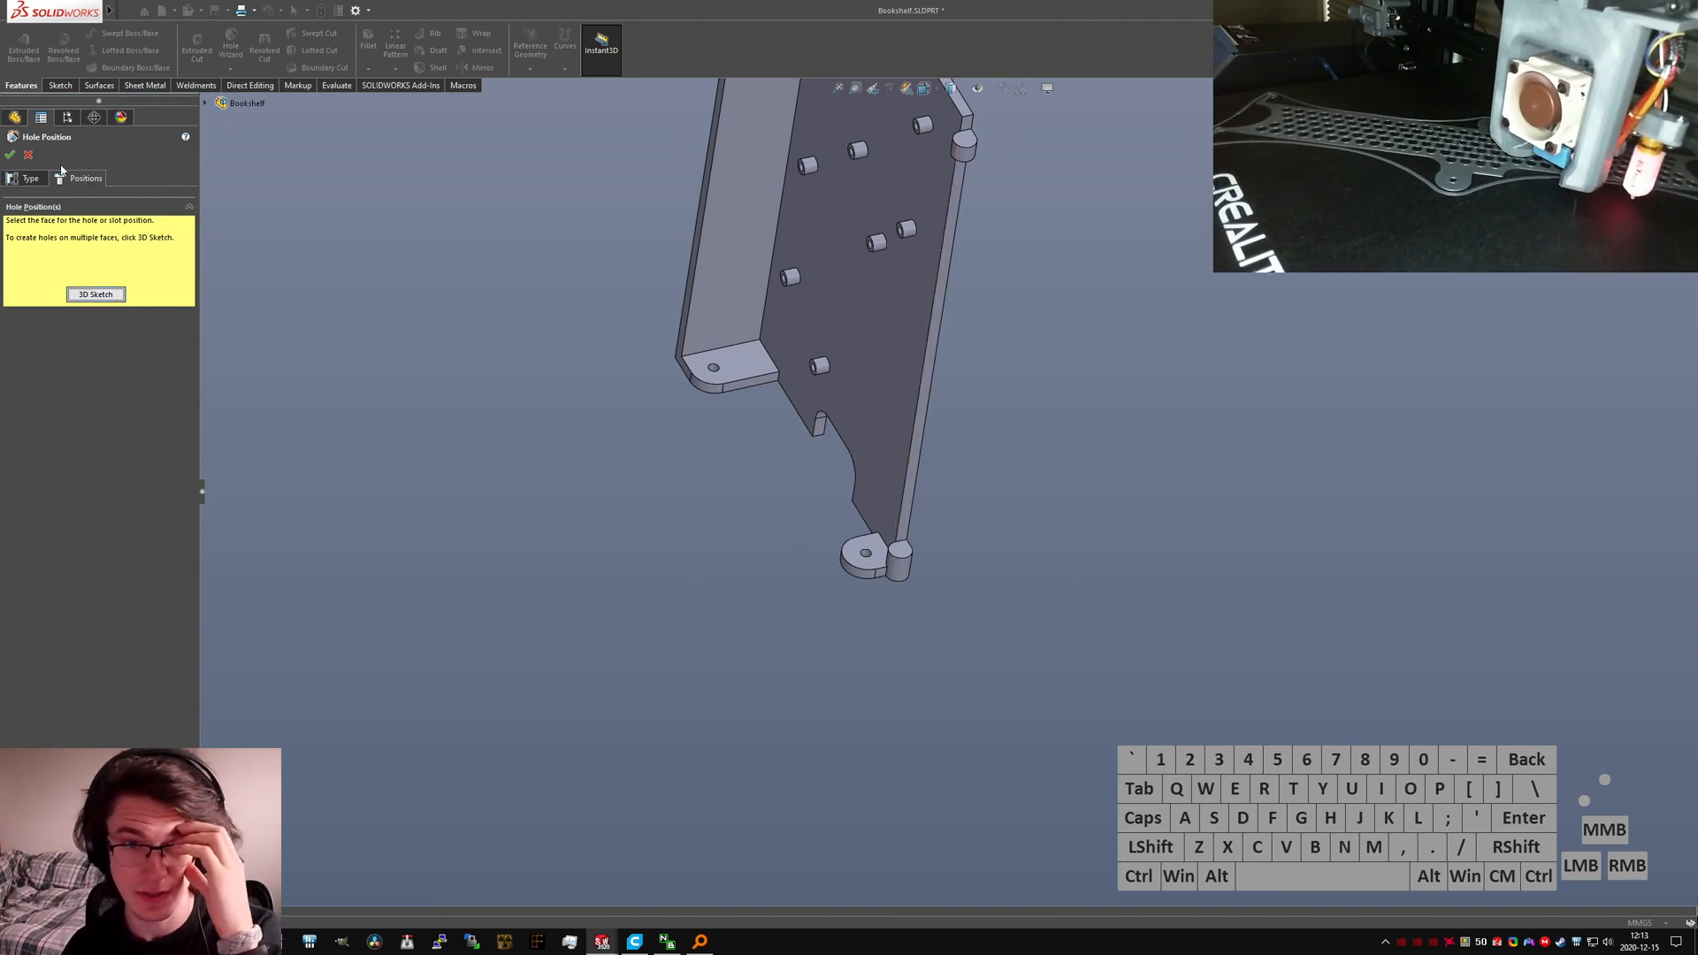
pyautogui.click(30, 177)
pyautogui.click(59, 294)
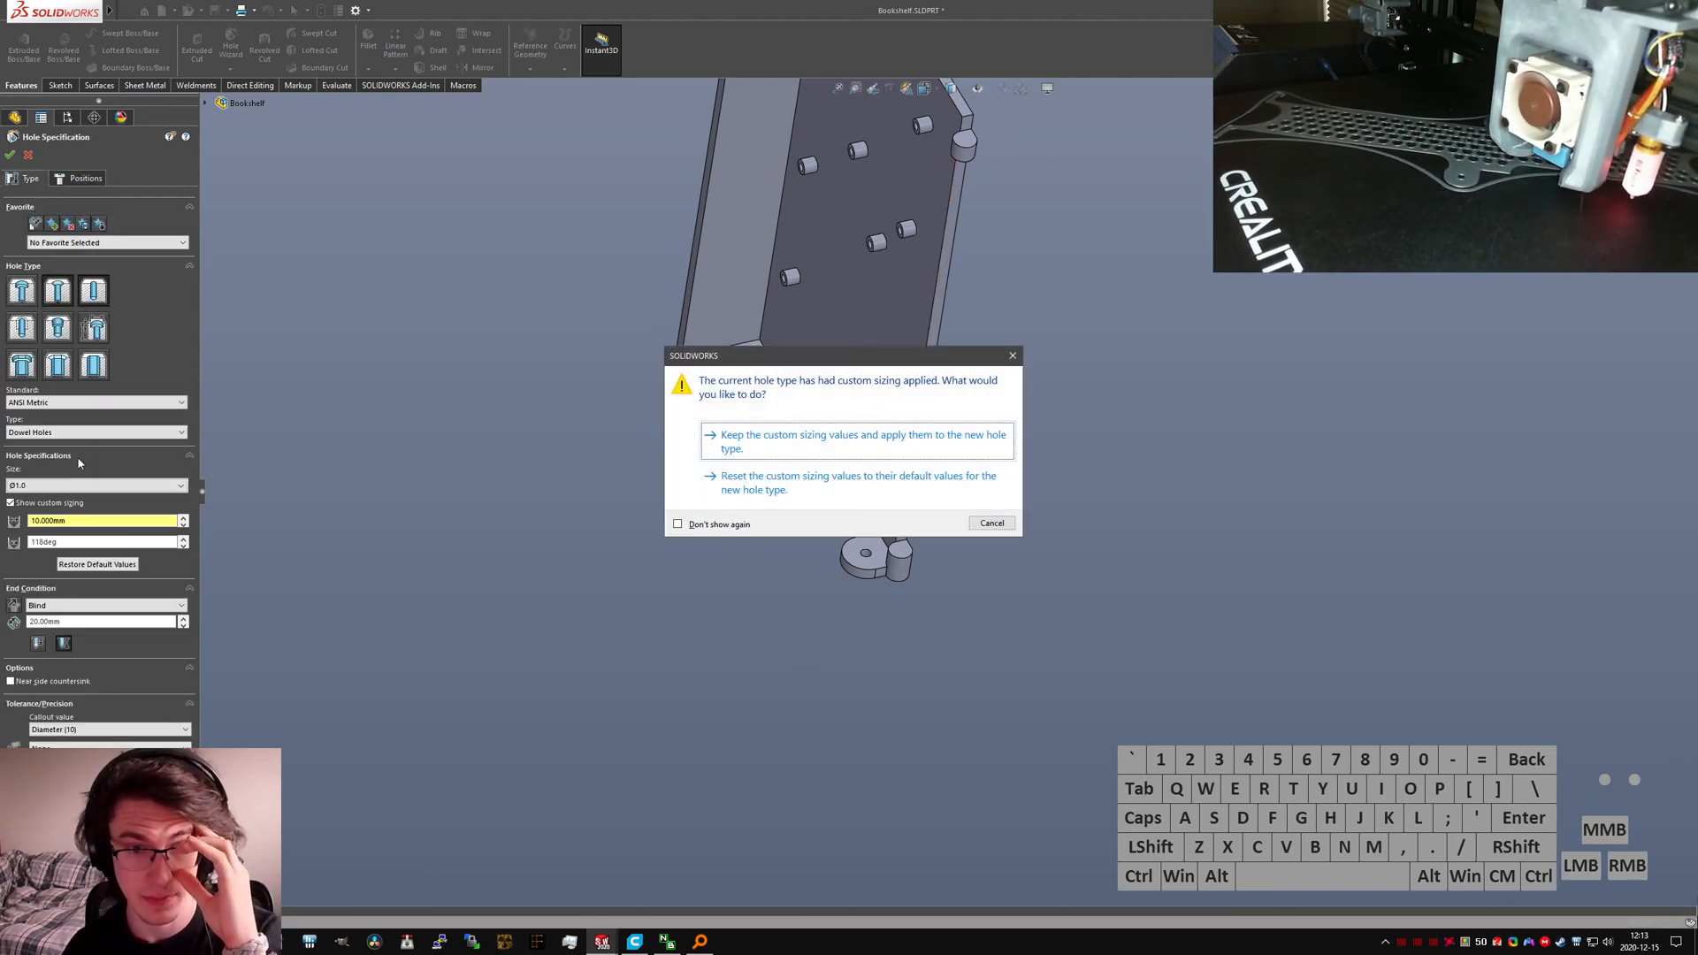
pyautogui.click(879, 480)
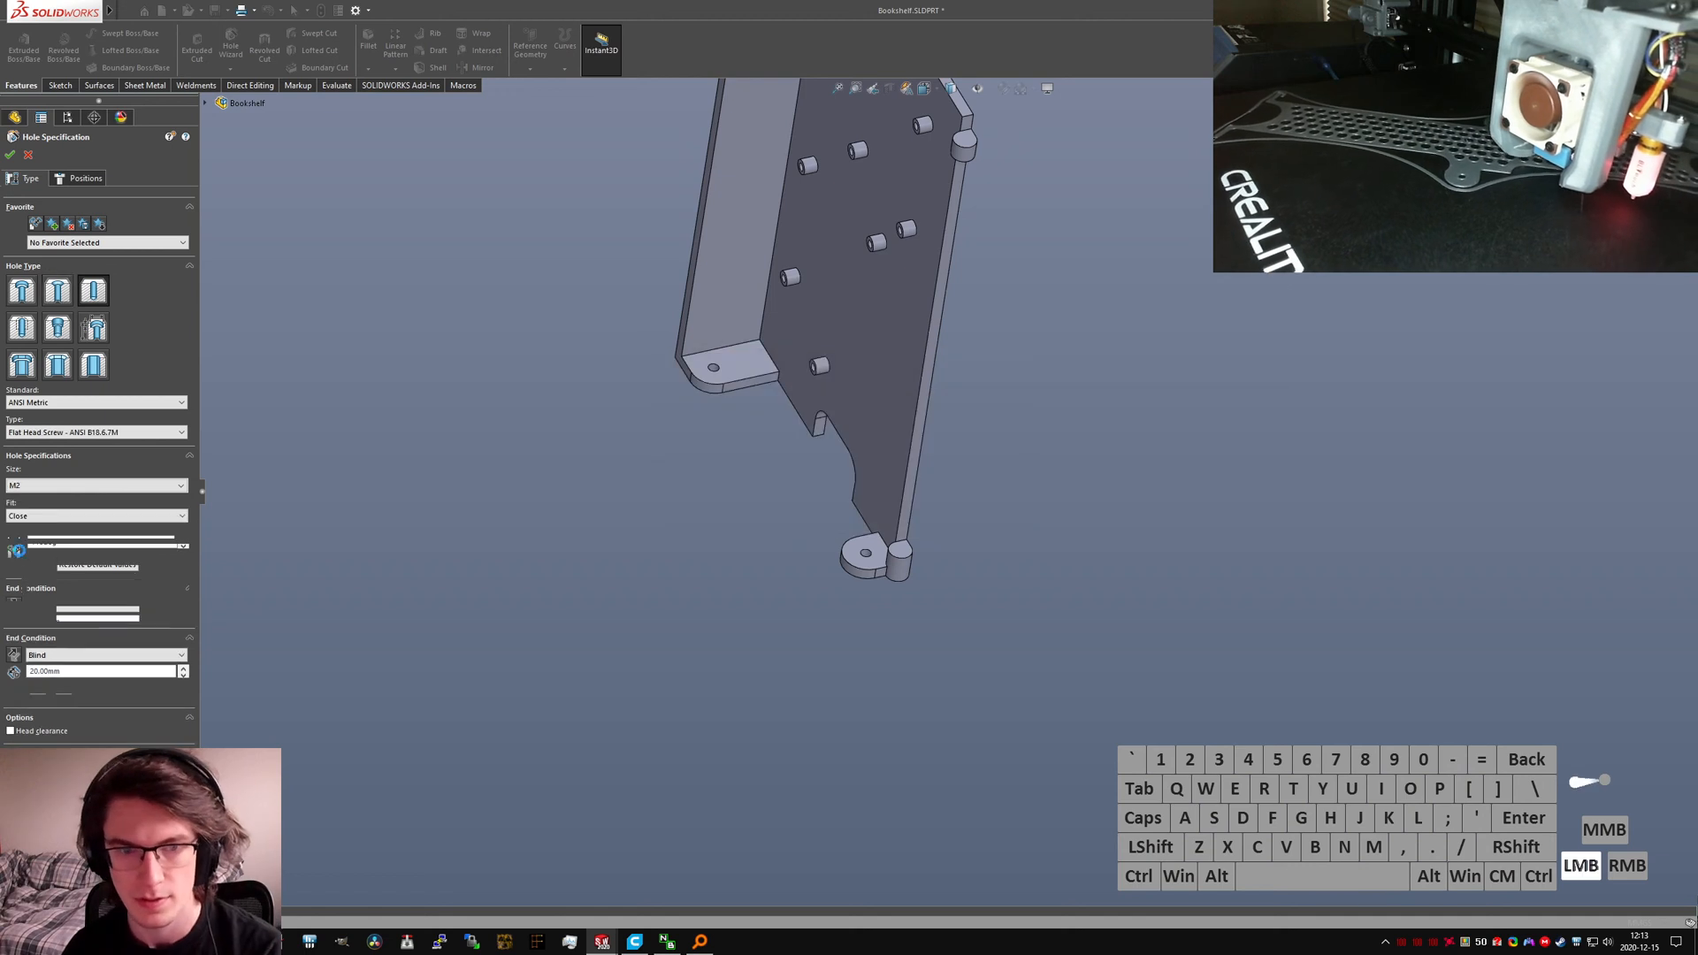
# Step: Size the M2 flat head countersink with a 6 mm through hole and 8 mm countersink diameter, and choose its end condition
pyautogui.click(61, 488)
pyautogui.click(61, 492)
pyautogui.moveTo(84, 549); pyautogui.dragTo(21, 551)
pyautogui.write('6')
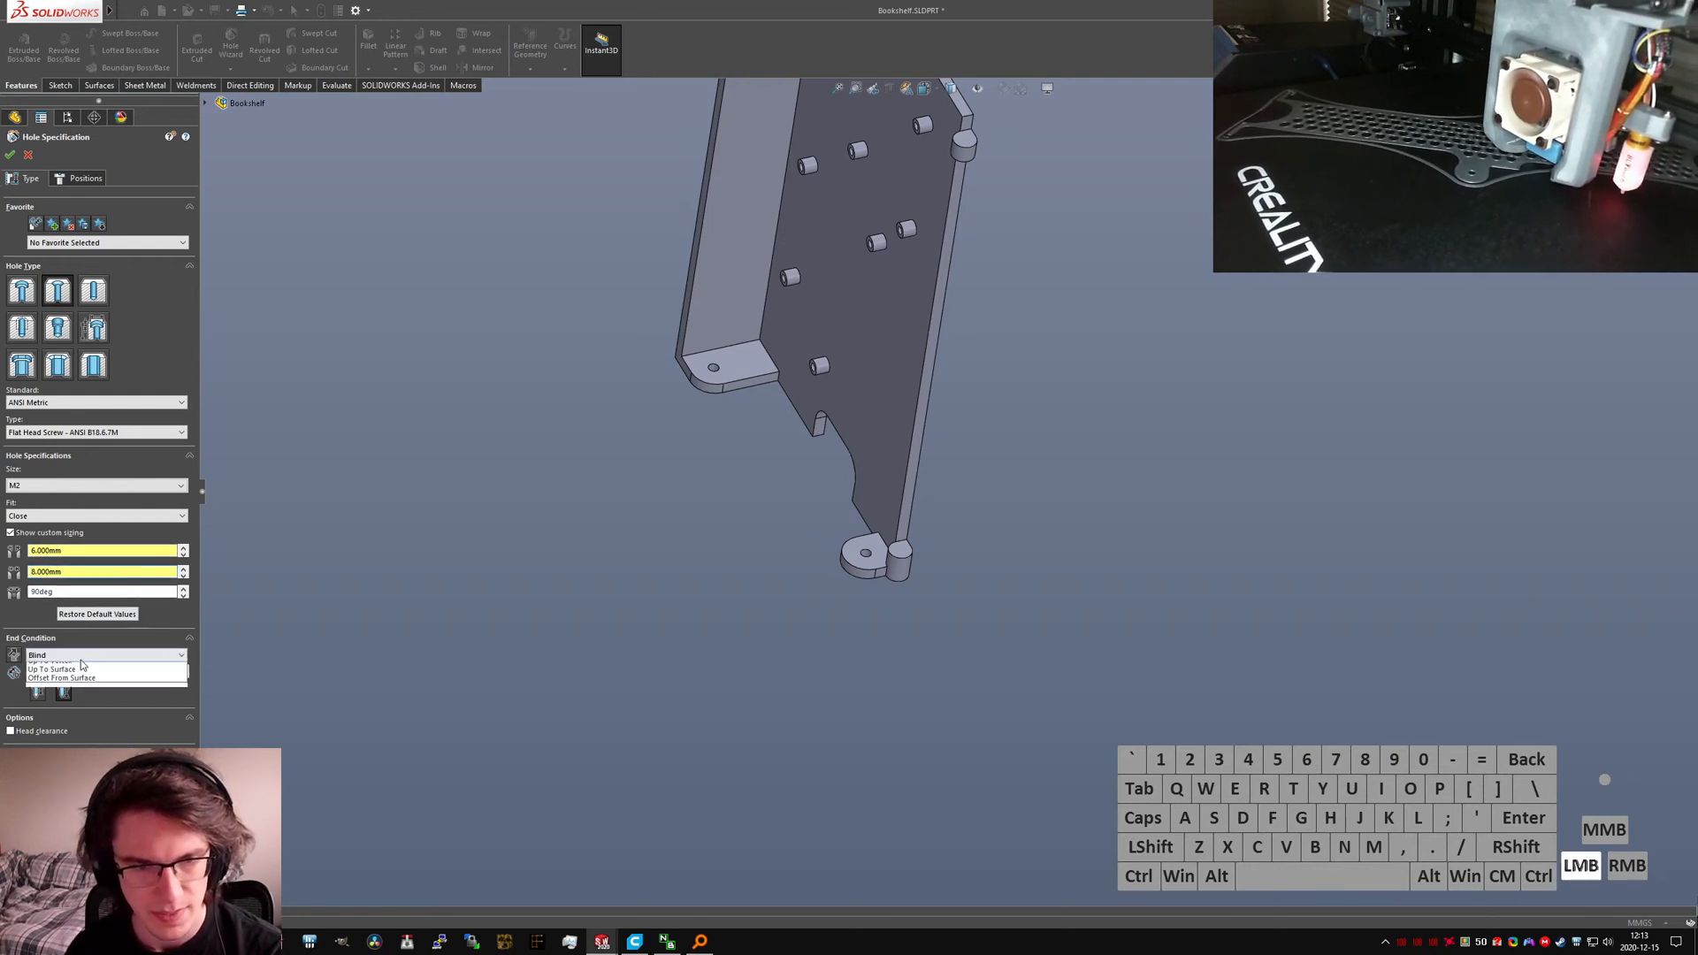
pyautogui.click(84, 677)
# Step: Place countersunk holes at the centres of the lower and upper hinge bosses' top faces and complete the hole feature
pyautogui.click(86, 178)
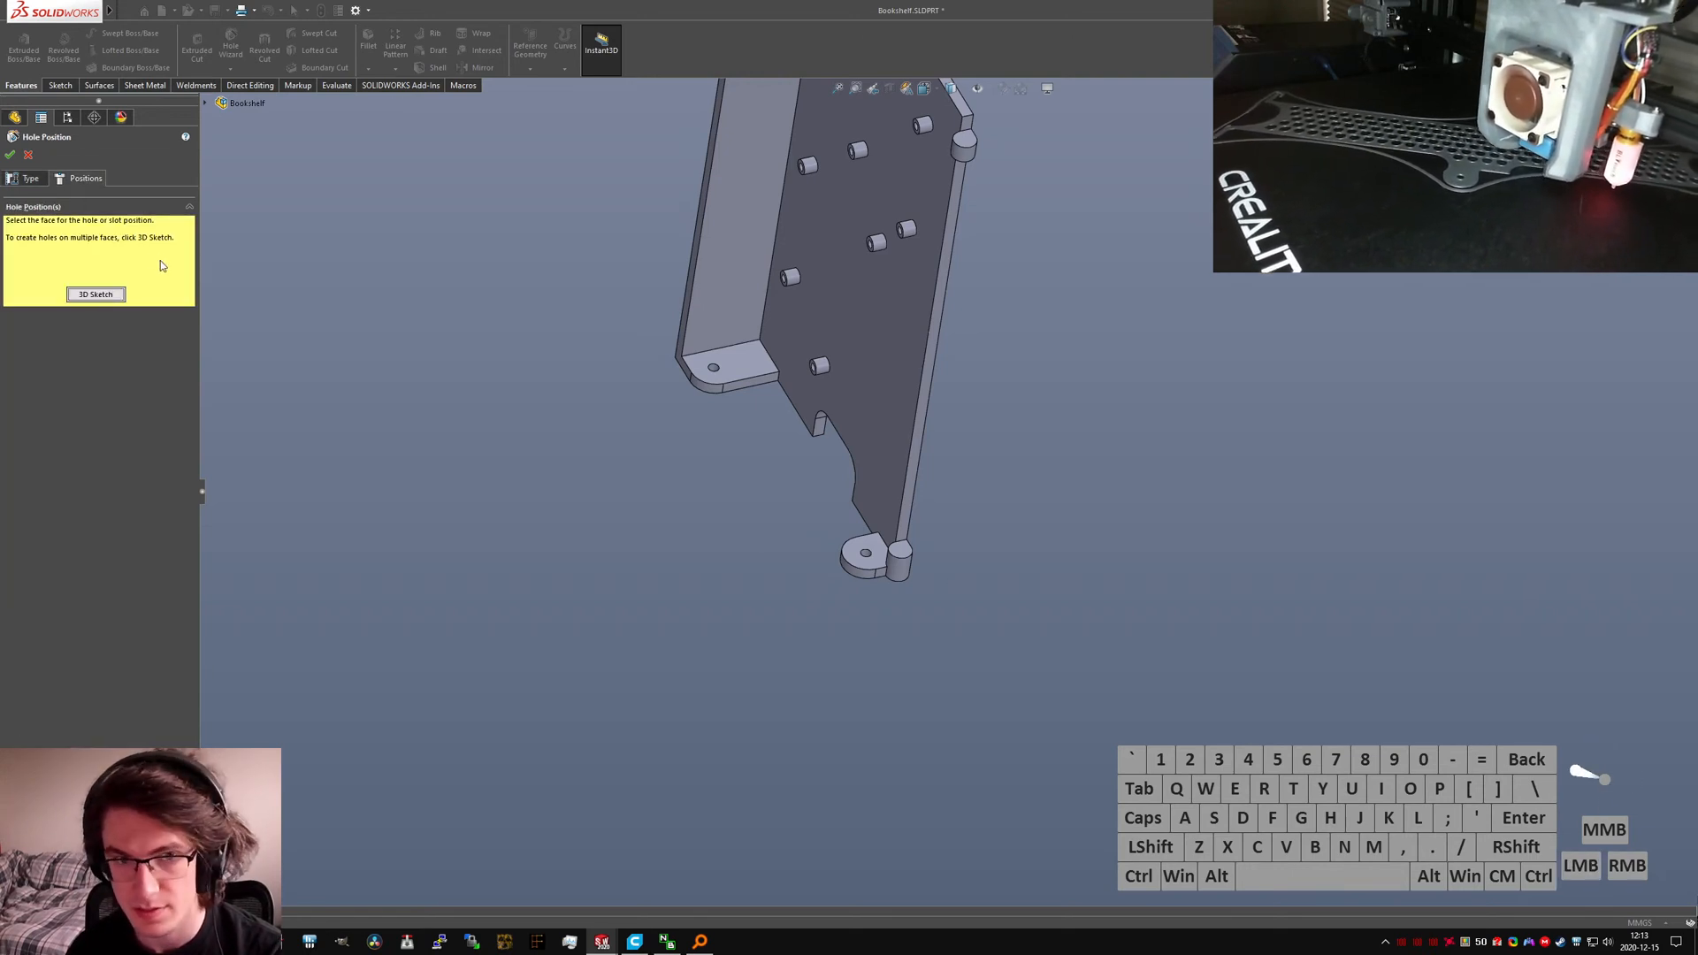
pyautogui.click(898, 550)
pyautogui.scroll(-6, 964, 566)
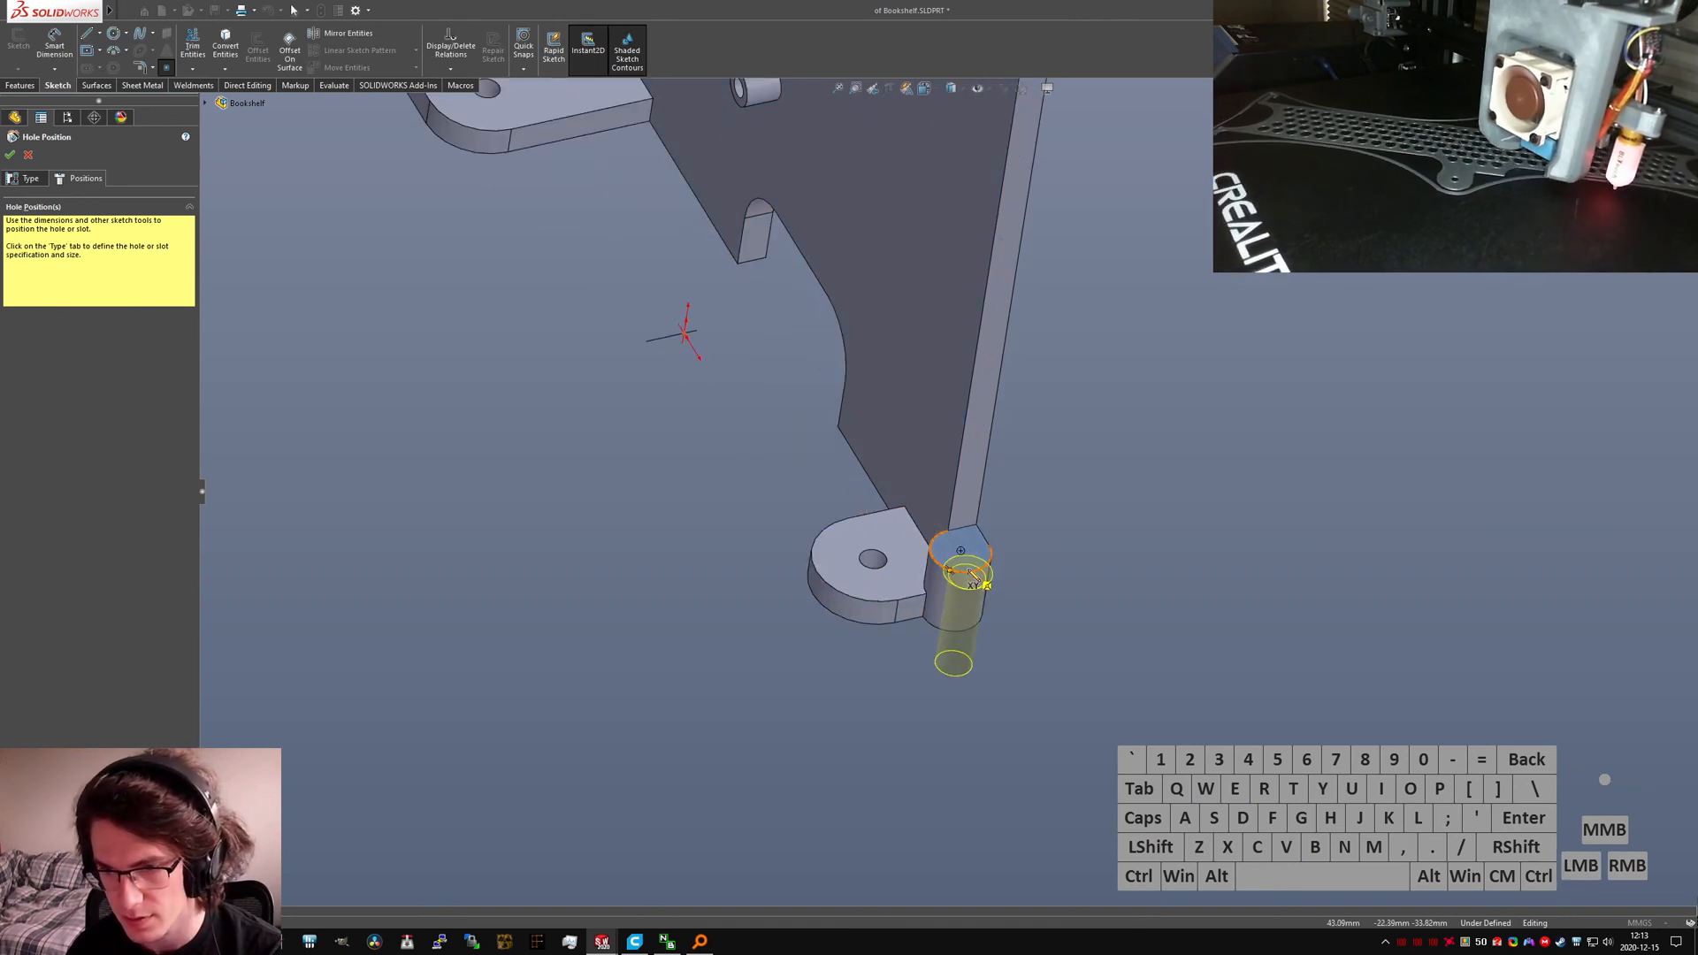
pyautogui.click(961, 552)
pyautogui.scroll(6, 968, 549)
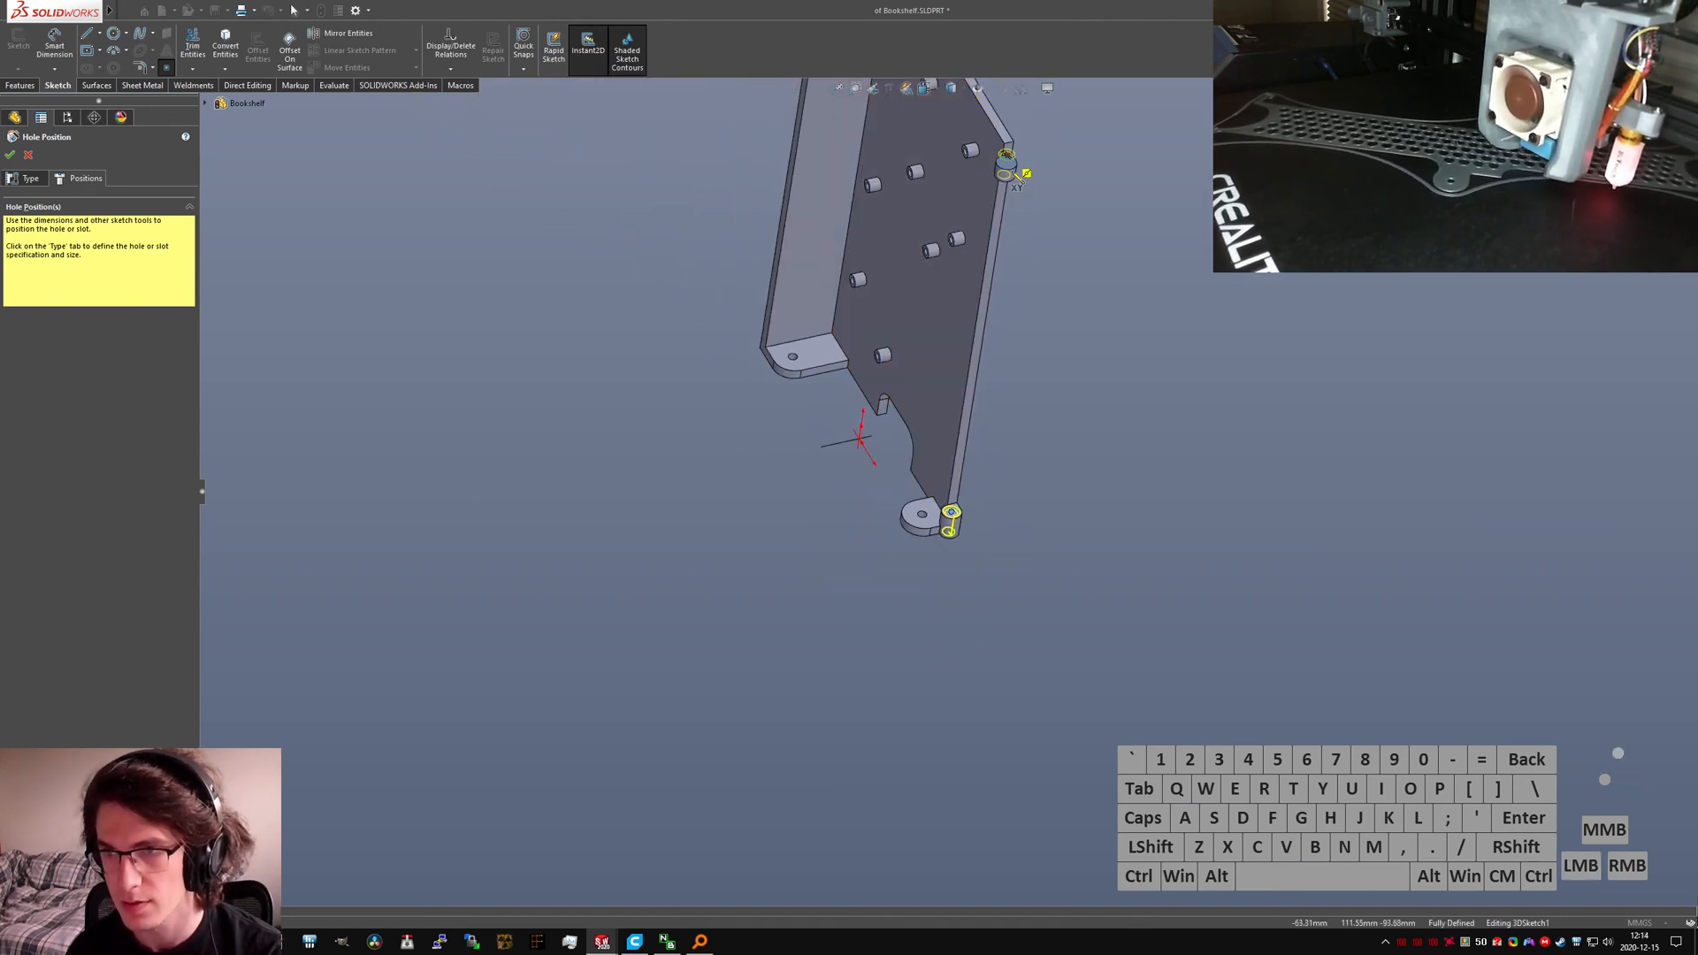
pyautogui.scroll(-9, 999, 168)
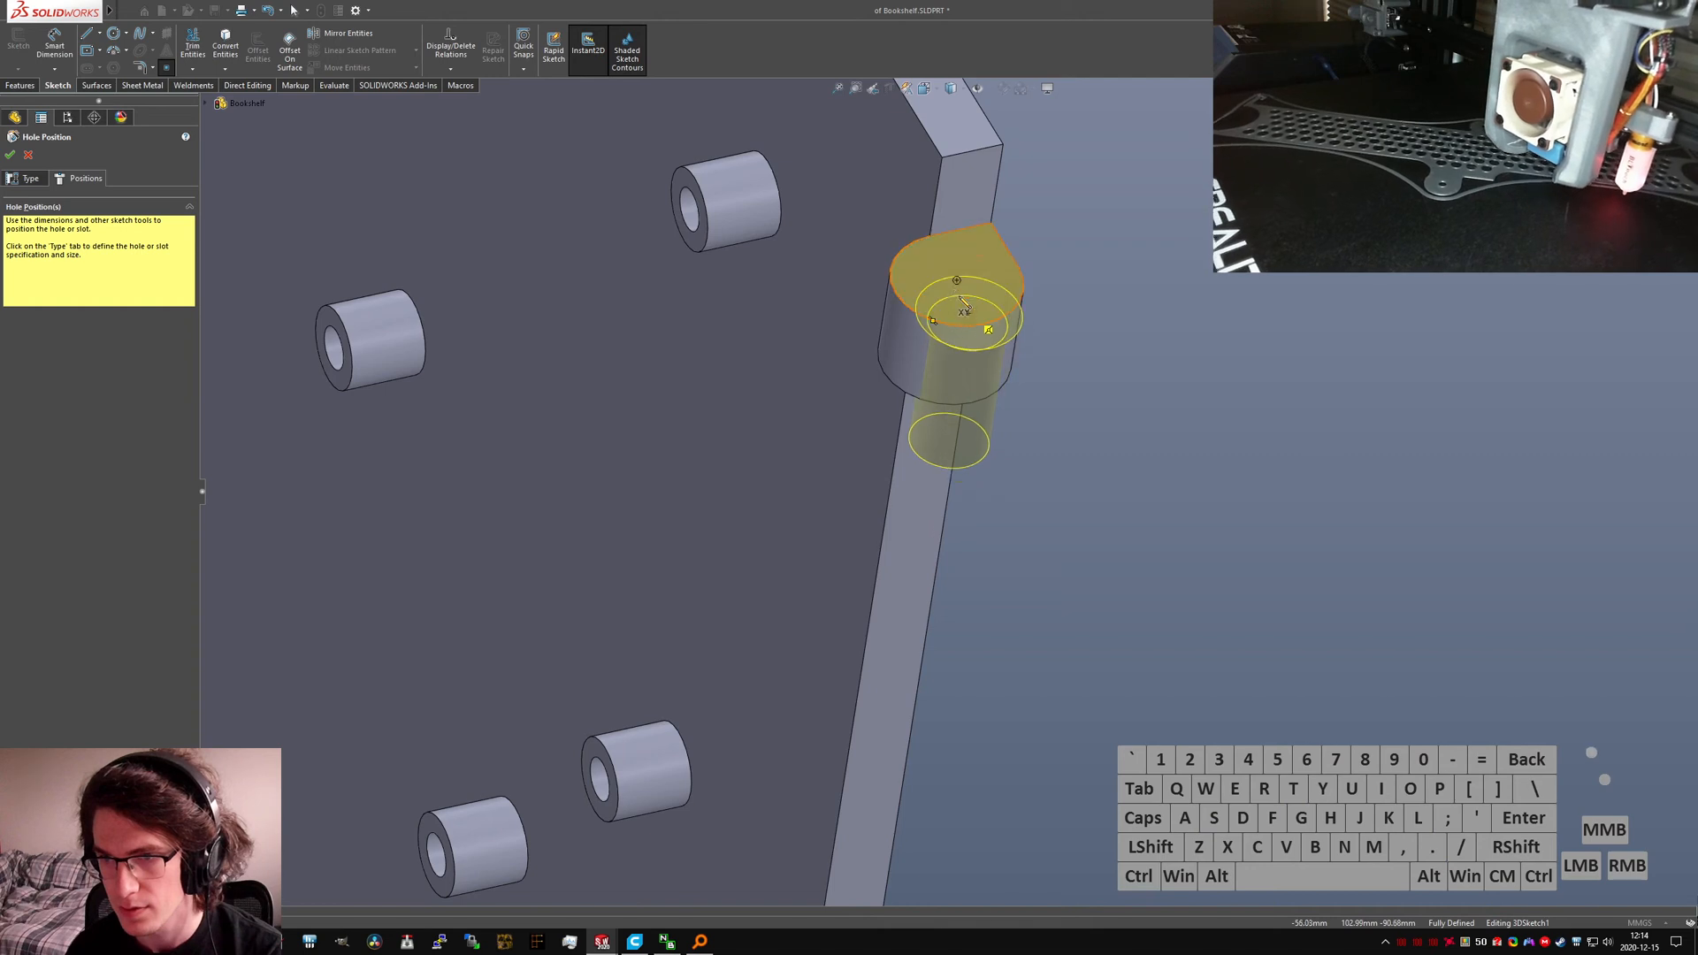
pyautogui.click(955, 279)
pyautogui.rightClick(962, 326)
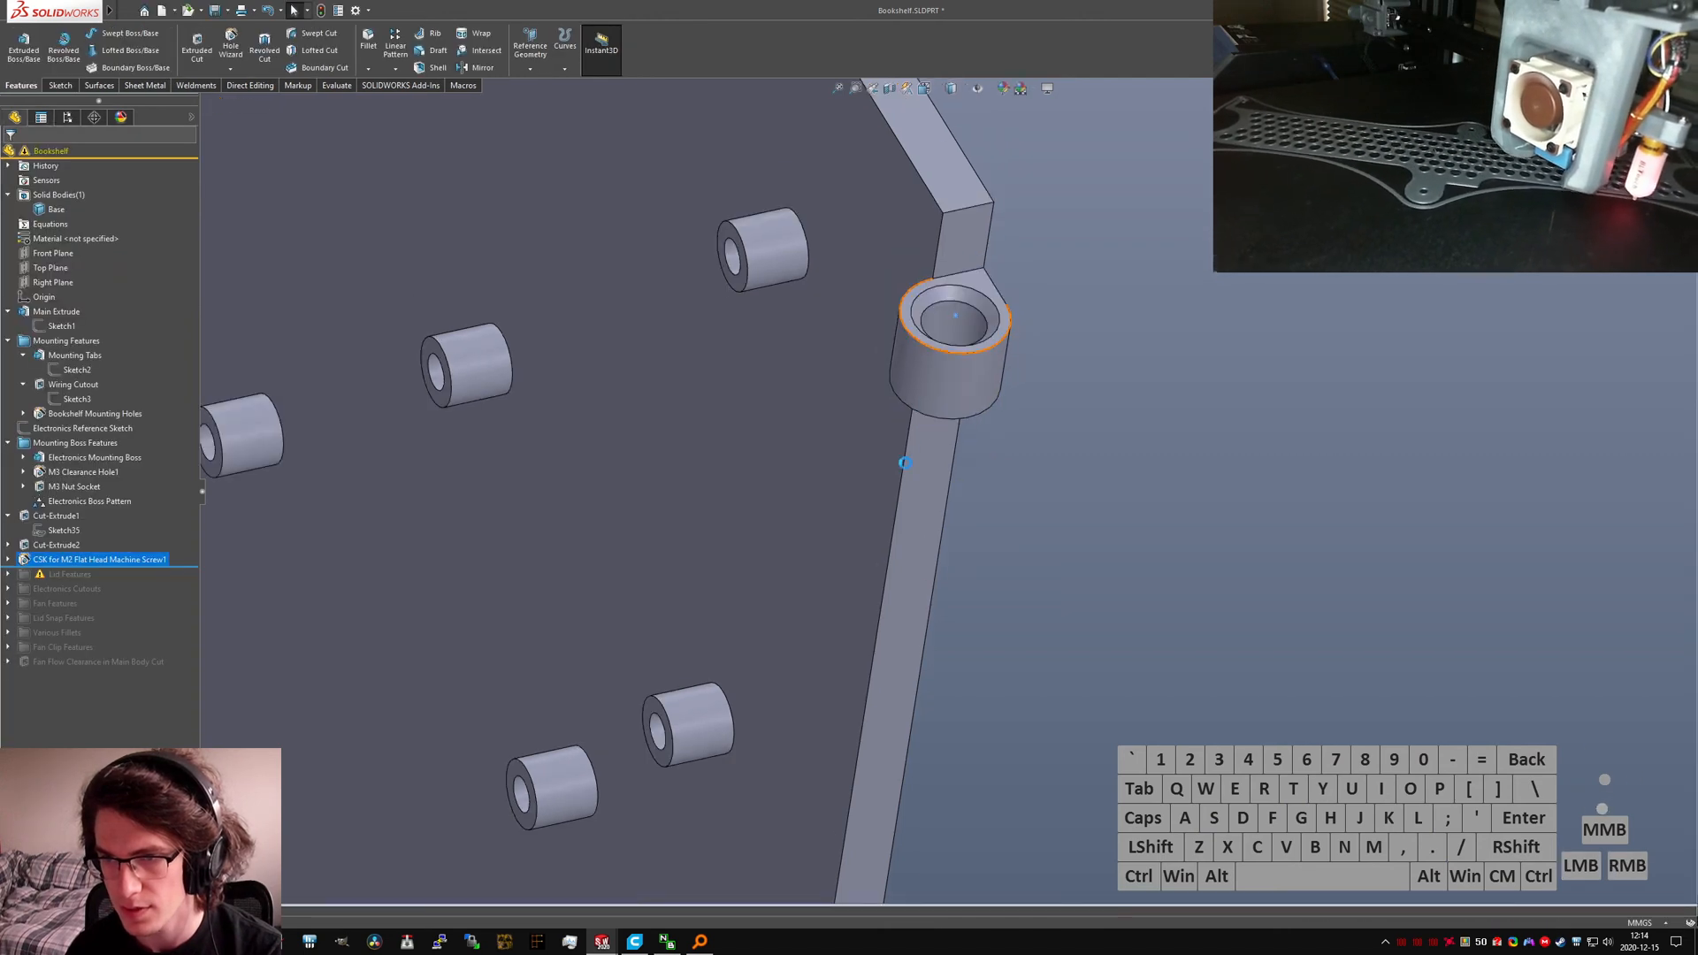
# Step: Check the countersunk holes in both hinge bosses from several angles and save the Bookshelf part
pyautogui.scroll(6, 938, 460)
pyautogui.scroll(-10, 871, 725)
pyautogui.scroll(-3, 867, 730)
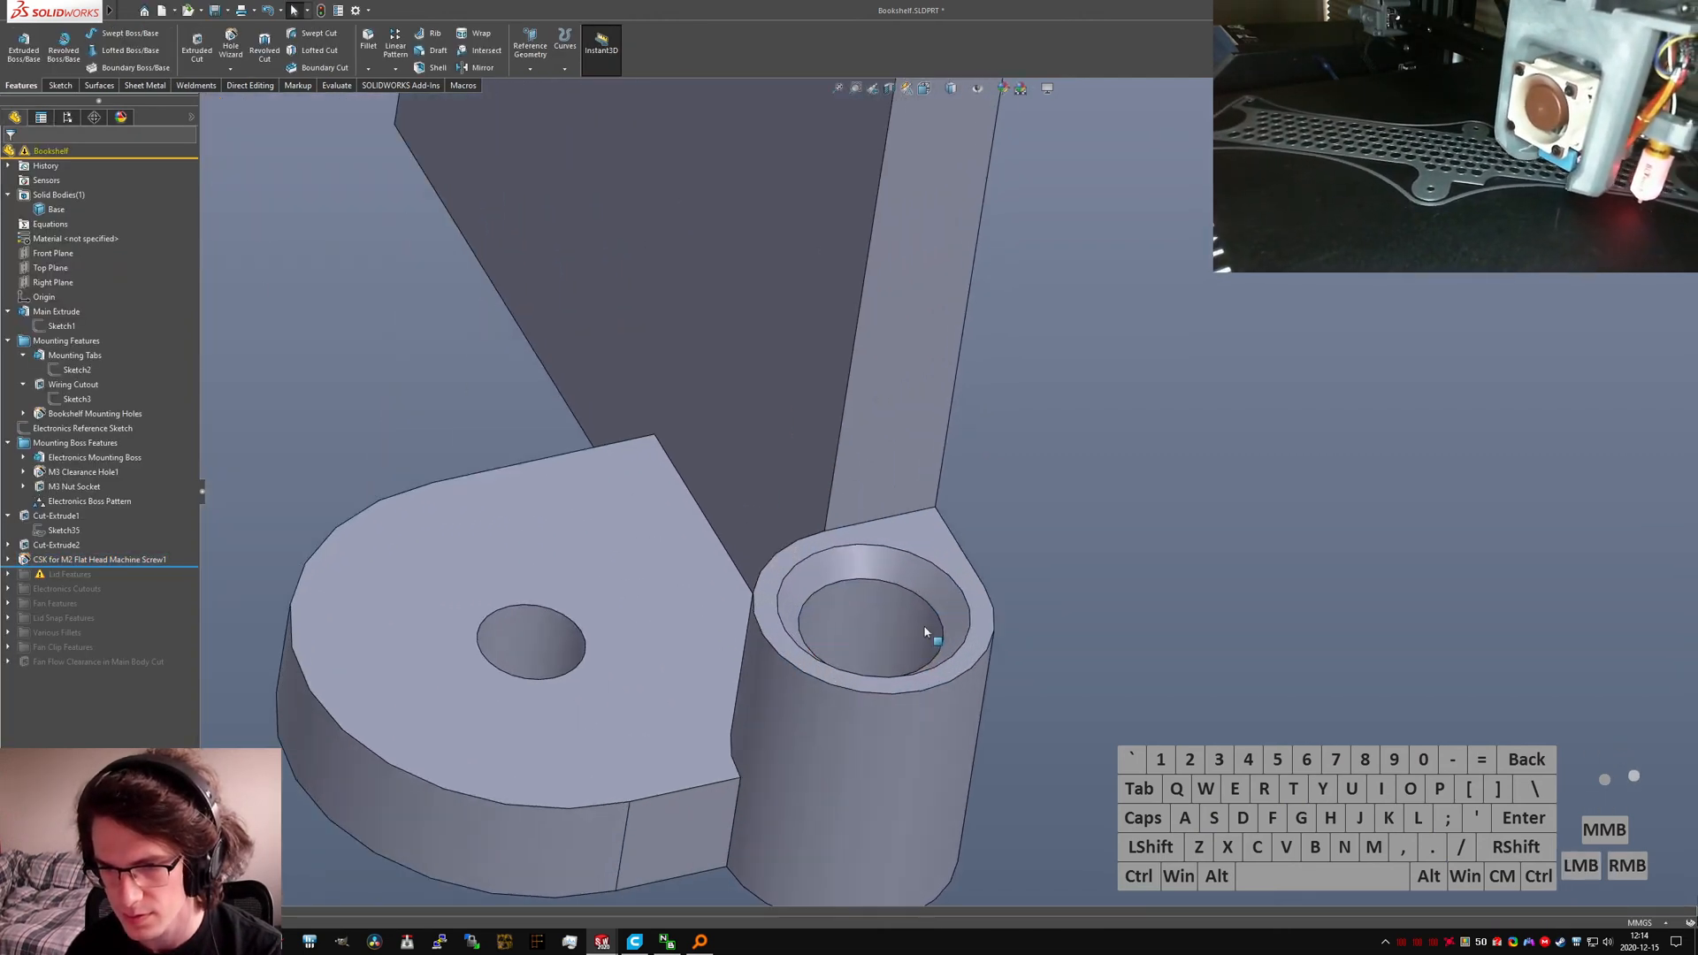
pyautogui.scroll(8, 911, 635)
pyautogui.moveTo(898, 637); pyautogui.dragTo(980, 272, button='middle')
pyautogui.scroll(-5, 980, 273)
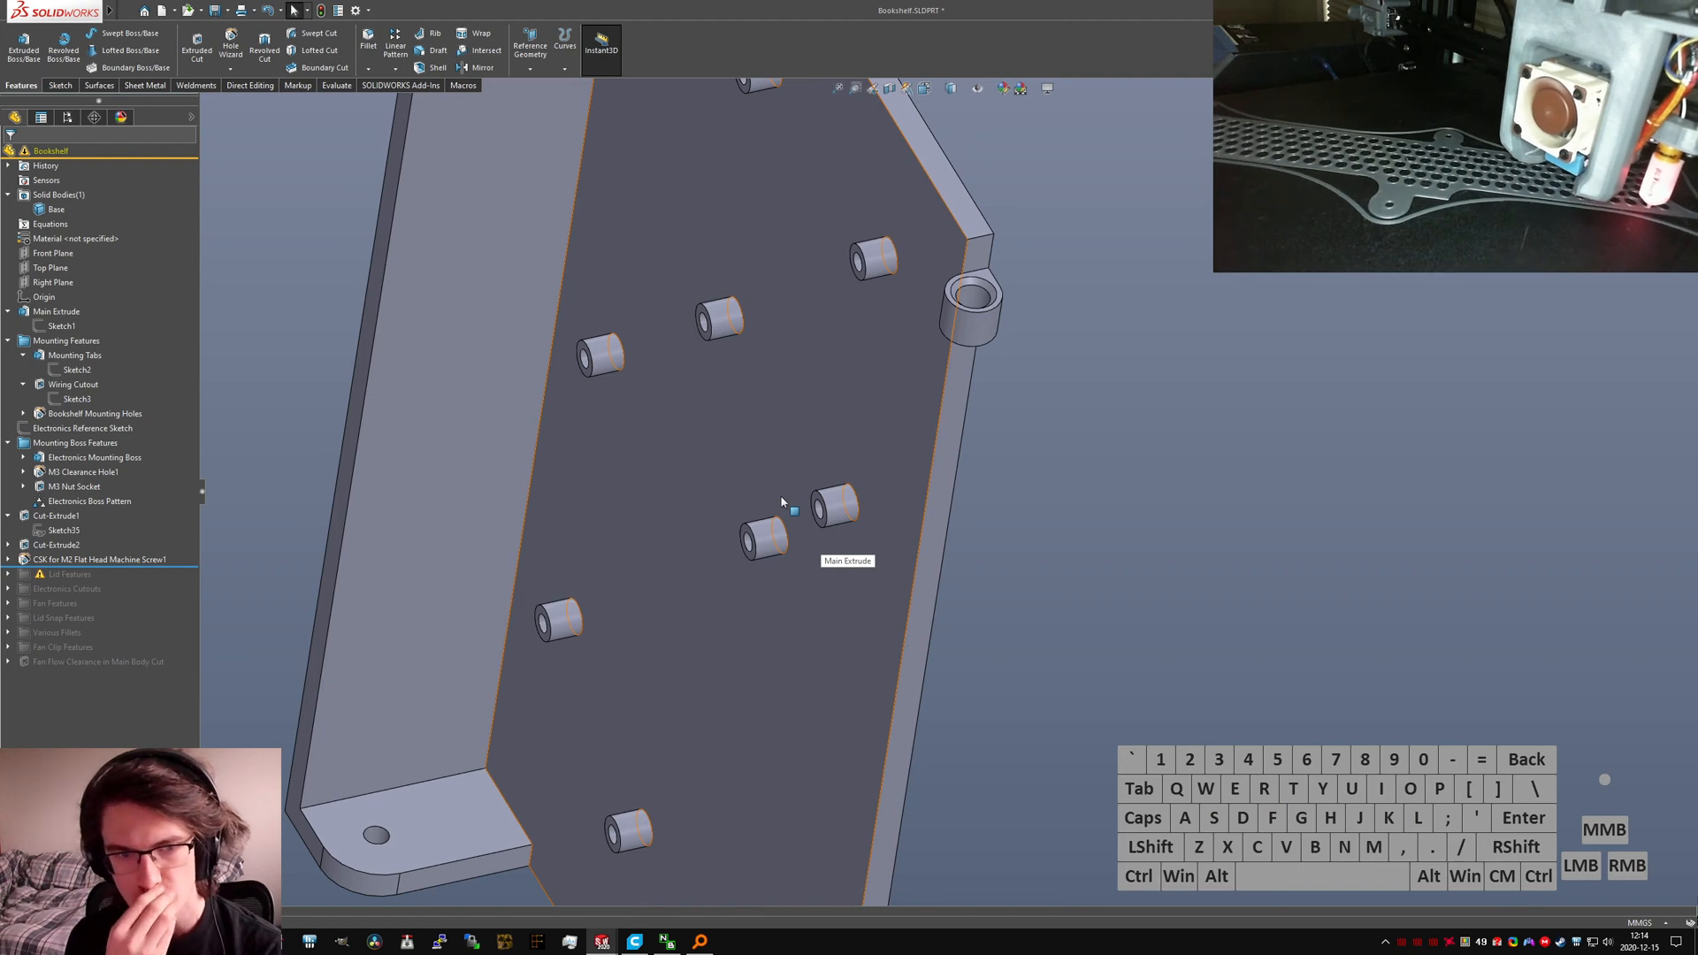
pyautogui.click(1114, 493)
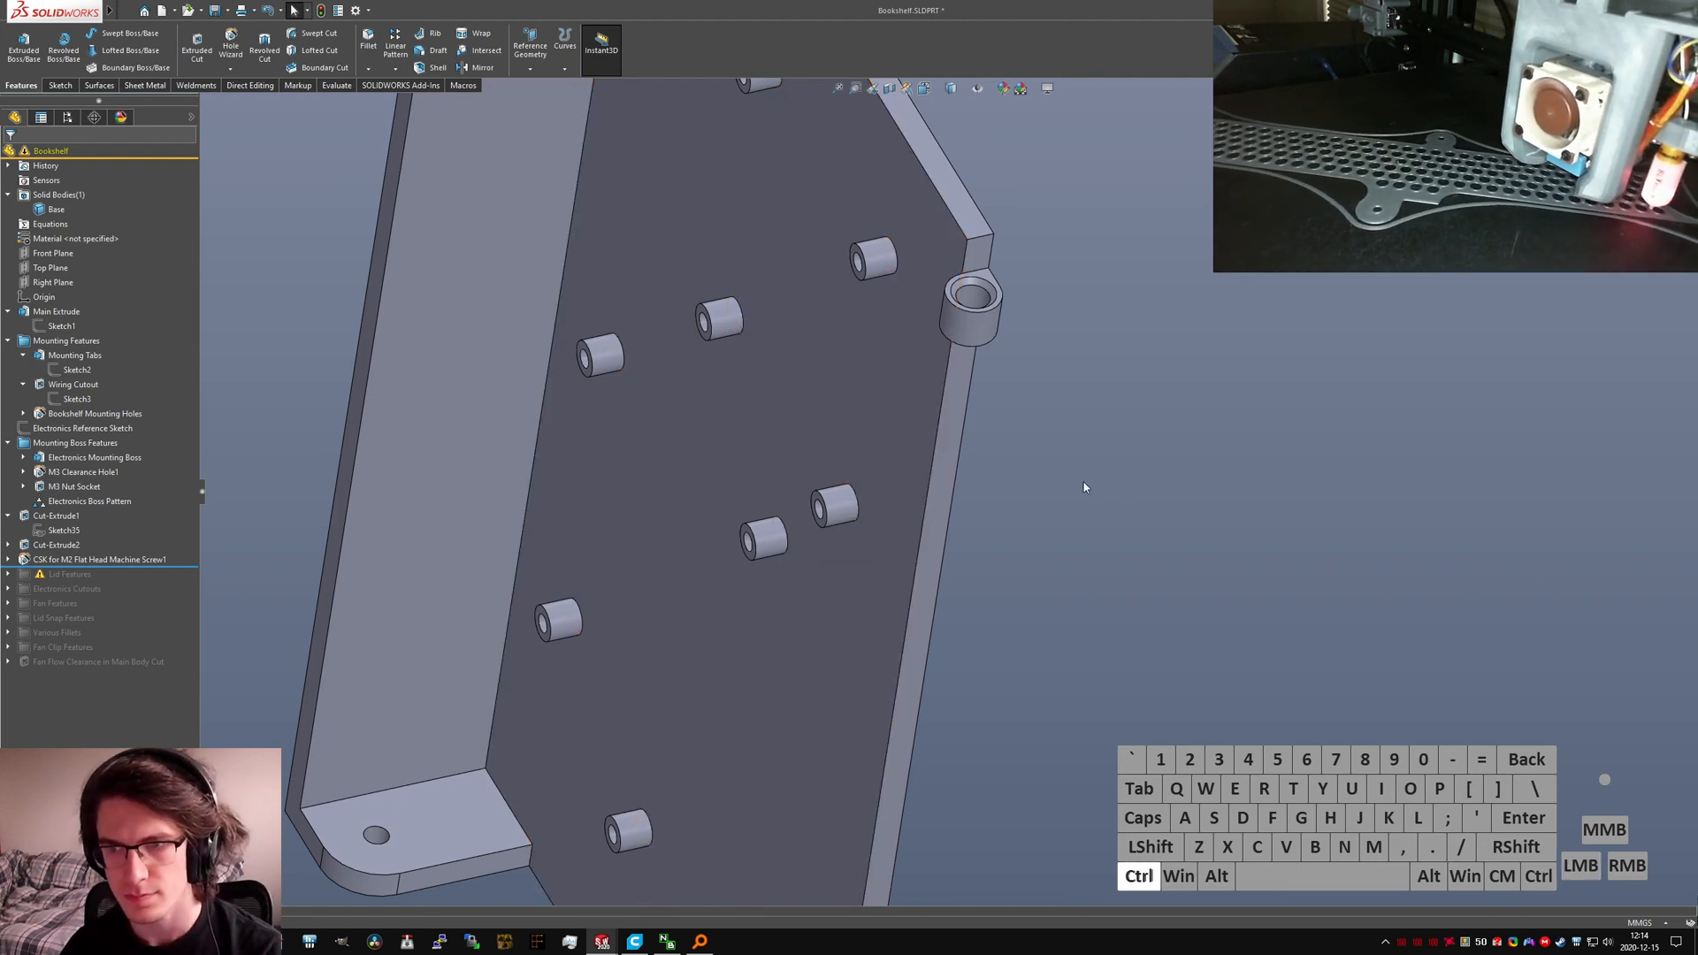
pyautogui.hotkey('ctrl', 's')
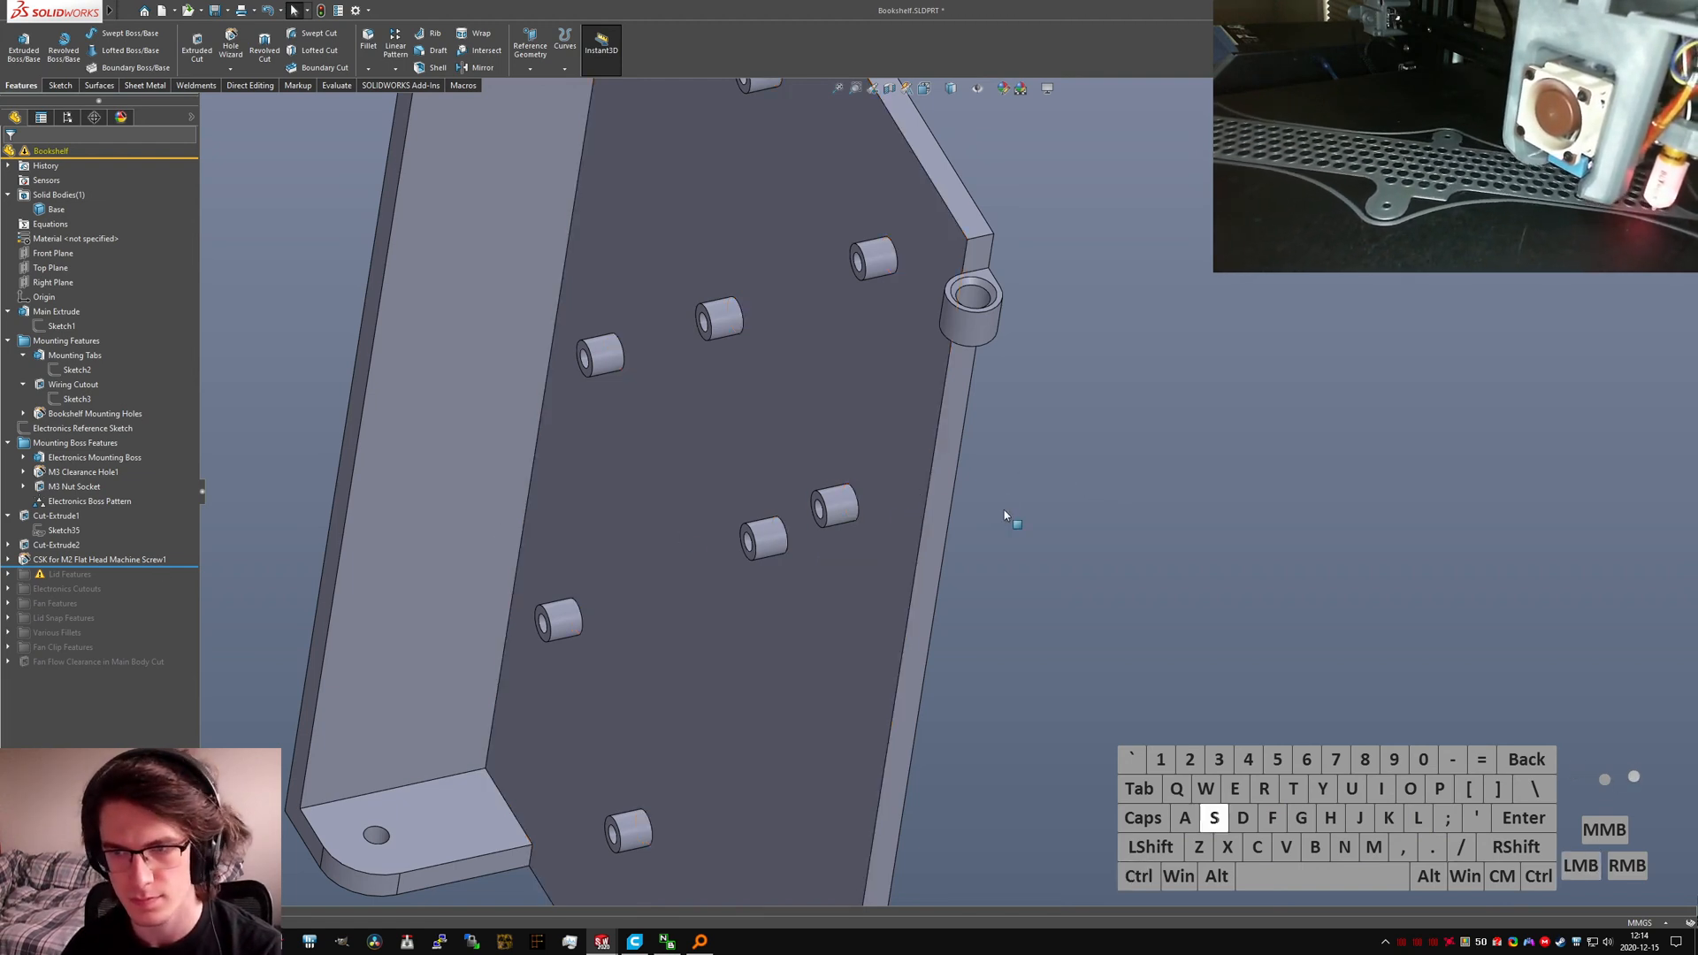
# Step: Switch to PSU Enclosure V2, inspect Door Main Extrude, and roll the model back to just after Back Wall Body Duplicate
pyautogui.hotkey('ctrl', 'Tab')
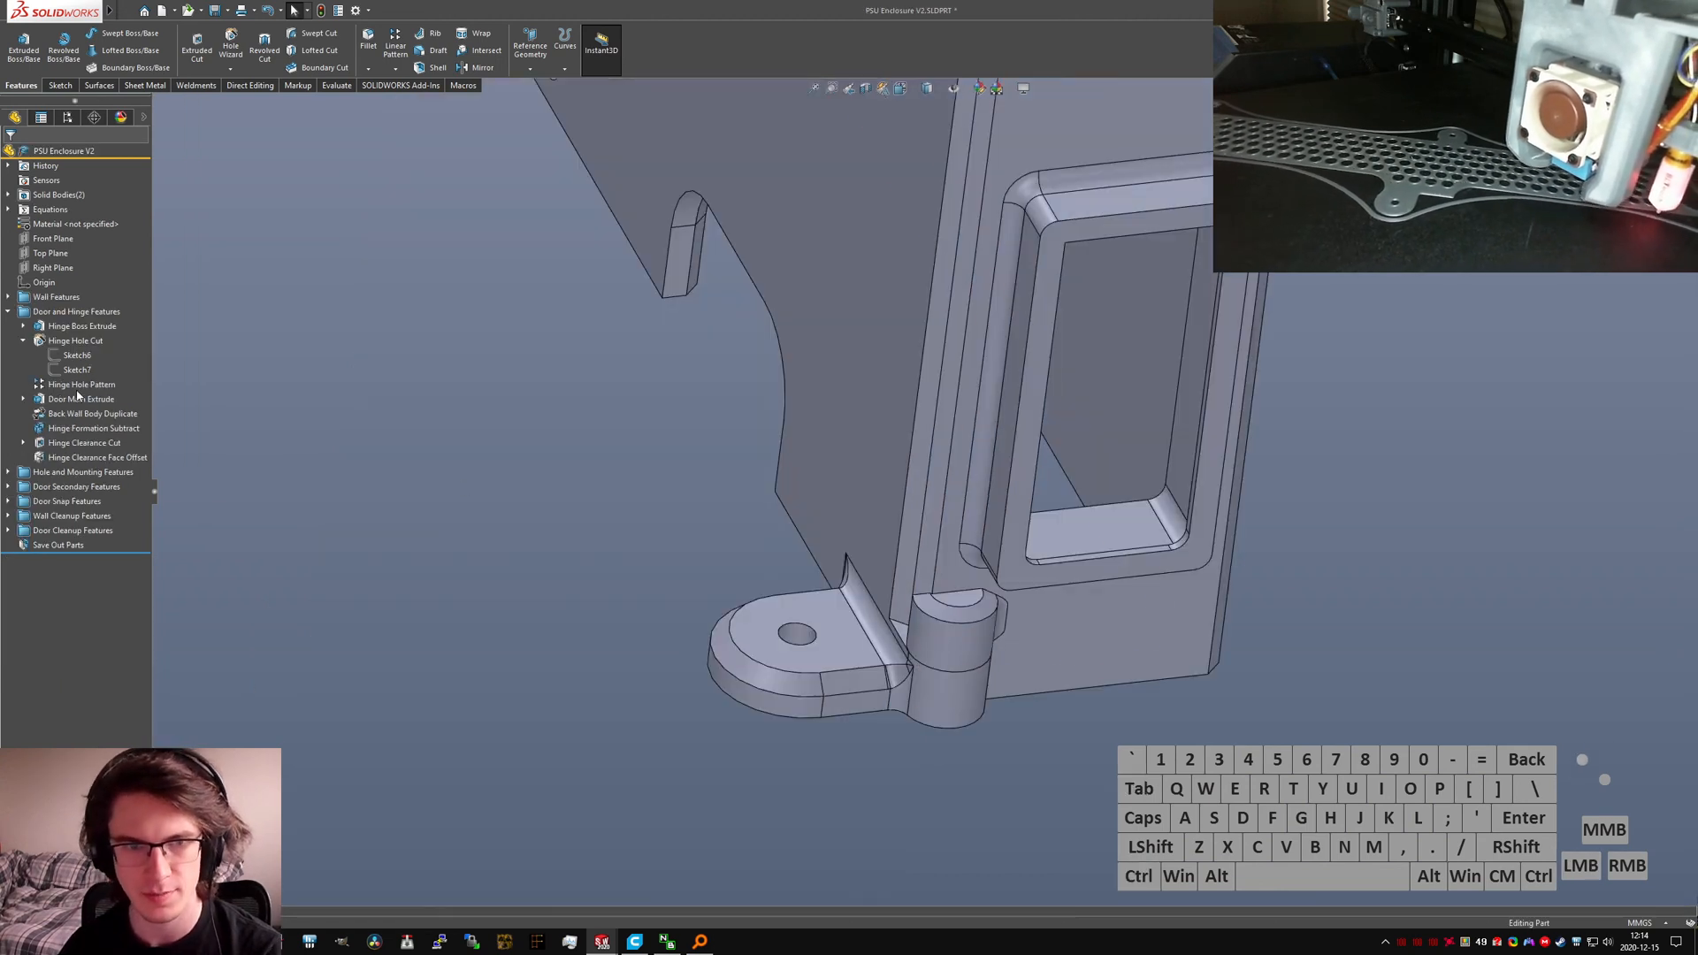
pyautogui.click(82, 413)
pyautogui.scroll(8, 937, 499)
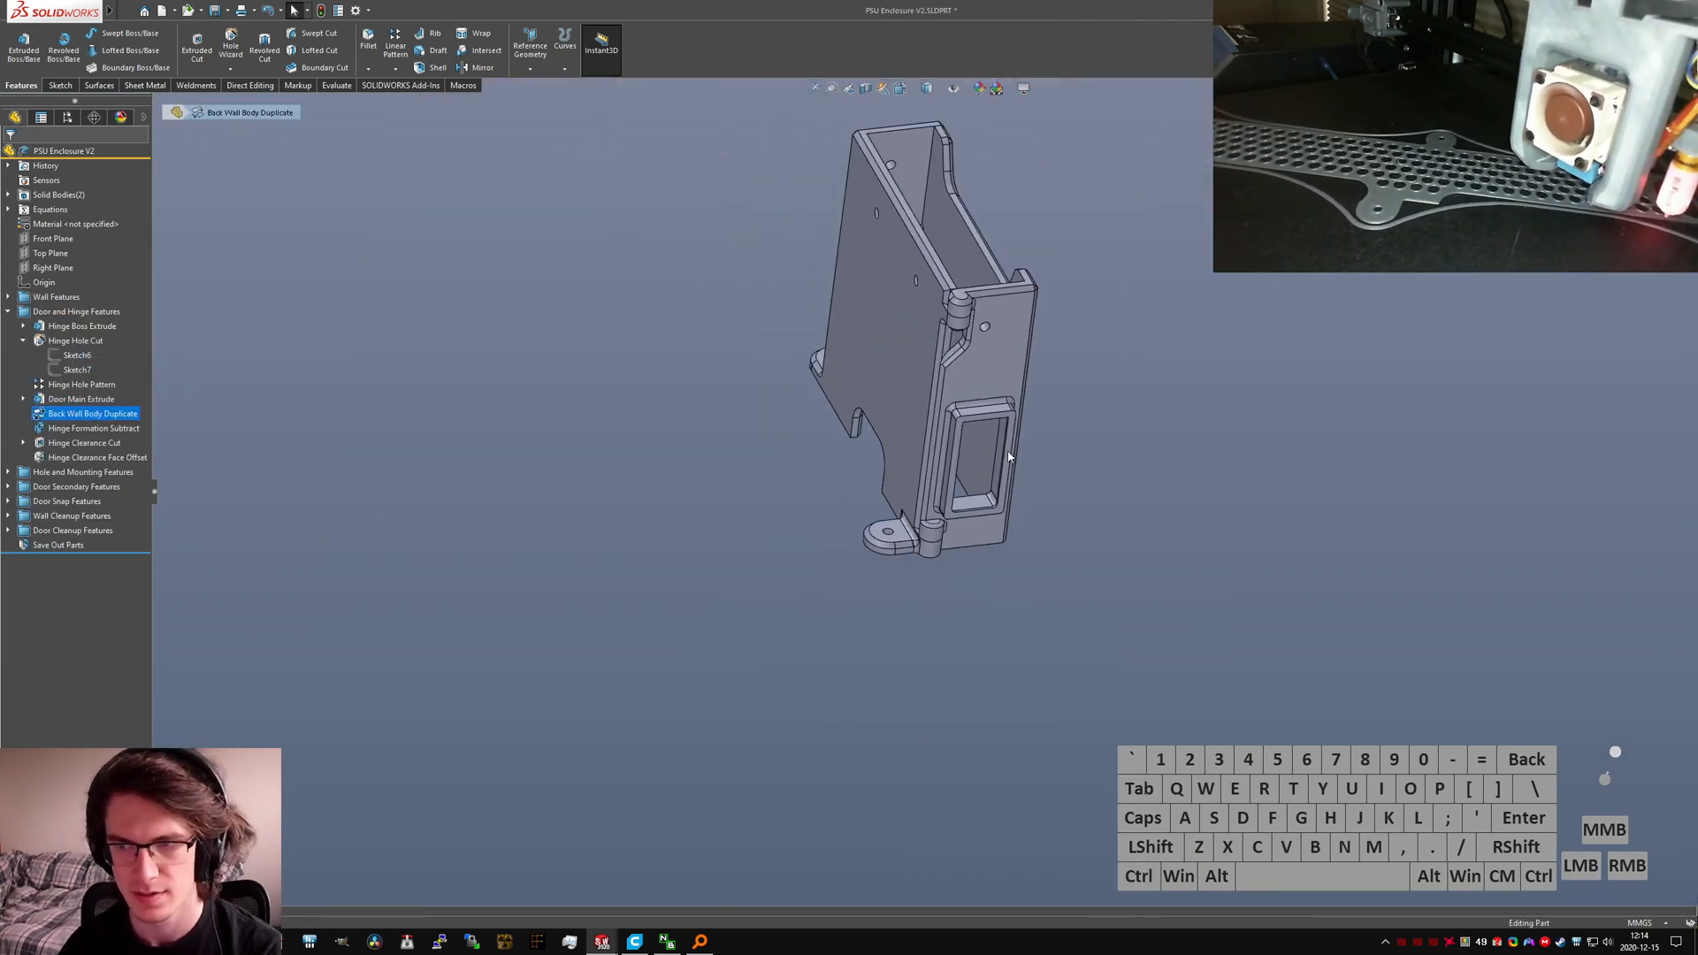
pyautogui.scroll(-3, 1004, 454)
pyautogui.click(223, 466)
pyautogui.click(90, 405)
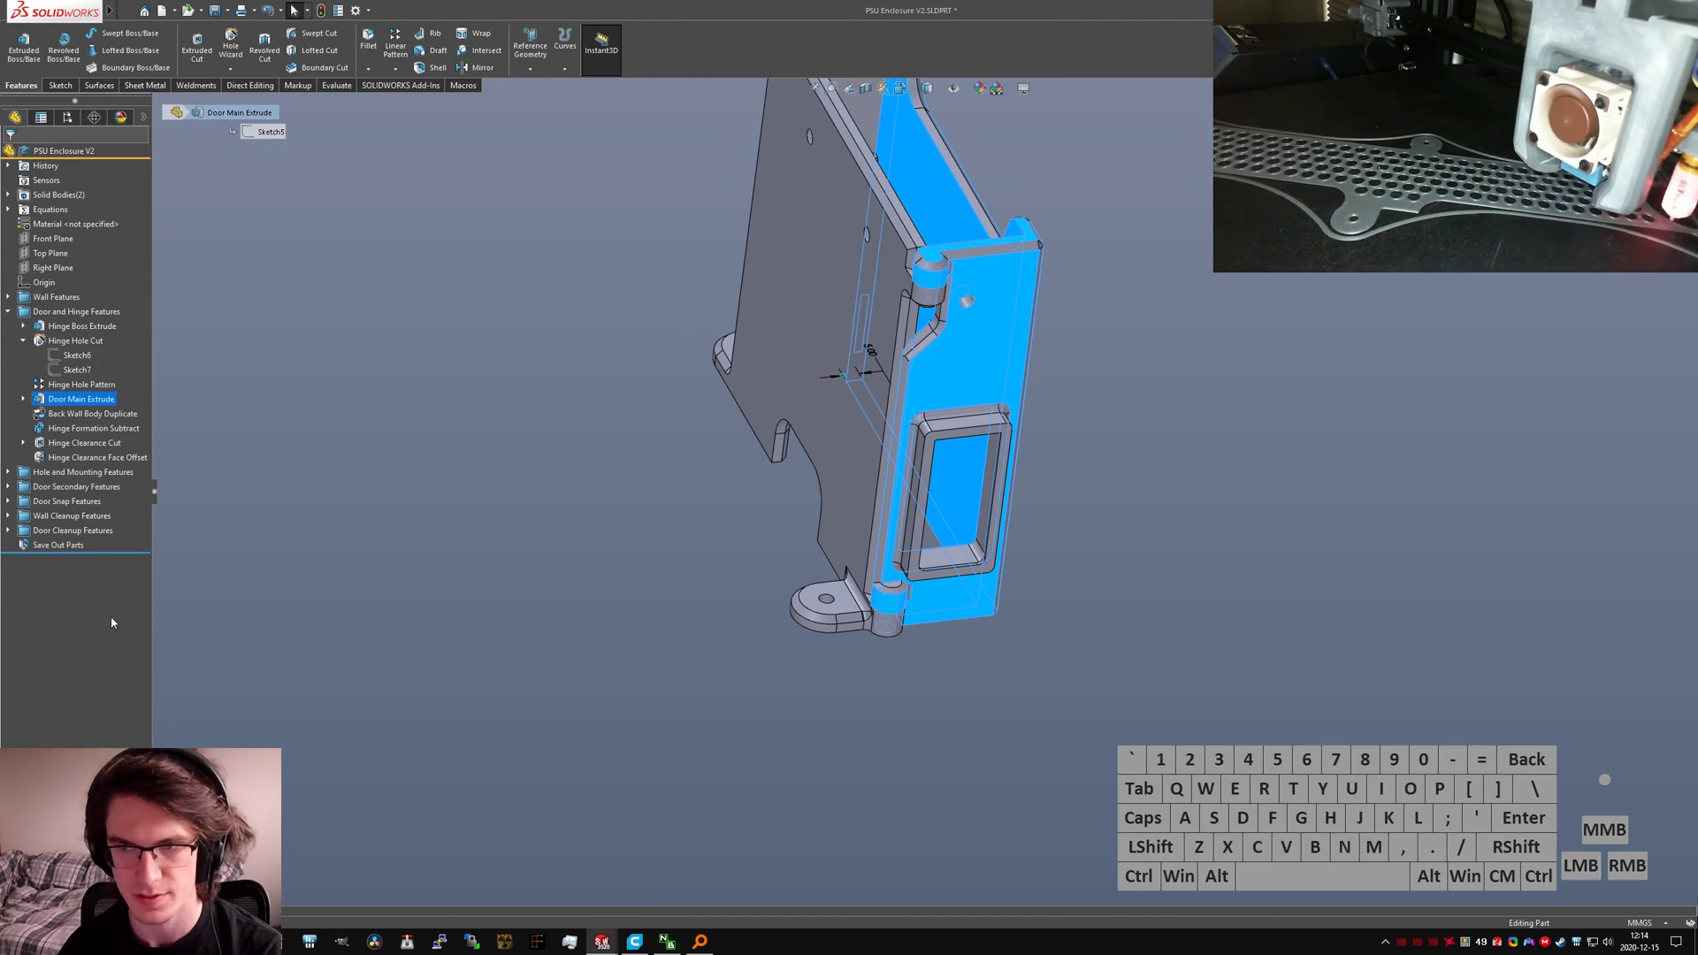
pyautogui.moveTo(118, 552); pyautogui.dragTo(118, 423)
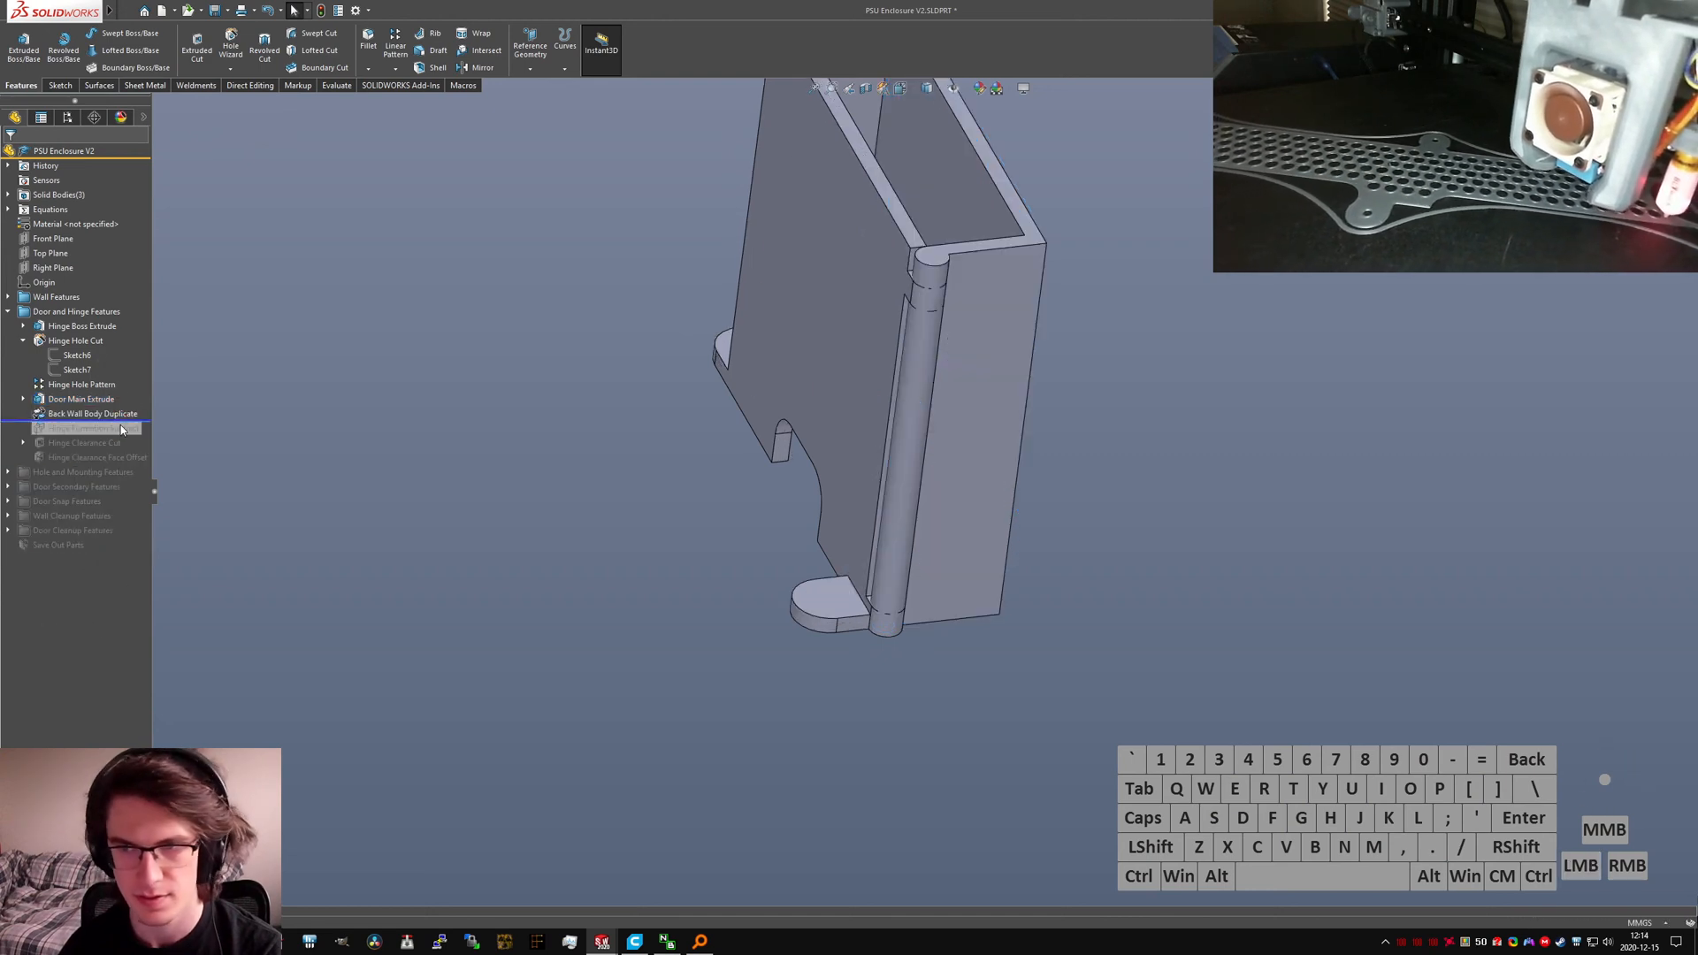
pyautogui.click(119, 424)
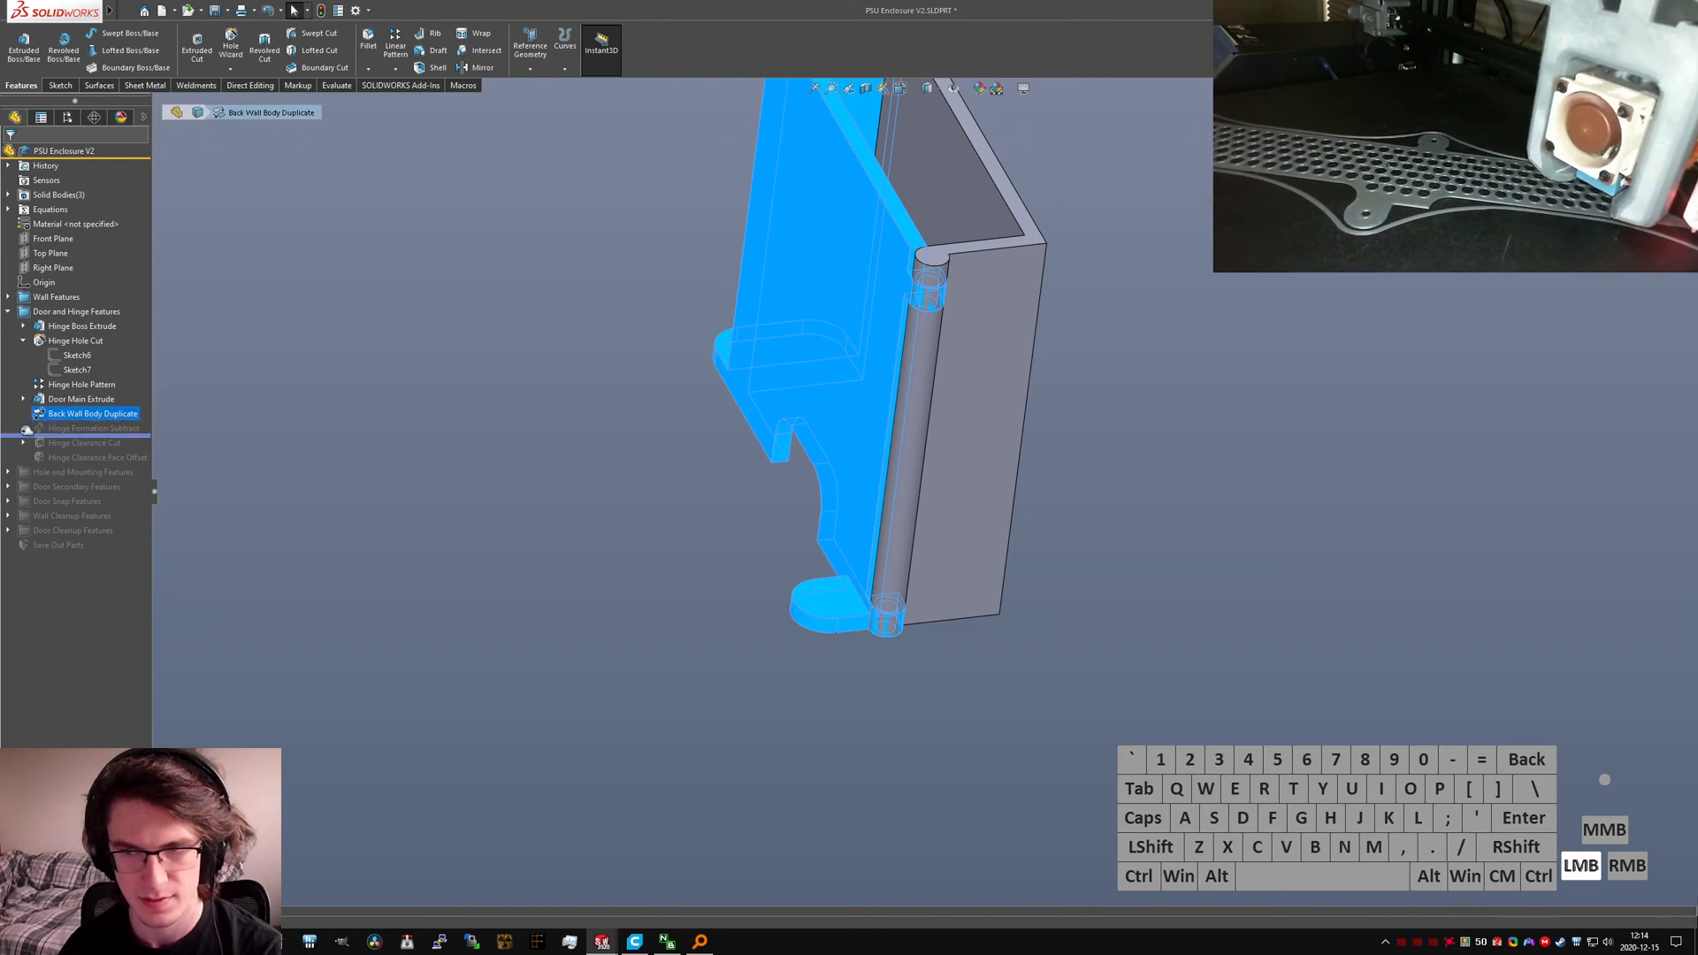
# Step: Roll PSU Enclosure V2 forward past Hinge Clearance Cut and examine the clearance around the hinge knuckles
pyautogui.moveTo(26, 432); pyautogui.dragTo(10, 450)
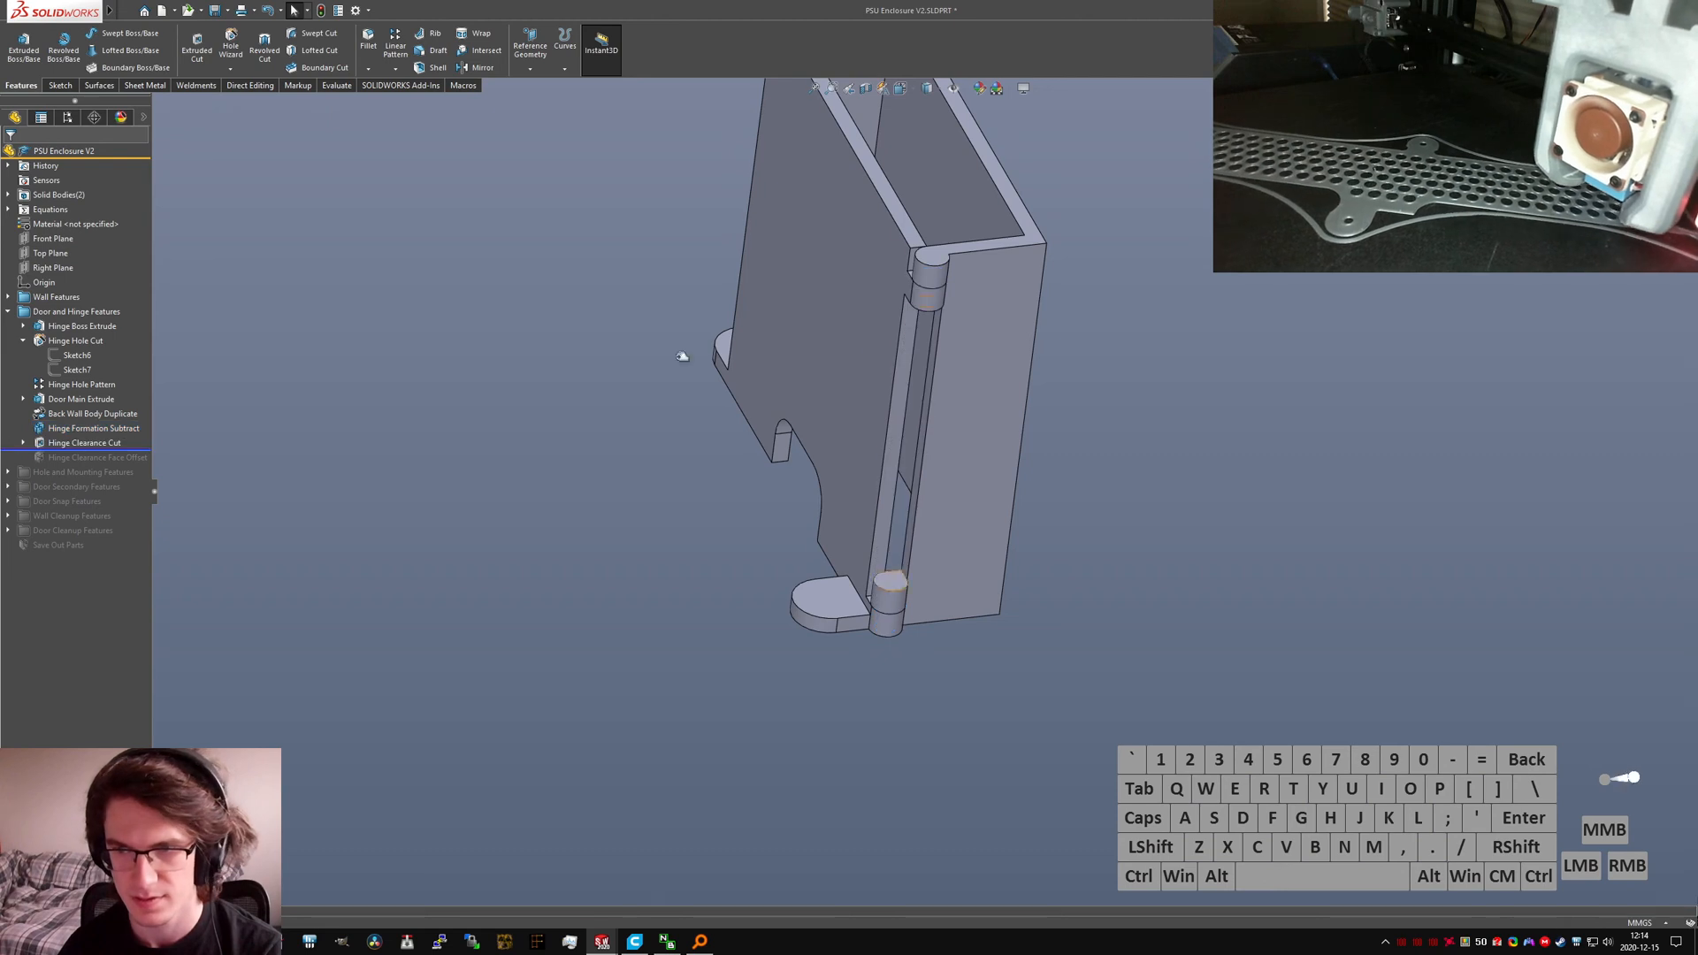
pyautogui.moveTo(681, 352); pyautogui.dragTo(1008, 214, button='middle')
pyautogui.scroll(-5, 1047, 202)
pyautogui.moveTo(1056, 389); pyautogui.dragTo(1061, 442, button='middle')
pyautogui.scroll(7, 1008, 619)
pyautogui.scroll(-2, 993, 685)
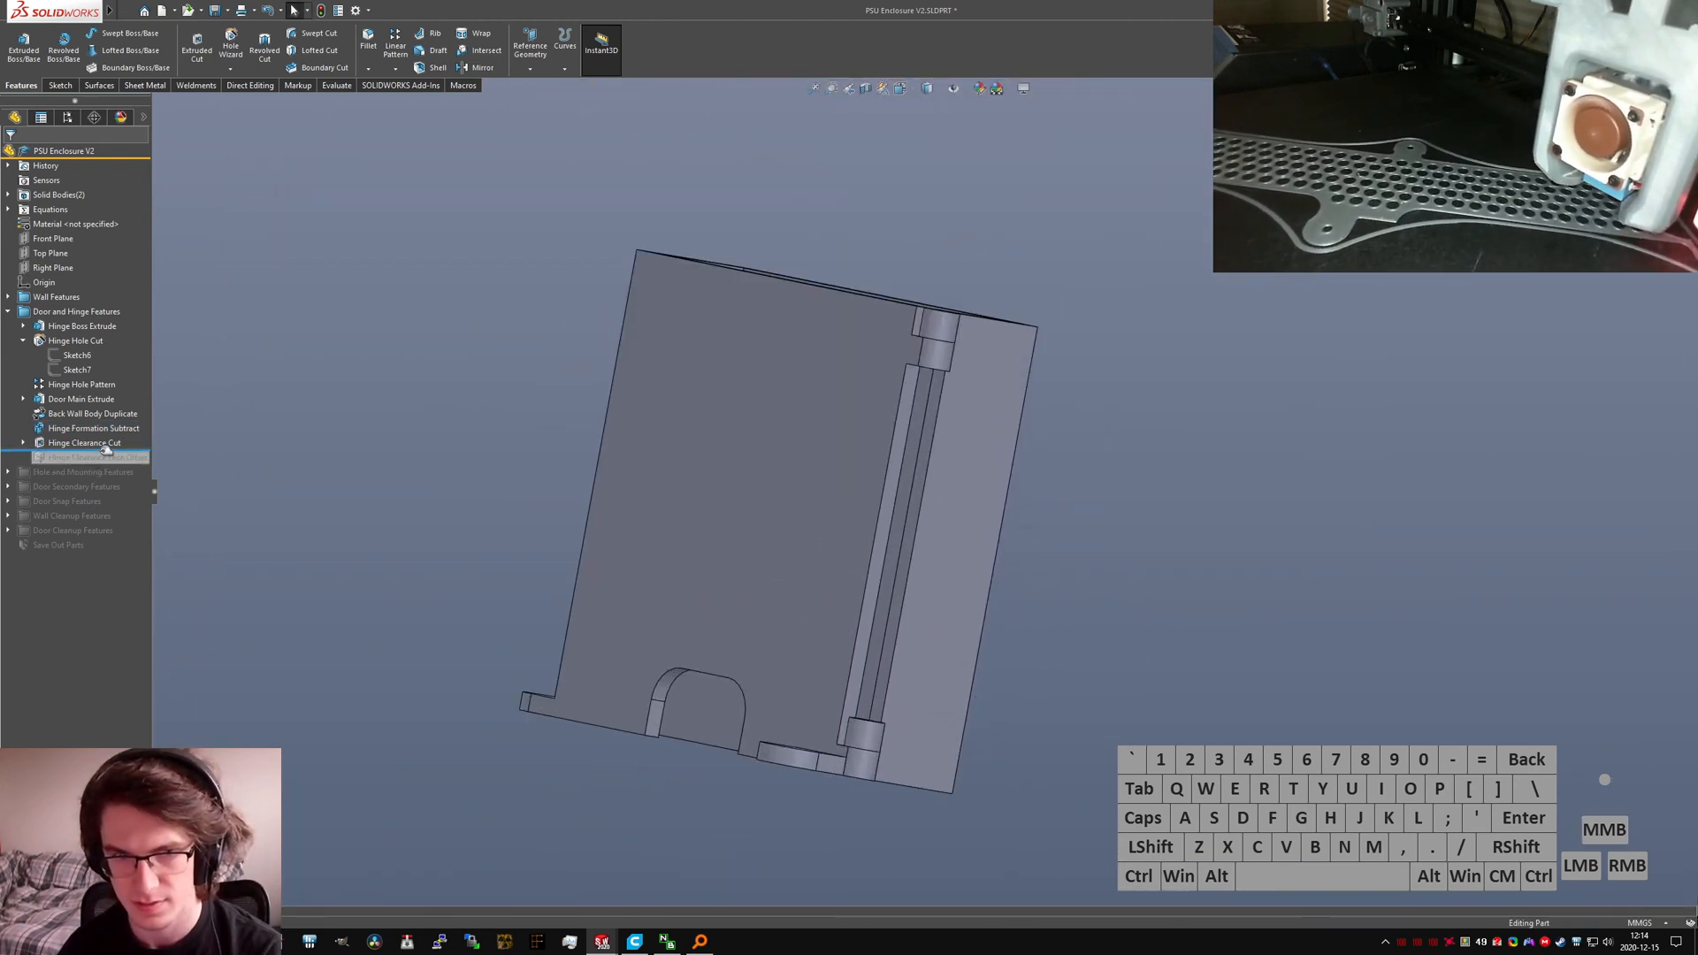
# Step: Roll PSU Enclosure V2 forward past Hinge Clearance Face Offset and examine the offset face beside the hinge
pyautogui.moveTo(98, 451); pyautogui.dragTo(99, 465)
pyautogui.scroll(-3, 944, 420)
pyautogui.scroll(6, 935, 442)
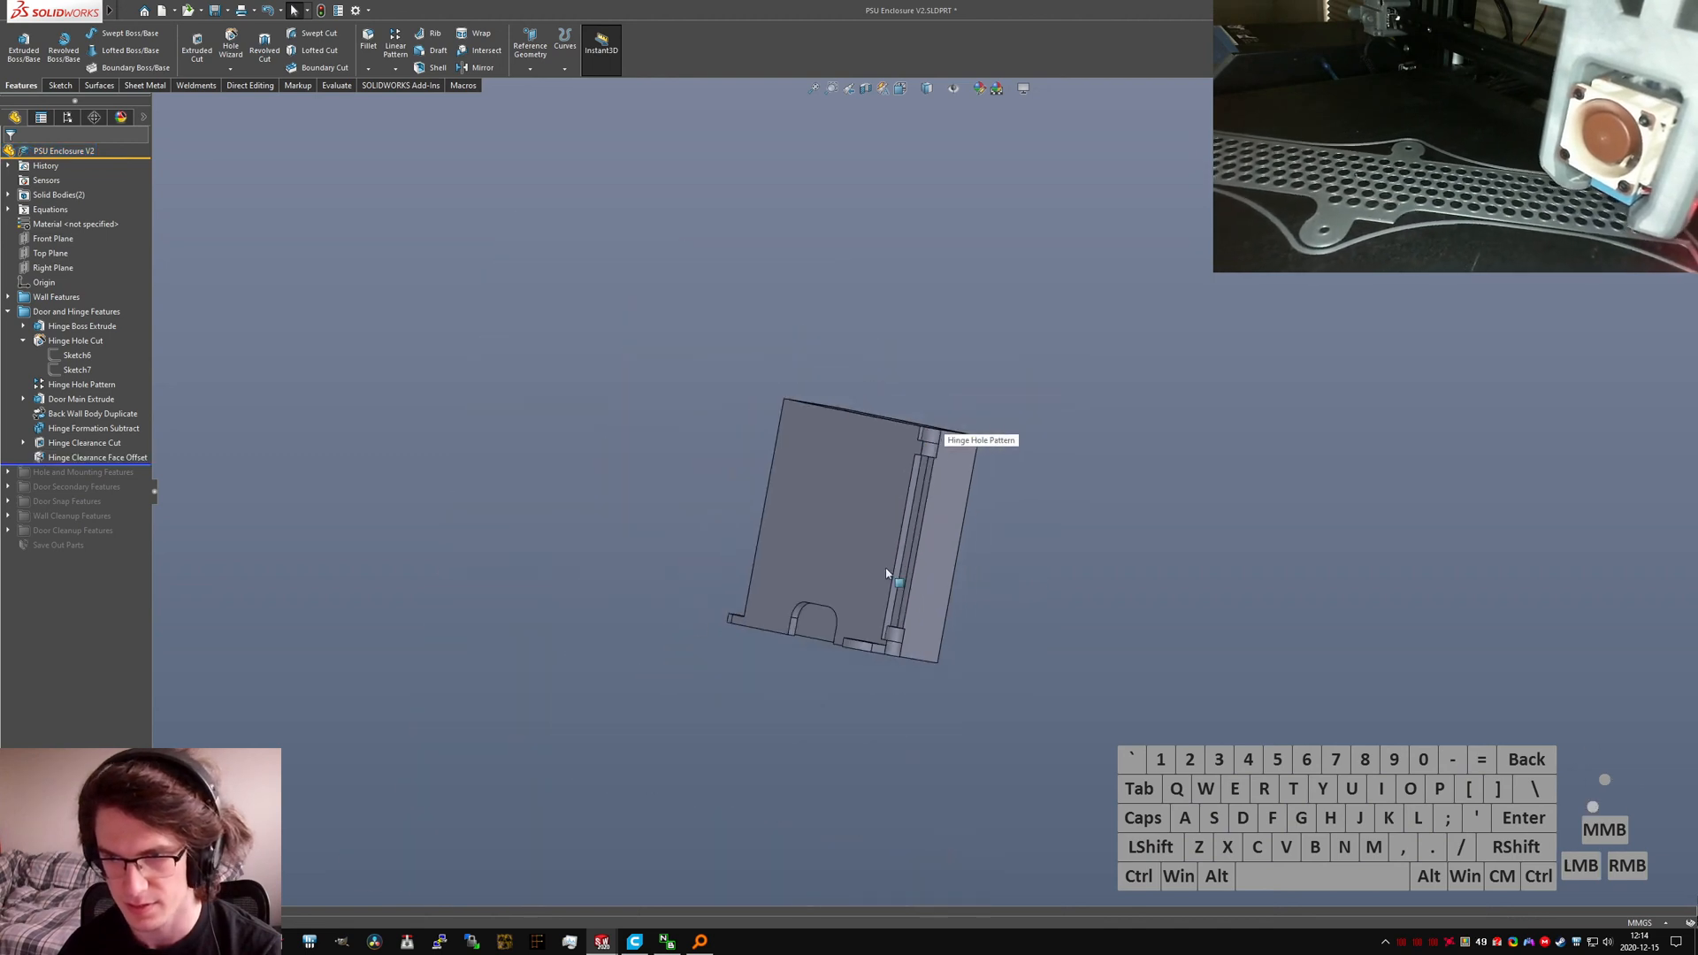
pyautogui.scroll(-8, 885, 645)
pyautogui.moveTo(1024, 707); pyautogui.dragTo(1086, 558, button='middle')
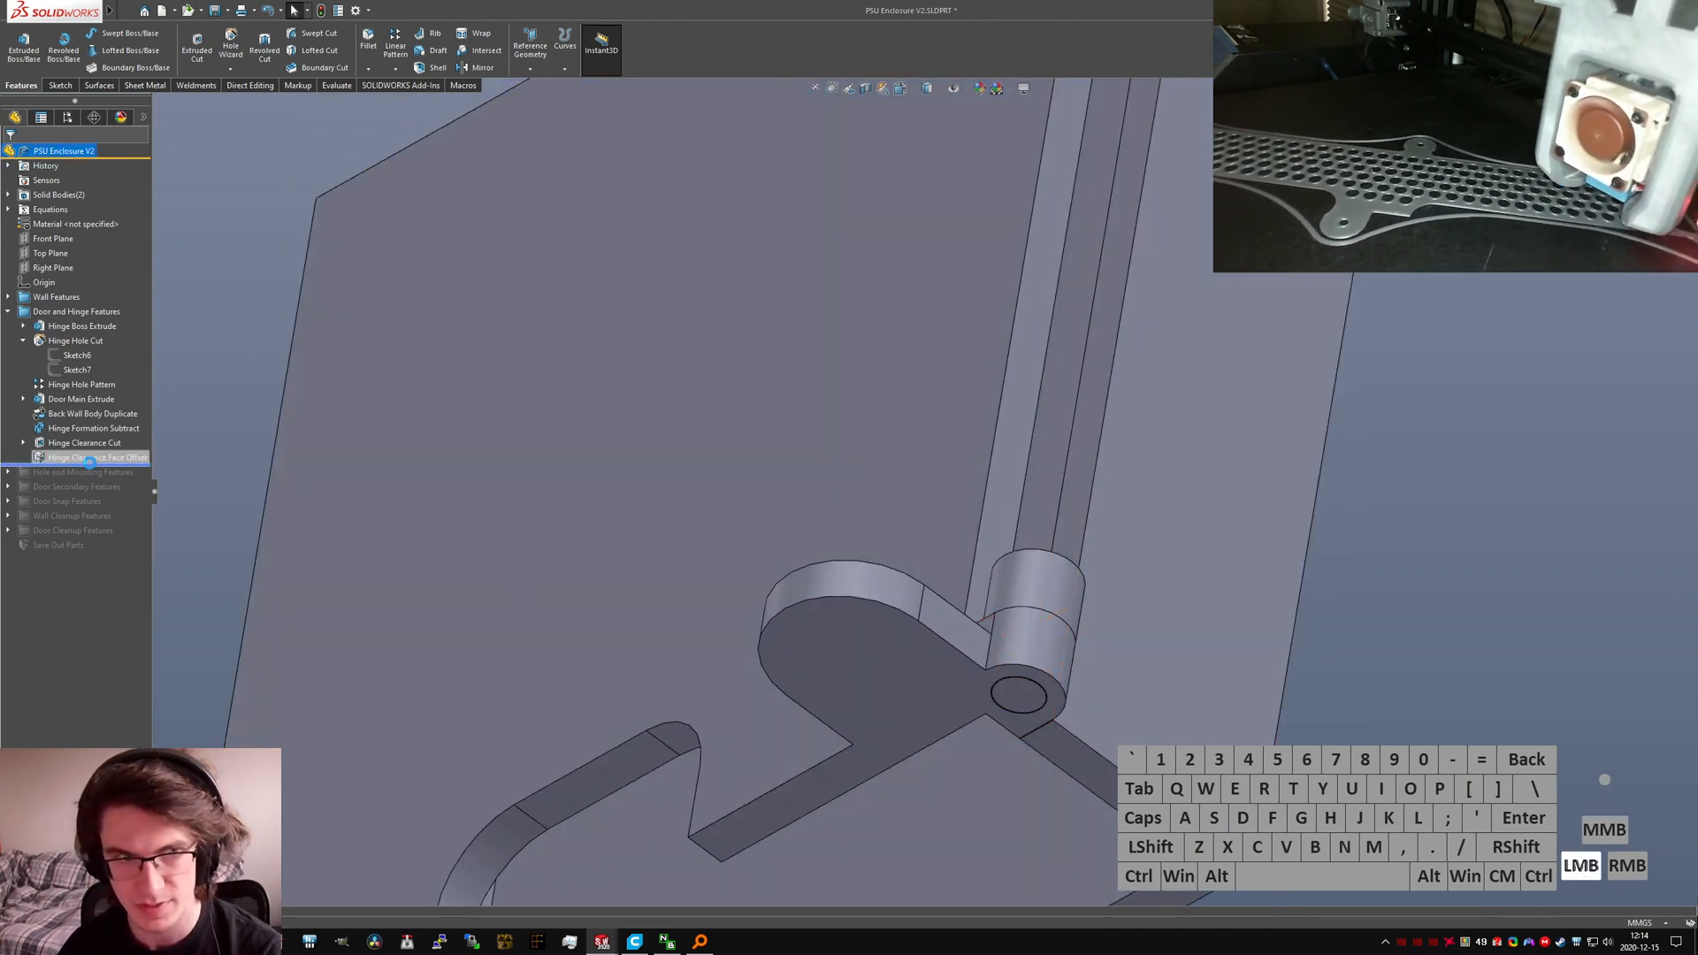
pyautogui.click(93, 458)
pyautogui.scroll(-3, 987, 504)
pyautogui.scroll(-3, 977, 510)
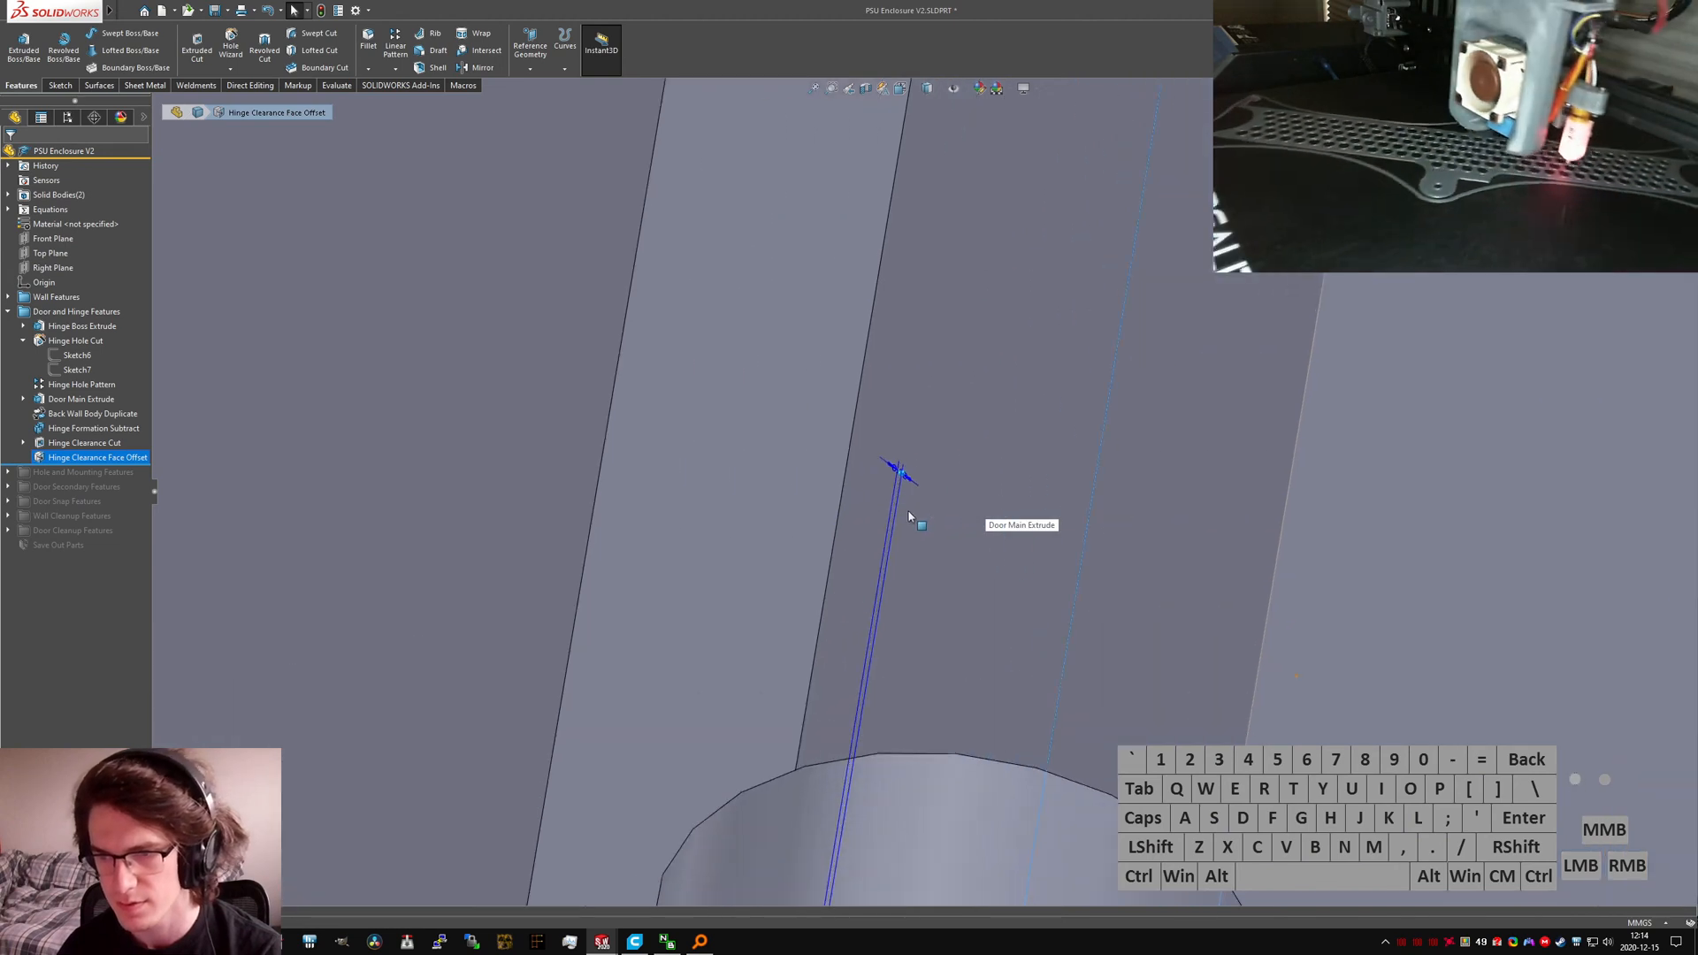
pyautogui.moveTo(906, 484); pyautogui.dragTo(844, 459)
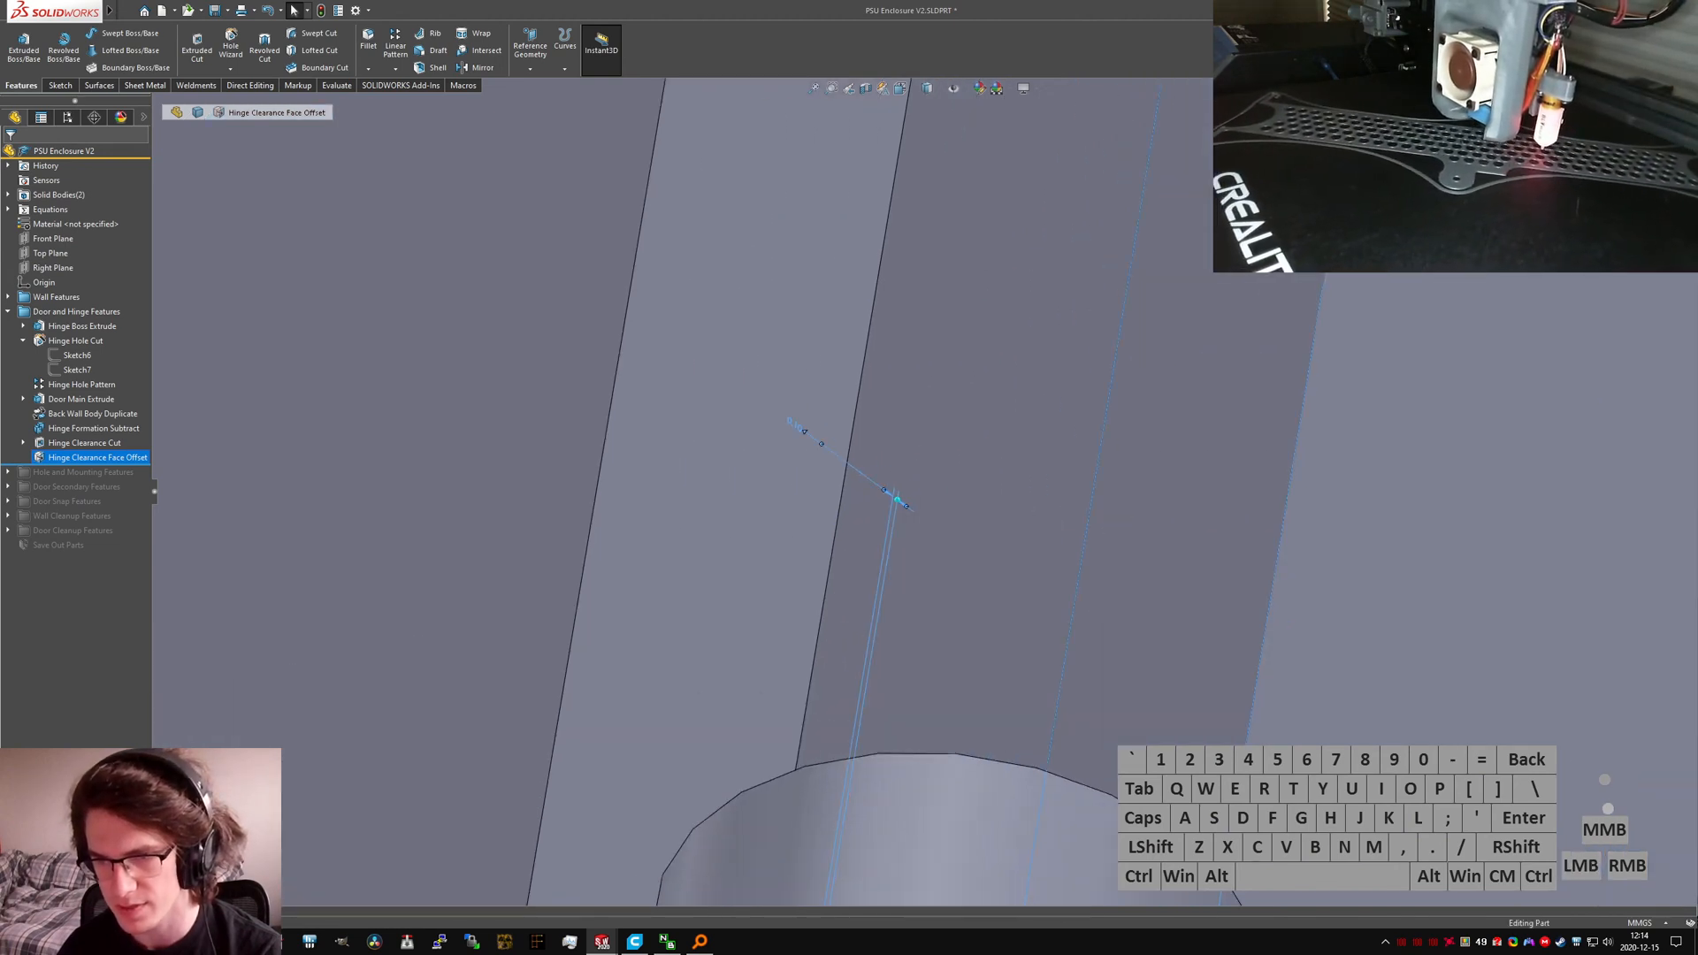
pyautogui.scroll(7, 884, 517)
pyautogui.click(1326, 572)
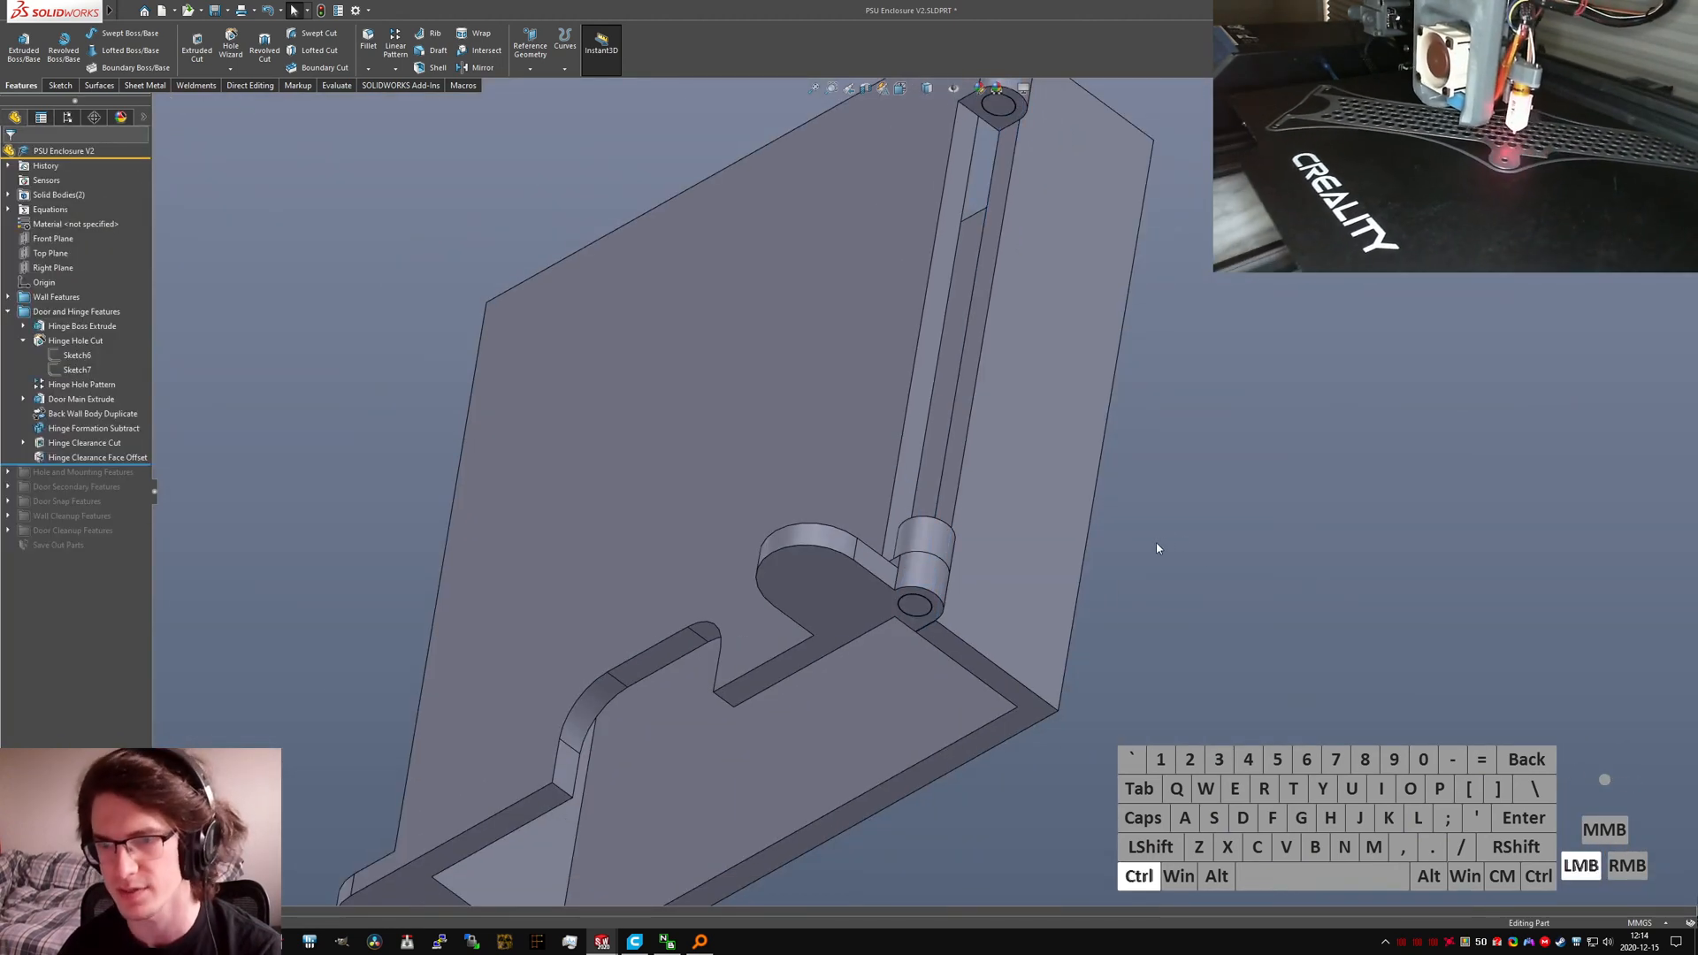
# Step: Return to the Bookshelf part and examine its upper and lower hinge bosses and their holes
pyautogui.hotkey('ctrl', 'Tab')
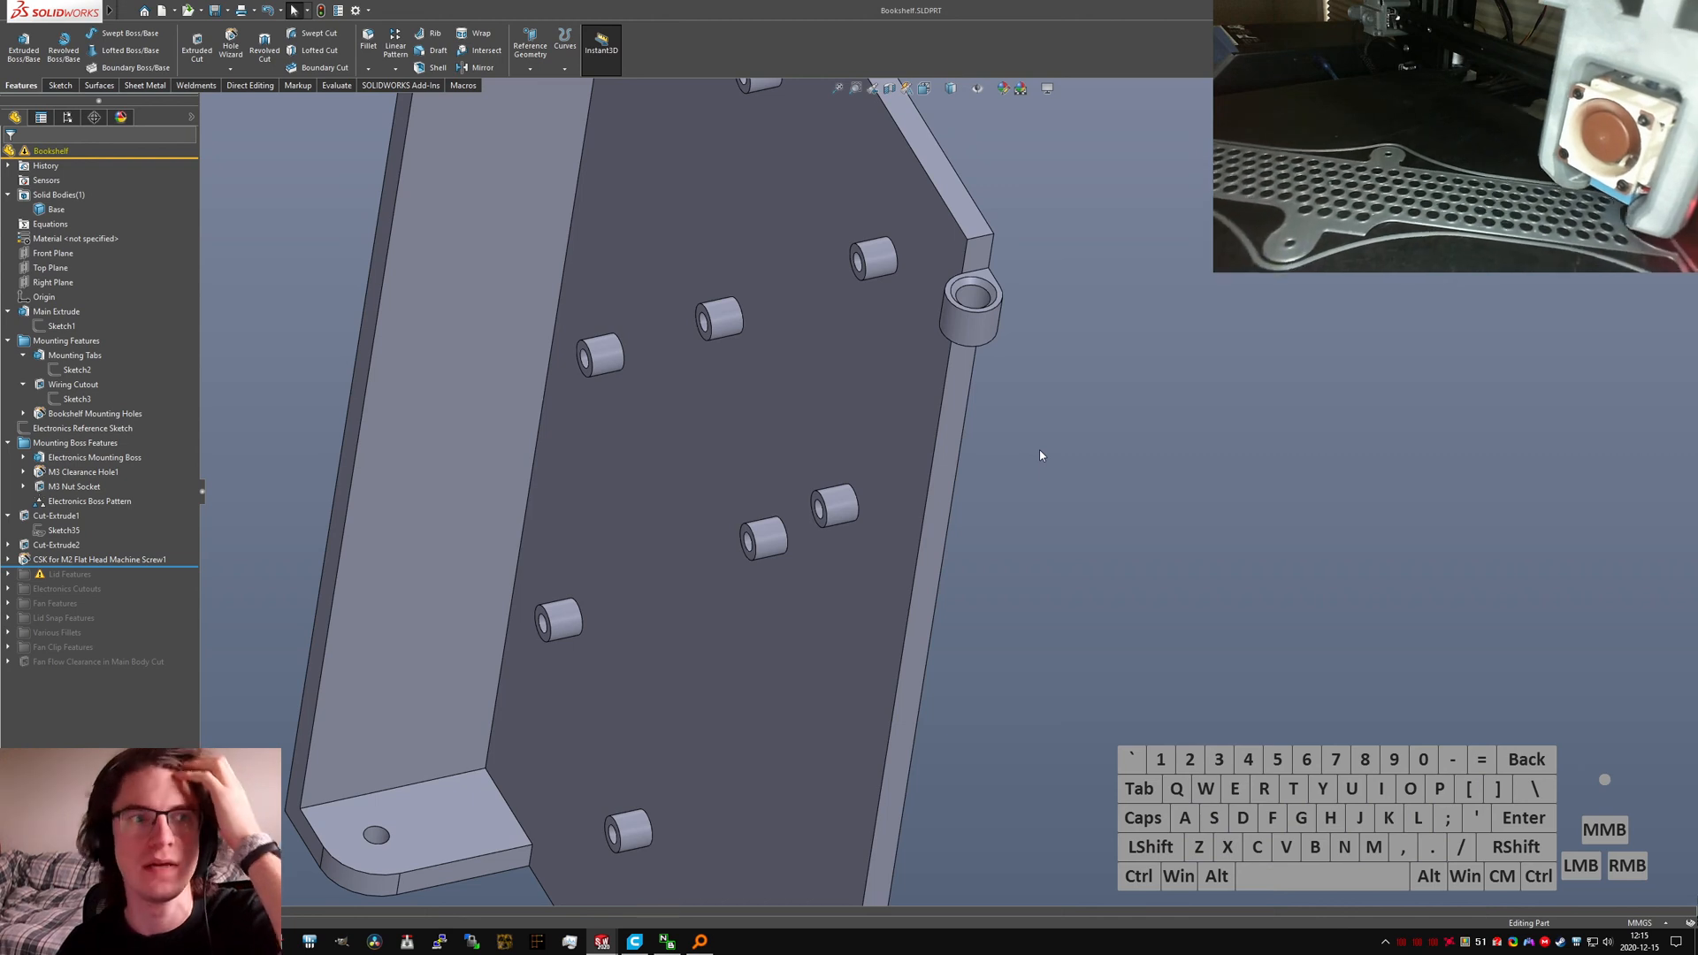
pyautogui.scroll(-3, 957, 469)
pyautogui.scroll(6, 982, 416)
pyautogui.scroll(-1, 987, 425)
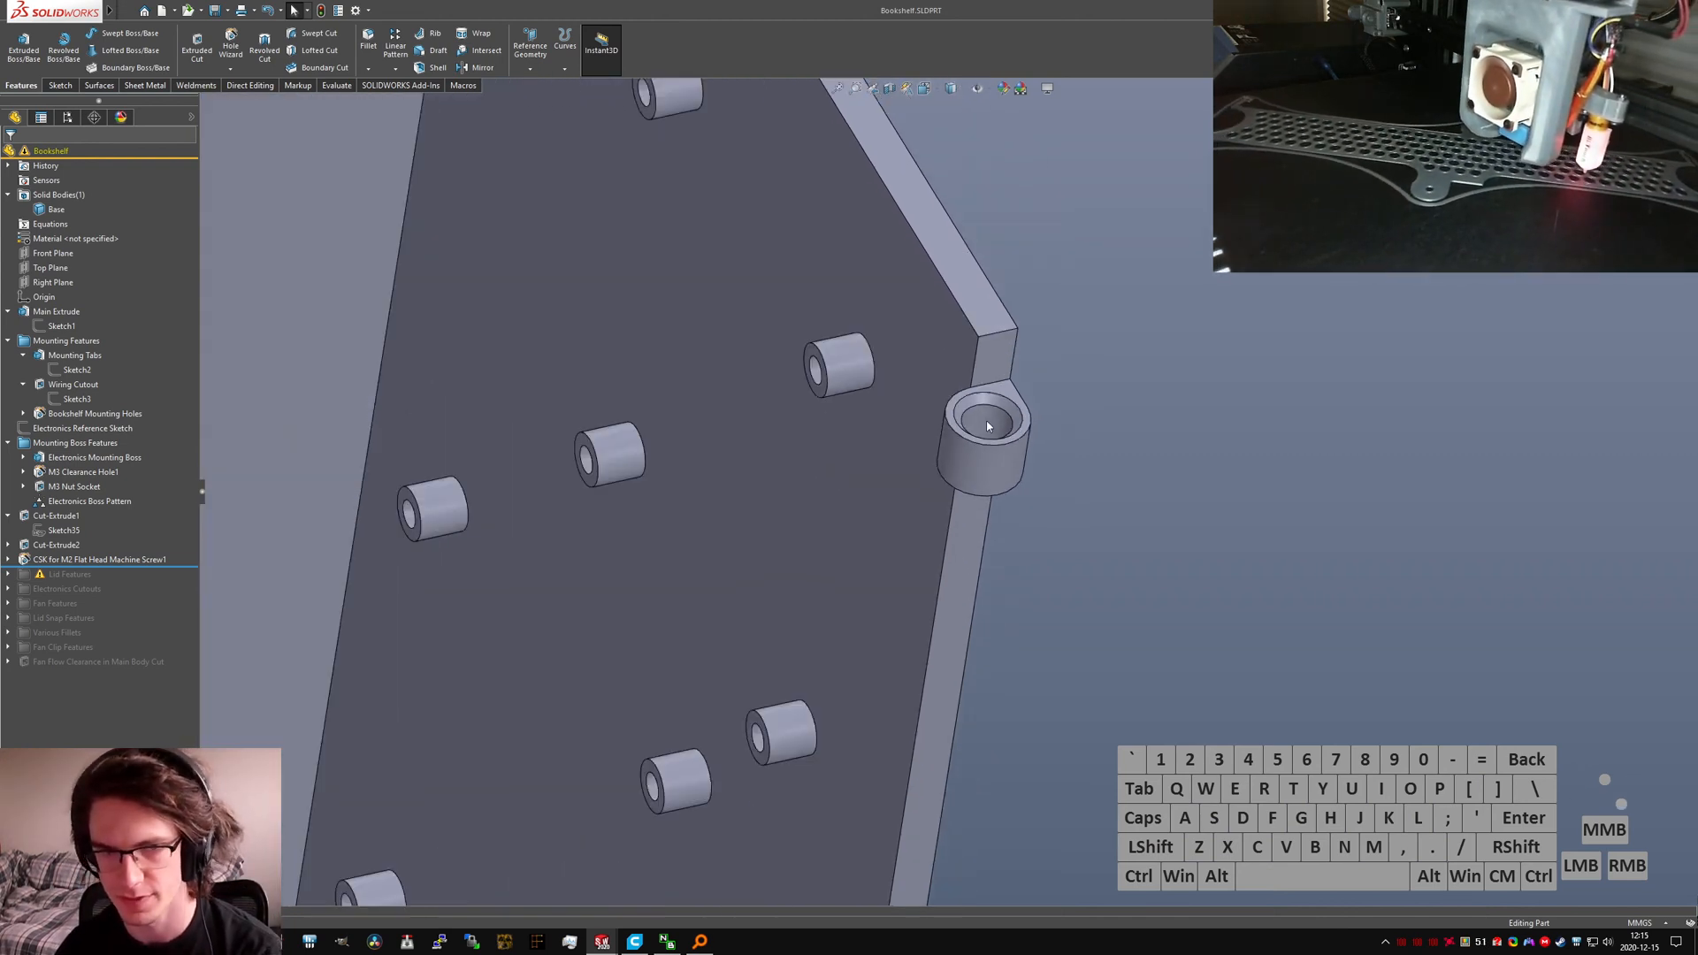
pyautogui.scroll(-5, 988, 427)
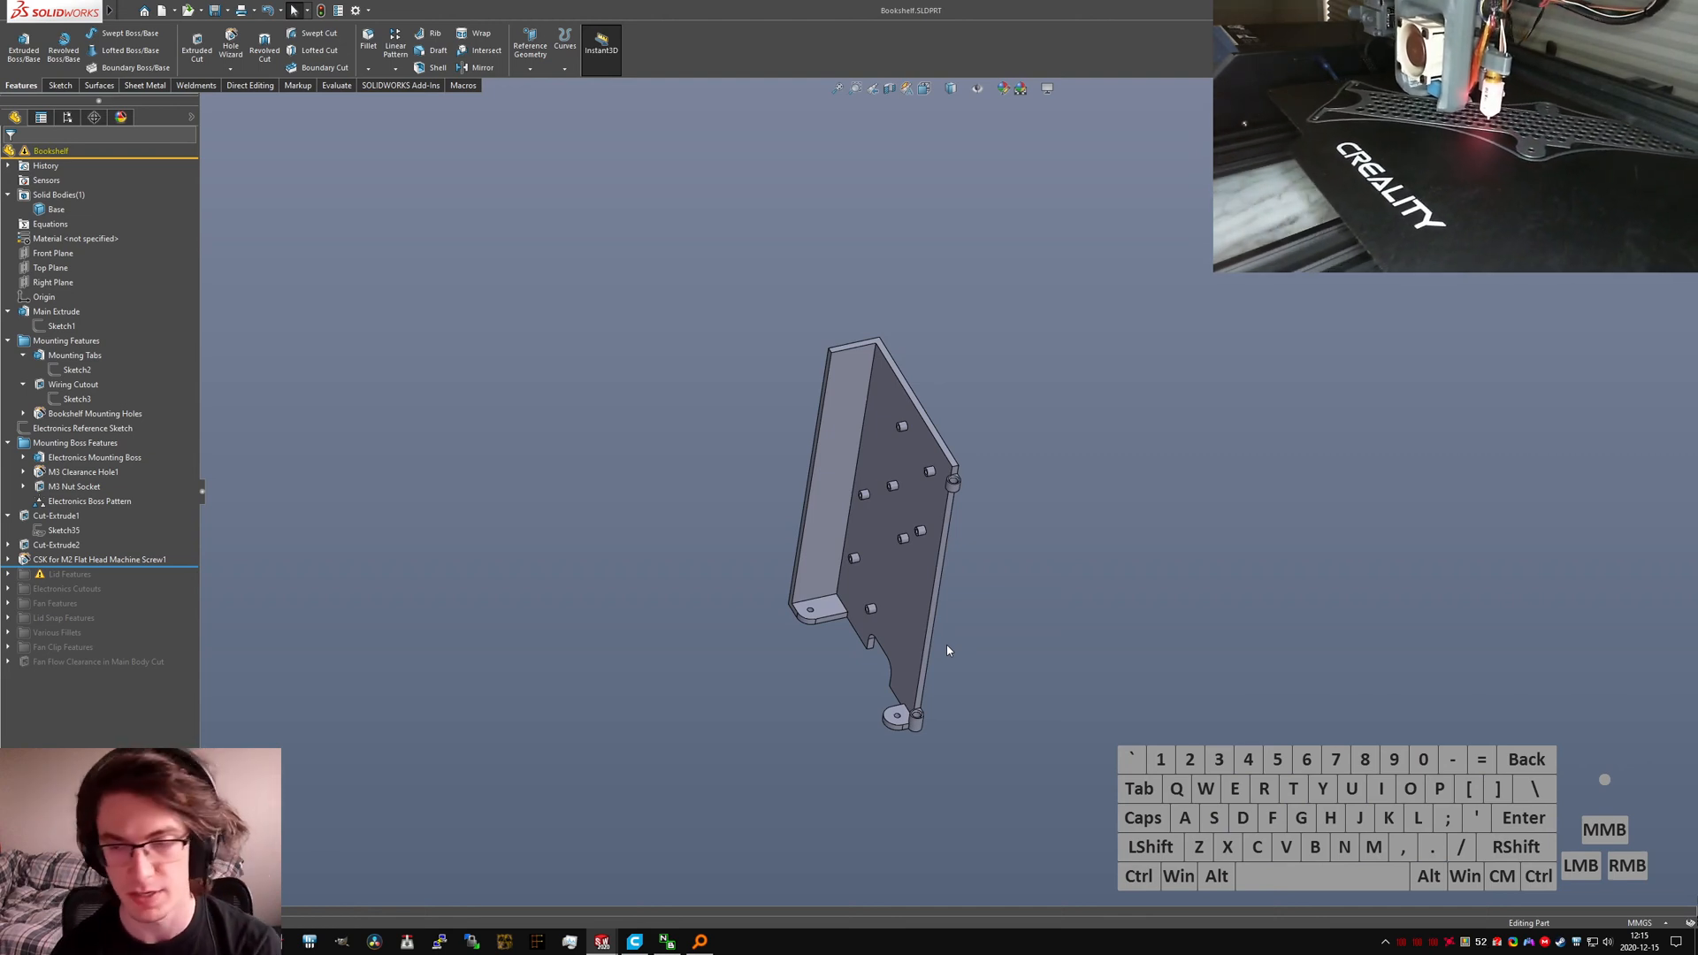
pyautogui.scroll(8, 902, 716)
pyautogui.moveTo(978, 662)
pyautogui.mouseDown(button='middle')
pyautogui.moveTo(978, 793)
pyautogui.moveTo(953, 650)
pyautogui.mouseUp(button='middle')
pyautogui.scroll(-6, 951, 639)
pyautogui.scroll(5, 937, 567)
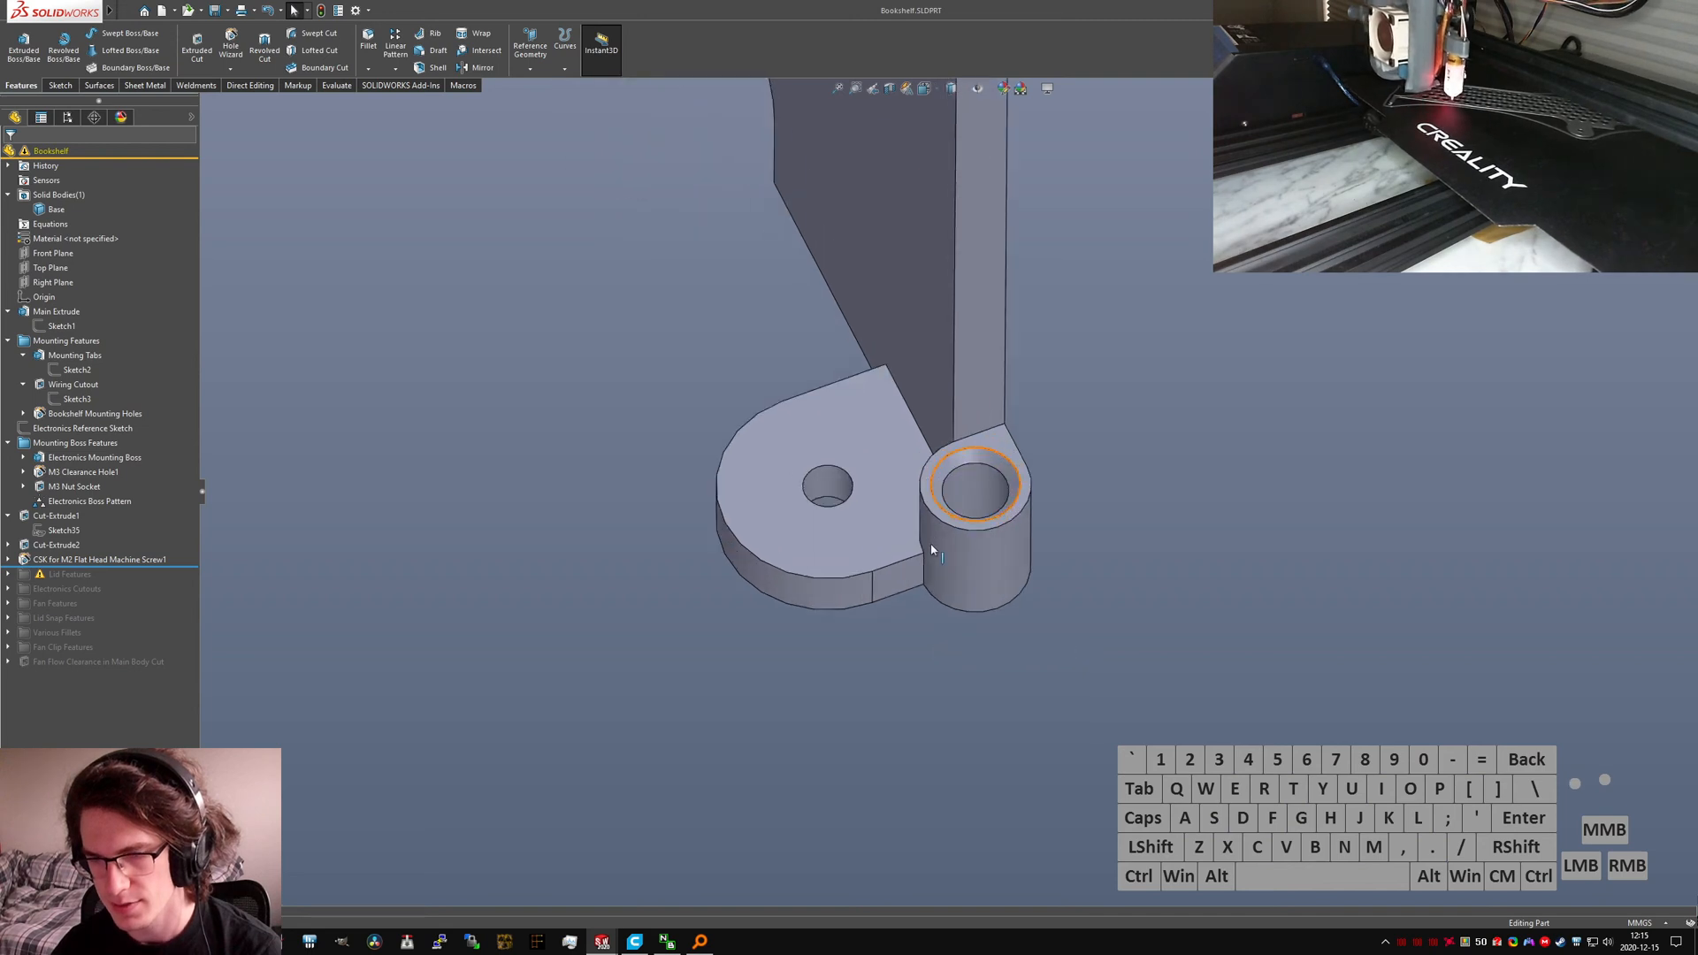
pyautogui.moveTo(931, 550); pyautogui.dragTo(985, 569, button='middle')
pyautogui.scroll(-5, 921, 564)
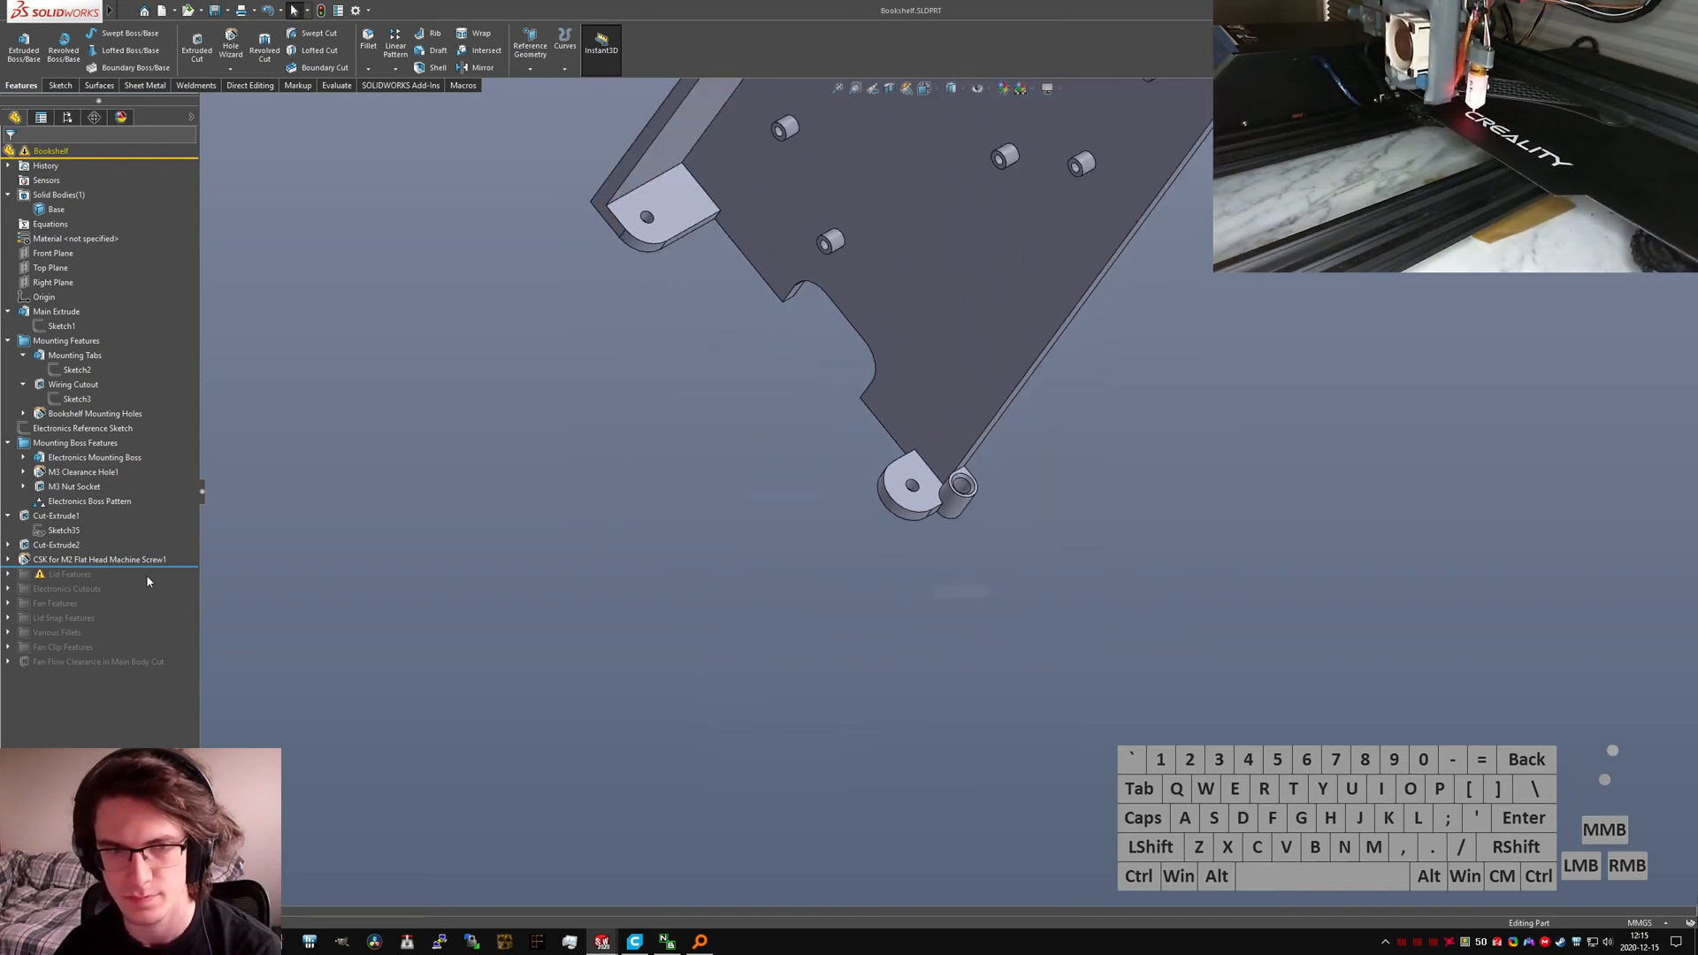
pyautogui.scroll(-5, 964, 460)
pyautogui.scroll(7, 1030, 389)
pyautogui.moveTo(969, 352); pyautogui.dragTo(849, 416, button='middle')
pyautogui.scroll(-5, 849, 415)
# Step: Identify the two hinge cut features and rename Cut-Extrude1 as Top Hinge Cut
pyautogui.click(67, 545)
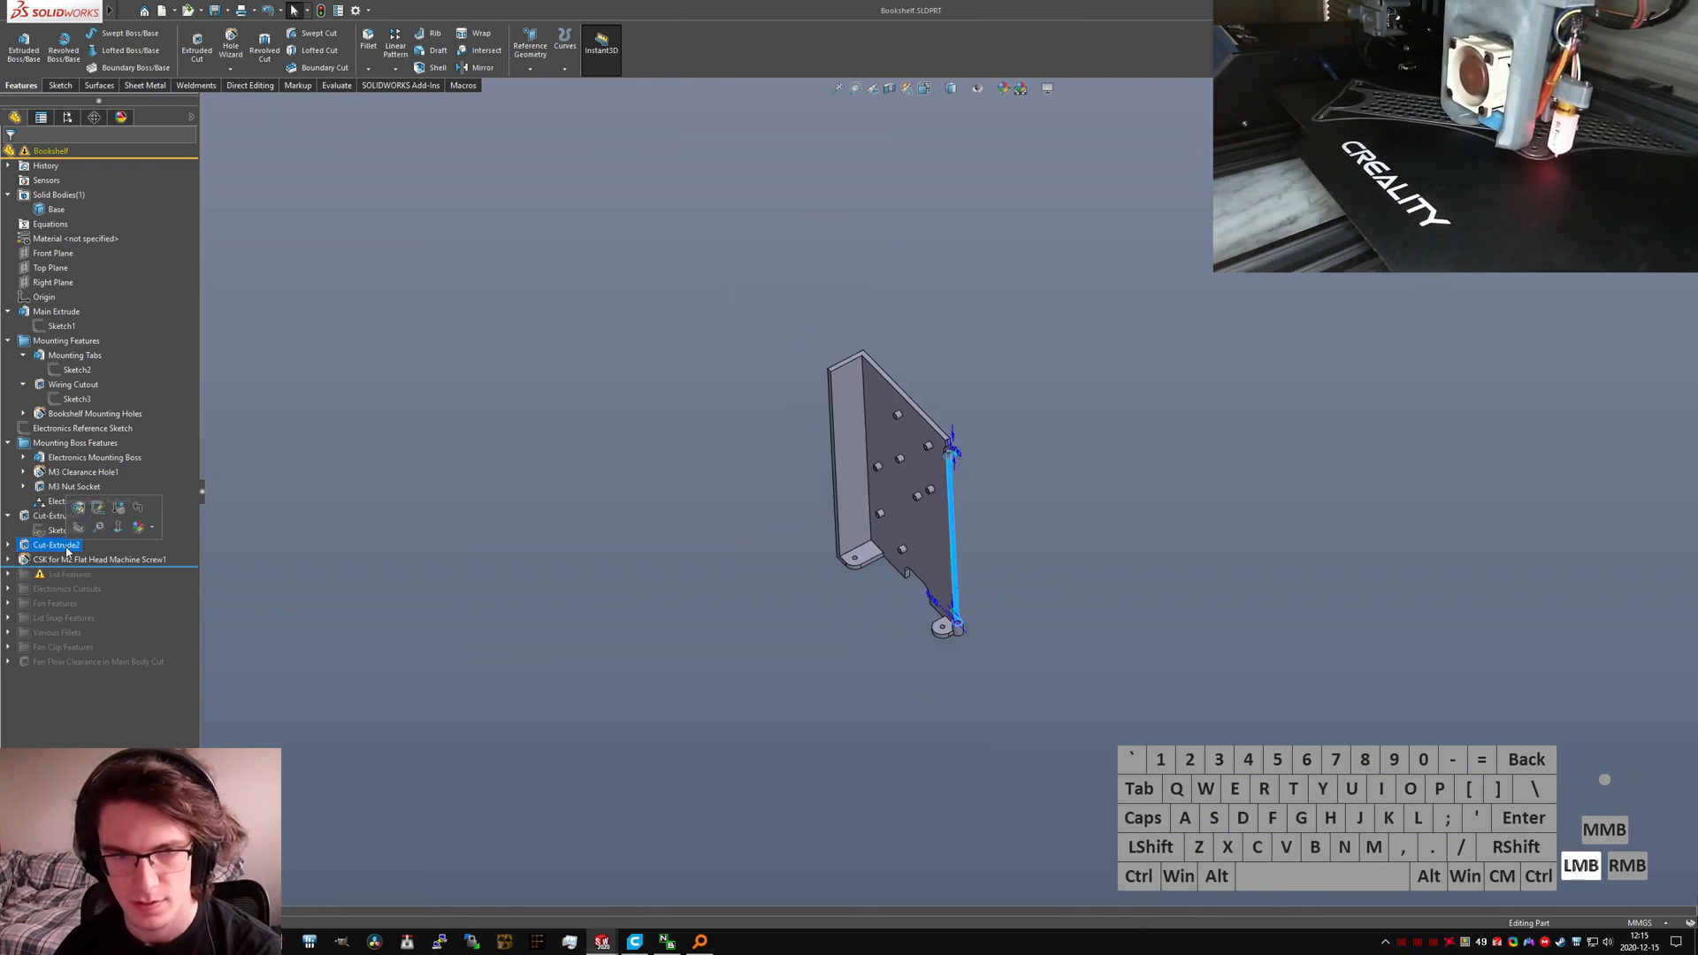
pyautogui.click(46, 517)
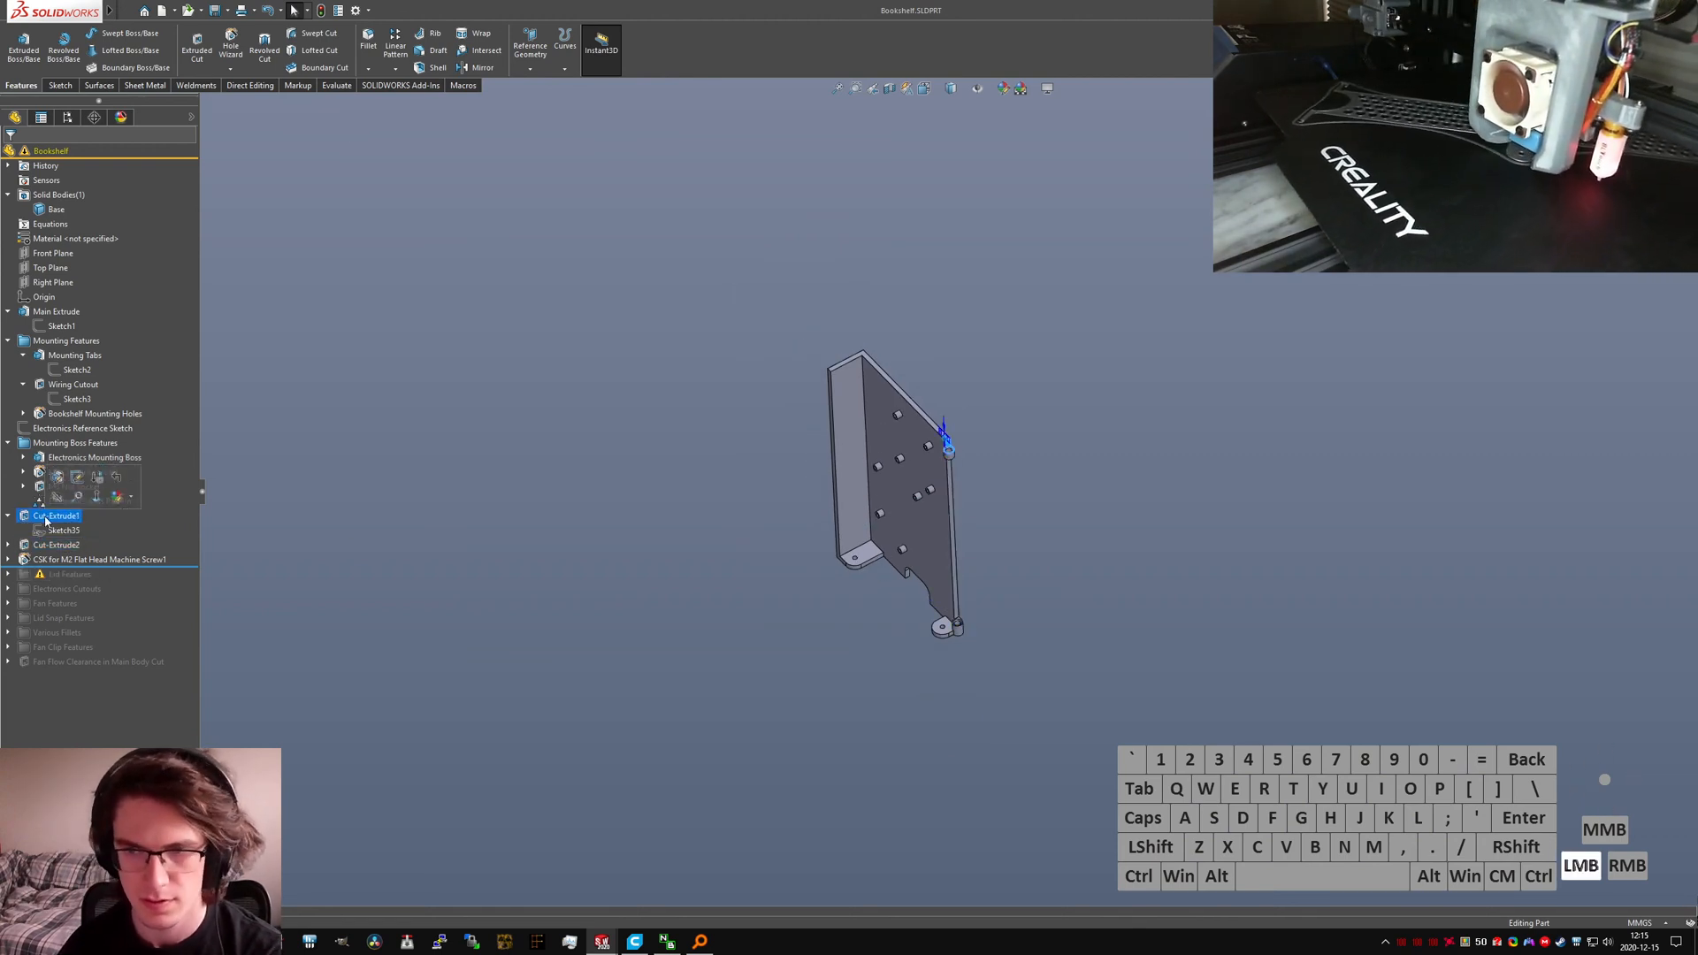
pyautogui.click(46, 516)
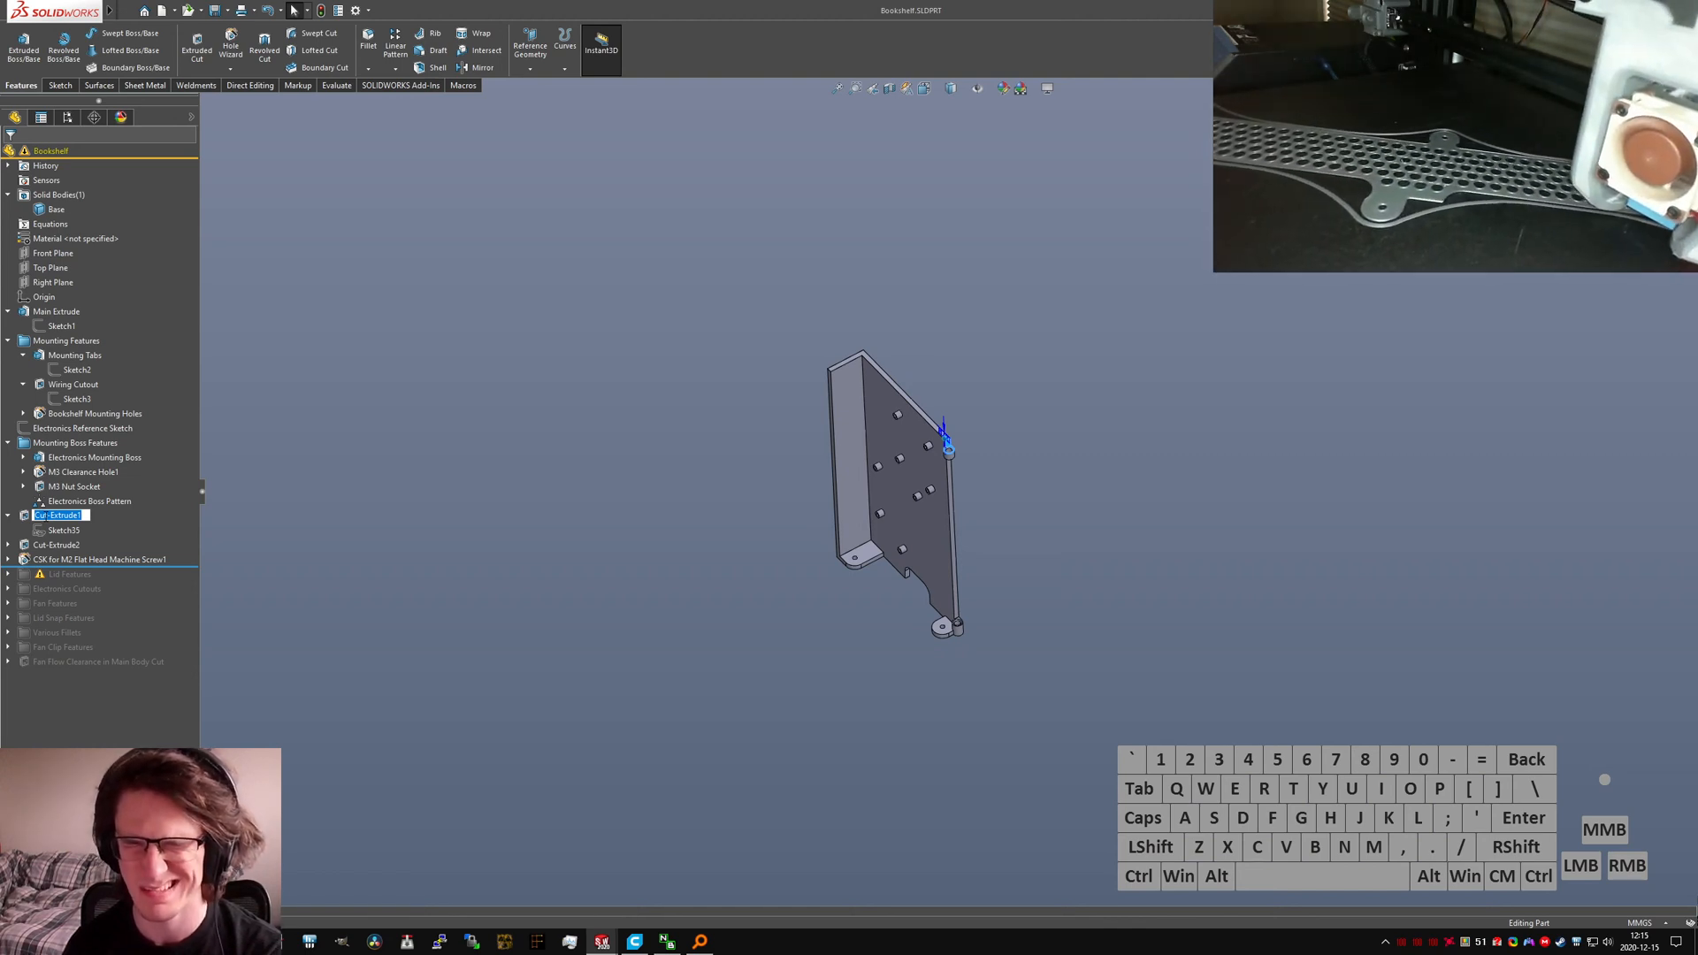
pyautogui.write('Top Hinge Cu')
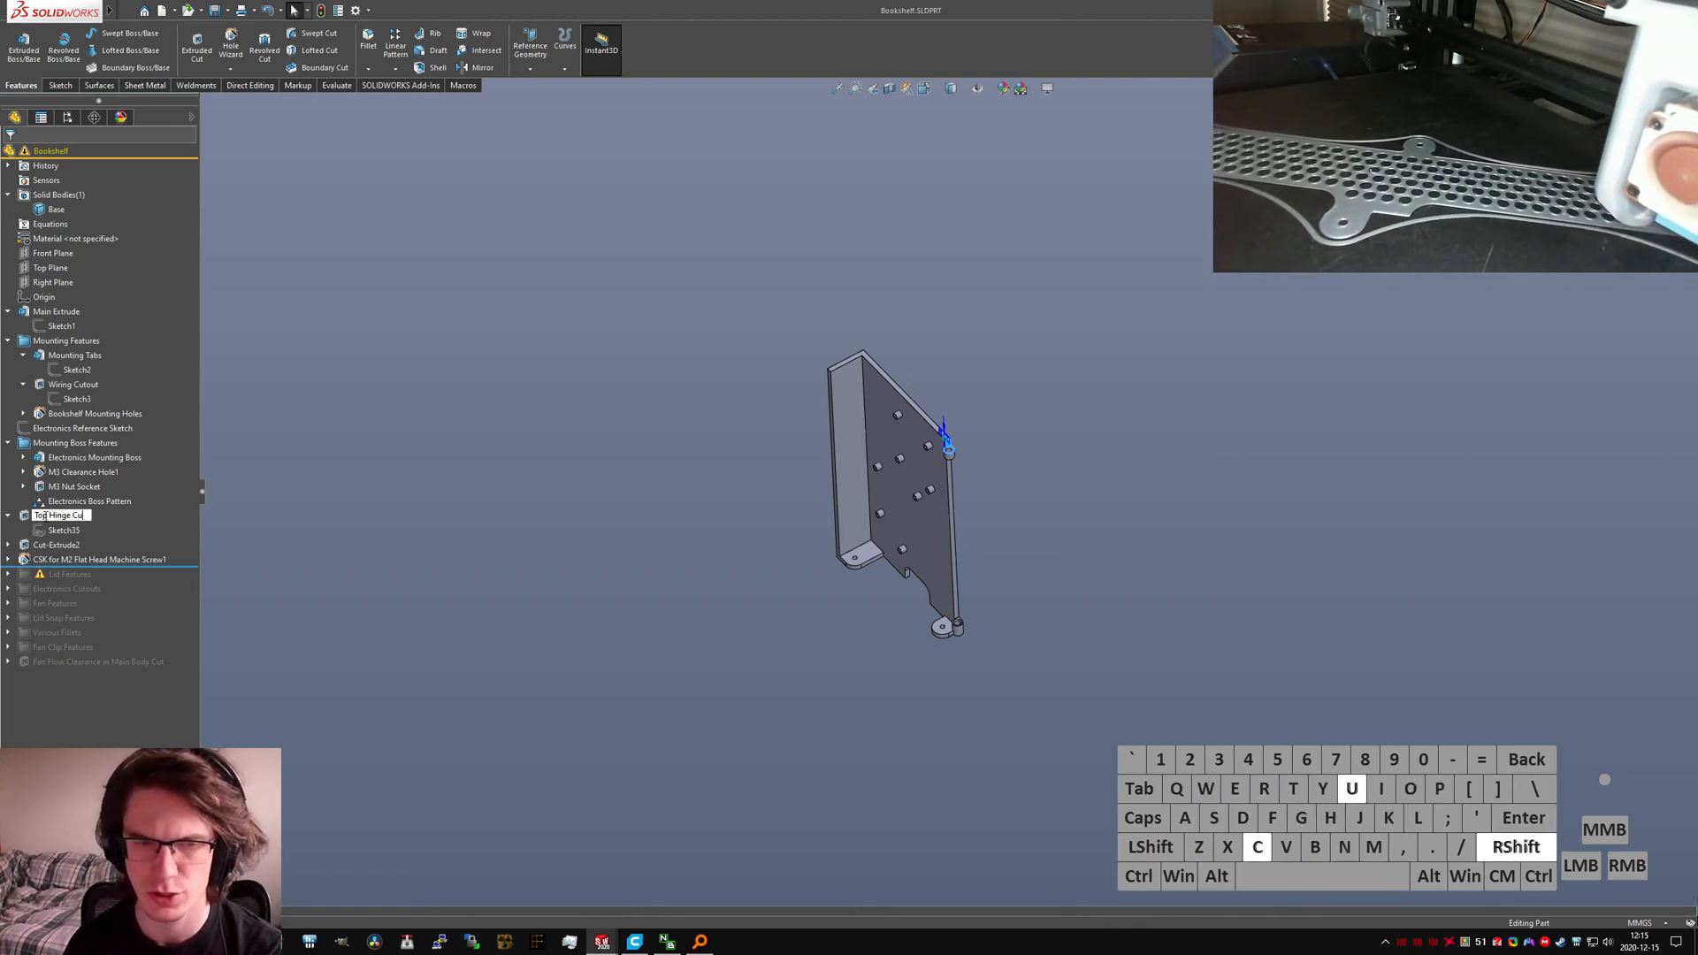
pyautogui.write('to')
pyautogui.press('BackSpace')
pyautogui.write('t')
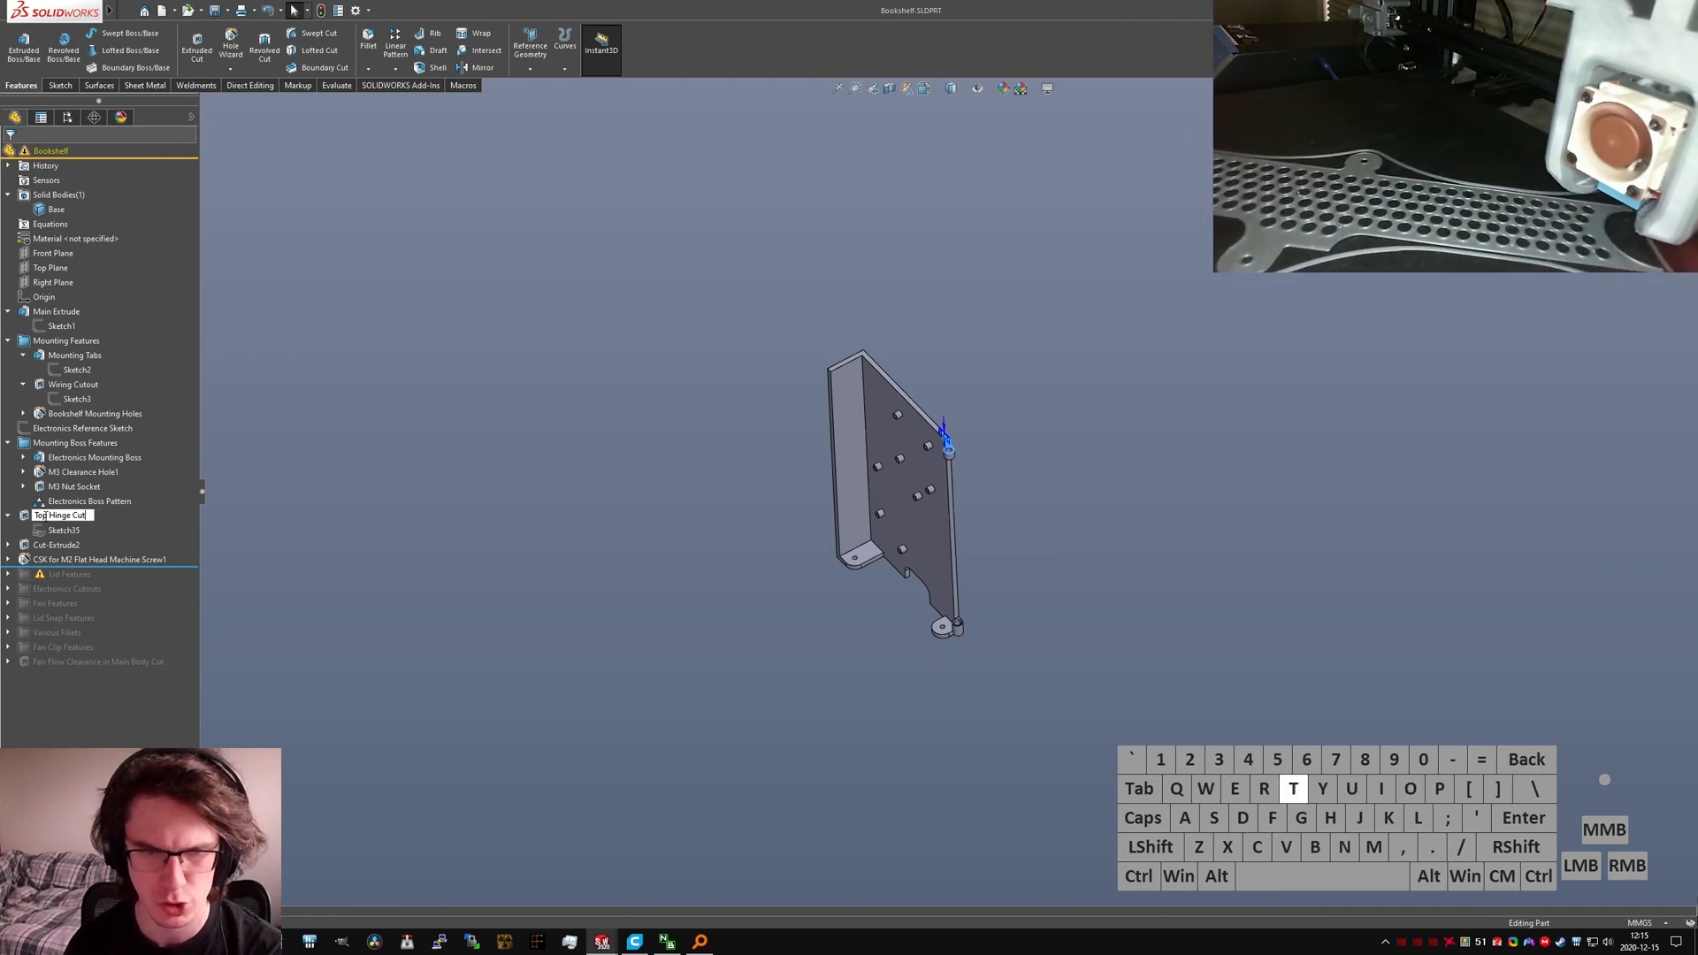
pyautogui.press('Return')
# Step: Rename Cut-Extrude2 as Bottom Hinge Cut and collapse the Top Hinge Cut feature
pyautogui.click(49, 546)
pyautogui.click(49, 546)
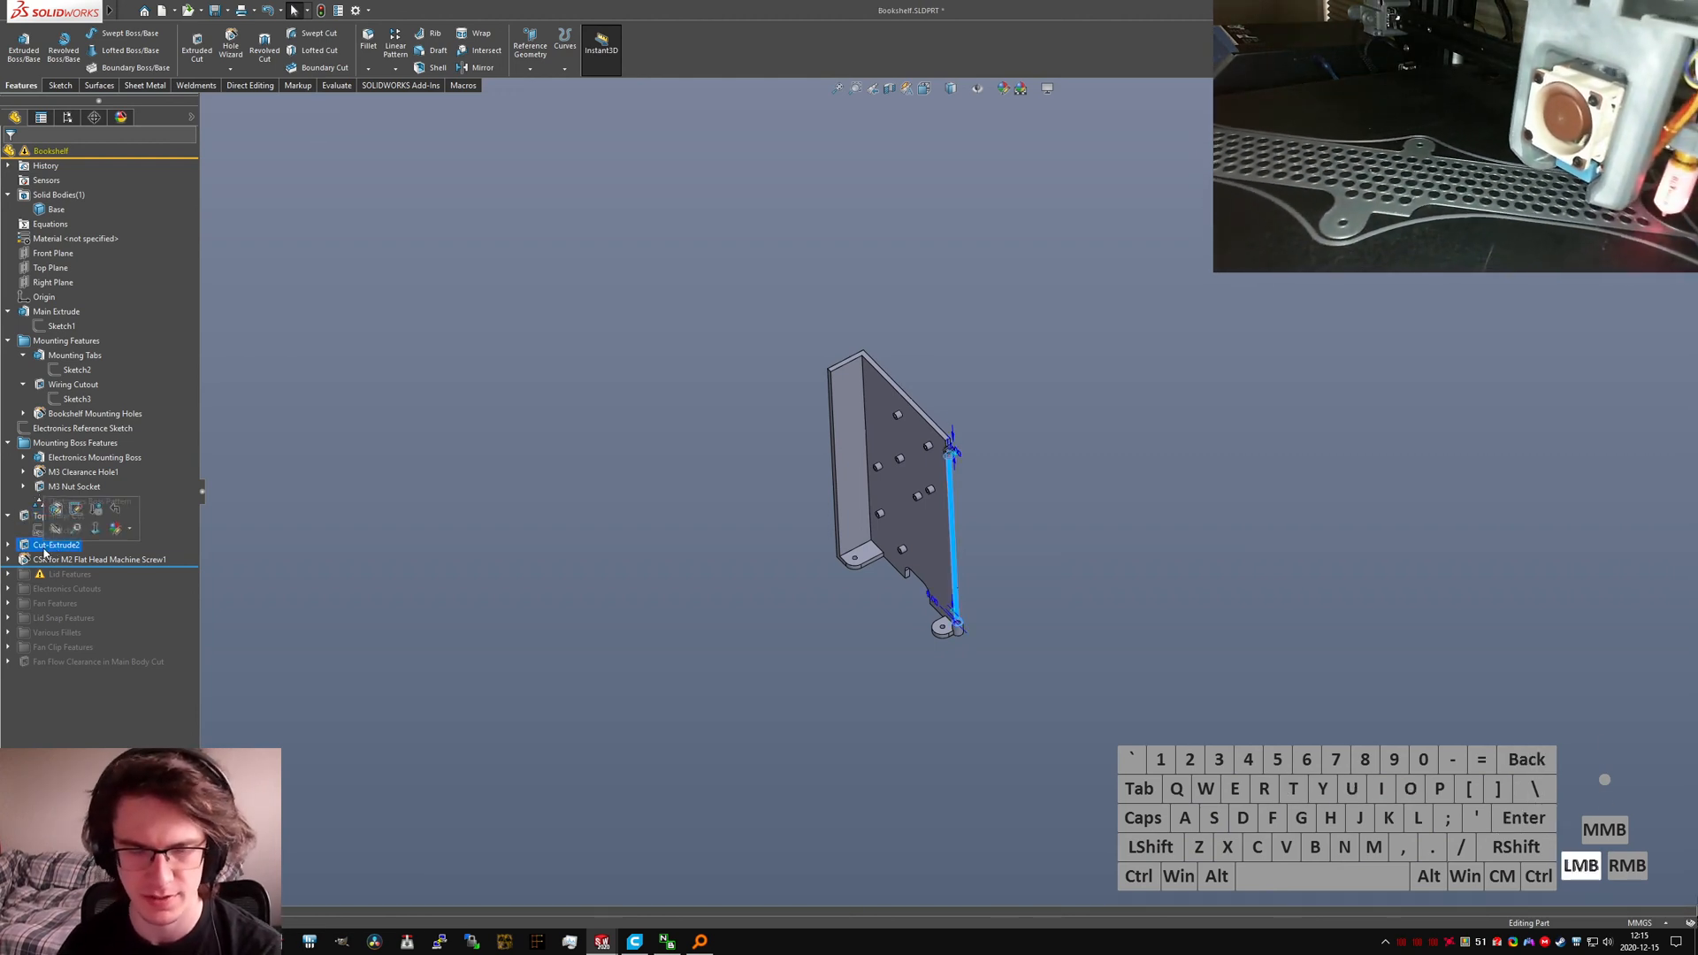
pyautogui.write('Bottom Hinge Cut')
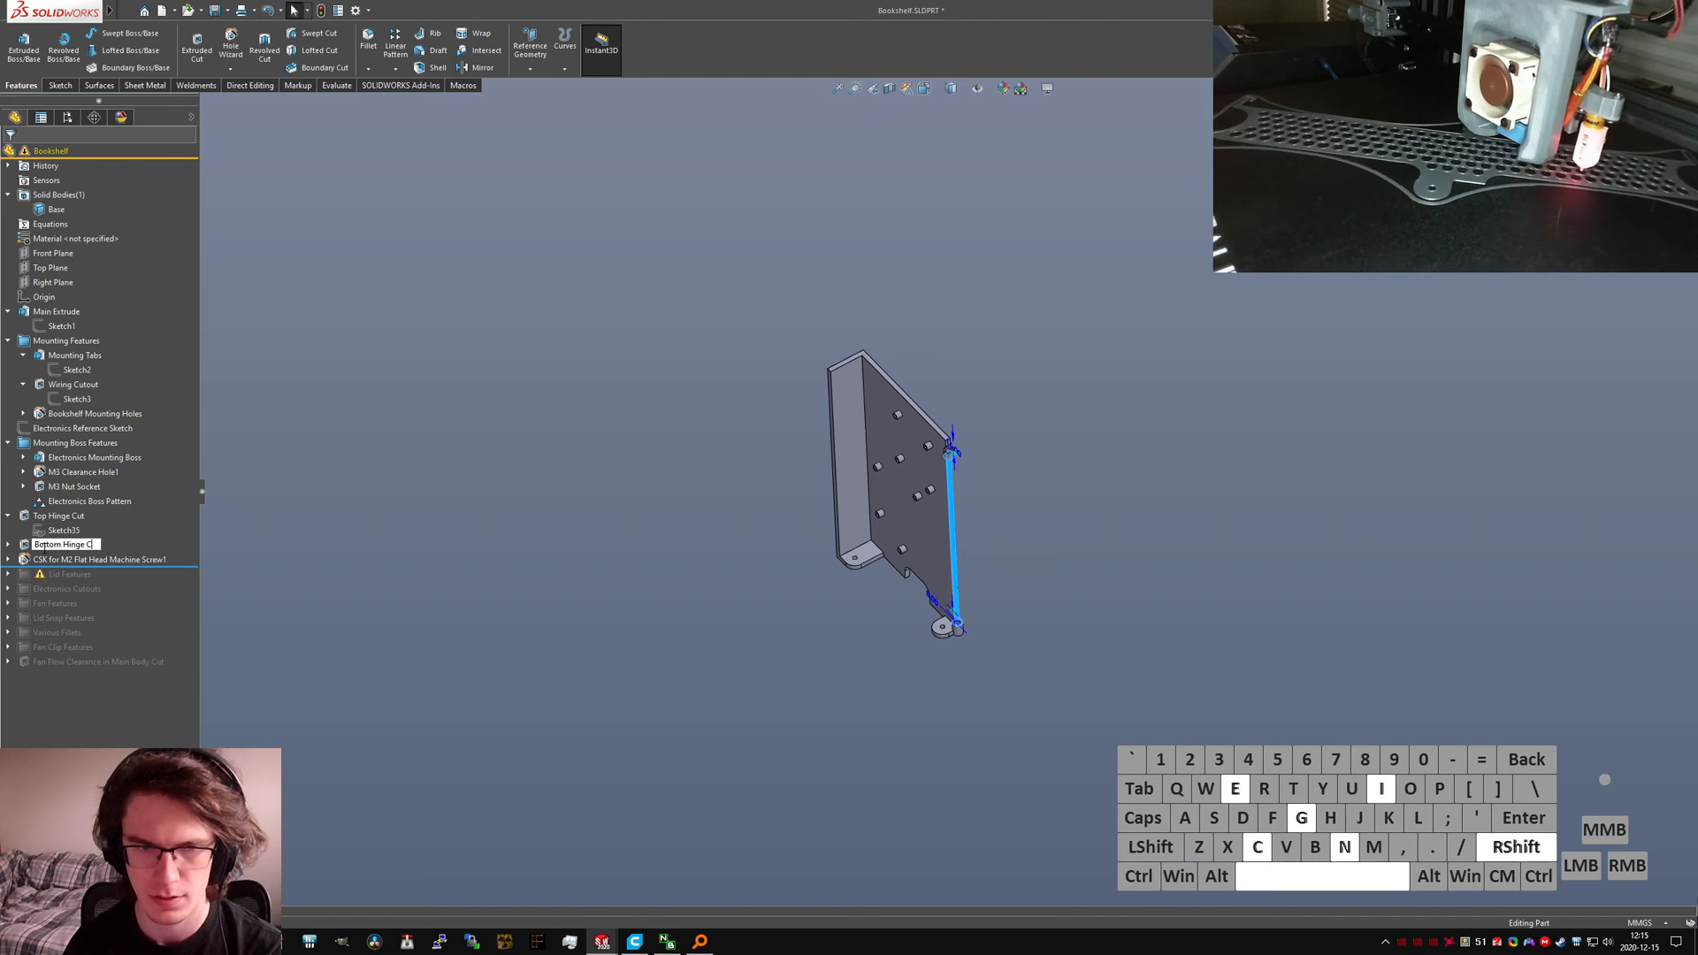
pyautogui.press('Return')
pyautogui.click(11, 517)
# Step: Rename the M2 flat head countersink hole feature as Hinge Holes
pyautogui.click(52, 545)
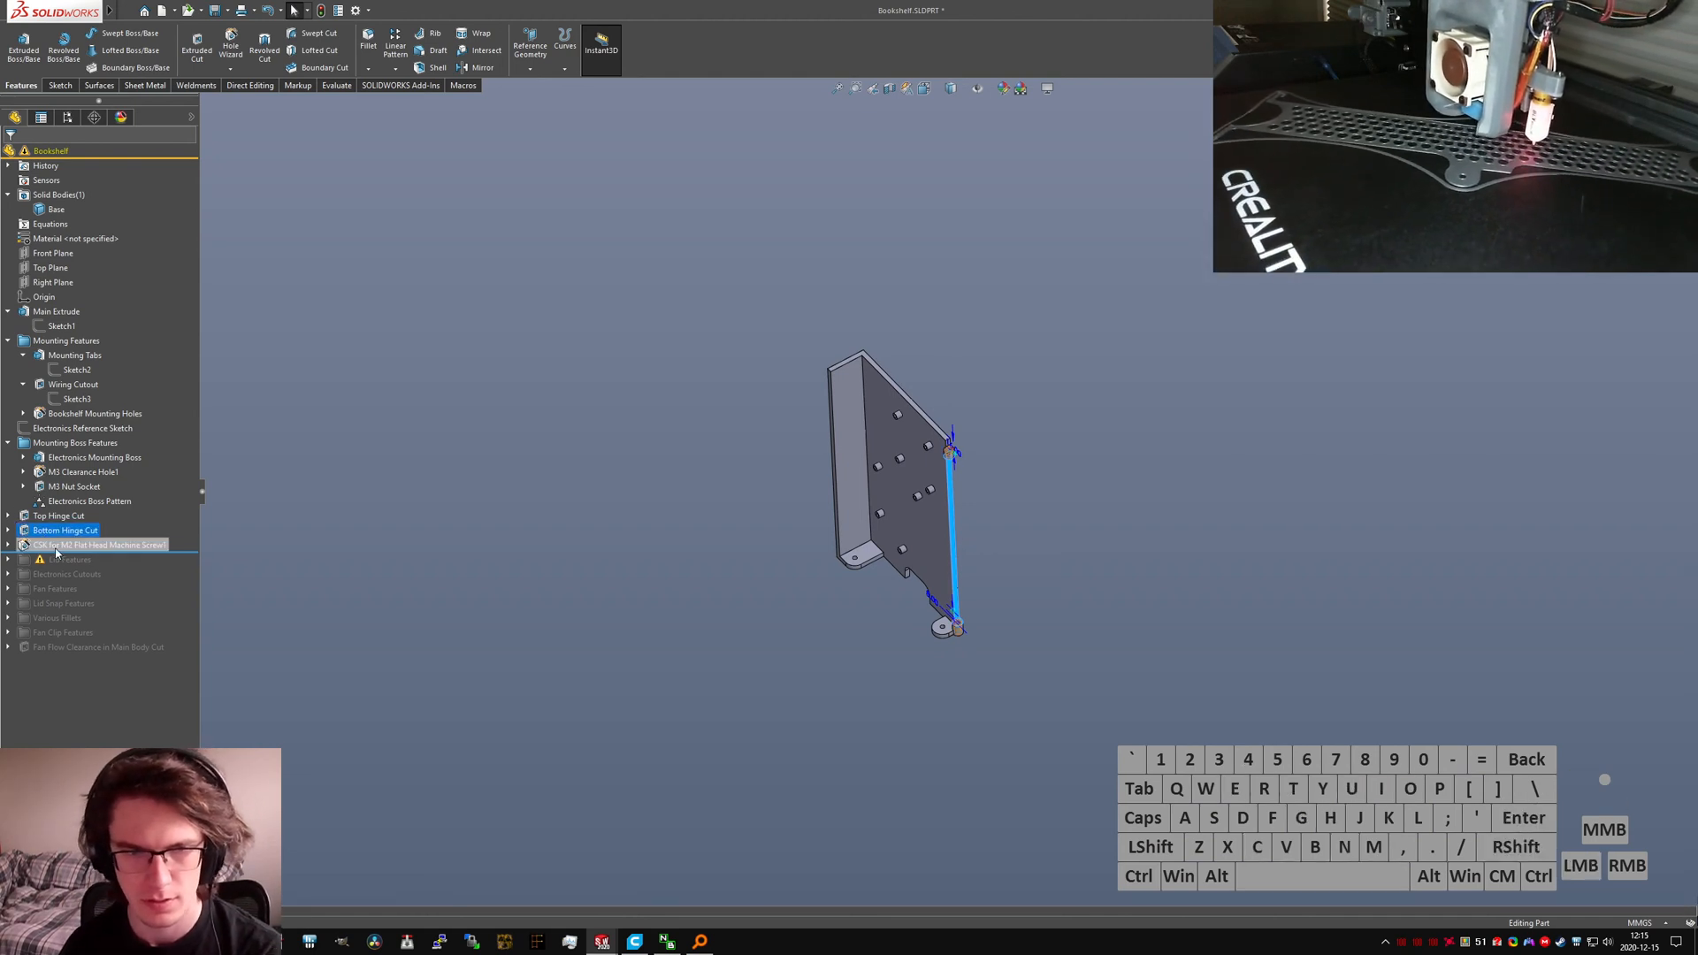
pyautogui.click(53, 544)
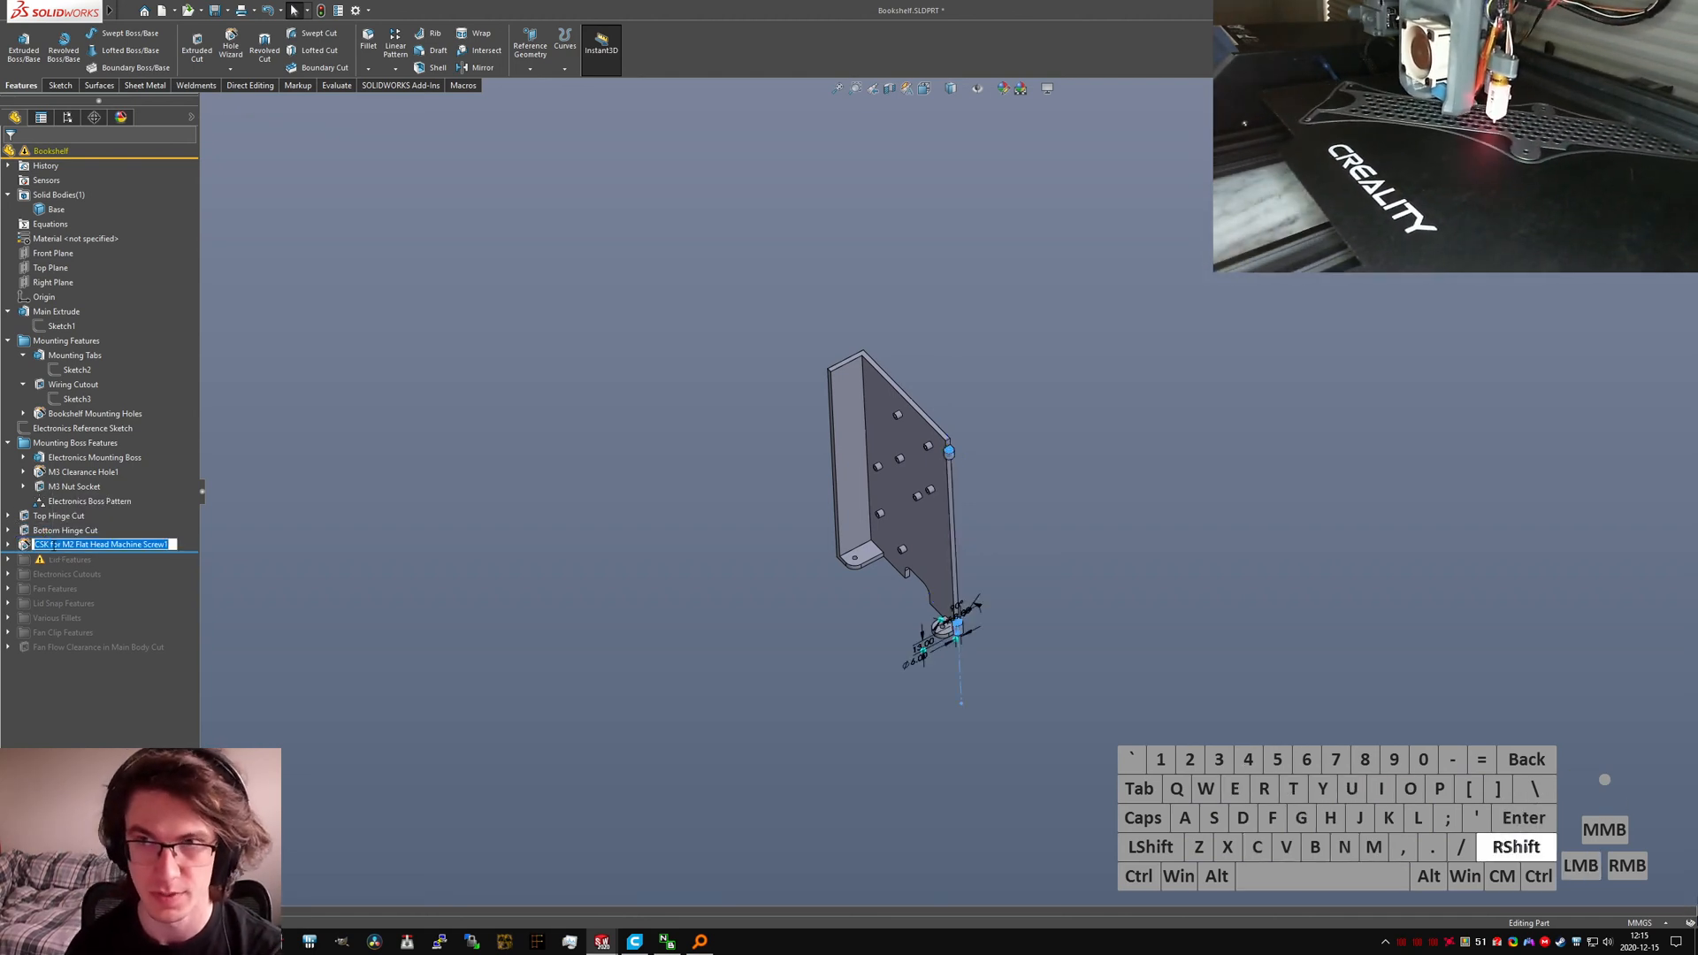
pyautogui.write('Hinge P')
pyautogui.press('BackSpace')
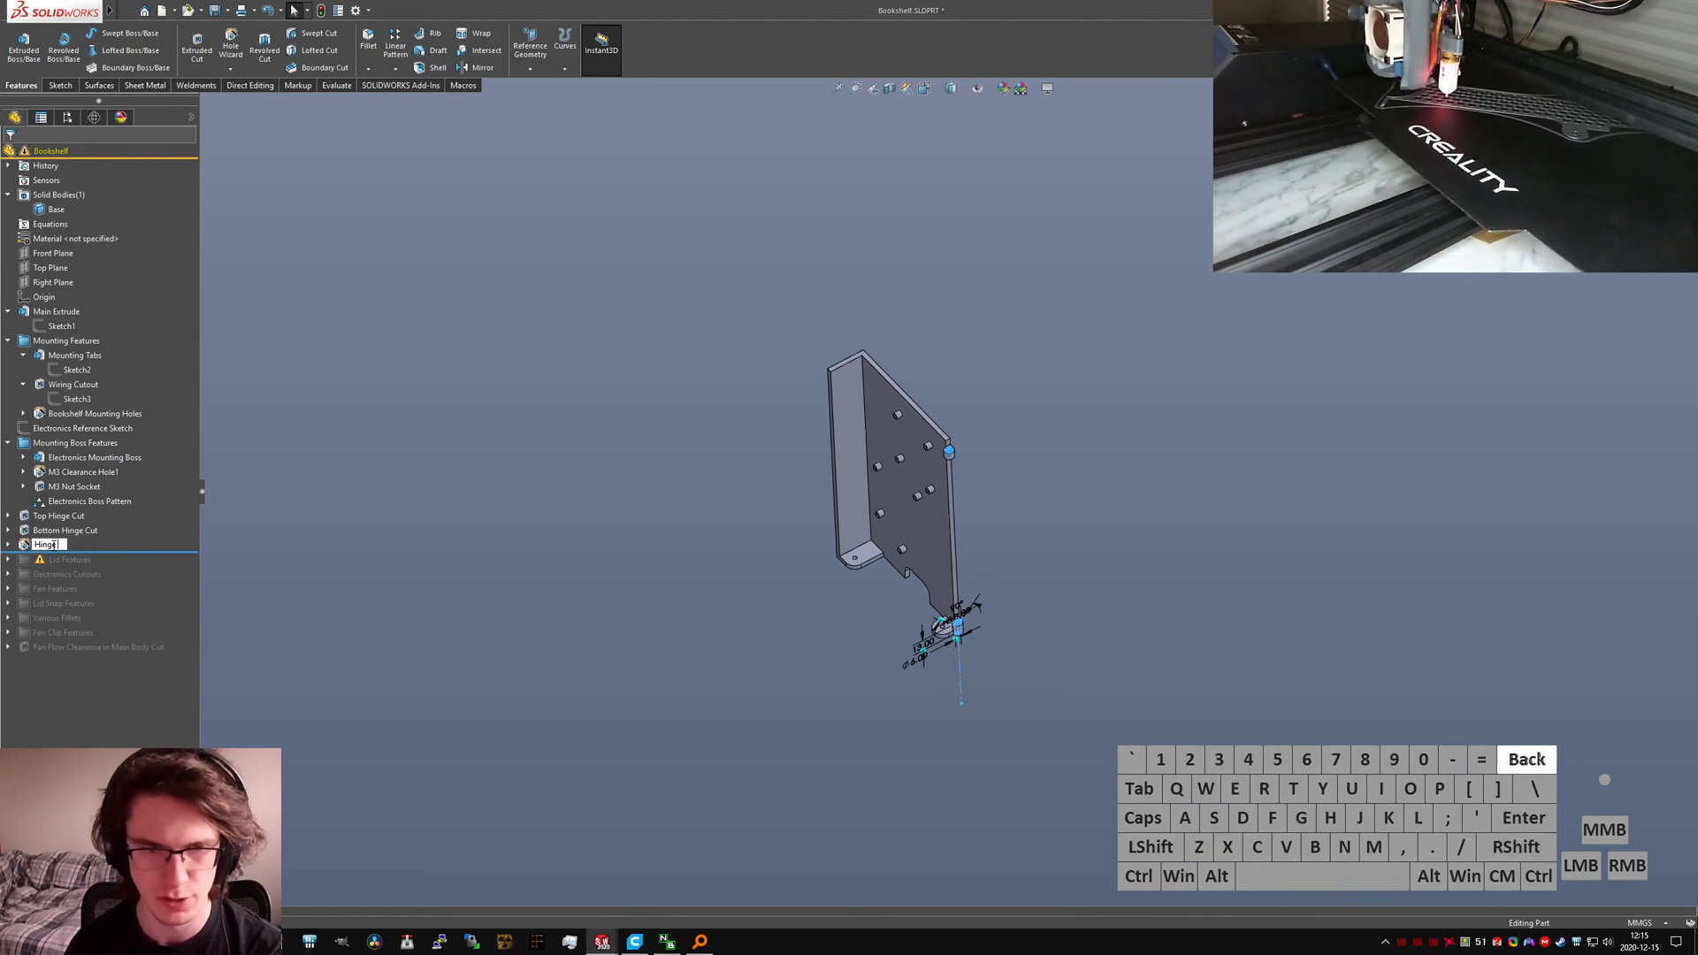
pyautogui.write('Hole')
pyautogui.press('BackSpace')
pyautogui.write('s')
pyautogui.press('Return')
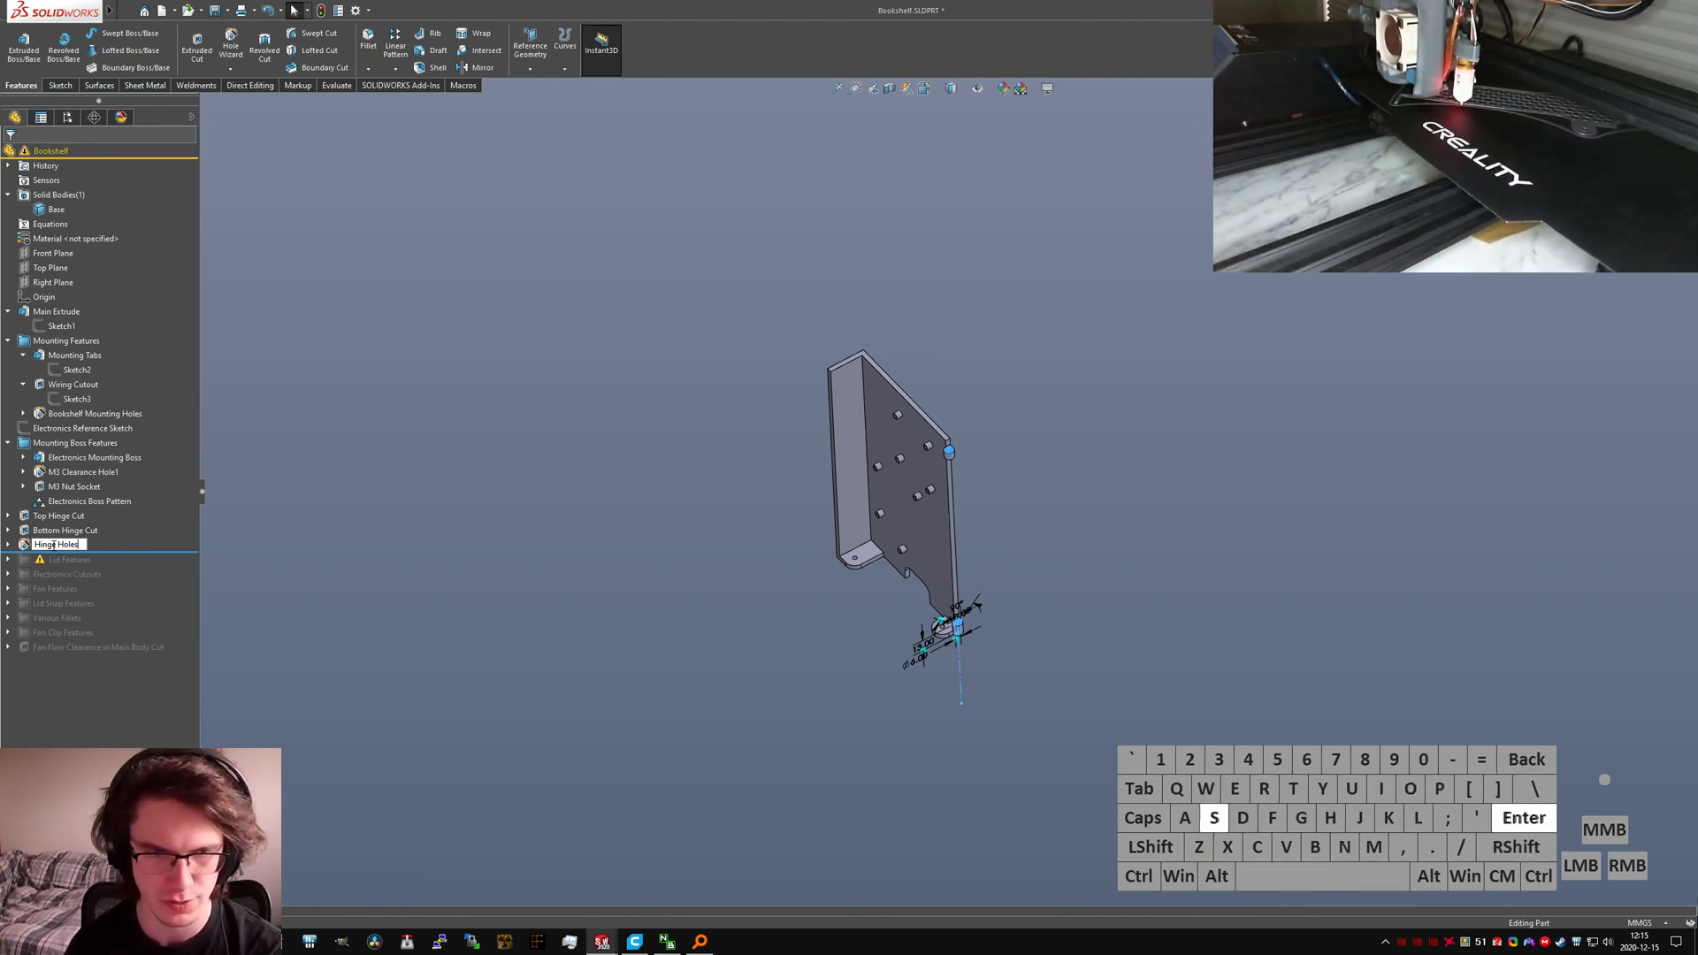
# Step: Move Top Hinge Cut, Bottom Hinge Cut and Hinge Holes into the Mounting Boss Features folder and collapse it
pyautogui.keyDown('shift'); pyautogui.click(41, 517); pyautogui.keyUp('shift')
pyautogui.moveTo(42, 518); pyautogui.dragTo(73, 501)
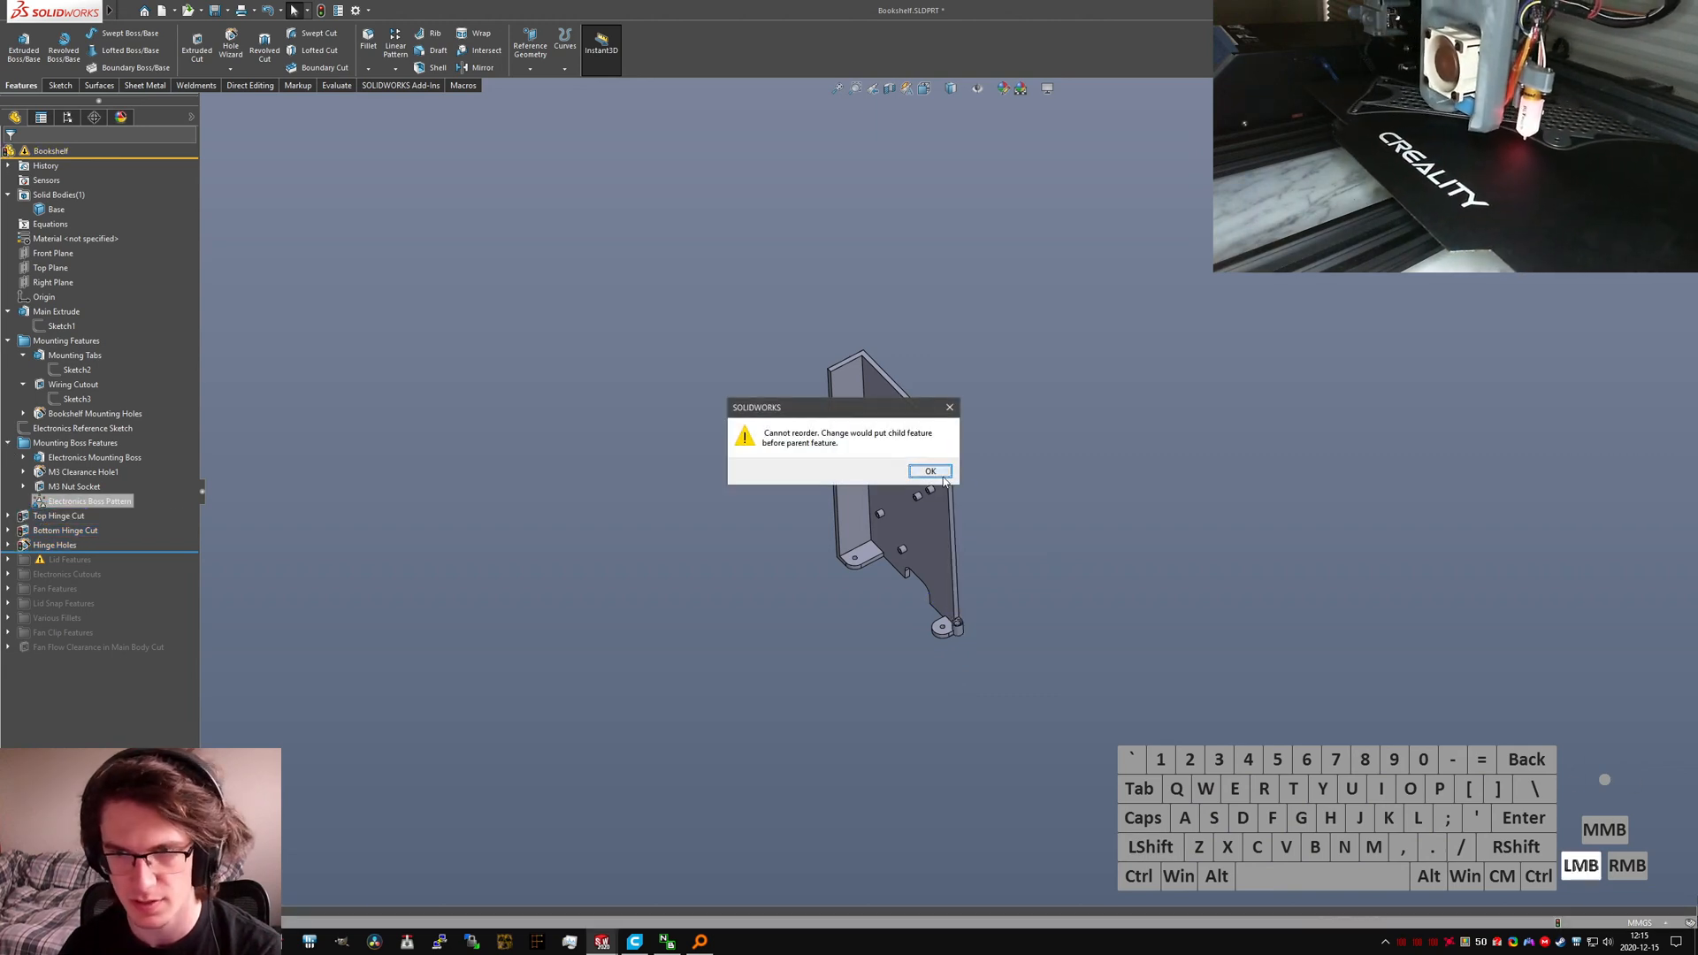
pyautogui.click(930, 470)
pyautogui.moveTo(53, 544); pyautogui.dragTo(45, 538)
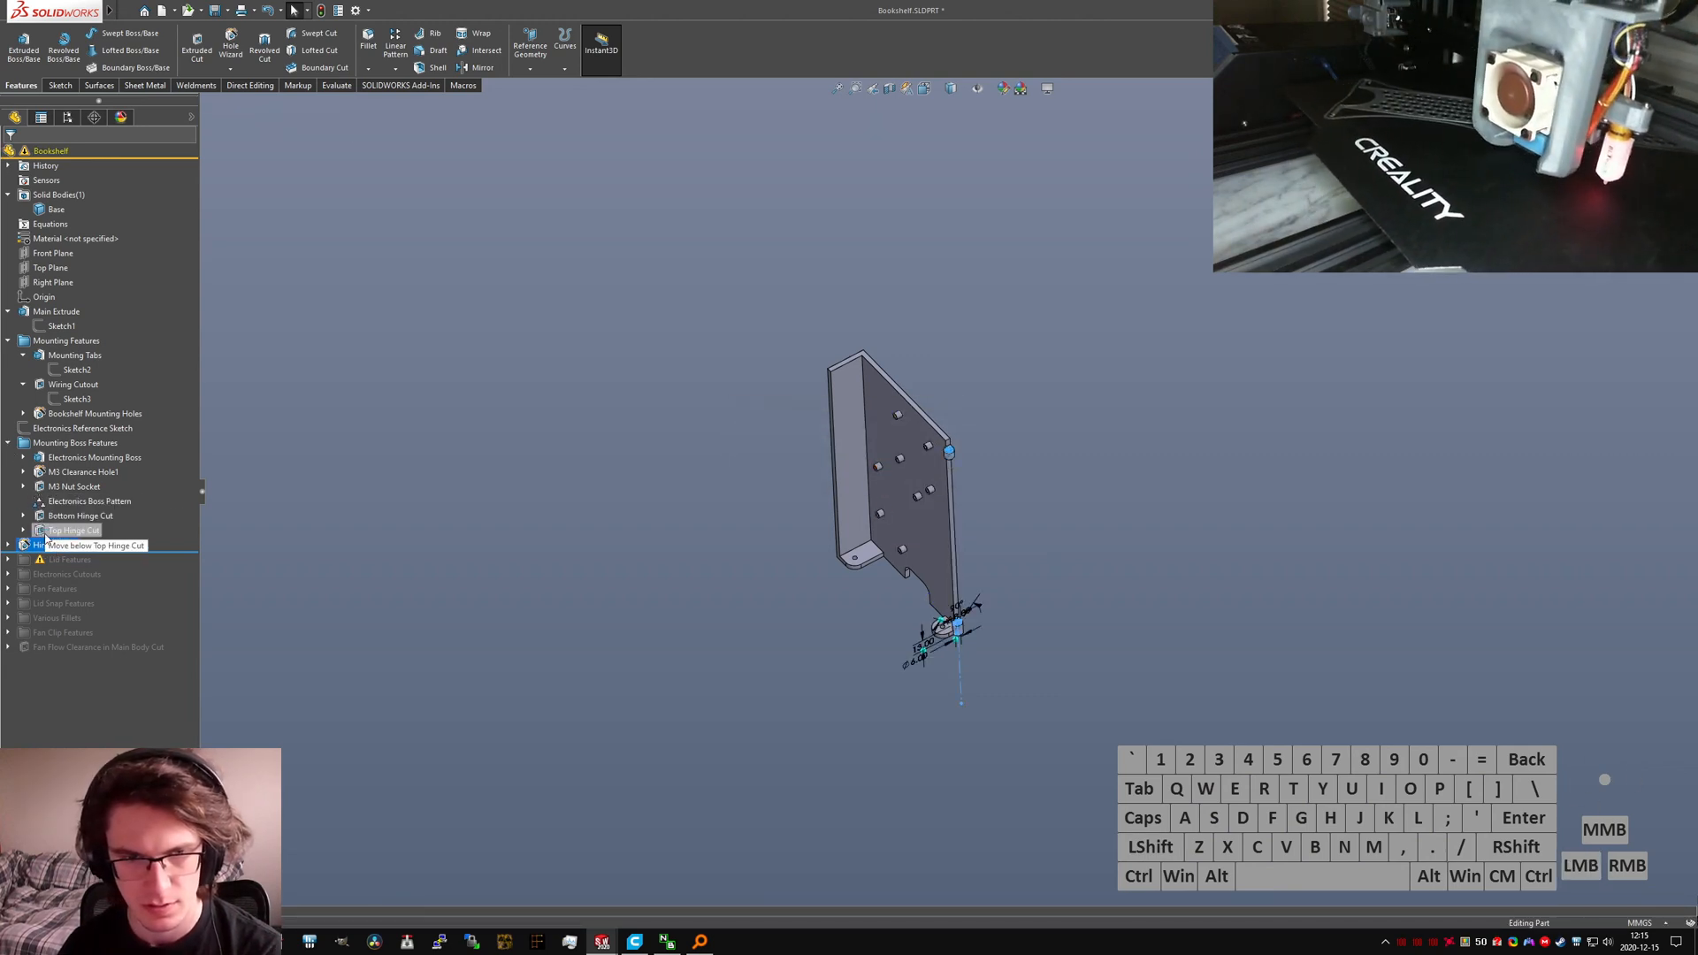
pyautogui.click(8, 443)
# Step: Roll the history forward to include the Lid Features folder and open the Lid Thin Extrude's Sketch27 for editing
pyautogui.moveTo(145, 452); pyautogui.dragTo(144, 466)
pyautogui.click(8, 471)
pyautogui.click(31, 487)
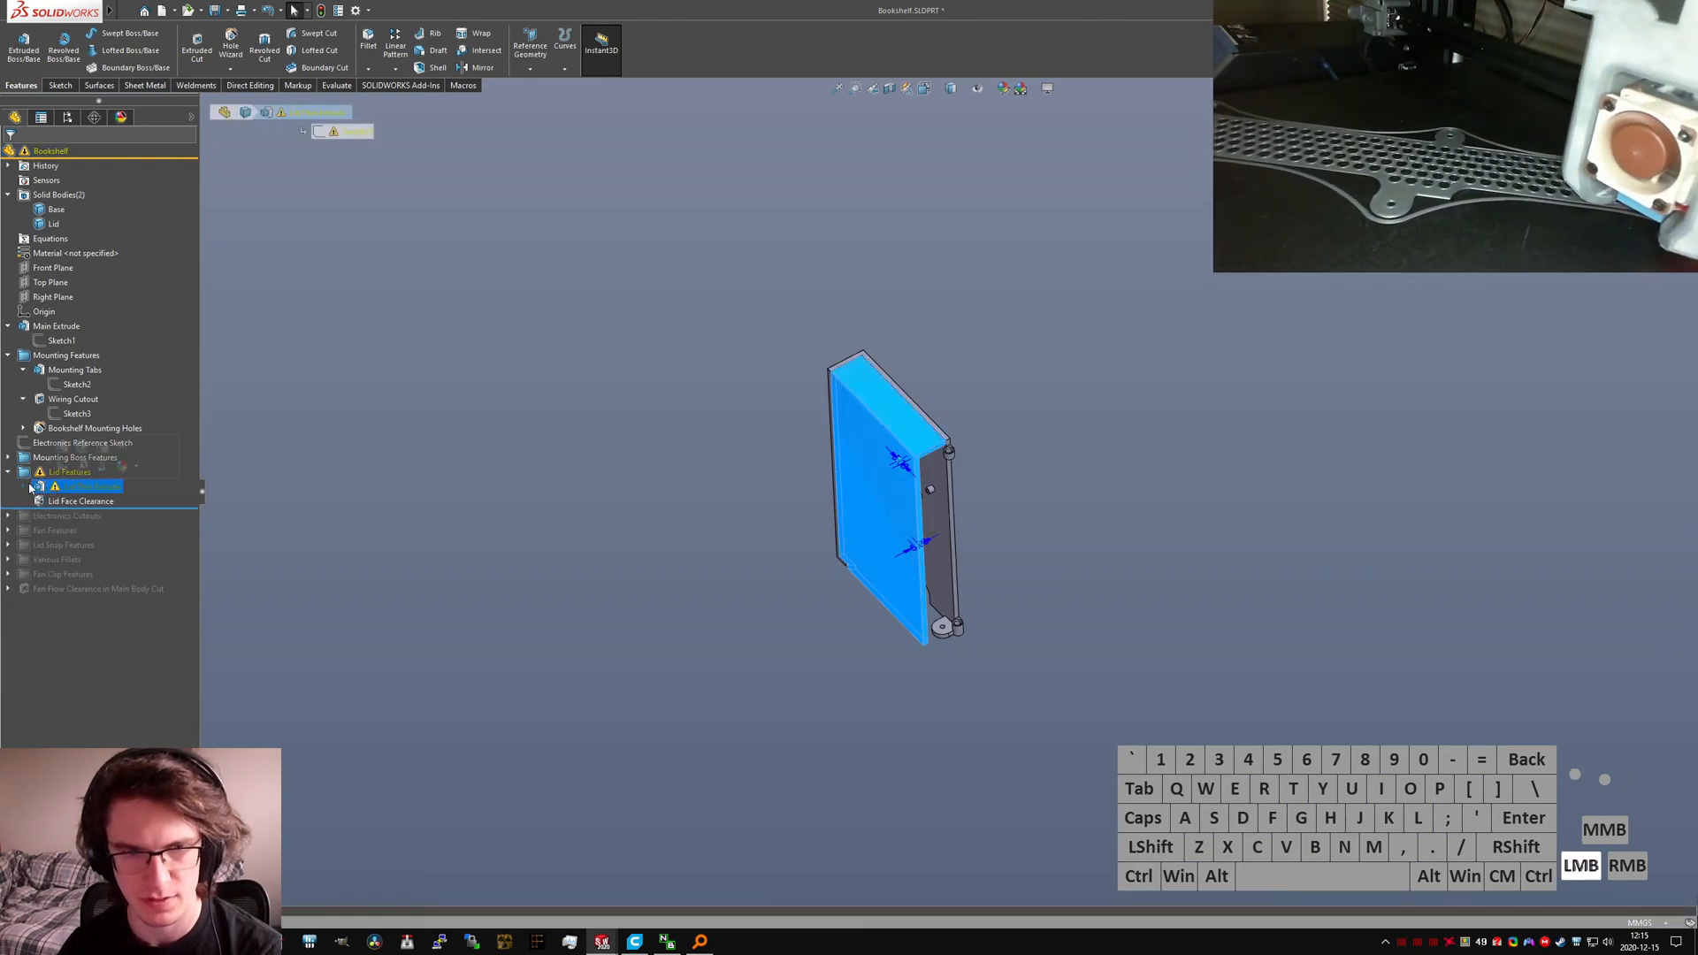
pyautogui.click(23, 487)
pyautogui.click(55, 501)
pyautogui.click(72, 458)
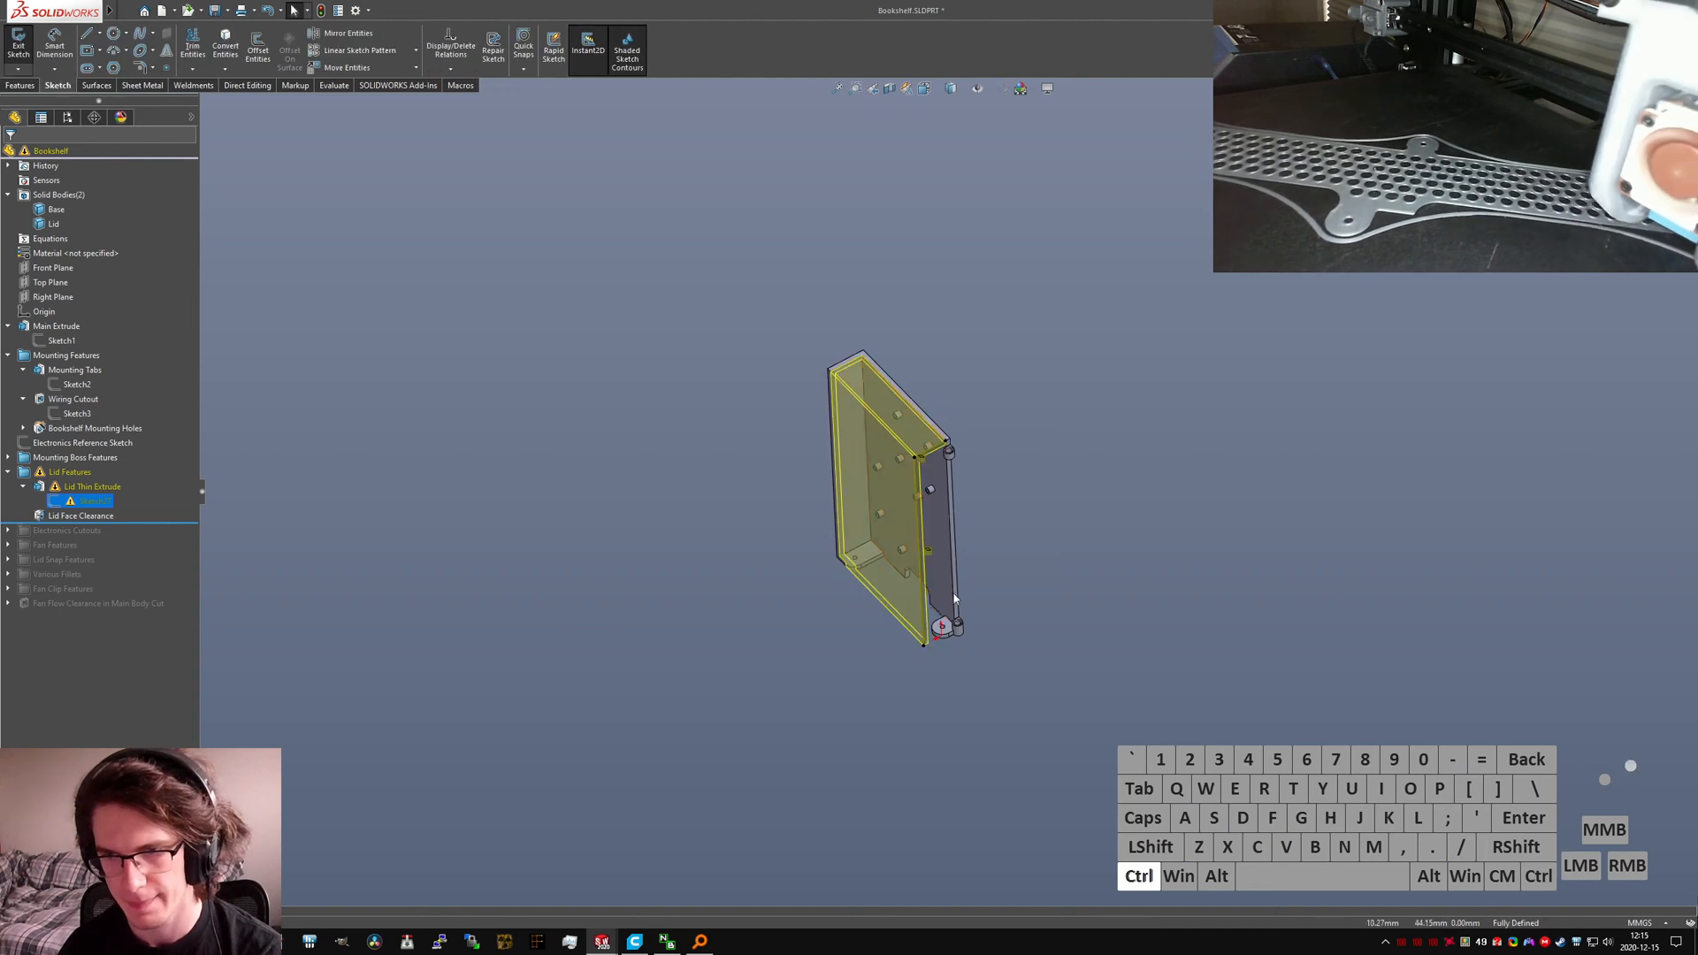
pyautogui.hotkey('ctrl', '5')
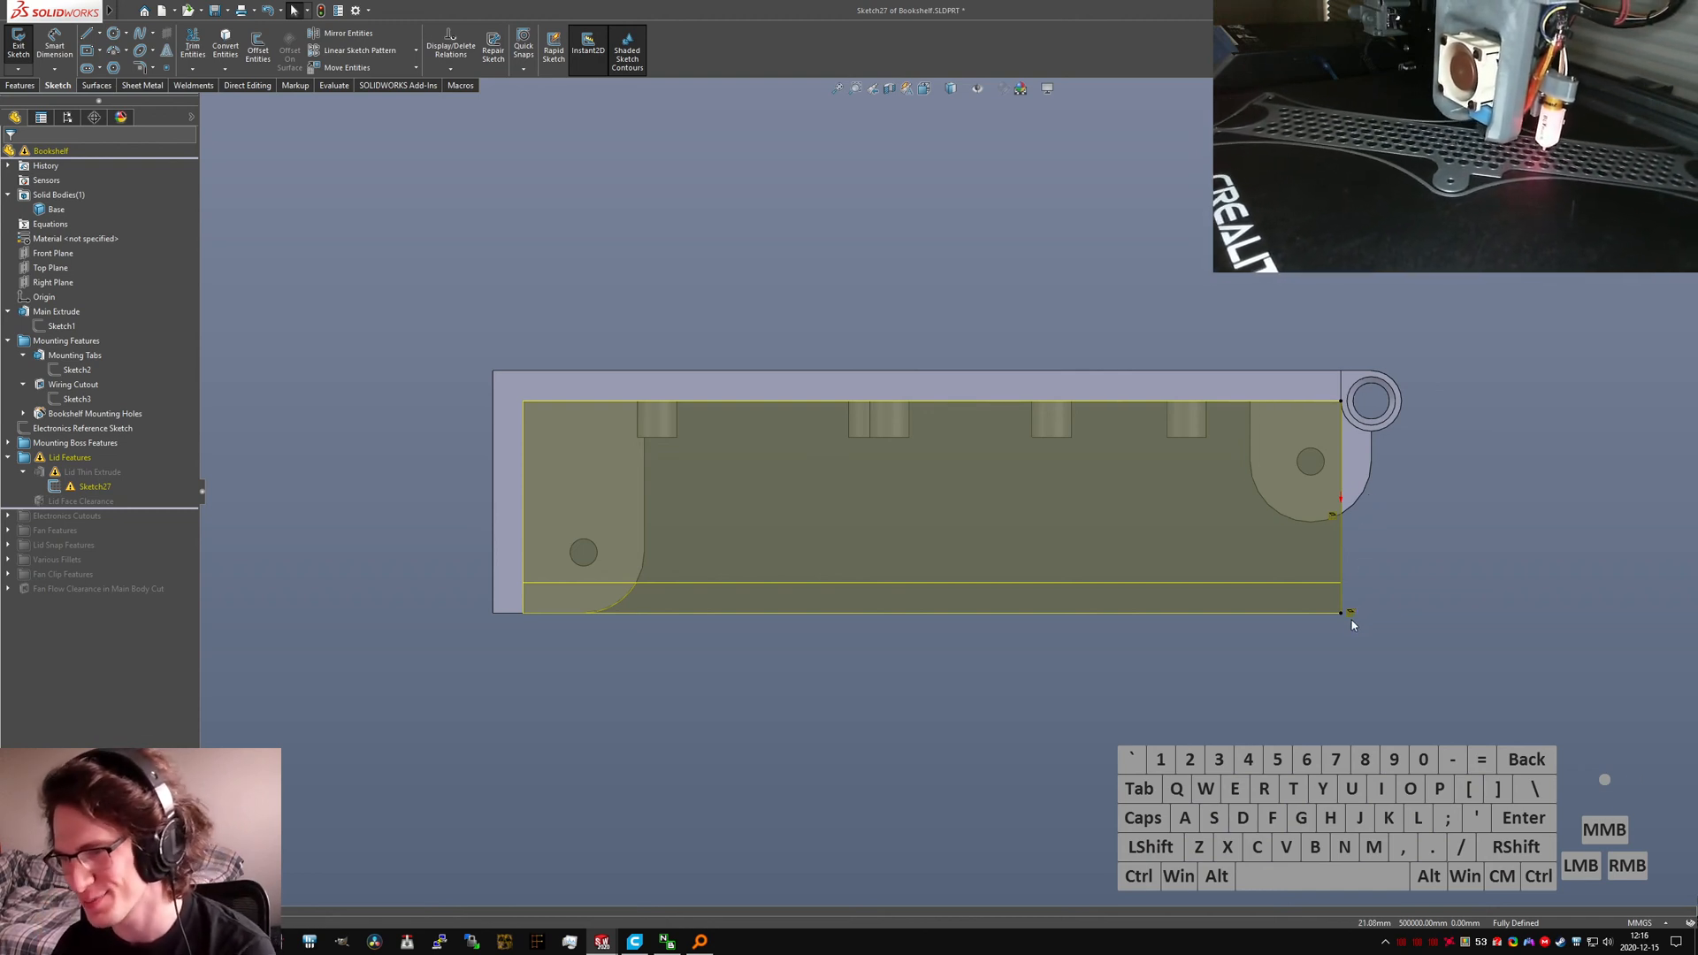
# Step: Try deleting a dangling relation in Sketch27, undo the deletion and leave the sketch
pyautogui.click(1353, 616)
pyautogui.press('Delete')
pyautogui.click(1345, 508)
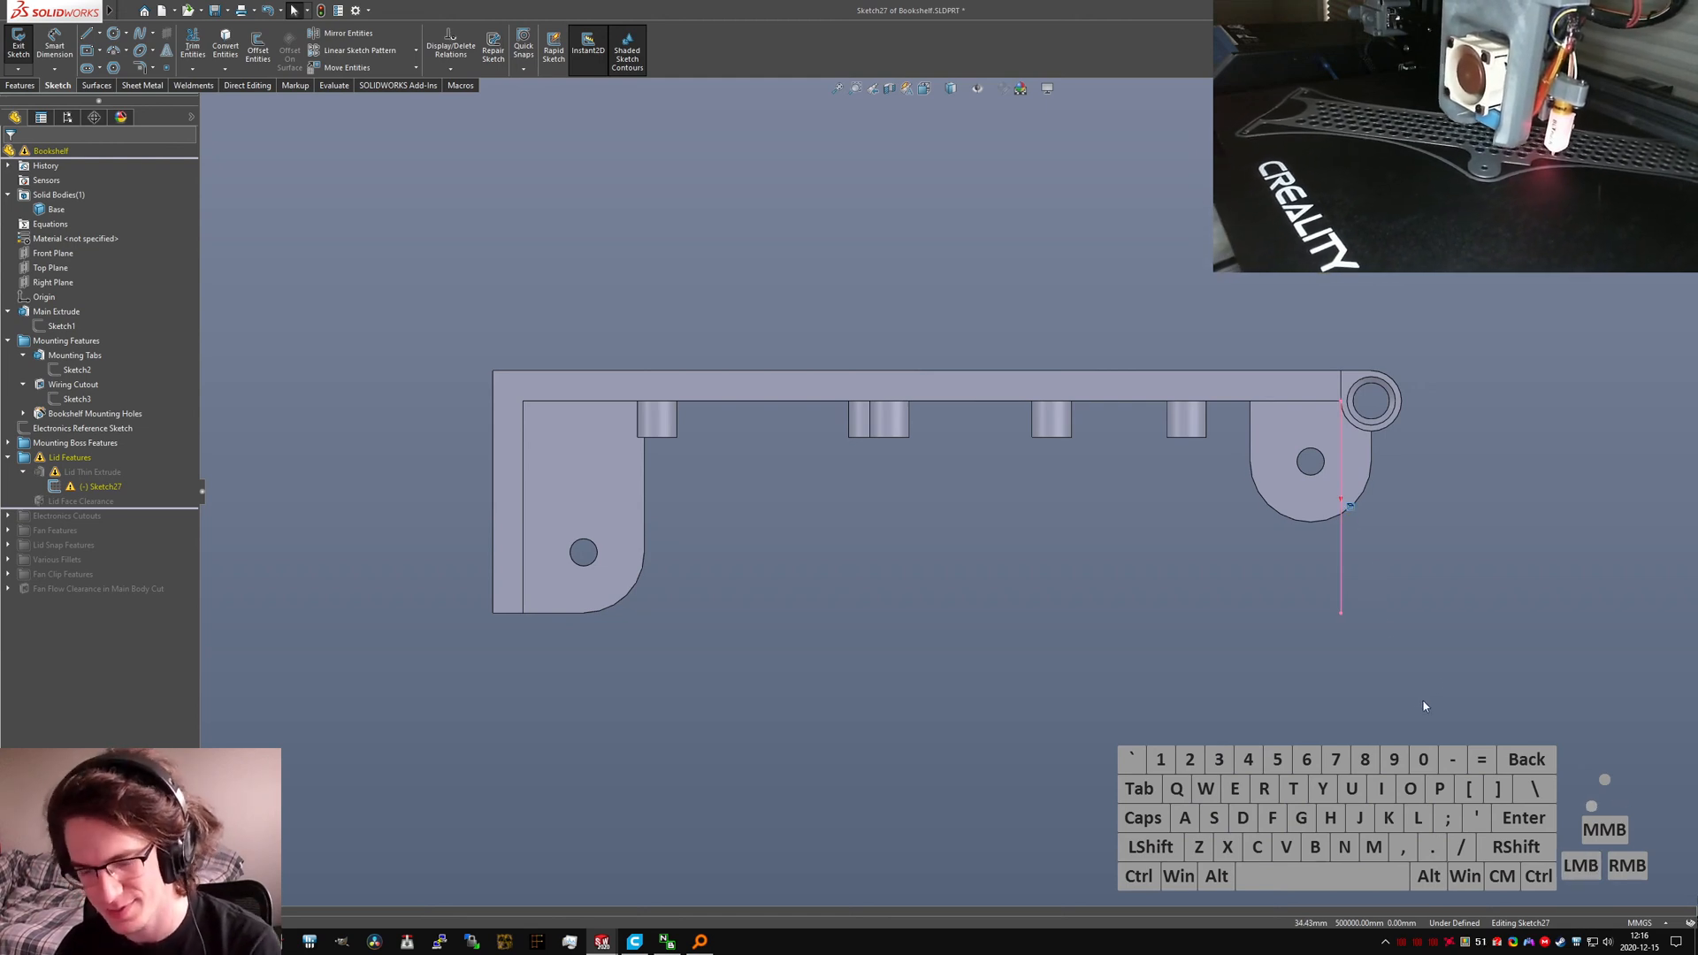
pyautogui.hotkey('ctrl', 'z')
pyautogui.click(1017, 629)
pyautogui.moveTo(1017, 630); pyautogui.dragTo(910, 494, button='middle')
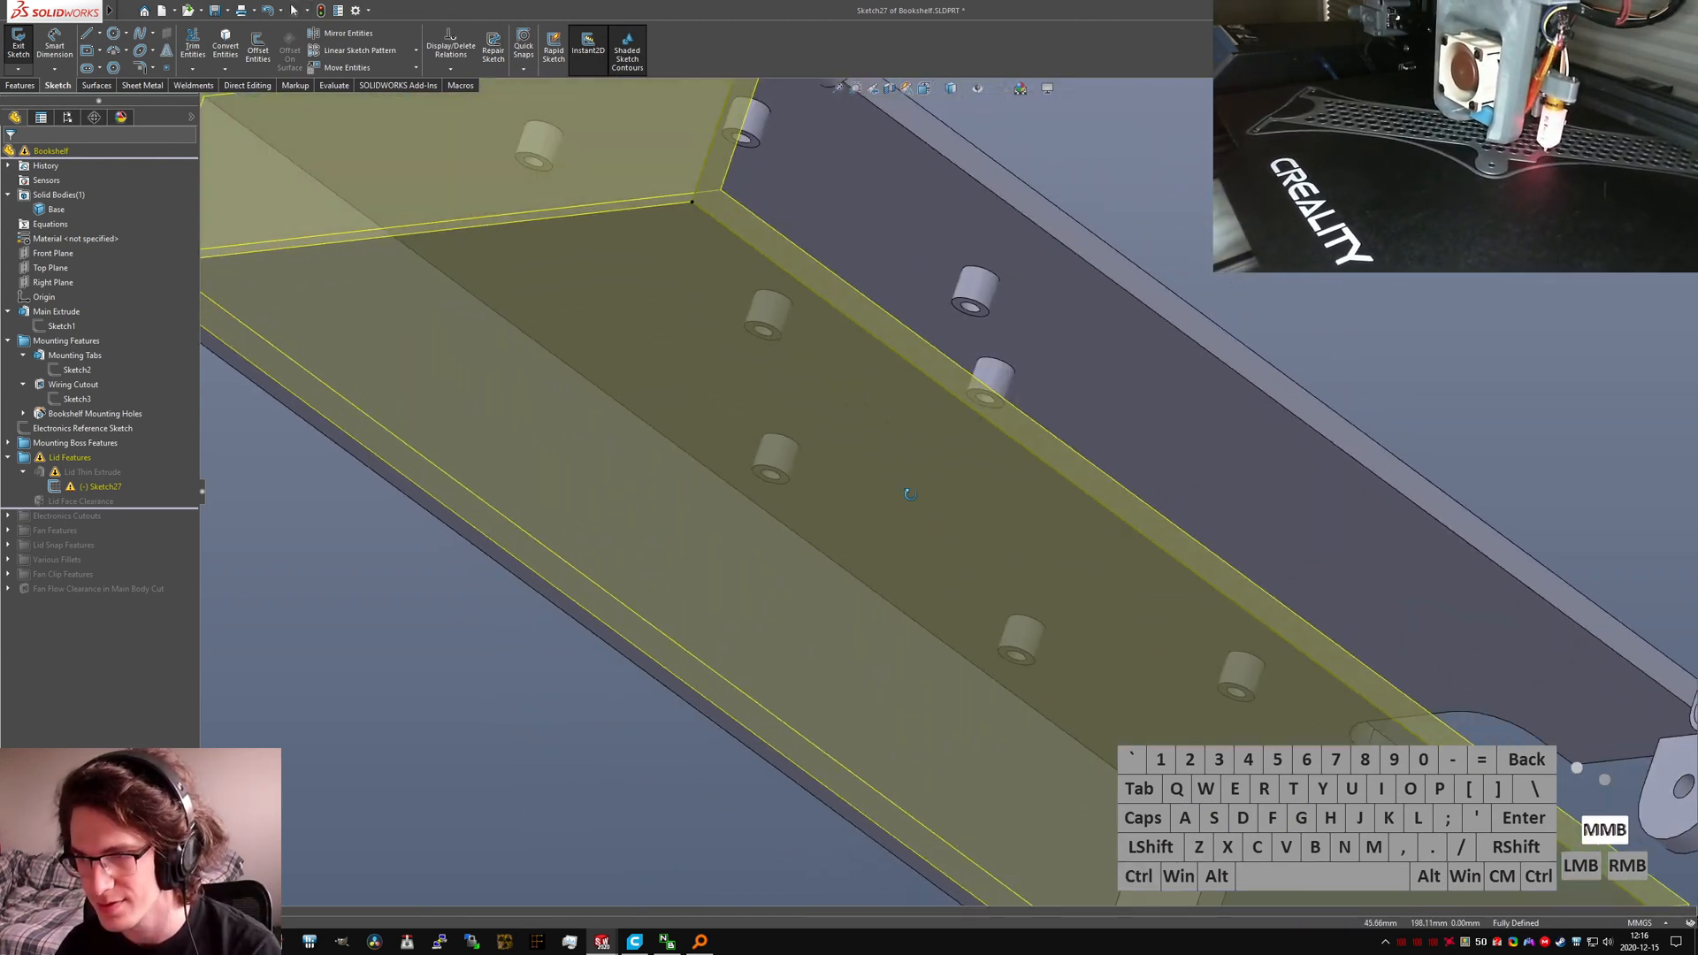
pyautogui.press('f')
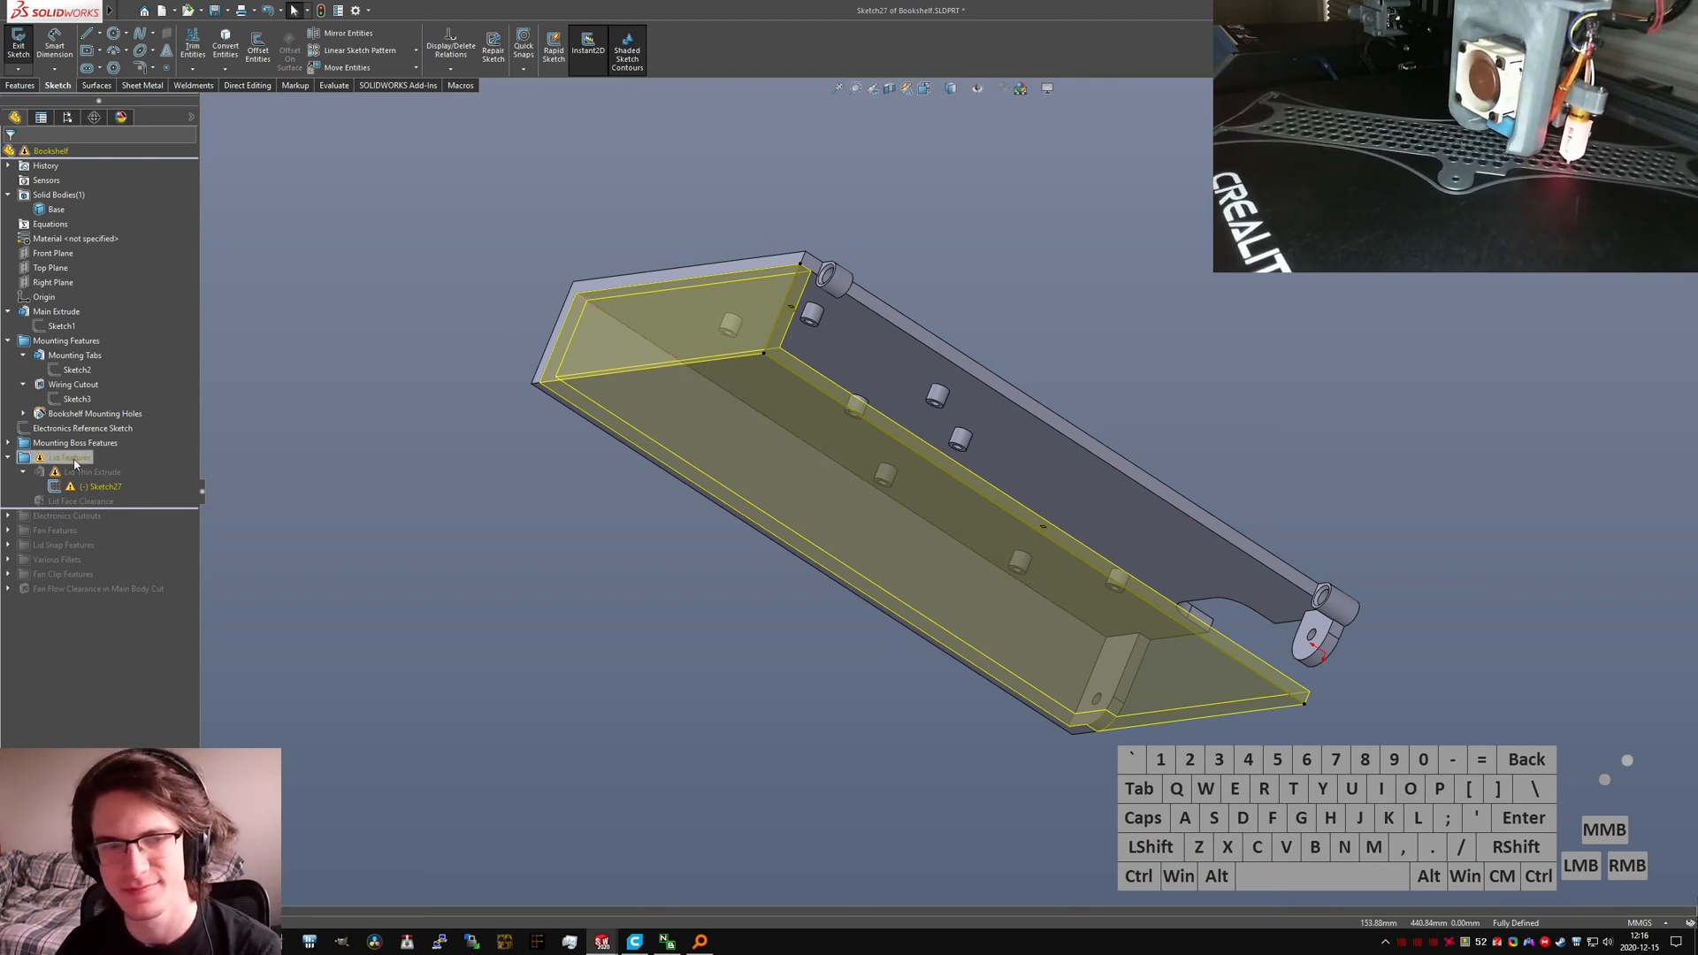
pyautogui.click(18, 42)
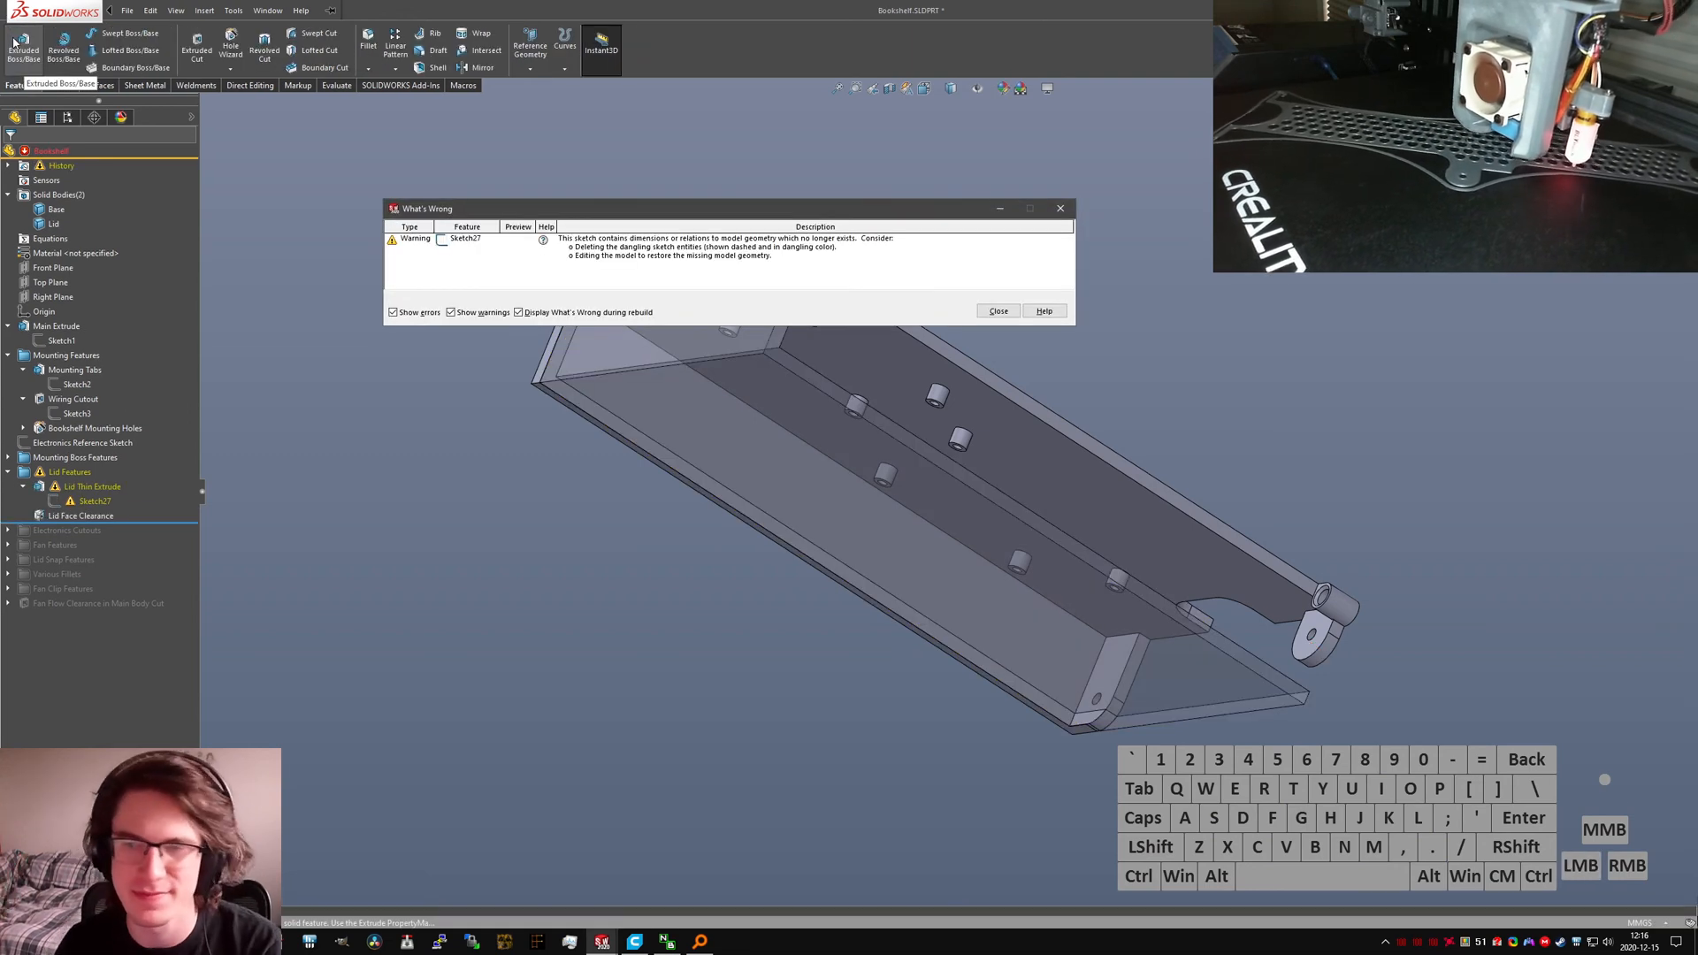
pyautogui.click(997, 311)
pyautogui.click(119, 487)
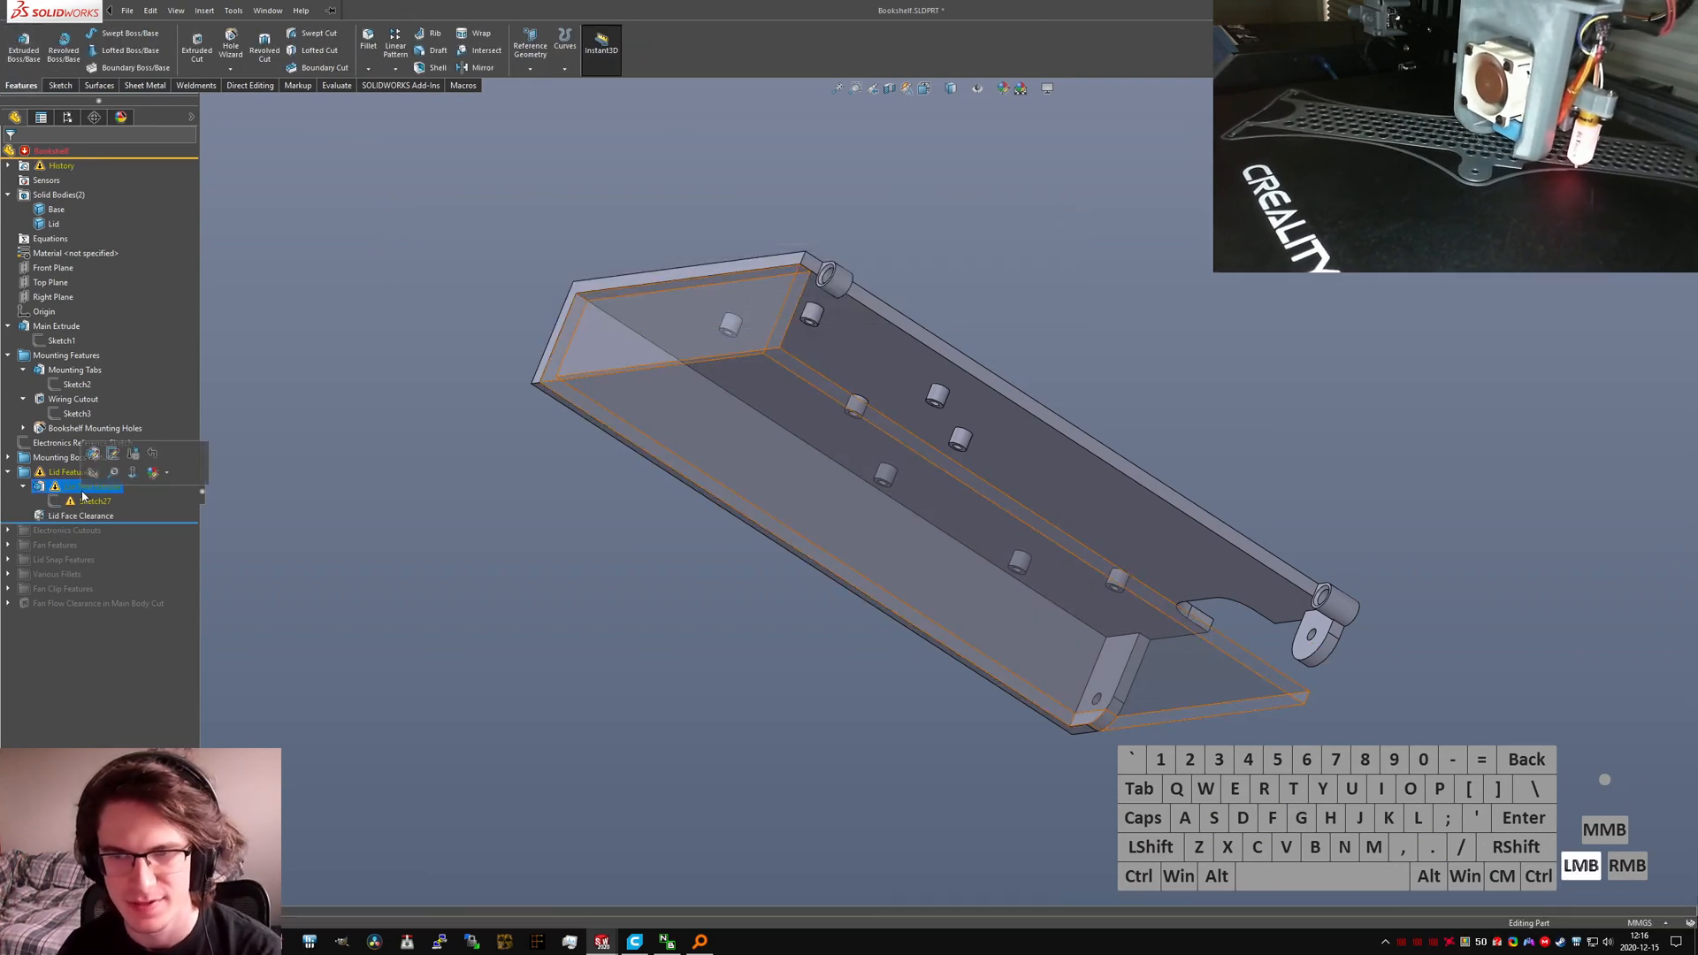
pyautogui.press('Delete')
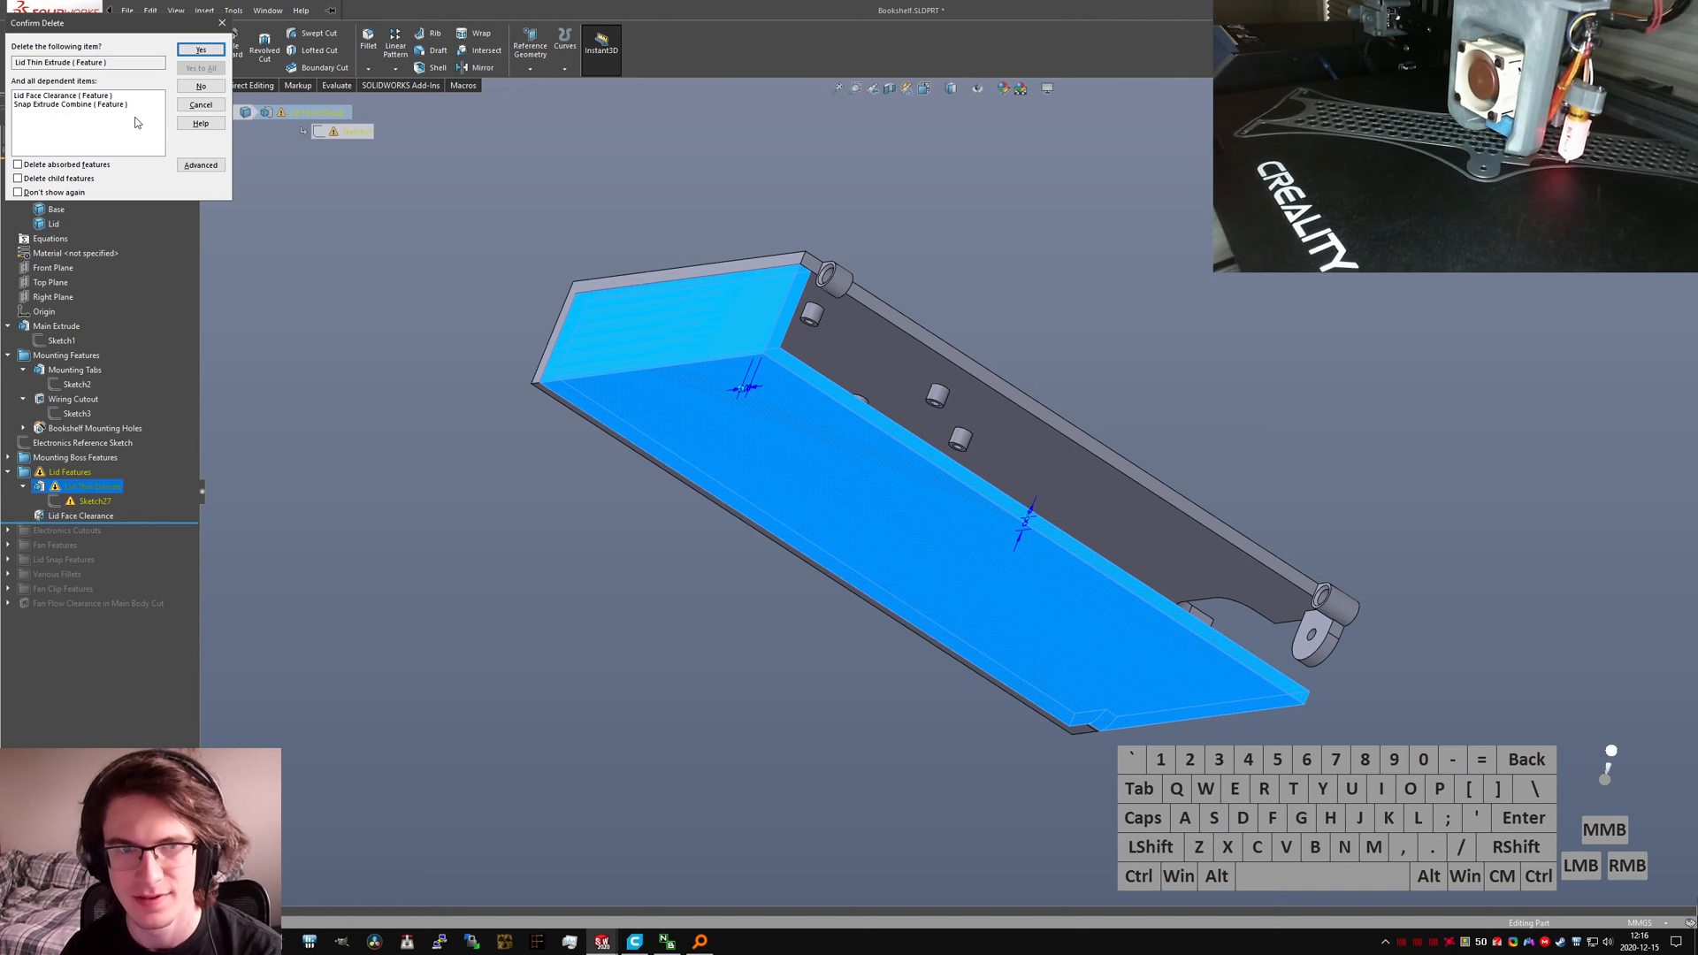
pyautogui.click(89, 105)
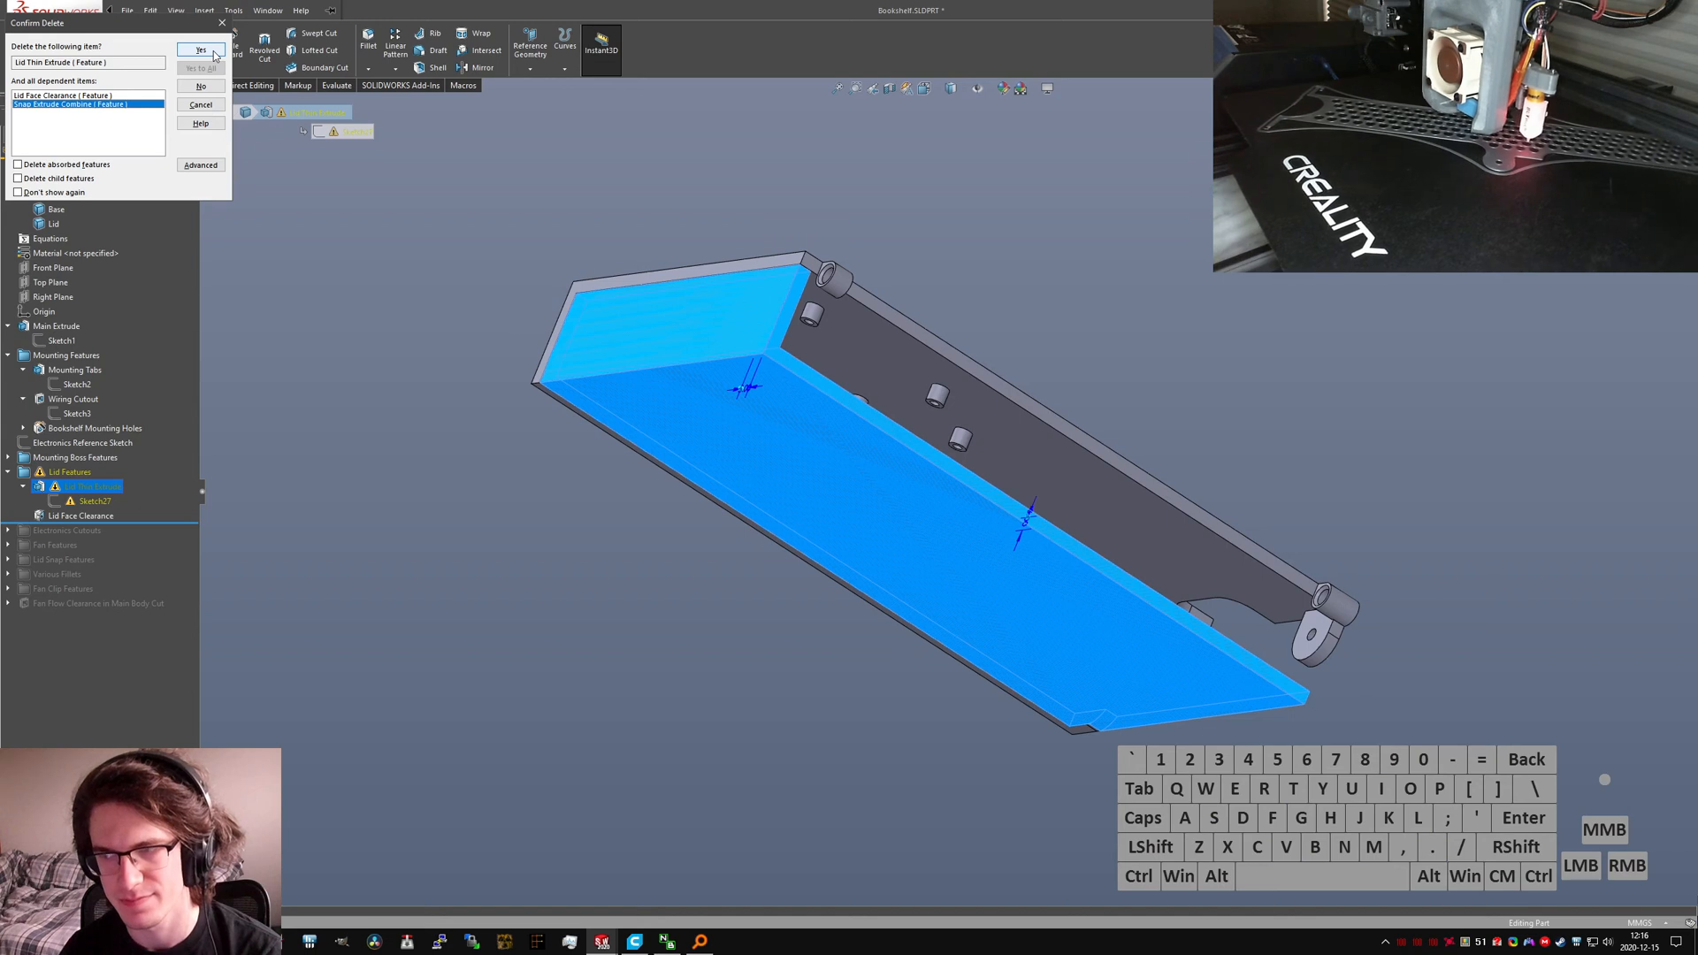
pyautogui.click(202, 87)
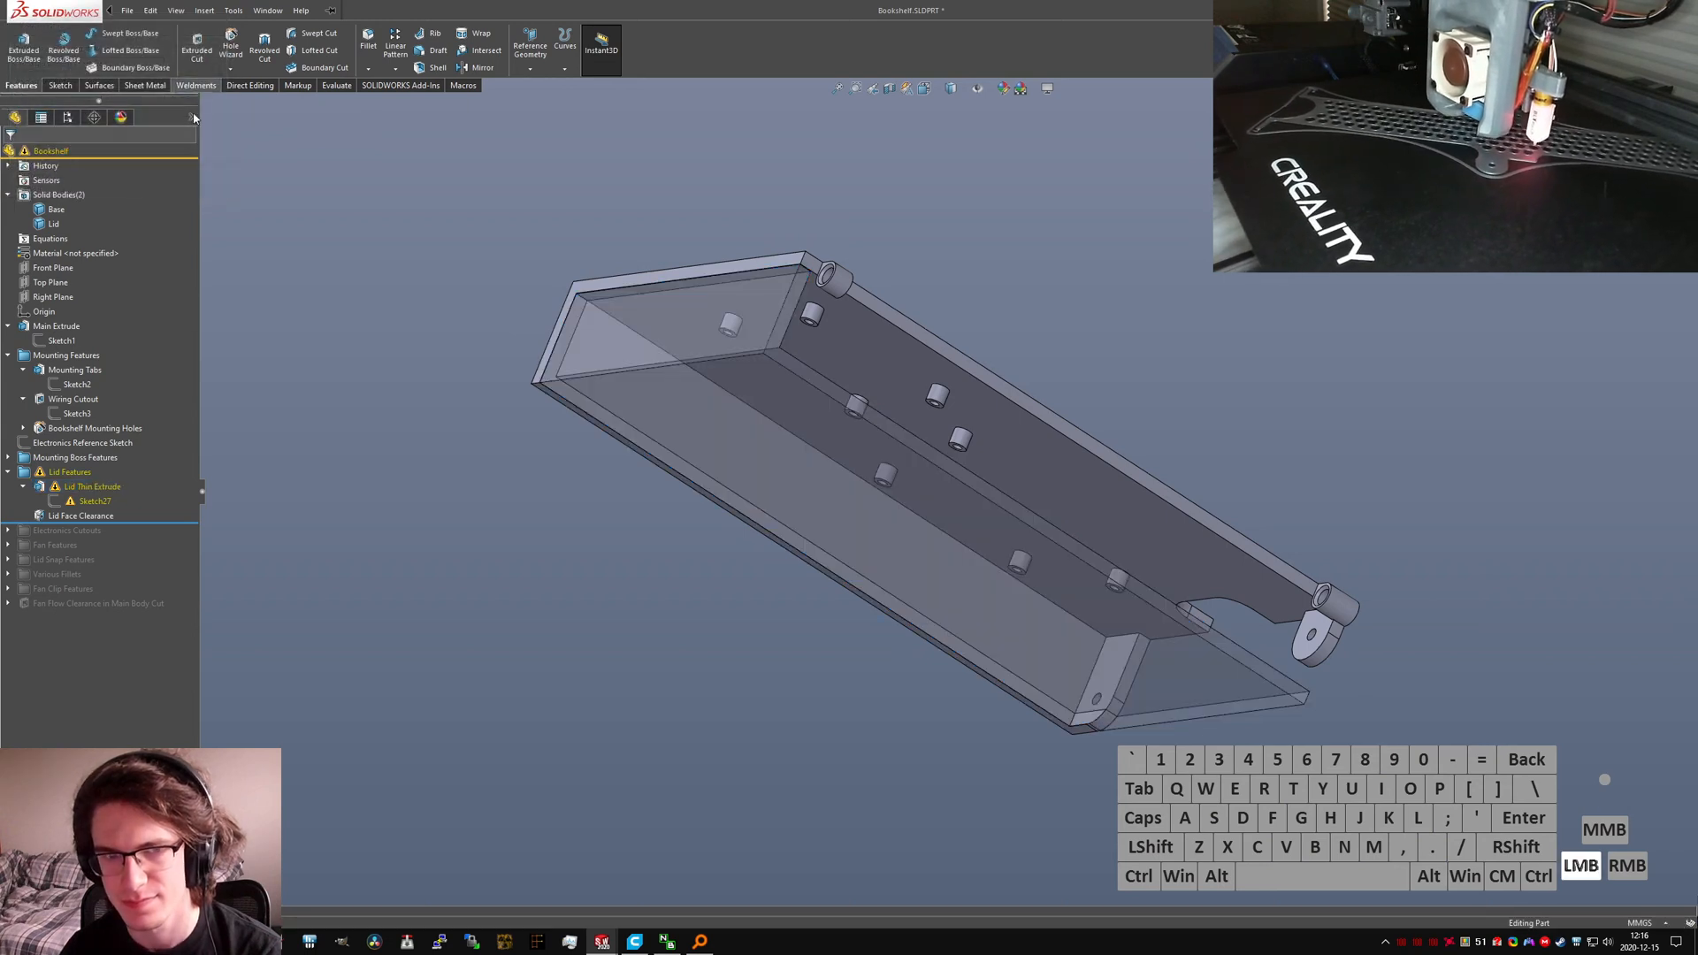
# Step: Reopen the Lid Thin Extrude's Sketch27 and detach its two lines from their dangling references
pyautogui.click(93, 502)
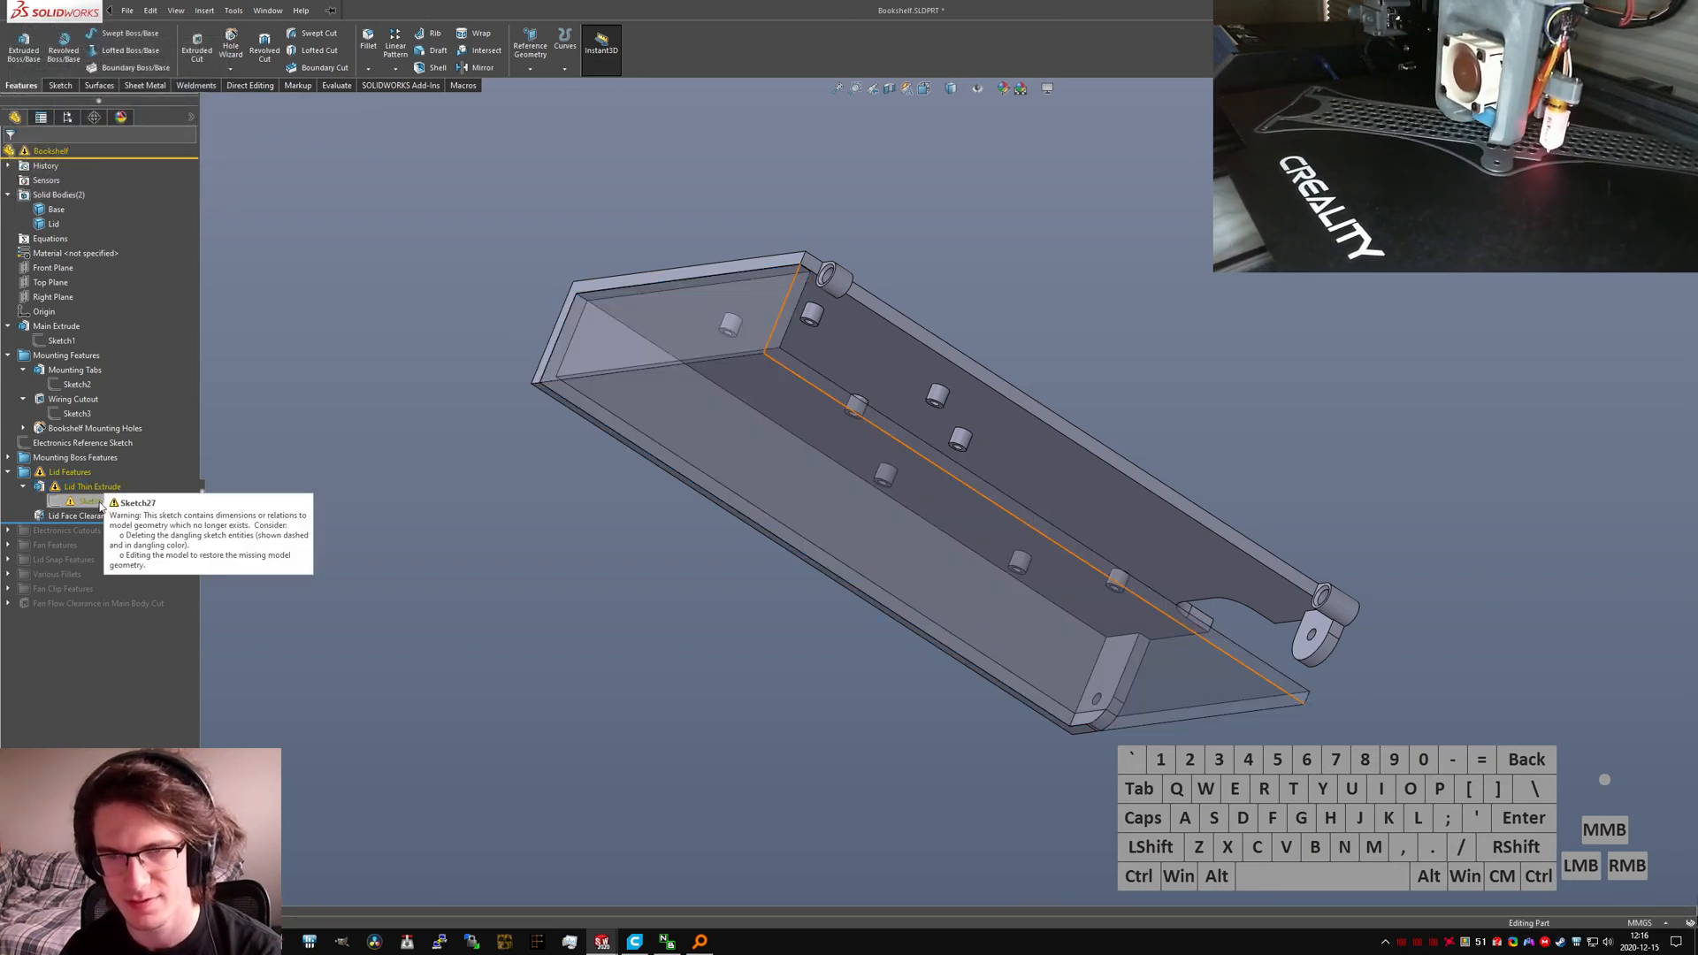
pyautogui.click(89, 501)
pyautogui.click(111, 473)
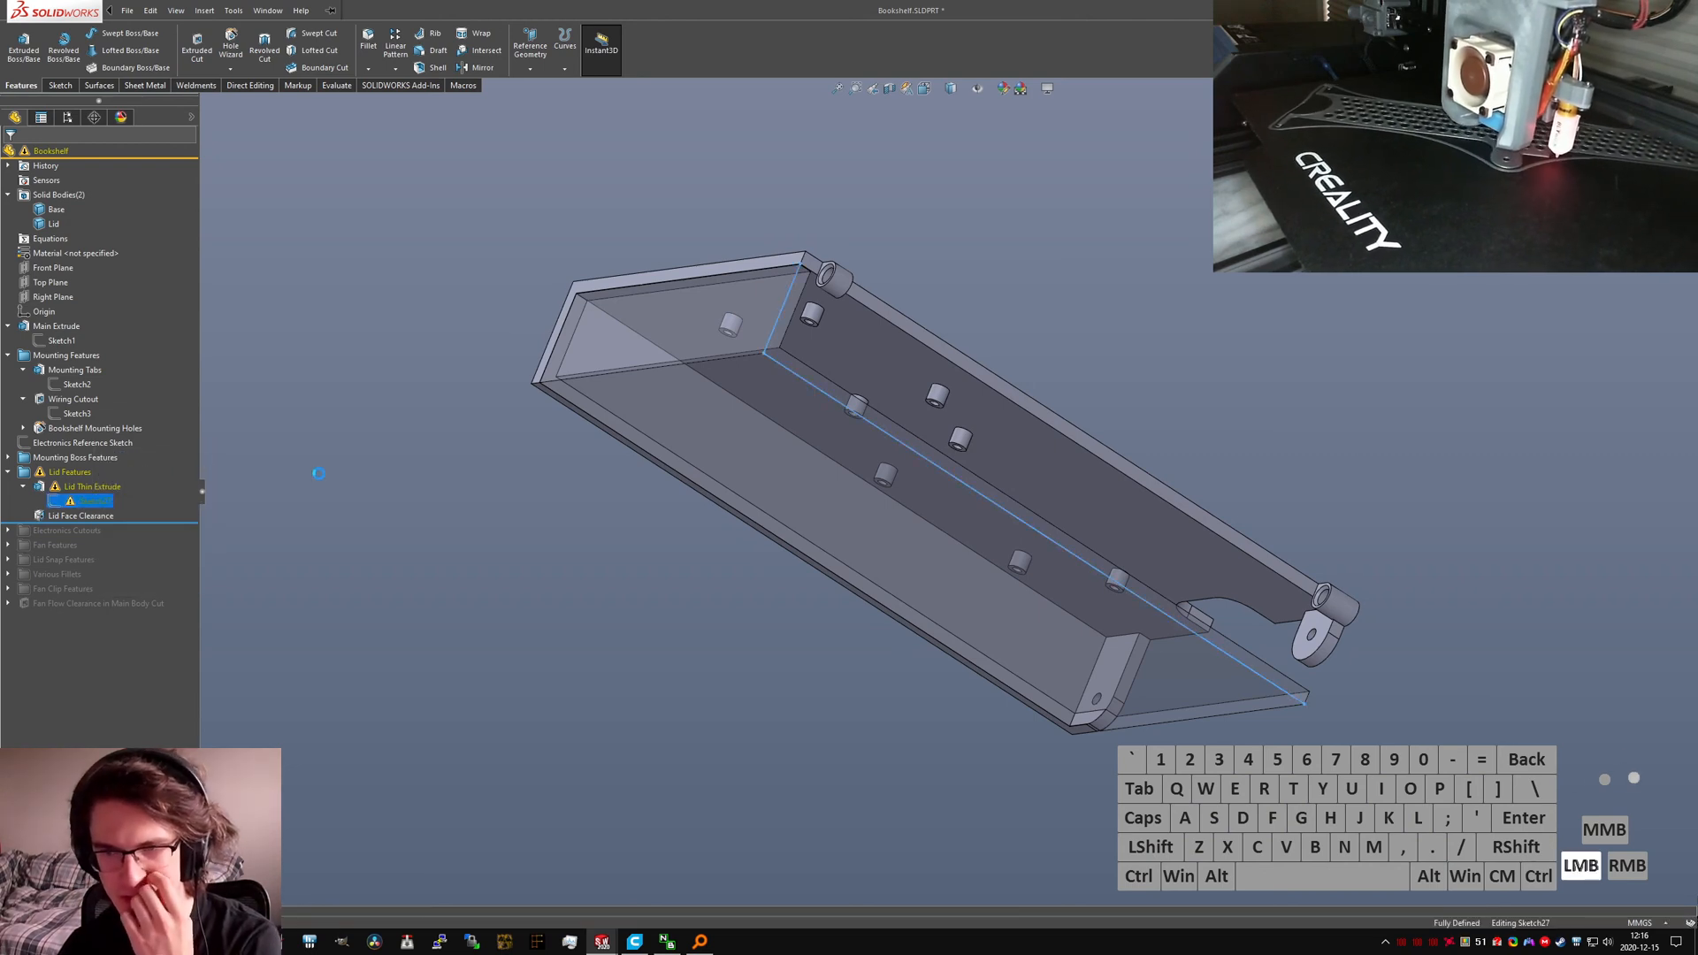
pyautogui.moveTo(792, 312); pyautogui.dragTo(772, 339)
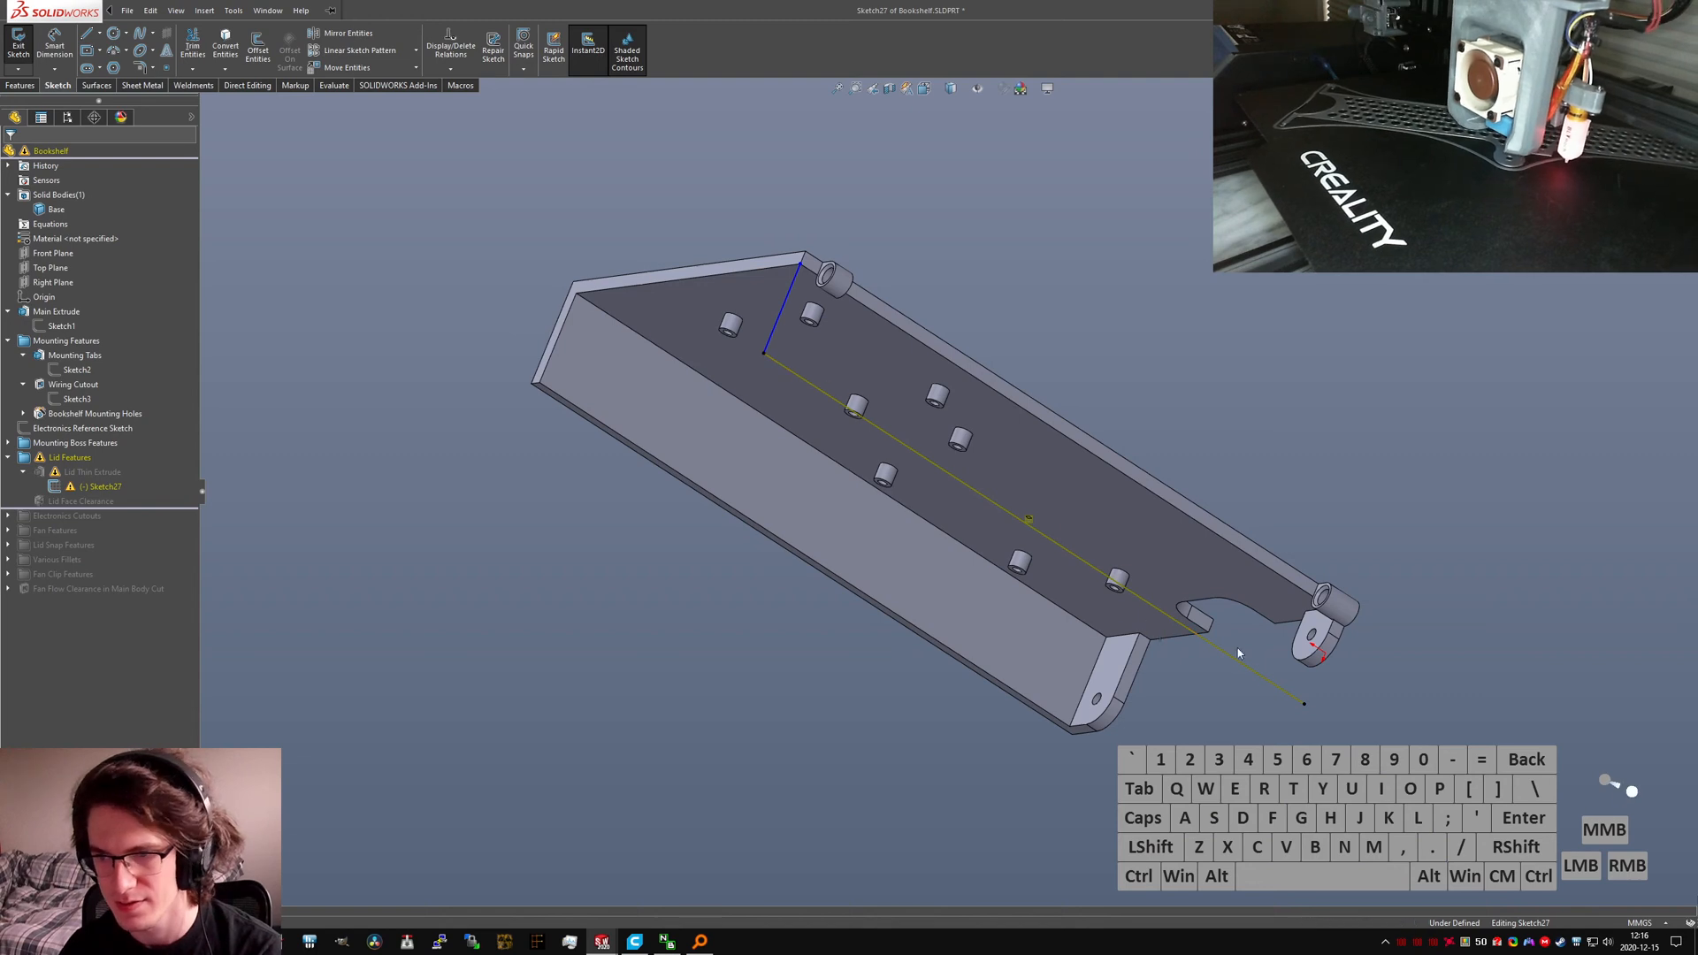
pyautogui.moveTo(1303, 704); pyautogui.dragTo(842, 599)
# Step: Add a relation aligning Sketch27's short line with the upper end edge of the enclosure's side wall
pyautogui.moveTo(825, 613); pyautogui.dragTo(1054, 442, button='middle')
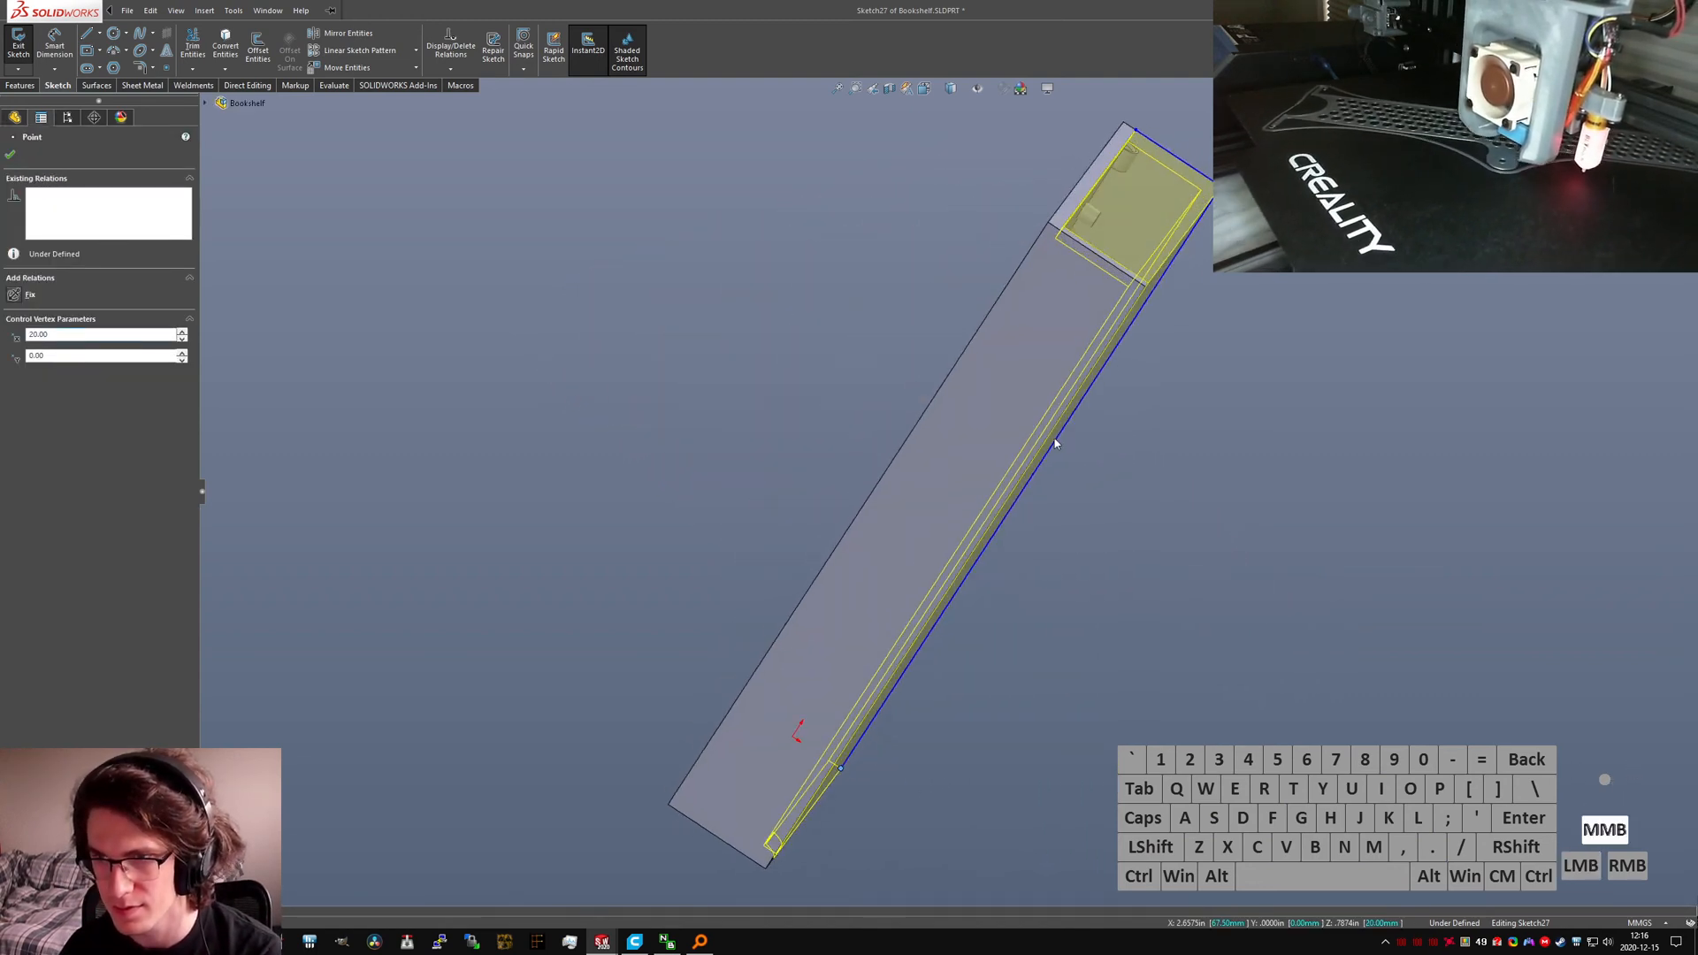
pyautogui.click(1072, 424)
pyautogui.click(1212, 183)
pyautogui.moveTo(1209, 186); pyautogui.dragTo(986, 201, button='middle')
pyautogui.click(966, 221)
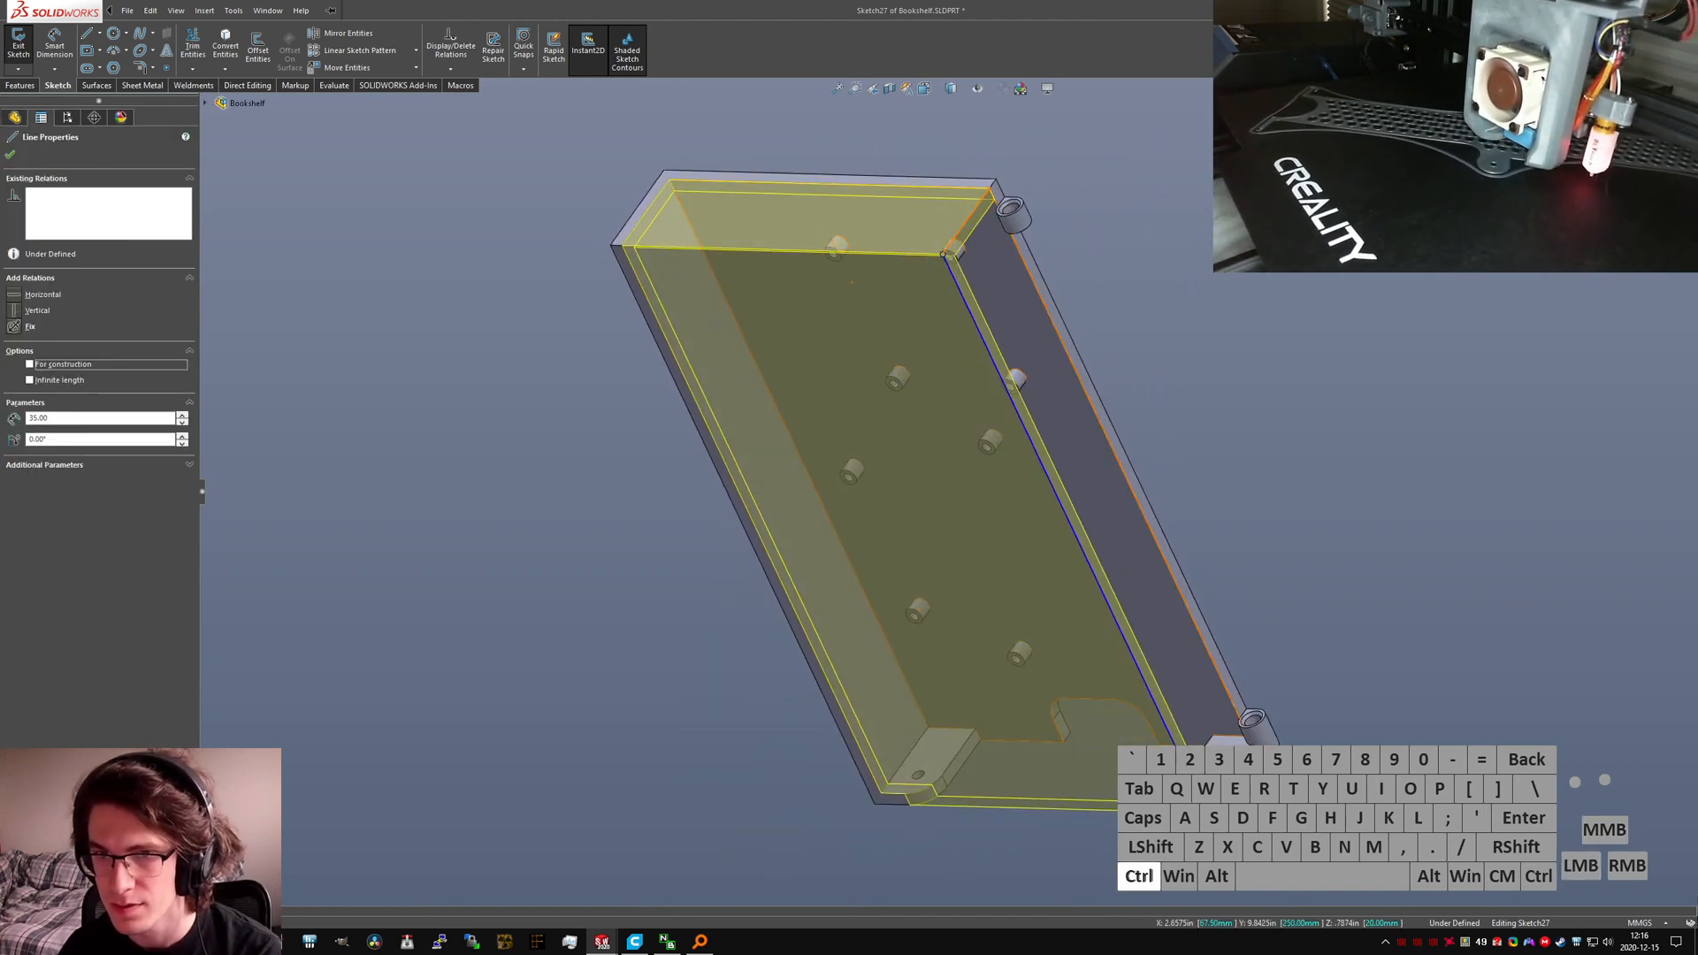
pyautogui.keyDown('ctrl'); pyautogui.click(648, 219); pyautogui.keyUp('ctrl')
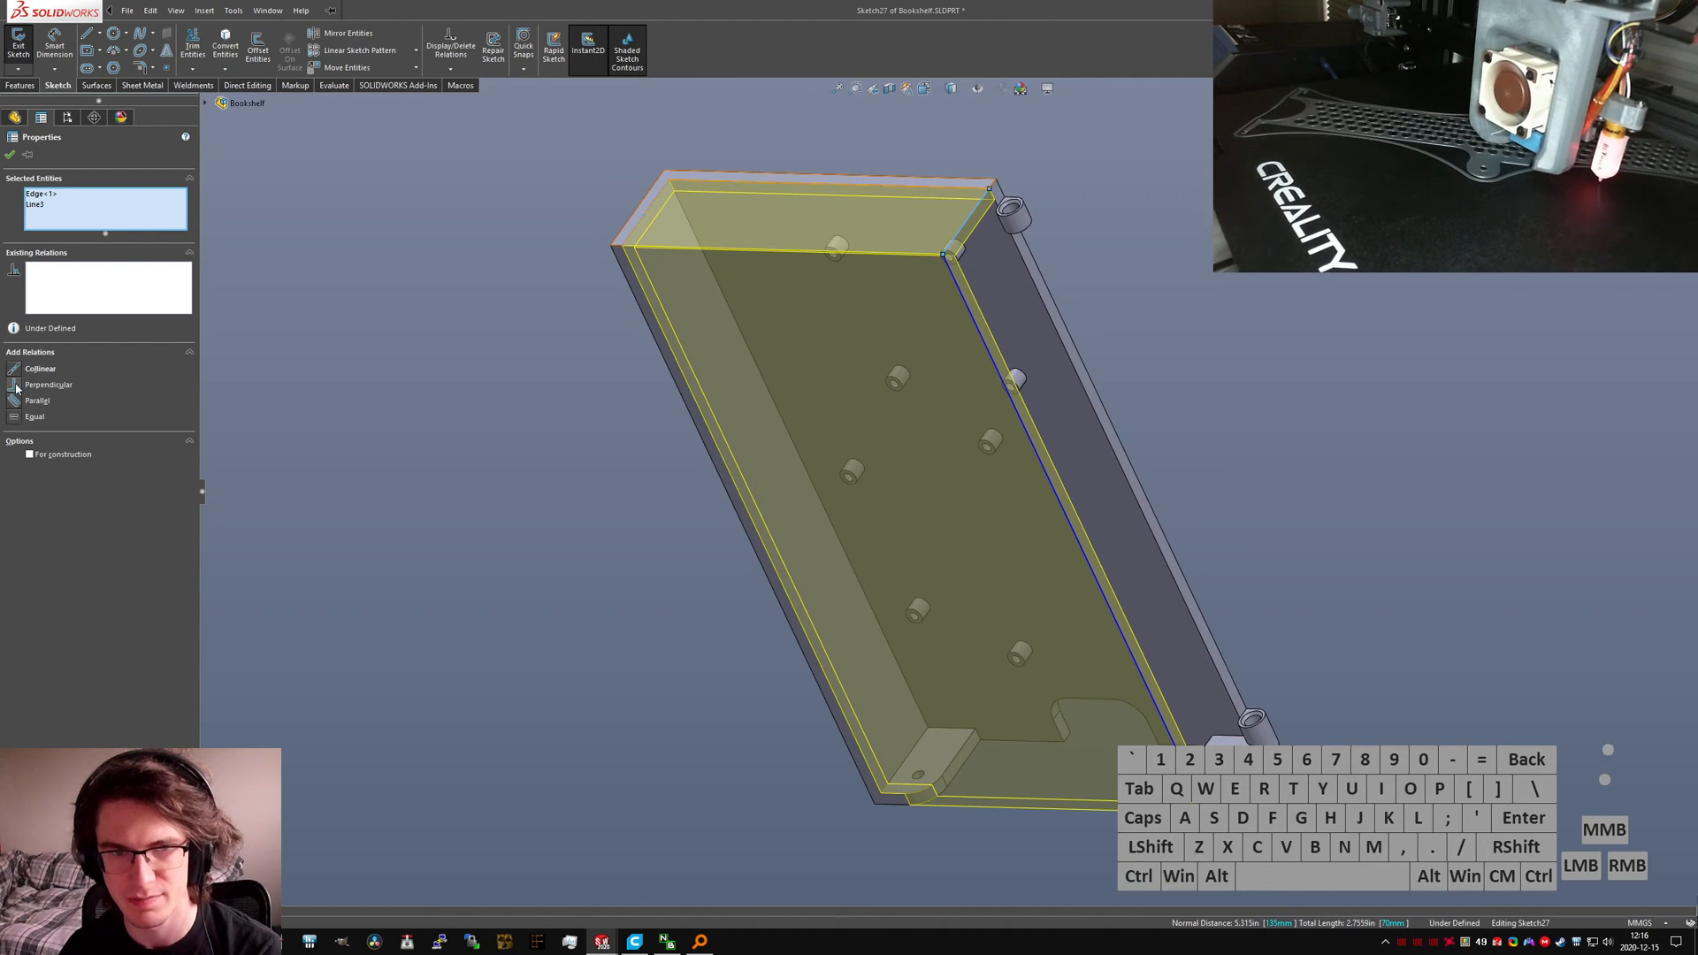
pyautogui.click(1079, 384)
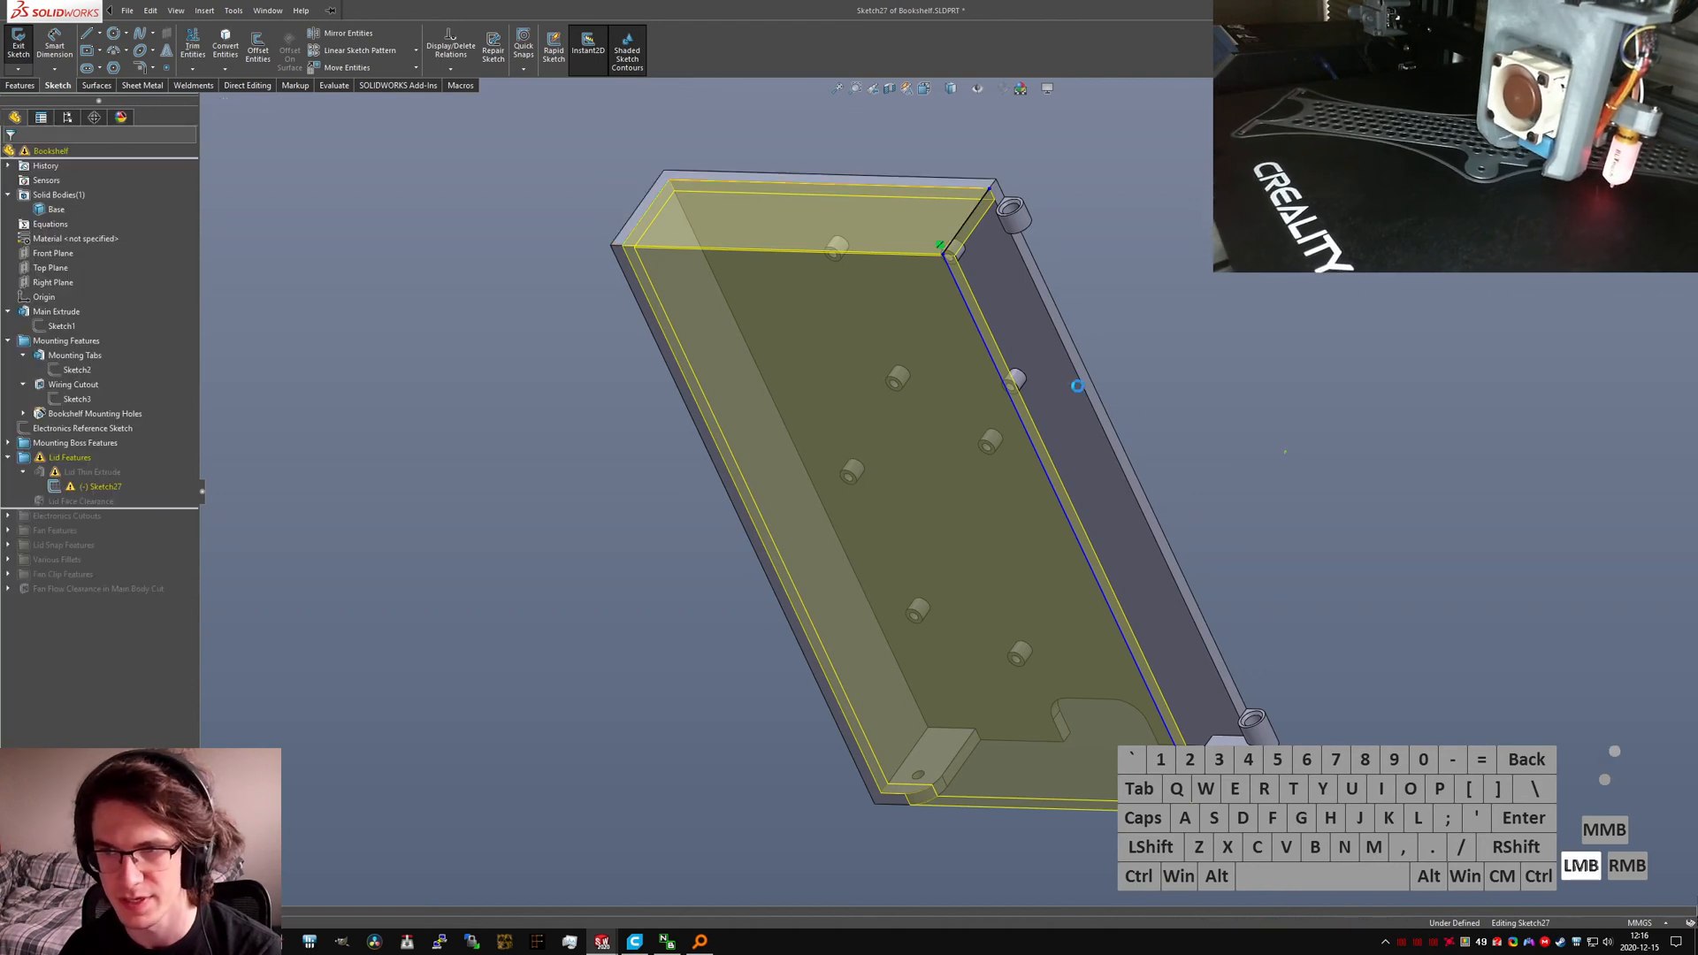
# Step: Make the corner point between the sketch's short and long lines coincident with the side wall's upper outer corner
pyautogui.click(989, 192)
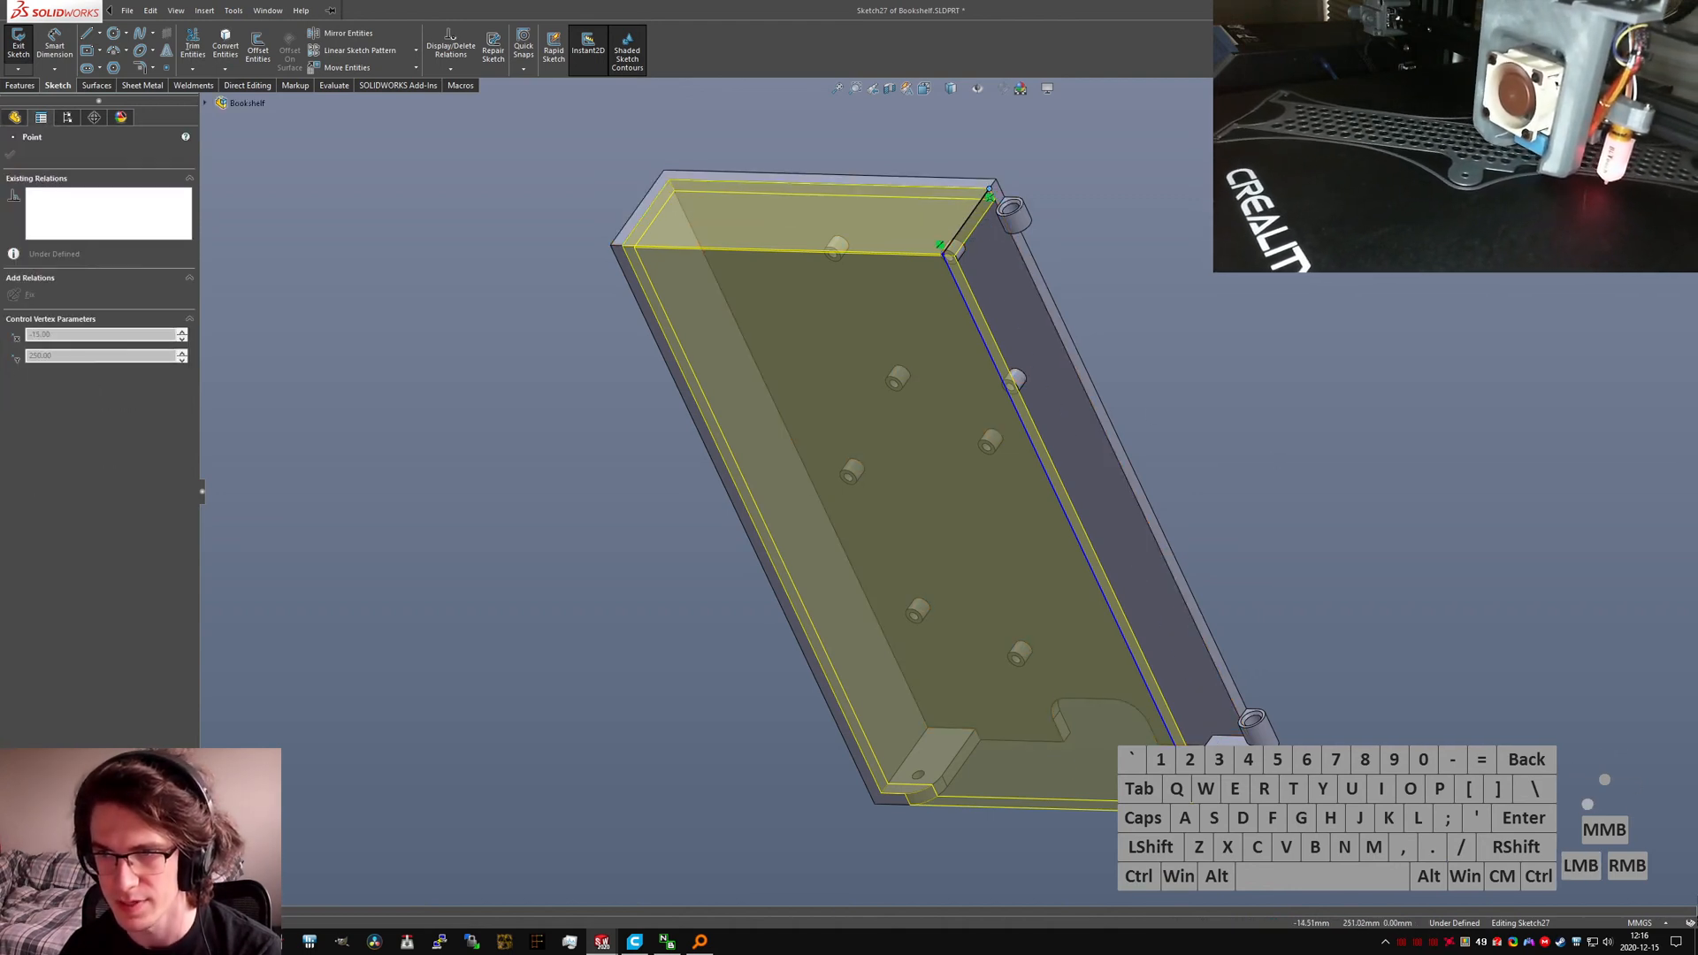
pyautogui.click(944, 255)
pyautogui.moveTo(943, 255); pyautogui.dragTo(869, 357)
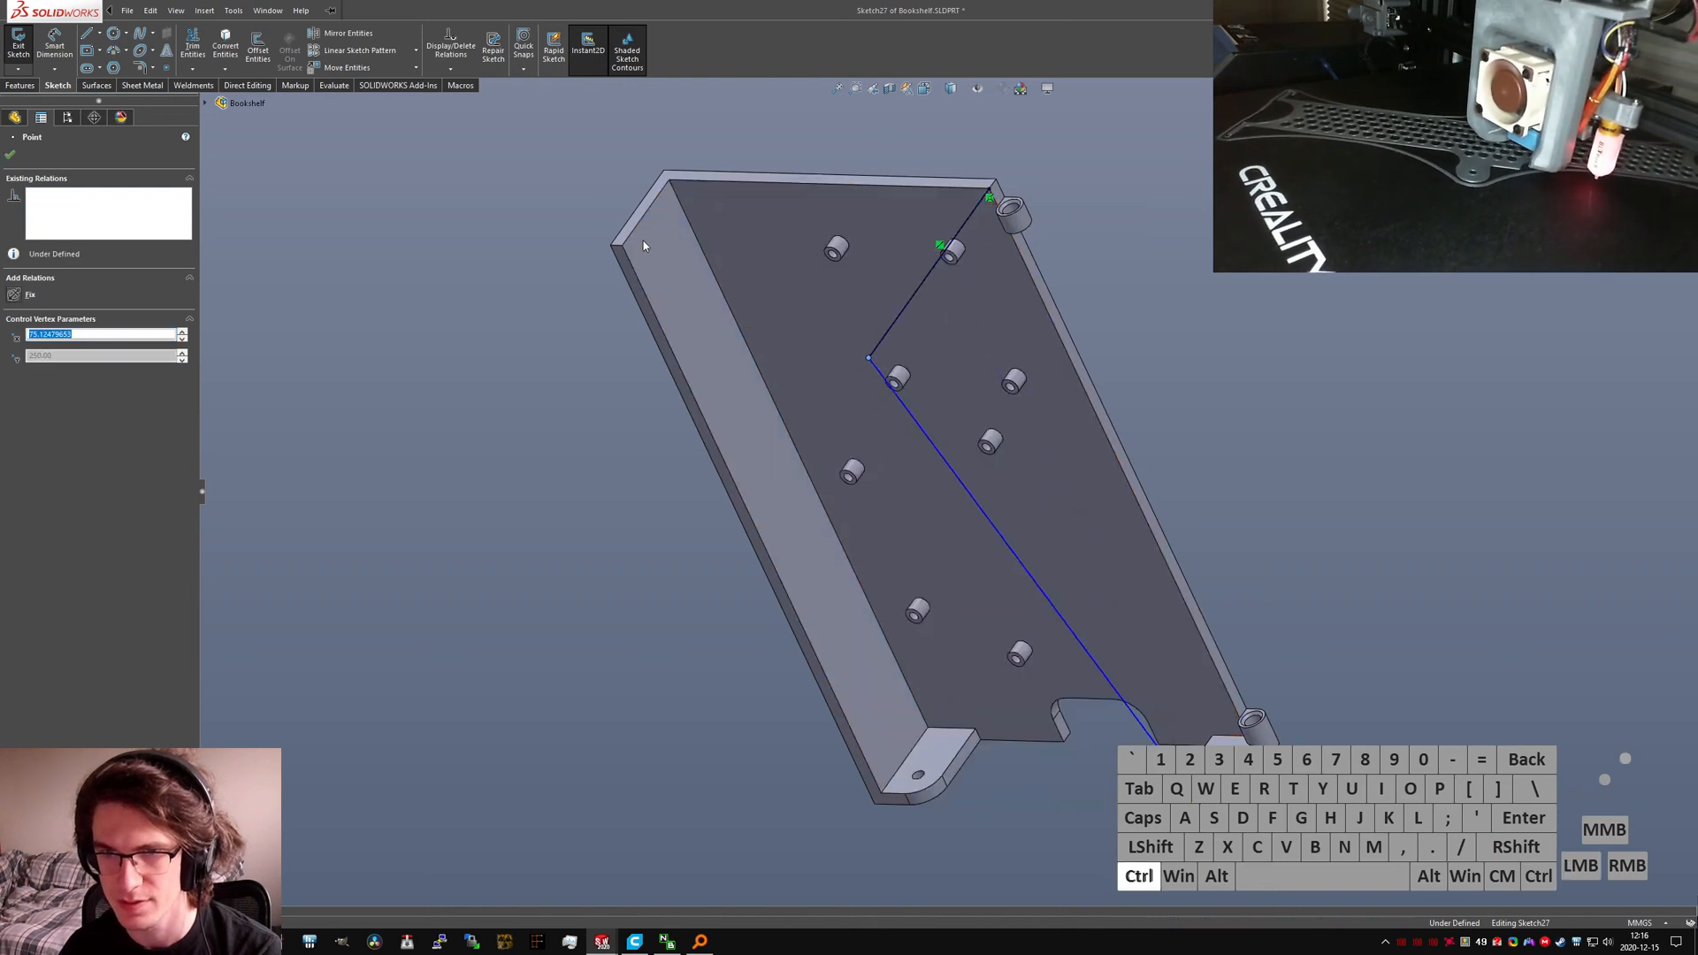
pyautogui.keyDown('ctrl'); pyautogui.click(622, 248); pyautogui.keyUp('ctrl')
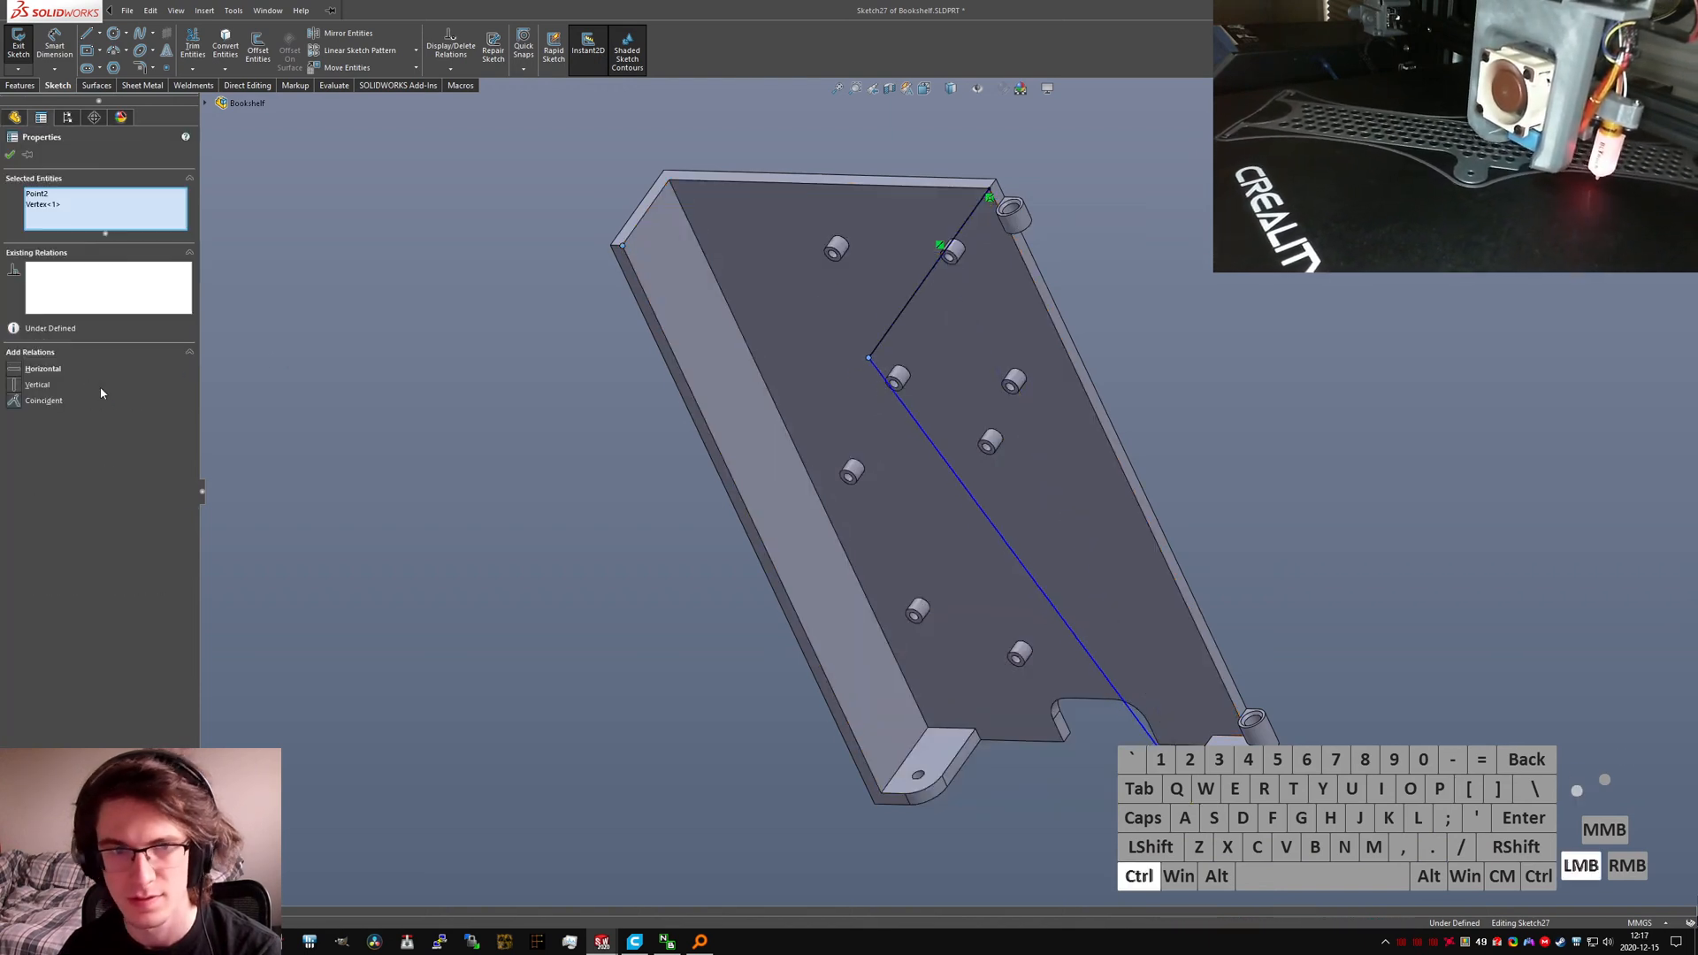
pyautogui.click(46, 399)
pyautogui.click(781, 731)
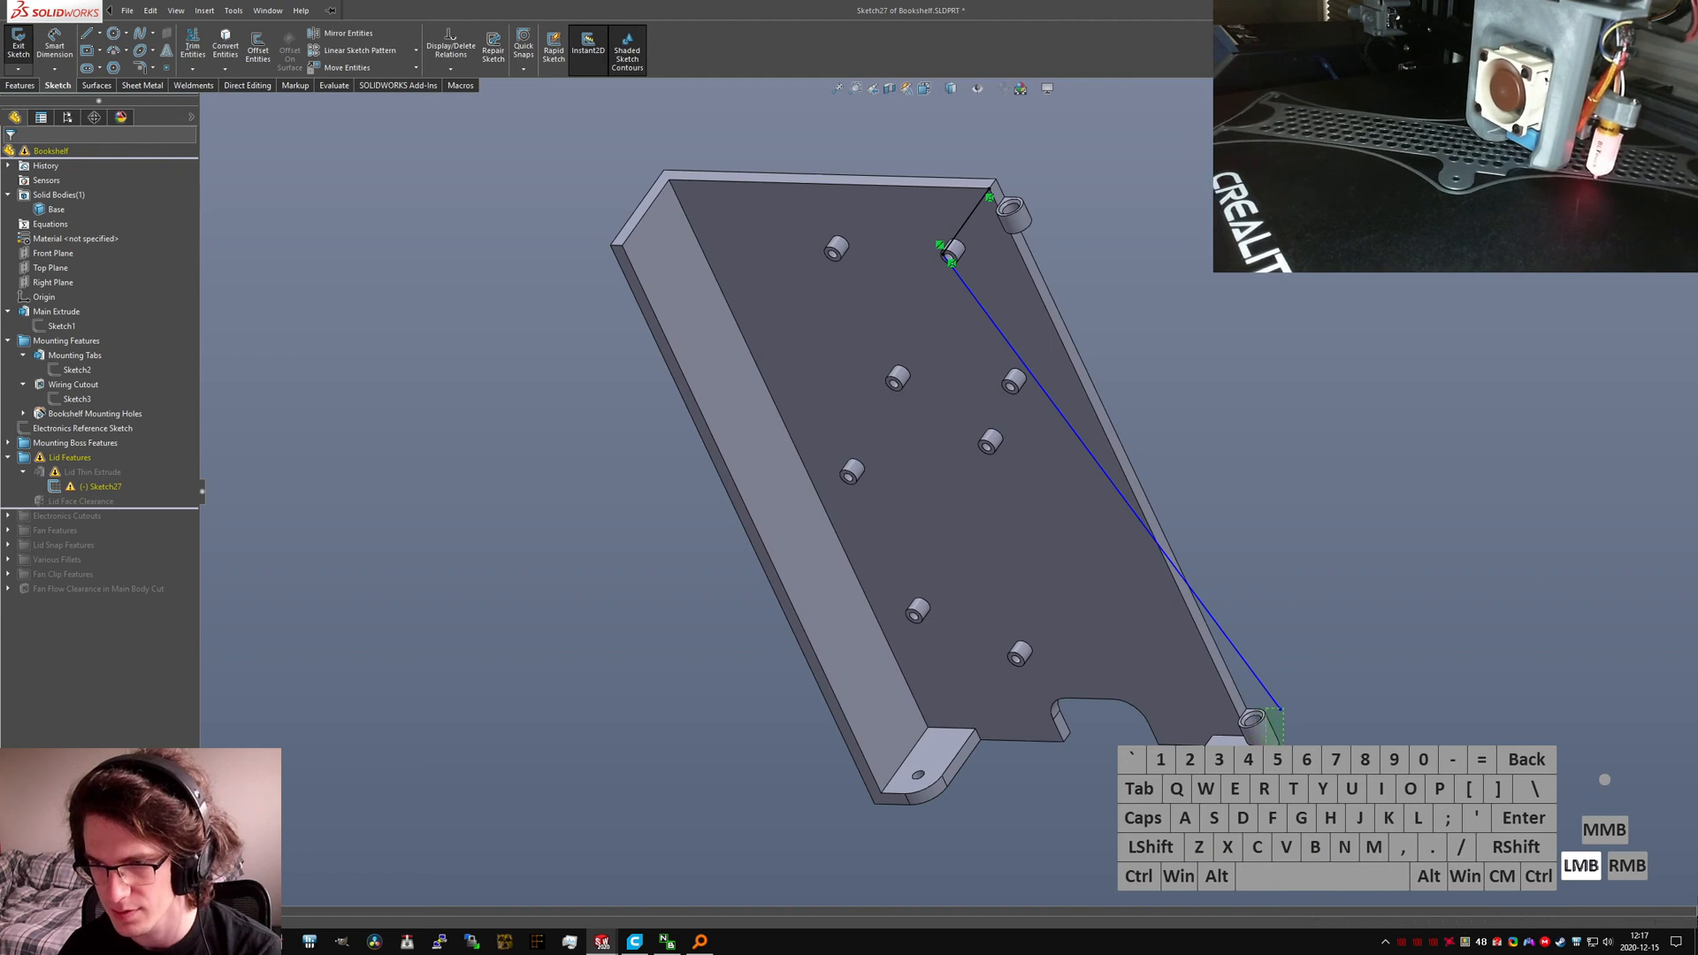
# Step: Make the long line's free lower endpoint coincident with the enclosure's lower corner vertex
pyautogui.moveTo(1282, 709); pyautogui.dragTo(1280, 718)
pyautogui.hotkey('ctrl', '4')
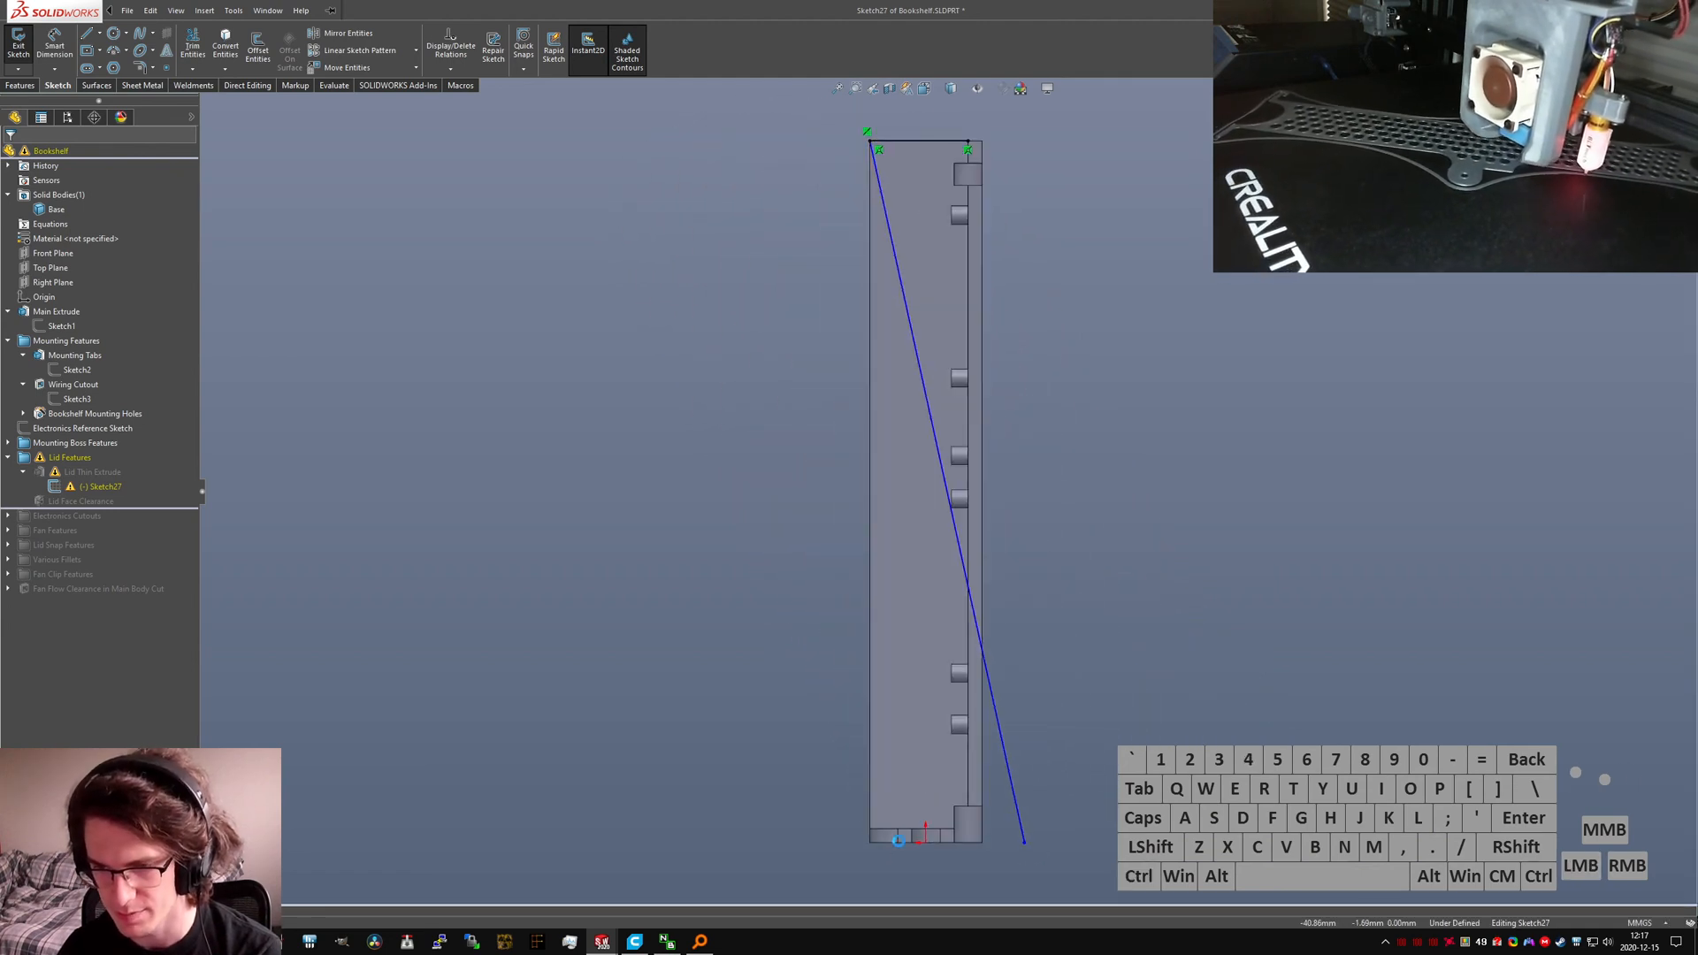
pyautogui.scroll(-2, 1038, 793)
pyautogui.moveTo(1088, 803); pyautogui.dragTo(804, 814)
pyautogui.moveTo(804, 814); pyautogui.dragTo(649, 830, button='middle')
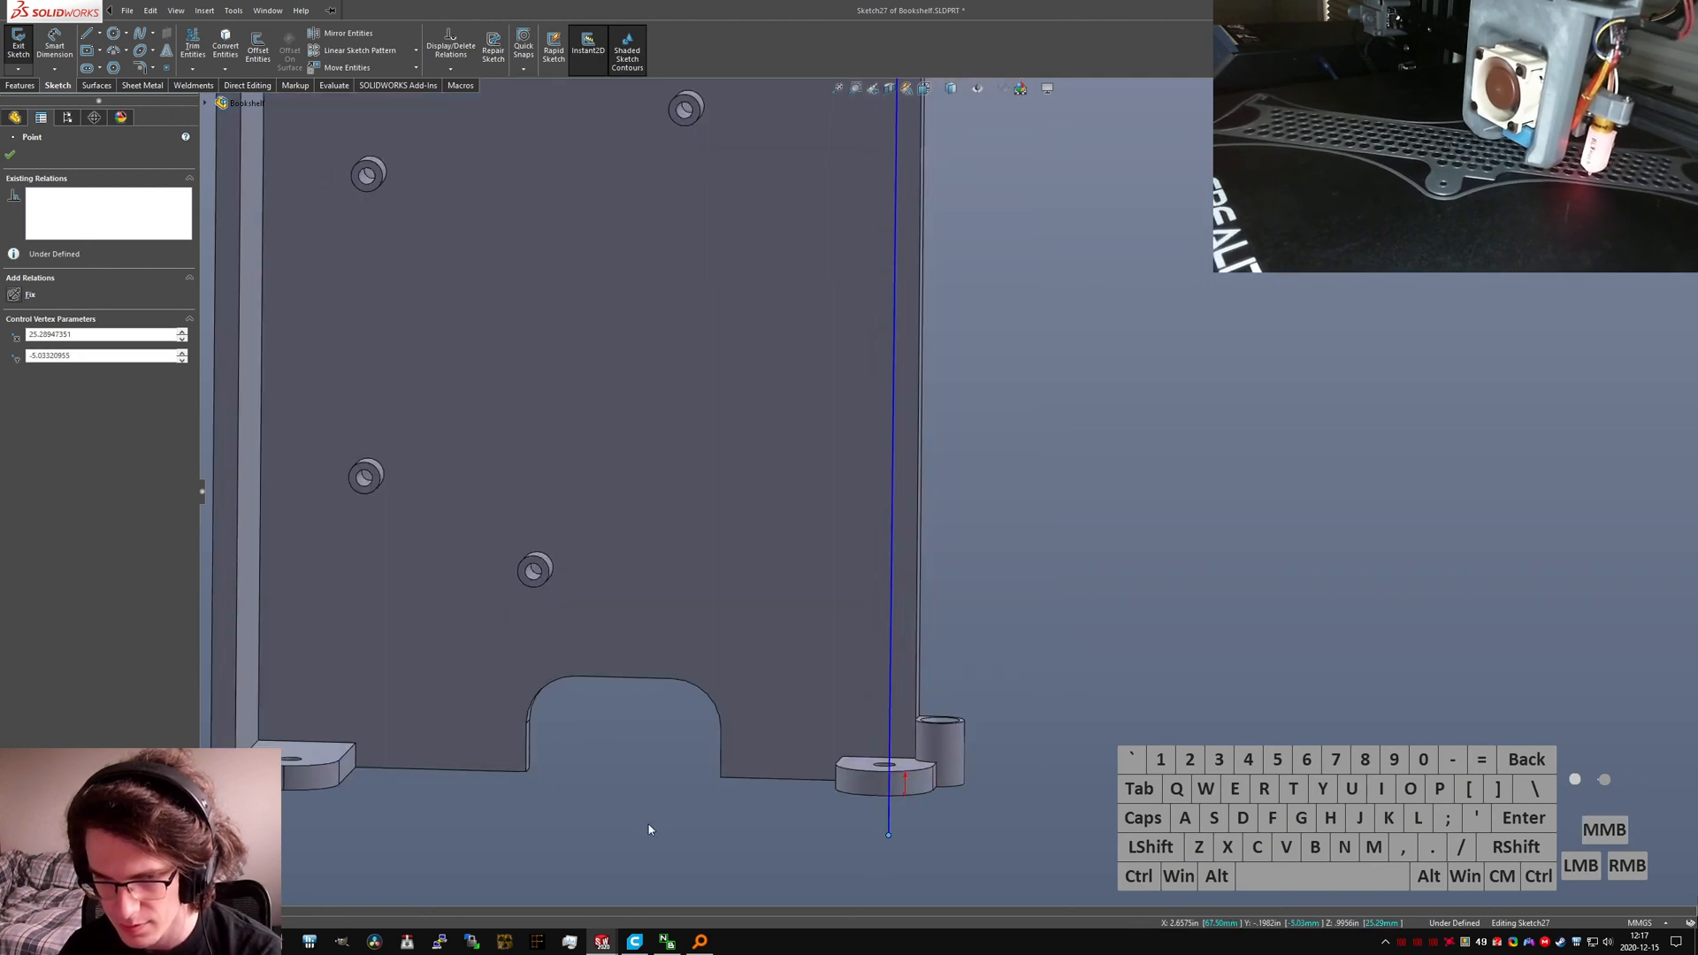
pyautogui.keyDown('ctrl'); pyautogui.click(871, 794); pyautogui.keyUp('ctrl')
pyautogui.hotkey('alt', 'd')
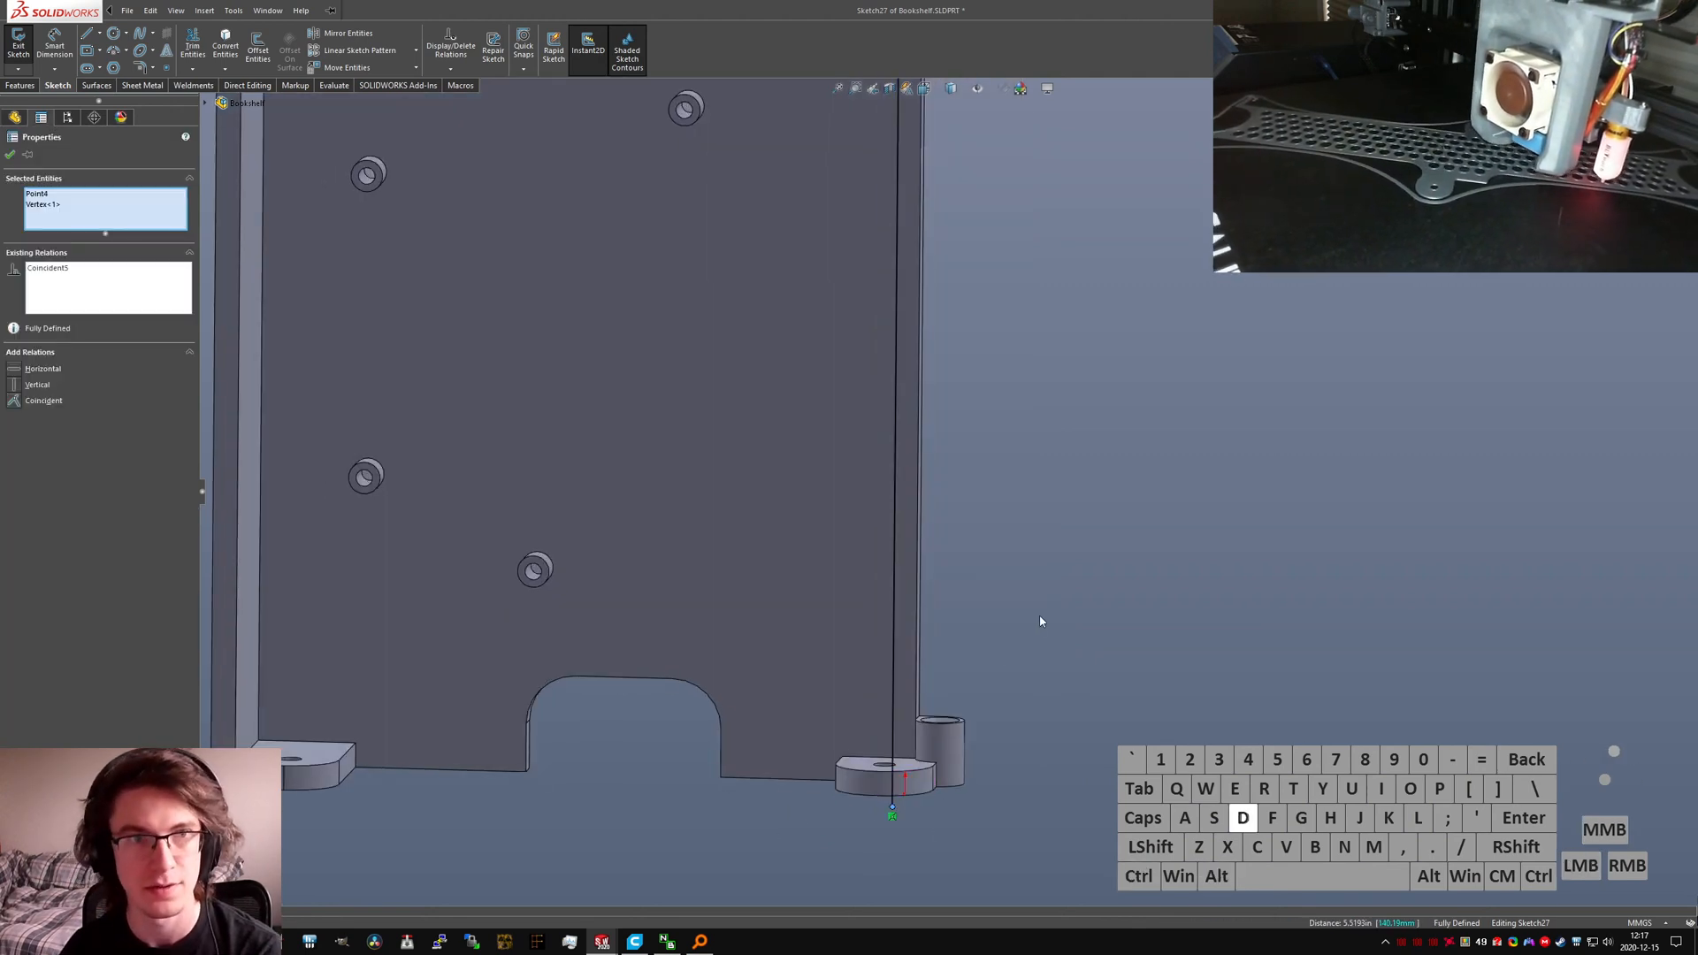
pyautogui.click(1043, 622)
# Step: Exit the lid sketch and reapply the Lid Thin Extrude feature with its existing settings
pyautogui.scroll(5, 920, 700)
pyautogui.moveTo(920, 703); pyautogui.dragTo(873, 723, button='middle')
pyautogui.click(18, 44)
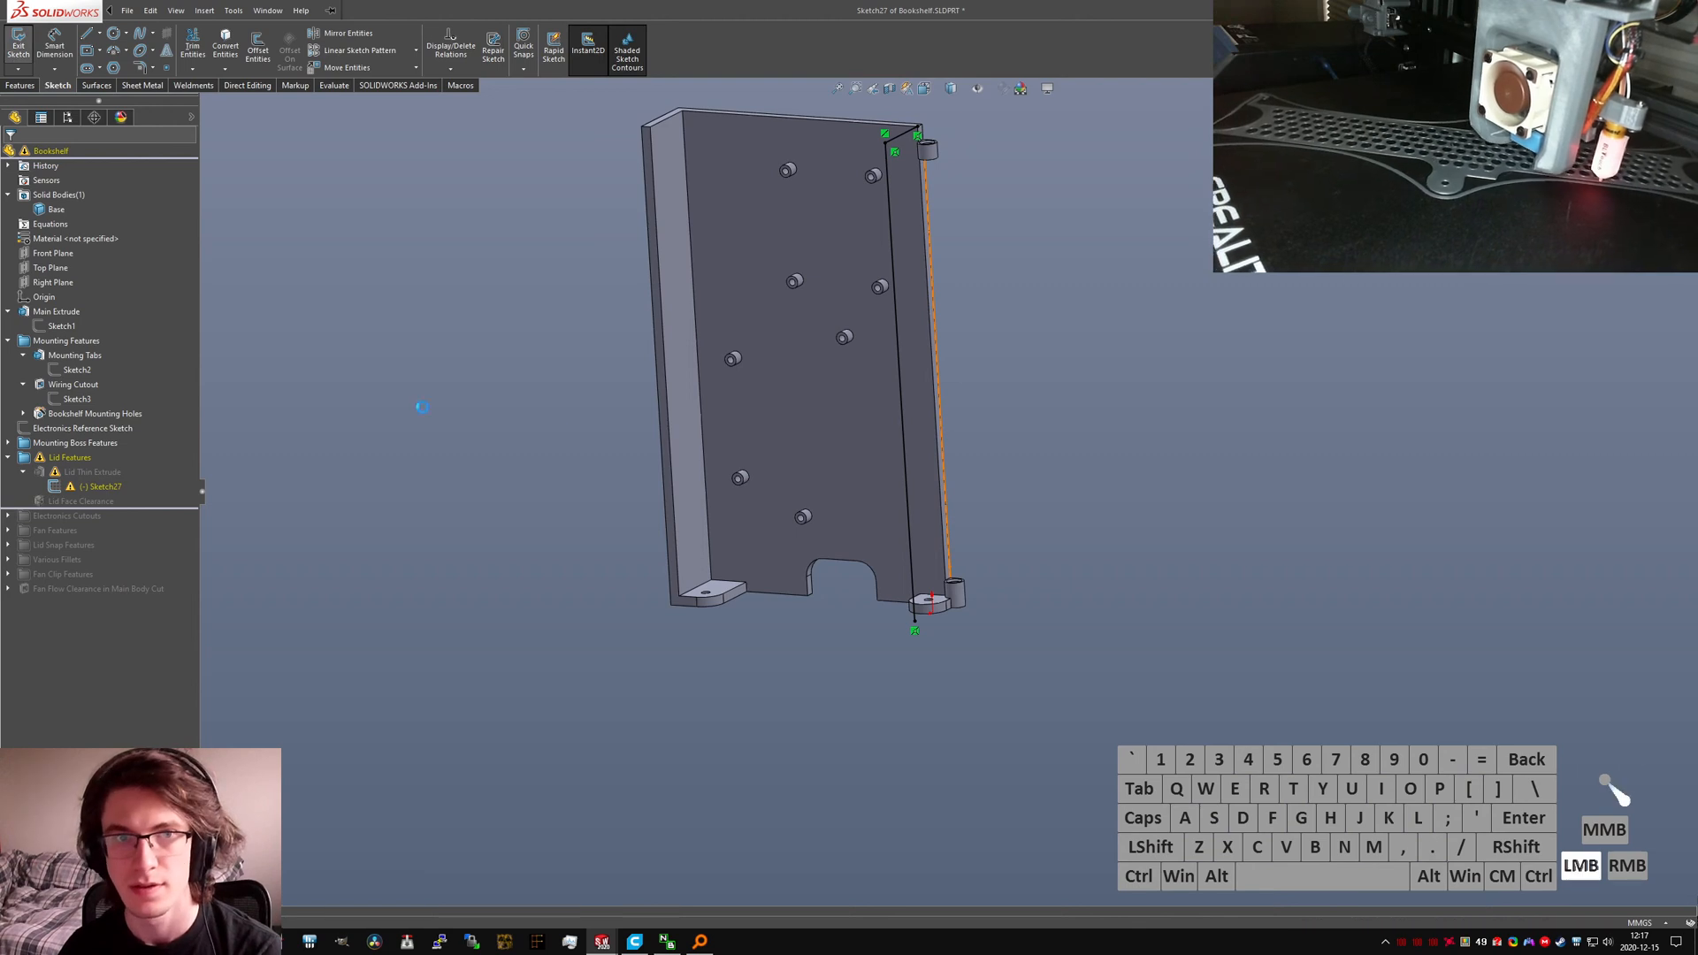
pyautogui.click(730, 389)
pyautogui.click(81, 487)
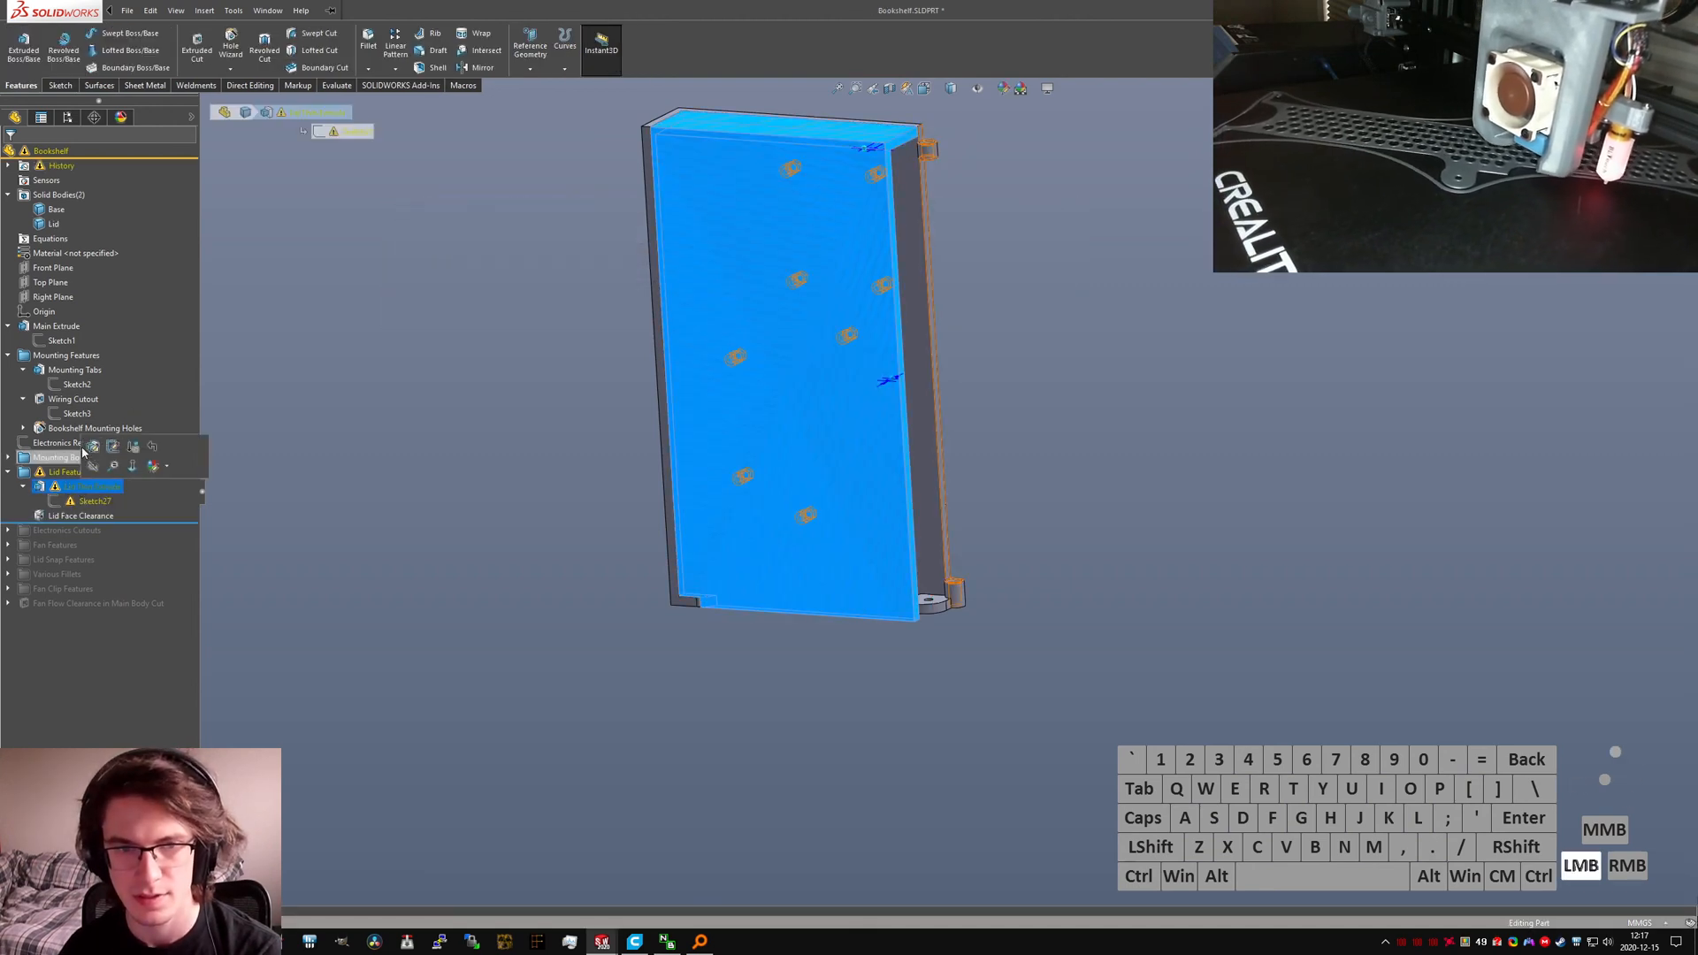
pyautogui.click(95, 444)
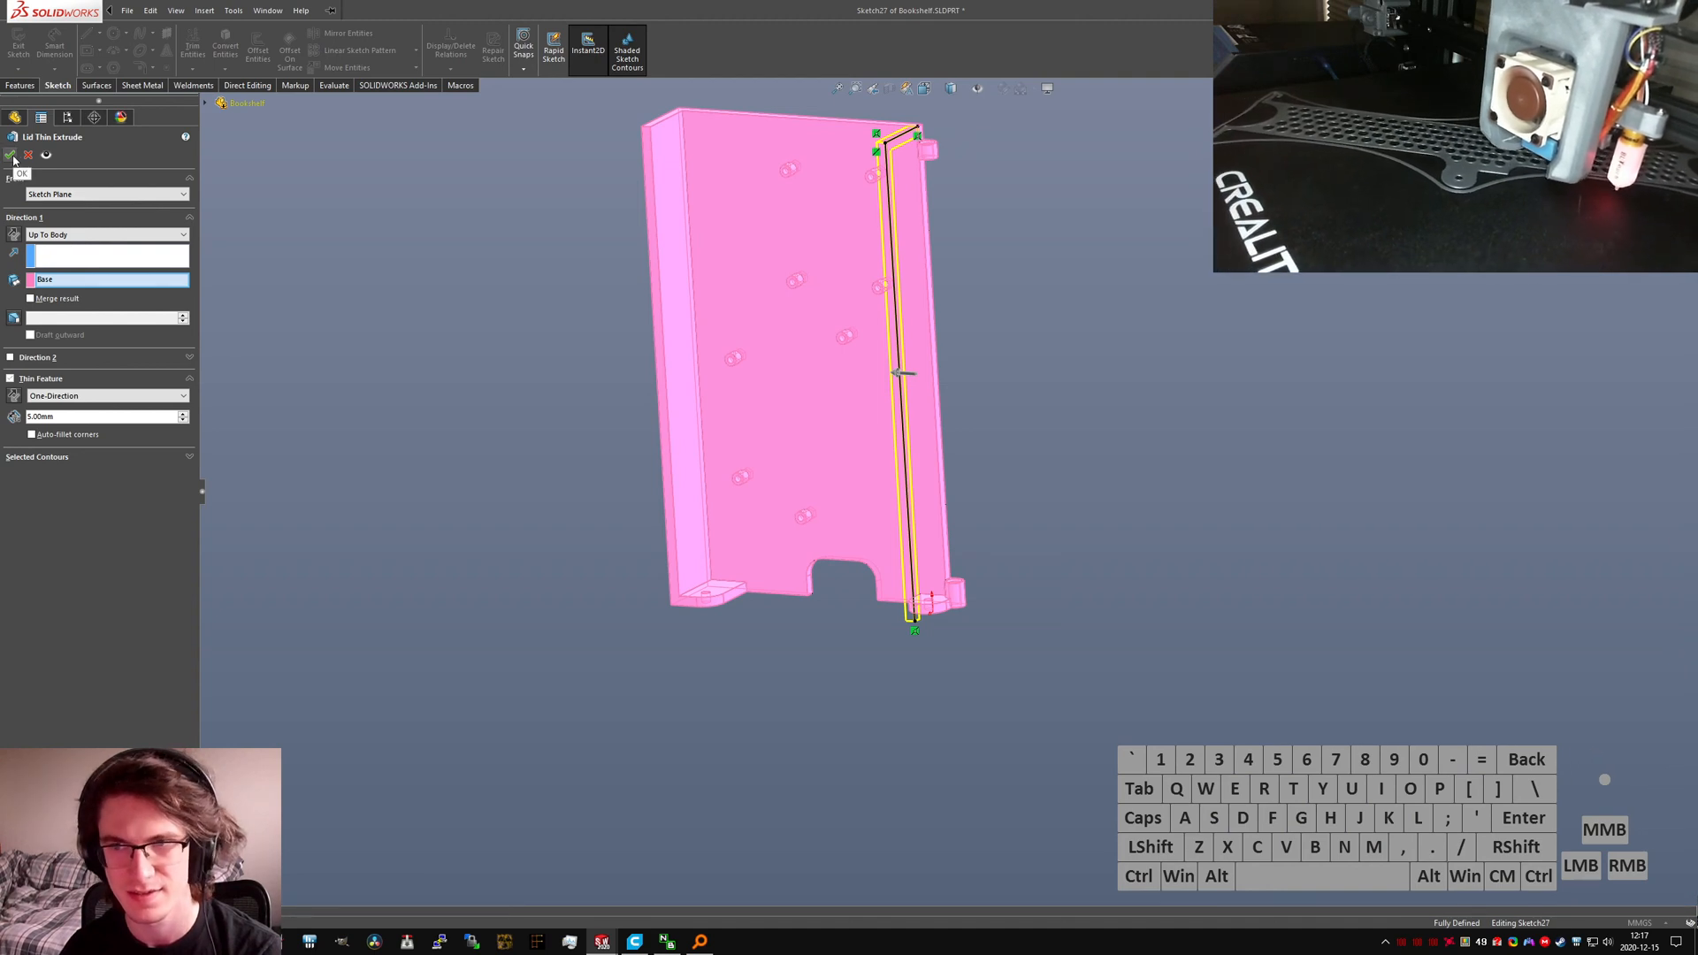
pyautogui.click(12, 156)
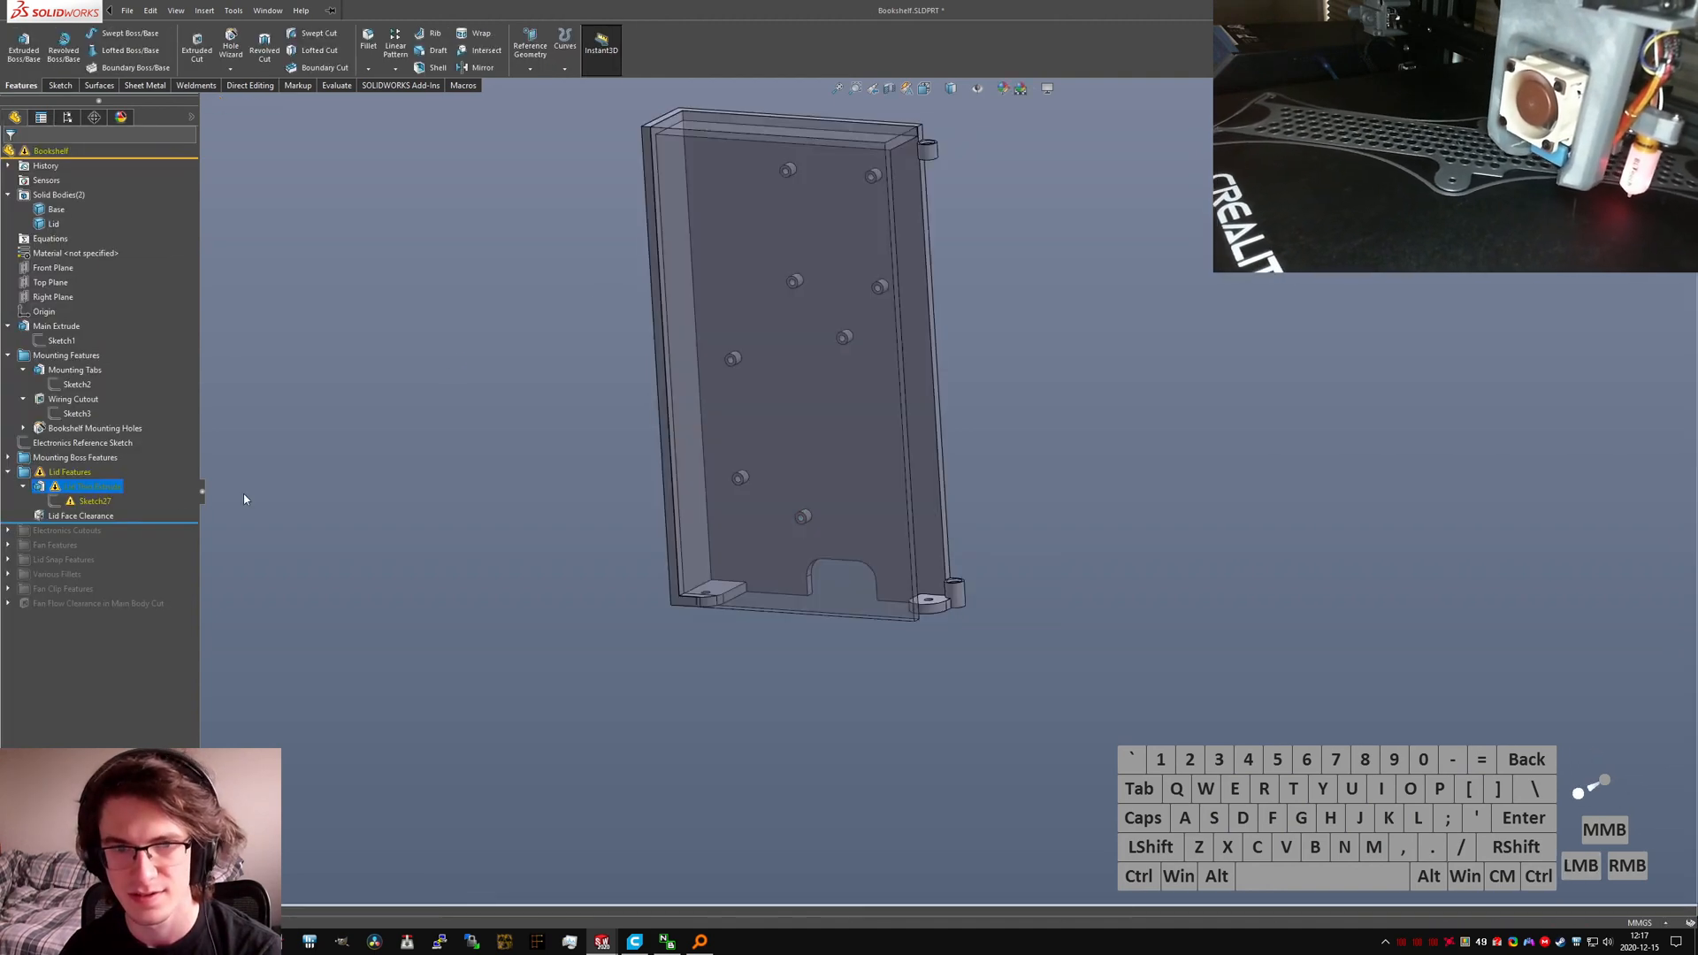
# Step: Recheck Sketch27 for remaining faulty references and force a rebuild of the whole part
pyautogui.click(85, 502)
pyautogui.click(100, 469)
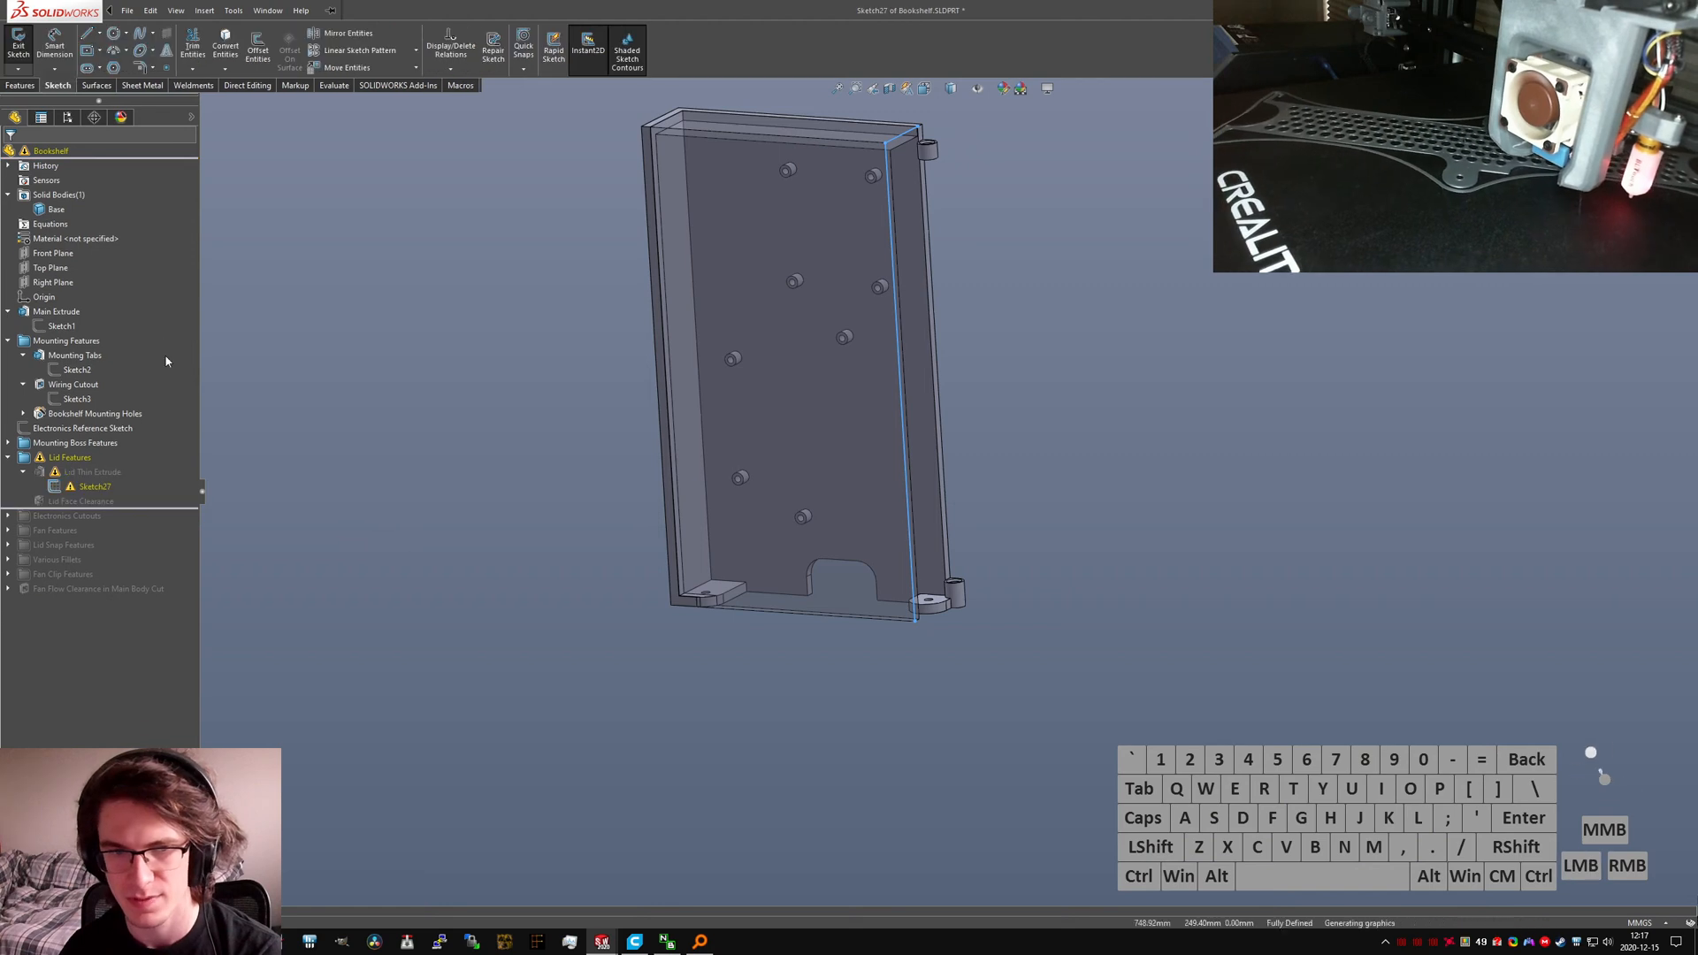
pyautogui.click(18, 45)
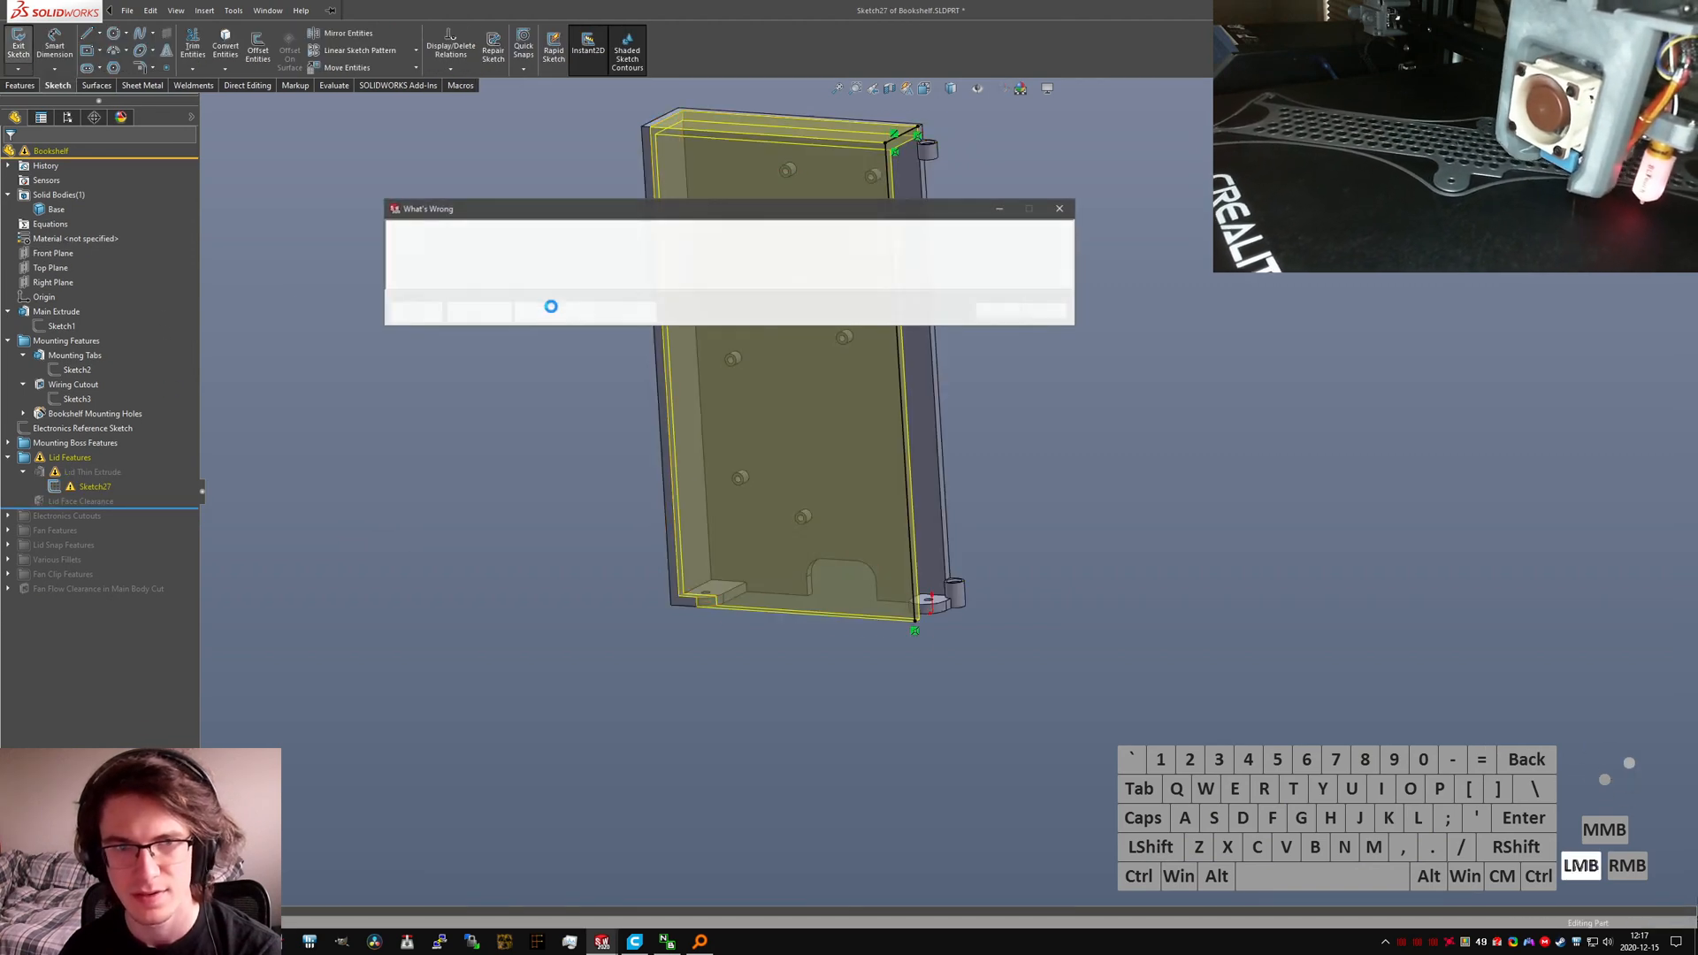
pyautogui.click(995, 311)
pyautogui.hotkey('ctrl', 'q')
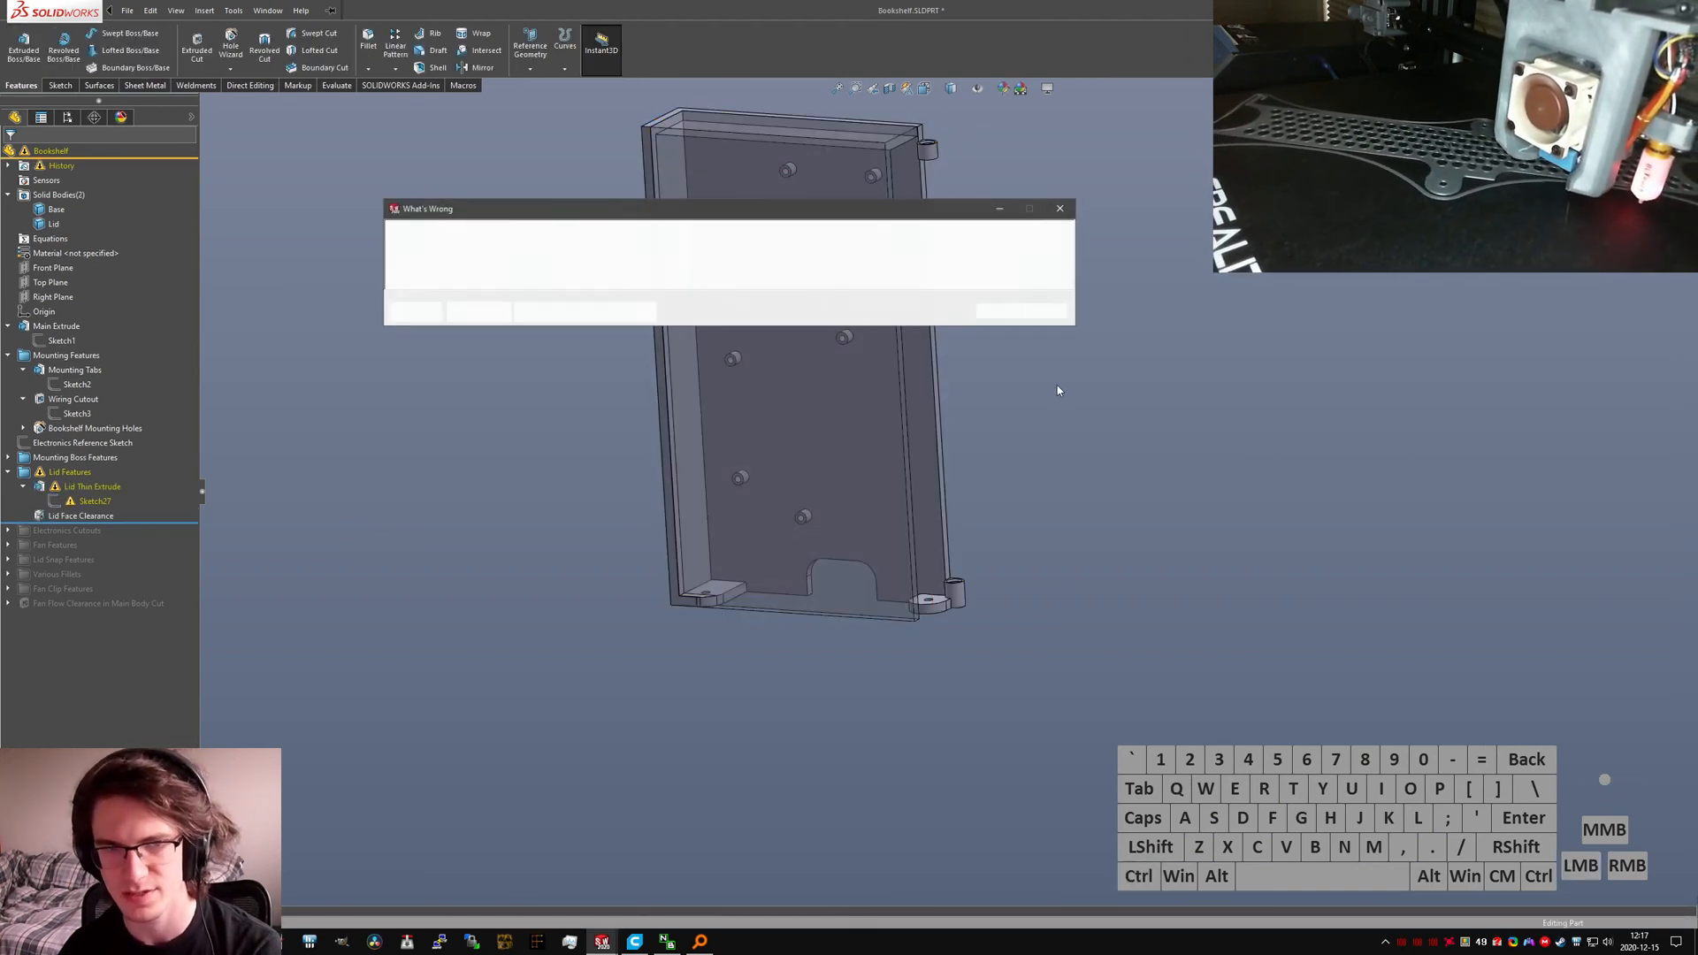
pyautogui.click(995, 311)
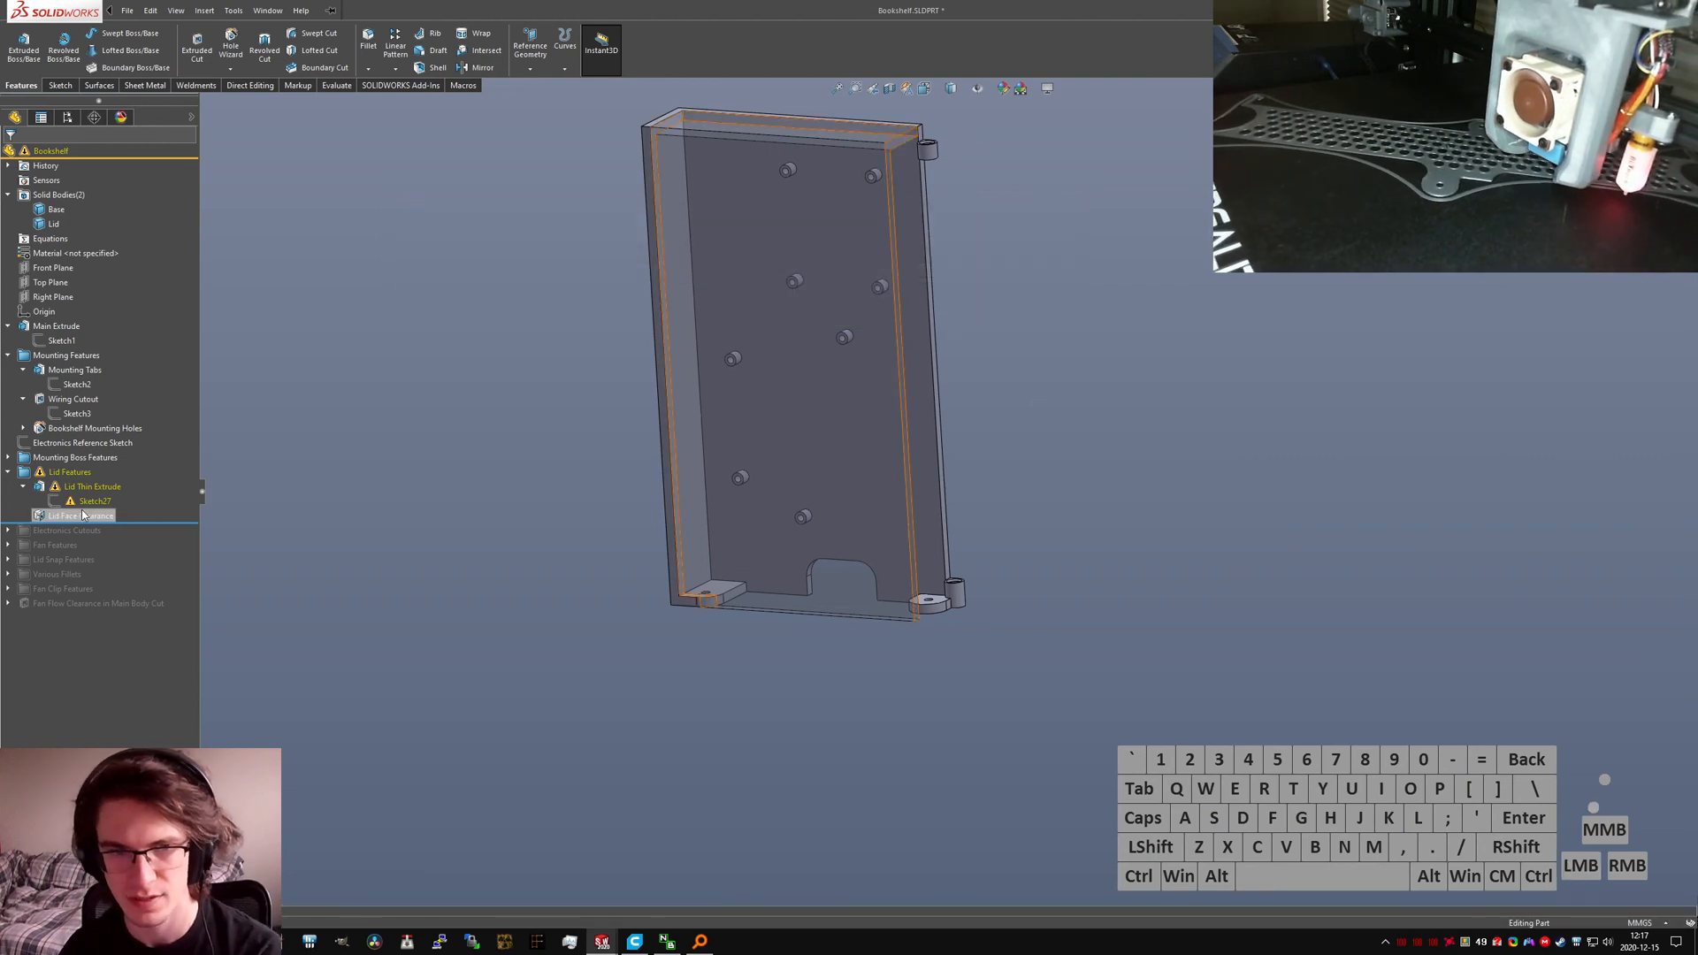
# Step: Reassign Sketch27's missing sketch plane to the narrow edge face of the base plate on the hinge side
pyautogui.click(67, 514)
pyautogui.click(66, 506)
pyautogui.click(99, 468)
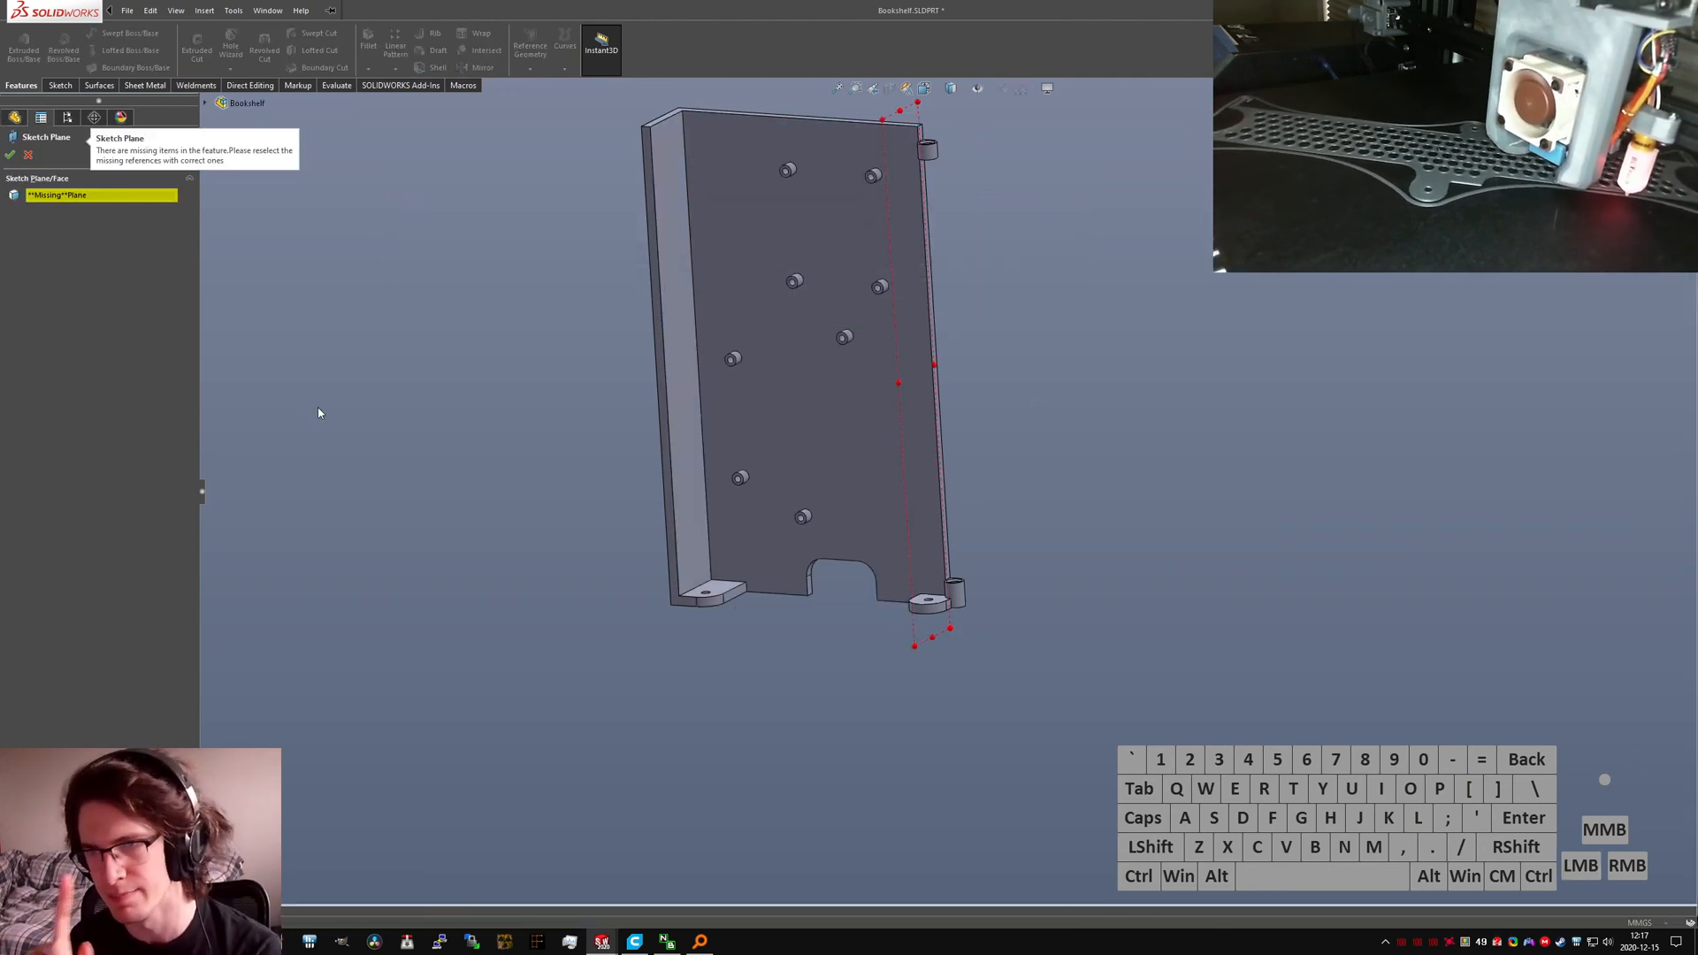
pyautogui.click(124, 196)
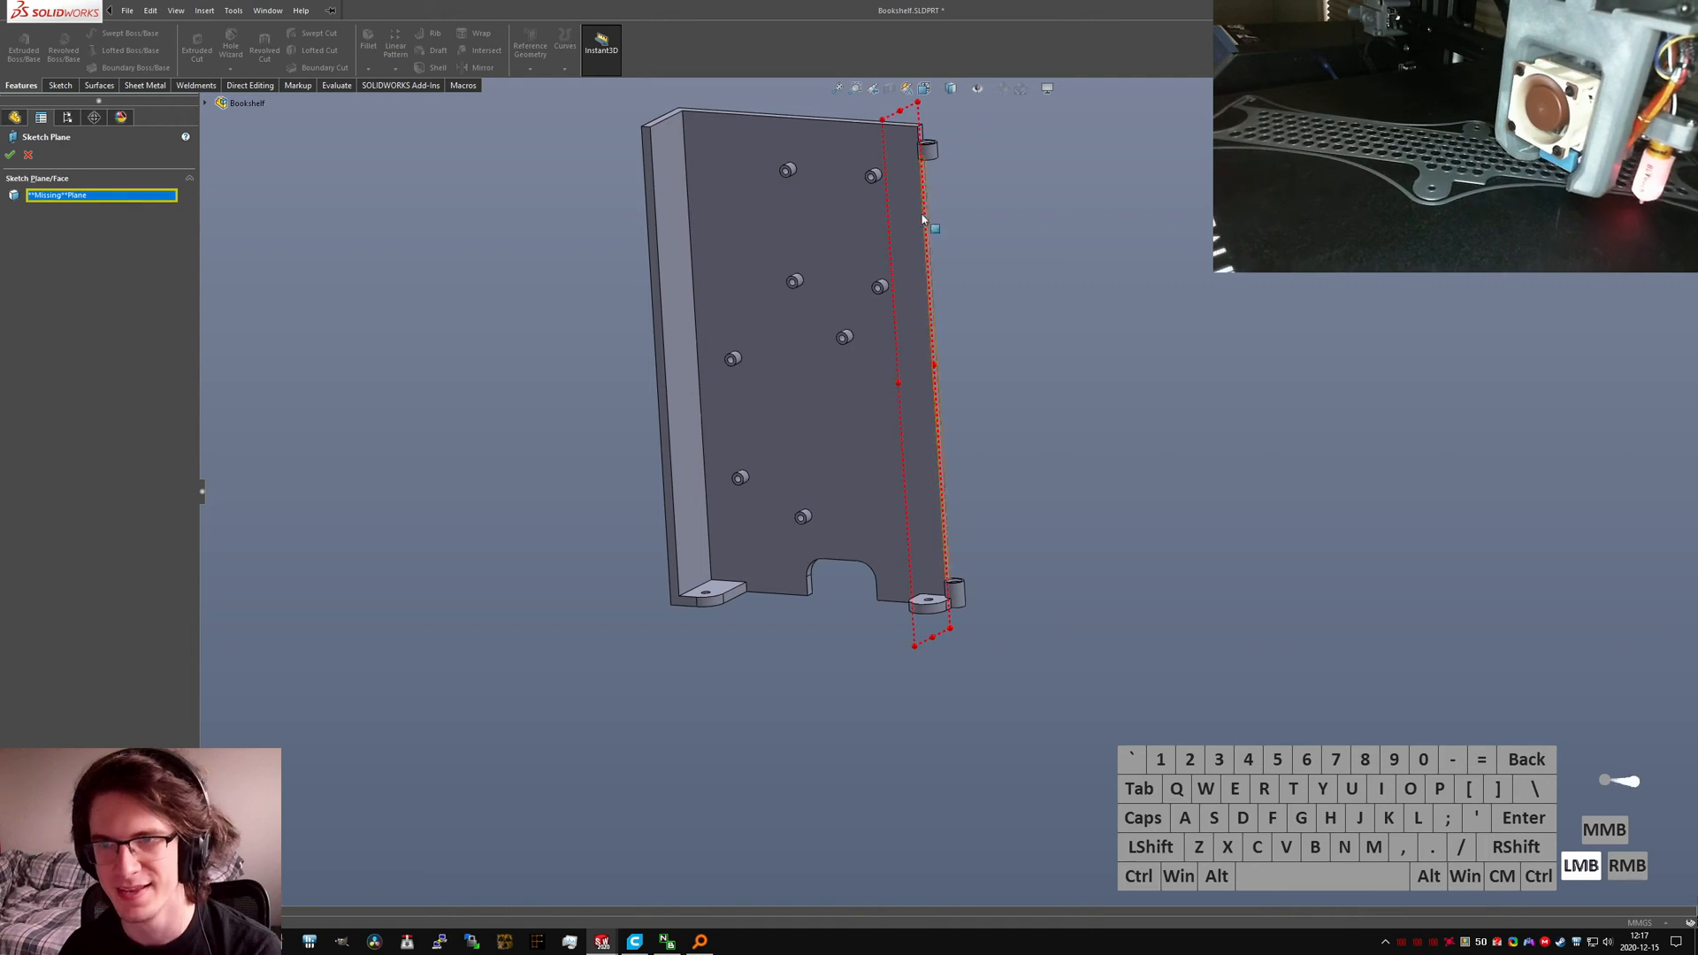
pyautogui.scroll(-4, 929, 216)
pyautogui.moveTo(932, 273); pyautogui.dragTo(834, 322, button='middle')
pyautogui.scroll(5, 885, 482)
pyautogui.moveTo(887, 548); pyautogui.dragTo(890, 673, button='middle')
pyautogui.scroll(-6, 926, 544)
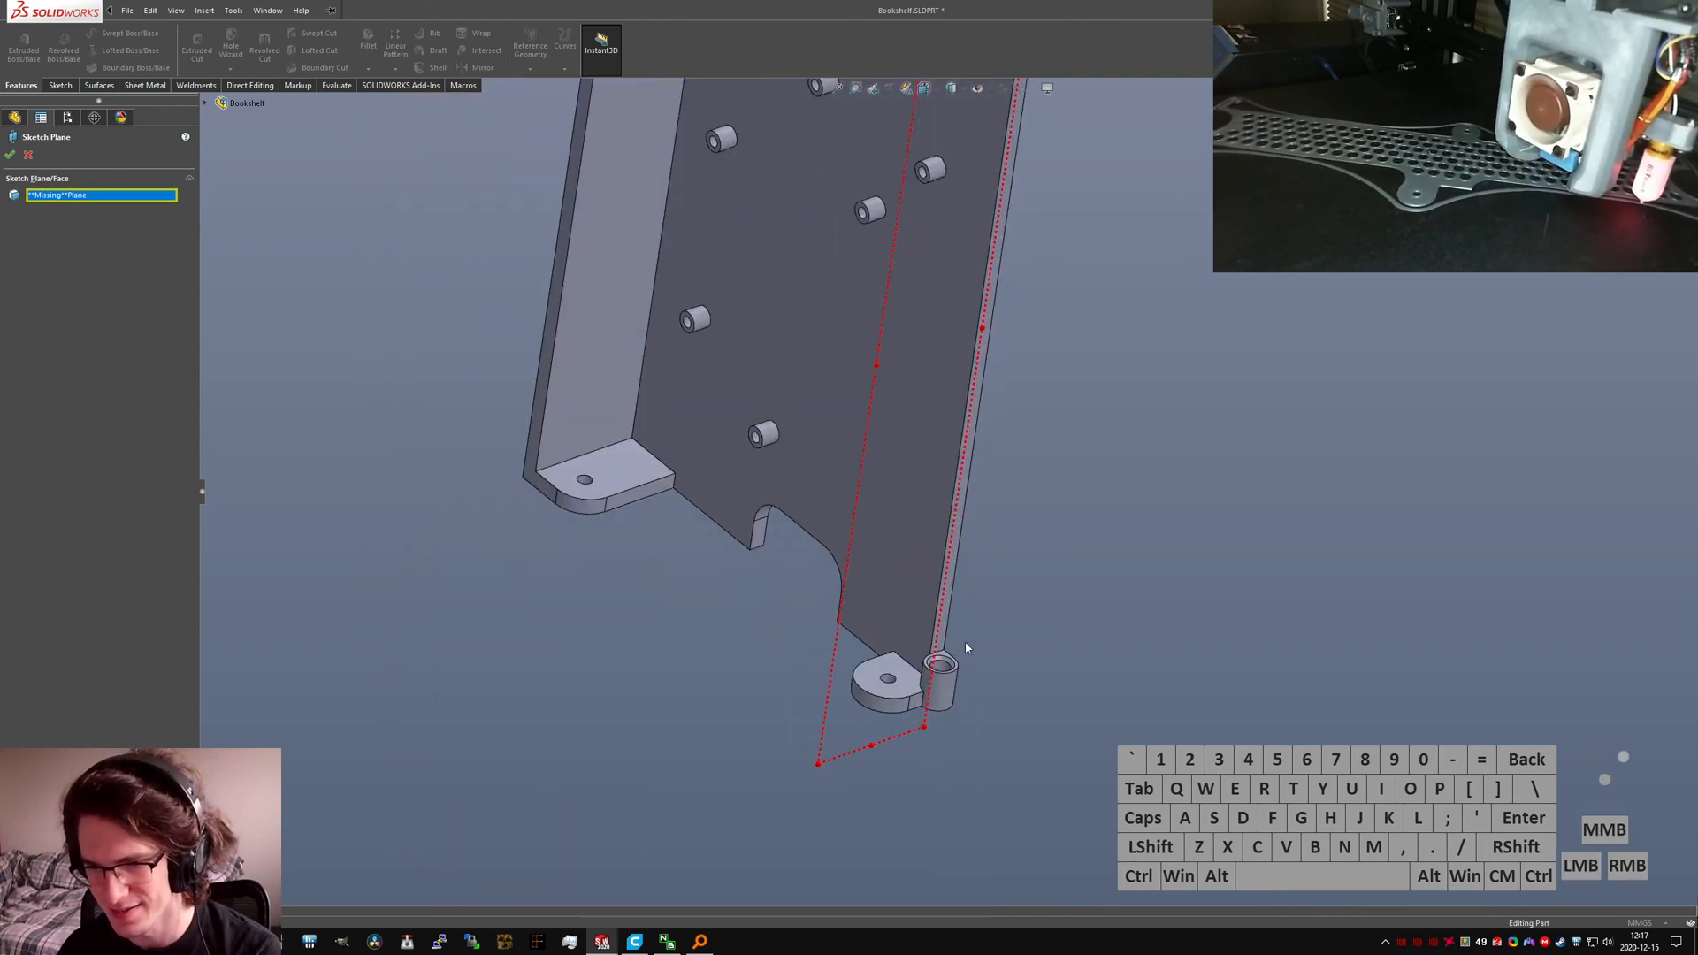
pyautogui.click(927, 546)
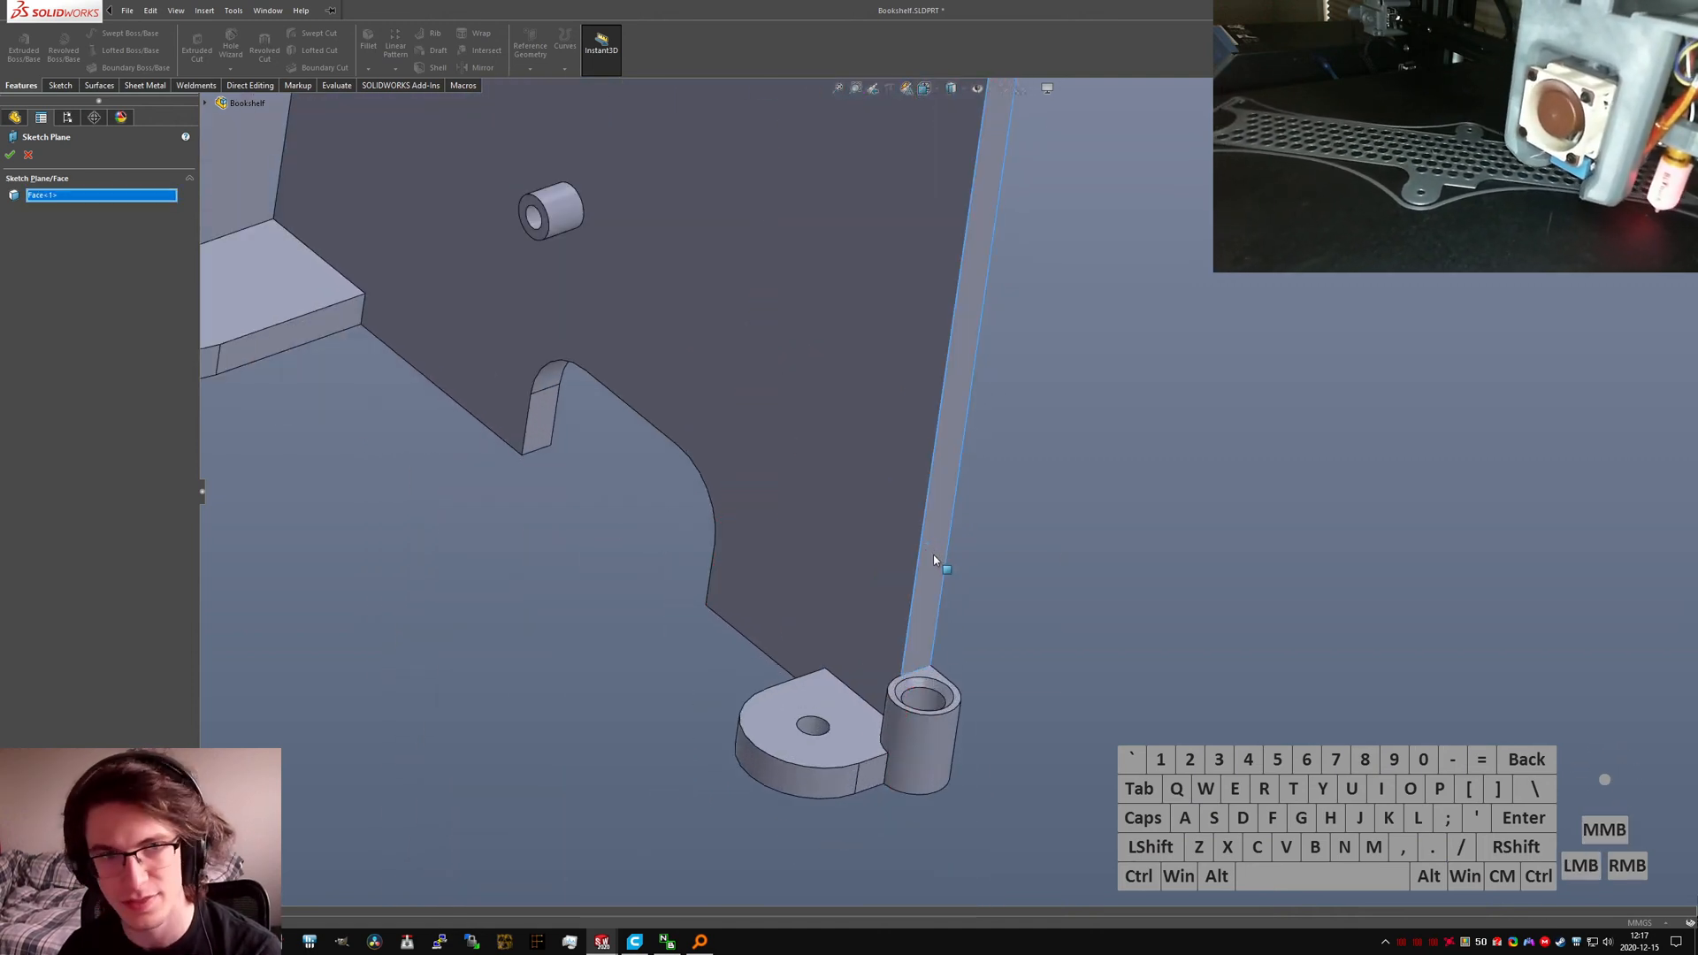
pyautogui.rightClick(932, 555)
pyautogui.click(977, 650)
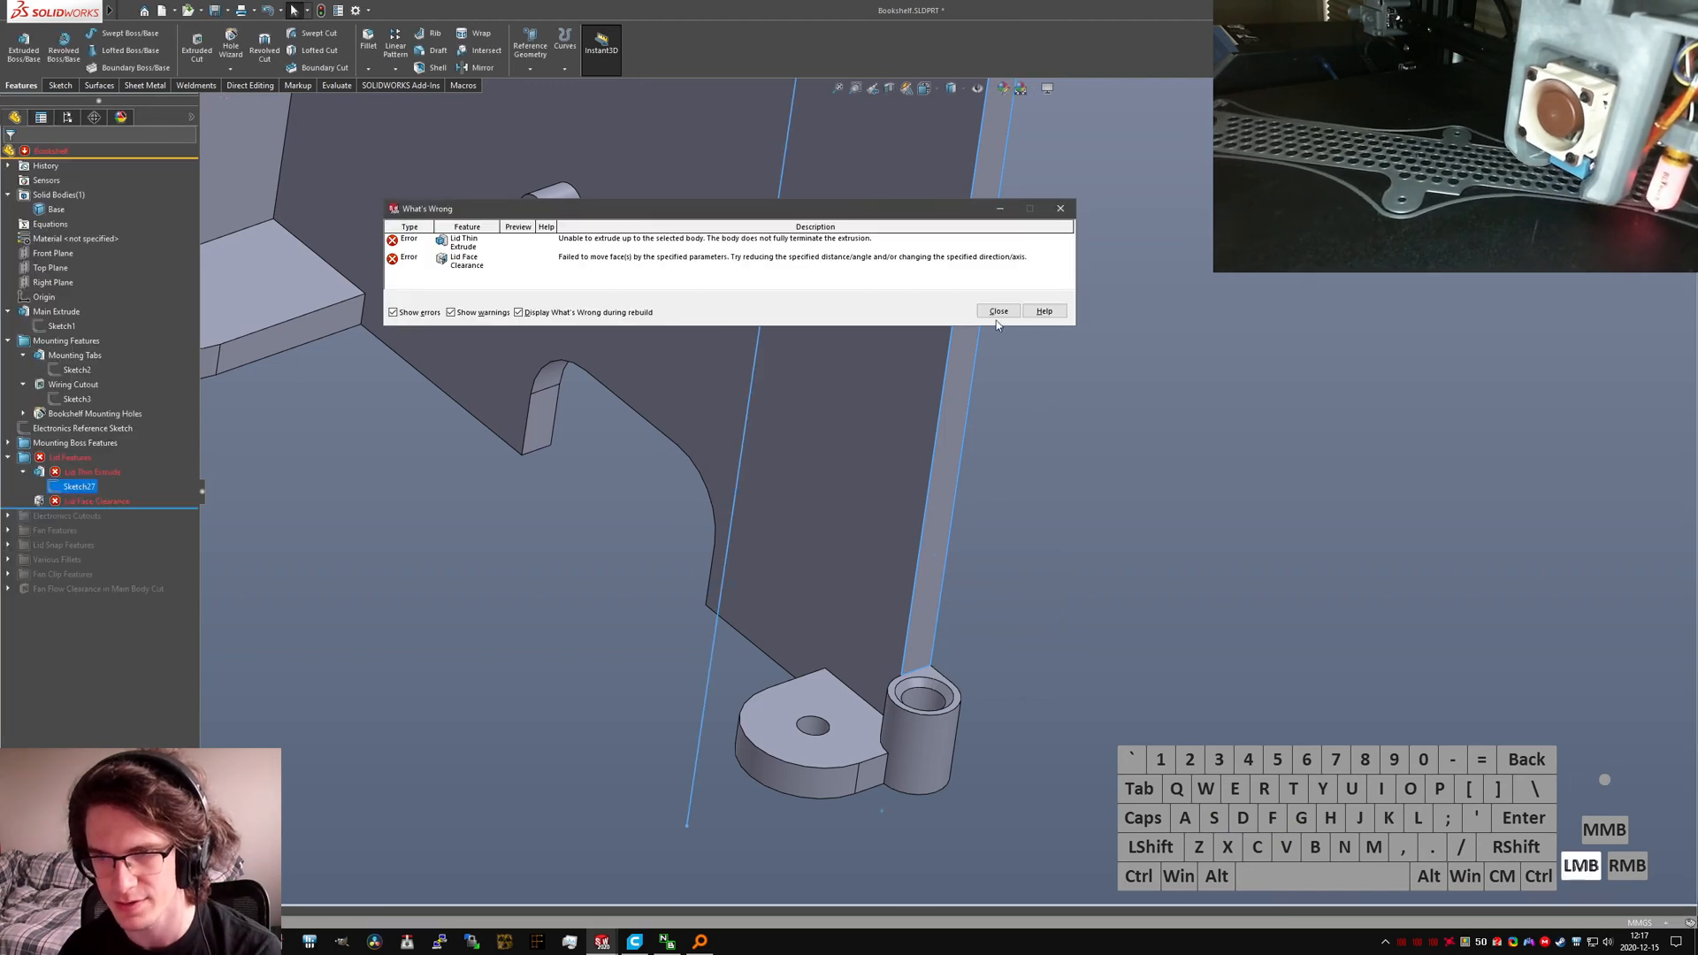
# Step: Dismiss the rebuild error reports and force a rebuild of the whole part
pyautogui.click(999, 310)
pyautogui.scroll(5, 664, 530)
pyautogui.hotkey('ctrl', 'q')
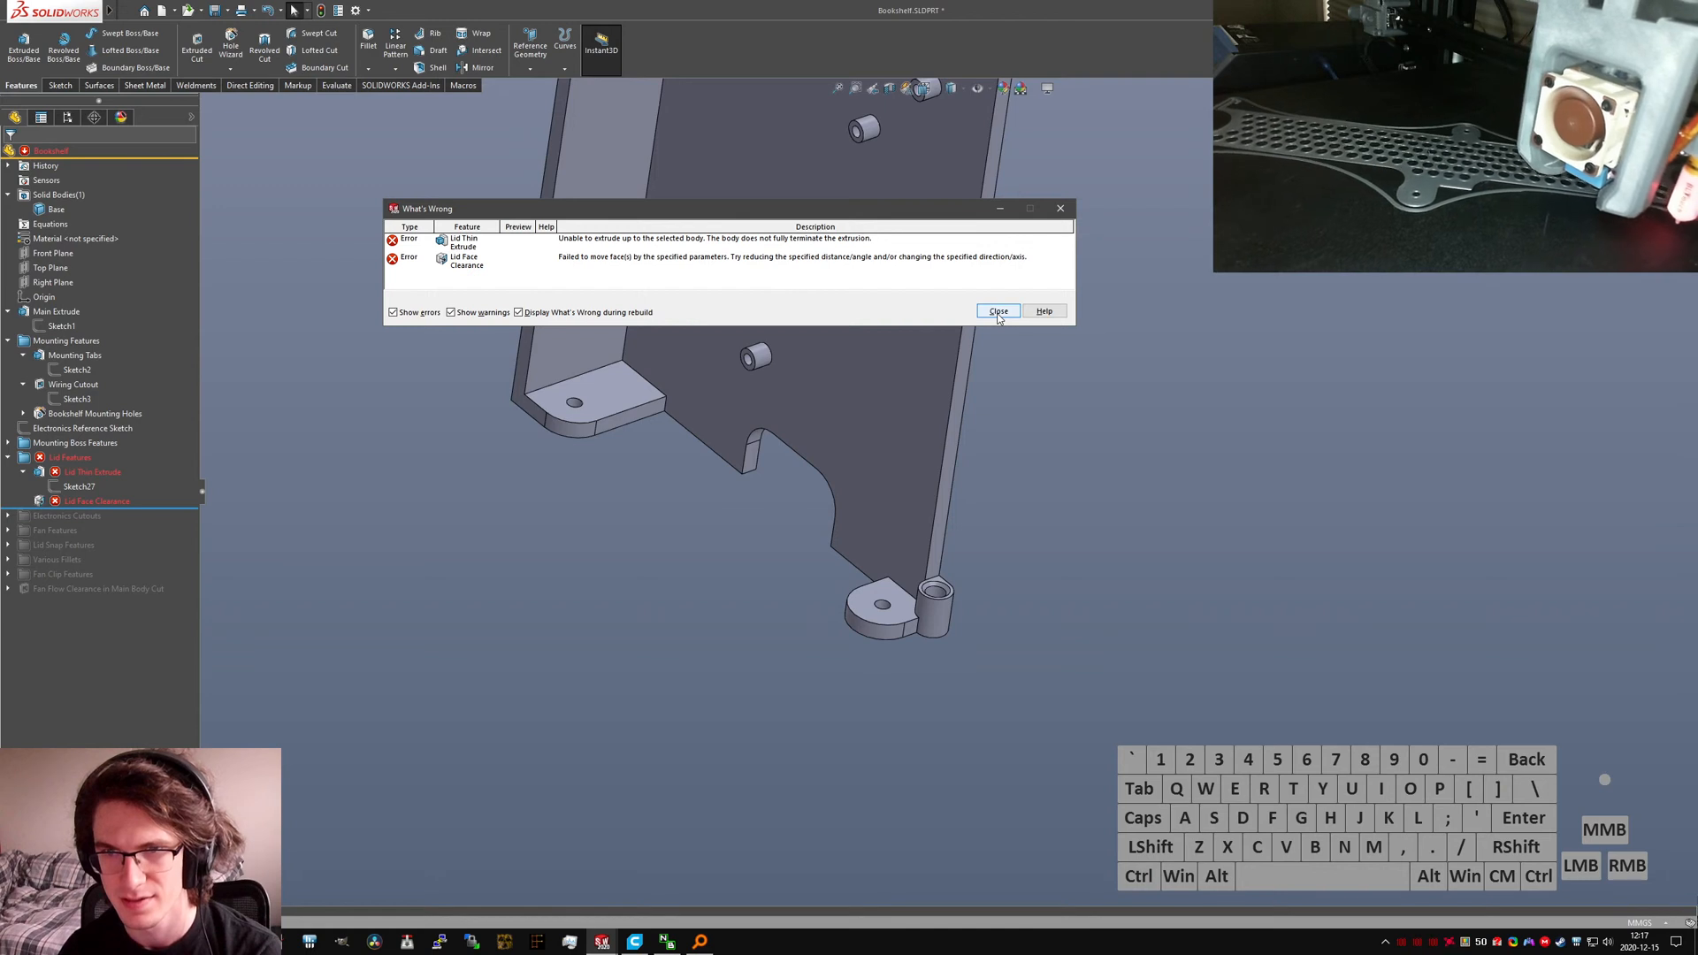
pyautogui.click(998, 313)
# Step: Edit the Lid Thin Extrude feature, flipping its thin-wall side and reversing its Direction 1, and apply the changes
pyautogui.click(113, 472)
pyautogui.scroll(5, 287, 486)
pyautogui.moveTo(305, 497); pyautogui.dragTo(275, 484, button='middle')
pyautogui.rightClick(106, 482)
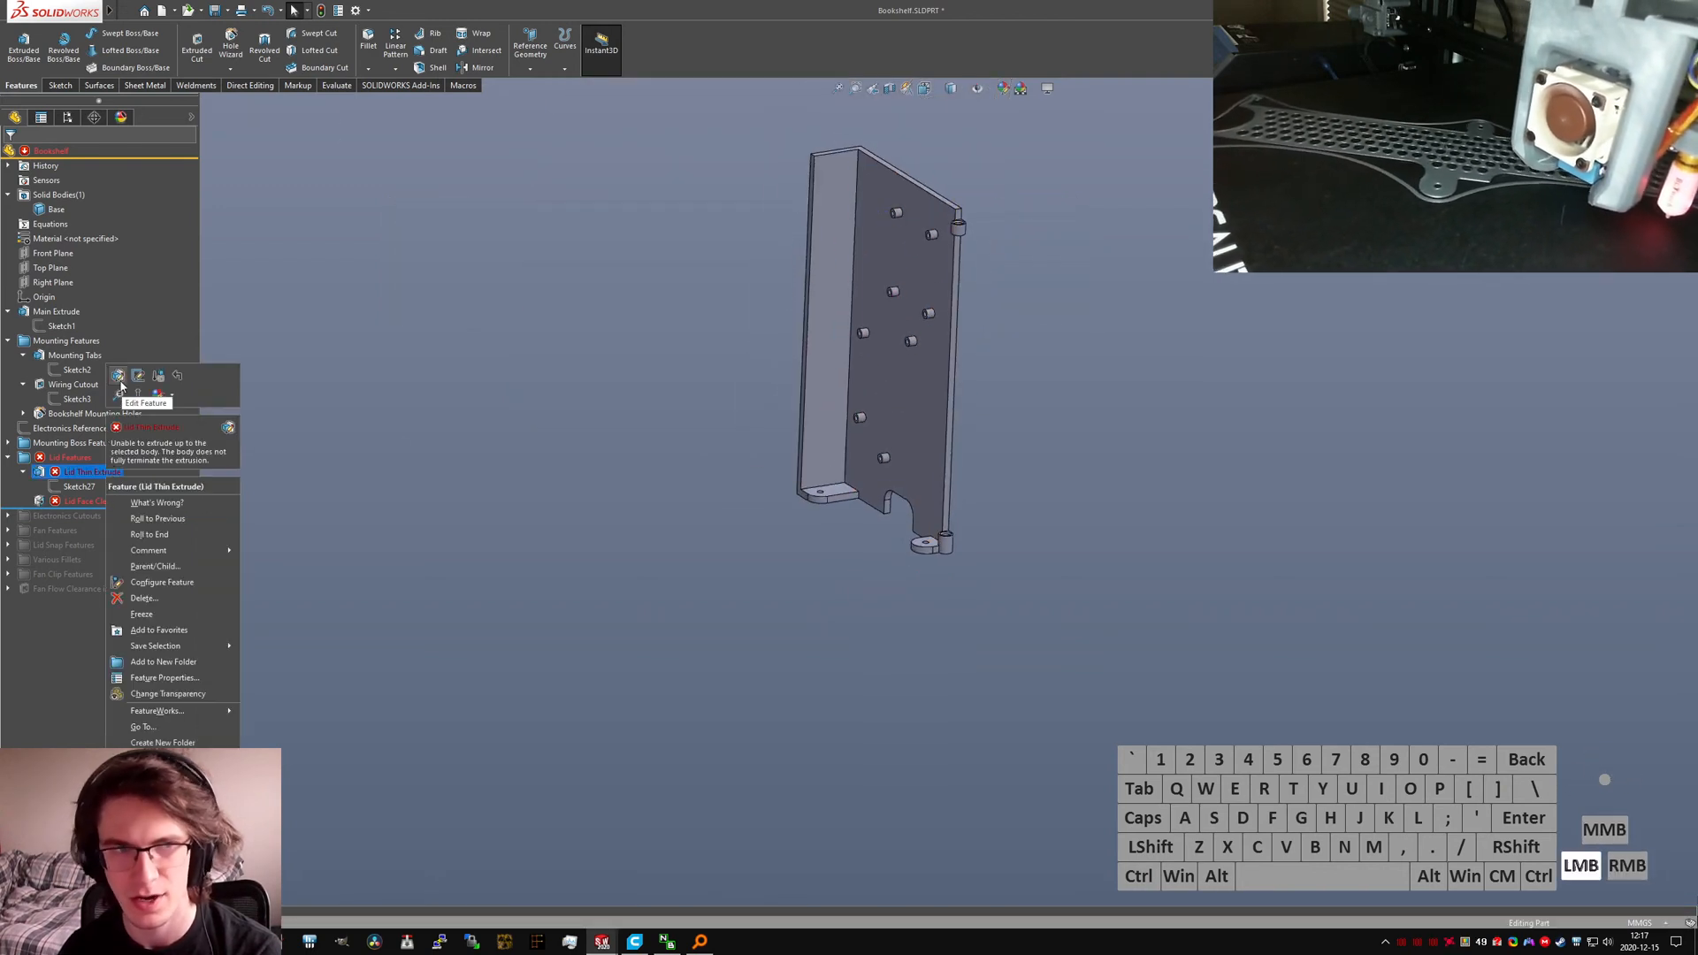
pyautogui.click(119, 370)
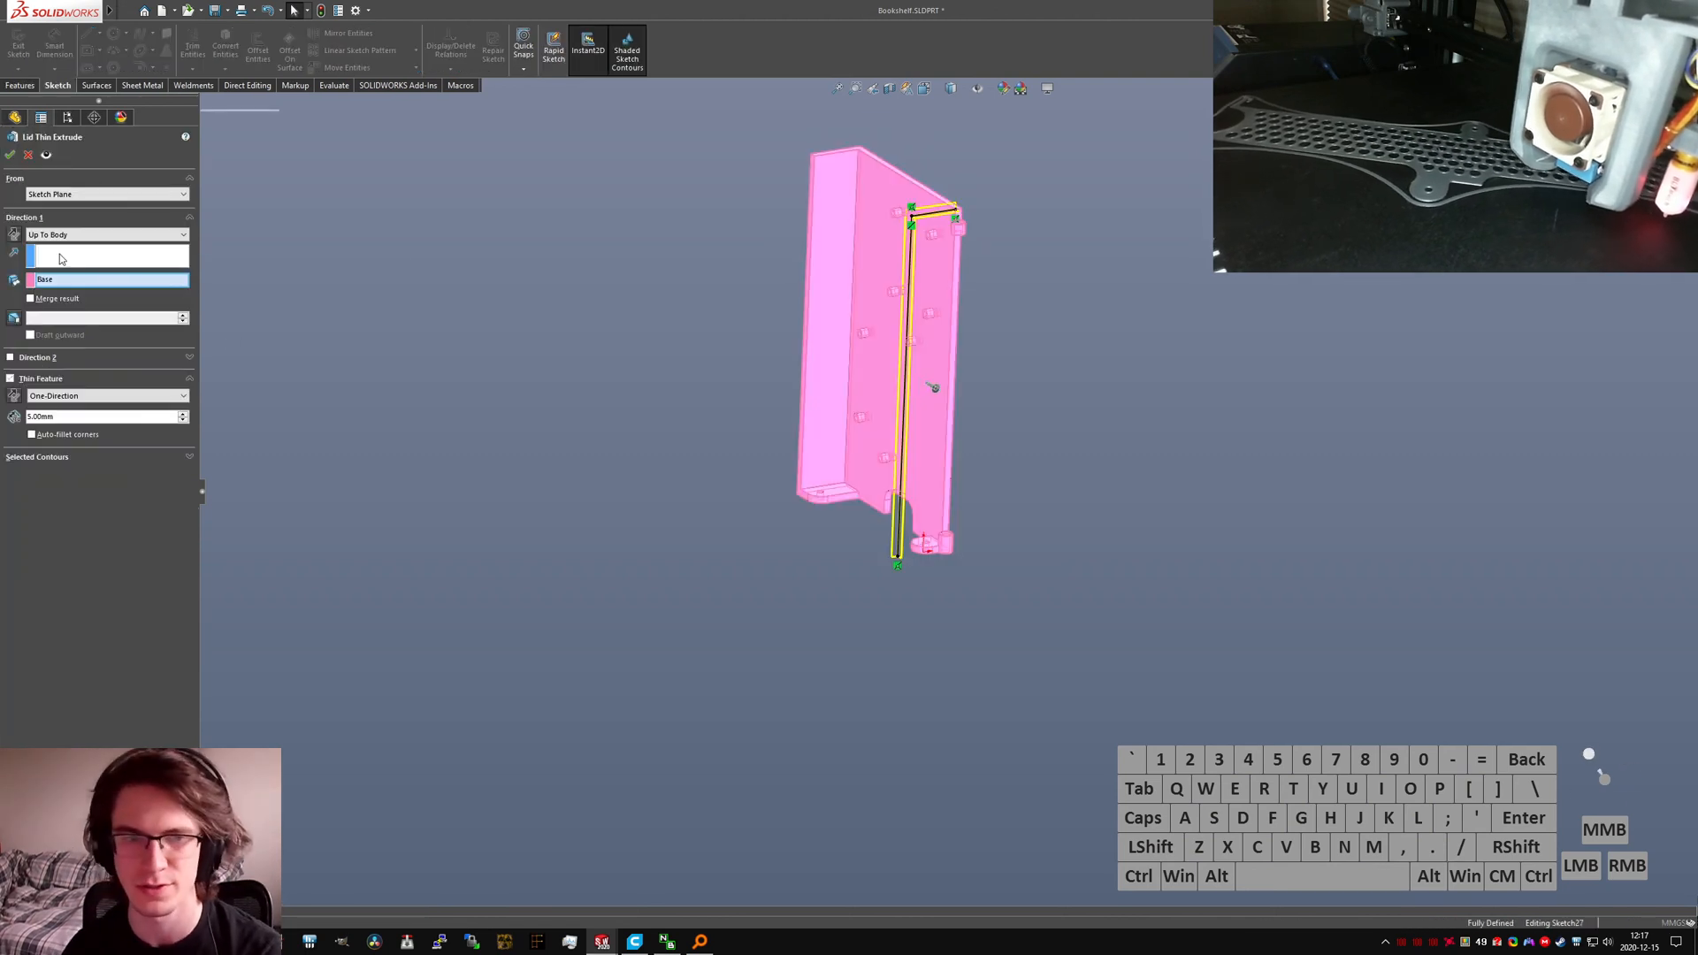
pyautogui.scroll(-3, 936, 488)
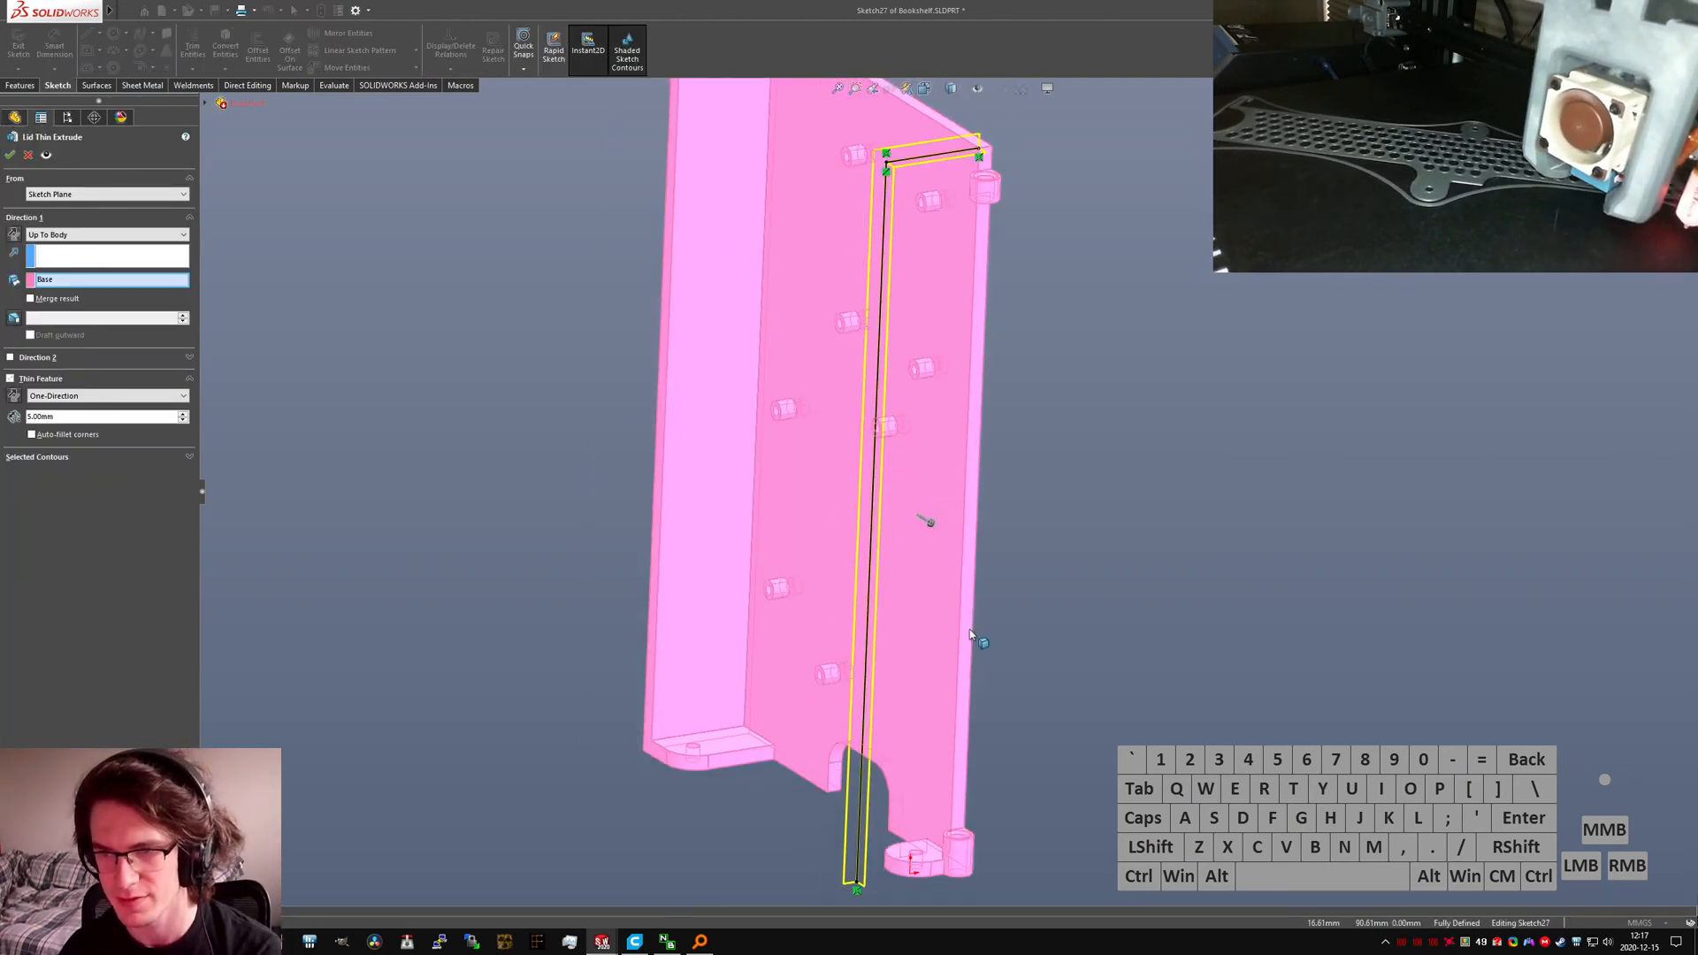
pyautogui.scroll(3, 936, 488)
pyautogui.moveTo(935, 488); pyautogui.dragTo(918, 484, button='middle')
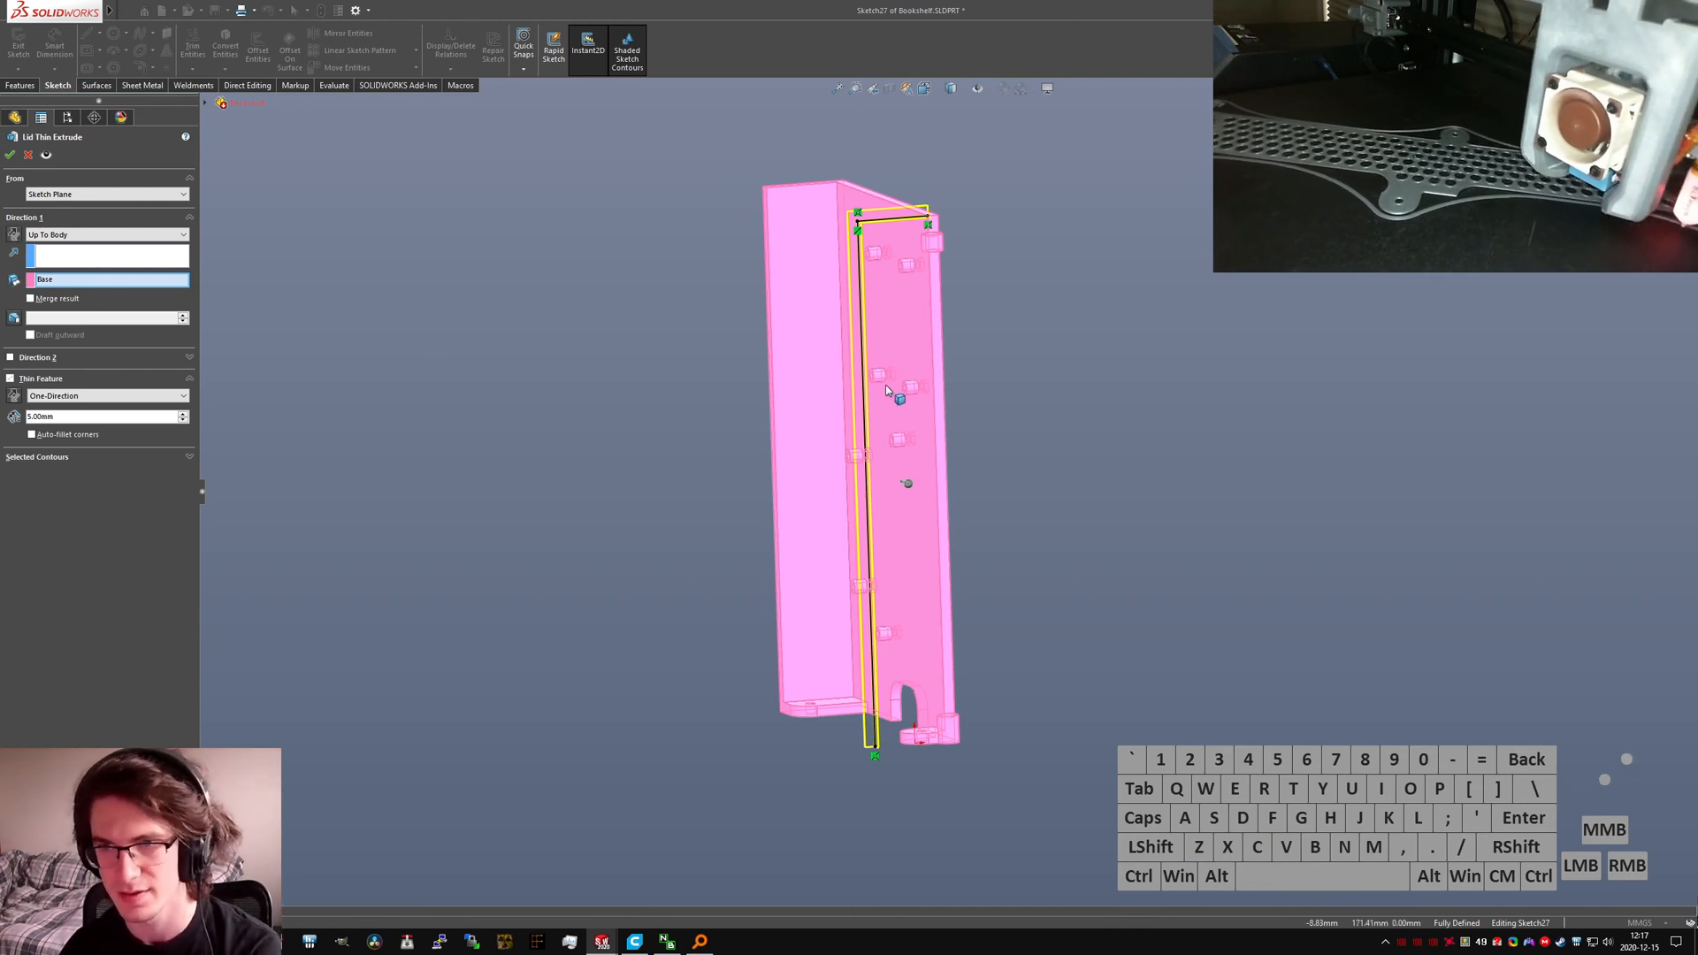
pyautogui.moveTo(859, 246)
pyautogui.mouseDown(button='middle')
pyautogui.moveTo(863, 183)
pyautogui.moveTo(892, 236)
pyautogui.moveTo(1061, 265)
pyautogui.moveTo(1036, 297)
pyautogui.mouseUp(button='middle')
pyautogui.click(13, 398)
pyautogui.scroll(-5, 1084, 265)
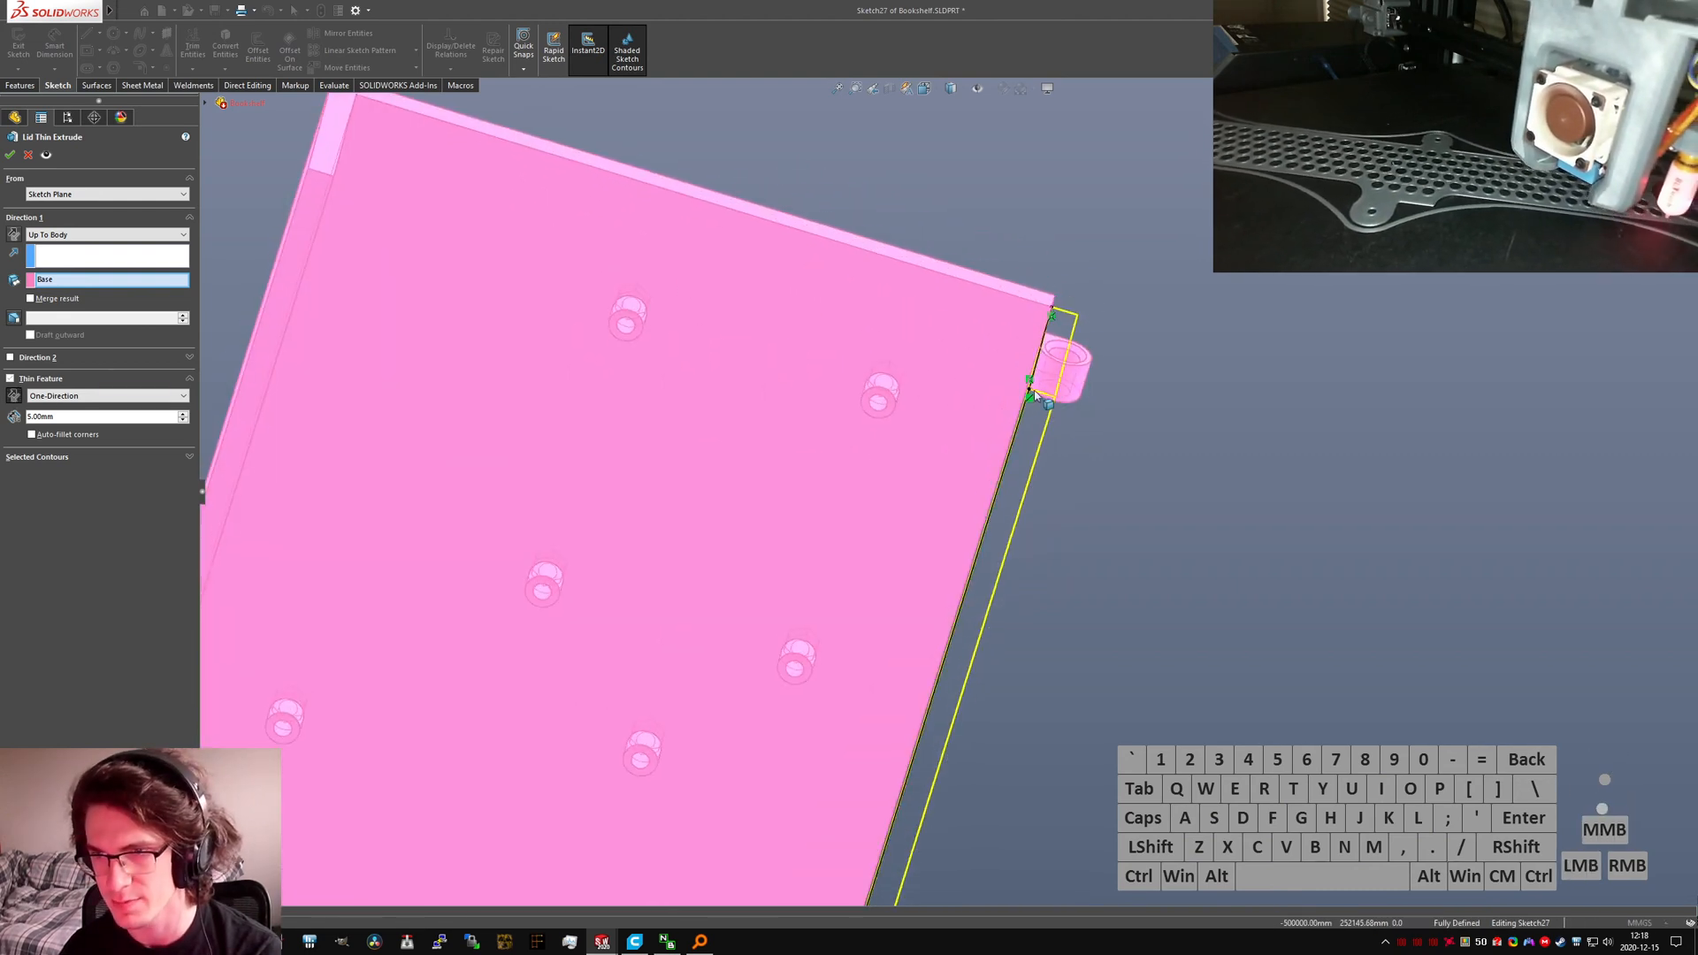
pyautogui.click(13, 236)
pyautogui.click(10, 156)
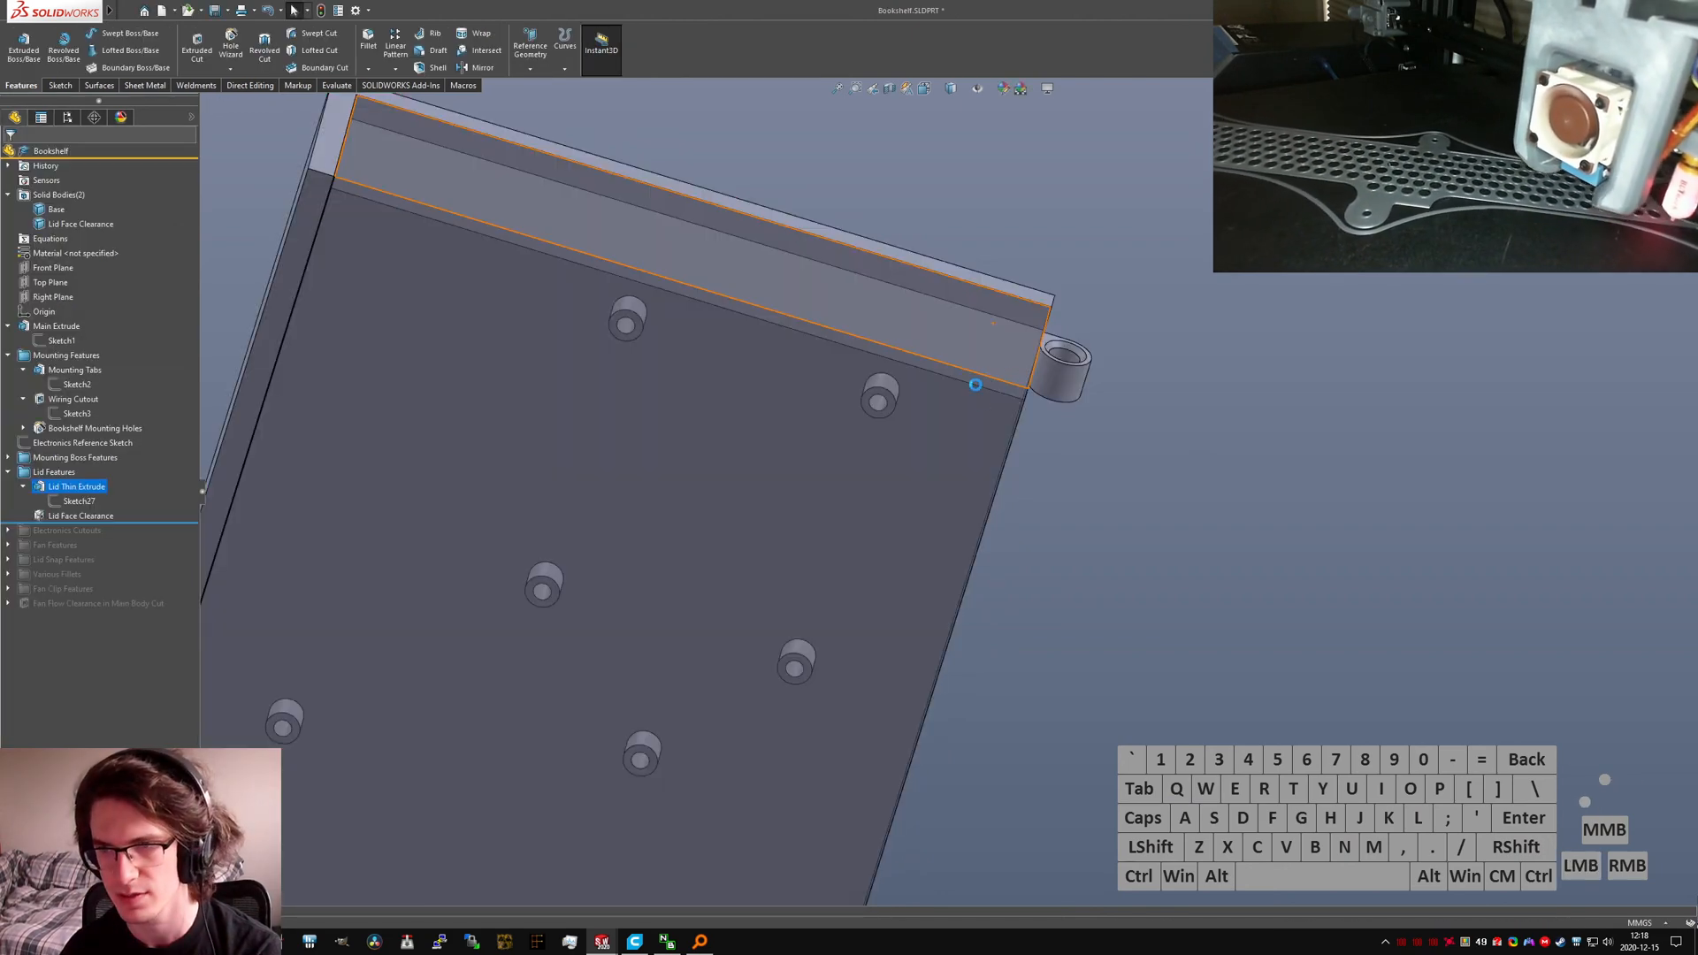
# Step: Check the lid's corner clearance against the base and roll the history back to just before Lid Face Clearance
pyautogui.moveTo(962, 372); pyautogui.dragTo(881, 371, button='middle')
pyautogui.scroll(2, 881, 372)
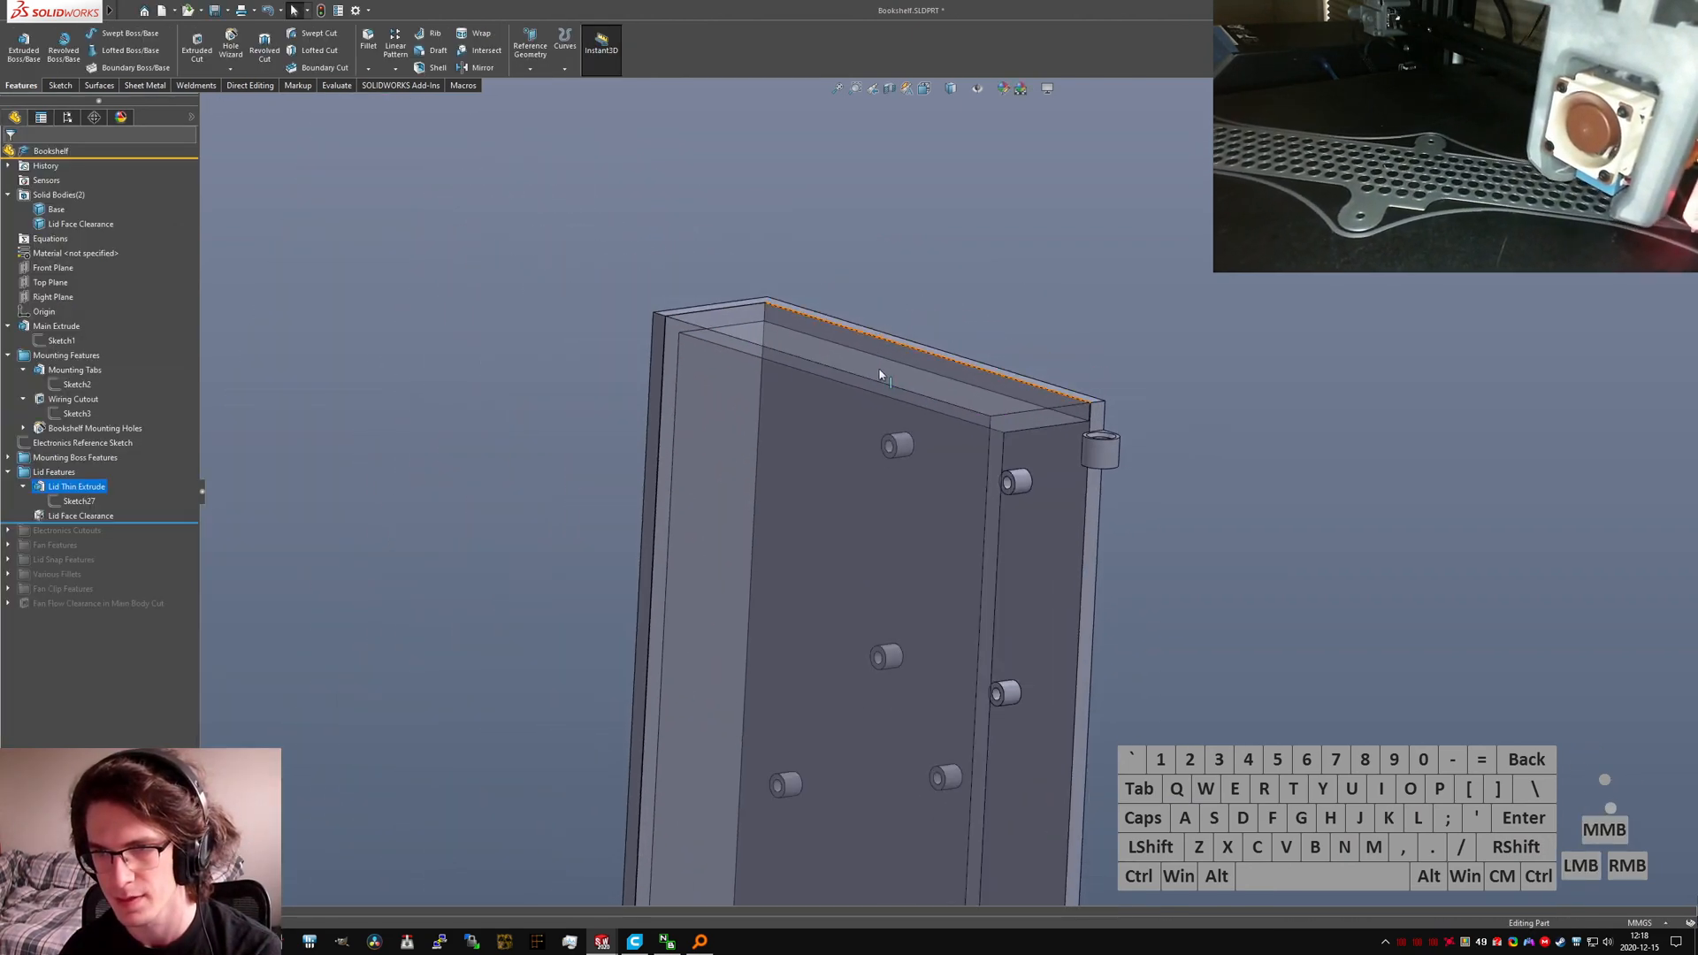
pyautogui.scroll(-10, 966, 446)
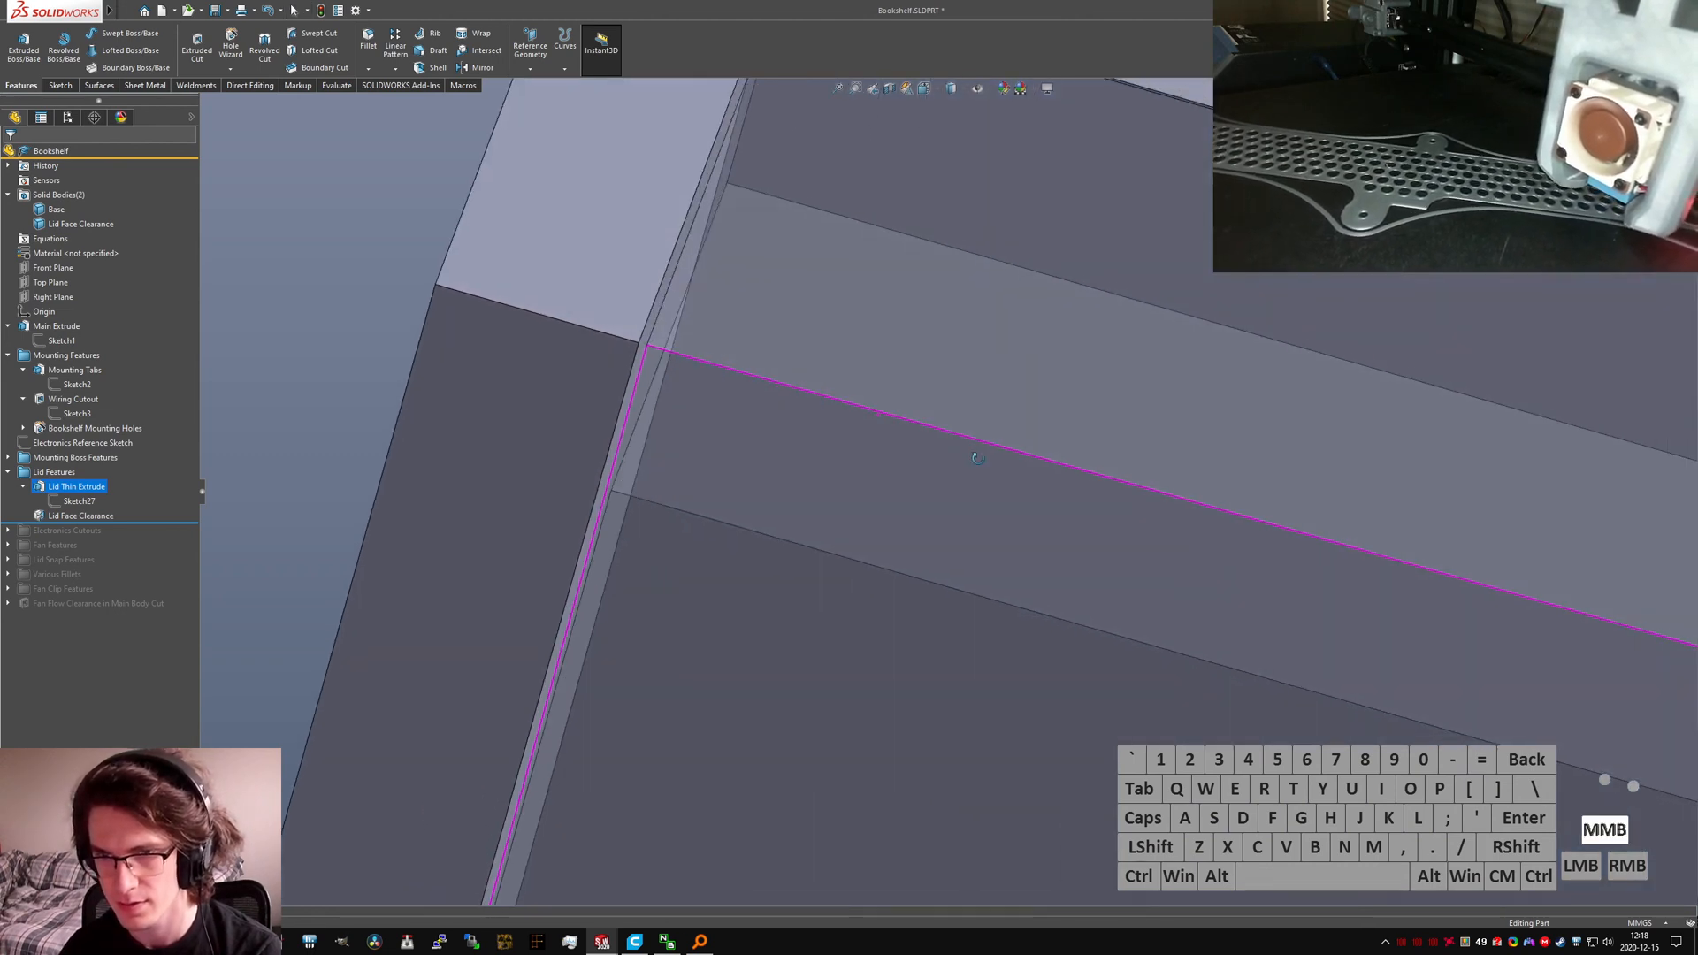
pyautogui.click(868, 504)
pyautogui.scroll(5, 868, 504)
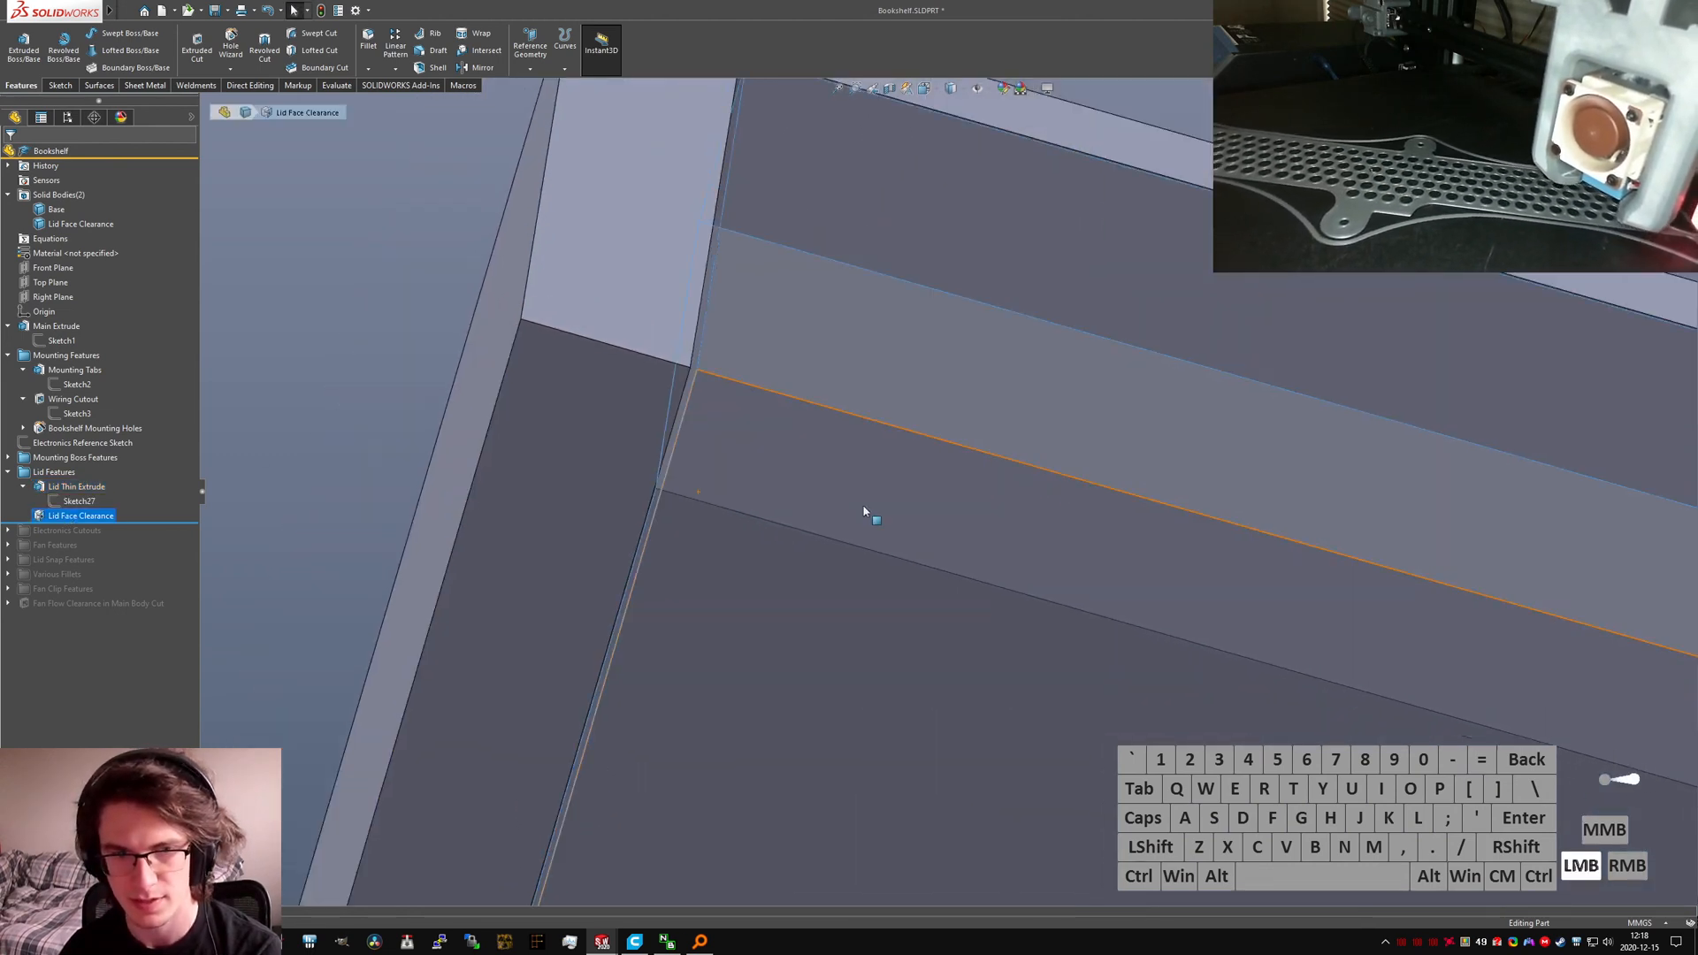
pyautogui.scroll(2, 1338, 590)
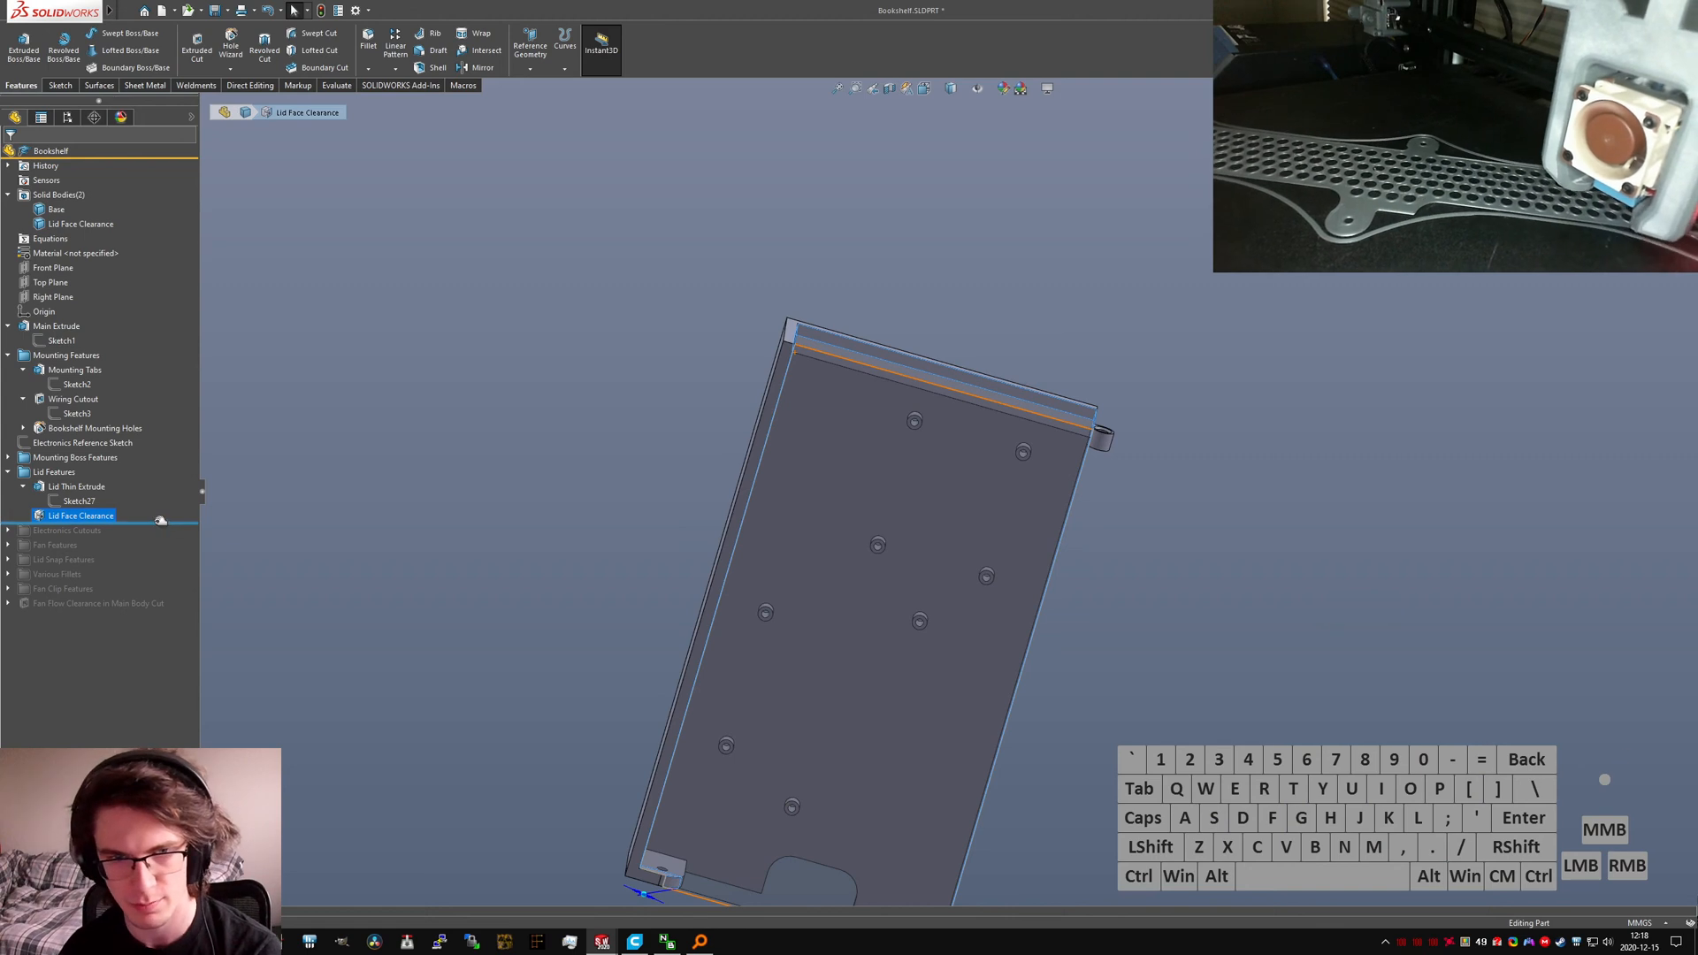
pyautogui.moveTo(161, 521); pyautogui.dragTo(164, 507)
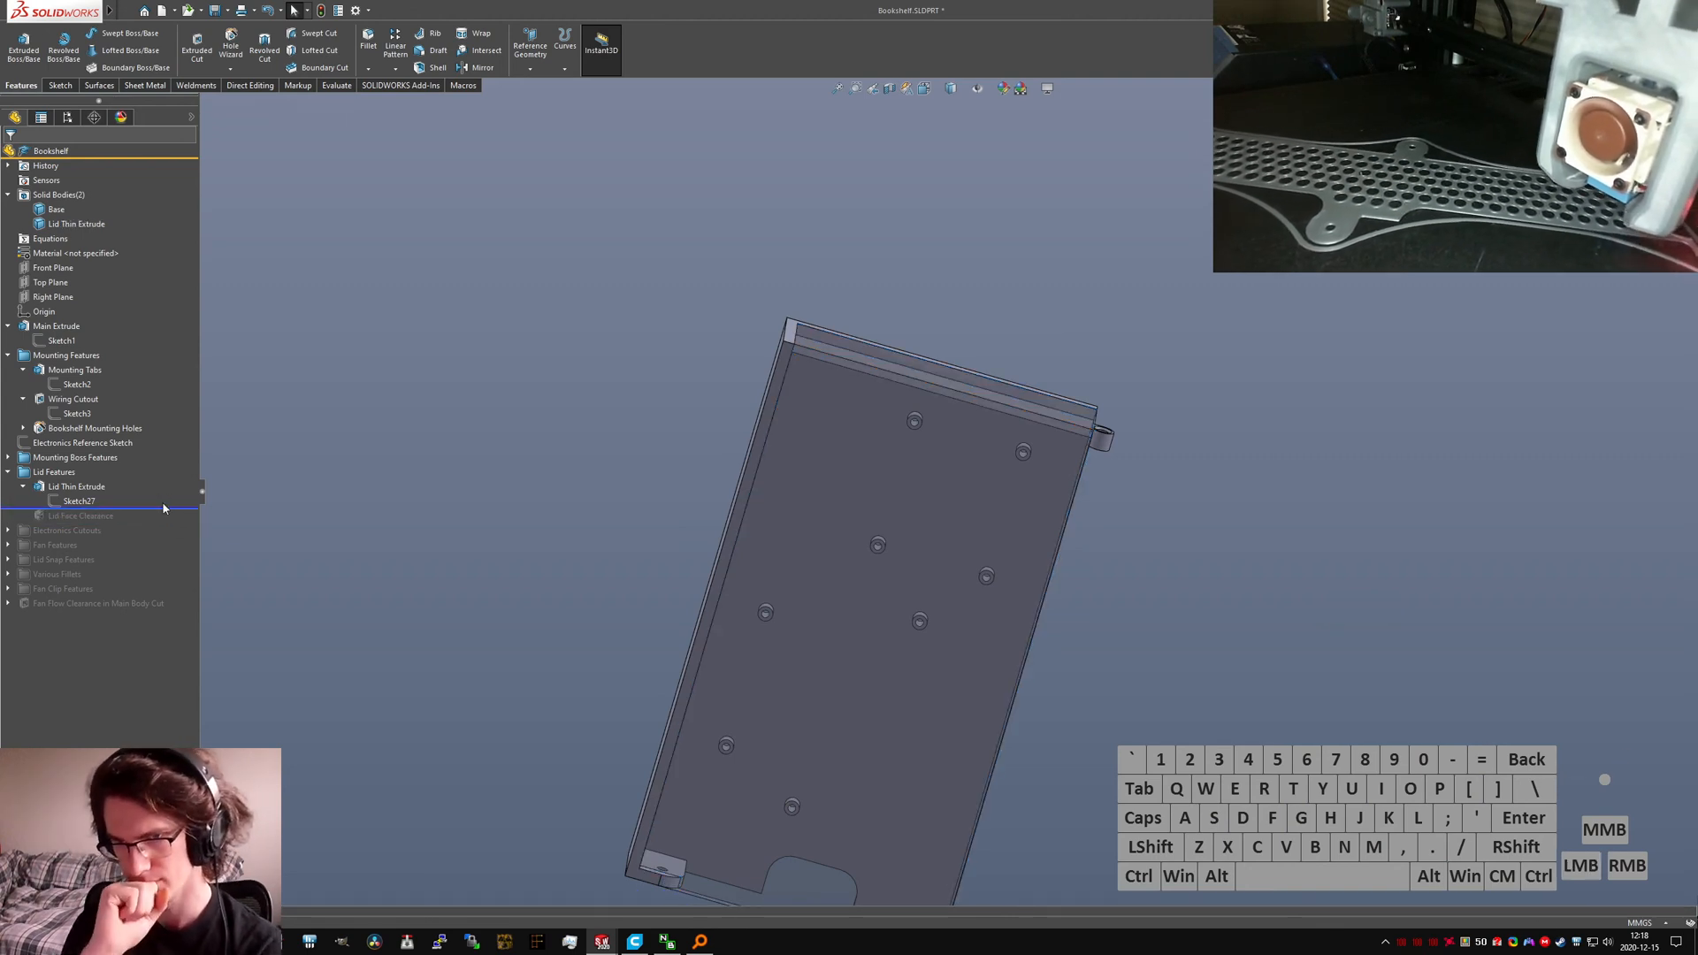
# Step: Start an extruded boss with a new sketch on the lid's short end wall, viewed from the top
pyautogui.scroll(6, 892, 642)
pyautogui.scroll(-5, 893, 644)
pyautogui.moveTo(911, 610); pyautogui.dragTo(893, 681, button='middle')
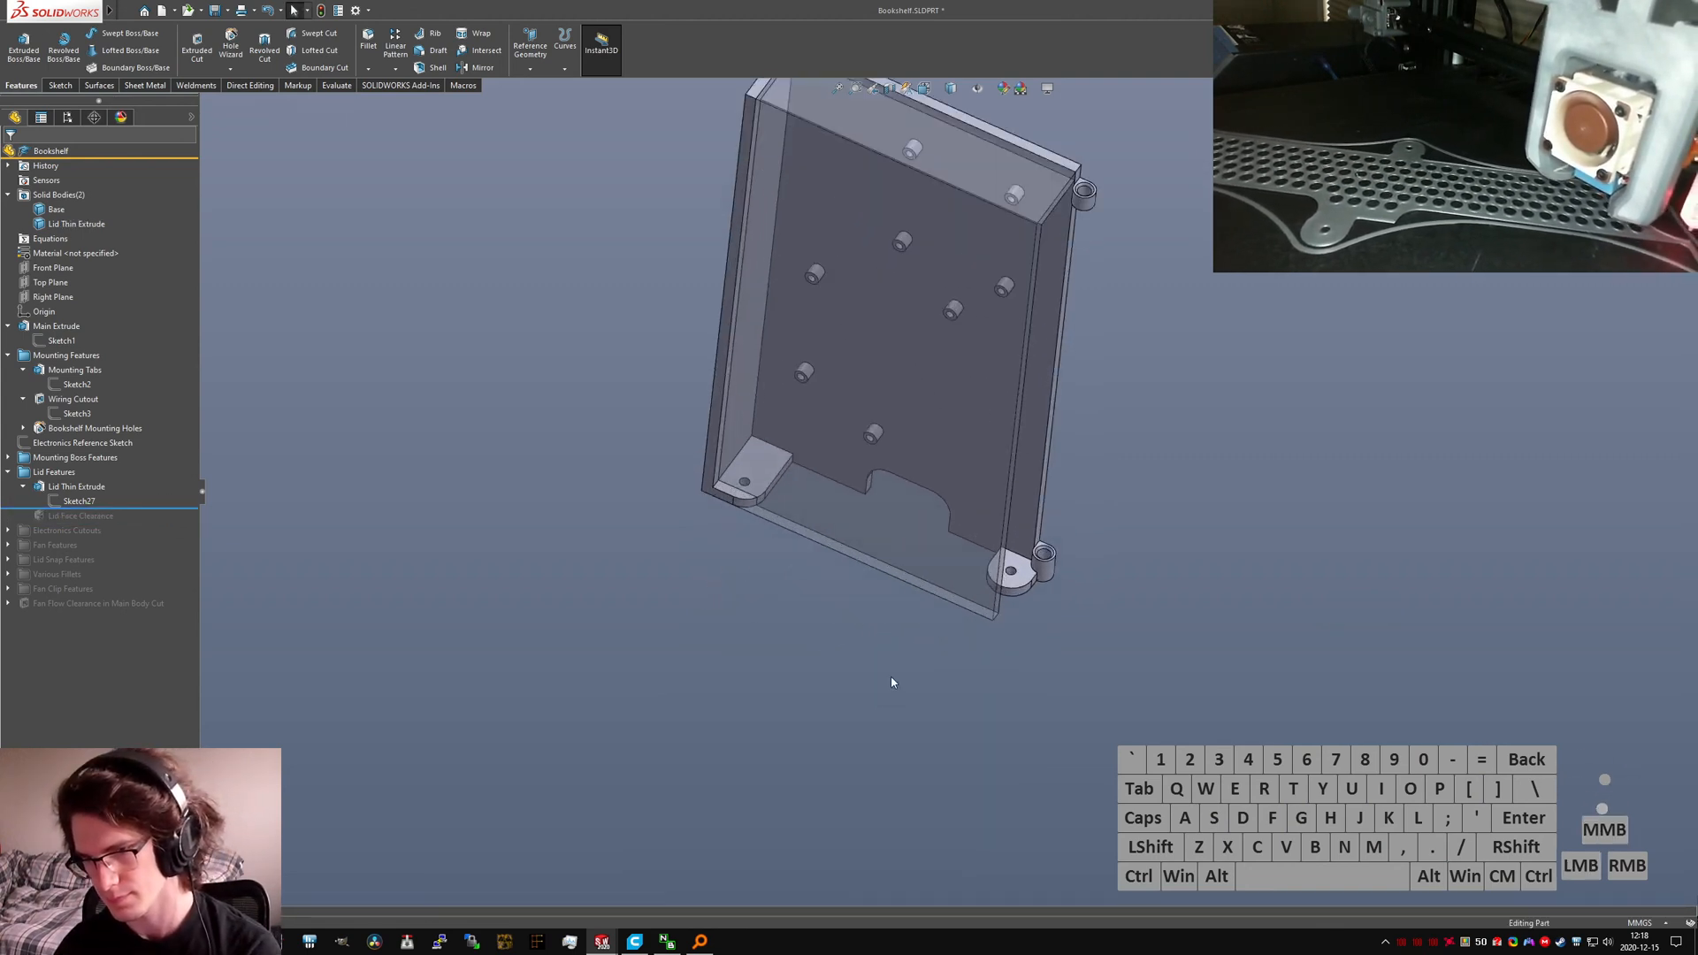
pyautogui.scroll(1, 893, 682)
pyautogui.keyDown('ctrl'); pyautogui.click(1135, 598); pyautogui.keyUp('ctrl')
pyautogui.hotkey('ctrl', '5')
pyautogui.write('s')
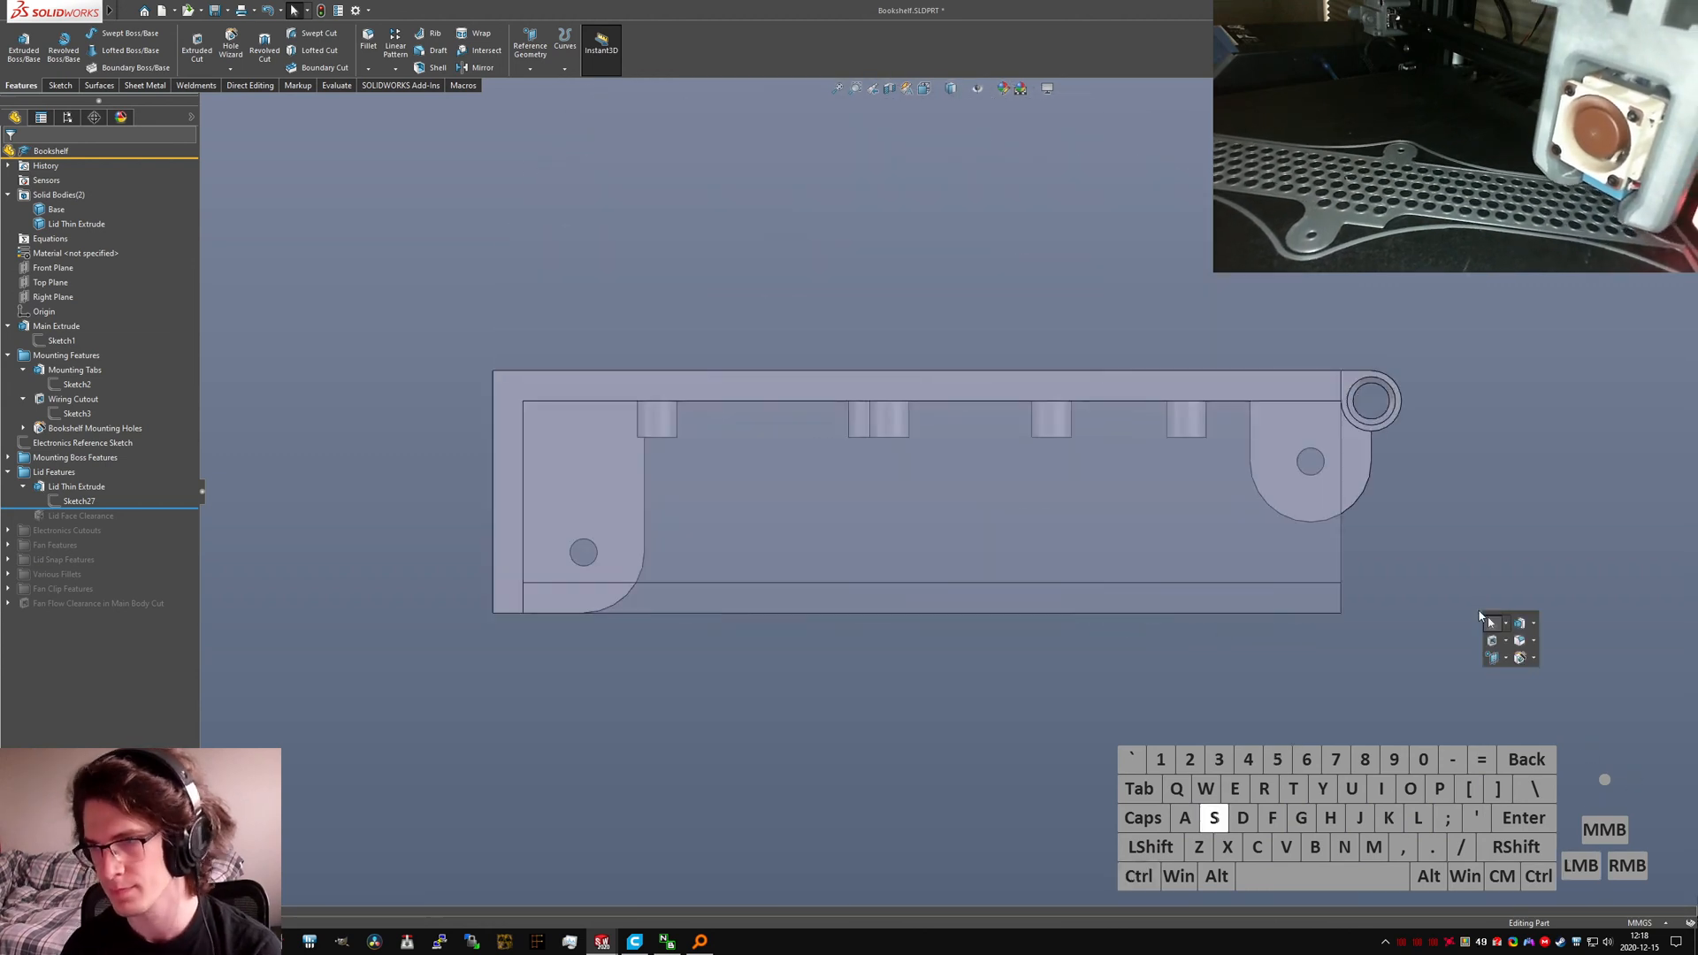
pyautogui.write('trud')
pyautogui.press('Return')
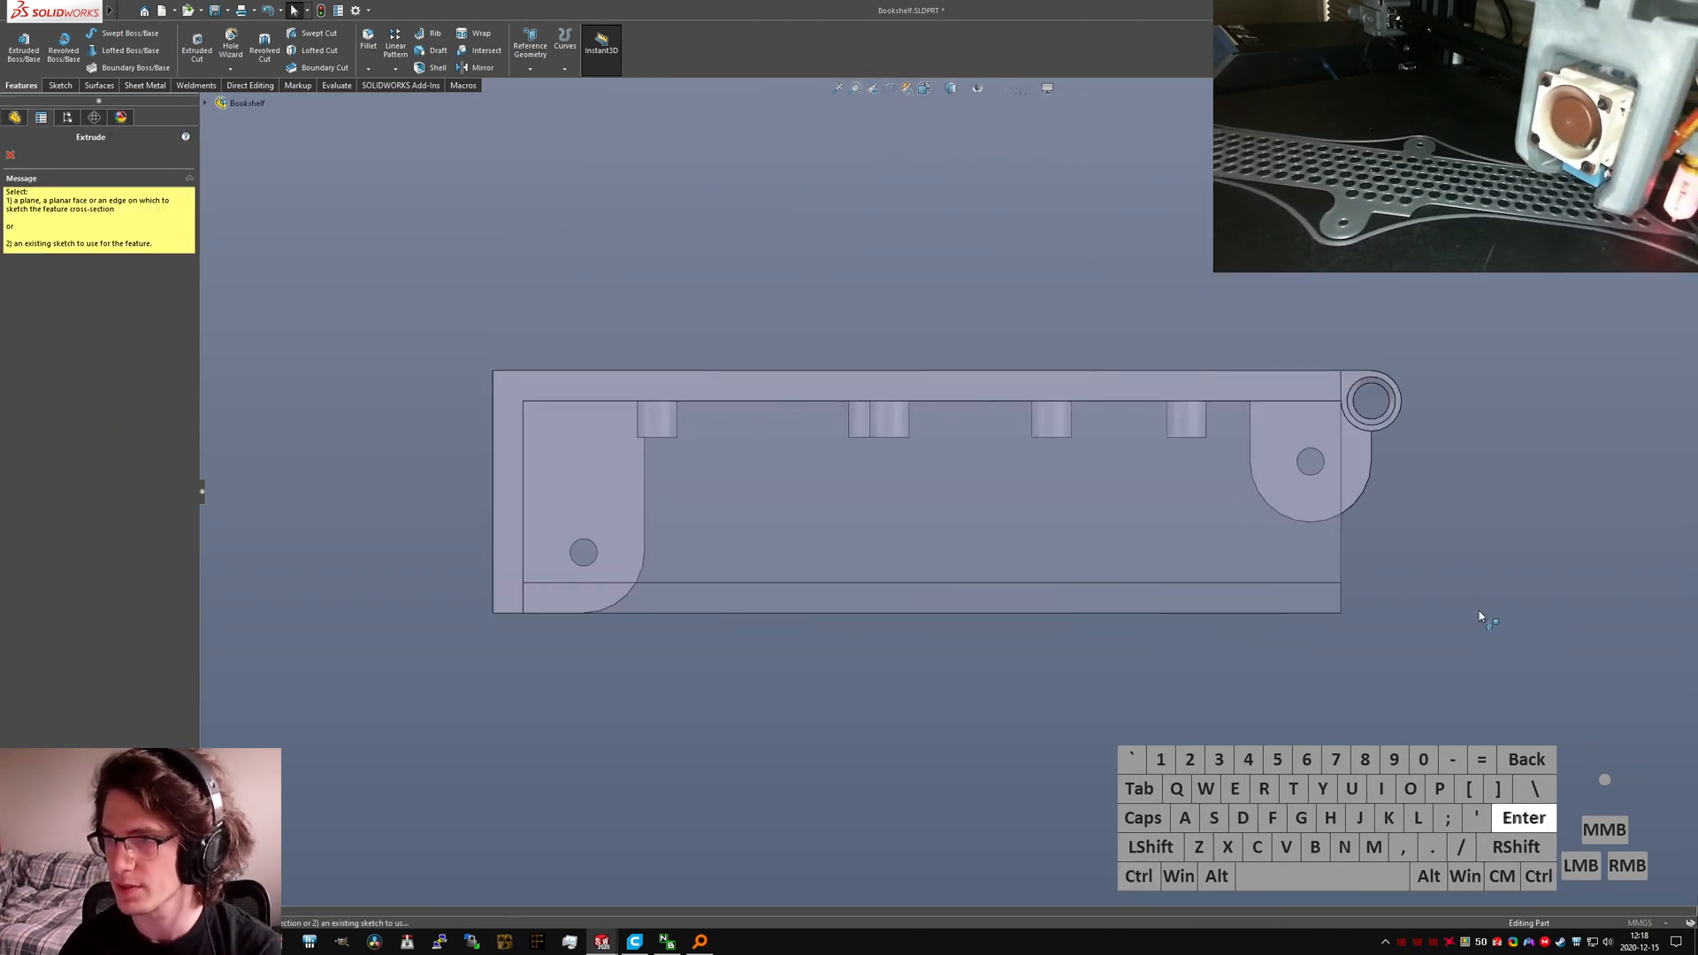
pyautogui.click(1265, 549)
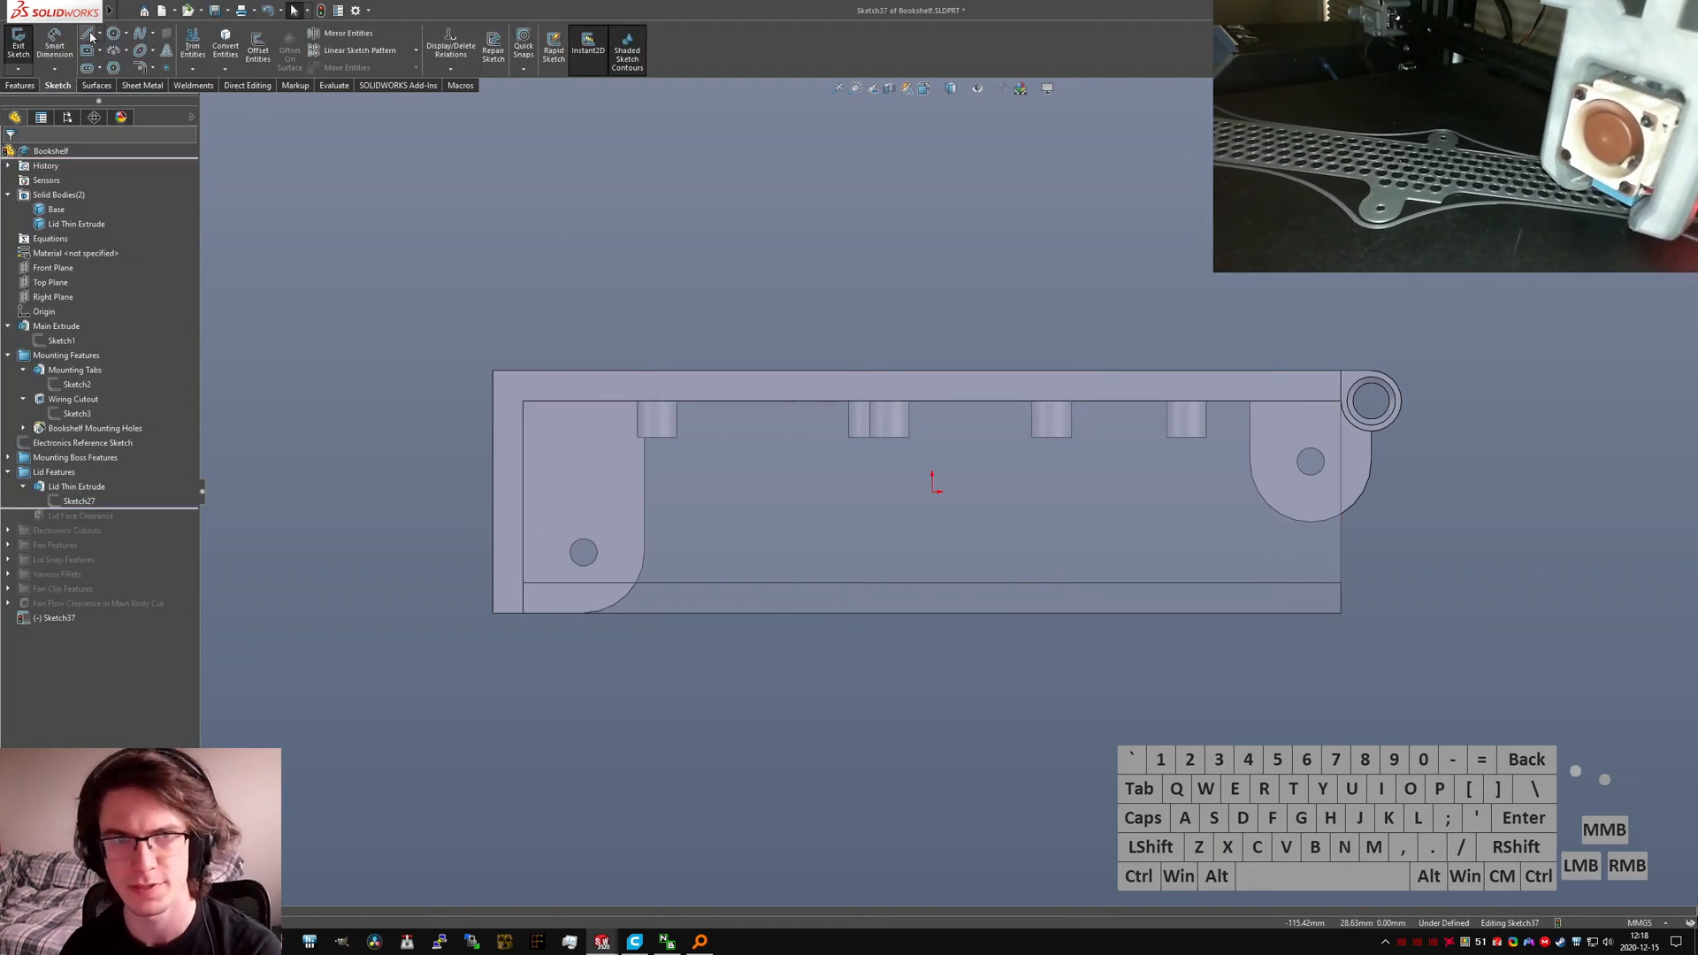
# Step: Sketch a short horizontal line outward from the lid's outer corner and a connecting line up to the hinge knuckle
pyautogui.press('l')
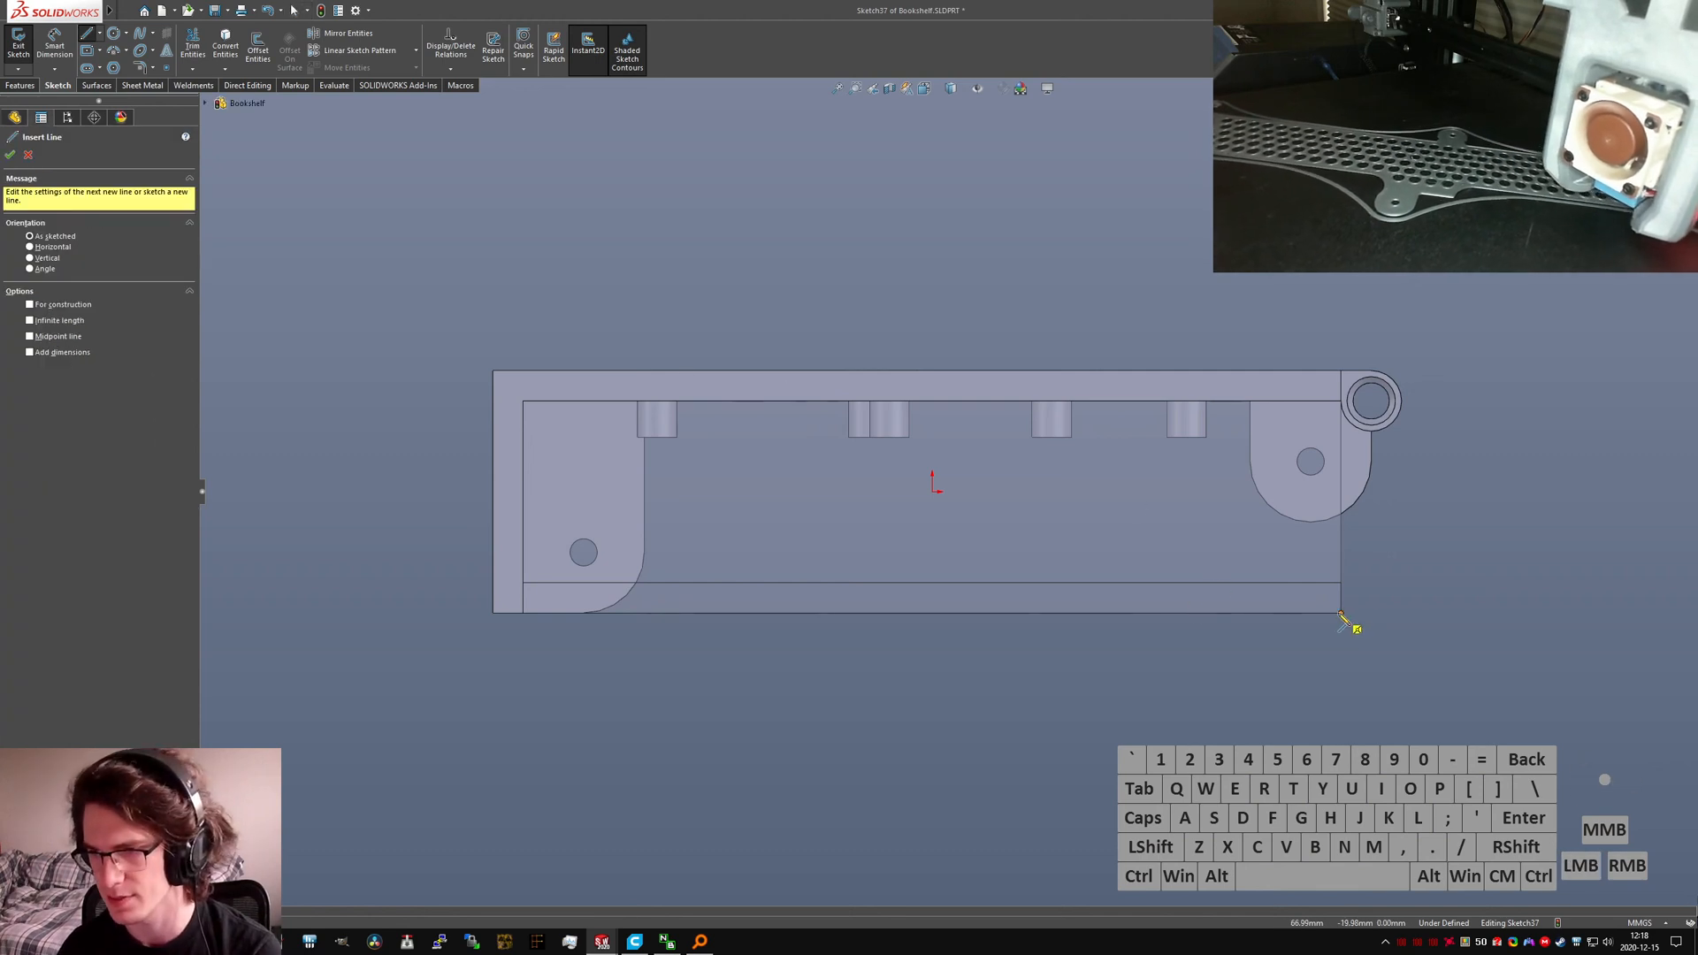
pyautogui.click(1340, 613)
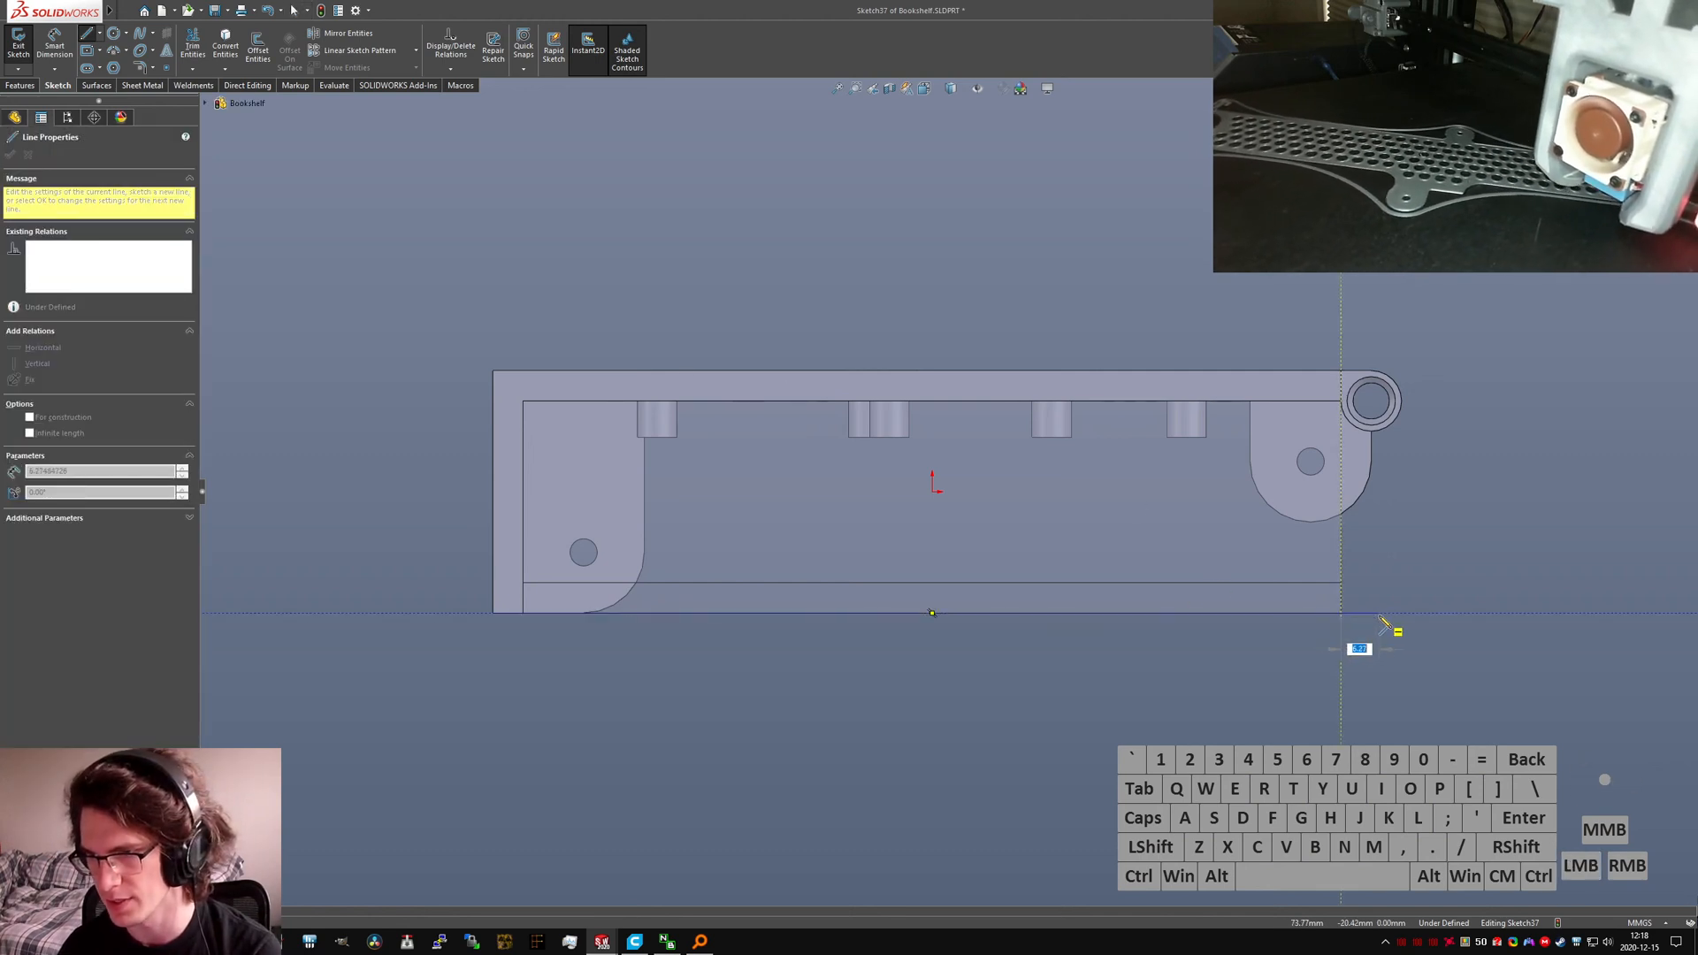
pyautogui.click(1379, 619)
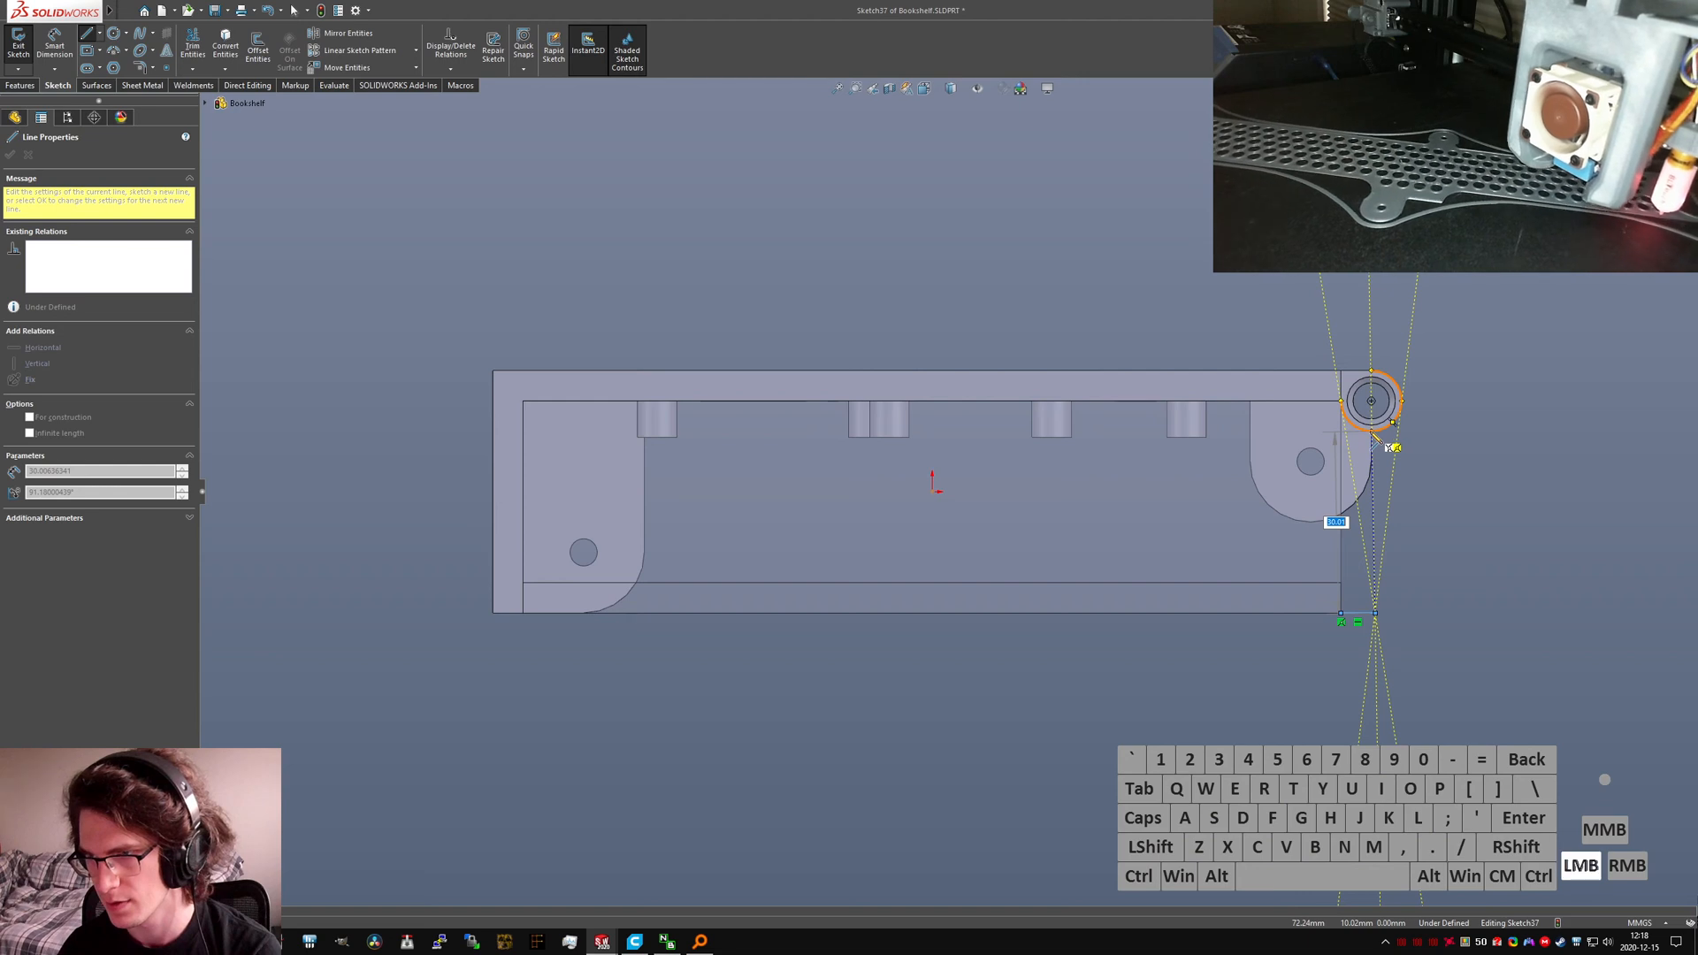
pyautogui.click(1372, 432)
pyautogui.press('Escape')
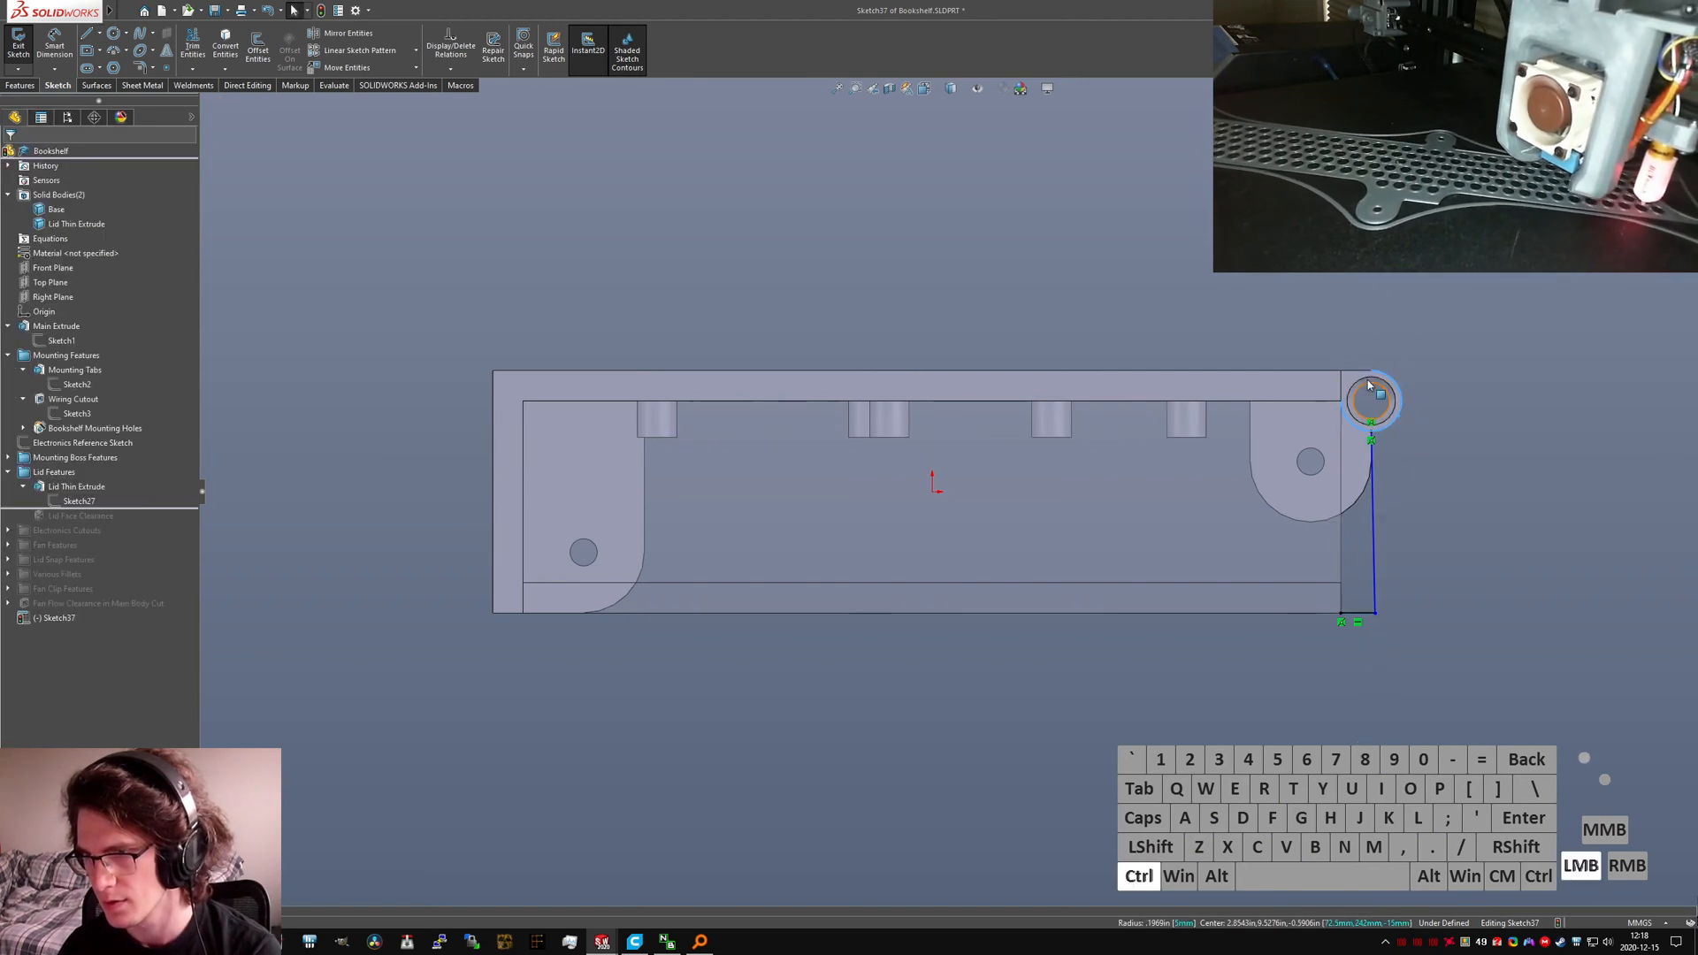
# Step: Convert the hinge knuckle outline and the lid's adjacent side edge into sketch entities and make the slanted line vertical
pyautogui.keyDown('ctrl'); pyautogui.click(1361, 373); pyautogui.keyUp('ctrl')
pyautogui.click(225, 45)
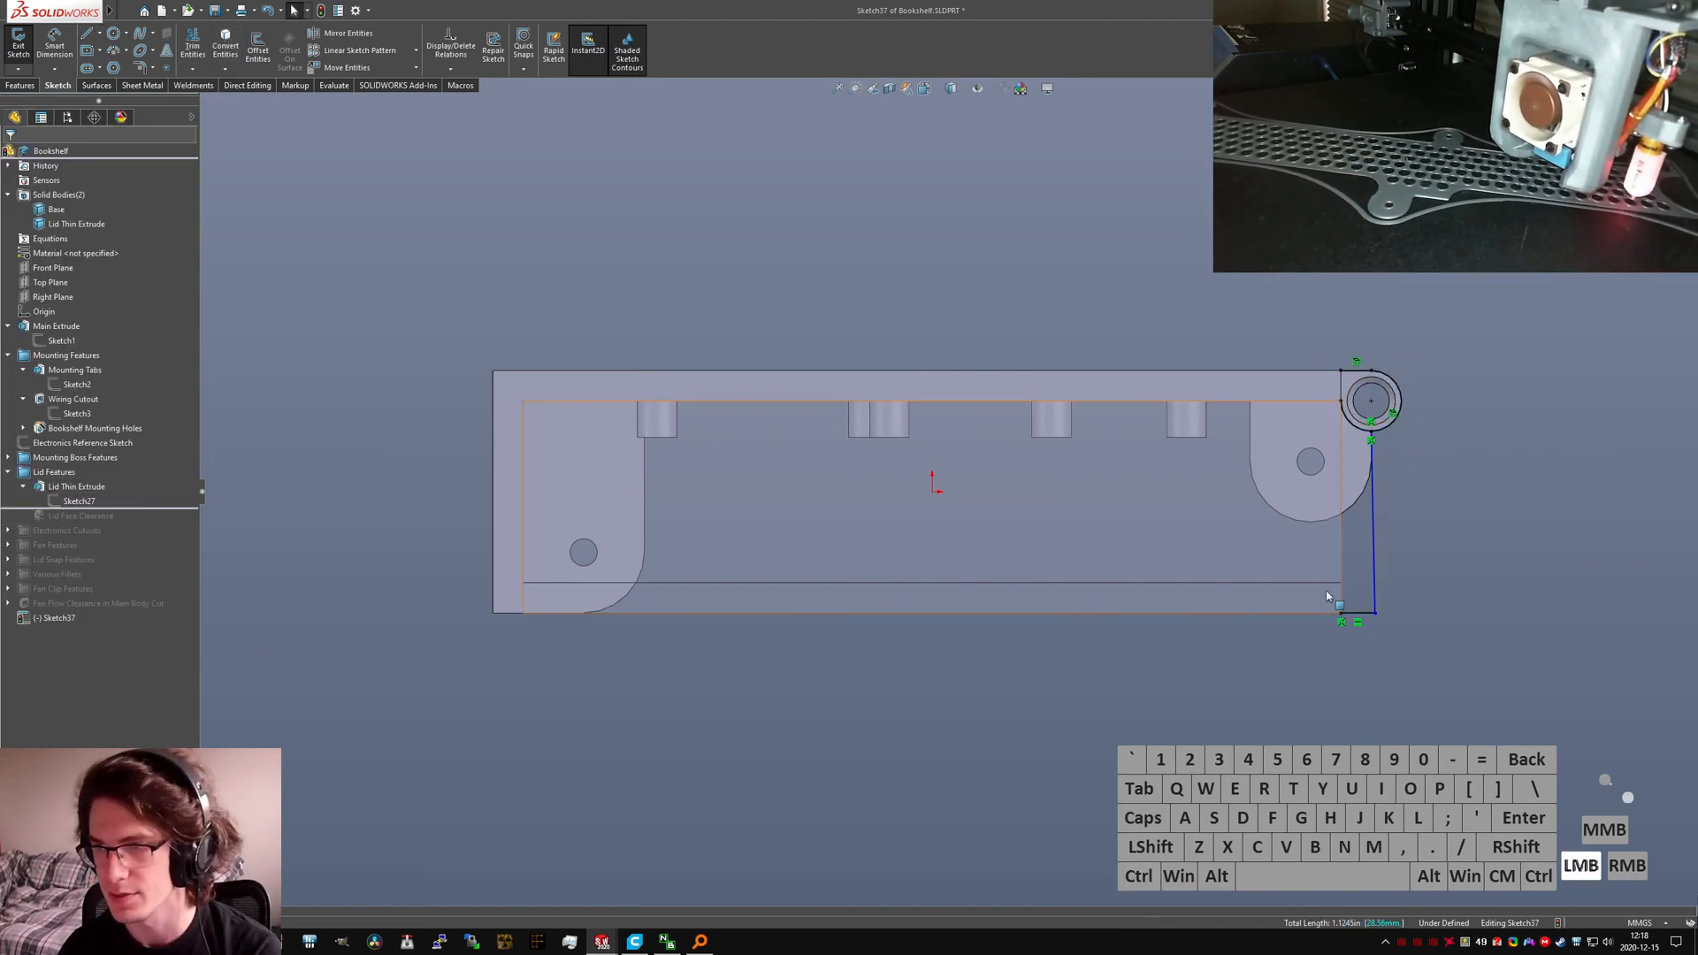
pyautogui.click(1340, 573)
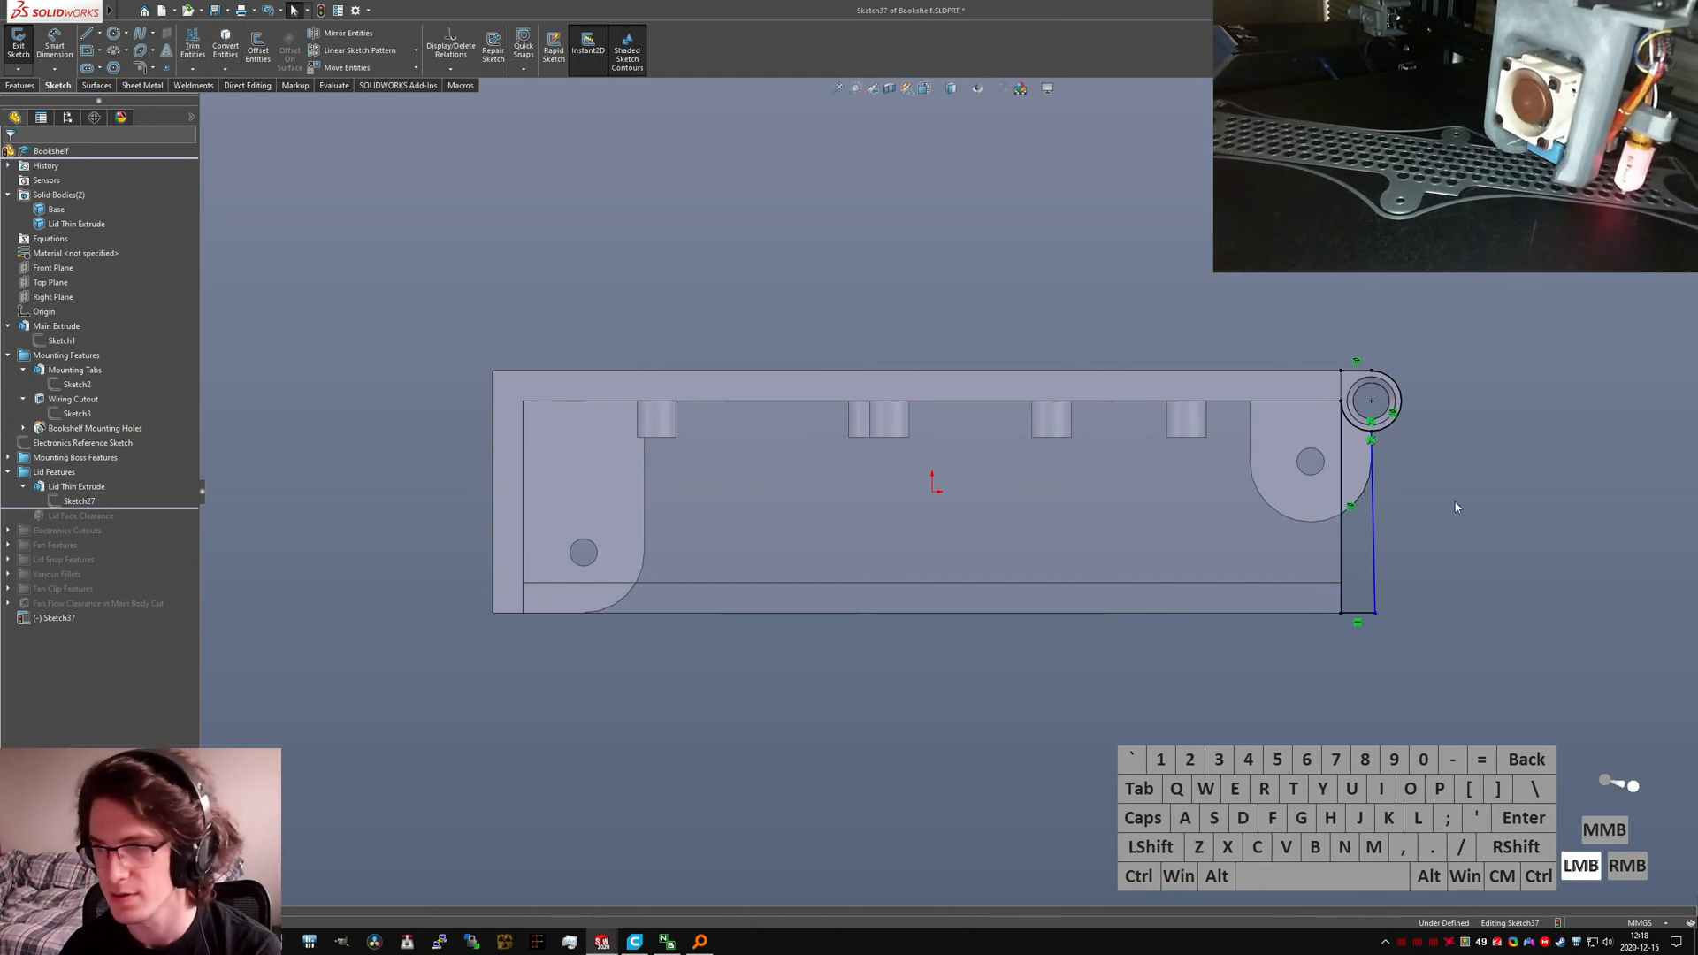
pyautogui.hotkey('alt', 'v')
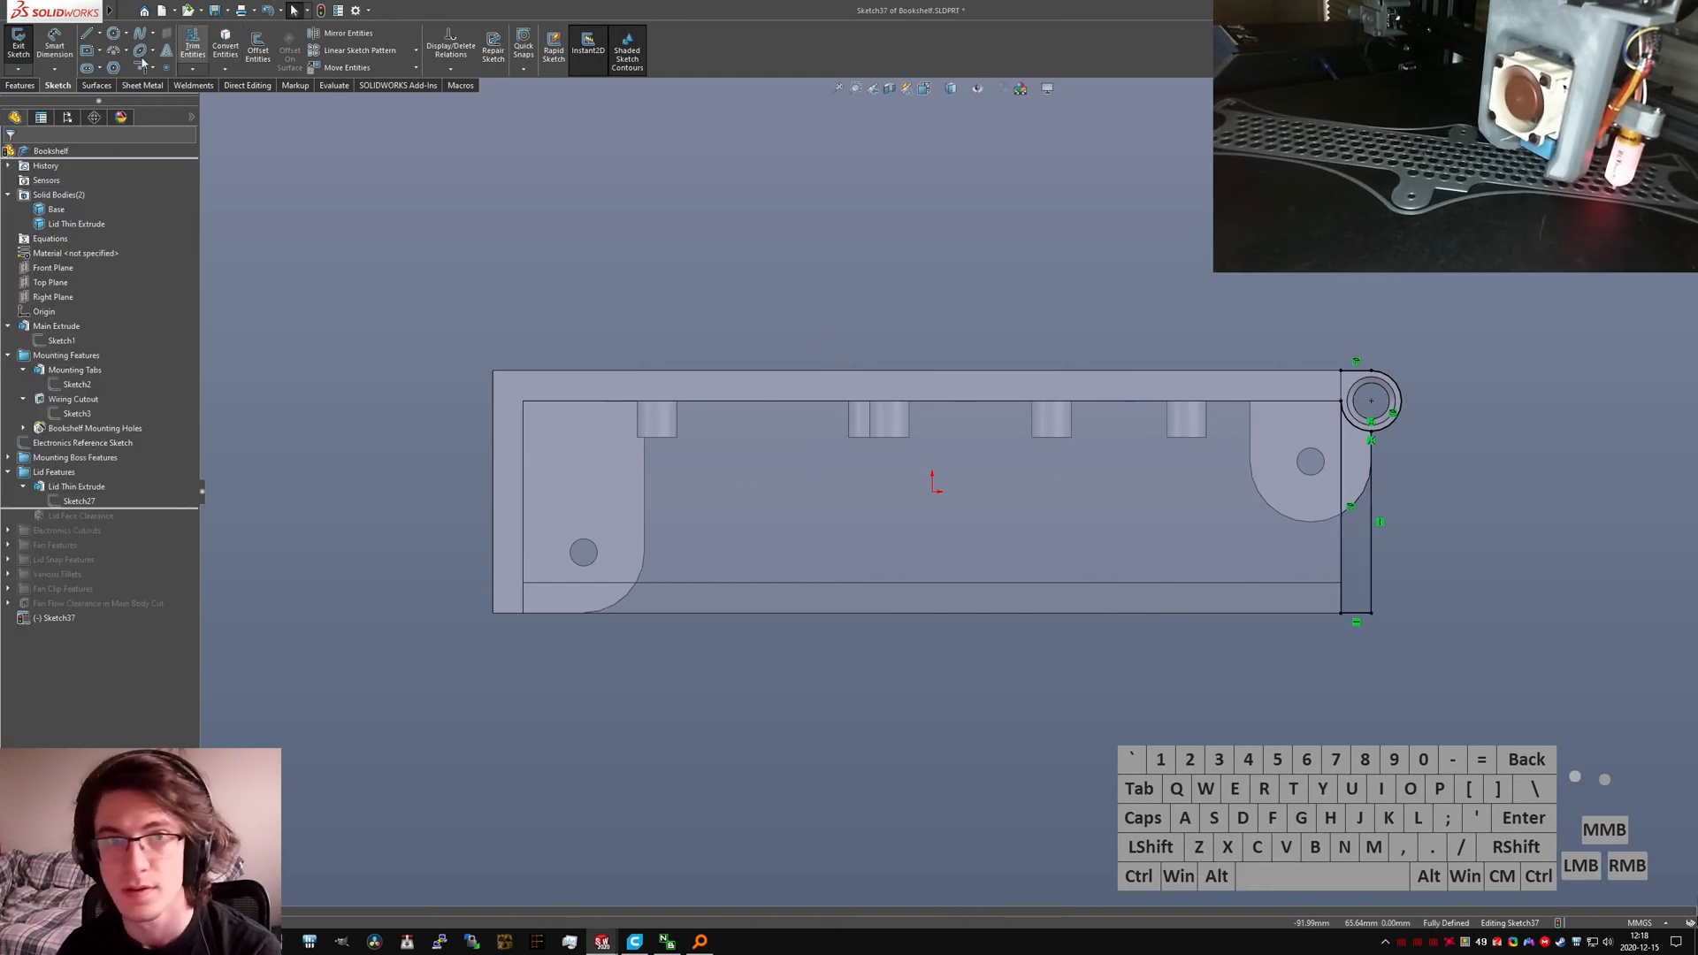
# Step: Trim the overlapping knuckle arc from the hinge arm profile and finish the sketch
pyautogui.click(210, 58)
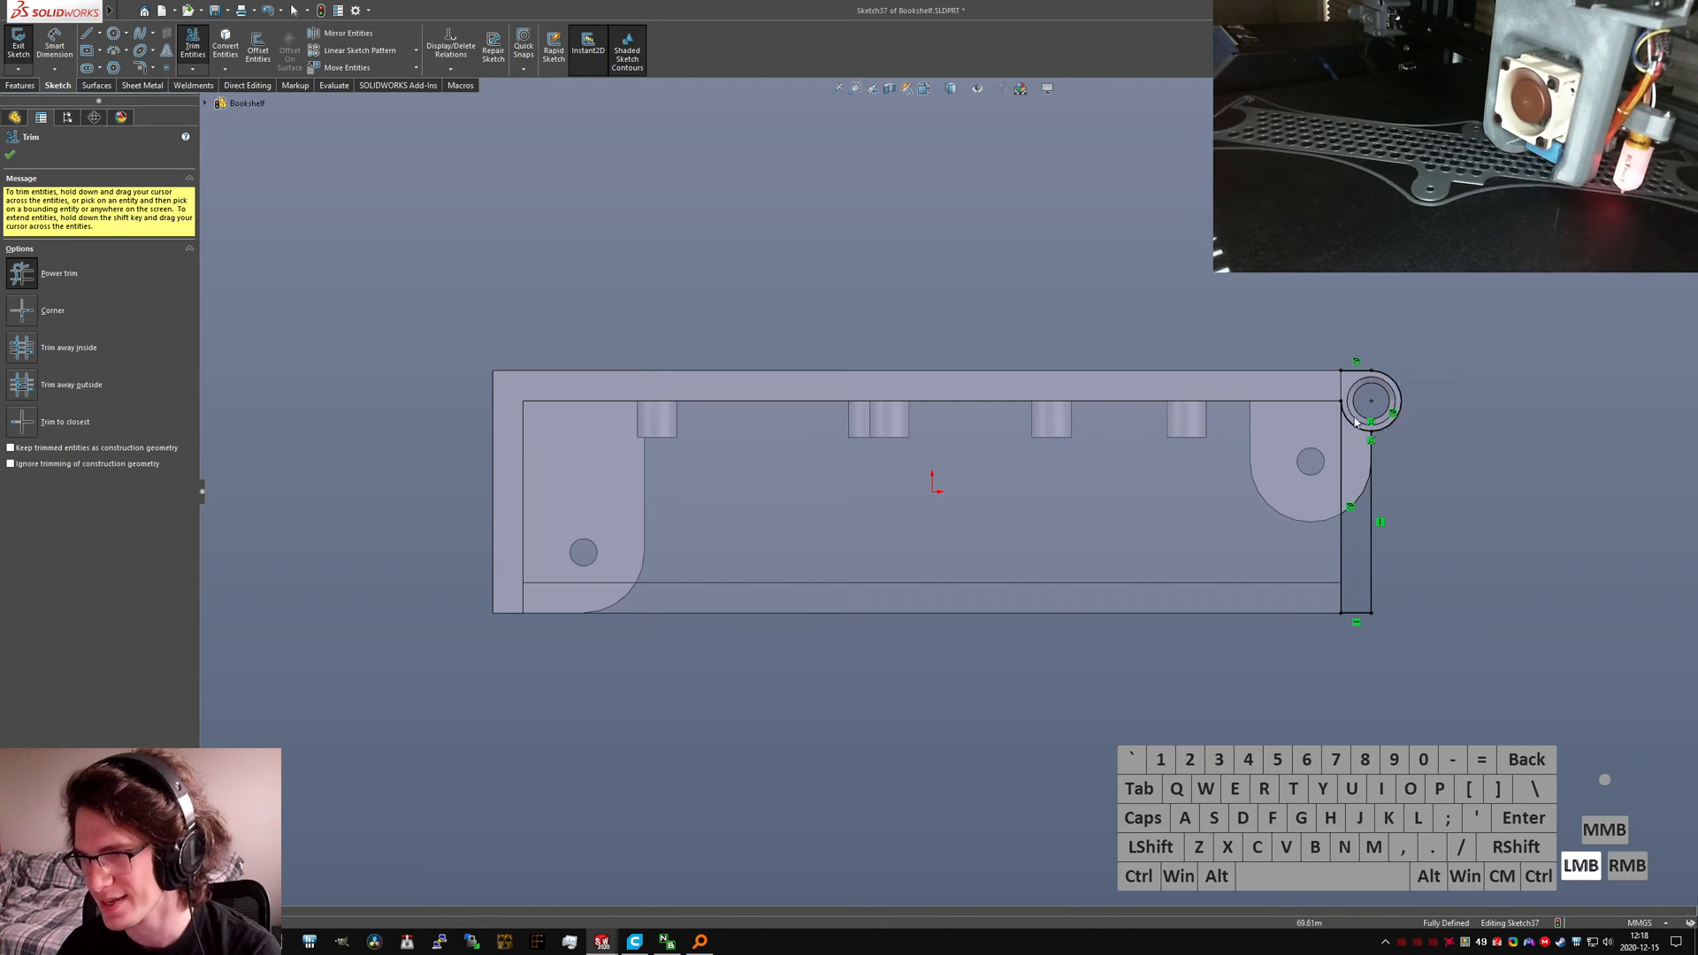
pyautogui.press('Escape')
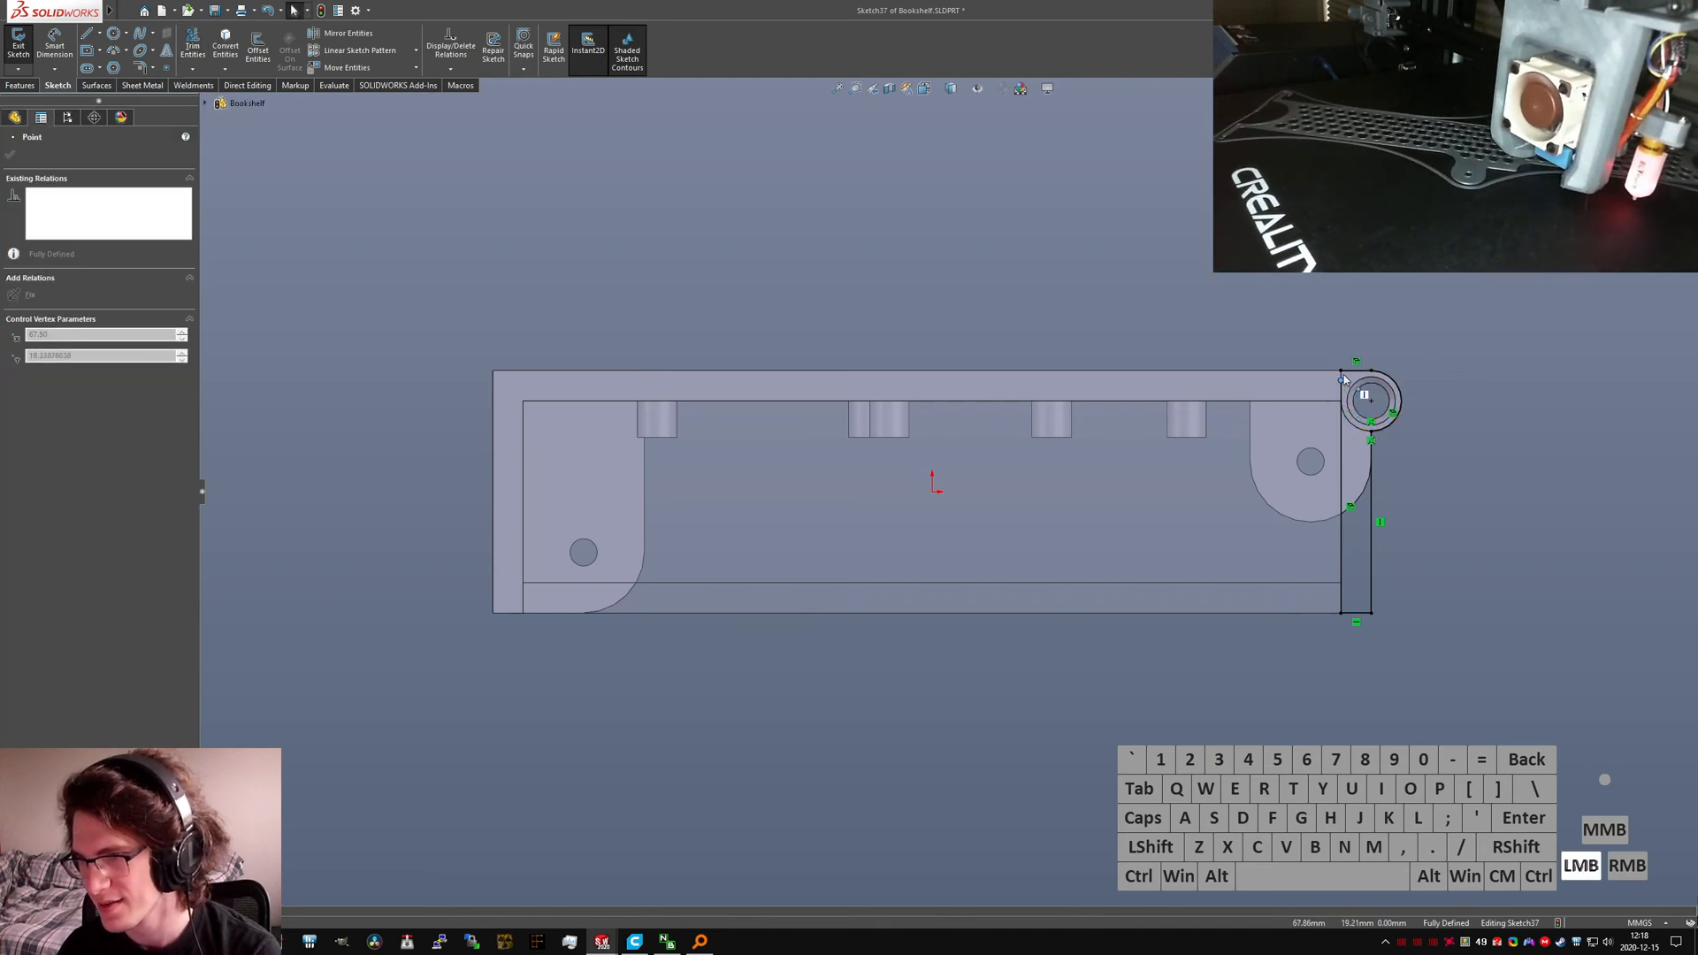
pyautogui.moveTo(1364, 383); pyautogui.dragTo(1331, 363, button='middle')
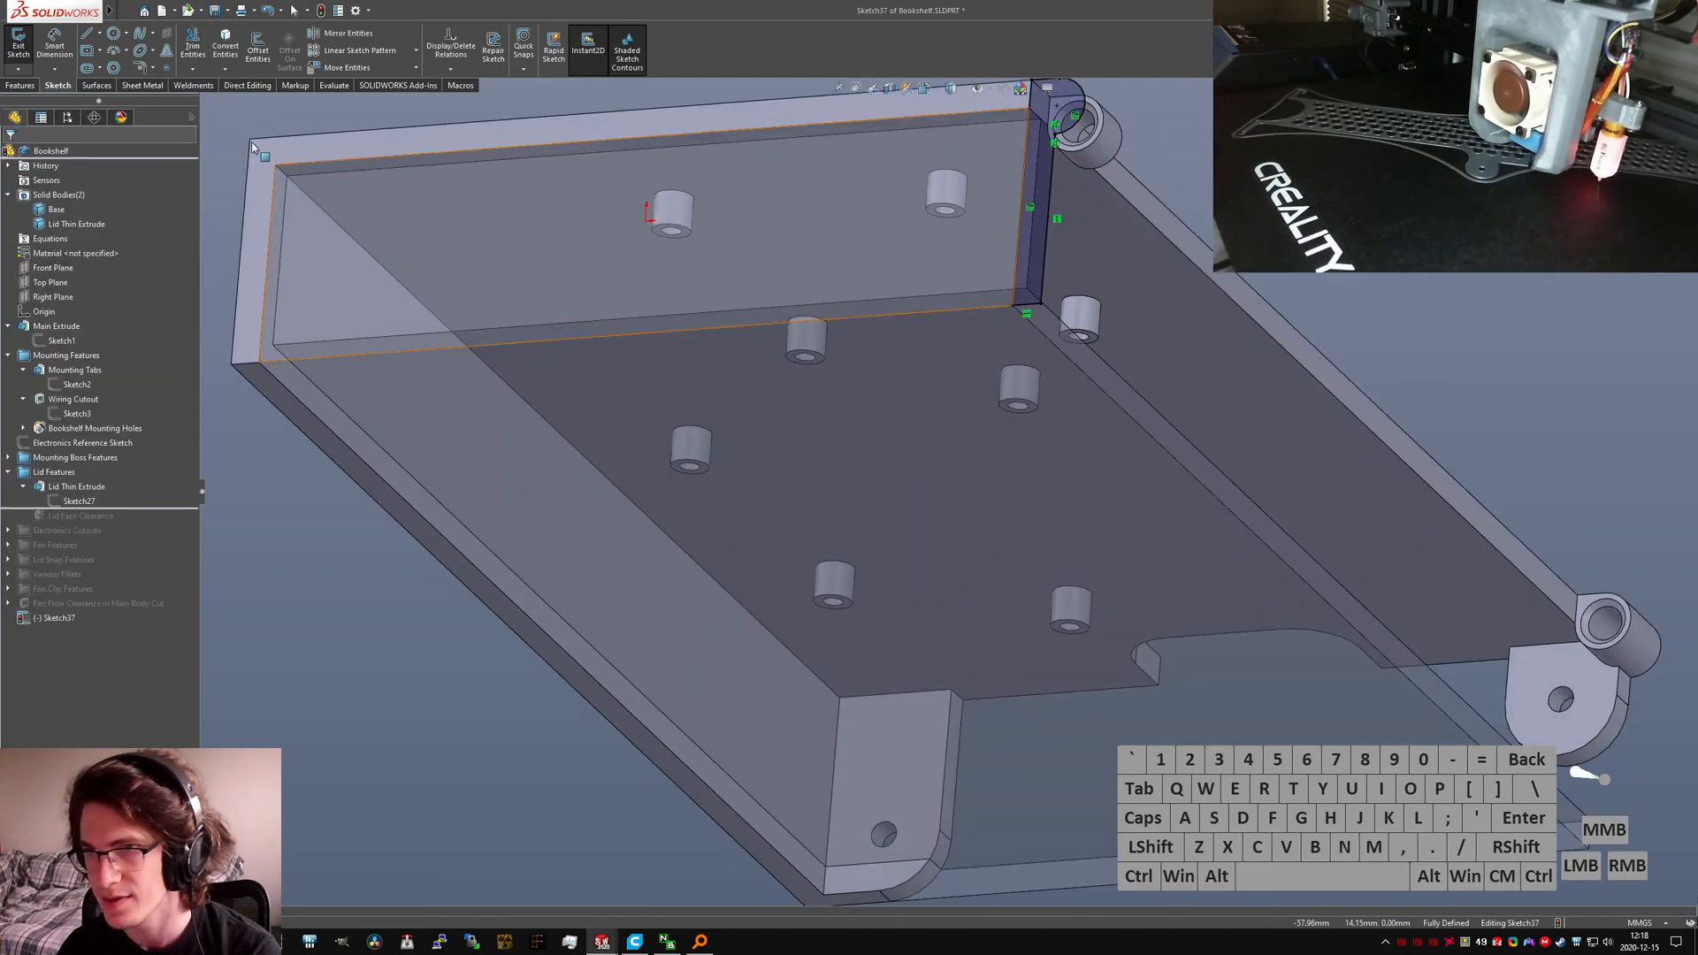
pyautogui.click(19, 46)
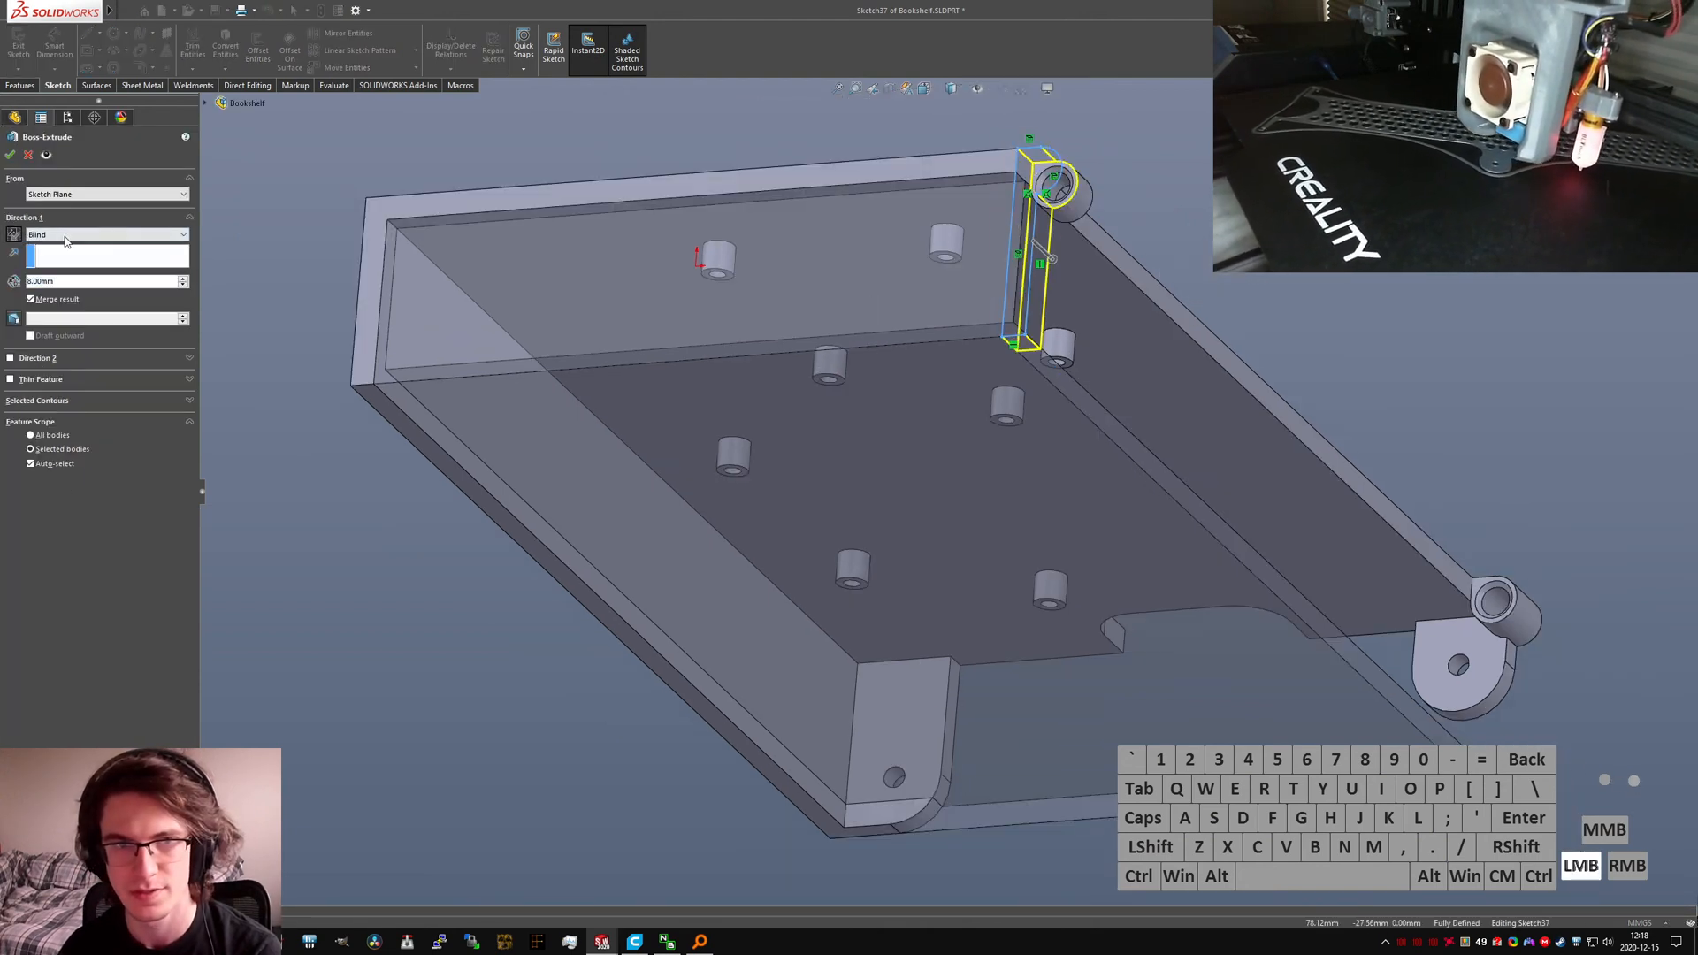
# Step: Extrude the hinge arm profile Through All, merging the result only with the lid body
pyautogui.click(33, 237)
pyautogui.click(44, 250)
pyautogui.click(46, 277)
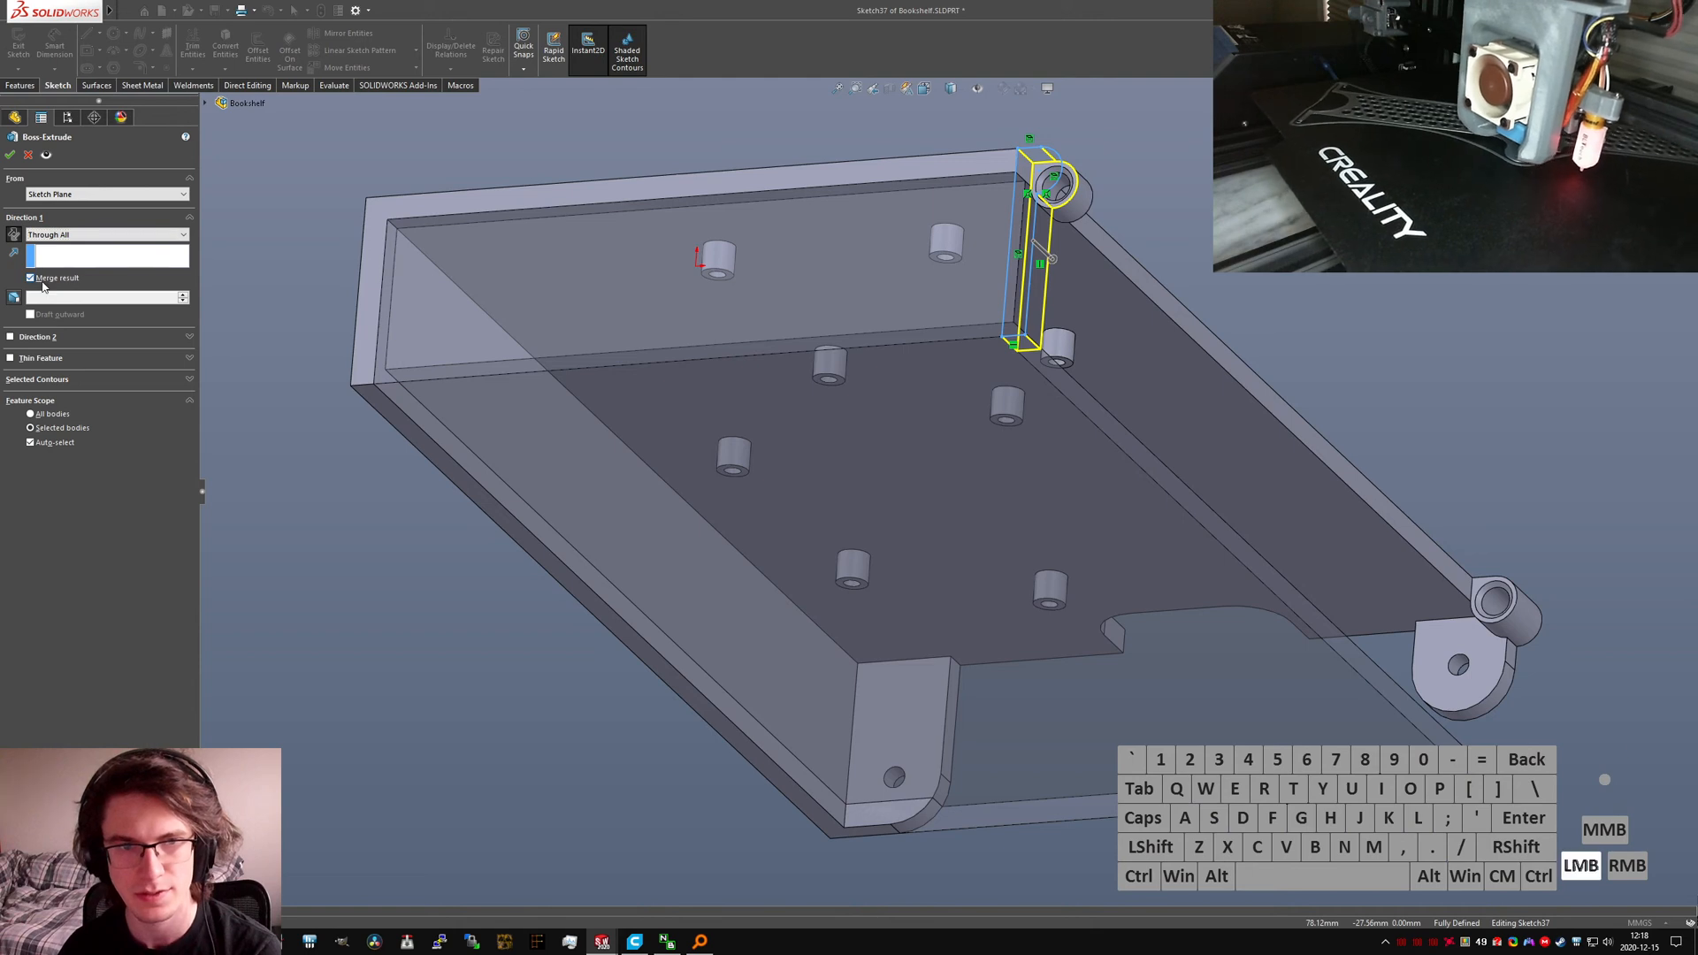
pyautogui.click(31, 277)
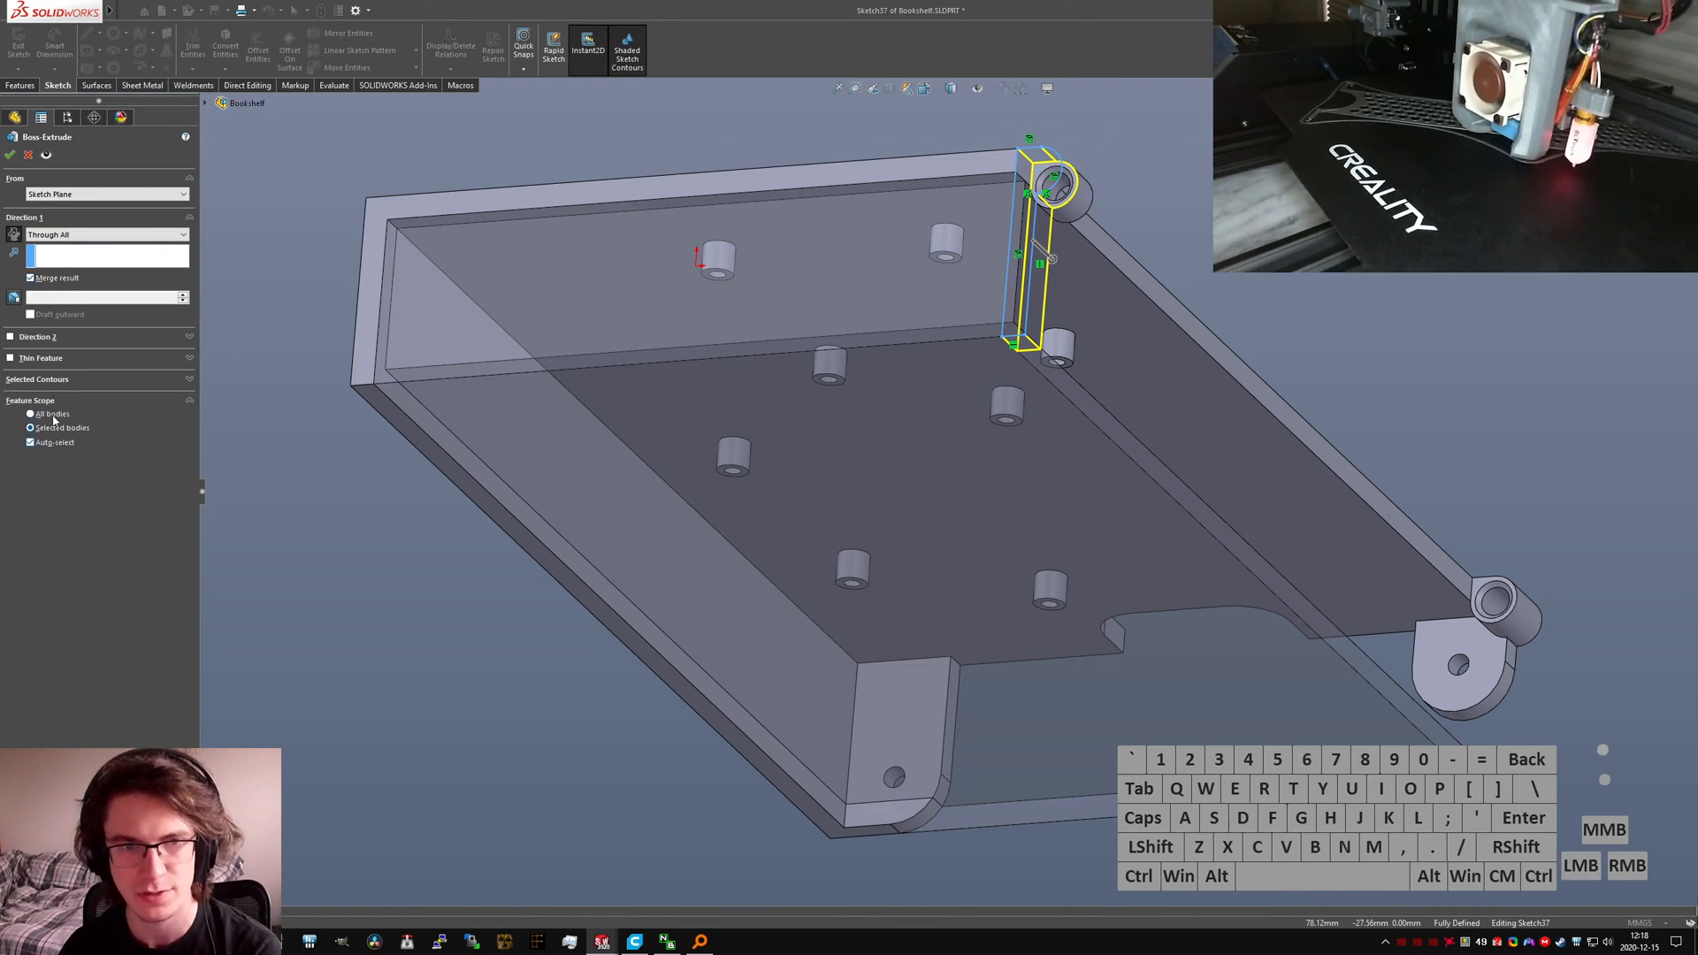
pyautogui.click(583, 386)
pyautogui.rightClick(584, 385)
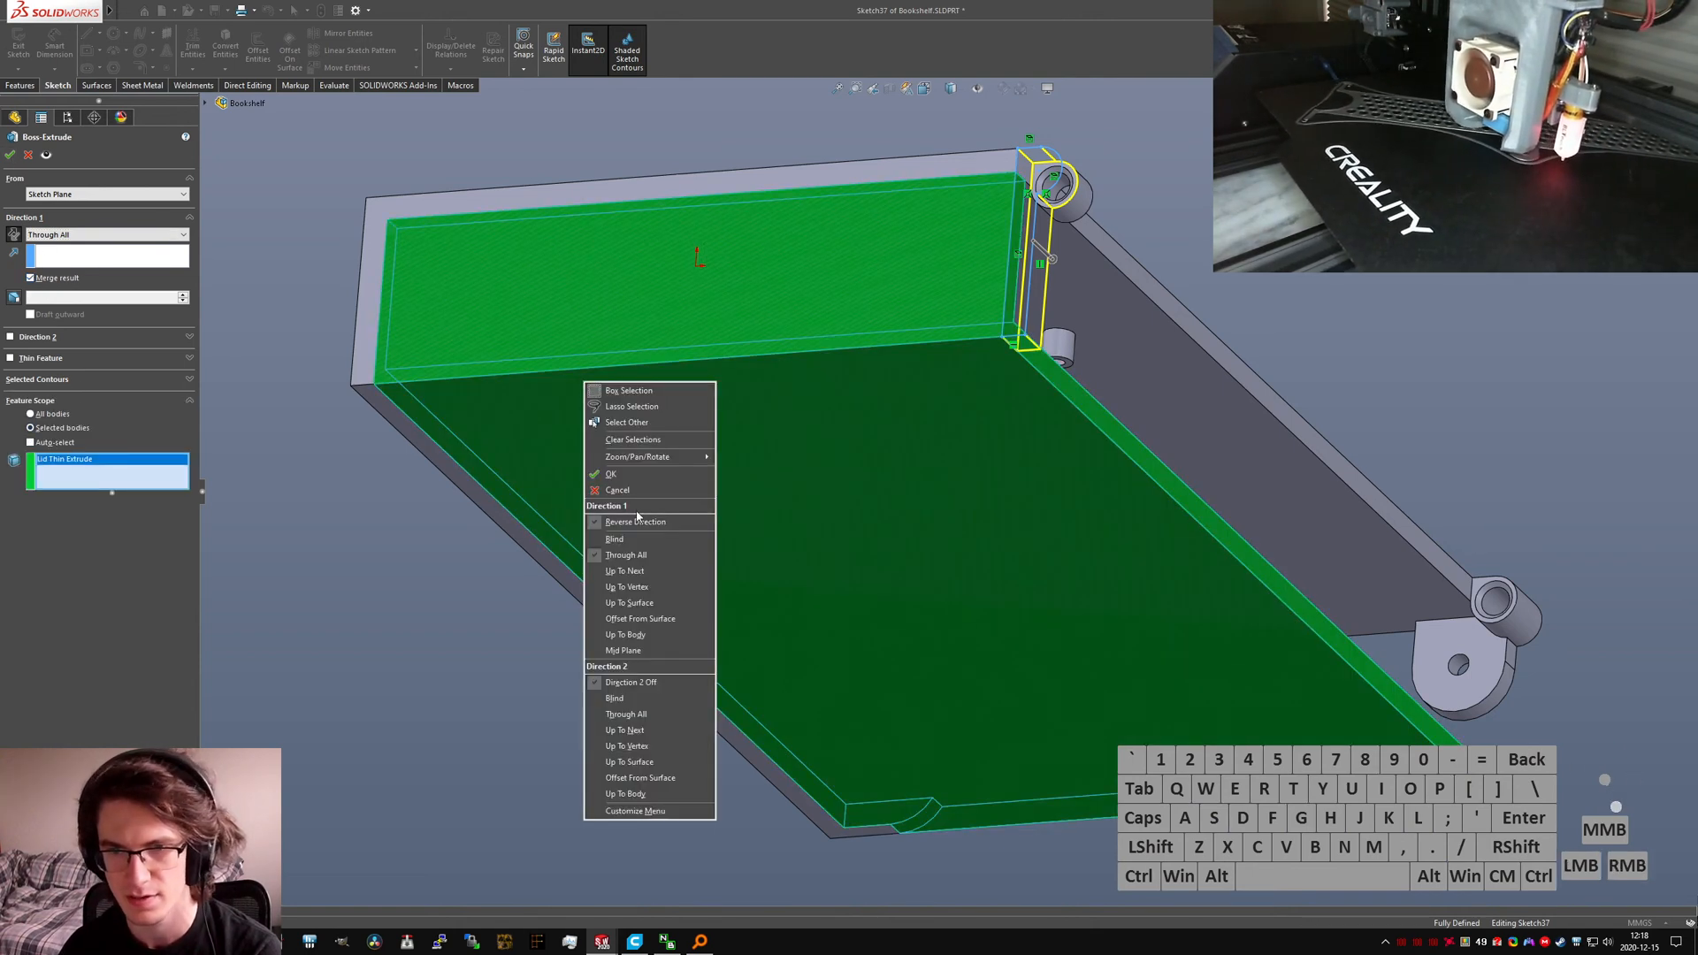
pyautogui.click(632, 476)
# Step: Compare the extruded lid hinge around the upper knuckle with the door hinge in PSU Enclosure V2
pyautogui.moveTo(1045, 416); pyautogui.dragTo(1248, 442, button='middle')
pyautogui.scroll(-3, 1247, 442)
pyautogui.scroll(-4, 1336, 263)
pyautogui.moveTo(1245, 290); pyautogui.dragTo(1215, 283, button='middle')
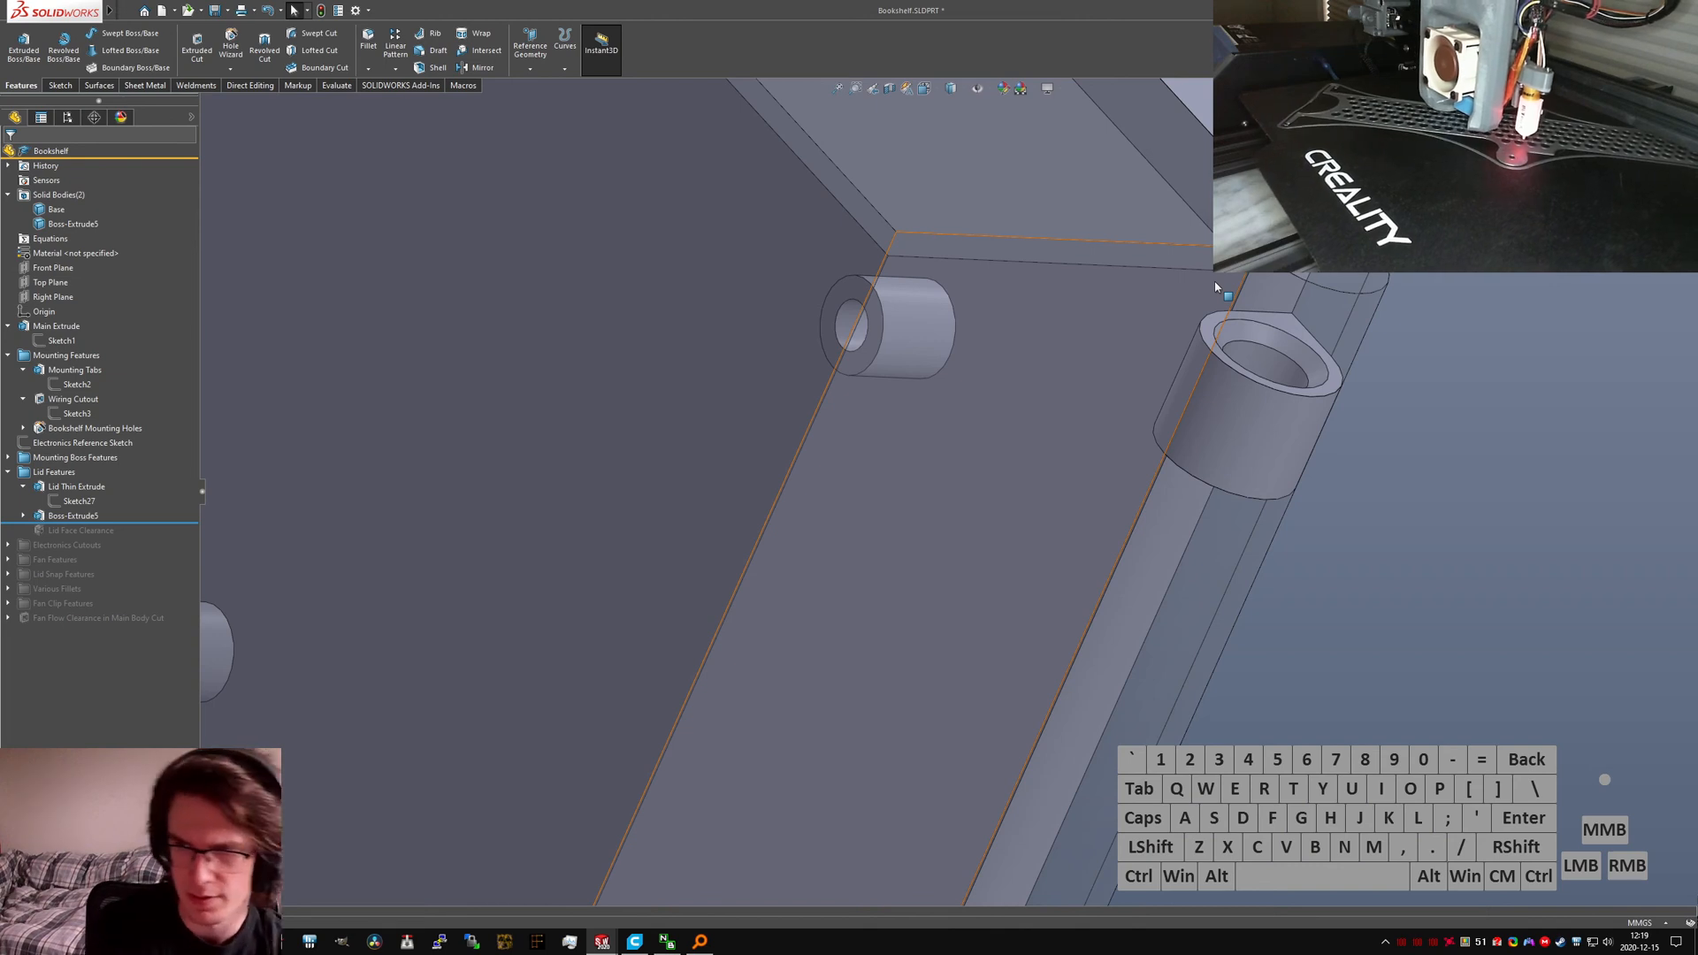
pyautogui.hotkey('ctrl', 'Tab')
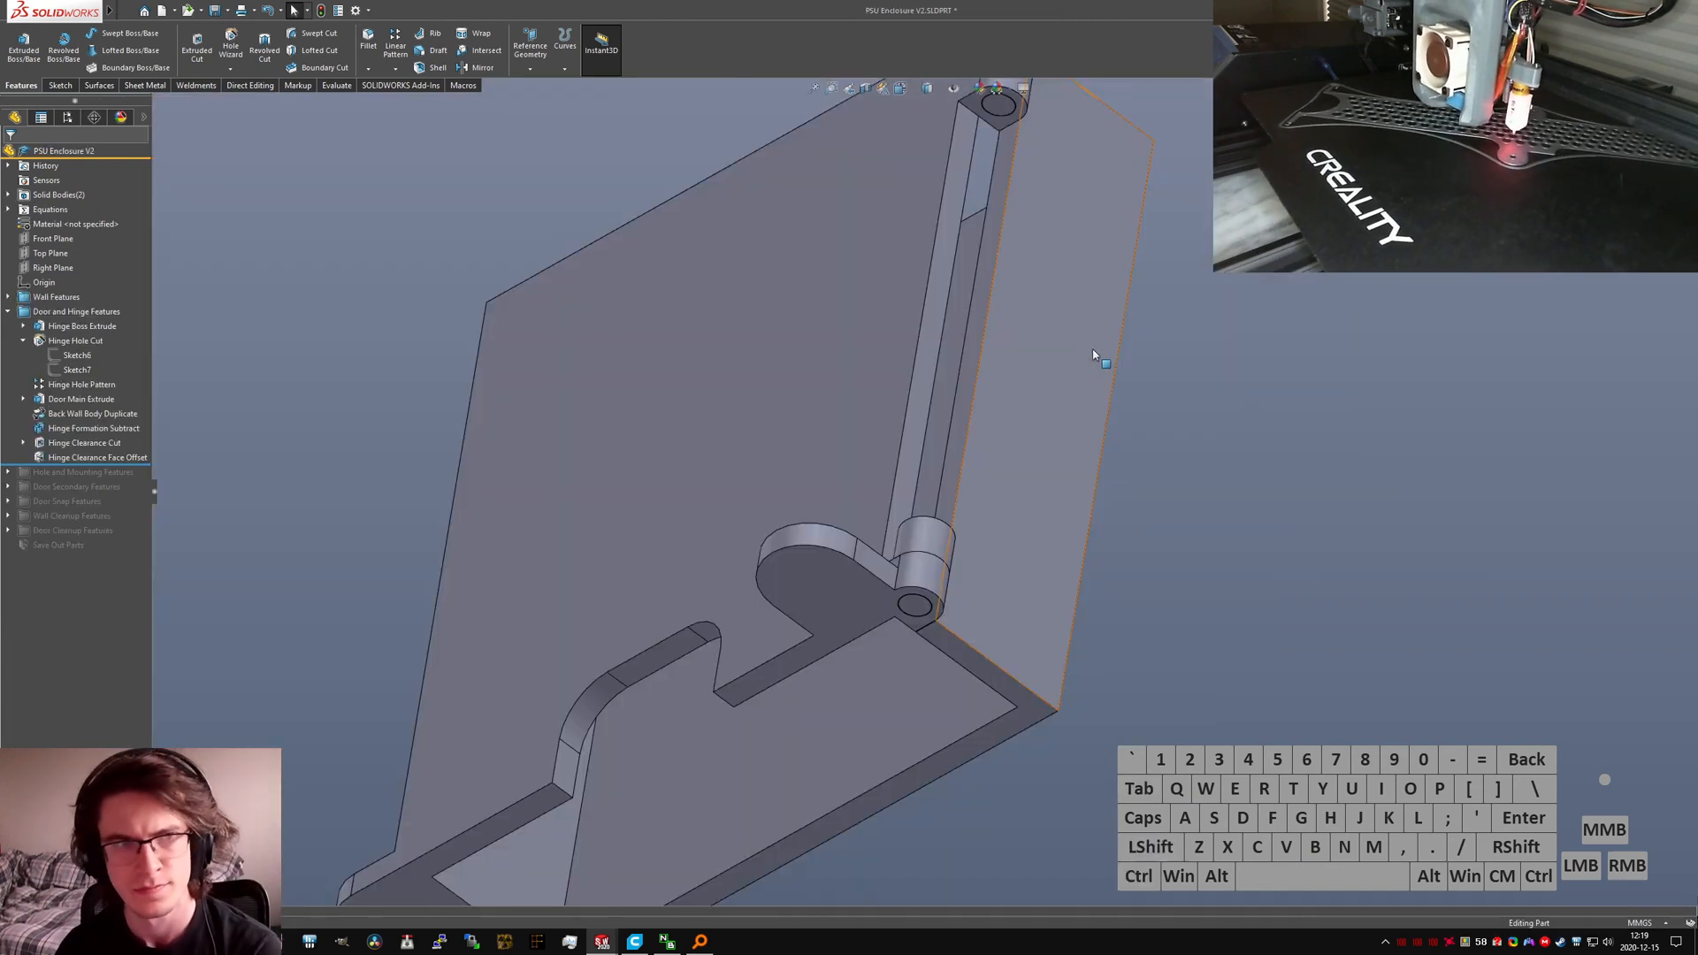
pyautogui.scroll(4, 943, 424)
pyautogui.moveTo(955, 292); pyautogui.dragTo(1061, 490, button='middle')
pyautogui.scroll(-7, 999, 363)
pyautogui.hotkey('ctrl', 'Tab')
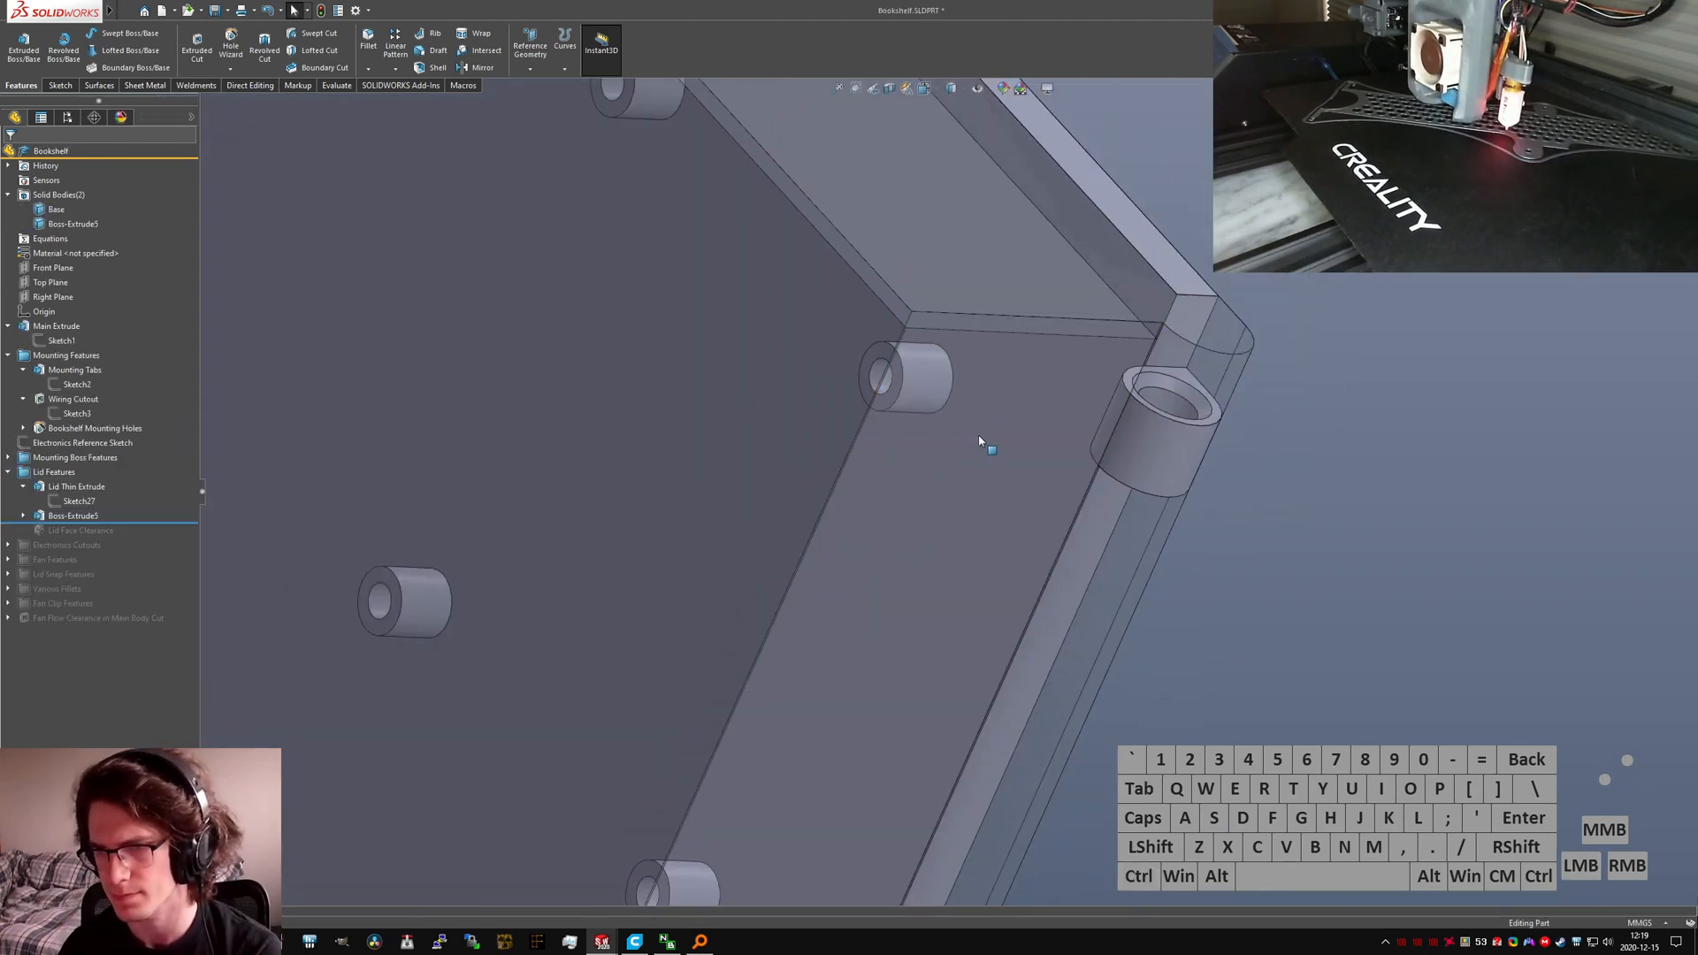
pyautogui.scroll(3, 979, 440)
pyautogui.moveTo(979, 439); pyautogui.dragTo(1061, 381, button='middle')
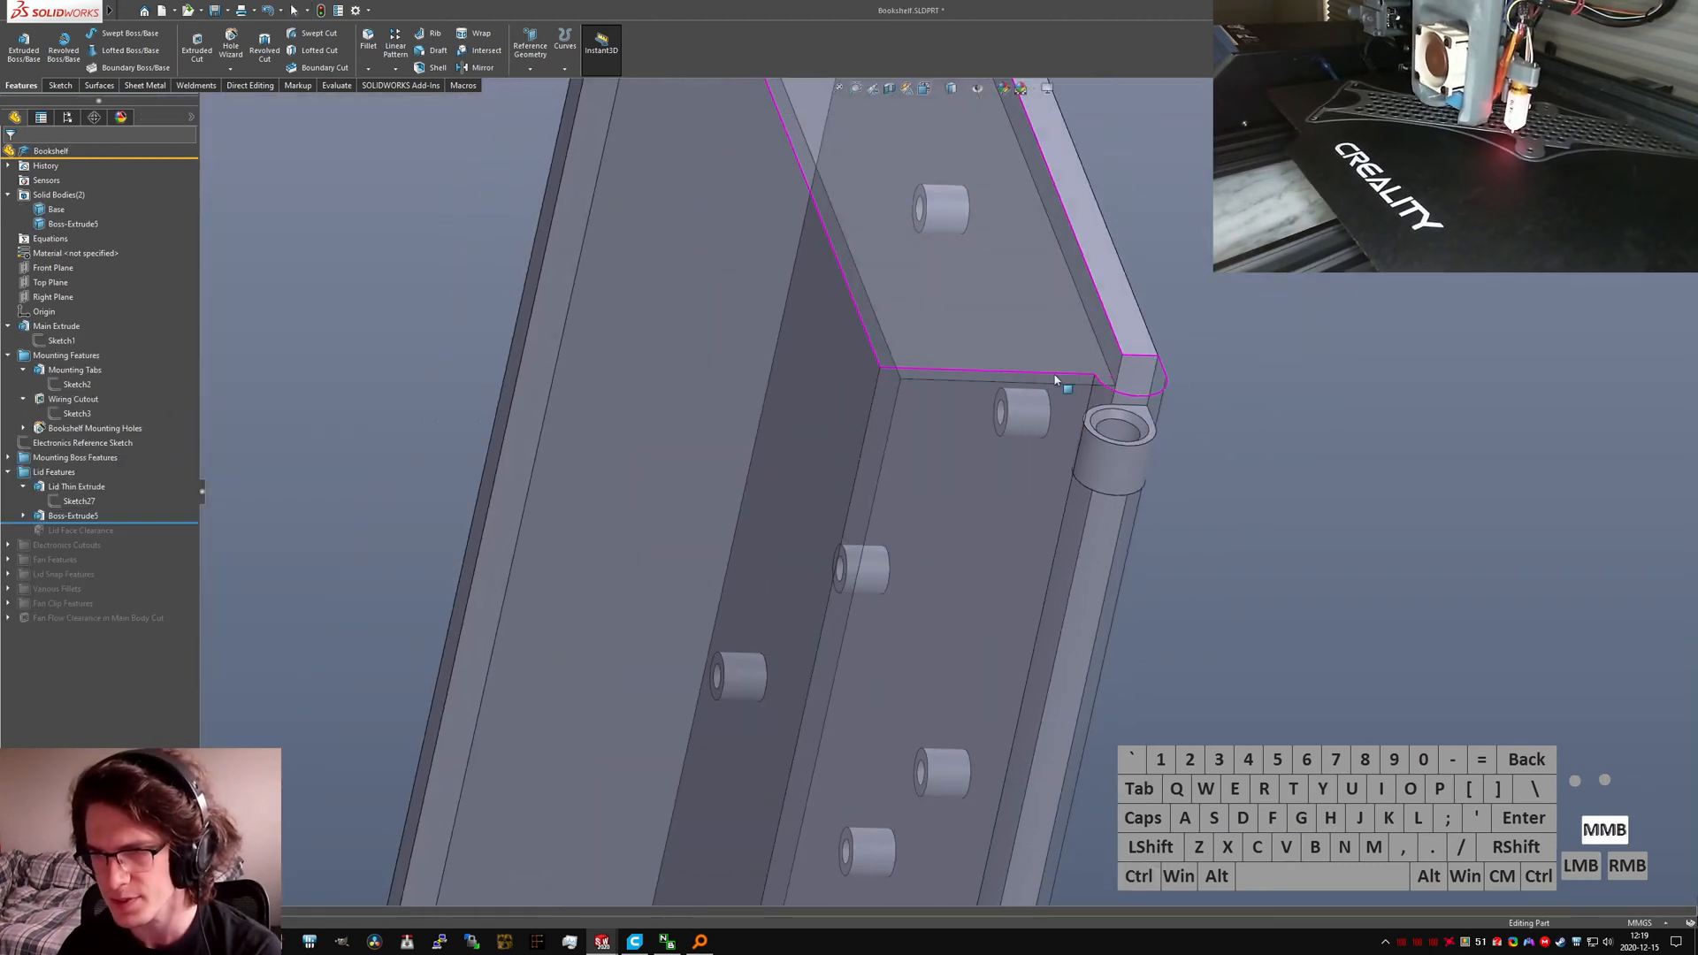
pyautogui.press('s')
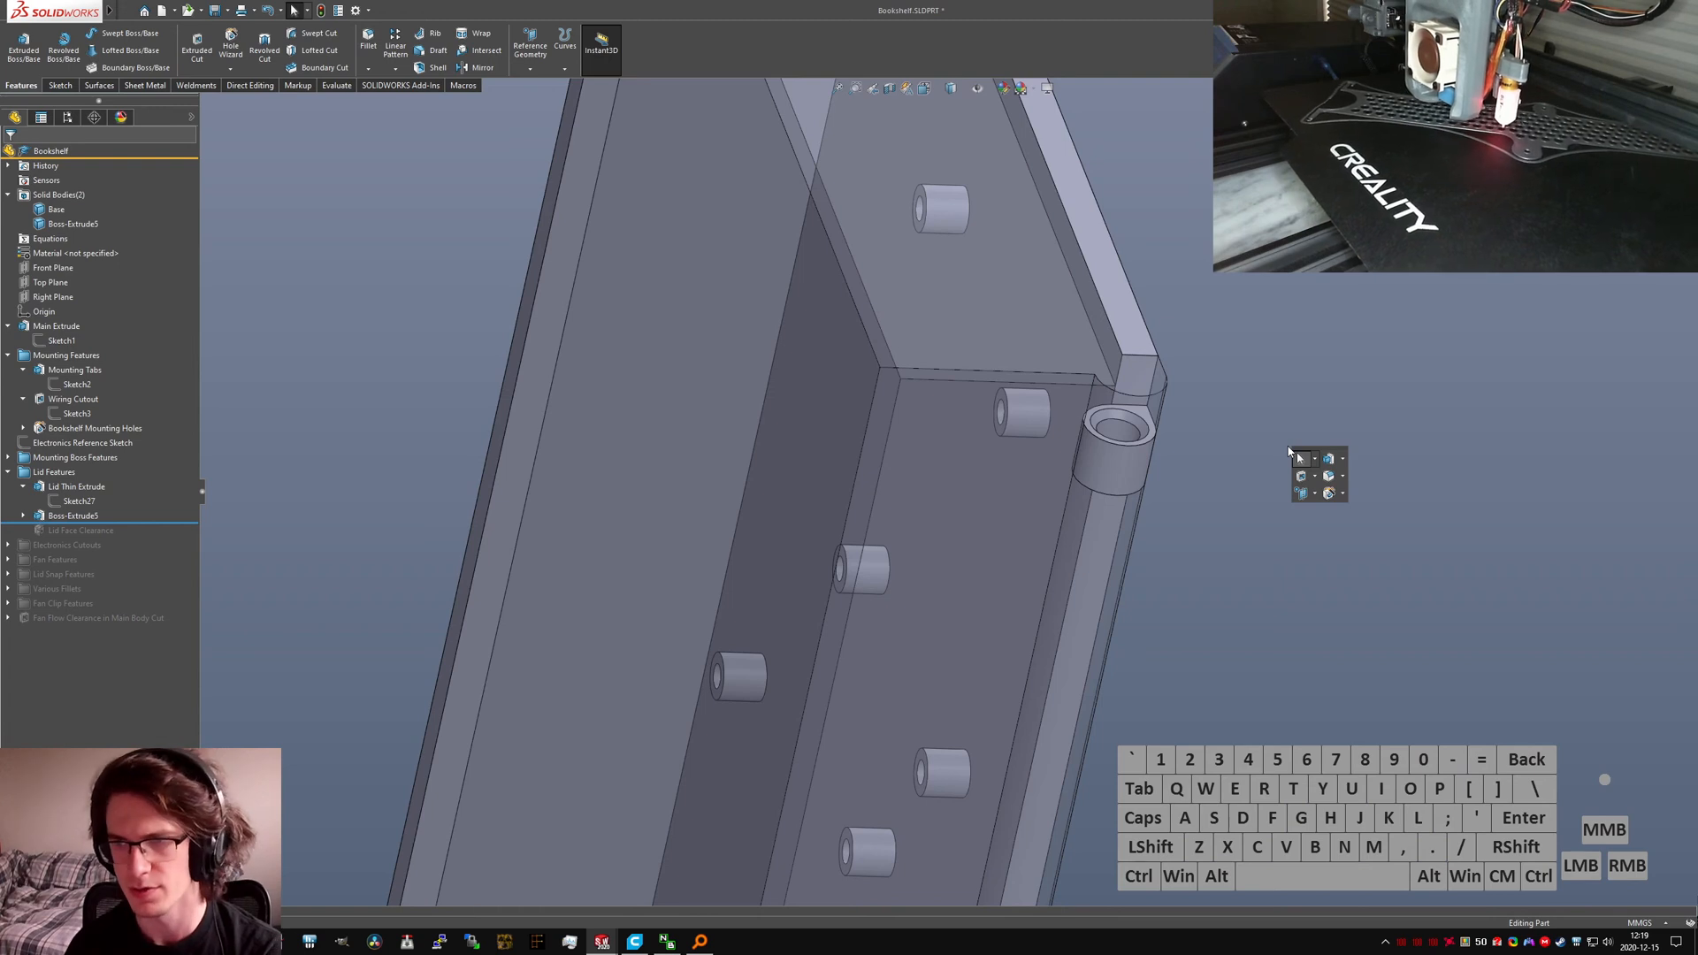
pyautogui.click(1234, 353)
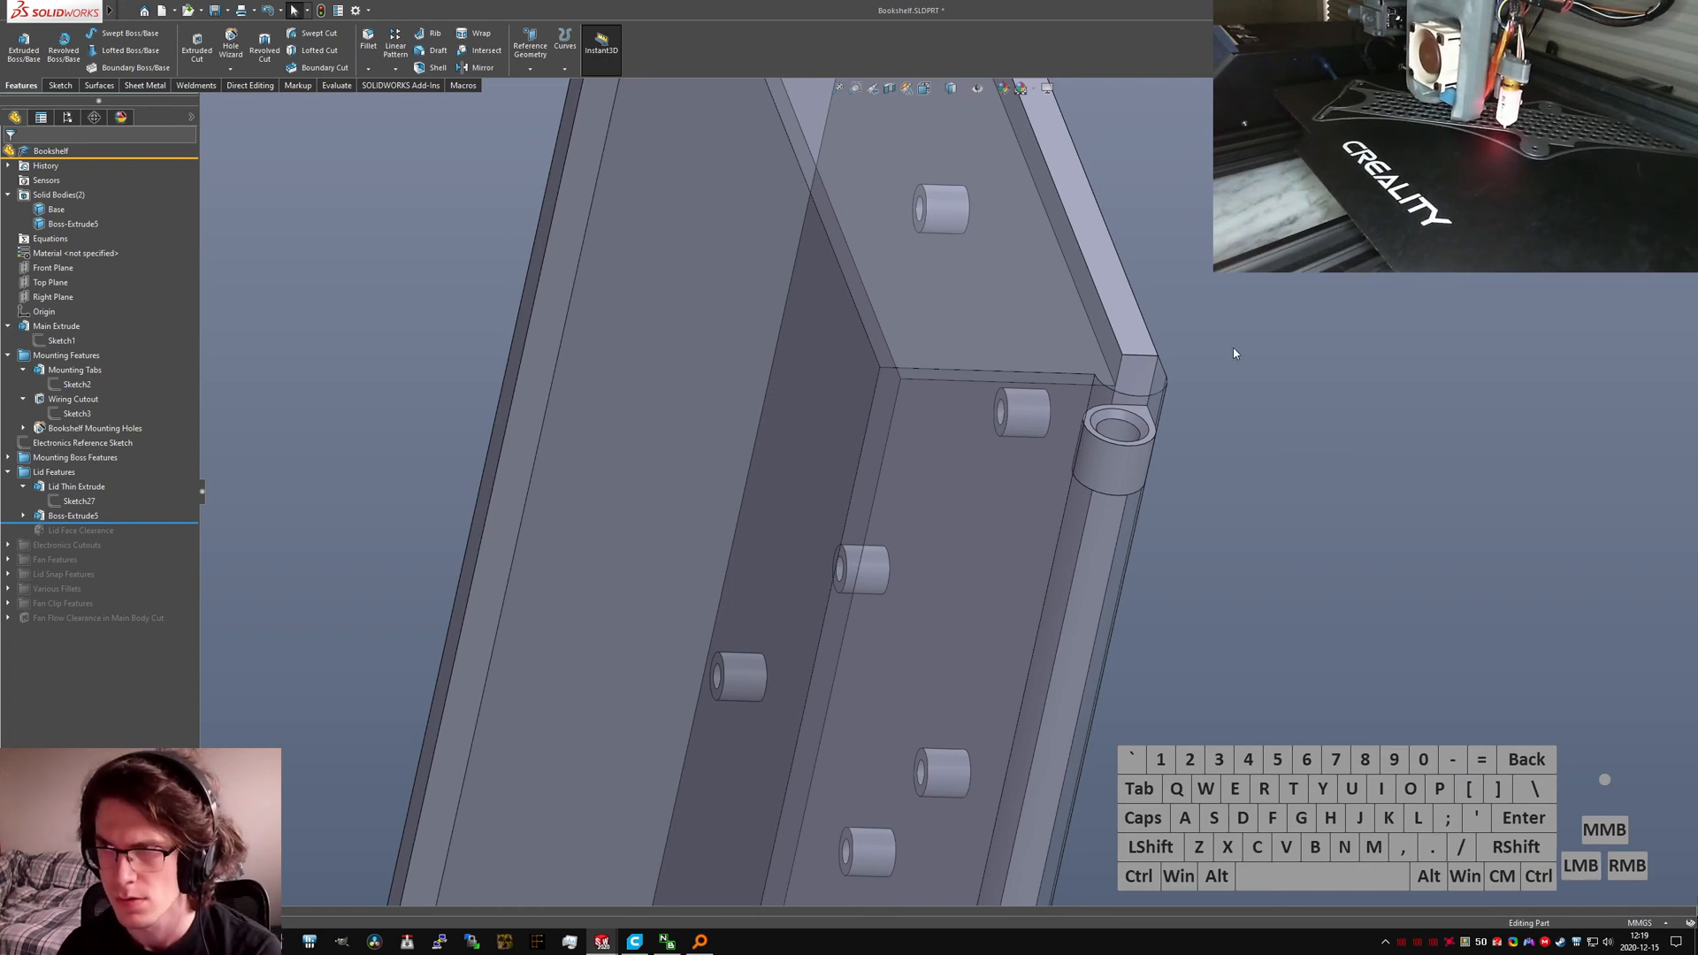
# Step: Rename the Lid Thin Extrude feature as "Primary Lid Thin Extrude"
pyautogui.click(72, 516)
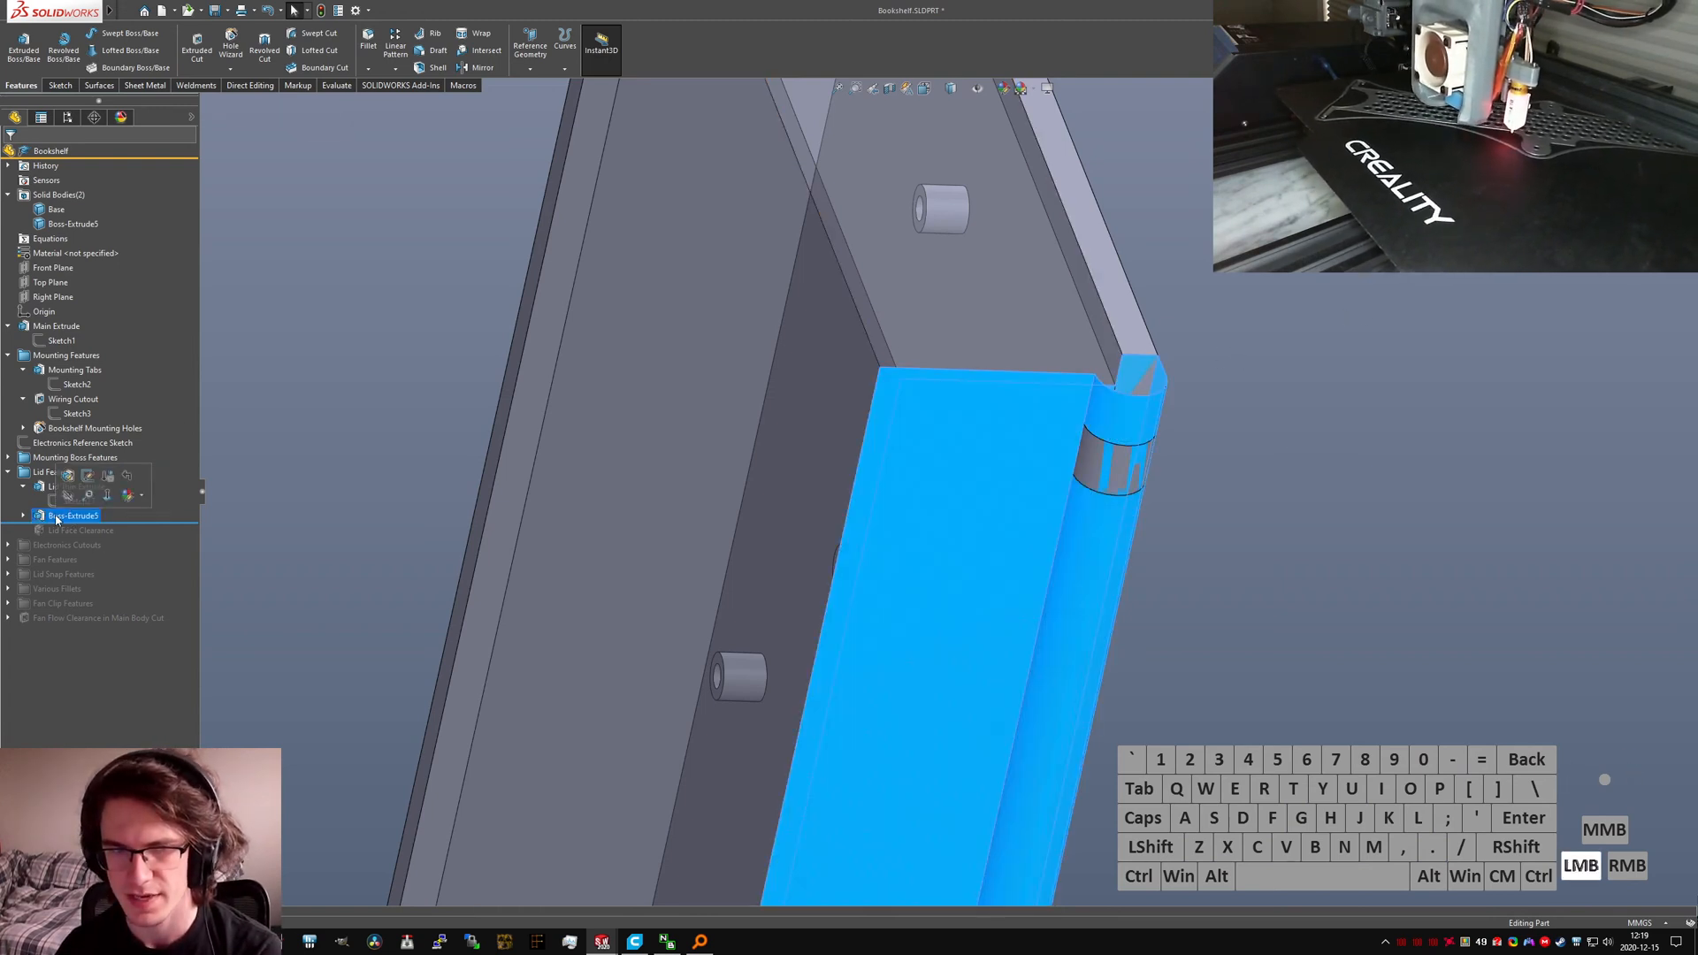
pyautogui.click(69, 487)
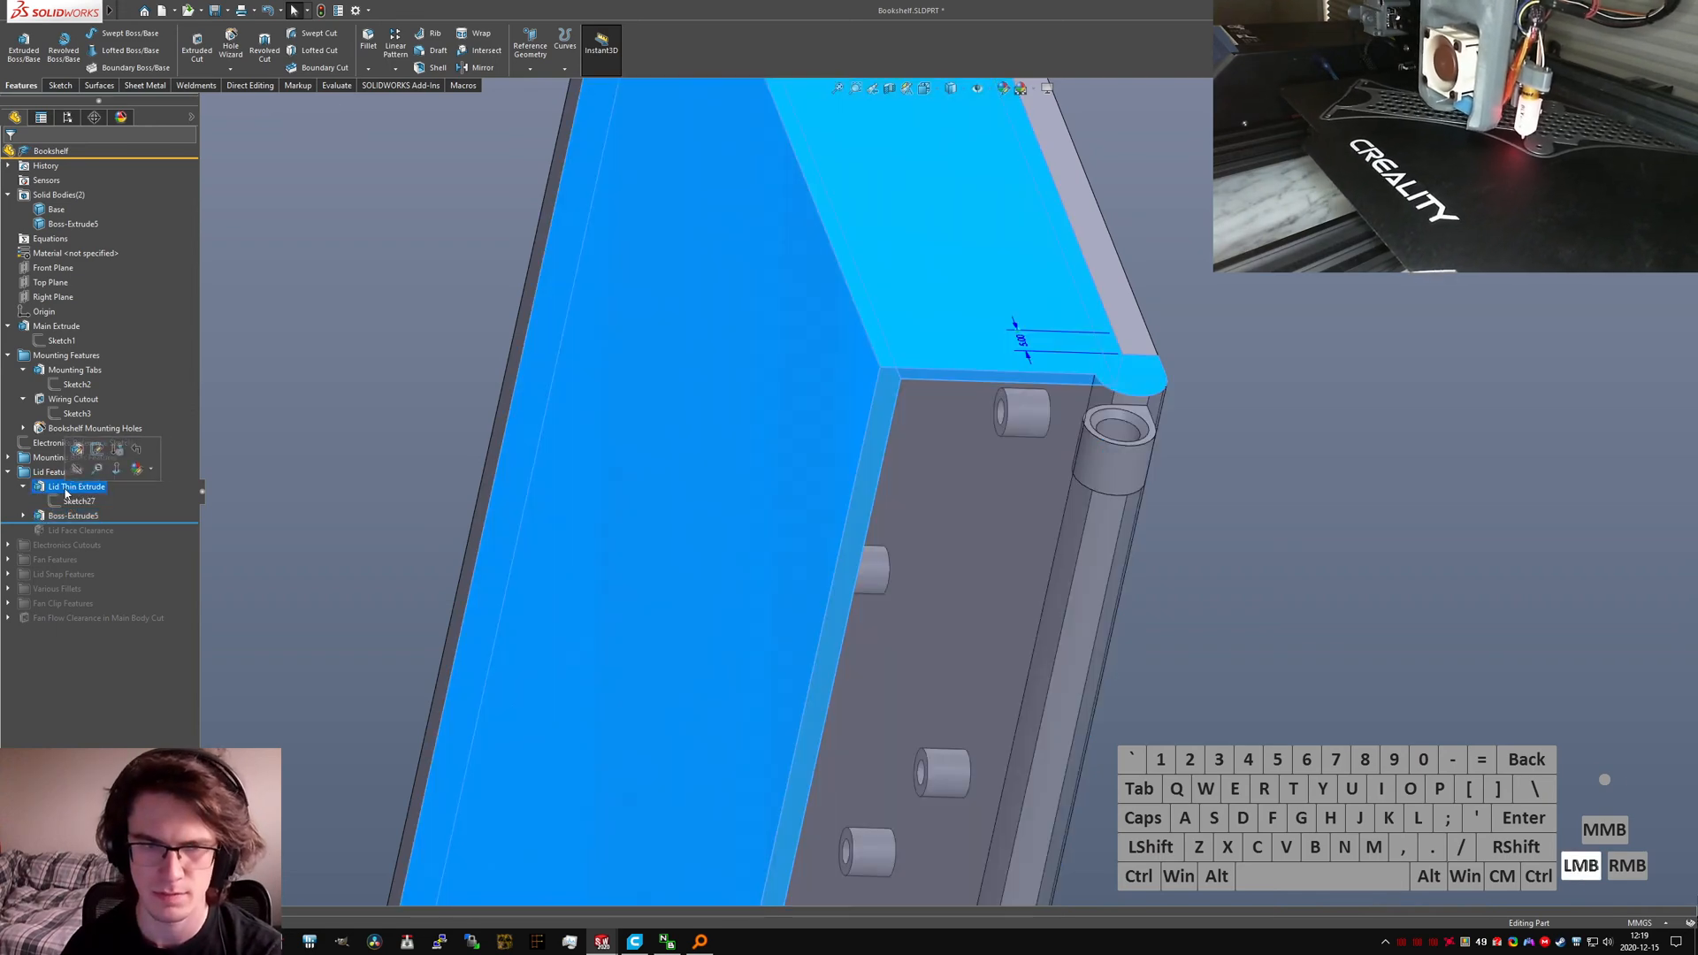
pyautogui.click(65, 487)
pyautogui.write('Primary')
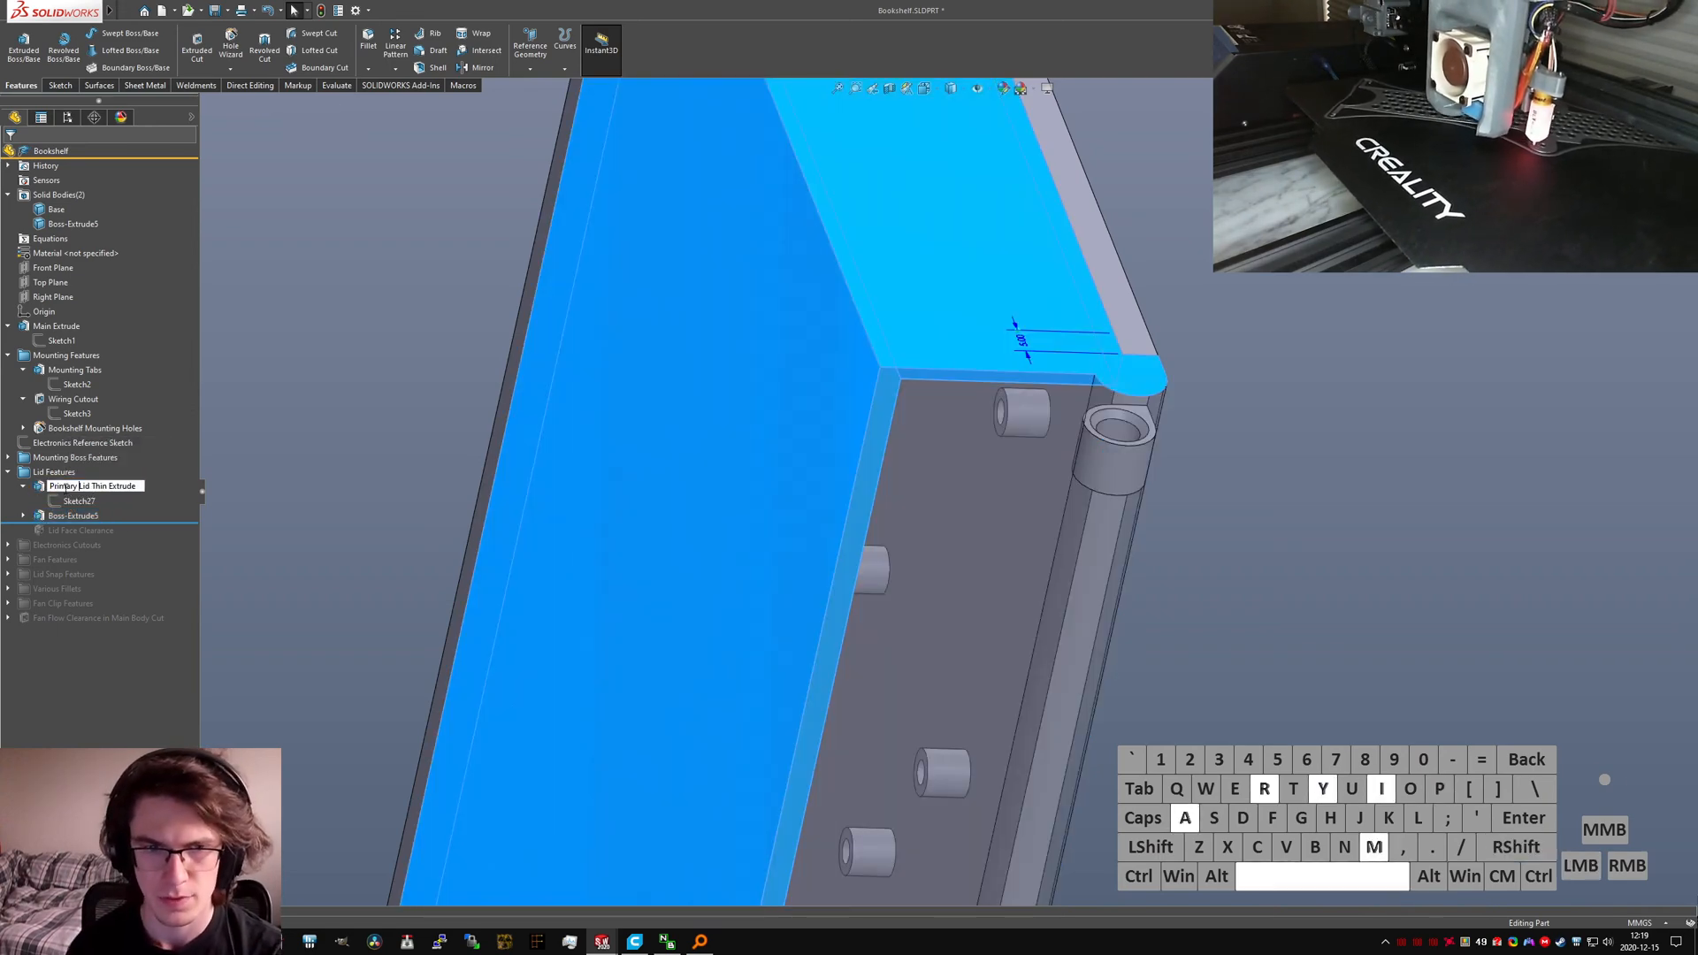
pyautogui.press('Return')
# Step: Rename the new lid boss extrude feature as "Lid Side and Hinge Extrude"
pyautogui.click(60, 515)
pyautogui.click(74, 517)
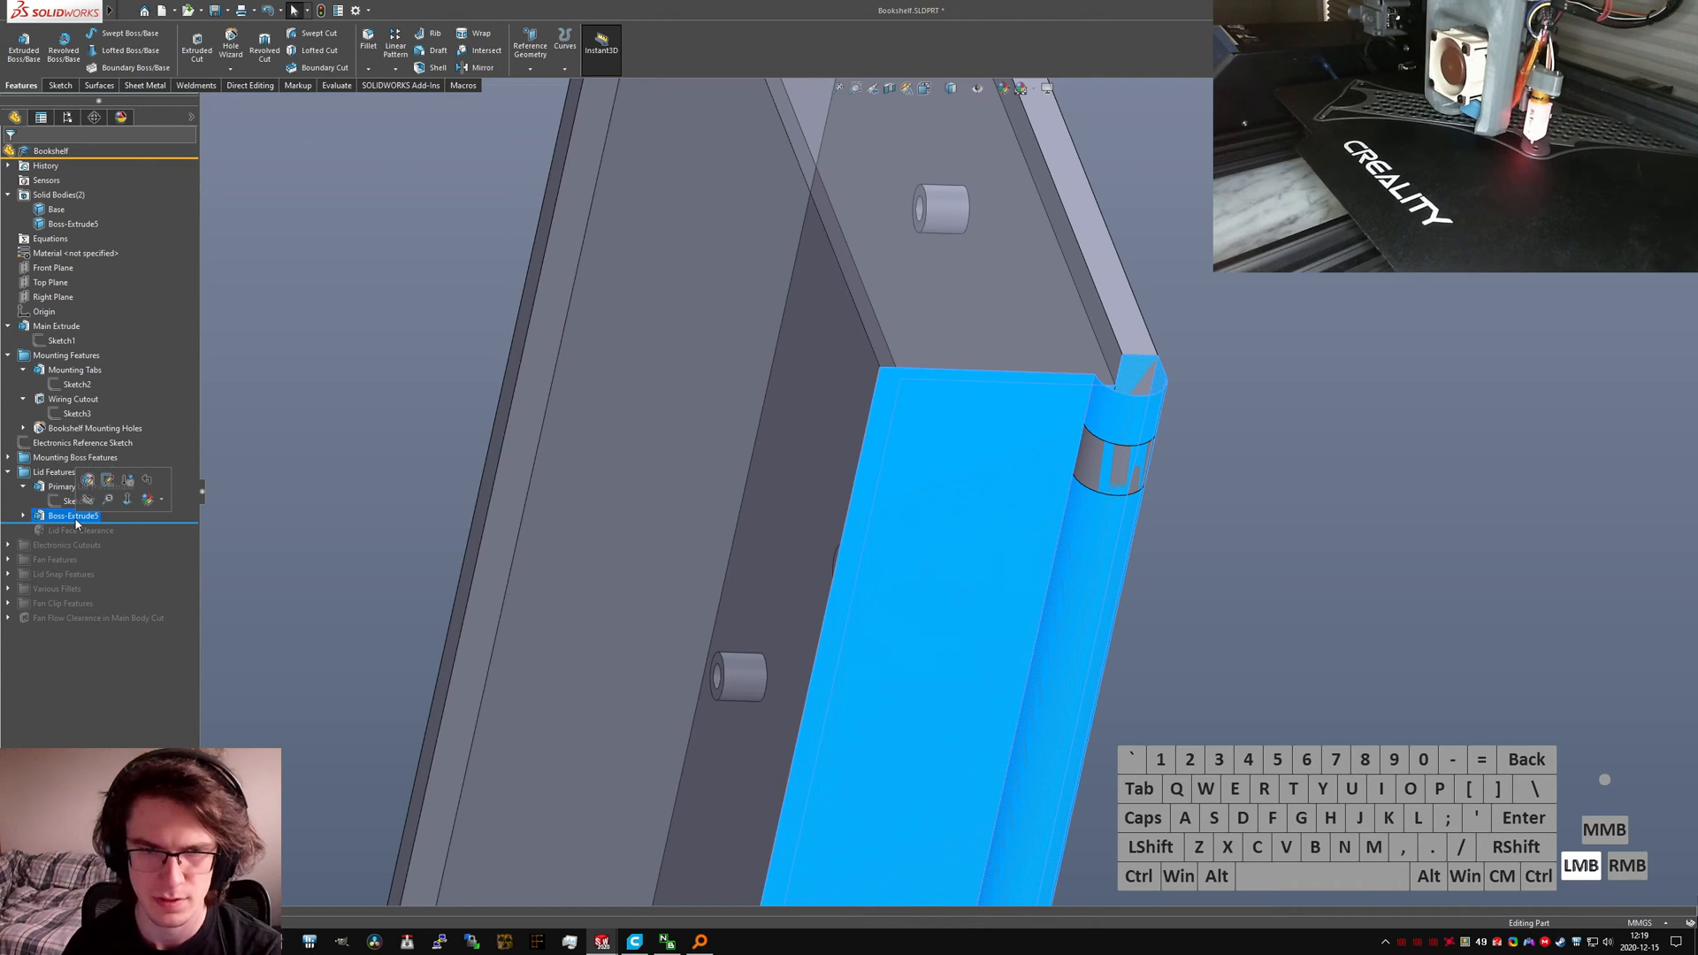
pyautogui.write('Lide')
pyautogui.press('BackSpace')
pyautogui.press('BackSpace')
pyautogui.write('Side')
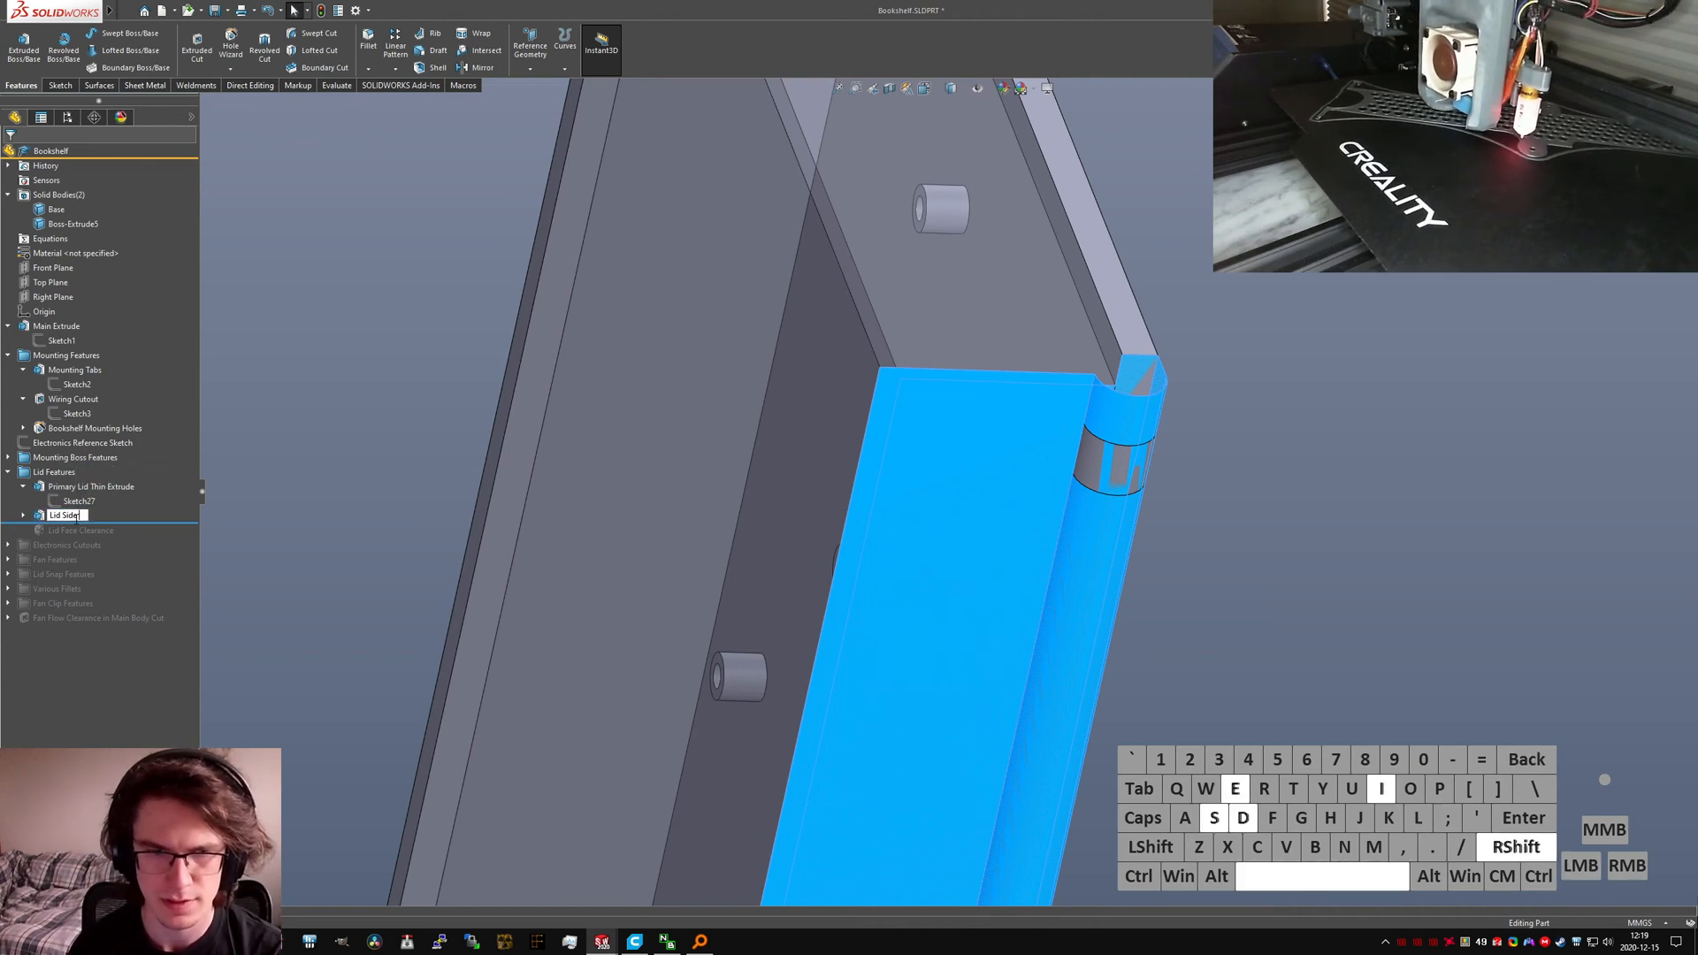
pyautogui.write(' and Hinge Extrude')
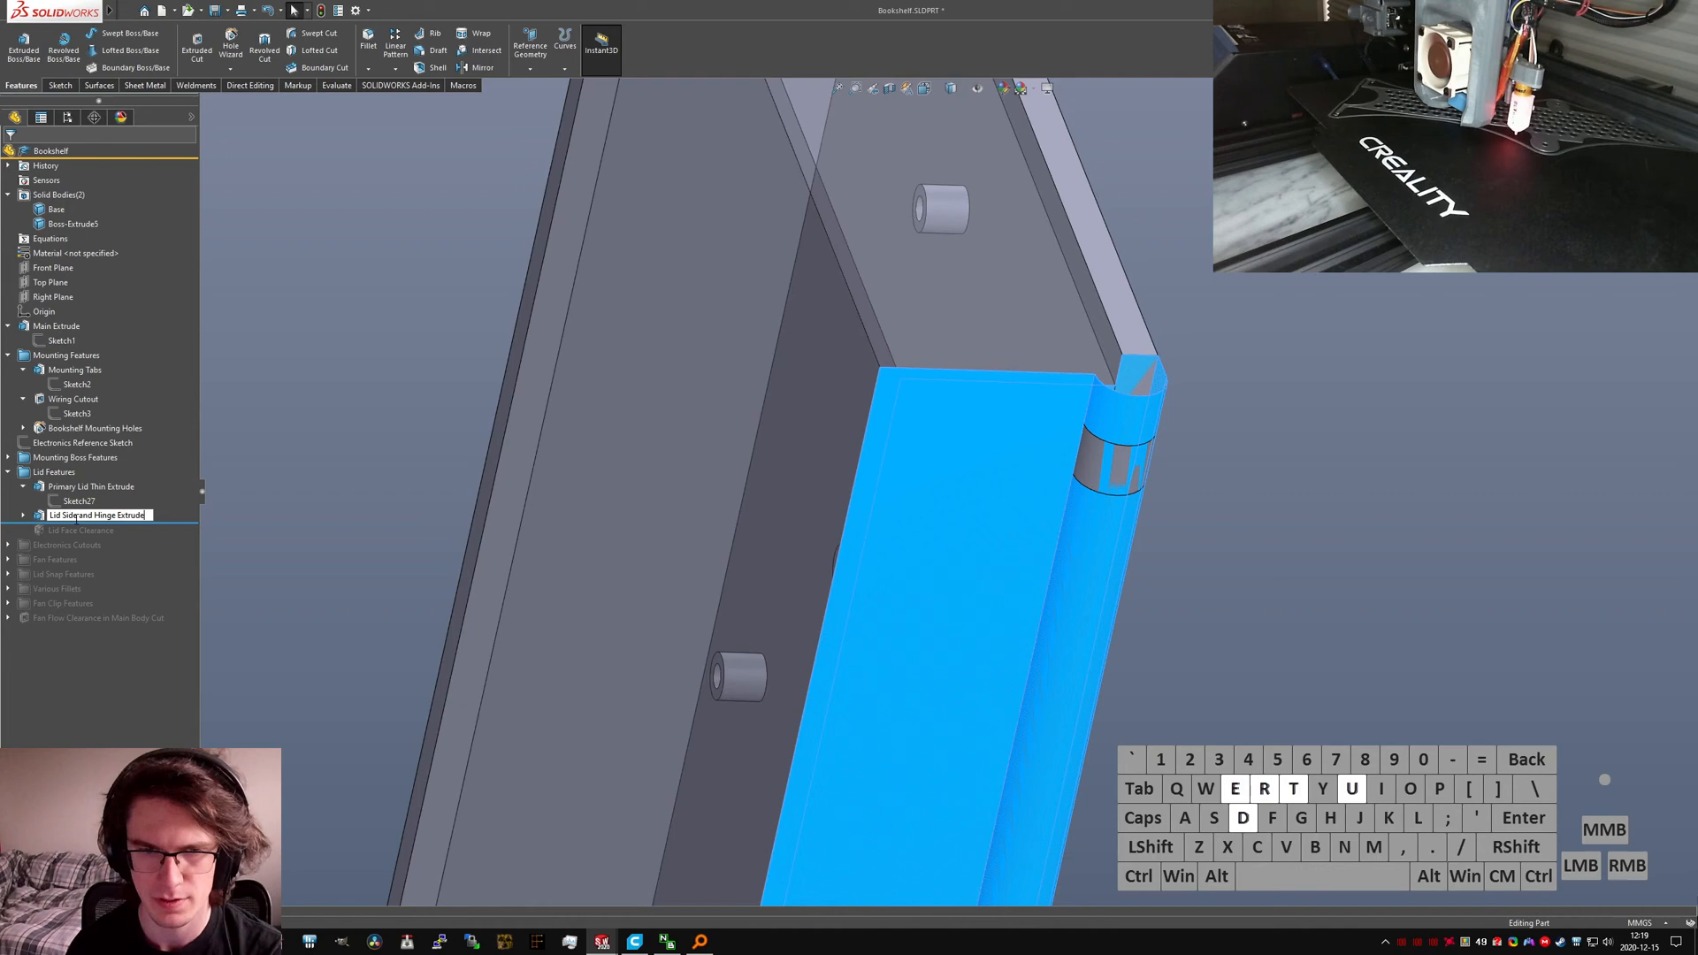
pyautogui.press('Return')
pyautogui.click(316, 458)
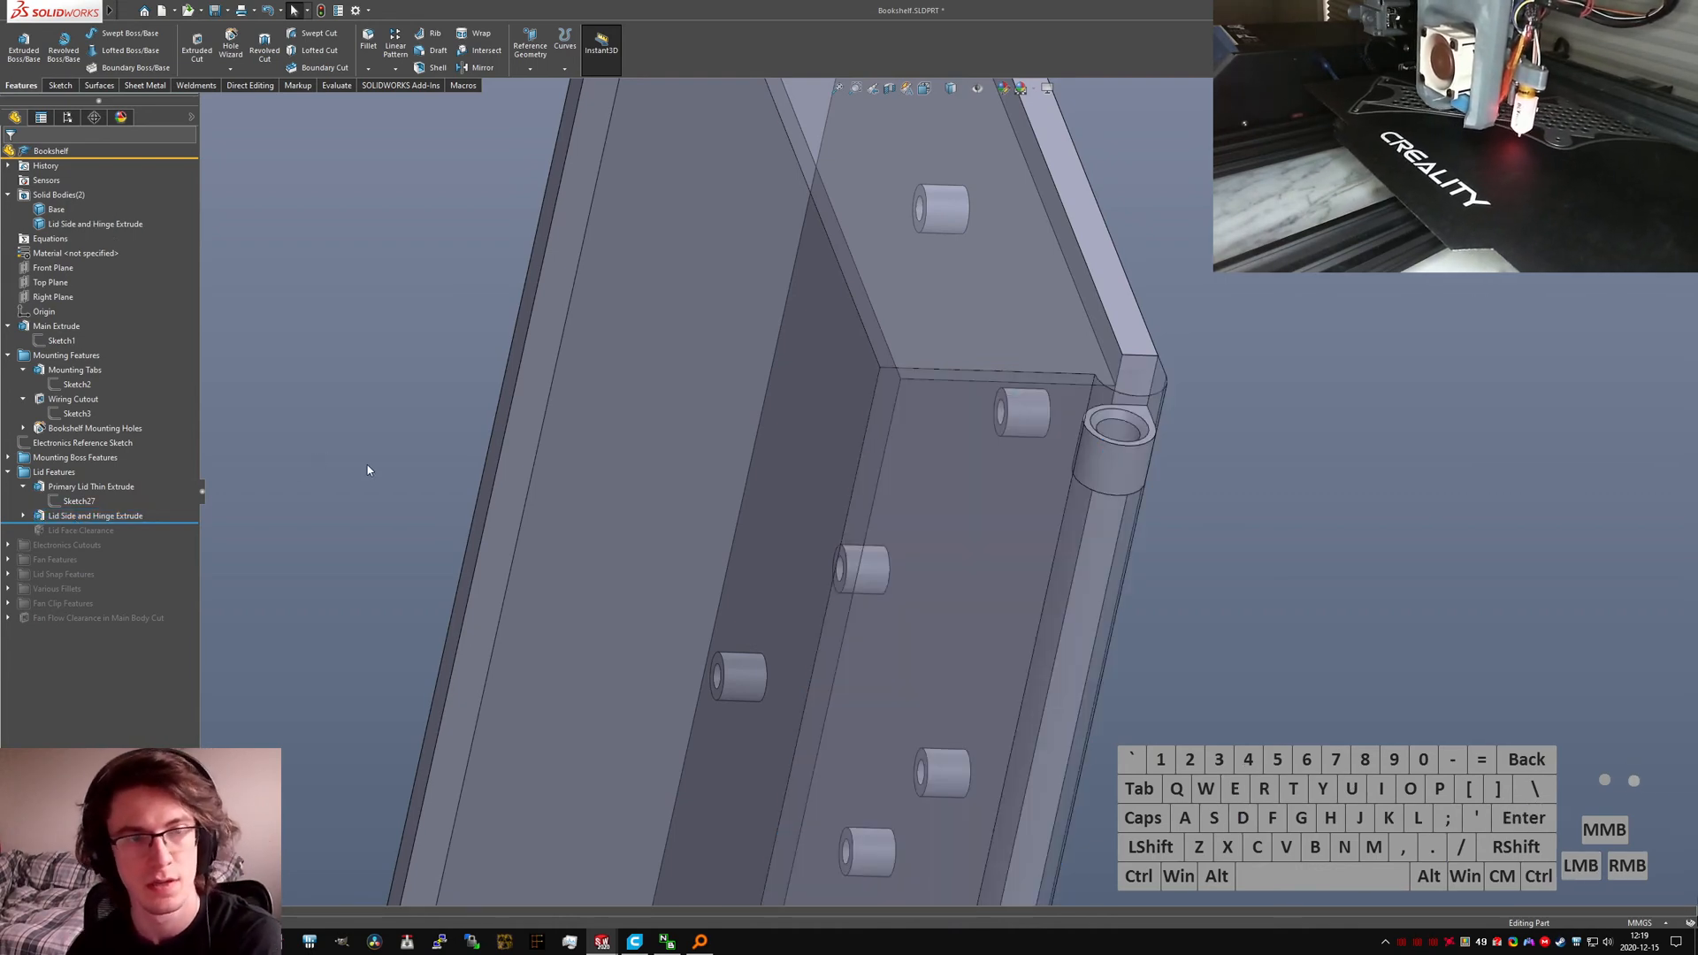
# Step: Examine where the lid overlaps the base's mounting tabs and hinge knuckles at both lower corners
pyautogui.scroll(5, 1065, 610)
pyautogui.moveTo(1070, 610); pyautogui.dragTo(990, 657, button='middle')
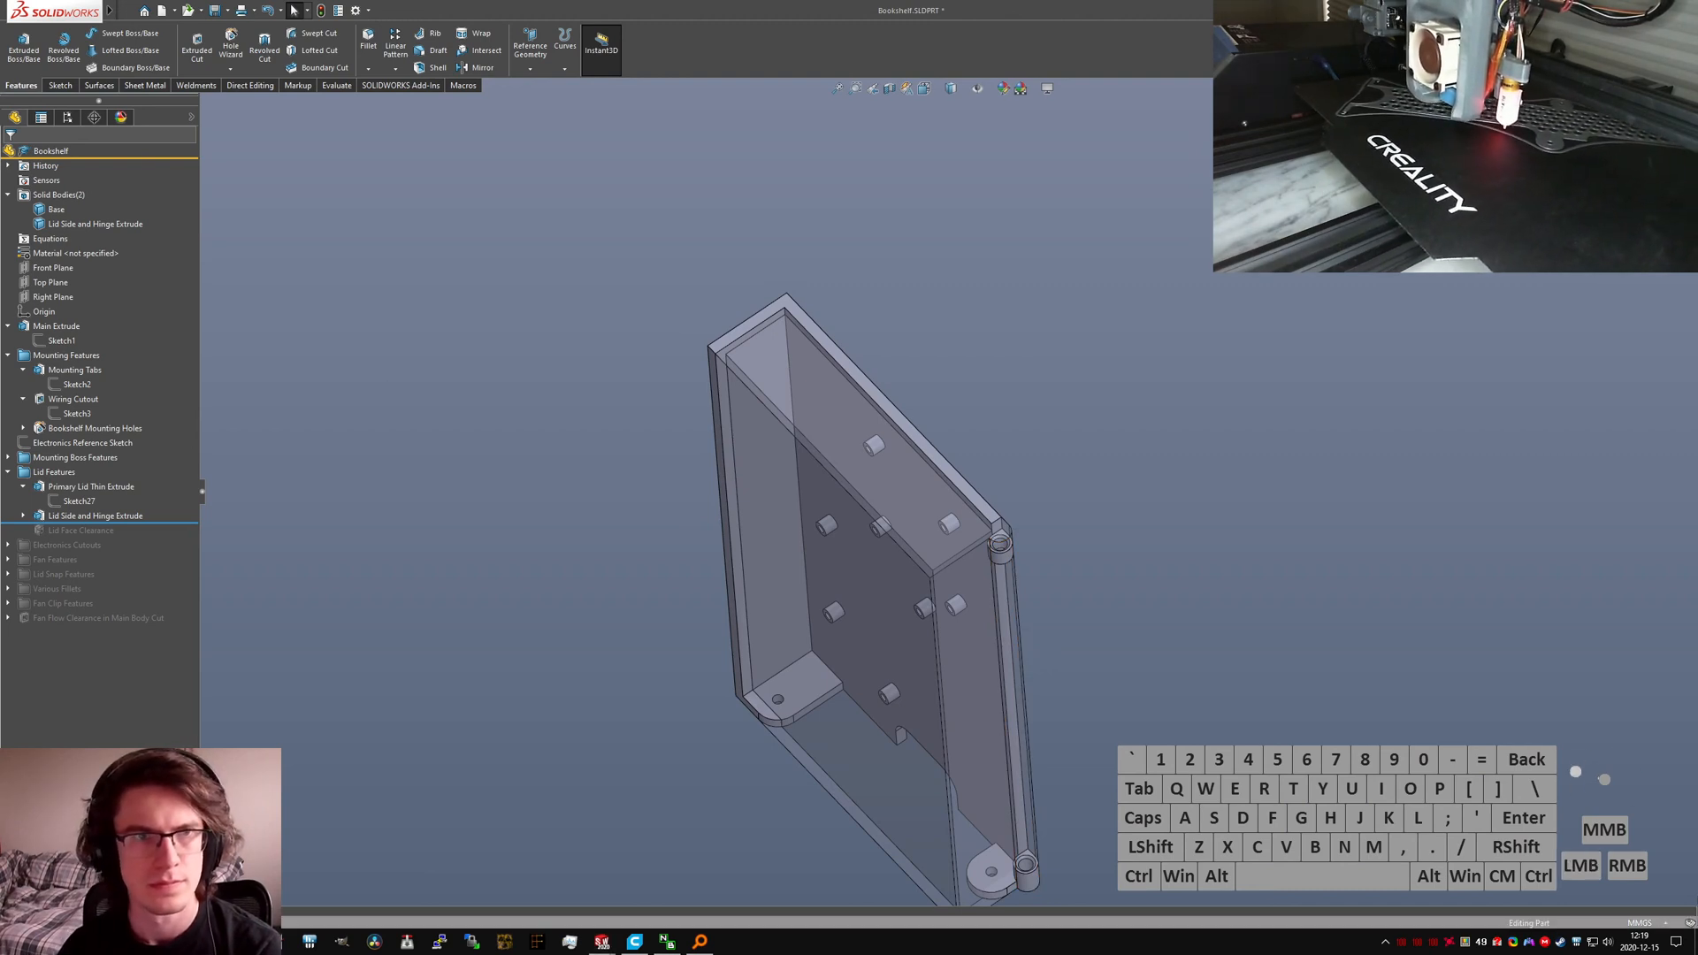
pyautogui.scroll(5, 989, 675)
pyautogui.scroll(-4, 955, 536)
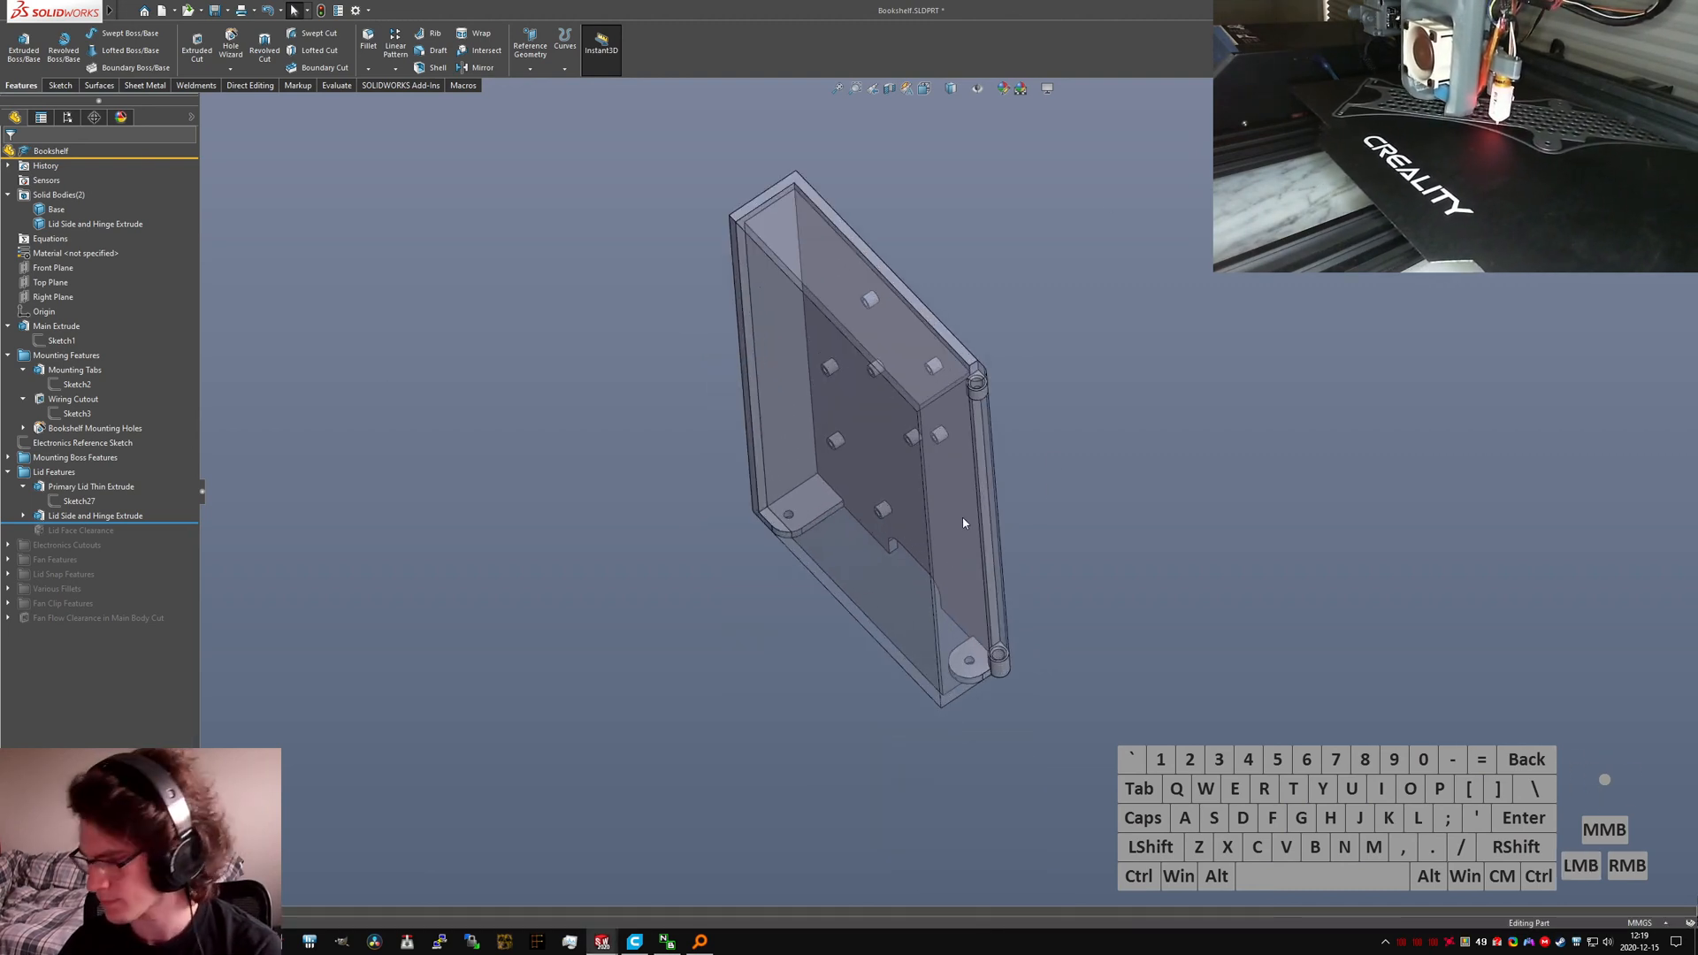
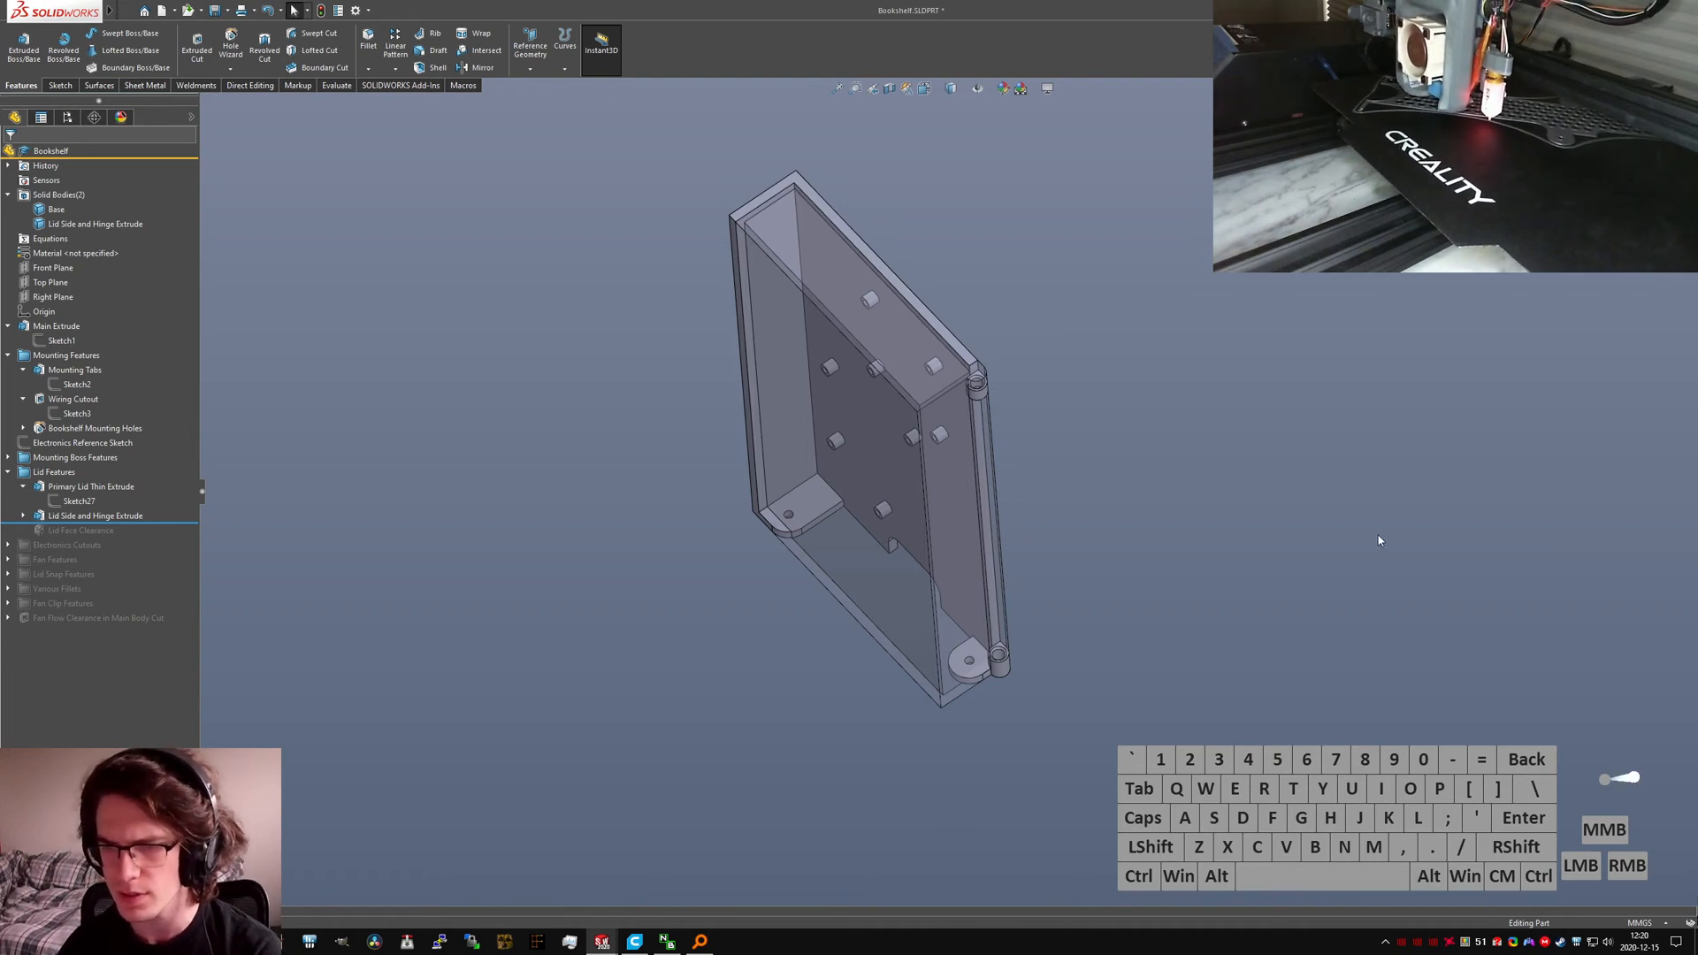
pyautogui.scroll(-3, 978, 663)
pyautogui.scroll(5, 973, 559)
pyautogui.scroll(-4, 939, 293)
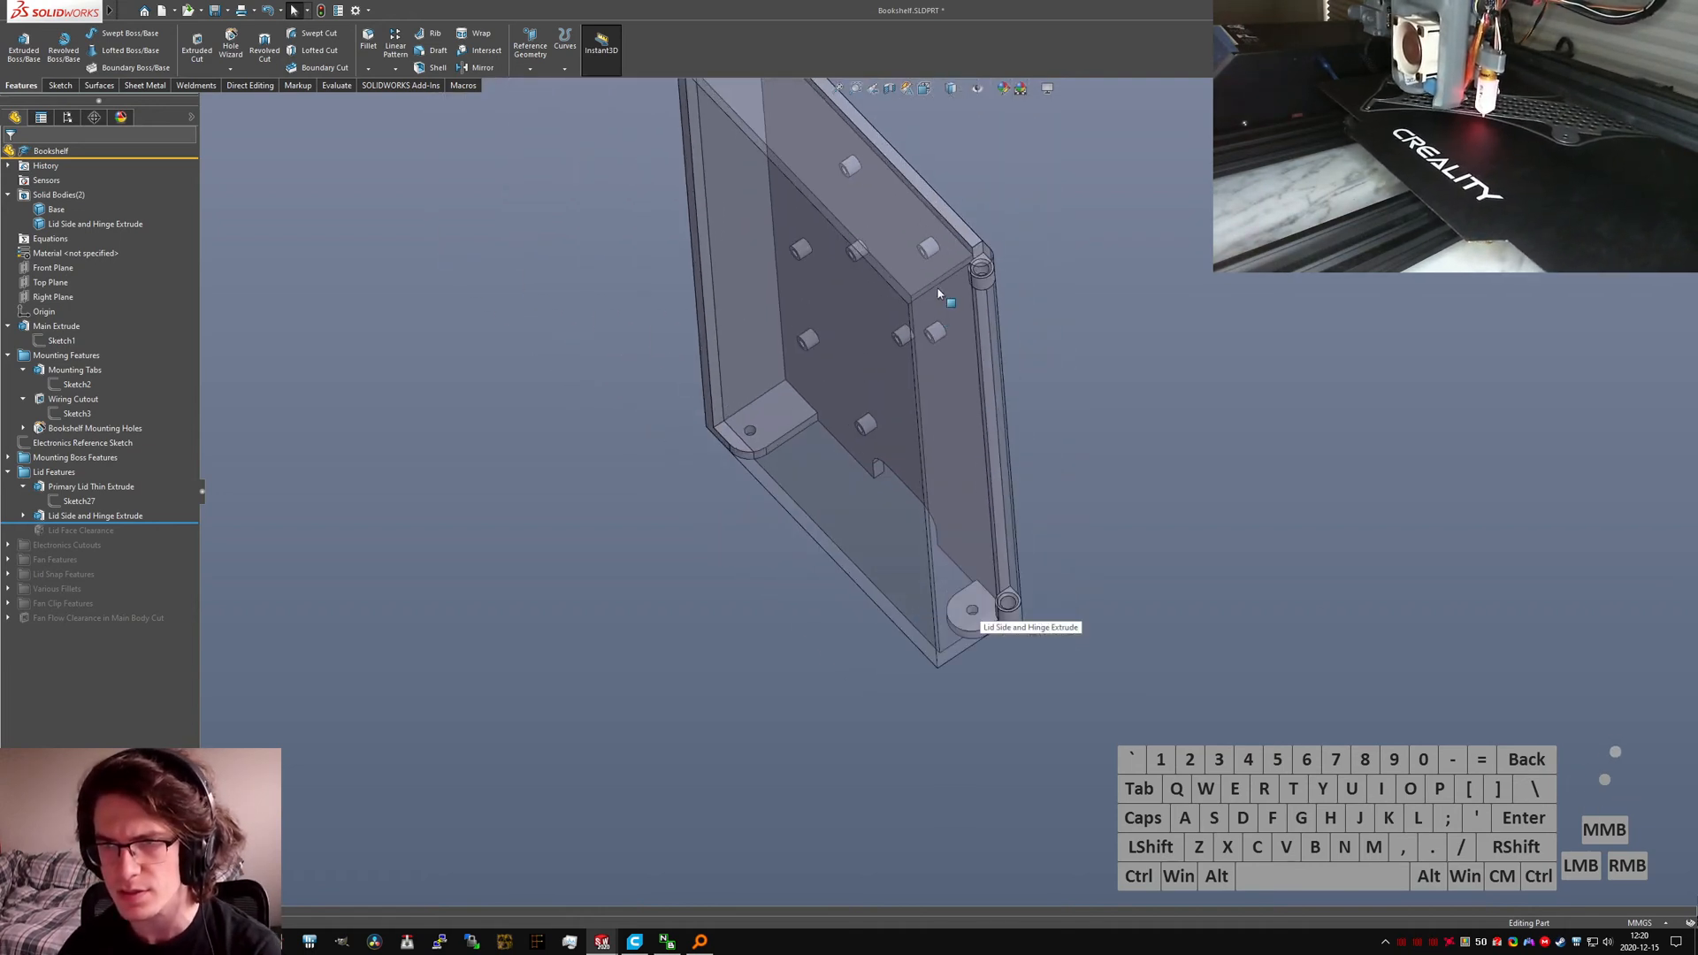
pyautogui.scroll(-3, 940, 294)
pyautogui.scroll(-5, 642, 575)
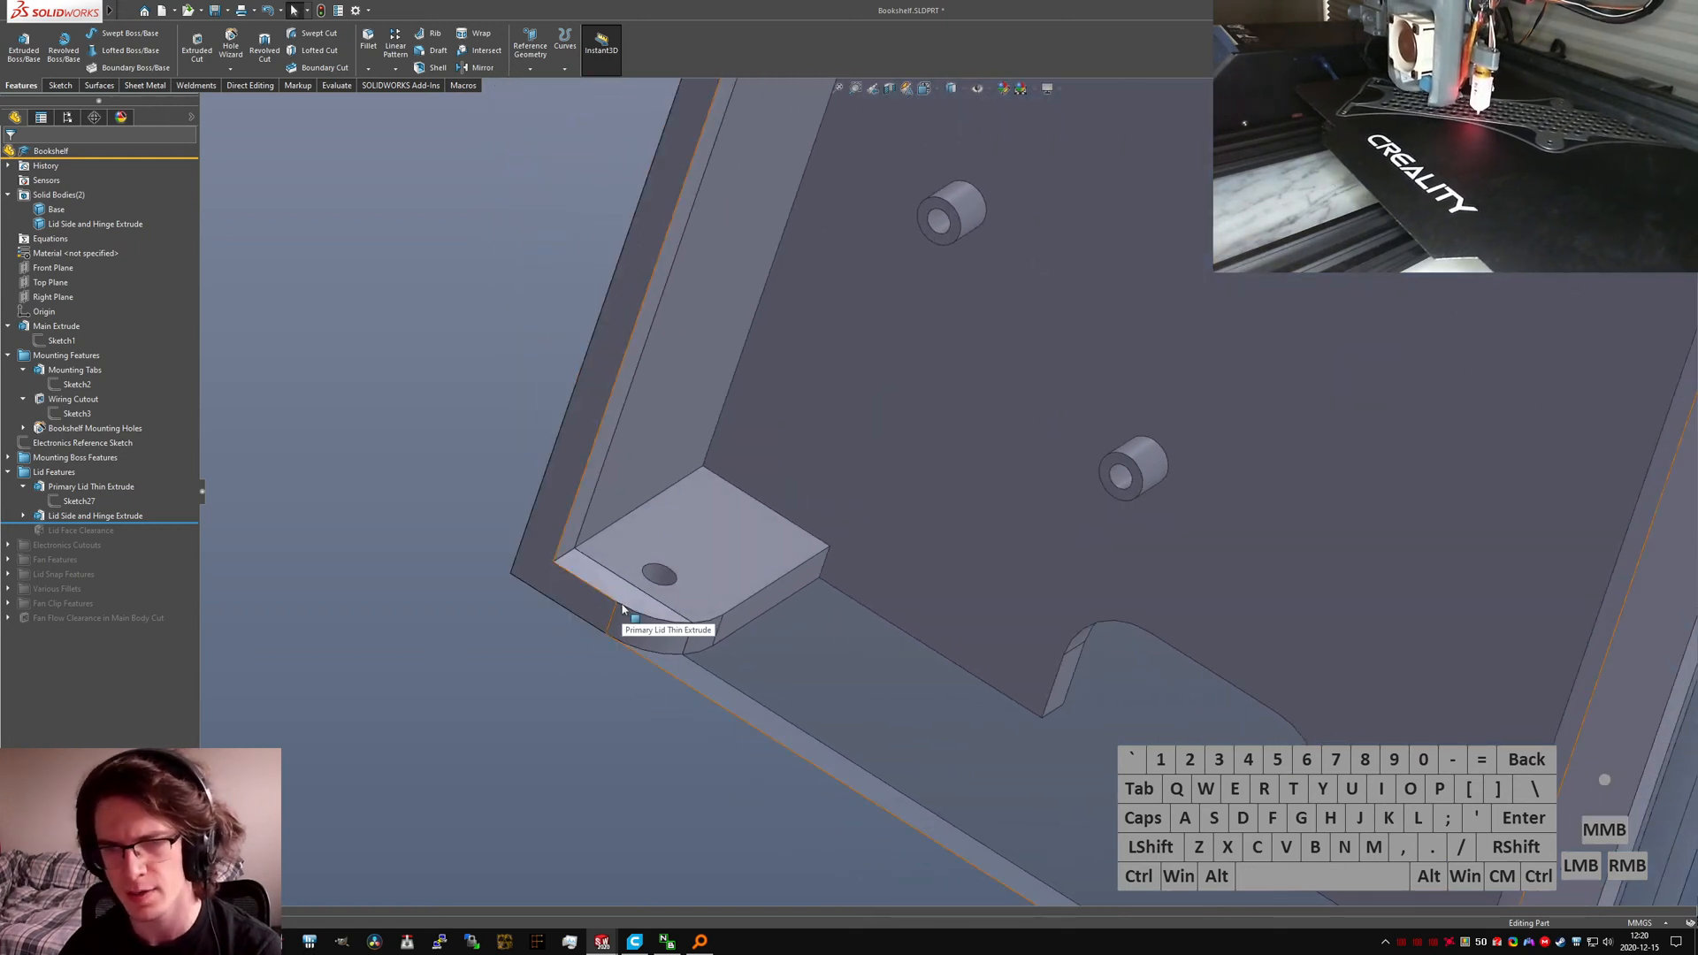
pyautogui.scroll(5, 628, 637)
pyautogui.scroll(-5, 1183, 685)
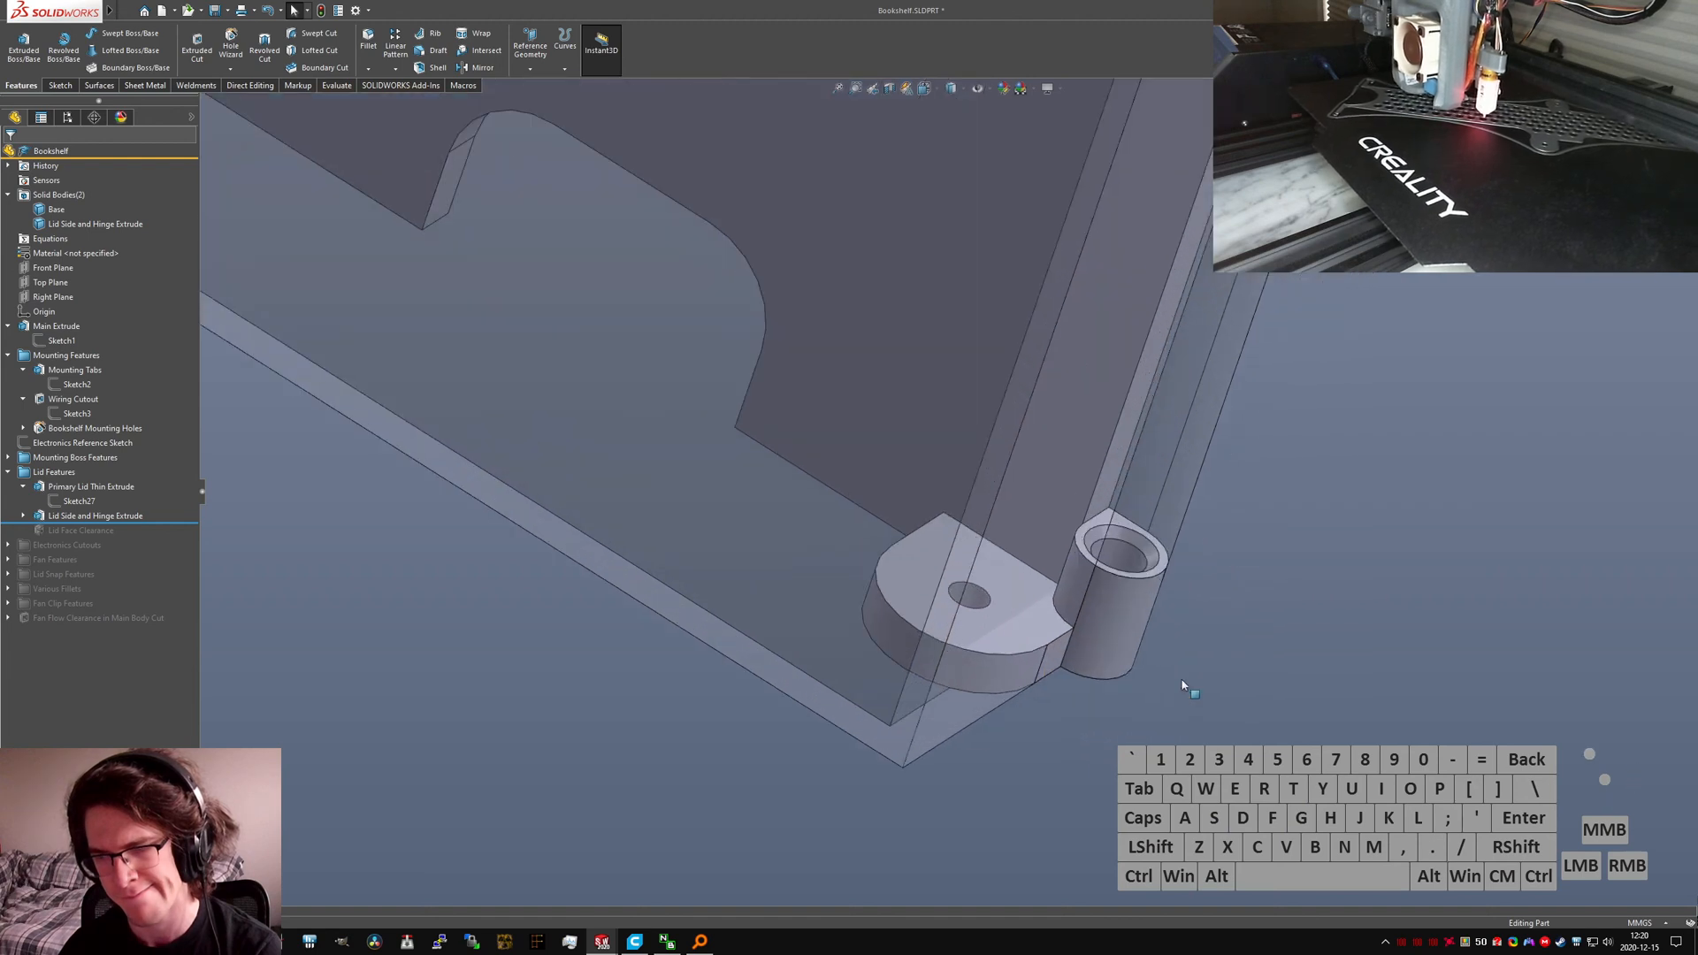
pyautogui.scroll(9, 781, 548)
pyautogui.moveTo(781, 382); pyautogui.dragTo(846, 343, button='middle')
pyautogui.scroll(-3, 858, 401)
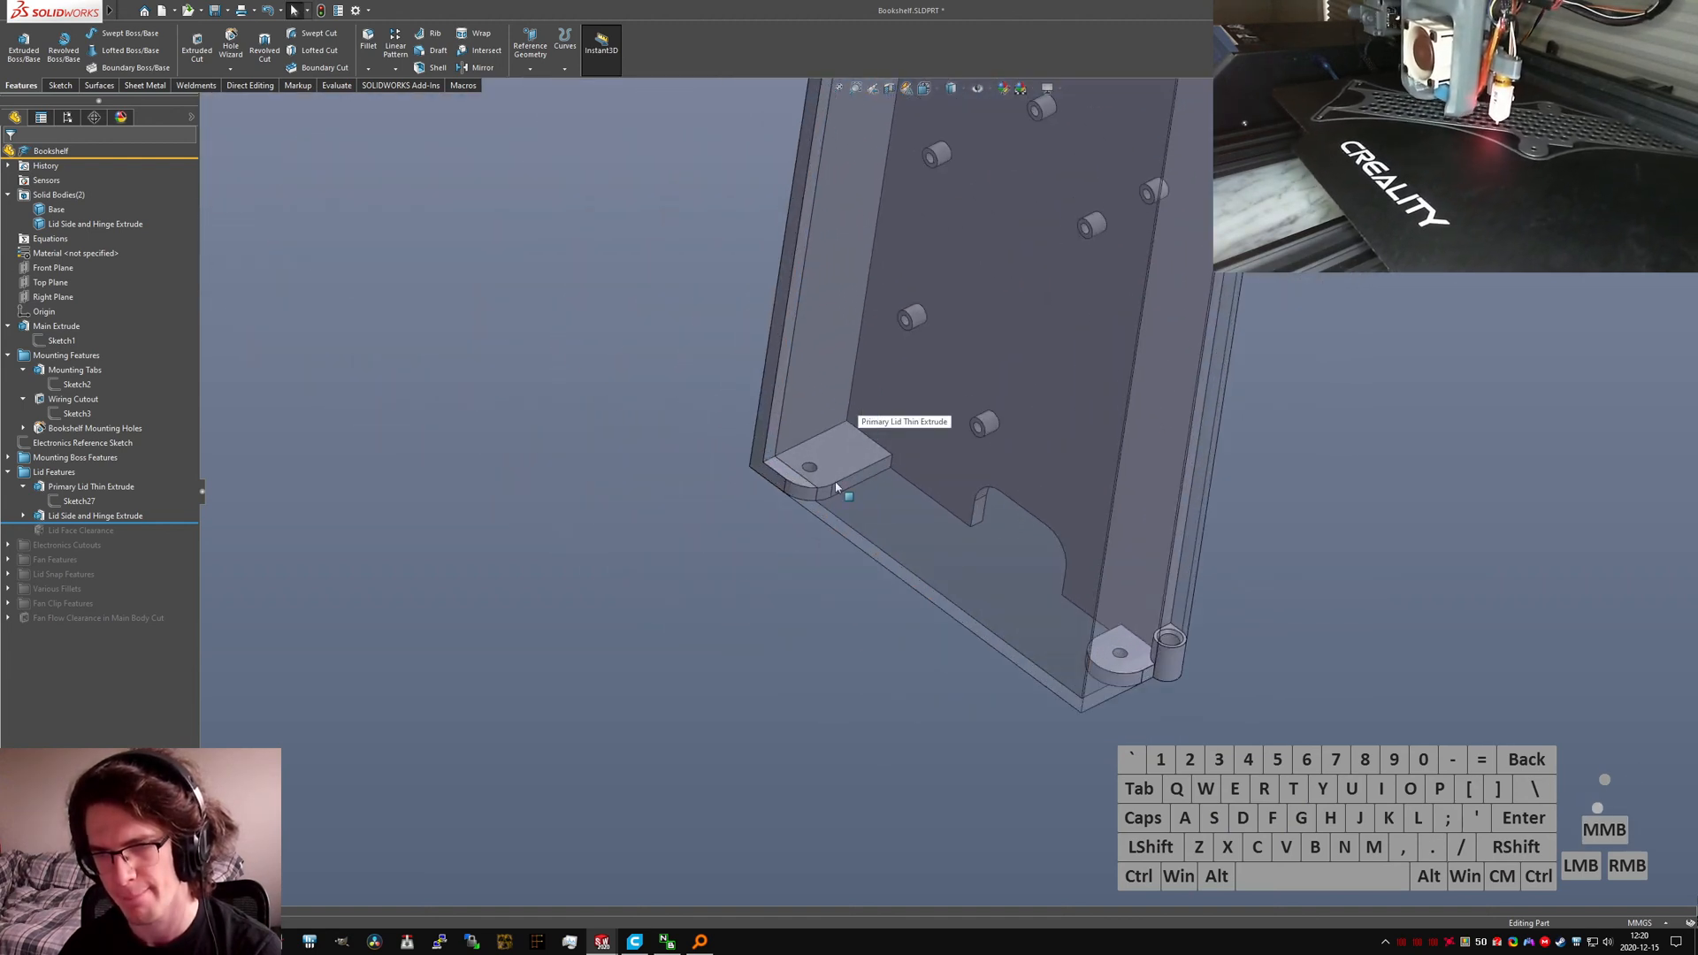
# Step: Make one copy of the lid body in place with Move/Copy Body
pyautogui.scroll(-6, 835, 487)
pyautogui.moveTo(856, 436); pyautogui.dragTo(817, 532, button='middle')
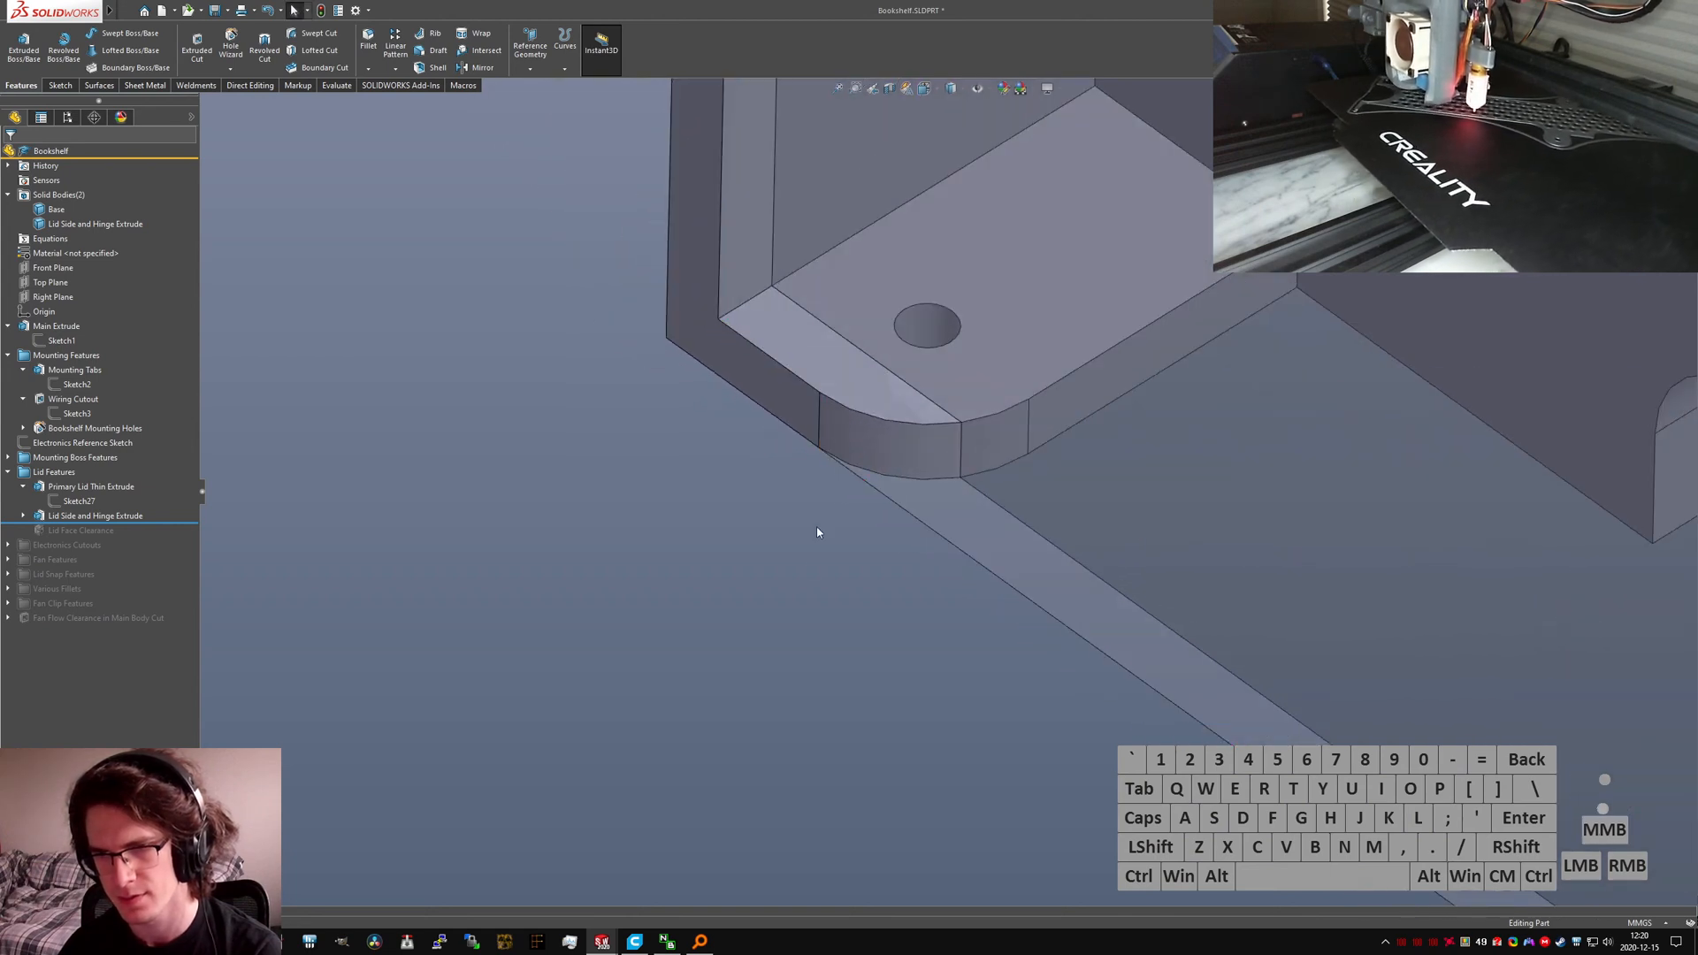
pyautogui.click(804, 570)
pyautogui.write('scopy')
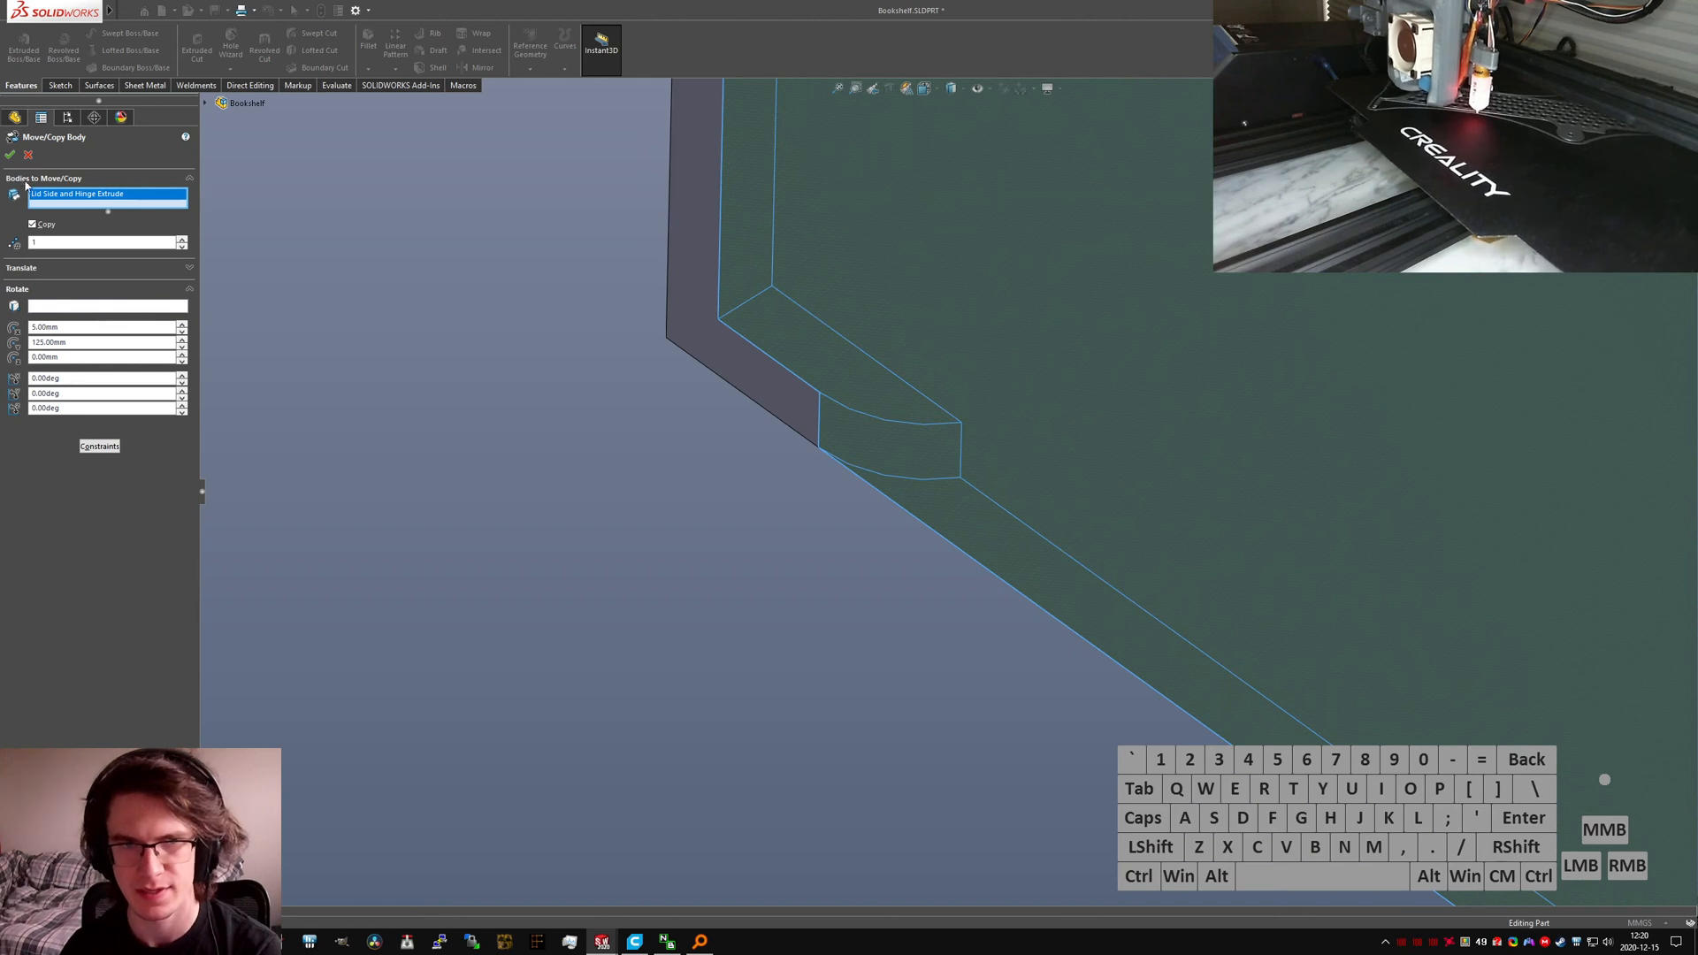
pyautogui.click(10, 154)
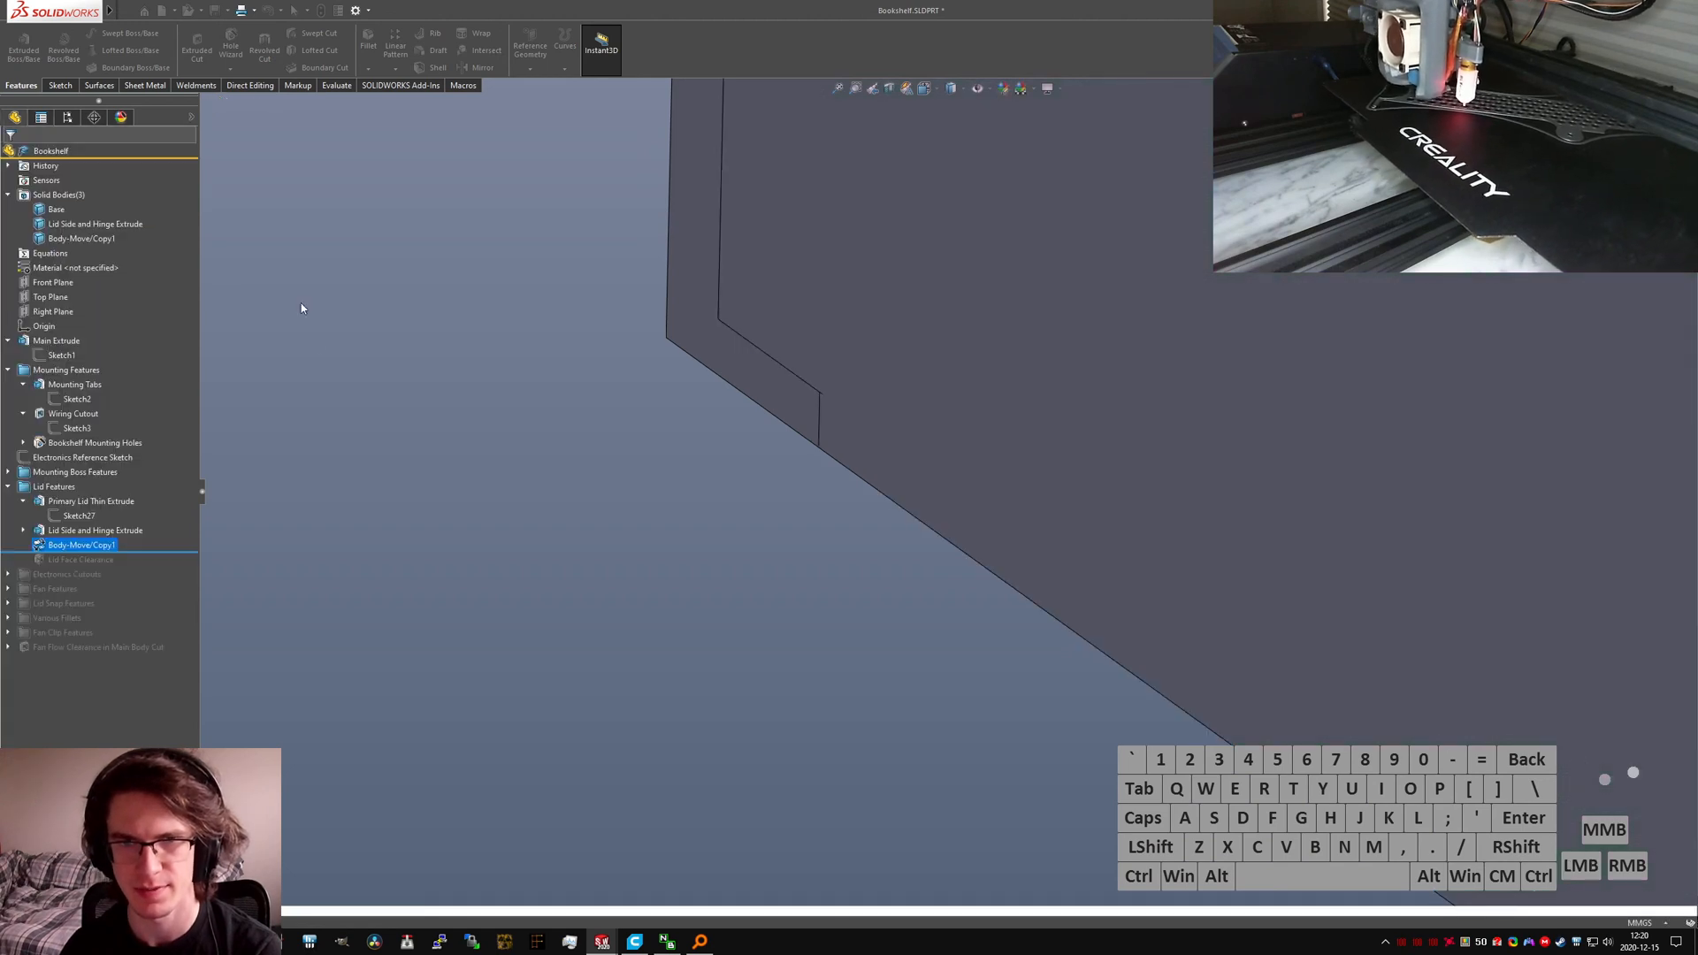
pyautogui.click(81, 238)
pyautogui.scroll(5, 795, 428)
pyautogui.write('scombine')
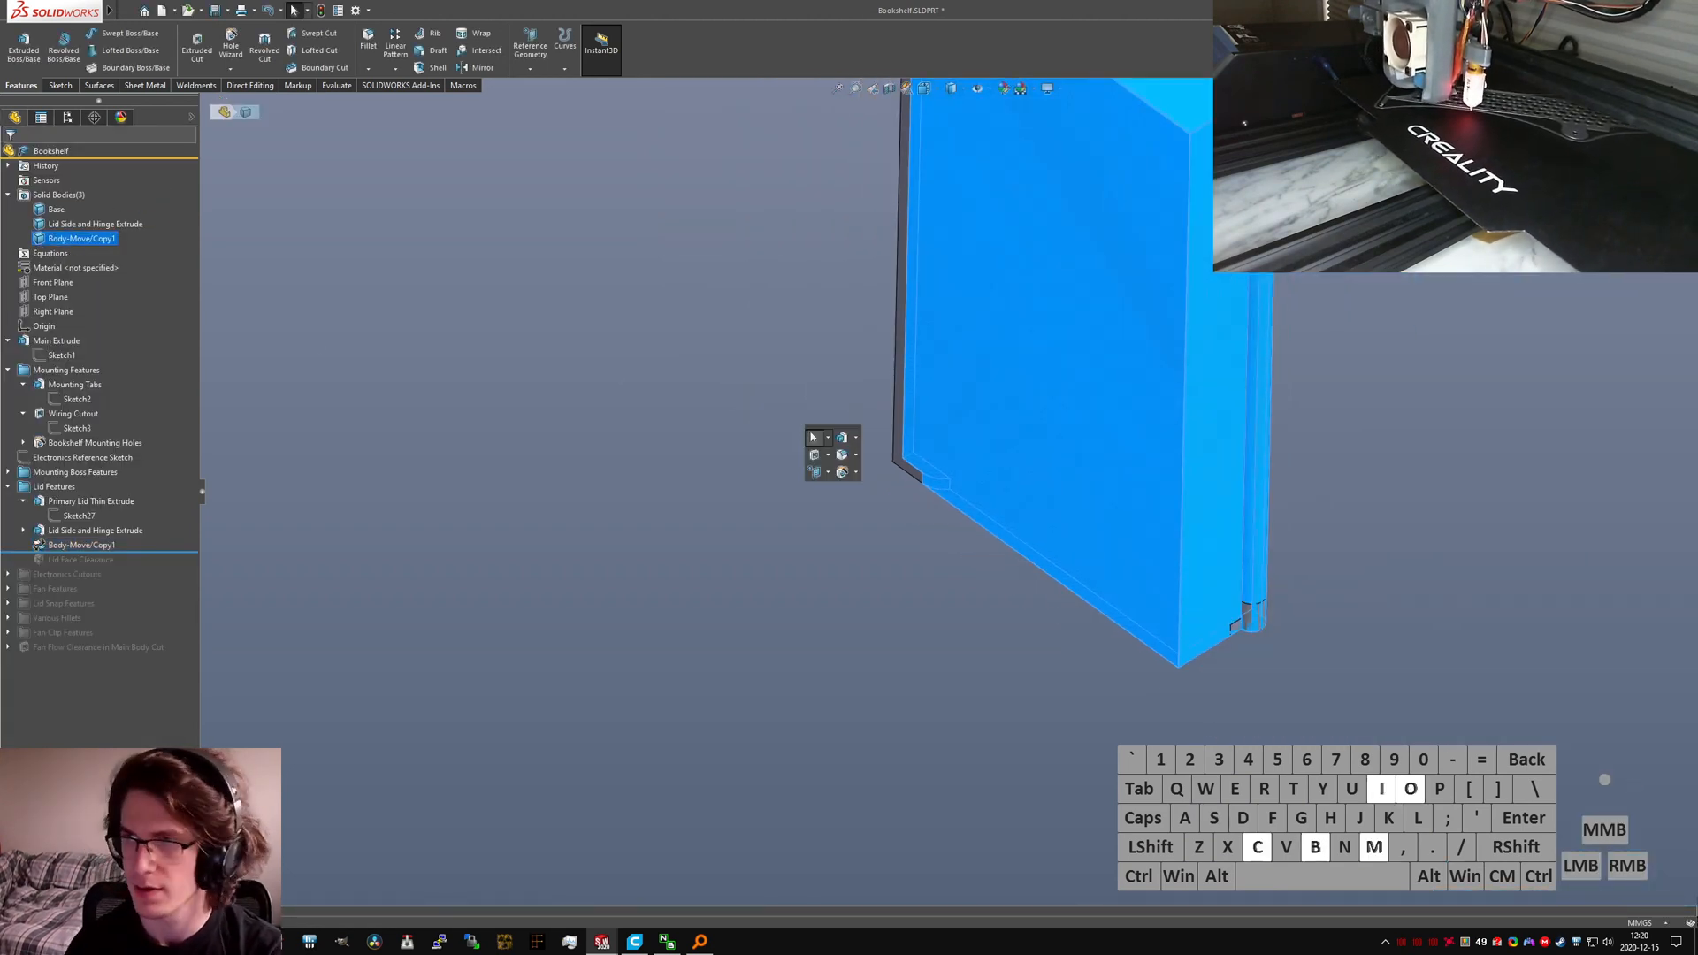
pyautogui.click(801, 430)
# Step: Switch to the PSU Enclosure V2 part and inspect which body its Back Wall Body Duplicate feature copies
pyautogui.hotkey('ctrl', 'Tab')
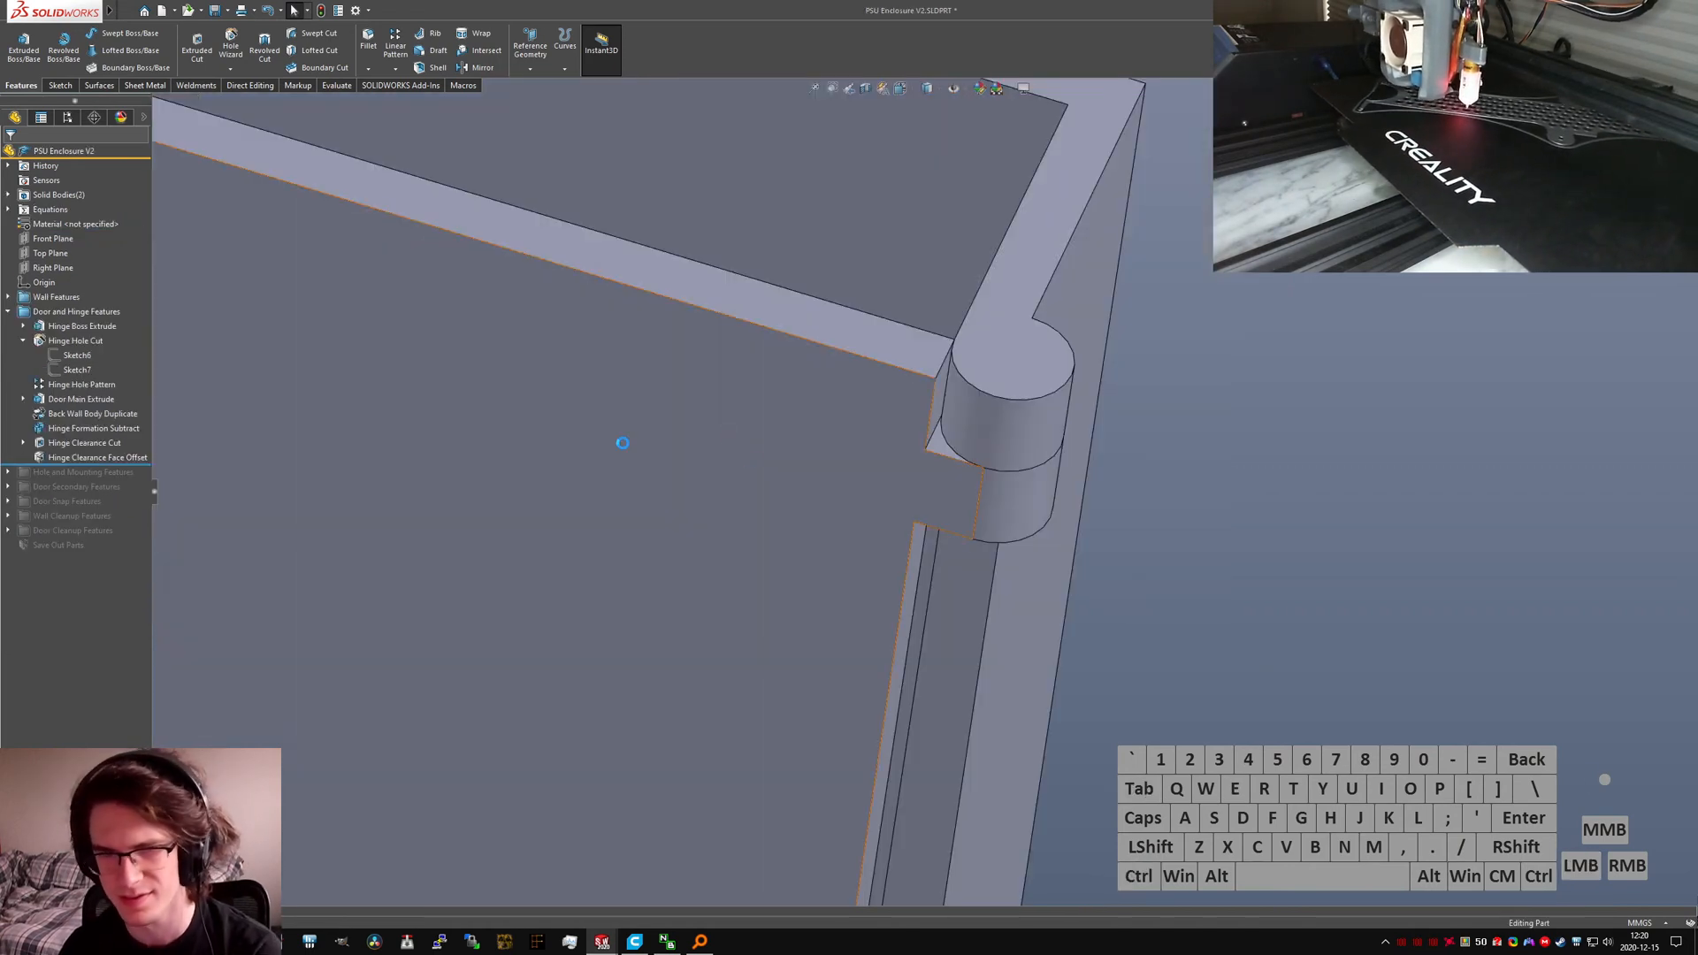
pyautogui.click(91, 414)
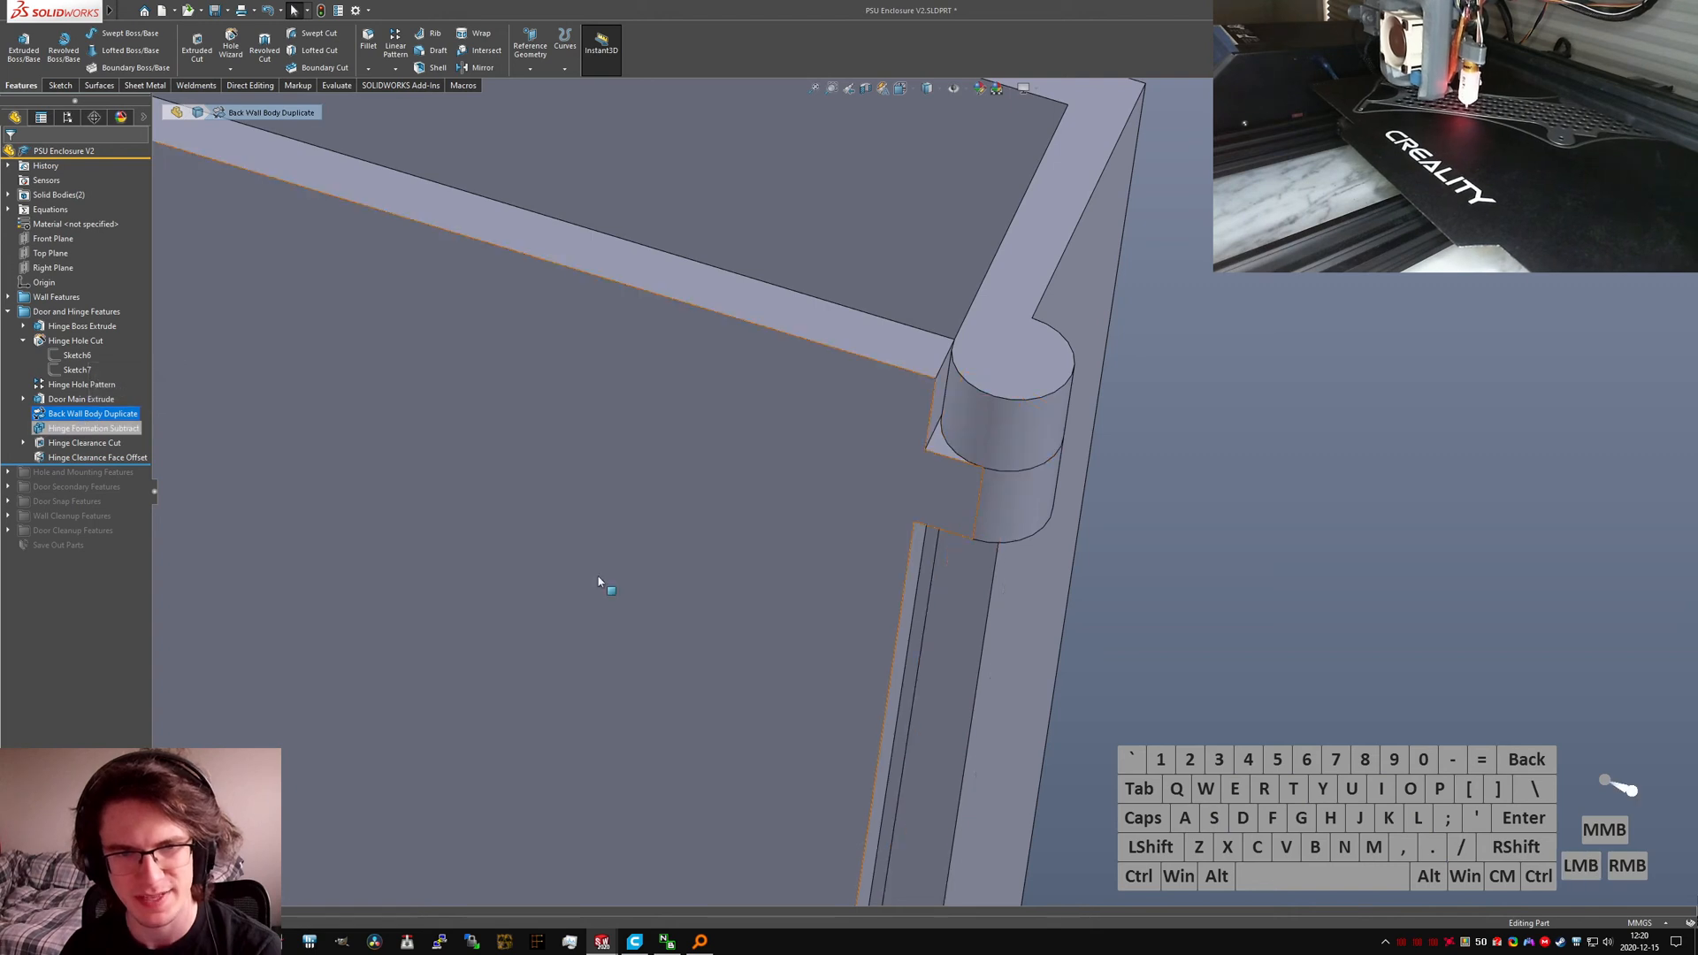
pyautogui.scroll(6, 778, 606)
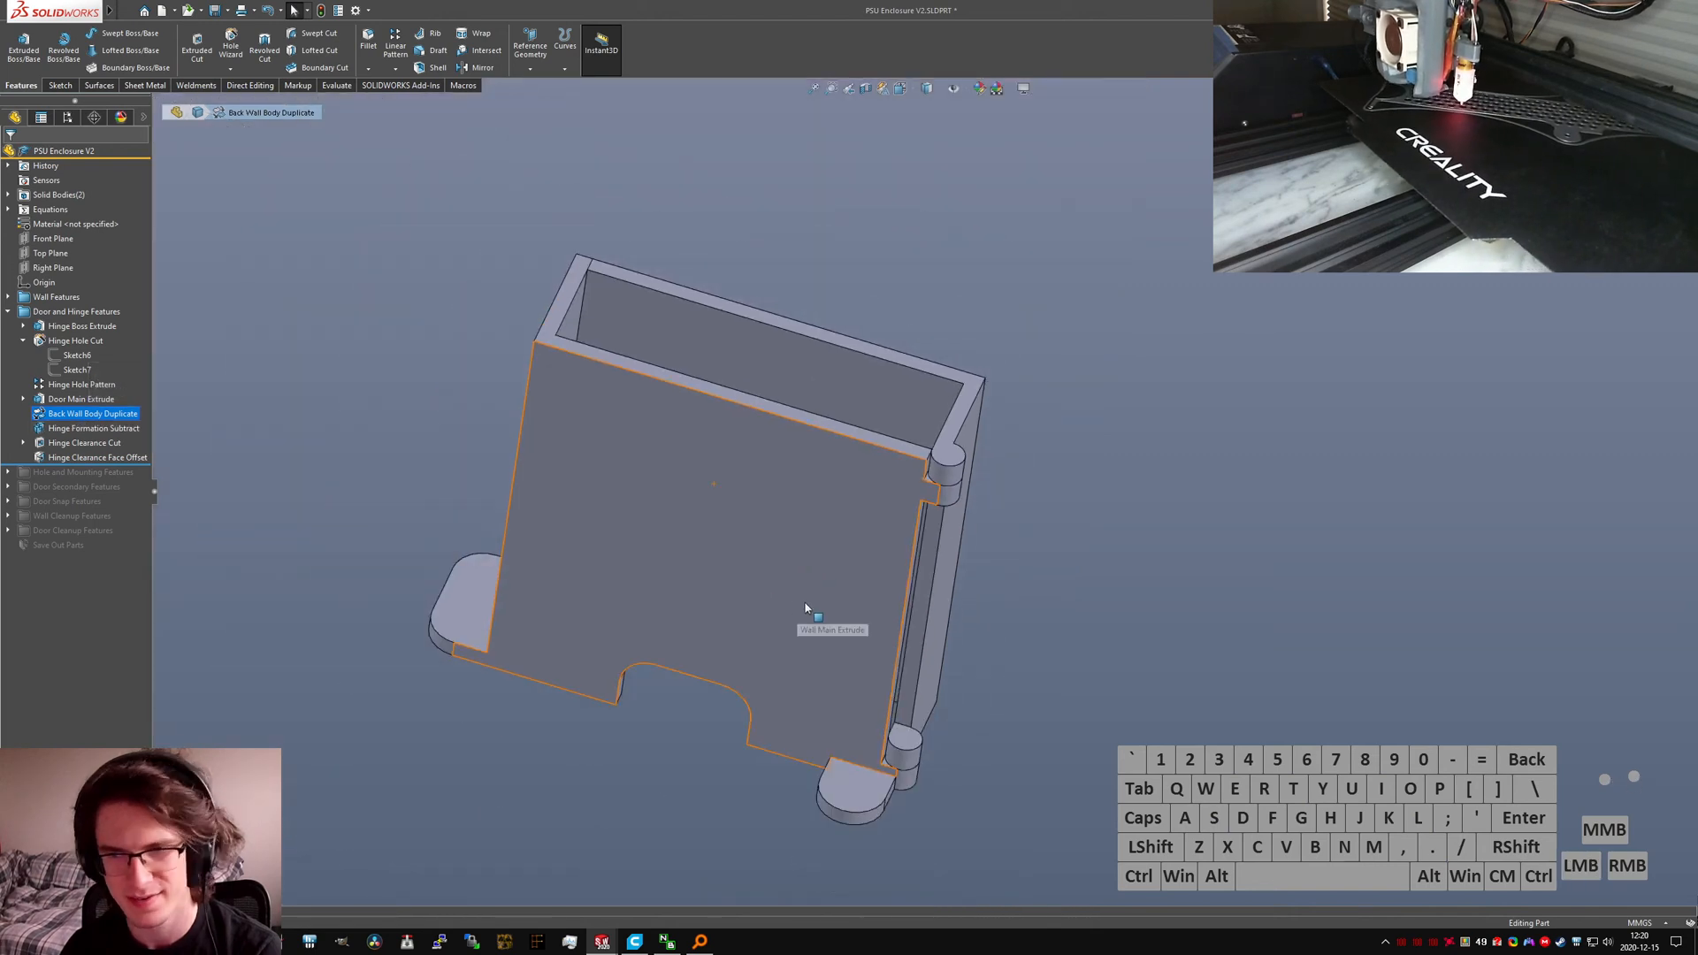
pyautogui.rightClick(54, 426)
pyautogui.click(130, 486)
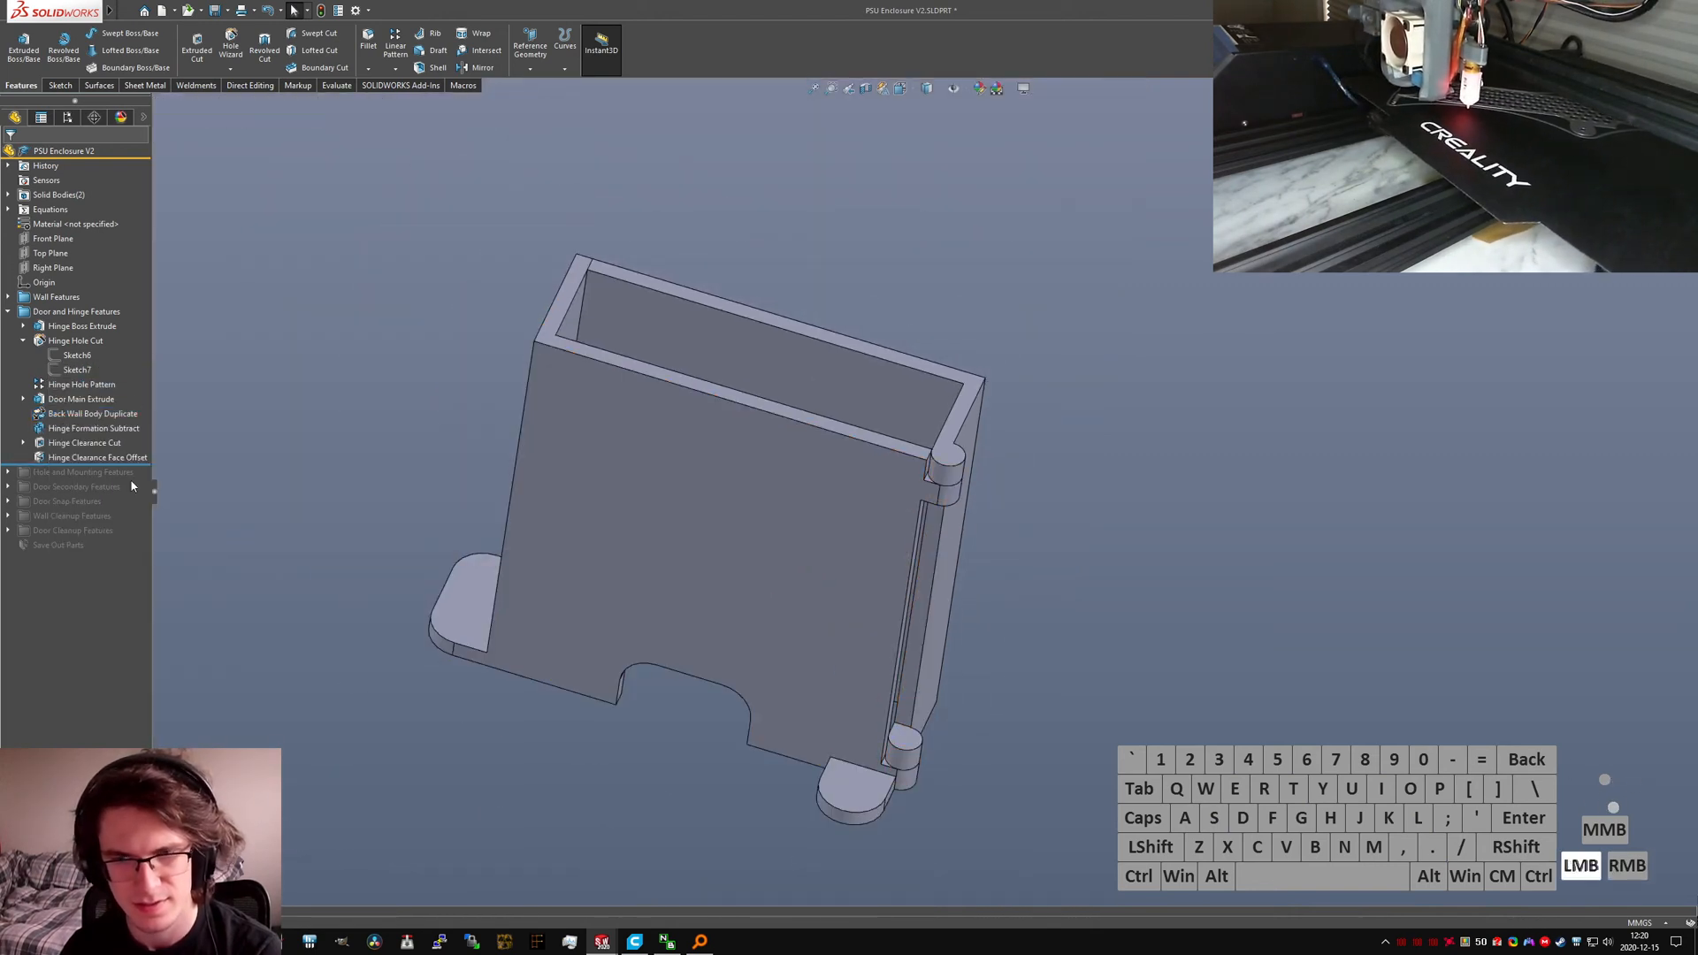
pyautogui.scroll(-6, 935, 501)
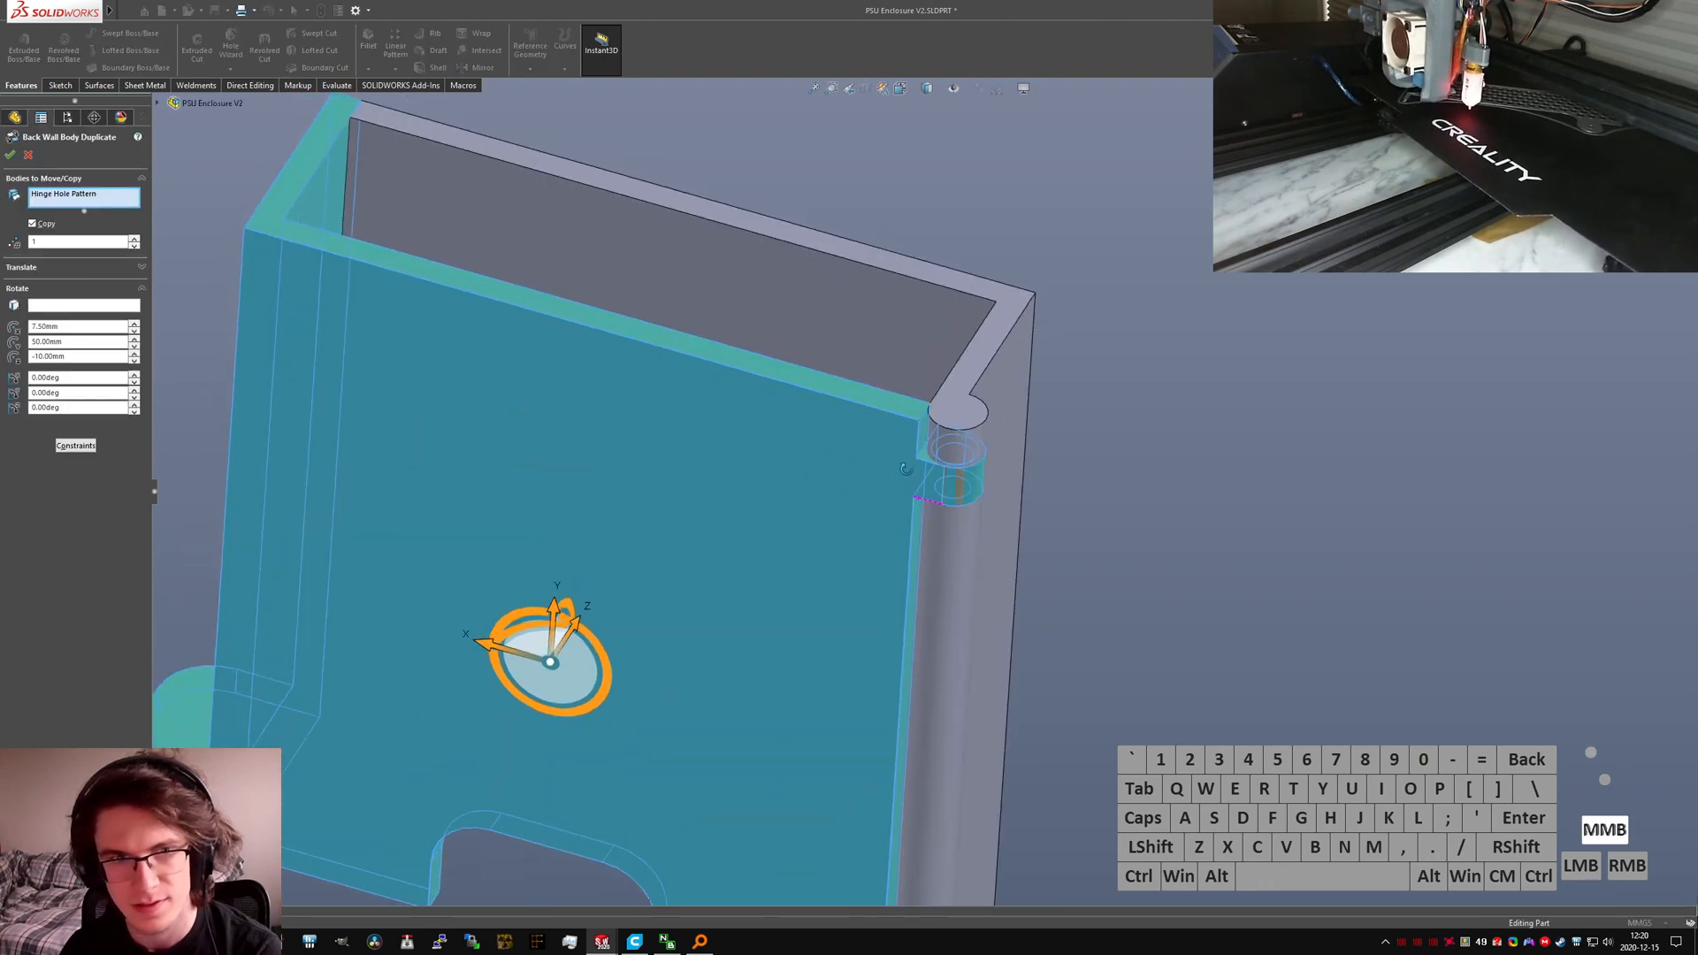
pyautogui.scroll(5, 895, 456)
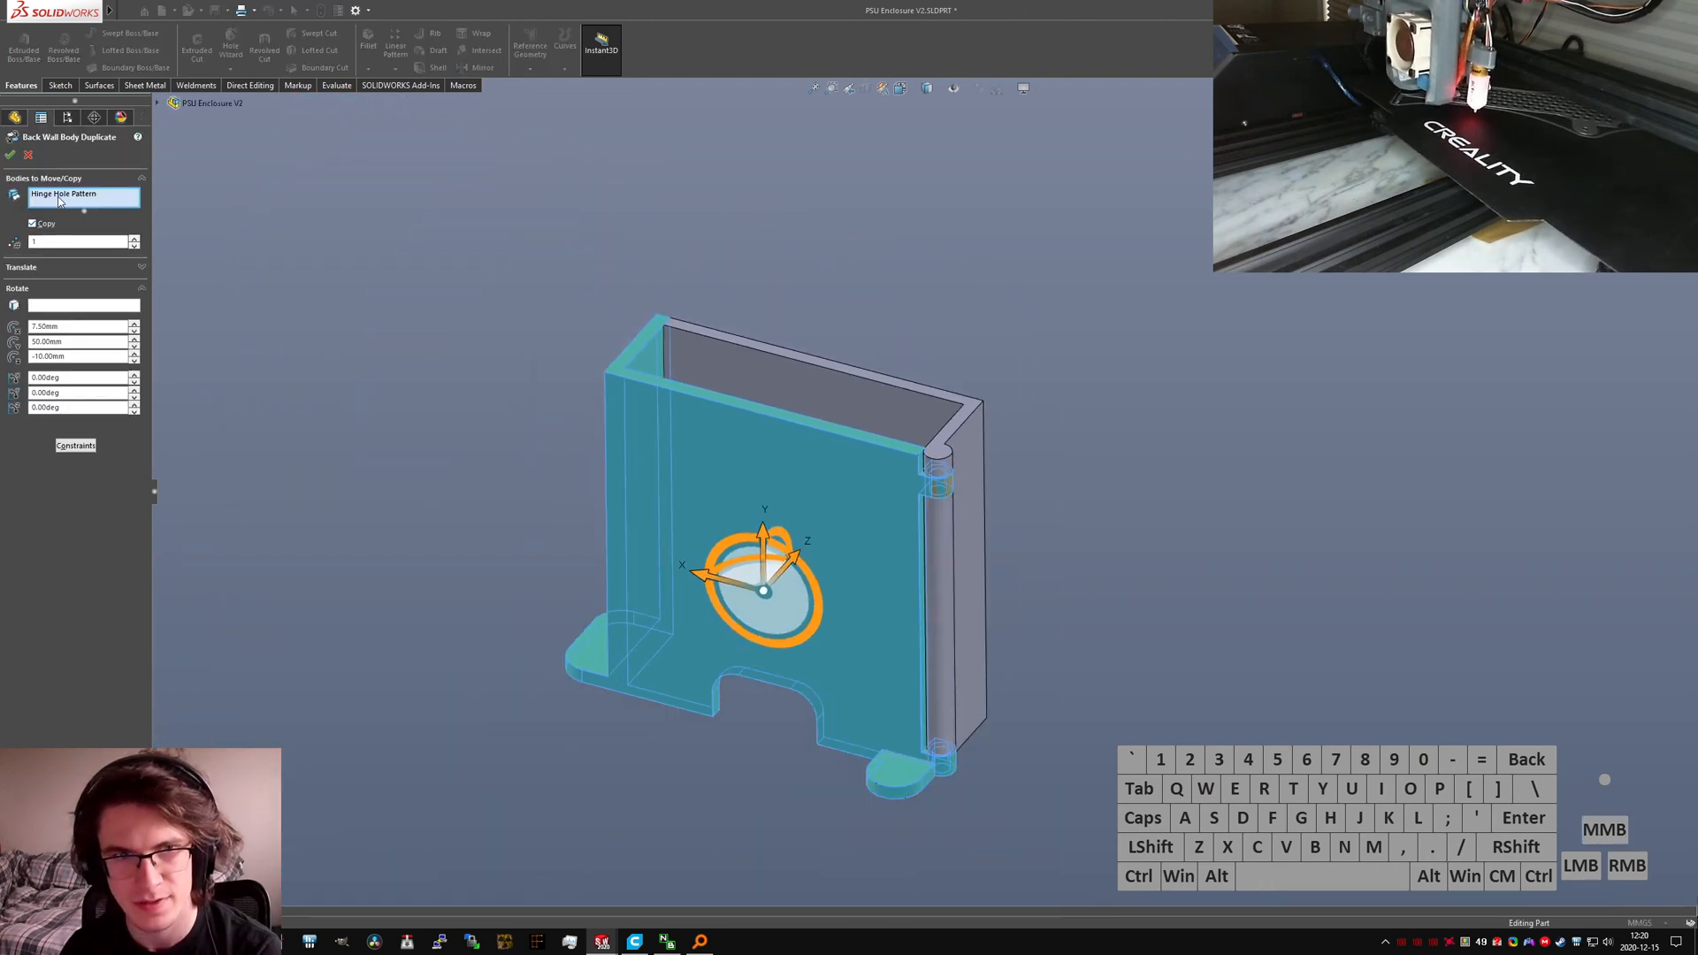
pyautogui.click(60, 201)
pyautogui.click(29, 155)
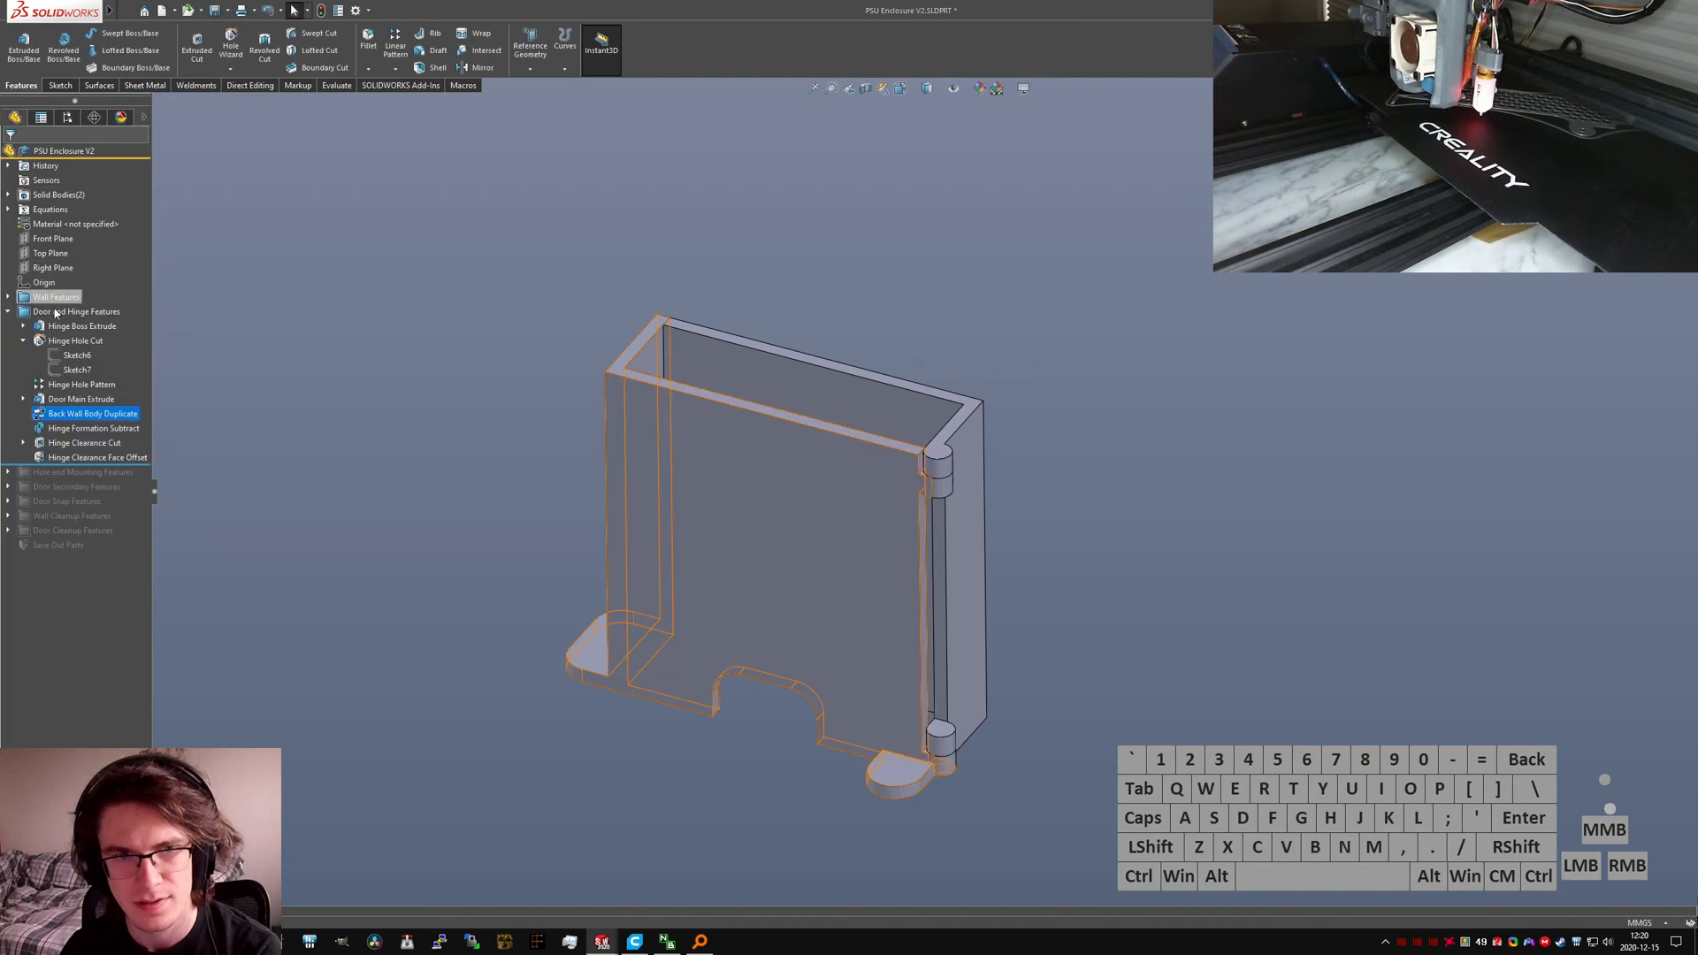
# Step: Examine the Hinge Formation Subtract feature and the hinge knuckles it shapes along the enclosure's door edge
pyautogui.click(93, 428)
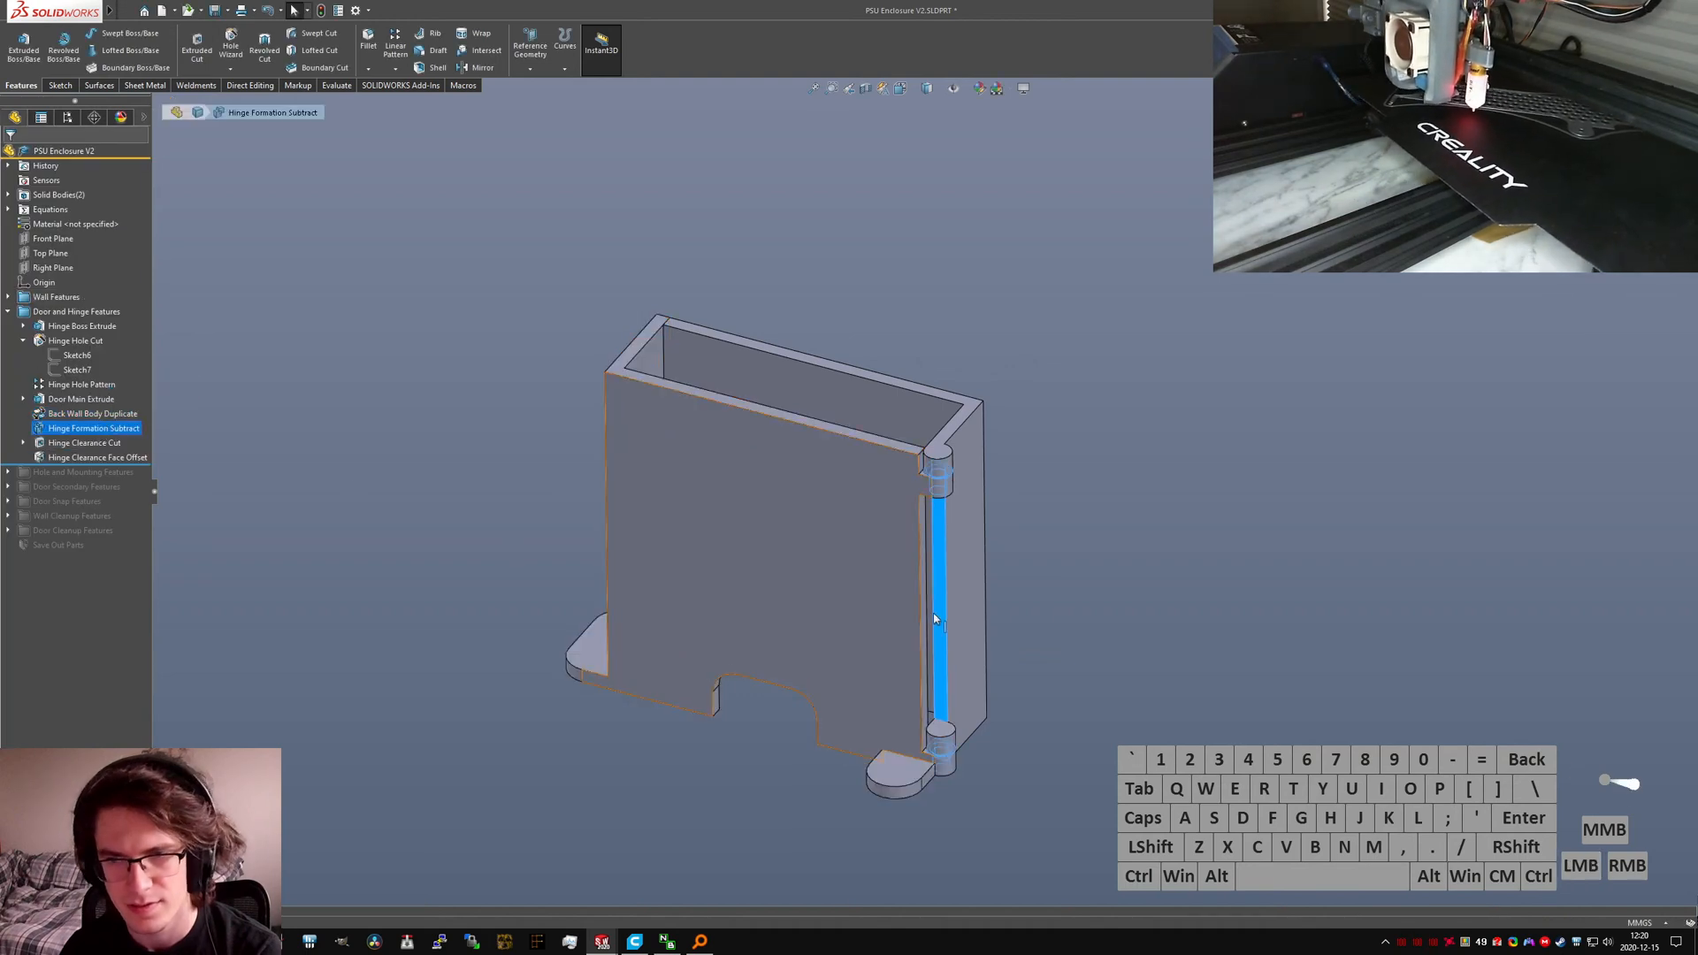
pyautogui.scroll(-3, 920, 580)
pyautogui.click(320, 402)
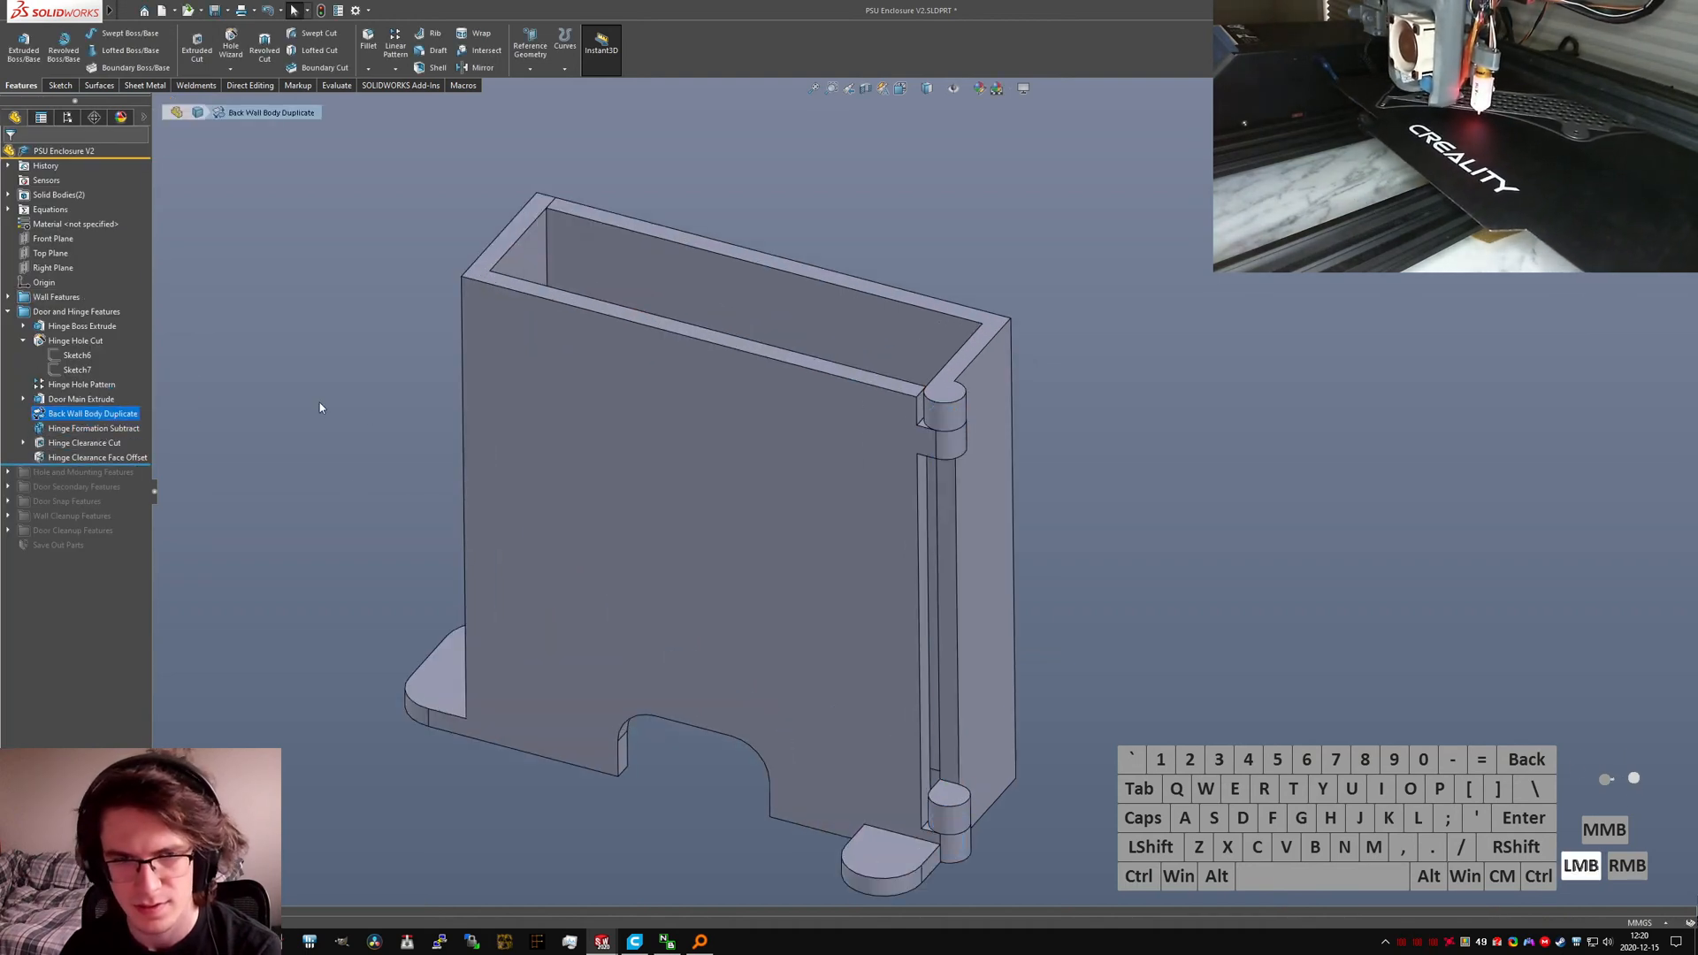
pyautogui.write('spart rev')
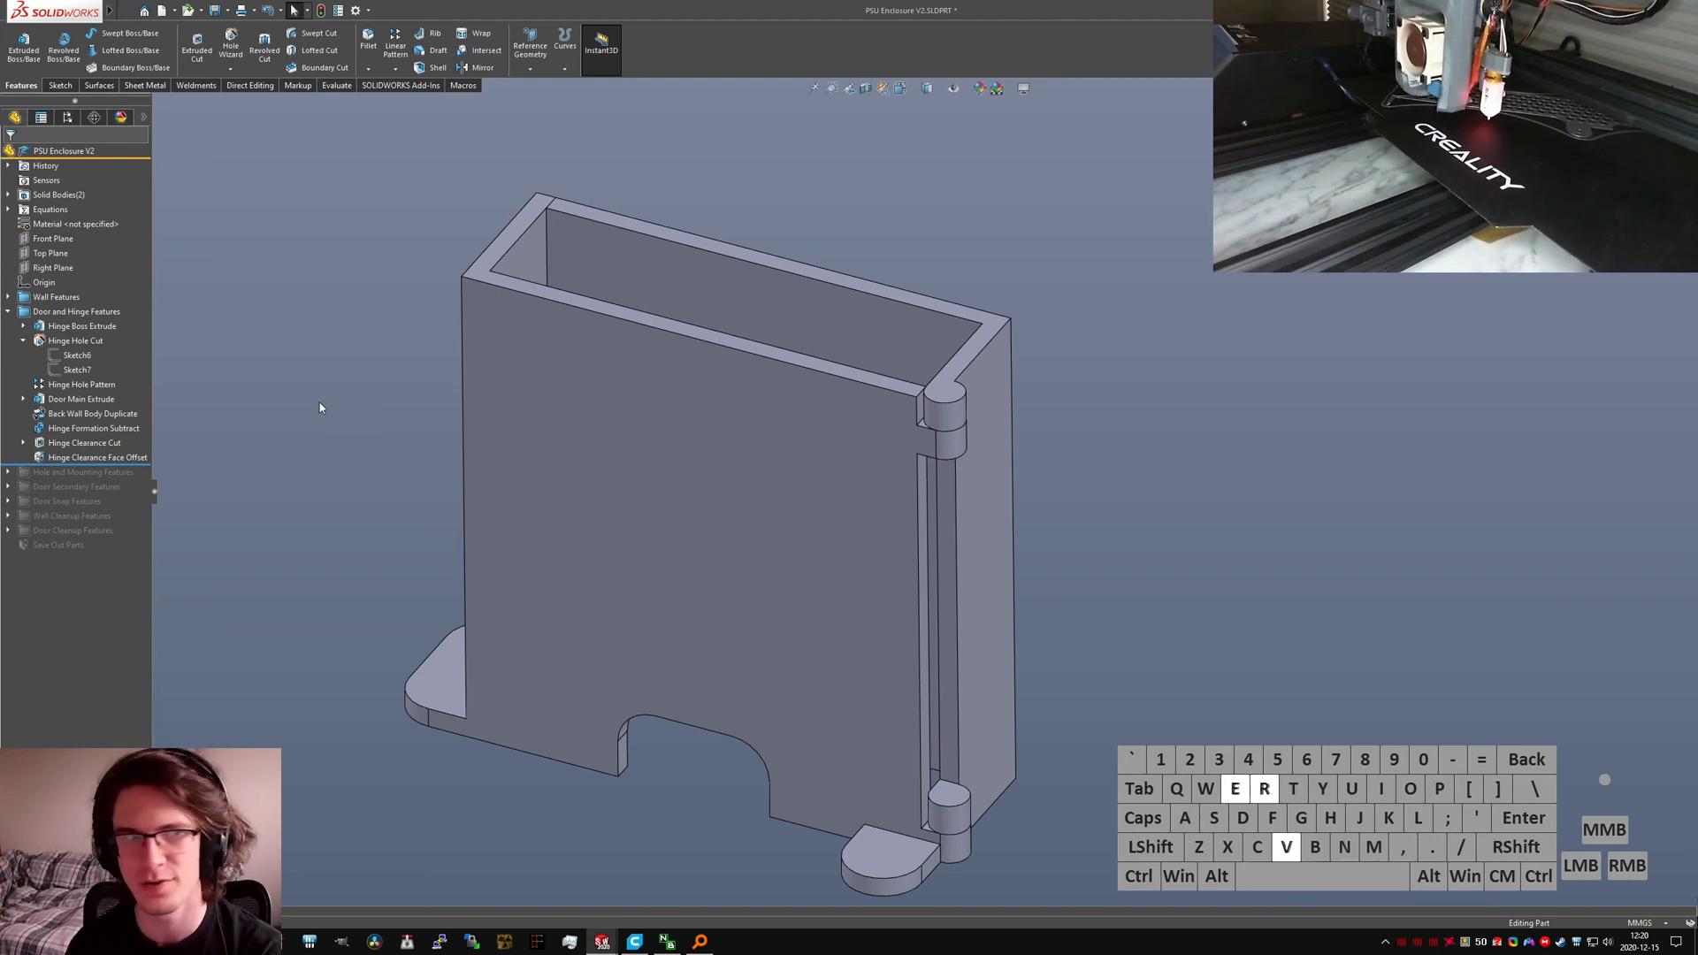
pyautogui.press('Return')
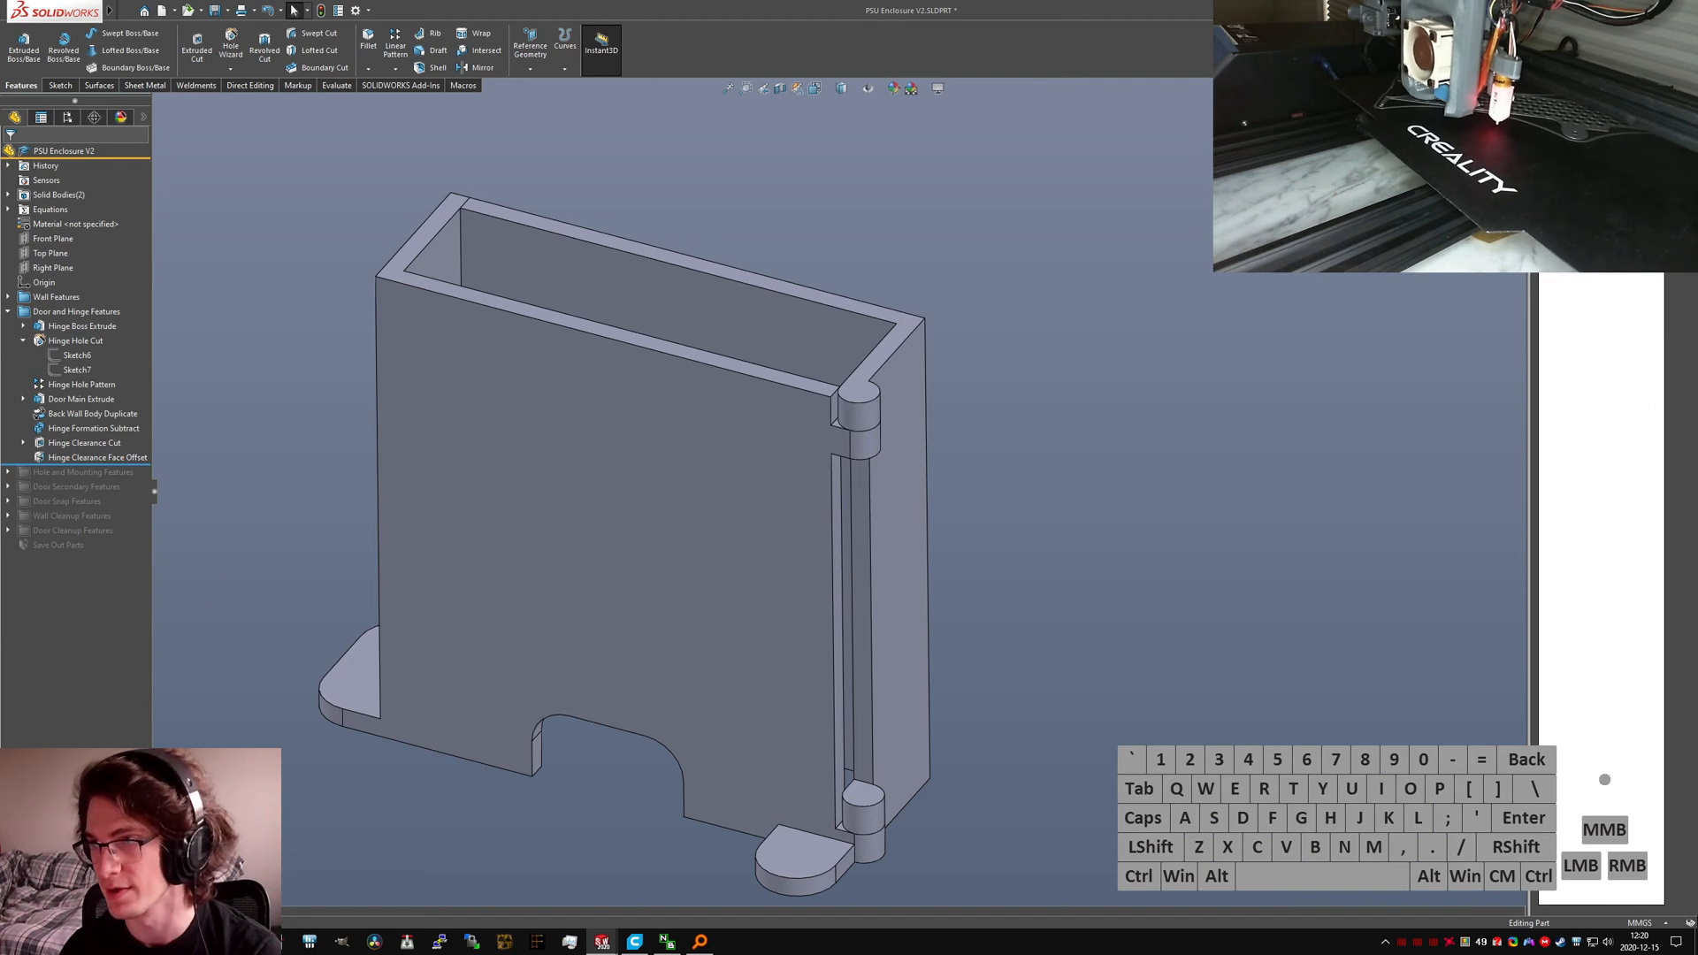
# Step: Step the feature history from Wall Main Extrude to Back Wall Body Duplicate and compare the solid bodies in PSU Enclosure V2
pyautogui.click(114, 441)
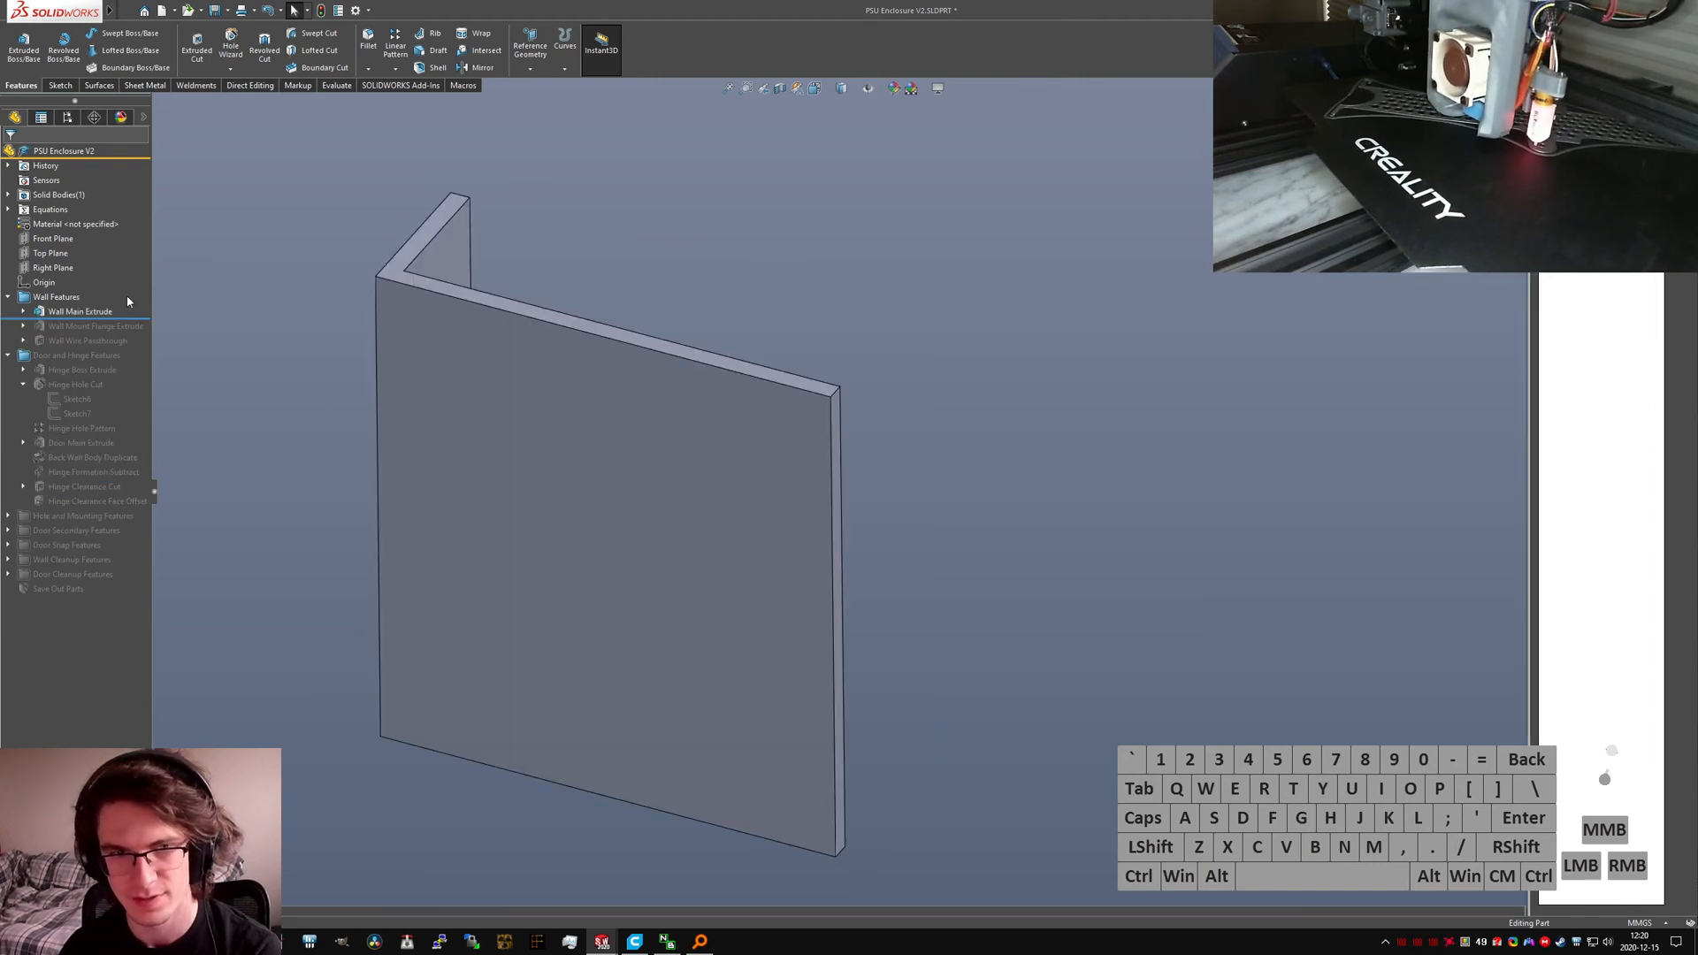
pyautogui.moveTo(121, 320); pyautogui.dragTo(122, 450)
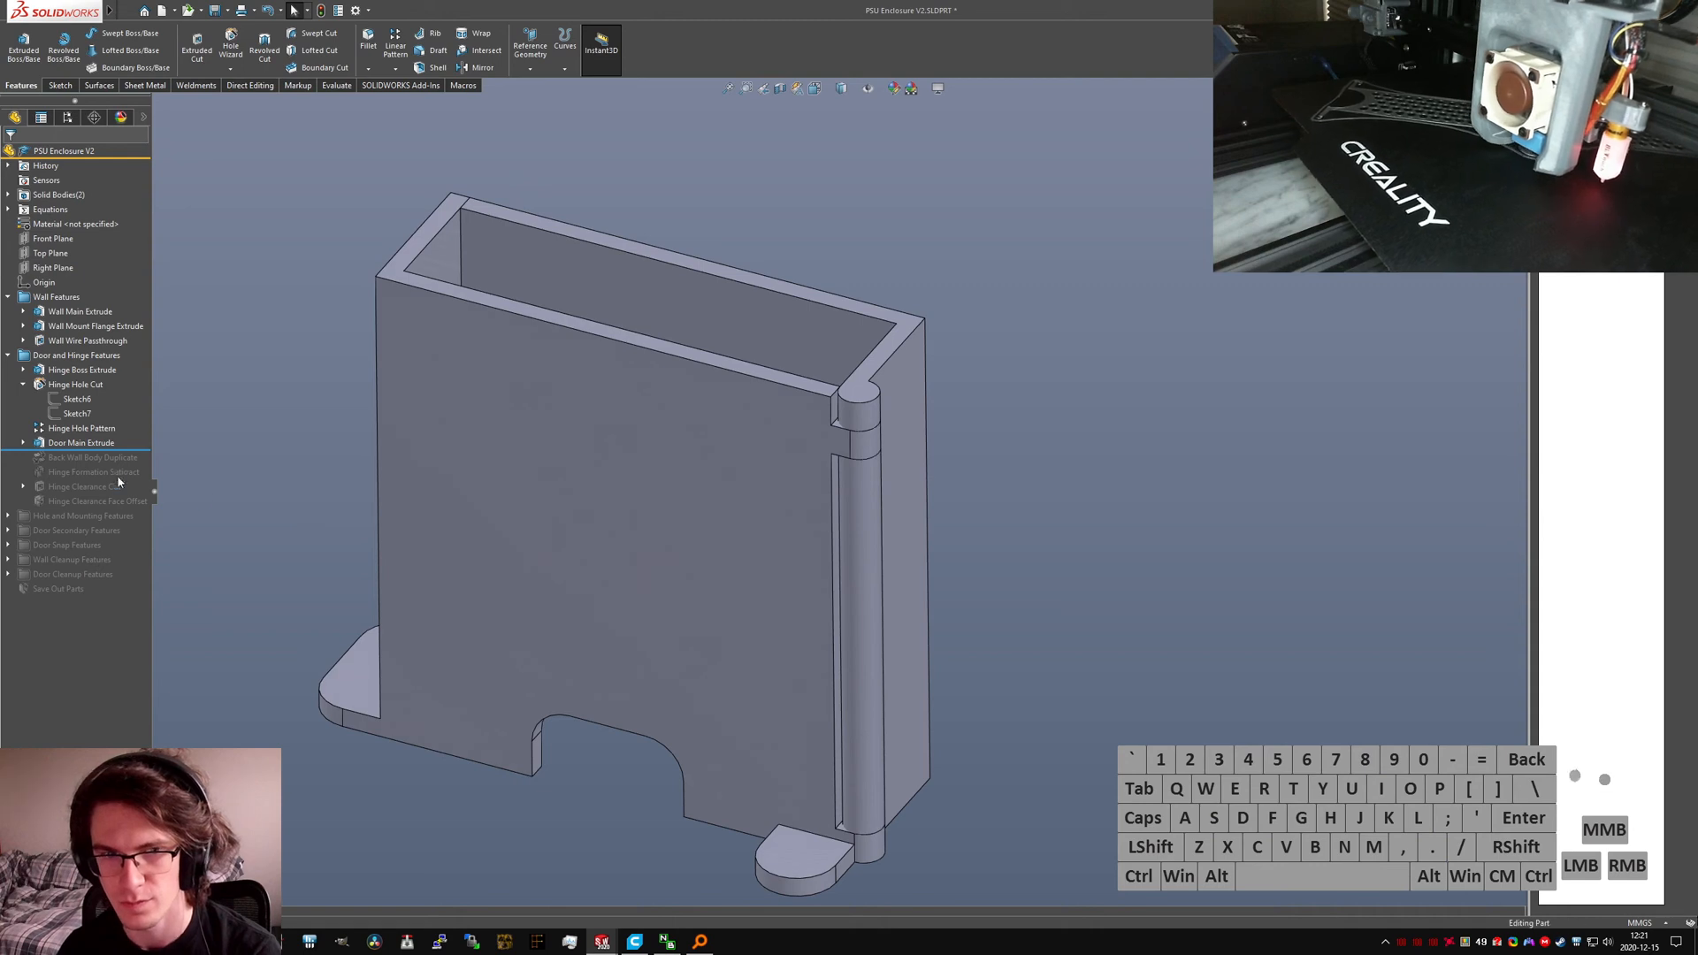
pyautogui.moveTo(118, 481); pyautogui.dragTo(119, 466)
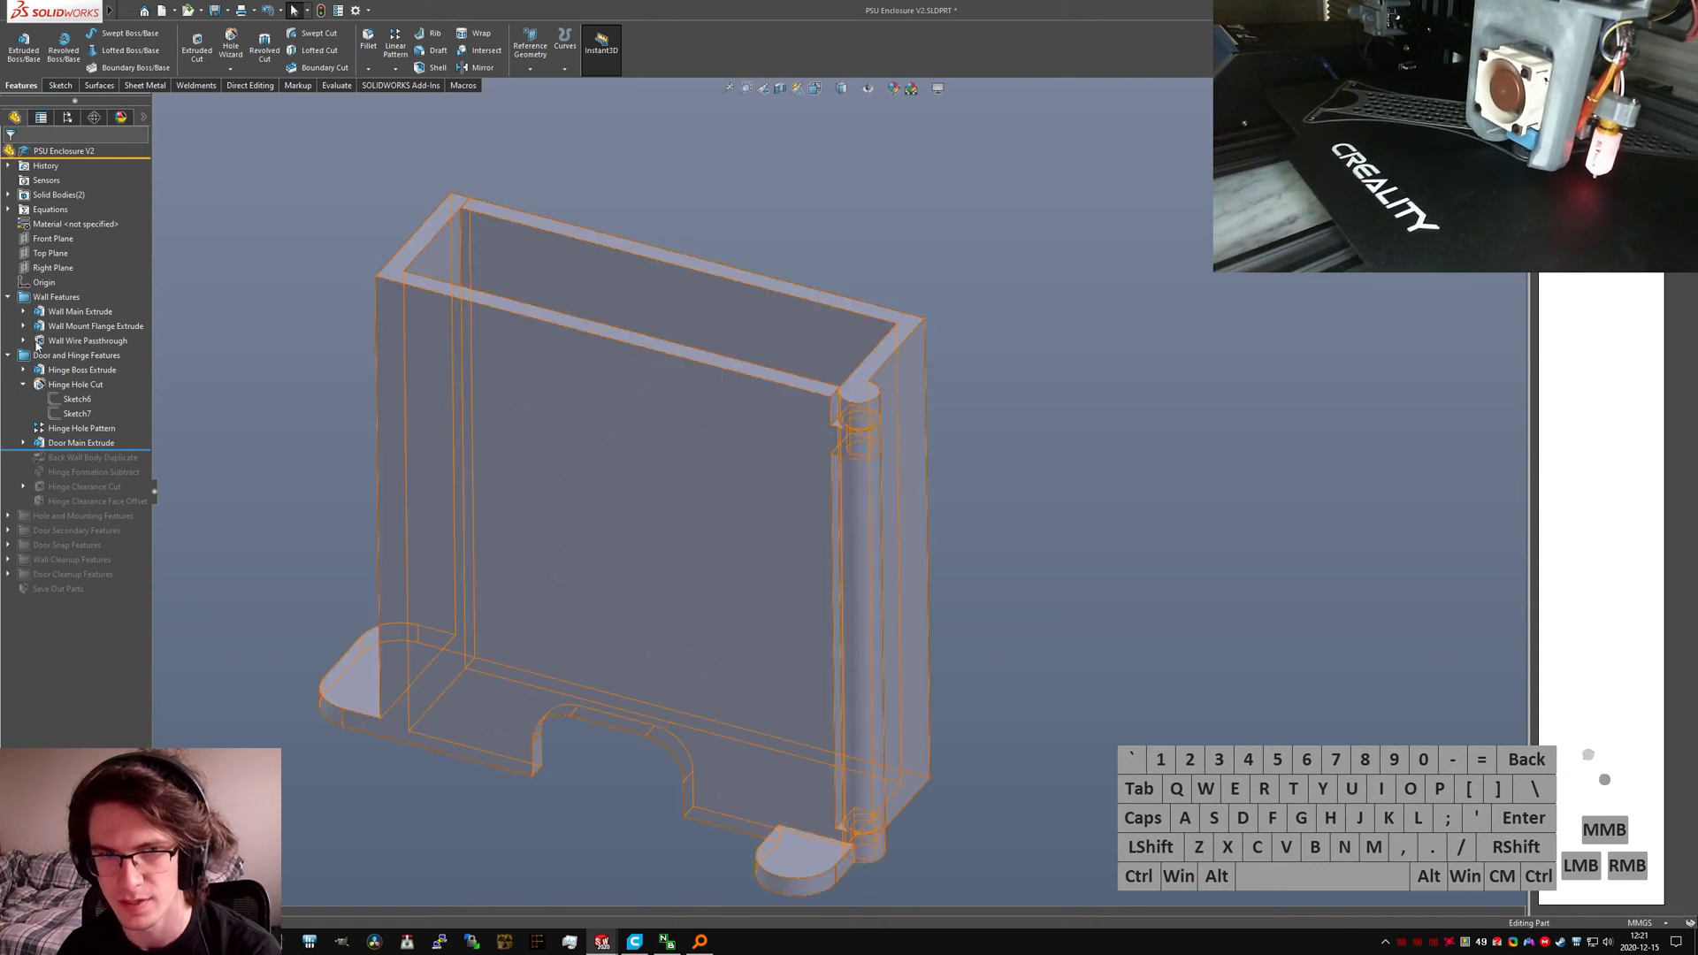
pyautogui.click(9, 196)
pyautogui.click(65, 224)
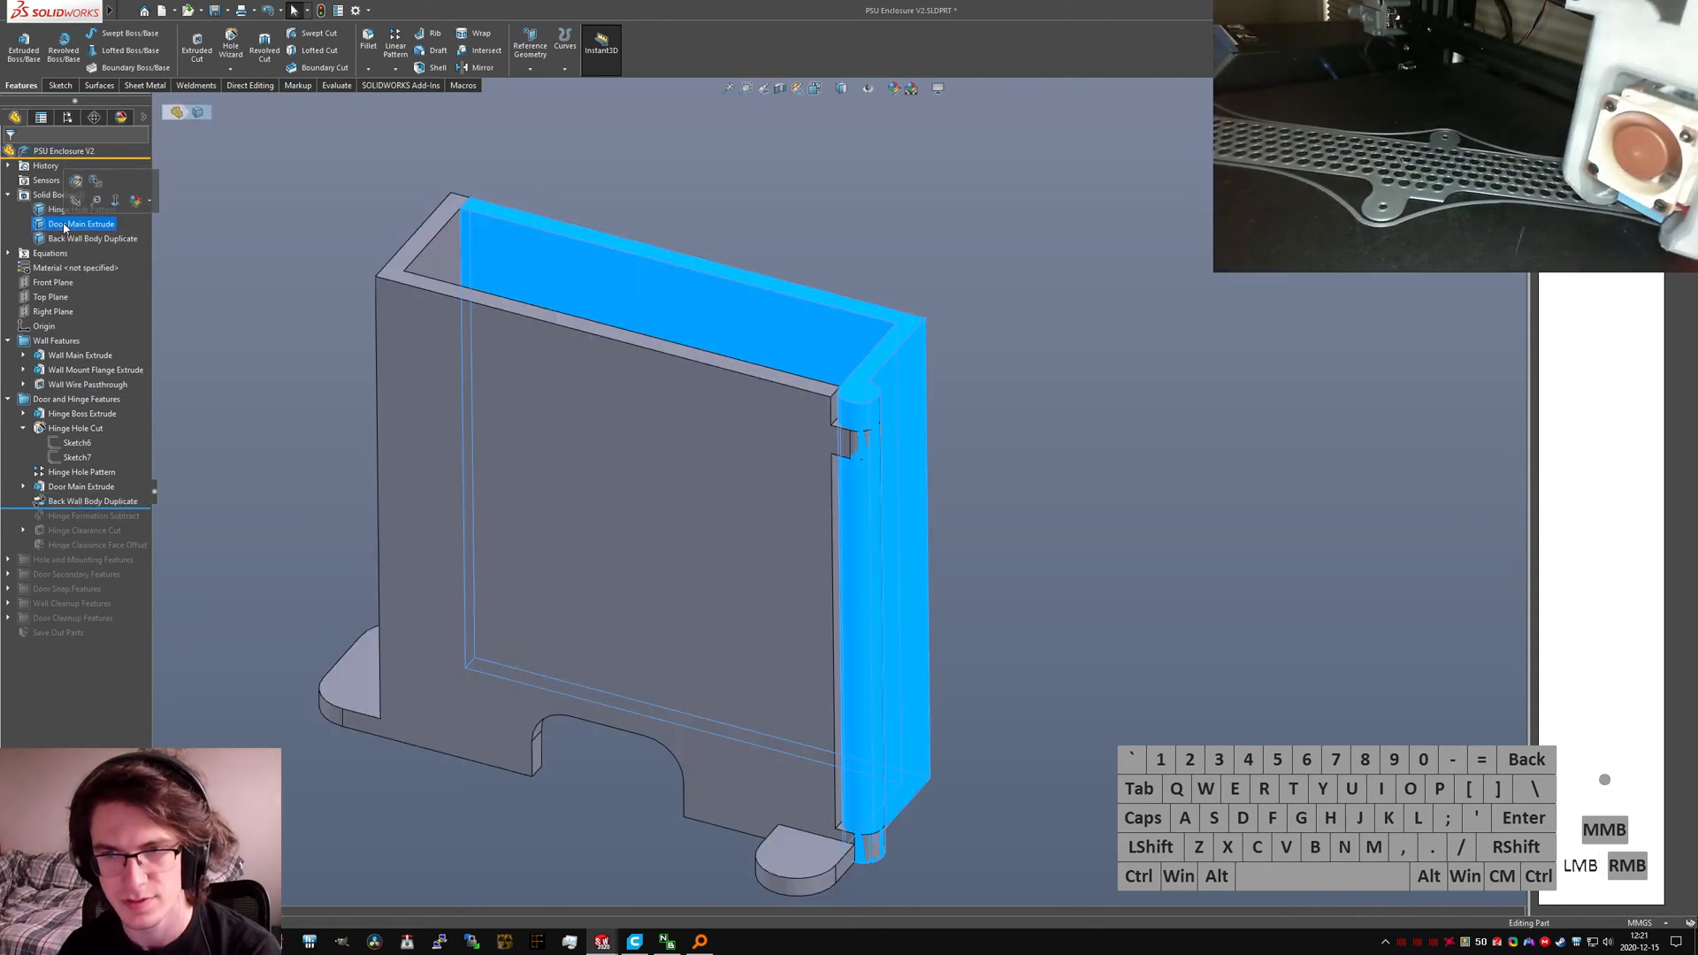
pyautogui.click(64, 239)
pyautogui.click(60, 225)
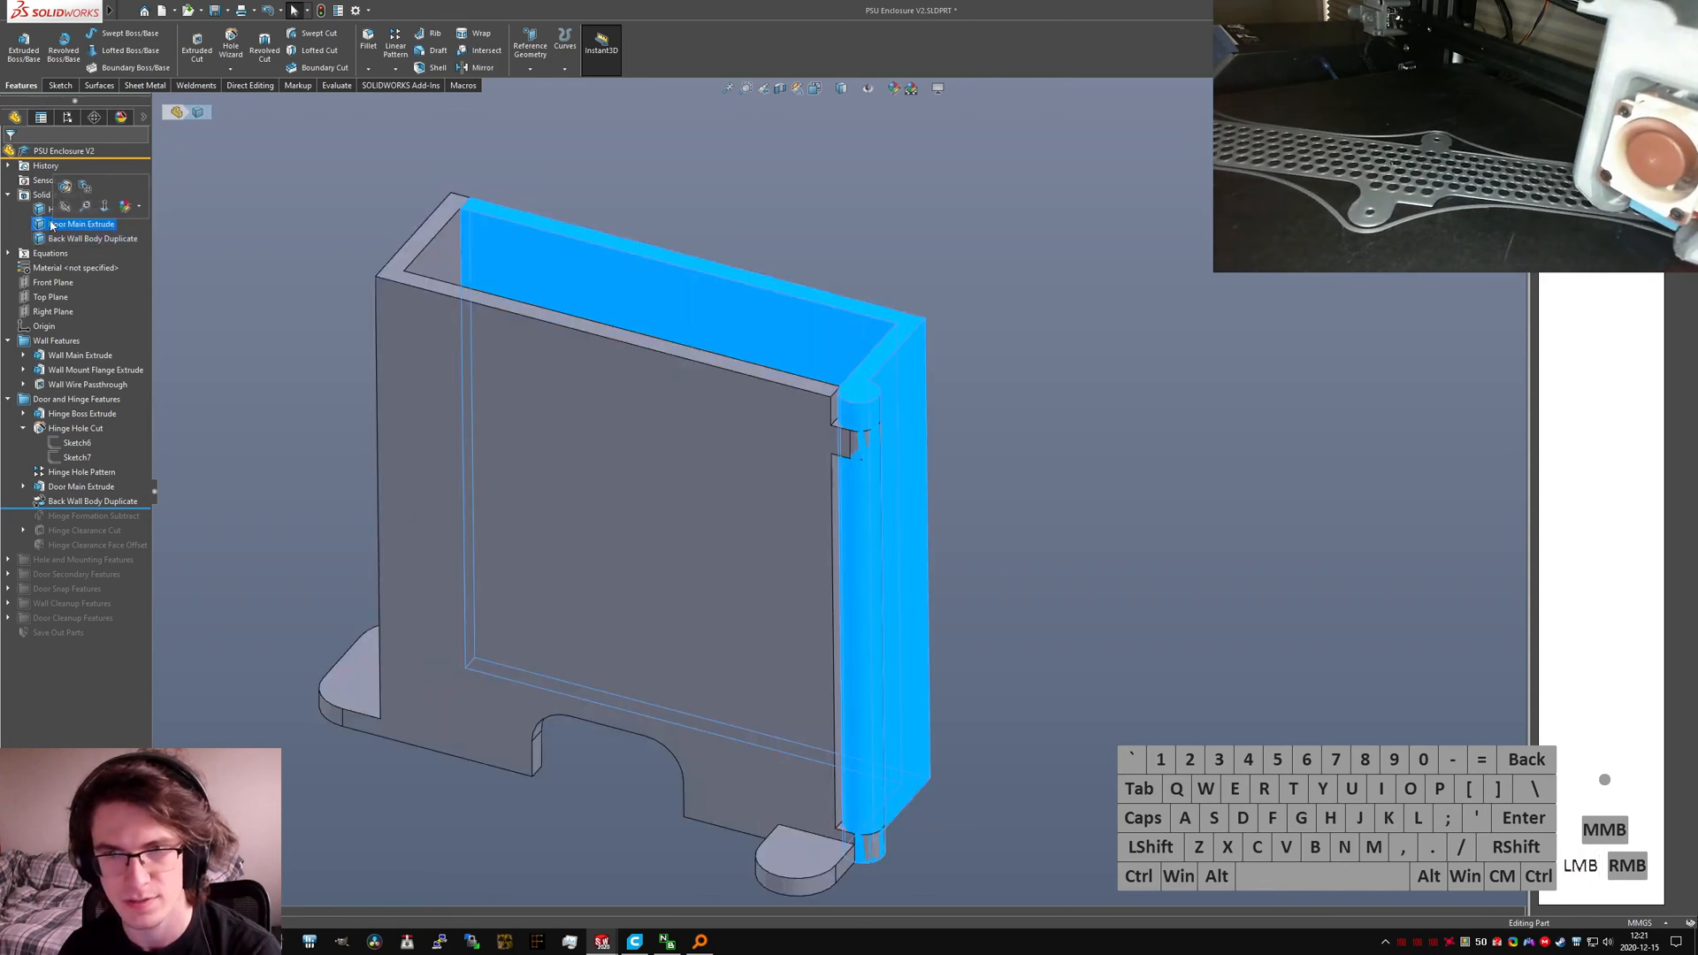
pyautogui.click(59, 211)
pyautogui.click(1032, 359)
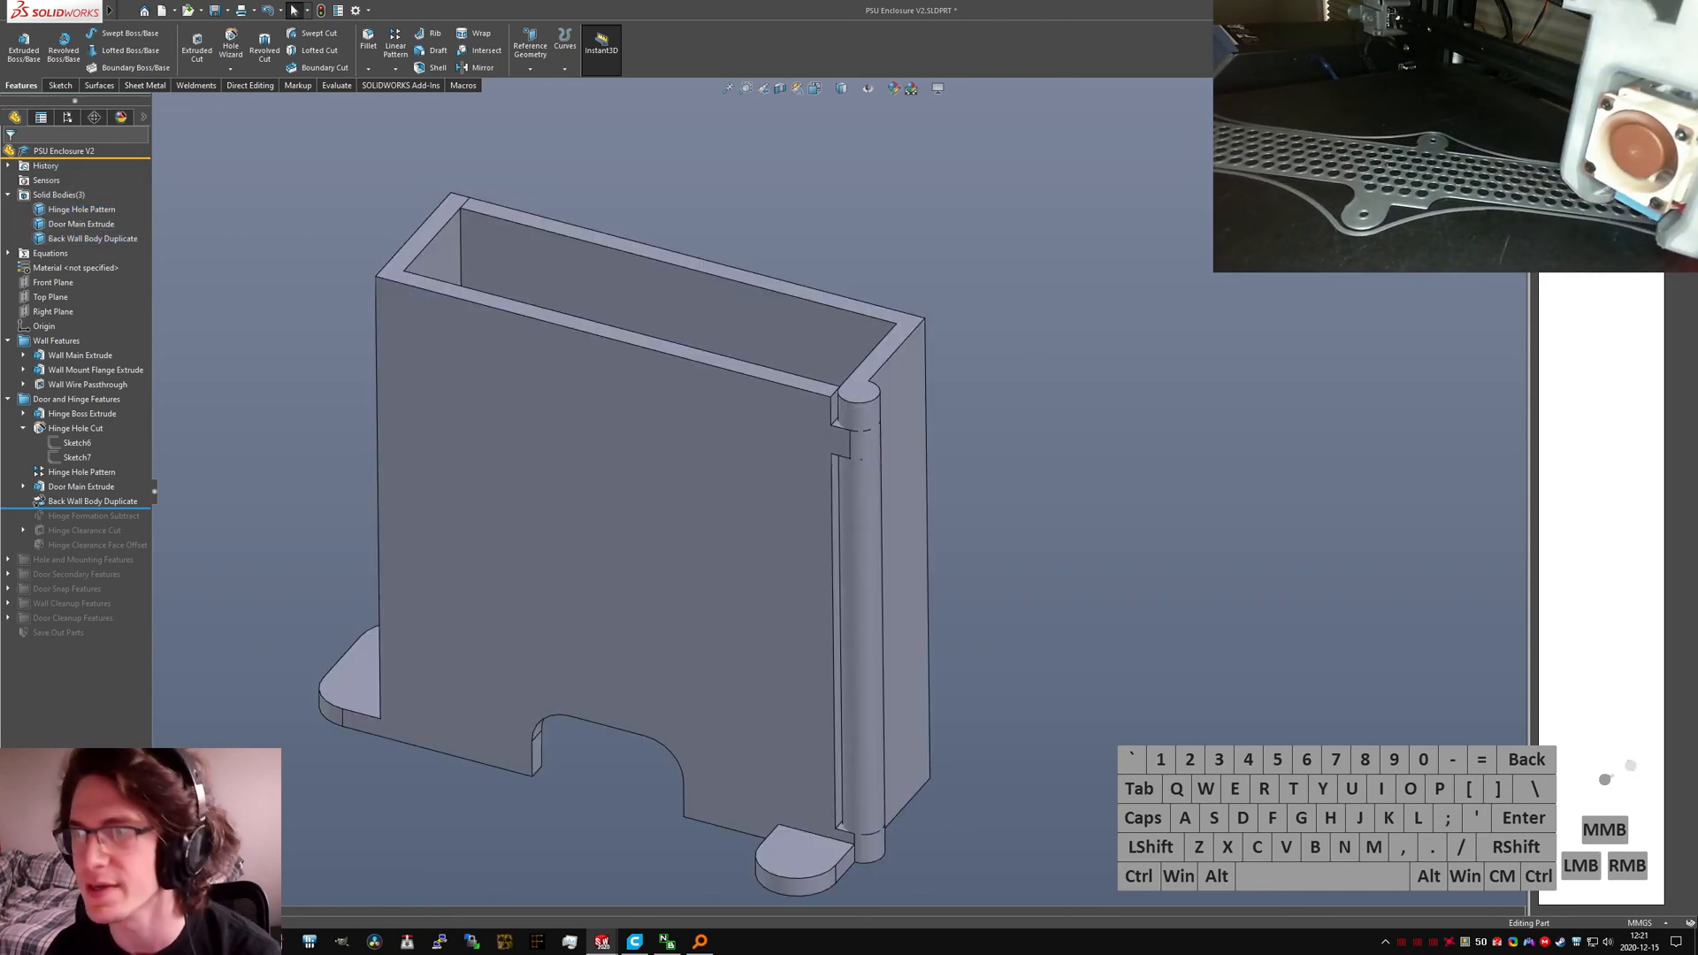
# Step: Return to the Bookshelf part and edit the body copy feature to duplicate the Base body instead of the lid
pyautogui.hotkey('ctrl', 'Tab')
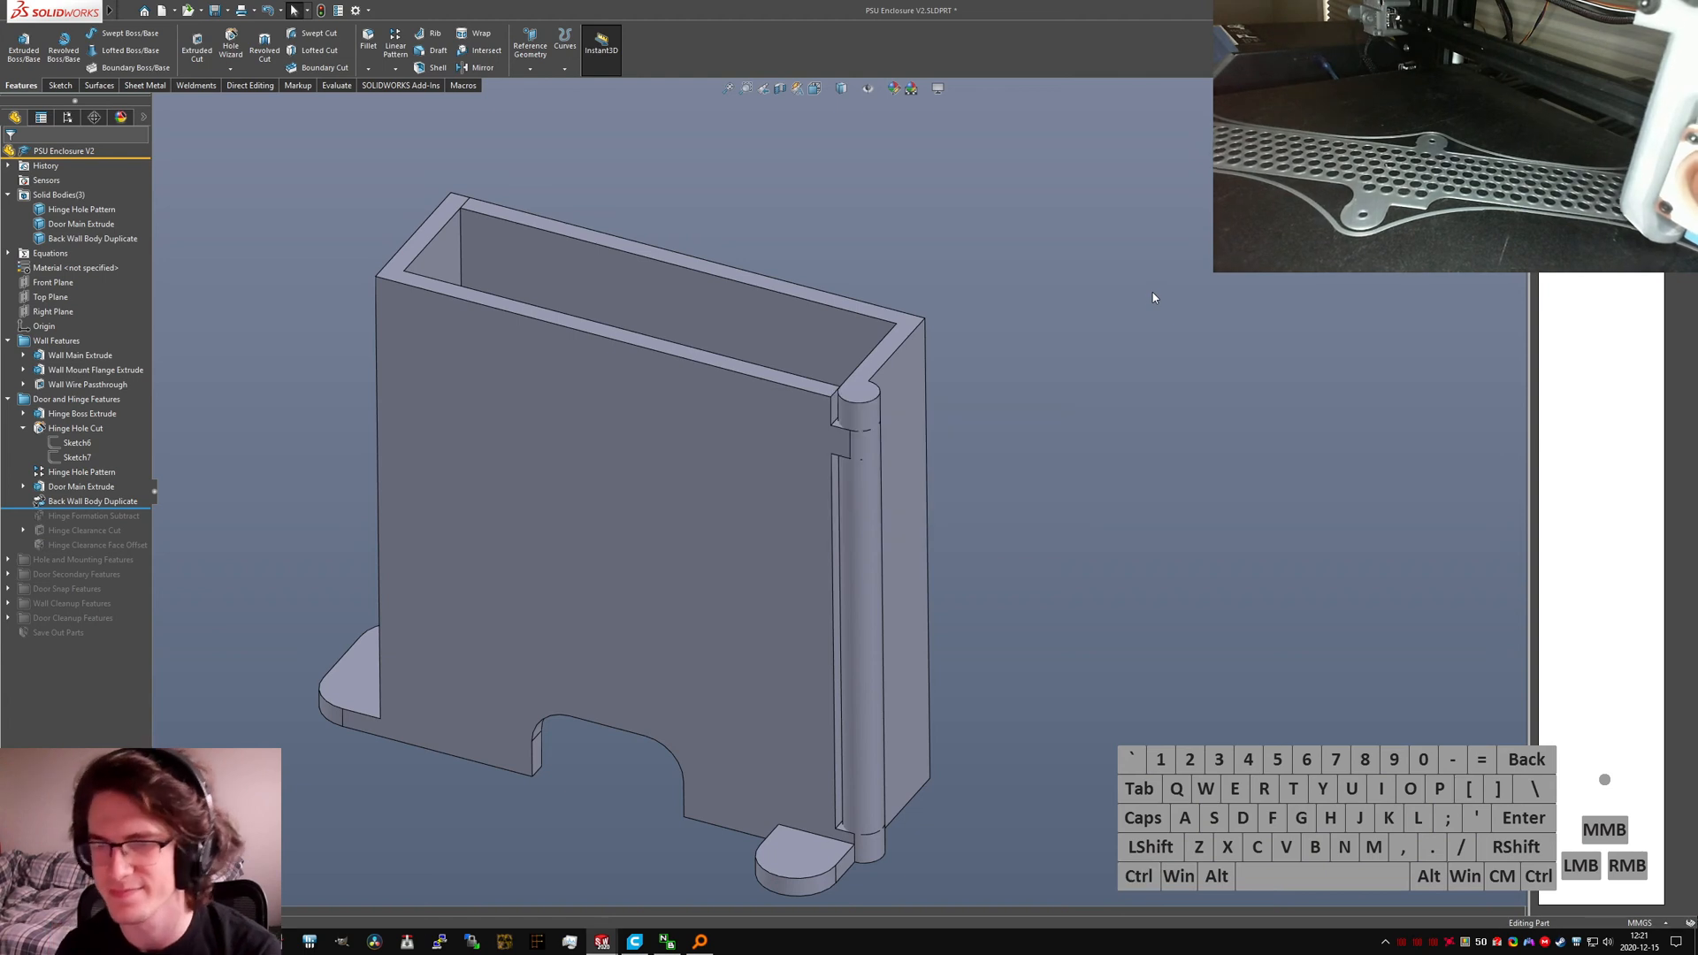
pyautogui.click(64, 546)
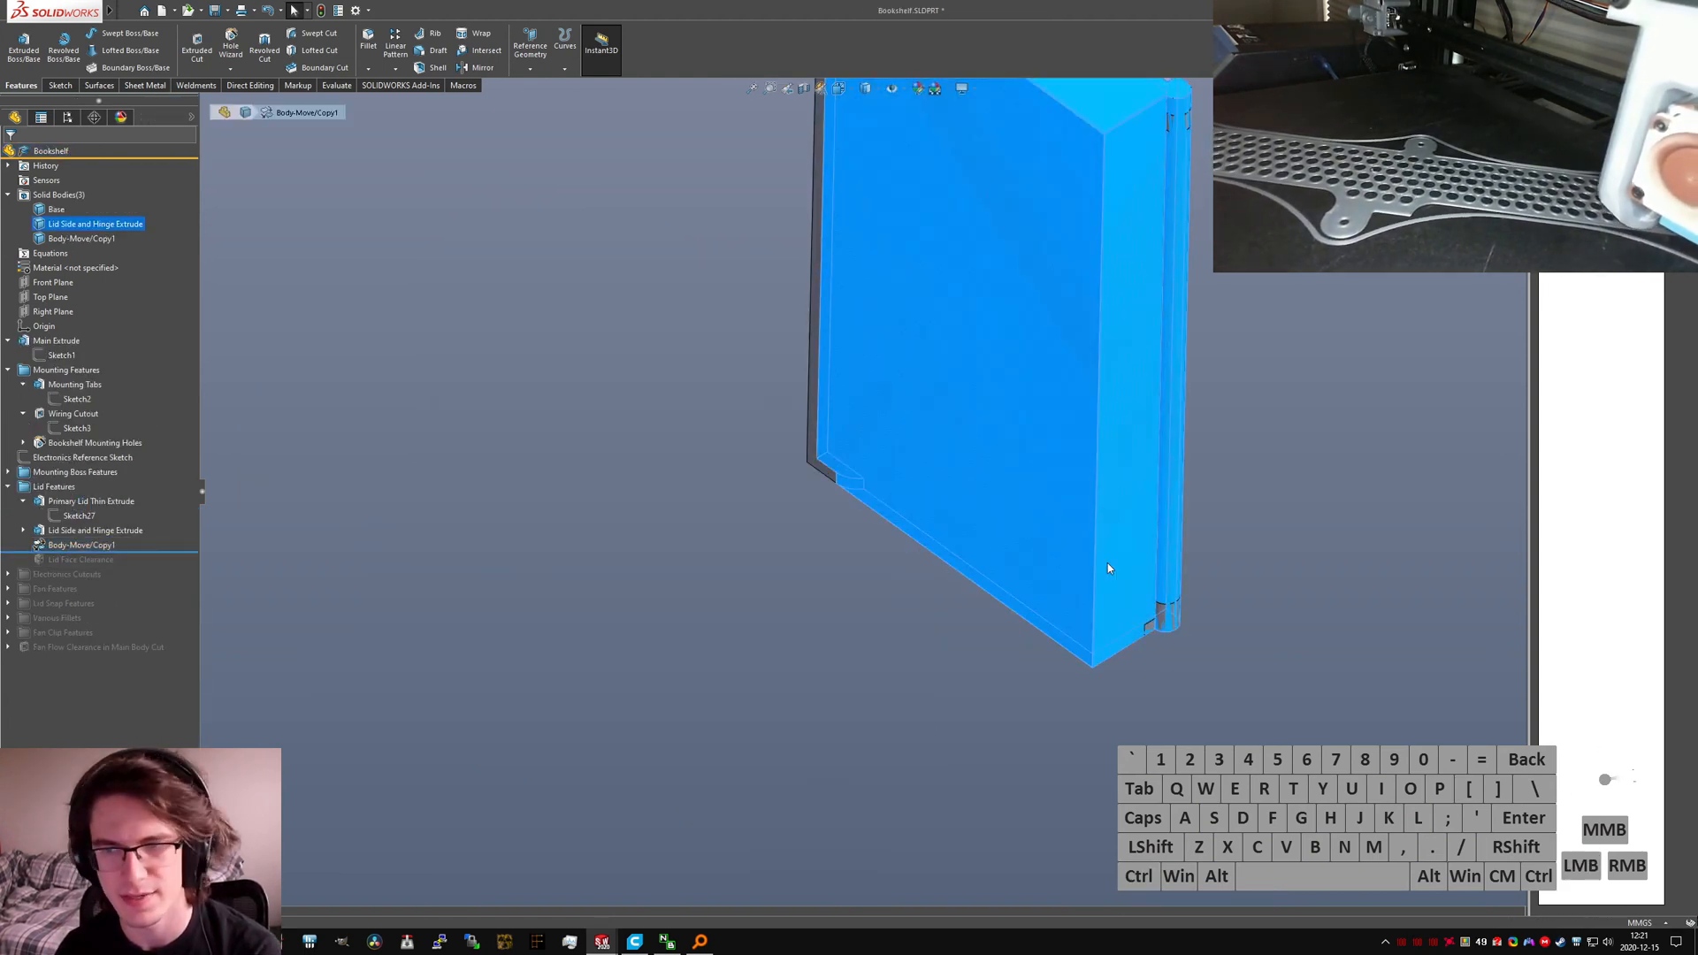
pyautogui.click(89, 197)
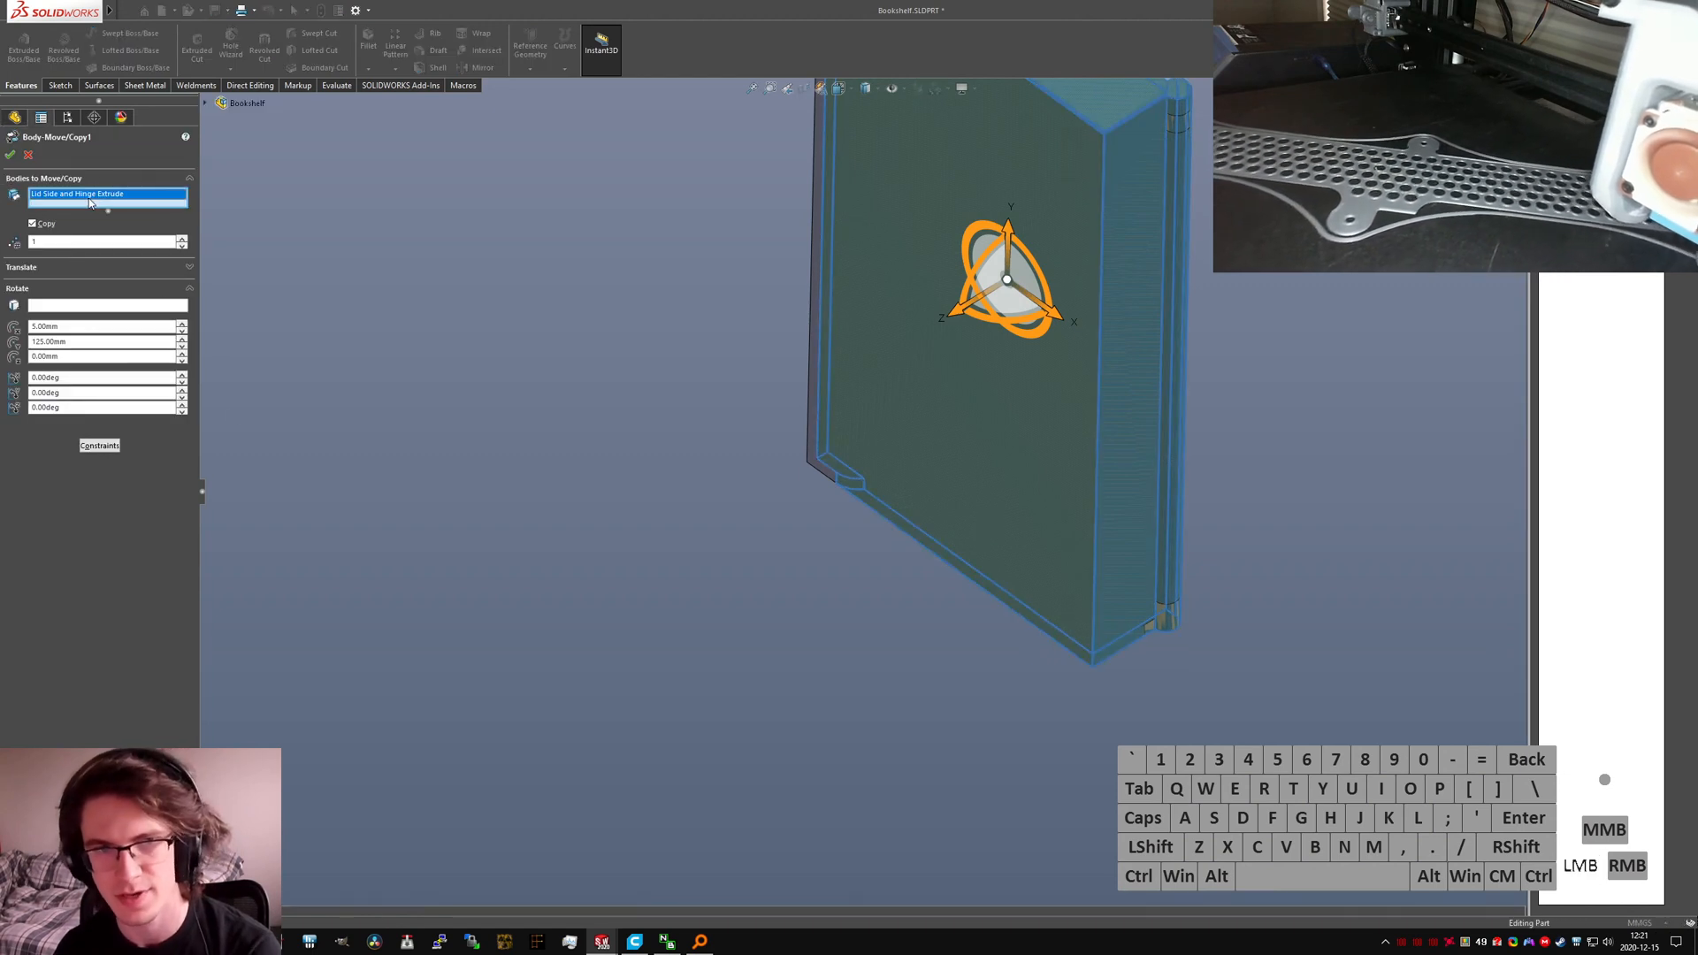
pyautogui.press('Delete')
pyautogui.scroll(1, 876, 382)
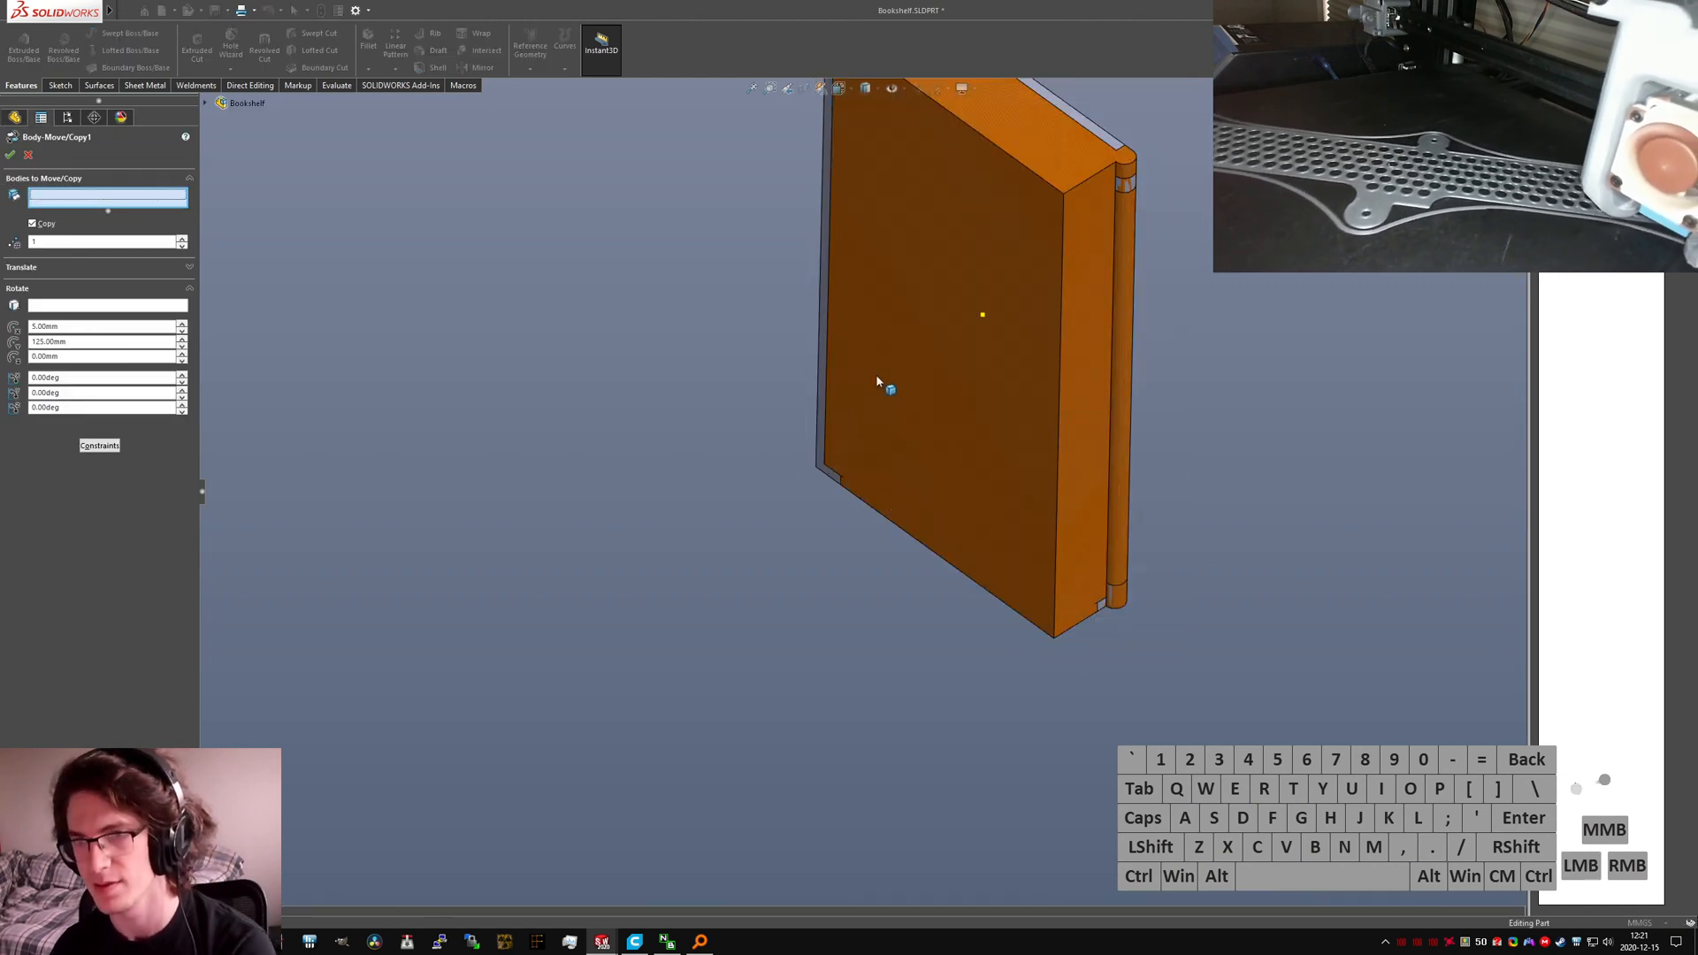
pyautogui.click(821, 470)
pyautogui.rightClick(581, 429)
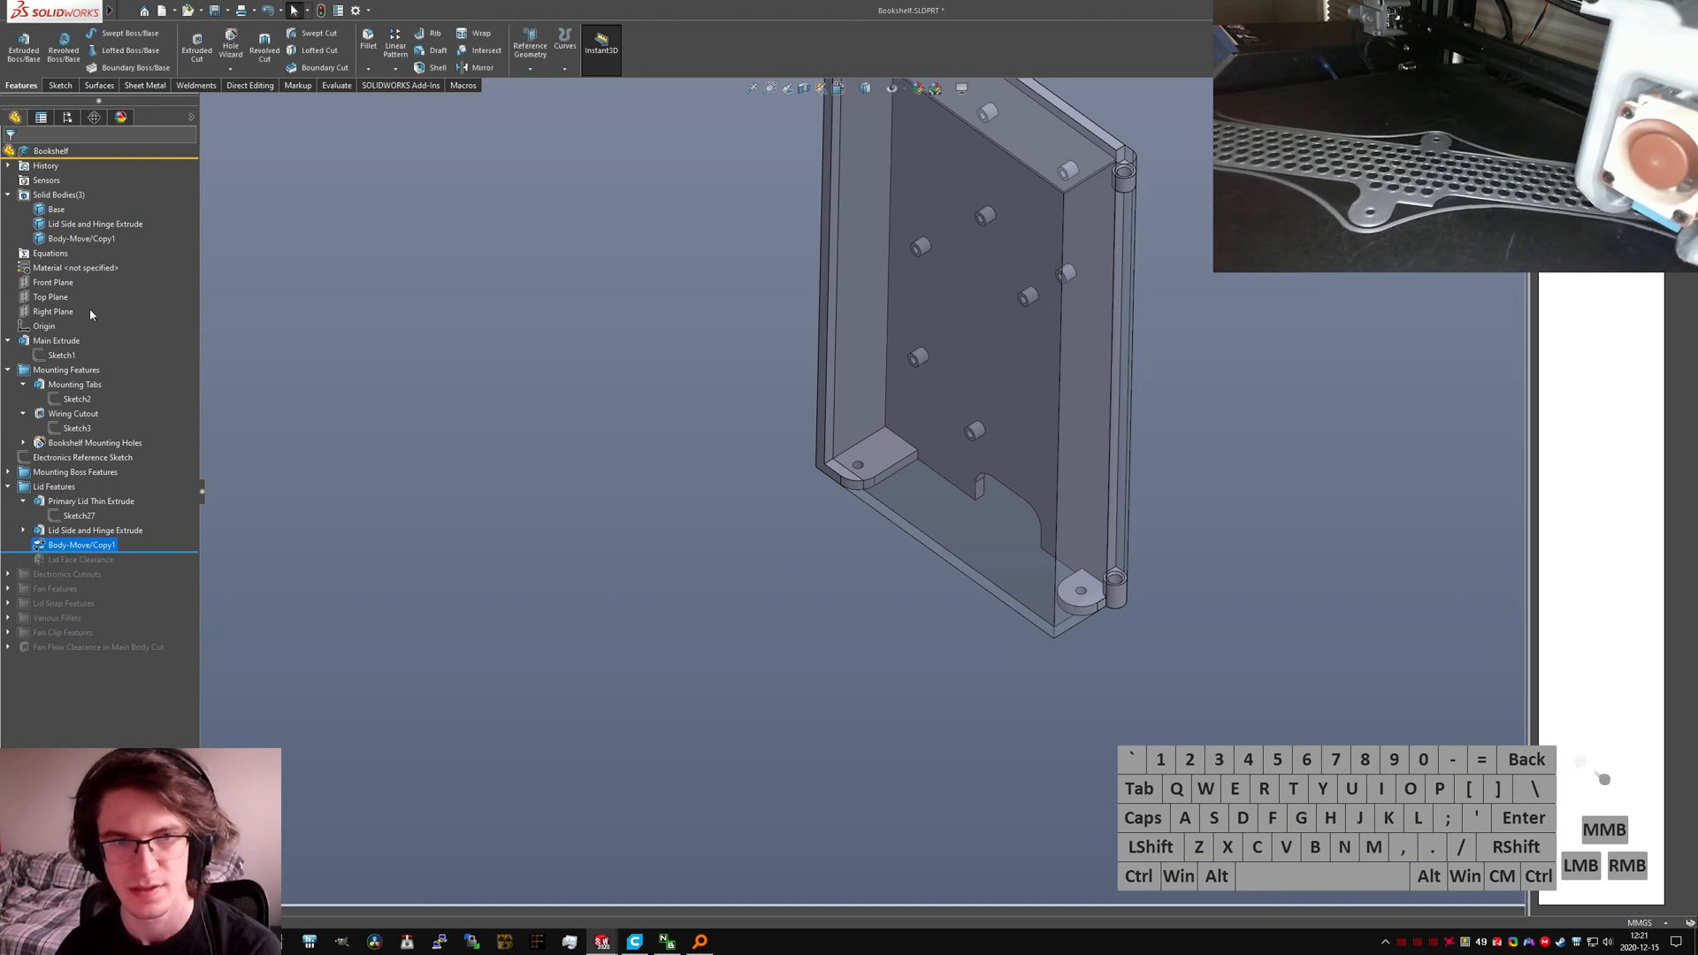
# Step: Subtract the copied base body from the Lid Side and Hinge Extrude body with Combine
pyautogui.write('combine')
pyautogui.press('Return')
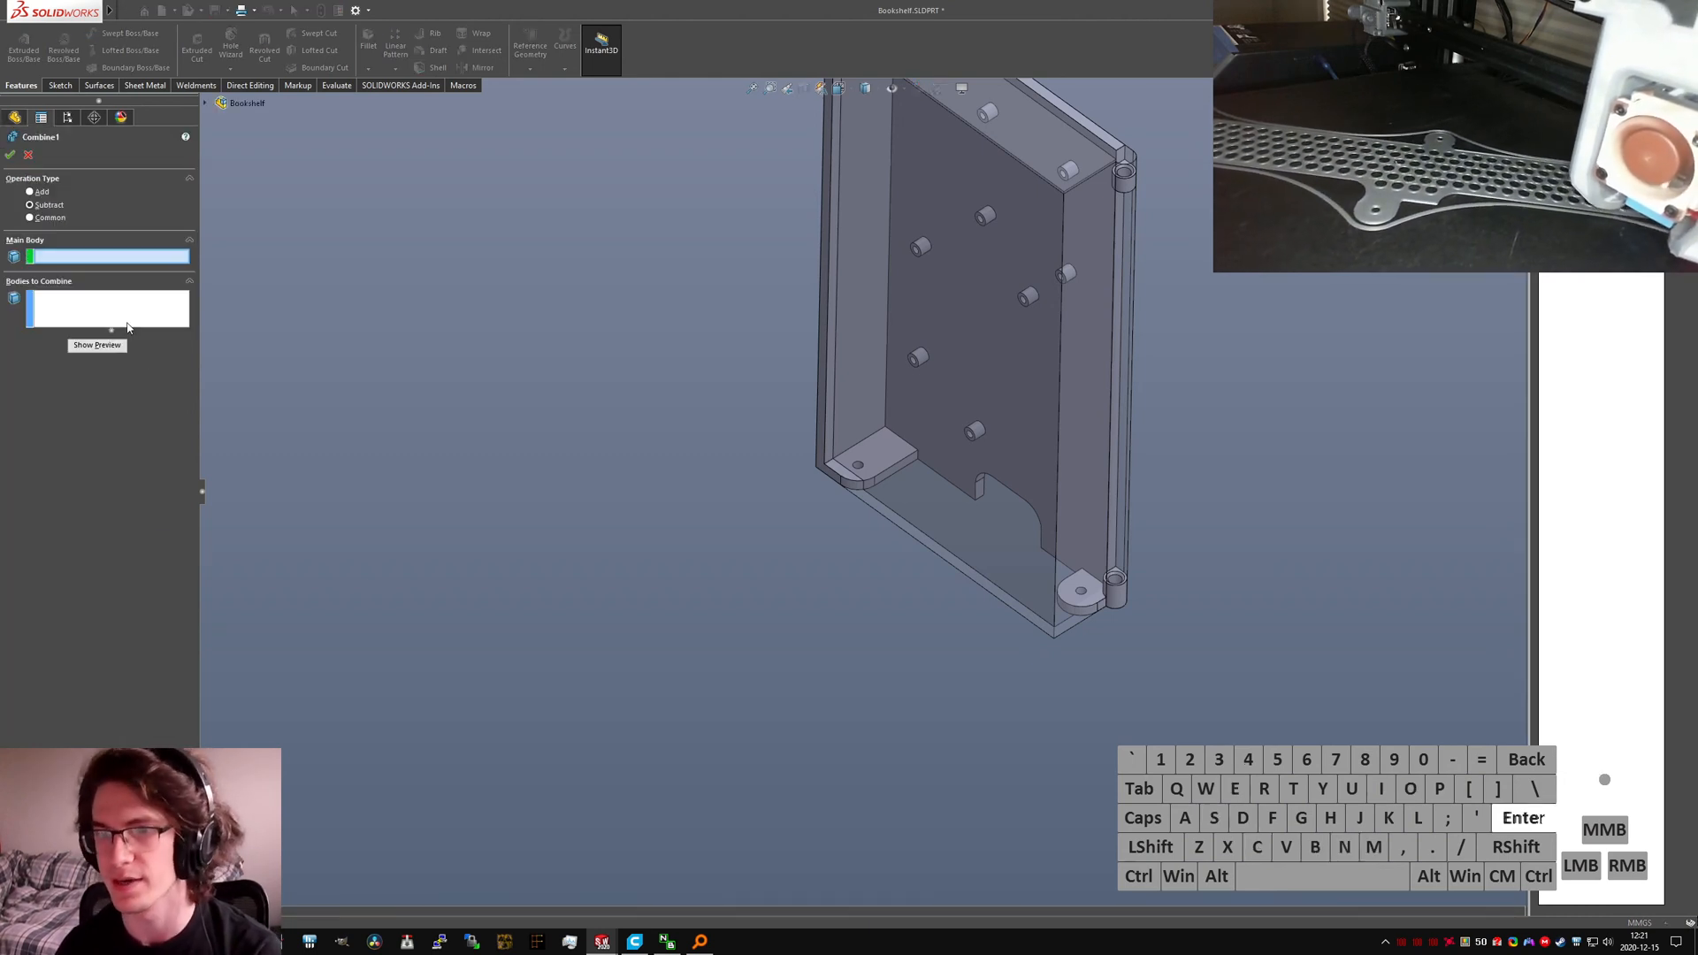
pyautogui.click(855, 376)
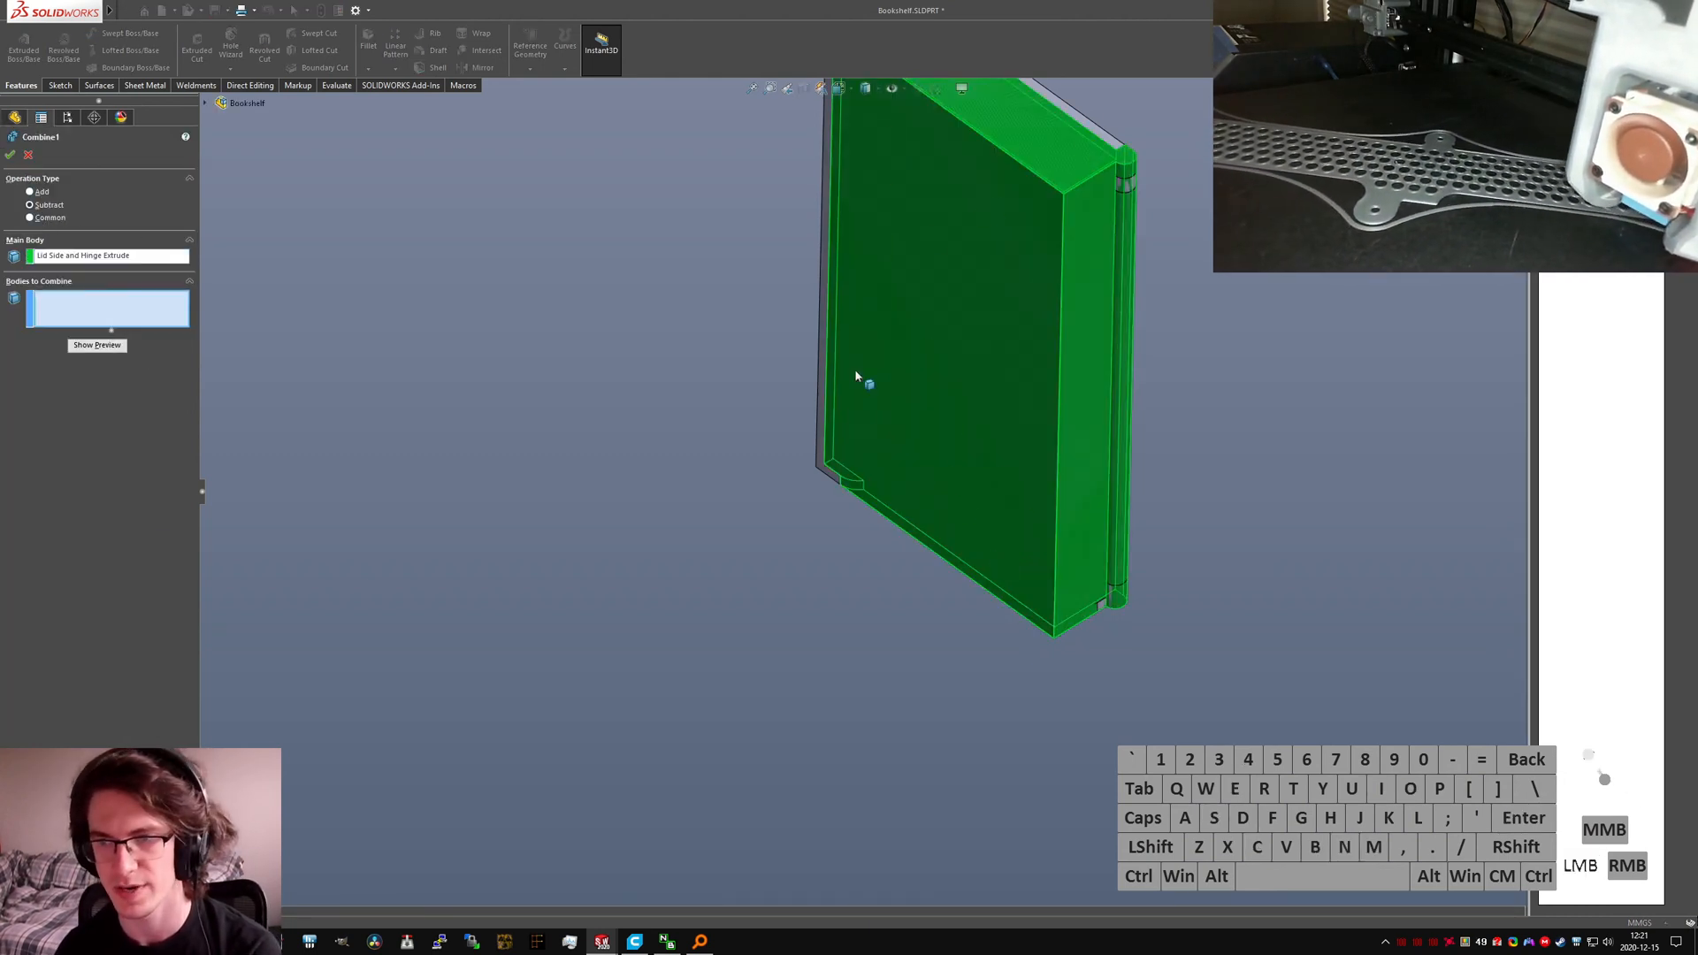
pyautogui.click(246, 103)
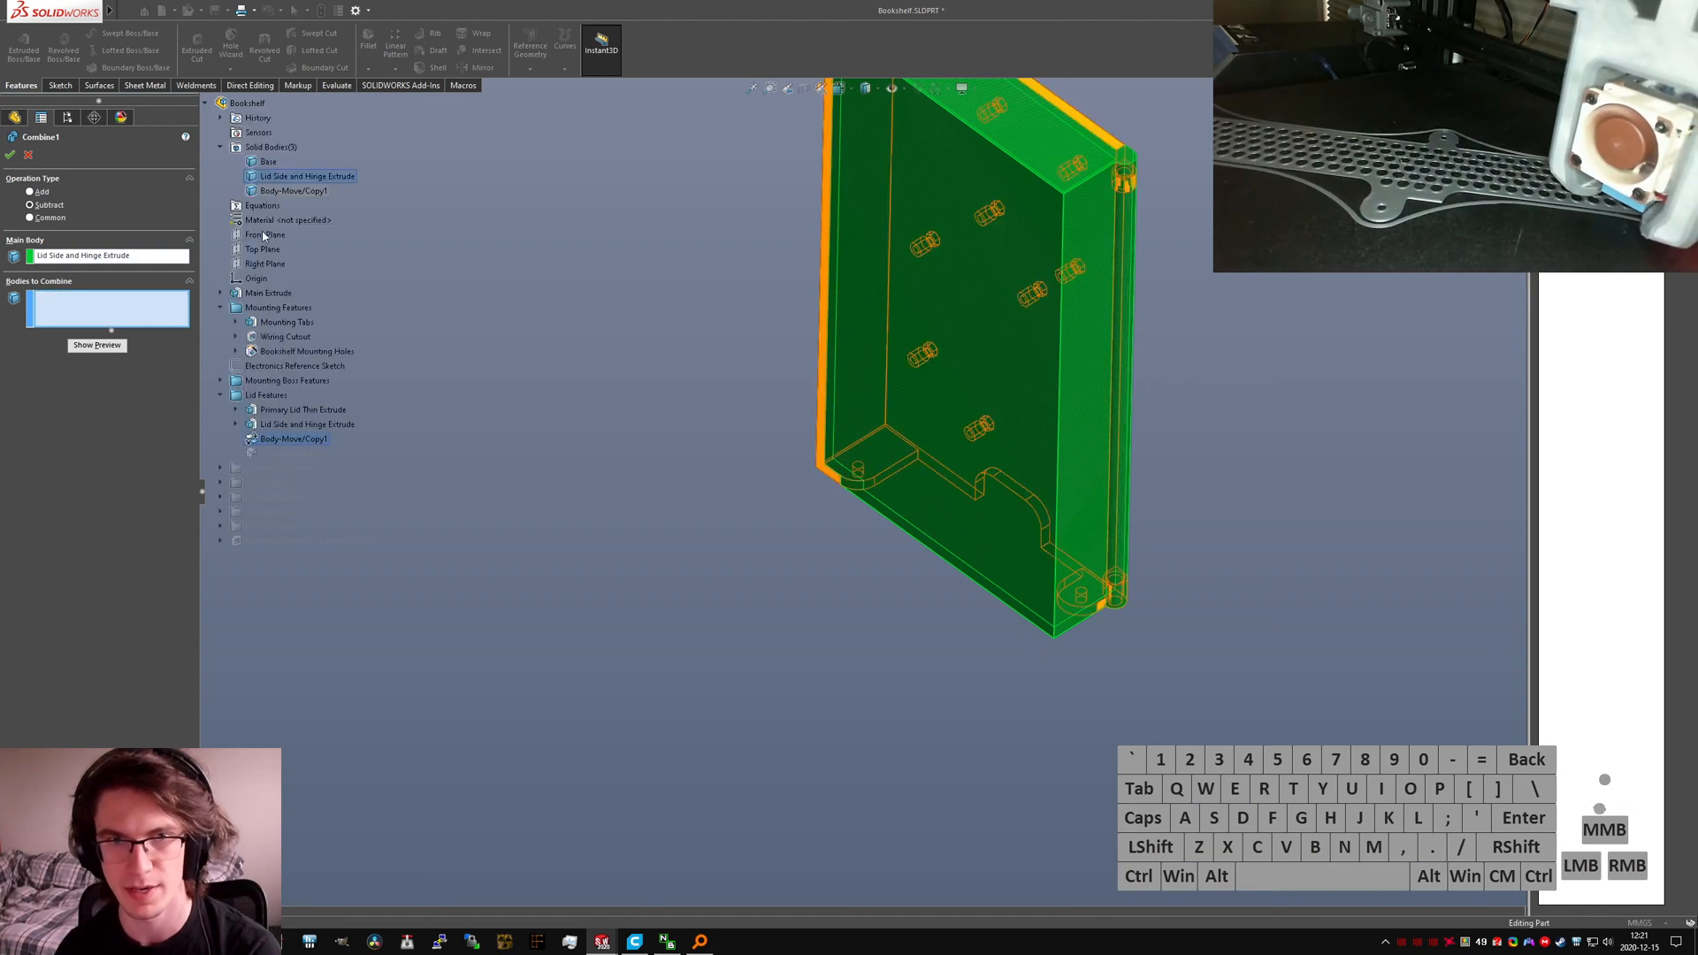
pyautogui.click(280, 195)
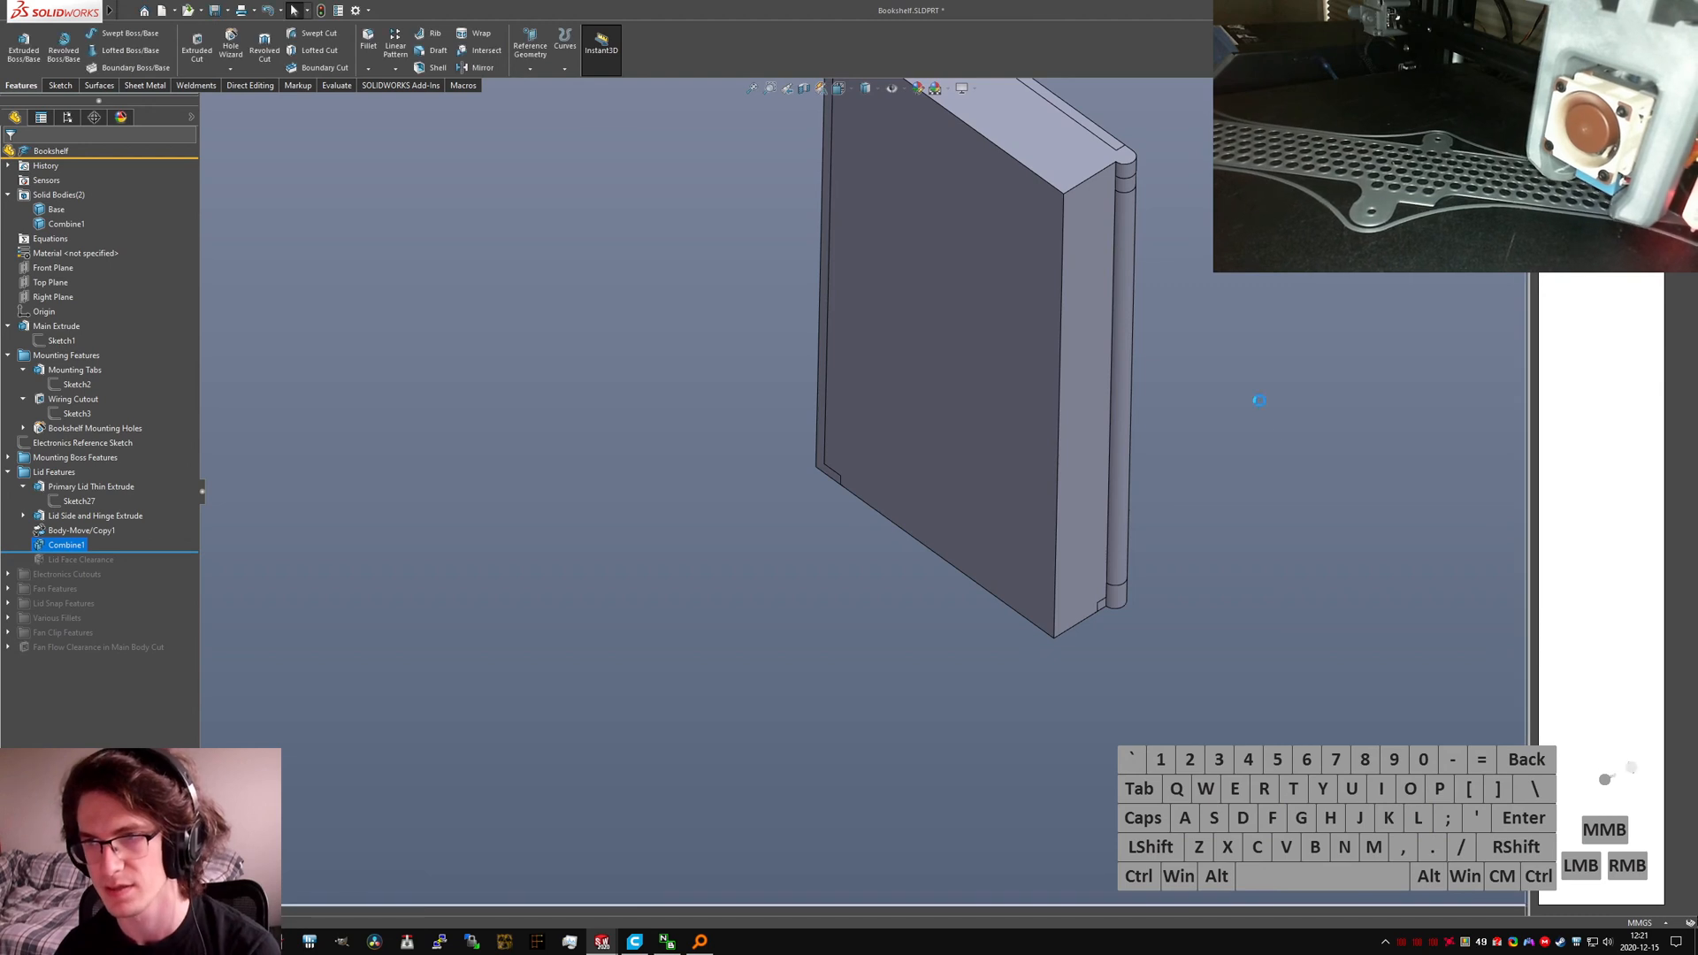
# Step: Hide the Base body to leave only the combined lid body displayed
pyautogui.click(1258, 398)
pyautogui.rightClick(54, 211)
pyautogui.click(71, 192)
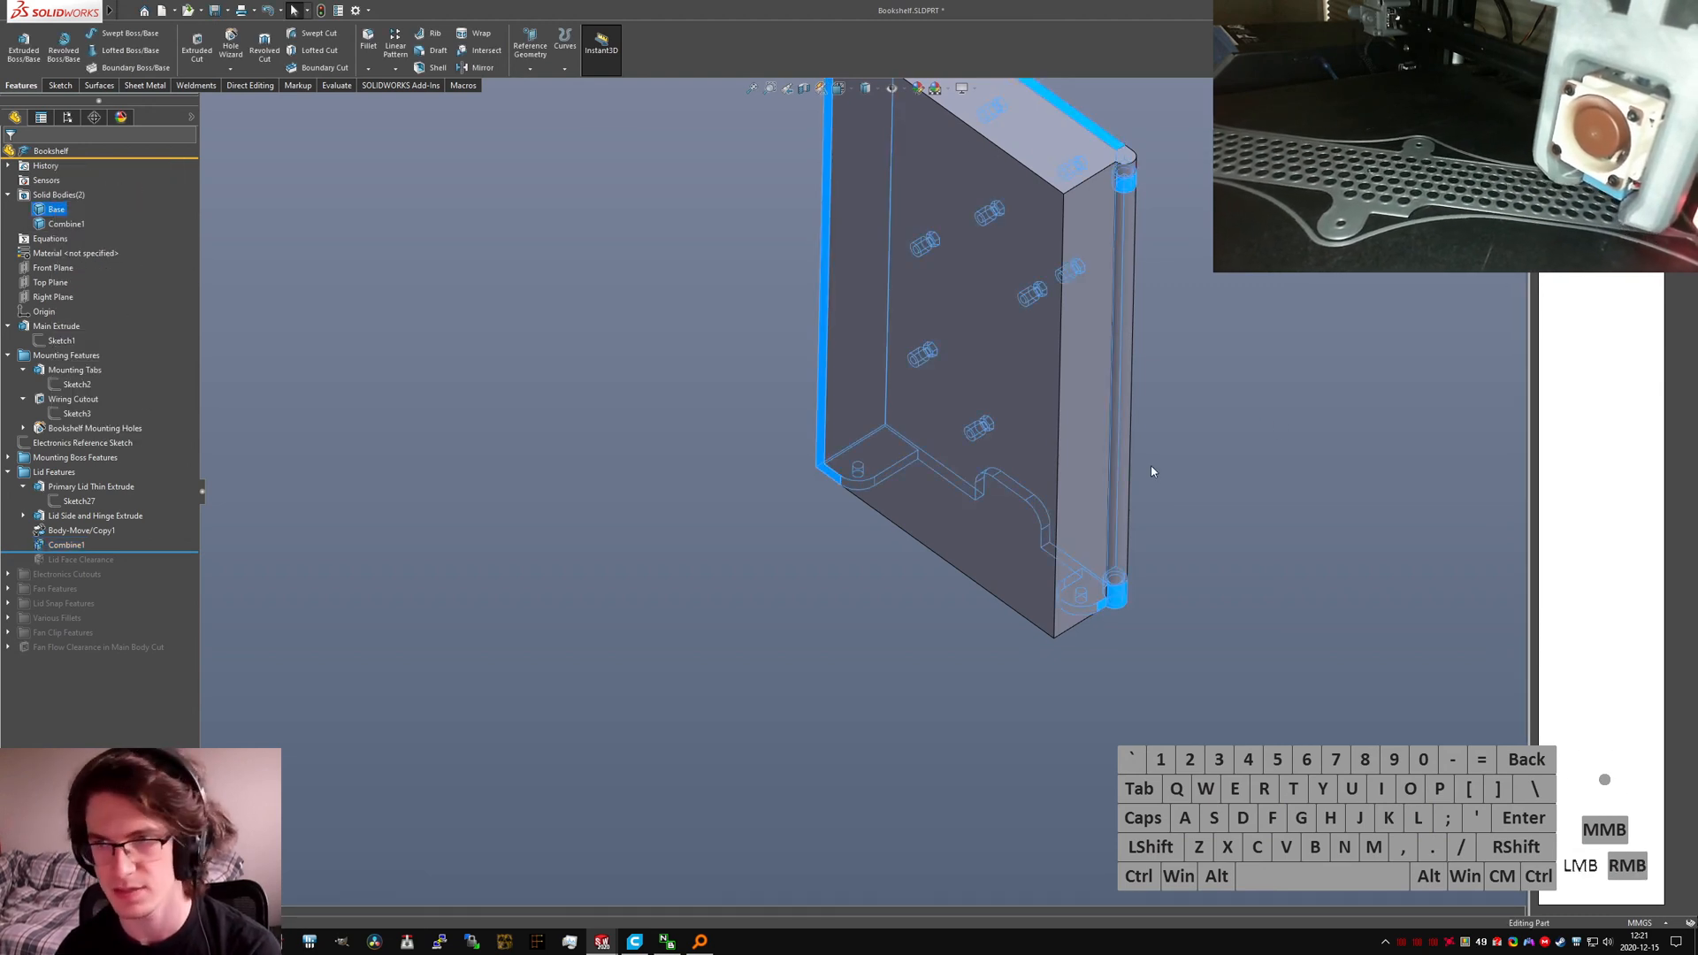
# Step: Examine the lid's hinge knuckles and the gaps and pins left by the subtraction
pyautogui.moveTo(1102, 211); pyautogui.dragTo(946, 210, button='middle')
pyautogui.scroll(5, 1116, 225)
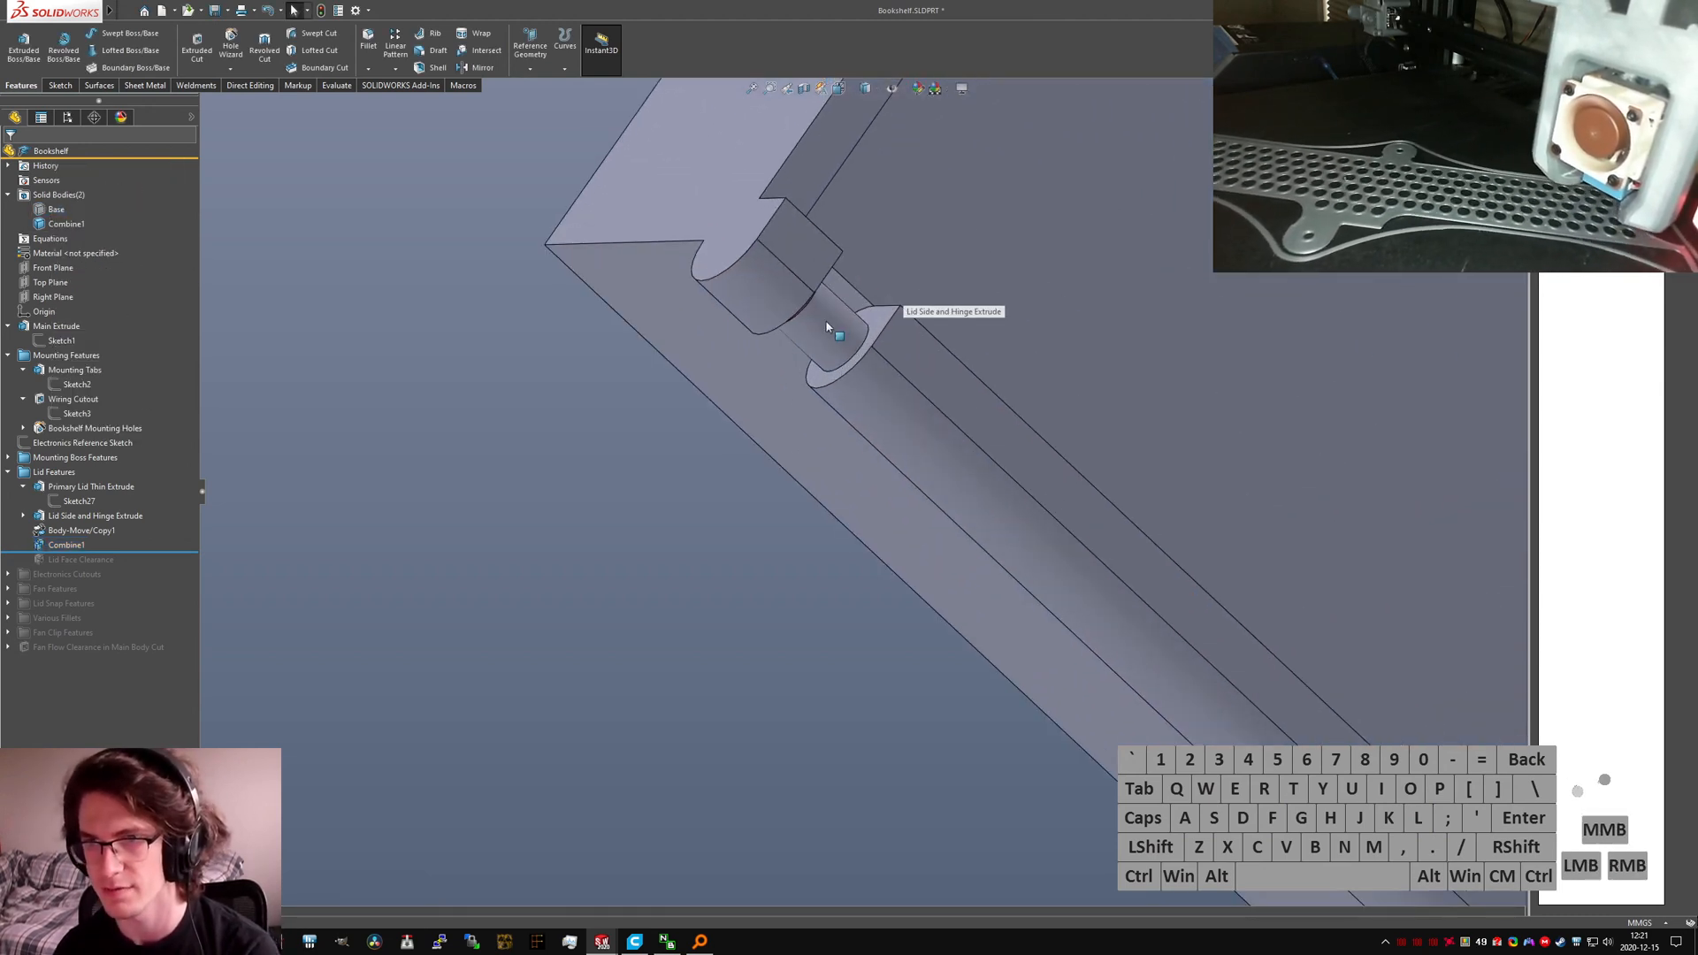
pyautogui.scroll(-6, 959, 443)
pyautogui.middleClick(864, 482)
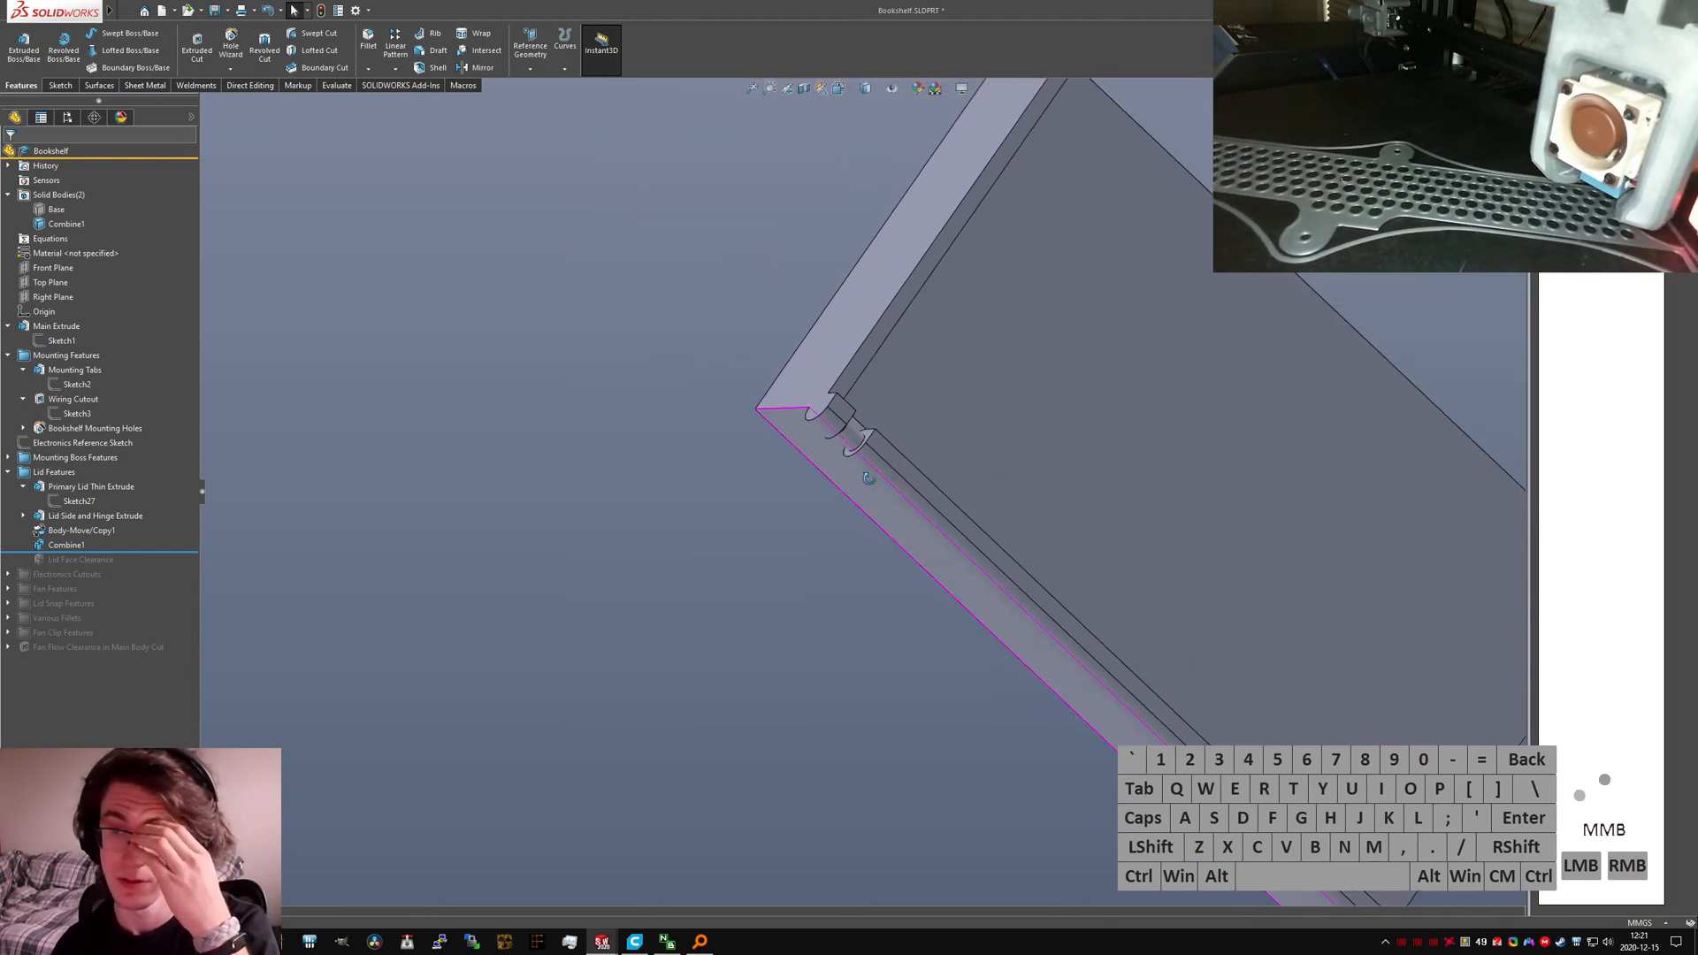
pyautogui.moveTo(865, 482); pyautogui.dragTo(994, 469, button='middle')
pyautogui.click(993, 470)
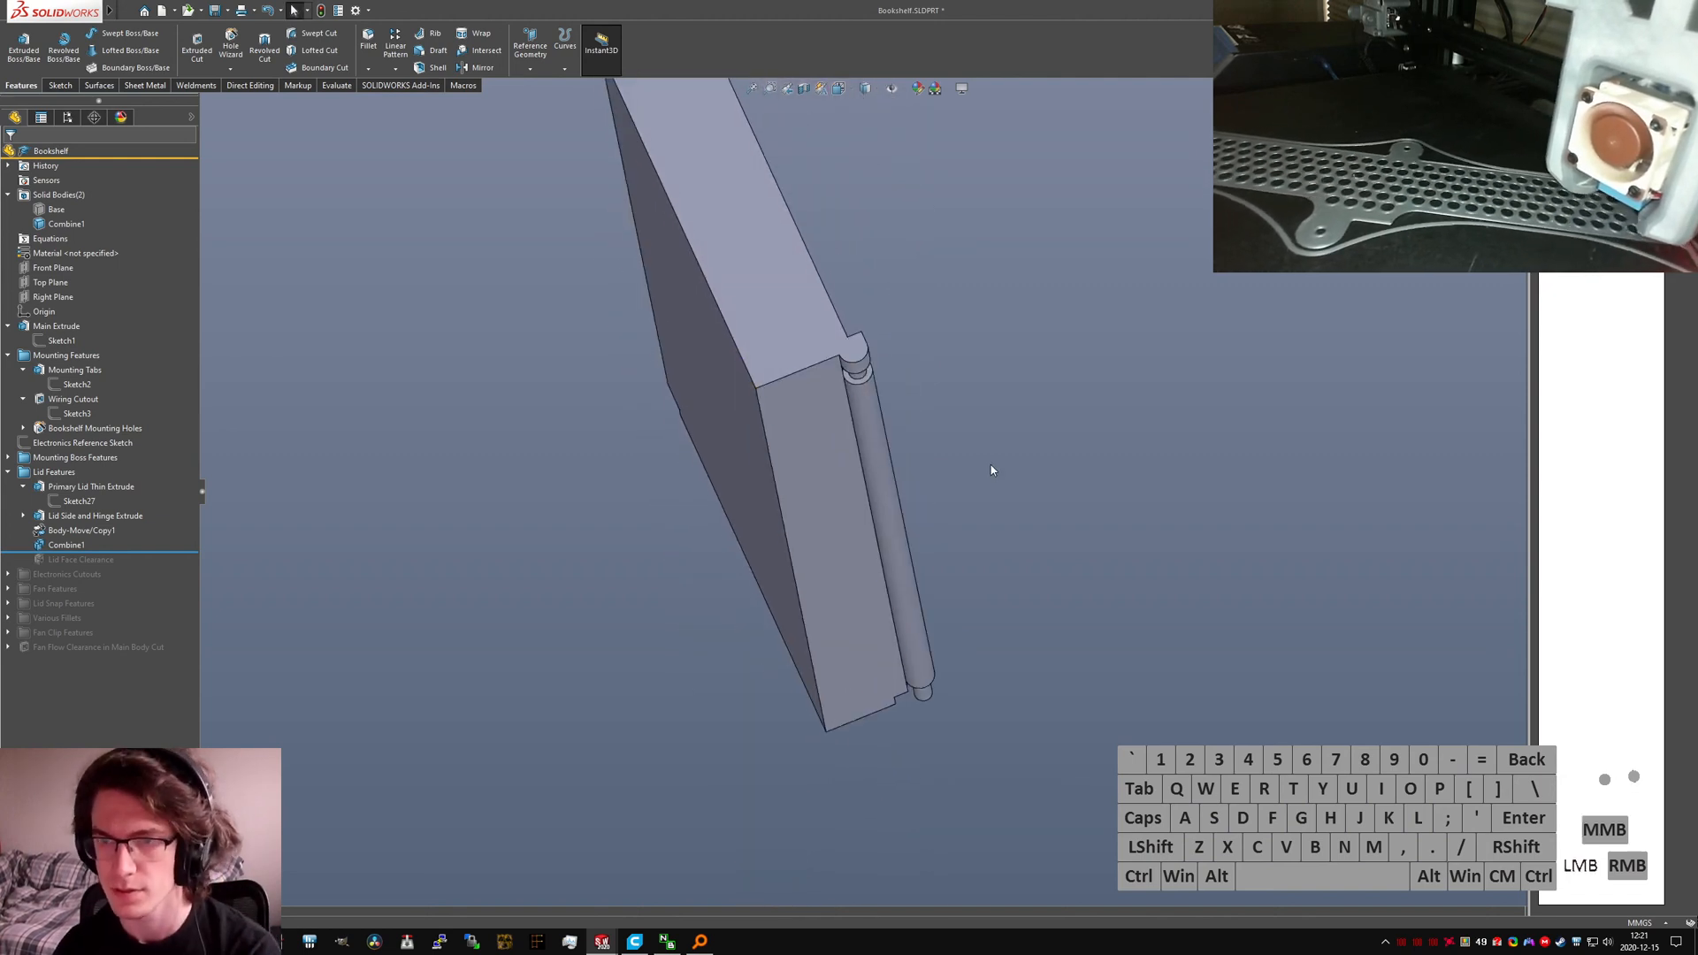
pyautogui.scroll(6, 859, 356)
pyautogui.middleClick(863, 450)
pyautogui.moveTo(863, 450); pyautogui.dragTo(1057, 438, button='middle')
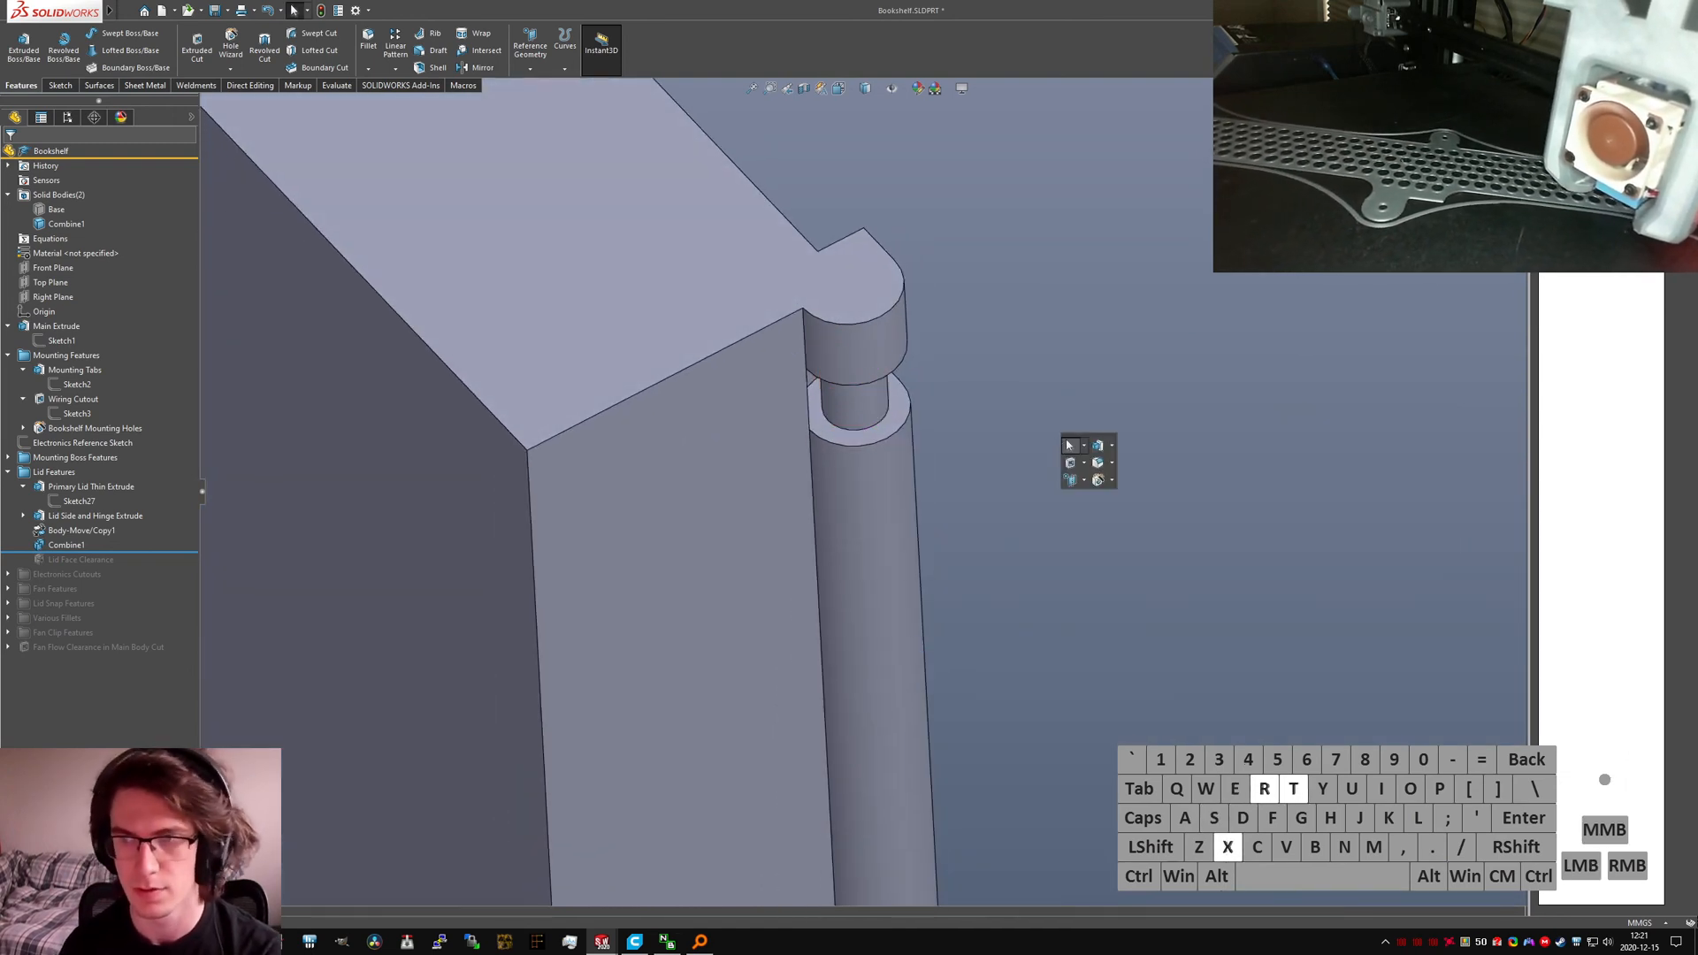
pyautogui.write('uded cut')
pyautogui.press('Return')
pyautogui.click(847, 286)
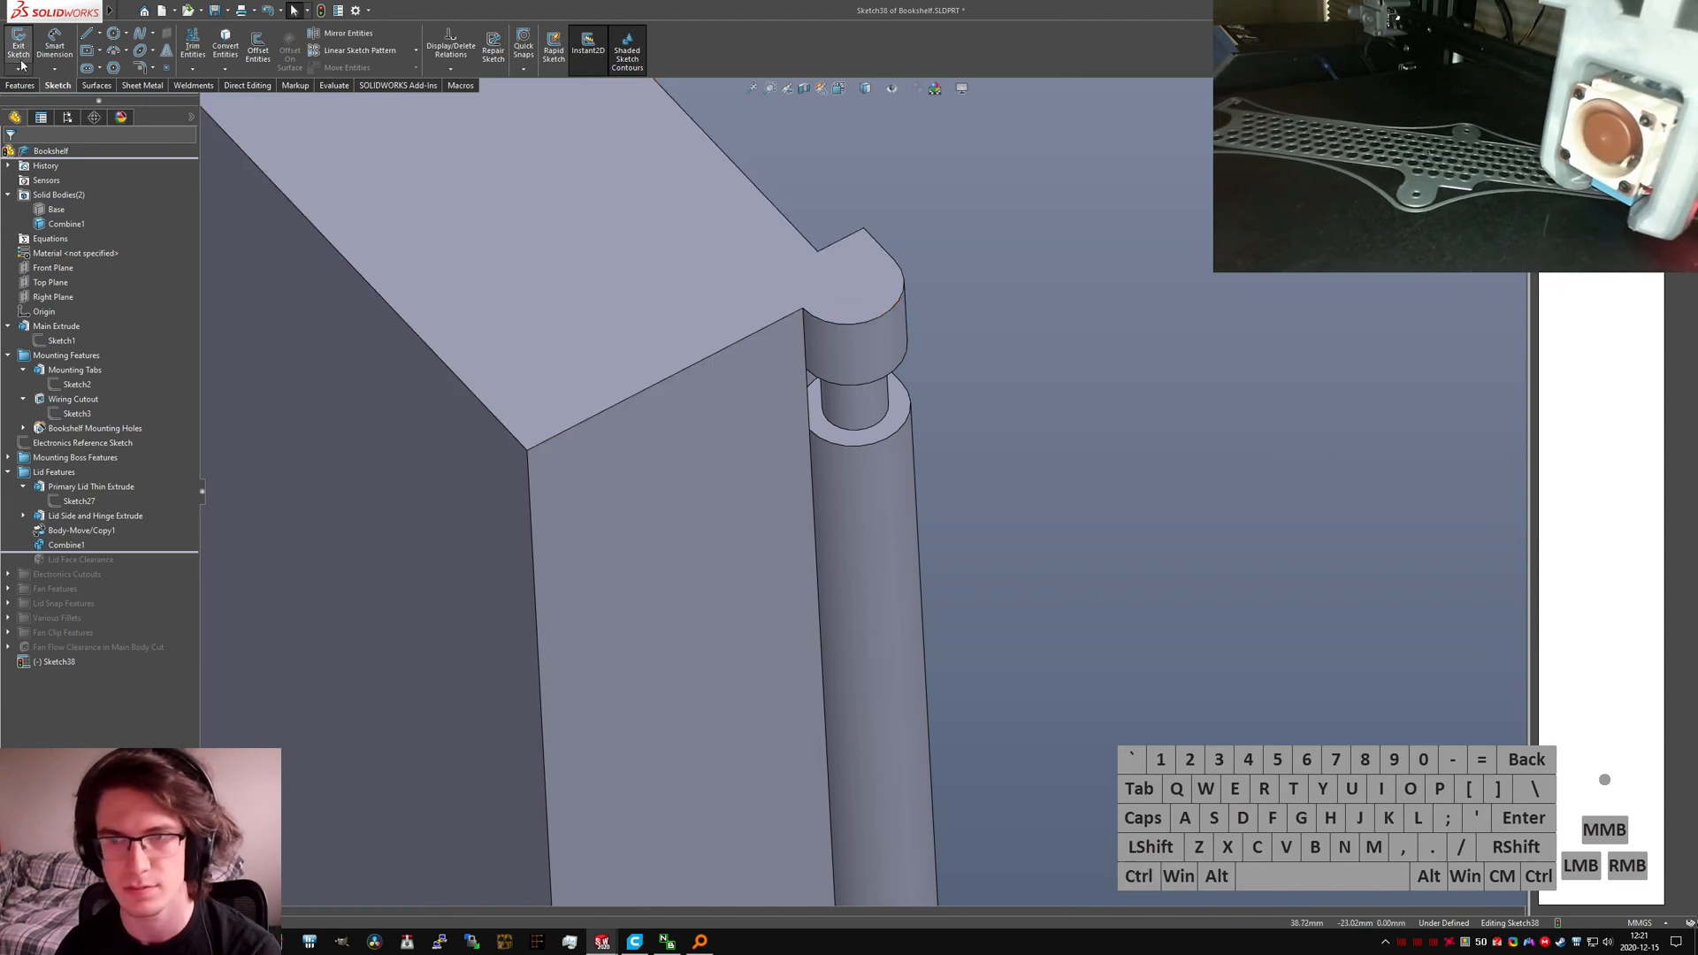
pyautogui.hotkey('ctrl', '5')
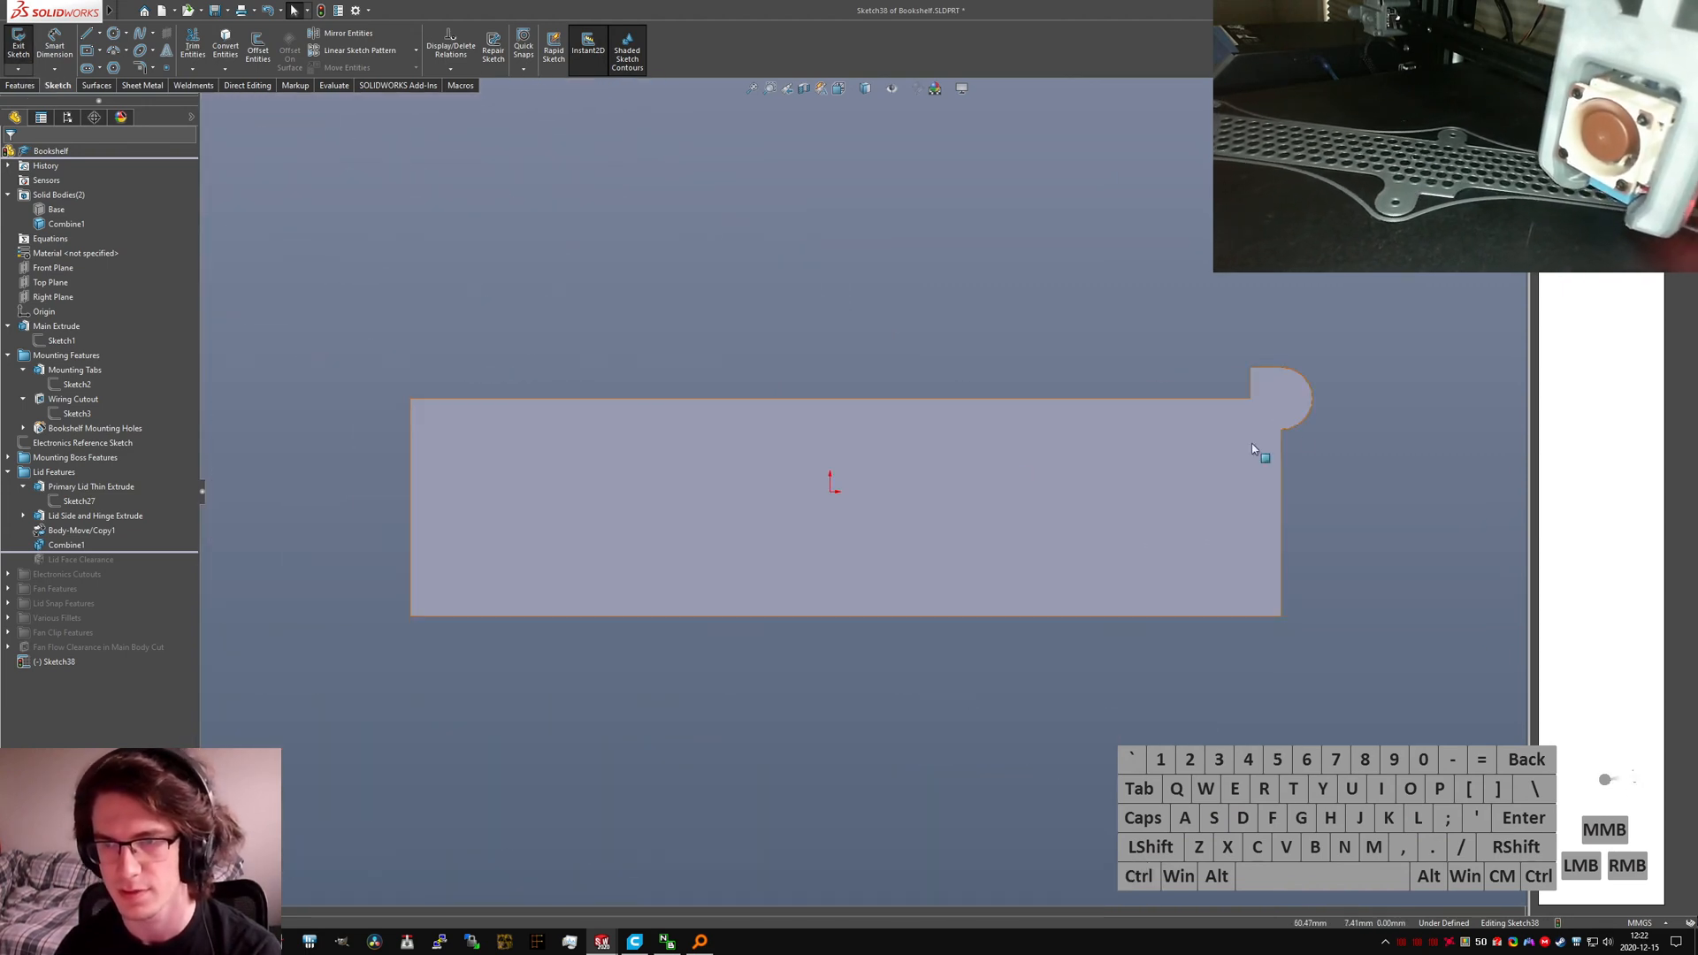
pyautogui.scroll(-3, 1167, 443)
pyautogui.moveTo(1168, 444); pyautogui.dragTo(890, 426, button='middle')
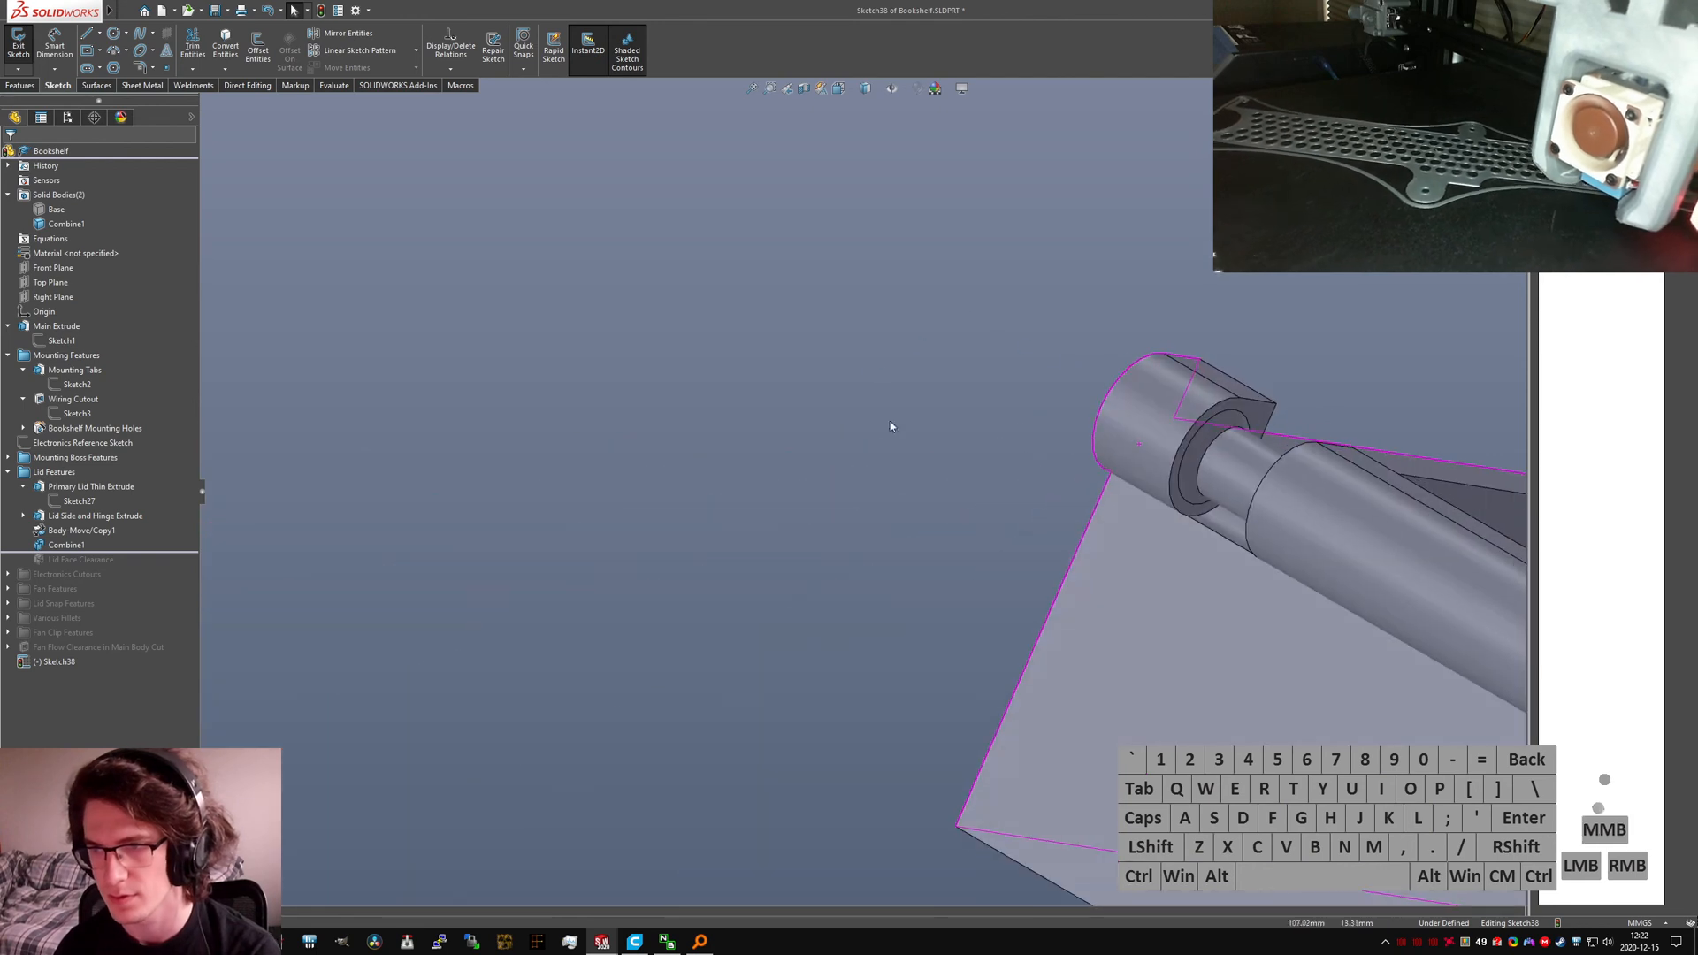
pyautogui.scroll(-5, 1158, 512)
pyautogui.click(1097, 527)
pyautogui.moveTo(1097, 527); pyautogui.dragTo(990, 746, button='middle')
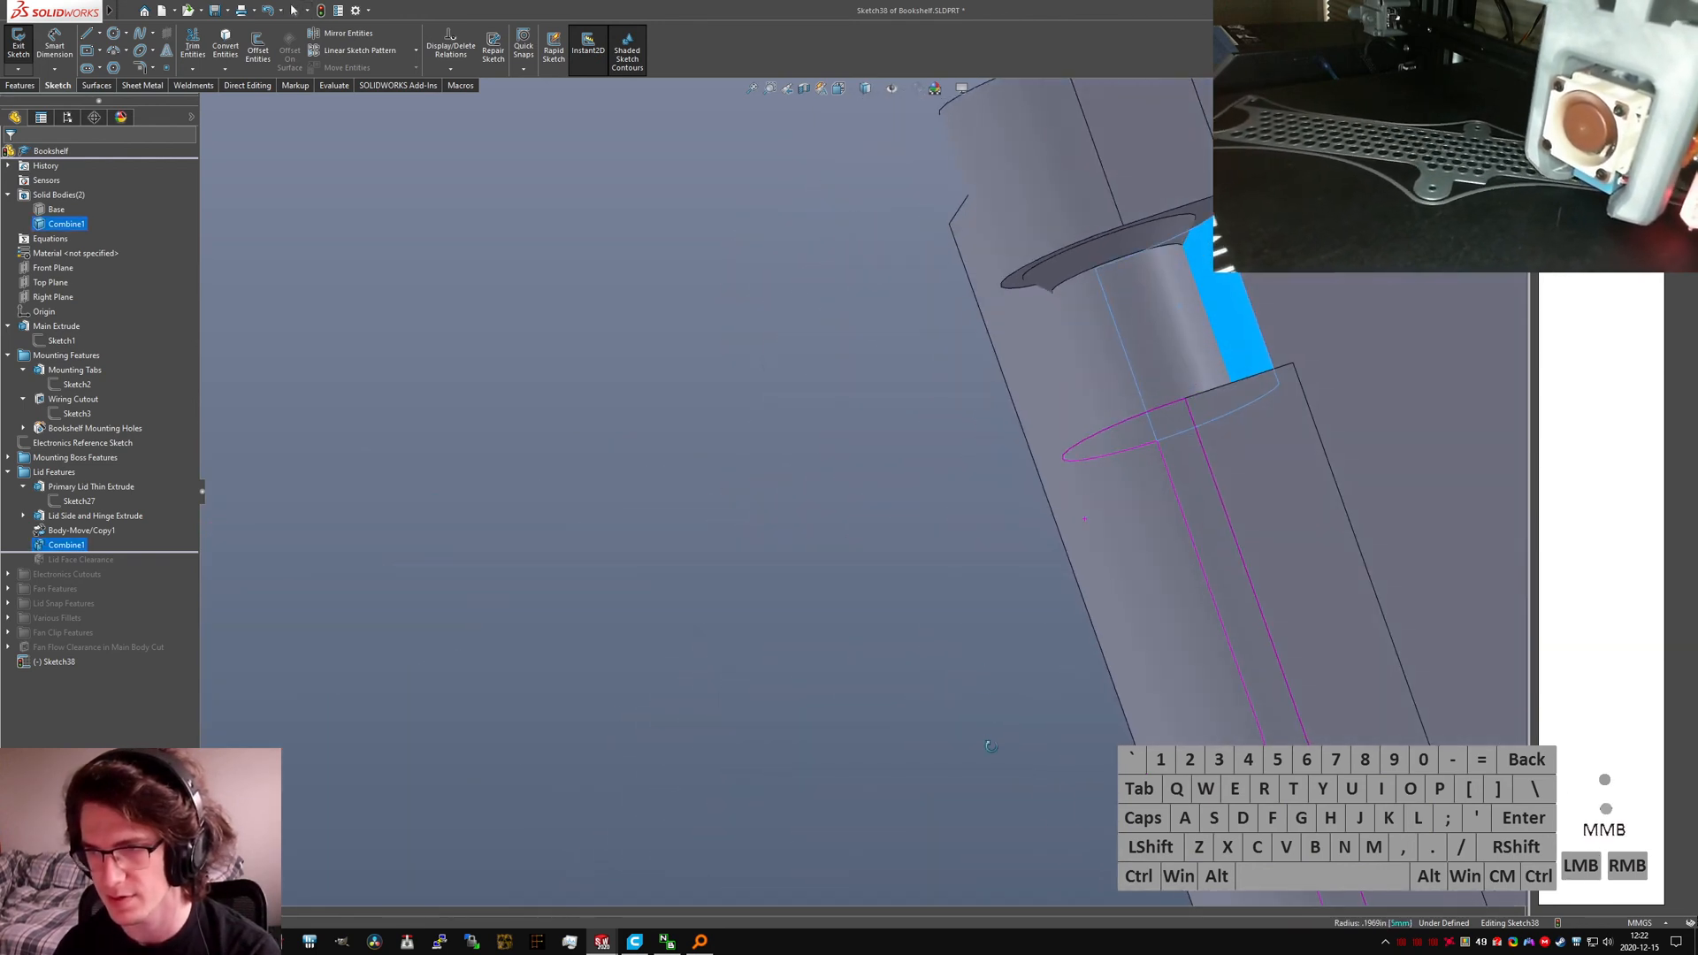
# Step: Switch to the PSU Enclosure V2 part, roll its history forward past Hinge Formation Subtract, and examine the resulting hinge
pyautogui.hotkey('ctrl', 'Tab')
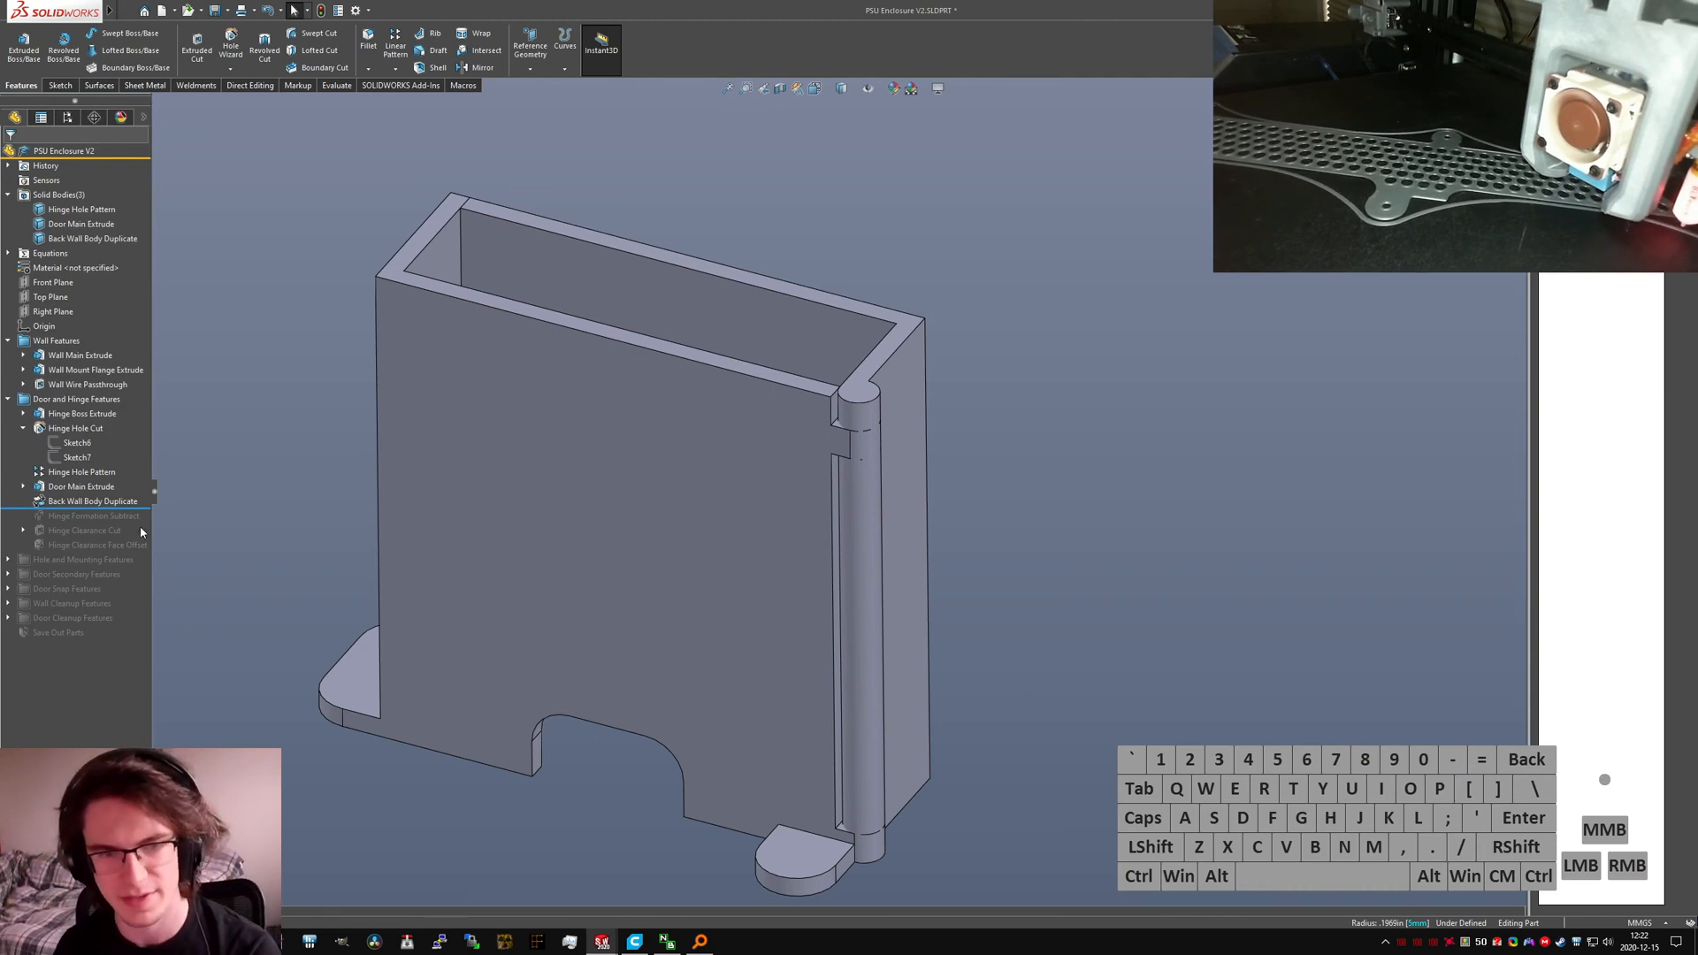
pyautogui.moveTo(134, 505); pyautogui.dragTo(135, 518)
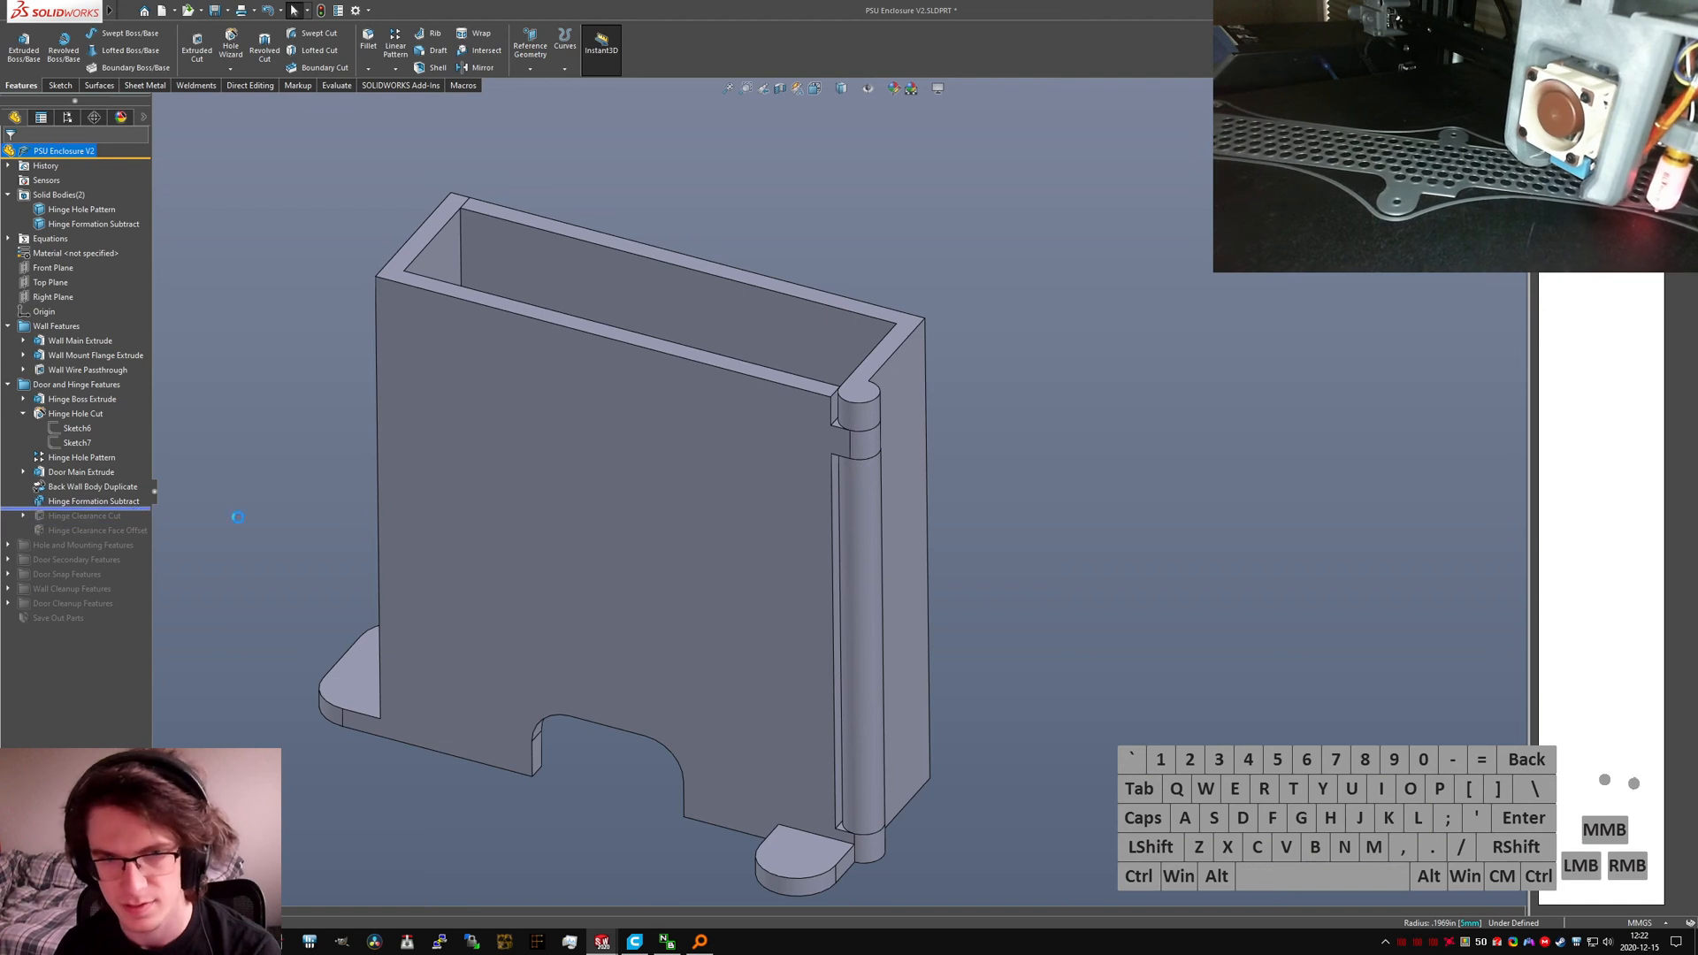
pyautogui.scroll(-7, 852, 442)
pyautogui.middleClick(849, 414)
pyautogui.moveTo(848, 414); pyautogui.dragTo(762, 445, button='middle')
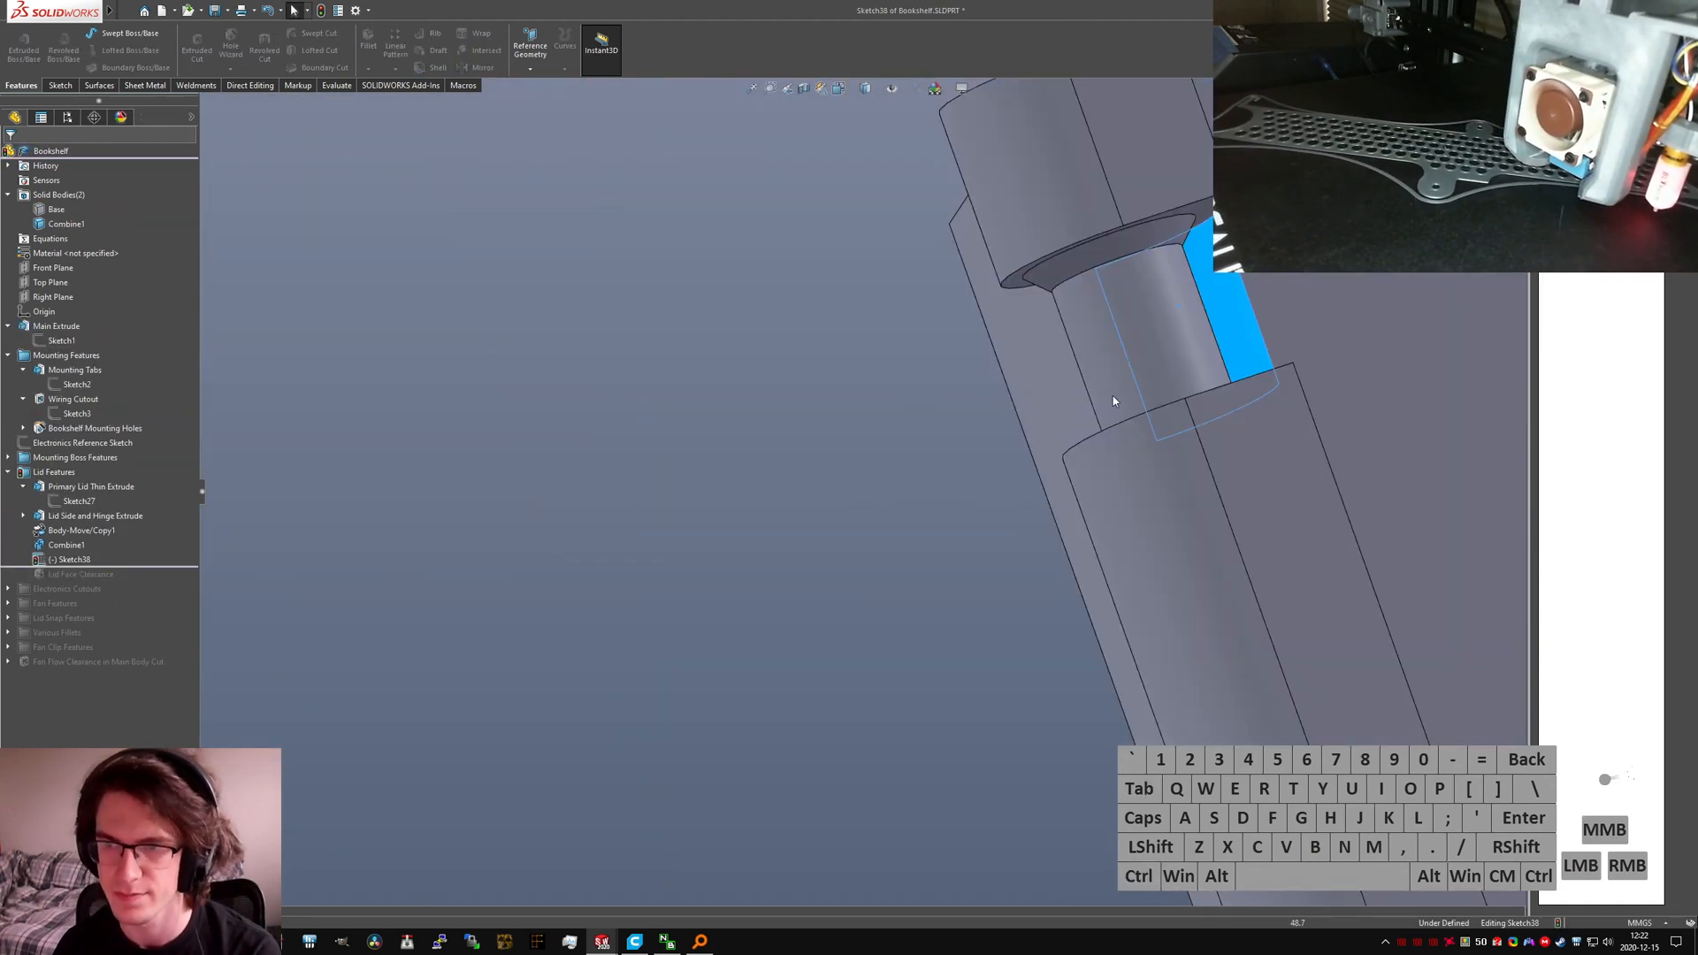
# Step: Back in the Bookshelf part, reveal the sketch beneath Lid Side and Hinge Extrude and exit the empty cut sketch
pyautogui.moveTo(1112, 396); pyautogui.dragTo(1198, 618, button='middle')
pyautogui.scroll(-5, 1152, 672)
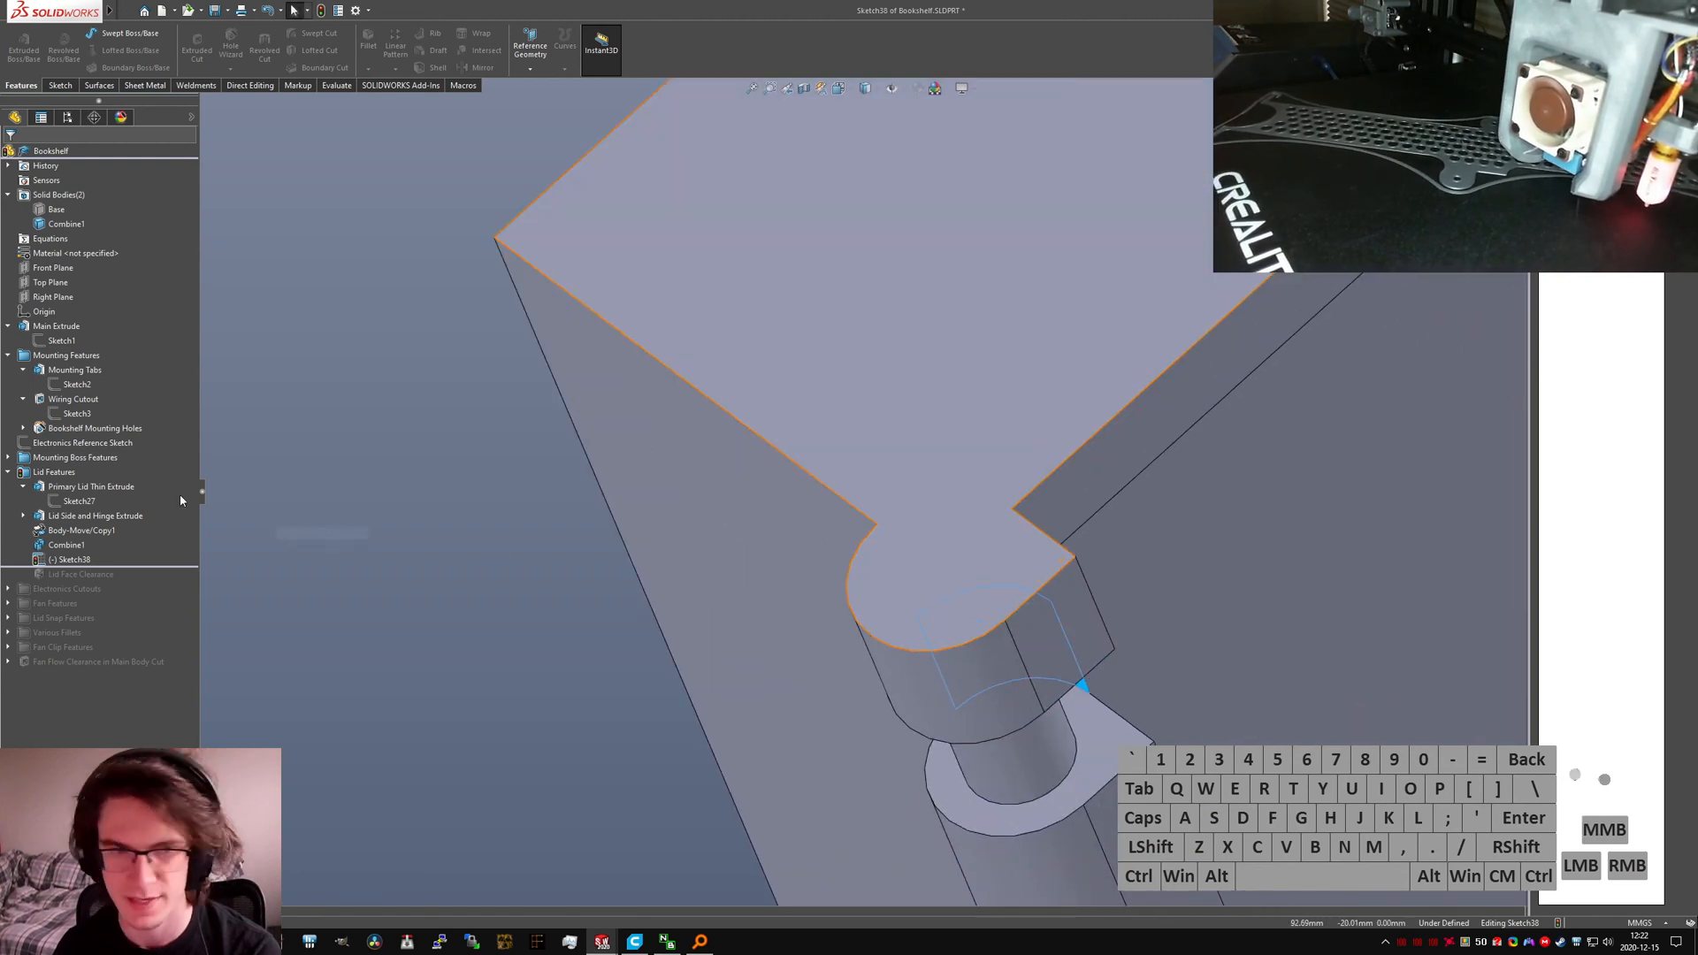
pyautogui.click(23, 516)
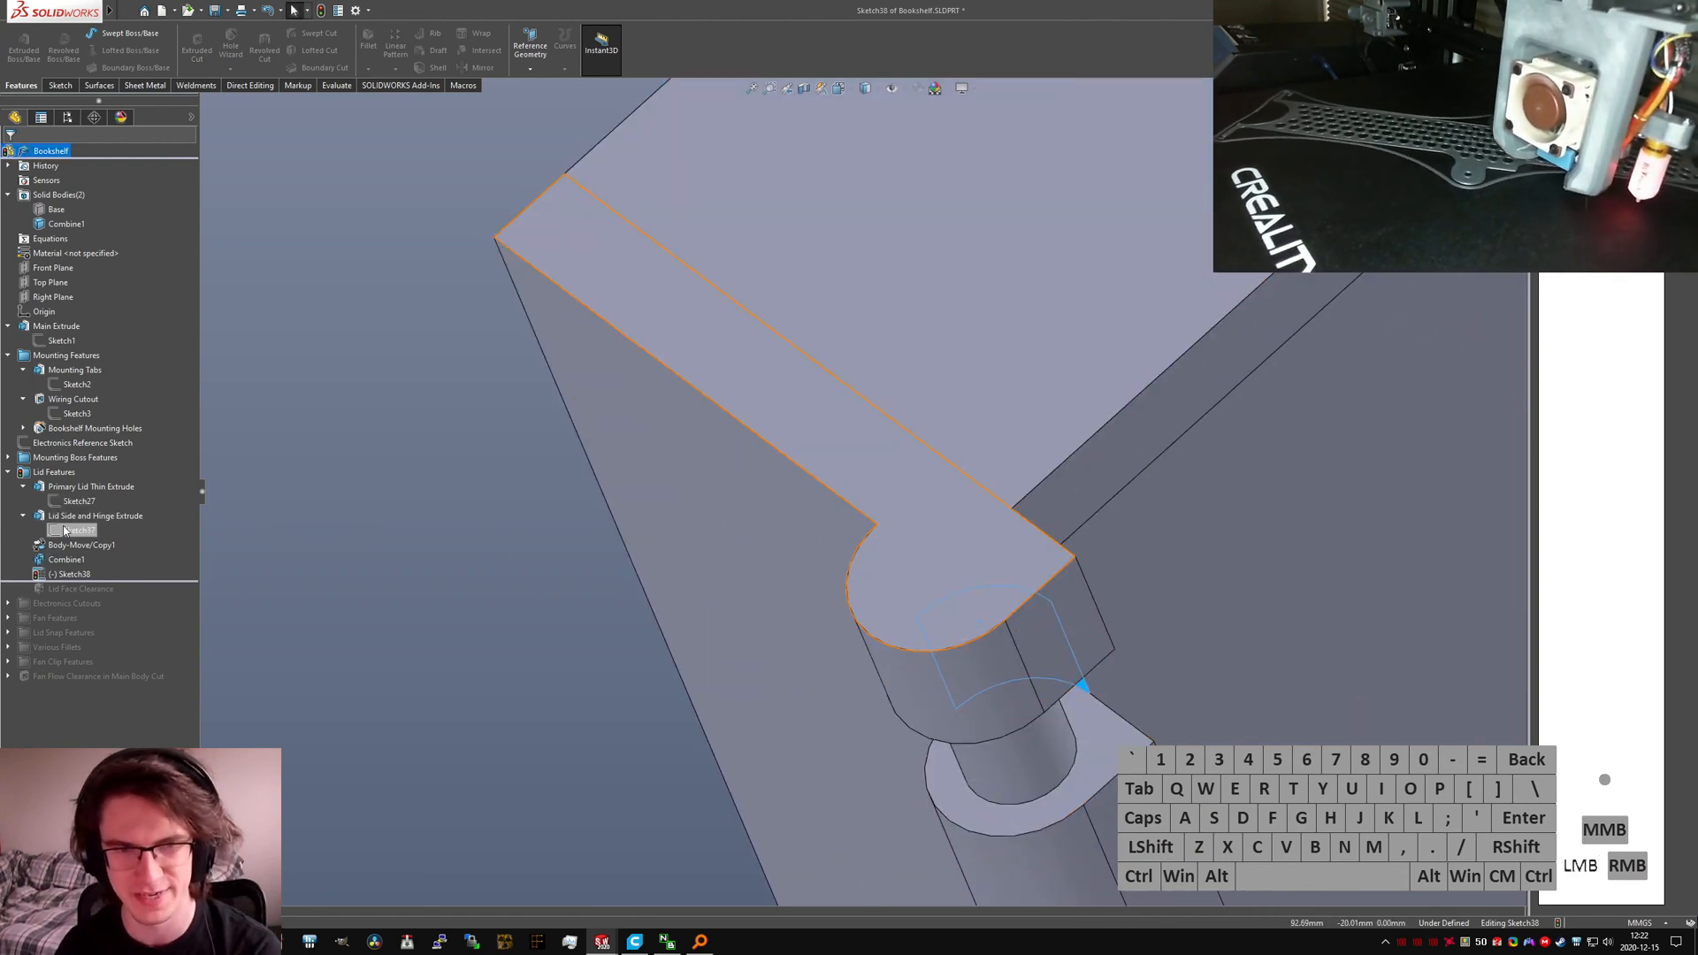
pyautogui.click(64, 531)
pyautogui.rightClick(64, 529)
pyautogui.click(75, 509)
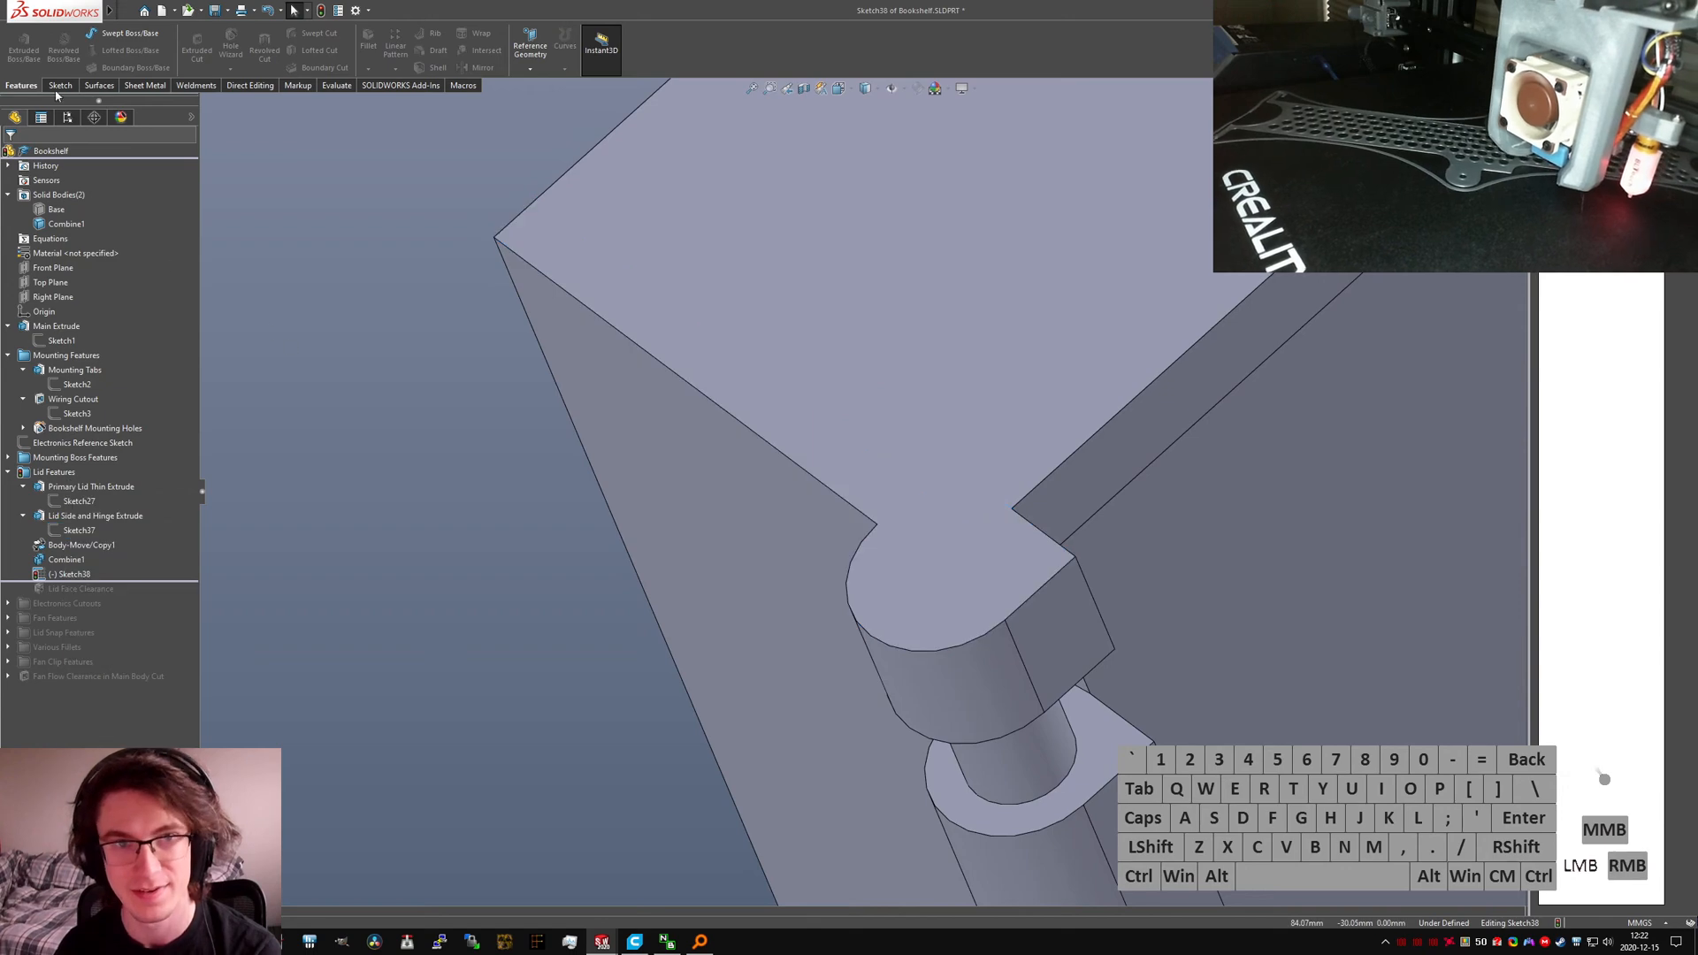
pyautogui.click(59, 86)
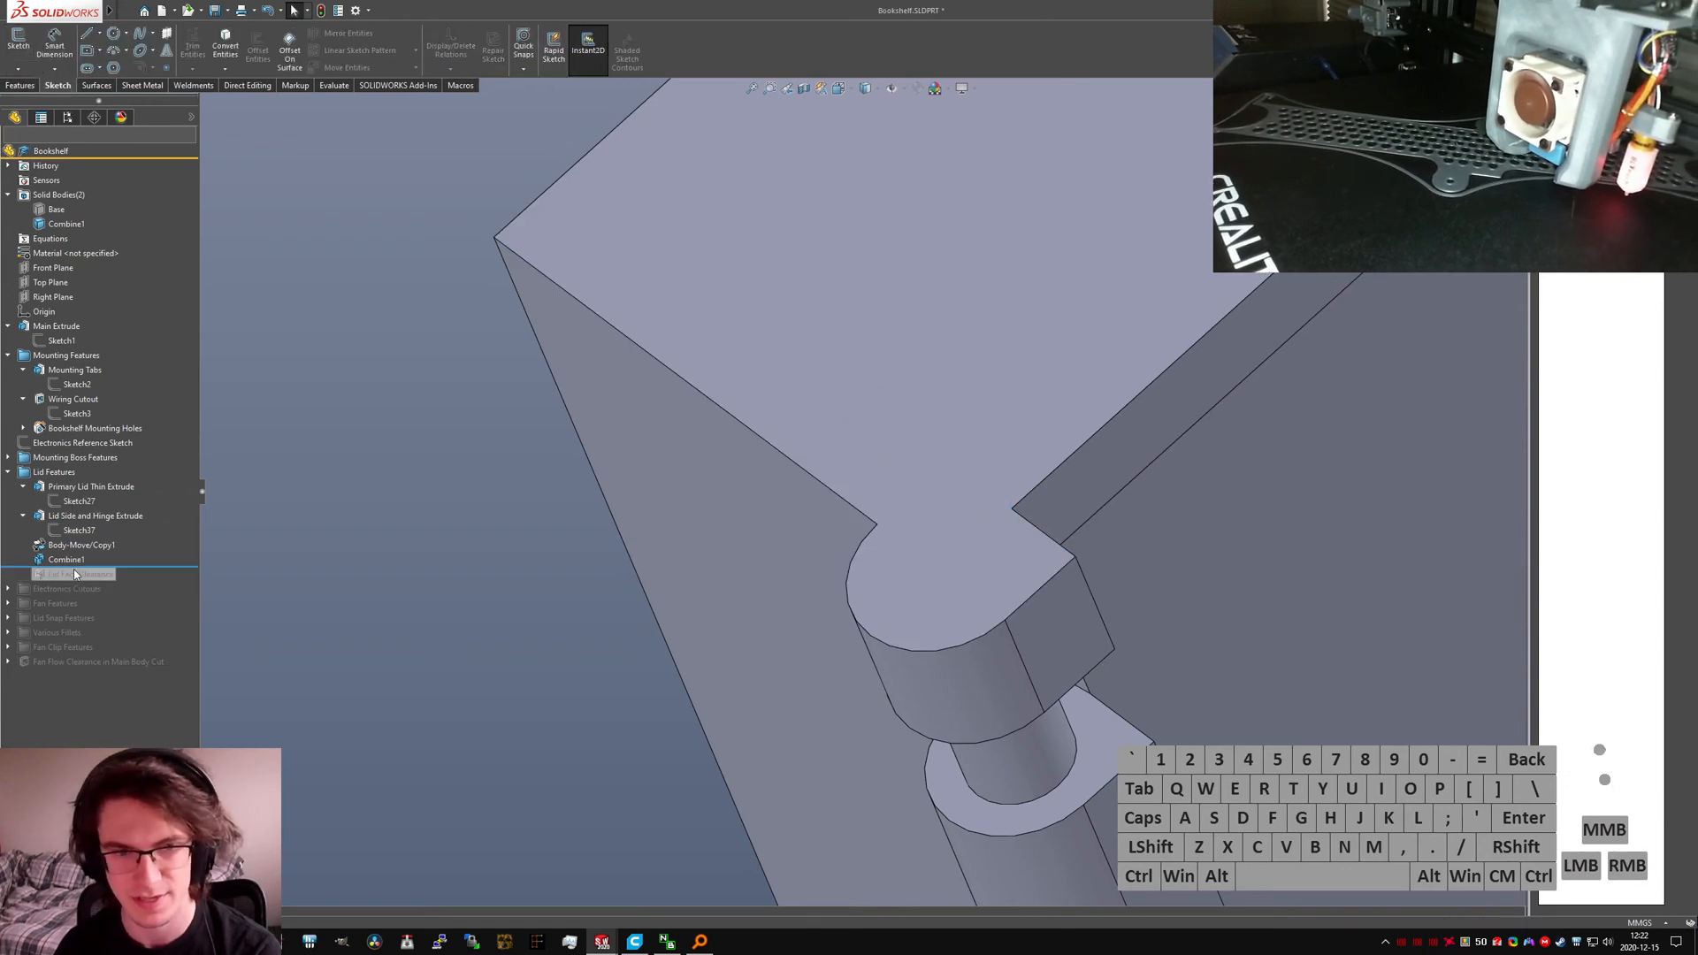
# Step: Edit Sketch37 of the Lid Side and Hinge Extrude and extend the hinge arc to the outer vertical line
pyautogui.click(66, 530)
pyautogui.hotkey('ctrl', '5')
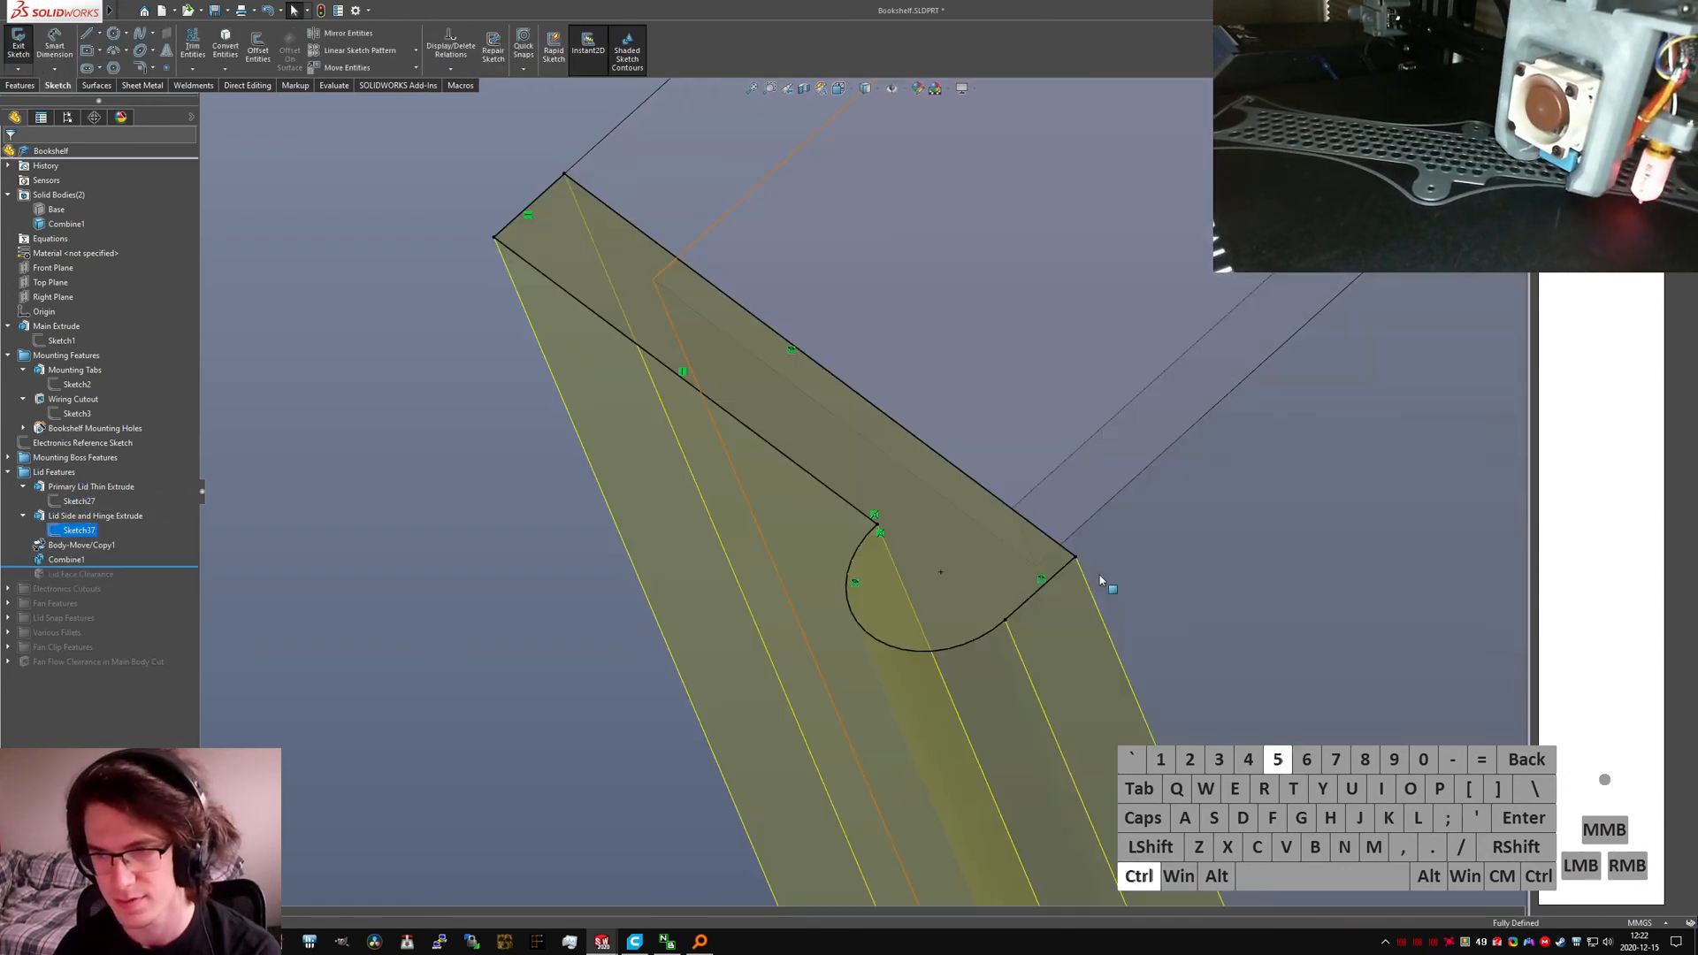
pyautogui.scroll(-1, 1241, 404)
pyautogui.scroll(-3, 1238, 406)
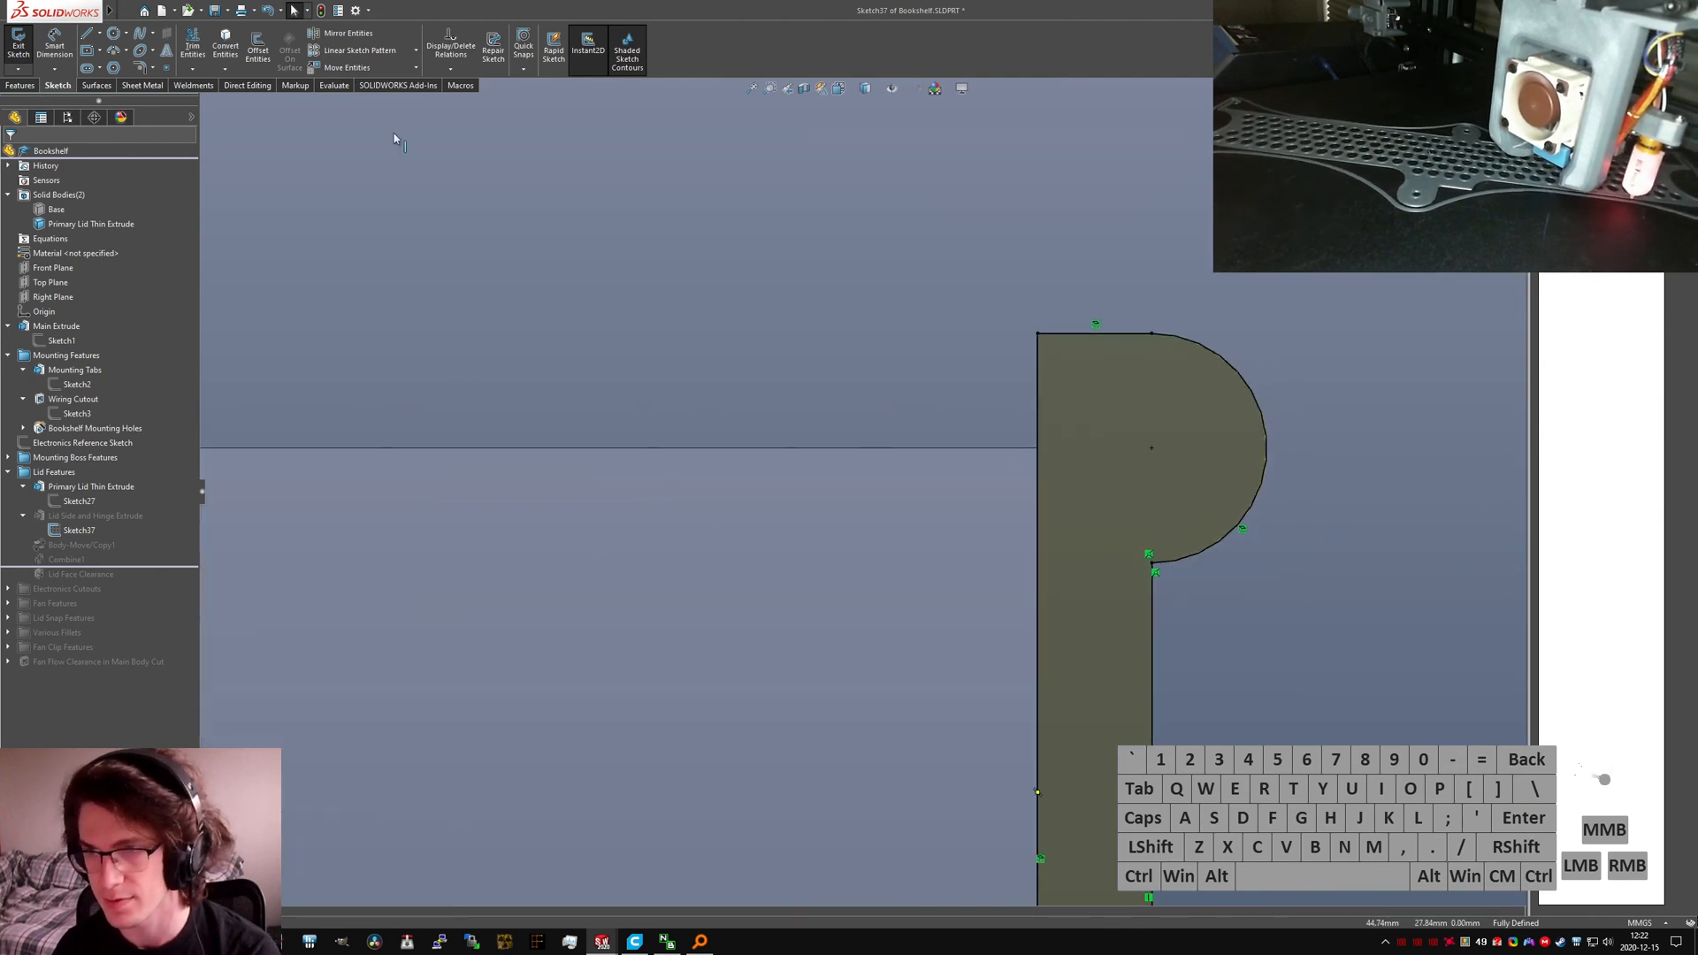
pyautogui.click(193, 71)
pyautogui.click(198, 75)
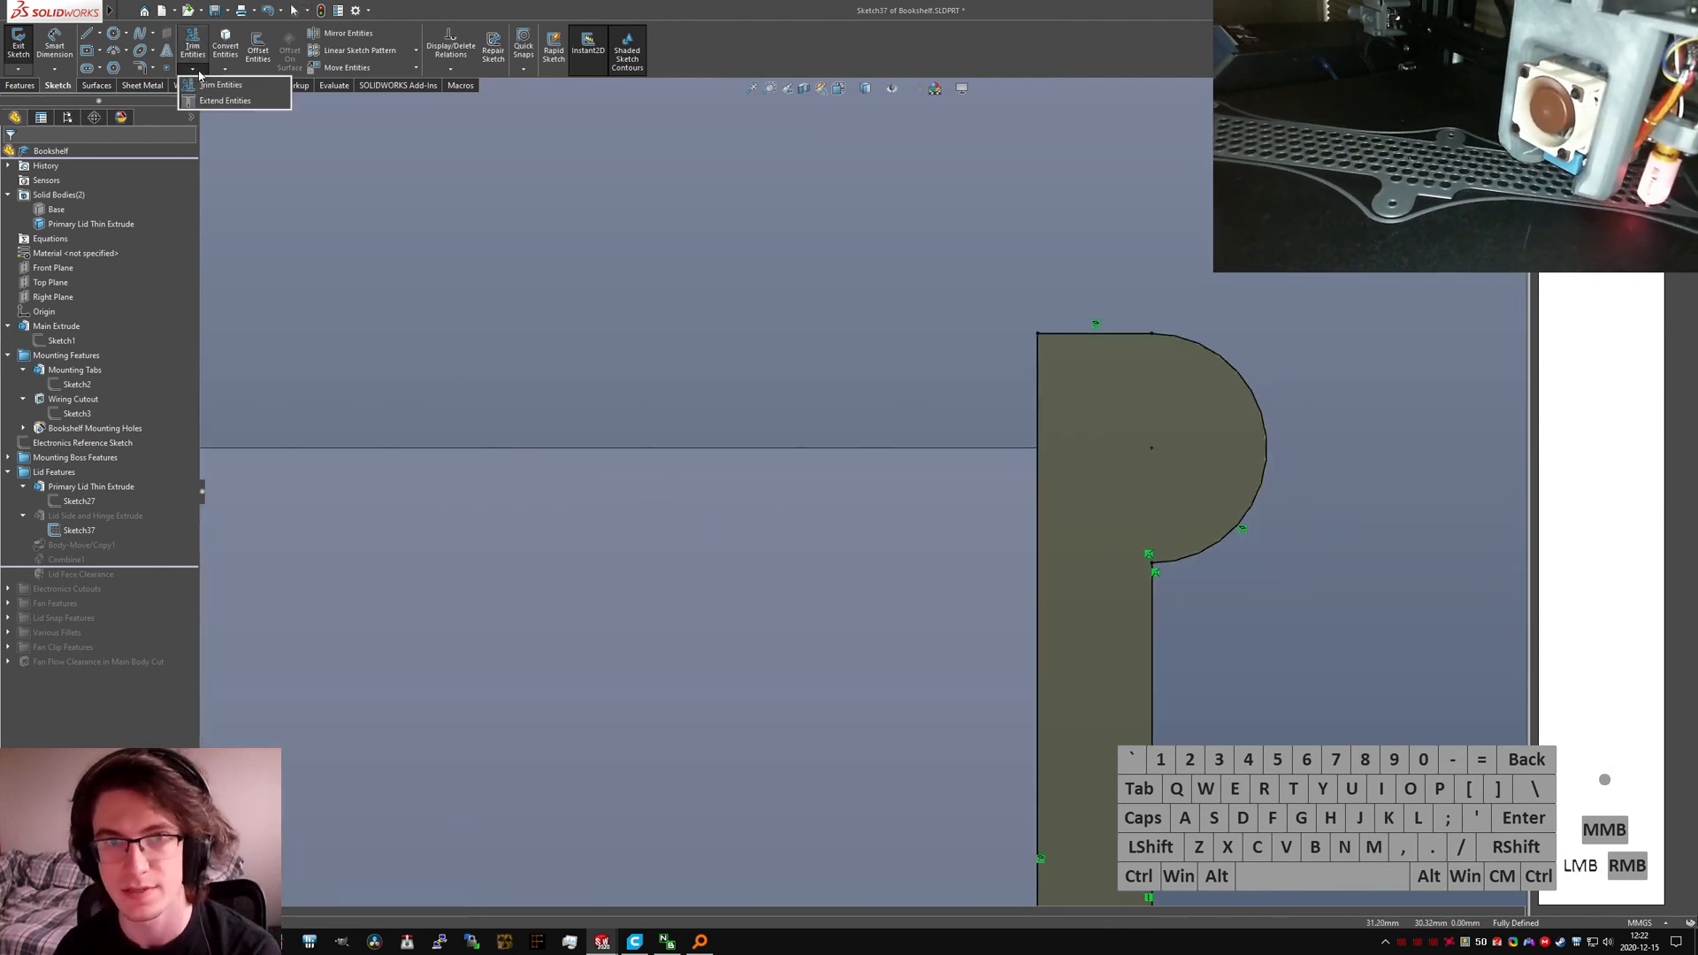
pyautogui.click(218, 101)
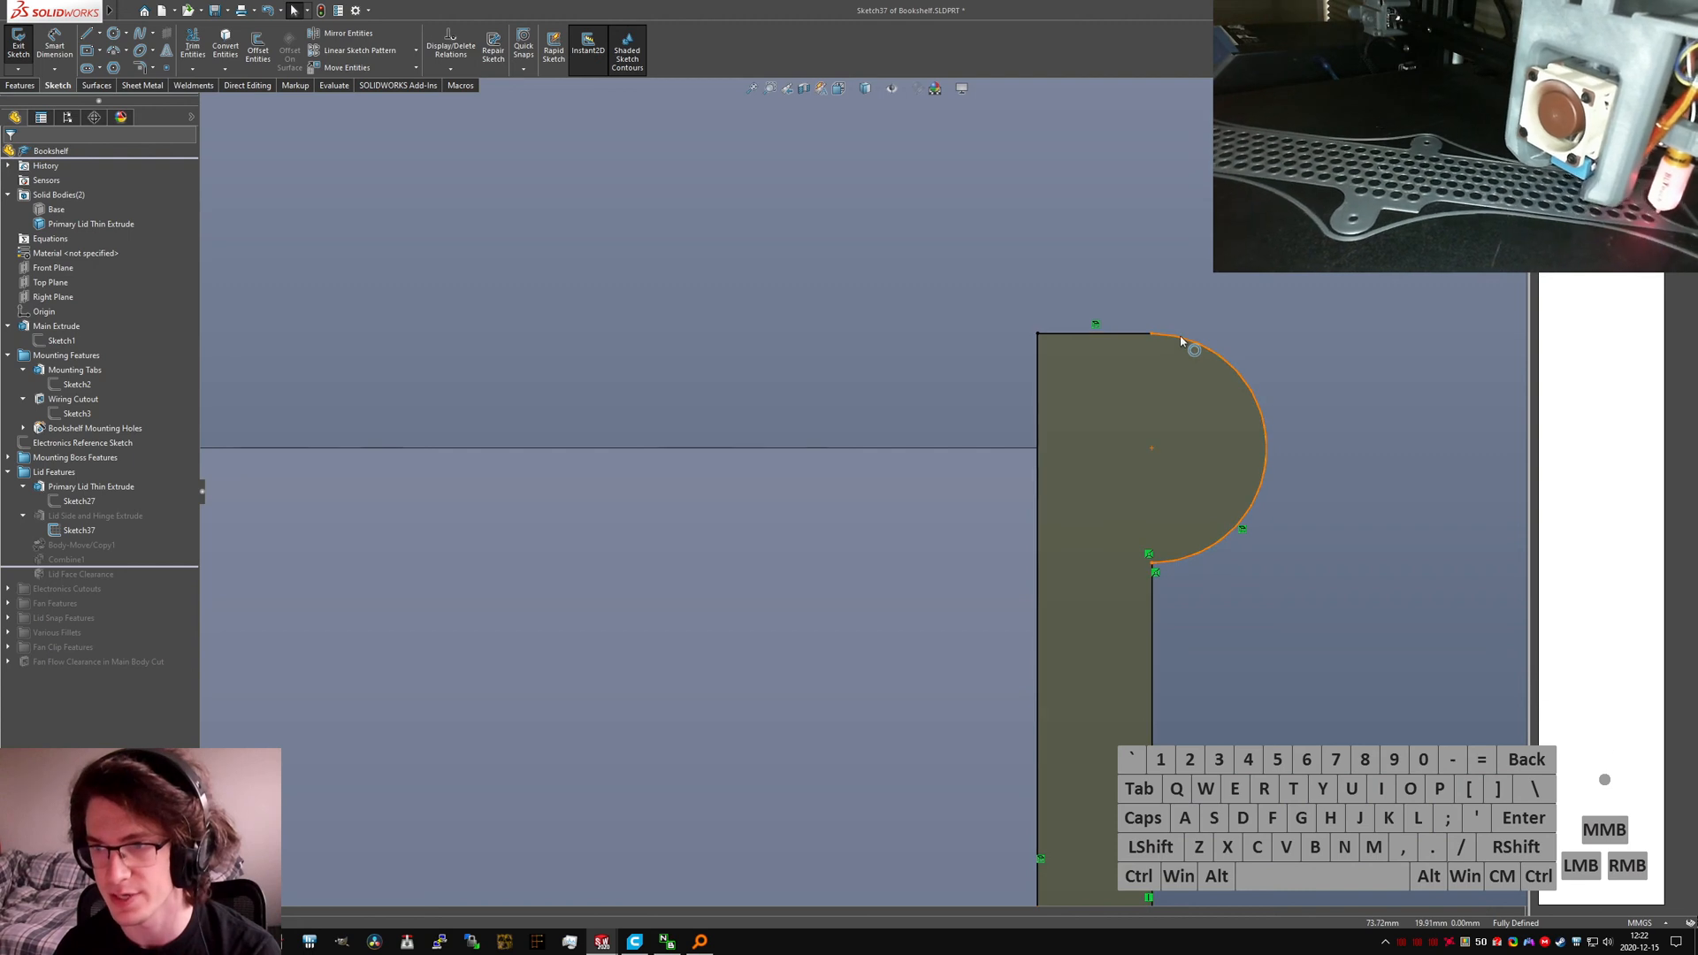
pyautogui.click(193, 70)
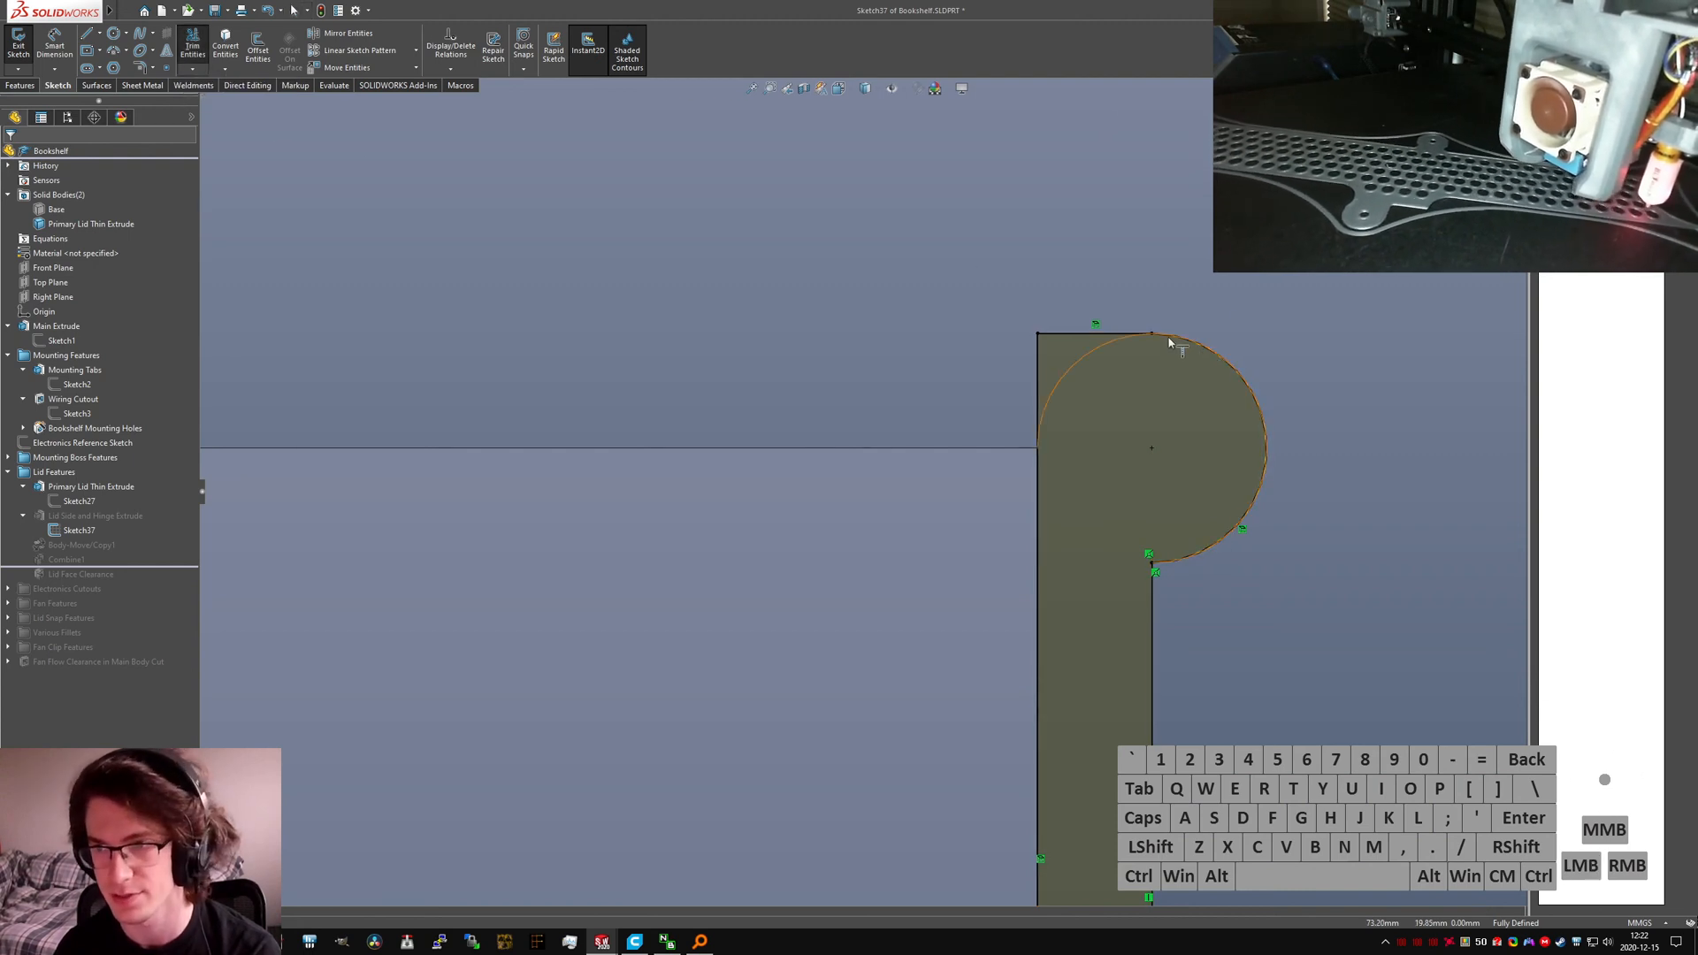
# Step: Trim away the square corner outside the extended hinge arc and exit the sketch
pyautogui.click(193, 51)
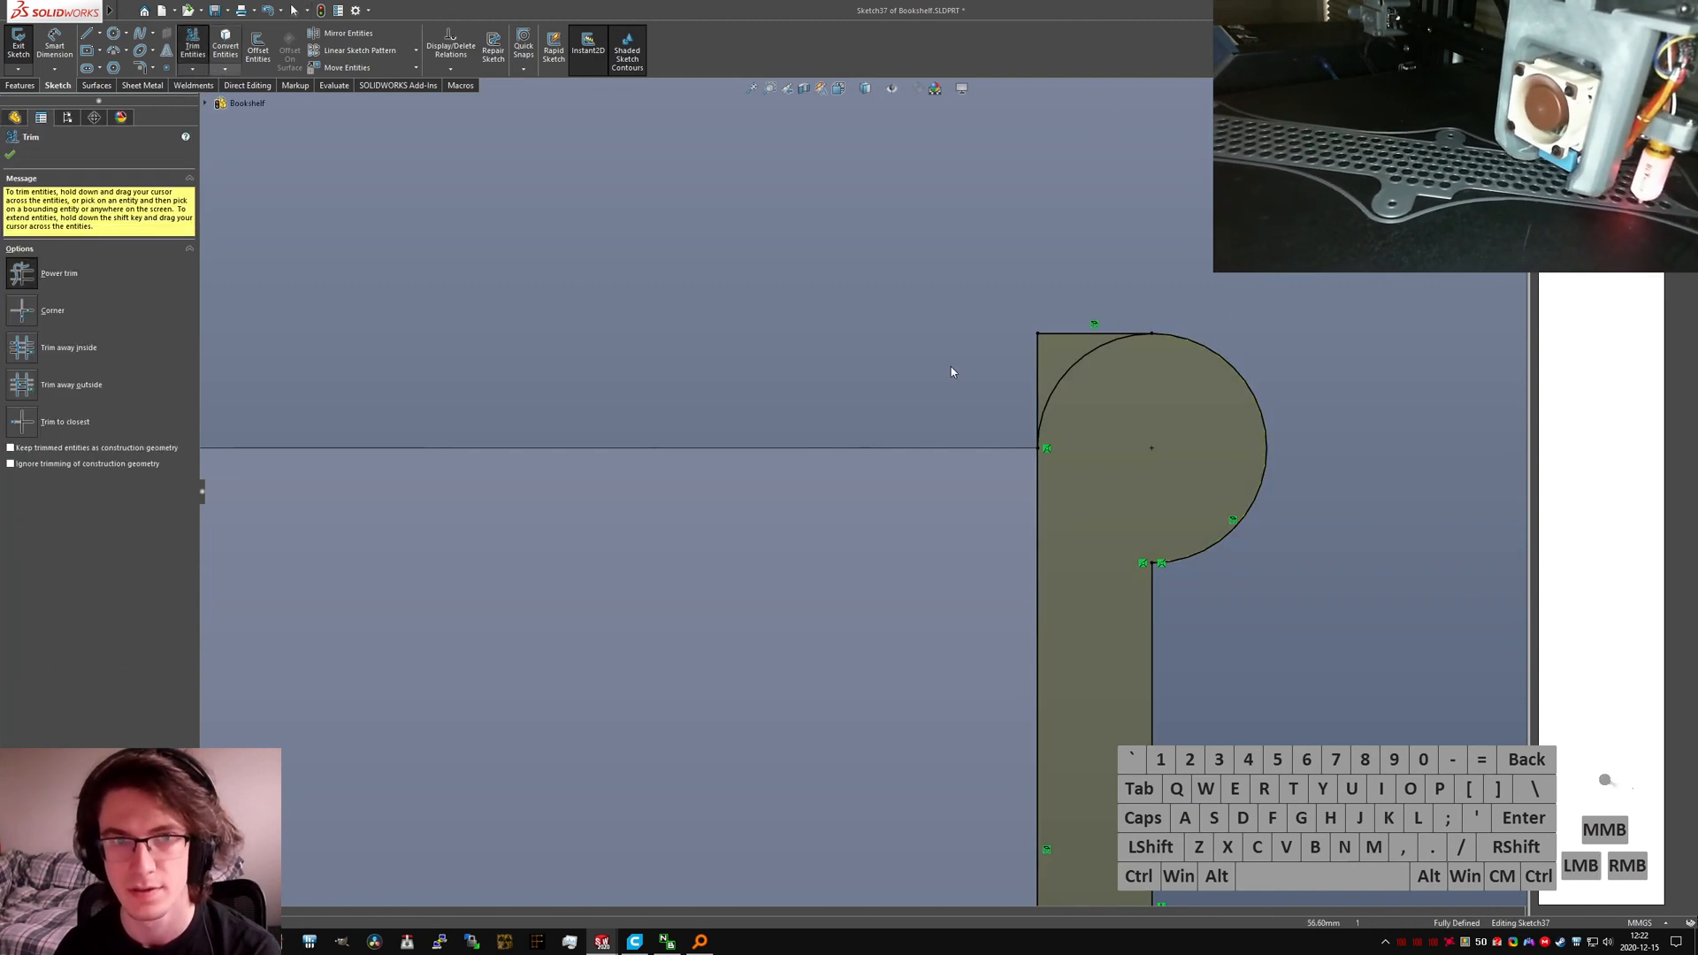
pyautogui.moveTo(990, 407); pyautogui.dragTo(980, 415)
pyautogui.click(14, 49)
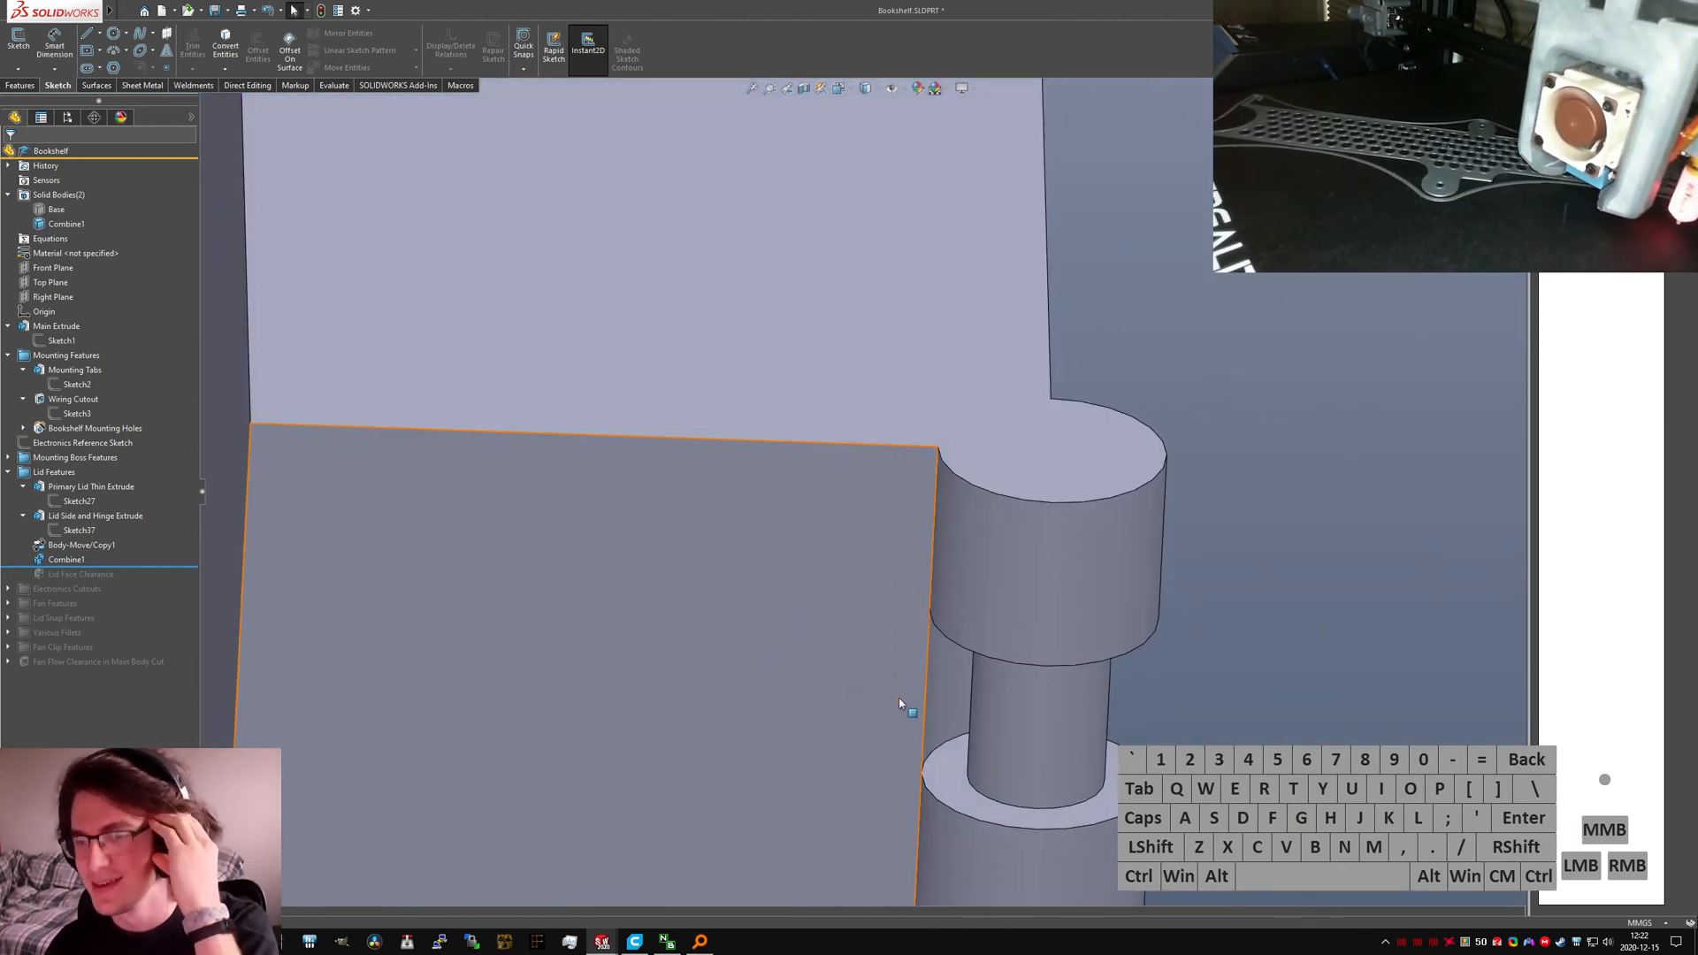
# Step: Compare the Bookshelf lid hinge with the hinge in the PSU Enclosure V2 part, and return to Bookshelf
pyautogui.moveTo(899, 698); pyautogui.dragTo(908, 617, button='middle')
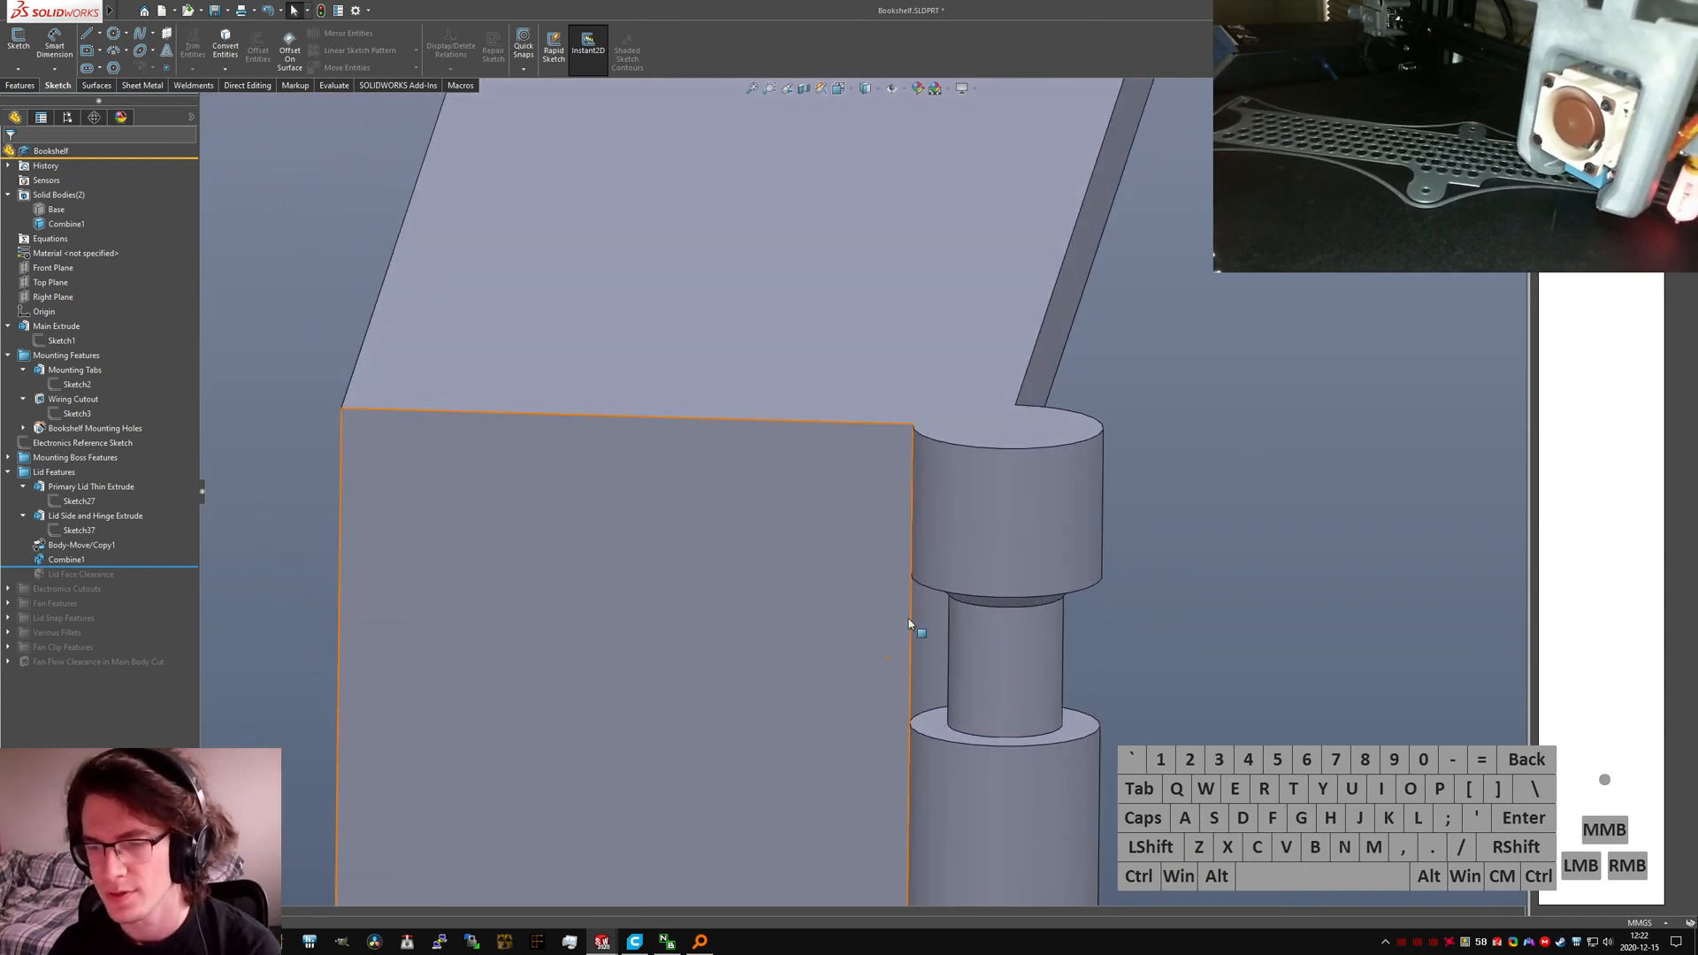
pyautogui.hotkey('ctrl', 'Tab')
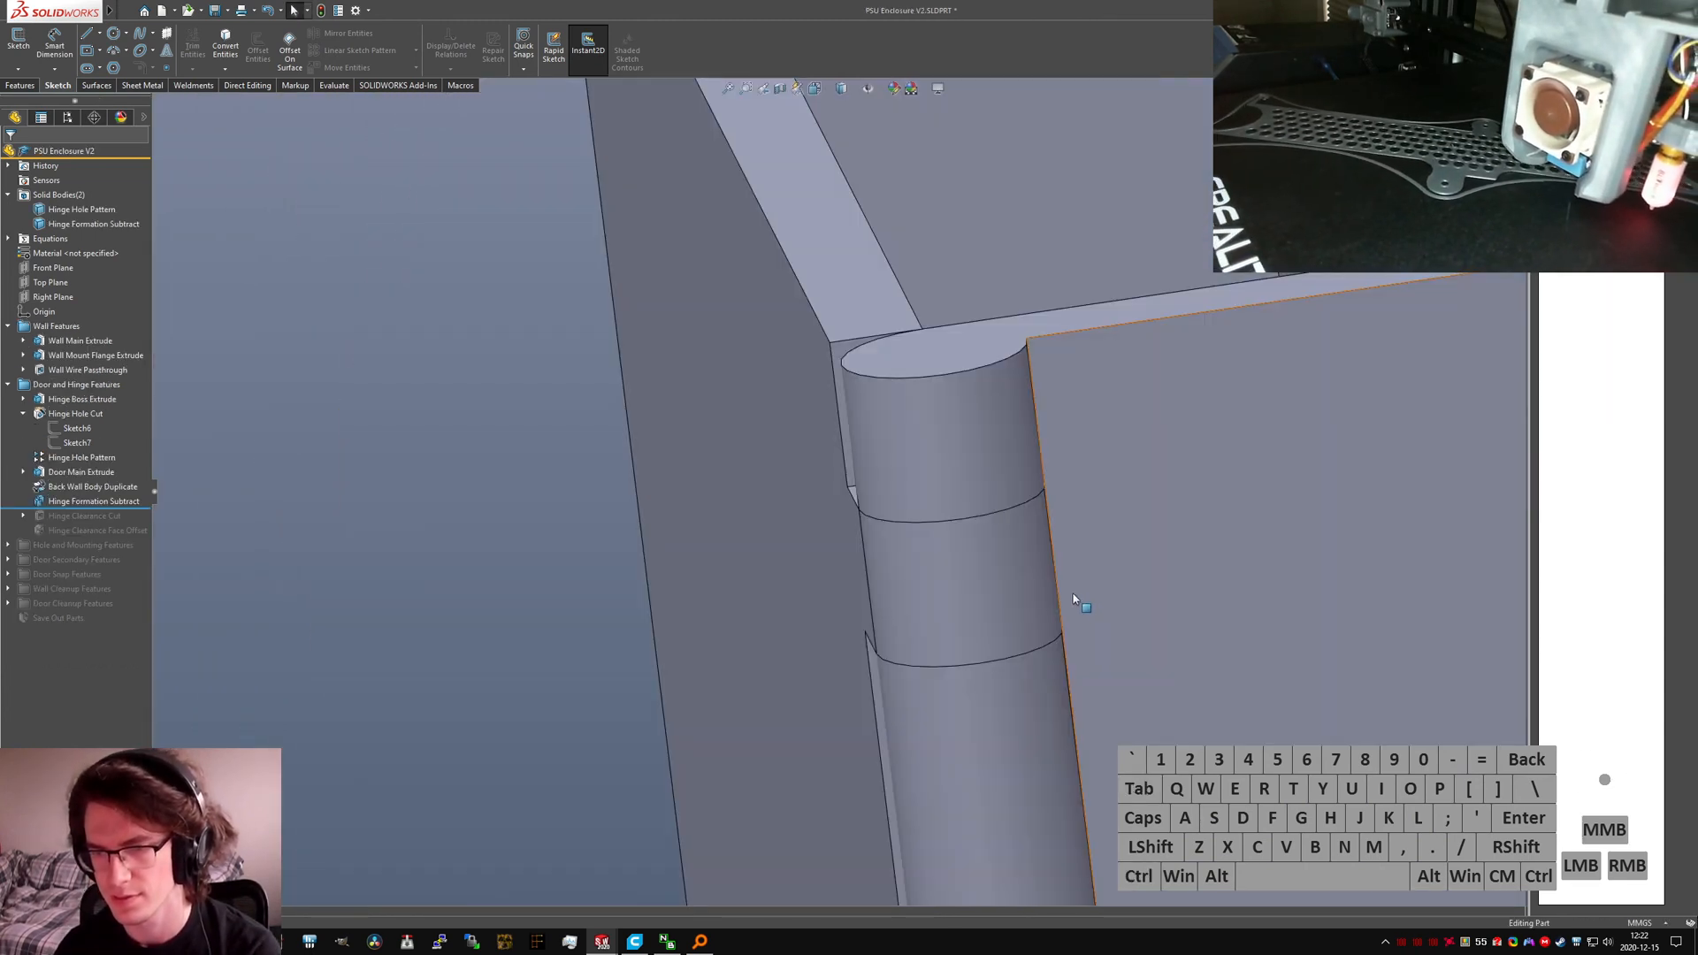
pyautogui.moveTo(1077, 595); pyautogui.dragTo(925, 663, button='middle')
pyautogui.moveTo(827, 456); pyautogui.dragTo(824, 500, button='middle')
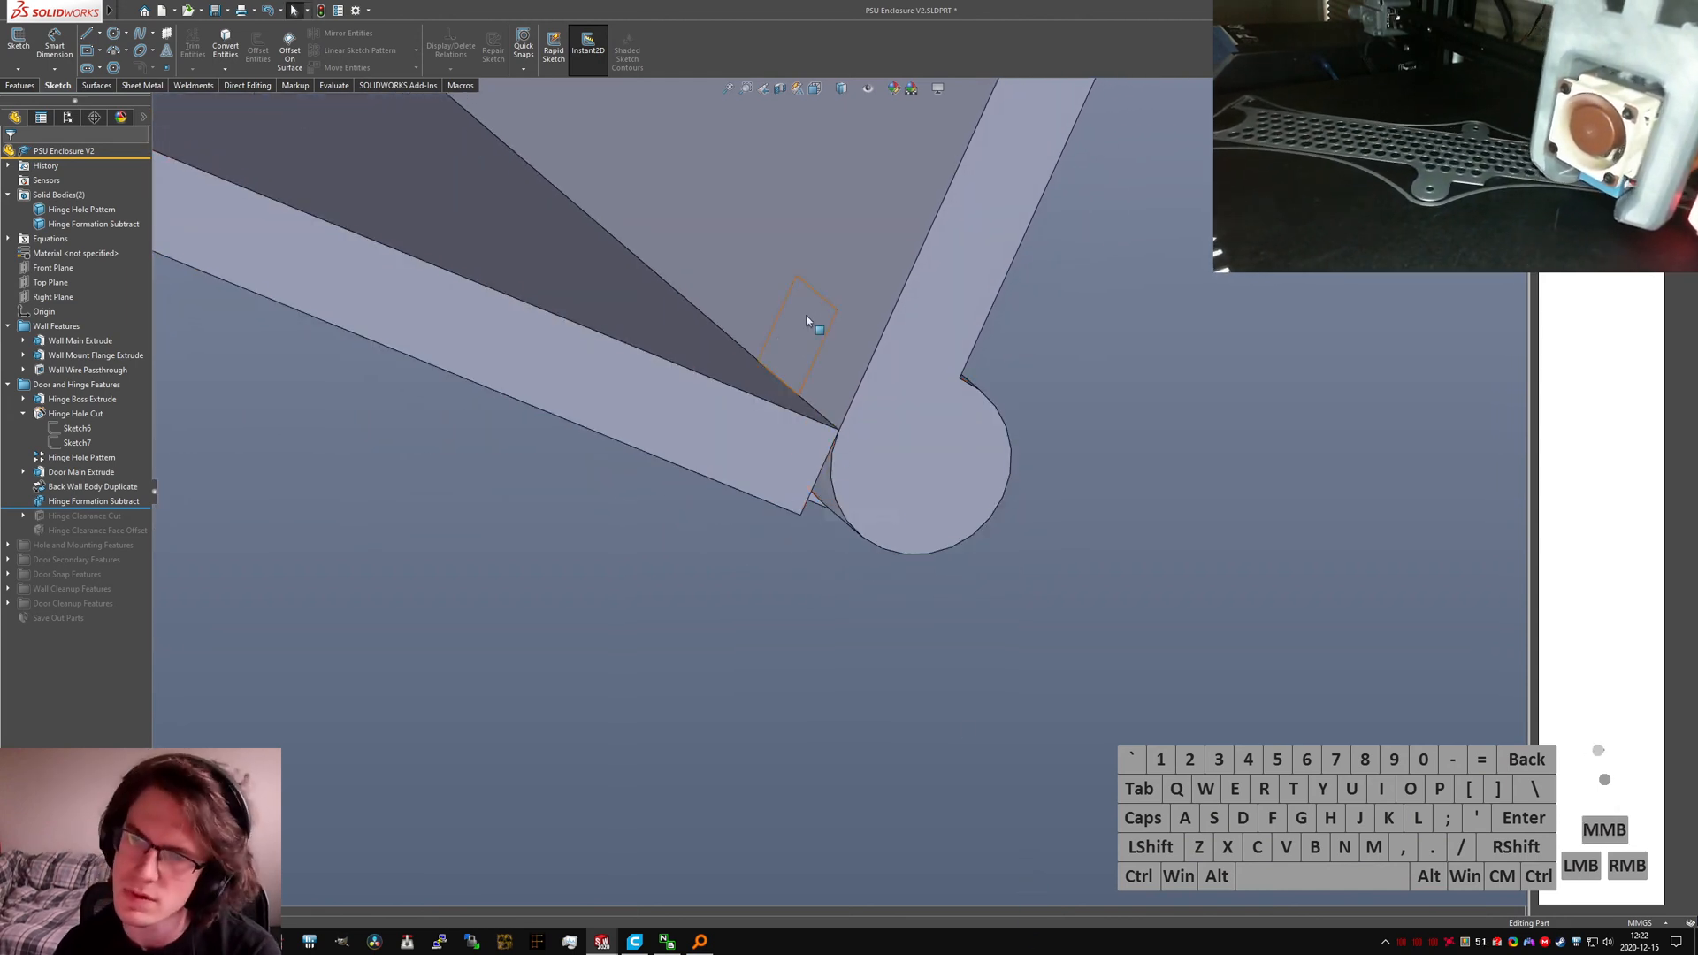
pyautogui.hotkey('ctrl', 'Tab')
pyautogui.moveTo(800, 371); pyautogui.dragTo(642, 521, button='middle')
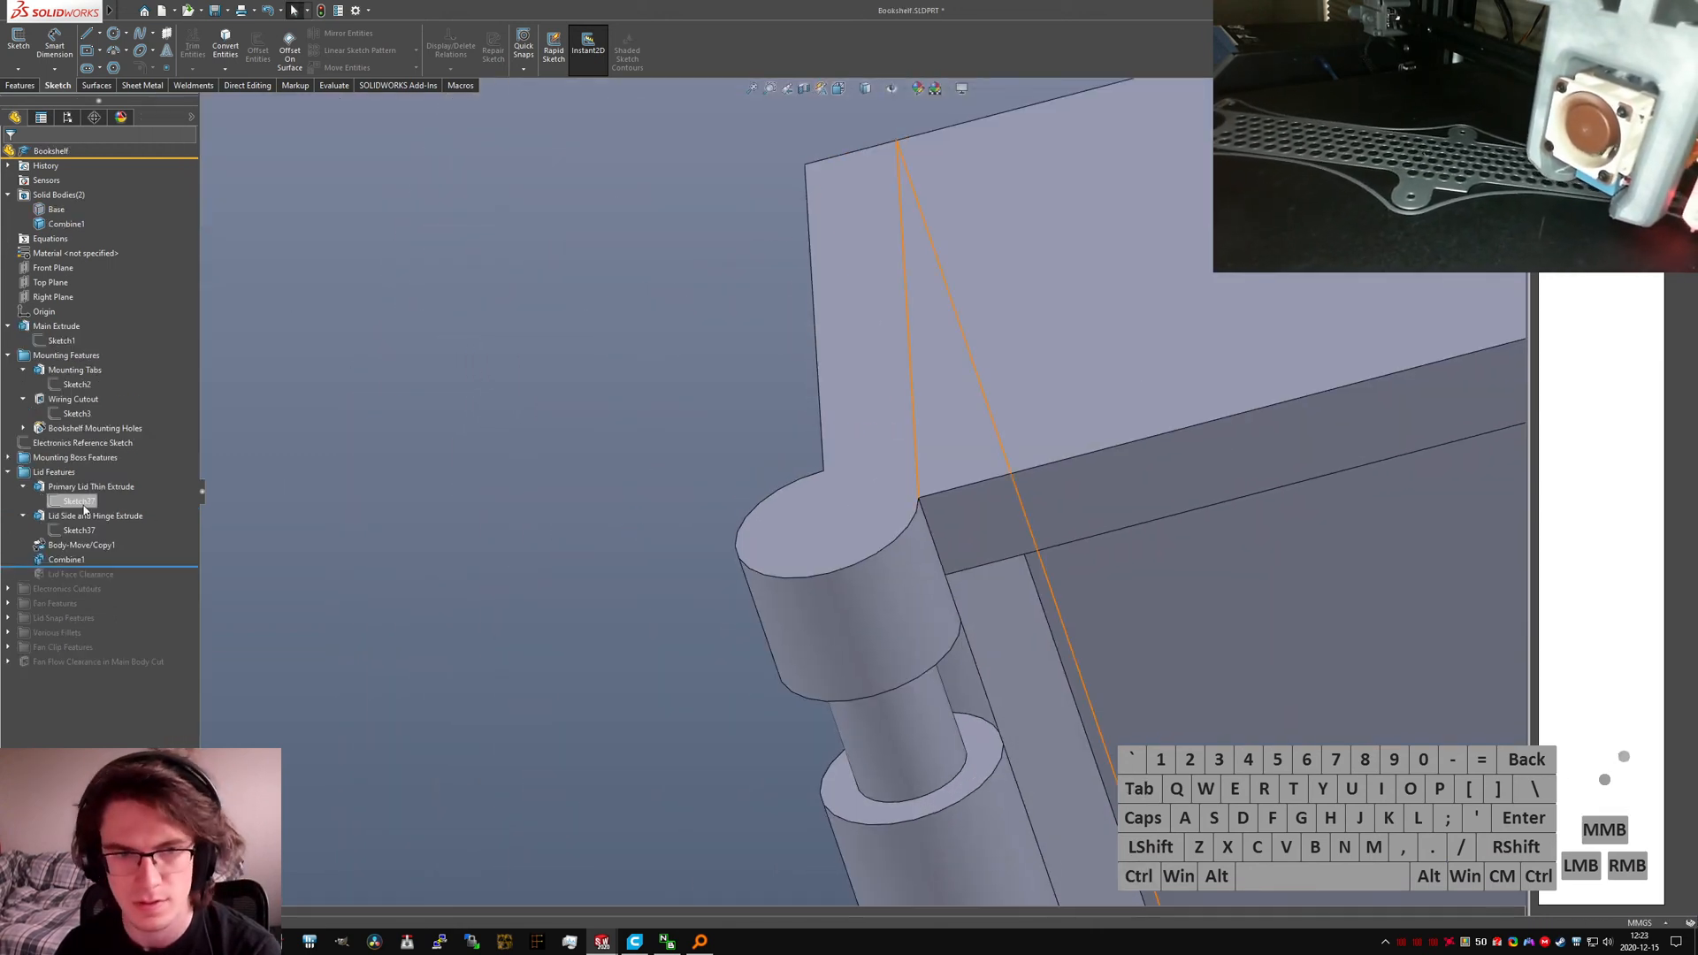
# Step: Roll the model back to just before the Lid Side and Hinge Extrude and show the Base body
pyautogui.doubleClick(75, 458)
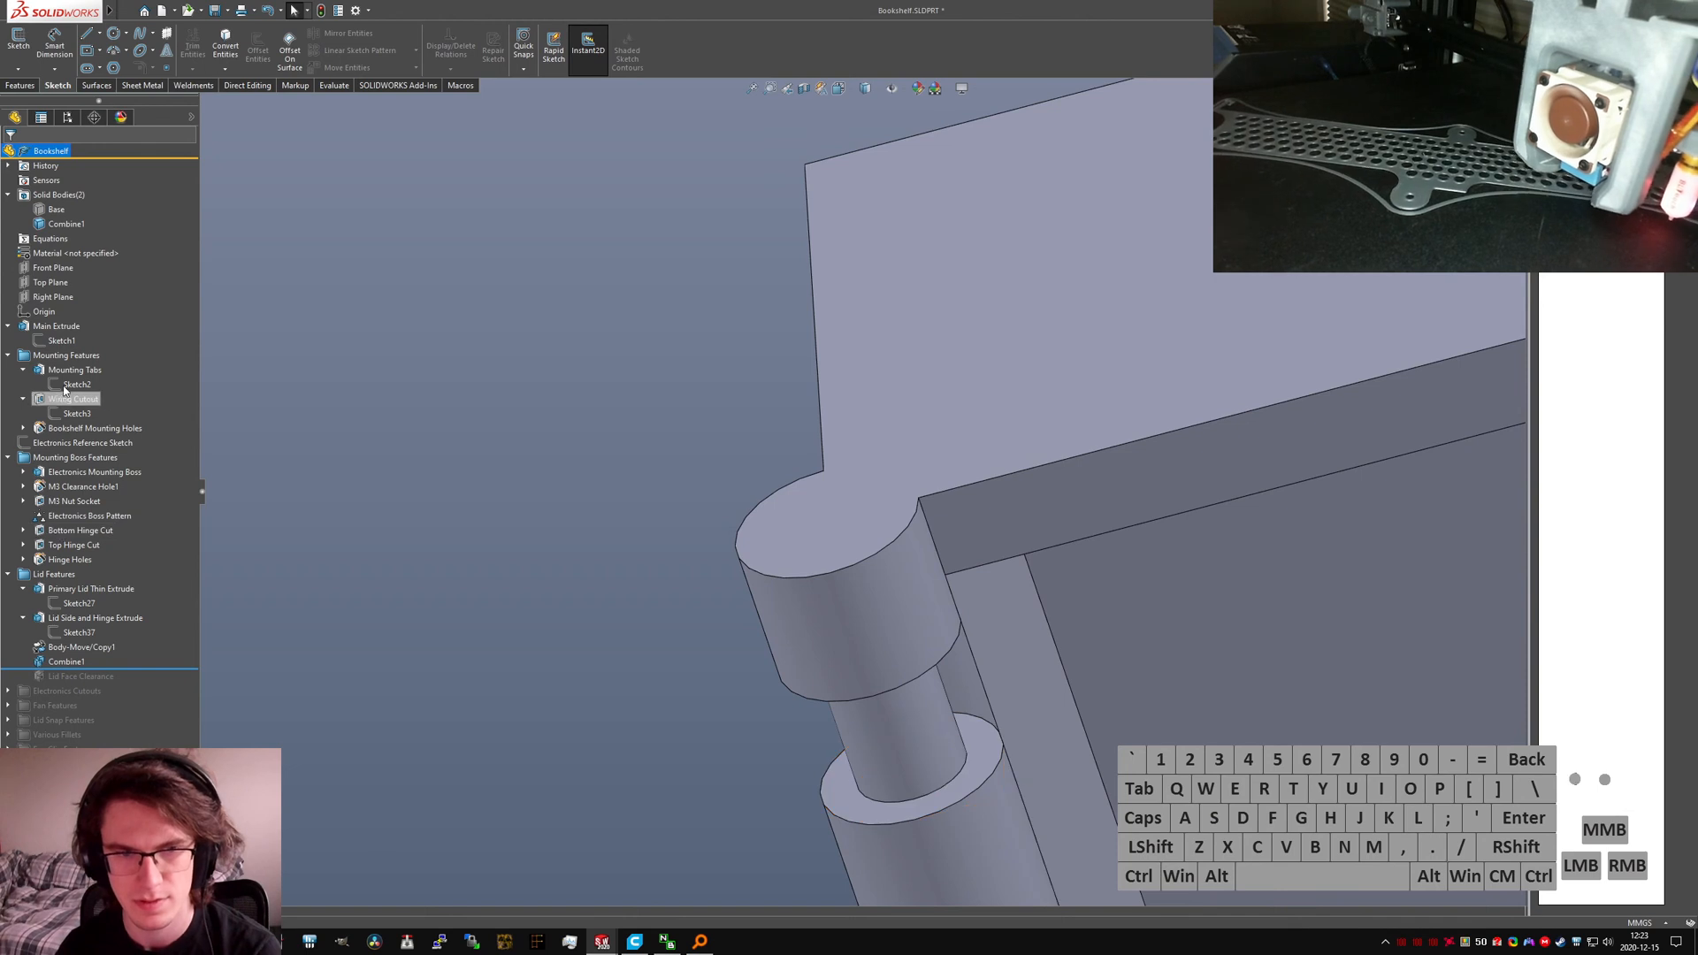
pyautogui.click(61, 343)
pyautogui.scroll(3, 831, 513)
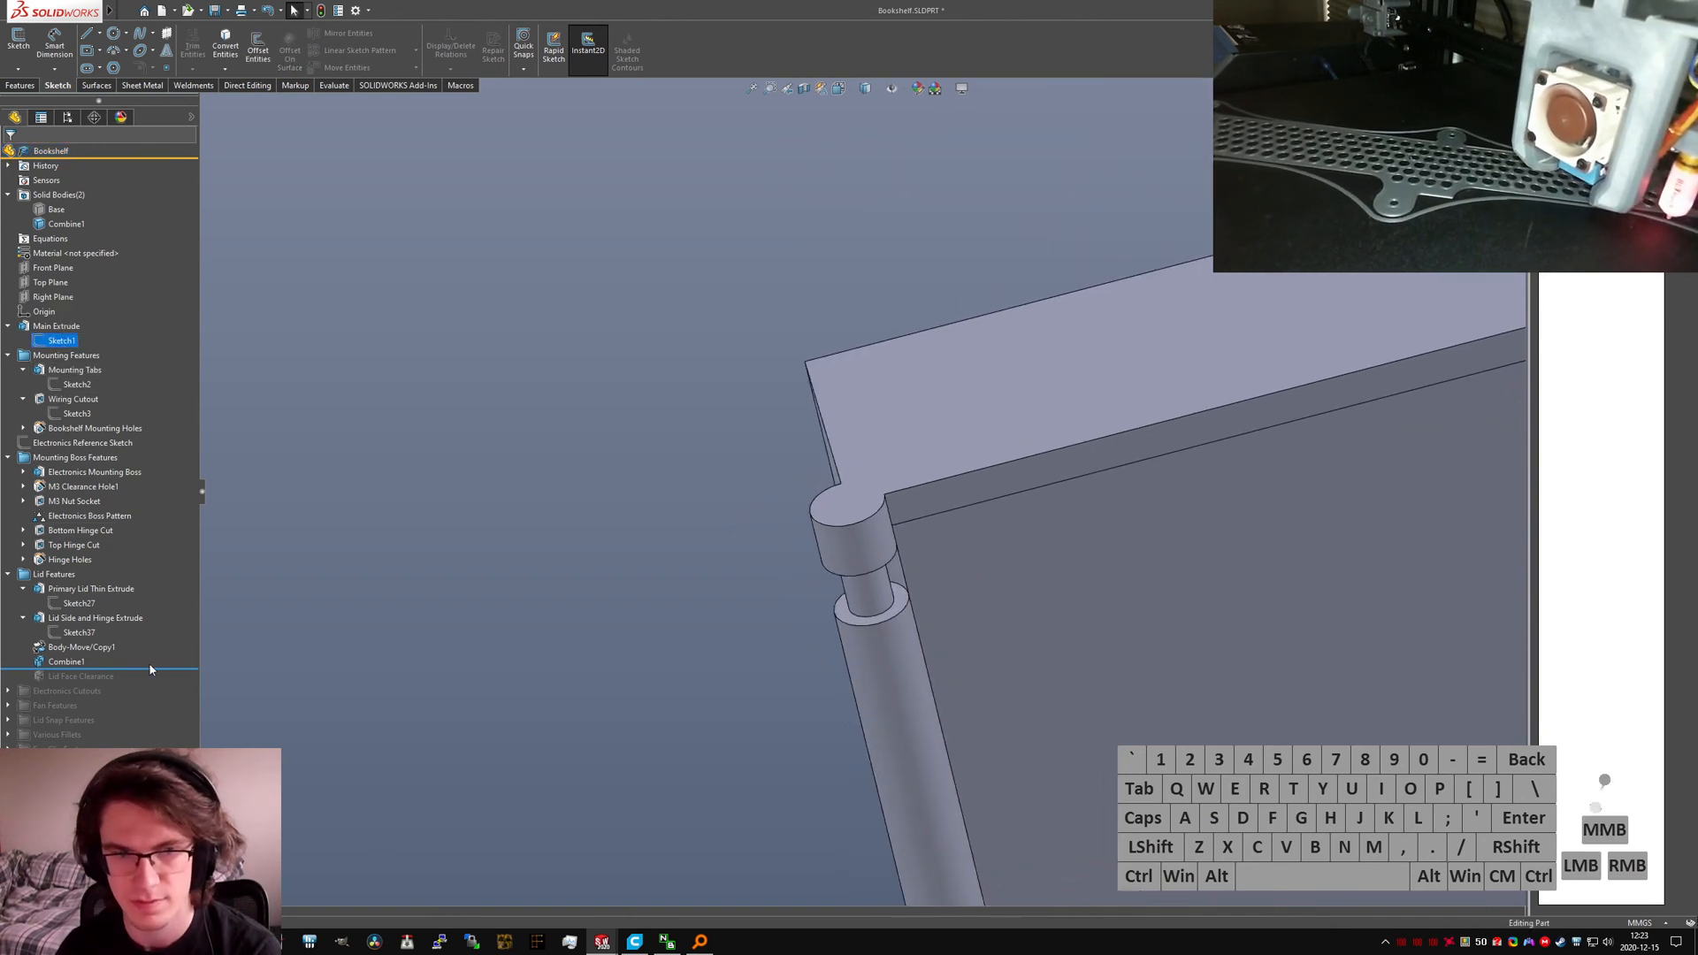
pyautogui.moveTo(146, 668); pyautogui.dragTo(142, 610)
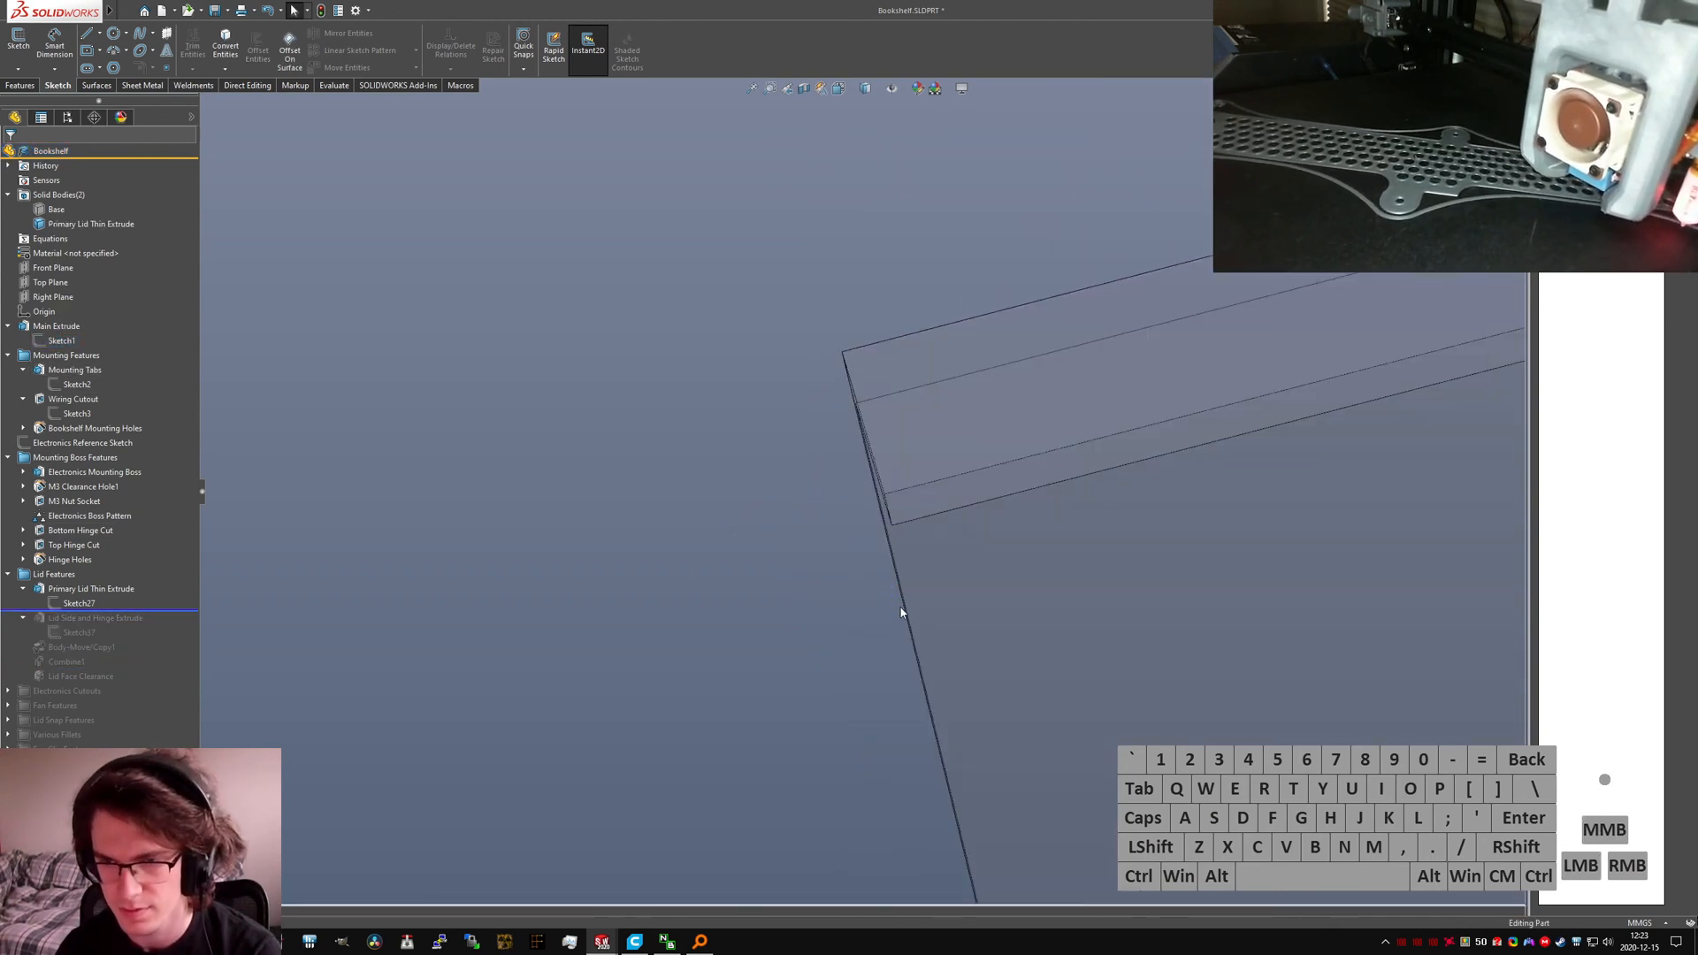
pyautogui.moveTo(955, 548); pyautogui.dragTo(621, 436, button='middle')
pyautogui.click(56, 208)
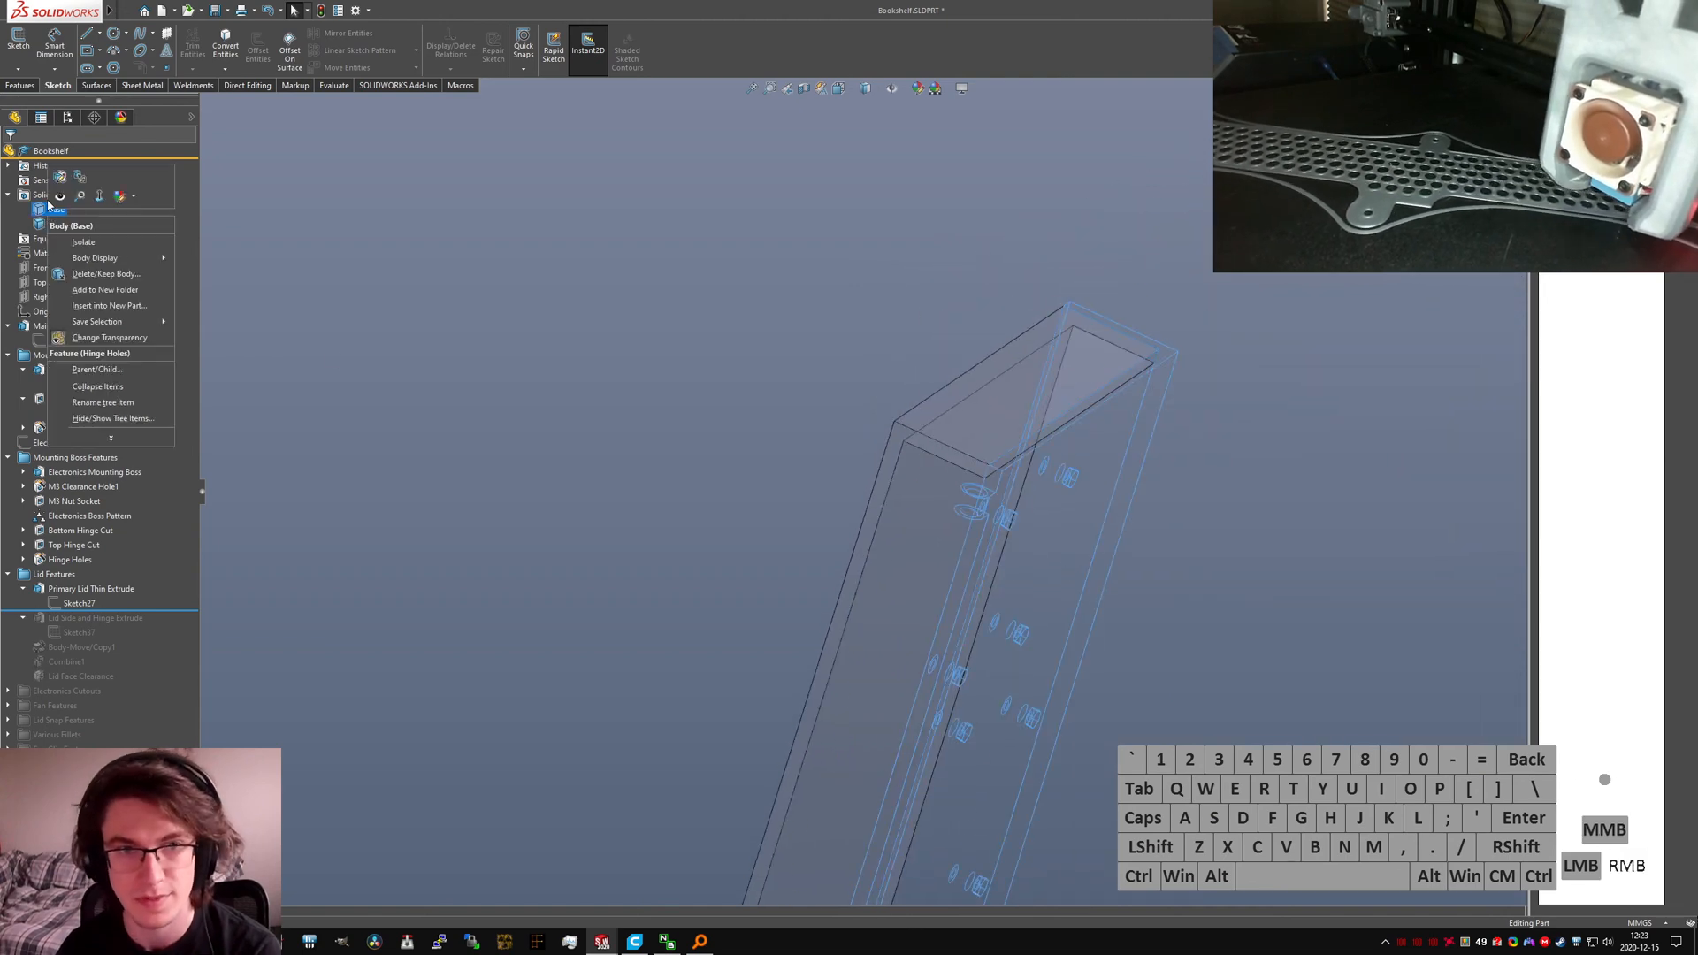
pyautogui.click(462, 362)
# Step: Edit the Main Extrude's Sketch1 and draw 5 mm horizontal and vertical lines squaring off the inner side of the hinge arc
pyautogui.scroll(-6, 942, 513)
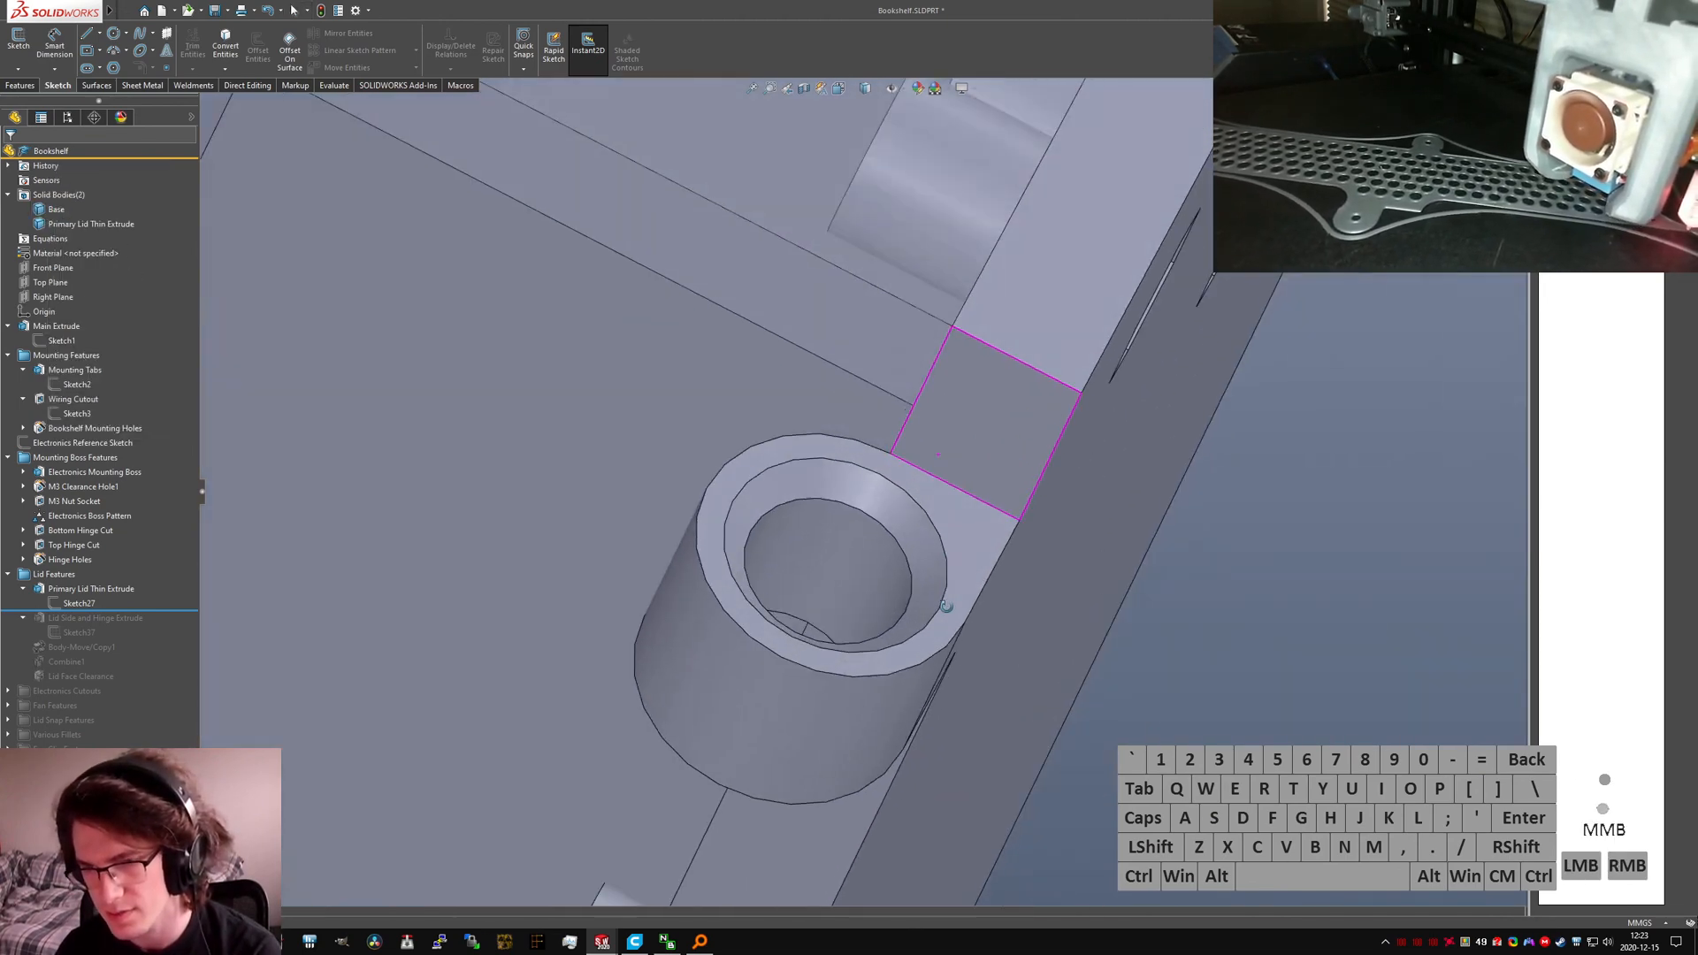
pyautogui.moveTo(945, 606)
pyautogui.mouseDown(button='middle')
pyautogui.moveTo(932, 709)
pyautogui.moveTo(946, 740)
pyautogui.mouseUp(button='middle')
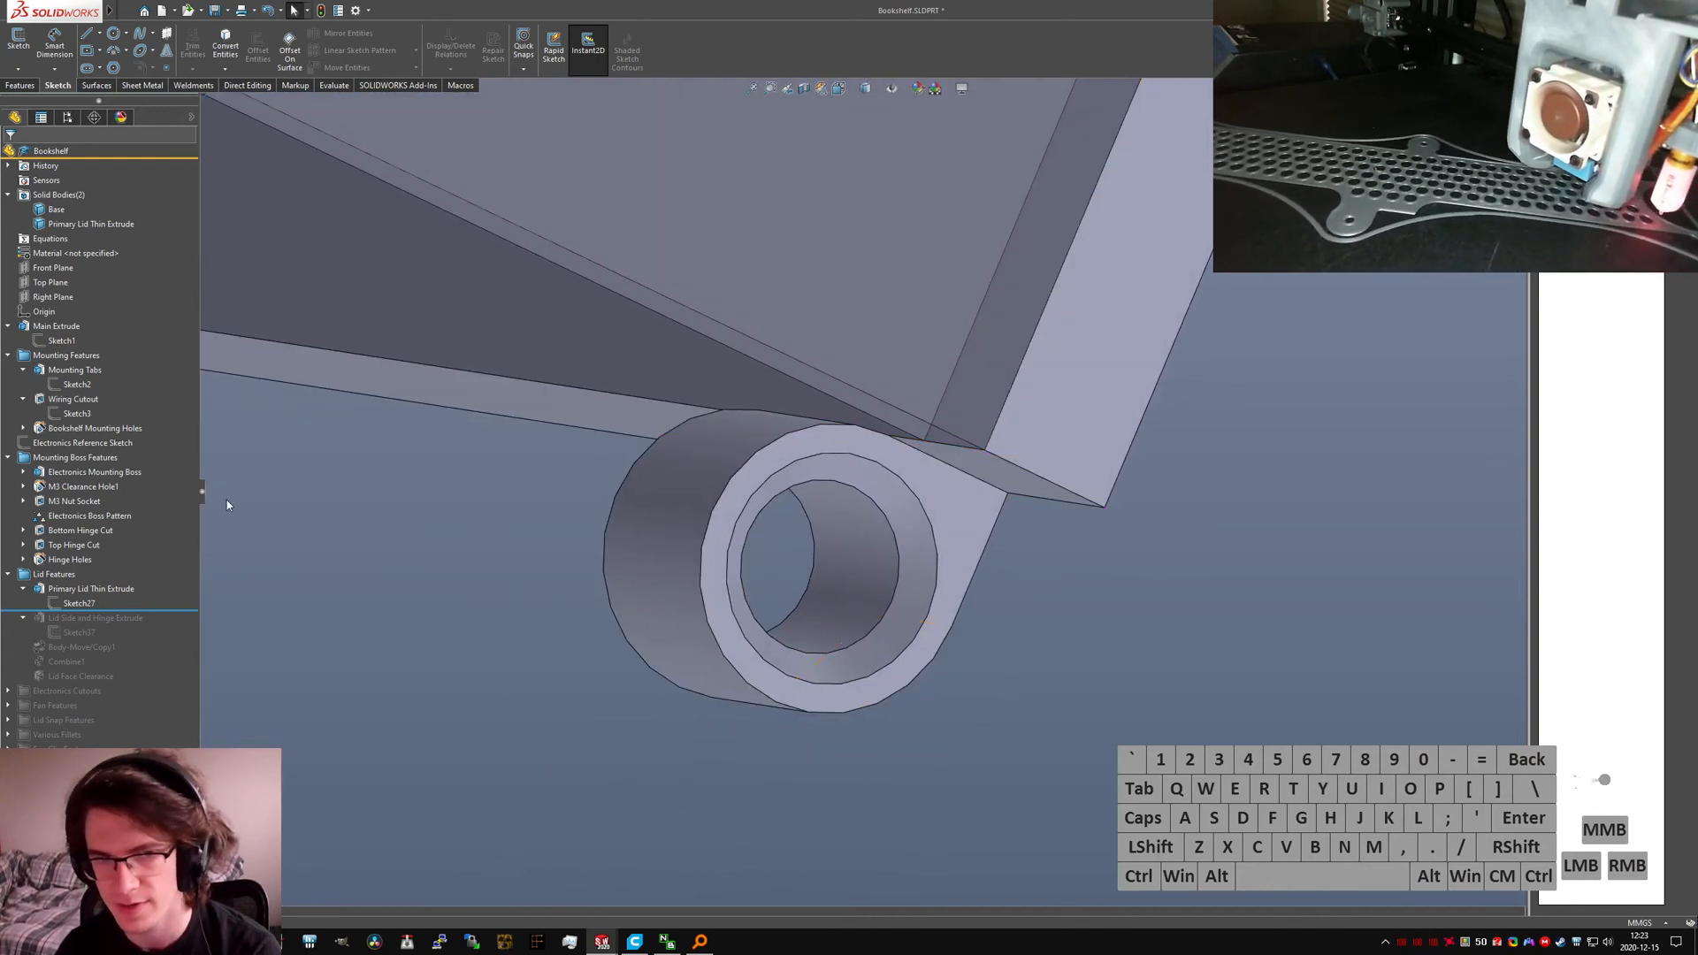
pyautogui.click(681, 495)
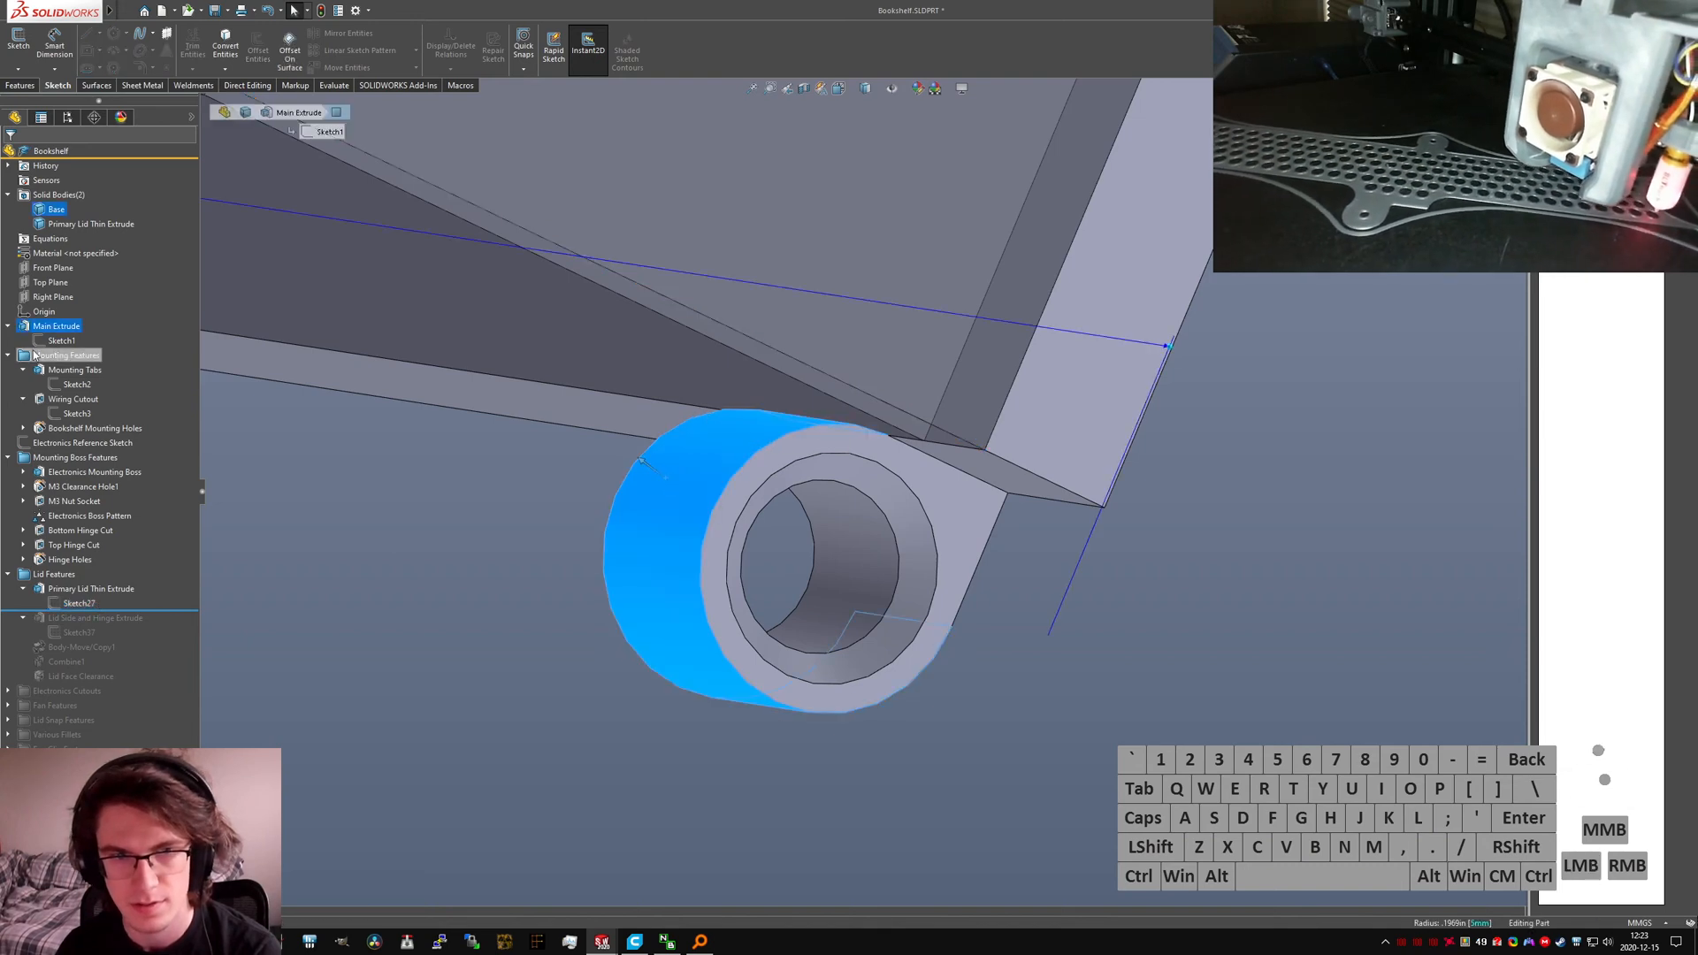
pyautogui.click(62, 340)
pyautogui.click(206, 394)
pyautogui.hotkey('ctrl', '5')
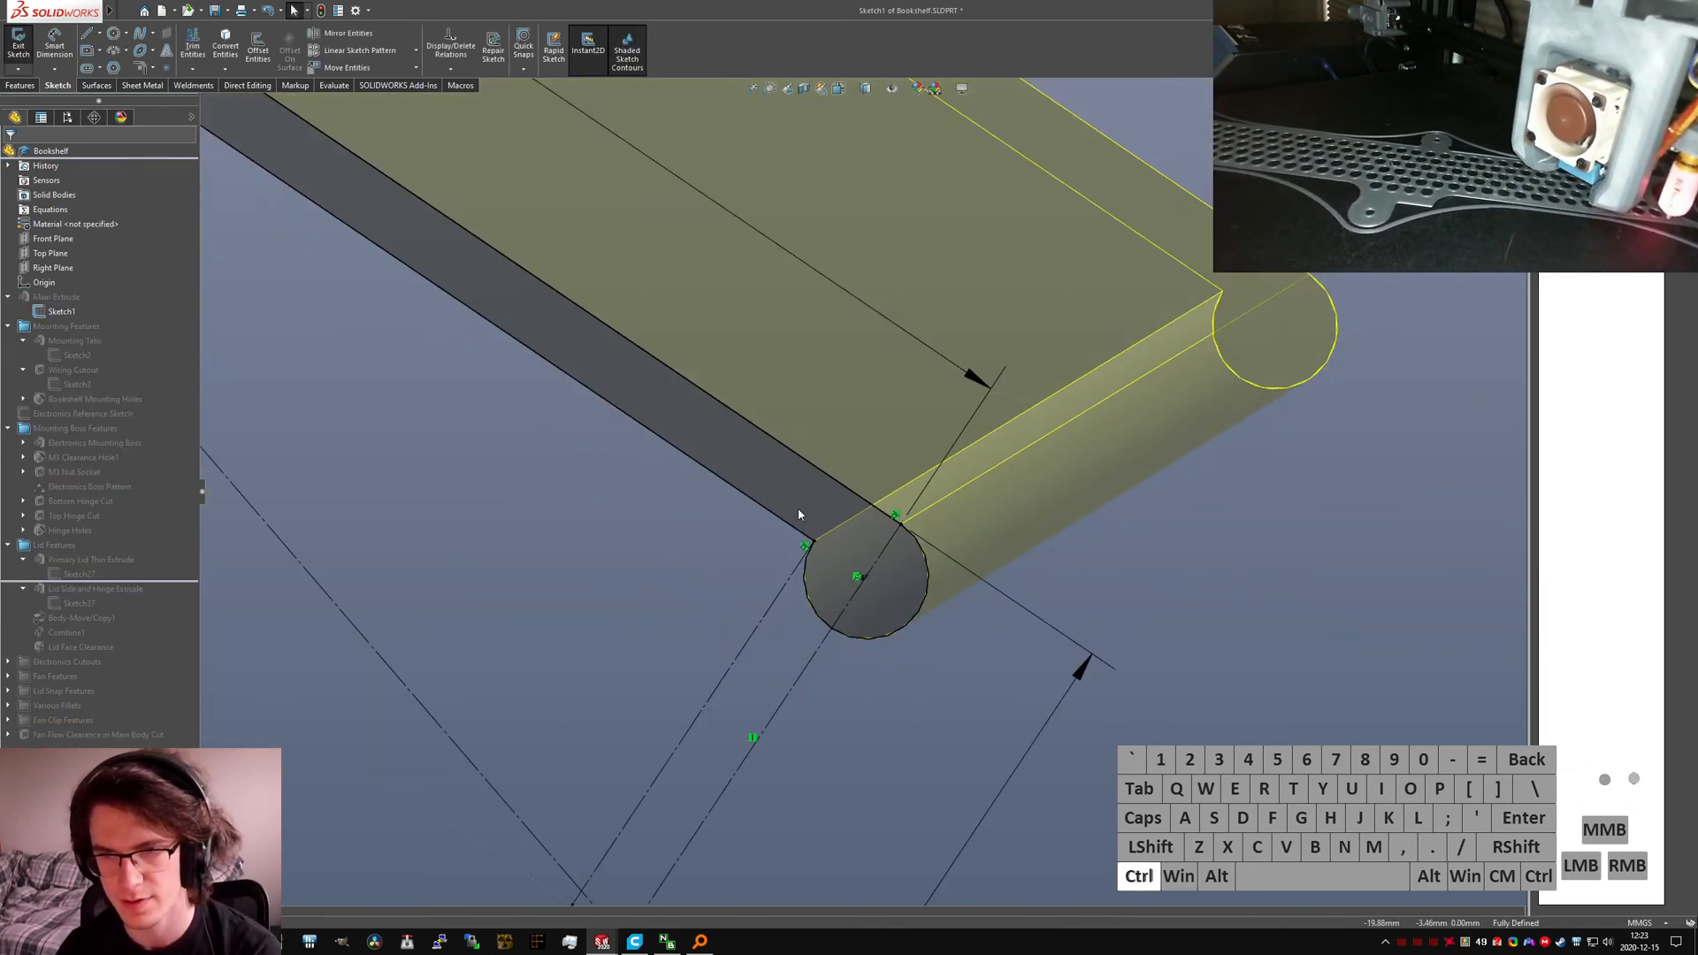
pyautogui.scroll(-3, 1218, 473)
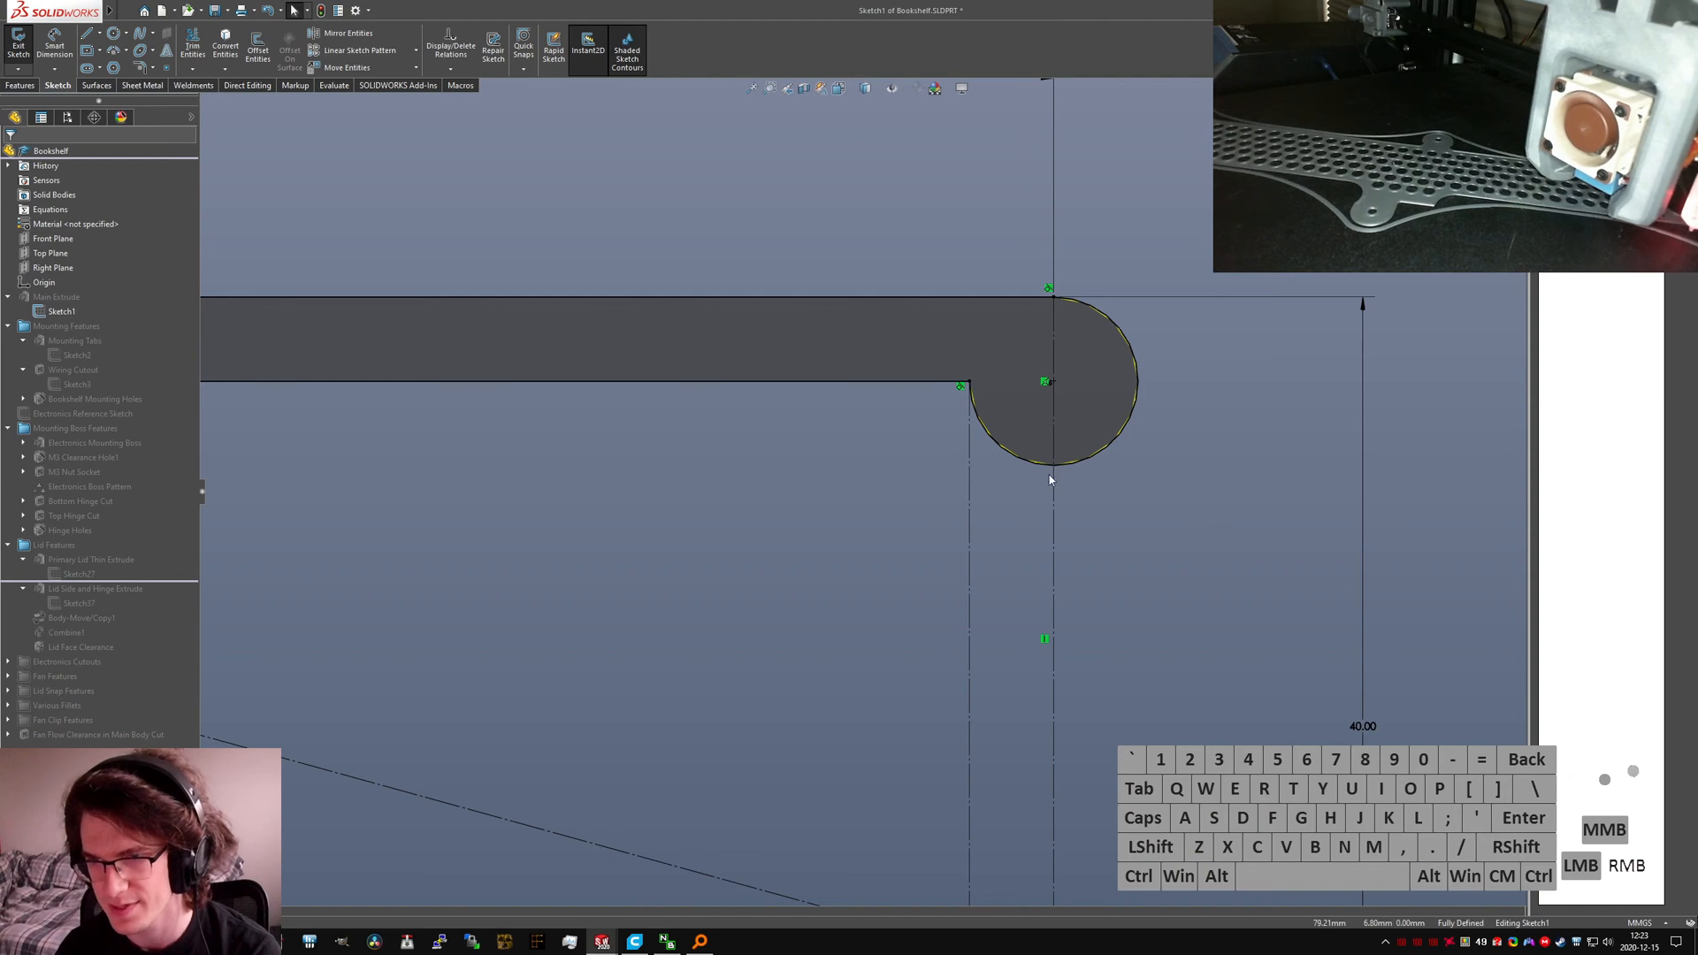
pyautogui.press('l')
pyautogui.click(1028, 460)
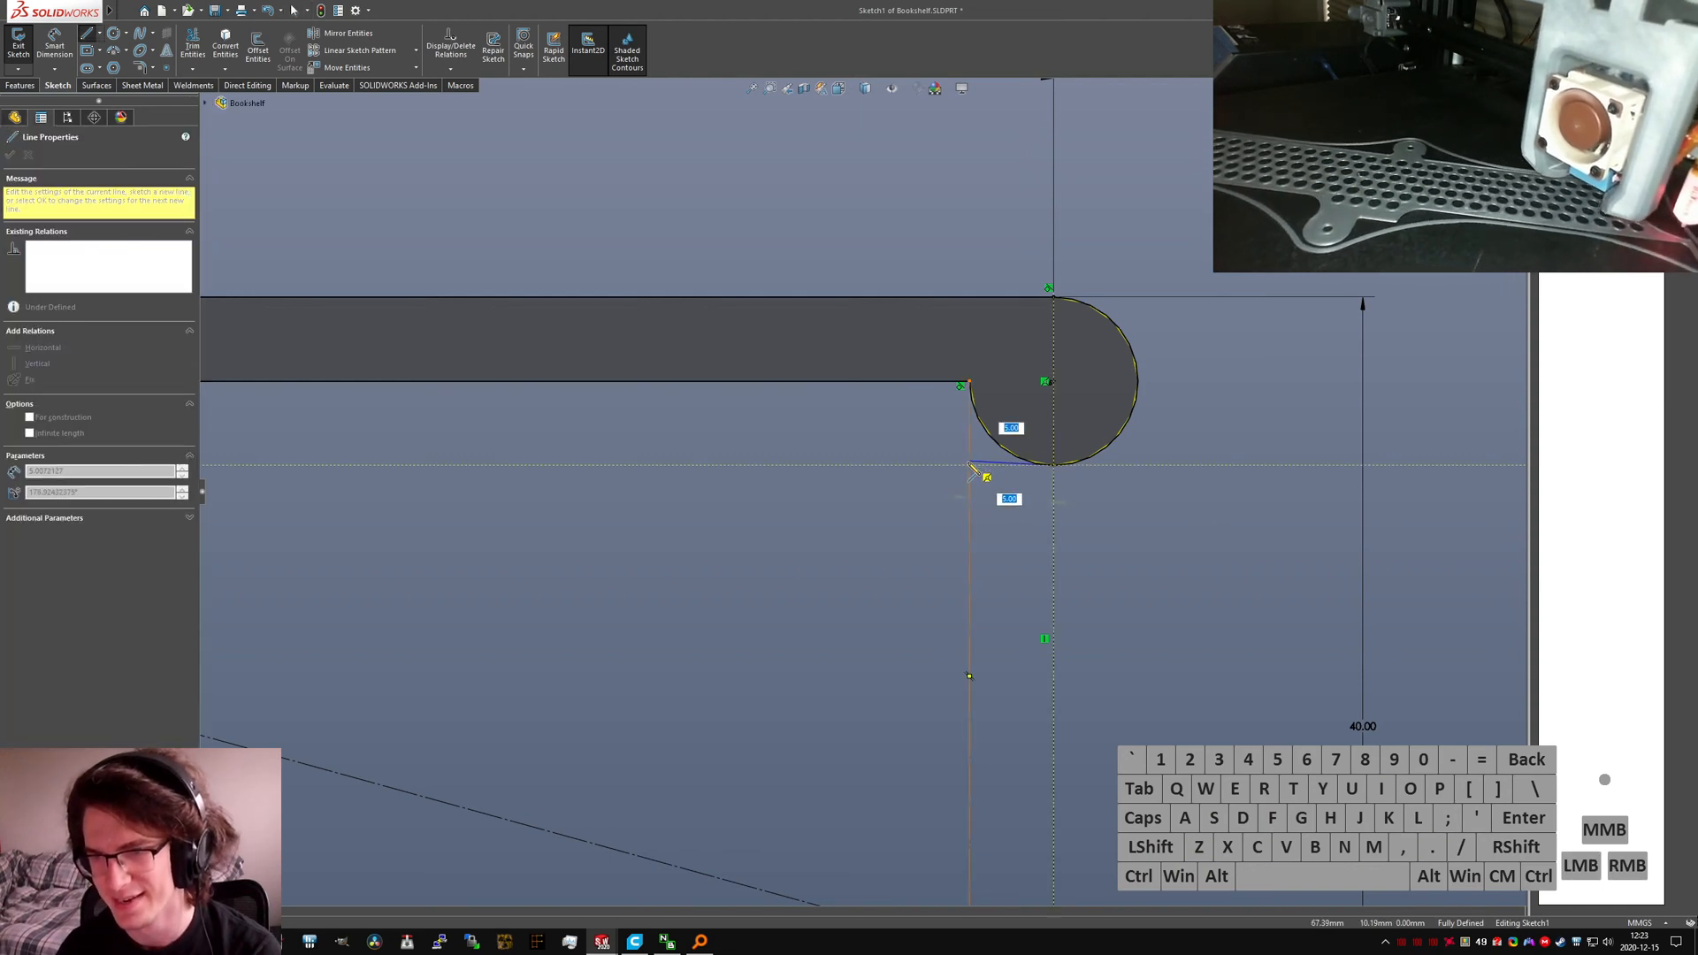
pyautogui.click(969, 466)
pyautogui.press('Escape')
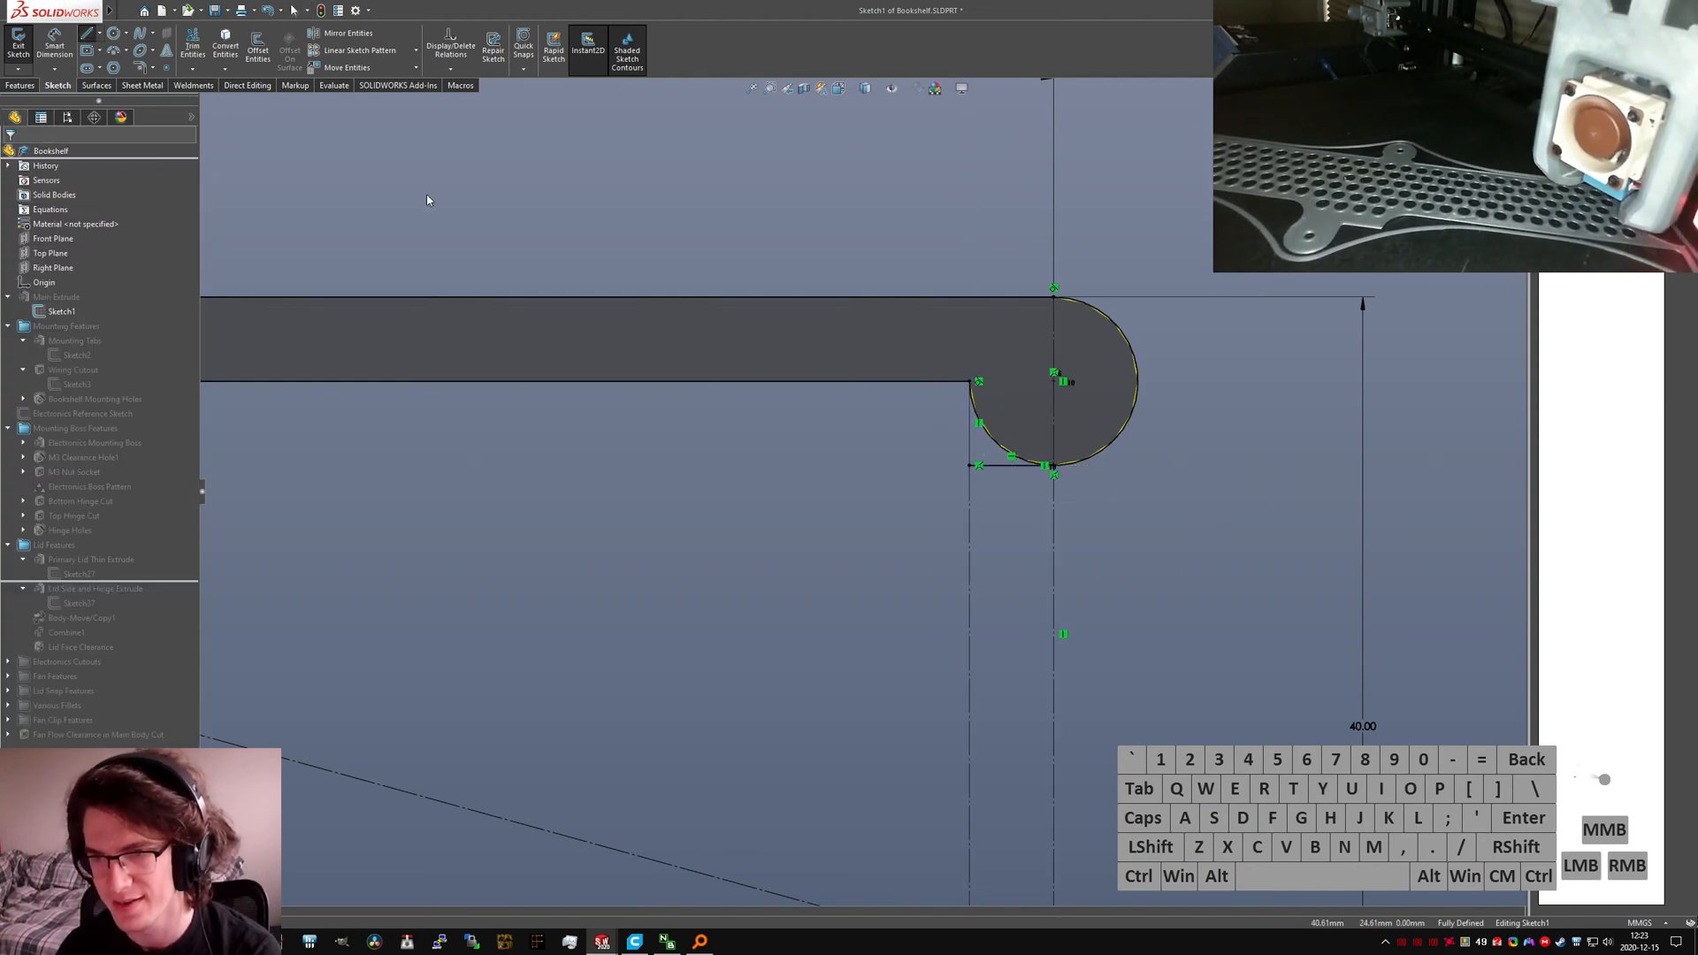
# Step: Trim the inner quarter of the hinge arc and the overlapping vertical segment at the squared corner
pyautogui.click(196, 41)
pyautogui.click(992, 440)
pyautogui.press('Escape')
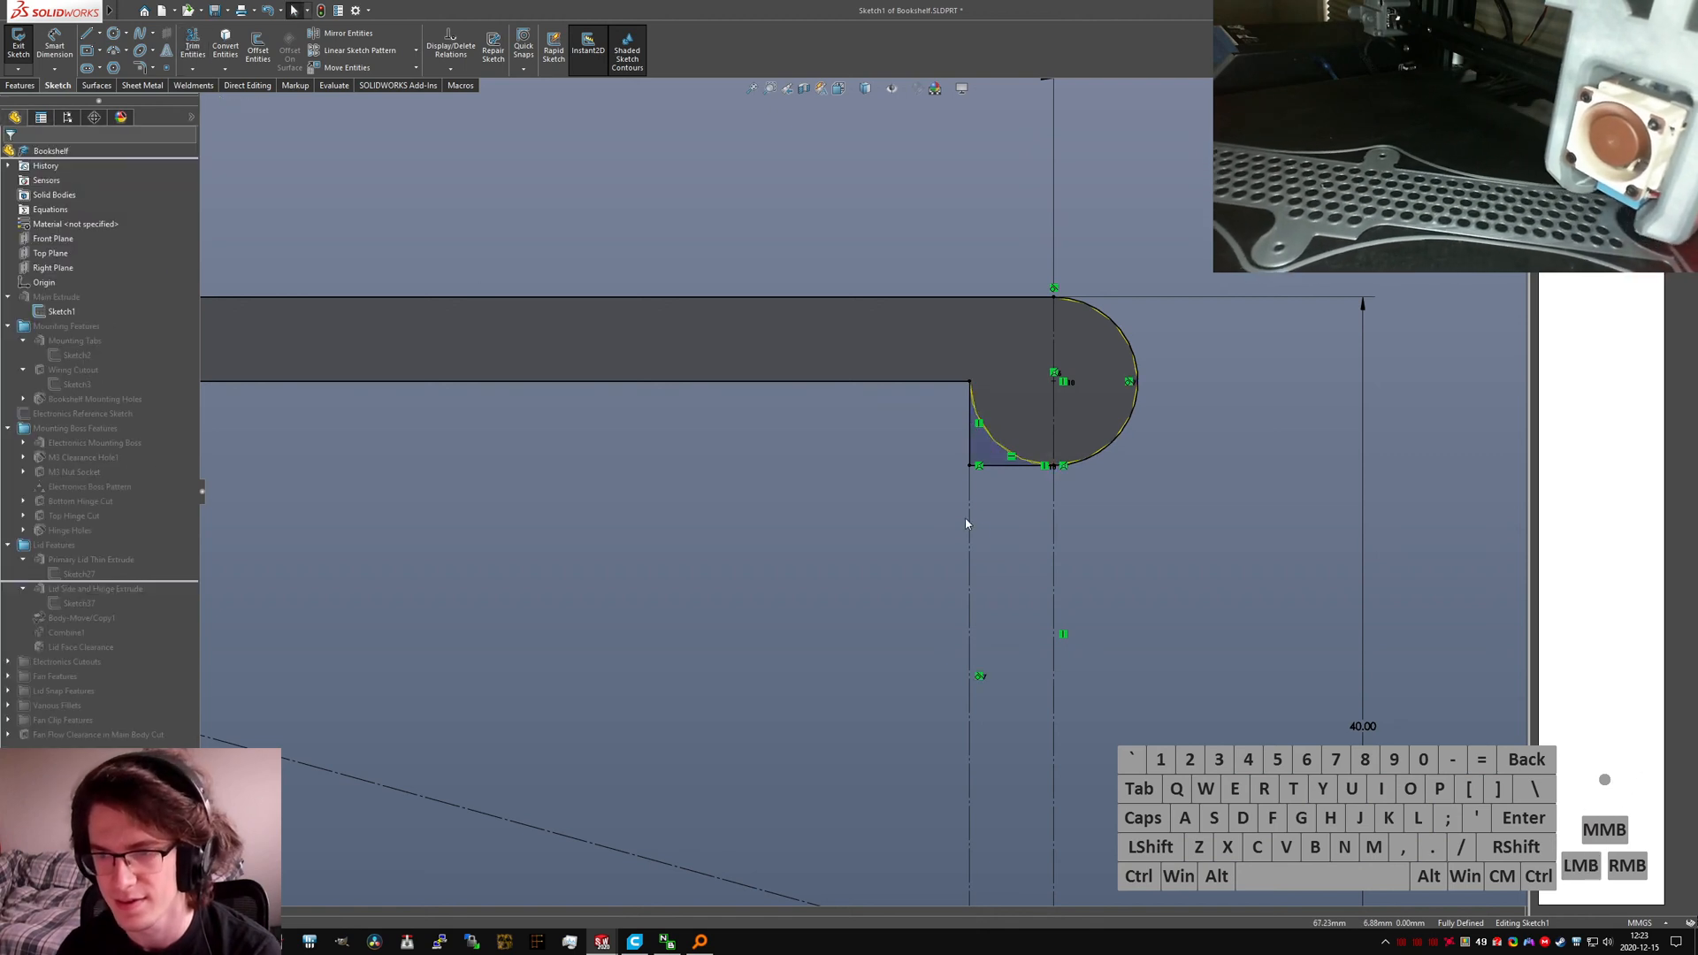
pyautogui.click(982, 442)
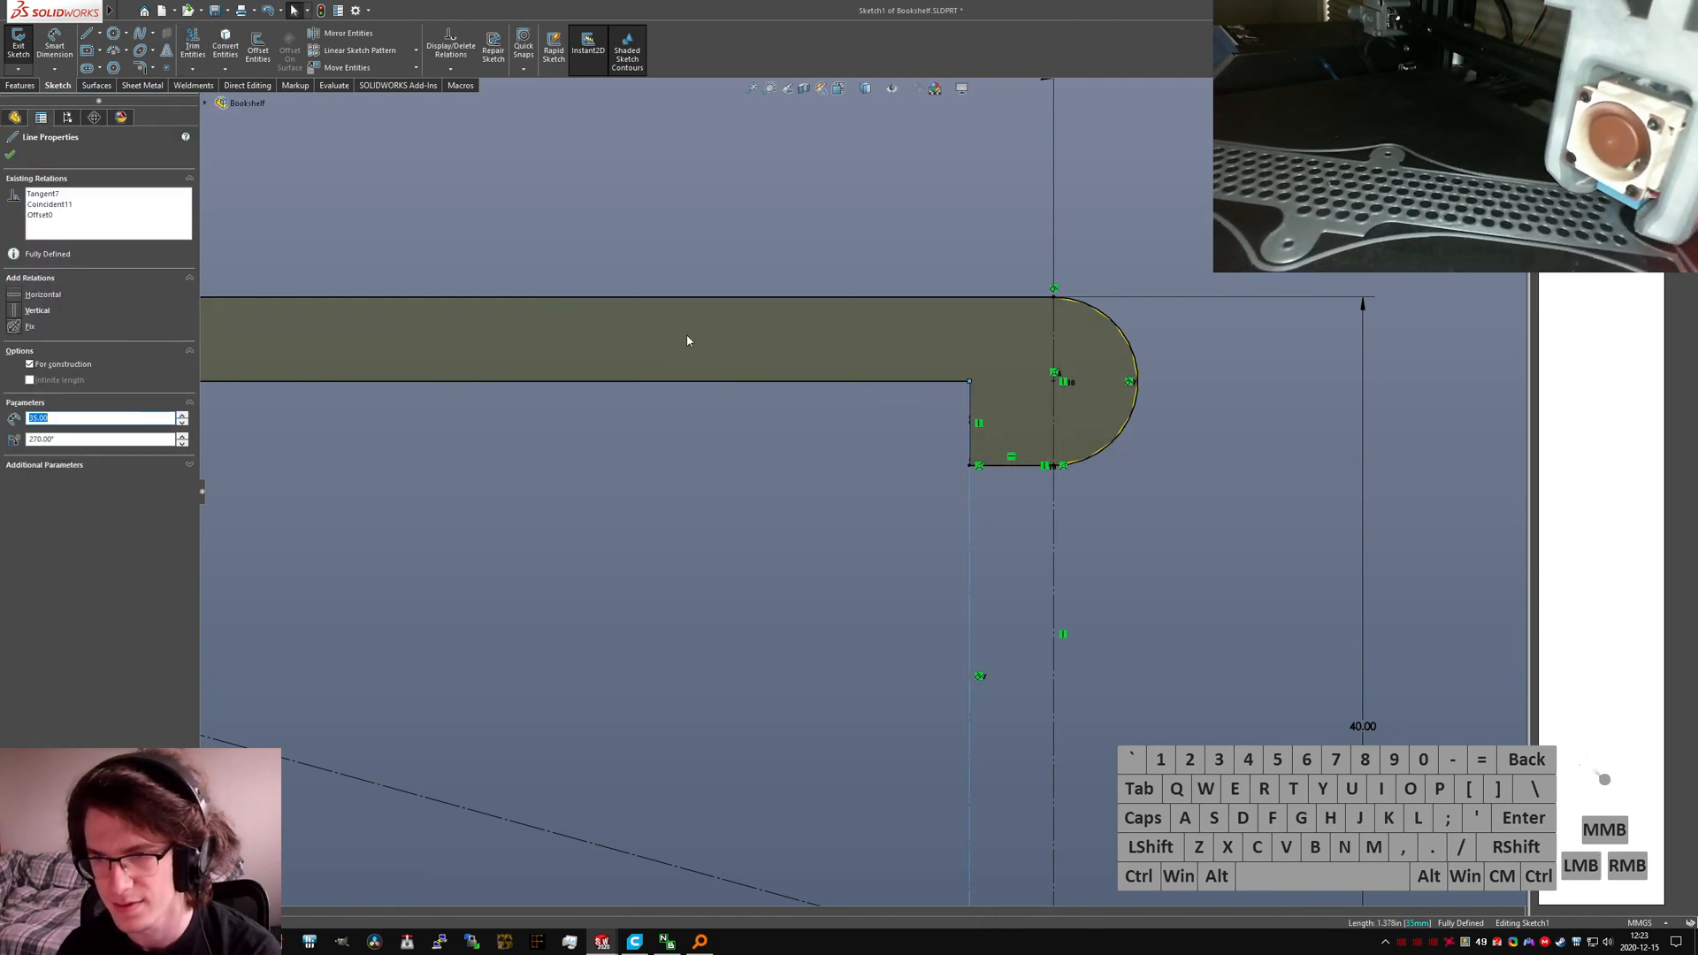
pyautogui.click(195, 54)
pyautogui.moveTo(929, 428); pyautogui.dragTo(992, 442)
pyautogui.press('Escape')
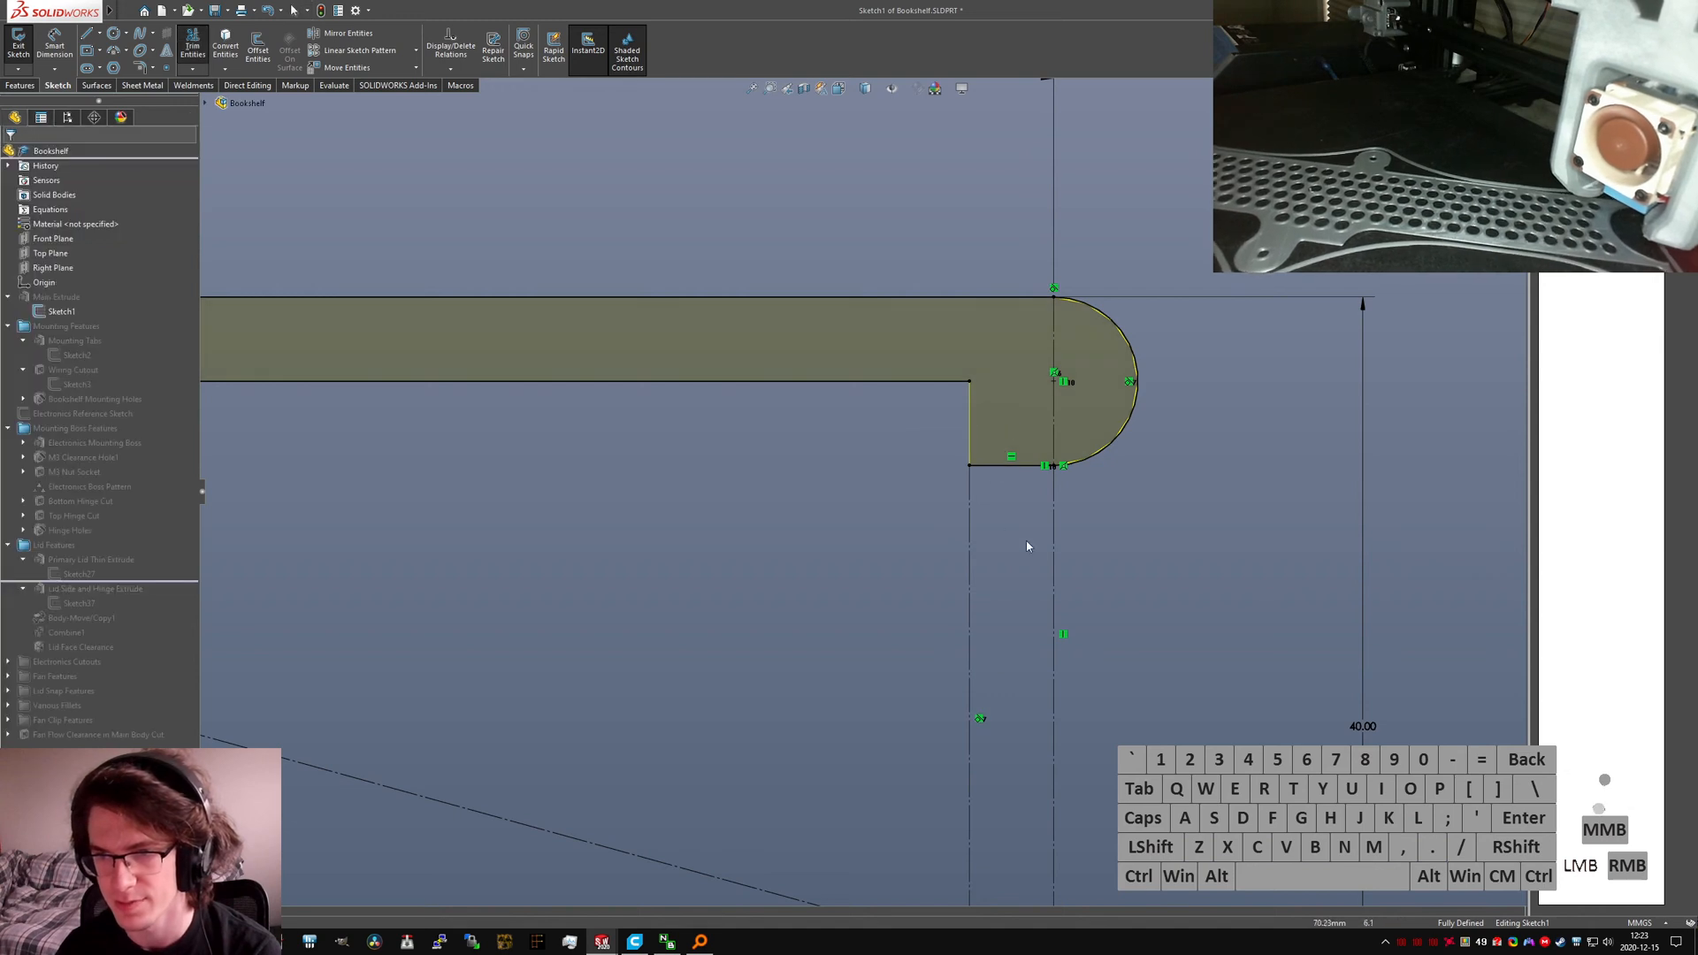
# Step: Draw a 5 mm vertical line closing the hinge profile's inner corner, exit the sketch and dismiss the rebuild report
pyautogui.moveTo(1026, 543); pyautogui.dragTo(970, 469, button='right')
pyautogui.click(969, 466)
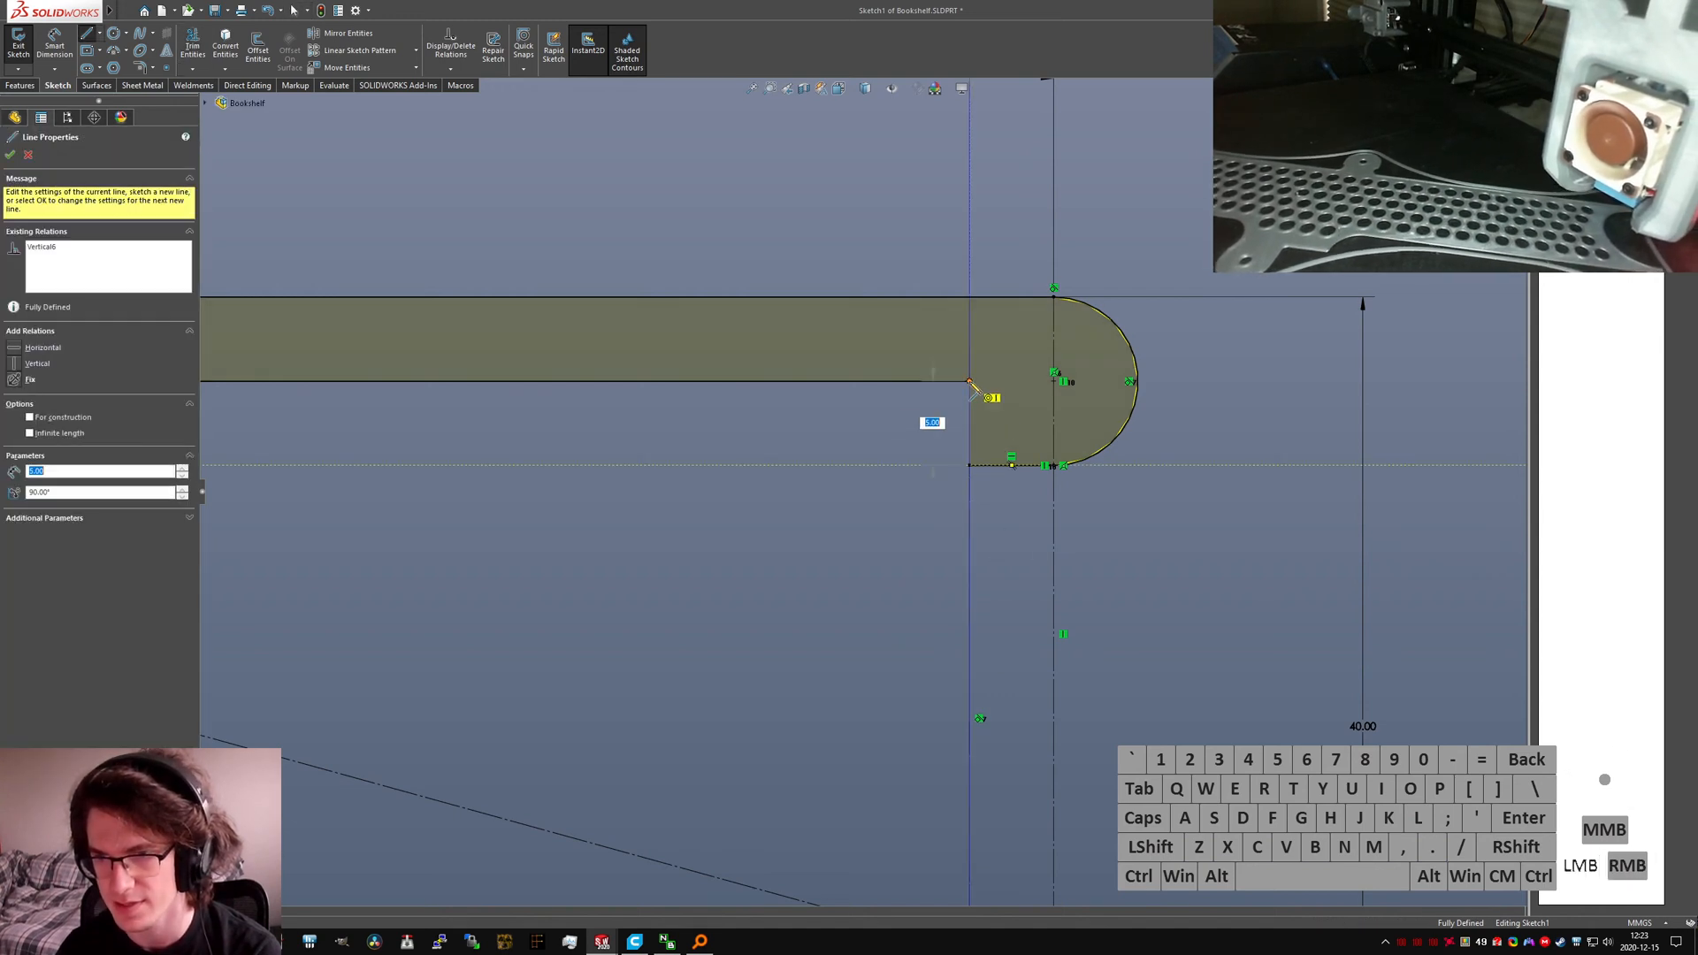
pyautogui.press('Escape')
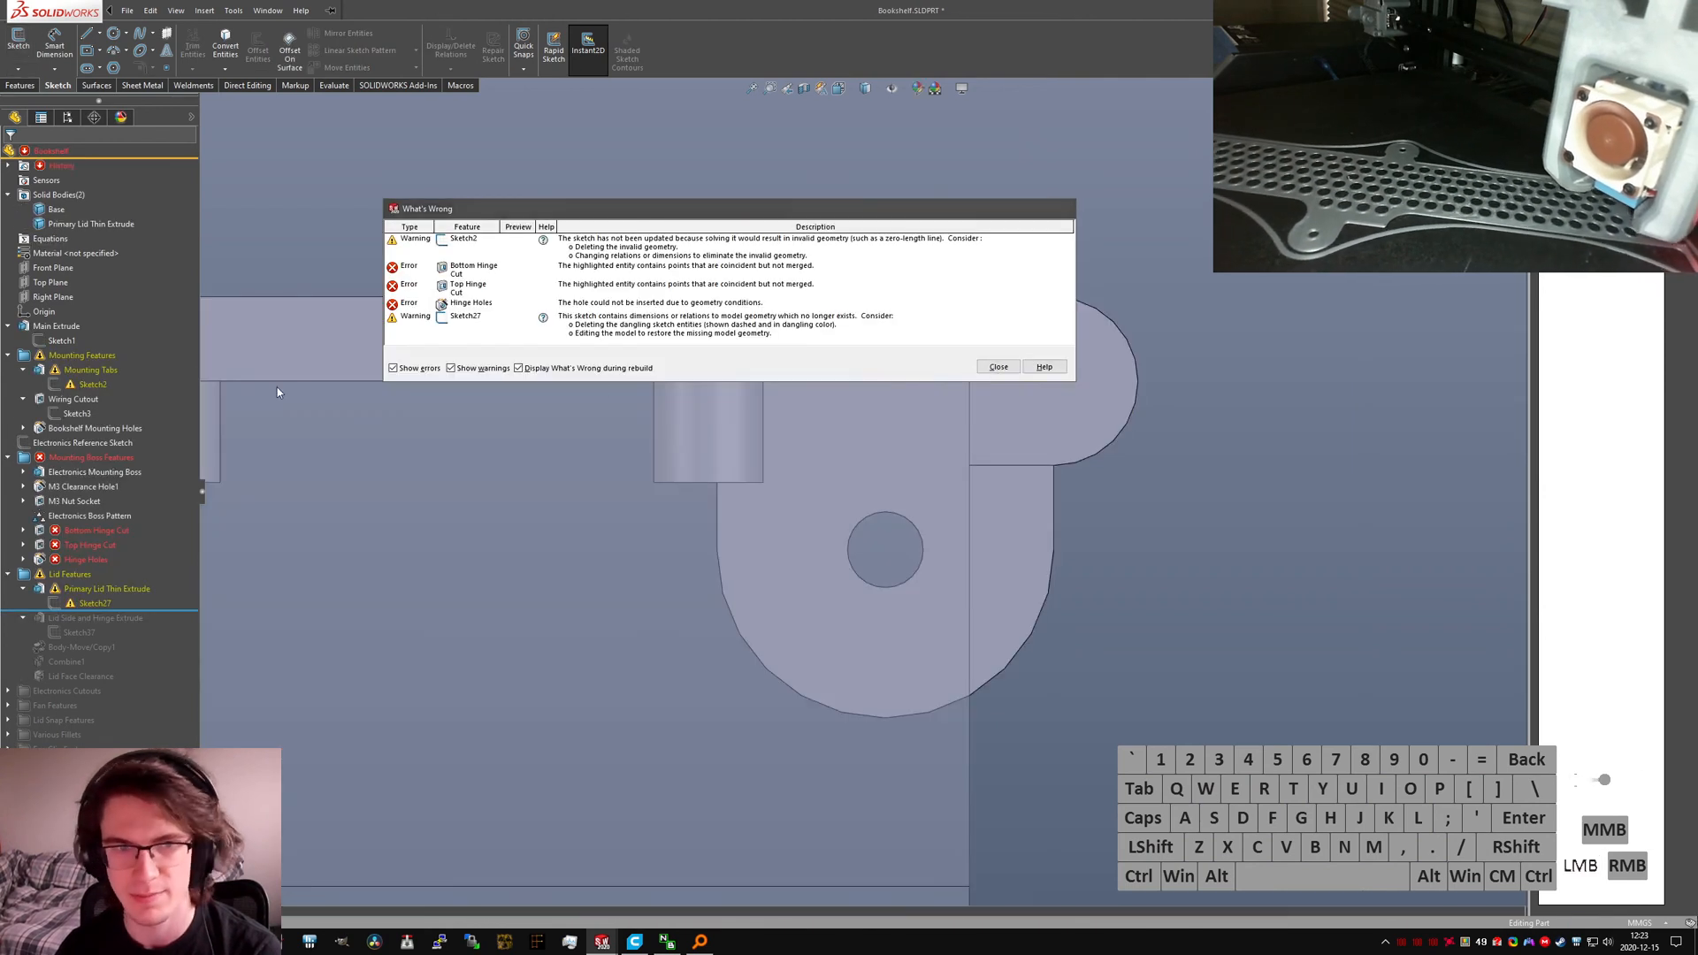
pyautogui.press('Escape')
# Step: Edit the Mounting Tabs' Sketch2 to follow the squared hinge corner instead of the arc, and clear its over-defining constraints
pyautogui.click(91, 387)
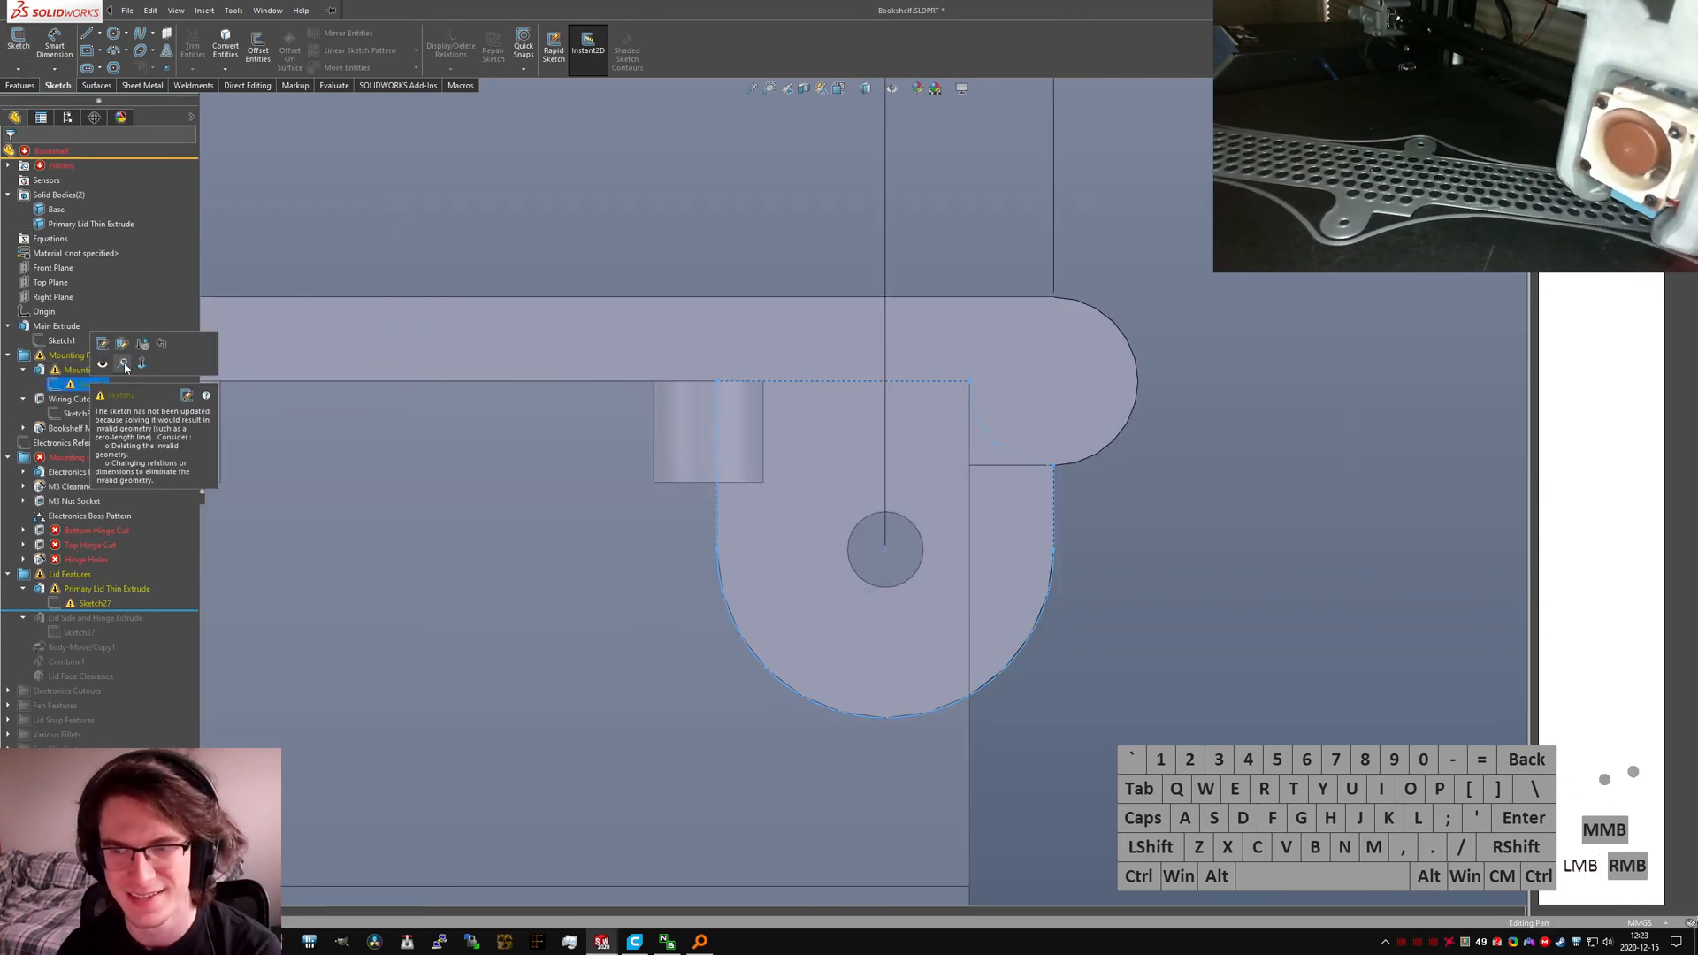
pyautogui.click(103, 344)
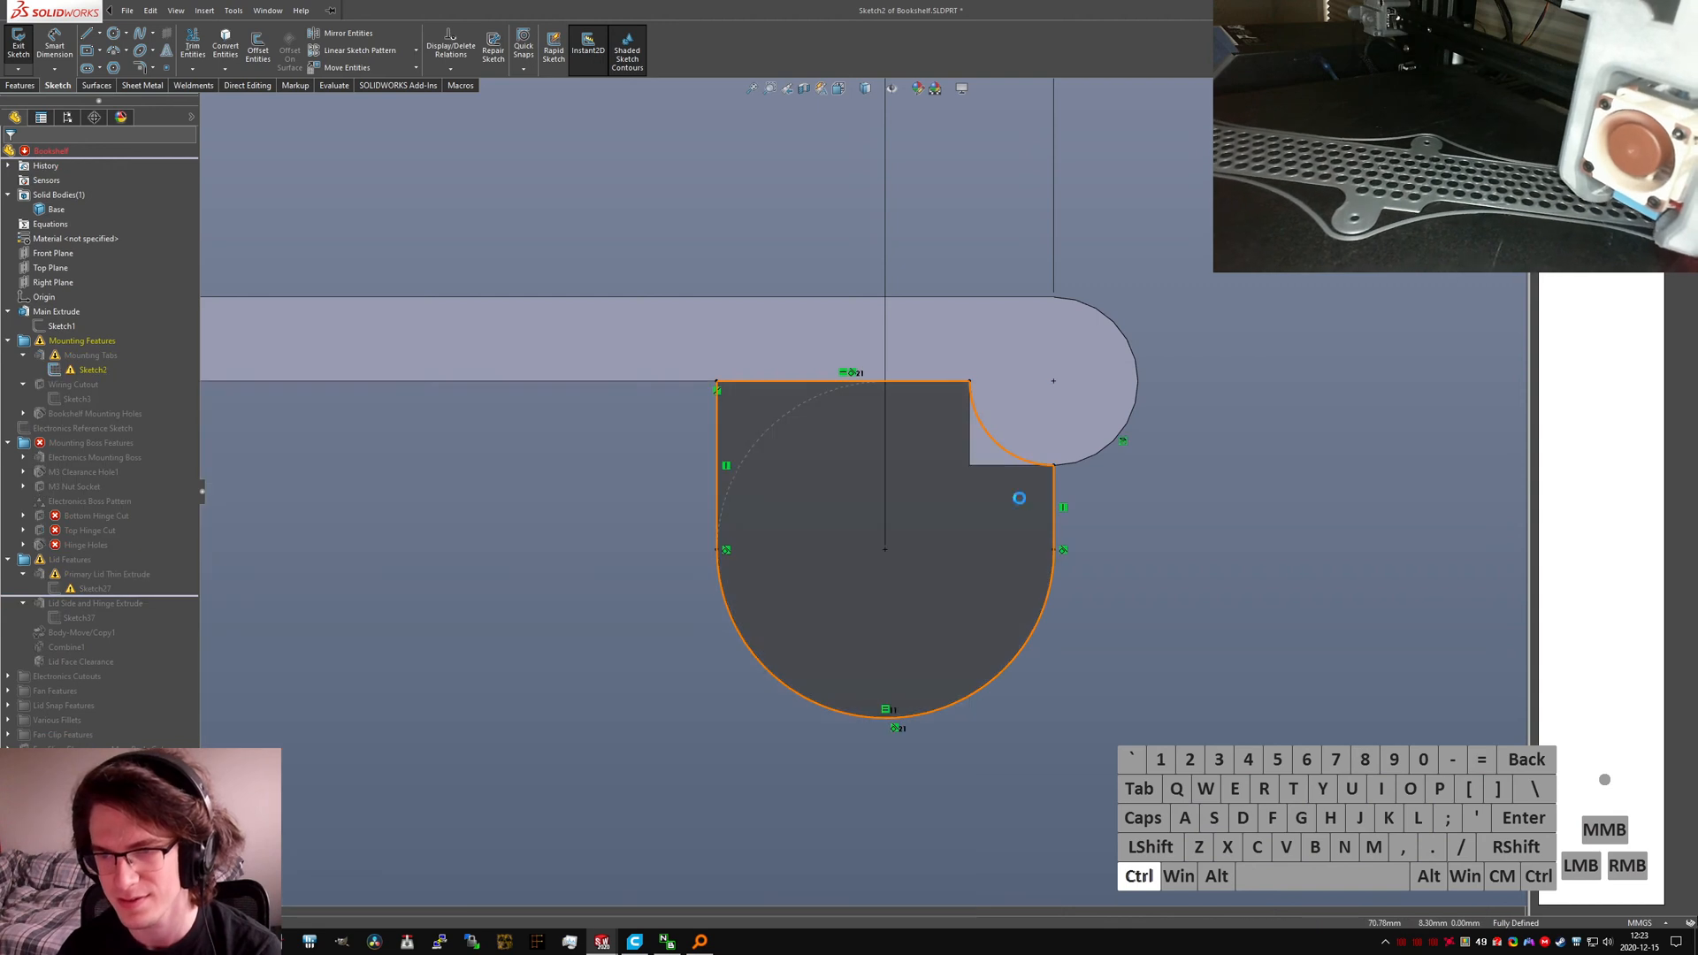
pyautogui.scroll(5, 979, 506)
pyautogui.scroll(-3, 1220, 456)
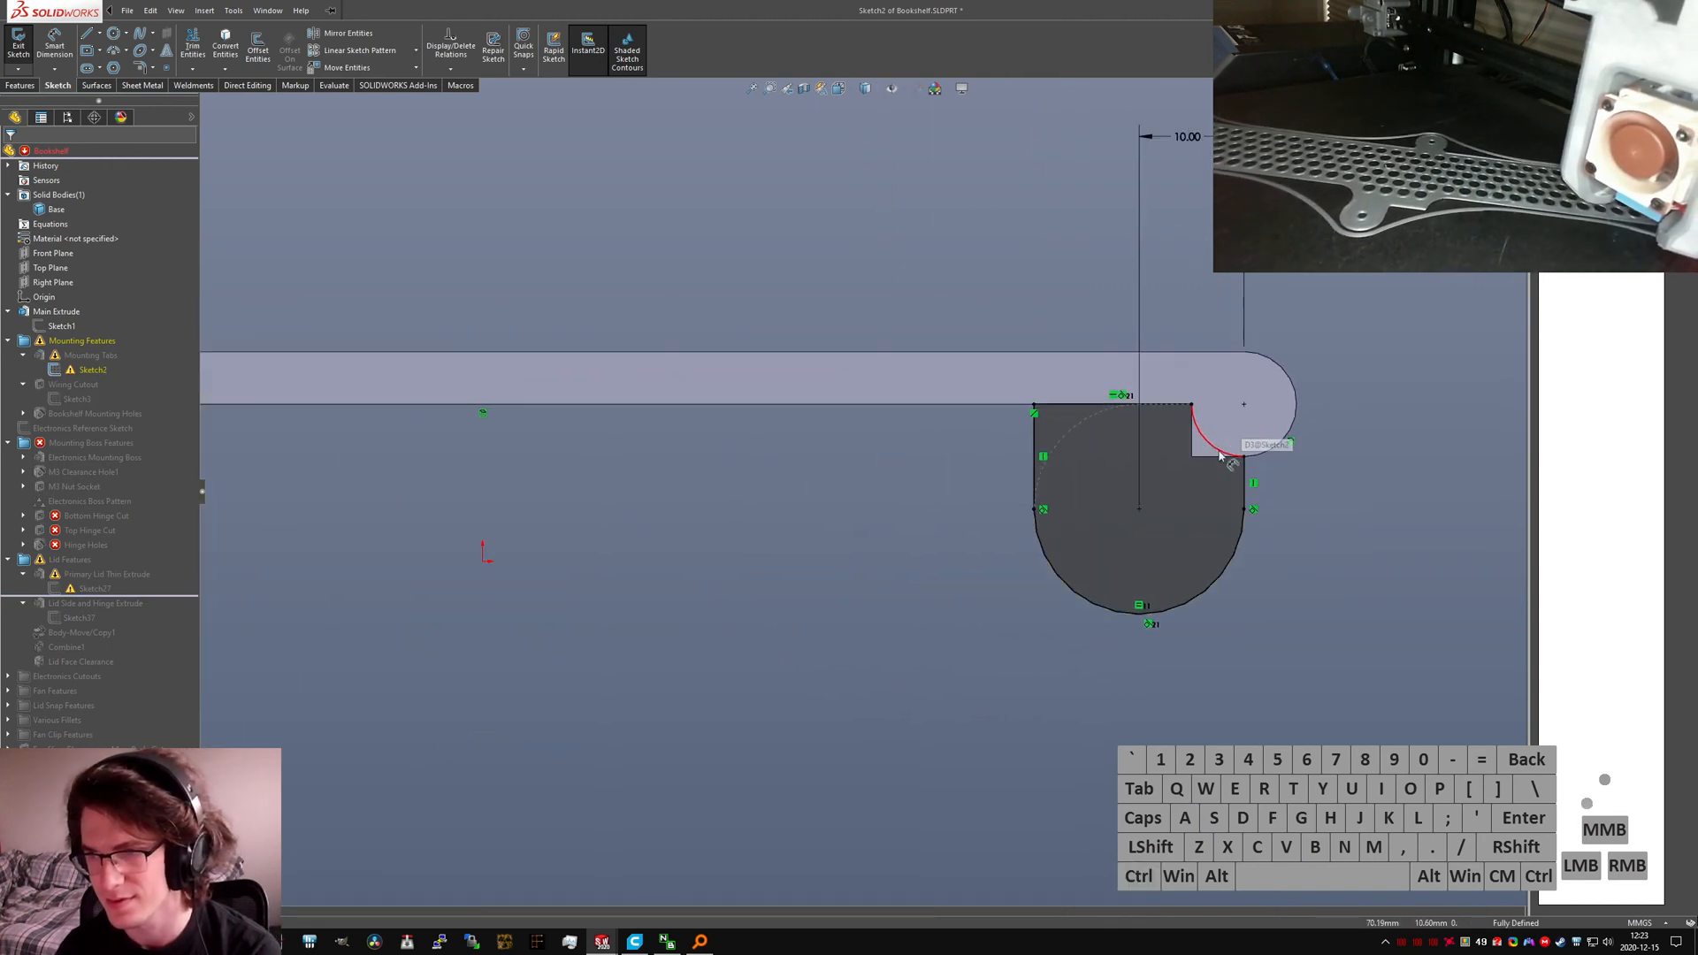
pyautogui.moveTo(1213, 453); pyautogui.dragTo(1211, 447)
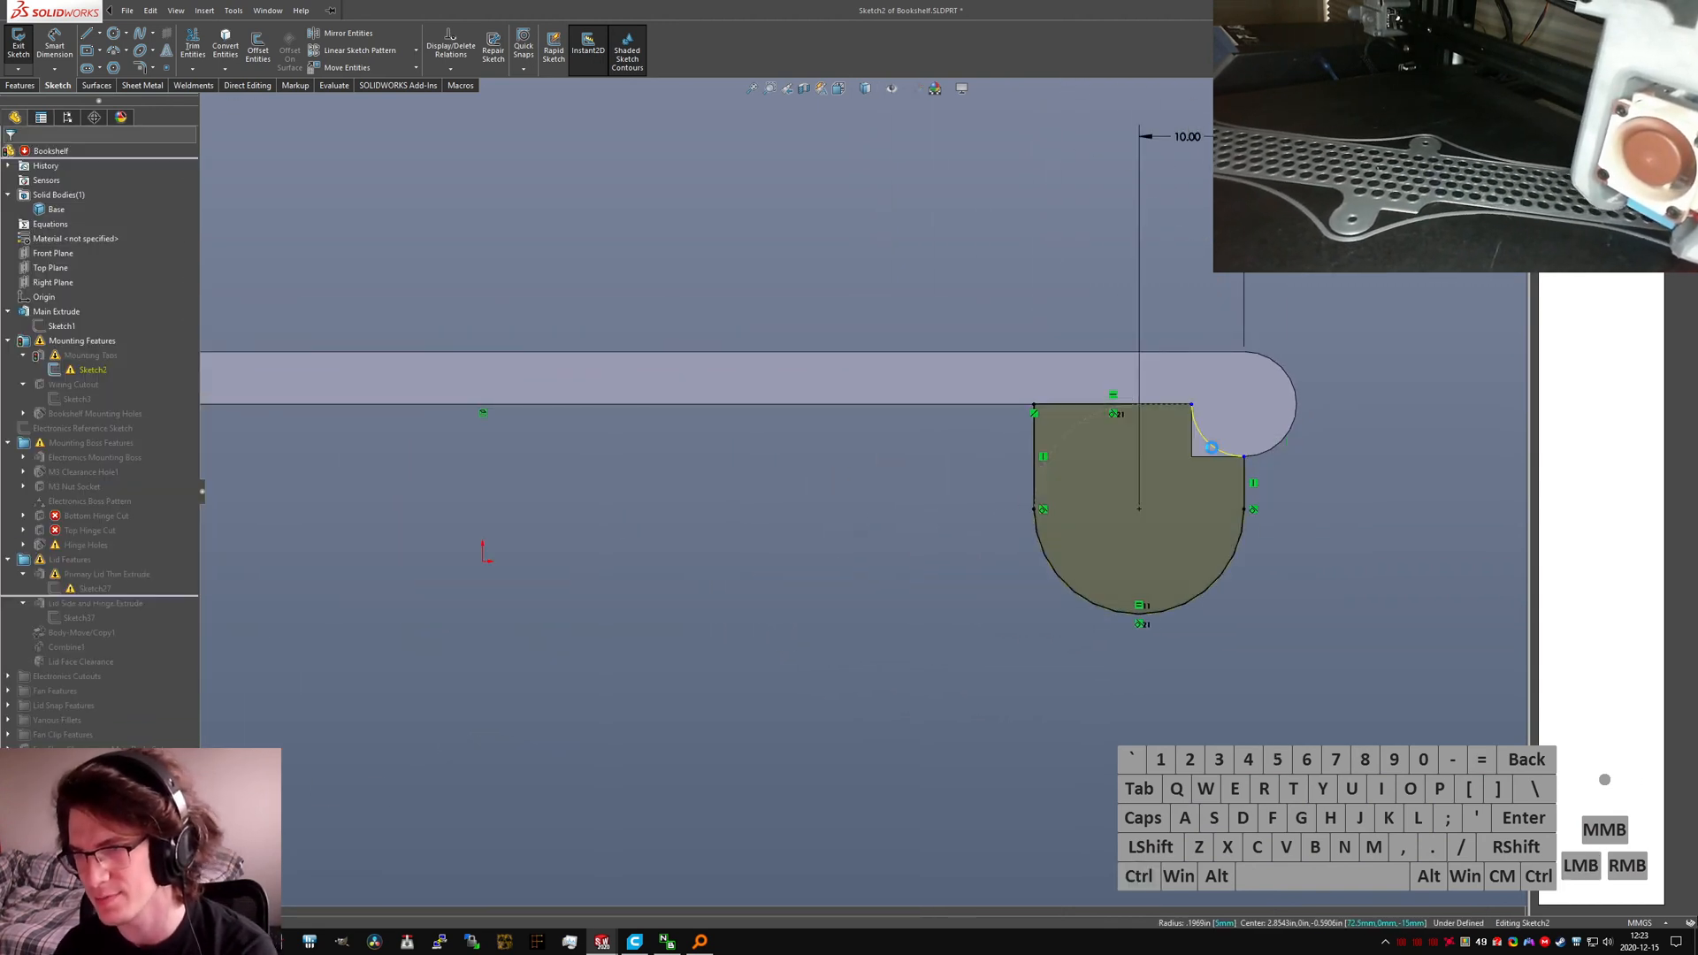
pyautogui.keyDown('ctrl'); pyautogui.click(1202, 456); pyautogui.keyUp('ctrl')
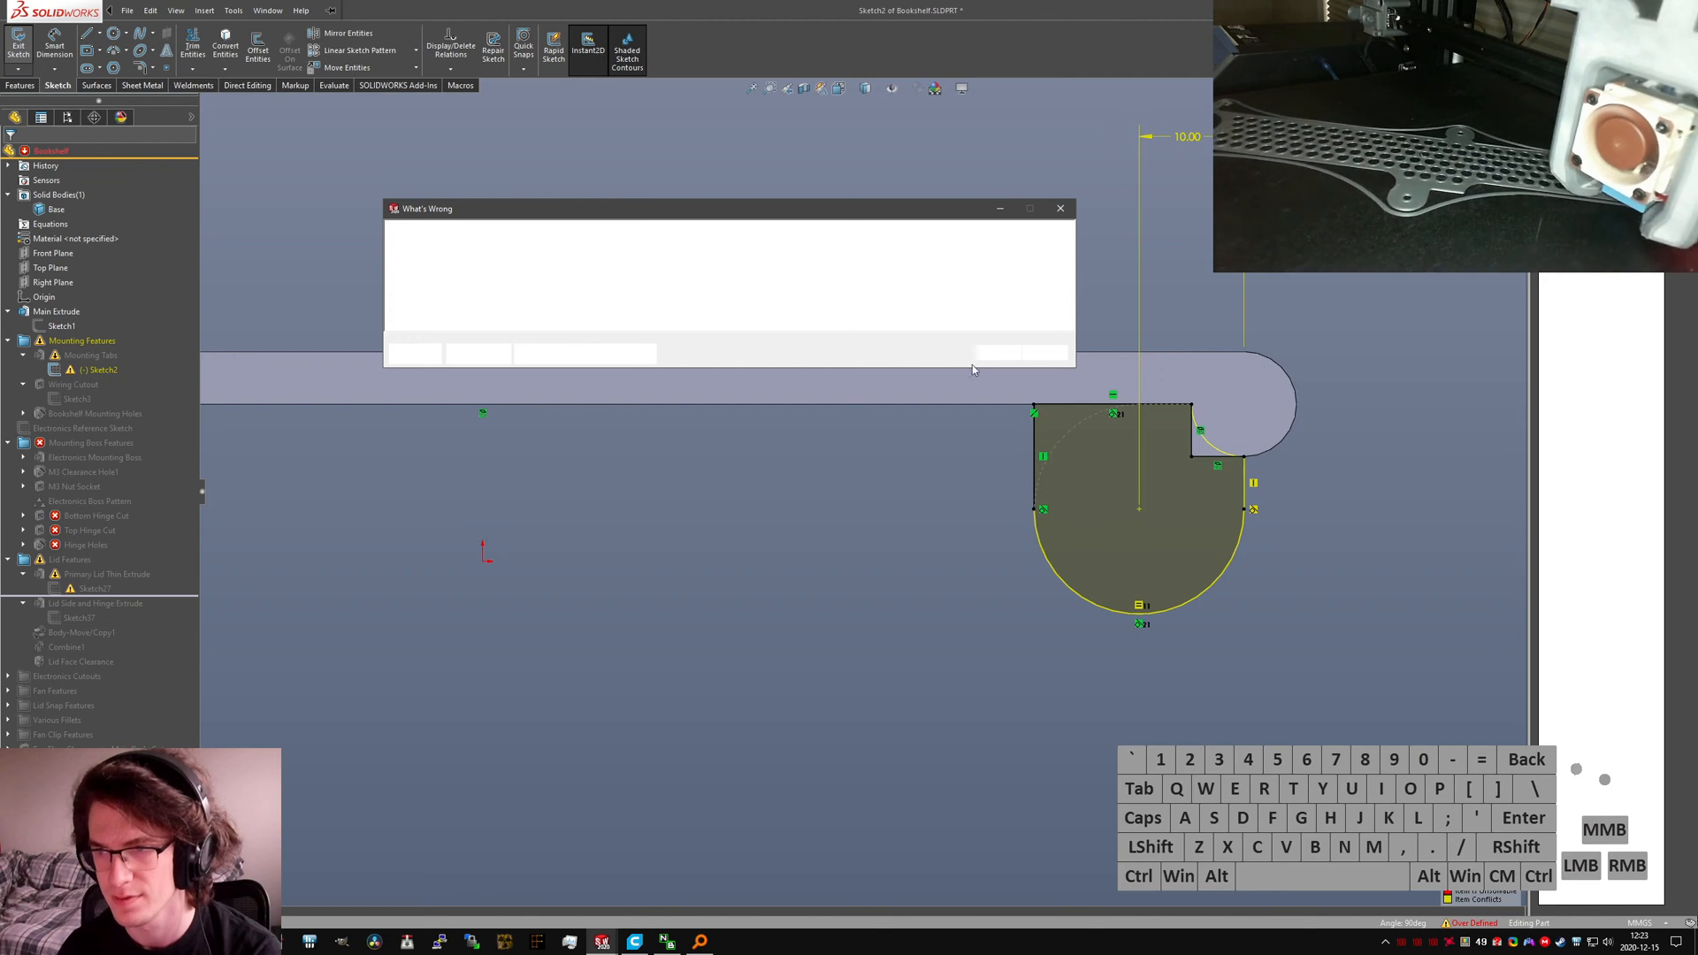
pyautogui.click(998, 353)
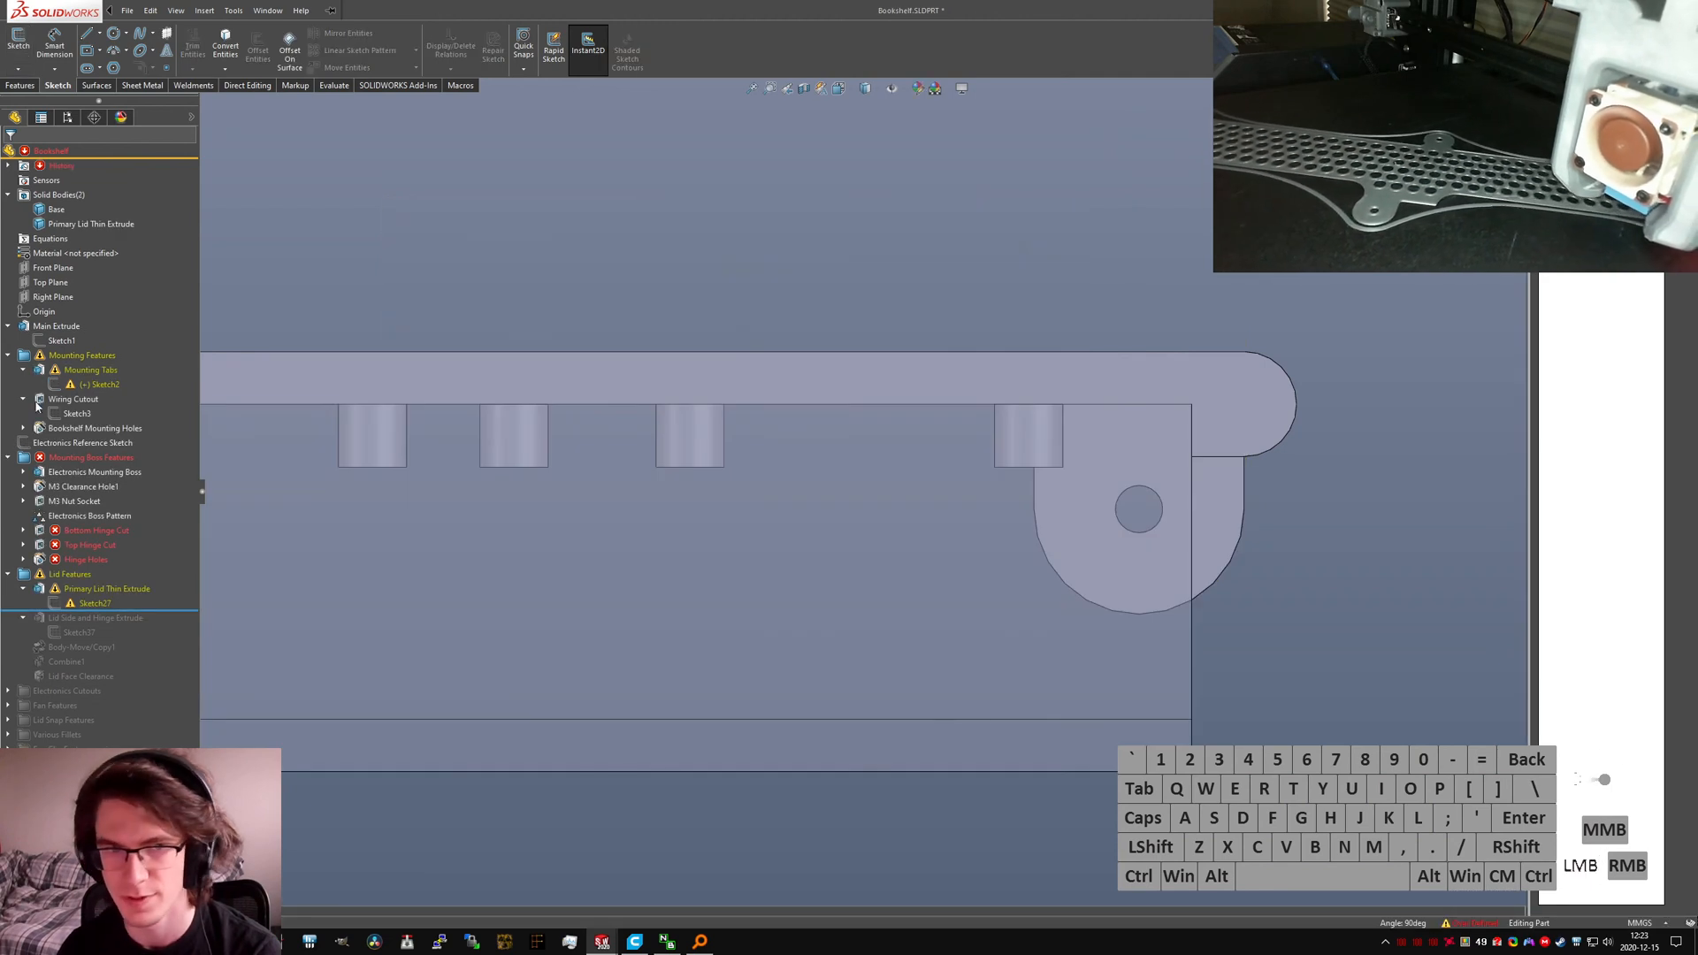
pyautogui.click(87, 344)
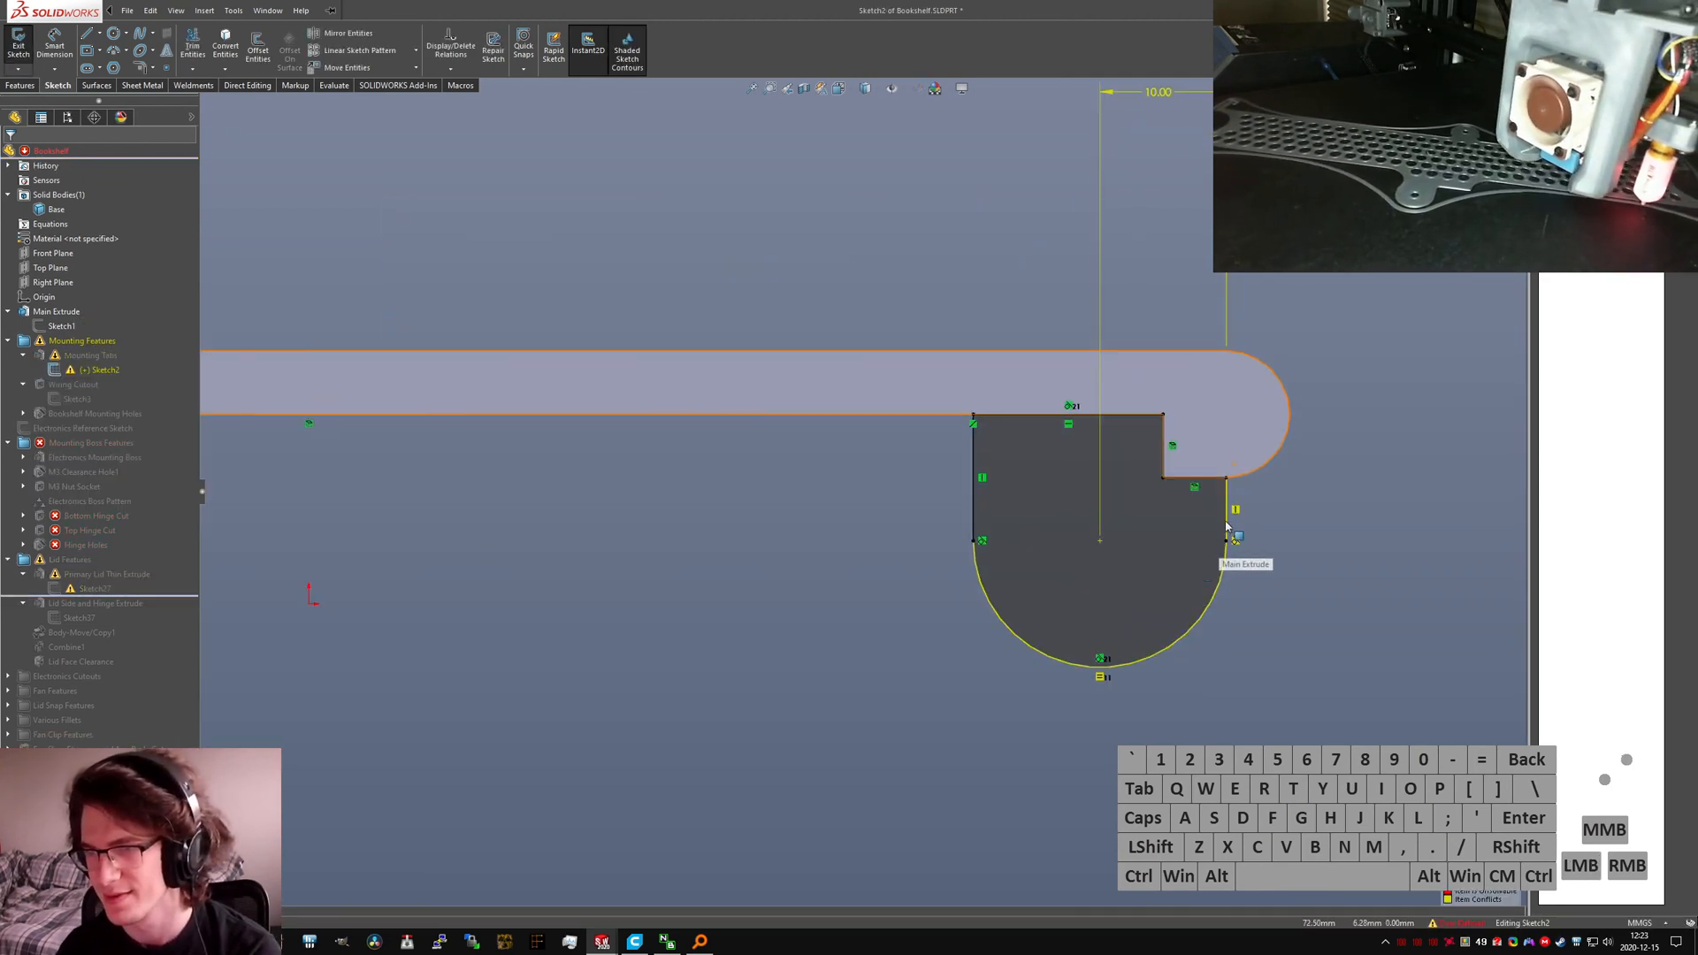
pyautogui.scroll(-2, 1194, 404)
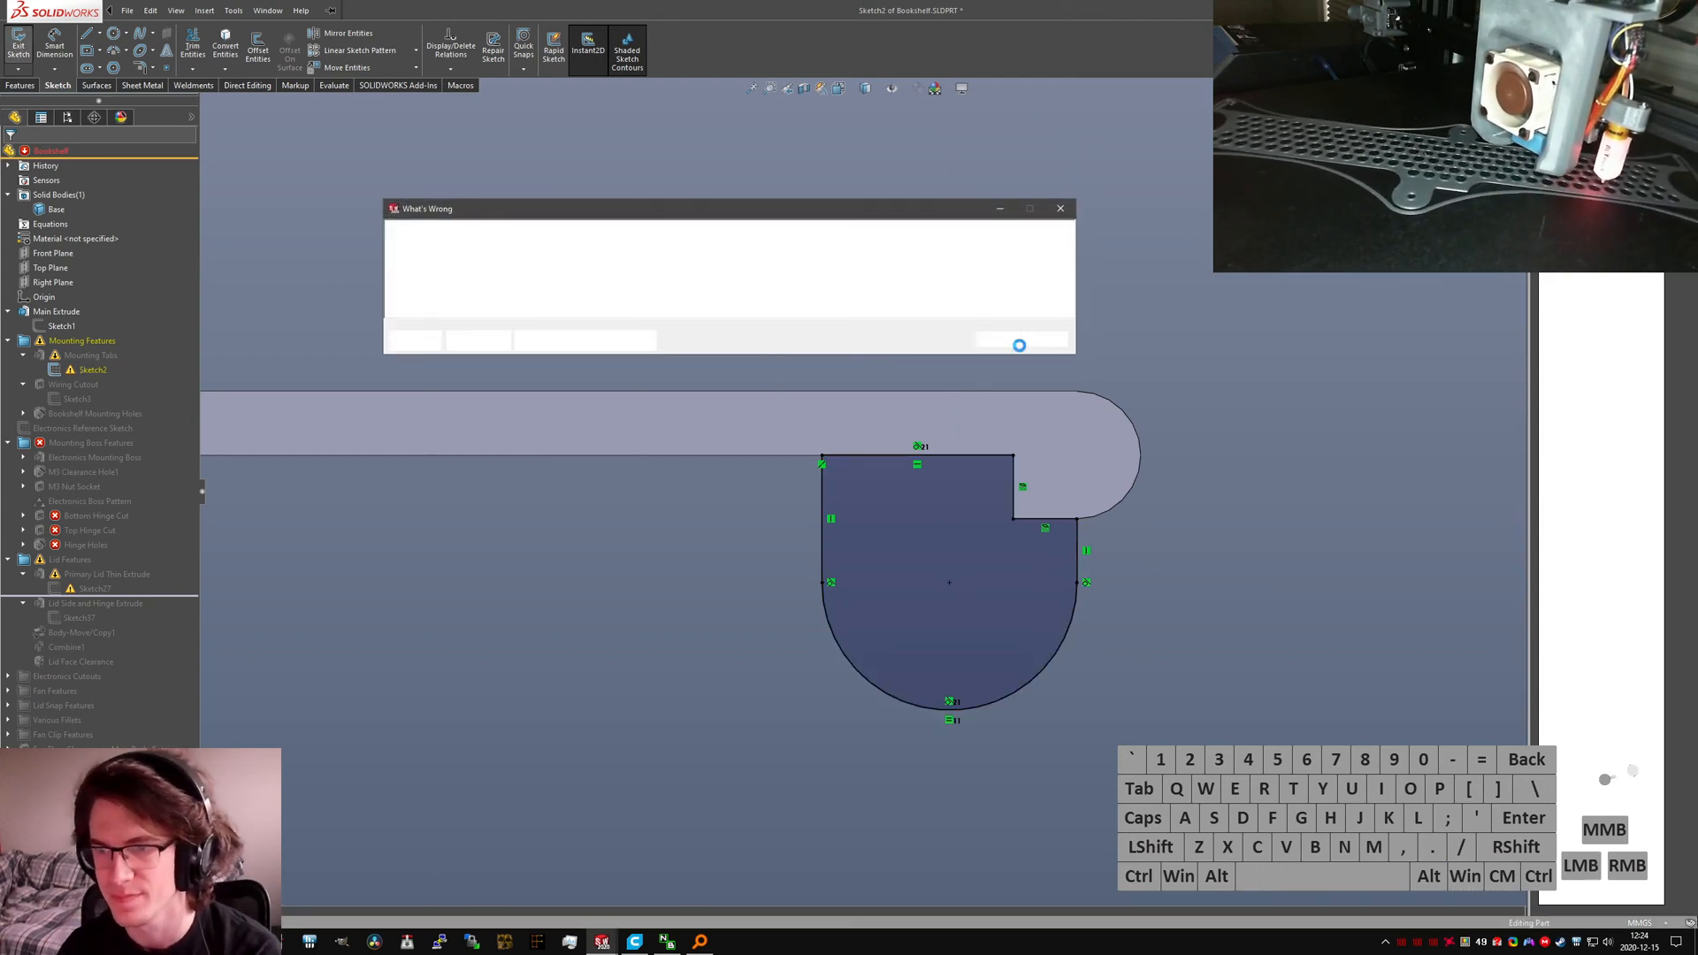
# Step: Close the rebuild report, review the Bottom Hinge Cut's Sketch35, and exit it by rebuilding anyway
pyautogui.click(997, 342)
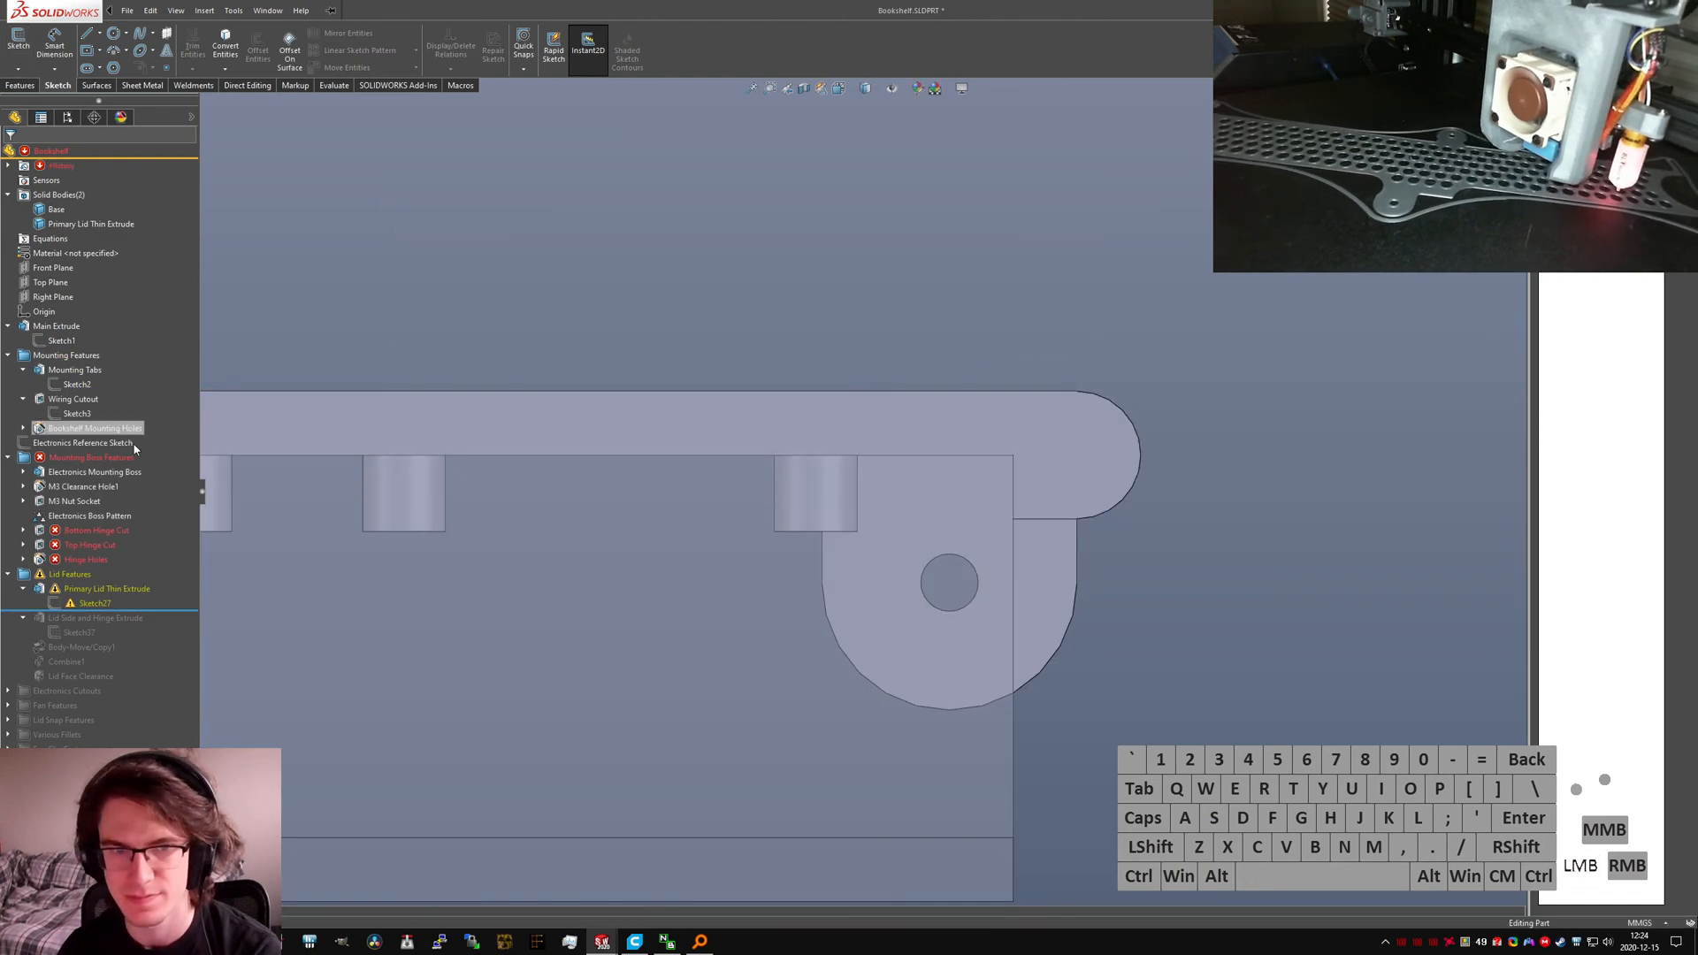
pyautogui.click(27, 531)
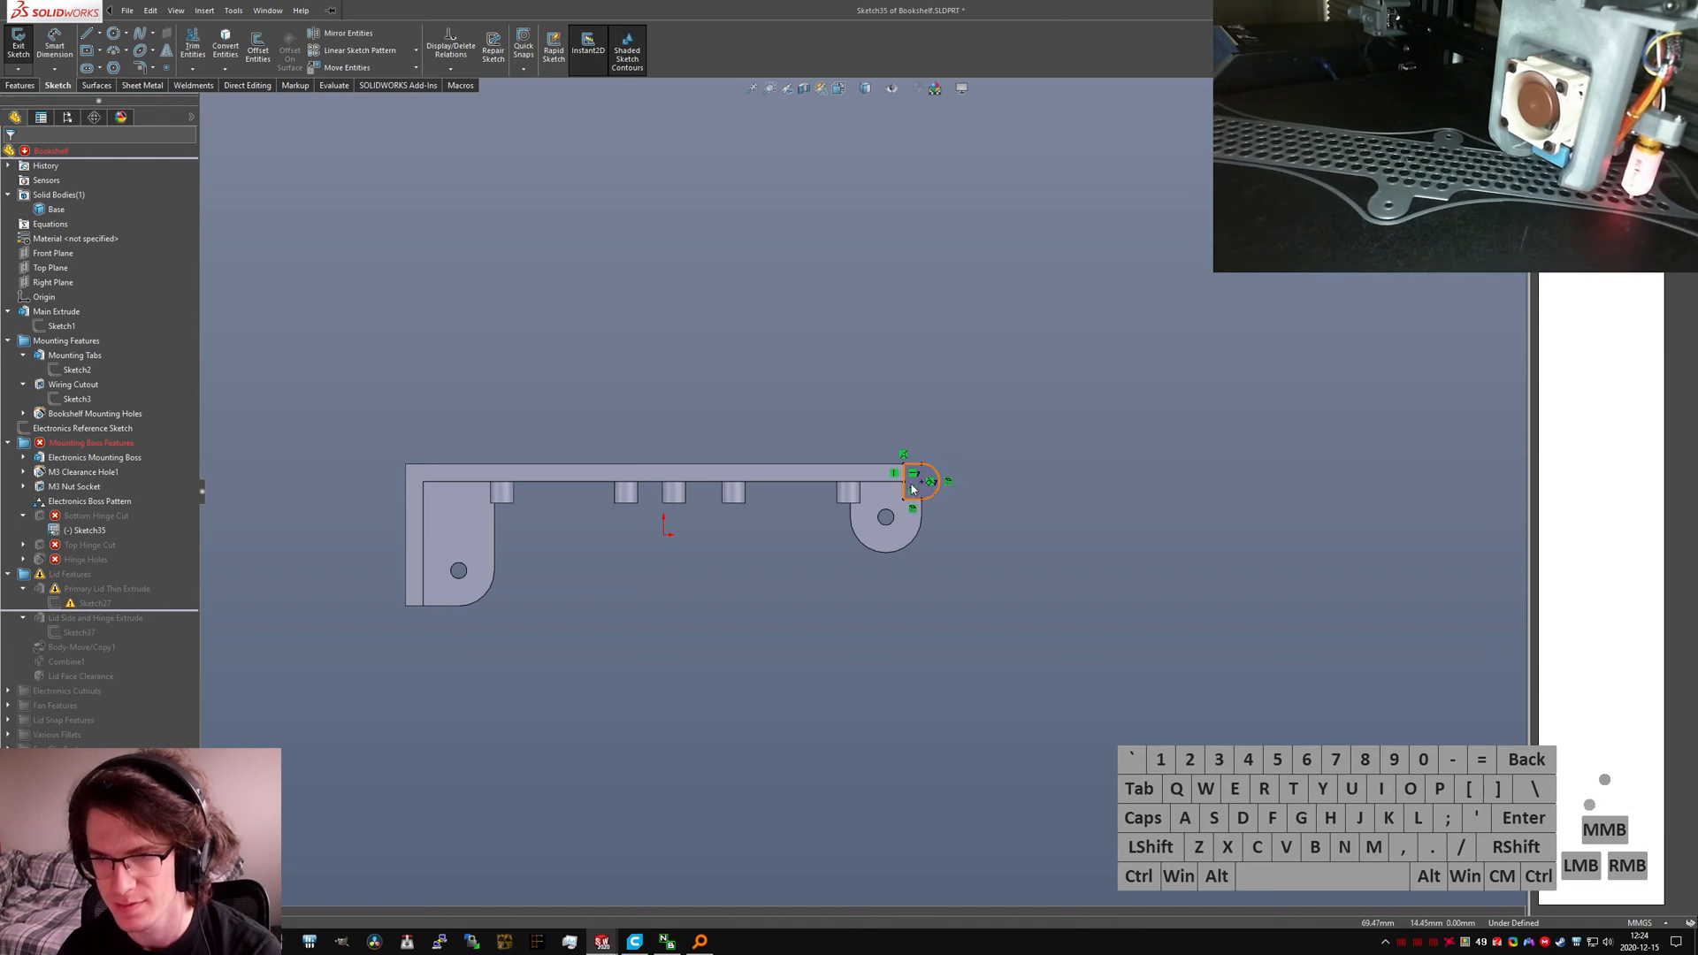
pyautogui.scroll(3, 910, 485)
pyautogui.click(1505, 106)
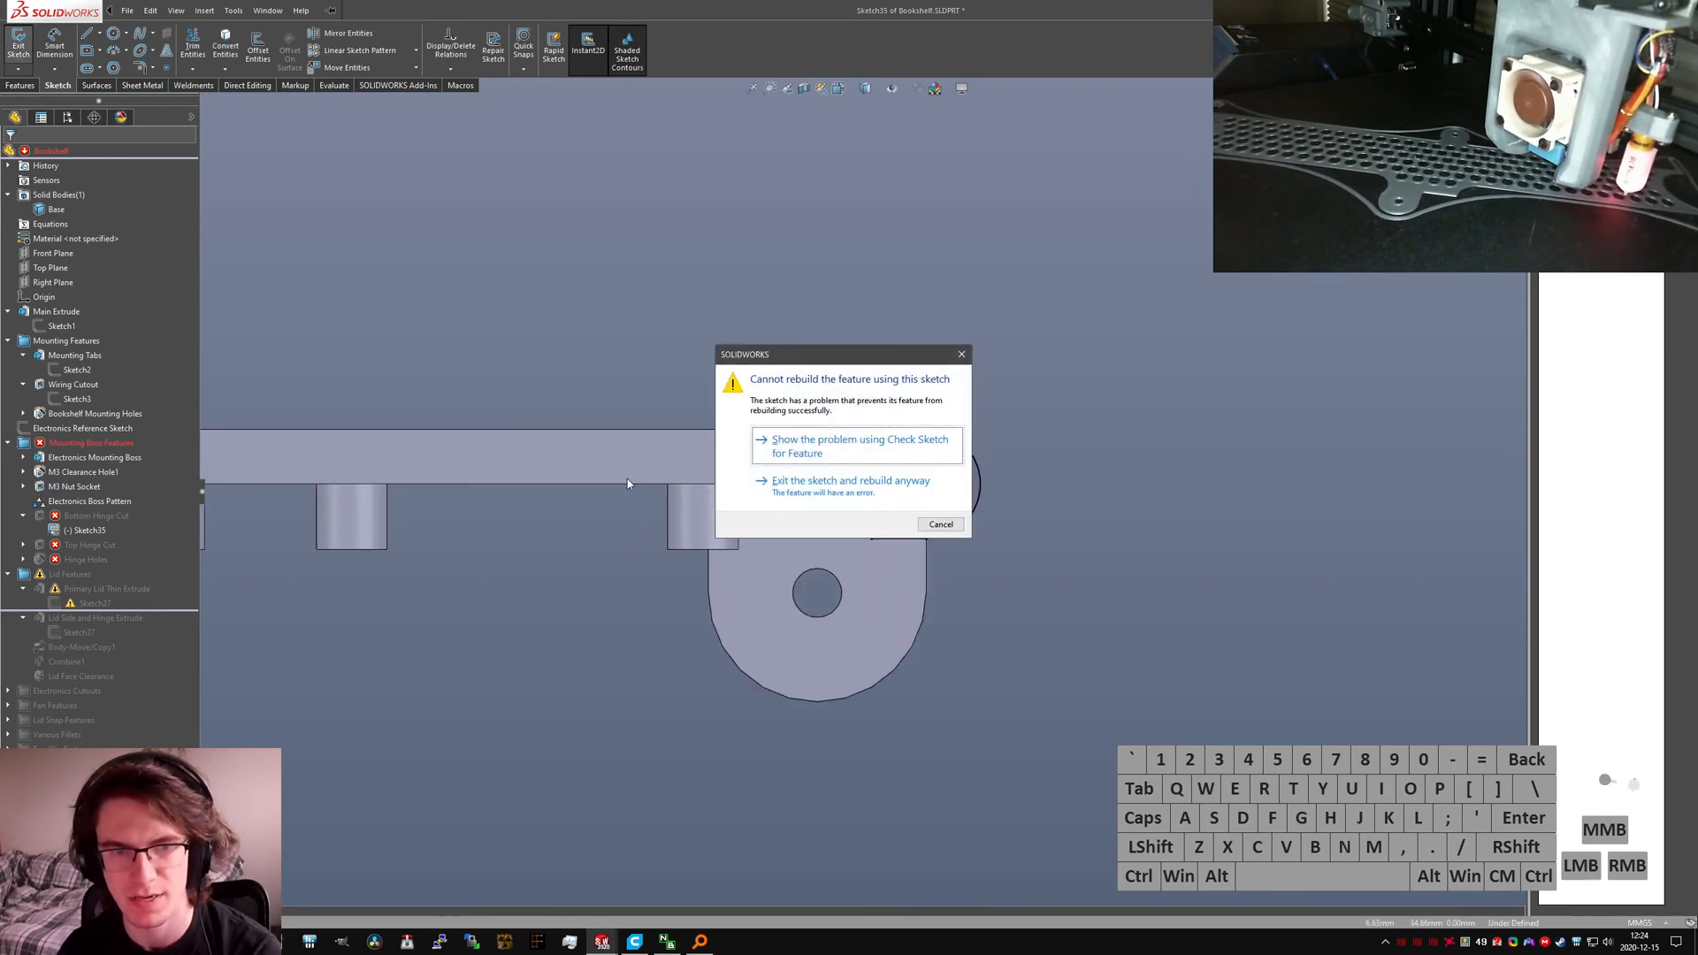
pyautogui.click(881, 457)
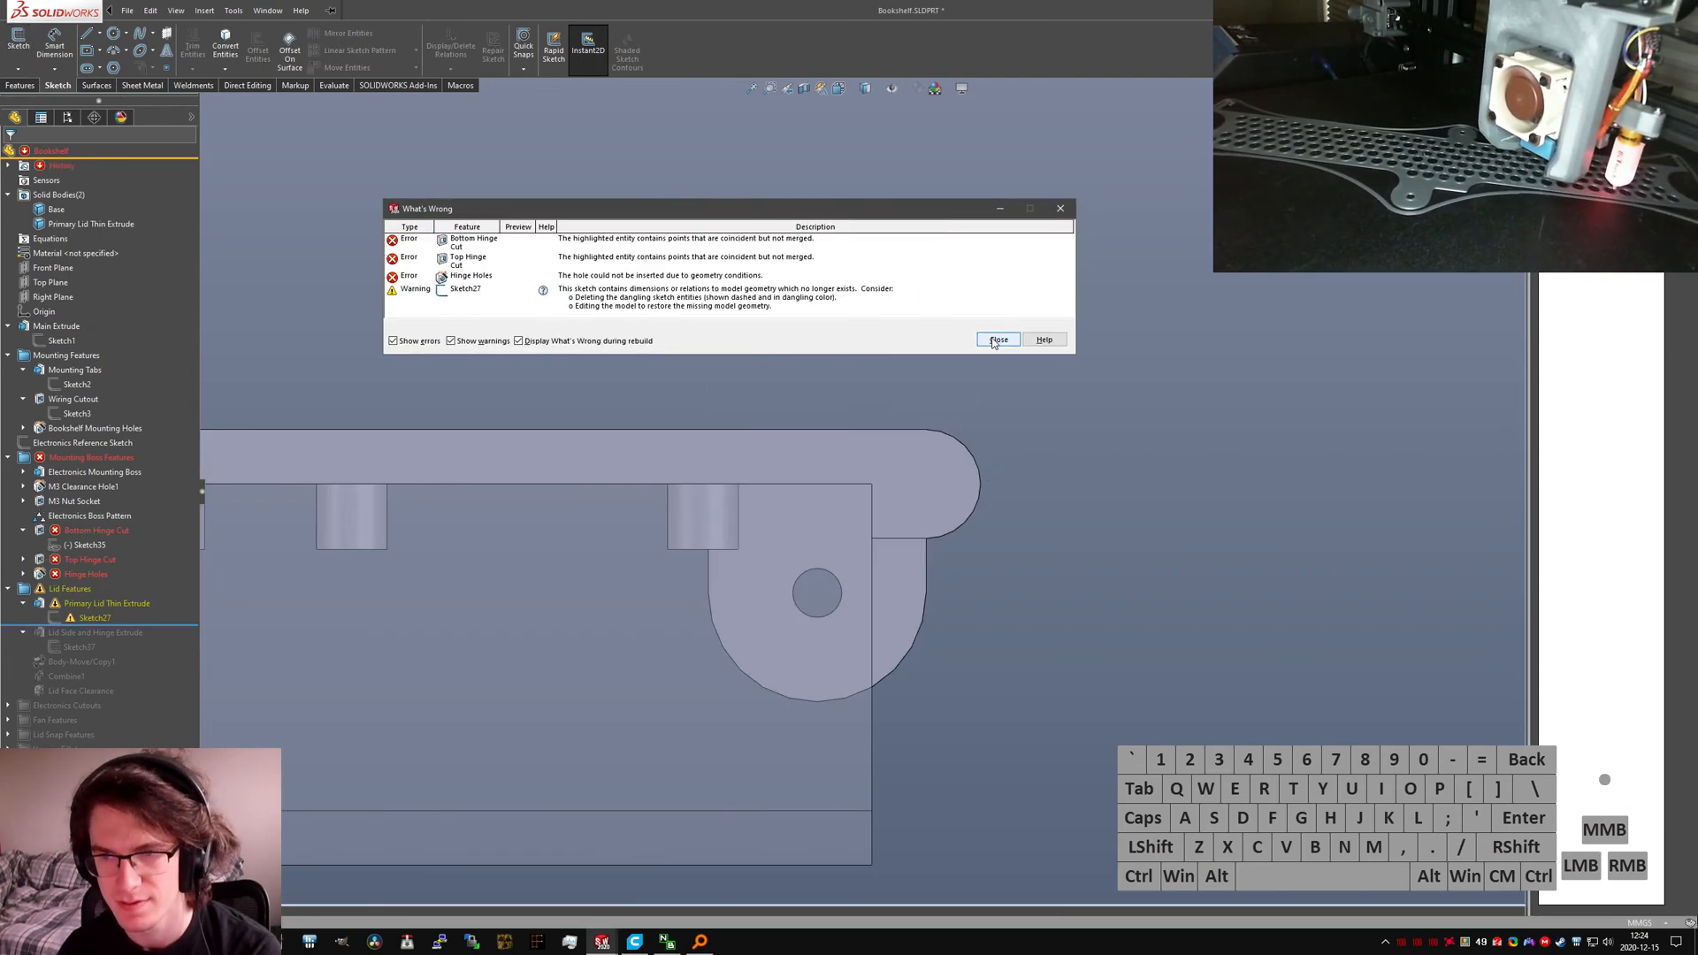
pyautogui.click(994, 340)
# Step: Try to select the closed D-shaped hinge region as the contour of the Bottom Hinge Cut
pyautogui.click(84, 530)
pyautogui.click(76, 488)
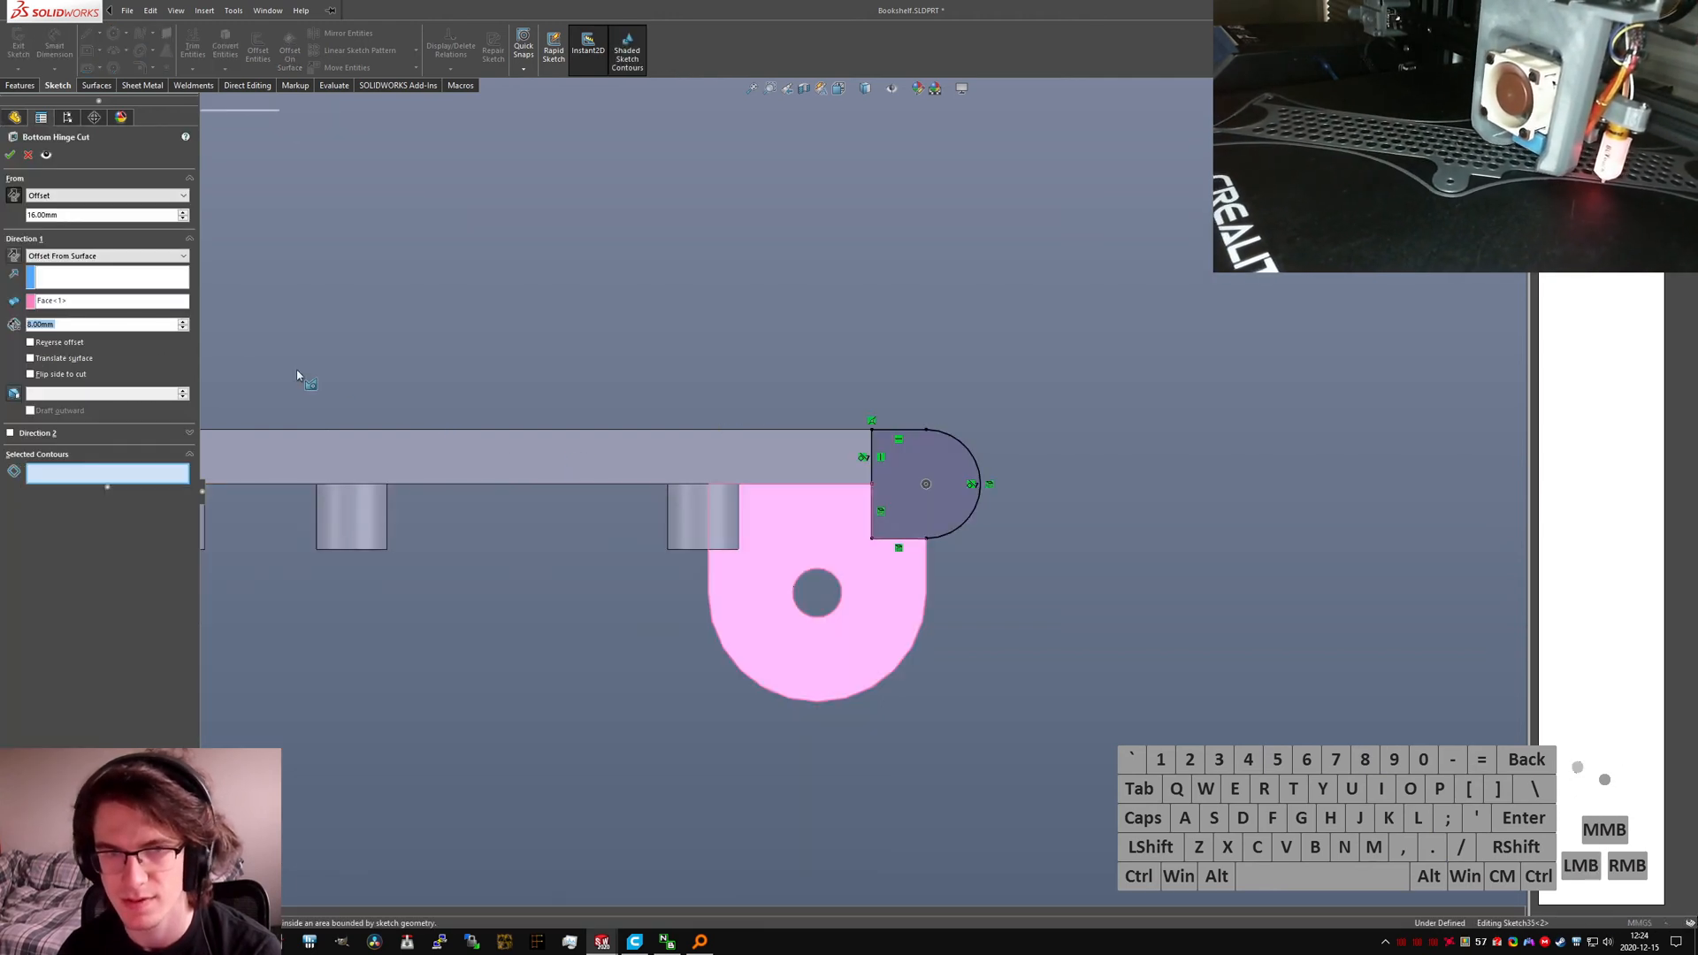
pyautogui.moveTo(619, 486)
pyautogui.mouseDown(button='middle')
pyautogui.moveTo(632, 436)
pyautogui.moveTo(672, 475)
pyautogui.mouseUp(button='middle')
pyautogui.scroll(5, 694, 443)
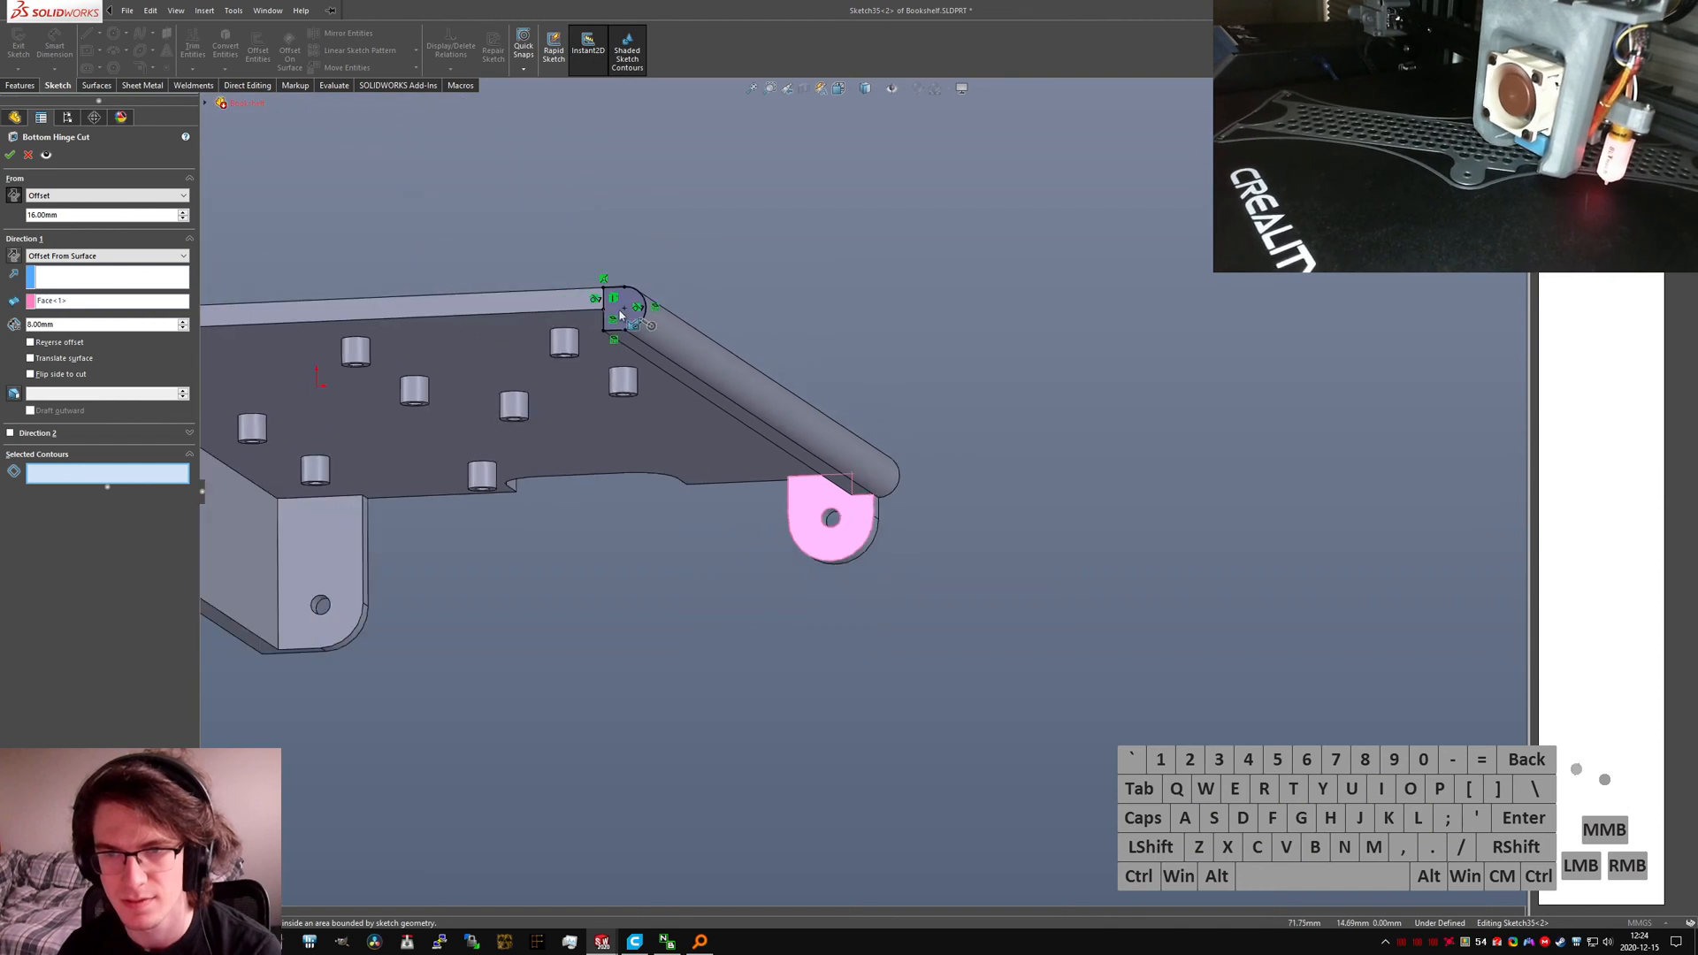
pyautogui.scroll(-8, 621, 314)
pyautogui.click(733, 362)
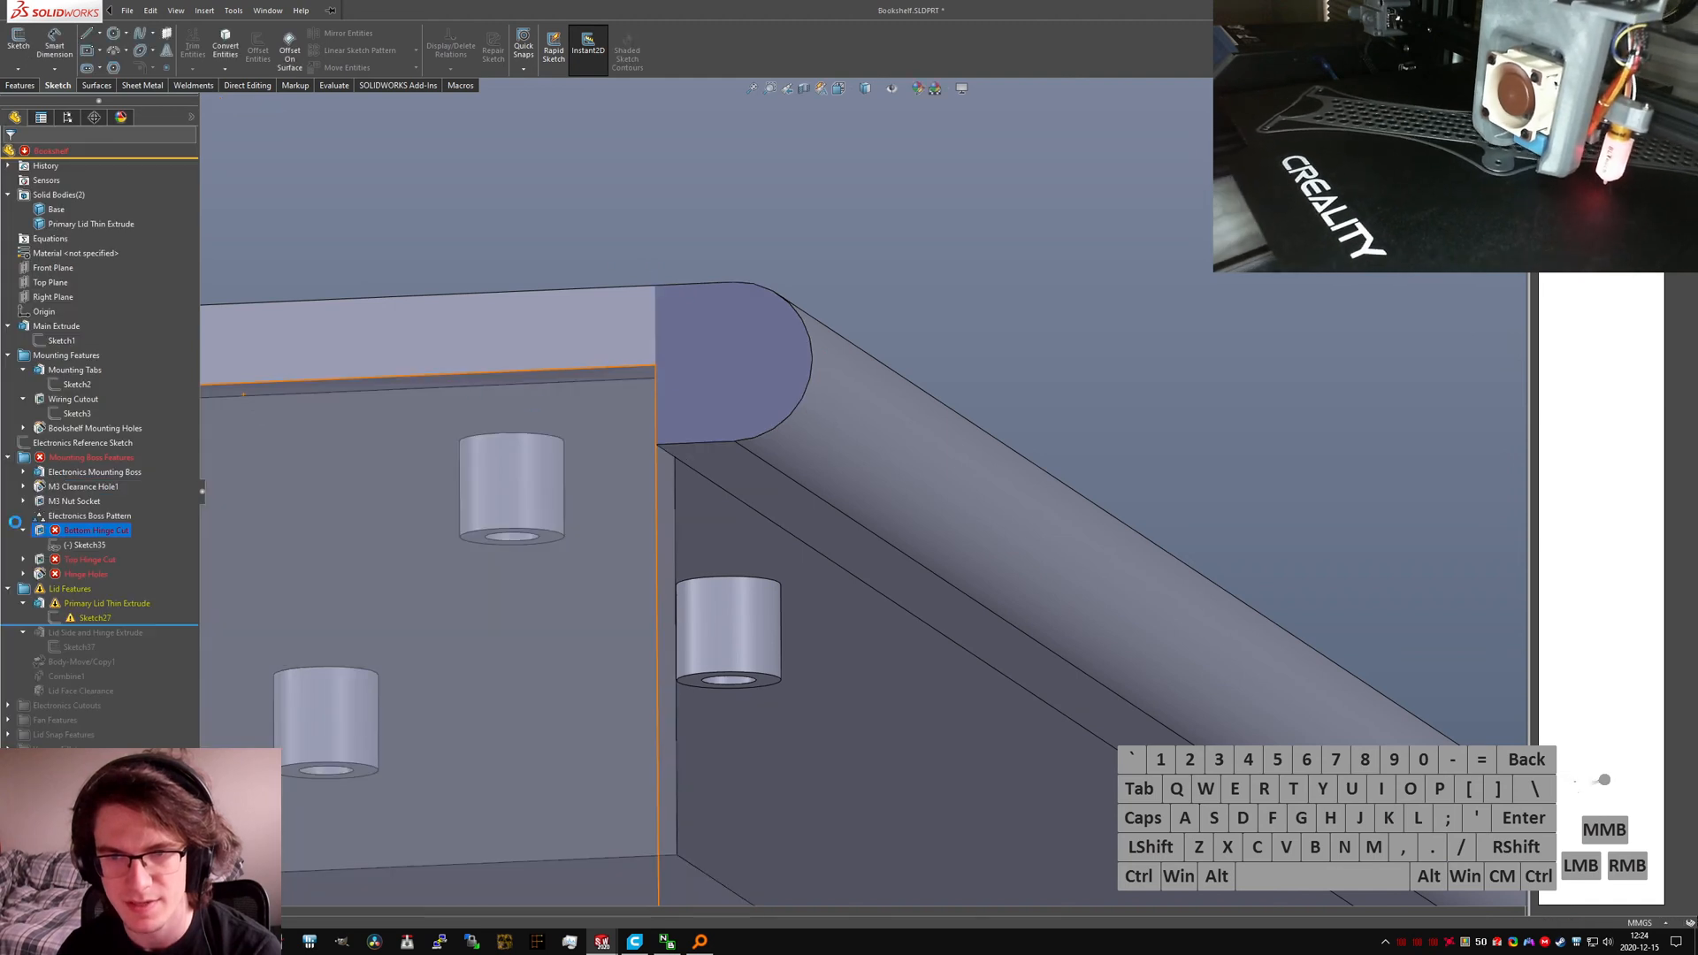
# Step: Edit the Bottom Hinge Cut's Sketch35 and trim away the lower horizontal line and the vertical lines of the hinge profile
pyautogui.click(88, 545)
pyautogui.hotkey('ctrl', '5')
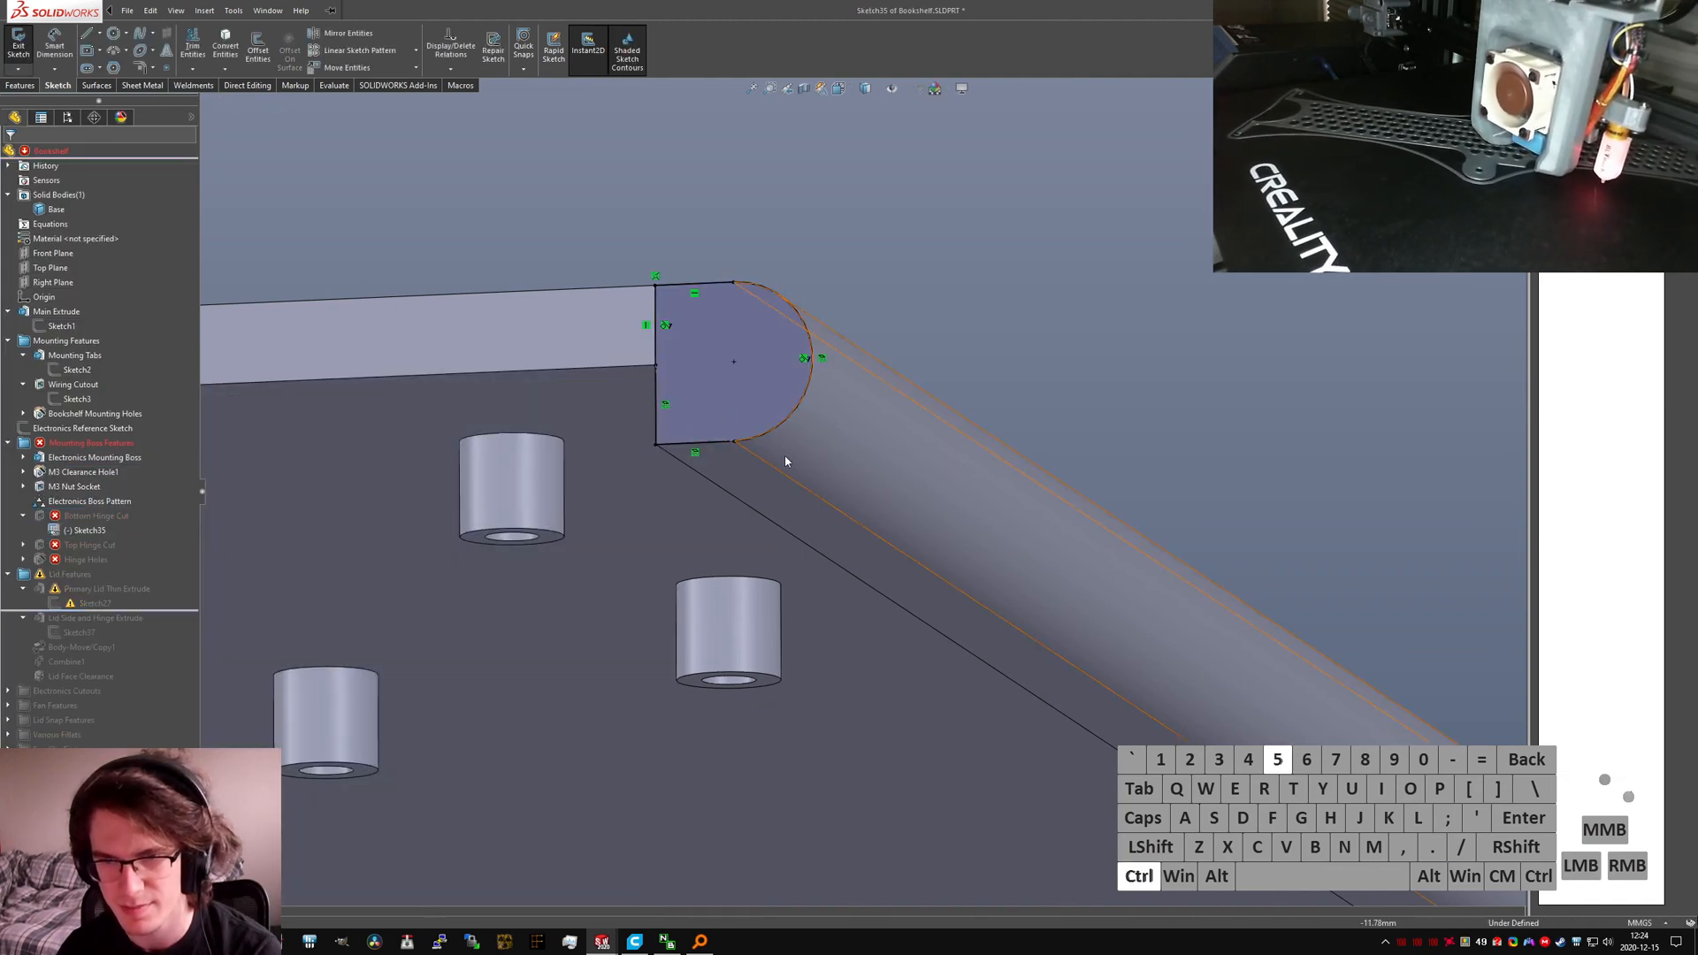
pyautogui.scroll(5, 1247, 439)
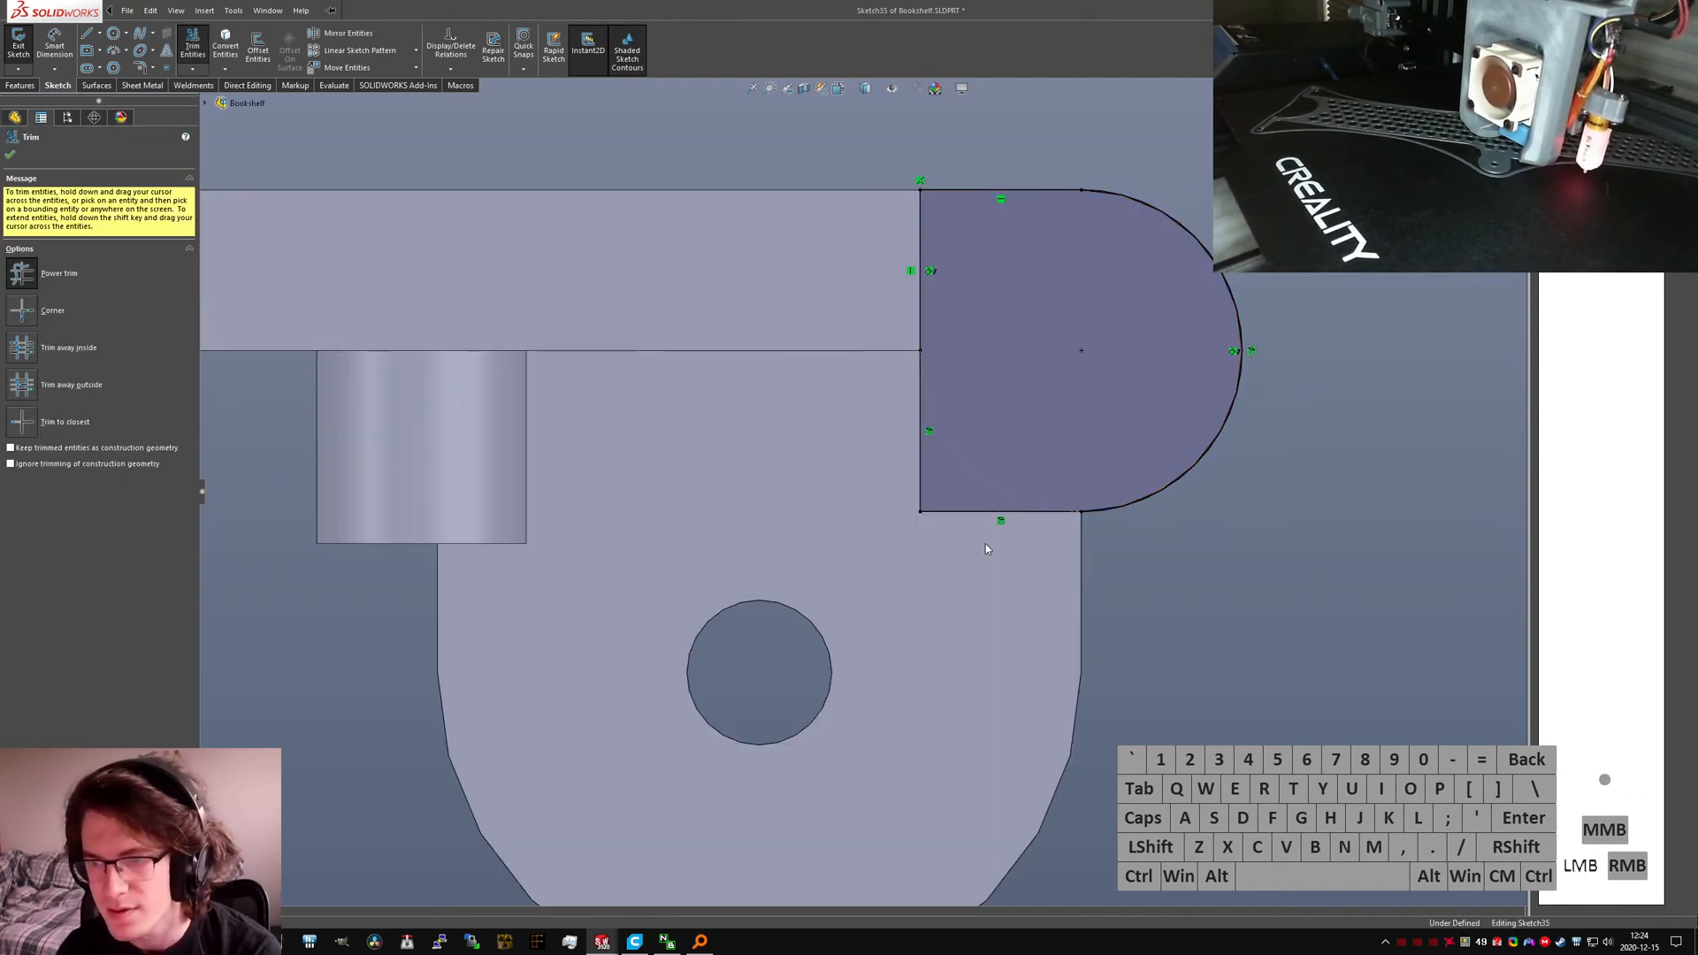
pyautogui.moveTo(985, 544); pyautogui.dragTo(934, 326)
pyautogui.press('Escape')
# Step: Close the hinge profile with one horizontal and one full-height vertical line, exit Sketch35 and dismiss the rebuild report
pyautogui.moveTo(1134, 566); pyautogui.dragTo(1069, 507, button='right')
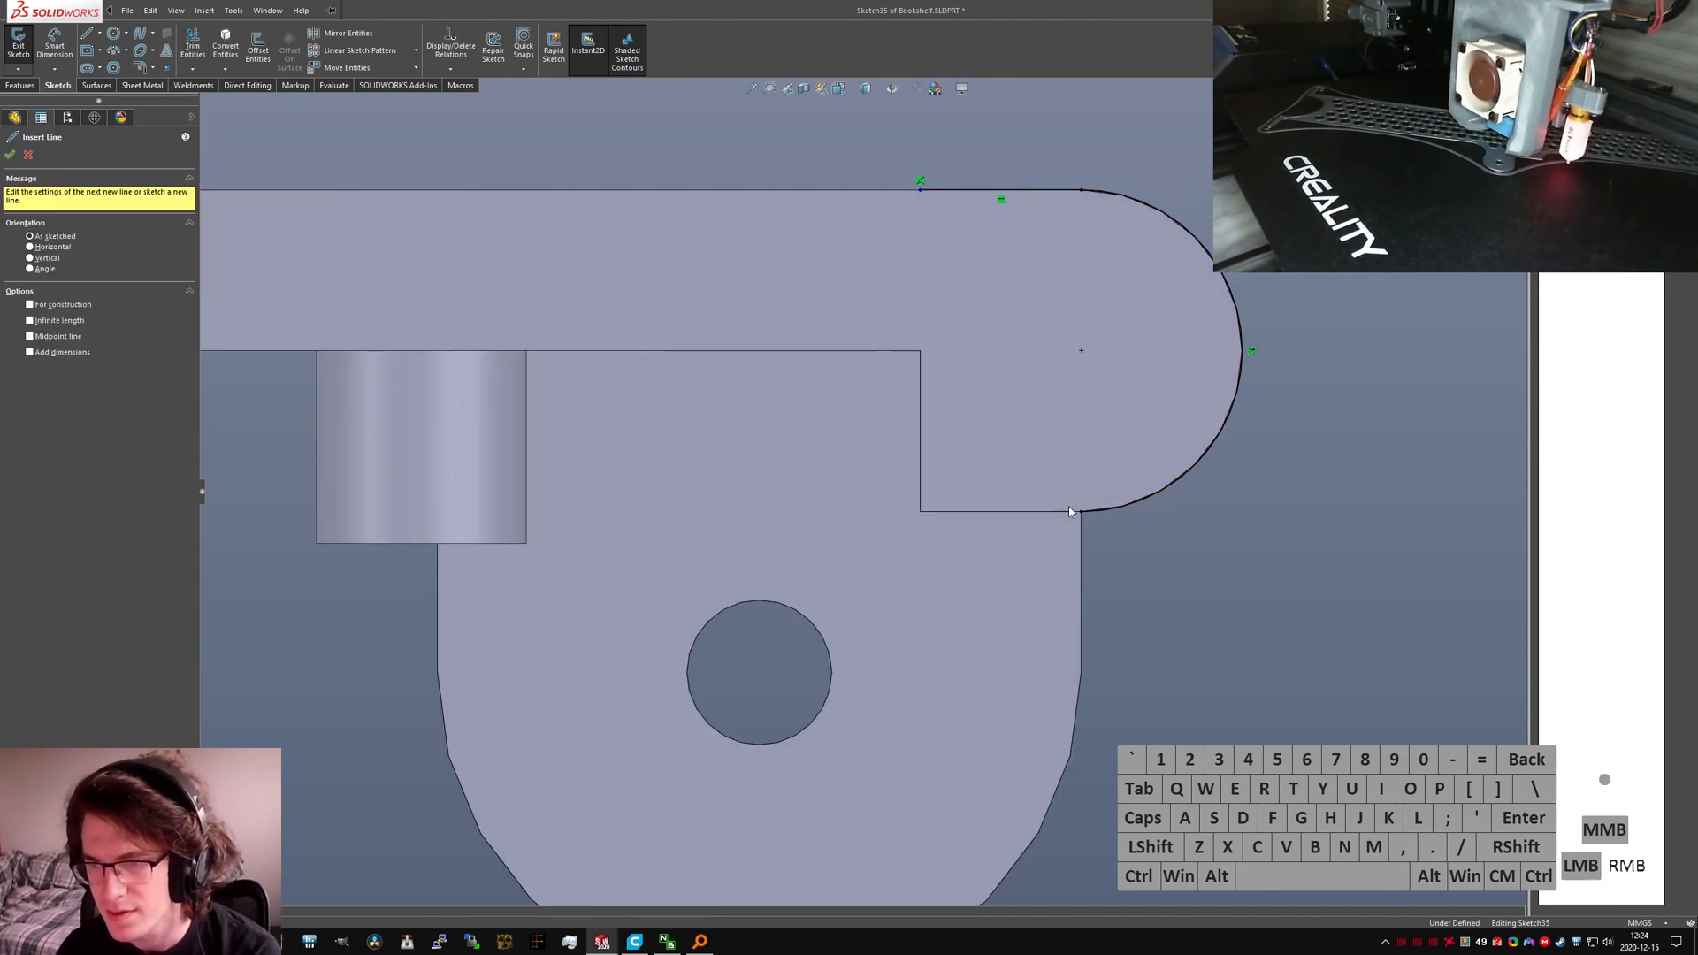
pyautogui.click(1082, 512)
pyautogui.click(920, 511)
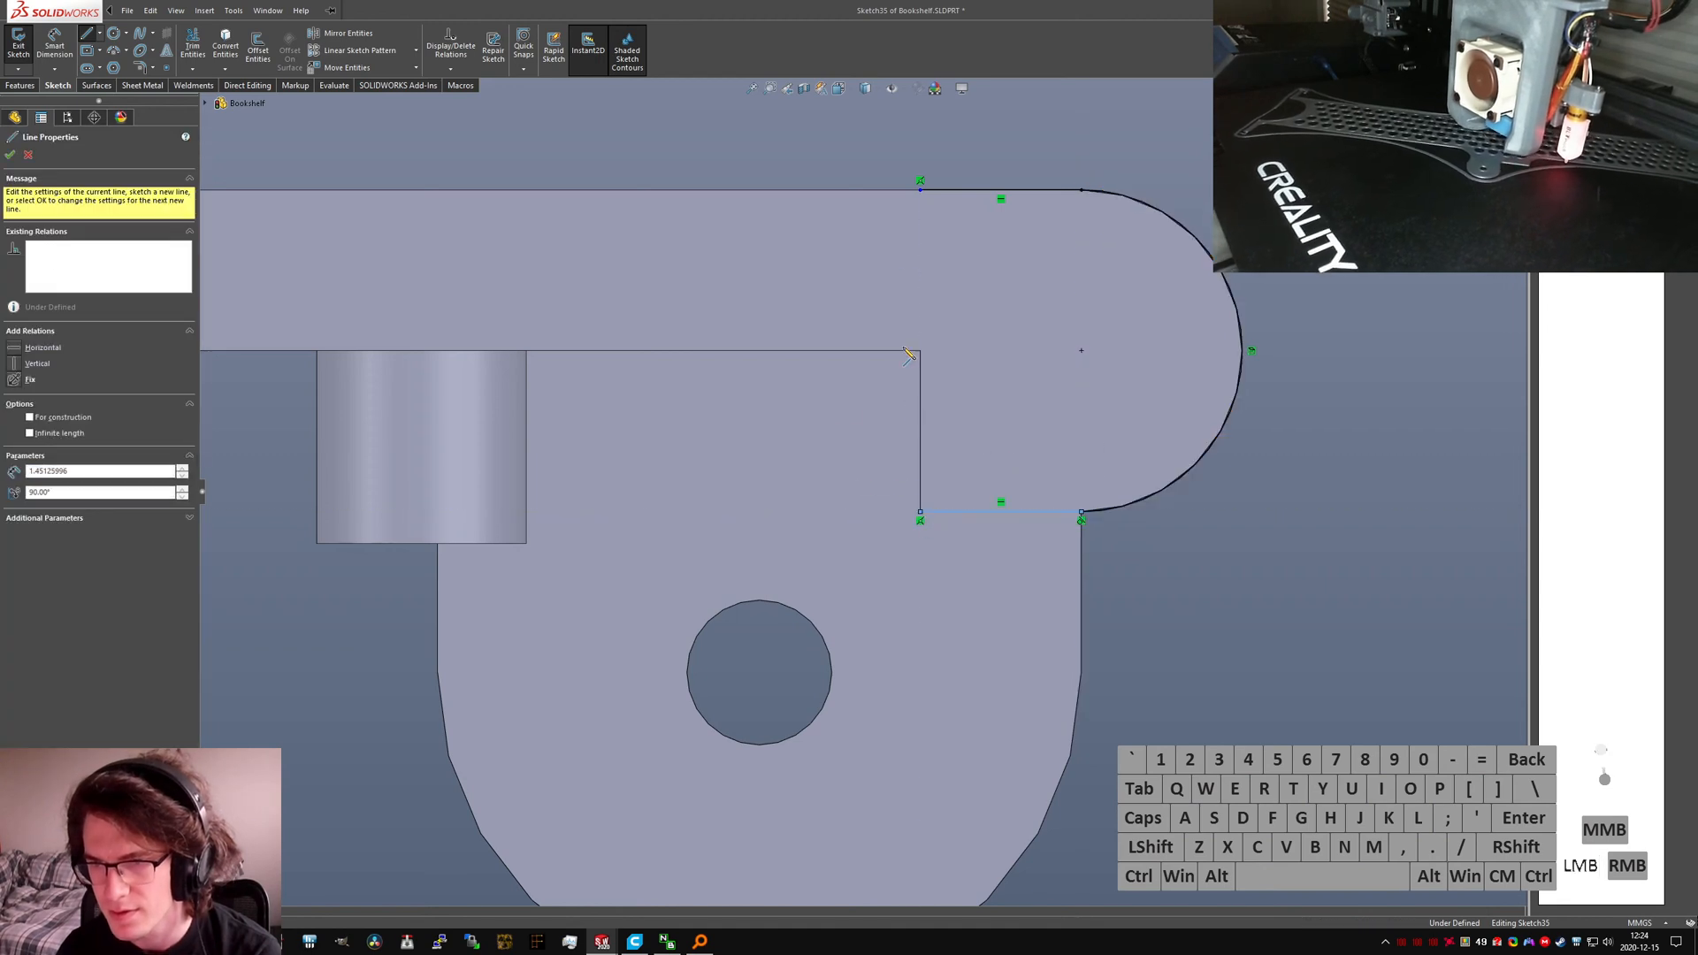
pyautogui.click(920, 189)
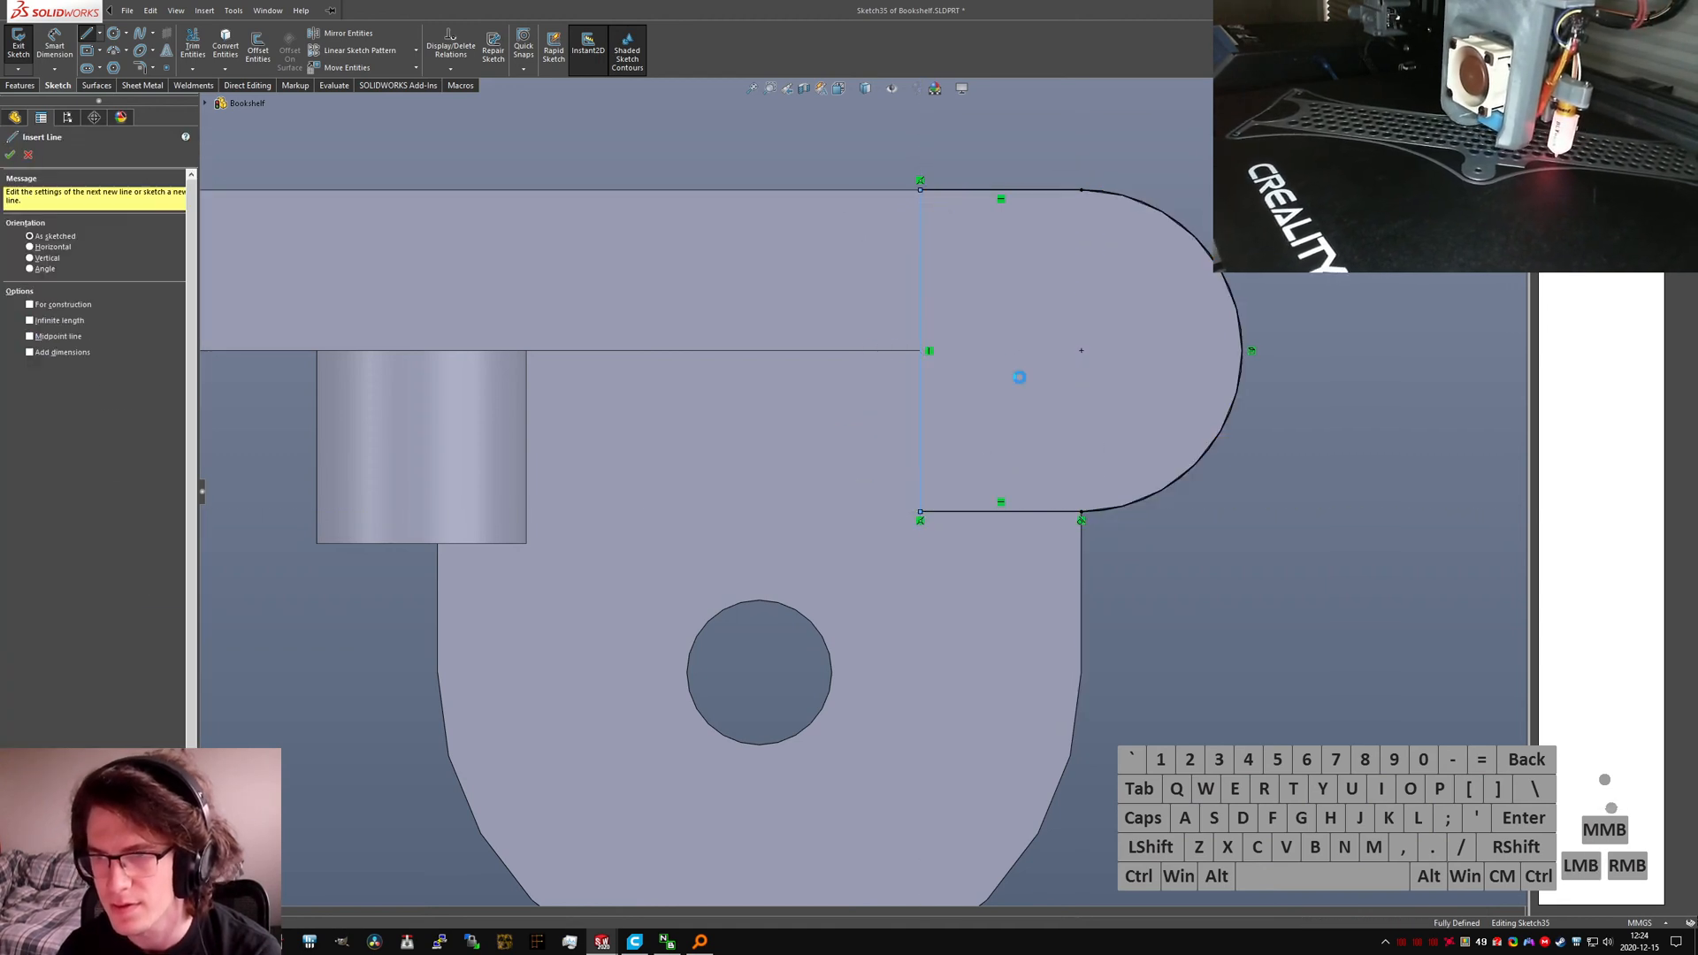
pyautogui.press('Escape')
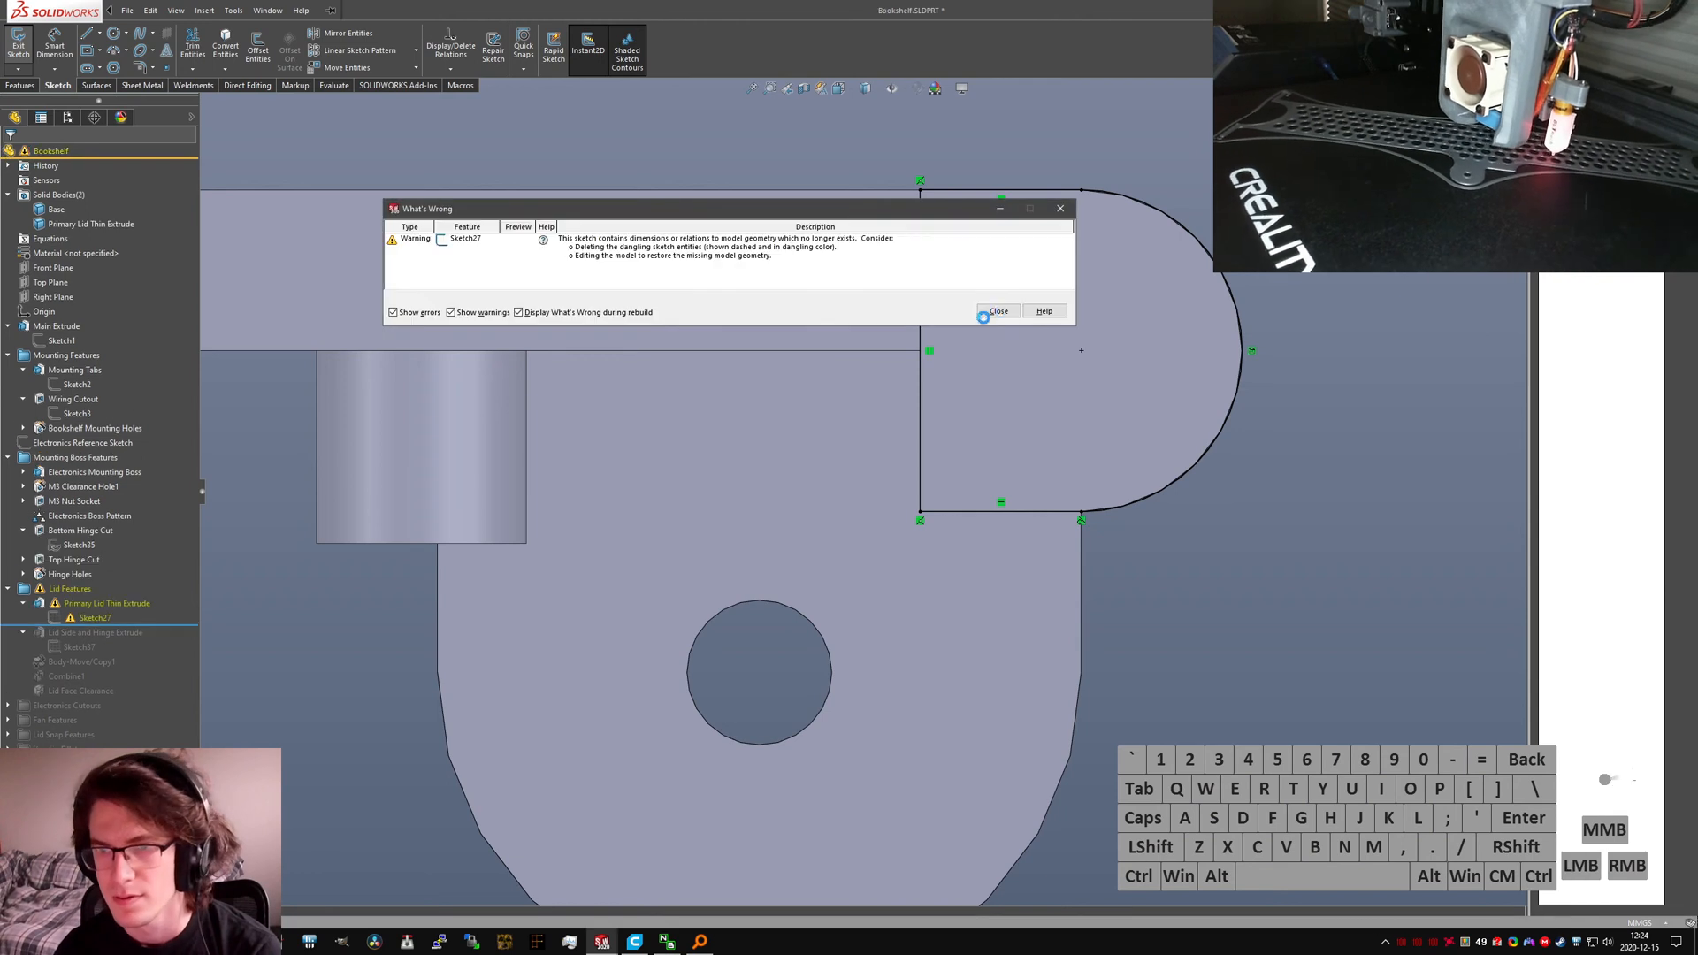
pyautogui.click(994, 314)
# Step: Edit the Primary Lid Thin Extrude's Sketch27, reattach its dangling corner point to the base corner, exit and dismiss the rebuild report
pyautogui.click(97, 619)
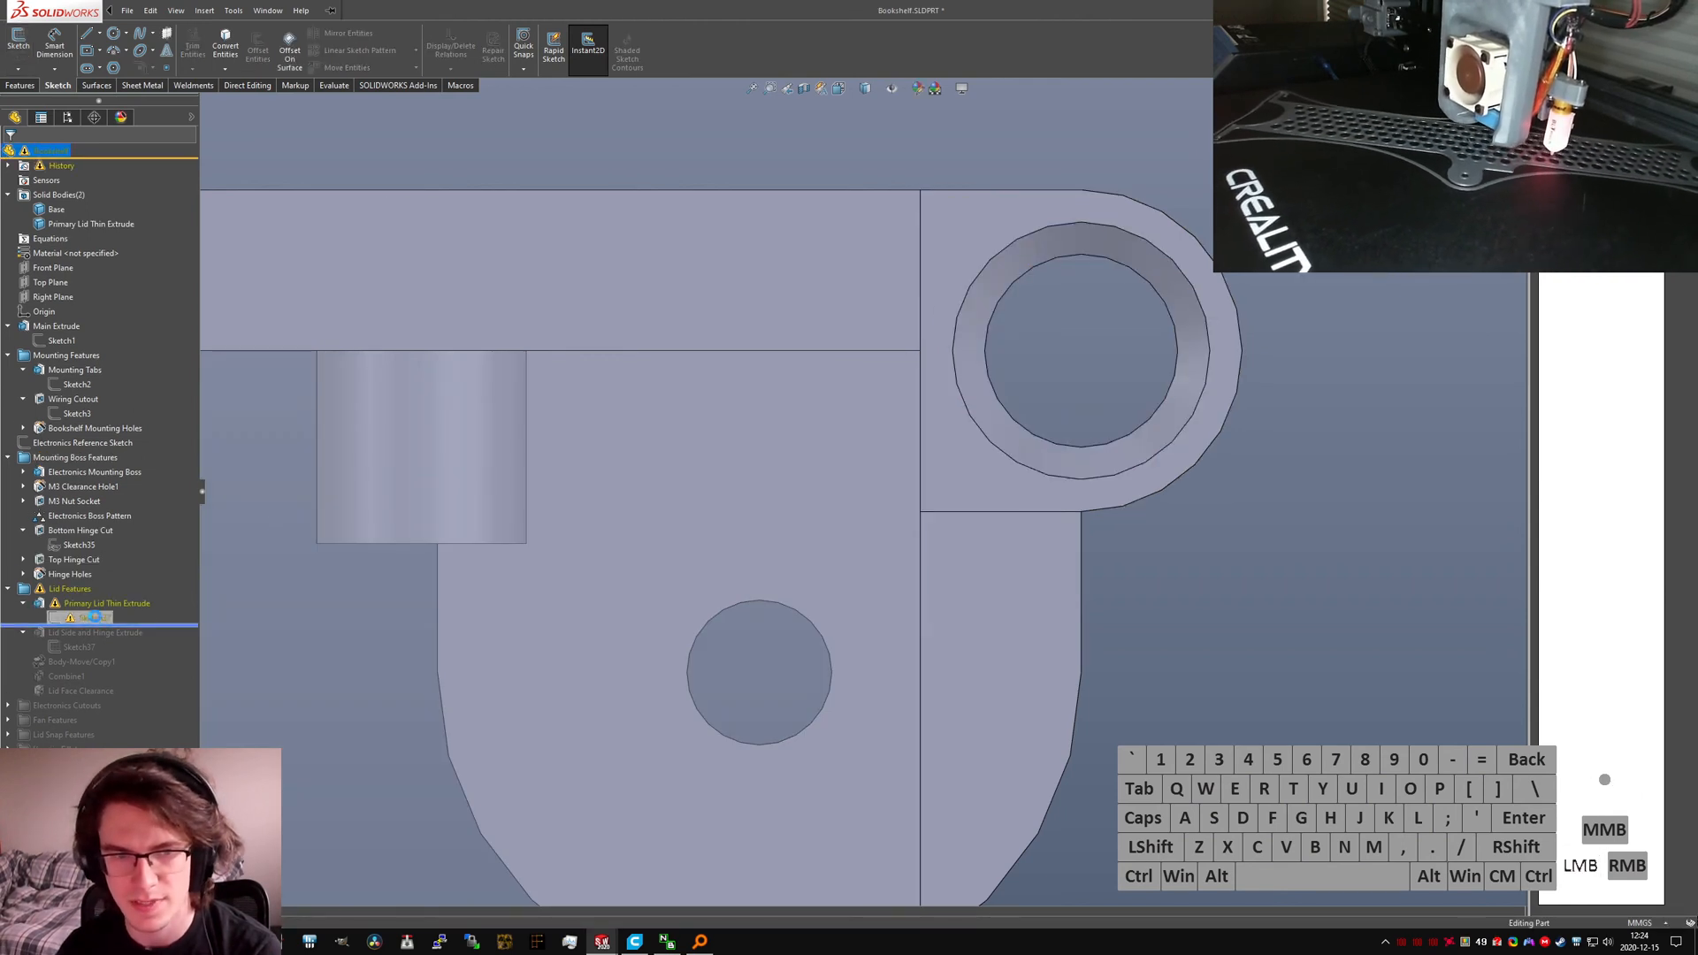
pyautogui.click(88, 619)
pyautogui.click(101, 568)
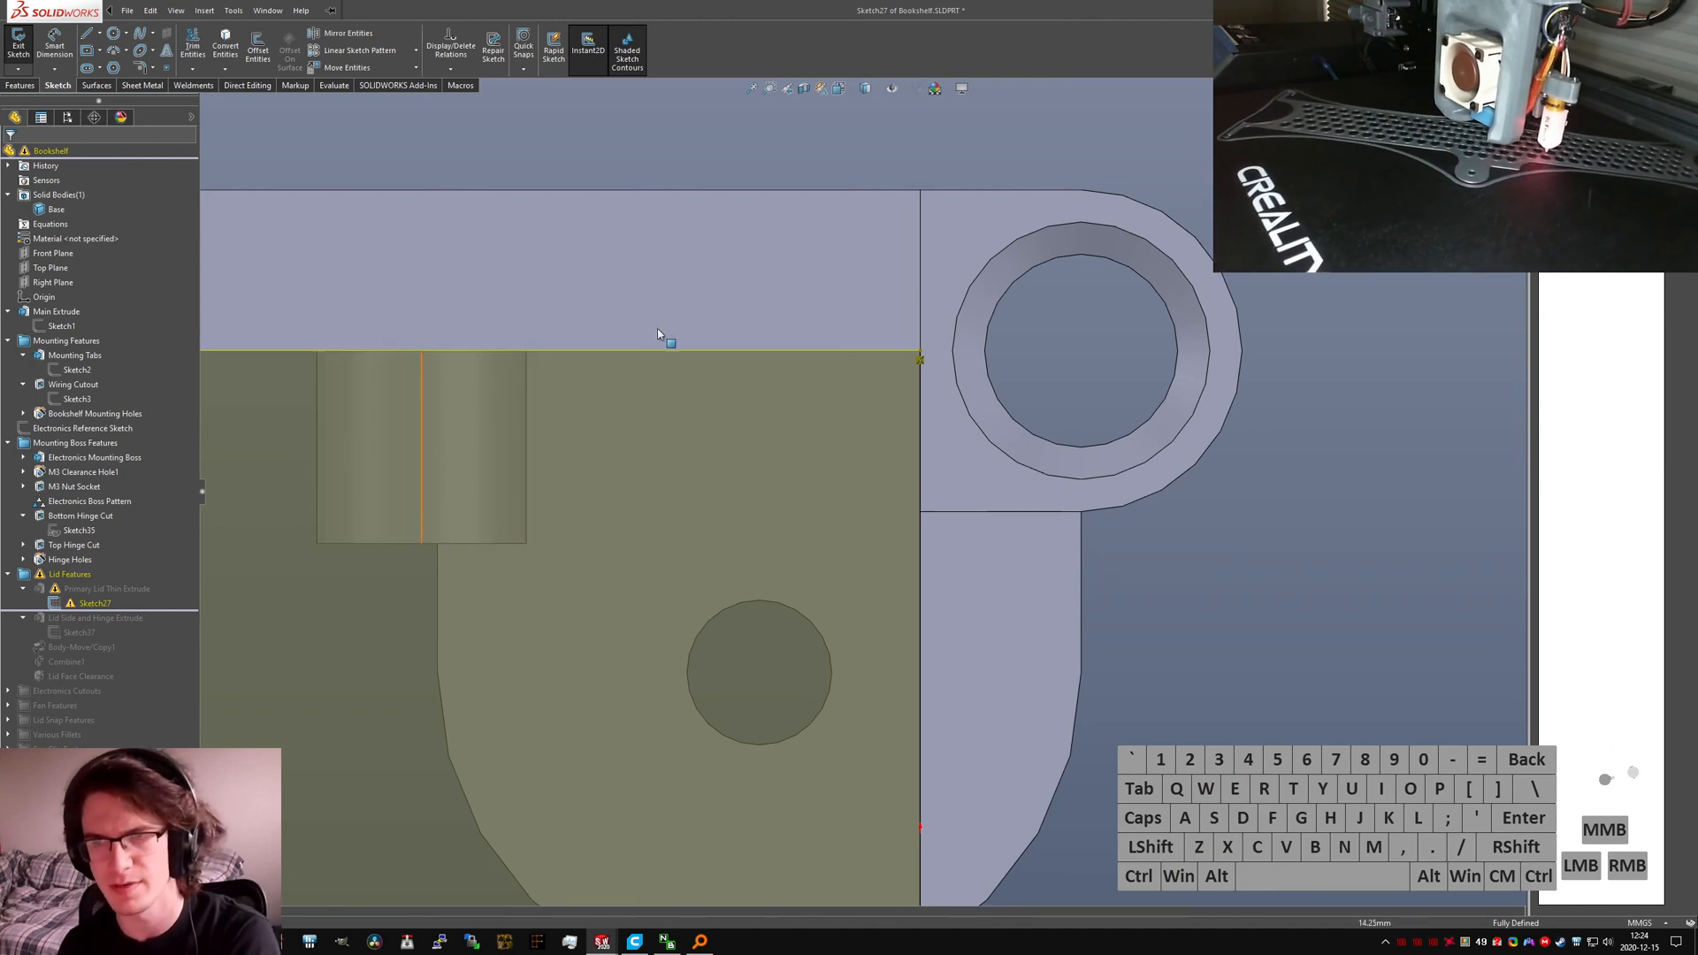
pyautogui.click(920, 356)
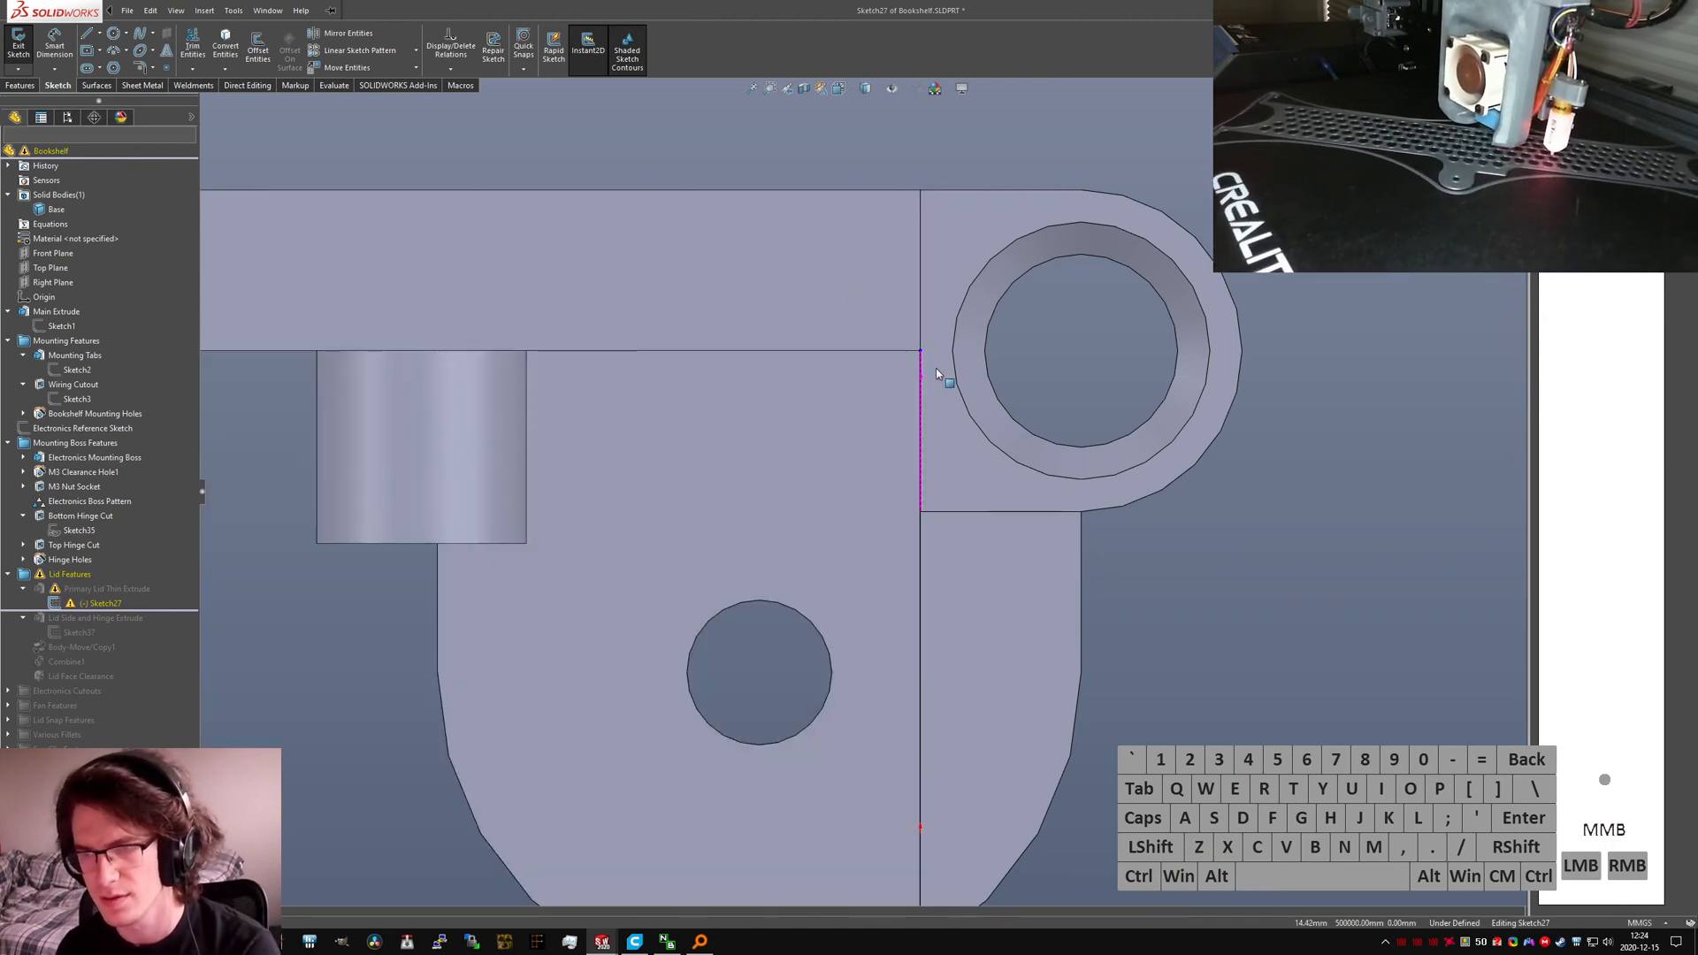
pyautogui.moveTo(936, 368); pyautogui.dragTo(903, 335, button='middle')
pyautogui.moveTo(859, 313)
pyautogui.mouseDown()
pyautogui.moveTo(870, 359)
pyautogui.moveTo(861, 313)
pyautogui.mouseUp()
pyautogui.scroll(8, 942, 398)
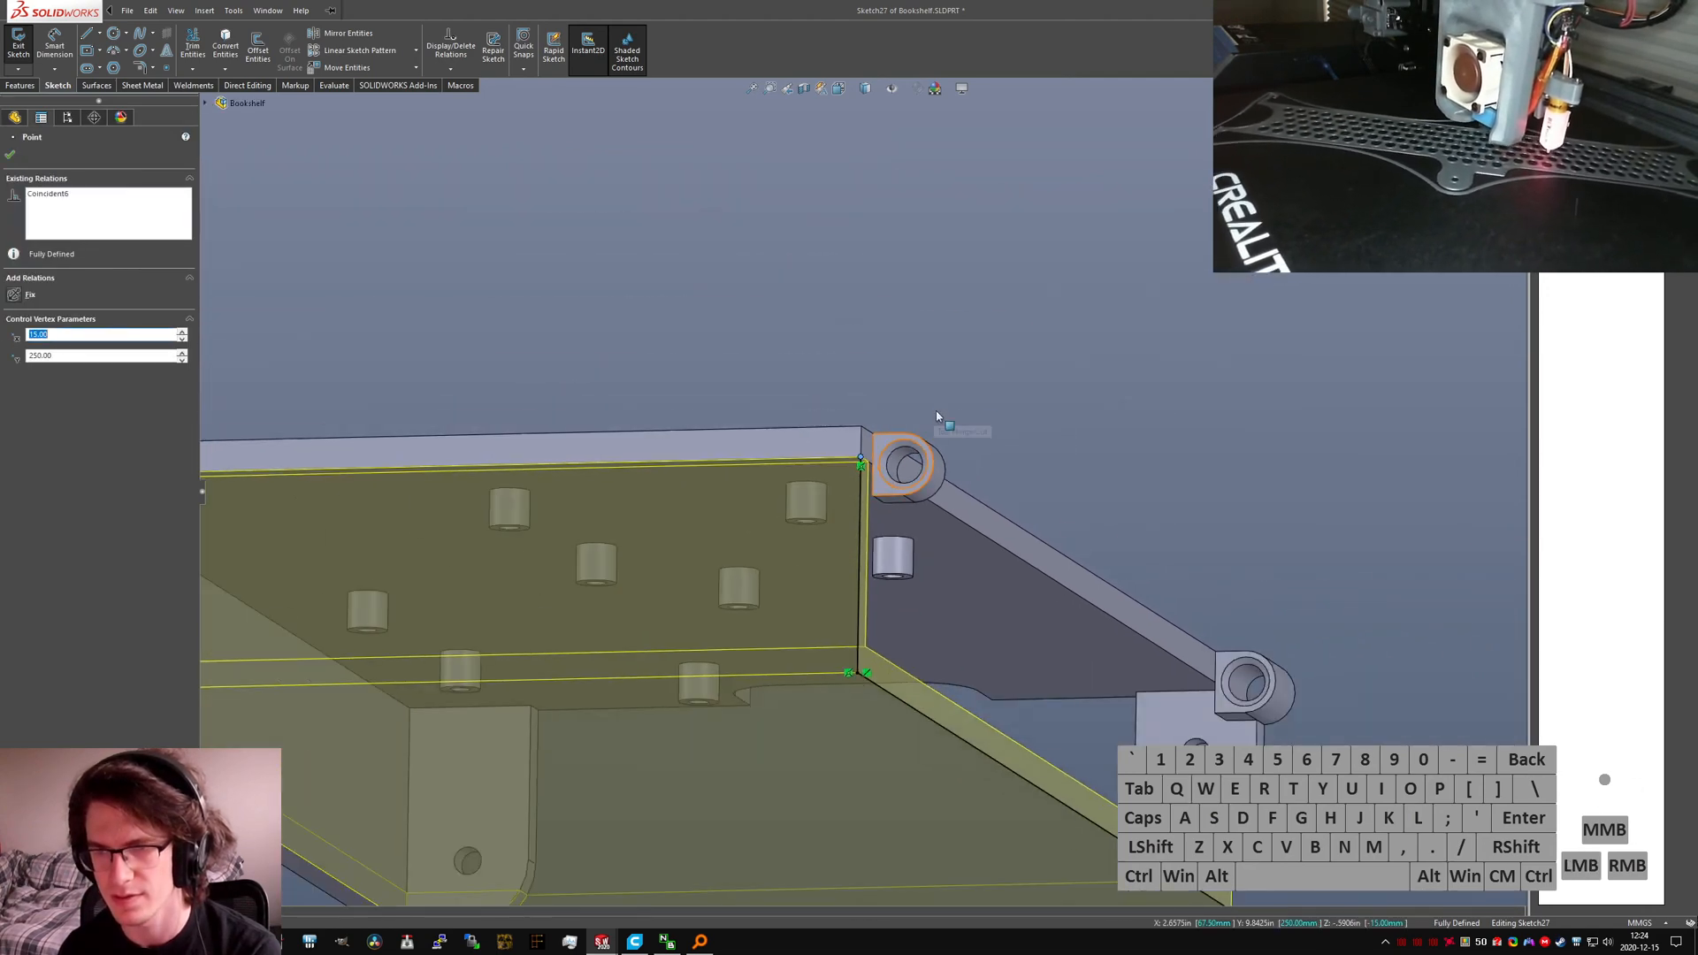
pyautogui.click(938, 416)
pyautogui.moveTo(938, 415); pyautogui.dragTo(841, 428, button='middle')
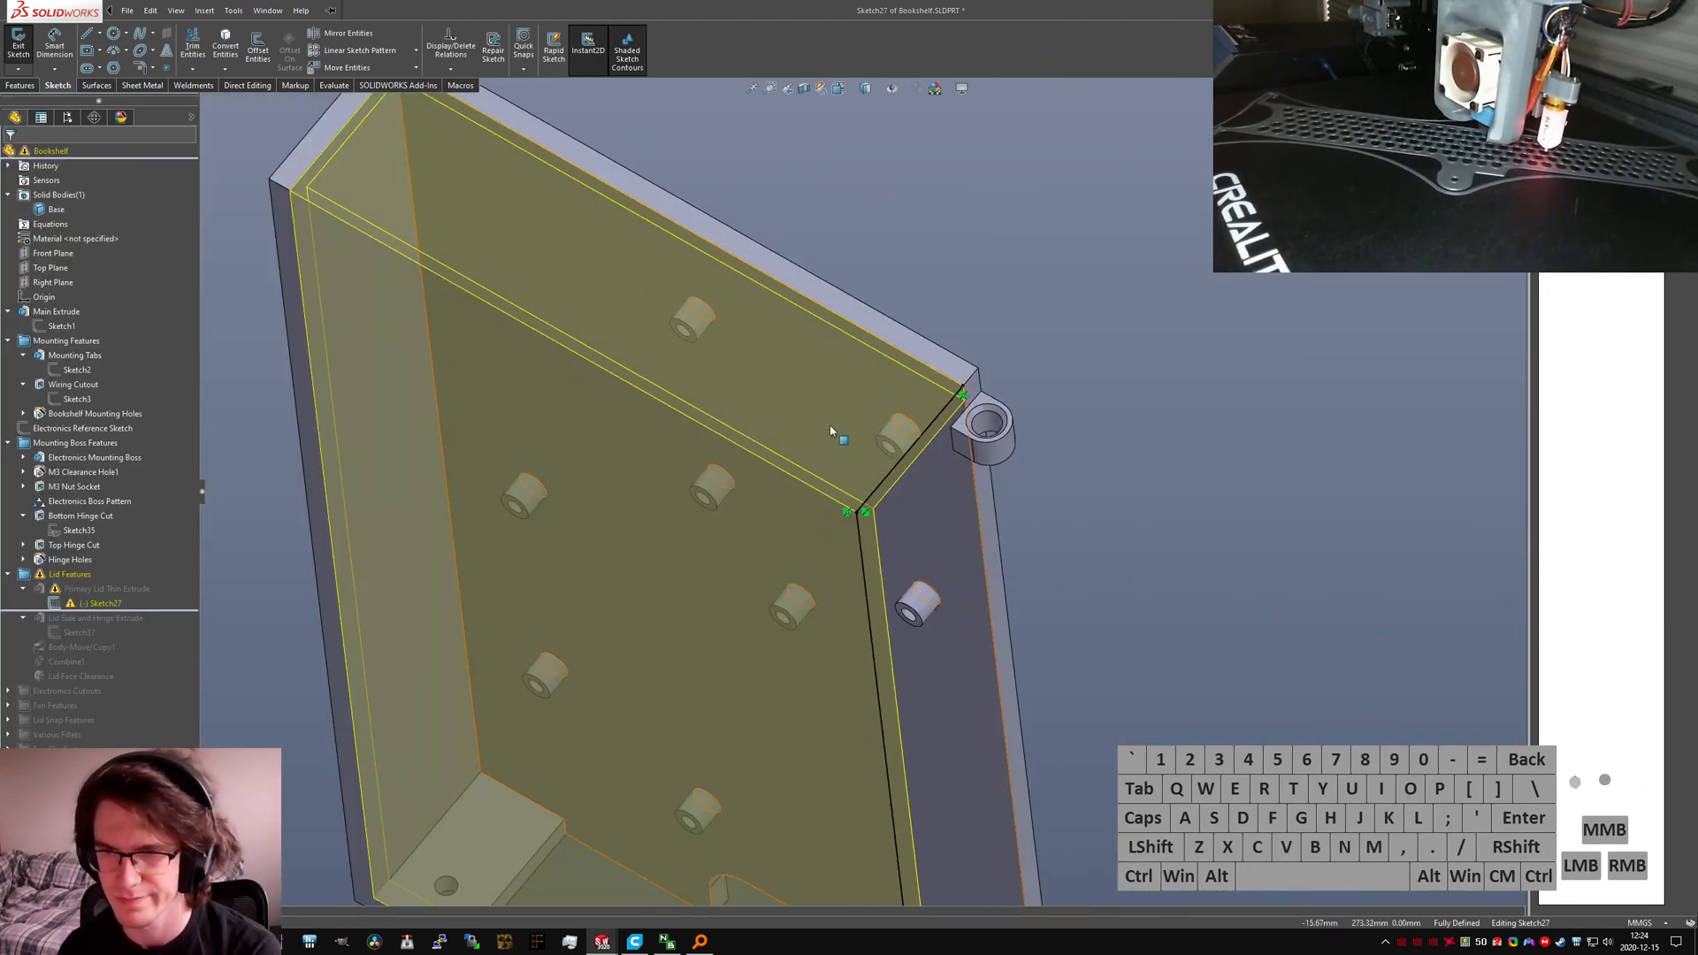
pyautogui.scroll(5, 836, 495)
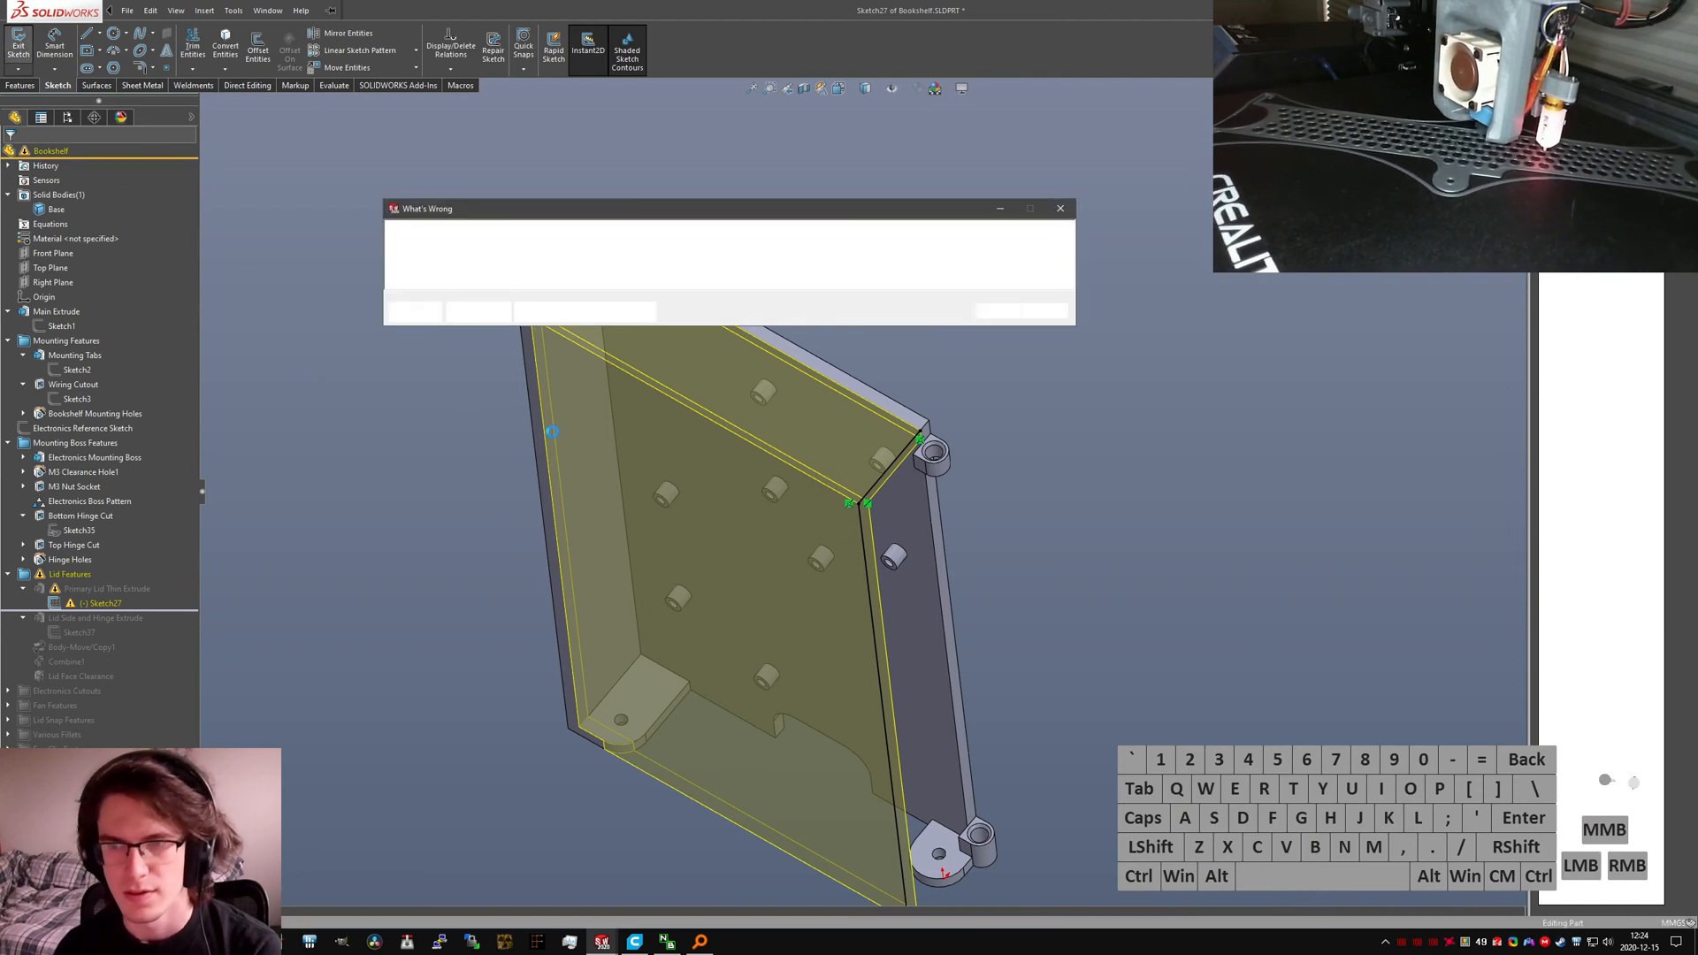
pyautogui.click(997, 310)
# Step: Replace Sketch27's missing sketch plane with the flat inner face of the squared hinge knuckle
pyautogui.click(98, 619)
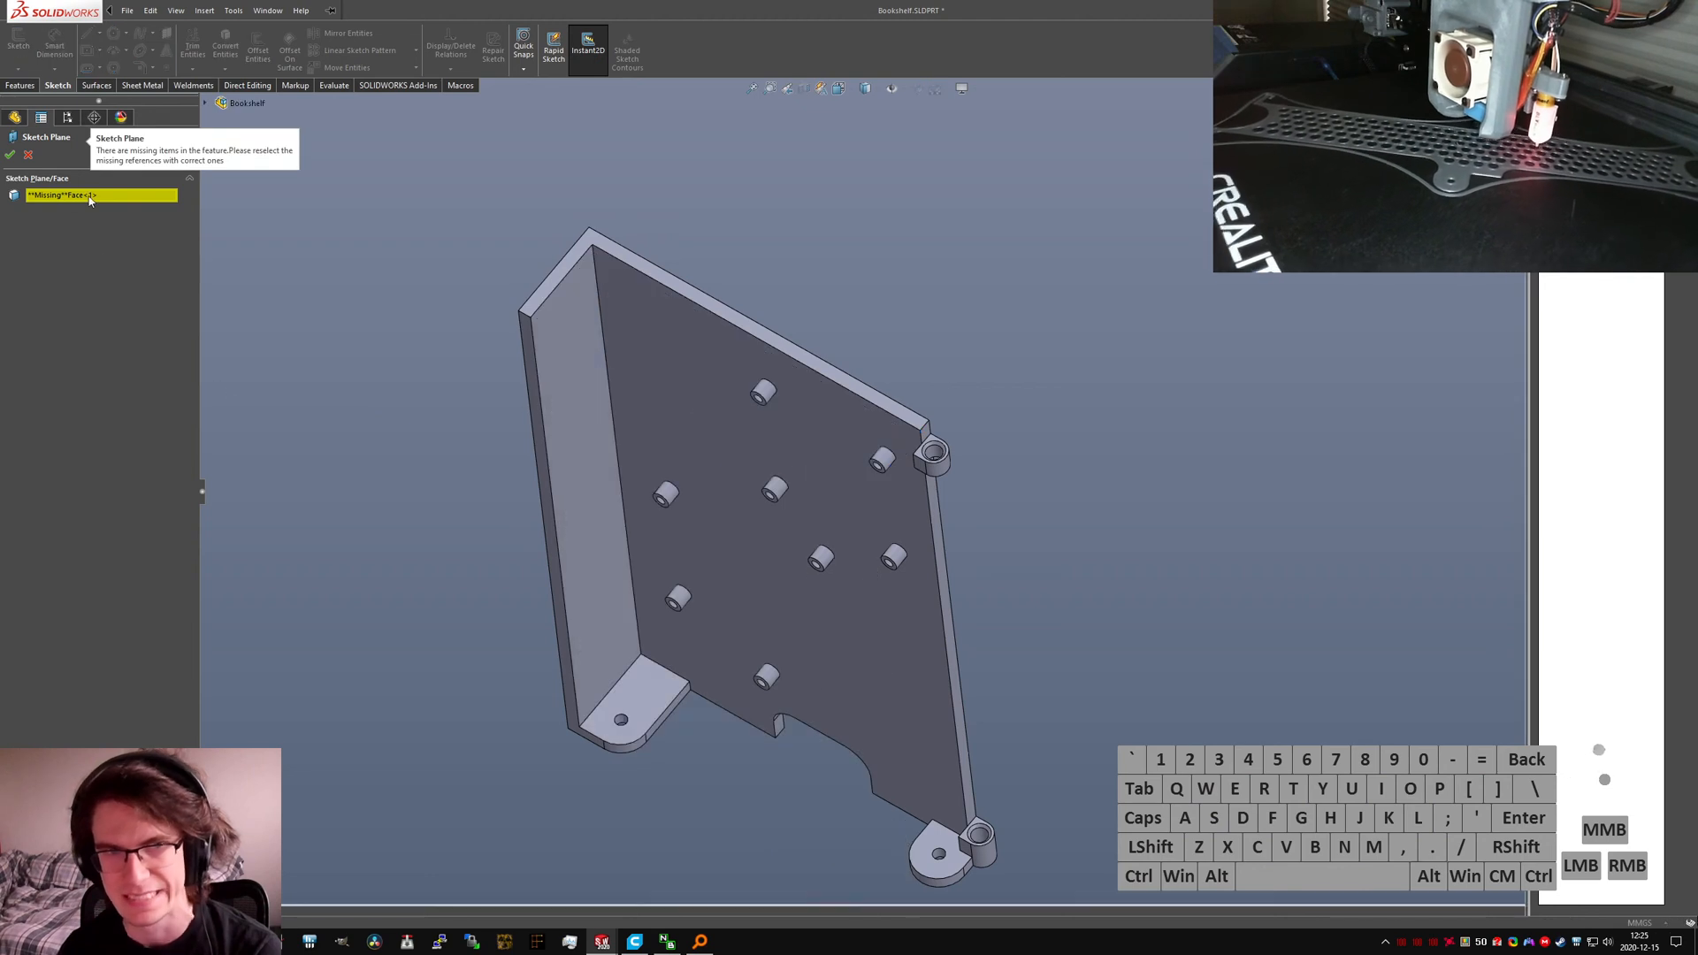
pyautogui.click(89, 200)
pyautogui.press('Delete')
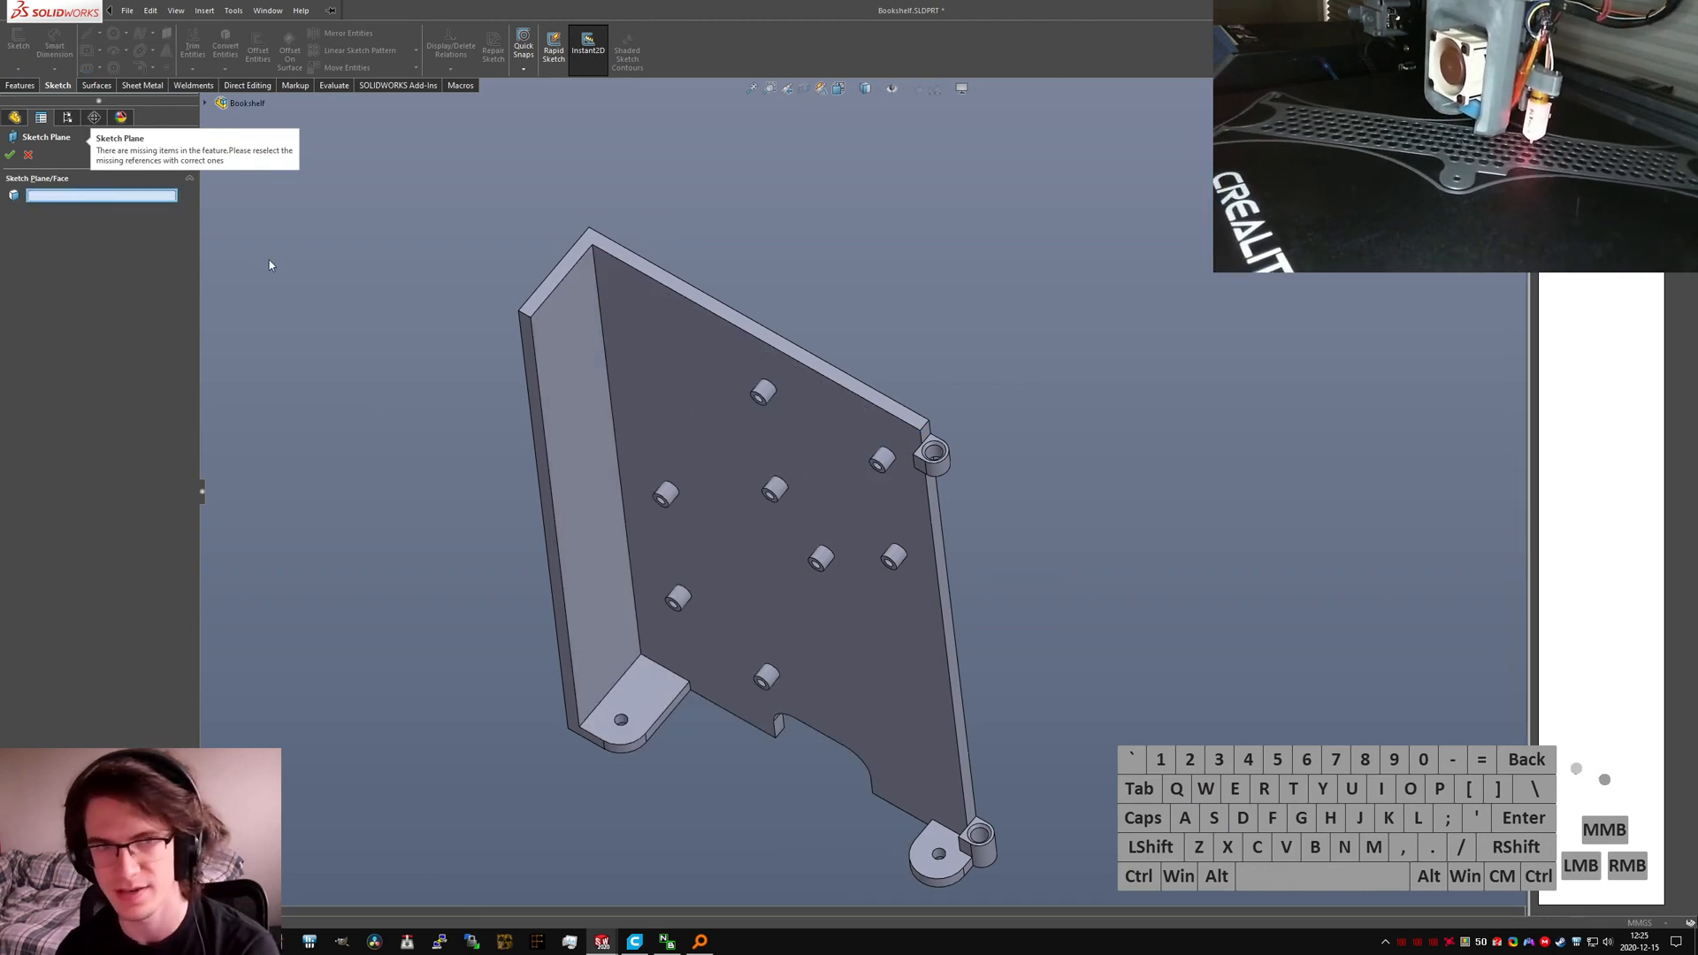
pyautogui.scroll(-10, 926, 359)
pyautogui.moveTo(925, 359); pyautogui.dragTo(701, 360, button='middle')
pyautogui.click(711, 354)
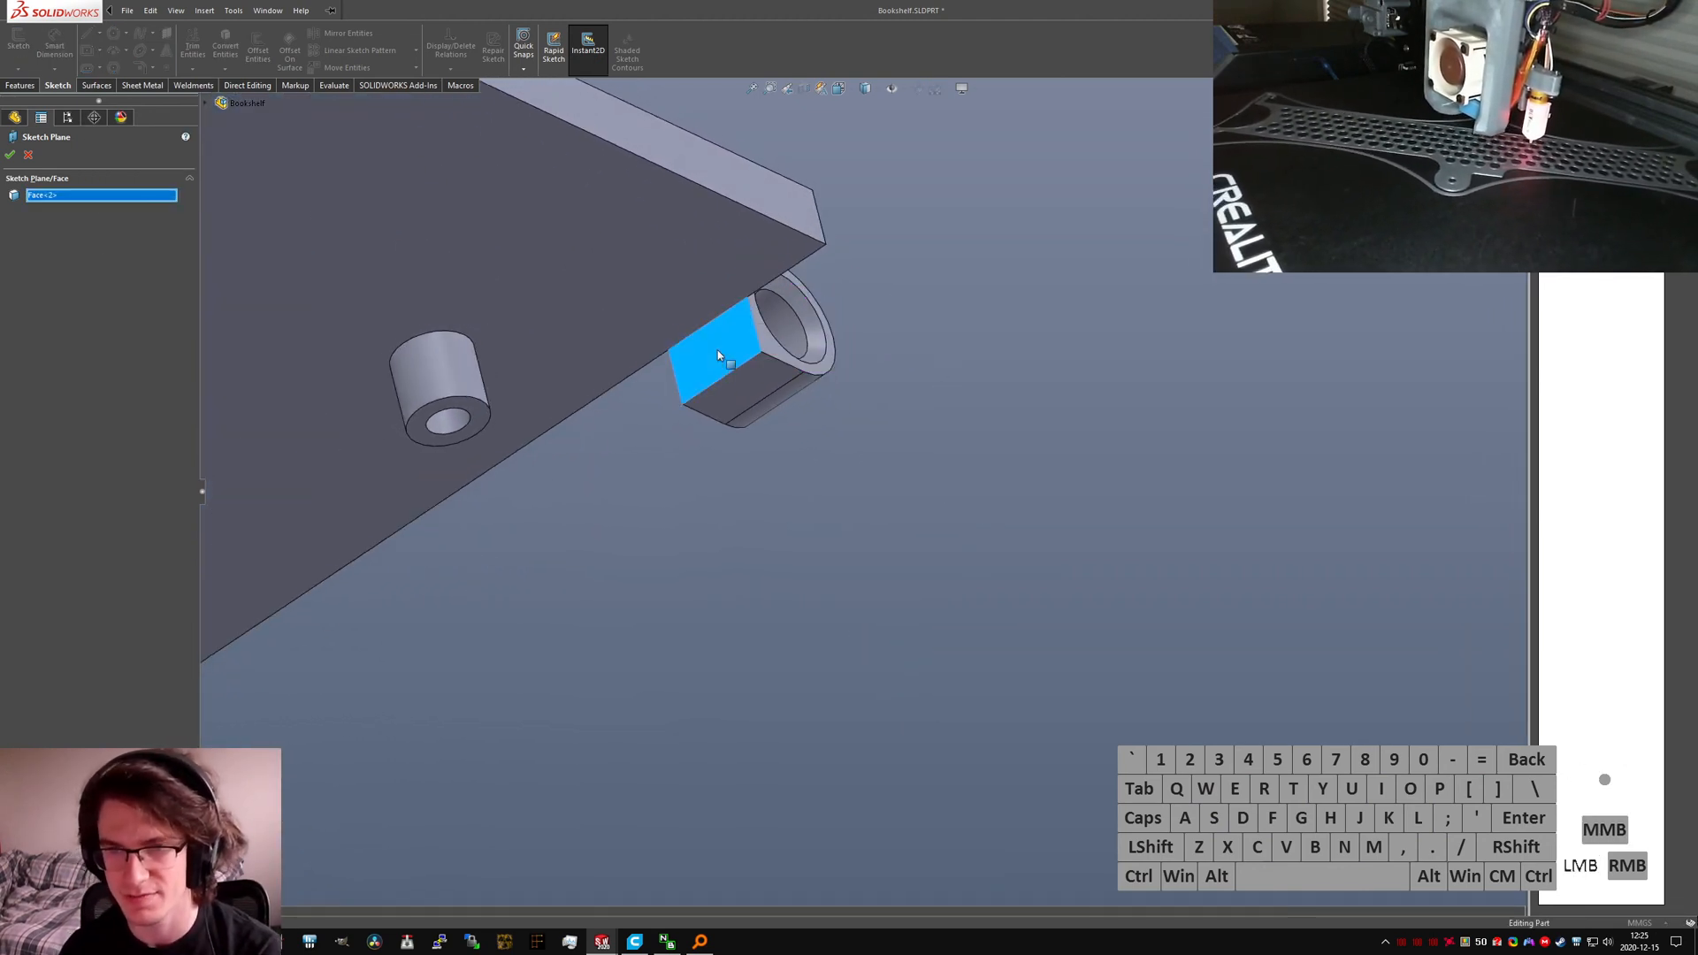
pyautogui.click(9, 156)
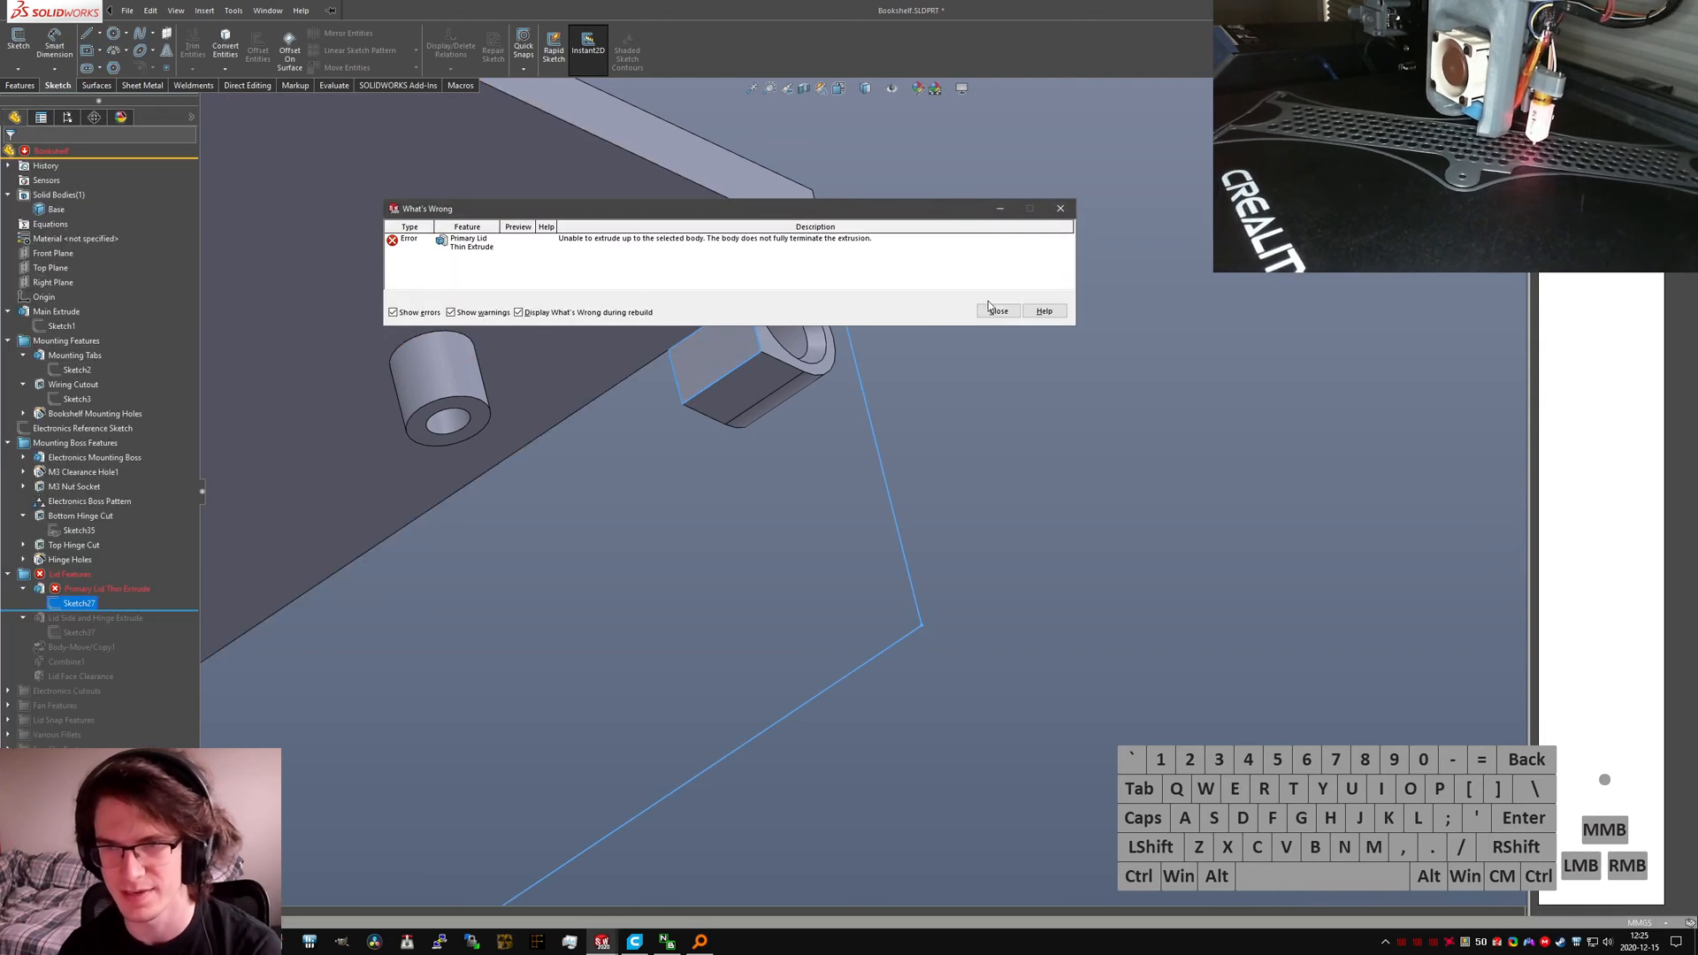
# Step: Dismiss the rebuild report and reverse the 5 mm thin-wall direction of the Primary Lid Thin Extrude
pyautogui.click(994, 309)
pyautogui.click(113, 590)
pyautogui.click(125, 548)
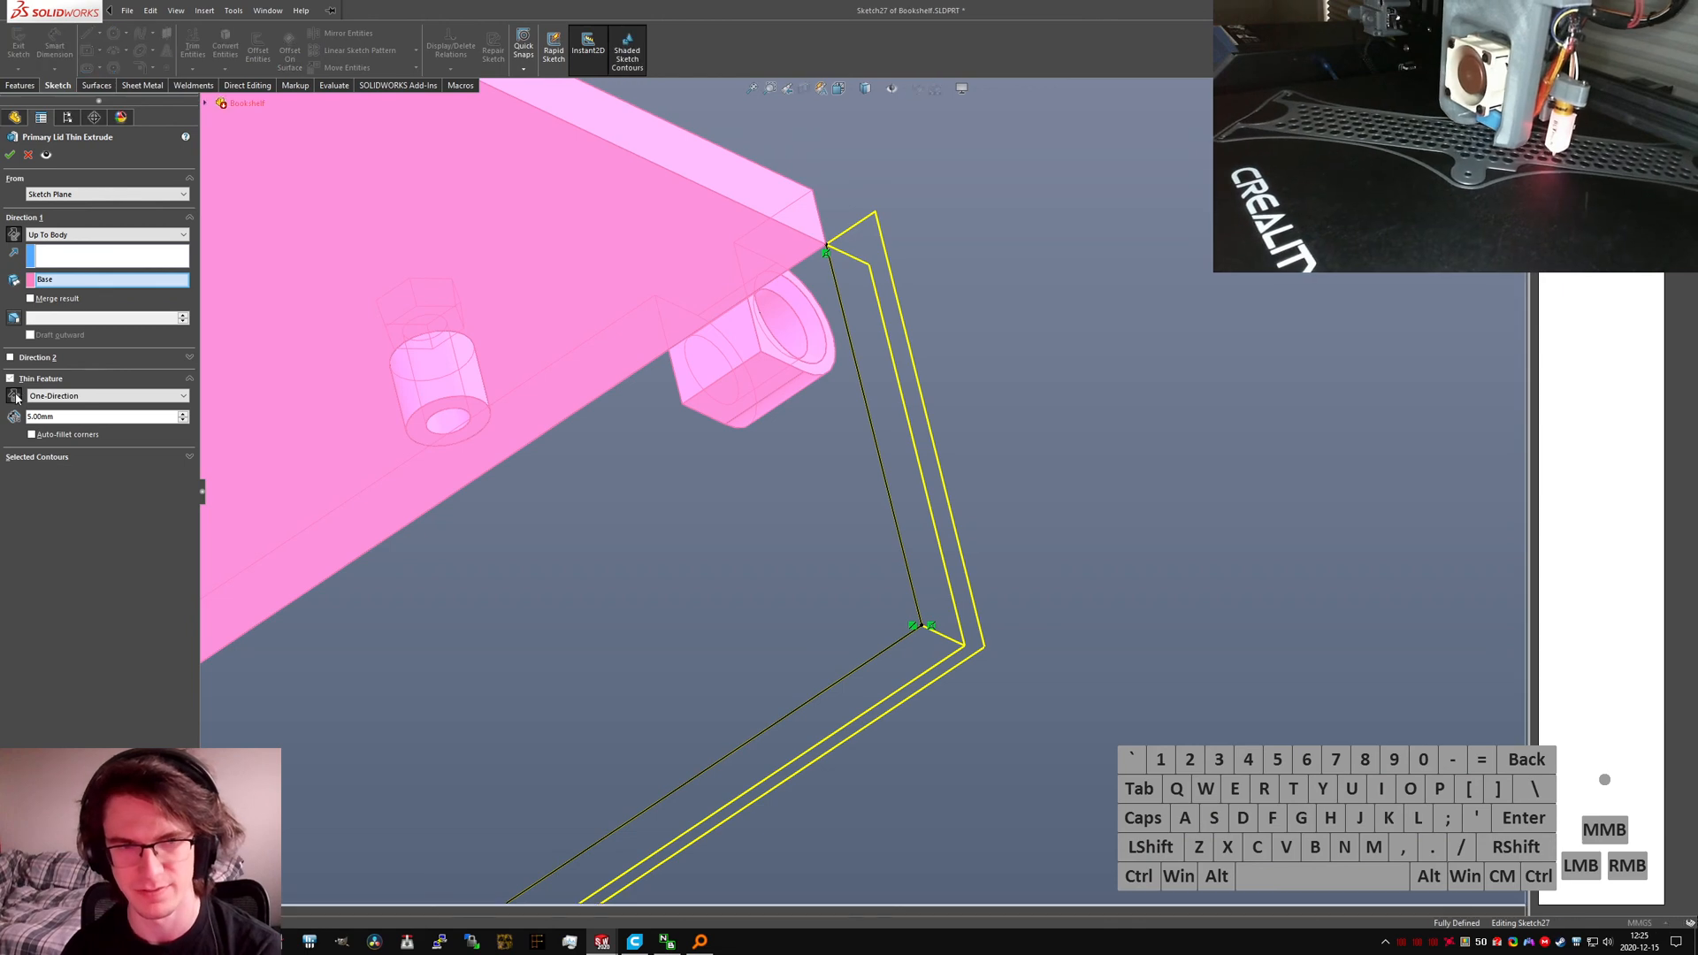
pyautogui.click(11, 157)
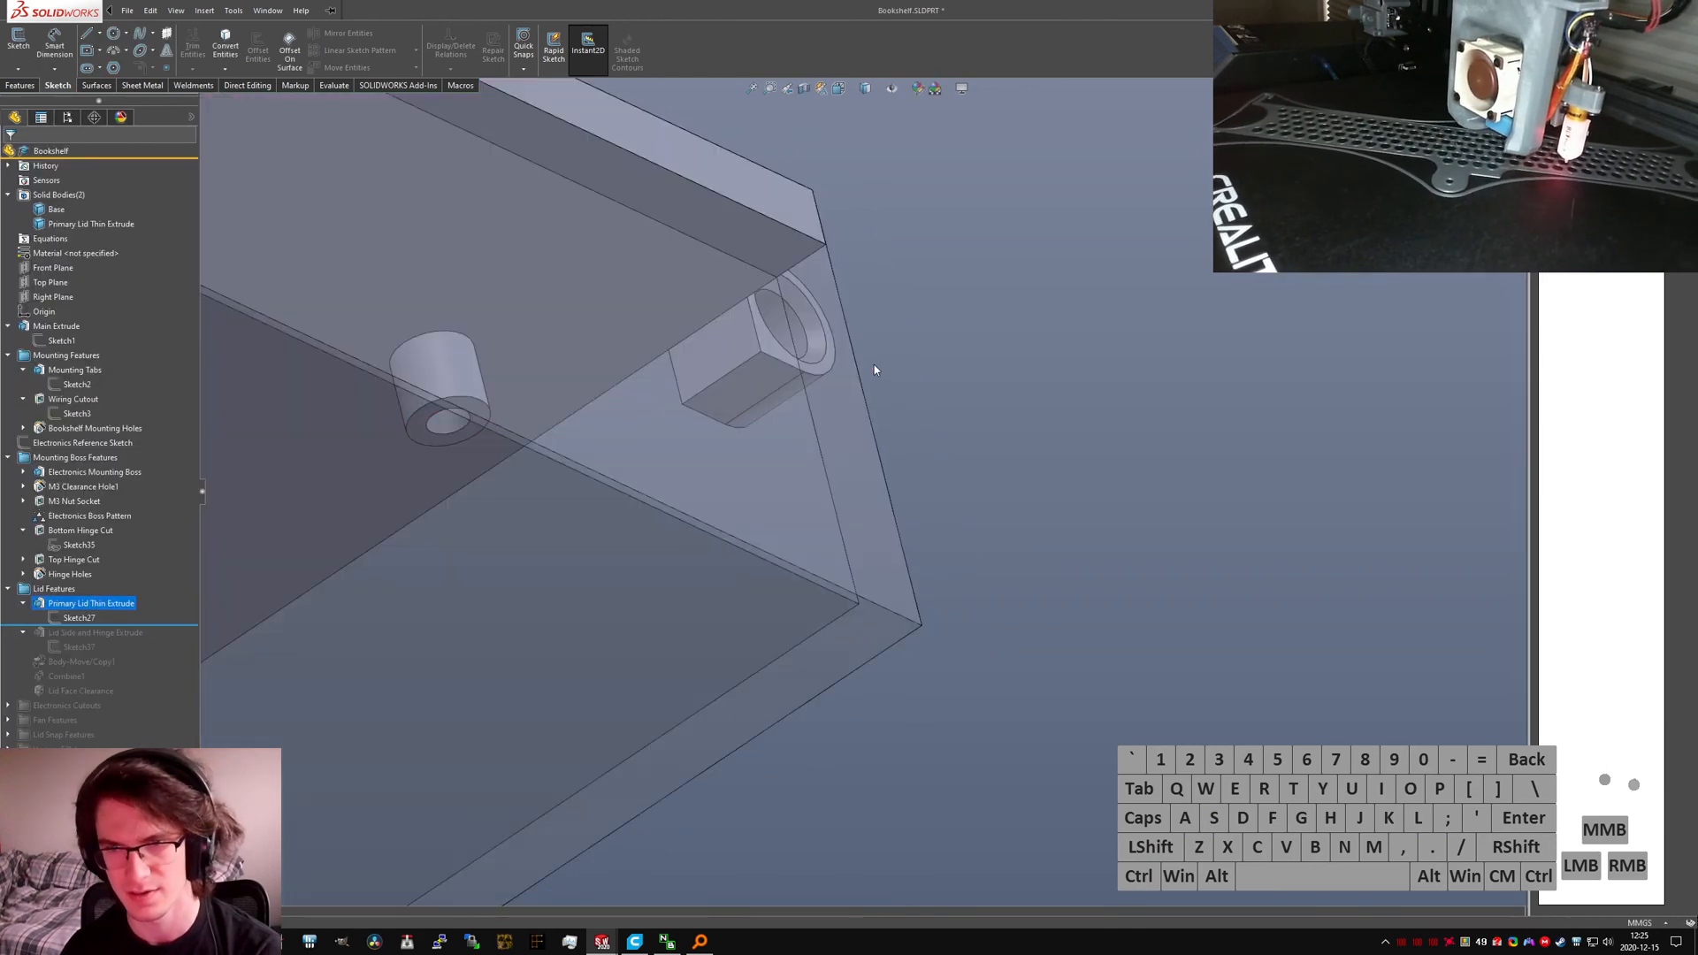
# Step: Roll the model forward past Combine1, check the Lid Side and Hinge Extrude's Sketch37, and exit it
pyautogui.scroll(3, 739, 417)
pyautogui.moveTo(739, 416); pyautogui.dragTo(401, 556, button='middle')
pyautogui.moveTo(184, 625)
pyautogui.mouseDown()
pyautogui.moveTo(171, 679)
pyautogui.moveTo(129, 687)
pyautogui.mouseUp()
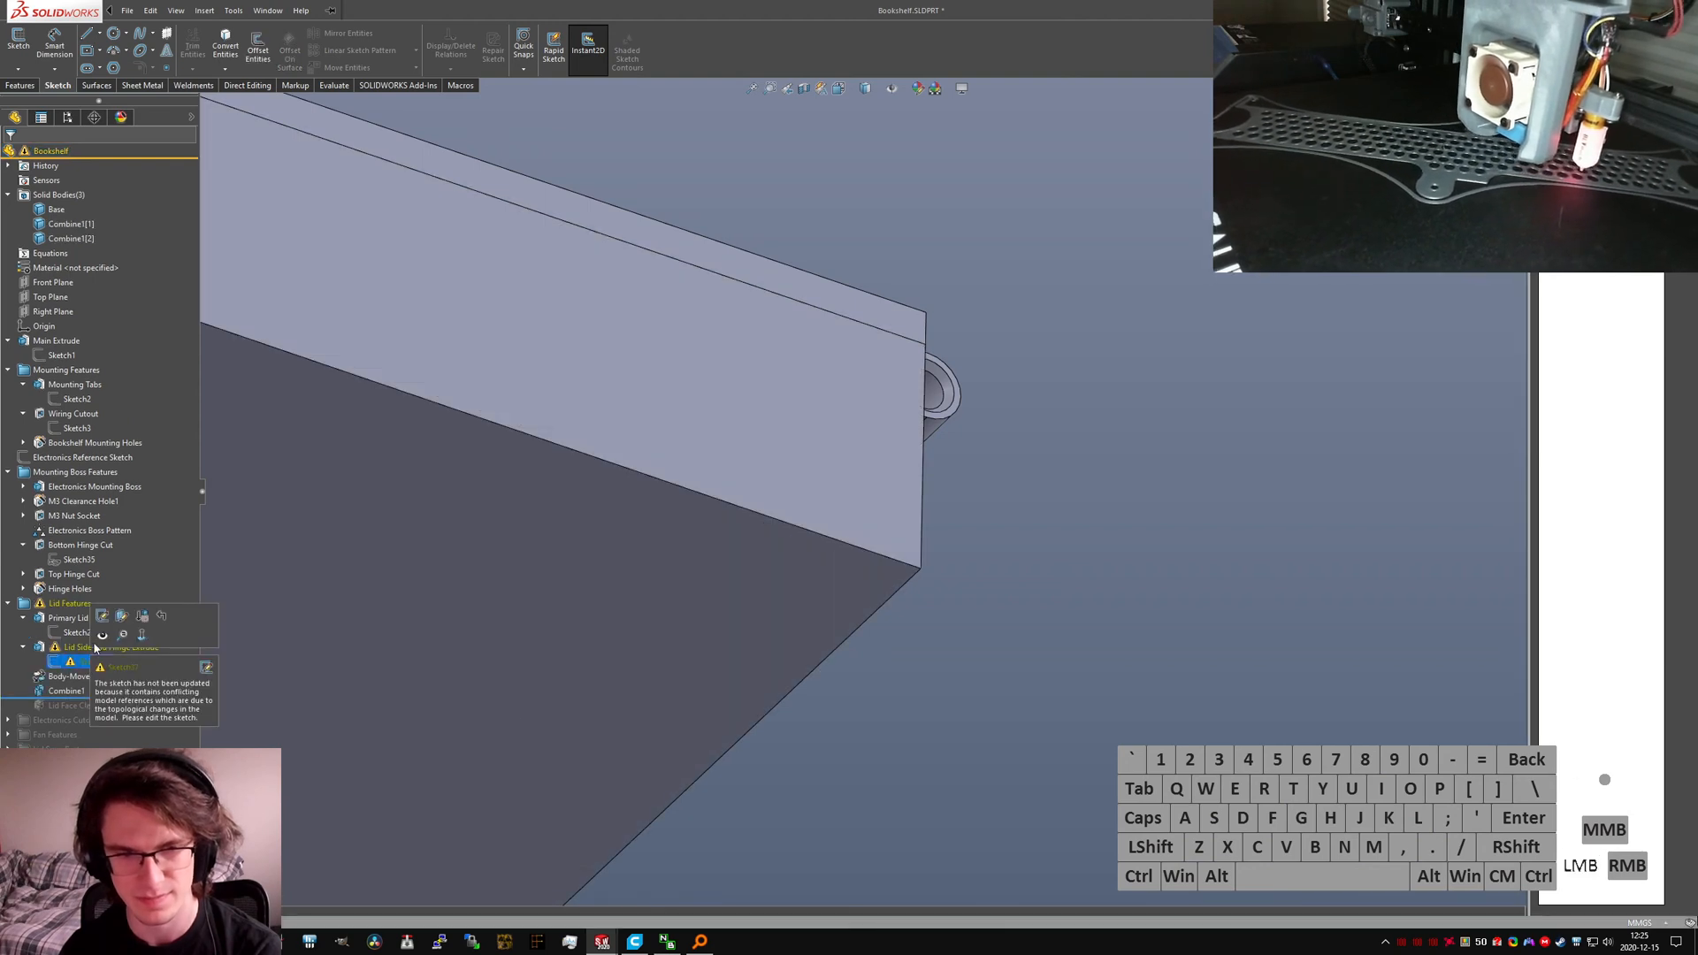
pyautogui.click(108, 619)
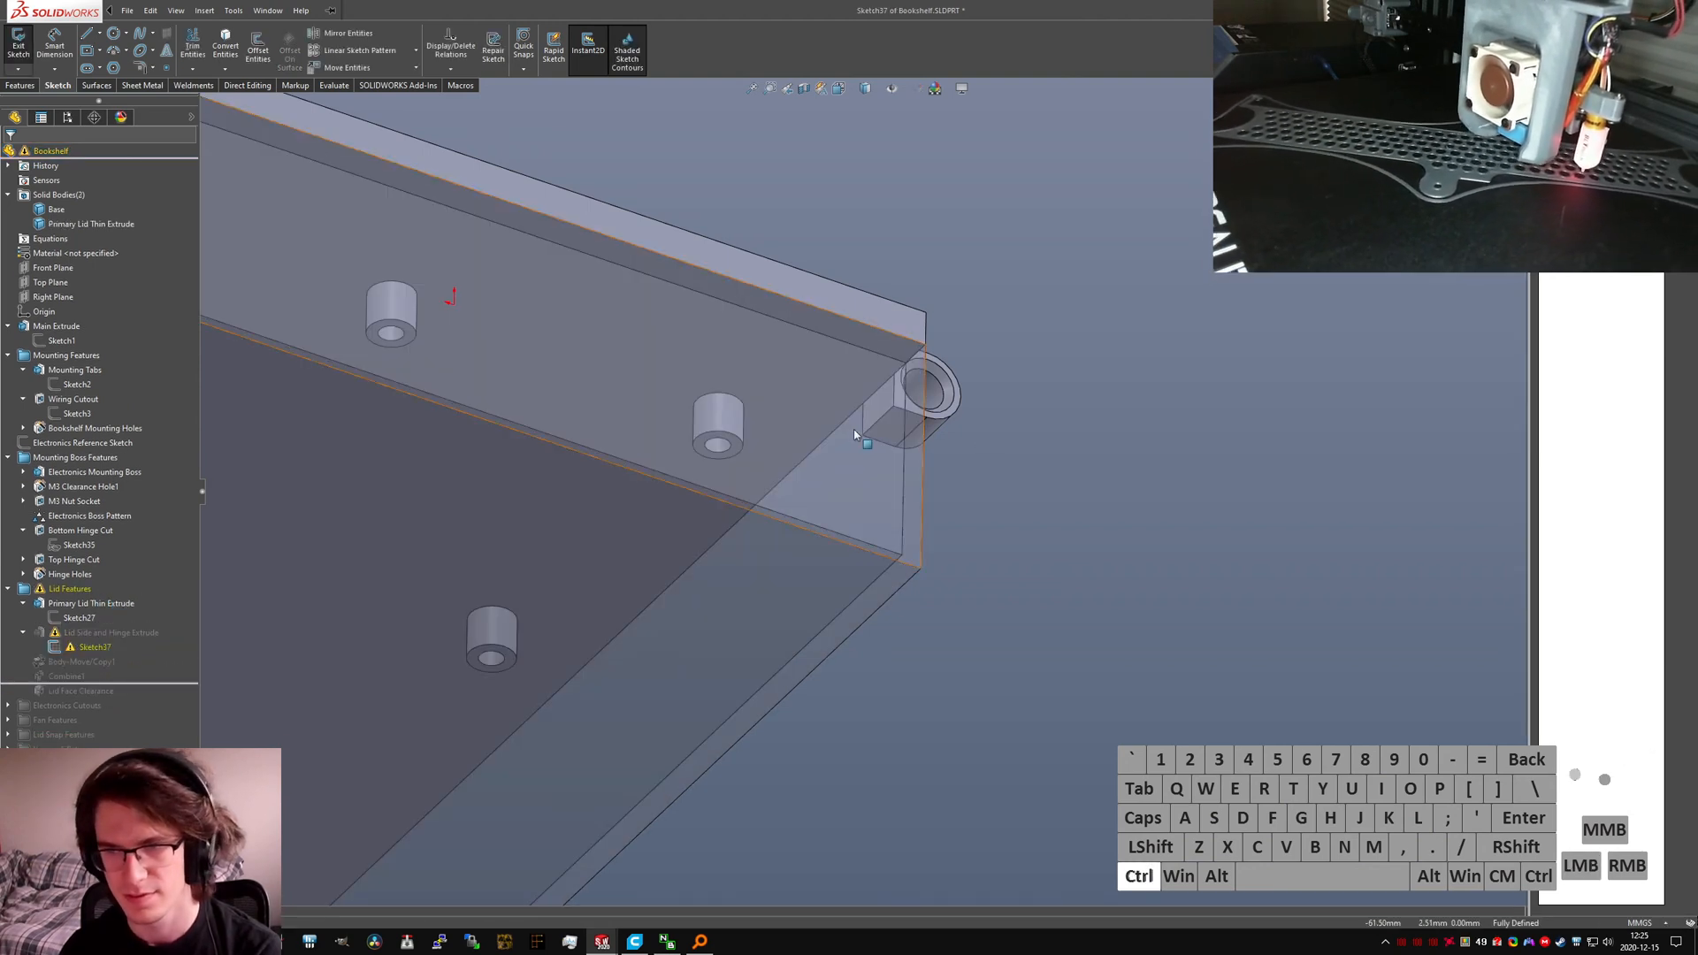
pyautogui.hotkey('ctrl', '5')
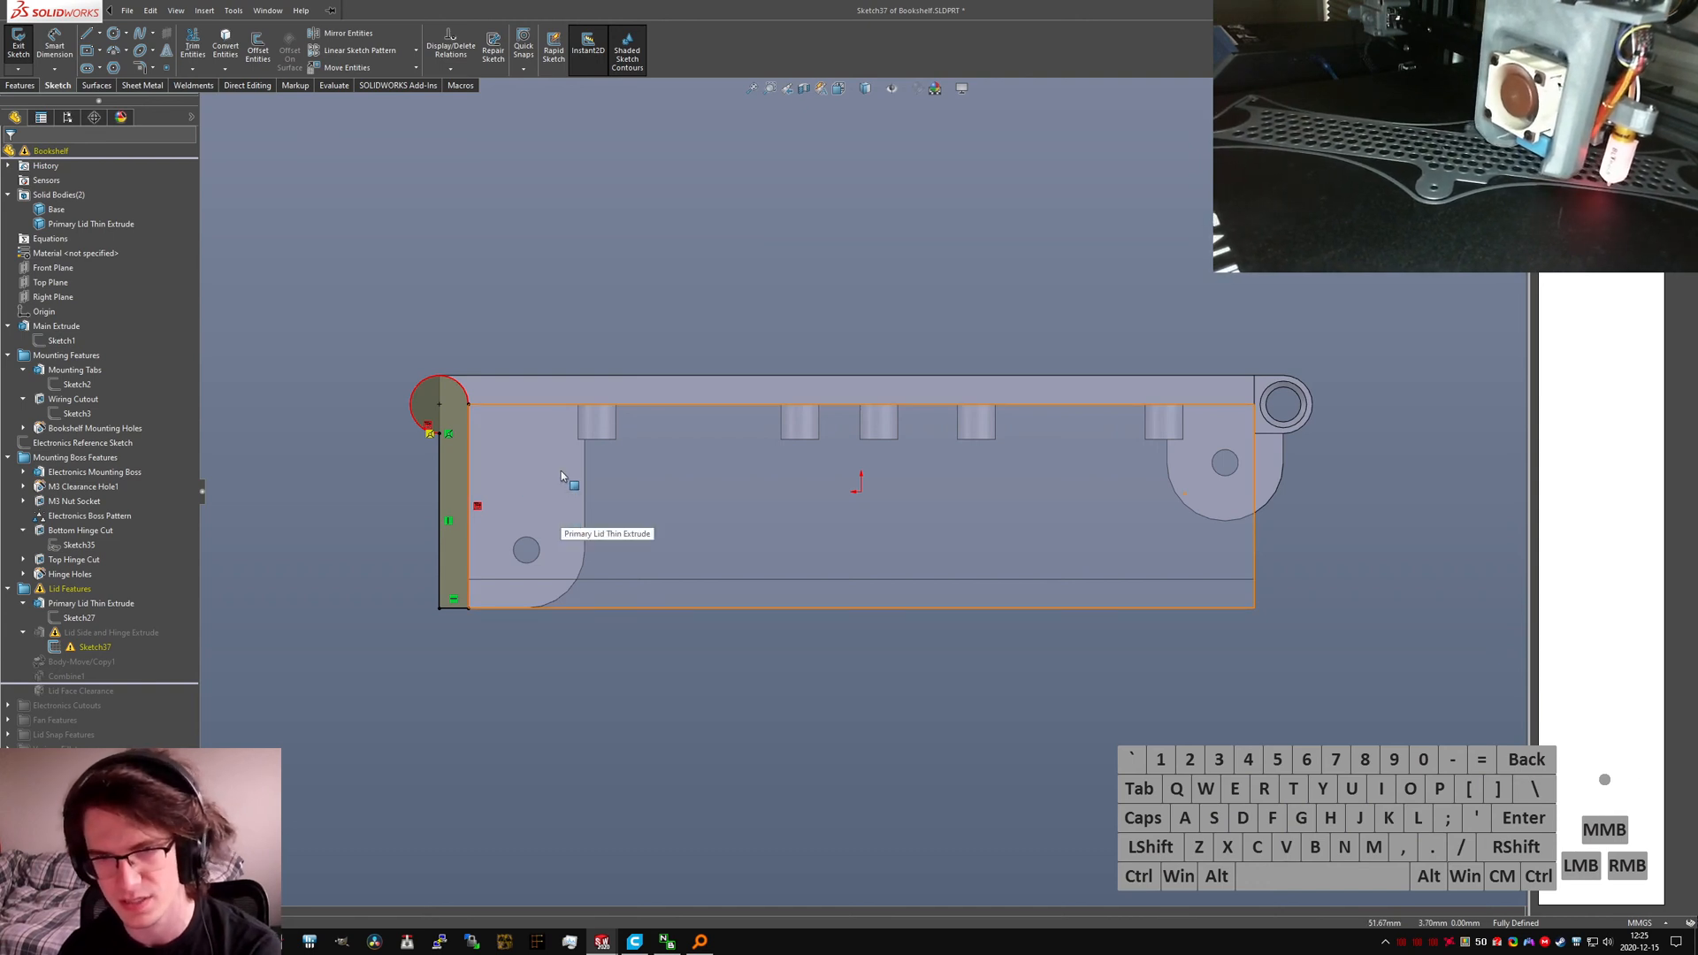
pyautogui.click(18, 44)
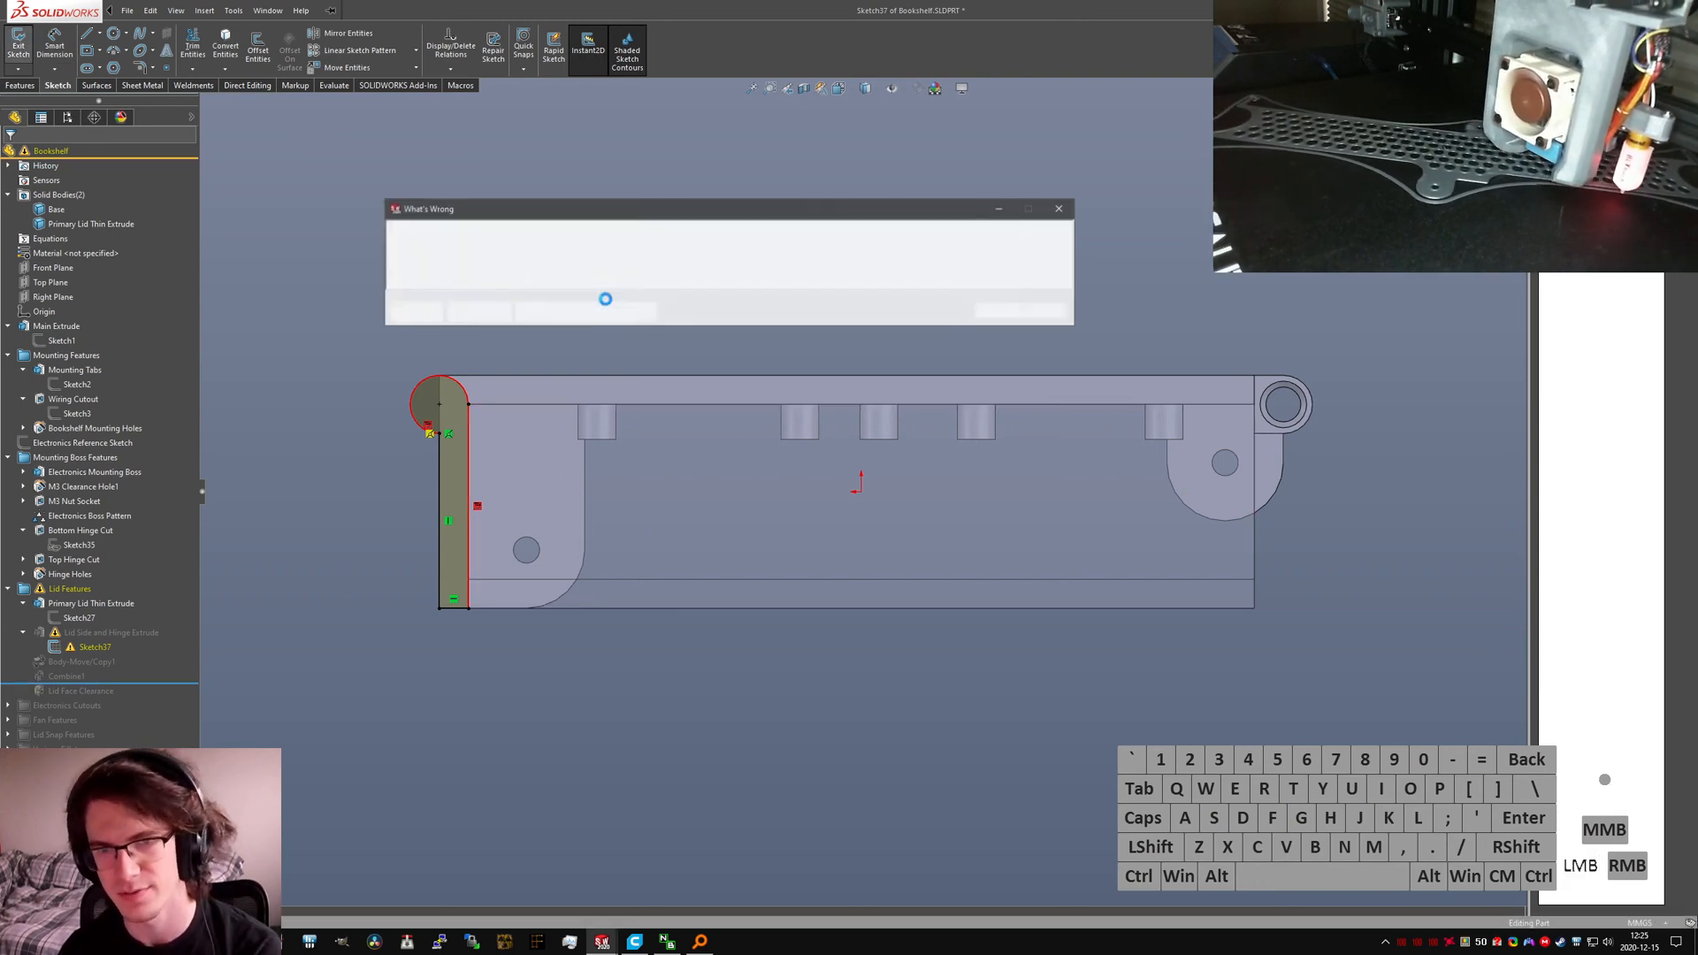
pyautogui.click(992, 311)
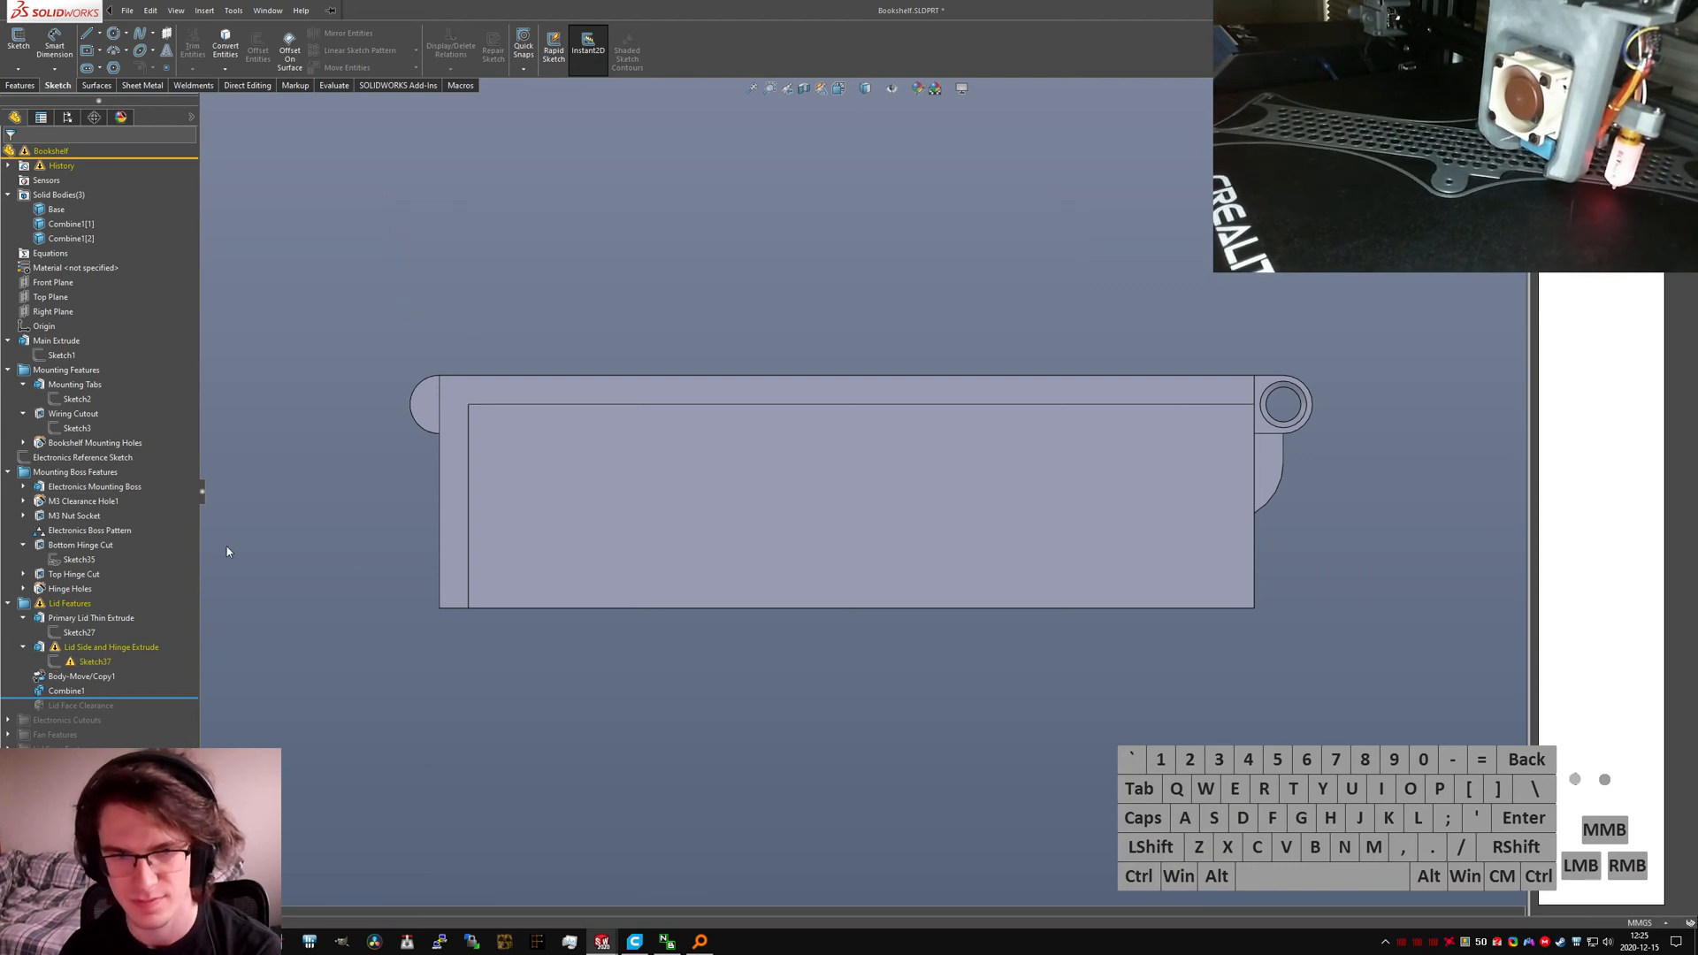
# Step: Inspect the lid around both hinge ends and undo the rollback, thin-wall direction and Sketch27 plane changes
pyautogui.scroll(-5, 491, 420)
pyautogui.moveTo(725, 404); pyautogui.dragTo(707, 219, button='middle')
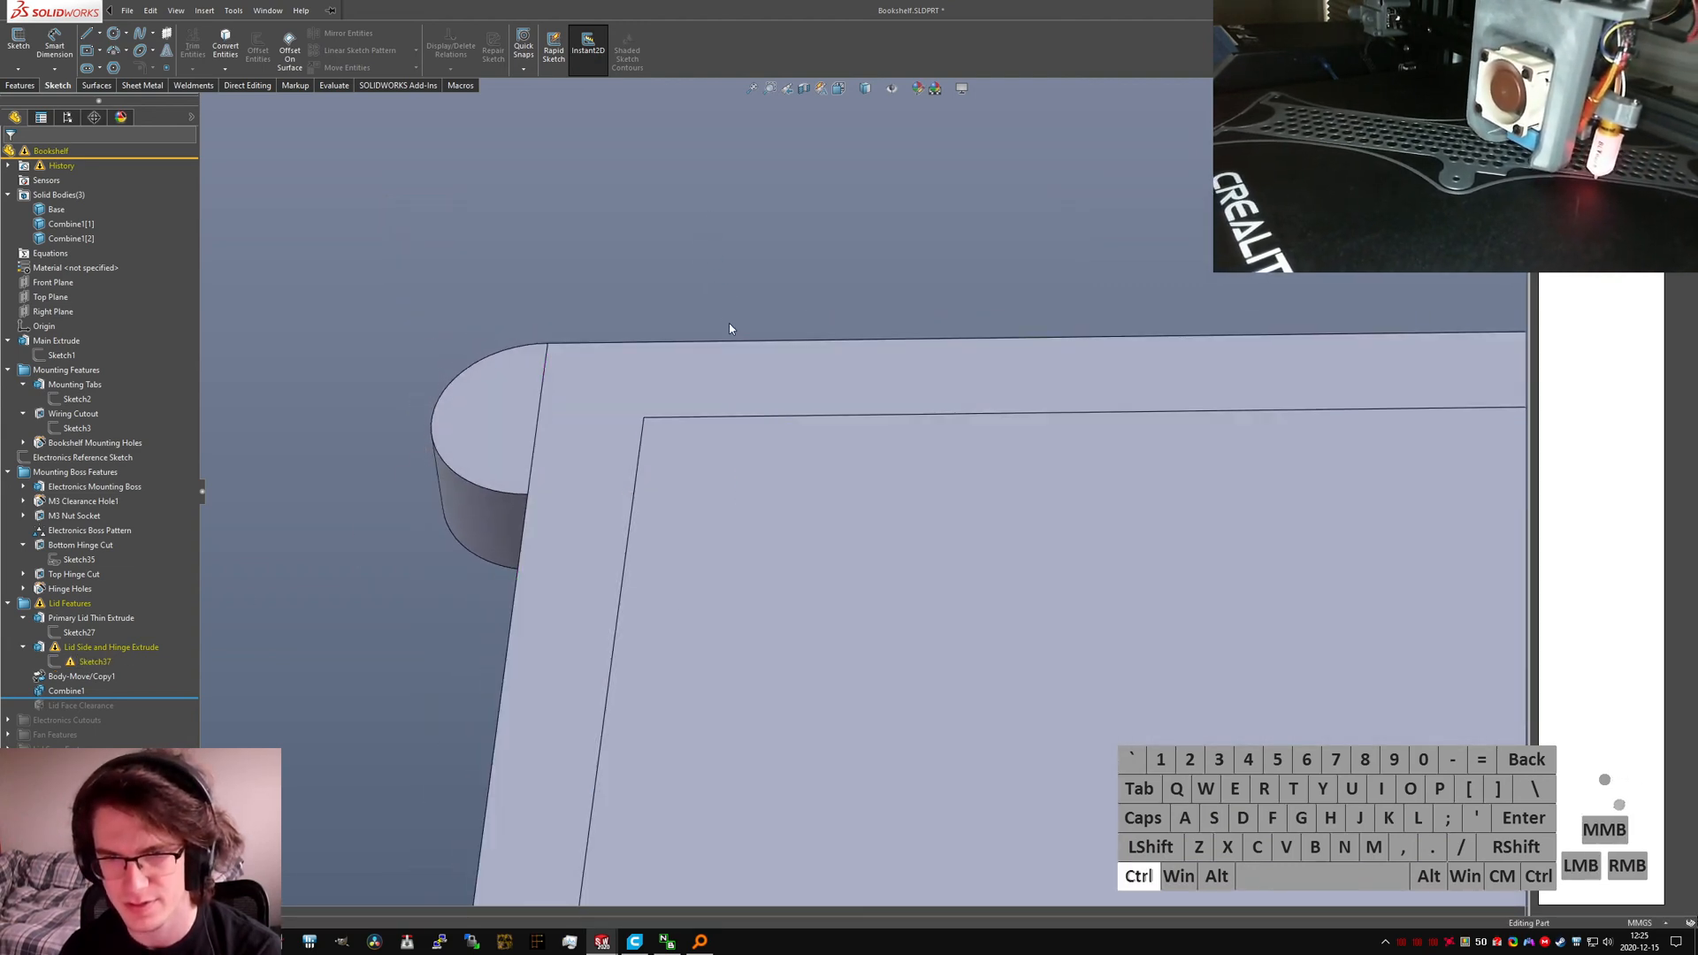
pyautogui.scroll(5, 732, 331)
pyautogui.scroll(-5, 1415, 497)
pyautogui.moveTo(1401, 517); pyautogui.dragTo(1274, 486, button='middle')
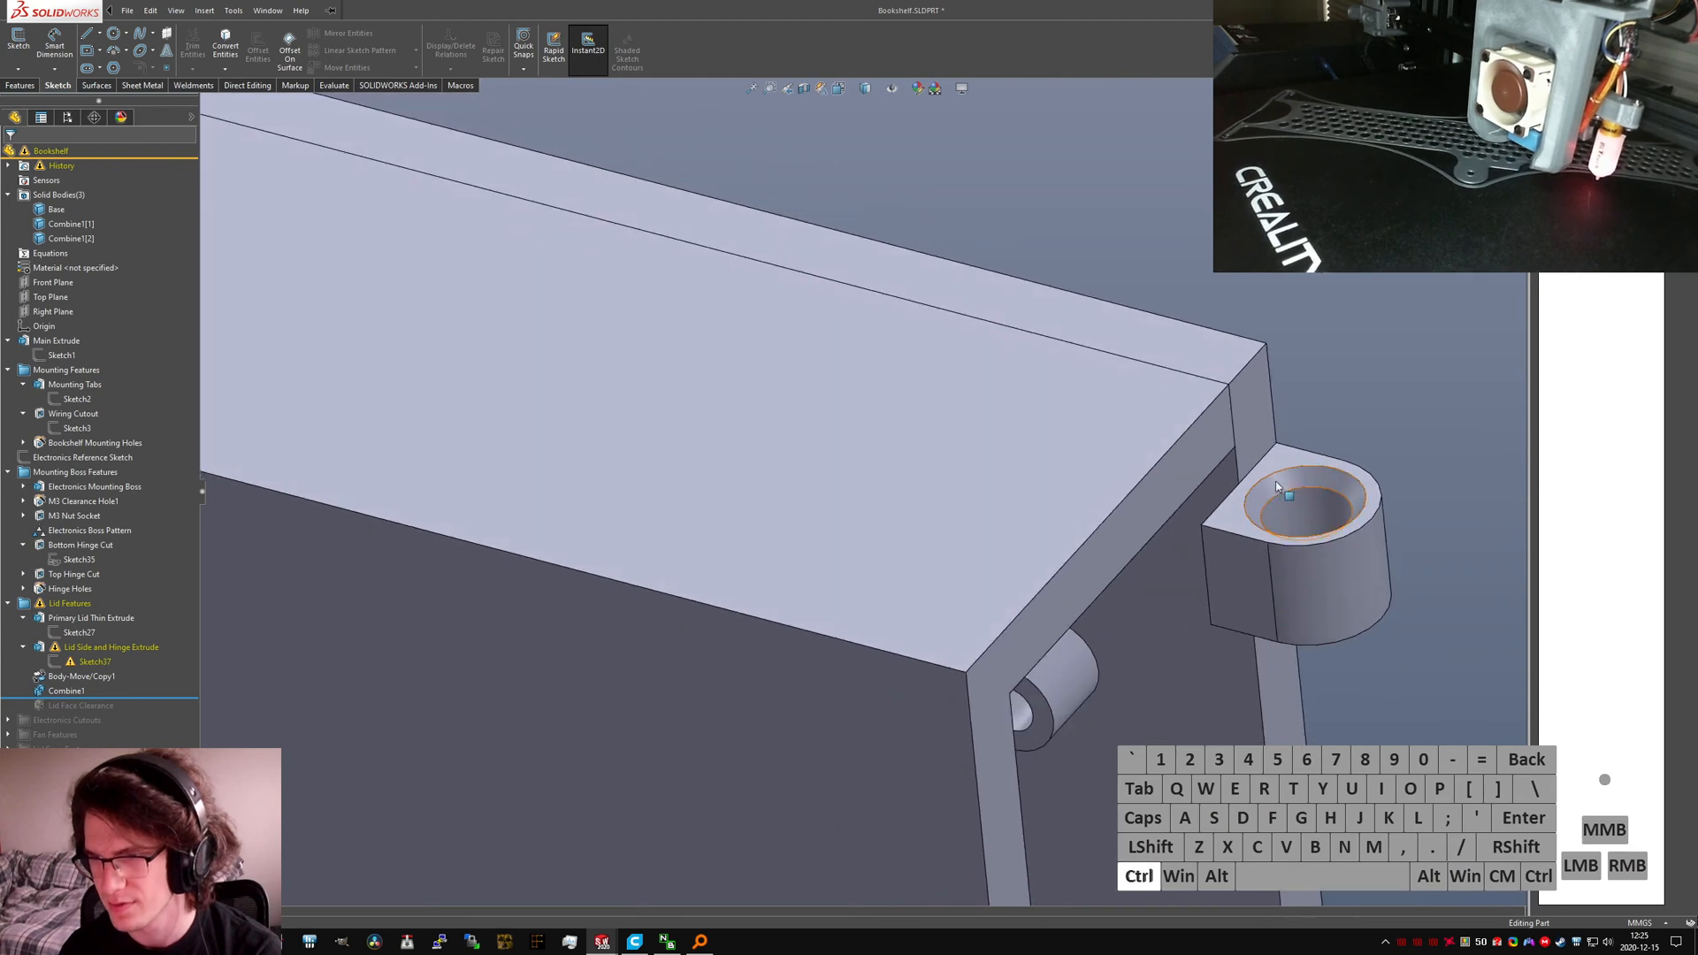
pyautogui.hotkey('ctrl', 'z')
pyautogui.hotkey('ctrl', 'z')
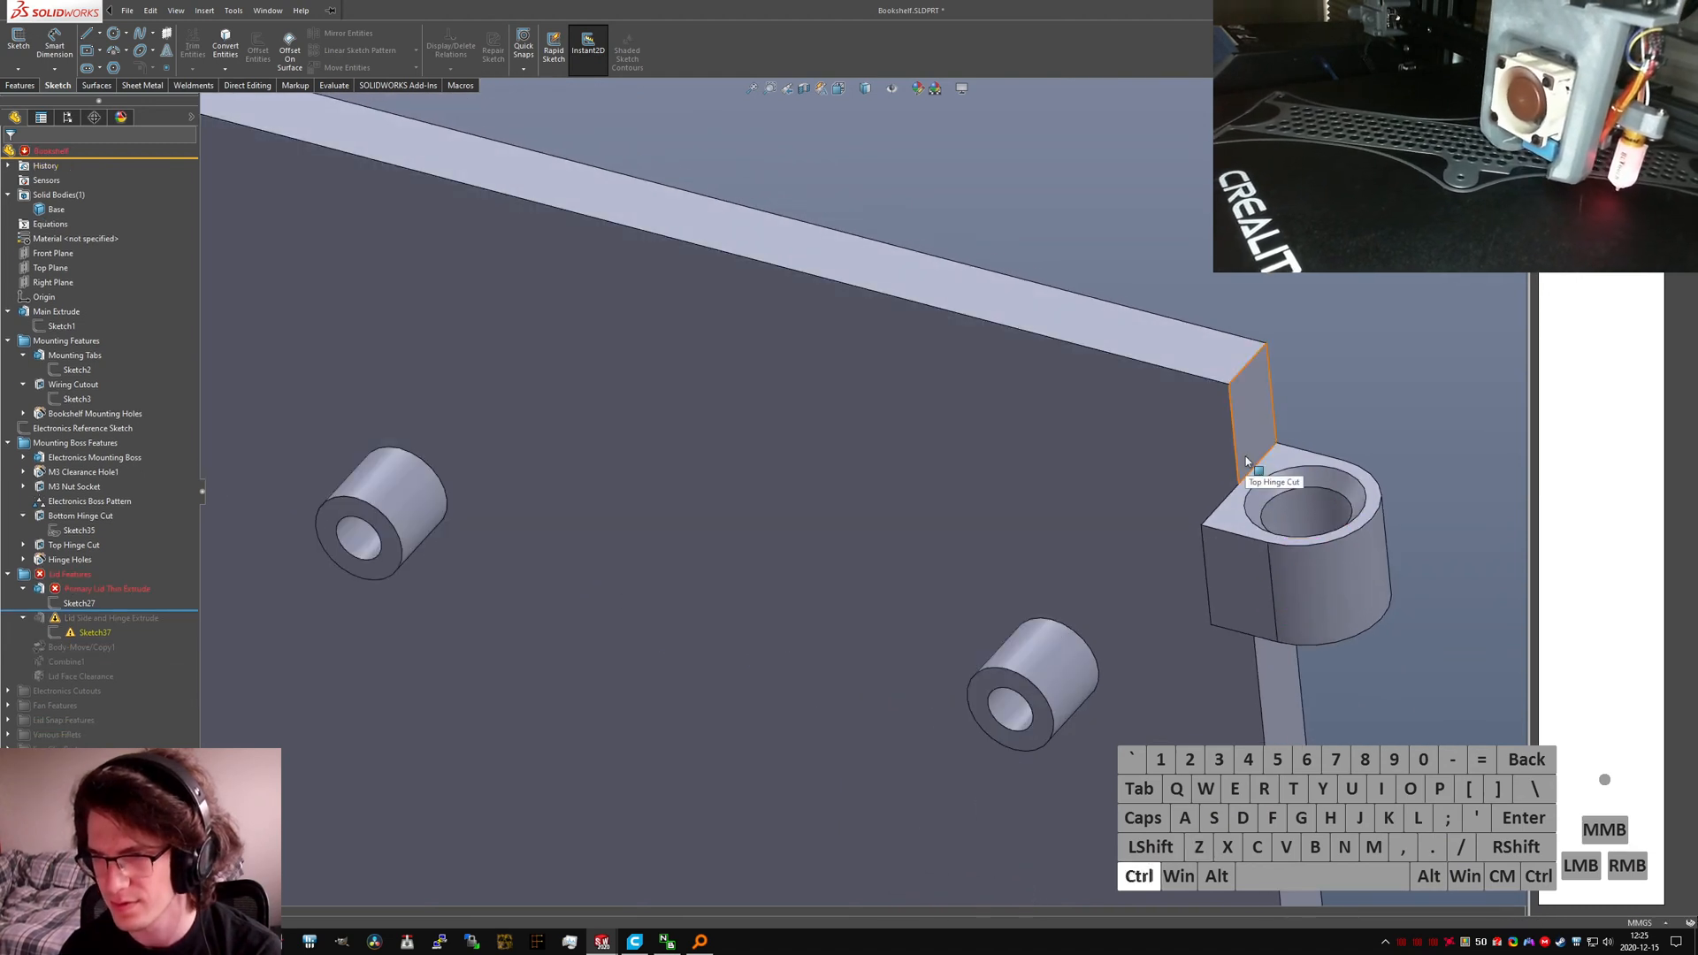
pyautogui.hotkey('ctrl', 'z')
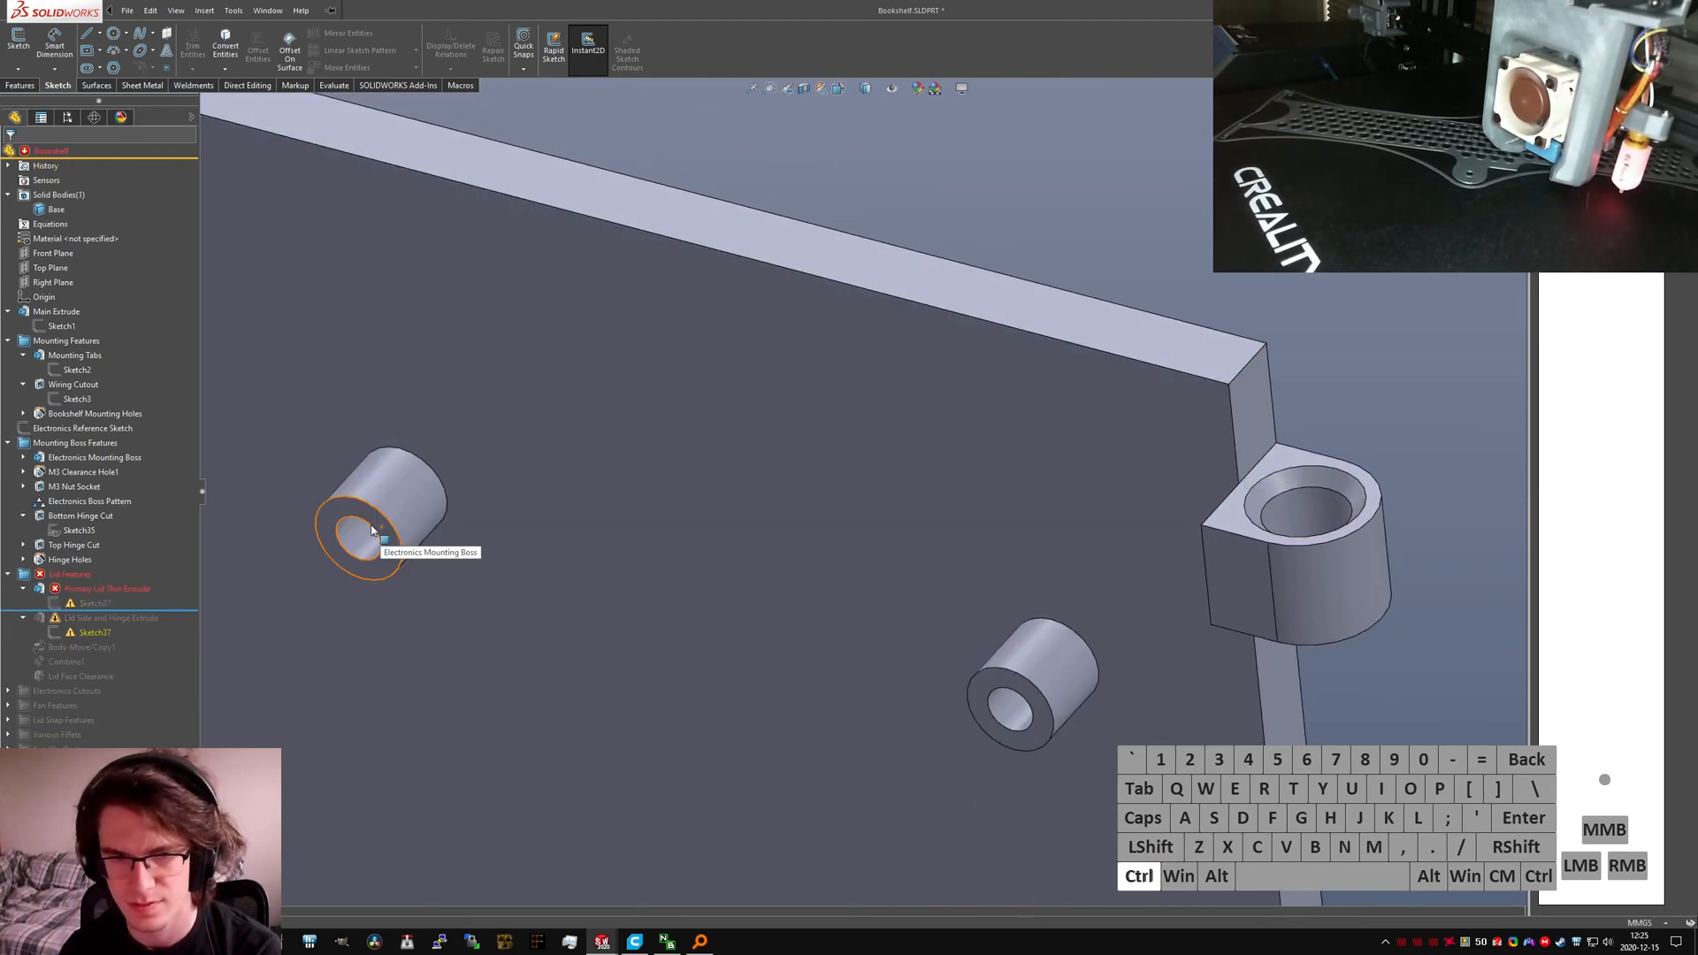
# Step: Check the Primary Lid Thin Extrude preview, then reassign Sketch27's sketch plane to the base plate's narrow edge face beside the hinge knuckle
pyautogui.click(76, 596)
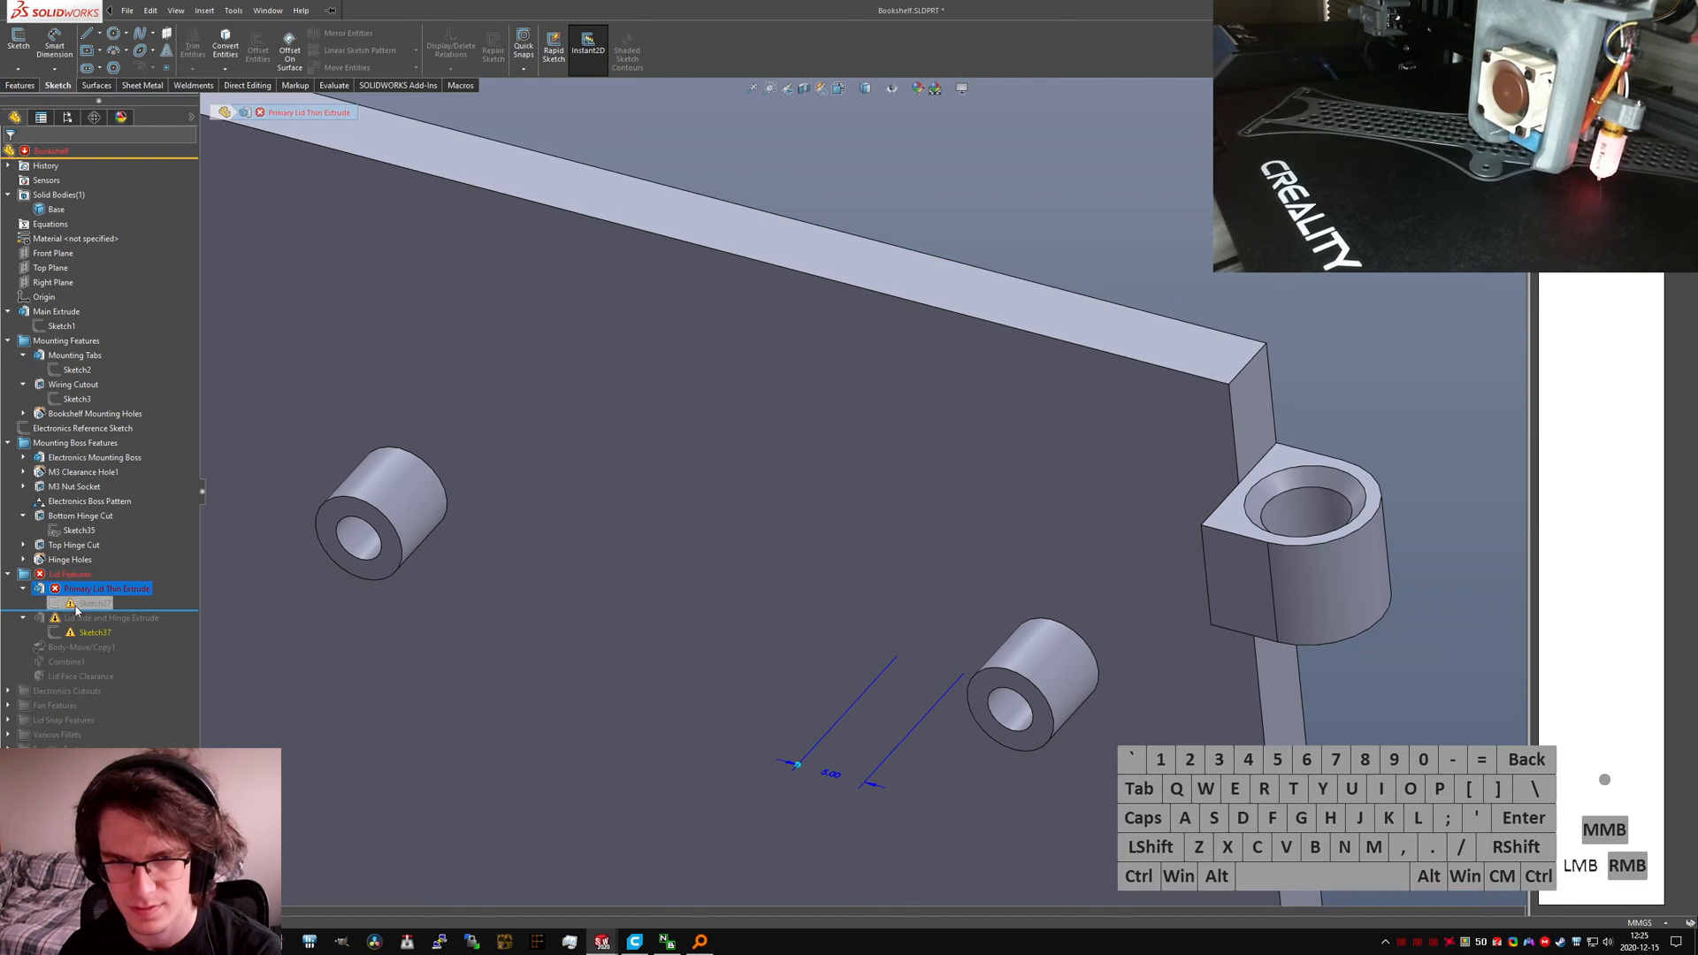
pyautogui.press('Escape')
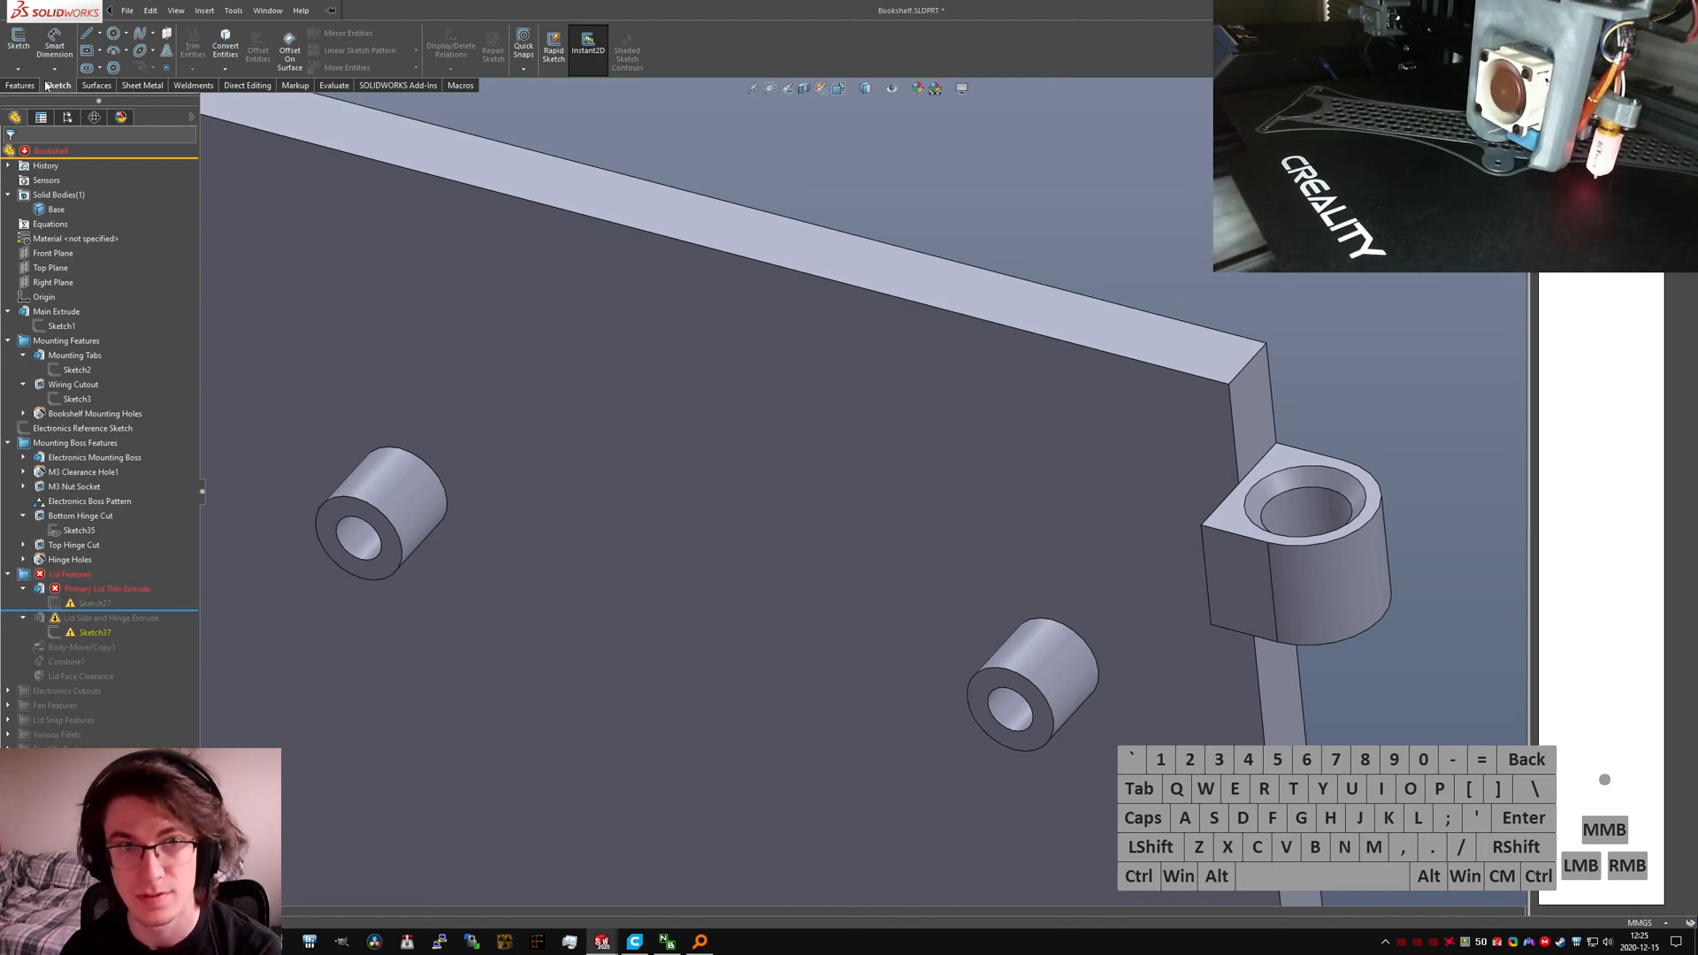
pyautogui.click(70, 591)
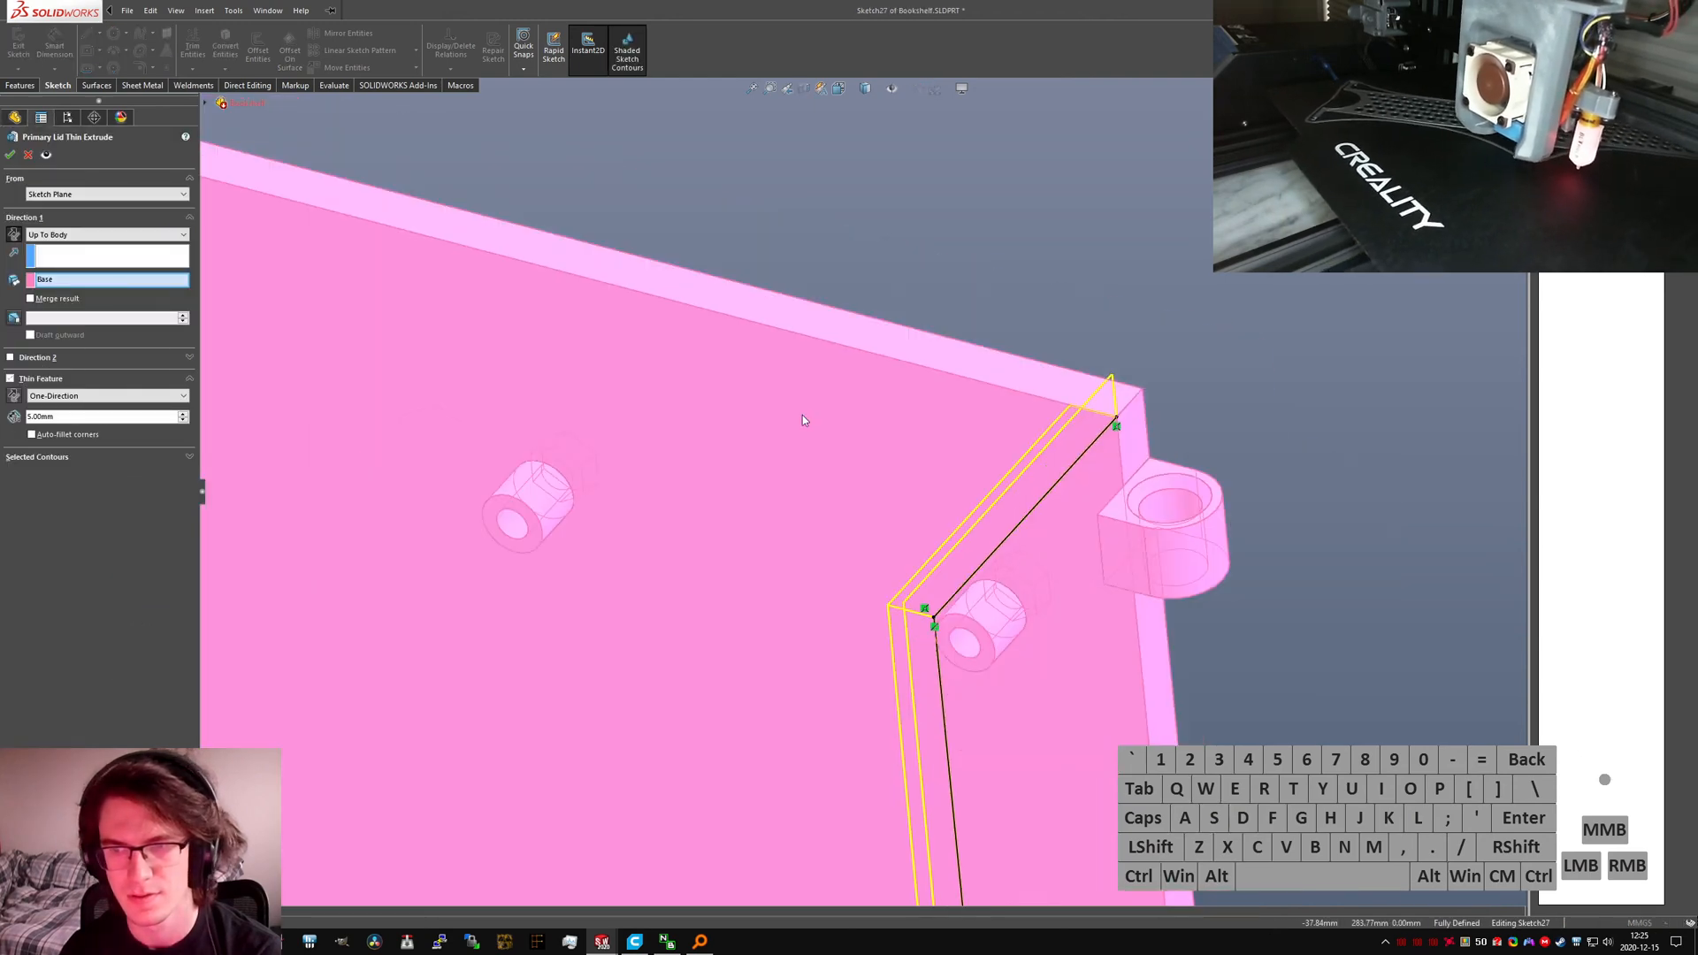
pyautogui.moveTo(908, 439); pyautogui.dragTo(862, 386, button='middle')
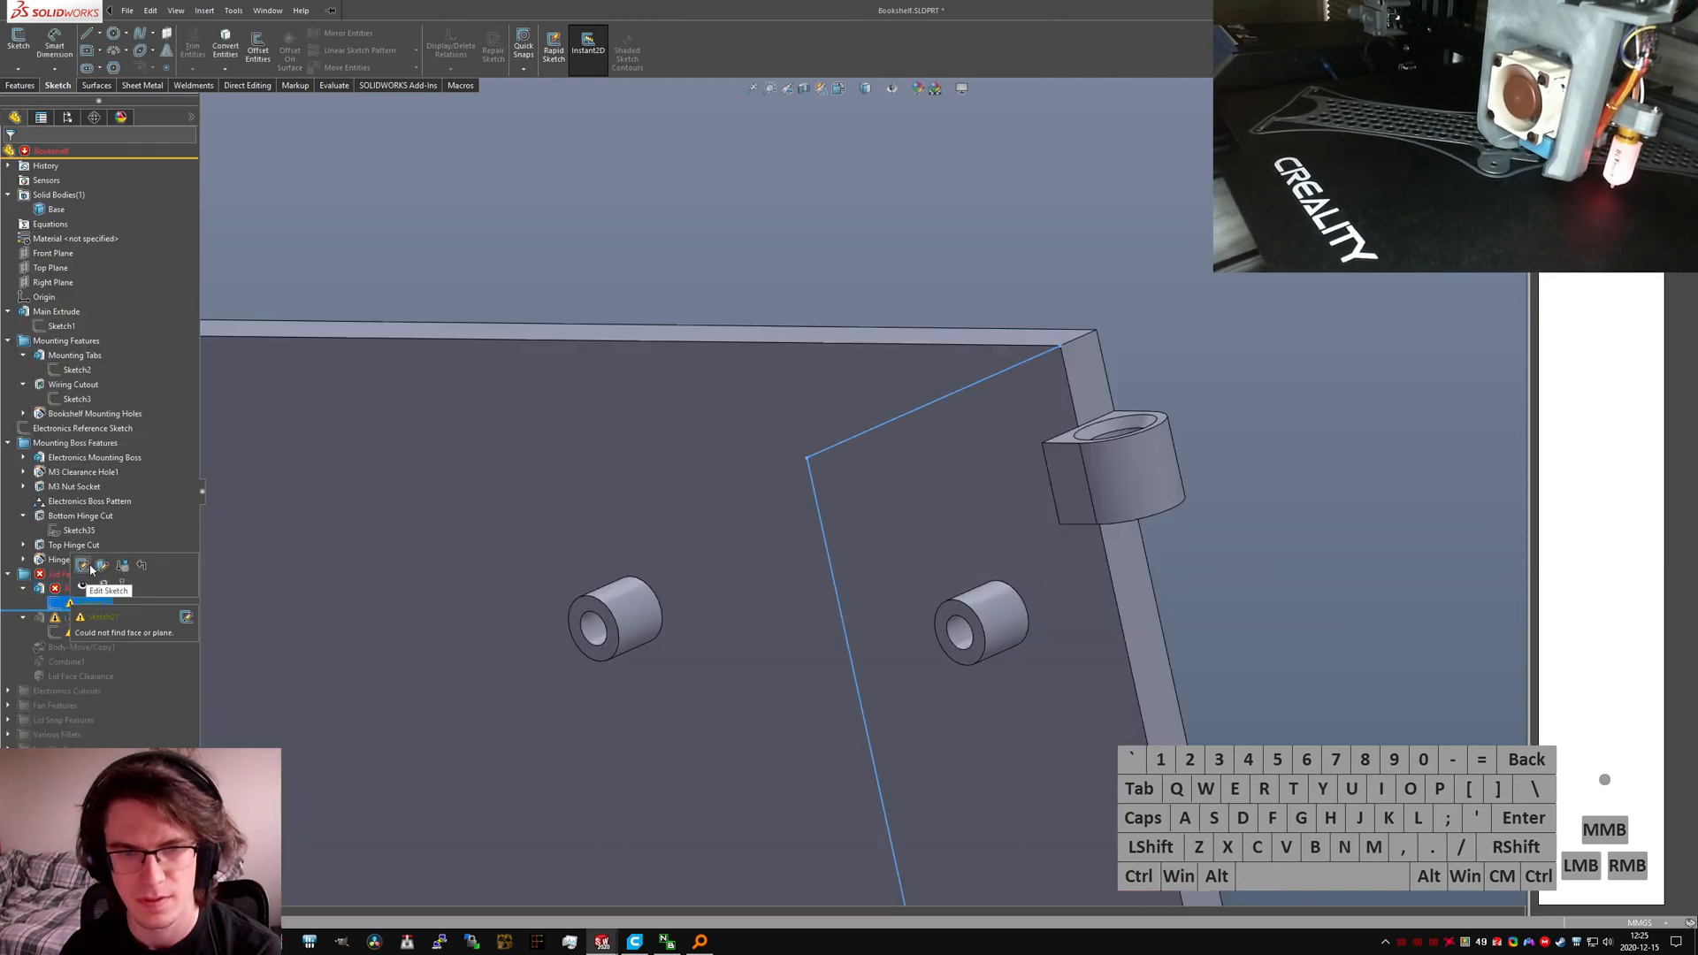
pyautogui.click(89, 564)
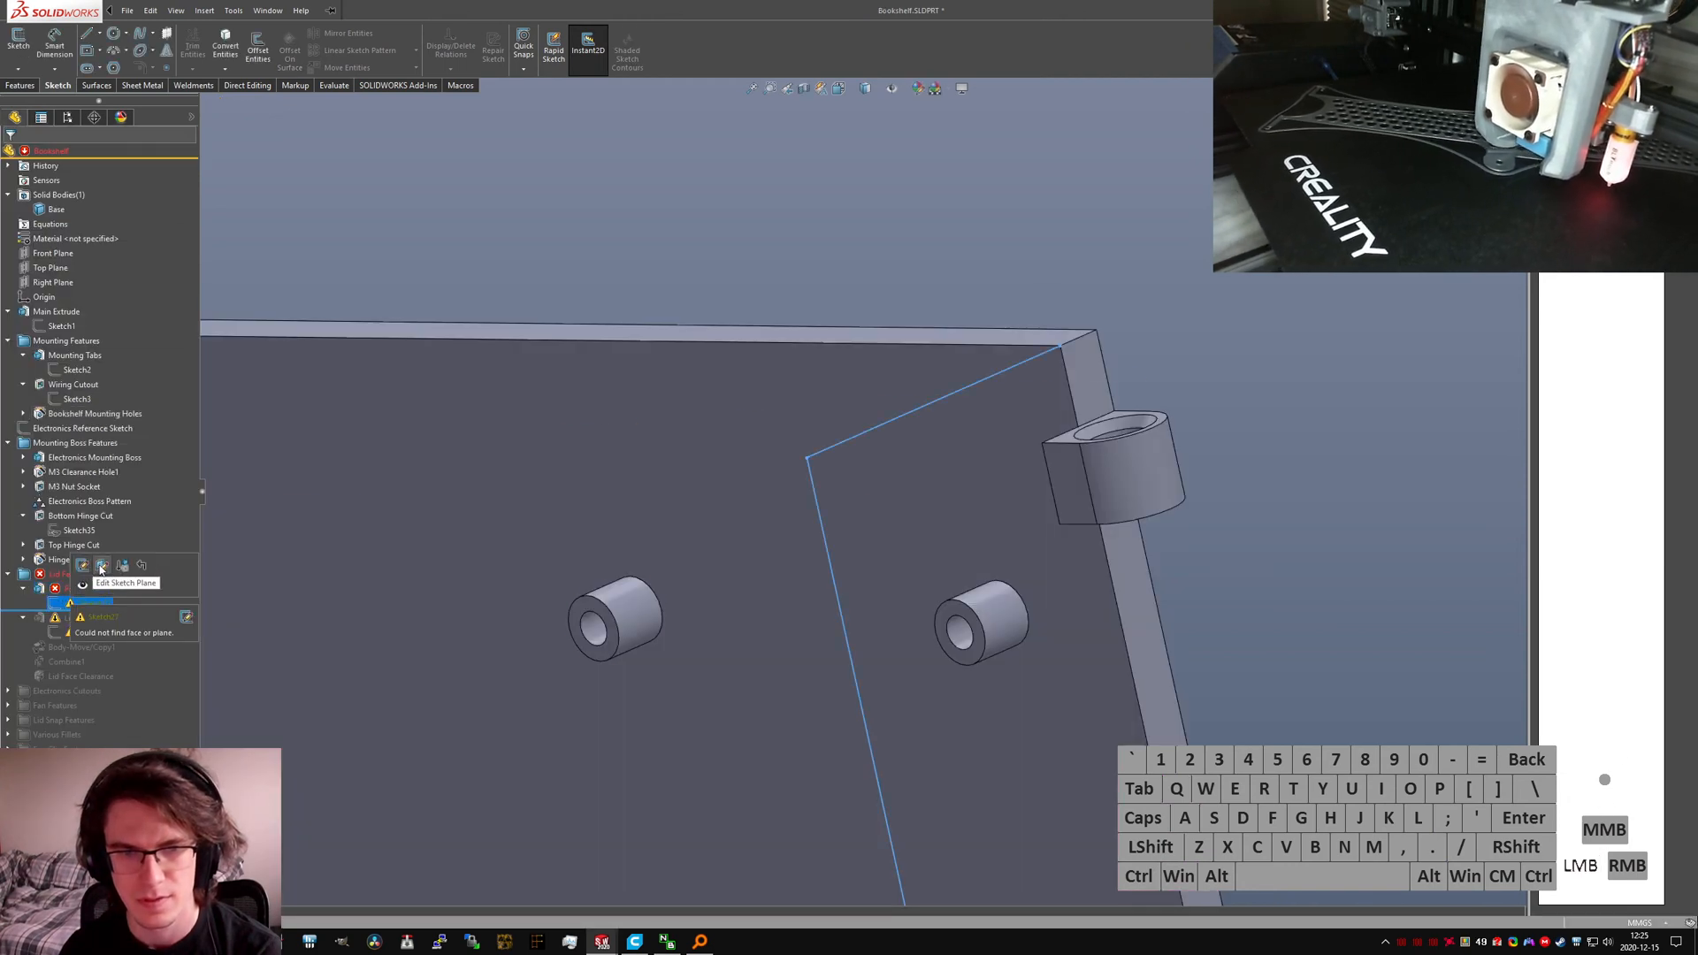
pyautogui.click(1090, 359)
pyautogui.rightClick(1090, 359)
pyautogui.click(19, 158)
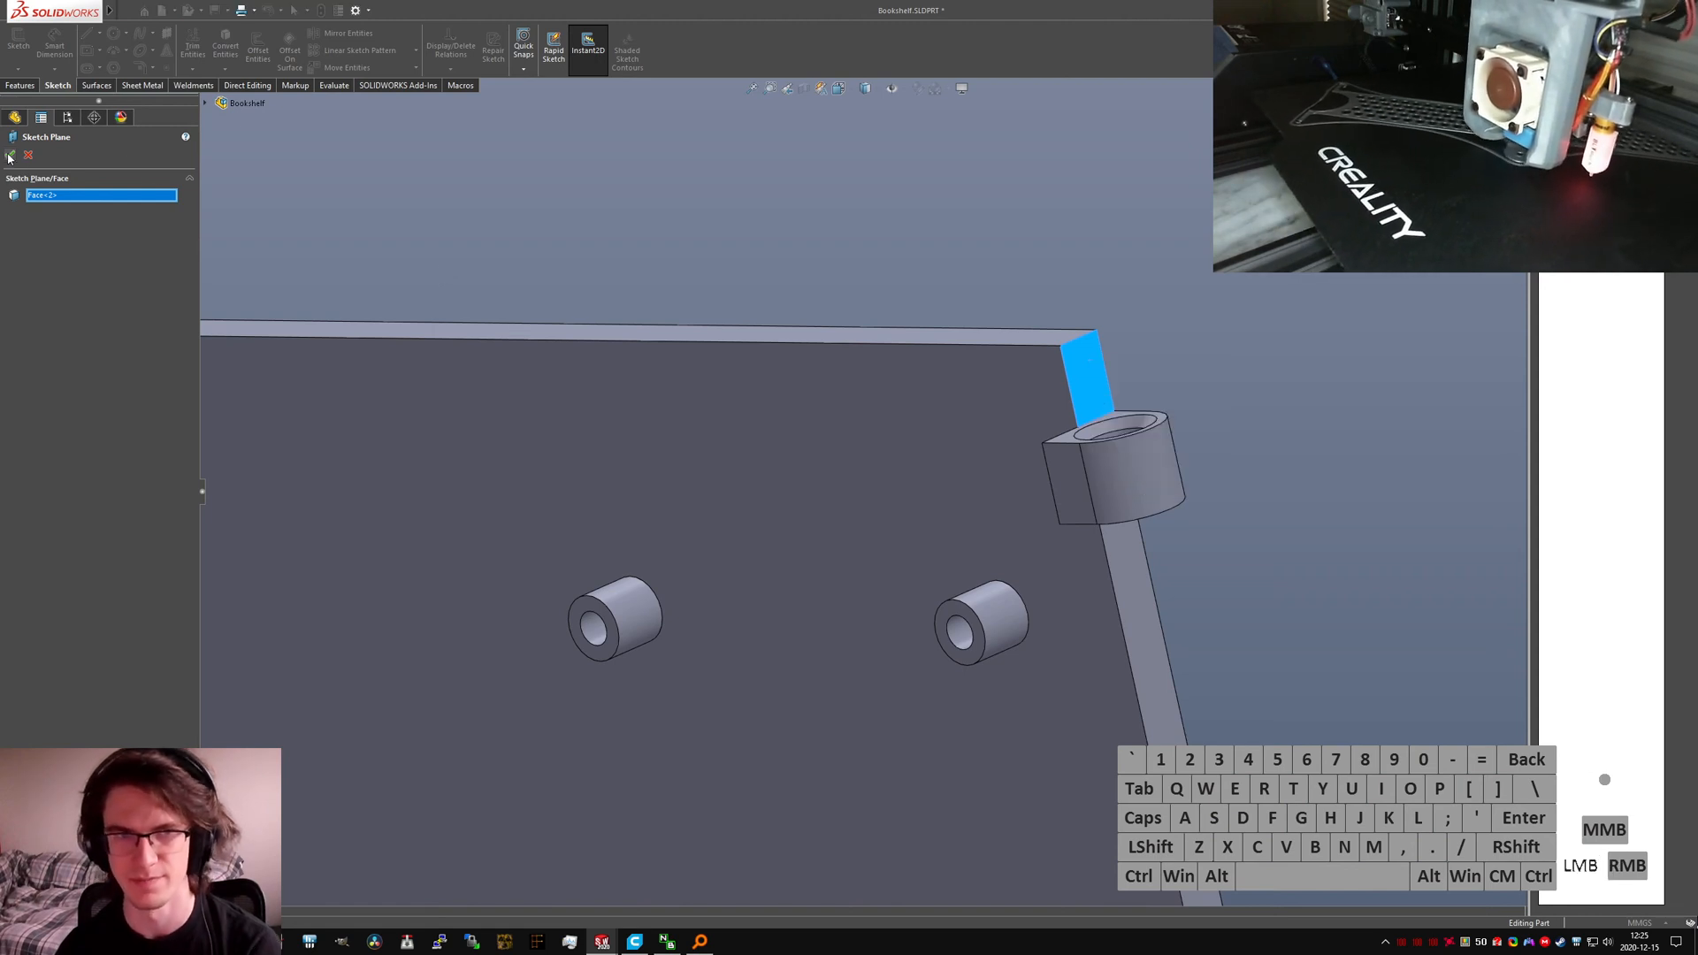
pyautogui.click(998, 311)
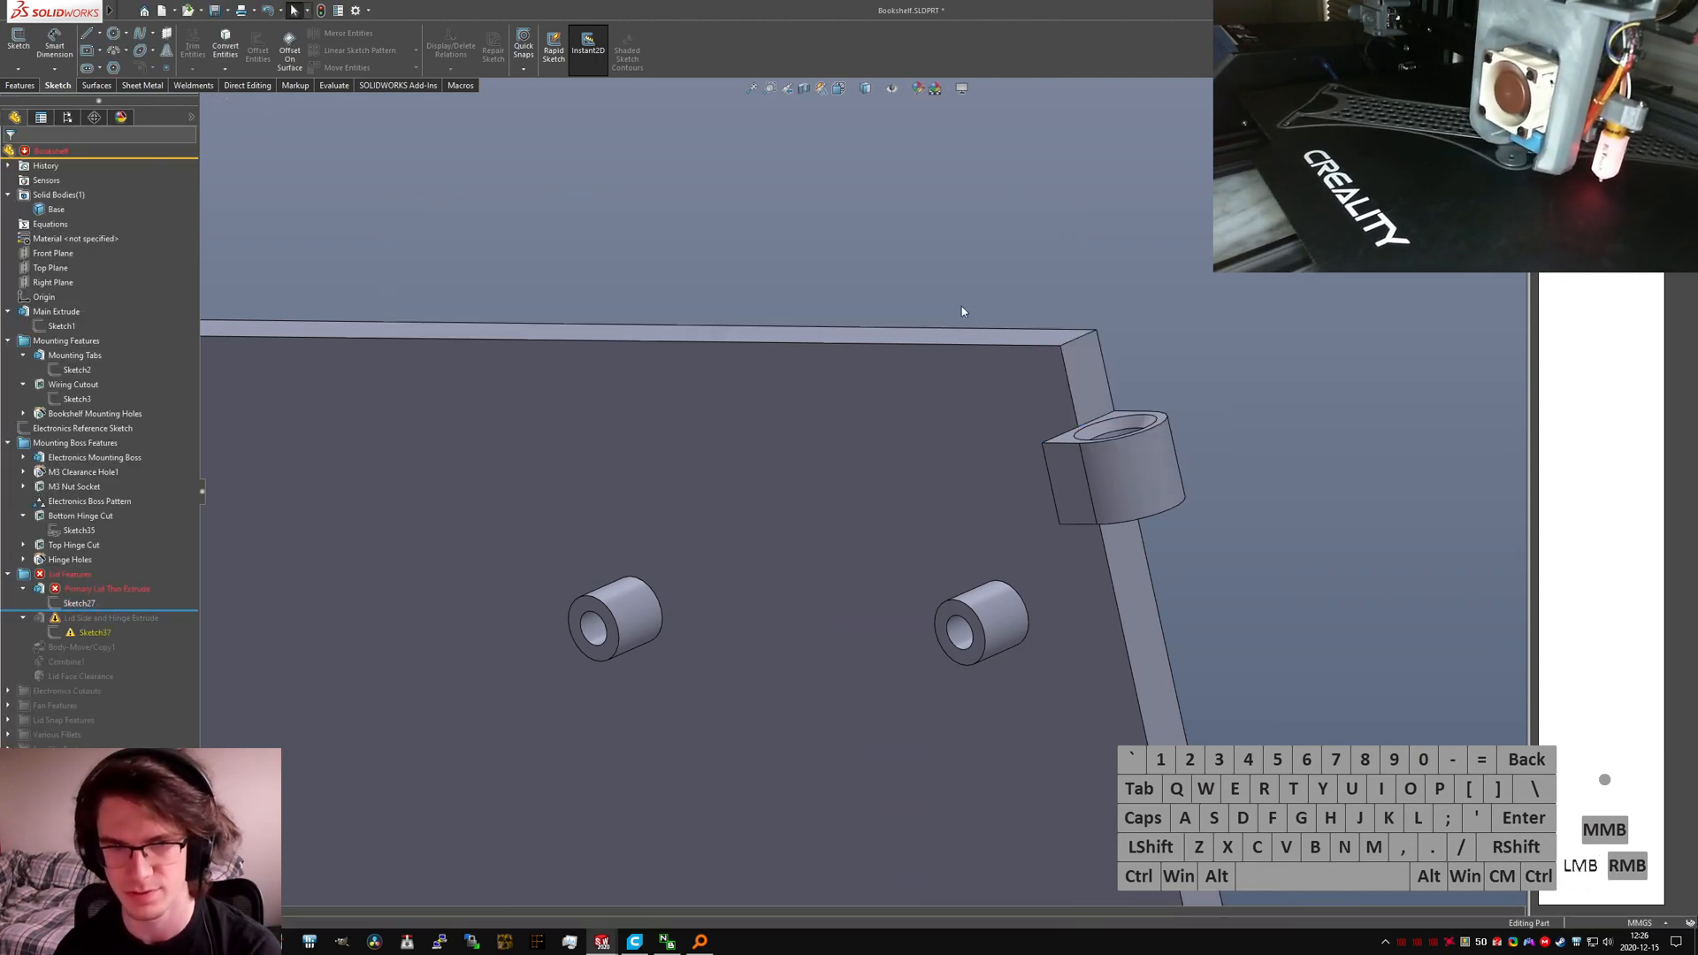
# Step: Reverse the 5 mm thin-wall direction of the Primary Lid Thin Extrude and accept the feature
pyautogui.click(89, 603)
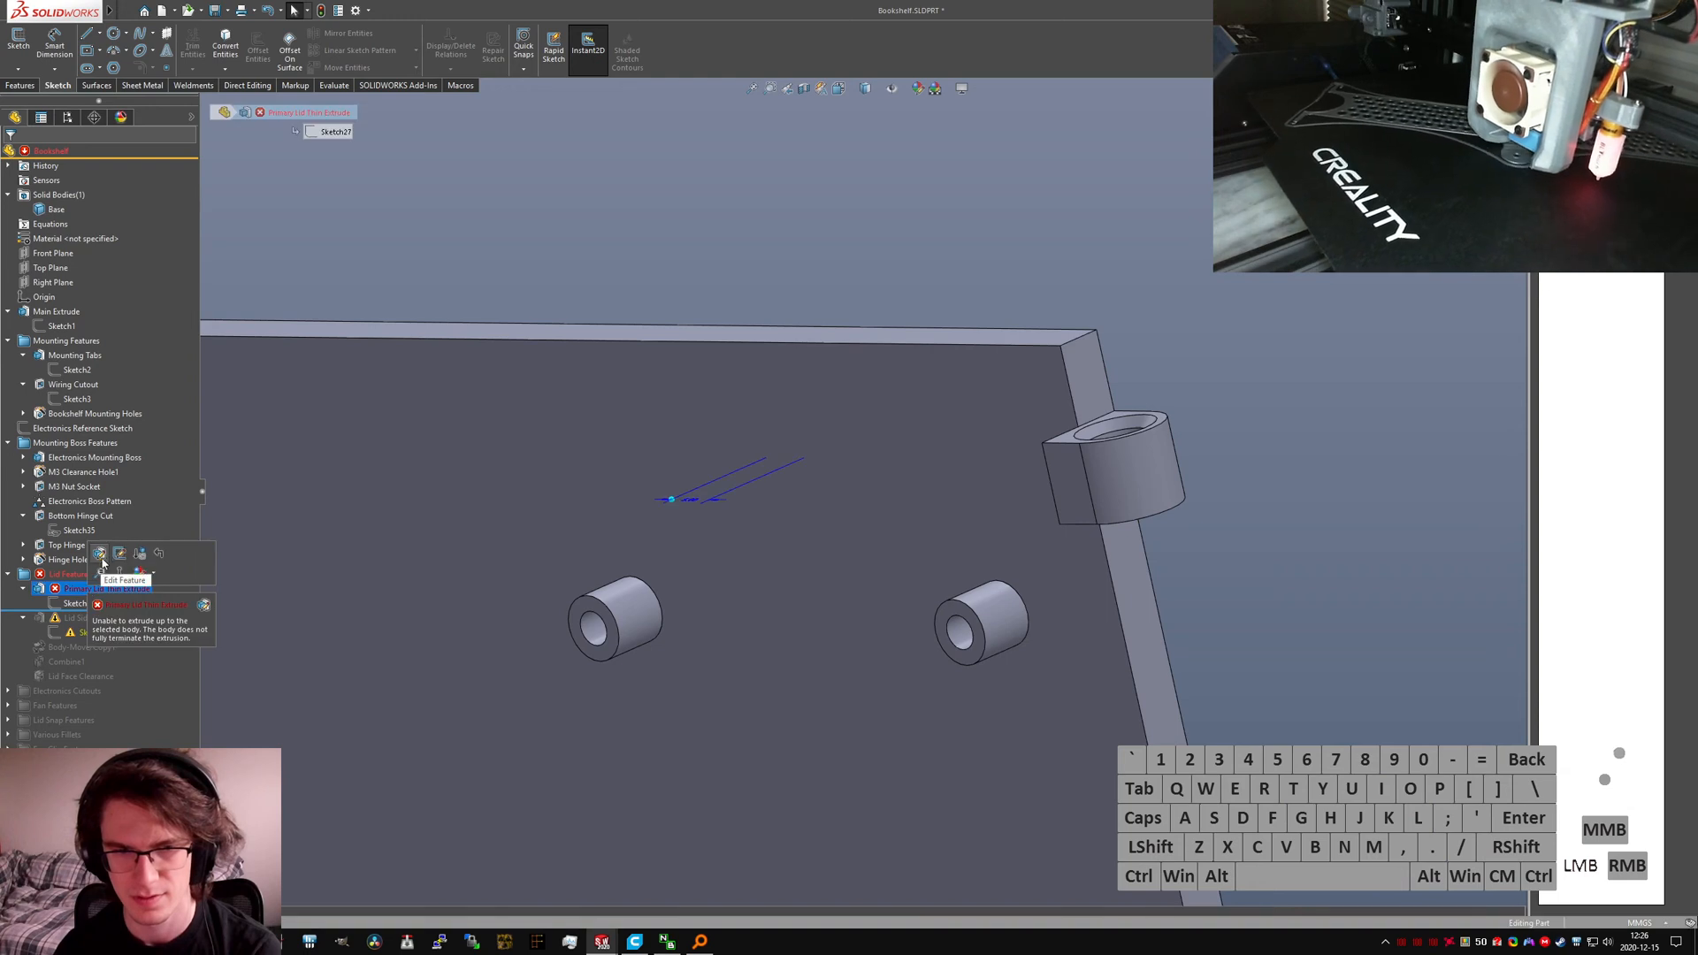
pyautogui.click(104, 553)
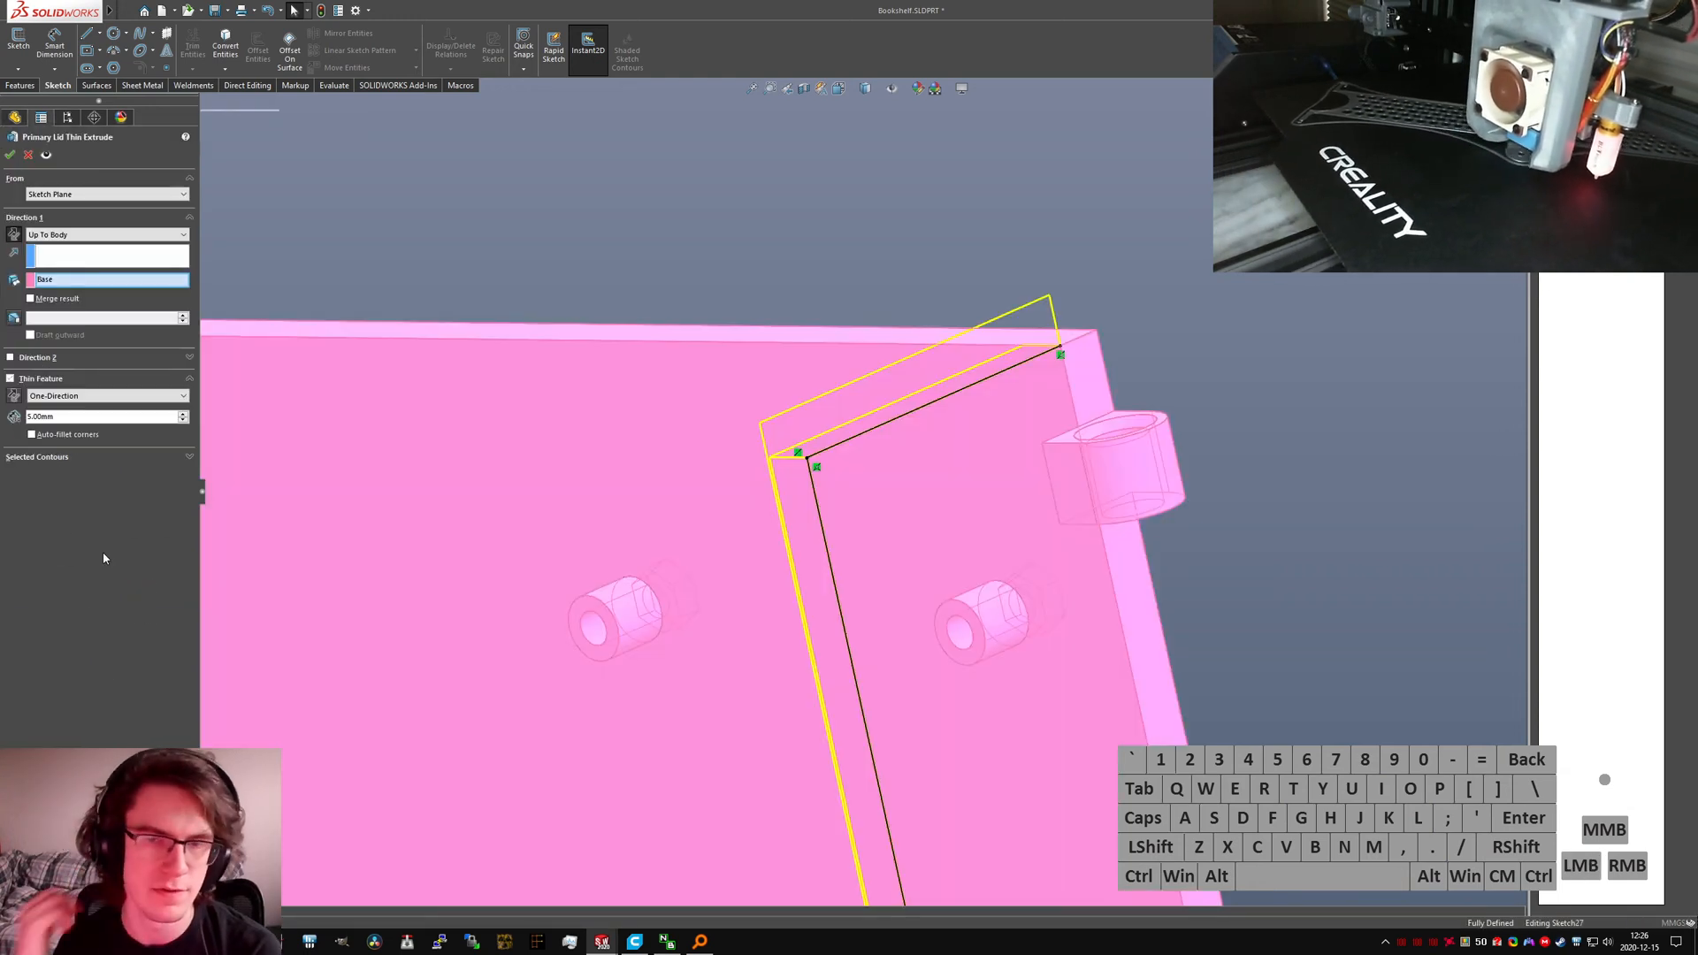
pyautogui.click(13, 396)
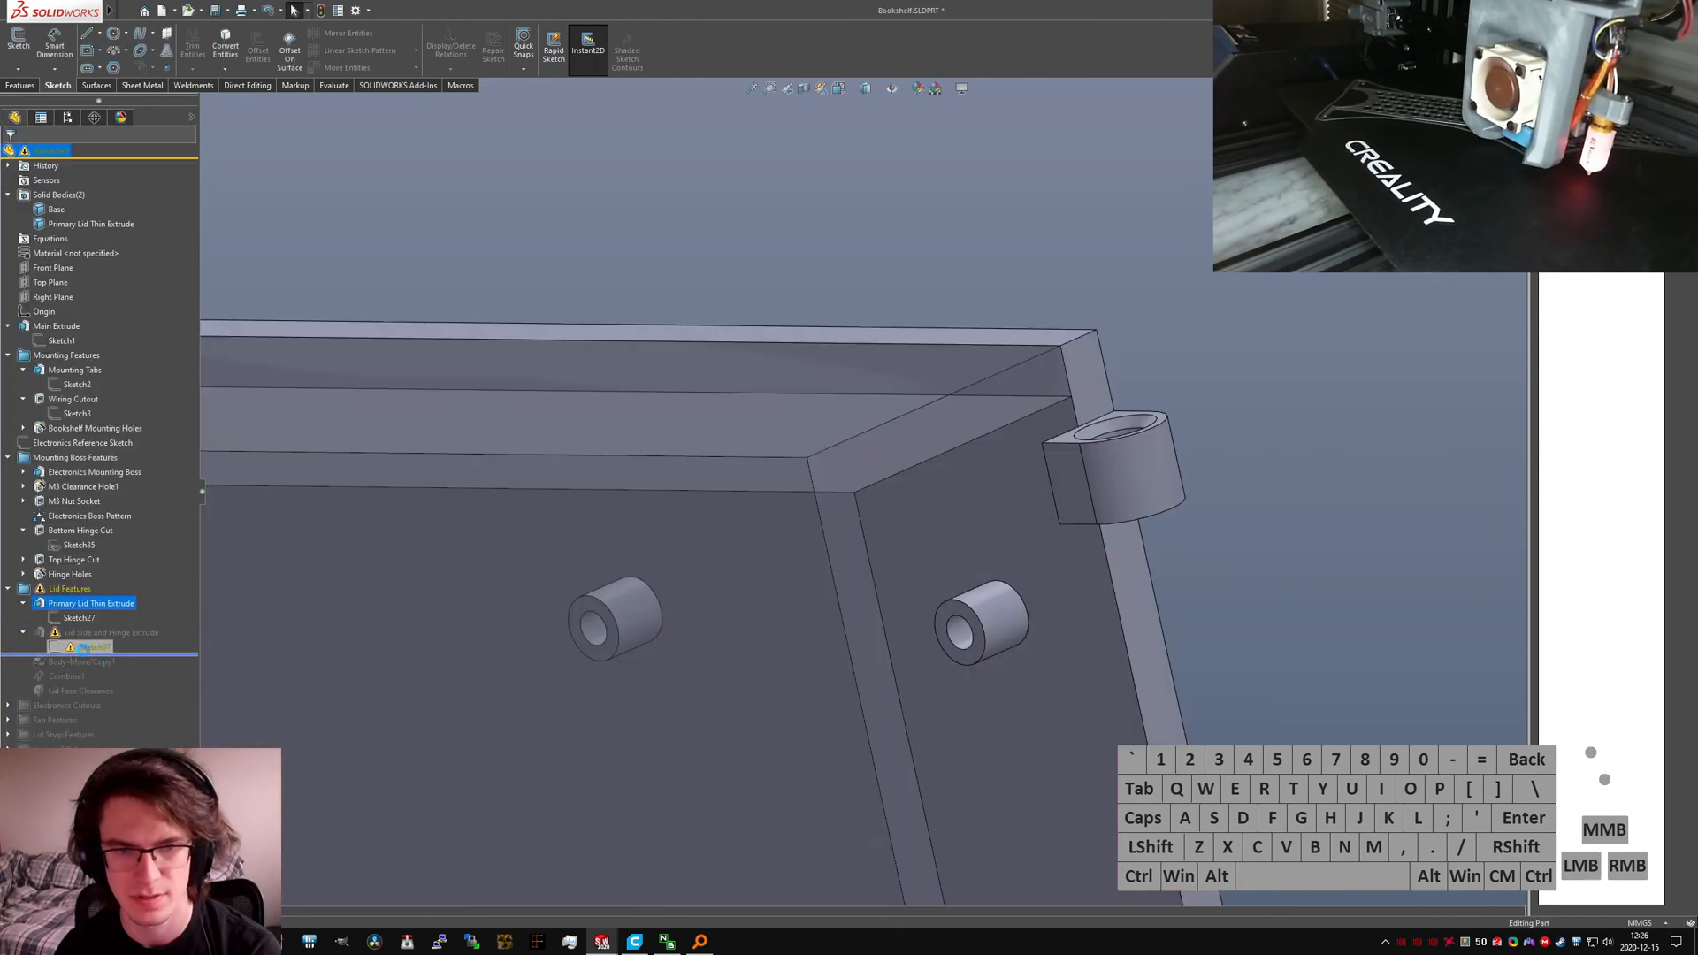
# Step: Open Sketch37 of the Lid Side and Hinge Extrude, face the sketch plane and delete all its old geometry
pyautogui.click(80, 648)
pyautogui.click(93, 608)
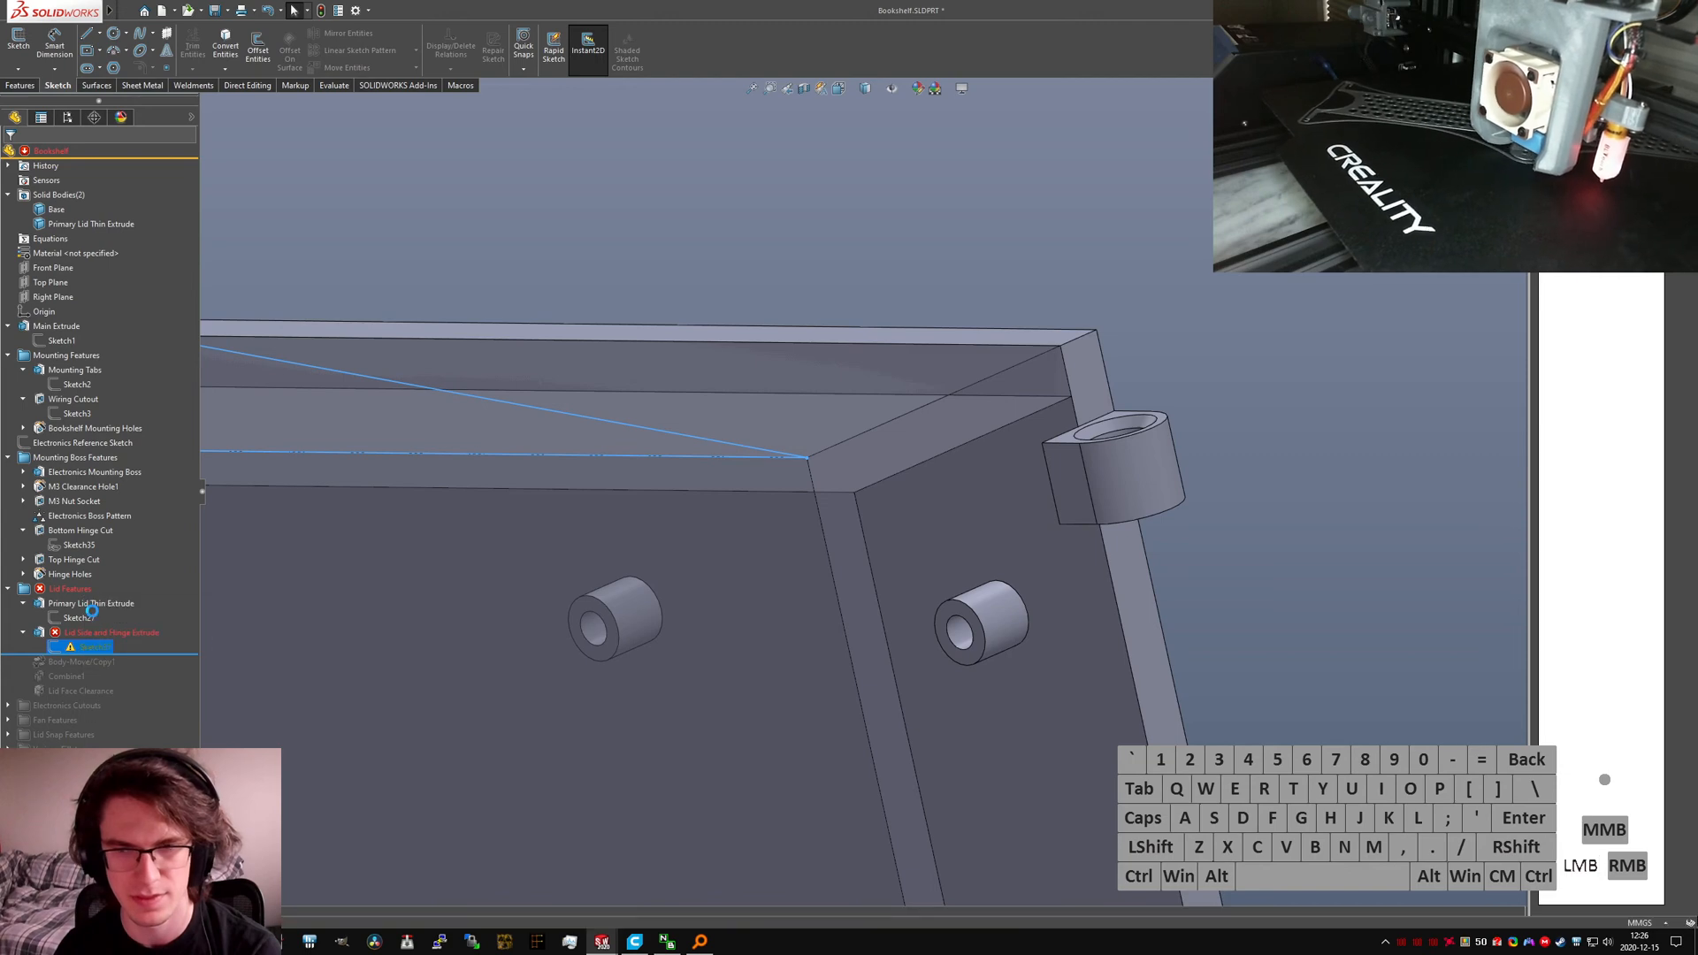
pyautogui.hotkey('ctrl', '5')
pyautogui.hotkey('ctrl', '8')
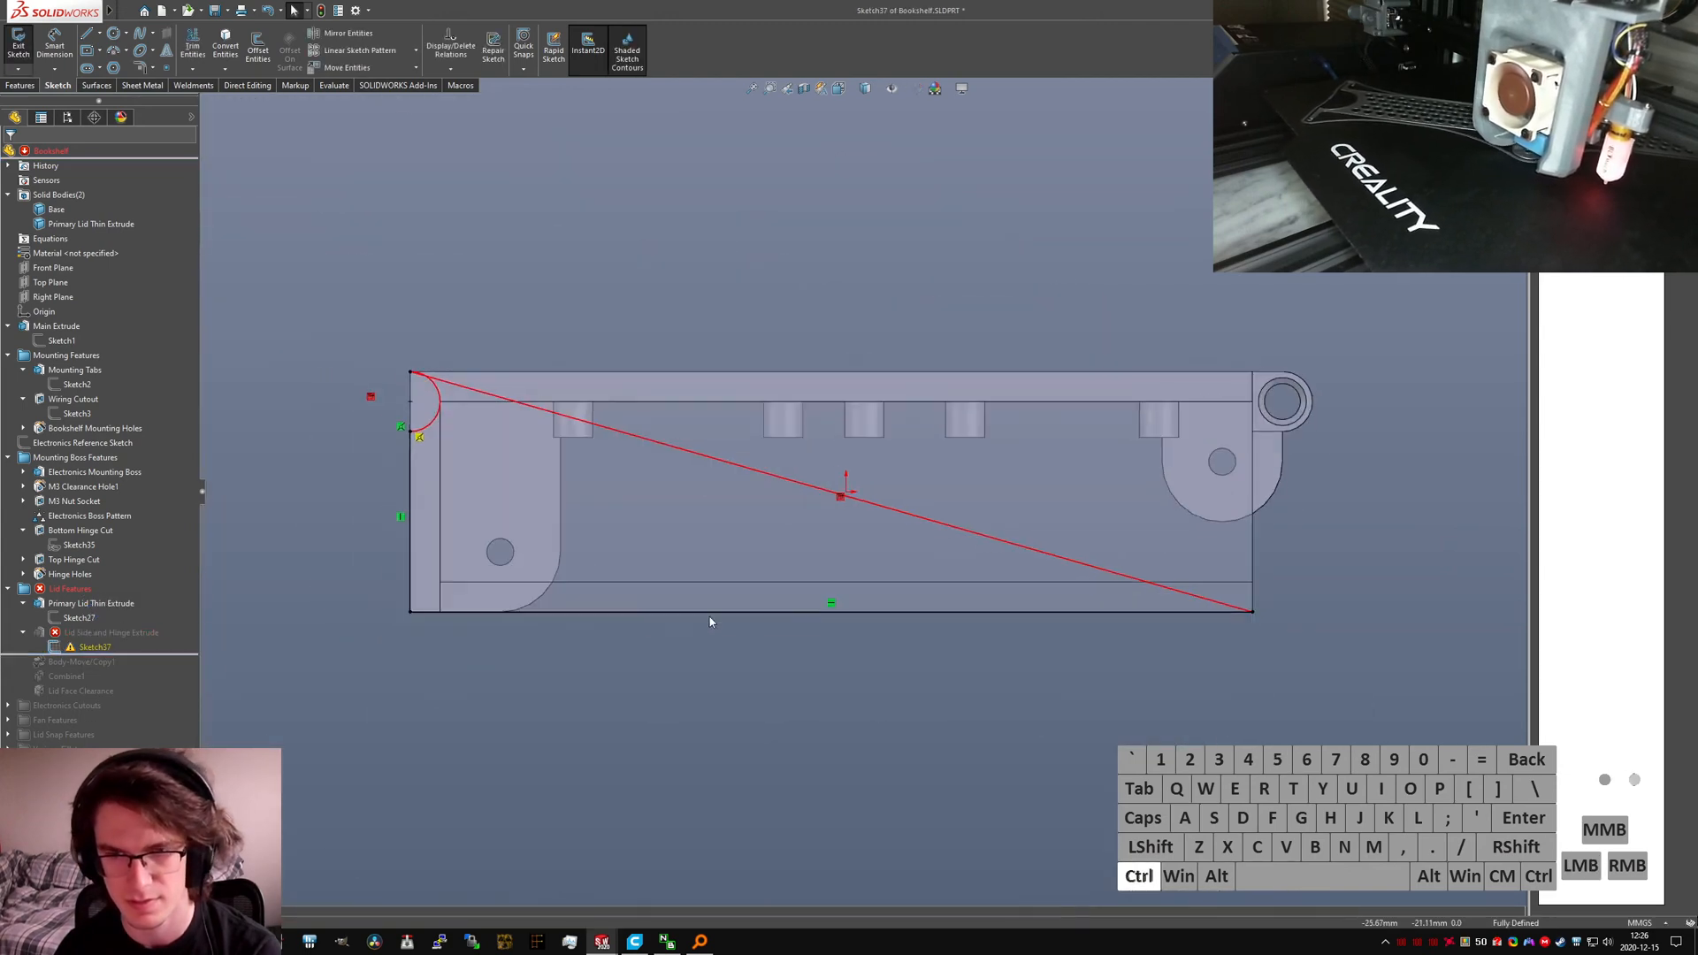
pyautogui.moveTo(280, 310)
pyautogui.mouseDown()
pyautogui.moveTo(1365, 702)
pyautogui.moveTo(1289, 701)
pyautogui.moveTo(518, 300)
pyautogui.mouseUp()
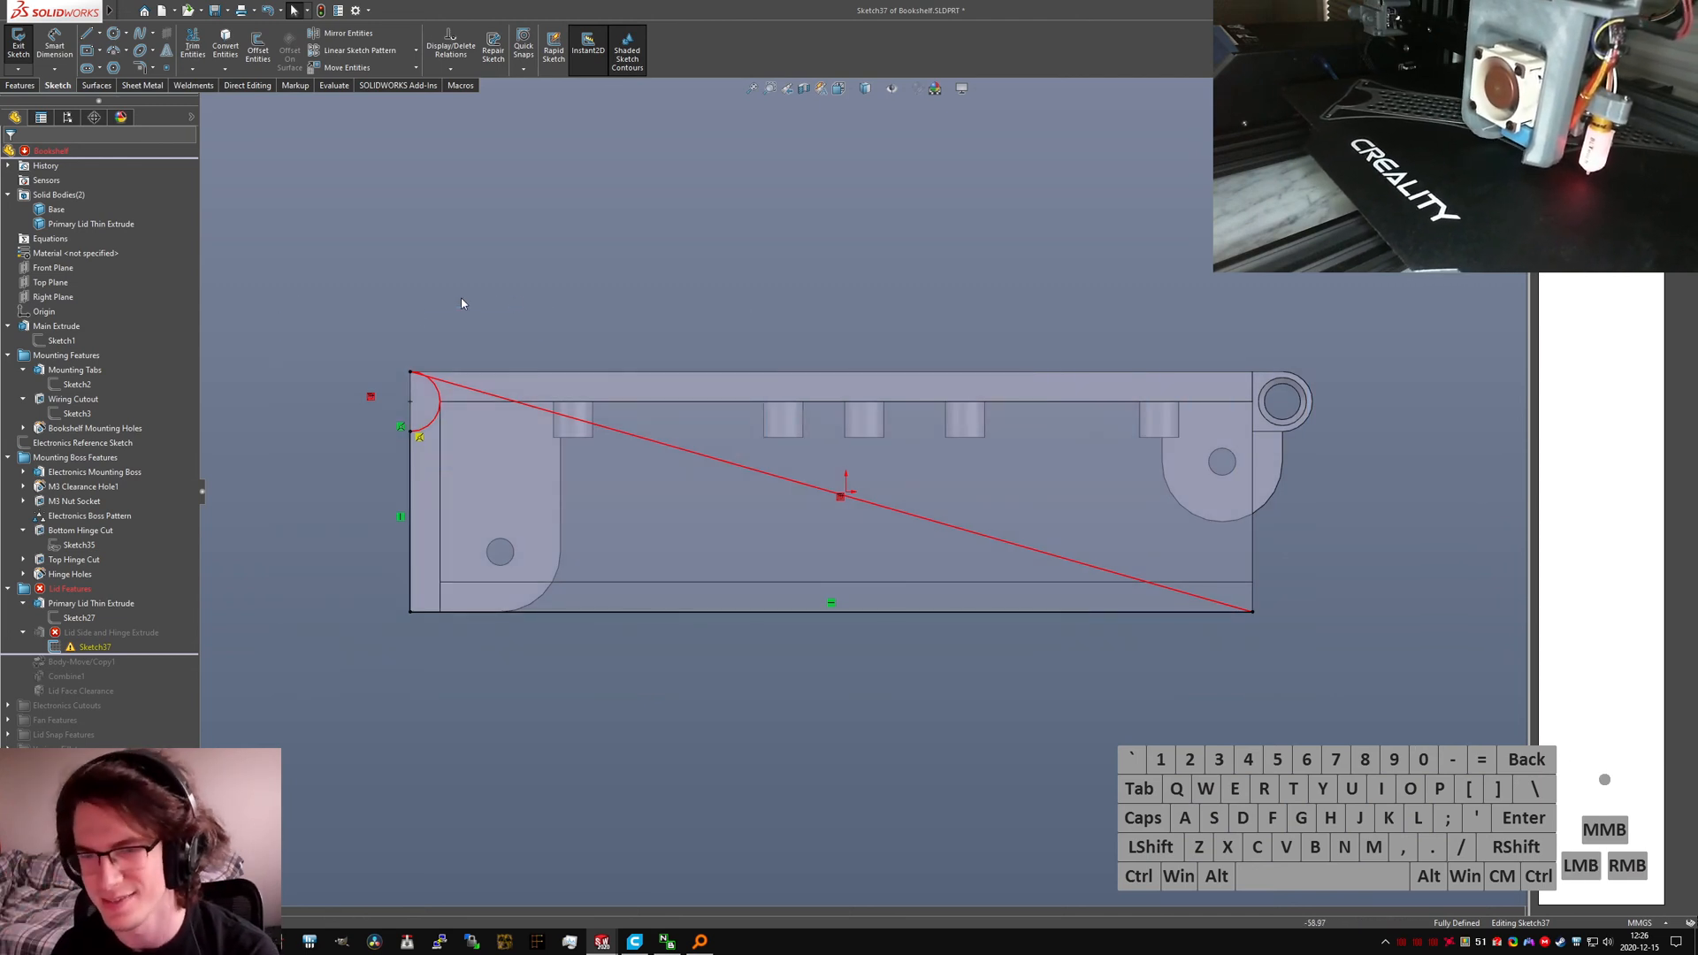
pyautogui.moveTo(461, 303); pyautogui.dragTo(1455, 828)
pyautogui.press('Delete')
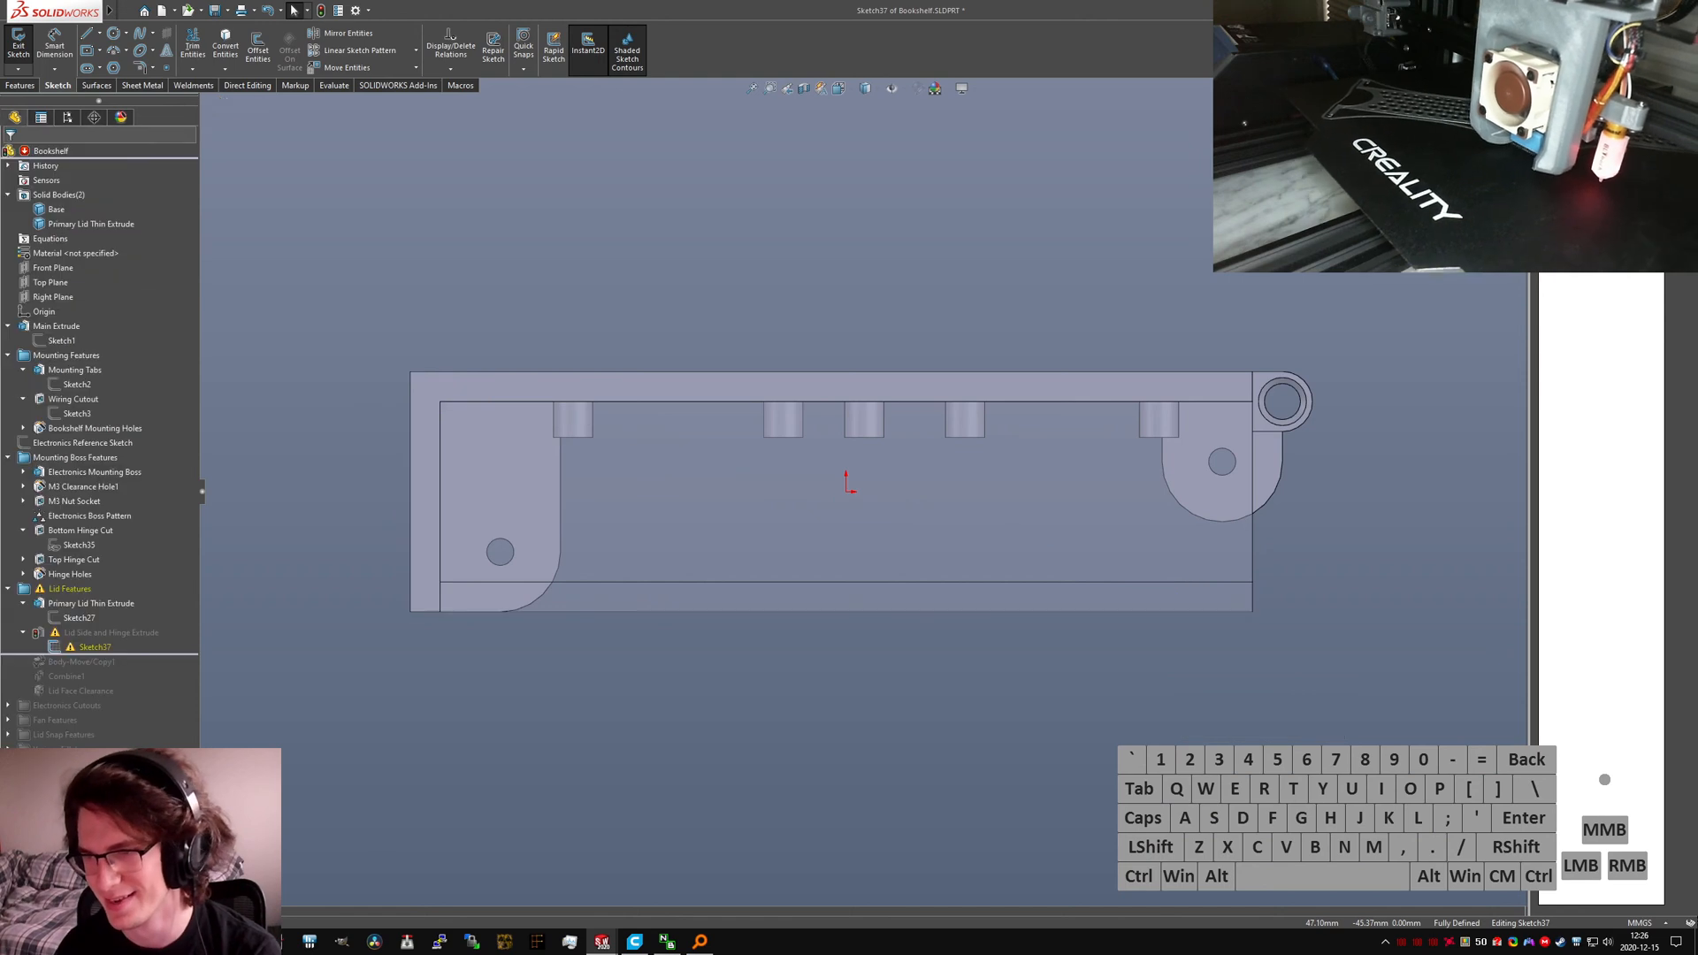
# Step: Draw the lid side's short bottom line and outer line up to the hinge knuckle, and convert the knuckle's outer arc and top edge
pyautogui.click(1399, 591)
pyautogui.press('l')
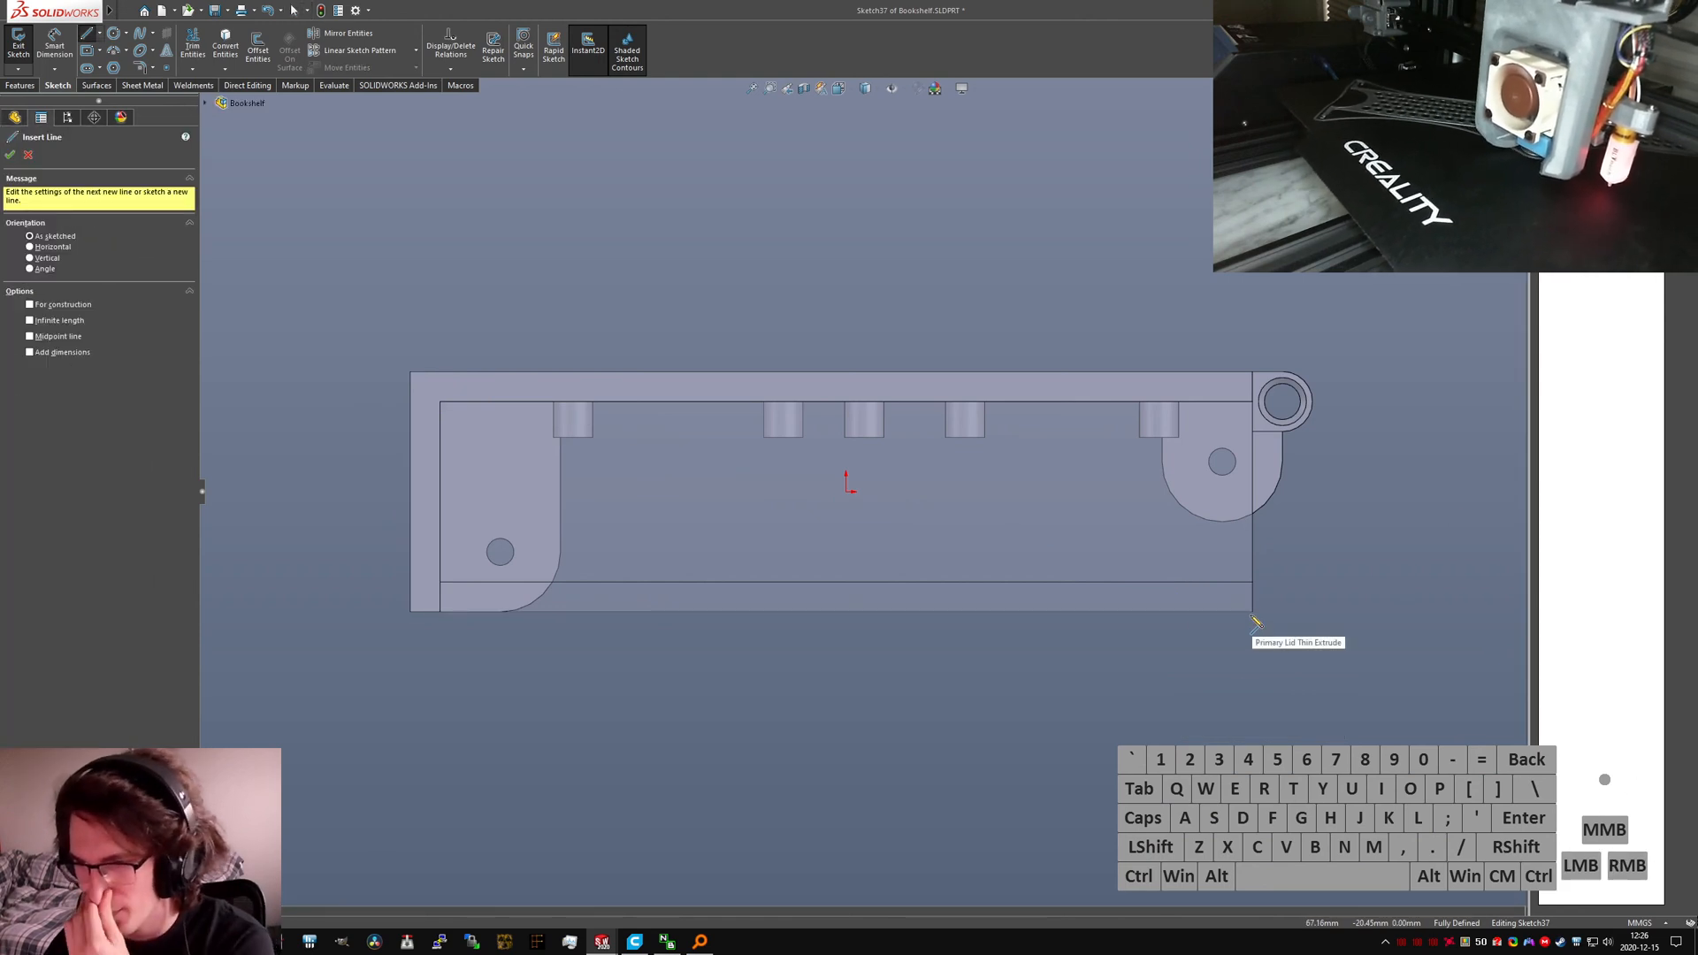
pyautogui.click(1253, 611)
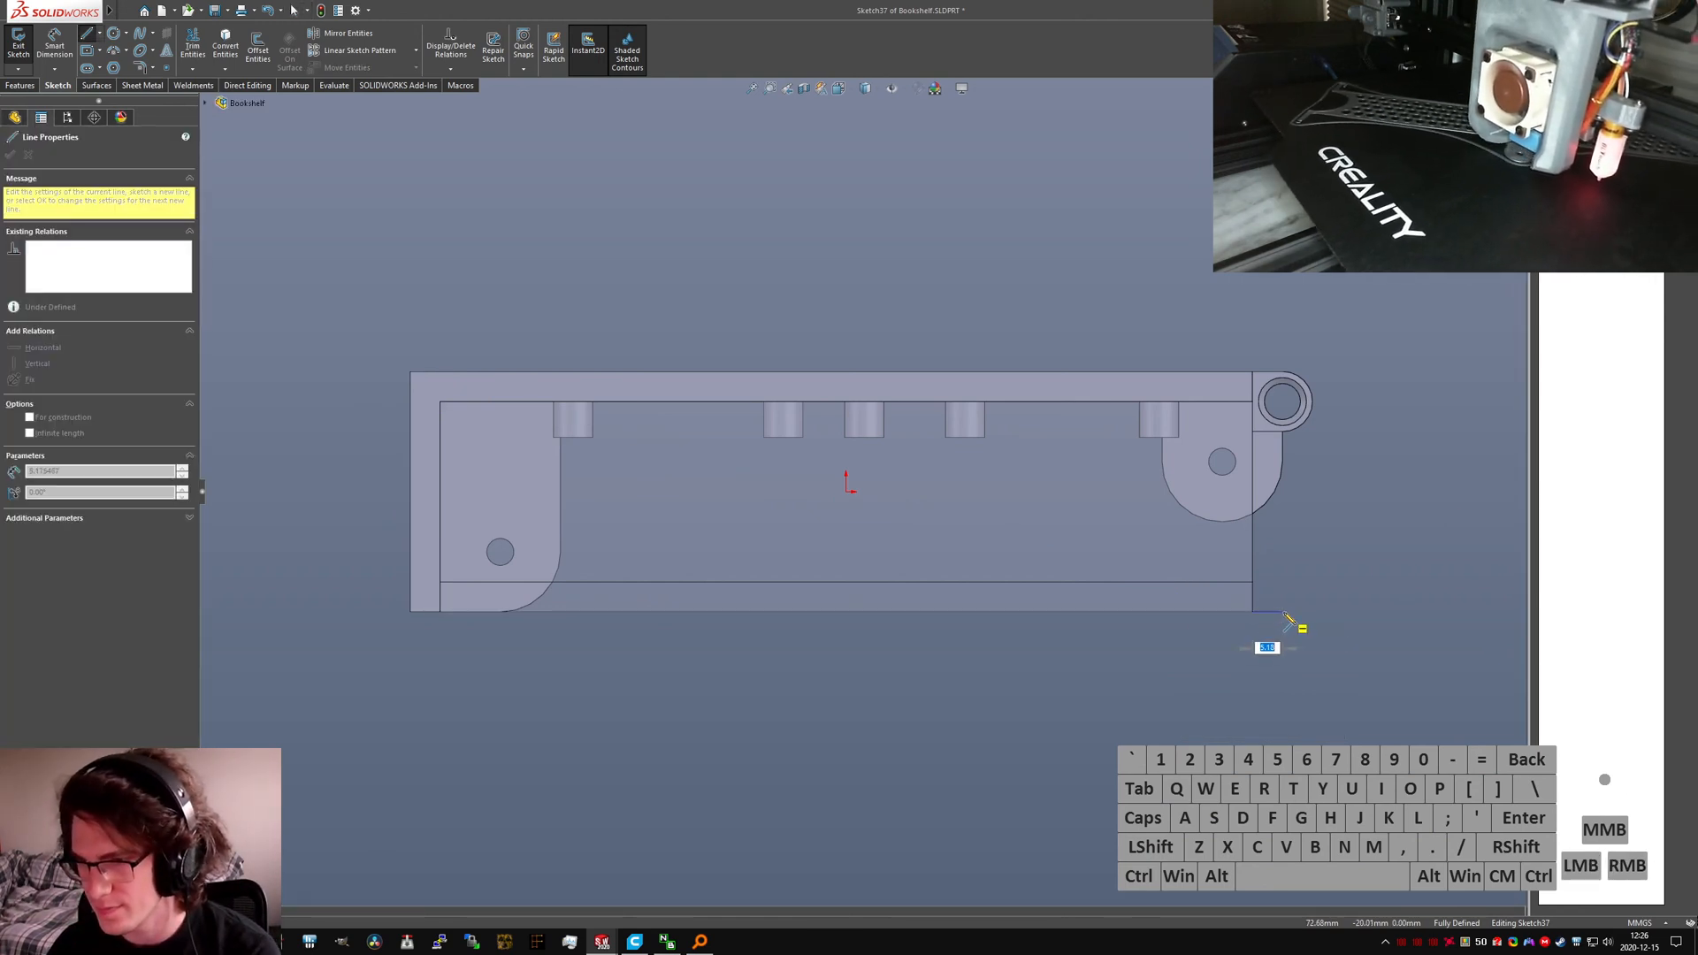
pyautogui.click(1284, 612)
pyautogui.click(1283, 433)
pyautogui.press('Escape')
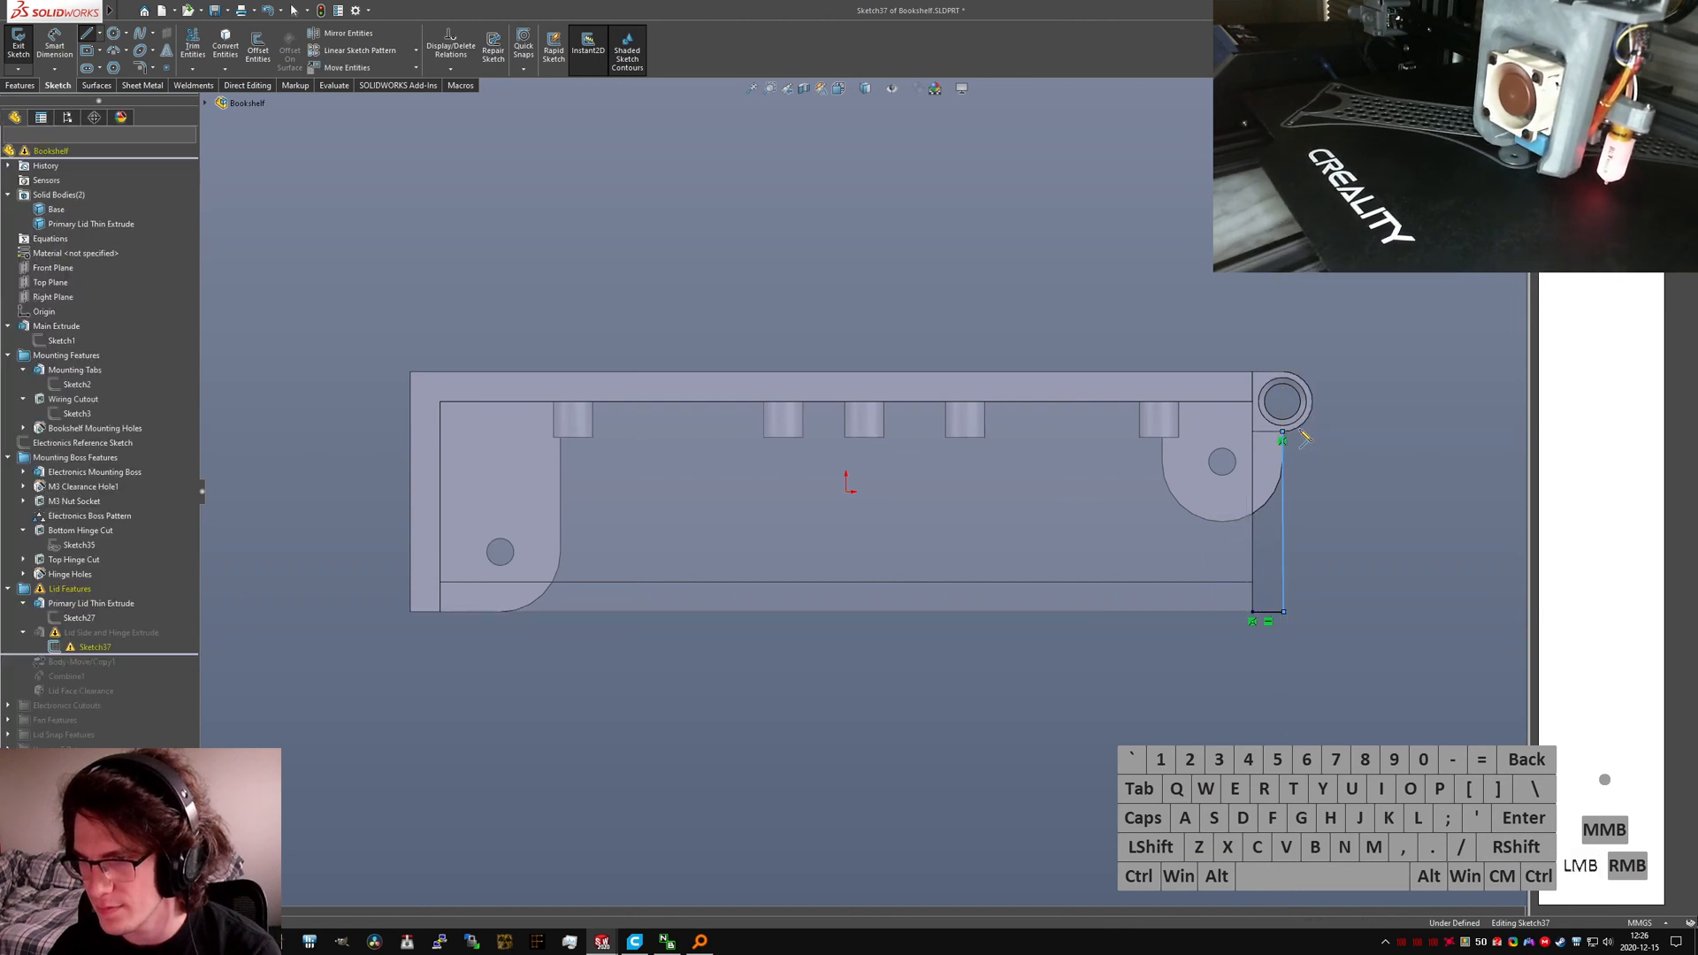
pyautogui.keyDown('ctrl'); pyautogui.click(1274, 376); pyautogui.keyUp('ctrl')
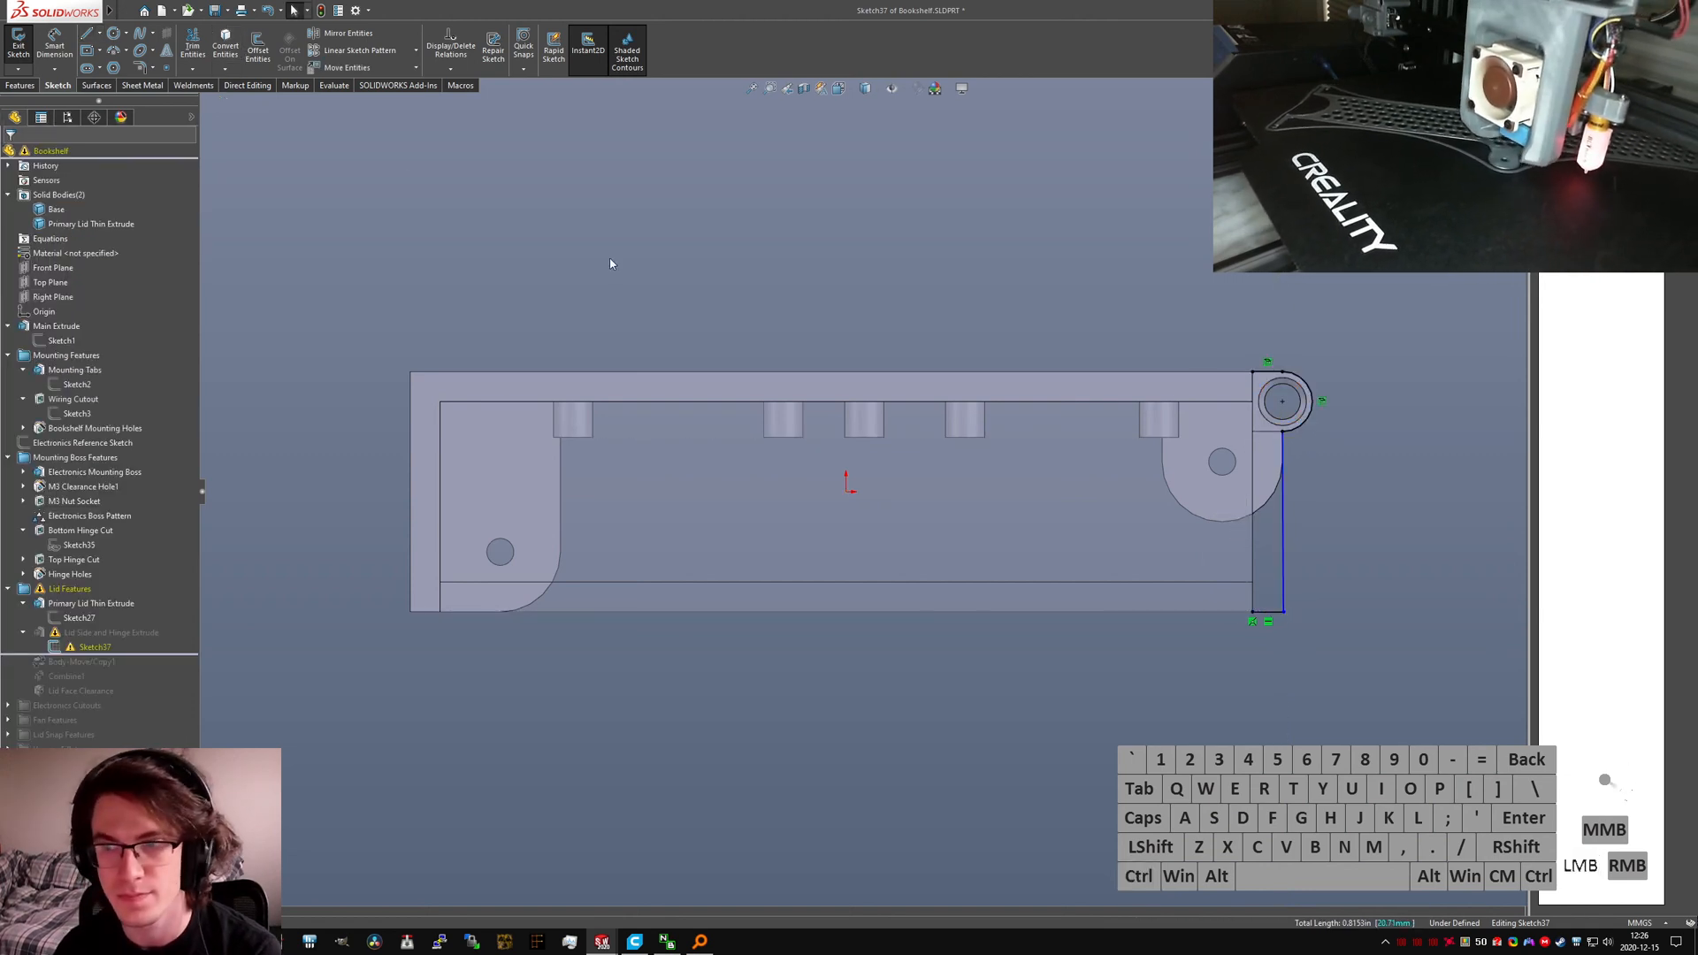
# Step: Close the lid side profile with a line along the base plate's end, make the outer line vertical and exit Sketch37
pyautogui.moveTo(1262, 648); pyautogui.dragTo(1236, 636, button='right')
pyautogui.click(1252, 612)
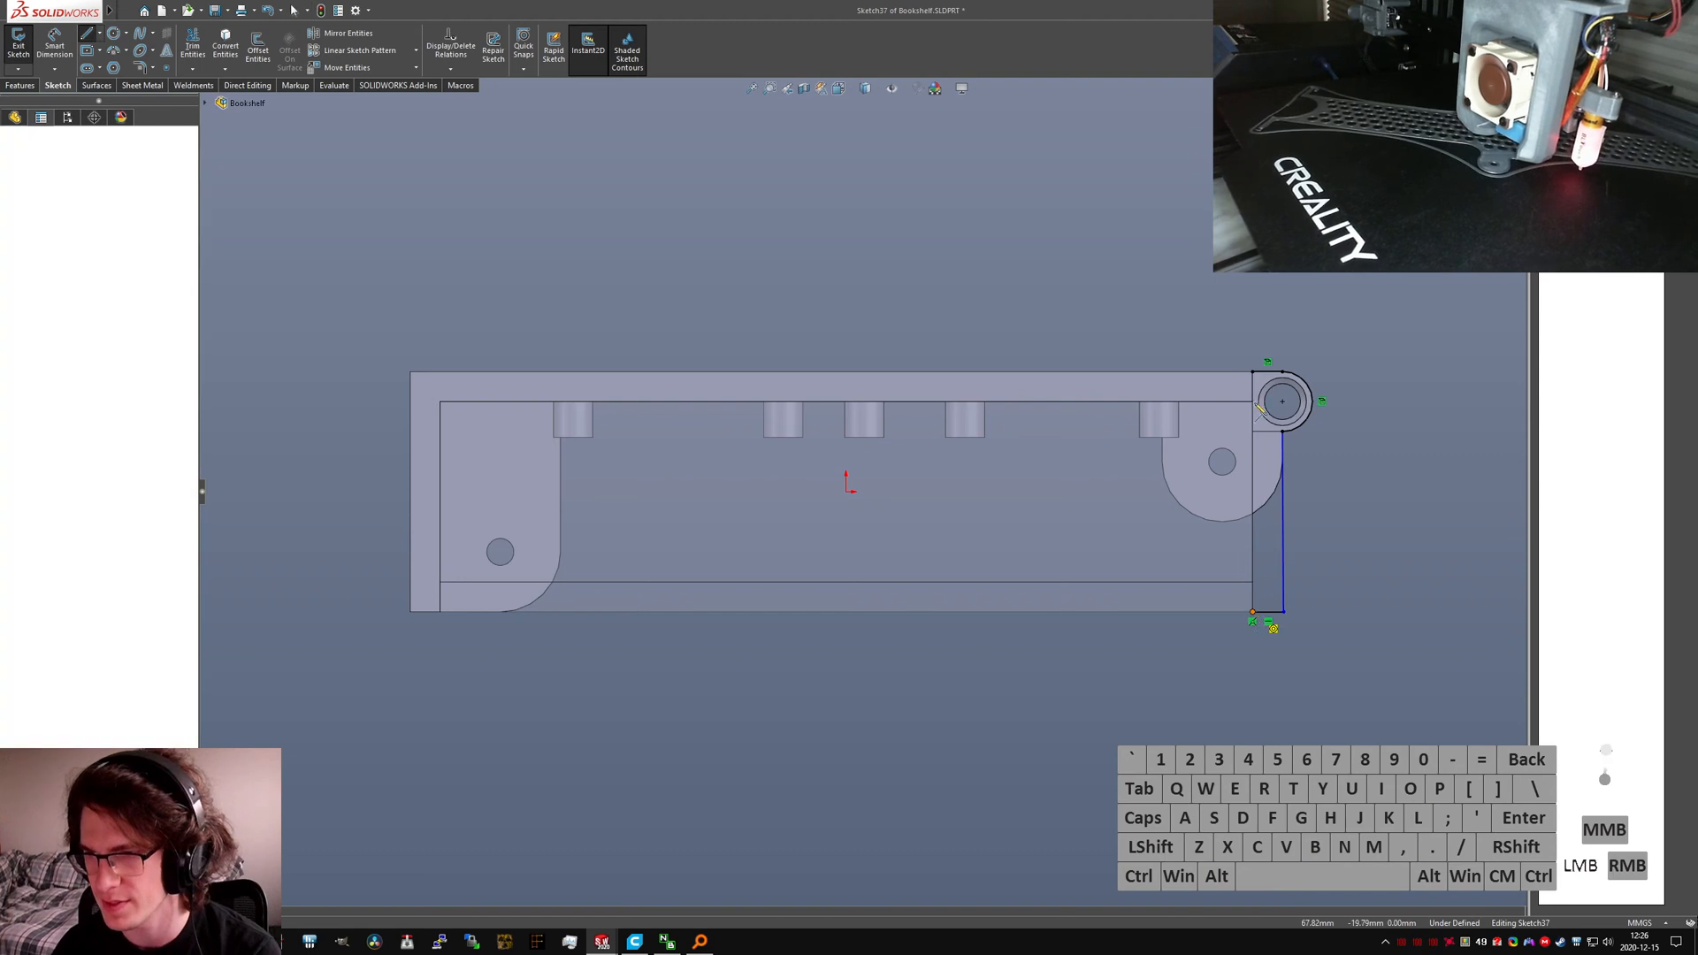
pyautogui.click(1253, 371)
pyautogui.press('Escape')
pyautogui.click(1284, 484)
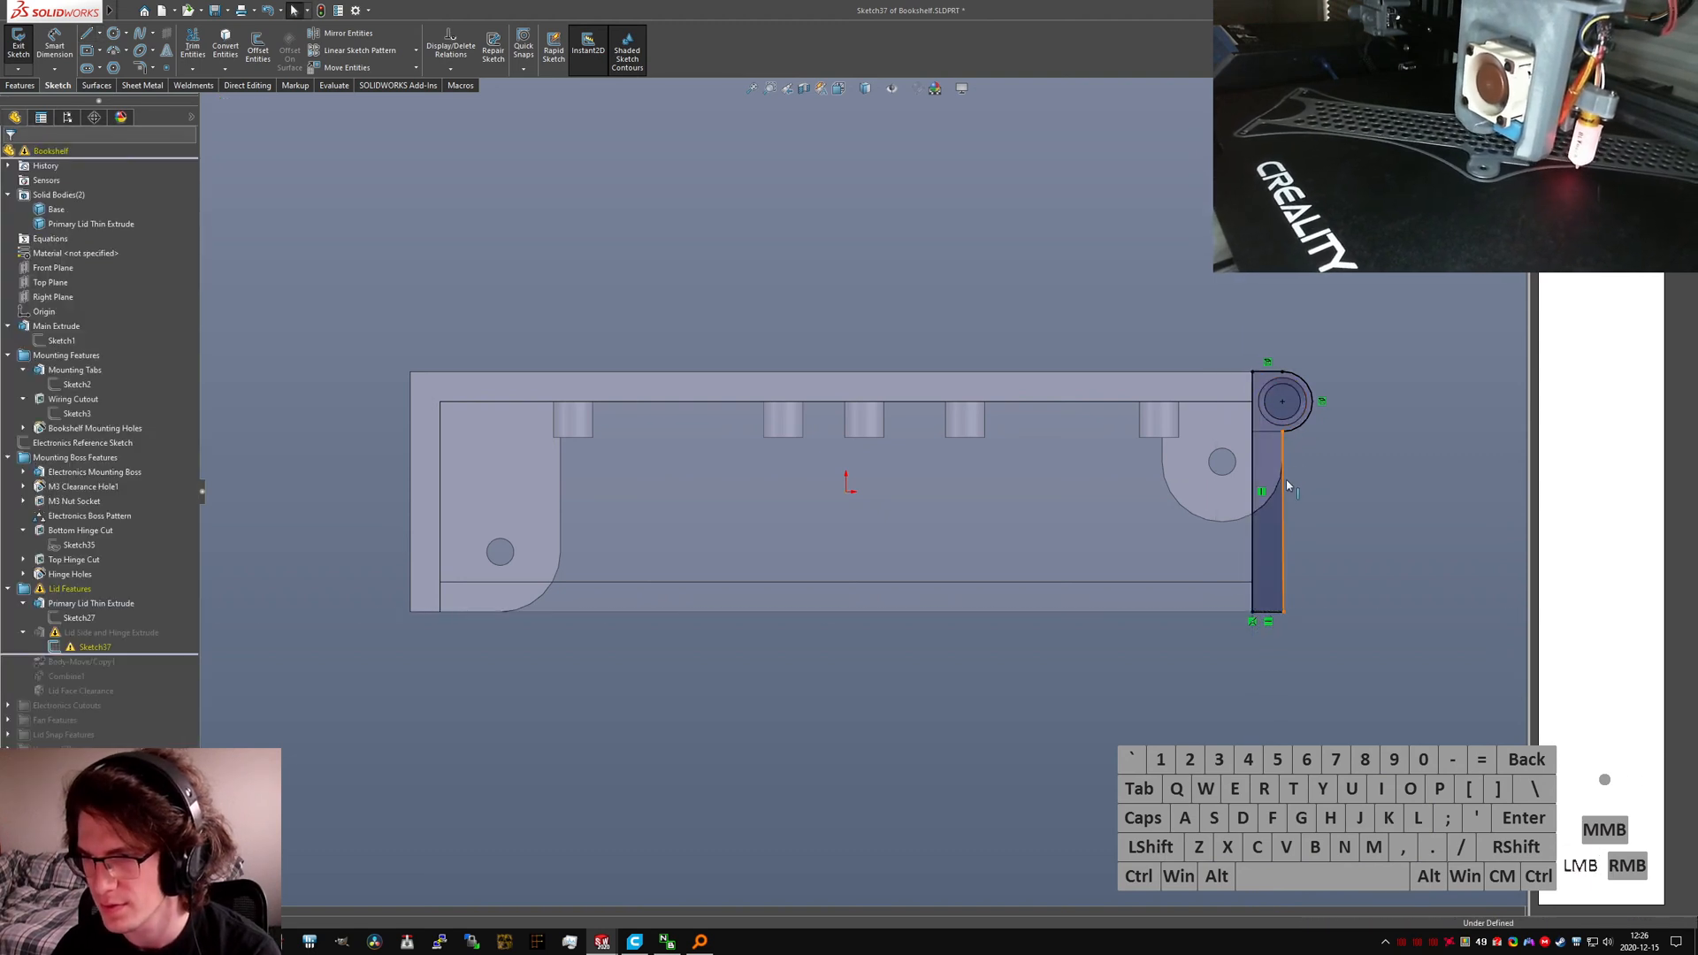
pyautogui.hotkey('alt', 'v')
pyautogui.click(1315, 572)
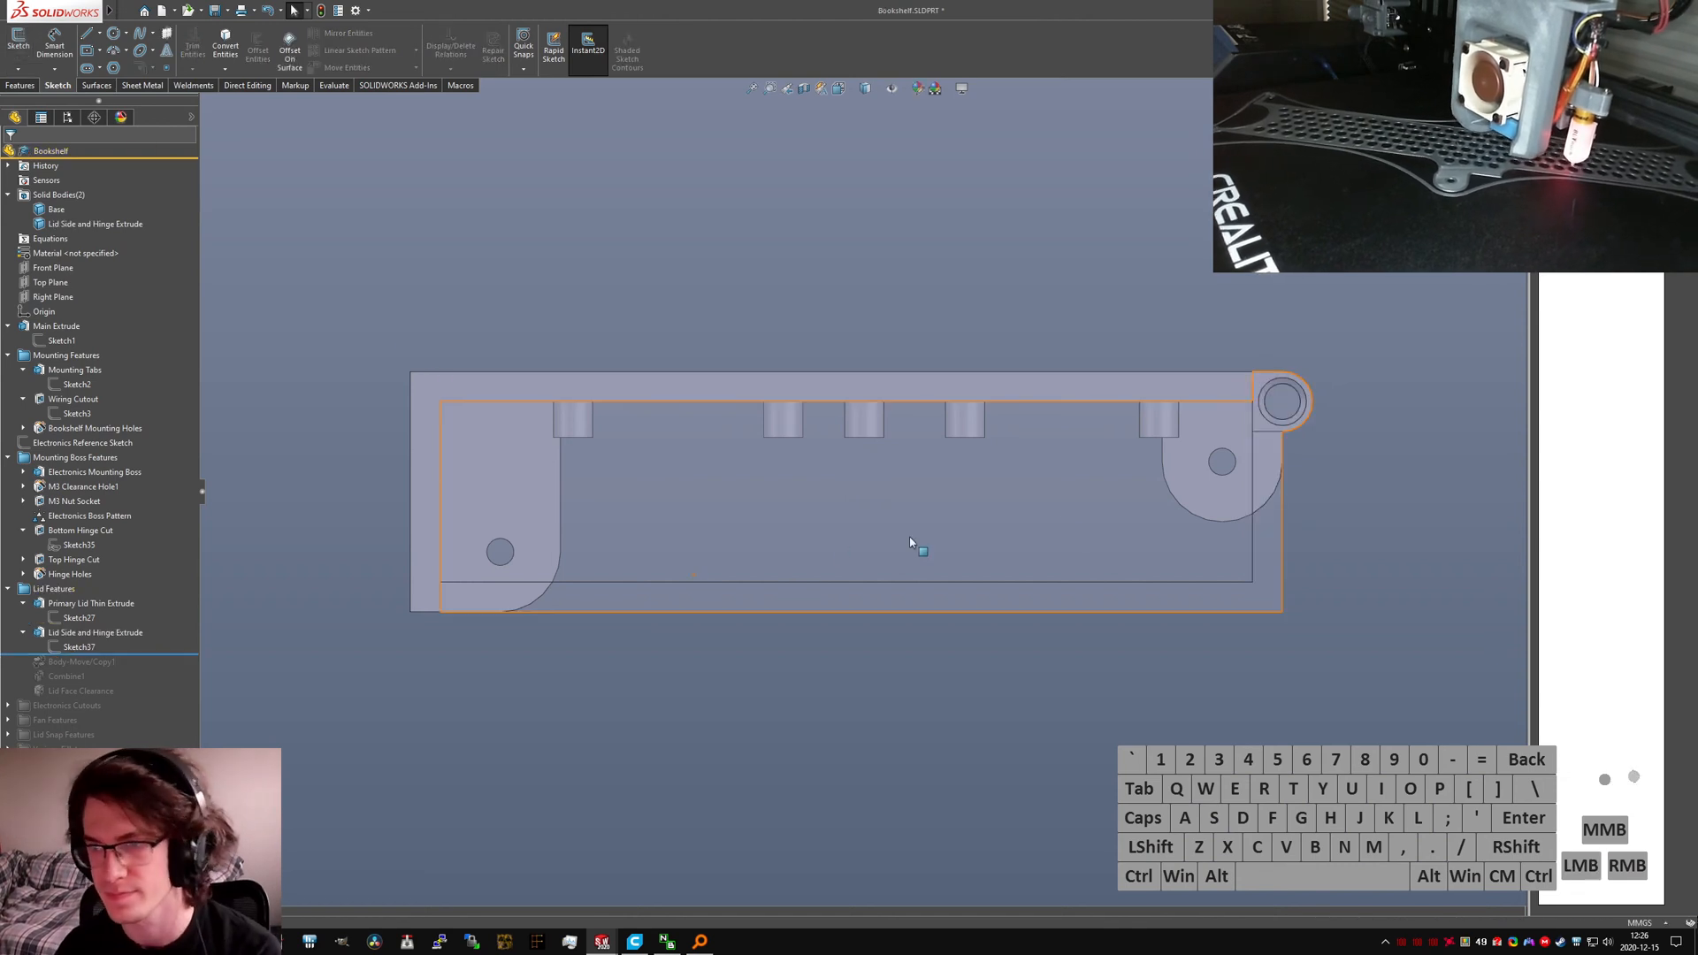
# Step: Roll the model forward past Lid Face Clearance and open that feature to examine its offset faces at the hinge end
pyautogui.moveTo(911, 542); pyautogui.dragTo(1011, 406, button='middle')
pyautogui.scroll(2, 1021, 256)
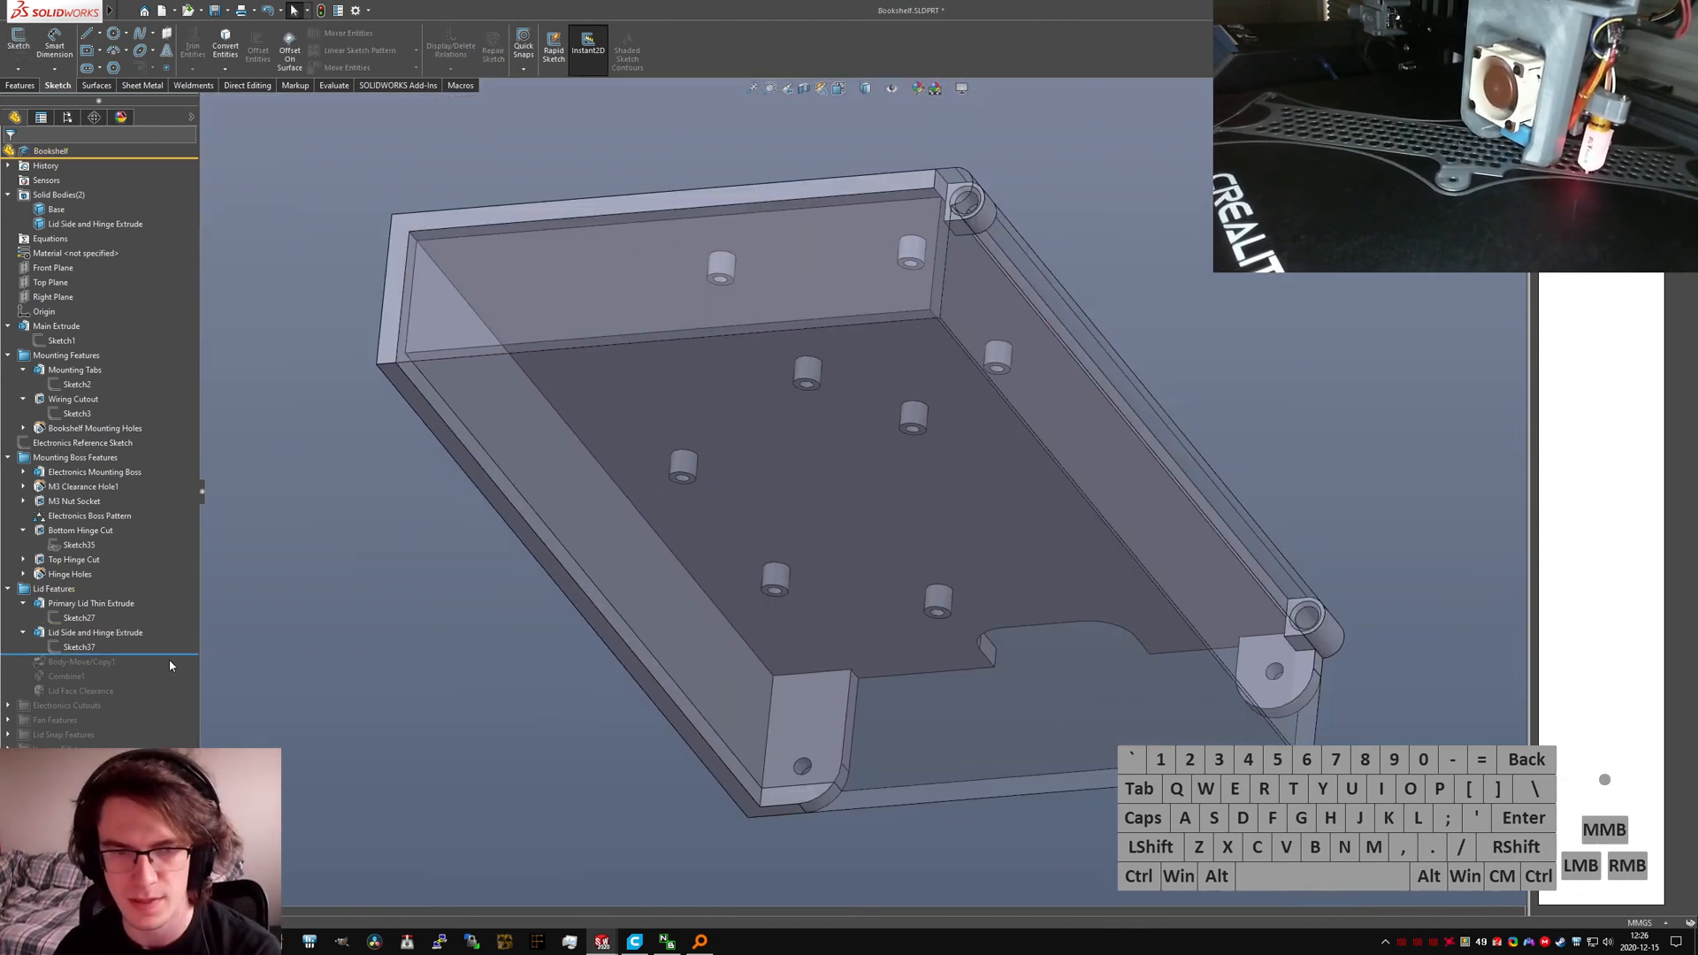
pyautogui.moveTo(168, 656); pyautogui.dragTo(159, 695)
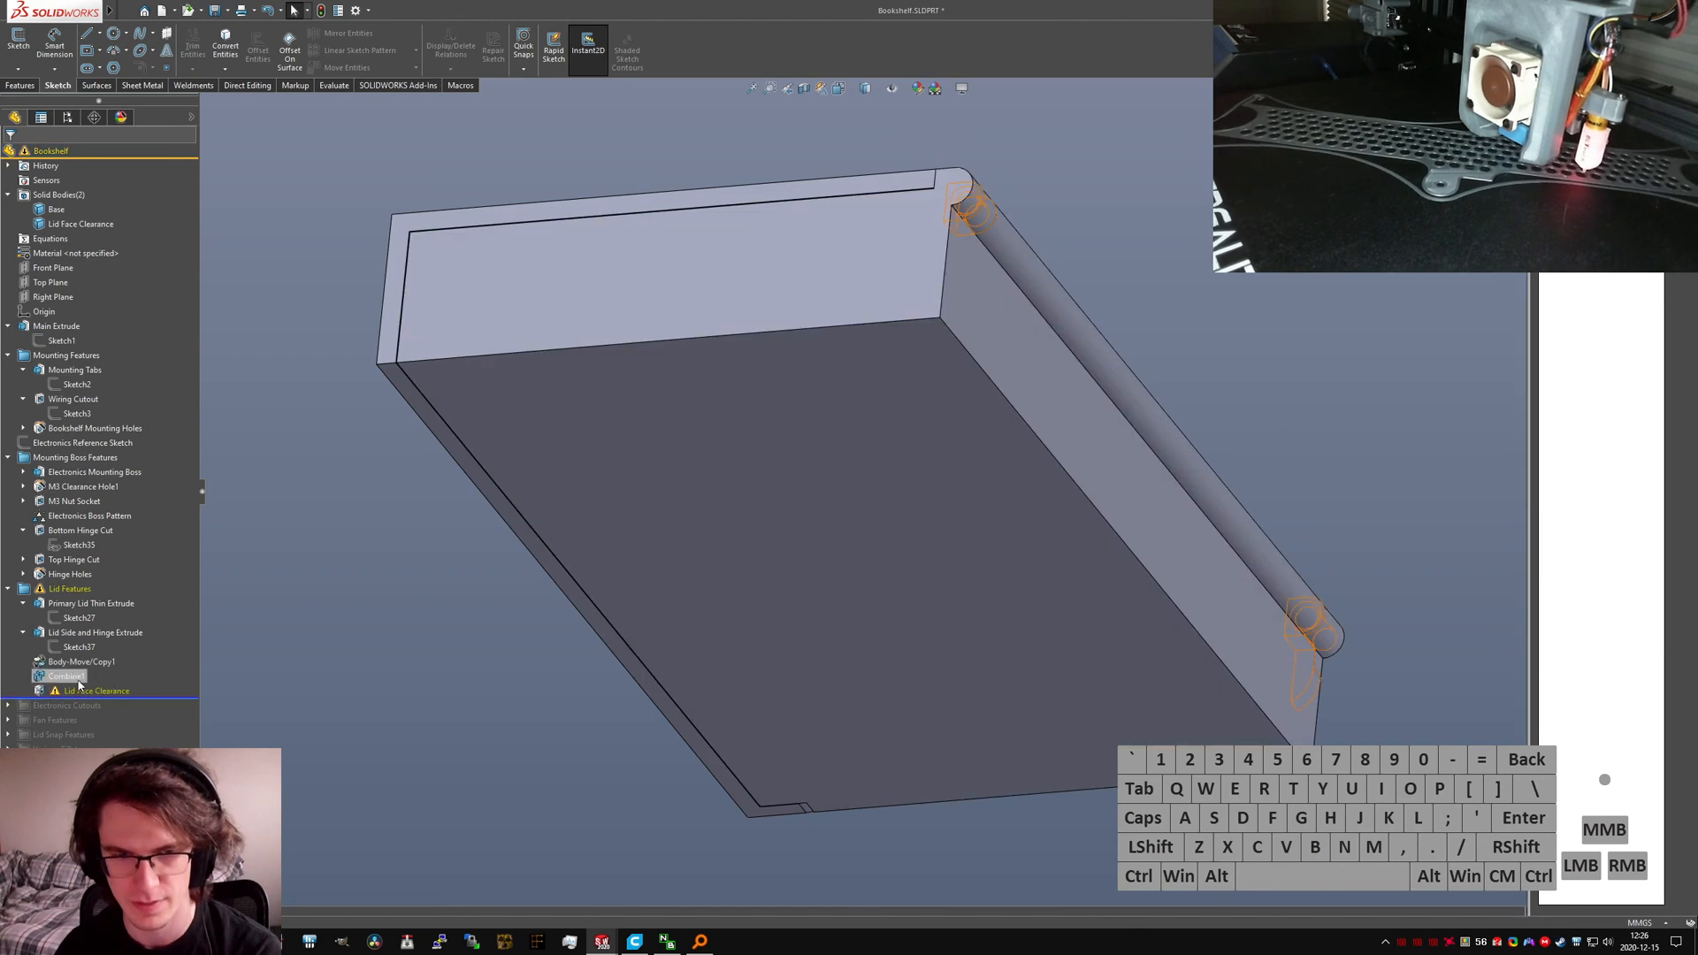
pyautogui.click(136, 665)
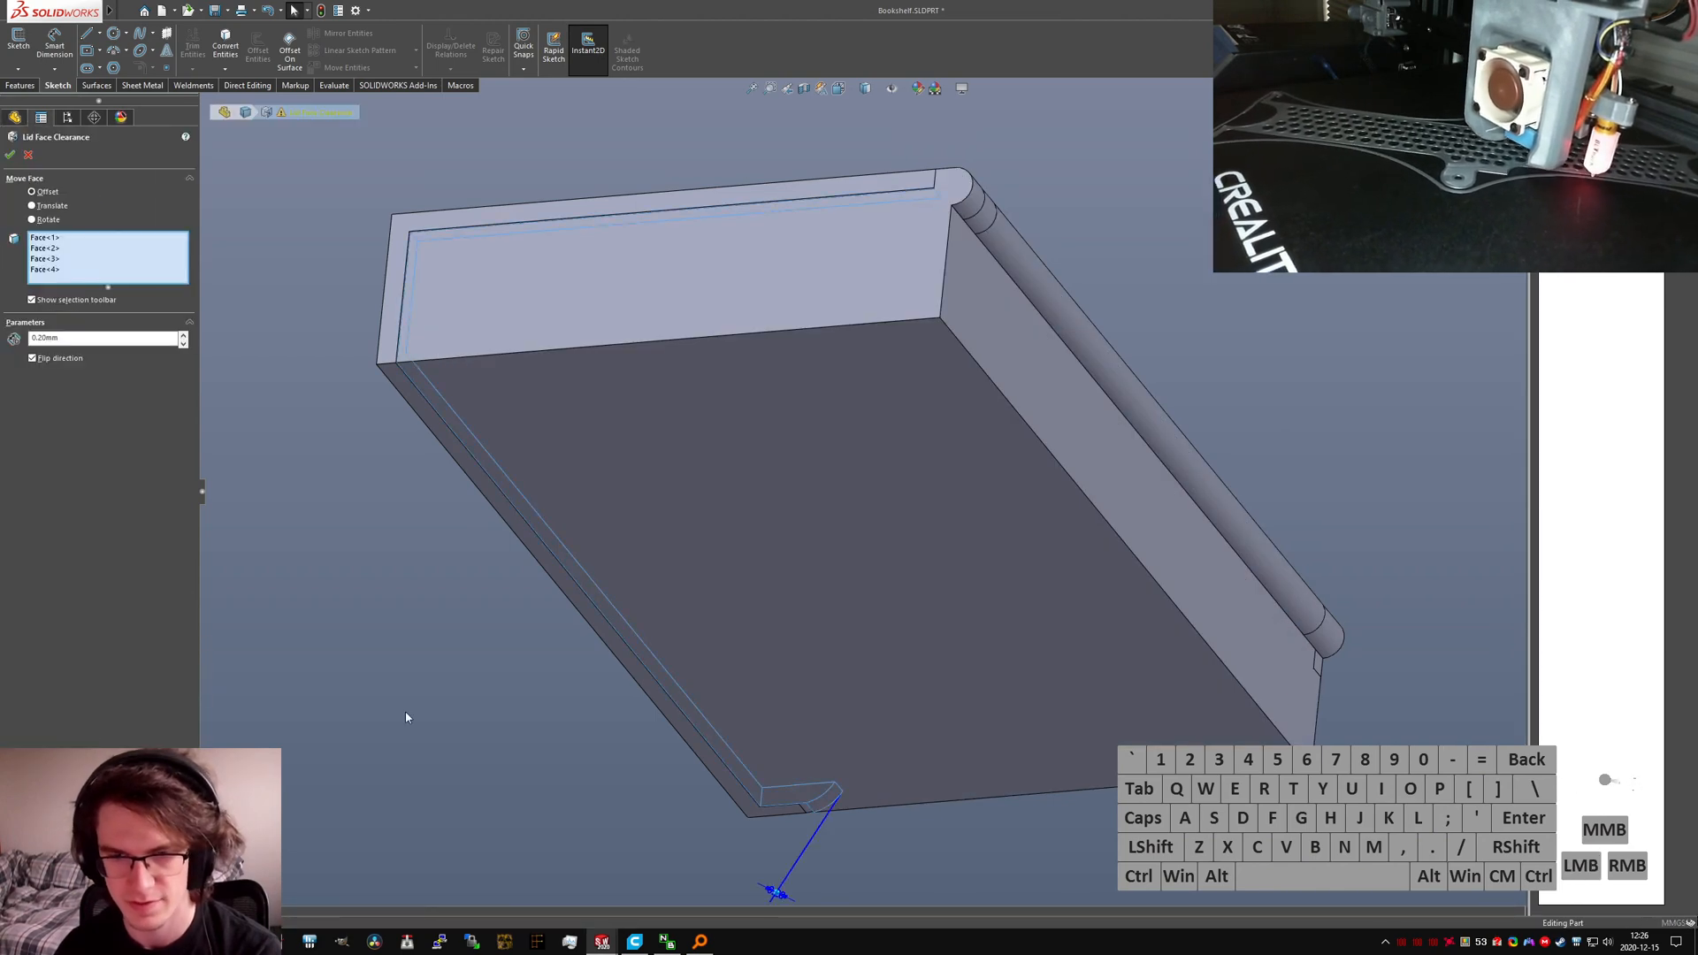
pyautogui.scroll(1, 942, 253)
pyautogui.scroll(-5, 930, 256)
pyautogui.moveTo(928, 292); pyautogui.dragTo(566, 522, button='middle')
pyautogui.scroll(-8, 1026, 294)
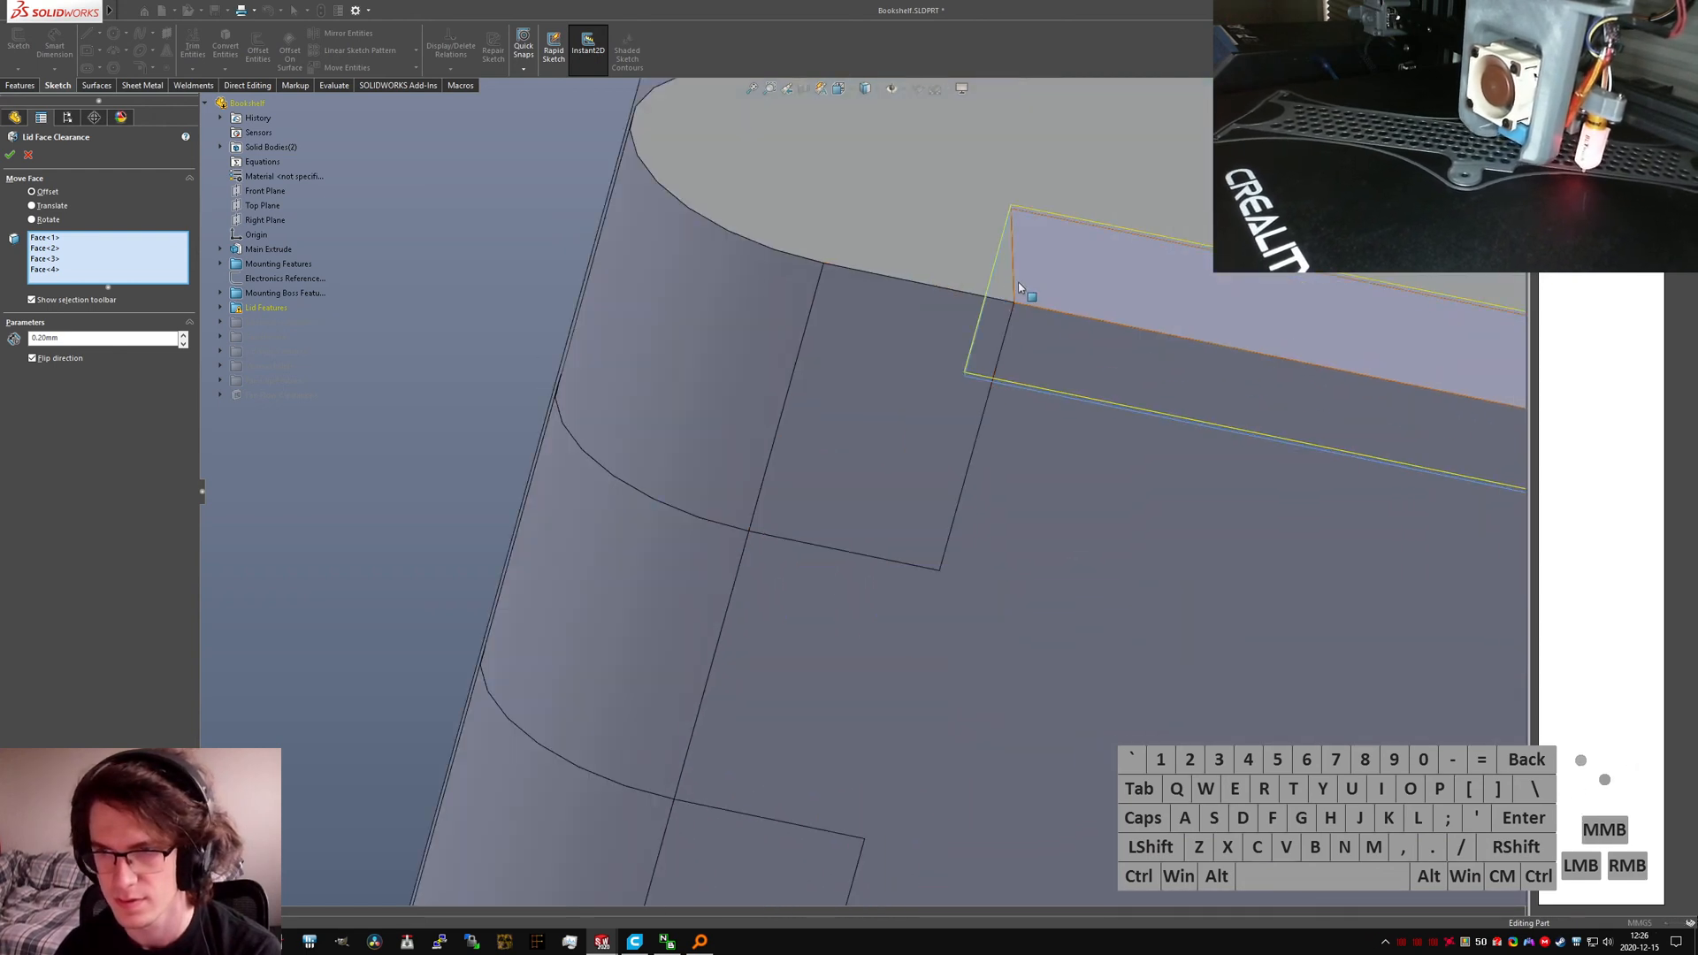
pyautogui.scroll(4, 743, 334)
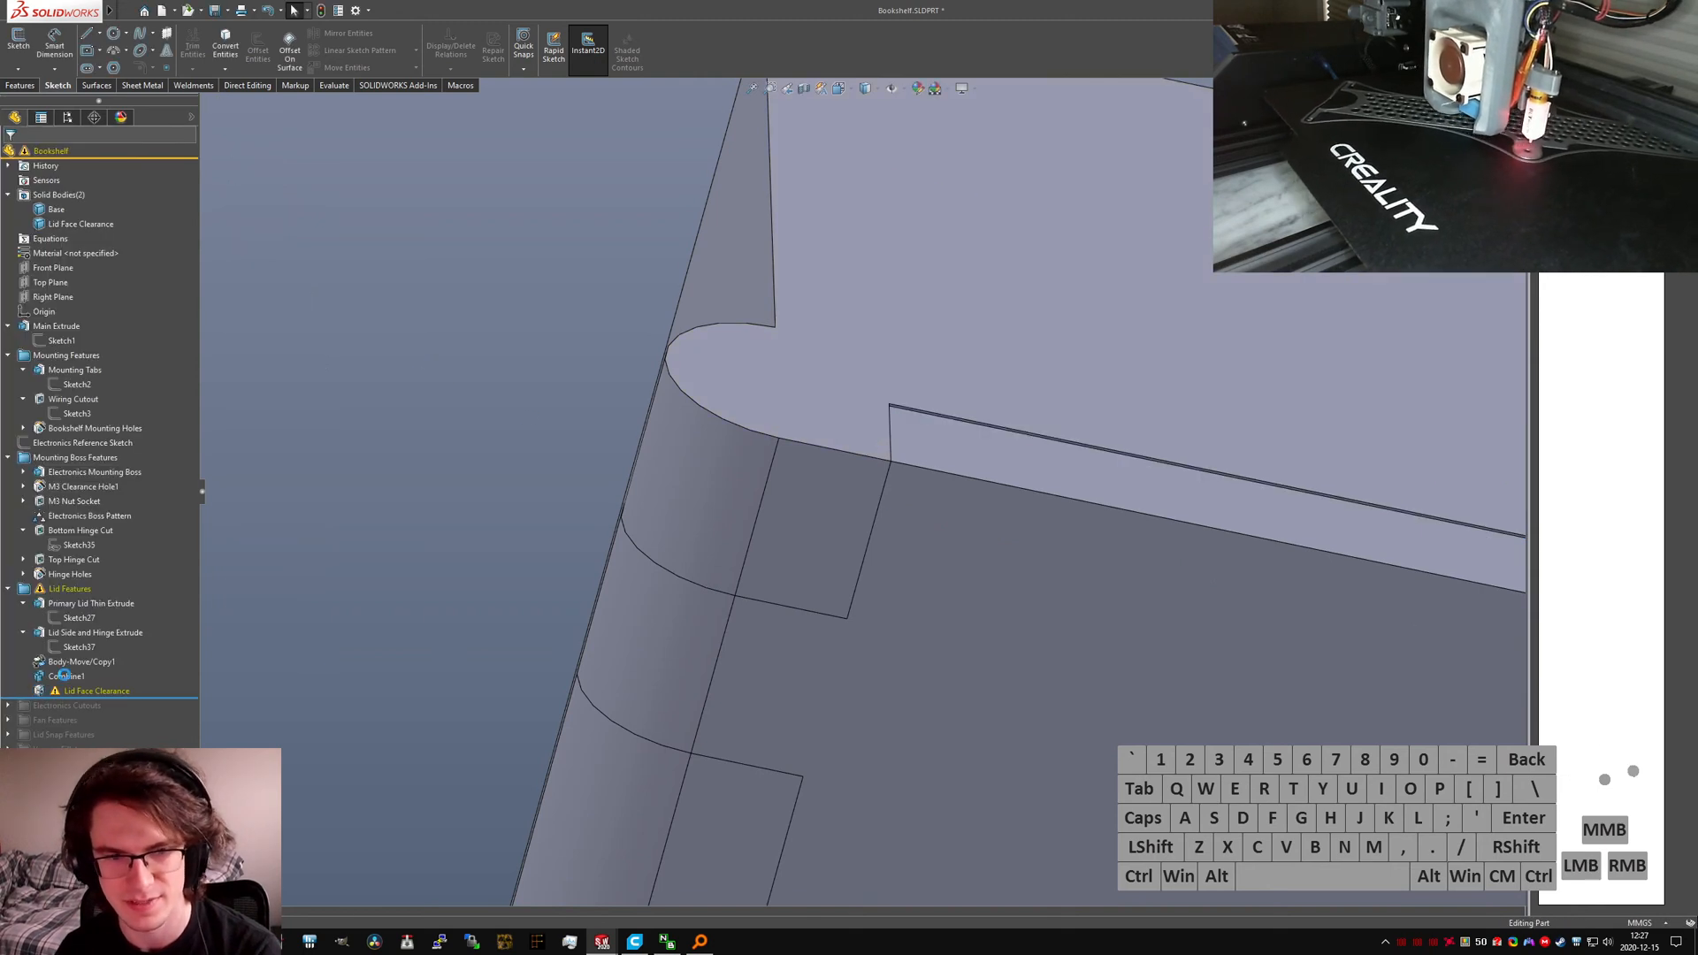
# Step: Add the hinge knuckle's missing quarter arc to Sketch37, trim away the square corner outside it, and rebuild the lid side
pyautogui.click(64, 652)
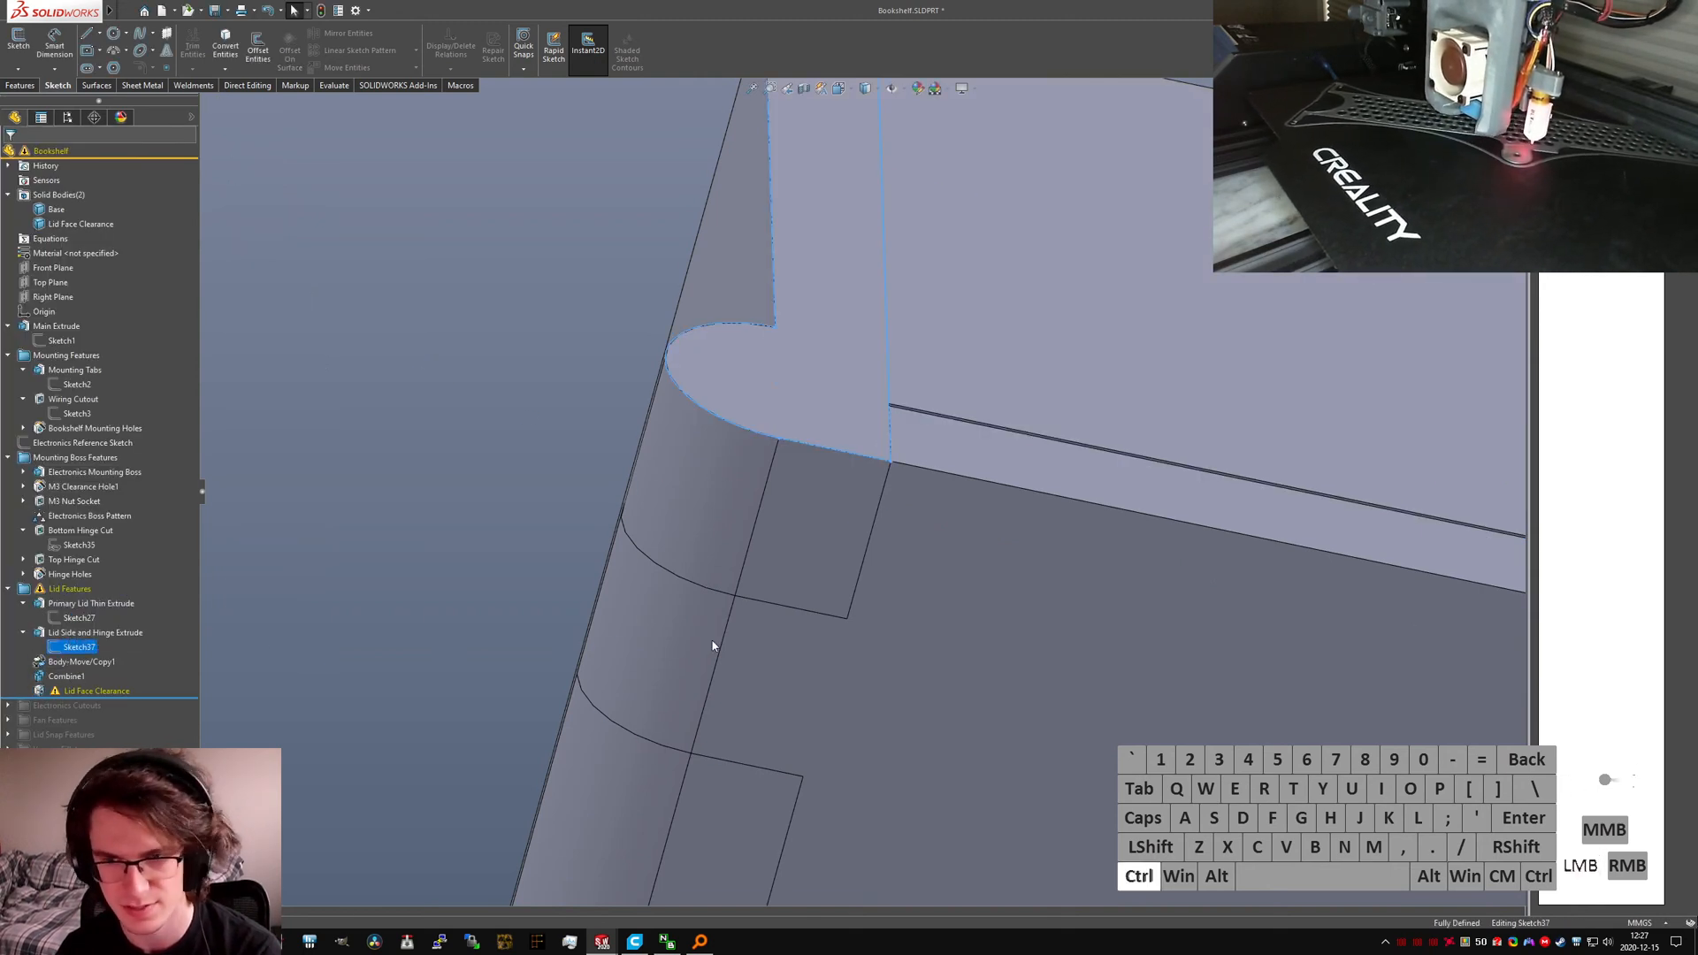
pyautogui.hotkey('ctrl', '5')
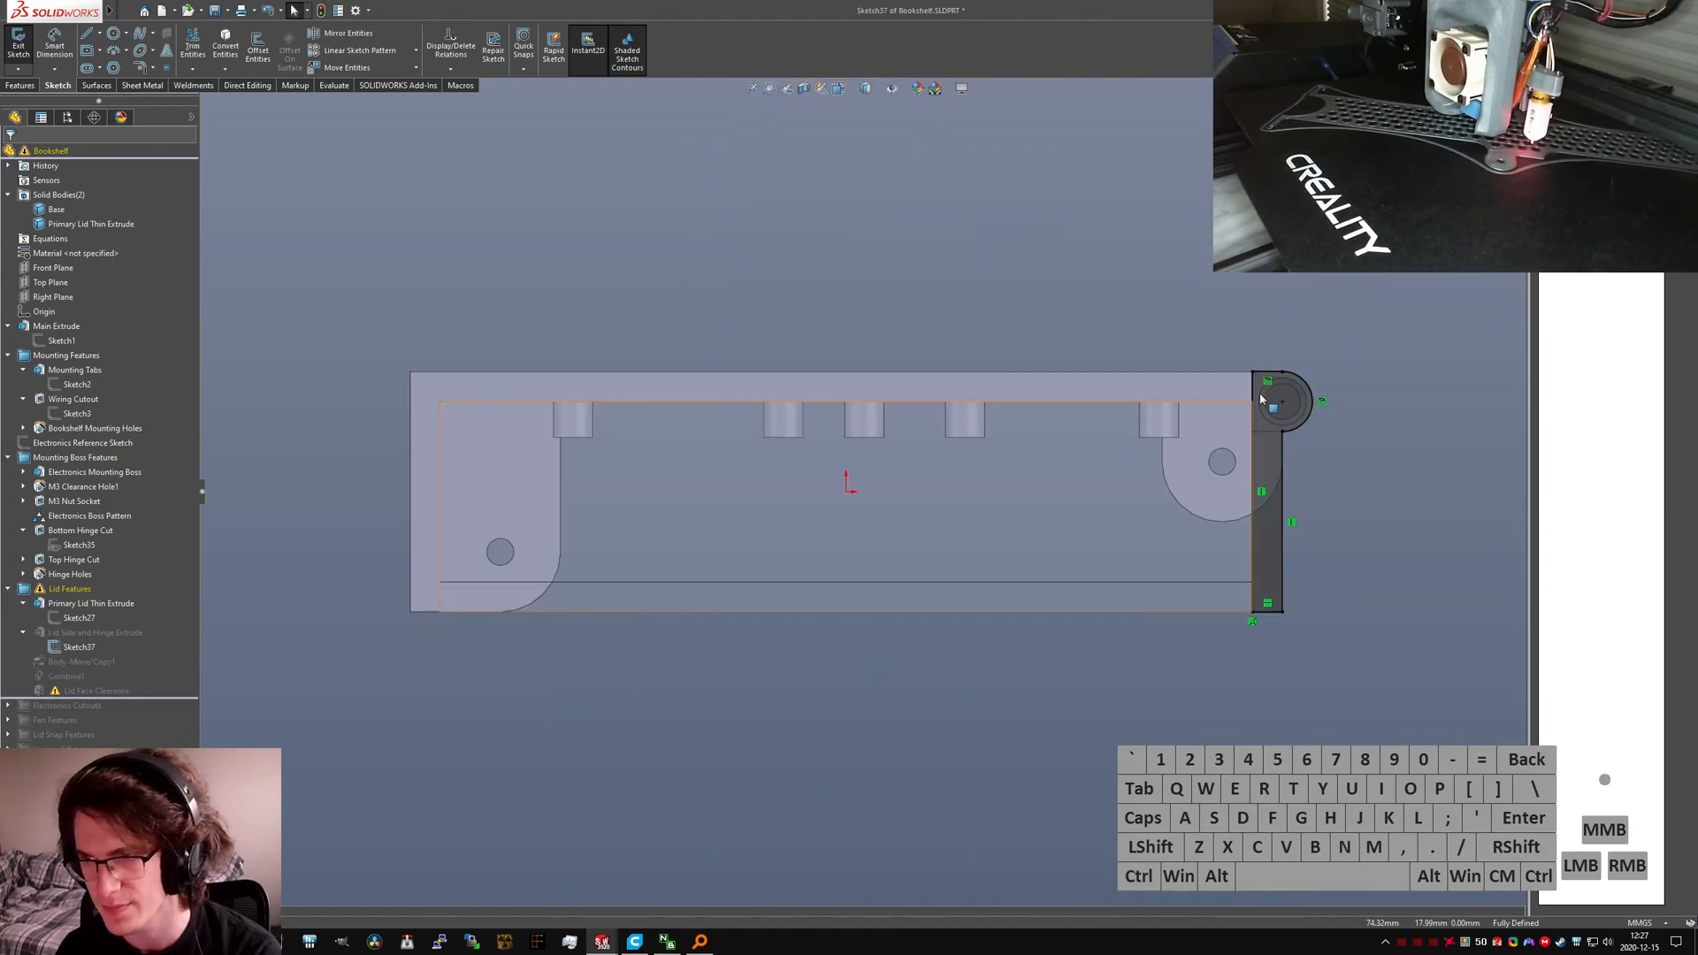
pyautogui.scroll(-5, 1263, 400)
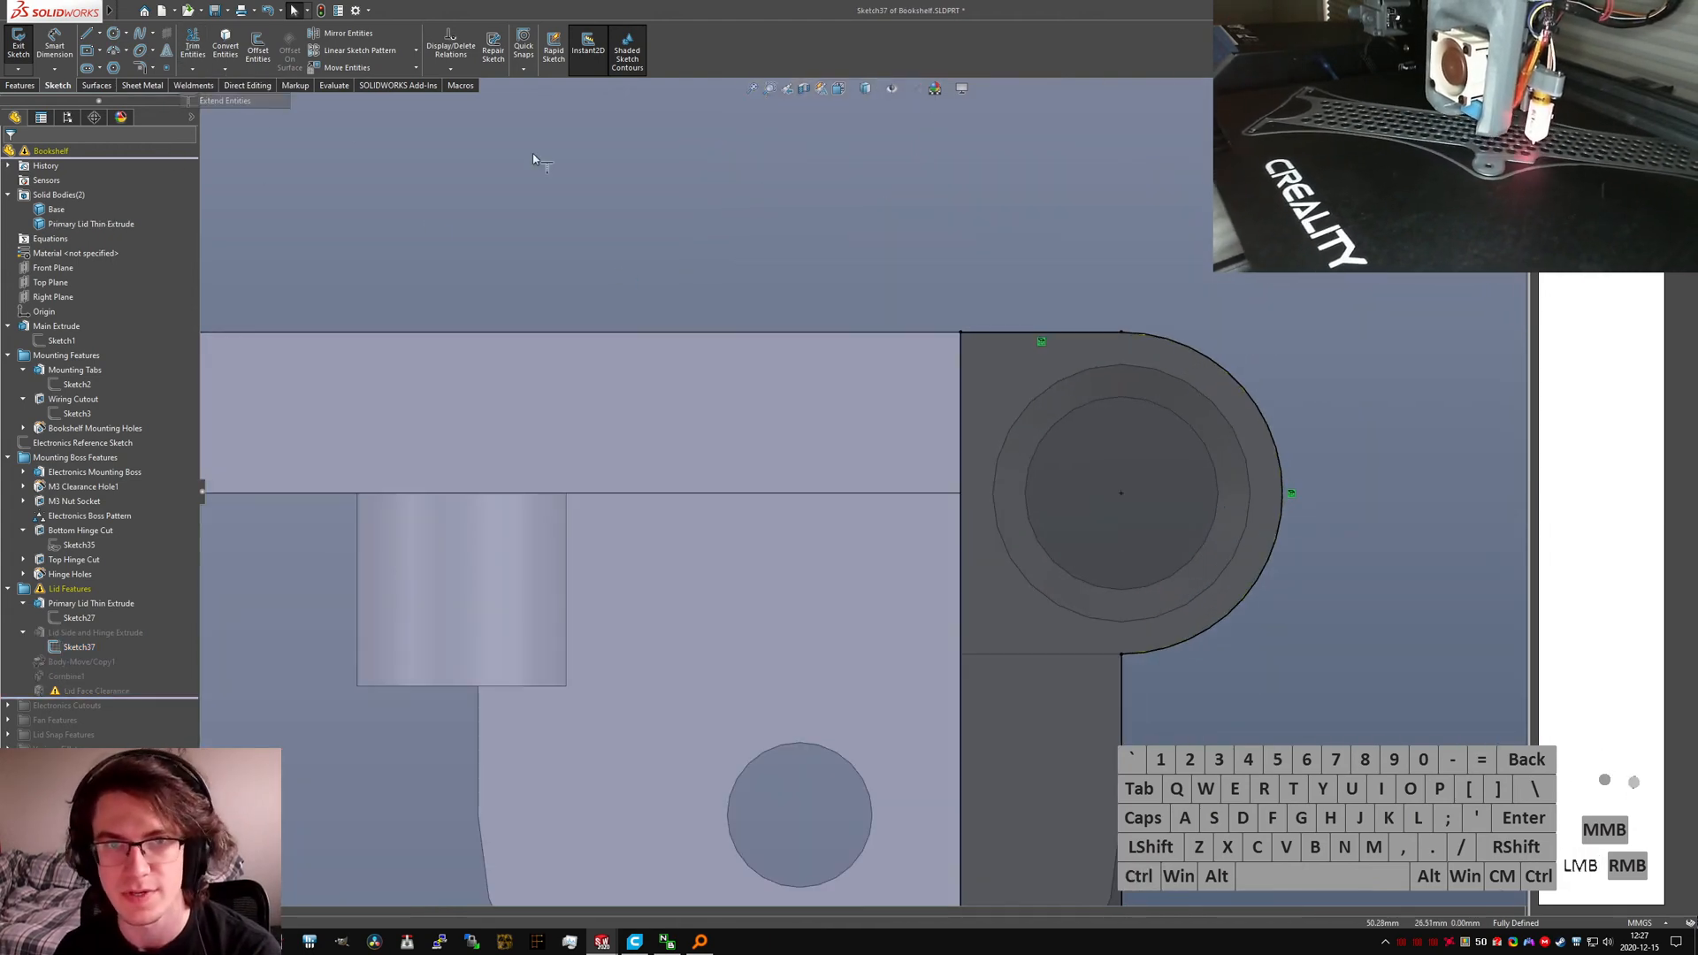
pyautogui.click(1148, 336)
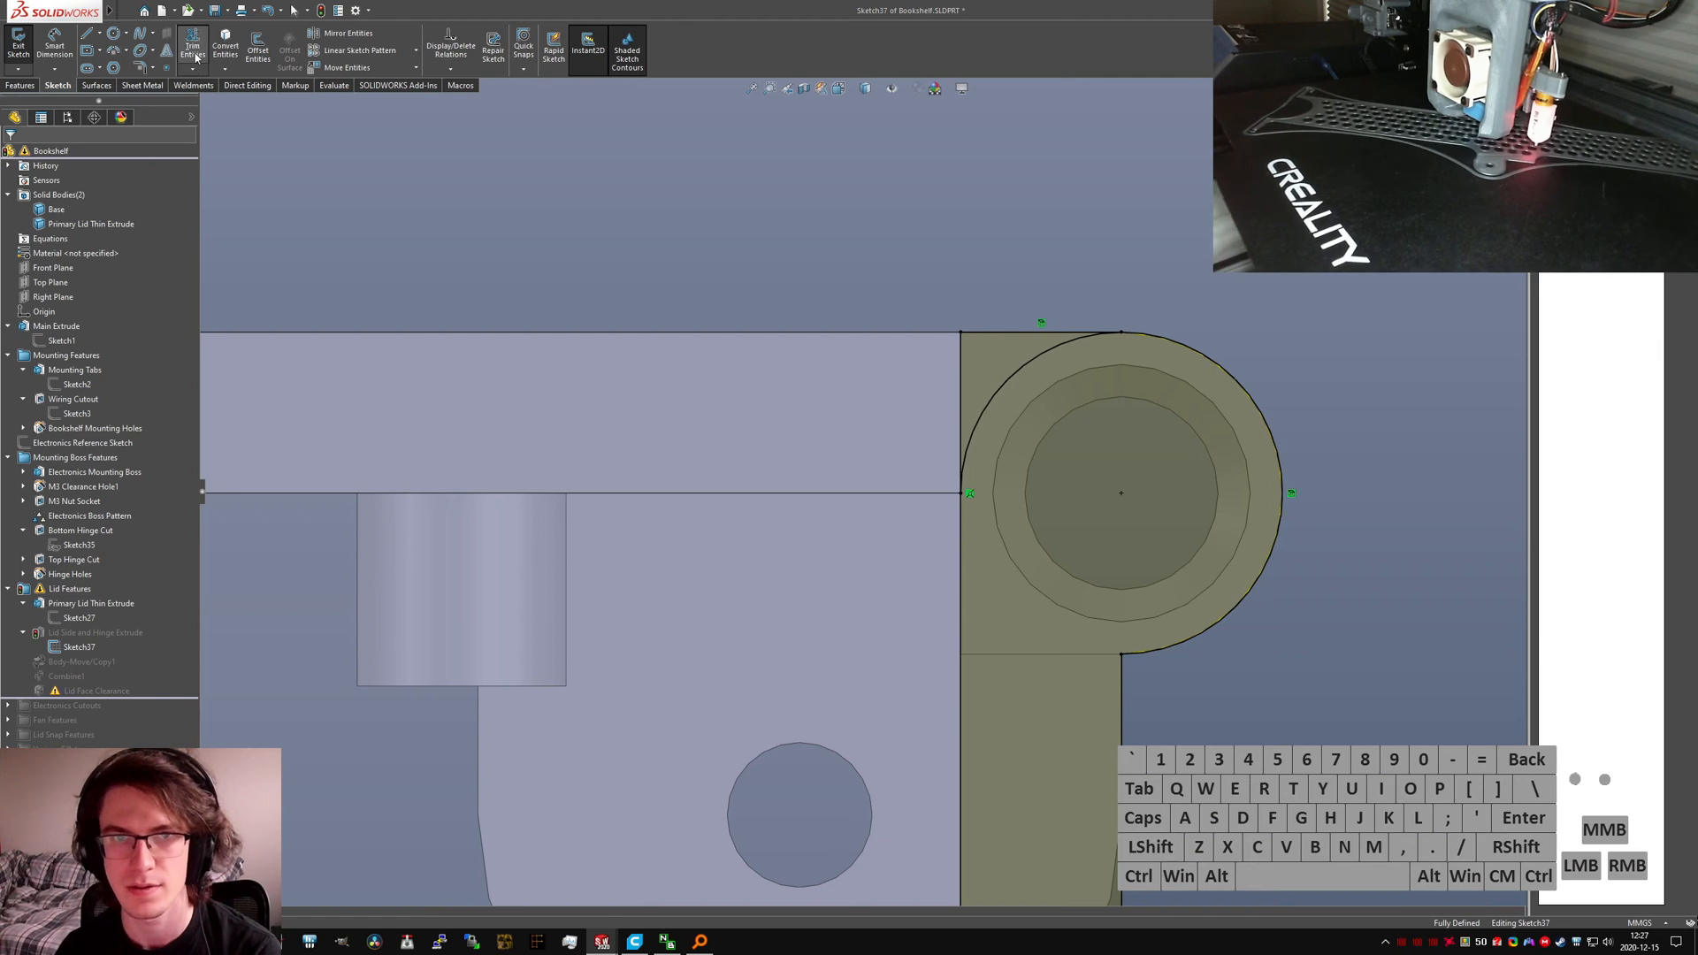
pyautogui.click(192, 48)
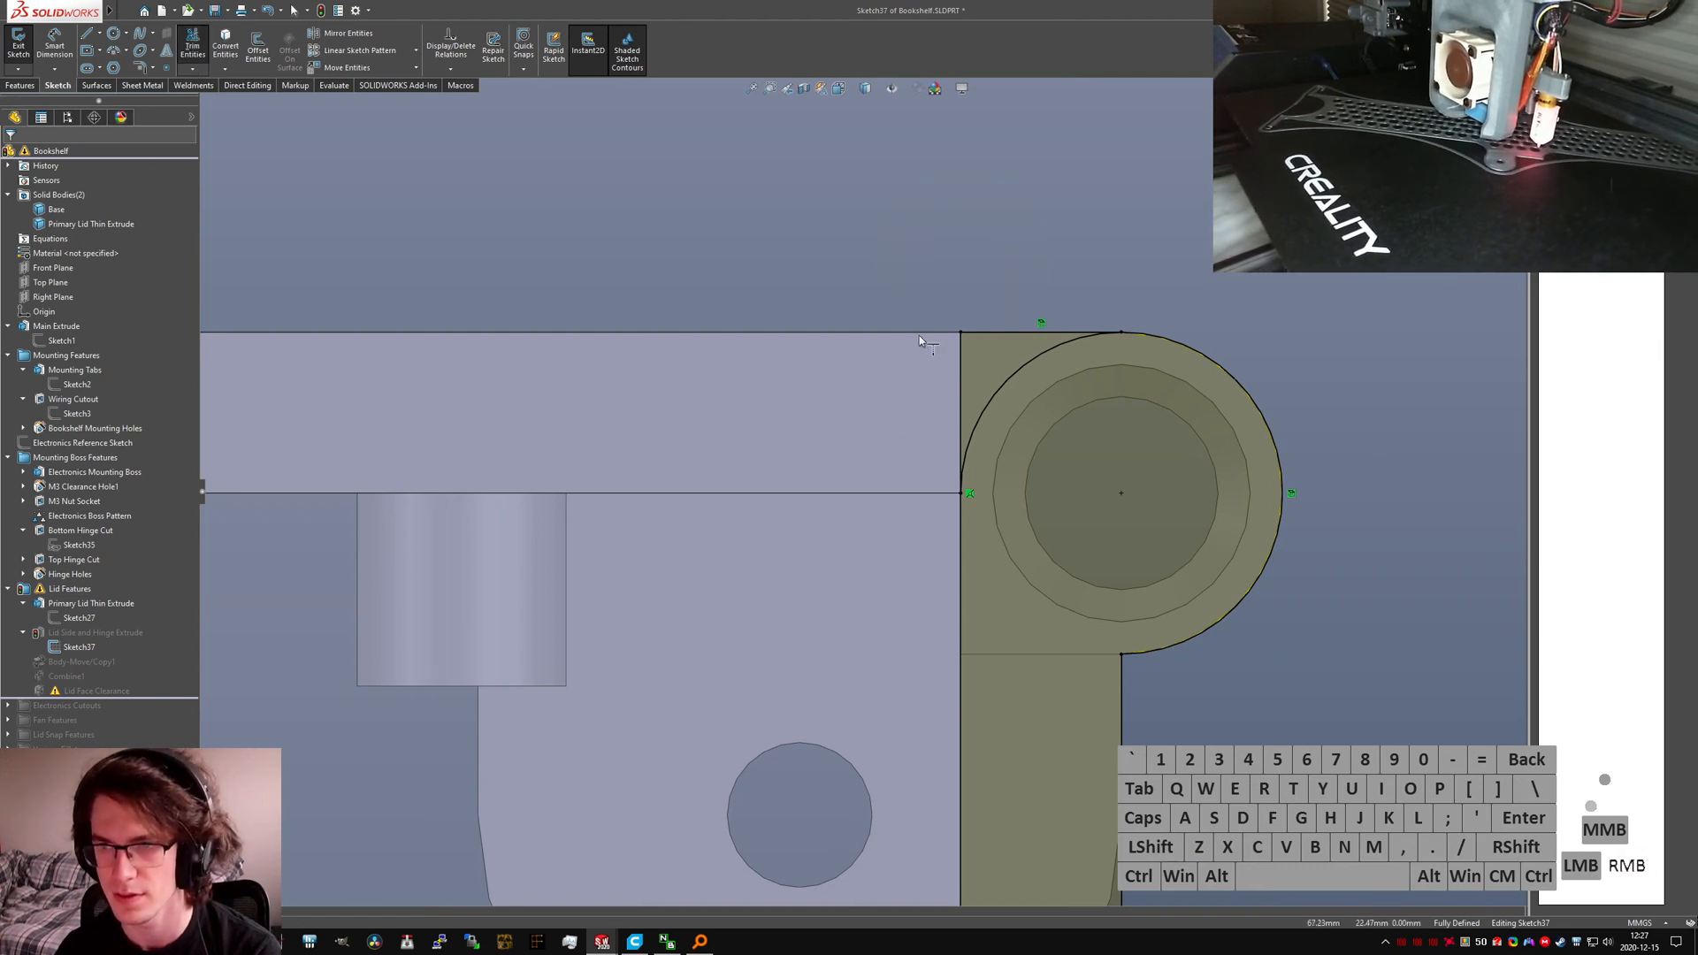
pyautogui.moveTo(1054, 251); pyautogui.dragTo(889, 448)
pyautogui.click(87, 51)
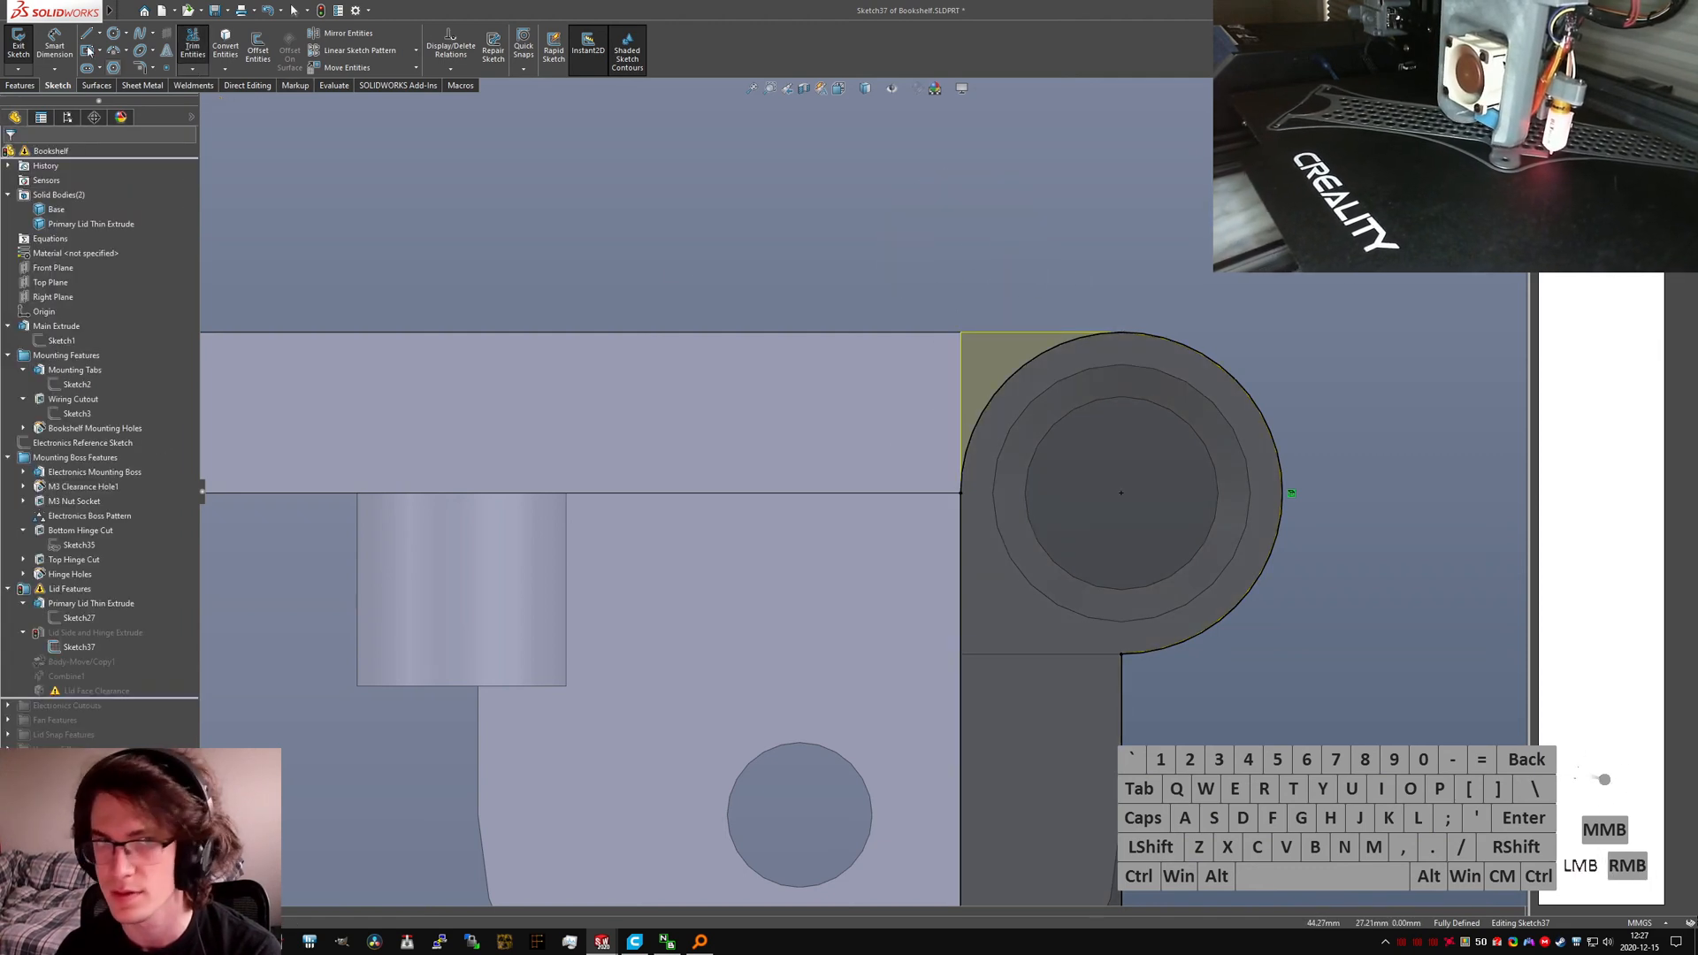
pyautogui.click(18, 44)
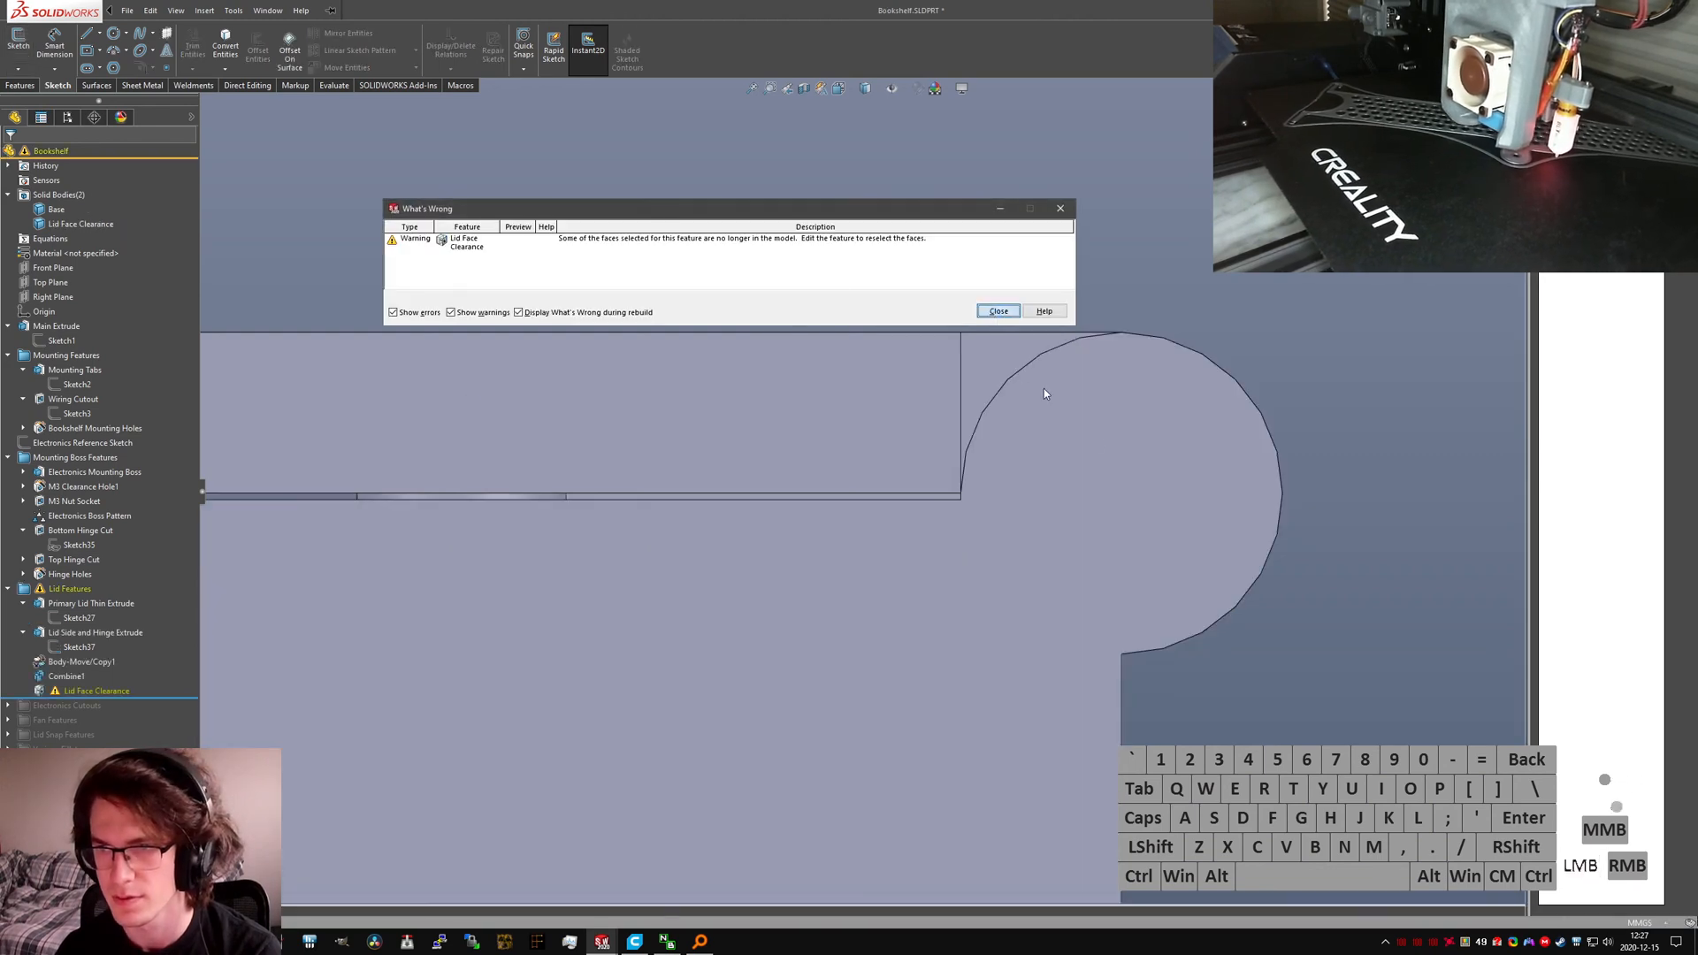
pyautogui.click(999, 312)
# Step: Inspect the rounded hinge knuckle and the clearance gap at the lid's outer corner
pyautogui.scroll(3, 1093, 482)
pyautogui.moveTo(1062, 474)
pyautogui.mouseDown(button='middle')
pyautogui.moveTo(1037, 463)
pyautogui.moveTo(1083, 452)
pyautogui.moveTo(966, 380)
pyautogui.moveTo(883, 406)
pyautogui.moveTo(1094, 602)
pyautogui.mouseUp(button='middle')
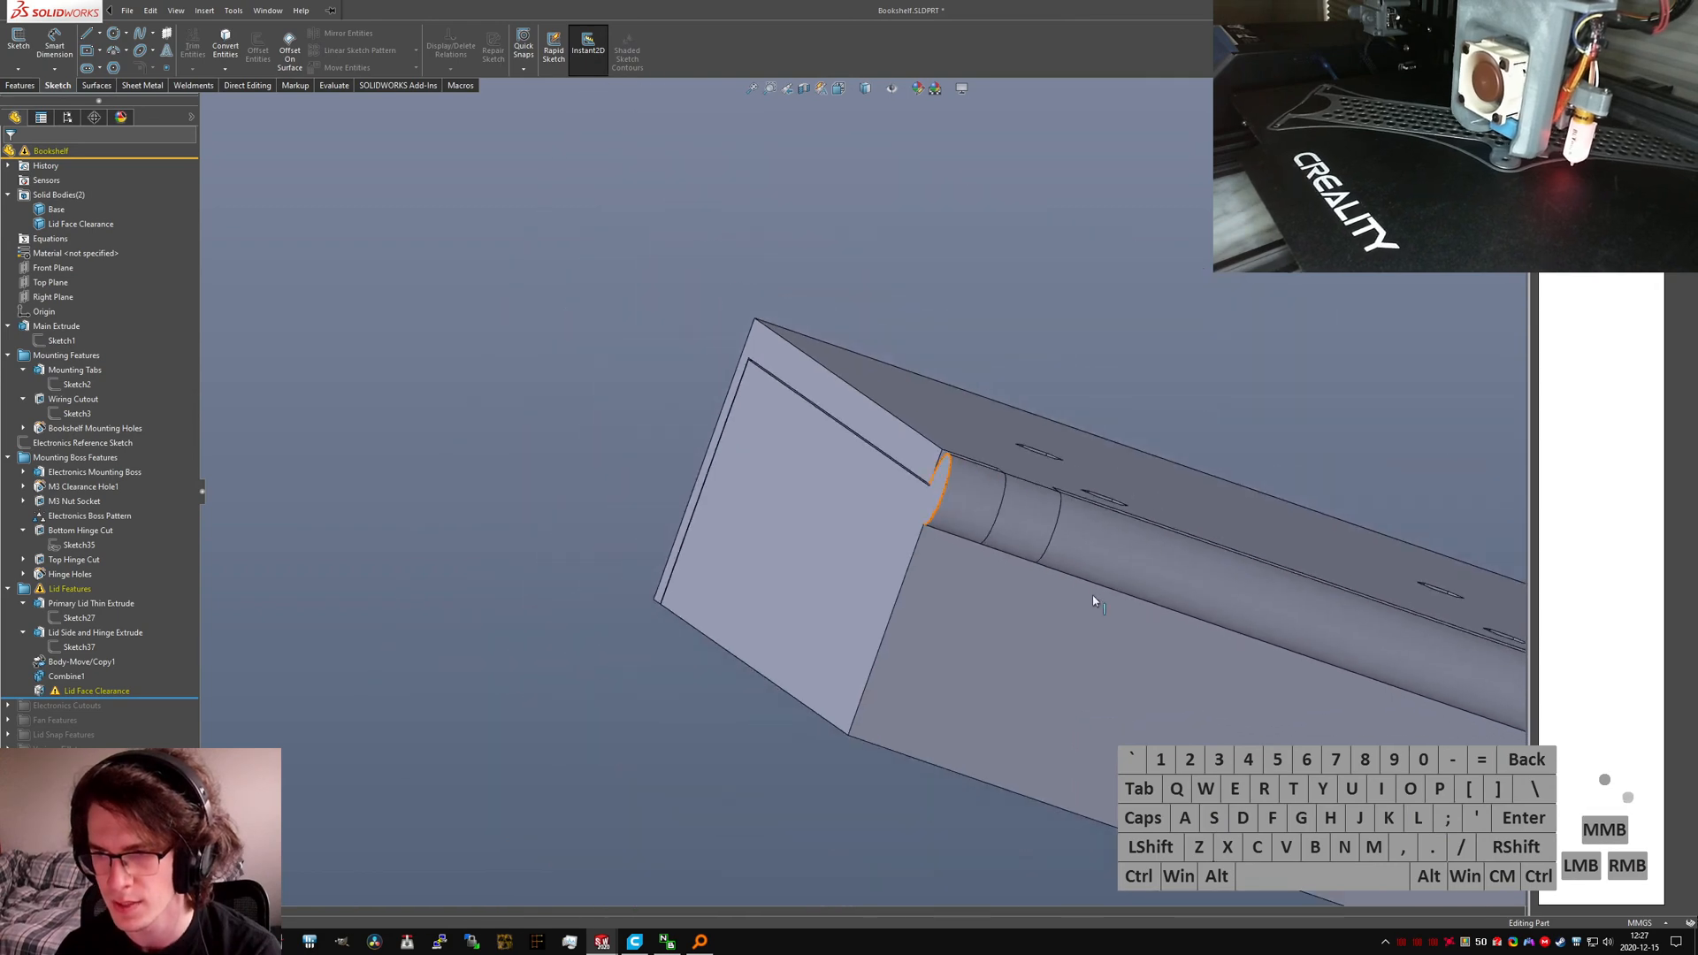
pyautogui.scroll(-2, 1026, 537)
pyautogui.moveTo(1011, 527); pyautogui.dragTo(1052, 548, button='middle')
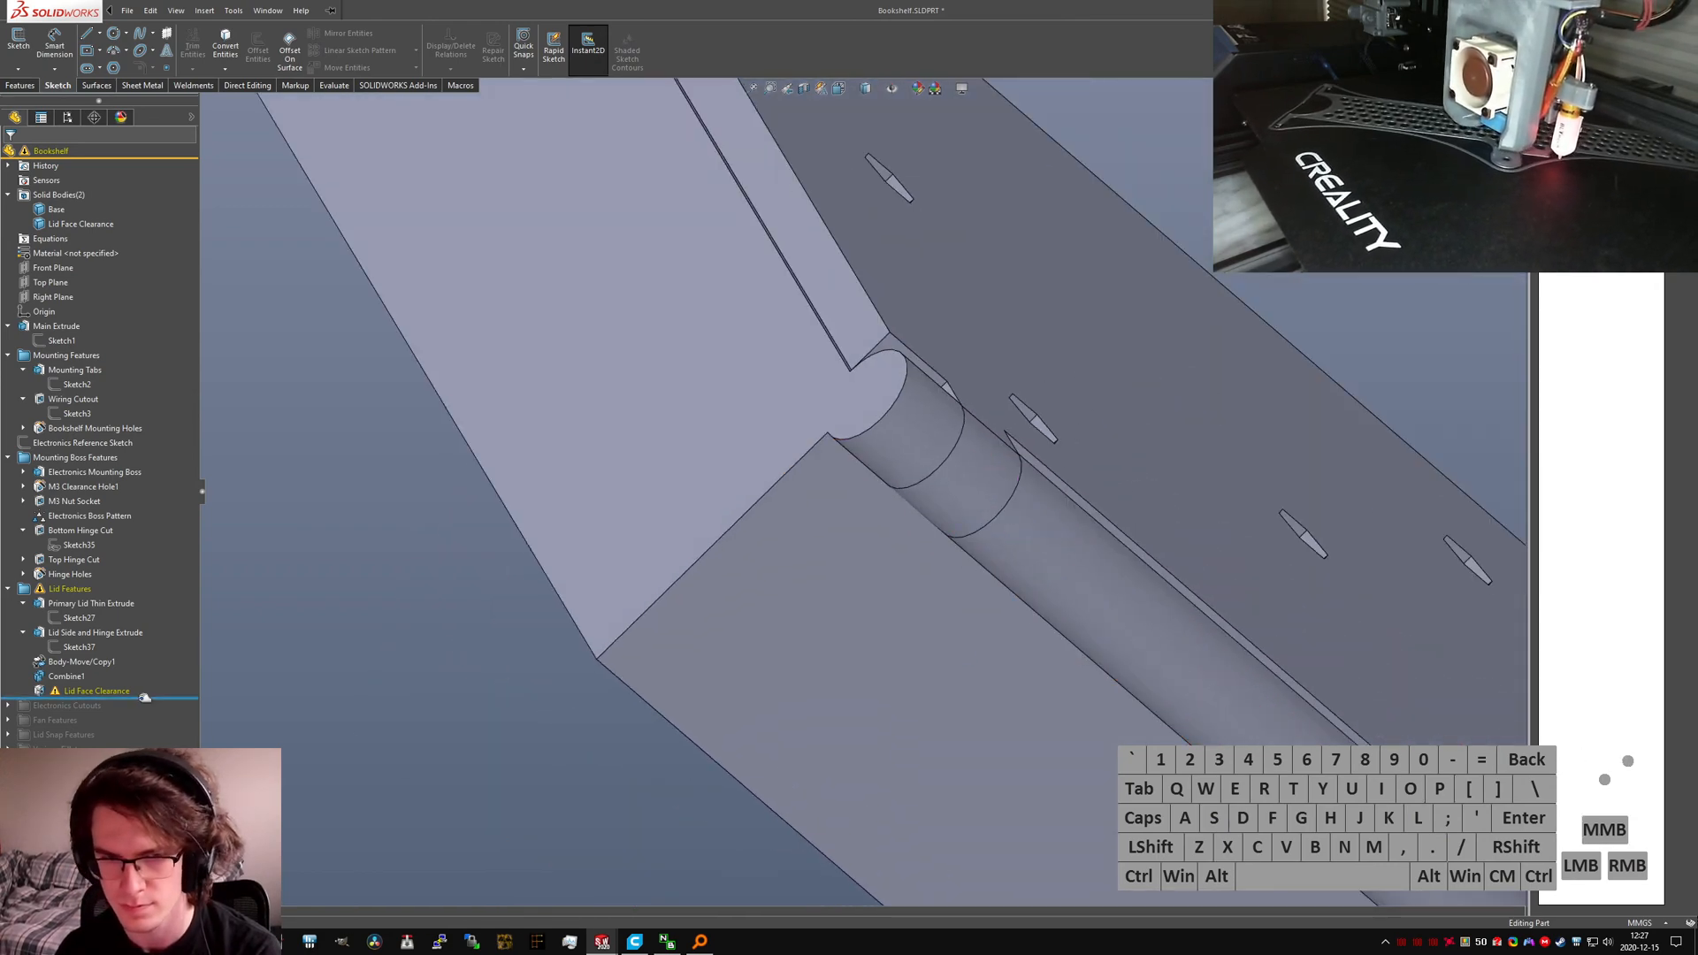
# Step: Roll the model back to just before Lid Face Clearance and hide the Base body
pyautogui.moveTo(144, 698); pyautogui.dragTo(144, 681)
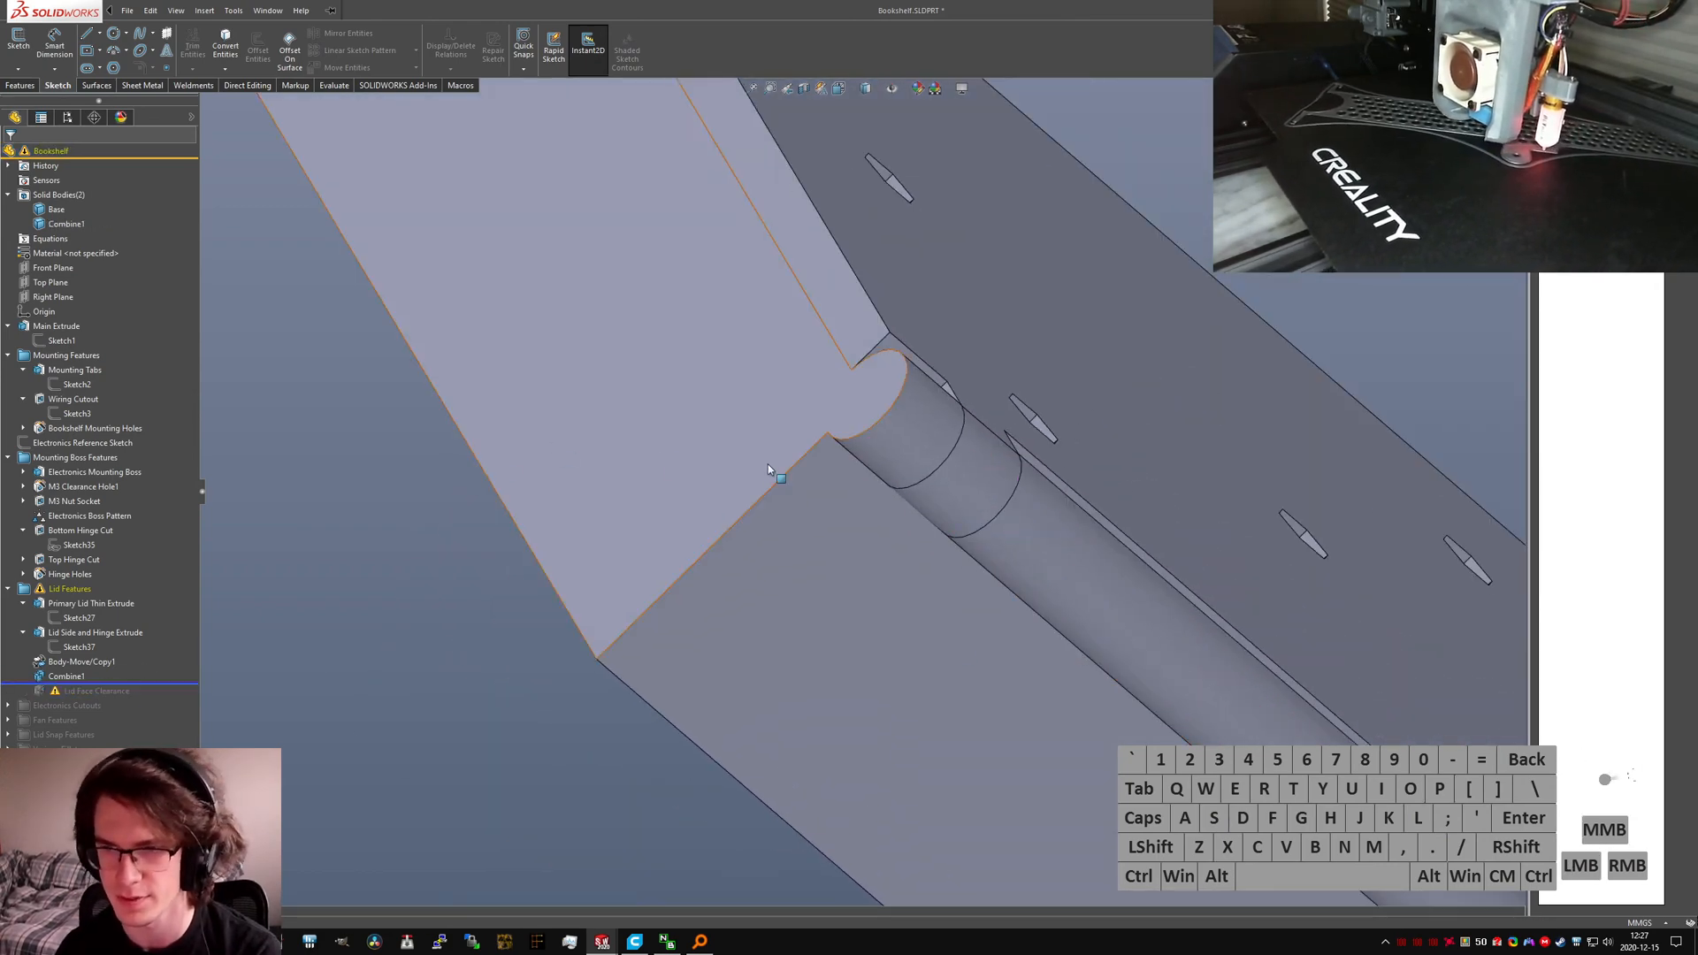
pyautogui.scroll(4, 884, 530)
pyautogui.scroll(3, 1027, 590)
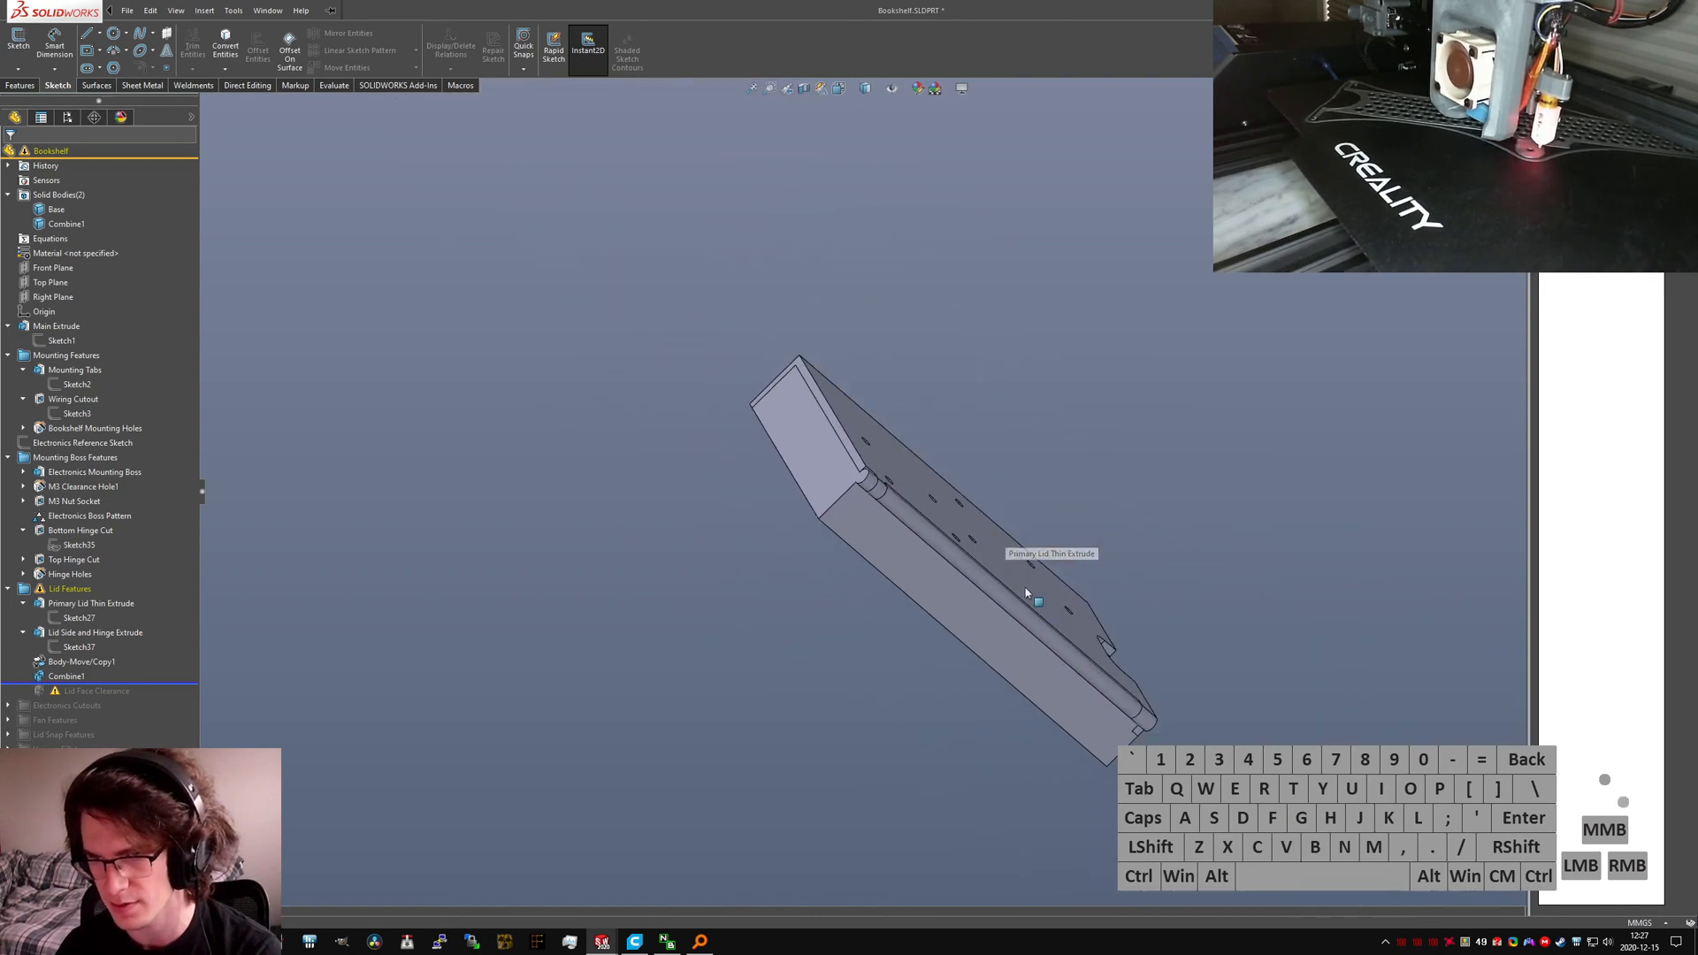
pyautogui.scroll(-4, 1039, 605)
pyautogui.moveTo(1046, 614); pyautogui.dragTo(929, 458, button='middle')
pyautogui.scroll(4, 834, 492)
pyautogui.click(1214, 629)
pyautogui.press('s')
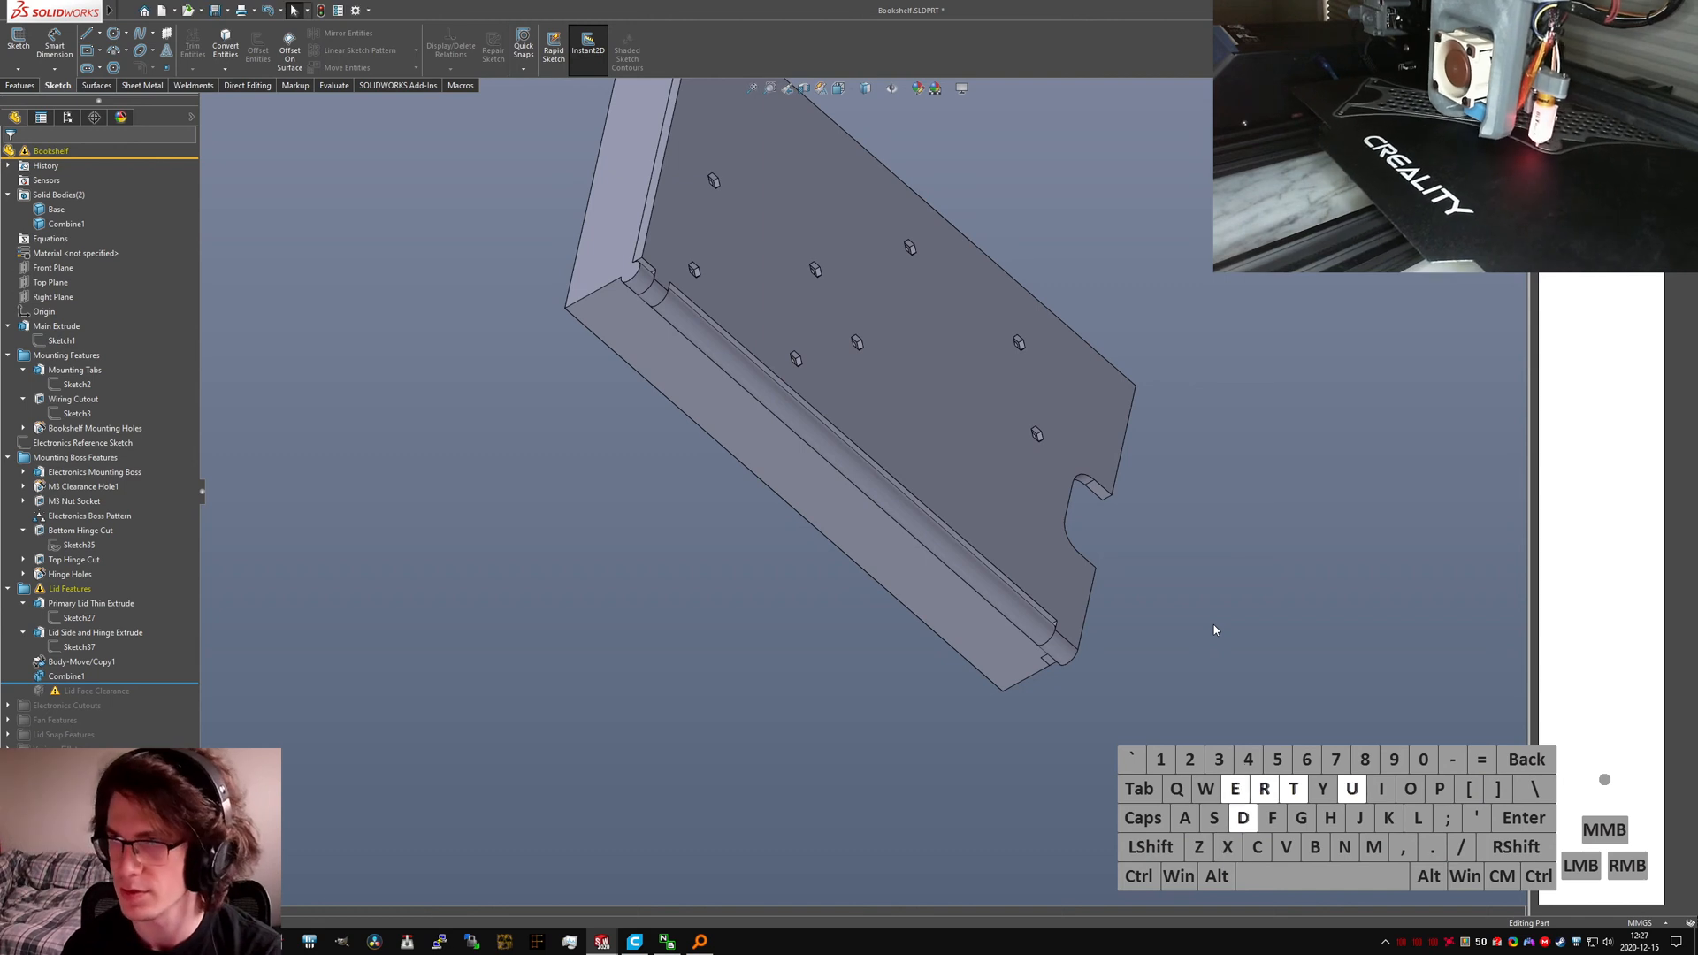
pyautogui.rightClick(50, 213)
pyautogui.click(61, 192)
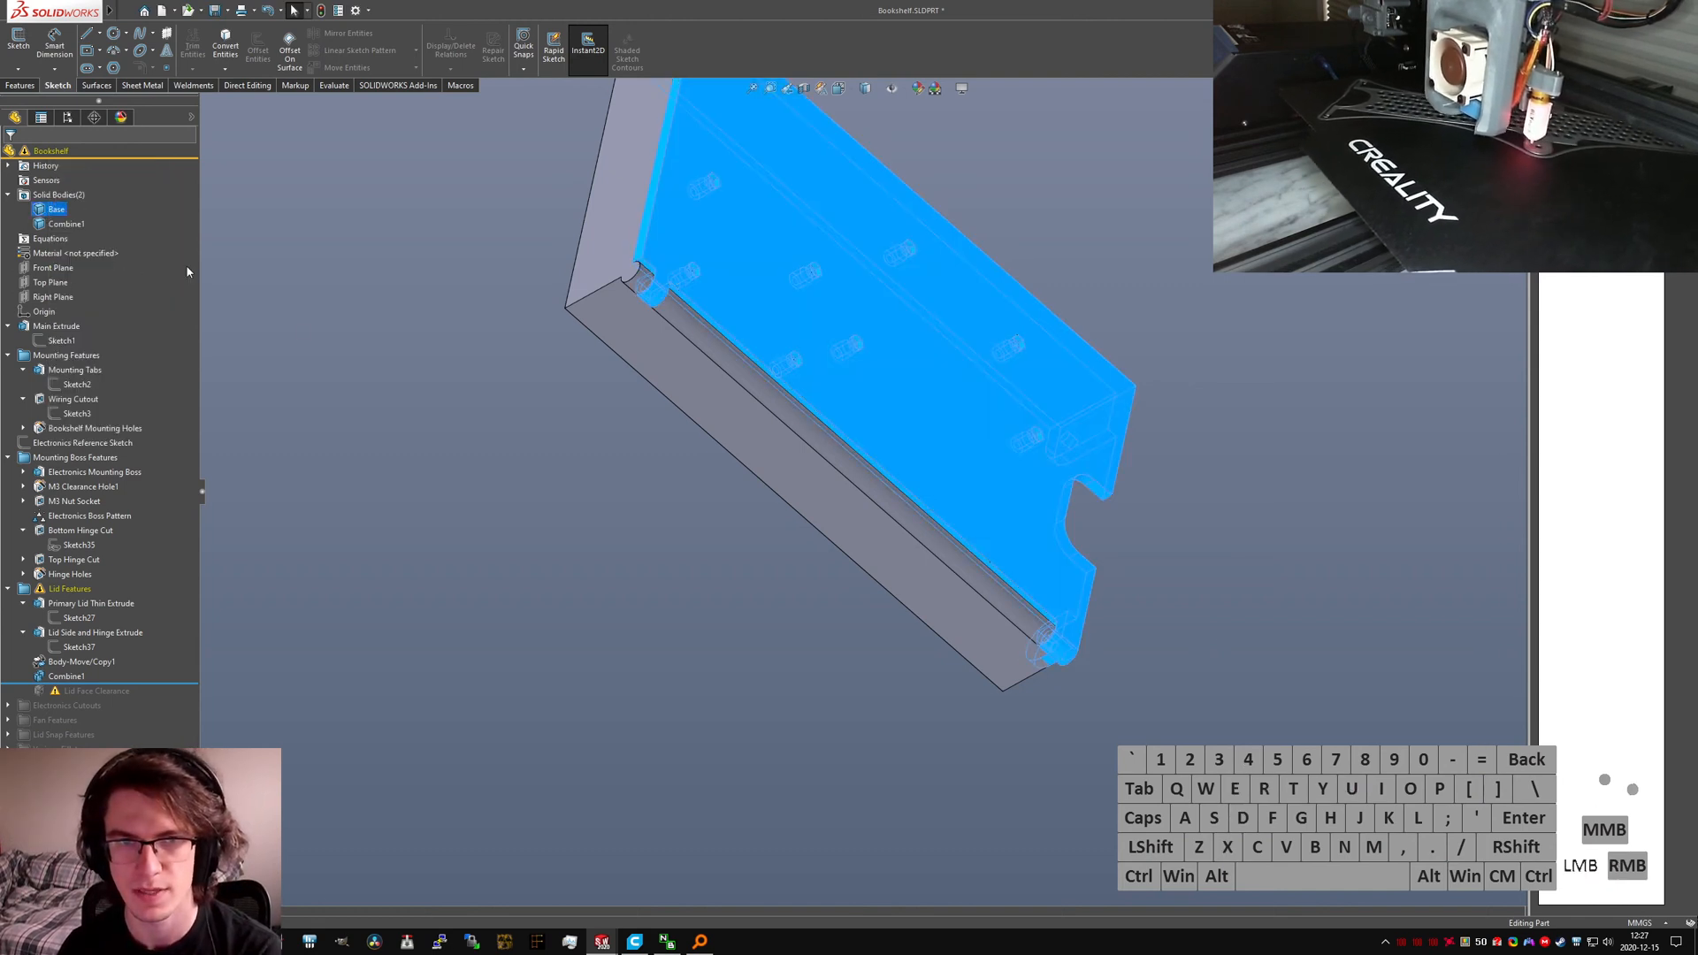
# Step: Start an extruded cut on the ring-shaped end face of the lid's long hinge barrel and convert that face's outline into the sketch
pyautogui.press('s')
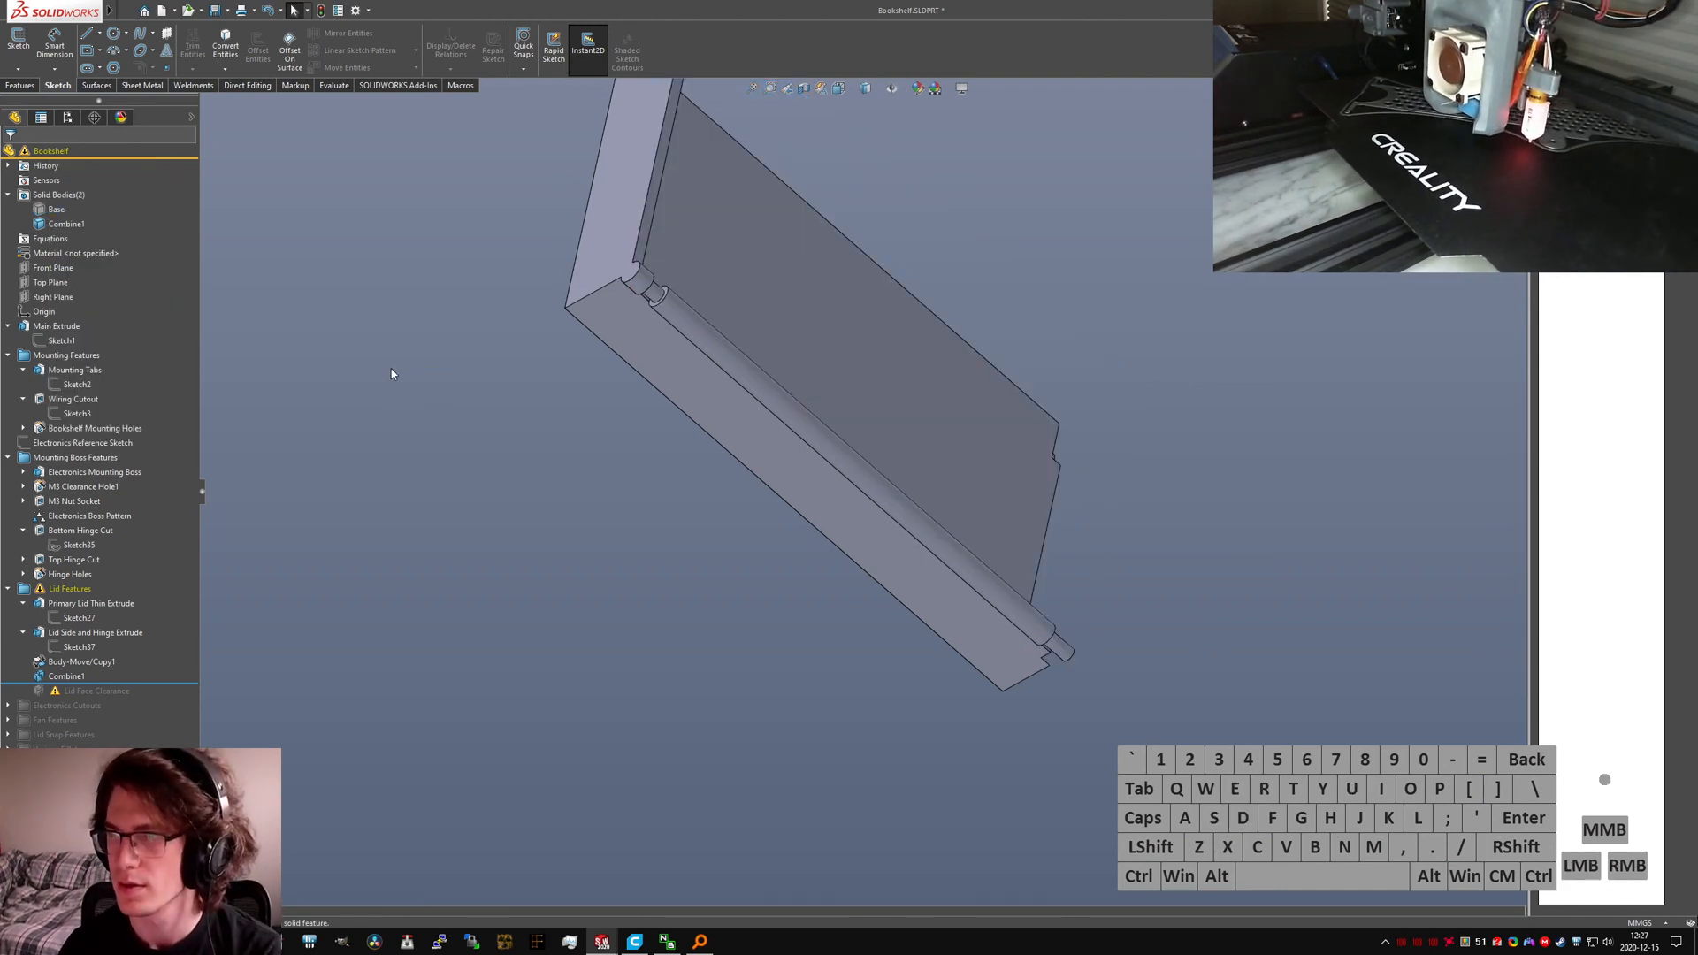
pyautogui.press('Return')
pyautogui.scroll(-5, 607, 306)
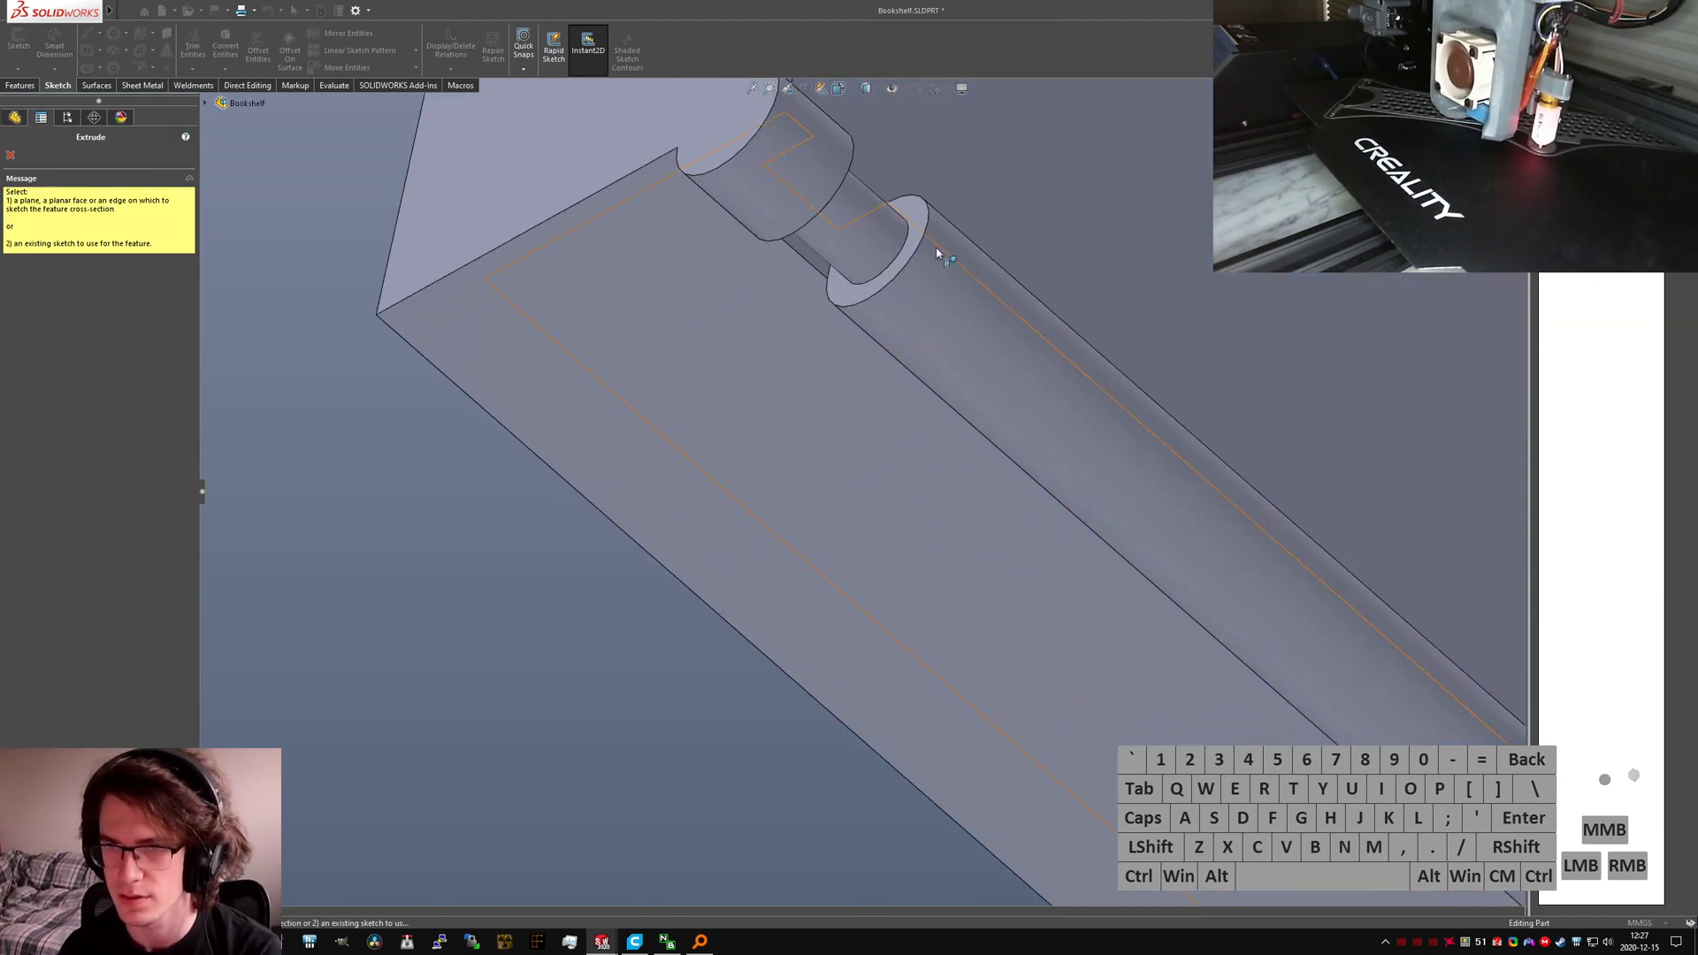
pyautogui.click(914, 214)
pyautogui.click(916, 216)
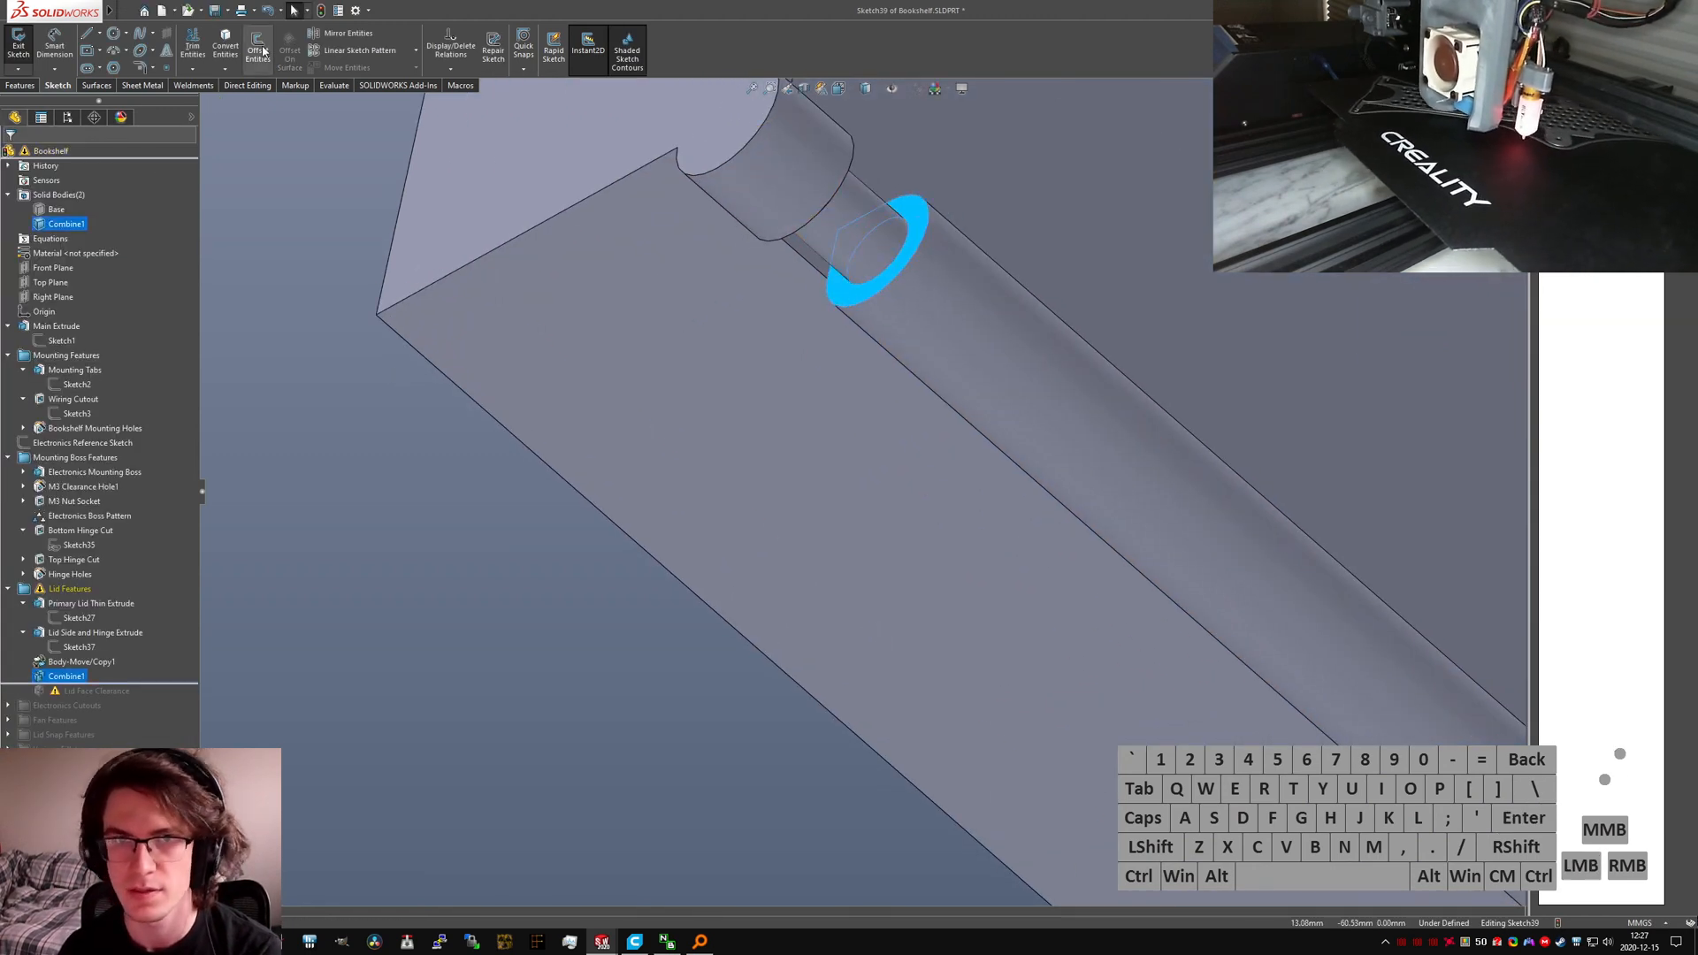
pyautogui.scroll(3, 851, 324)
pyautogui.click(28, 154)
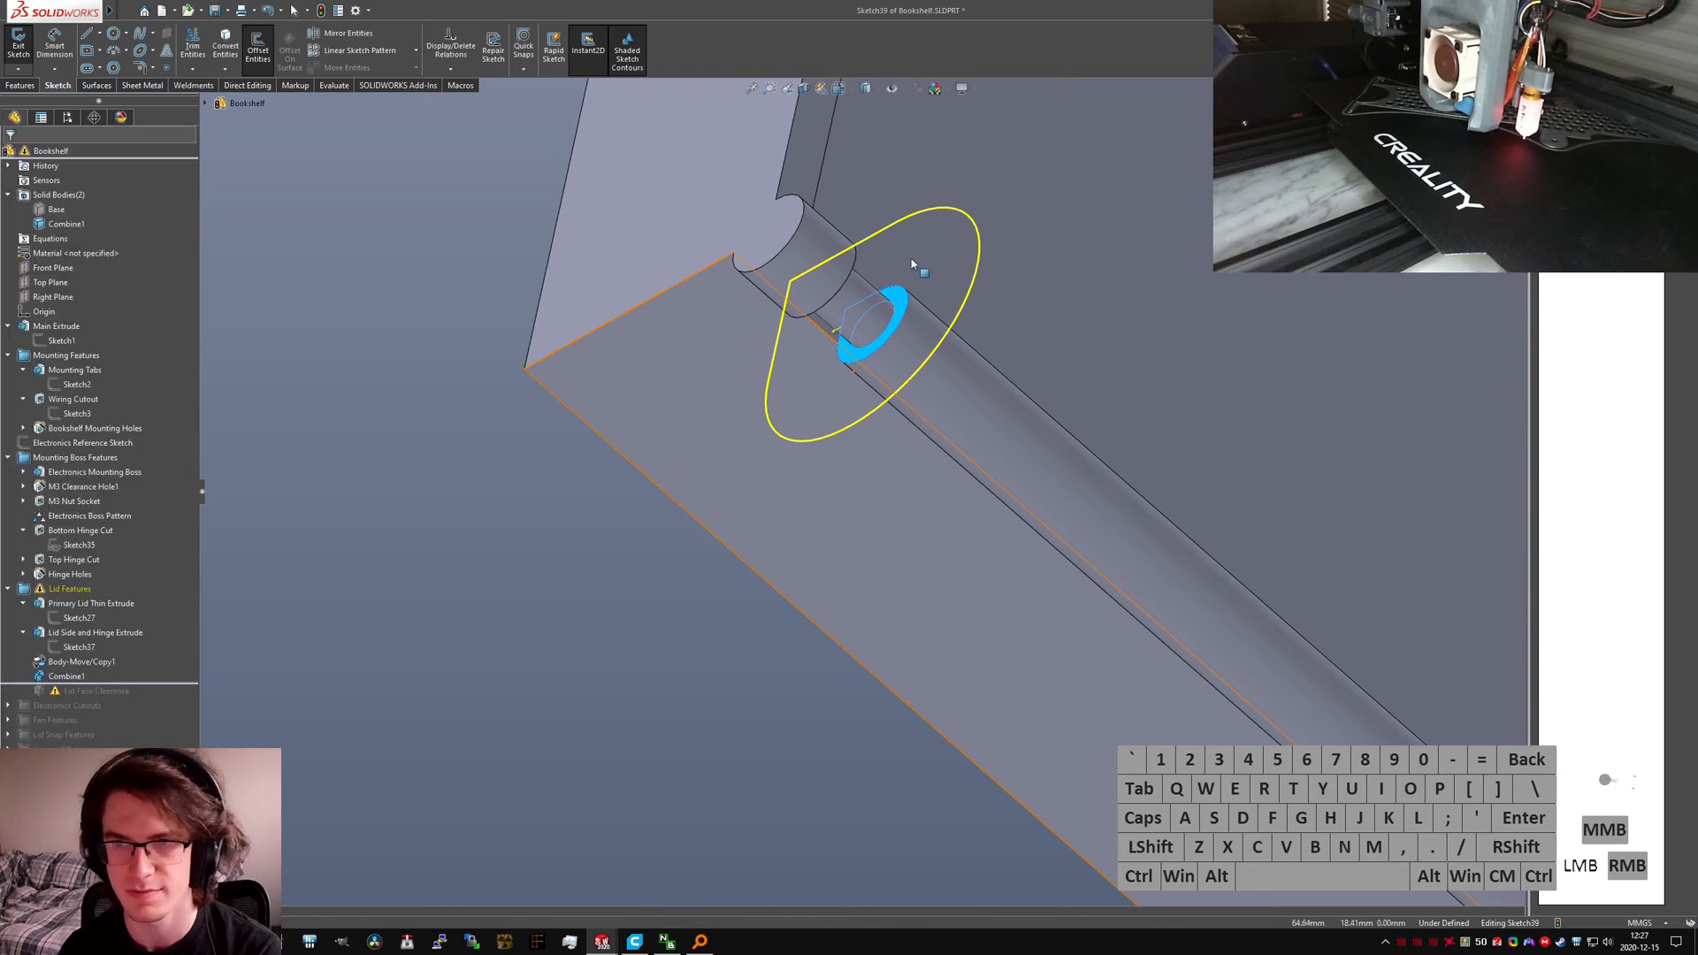
pyautogui.click(216, 51)
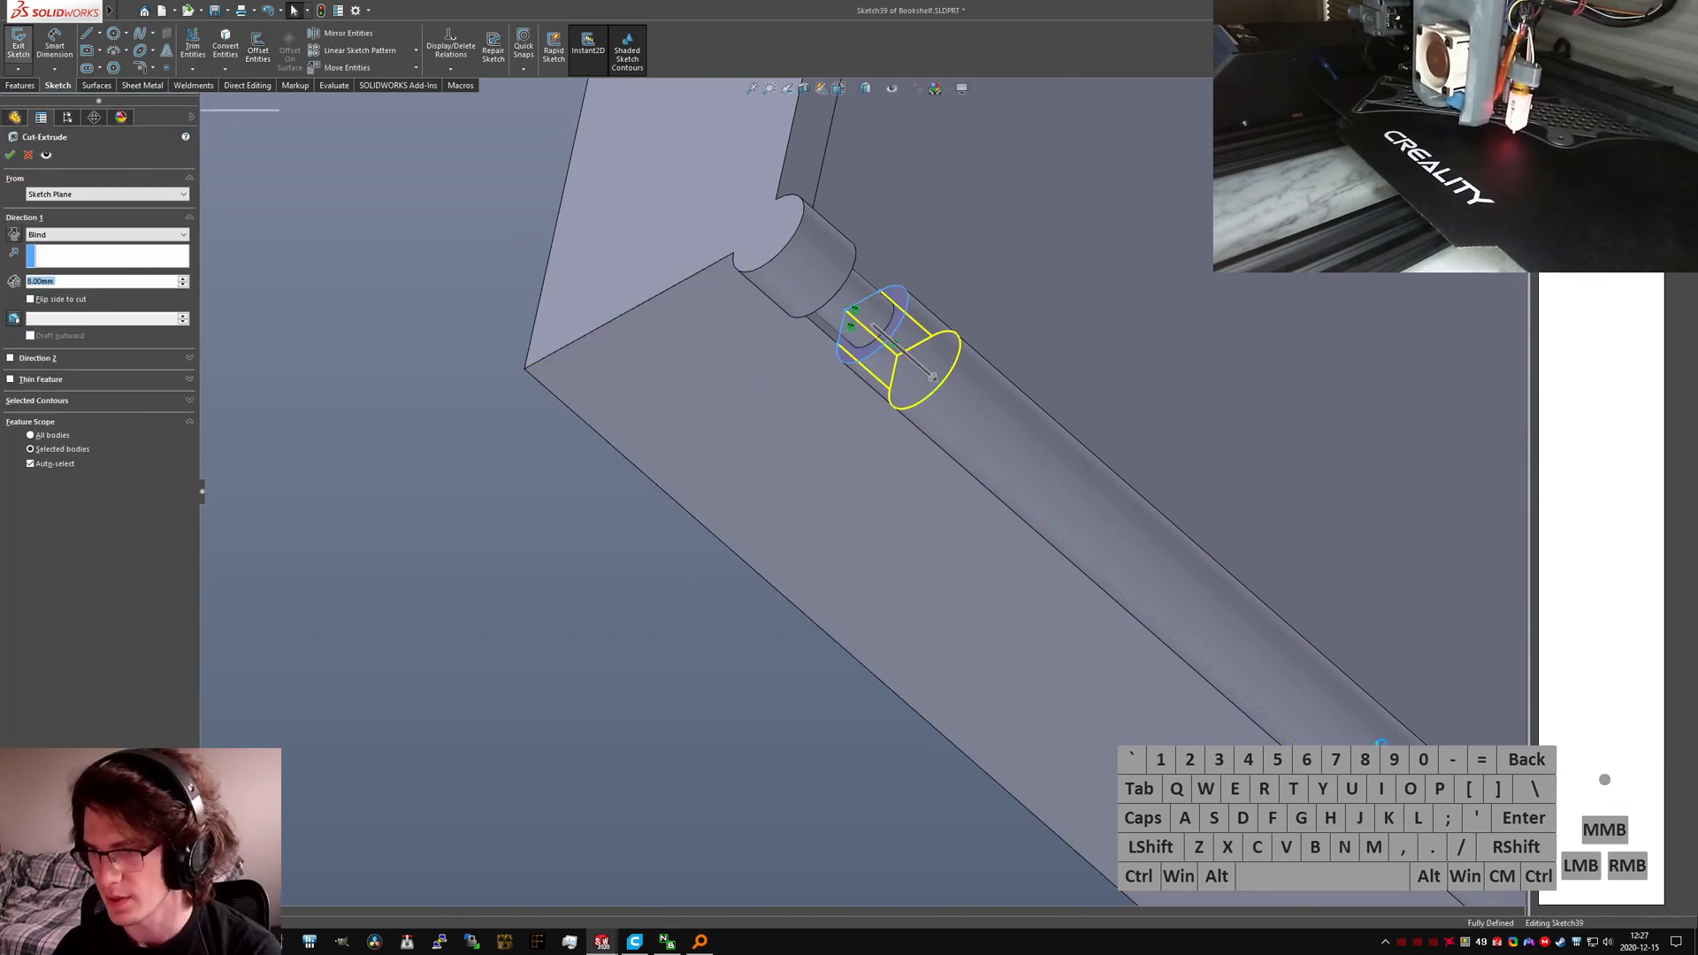
# Step: Cut the barrel along its length with an Offset From Surface end condition referenced to the ring face at its opposite end
pyautogui.scroll(-10, 879, 473)
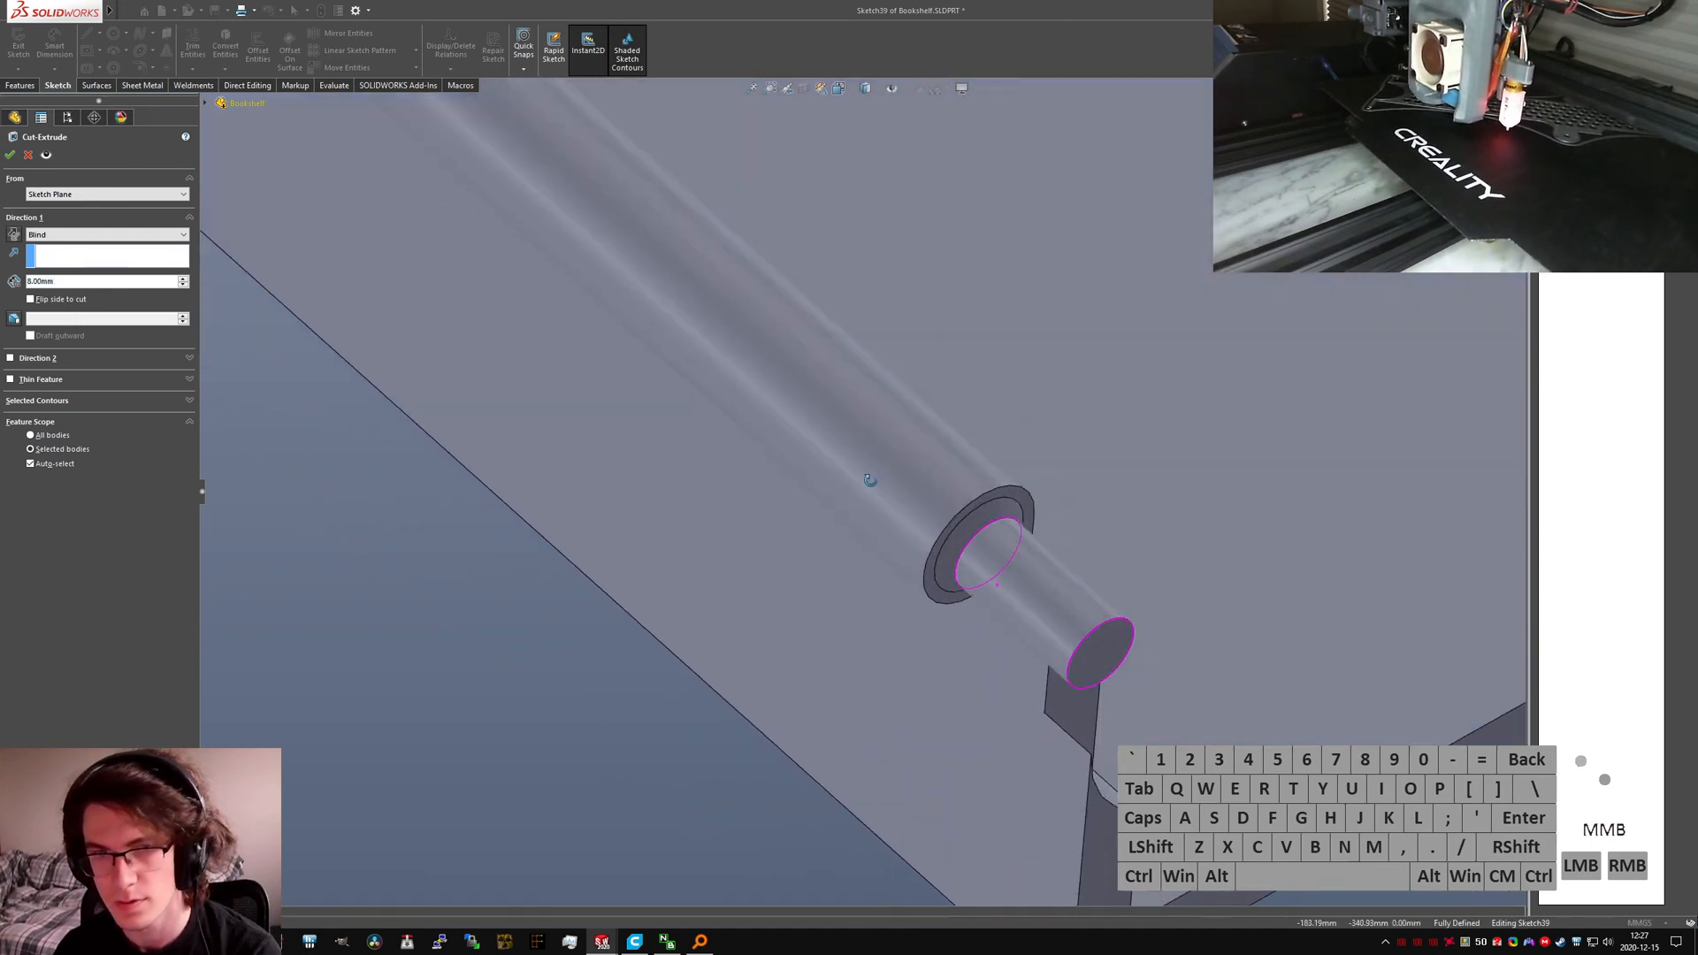
pyautogui.click(80, 237)
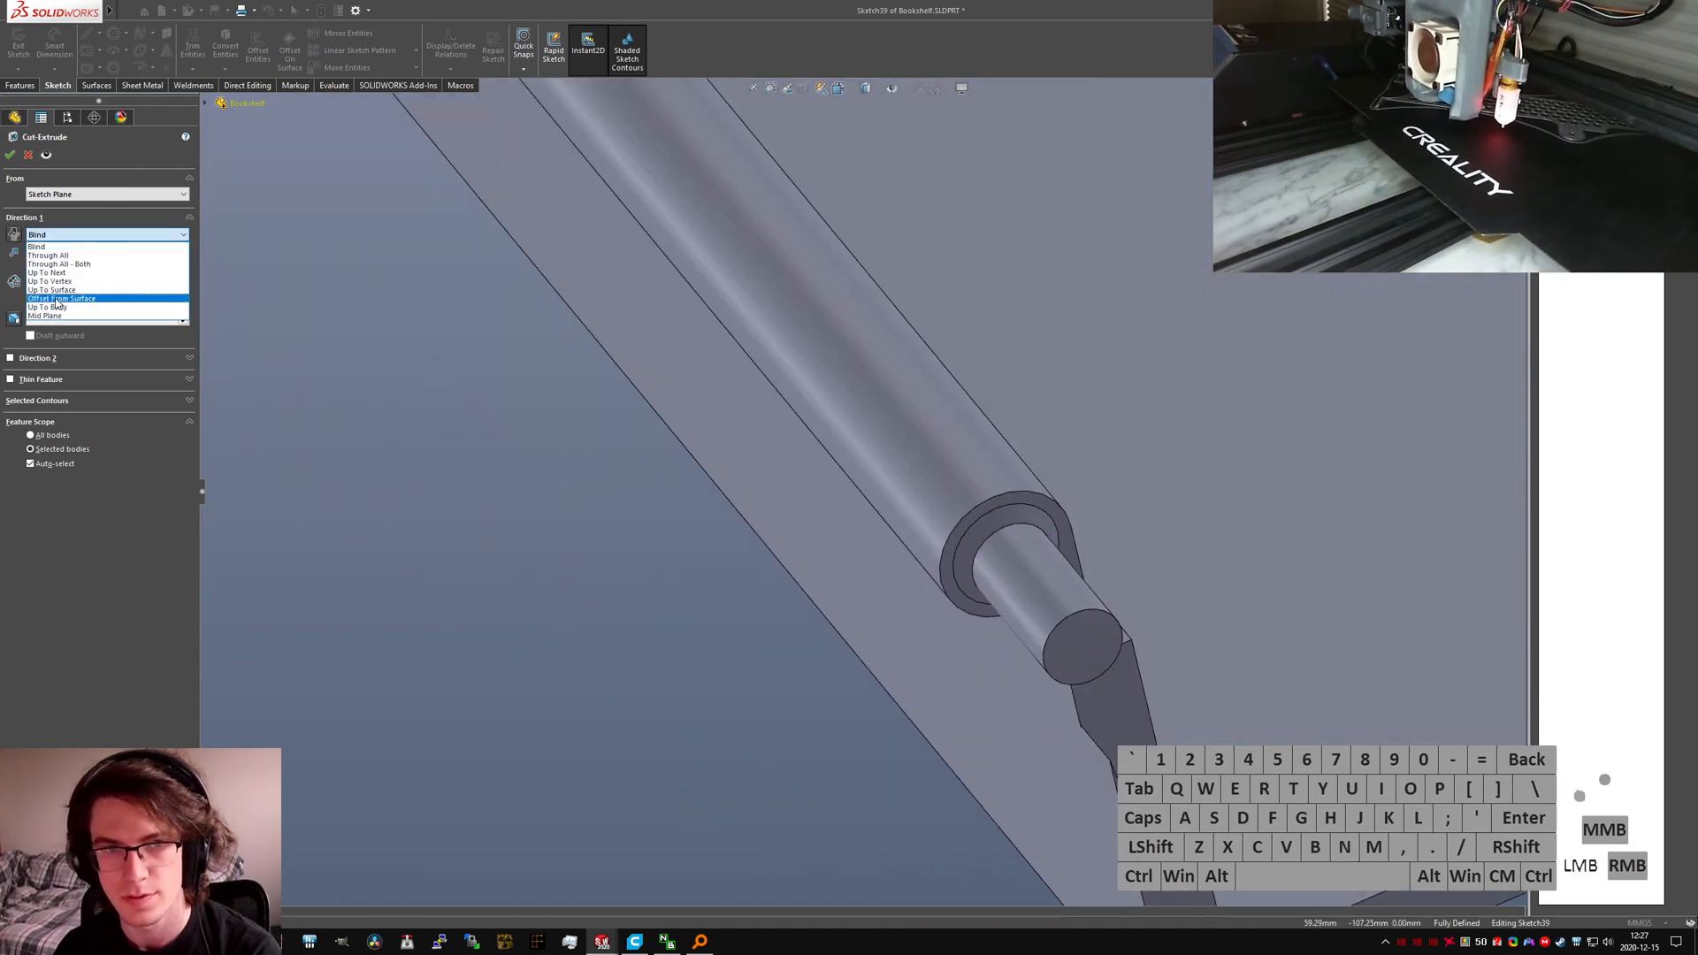
pyautogui.click(57, 300)
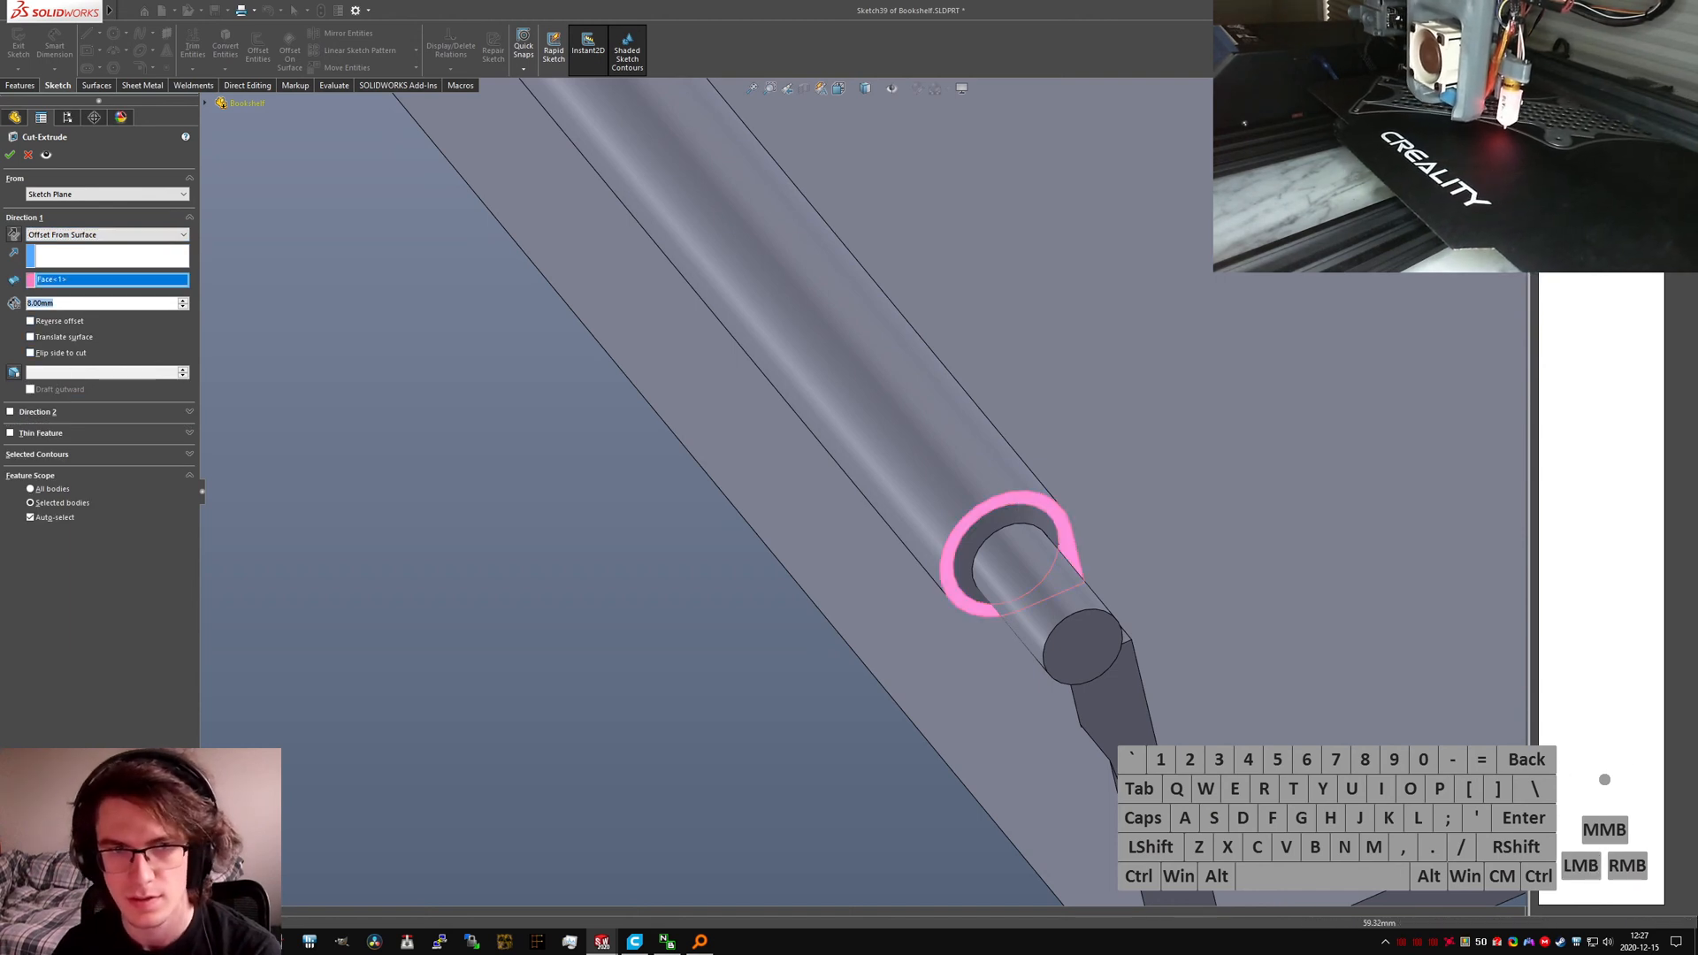
pyautogui.click(10, 155)
# Step: Roll the model forward past Lid Face Clearance, show the Base body again and make it transparent
pyautogui.moveTo(953, 513); pyautogui.dragTo(574, 460, button='middle')
pyautogui.moveTo(665, 162); pyautogui.dragTo(285, 405, button='middle')
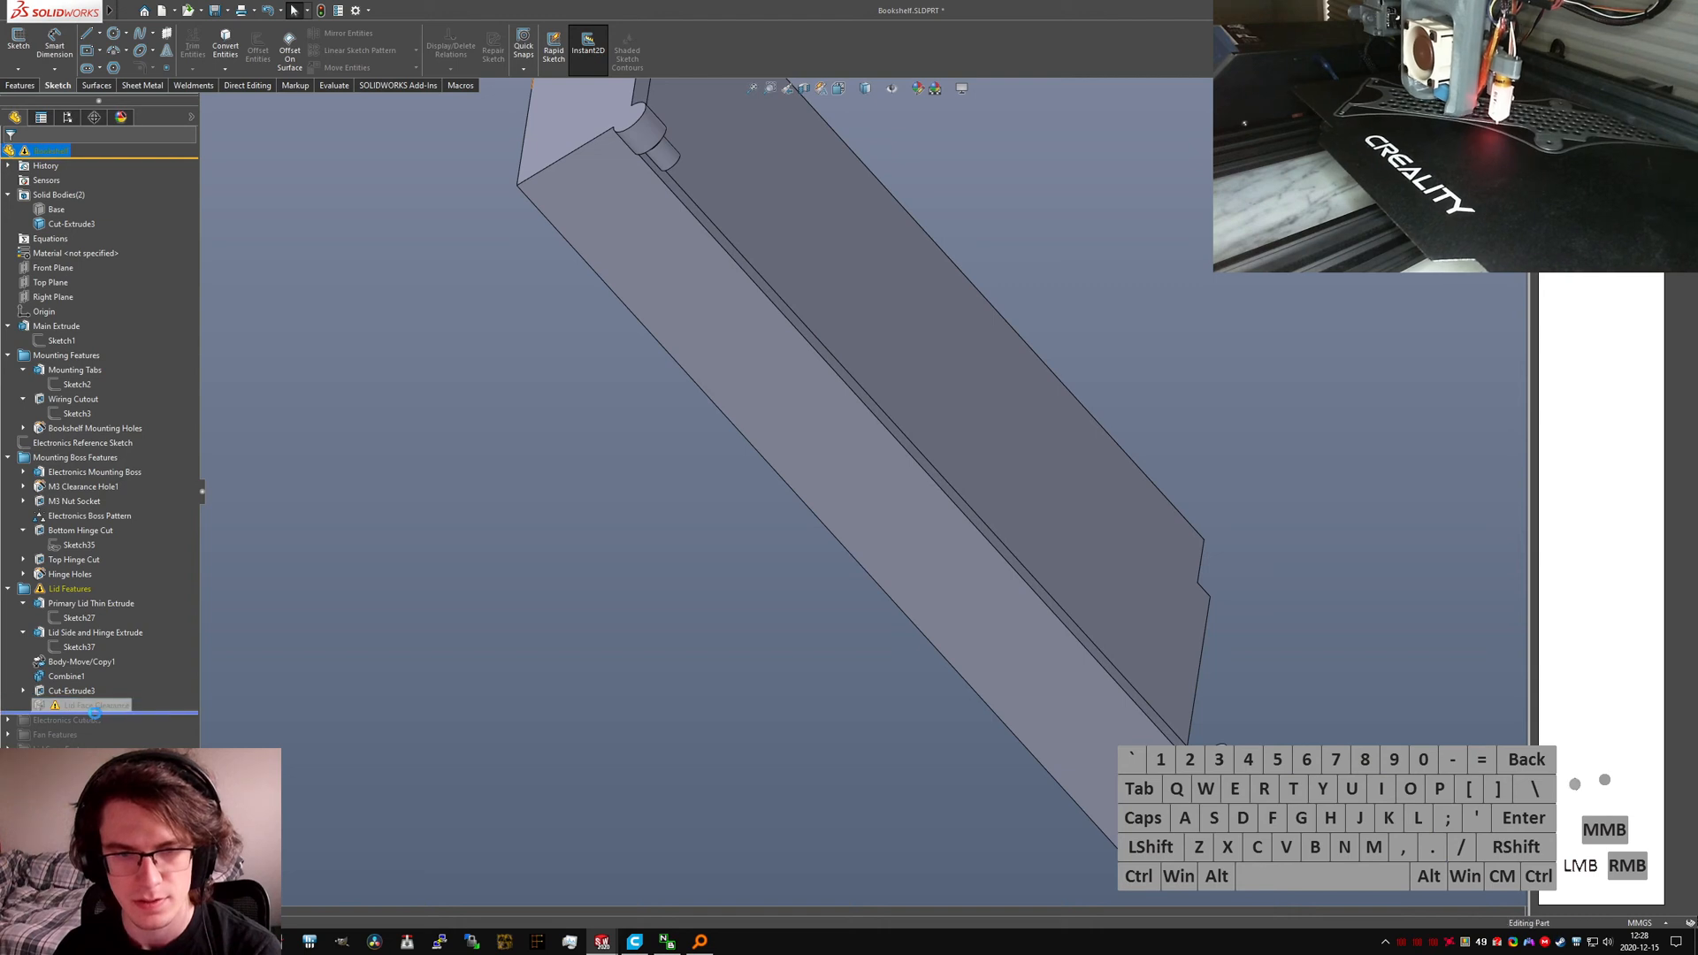
pyautogui.click(89, 667)
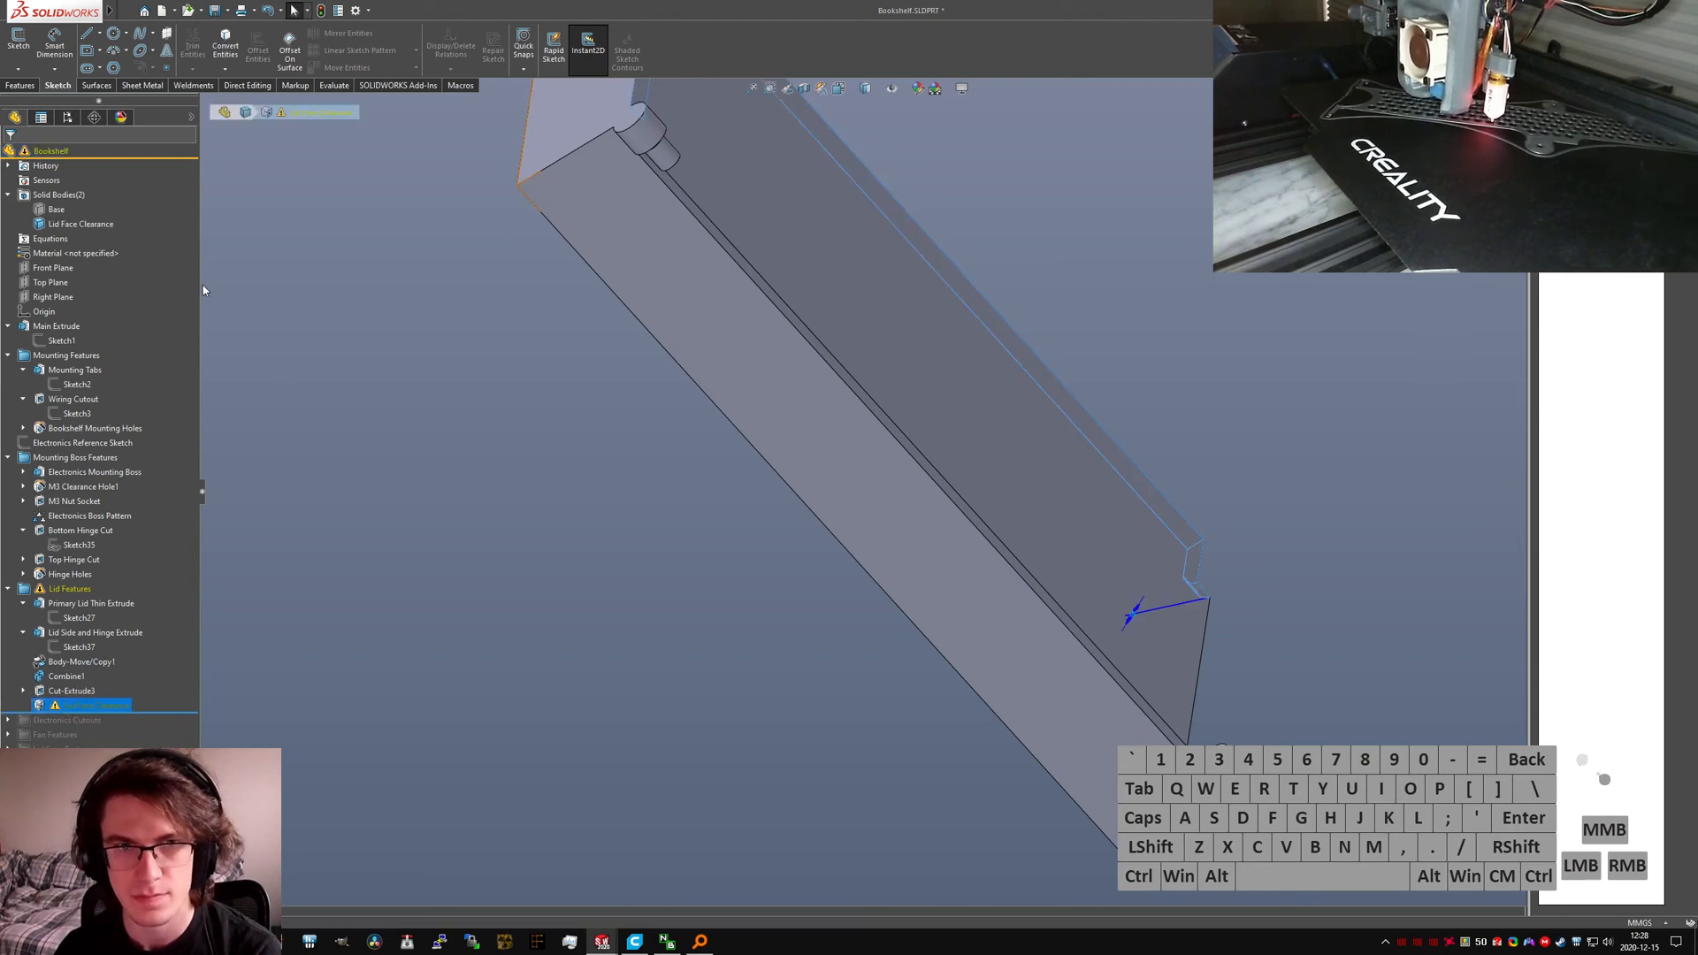
pyautogui.rightClick(41, 210)
pyautogui.click(191, 117)
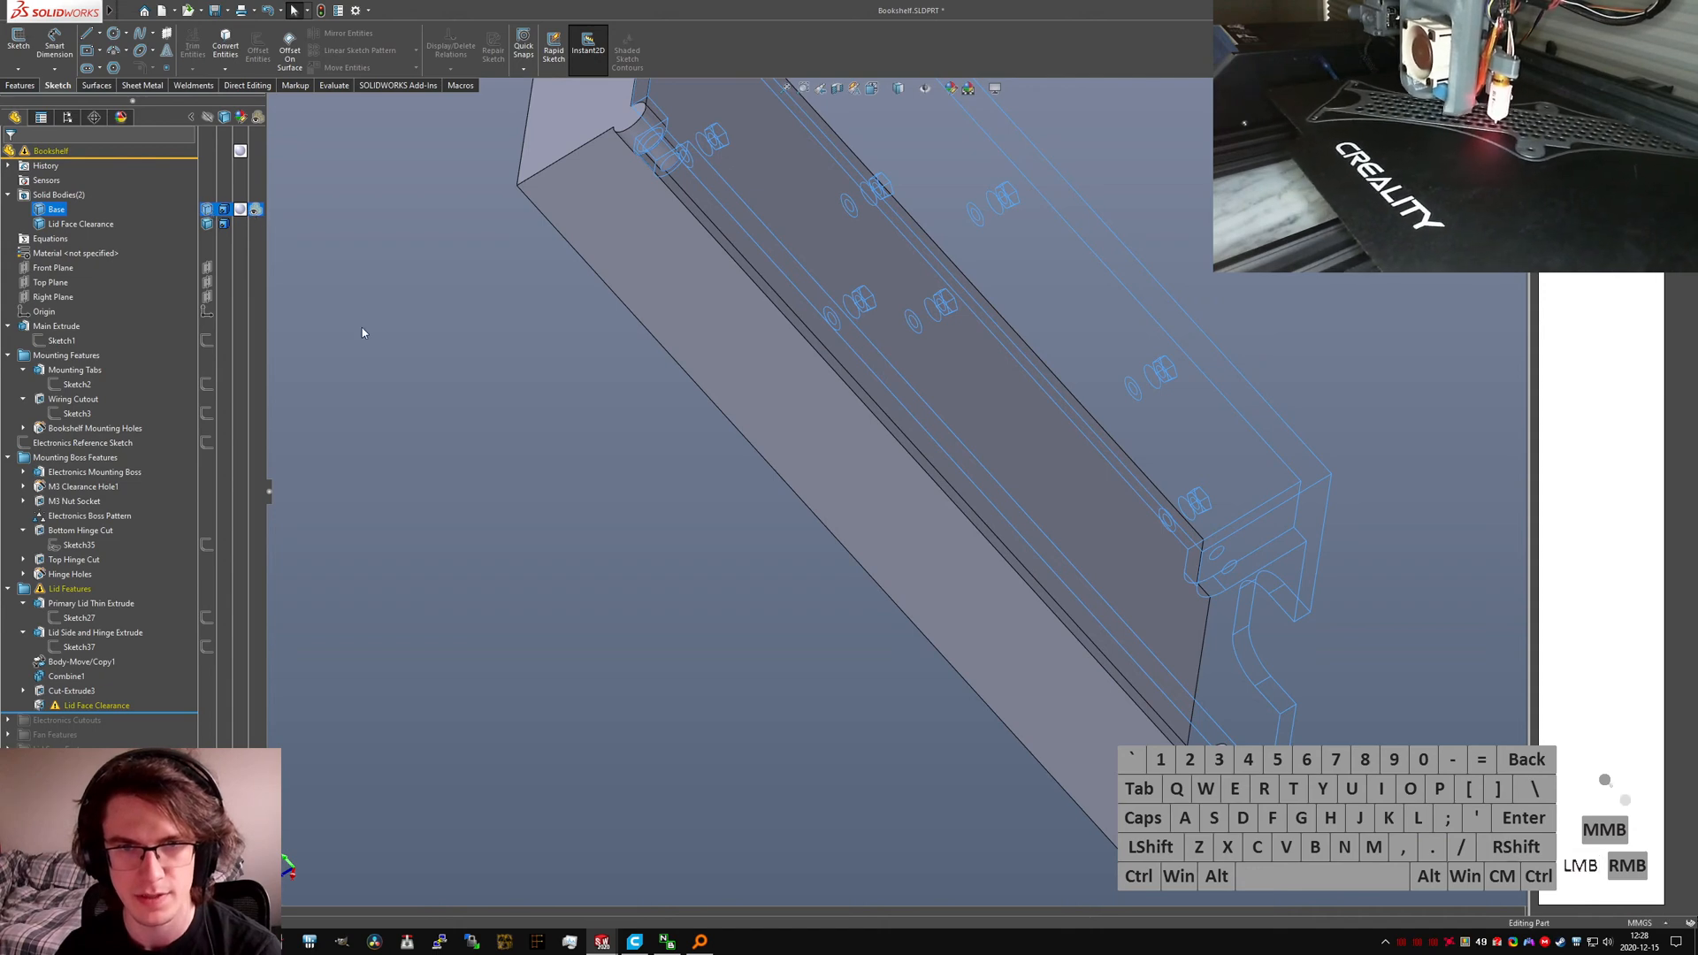
pyautogui.click(495, 354)
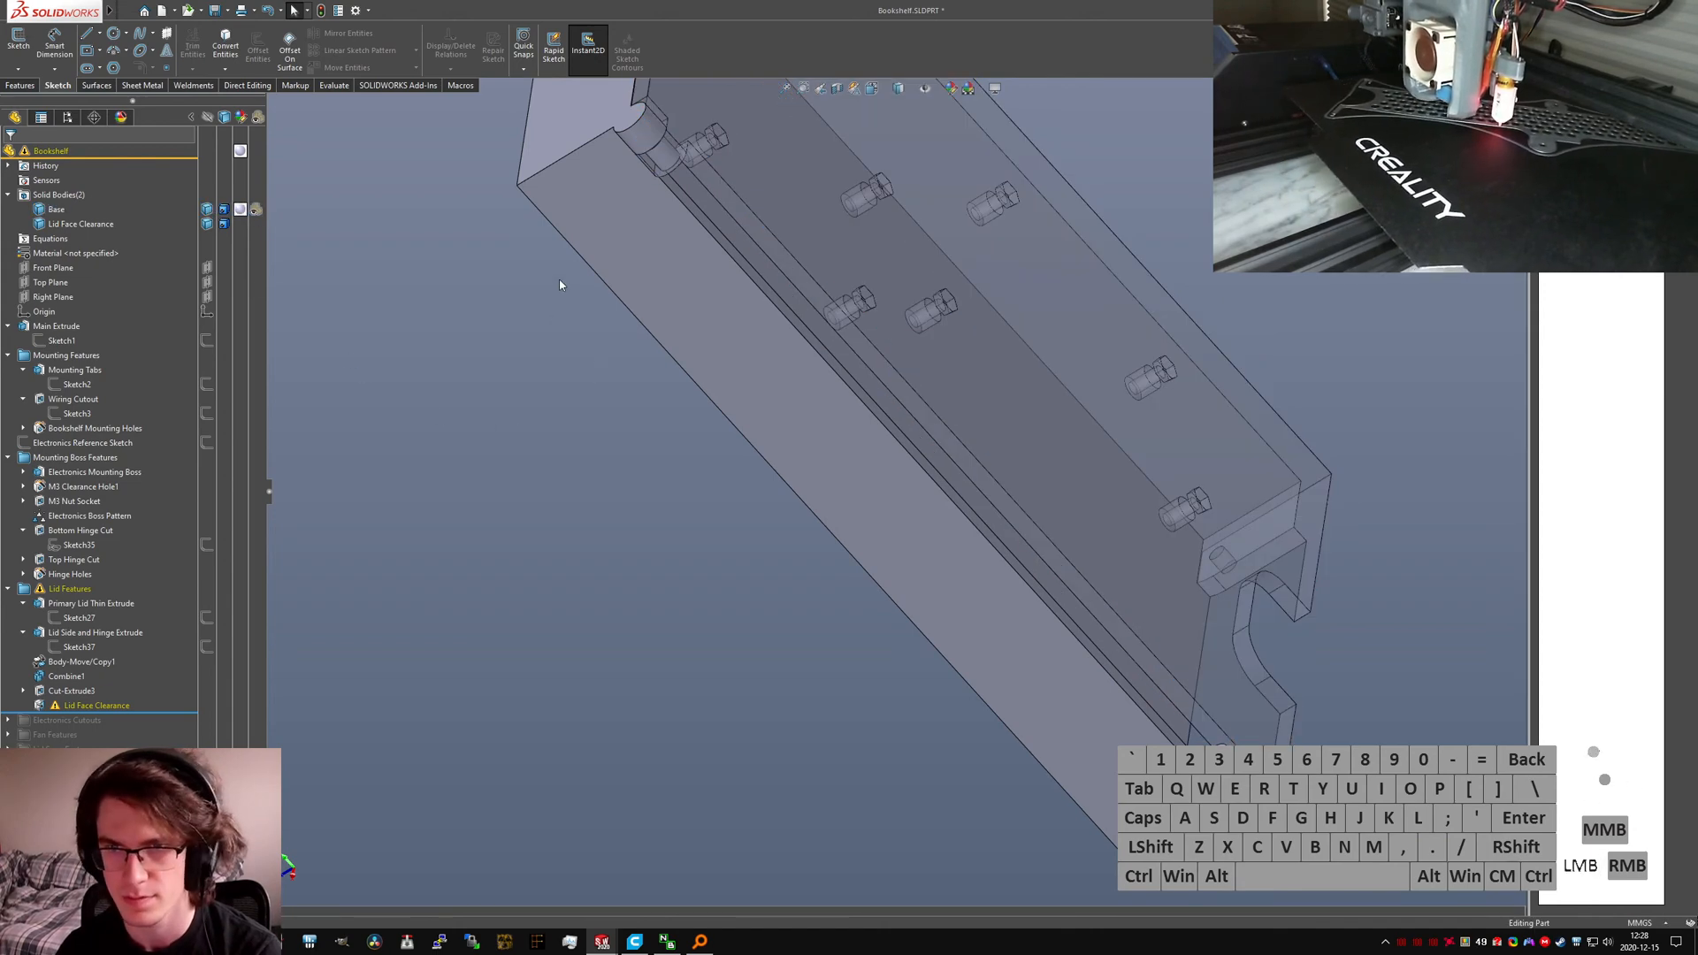
# Step: Open Lid Face Clearance for editing and examine its offset faces and the fit around both hinge knuckles
pyautogui.rightClick(106, 705)
pyautogui.click(103, 511)
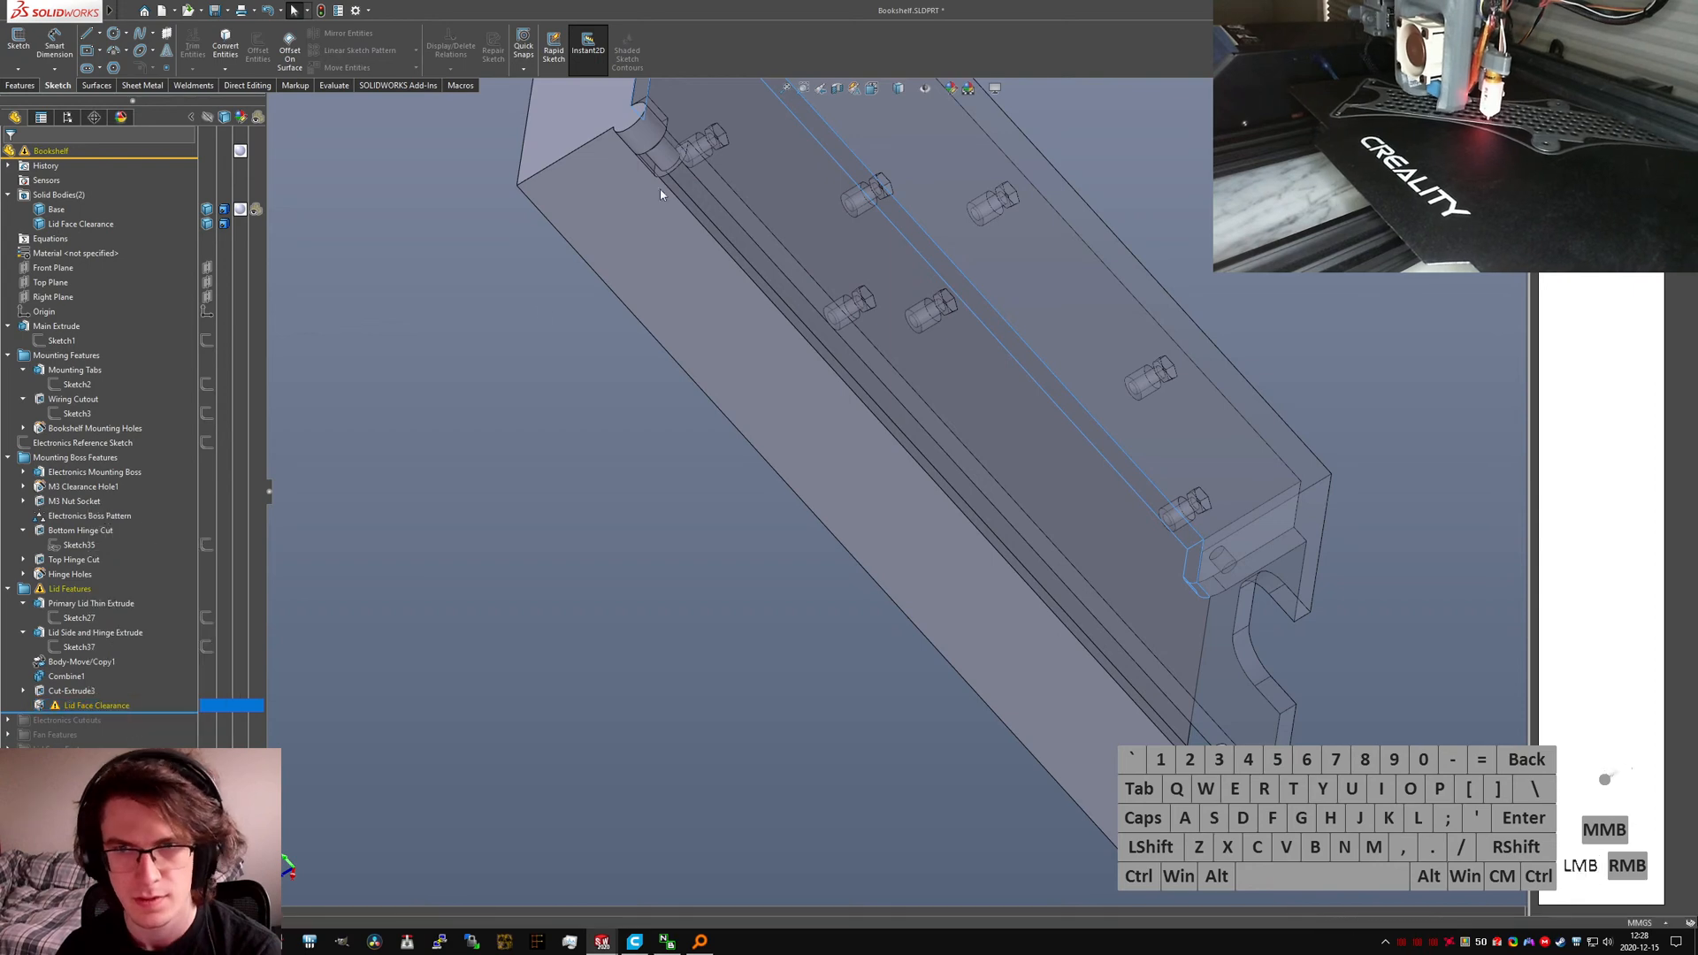
pyautogui.scroll(-3, 680, 167)
pyautogui.scroll(2, 682, 177)
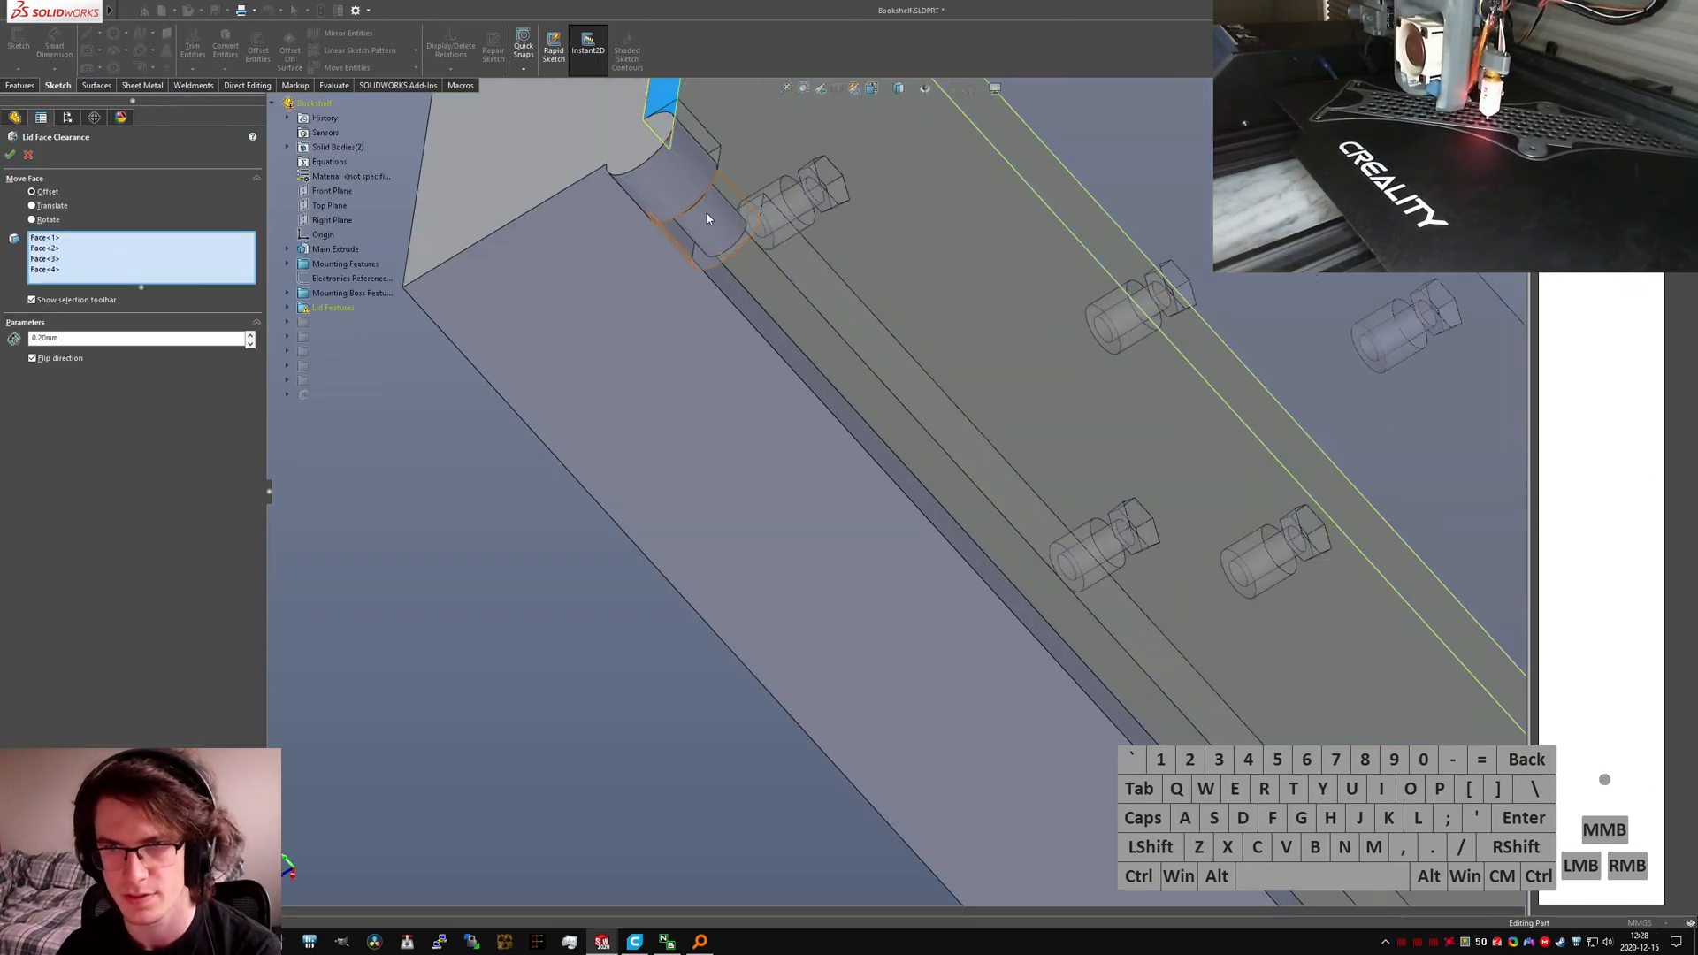
pyautogui.moveTo(708, 214); pyautogui.dragTo(784, 304, button='middle')
pyautogui.scroll(-7, 783, 304)
pyautogui.scroll(-4, 834, 402)
pyautogui.moveTo(834, 402); pyautogui.dragTo(872, 548, button='middle')
pyautogui.scroll(6, 872, 548)
pyautogui.scroll(6, 866, 536)
pyautogui.scroll(2, 718, 232)
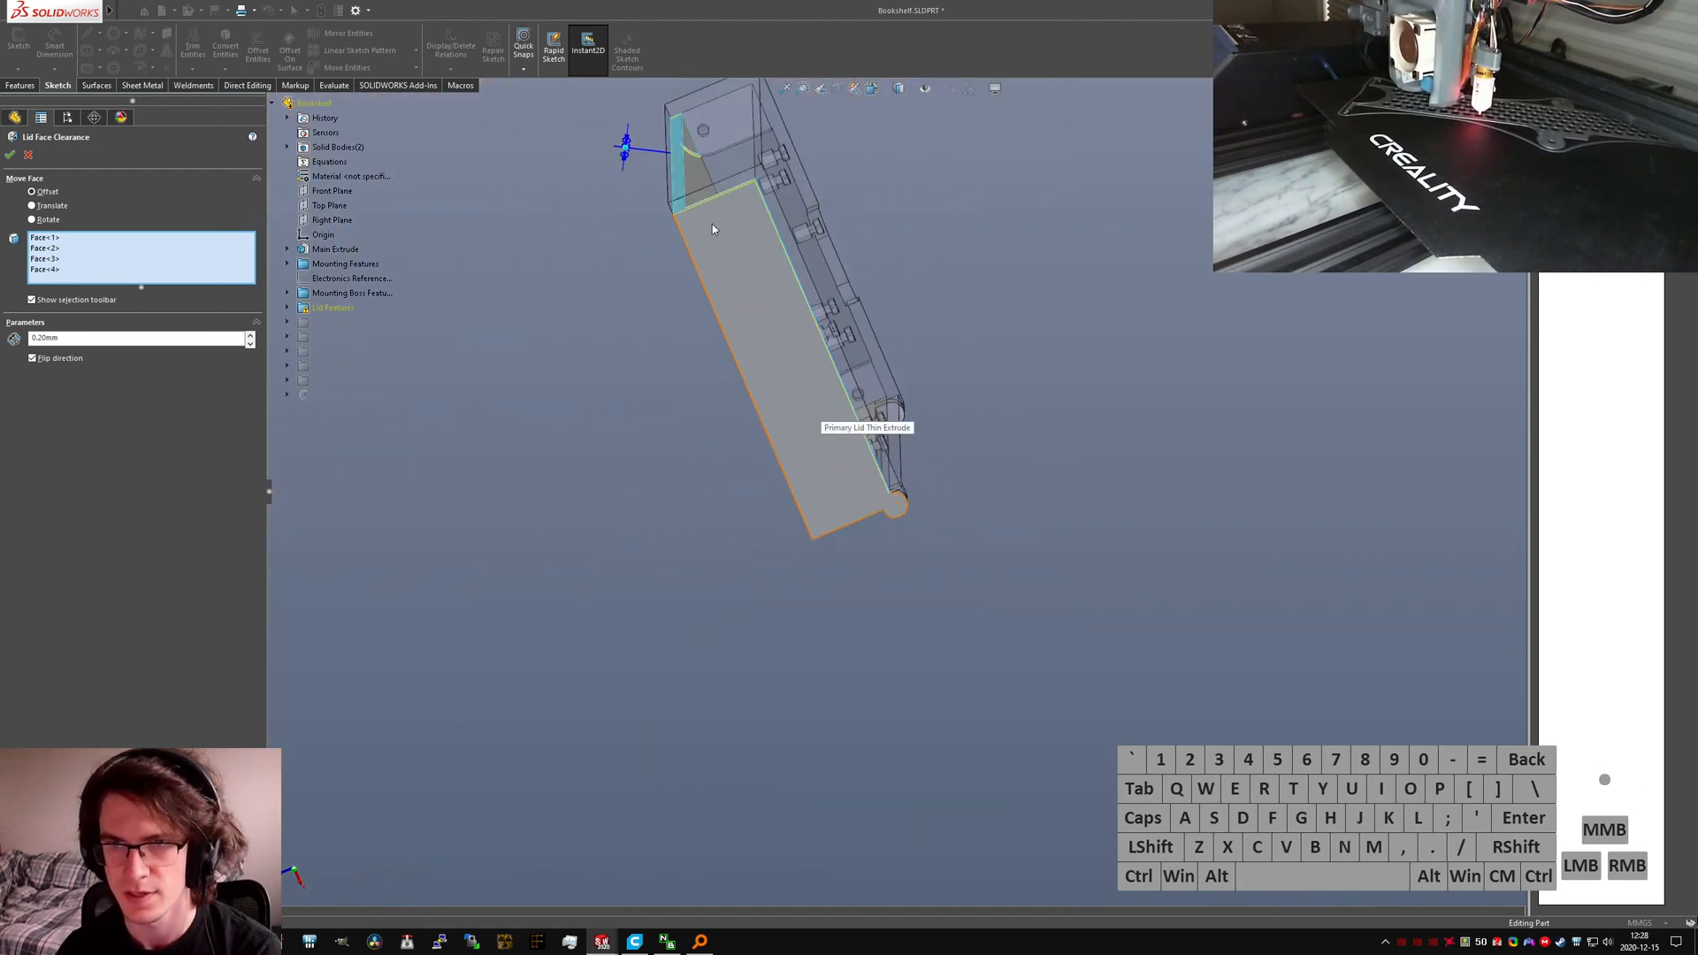
pyautogui.scroll(-5, 709, 213)
pyautogui.moveTo(704, 201); pyautogui.dragTo(712, 343, button='middle')
pyautogui.scroll(4, 781, 420)
pyautogui.scroll(-15, 875, 460)
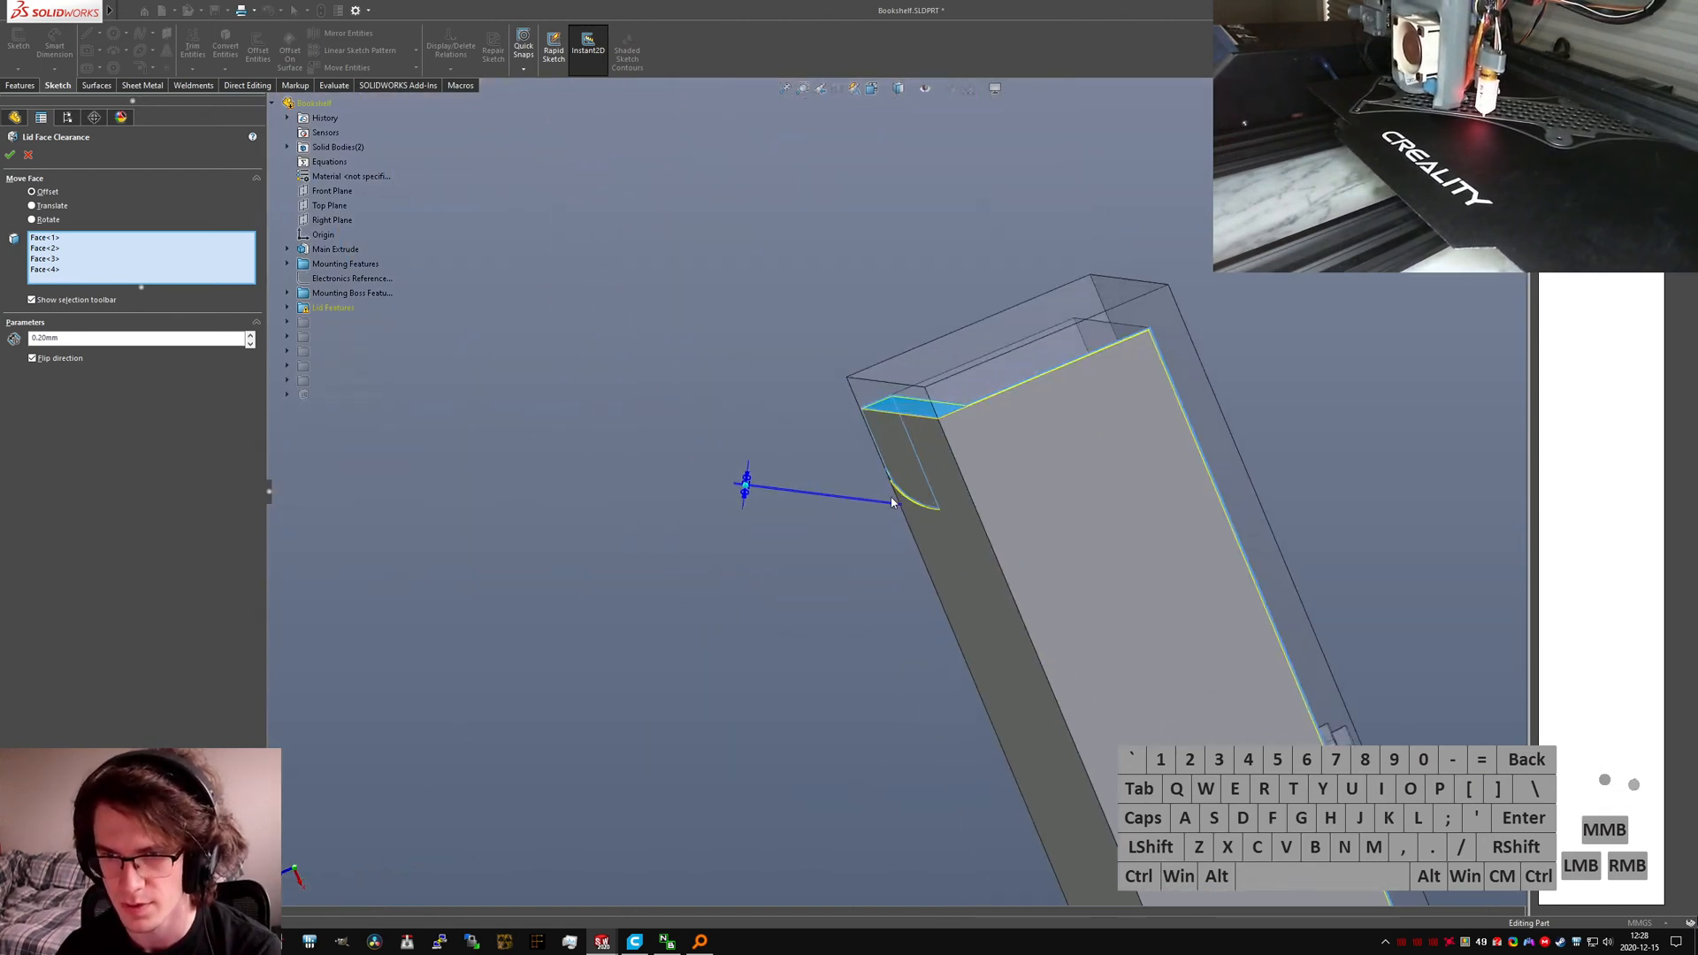
pyautogui.scroll(6, 1074, 459)
pyautogui.scroll(-2, 652, 527)
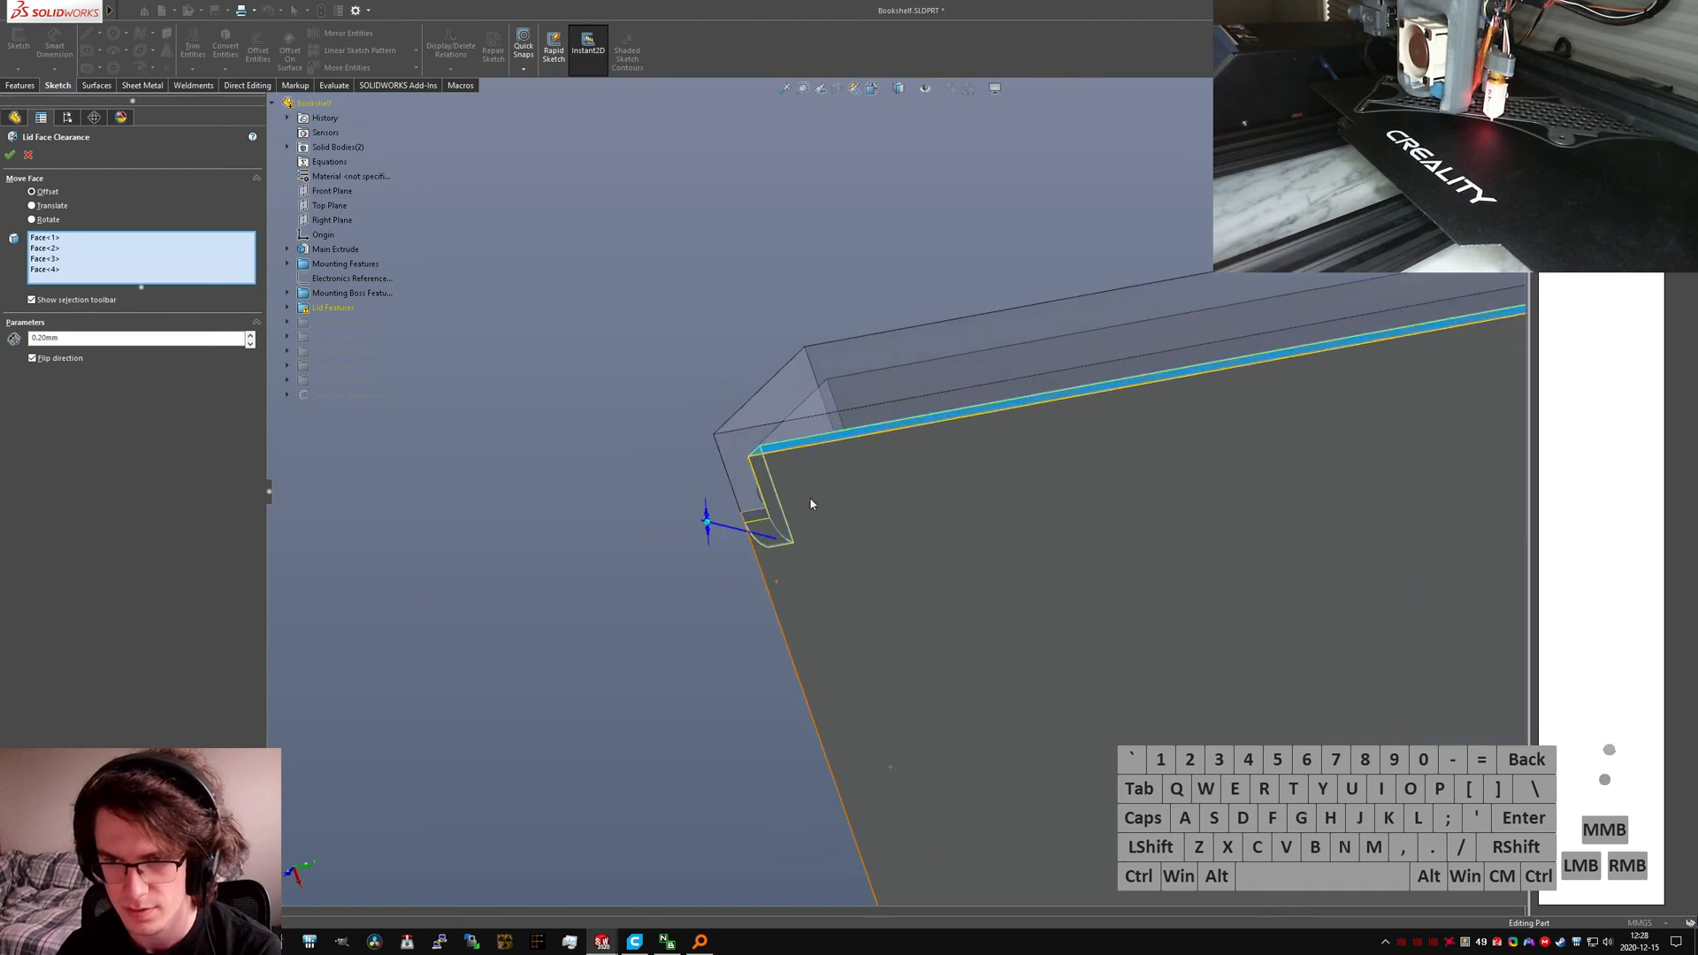
pyautogui.moveTo(812, 503); pyautogui.dragTo(1144, 698, button='middle')
pyautogui.scroll(6, 1145, 697)
pyautogui.scroll(1, 731, 625)
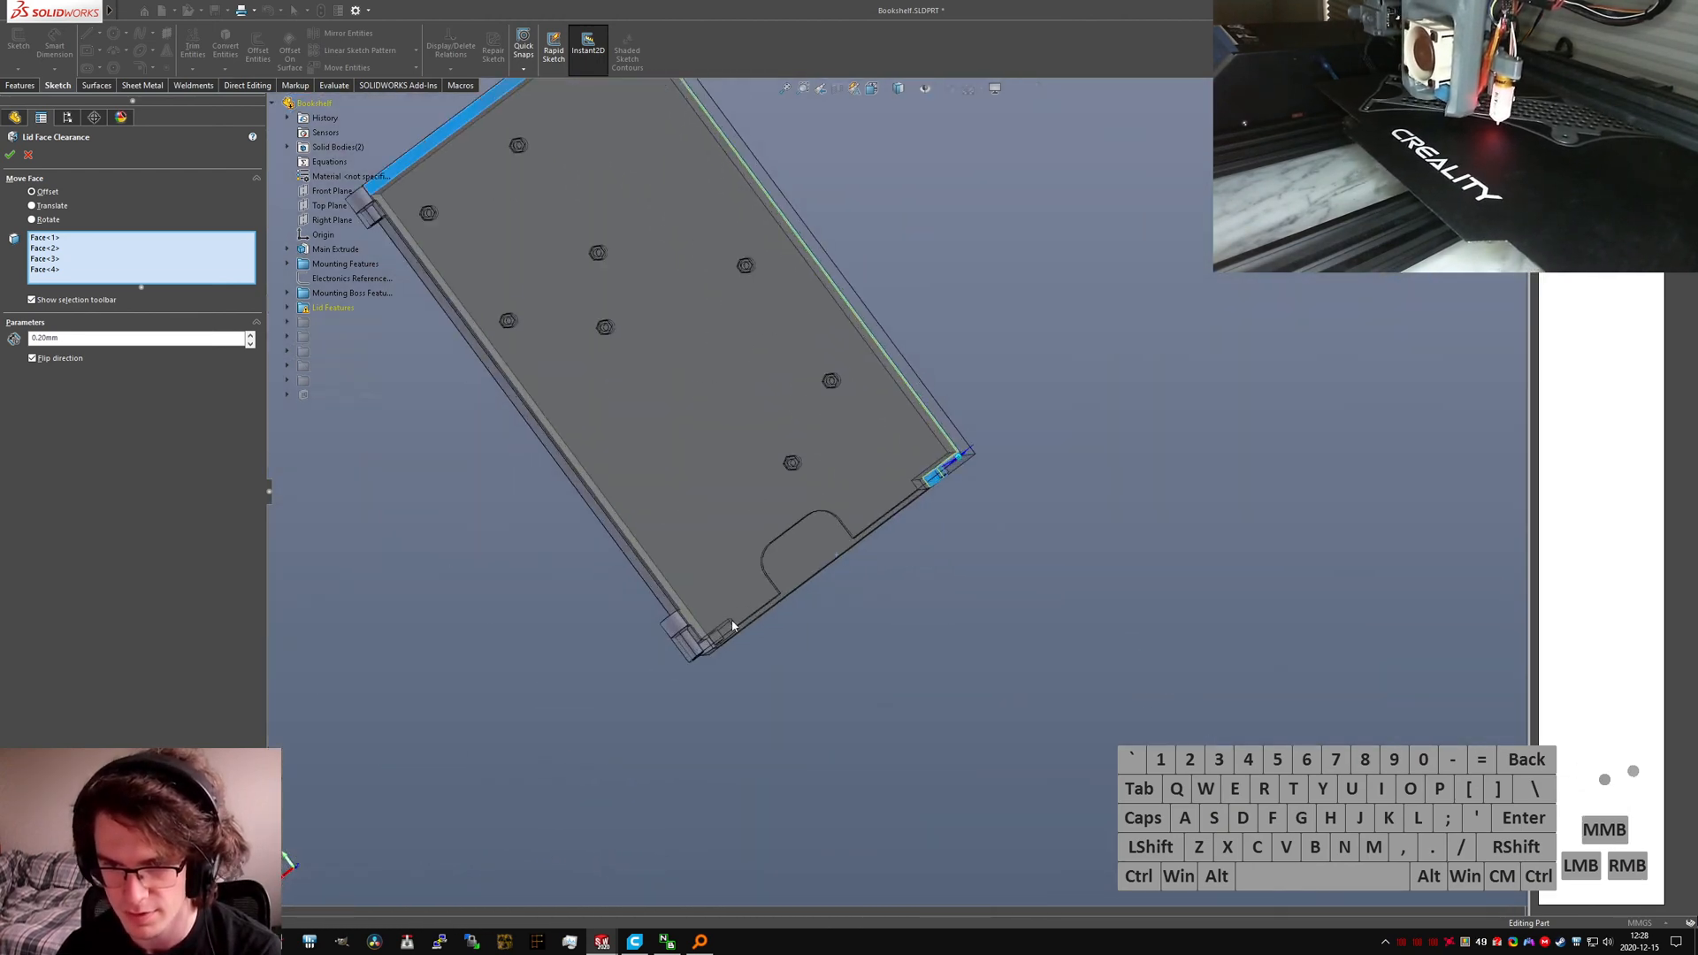
pyautogui.scroll(-5, 727, 619)
pyautogui.scroll(-7, 694, 567)
pyautogui.moveTo(852, 584); pyautogui.dragTo(825, 523, button='middle')
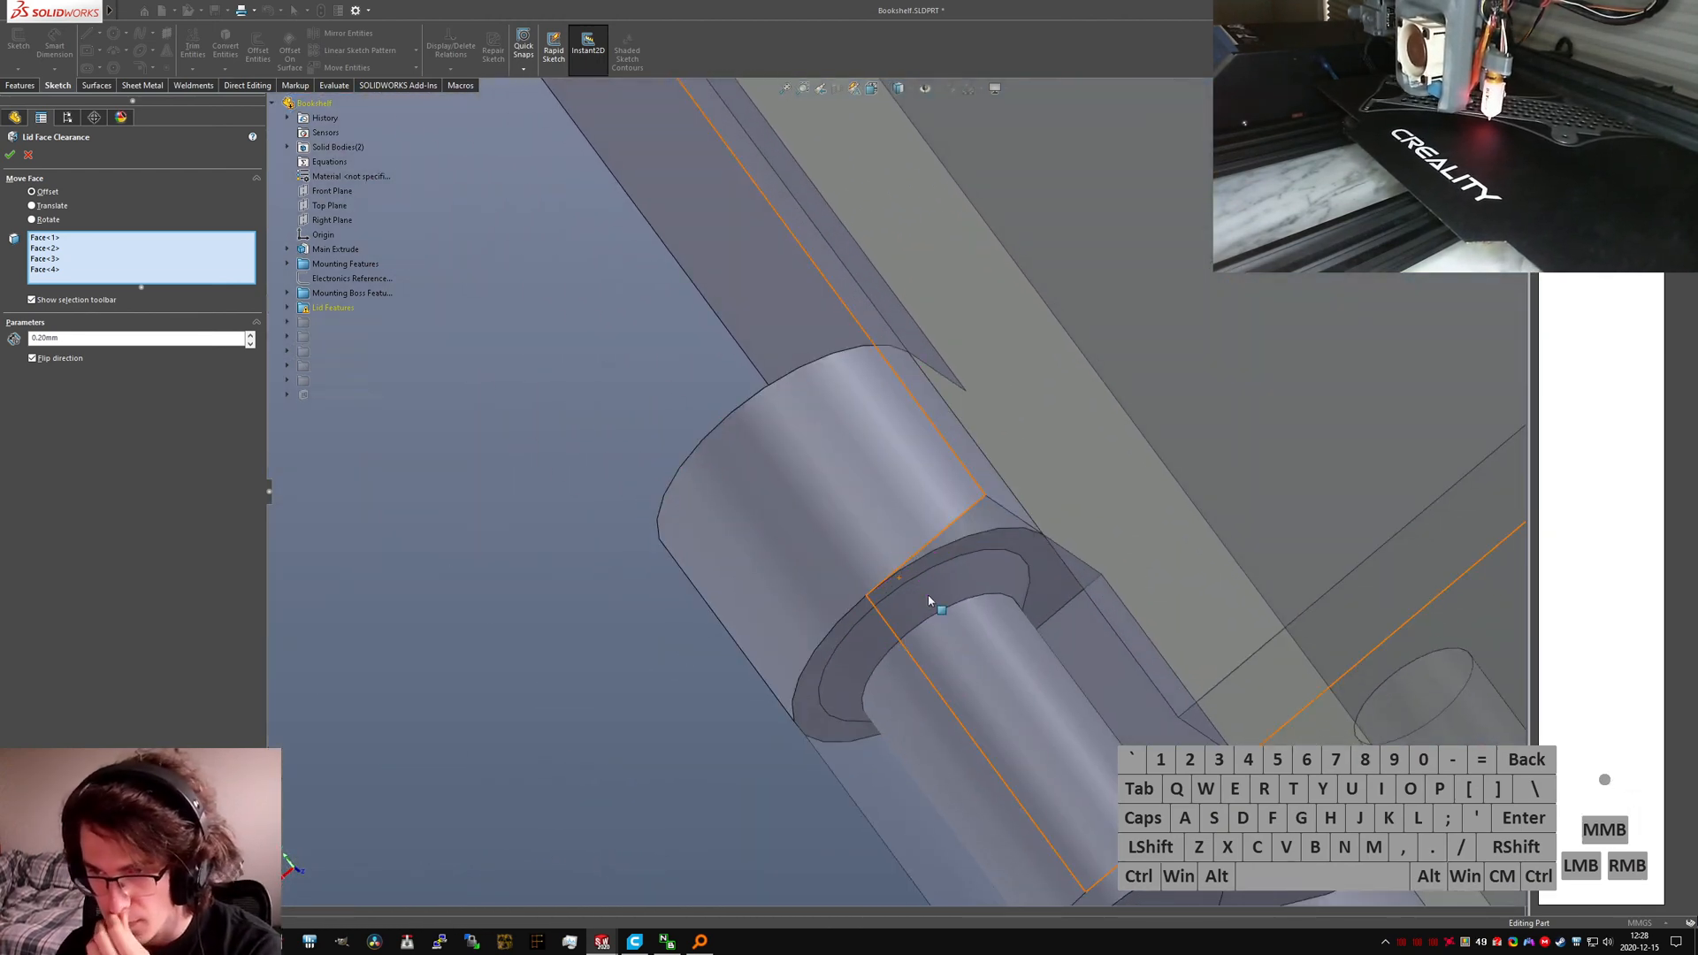
pyautogui.scroll(1, 939, 590)
pyautogui.scroll(-2, 947, 571)
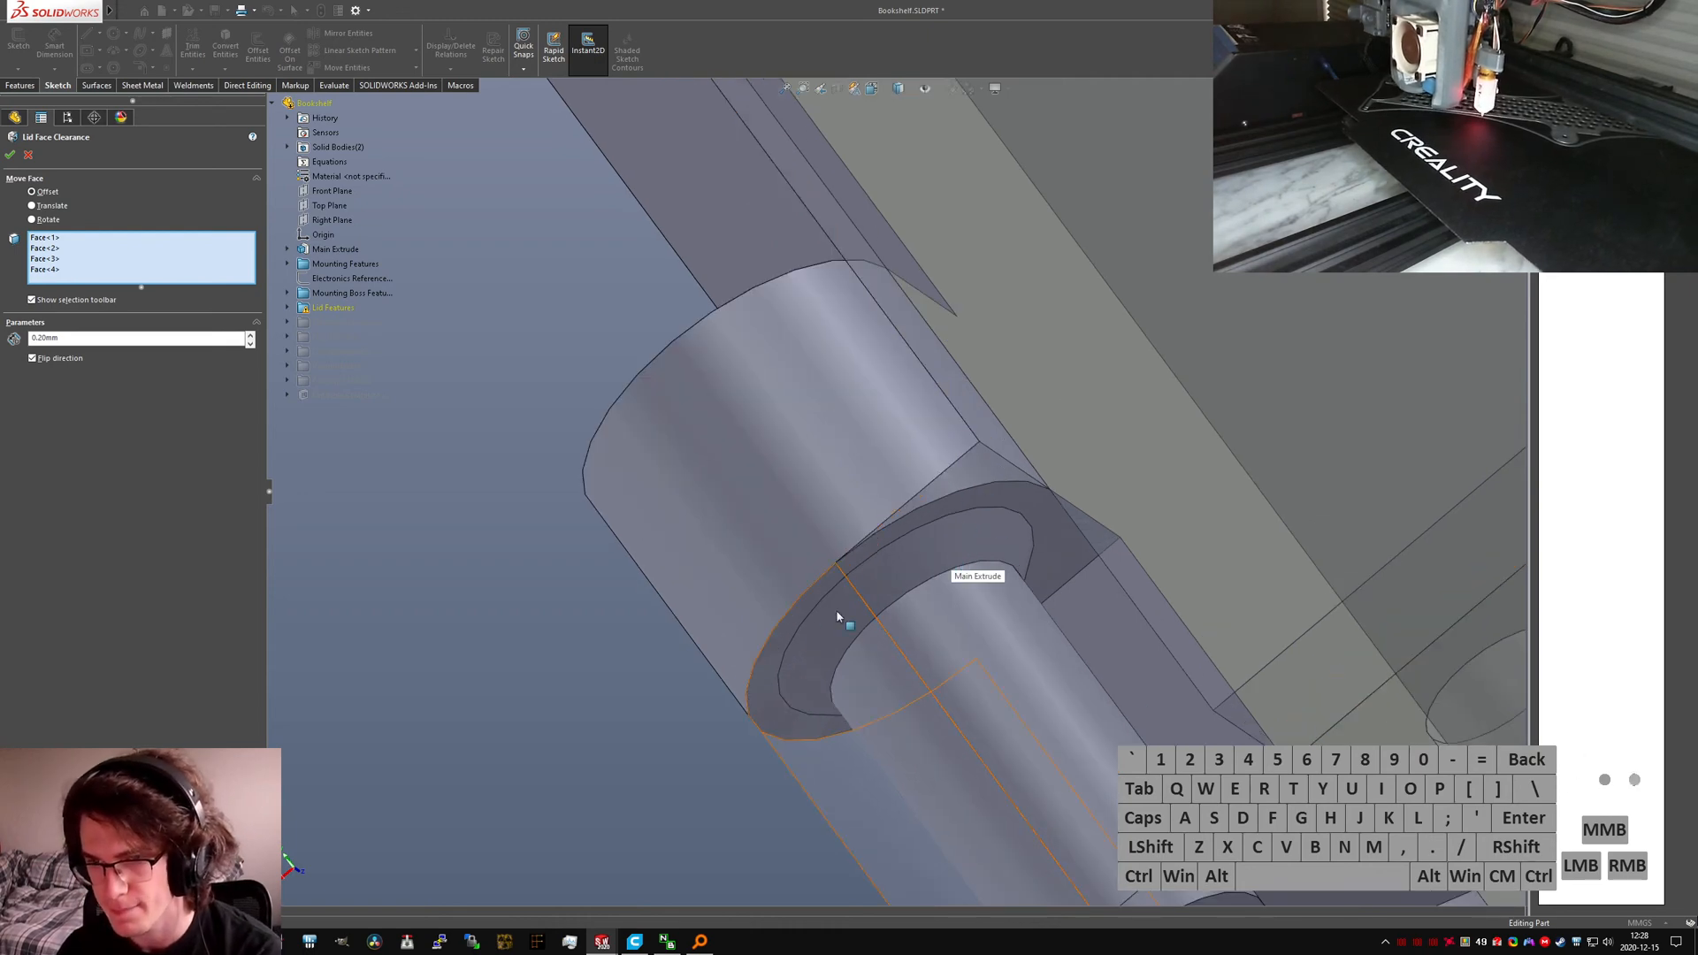
# Step: Hide the Base body and add the first hinge's pin, recess and knuckle end faces to the Lid Face Clearance offset
pyautogui.click(286, 150)
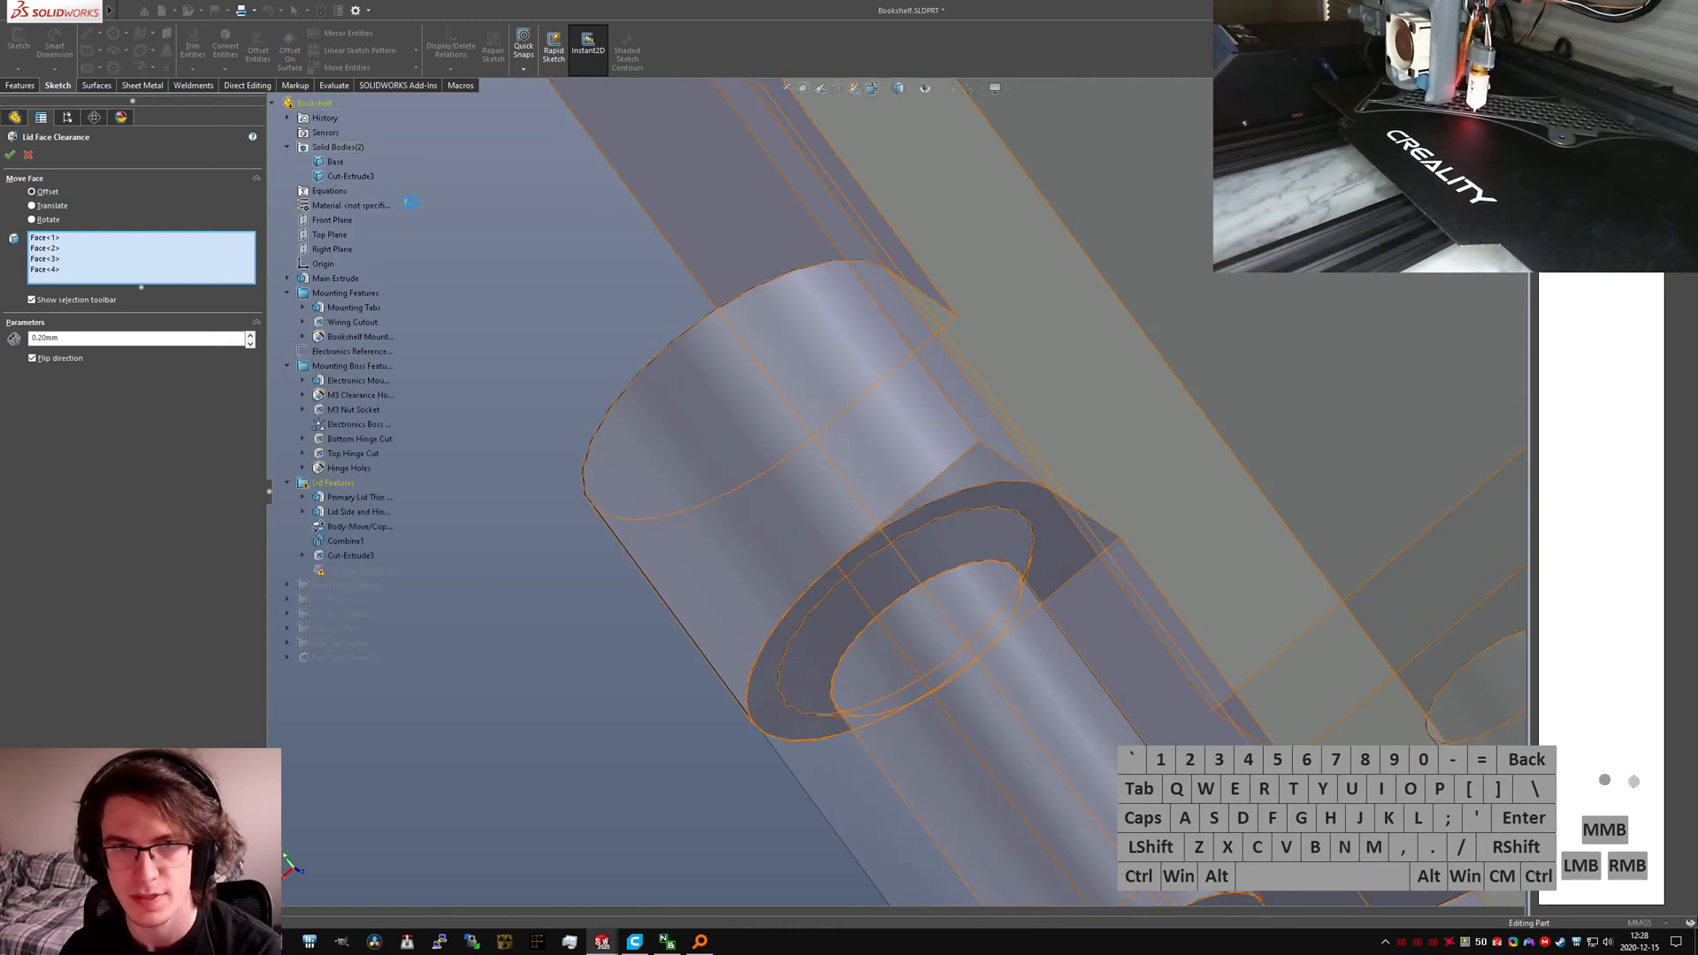
pyautogui.rightClick(339, 171)
pyautogui.click(367, 193)
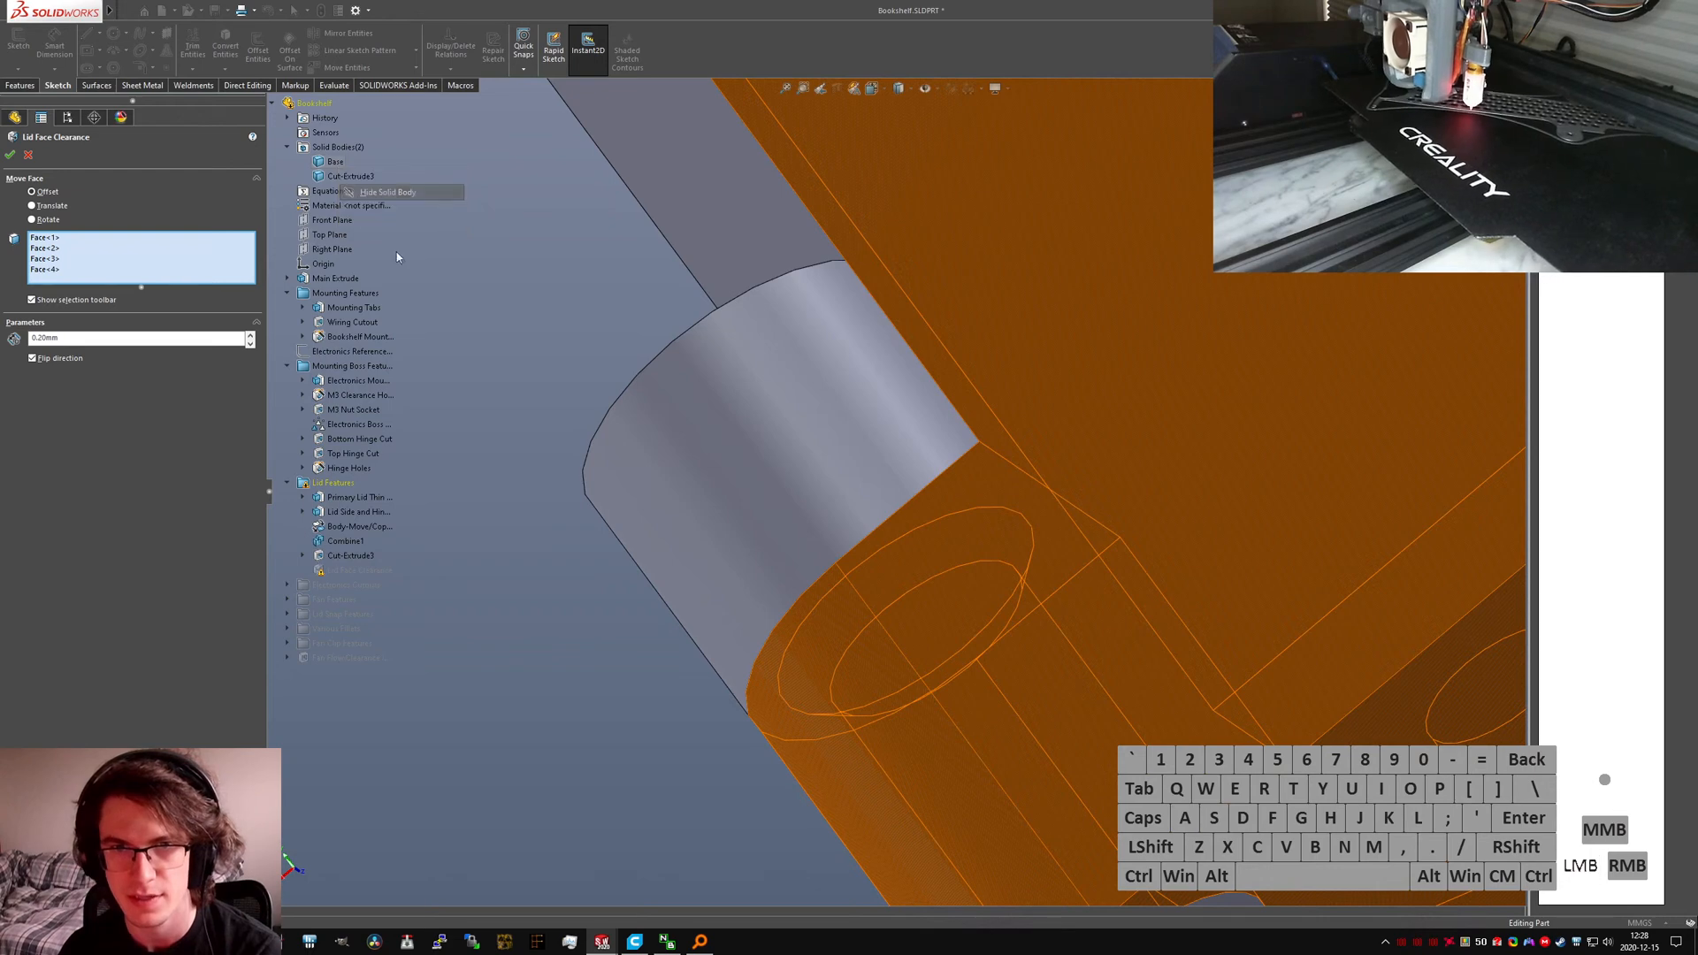
pyautogui.click(920, 533)
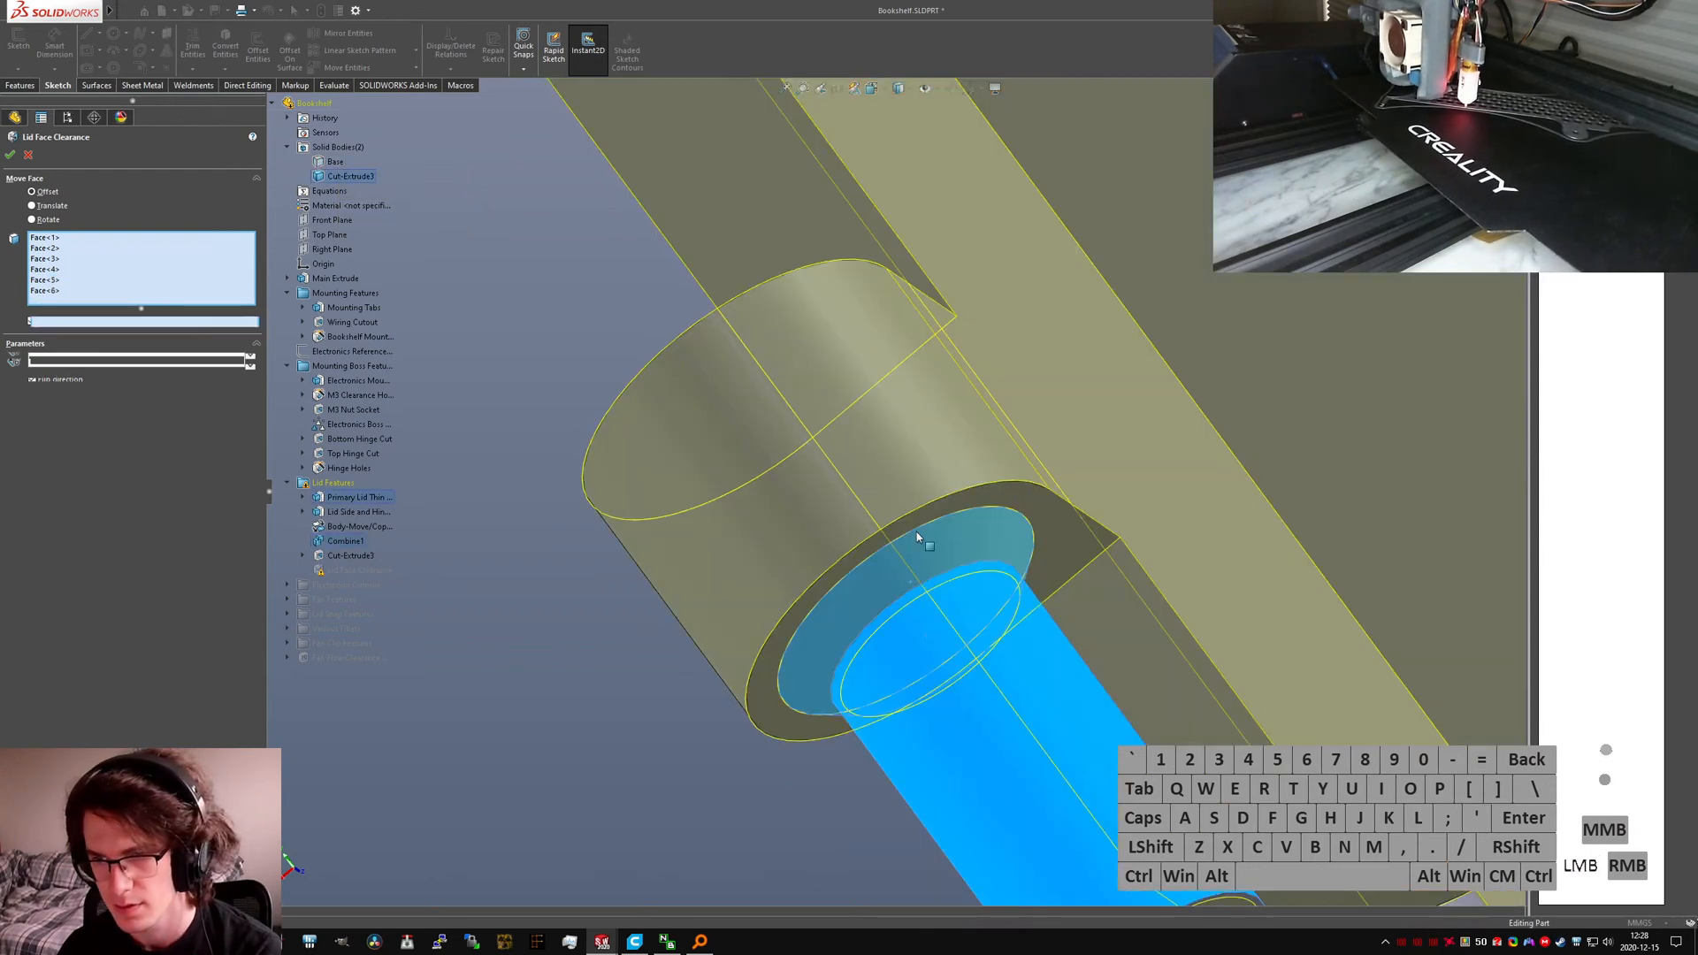
pyautogui.click(973, 502)
# Step: Add the other hinge's knuckle end, recess and pin faces to Lid Face Clearance and apply the 0.20 mm offset
pyautogui.scroll(2, 932, 544)
pyautogui.moveTo(932, 544); pyautogui.dragTo(939, 685, button='middle')
pyautogui.scroll(7, 939, 685)
pyautogui.scroll(8, 852, 541)
pyautogui.scroll(-15, 815, 228)
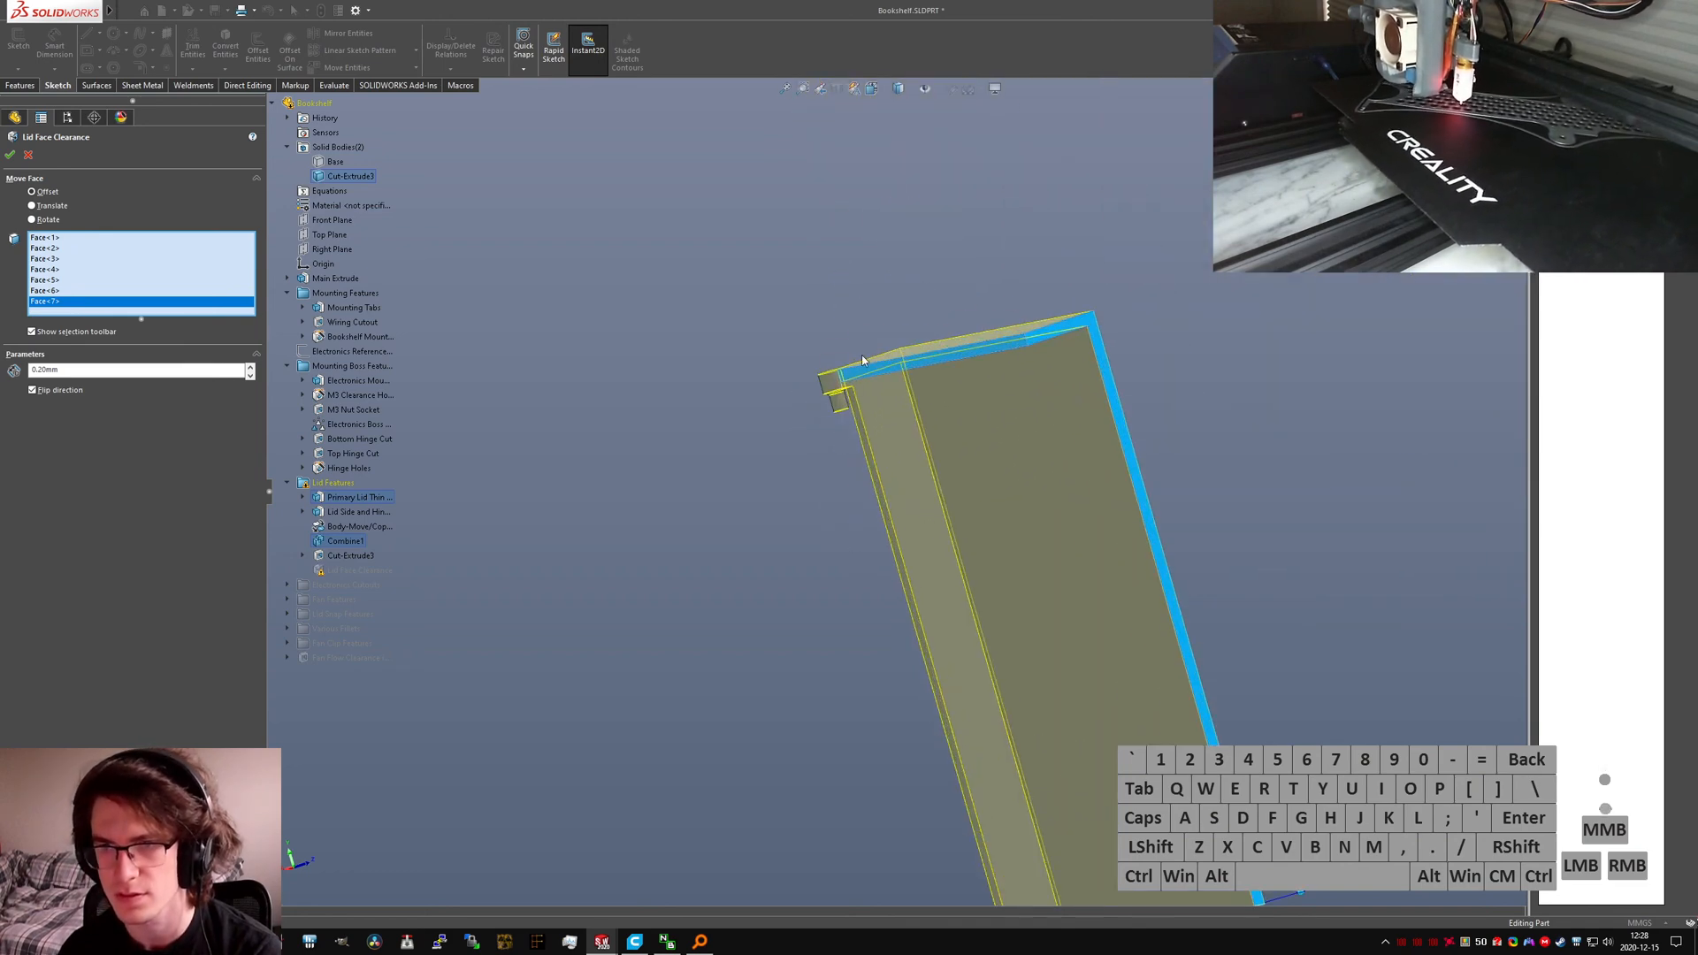
pyautogui.scroll(-5, 808, 419)
pyautogui.moveTo(819, 406); pyautogui.dragTo(823, 364, button='middle')
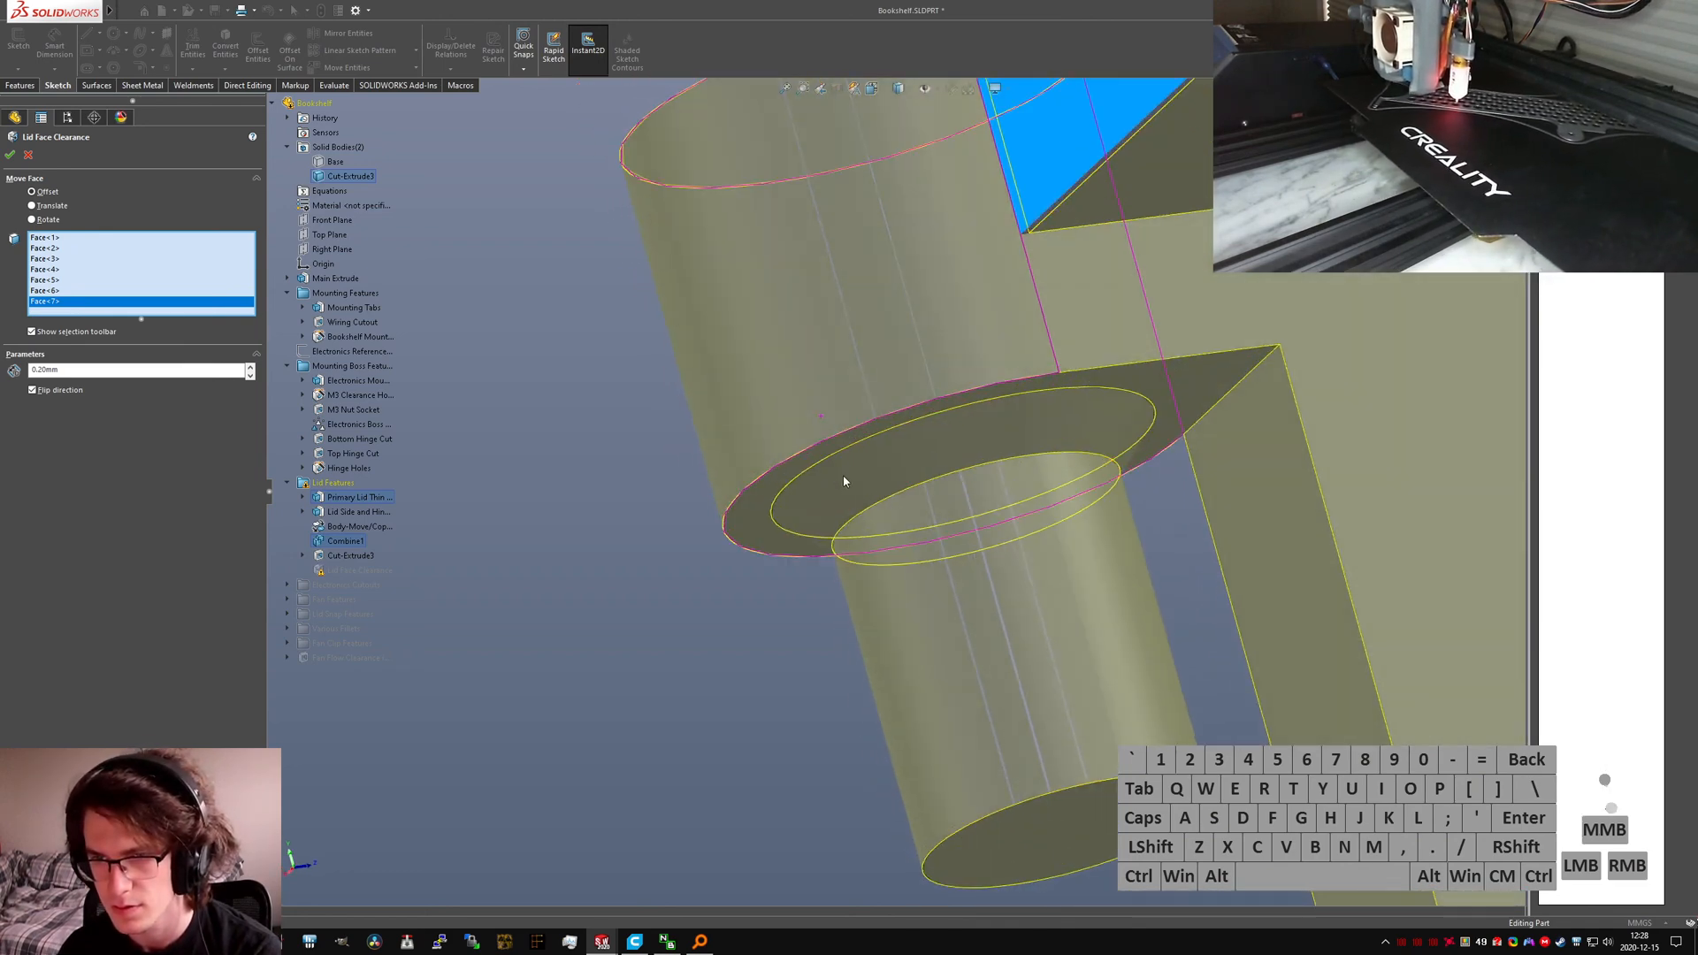
pyautogui.click(834, 447)
pyautogui.click(873, 475)
pyautogui.click(916, 582)
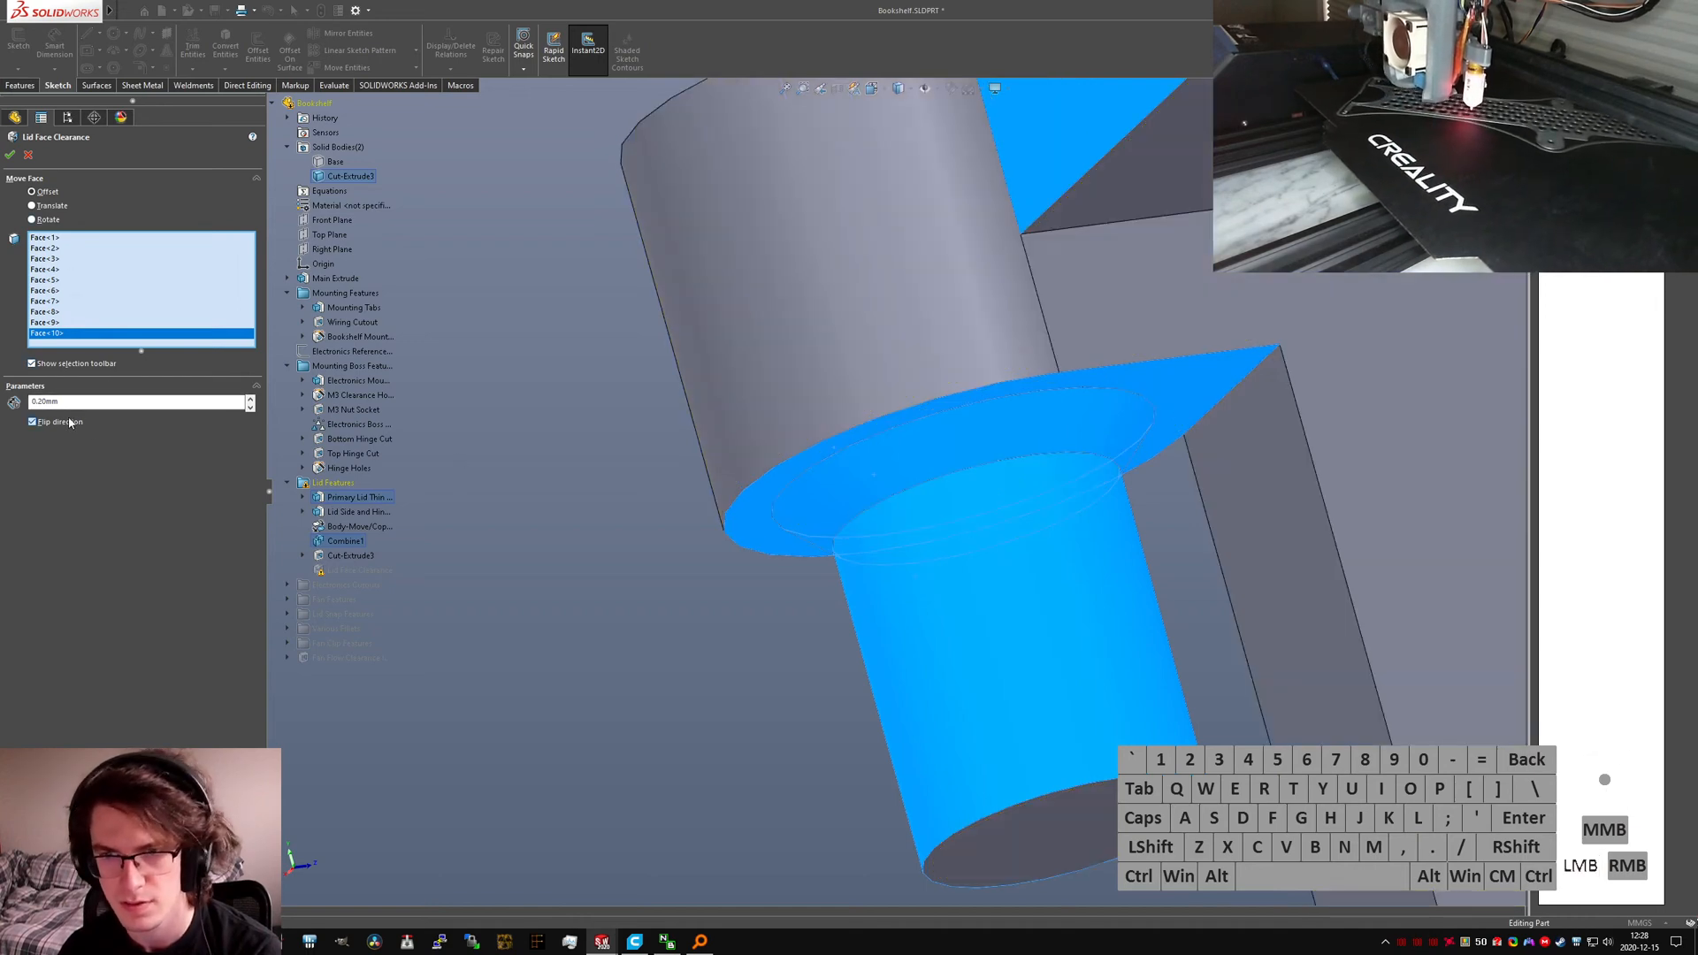
pyautogui.click(69, 423)
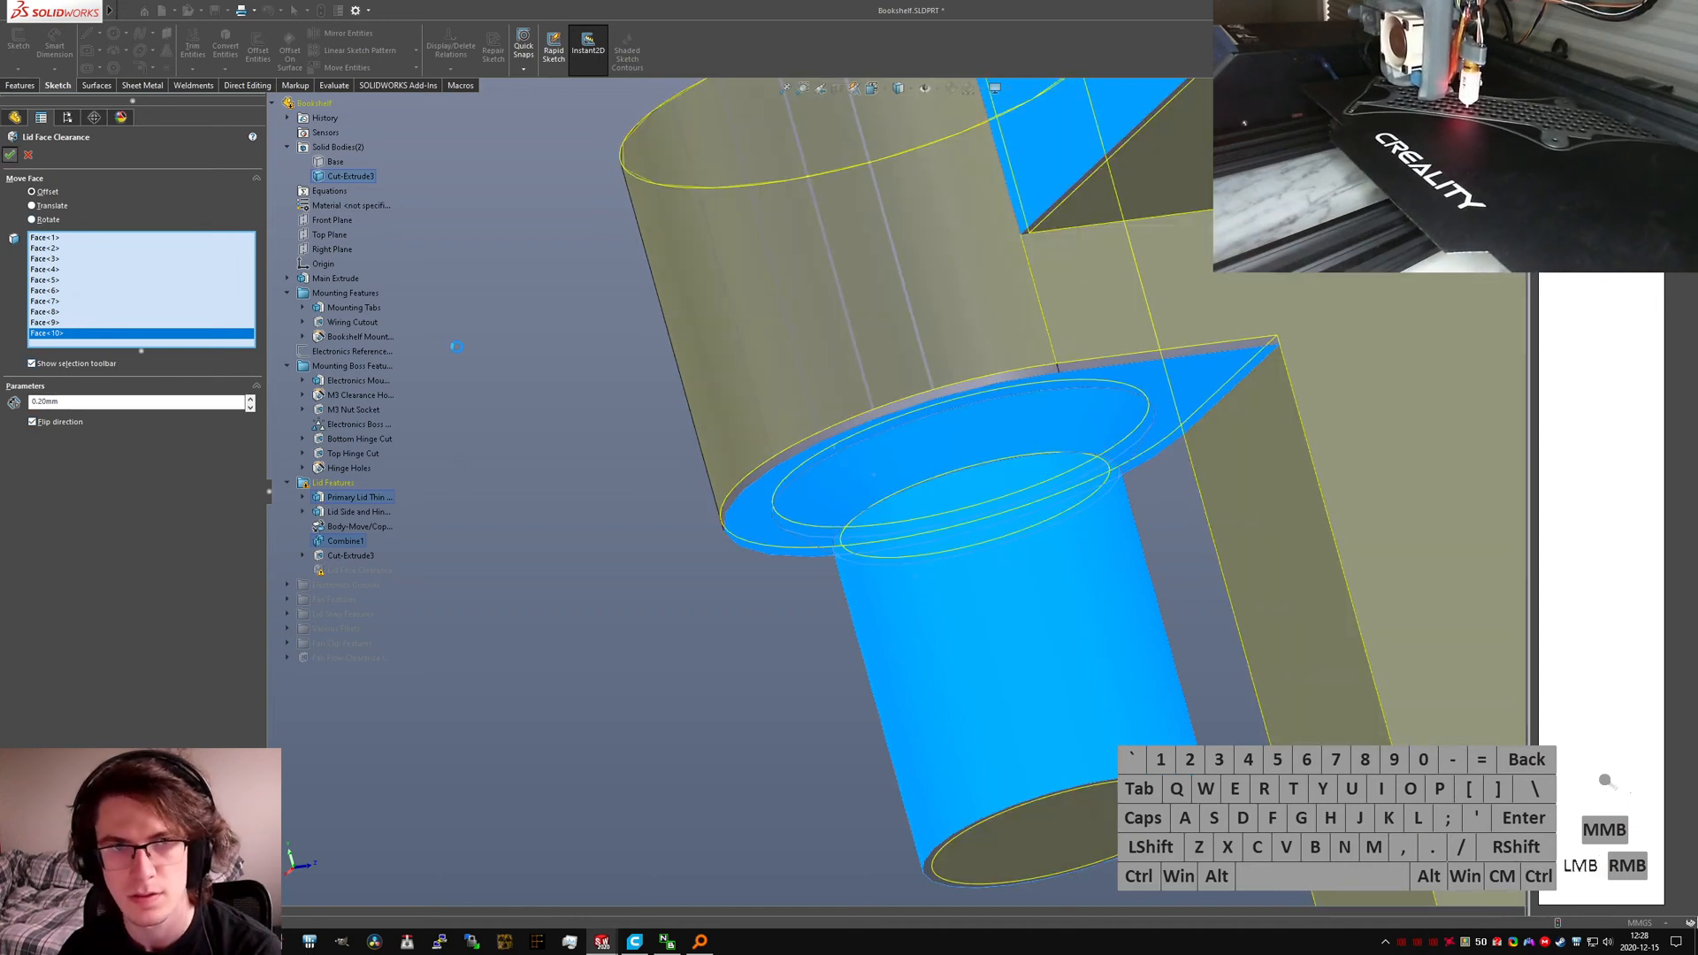
# Step: Inspect the offset hinge, switch to the isometric view and show the Base body again
pyautogui.scroll(7, 983, 482)
pyautogui.moveTo(951, 474); pyautogui.dragTo(967, 476, button='middle')
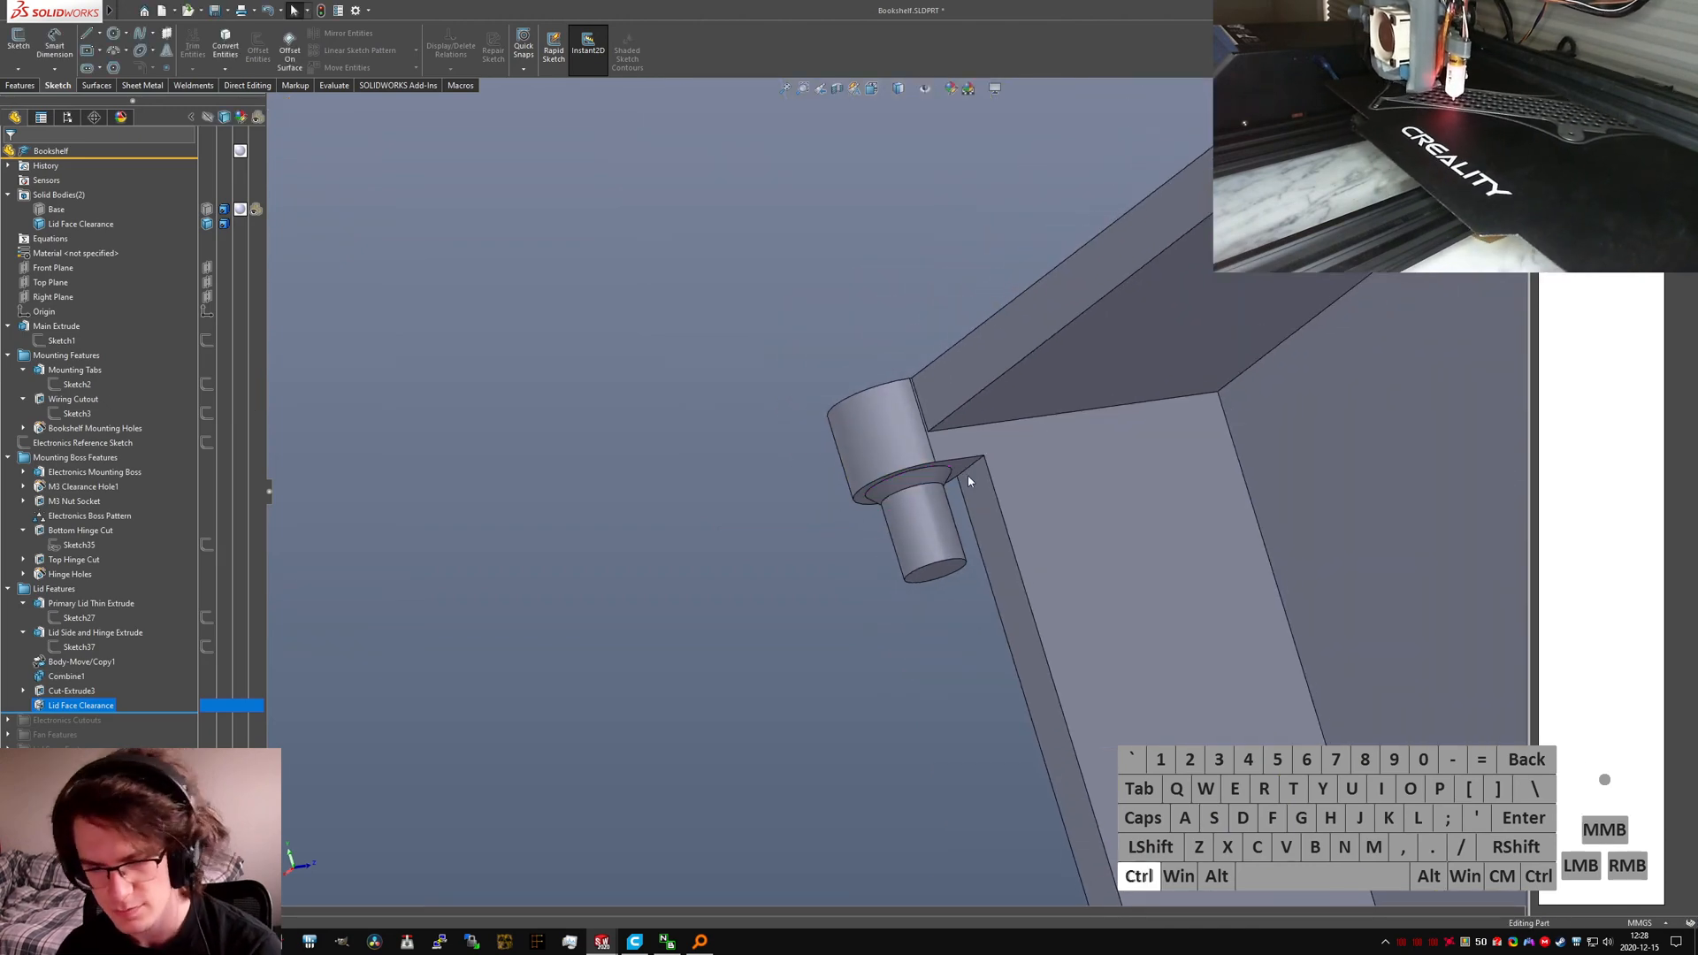
pyautogui.hotkey('ctrl', '7')
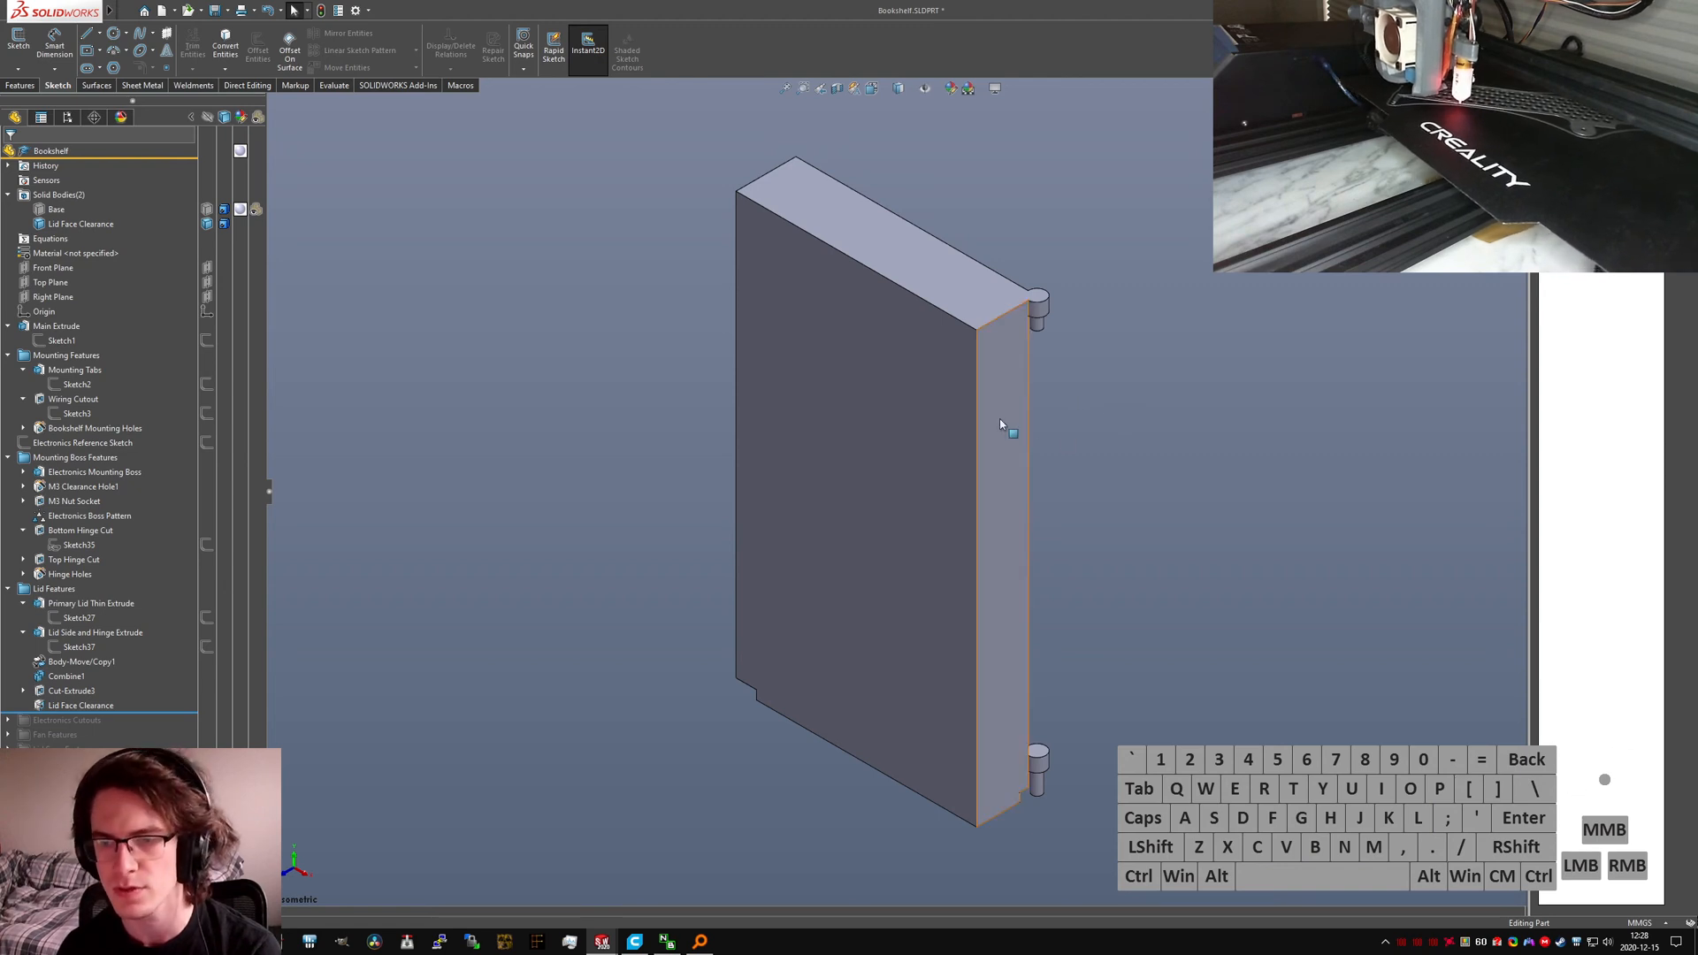
pyautogui.click(122, 707)
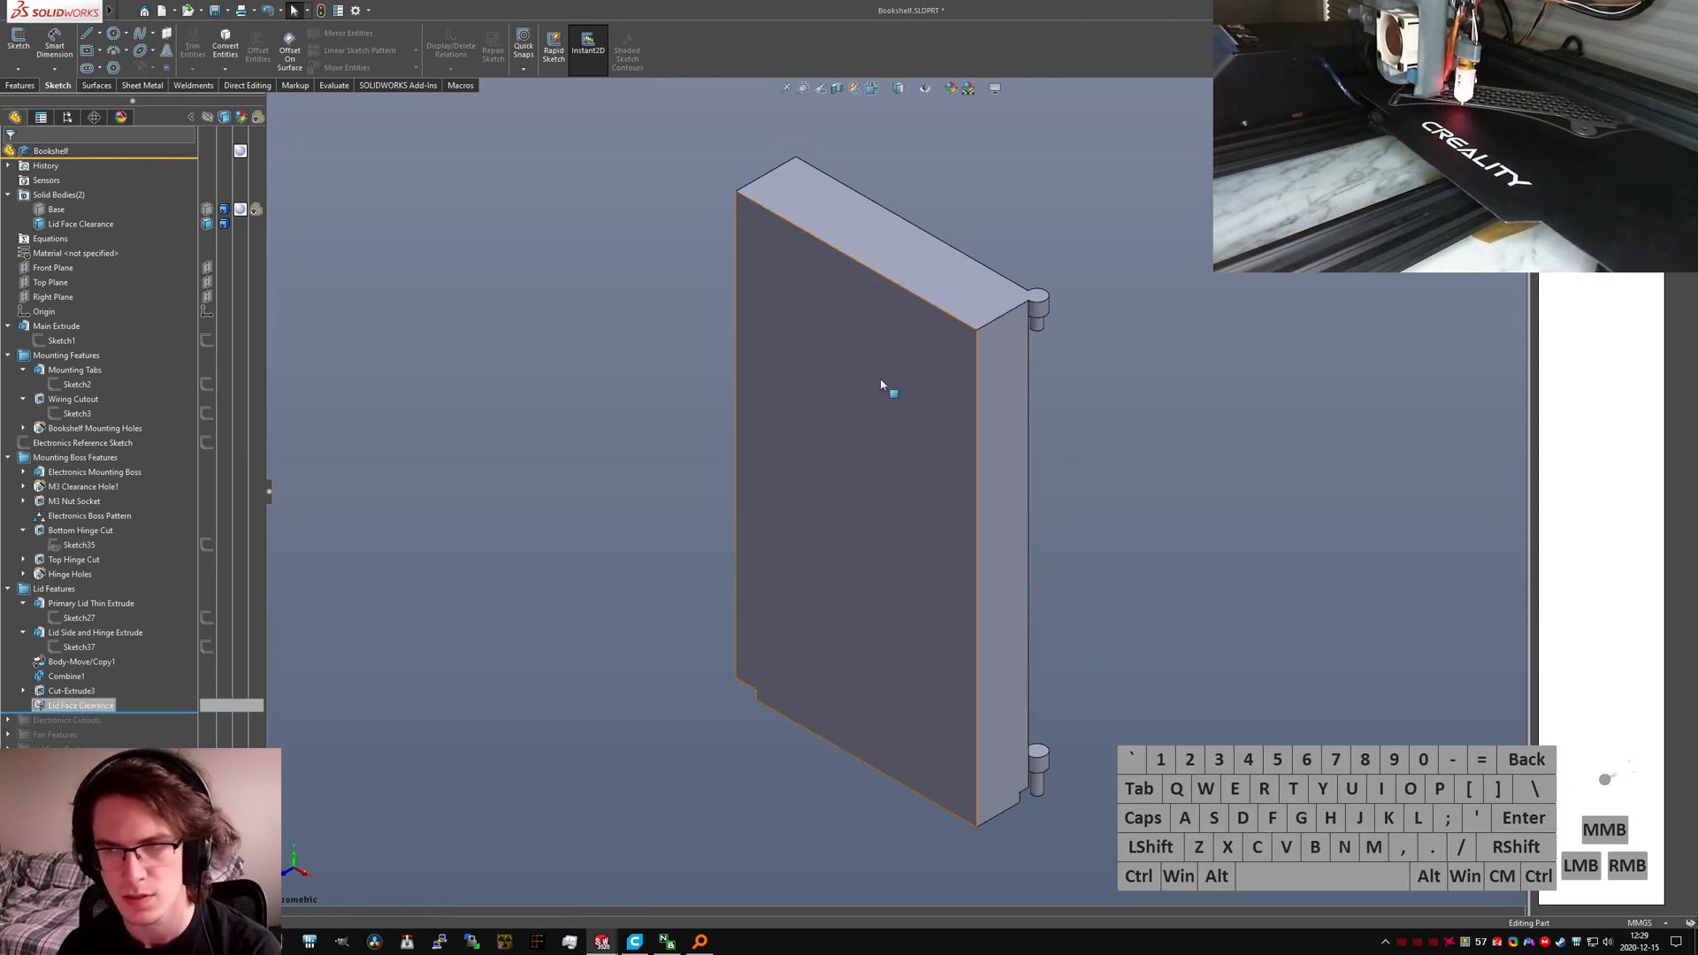
pyautogui.click(205, 212)
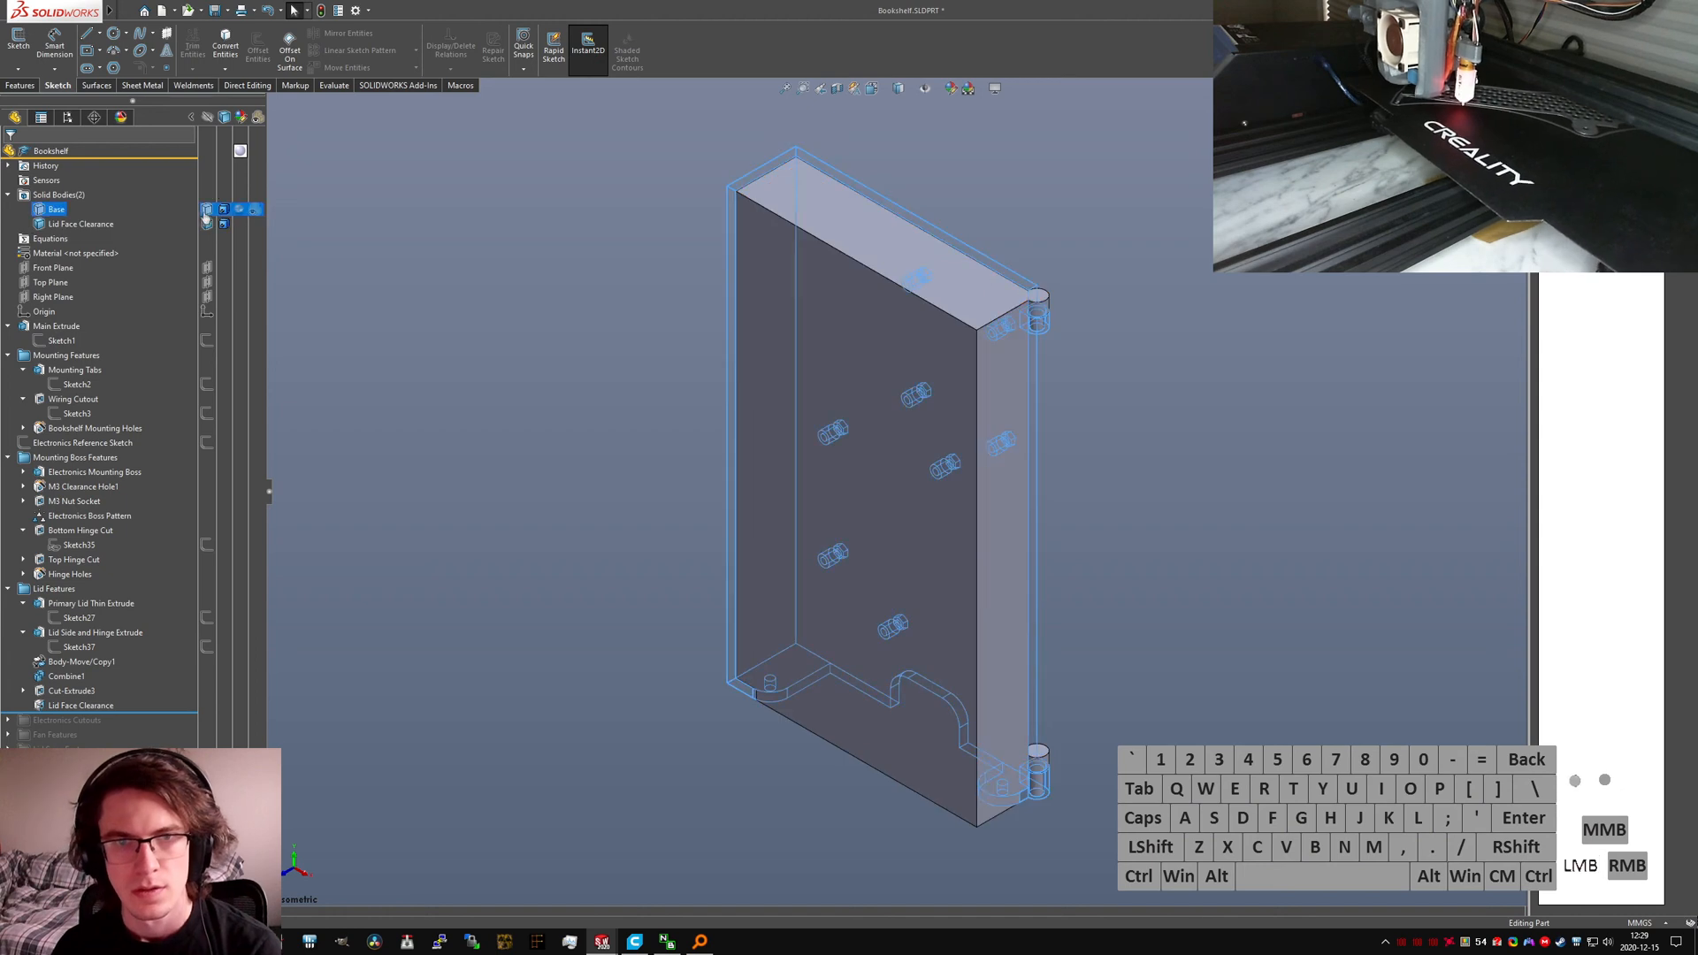
# Step: Examine the Bookshelf enclosure's hinge edge and the upper hinge knuckles from the outside and underneath
pyautogui.click(435, 477)
pyautogui.moveTo(1035, 406); pyautogui.dragTo(840, 522, button='middle')
pyautogui.scroll(4, 831, 504)
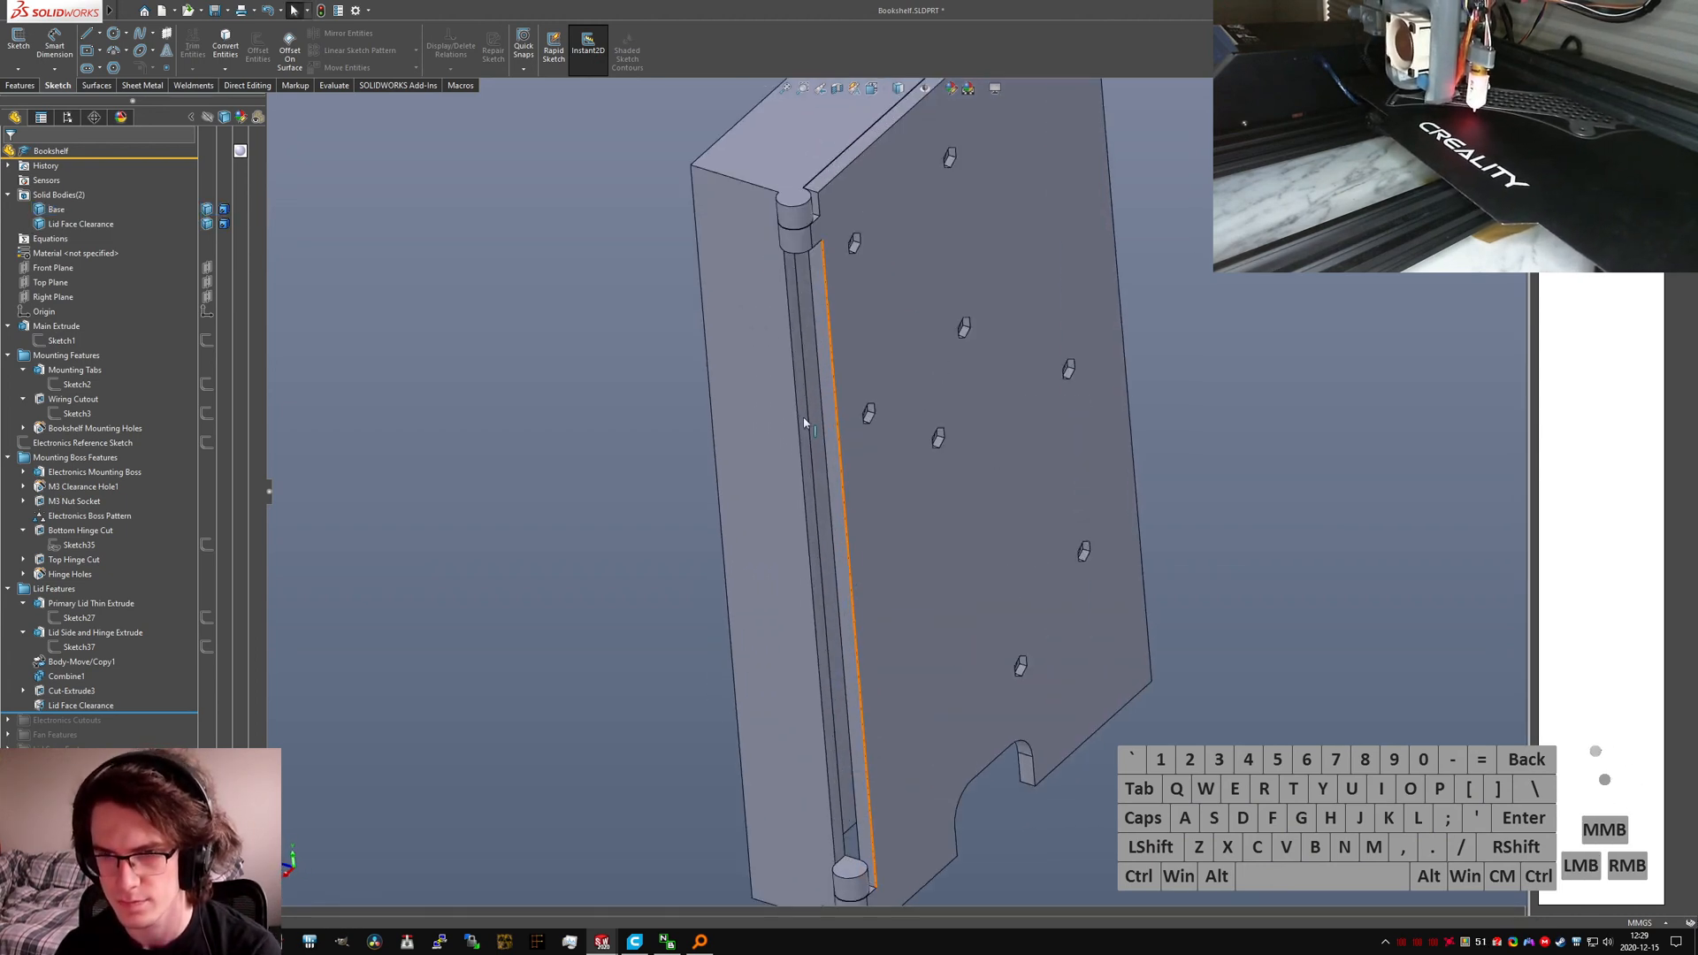
pyautogui.moveTo(792, 375); pyautogui.dragTo(805, 246, button='middle')
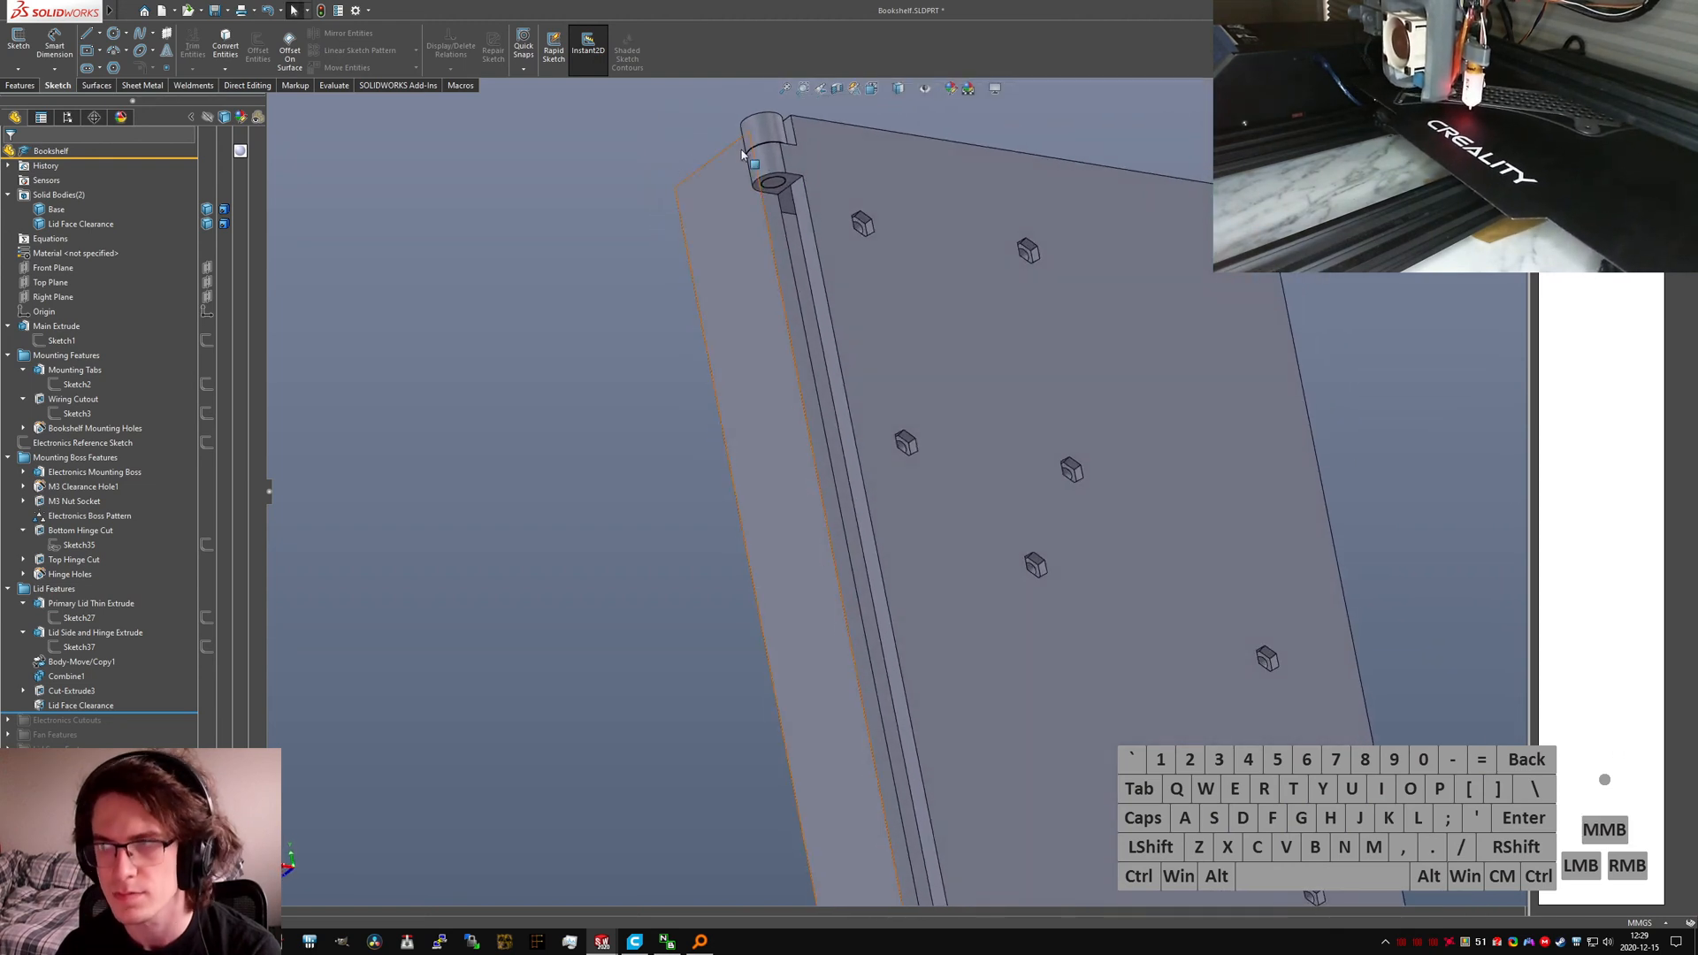
pyautogui.scroll(5, 804, 246)
pyautogui.scroll(-6, 937, 285)
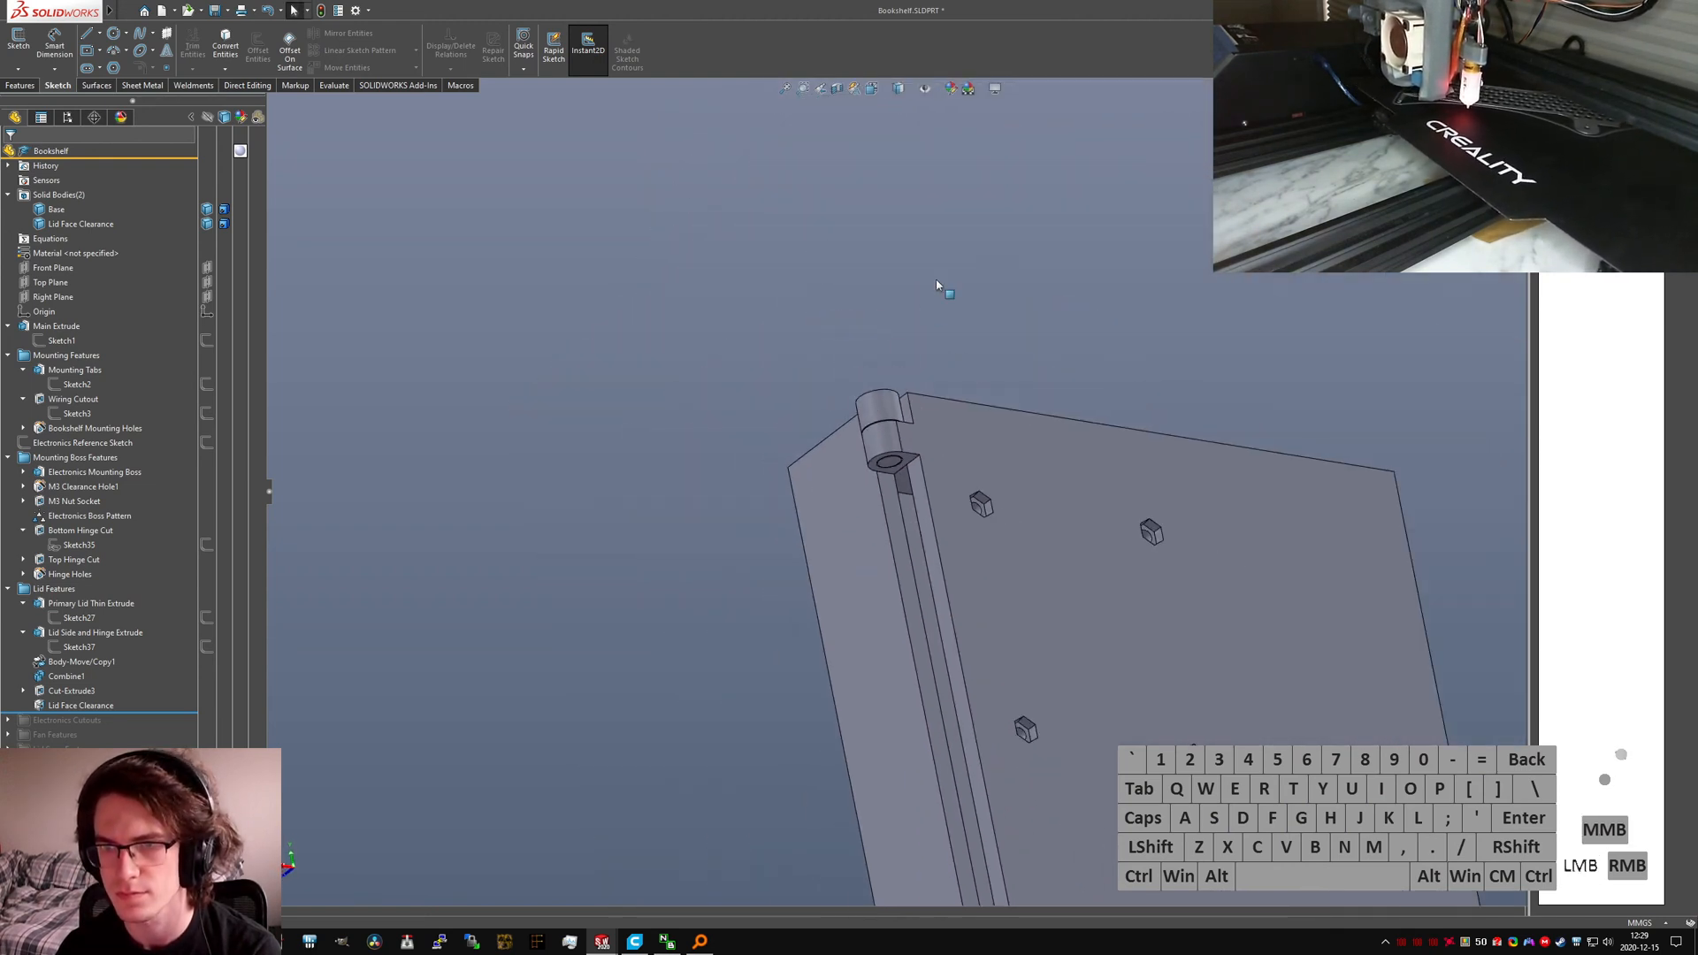
# Step: Switch to the PSU Enclosure V2 part and roll its feature history forward to the end, past Save Out Parts
pyautogui.hotkey('ctrl', 'Tab')
pyautogui.hotkey('ctrl', 'Tab')
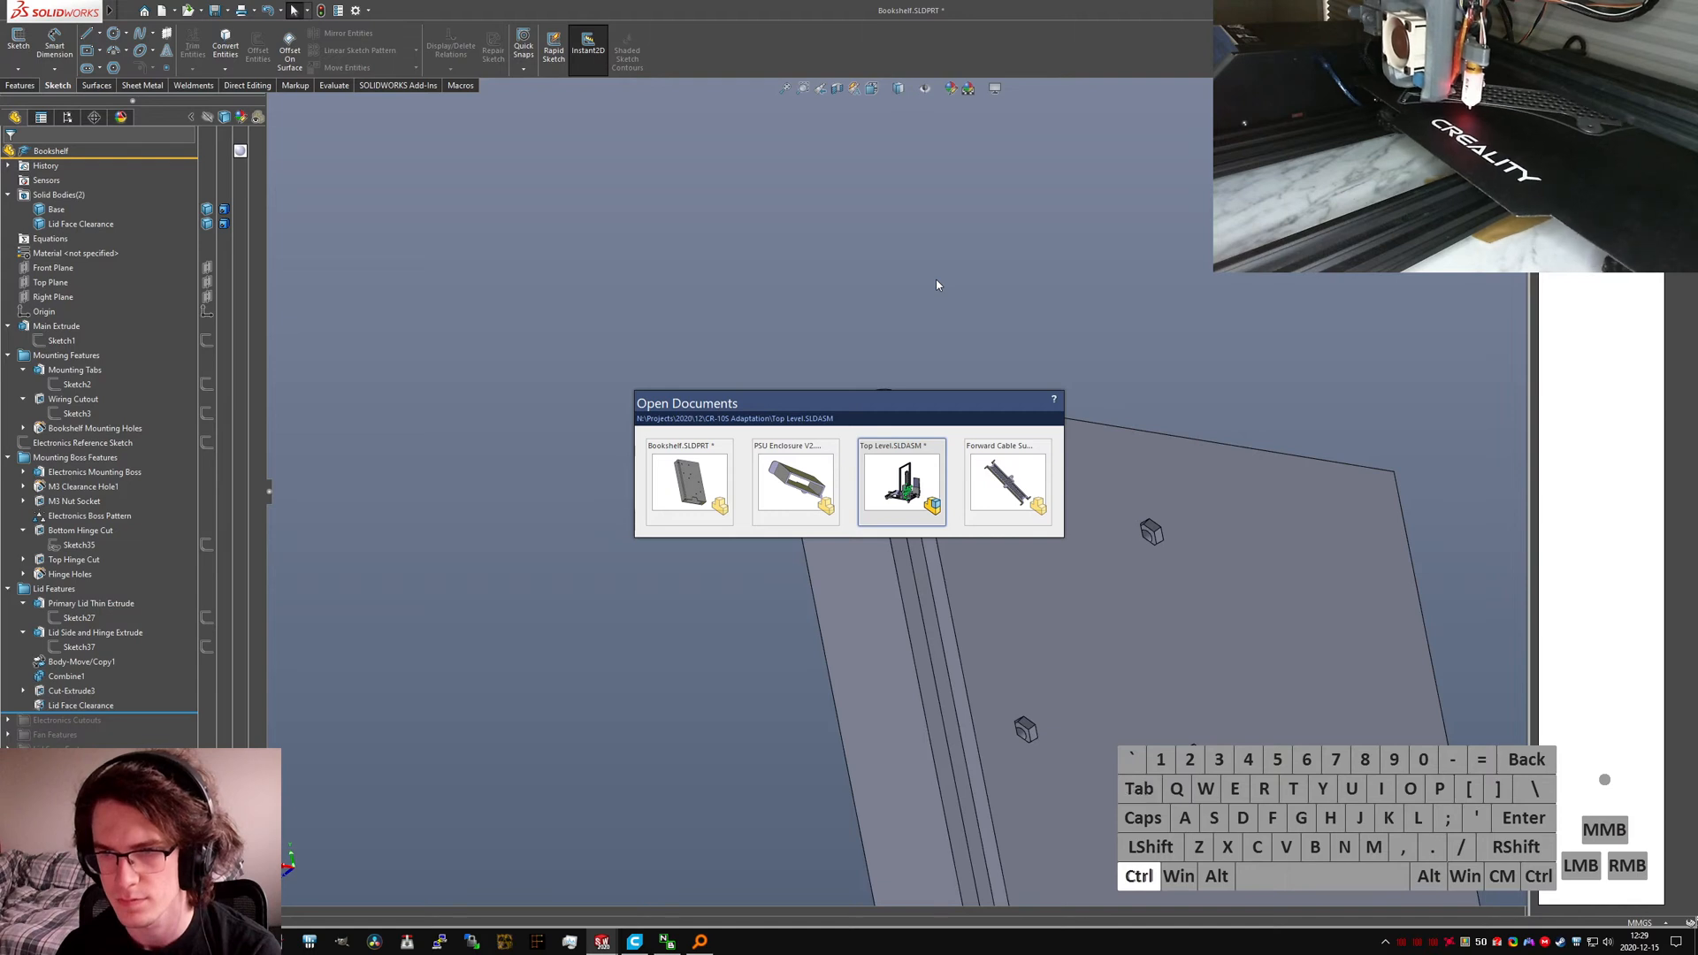
pyautogui.hotkey('ctrl', 'shift', 'Tab')
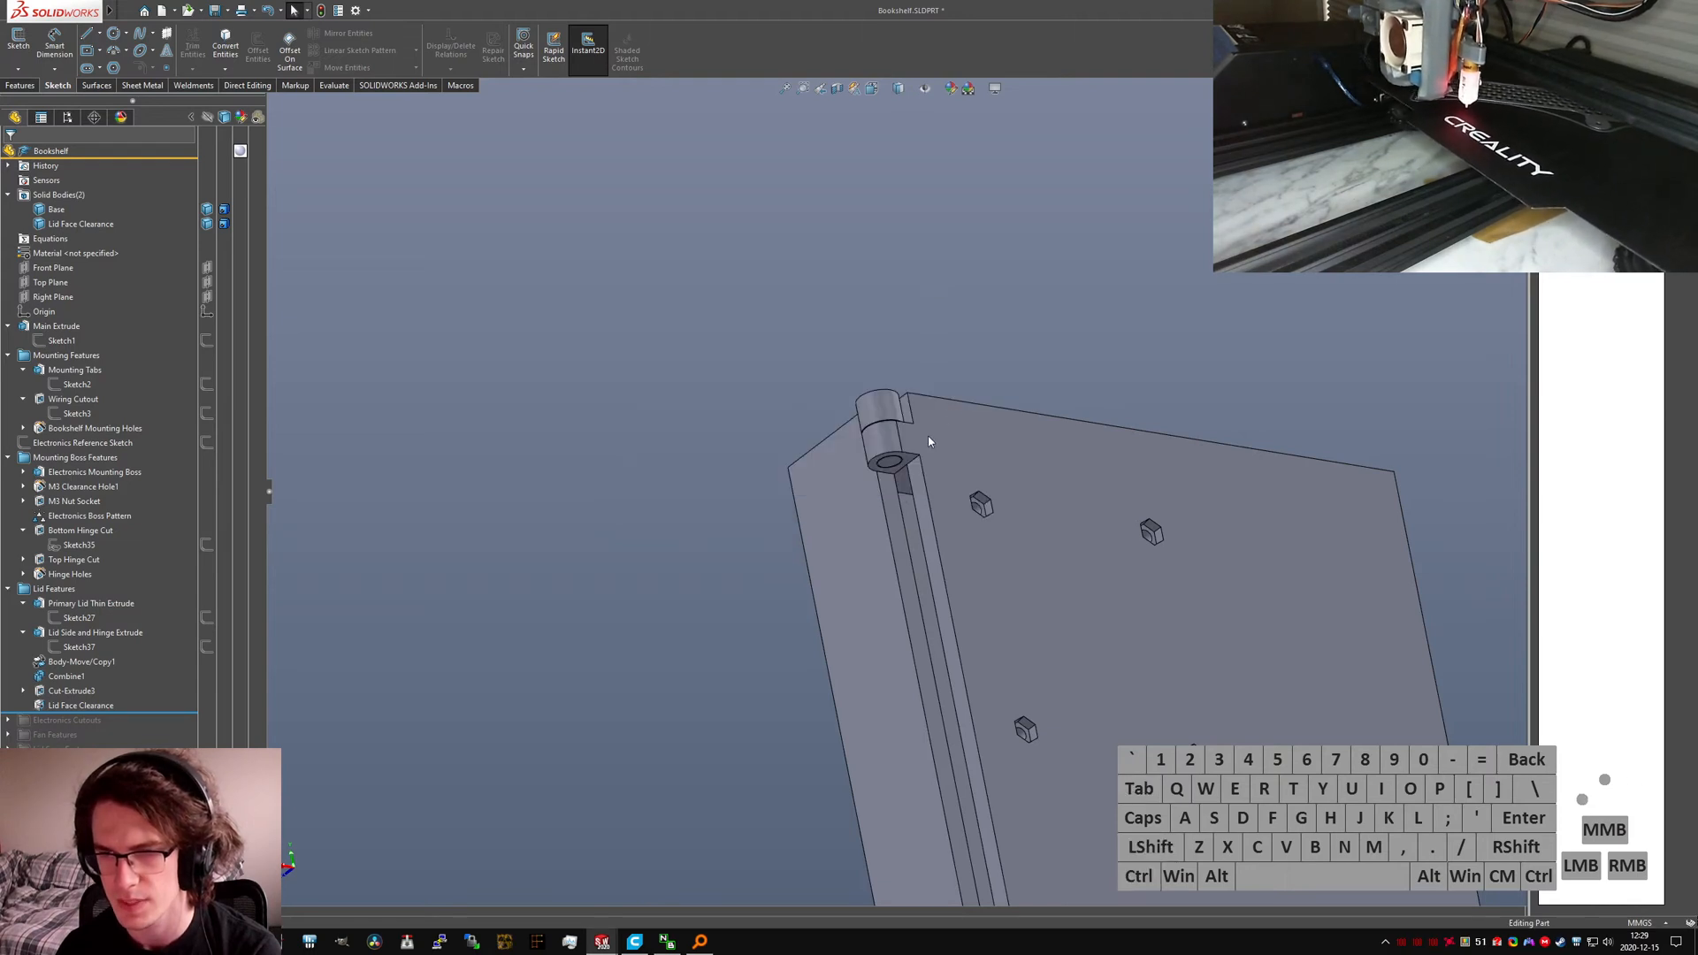
pyautogui.scroll(-5, 889, 418)
pyautogui.moveTo(889, 418); pyautogui.dragTo(821, 178, button='middle')
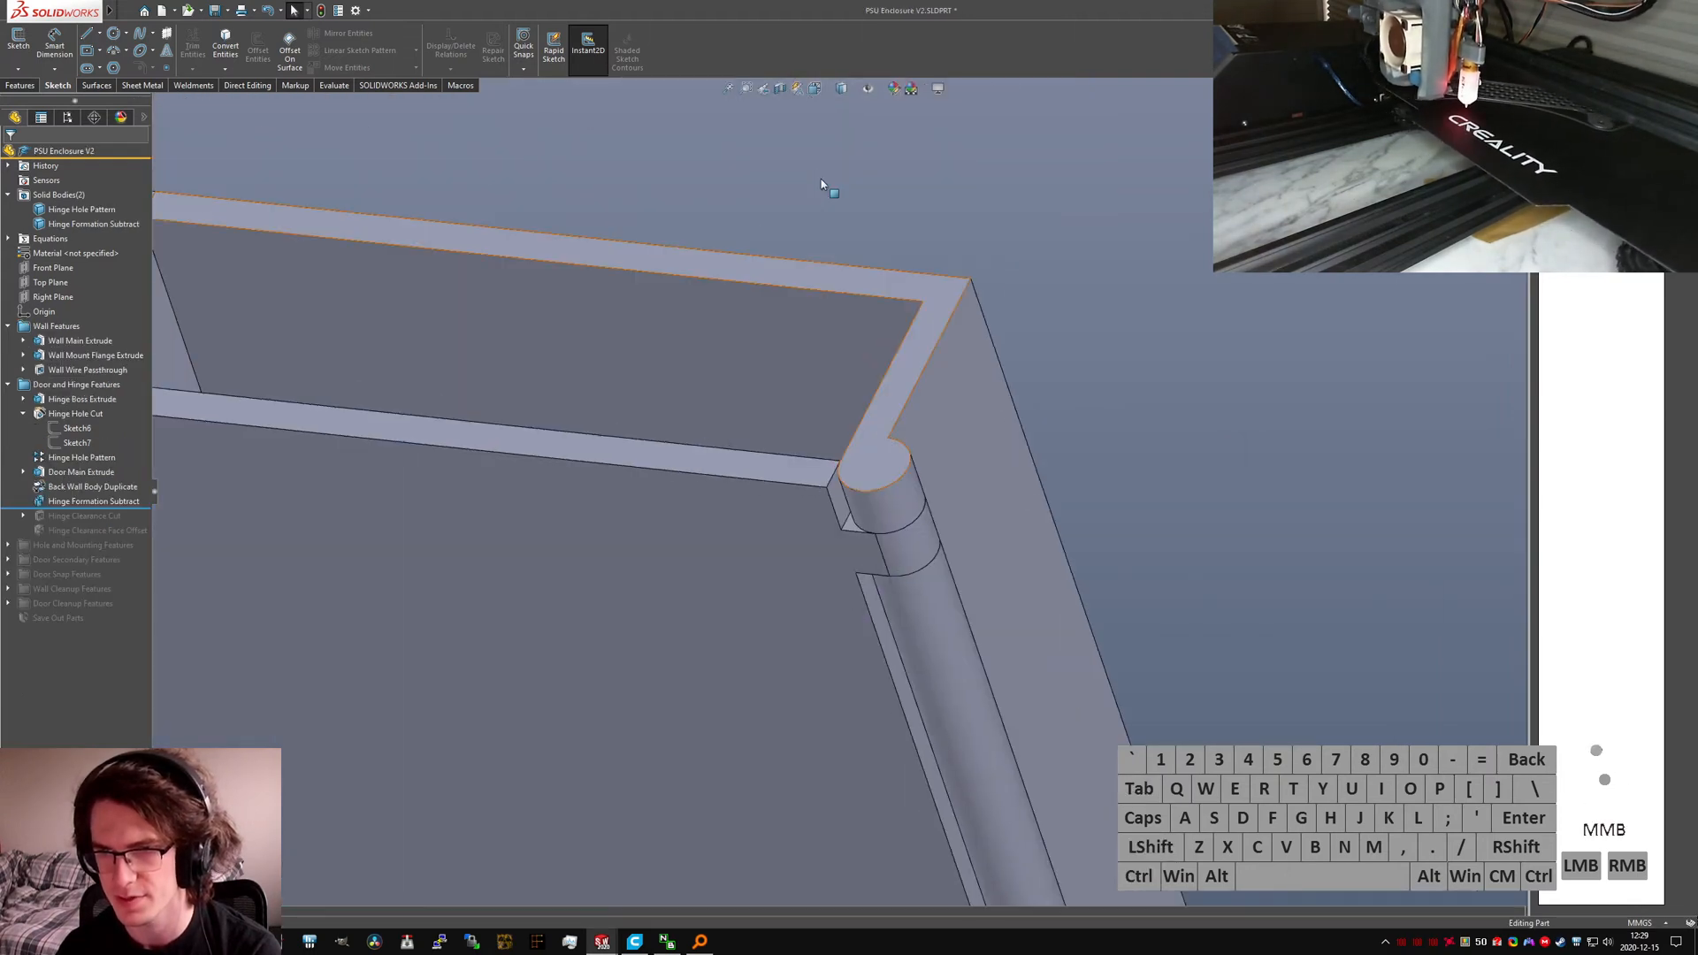
pyautogui.scroll(-2, 821, 179)
pyautogui.moveTo(131, 504); pyautogui.dragTo(98, 661)
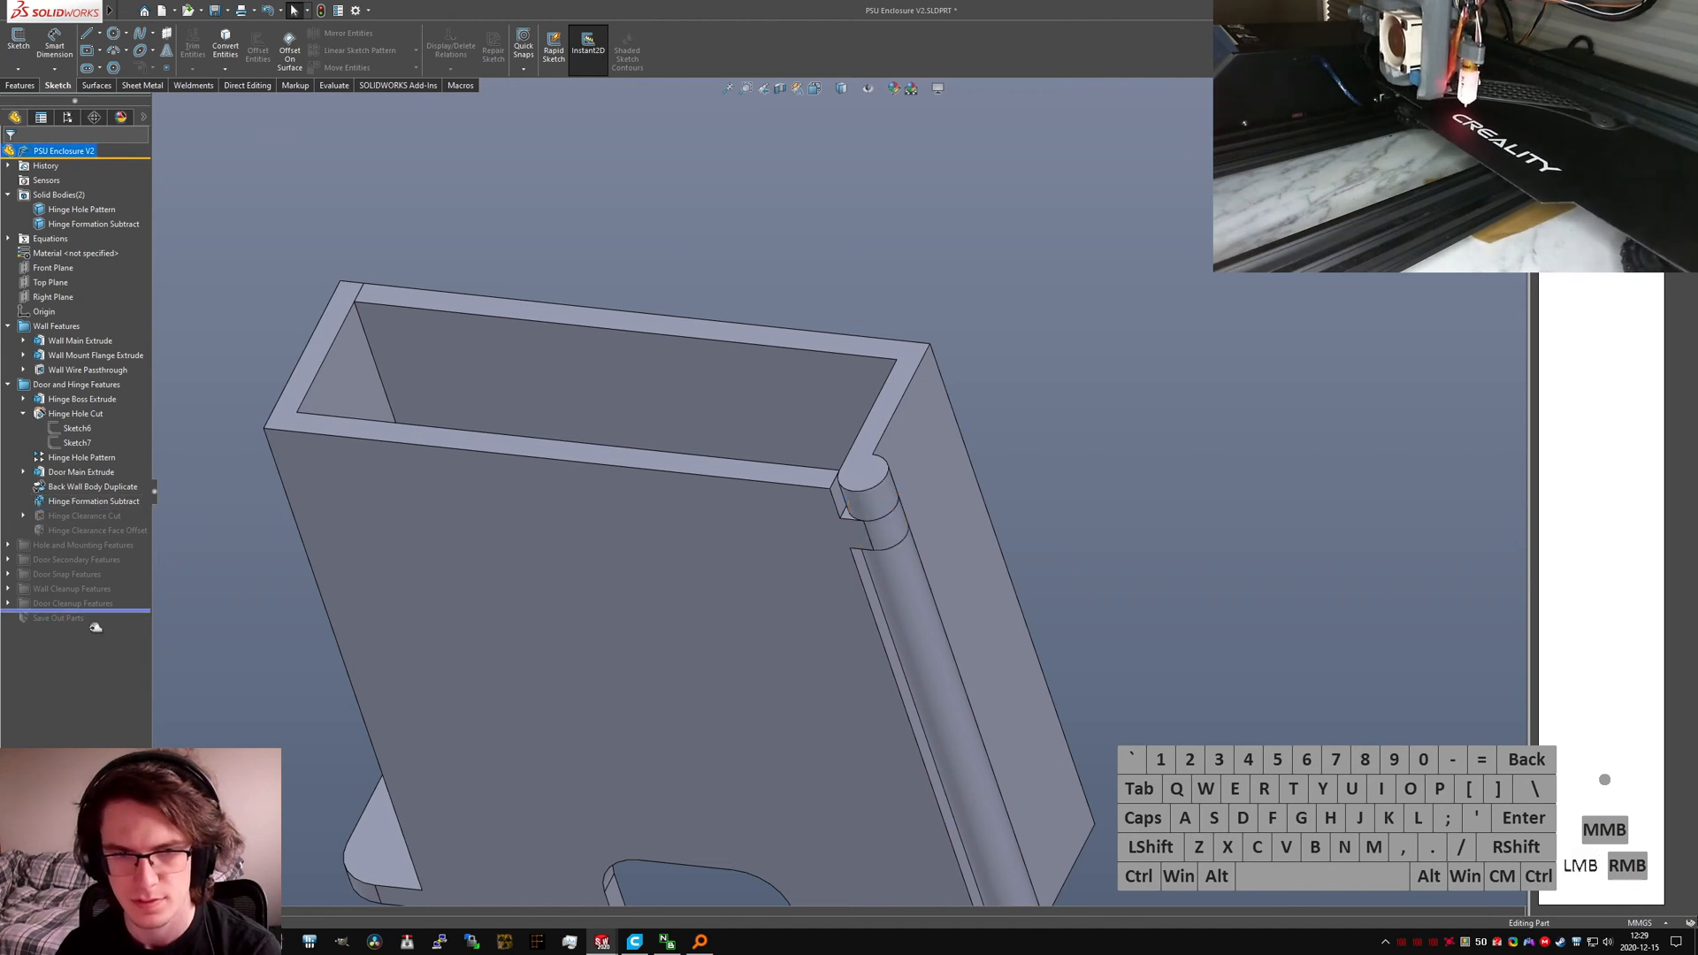
# Step: Examine the finished PSU enclosure hinge, including its knuckles, pin hole and the blended transition into the door and wall
pyautogui.scroll(4, 879, 542)
pyautogui.moveTo(879, 542); pyautogui.dragTo(800, 415, button='middle')
pyautogui.scroll(-4, 885, 531)
pyautogui.scroll(5, 895, 570)
pyautogui.moveTo(865, 497)
pyautogui.mouseDown(button='middle')
pyautogui.moveTo(828, 465)
pyautogui.moveTo(815, 395)
pyautogui.moveTo(791, 504)
pyautogui.moveTo(736, 501)
pyautogui.moveTo(713, 428)
pyautogui.moveTo(914, 534)
pyautogui.mouseUp(button='middle')
pyautogui.scroll(2, 850, 506)
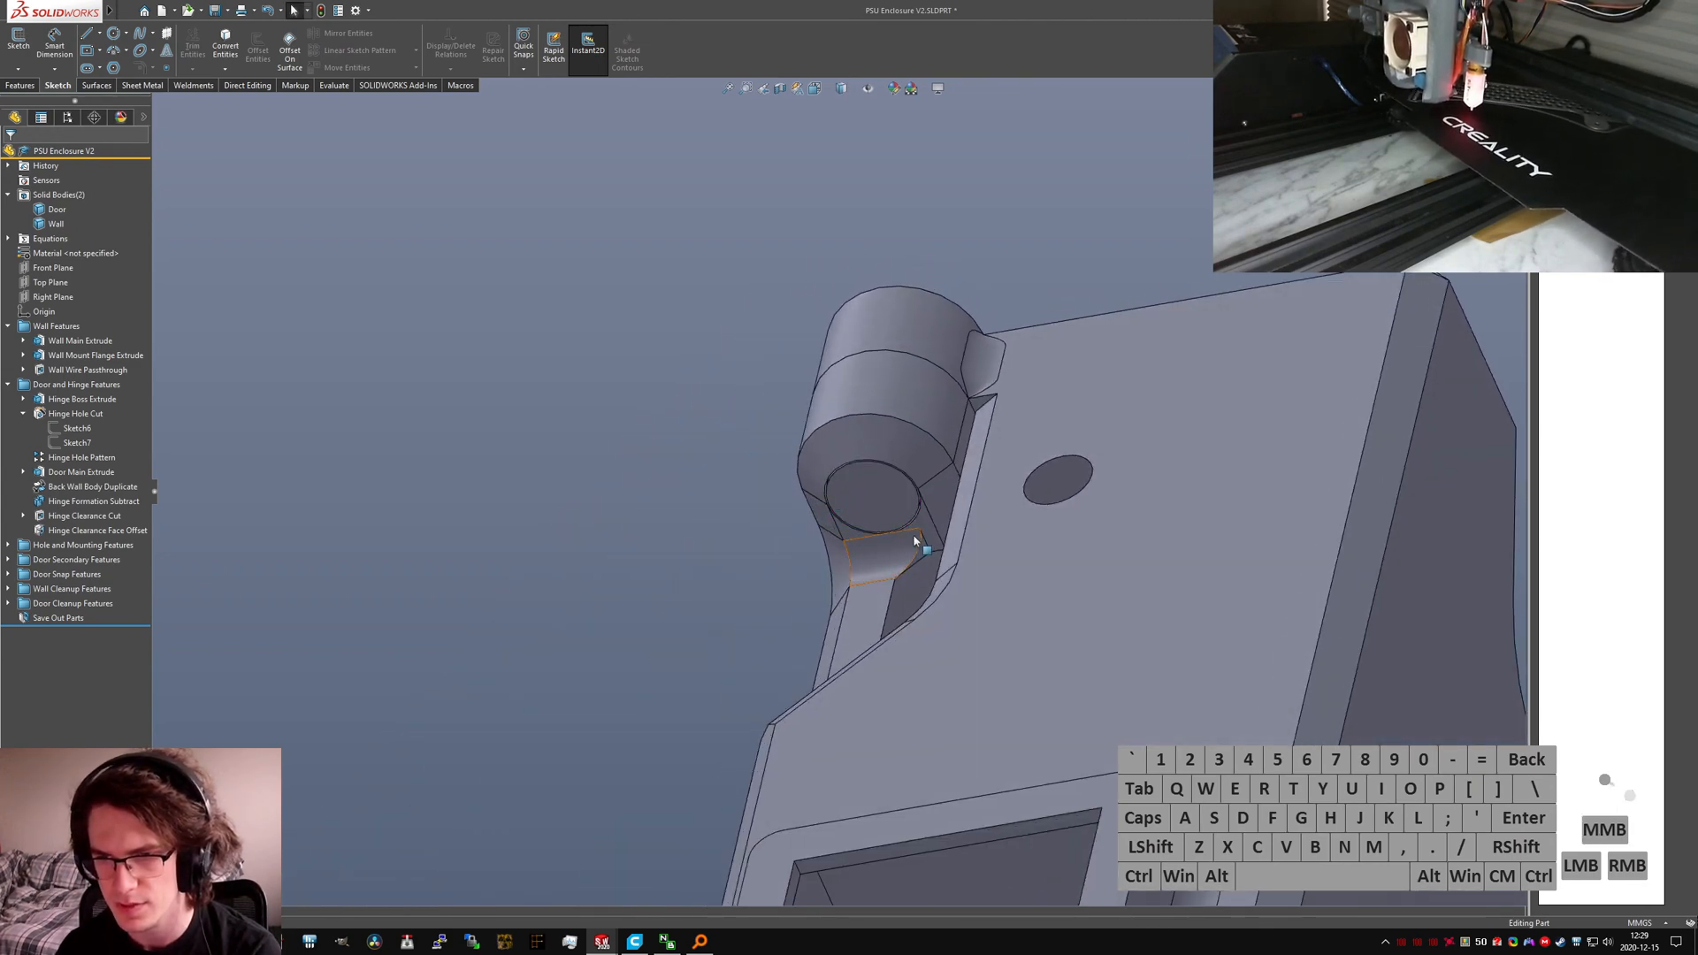
pyautogui.scroll(4, 891, 569)
pyautogui.scroll(2, 794, 552)
pyautogui.moveTo(794, 552)
pyautogui.mouseDown(button='middle')
pyautogui.moveTo(622, 391)
pyautogui.moveTo(631, 475)
pyautogui.mouseUp(button='middle')
pyautogui.scroll(-7, 690, 495)
pyautogui.moveTo(997, 591); pyautogui.dragTo(822, 506, button='middle')
# Step: Return to the Bookshelf part and examine both hinges, the knuckle clearances and the open gap between them for comparison
pyautogui.hotkey('ctrl', 'Tab')
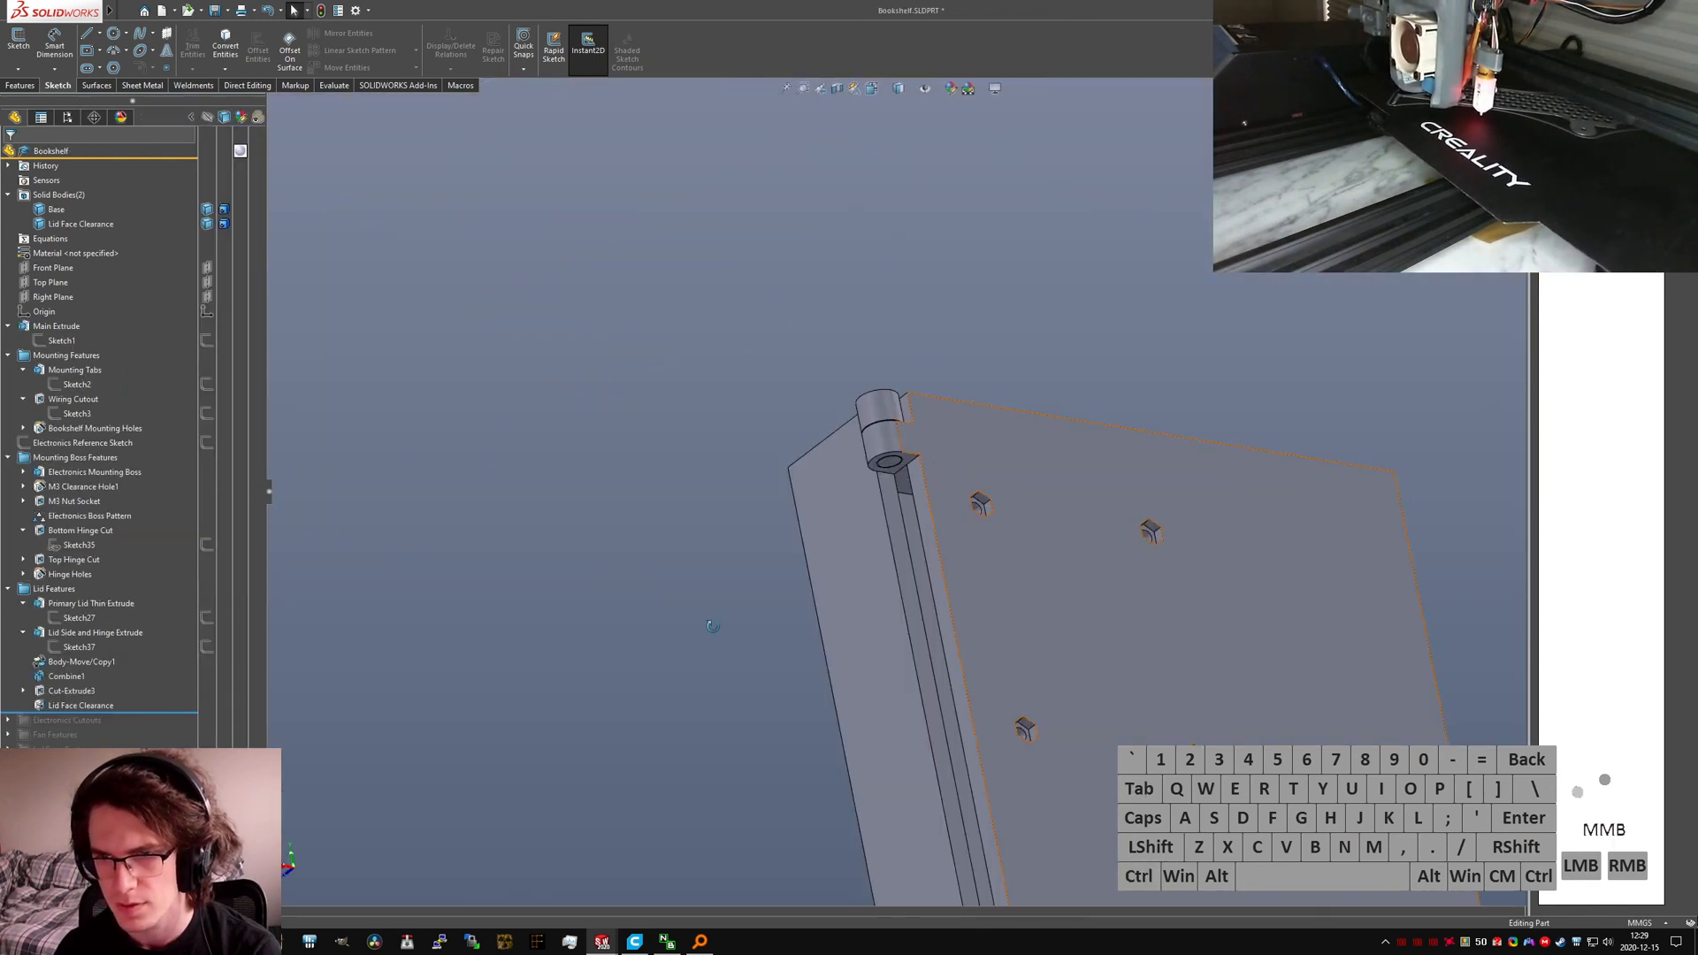
pyautogui.moveTo(711, 626); pyautogui.dragTo(778, 466, button='middle')
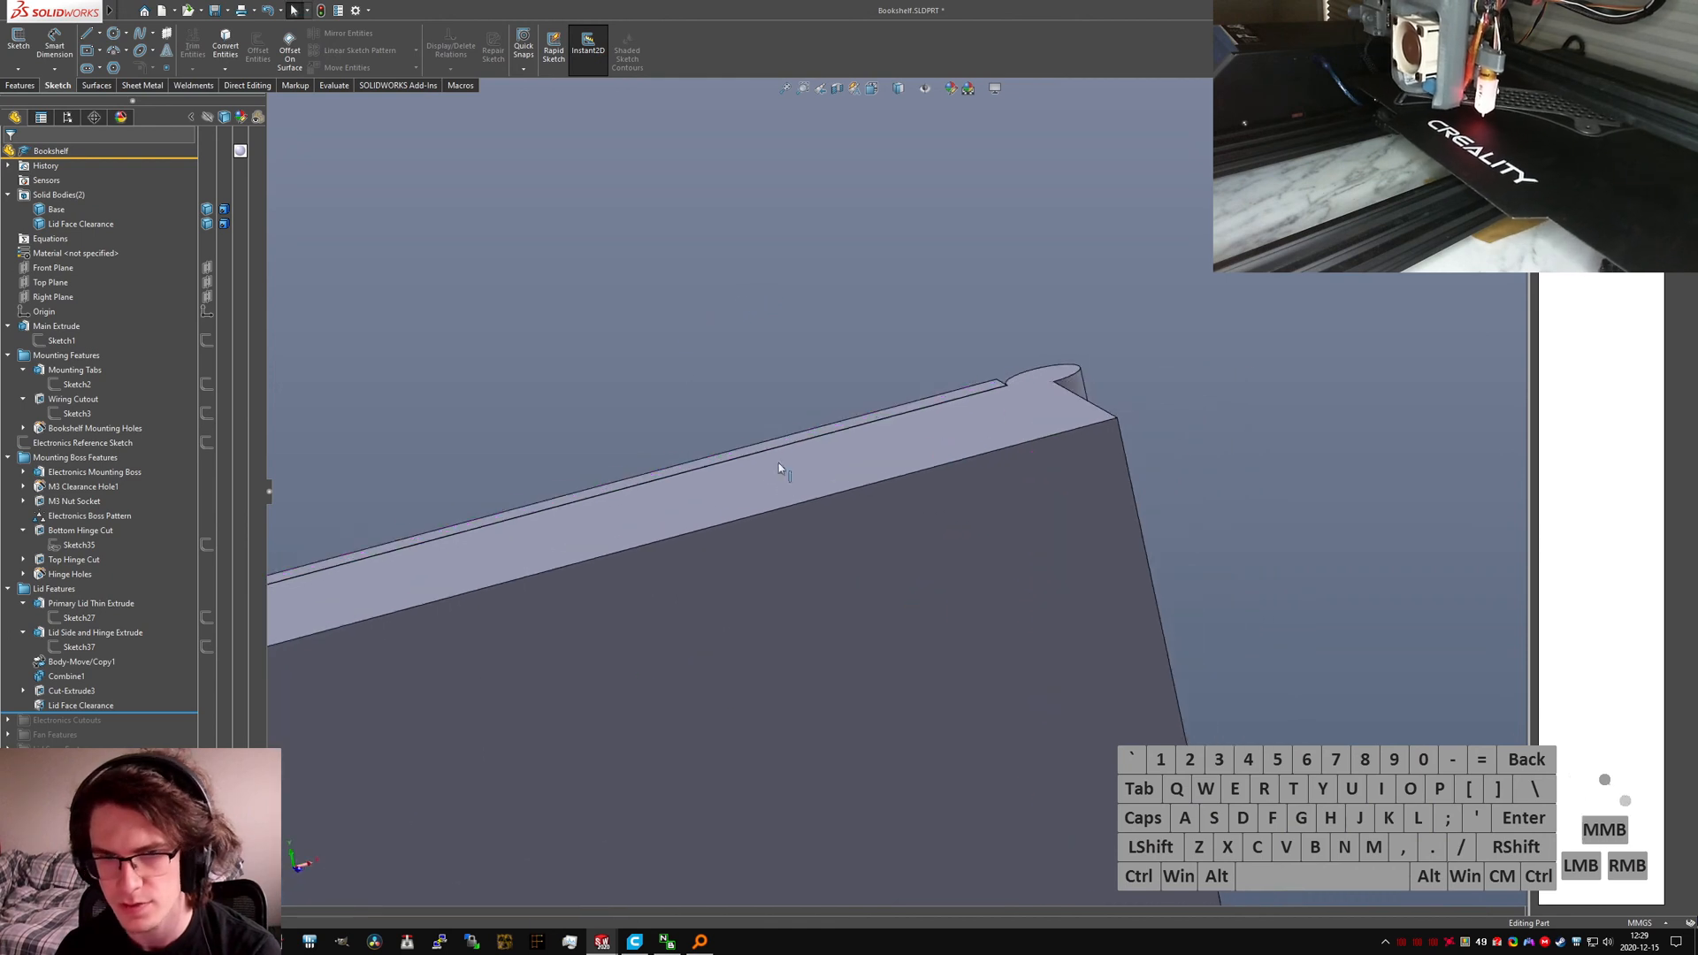
pyautogui.scroll(4, 875, 501)
pyautogui.moveTo(939, 473); pyautogui.dragTo(778, 568, button='middle')
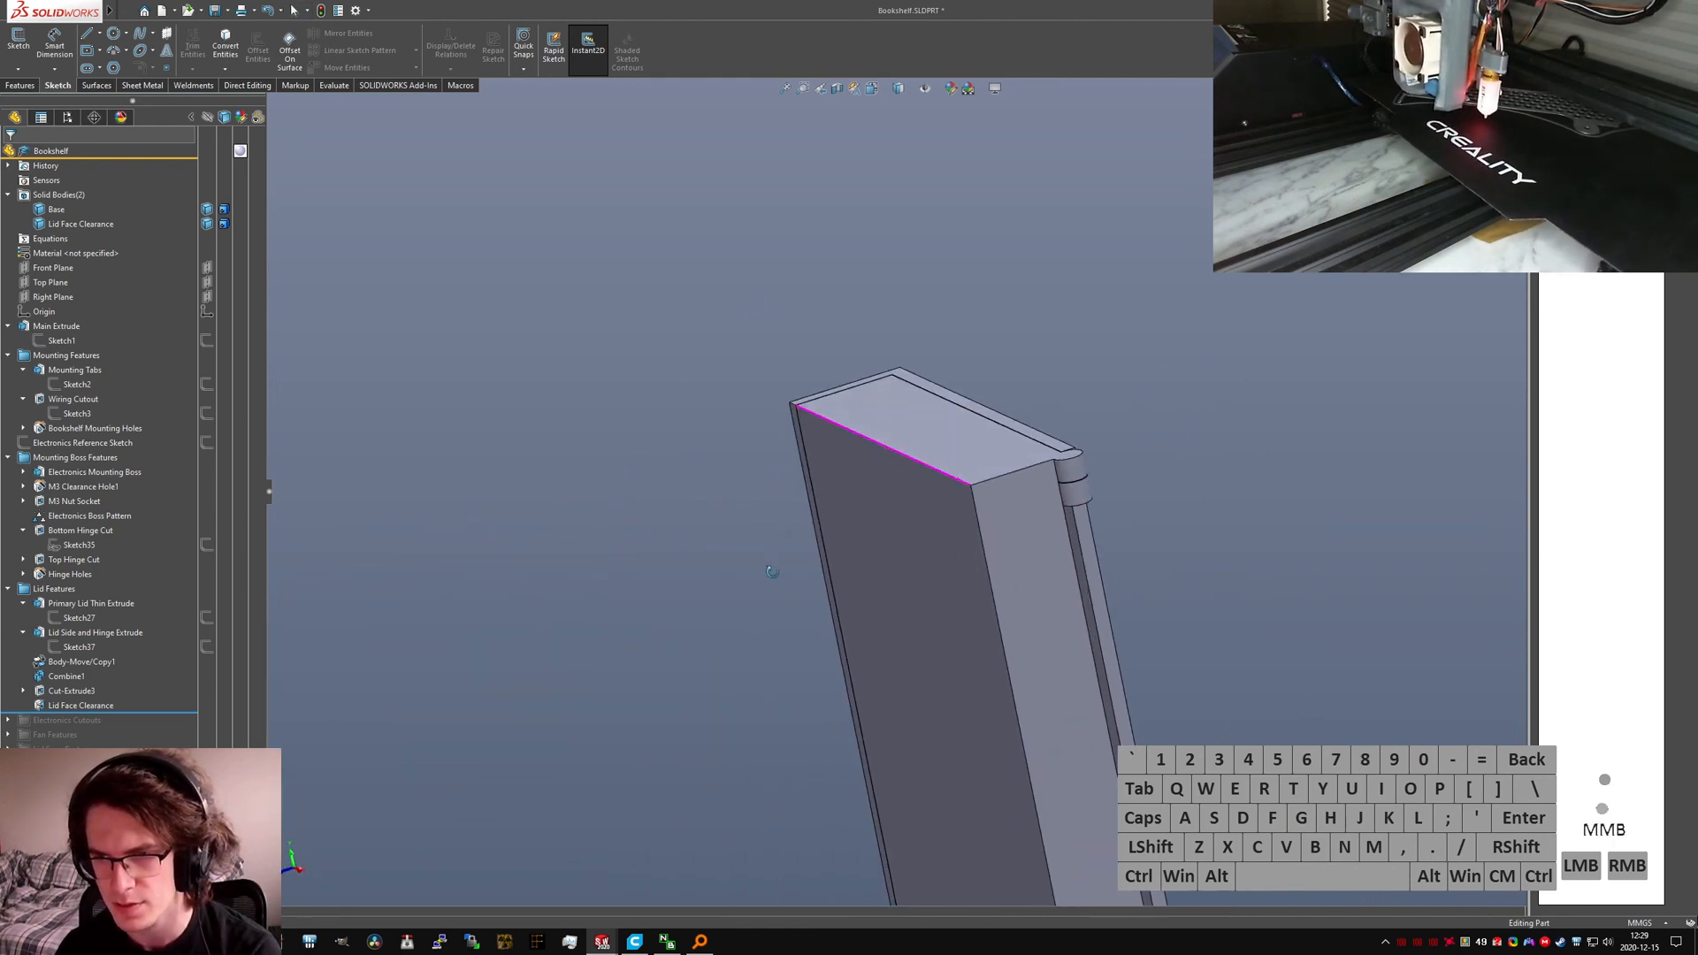
pyautogui.scroll(-6, 1043, 459)
pyautogui.scroll(-4, 1030, 477)
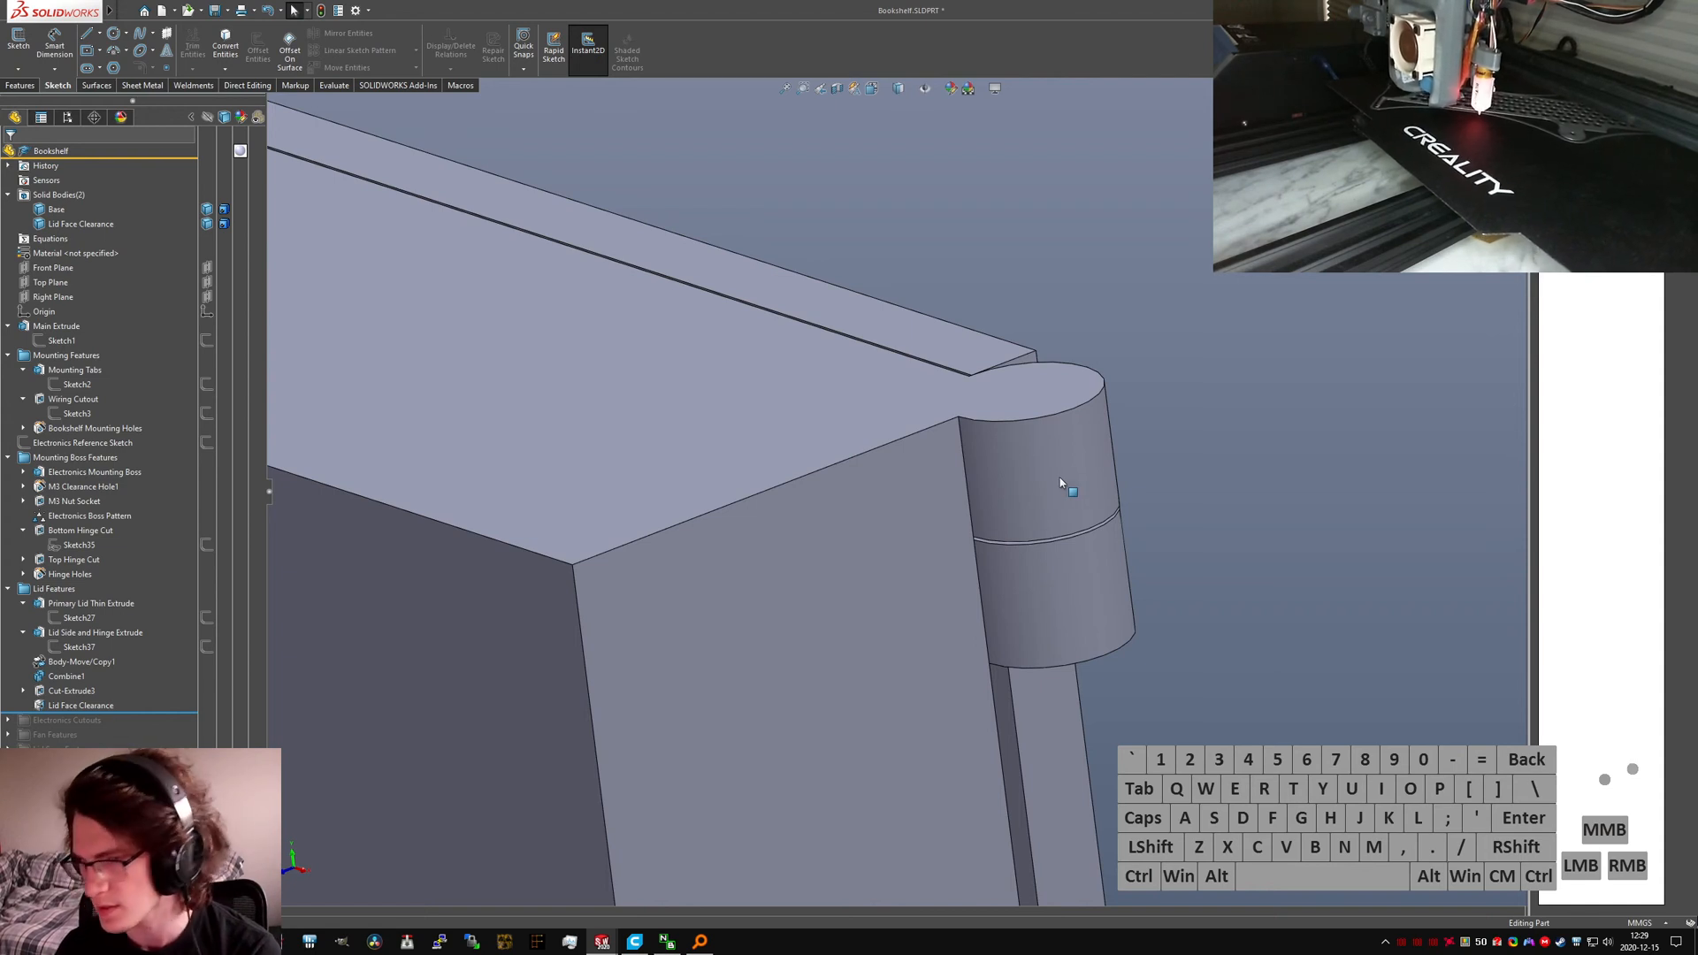
pyautogui.scroll(-3, 1012, 460)
pyautogui.scroll(4, 1007, 461)
pyautogui.moveTo(916, 439); pyautogui.dragTo(885, 391, button='middle')
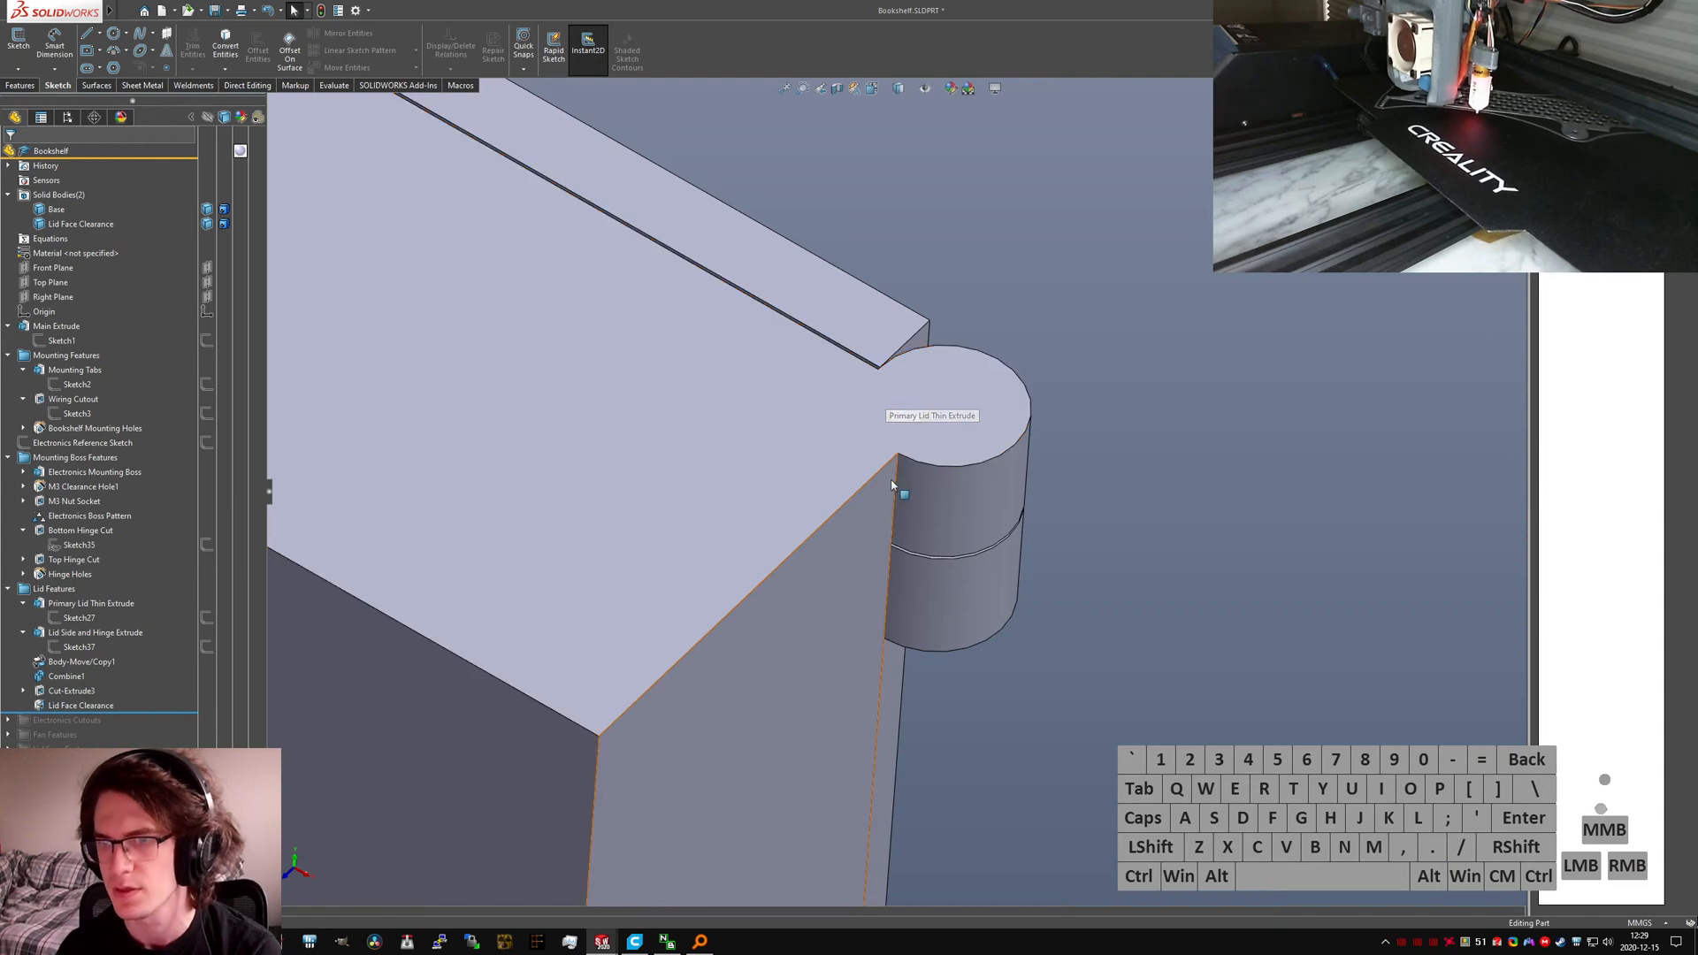
pyautogui.moveTo(894, 483); pyautogui.dragTo(655, 428, button='middle')
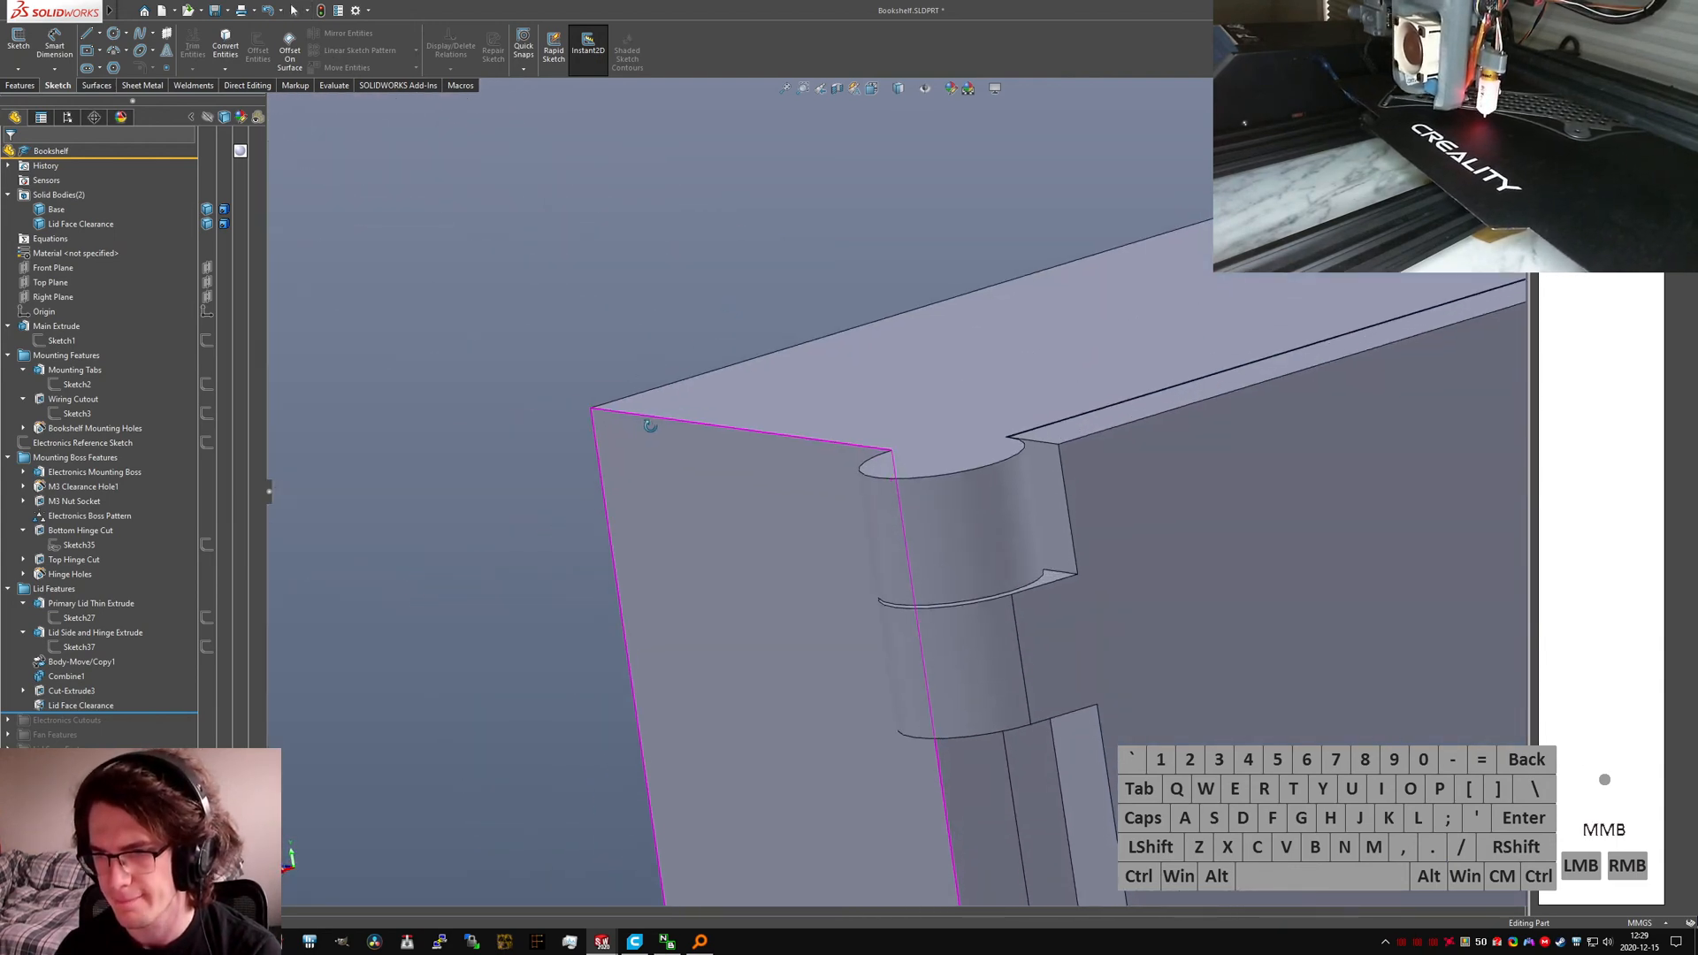
pyautogui.scroll(-5, 1016, 495)
pyautogui.moveTo(1016, 499); pyautogui.dragTo(968, 468, button='middle')
pyautogui.scroll(4, 968, 468)
pyautogui.scroll(7, 946, 504)
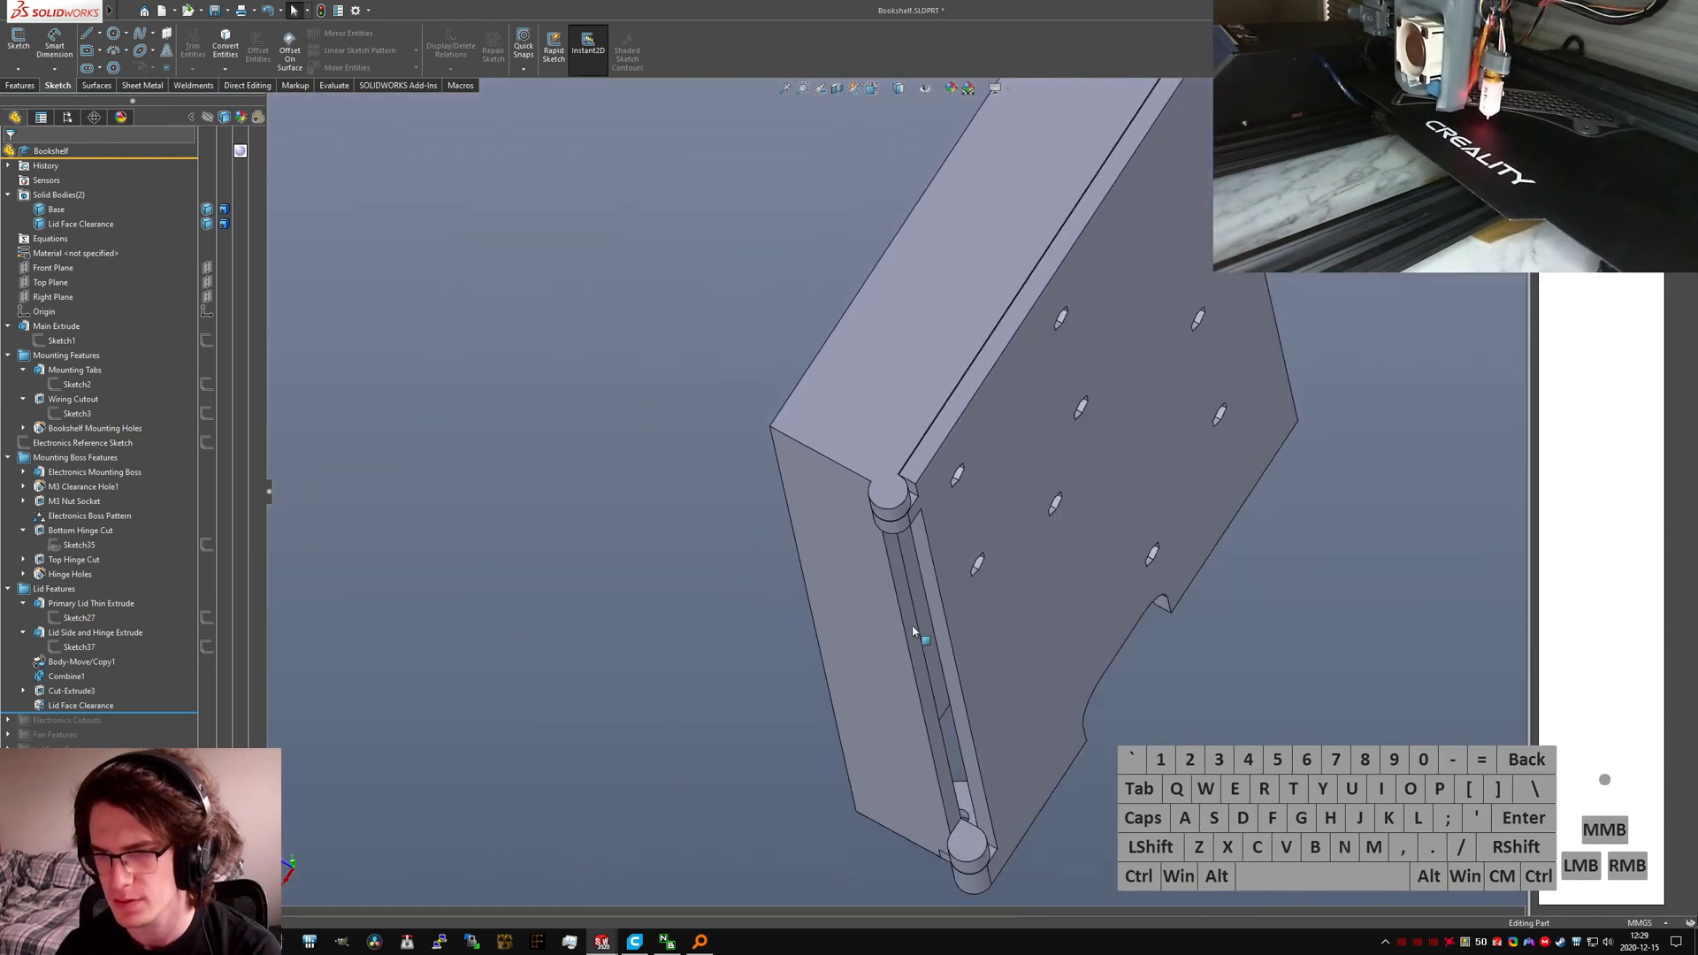
pyautogui.scroll(-5, 921, 715)
pyautogui.moveTo(923, 523); pyautogui.dragTo(618, 573, button='middle')
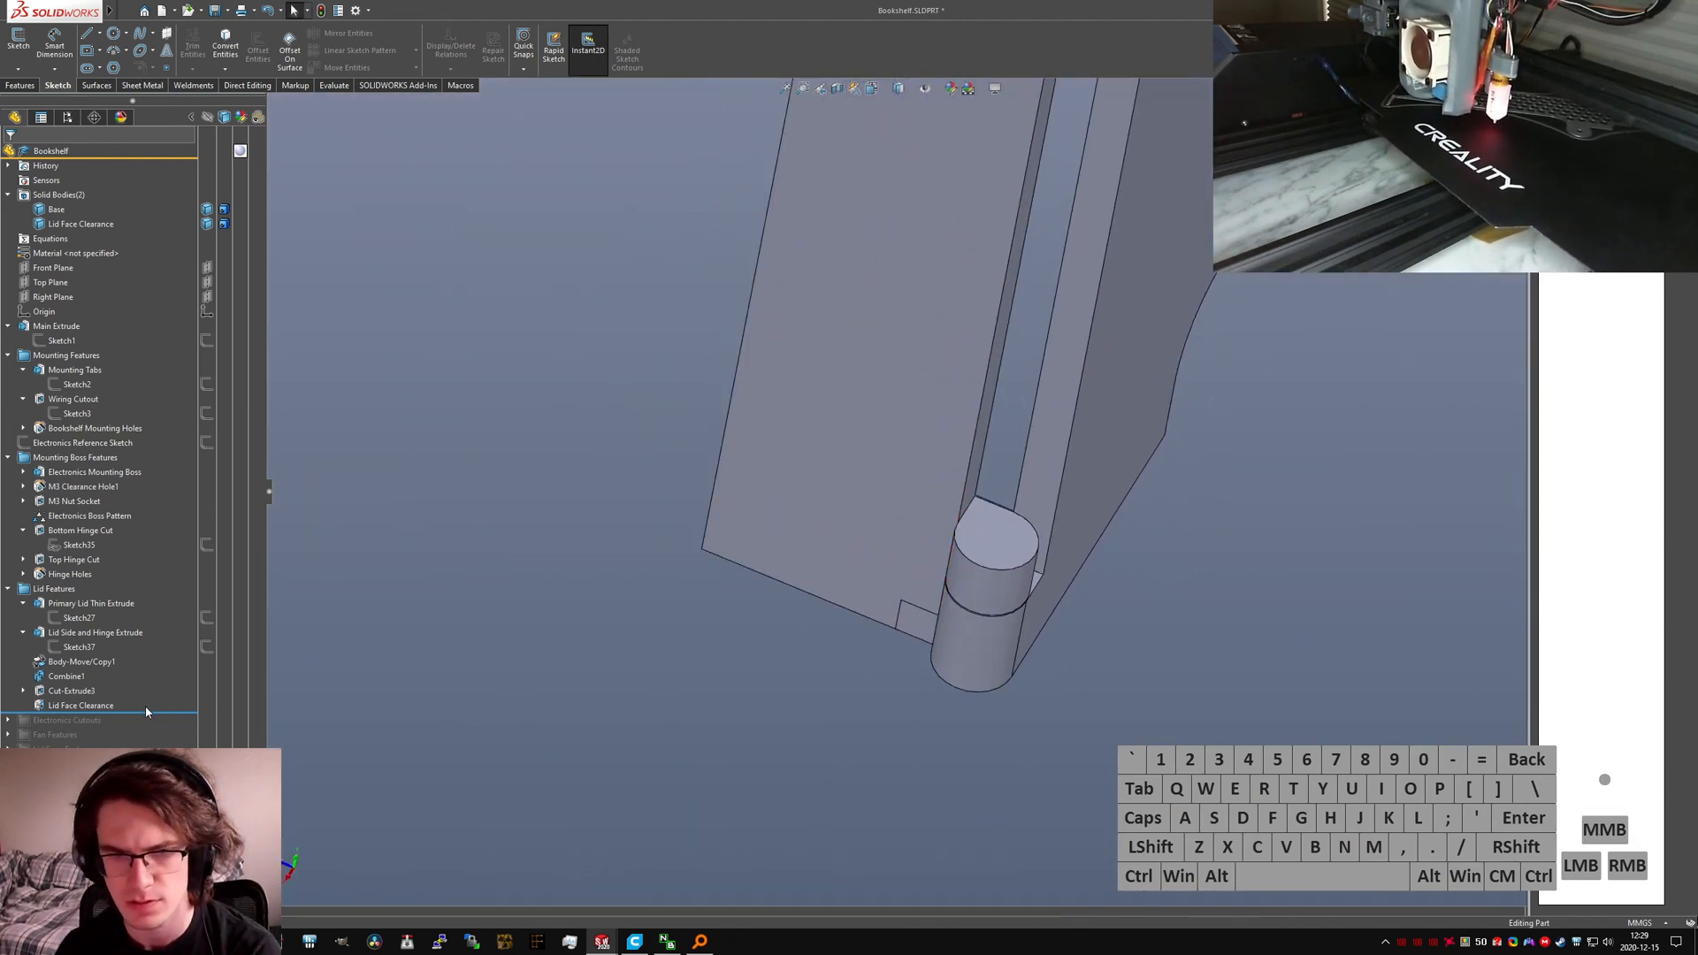
# Step: Roll the history forward past Electronics Cutouts and set the RasPi Side Access Cutout's feature scope to auto-select its bodies
pyautogui.moveTo(133, 710); pyautogui.dragTo(120, 734)
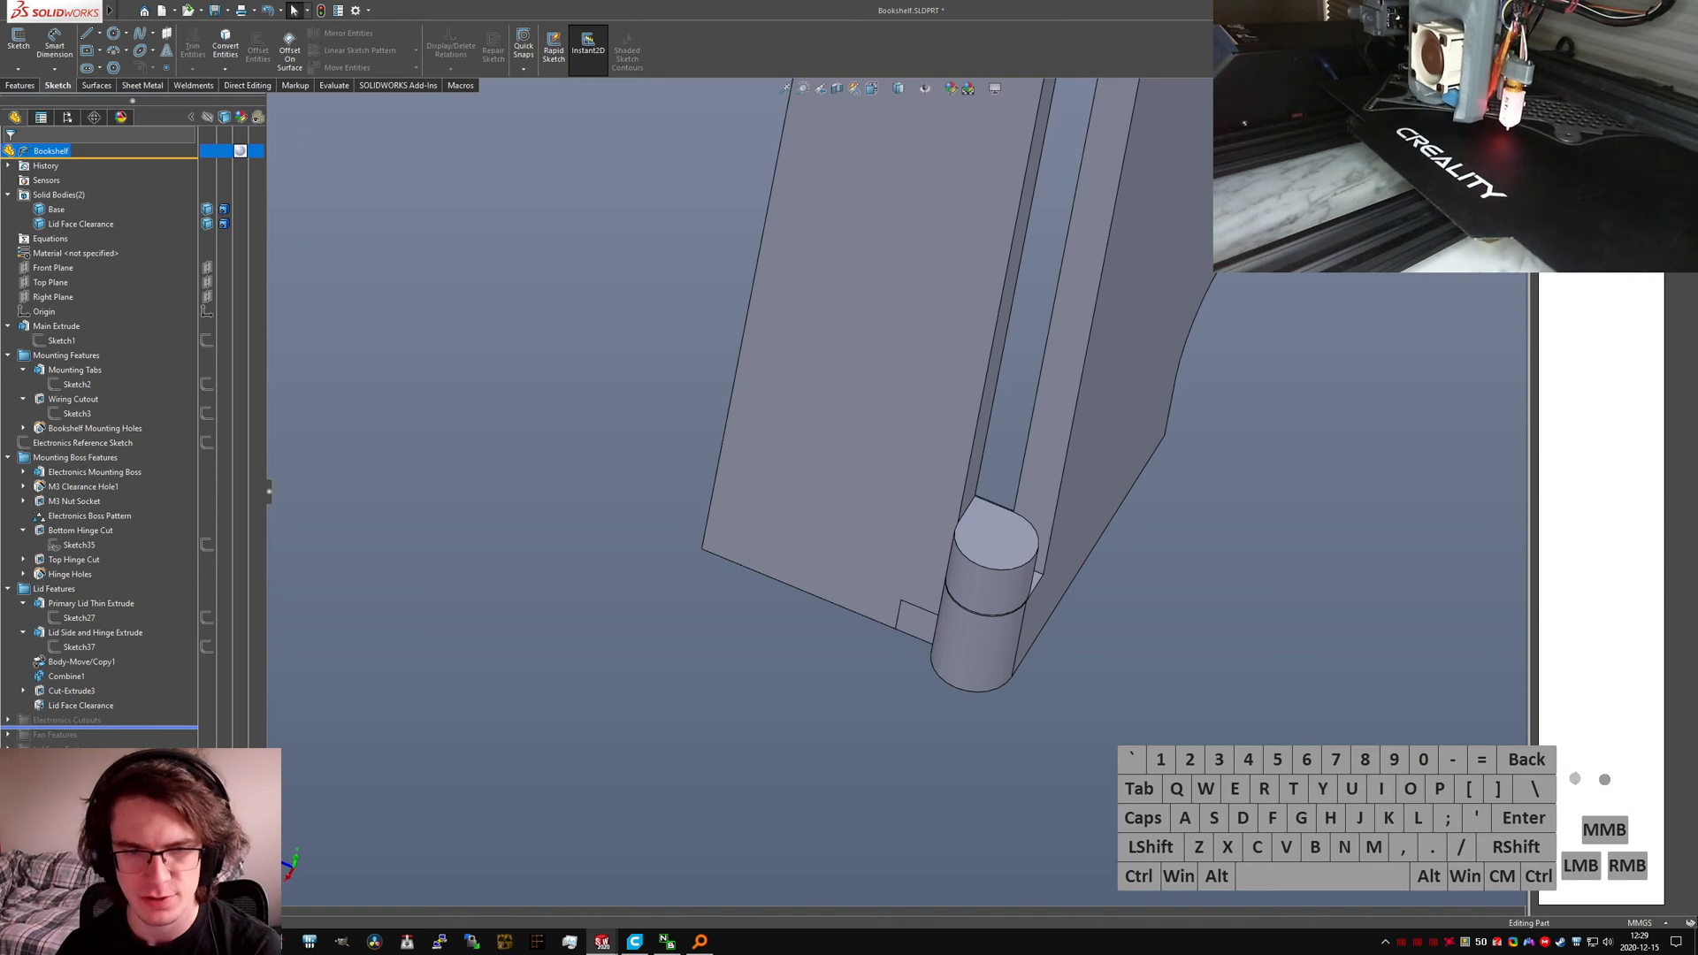
pyautogui.scroll(5, 938, 431)
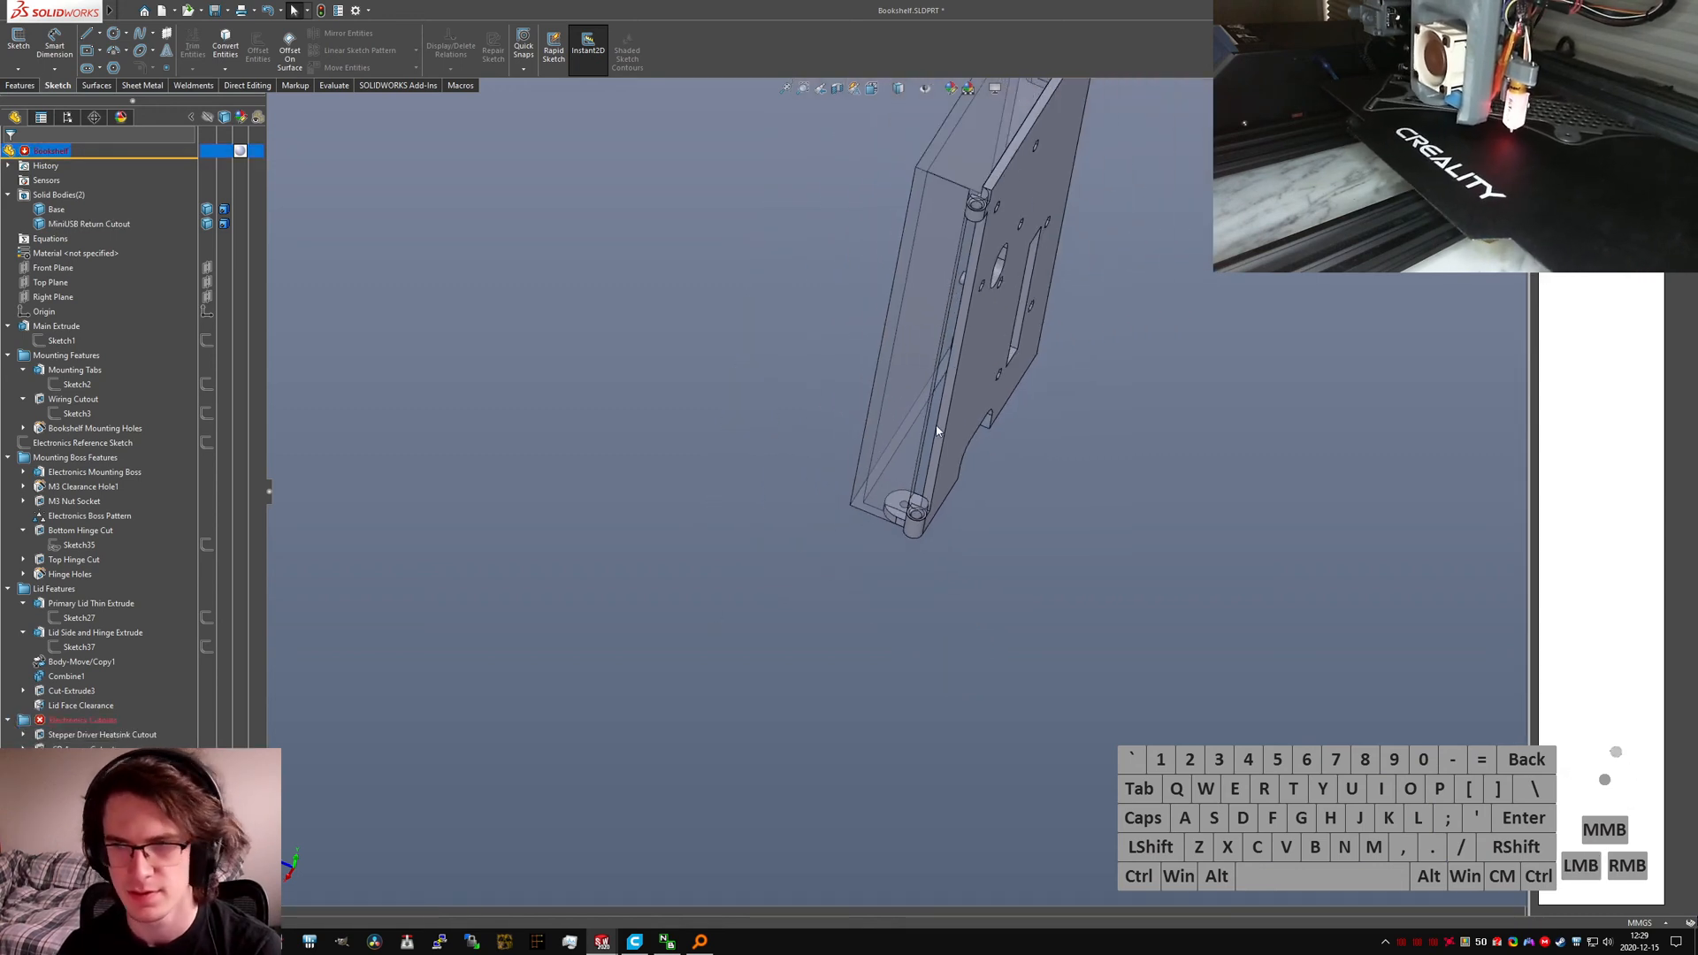
pyautogui.scroll(3, 937, 431)
pyautogui.scroll(-6, 964, 310)
pyautogui.moveTo(964, 297); pyautogui.dragTo(976, 208, button='middle')
pyautogui.scroll(3, 976, 212)
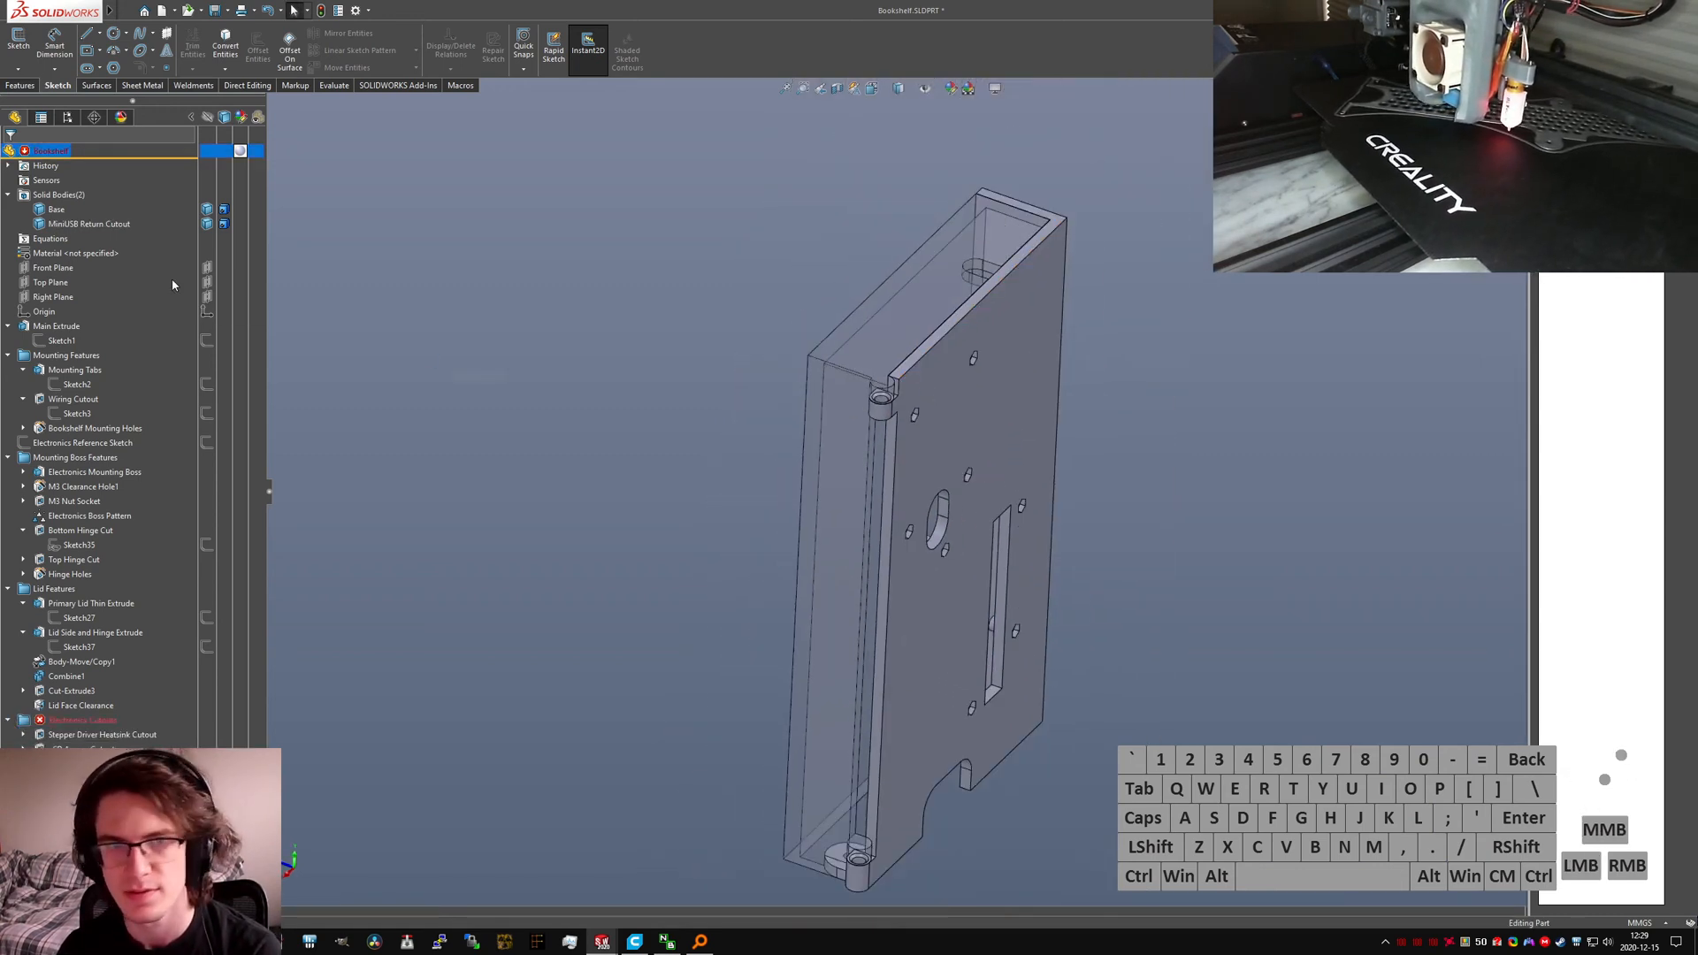
pyautogui.click(86, 745)
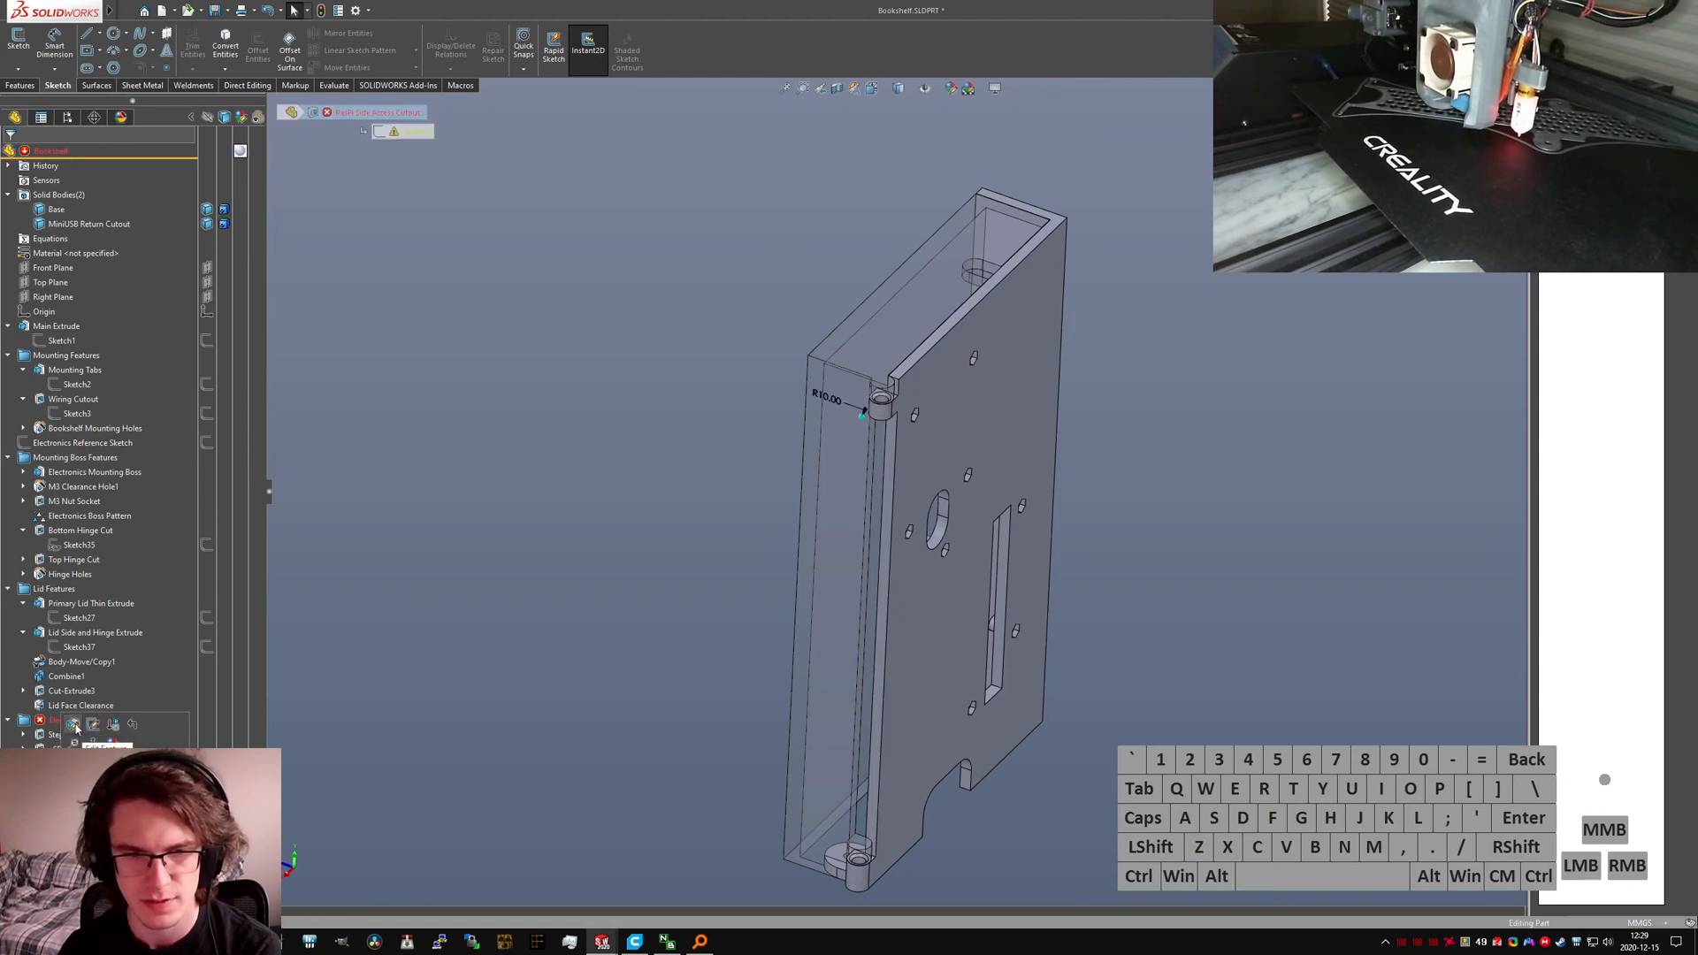
pyautogui.click(74, 725)
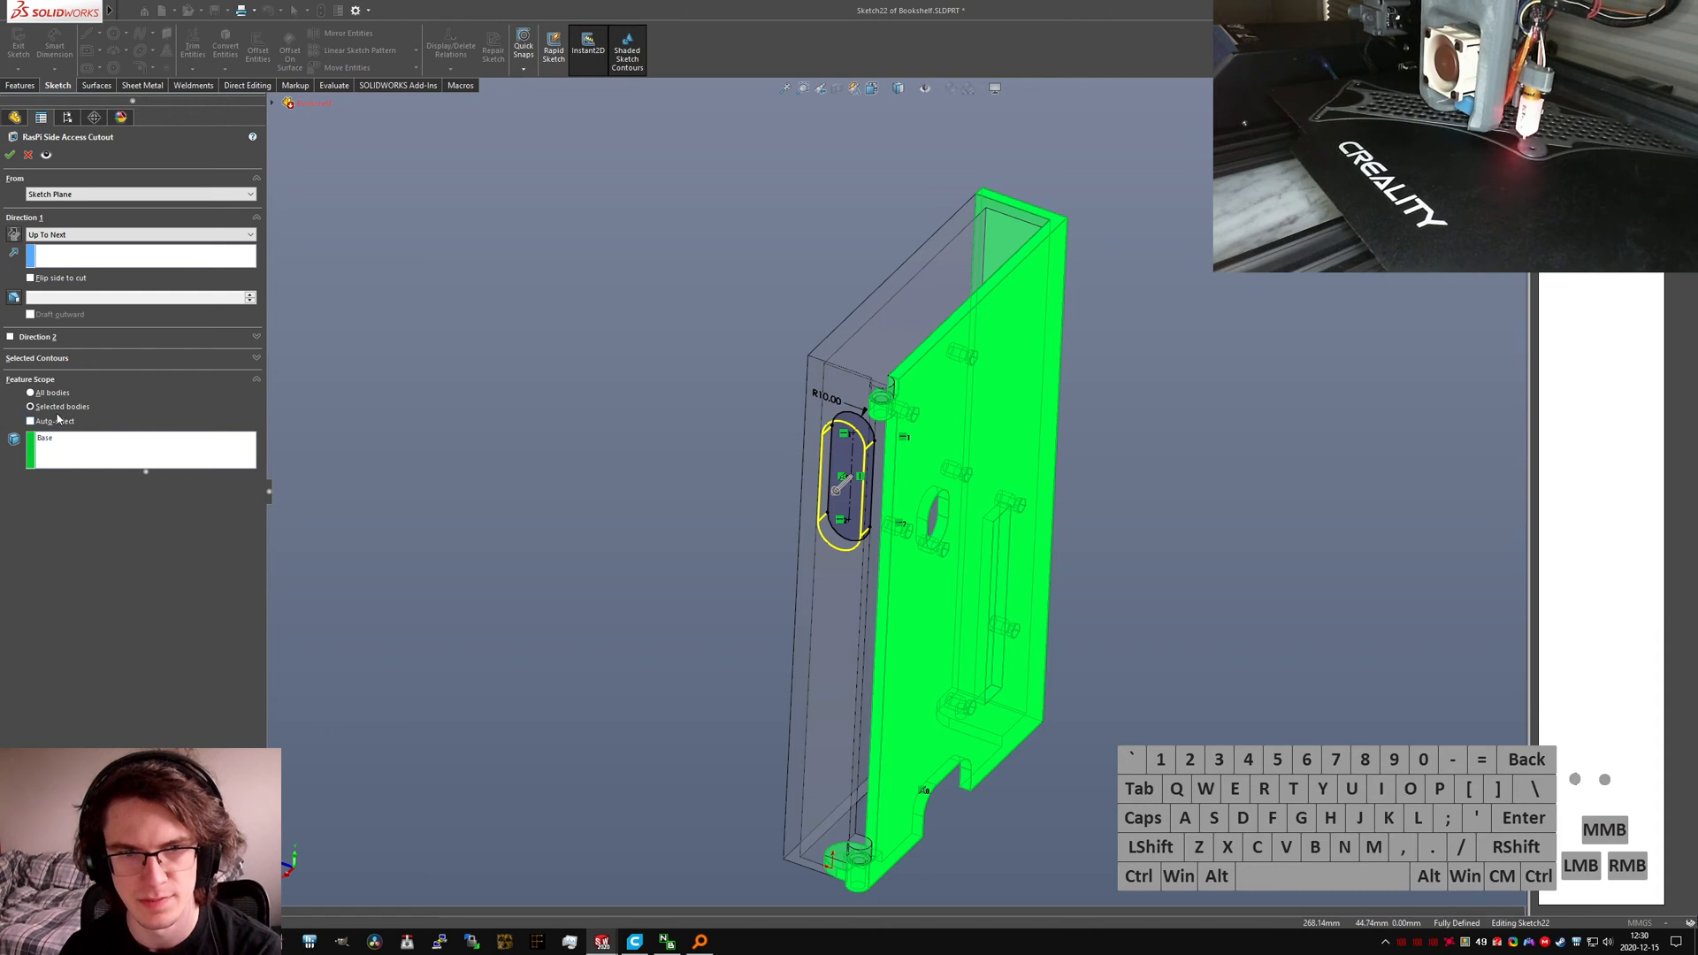
pyautogui.click(51, 421)
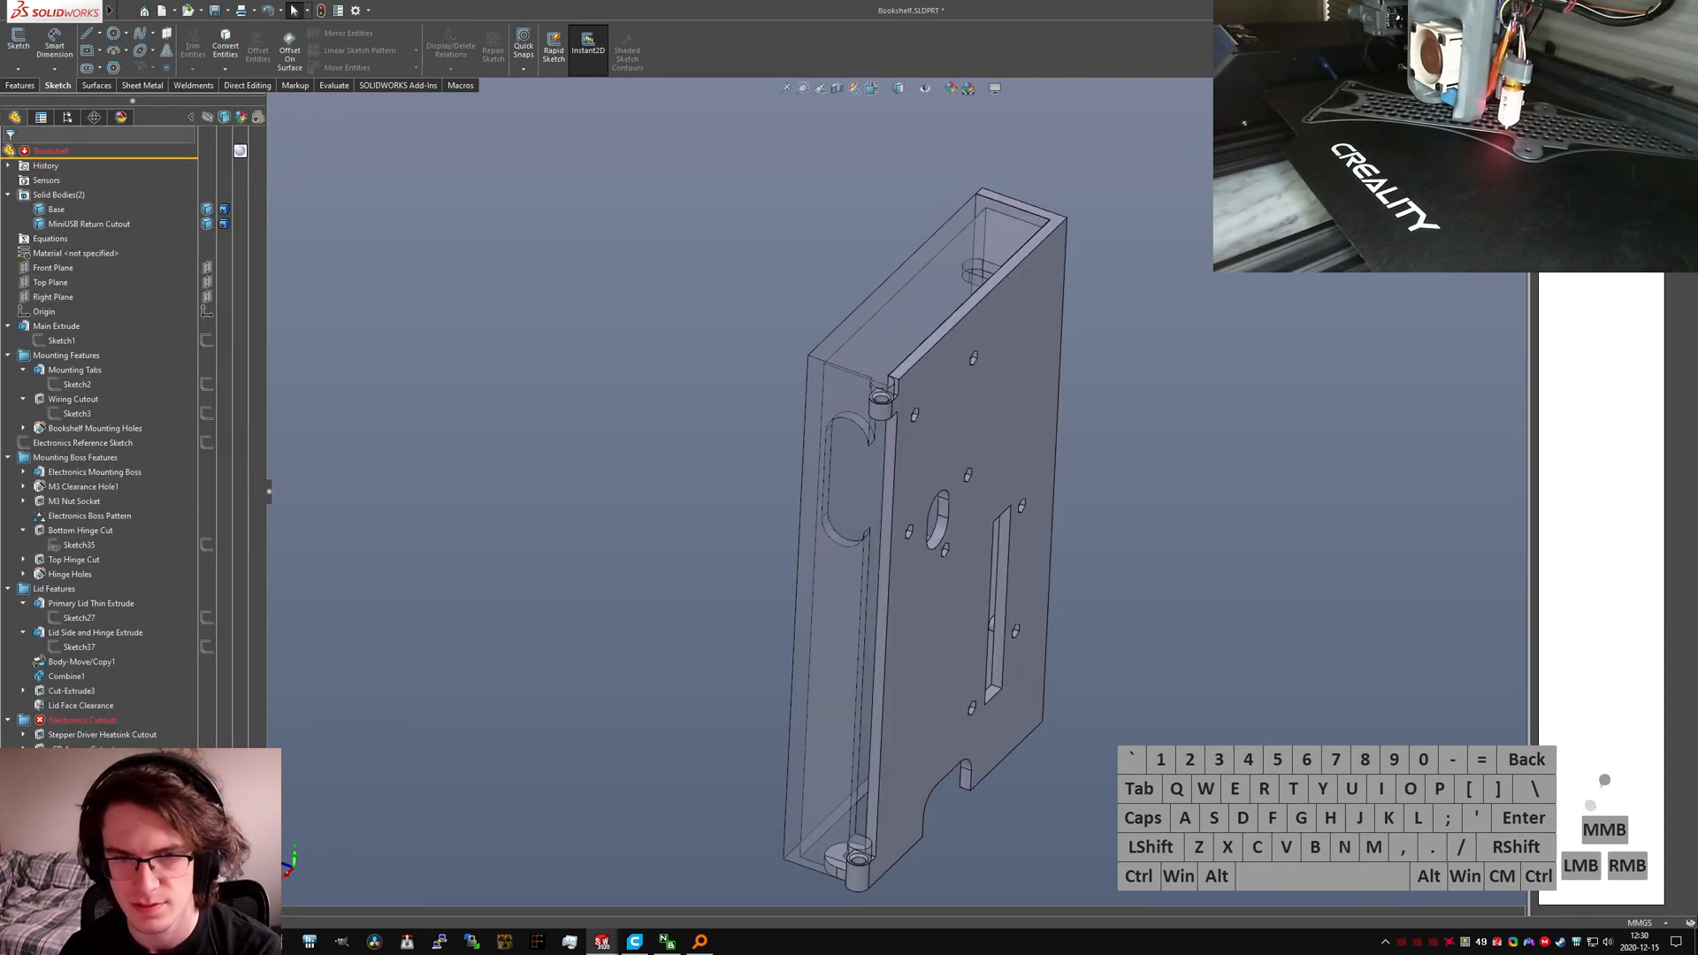
# Step: Roll the history back to just after Lid Face Clearance and turn off the lid body's transparency
pyautogui.scroll(-5, 894, 384)
pyautogui.moveTo(903, 399); pyautogui.dragTo(920, 240, button='middle')
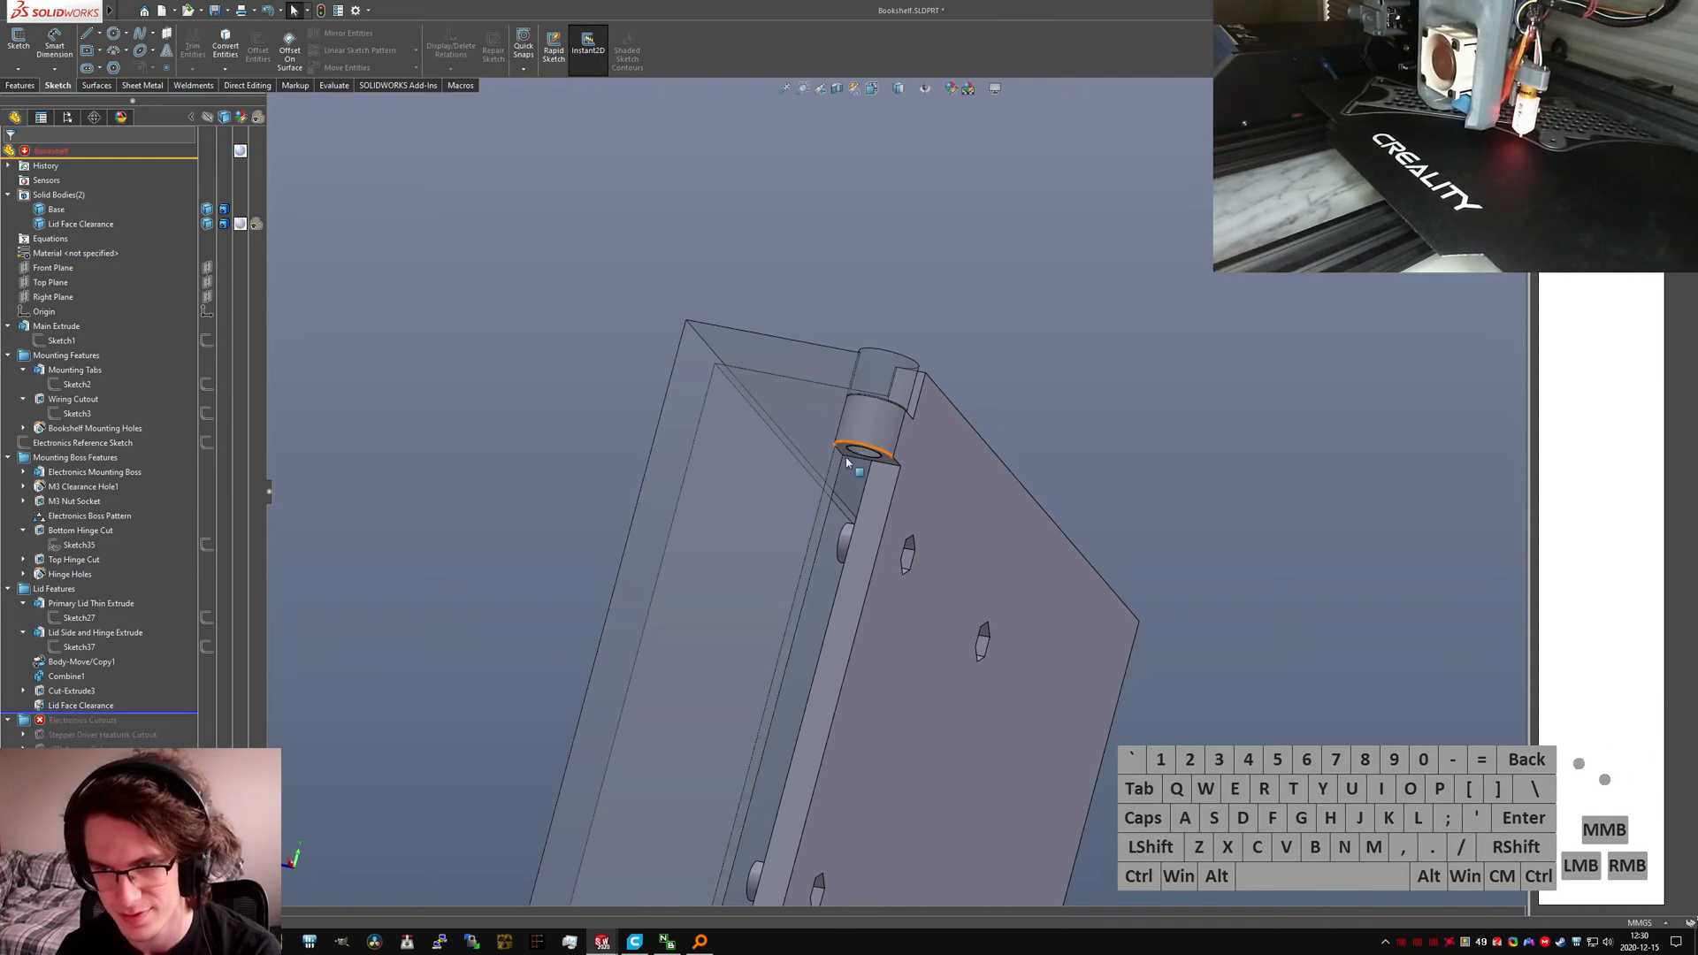
pyautogui.scroll(10, 868, 482)
pyautogui.scroll(-7, 851, 694)
pyautogui.moveTo(904, 518); pyautogui.dragTo(874, 749, button='middle')
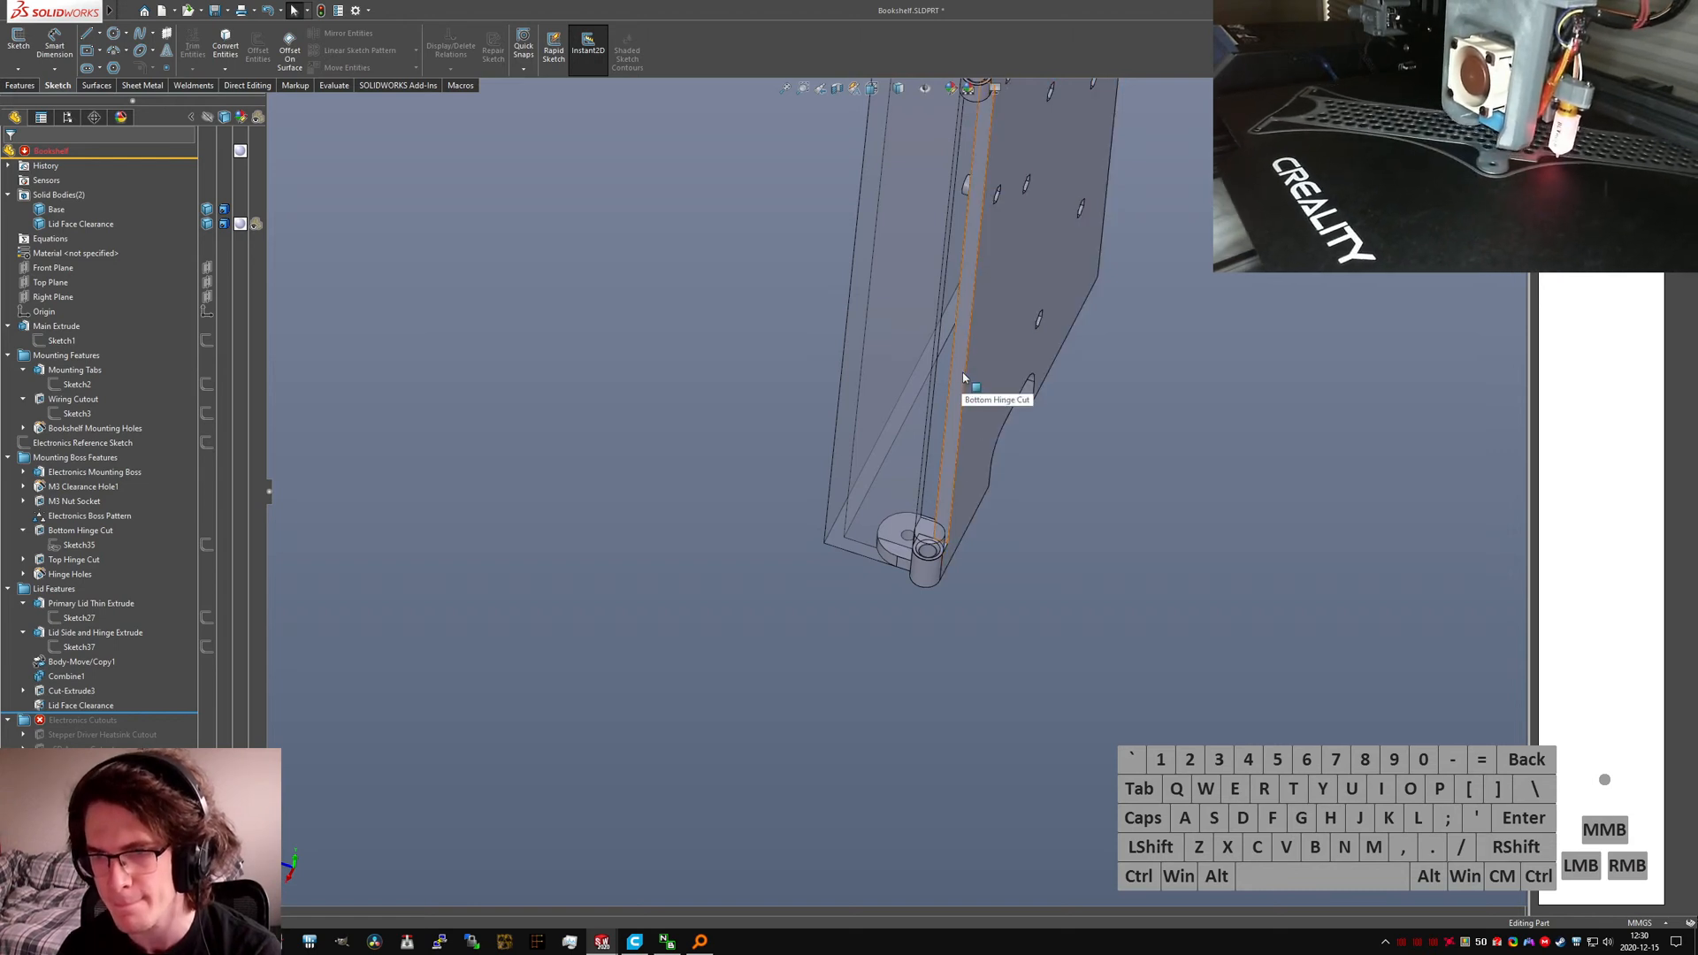
pyautogui.scroll(3, 855, 480)
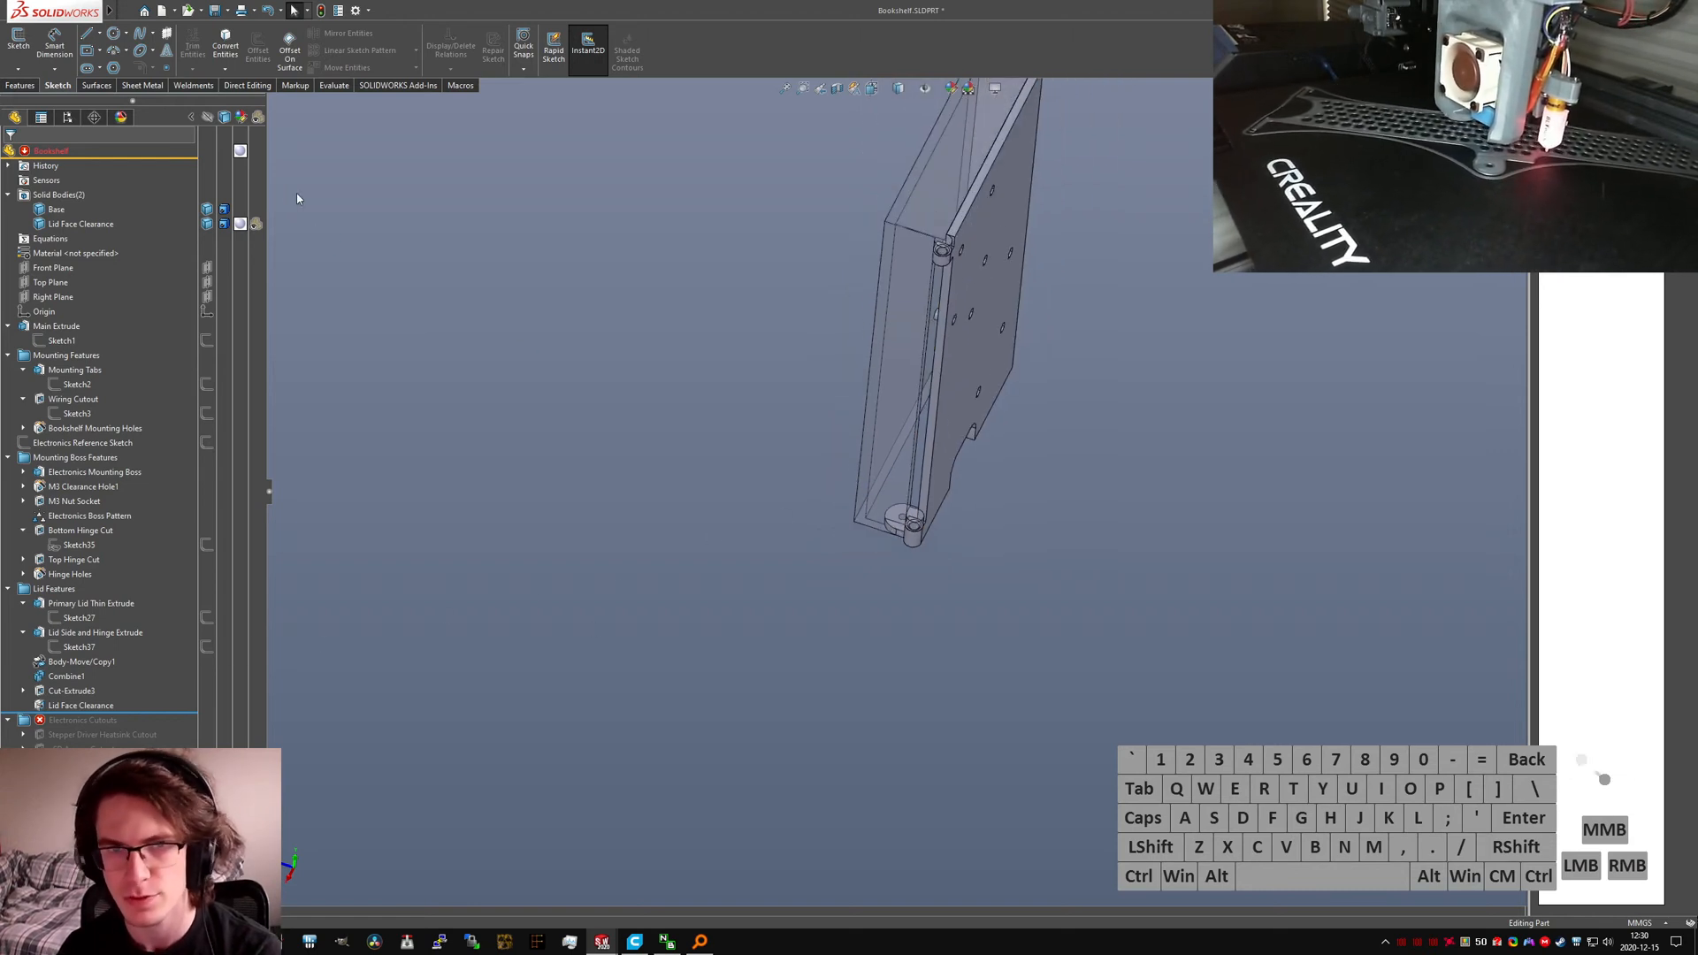
pyautogui.click(256, 224)
pyautogui.click(629, 384)
# Step: Start an Extrude sketch on the lid's hinge-side face and draw a line about 10 mm long across the lower hinge knuckle
pyautogui.scroll(-4, 953, 384)
pyautogui.press('s')
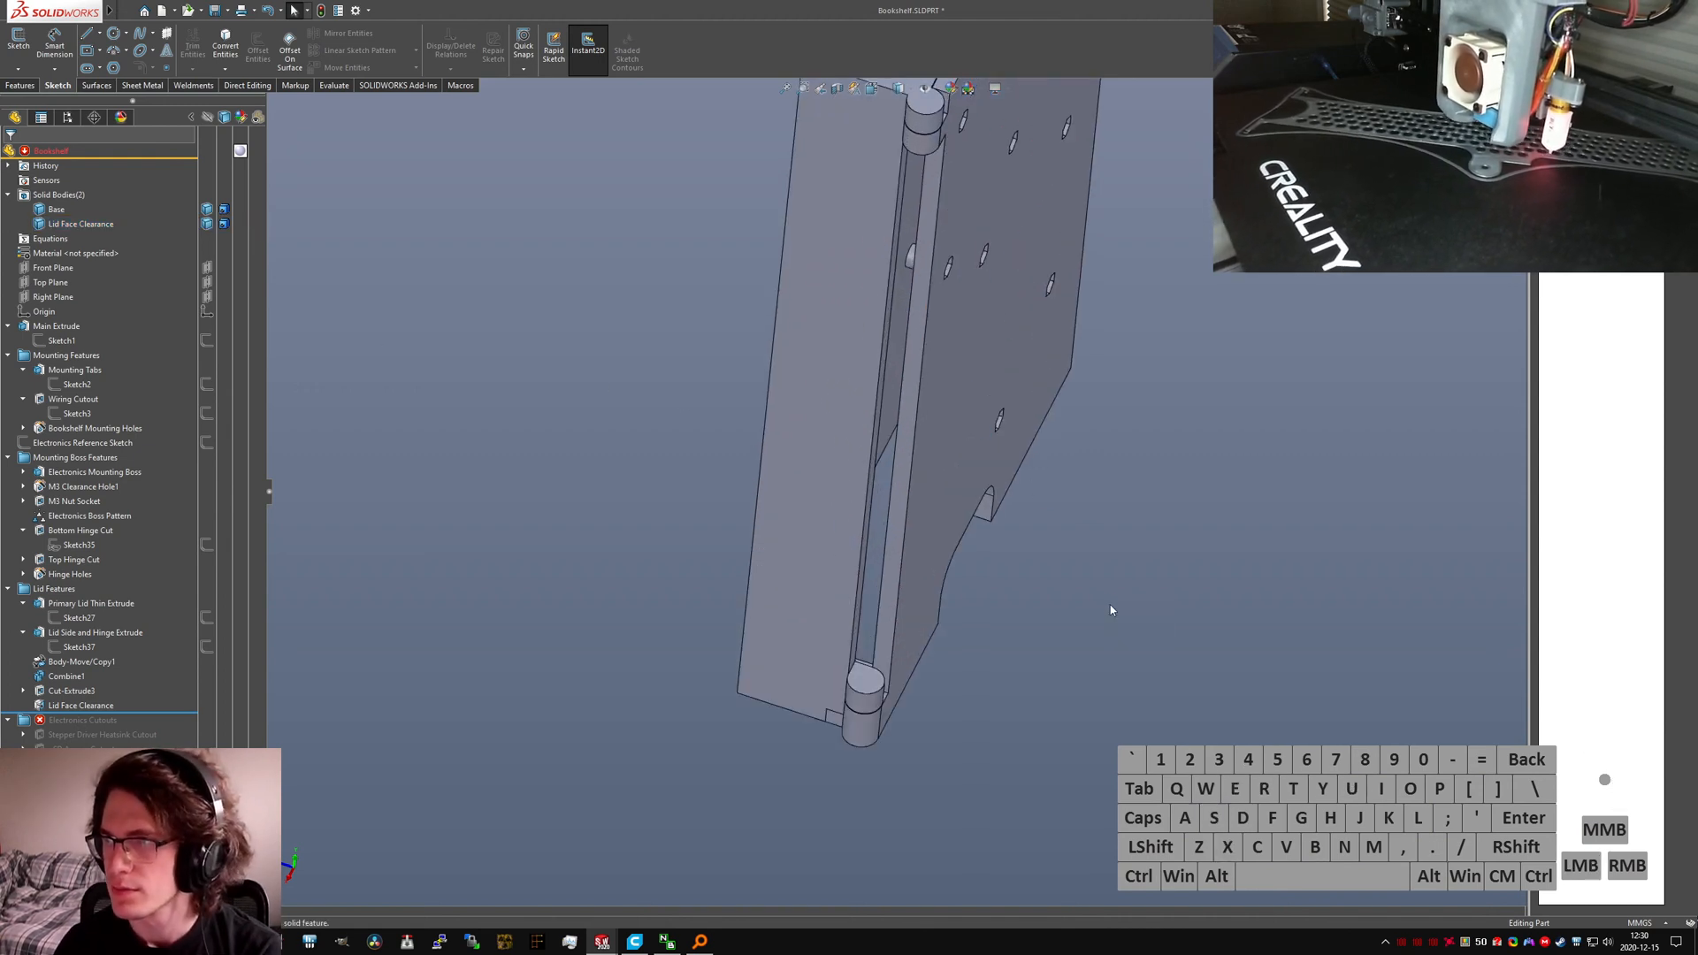
pyautogui.press('Return')
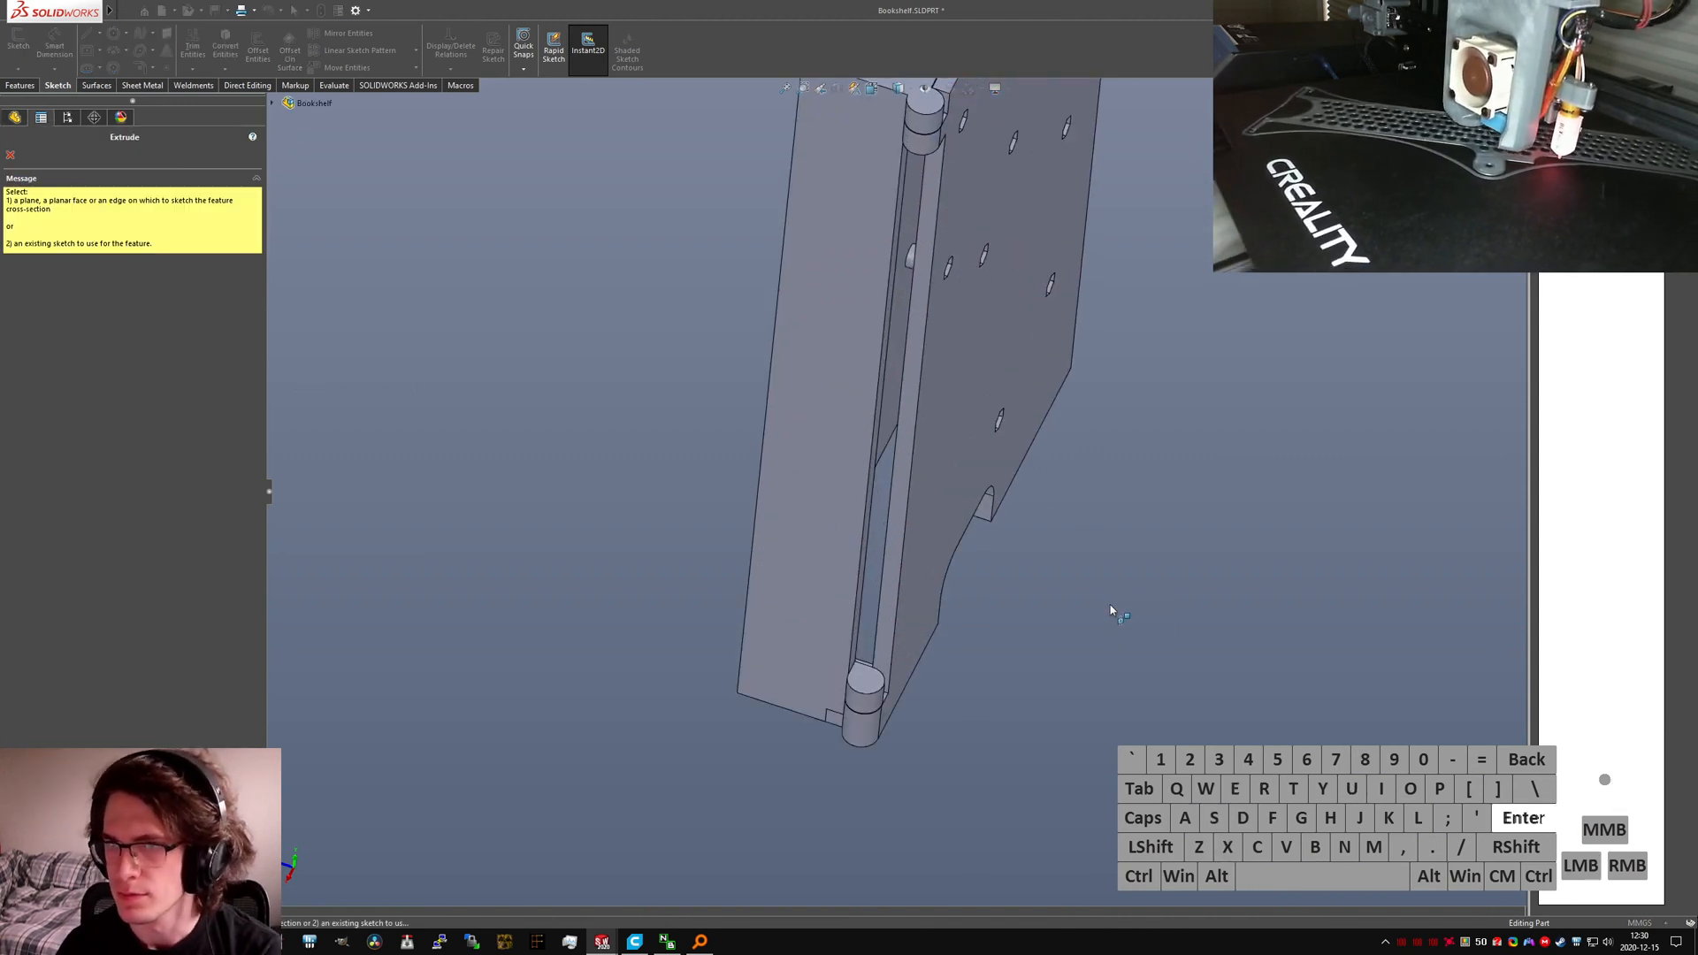
pyautogui.click(836, 584)
pyautogui.scroll(-4, 849, 668)
pyautogui.press('l')
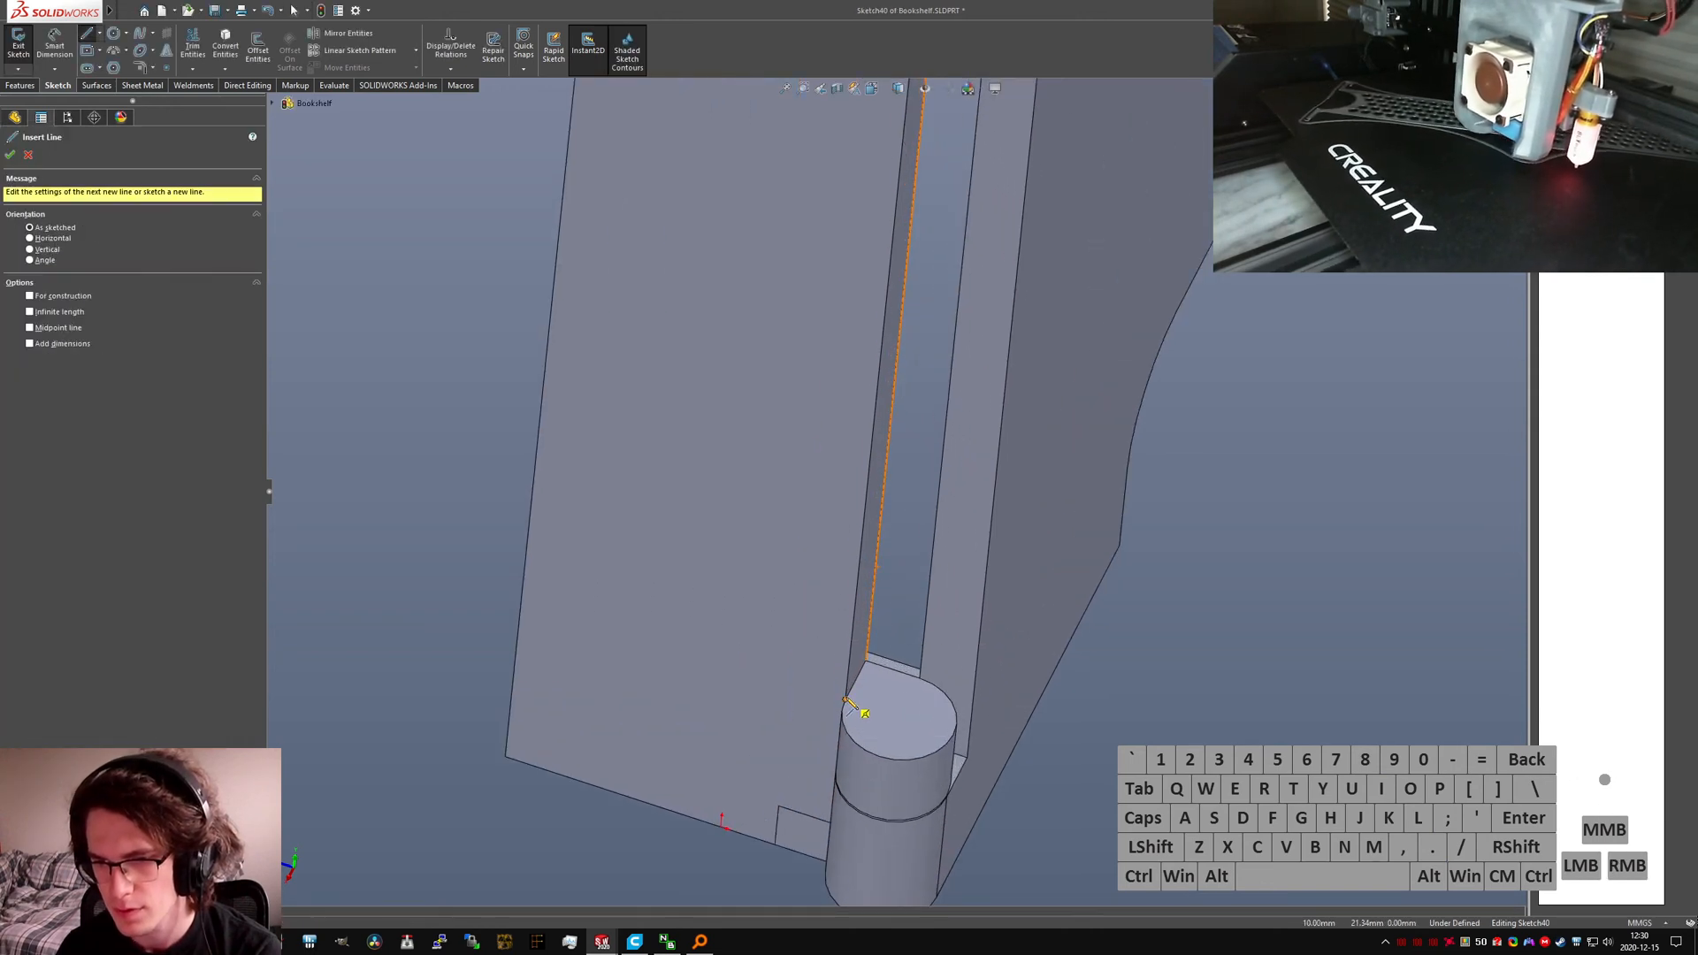
pyautogui.moveTo(846, 701); pyautogui.dragTo(955, 730)
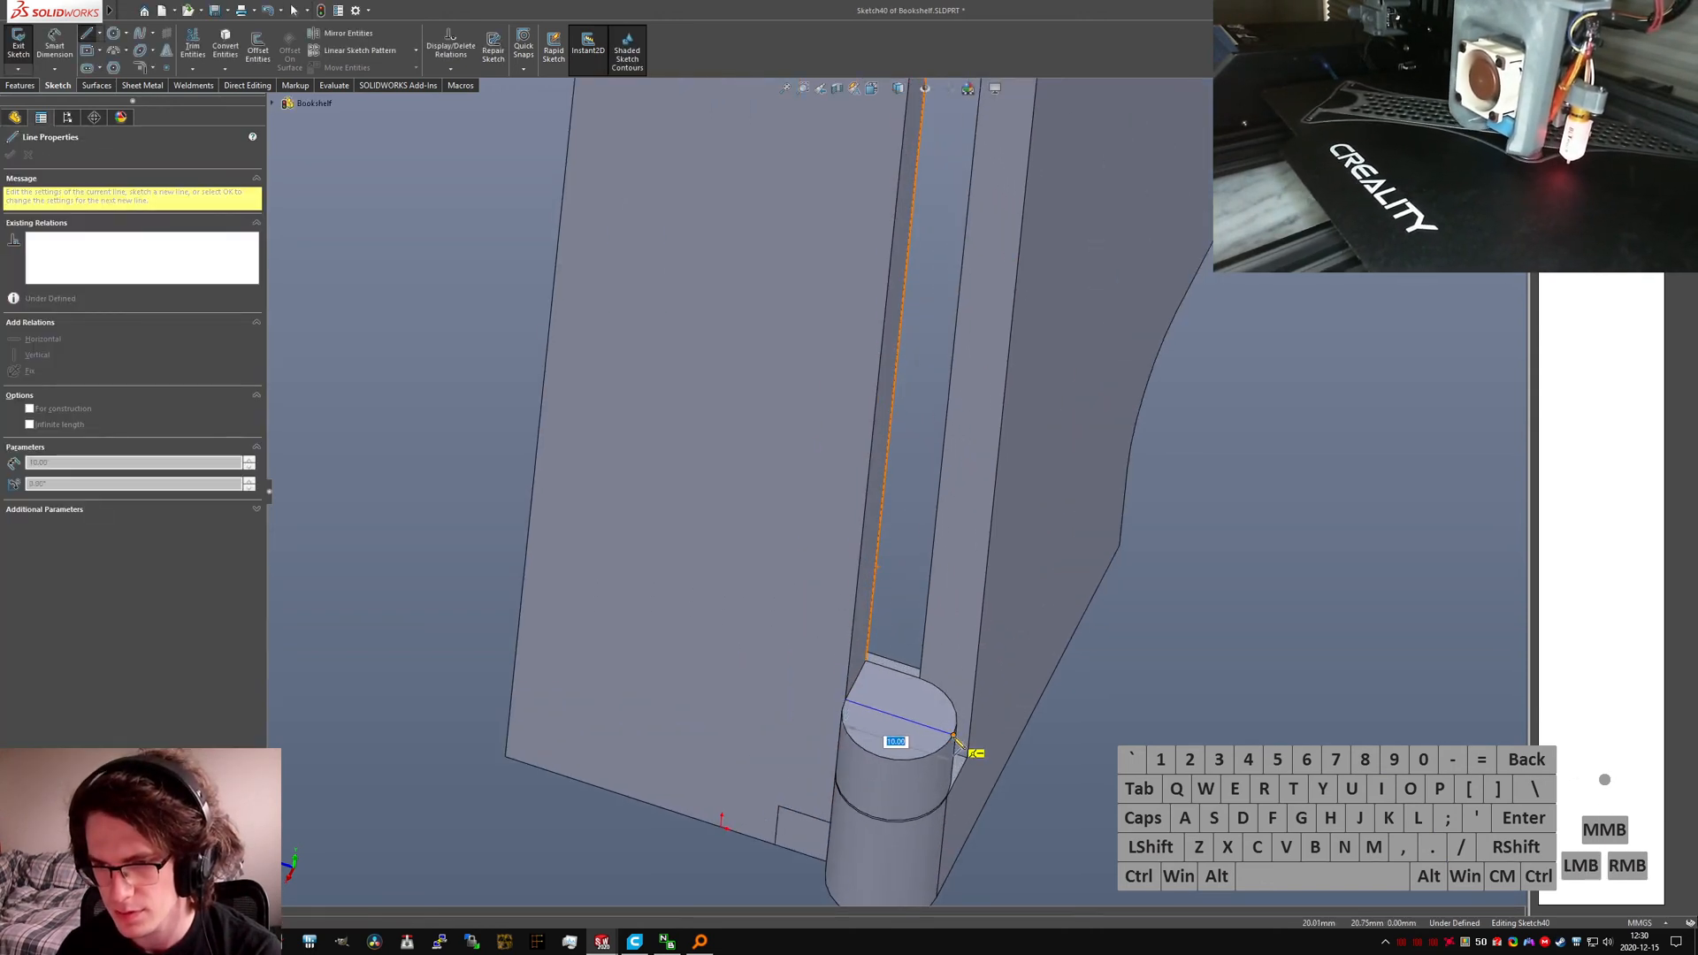
pyautogui.click(955, 737)
# Step: Complete the closed profile with a vertical line toward the upper hinge, a tangent arc, an angled line to the lid edge and a vertical return line
pyautogui.scroll(5, 898, 477)
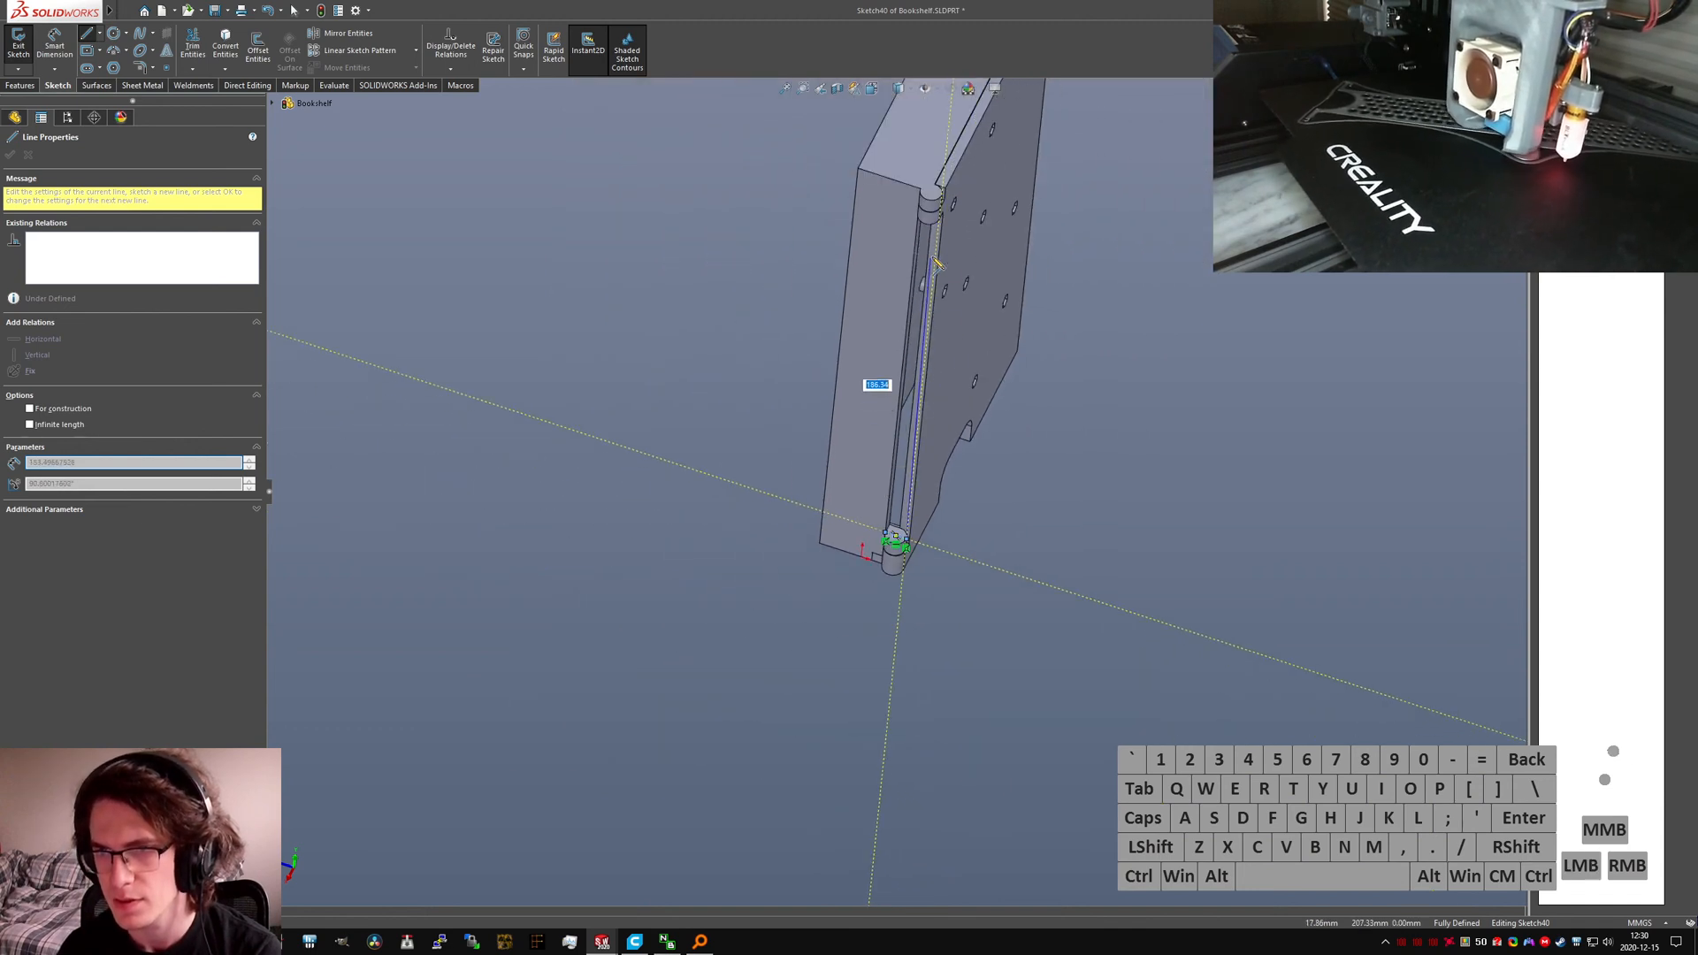
pyautogui.click(933, 257)
pyautogui.scroll(2, 948, 255)
pyautogui.scroll(-5, 914, 390)
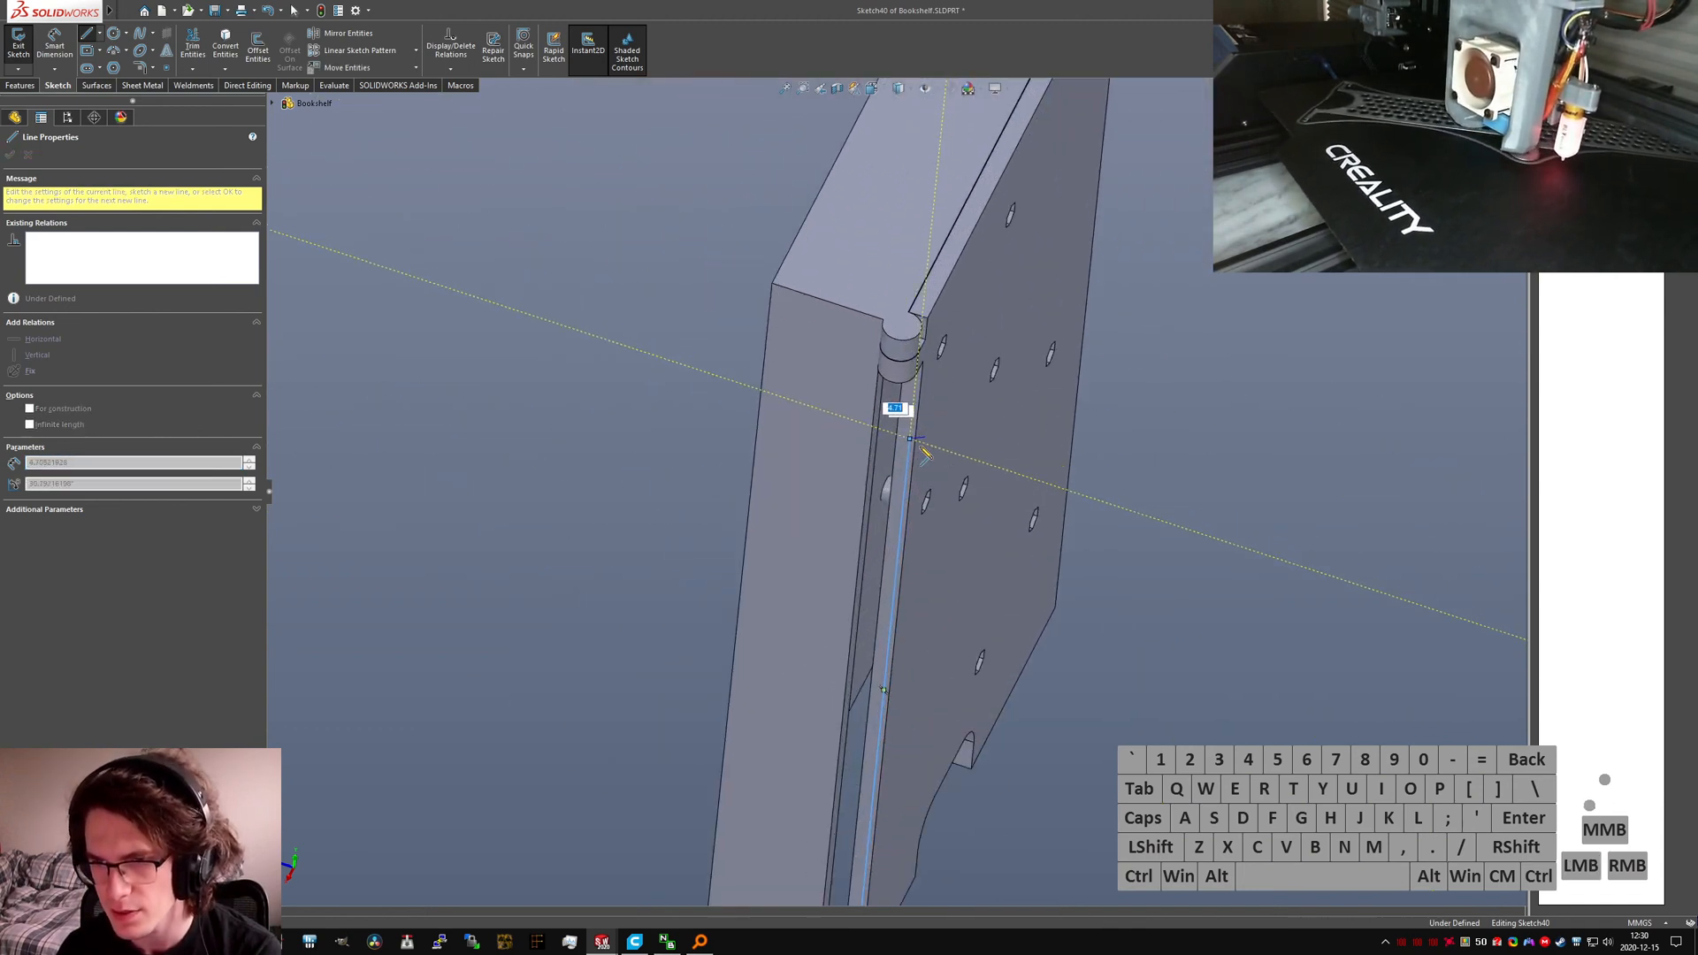
pyautogui.scroll(-2, 922, 454)
pyautogui.scroll(-4, 909, 422)
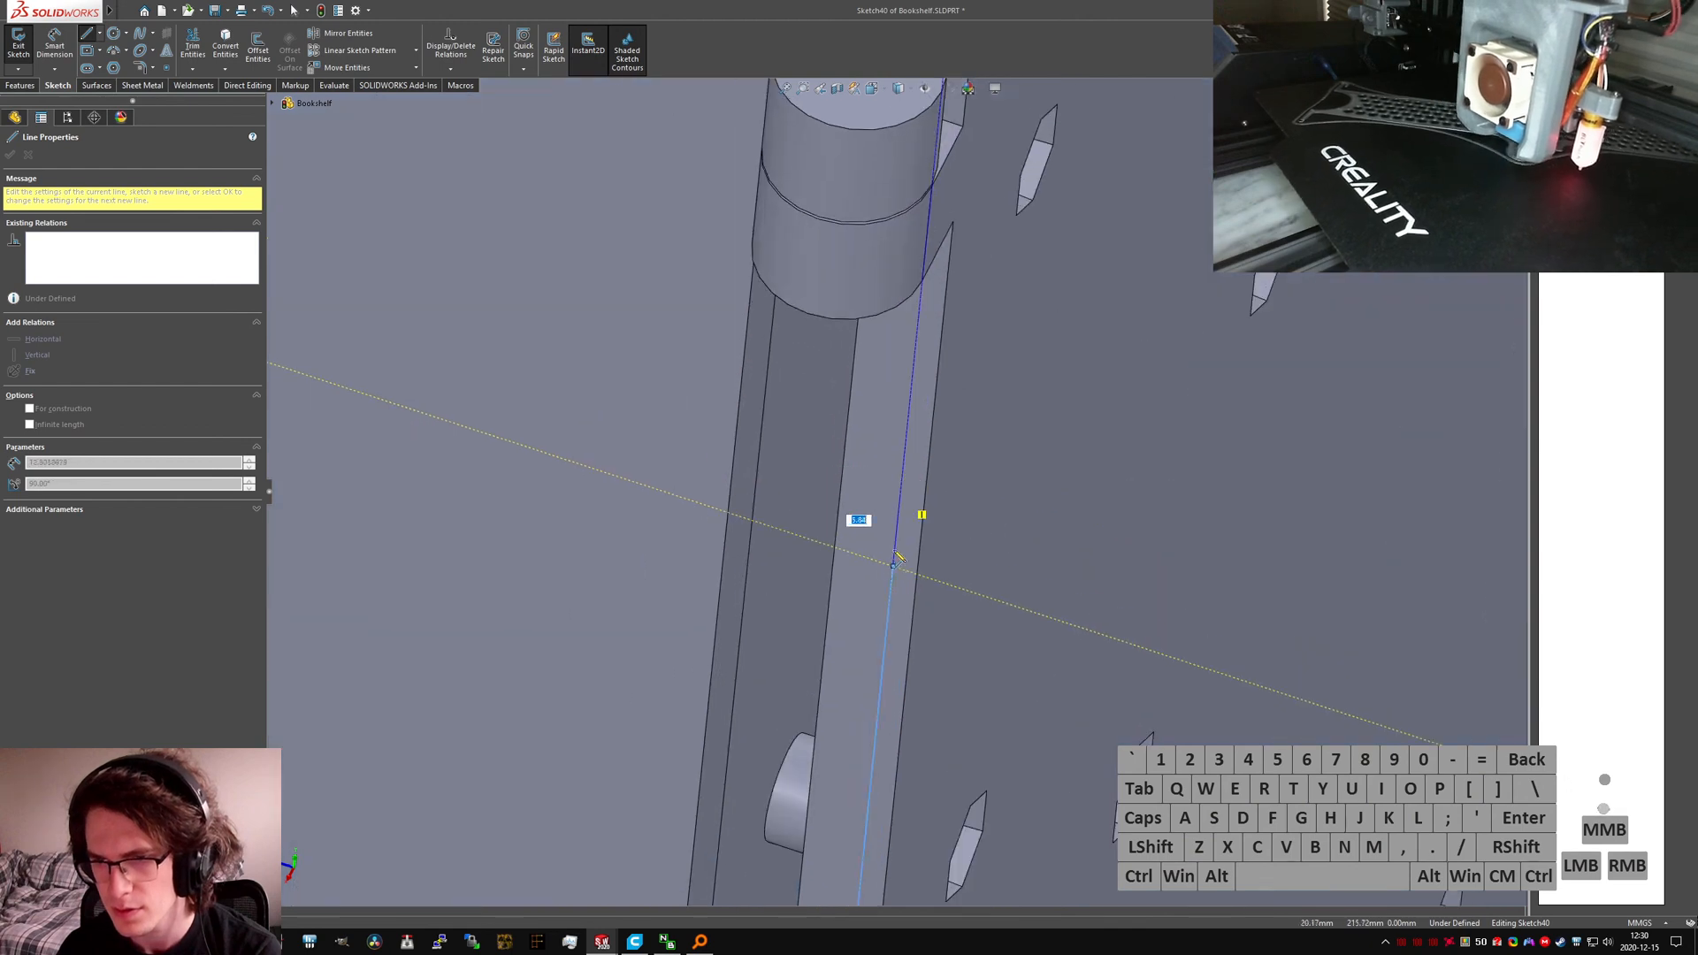
pyautogui.click(893, 567)
pyautogui.click(859, 489)
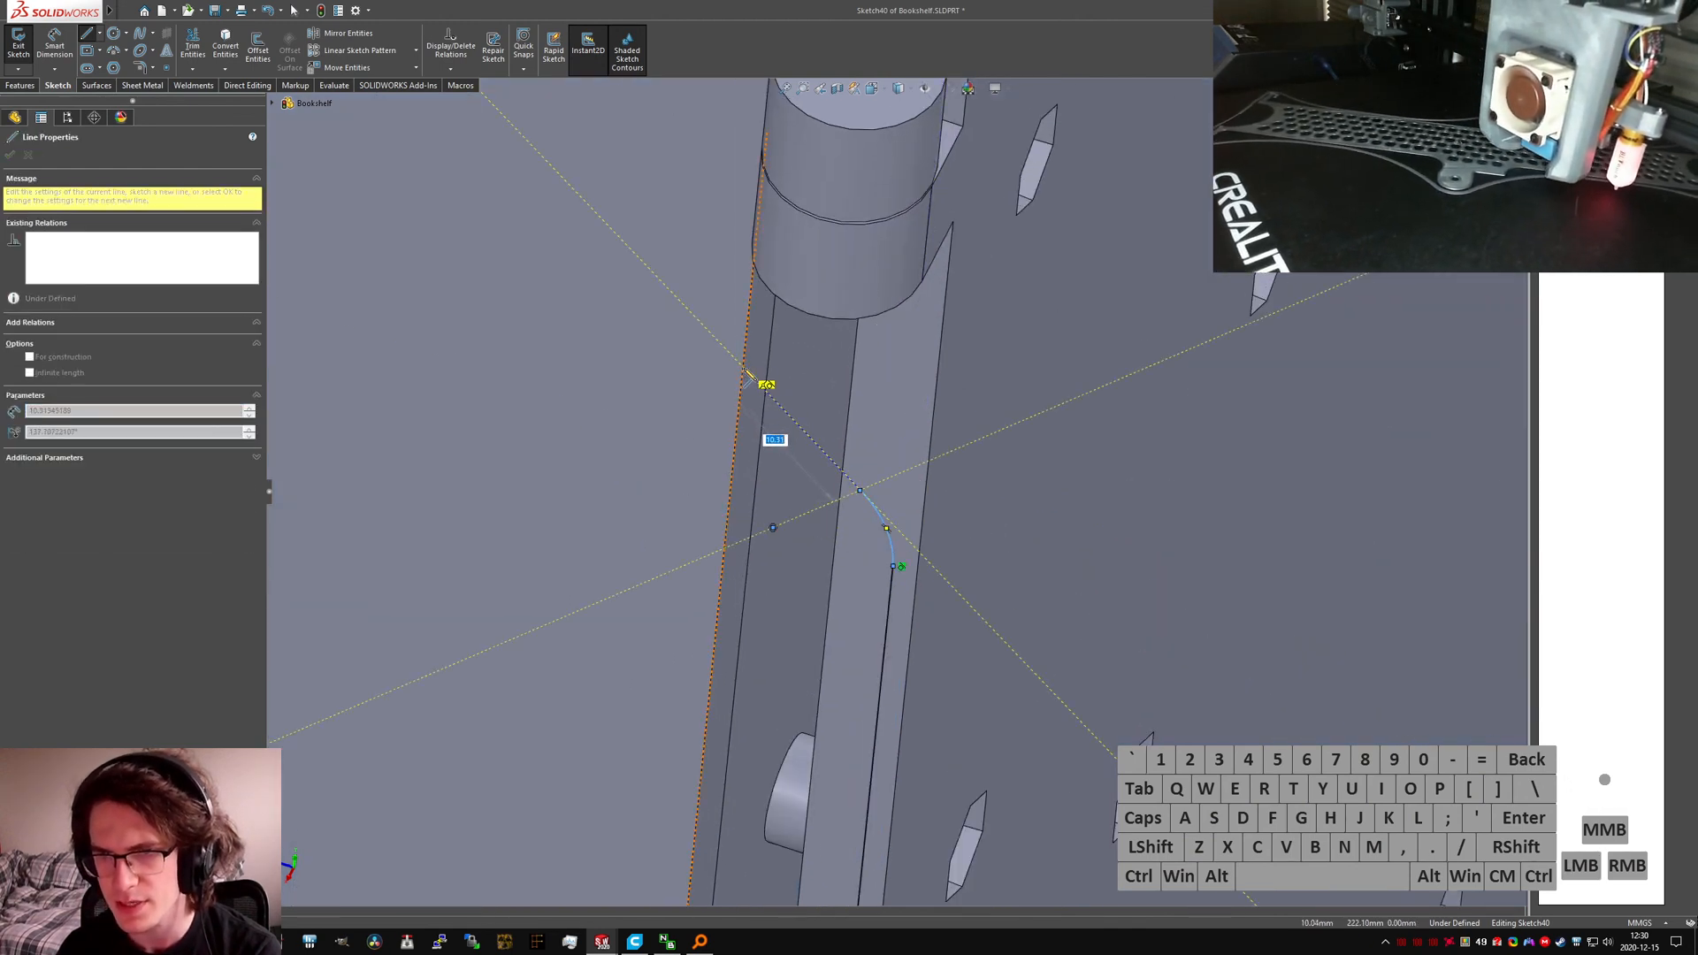
pyautogui.scroll(6, 776, 454)
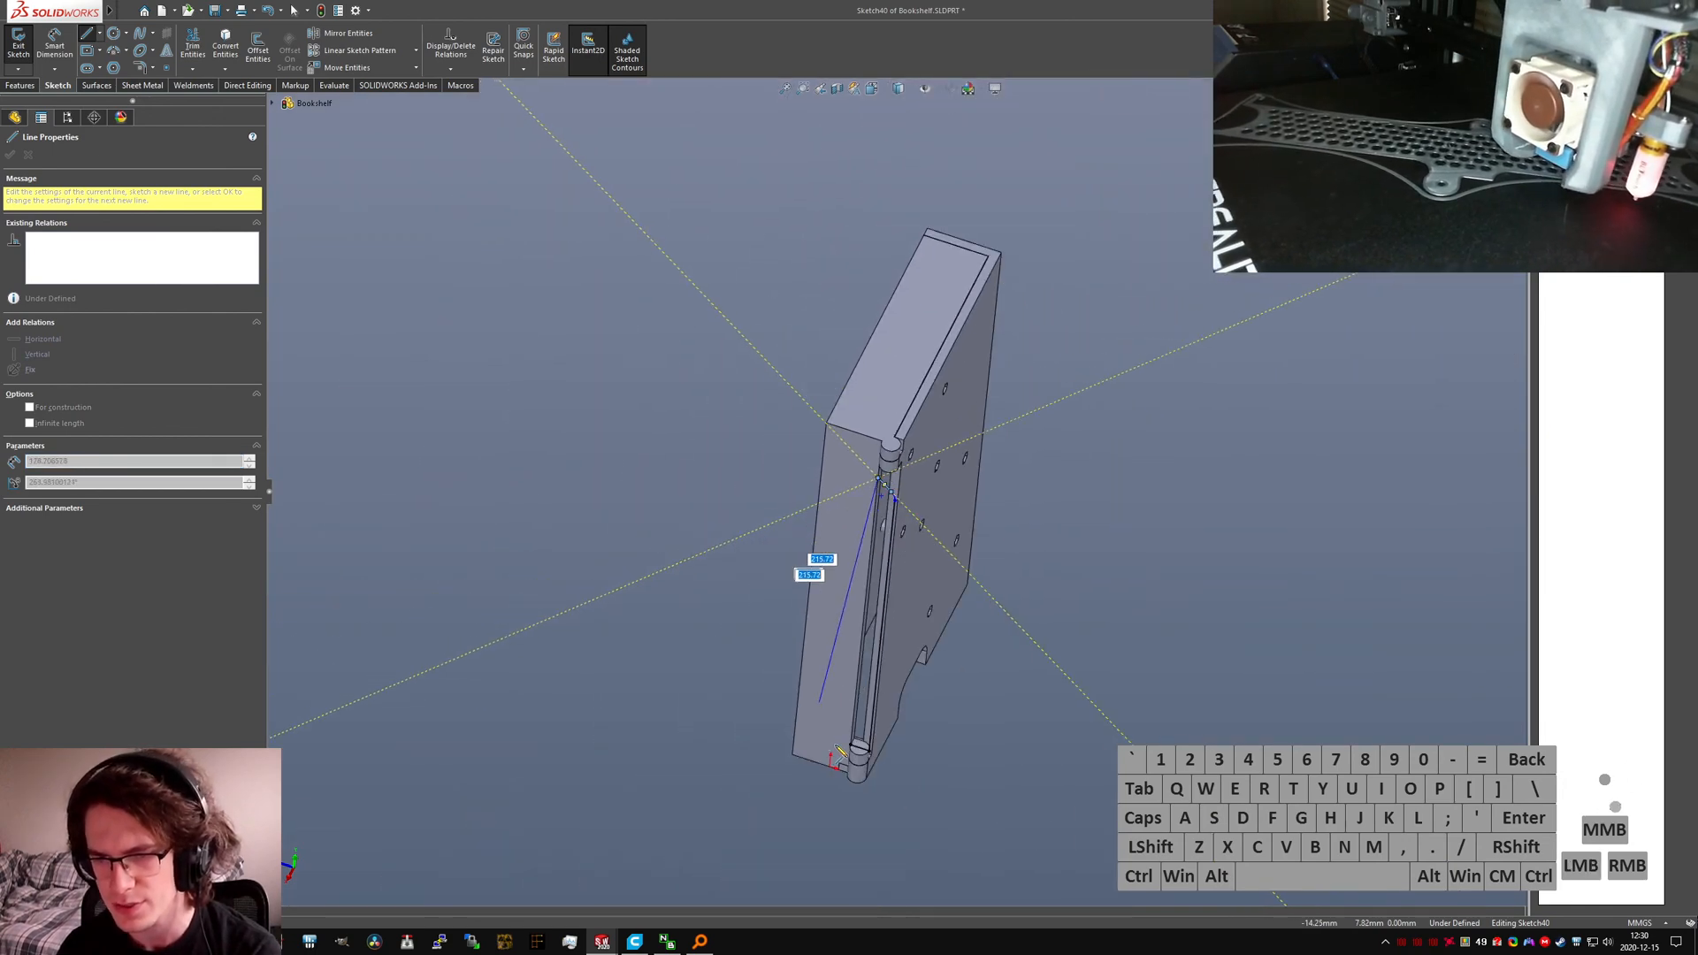
pyautogui.scroll(-5, 840, 752)
pyautogui.doubleClick(906, 600)
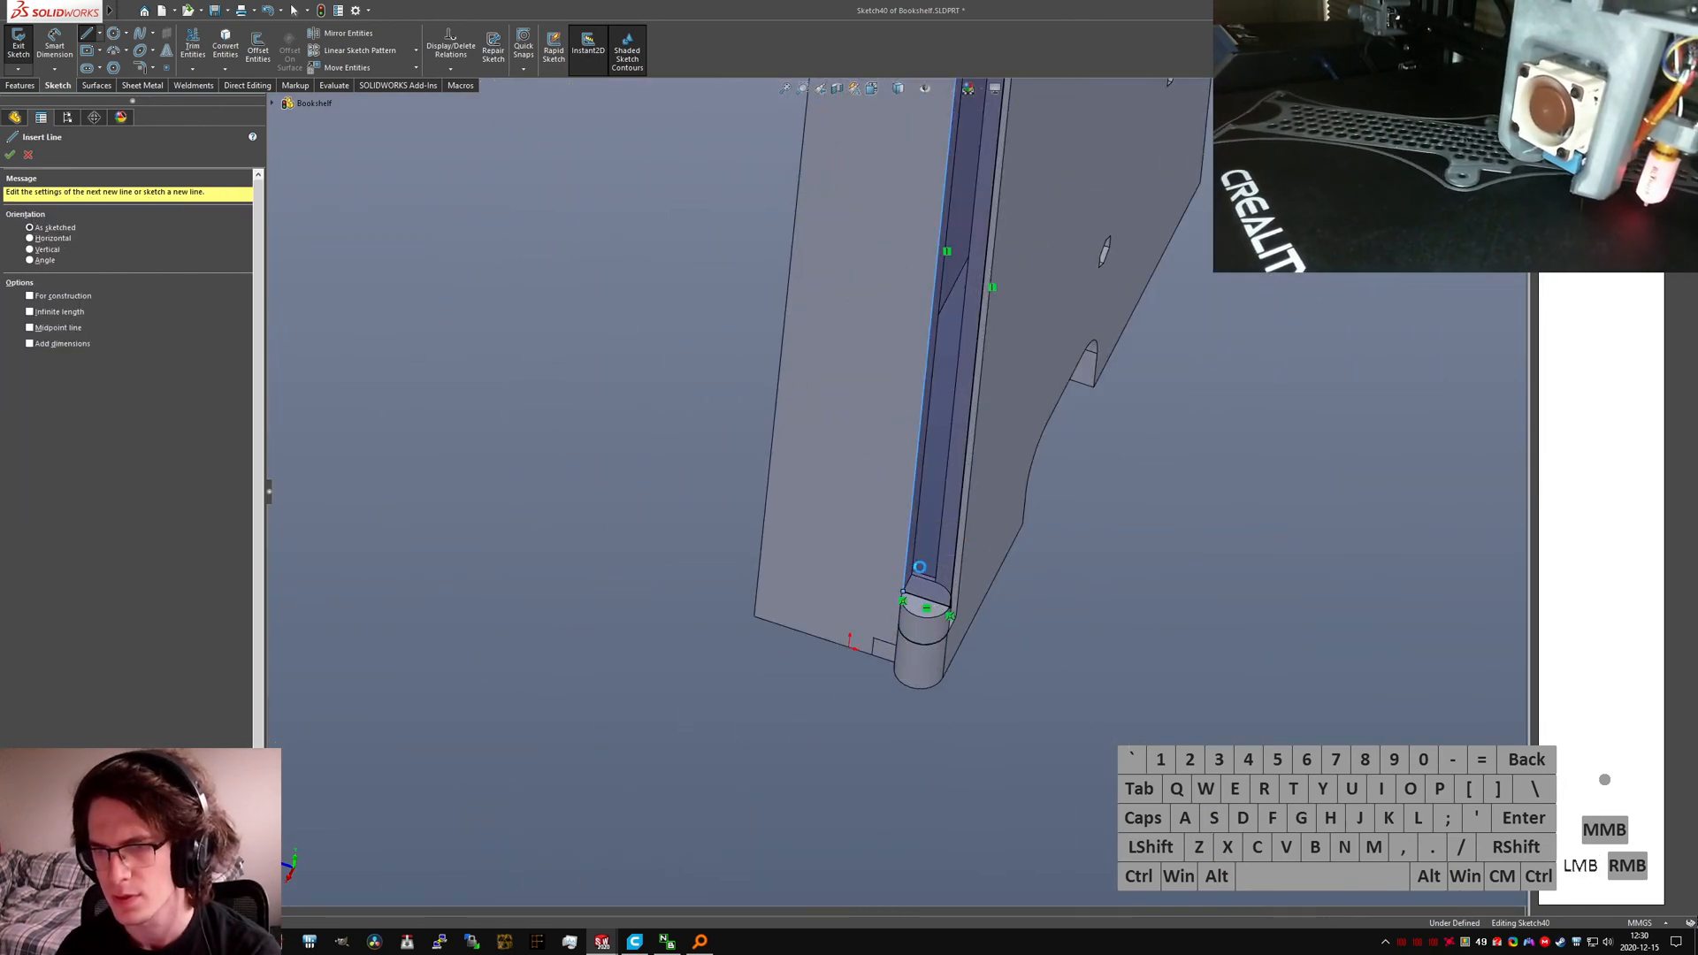
# Step: Dimension the angle between the profile's angled line and the adjoining vertical line near the upper hinge as 45°
pyautogui.scroll(5, 920, 588)
pyautogui.scroll(-10, 911, 434)
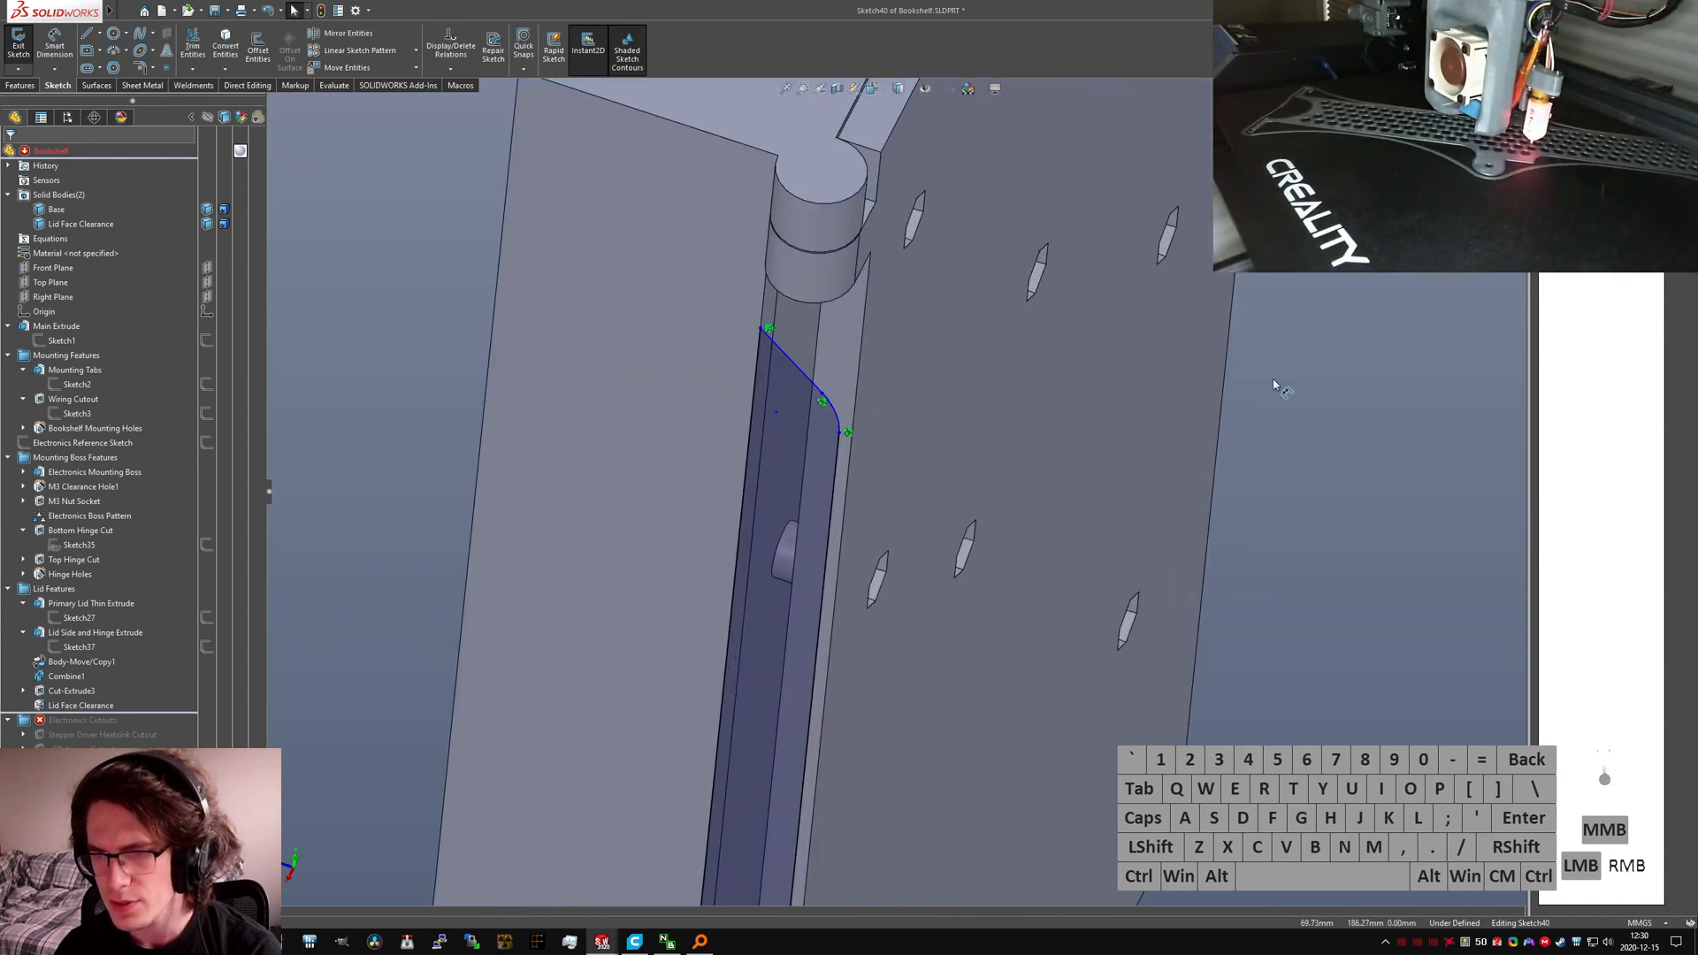
pyautogui.click(837, 460)
pyautogui.press('Escape')
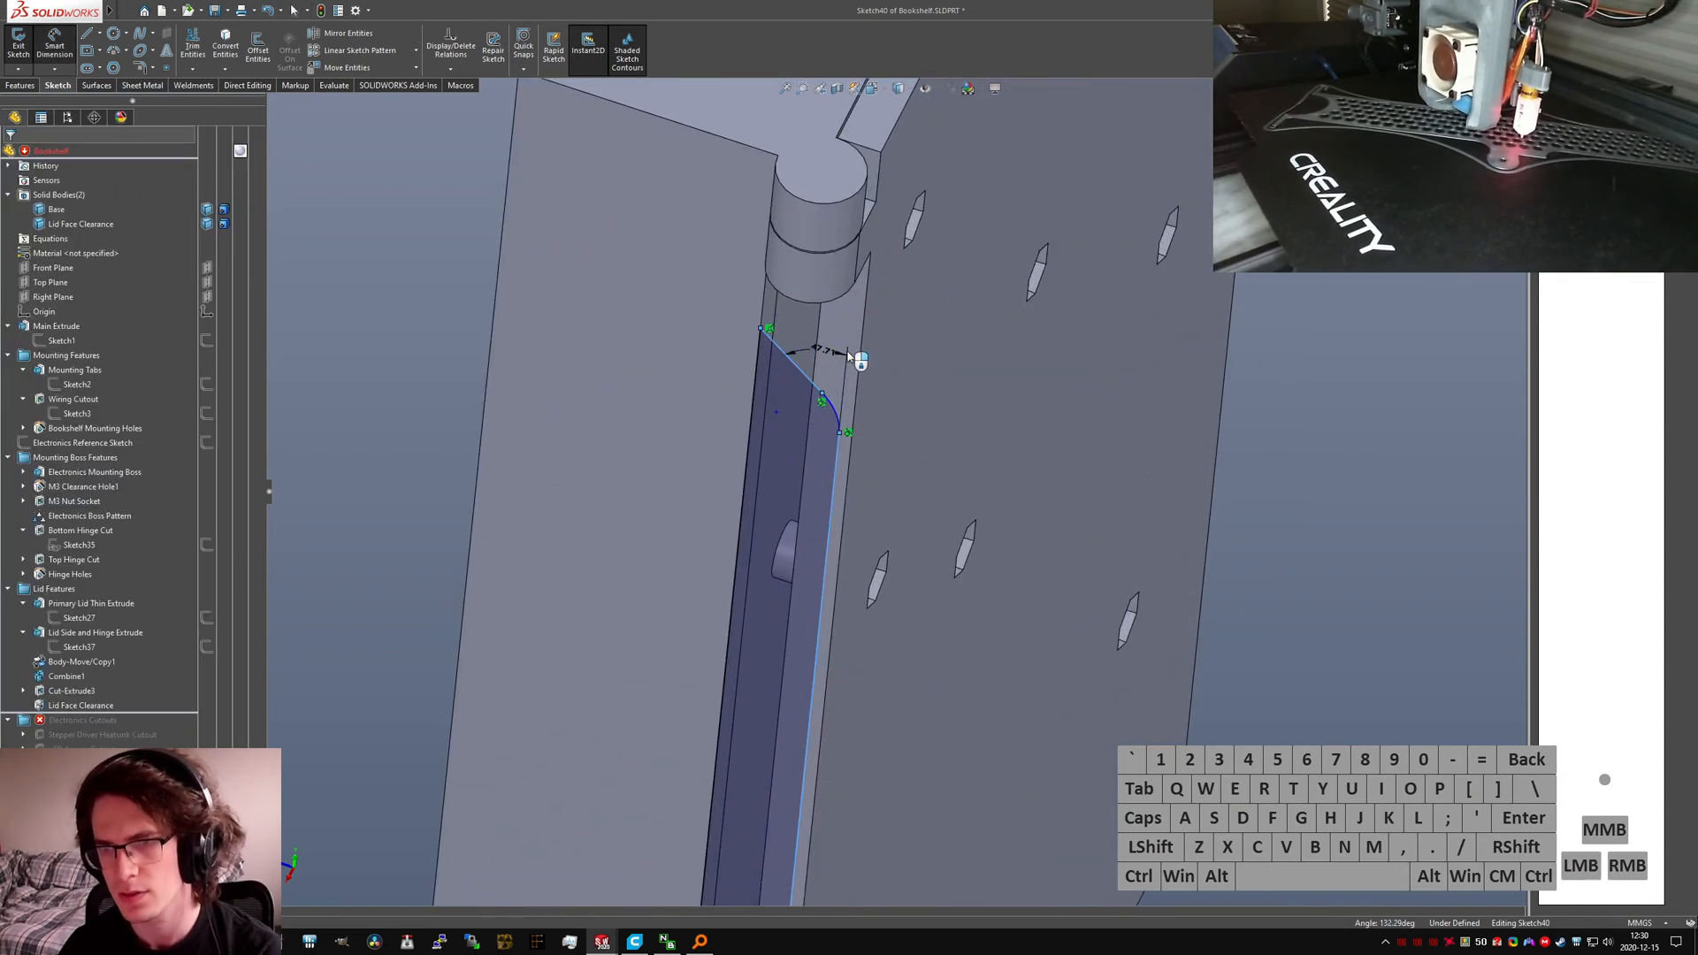
pyautogui.click(847, 355)
pyautogui.write('45')
pyautogui.press('Return')
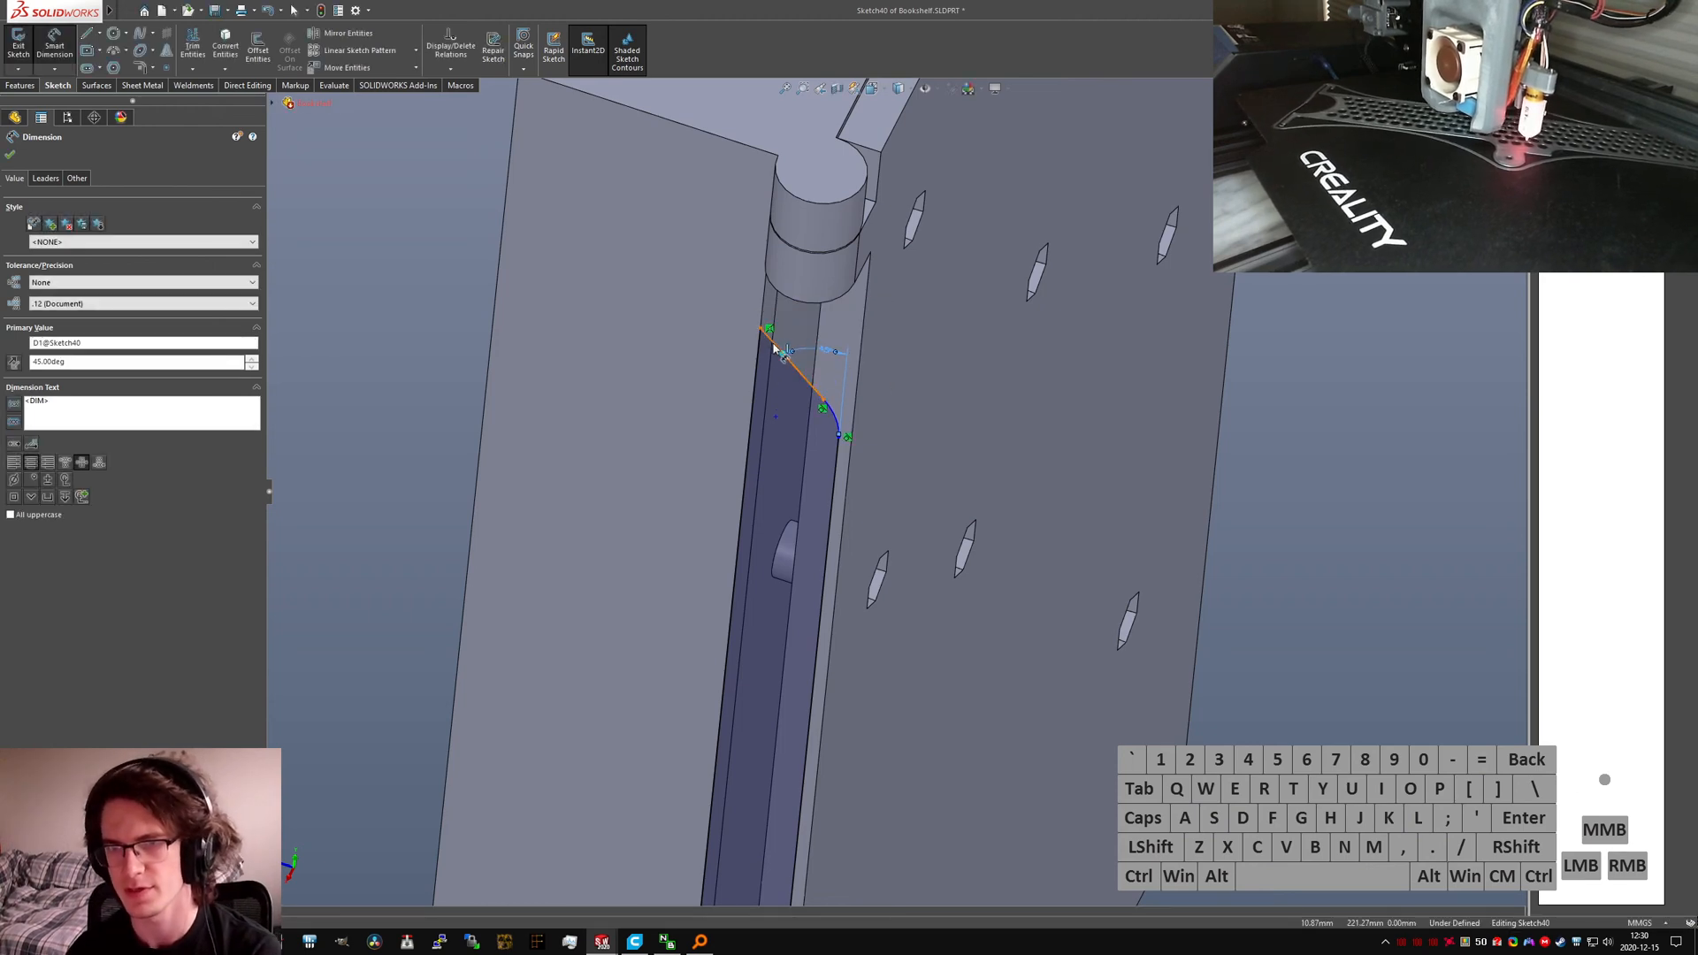
pyautogui.press('Escape')
# Step: Move the angled line's upper endpoint a little farther down the lid edge, away from the upper hinge
pyautogui.scroll(-5, 774, 348)
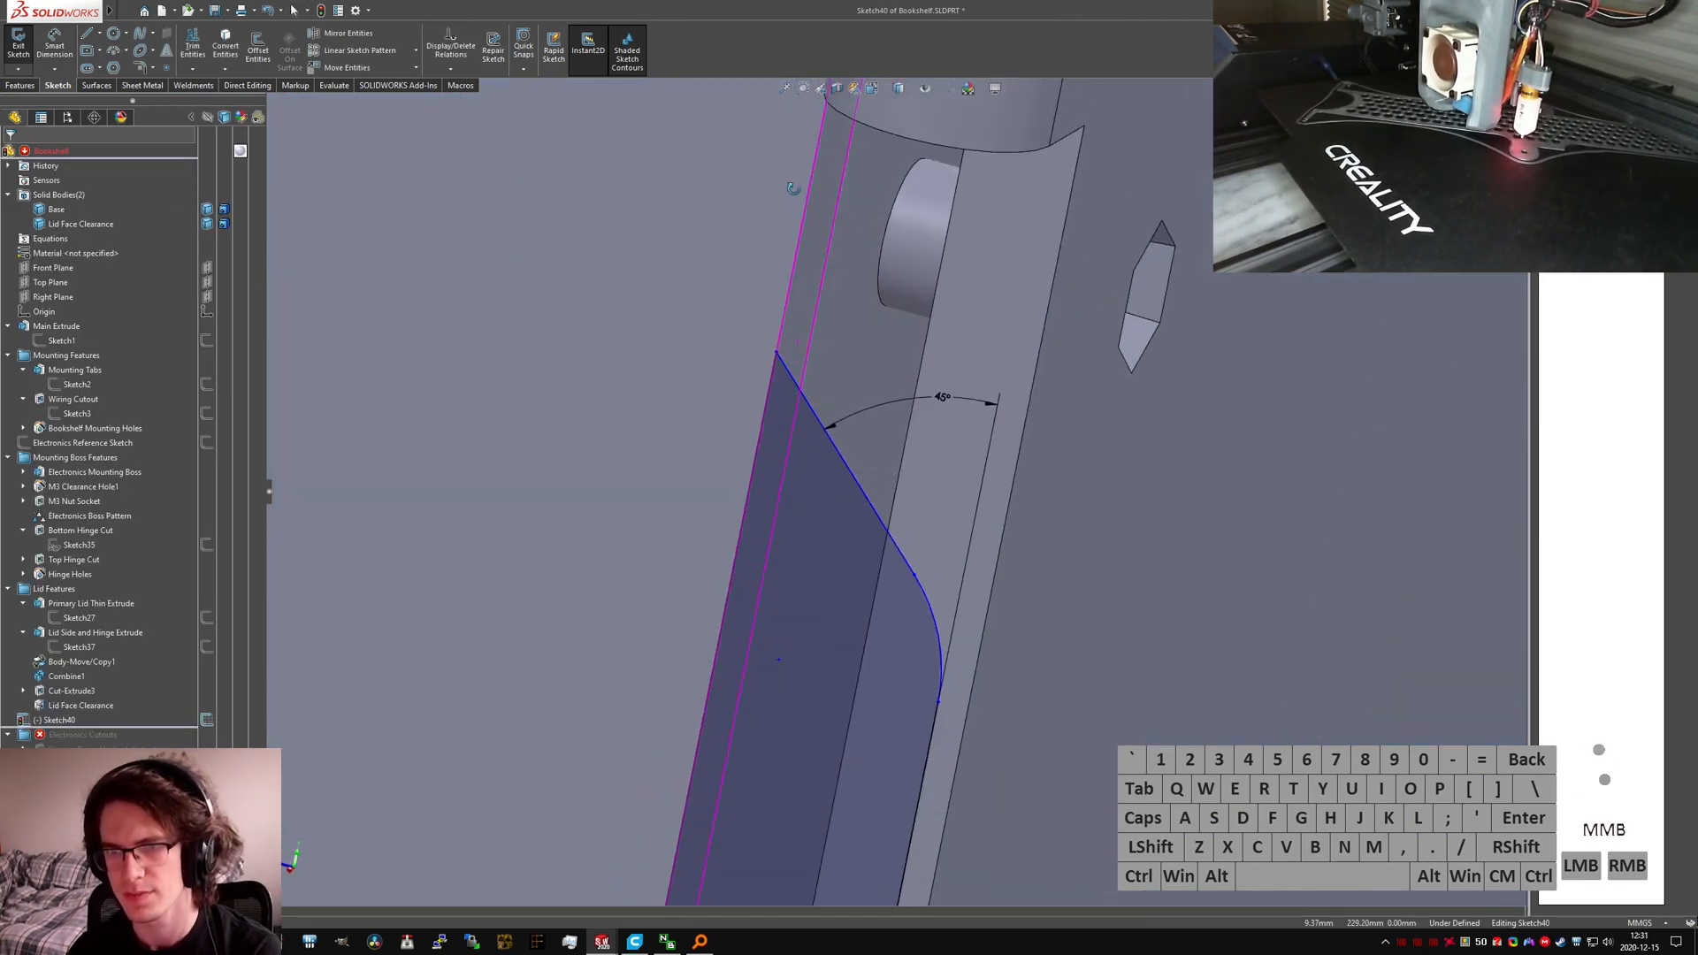
pyautogui.moveTo(793, 189); pyautogui.dragTo(794, 180, button='middle')
pyautogui.scroll(1, 800, 383)
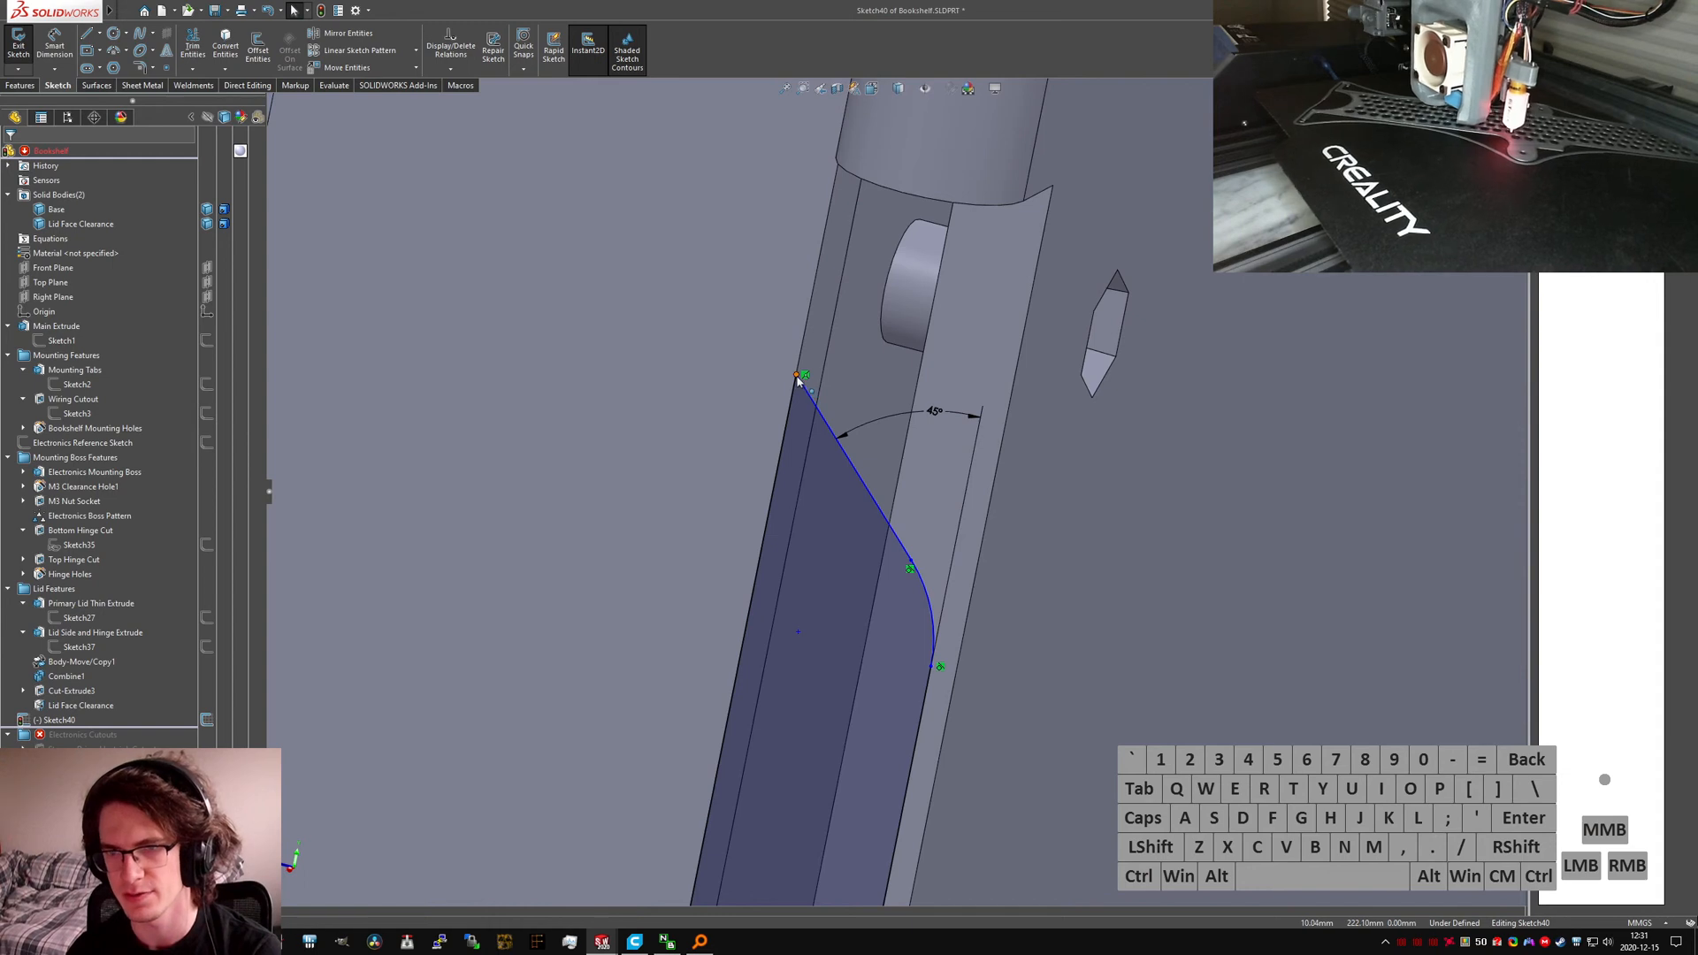
pyautogui.moveTo(796, 377); pyautogui.dragTo(790, 409)
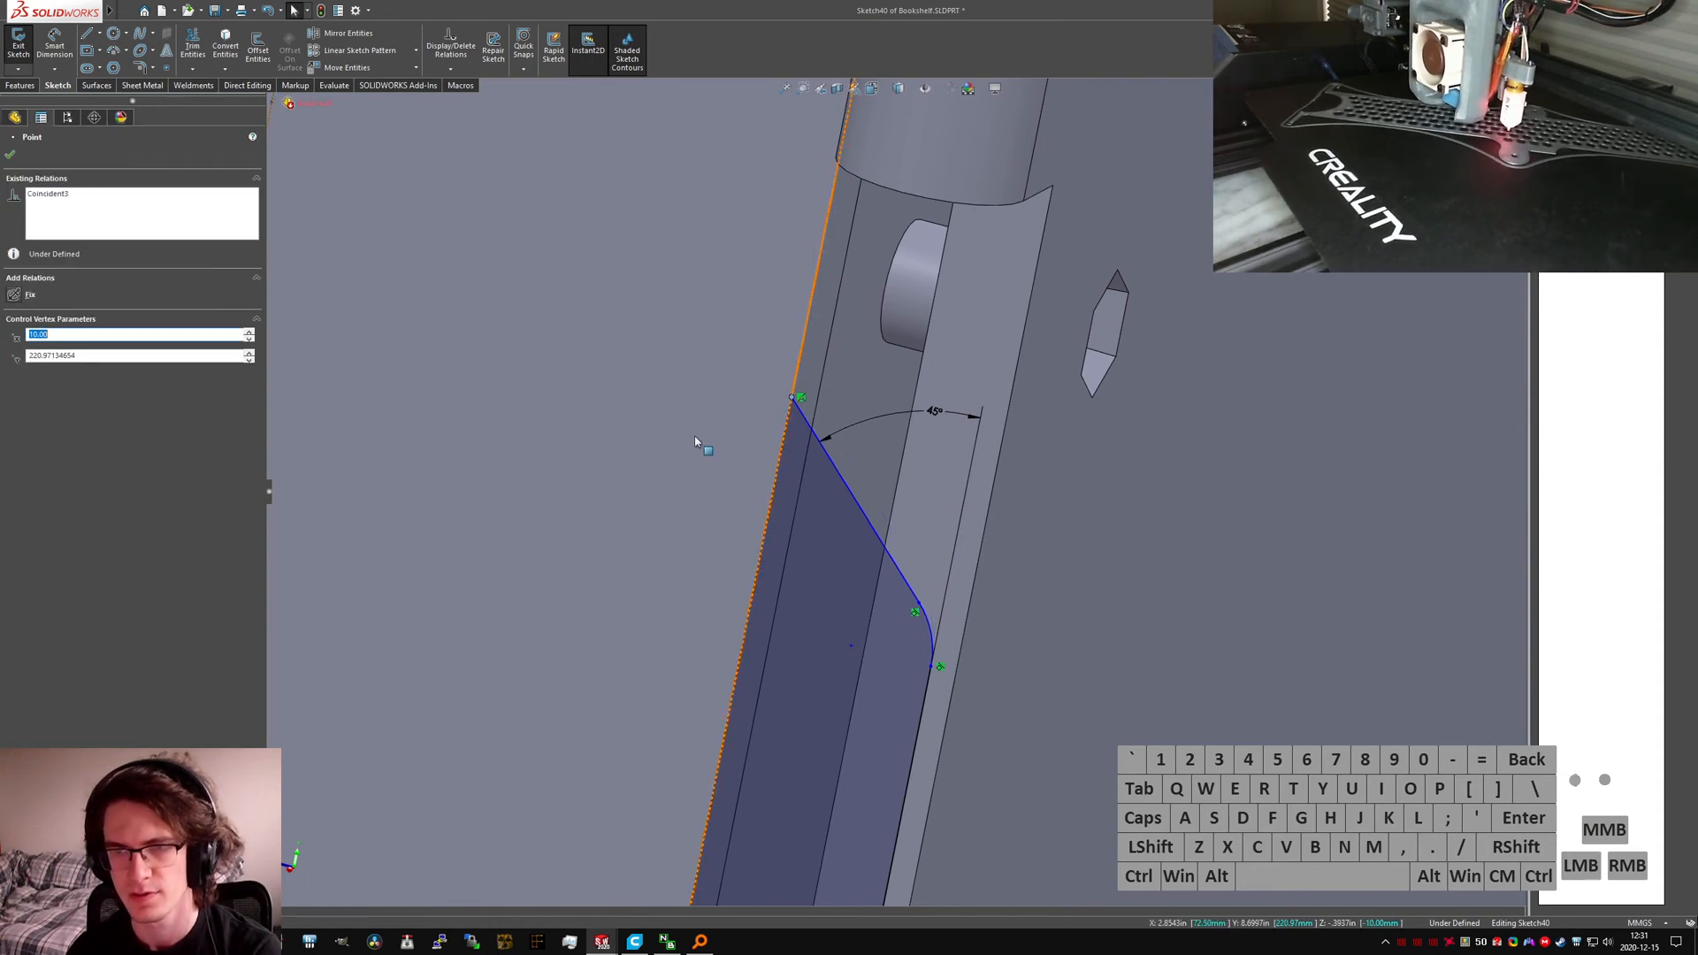
pyautogui.scroll(5, 1096, 519)
pyautogui.click(634, 397)
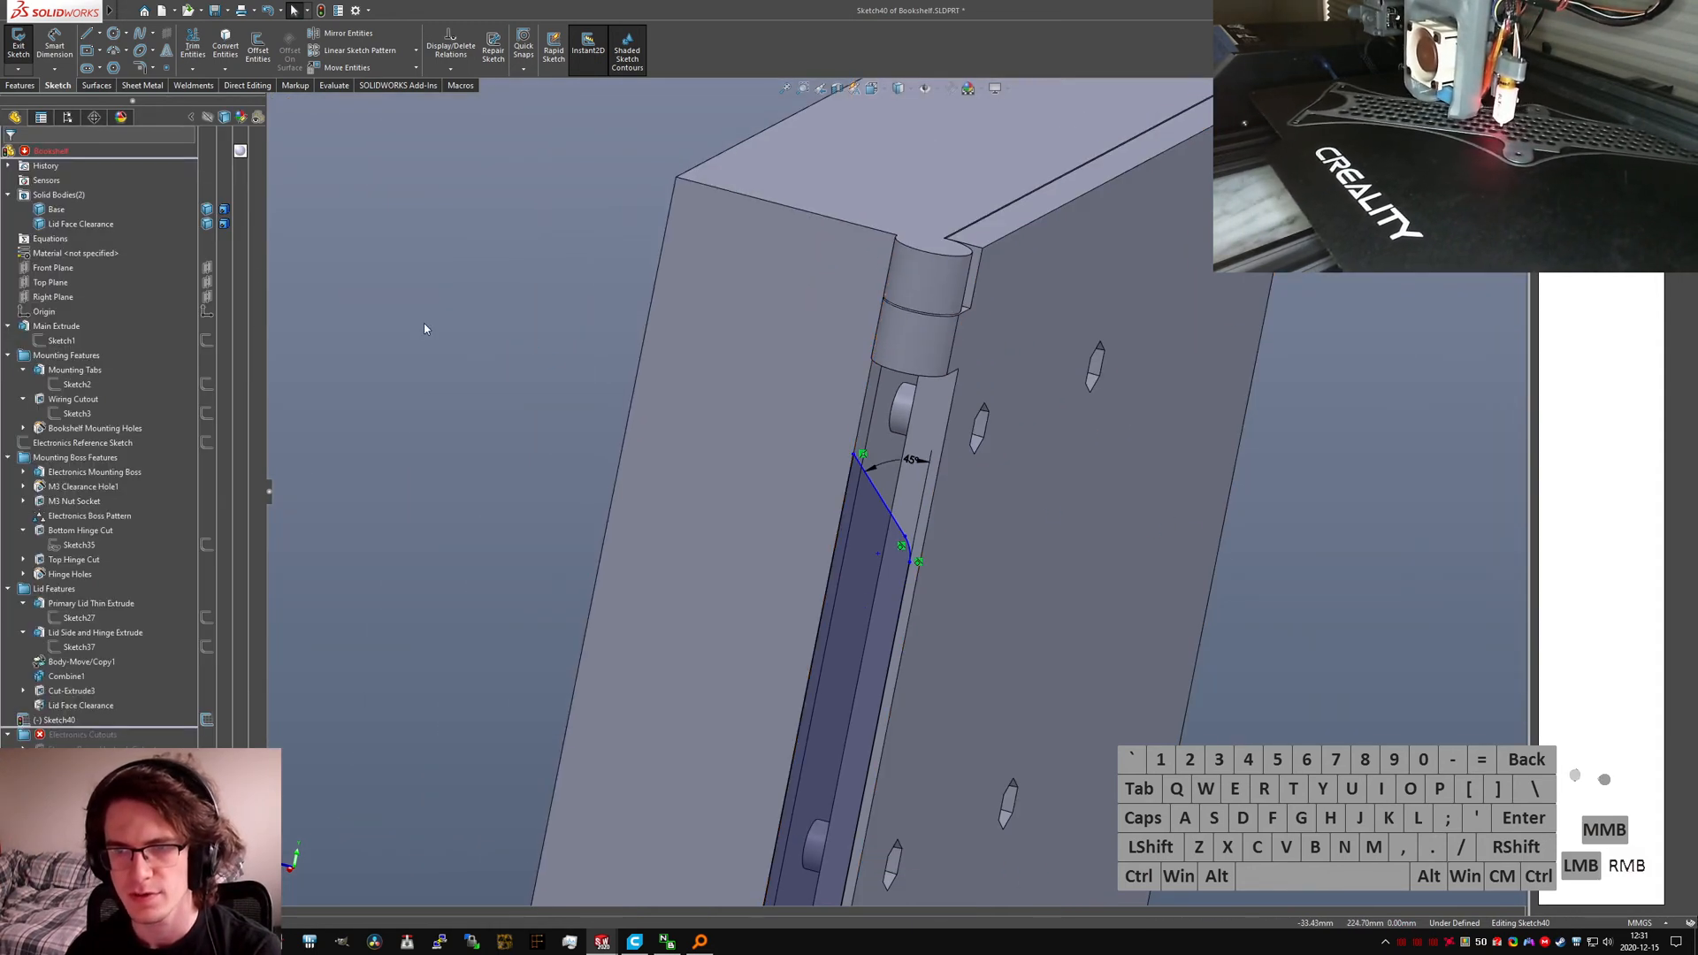
pyautogui.moveTo(424, 328); pyautogui.dragTo(376, 326, button='right')
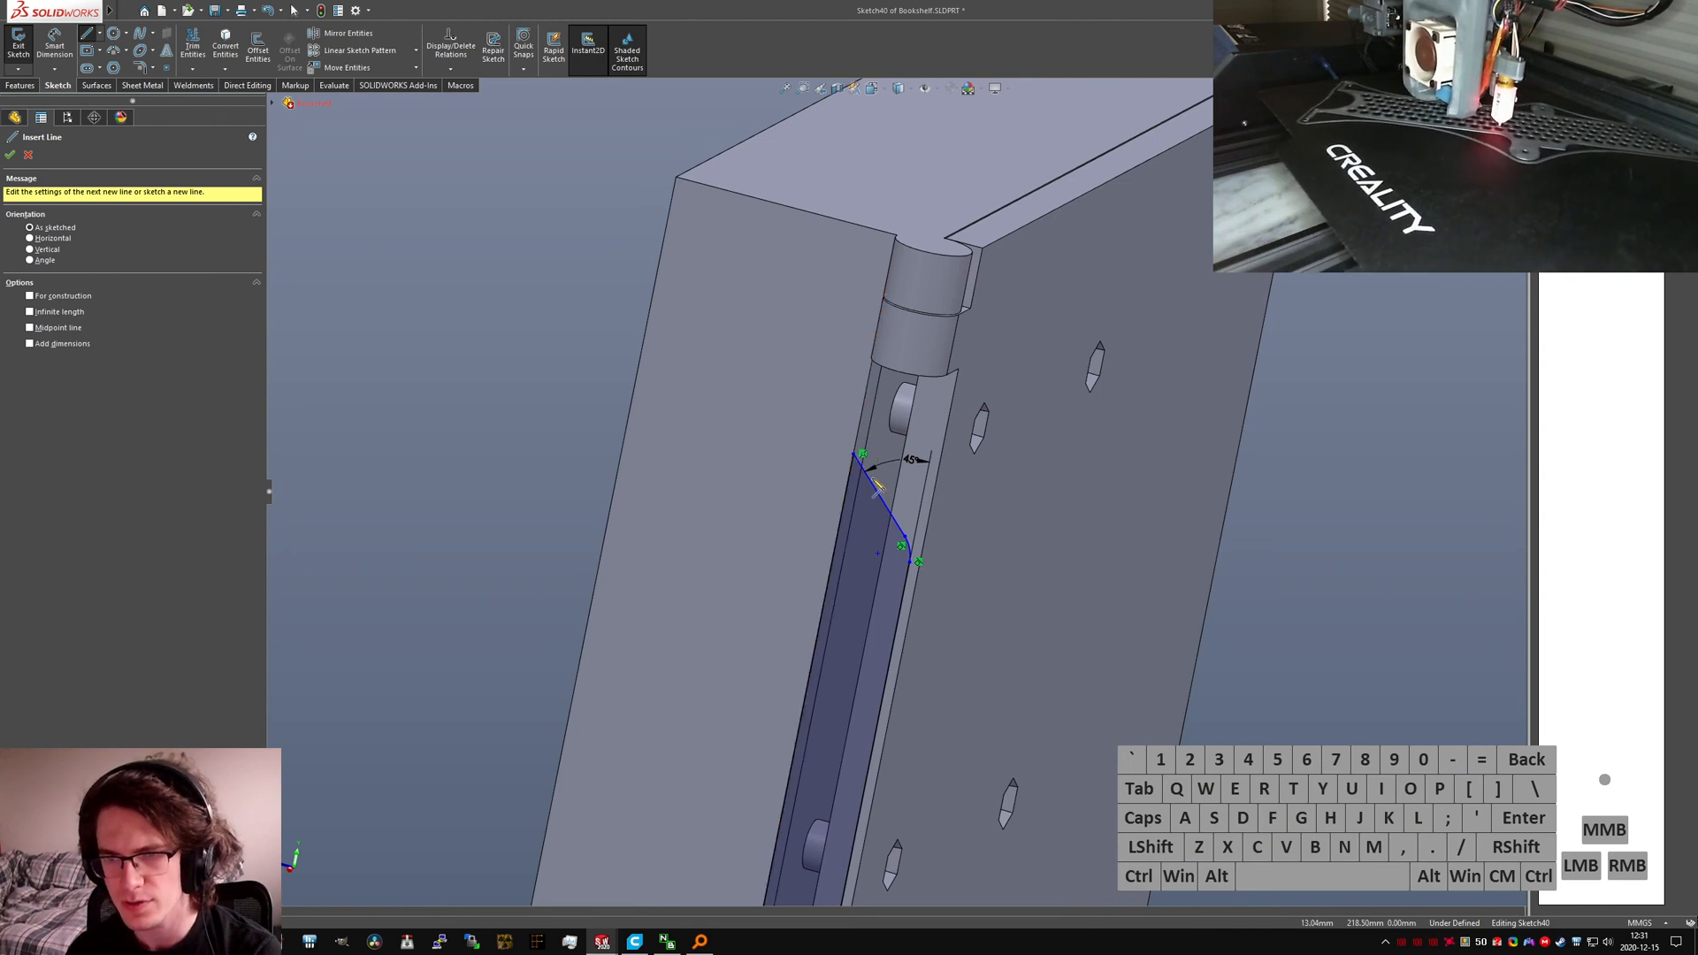
pyautogui.click(875, 488)
pyautogui.press('Escape')
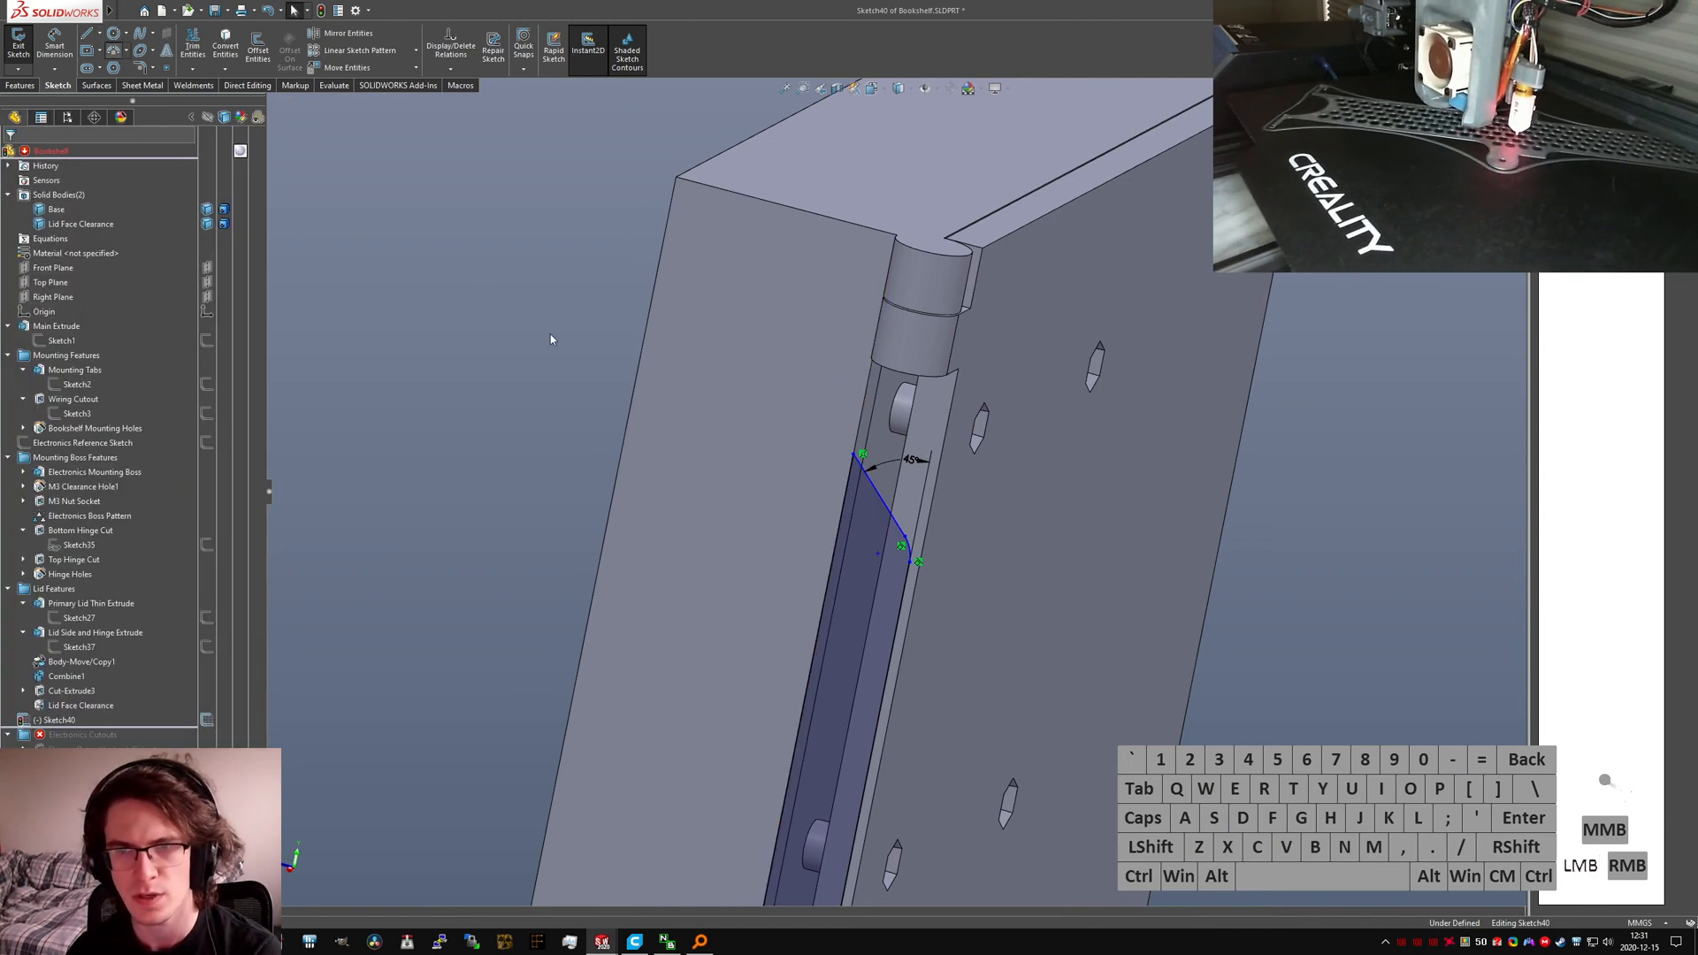
# Step: Draw a three-point arc from the lid edge below the upper hinge to the angled line
pyautogui.click(862, 451)
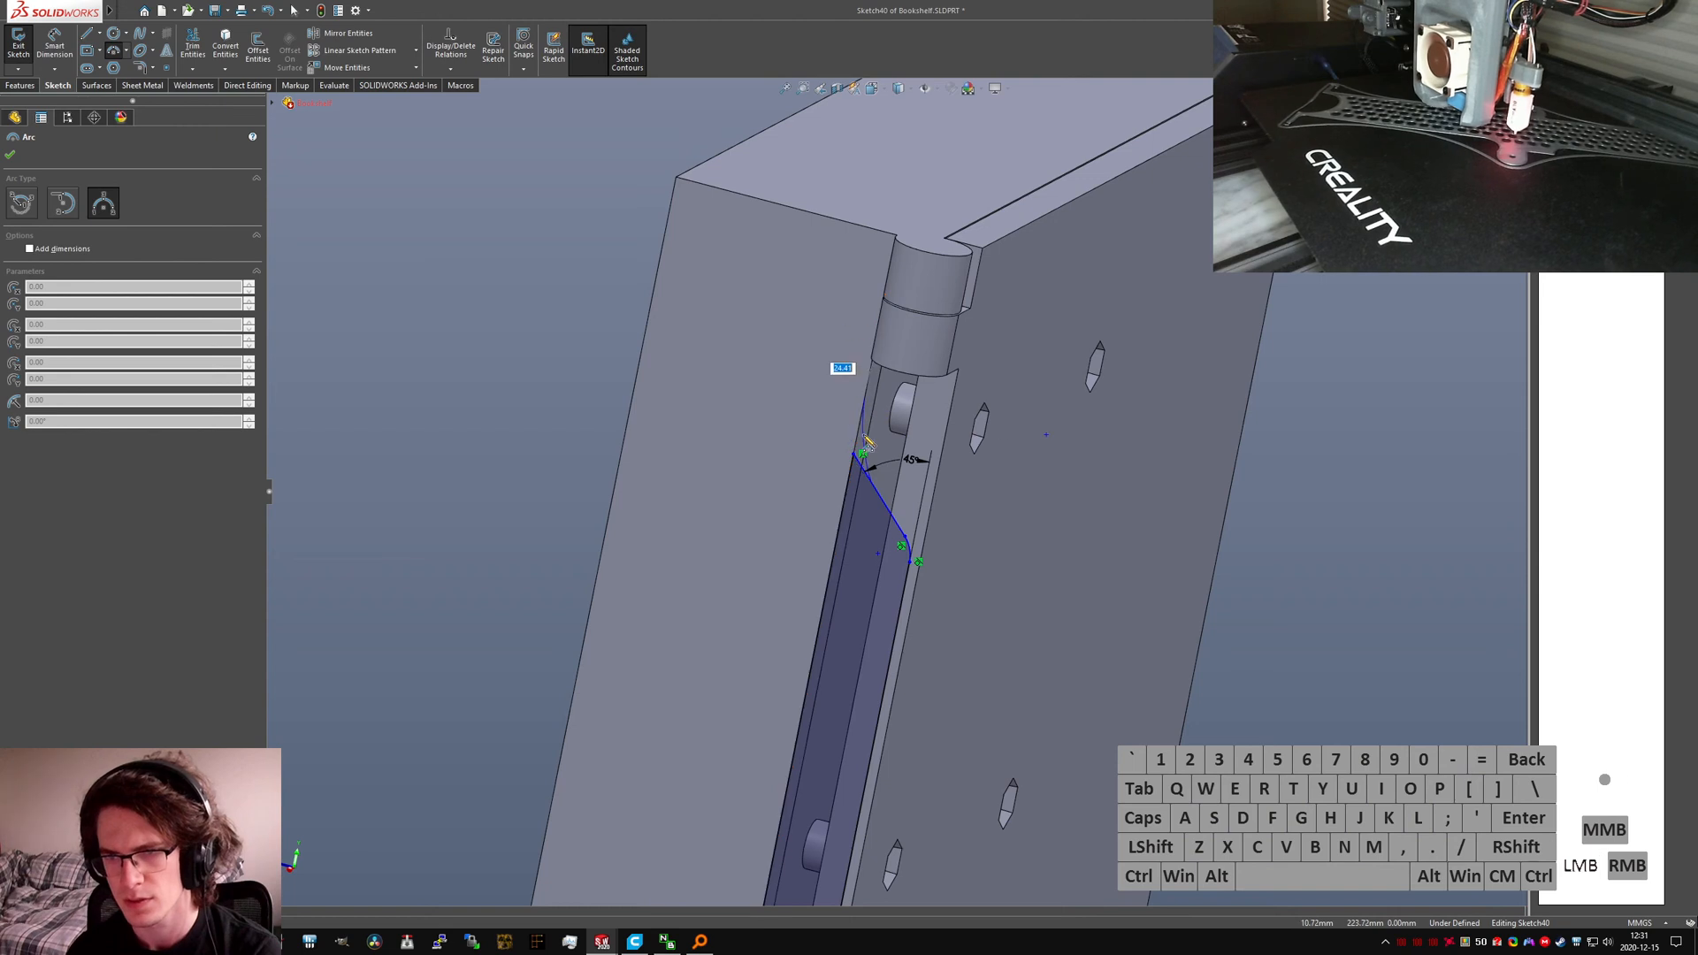
pyautogui.click(863, 442)
pyautogui.press('Escape')
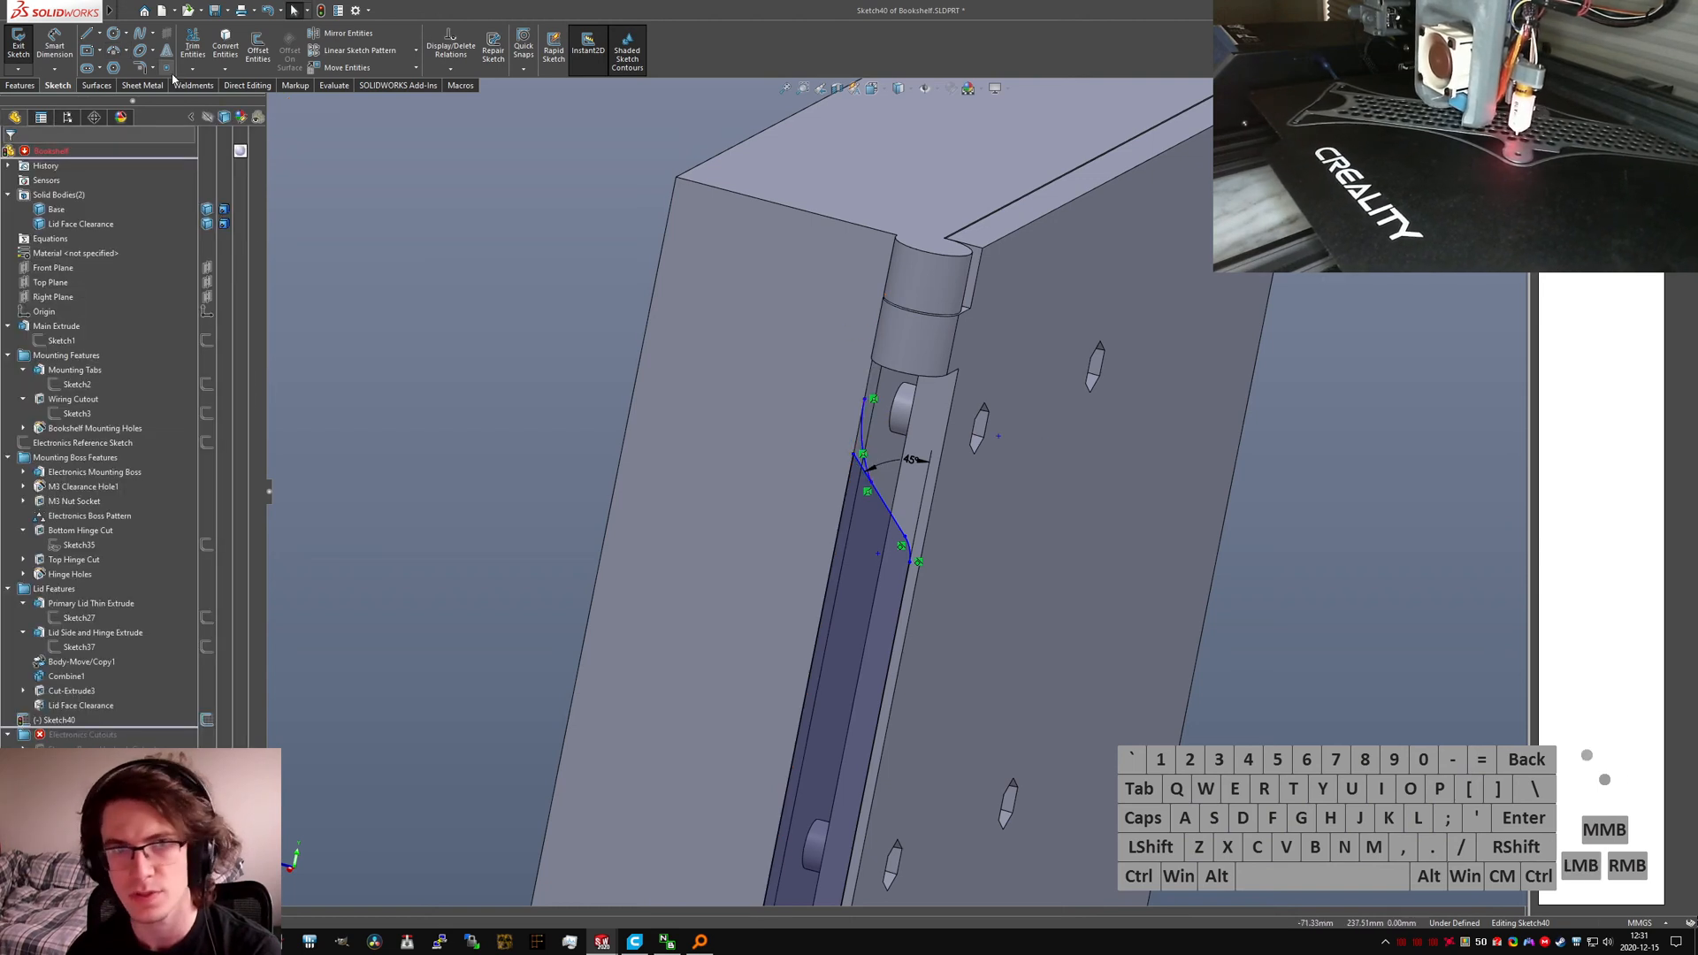
# Step: Trim away the leftover corner segments beyond the new arc using Power trim
pyautogui.click(192, 46)
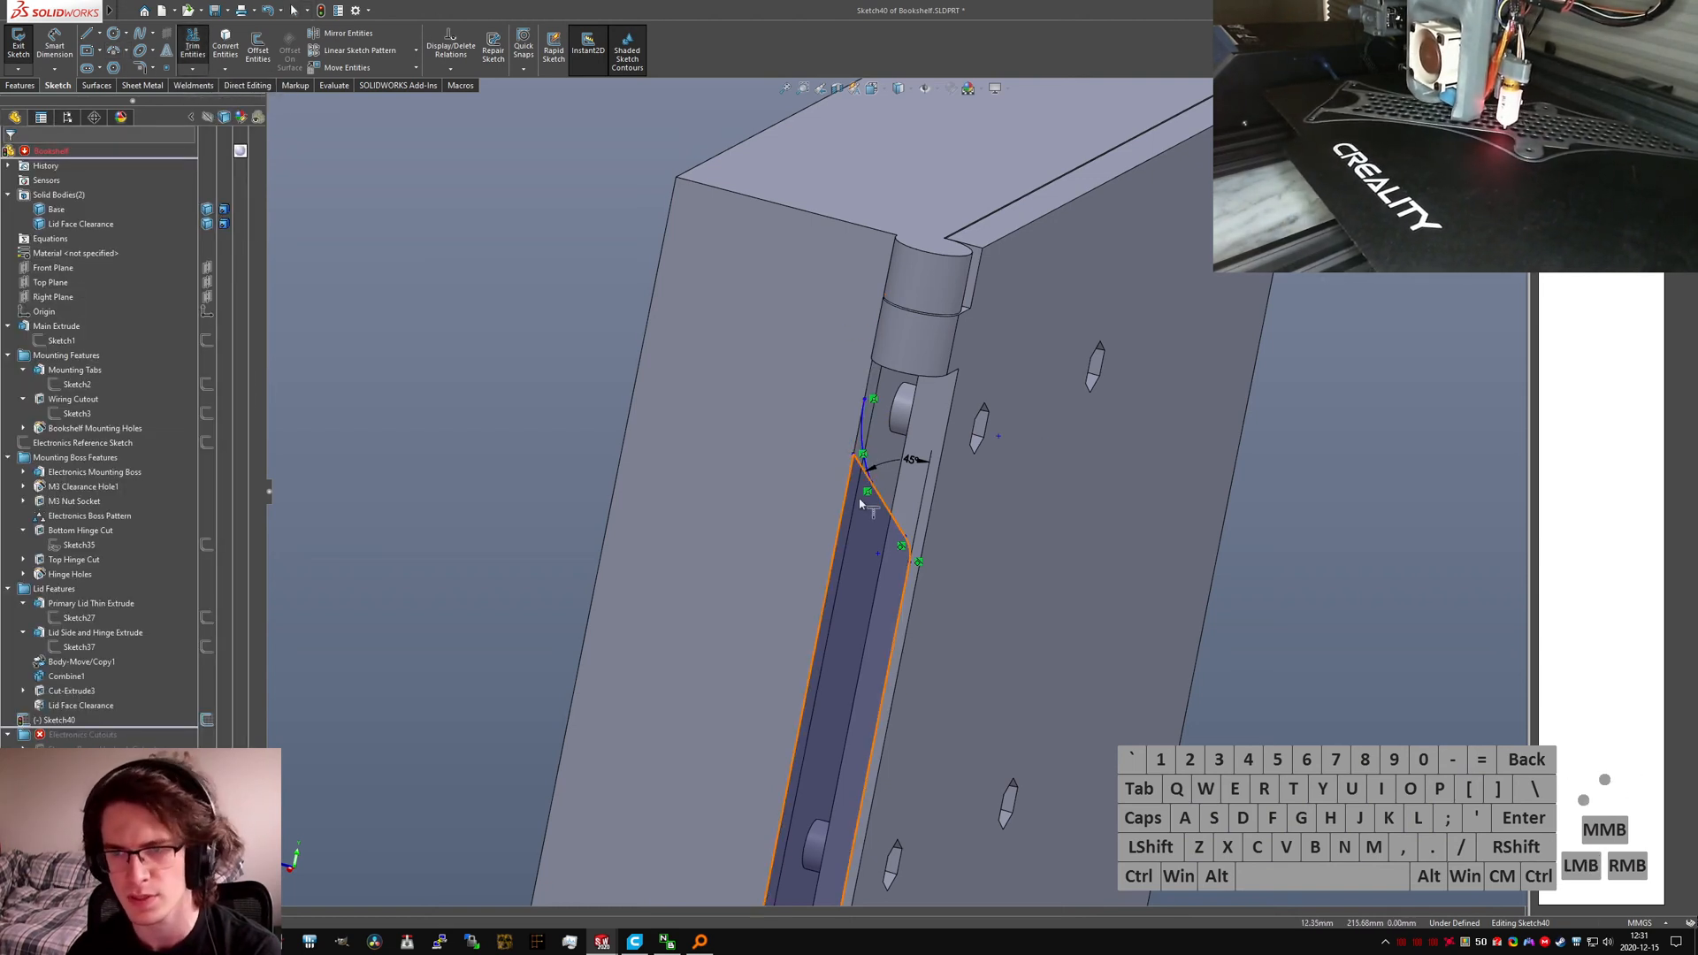
pyautogui.scroll(-5, 867, 442)
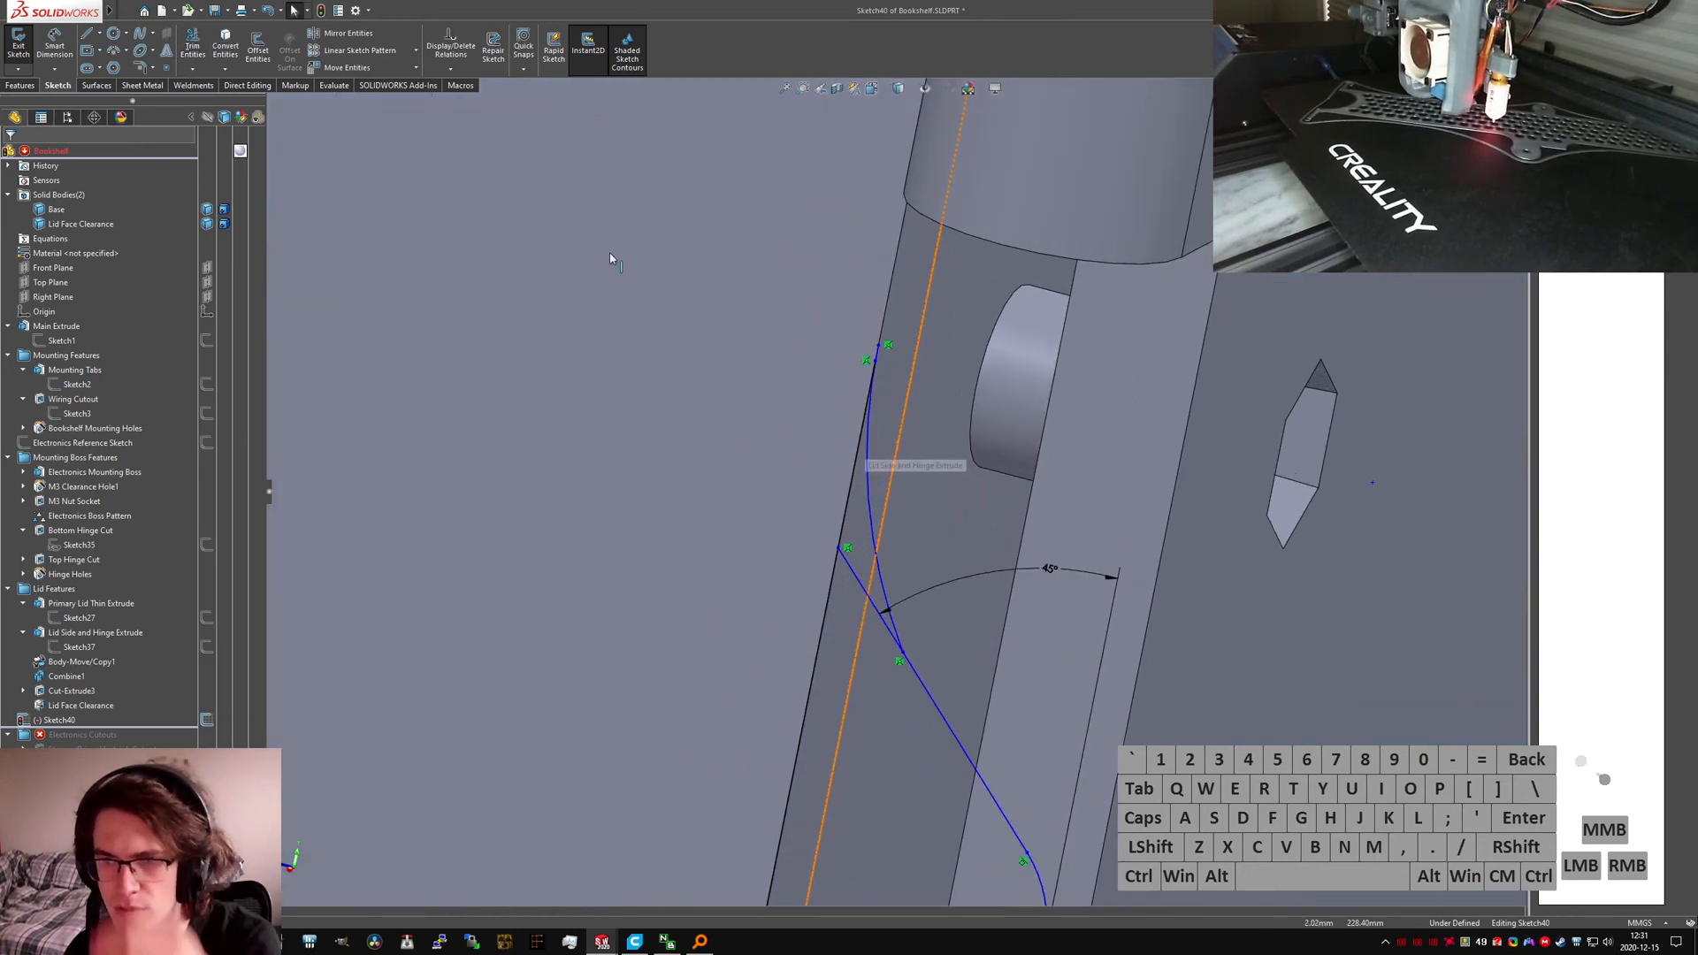
pyautogui.click(194, 46)
pyautogui.moveTo(858, 595); pyautogui.dragTo(859, 573)
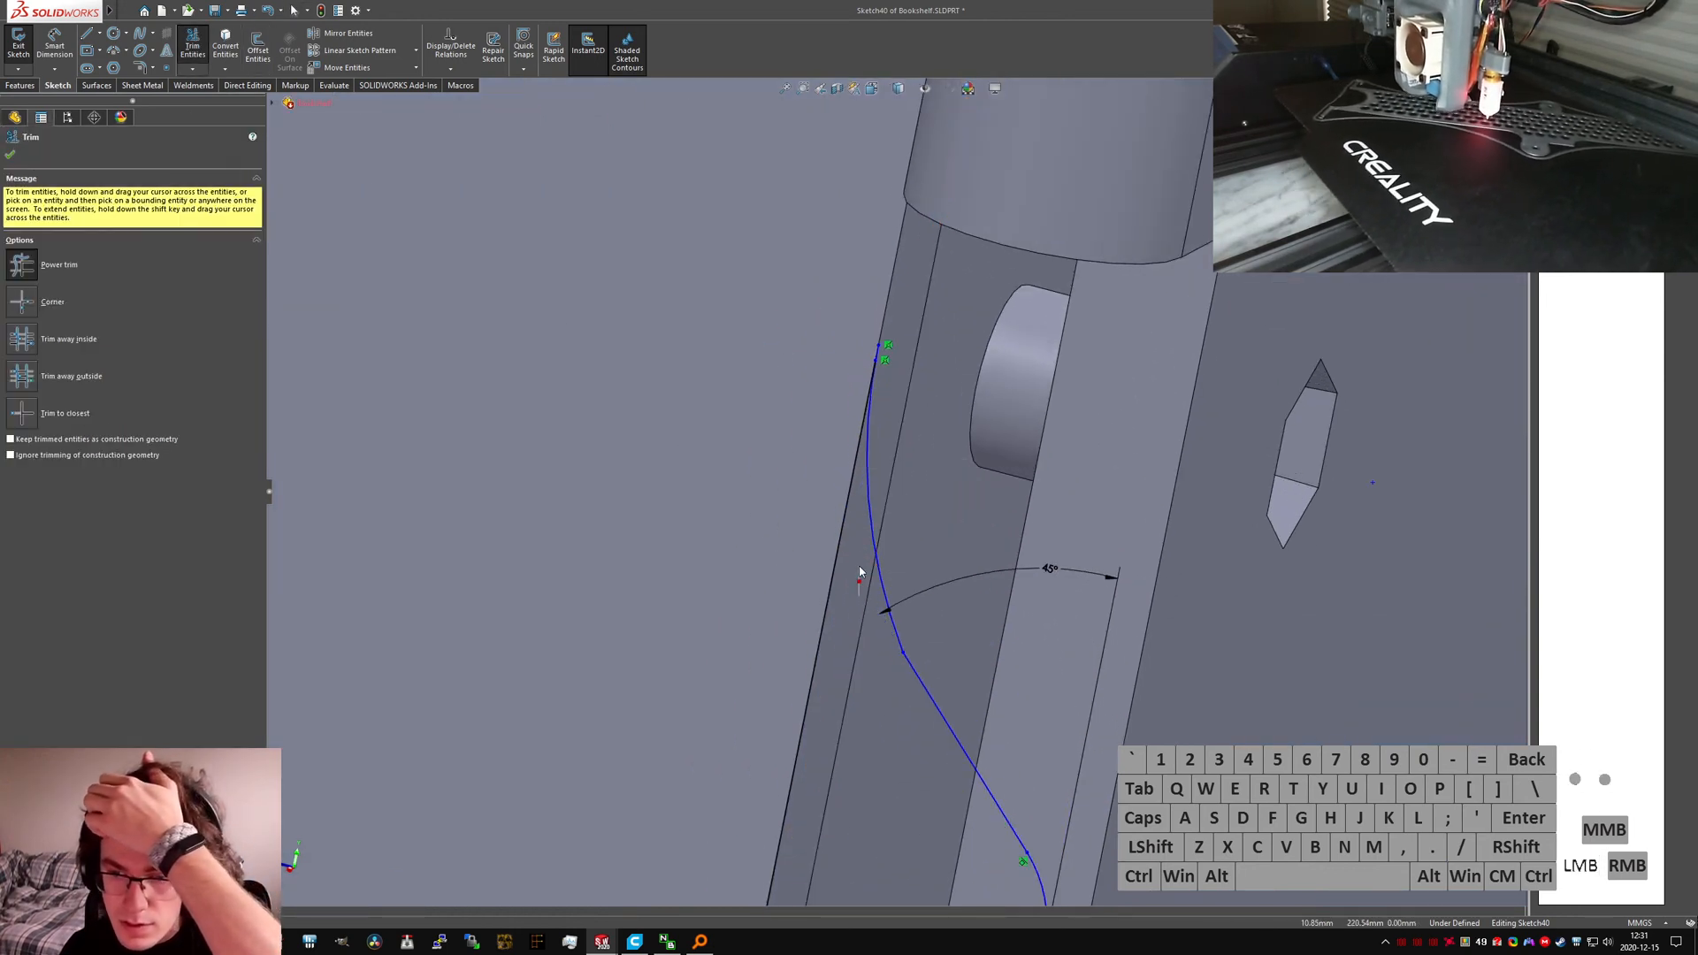
pyautogui.press('Escape')
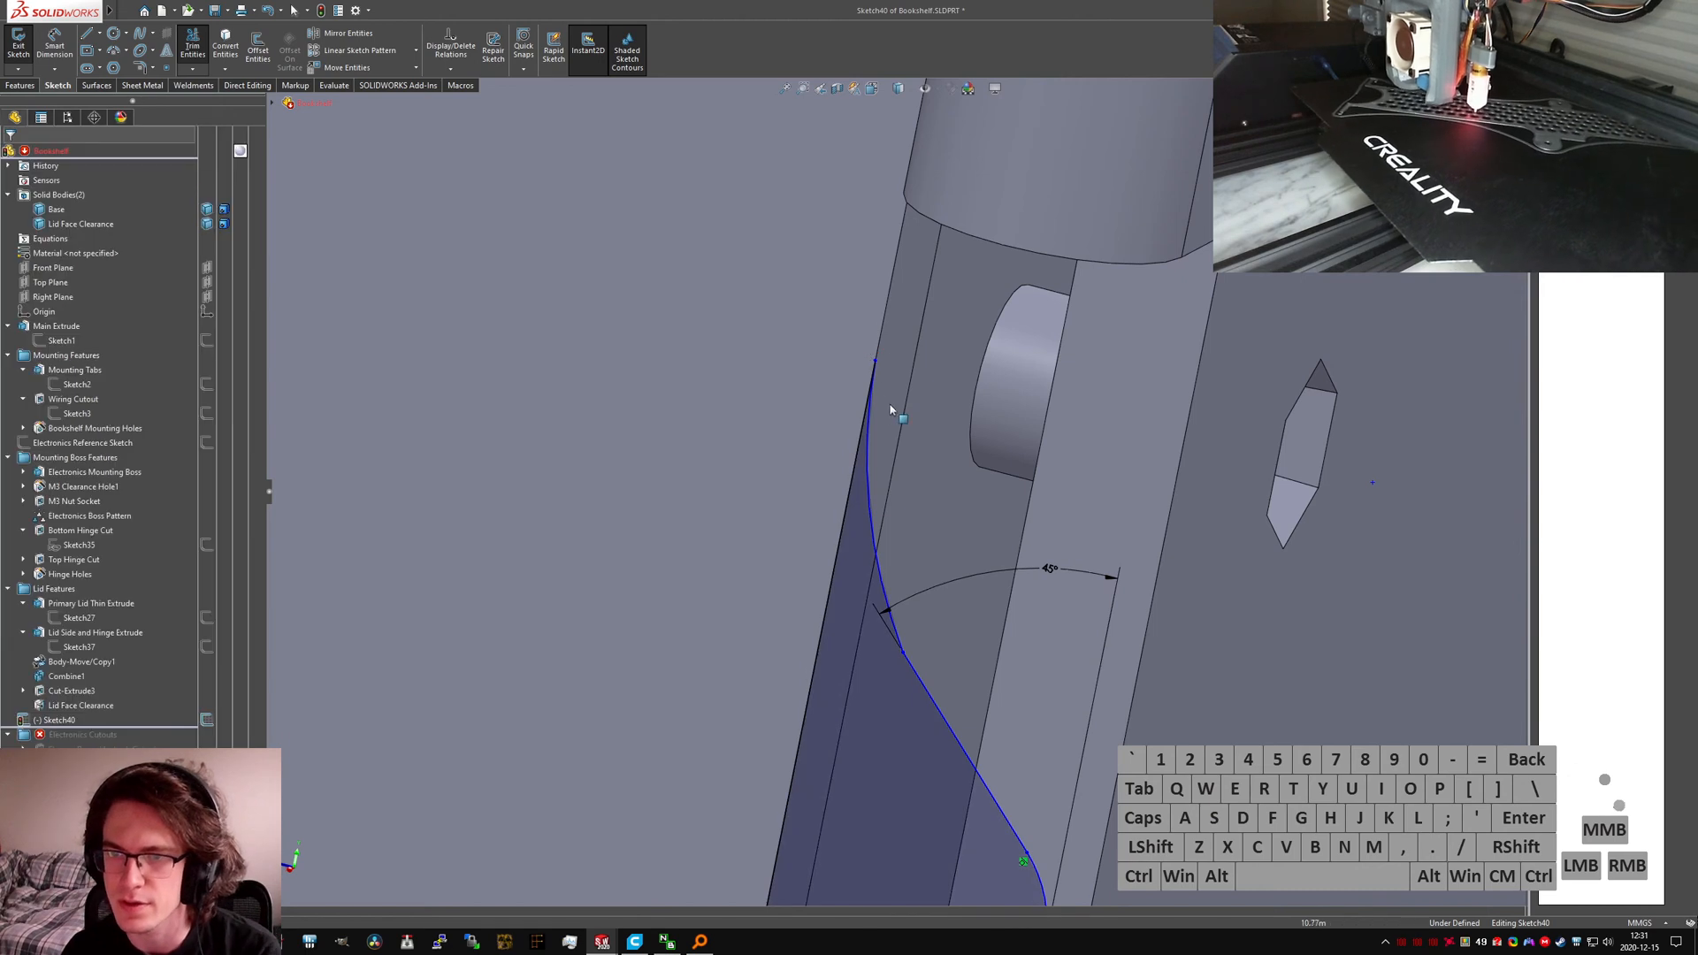
# Step: Make the new arc tangent to the lid edge and to the angled line
pyautogui.keyDown('ctrl'); pyautogui.click(867, 439); pyautogui.keyUp('ctrl')
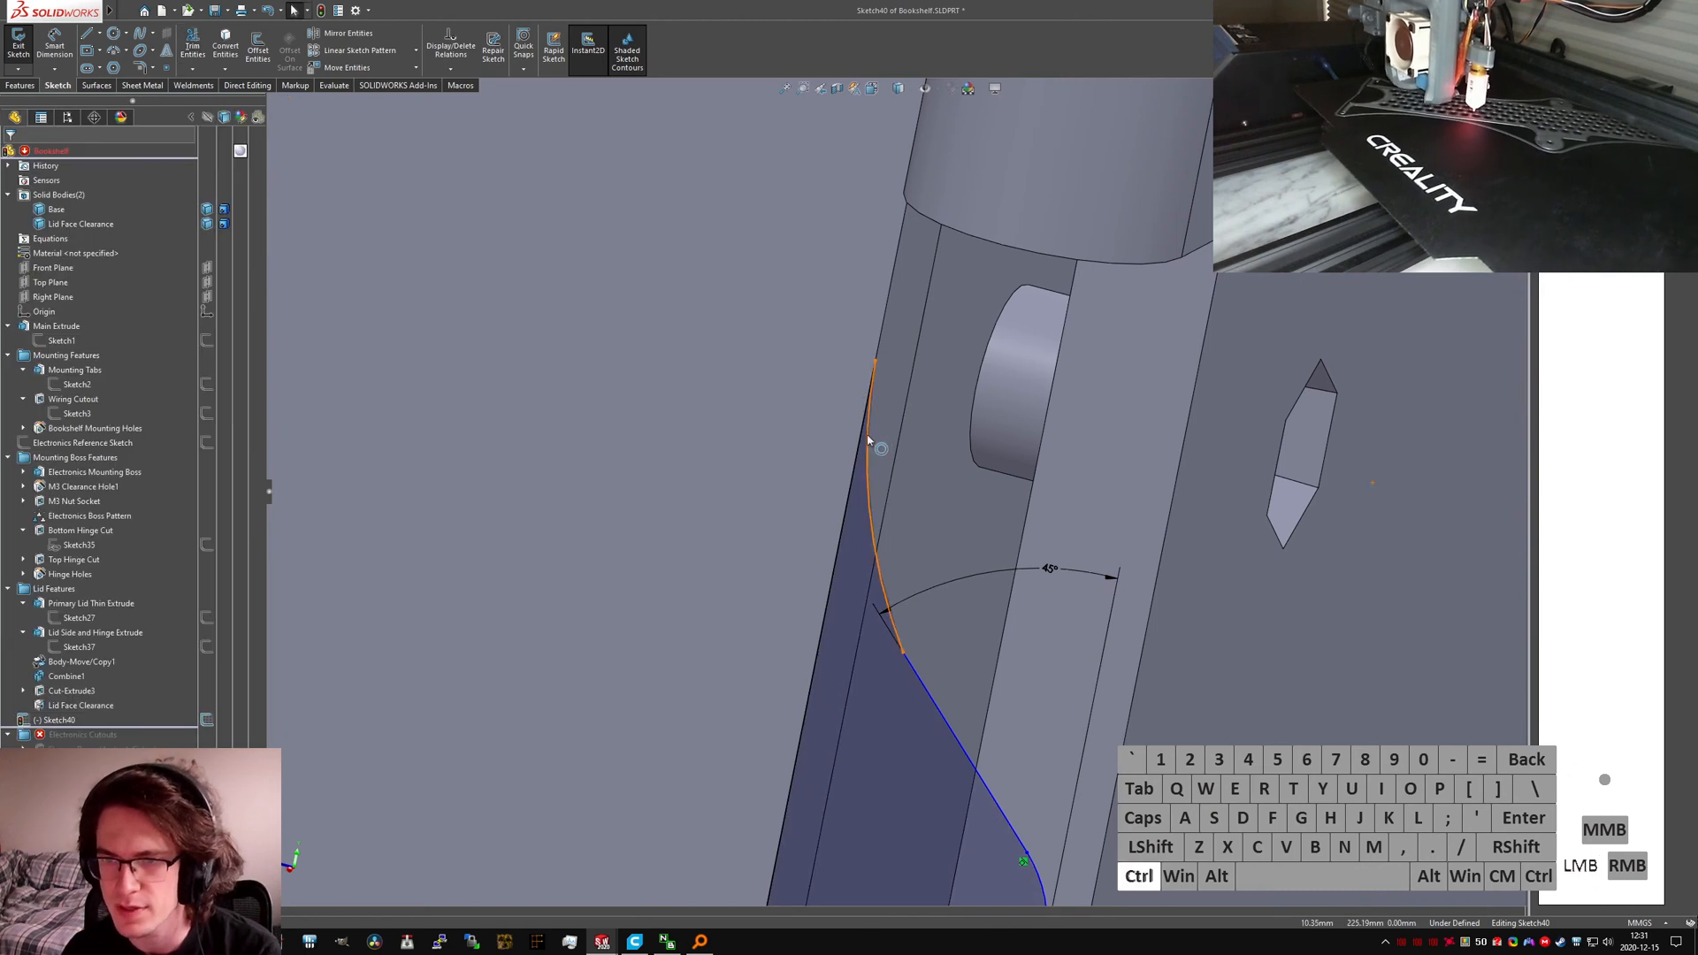
pyautogui.click(915, 675)
pyautogui.keyDown('ctrl'); pyautogui.click(892, 622); pyautogui.keyUp('ctrl')
pyautogui.hotkey('alt', 'a')
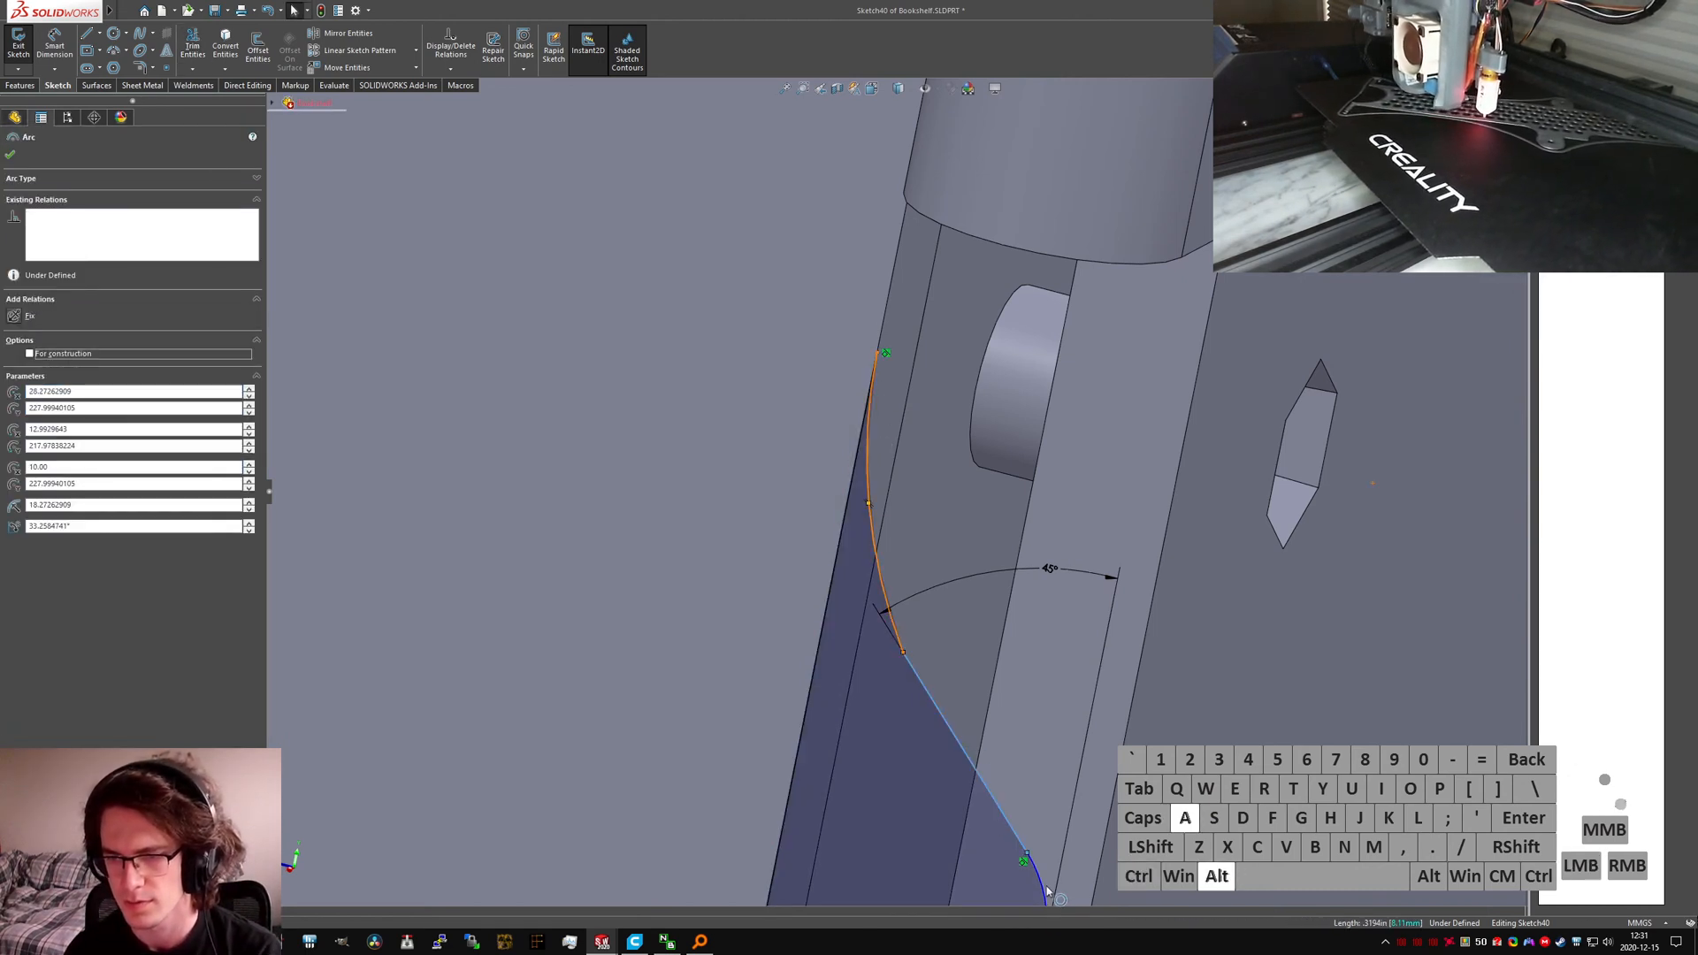
pyautogui.scroll(2, 967, 750)
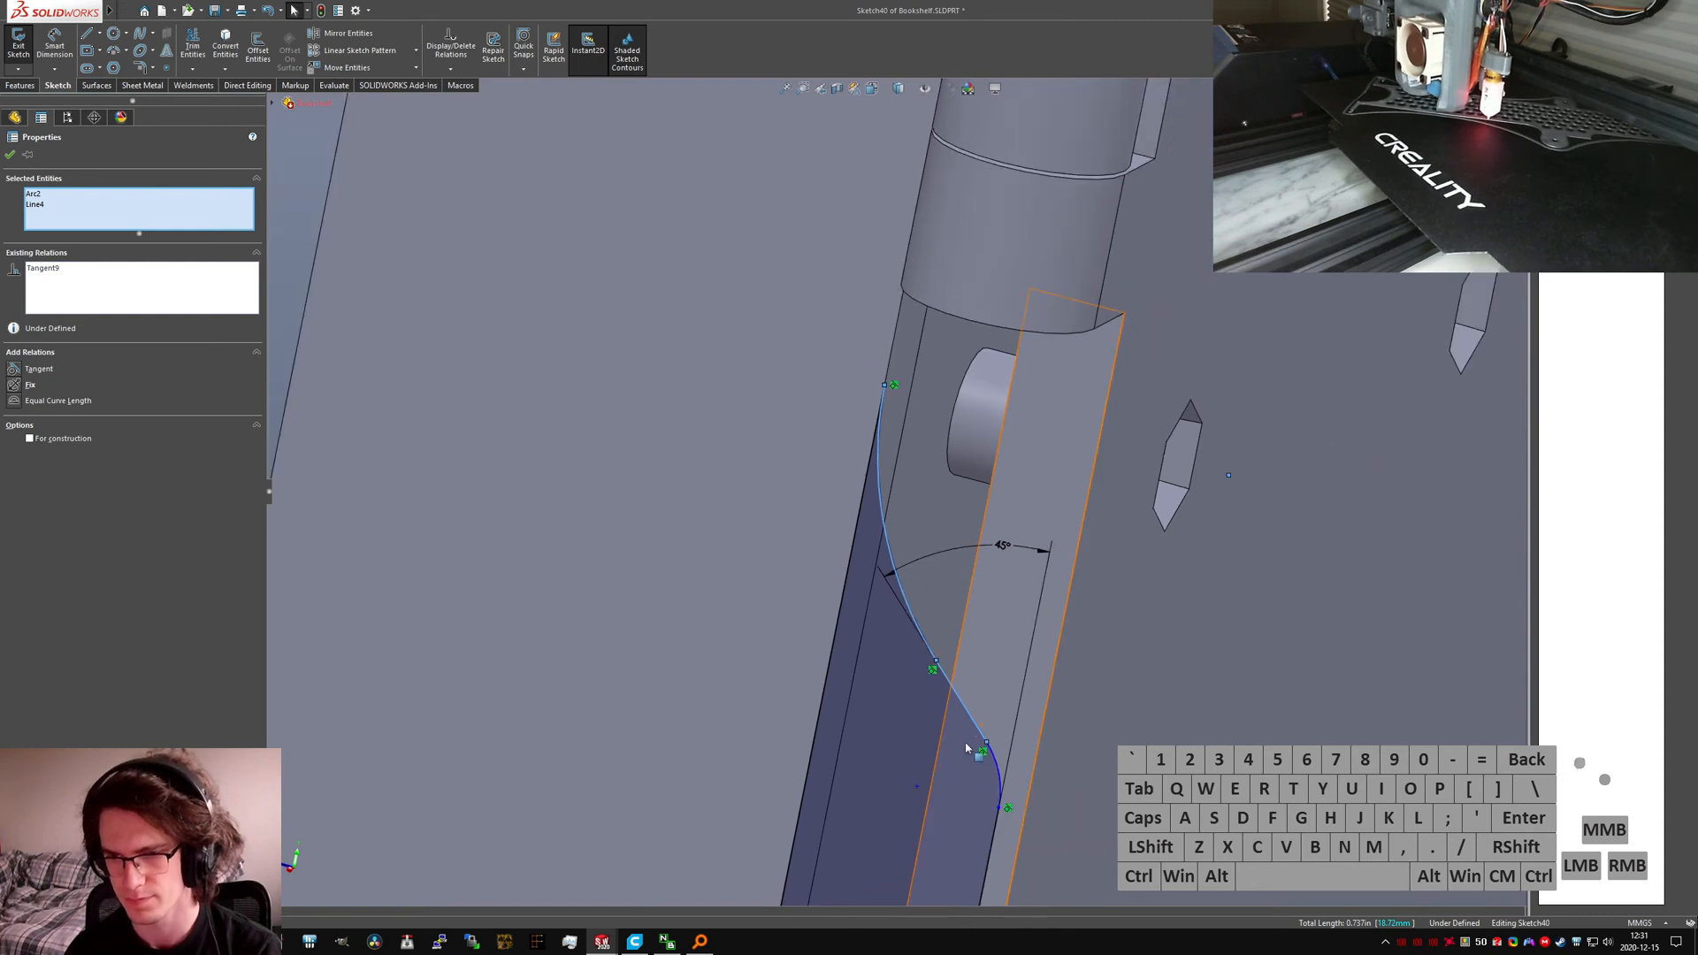
# Step: Make the two profile arcs equal and dimension the lower arc's radius as 5 mm
pyautogui.click(912, 623)
pyautogui.keyDown('ctrl'); pyautogui.click(915, 628); pyautogui.keyUp('ctrl')
pyautogui.hotkey('alt', 'q')
pyautogui.scroll(4, 815, 577)
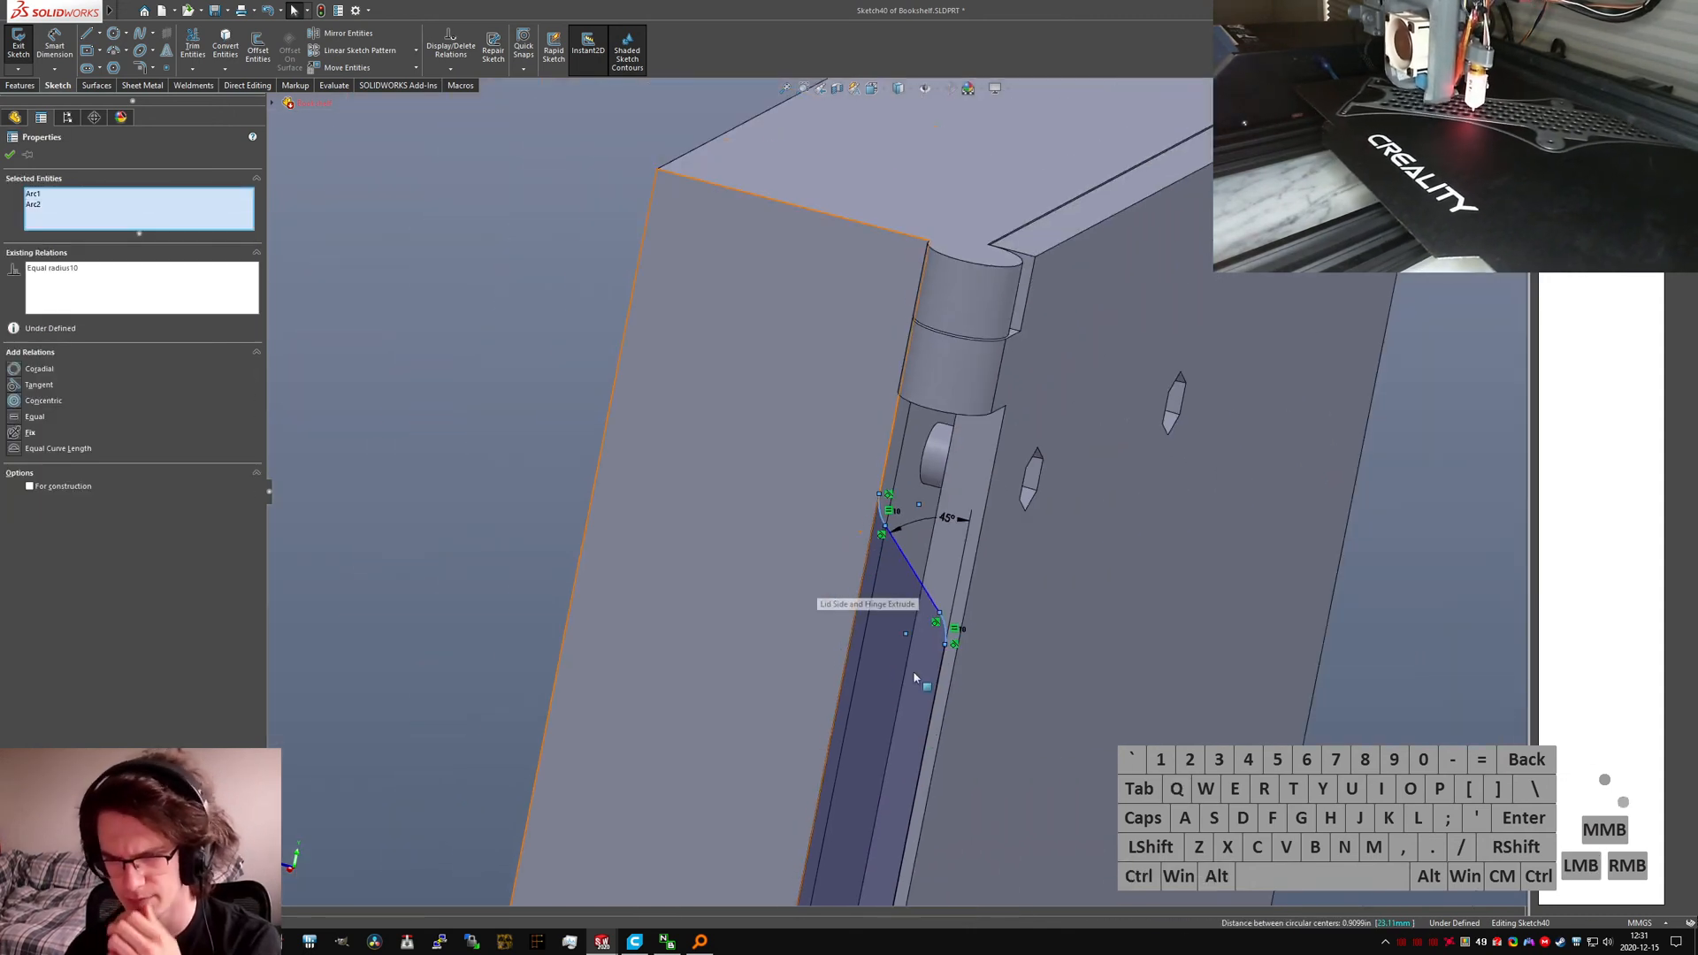
pyautogui.moveTo(939, 679); pyautogui.dragTo(942, 626, button='right')
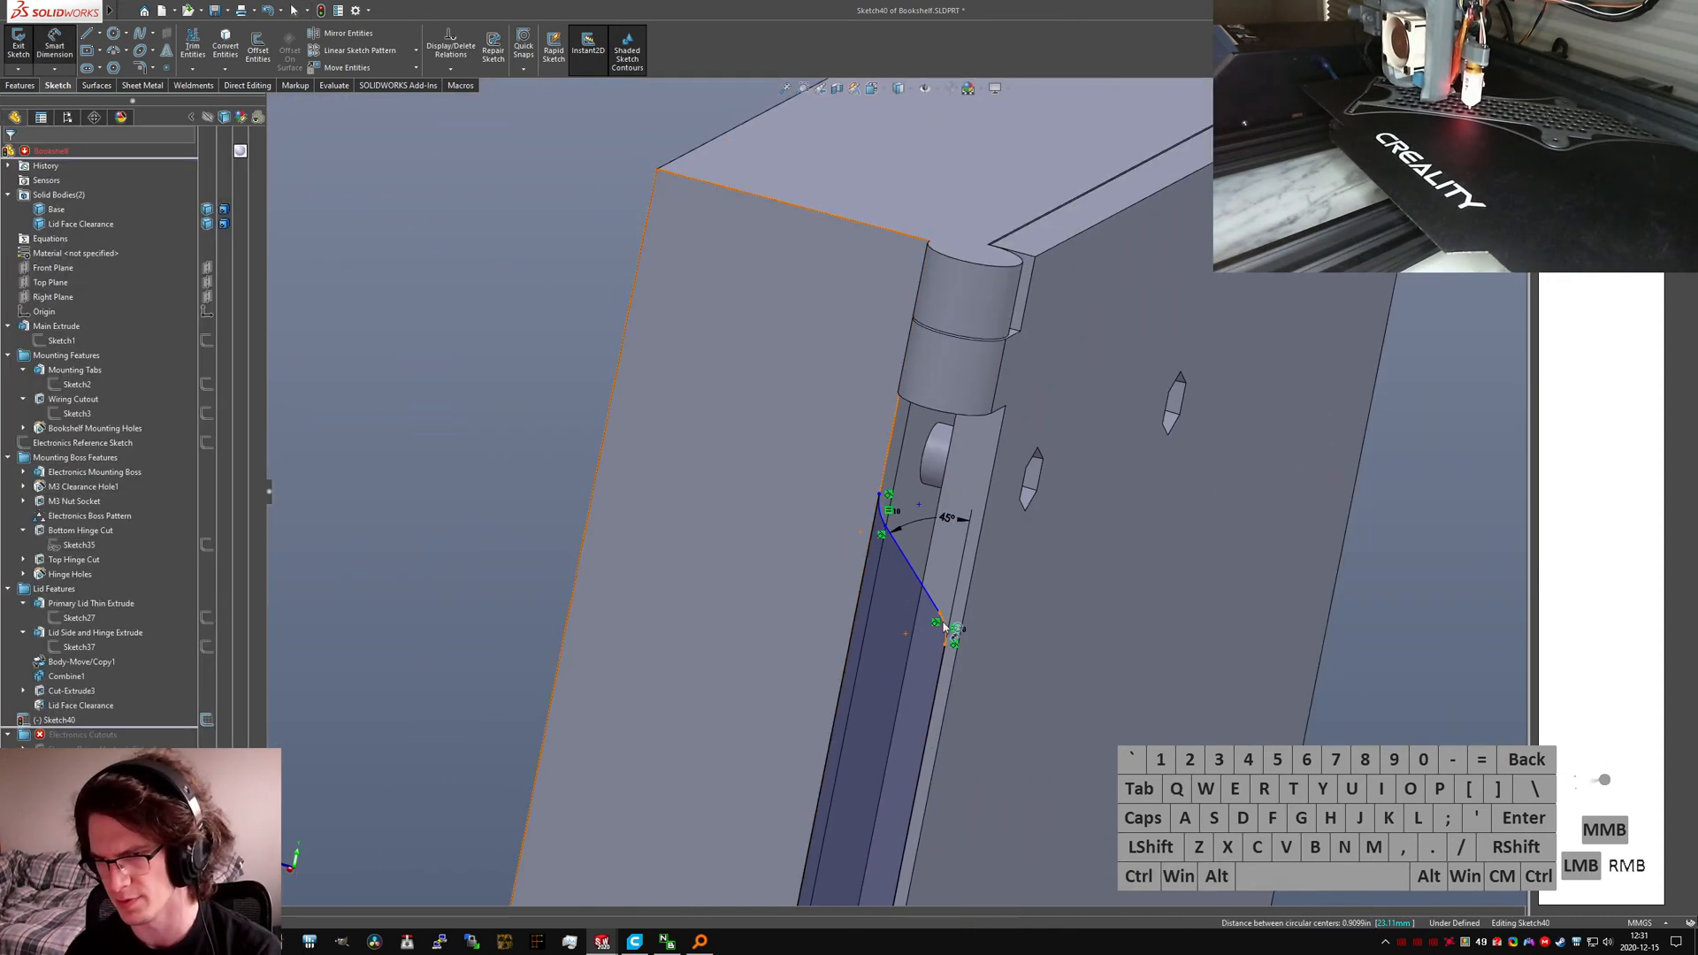
pyautogui.click(995, 619)
pyautogui.click(1016, 619)
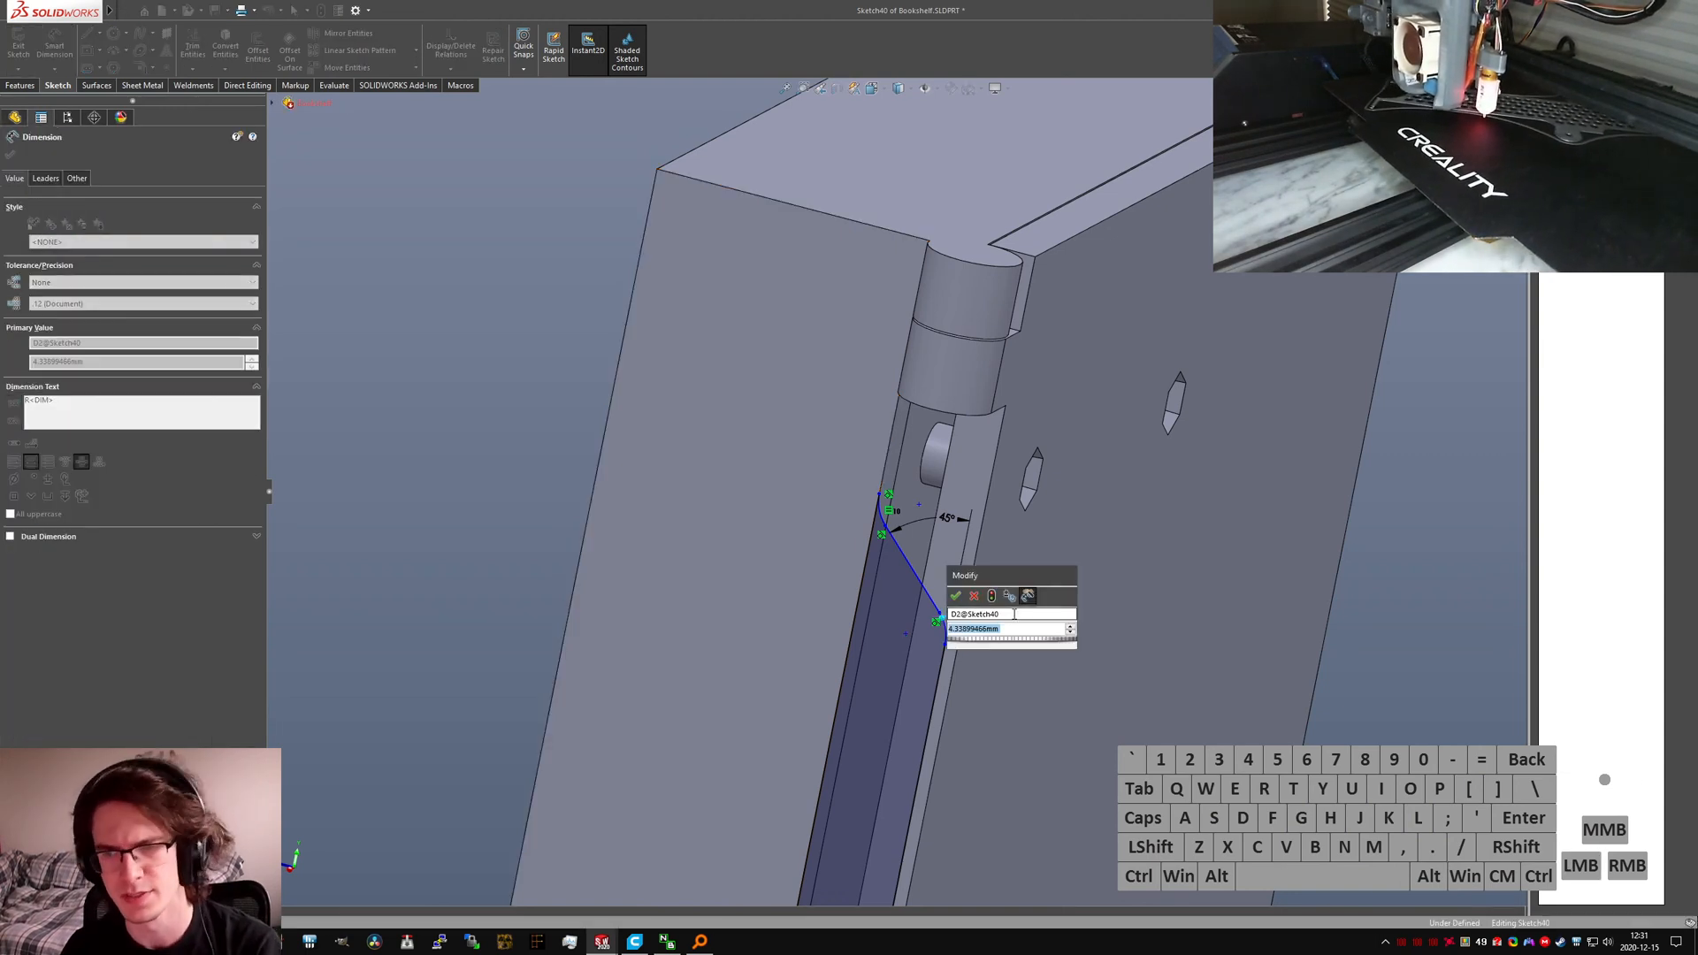
pyautogui.press('Return')
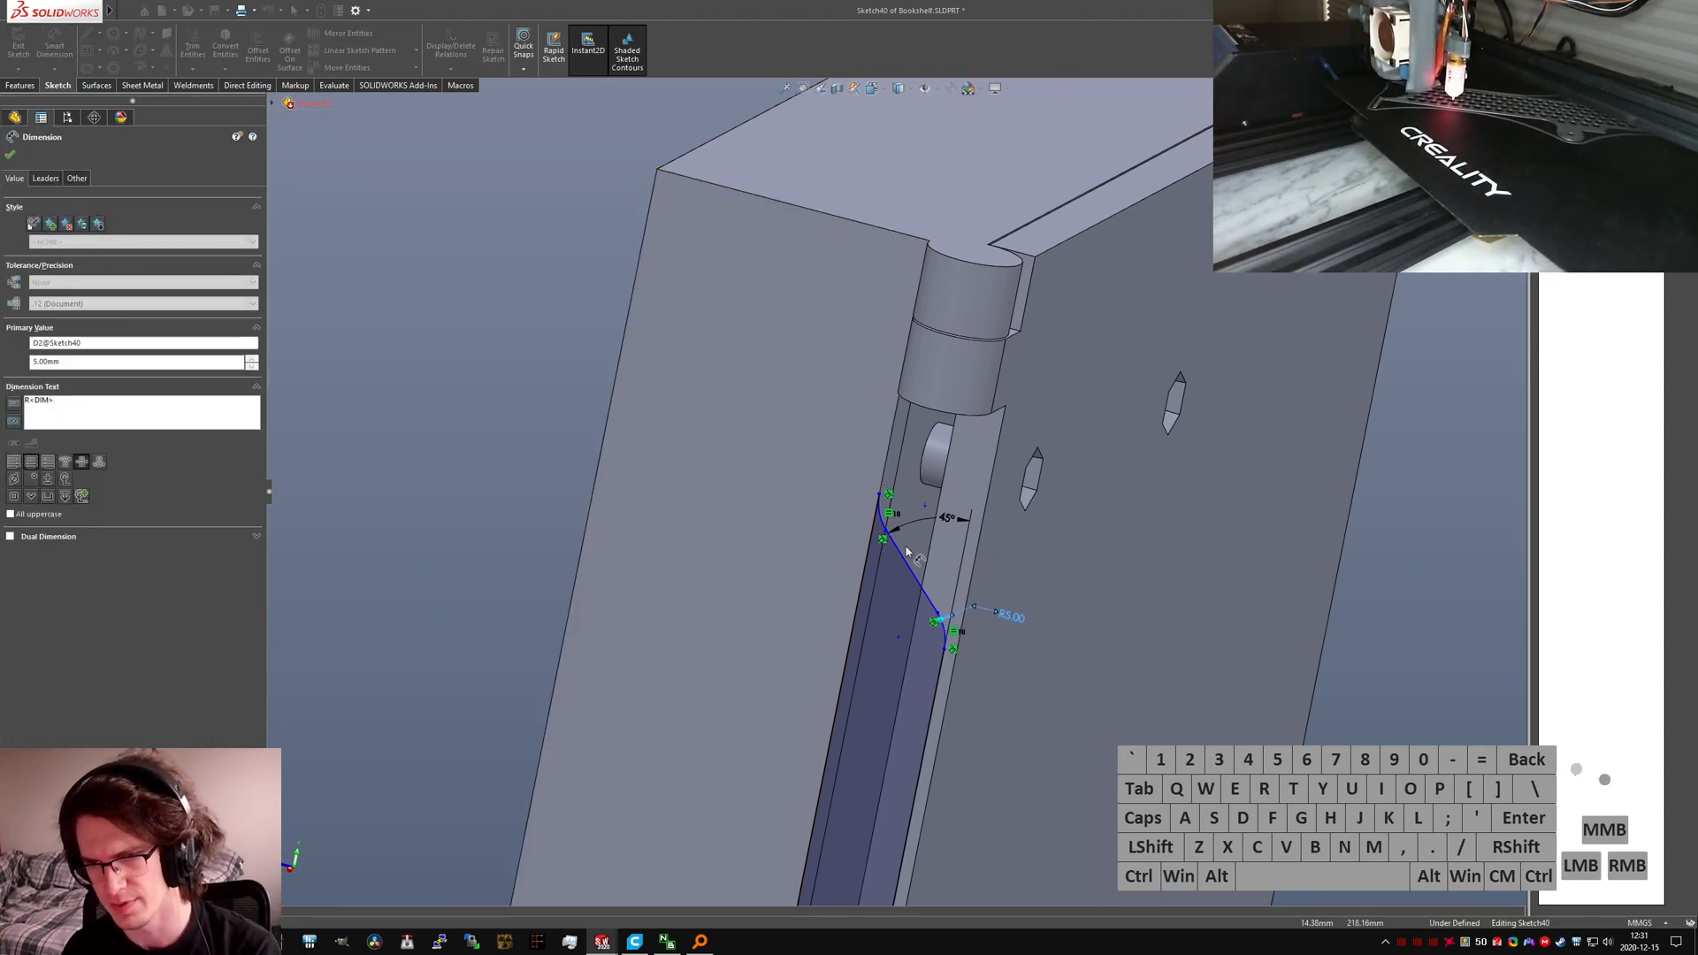
# Step: Dimension the distance from the upper hinge knuckle's lower corner to the upper arc's end as 20 mm
pyautogui.moveTo(1016, 619); pyautogui.dragTo(968, 309, button='middle')
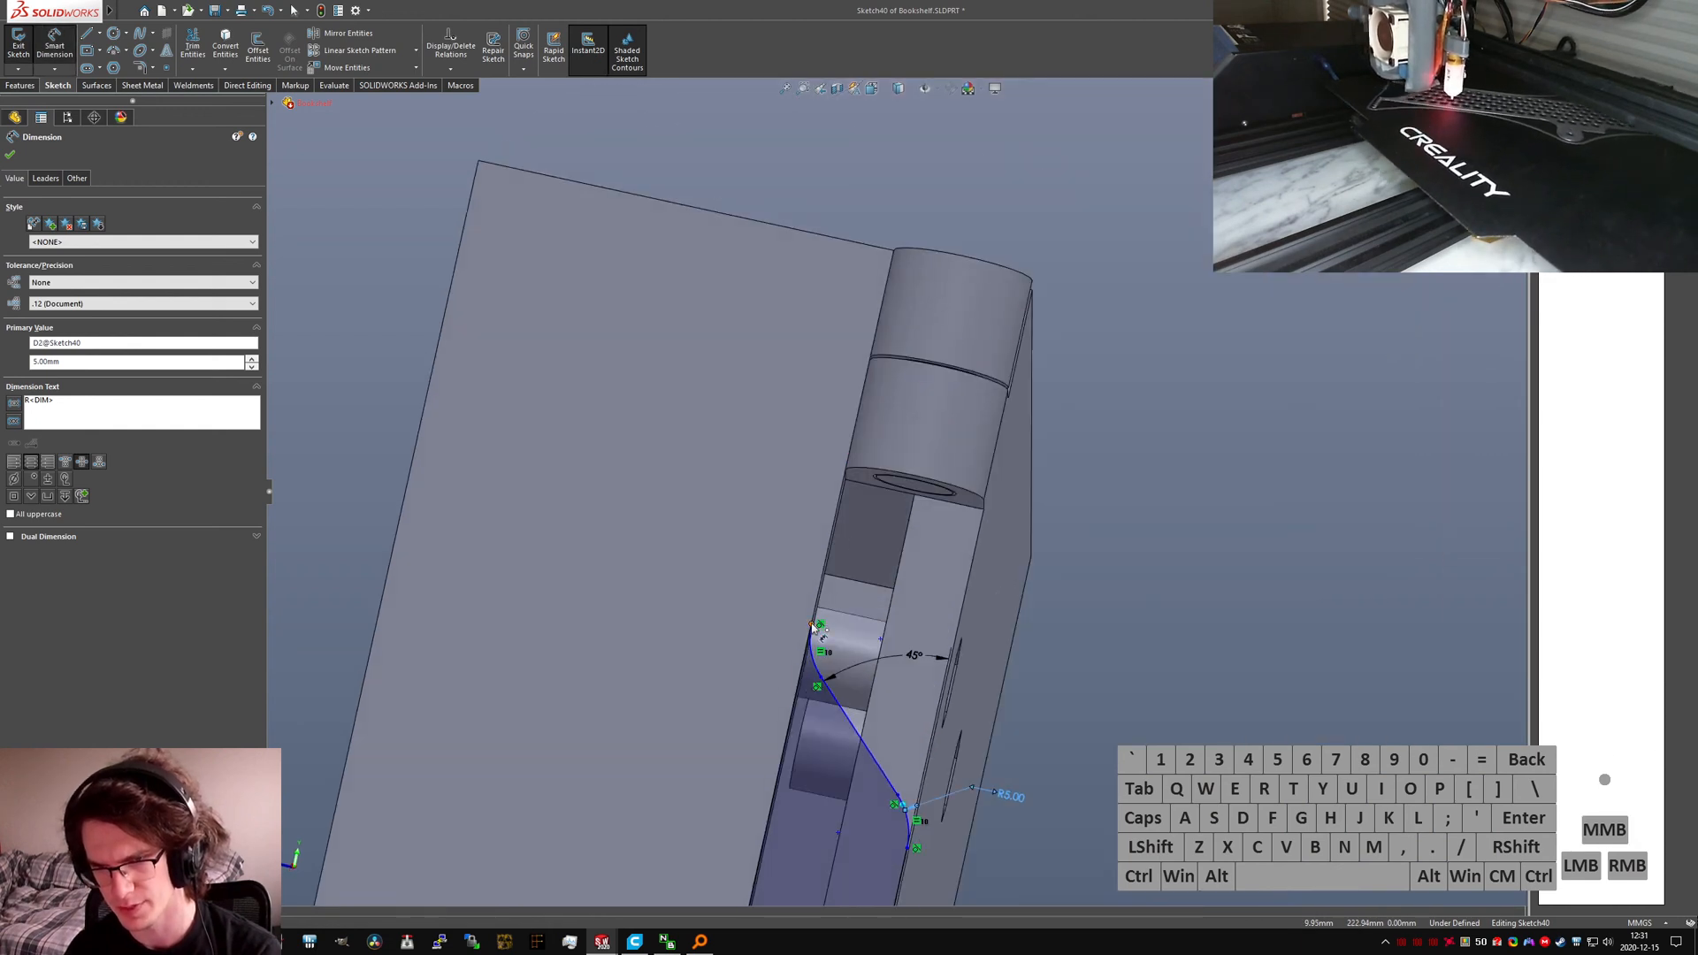
pyautogui.click(812, 625)
pyautogui.click(750, 527)
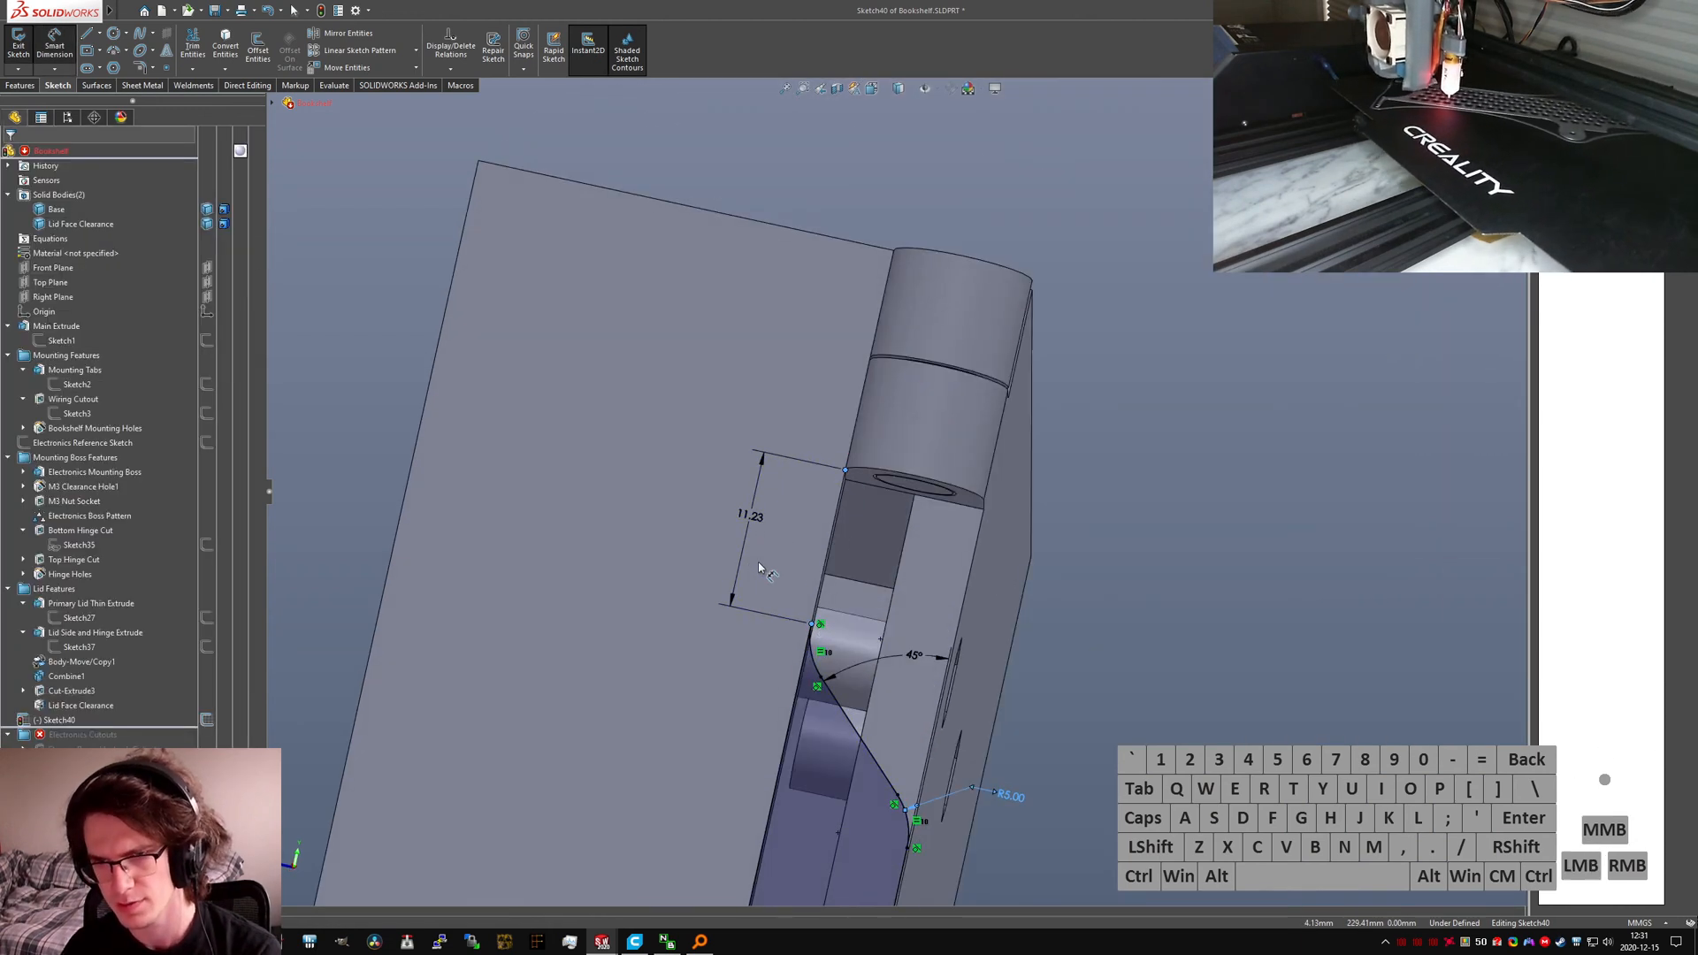
pyautogui.click(758, 567)
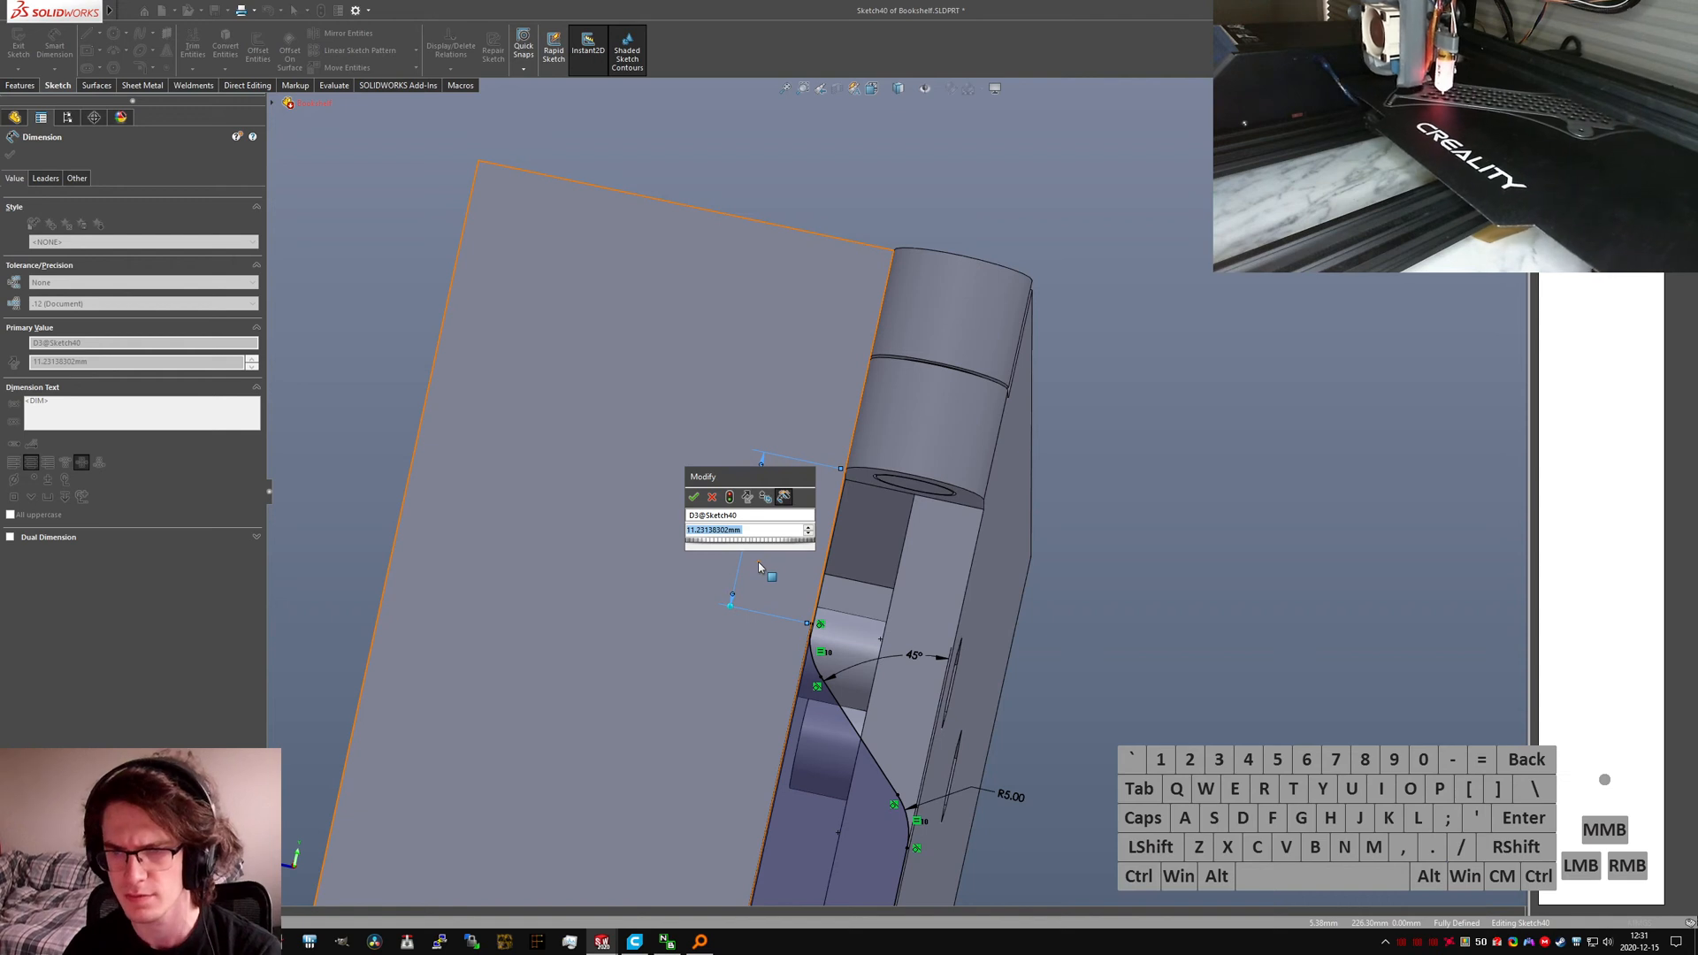
pyautogui.write('20')
pyautogui.press('Return')
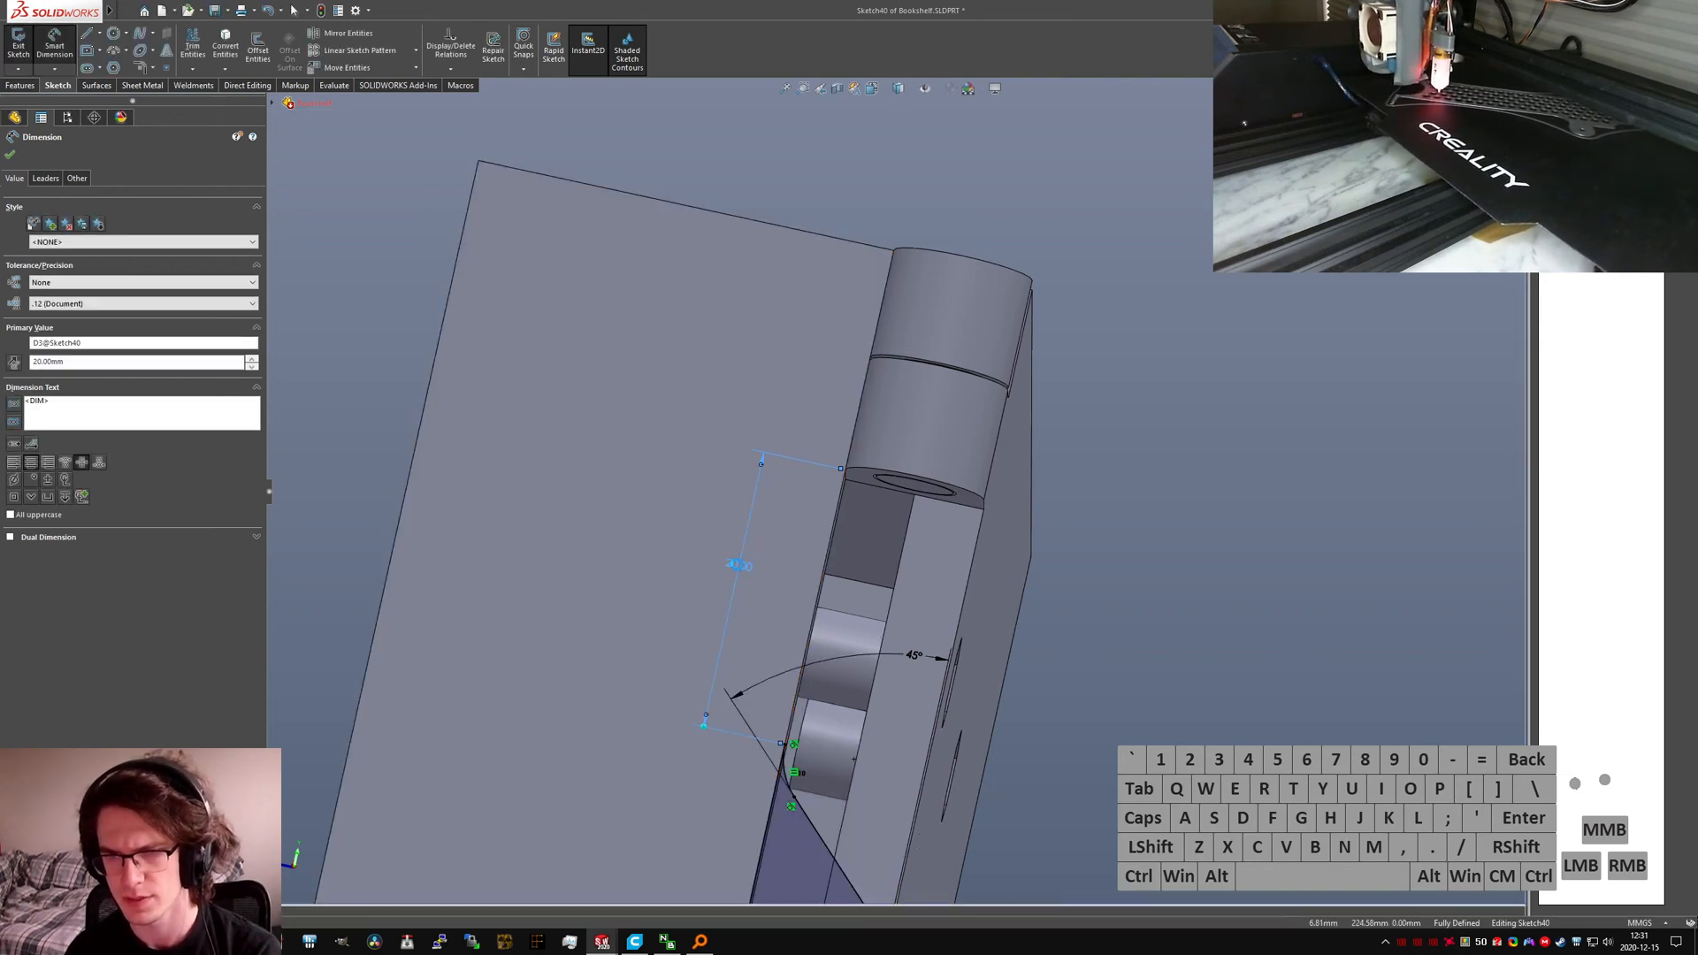
# Step: Set the distance between the upper hinge knuckle and the arc's end to 10 mm
pyautogui.doubleClick(736, 566)
pyautogui.write('10')
pyautogui.press('Return')
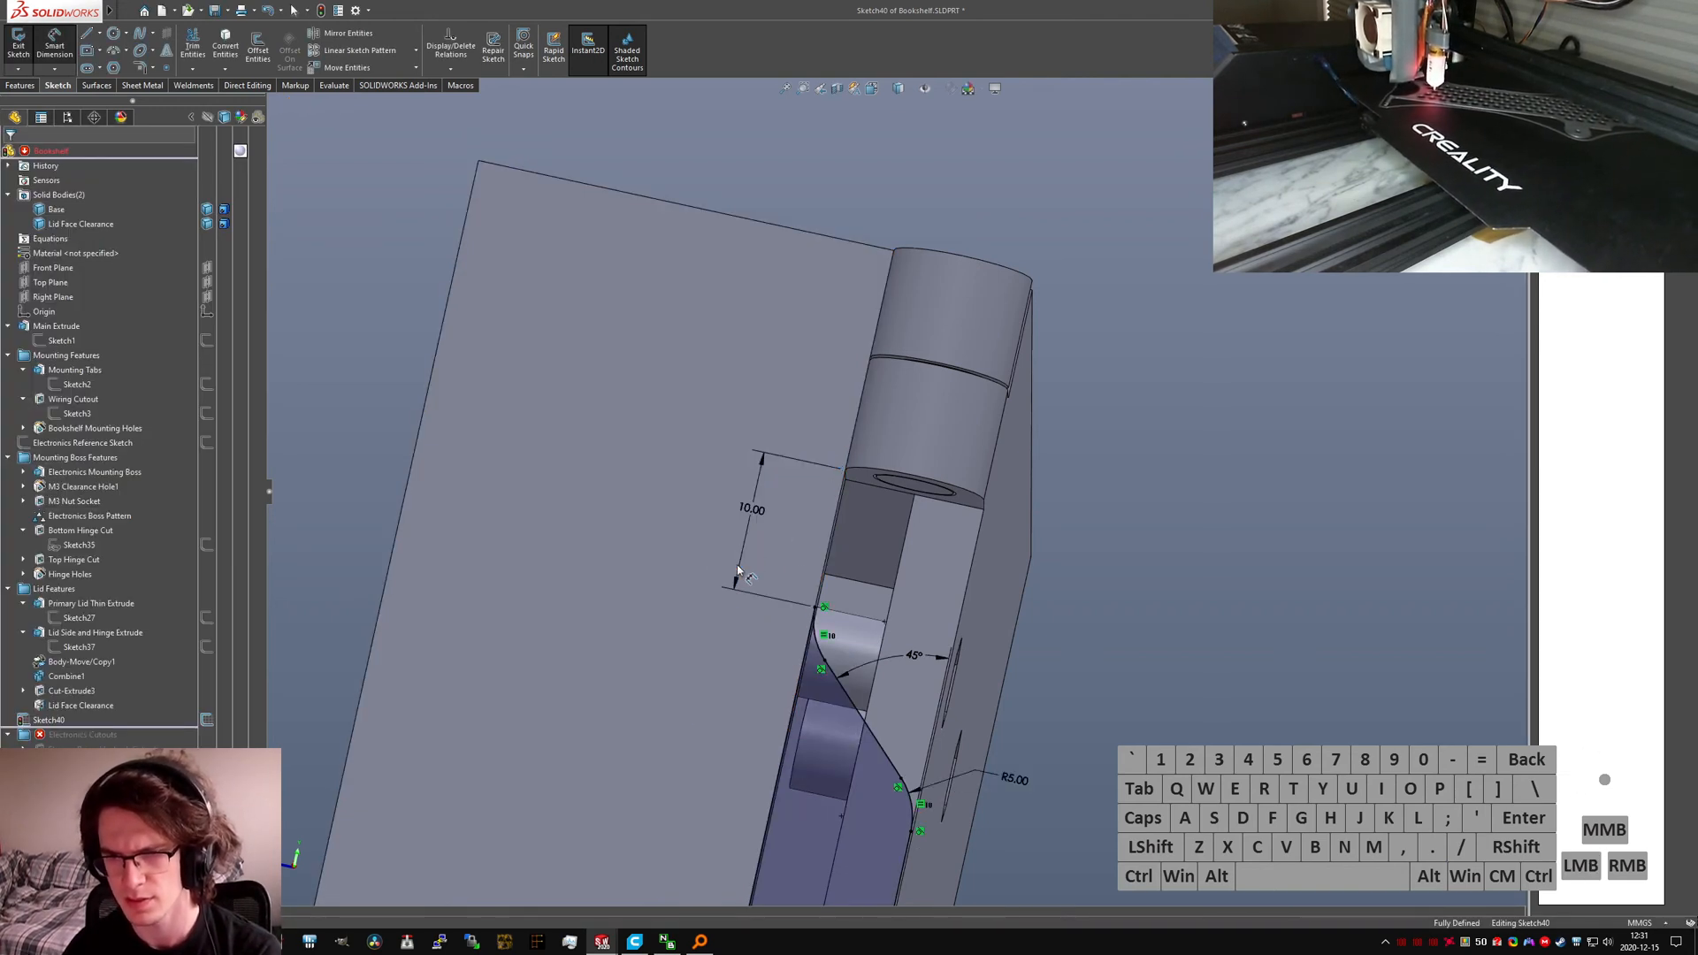
# Step: Inspect the profile at both hinges and set the gap between the upper knuckle and the arc's end to 15 mm
pyautogui.scroll(5, 819, 694)
pyautogui.scroll(-8, 819, 688)
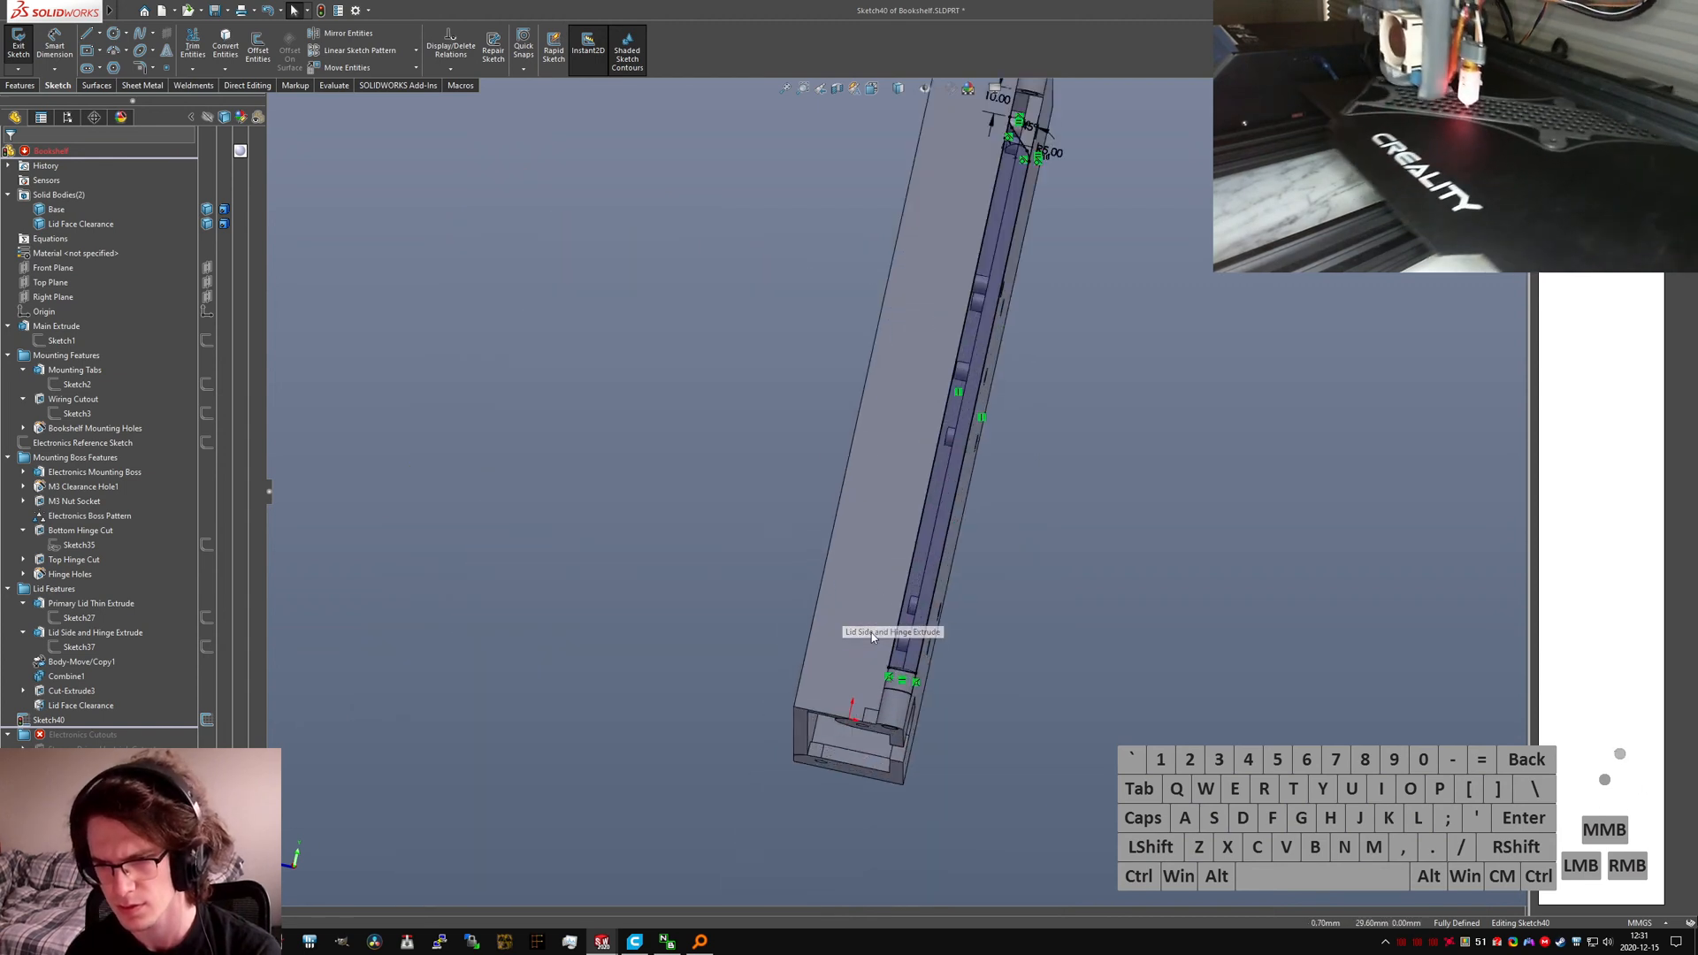
pyautogui.moveTo(888, 590); pyautogui.dragTo(927, 596, button='middle')
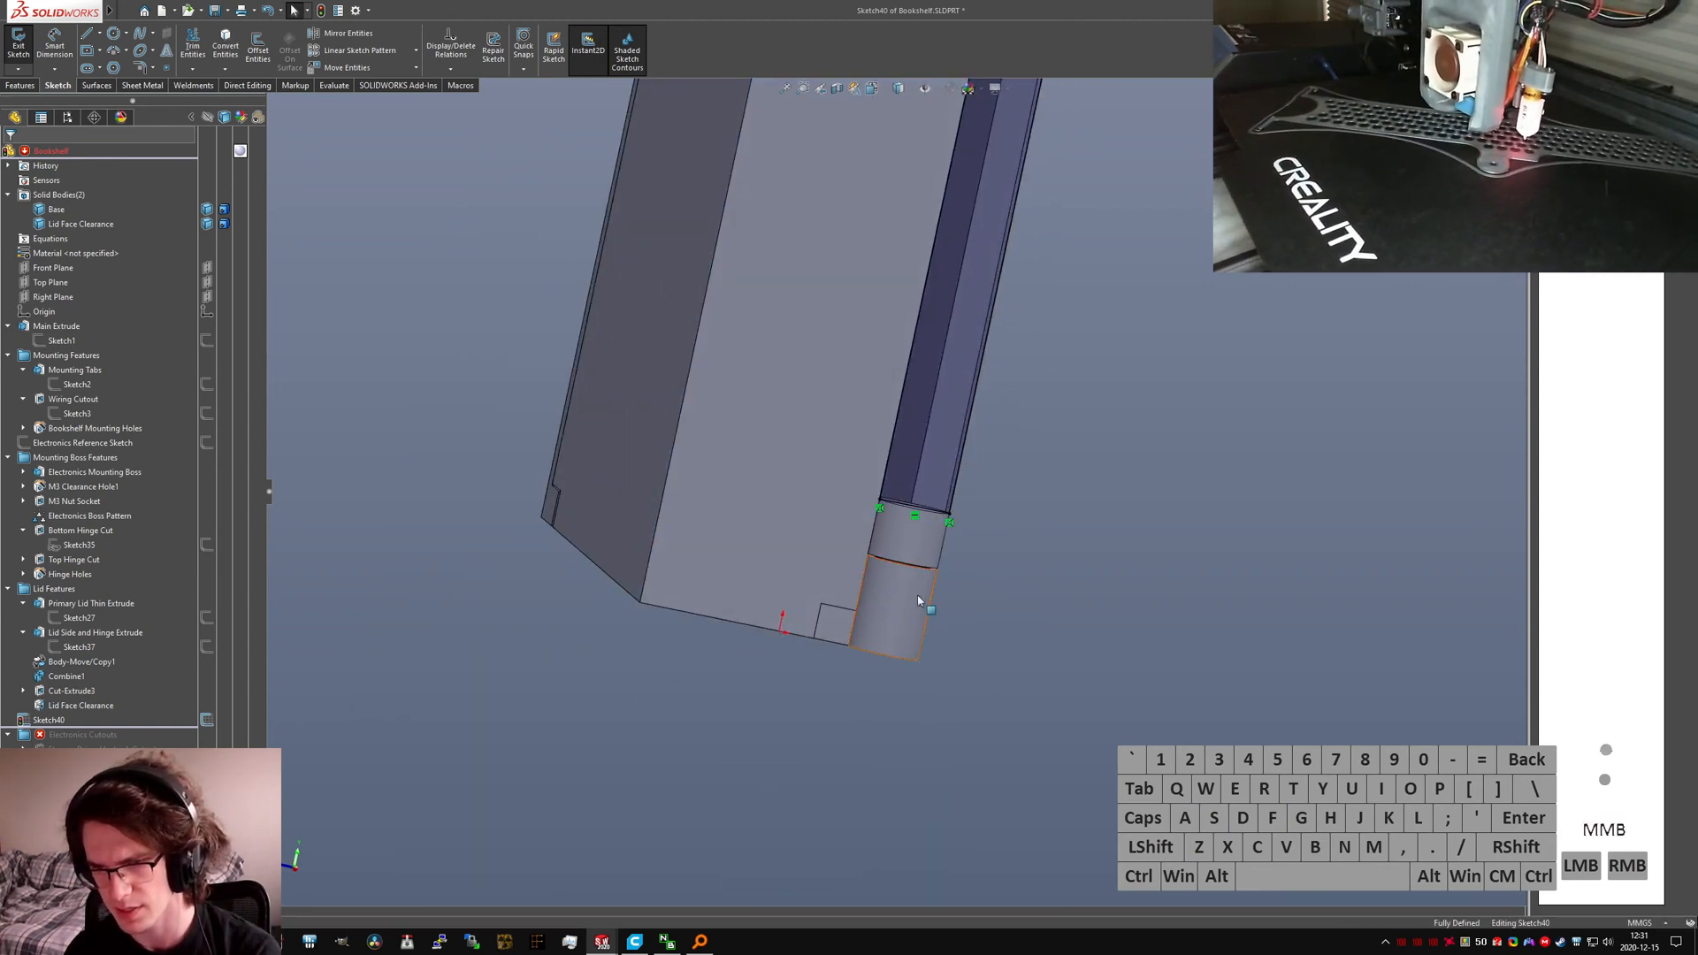
pyautogui.scroll(5, 929, 596)
pyautogui.scroll(-8, 938, 263)
pyautogui.moveTo(937, 239); pyautogui.dragTo(895, 232, button='middle')
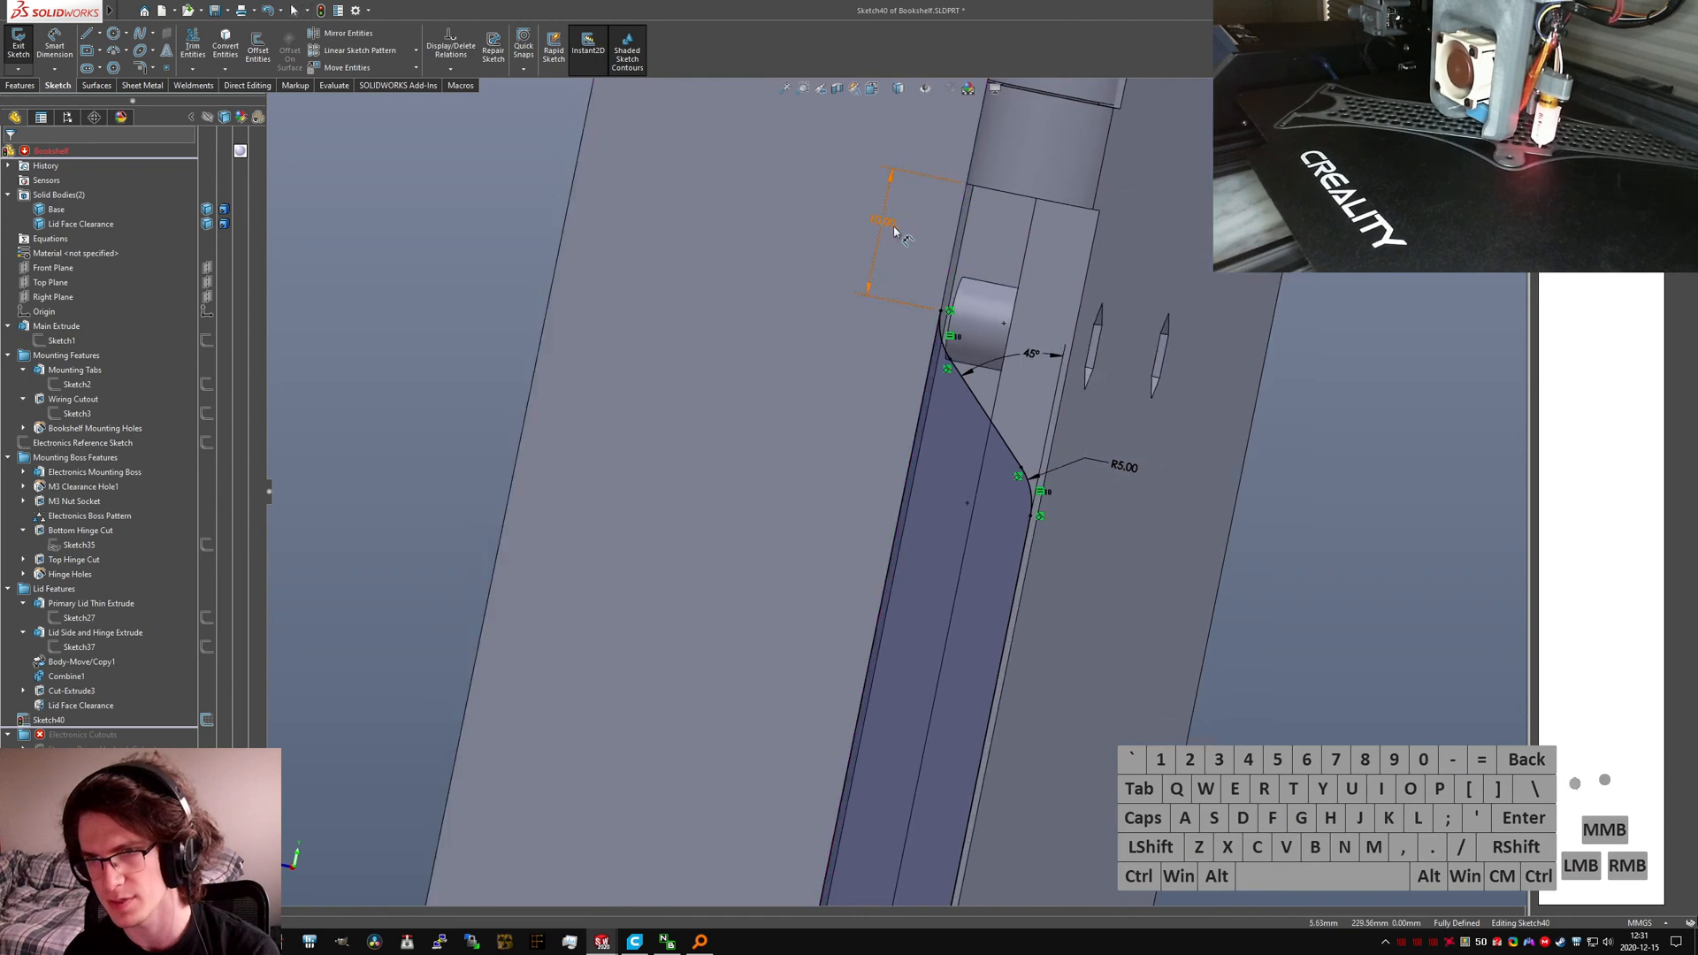
pyautogui.press('Return')
pyautogui.scroll(4, 757, 369)
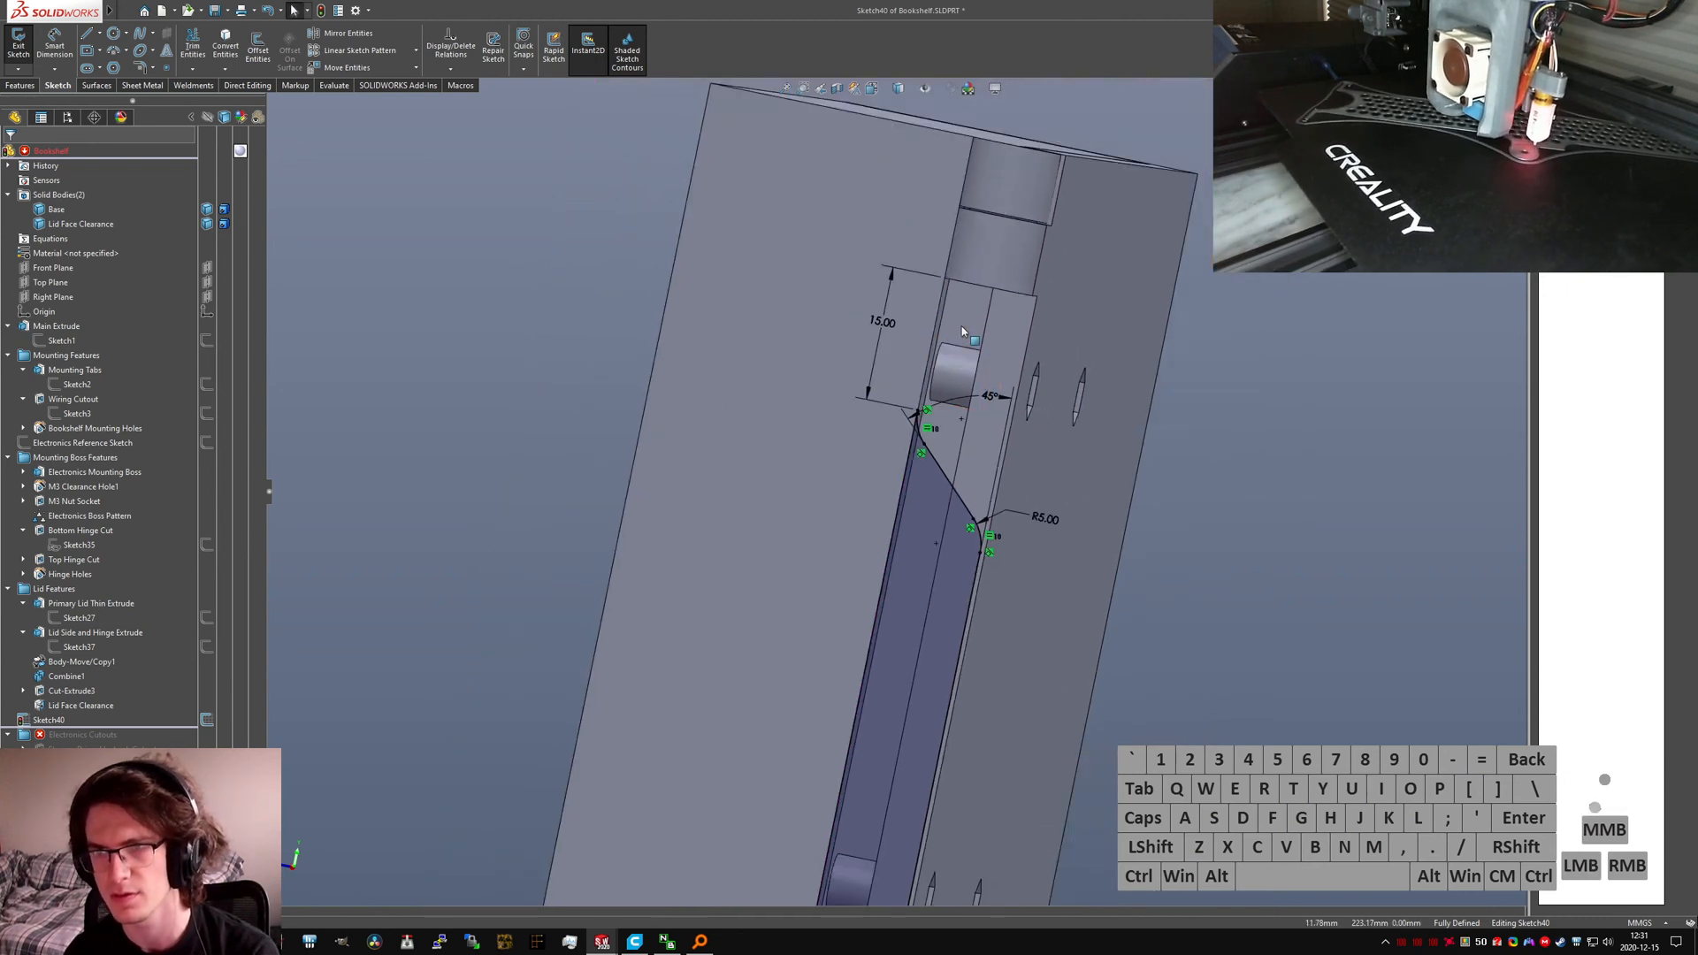
# Step: Extrude the hinge gap profile with the Up To Surface end condition, ending at the lid face that runs along the hinge
pyautogui.click(19, 44)
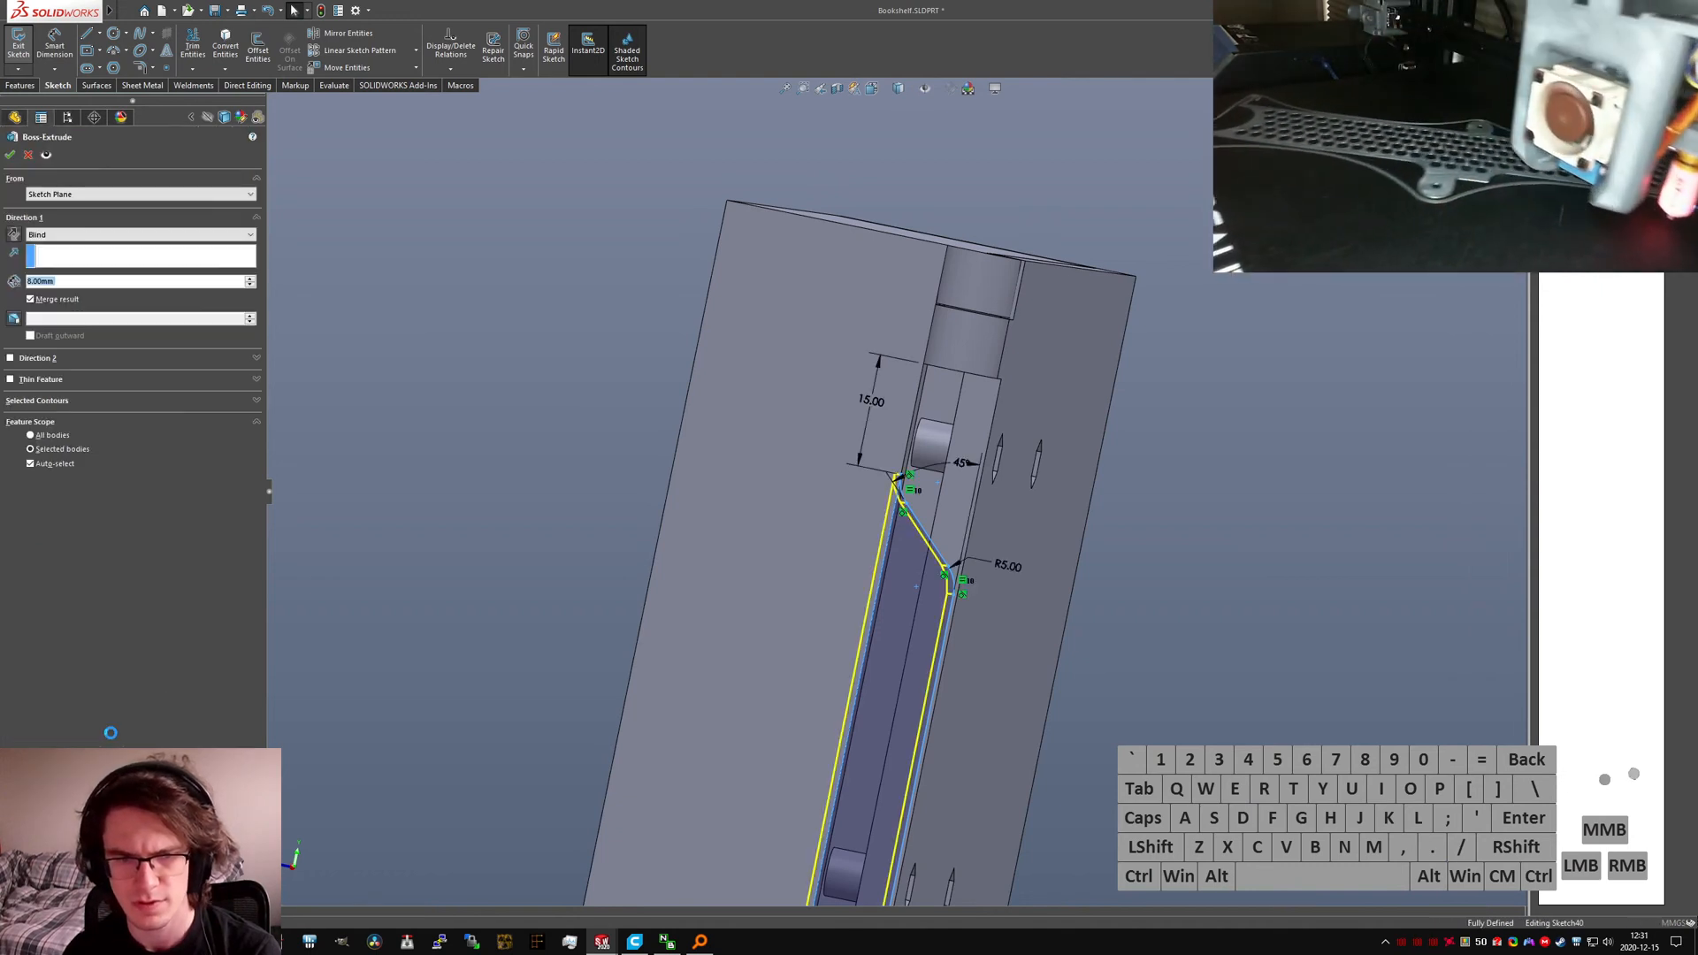
pyautogui.click(140, 234)
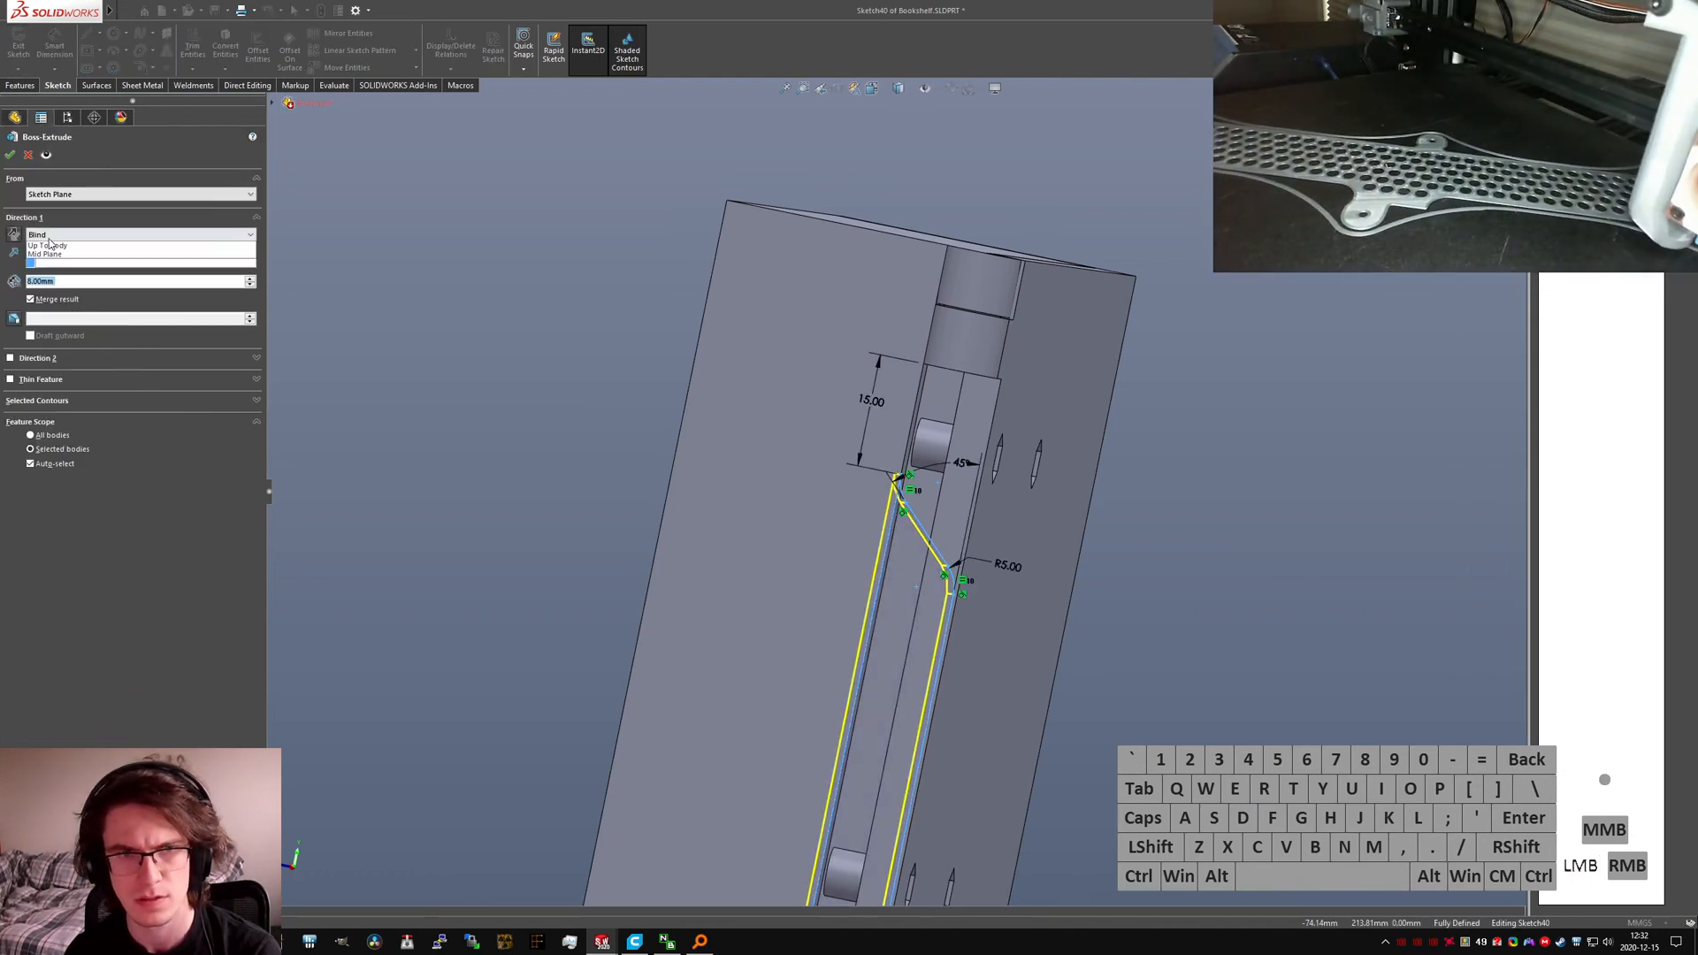
pyautogui.click(81, 283)
pyautogui.scroll(8, 818, 707)
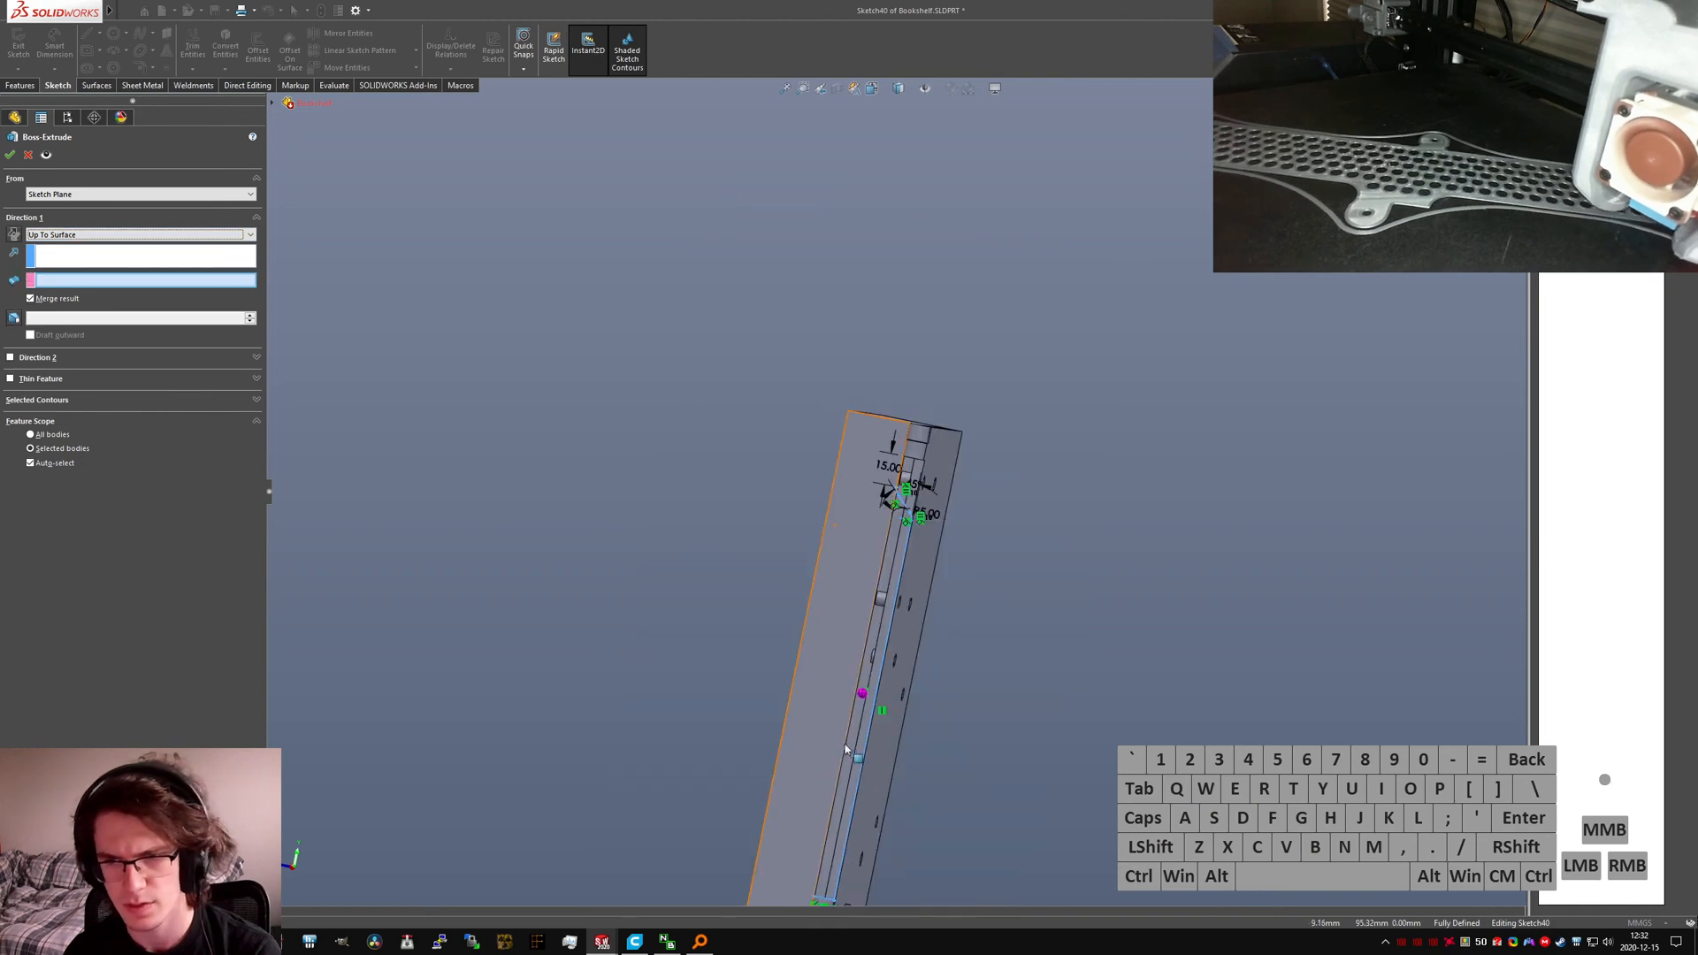
pyautogui.scroll(-1, 829, 787)
pyautogui.scroll(2, 832, 790)
pyautogui.scroll(-6, 862, 586)
pyautogui.moveTo(968, 705); pyautogui.dragTo(680, 809, button='middle')
pyautogui.scroll(4, 674, 814)
pyautogui.scroll(-7, 722, 713)
pyautogui.moveTo(718, 714); pyautogui.dragTo(591, 598, button='middle')
pyautogui.click(687, 713)
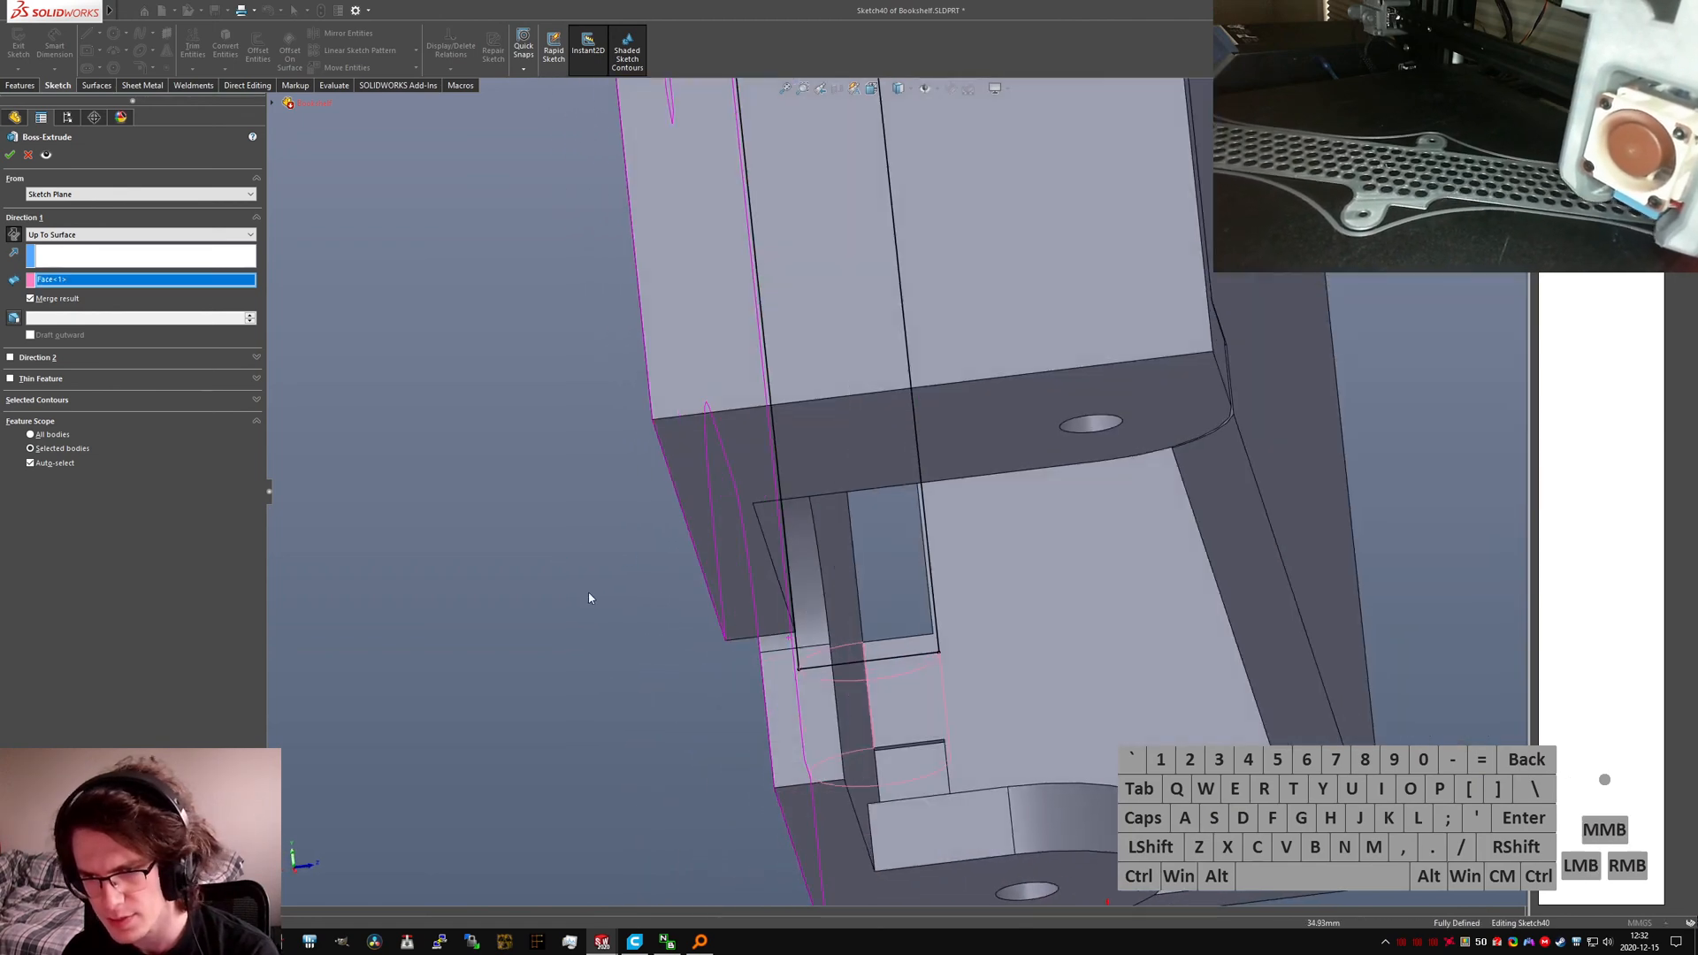
pyautogui.keyDown('ctrl'); pyautogui.click(893, 677); pyautogui.keyUp('ctrl')
pyautogui.moveTo(838, 607); pyautogui.dragTo(1077, 735, button='middle')
pyautogui.scroll(10, 675, 610)
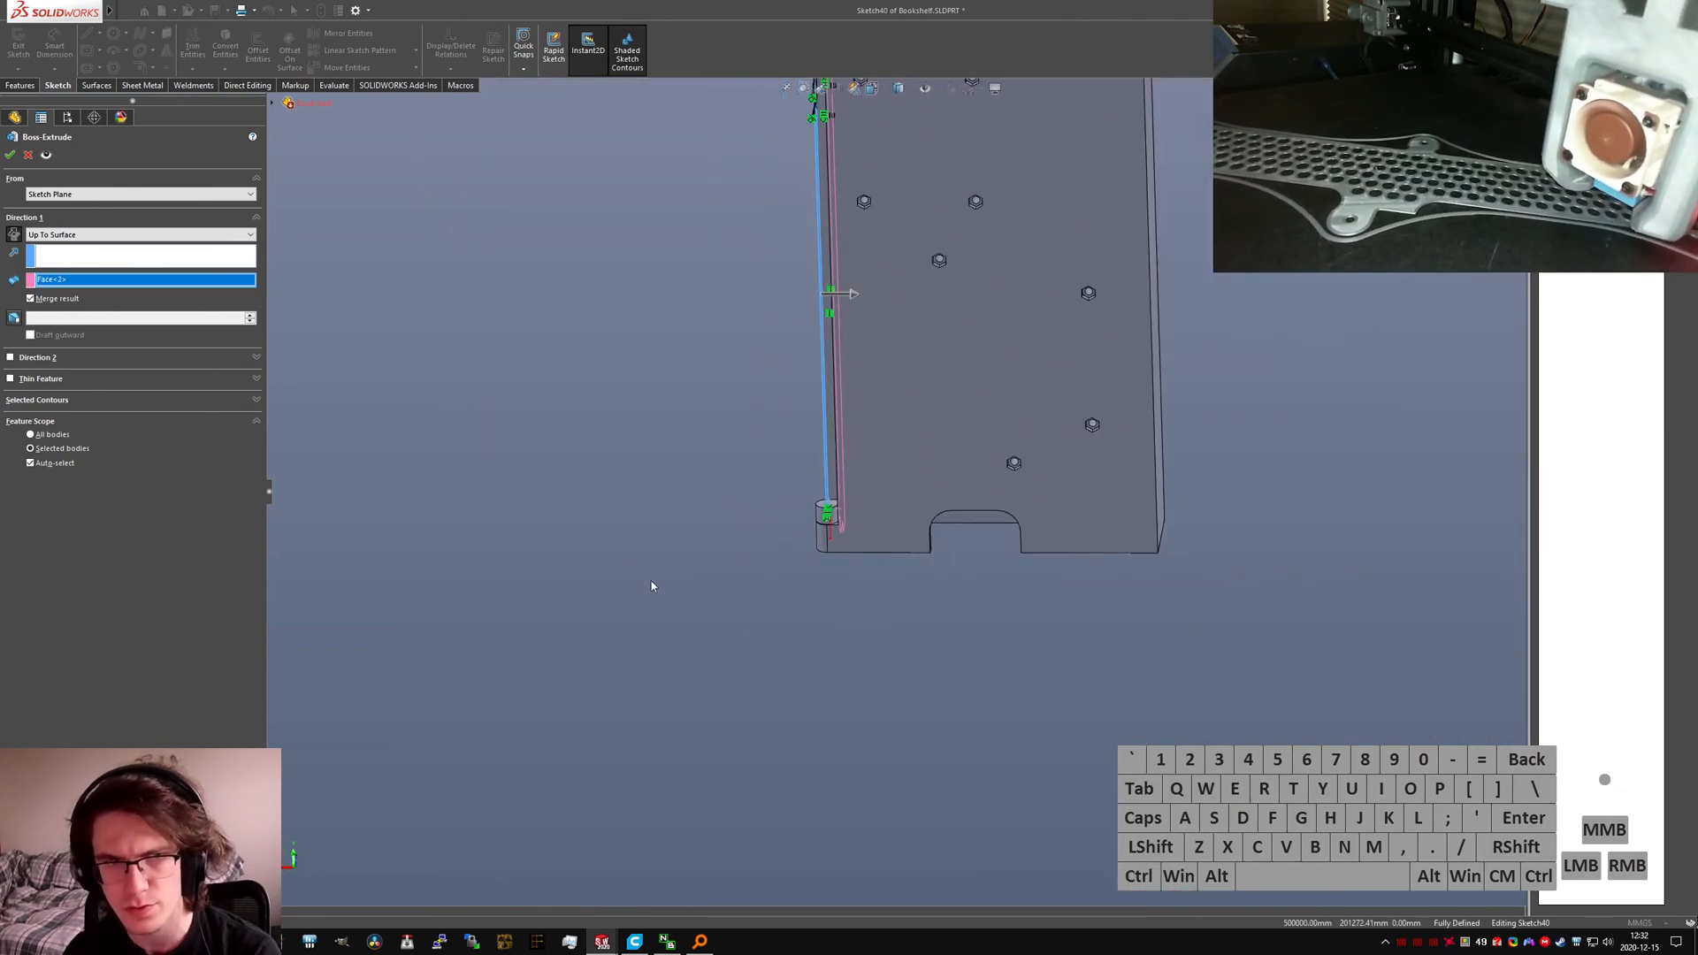
pyautogui.scroll(-4, 916, 254)
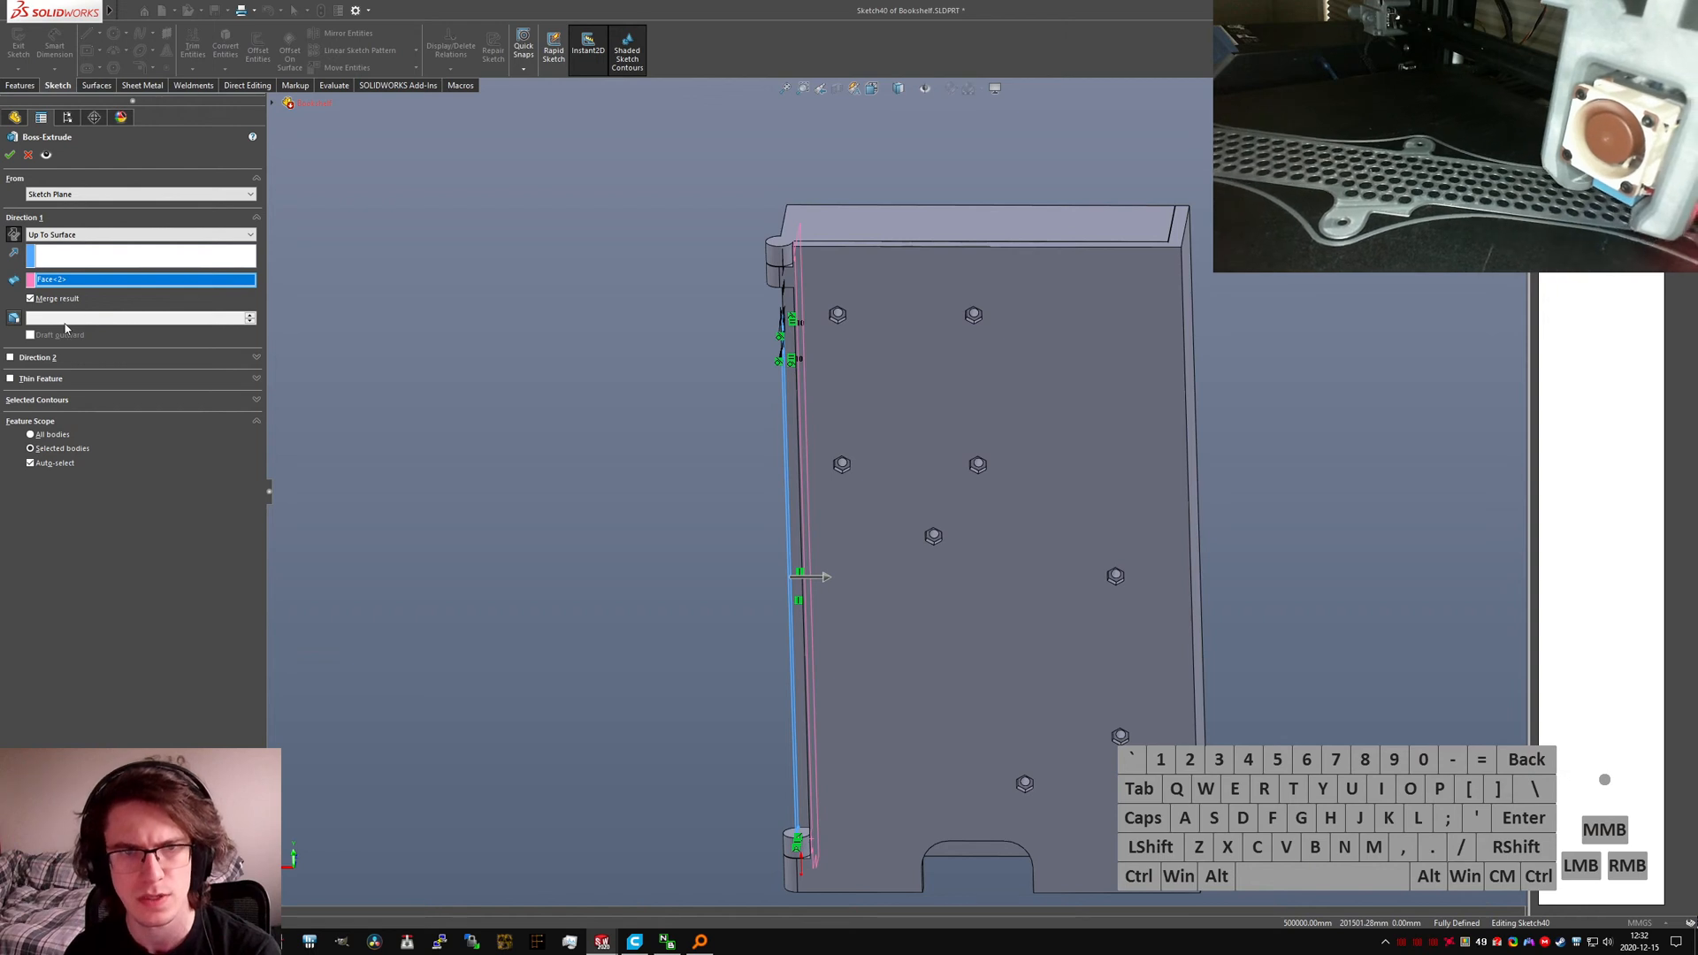
# Step: Keep Merge result on, limit the extrusion's feature scope to the Lid Face Clearance body and finish the extrusion
pyautogui.moveTo(721, 515); pyautogui.dragTo(798, 449, button='middle')
pyautogui.scroll(-3, 792, 784)
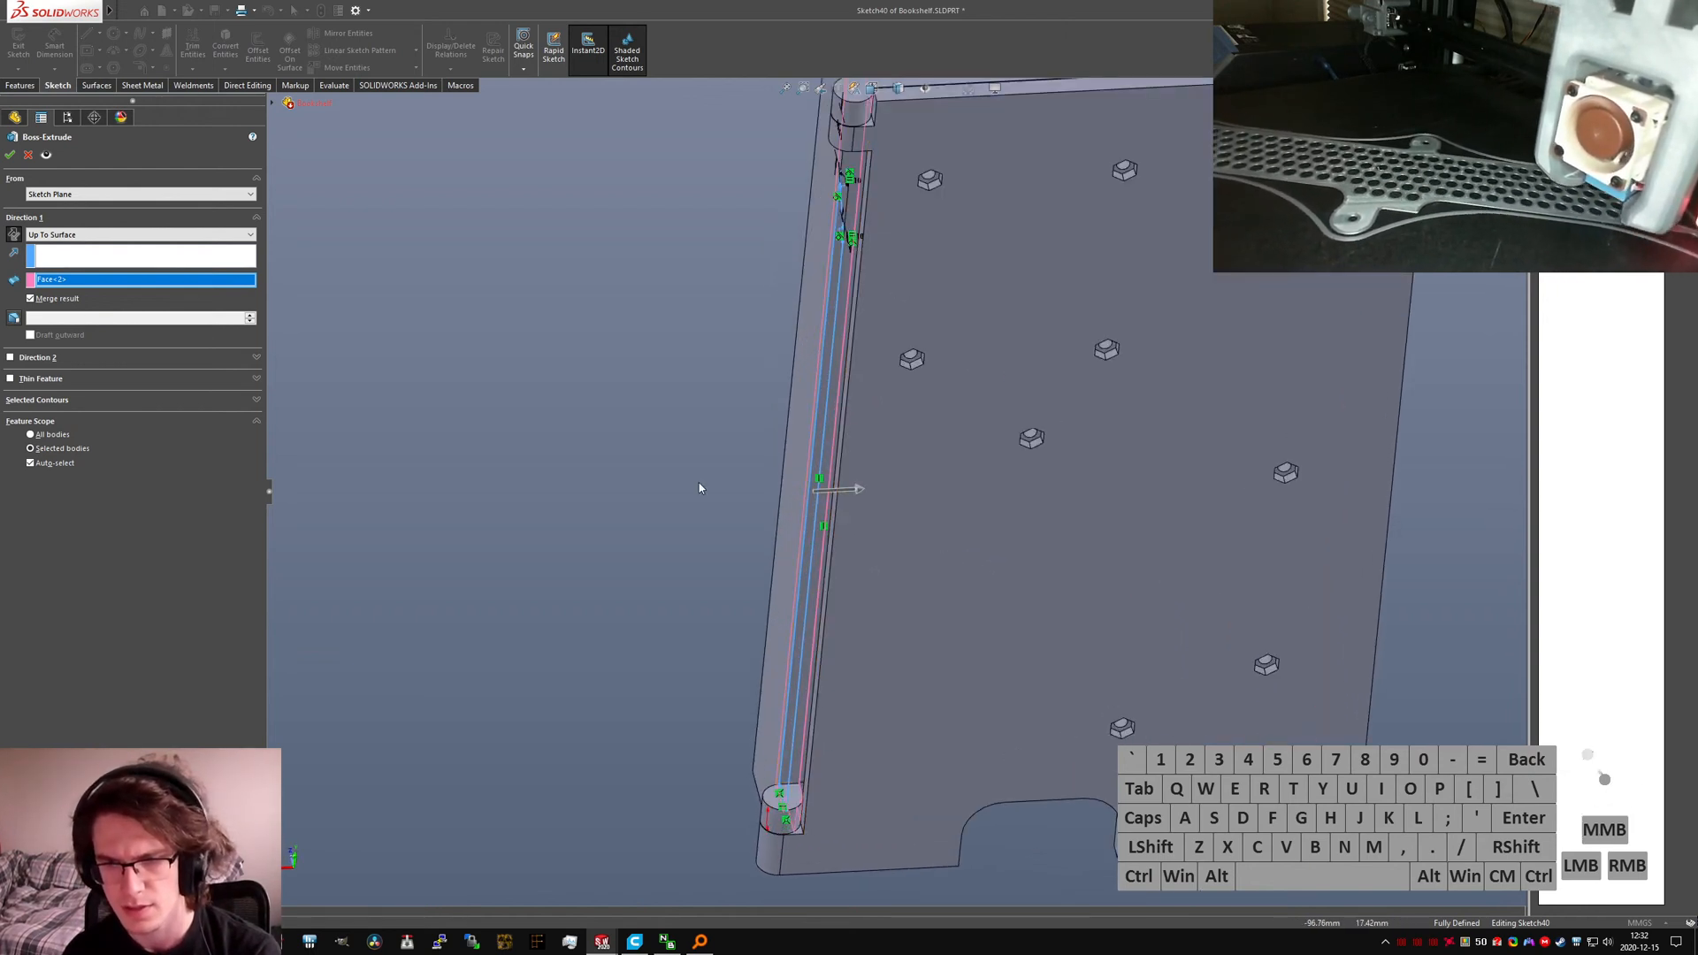
pyautogui.scroll(3, 702, 486)
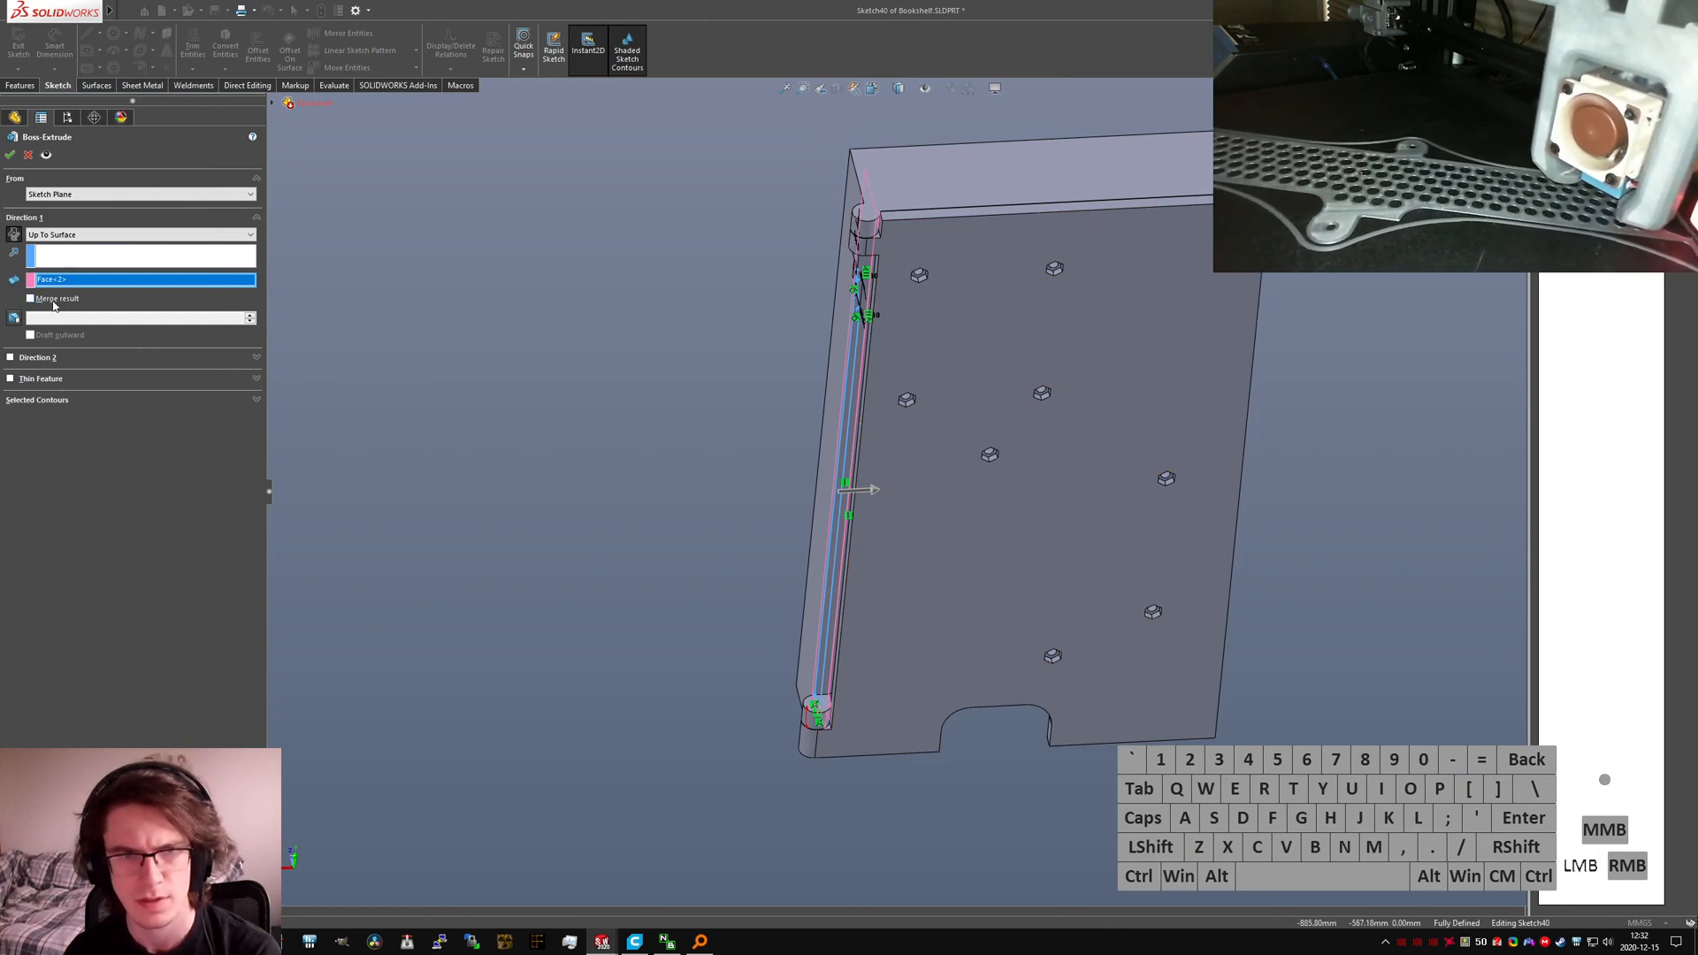
pyautogui.click(48, 462)
pyautogui.click(850, 266)
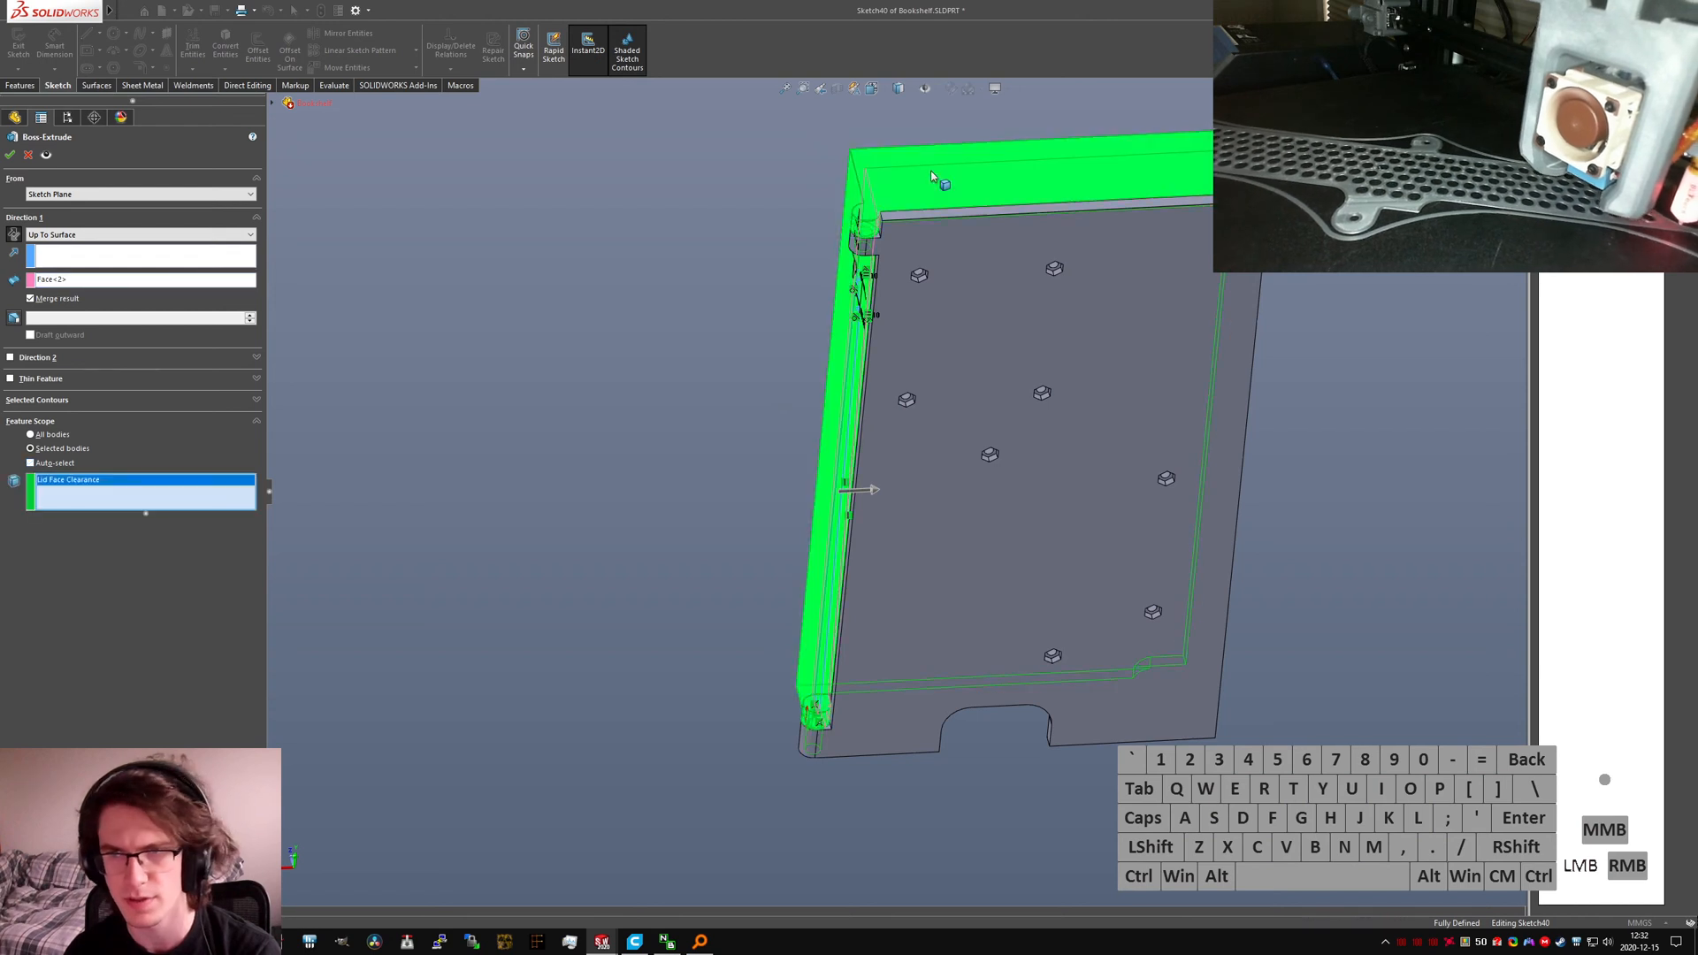
pyautogui.rightClick(863, 208)
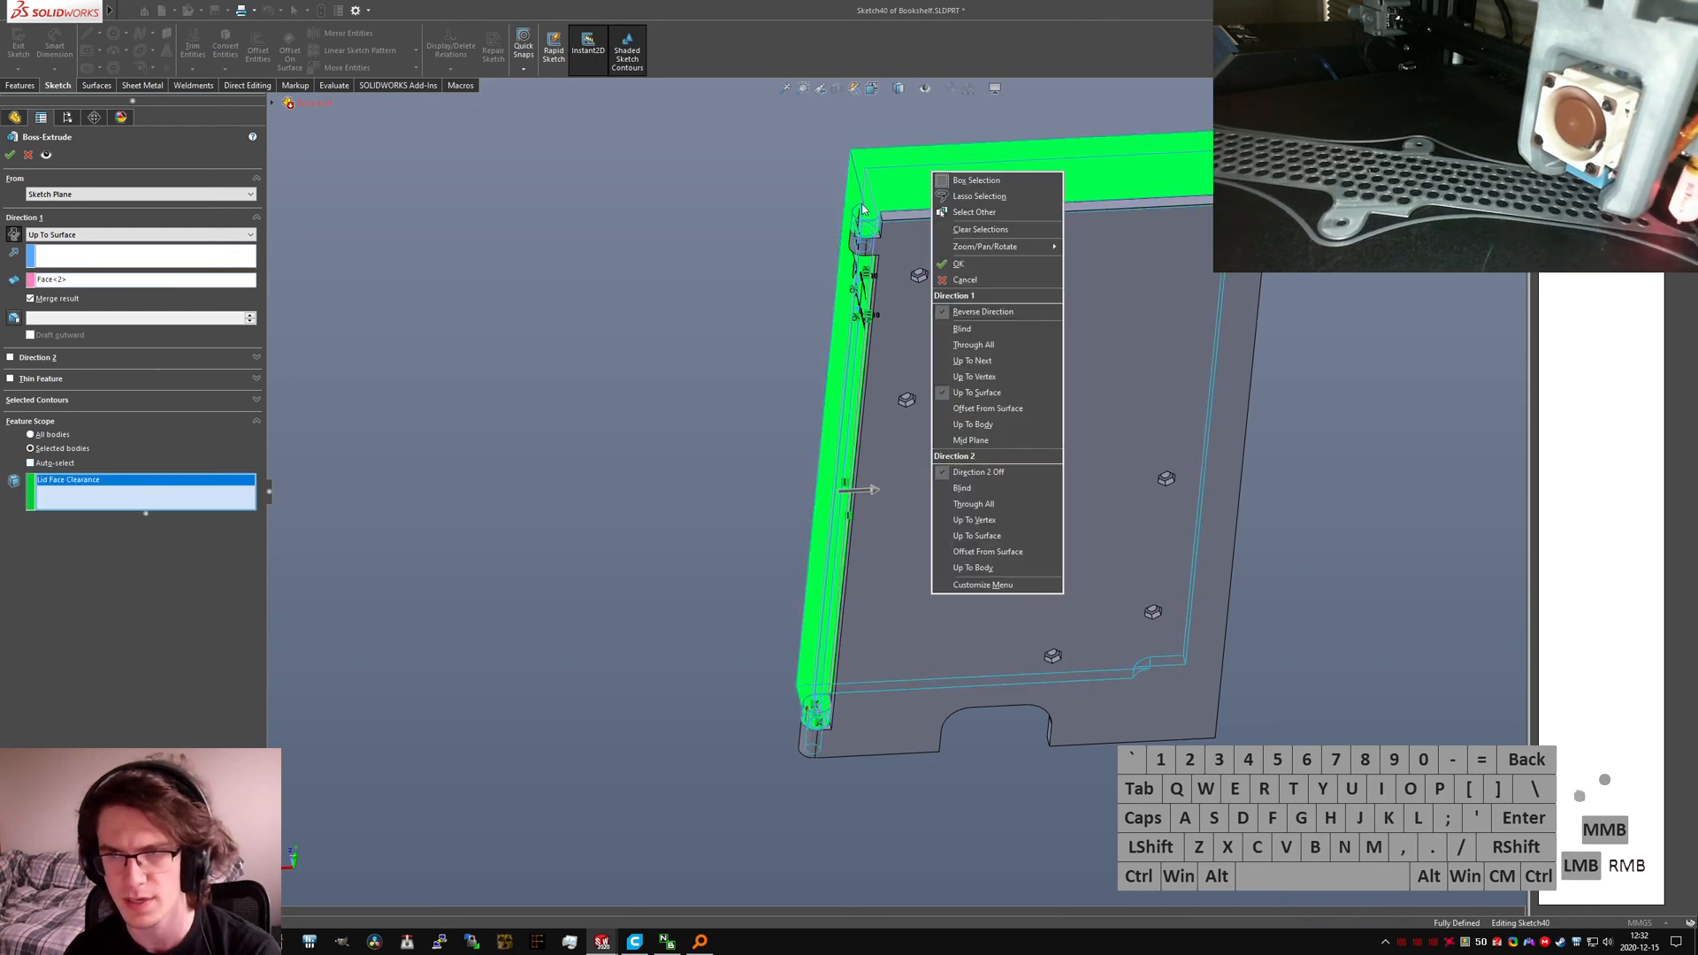
pyautogui.click(134, 235)
pyautogui.click(125, 236)
pyautogui.click(121, 238)
pyautogui.click(13, 156)
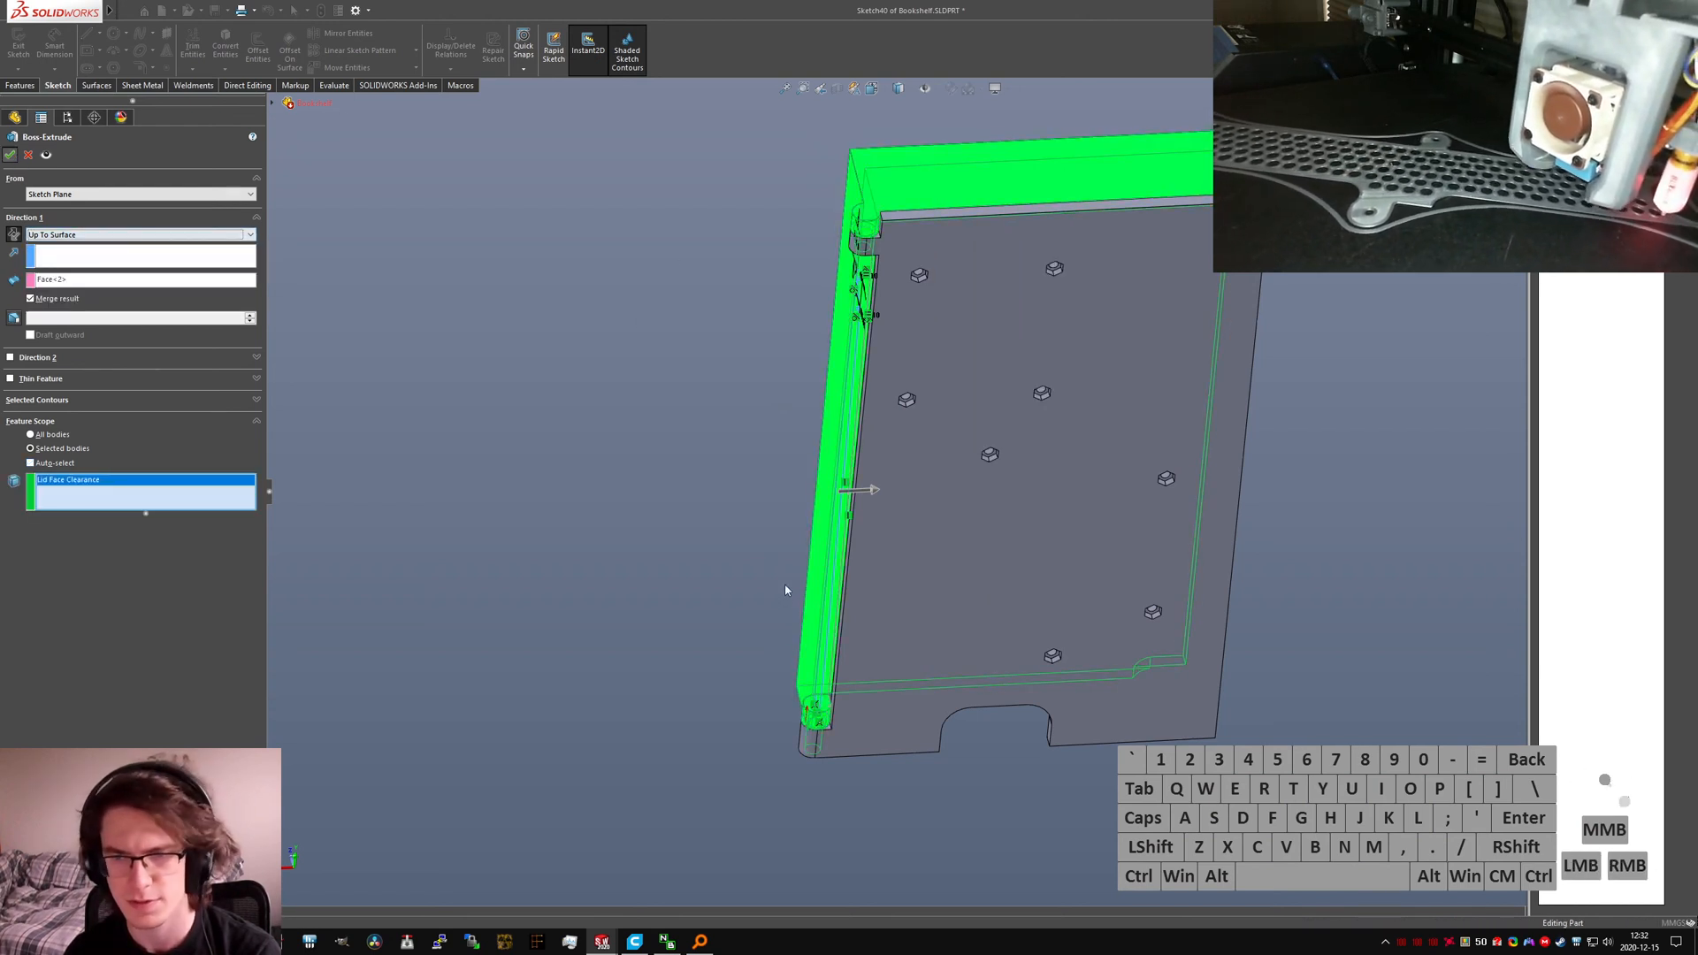
# Step: Use Delete Face on the small triangular face beside the lower hinge knuckle, with Delete and Fill and tangent fill
pyautogui.scroll(-5, 838, 672)
pyautogui.moveTo(838, 672); pyautogui.dragTo(864, 482, button='middle')
pyautogui.middleClick(835, 712)
pyautogui.write('ste')
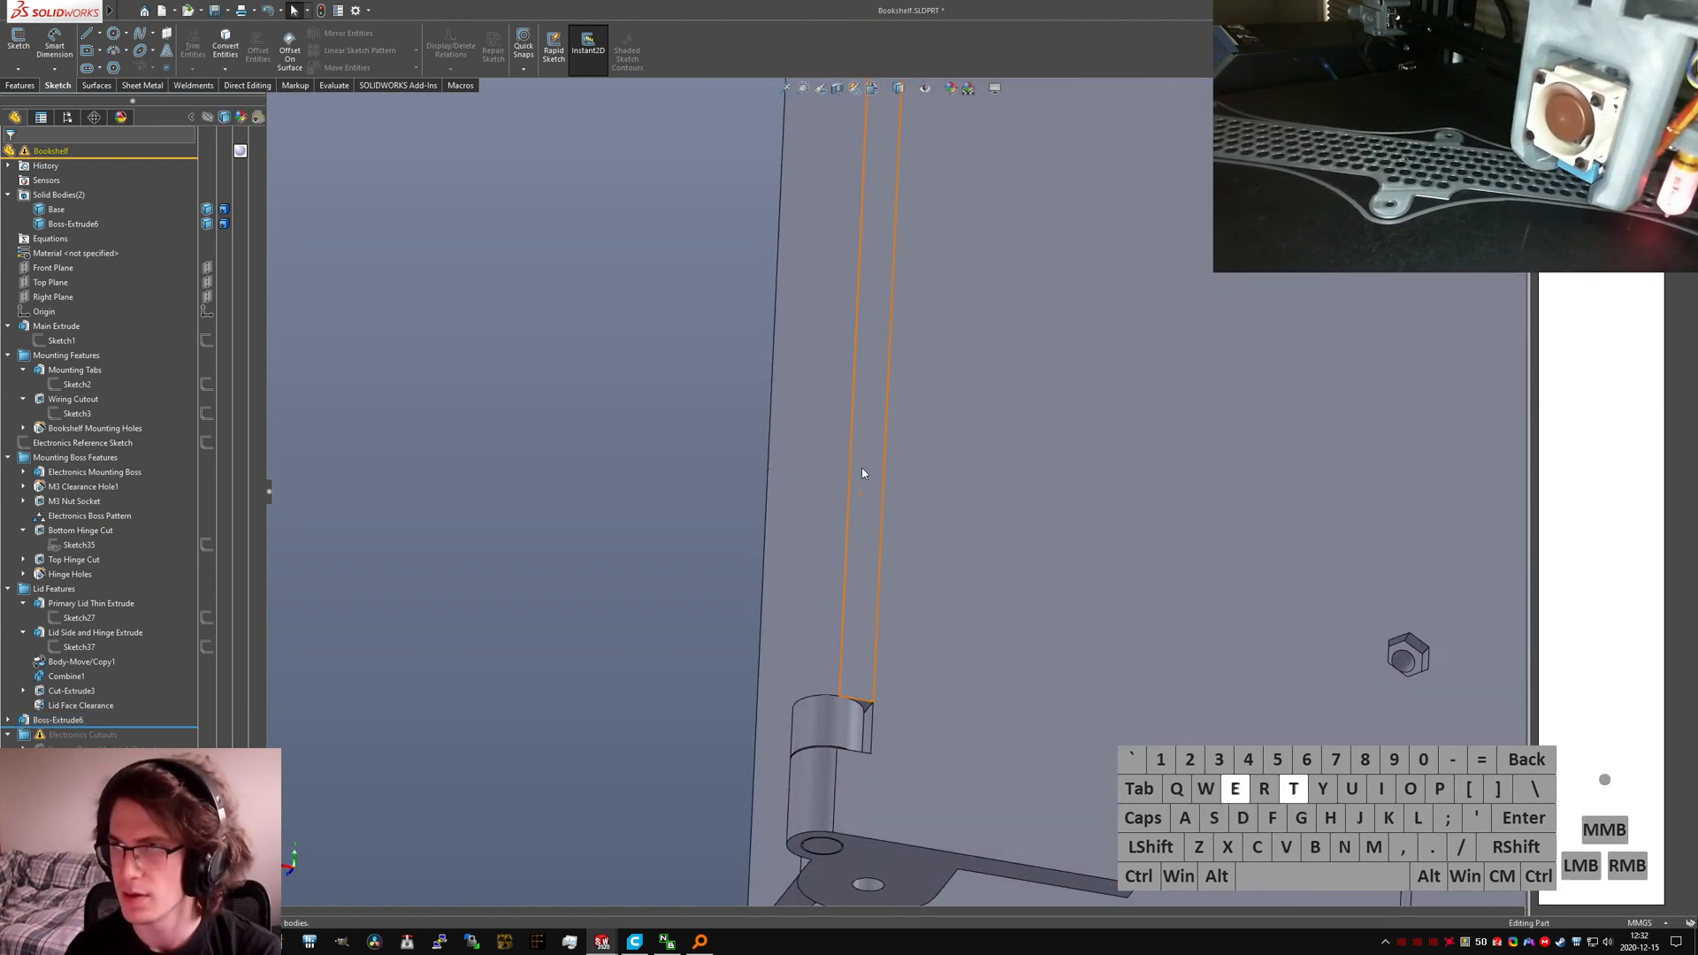
pyautogui.press('Return')
pyautogui.scroll(-4, 884, 752)
pyautogui.click(824, 485)
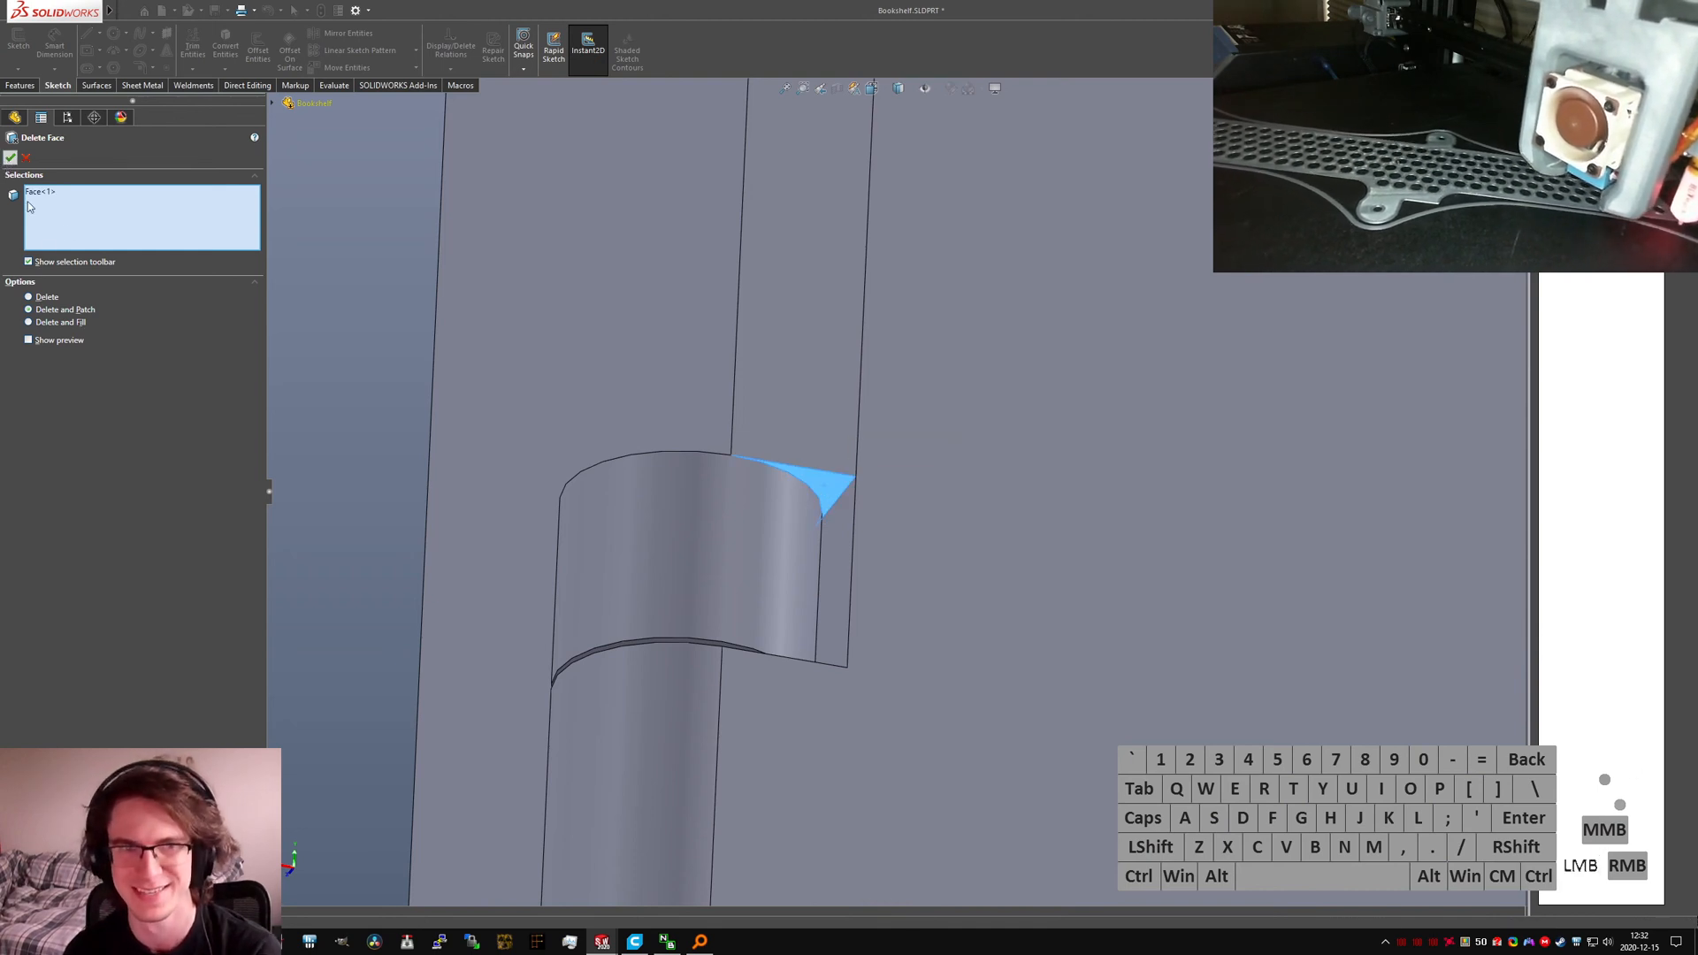
pyautogui.click(64, 322)
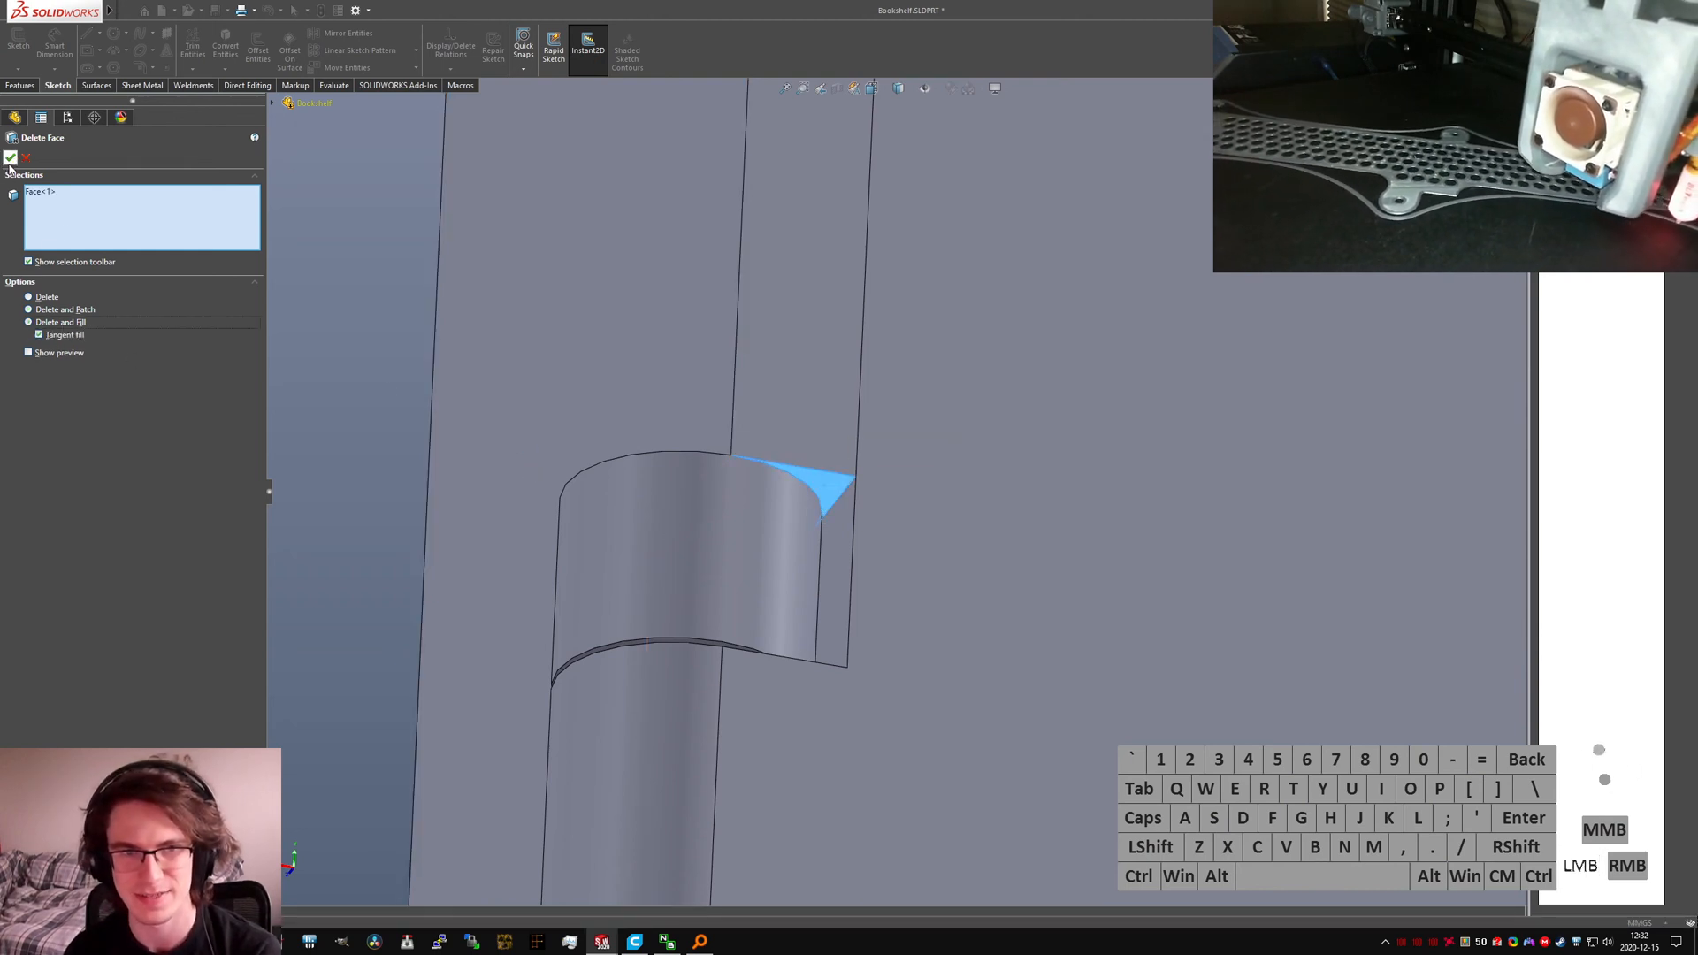
pyautogui.click(10, 158)
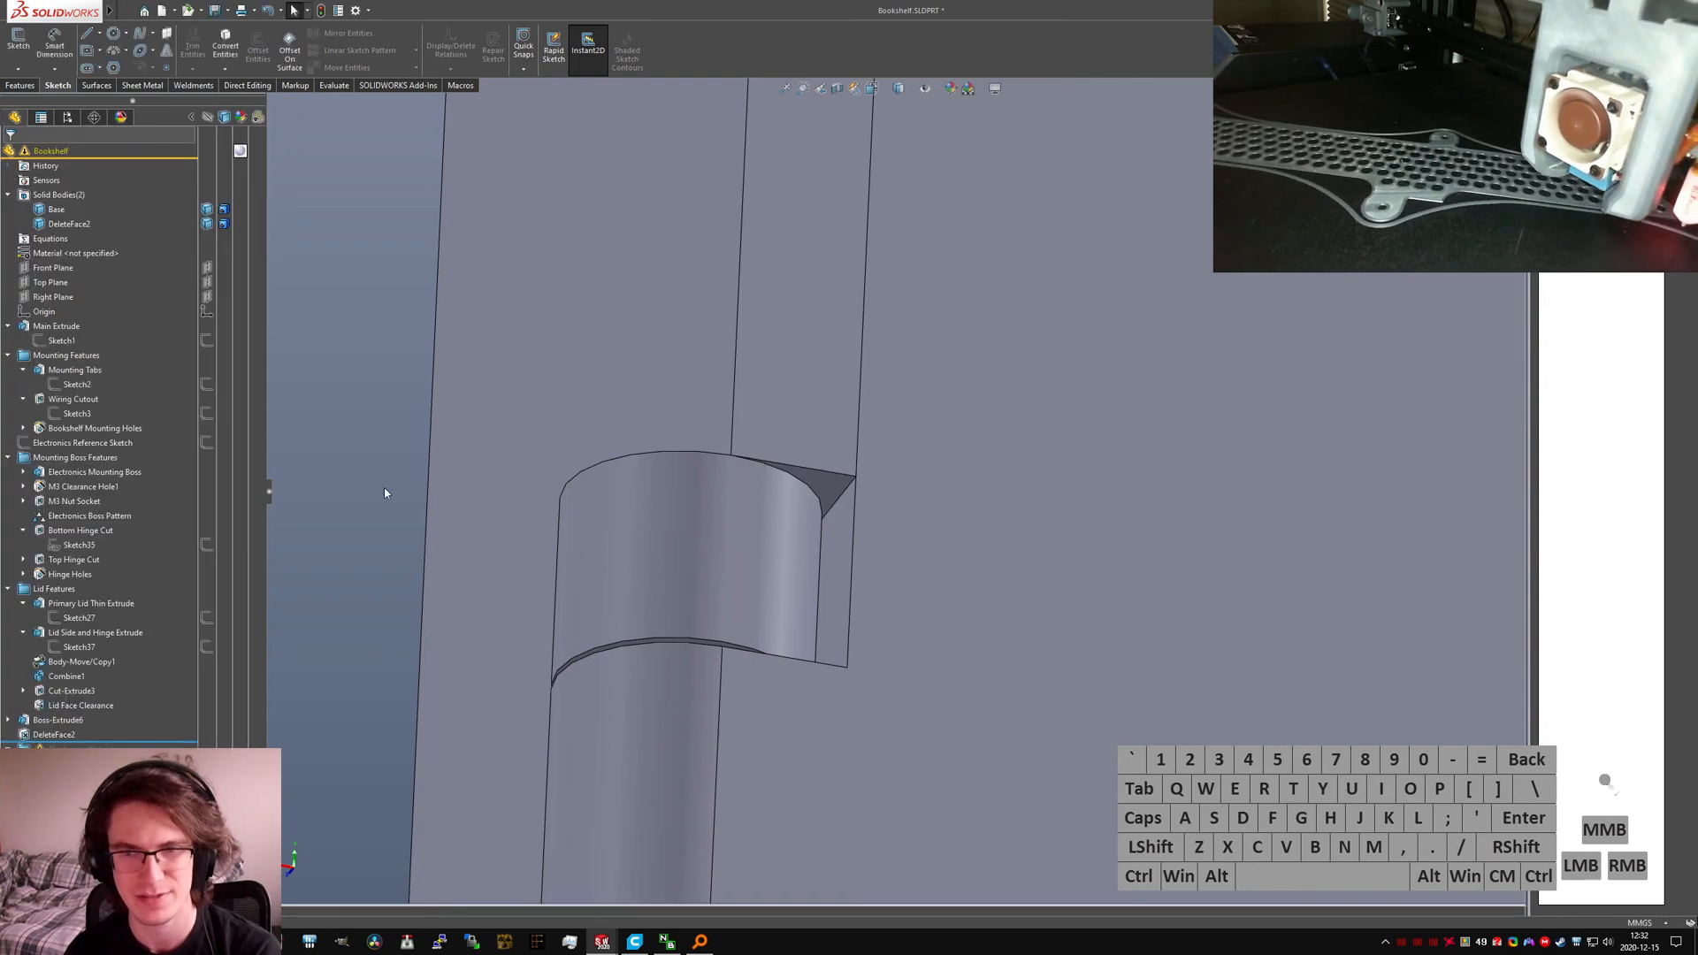
# Step: Edit the face deletion, turn on its preview and try its Delete and Delete and Patch options
pyautogui.click(50, 739)
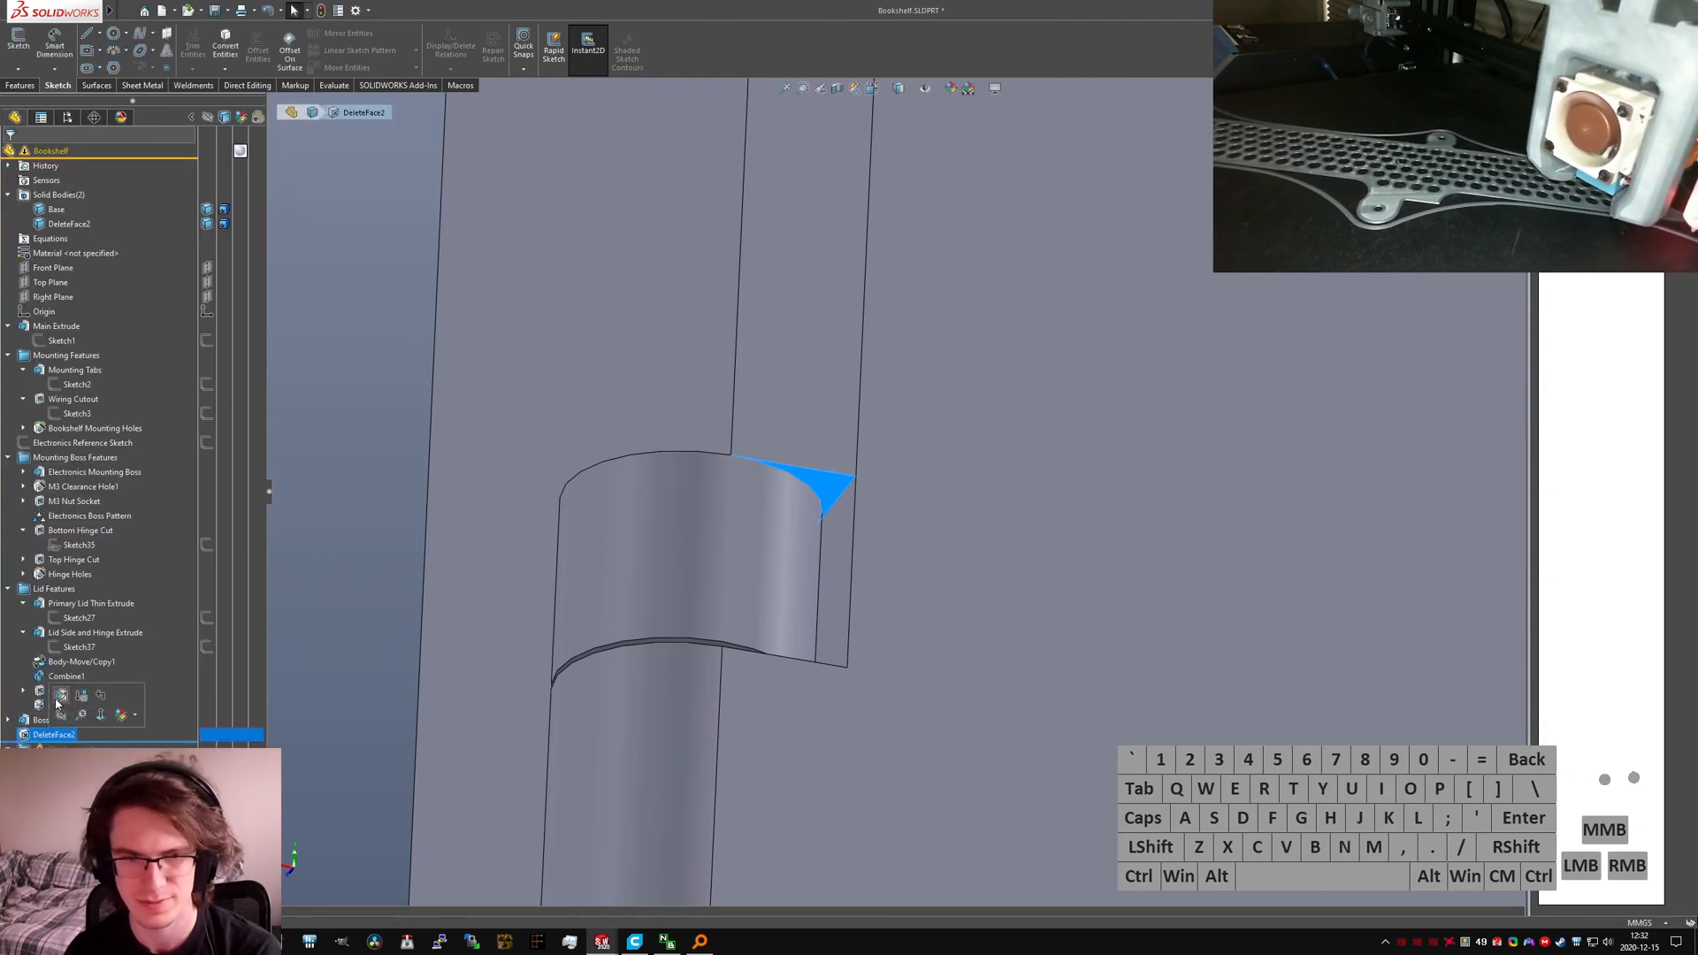
pyautogui.click(59, 702)
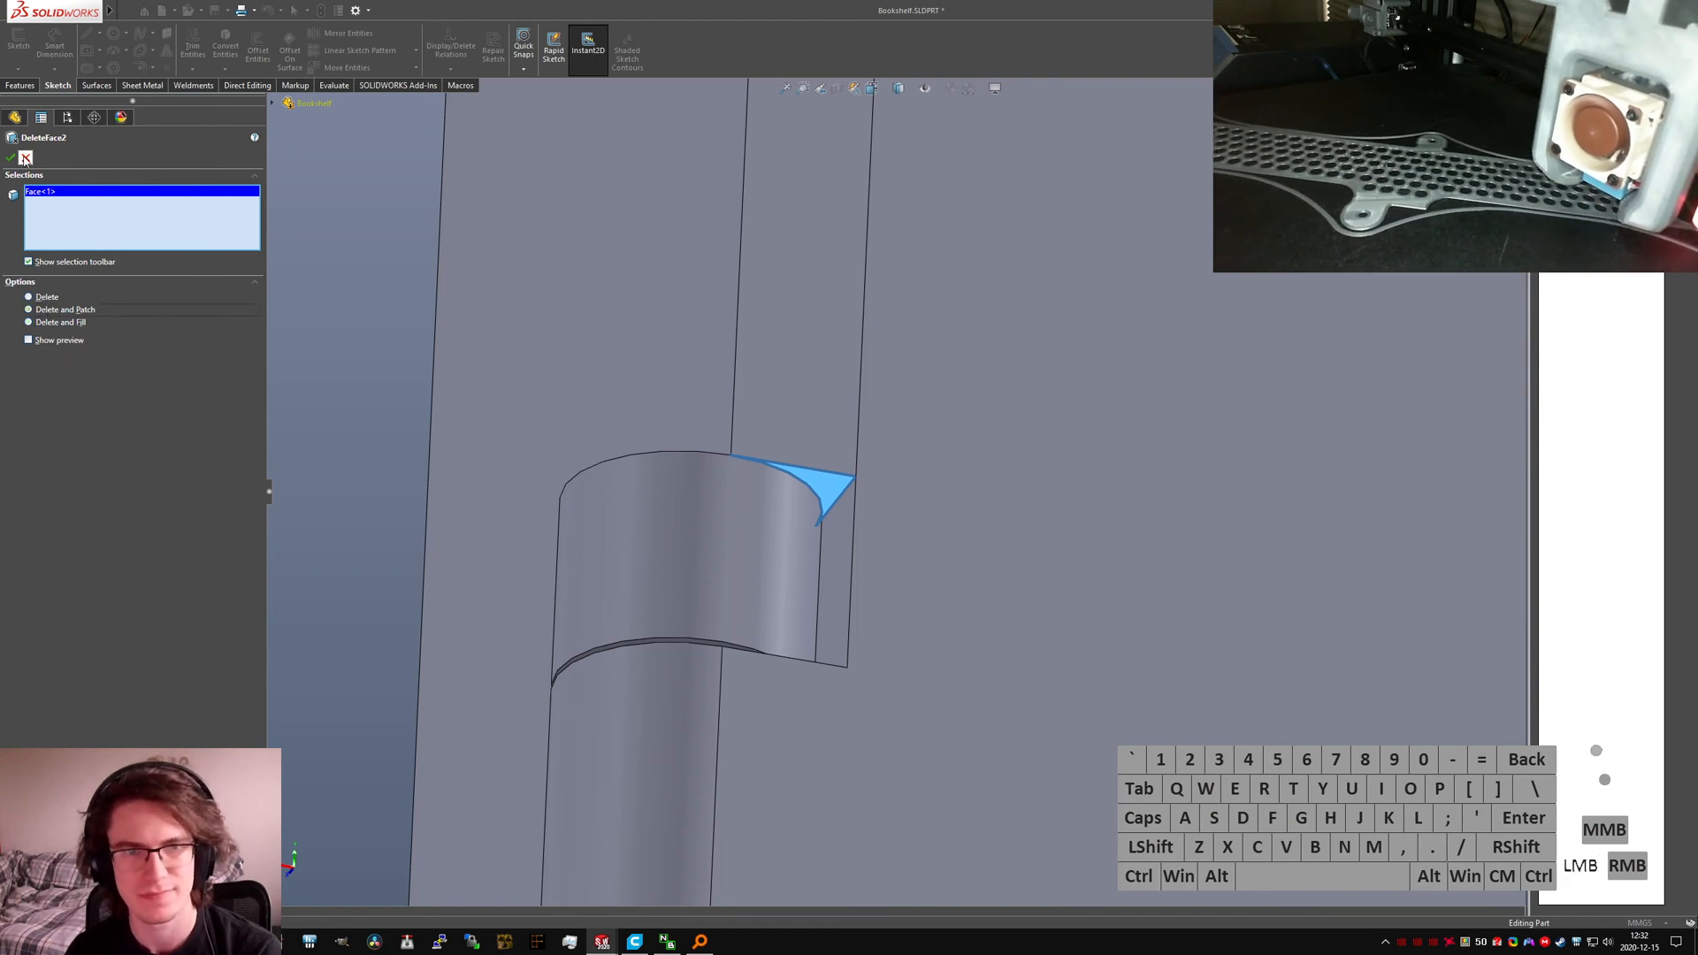
pyautogui.click(64, 339)
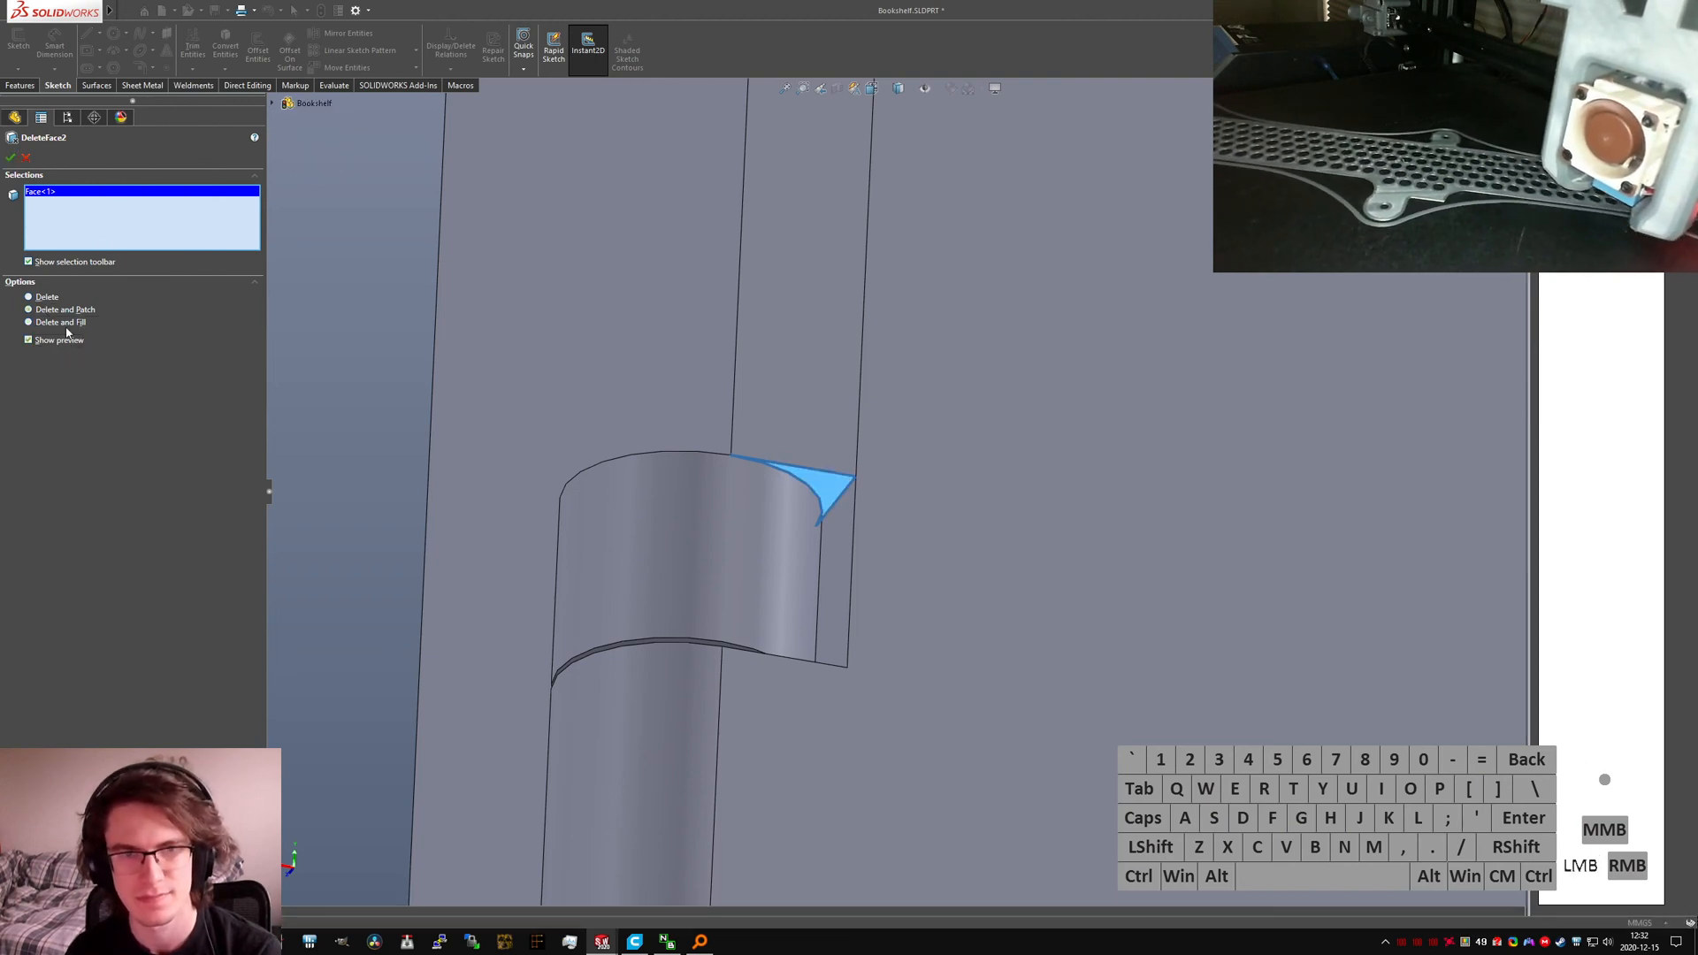
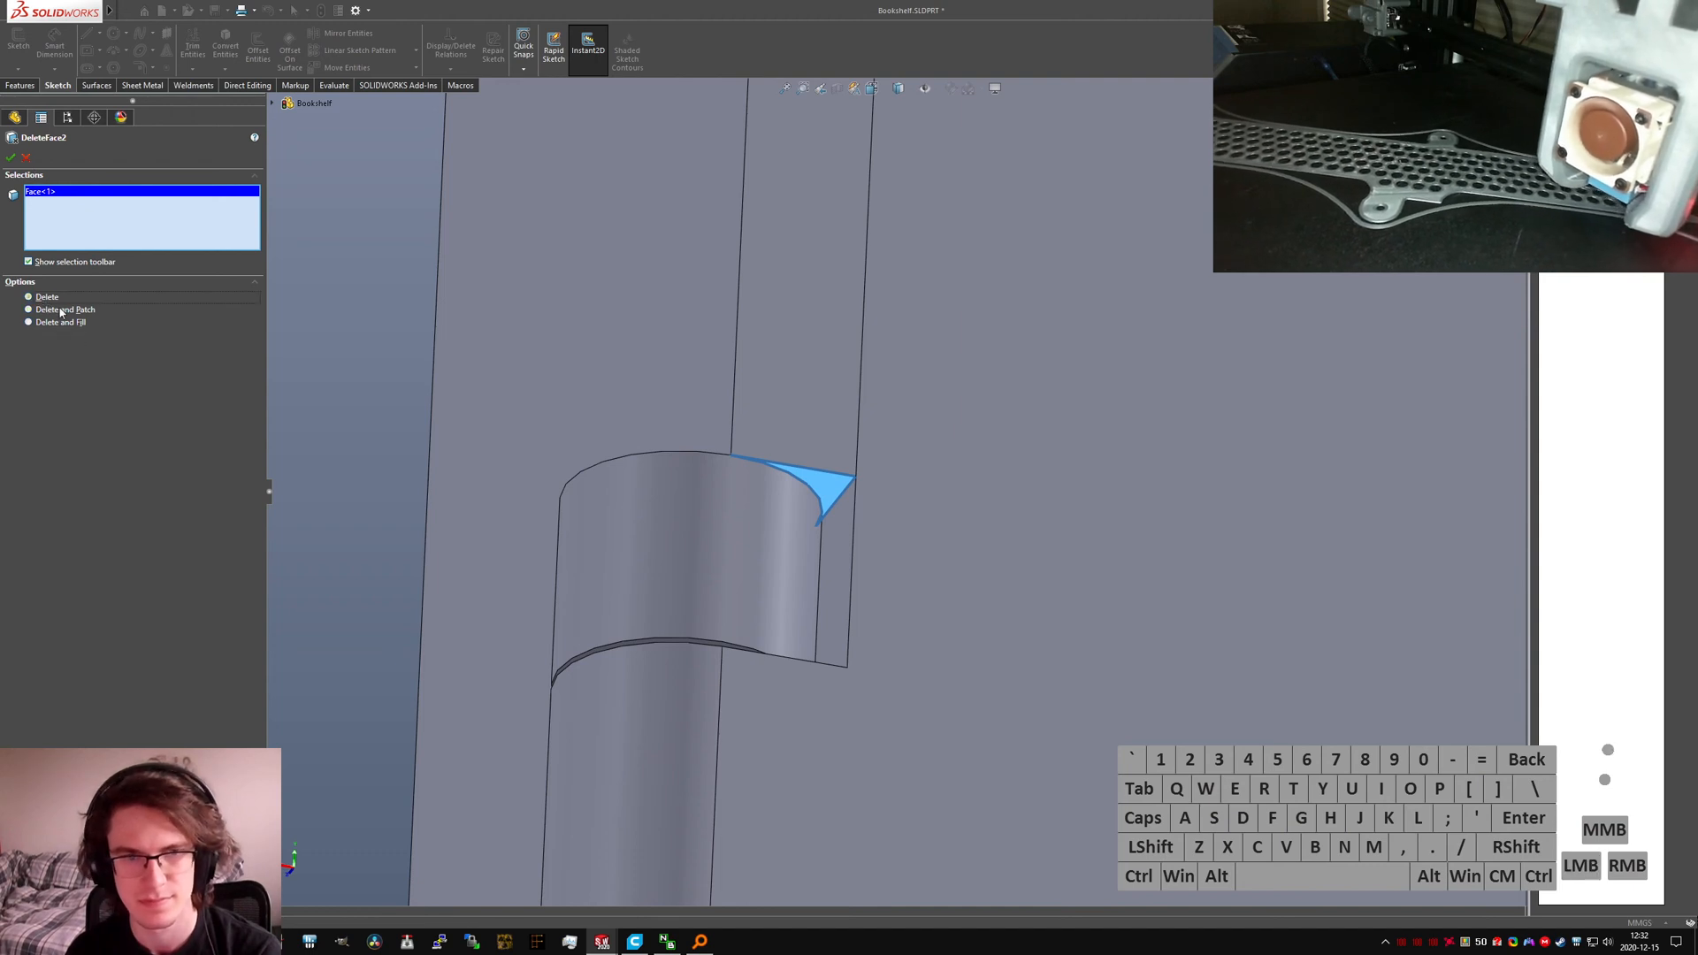
pyautogui.click(11, 157)
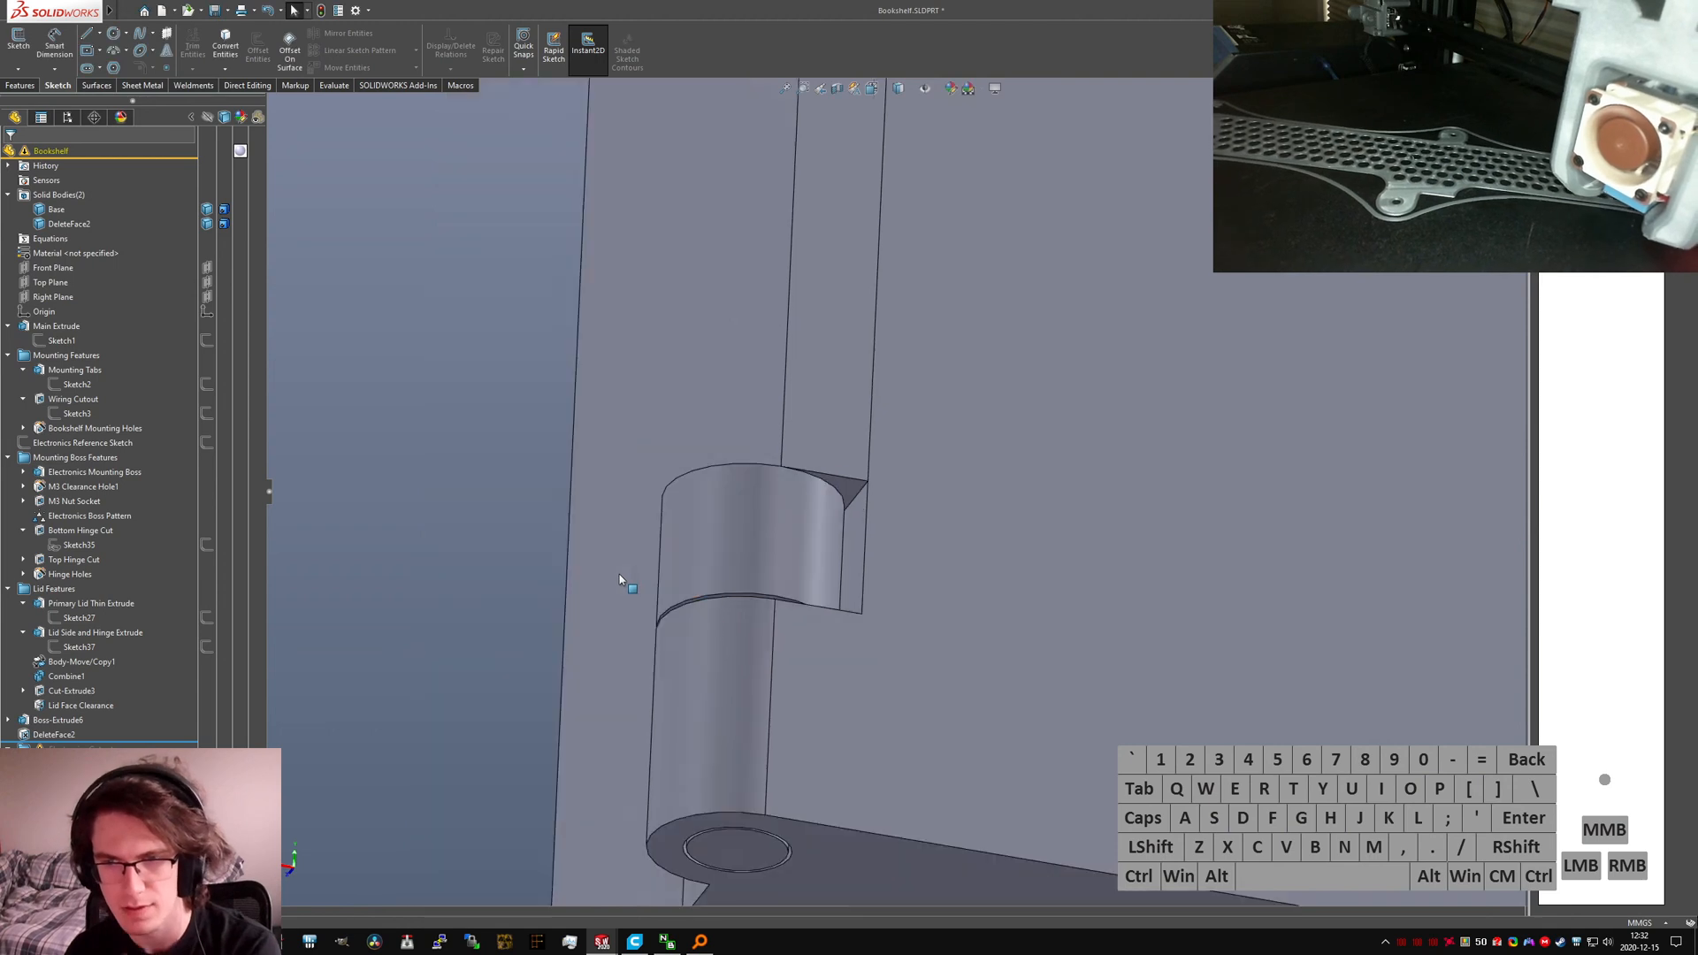
# Step: Convert the small triangular face beside the lower knuckle into a sketch and cut-extrude it with the Up To Next end condition
pyautogui.write('sextrude')
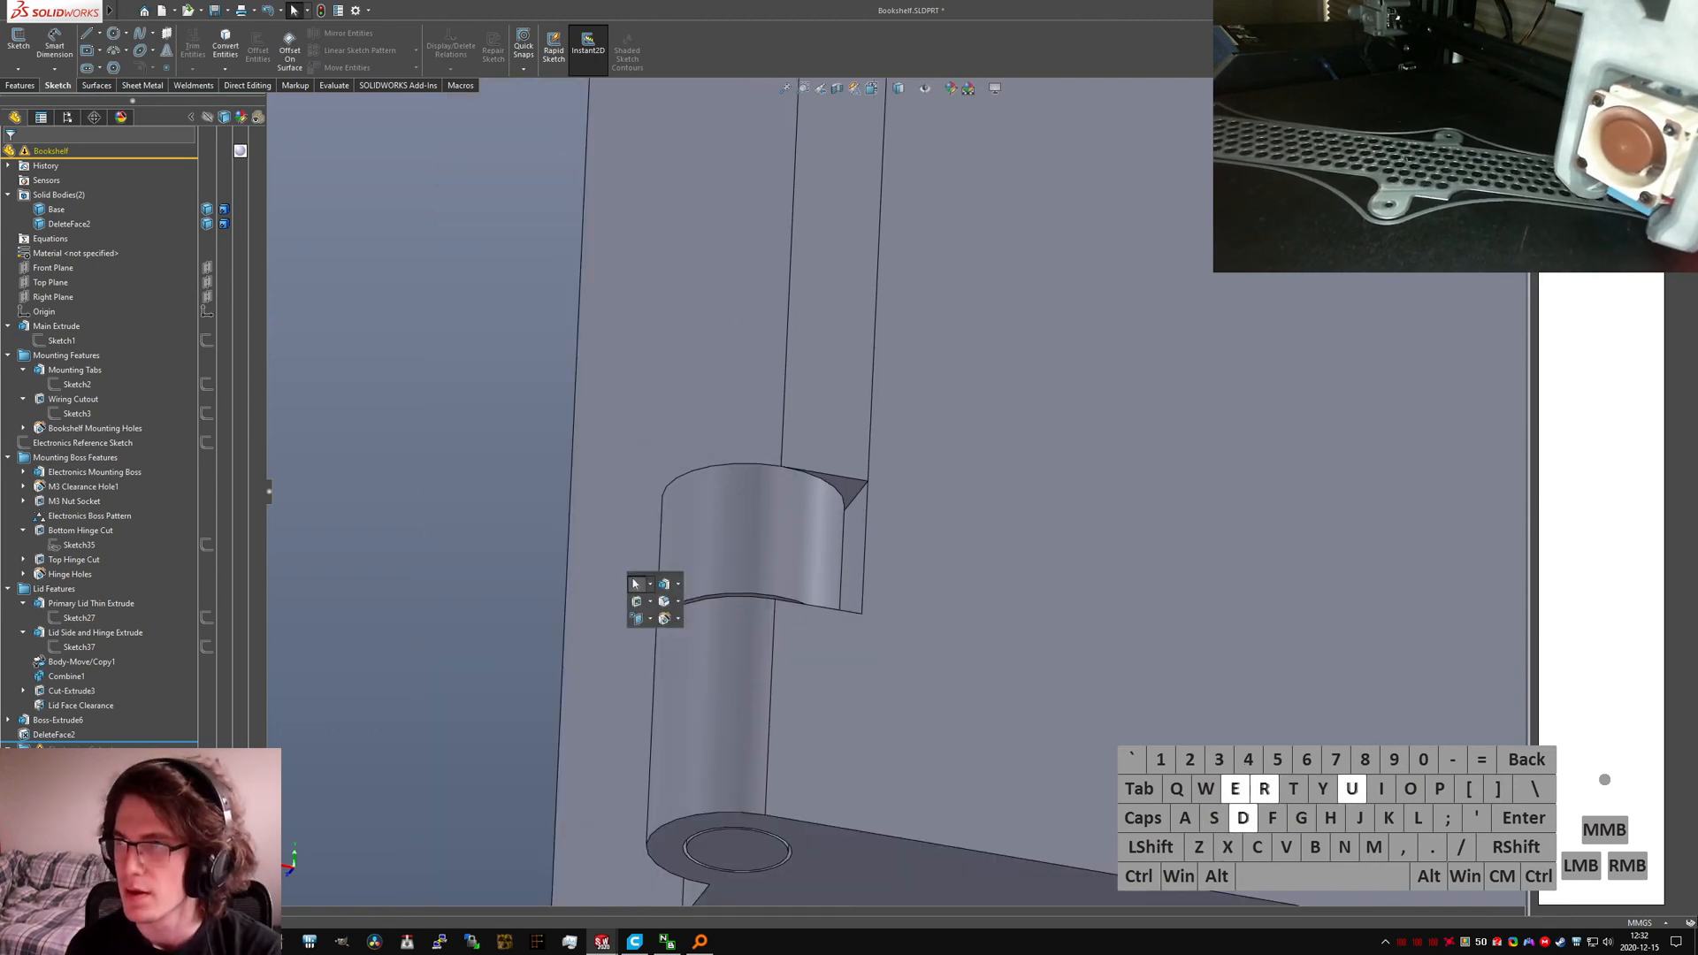
pyautogui.click(849, 488)
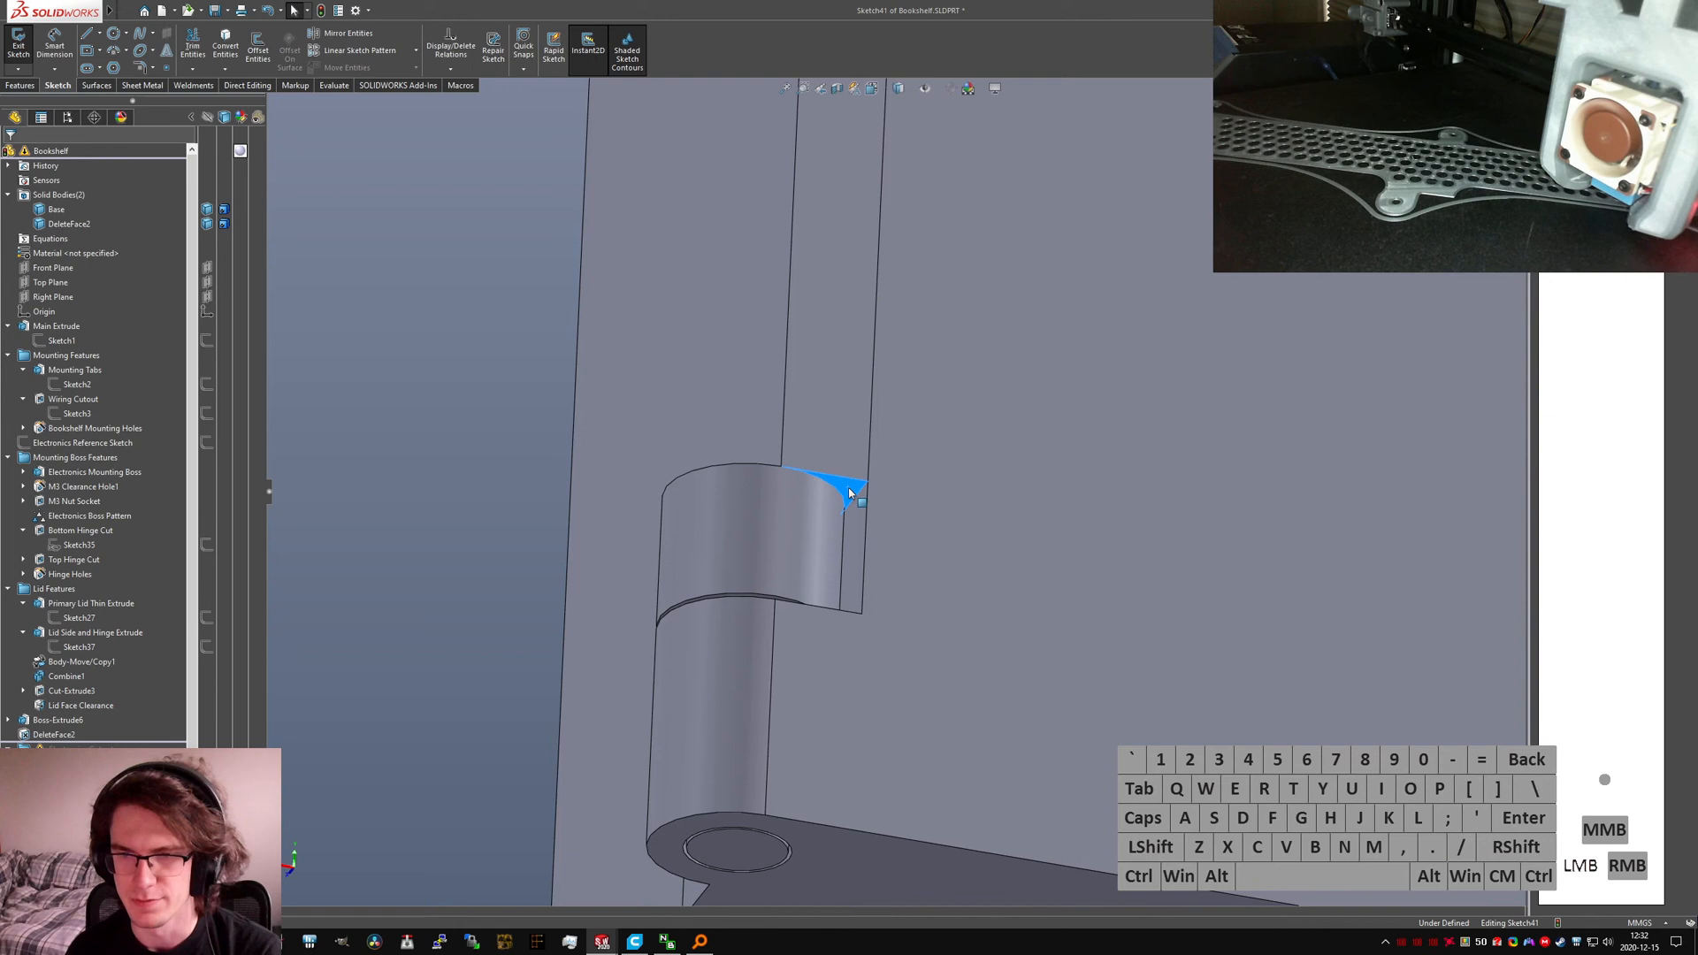
pyautogui.click(227, 51)
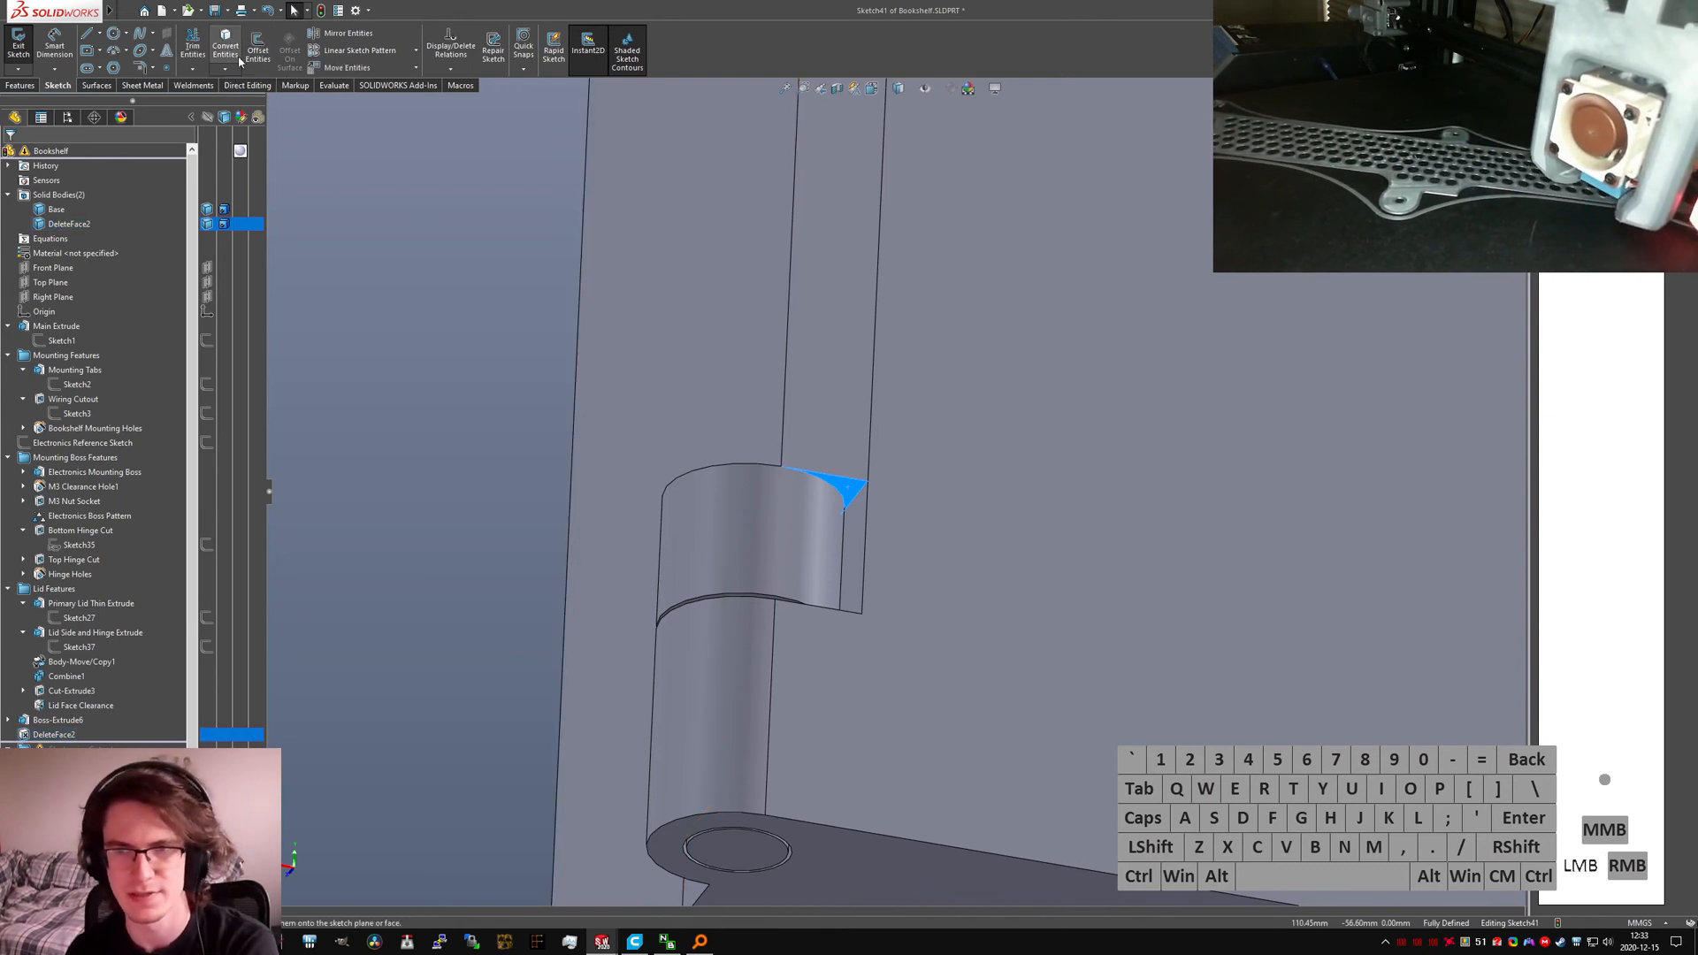
pyautogui.click(20, 46)
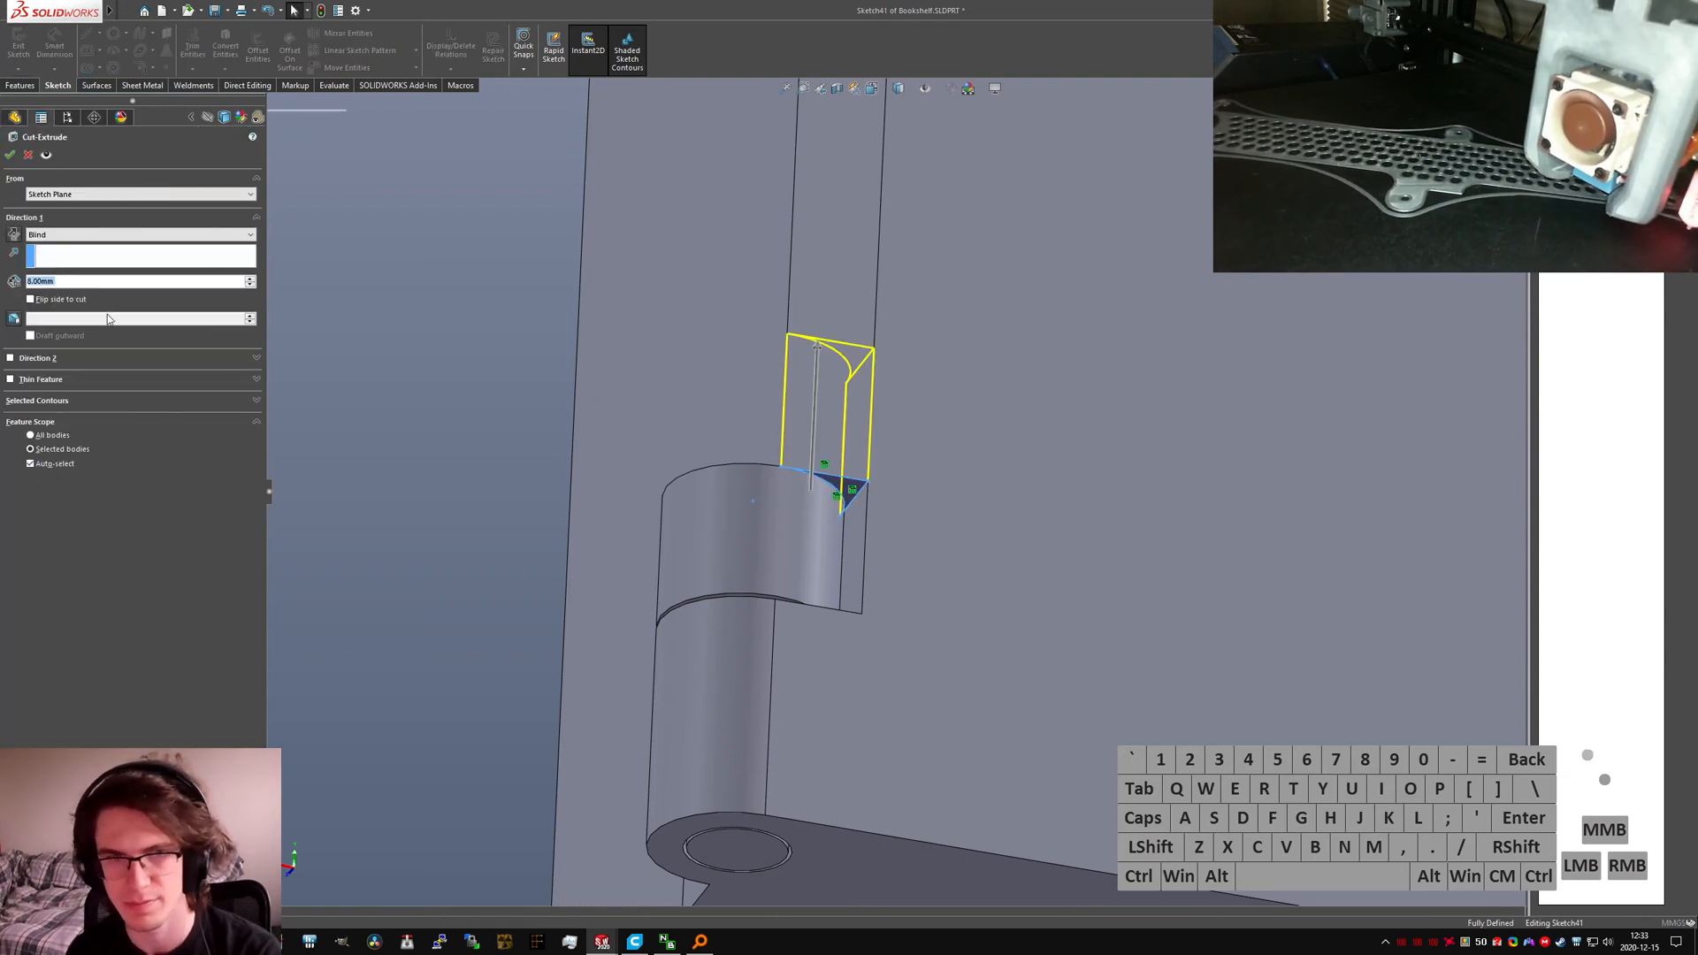
pyautogui.click(100, 235)
pyautogui.click(99, 272)
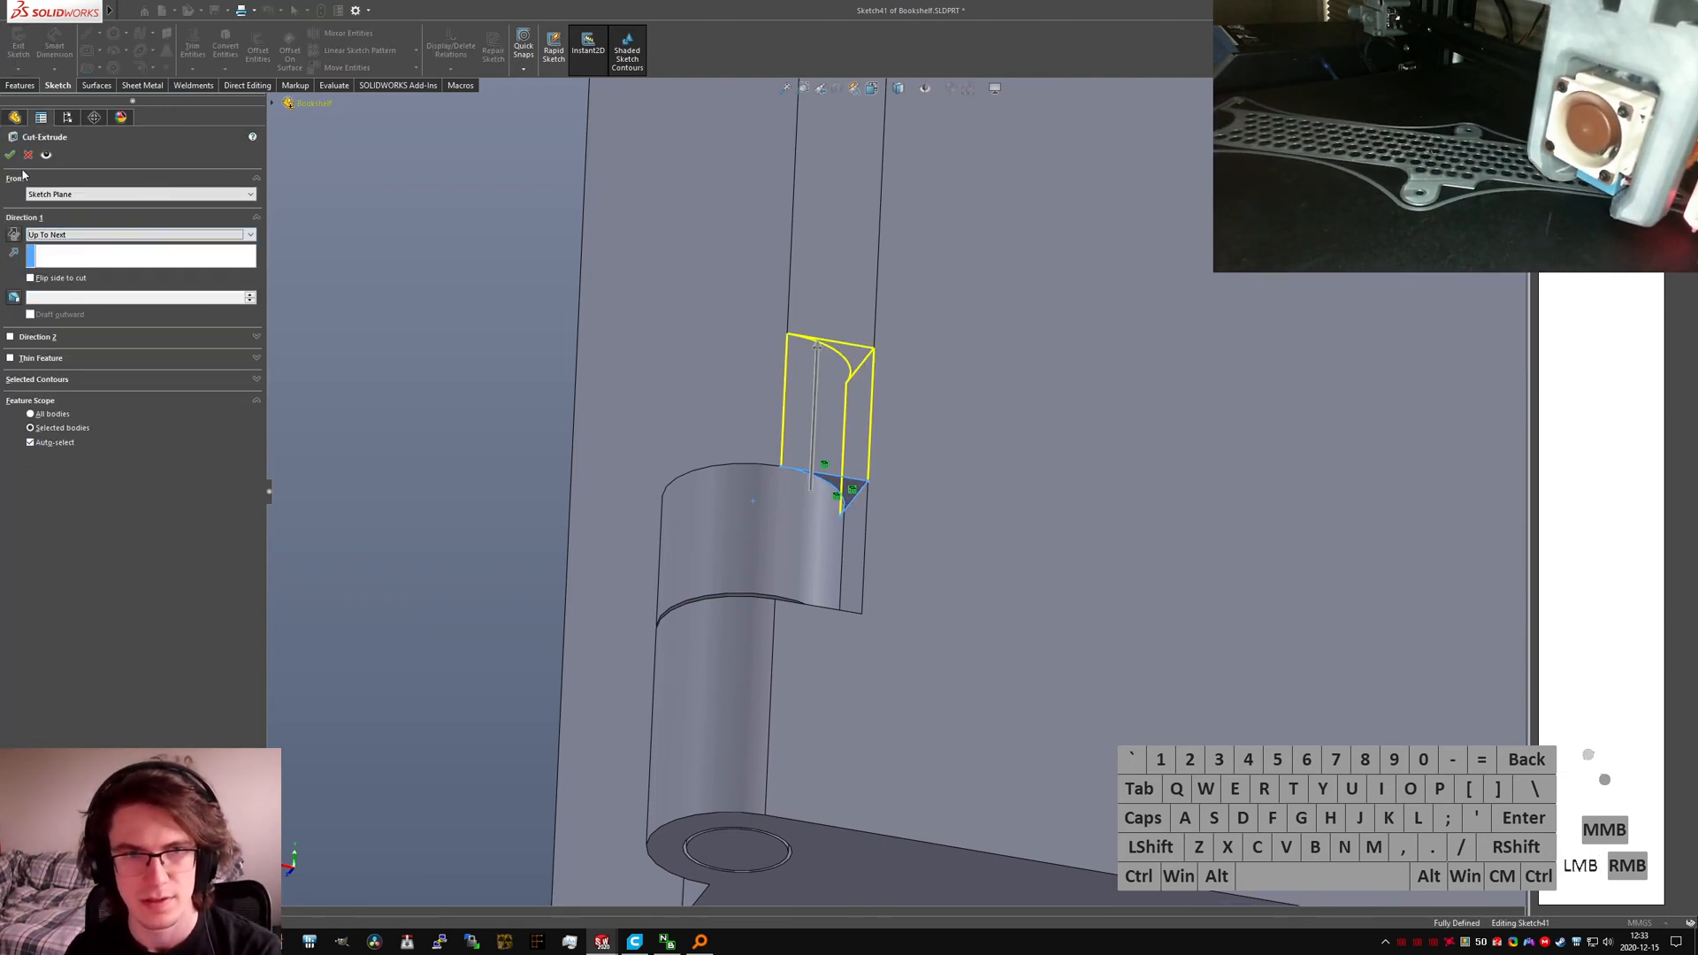
pyautogui.click(10, 155)
# Step: Examine the extrusion's sloped upper end at the hinge gap and compare it with the PSU Enclosure V2 hinge
pyautogui.scroll(10, 835, 495)
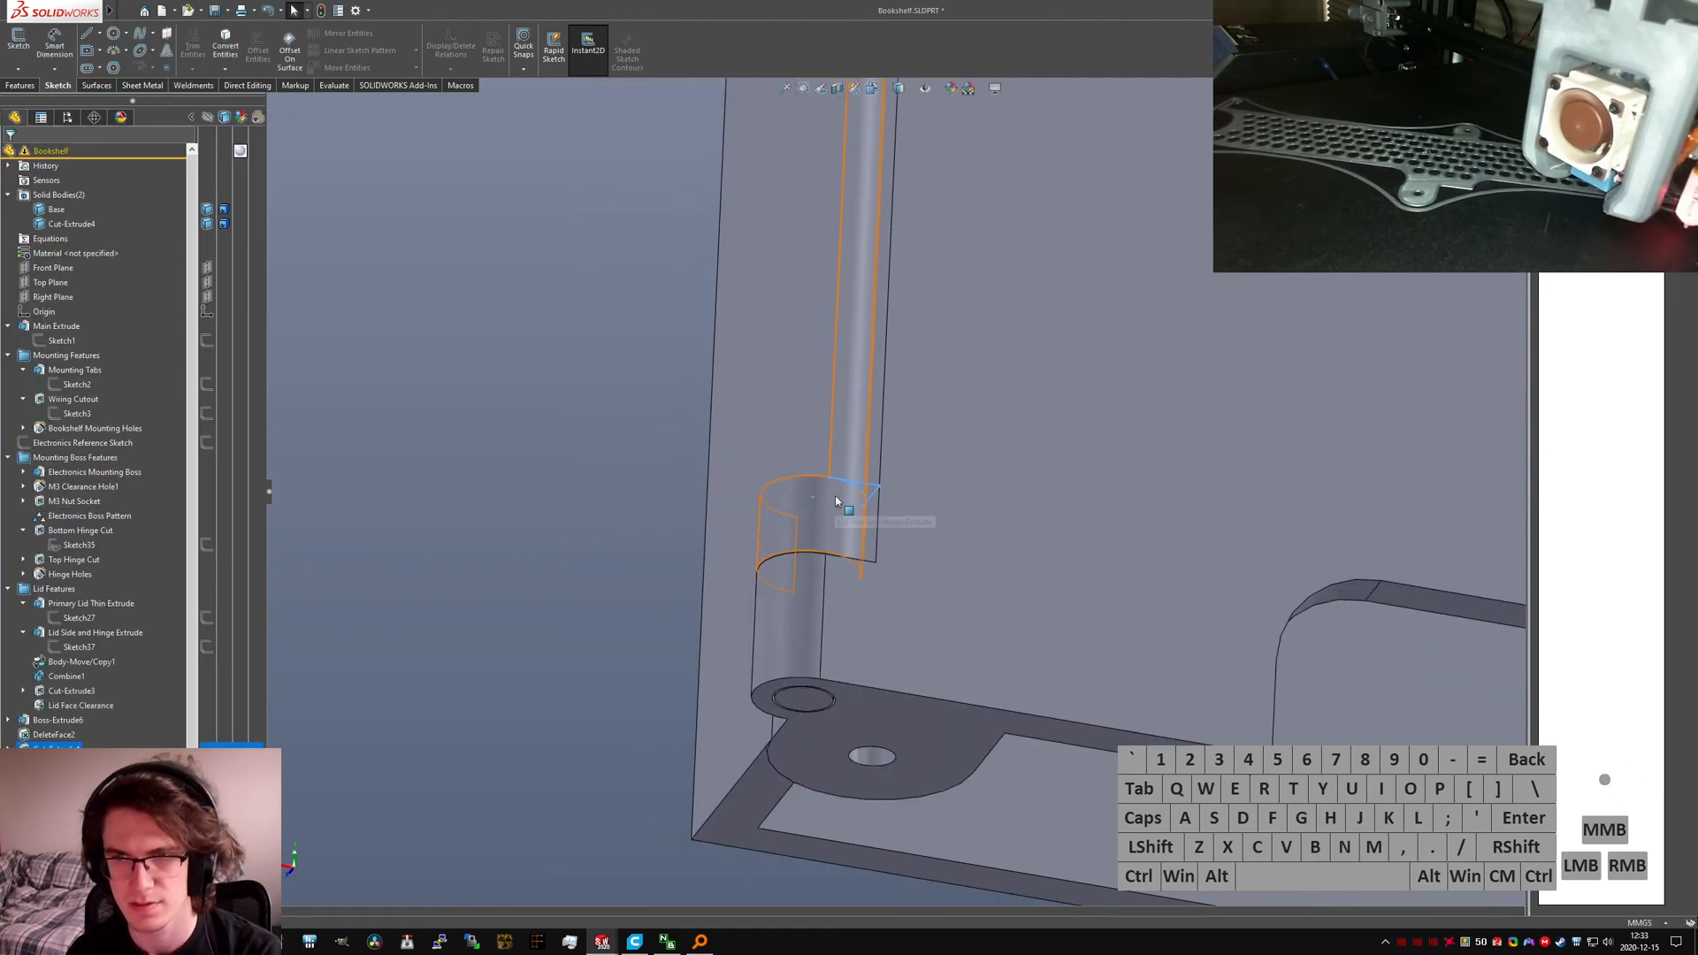
pyautogui.scroll(-10, 883, 417)
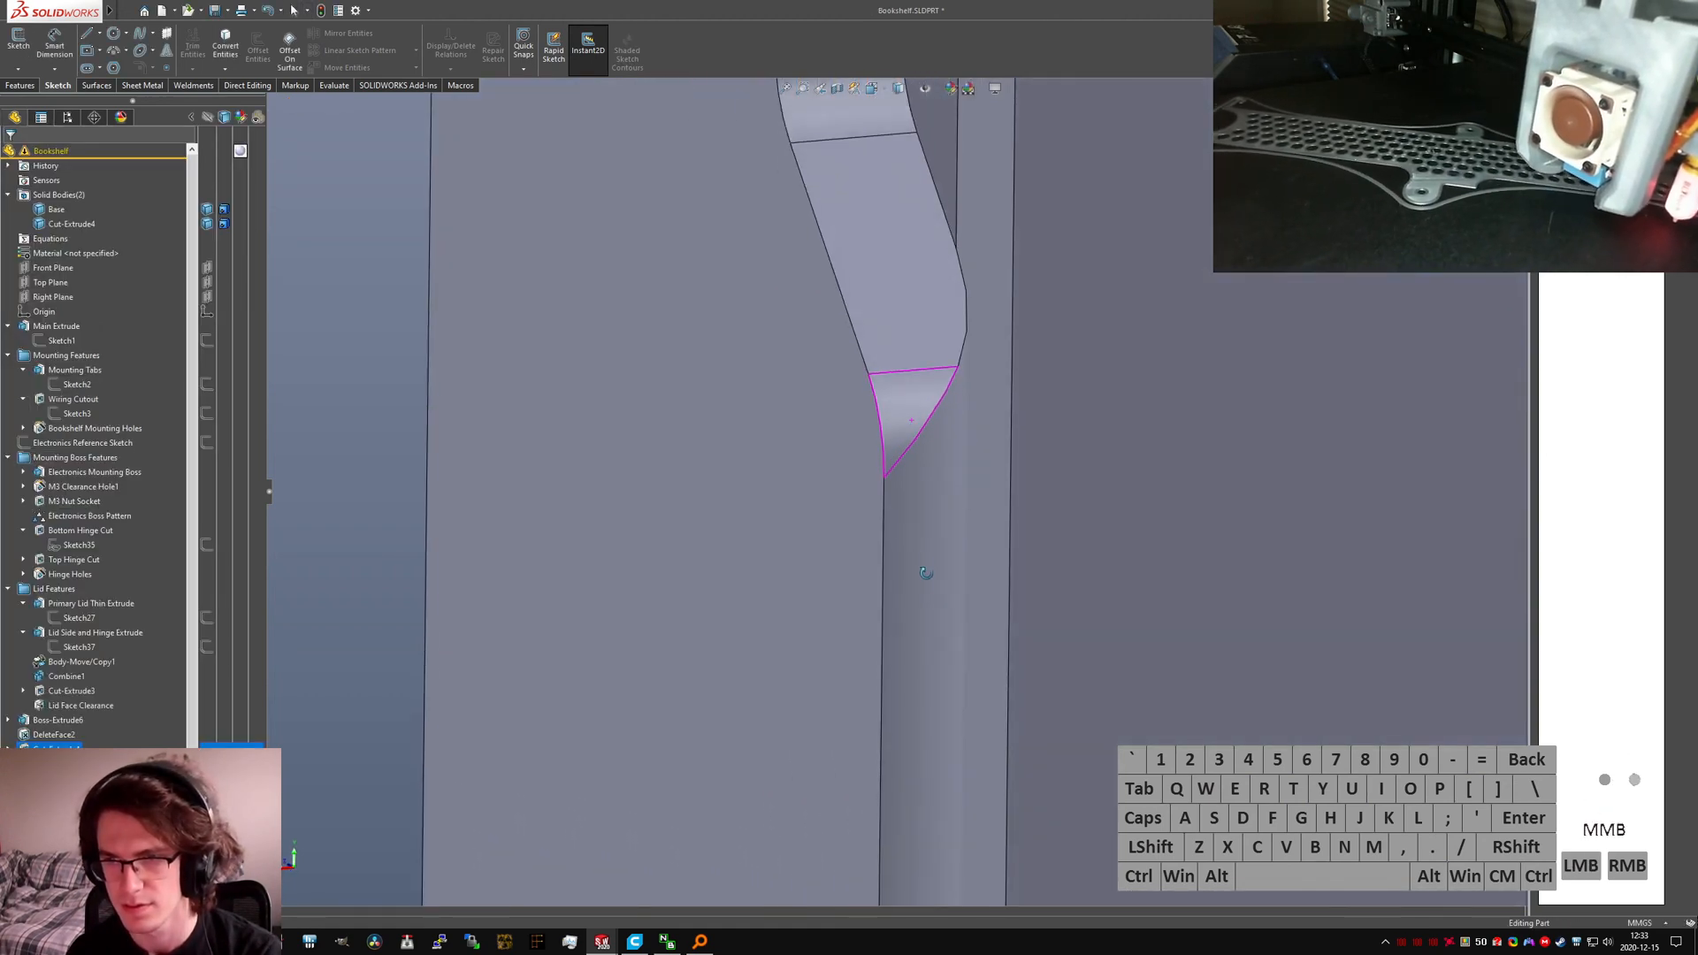
pyautogui.moveTo(927, 529)
pyautogui.mouseDown(button='middle')
pyautogui.moveTo(910, 477)
pyautogui.moveTo(978, 504)
pyautogui.moveTo(959, 523)
pyautogui.mouseUp(button='middle')
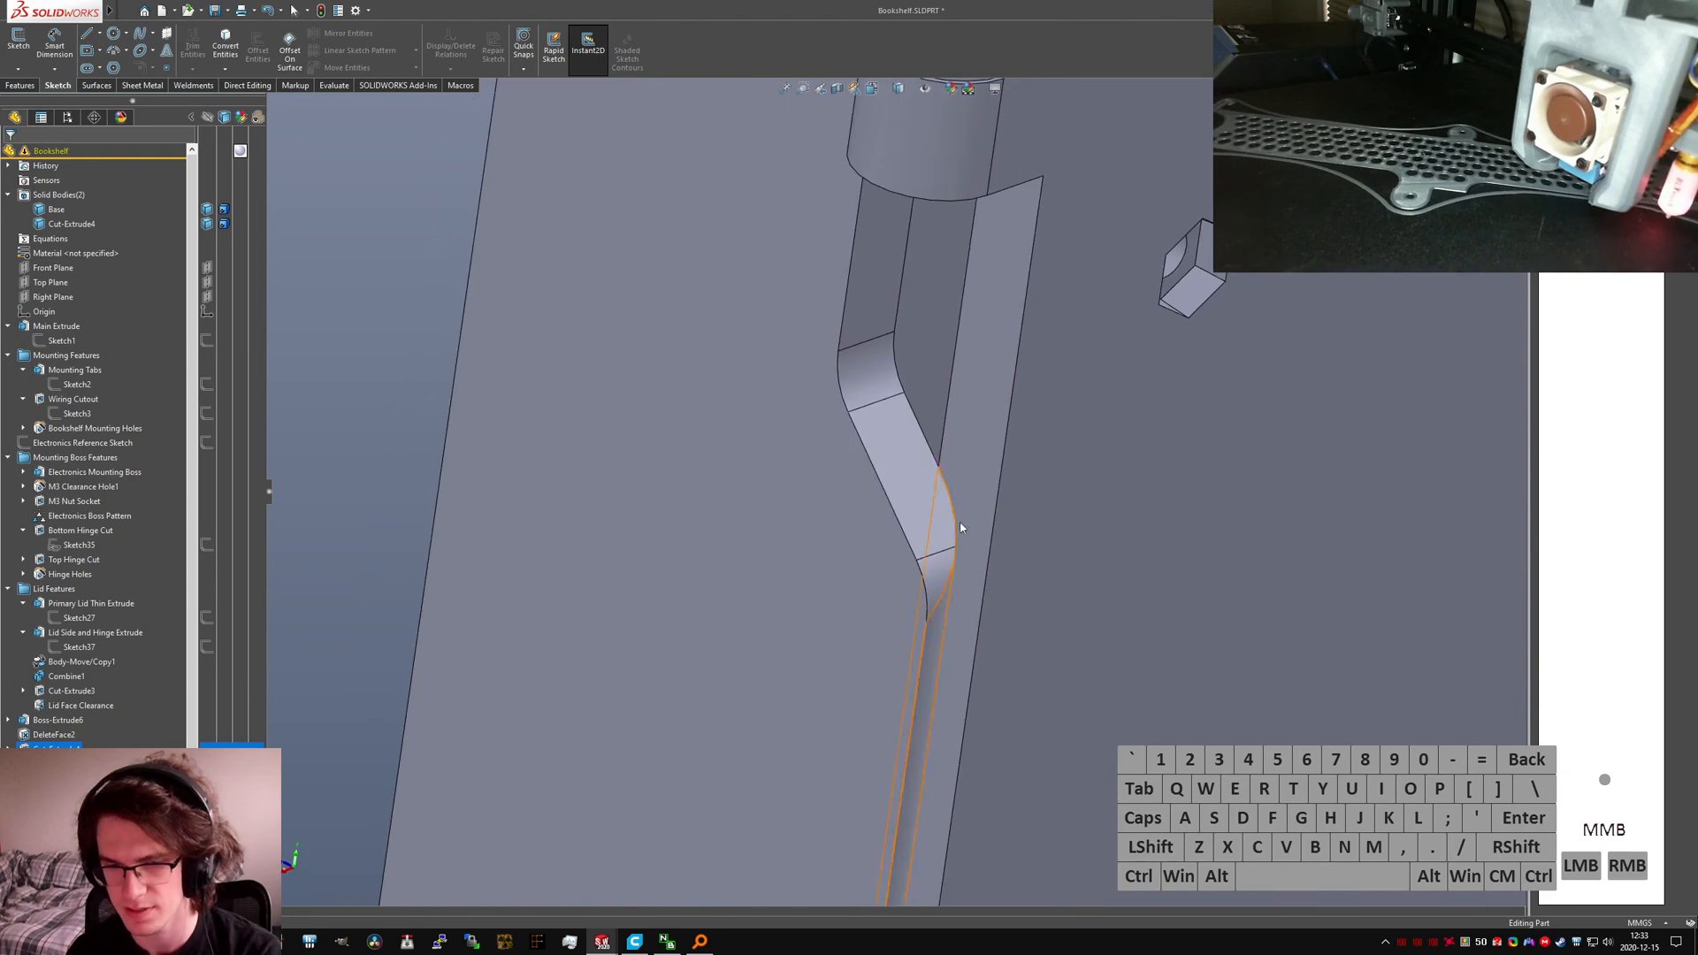
pyautogui.hotkey('ctrl', 'Tab')
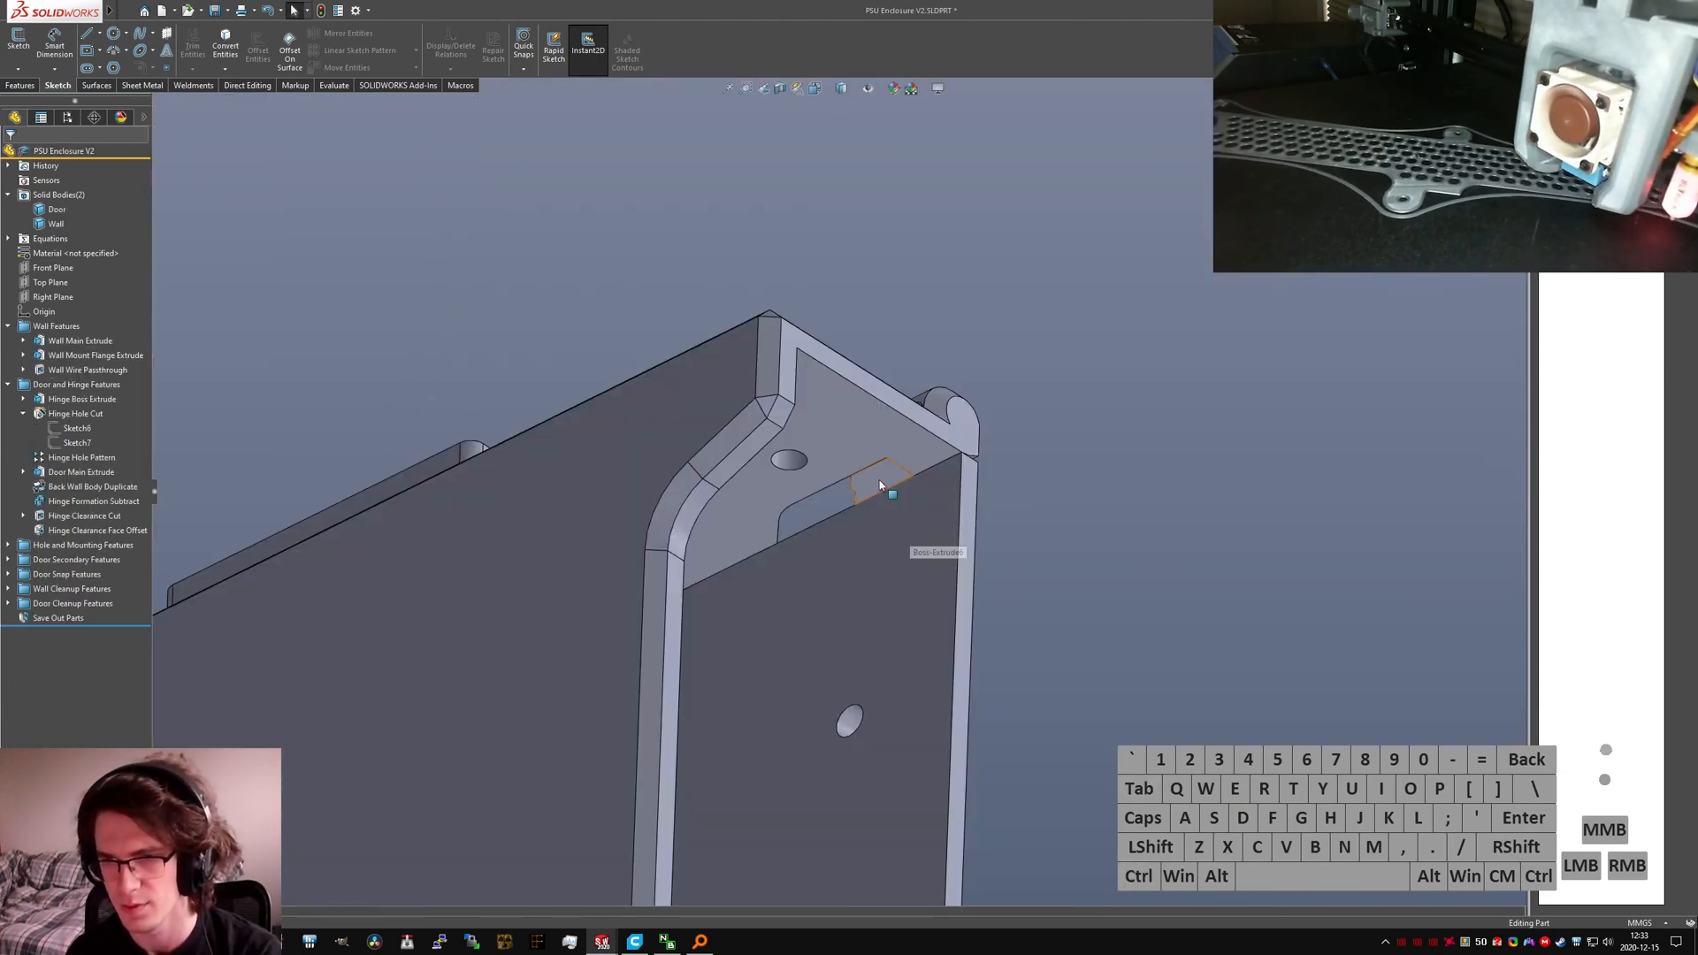
pyautogui.moveTo(787, 428); pyautogui.dragTo(915, 686, button='middle')
pyautogui.hotkey('ctrl', 'Tab')
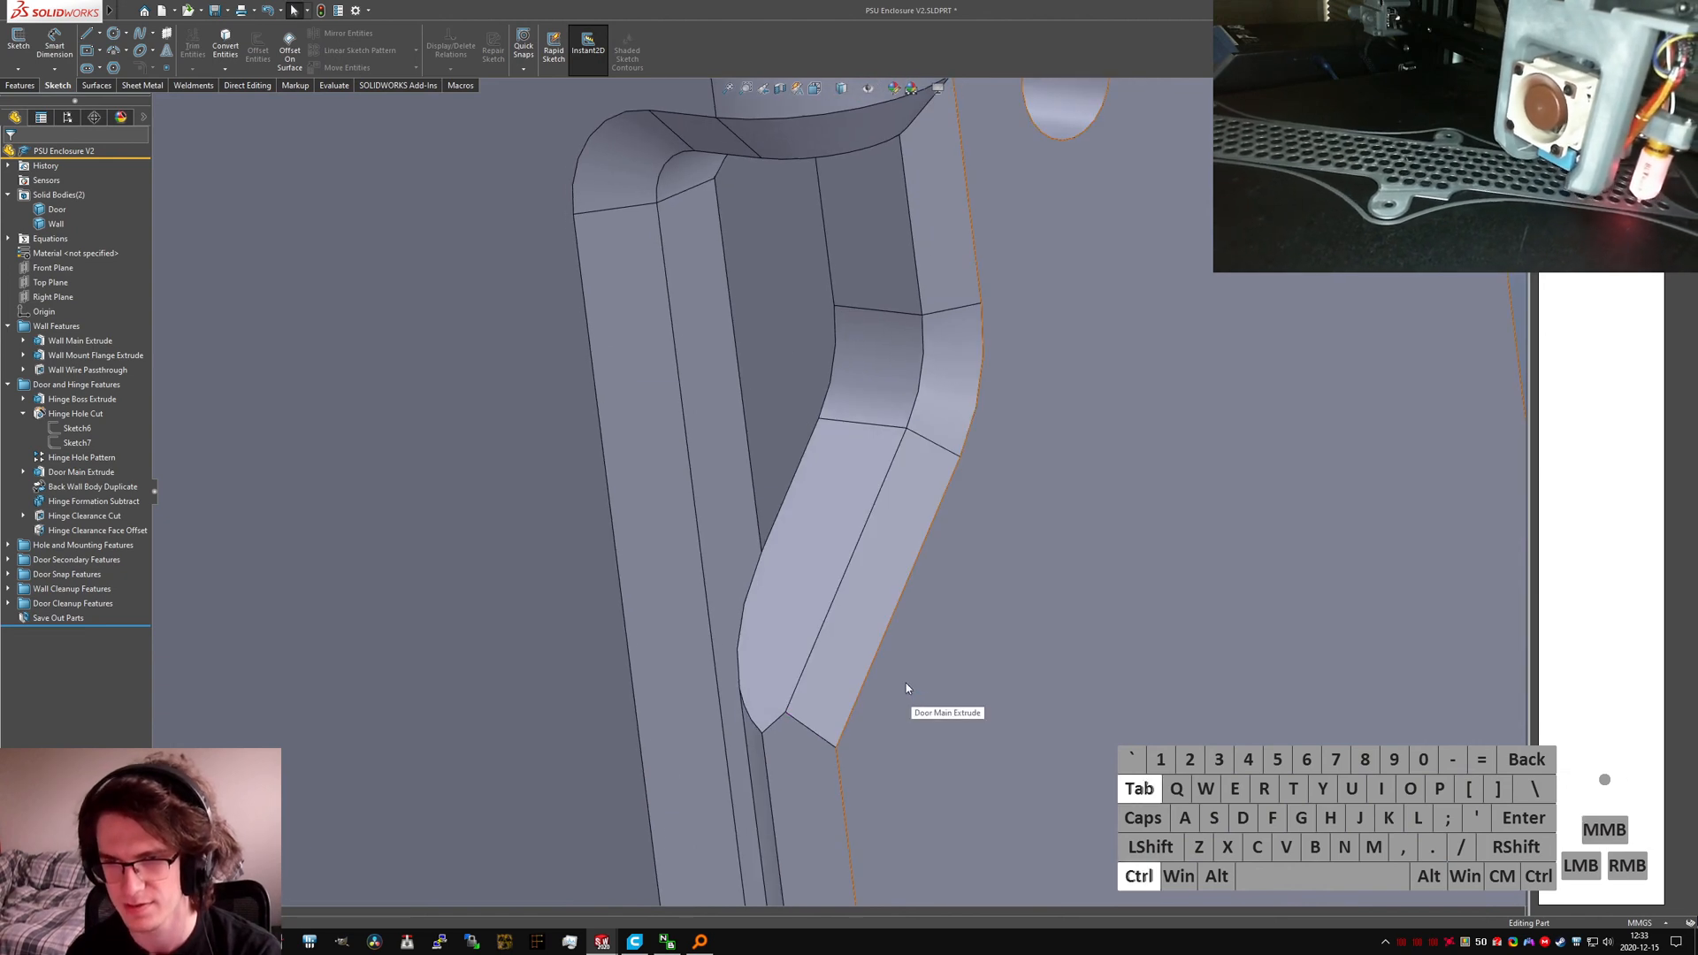
pyautogui.scroll(3, 1015, 602)
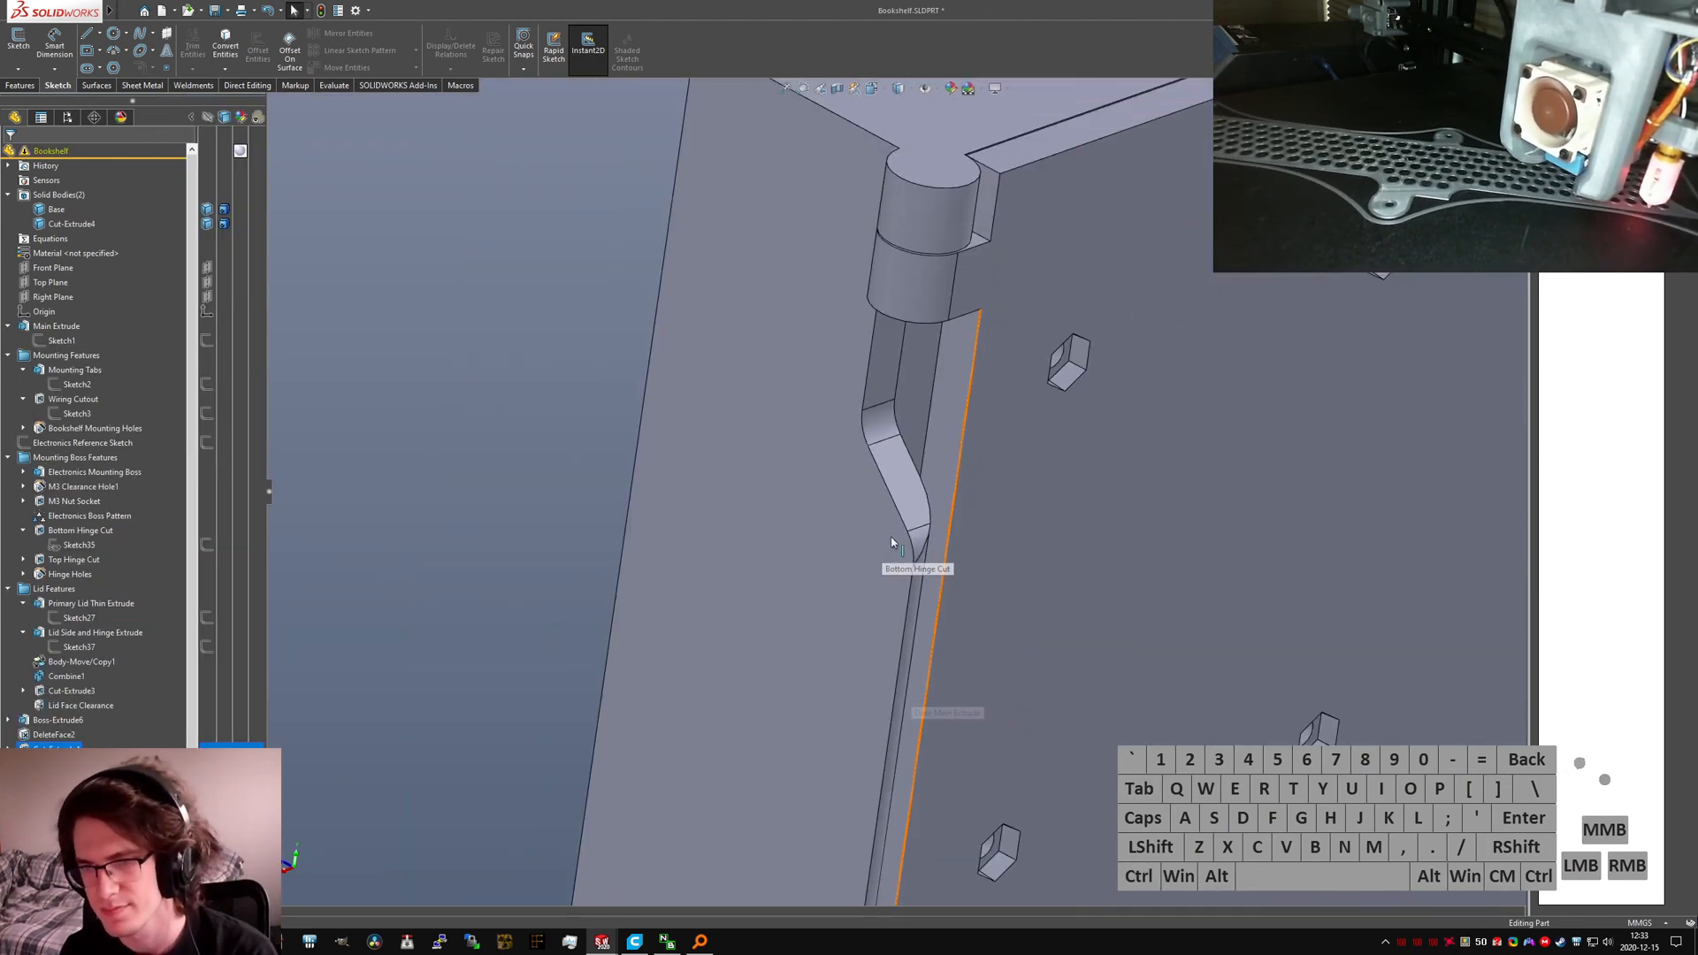
pyautogui.scroll(-5, 917, 531)
pyautogui.hotkey('ctrl', 'Tab')
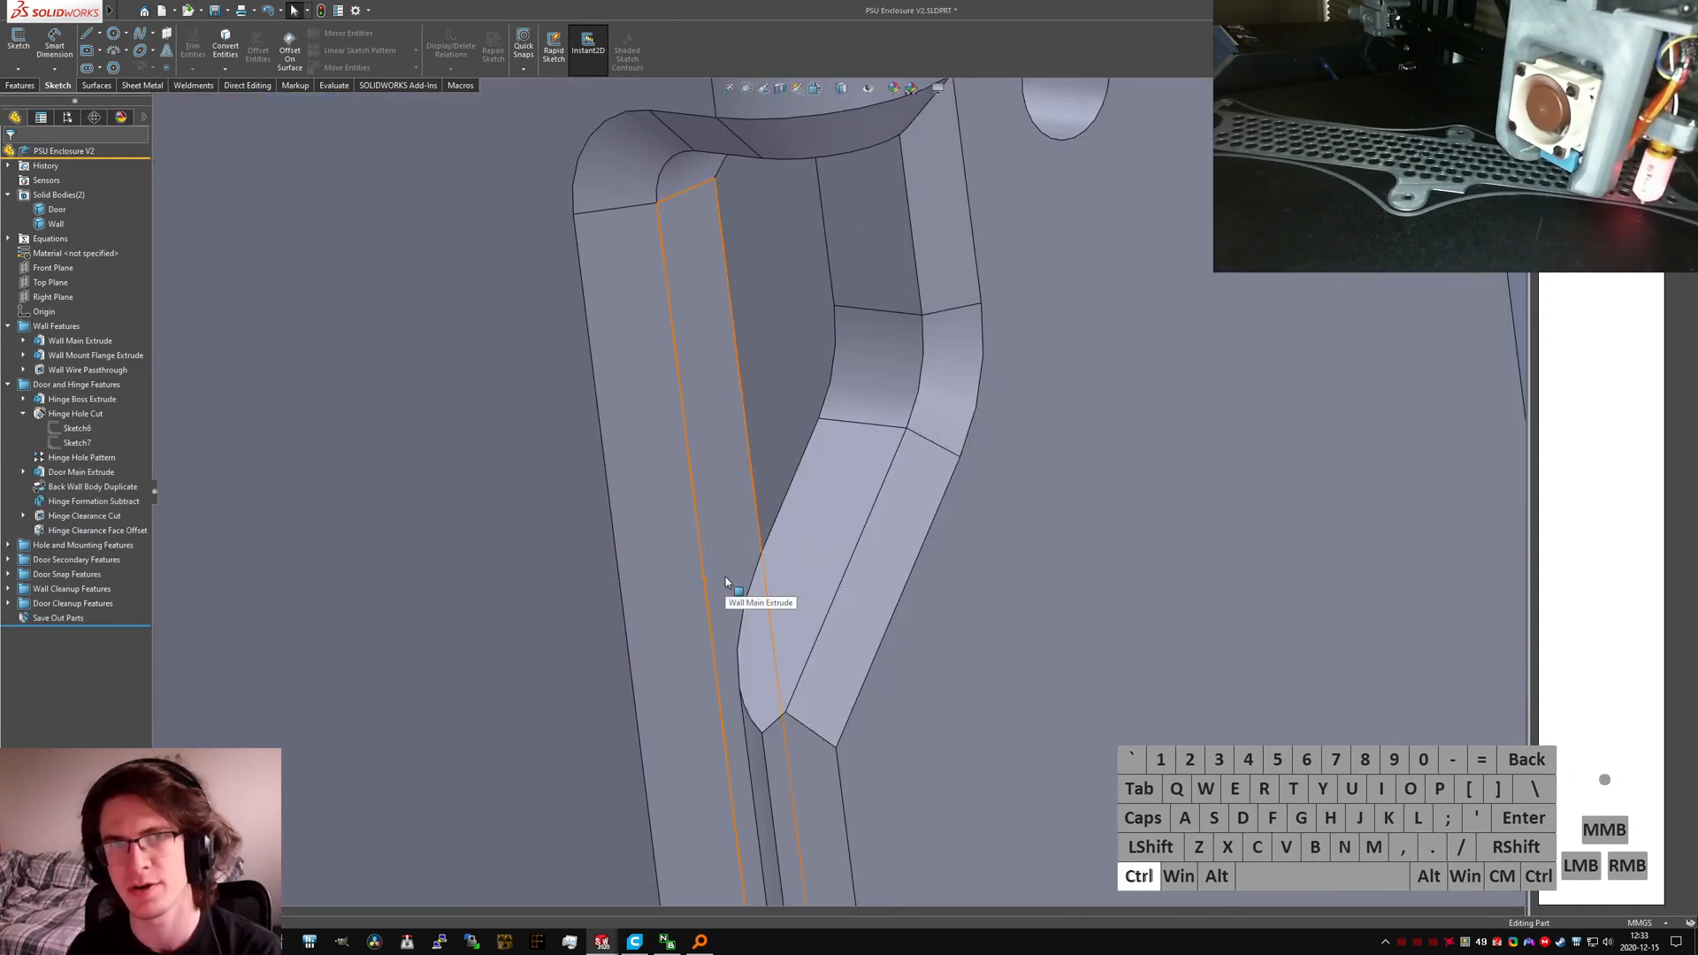
pyautogui.hotkey('ctrl', 'Tab')
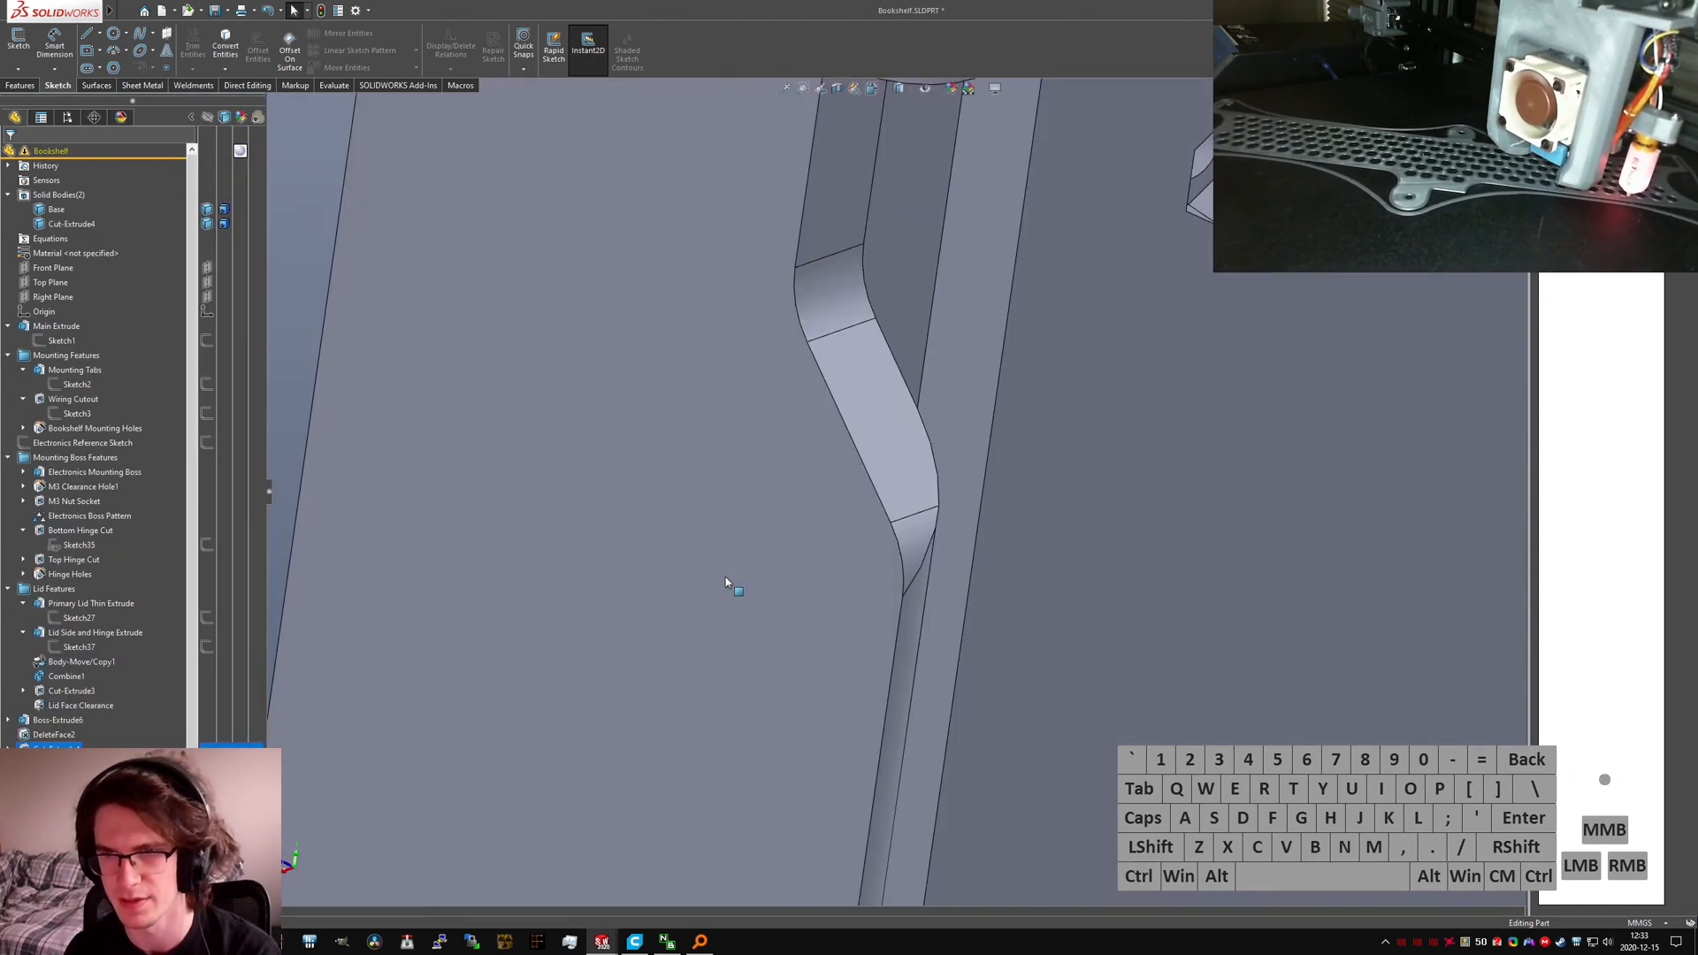
# Step: Edit the sketch of the hinge-gap extrusion and delete the lower arc's 5 mm radius dimension
pyautogui.click(917, 555)
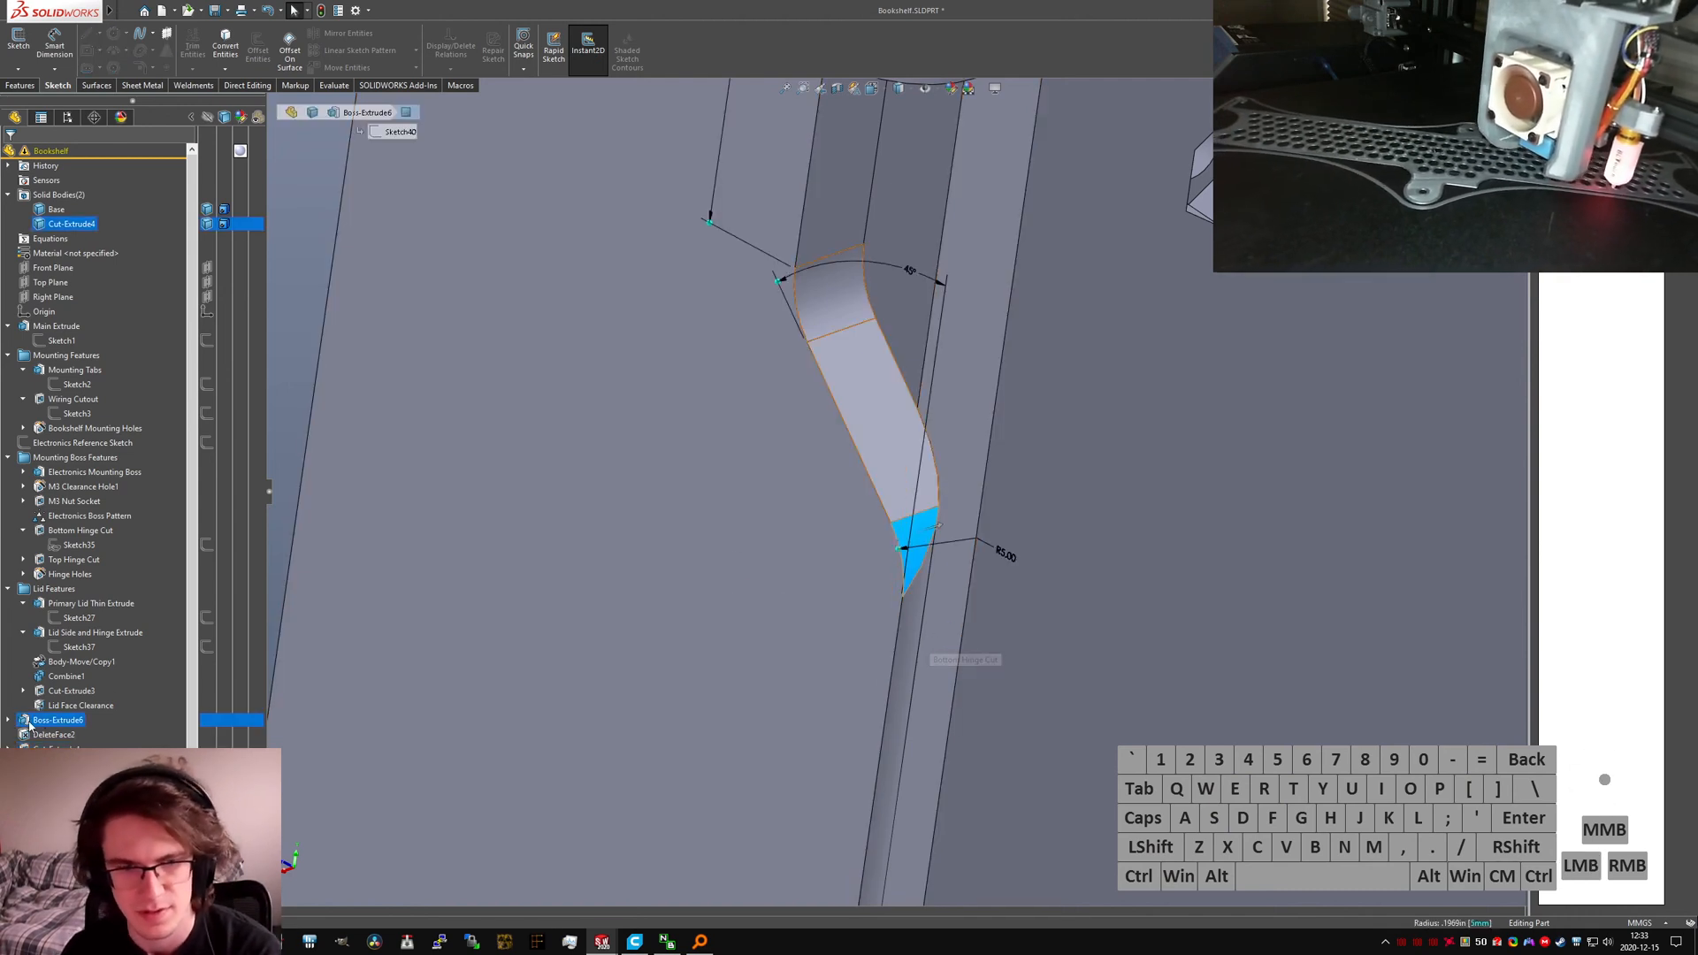
pyautogui.click(57, 720)
pyautogui.click(56, 735)
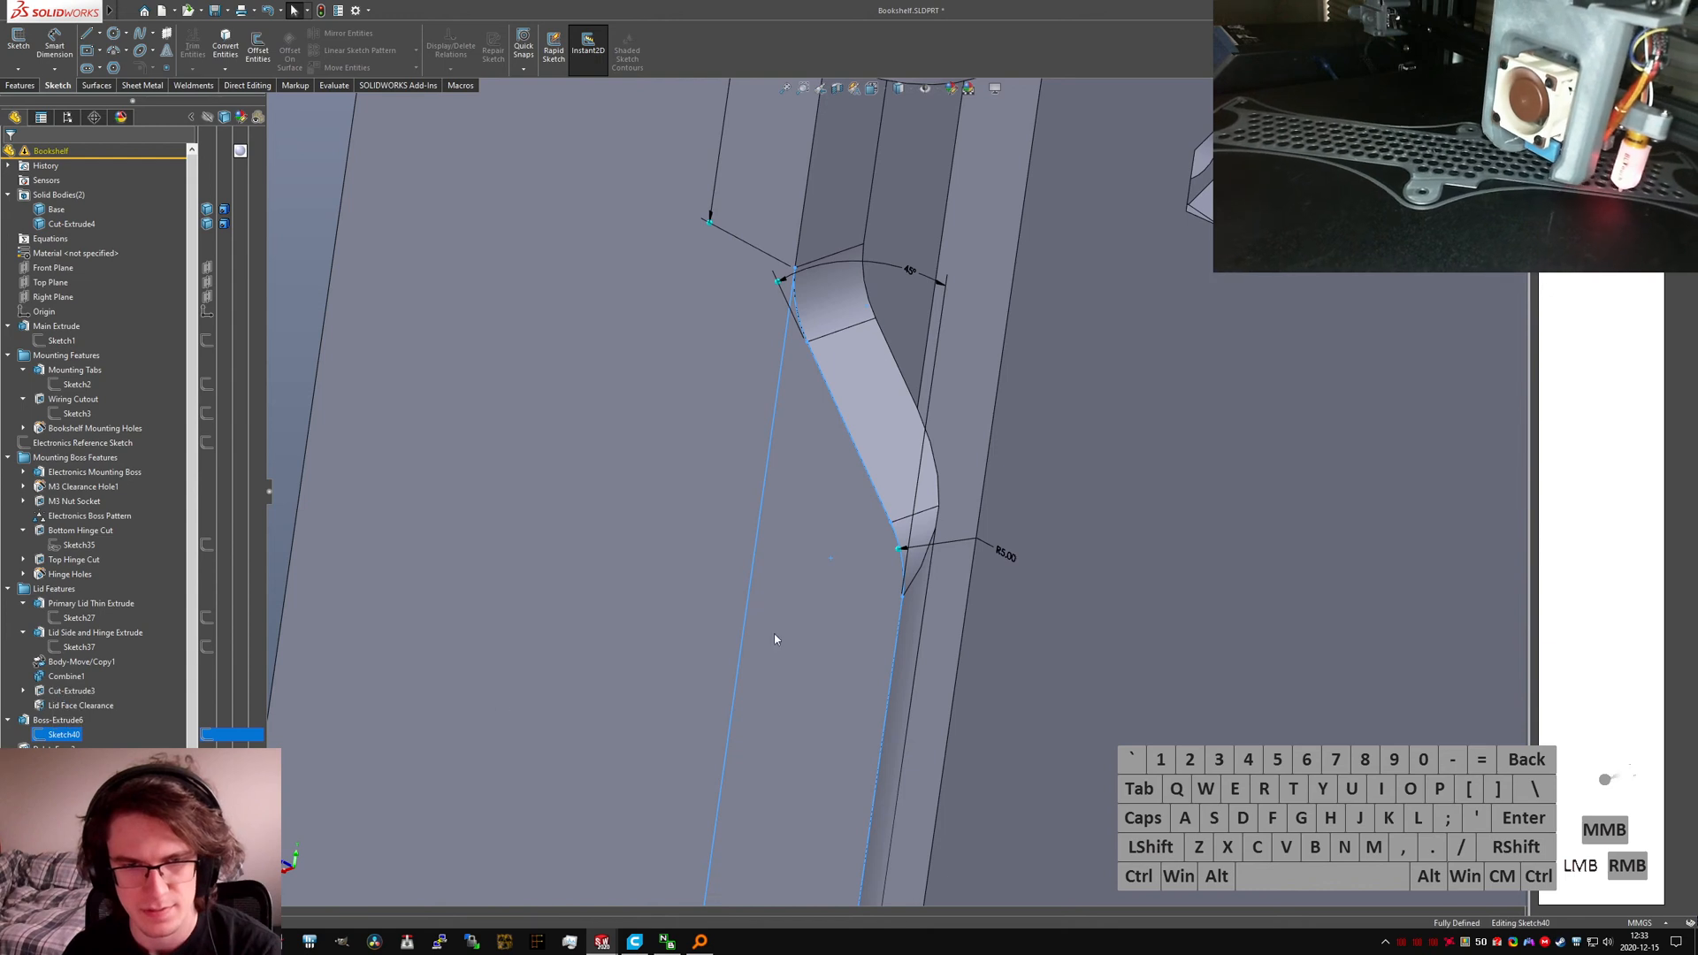
pyautogui.click(1004, 554)
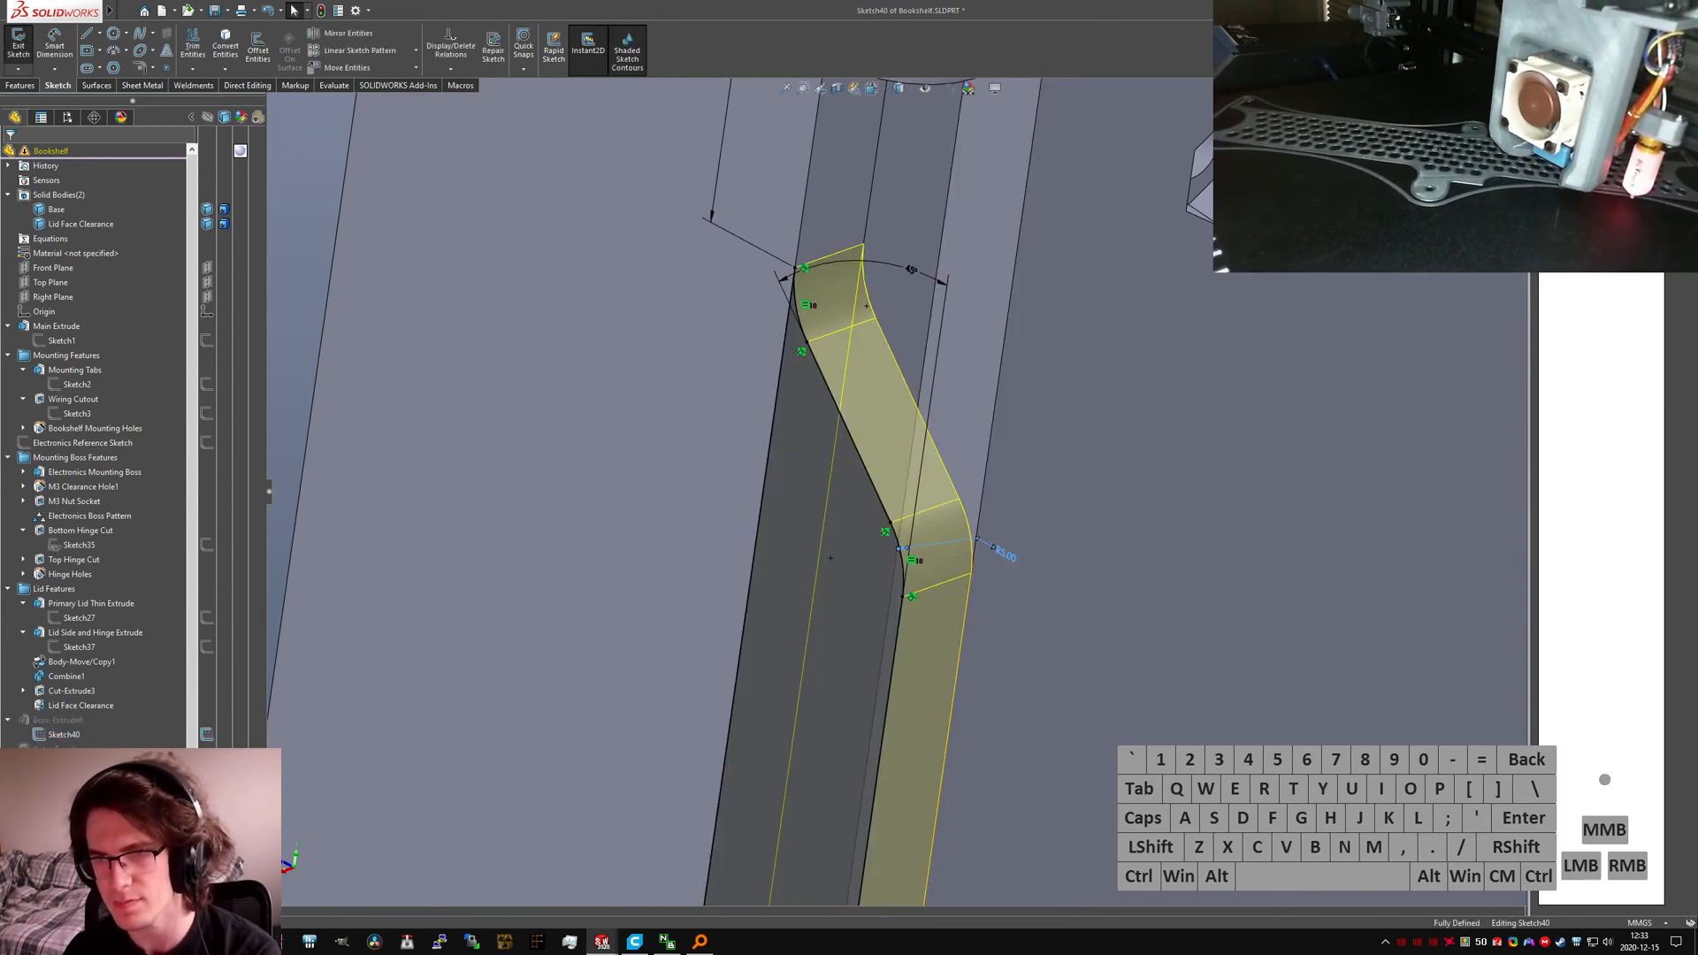
pyautogui.press('Delete')
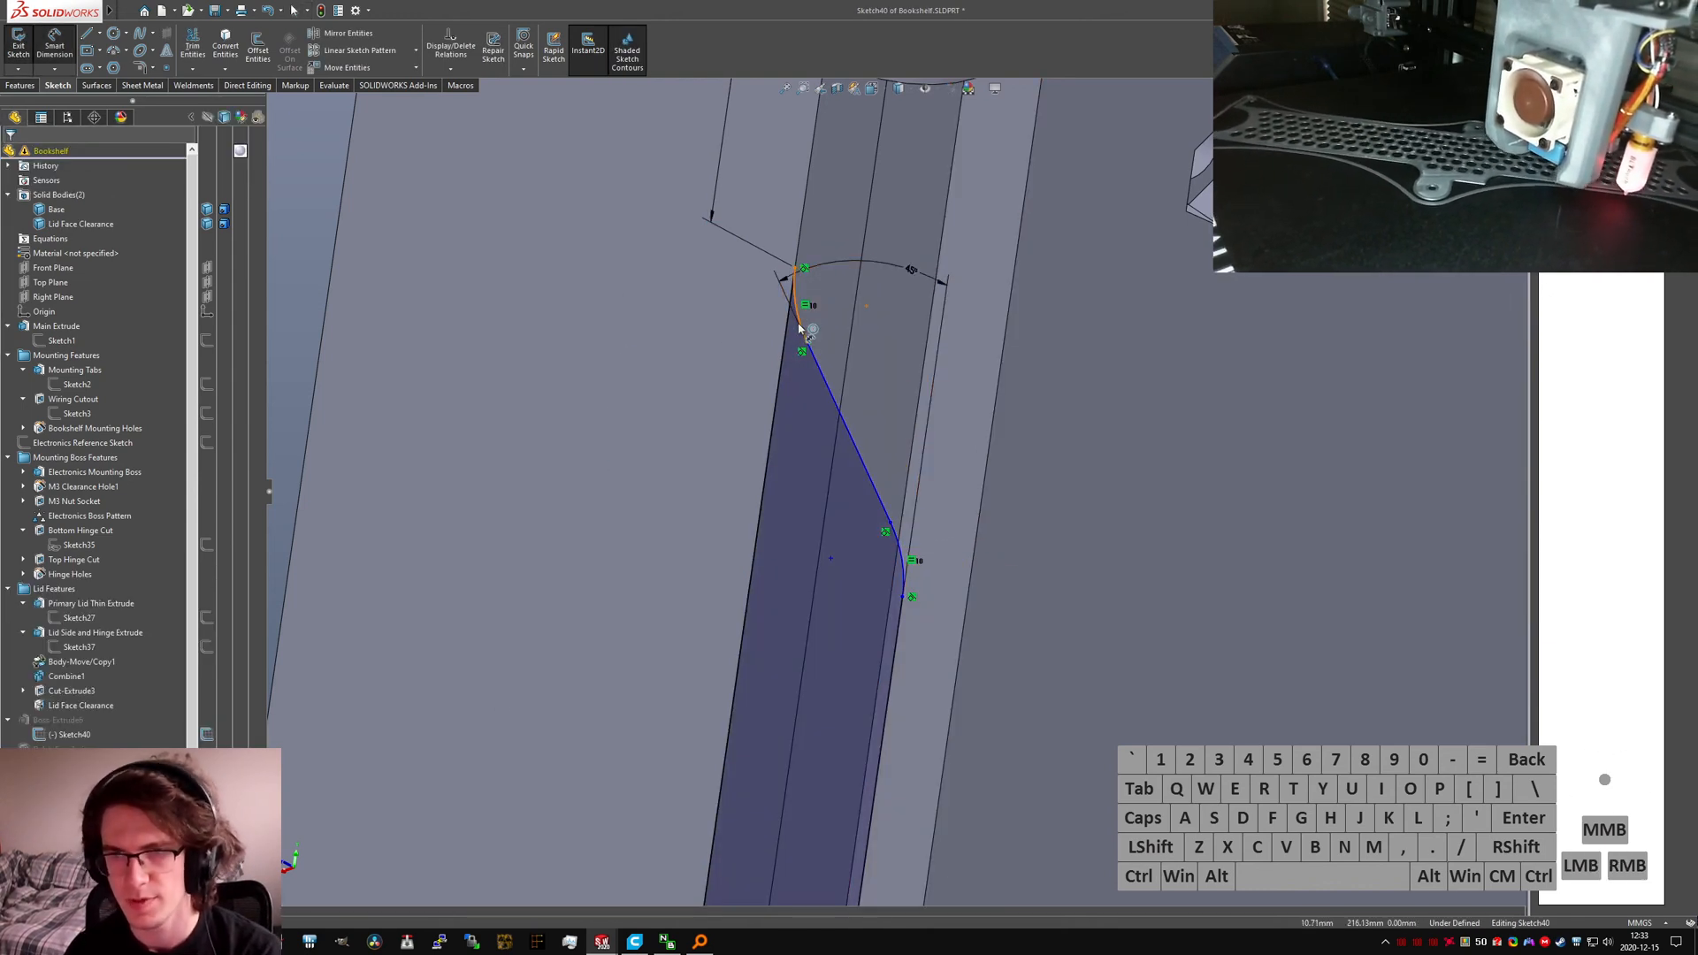
# Step: Dimension the upper arc of the extrusion's sloped end with a 10 mm radius
pyautogui.click(803, 322)
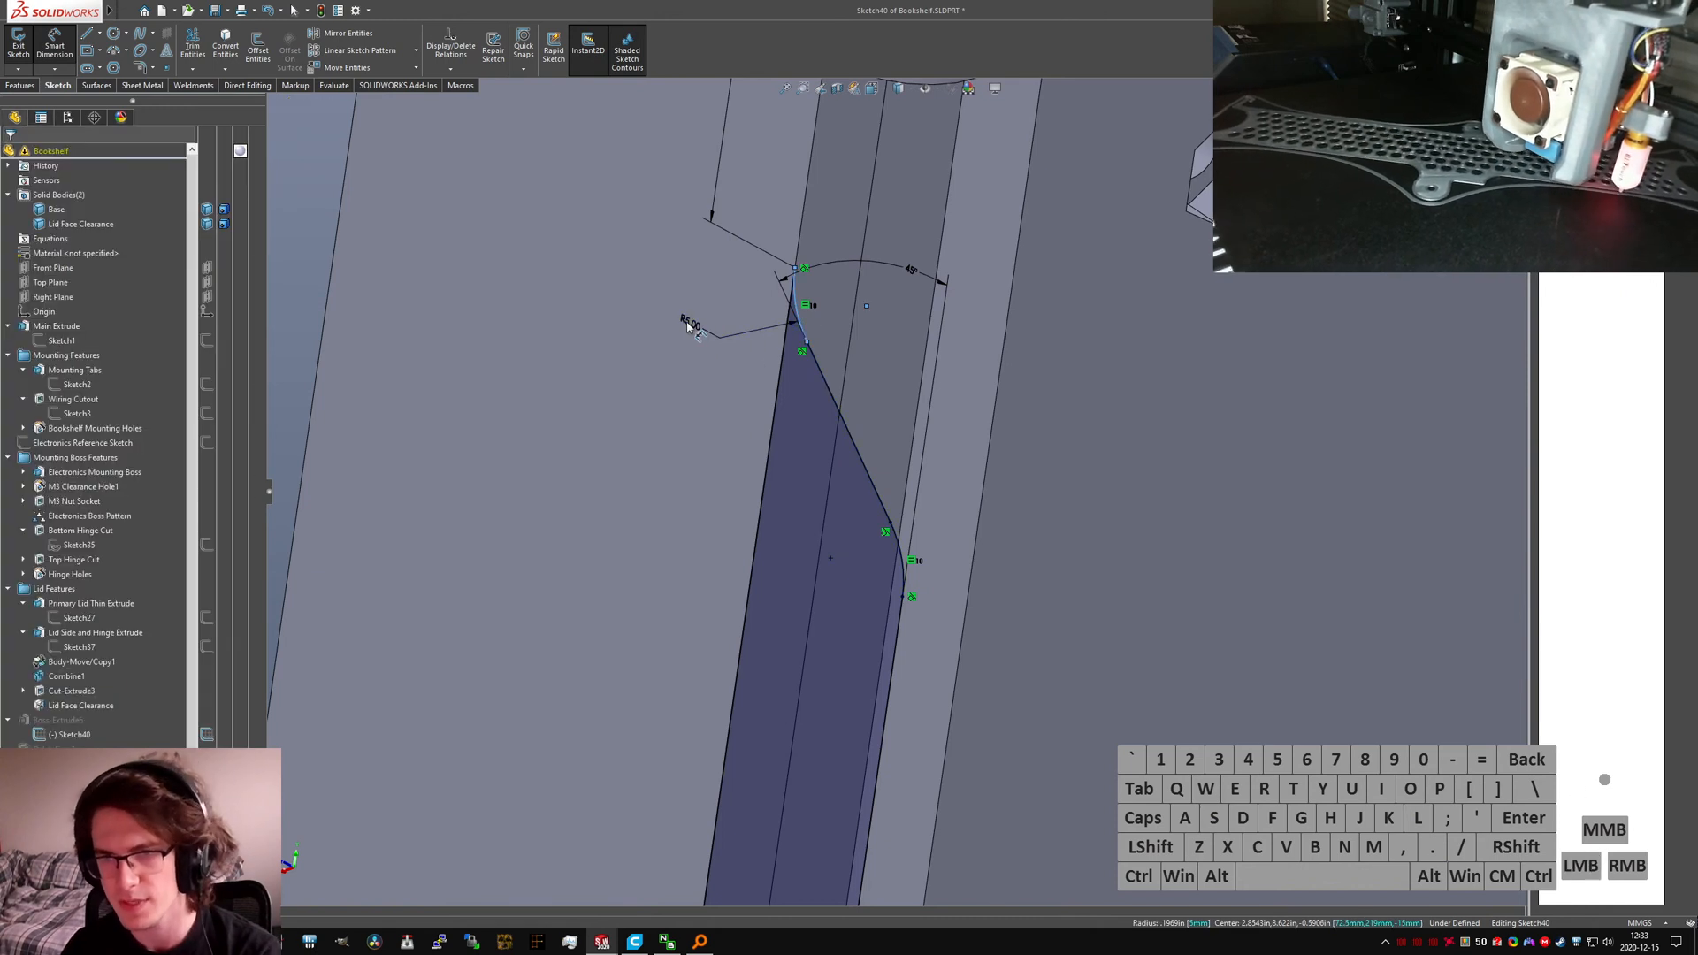
pyautogui.click(688, 326)
pyautogui.press('Return')
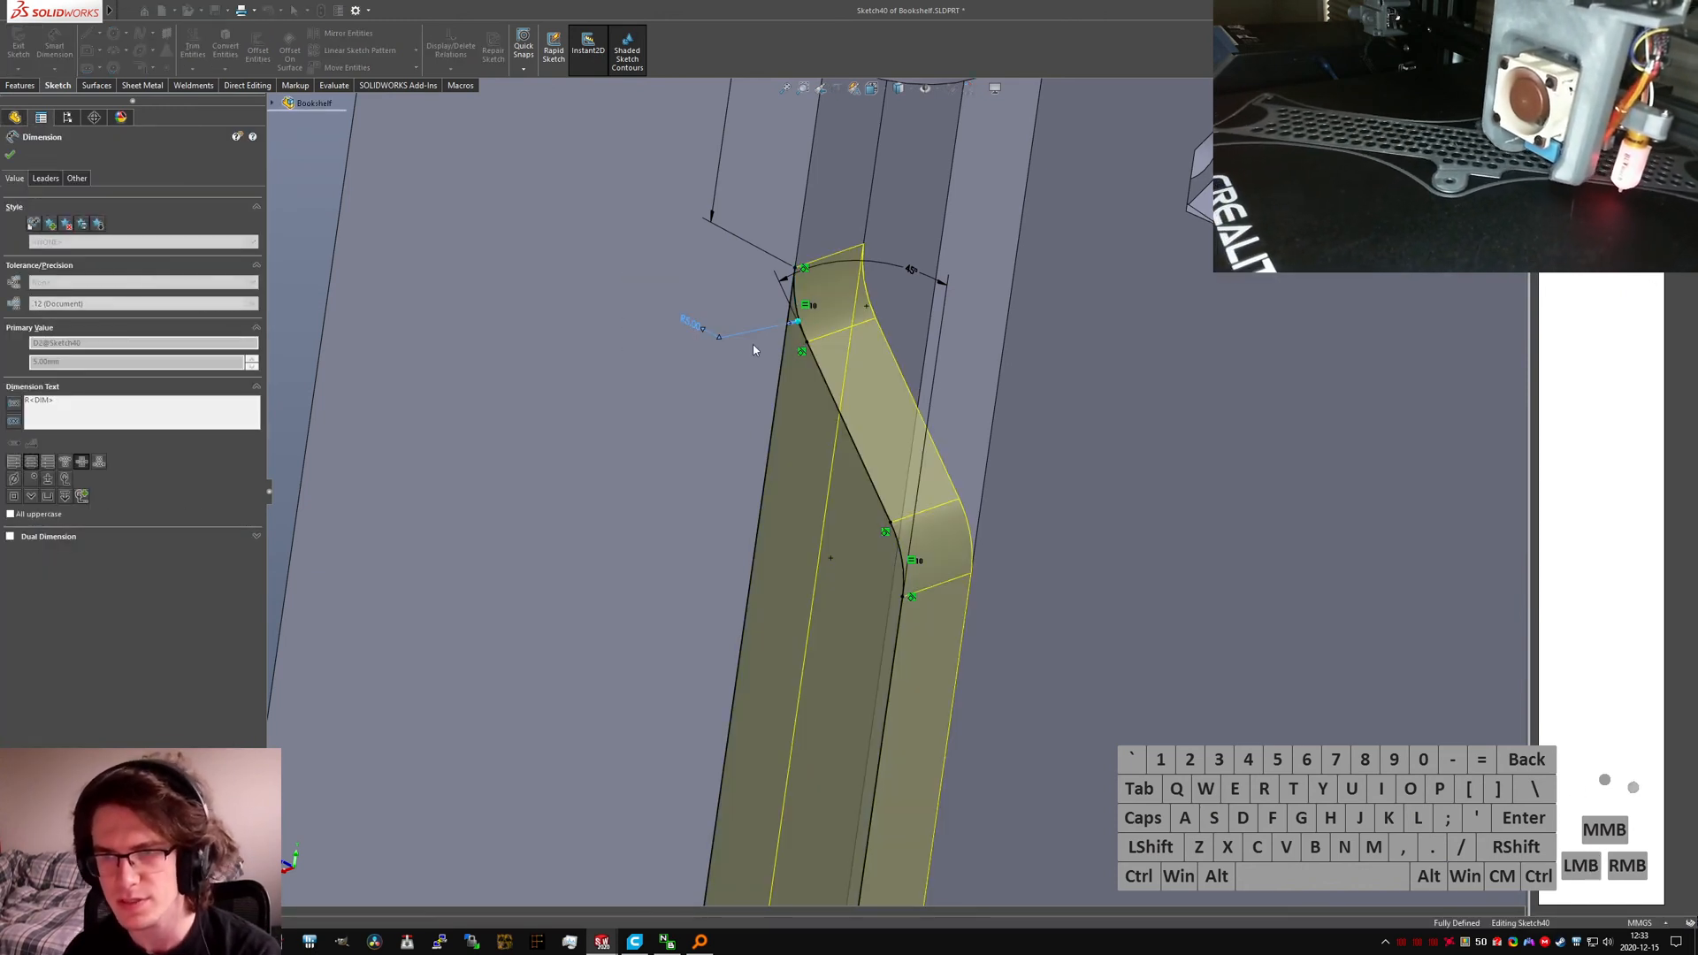
pyautogui.press('Escape')
# Step: Try to extend the sloped sketch line past the lower arc with Extend Entities, then undo it
pyautogui.click(193, 69)
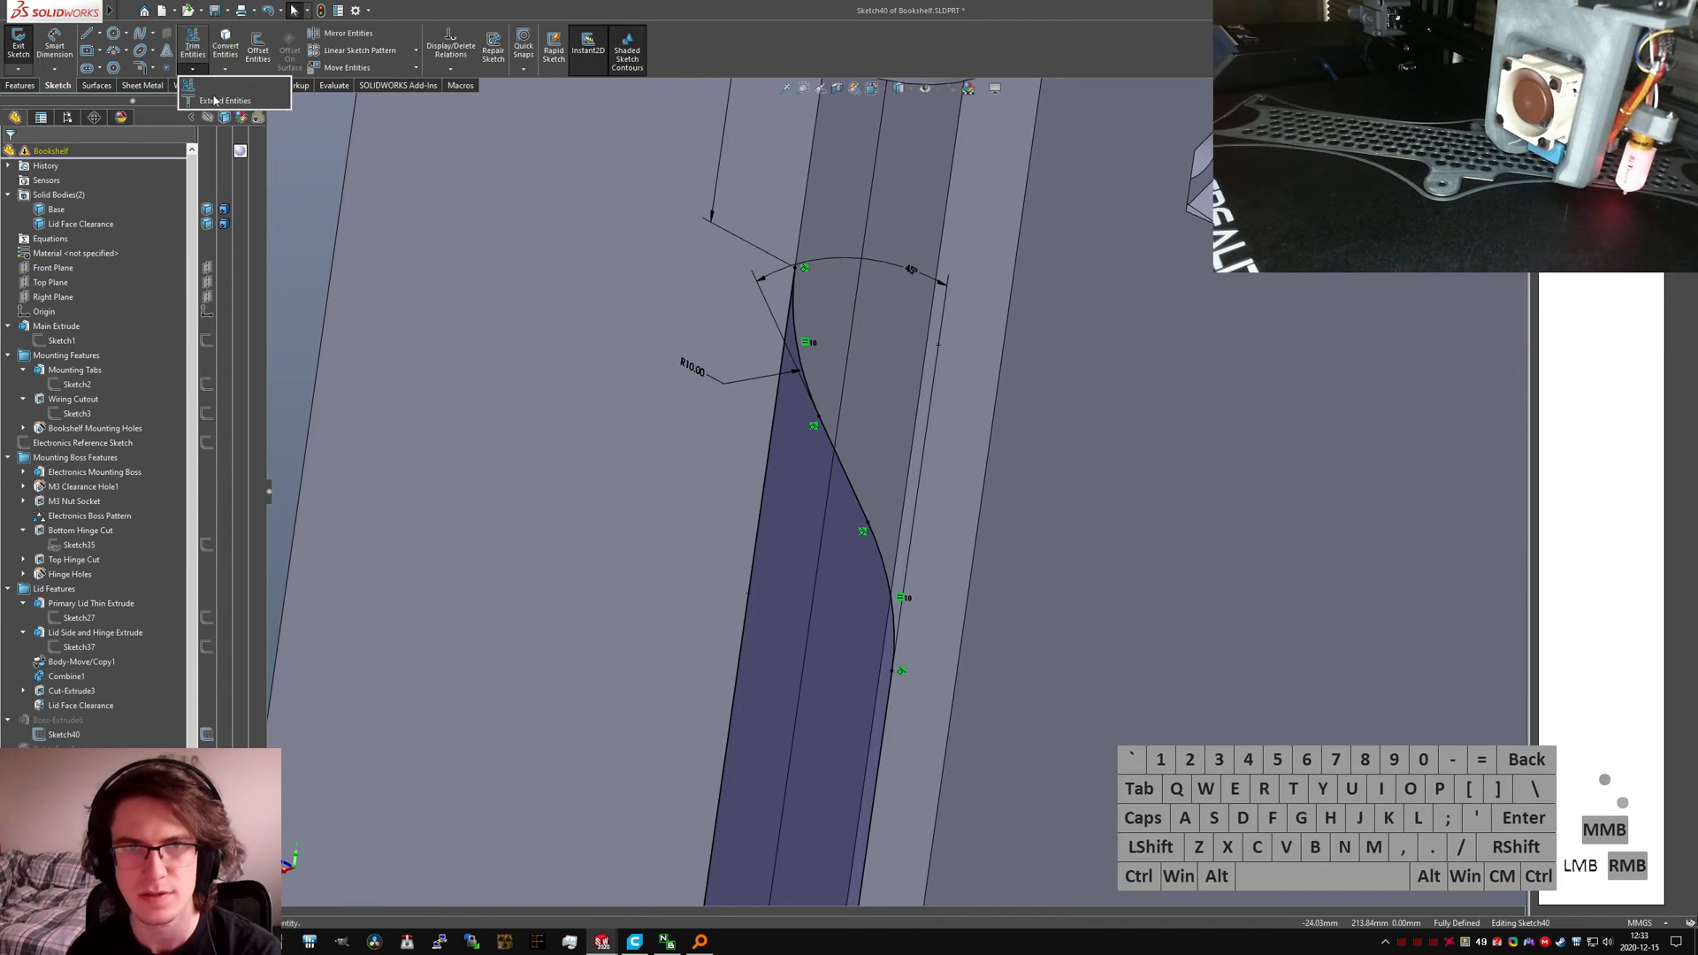
pyautogui.click(214, 100)
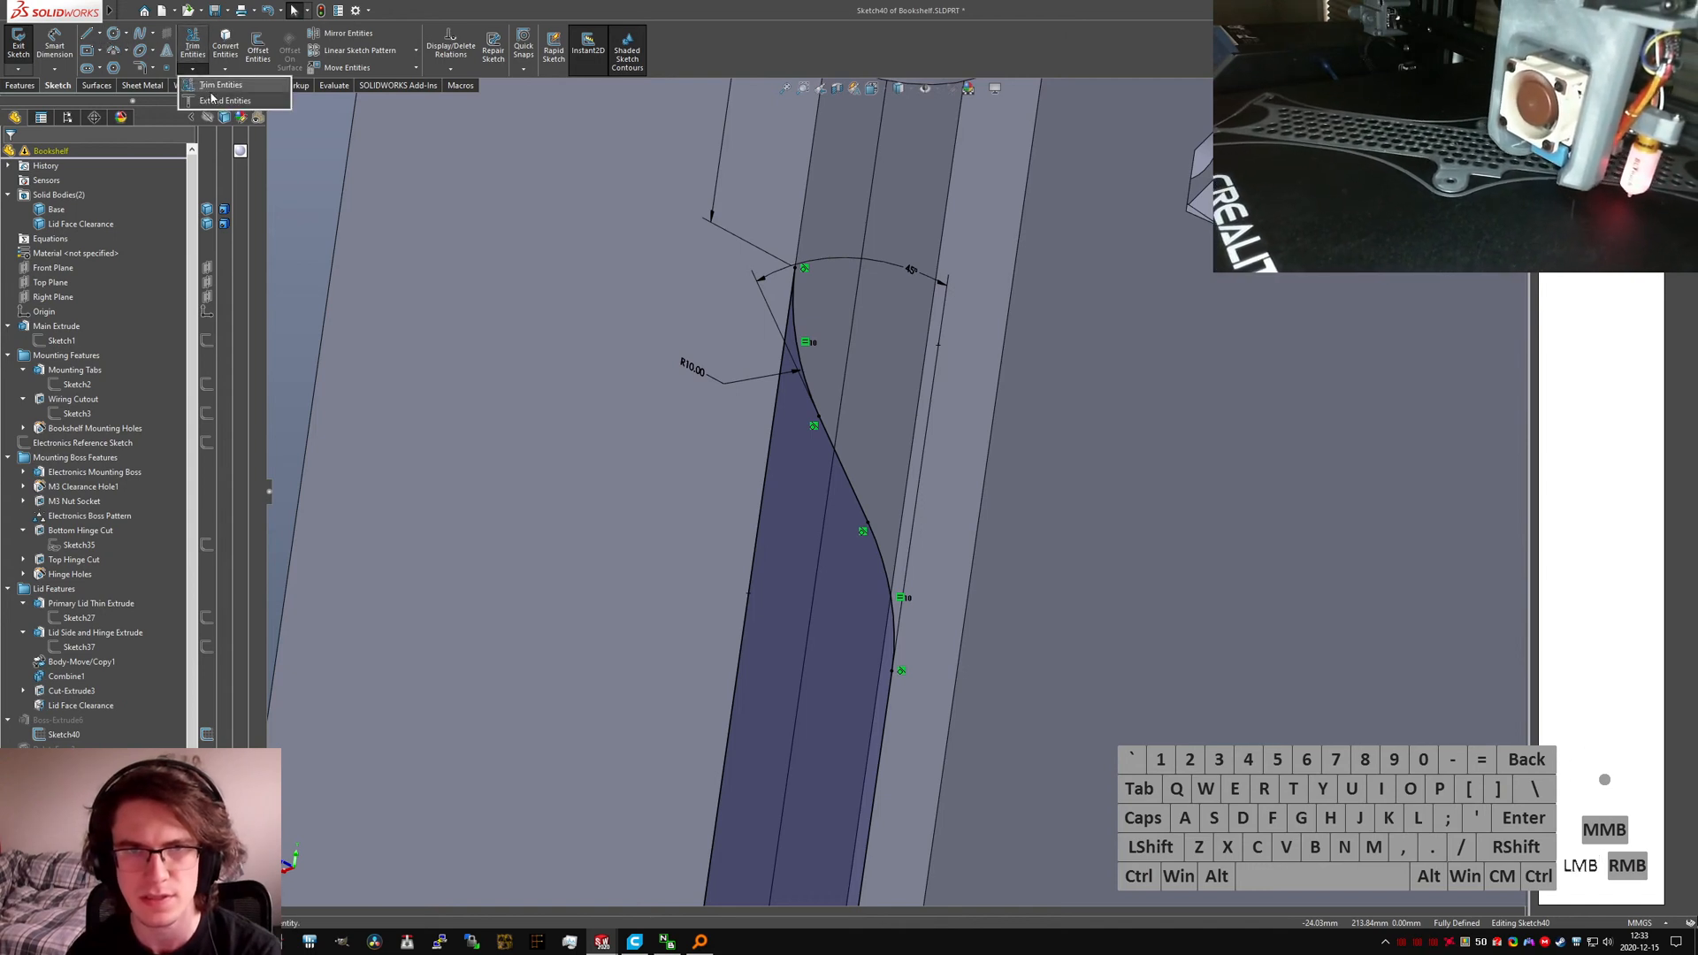
pyautogui.click(845, 474)
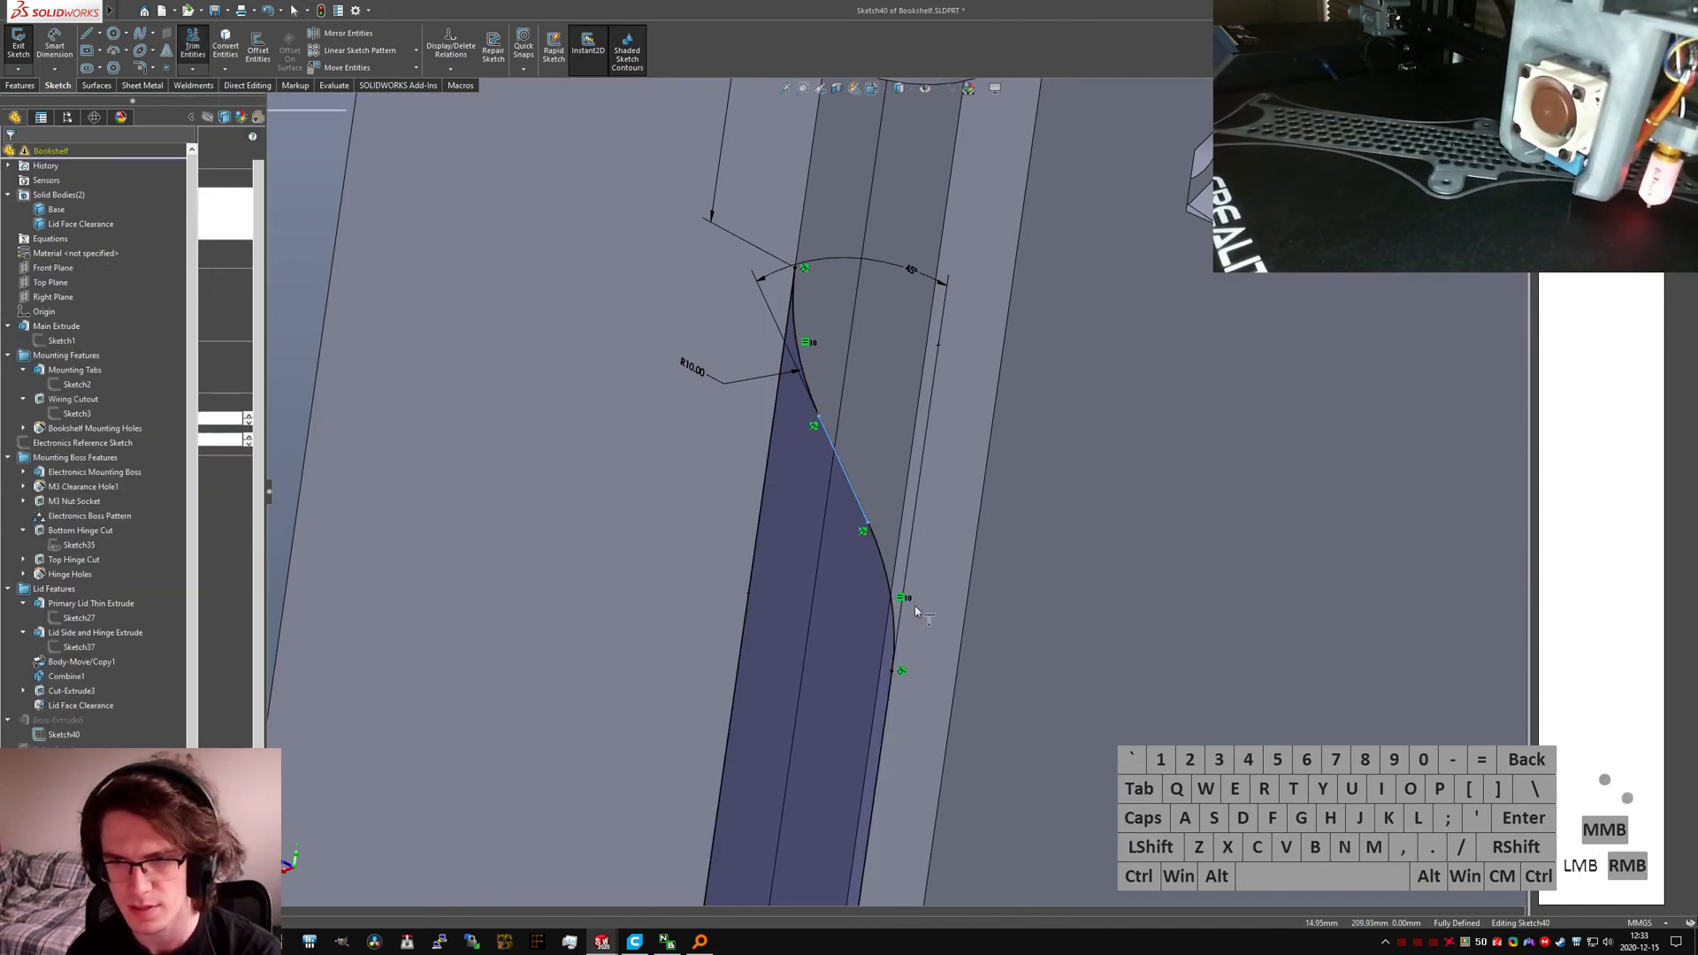
pyautogui.press('Escape')
pyautogui.hotkey('ctrl', 'z')
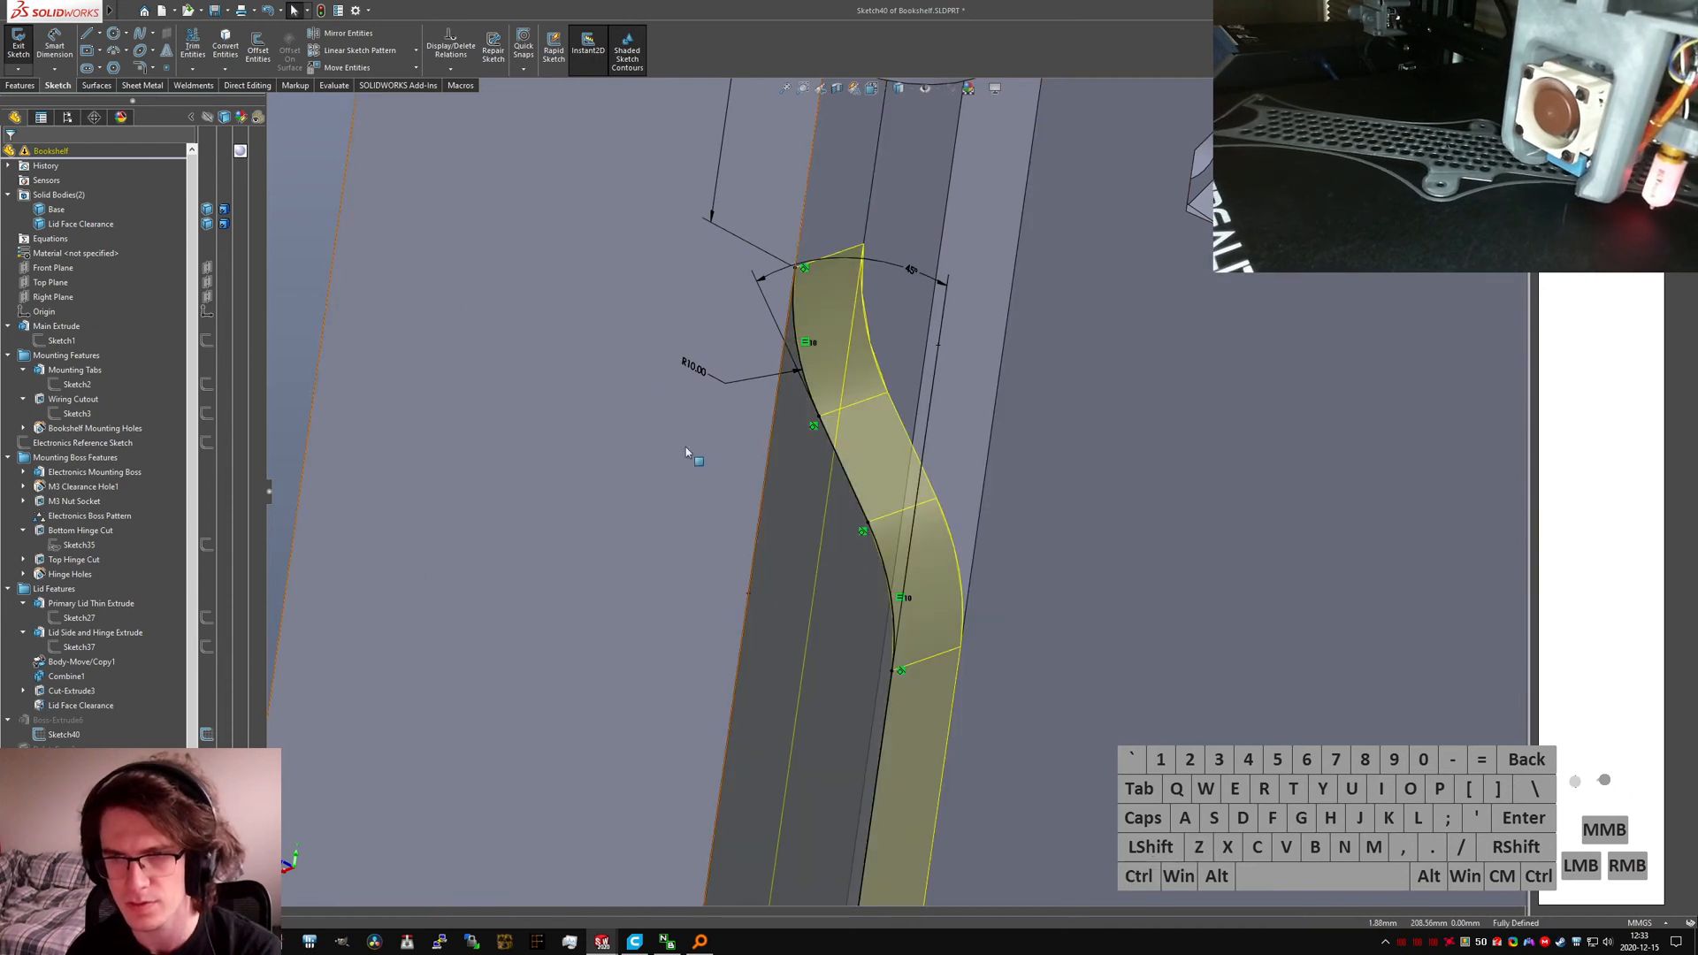
# Step: Use Power Trim to extend the sloped line to the long edge, remove the lower arc and a scratch line, and exit the sketch
pyautogui.click(893, 341)
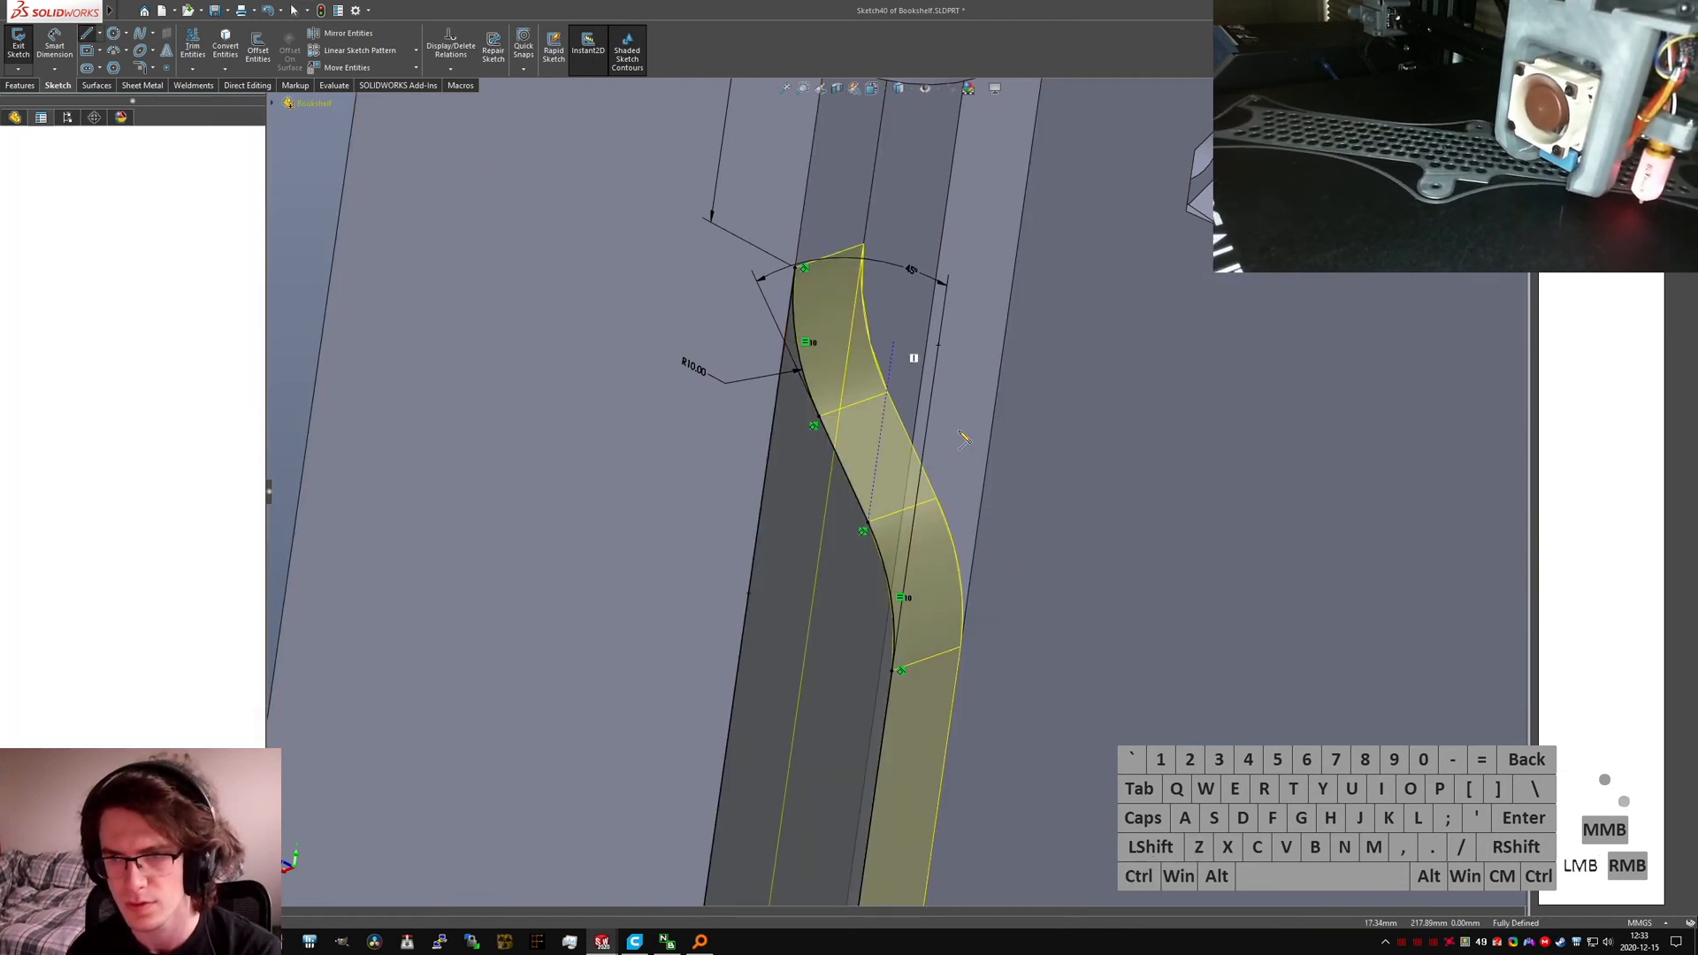
pyautogui.click(1074, 686)
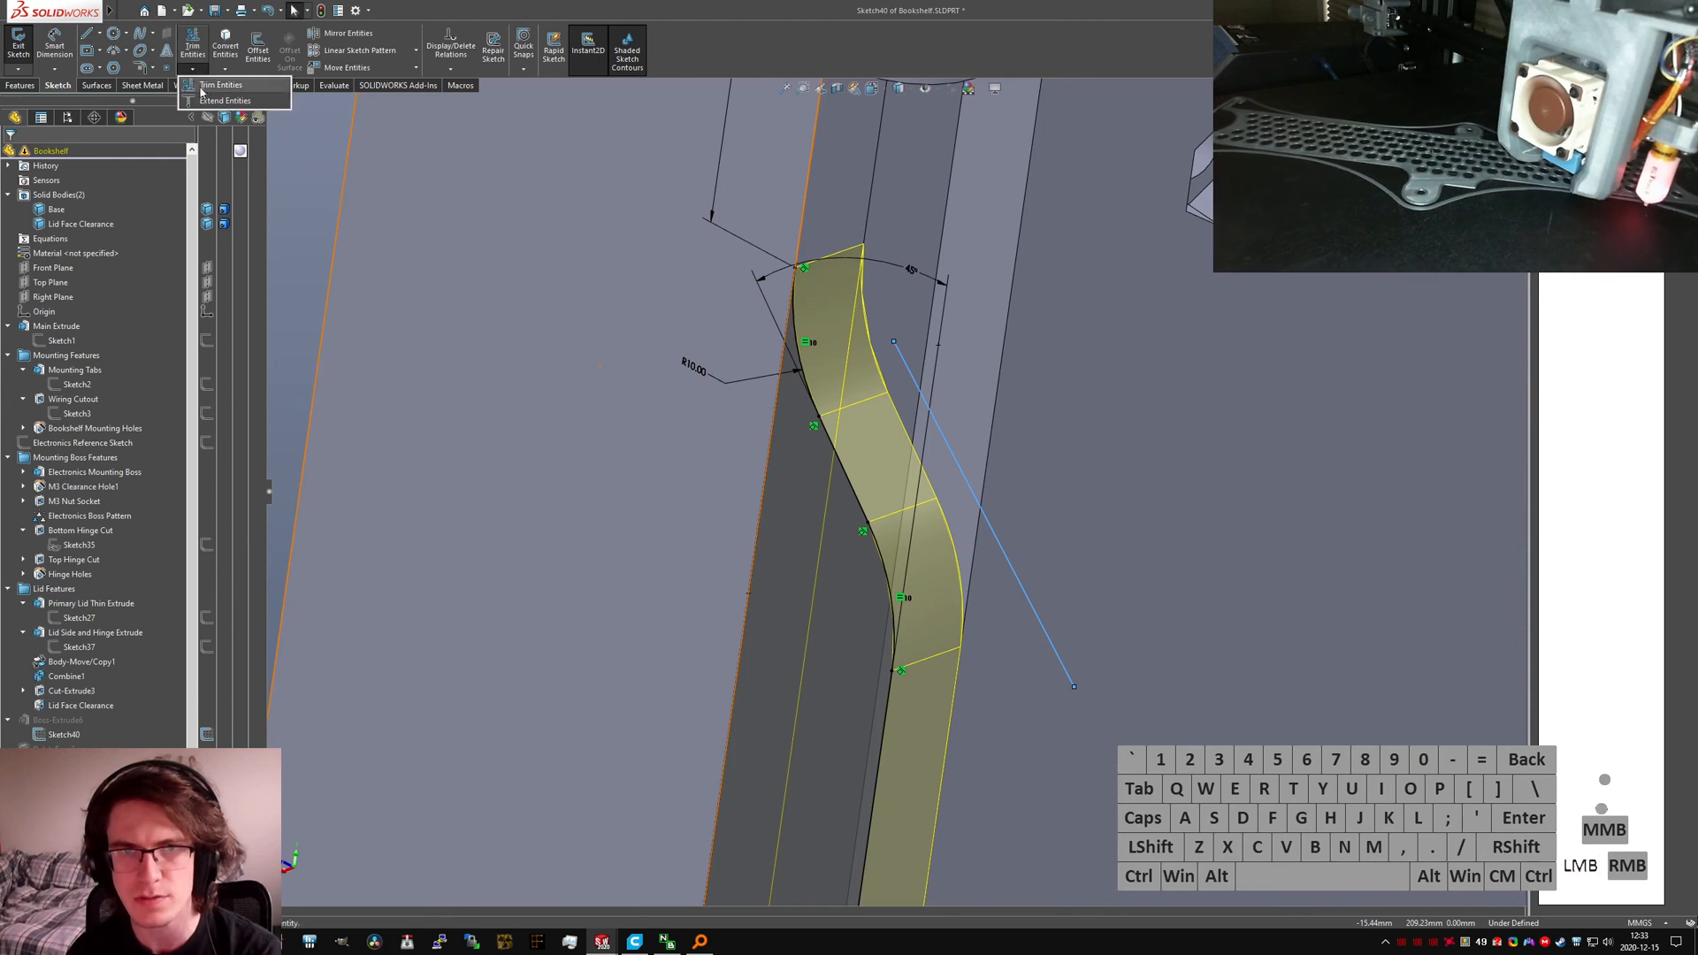
pyautogui.click(192, 46)
pyautogui.click(889, 723)
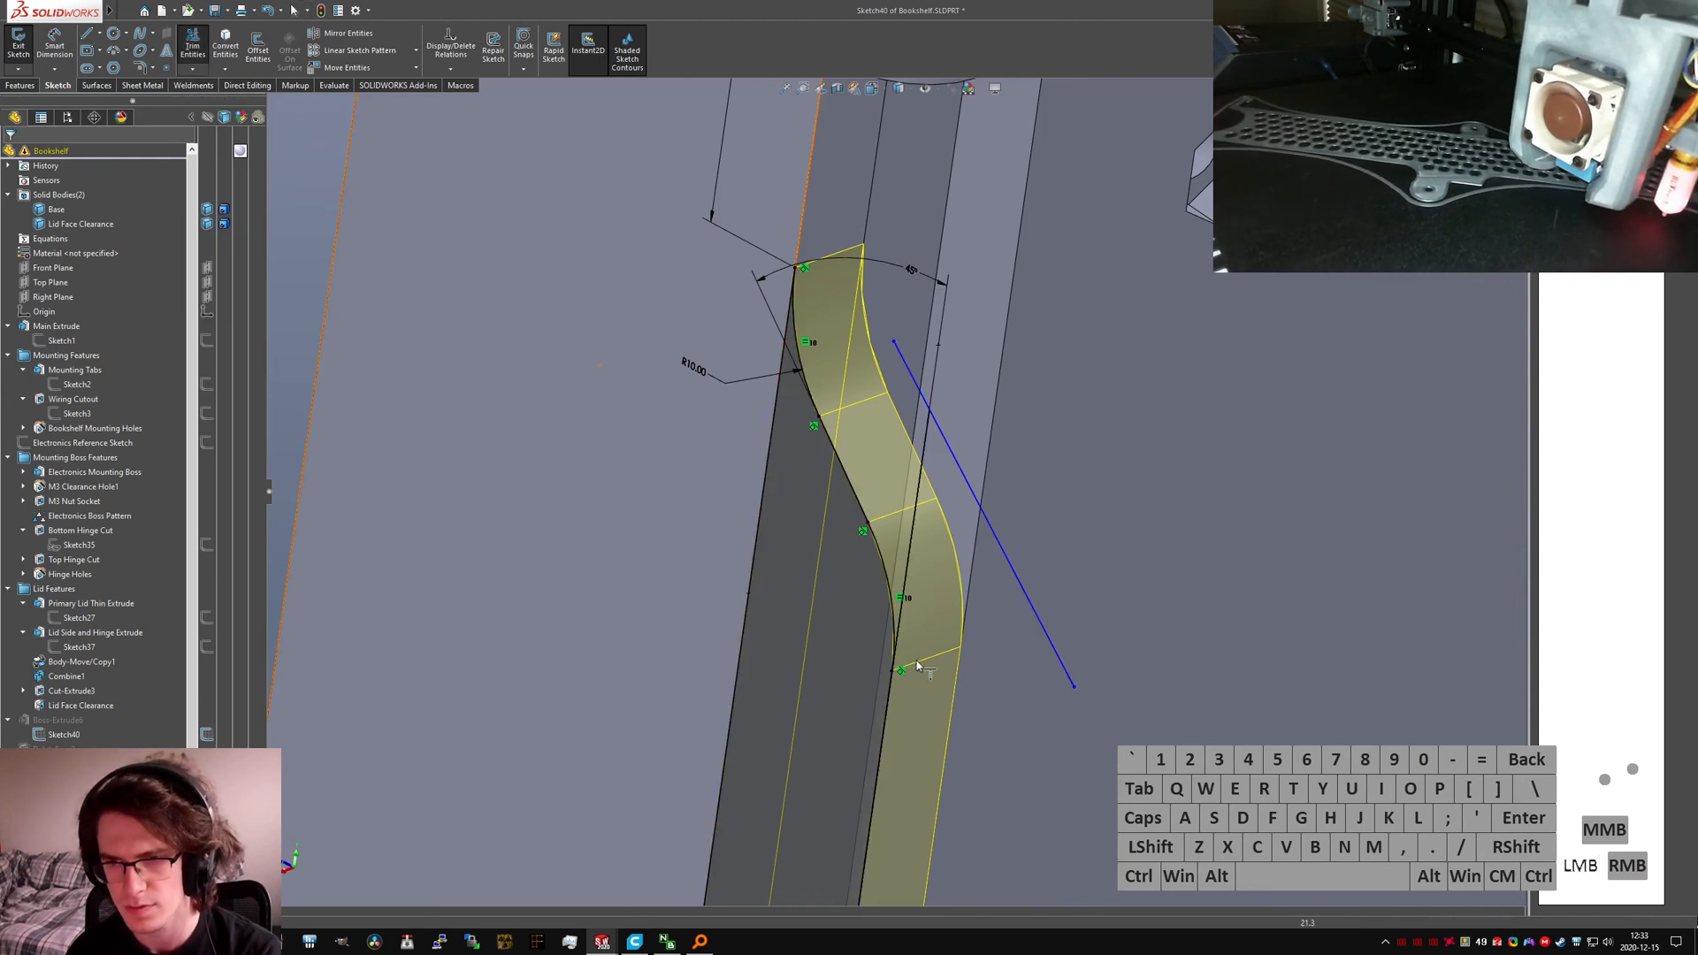
pyautogui.click(897, 579)
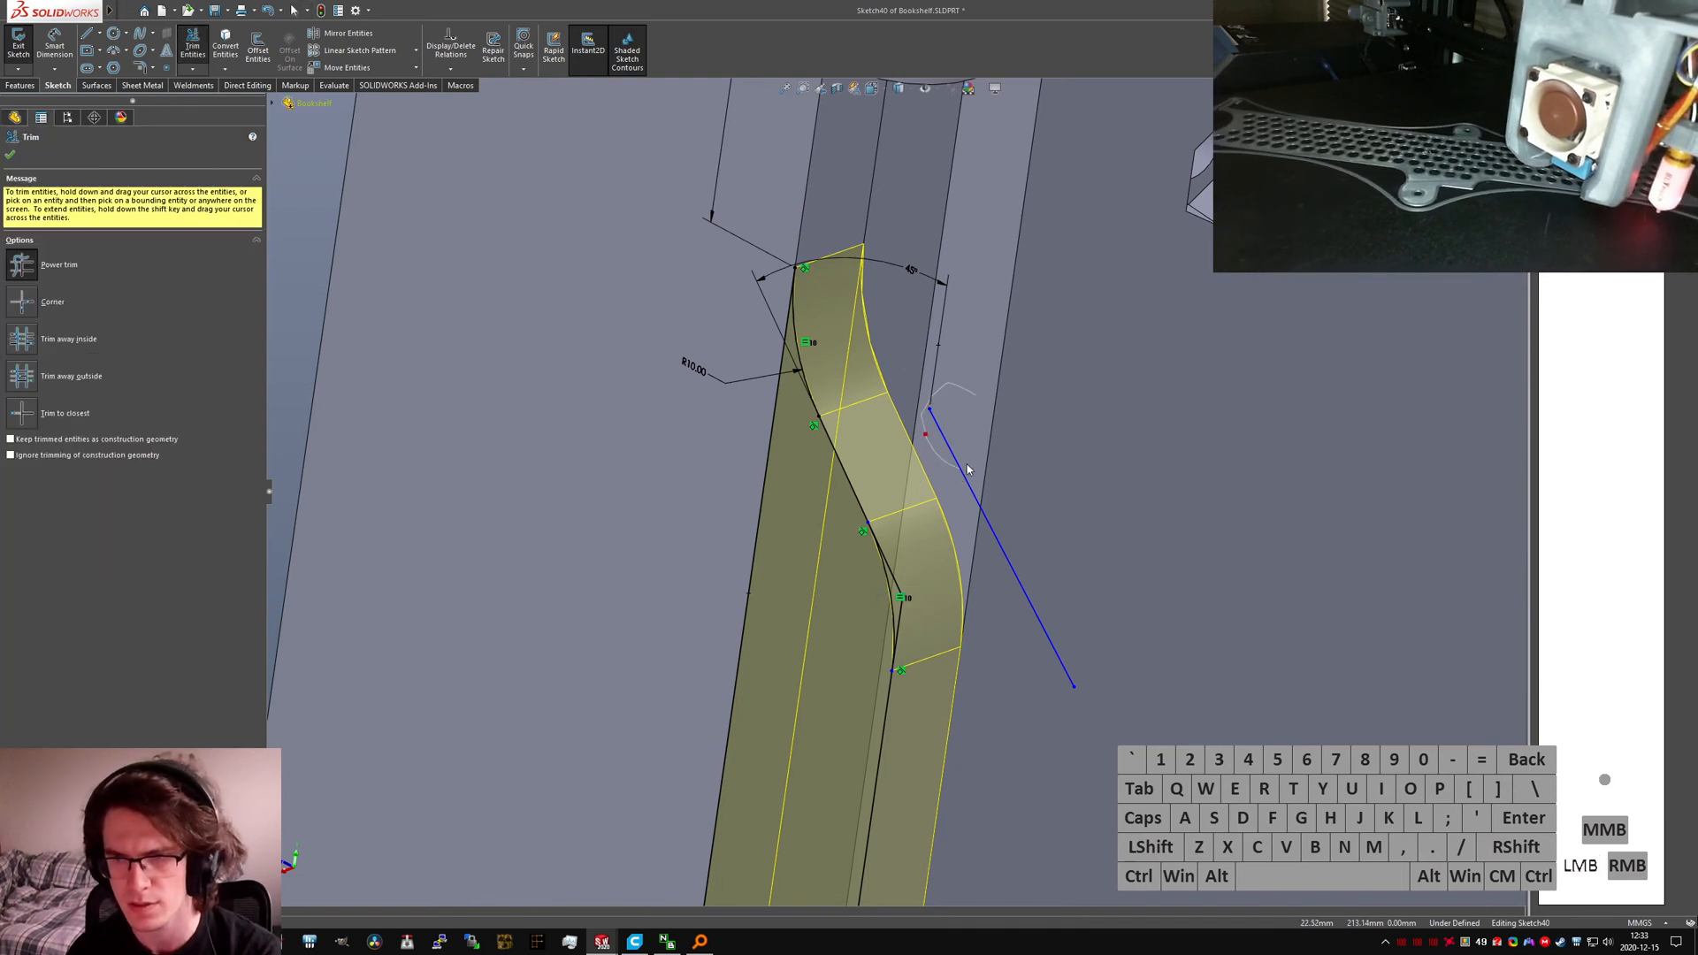
pyautogui.moveTo(968, 470); pyautogui.dragTo(955, 495)
pyautogui.moveTo(893, 605); pyautogui.dragTo(911, 596)
pyautogui.press('Escape')
pyautogui.scroll(8, 916, 579)
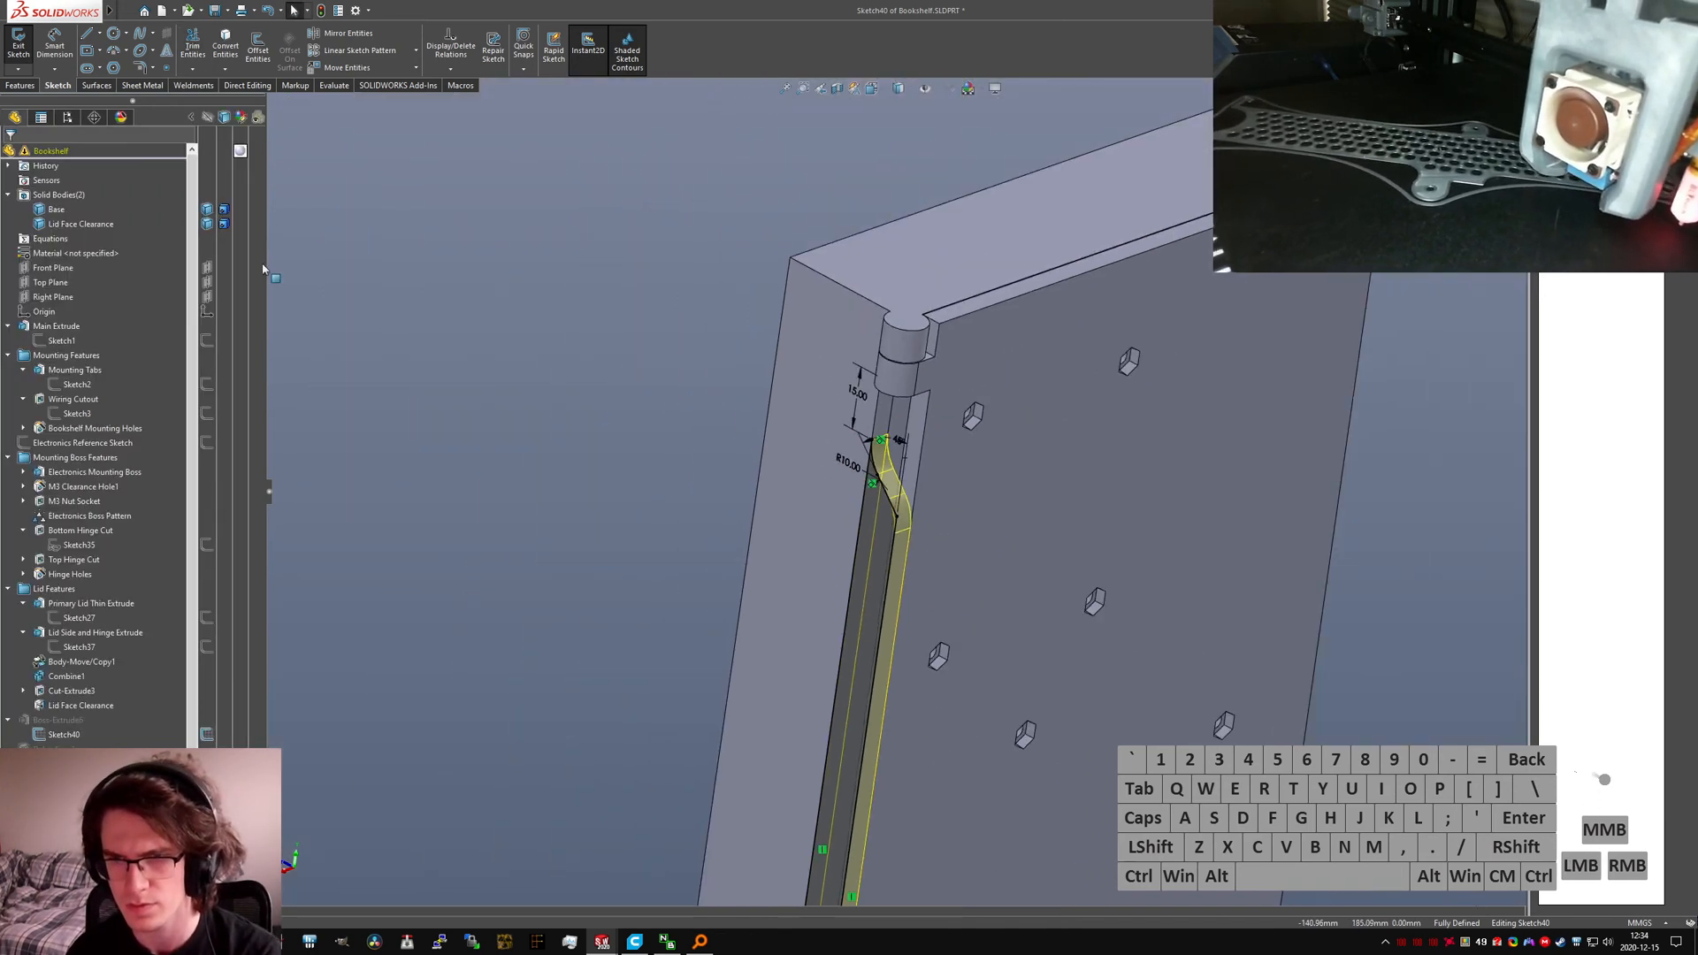
pyautogui.click(18, 41)
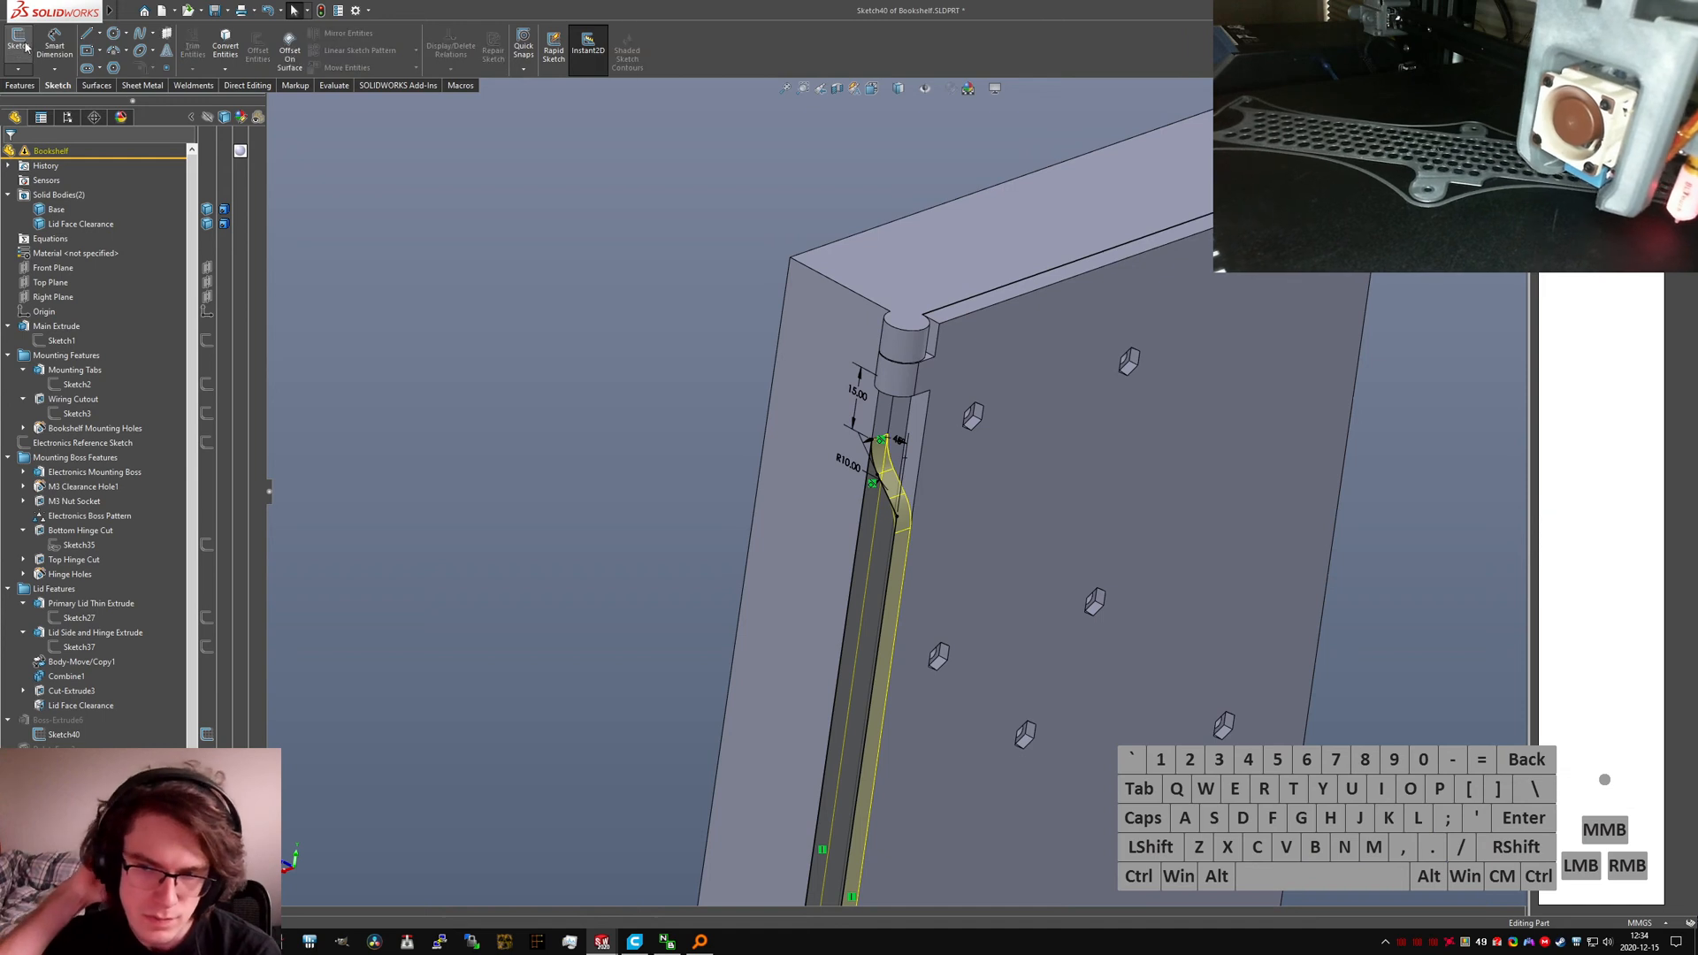
# Step: Examine the whole enclosure and the lid's fit around the rounded mounting tab near the hinge
pyautogui.scroll(6, 846, 610)
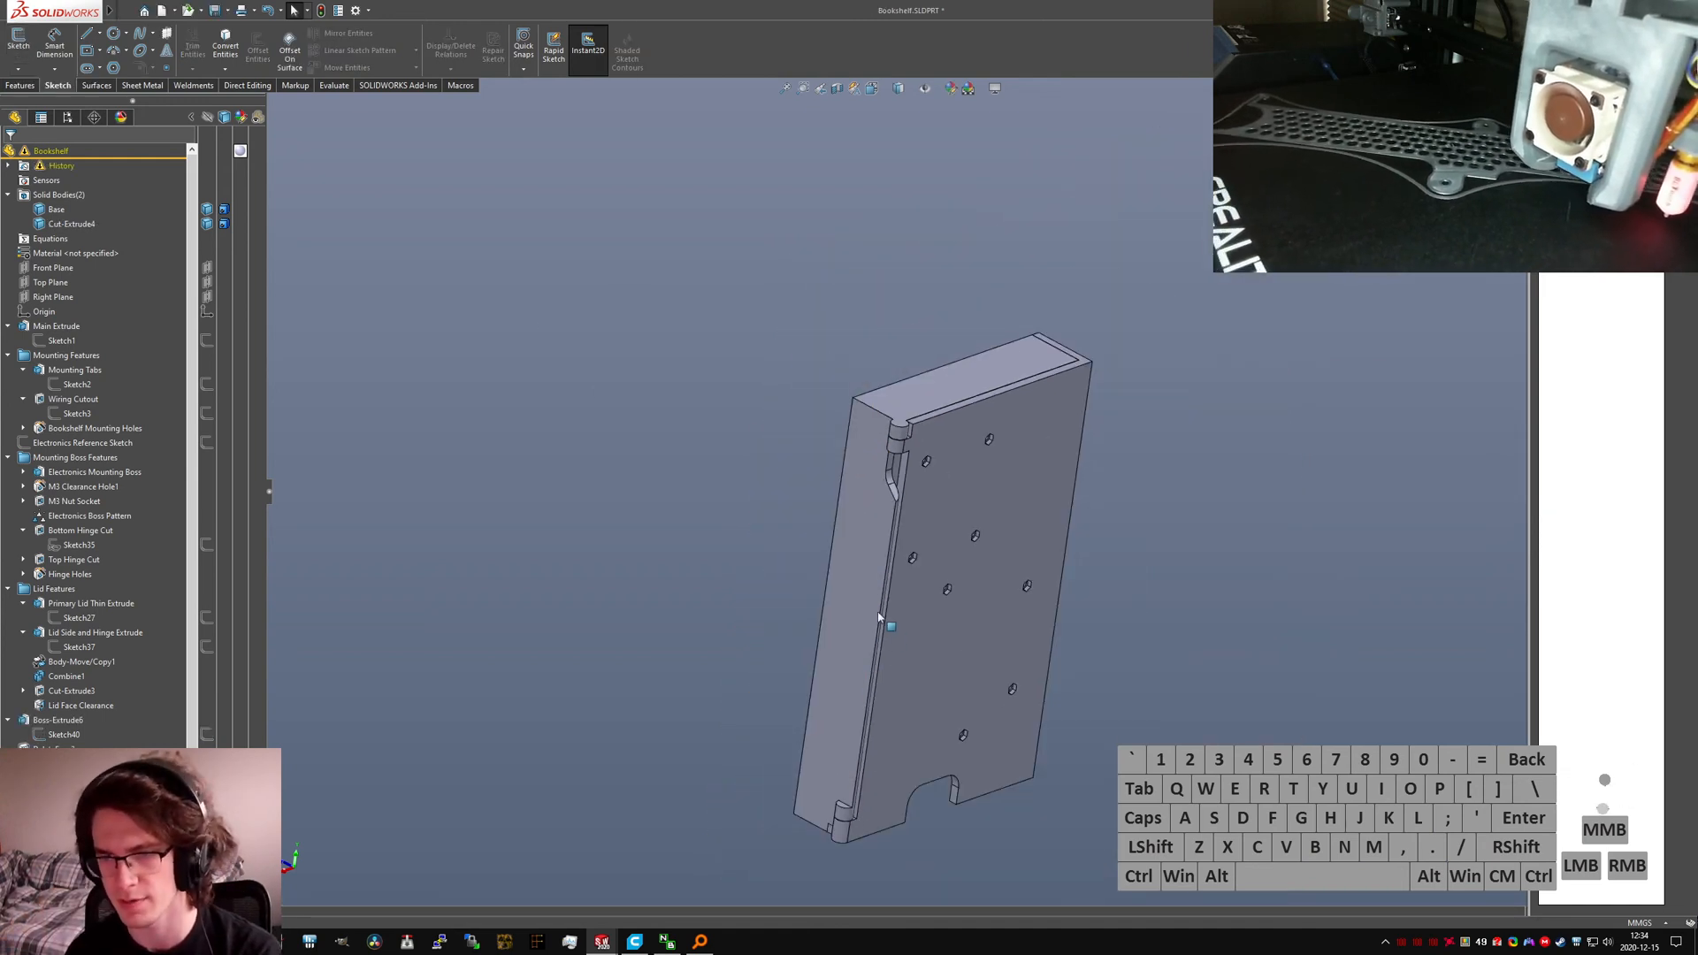
pyautogui.scroll(-9, 852, 687)
pyautogui.middleClick(909, 717)
pyautogui.moveTo(909, 718); pyautogui.dragTo(862, 650, button='middle')
pyautogui.scroll(3, 828, 689)
pyautogui.scroll(-7, 778, 619)
pyautogui.middleClick(875, 527)
pyautogui.moveTo(876, 527)
pyautogui.mouseDown(button='middle')
pyautogui.moveTo(959, 498)
pyautogui.moveTo(851, 550)
pyautogui.mouseUp(button='middle')
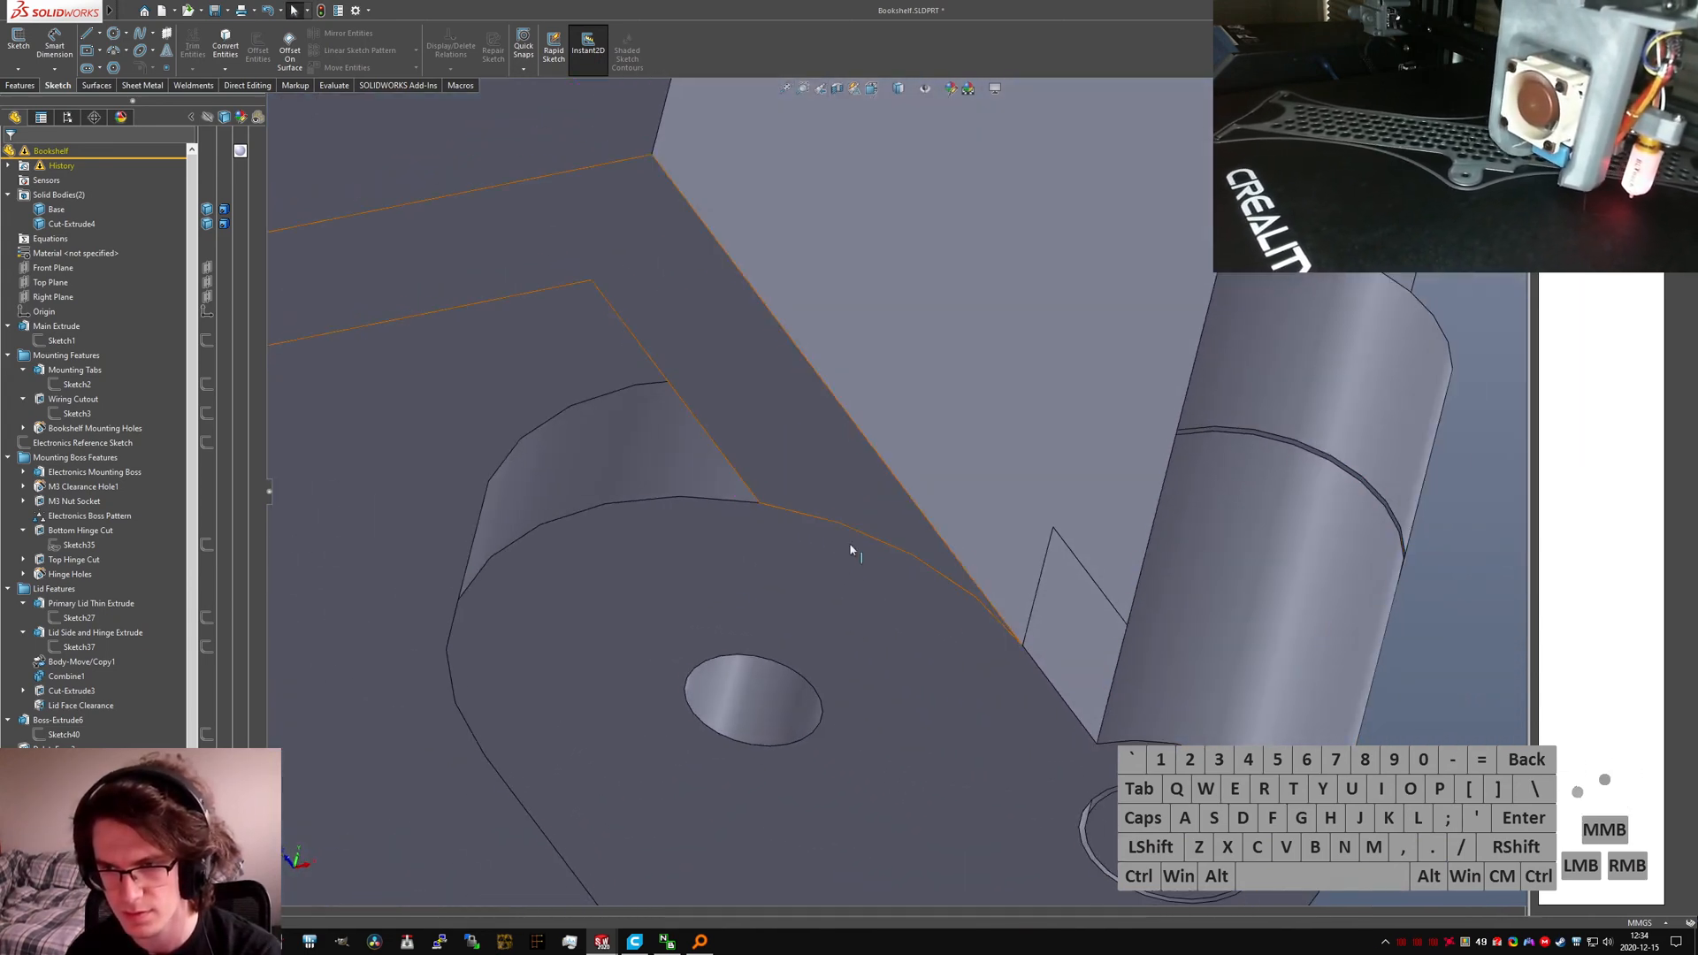
# Step: Edit Lid Face Clearance with the Base body hidden and add the lid's curved notch face to the 0.20 mm offset
pyautogui.click(48, 722)
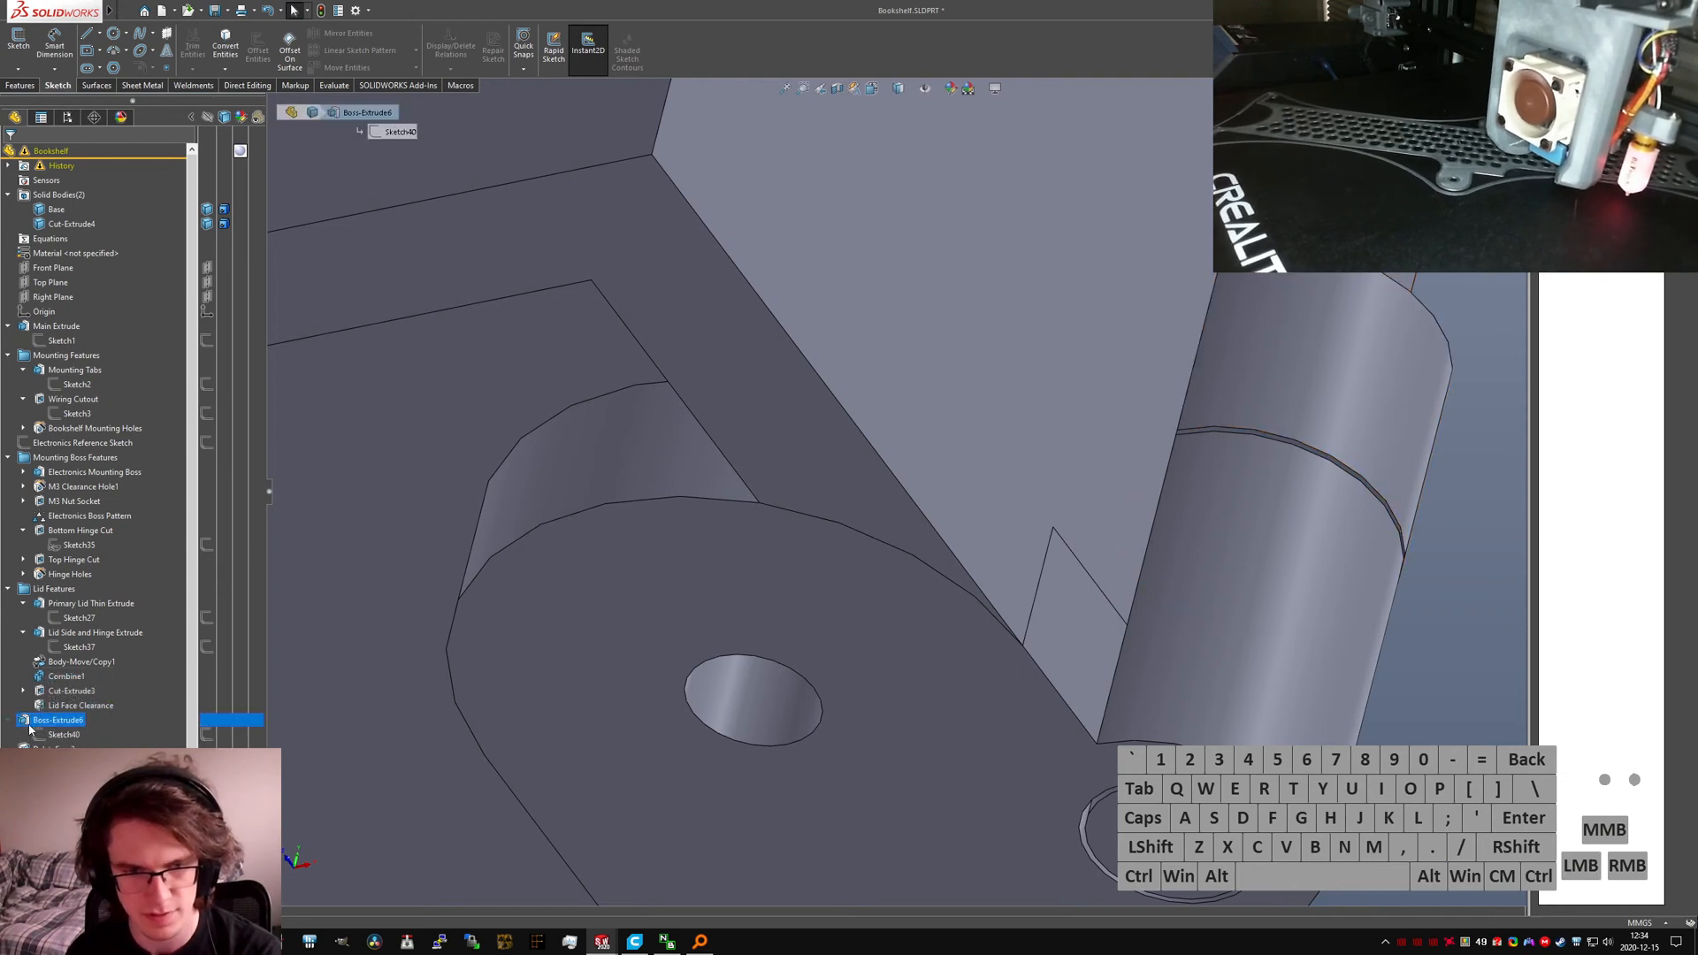
pyautogui.click(71, 705)
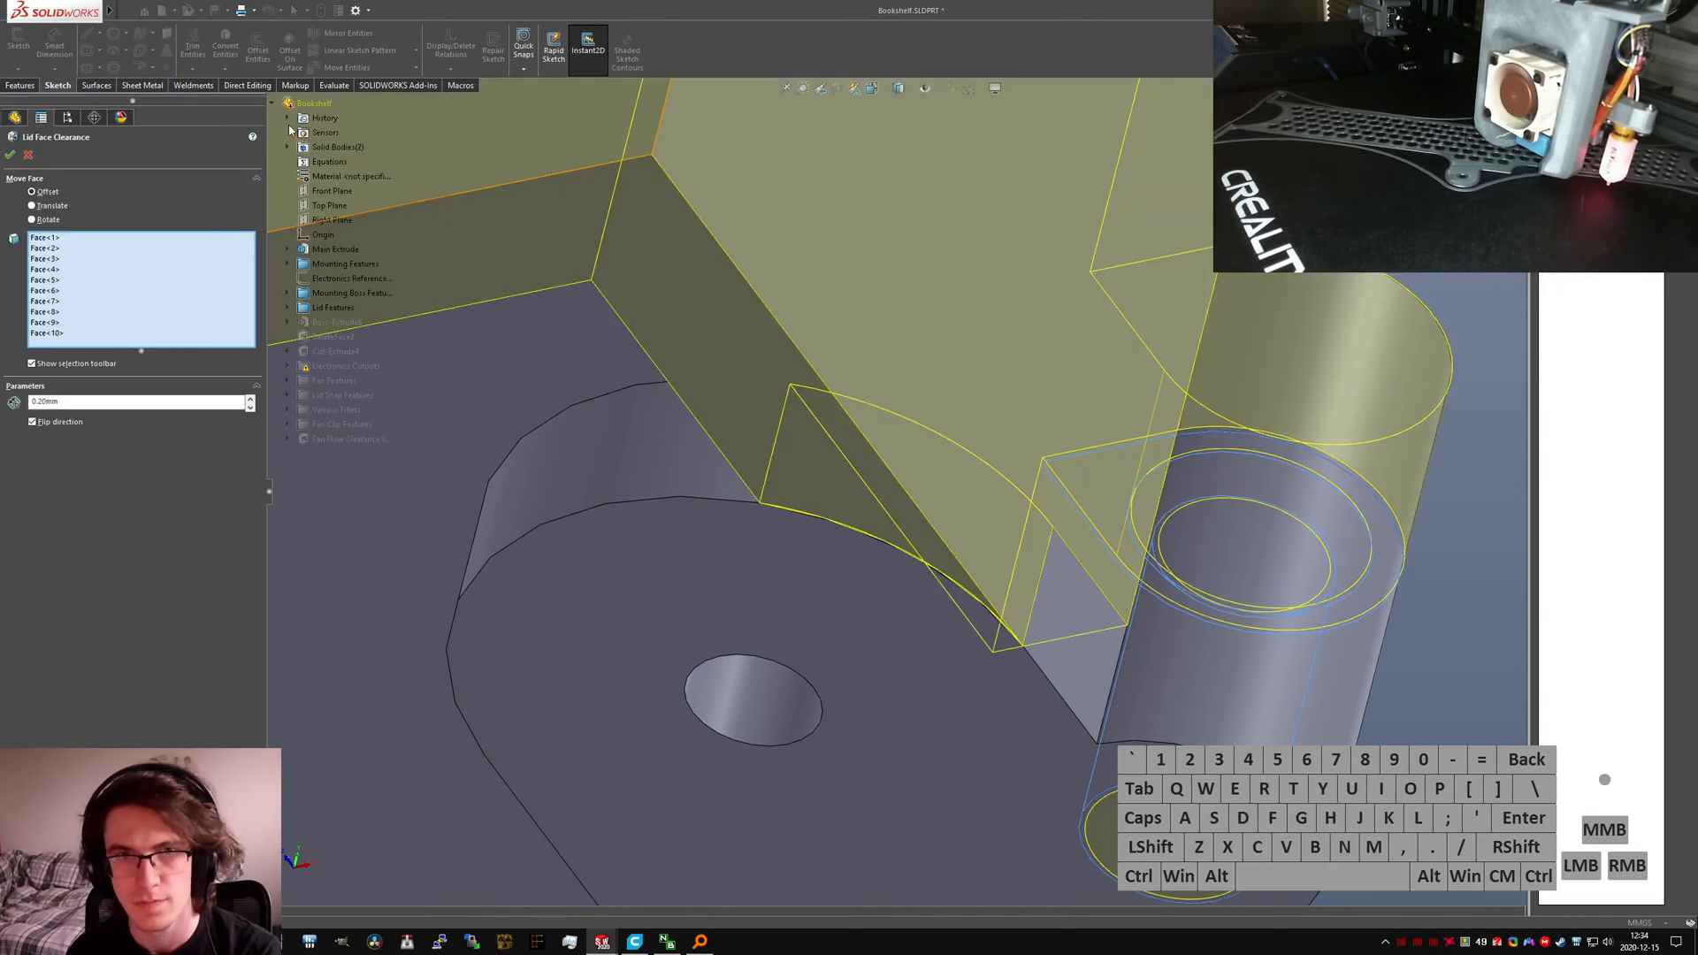
pyautogui.click(288, 147)
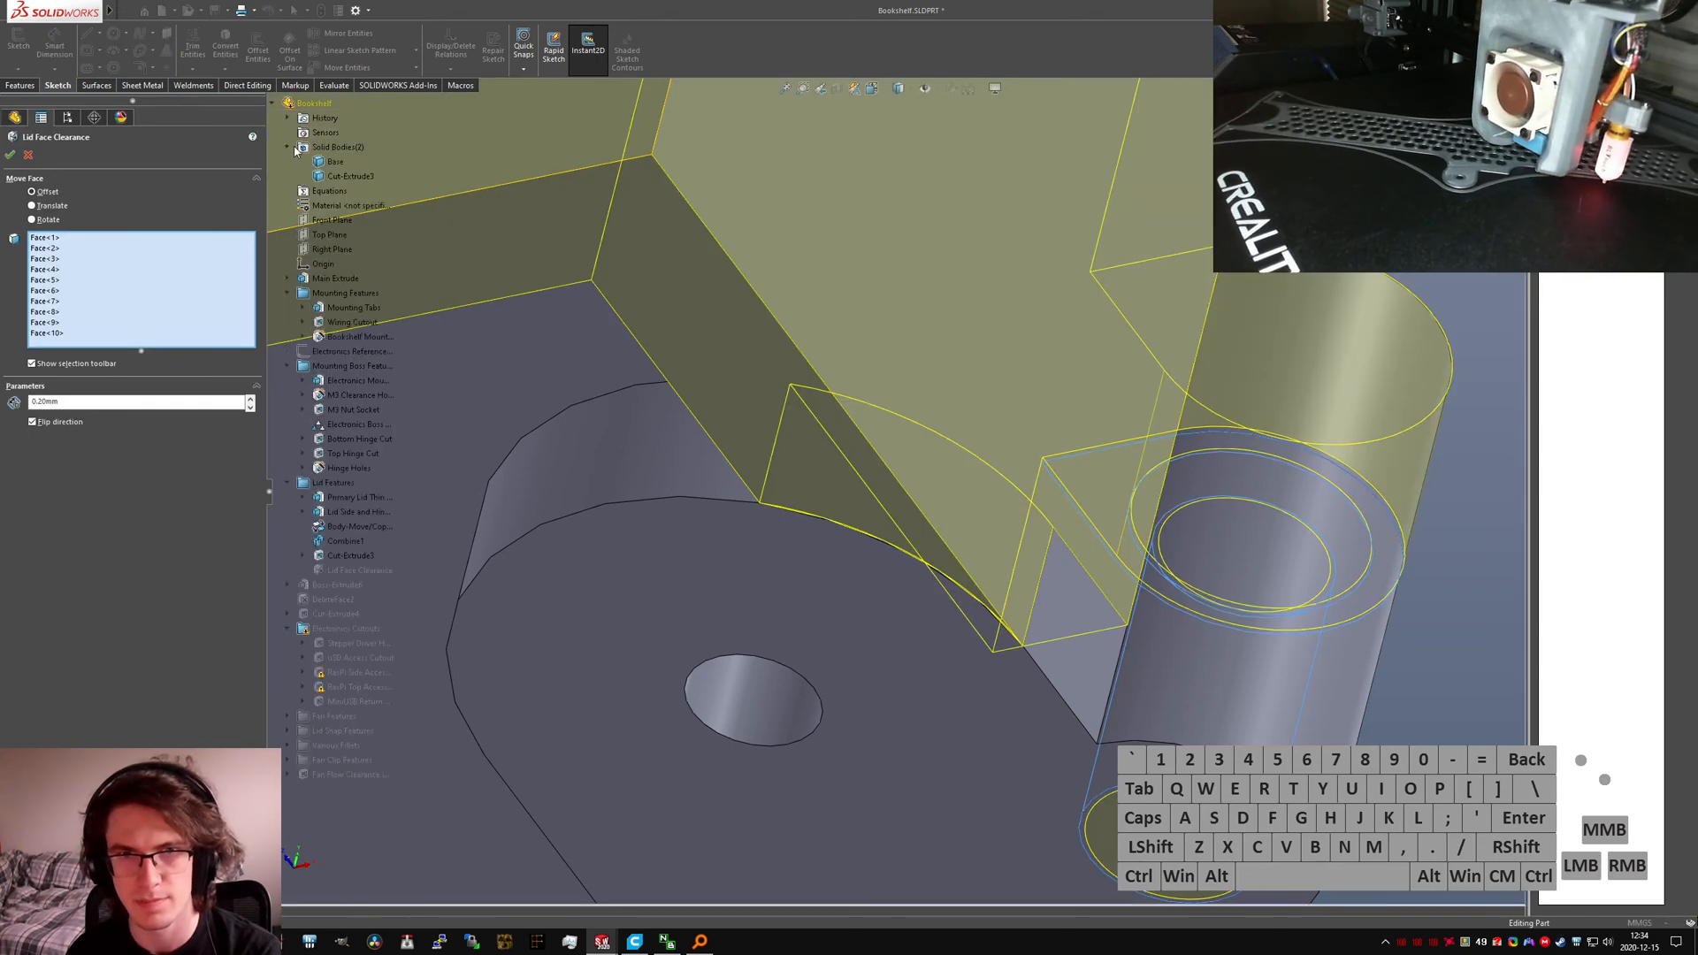
pyautogui.rightClick(331, 162)
pyautogui.click(376, 189)
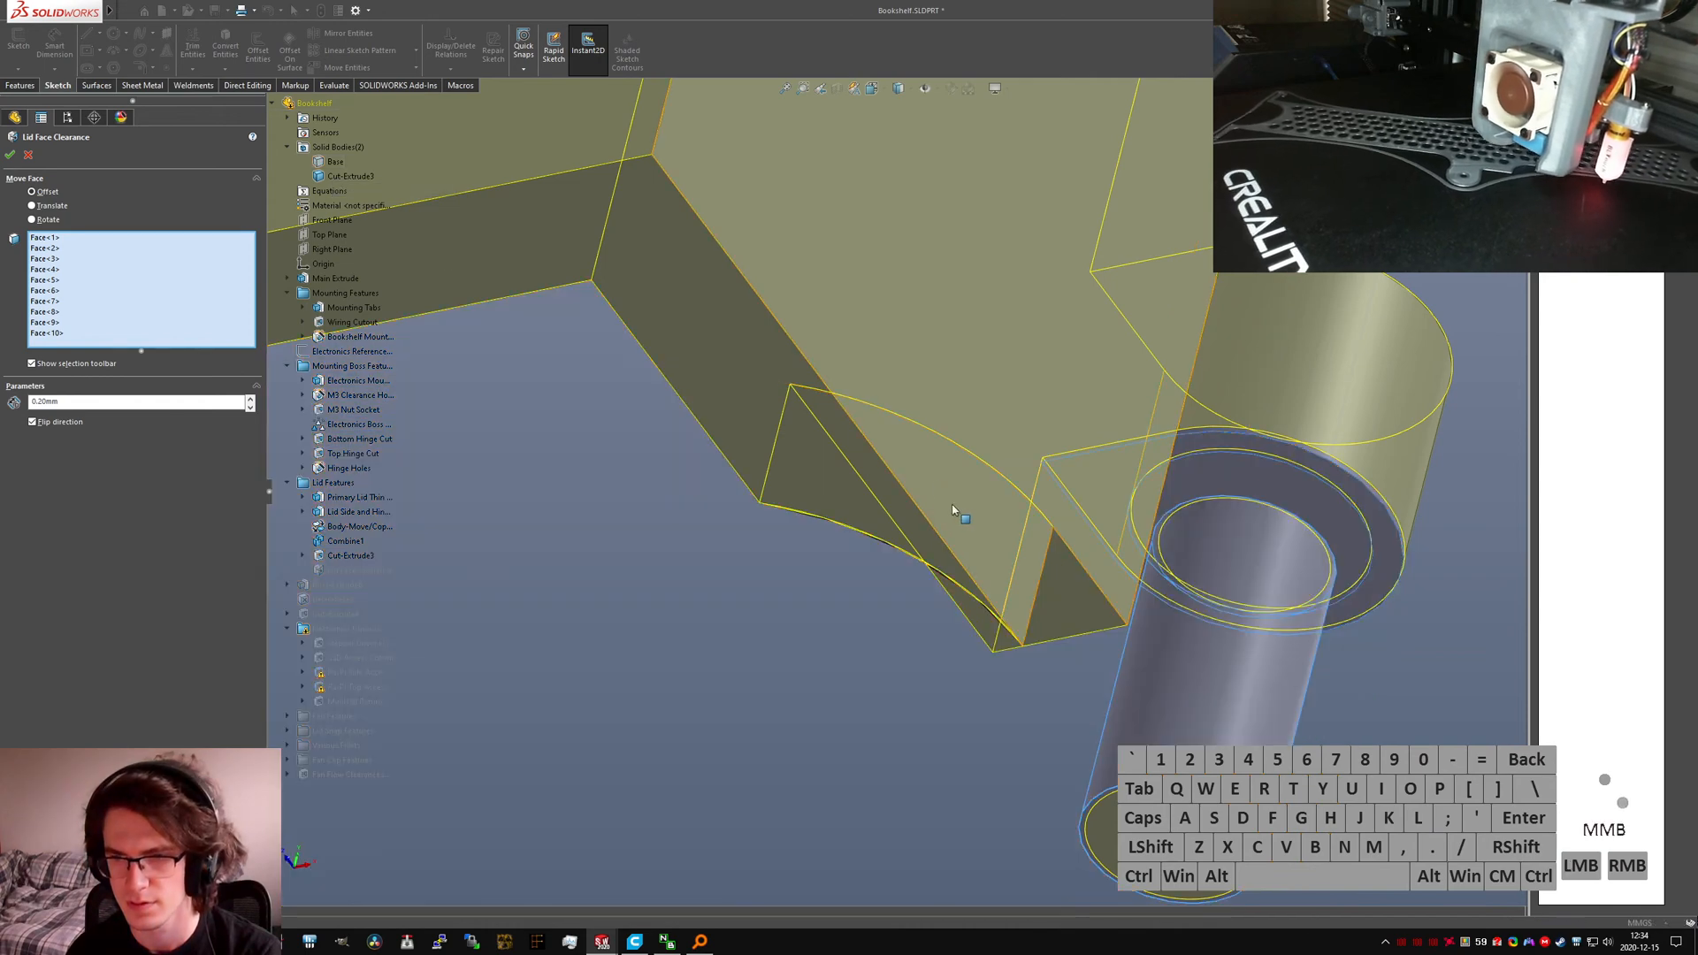
pyautogui.moveTo(958, 512); pyautogui.dragTo(1020, 371, button='middle')
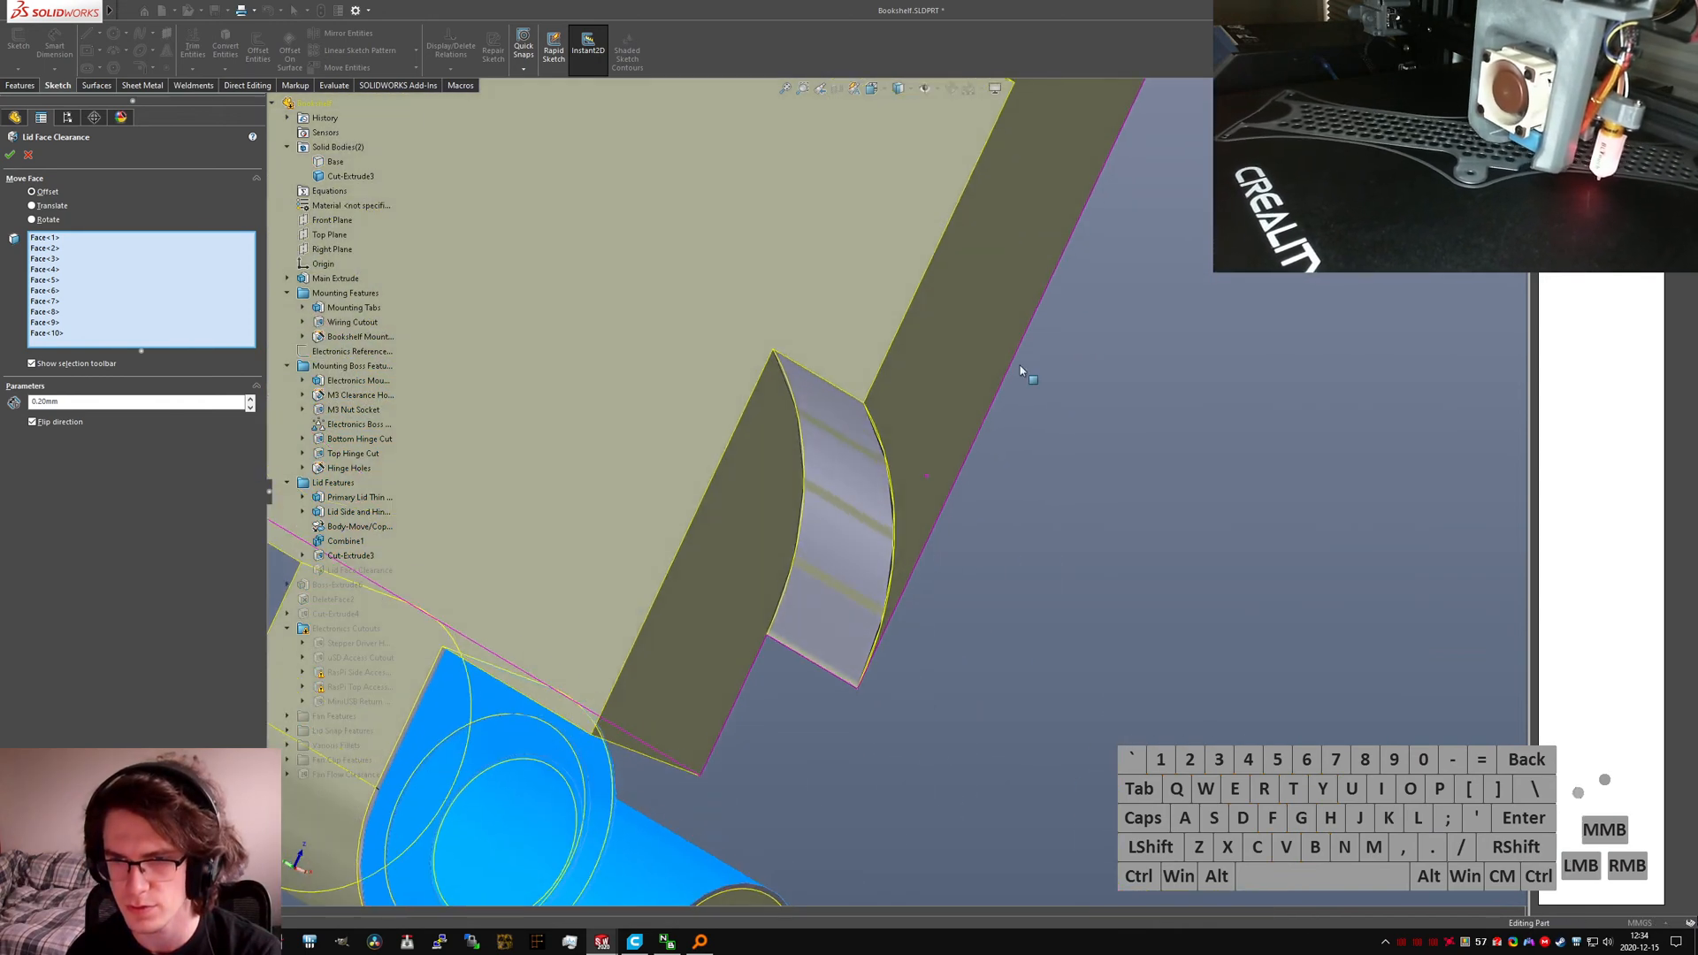
pyautogui.click(761, 496)
pyautogui.click(840, 501)
pyautogui.rightClick(838, 495)
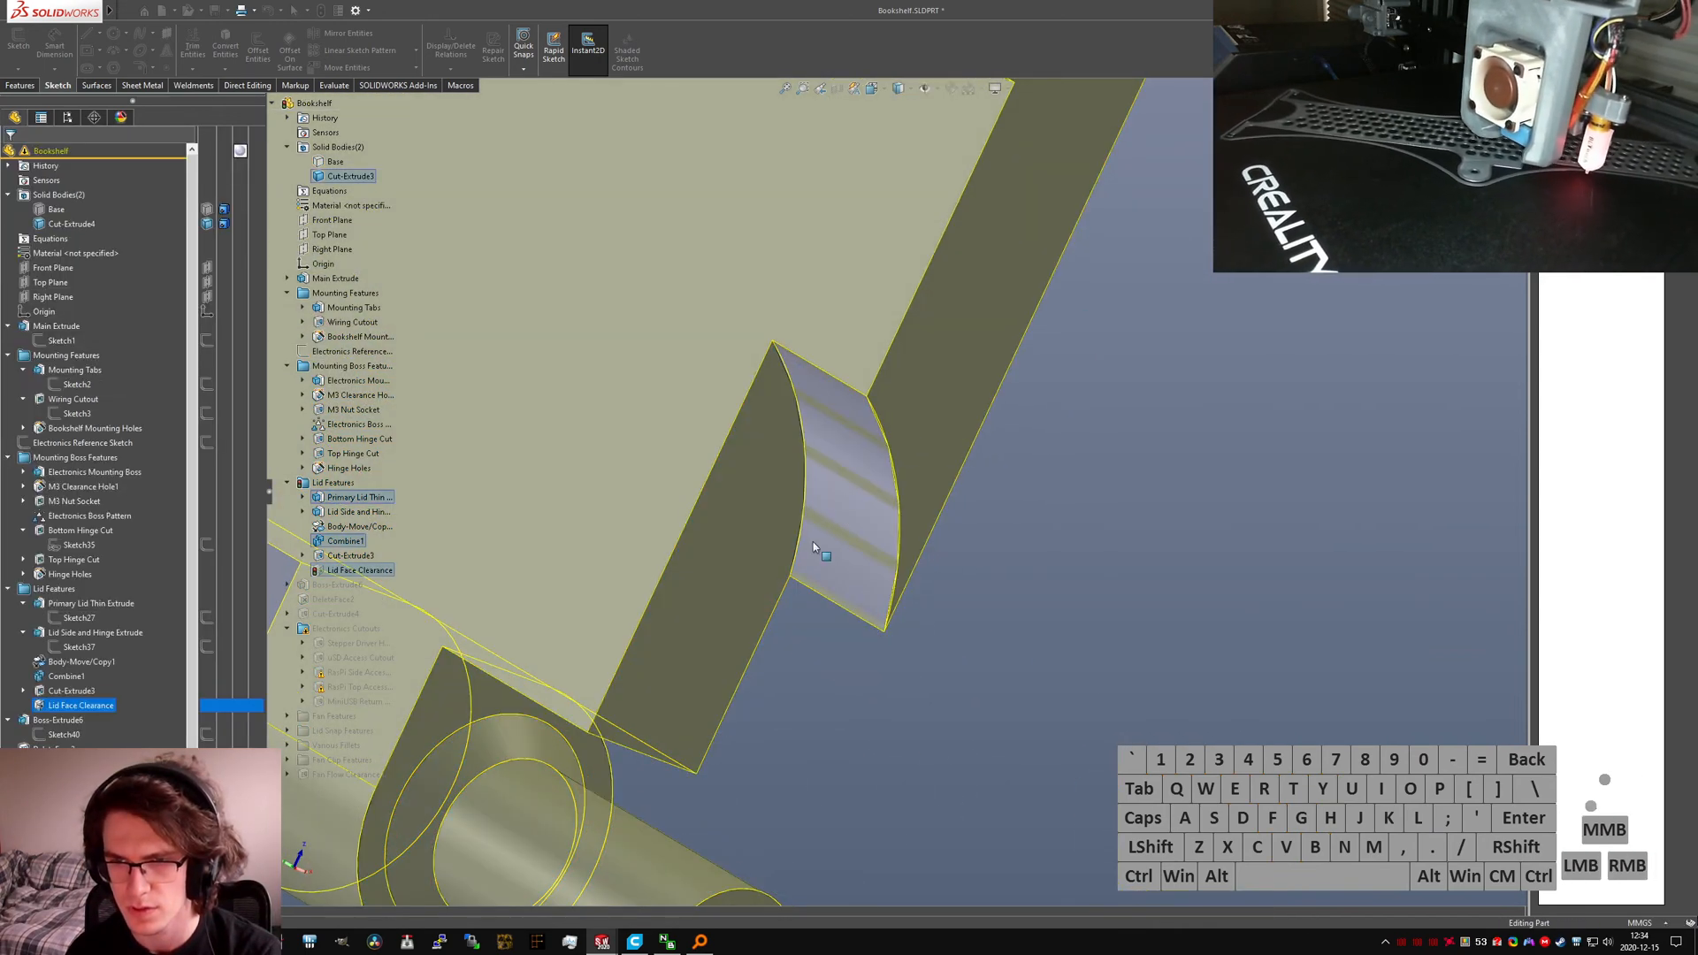
# Step: Show the Base body again and examine the lid's clearance around the rounded mounting tab and hinge
pyautogui.moveTo(708, 490); pyautogui.dragTo(699, 533, button='middle')
pyautogui.scroll(12, 702, 539)
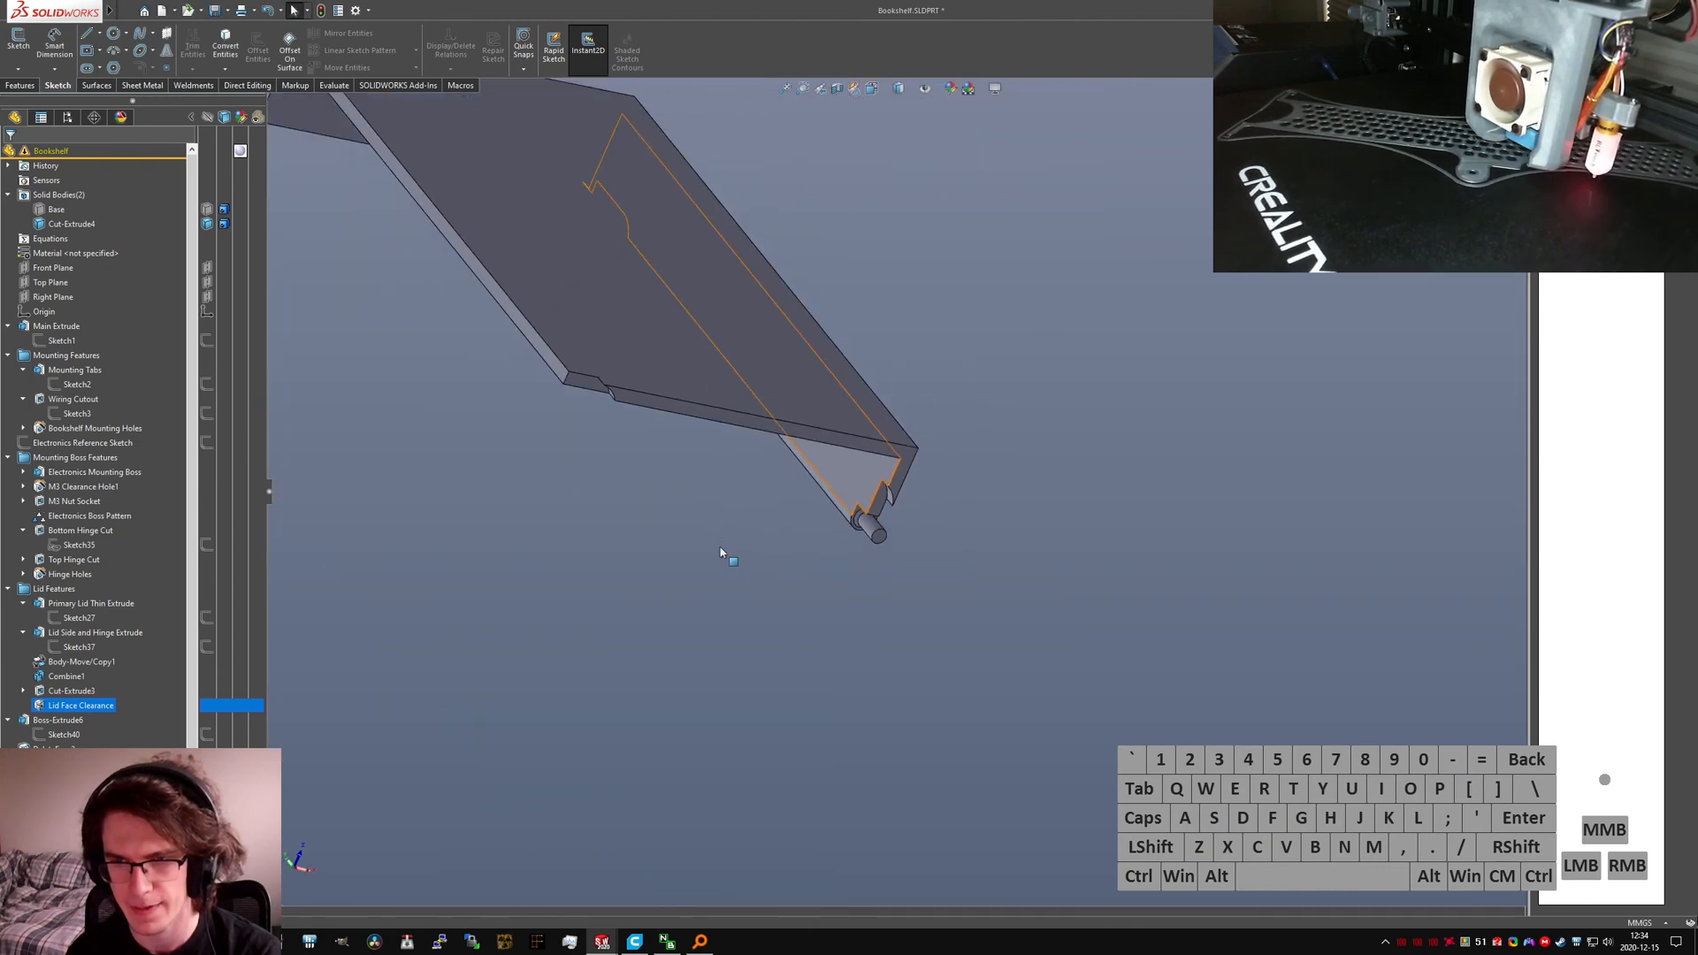
pyautogui.scroll(-8, 679, 419)
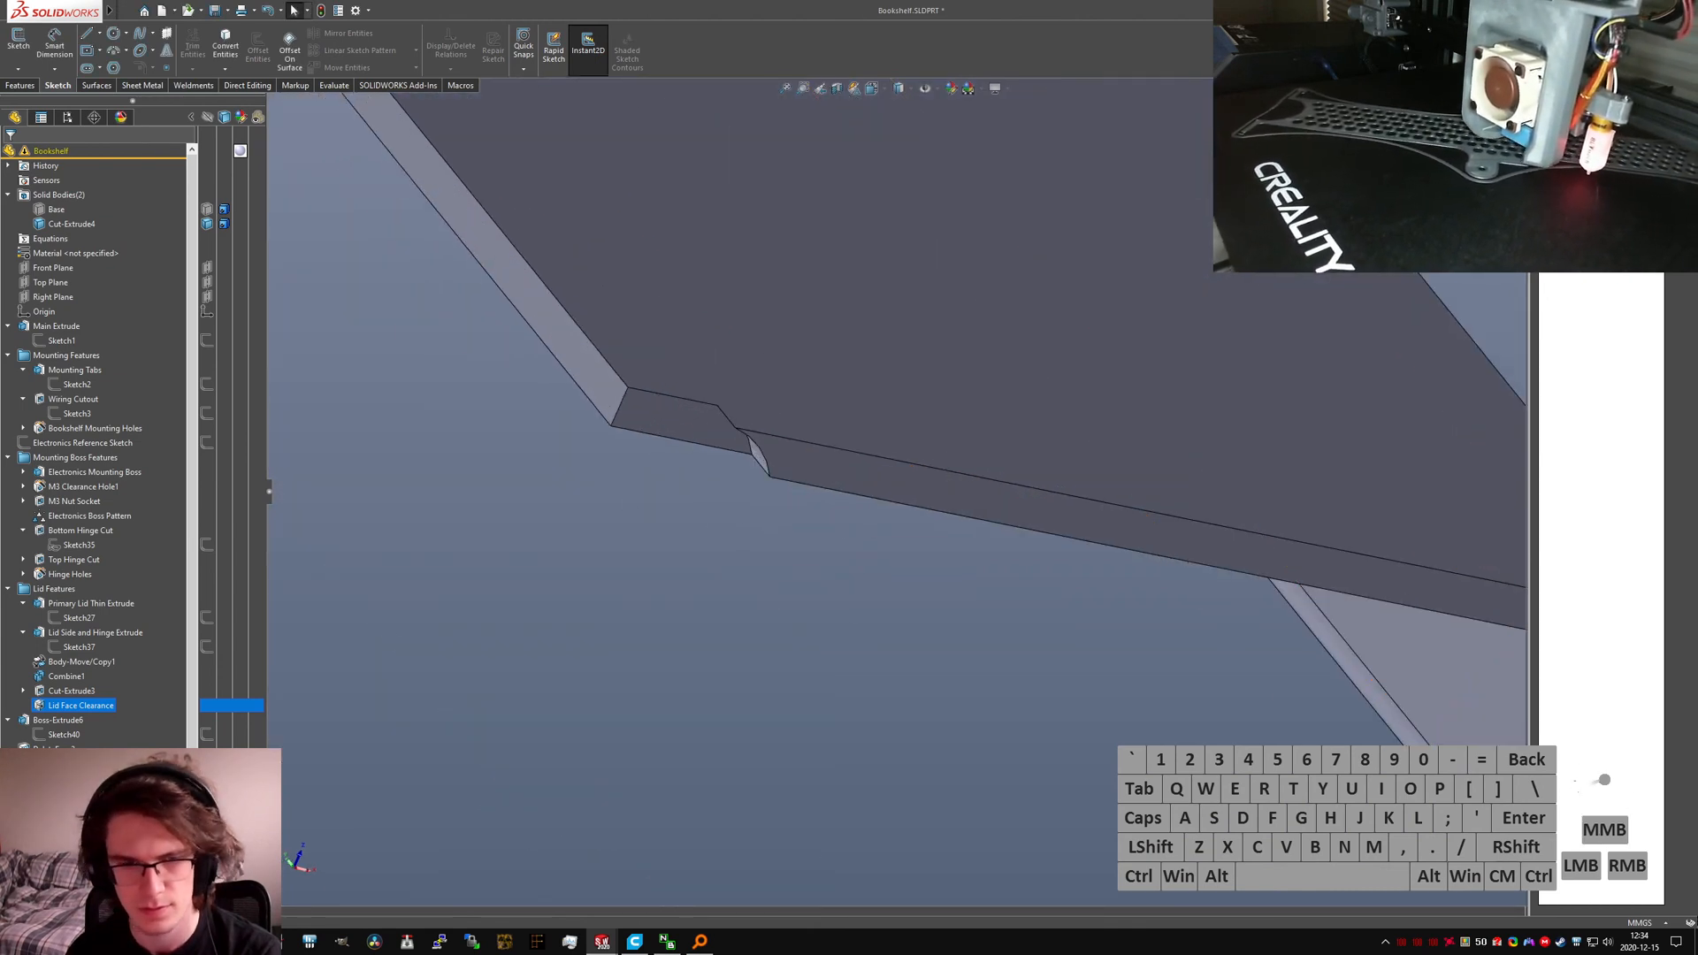
pyautogui.scroll(1, 764, 657)
pyautogui.scroll(3, 888, 481)
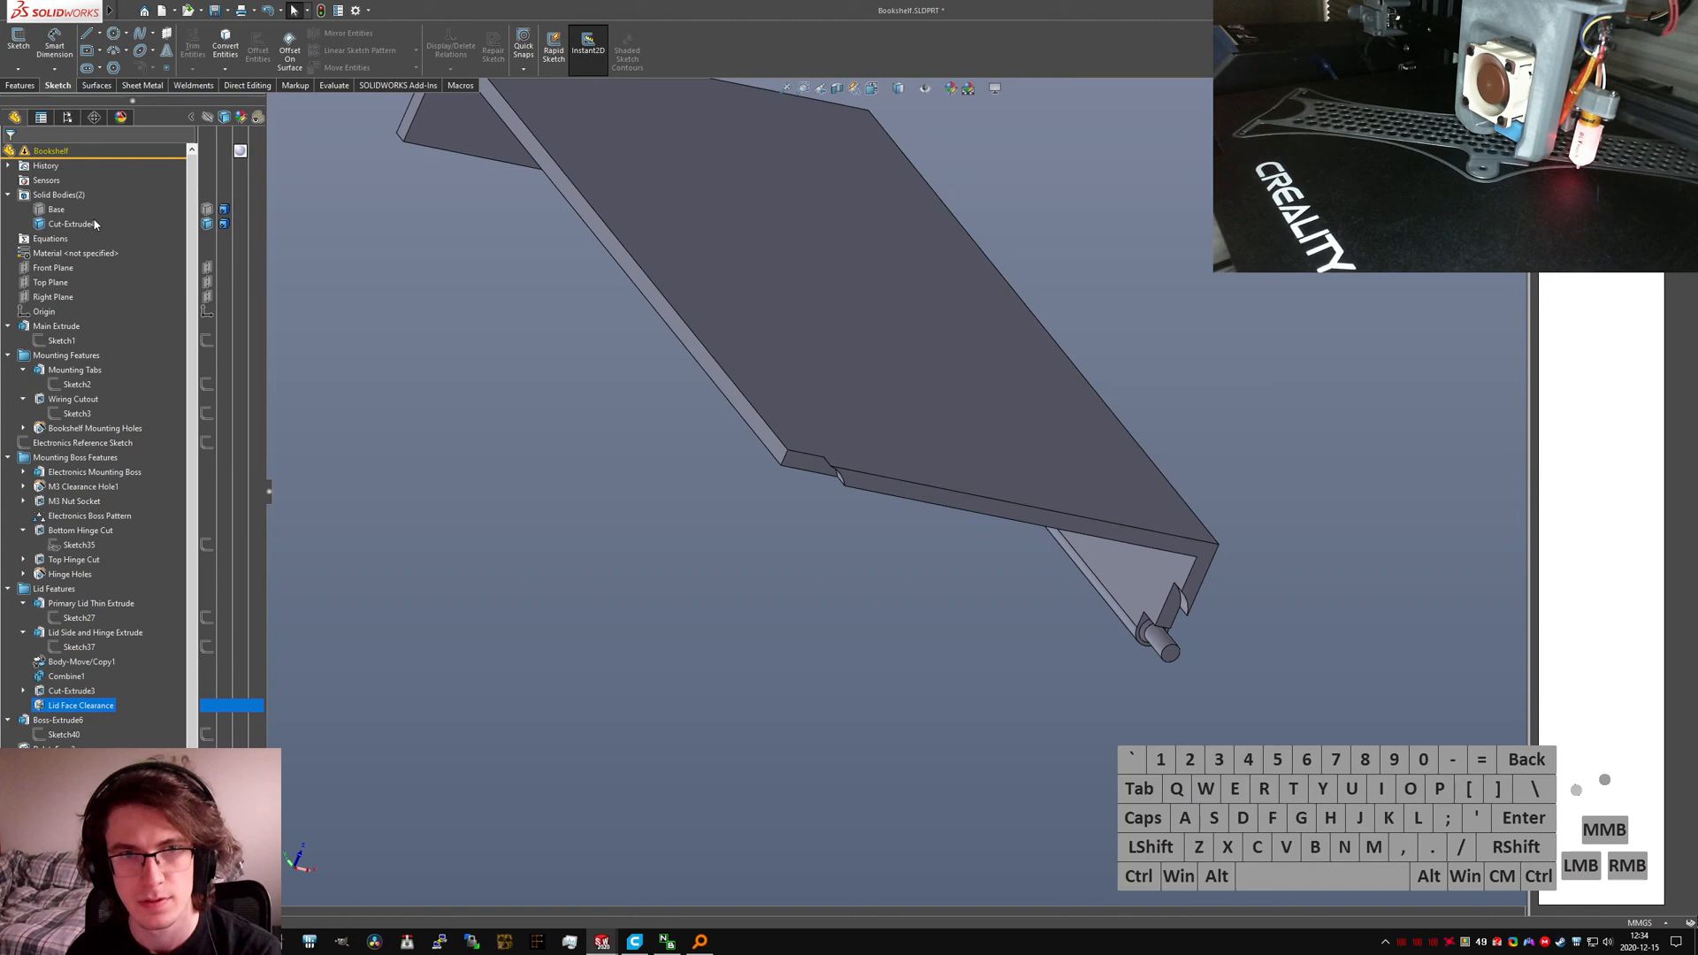
pyautogui.click(206, 213)
pyautogui.click(192, 117)
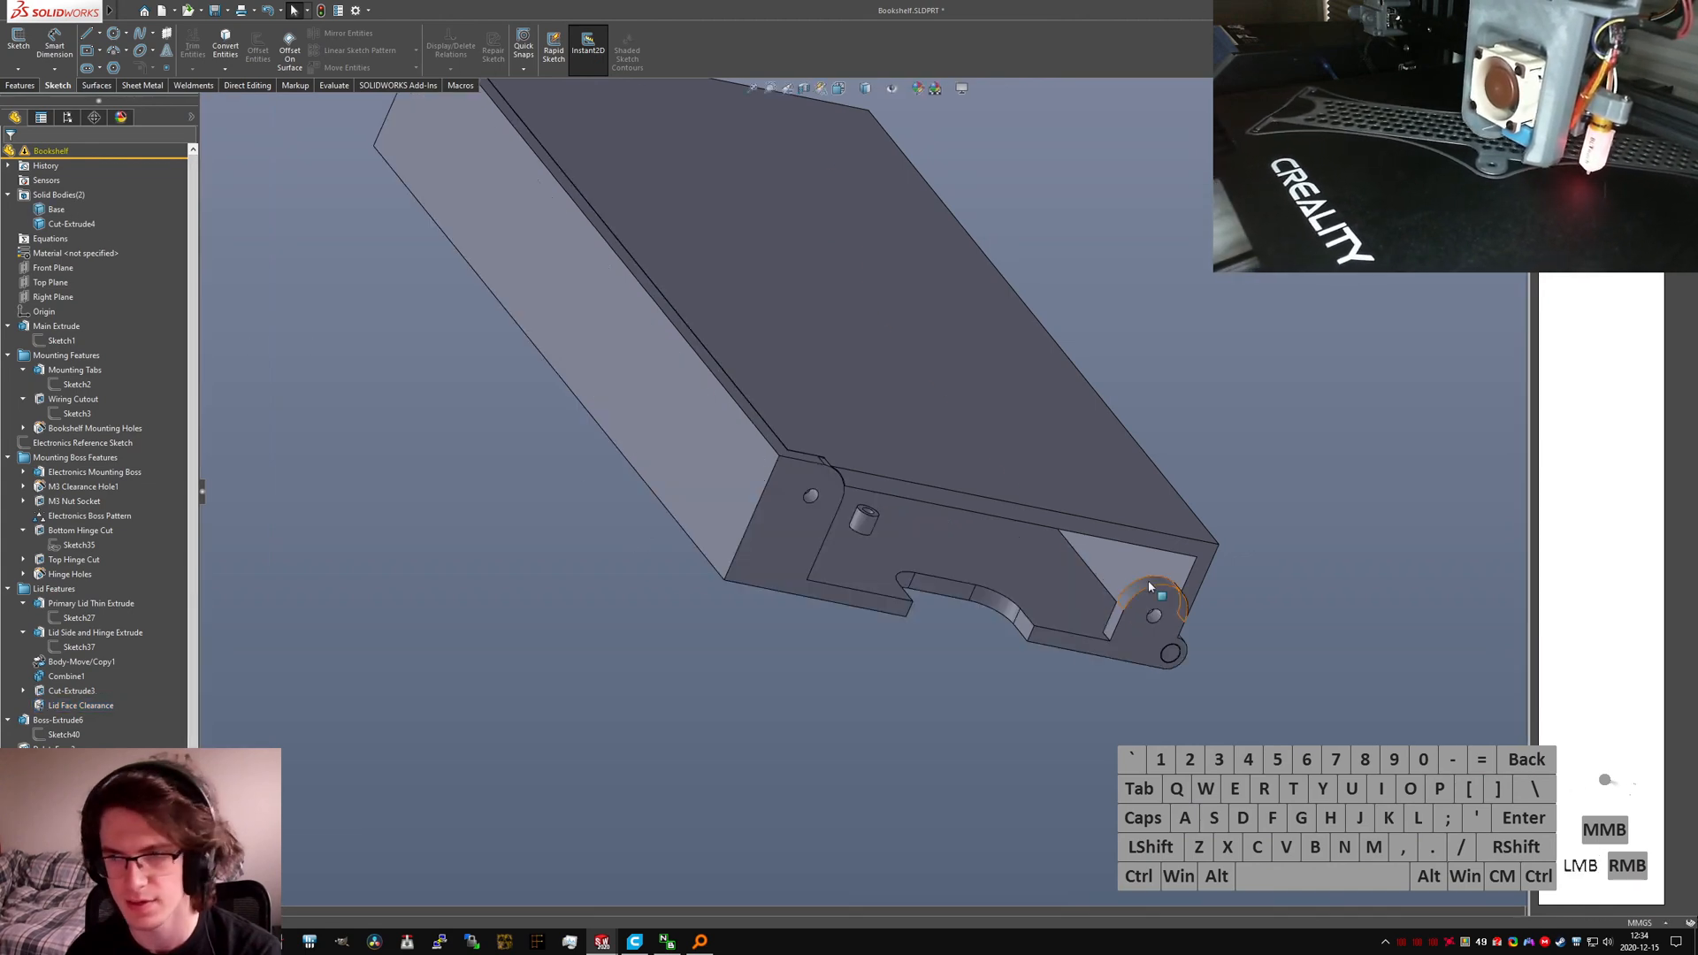
pyautogui.scroll(-8, 1152, 589)
pyautogui.moveTo(1039, 542); pyautogui.dragTo(877, 591, button='middle')
pyautogui.scroll(4, 818, 586)
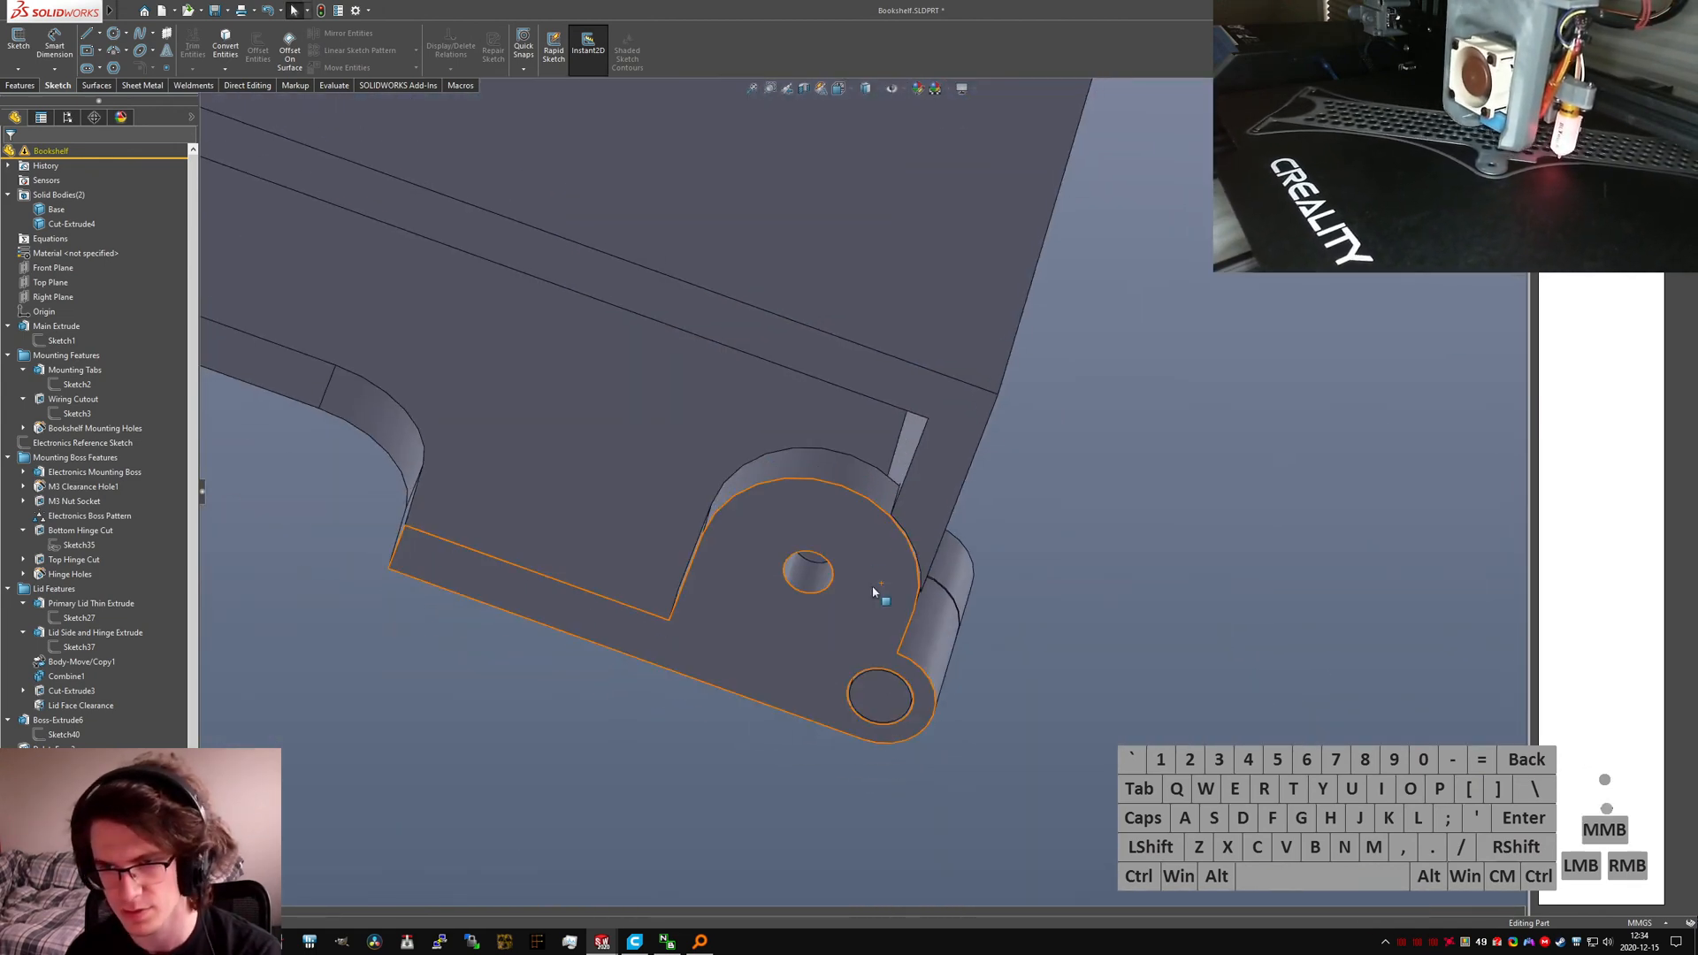
pyautogui.scroll(2, 946, 460)
pyautogui.moveTo(959, 443); pyautogui.dragTo(819, 545, button='middle')
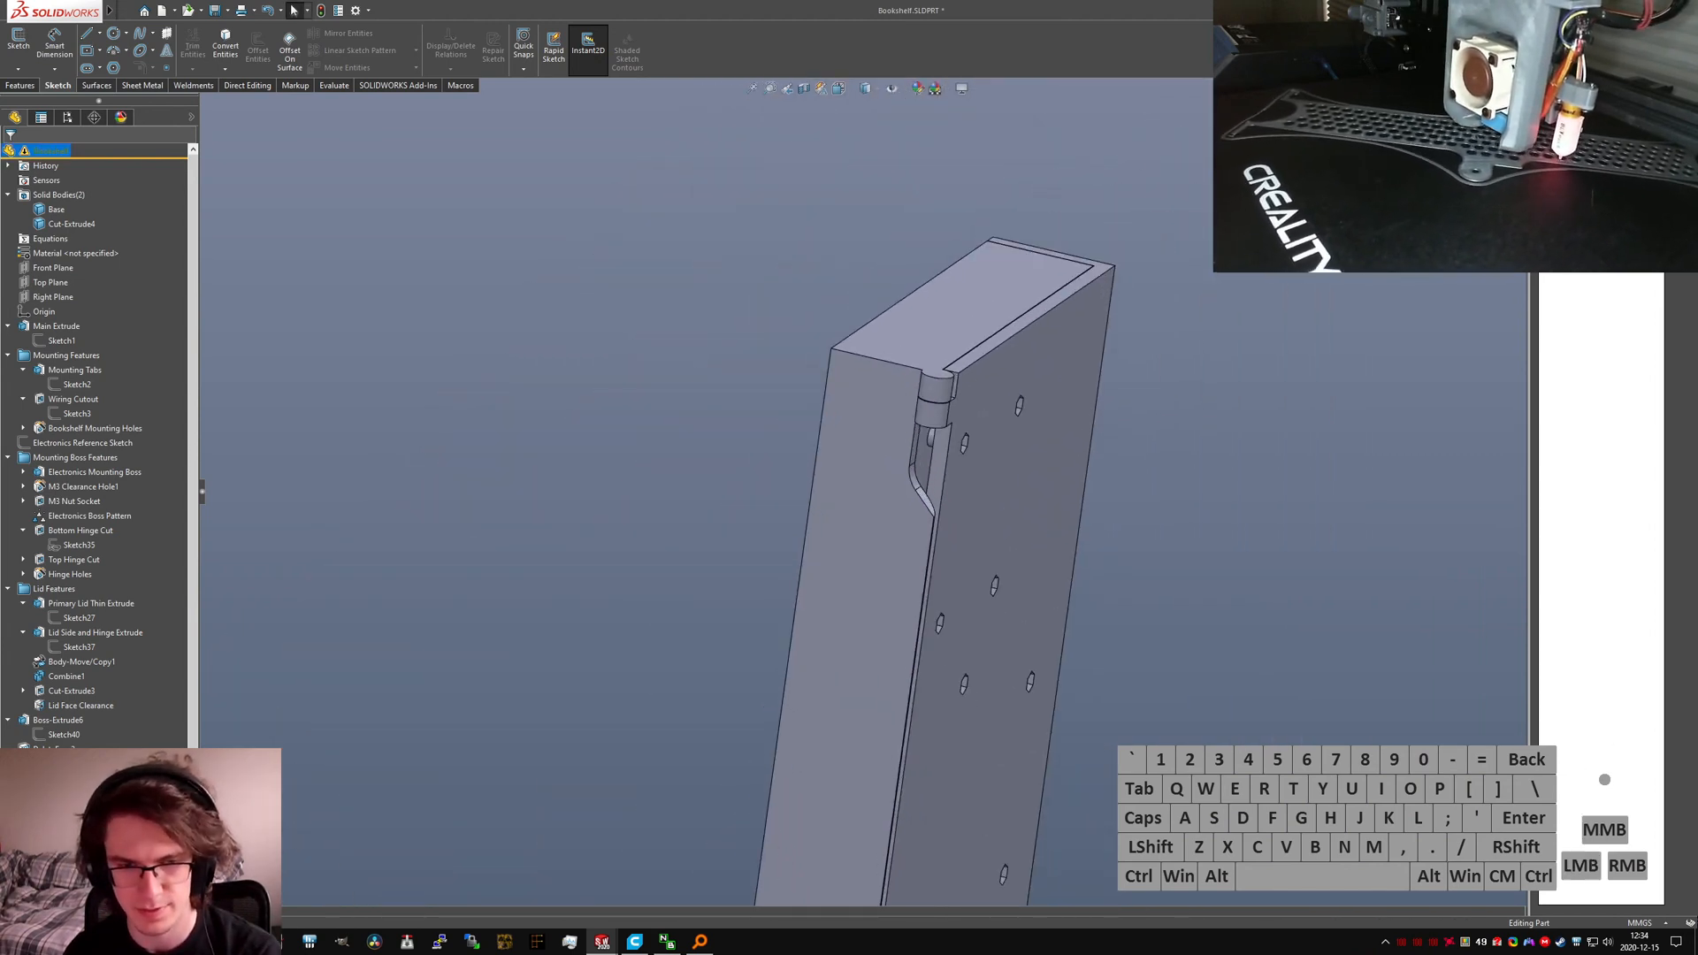
# Step: Set the end radius of the long slot cutout beside the hinge gap to 8 mm
pyautogui.scroll(-5, 920, 495)
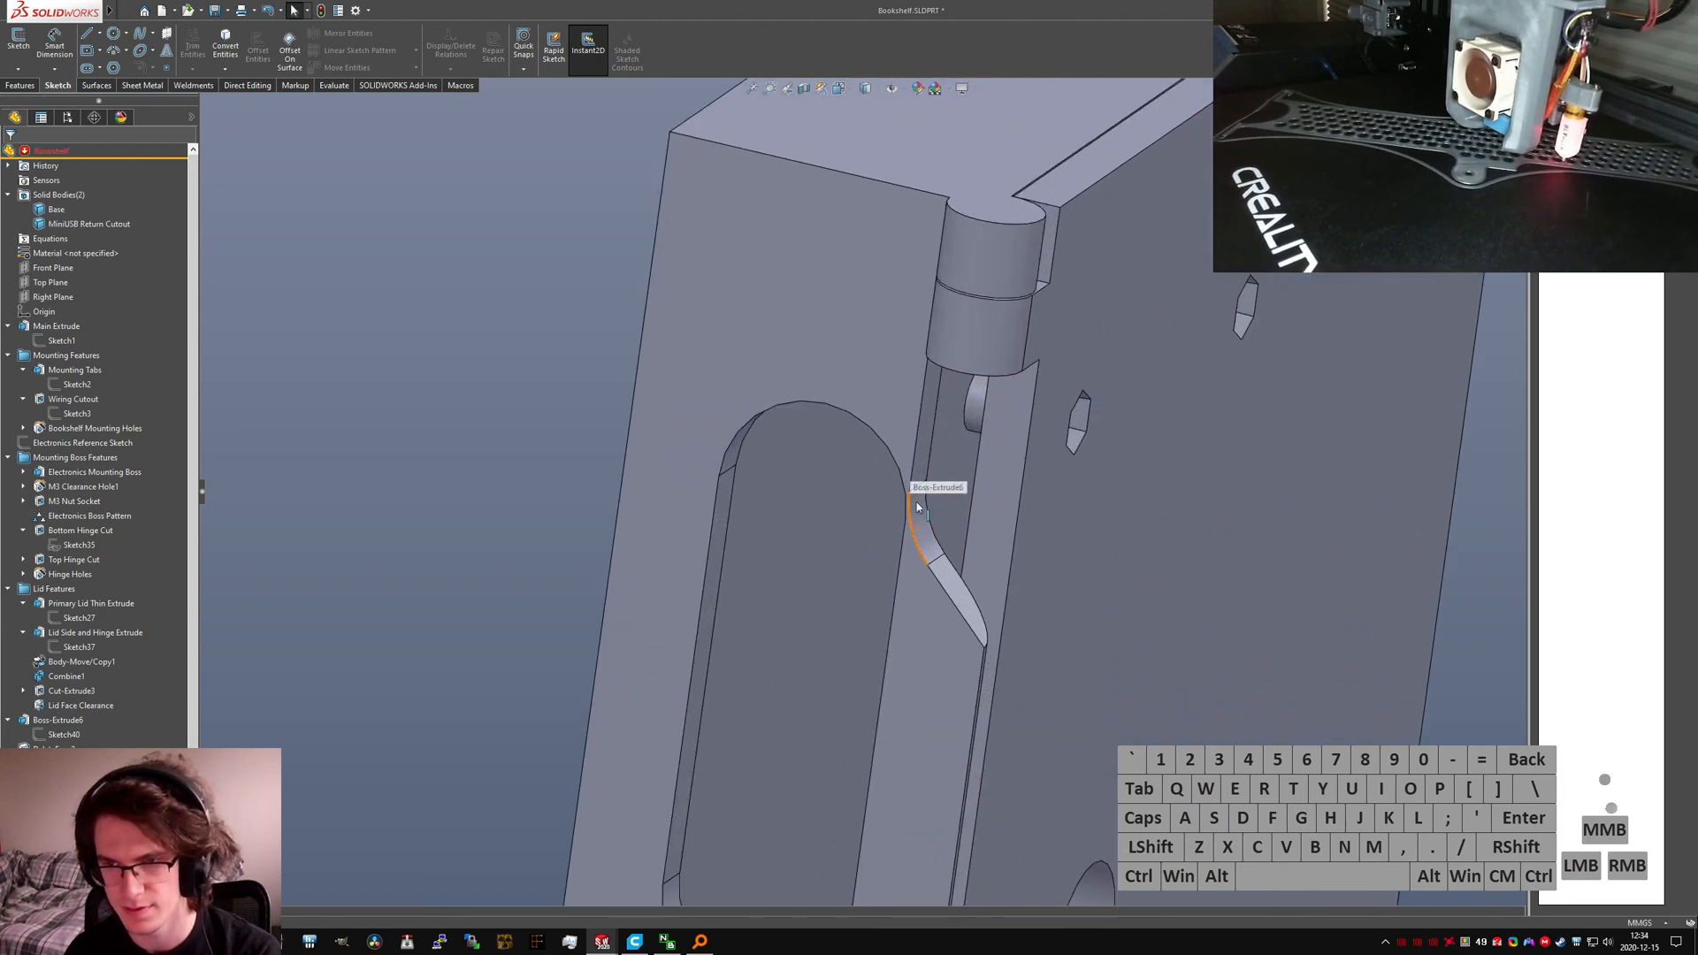
pyautogui.scroll(5, 915, 507)
pyautogui.scroll(-5, 769, 417)
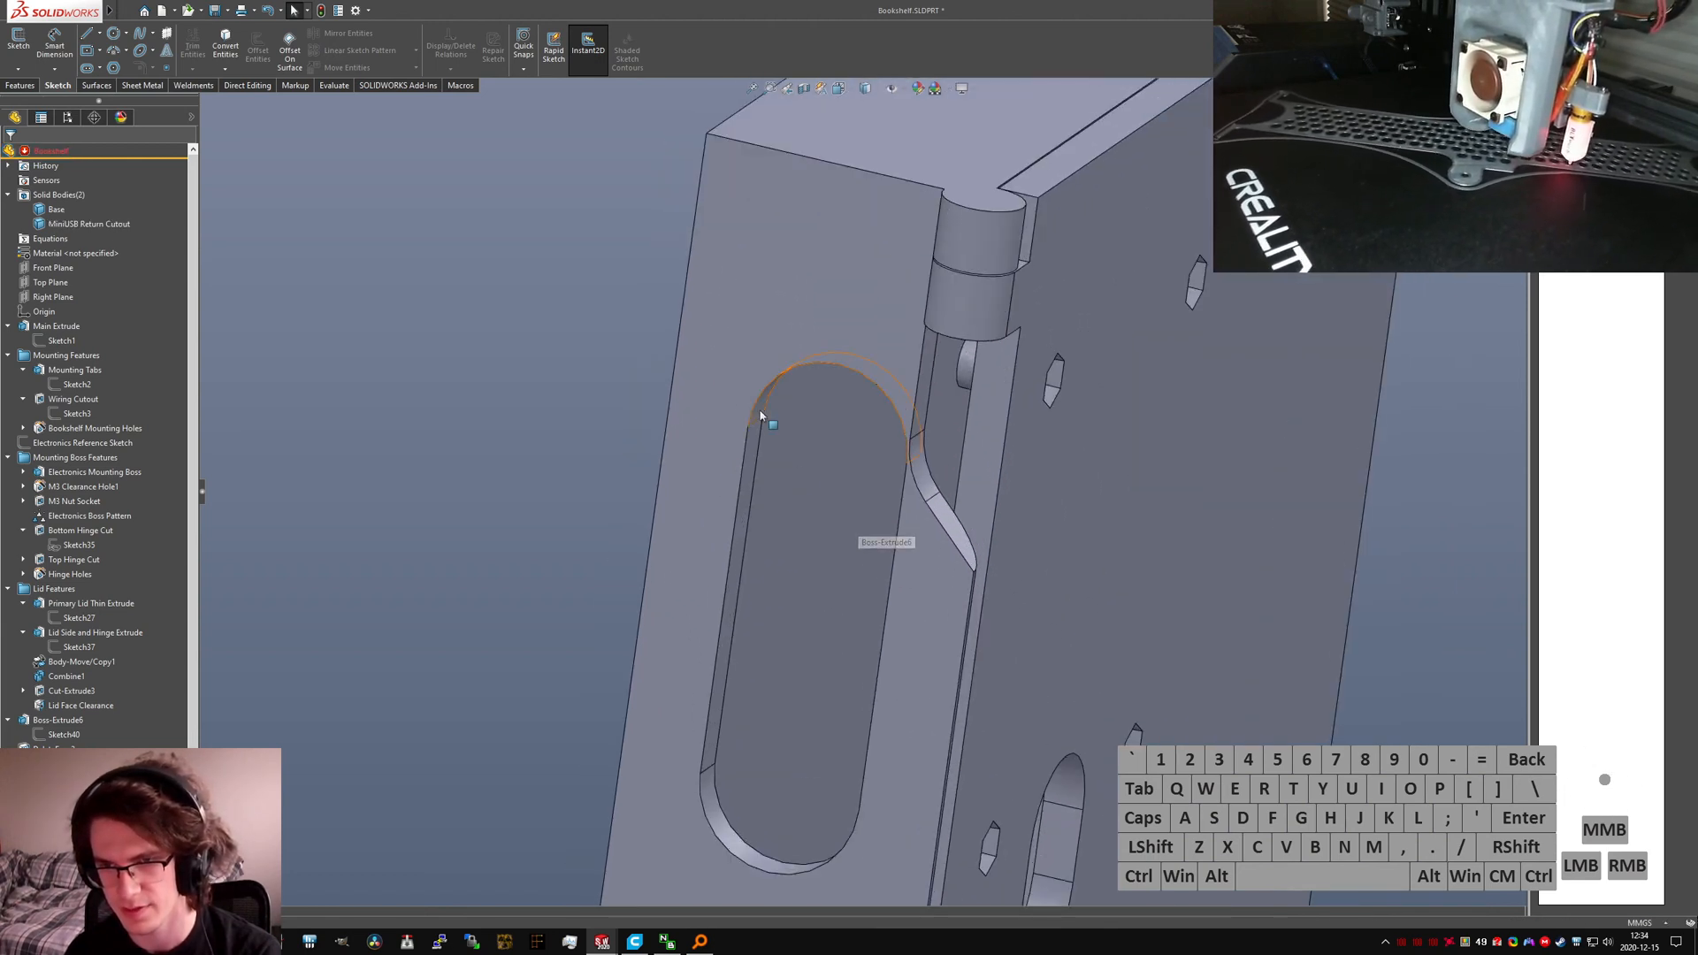
pyautogui.click(759, 416)
pyautogui.moveTo(760, 416); pyautogui.dragTo(831, 367, button='middle')
pyautogui.click(827, 302)
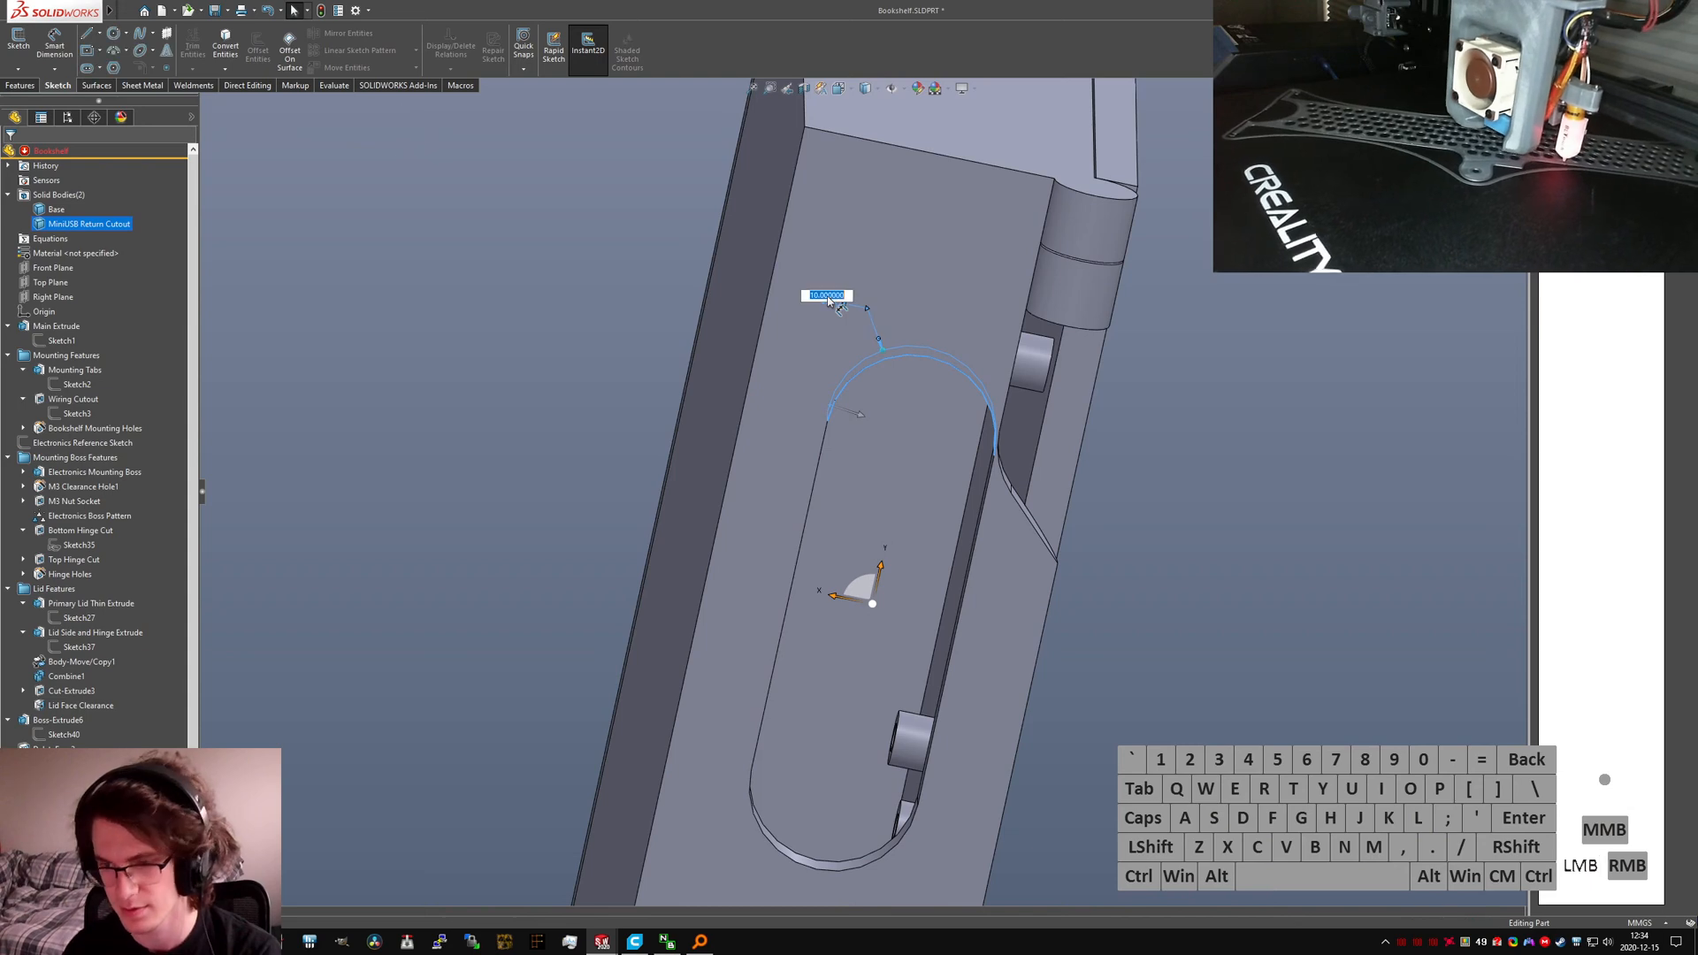
pyautogui.write('8')
pyautogui.press('Return')
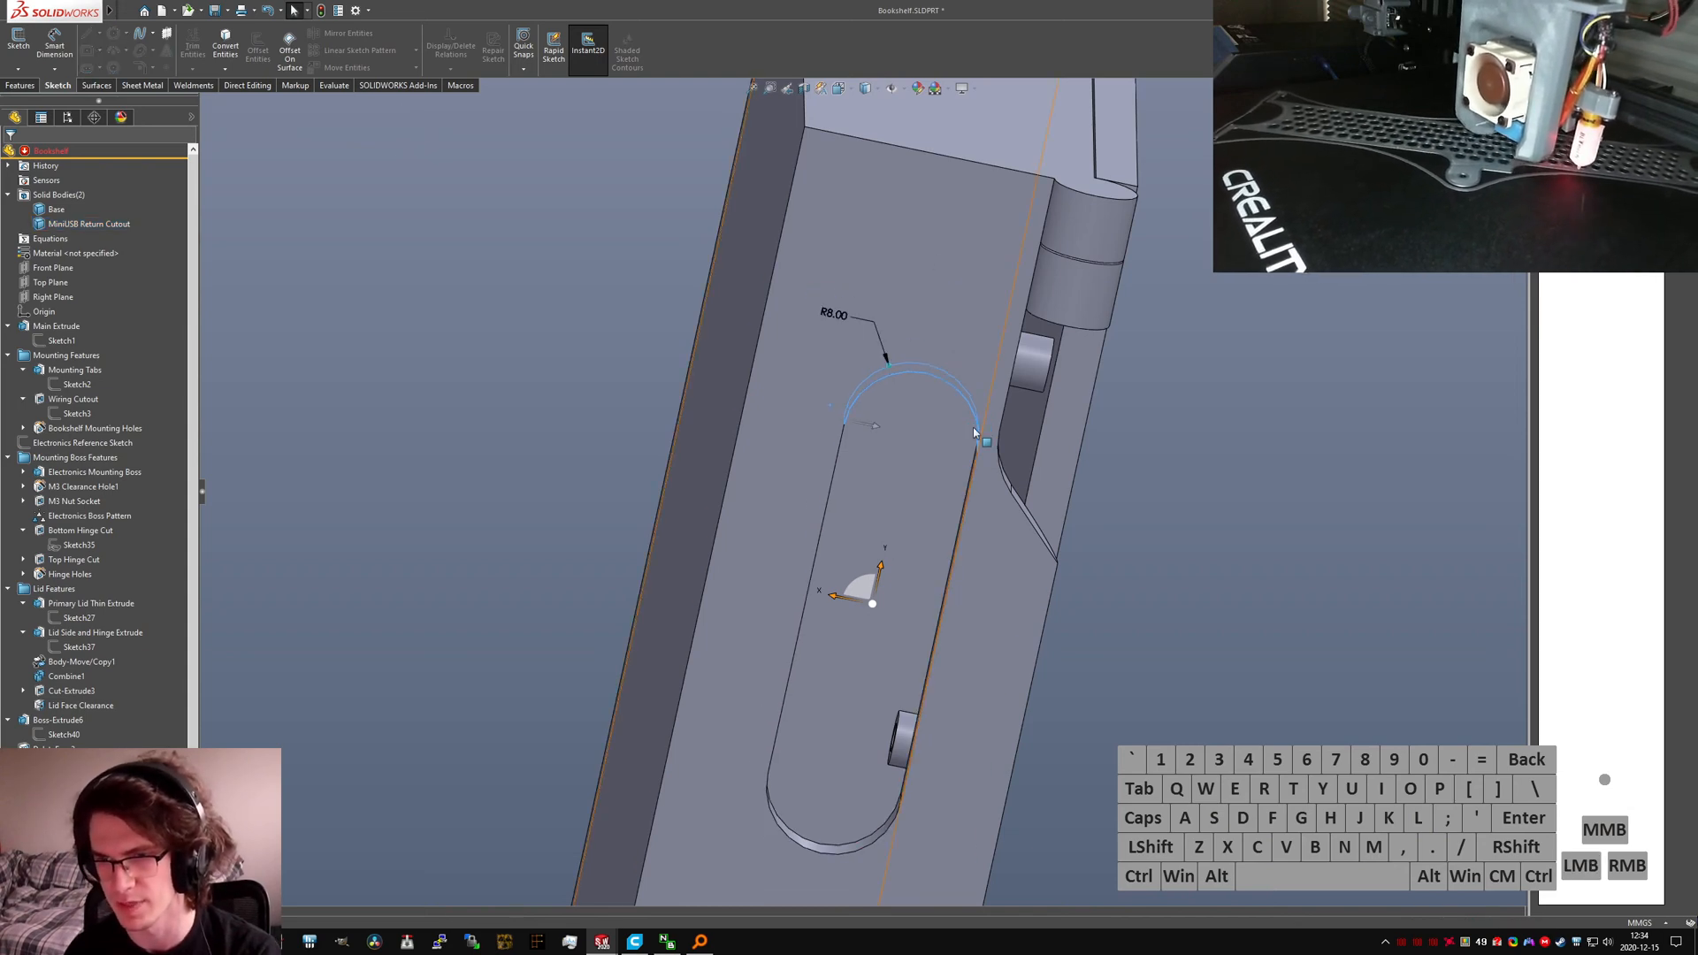
# Step: Set the distance from the hinge barrel to the start of the curved hinge-gap notch to 10 mm
pyautogui.scroll(-3, 1004, 429)
pyautogui.moveTo(947, 463); pyautogui.dragTo(891, 452, button='middle')
pyautogui.click(946, 478)
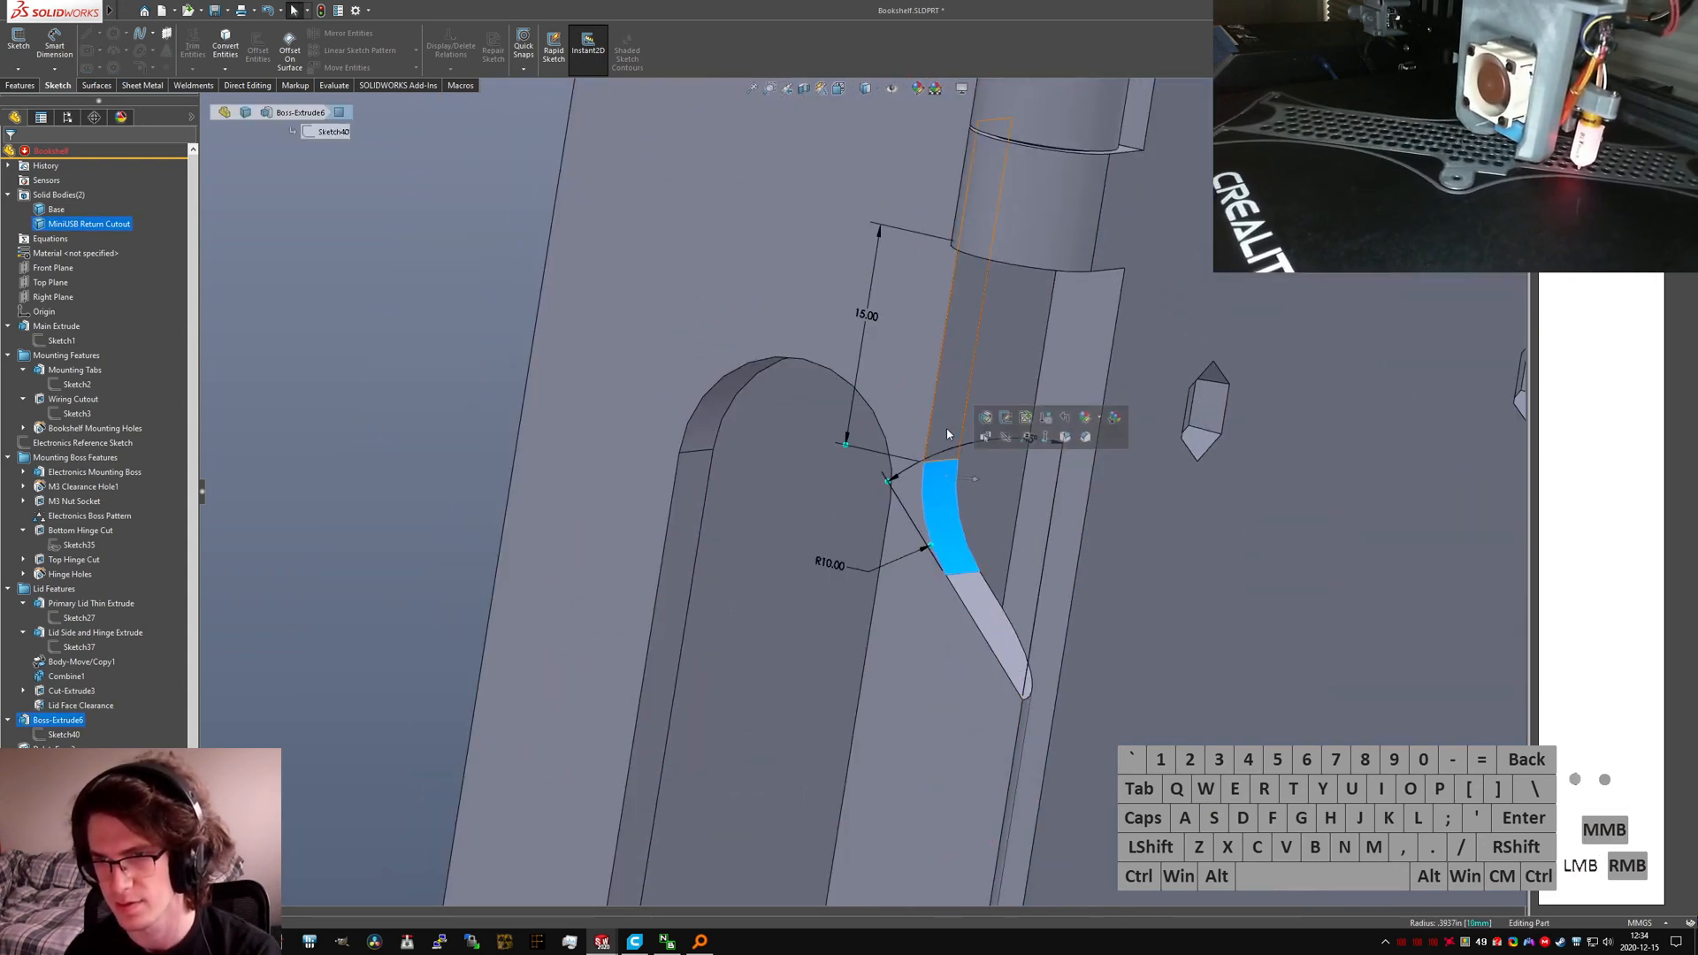
pyautogui.click(866, 315)
pyautogui.write('10')
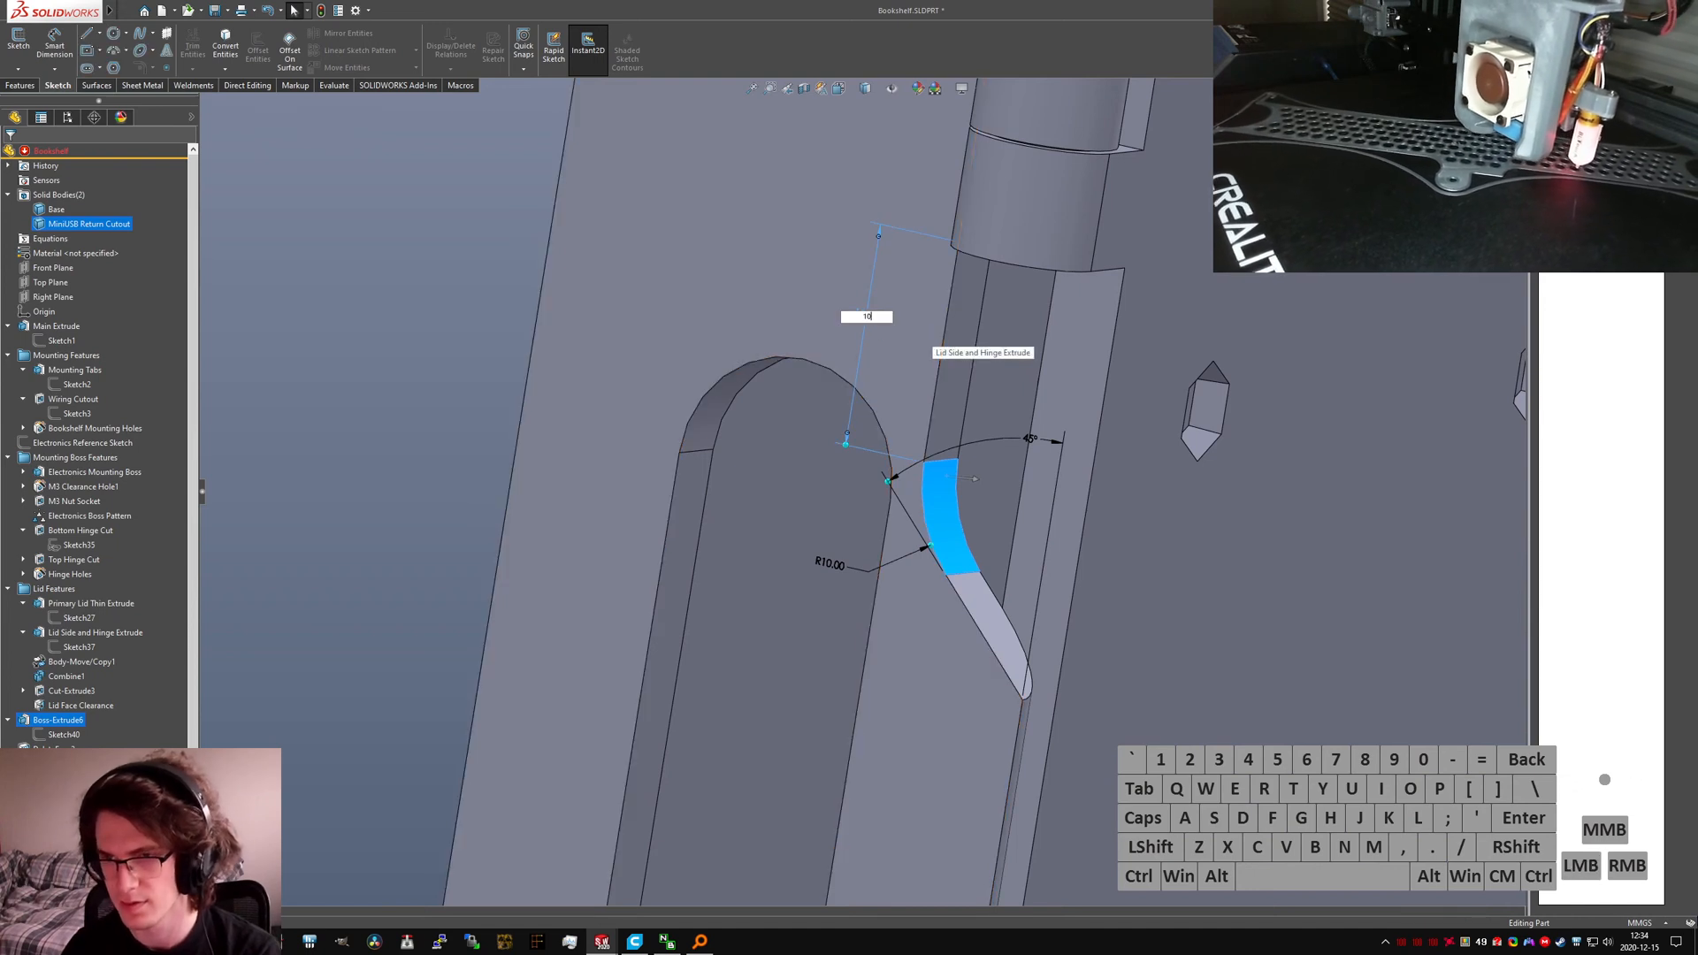
pyautogui.press('Return')
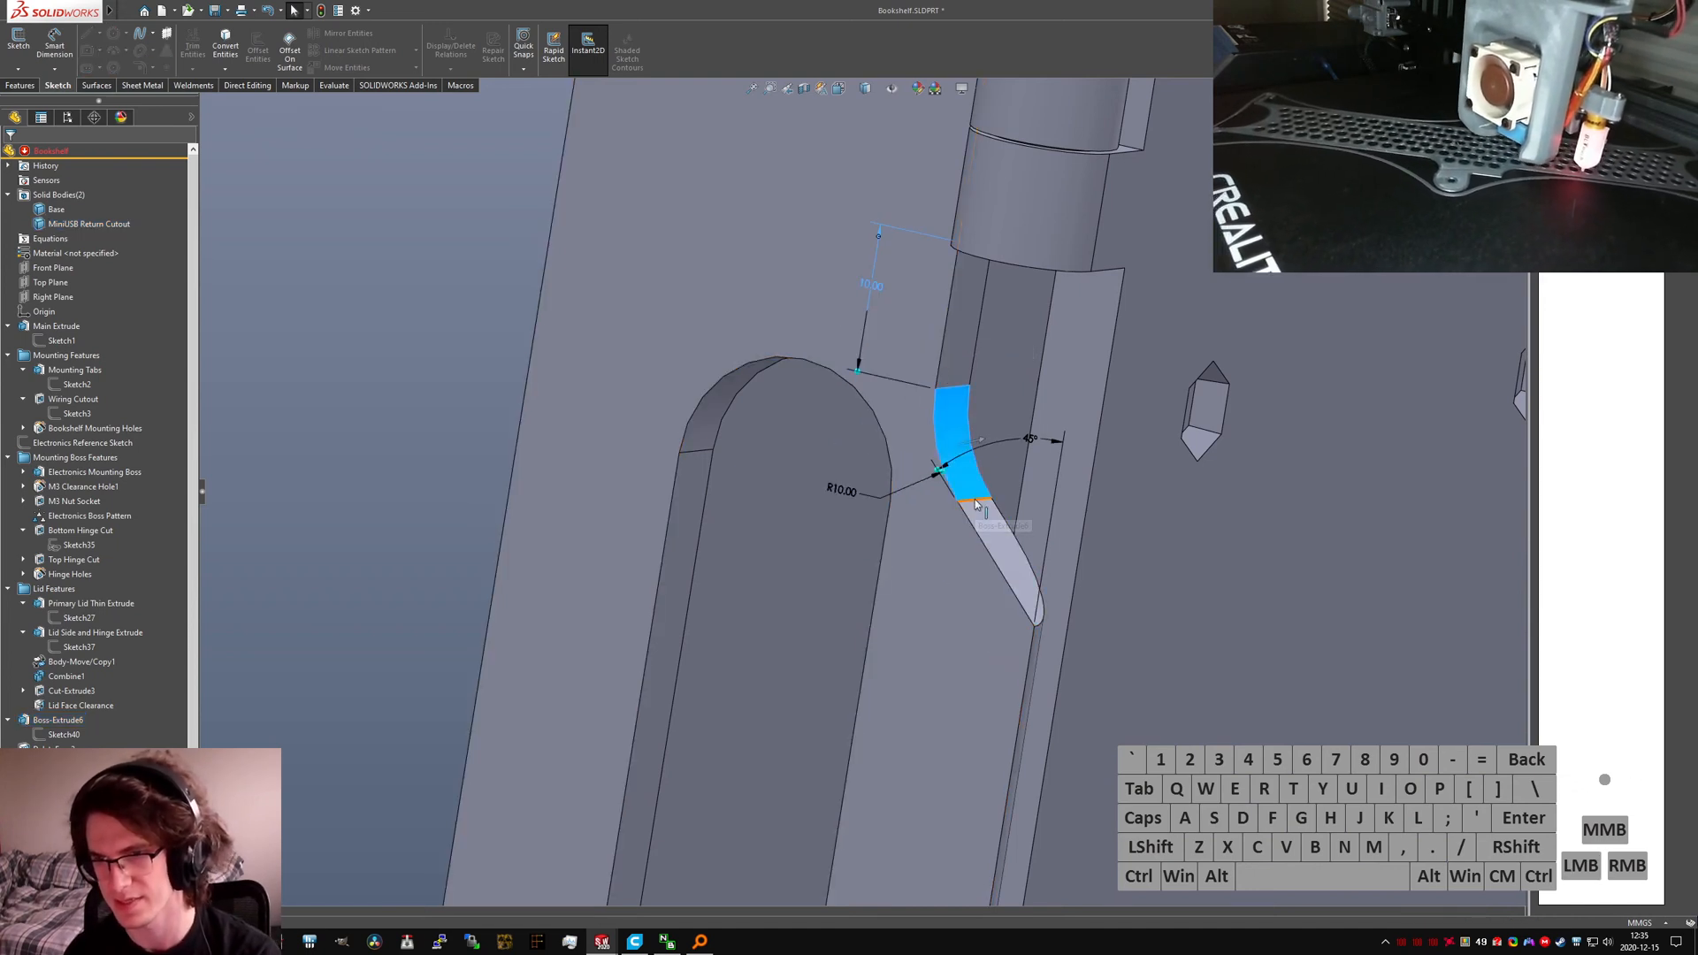
# Step: Measure the distance between the hinge barrel's underside and the lower edge of the notch's curved face
pyautogui.click(974, 501)
pyautogui.moveTo(1004, 258); pyautogui.dragTo(1013, 187, button='middle')
pyautogui.keyDown('ctrl'); pyautogui.click(1072, 297); pyautogui.keyUp('ctrl')
pyautogui.press(',')
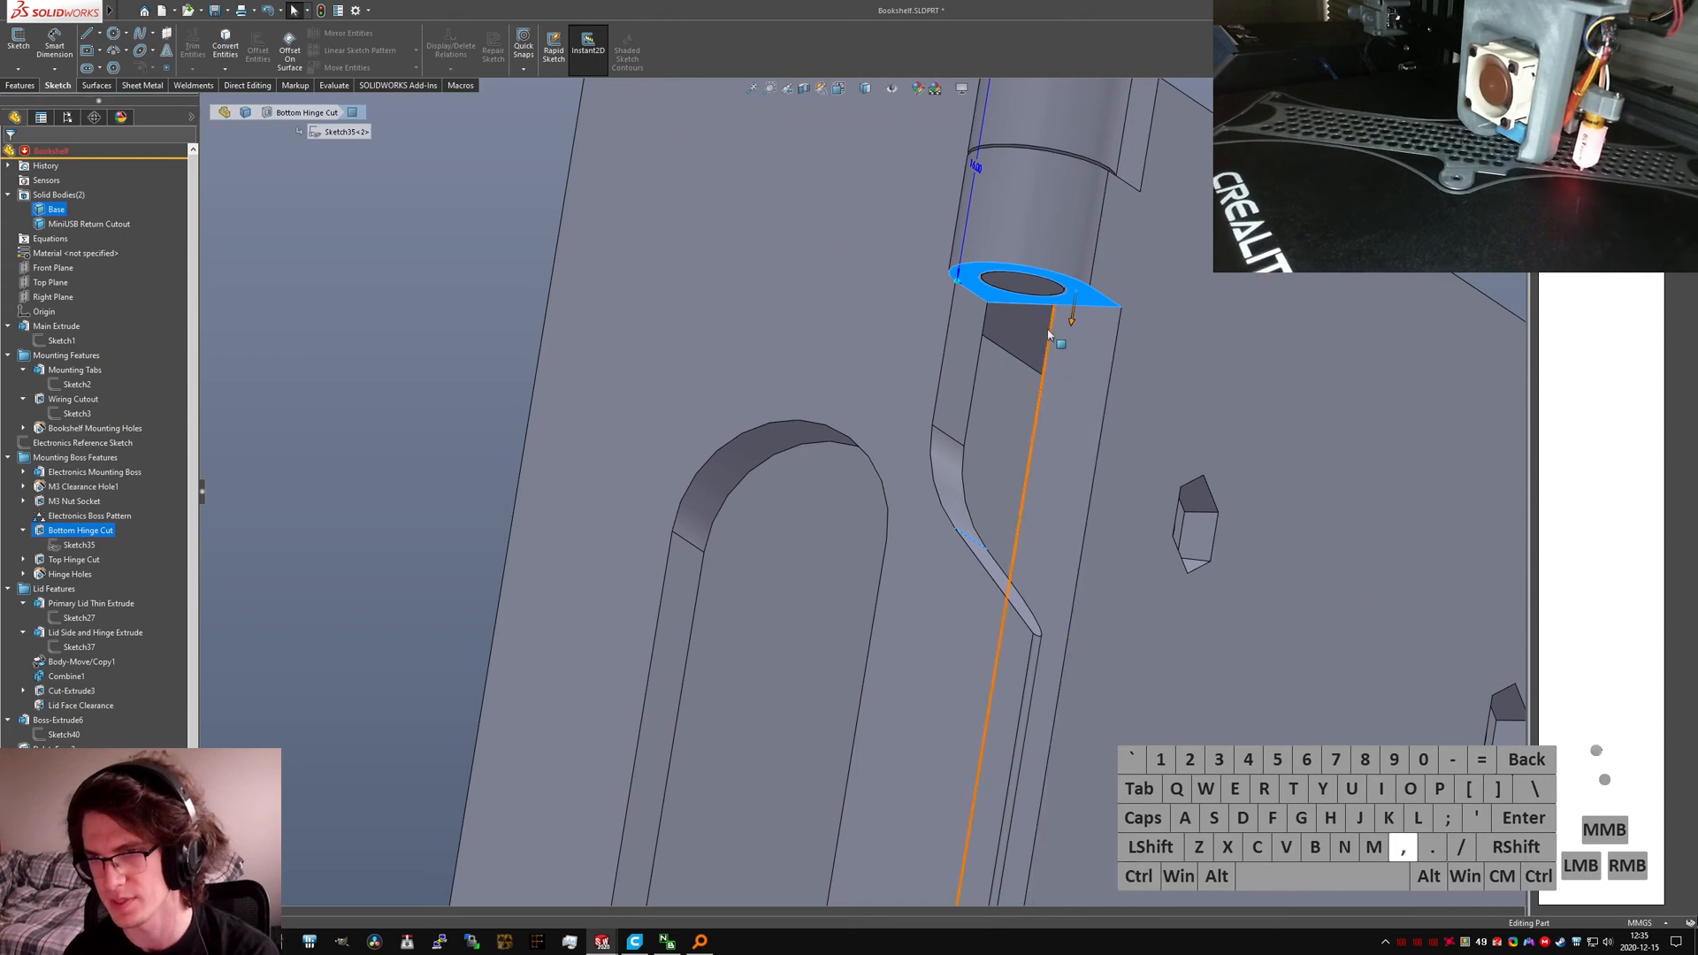
pyautogui.press('m')
pyautogui.press('Escape')
pyautogui.press('Escape')
# Step: Set the offset dimension of the Bottom Hinge Cut sketch above the small lid step to 2 mm
pyautogui.scroll(12, 1022, 424)
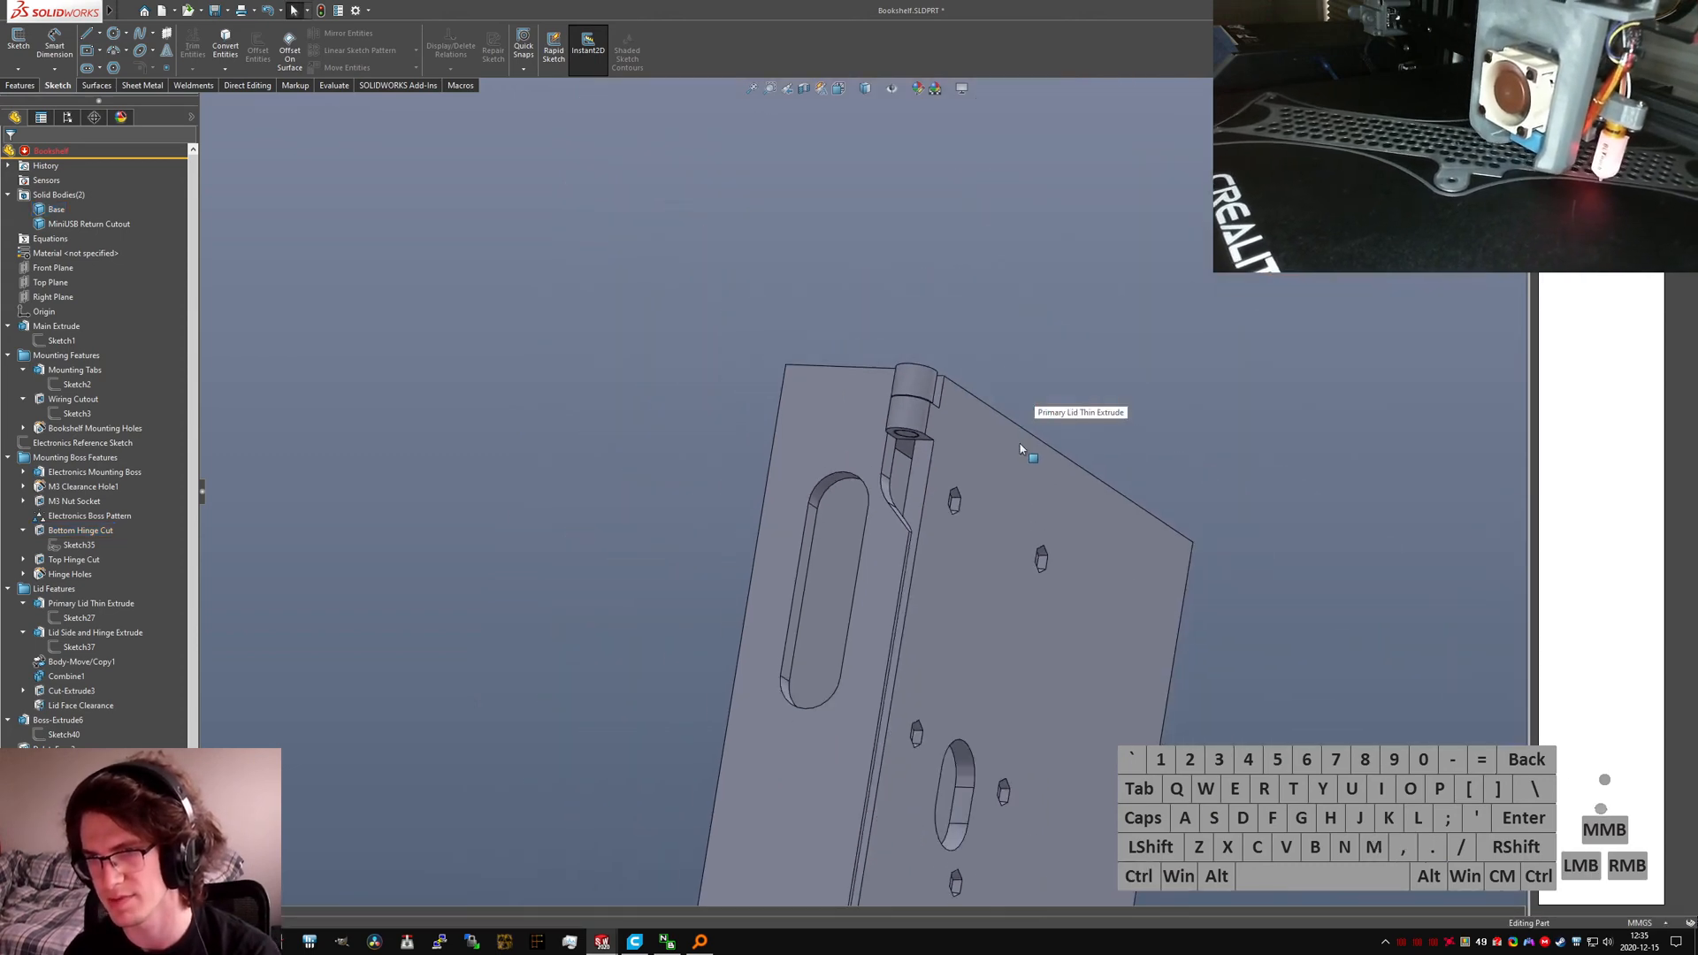
pyautogui.scroll(-8, 829, 624)
pyautogui.middleClick(888, 530)
pyautogui.moveTo(888, 530); pyautogui.dragTo(950, 558, button='middle')
pyautogui.moveTo(870, 698); pyautogui.dragTo(909, 831, button='middle')
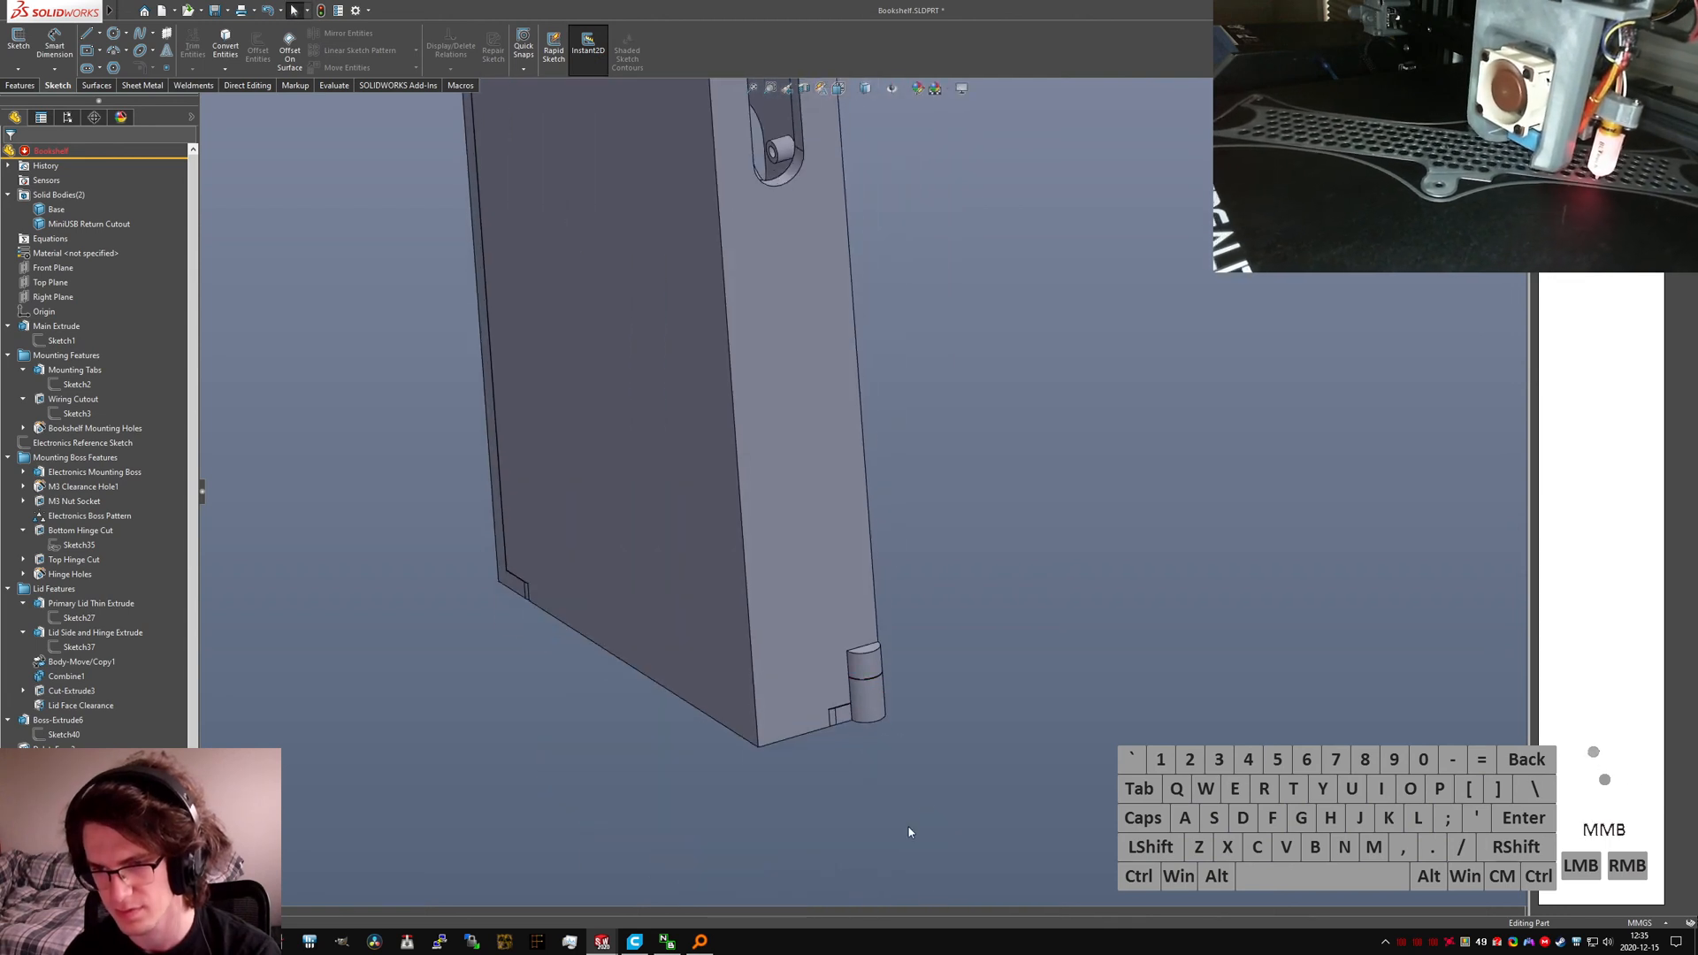
pyautogui.scroll(3, 838, 472)
pyautogui.scroll(-10, 874, 605)
pyautogui.scroll(-3, 797, 459)
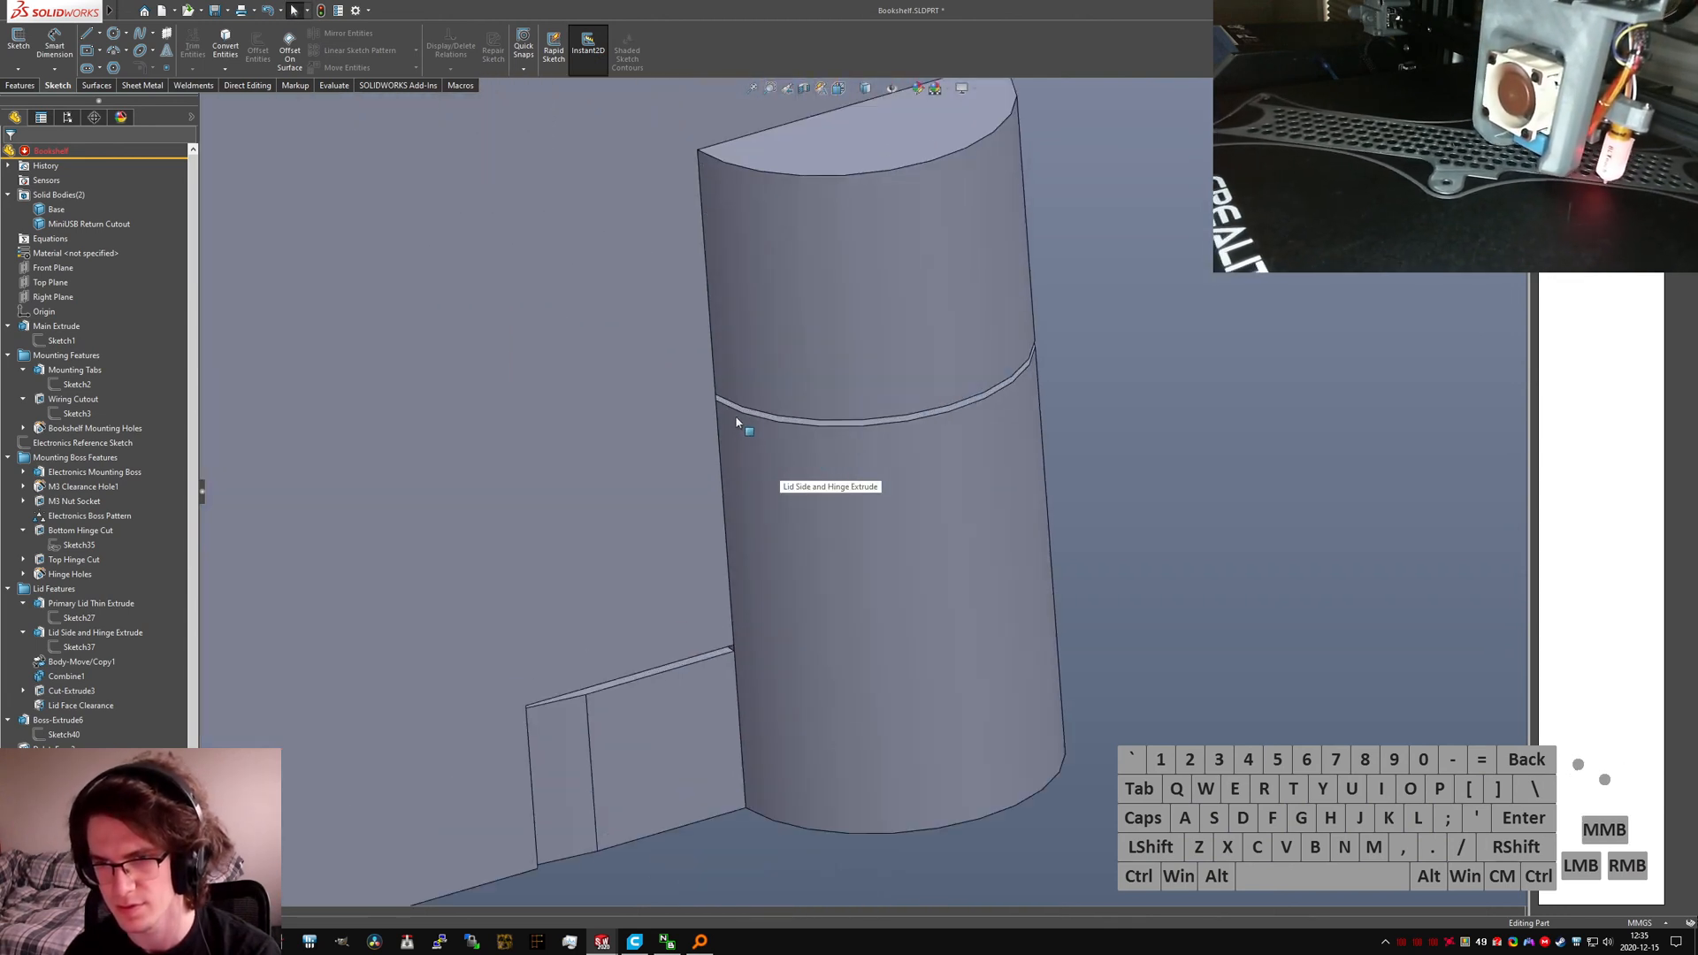
pyautogui.click(750, 412)
pyautogui.click(71, 543)
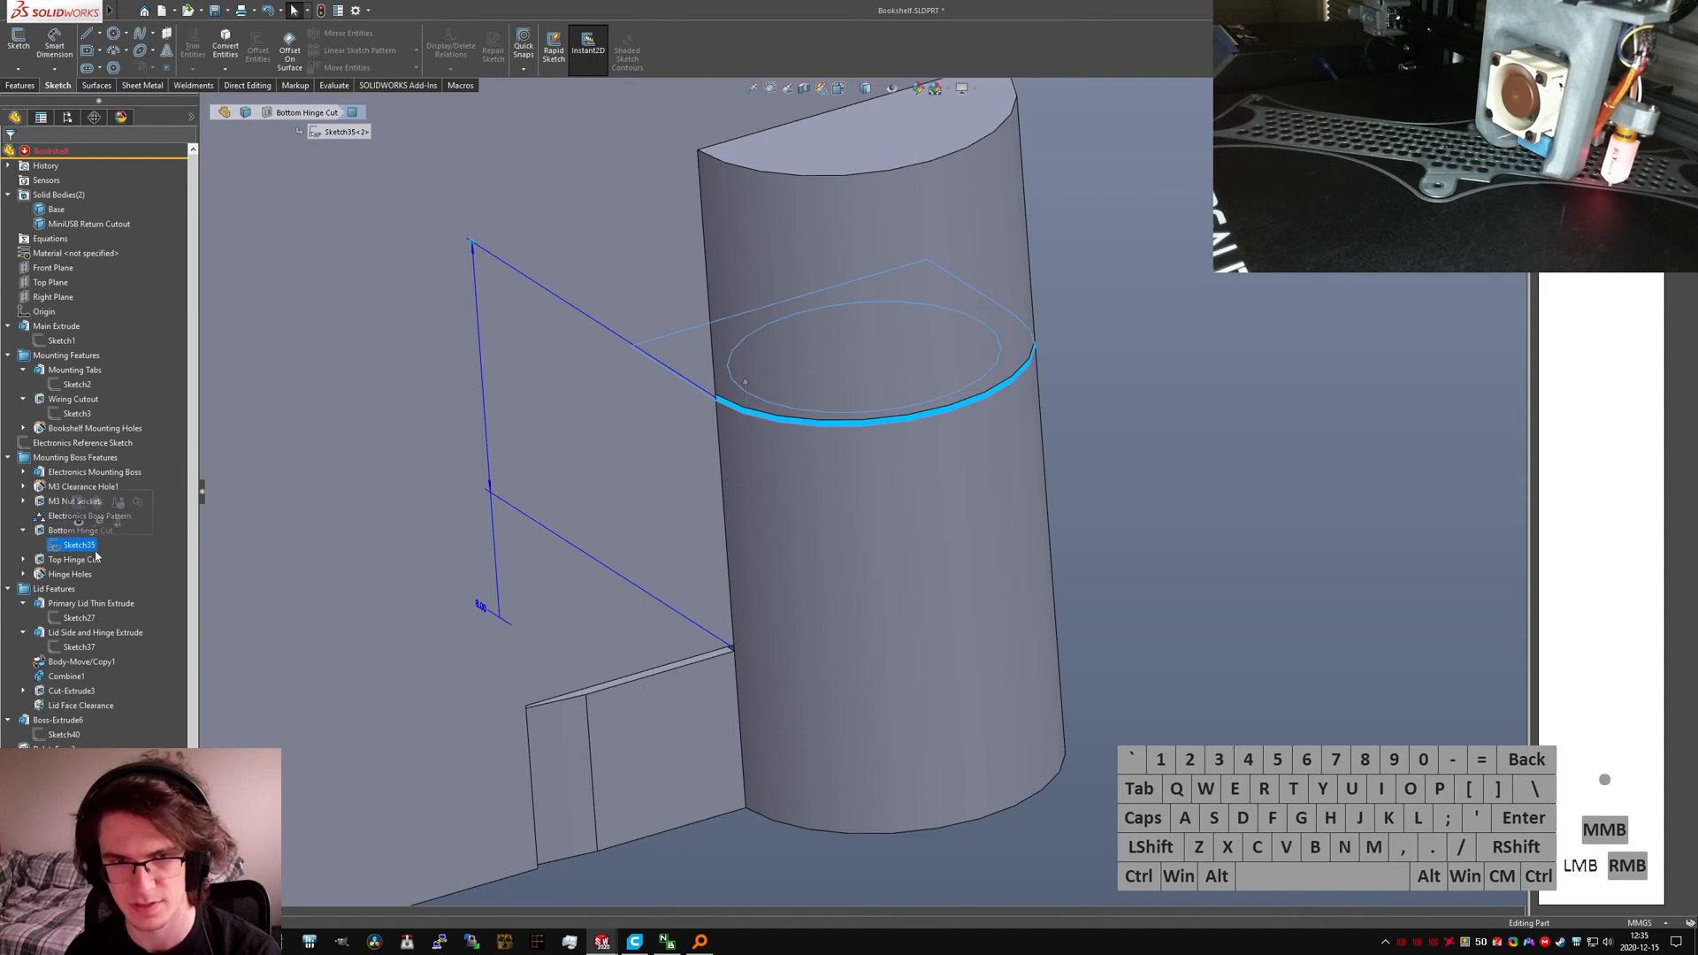
pyautogui.scroll(5, 756, 525)
pyautogui.click(65, 528)
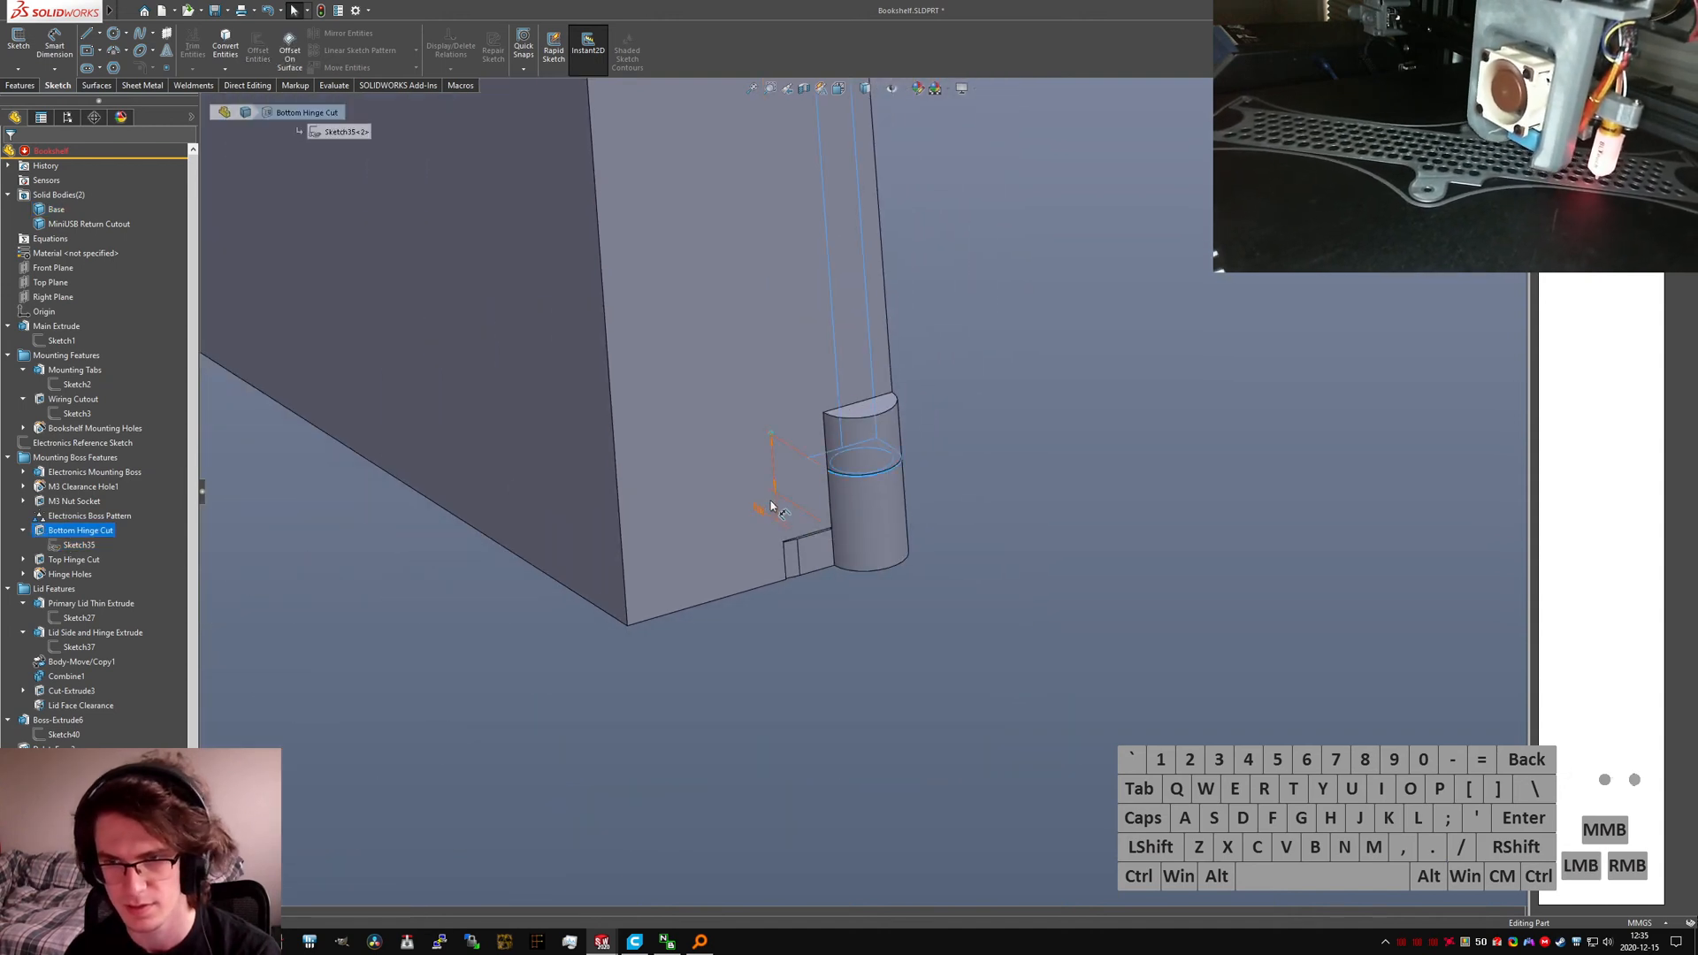
pyautogui.click(760, 519)
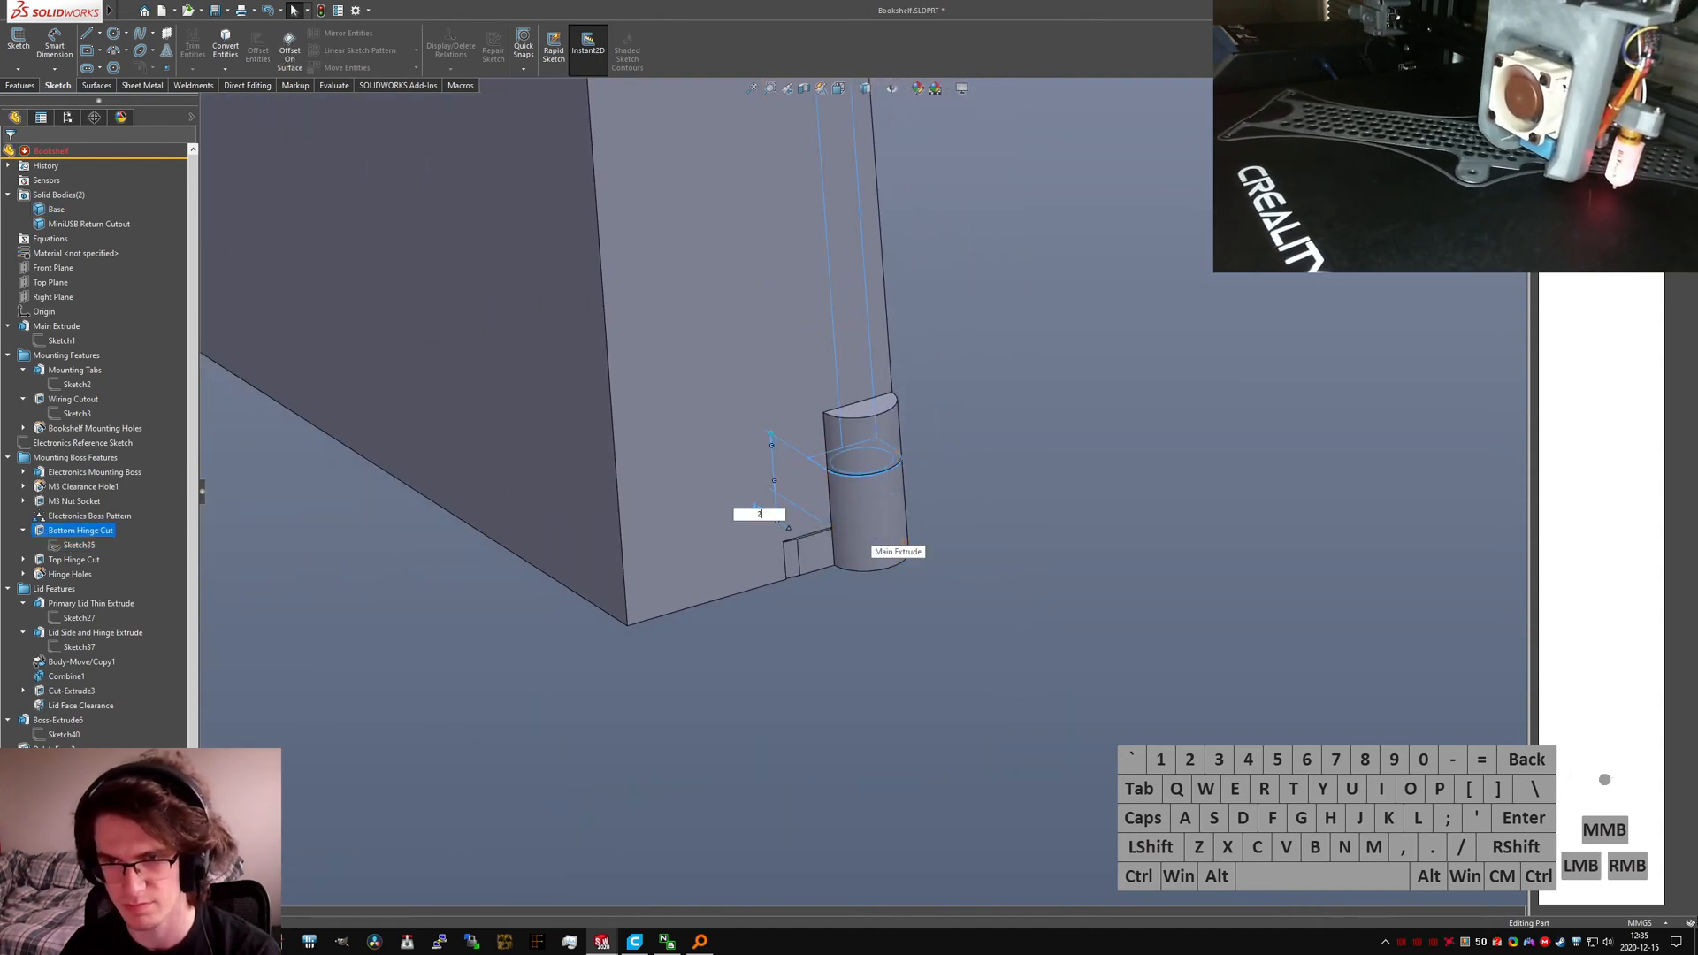
pyautogui.press('Return')
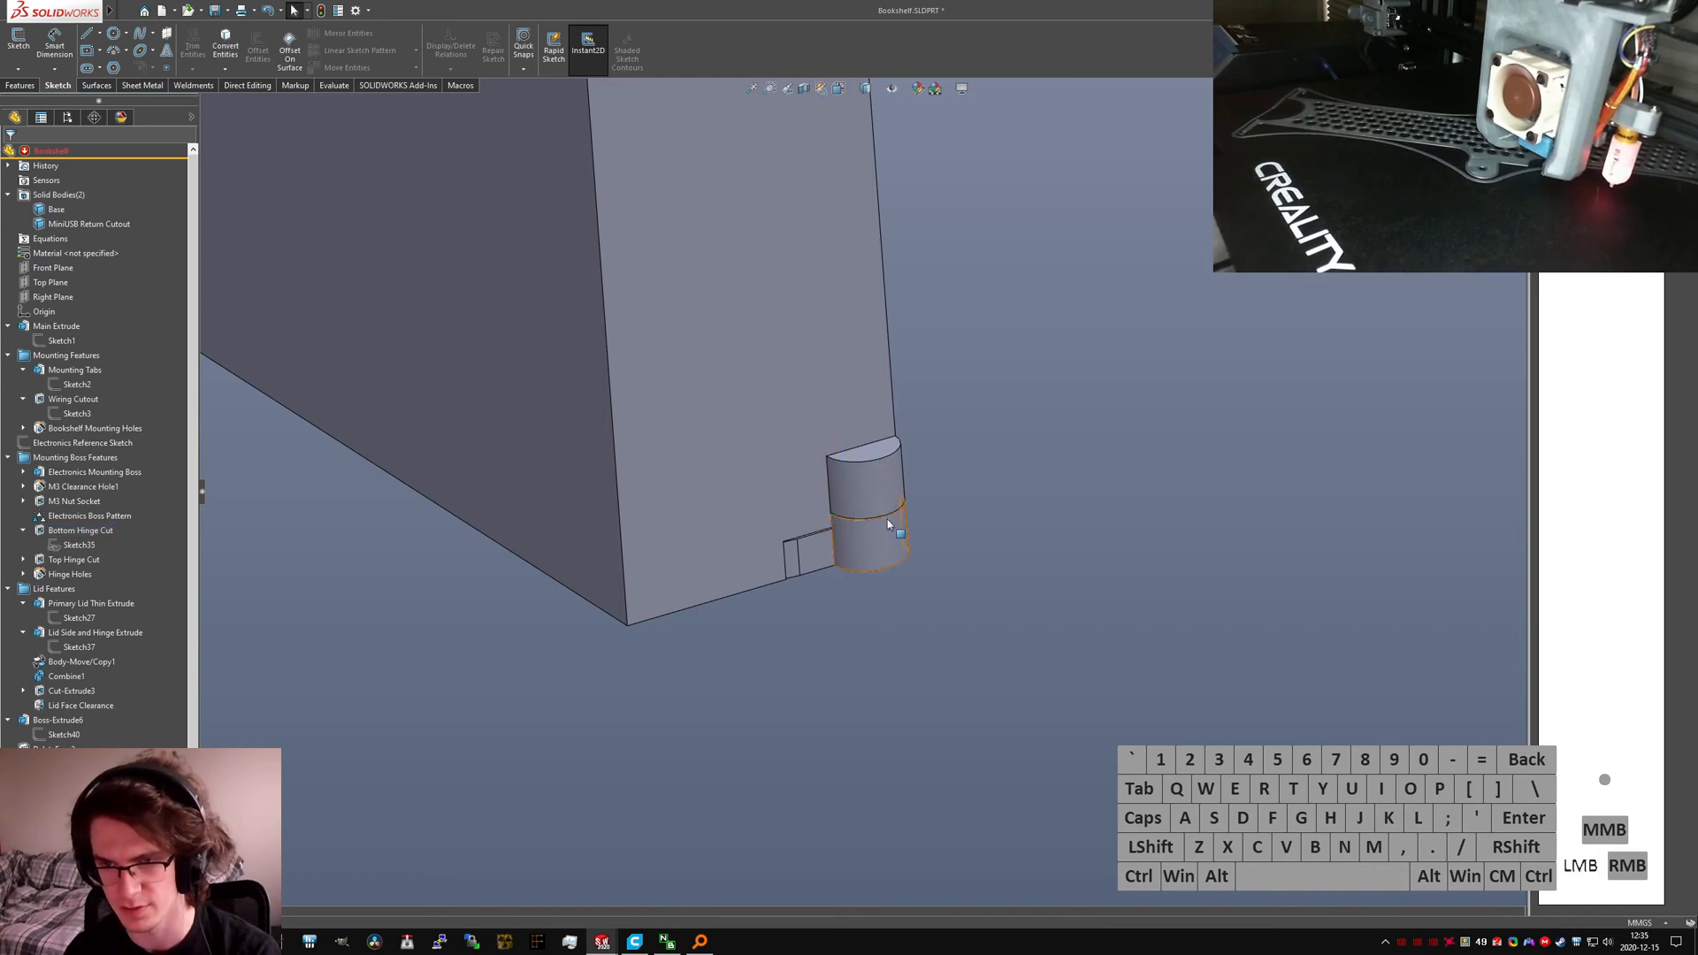
# Step: Set the distance from the hinge barrel to the start of the curved hinge-gap notch to 6 mm
pyautogui.moveTo(888, 518); pyautogui.dragTo(595, 270, button='middle')
pyautogui.scroll(3, 828, 212)
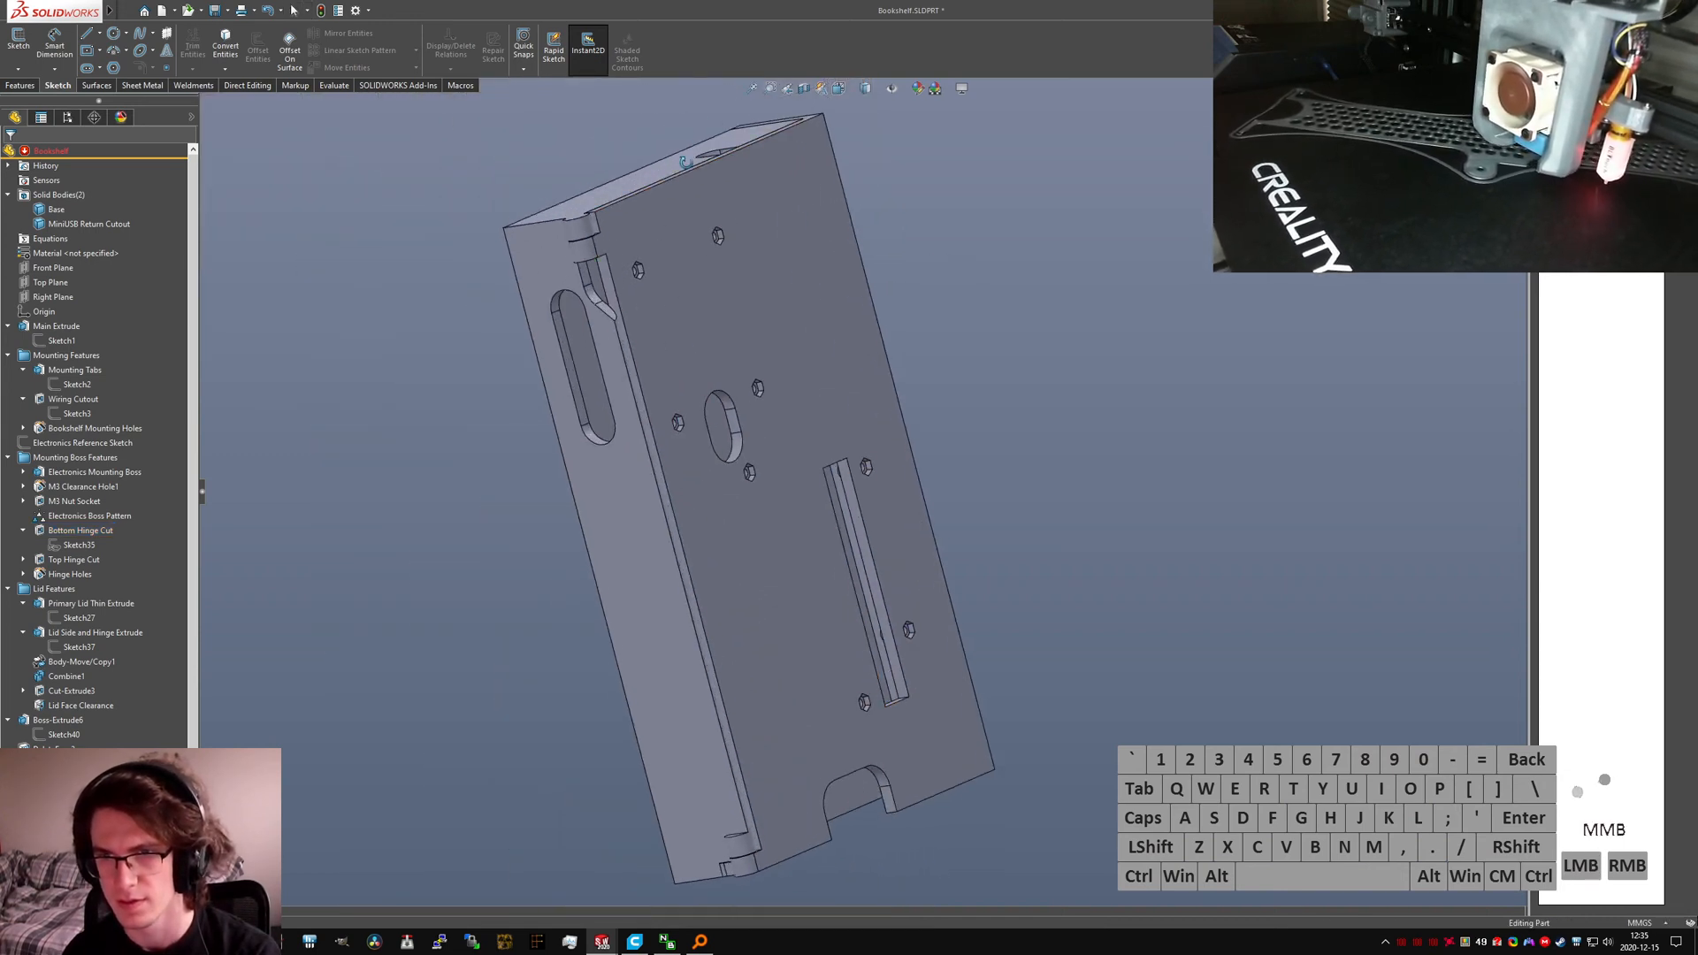
pyautogui.scroll(-5, 606, 288)
pyautogui.click(657, 331)
pyautogui.click(677, 386)
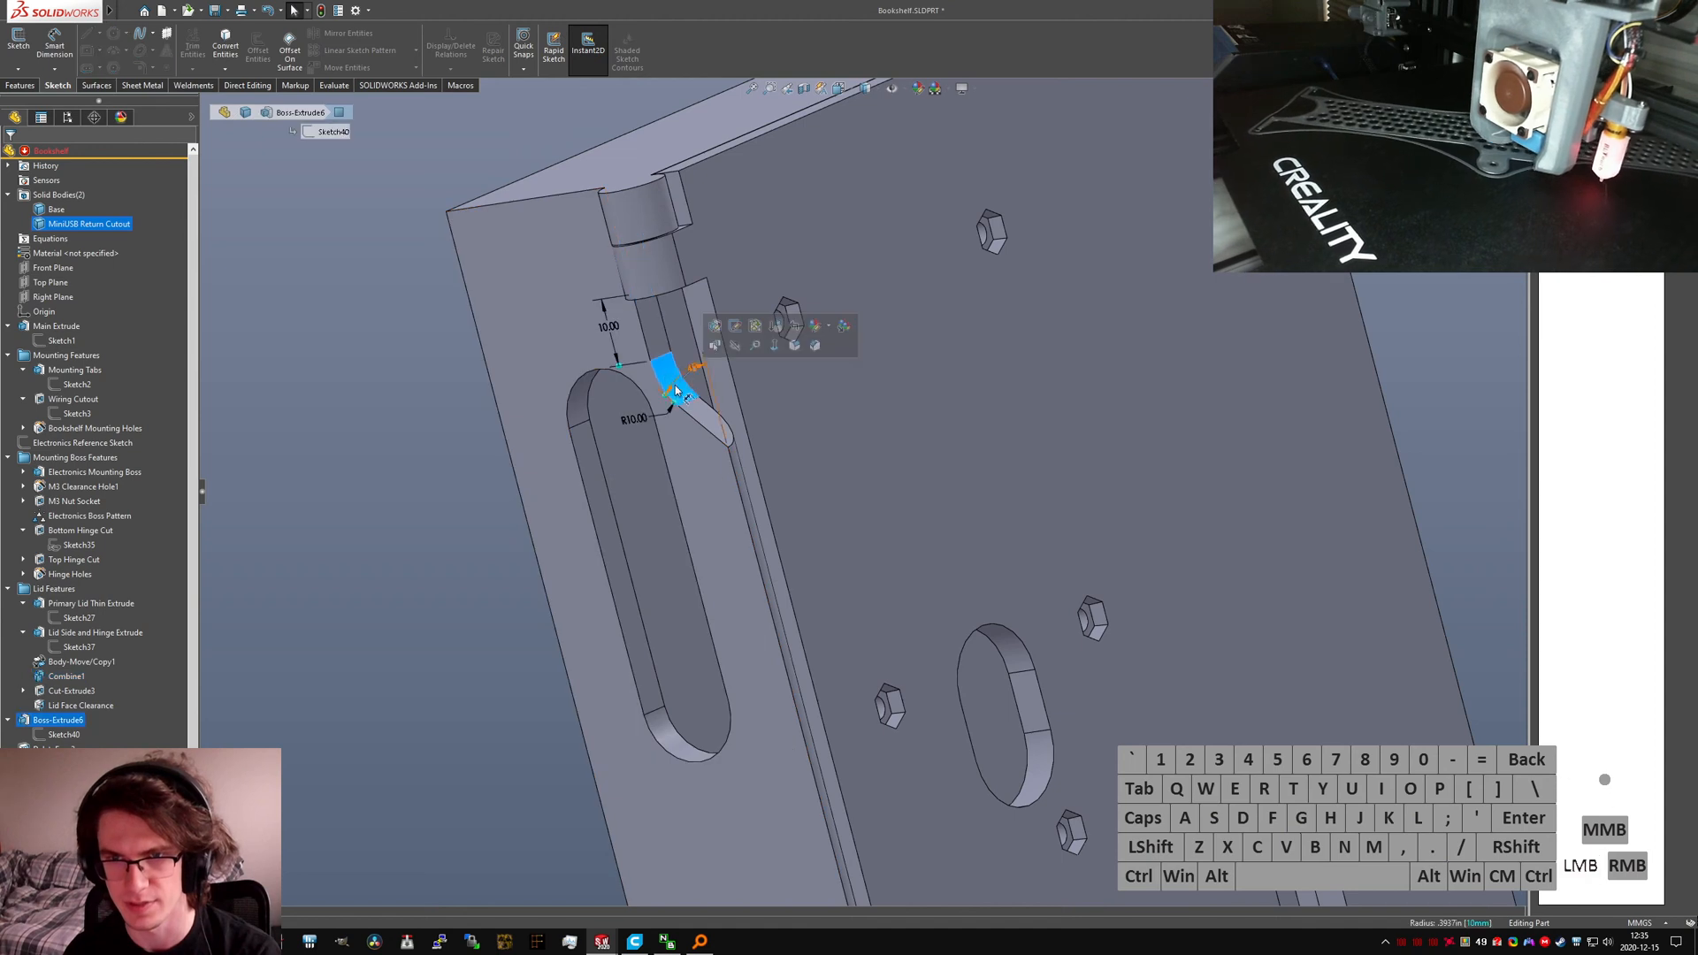
pyautogui.click(606, 329)
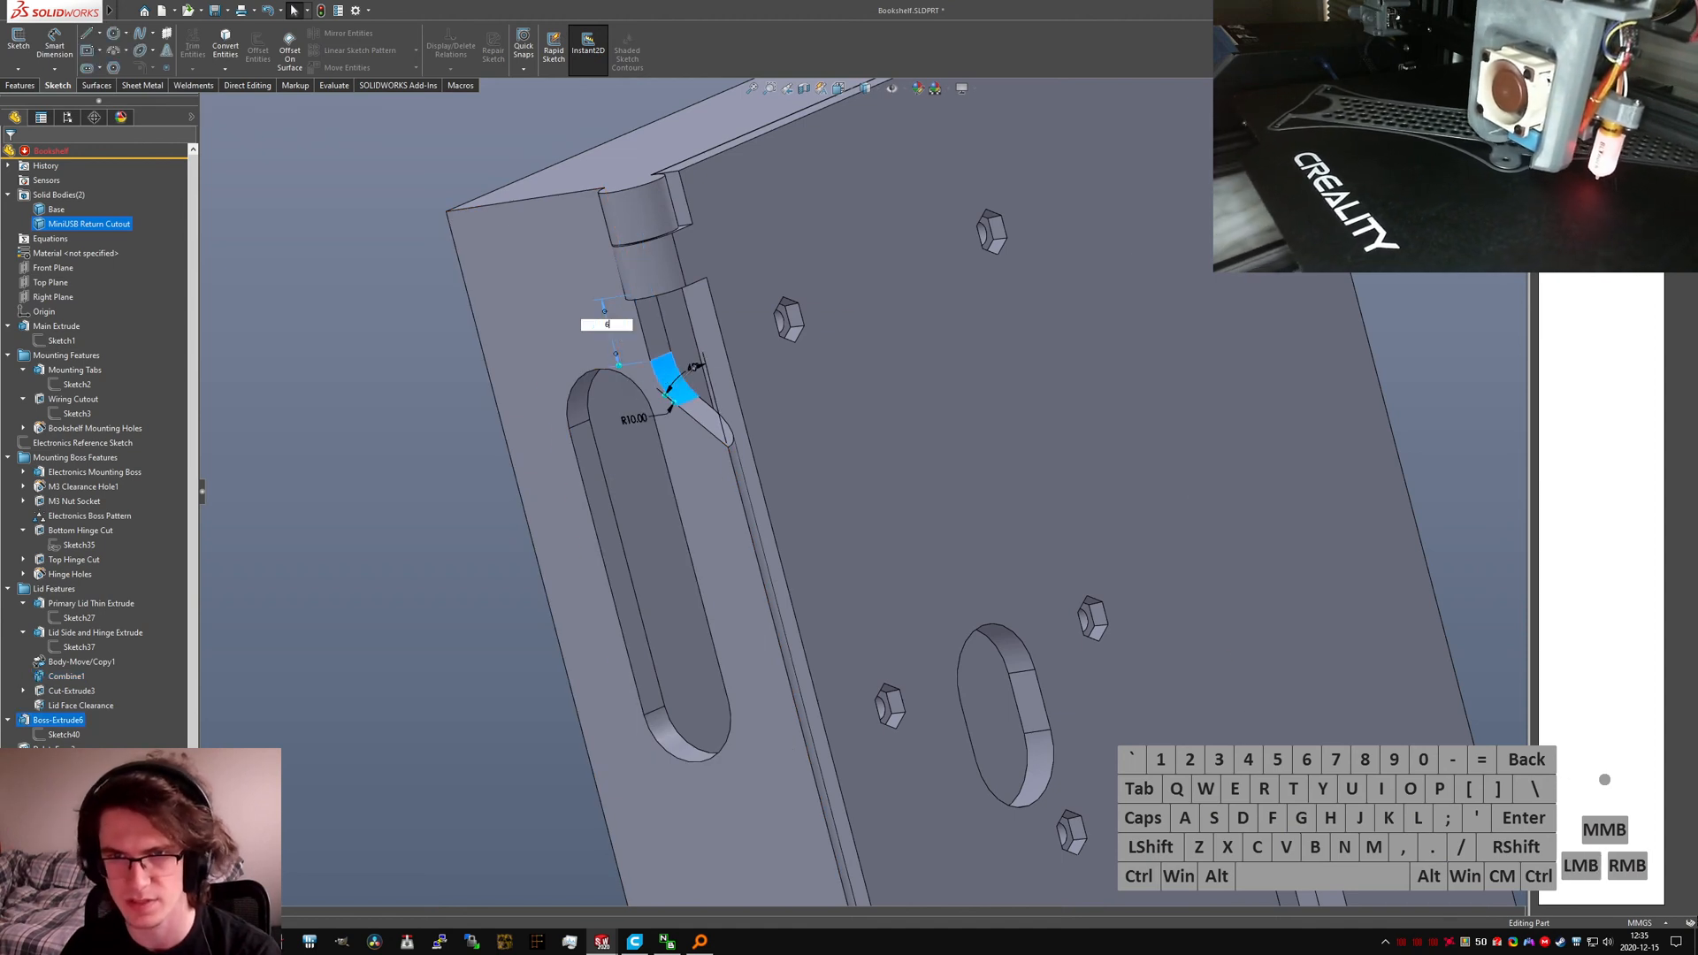
pyautogui.press('Return')
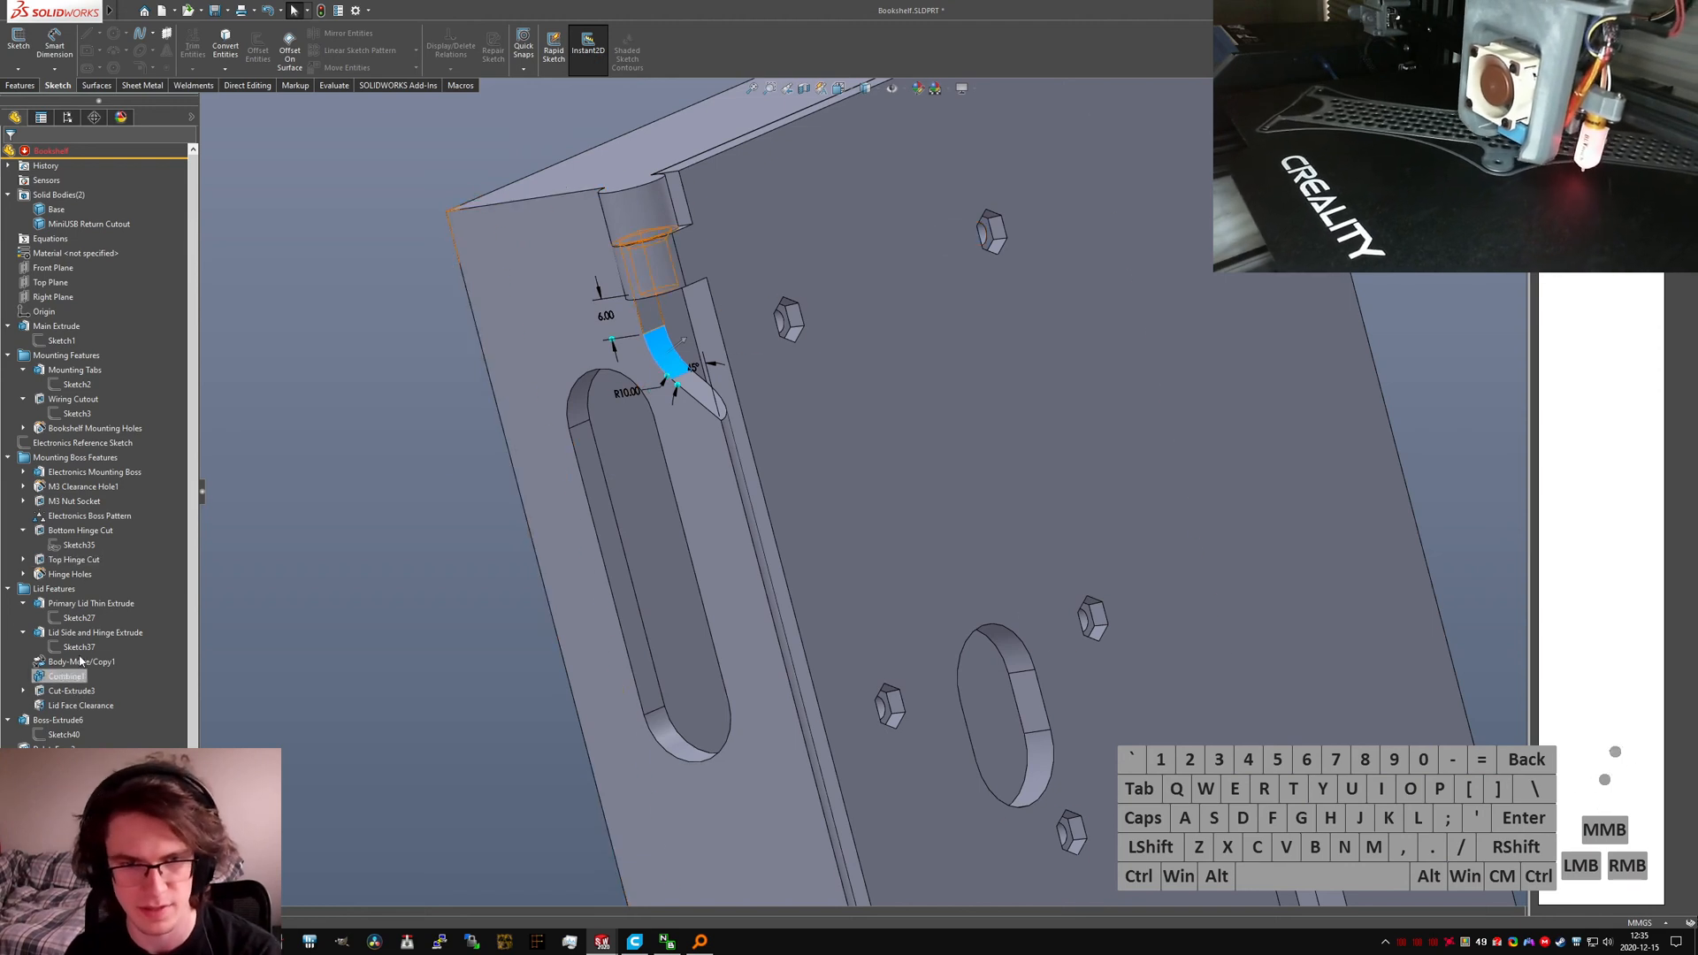
# Step: Edit Sketch40 of the hinge-gap extrusion and delete the 6 mm distance dimension above the R10 arc
pyautogui.click(64, 735)
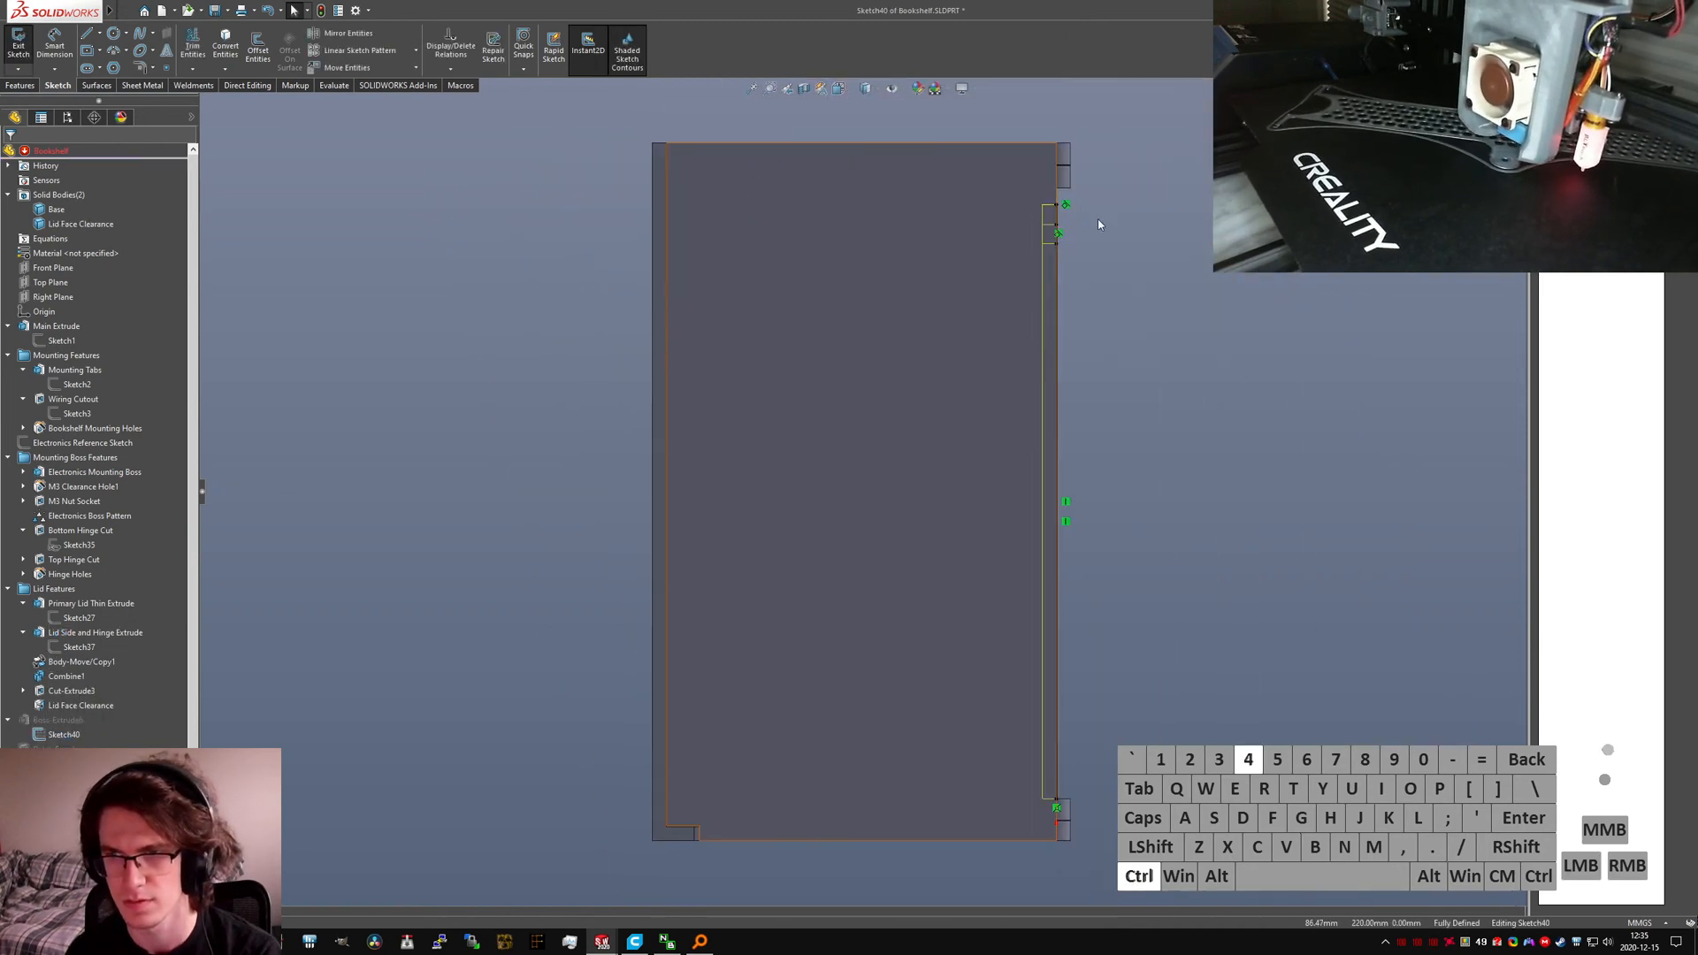
pyautogui.hotkey('ctrl', '4')
pyautogui.scroll(-10, 888, 216)
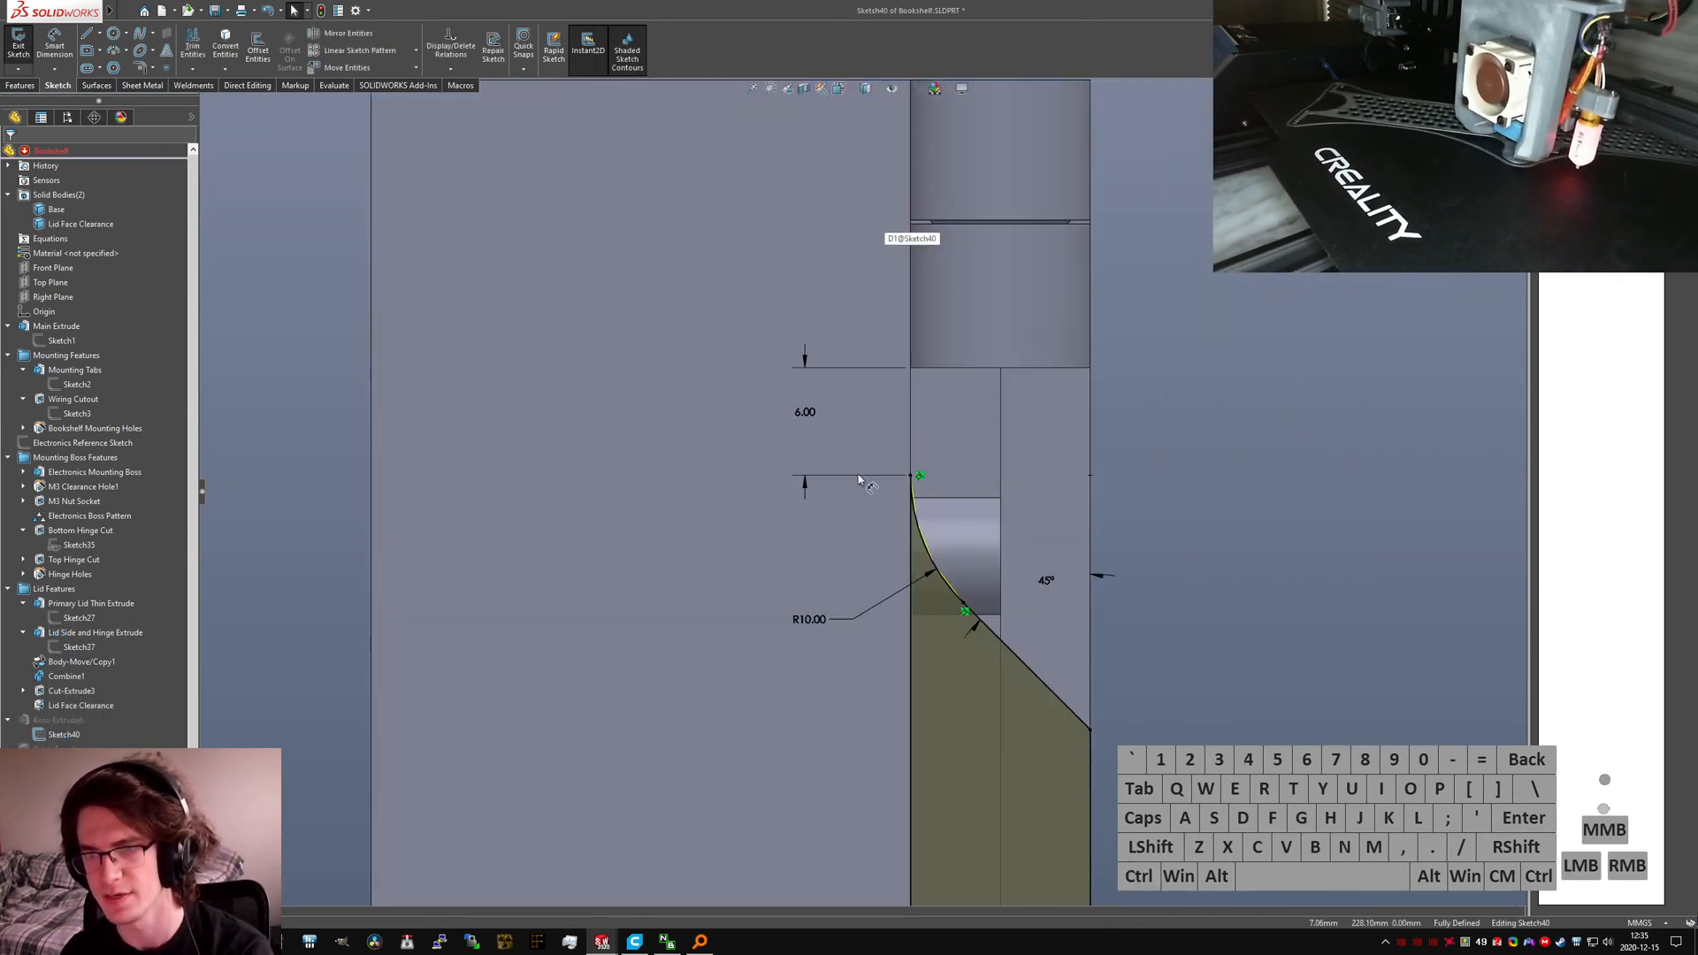
pyautogui.click(855, 480)
pyautogui.press('Delete')
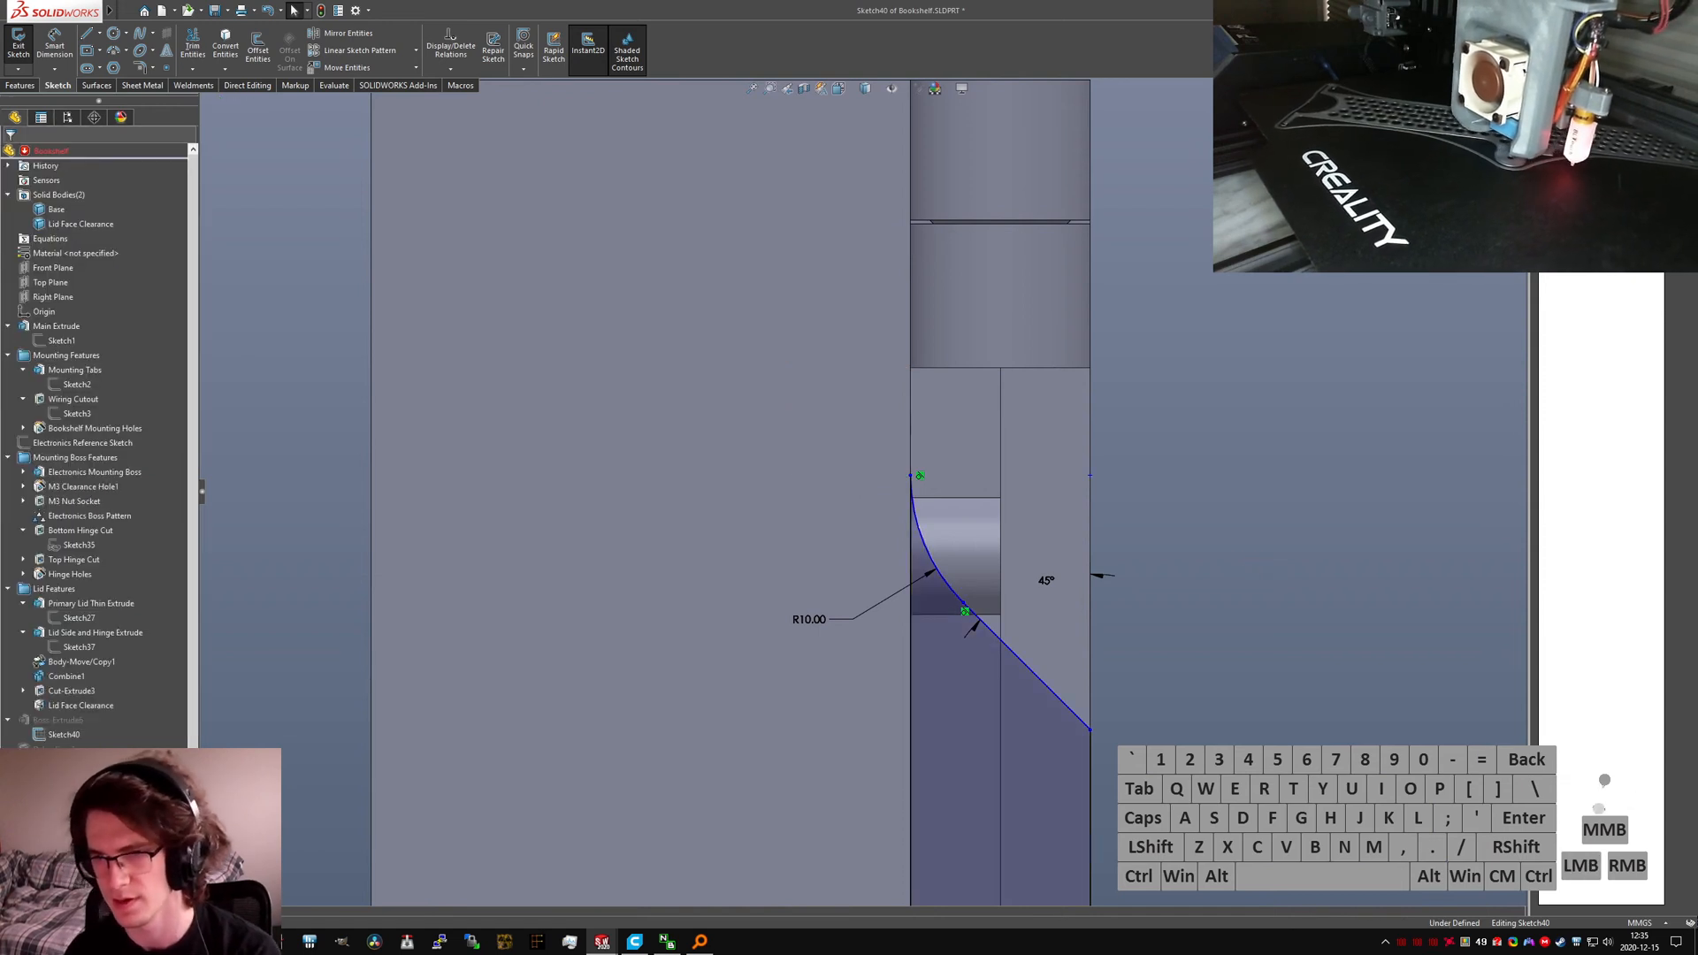
# Step: Dimension the R10 arc's lower endpoint 12 mm vertically from the hinge barrel's lower corner and rebuild the part
pyautogui.click(964, 609)
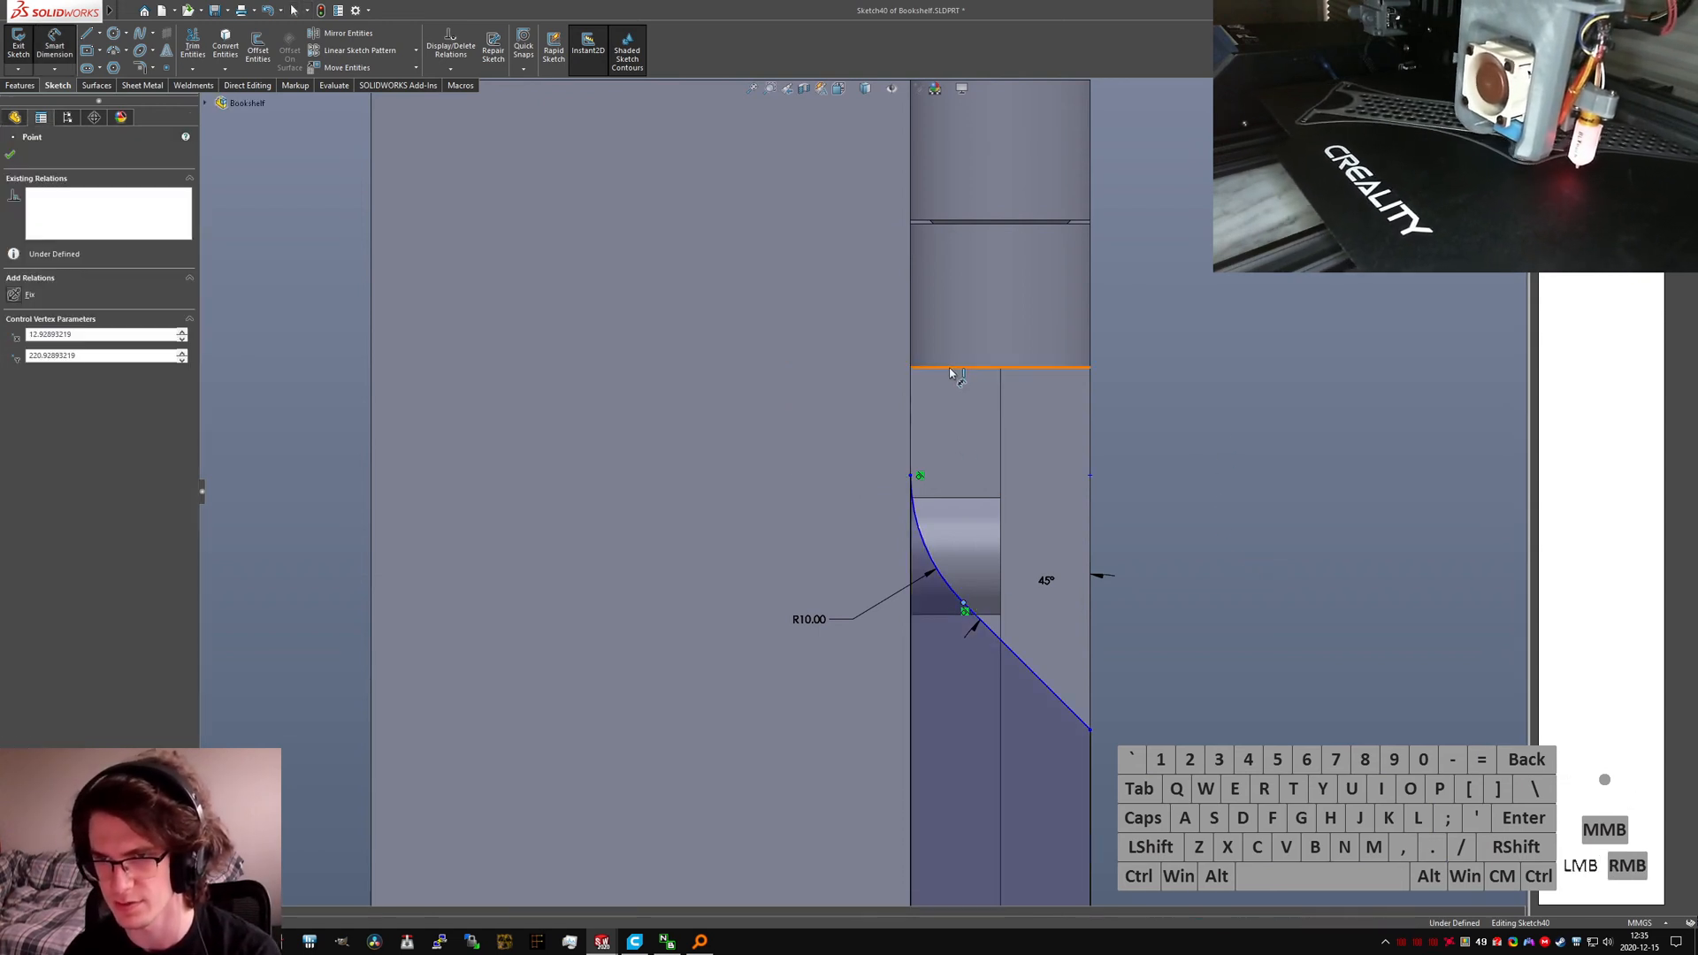
pyautogui.click(911, 369)
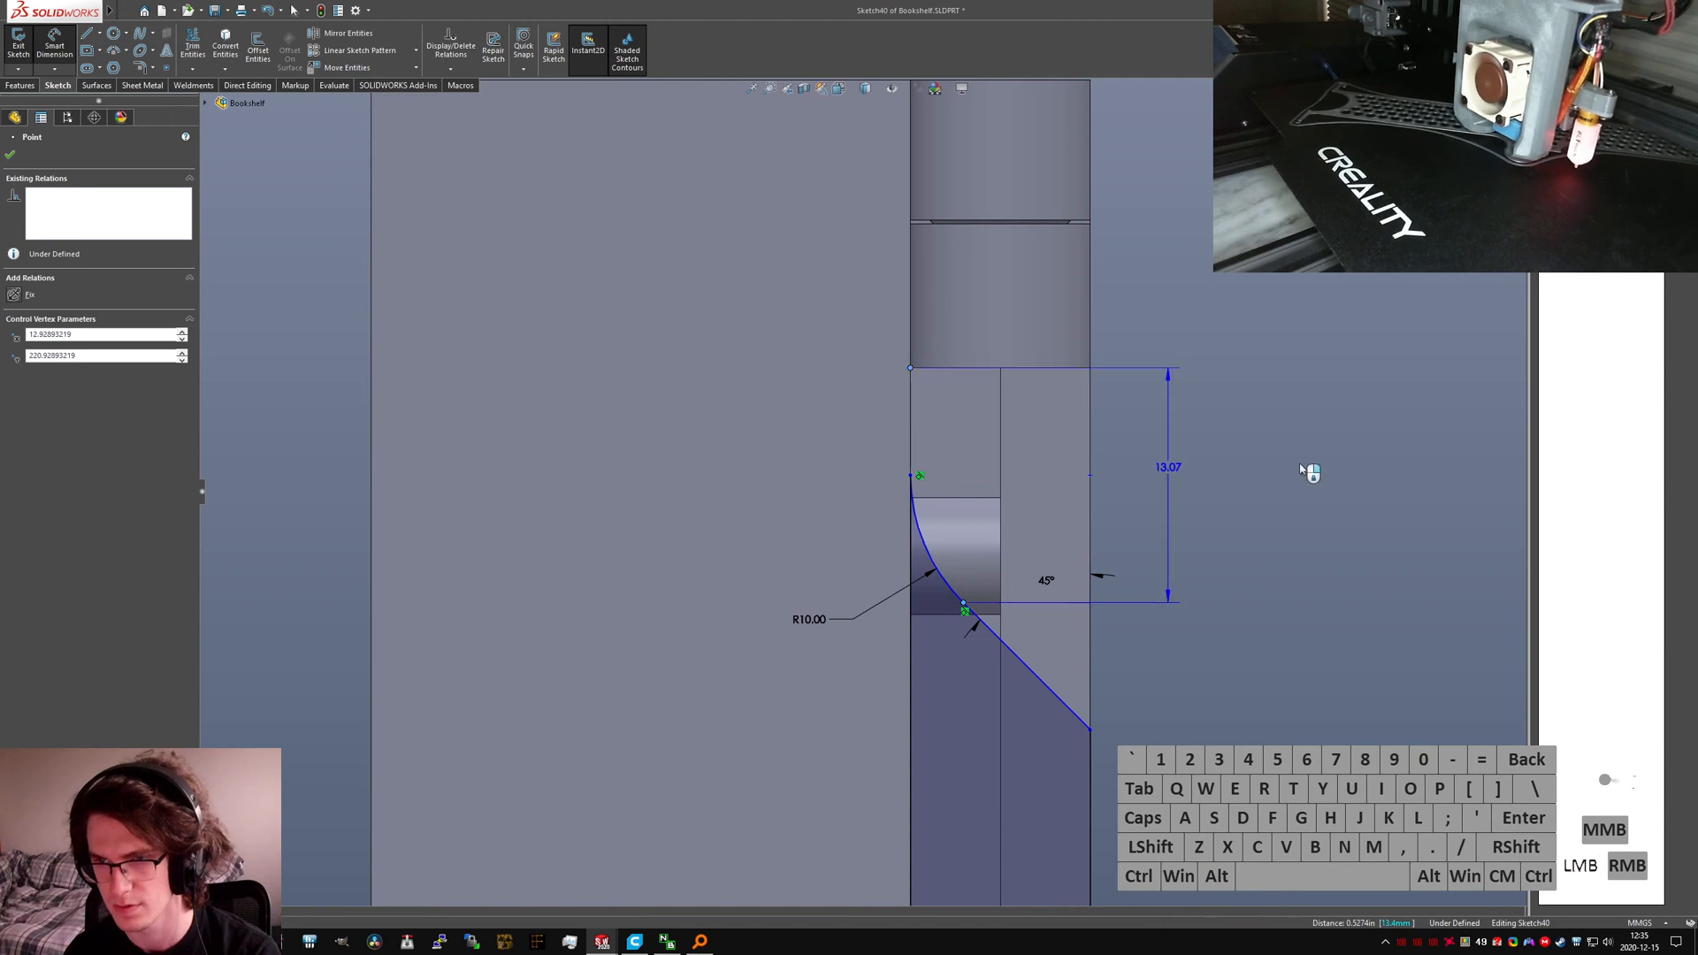
pyautogui.click(1357, 474)
pyautogui.write('12')
pyautogui.press('Return')
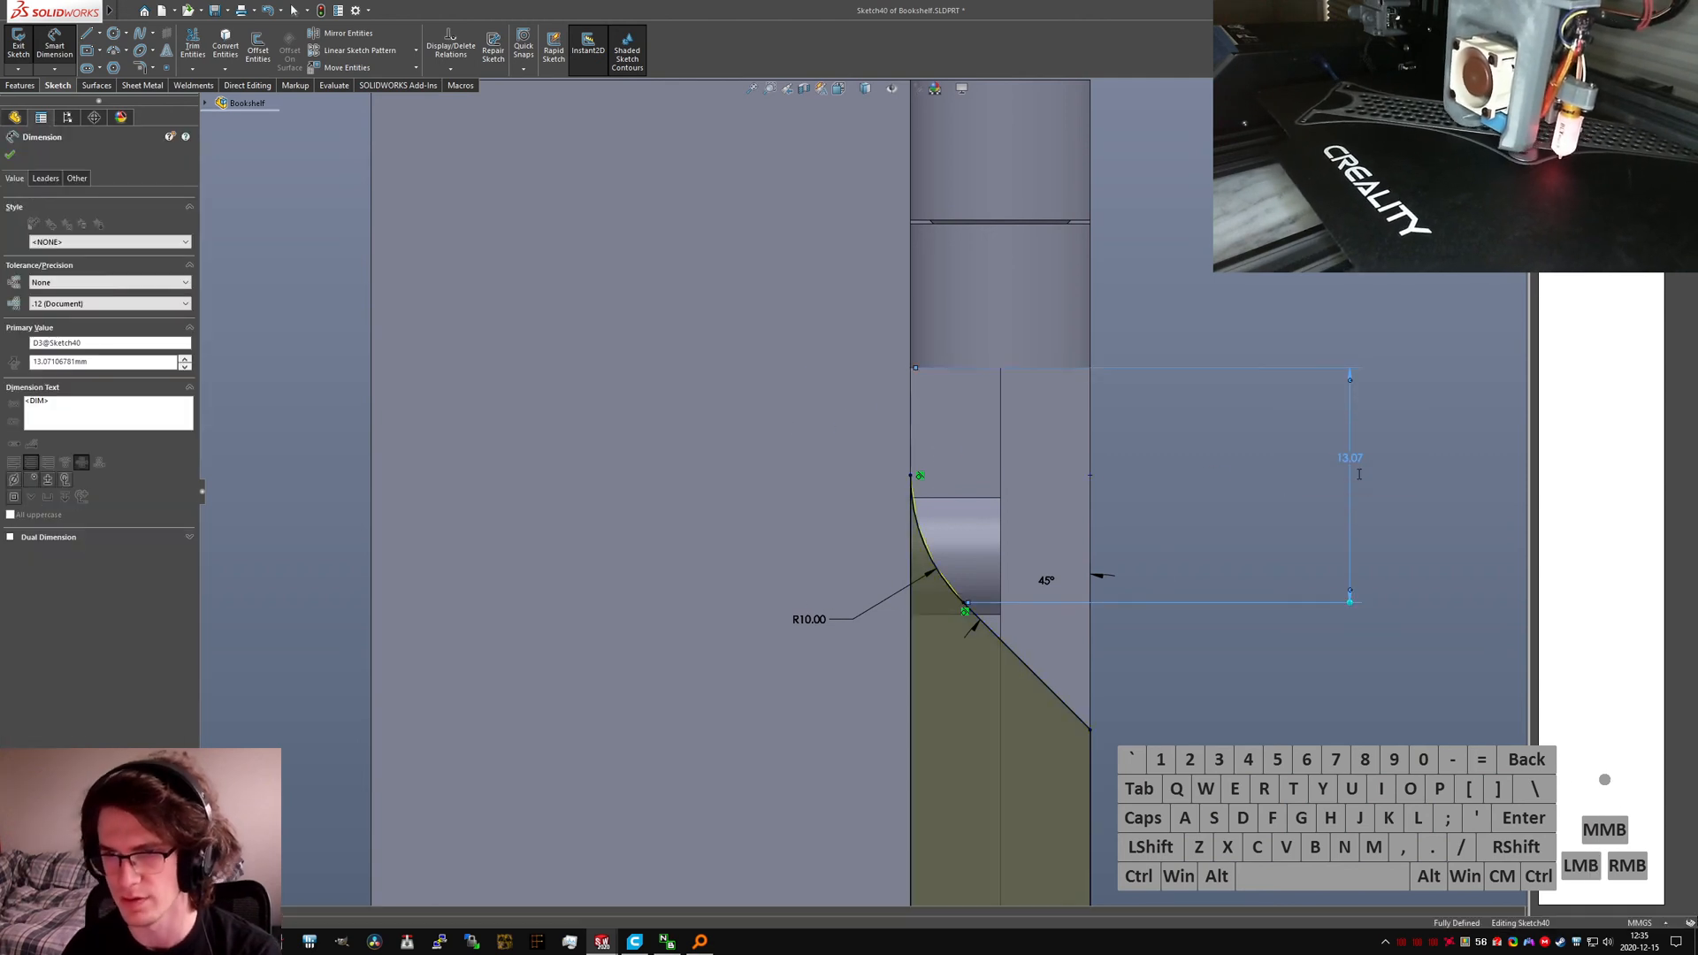
pyautogui.press('Escape')
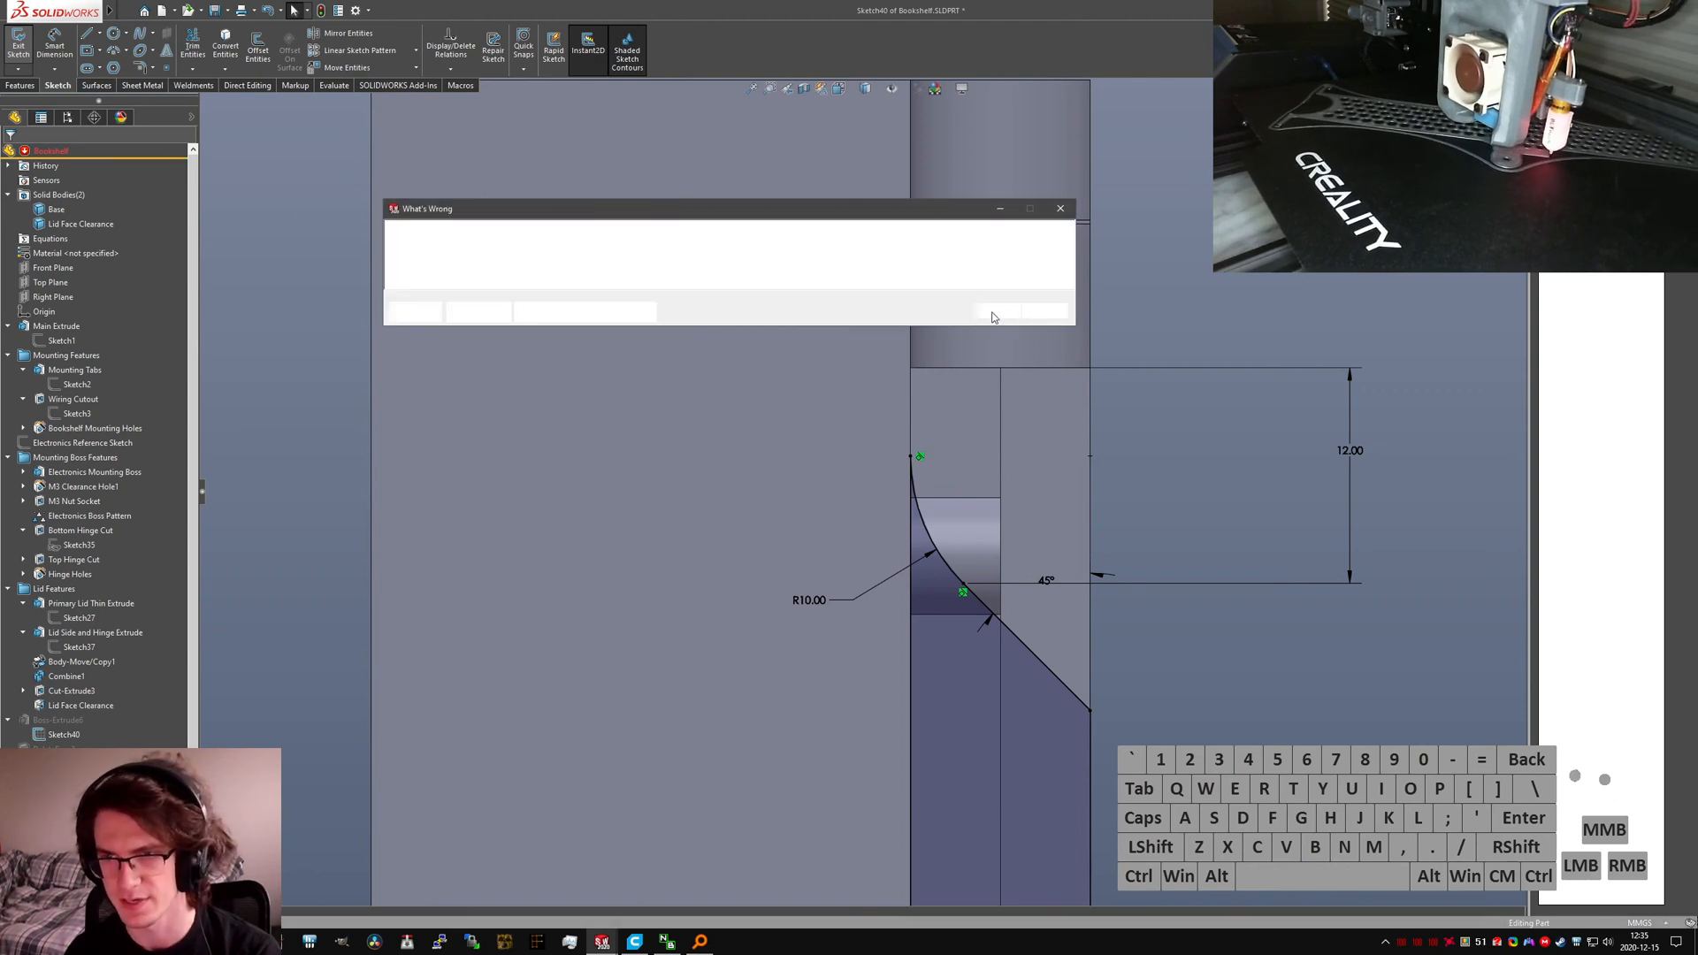
pyautogui.click(996, 311)
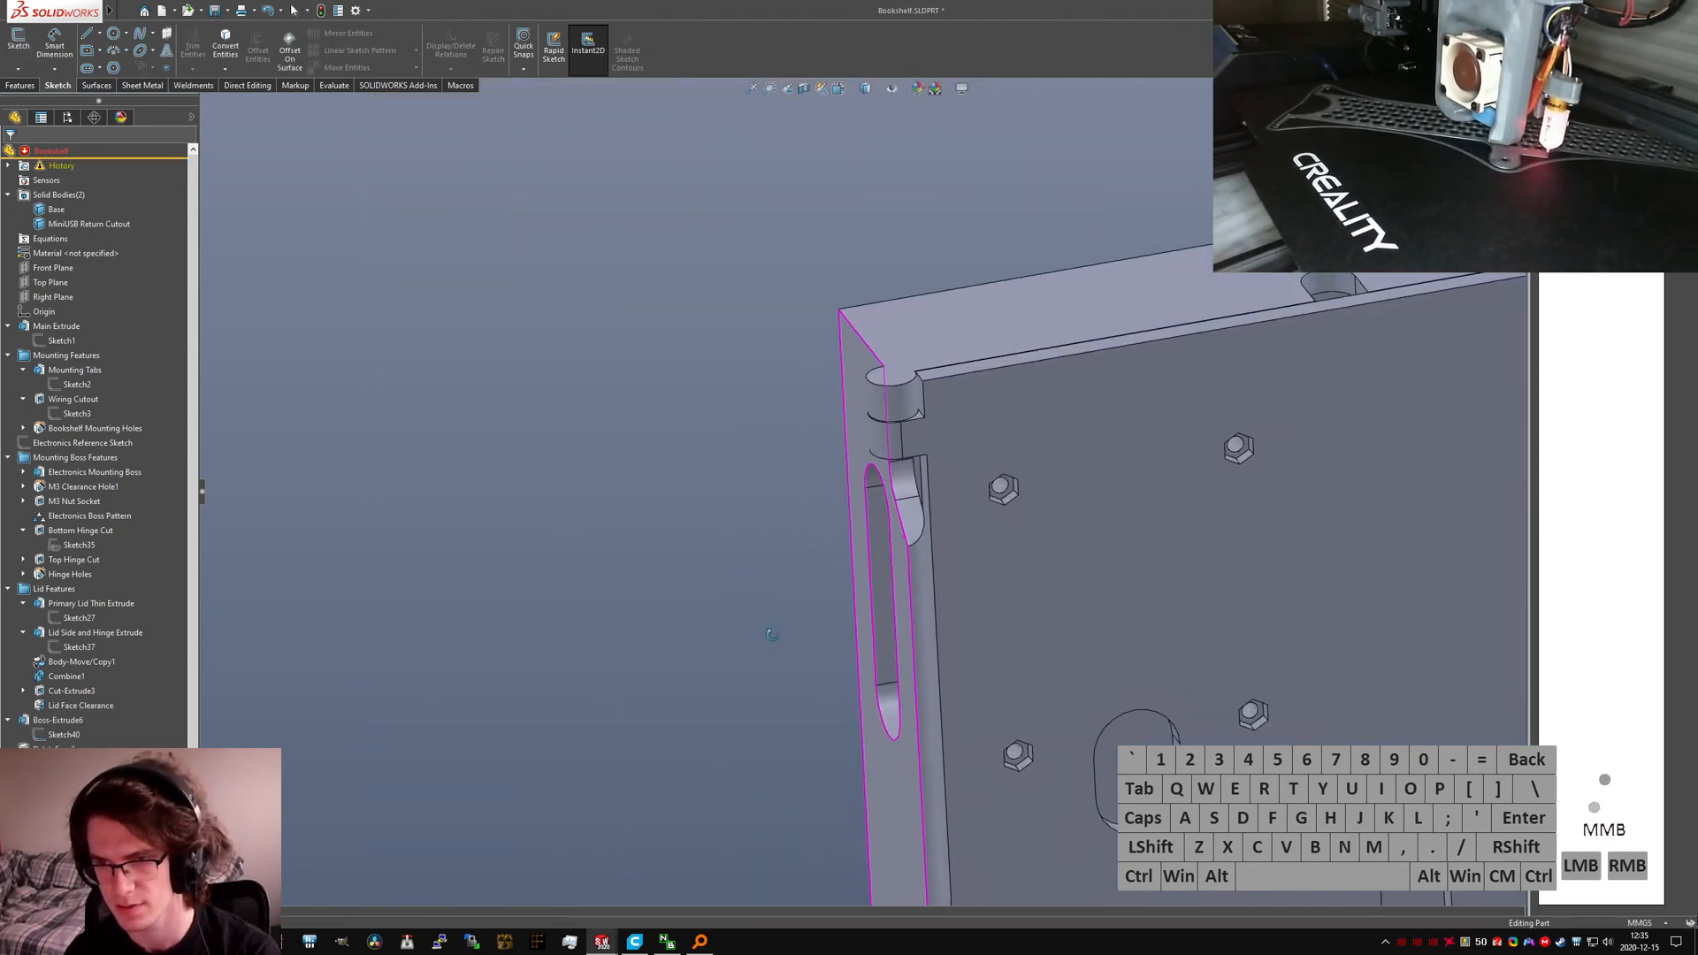
# Step: Replace the missing sketch plane of the long slot cutout with the inner face of the enclosure's side wall
pyautogui.moveTo(772, 635); pyautogui.dragTo(821, 632, button='middle')
pyautogui.scroll(8, 955, 624)
pyautogui.scroll(-4, 879, 693)
pyautogui.scroll(-3, 860, 547)
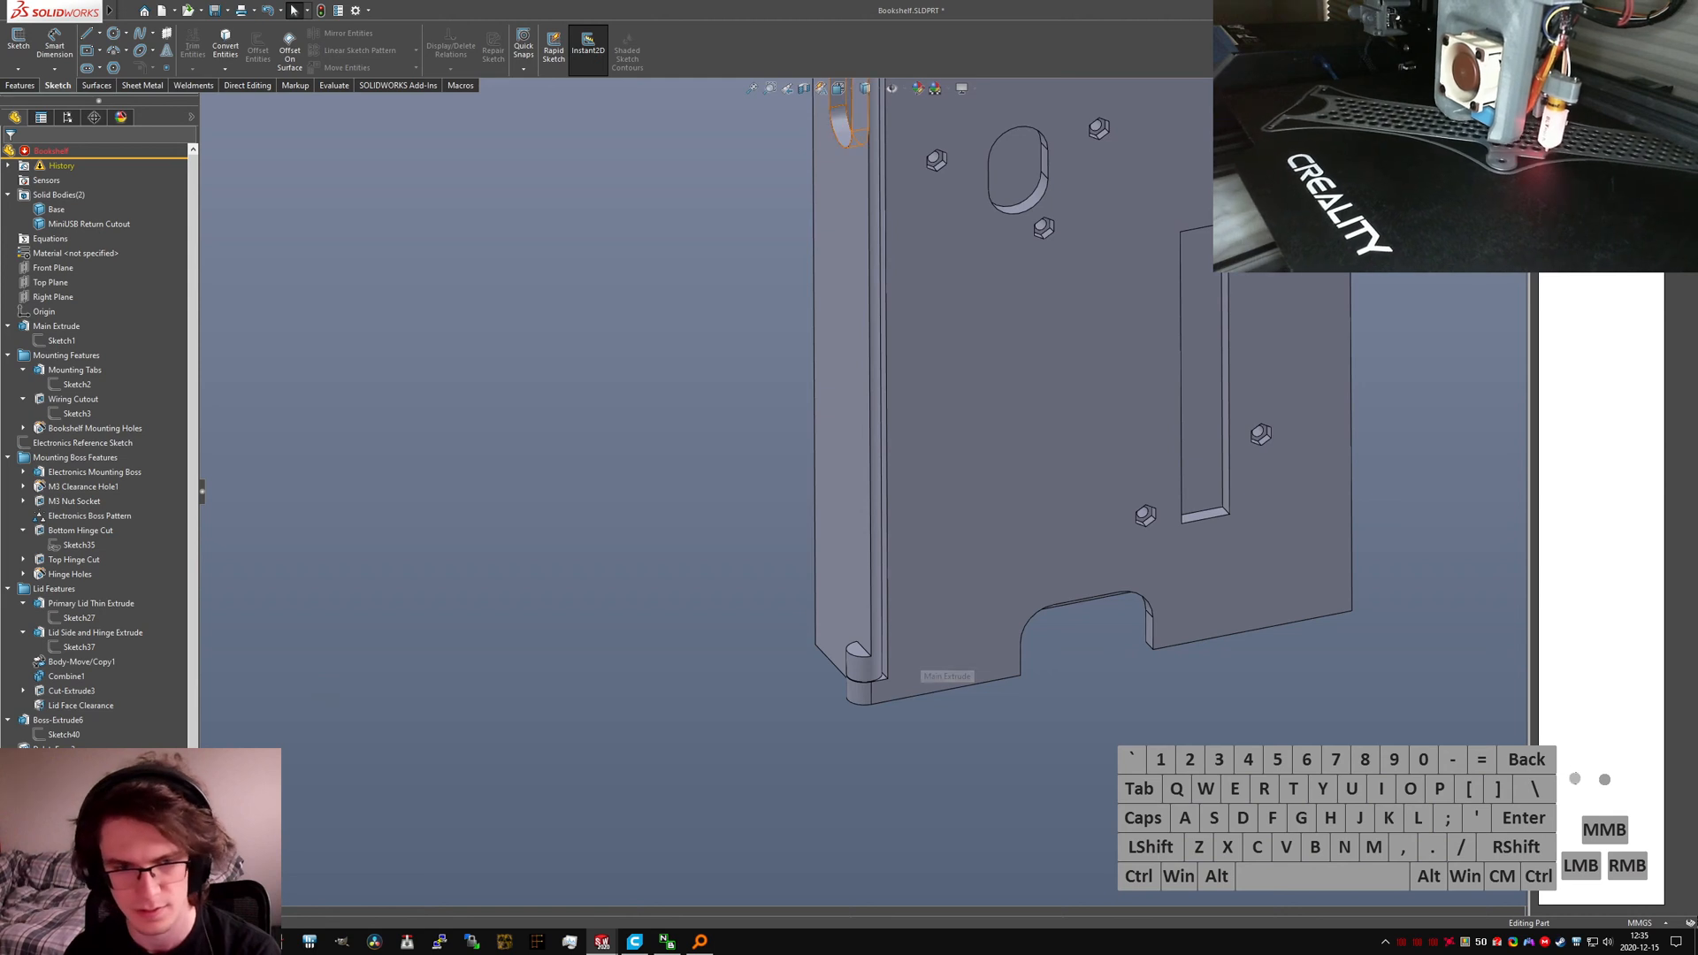
pyautogui.click(840, 126)
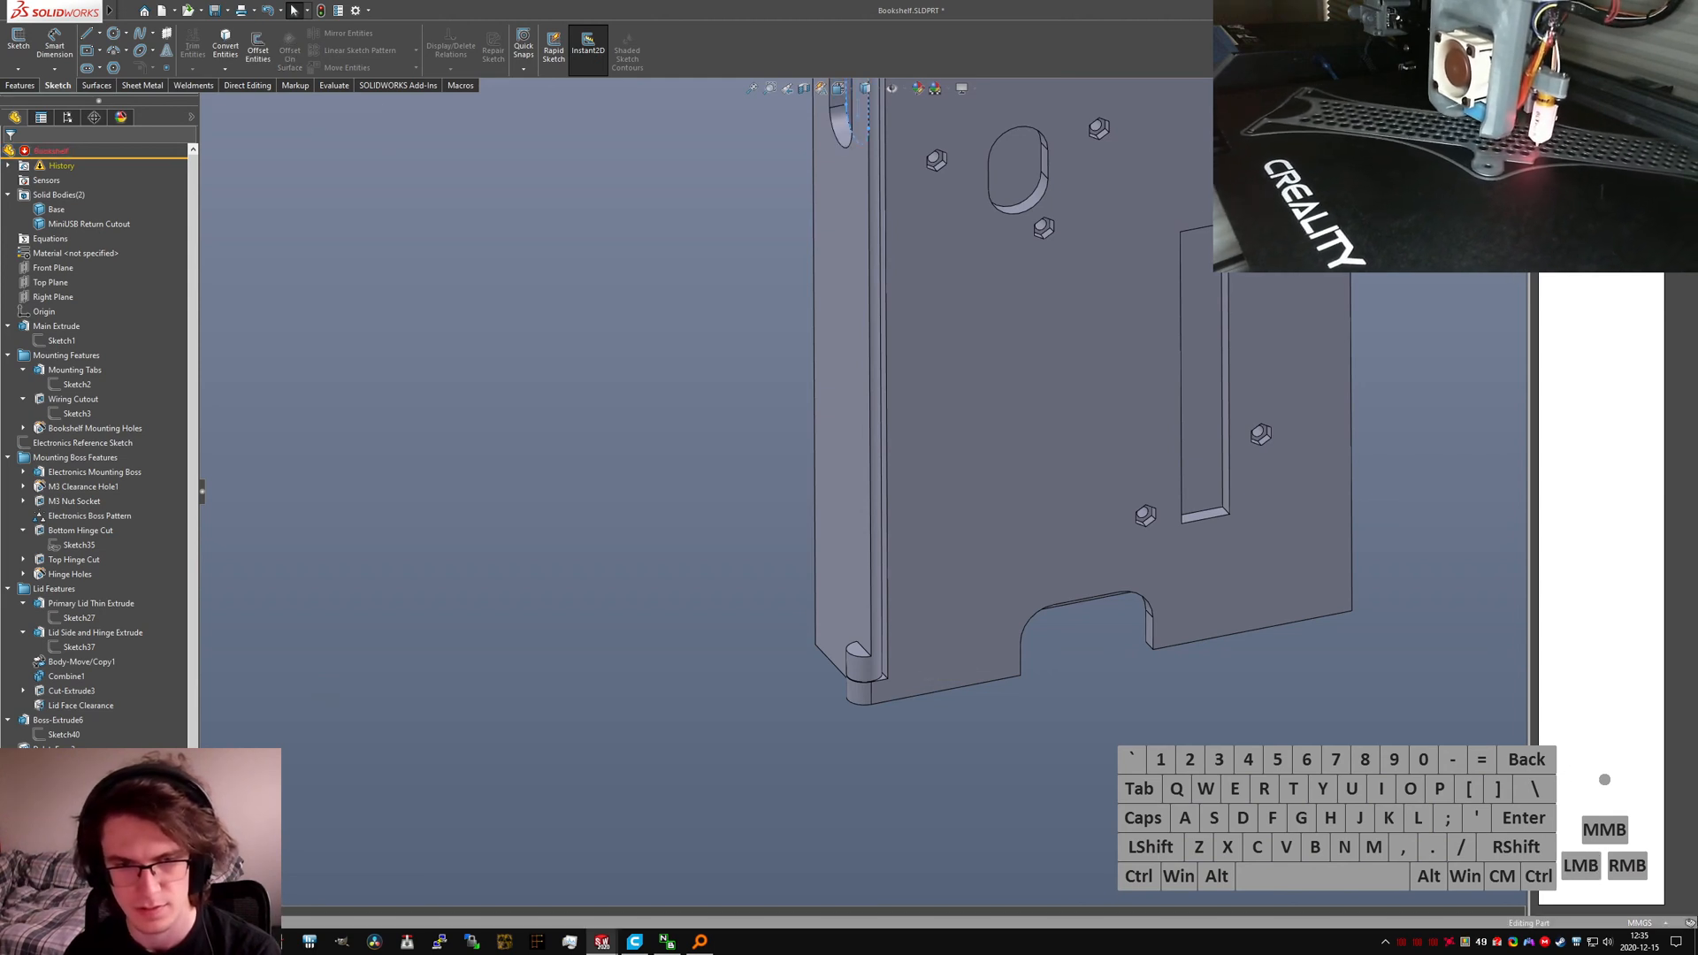
pyautogui.click(846, 310)
pyautogui.scroll(2, 891, 246)
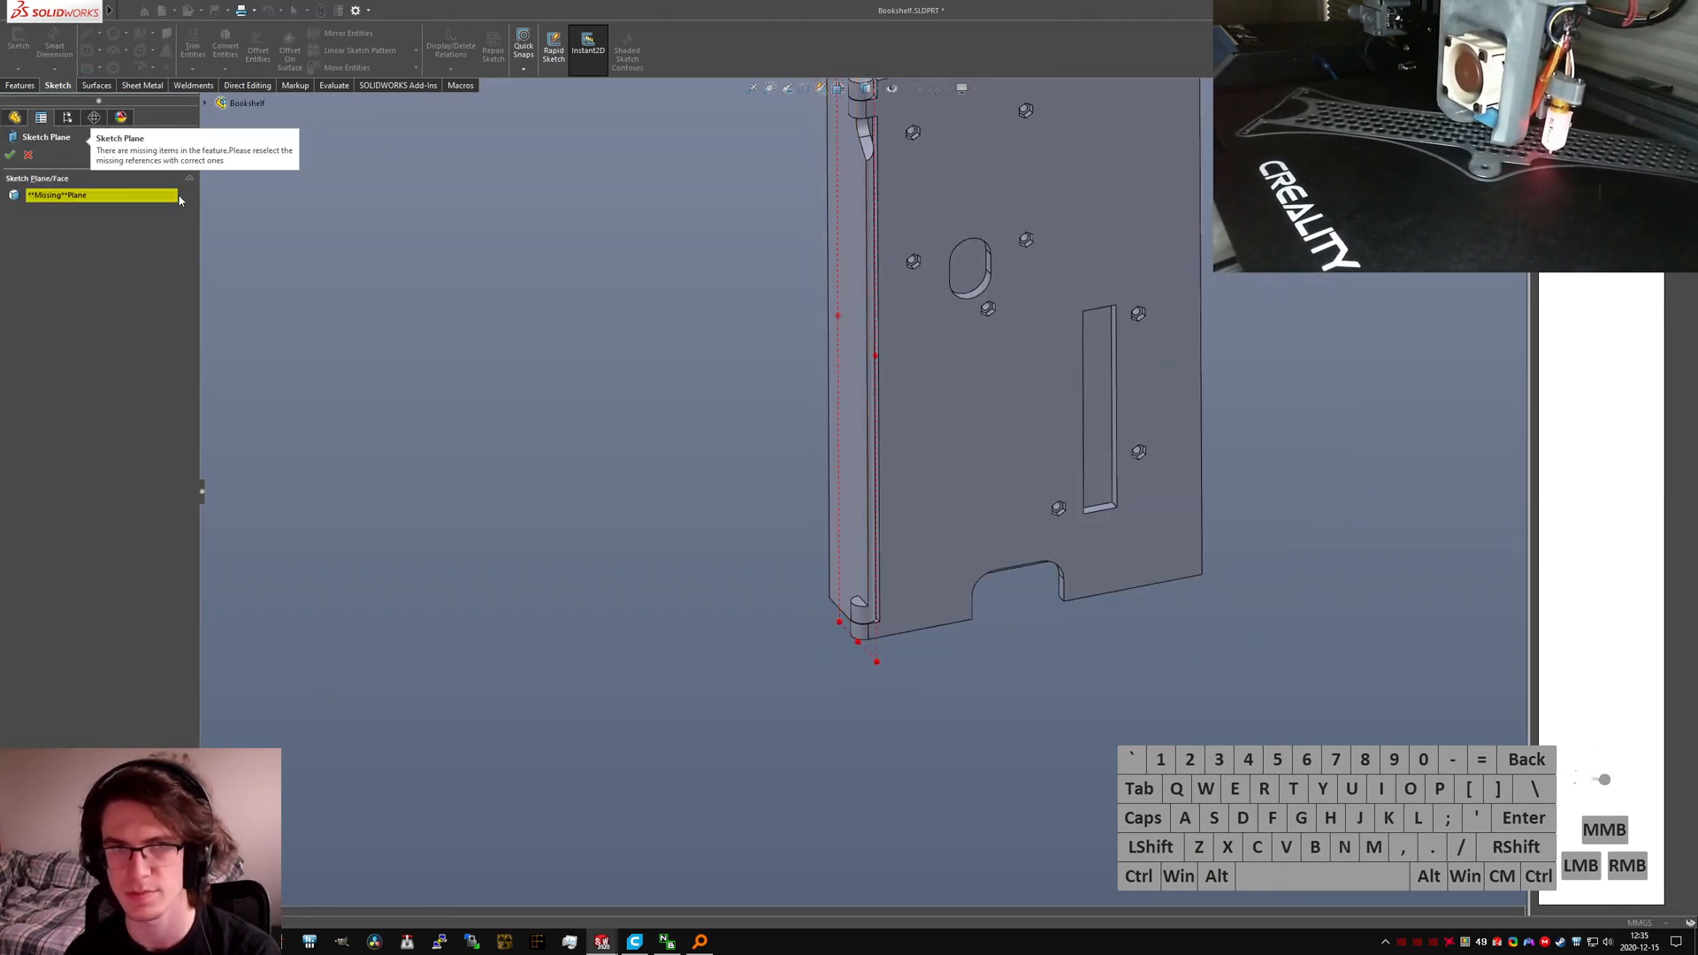
pyautogui.moveTo(692, 227); pyautogui.dragTo(835, 324, button='middle')
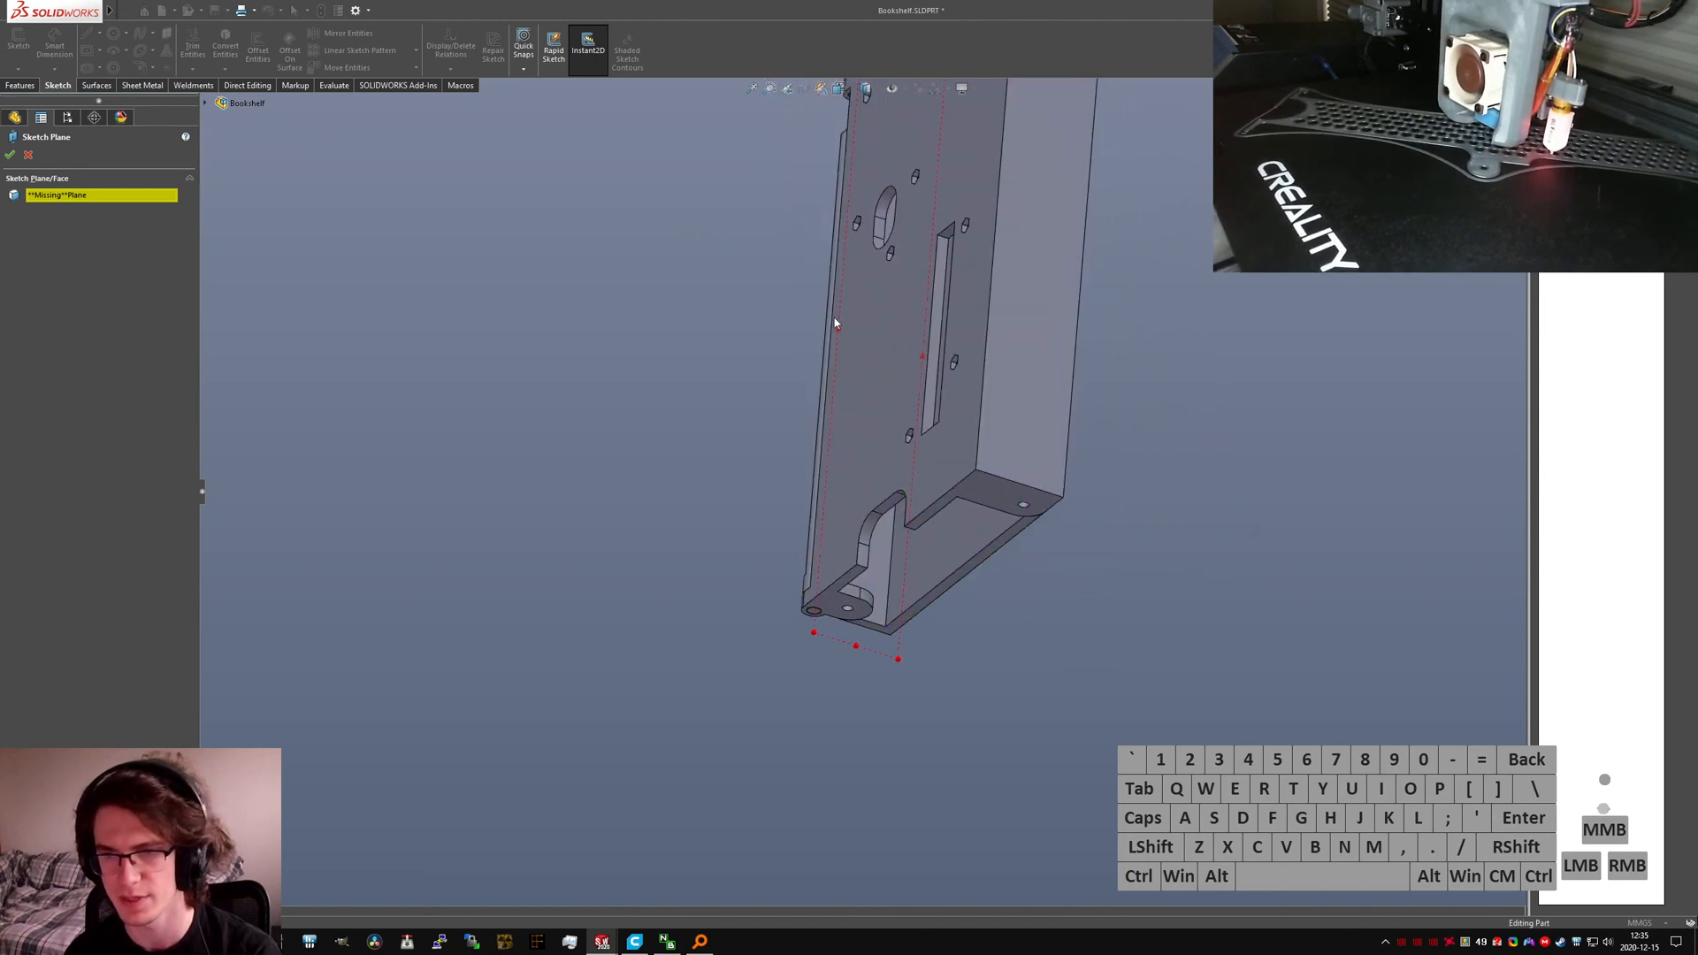
pyautogui.click(871, 584)
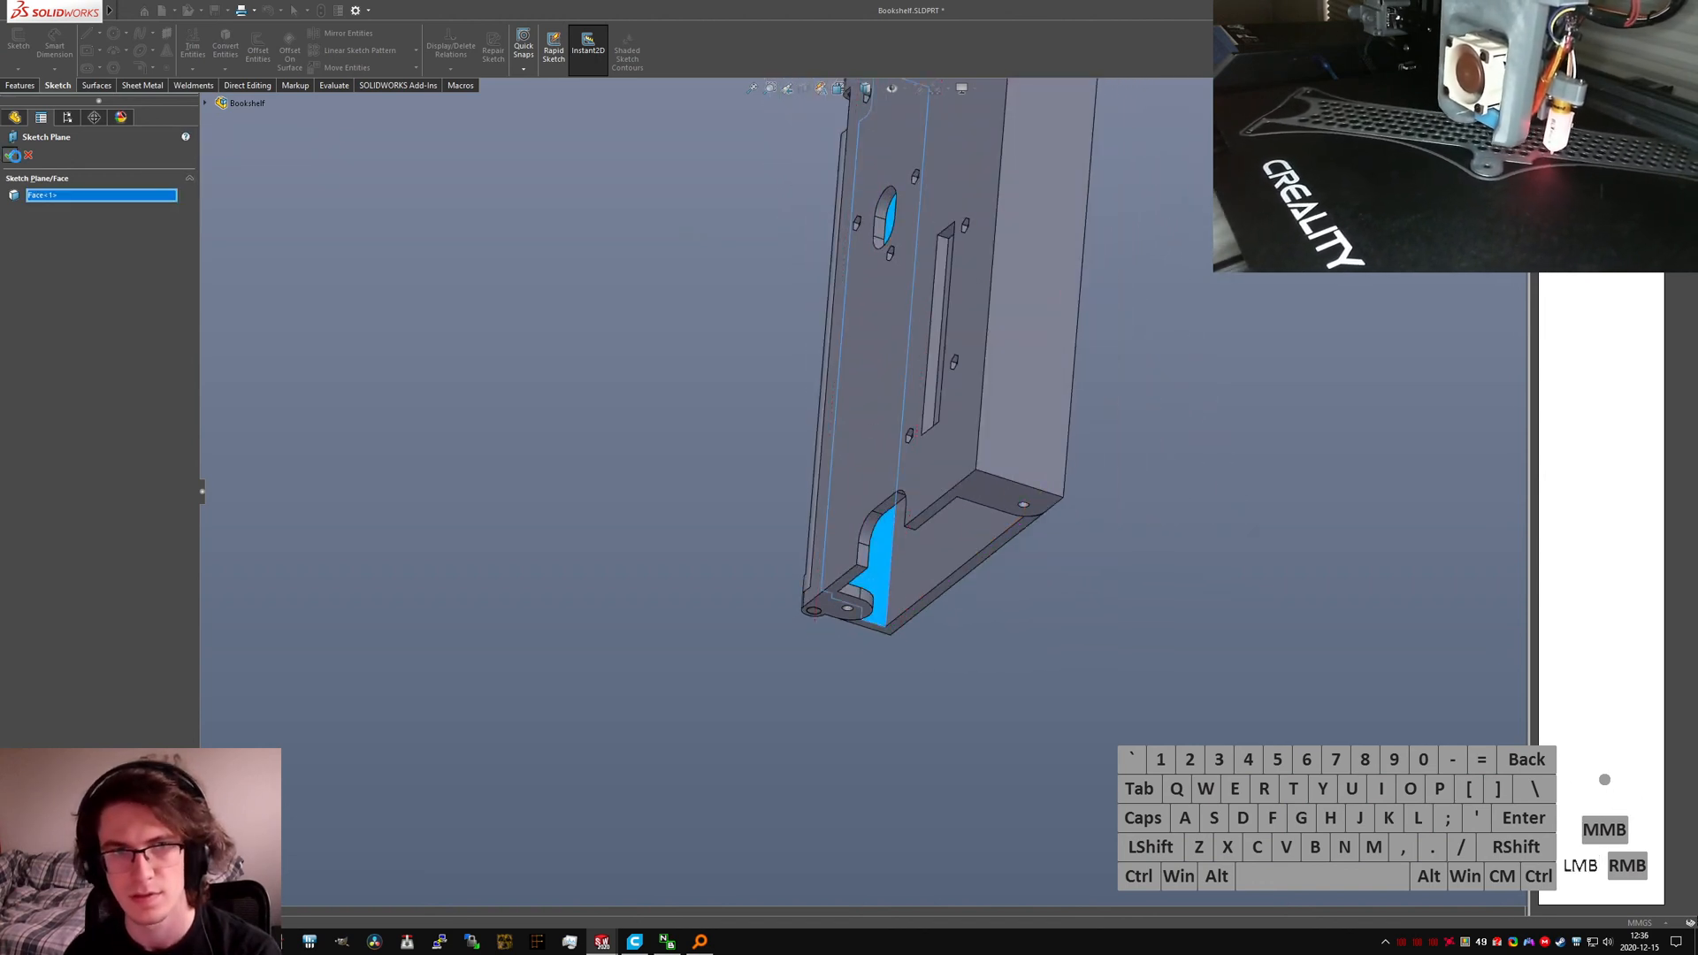
pyautogui.click(994, 313)
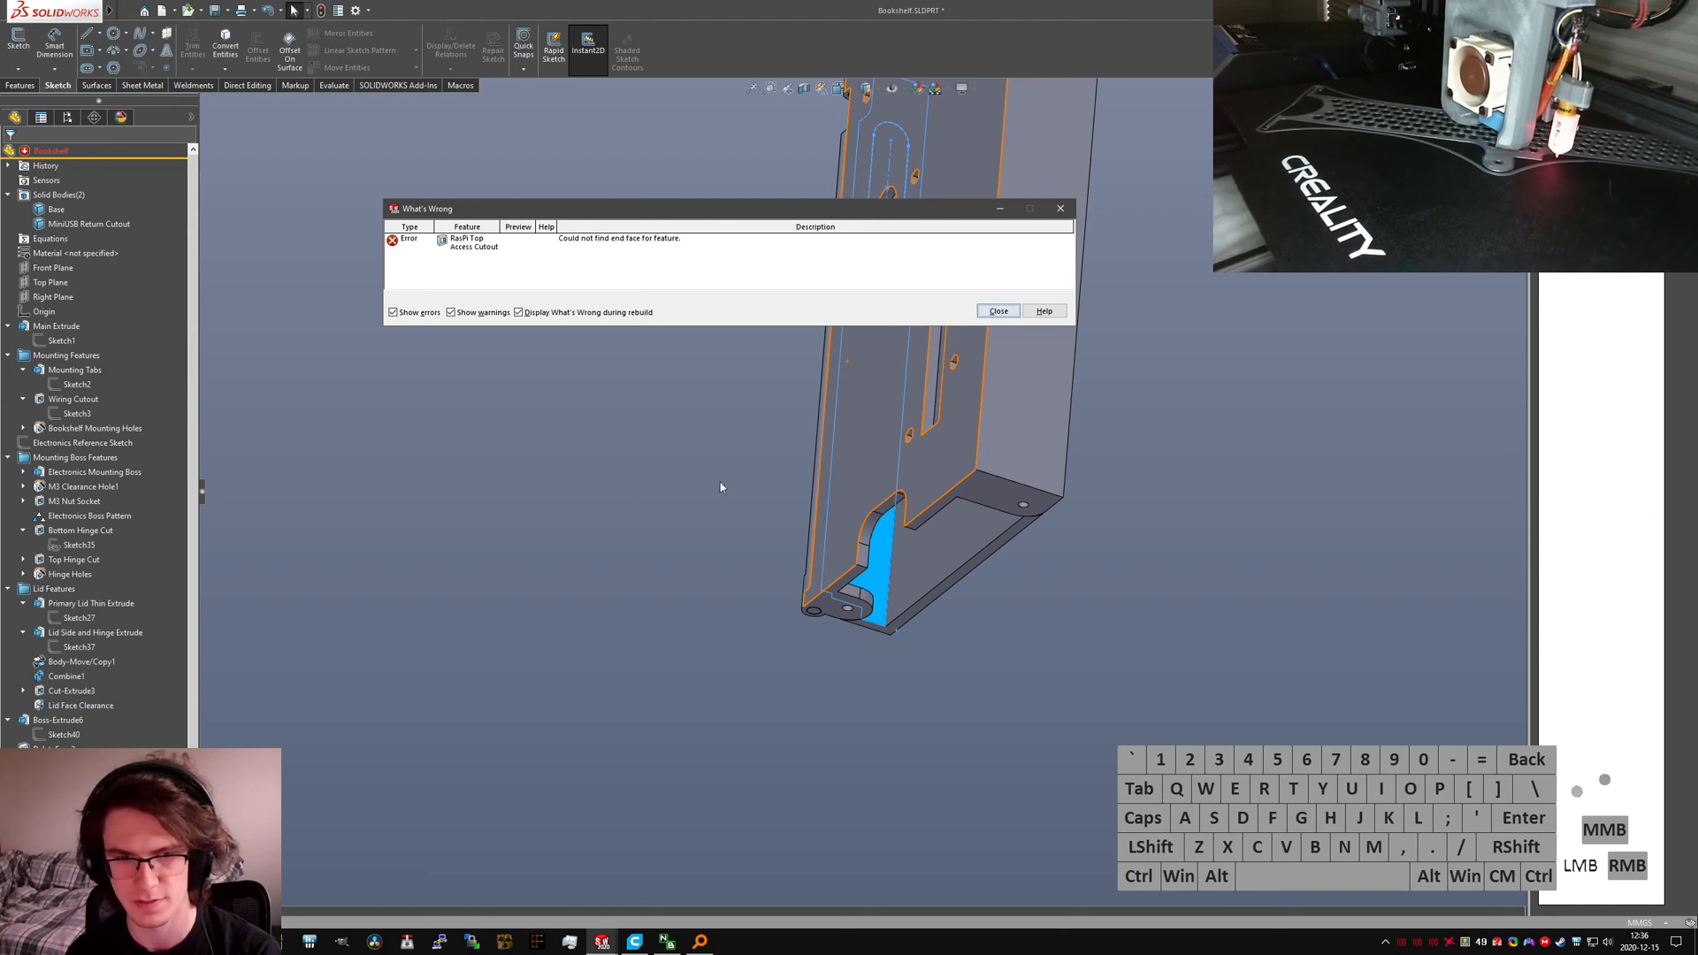
pyautogui.press('Escape')
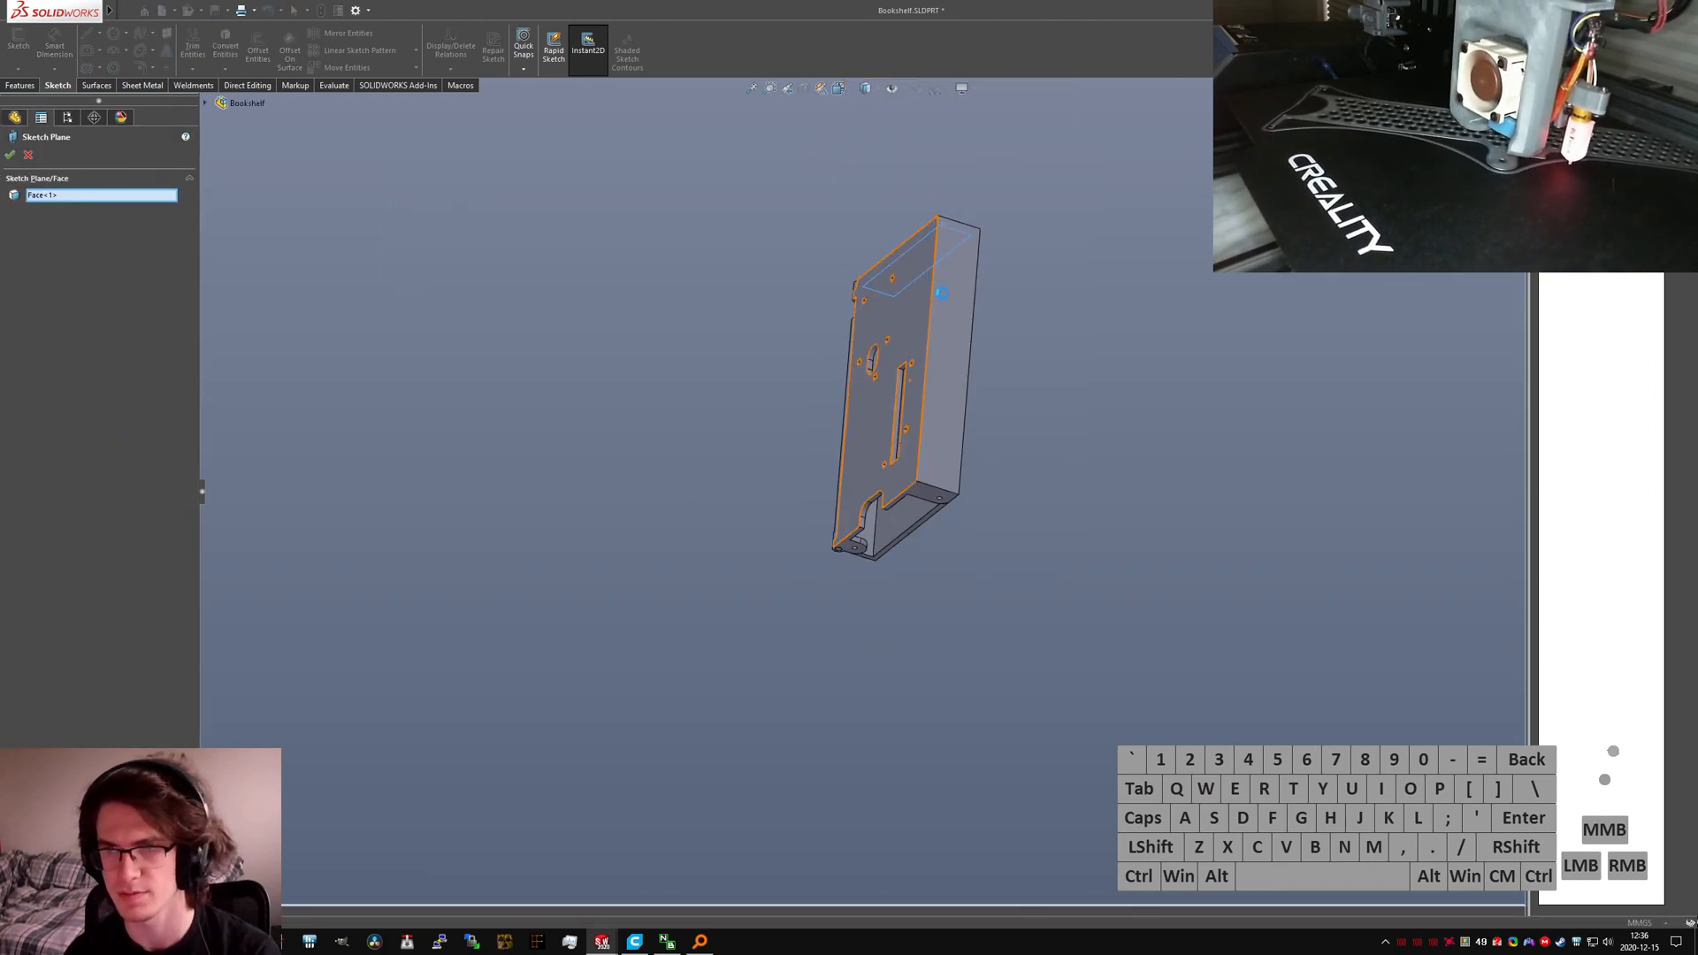
# Step: Check the face assigned as sketch plane on the enclosure's closed end and accept it
pyautogui.moveTo(871, 365); pyautogui.dragTo(619, 496, button='middle')
pyautogui.scroll(-5, 912, 344)
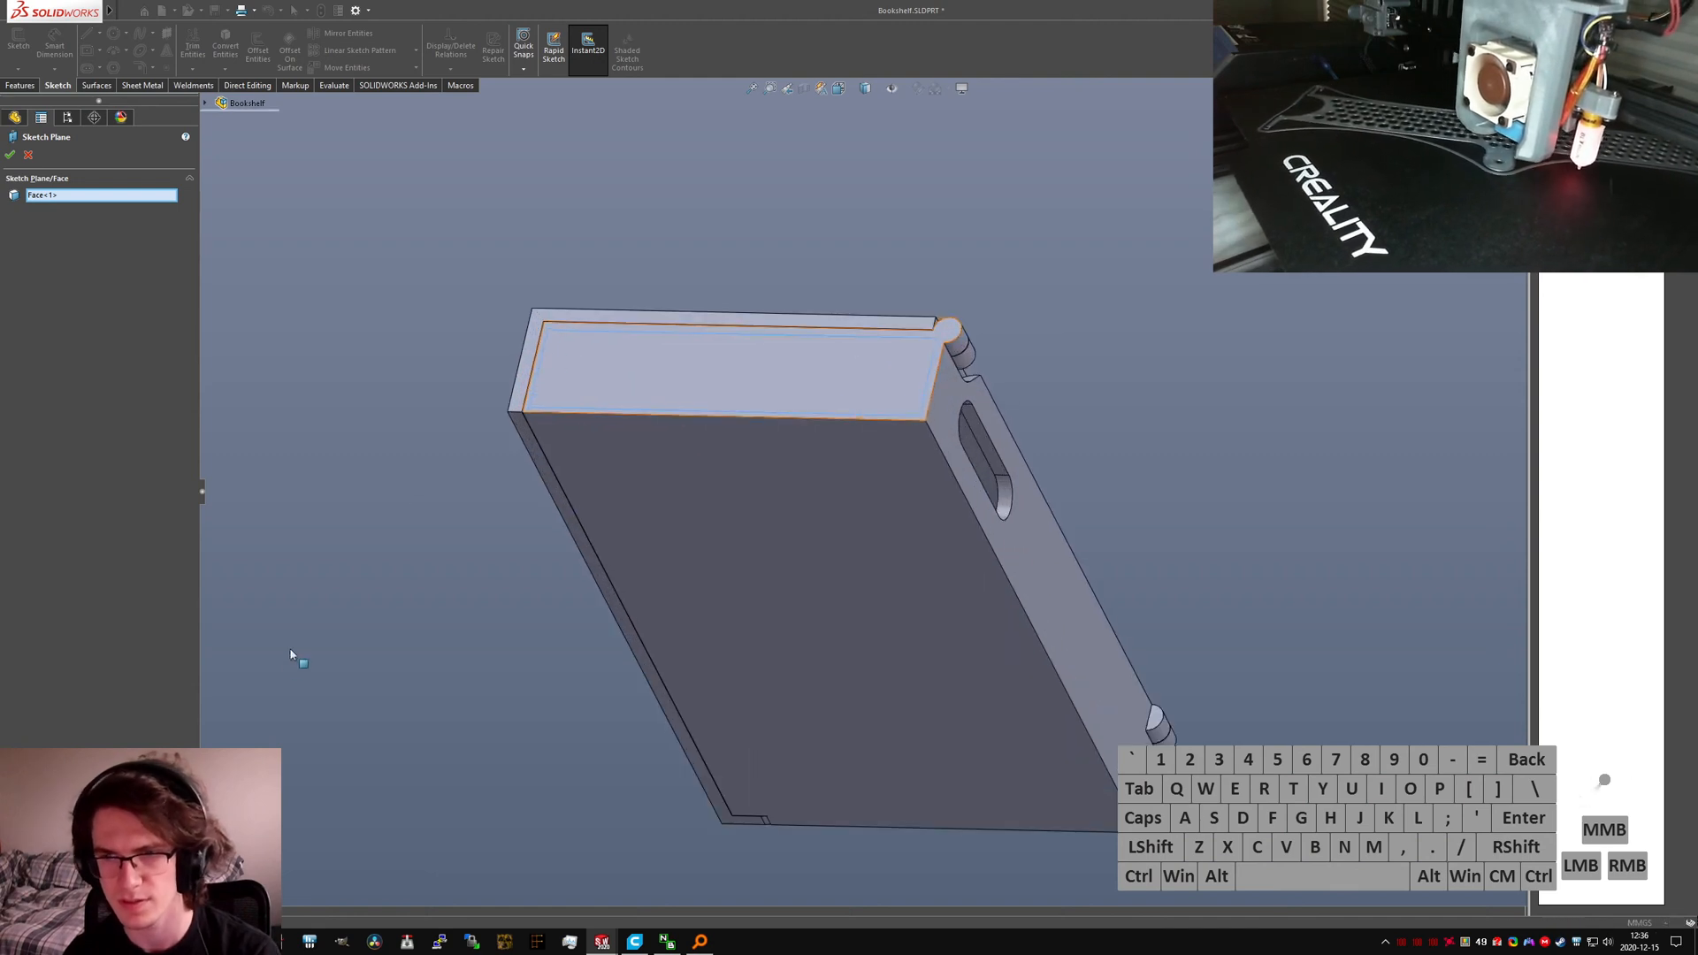
pyautogui.press('Return')
# Step: Try to accept the RasPi Top Access Cutout with its Up To Next end condition, check its feature scope and cancel the edit
pyautogui.rightClick(70, 646)
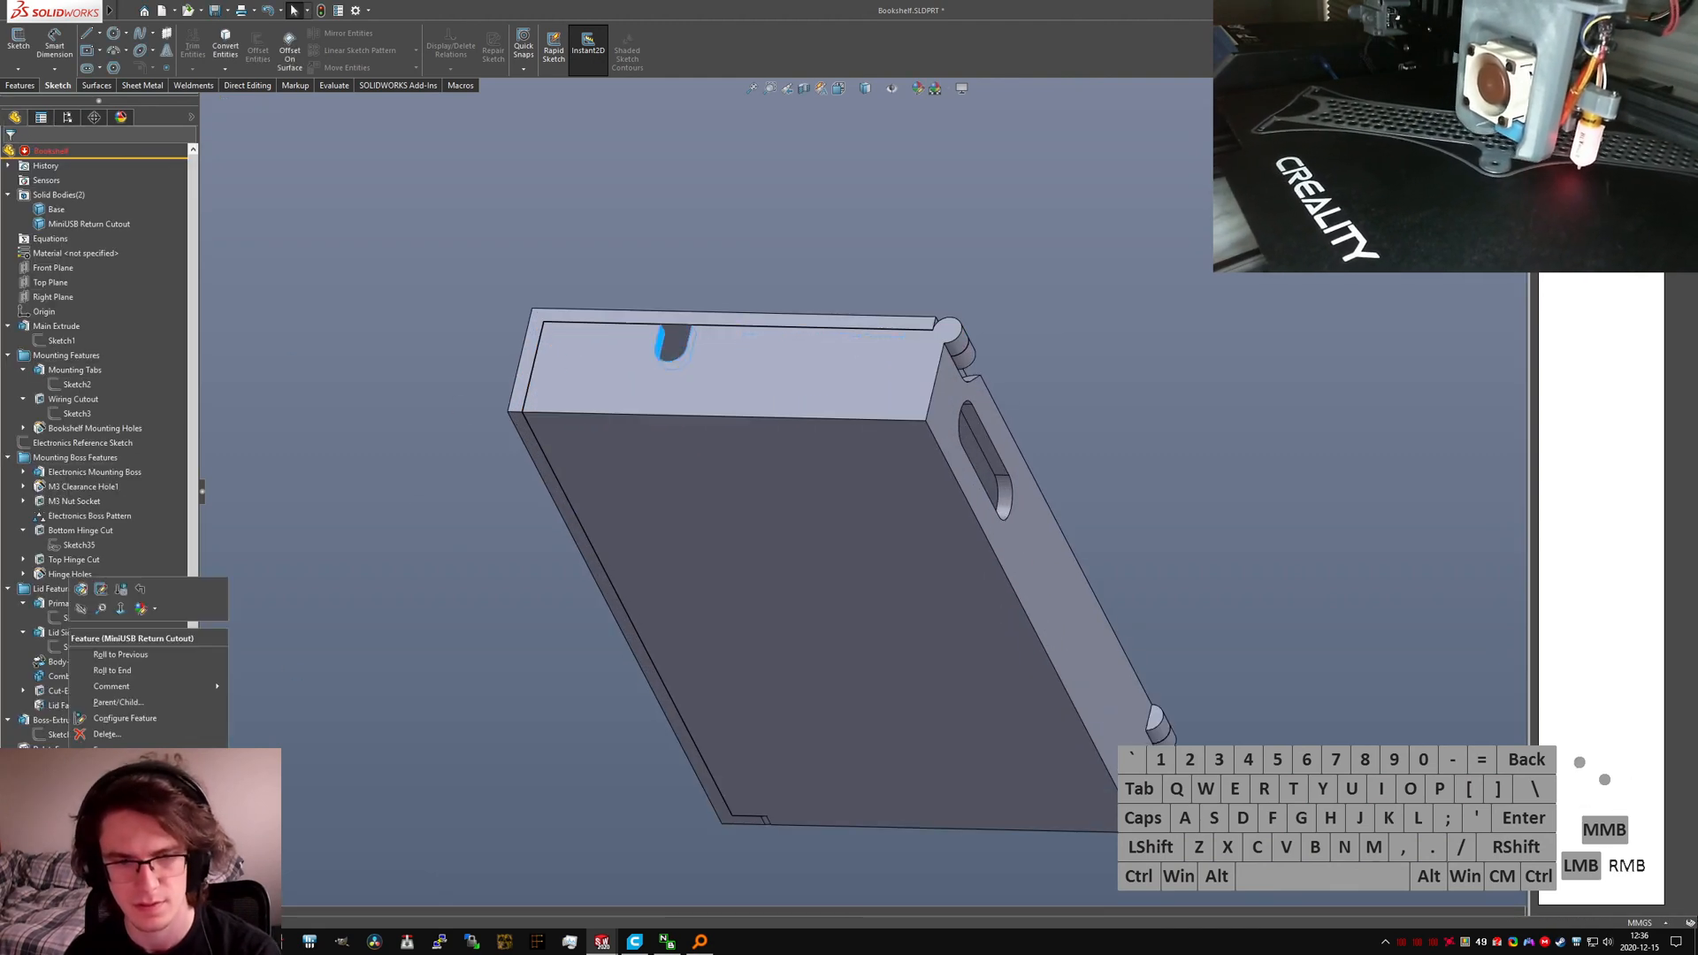
pyautogui.click(73, 637)
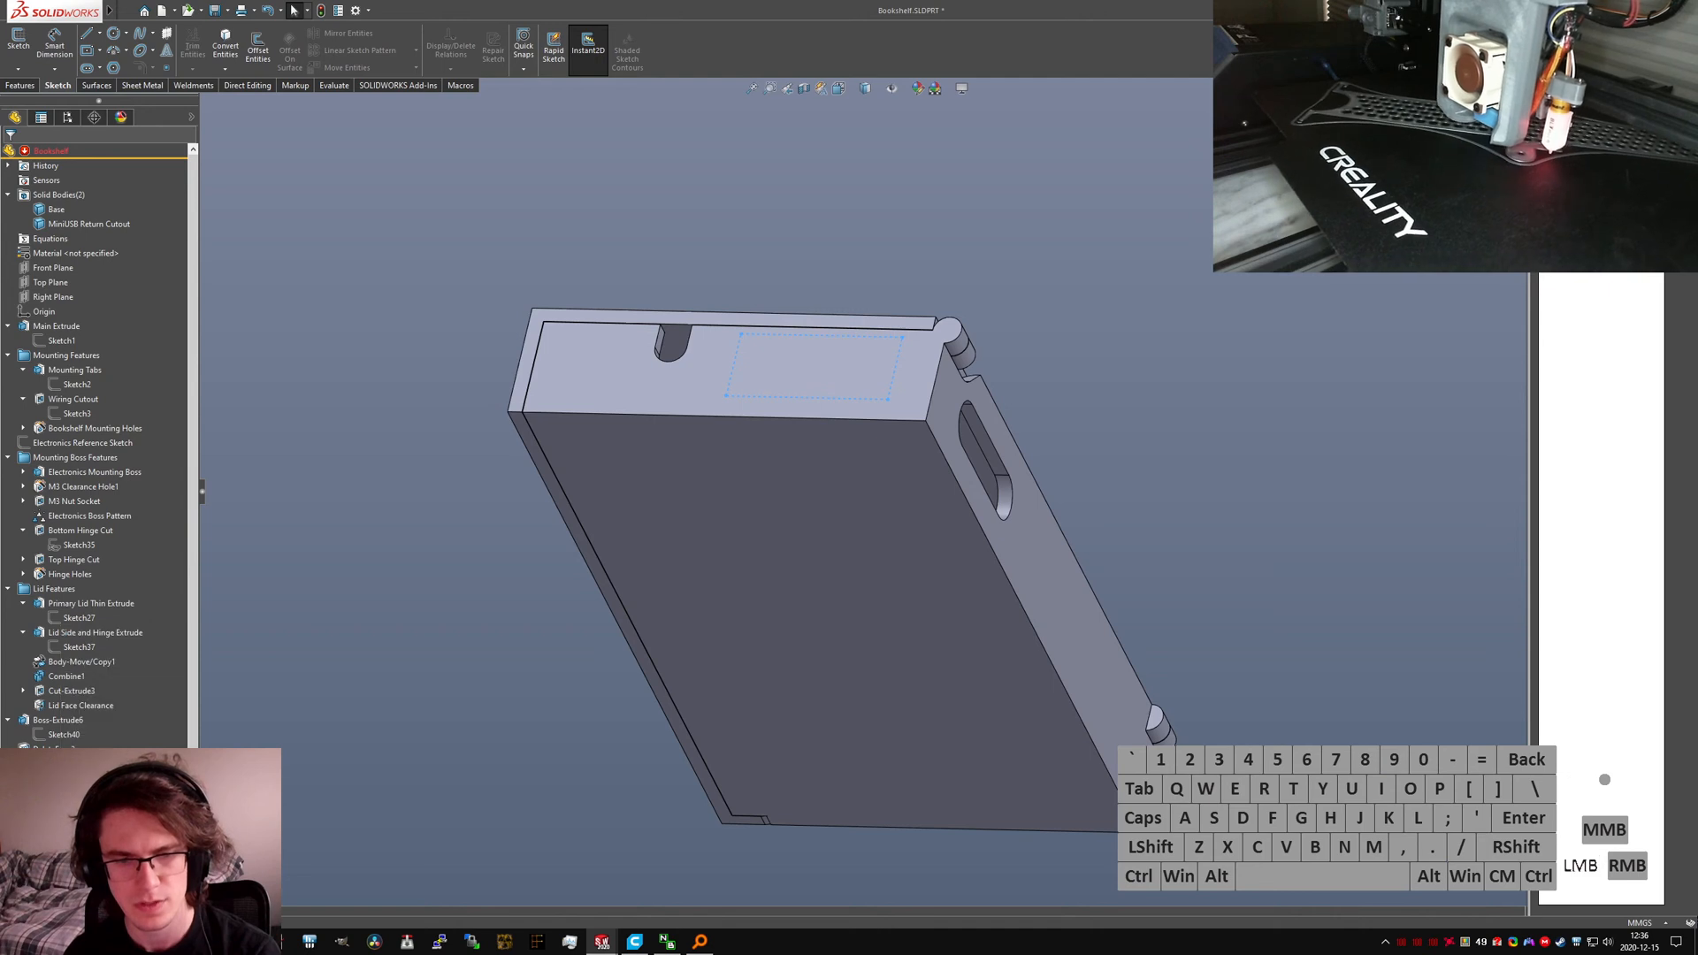
pyautogui.rightClick(63, 836)
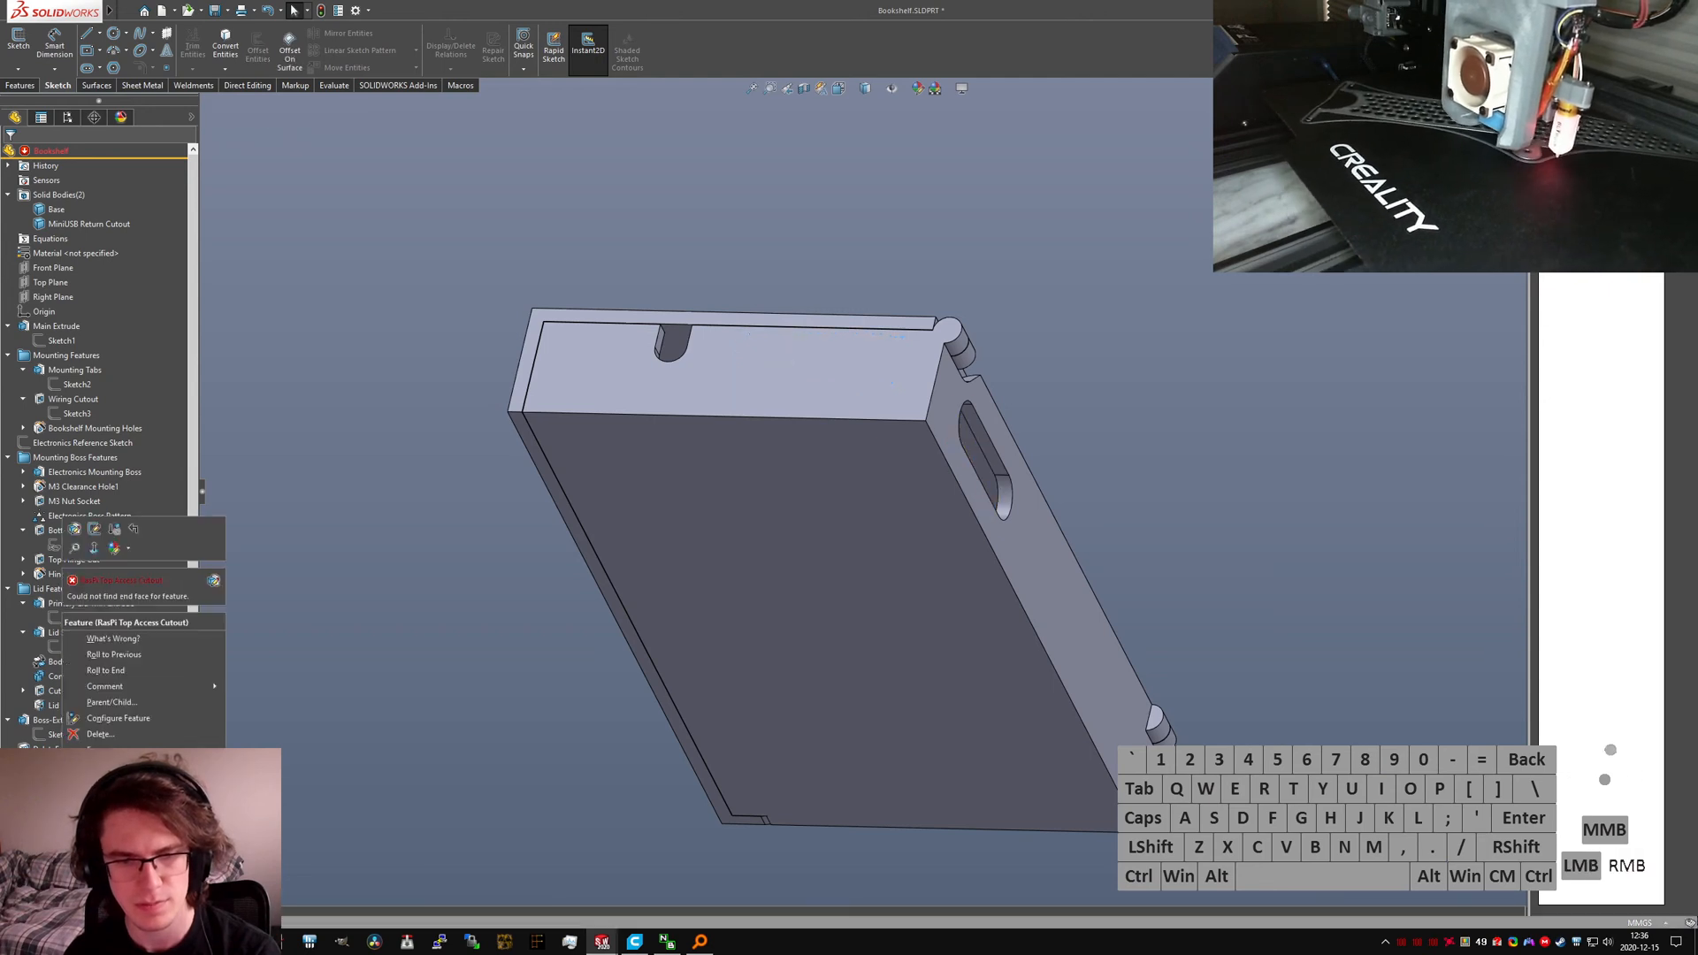
pyautogui.click(73, 533)
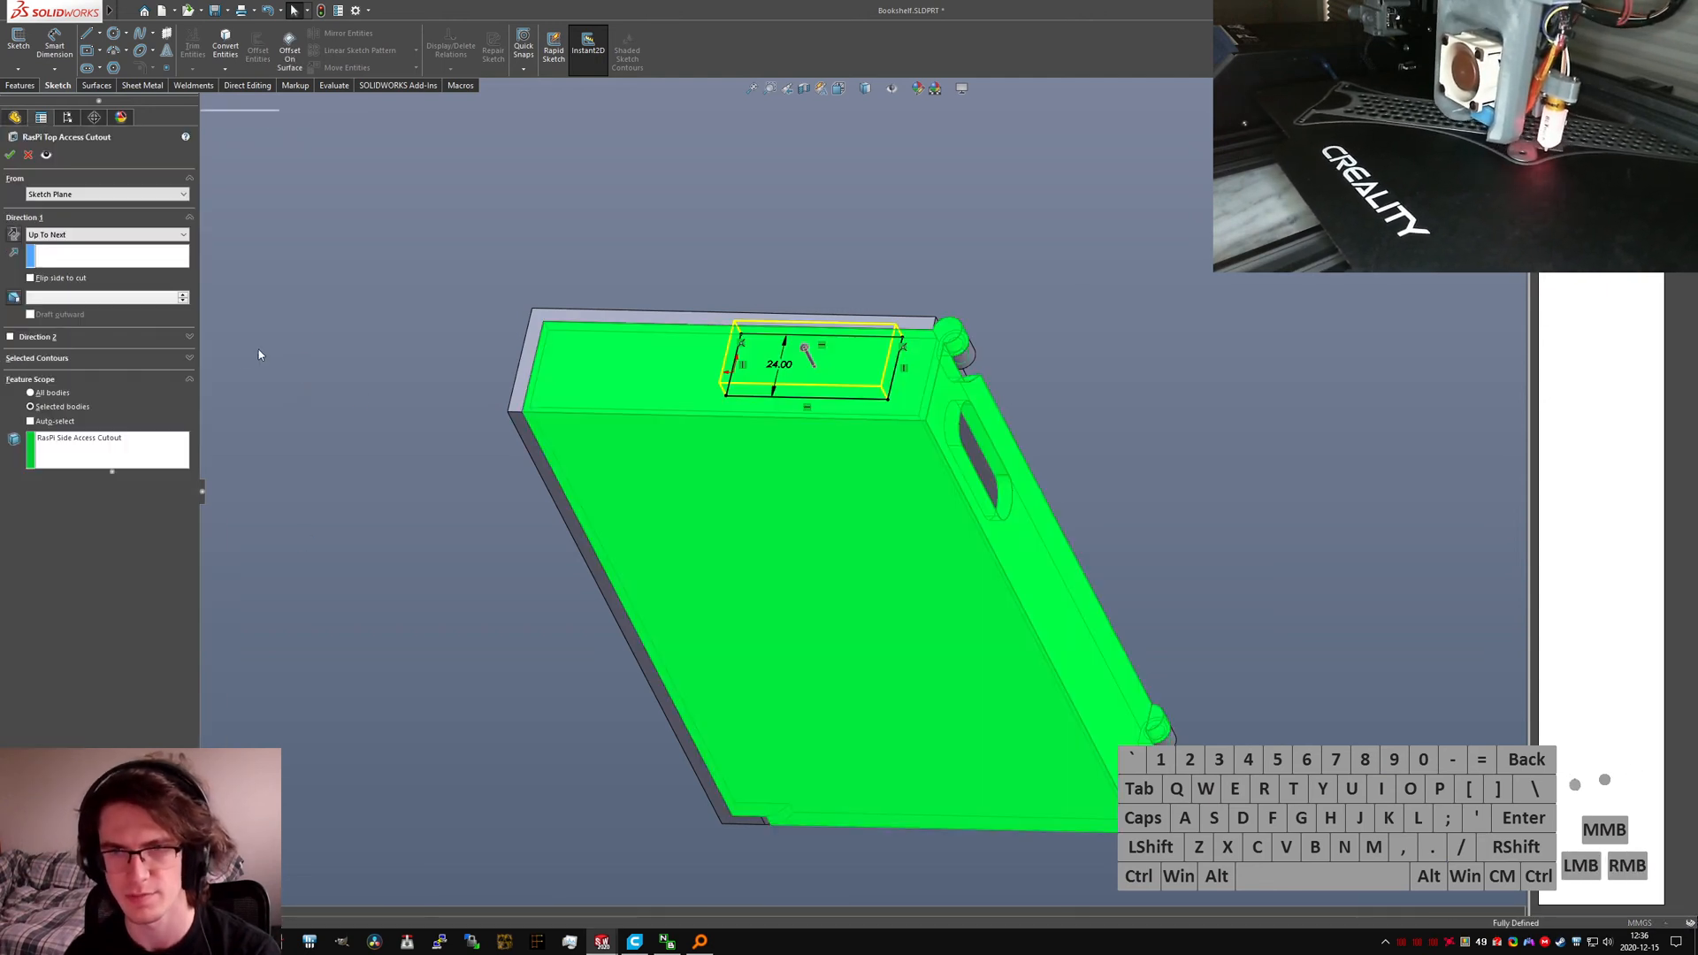
pyautogui.moveTo(751, 367)
pyautogui.mouseDown(button='middle')
pyautogui.moveTo(746, 159)
pyautogui.moveTo(762, 344)
pyautogui.mouseUp(button='middle')
pyautogui.scroll(-4, 820, 308)
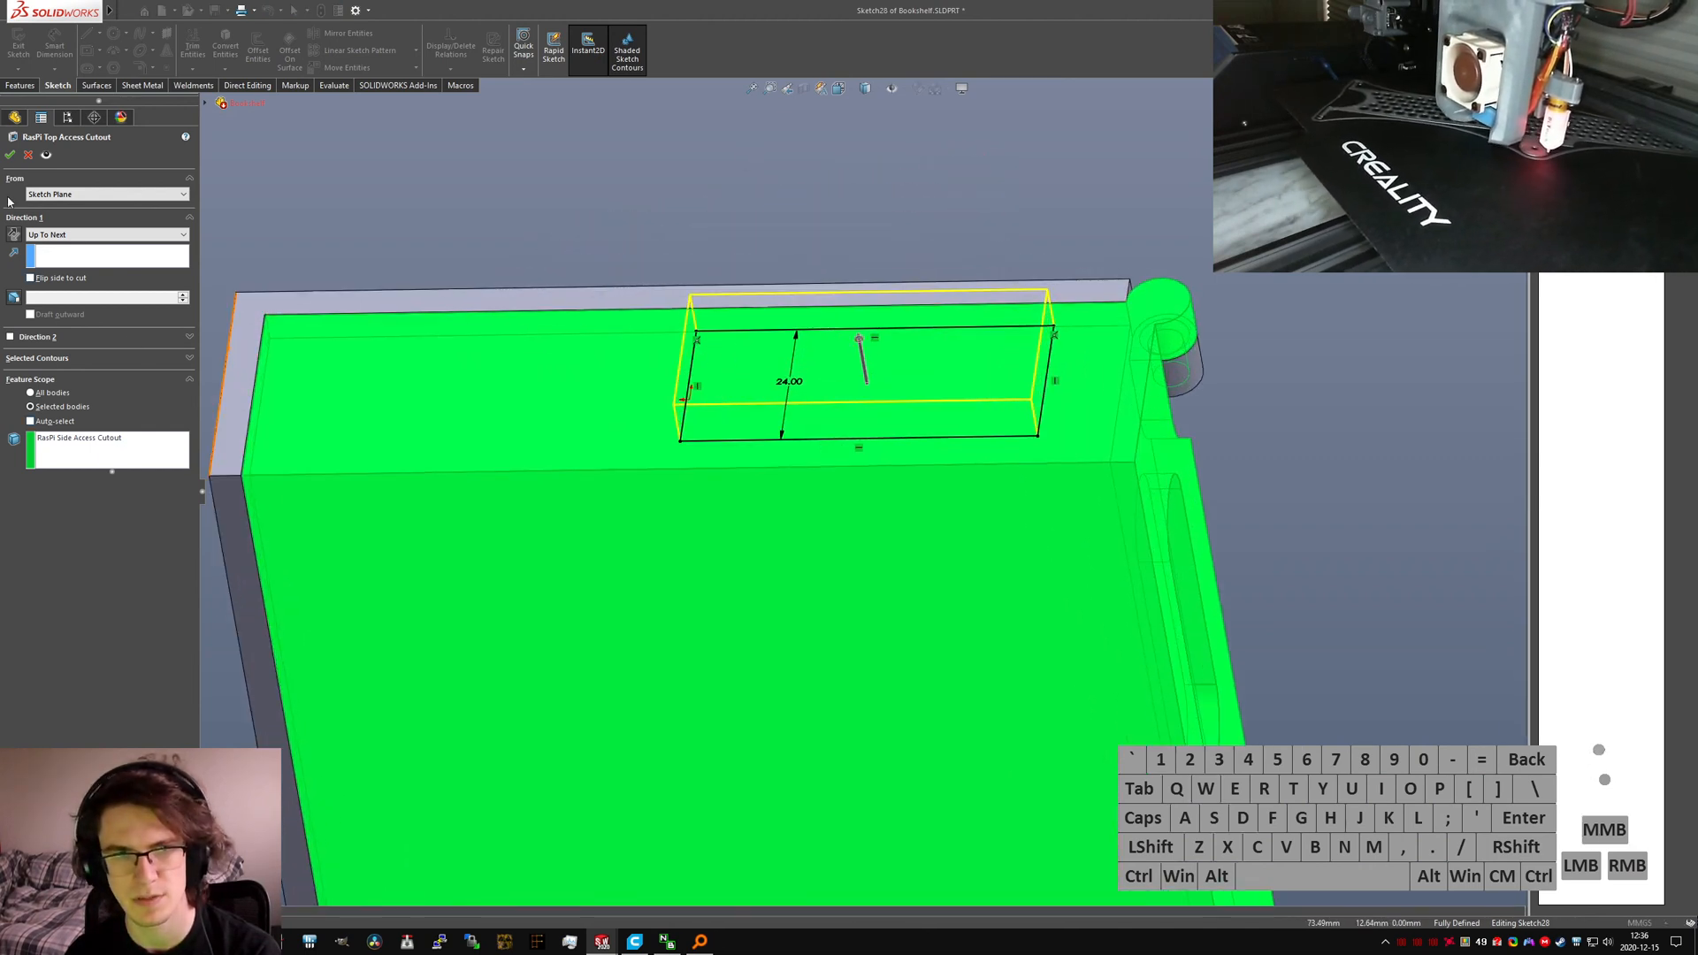
pyautogui.click(10, 156)
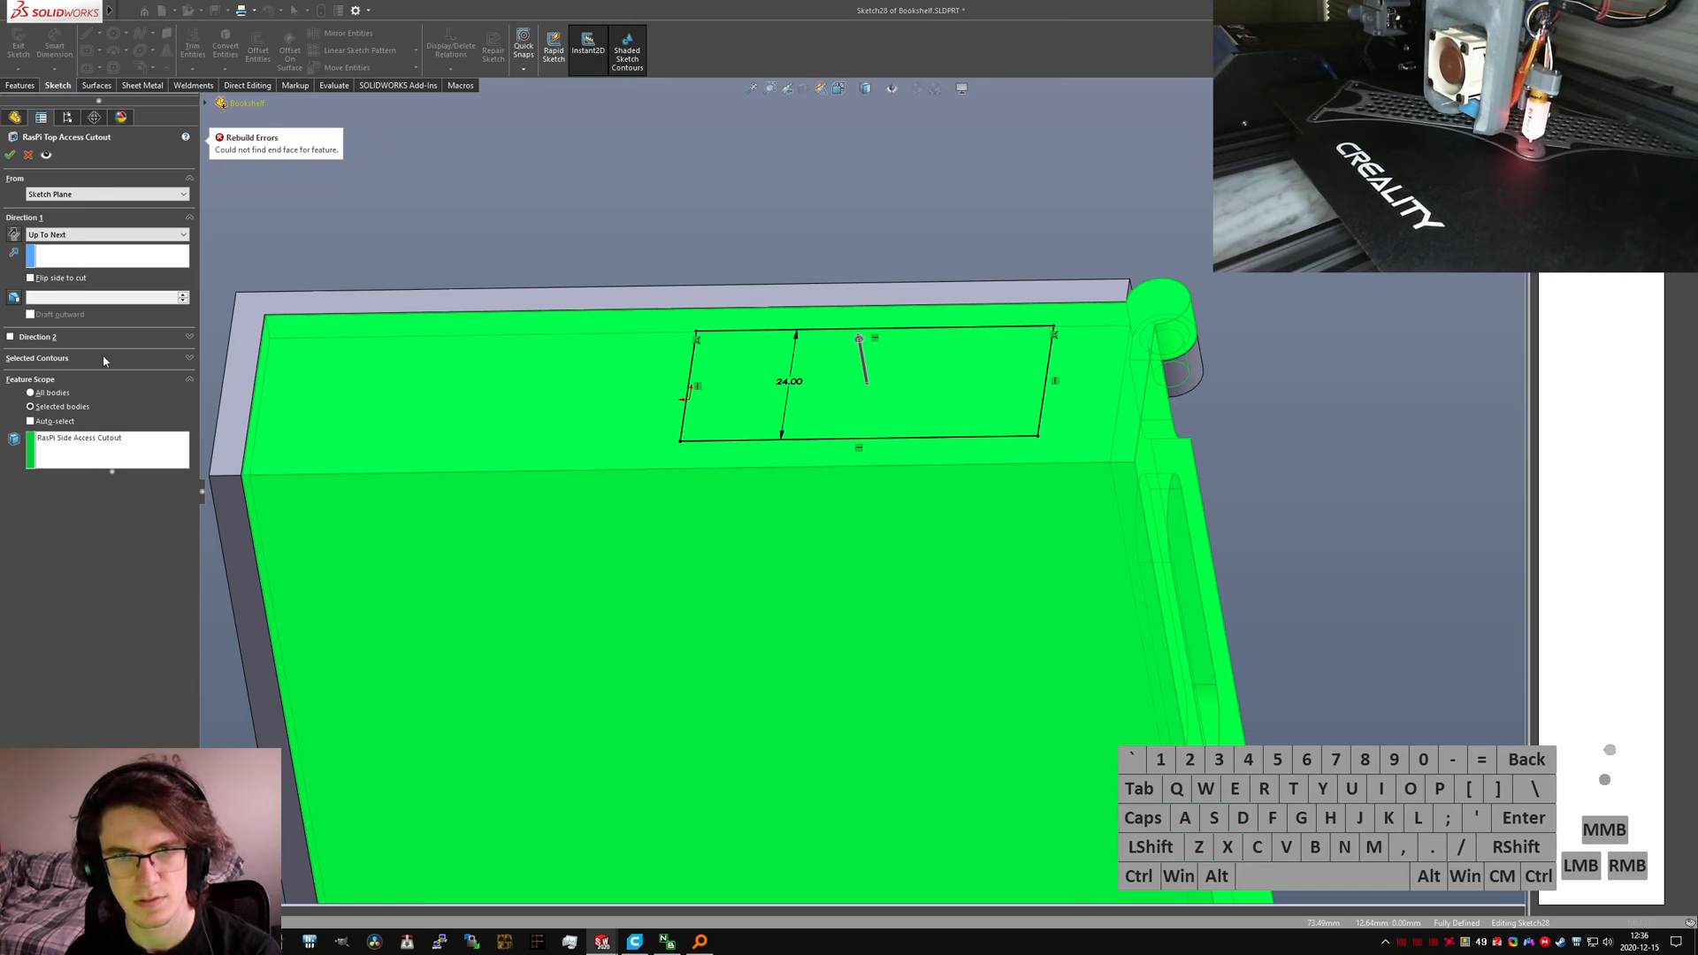
pyautogui.moveTo(660, 359); pyautogui.dragTo(444, 422, button='middle')
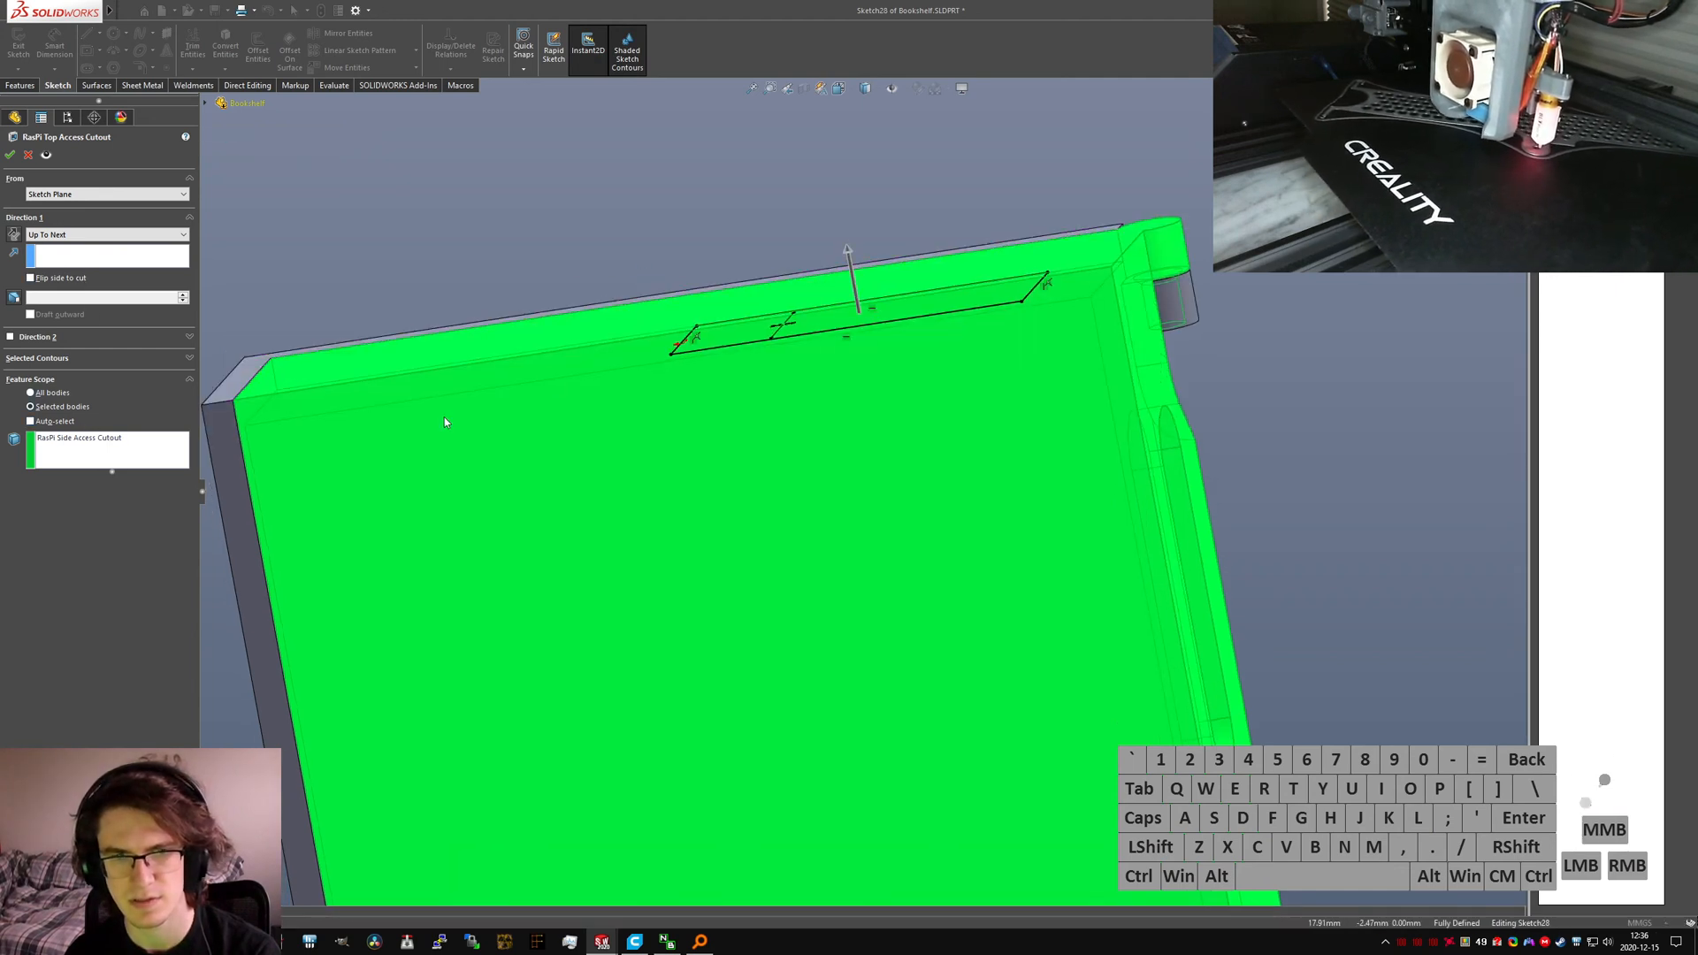
pyautogui.click(63, 439)
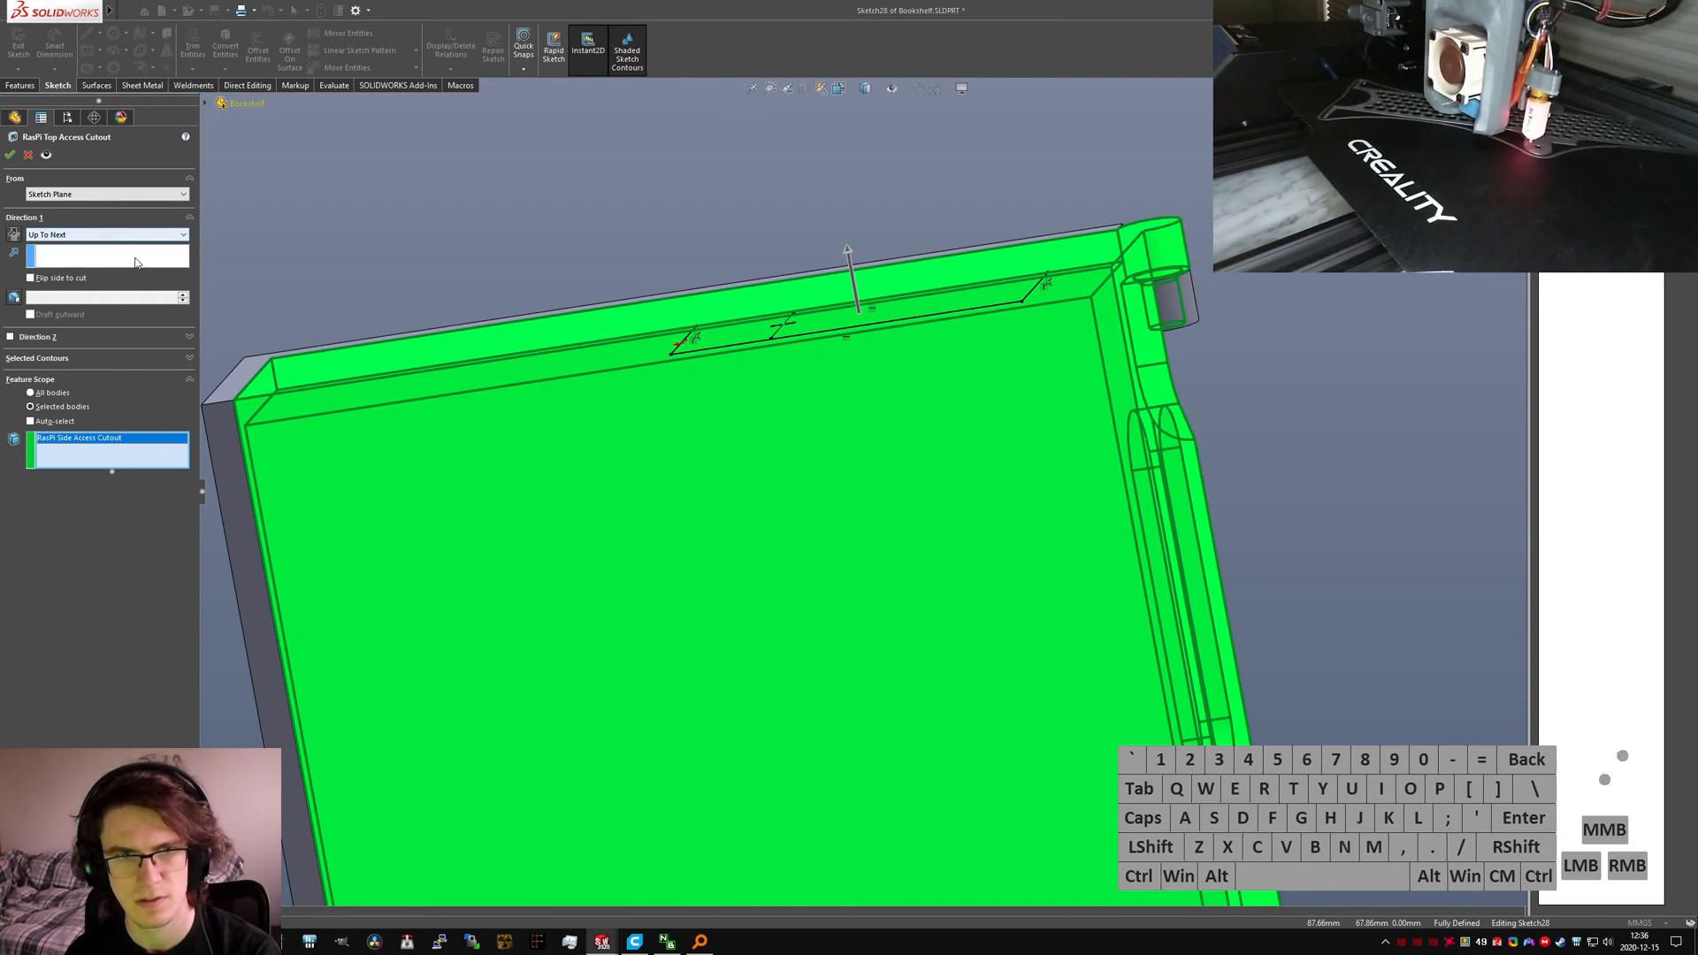
pyautogui.moveTo(889, 296); pyautogui.dragTo(796, 352, button='middle')
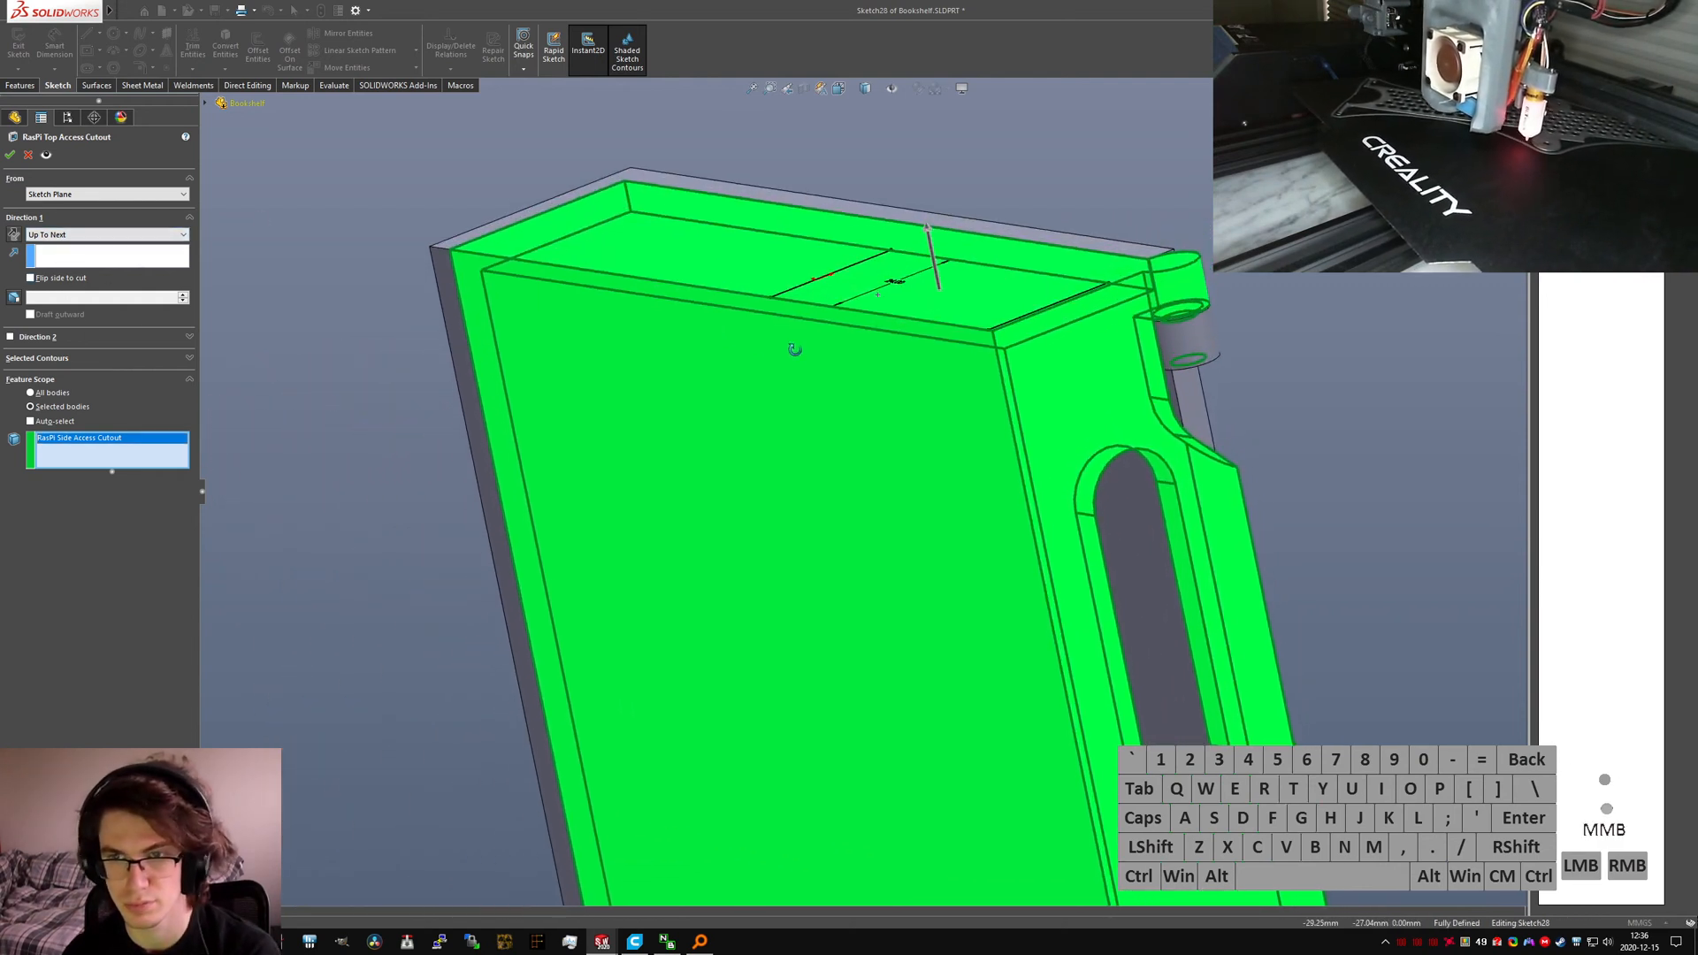
pyautogui.click(28, 155)
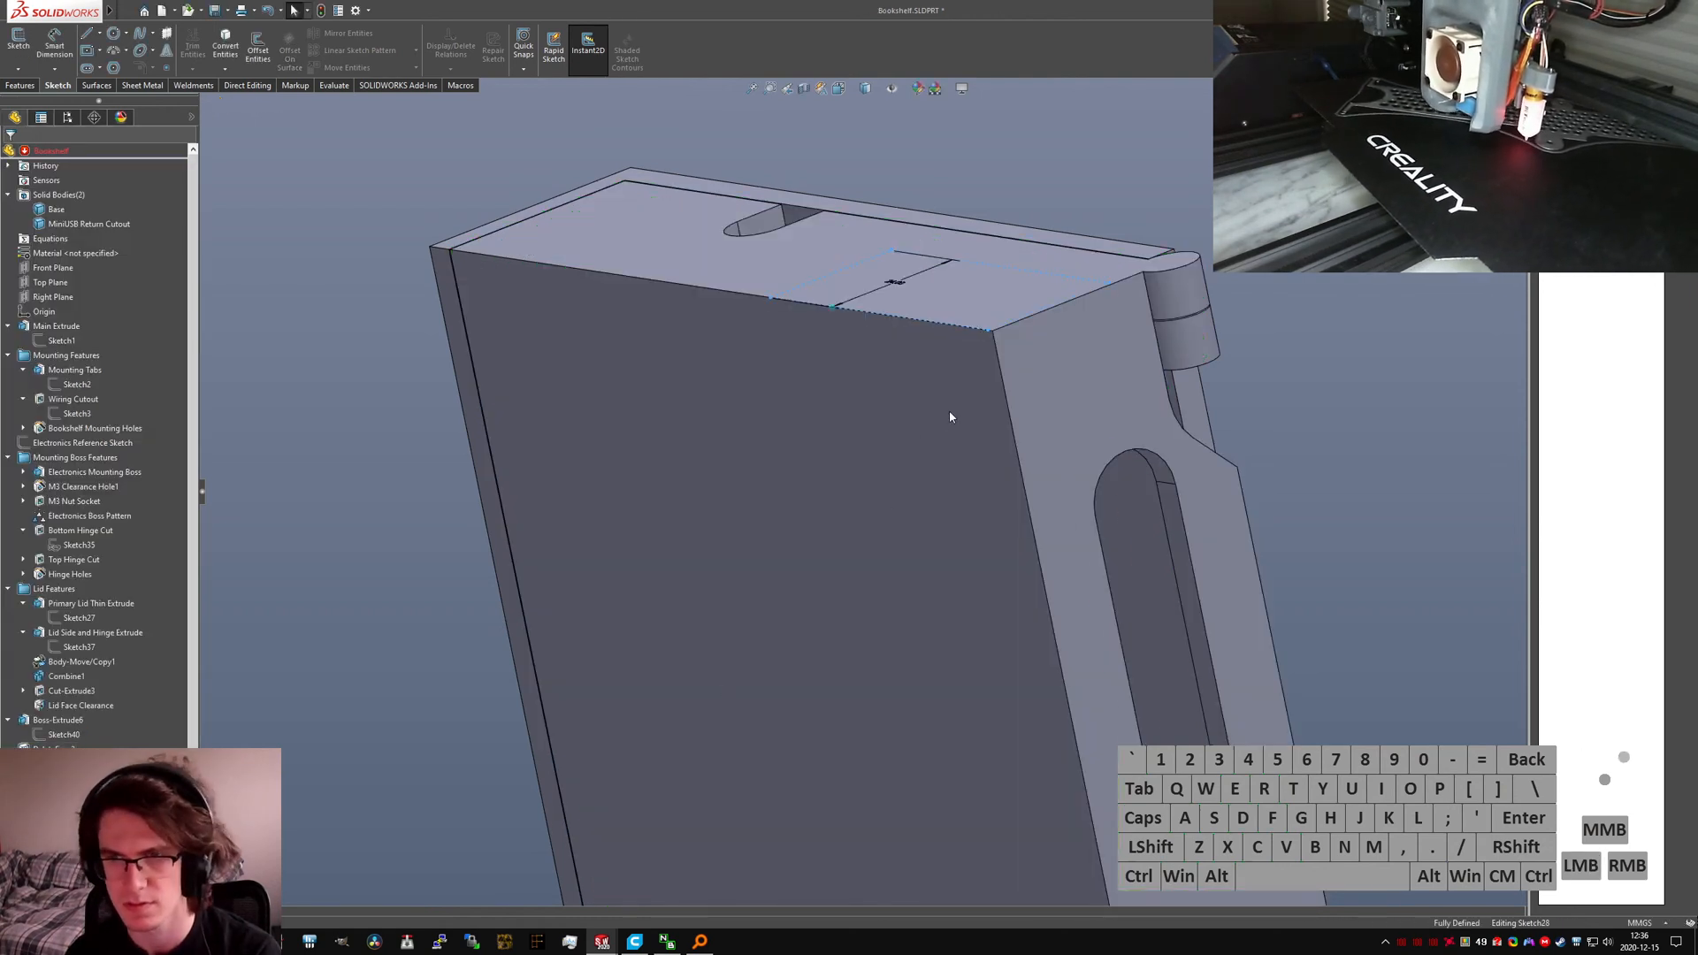
# Step: Check the rectangle in Sketch28 of the RasPi Top Access Cutout and the face assigned as its sketch plane
pyautogui.moveTo(962, 267); pyautogui.dragTo(1031, 315, button='middle')
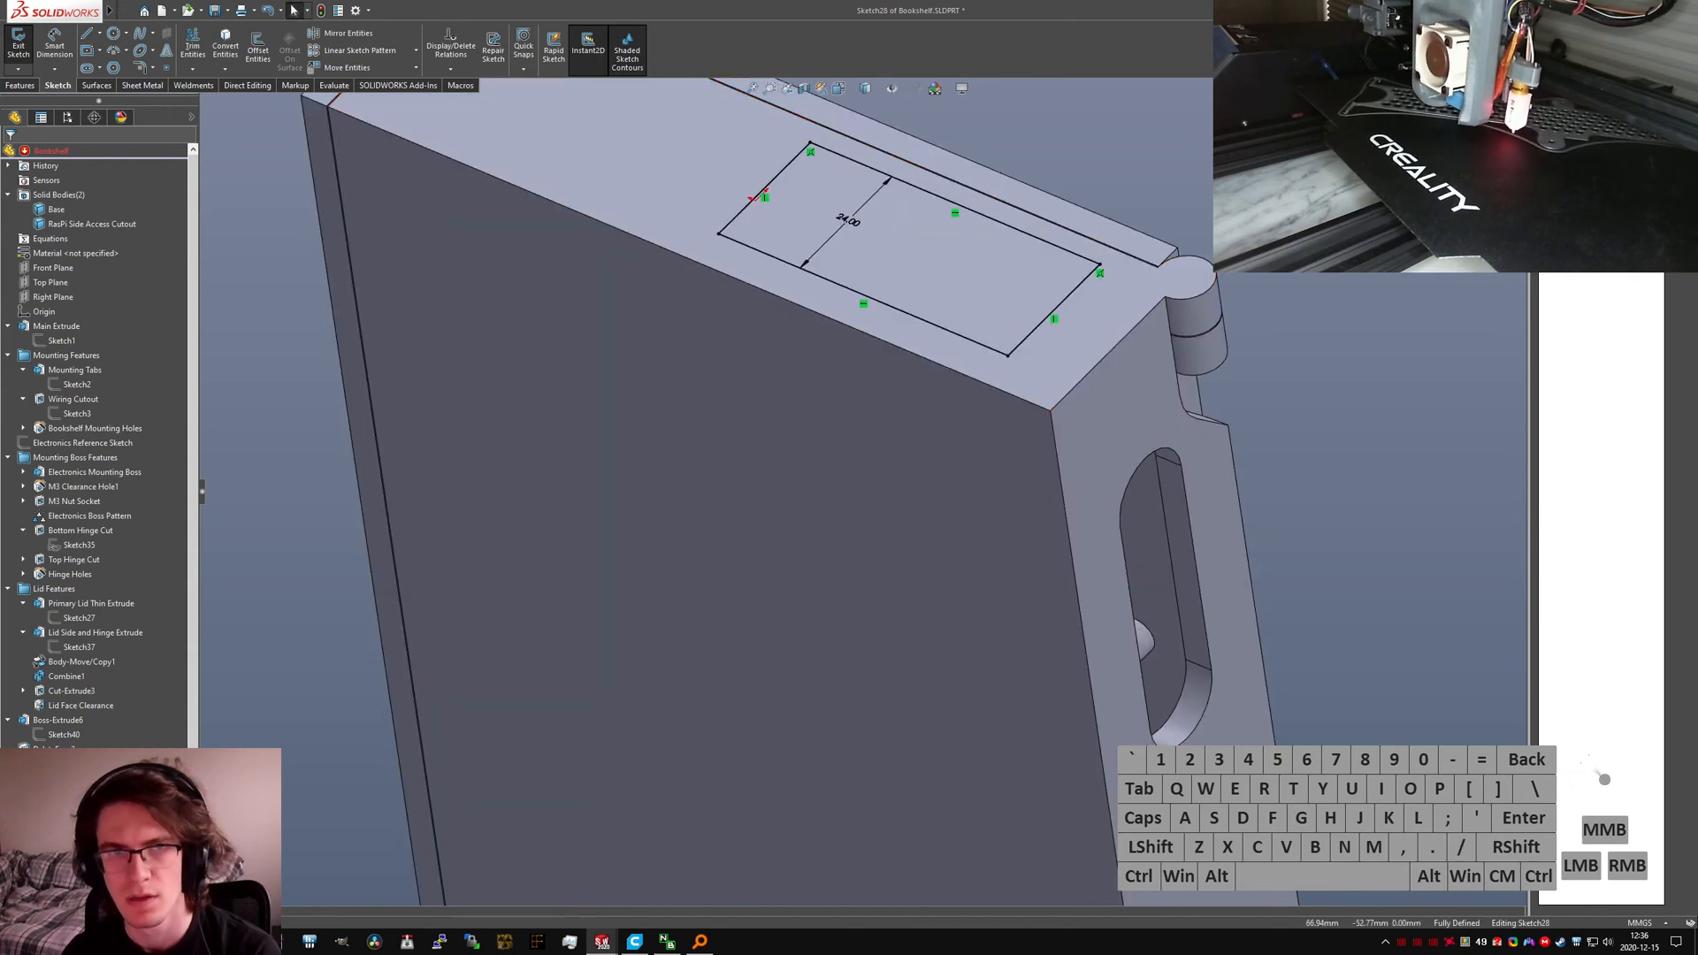
pyautogui.click(18, 46)
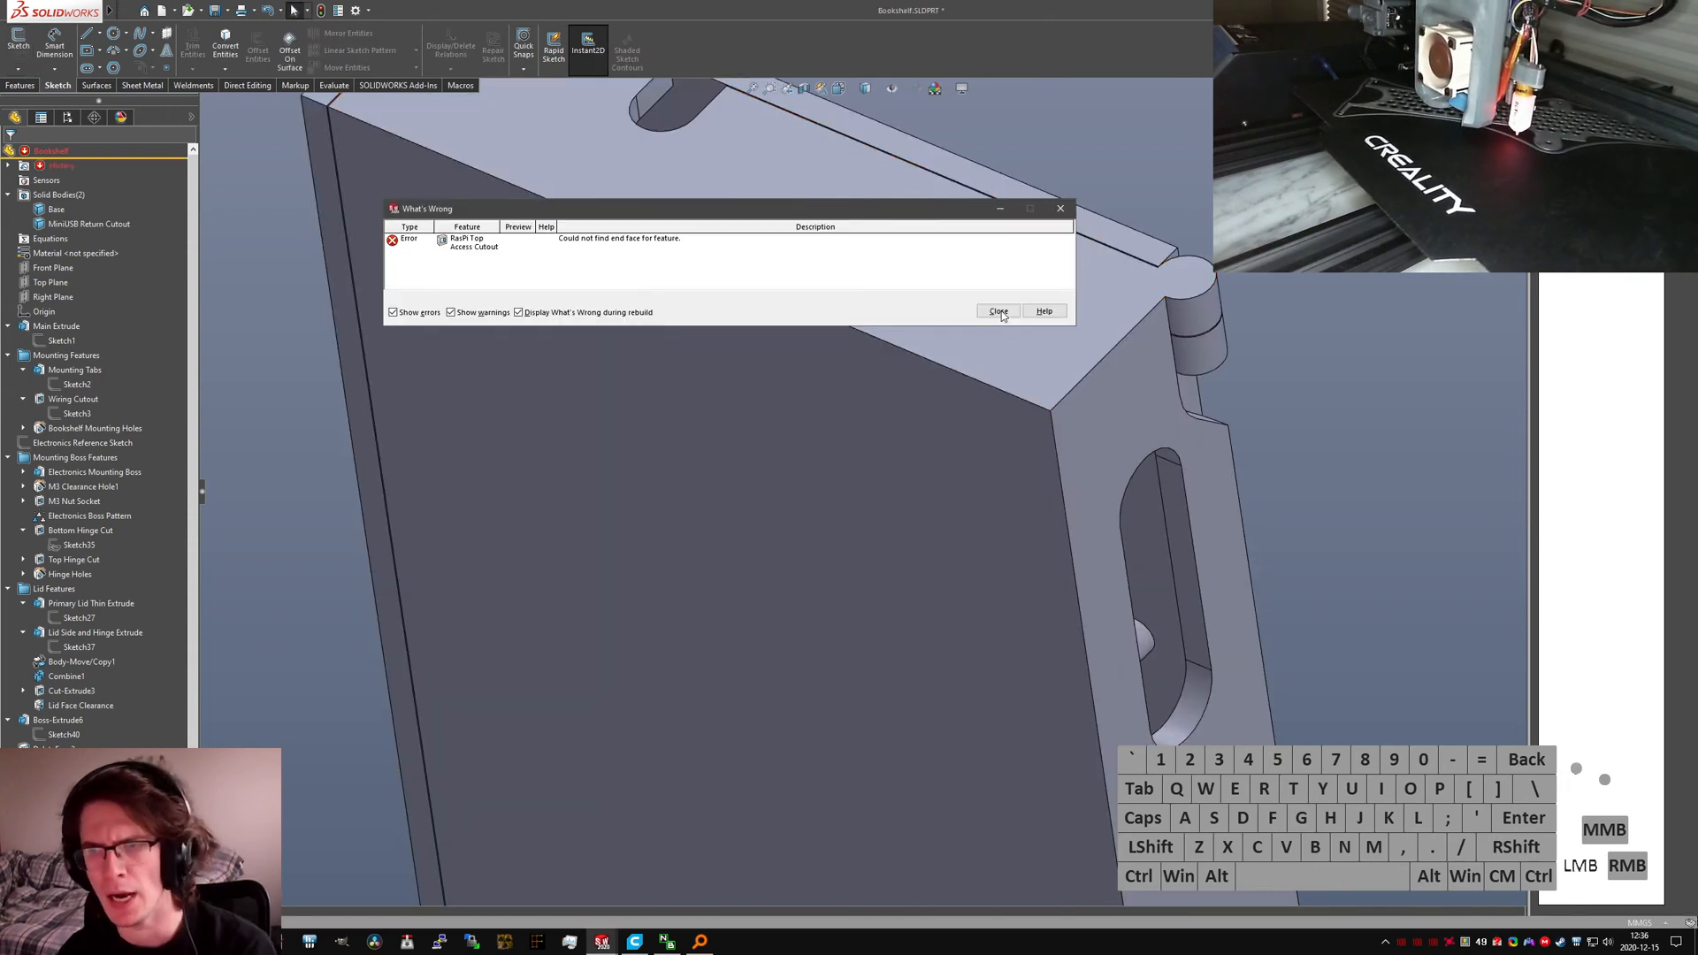
pyautogui.click(998, 311)
pyautogui.rightClick(69, 790)
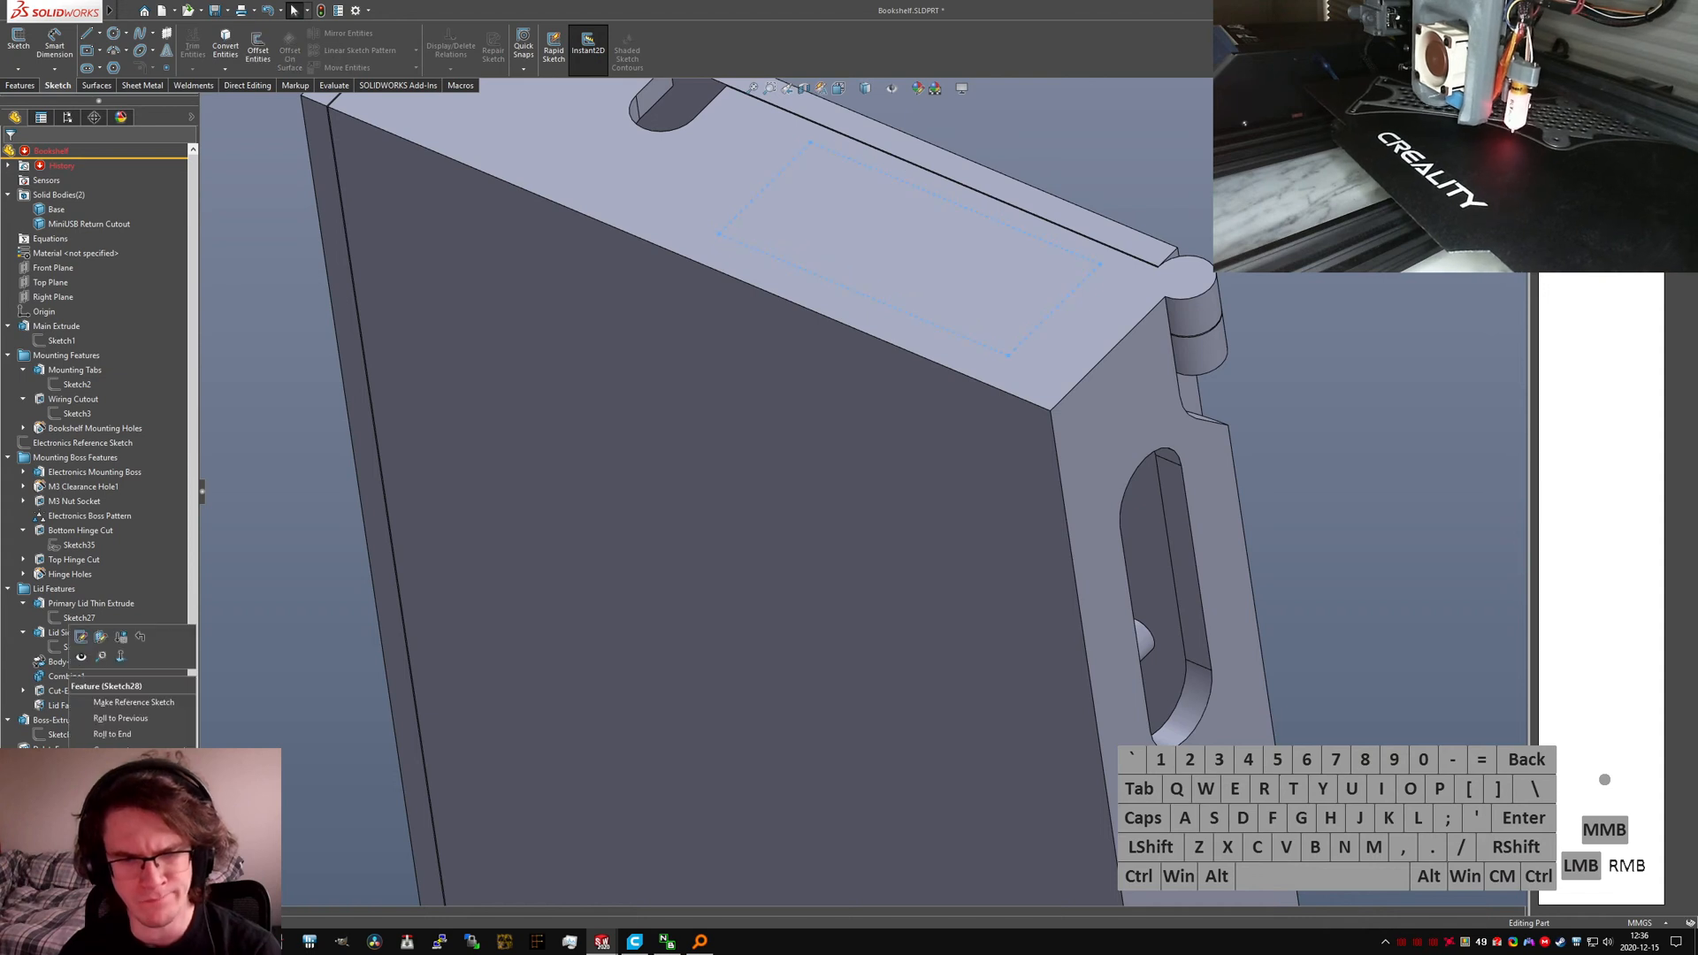
pyautogui.click(98, 639)
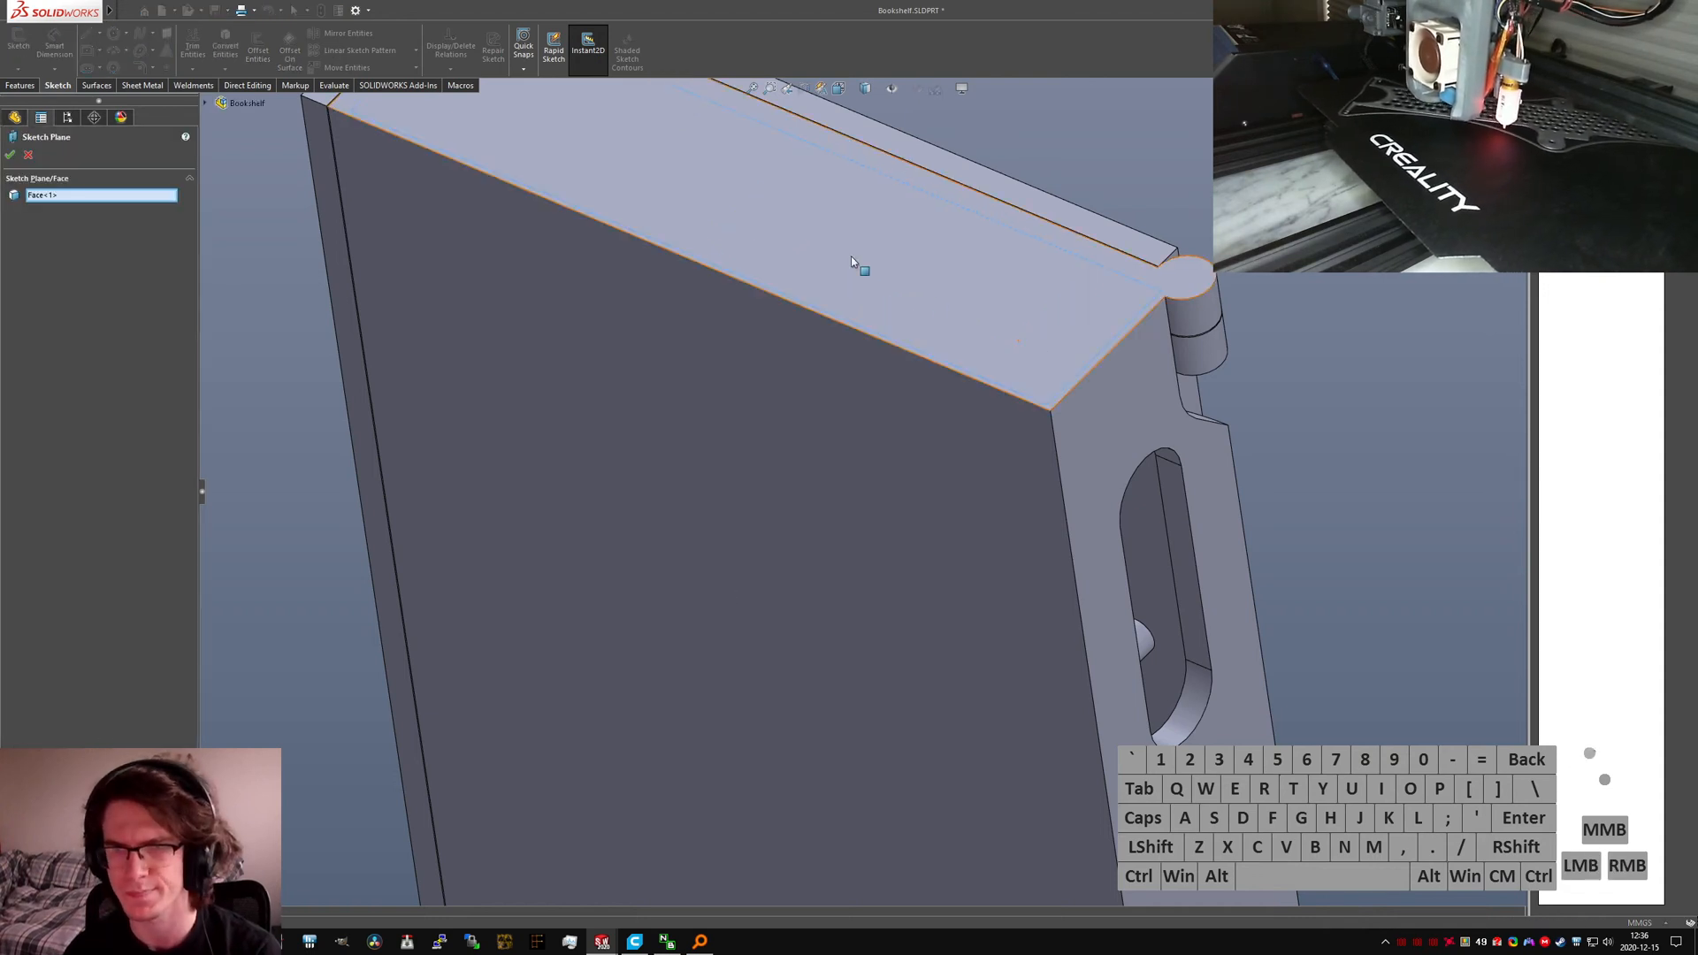
pyautogui.click(28, 155)
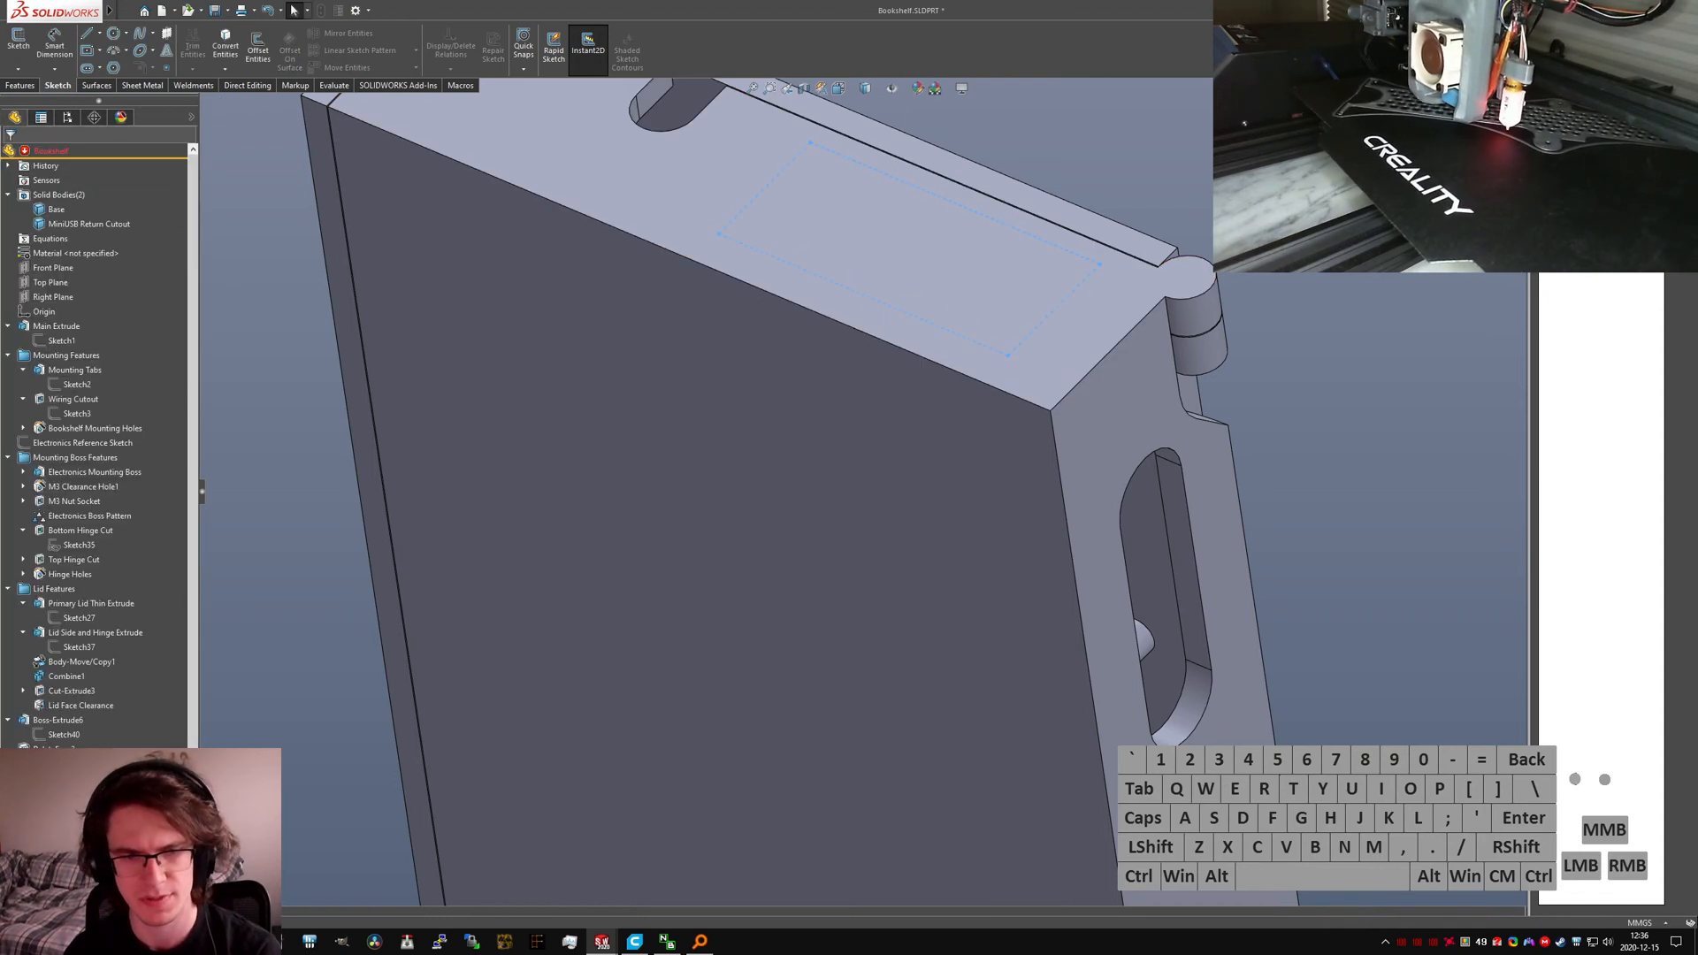
# Step: Set the end condition of the RasPi Top Access Cutout to Through All and accept the feature
pyautogui.rightClick(88, 575)
pyautogui.click(72, 528)
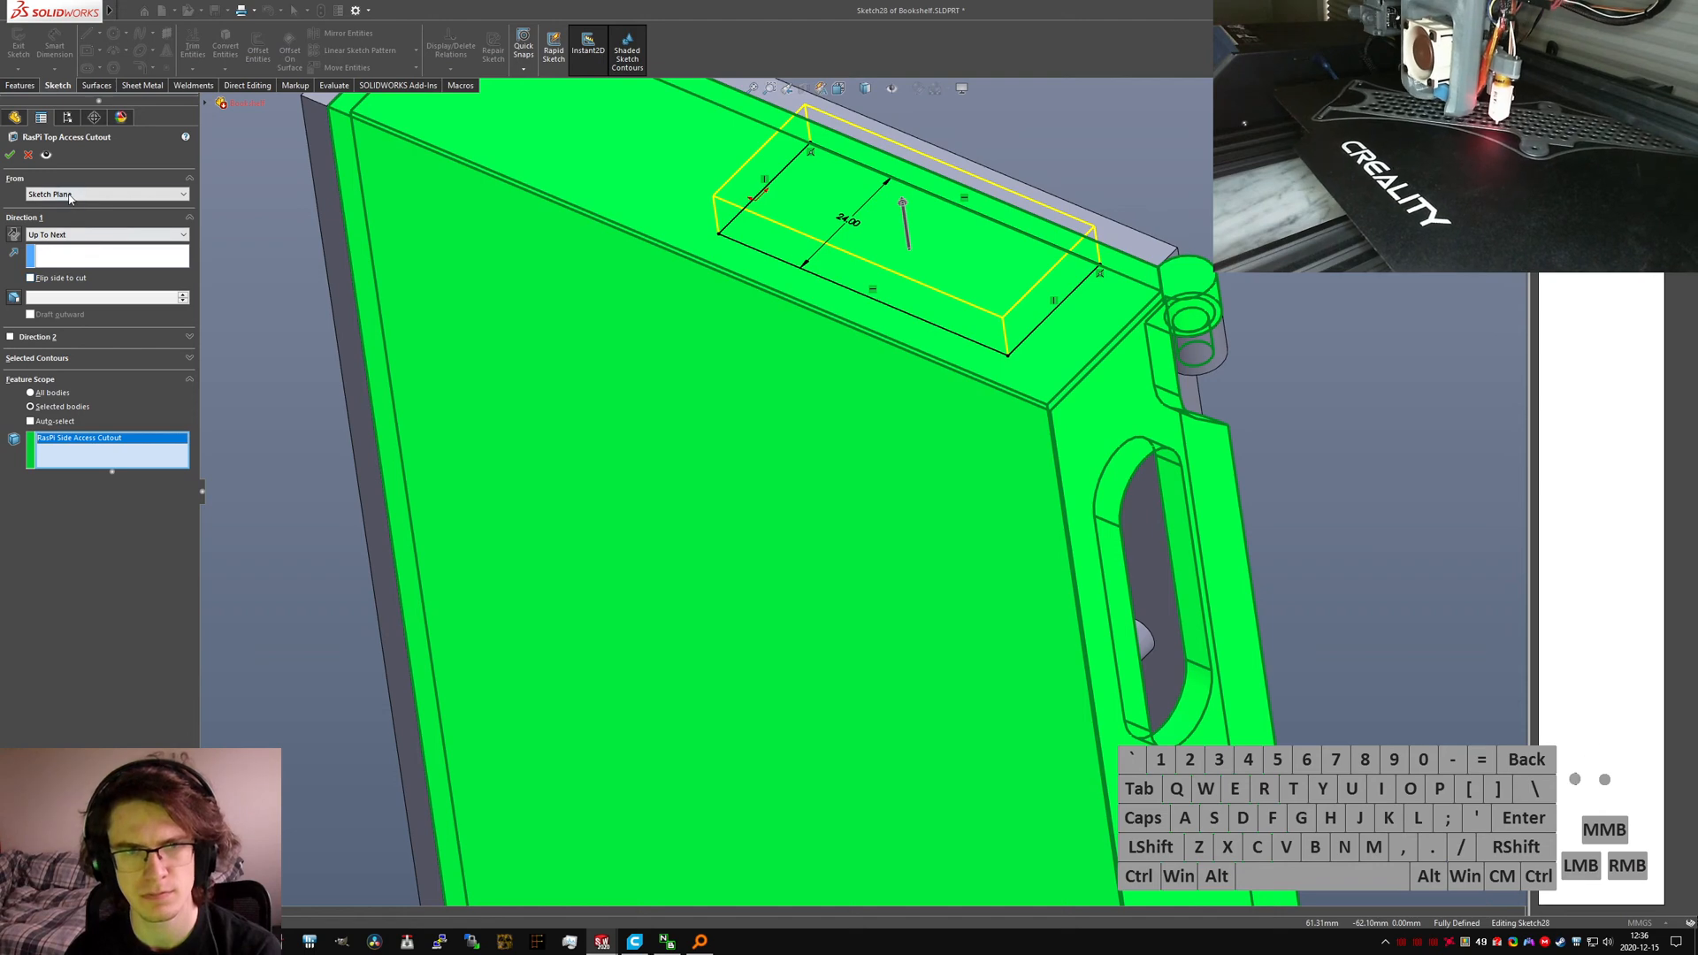
pyautogui.click(62, 235)
pyautogui.click(57, 245)
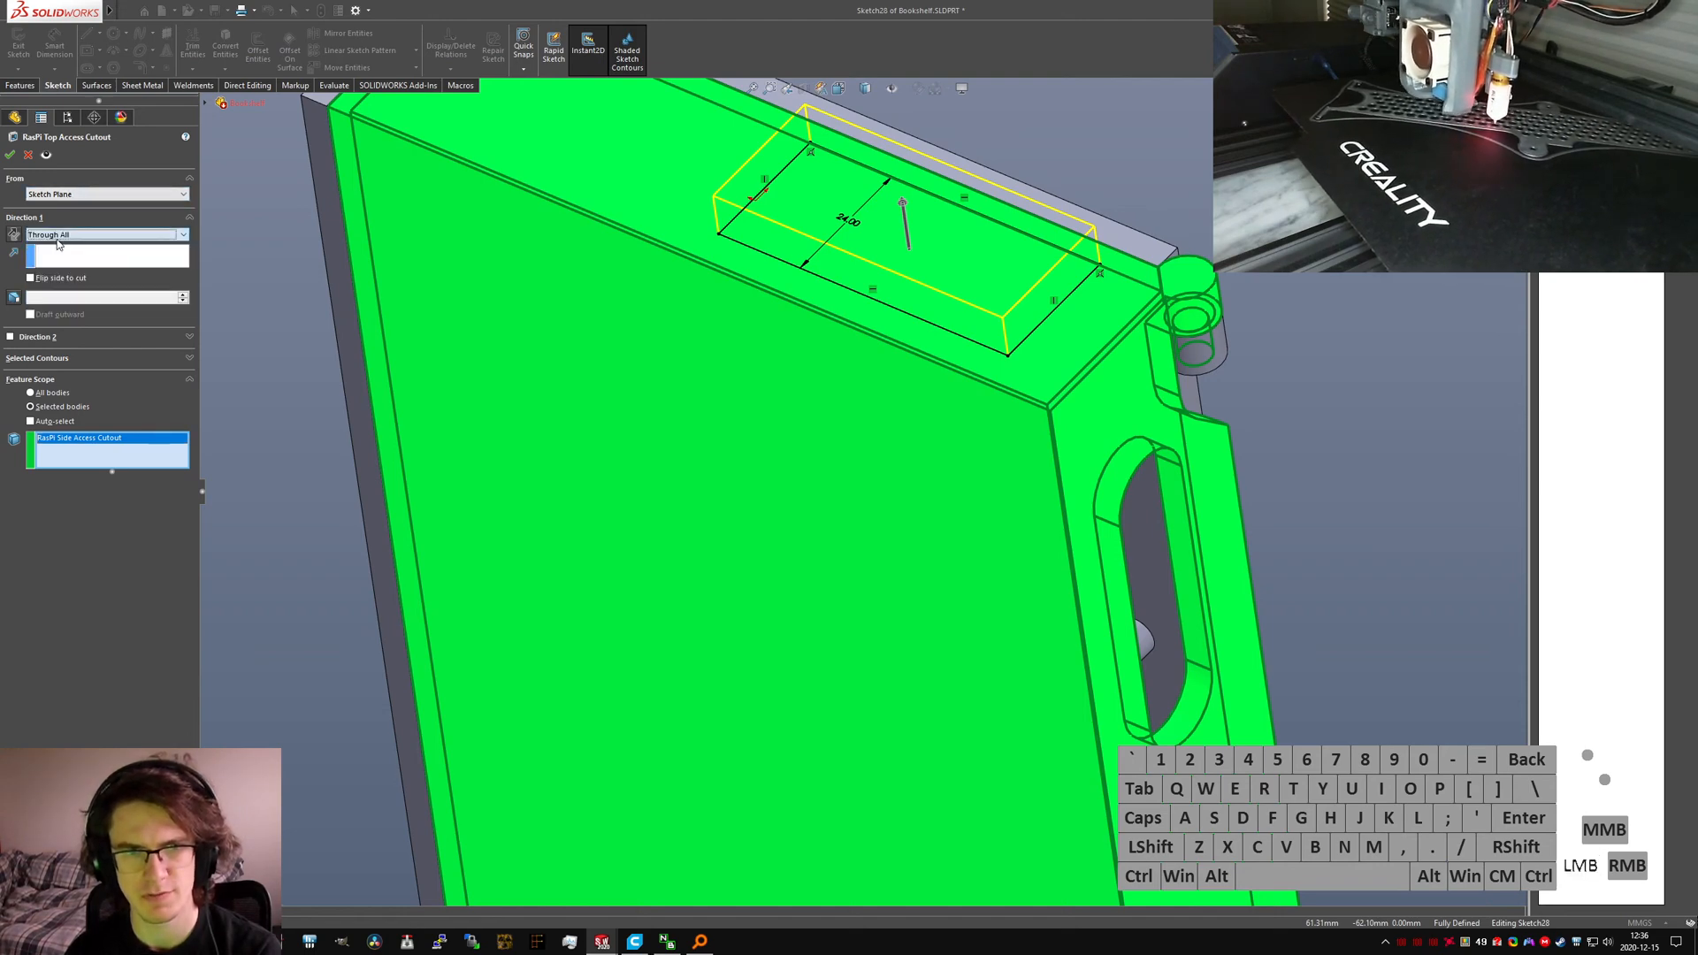
pyautogui.click(12, 154)
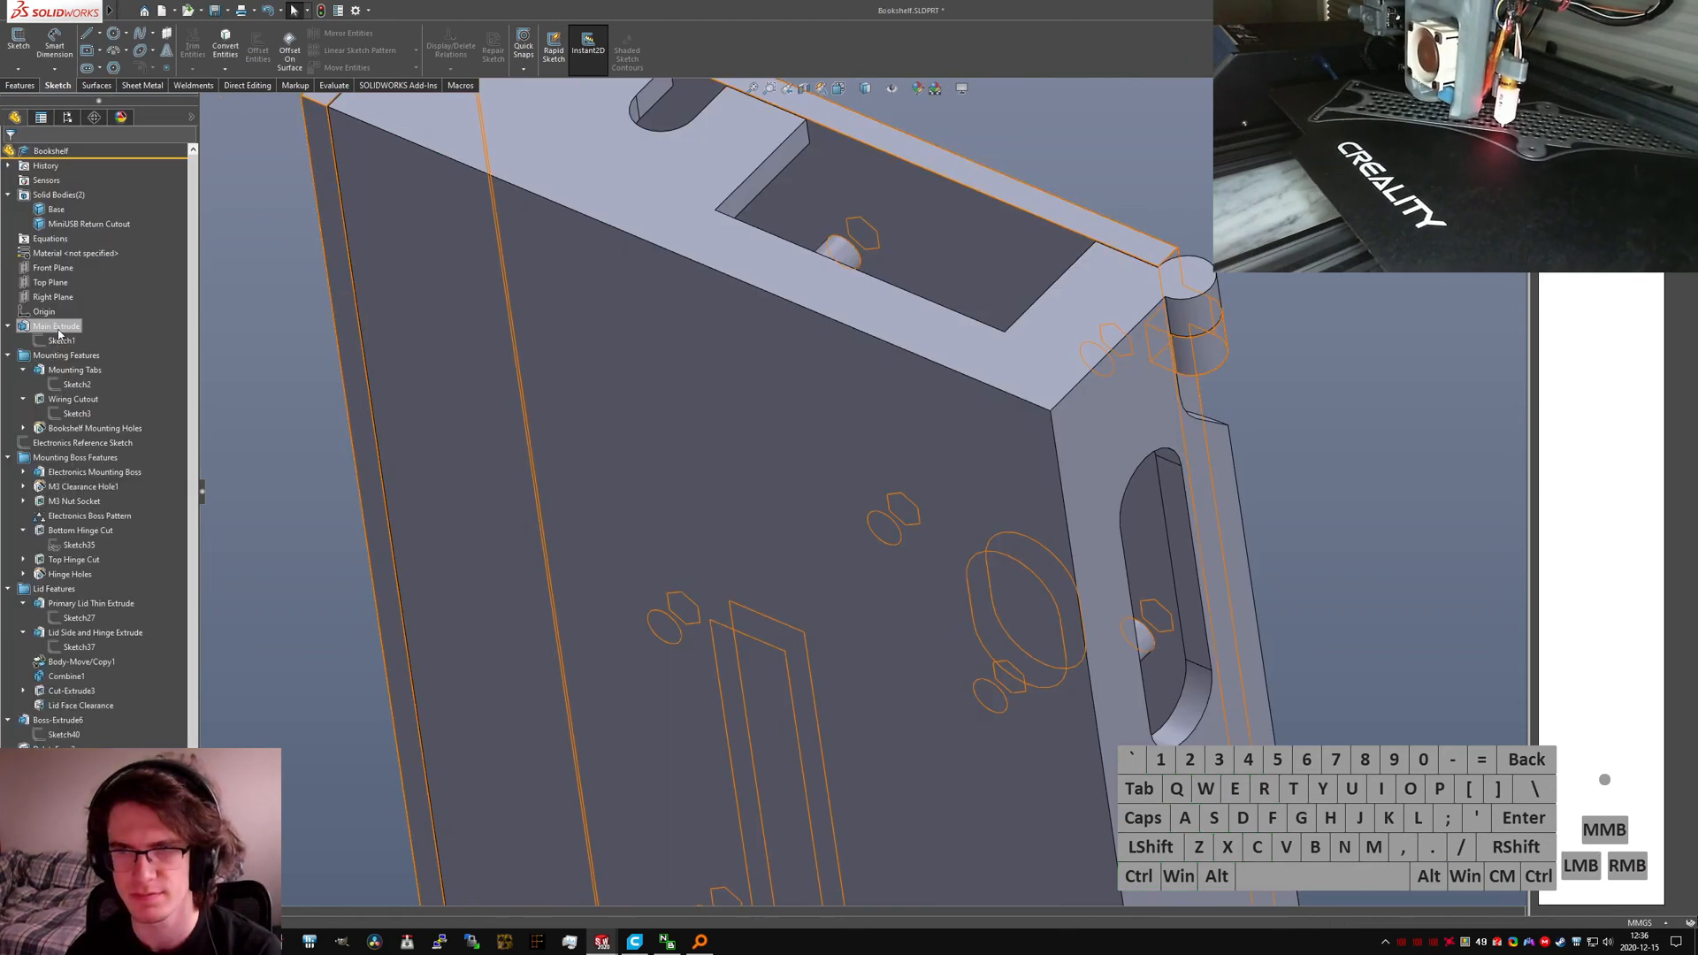
# Step: Try the RasPi Top Access Cutout with the Up To Next end condition again and return it to Through All
pyautogui.moveTo(818, 248); pyautogui.dragTo(875, 330, button='middle')
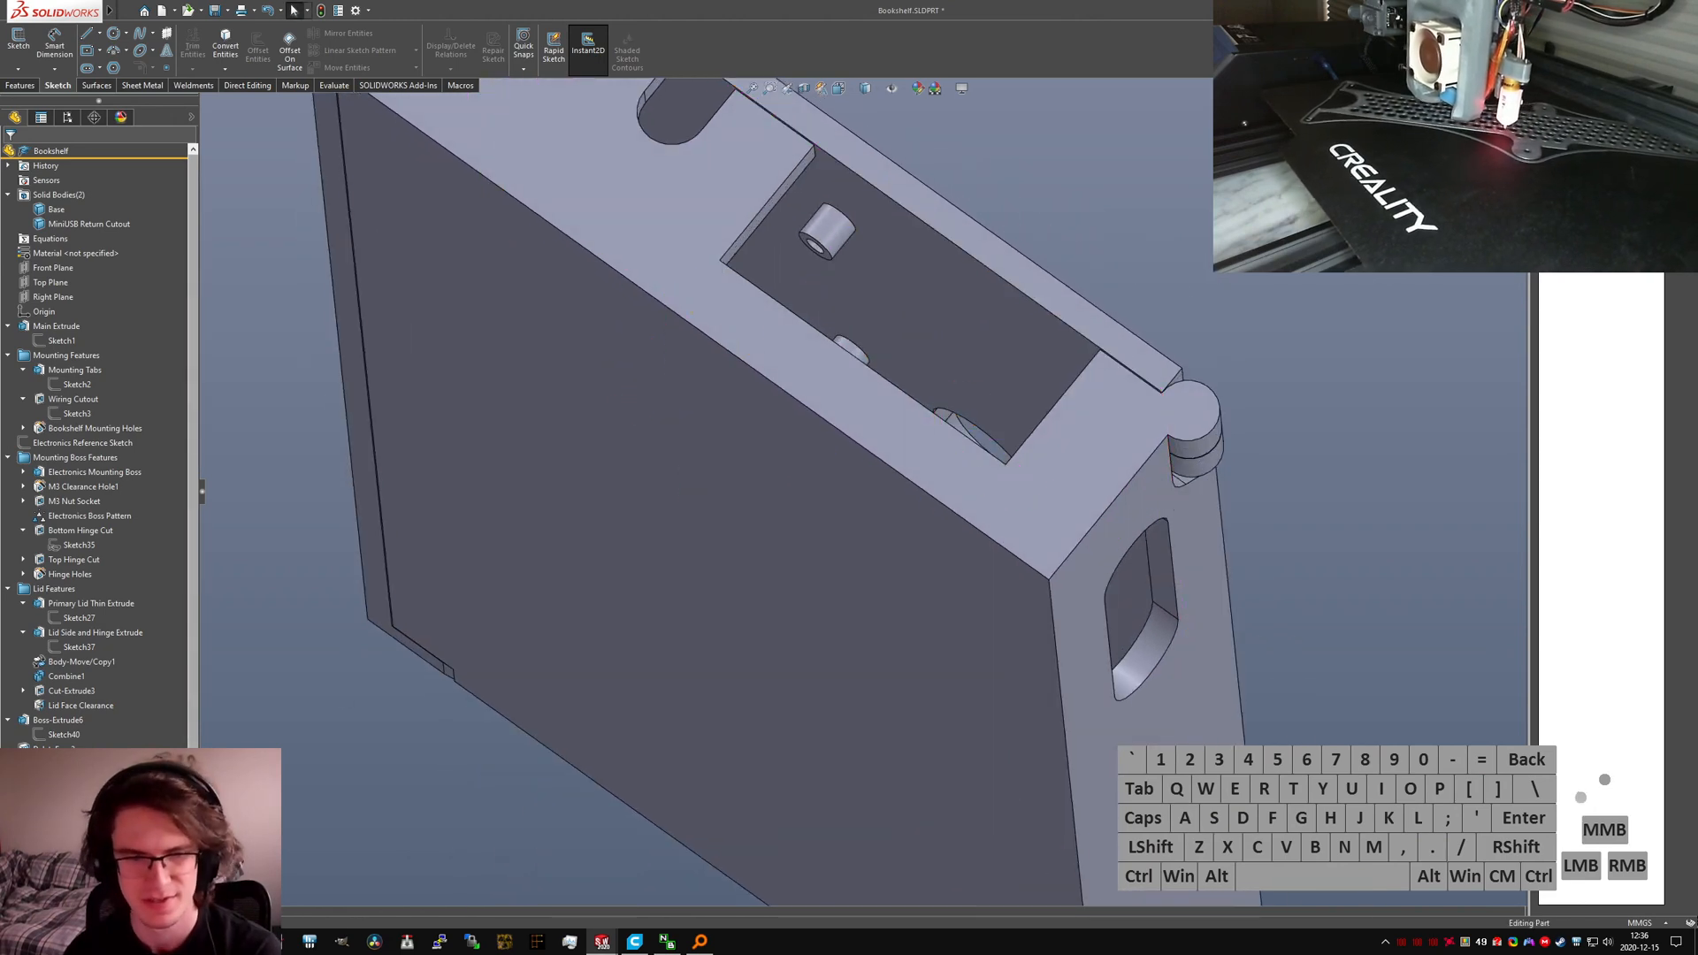
pyautogui.rightClick(78, 793)
pyautogui.click(91, 588)
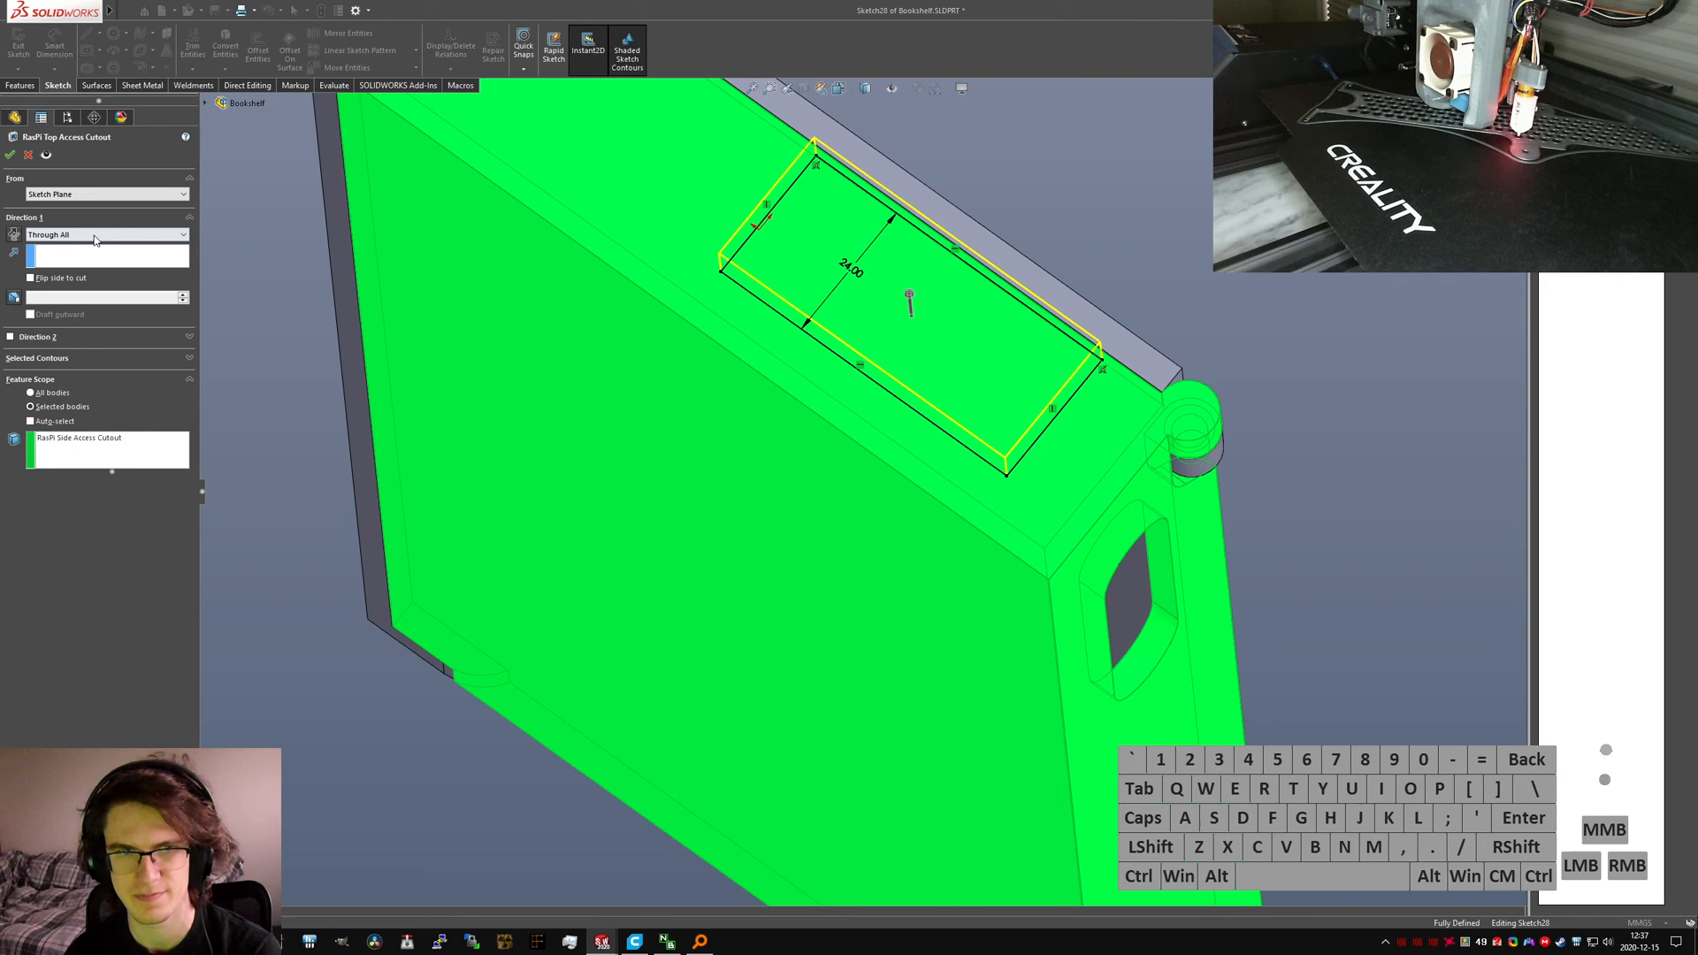
pyautogui.click(84, 235)
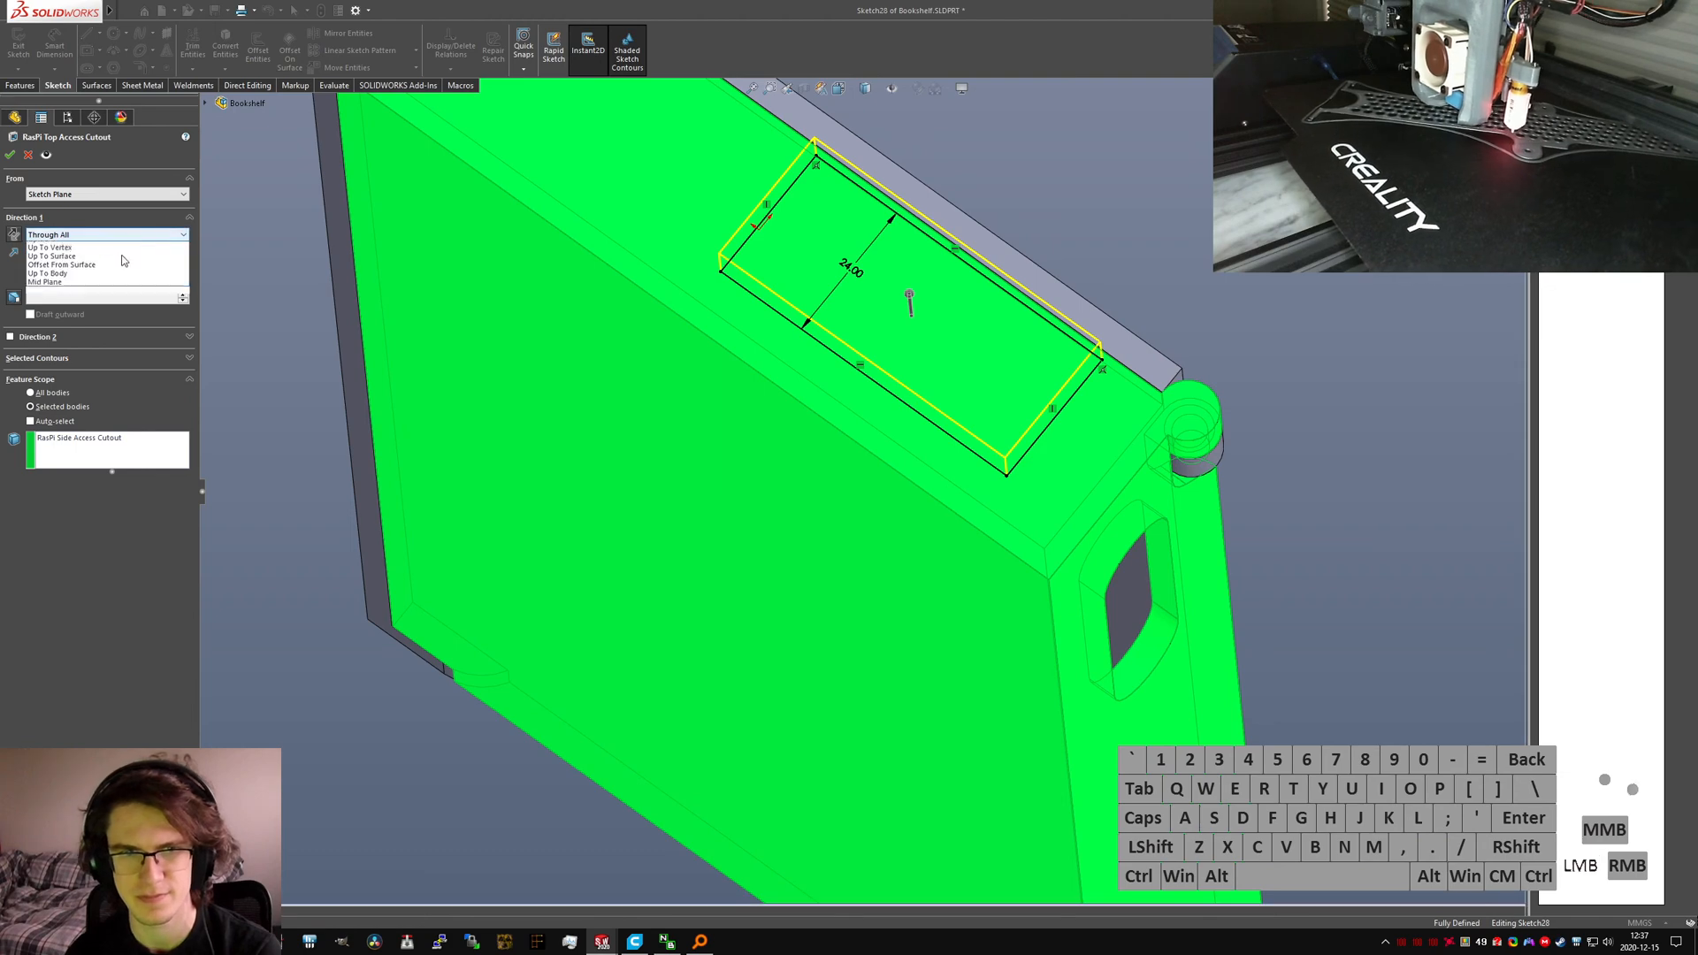
pyautogui.click(49, 272)
pyautogui.click(11, 156)
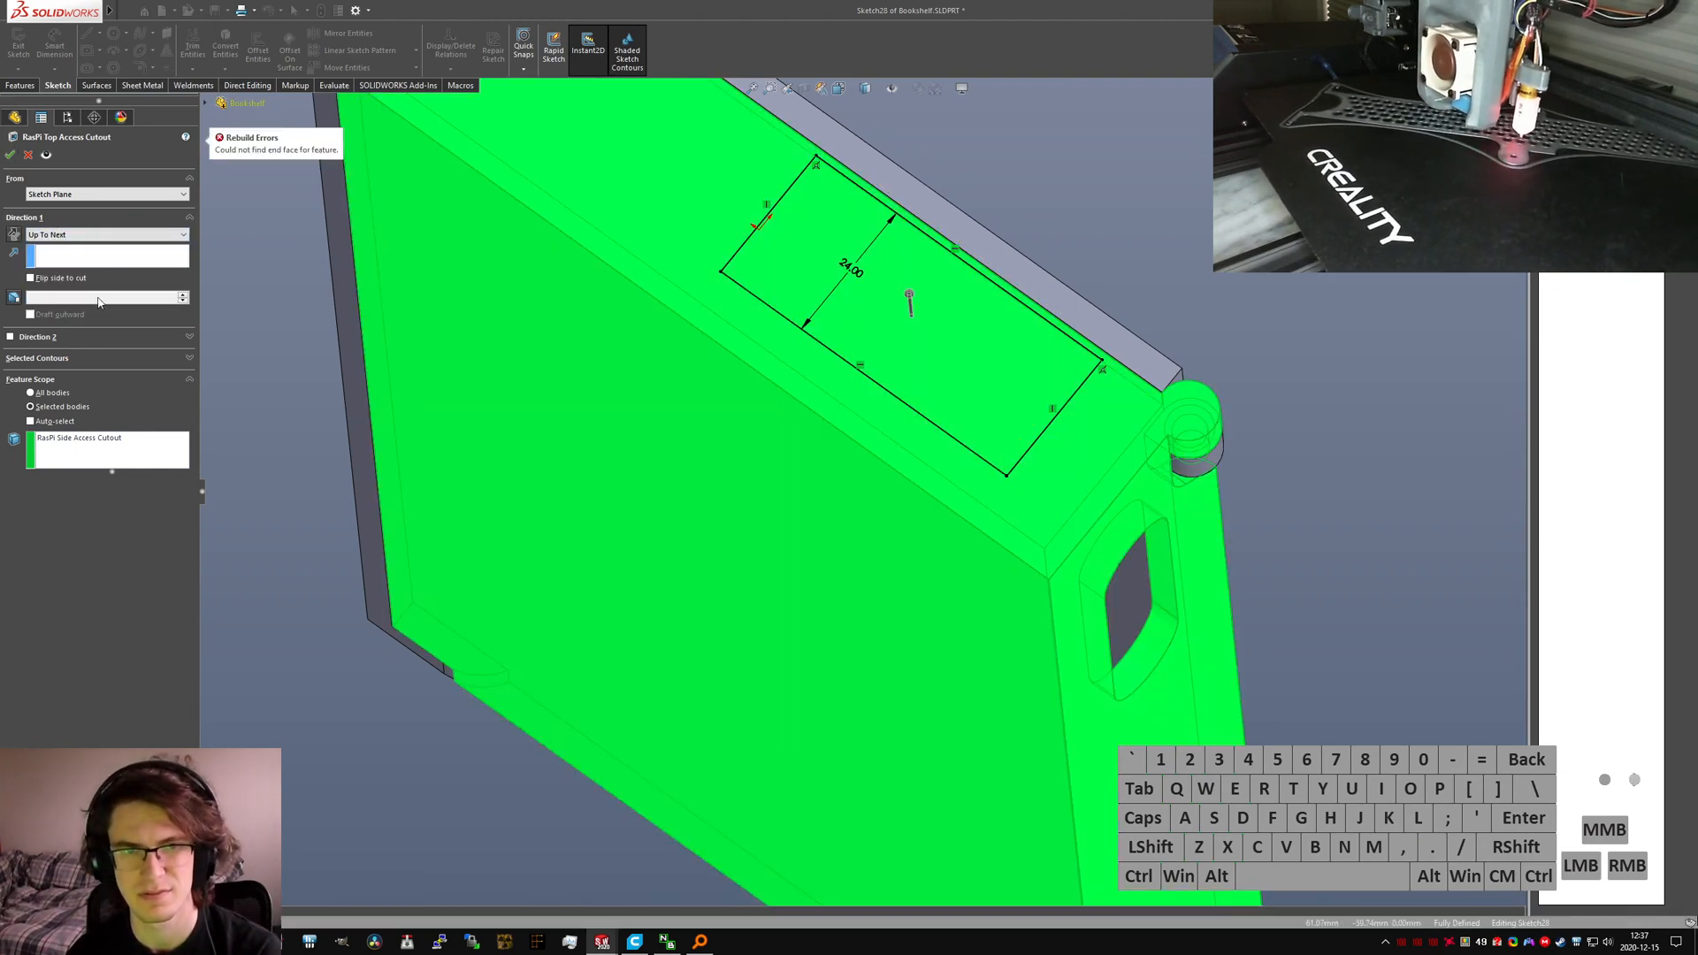
pyautogui.click(67, 282)
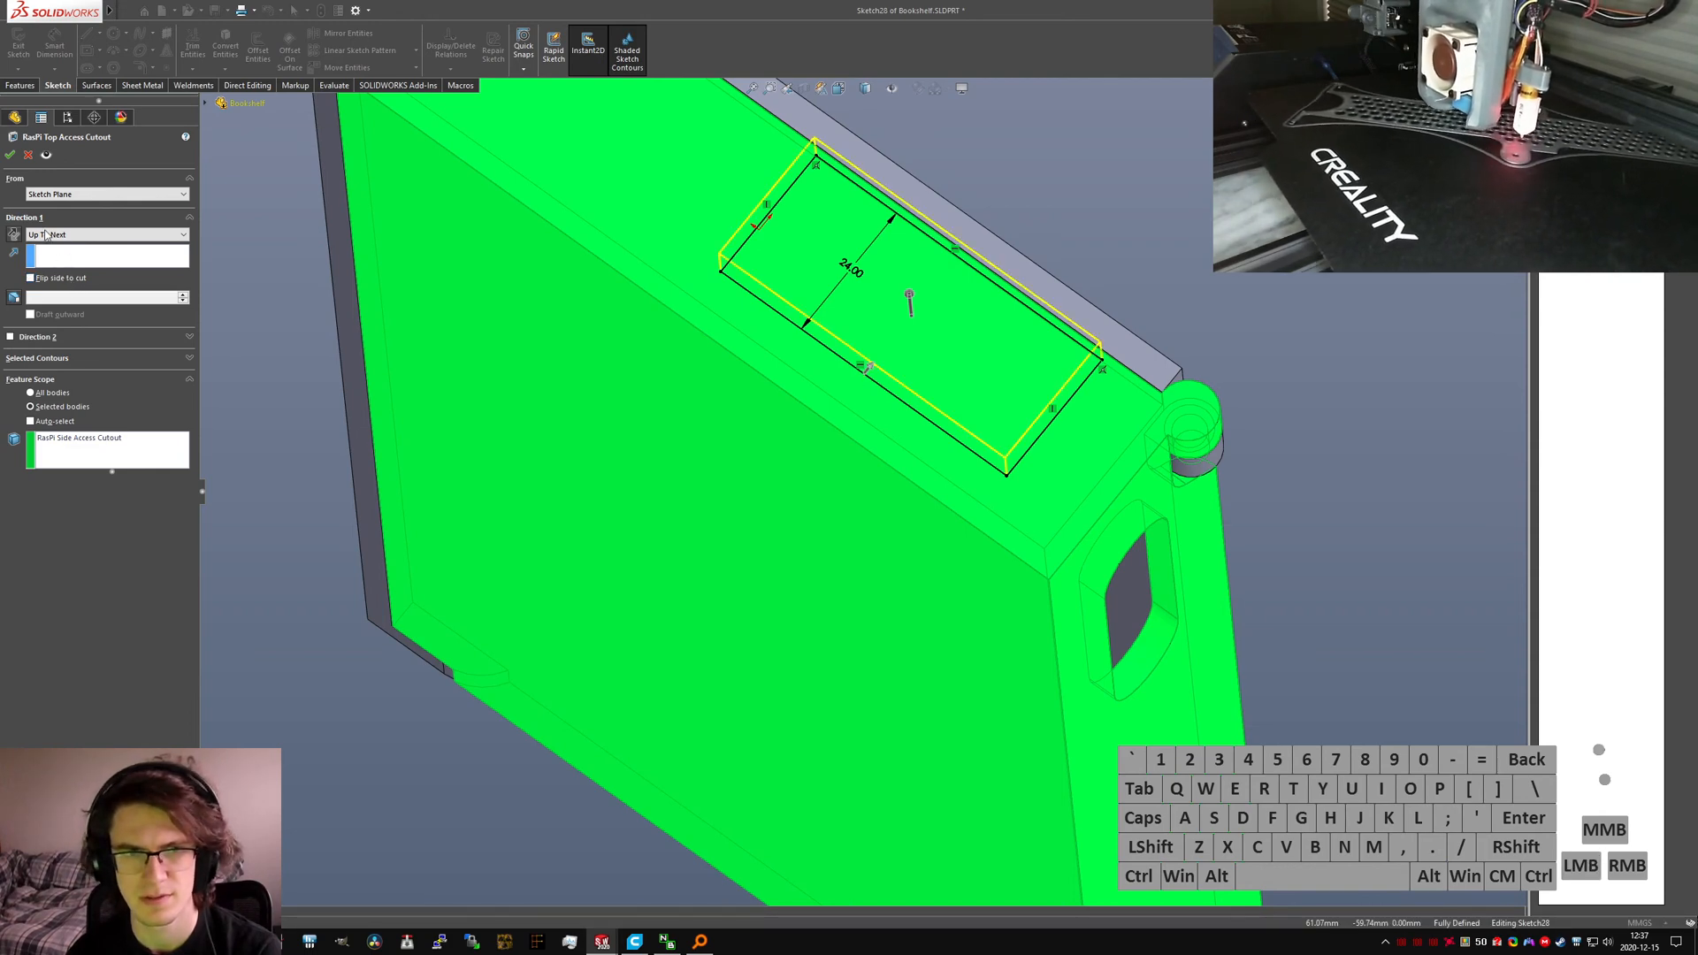
pyautogui.click(11, 155)
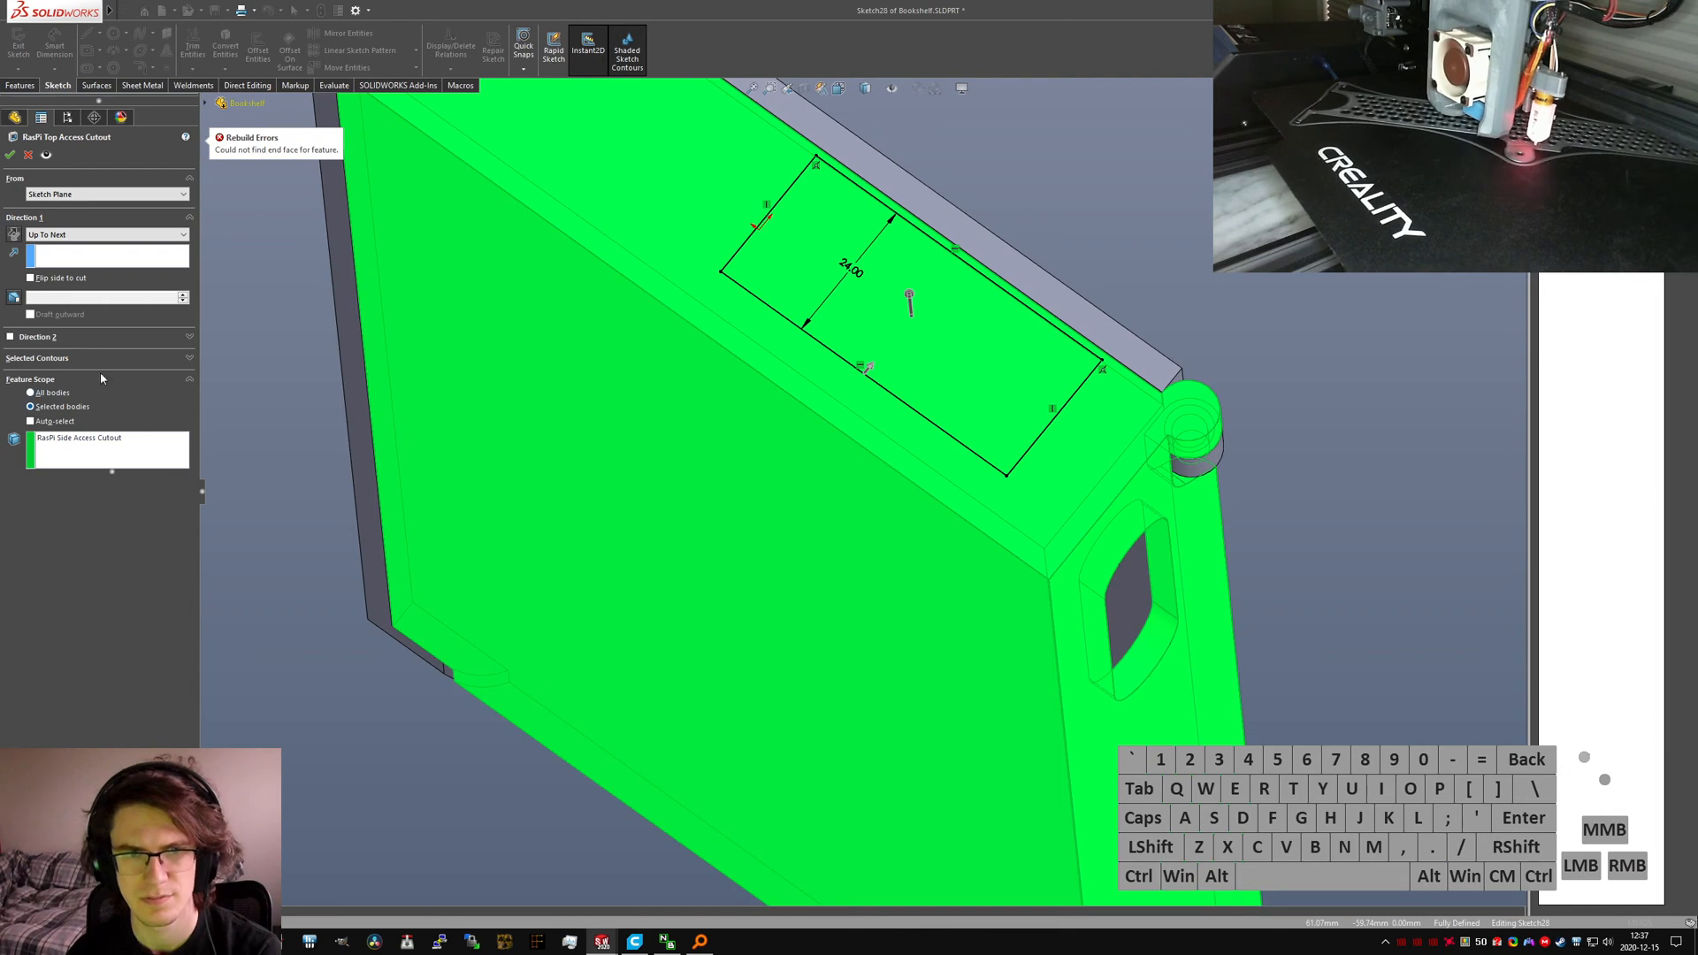
pyautogui.click(70, 235)
pyautogui.click(69, 262)
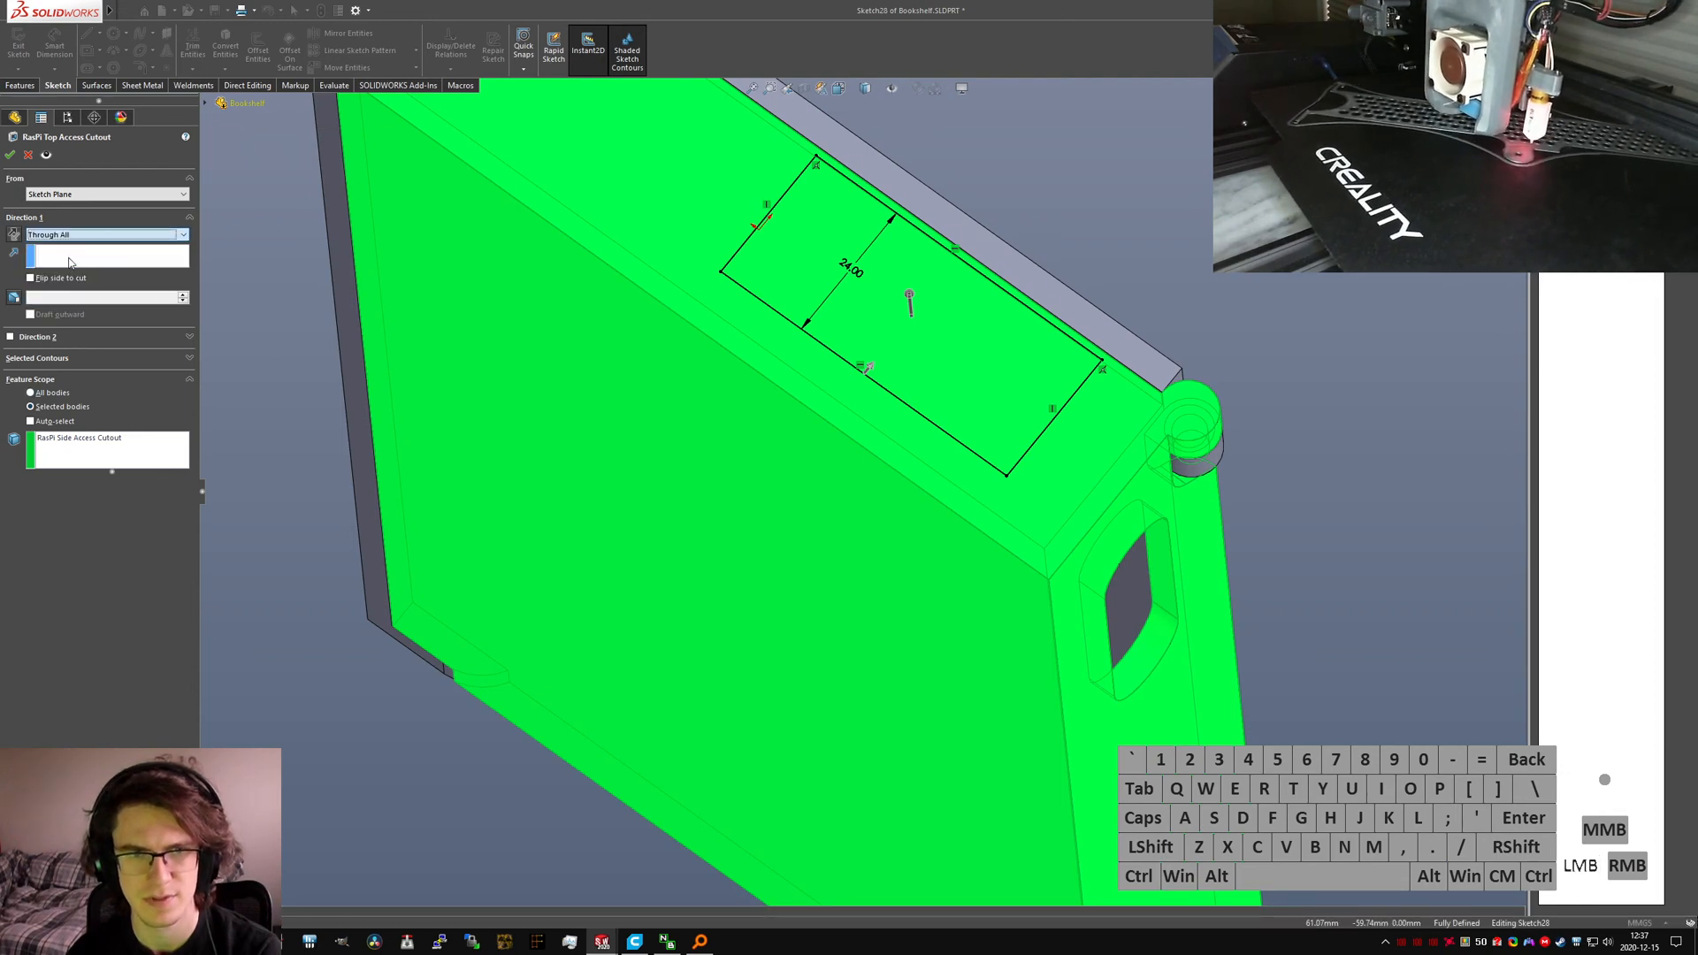
pyautogui.click(10, 154)
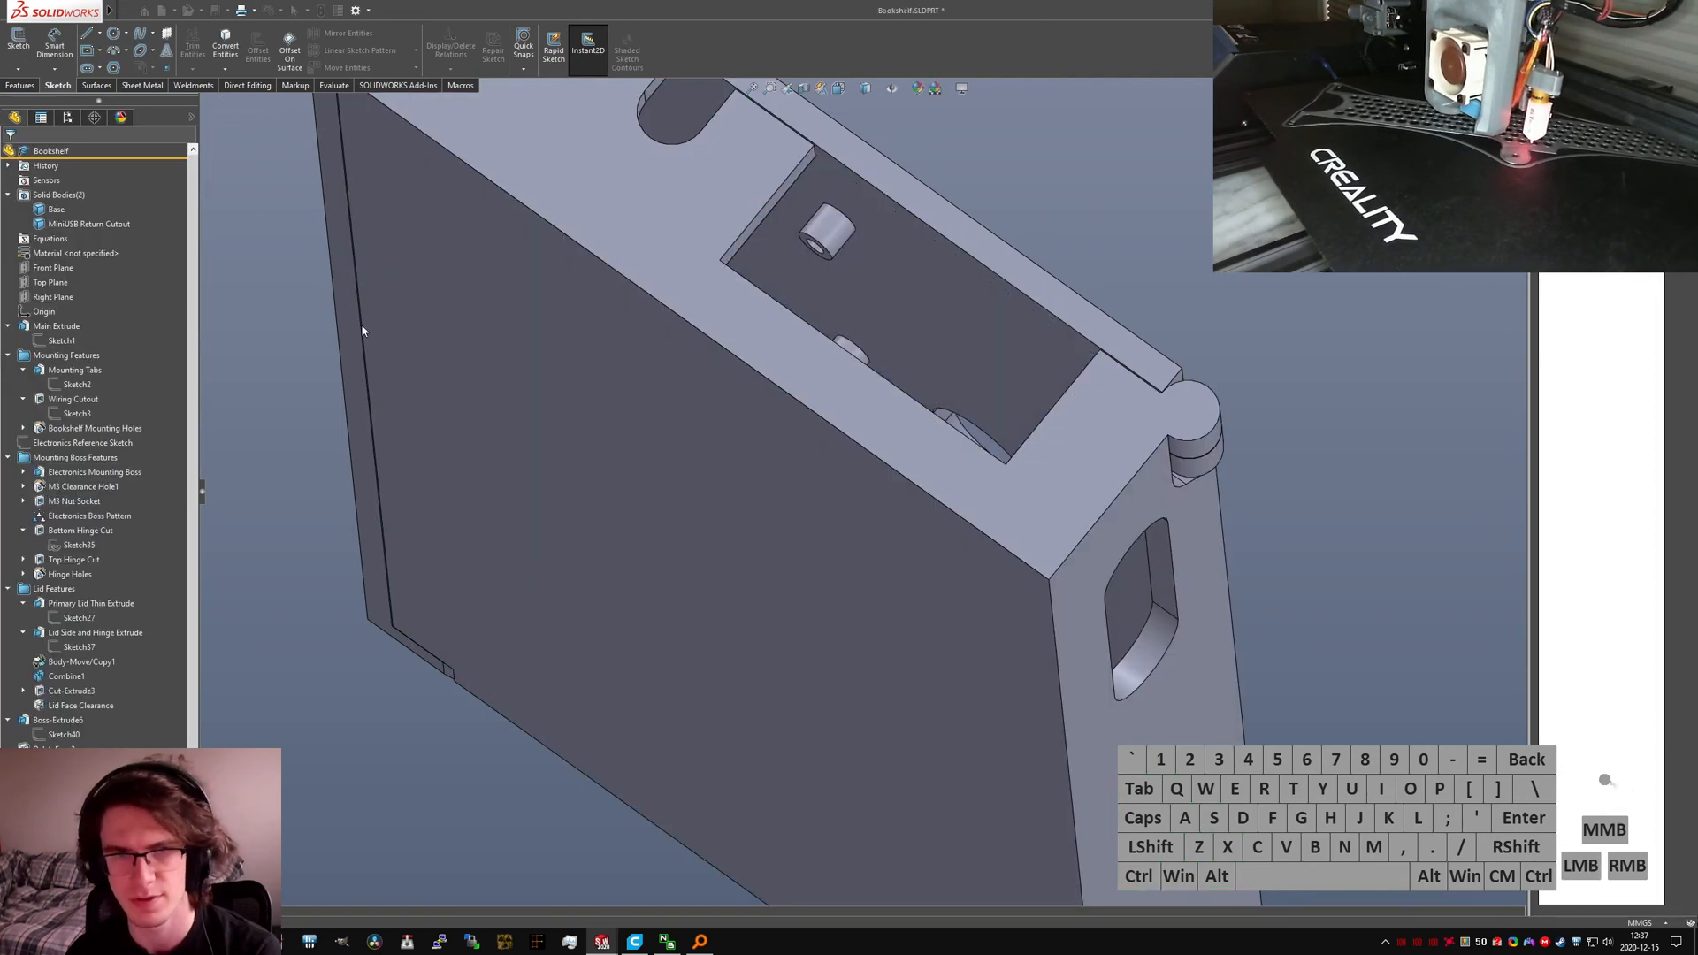
# Step: Collapse the feature tree and move Boss-Extrude6, DeleteFace2 and Cut-Extrude4 into the Lid Features folder
pyautogui.scroll(3, 361, 330)
pyautogui.hotkey('shift', 'c')
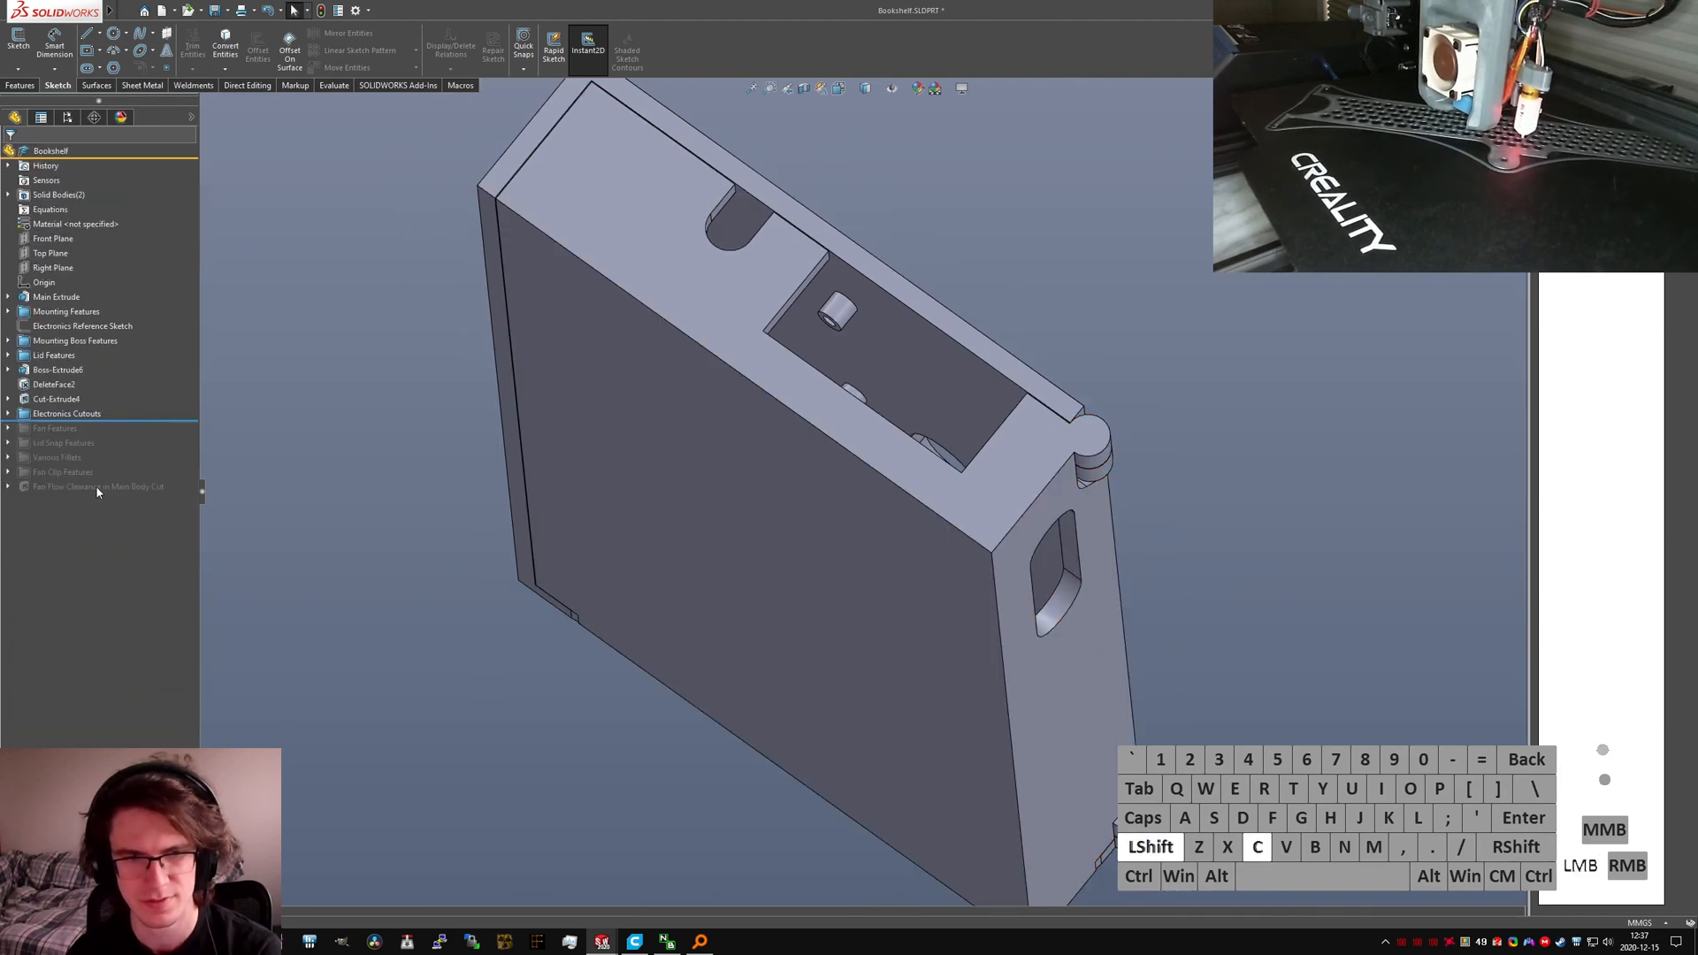
pyautogui.click(8, 356)
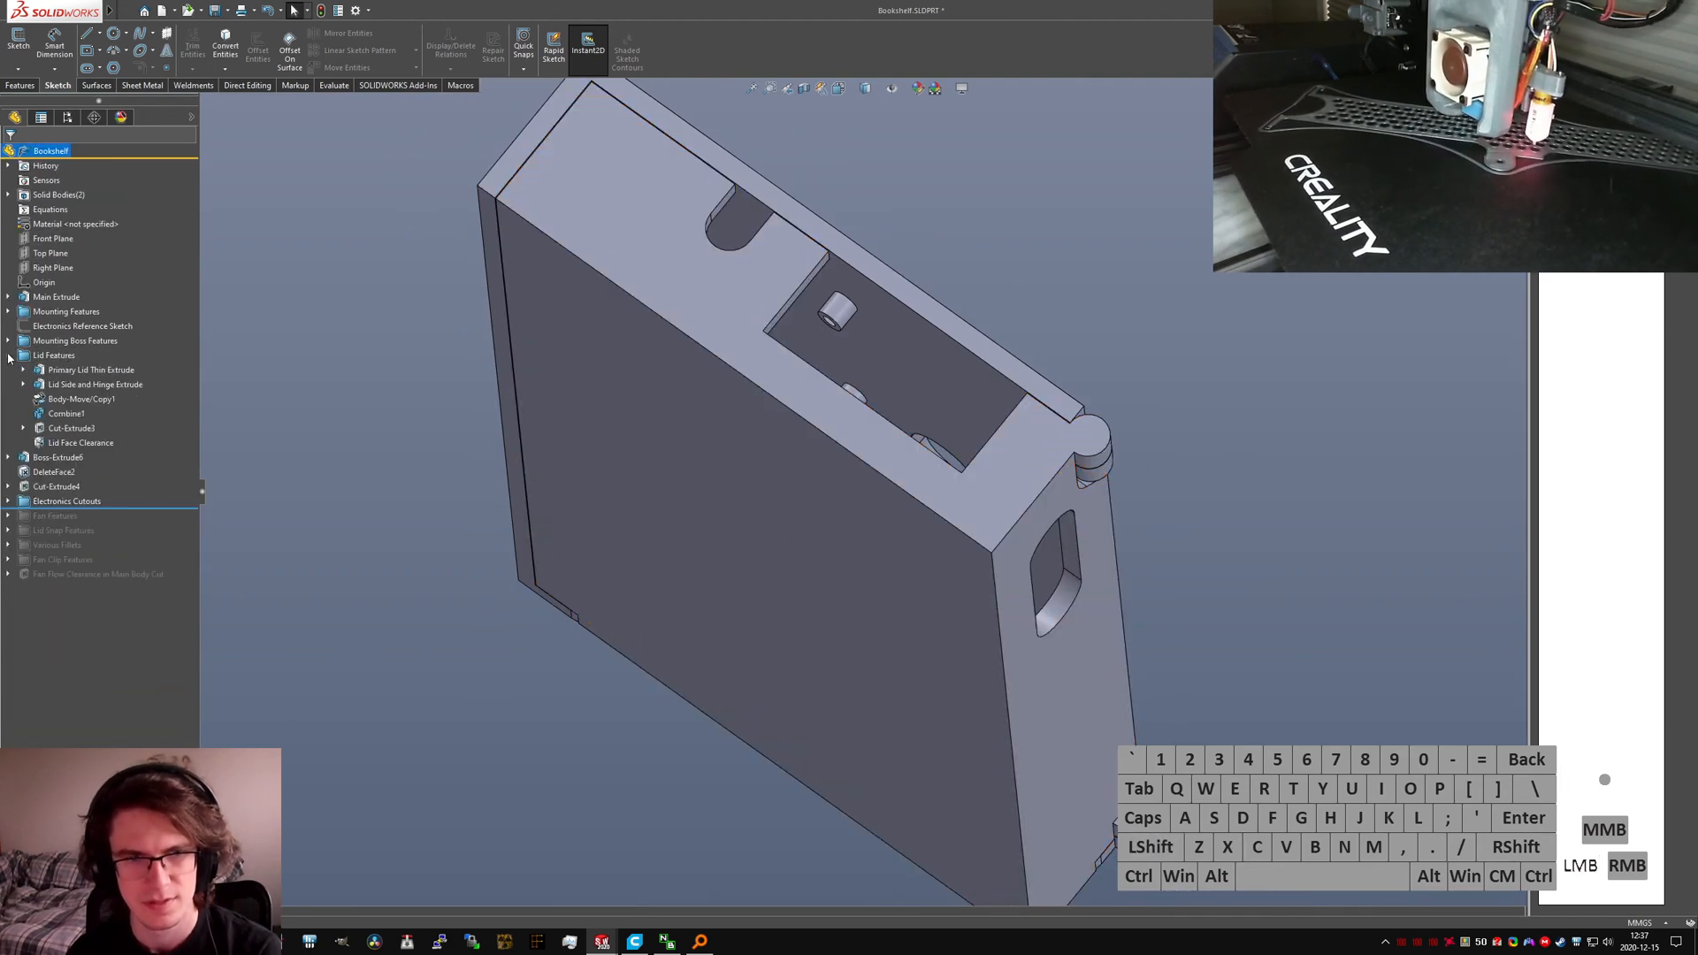
pyautogui.click(46, 458)
pyautogui.moveTo(44, 466); pyautogui.dragTo(43, 444)
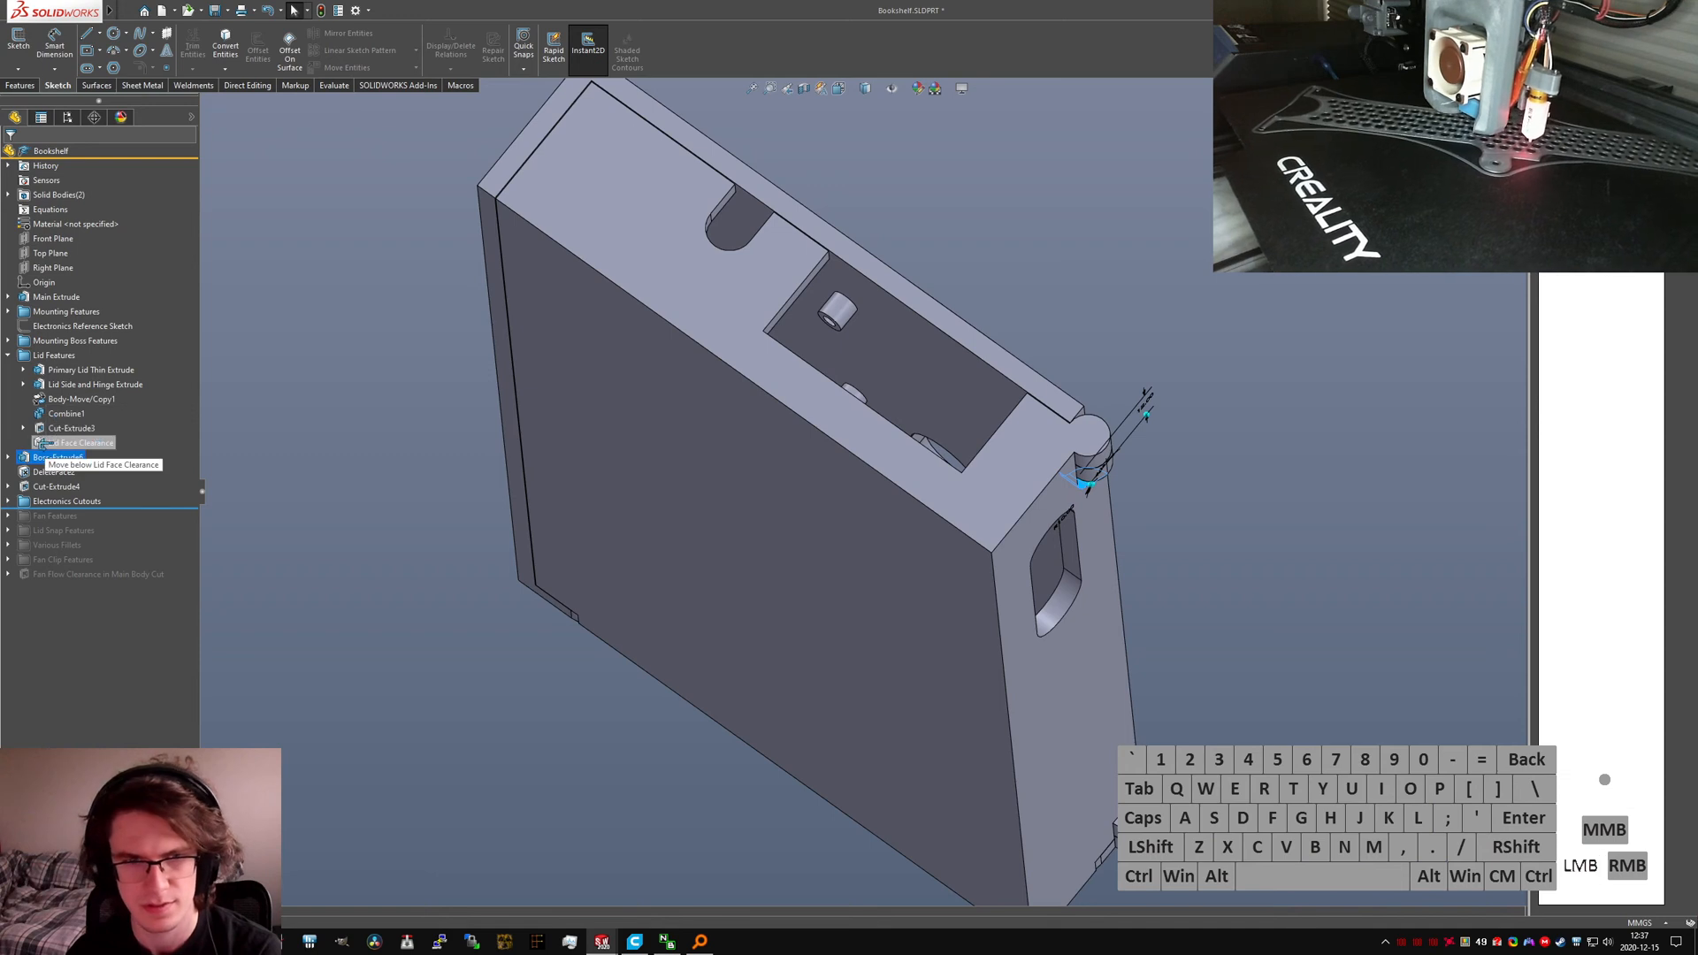
pyautogui.click(40, 514)
pyautogui.moveTo(38, 504)
pyautogui.mouseDown()
pyautogui.moveTo(40, 486)
pyautogui.moveTo(42, 502)
pyautogui.mouseUp()
pyautogui.click(39, 516)
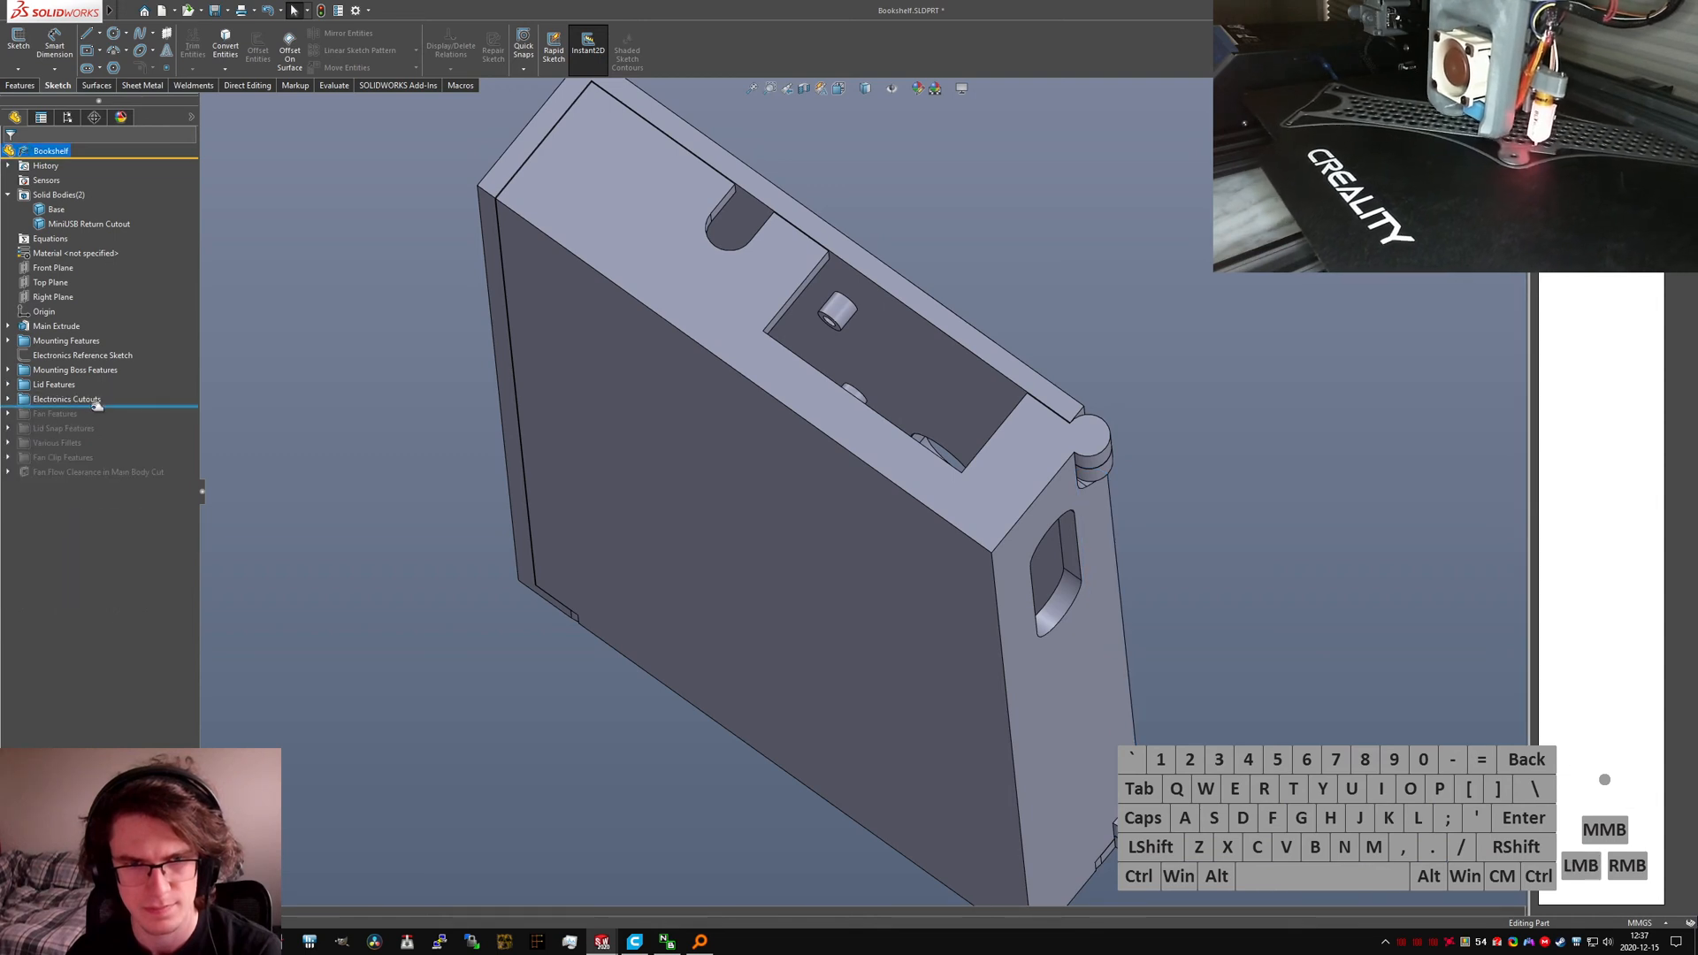
# Step: Roll the feature history forward past the Fan Features folder and examine the Crosswise Fan Cutouts beside the hinge
pyautogui.moveTo(97, 405); pyautogui.dragTo(42, 426)
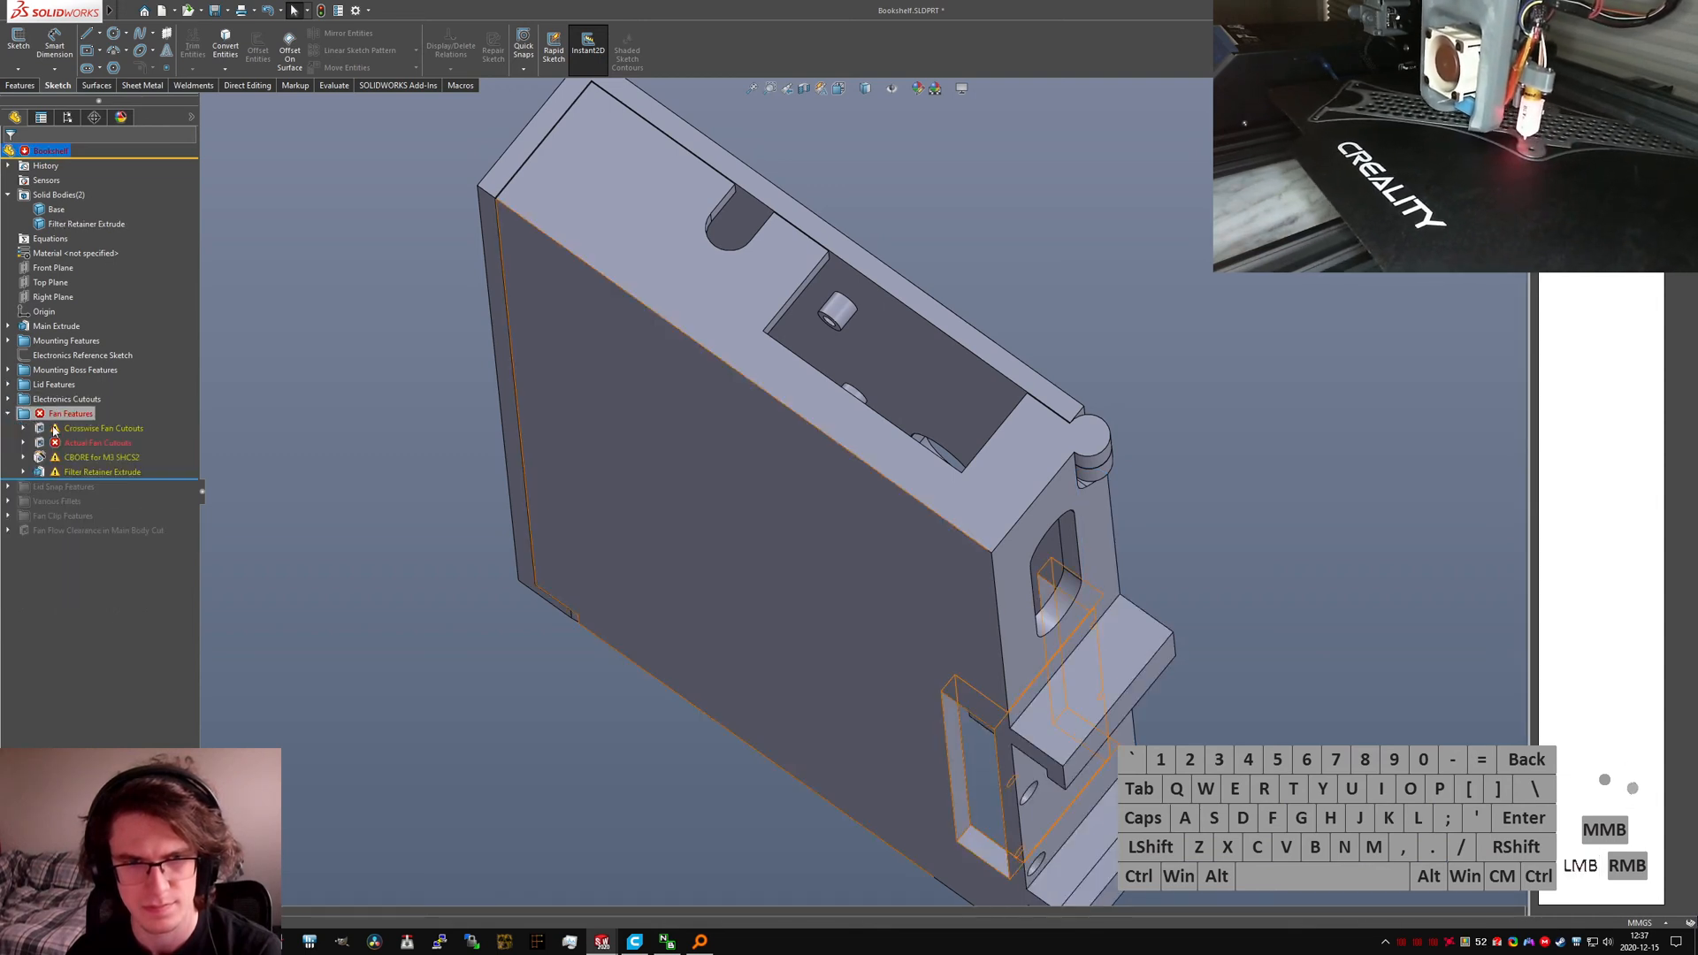
pyautogui.moveTo(884, 566); pyautogui.dragTo(696, 736, button='middle')
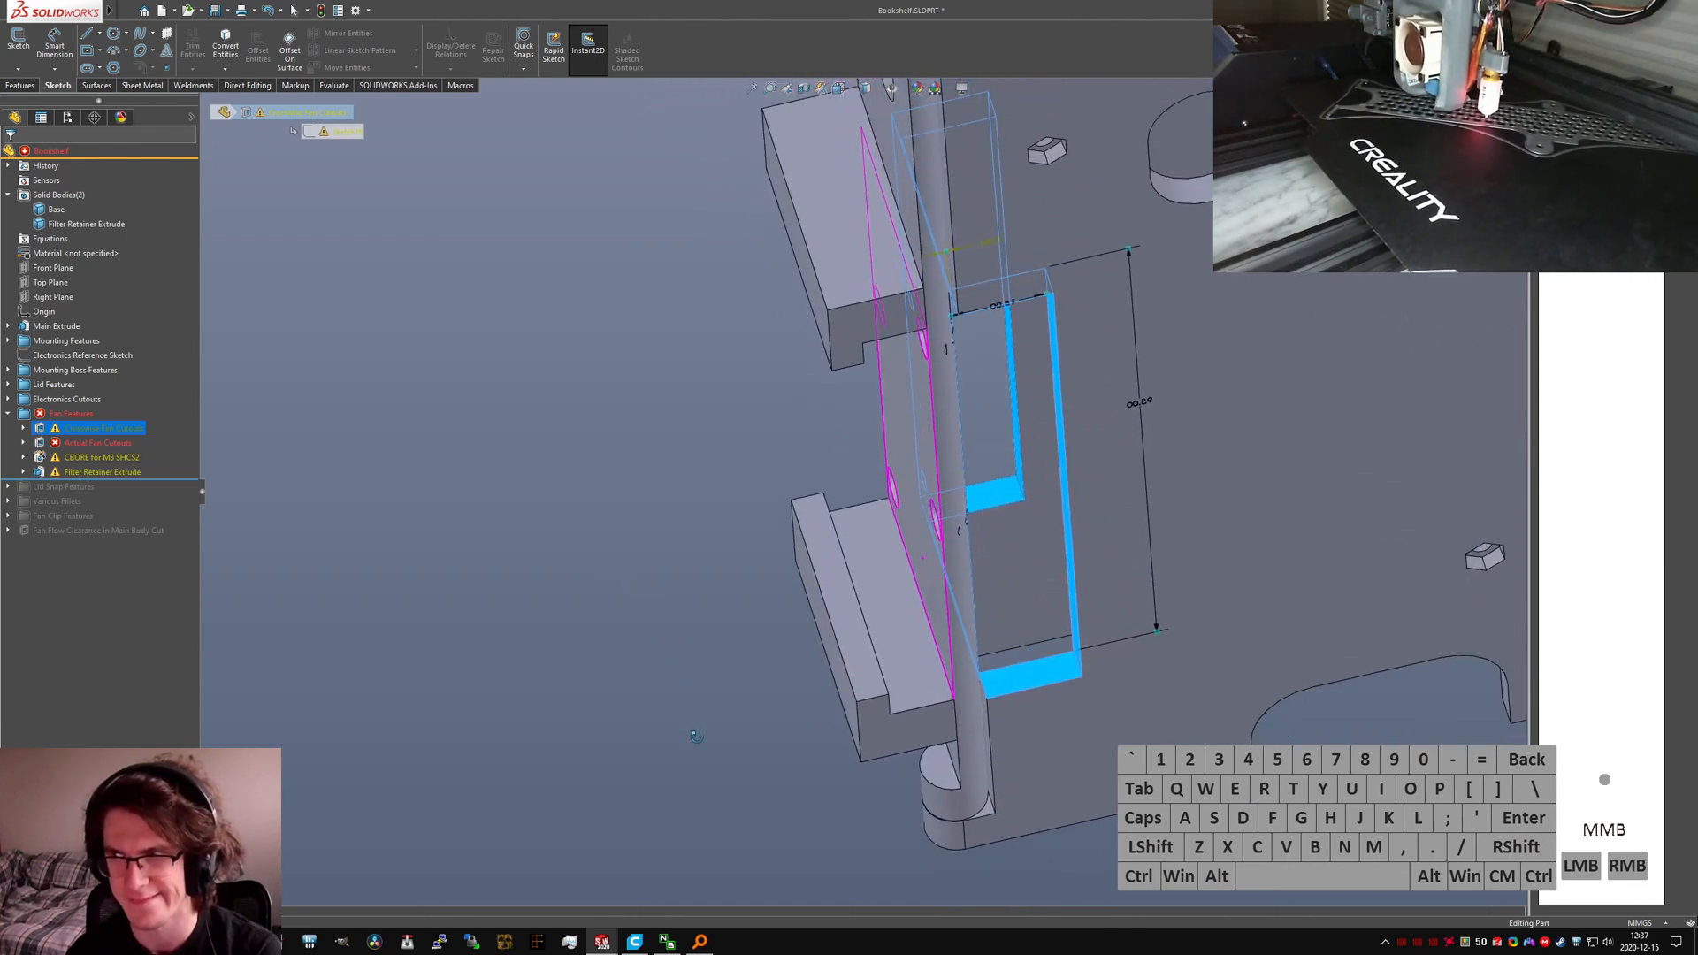
pyautogui.moveTo(696, 736); pyautogui.dragTo(698, 743, button='middle')
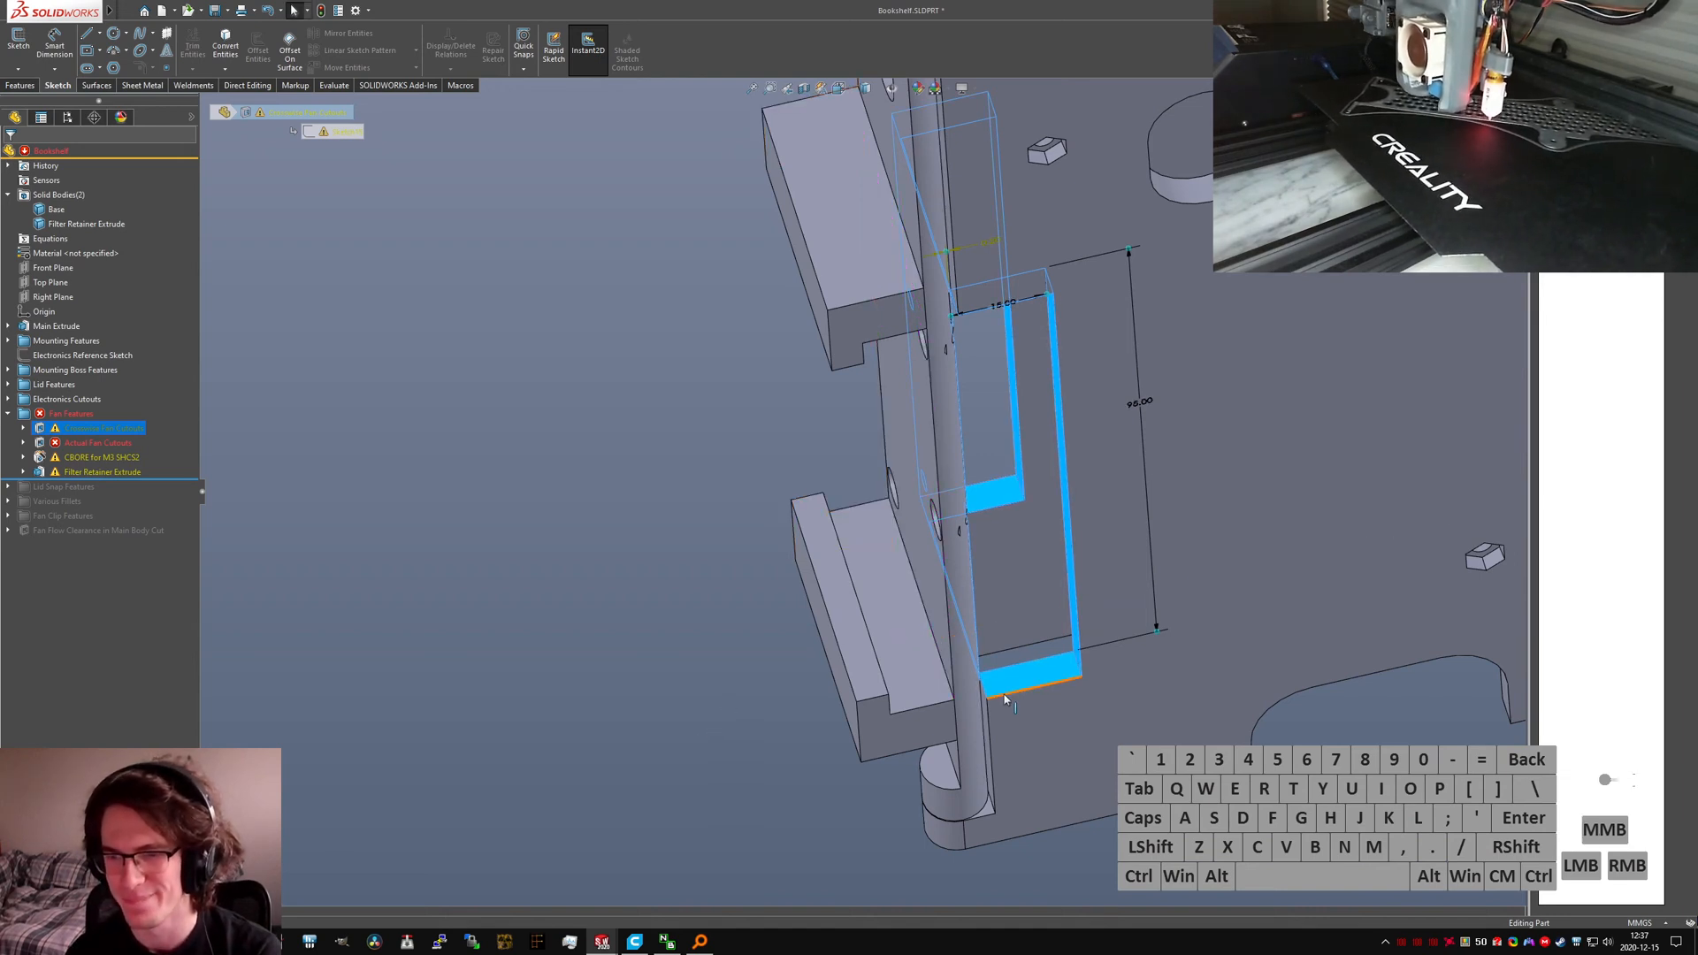
# Step: Examine the rounded hinge face of the Lid Side and Hinge Extrude along the fan openings and collapse the Fan Features folder
pyautogui.moveTo(1094, 846)
pyautogui.mouseDown(button='middle')
pyautogui.moveTo(1044, 813)
pyautogui.moveTo(989, 835)
pyautogui.moveTo(846, 497)
pyautogui.moveTo(875, 334)
pyautogui.mouseUp(button='middle')
pyautogui.scroll(-5, 860, 284)
pyautogui.click(831, 271)
pyautogui.scroll(3, 835, 332)
pyautogui.scroll(-2, 831, 332)
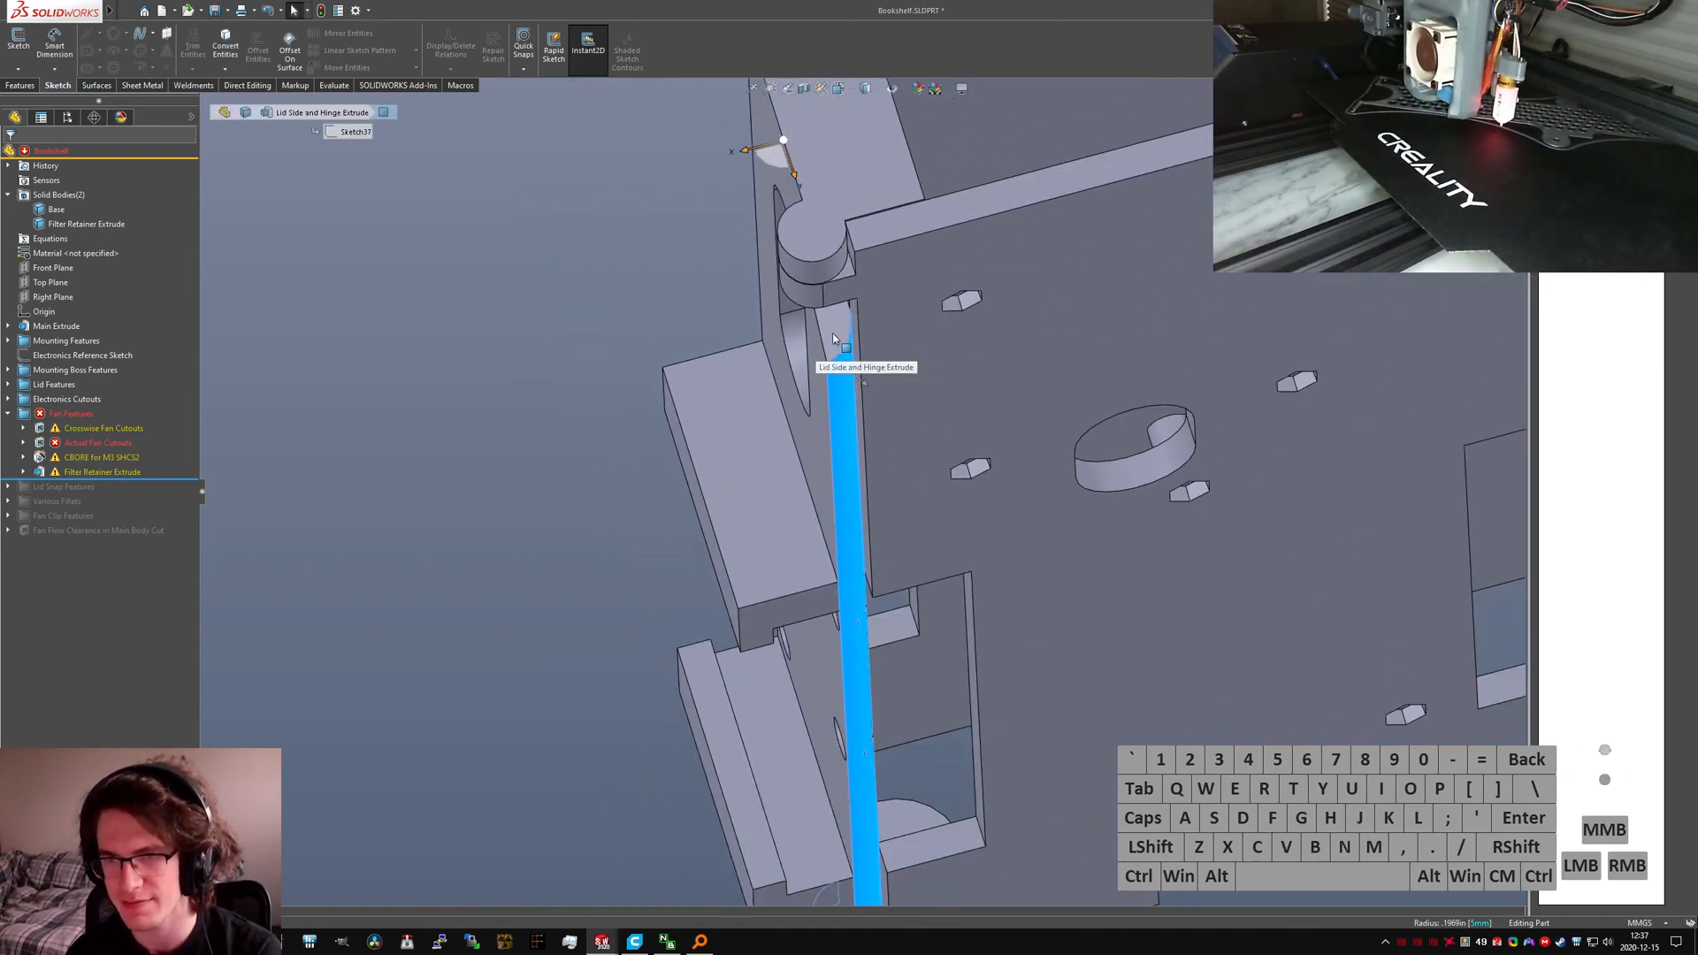
pyautogui.click(8, 414)
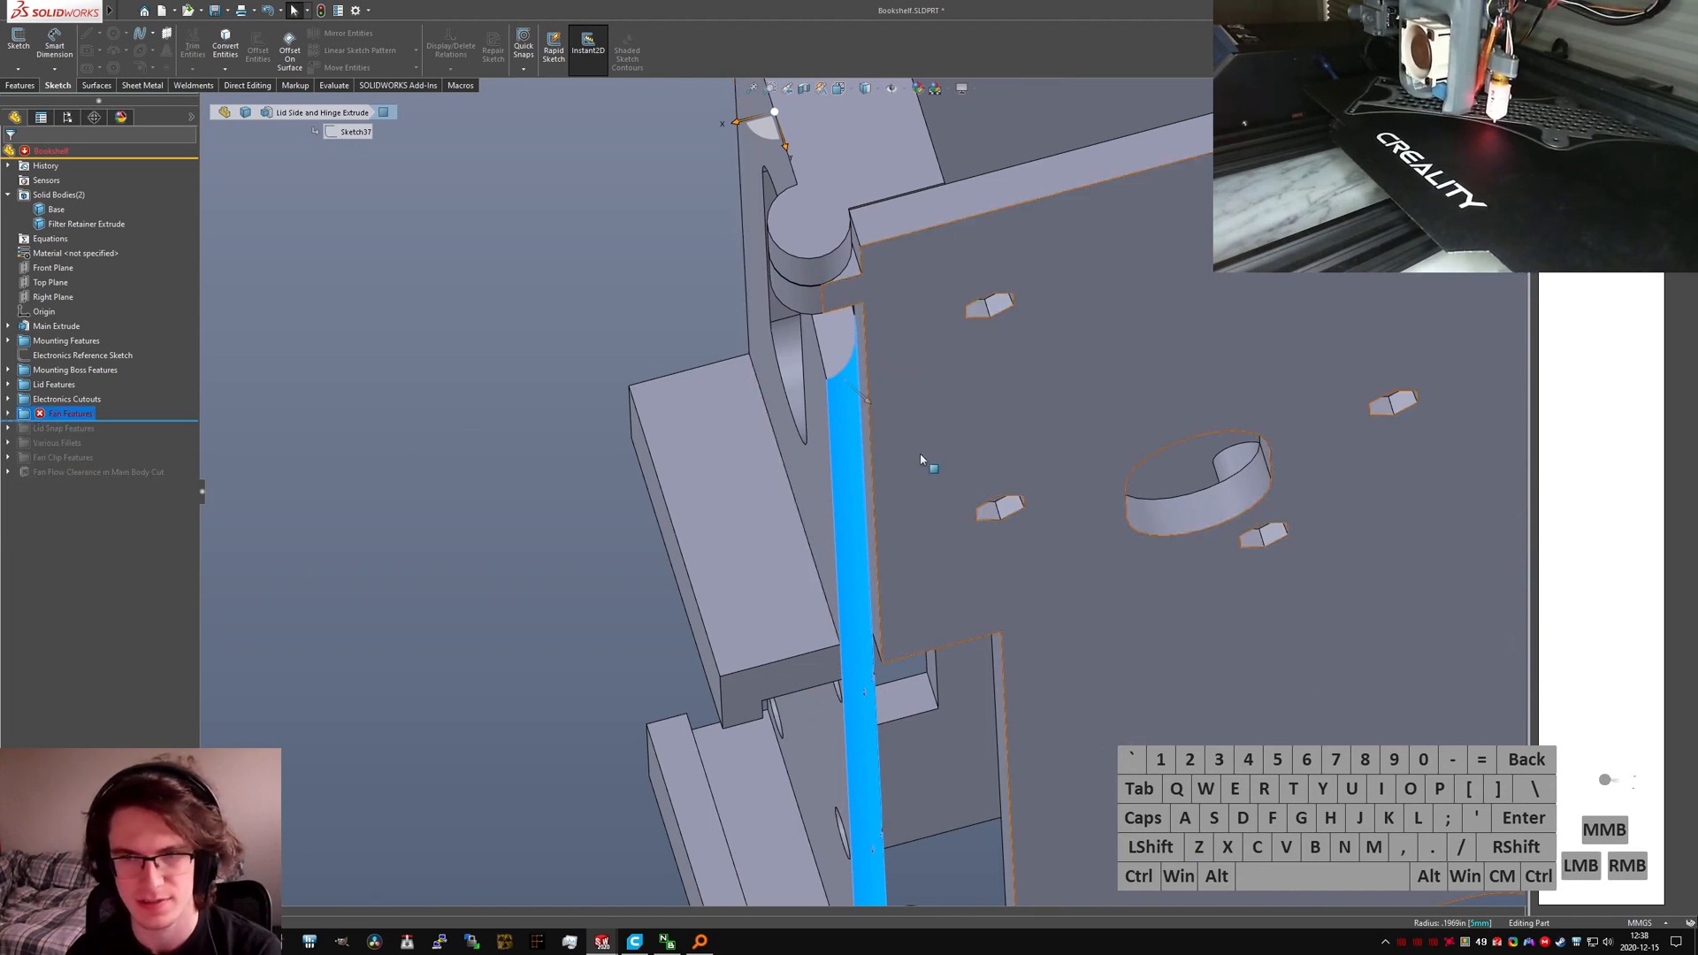
# Step: Expand the Lid Features folder and examine which features form the geometry around the upper hinge
pyautogui.scroll(2, 920, 463)
pyautogui.scroll(-5, 839, 398)
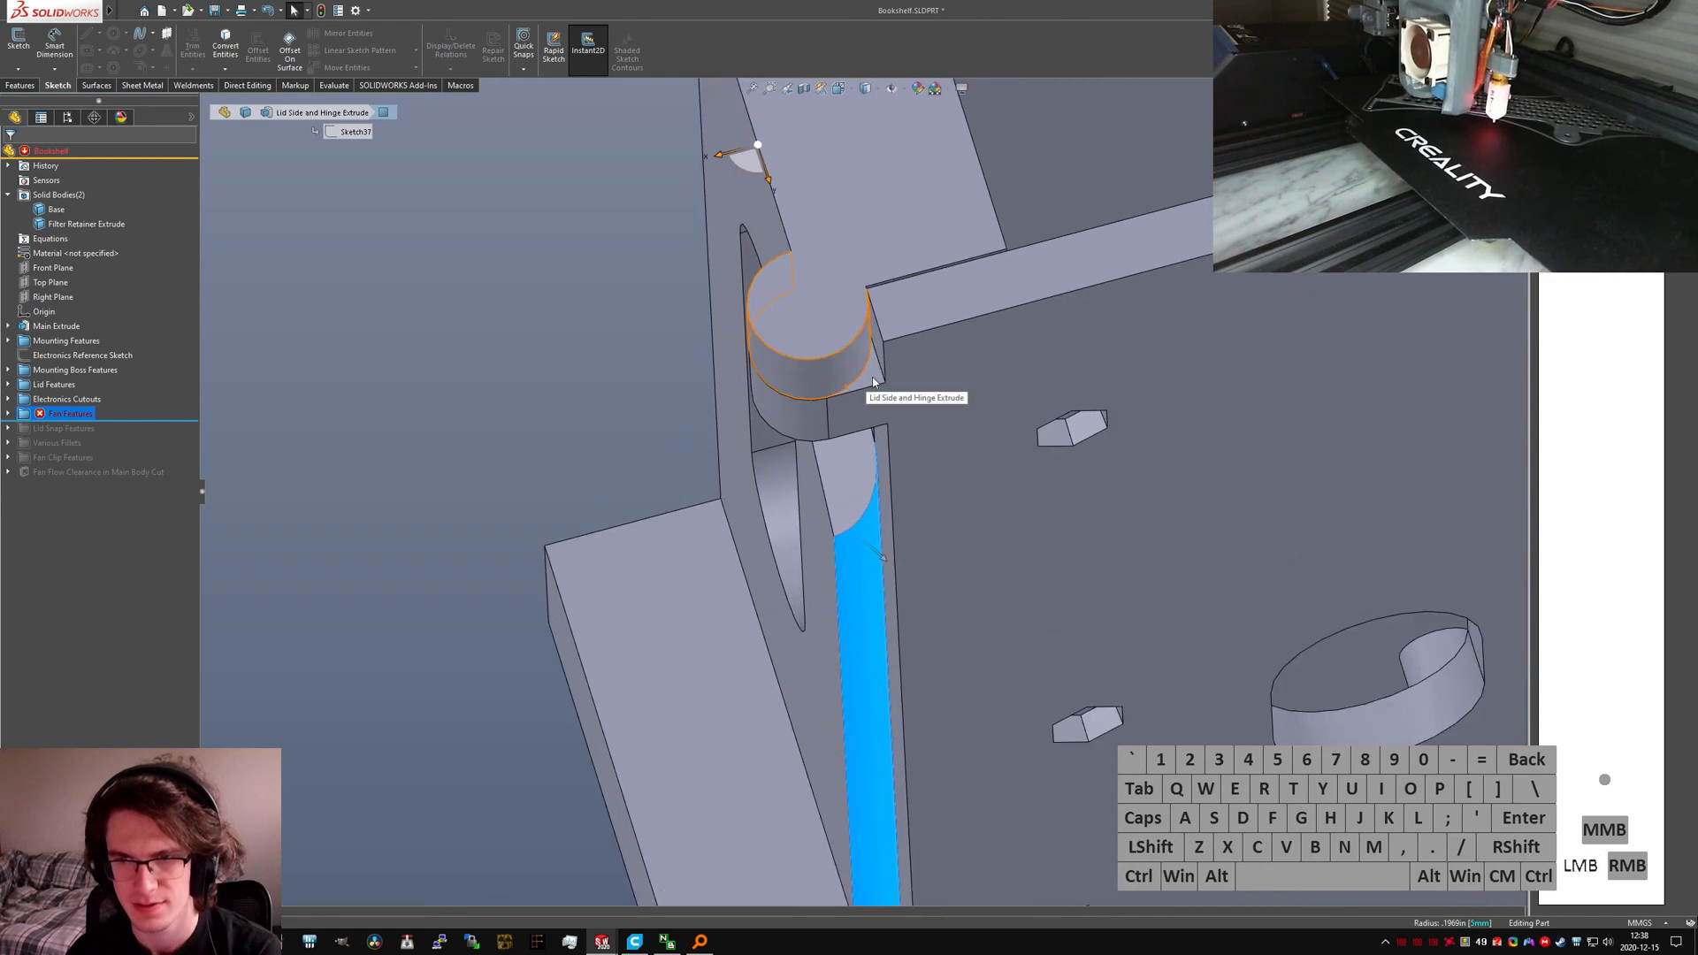
pyautogui.click(871, 376)
pyautogui.click(8, 385)
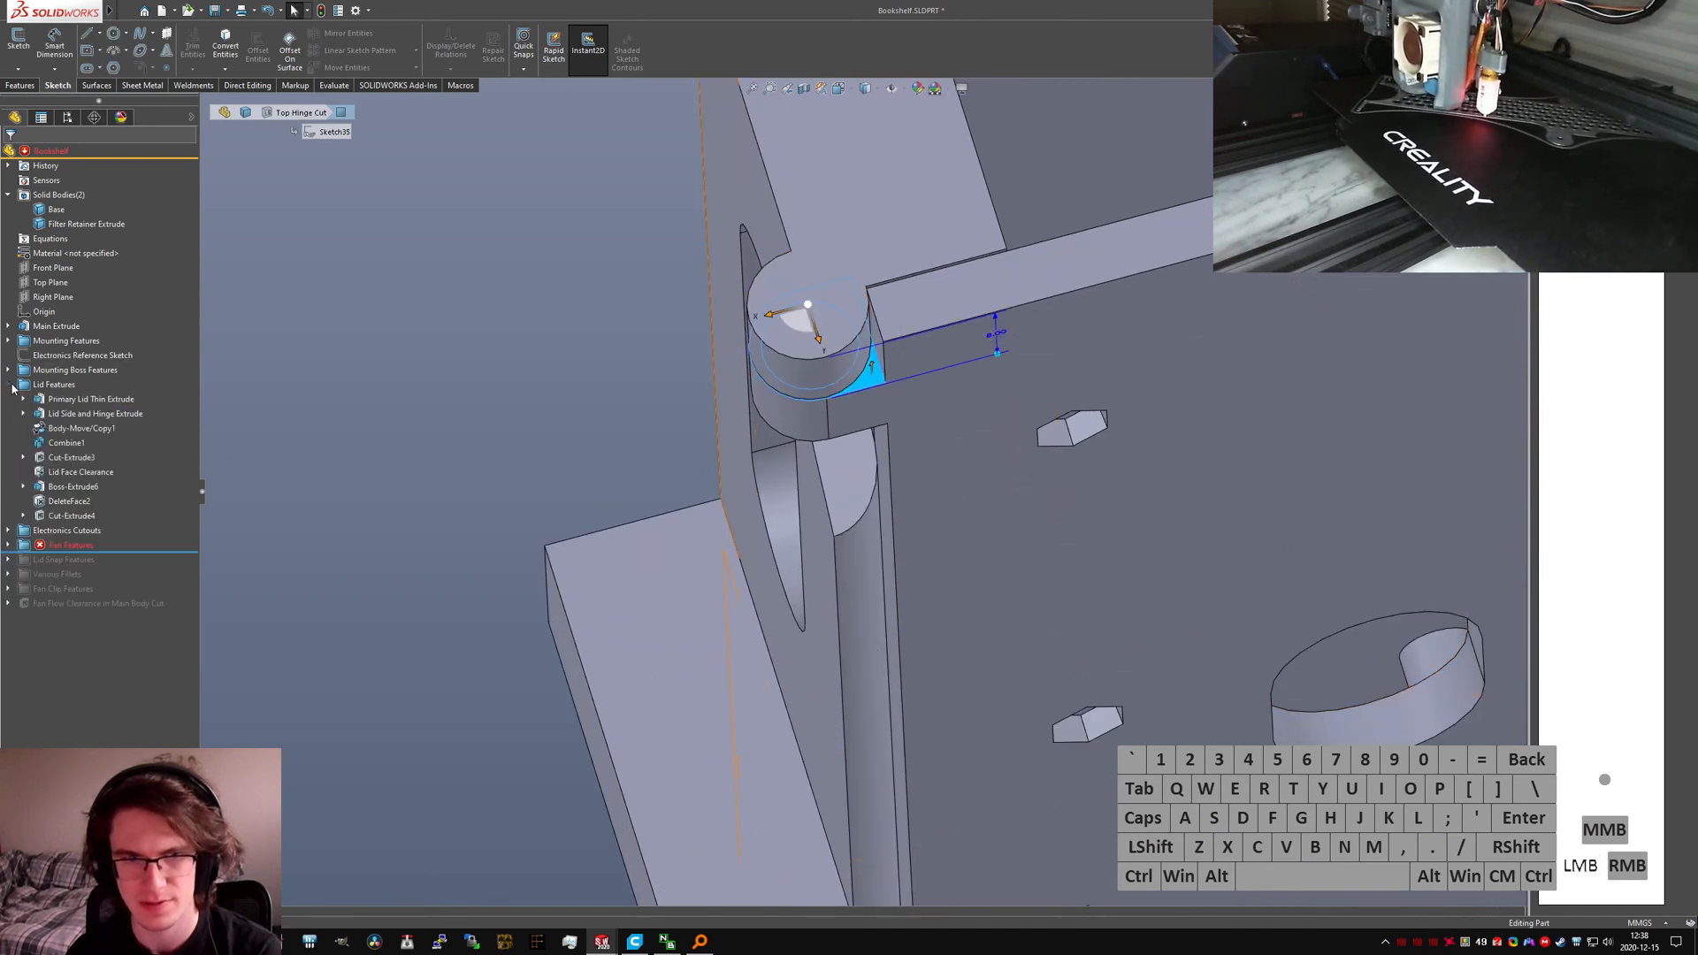
pyautogui.click(74, 474)
pyautogui.click(62, 488)
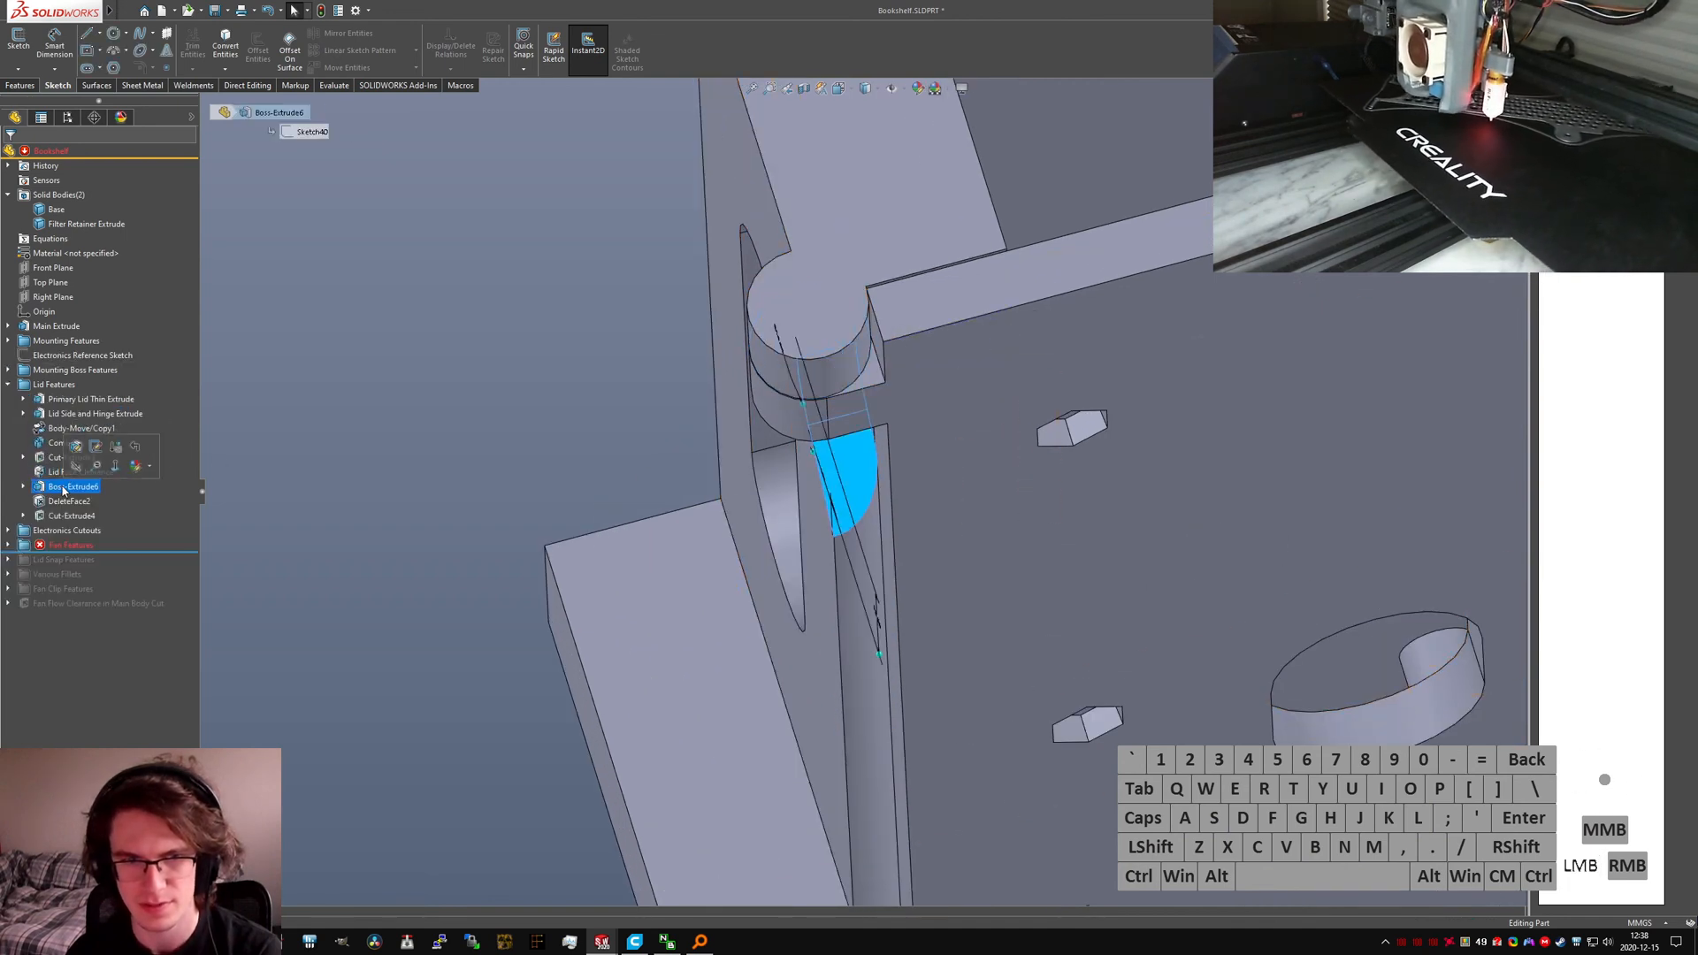
pyautogui.click(59, 460)
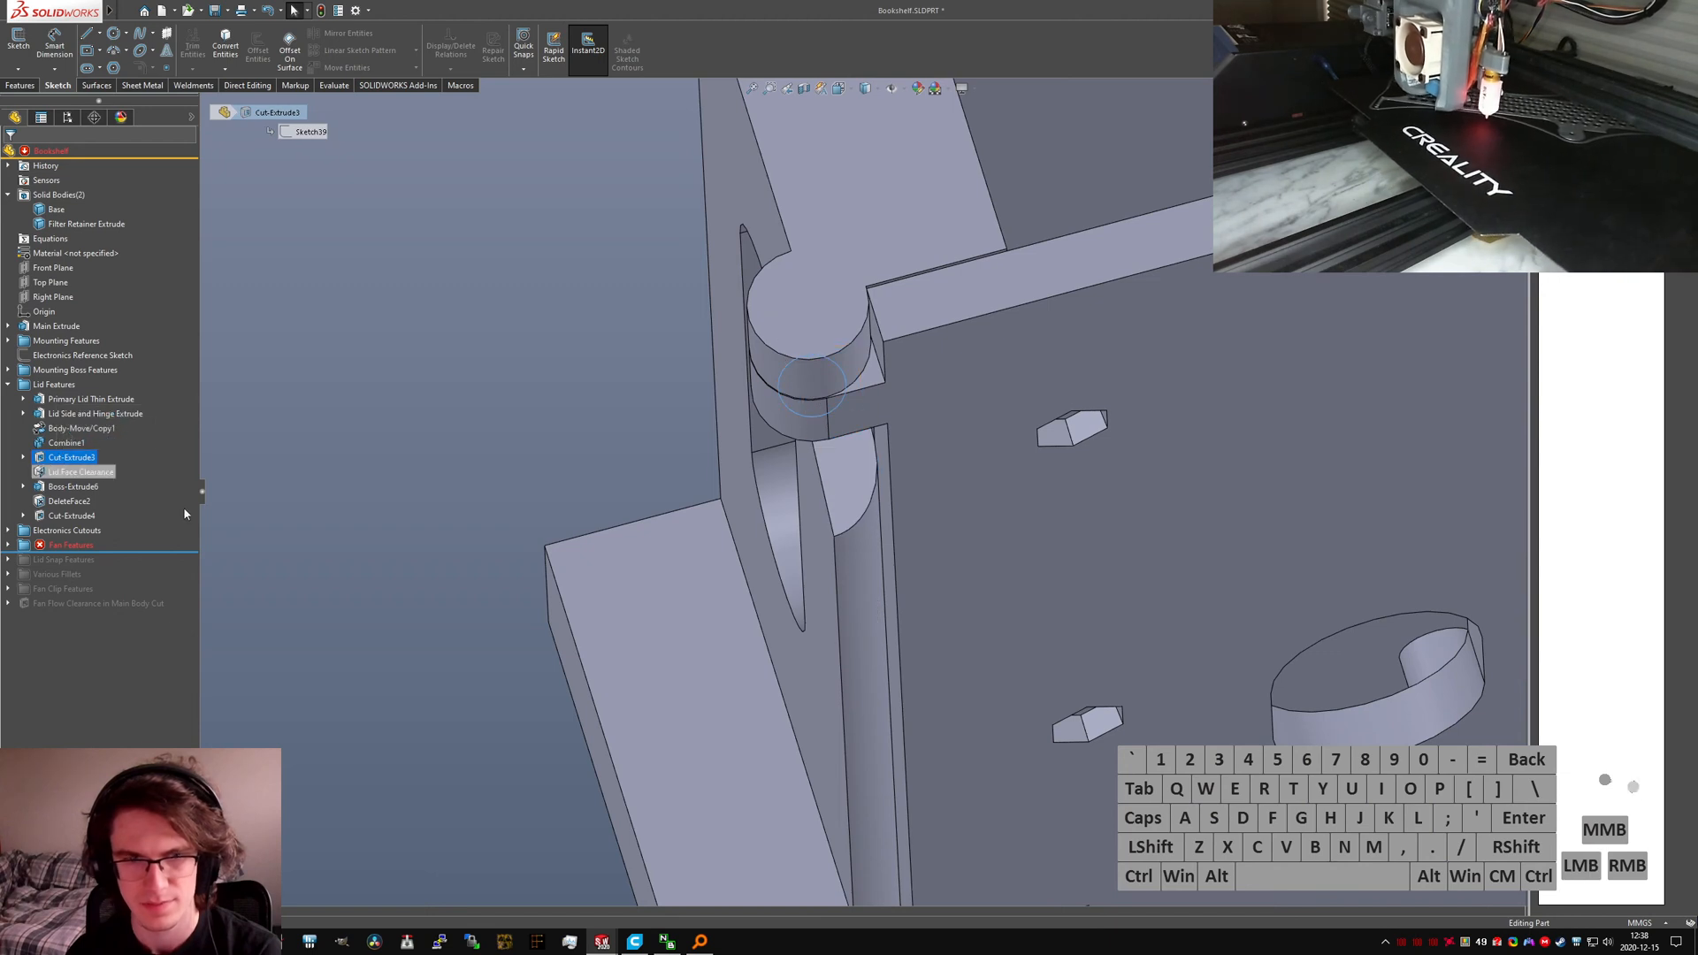
# Step: Rename the Body-Move/Copy1 feature in the Lid Features folder as Main Body Duplicate for Combine
pyautogui.click(80, 428)
pyautogui.click(72, 428)
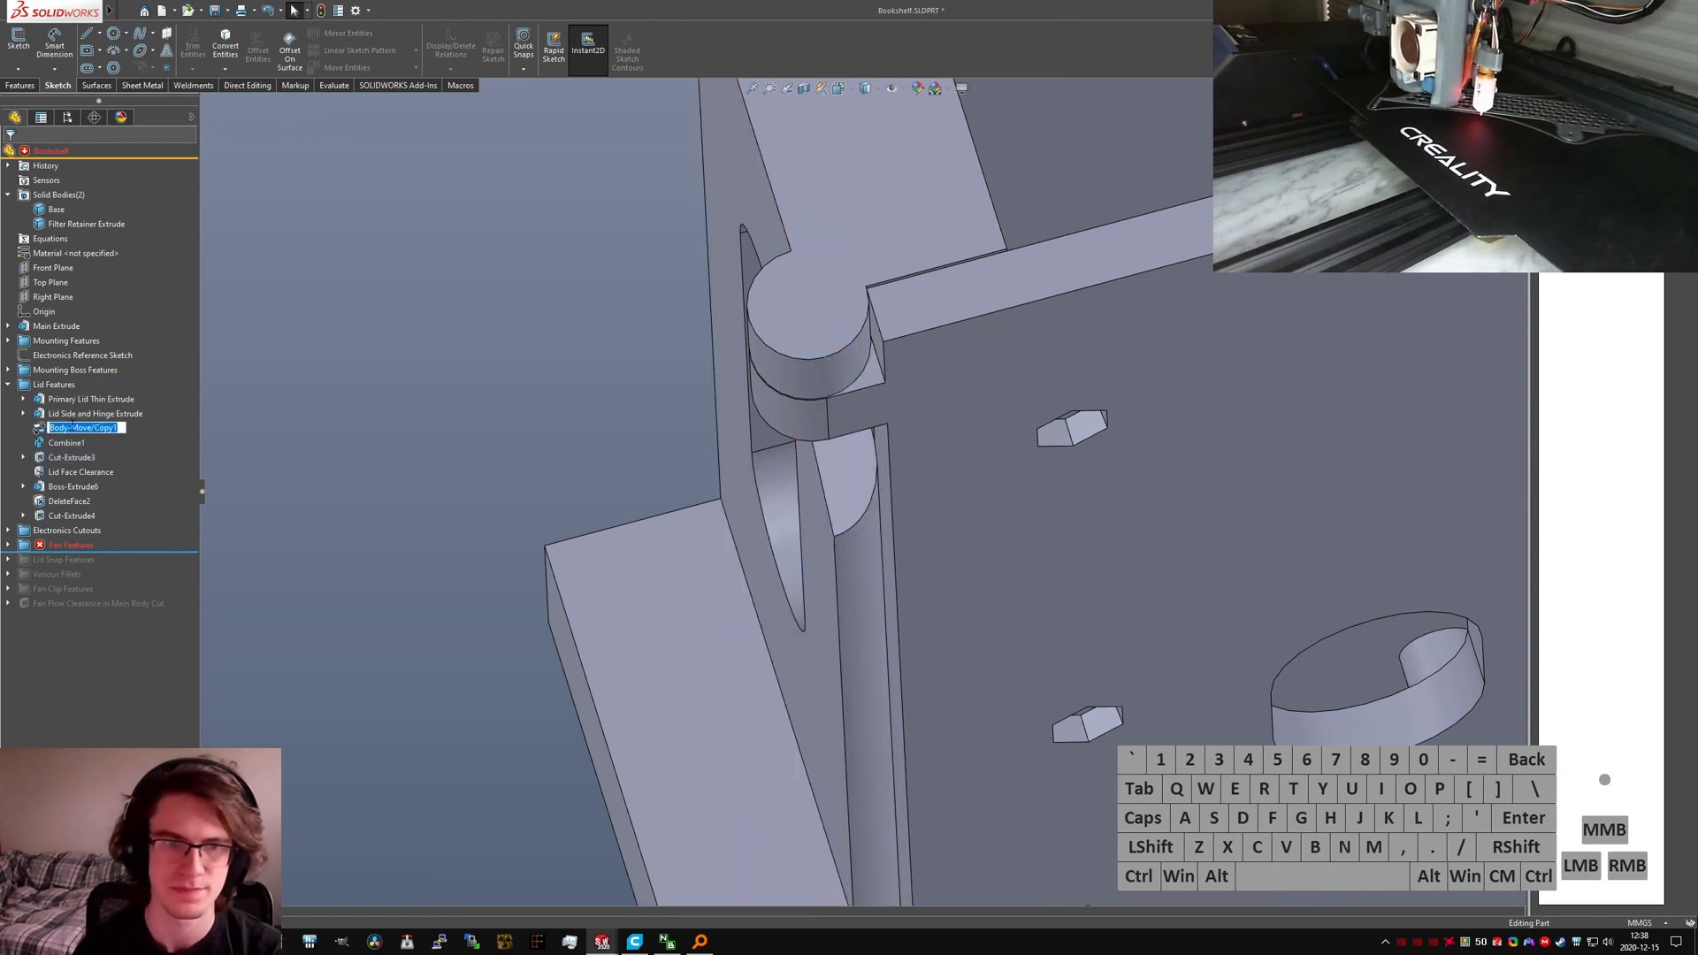
pyautogui.write('Main Body Dupicate')
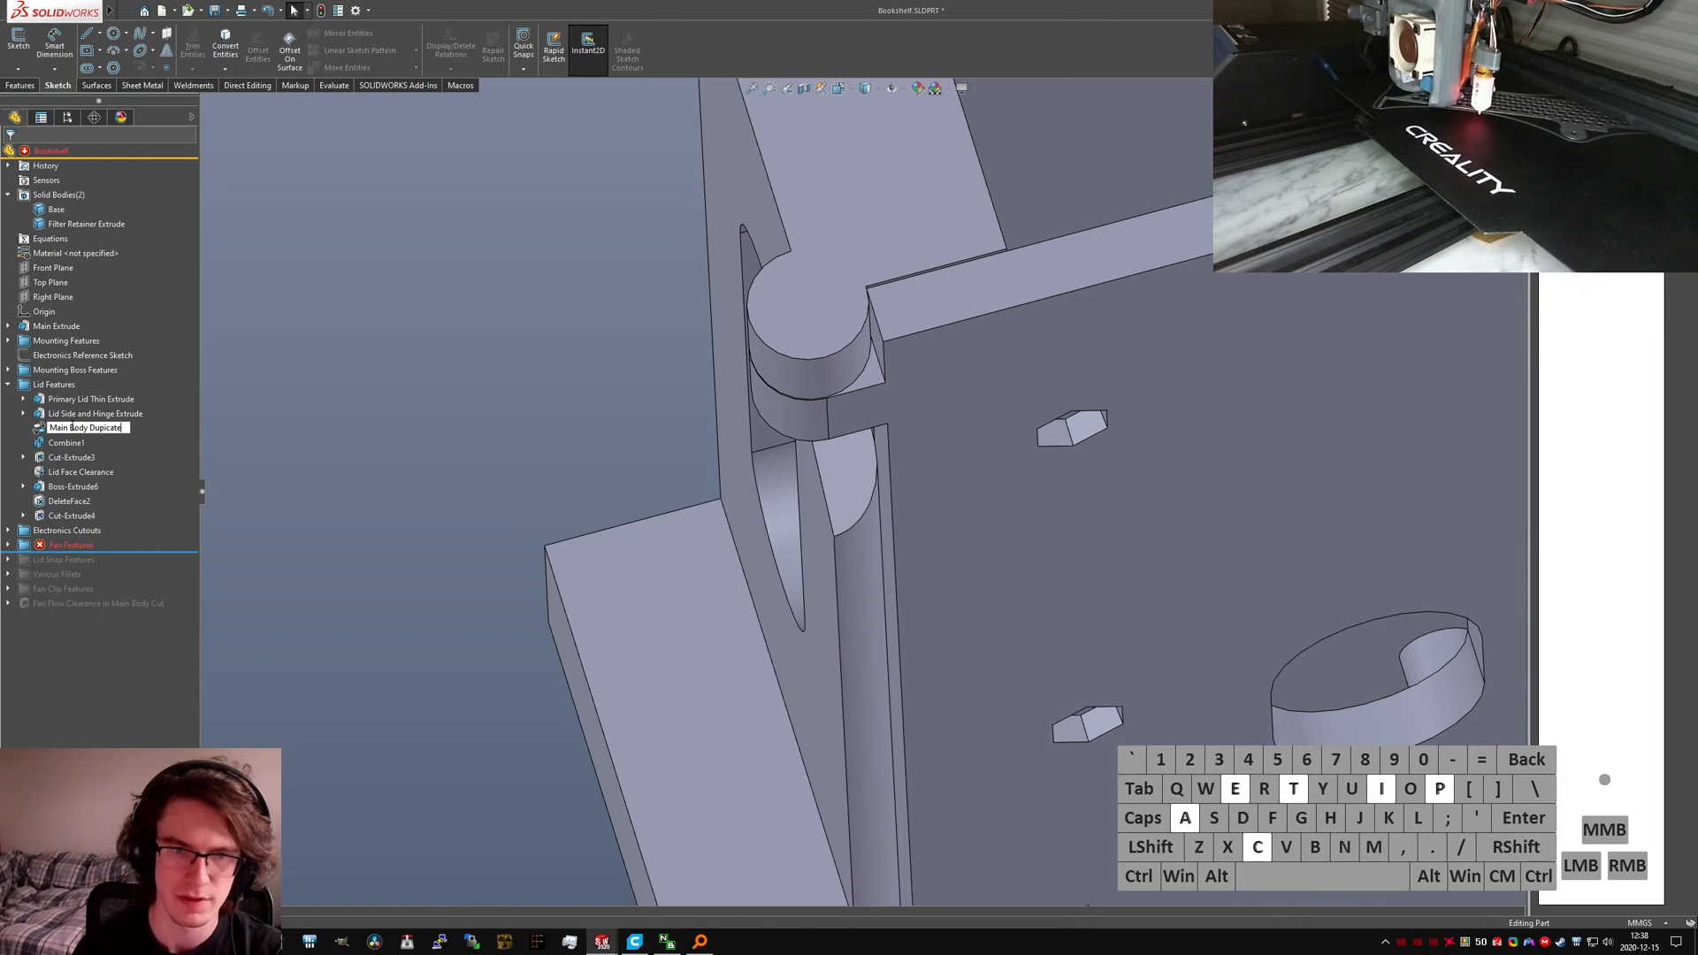
pyautogui.write(' for ')
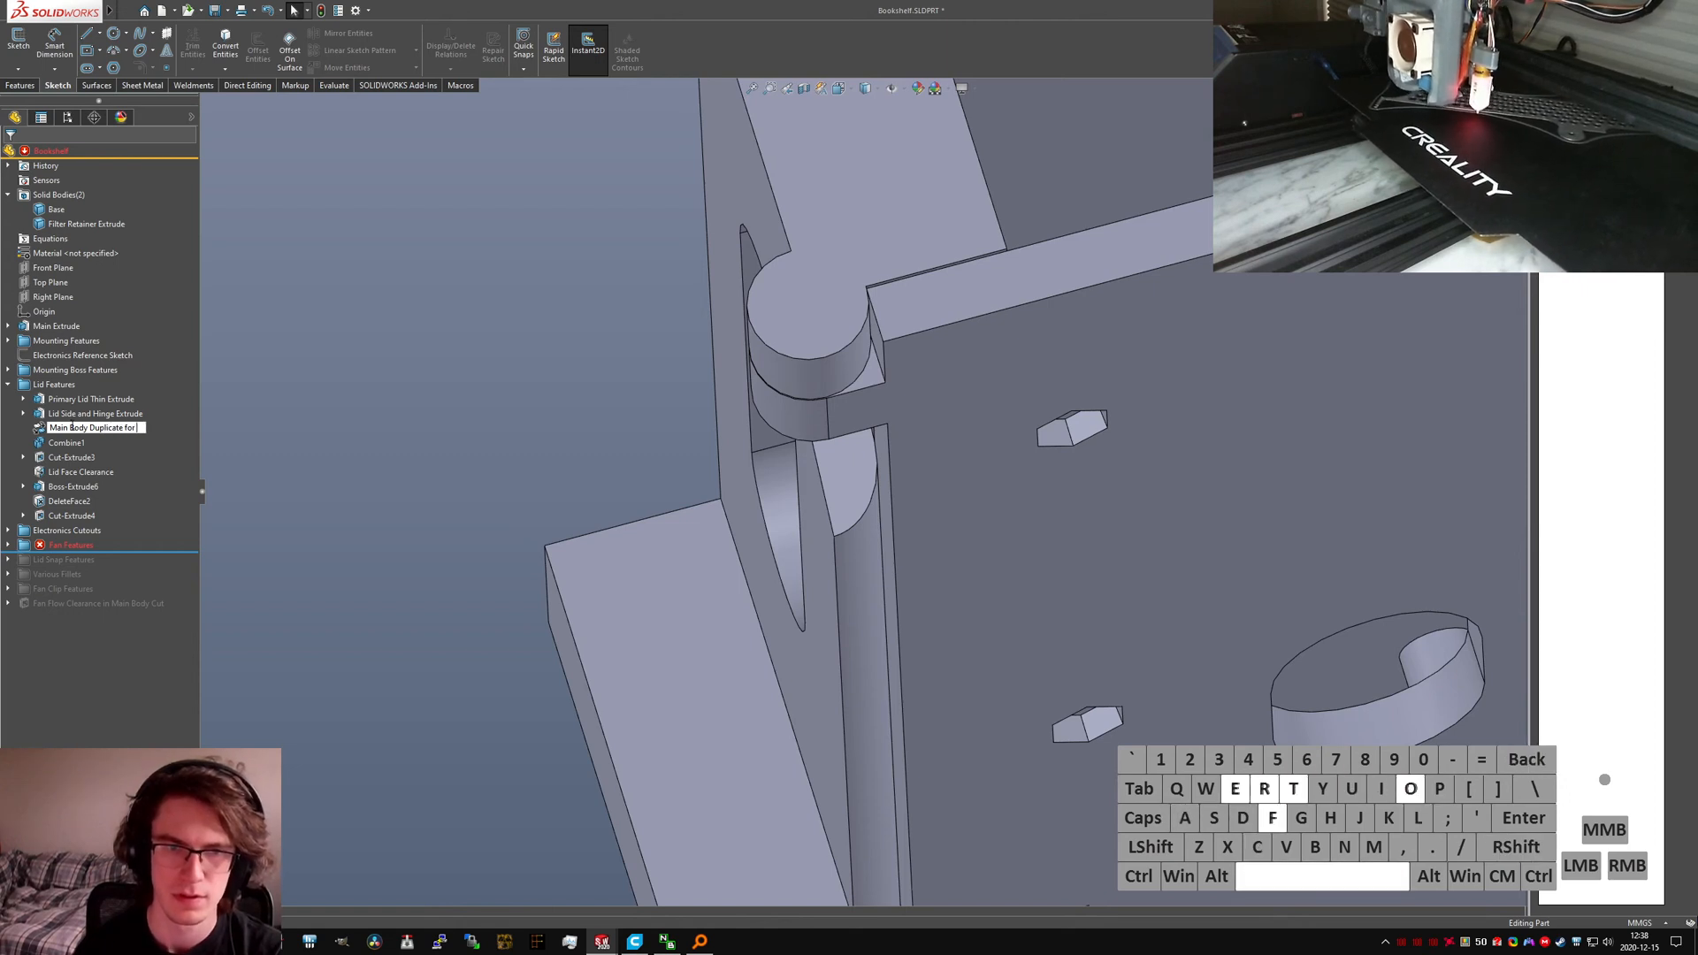
pyautogui.write('Combine')
pyautogui.press('Return')
# Step: Rename the Combine1 feature as Combine Hinges on Lid
pyautogui.click(60, 546)
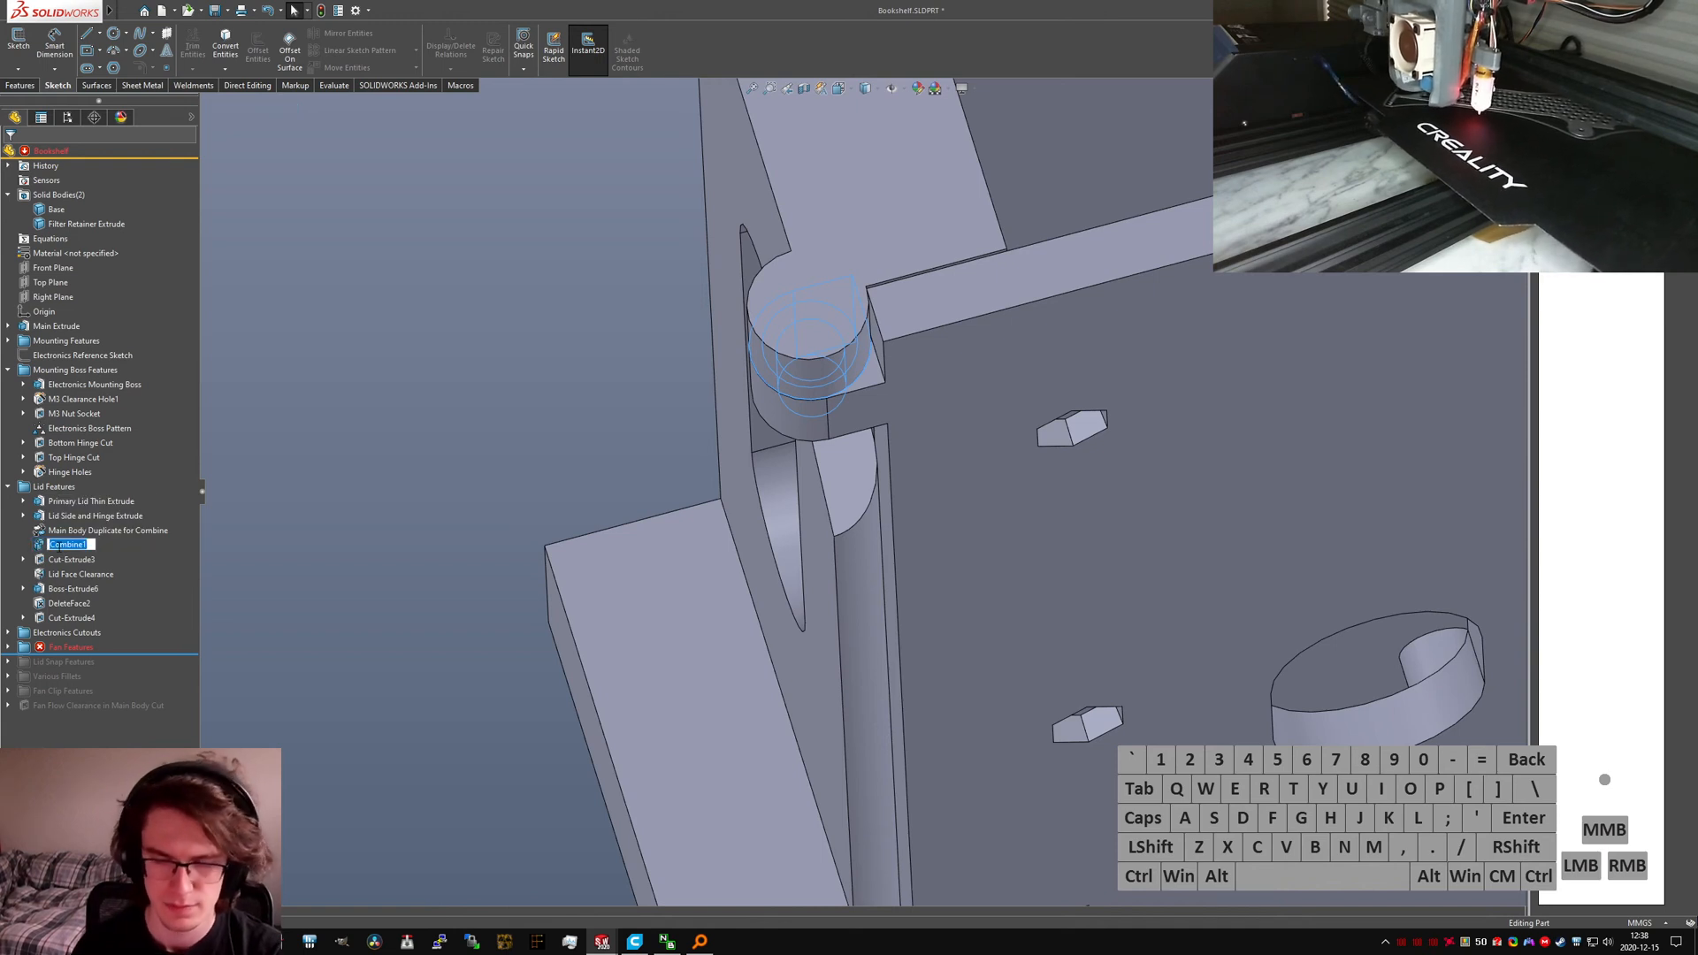
pyautogui.write('Cut')
pyautogui.press('BackSpace')
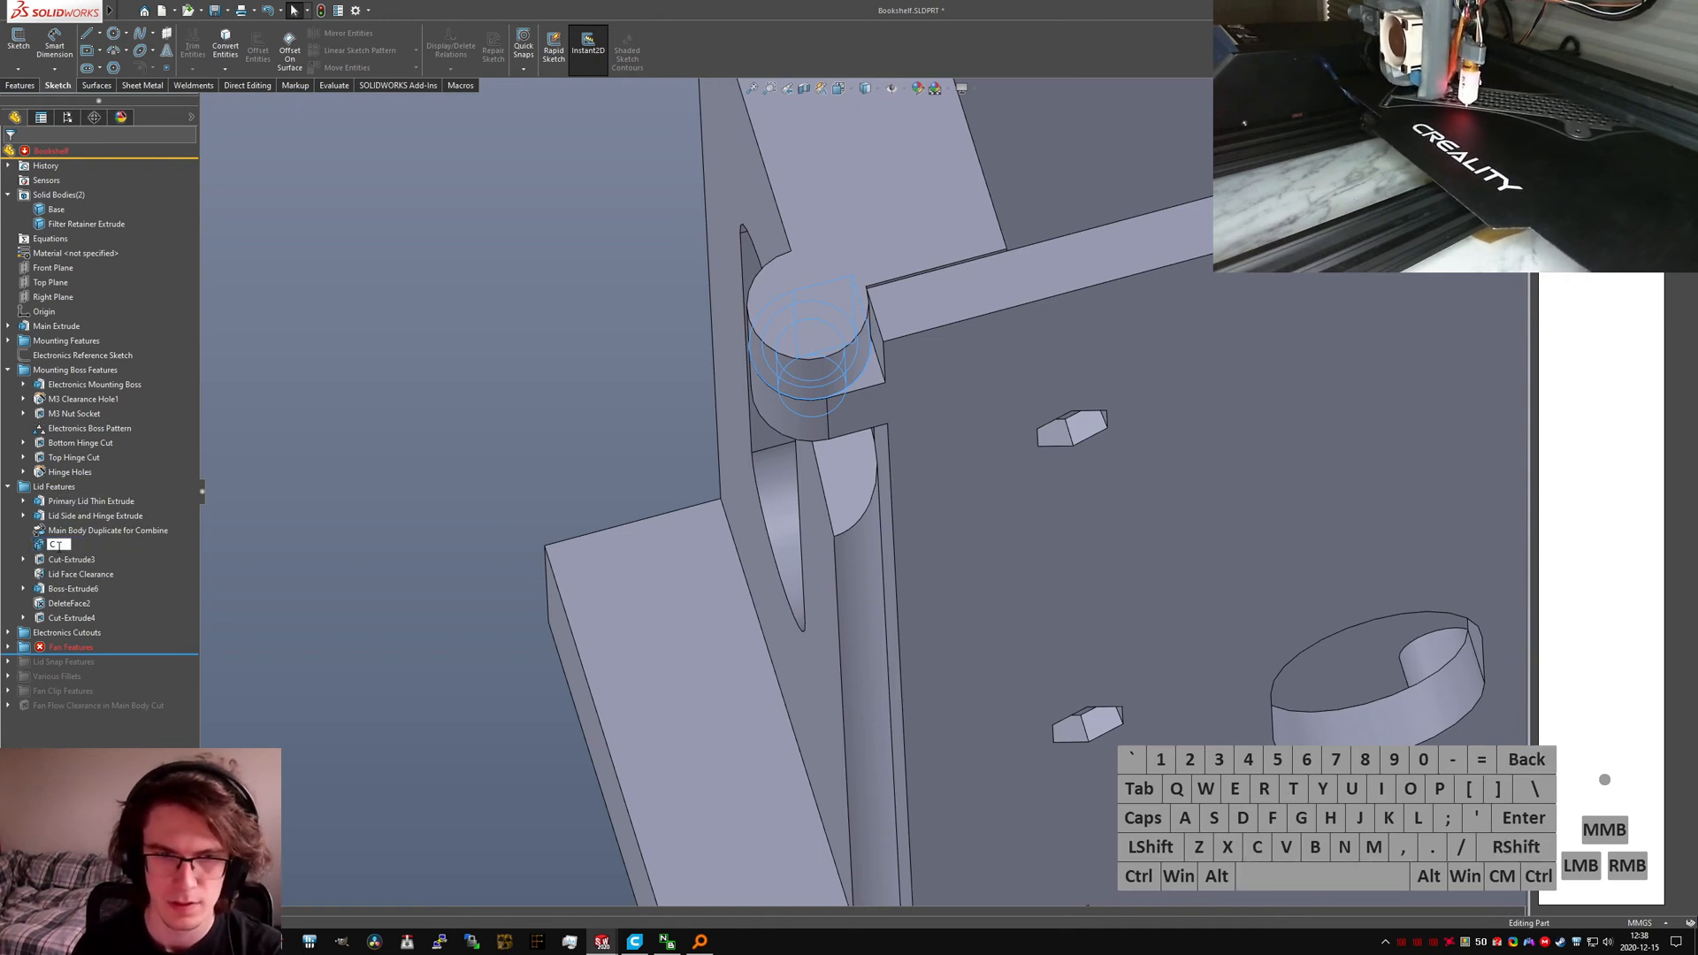
pyautogui.write('Combine Hinges on Lid')
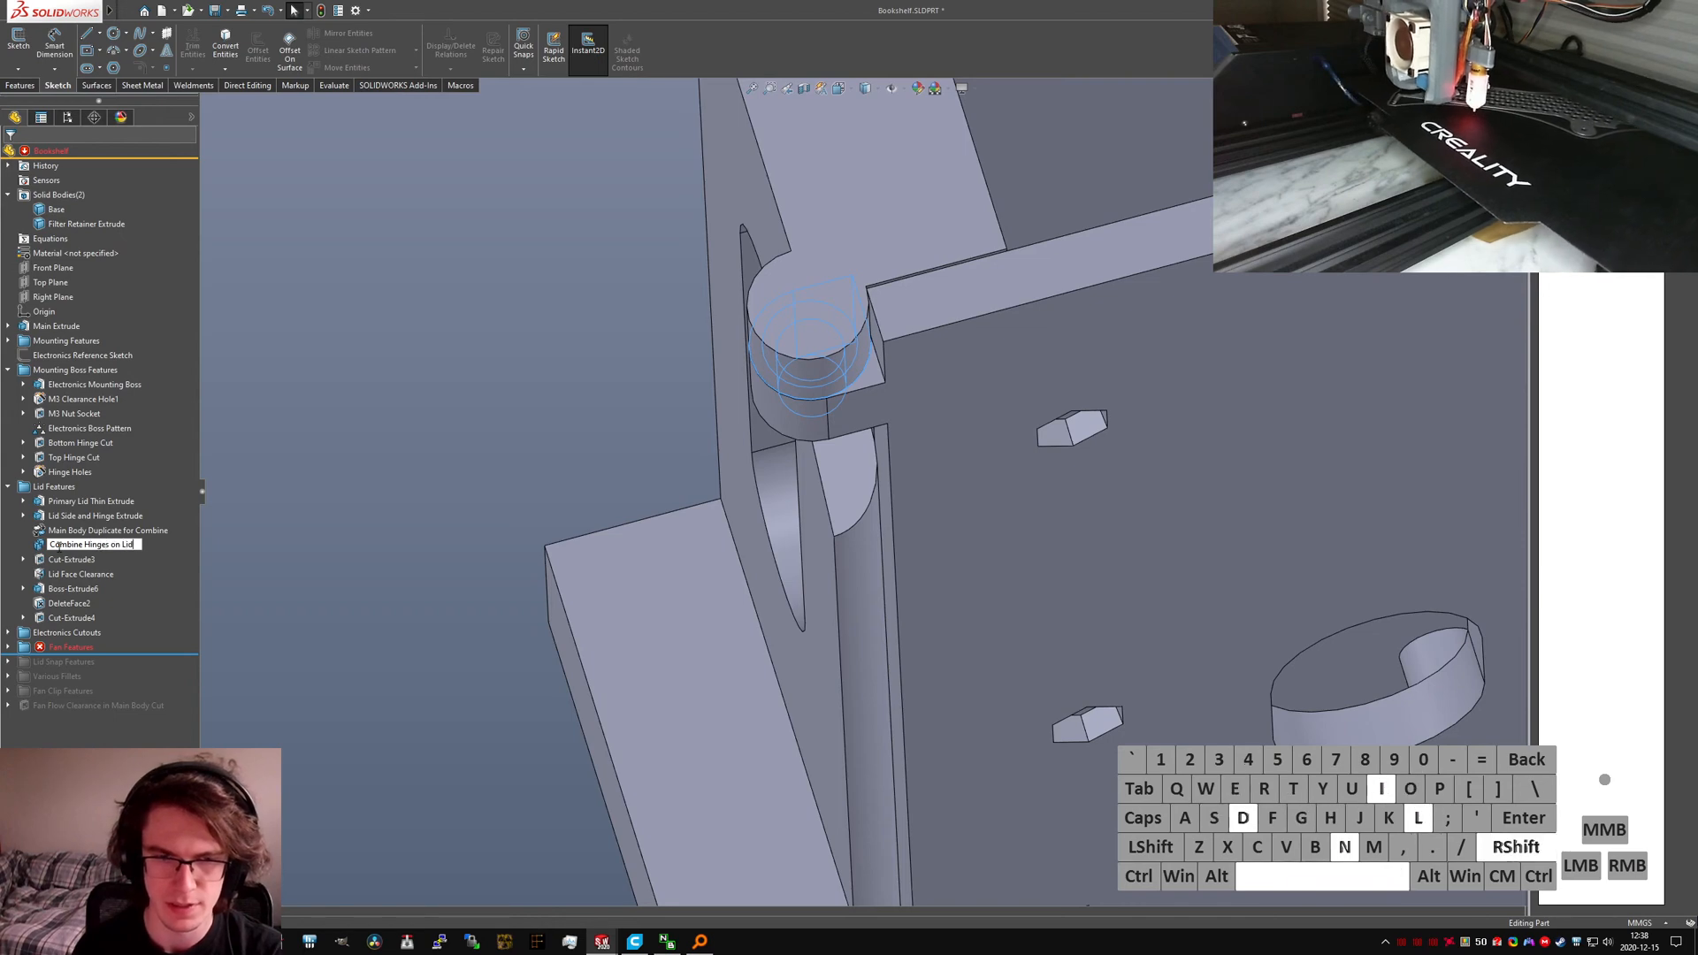
pyautogui.press('Return')
# Step: Check where Cut-Extrude3 cuts the lower hinge and rename it as Lid Hinge Clearance
pyautogui.click(66, 559)
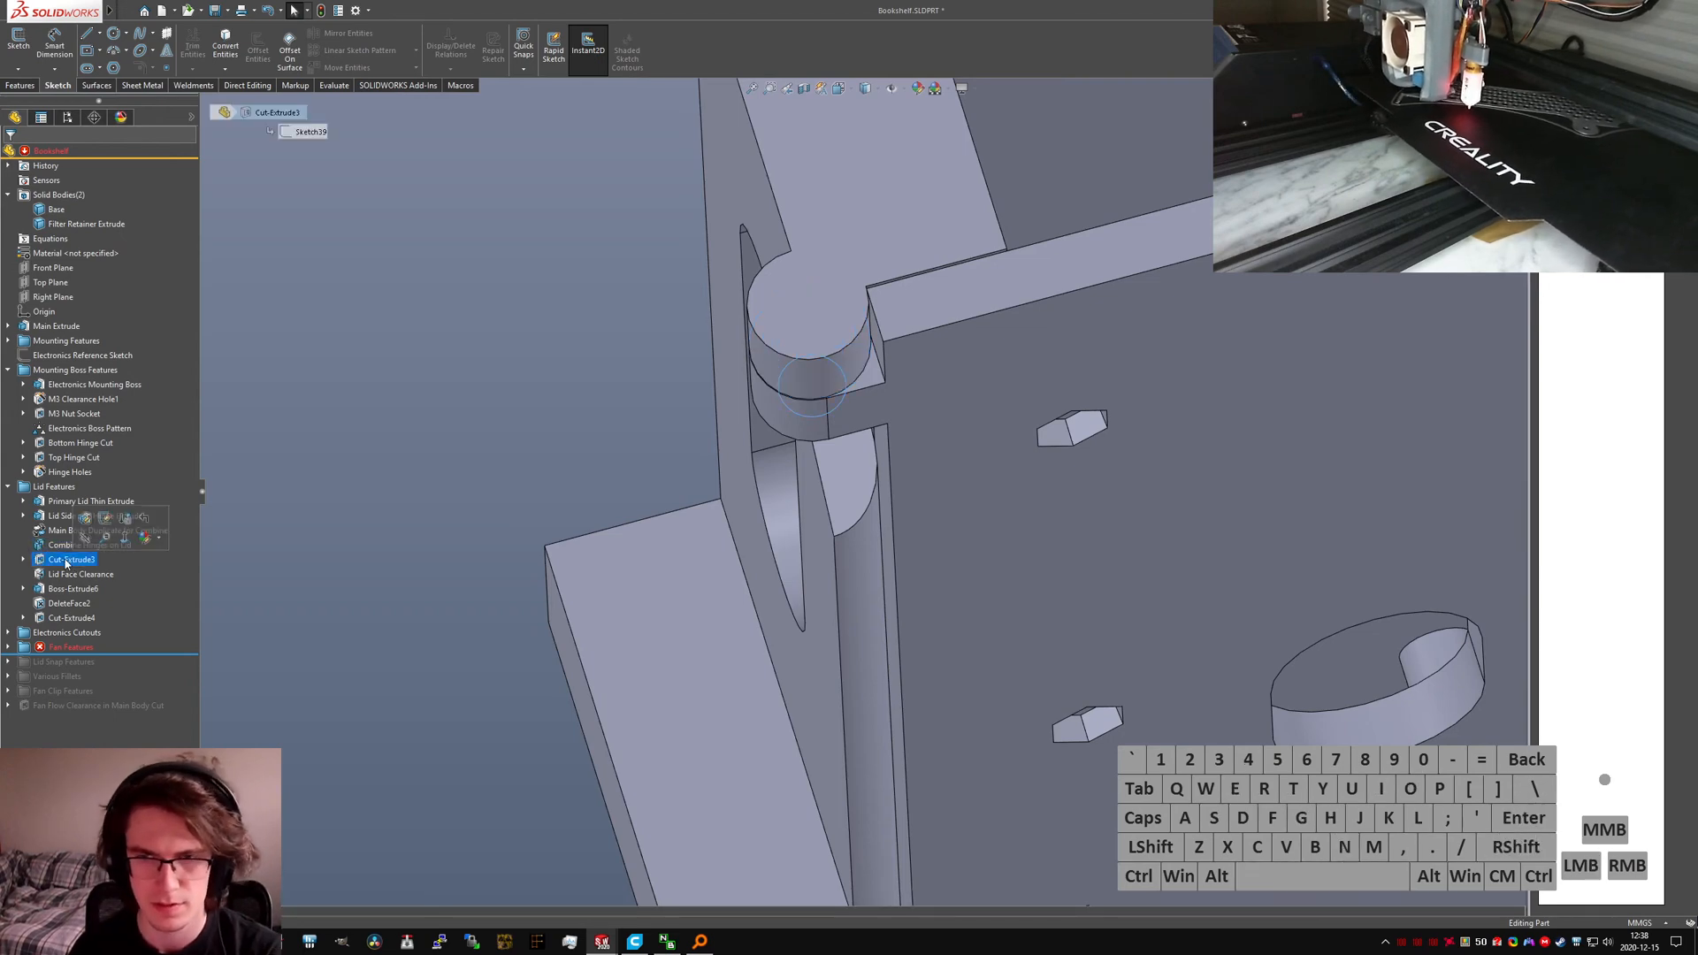
pyautogui.scroll(3, 800, 397)
pyautogui.moveTo(805, 398); pyautogui.dragTo(1004, 225, button='middle')
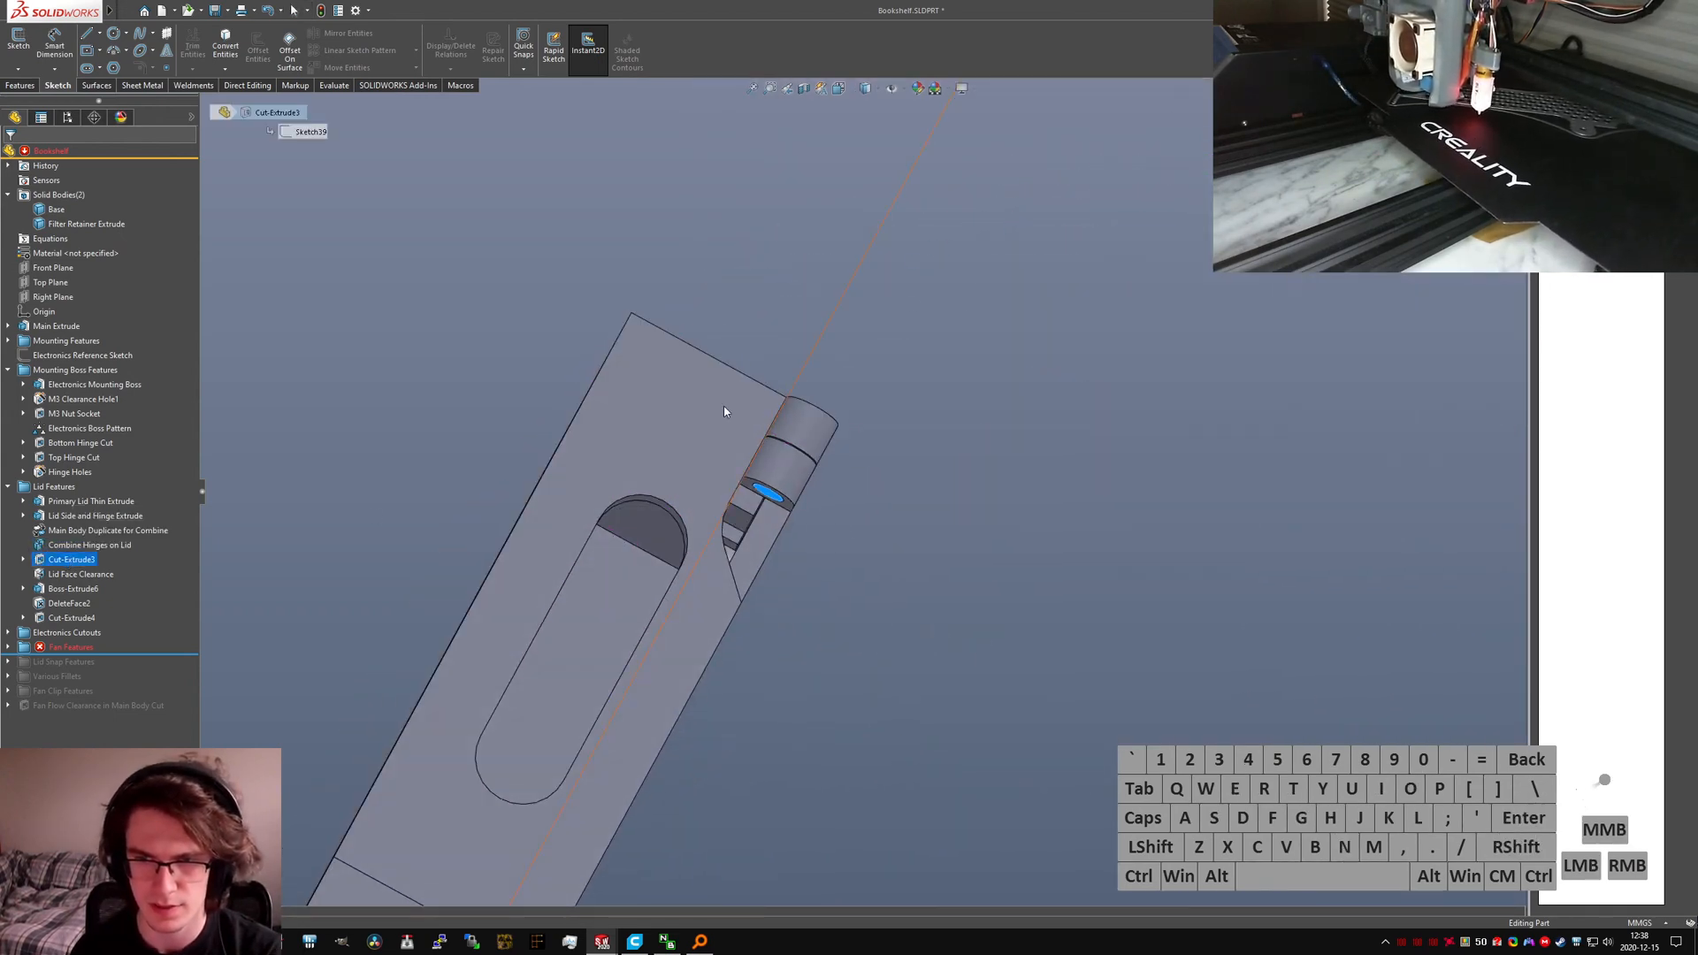
pyautogui.scroll(5, 736, 495)
pyautogui.moveTo(744, 580); pyautogui.dragTo(529, 666, button='middle')
pyautogui.click(72, 560)
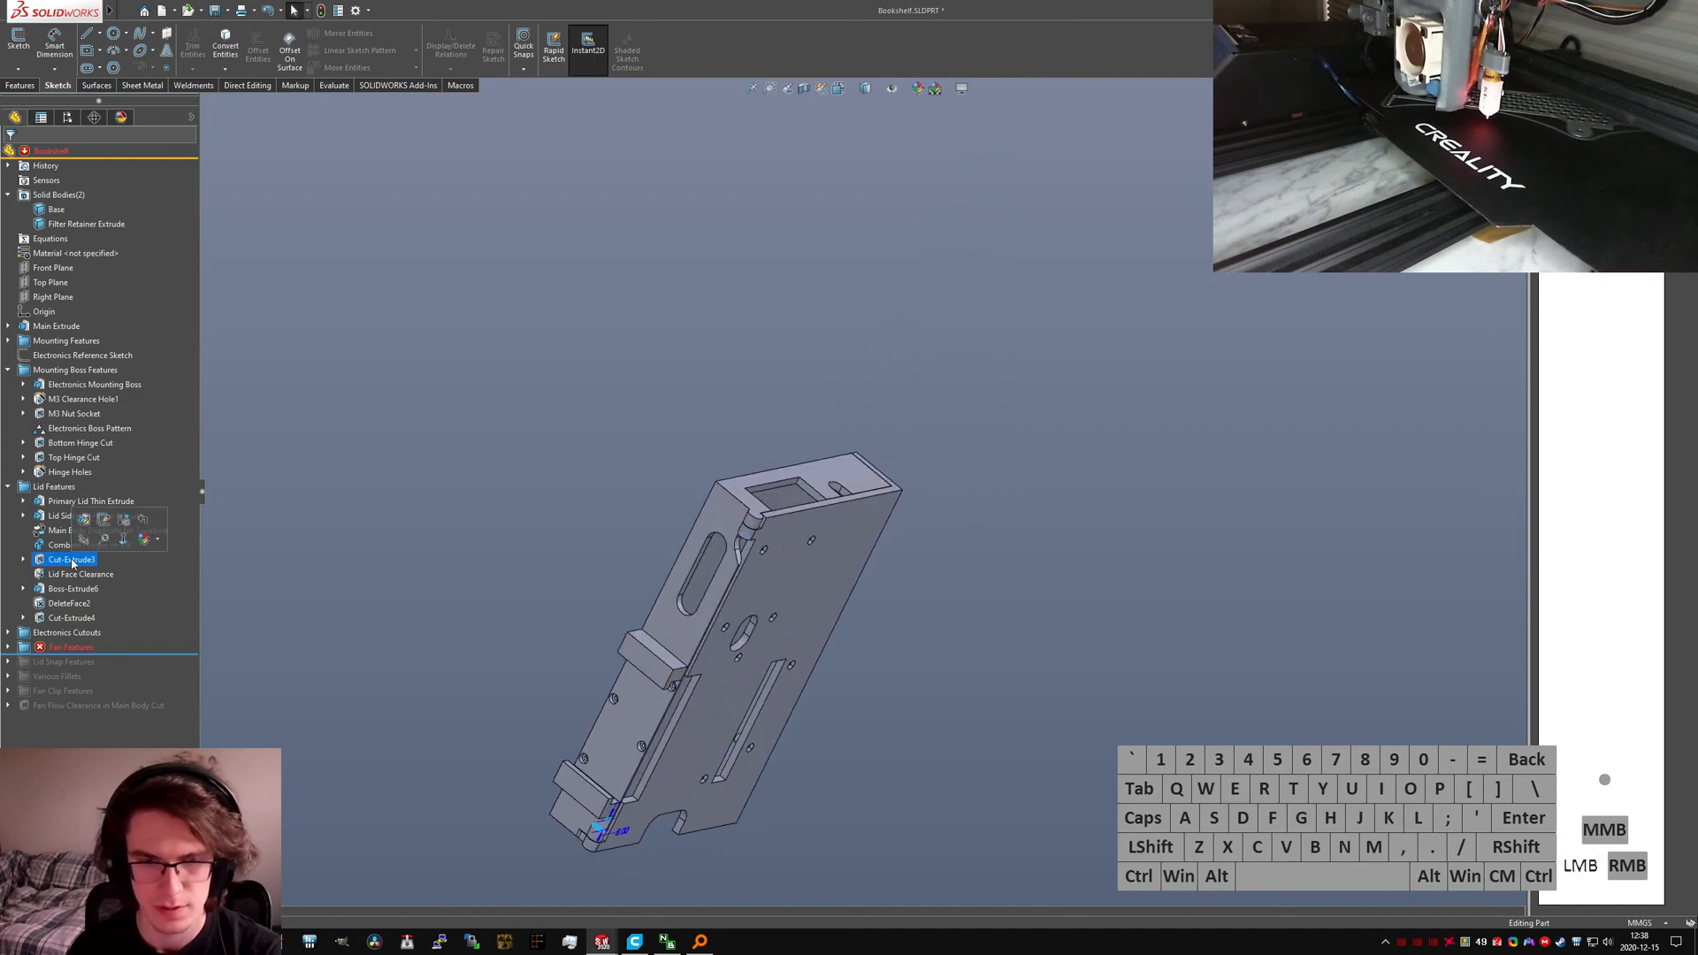
pyautogui.write('Lid Hinge Clearance')
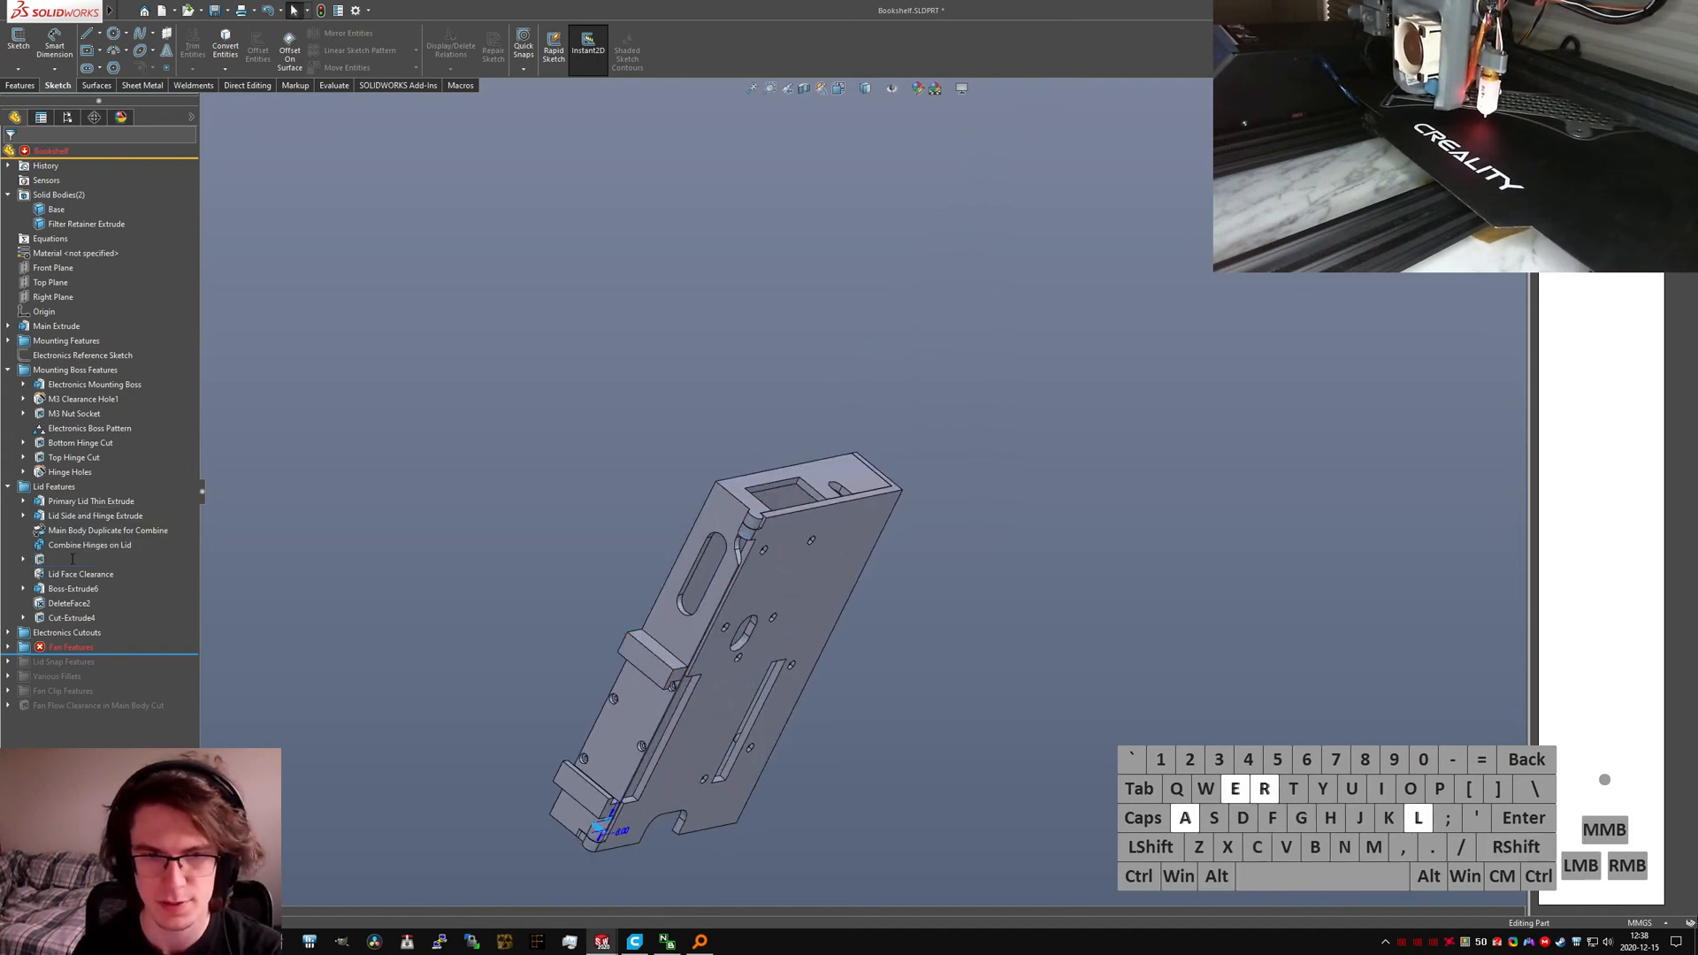
pyautogui.press('Return')
# Step: Rename Boss-Extrude6 in the Lid Features folder as Lid Hinge Axis Meat
pyautogui.click(75, 576)
pyautogui.click(71, 589)
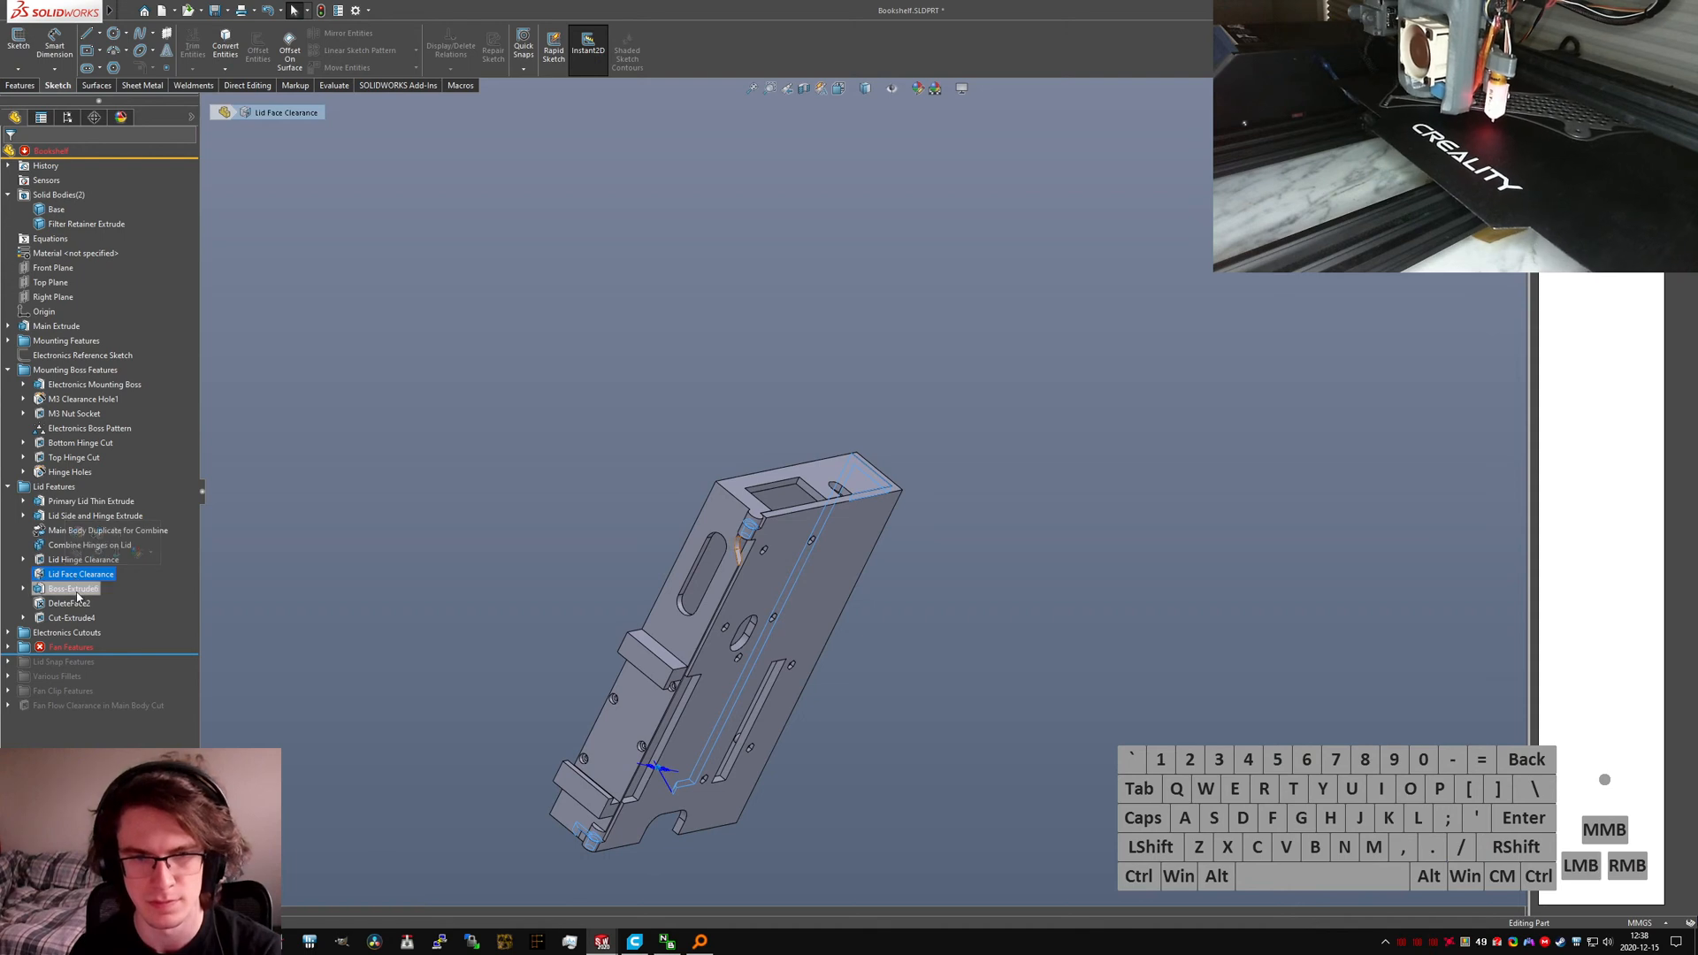
pyautogui.click(69, 590)
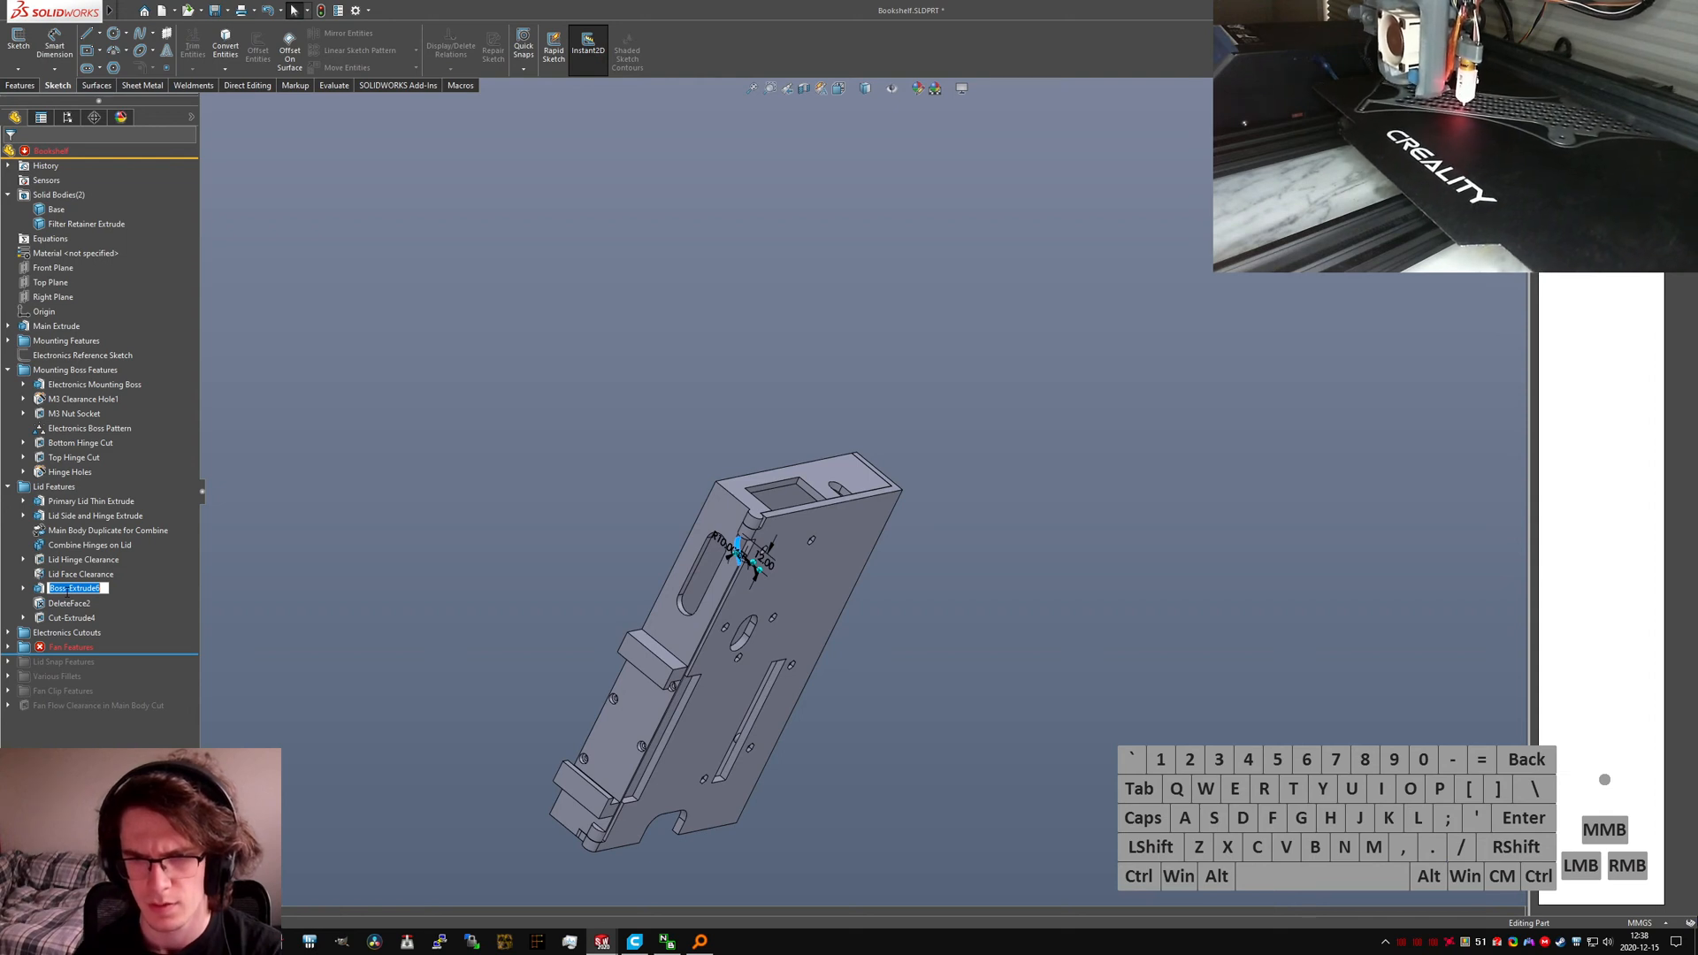
pyautogui.write('Lid Hi')
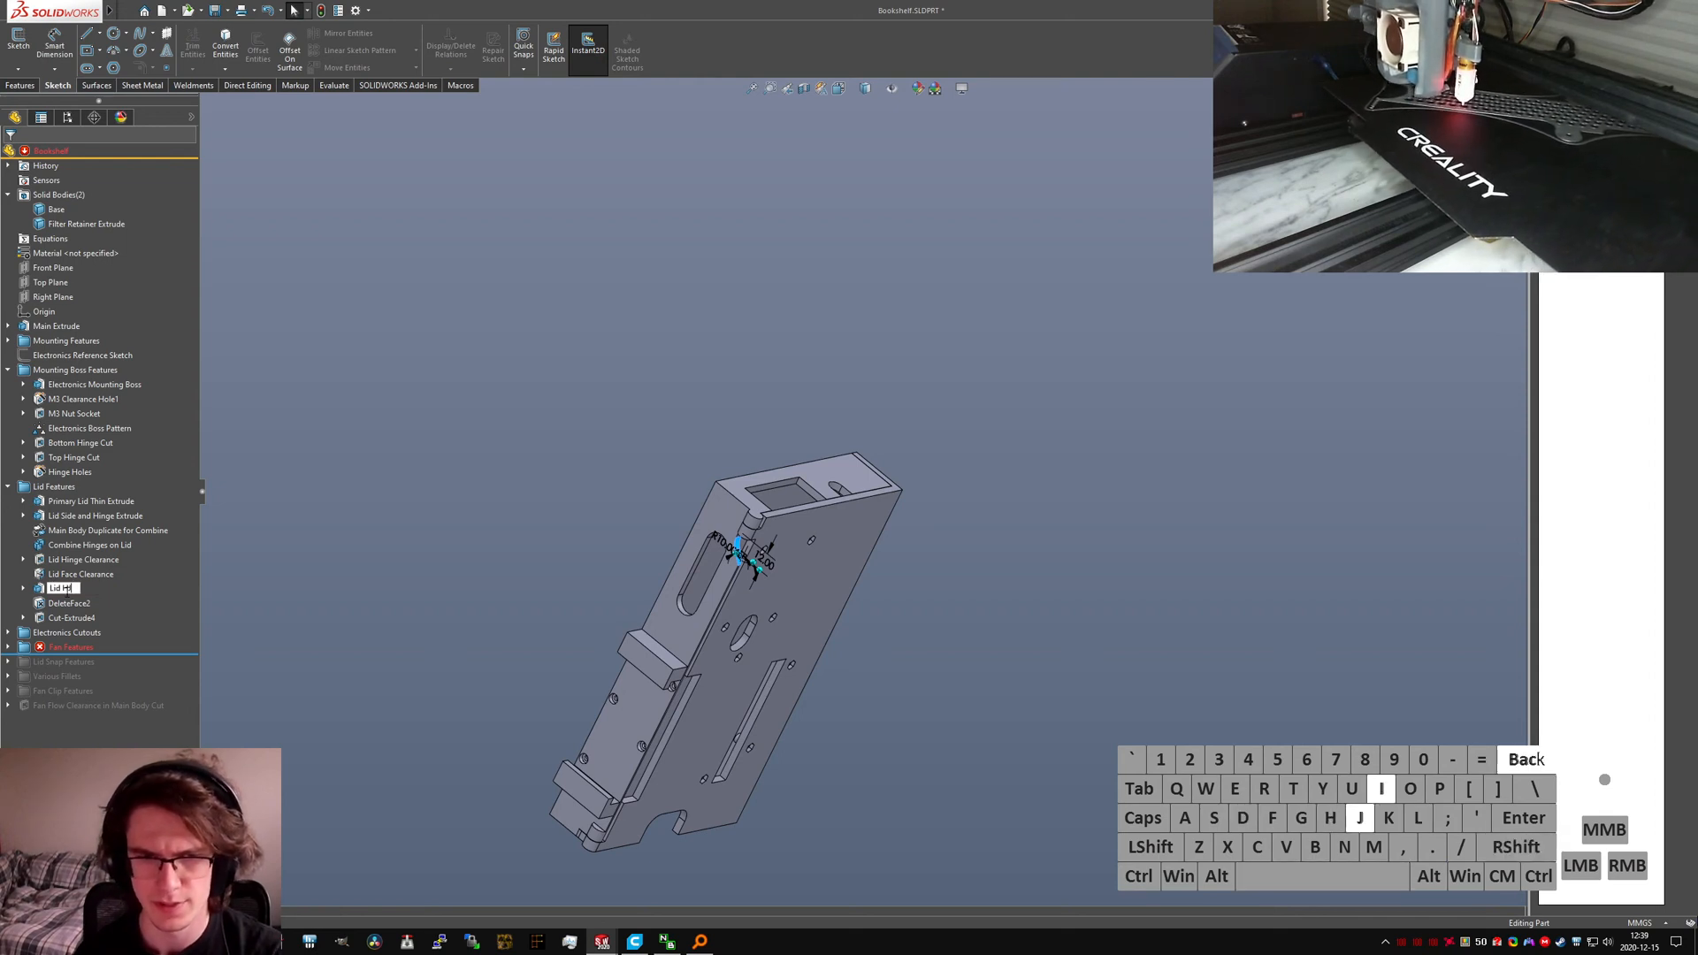
pyautogui.write('nge Axis Me')
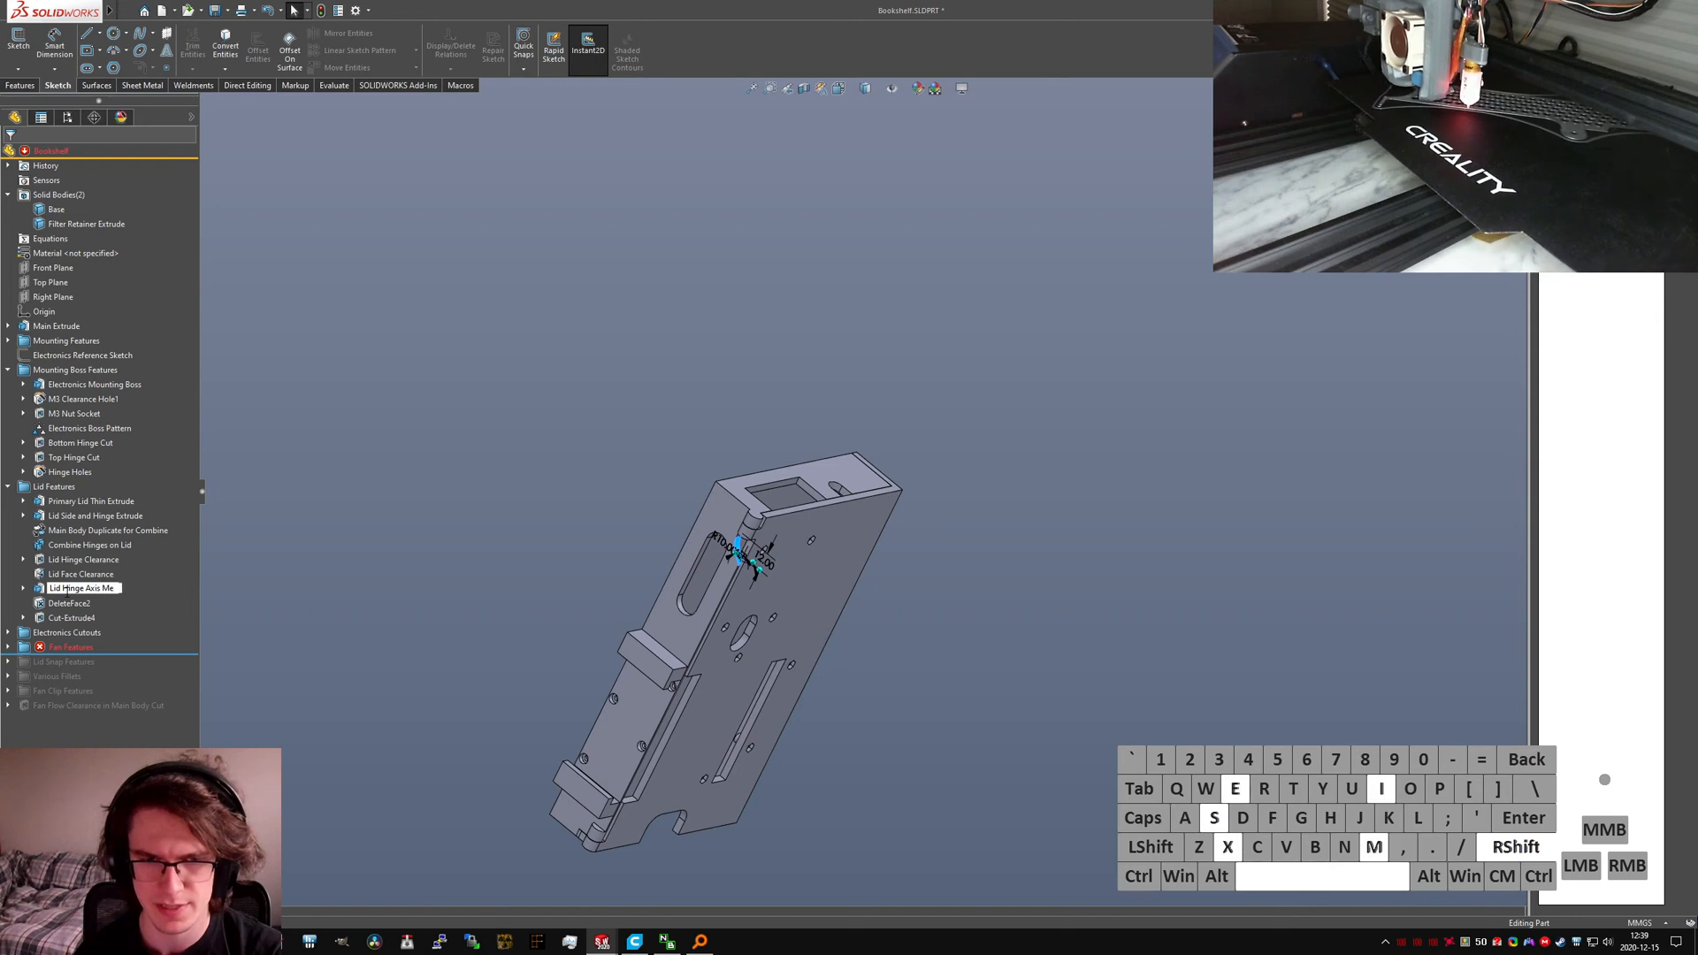
pyautogui.write('at')
pyautogui.press('Return')
# Step: Delete the DeleteFace2 feature from the Lid Features folder and dismiss the rebuild error list
pyautogui.click(62, 603)
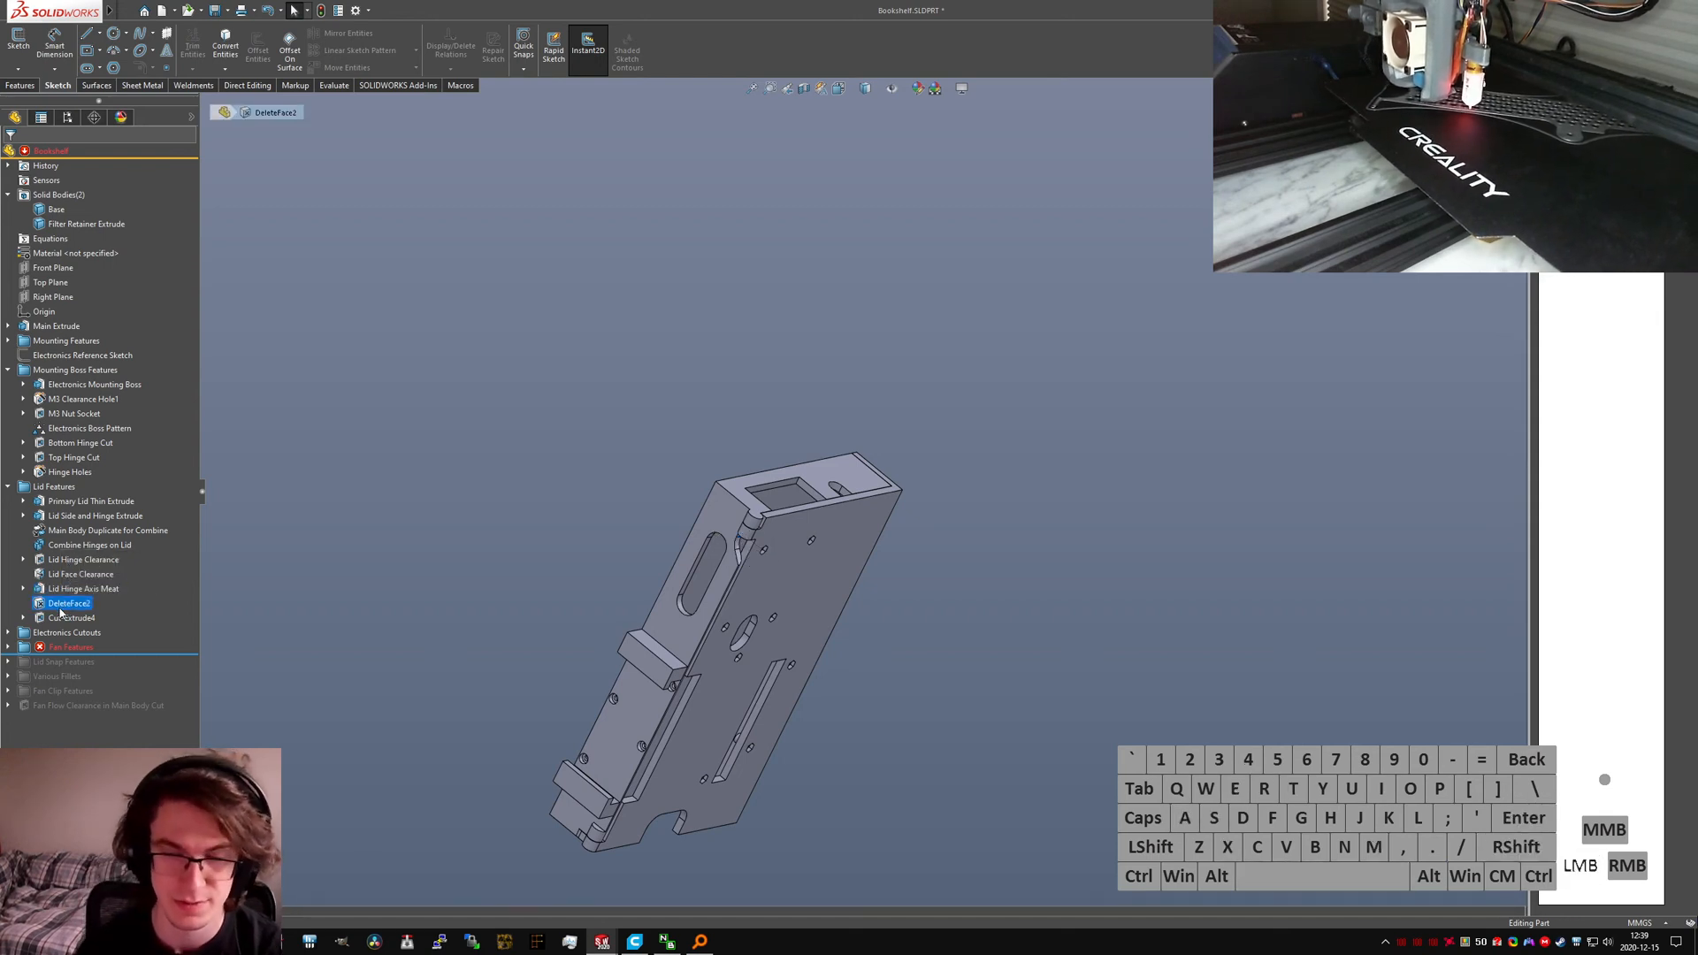
pyautogui.click(62, 605)
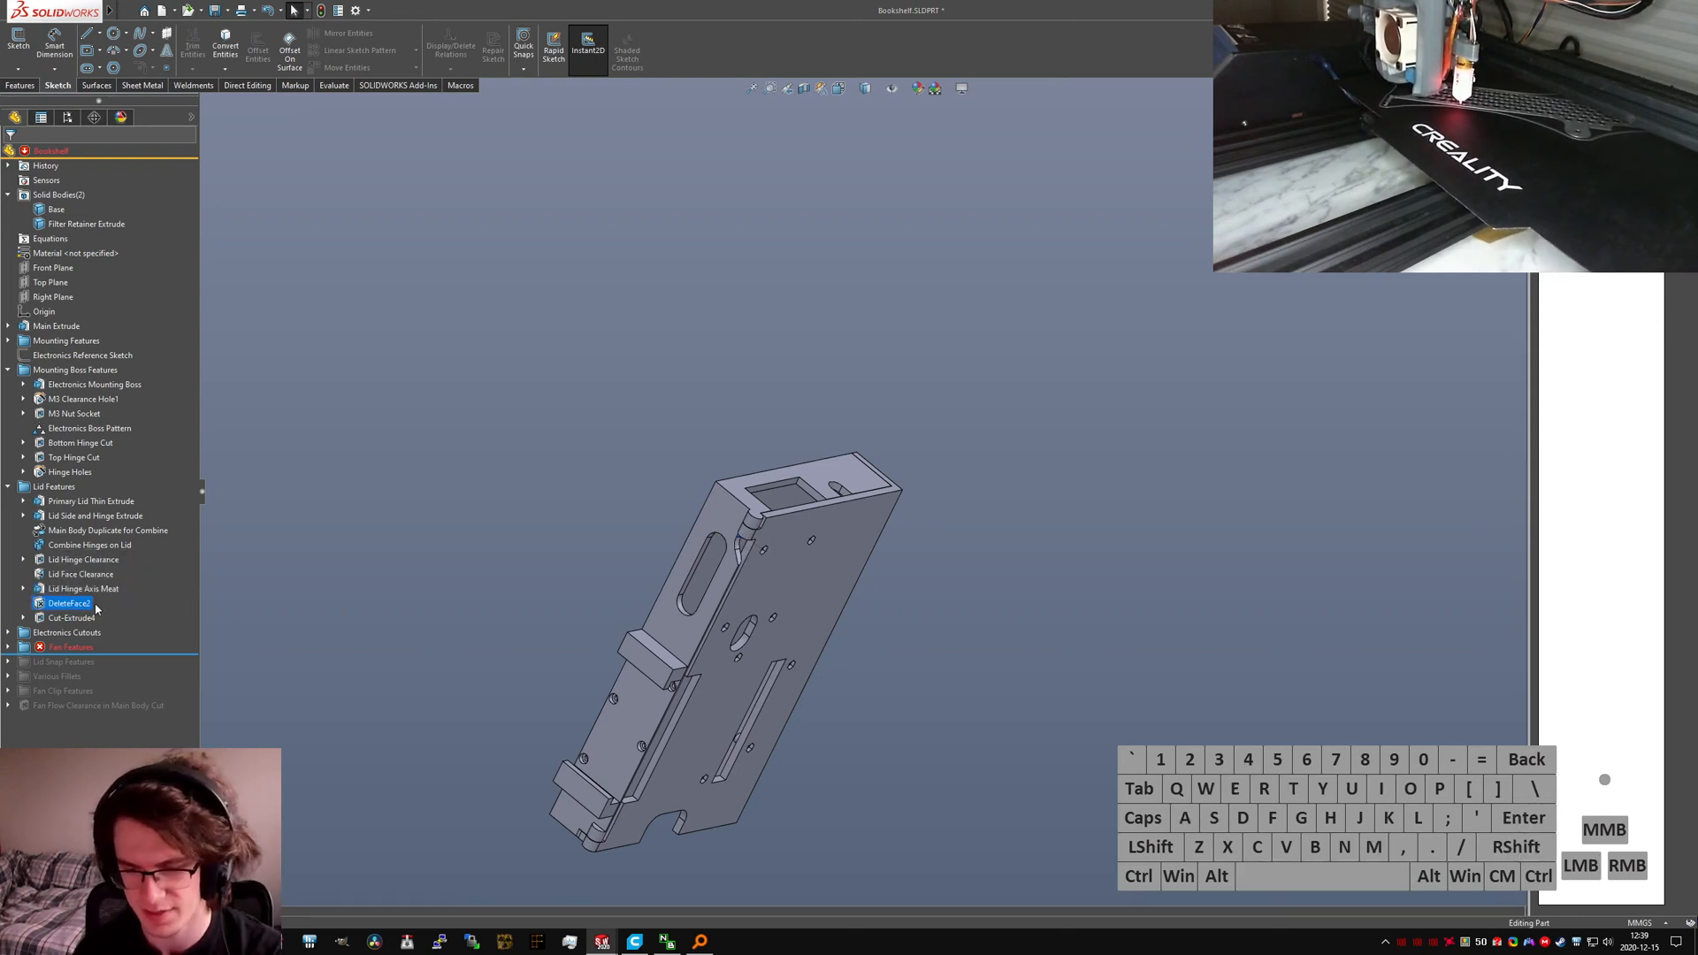
pyautogui.press('Delete')
pyautogui.press('Return')
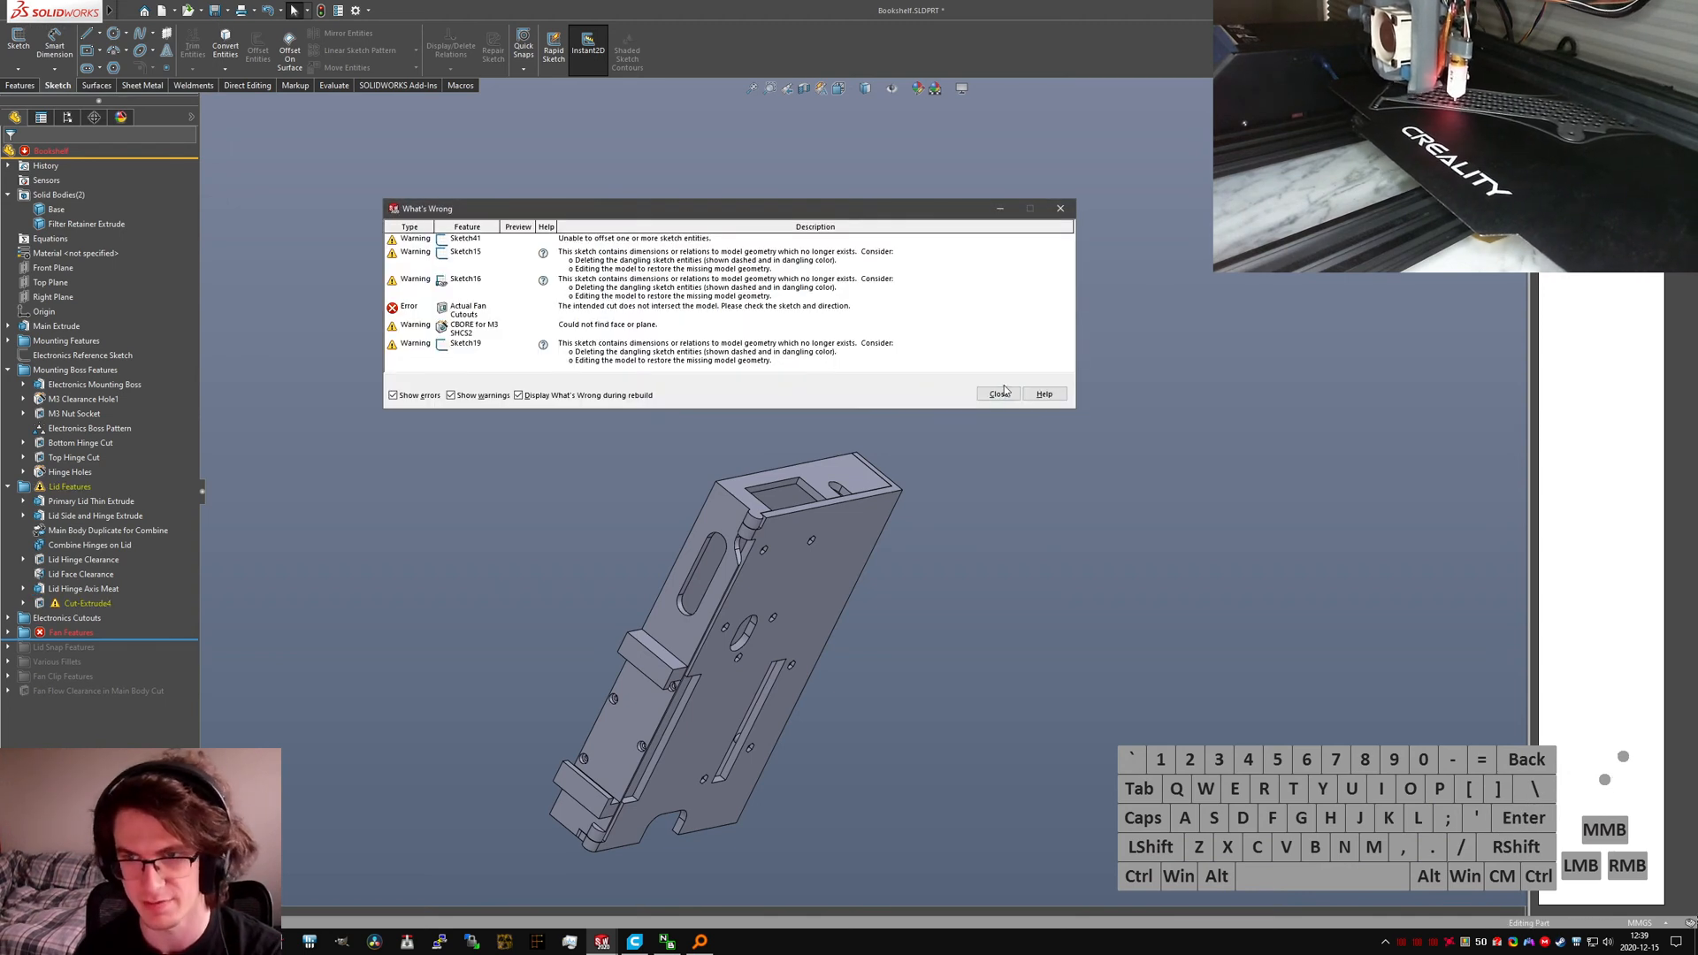
pyautogui.click(999, 394)
# Step: Check Cut-Extrude4's definition, open its Sketch41 for editing and delete all sketch entities
pyautogui.click(81, 603)
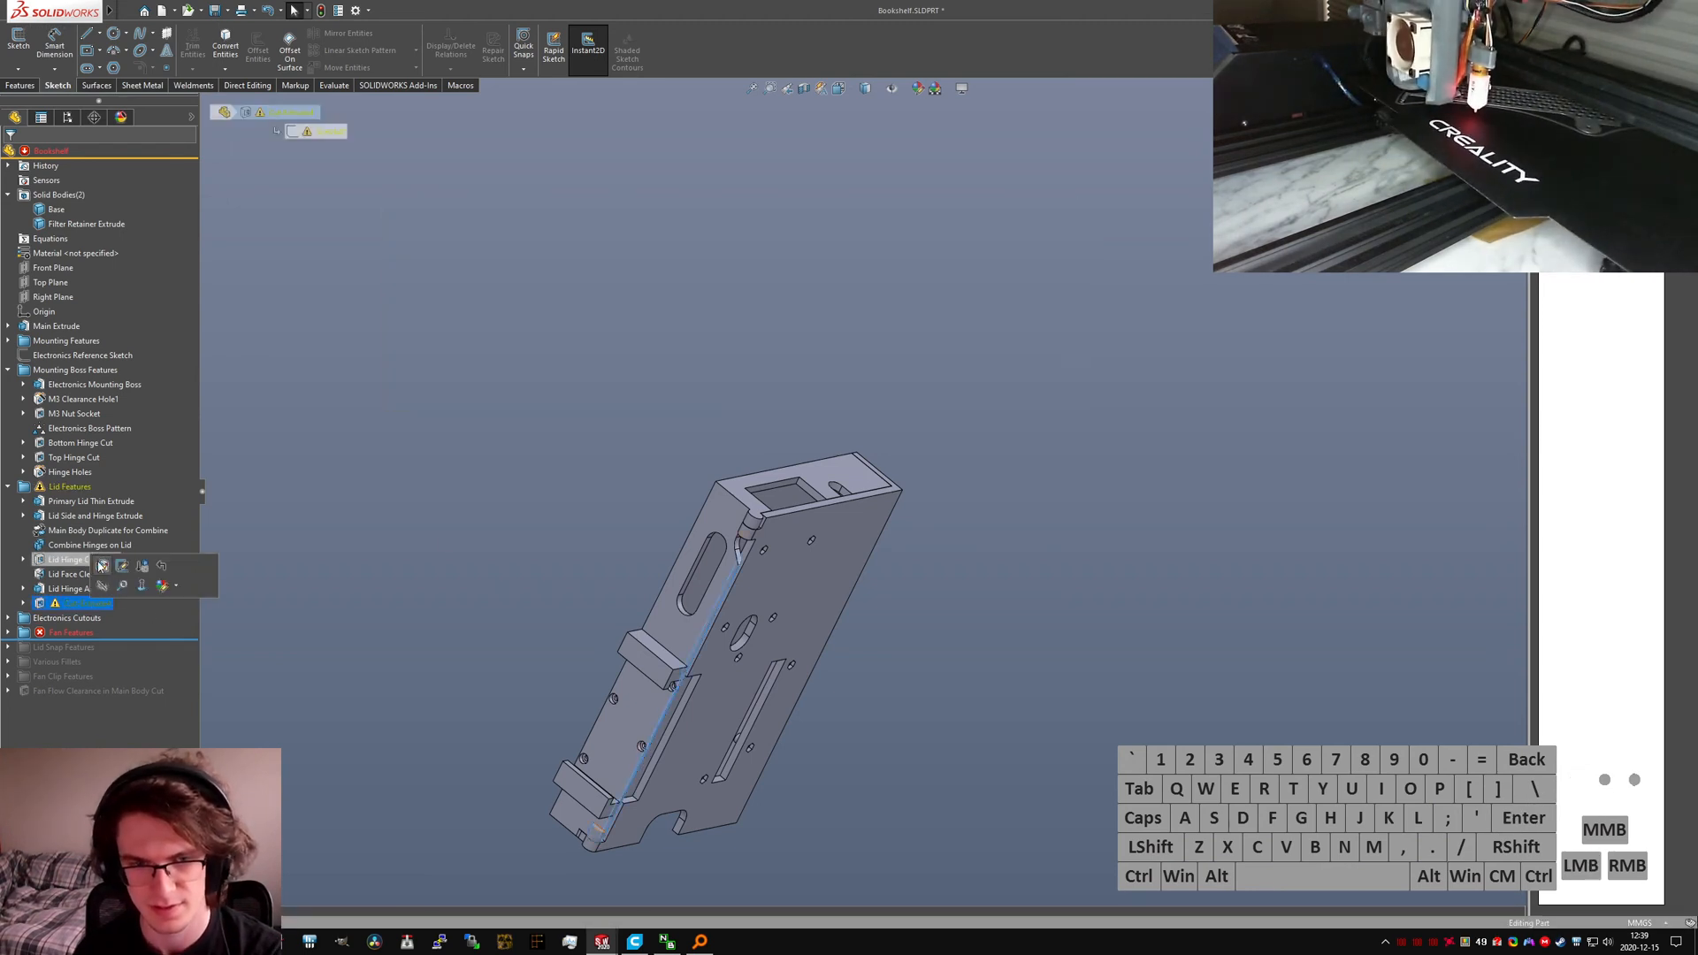
pyautogui.click(101, 566)
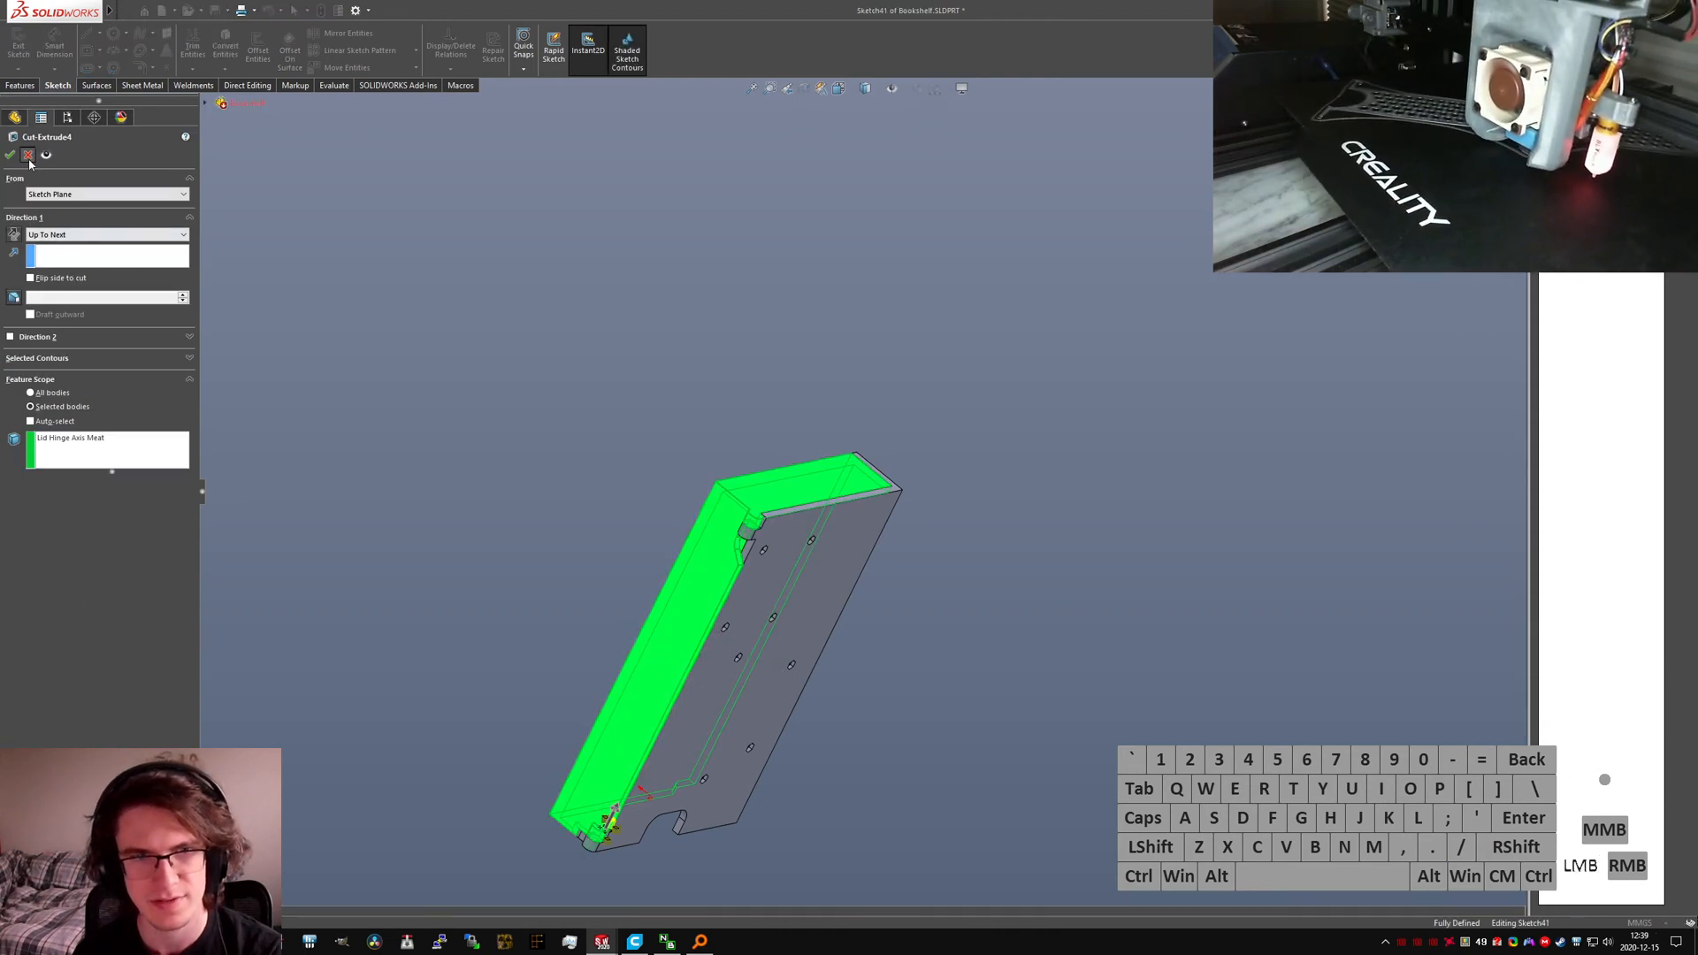
pyautogui.click(23, 603)
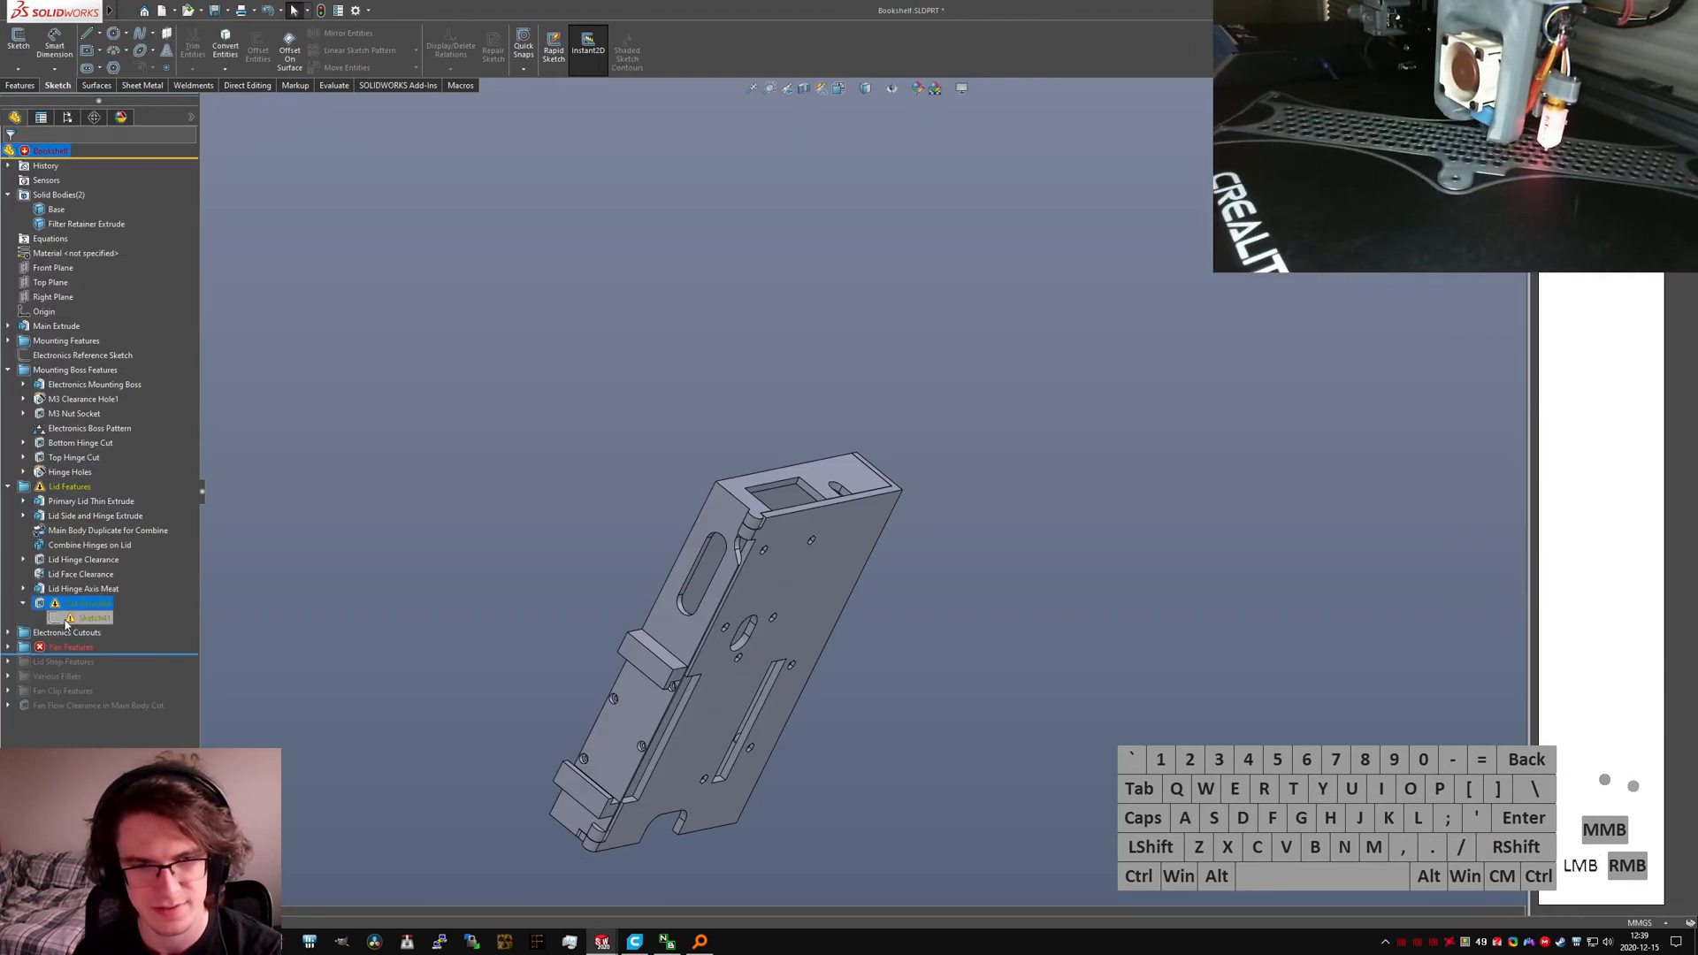
pyautogui.click(69, 618)
pyautogui.click(78, 583)
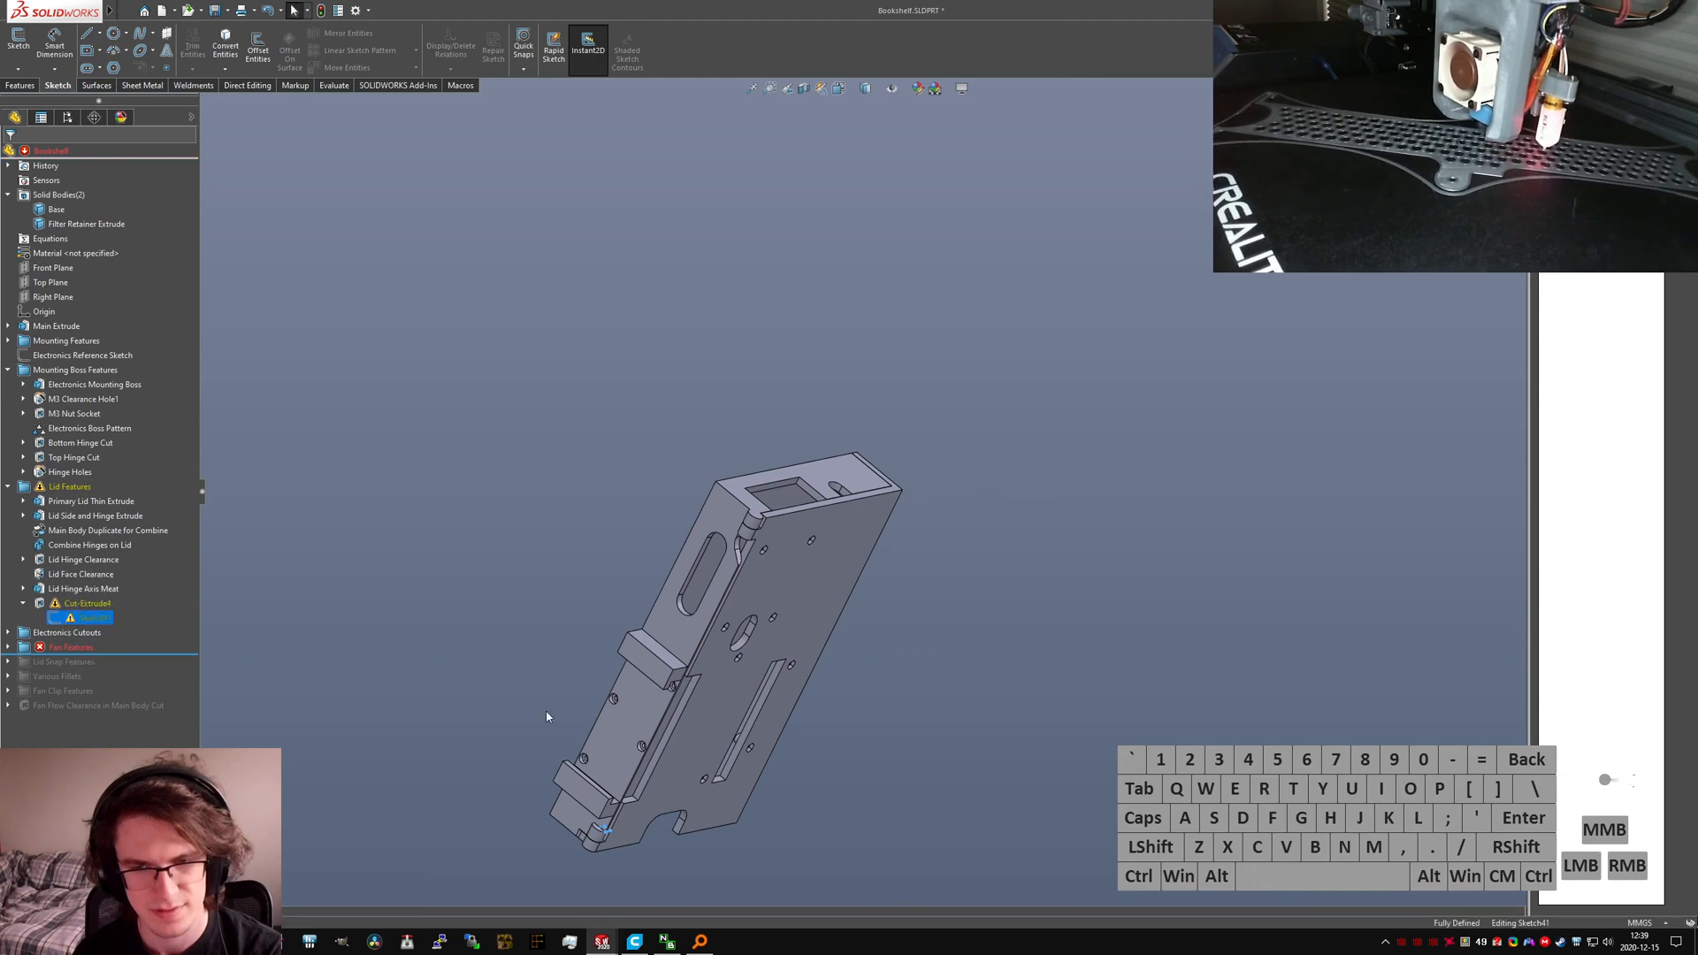
pyautogui.scroll(3, 622, 780)
pyautogui.scroll(6, 621, 781)
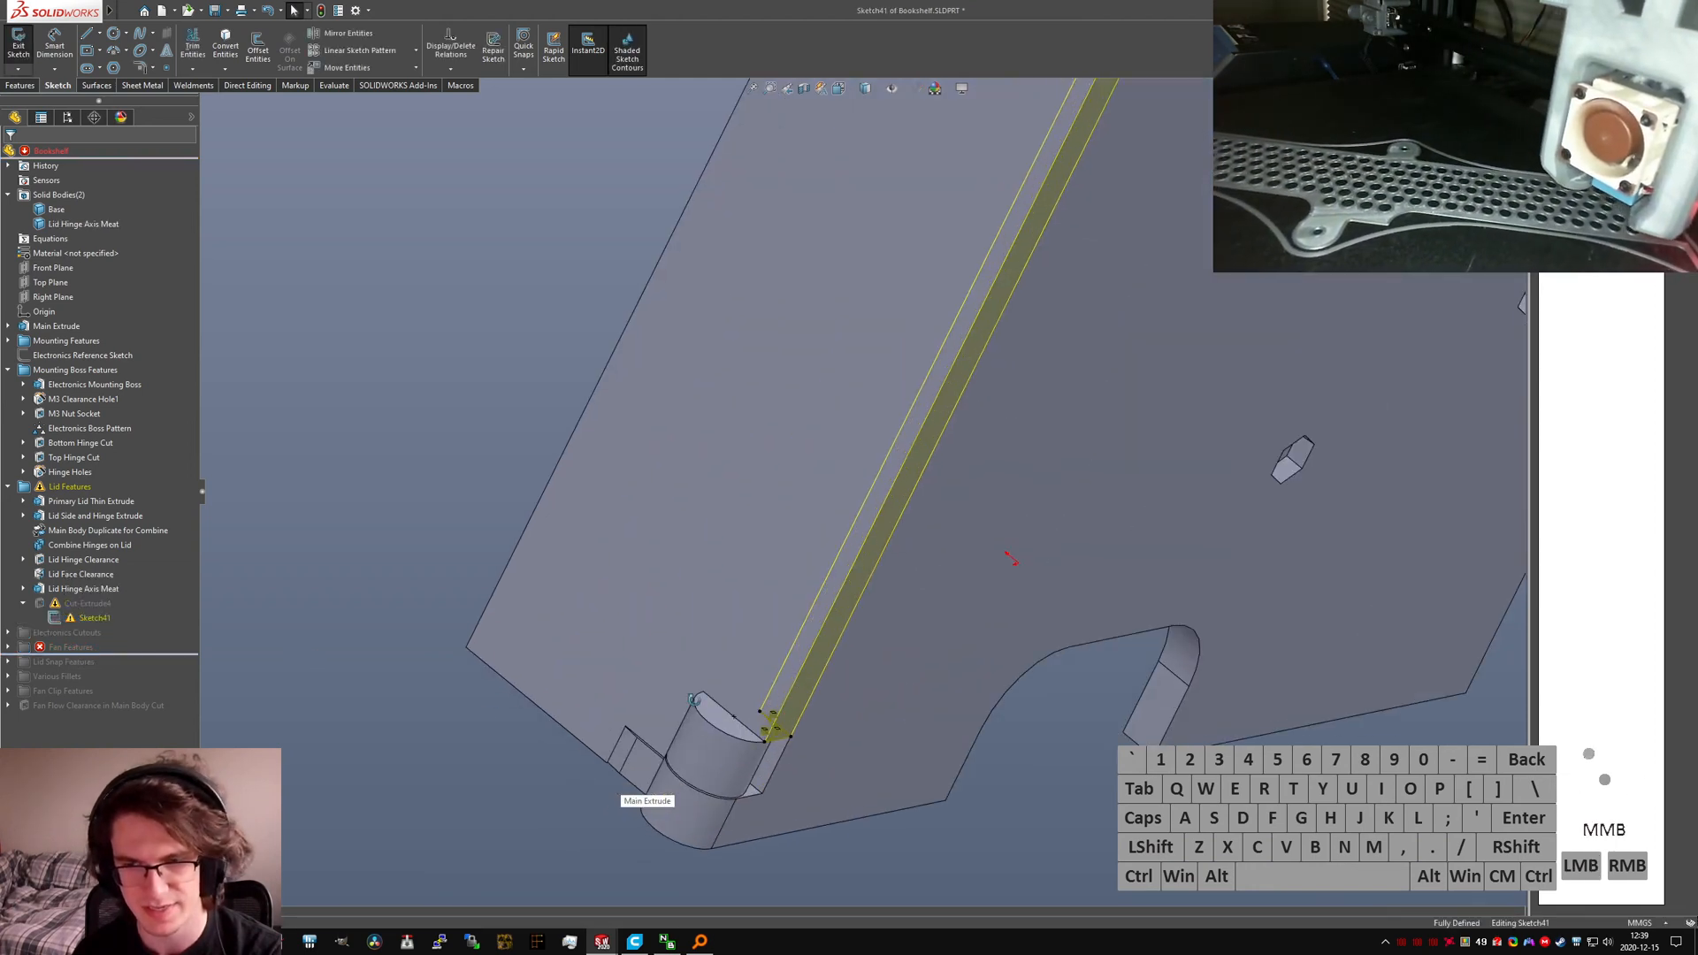
pyautogui.hotkey('ctrl', 'a')
pyautogui.press('Delete')
# Step: Convert the edges of the small end face beside the lower hinge into Sketch41 and rebuild the part
pyautogui.scroll(-1, 778, 725)
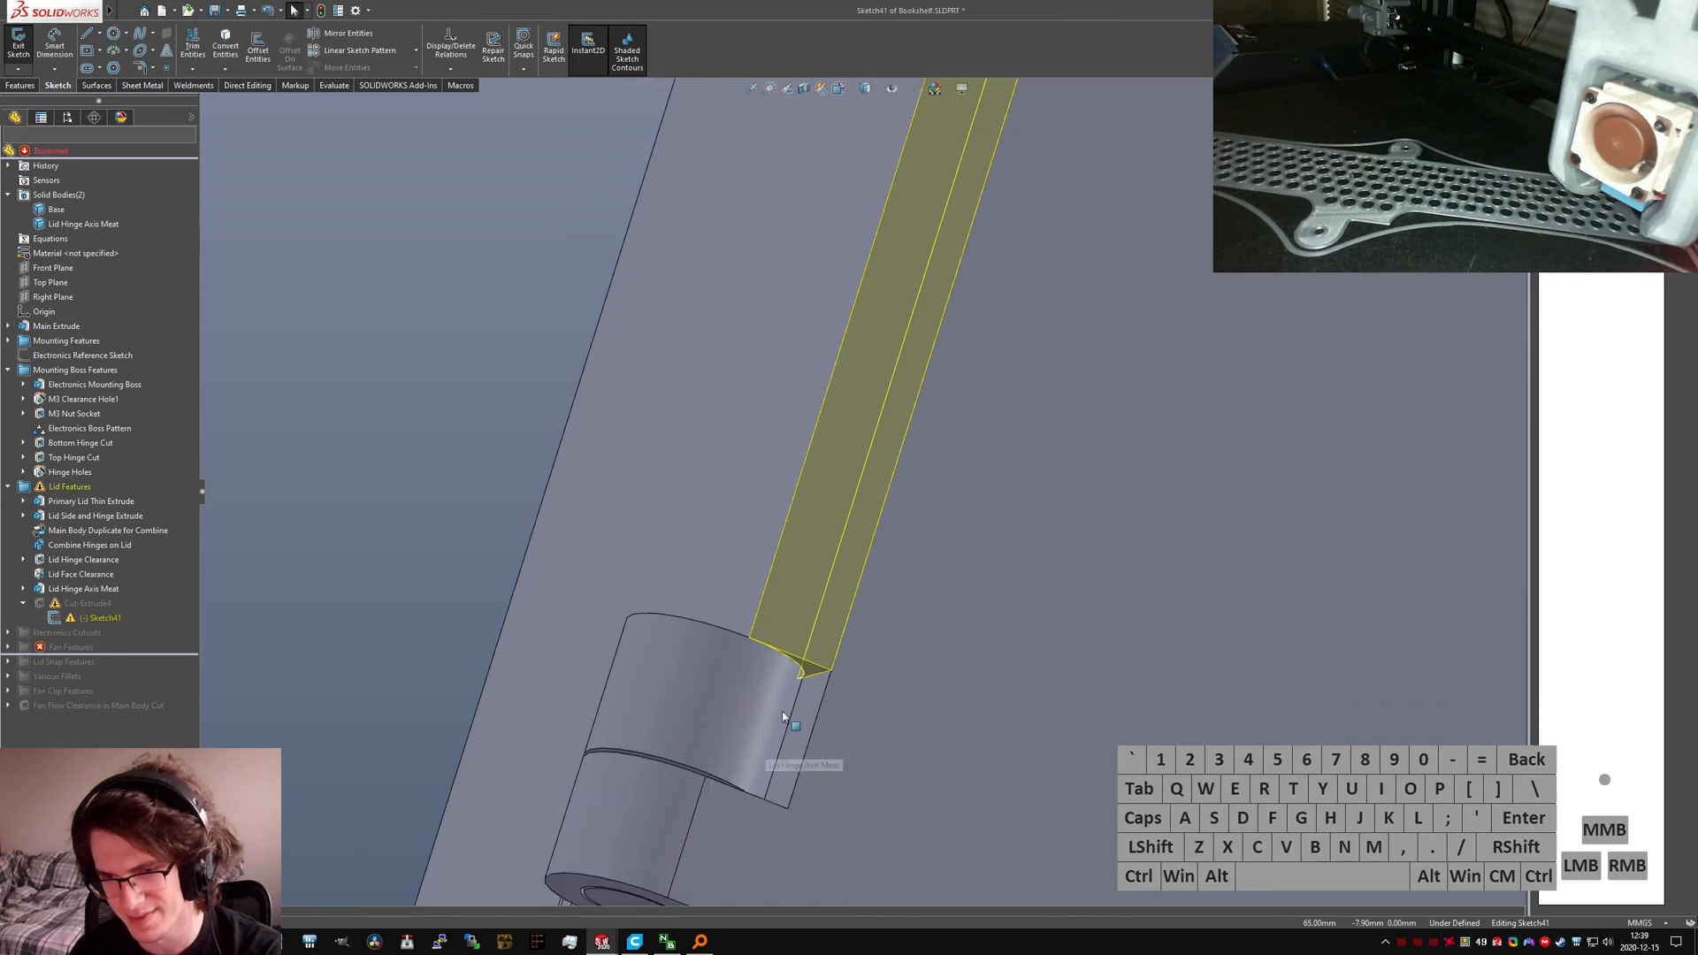
pyautogui.scroll(1, 786, 716)
pyautogui.click(816, 664)
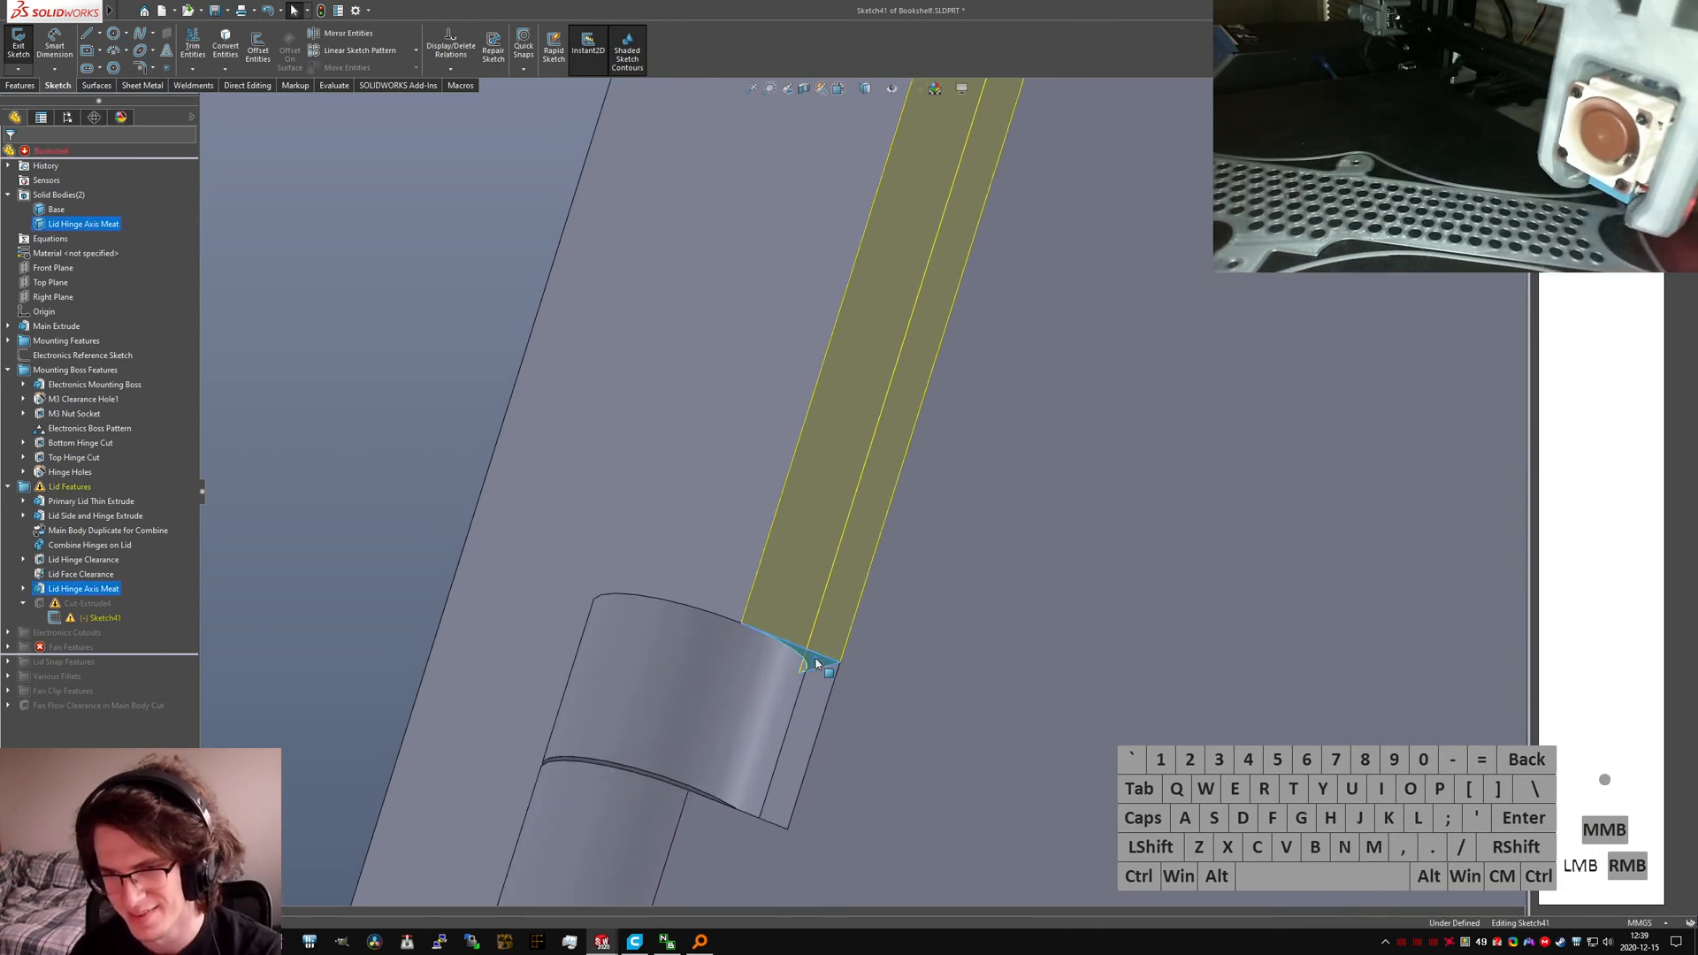
pyautogui.click(219, 52)
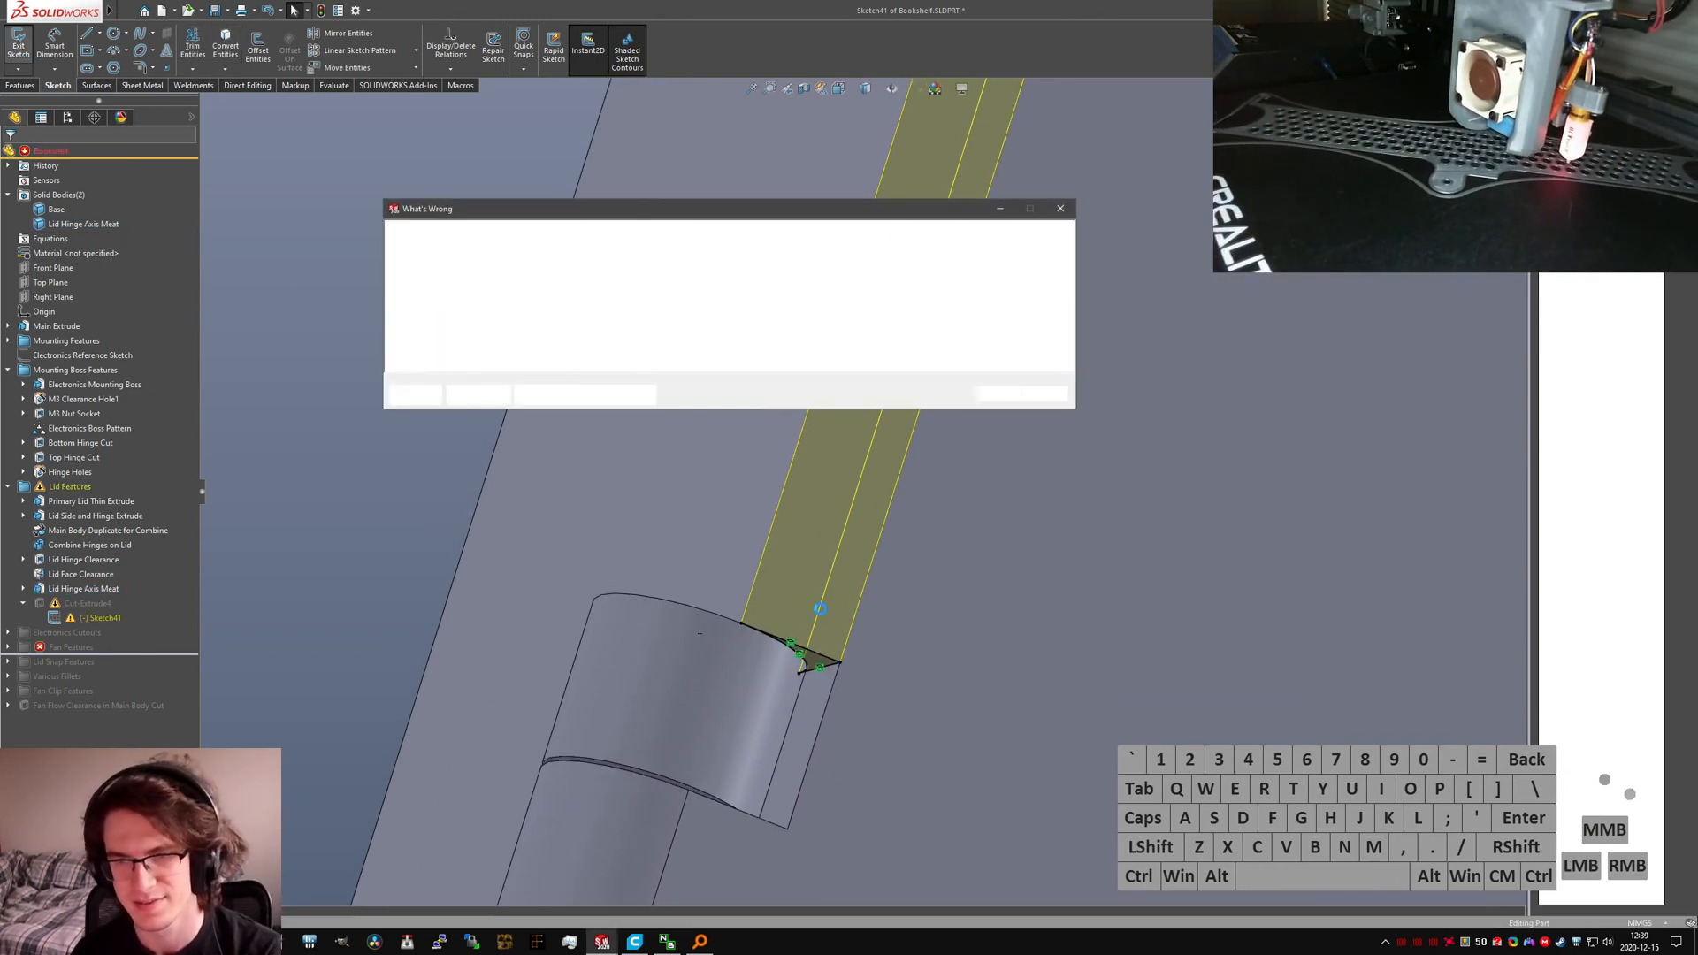
pyautogui.click(999, 393)
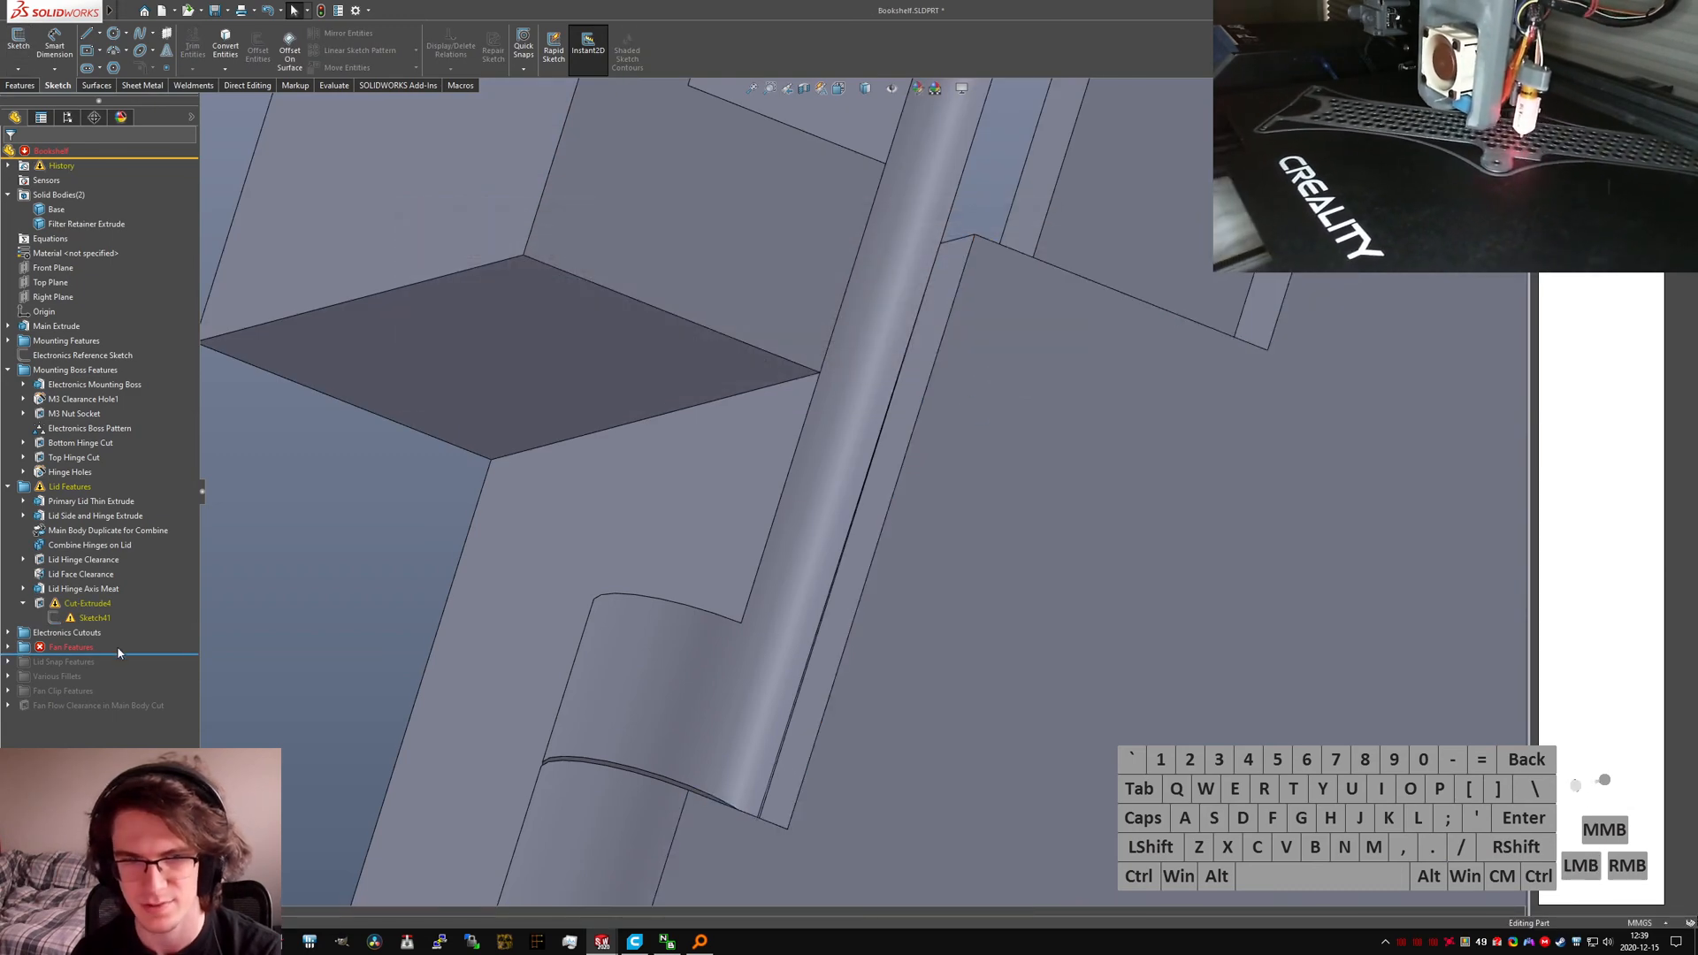
# Step: Try to delete Sketch41 from under Cut-Extrude4
pyautogui.click(60, 618)
pyautogui.scroll(6, 803, 582)
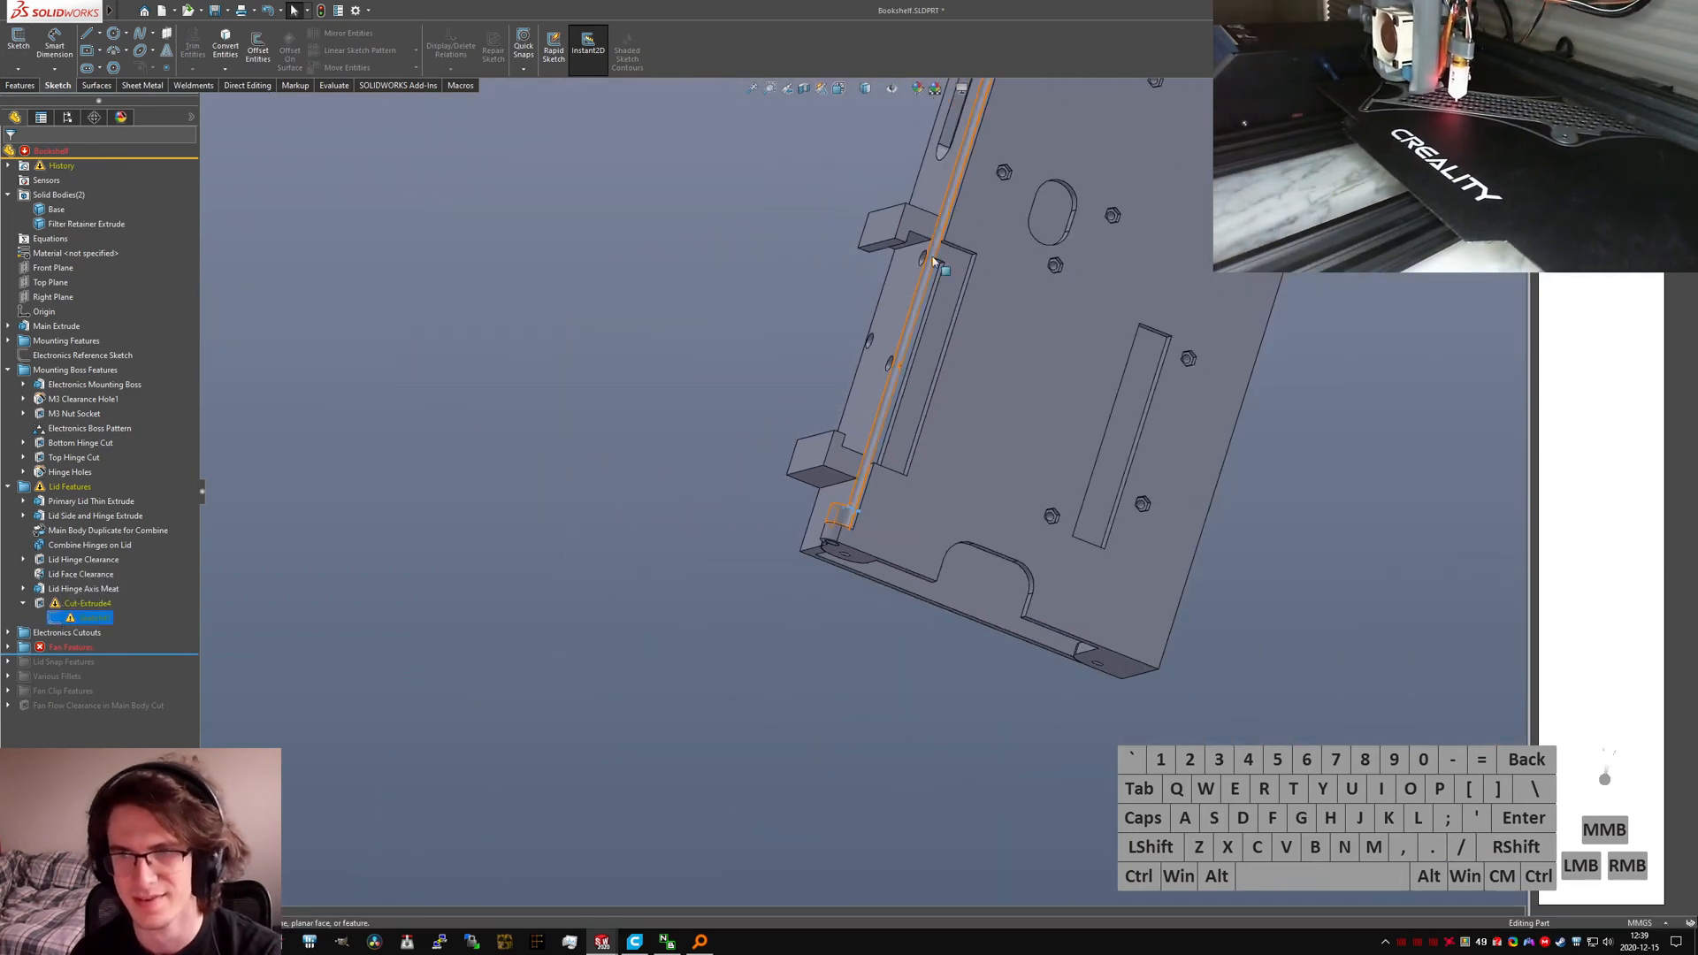
pyautogui.press('Delete')
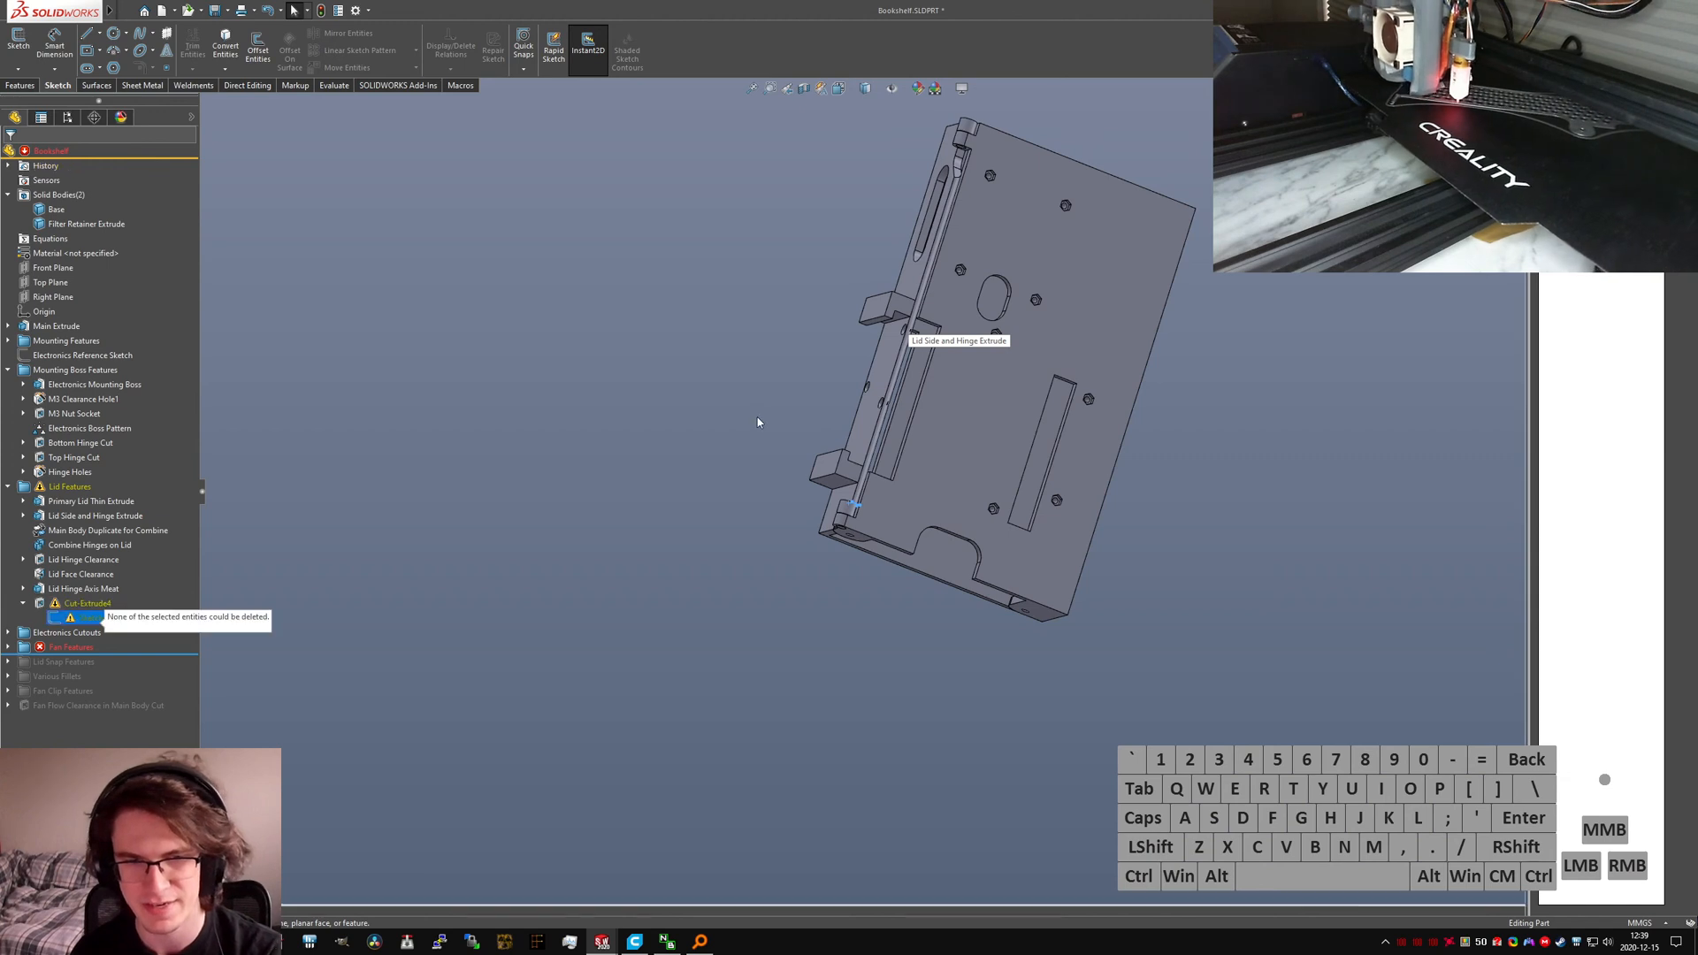
pyautogui.press('Return')
# Step: Roll the feature history back to before Electronics Cutouts and delete Cut-Extrude4 and its leftover Sketch41
pyautogui.moveTo(124, 653); pyautogui.dragTo(119, 637)
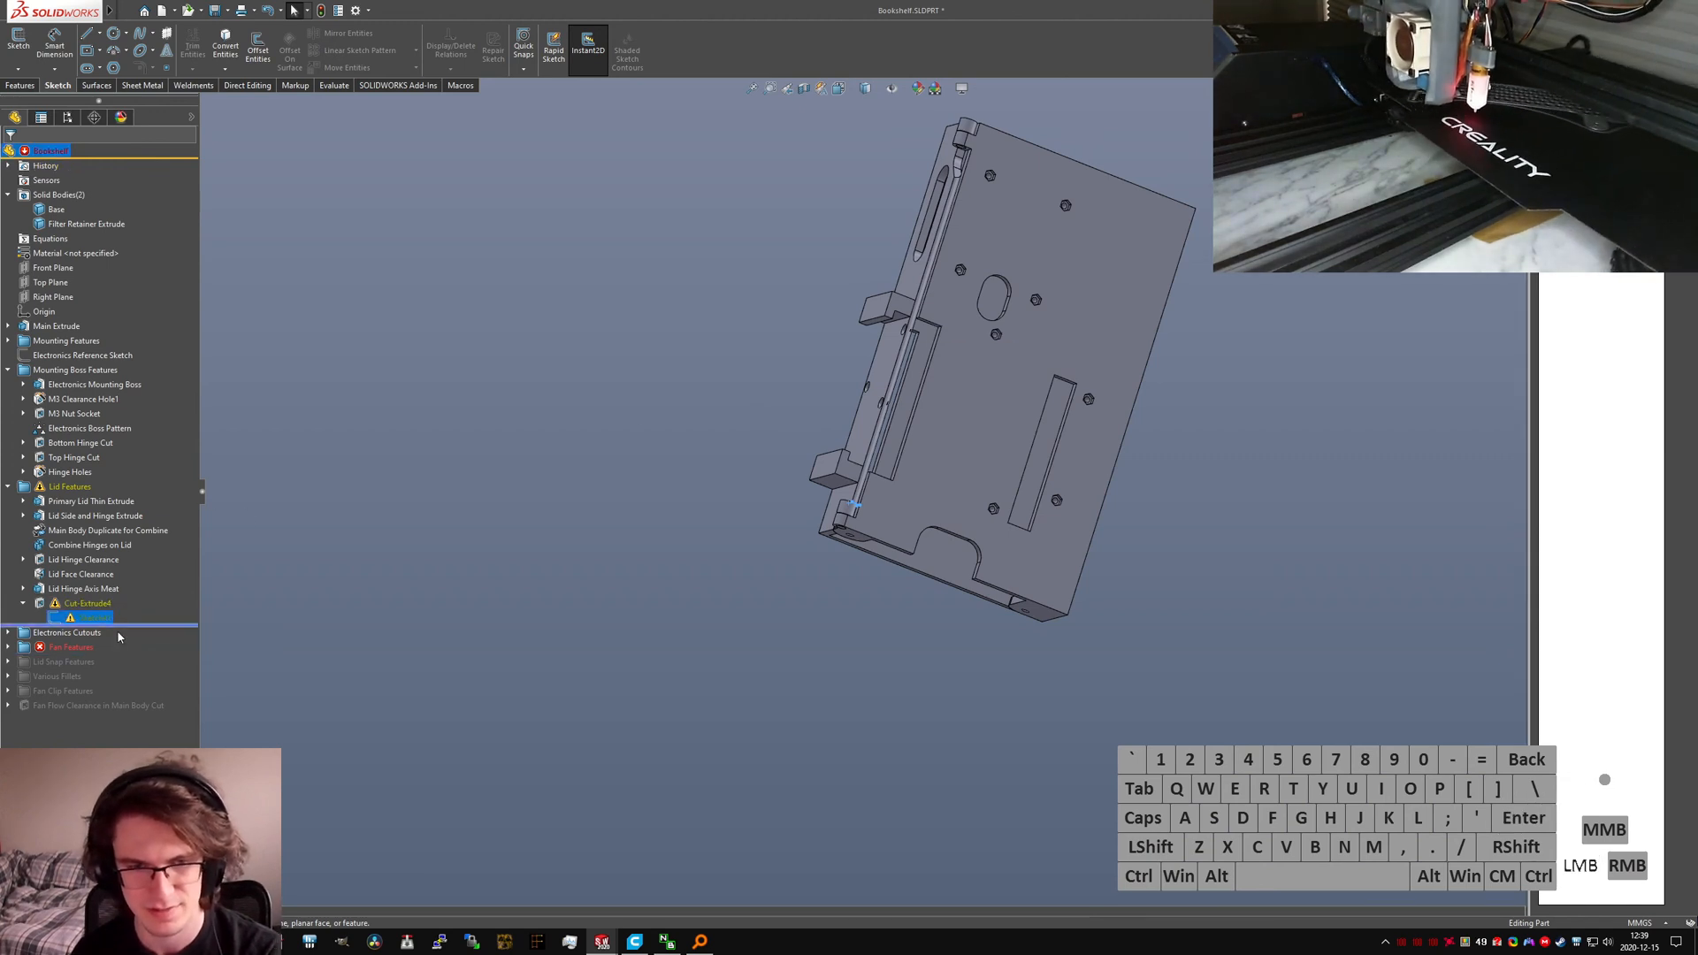
pyautogui.click(86, 605)
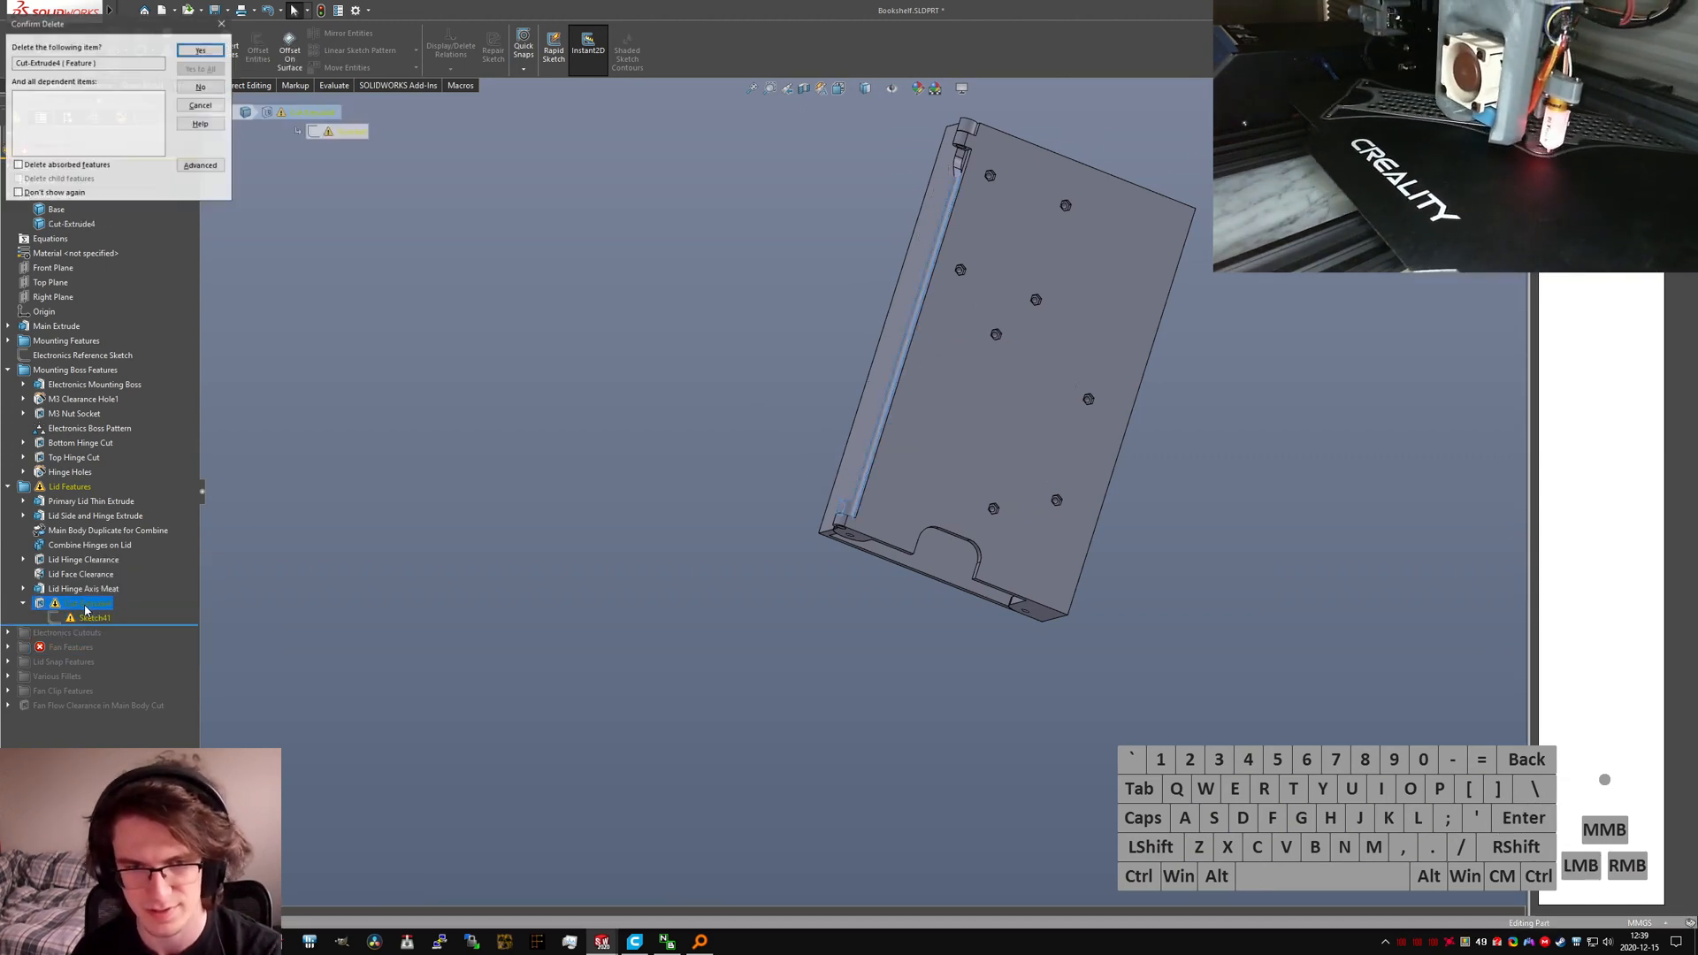
pyautogui.press('Return')
pyautogui.click(998, 311)
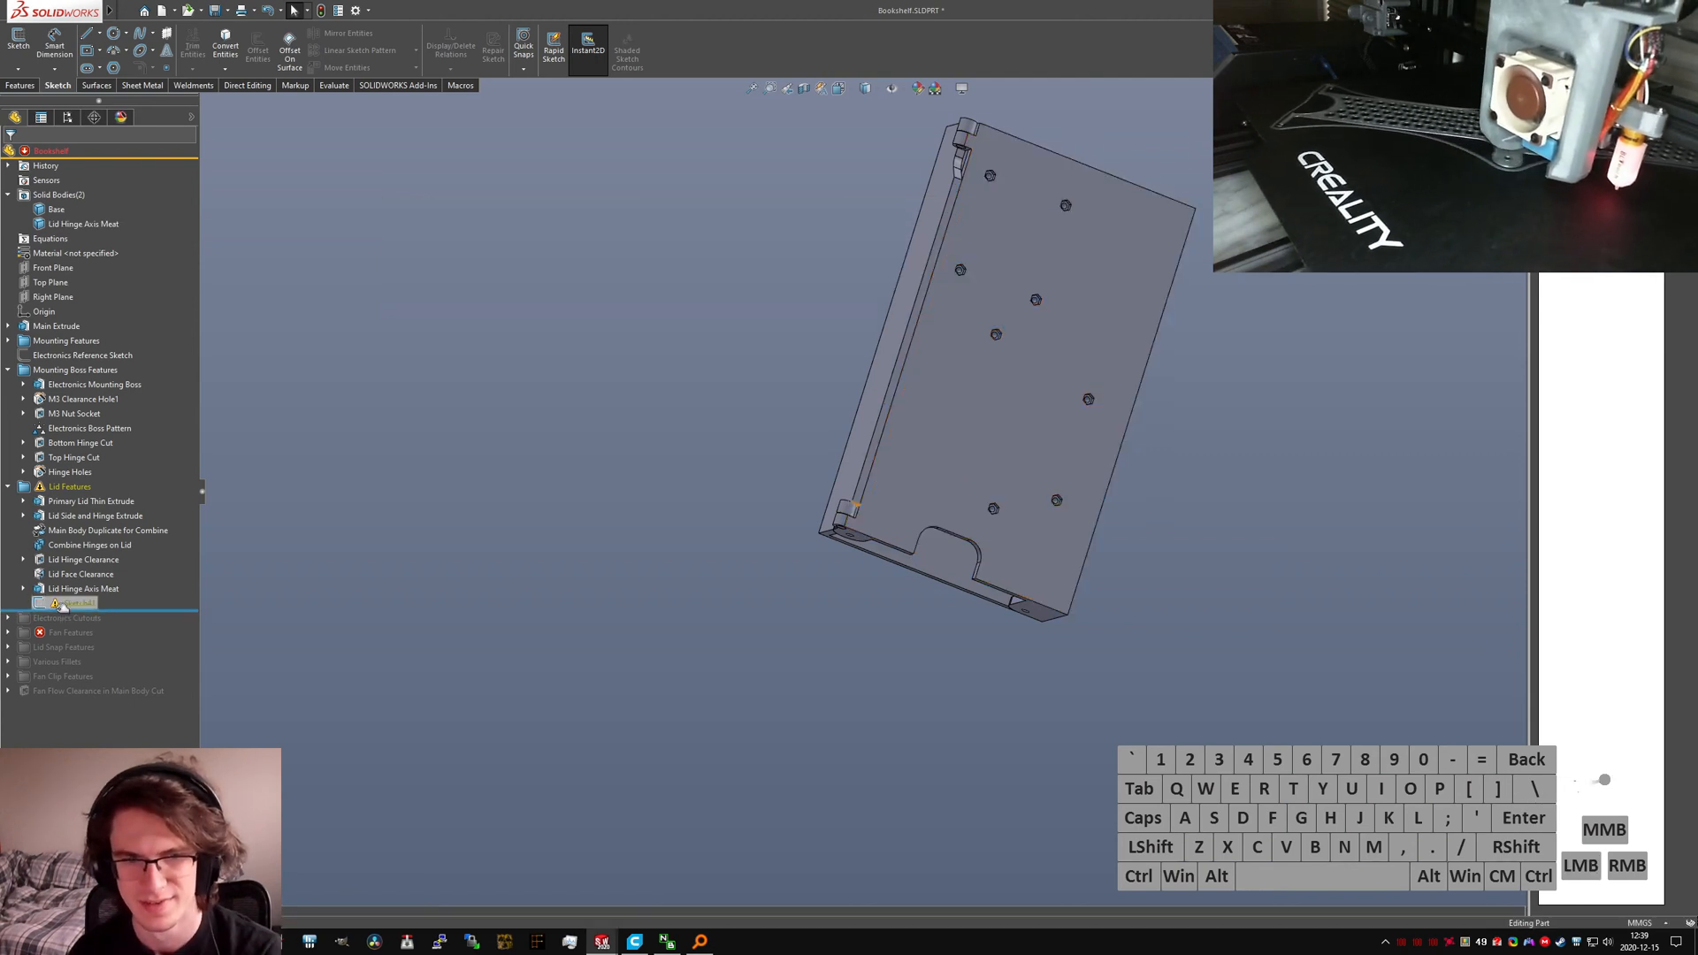
pyautogui.click(69, 606)
pyautogui.press('Return')
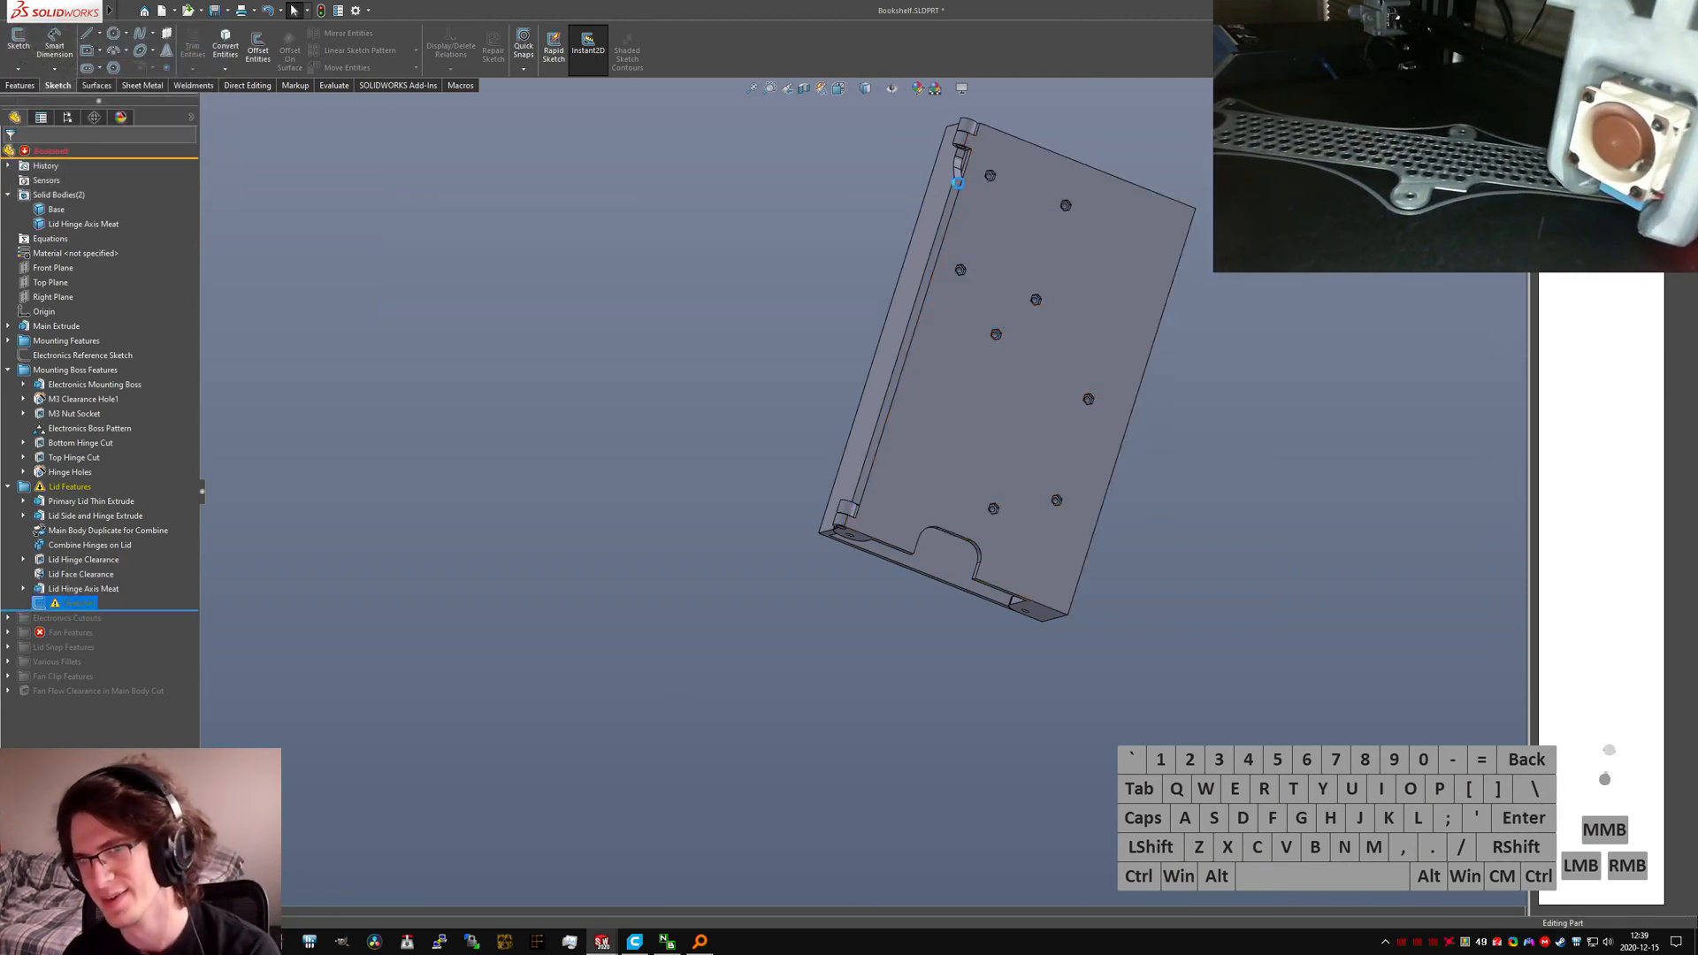
# Step: Examine the lower and upper hinge ends and the lid edge between them
pyautogui.scroll(-3, 958, 183)
pyautogui.scroll(-2, 755, 718)
pyautogui.scroll(3, 747, 831)
pyautogui.scroll(-8, 793, 718)
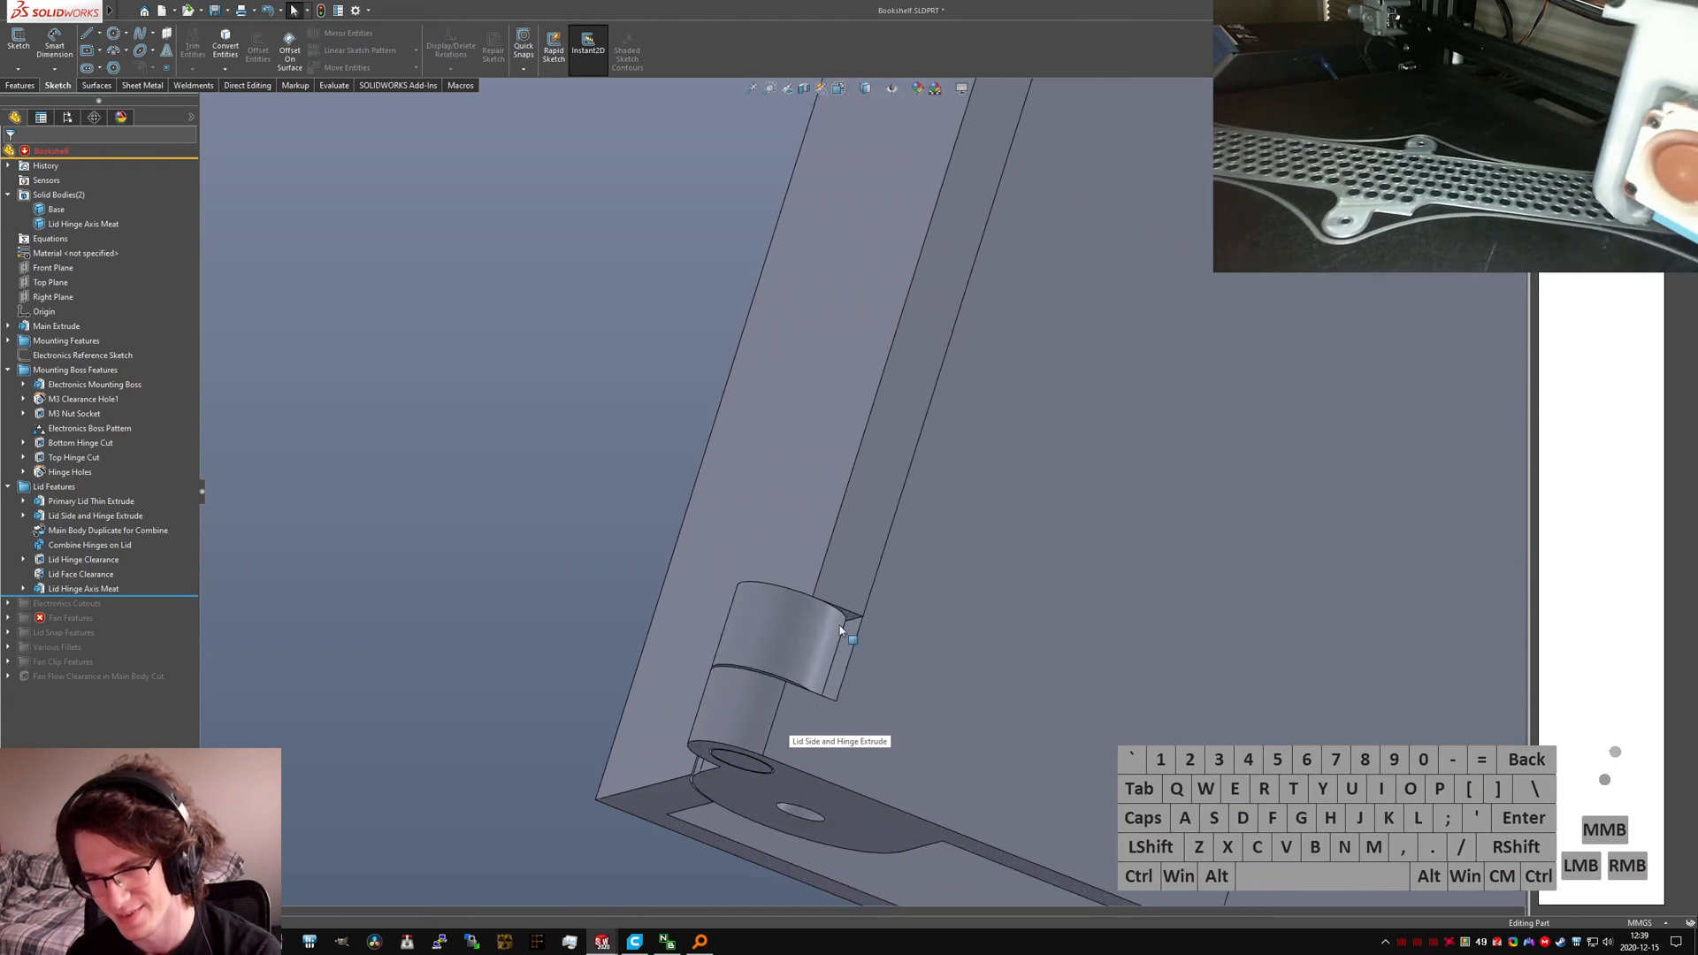
pyautogui.scroll(4, 840, 630)
pyautogui.scroll(3, 950, 265)
pyautogui.scroll(-5, 958, 187)
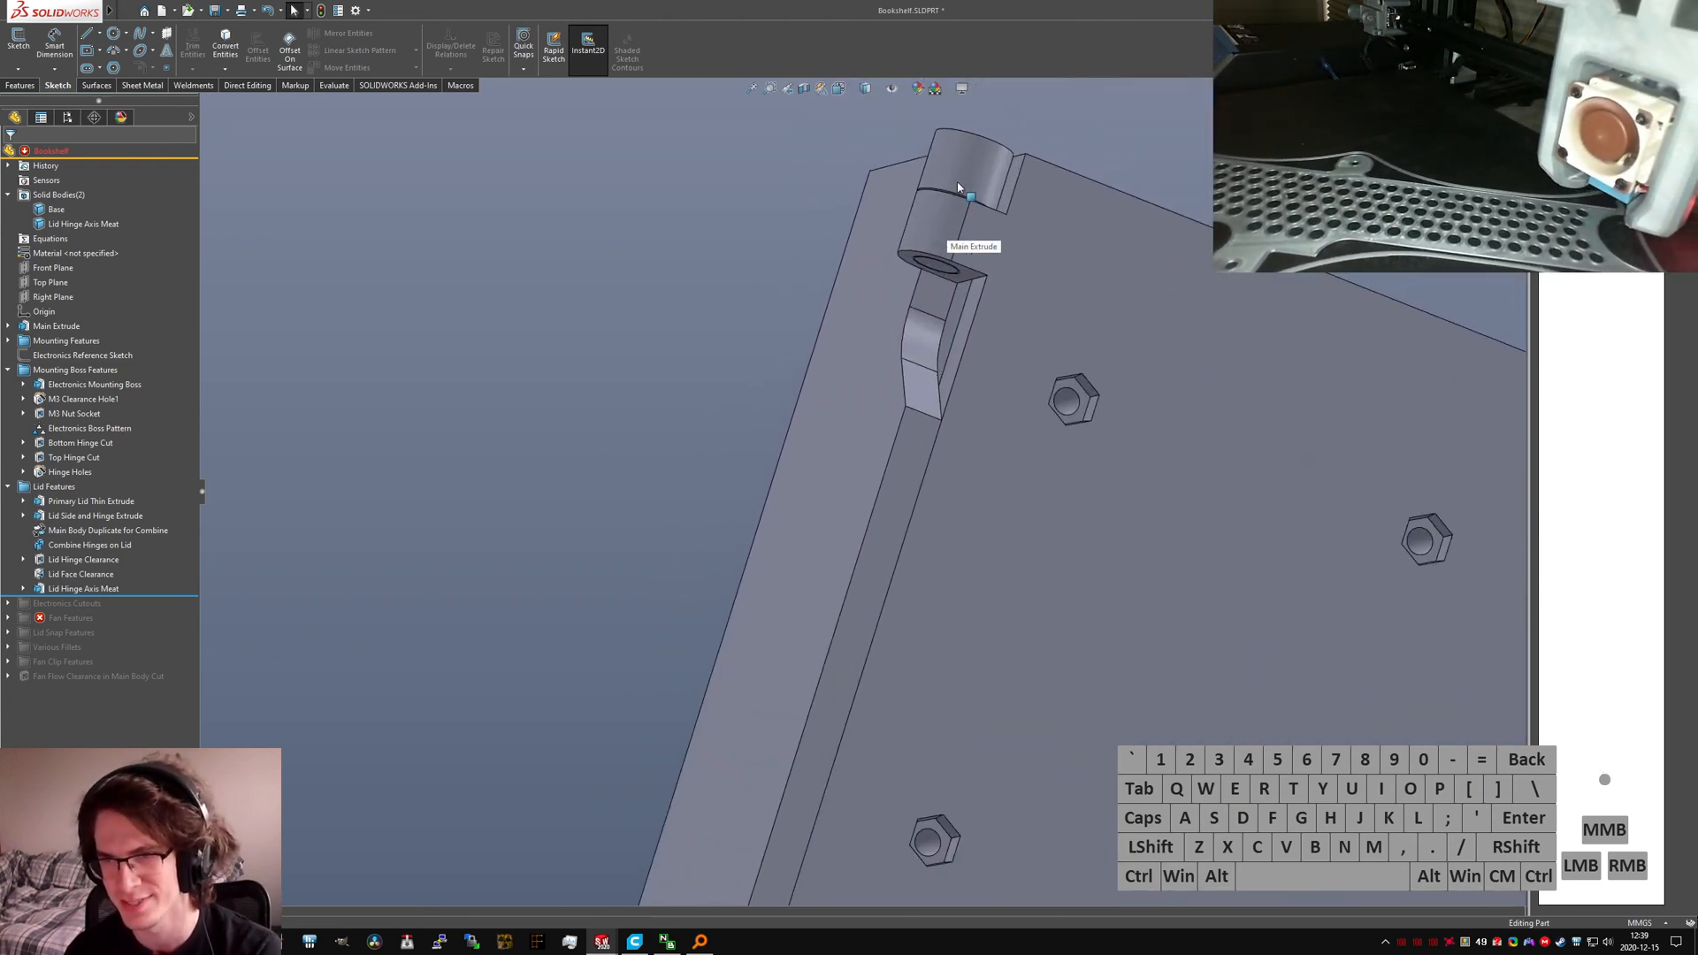
# Step: Open the sketch of the Lid Side and Hinge Extrude feature for editing, viewed face-on at the hinge
pyautogui.moveTo(958, 187); pyautogui.dragTo(986, 349, button='middle')
pyautogui.click(962, 200)
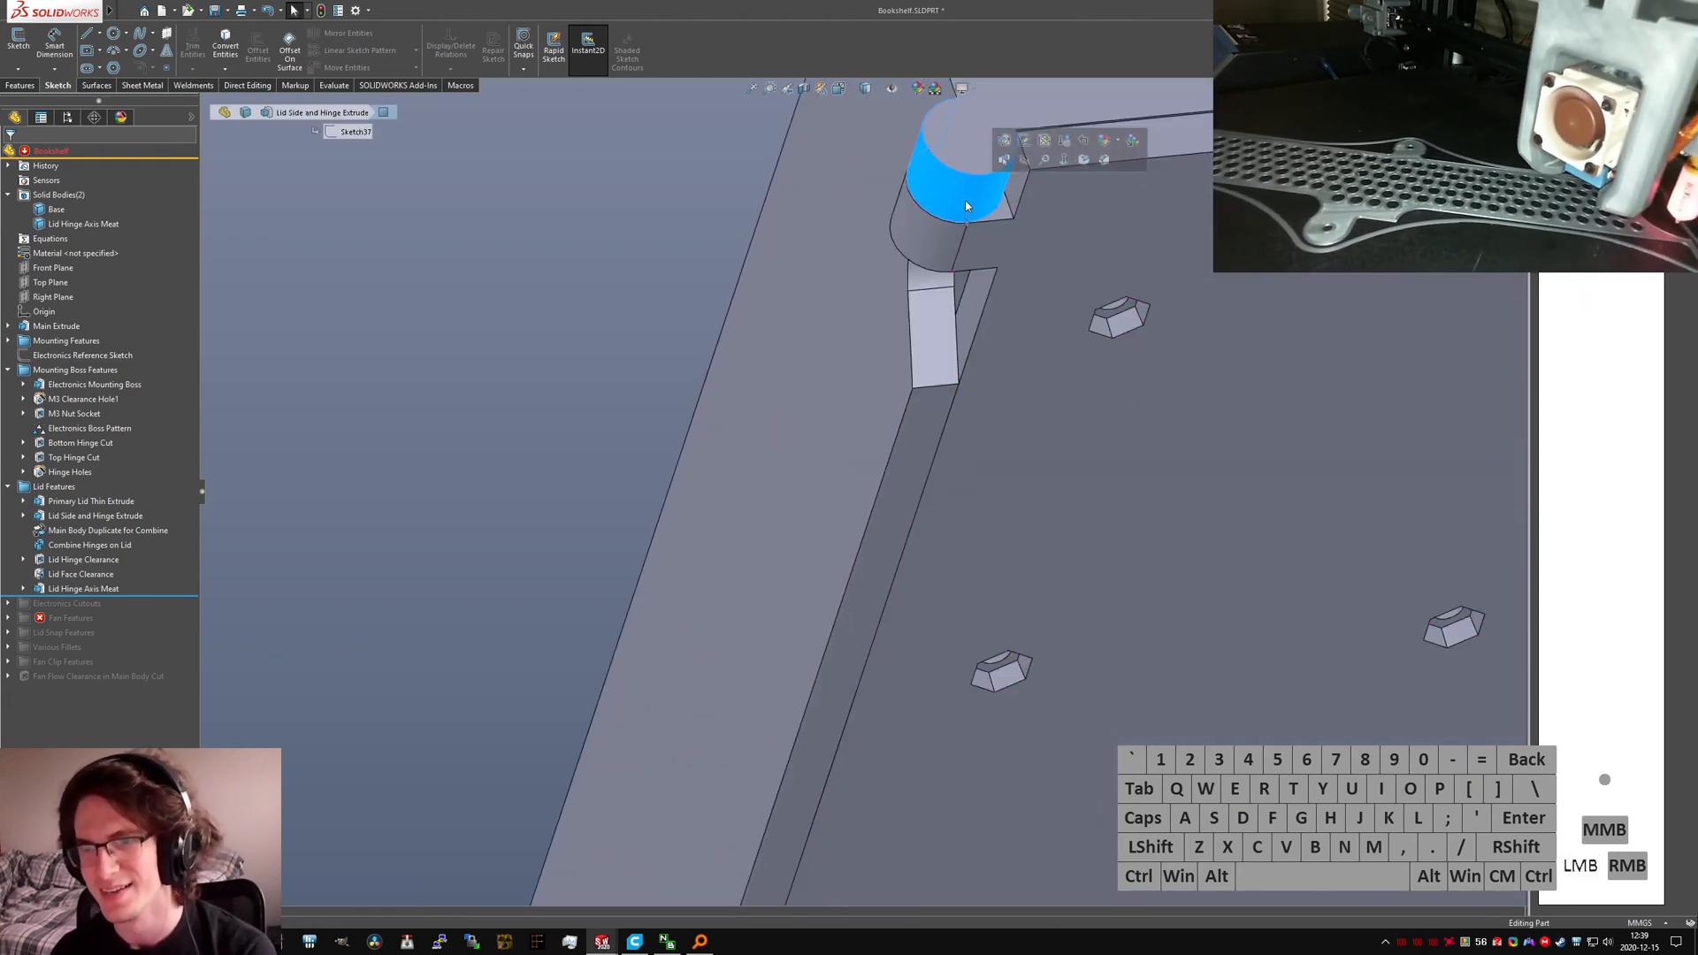
pyautogui.click(23, 515)
pyautogui.click(78, 529)
pyautogui.hotkey('ctrl', '5')
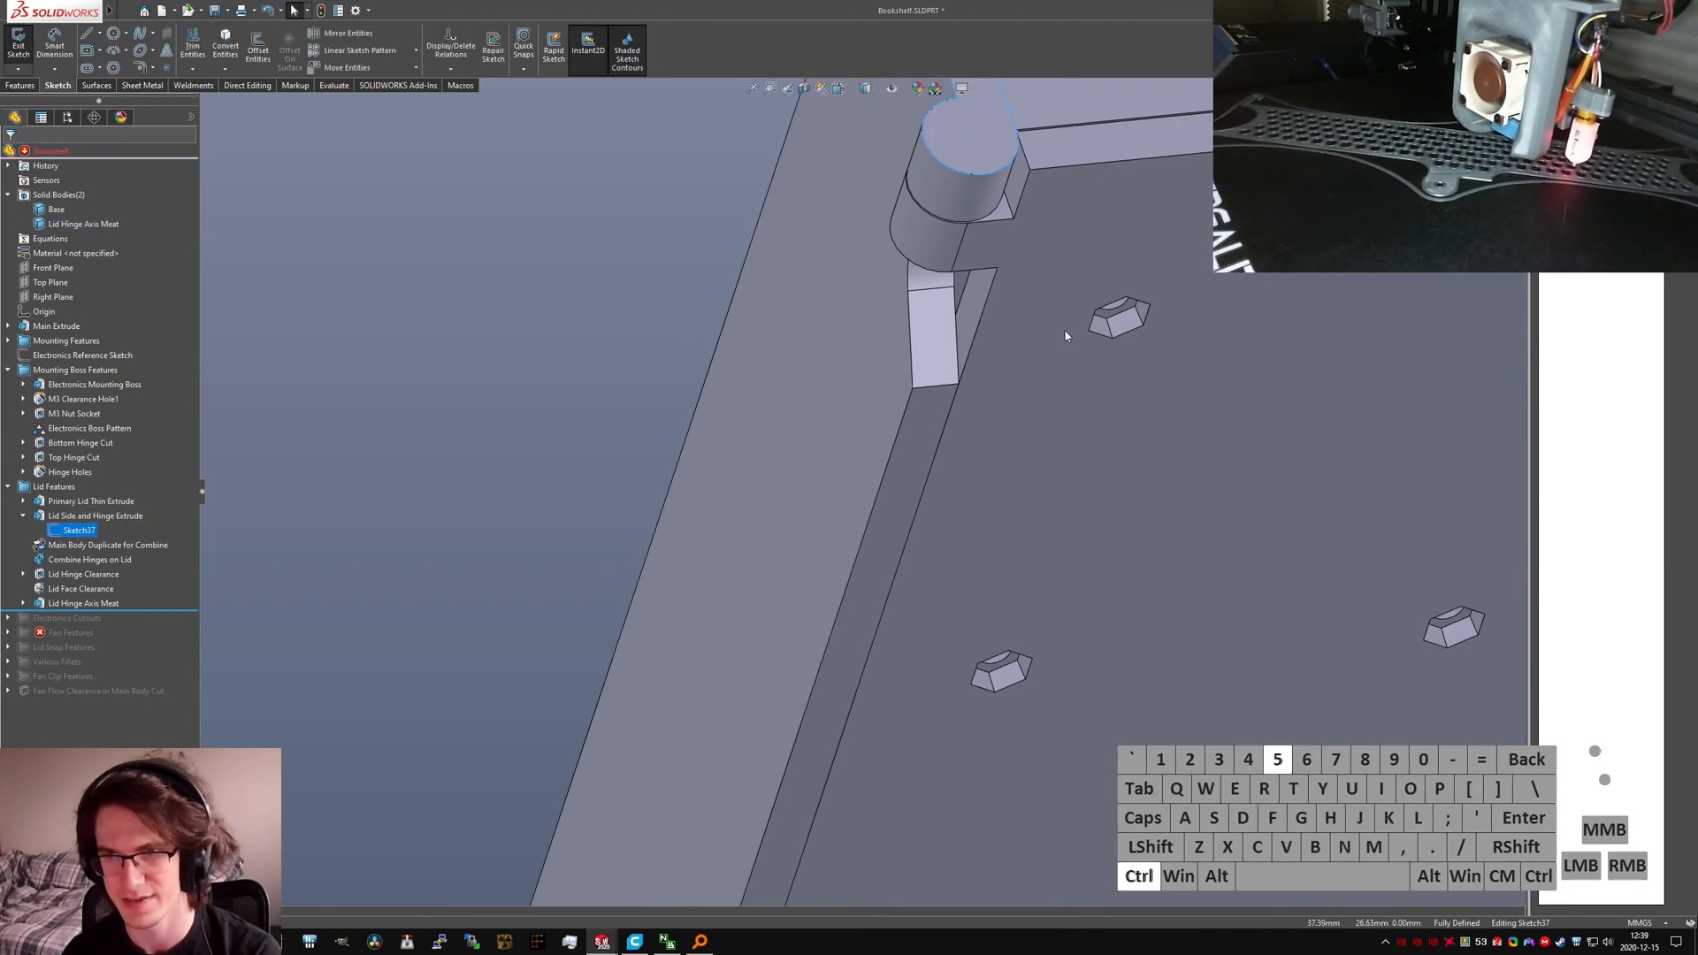
pyautogui.scroll(-3, 1287, 426)
pyautogui.scroll(-1, 1294, 426)
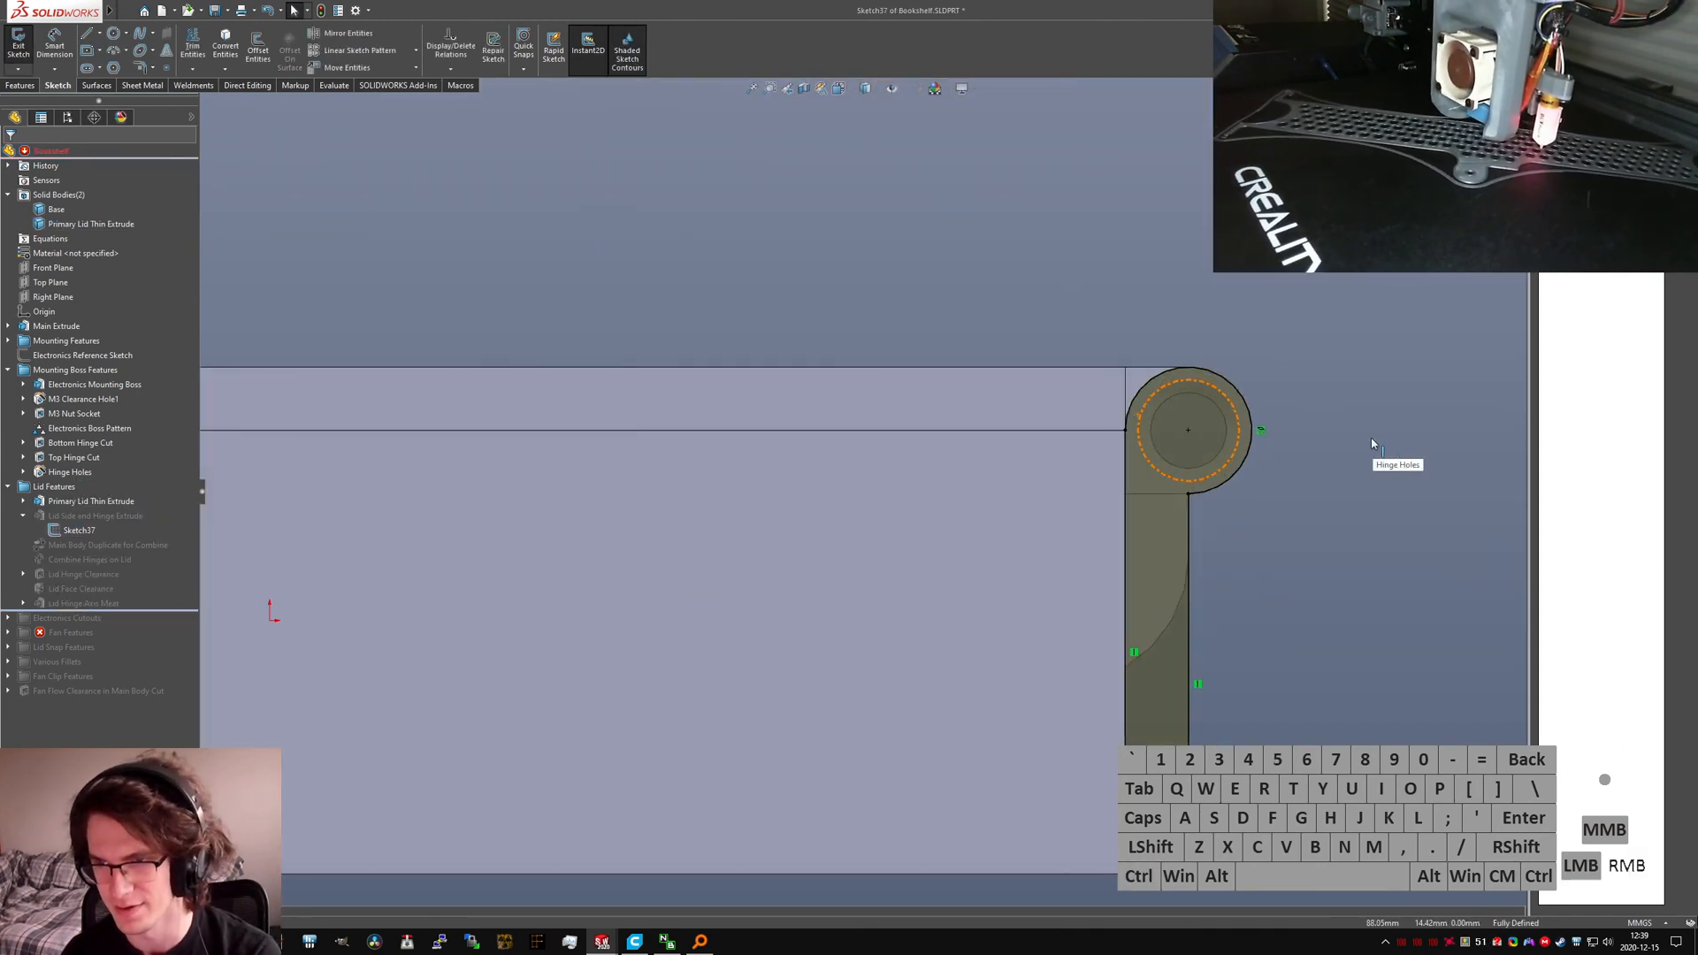
# Step: Draw a slanted helper line above the hinge profile and extend the profile's straight inner edge up to it
pyautogui.moveTo(994, 364); pyautogui.dragTo(928, 361, button='right')
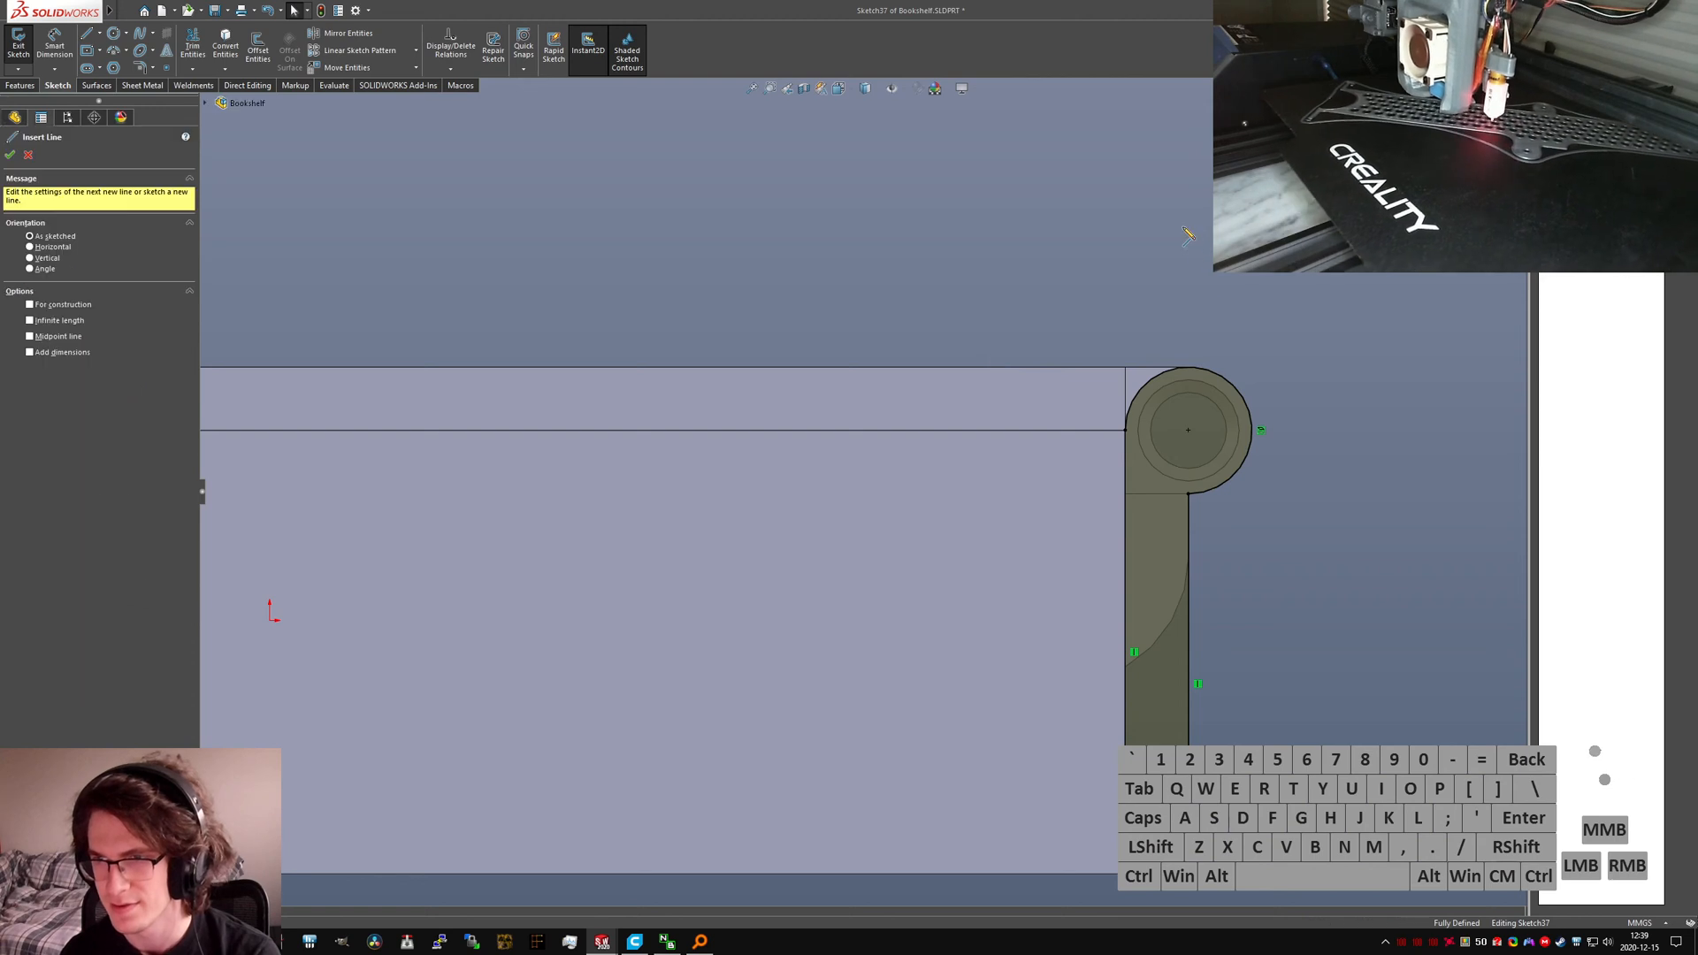
pyautogui.click(1010, 327)
pyautogui.click(1180, 226)
pyautogui.press('Escape')
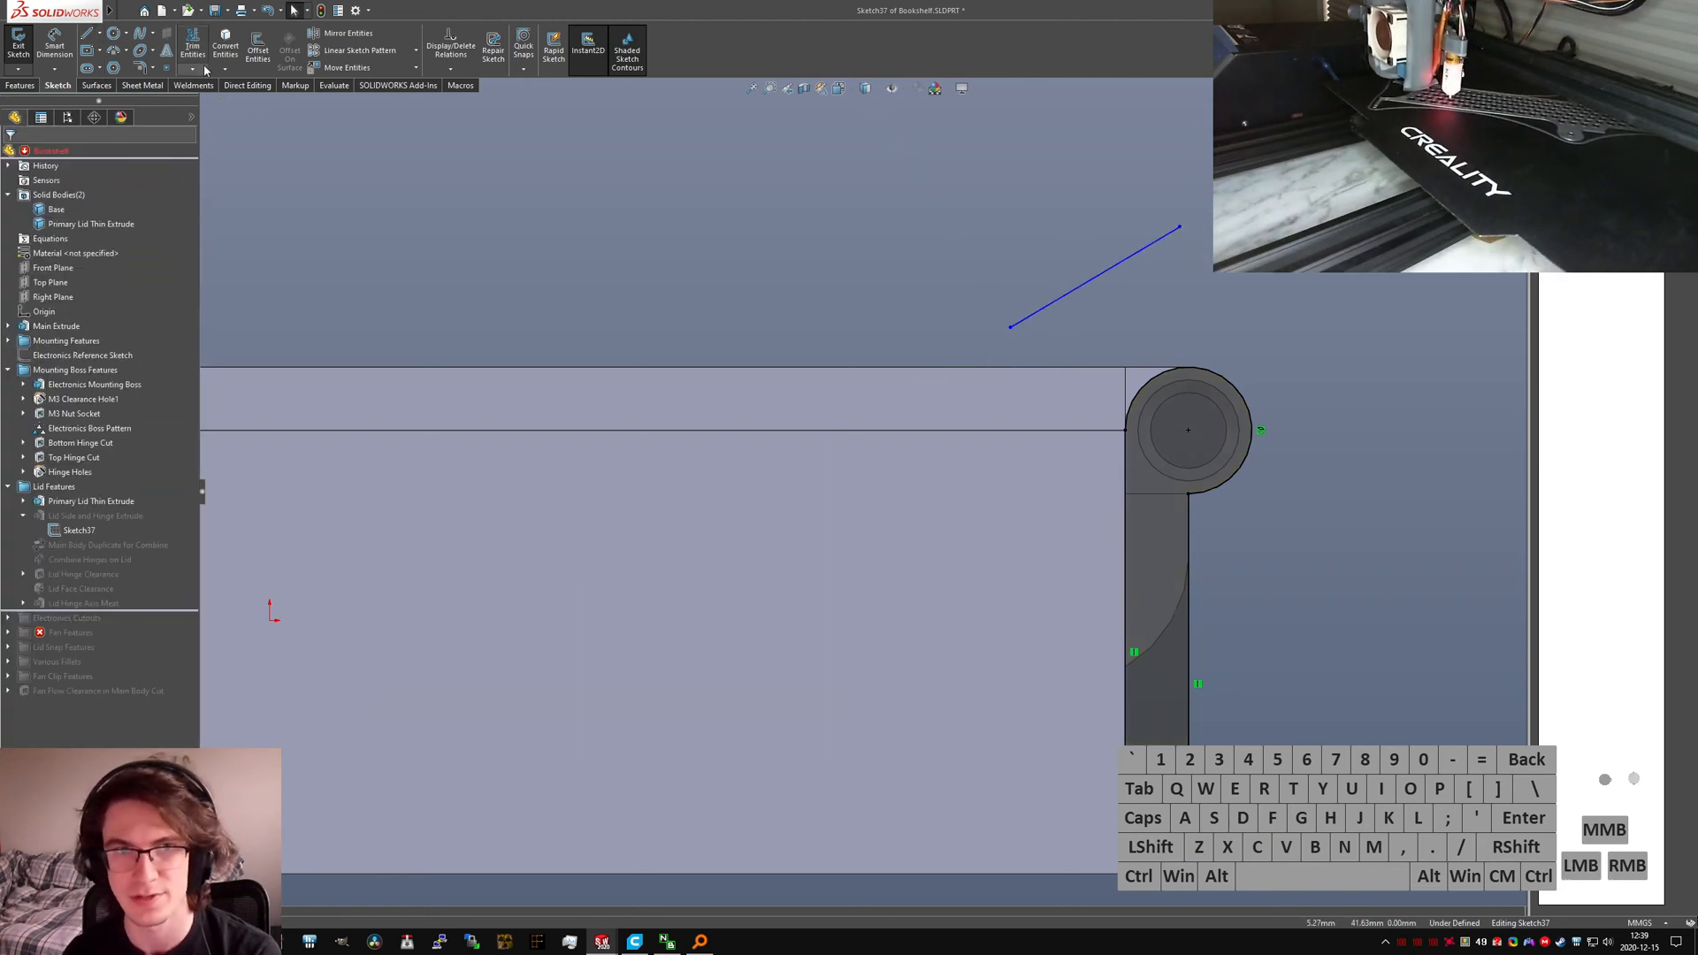
pyautogui.click(197, 69)
pyautogui.click(230, 100)
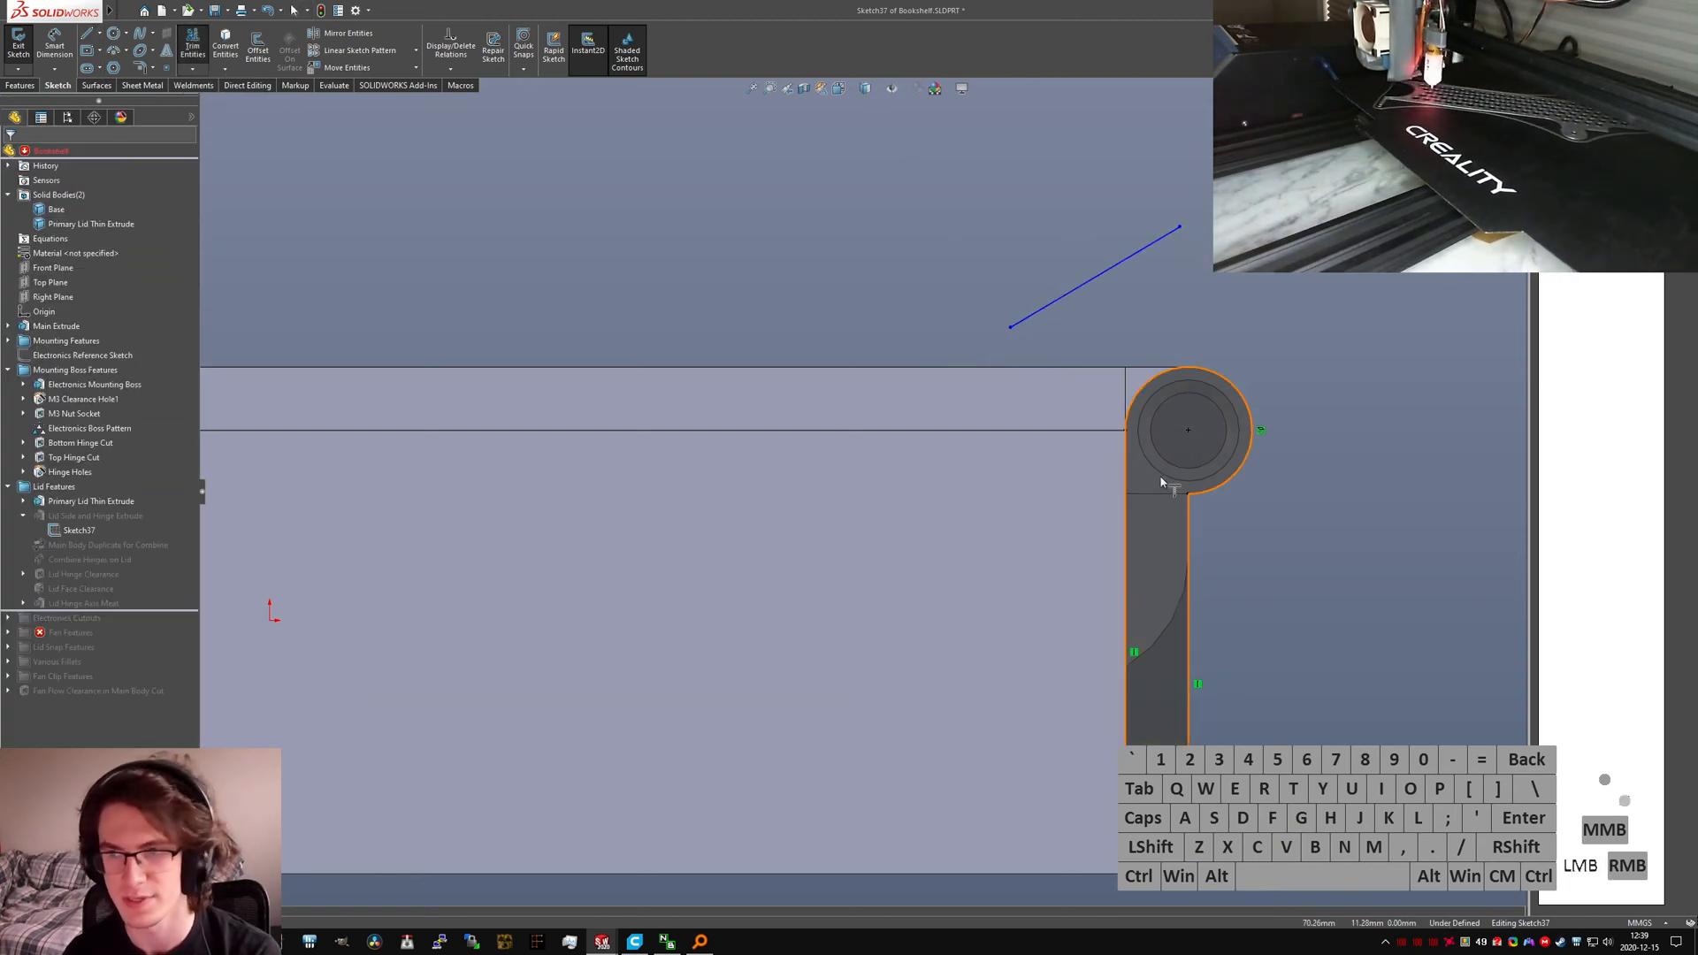
pyautogui.click(1192, 372)
pyautogui.press('Escape')
# Step: Draw a horizontal line from the extended inner edge to the top of the hinge arc, level with the plate's upper face
pyautogui.moveTo(1128, 370); pyautogui.dragTo(1129, 372, button='right')
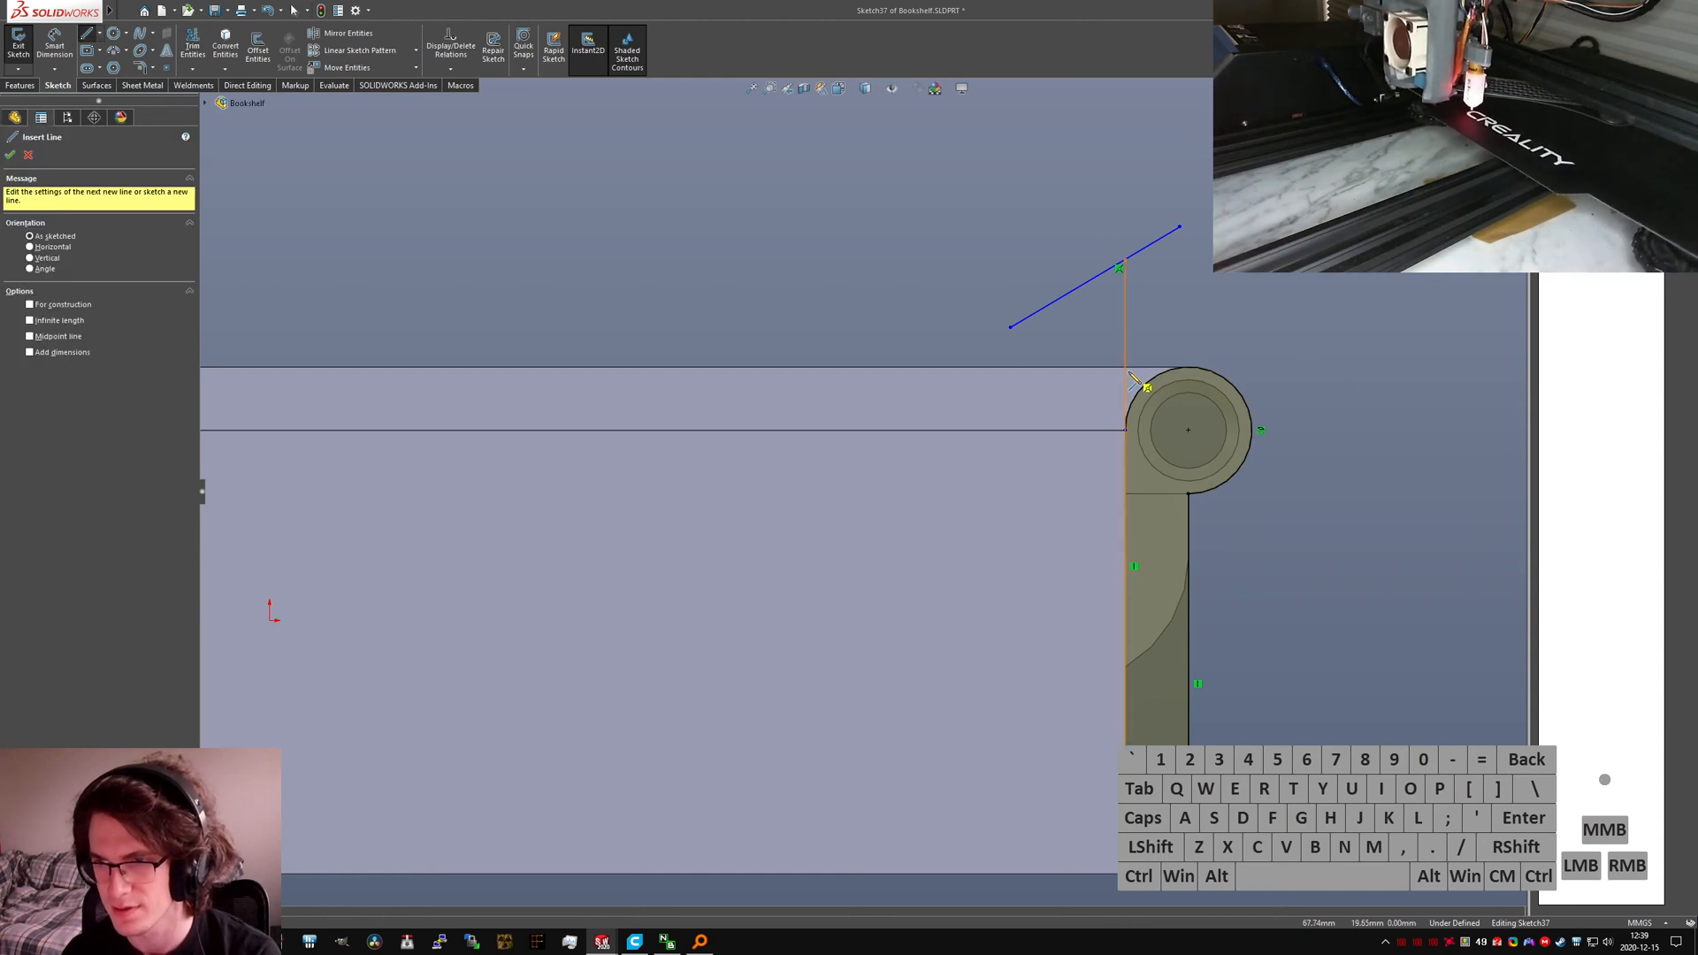
pyautogui.click(1126, 367)
pyautogui.click(1187, 367)
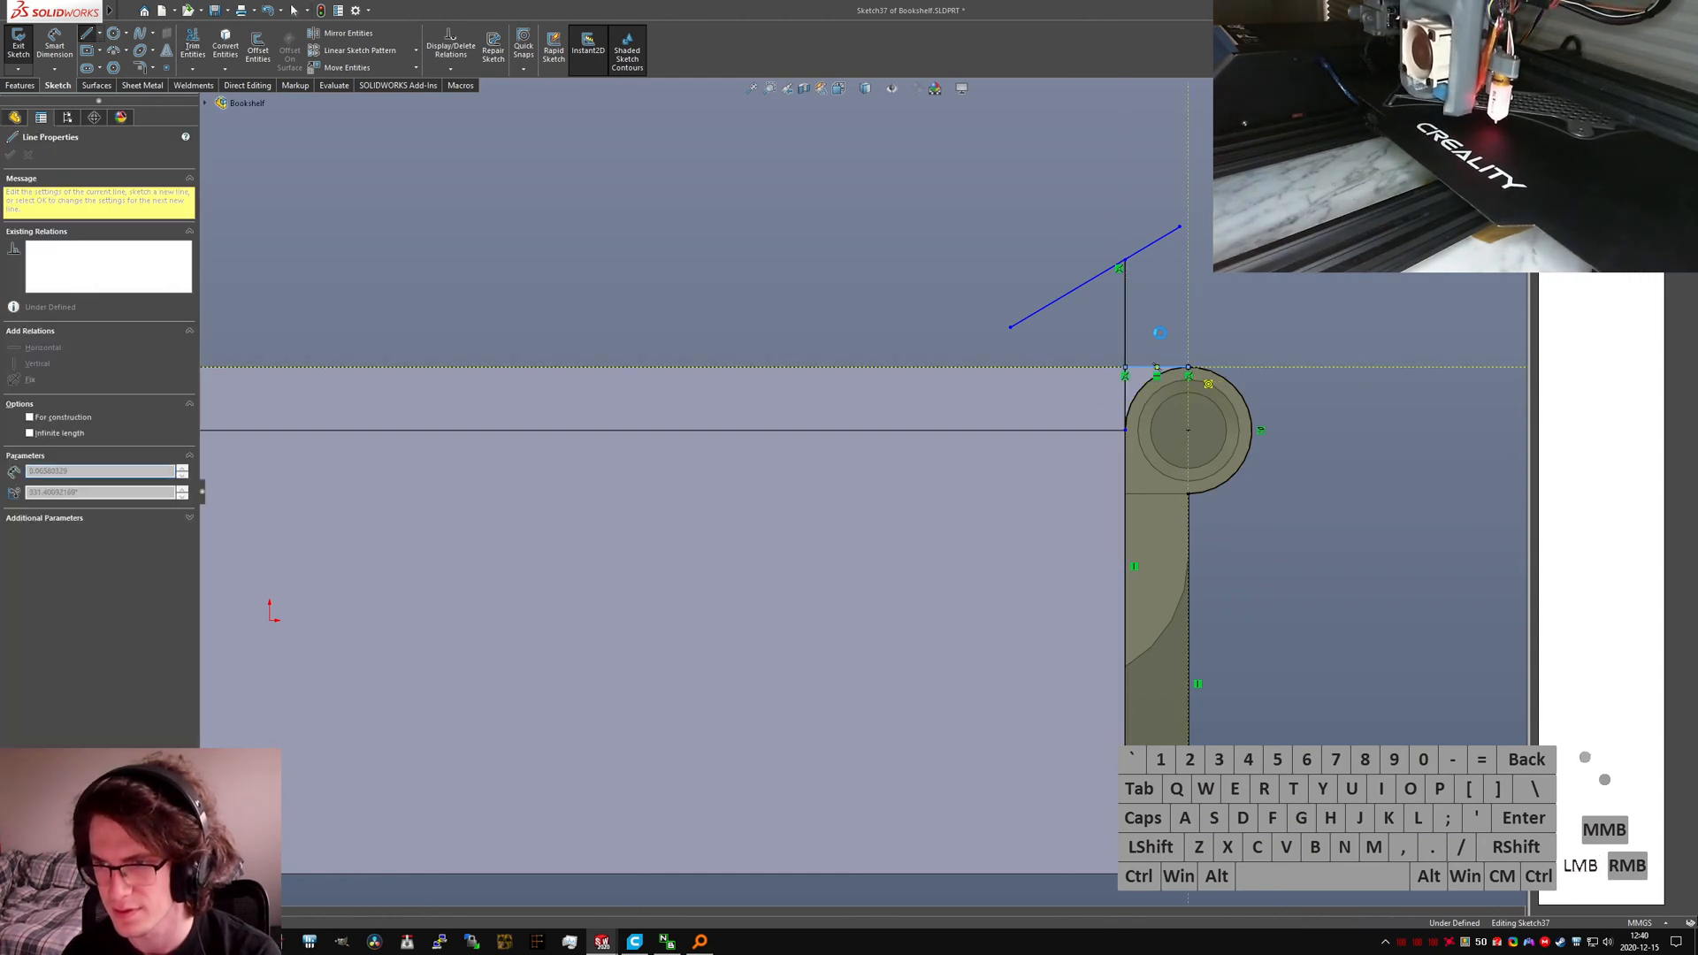
# Step: Trim away the helper line, the excess inner edge and the arc's inner upper quarter, and finish the lid hinge sketch
pyautogui.click(193, 51)
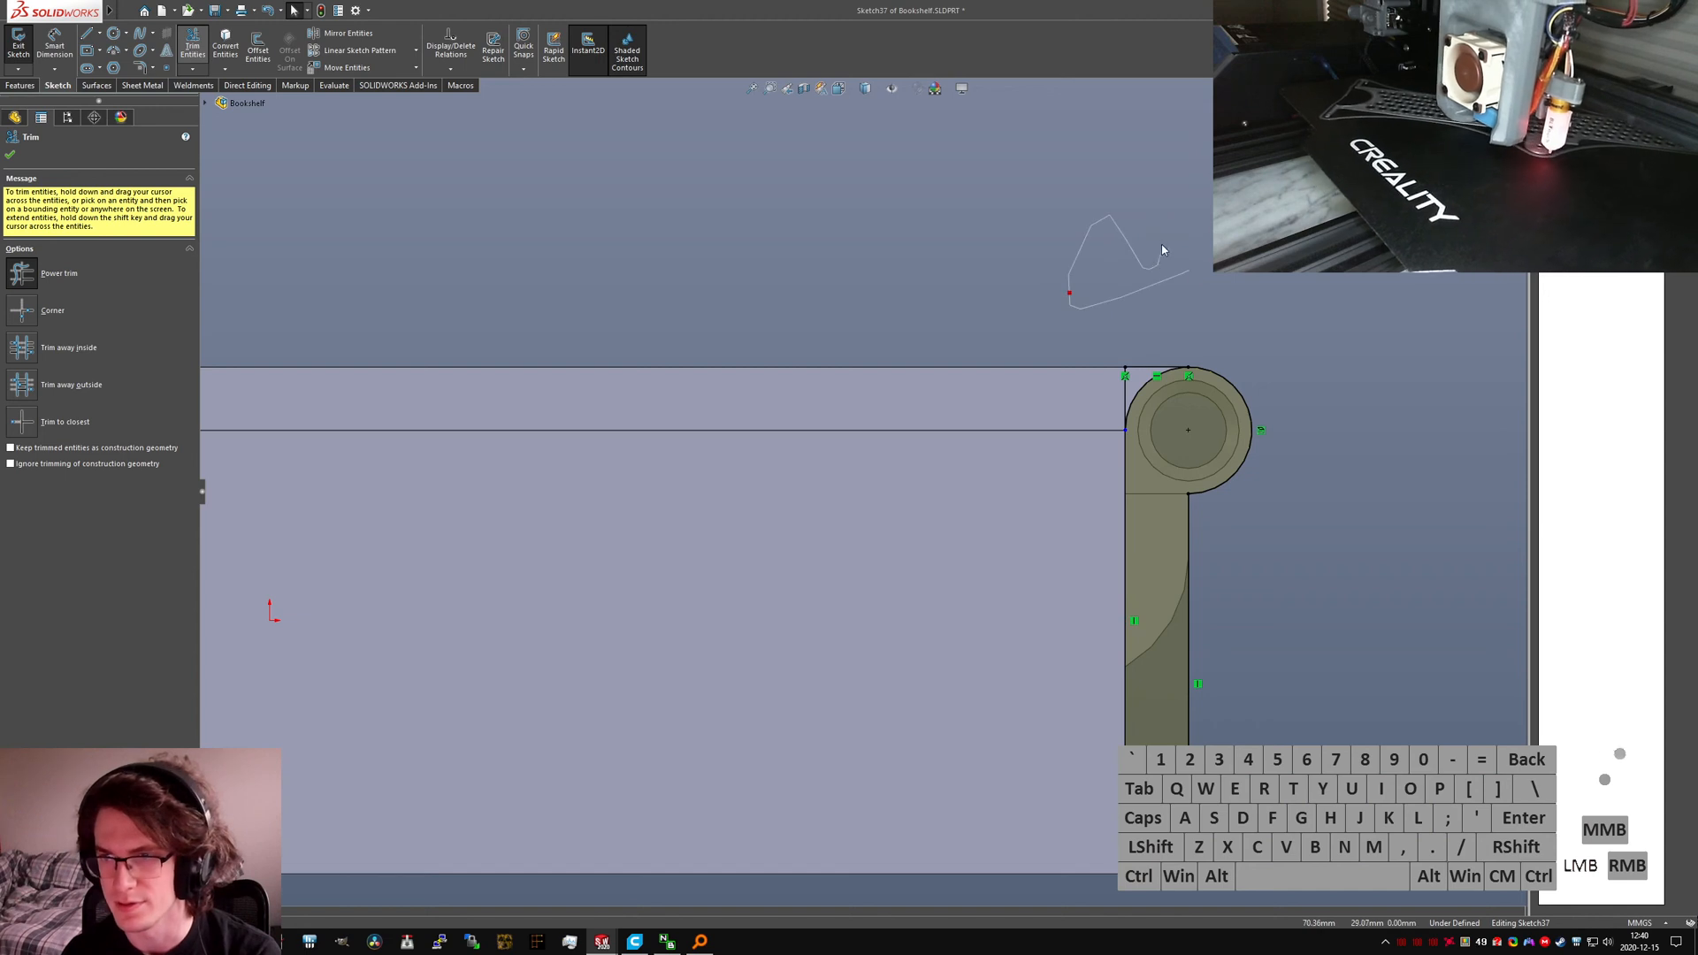
pyautogui.moveTo(1163, 247); pyautogui.dragTo(1165, 248)
pyautogui.moveTo(1141, 375); pyautogui.dragTo(1141, 400)
pyautogui.press('Escape')
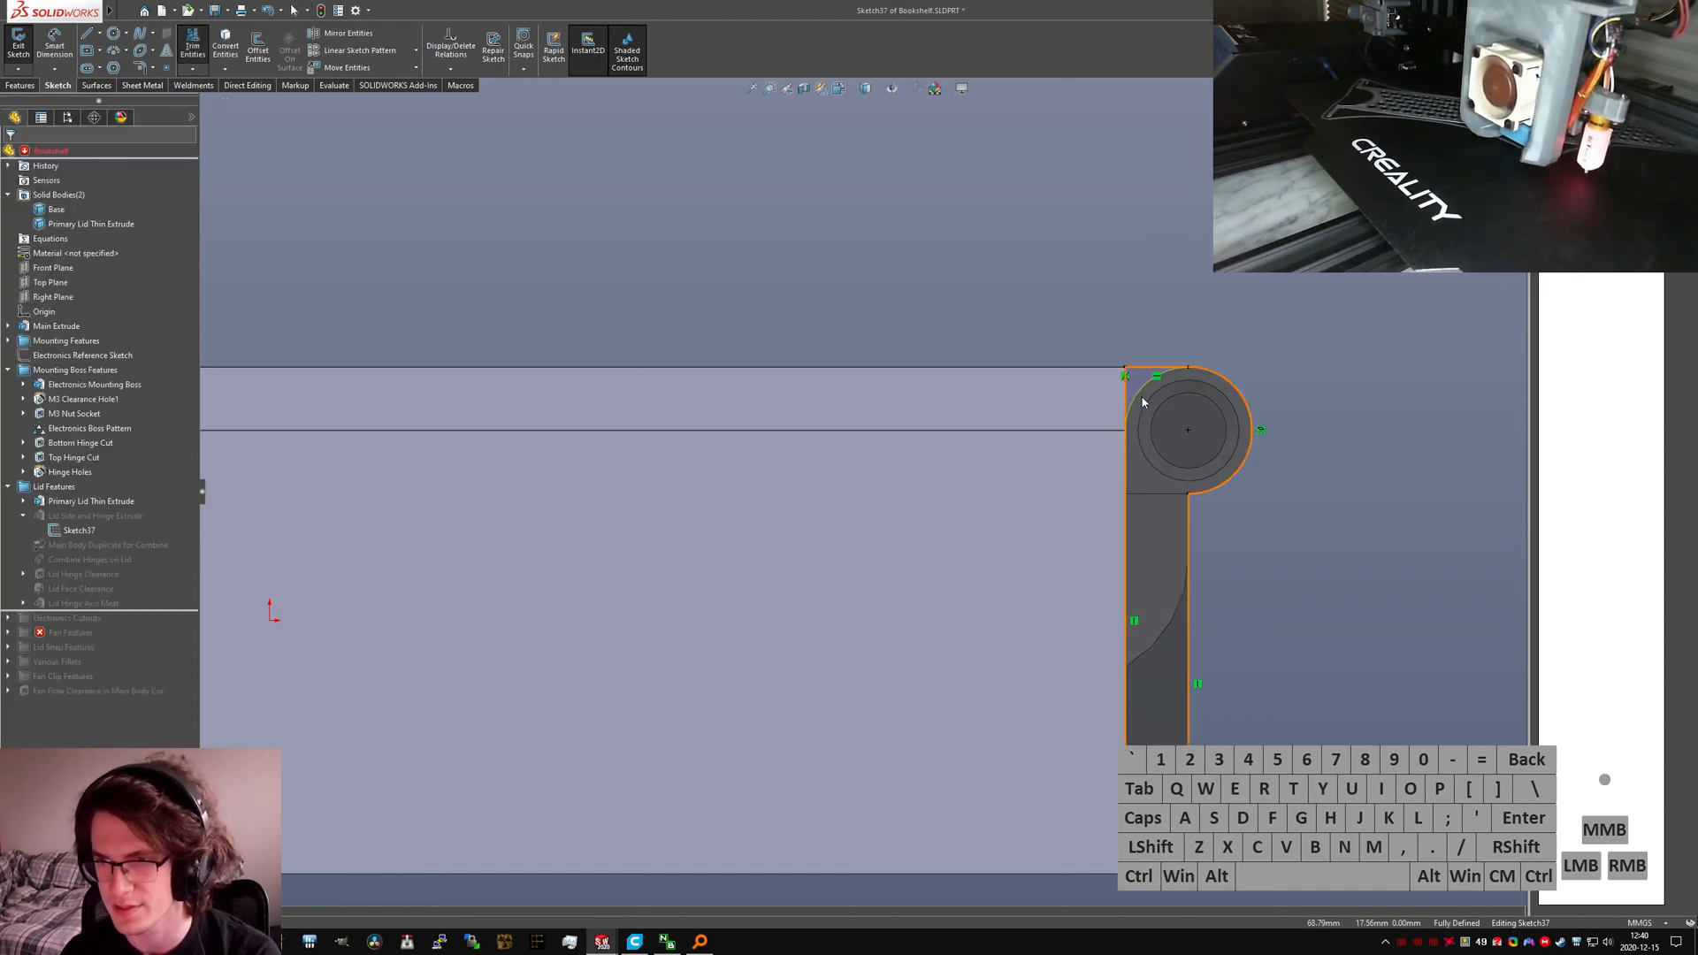
pyautogui.click(28, 53)
pyautogui.press('Return')
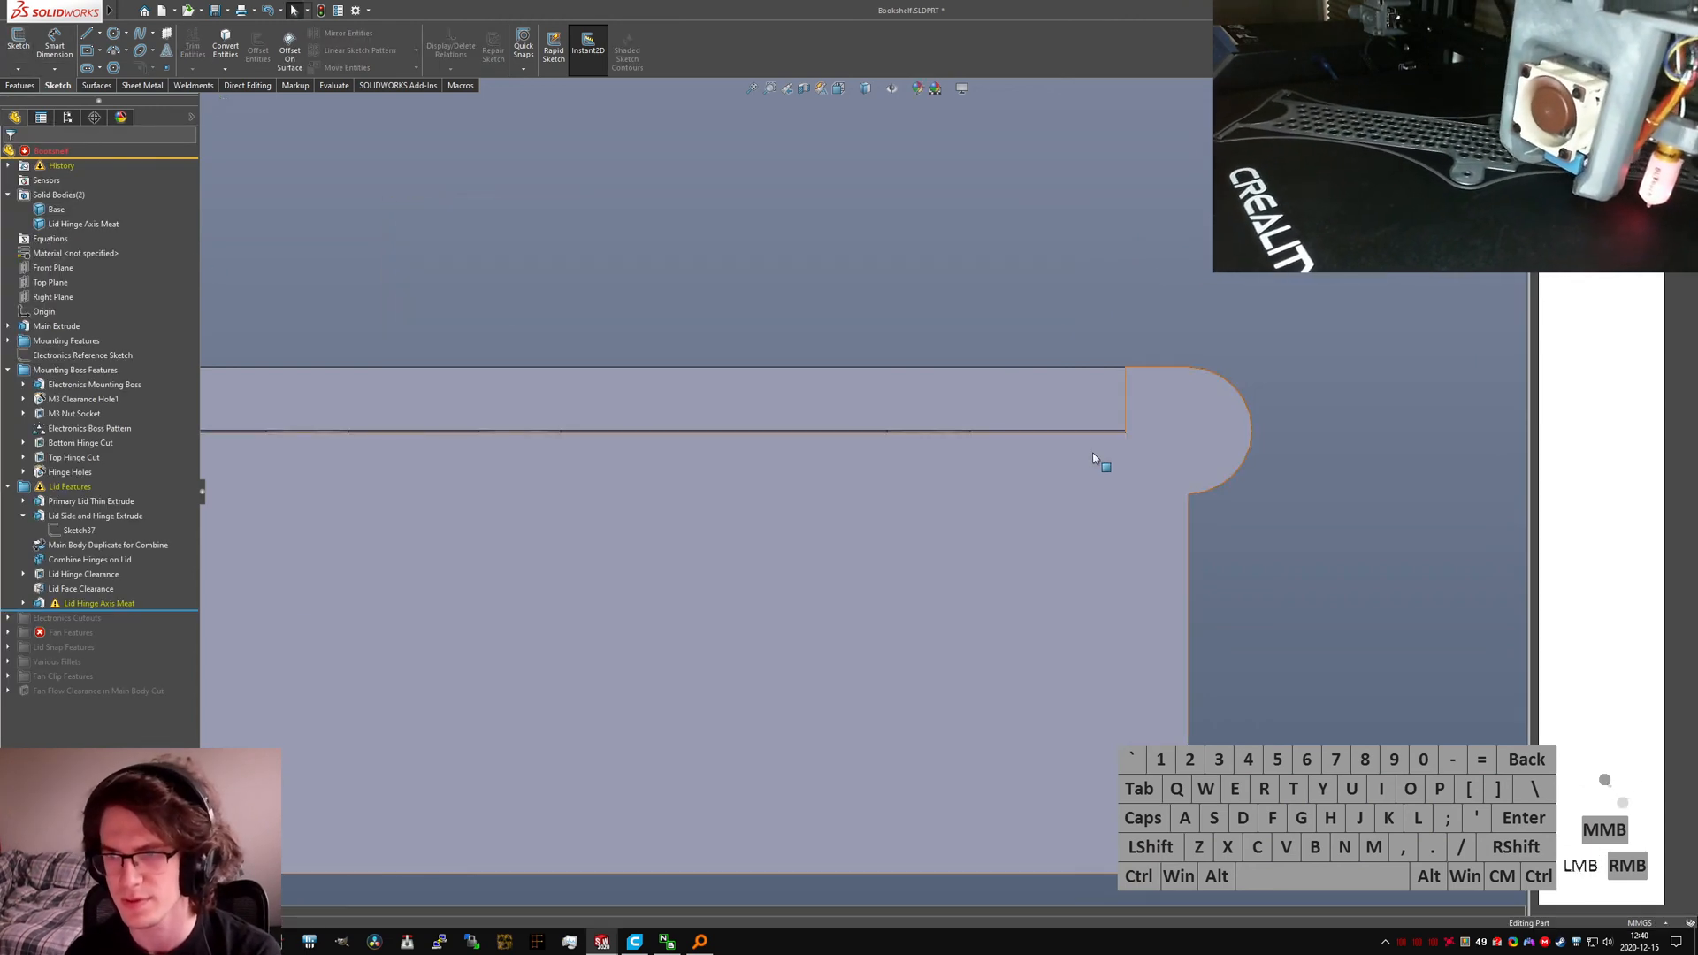
# Step: Roll the model history back to just after the Hinge Holes feature
pyautogui.moveTo(1061, 417); pyautogui.dragTo(924, 687, button='middle')
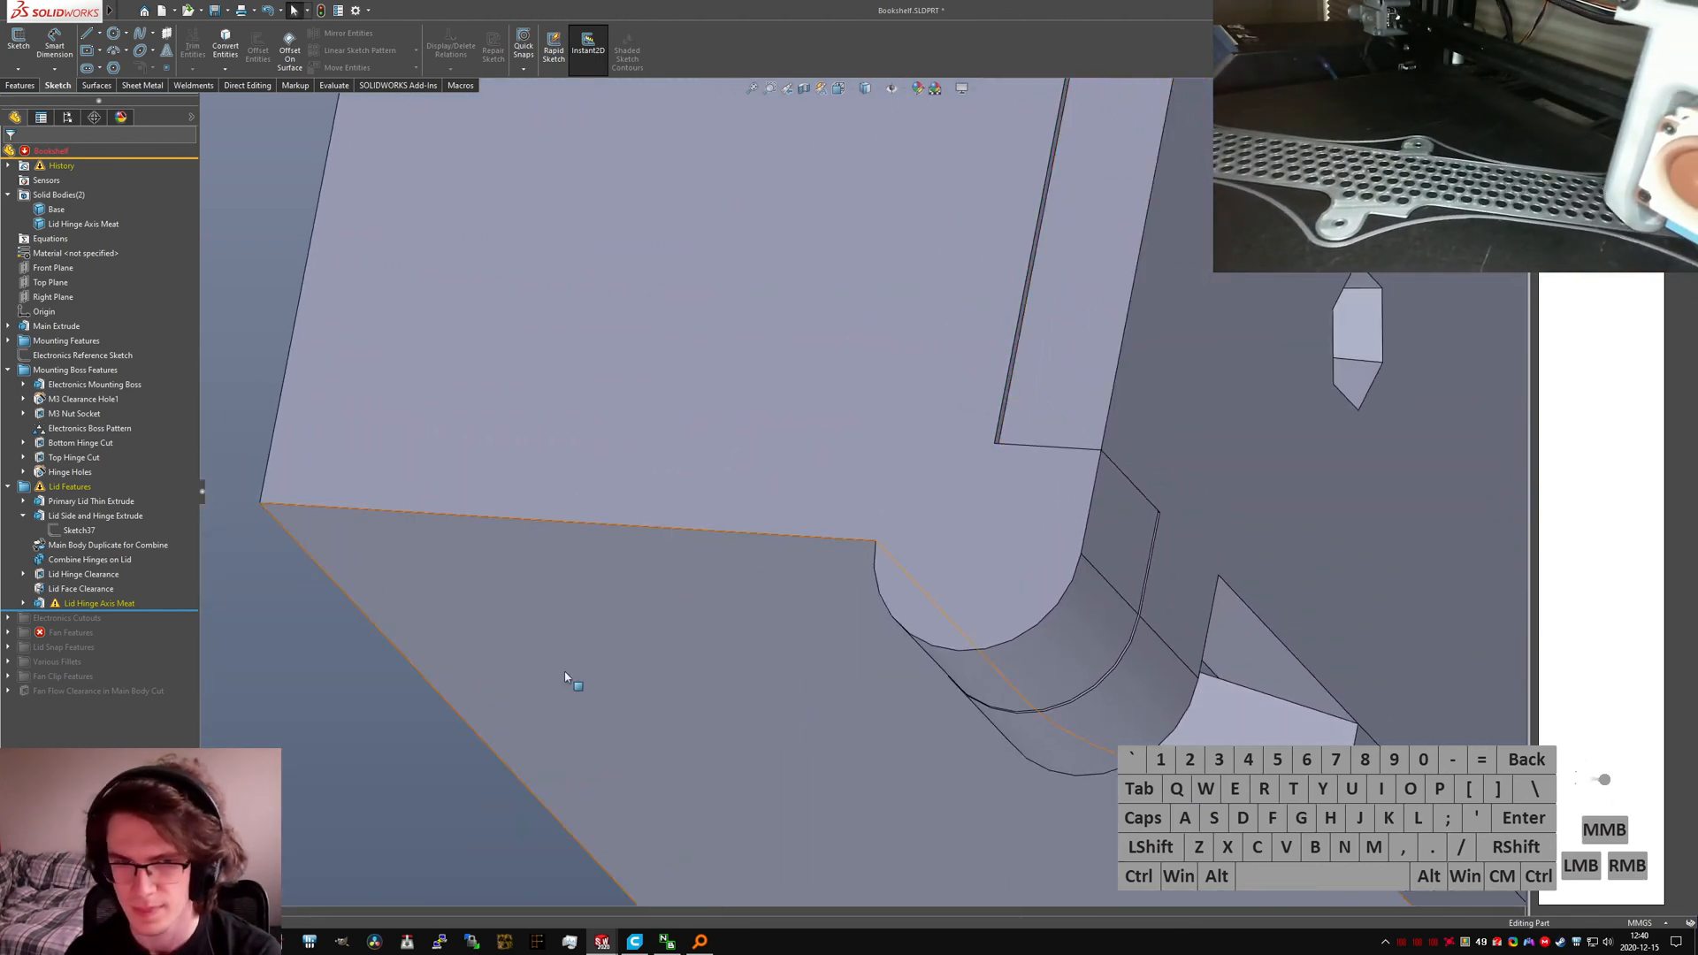
pyautogui.hotkey('ctrl', '5')
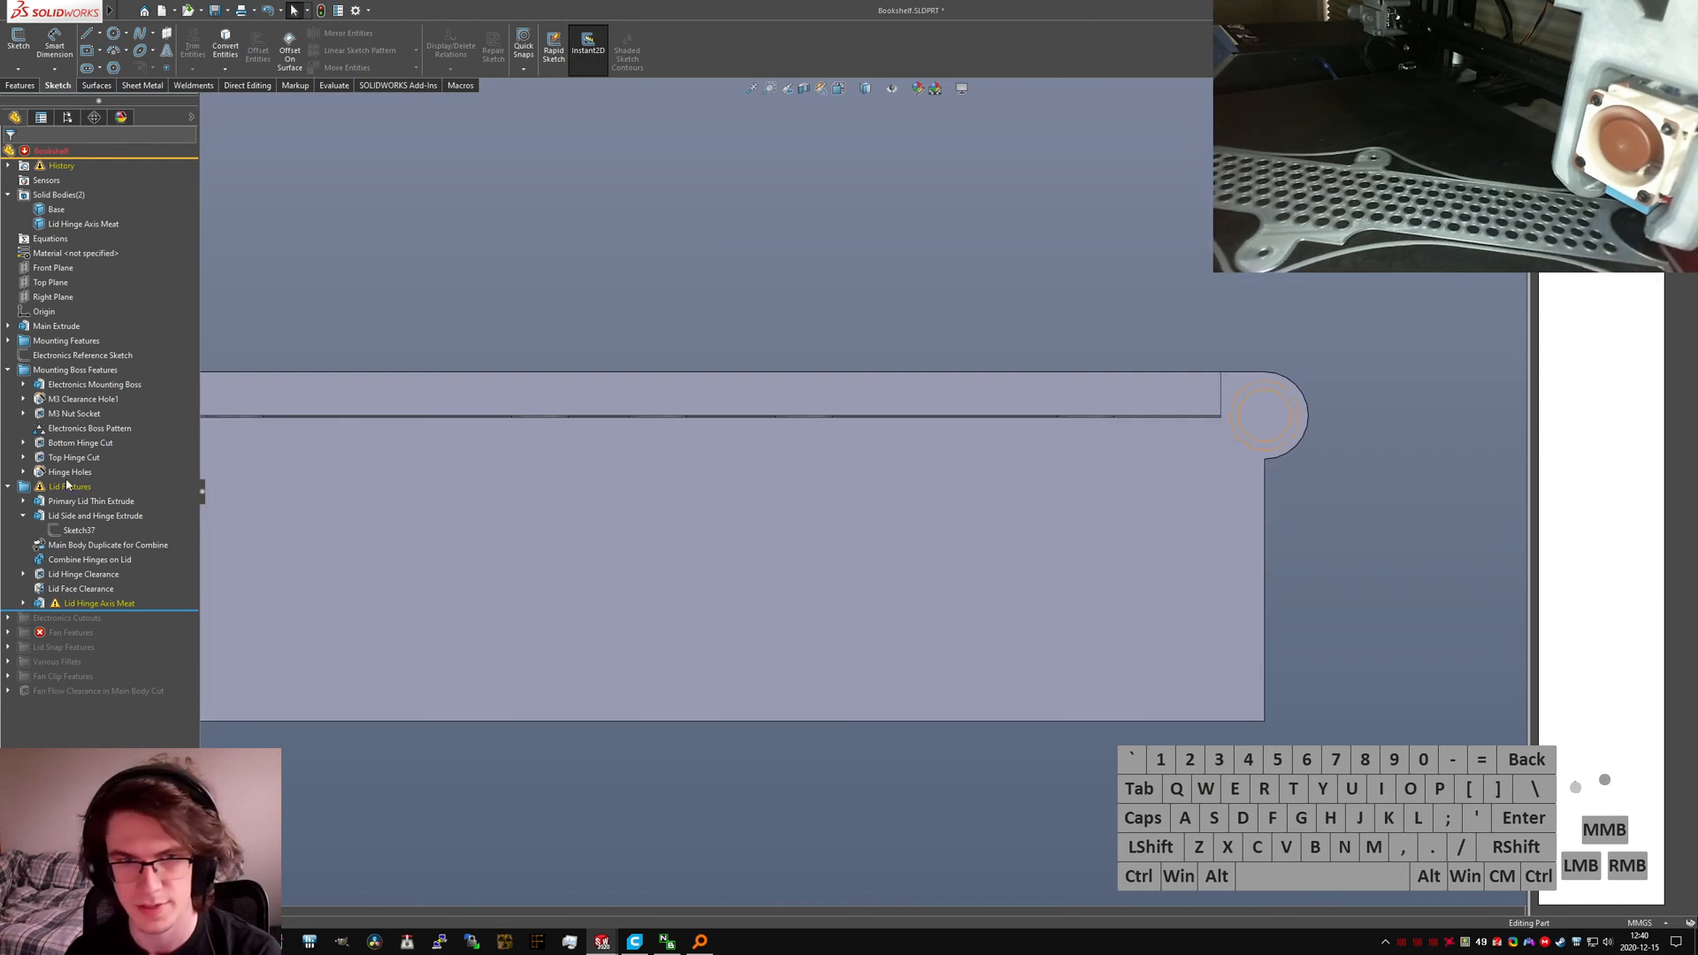
pyautogui.click(88, 385)
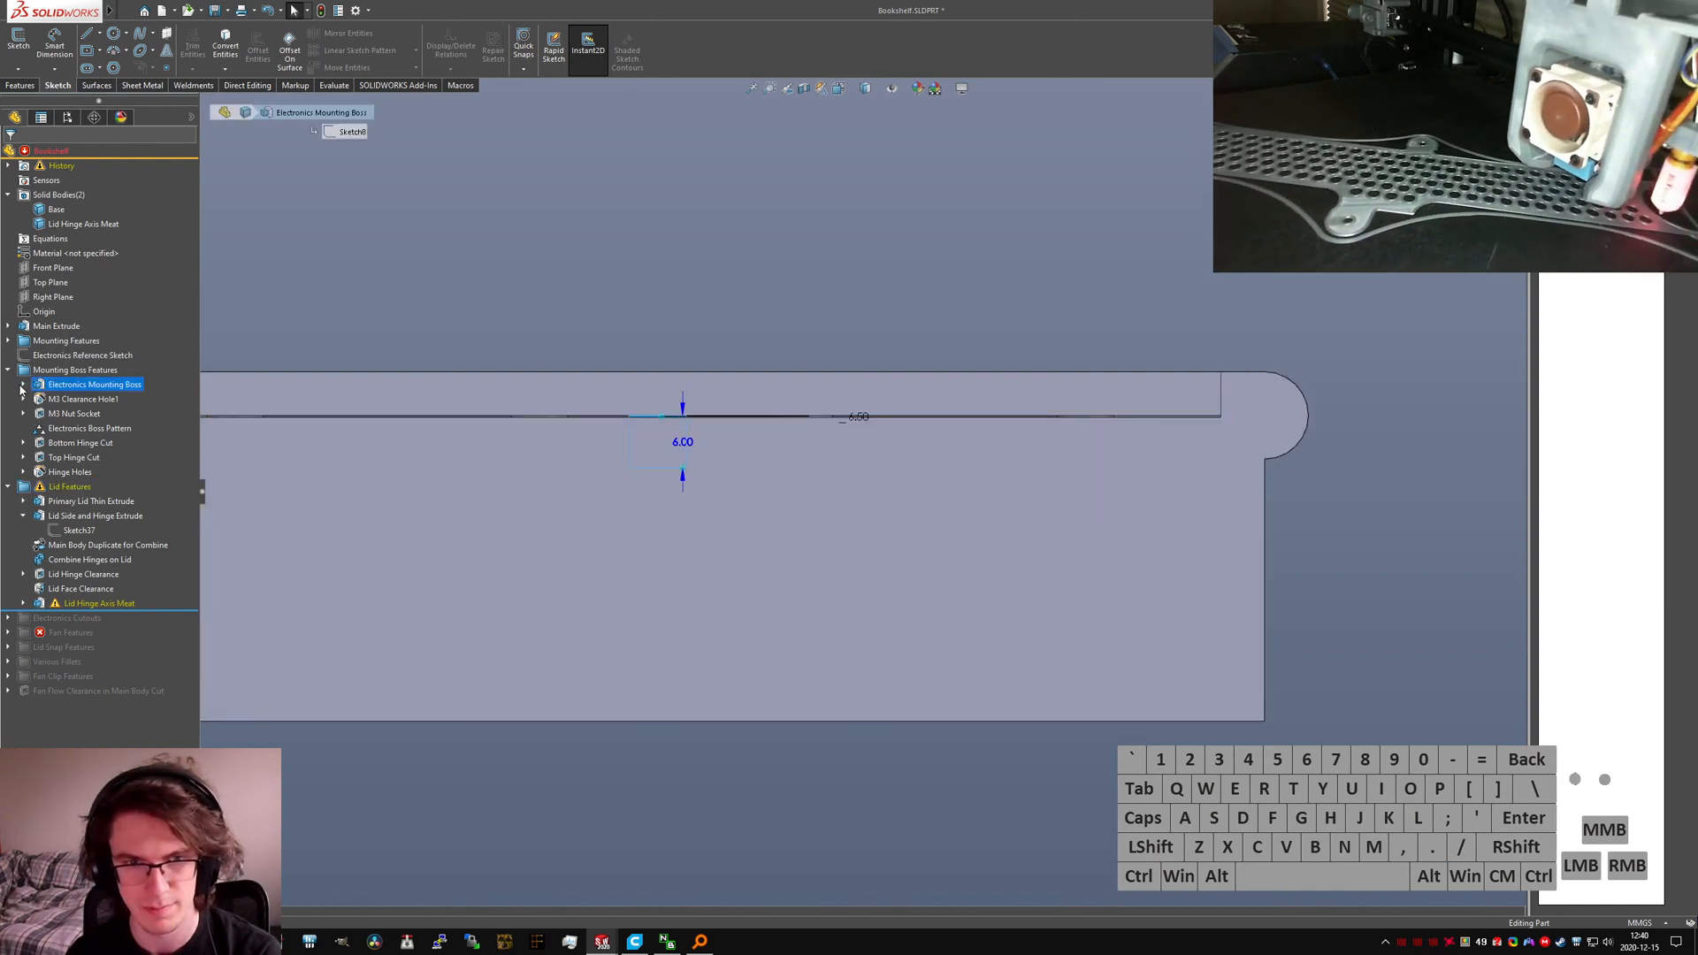
pyautogui.click(75, 457)
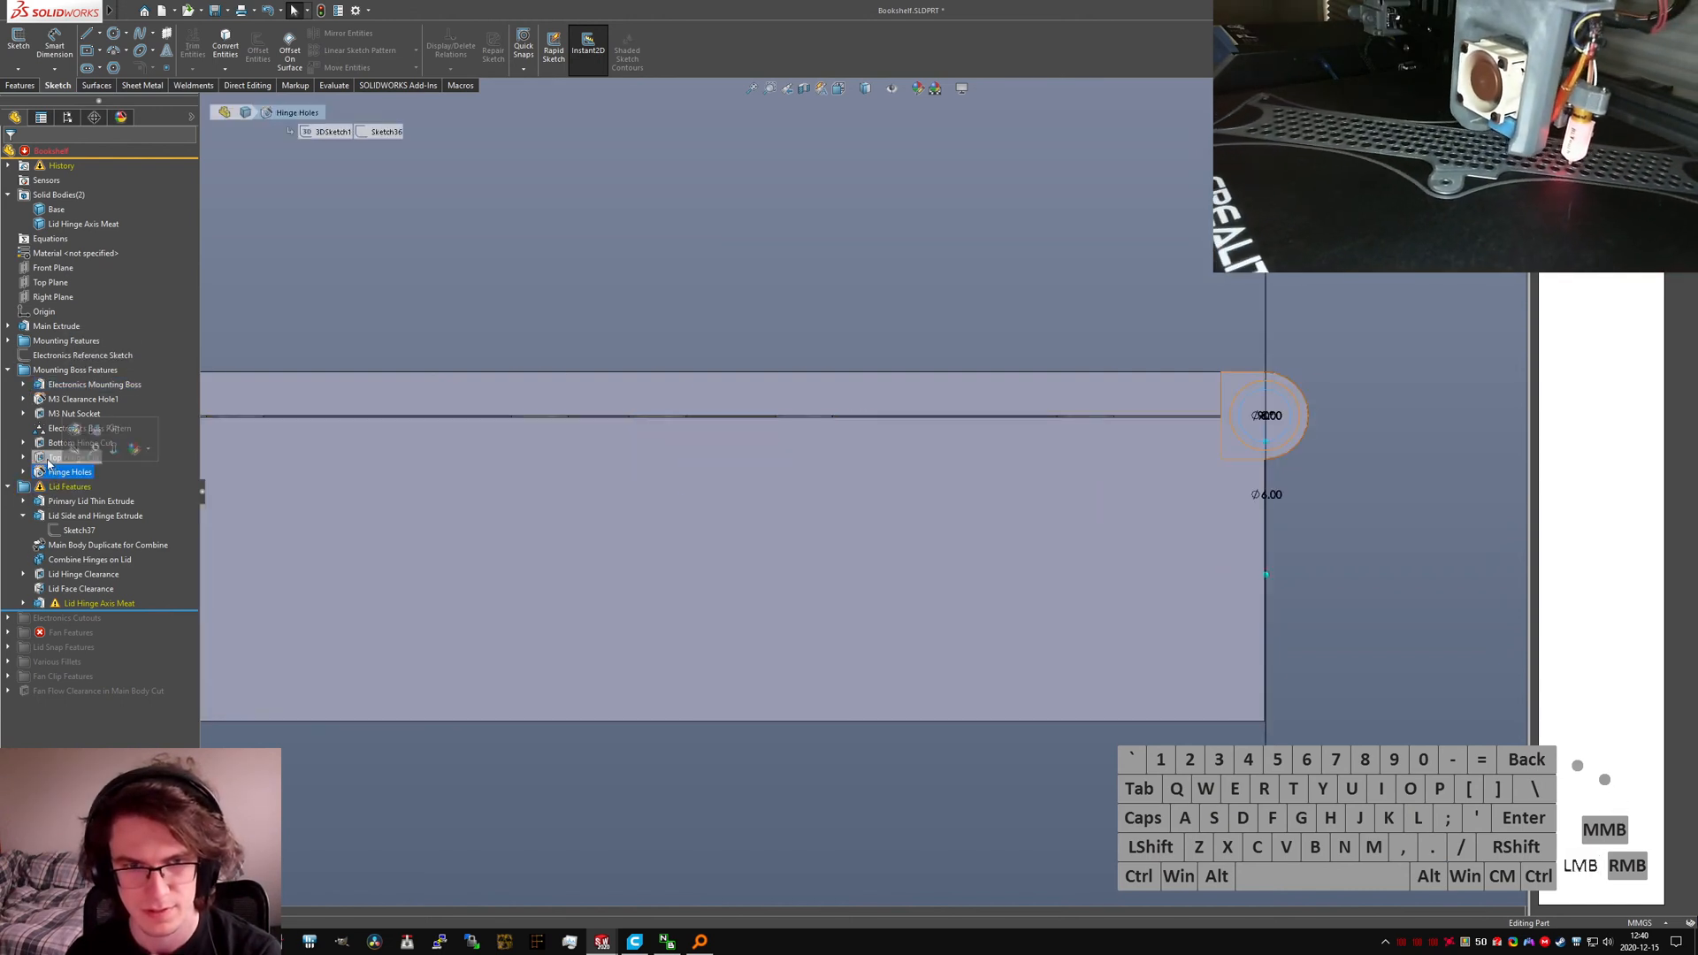
pyautogui.moveTo(186, 610); pyautogui.dragTo(143, 467)
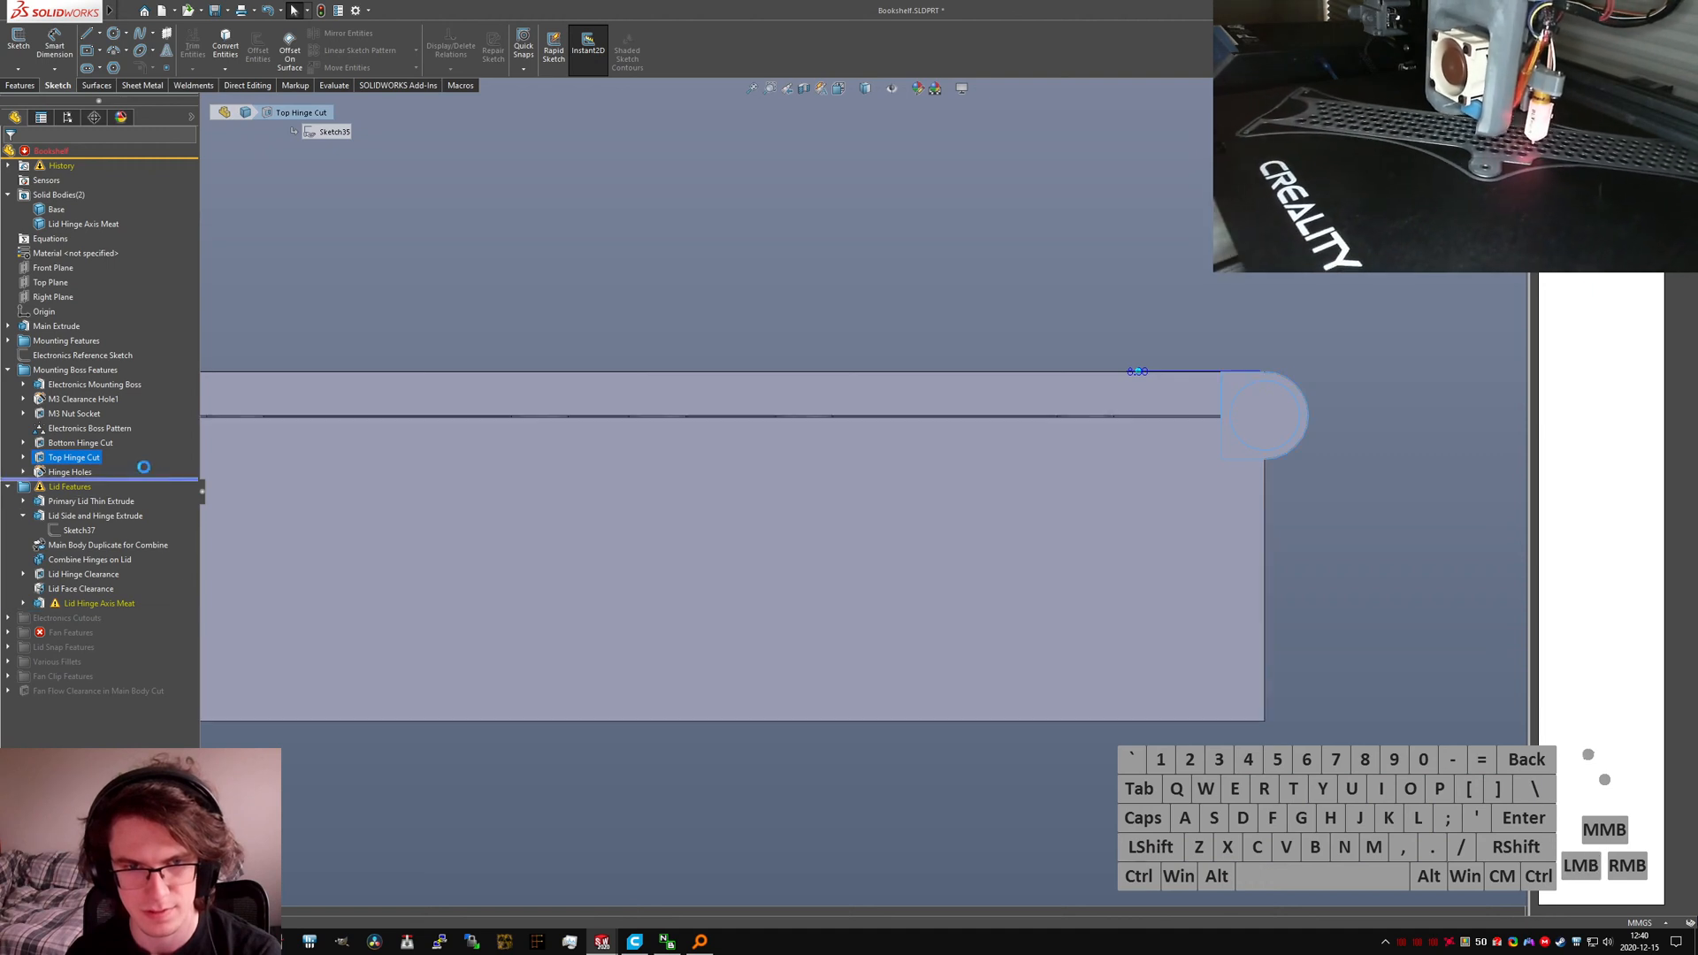
# Step: Inspect the sketch of the Bottom Hinge Cut at the hinge from an angle, and close it without changes
pyautogui.click(23, 428)
pyautogui.click(67, 443)
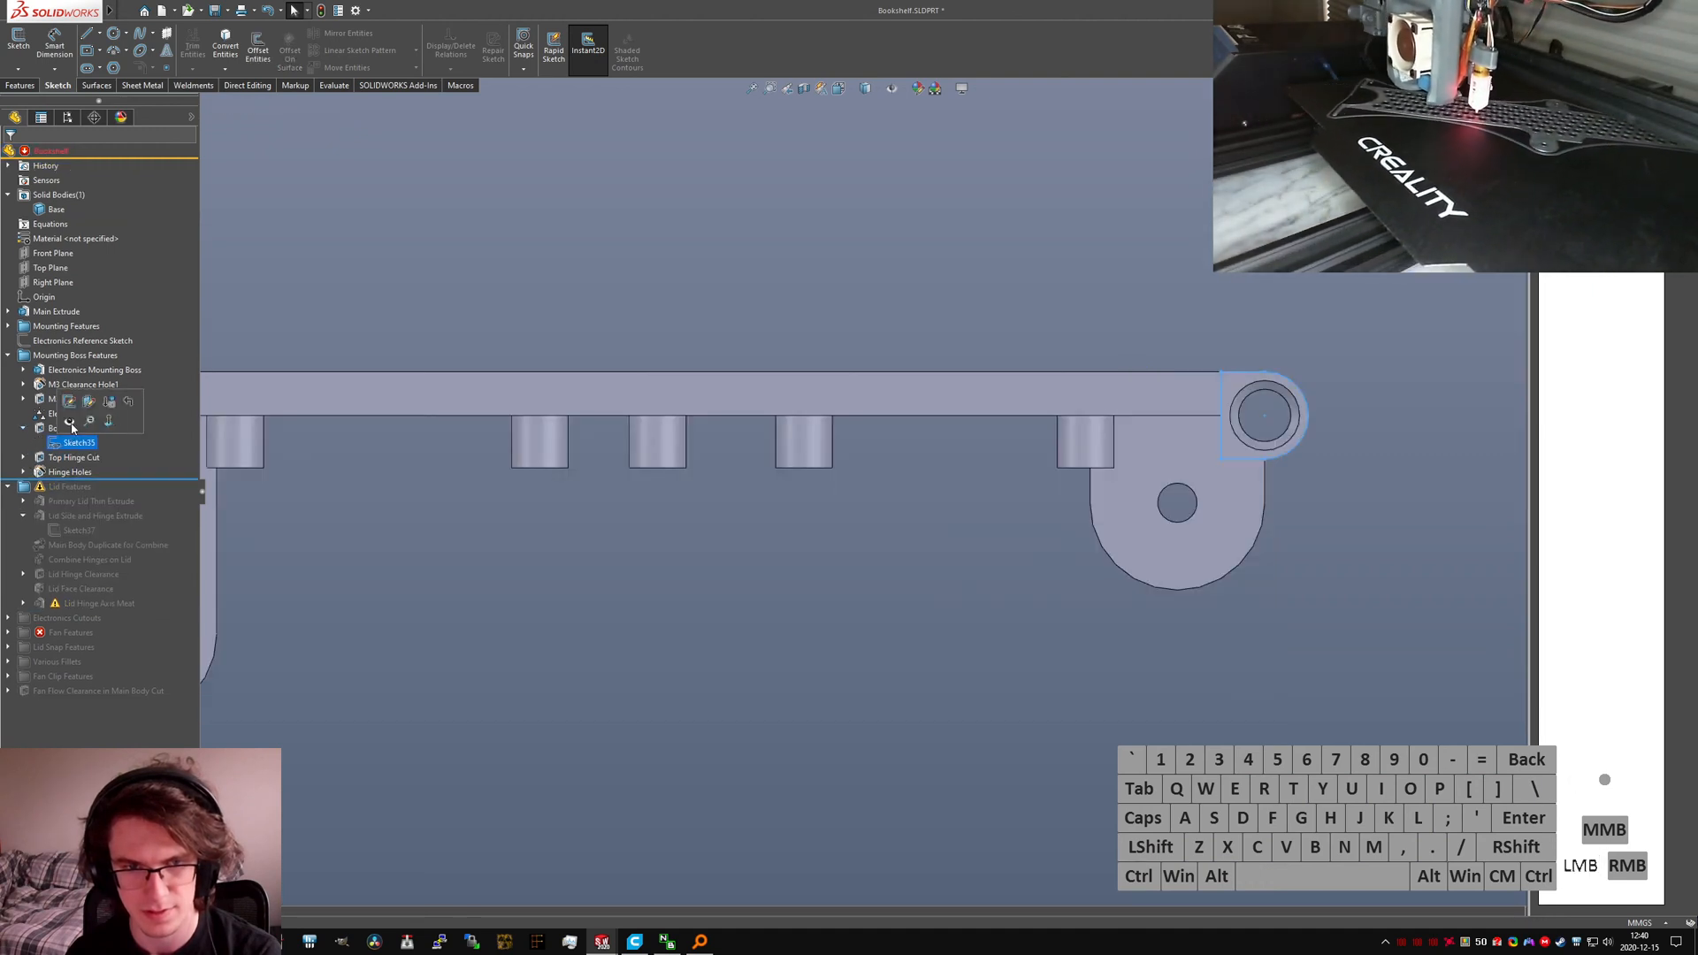
pyautogui.click(67, 398)
pyautogui.moveTo(1143, 407)
pyautogui.mouseDown(button='middle')
pyautogui.moveTo(1053, 295)
pyautogui.moveTo(1008, 447)
pyautogui.mouseUp(button='middle')
pyautogui.scroll(1, 1007, 448)
pyautogui.click(20, 48)
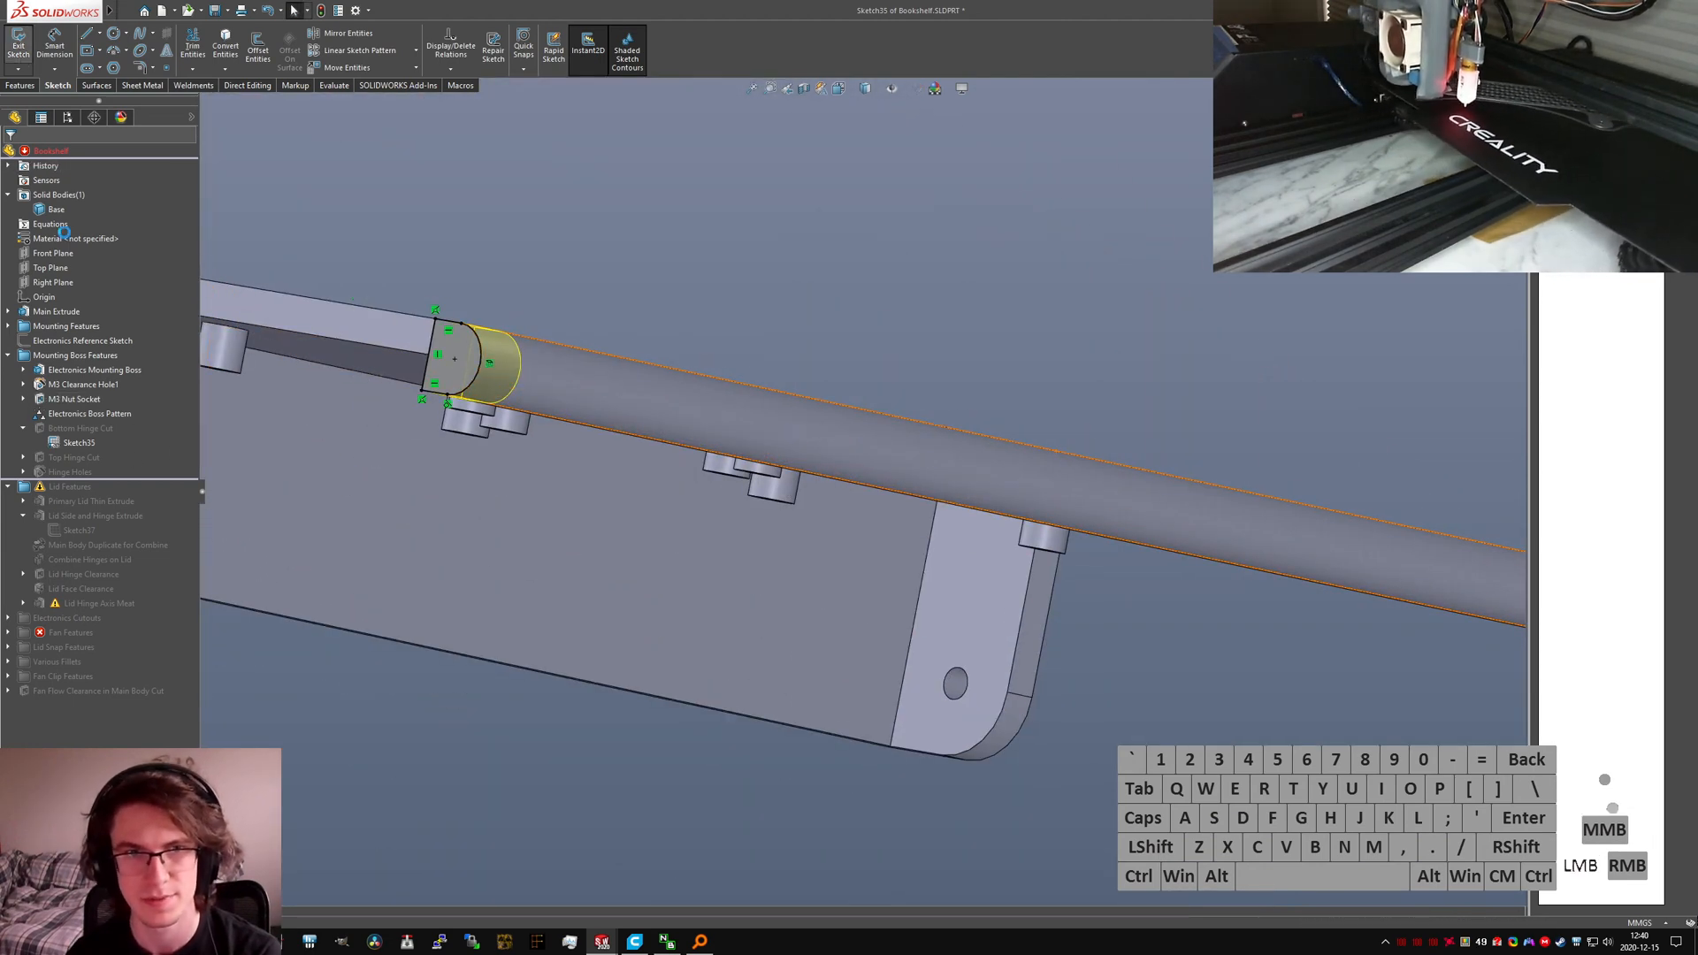
# Step: Rename the Bottom Hinge Cut feature to asdf and inspect which hinge area it cuts
pyautogui.click(75, 428)
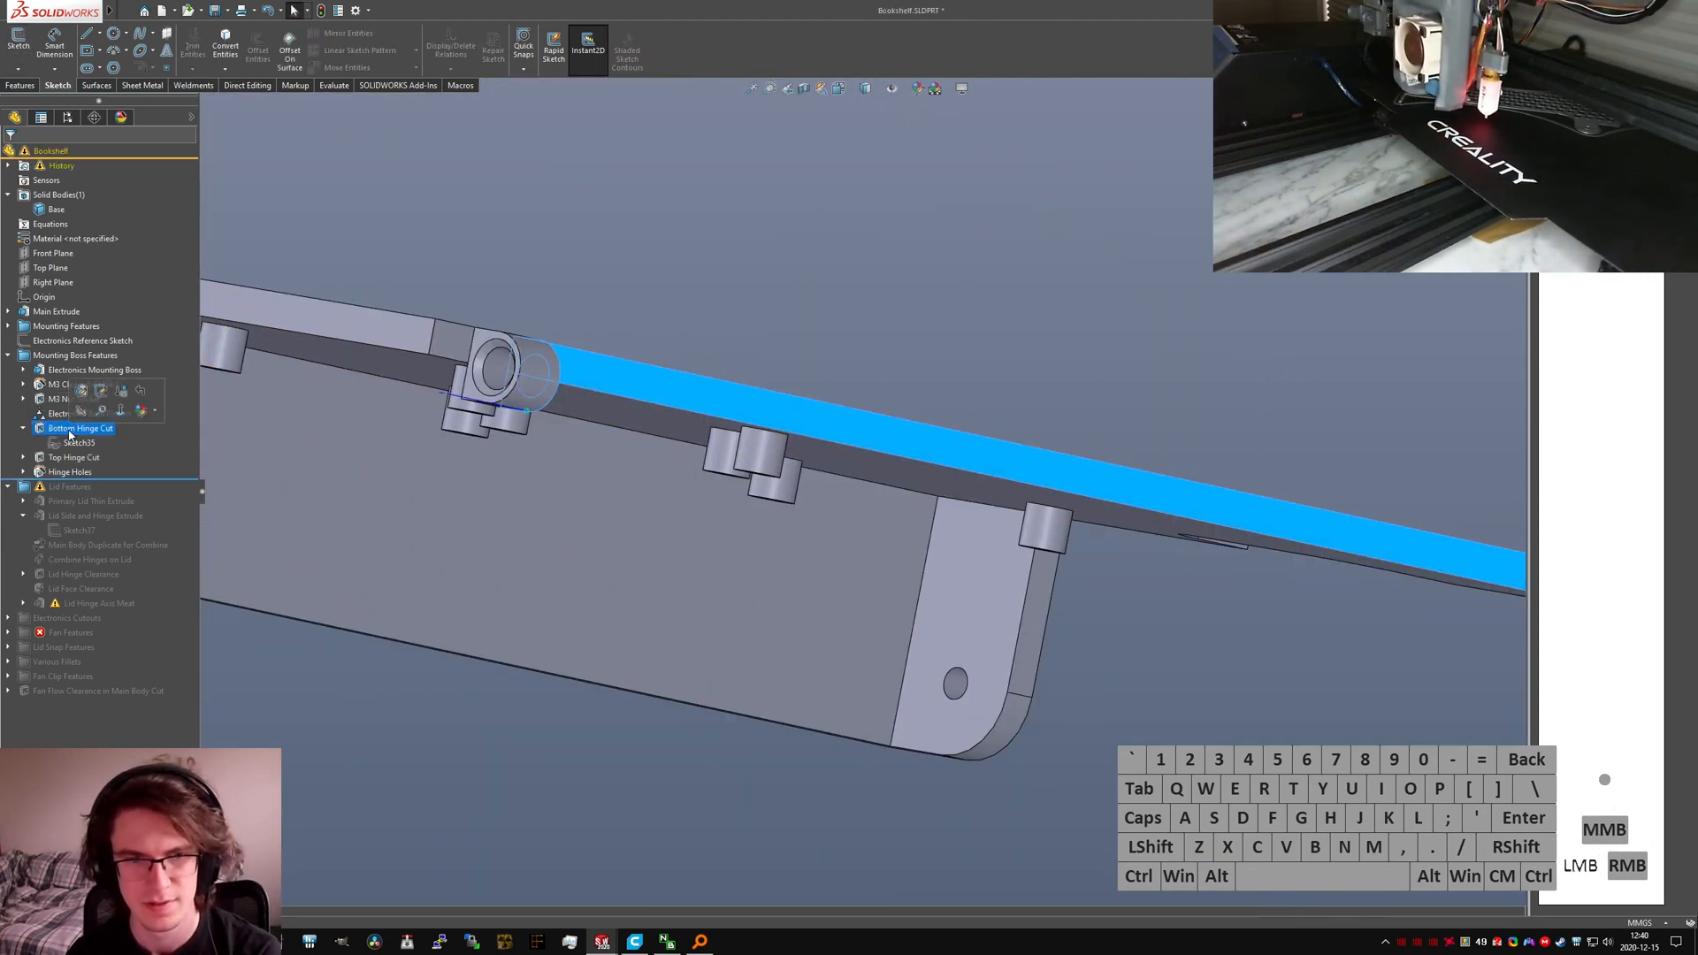
pyautogui.click(75, 428)
pyautogui.write('asdf')
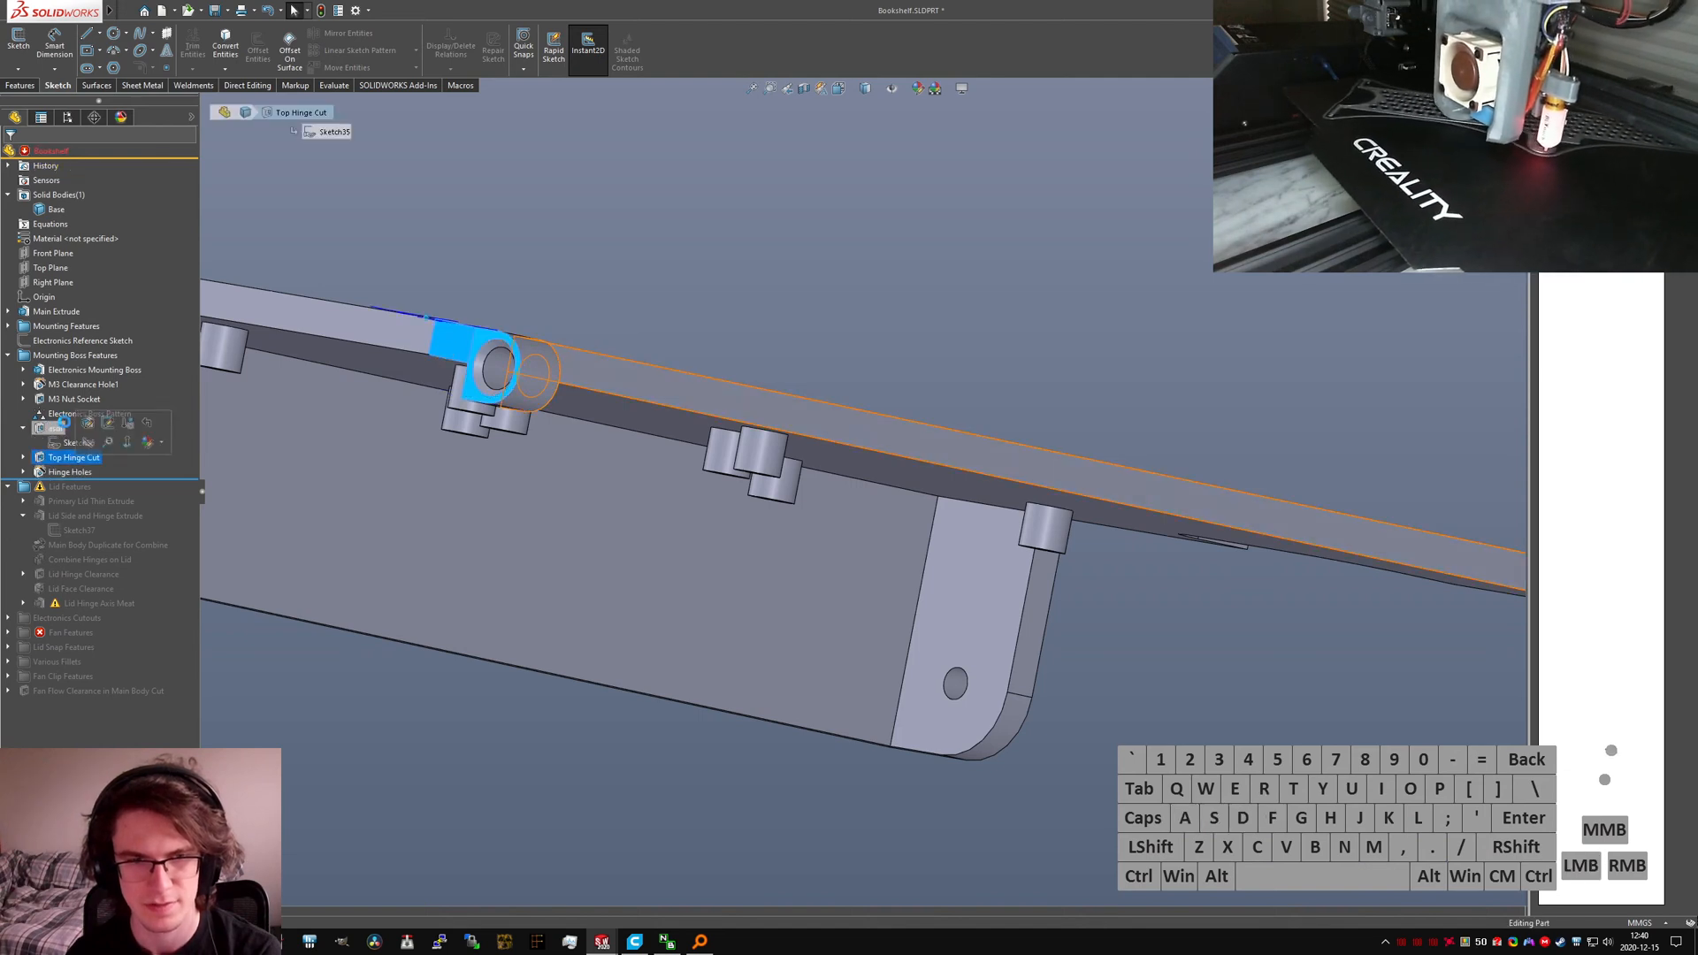
pyautogui.click(57, 459)
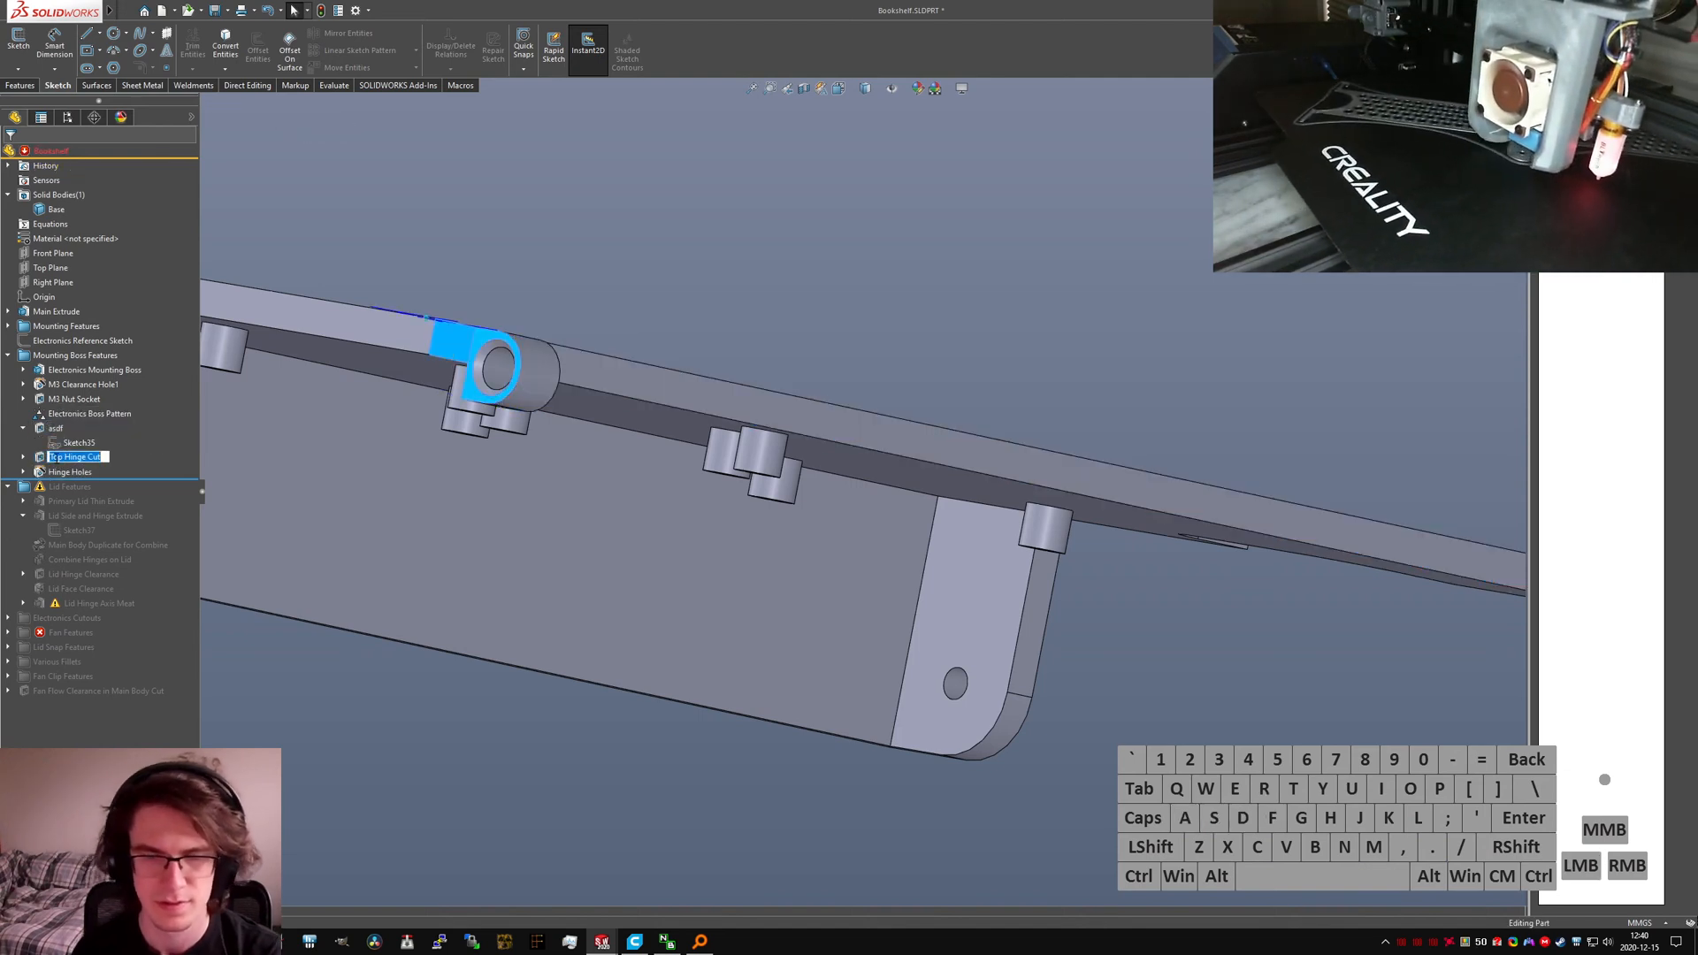
pyautogui.click(55, 430)
pyautogui.scroll(3, 730, 407)
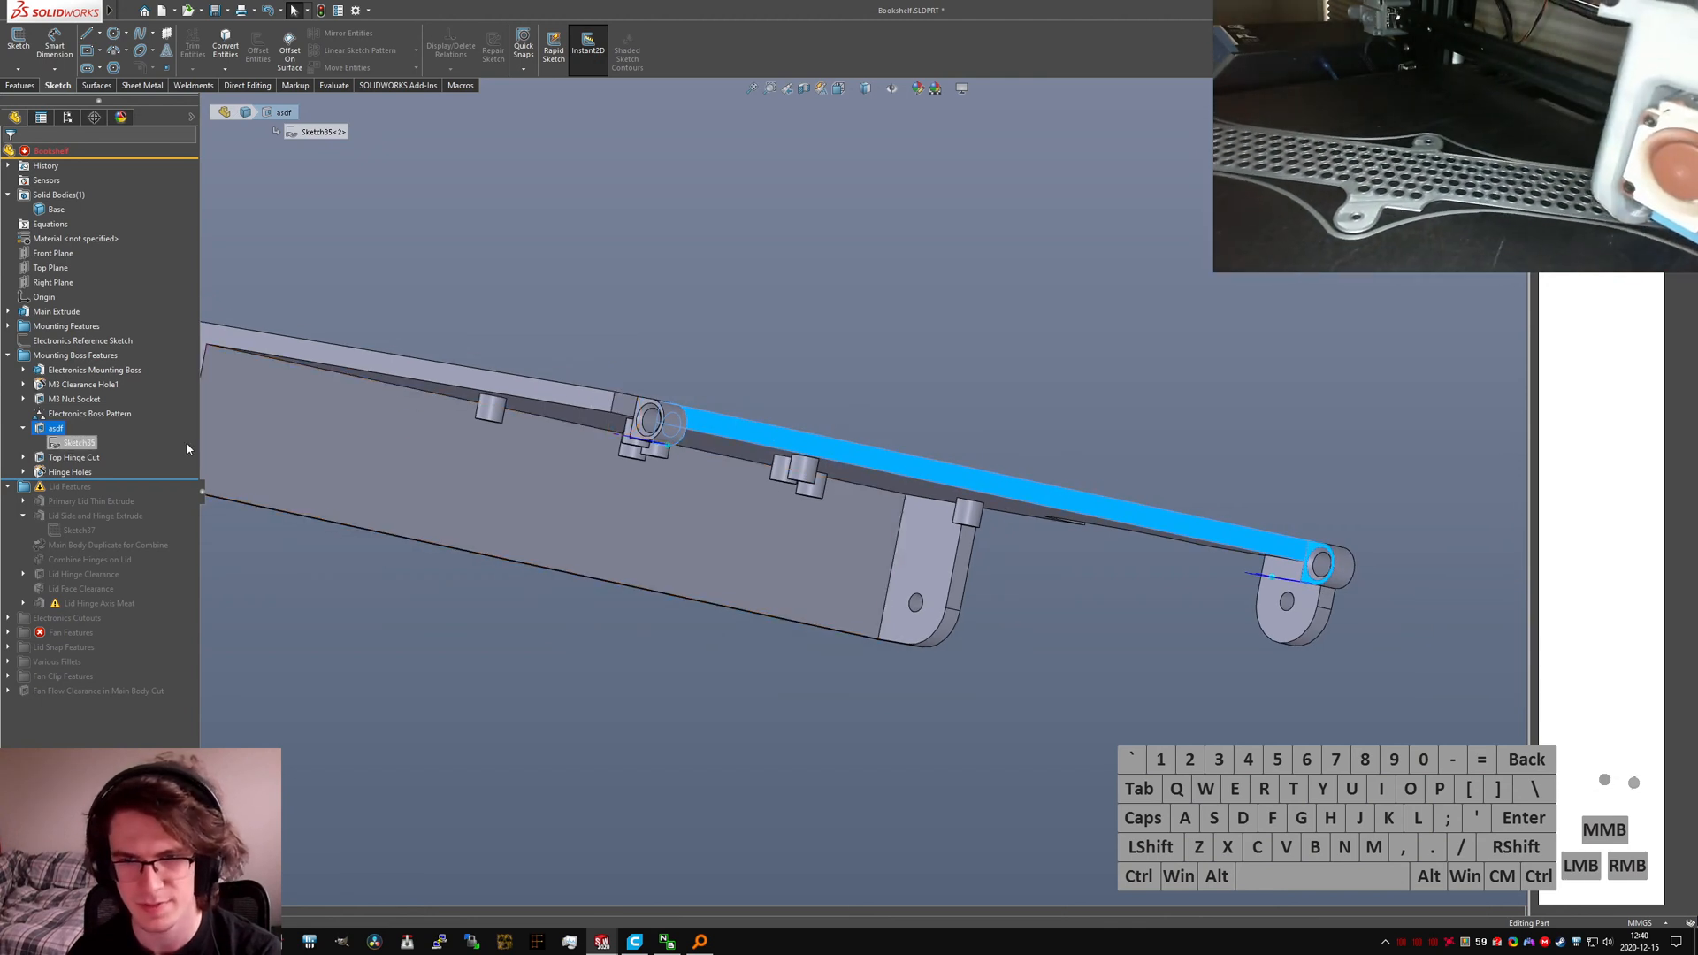
pyautogui.scroll(-3, 492, 432)
# Step: Rename the asdf feature back to Bottom Hinge Cut and clear the selection
pyautogui.click(56, 429)
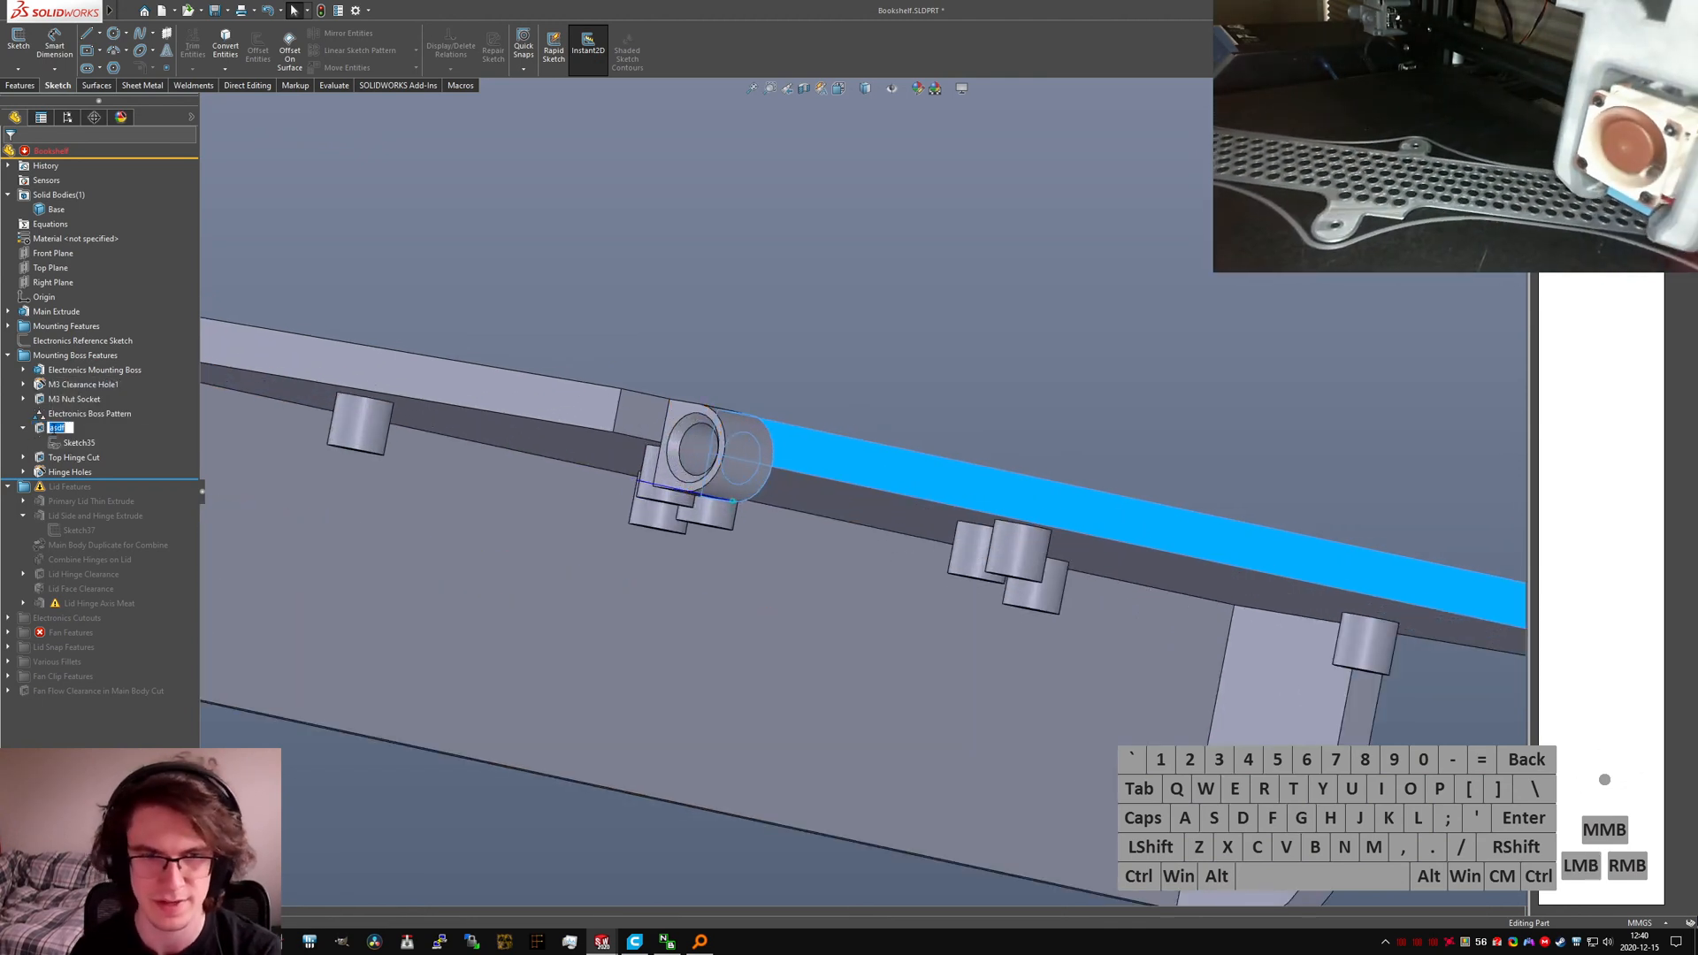
pyautogui.write('Bottom Hinge Cut')
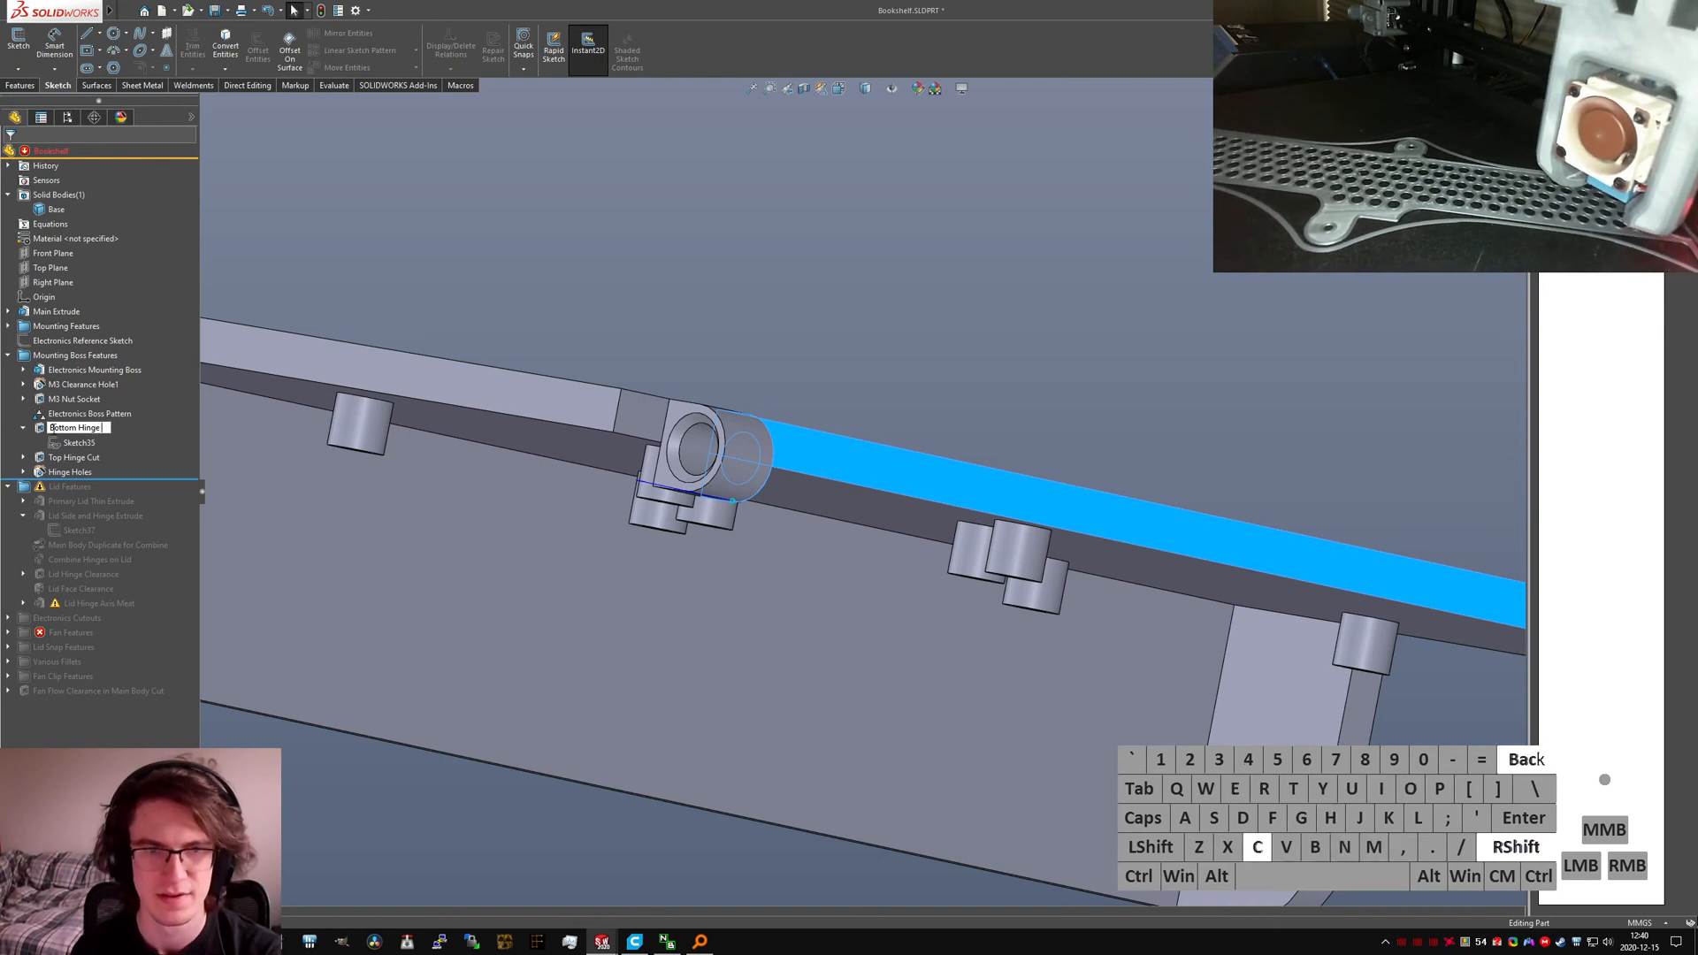
pyautogui.press('Return')
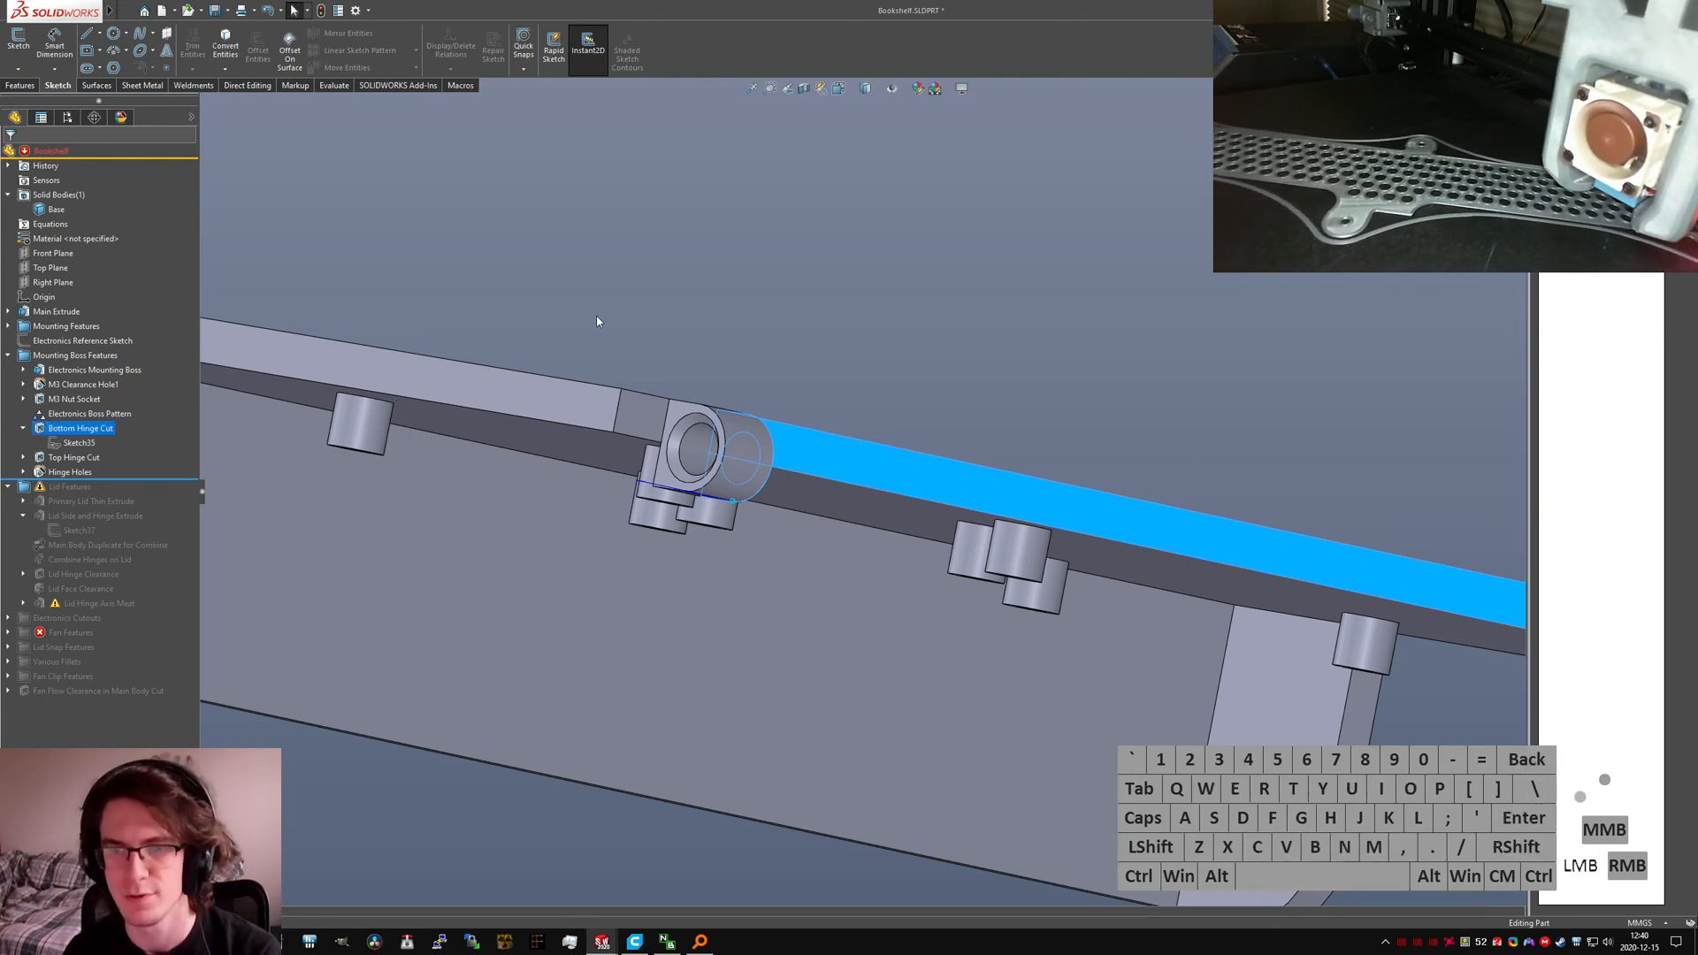
pyautogui.click(597, 322)
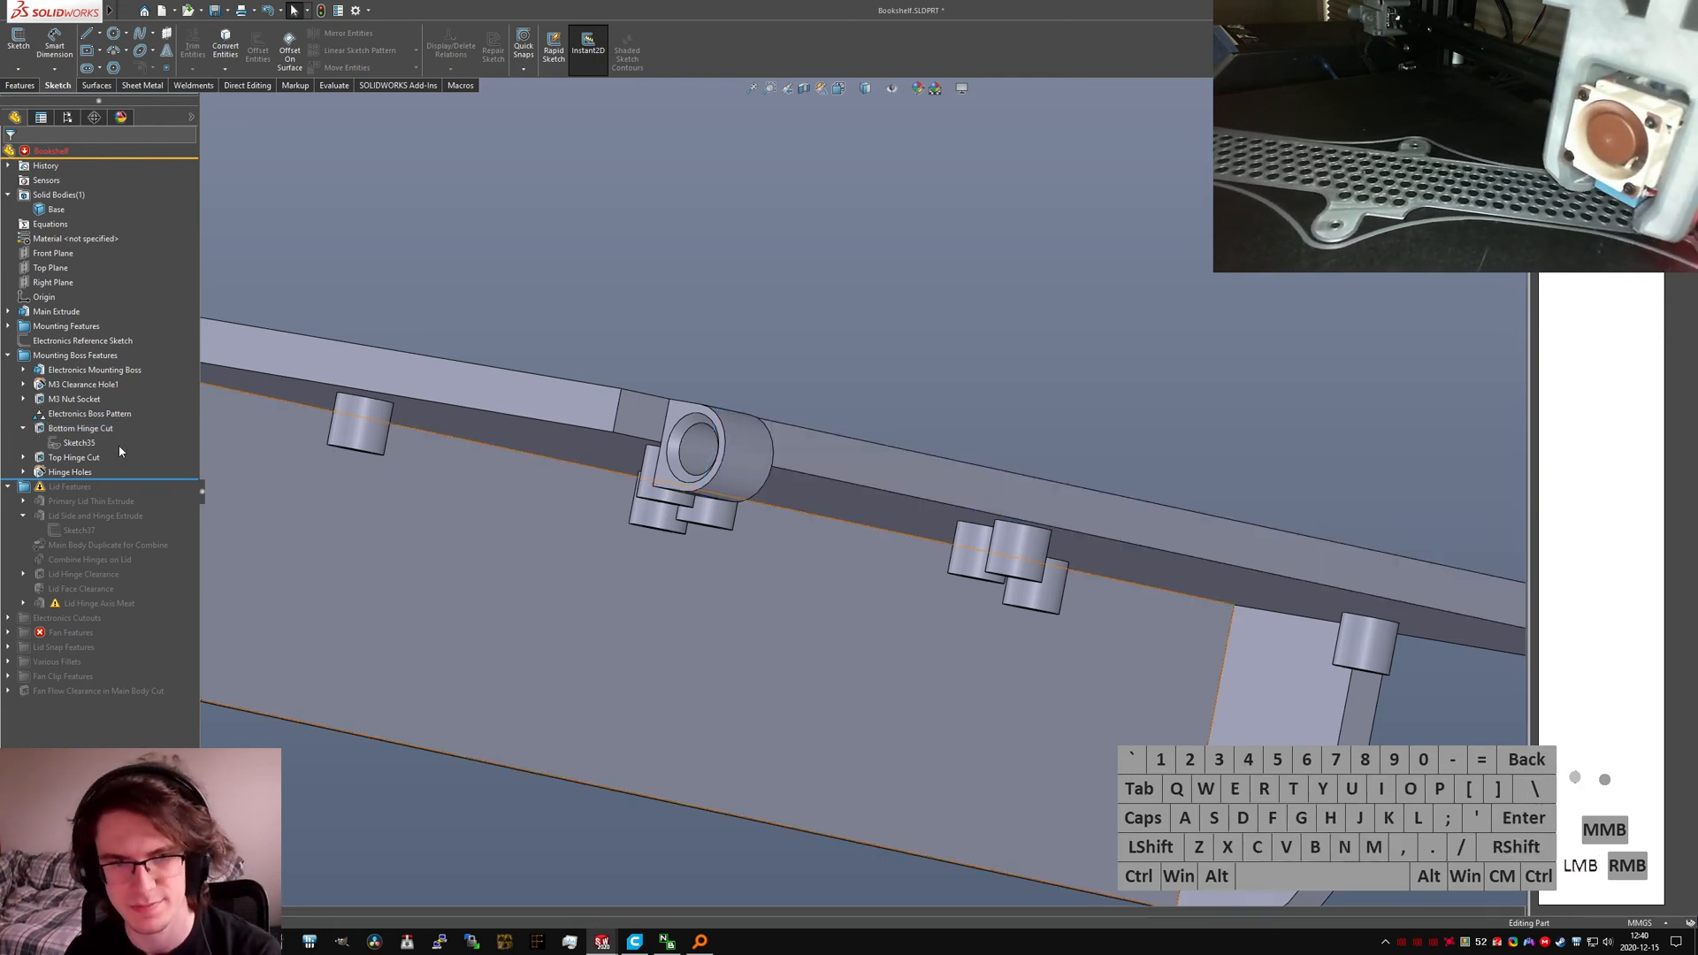
# Step: Open the sketch shared by the two hinge cuts for editing, viewed face-on at the hinge profile
pyautogui.click(25, 458)
pyautogui.hotkey('ctrl', '8')
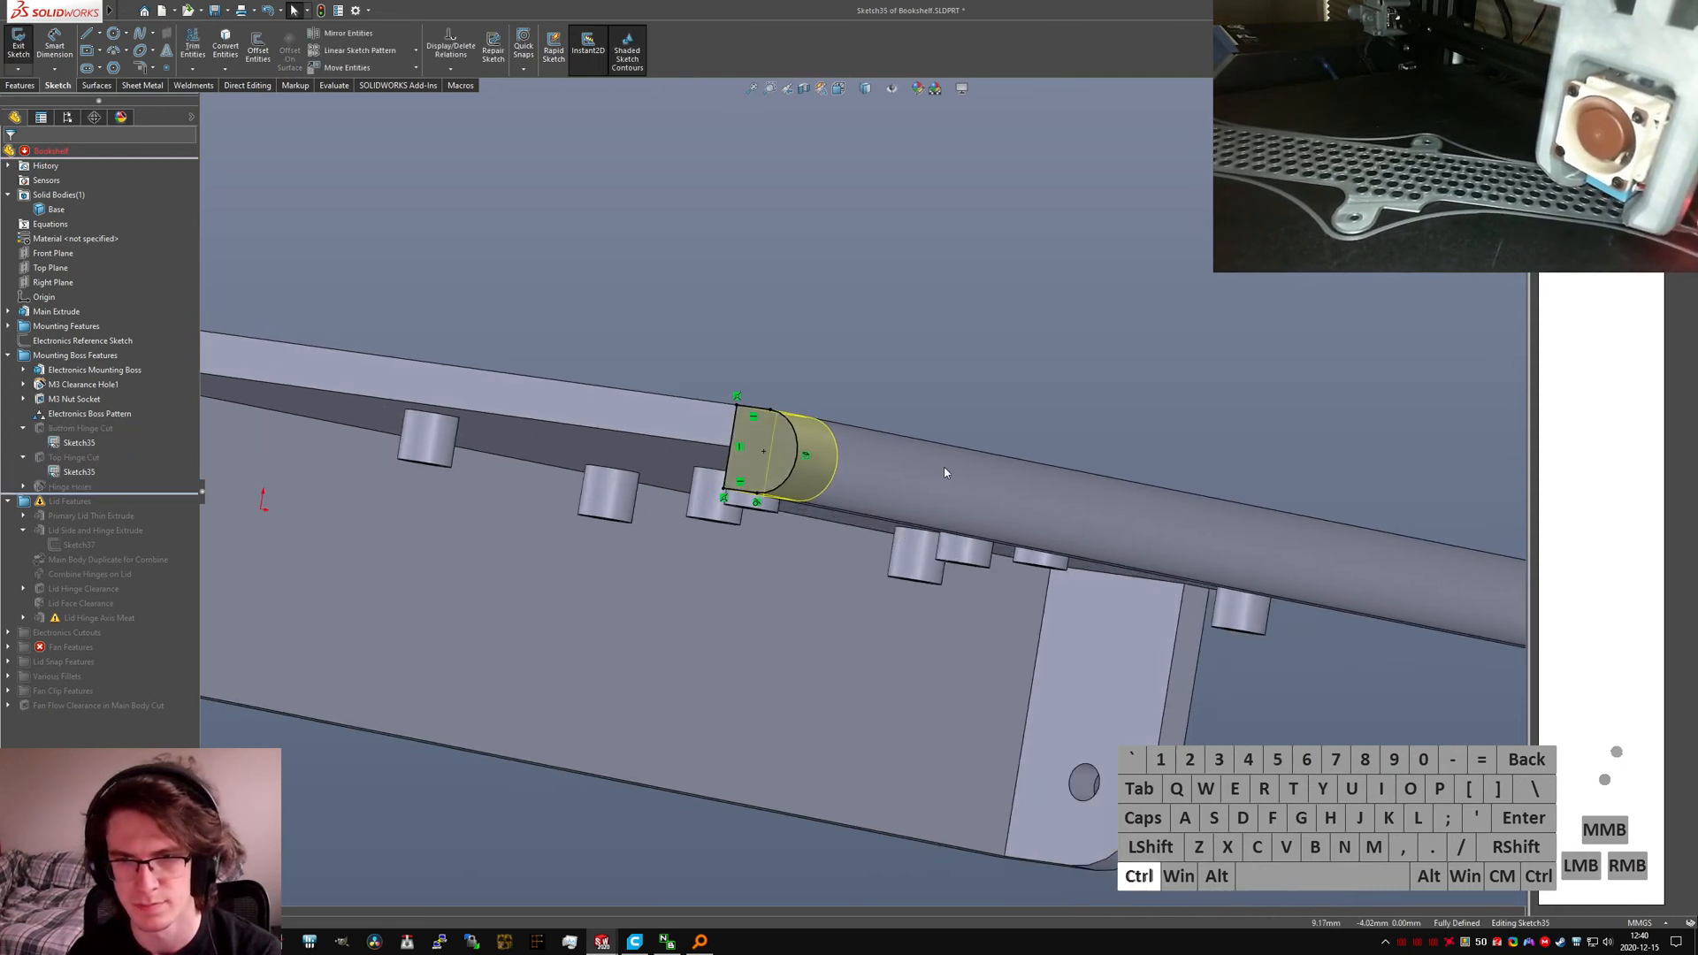
pyautogui.scroll(-7, 1194, 379)
# Step: Draw a three-point arc from the profile's upper inner corner to the plate's lower edge, bulging away from the hinge
pyautogui.moveTo(1417, 458); pyautogui.dragTo(1150, 459, button='right')
pyautogui.click(902, 444)
pyautogui.press('Escape')
pyautogui.press('Escape')
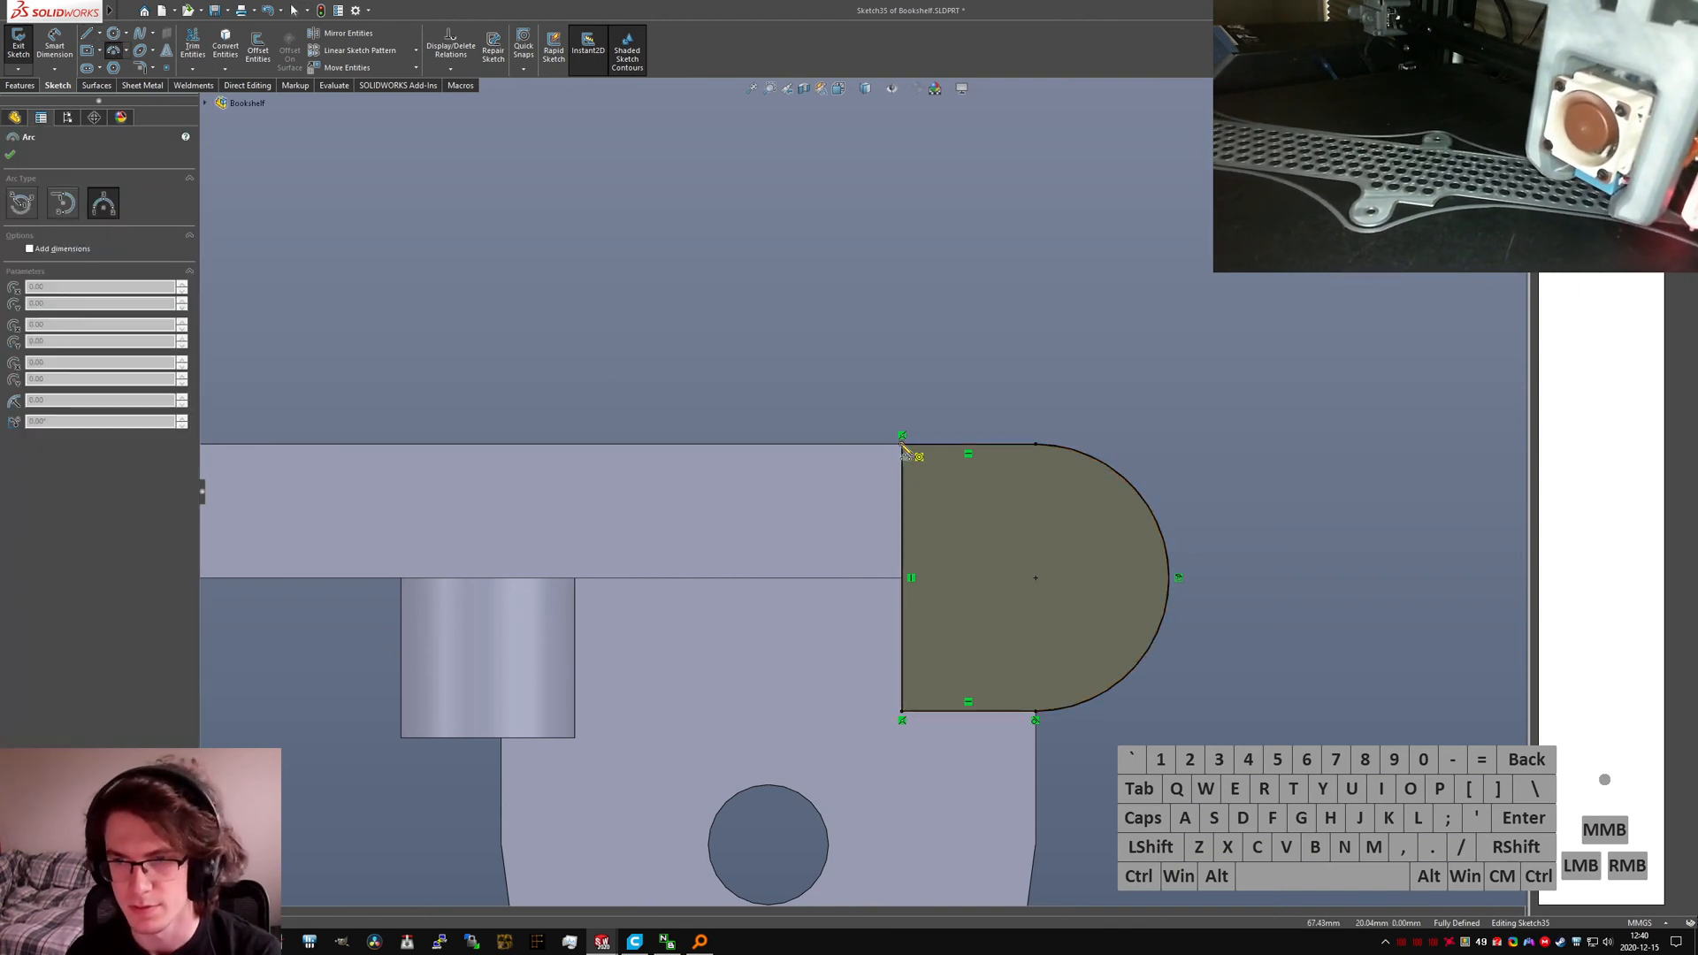
pyautogui.click(902, 444)
pyautogui.click(812, 578)
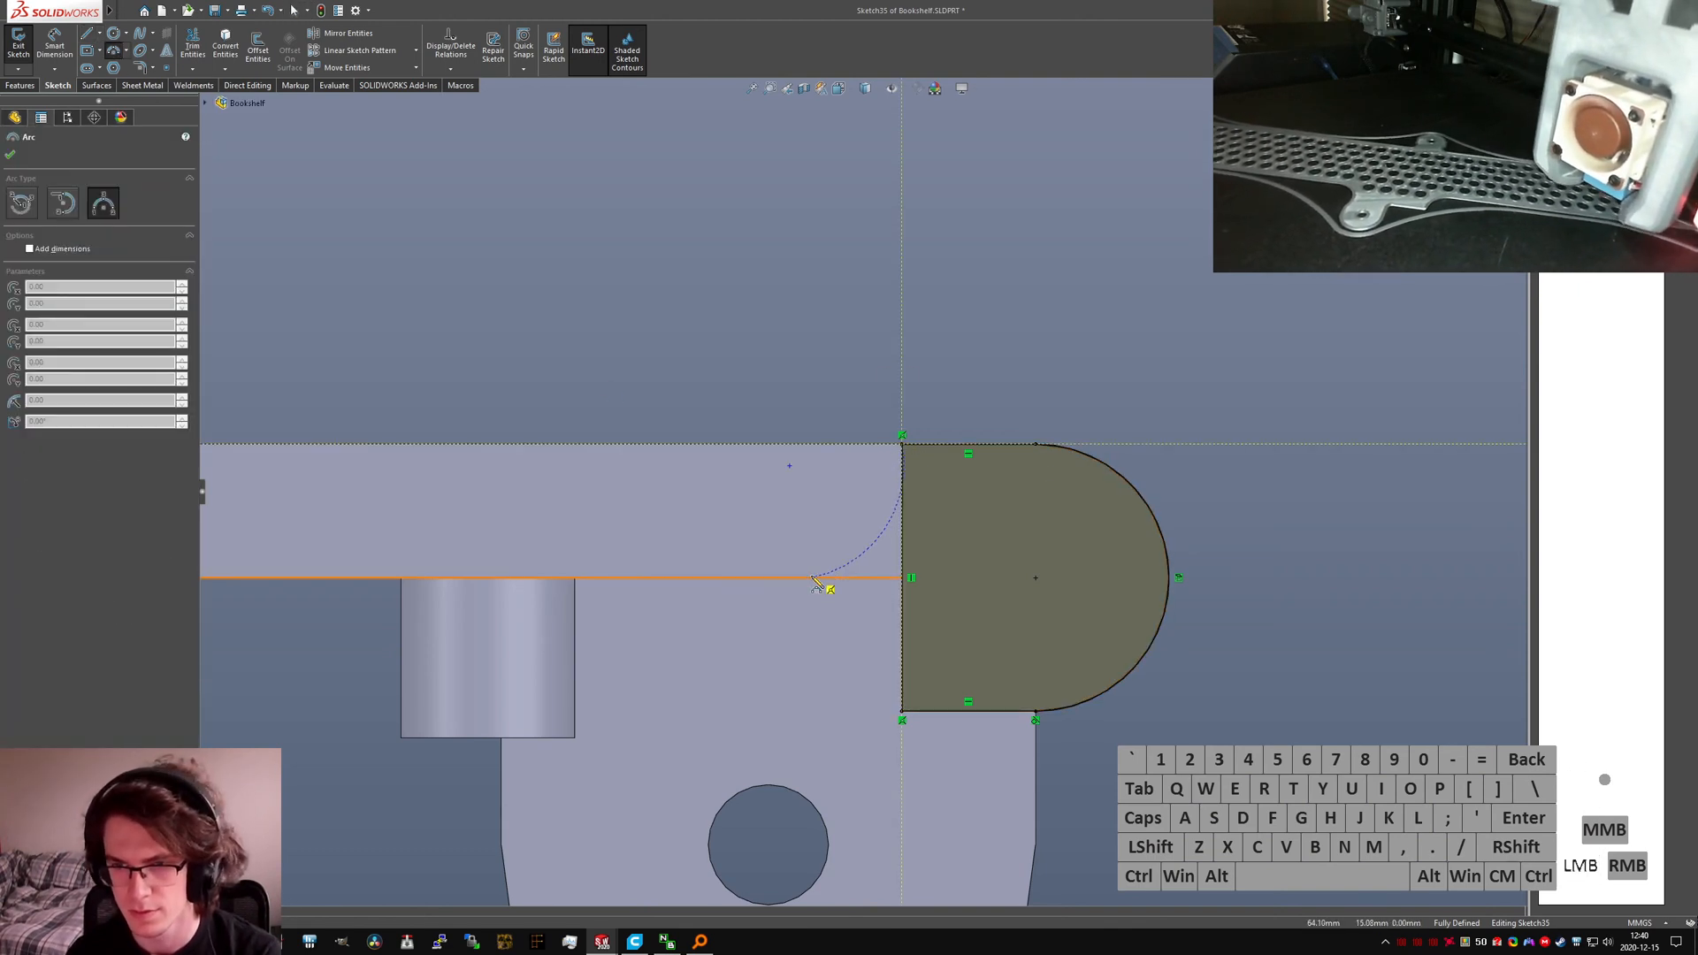
pyautogui.click(828, 532)
pyautogui.press('Escape')
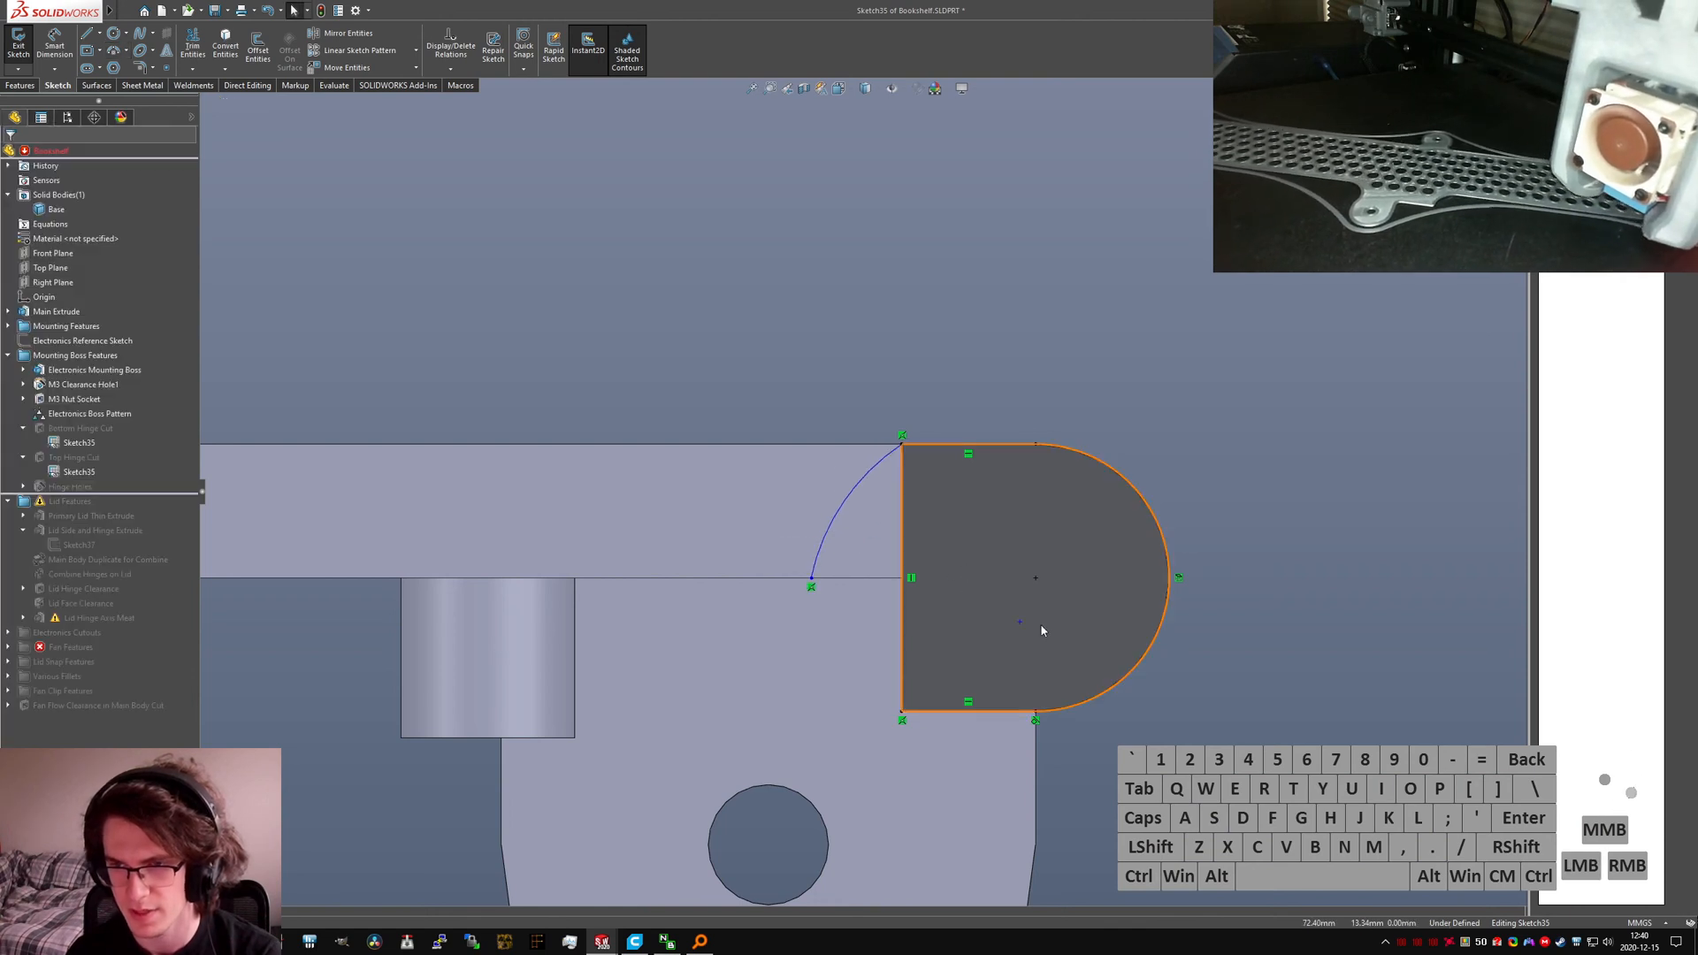
# Step: Make the new arc concentric with the rounded outer arc of the hinge profile
pyautogui.keyDown('ctrl'); pyautogui.click(1019, 623); pyautogui.keyUp('ctrl')
pyautogui.press('Escape')
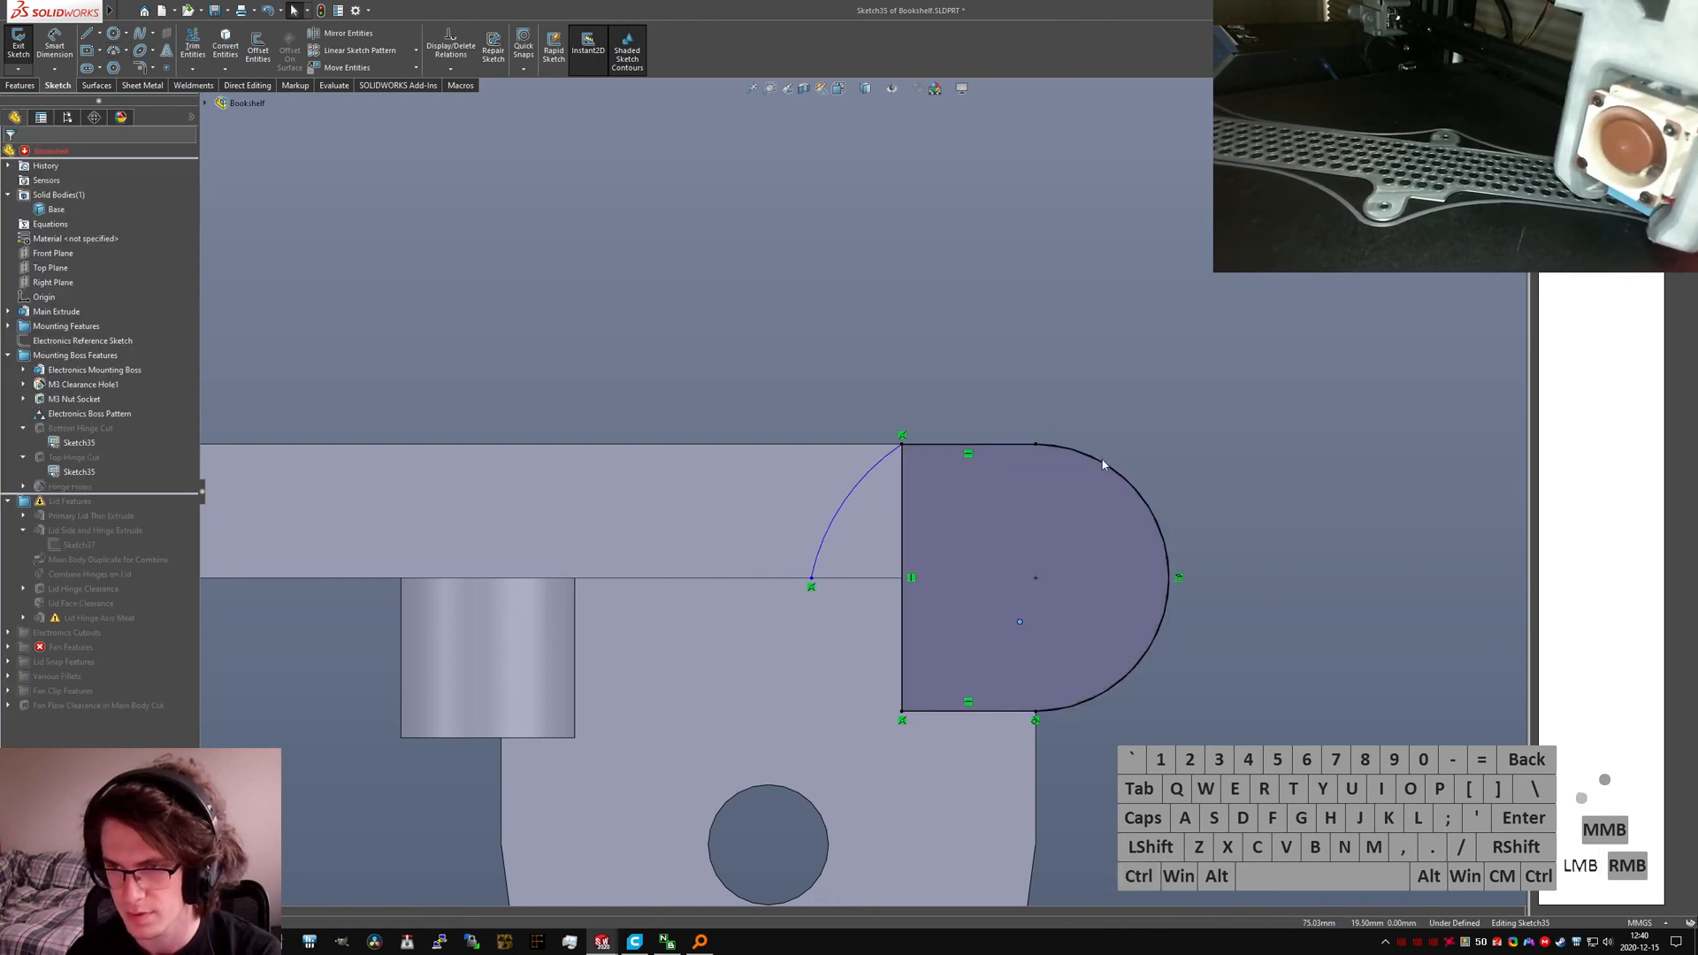
pyautogui.click(839, 500)
pyautogui.click(42, 399)
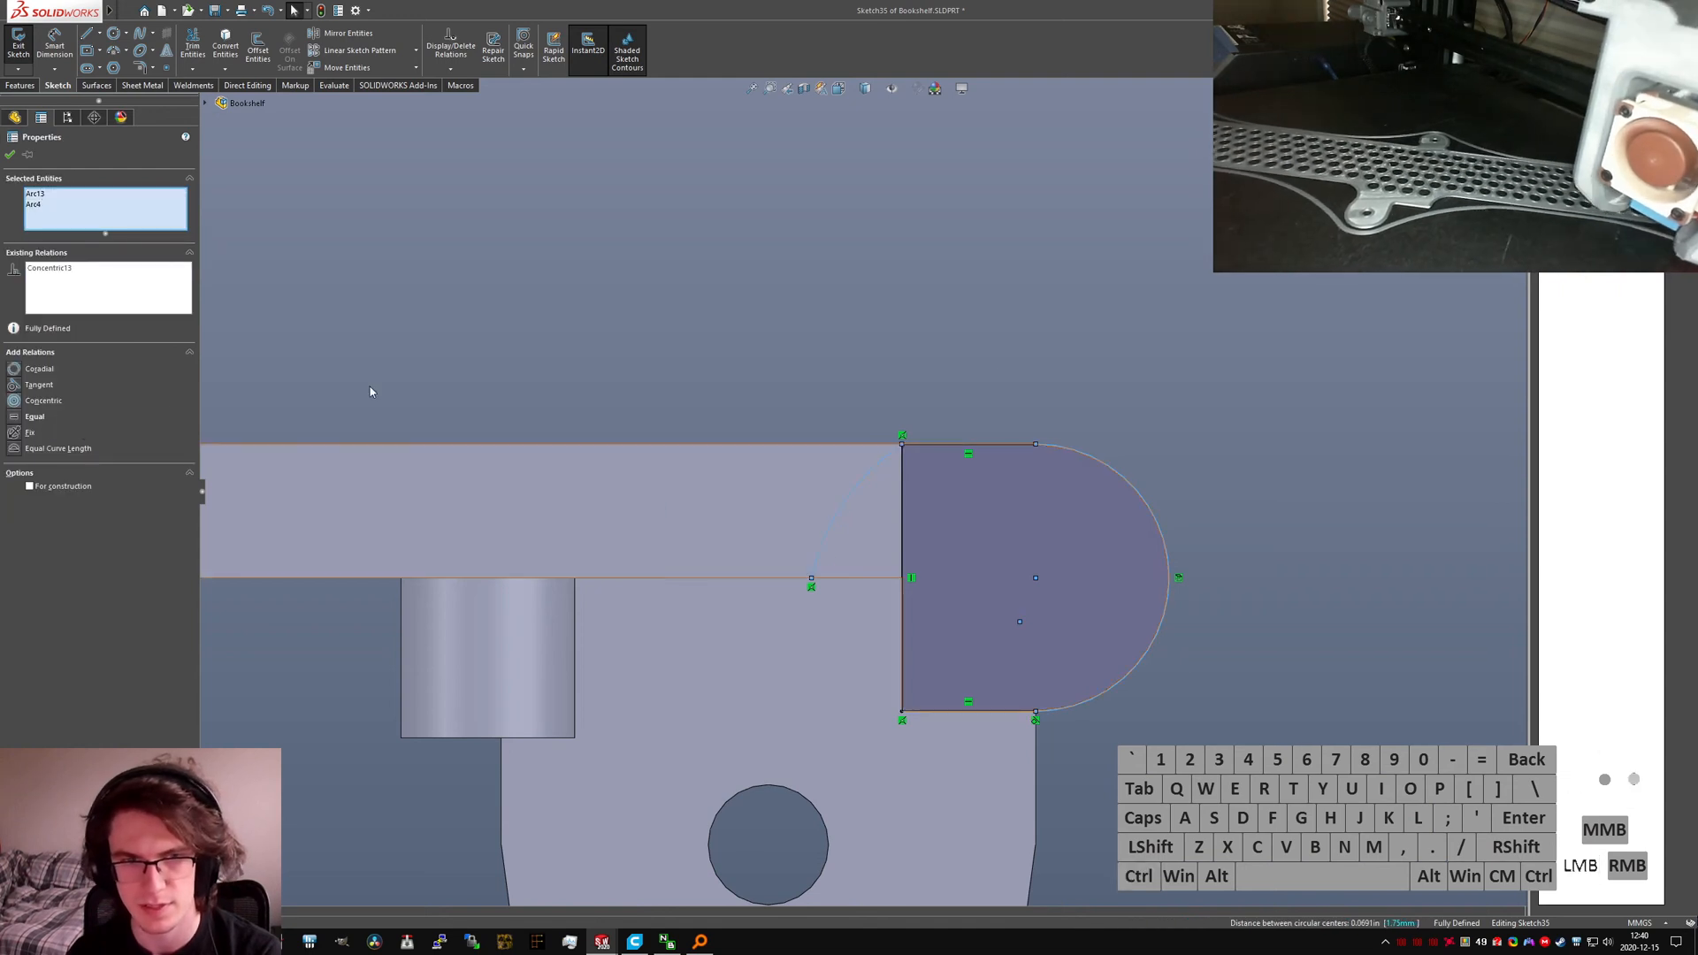
pyautogui.click(1356, 398)
# Step: Close the arc's lower end to the profile with a horizontal line and trim the inner edge's upper half
pyautogui.moveTo(843, 581); pyautogui.dragTo(818, 586, button='right')
pyautogui.click(846, 579)
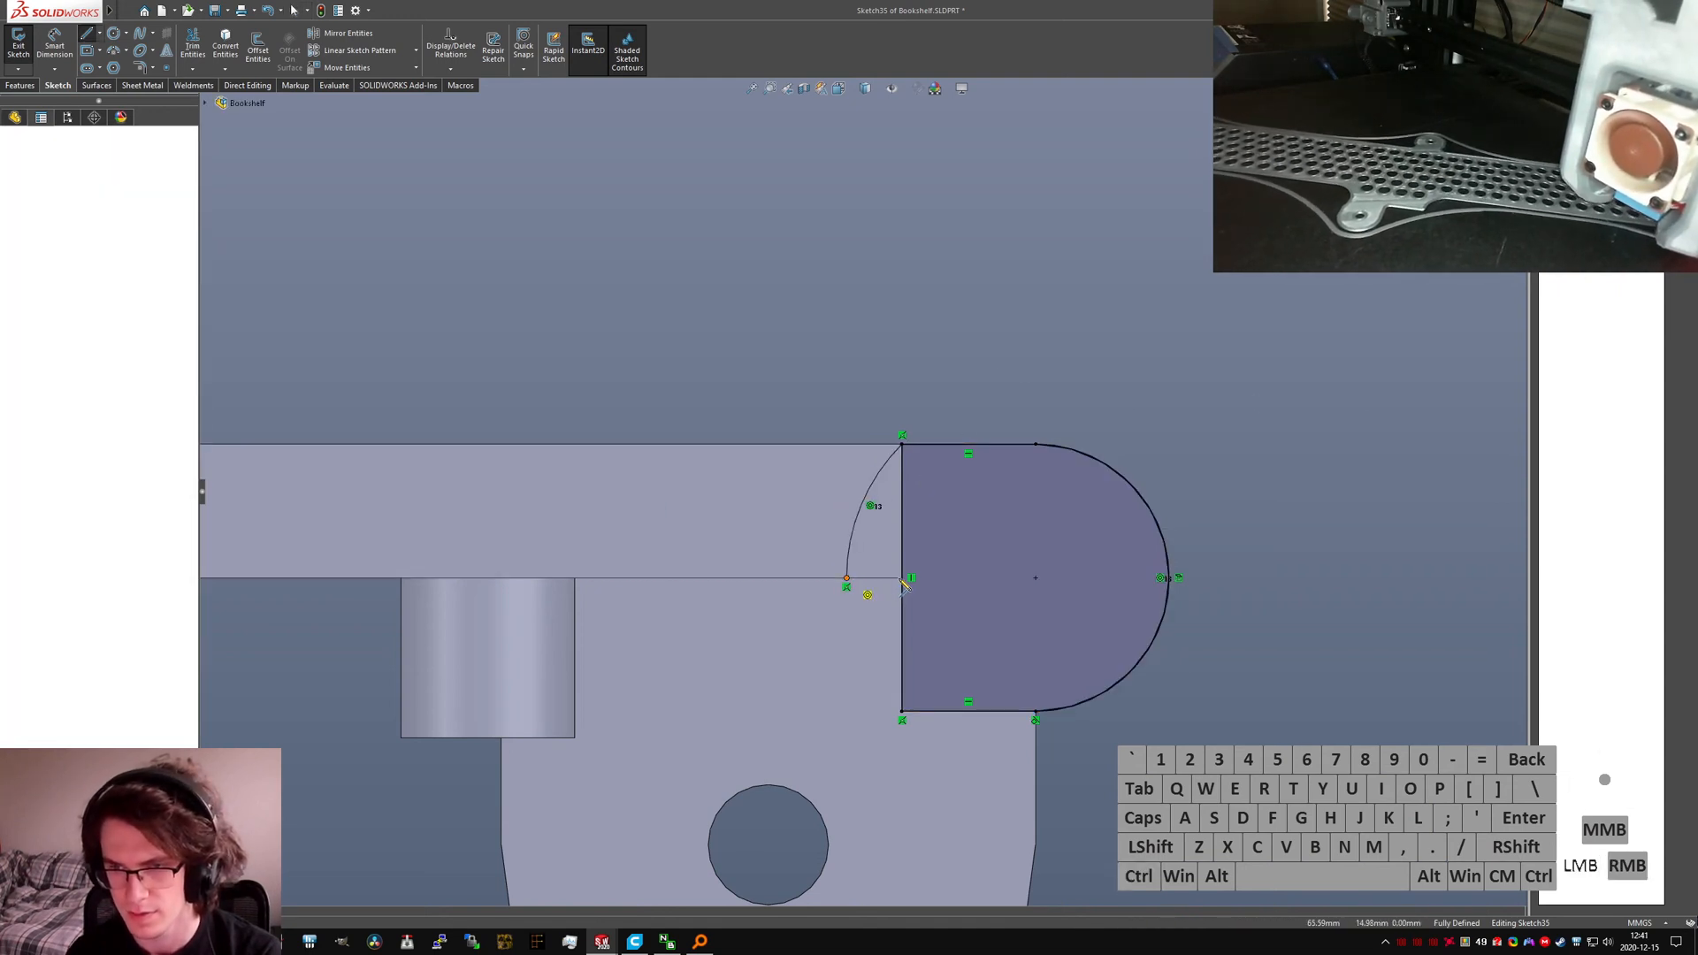
pyautogui.click(902, 578)
pyautogui.press('Escape')
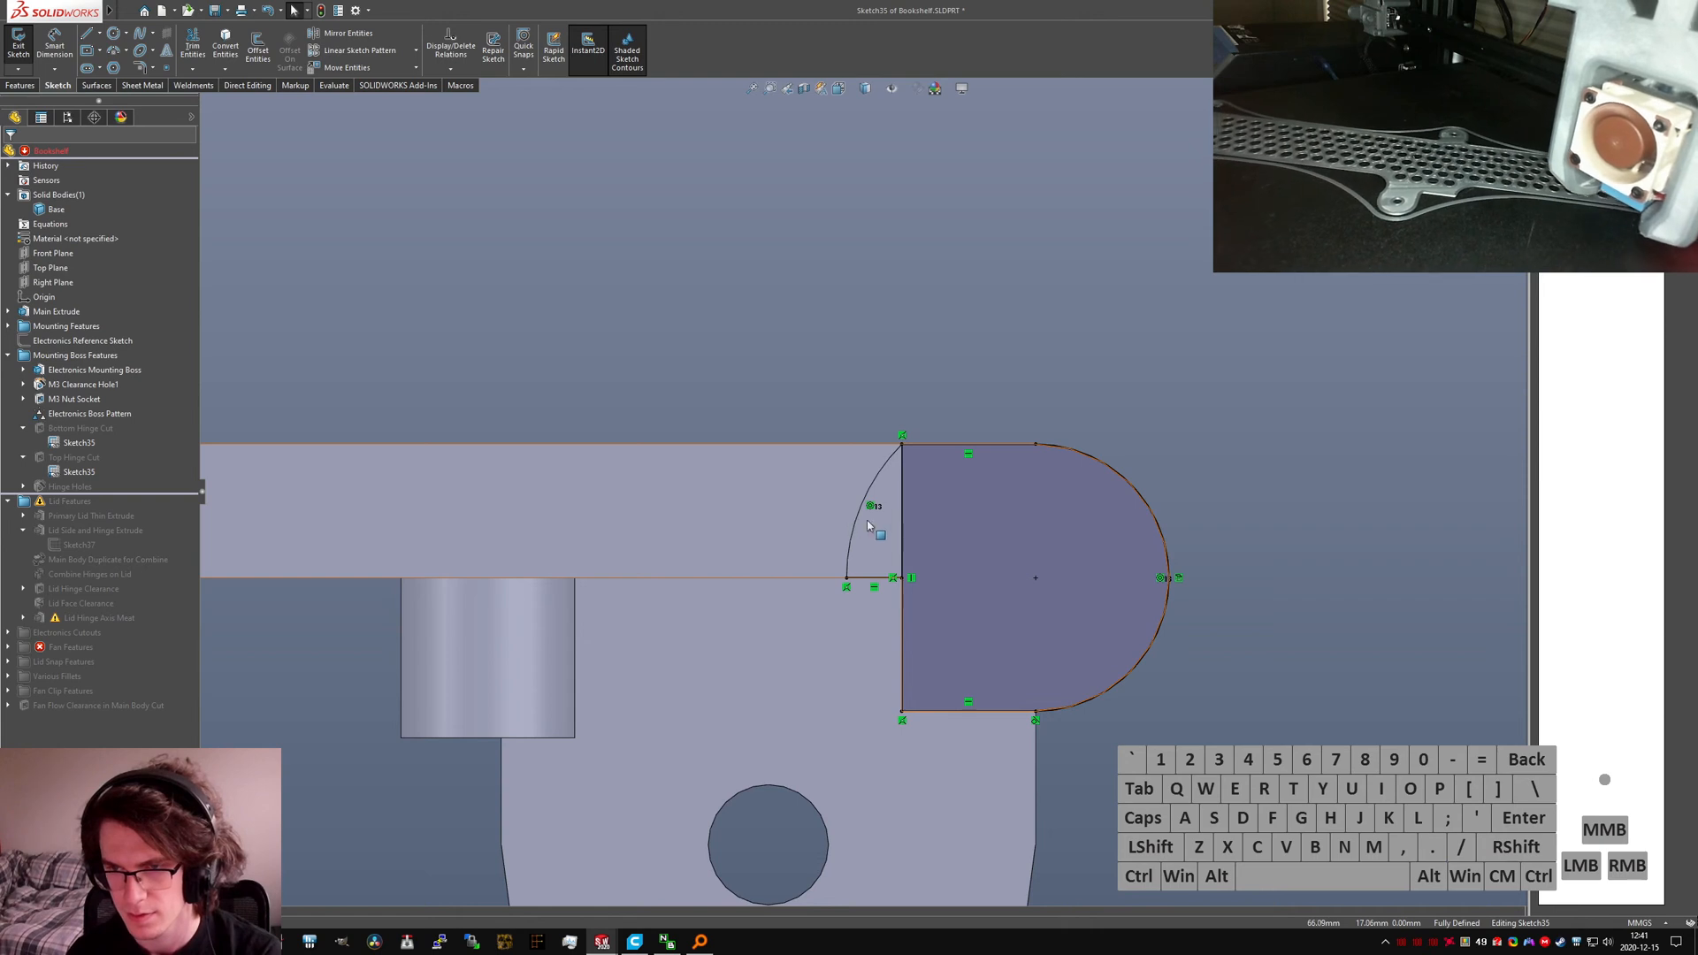
pyautogui.moveTo(914, 488); pyautogui.dragTo(887, 494)
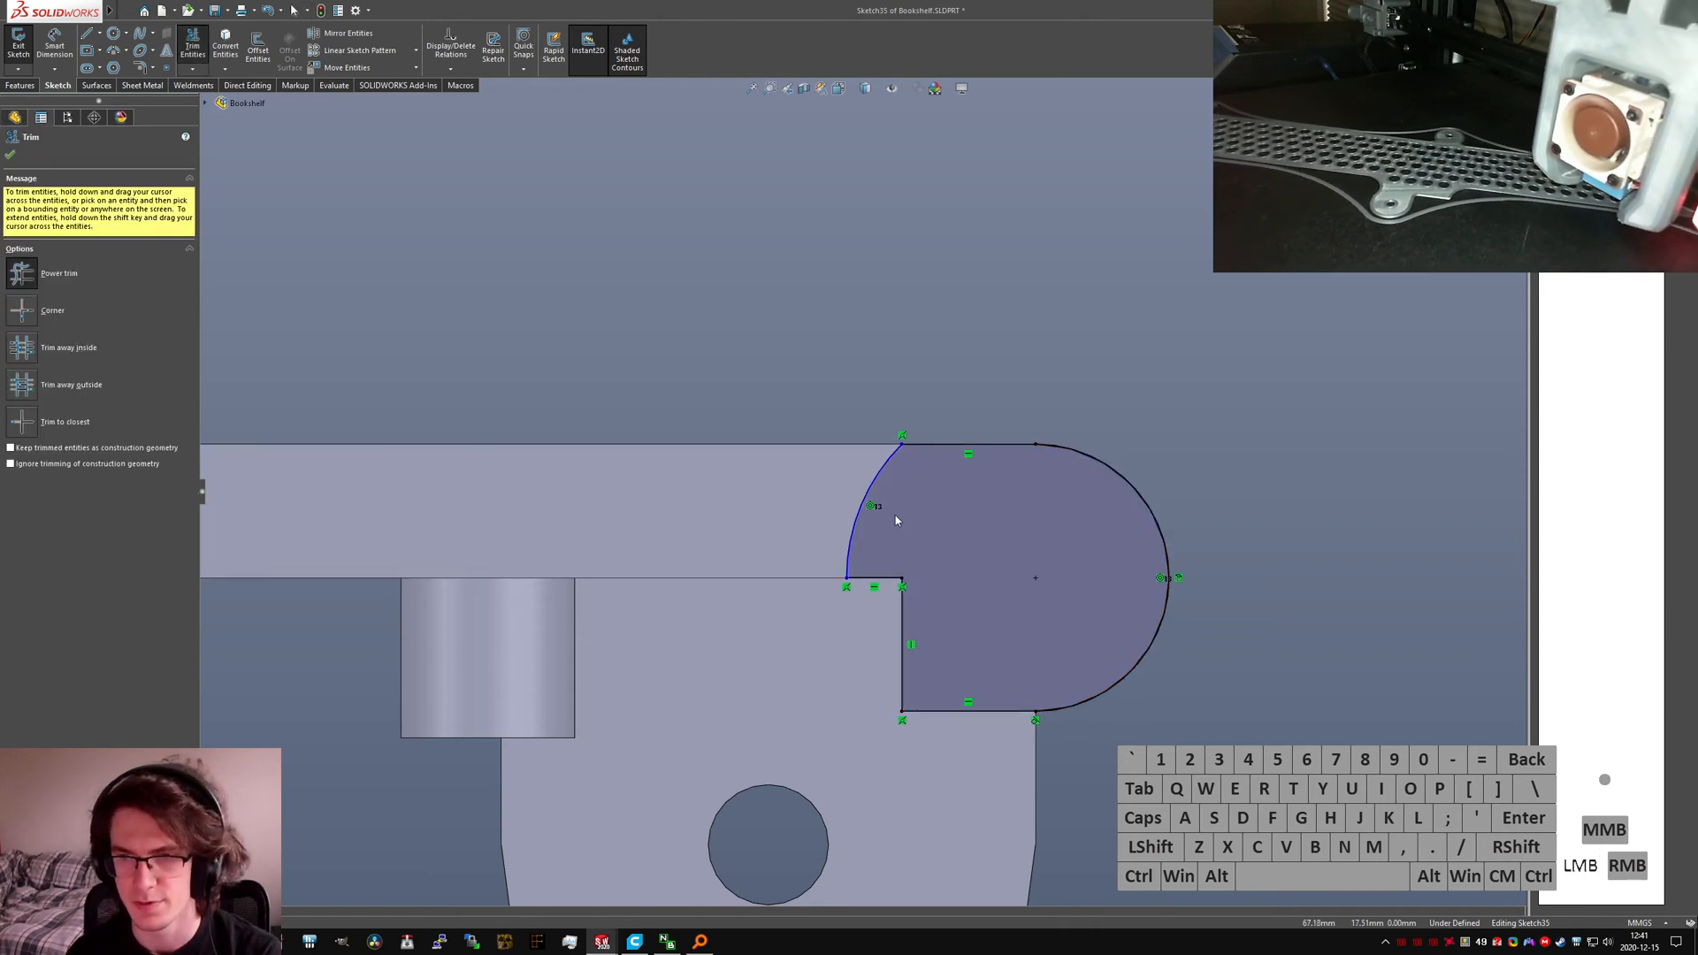
# Step: Make the new arc's upper endpoint coincident with the line of the profile's vertical inner edge and leave the hinge cut sketch
pyautogui.press('Escape')
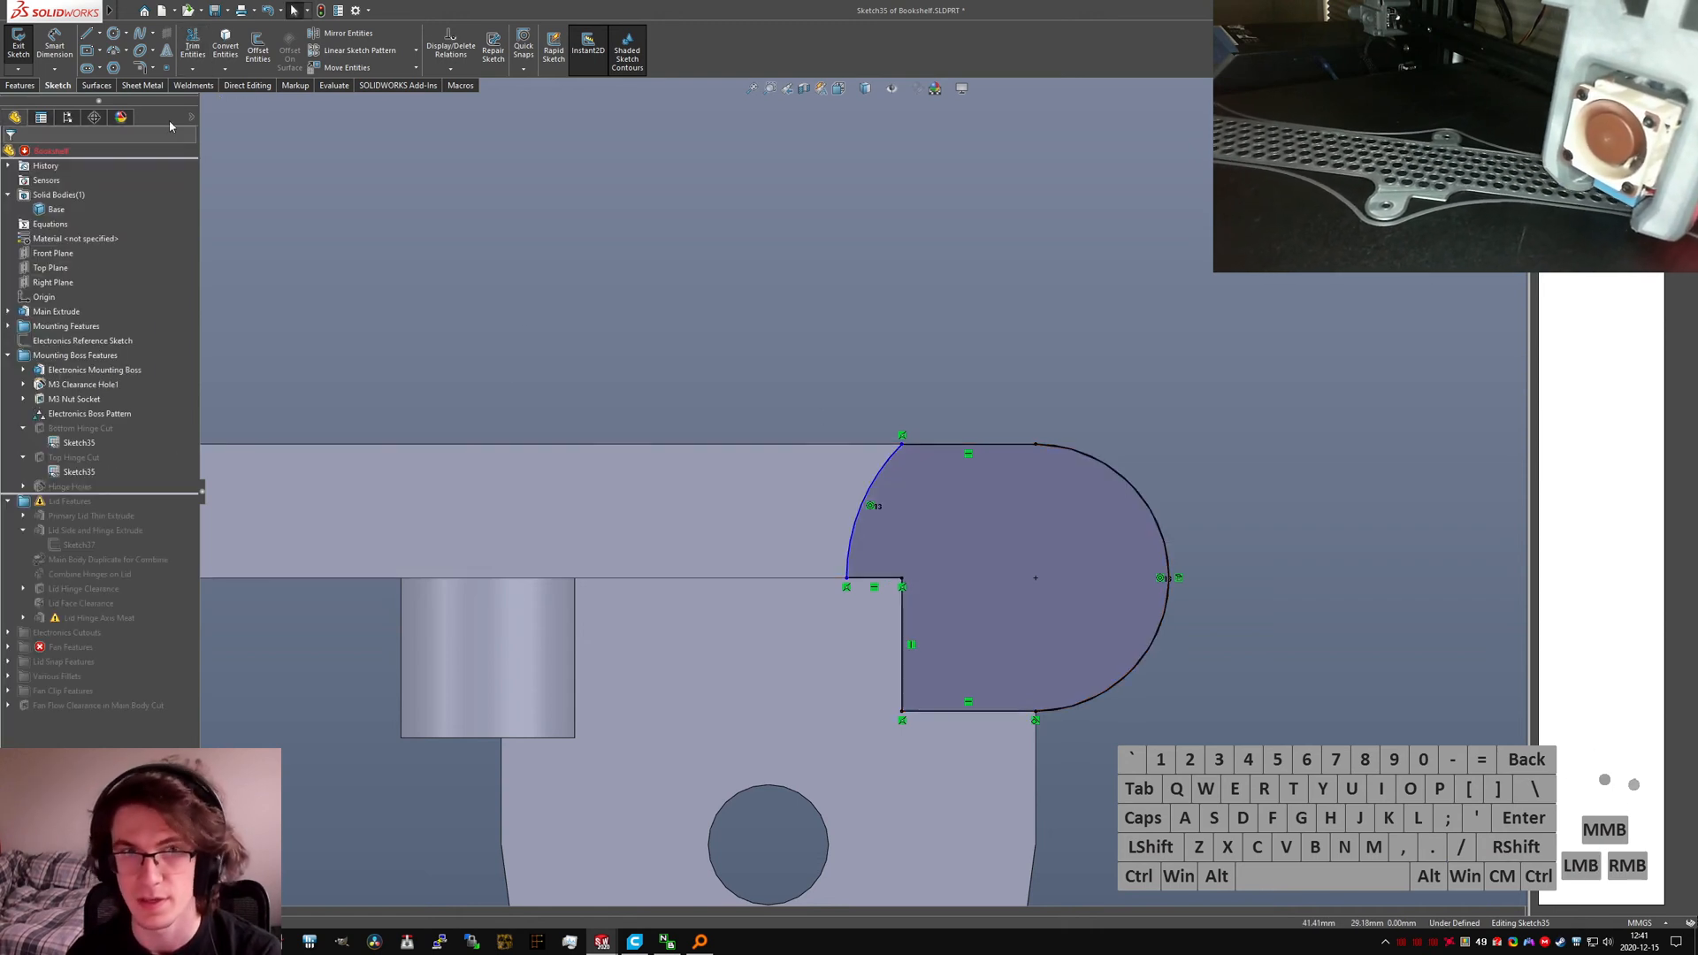
pyautogui.click(902, 444)
pyautogui.click(900, 440)
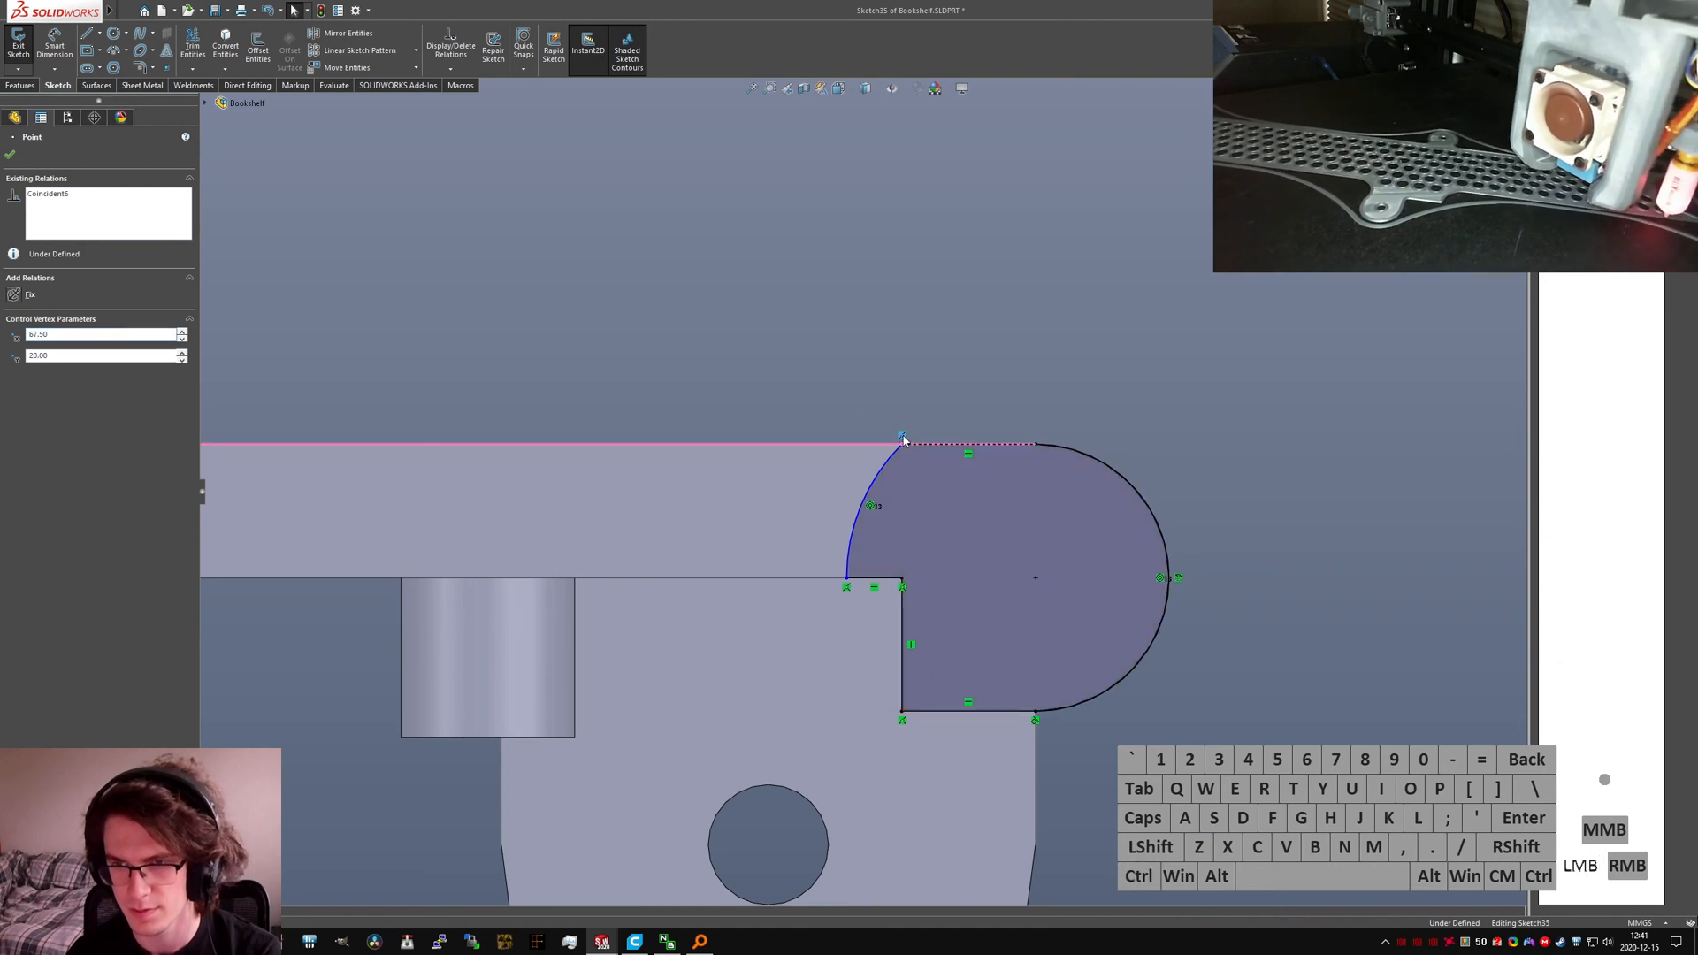
pyautogui.keyDown('ctrl'); pyautogui.click(902, 583); pyautogui.keyUp('ctrl')
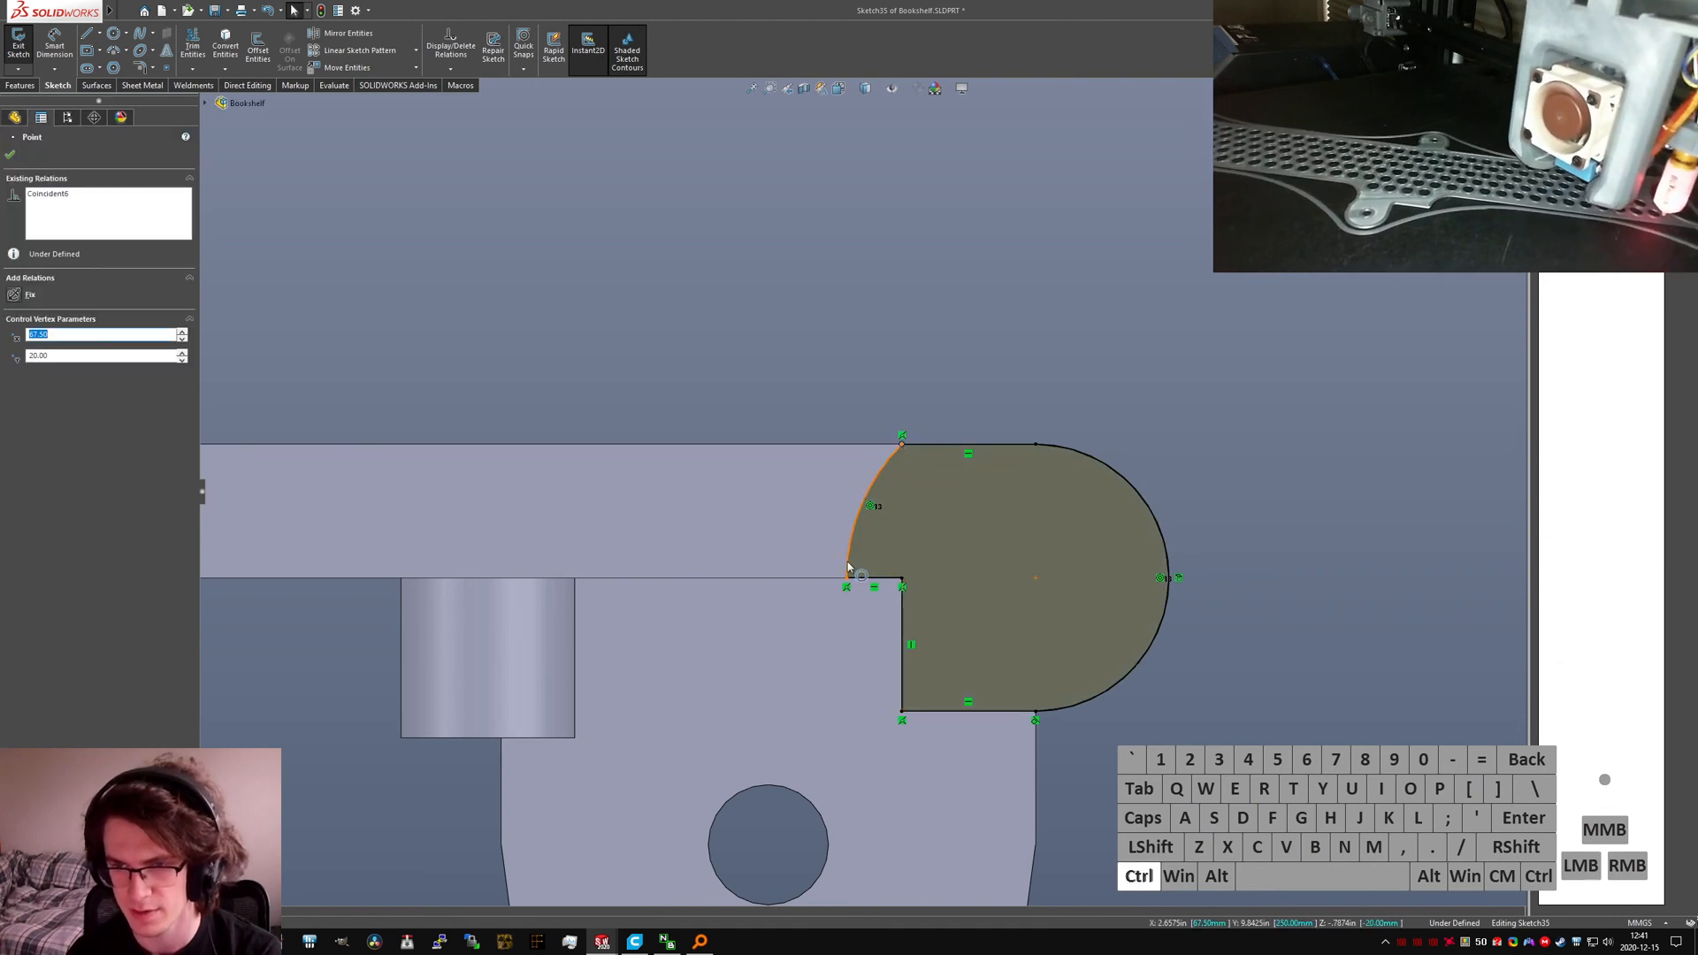
pyautogui.moveTo(846, 579)
pyautogui.mouseDown()
pyautogui.moveTo(807, 580)
pyautogui.moveTo(850, 575)
pyautogui.mouseUp()
pyautogui.click(1070, 352)
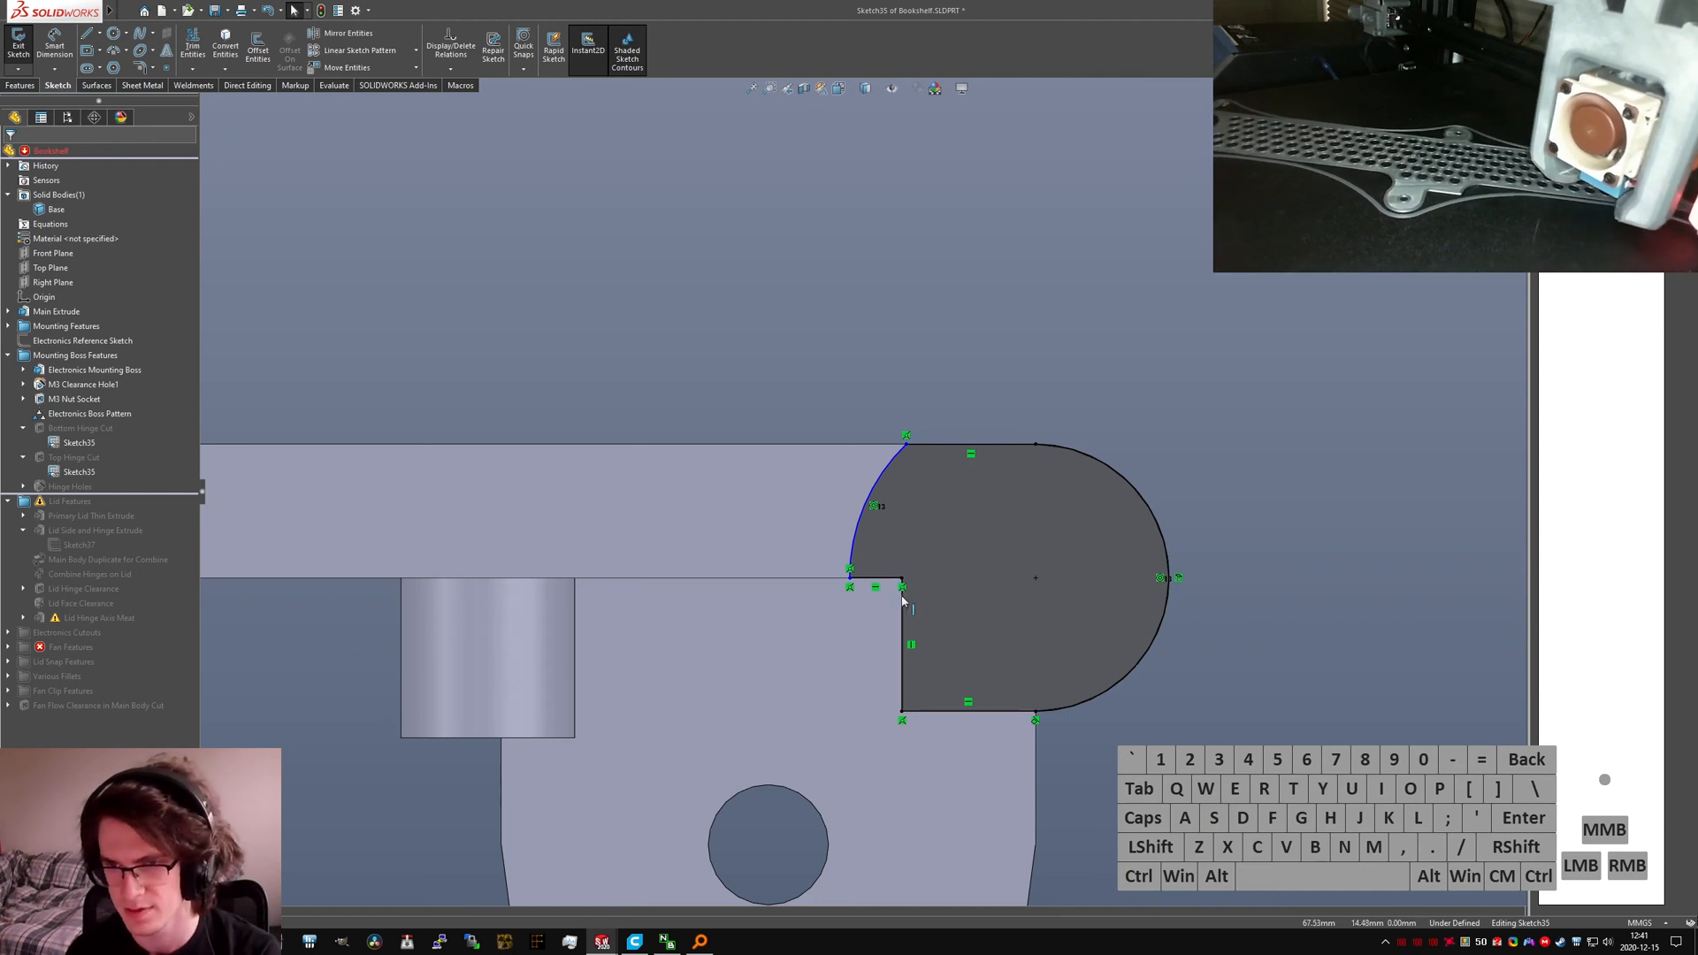
pyautogui.keyDown('ctrl'); pyautogui.click(901, 451); pyautogui.keyUp('ctrl')
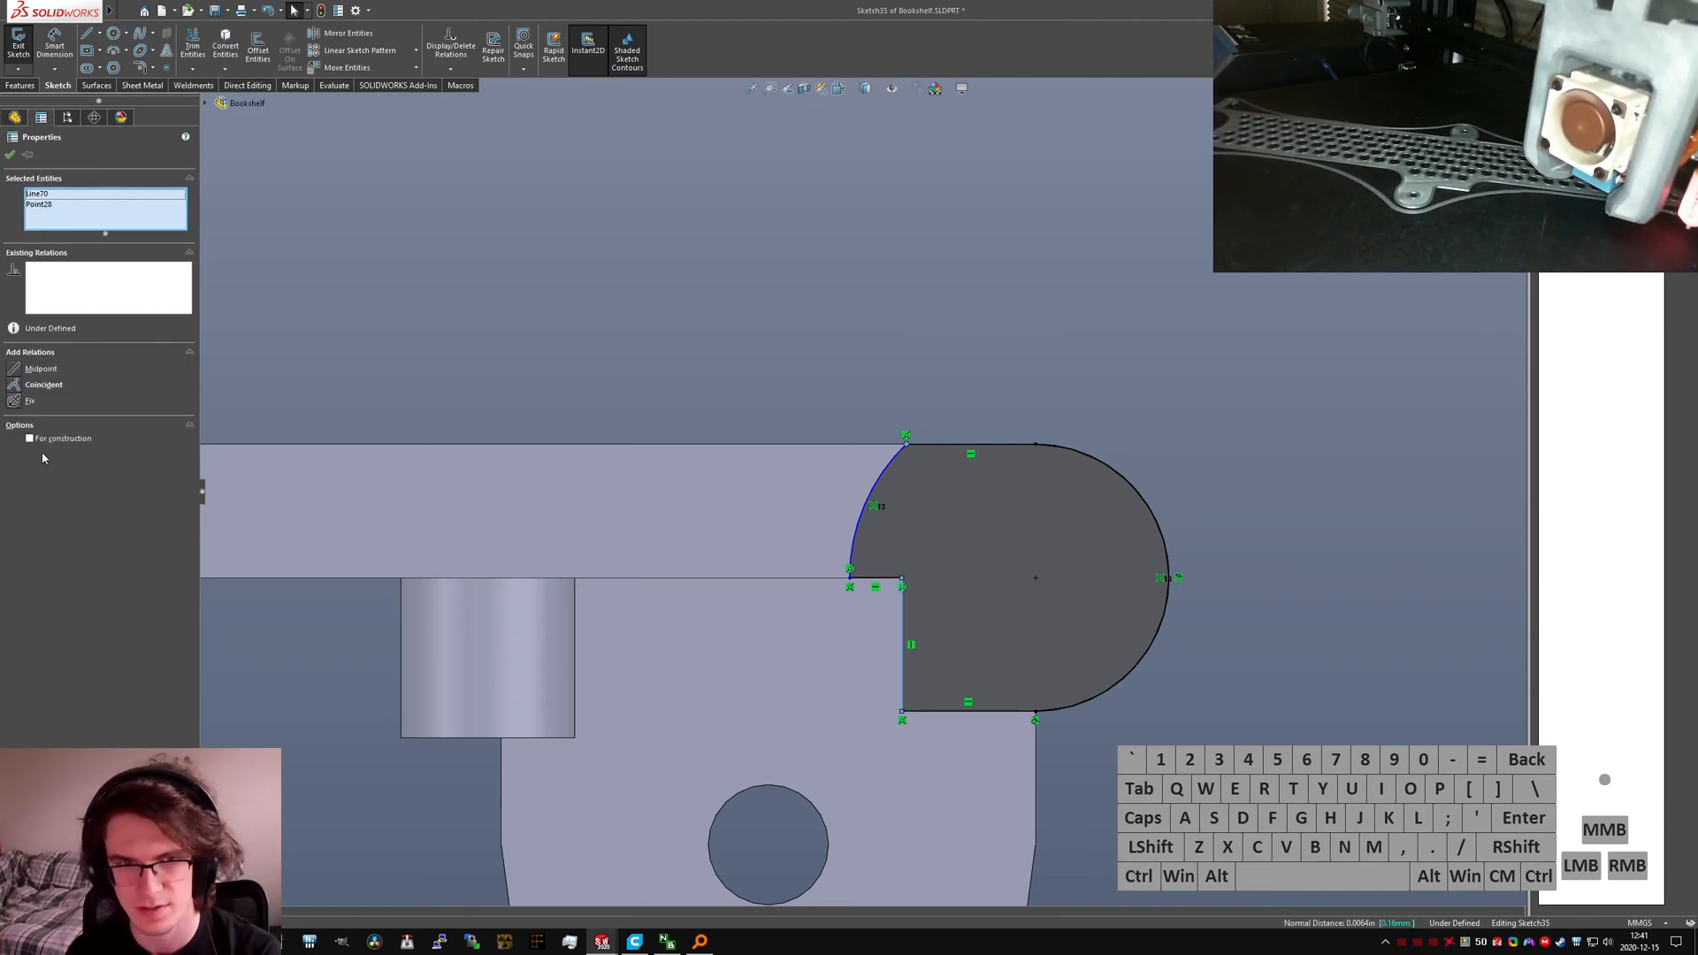
pyautogui.click(21, 386)
pyautogui.press('Escape')
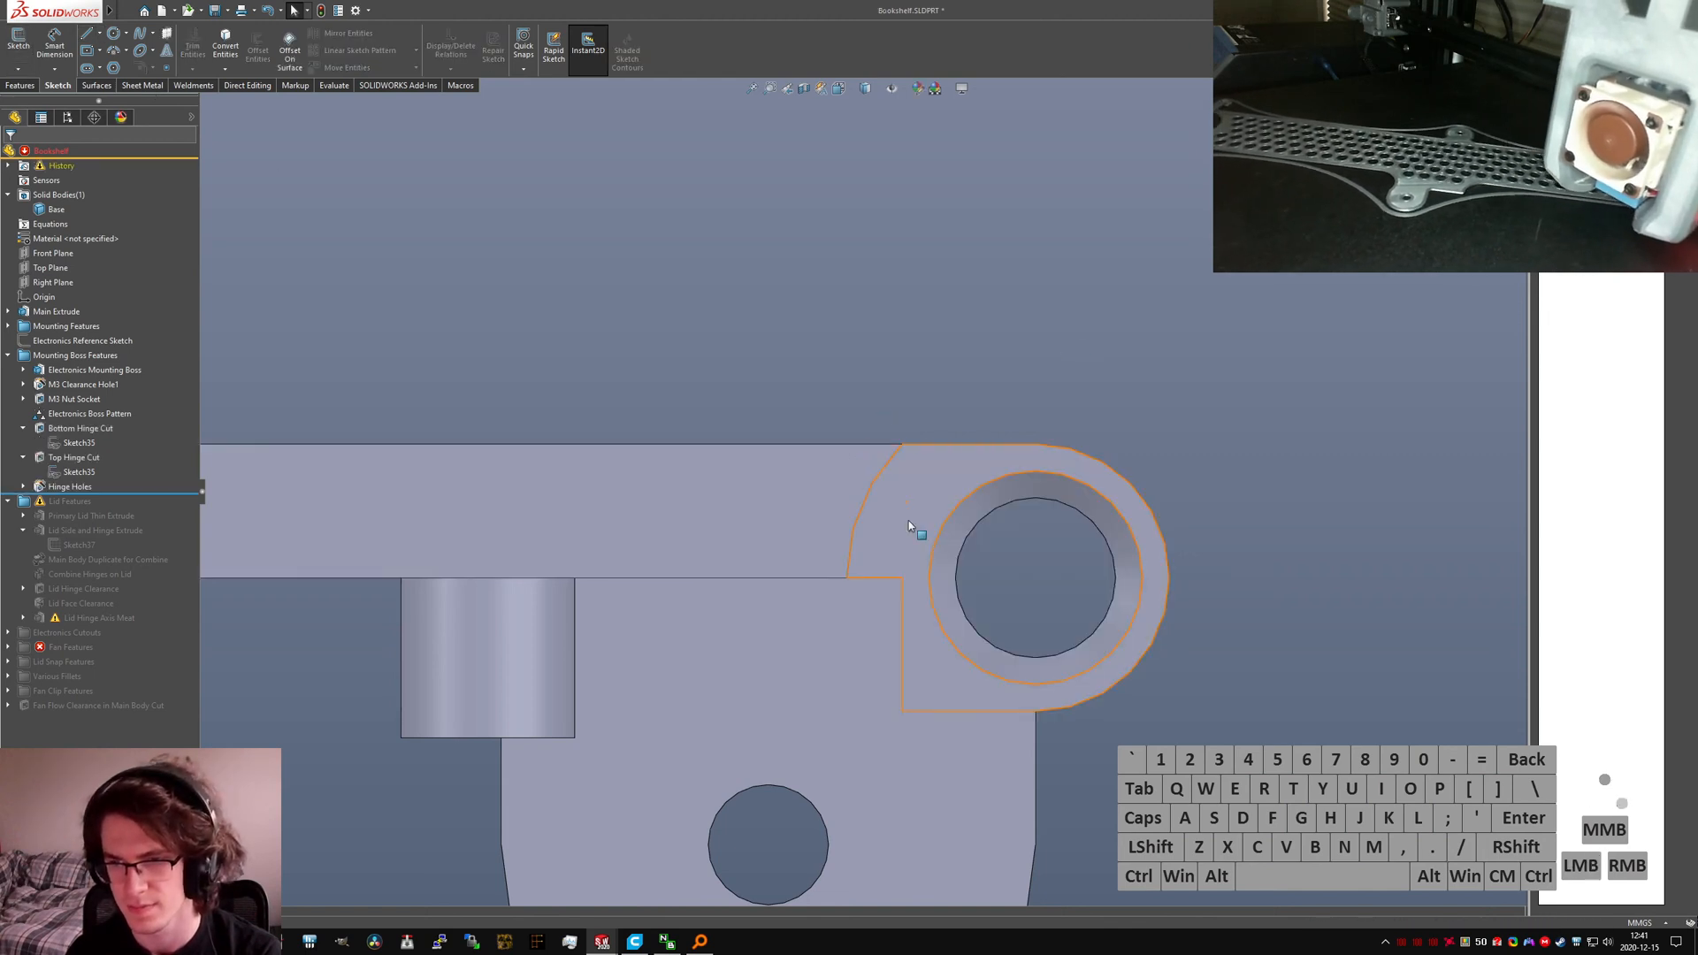
# Step: Change the end condition of the Bottom Hinge Cut to Up To Surface, keeping the selected tab face, and save the part
pyautogui.moveTo(914, 528); pyautogui.dragTo(885, 437, button='middle')
pyautogui.scroll(5, 886, 441)
pyautogui.scroll(5, 1084, 854)
pyautogui.scroll(-12, 910, 566)
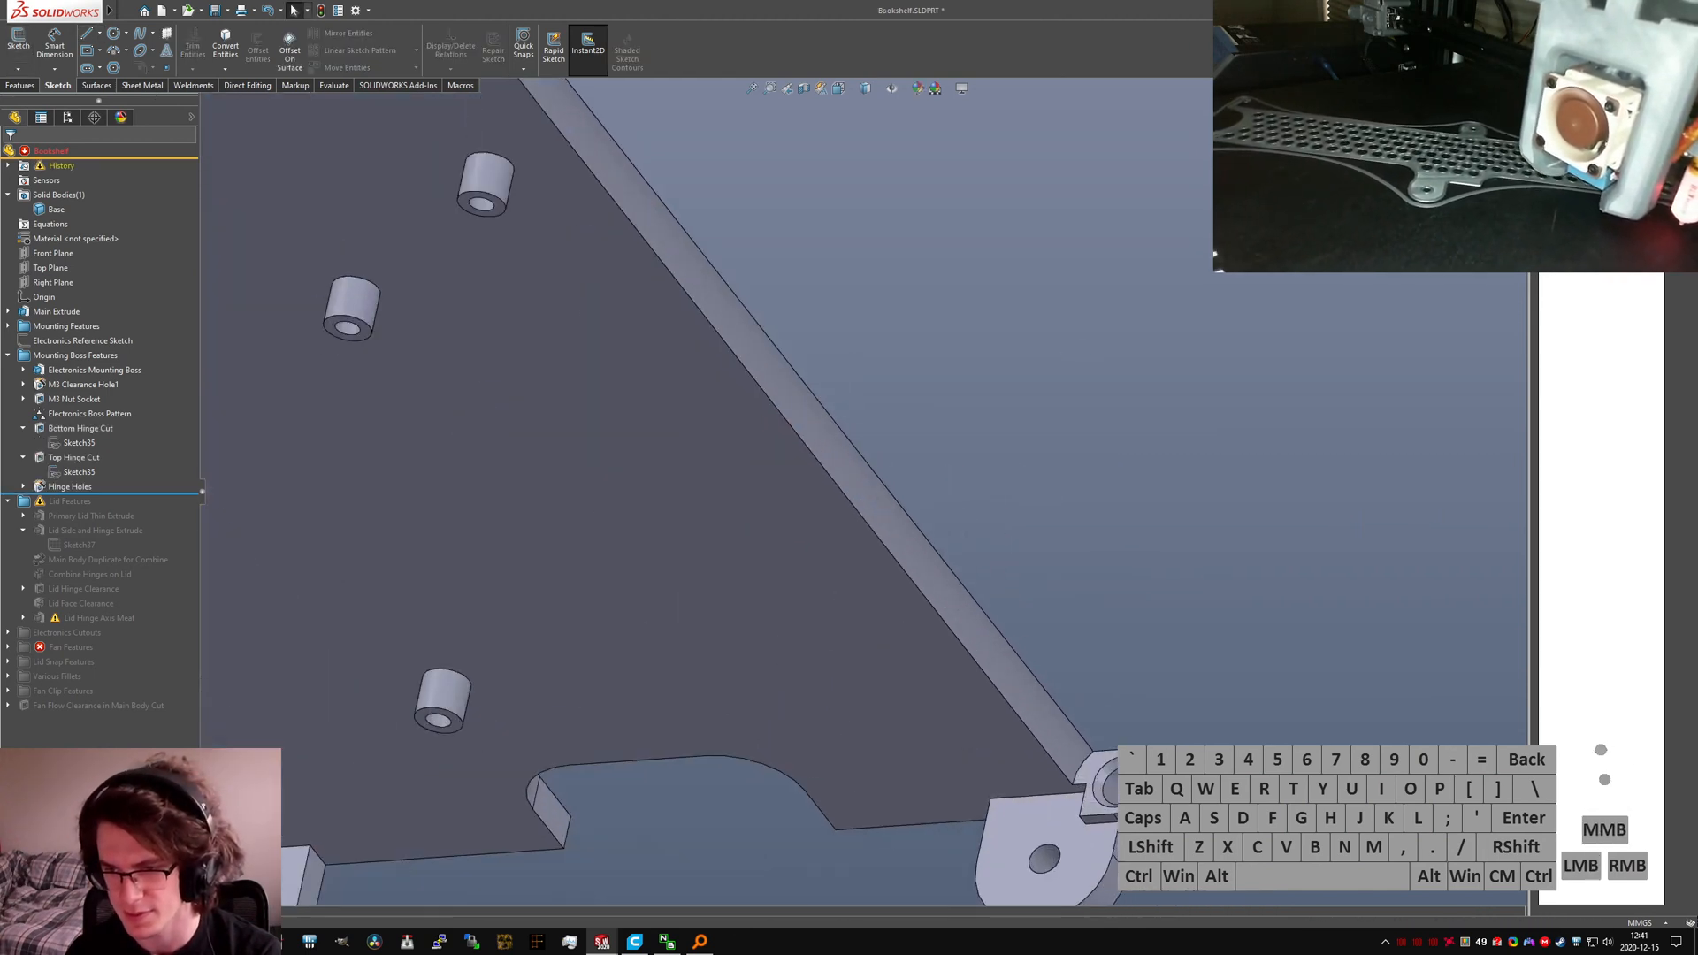
pyautogui.moveTo(907, 549); pyautogui.dragTo(959, 608, button='middle')
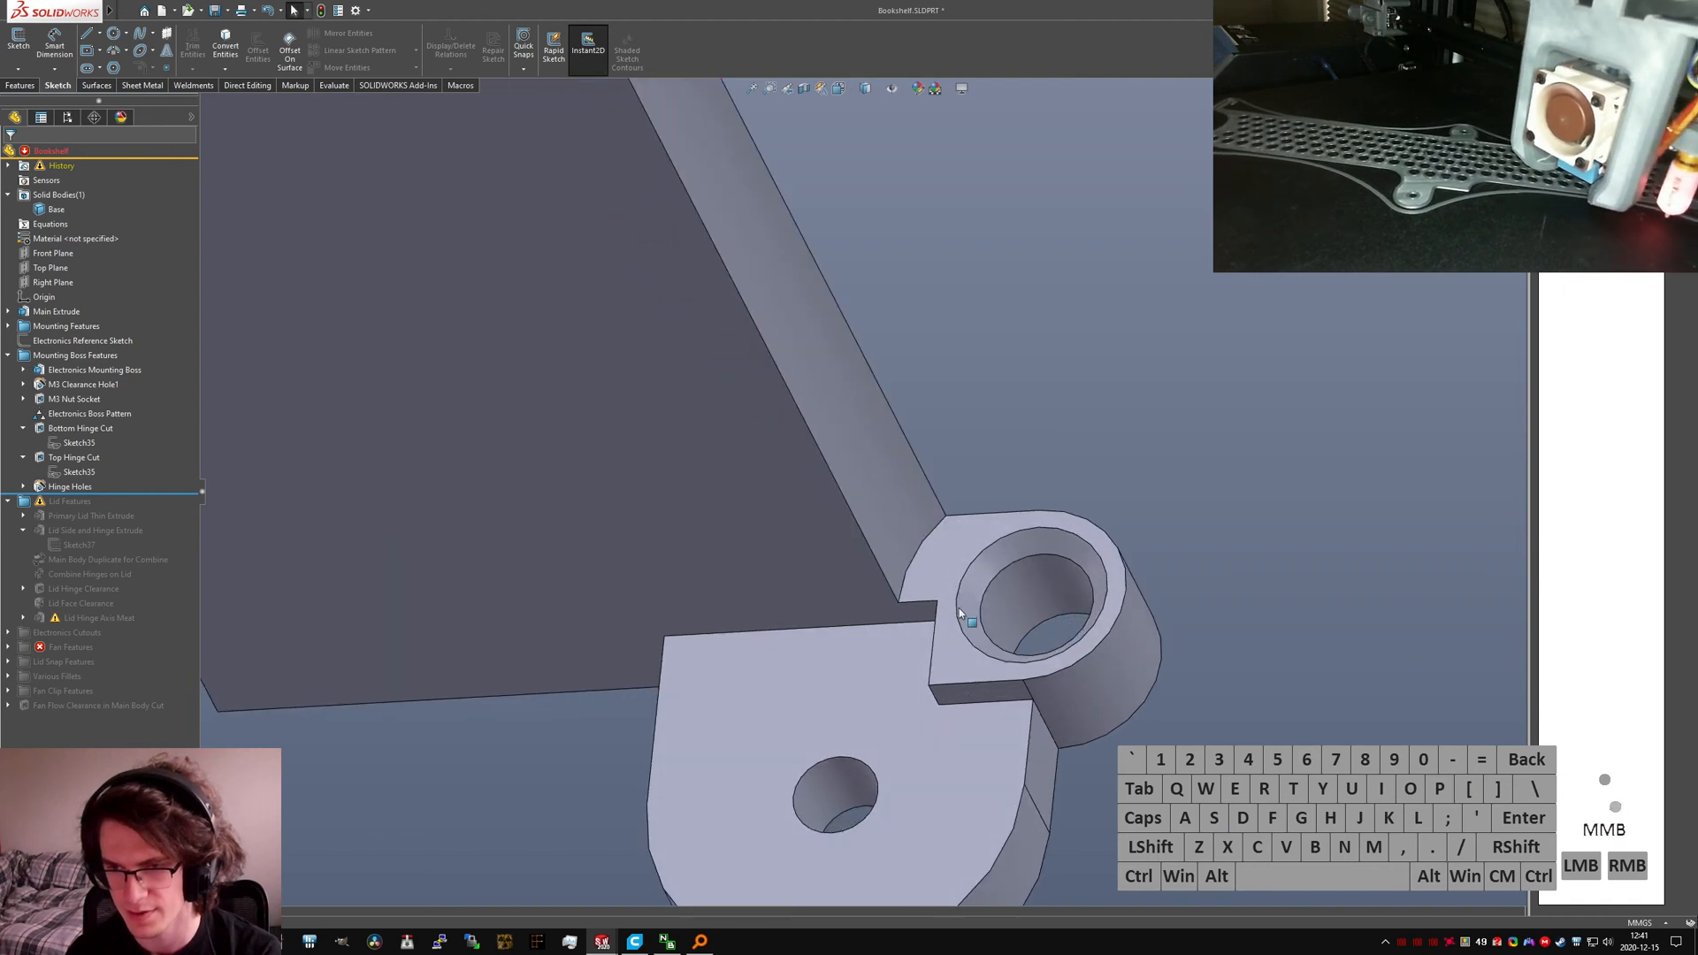
pyautogui.click(930, 546)
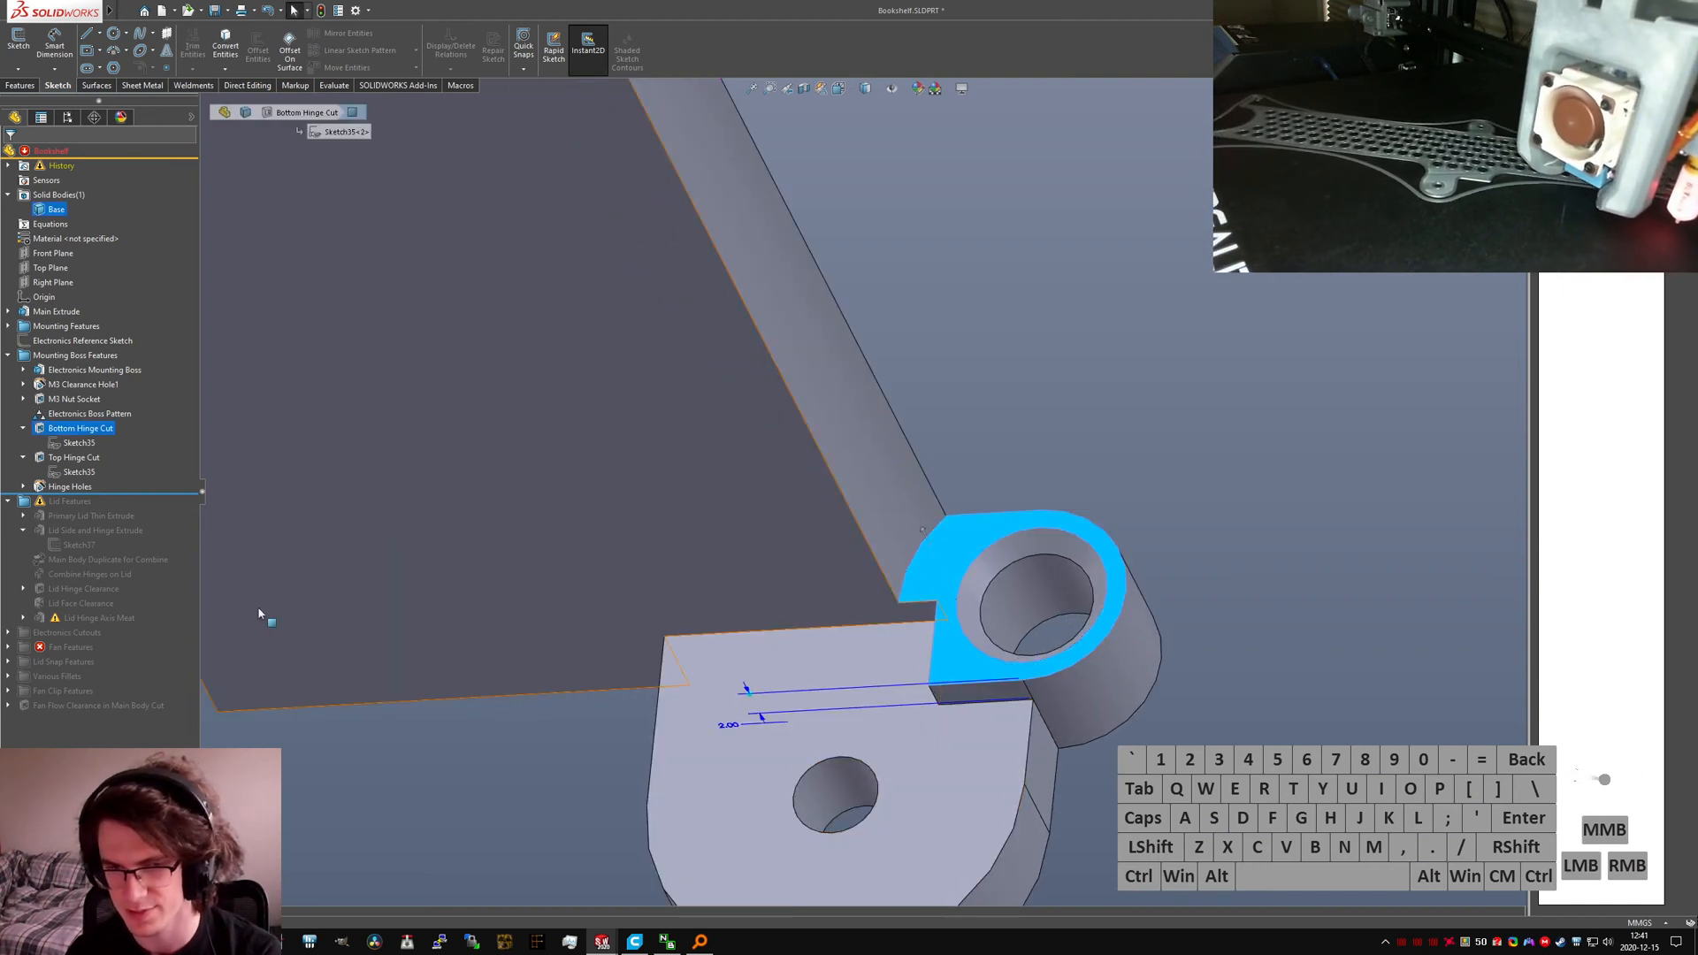
pyautogui.click(74, 447)
pyautogui.click(72, 430)
pyautogui.click(59, 387)
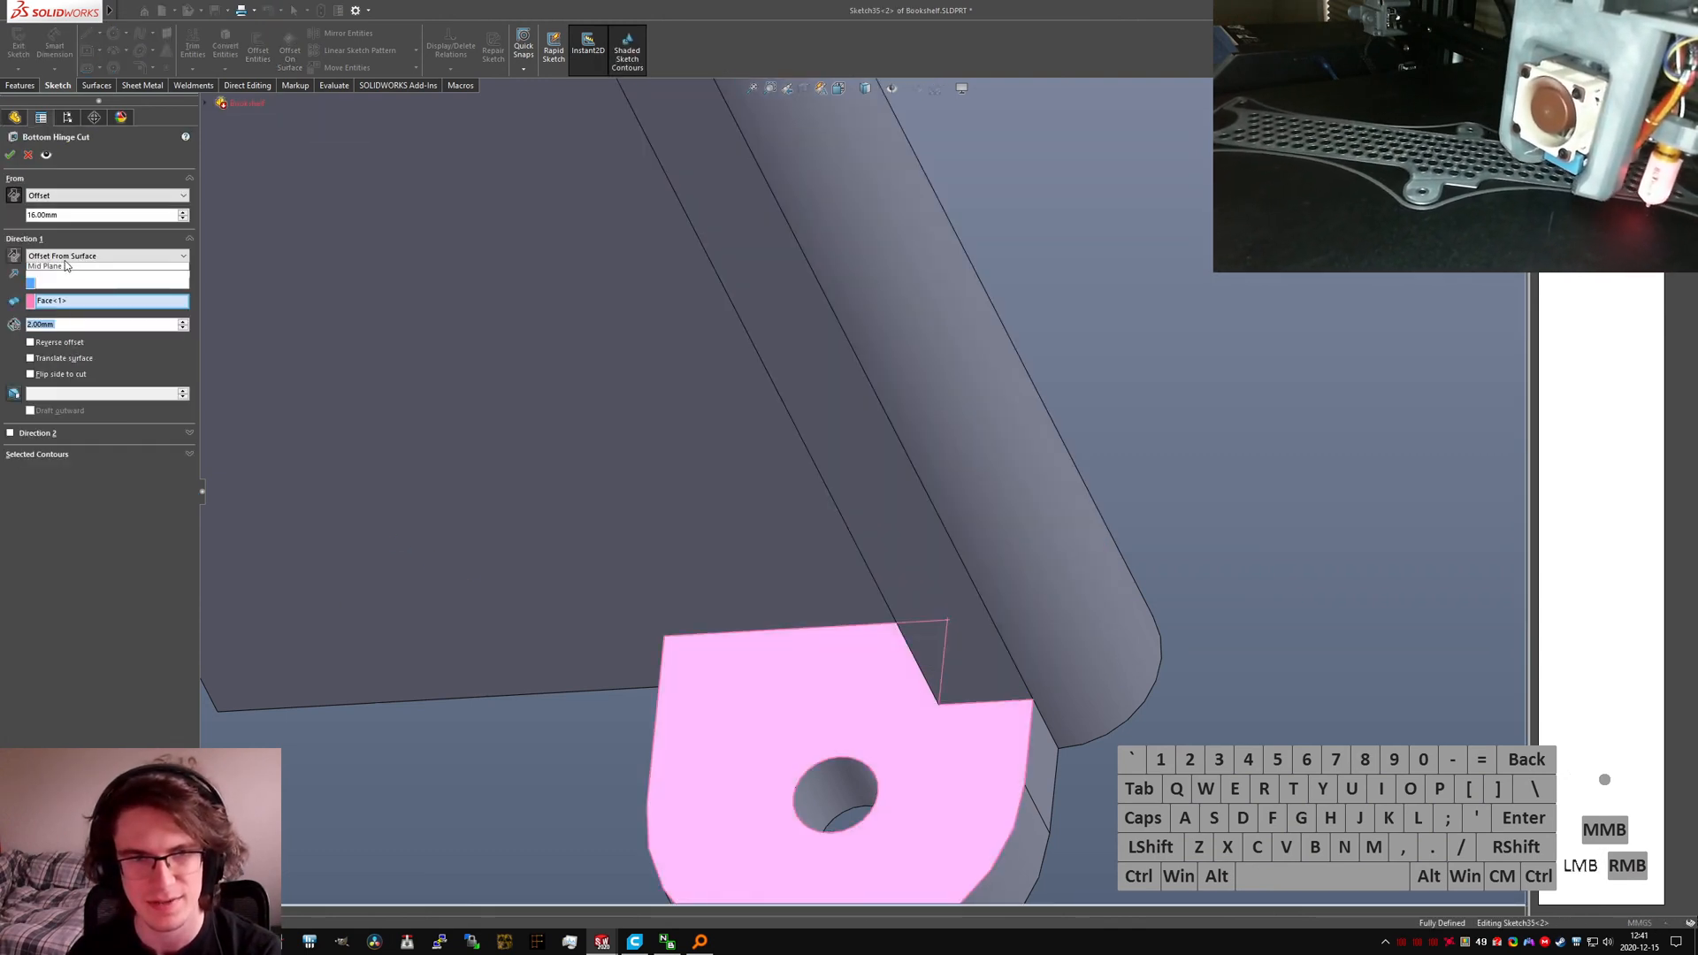
pyautogui.click(97, 256)
pyautogui.click(52, 311)
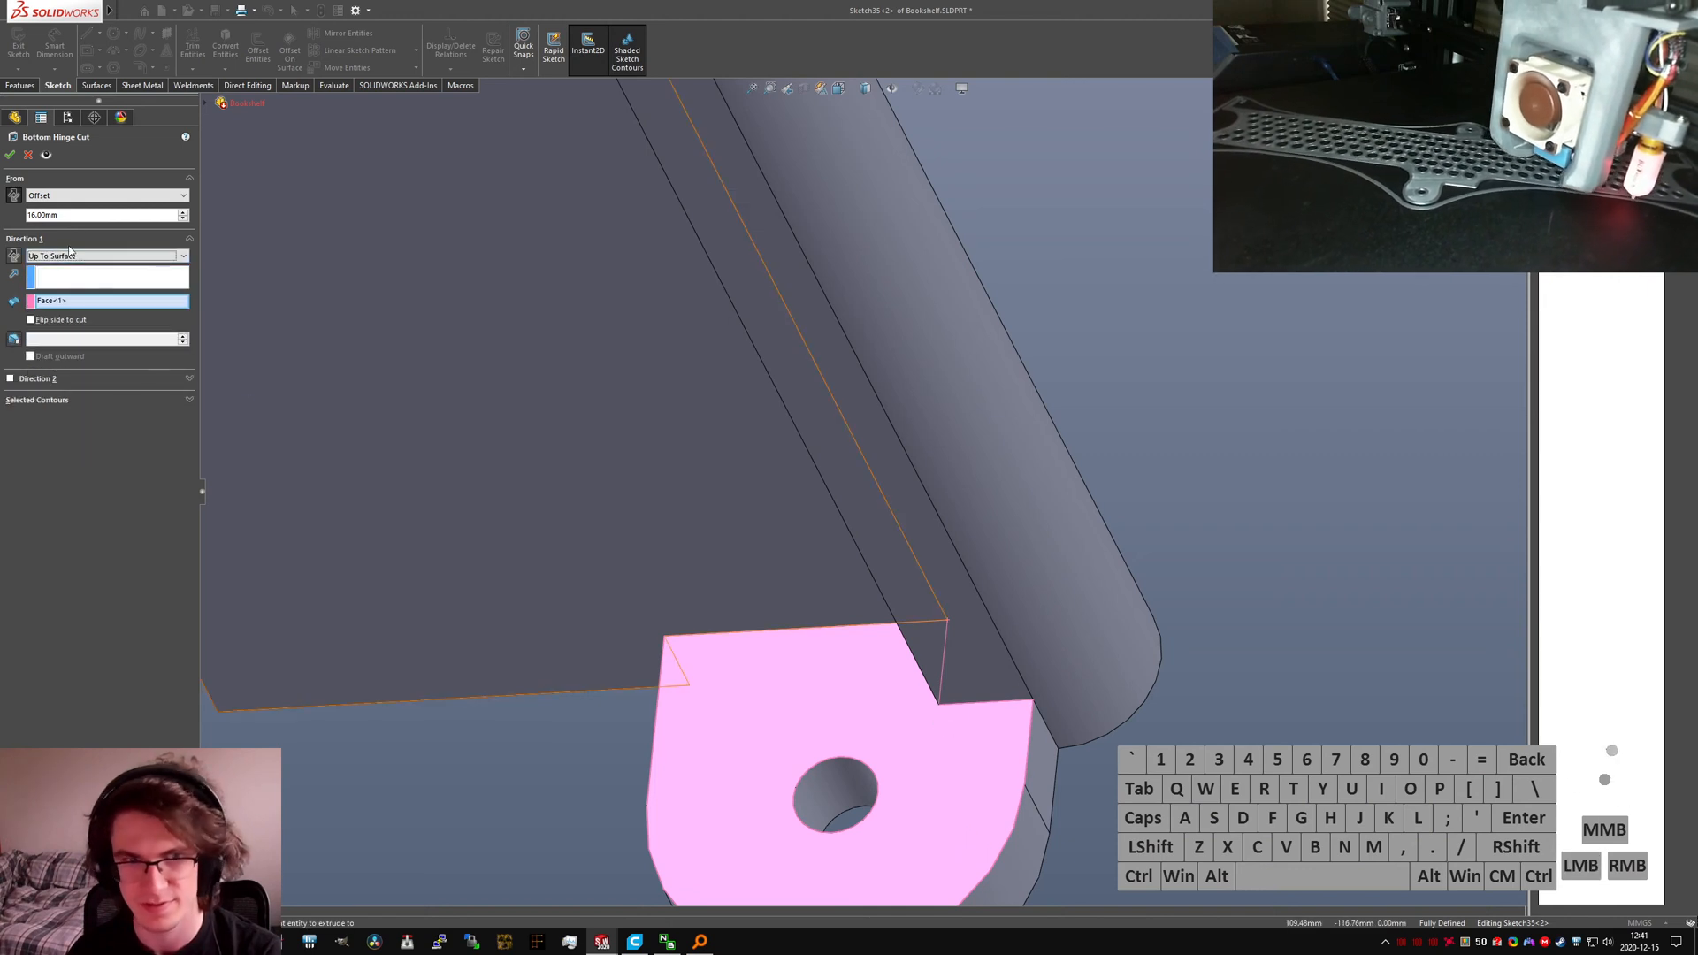
pyautogui.click(12, 155)
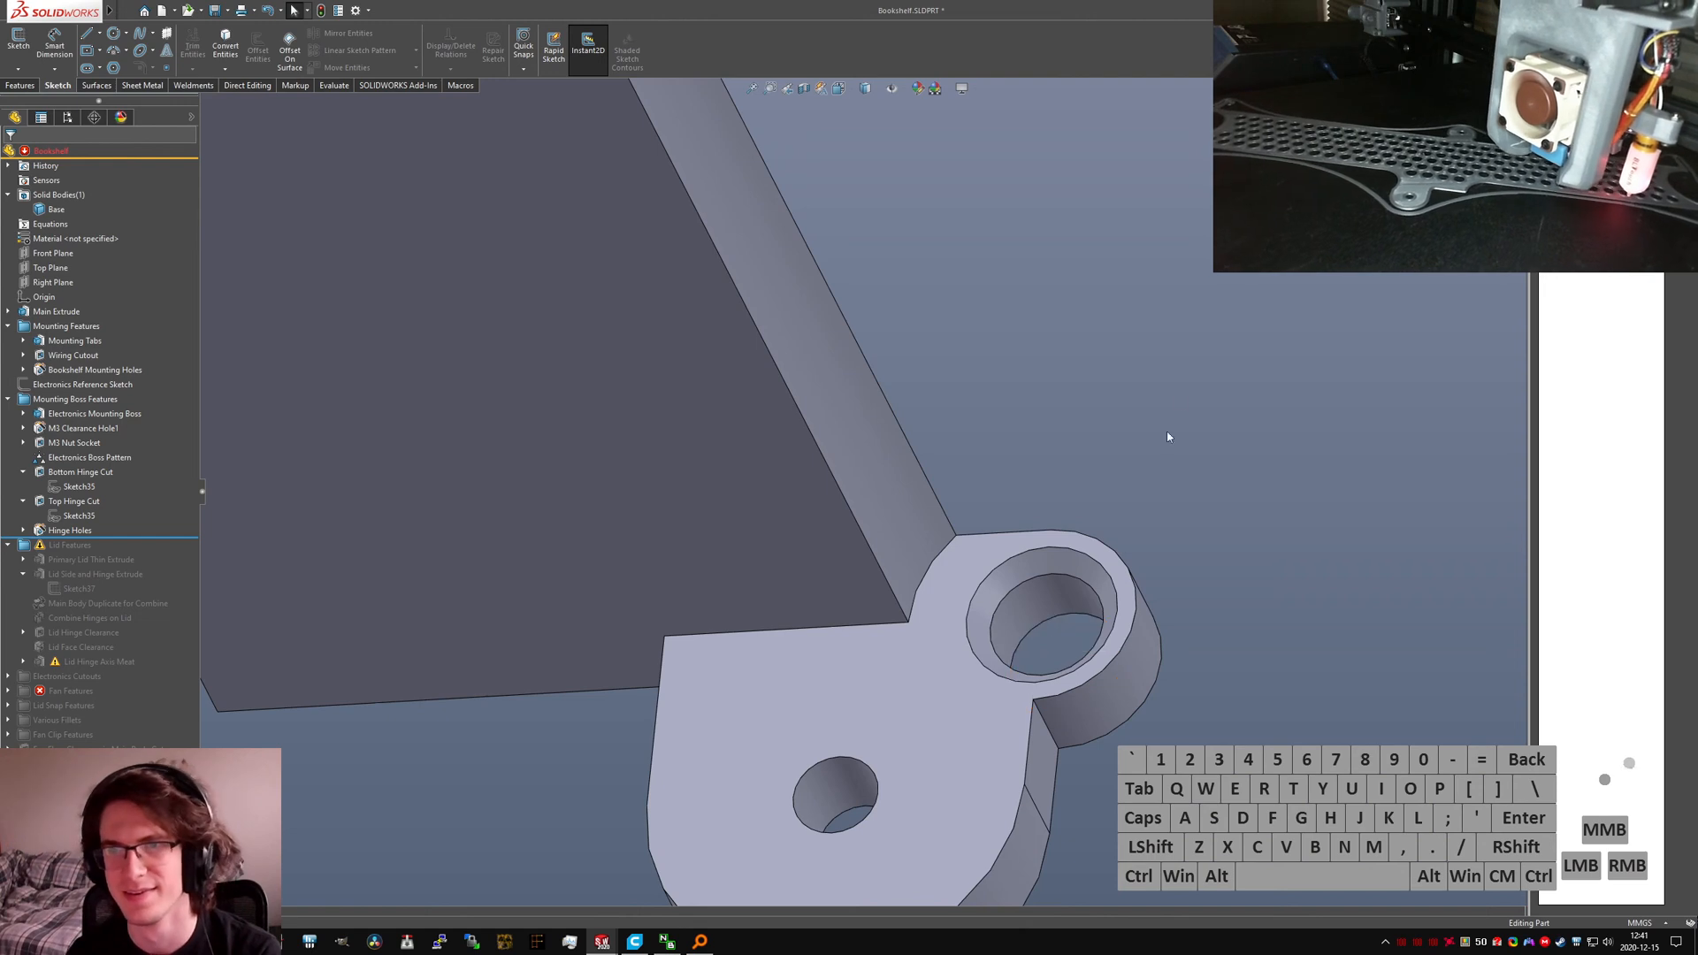
pyautogui.hotkey('ctrl', 's')
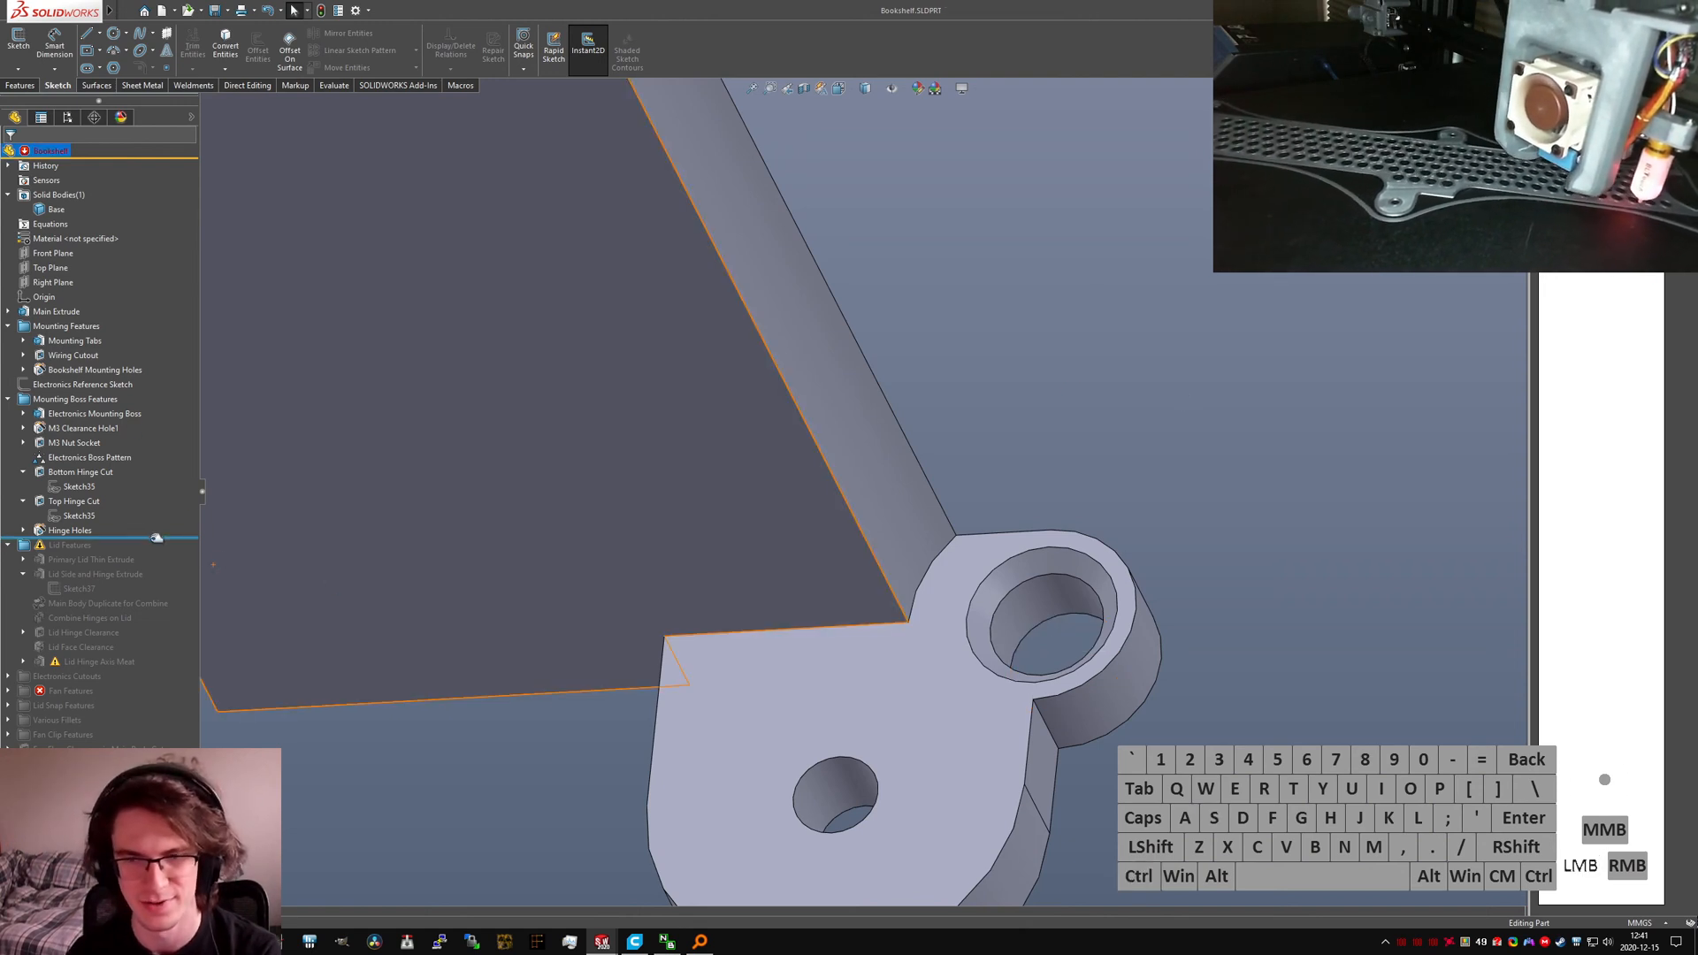
# Step: Roll the model forward past the Lid Side and Hinge Extrude and open the Primary Lid Thin Extrude's sketch for editing
pyautogui.moveTo(135, 577); pyautogui.dragTo(133, 598)
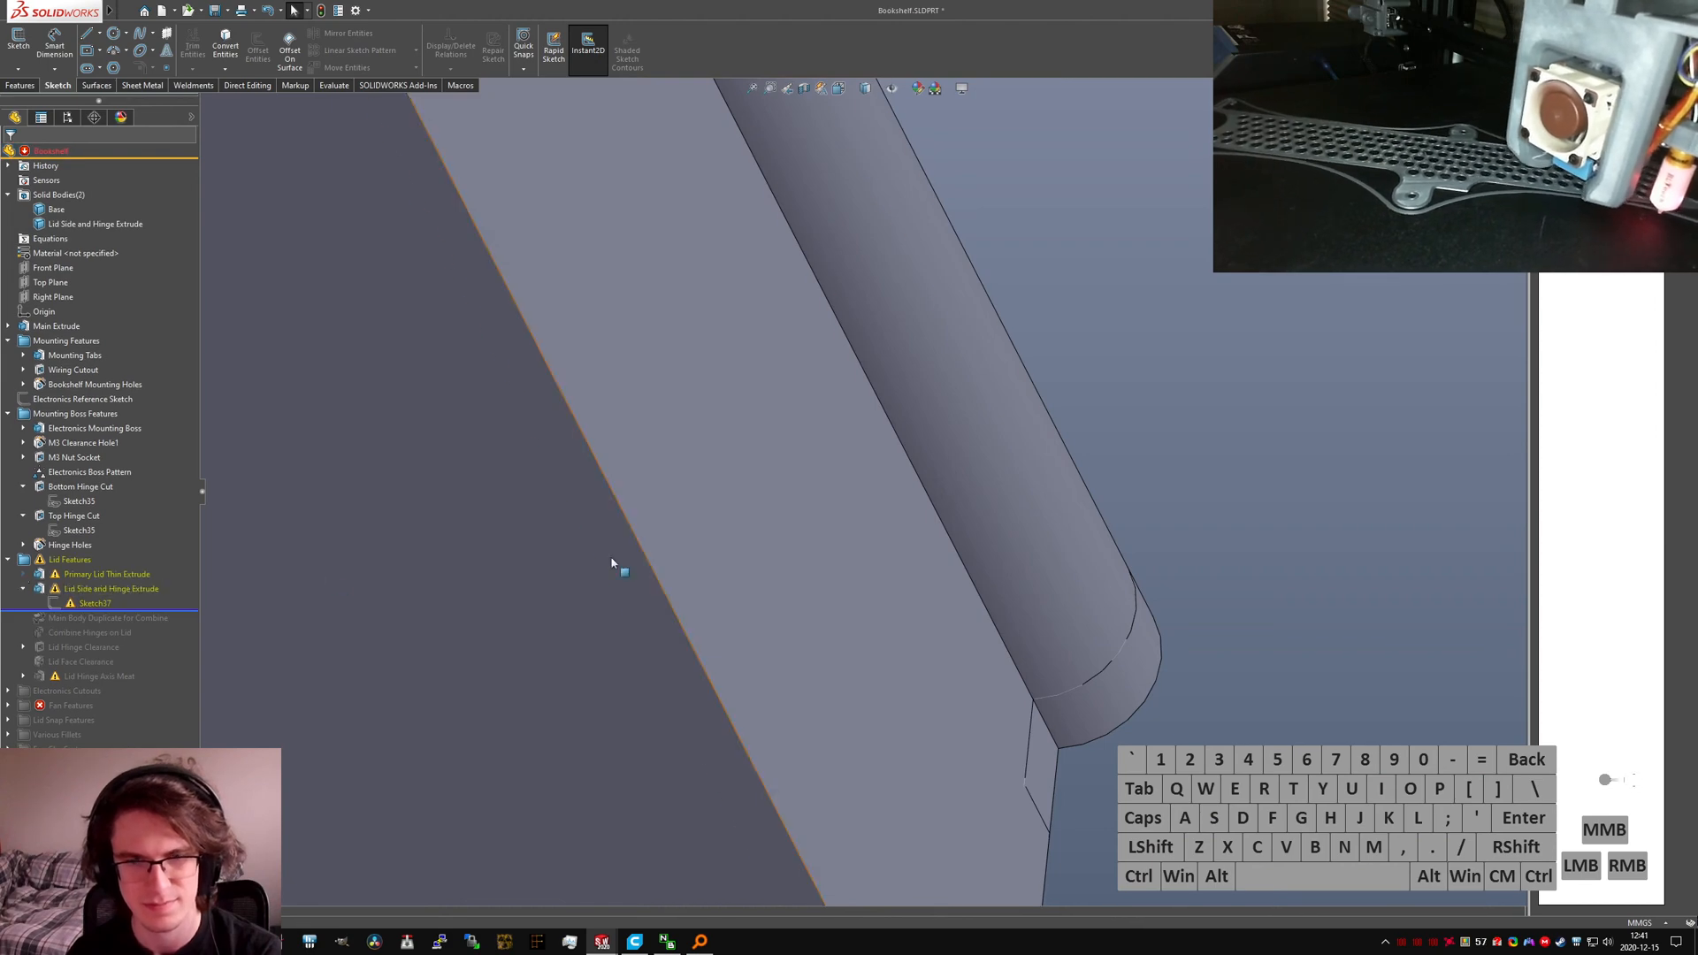
pyautogui.scroll(5, 871, 496)
pyautogui.moveTo(906, 487); pyautogui.dragTo(738, 496, button='middle')
pyautogui.scroll(3, 759, 398)
pyautogui.scroll(-3, 758, 397)
pyautogui.moveTo(756, 397); pyautogui.dragTo(770, 358, button='middle')
pyautogui.scroll(-6, 779, 333)
pyautogui.click(57, 604)
pyautogui.click(25, 575)
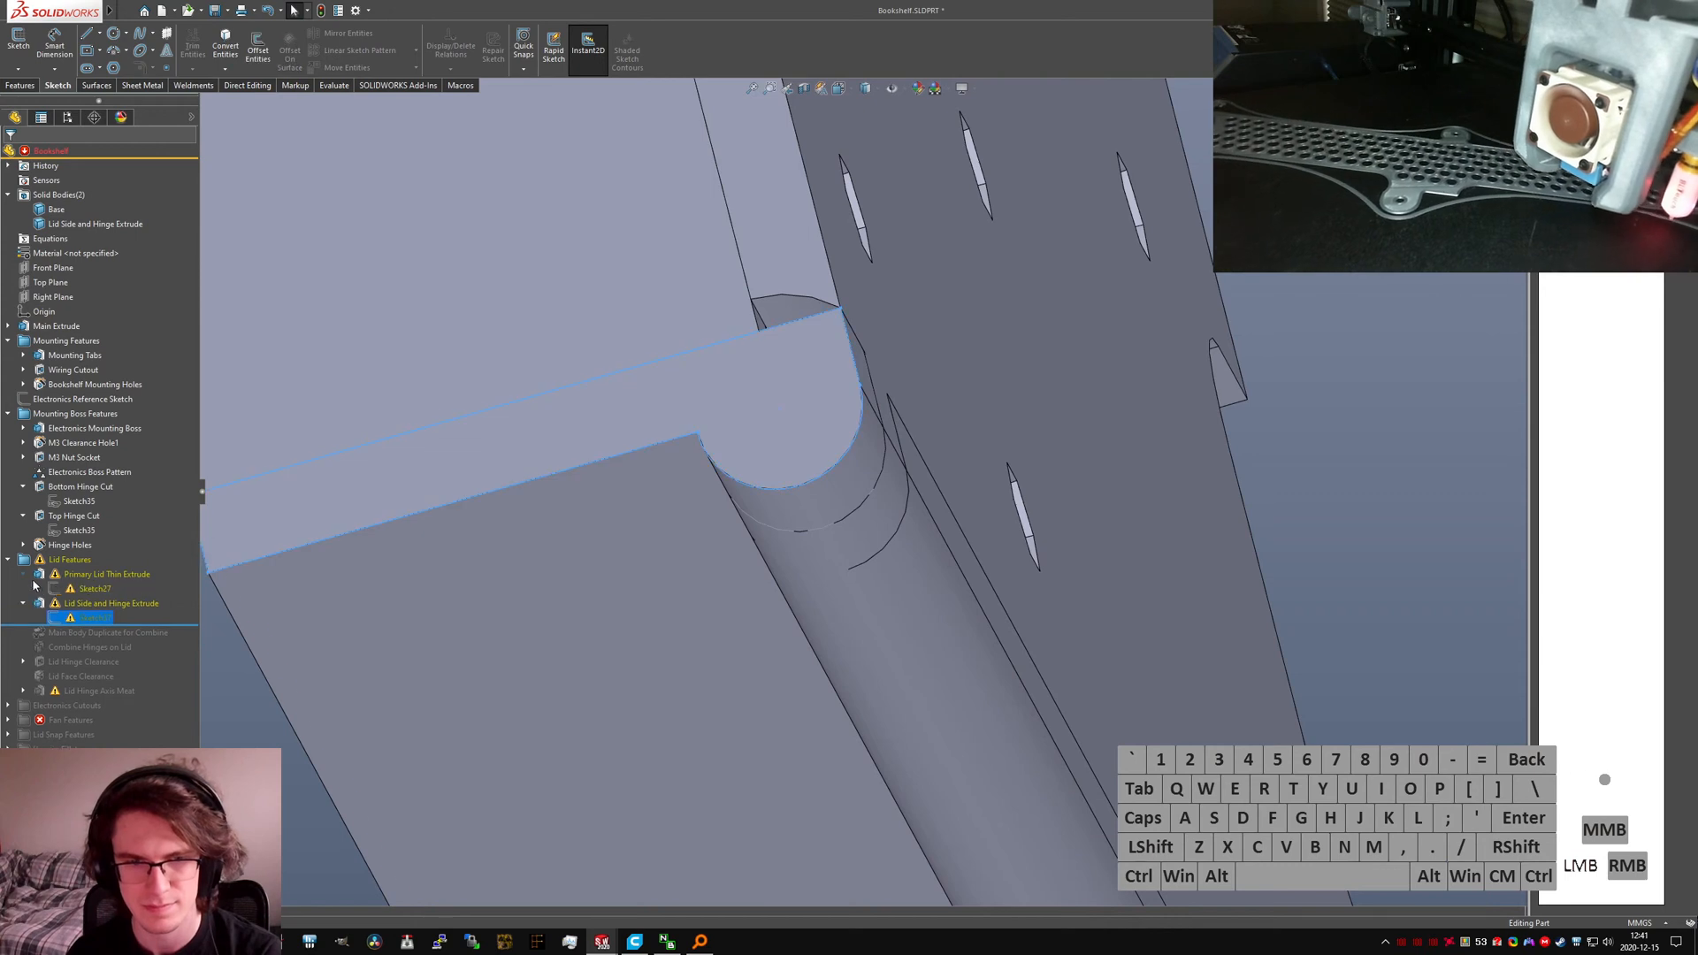
pyautogui.click(84, 555)
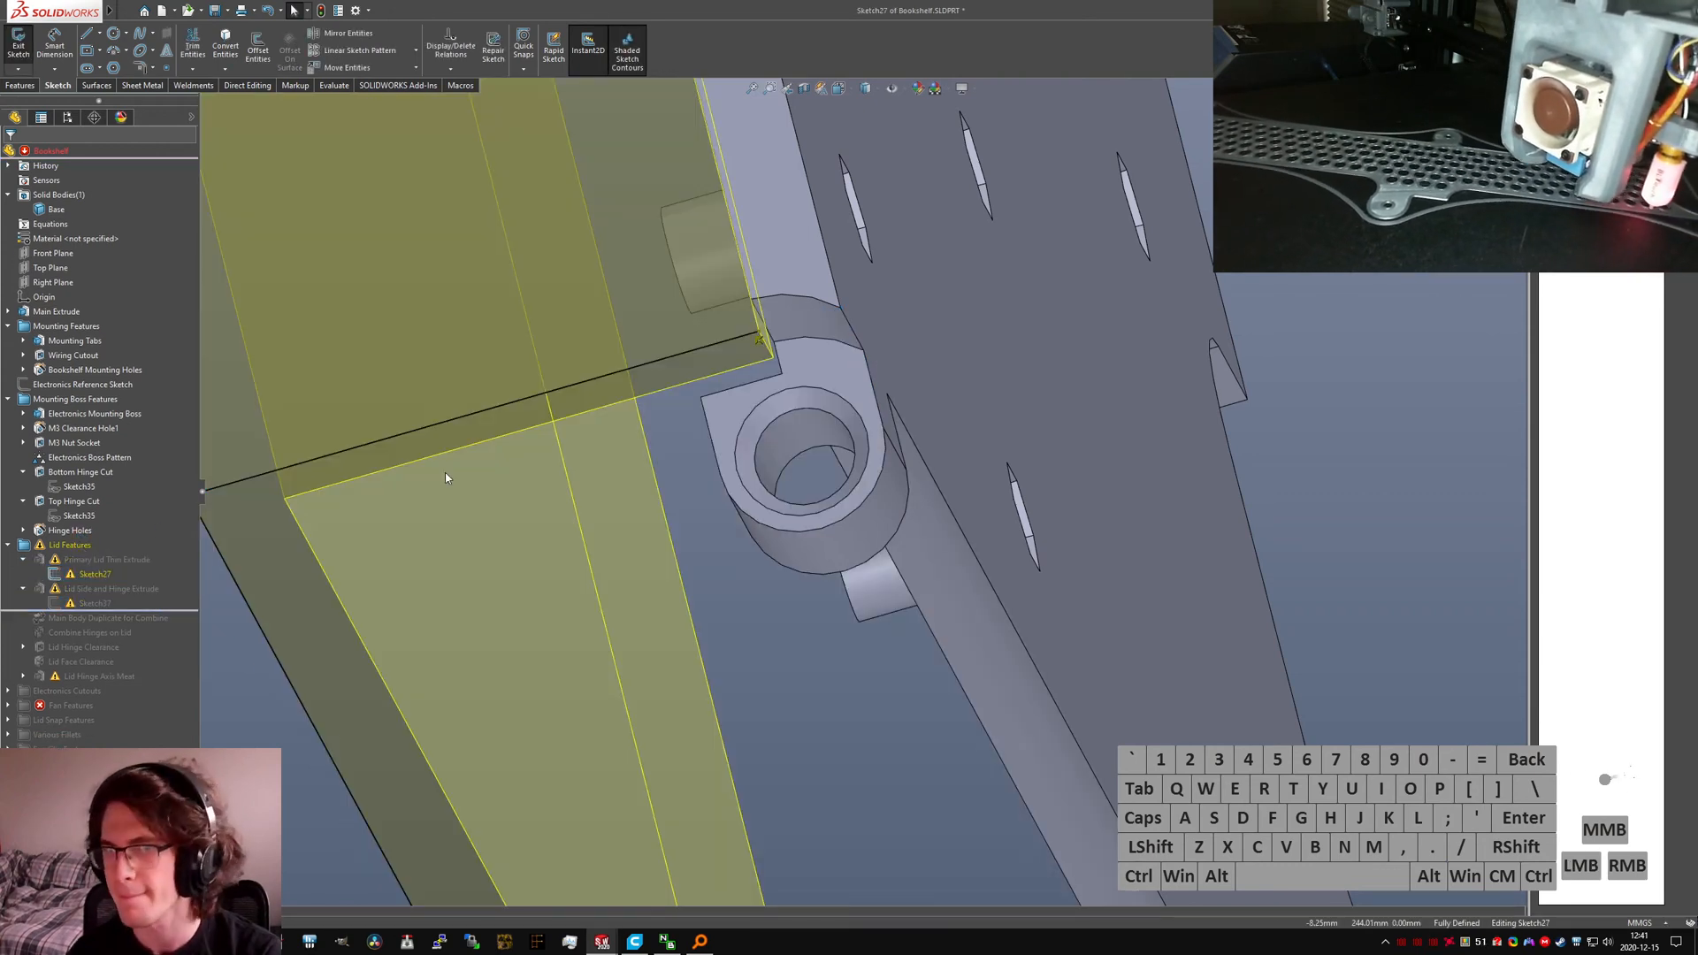
# Step: Replace the dangling relation at the lid sketch's endpoint with a coincident relation to the main body's inner corner and rebuild the part
pyautogui.click(756, 346)
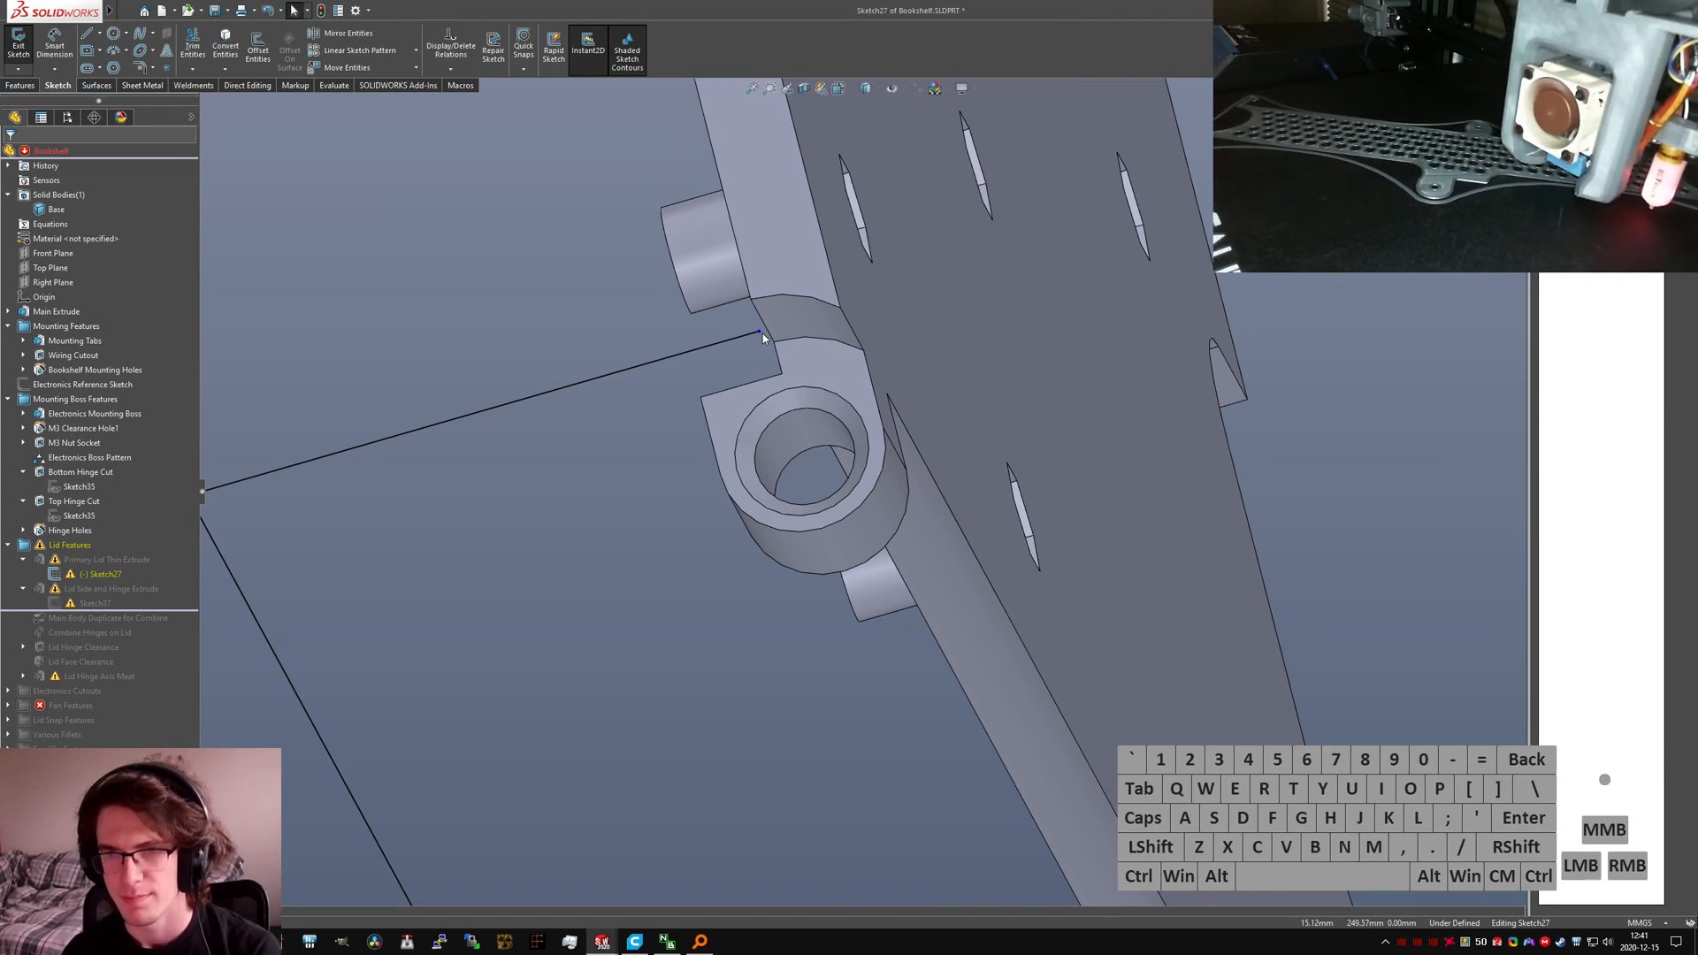
pyautogui.moveTo(759, 336); pyautogui.dragTo(757, 336)
pyautogui.scroll(3, 758, 337)
pyautogui.moveTo(758, 338)
pyautogui.mouseDown(button='middle')
pyautogui.moveTo(772, 262)
pyautogui.moveTo(725, 222)
pyautogui.mouseUp(button='middle')
pyautogui.scroll(8, 723, 219)
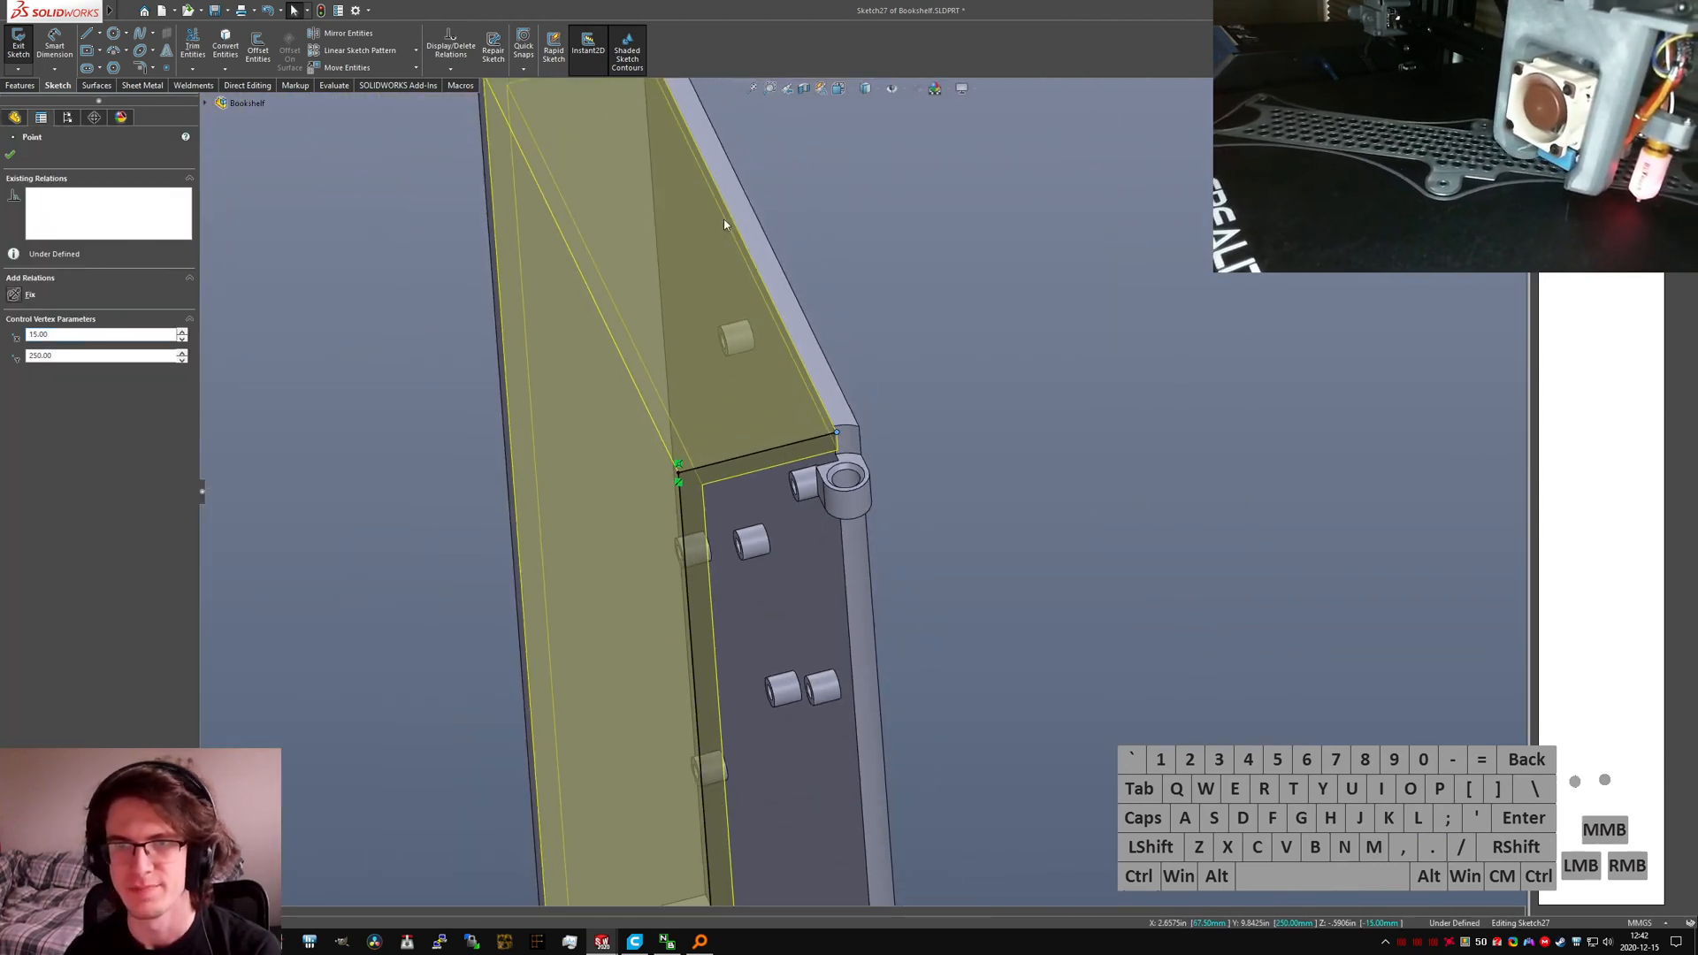
pyautogui.scroll(-5, 761, 283)
pyautogui.keyDown('ctrl'); pyautogui.click(737, 246); pyautogui.keyUp('ctrl')
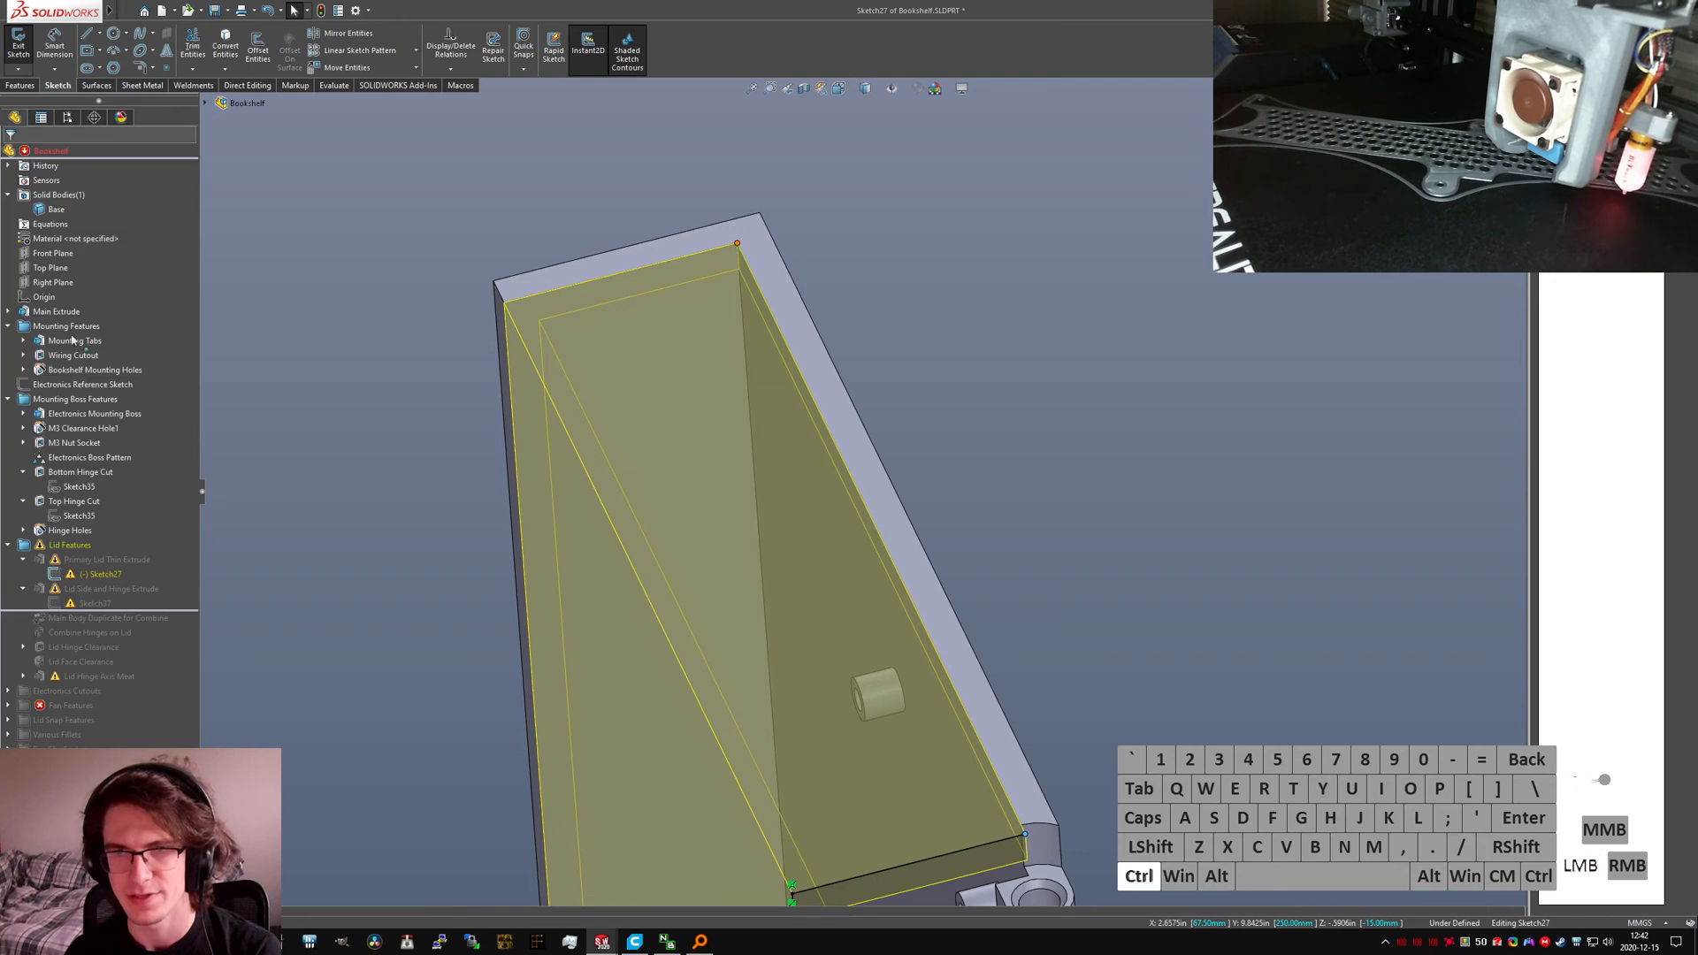
pyautogui.click(20, 402)
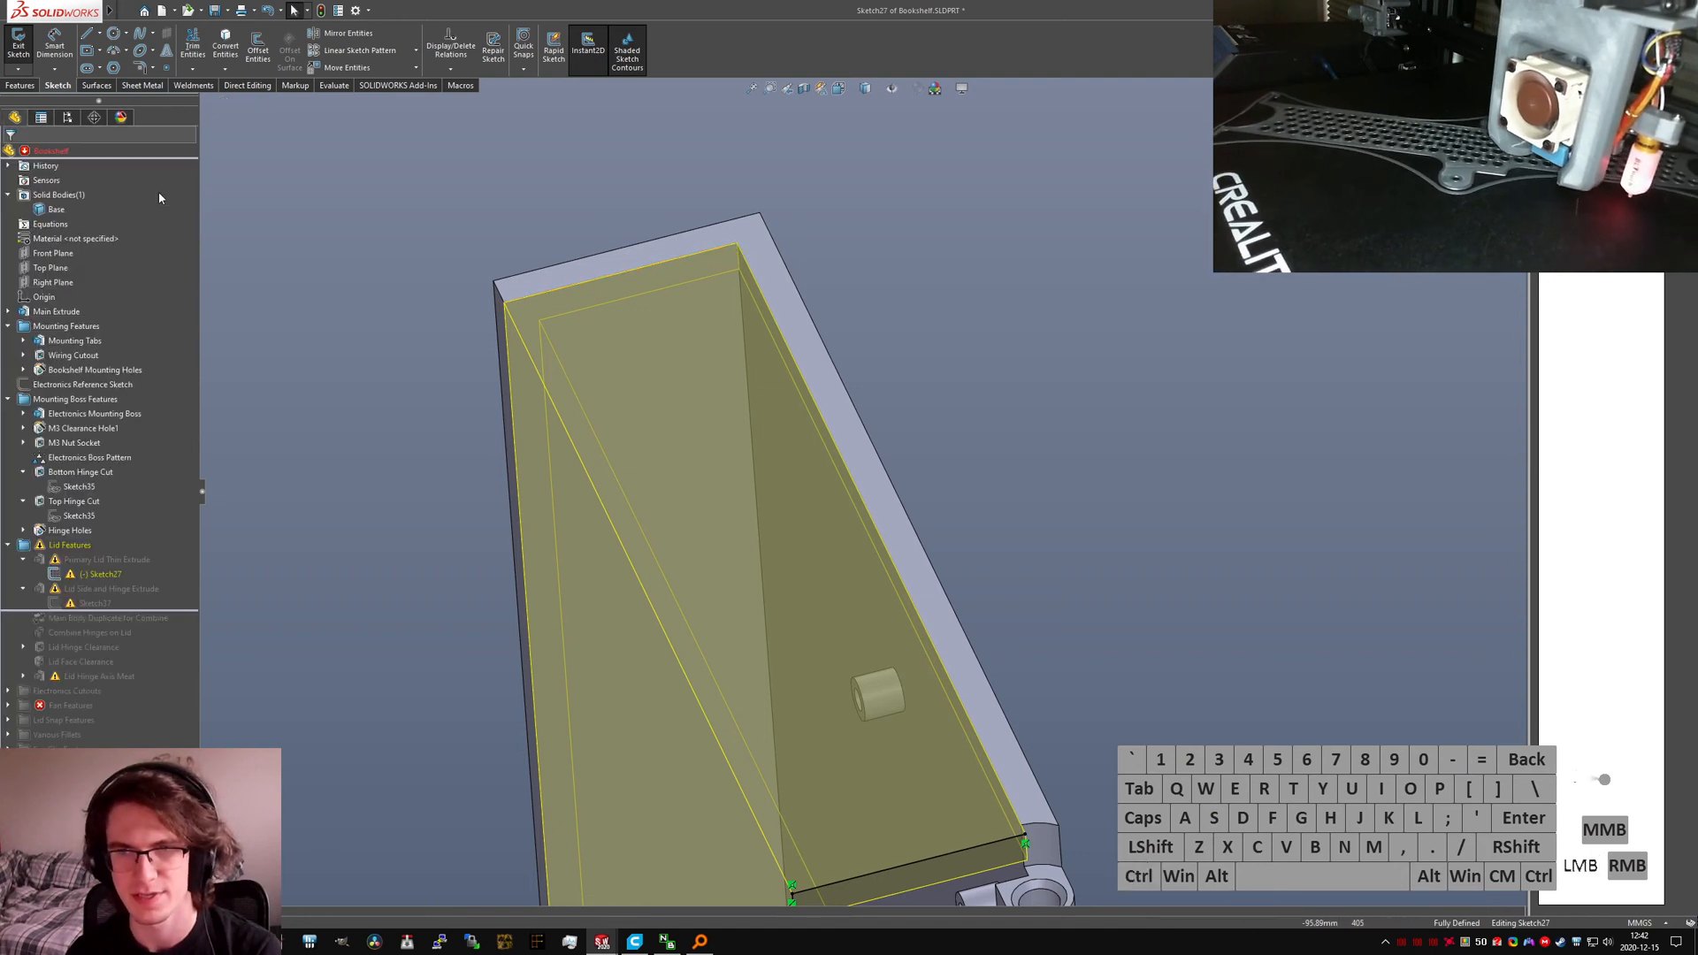
pyautogui.click(33, 55)
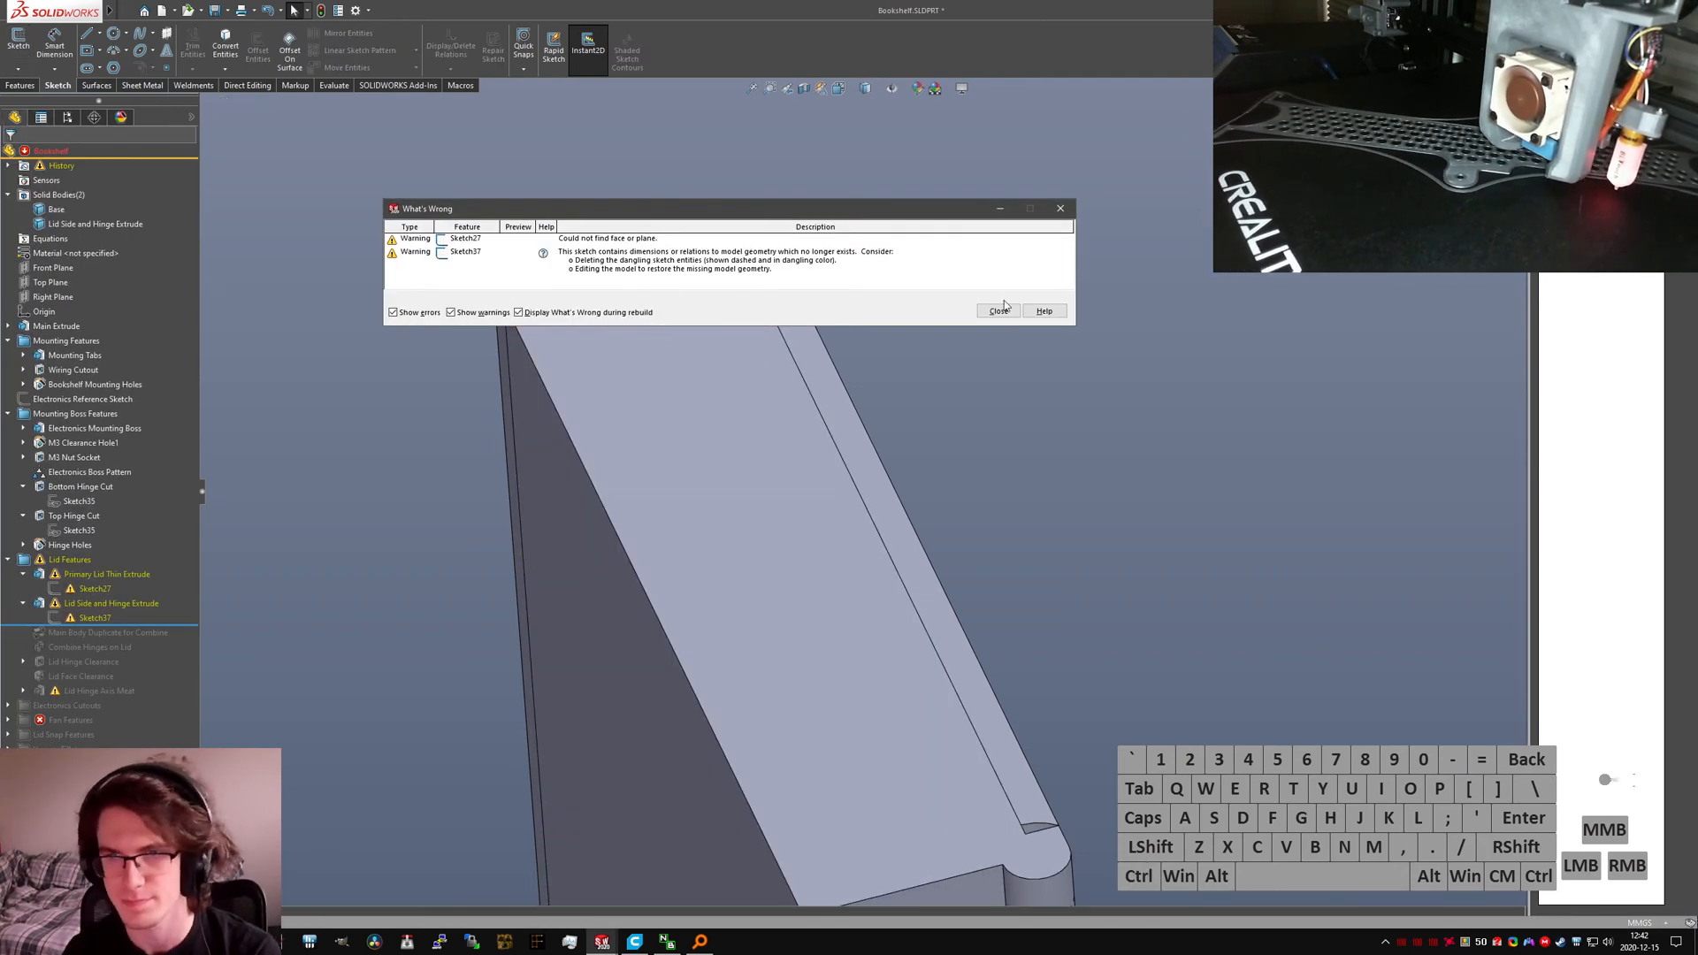
pyautogui.click(997, 310)
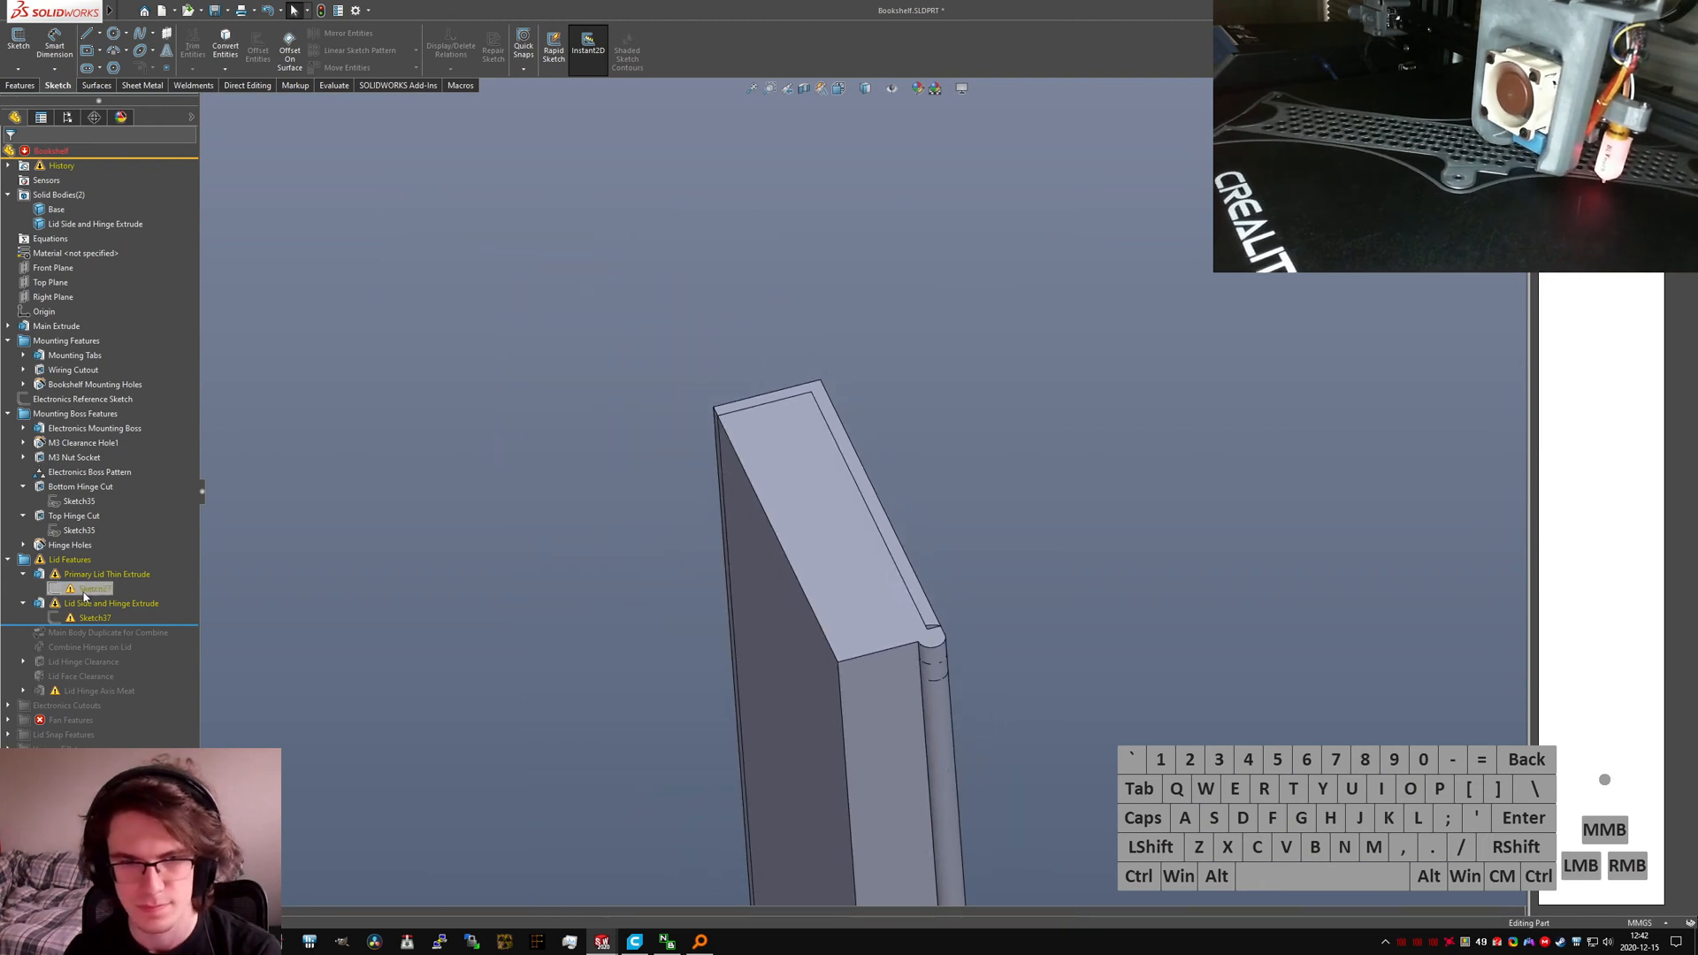
# Step: Move the Primary Lid Thin Extrude's sketch plane onto the mounting tab's small side face beside the lower hinge
pyautogui.click(56, 587)
pyautogui.scroll(5, 778, 794)
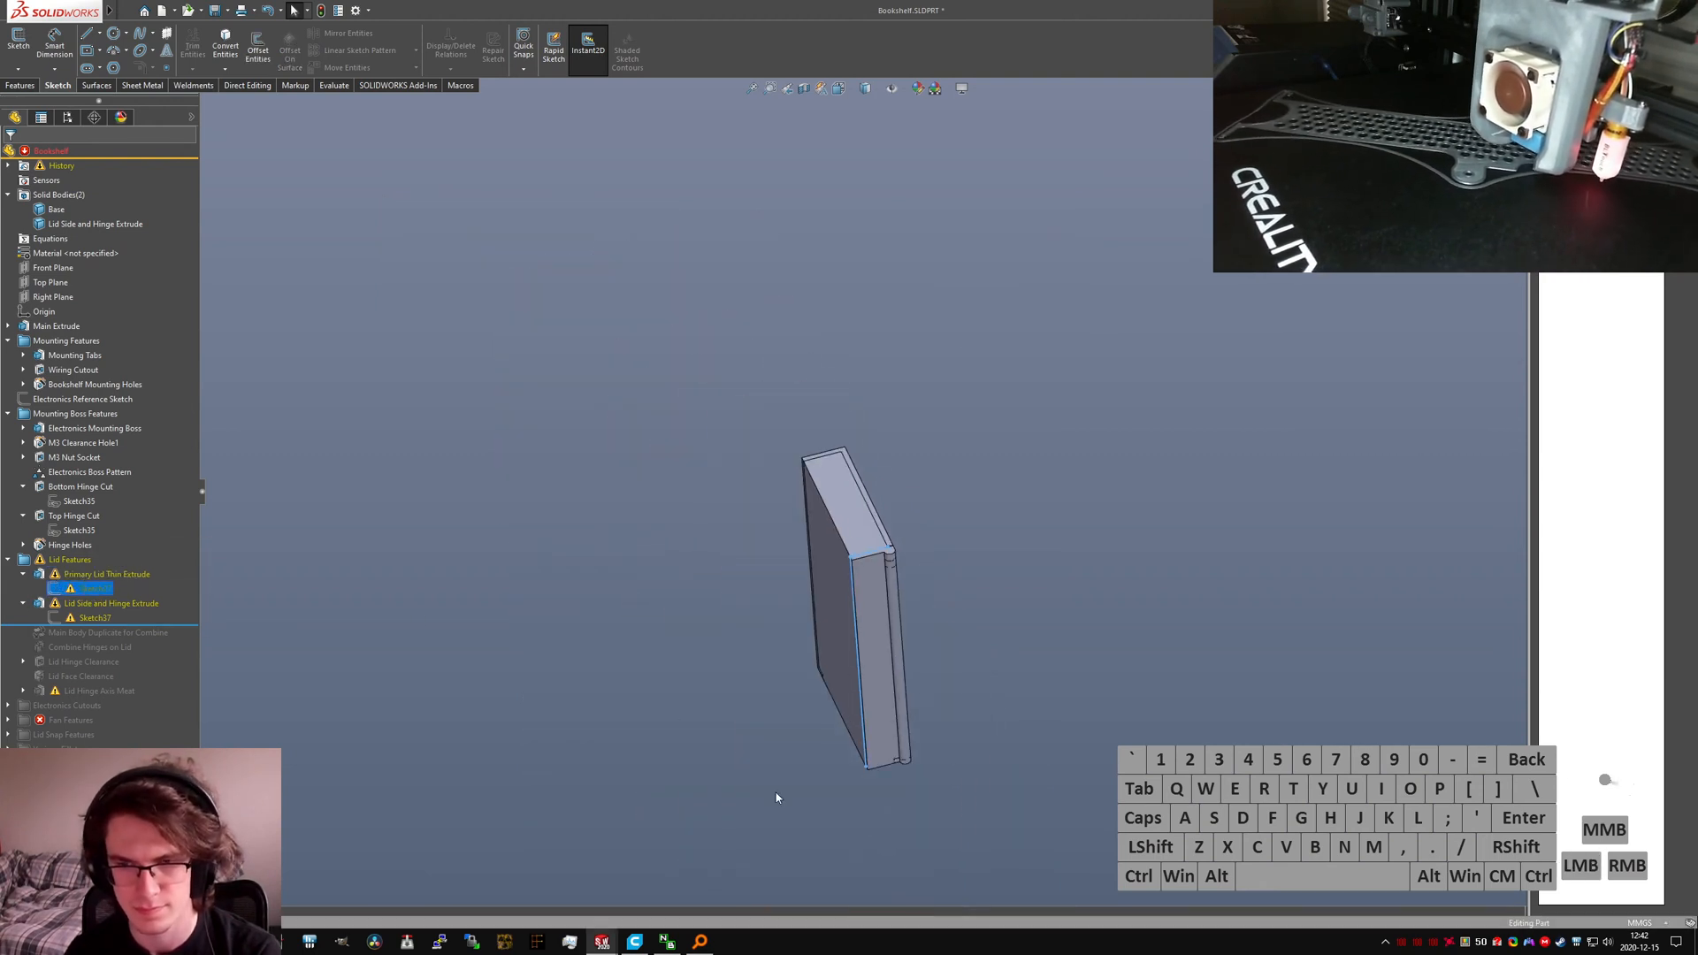
pyautogui.scroll(-5, 872, 678)
pyautogui.moveTo(79, 591)
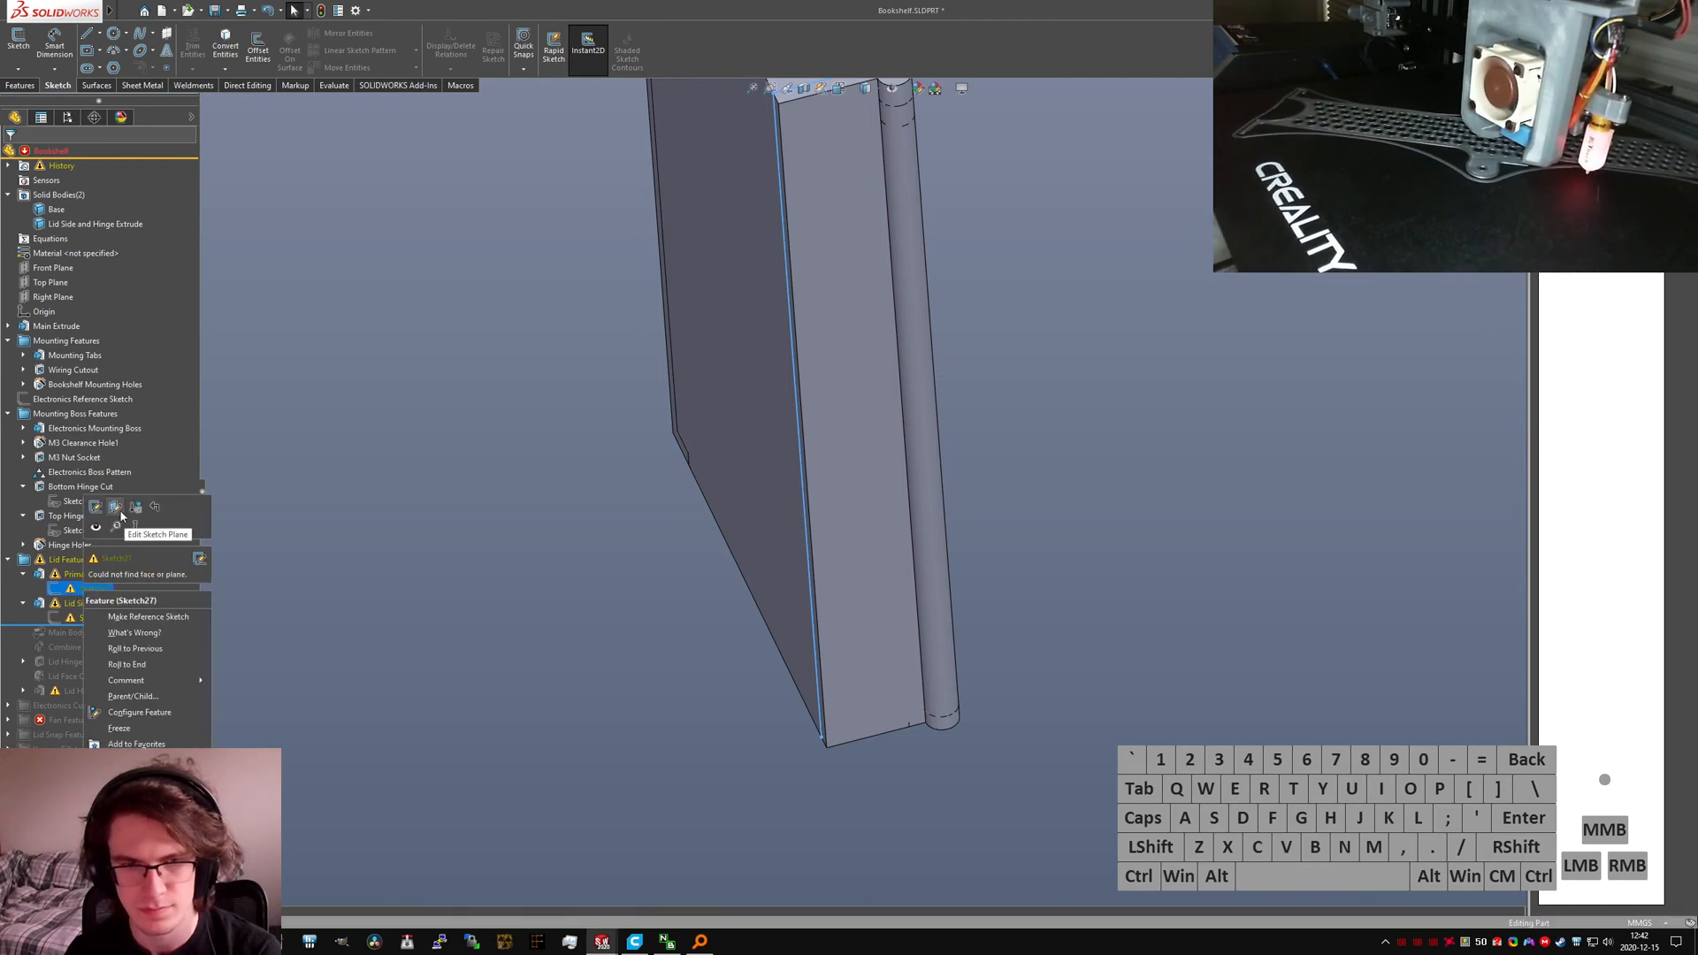
pyautogui.click(915, 723)
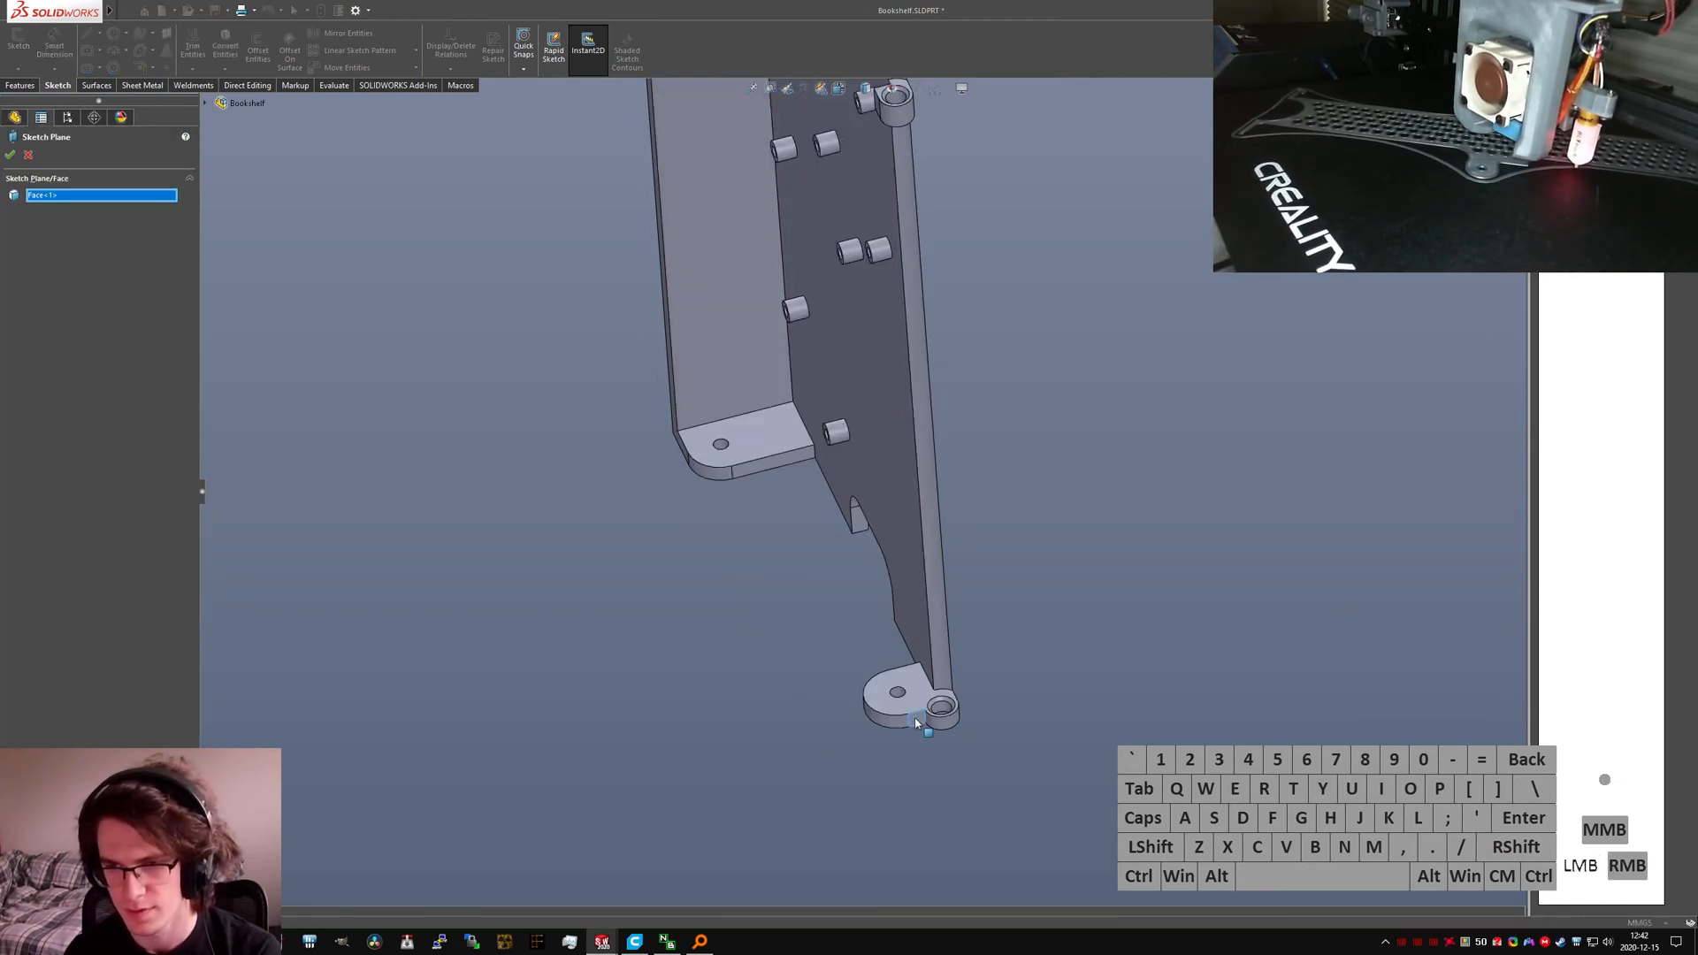
pyautogui.click(11, 155)
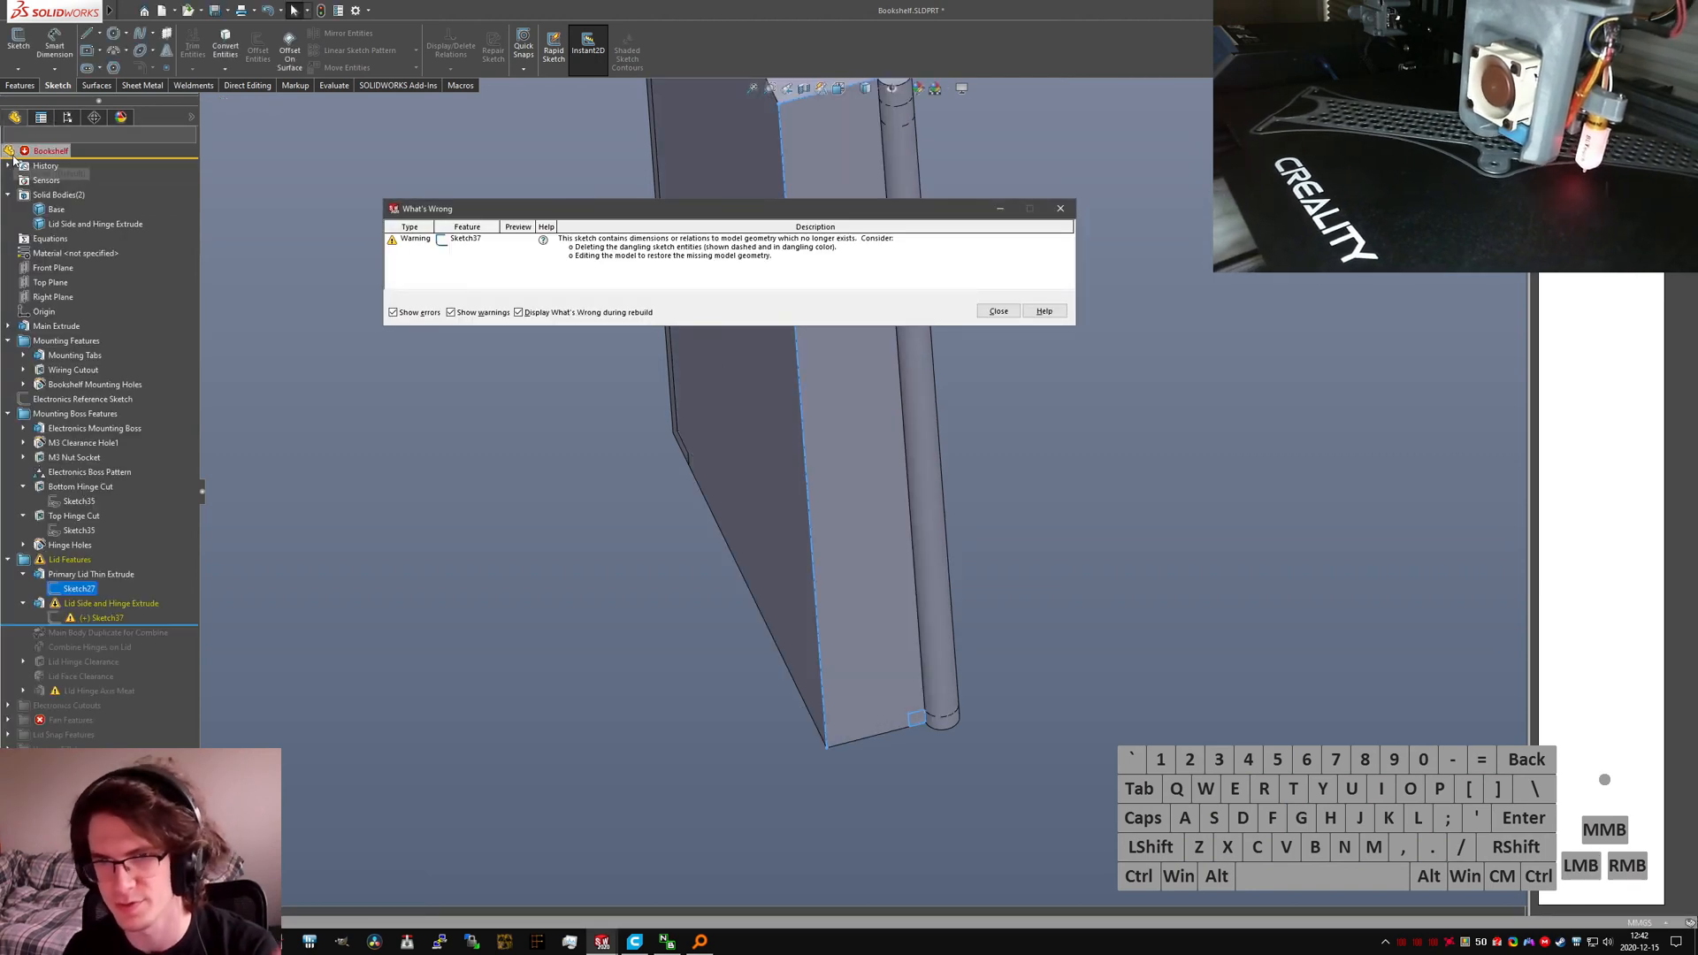
pyautogui.click(1001, 309)
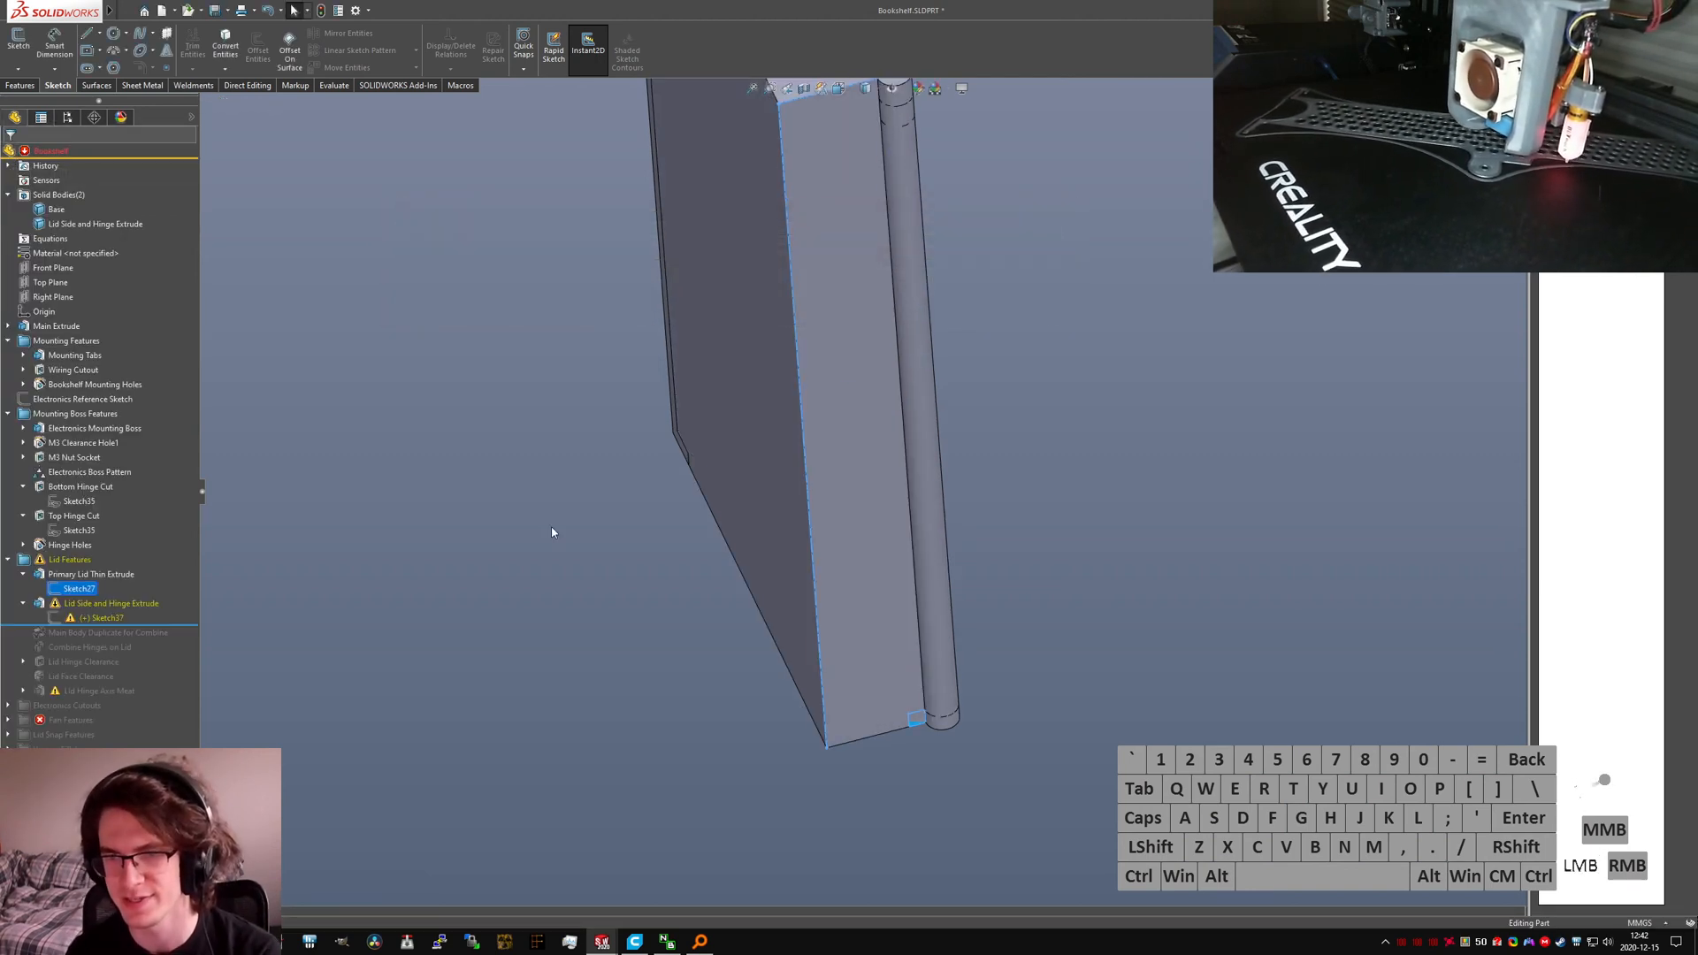
# Step: Open the Lid Side and Hinge Extrude's sketch face-on and delete the conflicting relations on the profile's lower edge
pyautogui.click(97, 617)
pyautogui.click(116, 583)
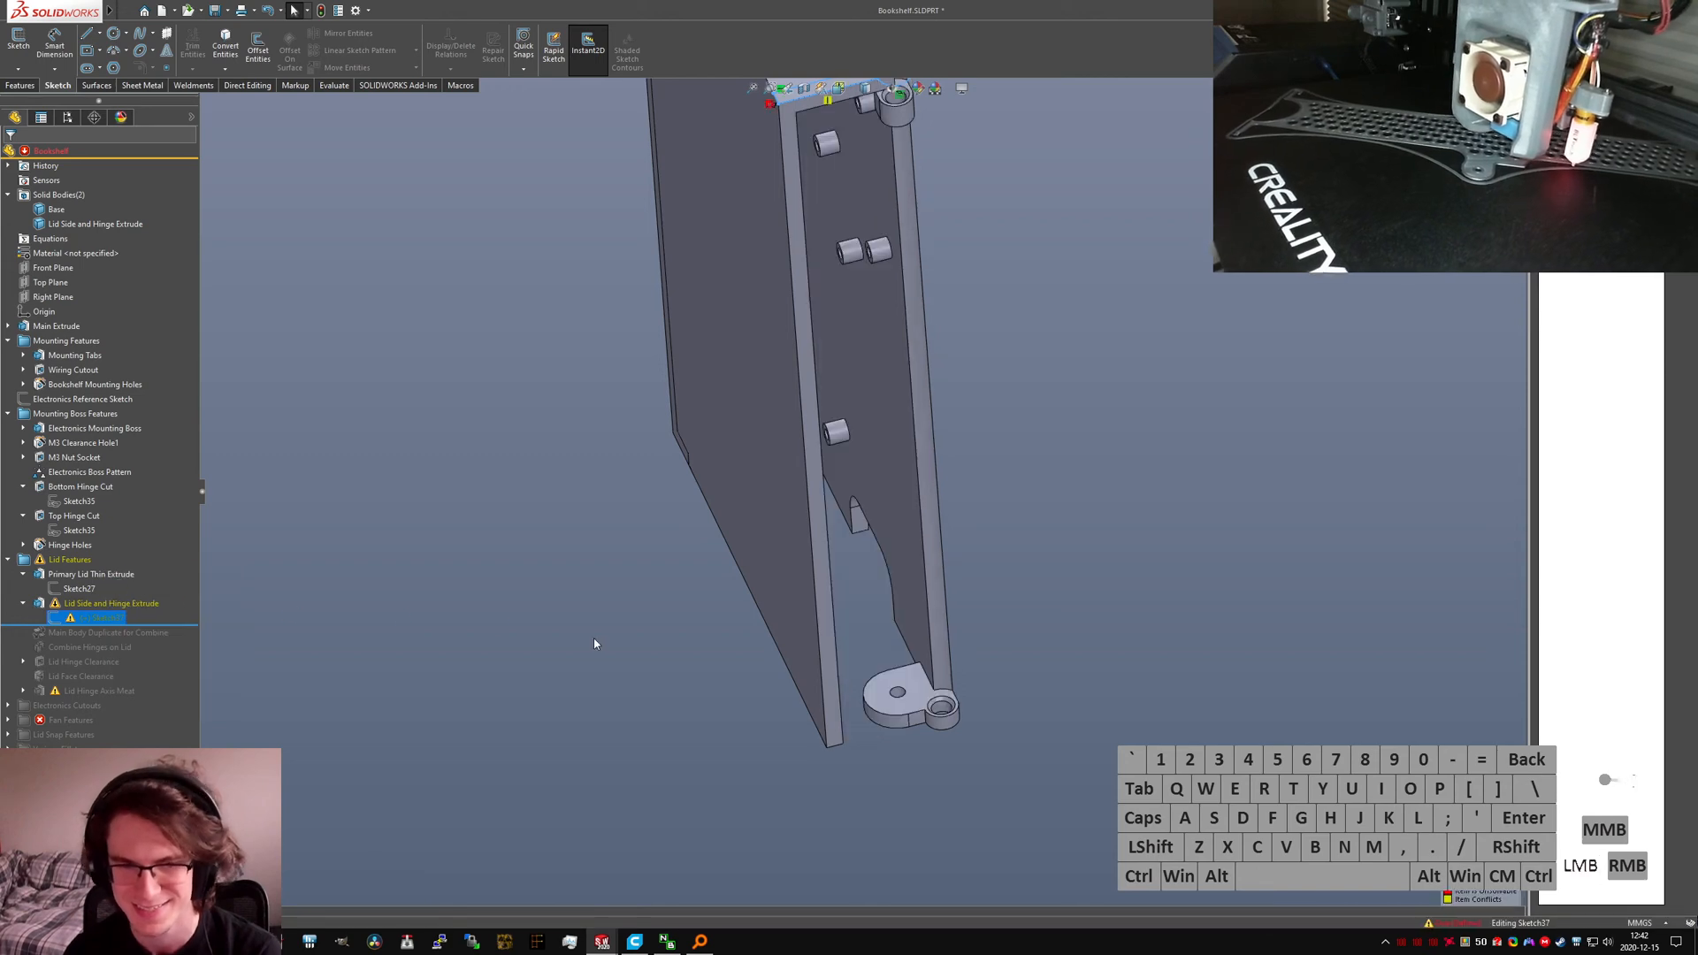
pyautogui.hotkey('ctrl', '5')
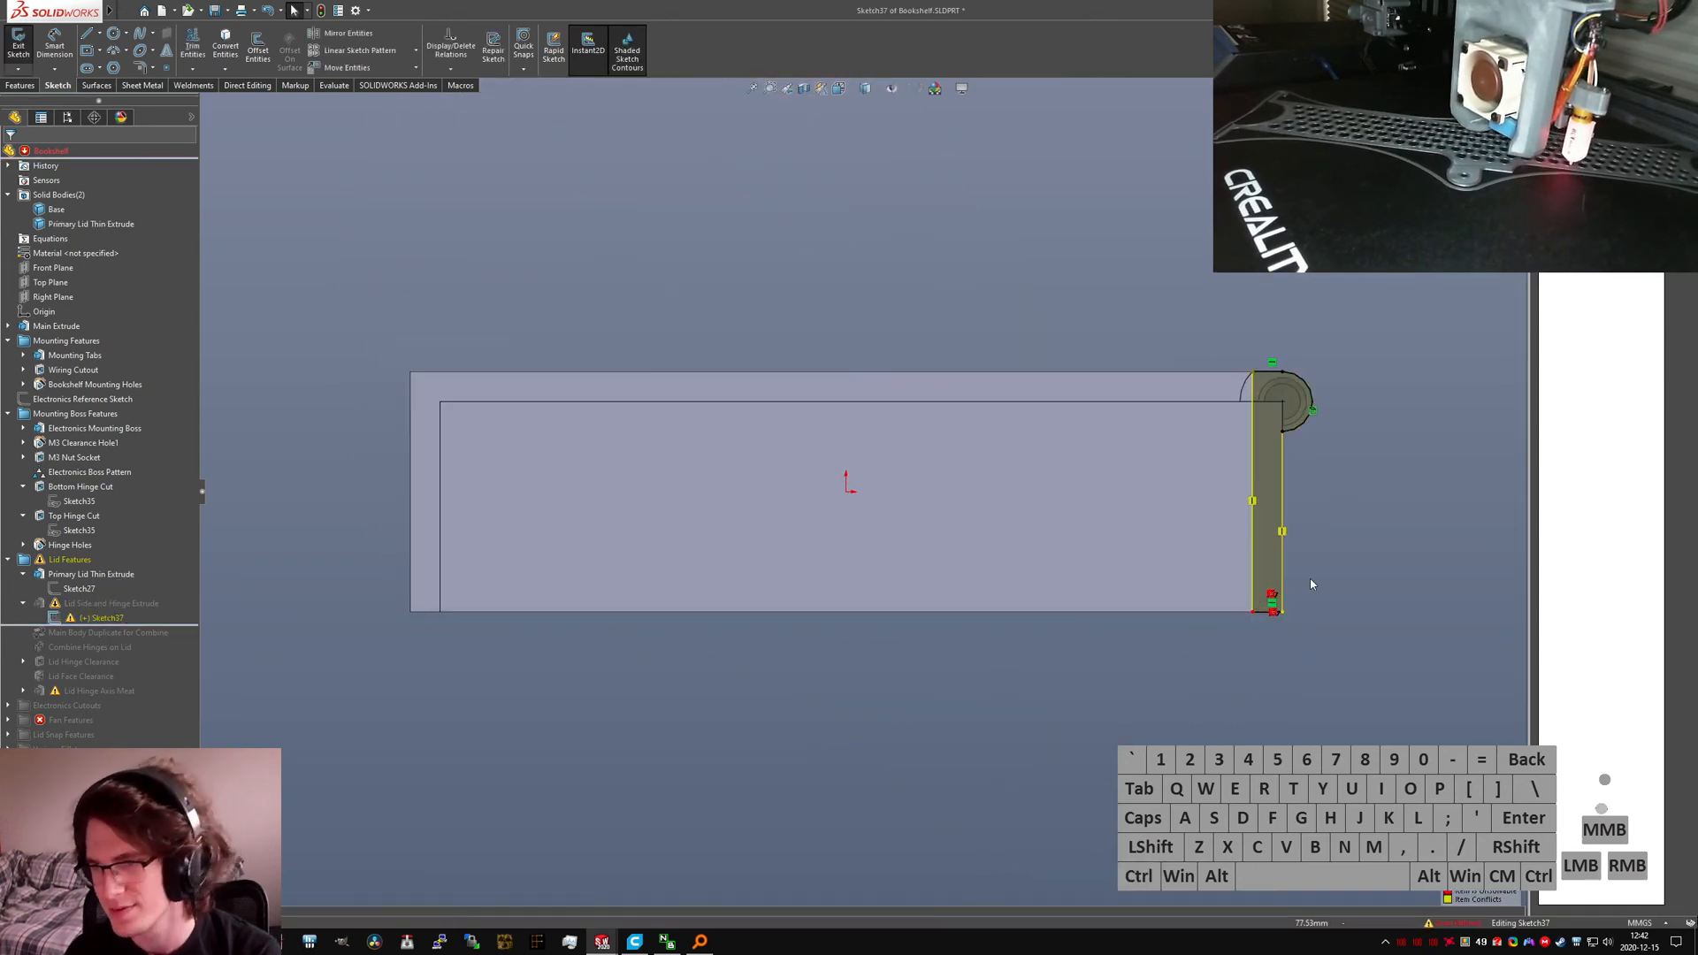
pyautogui.scroll(-3, 1309, 588)
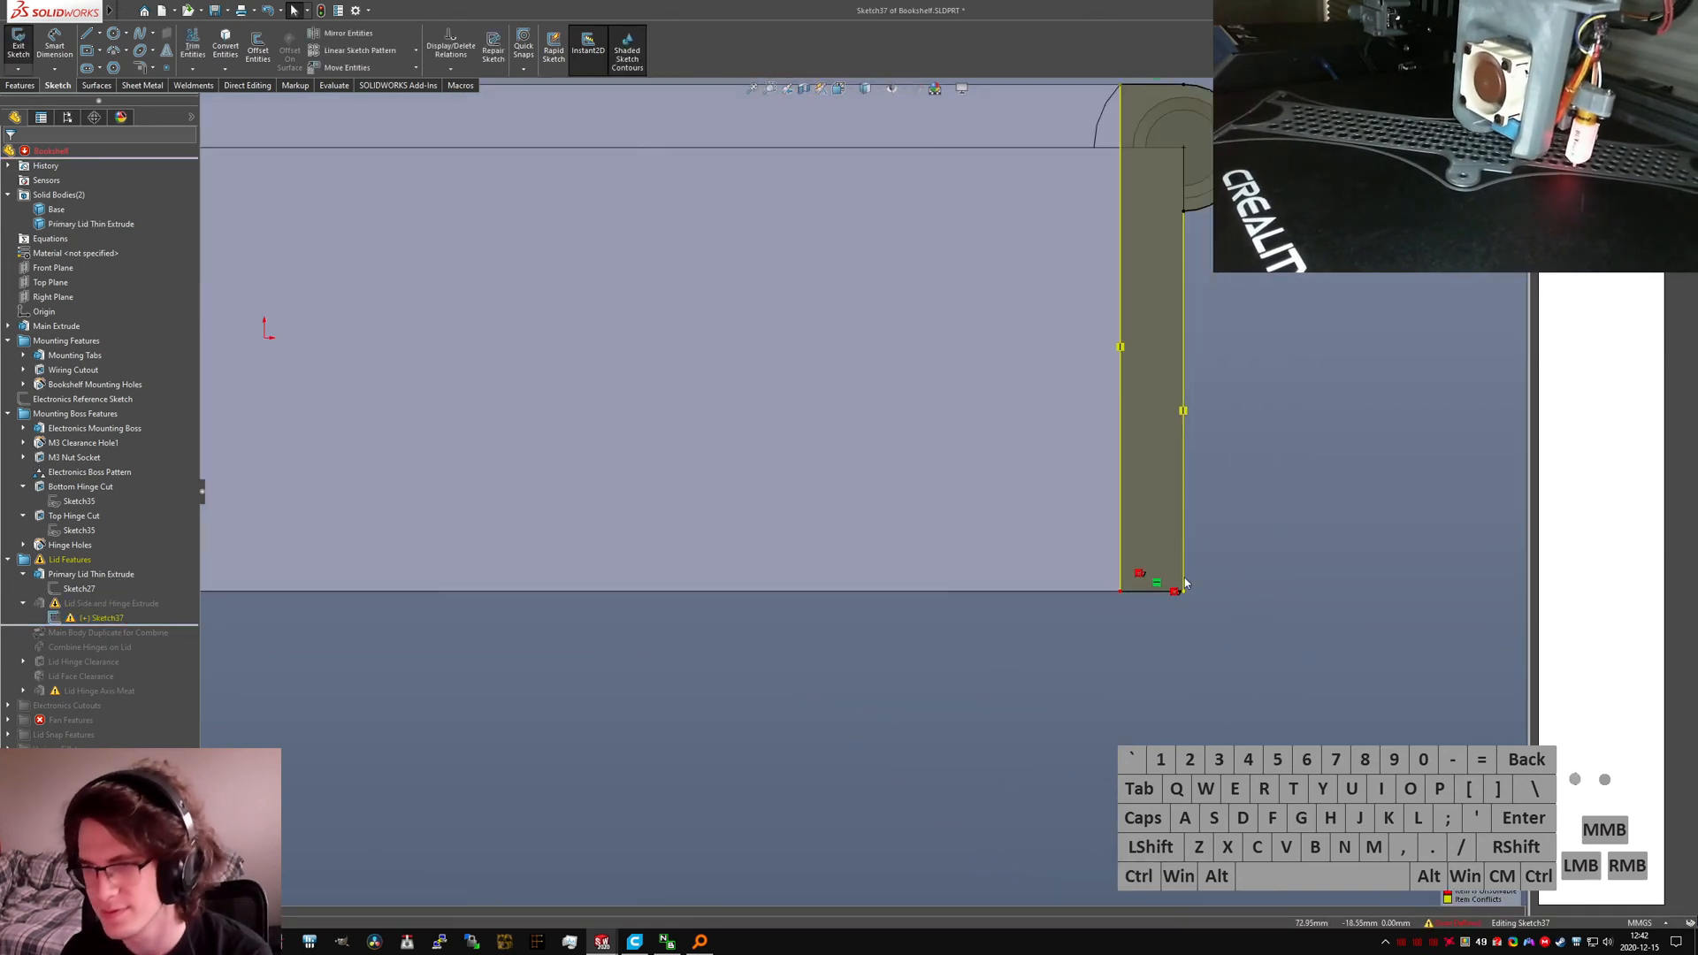
pyautogui.click(1163, 619)
pyautogui.click(1124, 597)
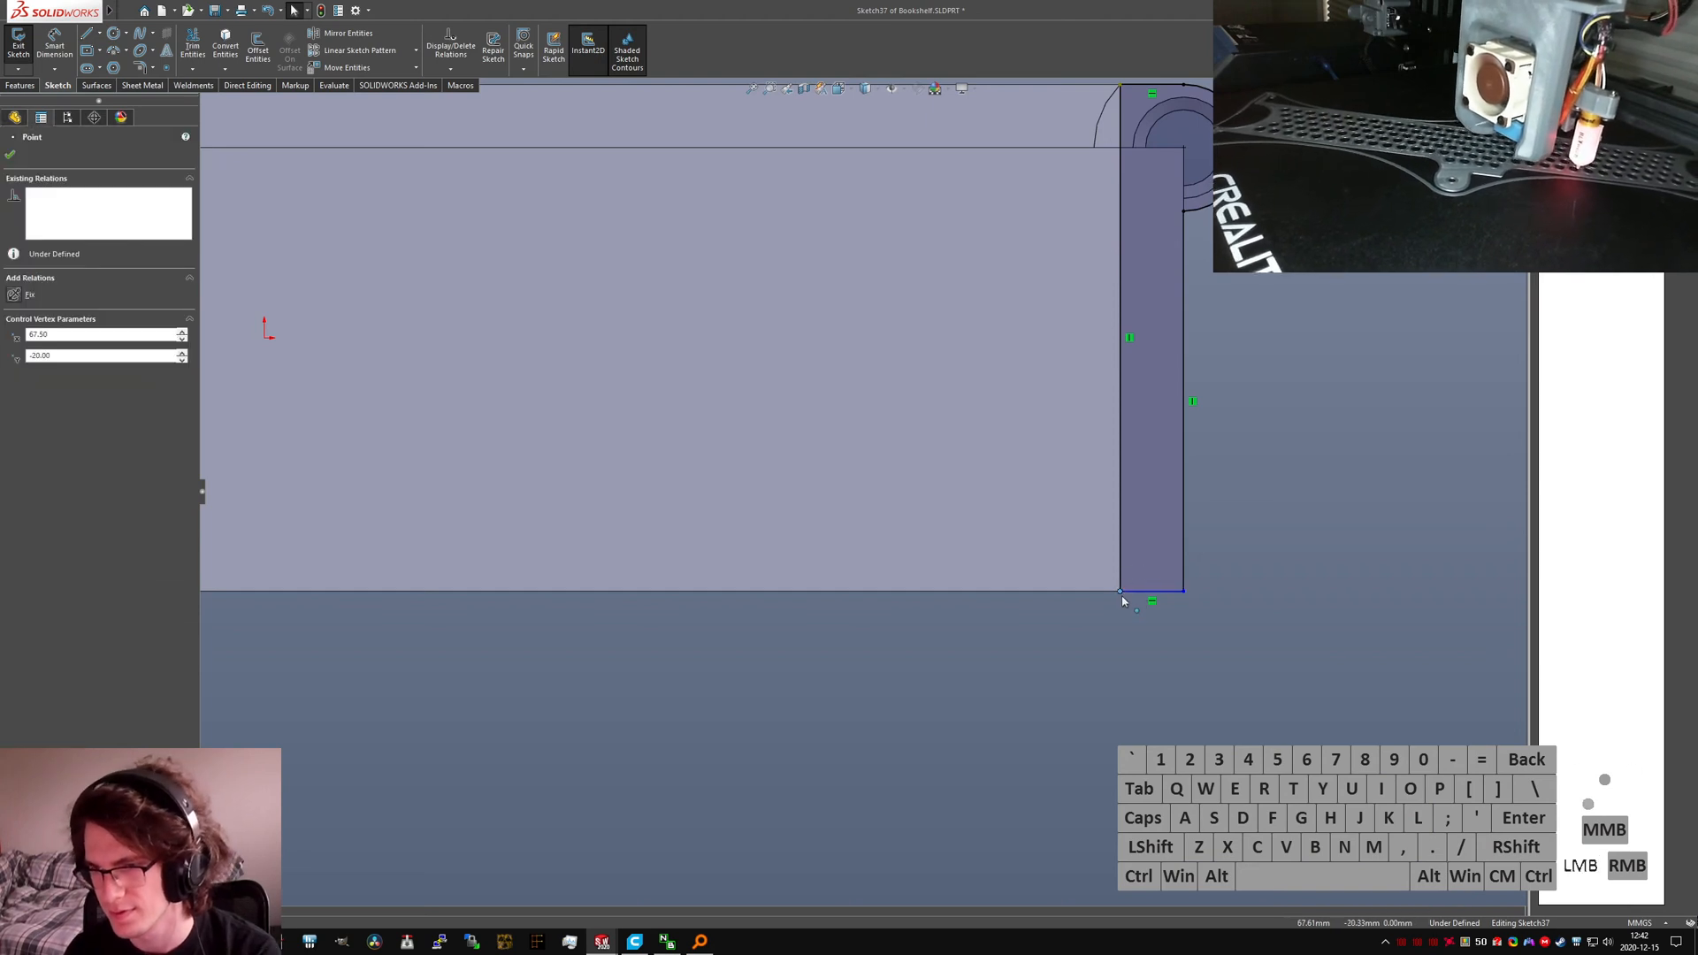
# Step: Move the lid side profile's lower edge slightly up from the plate's edge and exit the sketch
pyautogui.moveTo(1122, 593); pyautogui.dragTo(1124, 576)
pyautogui.click(1205, 627)
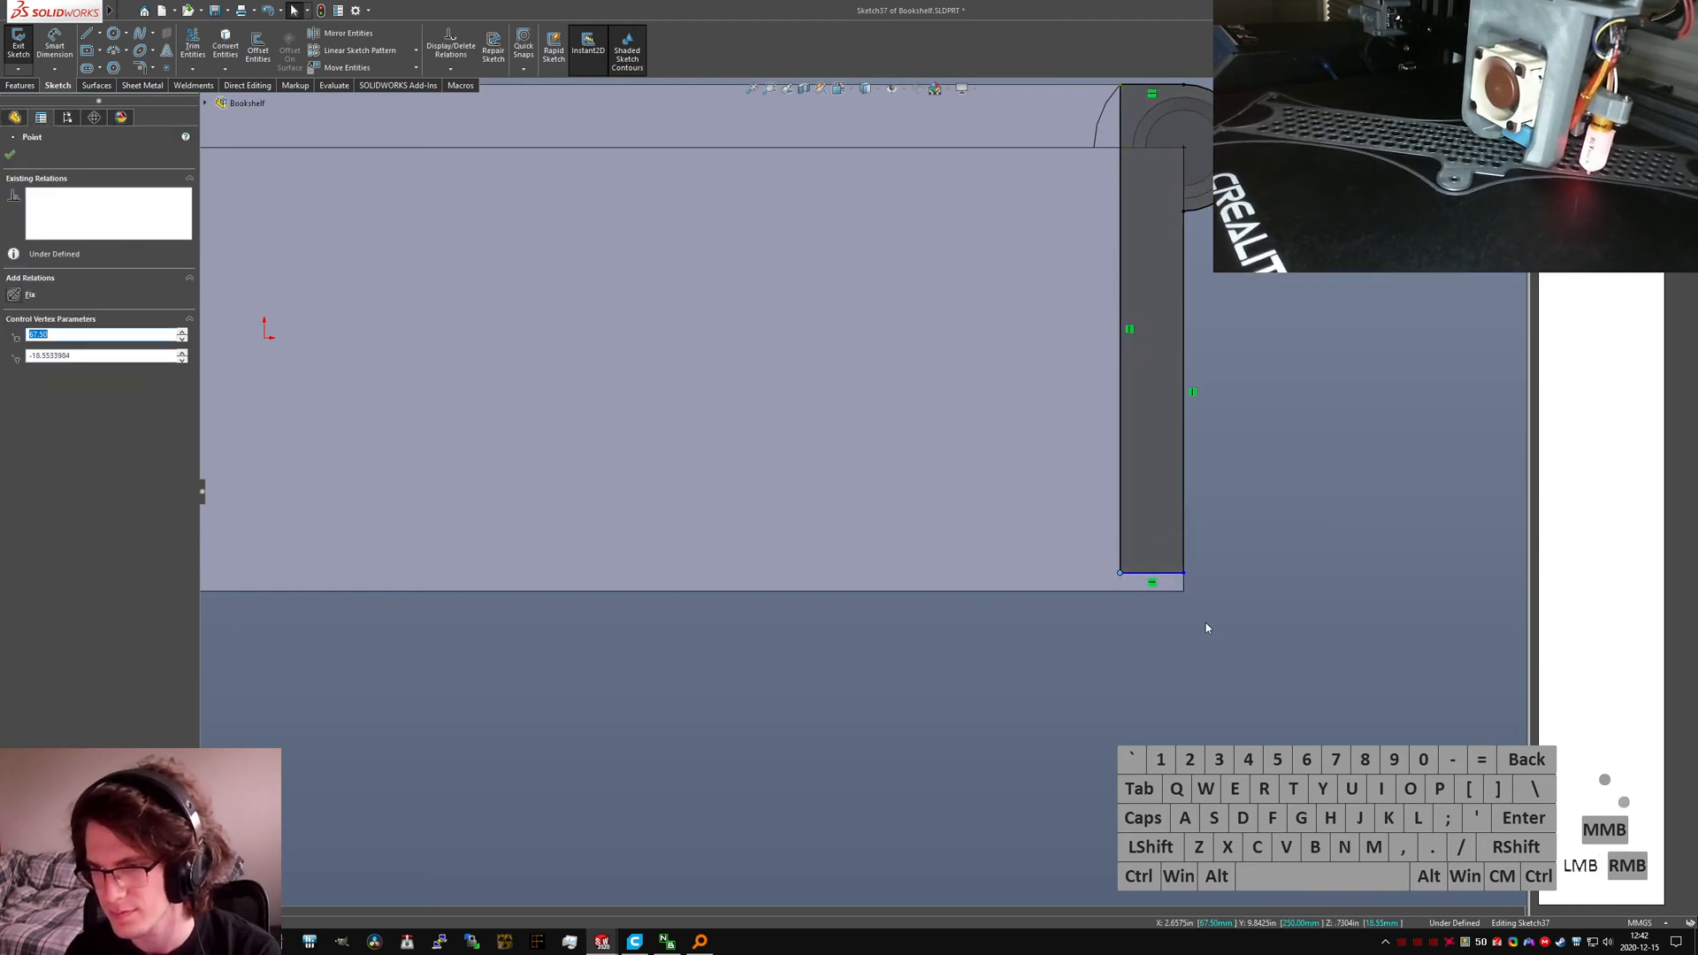
pyautogui.scroll(3, 1152, 558)
pyautogui.scroll(-1, 1074, 460)
pyautogui.moveTo(1015, 454)
pyautogui.mouseDown(button='middle')
pyautogui.moveTo(959, 383)
pyautogui.moveTo(925, 375)
pyautogui.moveTo(1000, 442)
pyautogui.mouseUp(button='middle')
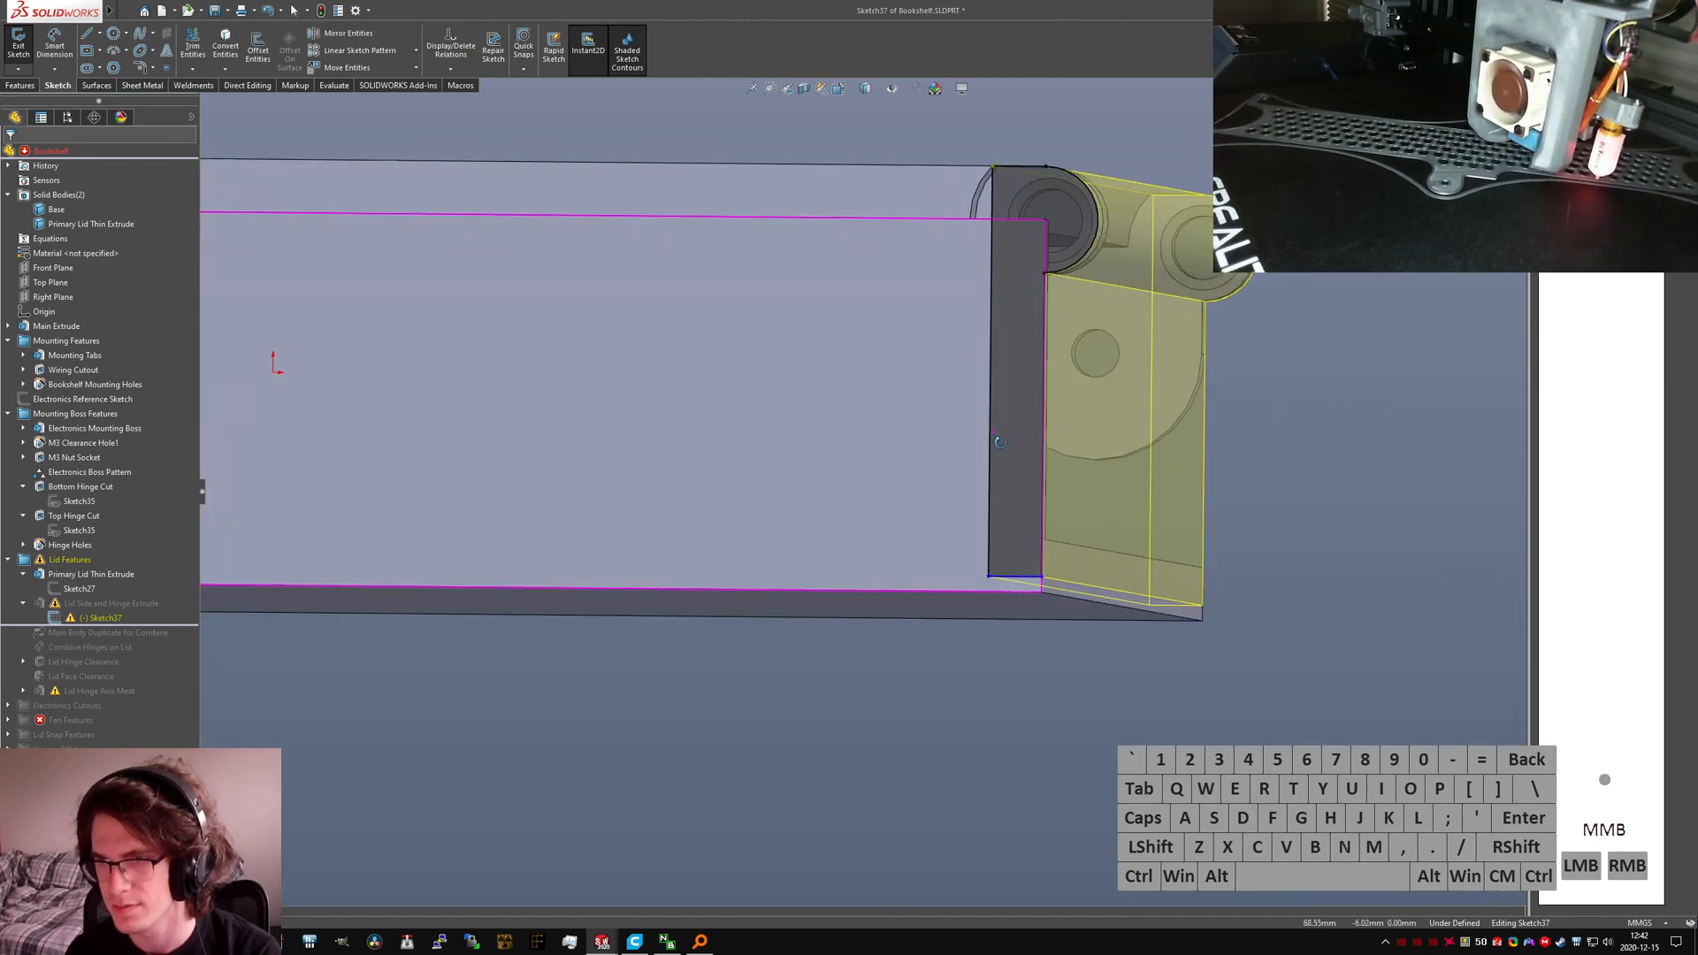
pyautogui.click(19, 43)
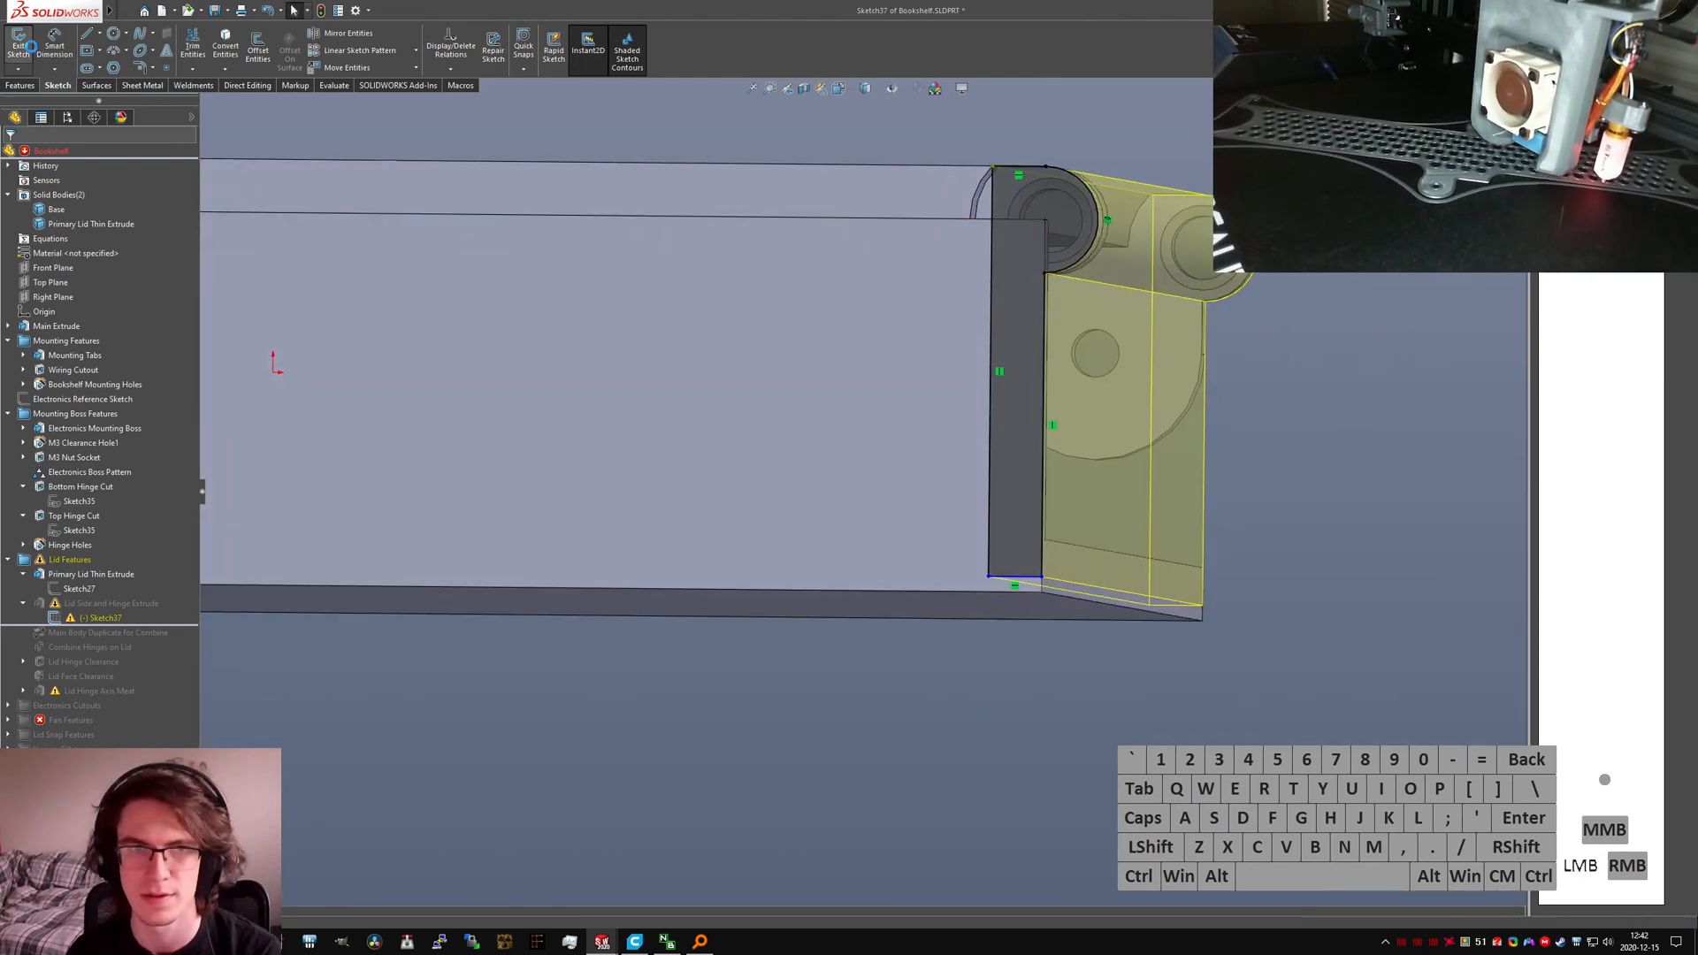
pyautogui.click(1001, 311)
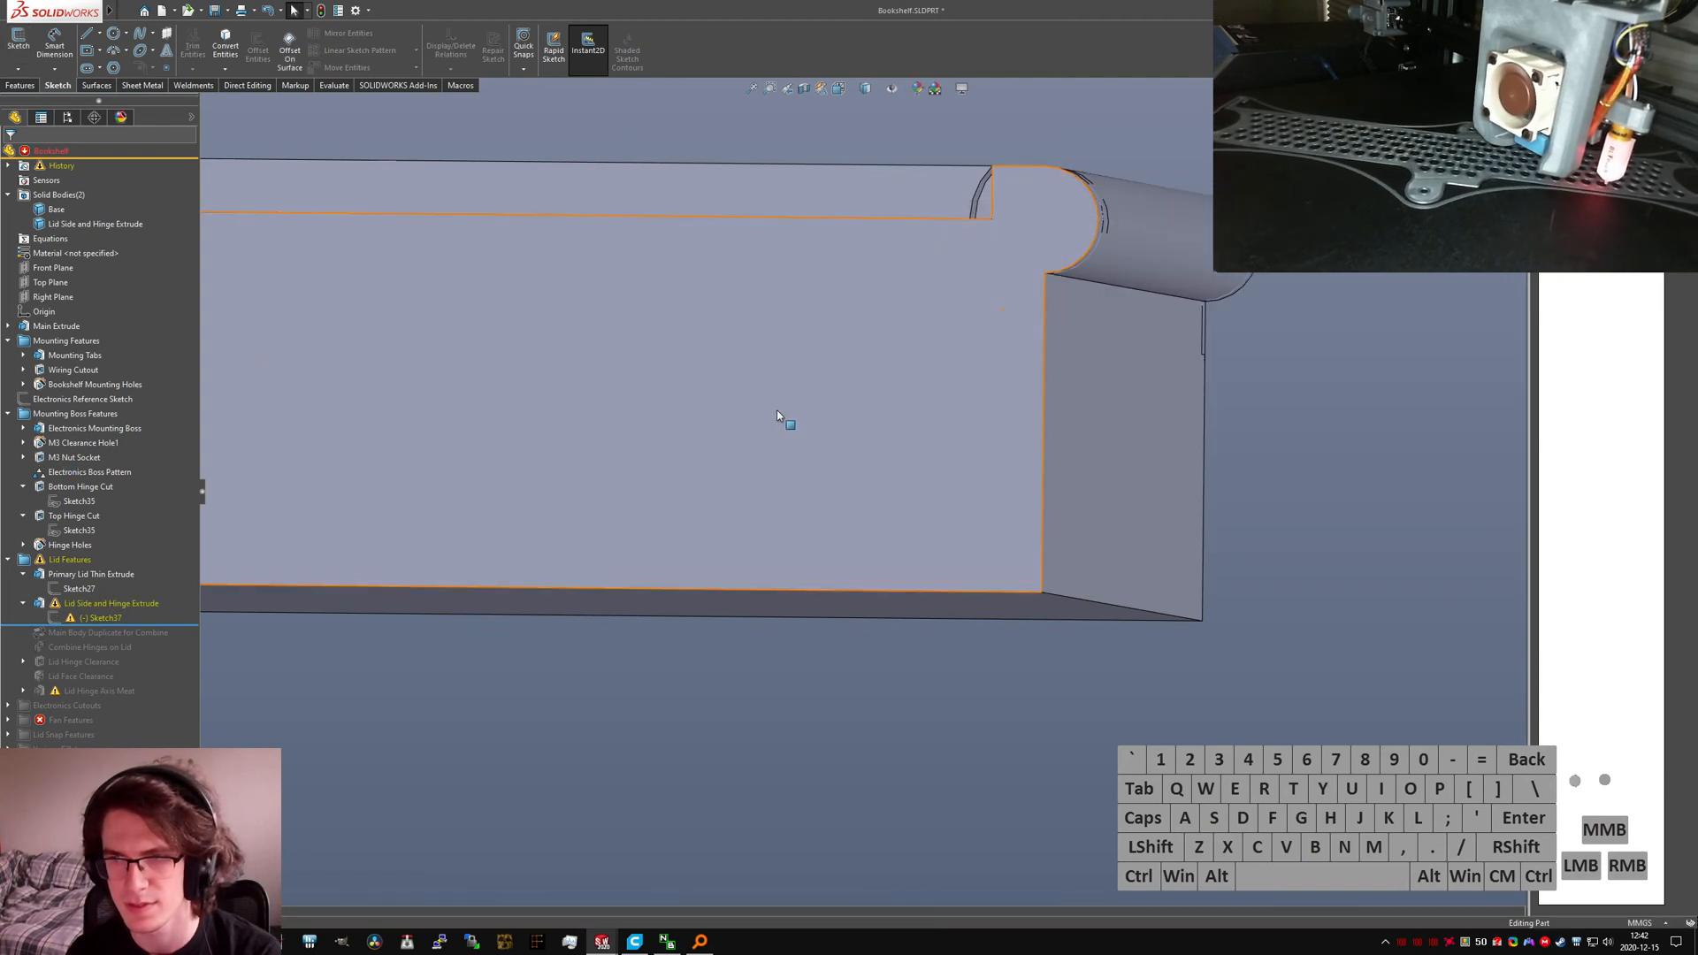
# Step: Attach the lid side profile's lower outer corner to the lid plate's corner, exit the sketch and rebuild the part
pyautogui.moveTo(858, 478)
pyautogui.mouseDown(button='middle')
pyautogui.moveTo(875, 474)
pyautogui.moveTo(880, 424)
pyautogui.mouseUp(button='middle')
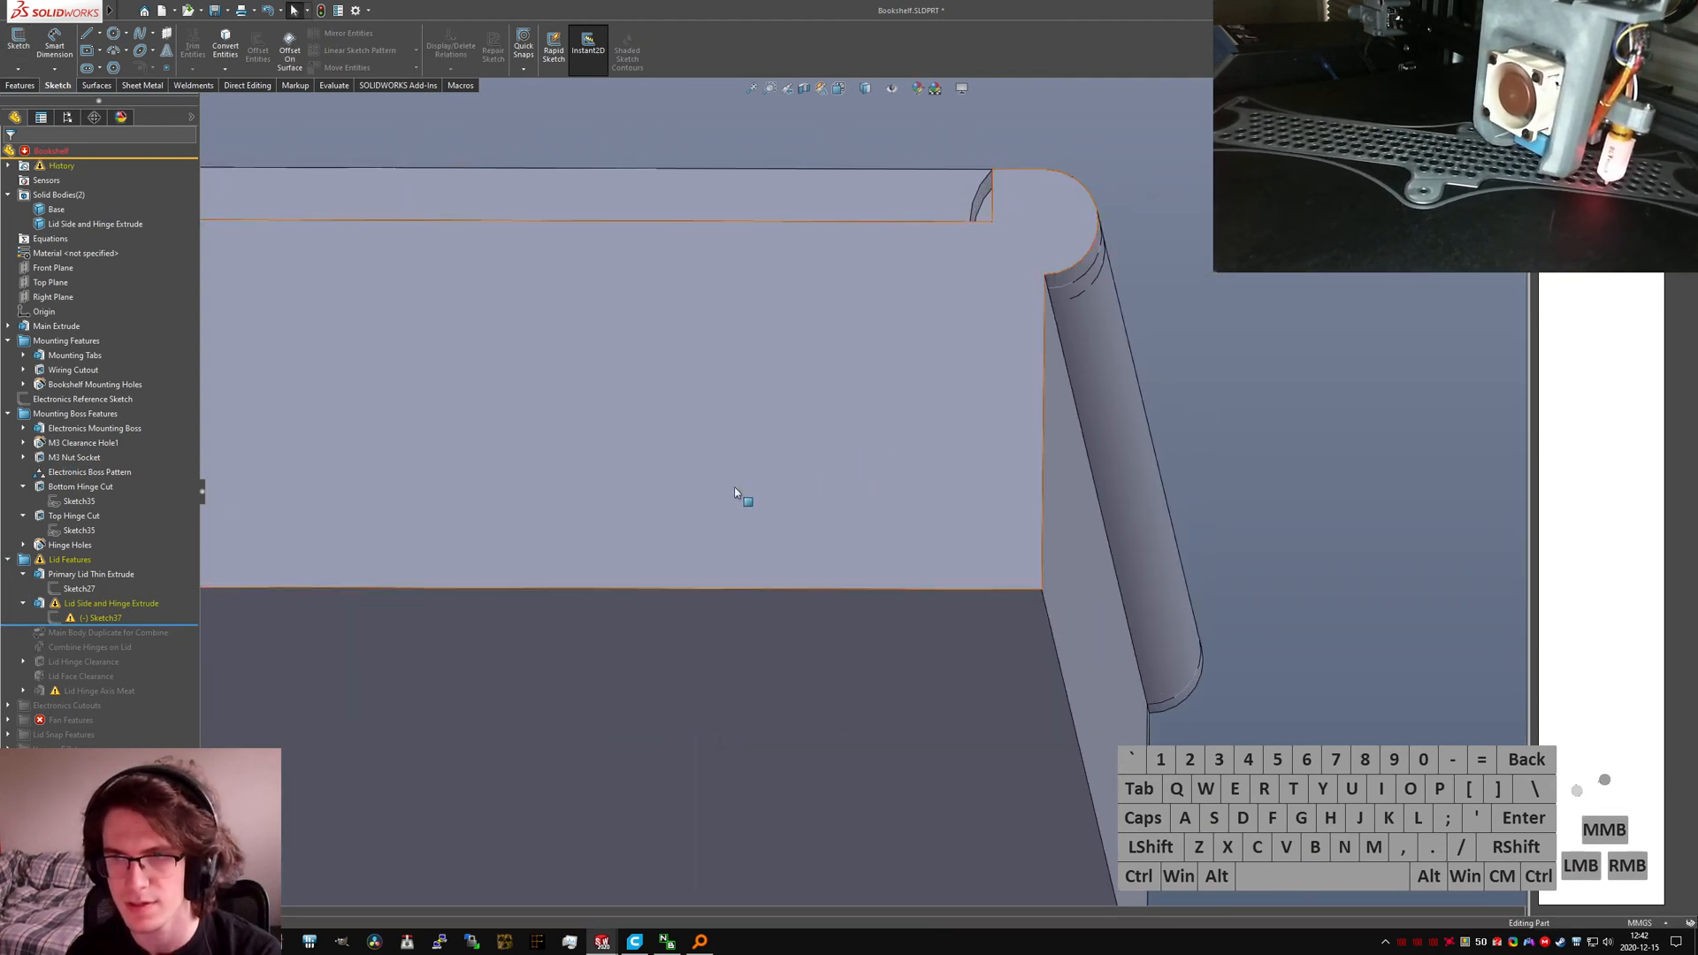
pyautogui.click(85, 618)
pyautogui.click(96, 575)
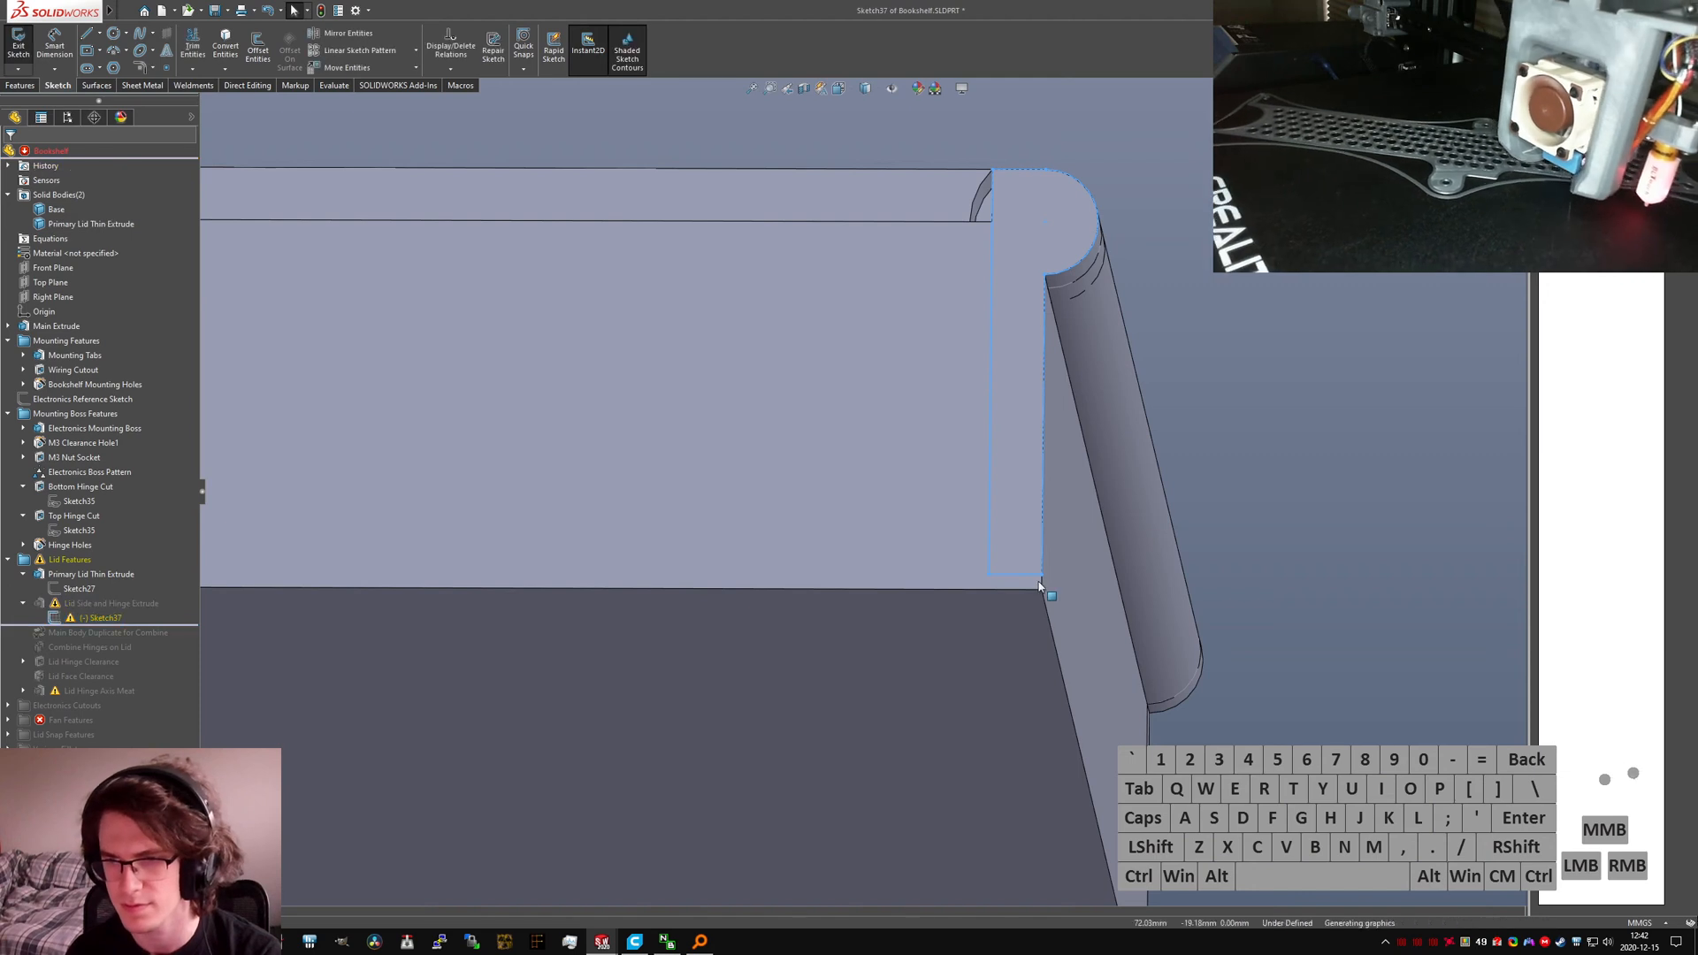
pyautogui.moveTo(1042, 576)
pyautogui.mouseDown()
pyautogui.moveTo(1061, 598)
pyautogui.moveTo(1035, 597)
pyautogui.mouseUp()
pyautogui.click(18, 69)
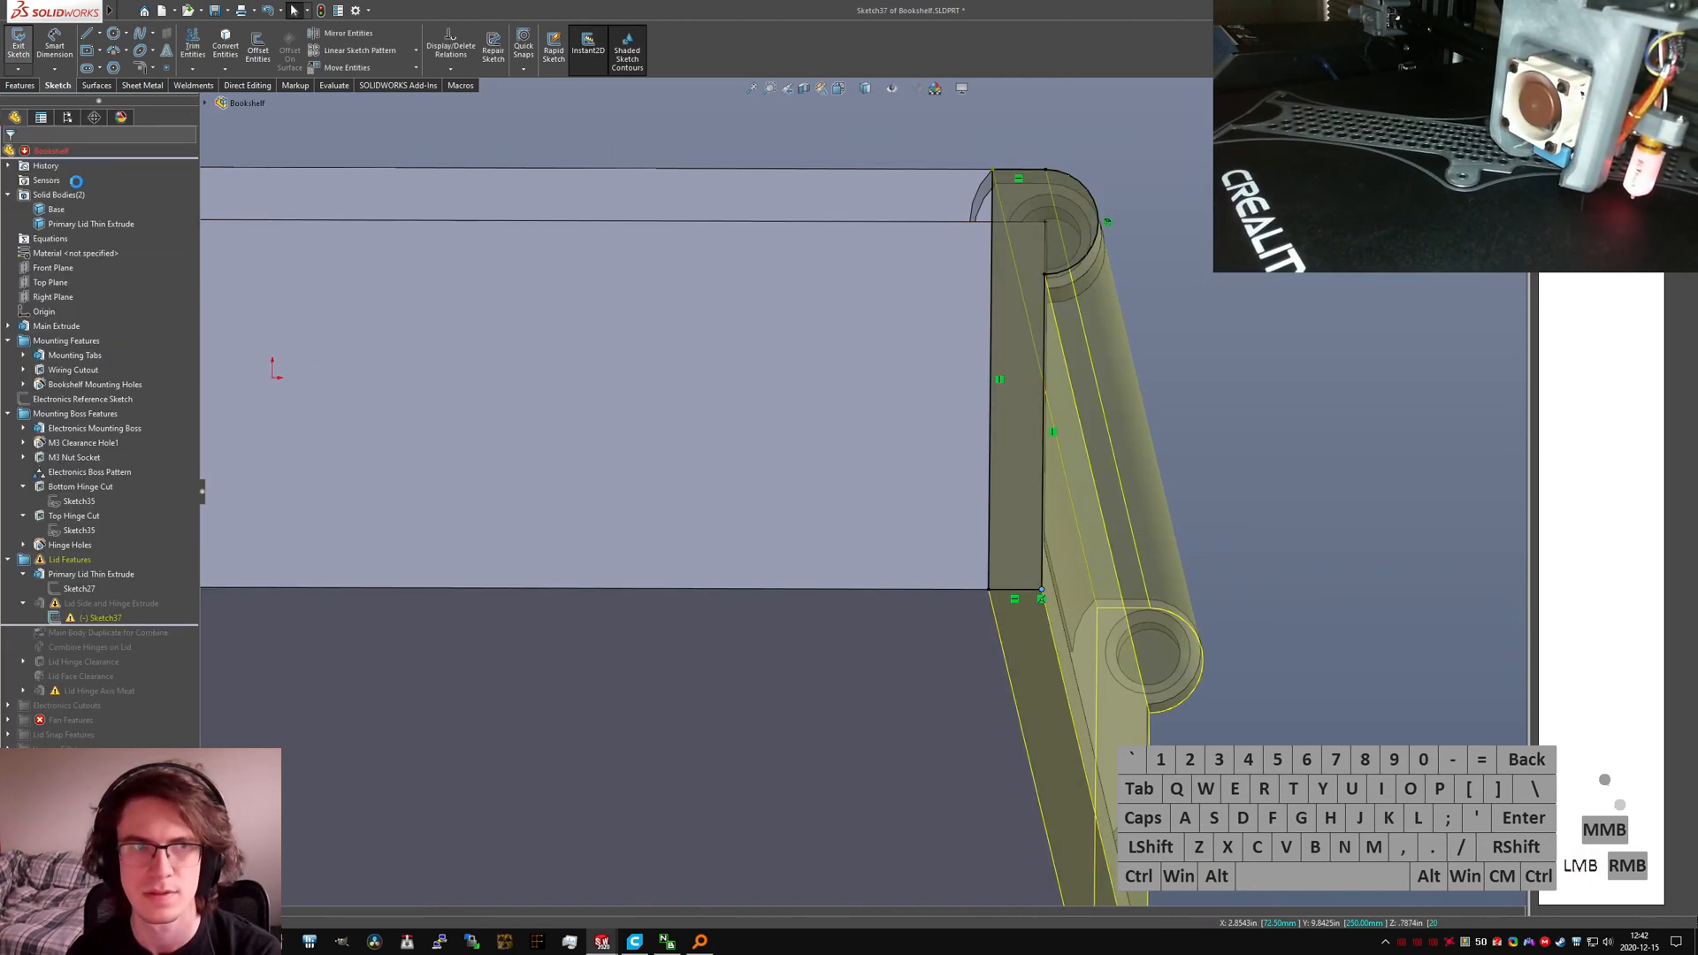
pyautogui.click(1004, 313)
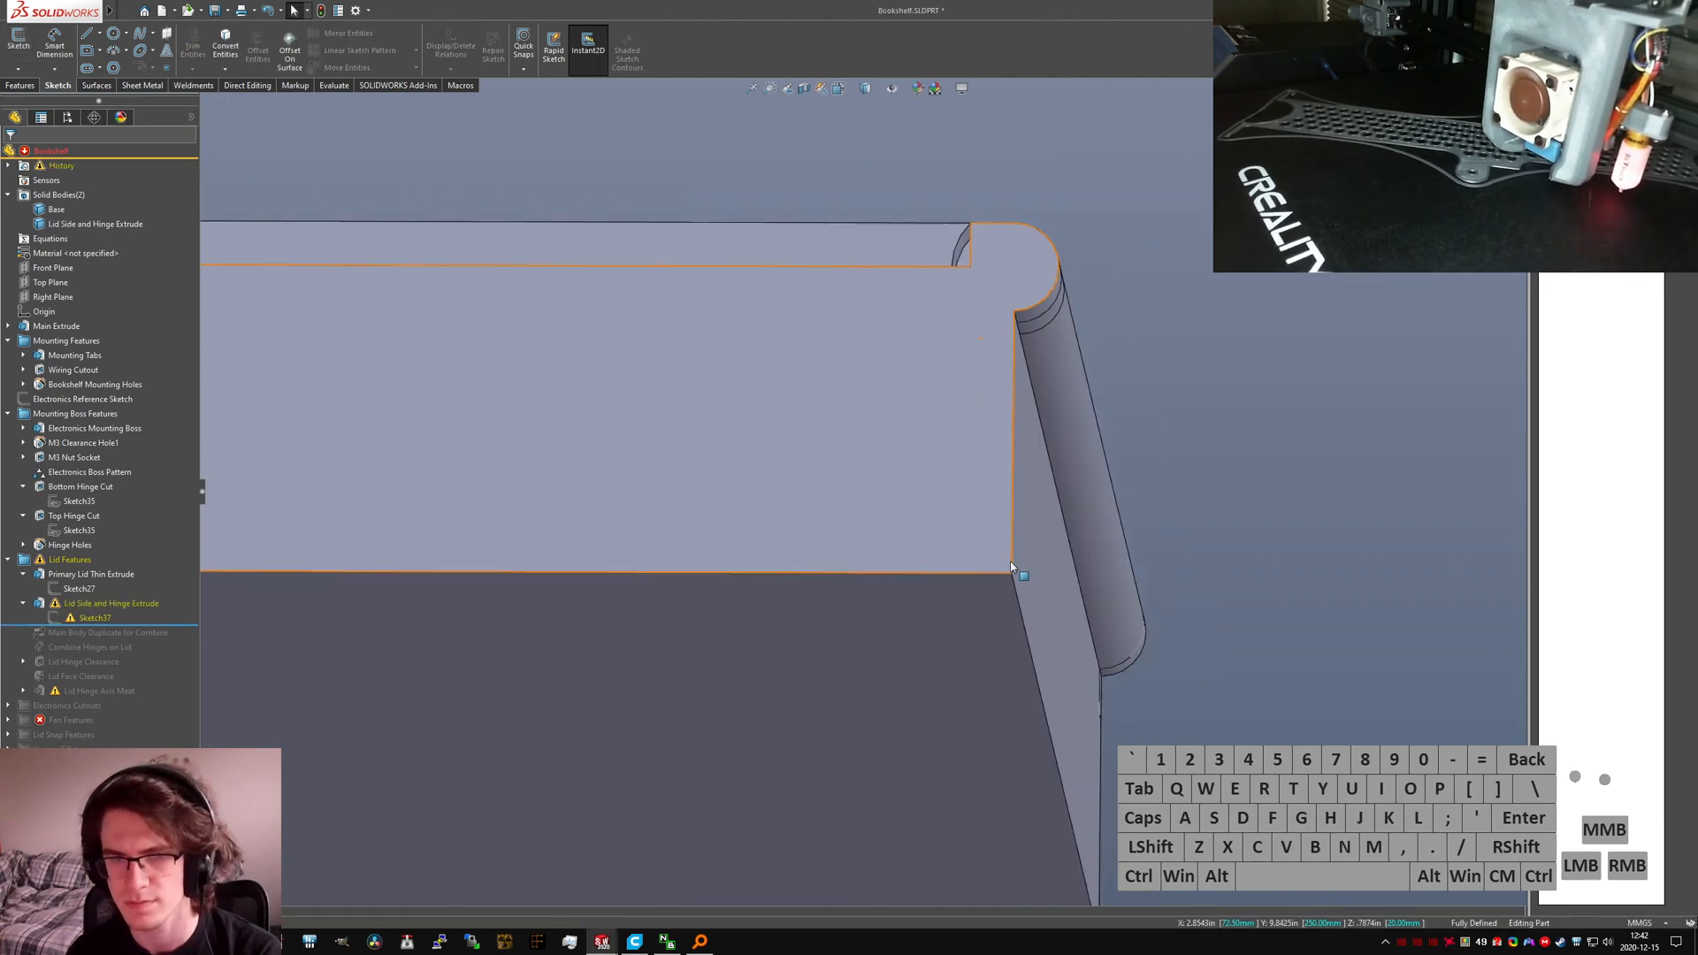
pyautogui.moveTo(1005, 313); pyautogui.dragTo(990, 614, button='middle')
pyautogui.hotkey('ctrl', 'q')
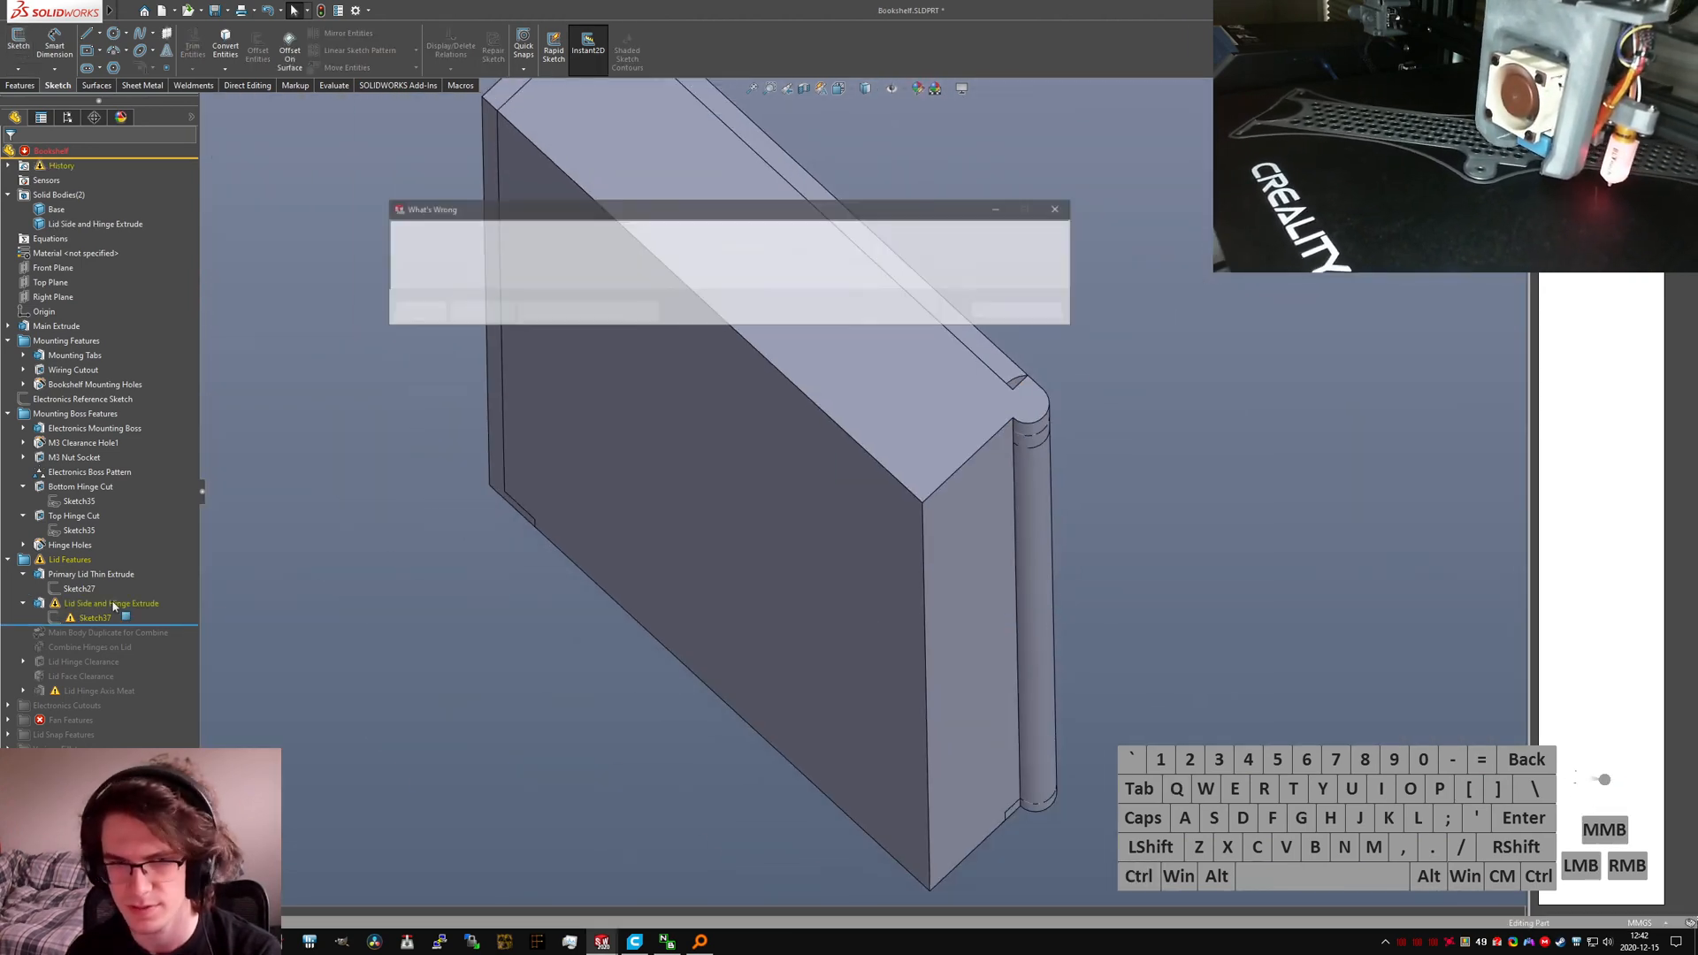
pyautogui.press('space')
pyautogui.click(1000, 312)
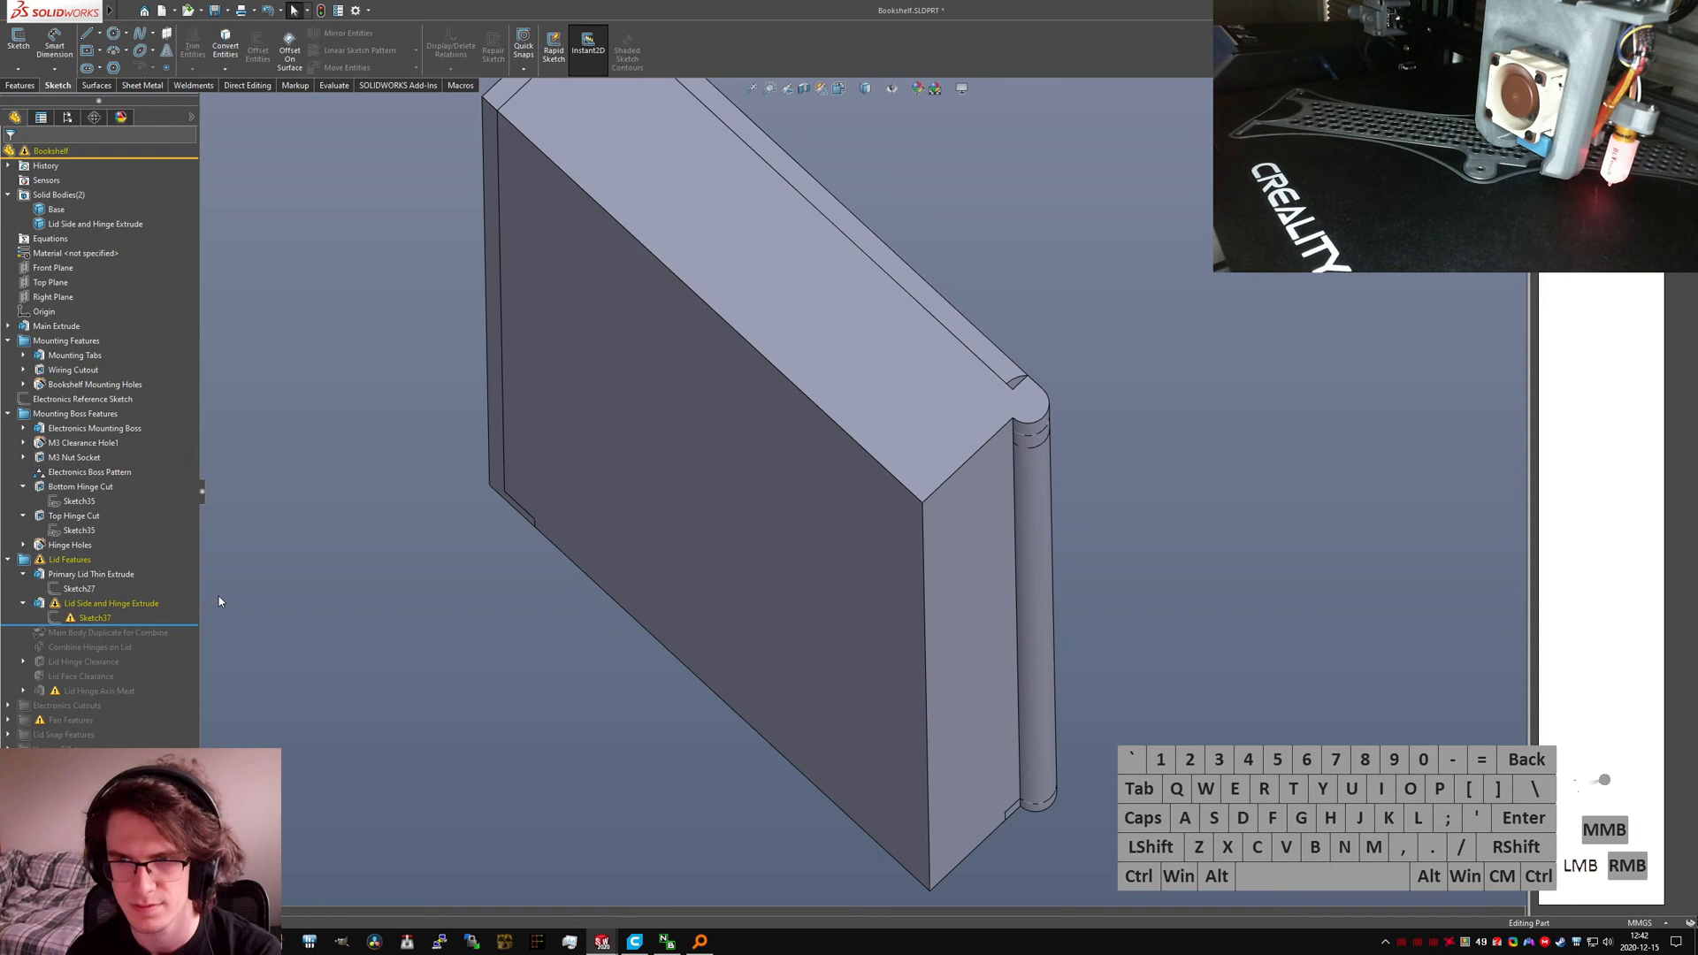
# Step: Check the lid side sketch's plane reference and the Lid Side and Hinge Extrude's end condition and feature scope
pyautogui.click(89, 616)
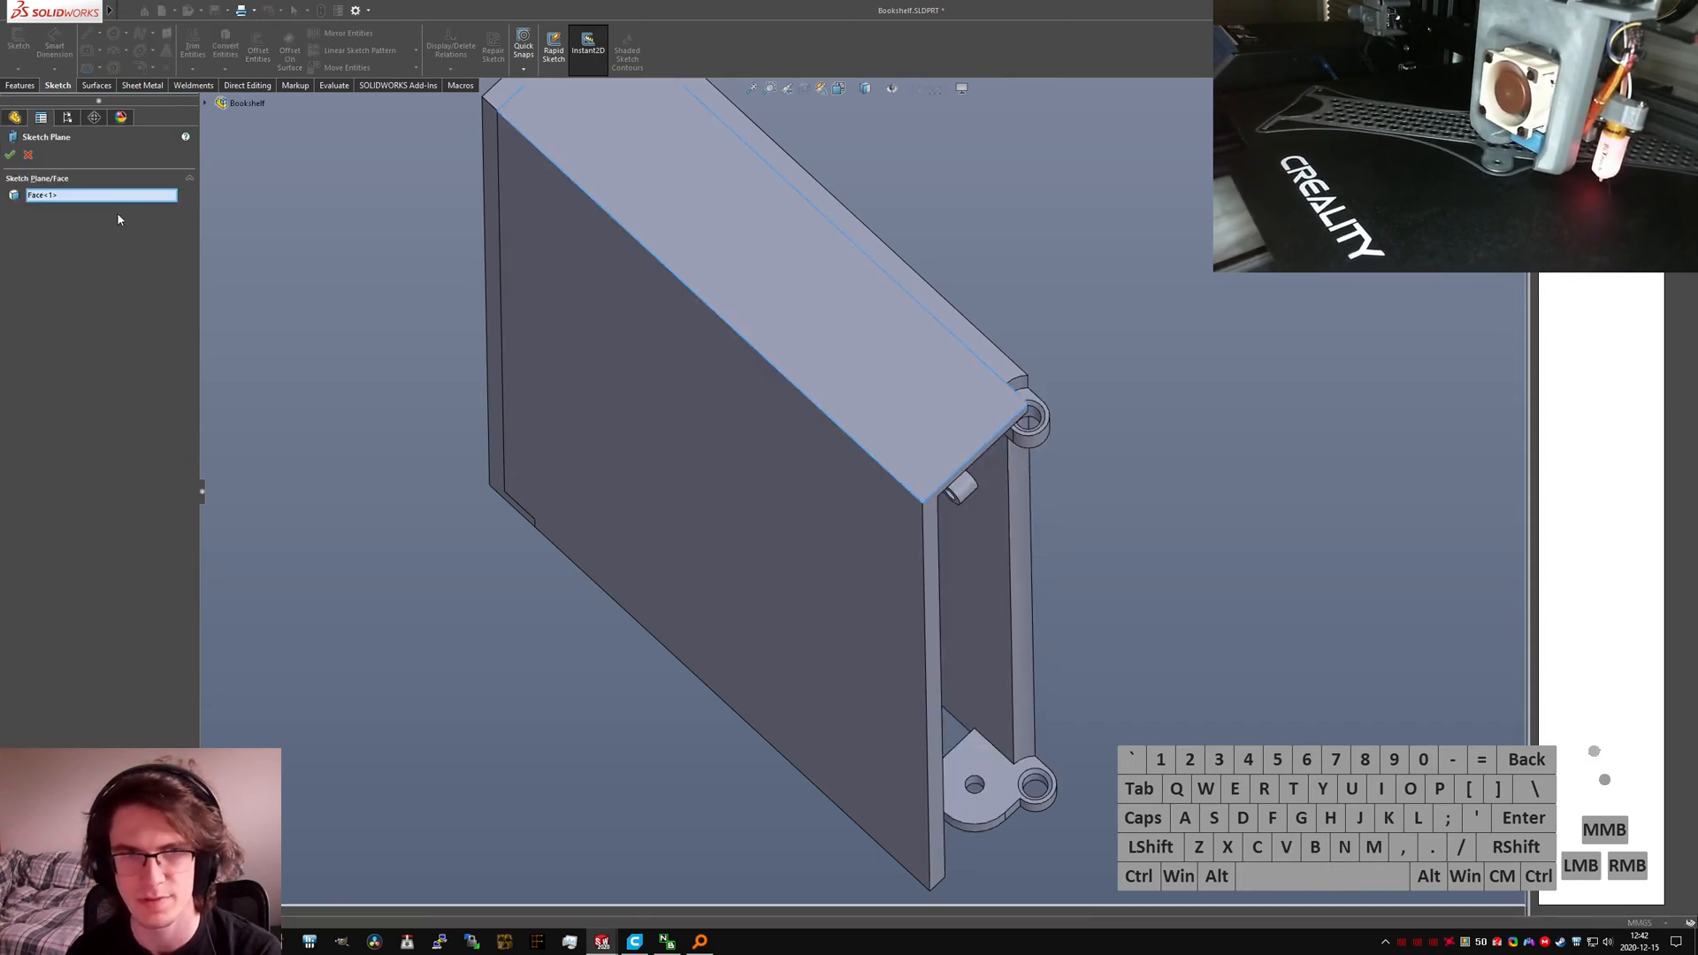
pyautogui.click(28, 155)
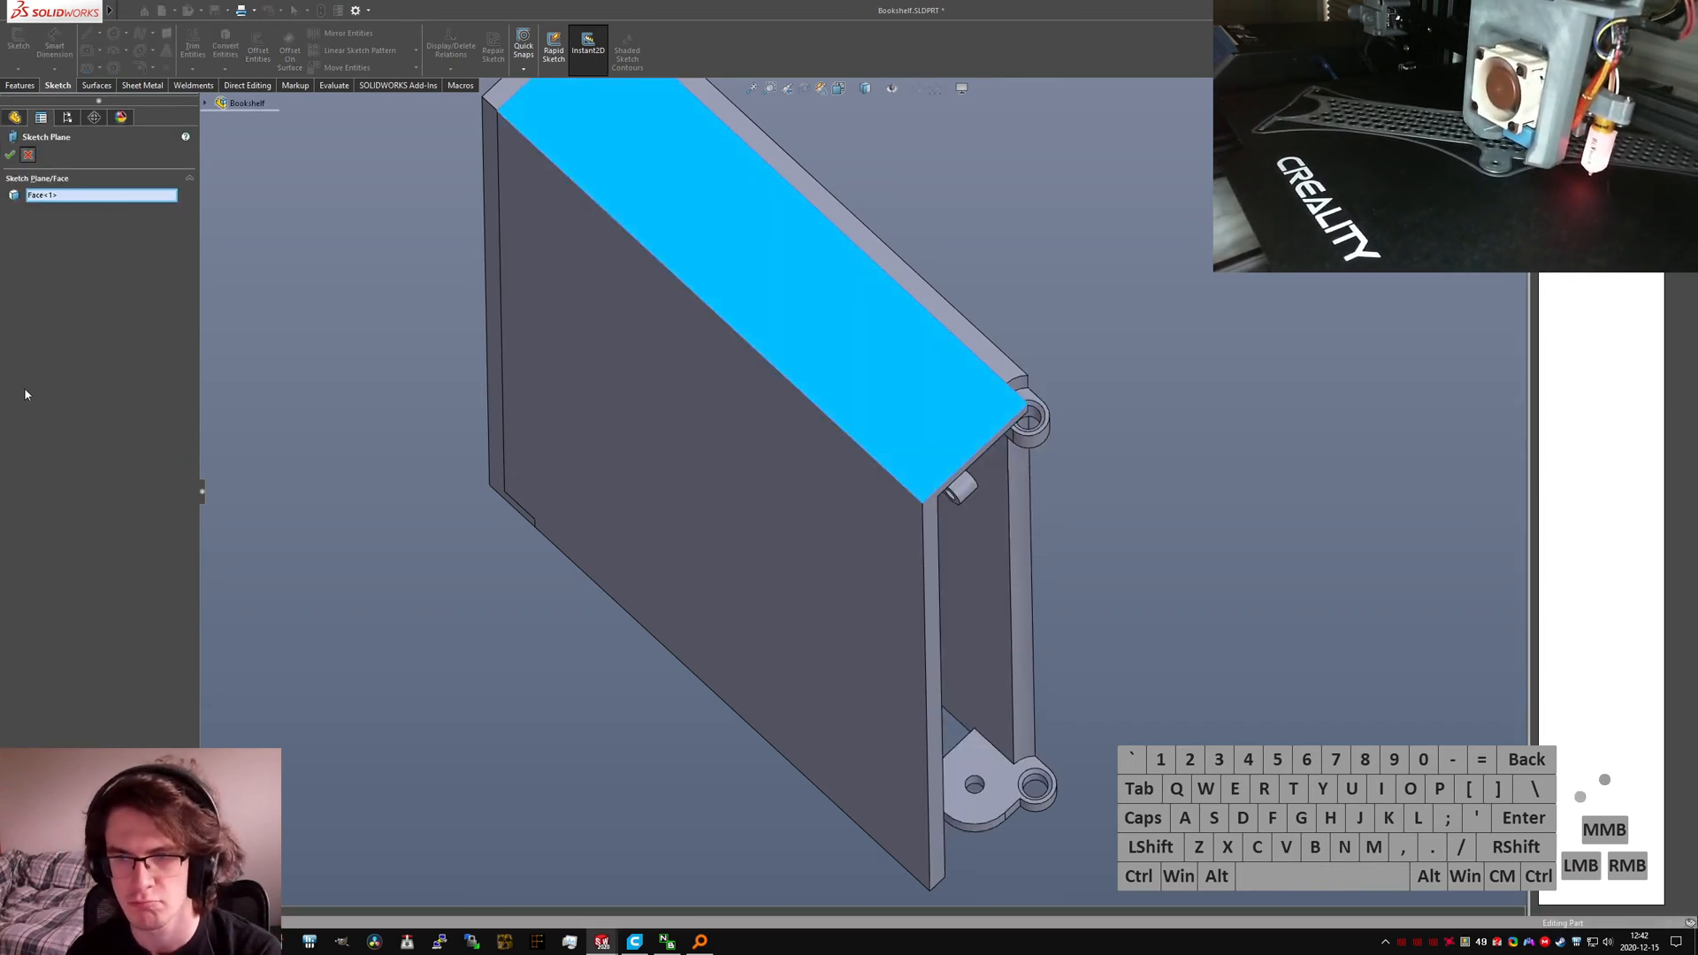
pyautogui.click(69, 602)
pyautogui.click(64, 572)
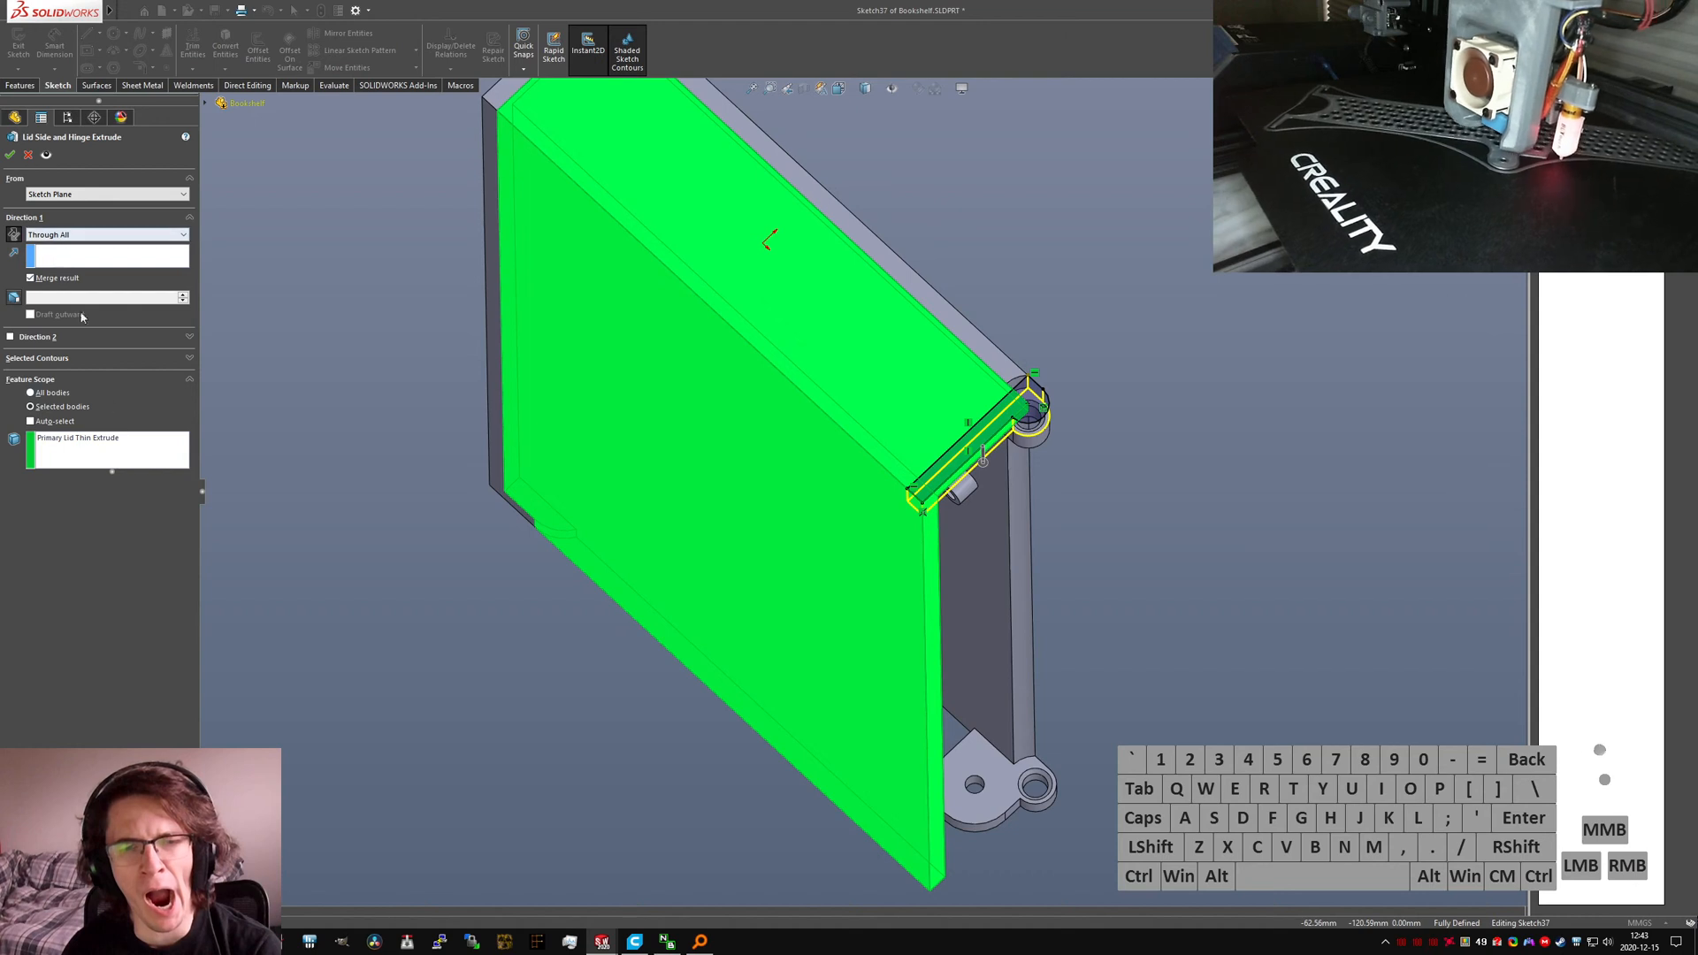
pyautogui.click(10, 154)
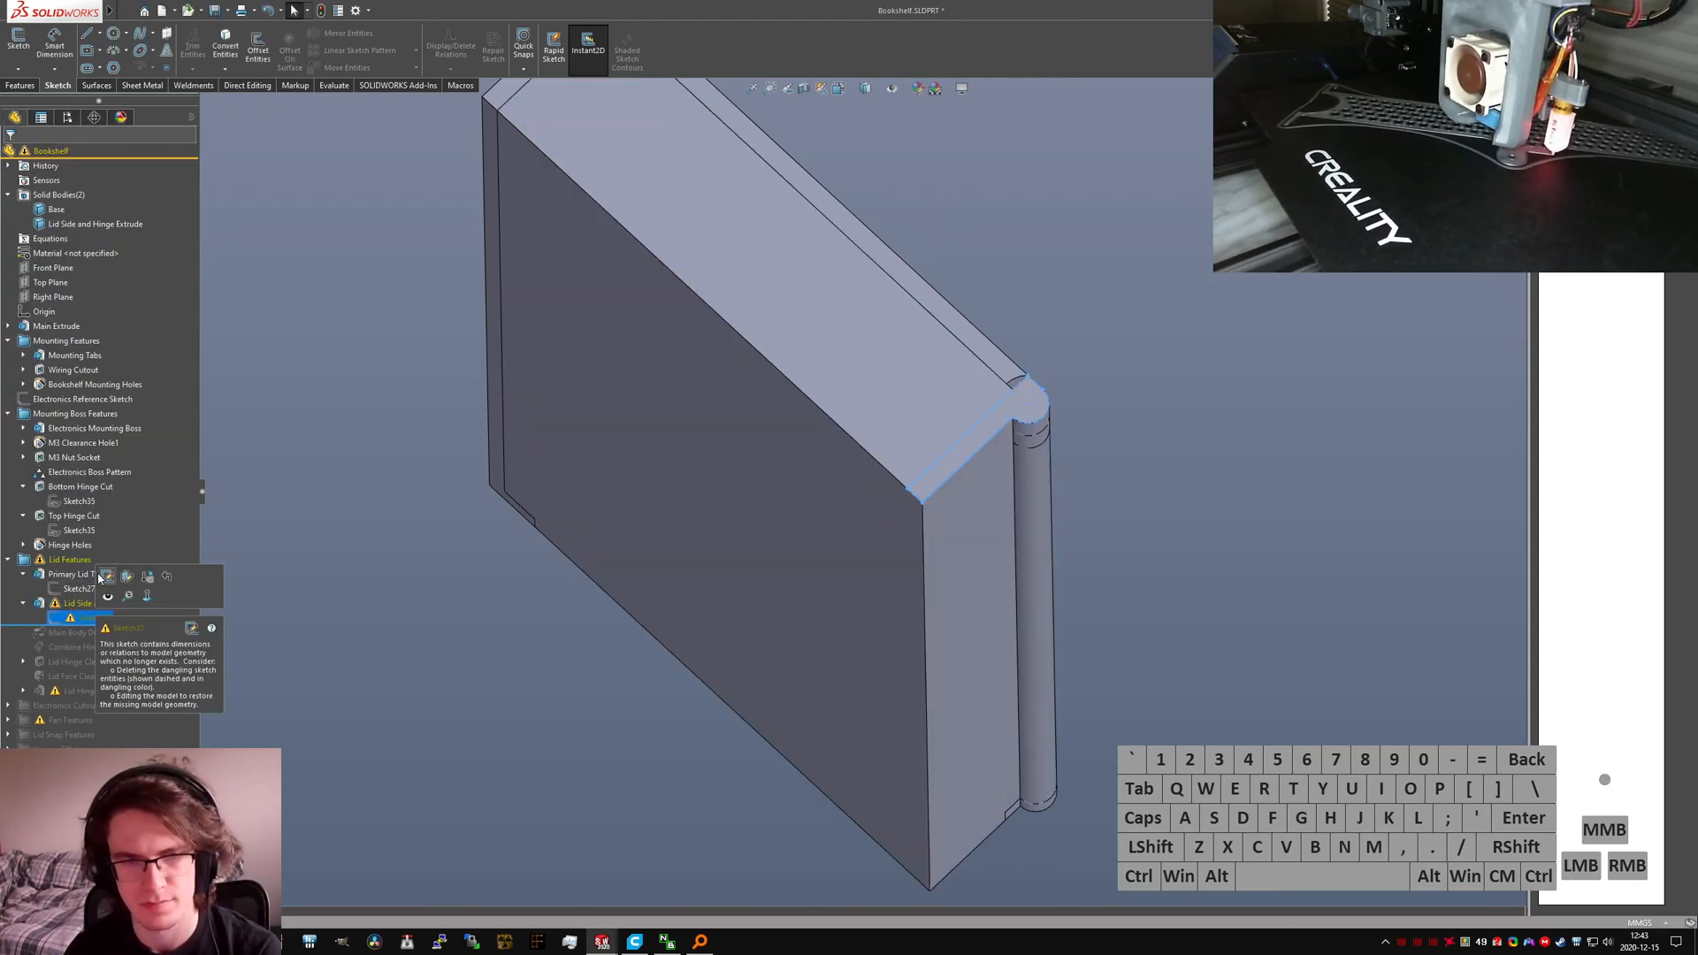
# Step: Open the lid side sketch face-on and delete the dangling coincident relation at the profile's upper inner corner
pyautogui.click(106, 578)
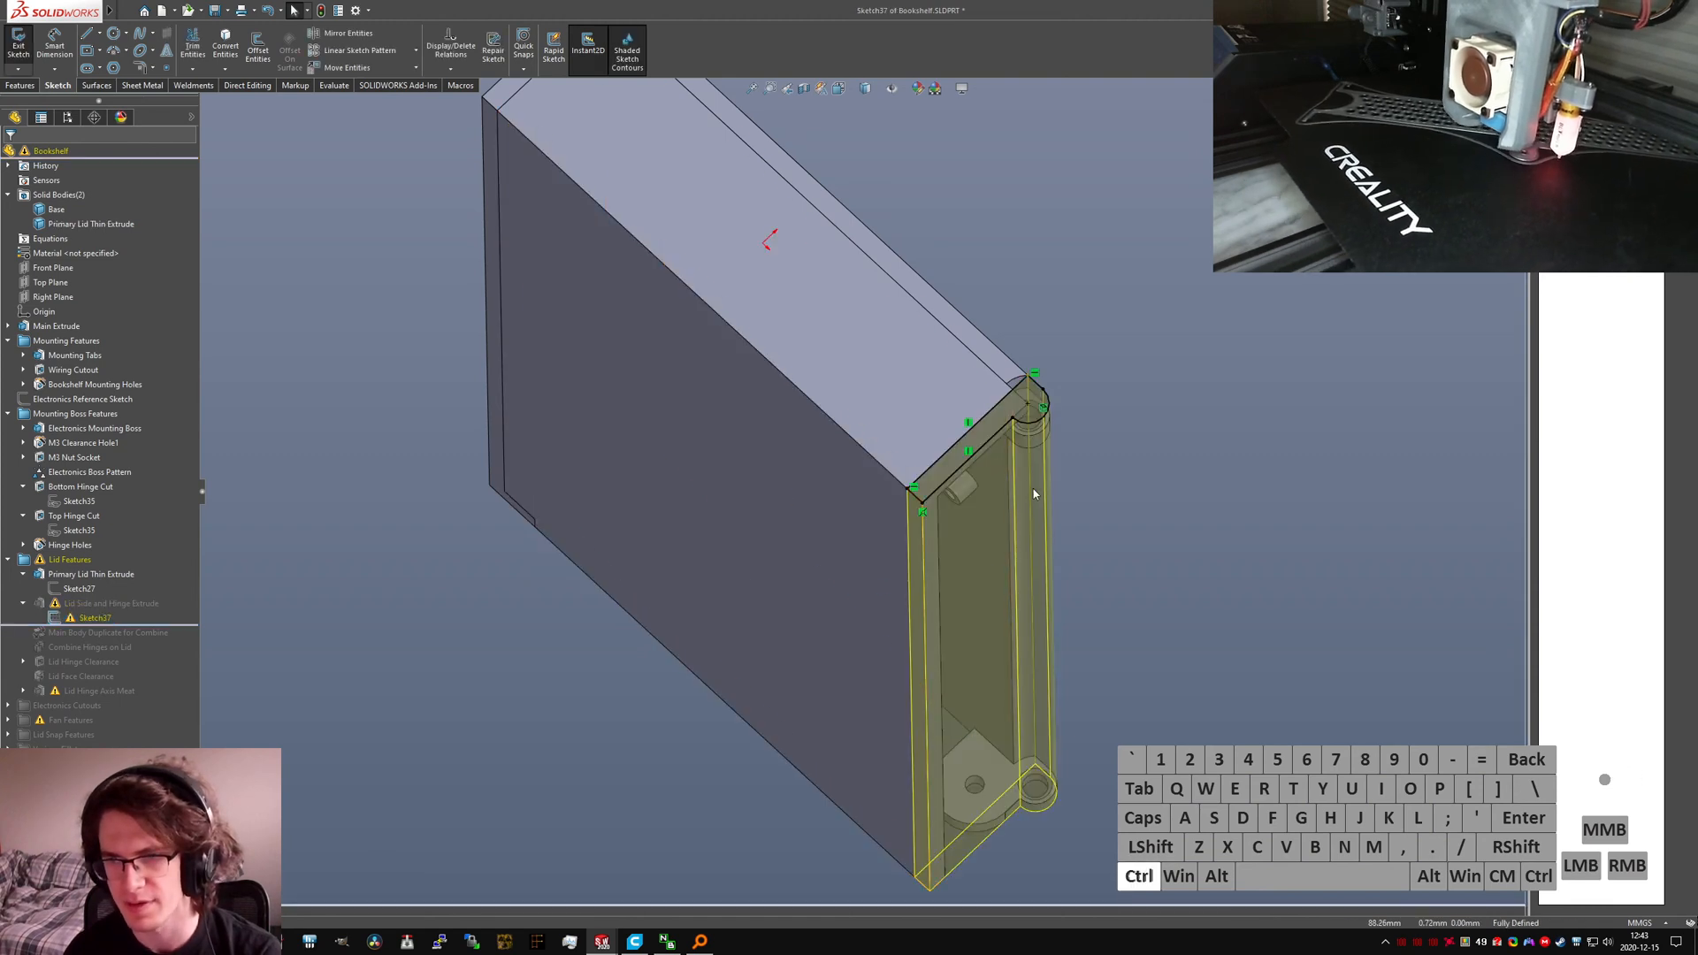
pyautogui.hotkey('ctrl', '5')
pyautogui.scroll(-3, 1238, 389)
pyautogui.scroll(-3, 1241, 380)
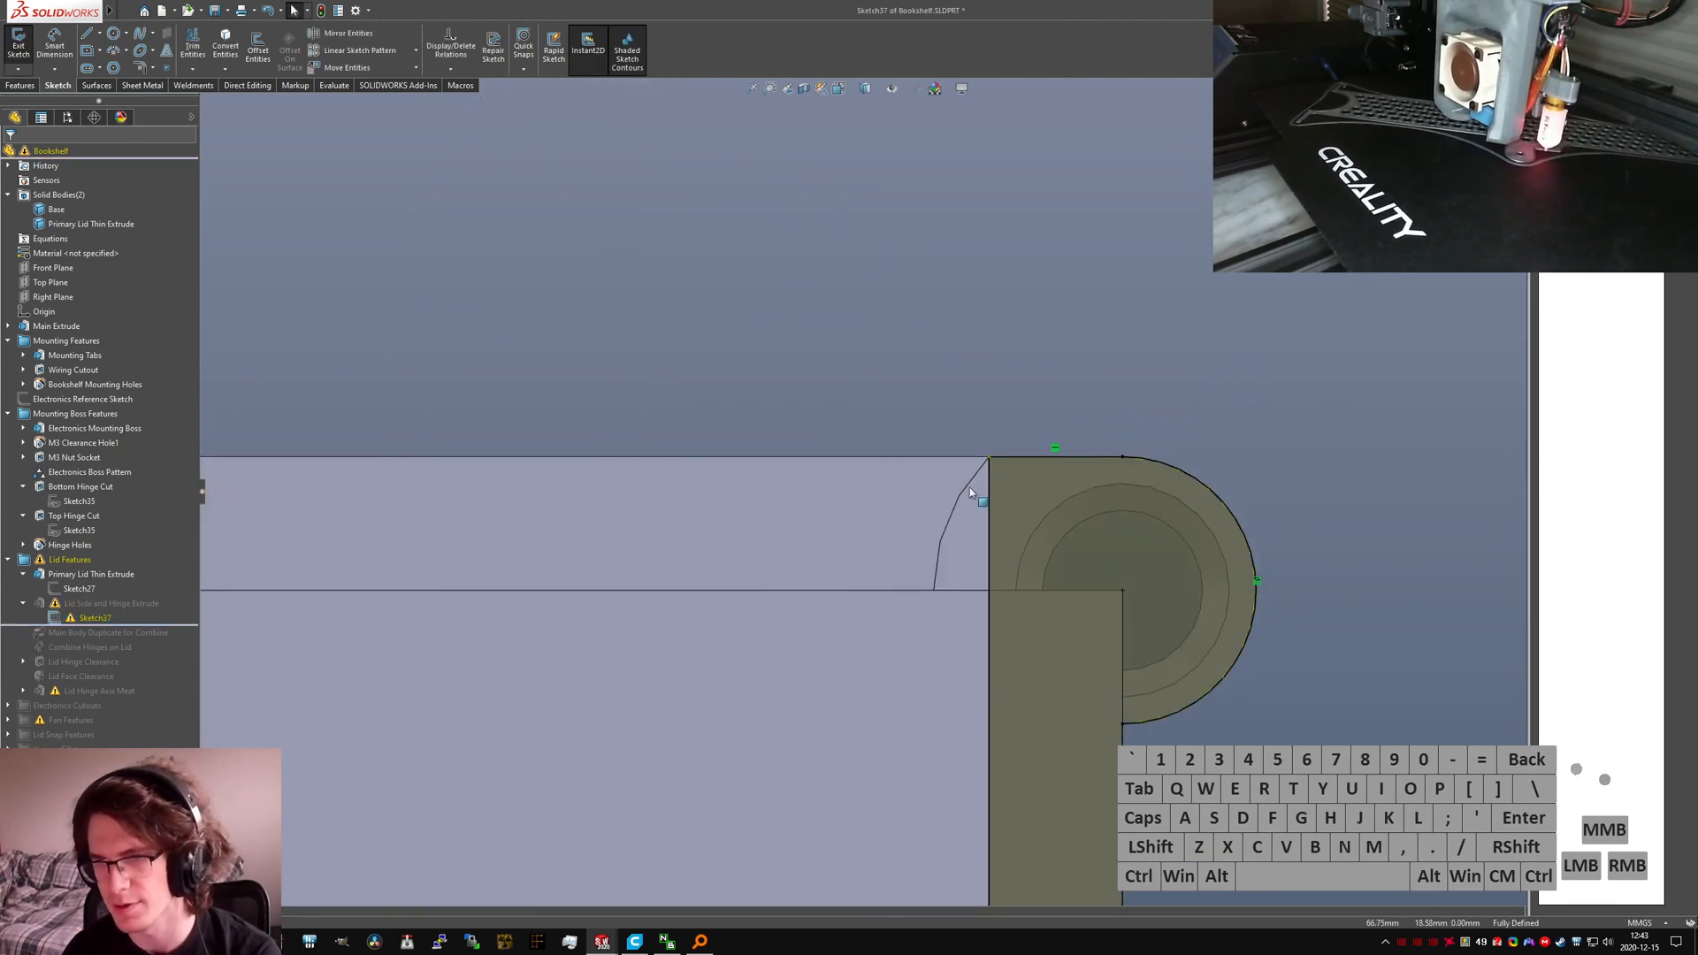
pyautogui.moveTo(989, 458); pyautogui.dragTo(1066, 488)
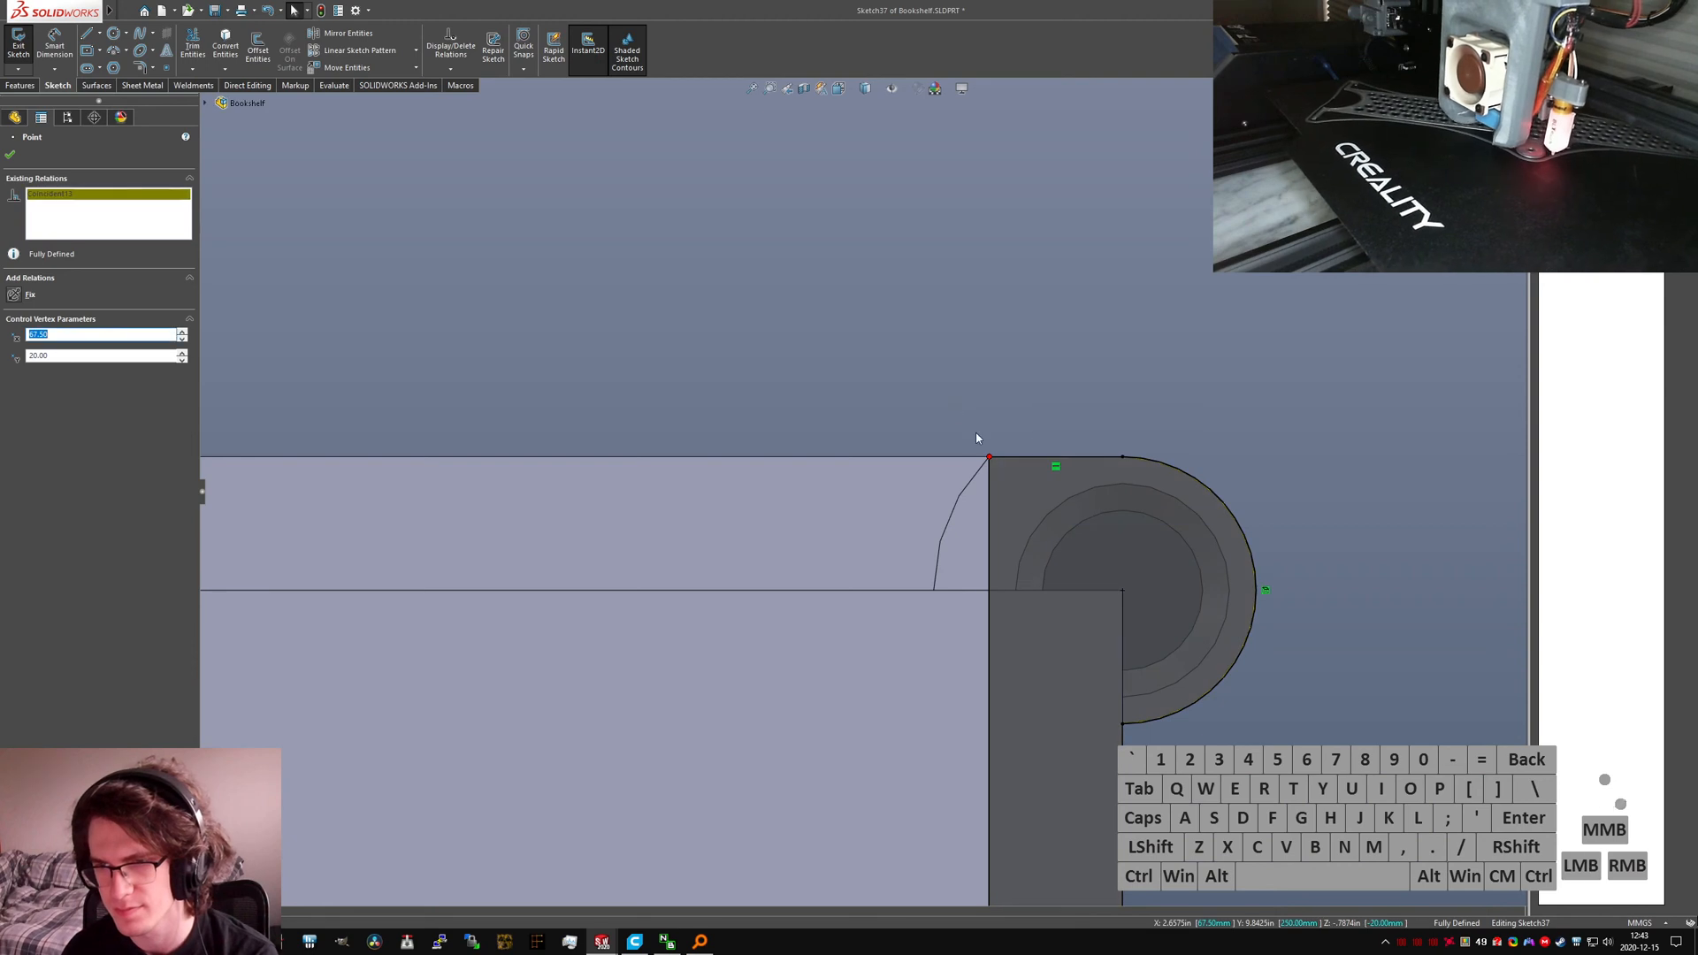
pyautogui.click(542, 300)
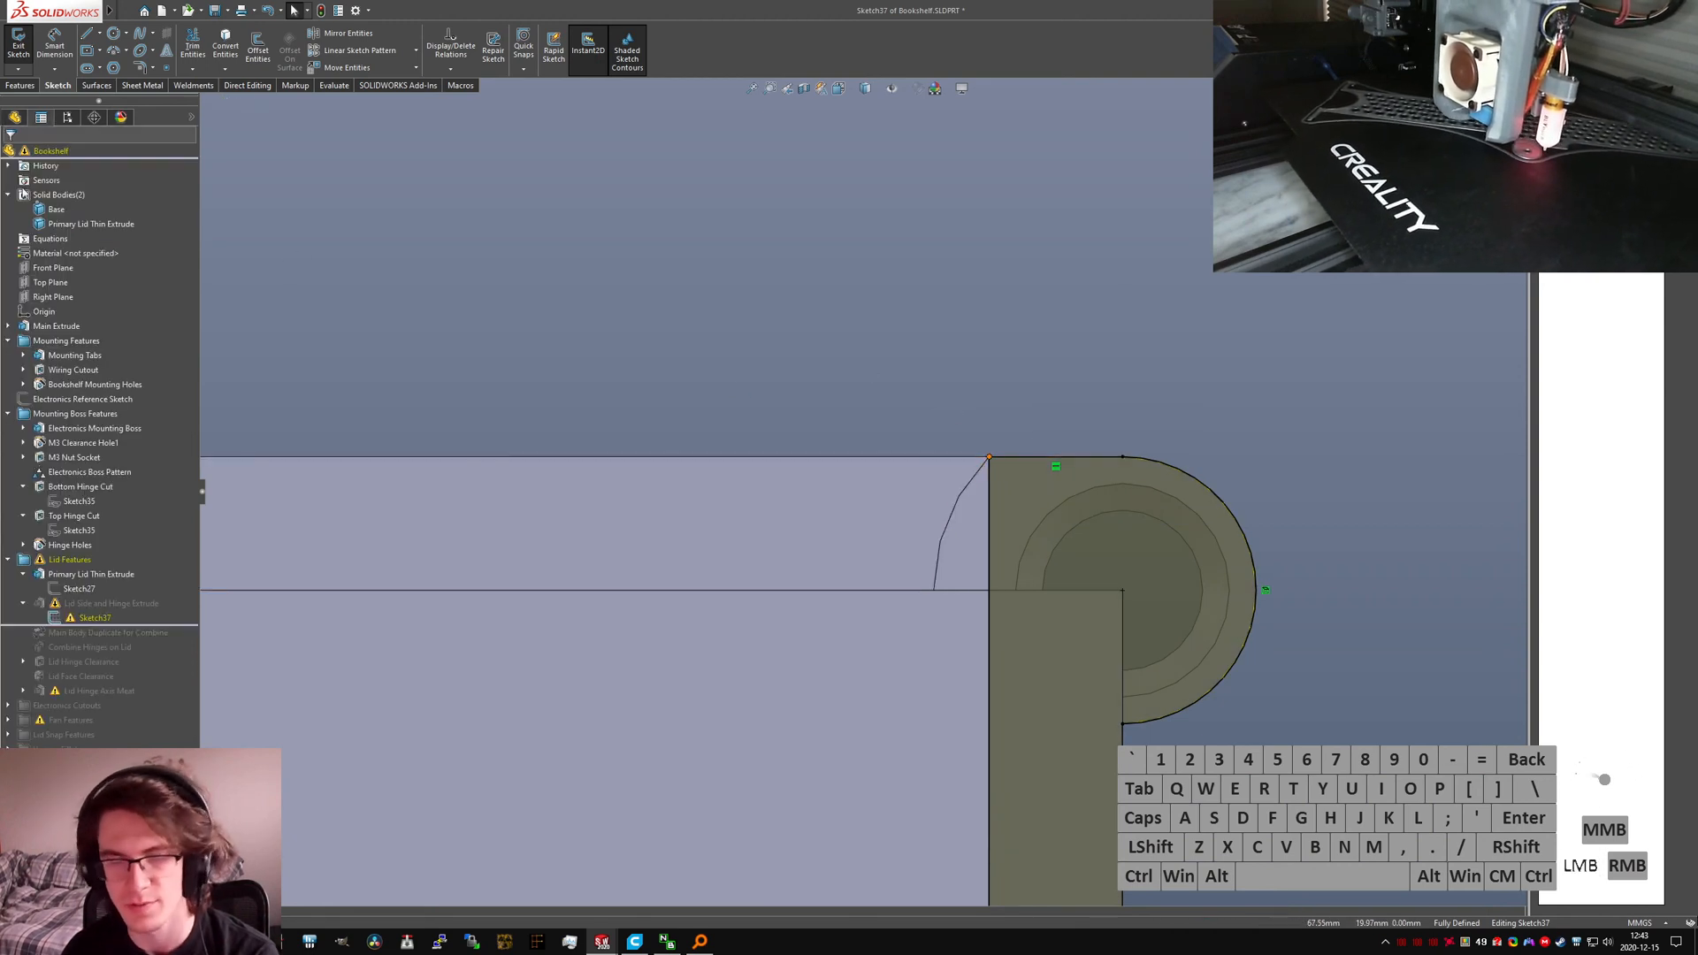
pyautogui.click(988, 458)
pyautogui.press('Delete')
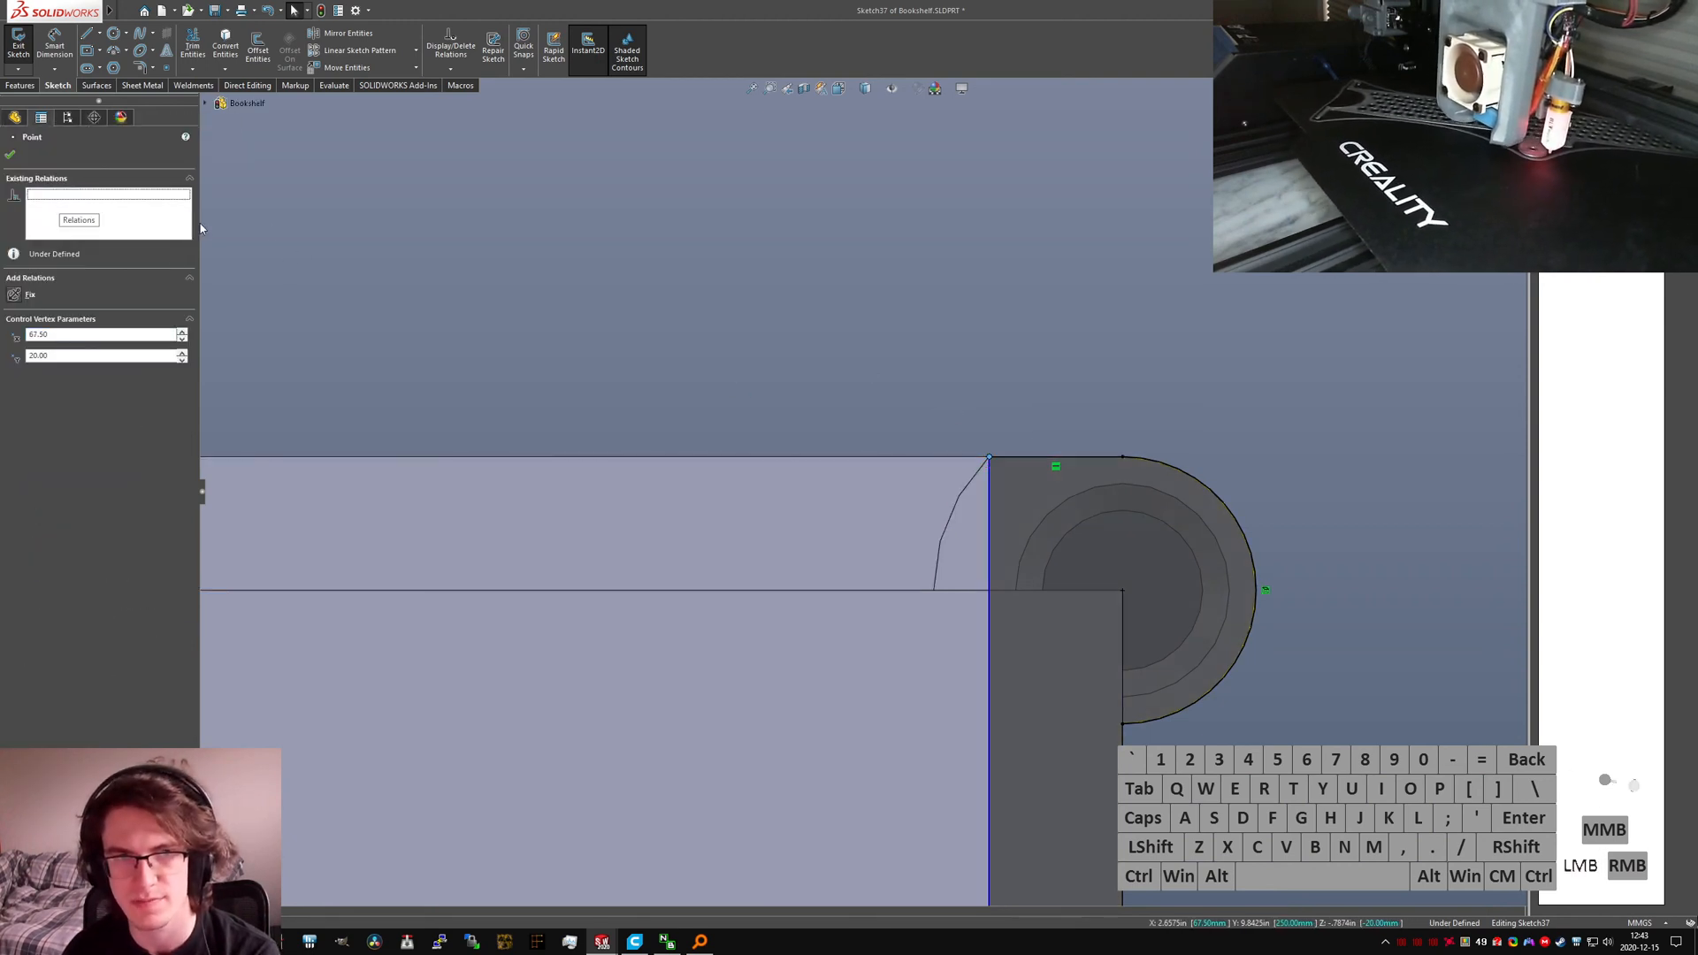
# Step: Make the profile's upper inner corner coincident with the model corner beside the hinge and exit the sketch
pyautogui.click(771, 443)
pyautogui.scroll(5, 845, 591)
pyautogui.moveTo(830, 594); pyautogui.dragTo(821, 580, button='middle')
pyautogui.scroll(-1, 818, 581)
pyautogui.scroll(-3, 993, 559)
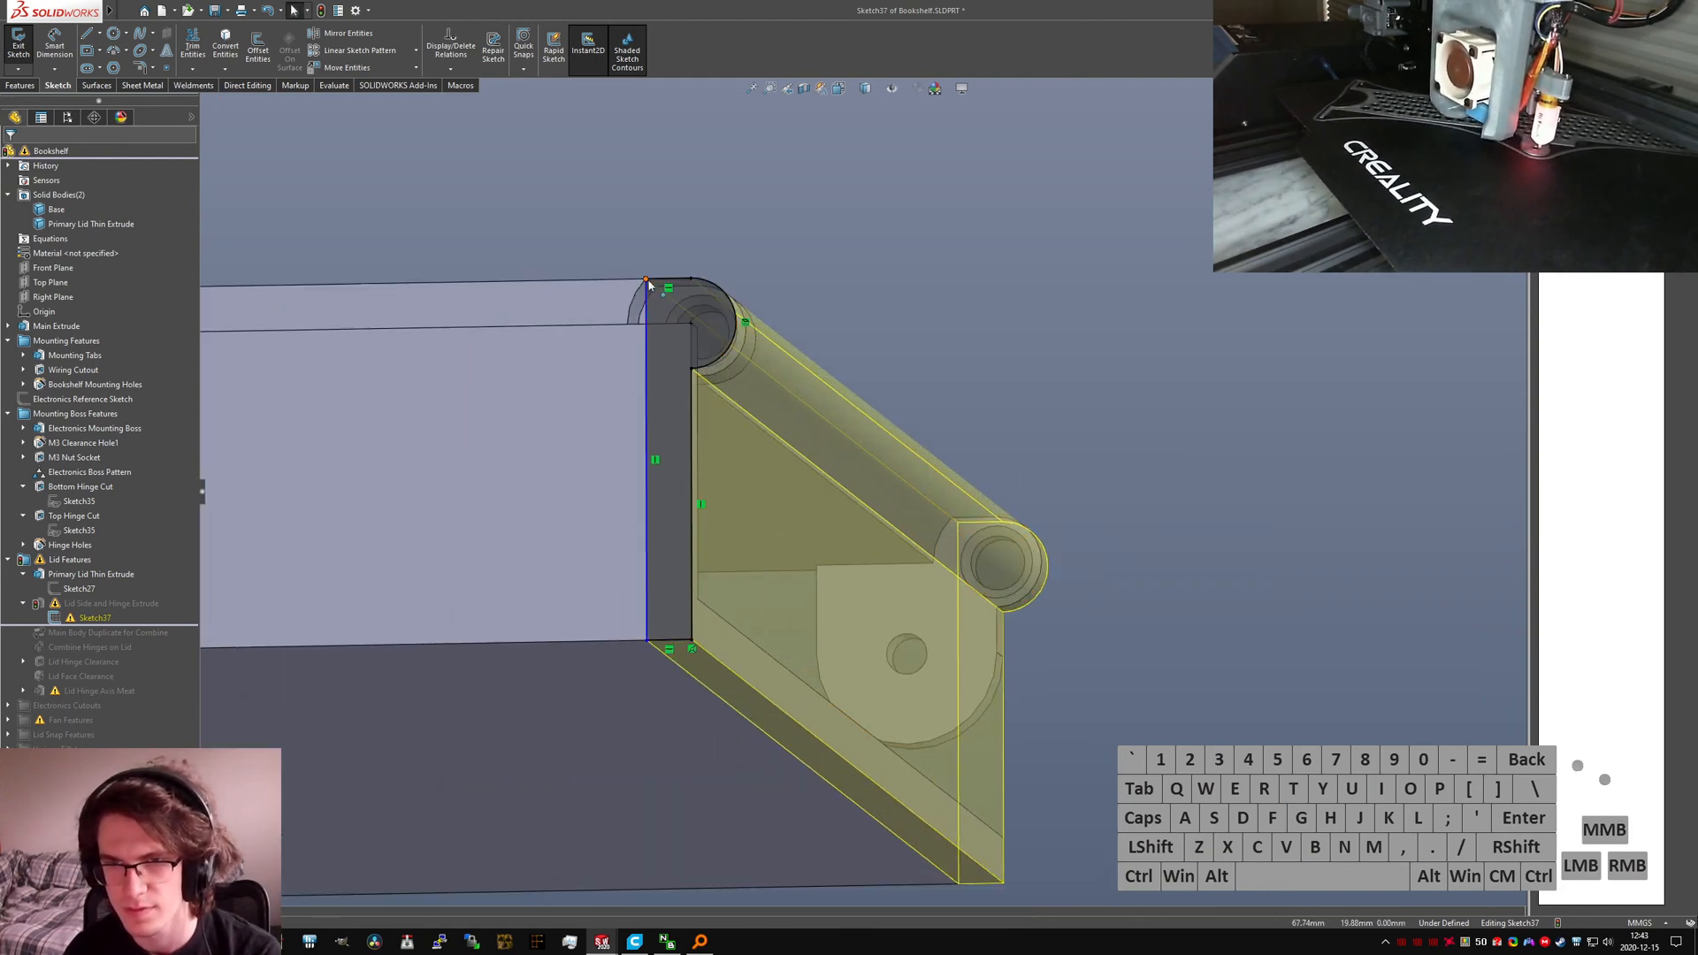
pyautogui.moveTo(646, 279)
pyautogui.mouseDown()
pyautogui.moveTo(666, 282)
pyautogui.moveTo(646, 278)
pyautogui.mouseUp()
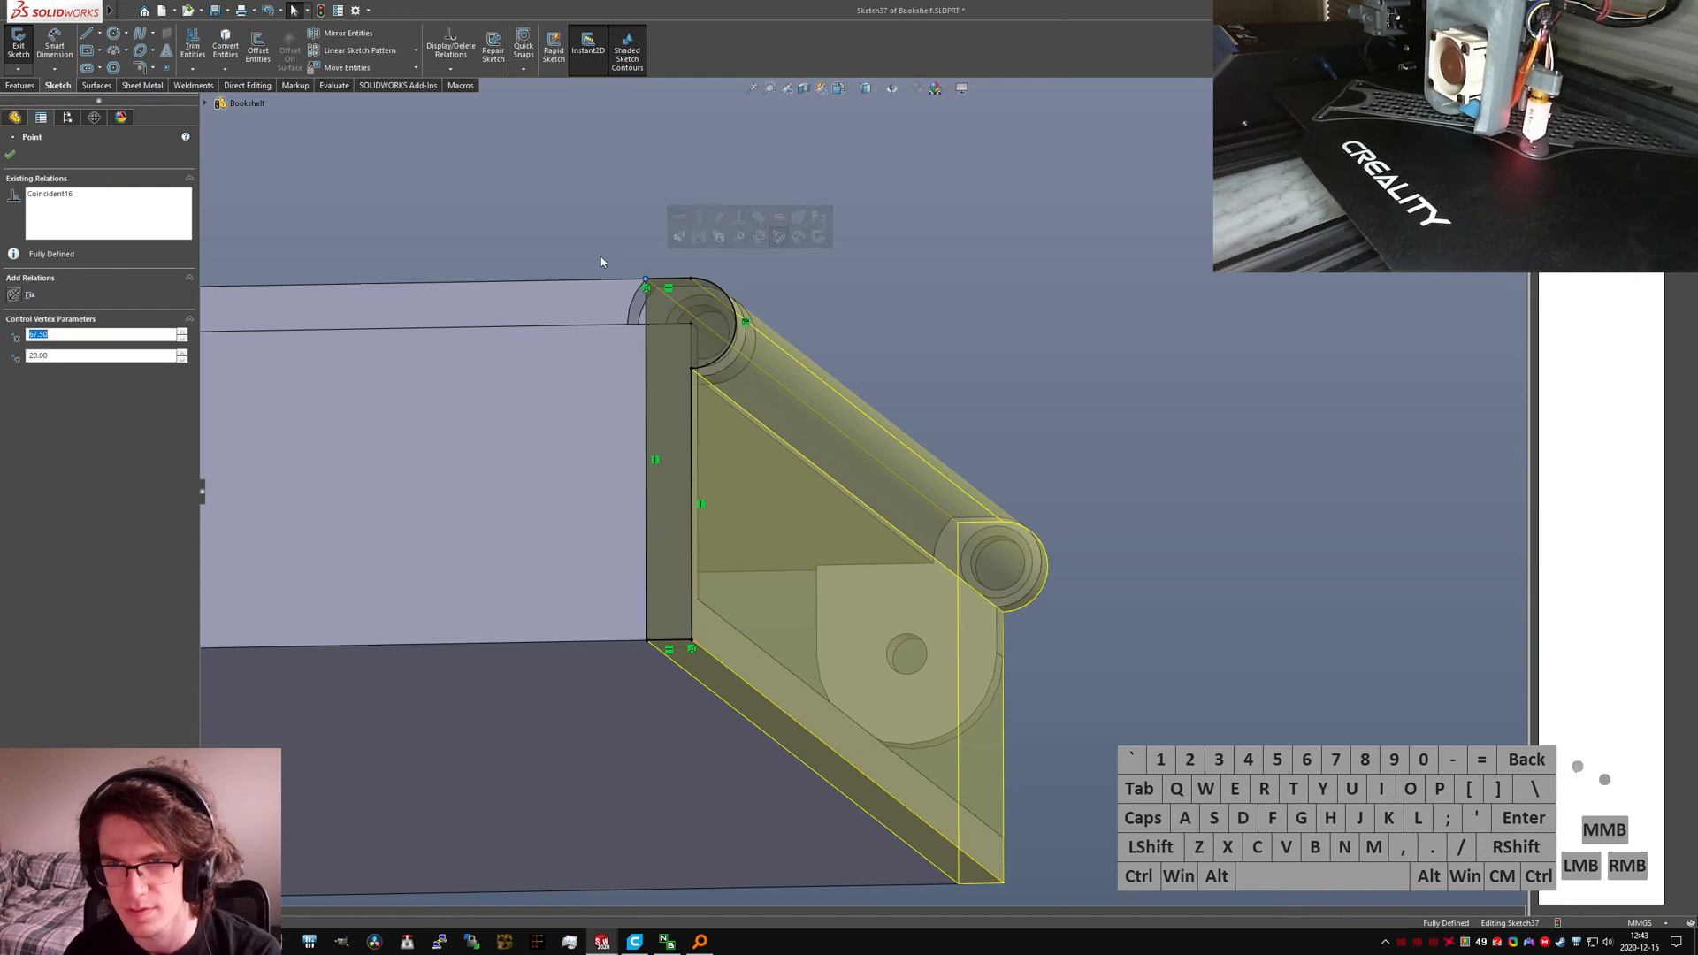
pyautogui.click(600, 258)
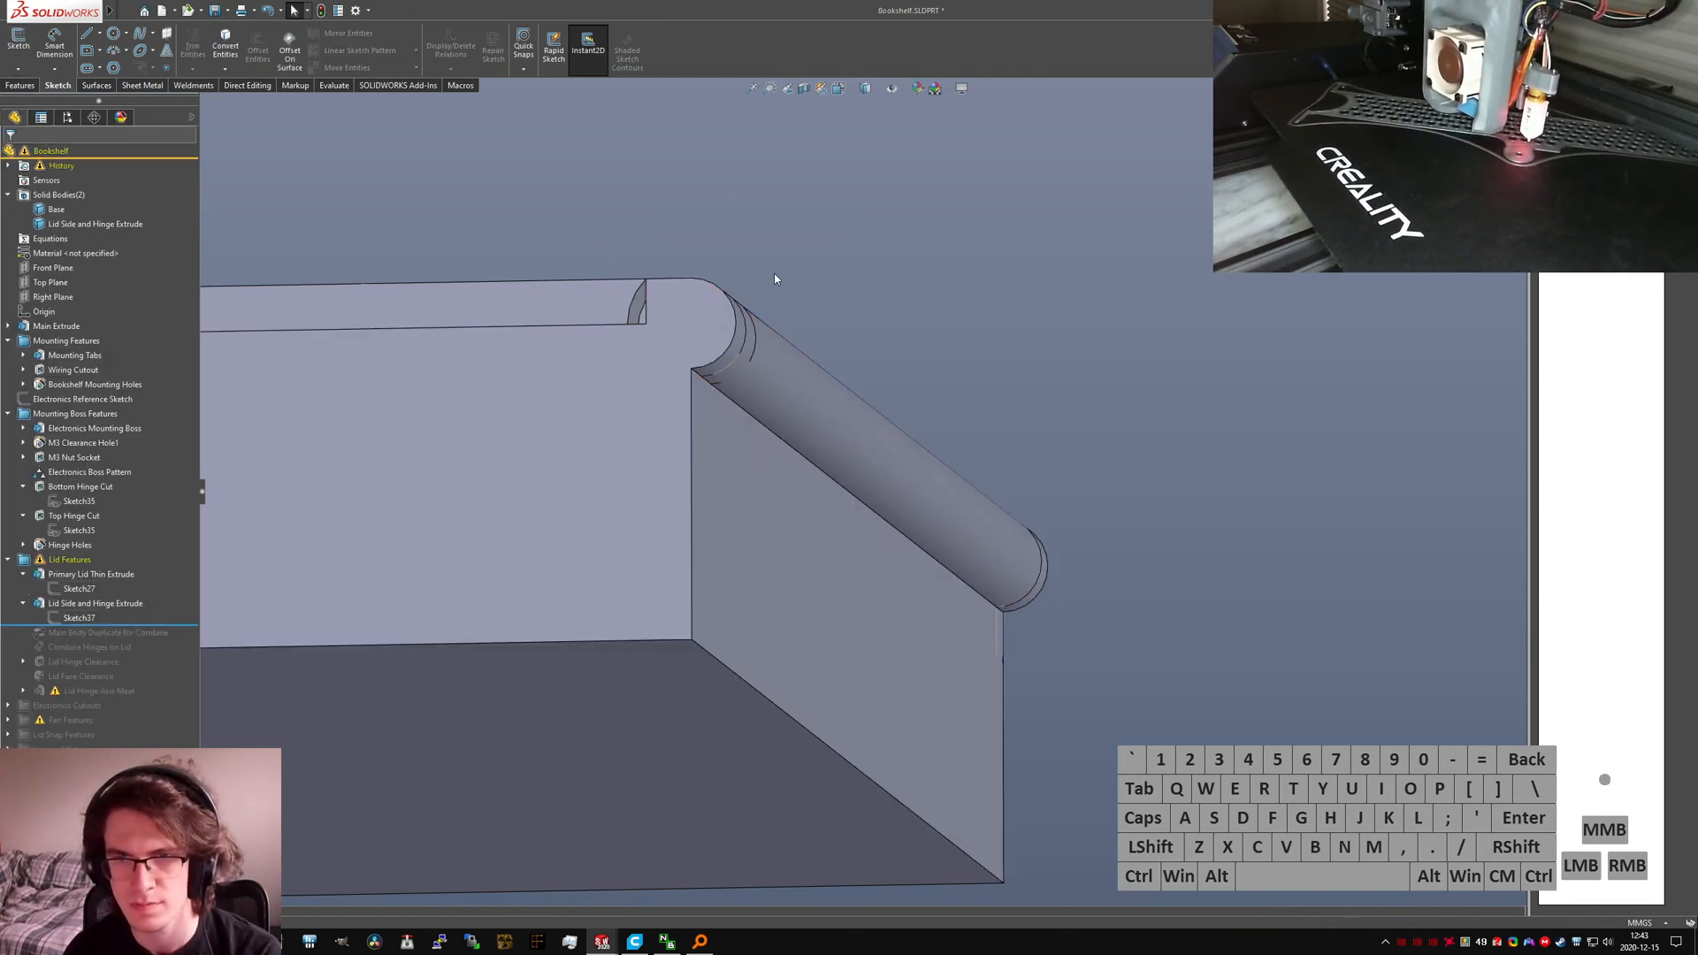
# Step: Reopen the lid side sketch and replace the upper corner's coincident relation with a tangent relation between the inner vertical line and the hinge arc
pyautogui.hotkey('ctrl', 'z')
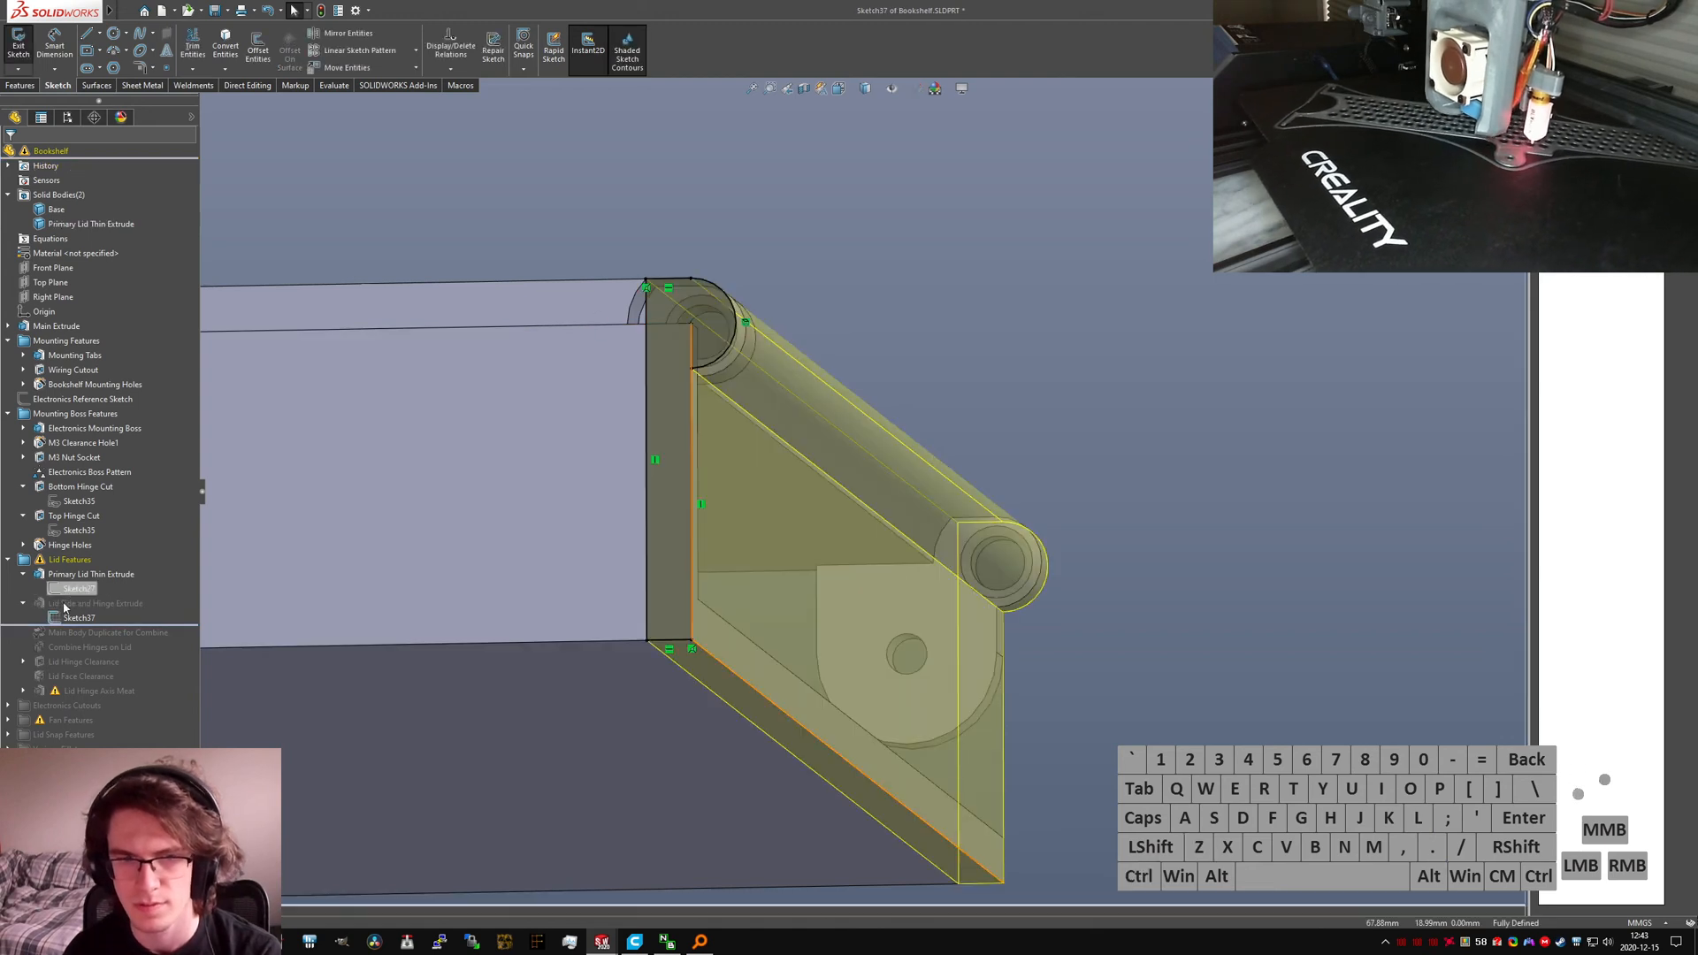
pyautogui.click(64, 621)
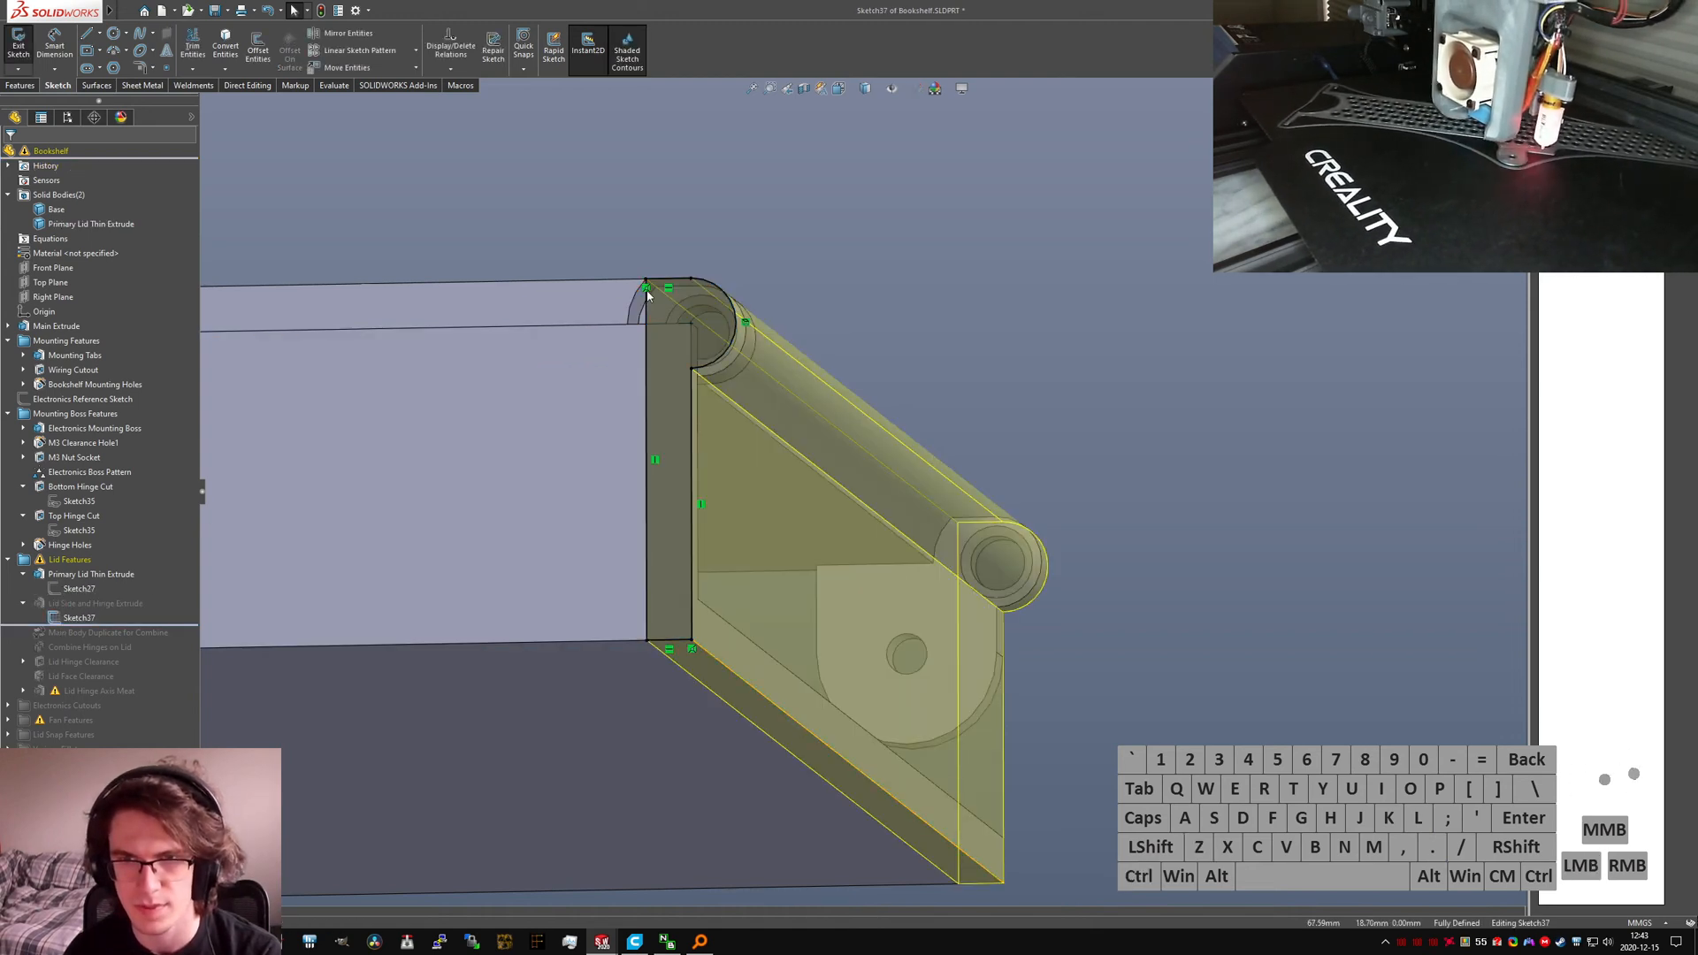
pyautogui.click(646, 289)
pyautogui.press('Delete')
pyautogui.keyDown('ctrl'); pyautogui.click(646, 305); pyautogui.keyUp('ctrl')
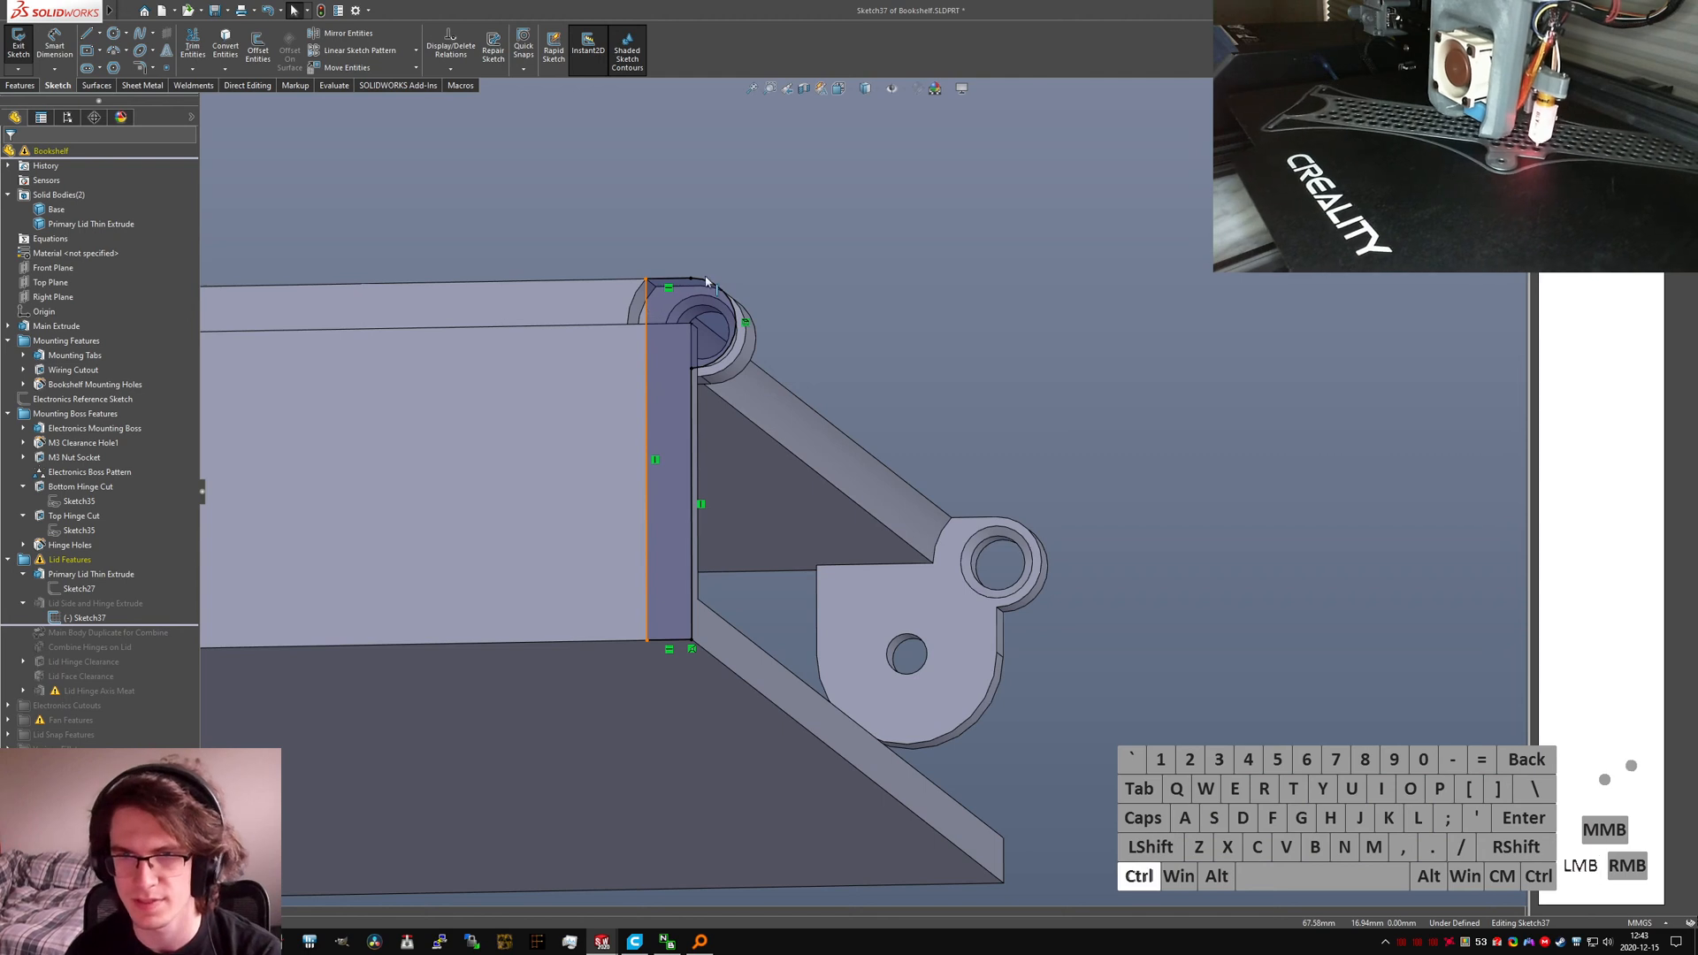
pyautogui.keyDown('ctrl'); pyautogui.click(706, 282); pyautogui.keyUp('ctrl')
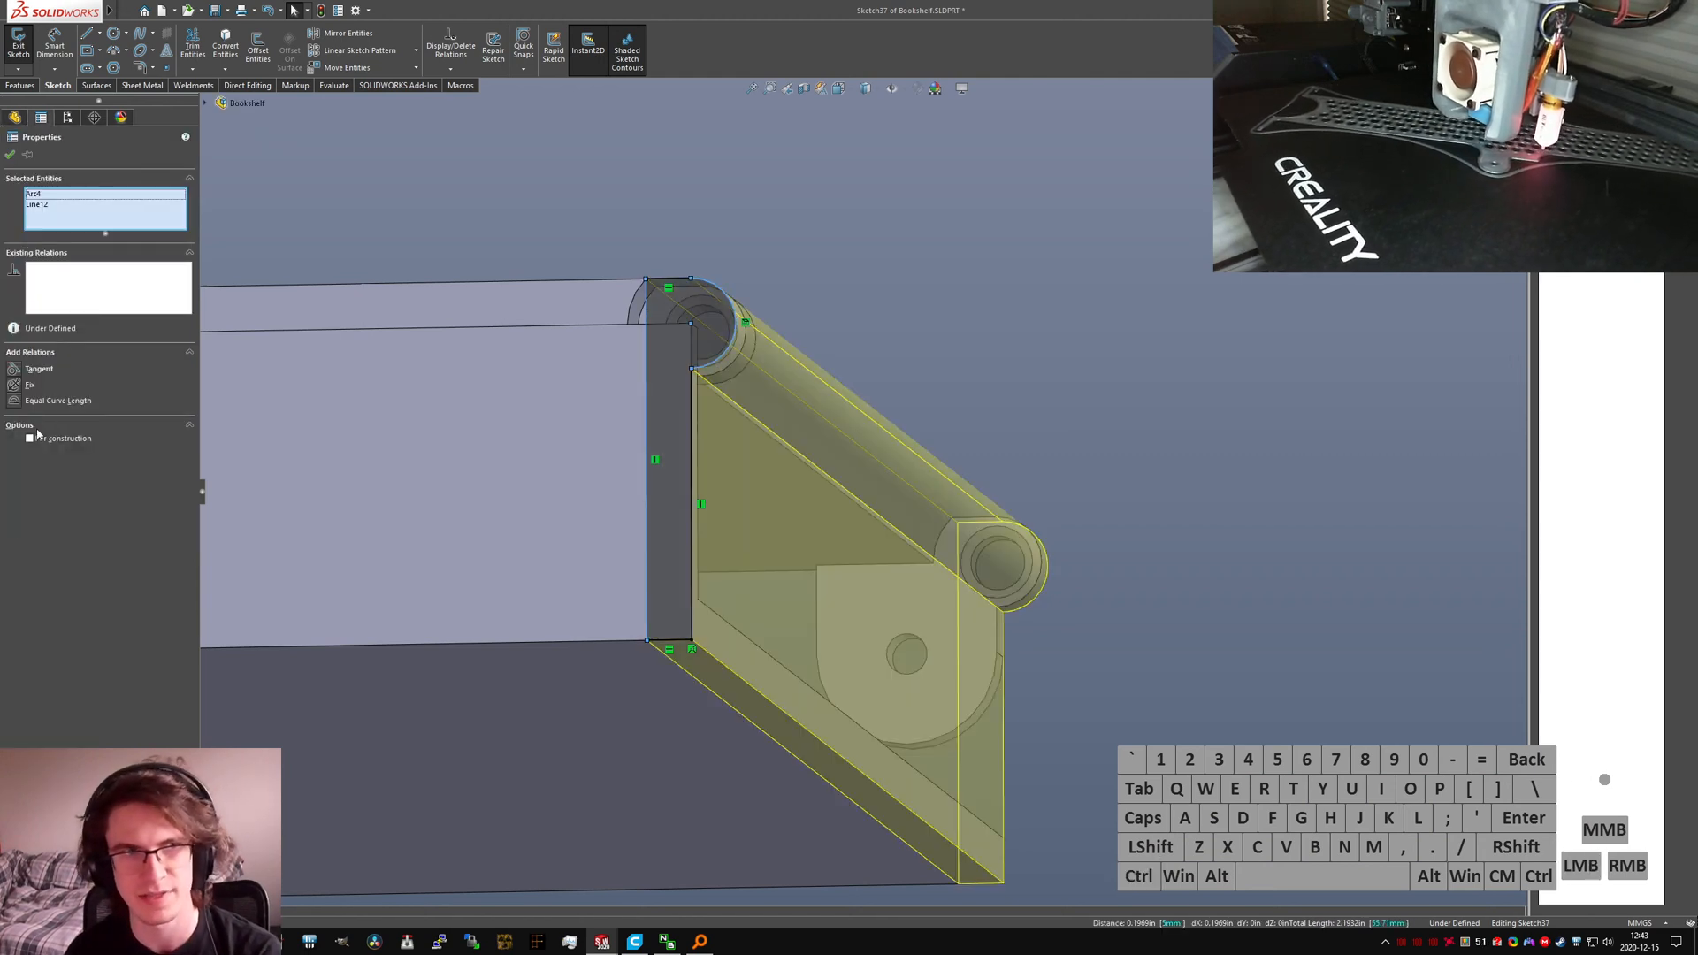
pyautogui.click(21, 372)
pyautogui.press('Escape')
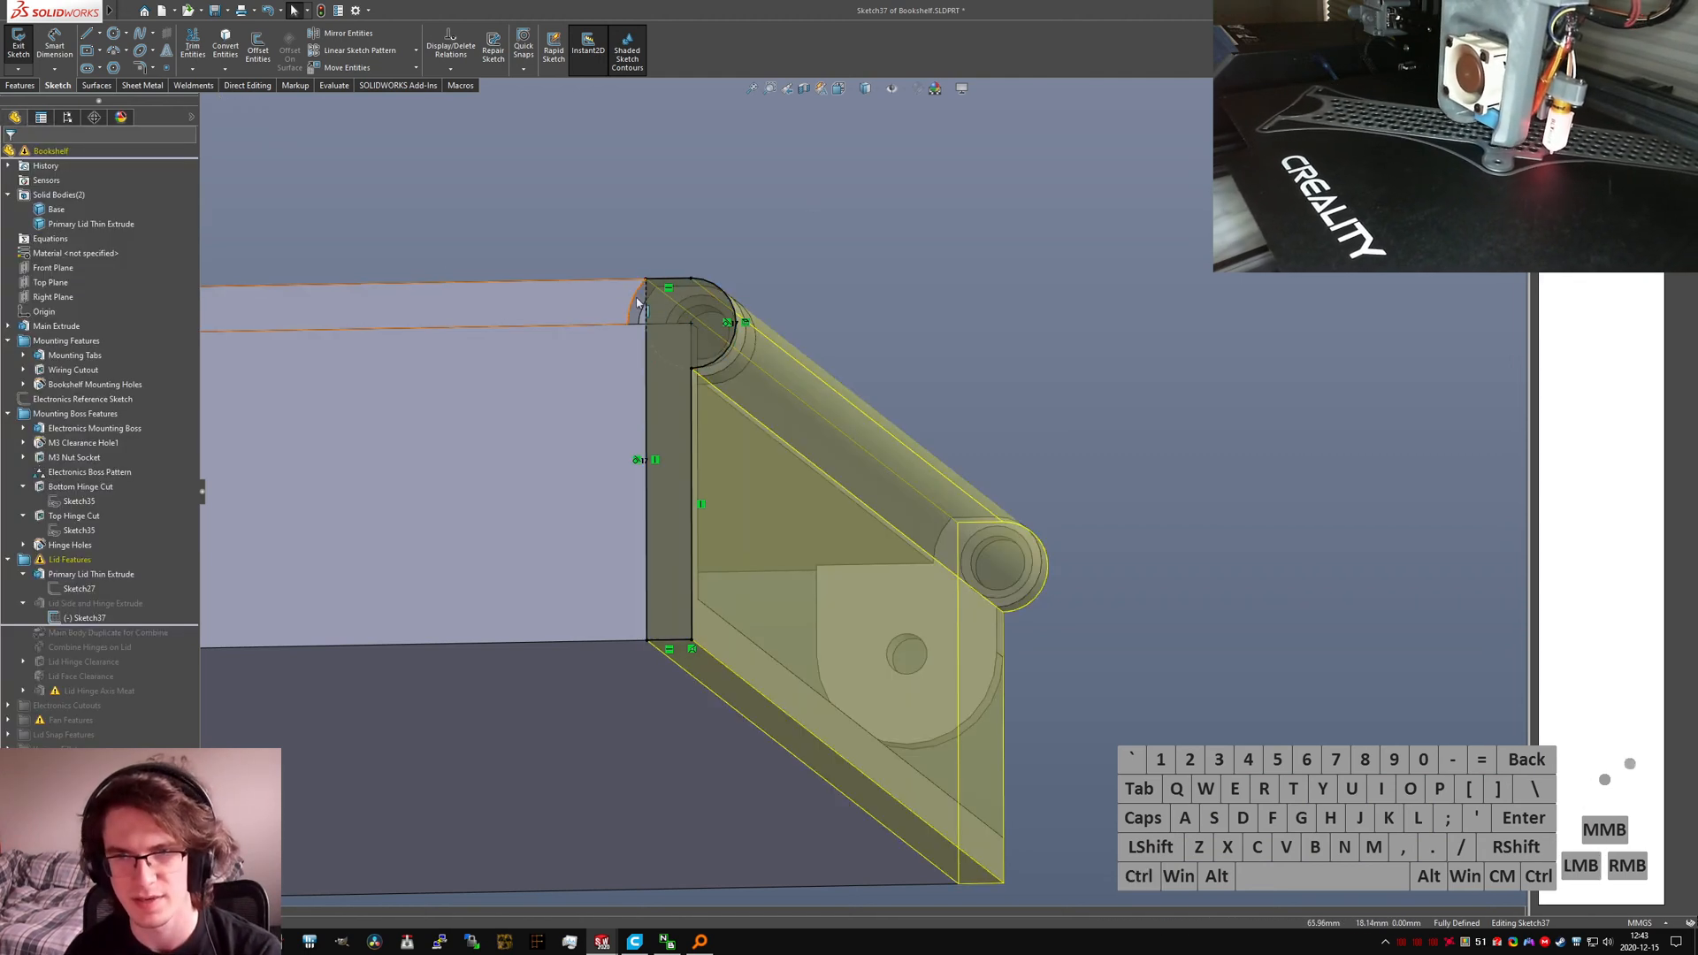
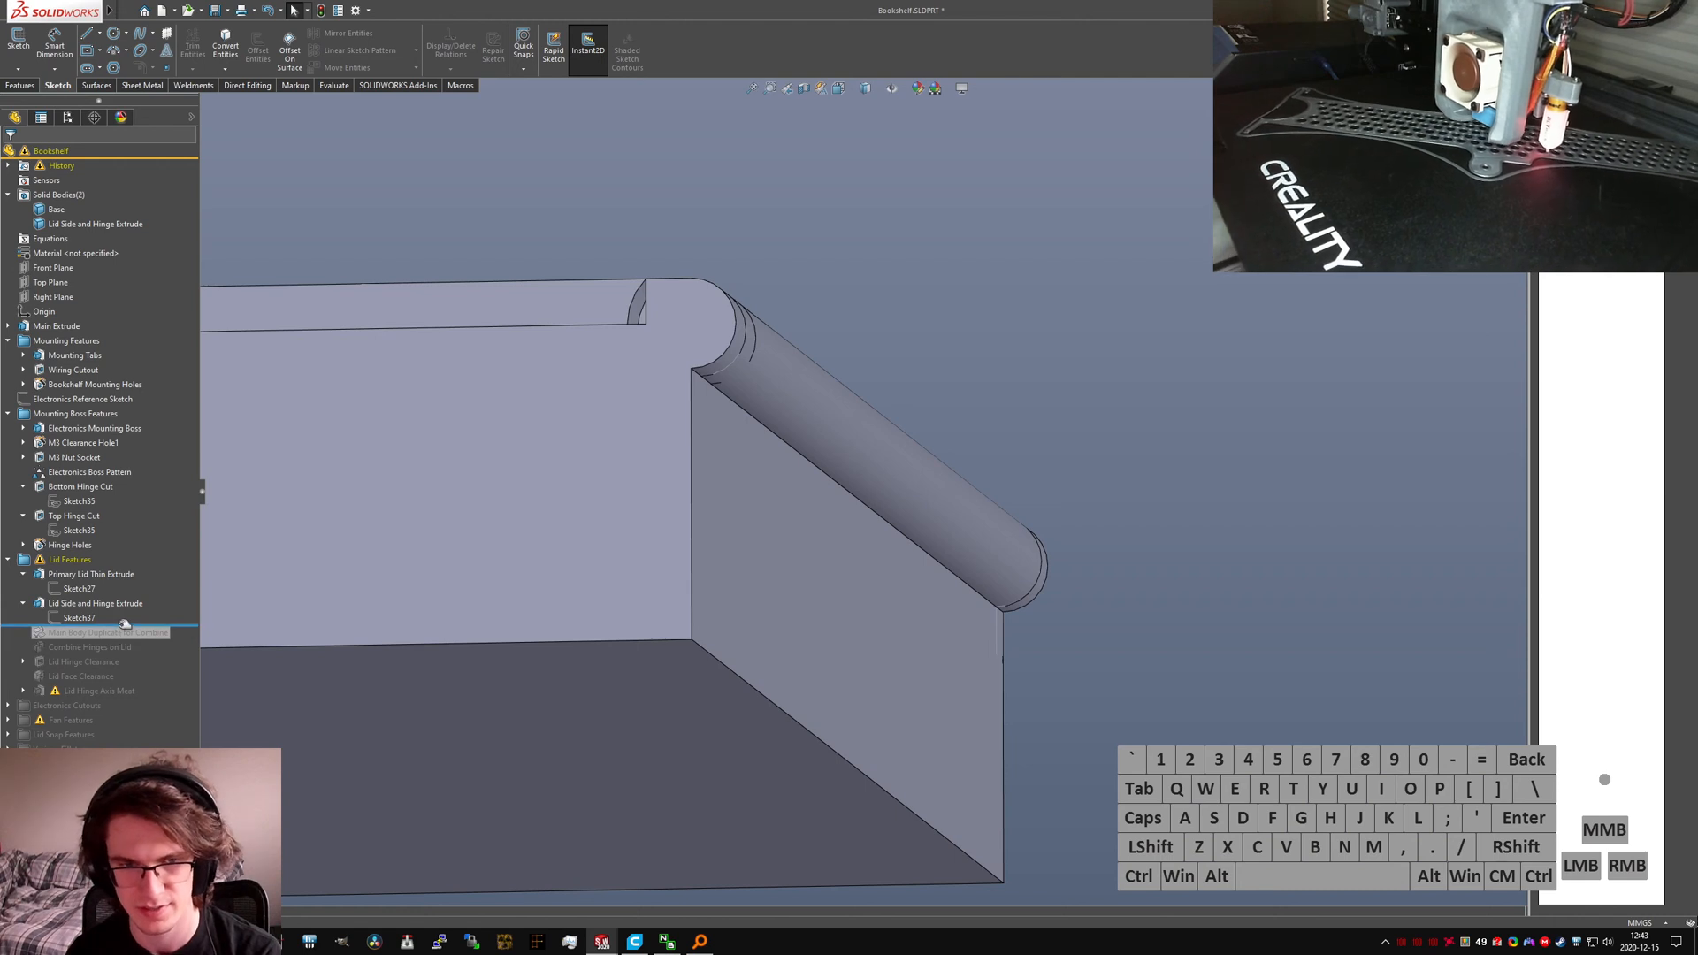
# Step: Roll the model forward to just after Lid Hinge Axis Meat and inspect the hinge cuts up close
pyautogui.moveTo(124, 624)
pyautogui.mouseDown()
pyautogui.moveTo(127, 687)
pyautogui.moveTo(155, 698)
pyautogui.mouseUp()
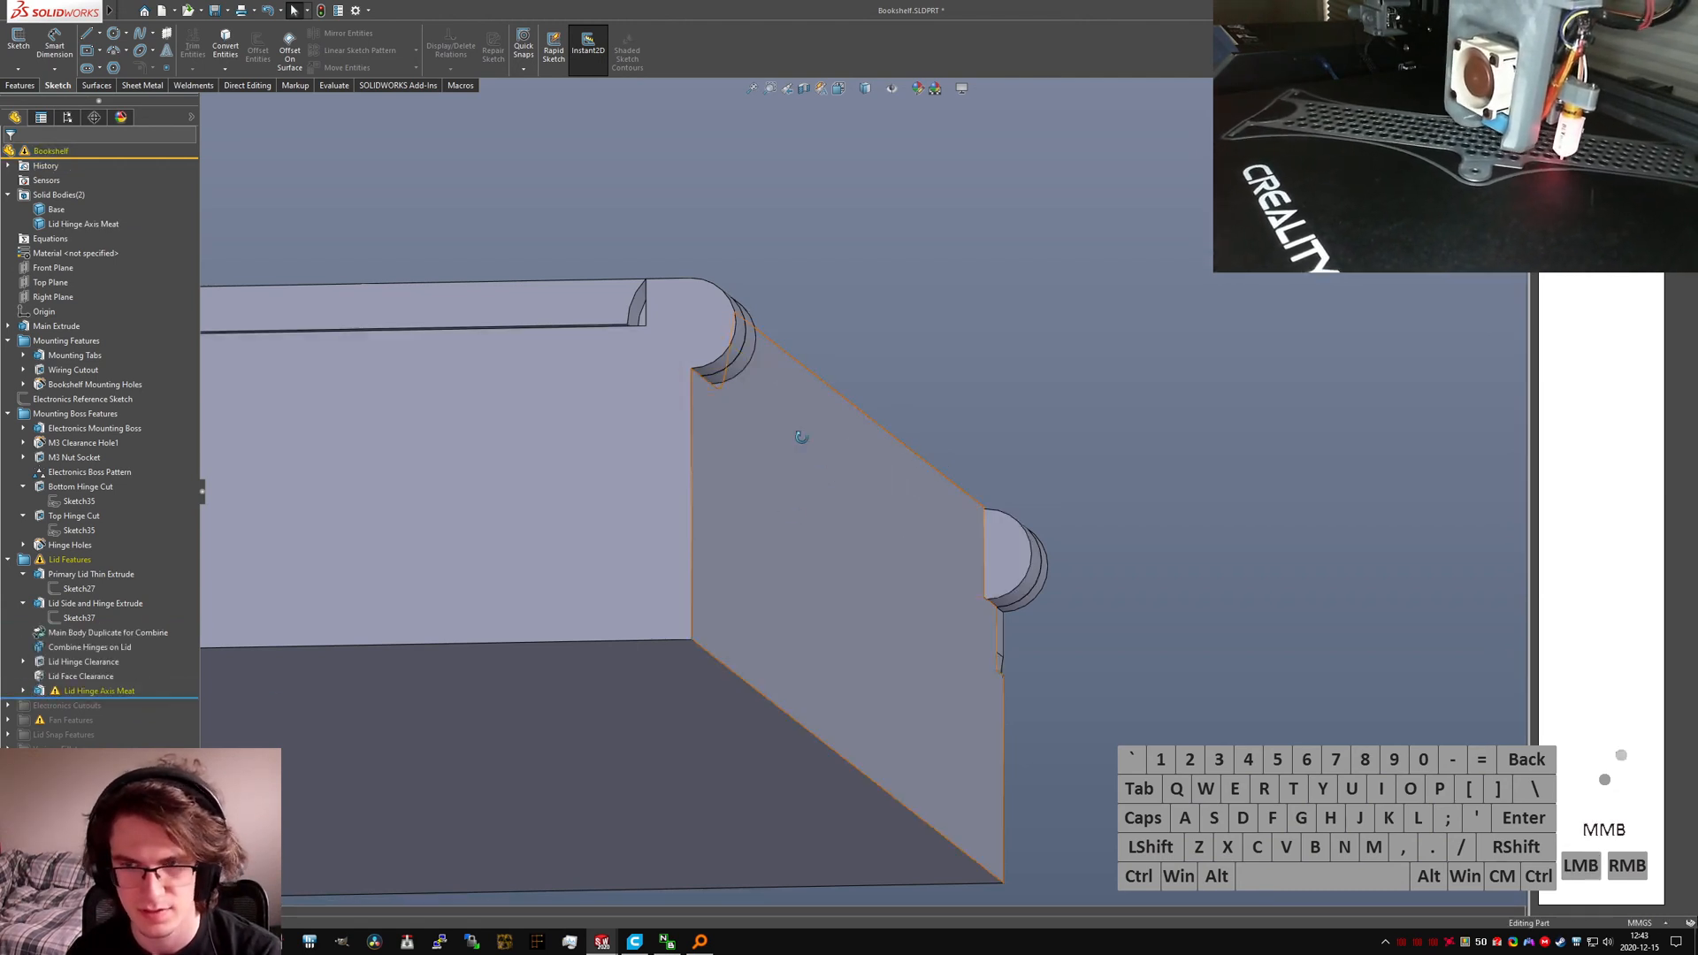
pyautogui.moveTo(800, 436); pyautogui.dragTo(586, 525, button='middle')
pyautogui.scroll(-5, 831, 289)
pyautogui.moveTo(831, 289)
pyautogui.mouseDown(button='middle')
pyautogui.moveTo(840, 241)
pyautogui.moveTo(973, 231)
pyautogui.moveTo(1008, 513)
pyautogui.moveTo(1047, 517)
pyautogui.moveTo(1049, 478)
pyautogui.moveTo(999, 368)
pyautogui.mouseUp(button='middle')
pyautogui.scroll(4, 1016, 541)
pyautogui.scroll(-5, 1017, 531)
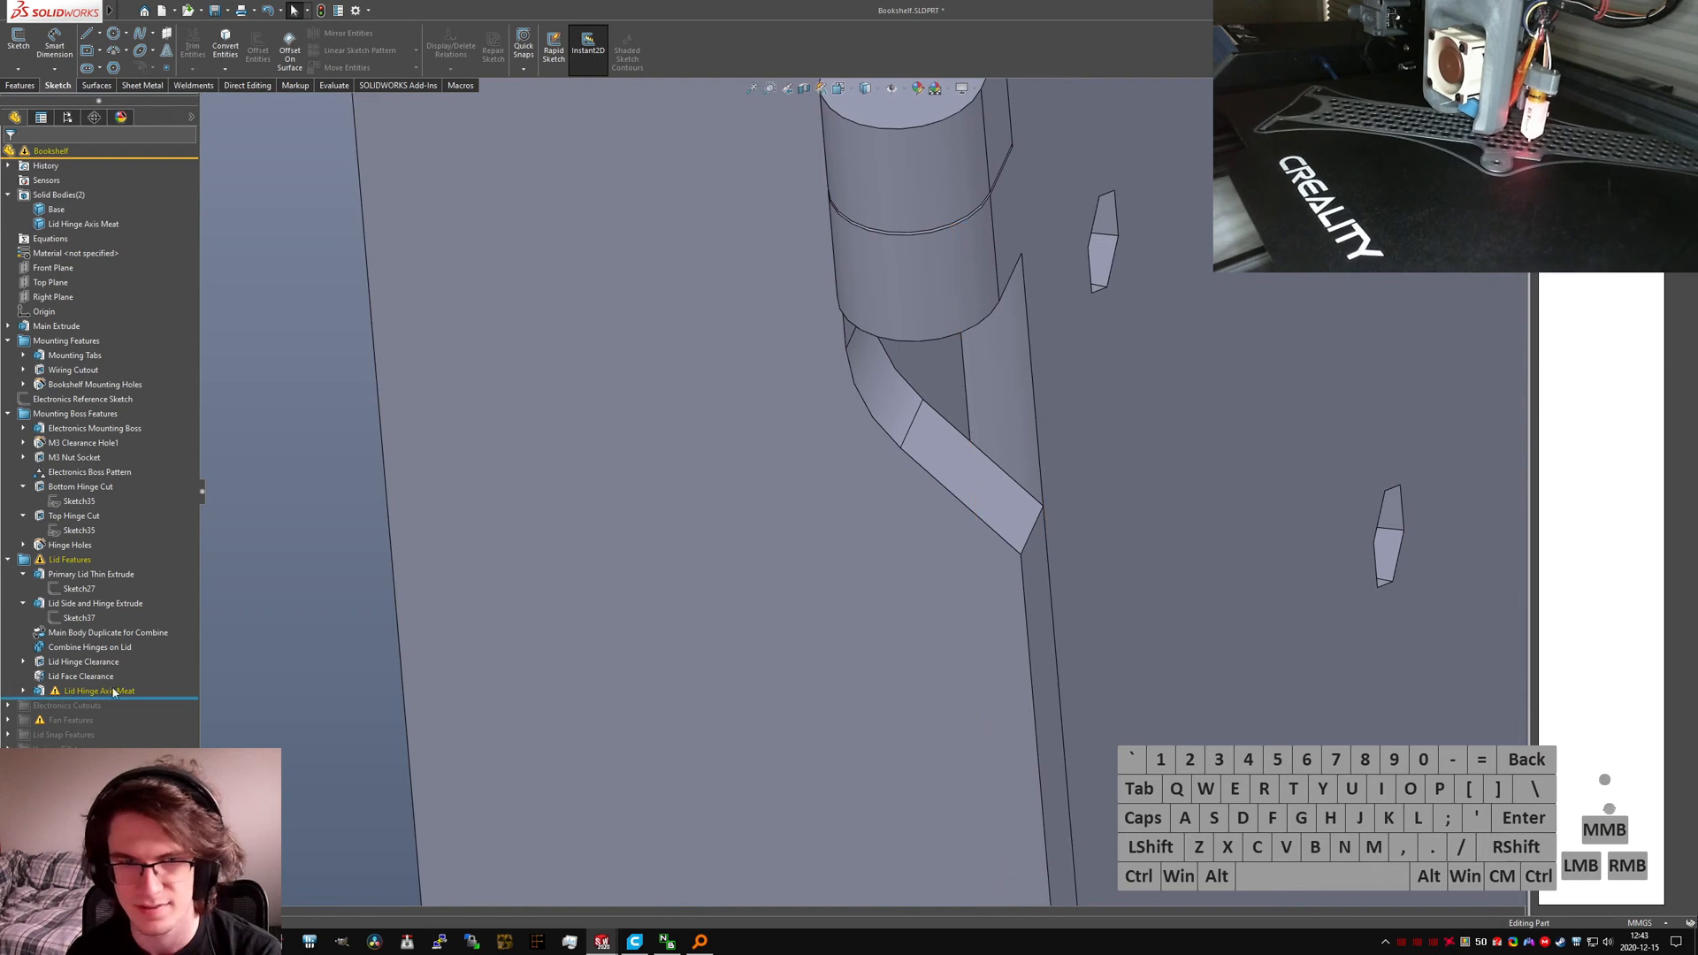
# Step: Rename the Lid Face Clearance feature as "Lid Face Clearances"
pyautogui.moveTo(64, 675); pyautogui.dragTo(150, 674)
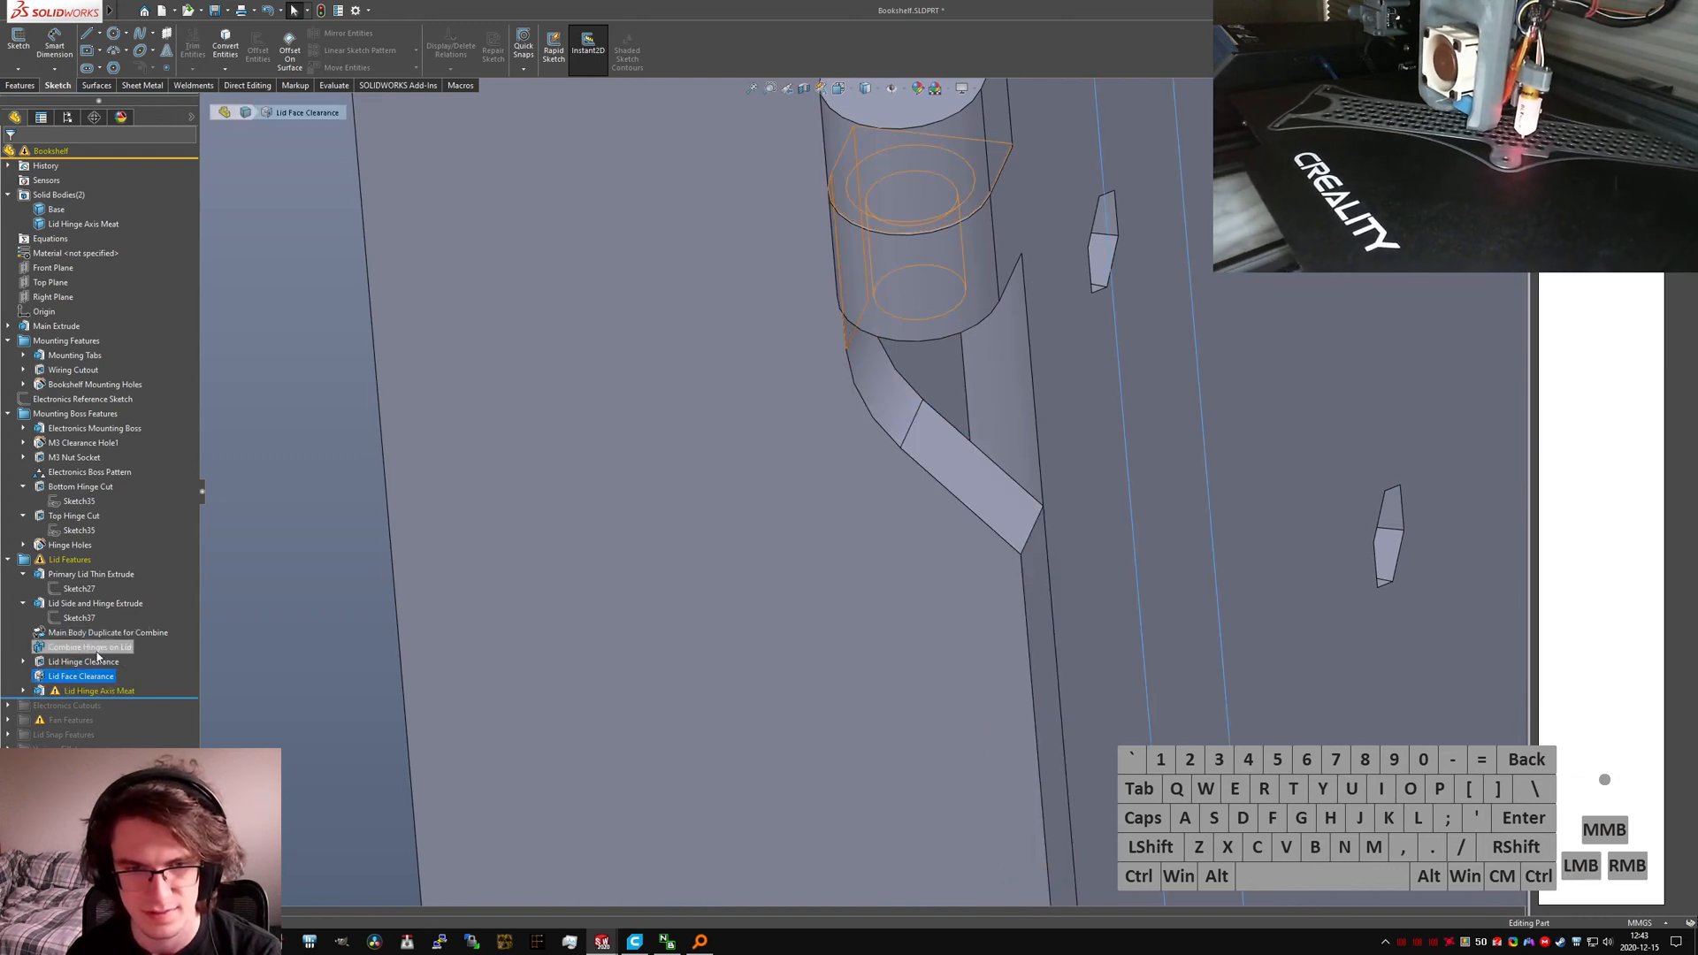
pyautogui.click(86, 680)
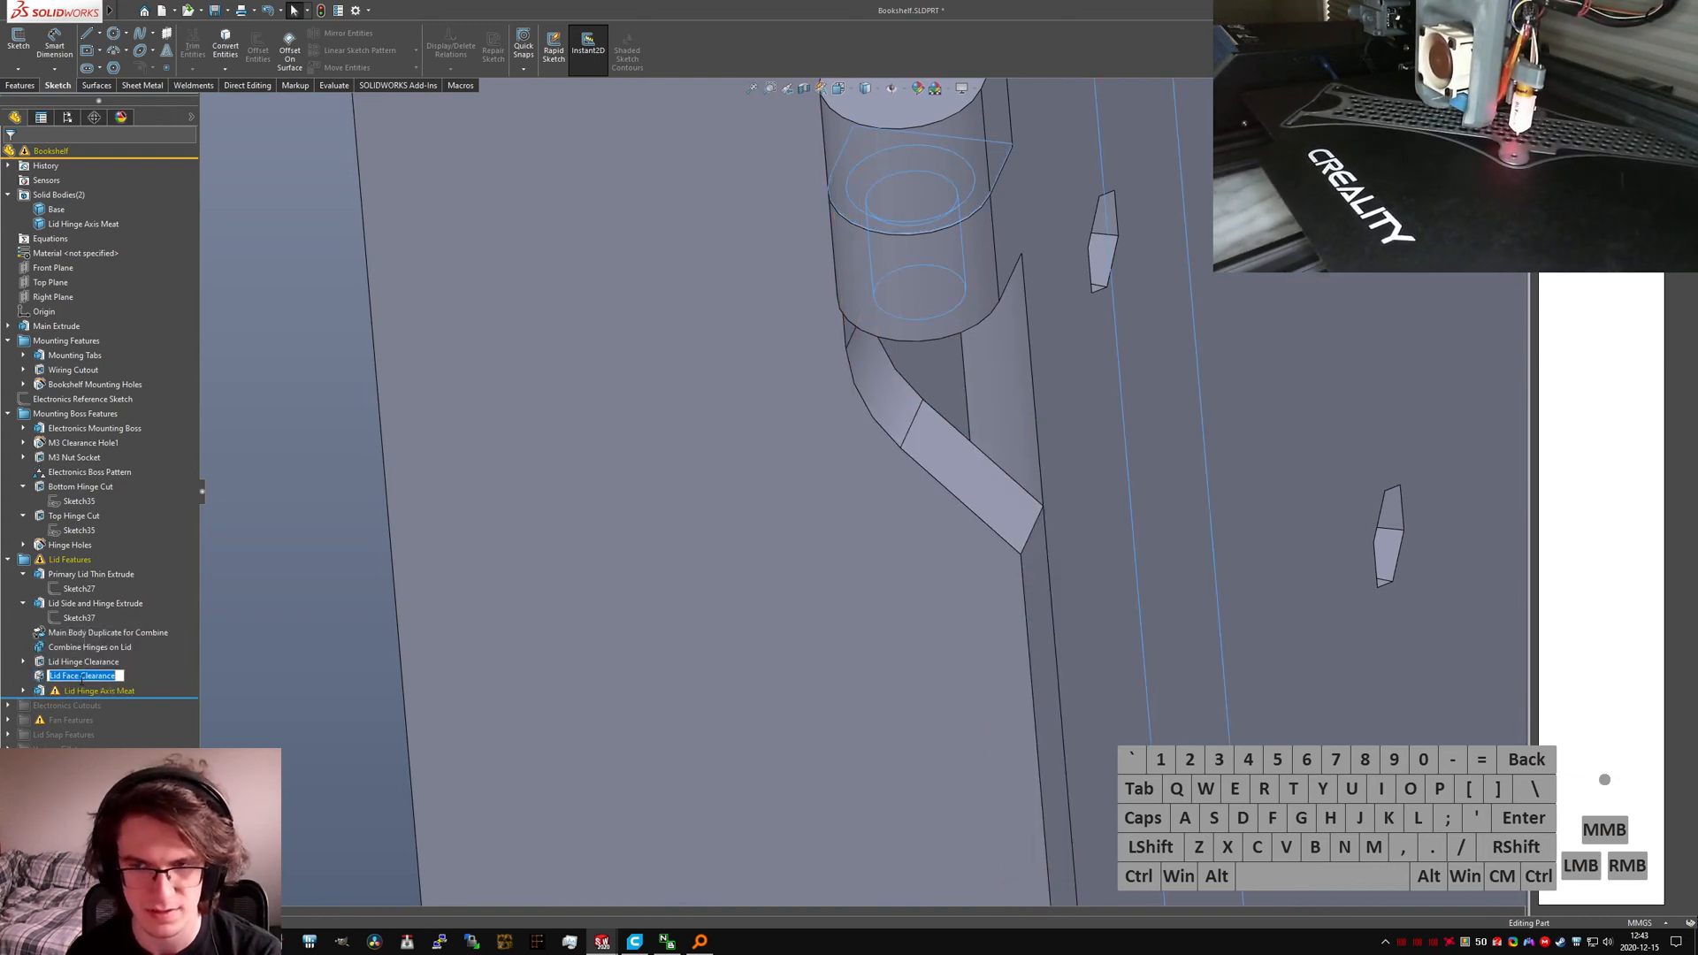
pyautogui.write('L')
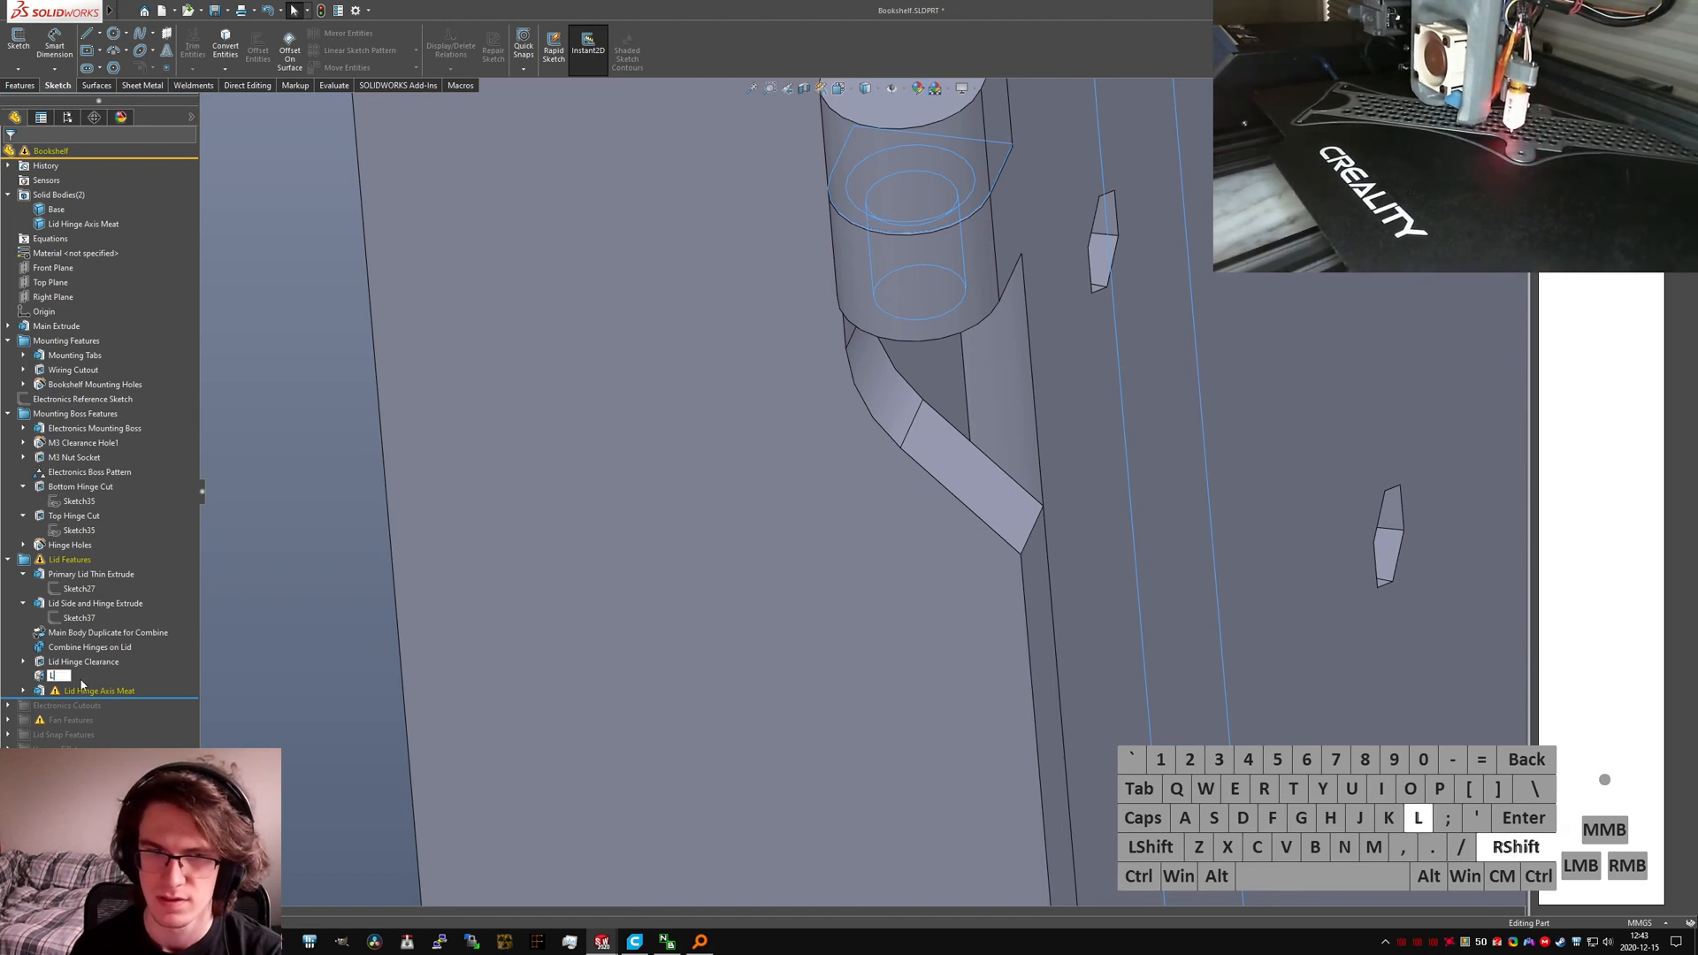
pyautogui.write('id Face Clearances')
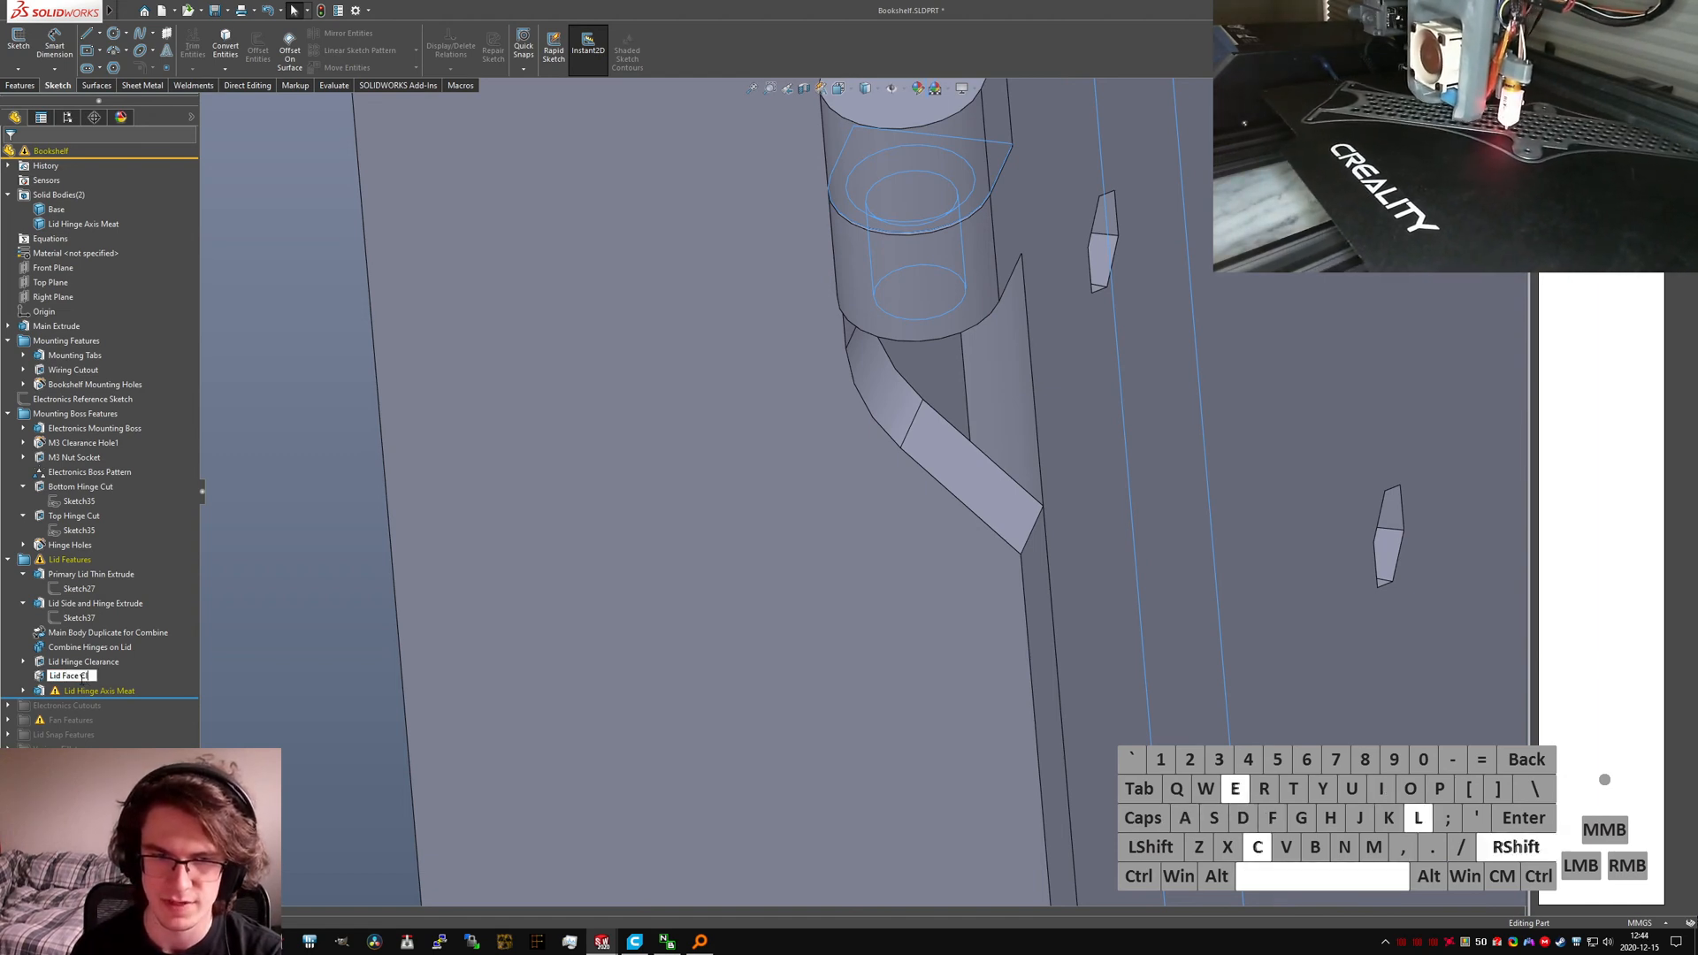
pyautogui.press('Return')
# Step: Add the long face below the hinge knuckle and the short face above it to the Lid Face Clearances face offset
pyautogui.rightClick(80, 680)
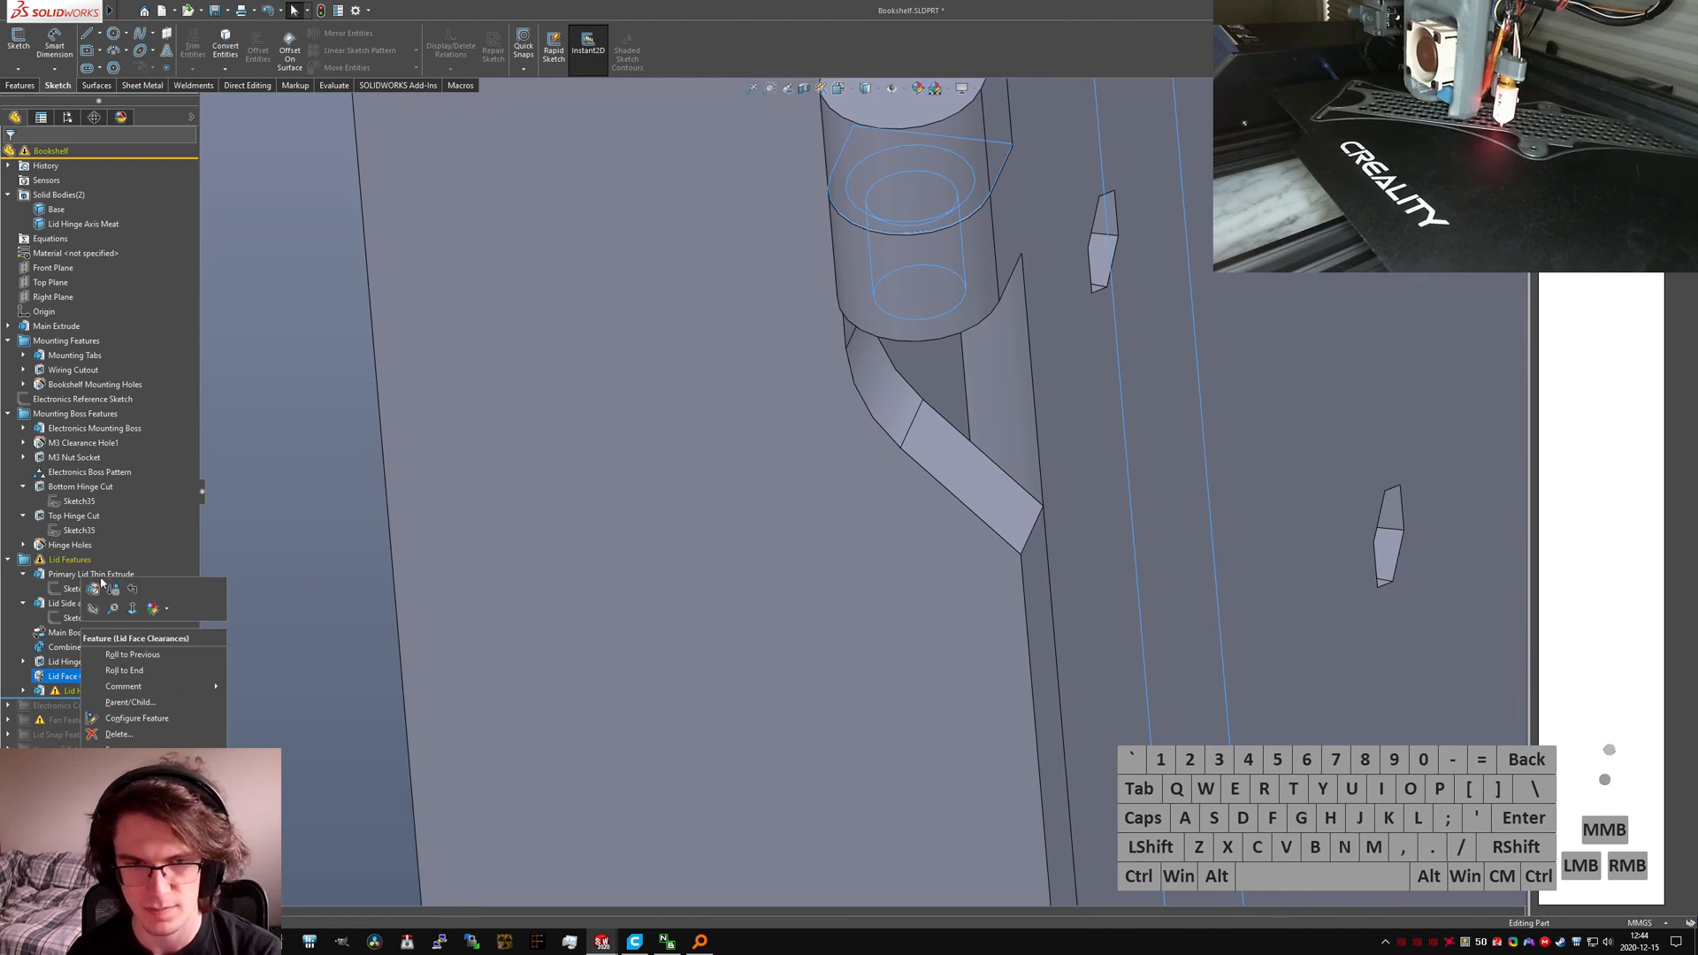
pyautogui.click(90, 587)
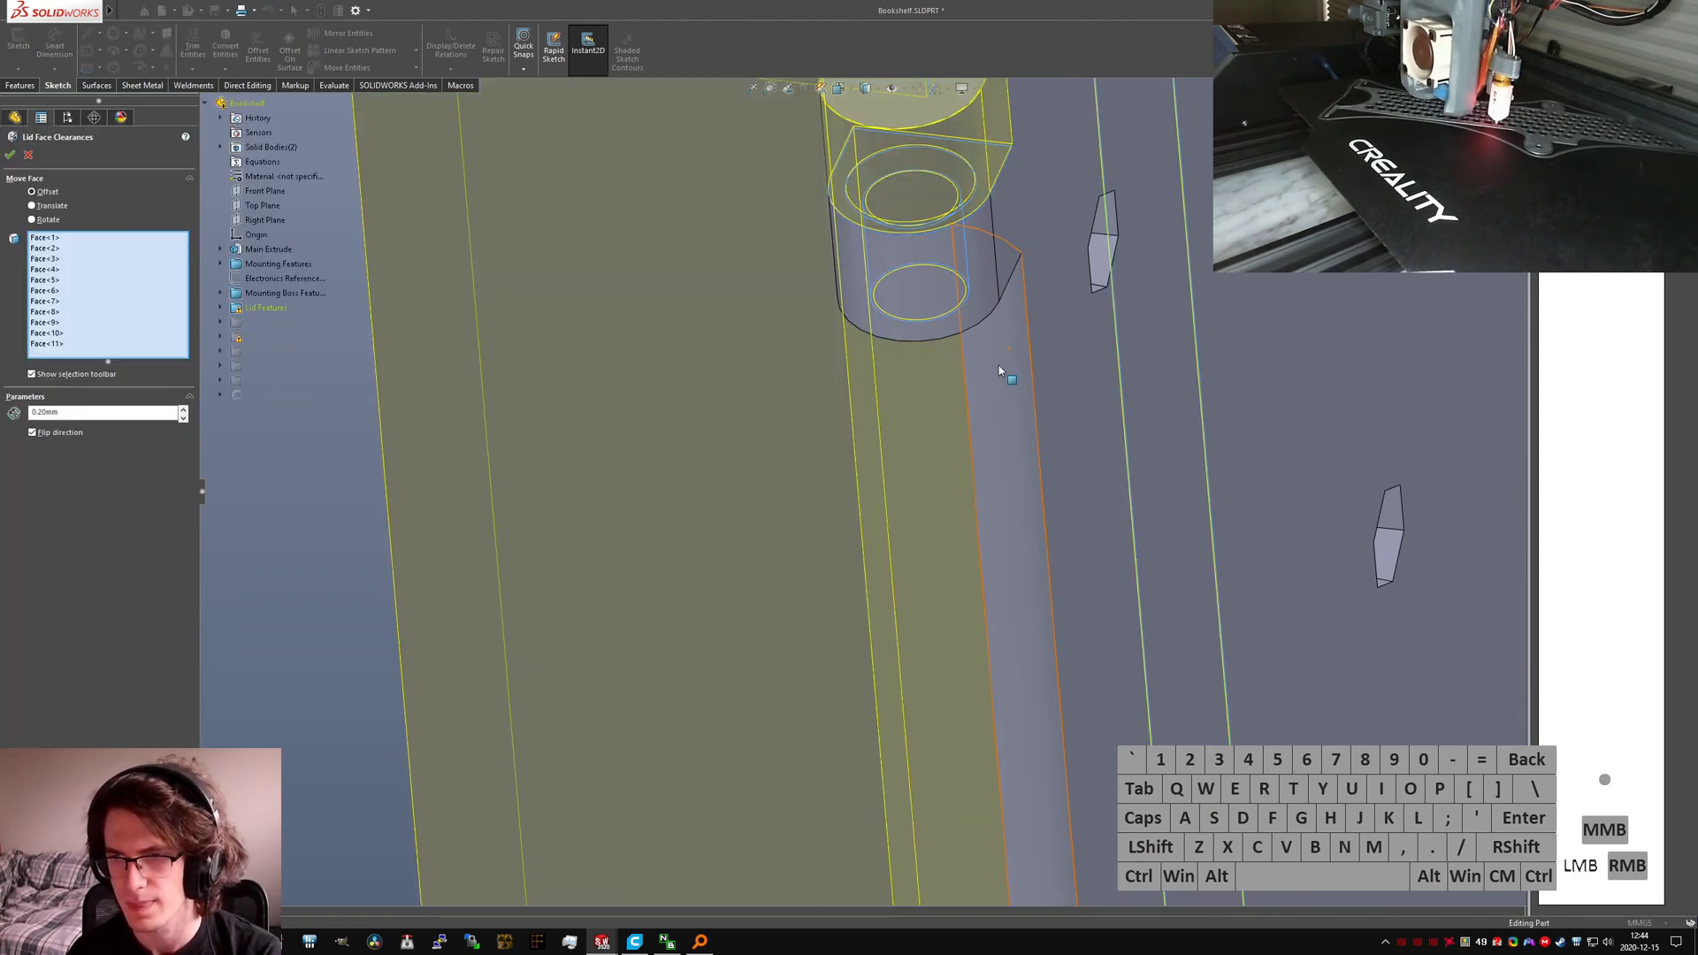
pyautogui.click(1001, 366)
pyautogui.scroll(2, 1003, 368)
pyautogui.click(937, 172)
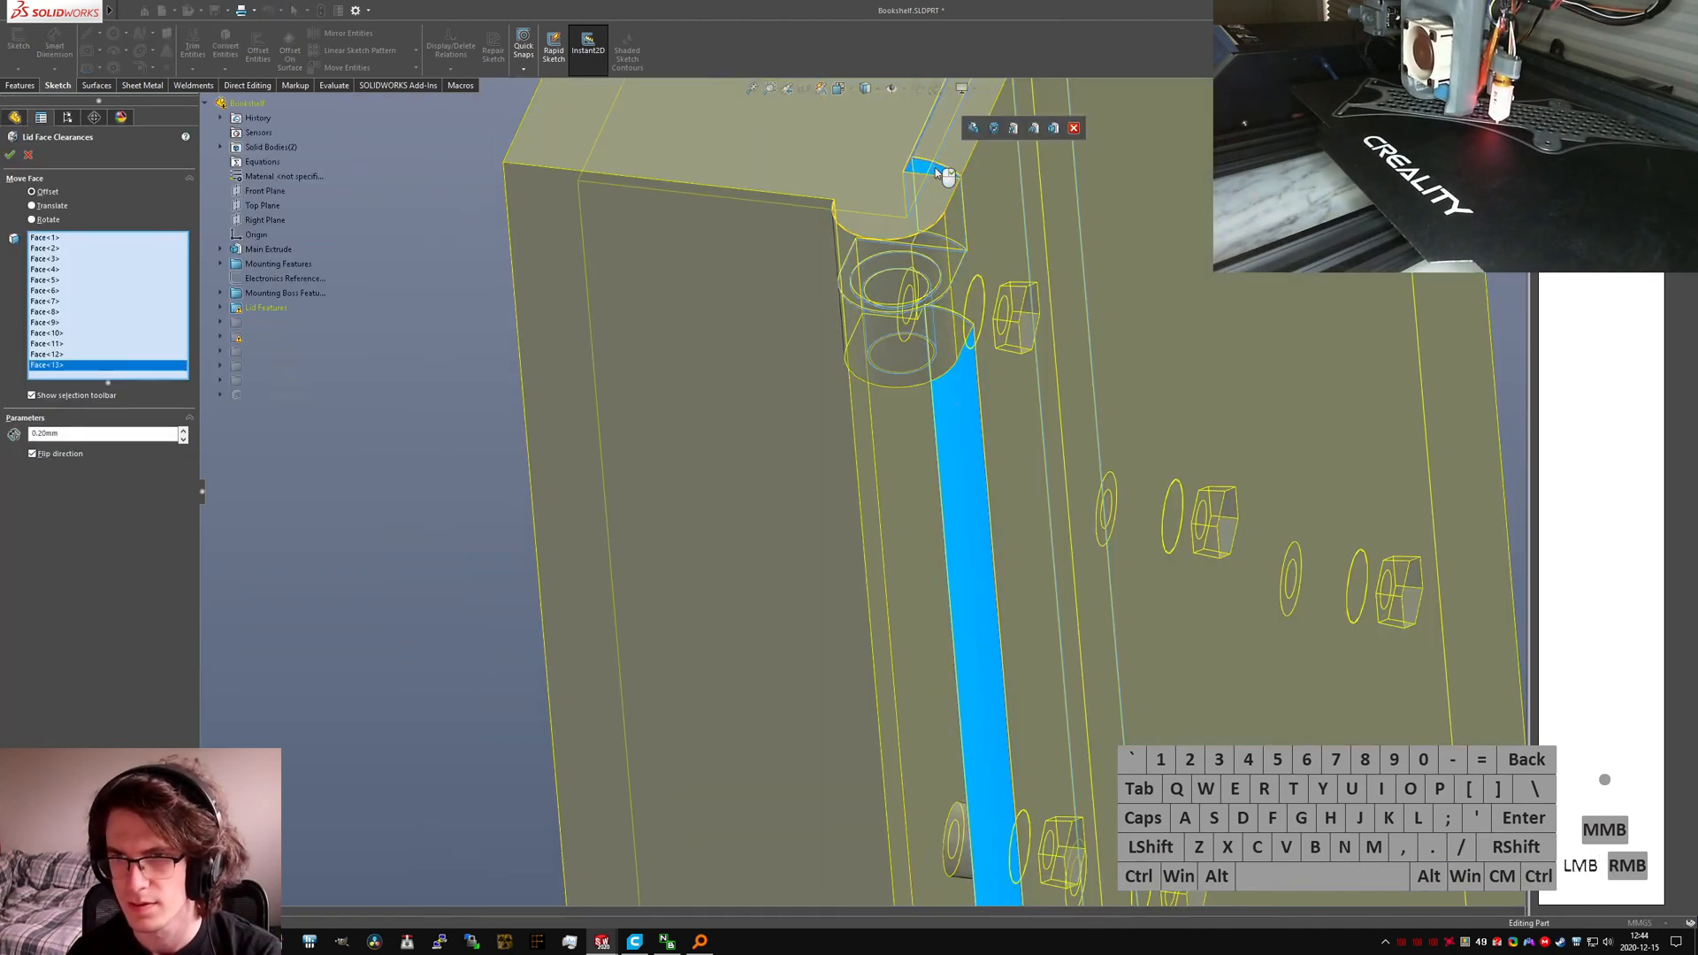
pyautogui.scroll(5, 958, 507)
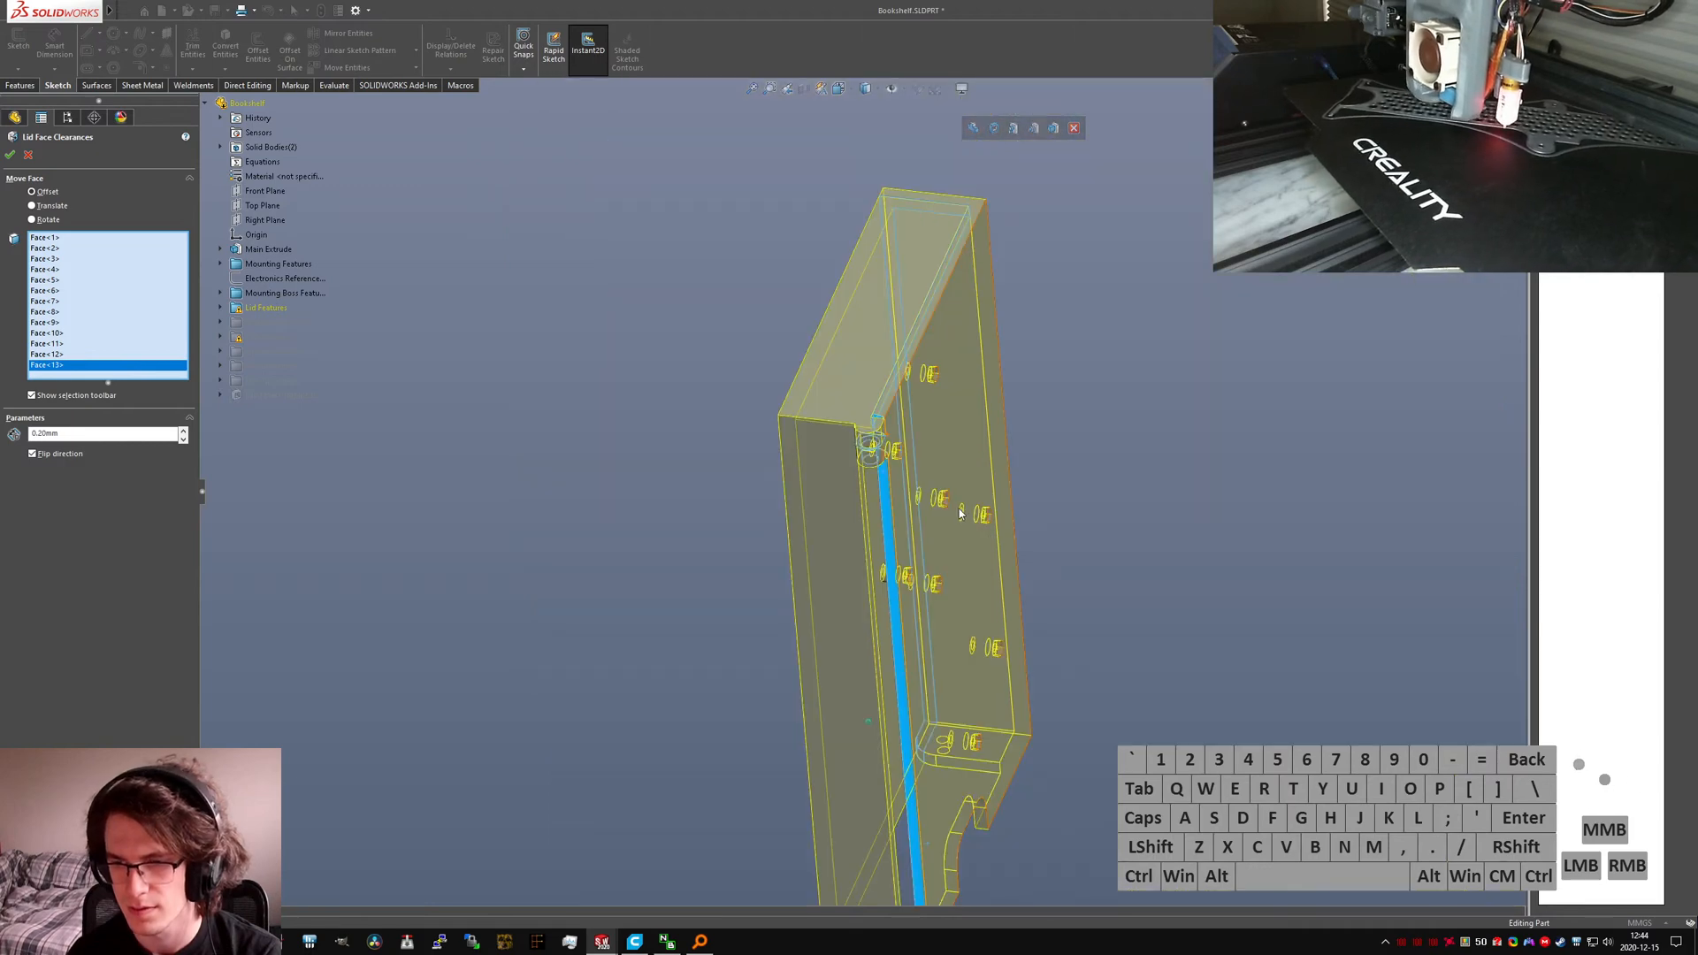
pyautogui.scroll(-6, 911, 778)
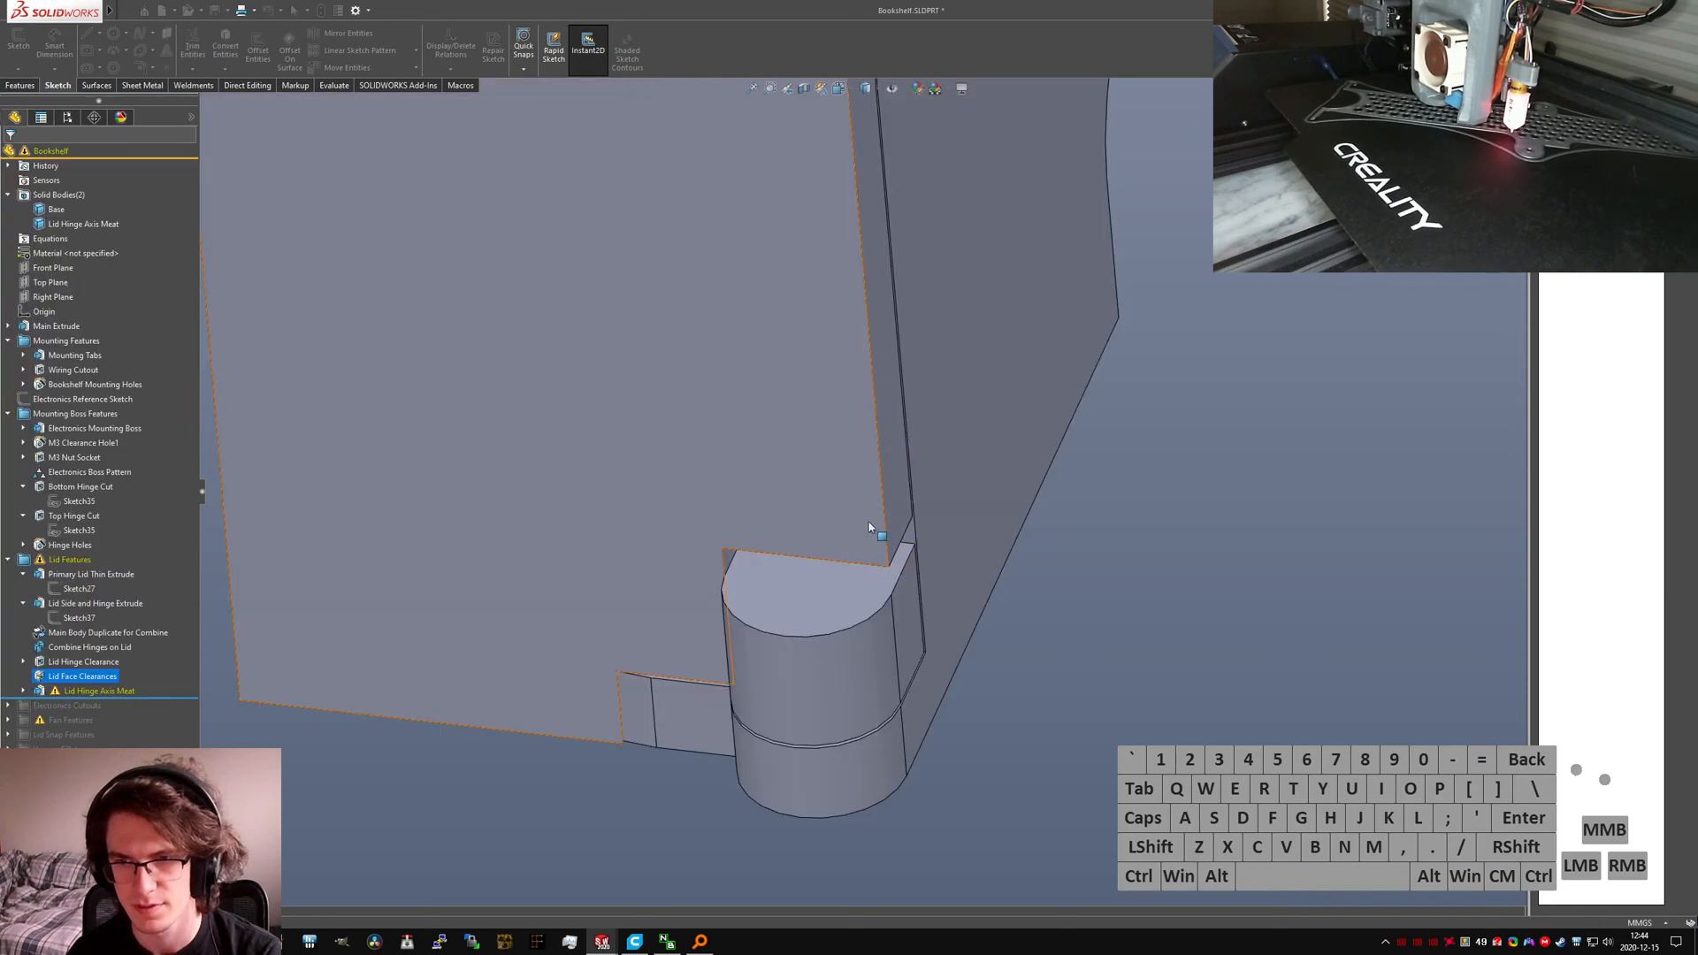
# Step: Reopen the Lid Hinge Axis Meat sketch and delete the broken relation at the profile's lower inner corner
pyautogui.moveTo(870, 526); pyautogui.dragTo(751, 380, button='middle')
pyautogui.click(917, 586)
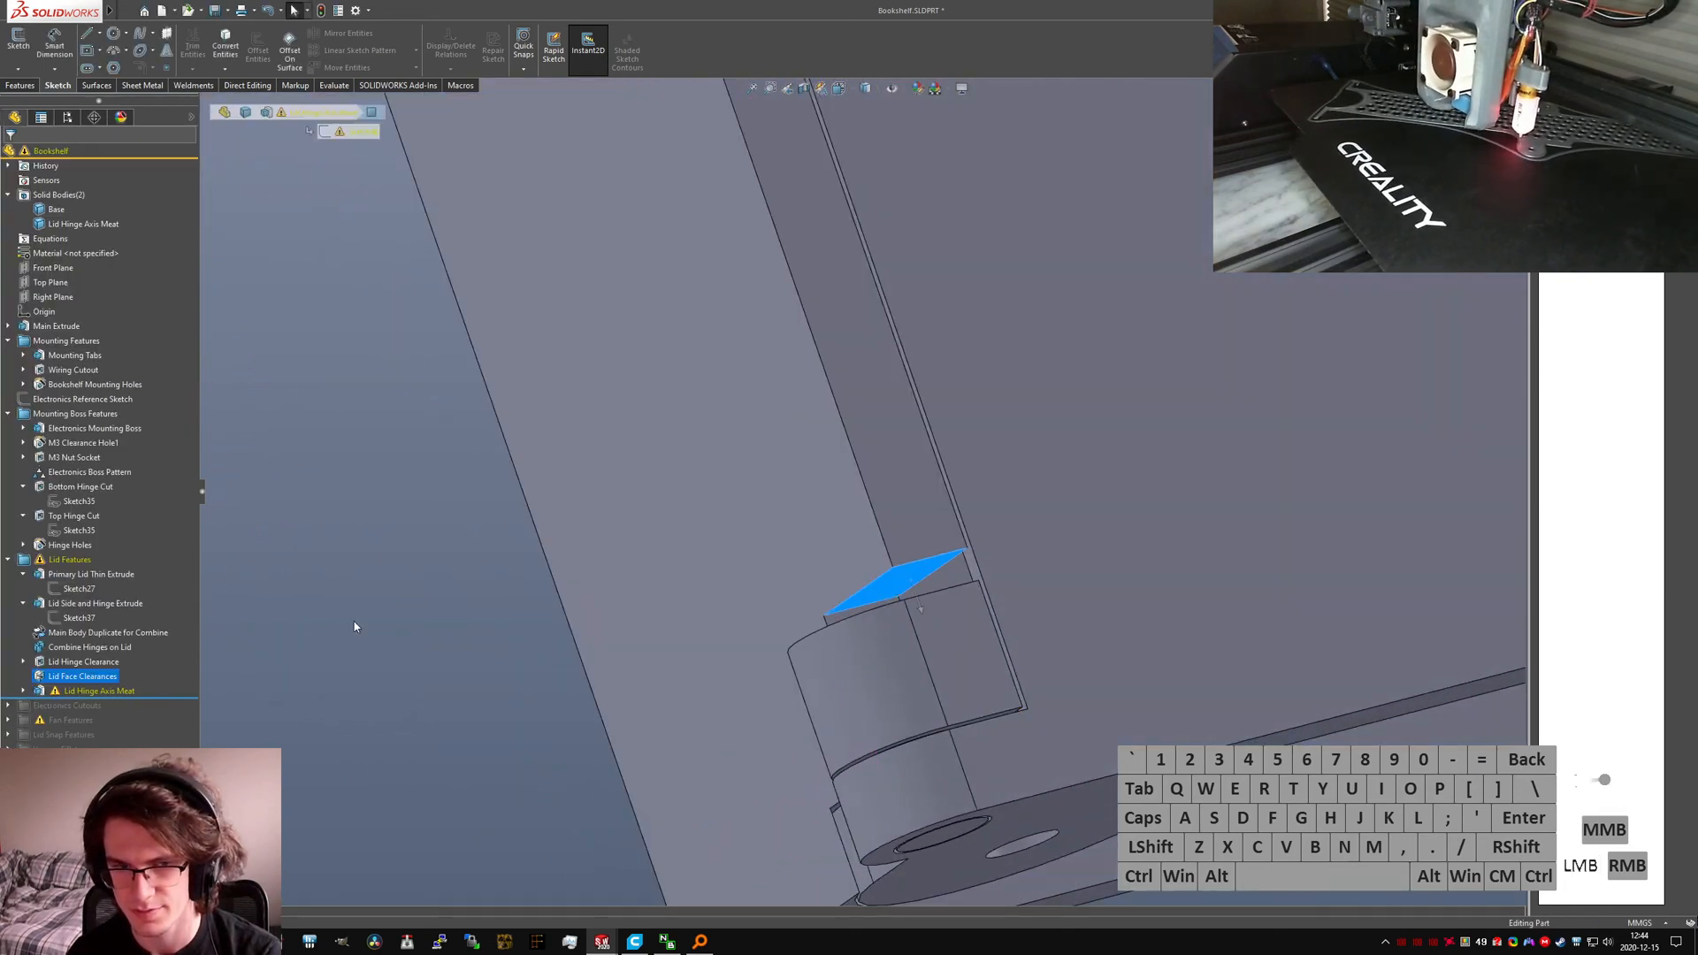
pyautogui.click(73, 705)
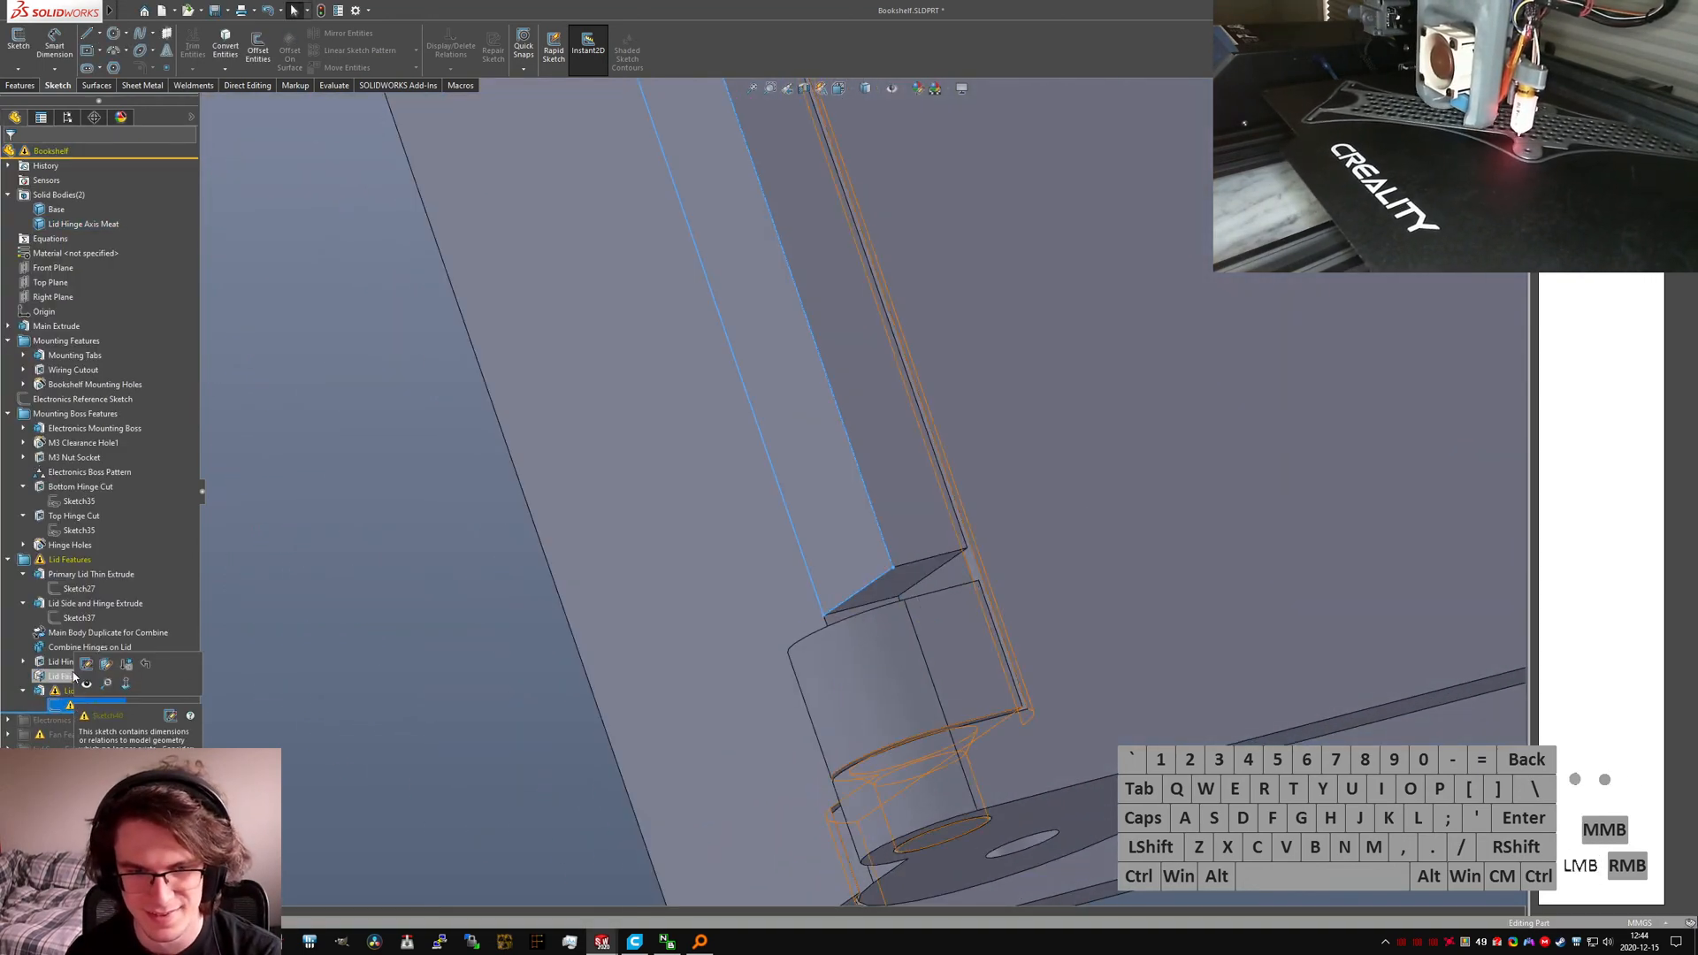
pyautogui.click(83, 664)
pyautogui.hotkey('ctrl', '5')
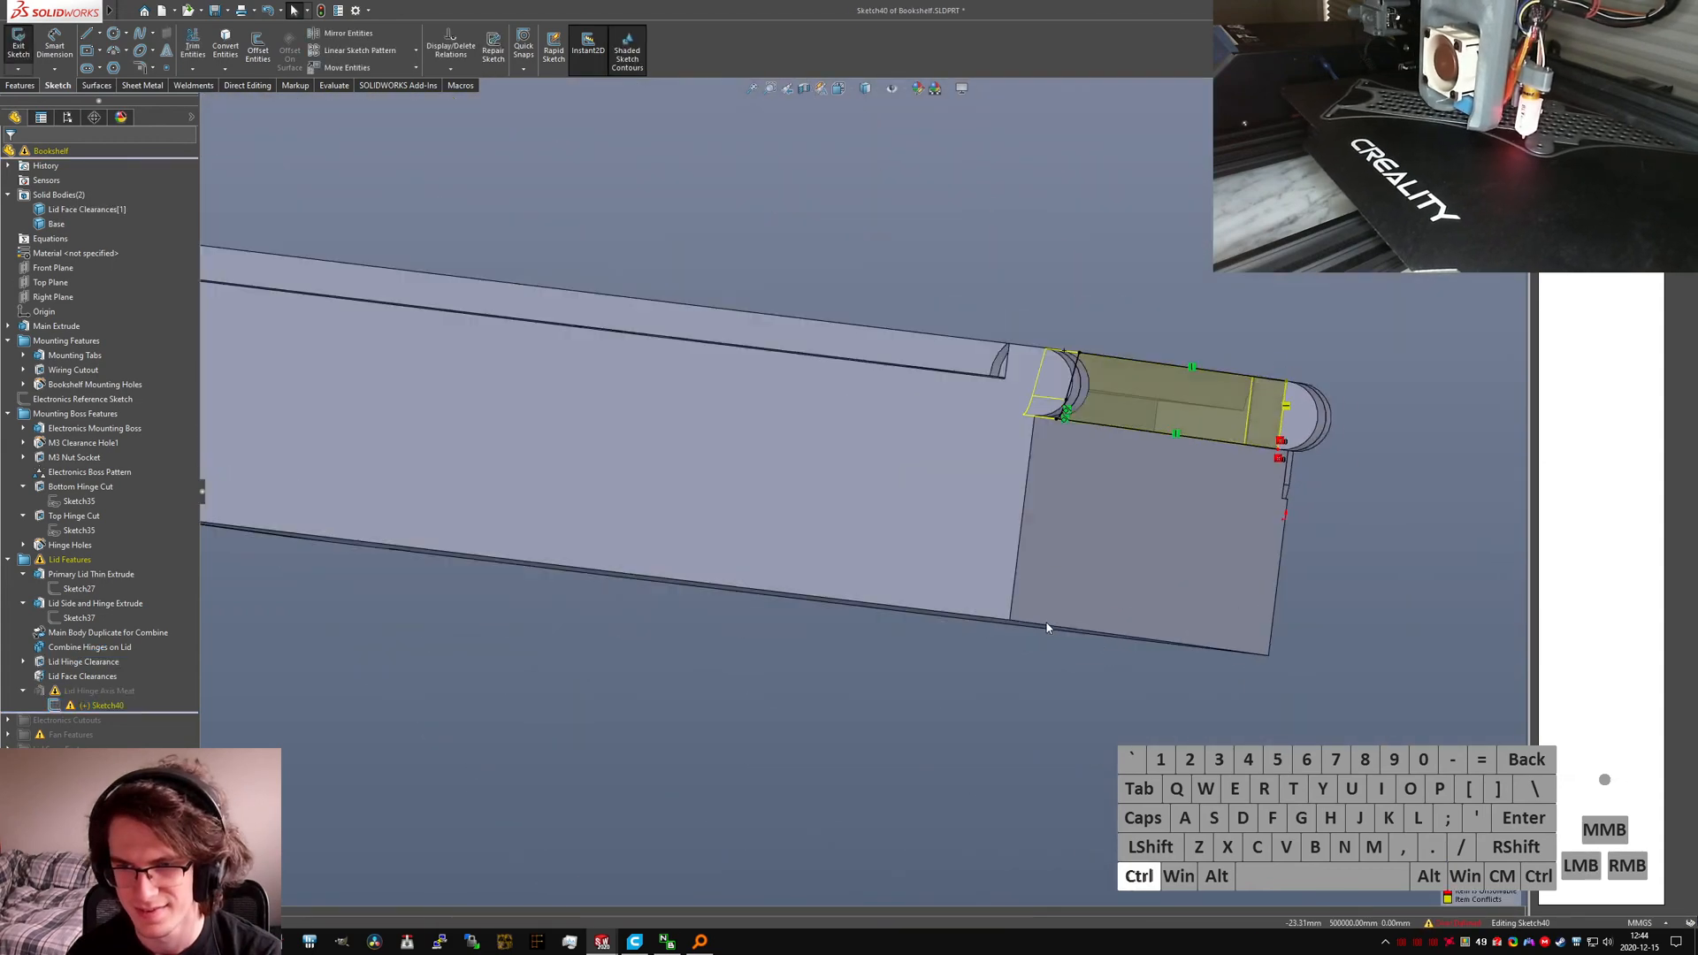
pyautogui.hotkey('ctrl', '4')
pyautogui.scroll(-10, 879, 725)
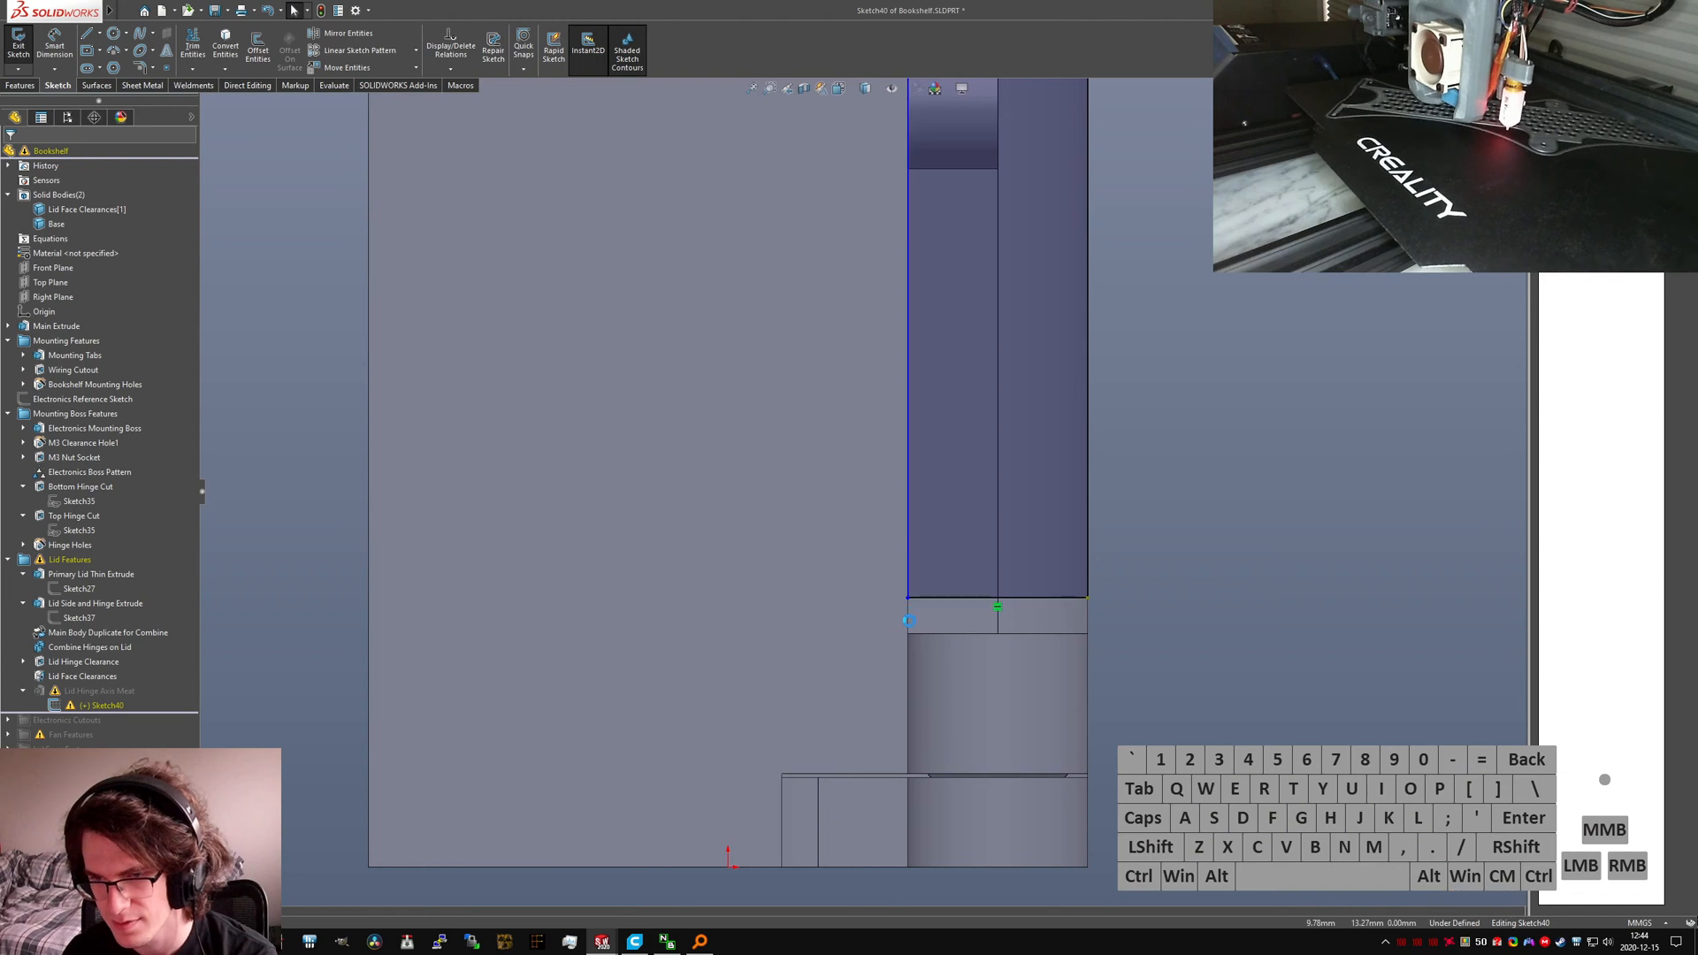
pyautogui.press('Delete')
# Step: Add a vertical relation between the lower inner corner and the hinge knuckle's vertex, and delete the lower outer corner's broken relation
pyautogui.moveTo(930, 678); pyautogui.dragTo(909, 644, button='middle')
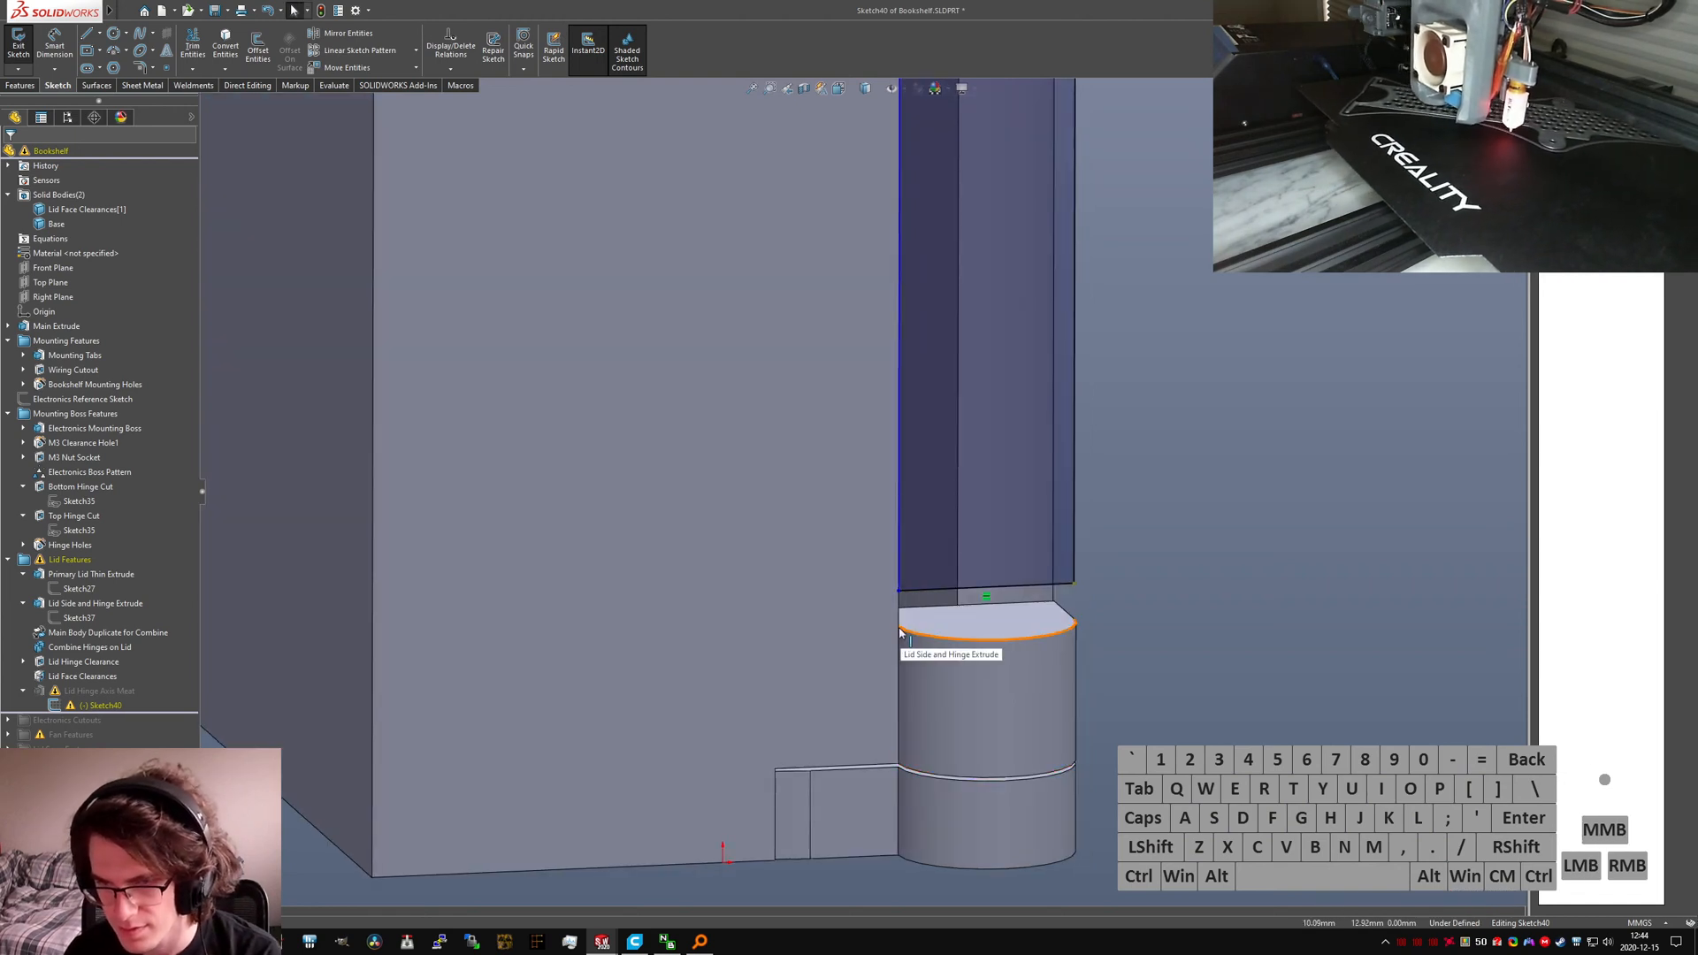
pyautogui.keyDown('ctrl'); pyautogui.click(897, 595); pyautogui.keyUp('ctrl')
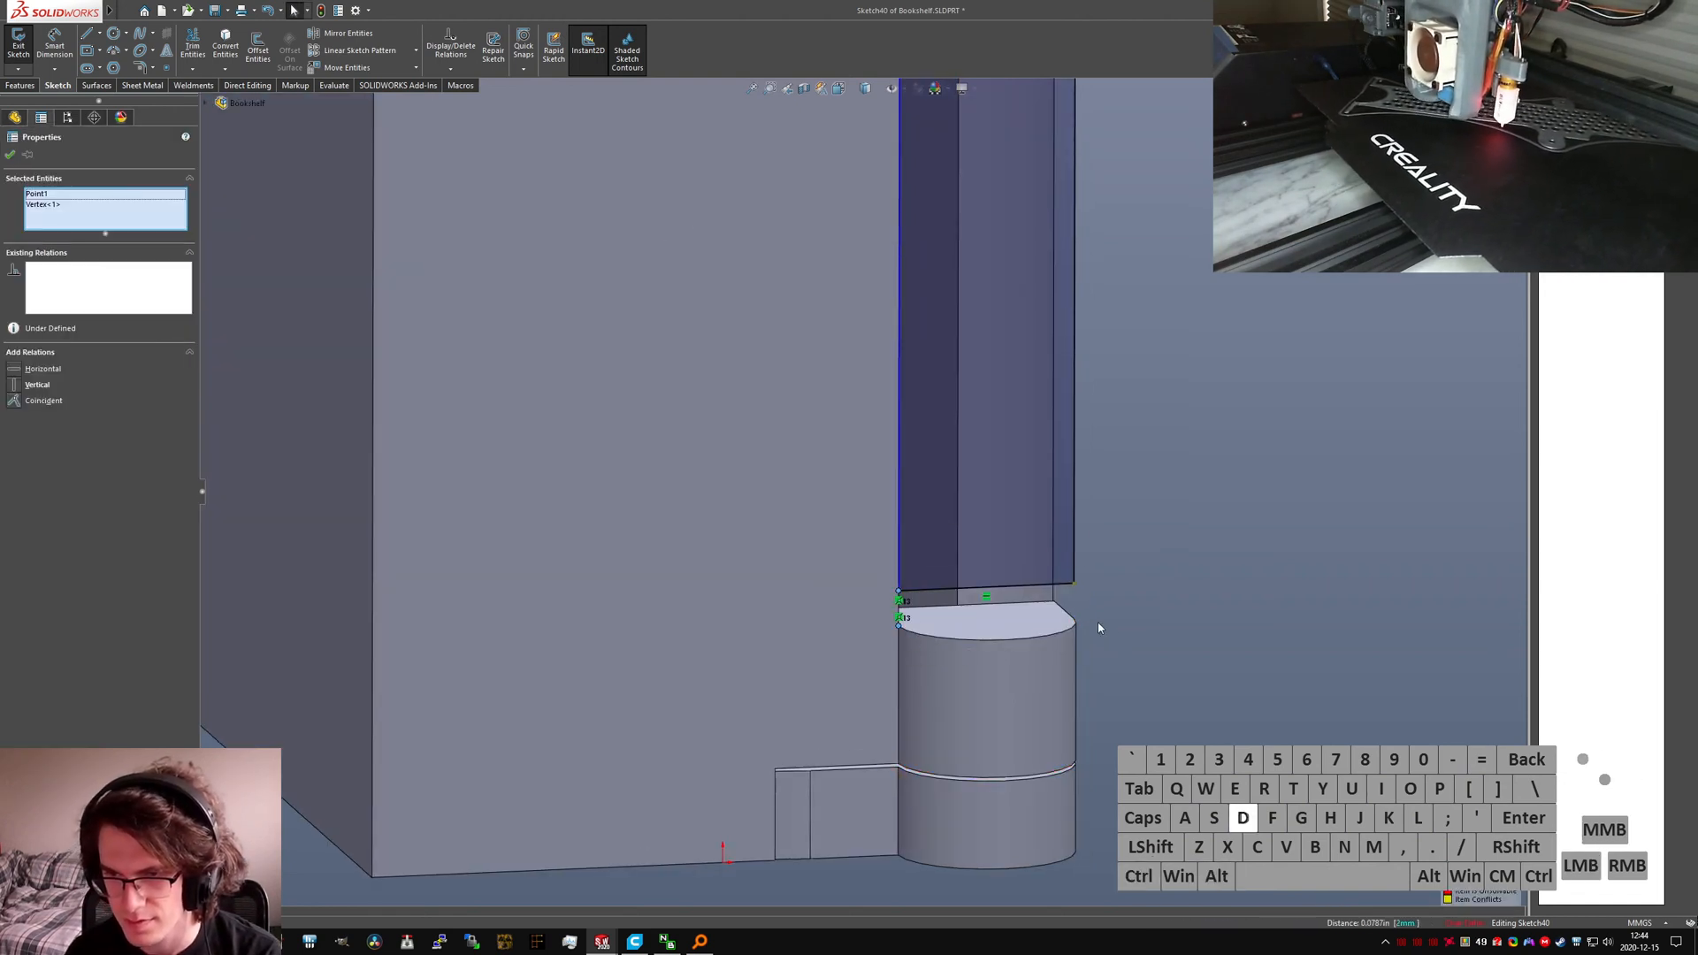
pyautogui.keyDown('ctrl'); pyautogui.click(1076, 587); pyautogui.keyUp('ctrl')
pyautogui.click(1076, 587)
pyautogui.click(55, 198)
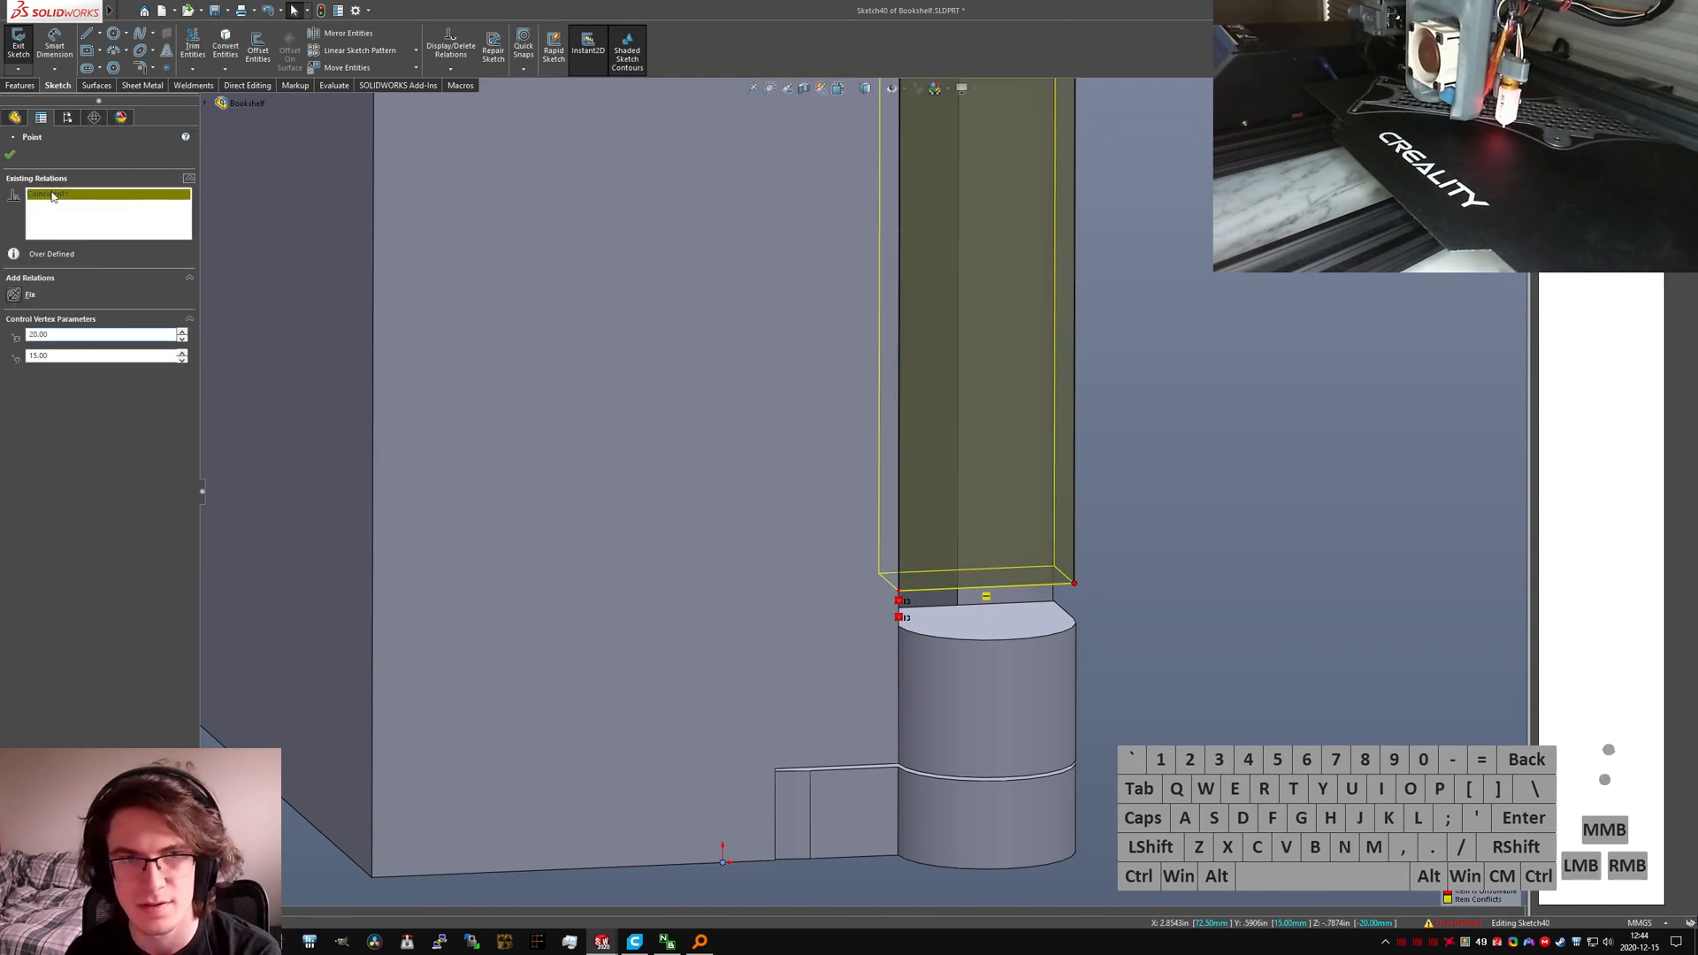
pyautogui.press('Delete')
pyautogui.press('Return')
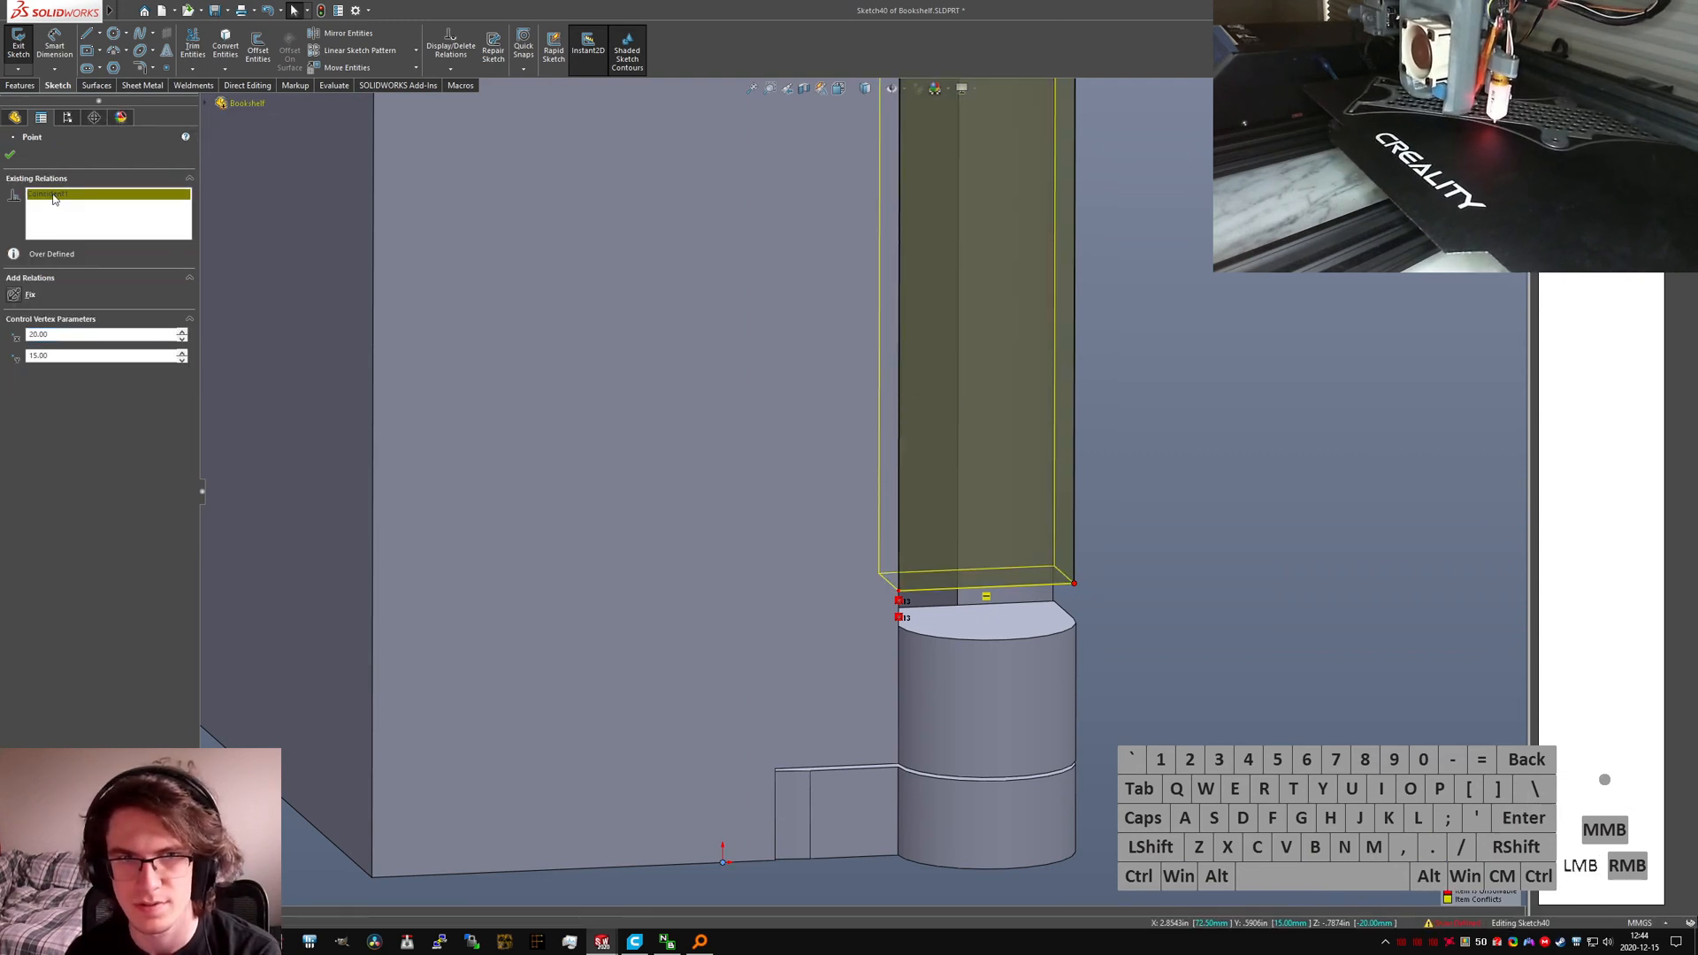
pyautogui.click(53, 198)
pyautogui.press('Delete')
# Step: Make the long outer profile line coincident with the upper hinge knuckle's outer vertex and exit the sketch
pyautogui.scroll(1, 1005, 489)
pyautogui.click(1083, 495)
pyautogui.scroll(7, 945, 455)
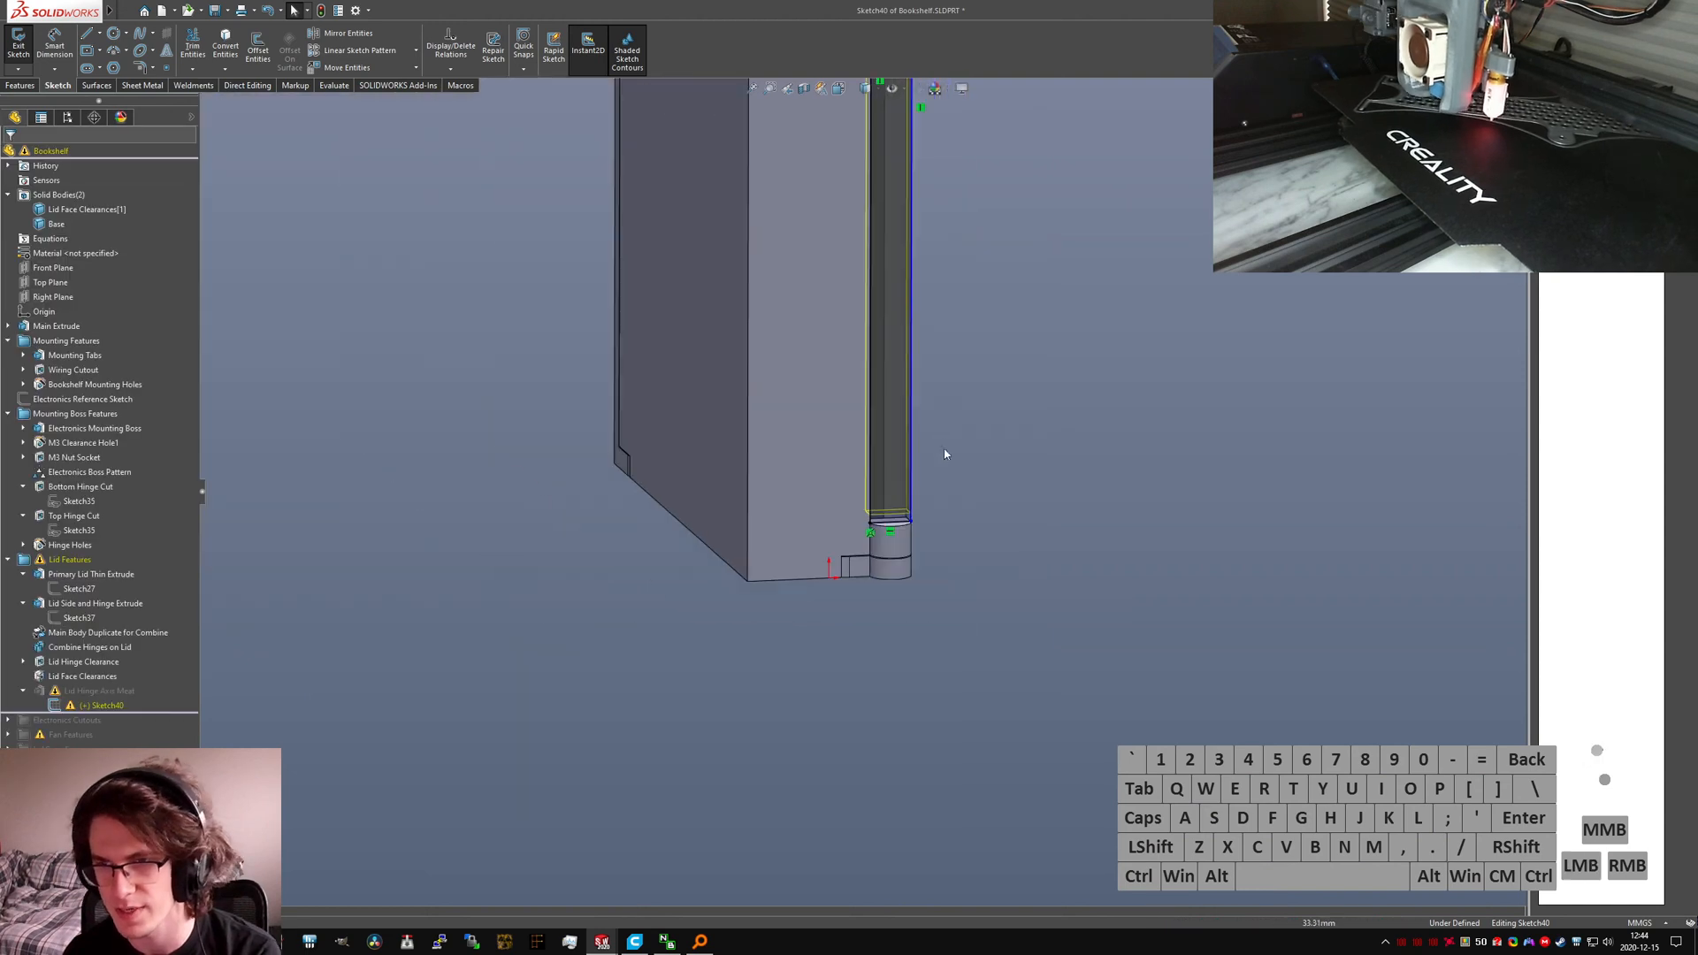
pyautogui.scroll(6, 944, 454)
pyautogui.scroll(-6, 895, 213)
pyautogui.moveTo(889, 217); pyautogui.dragTo(783, 252, button='middle')
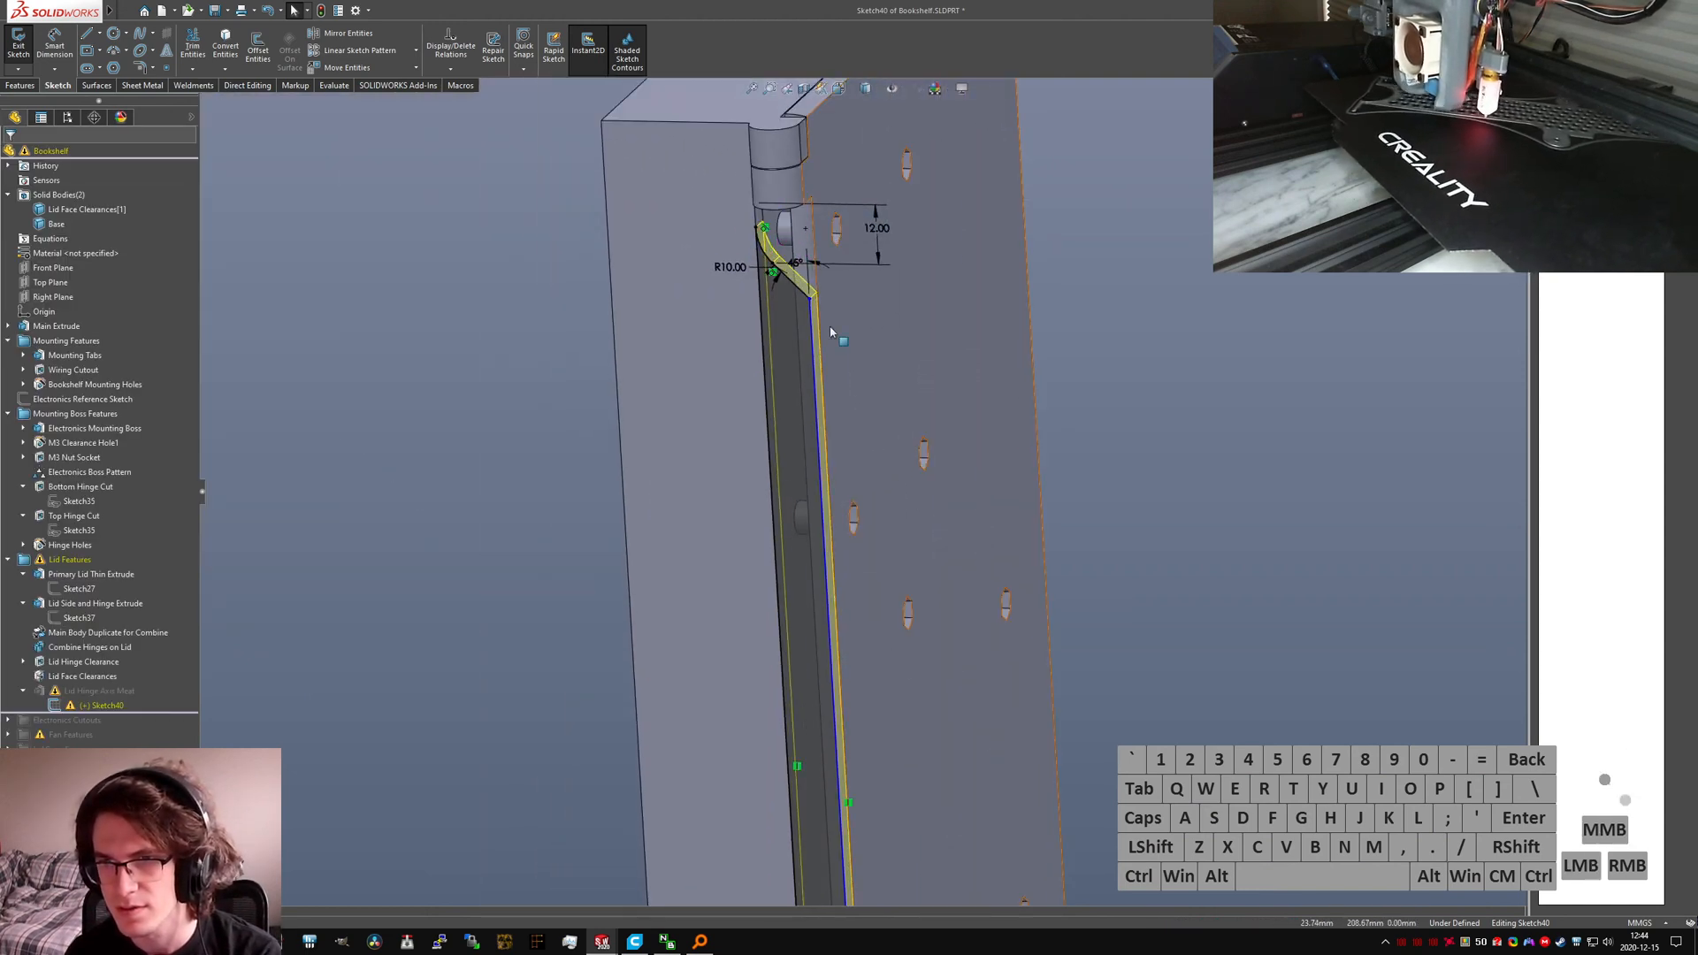
pyautogui.keyDown('ctrl'); pyautogui.click(827, 334); pyautogui.keyUp('ctrl')
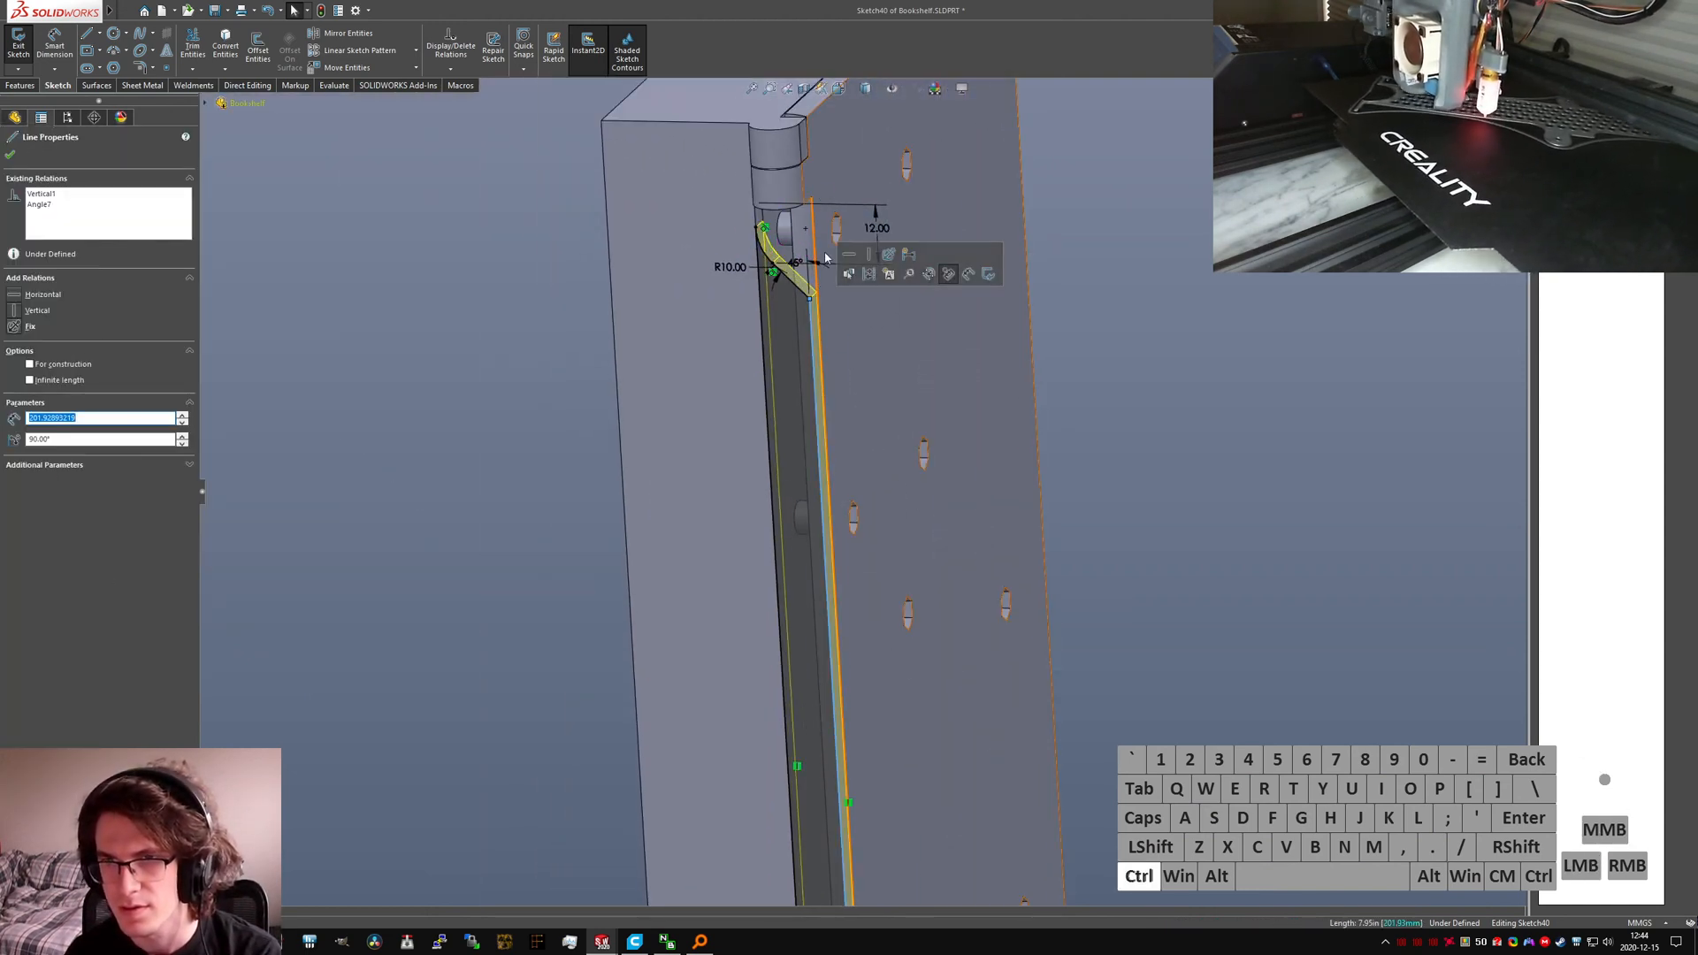
pyautogui.scroll(2, 826, 403)
pyautogui.scroll(-5, 815, 287)
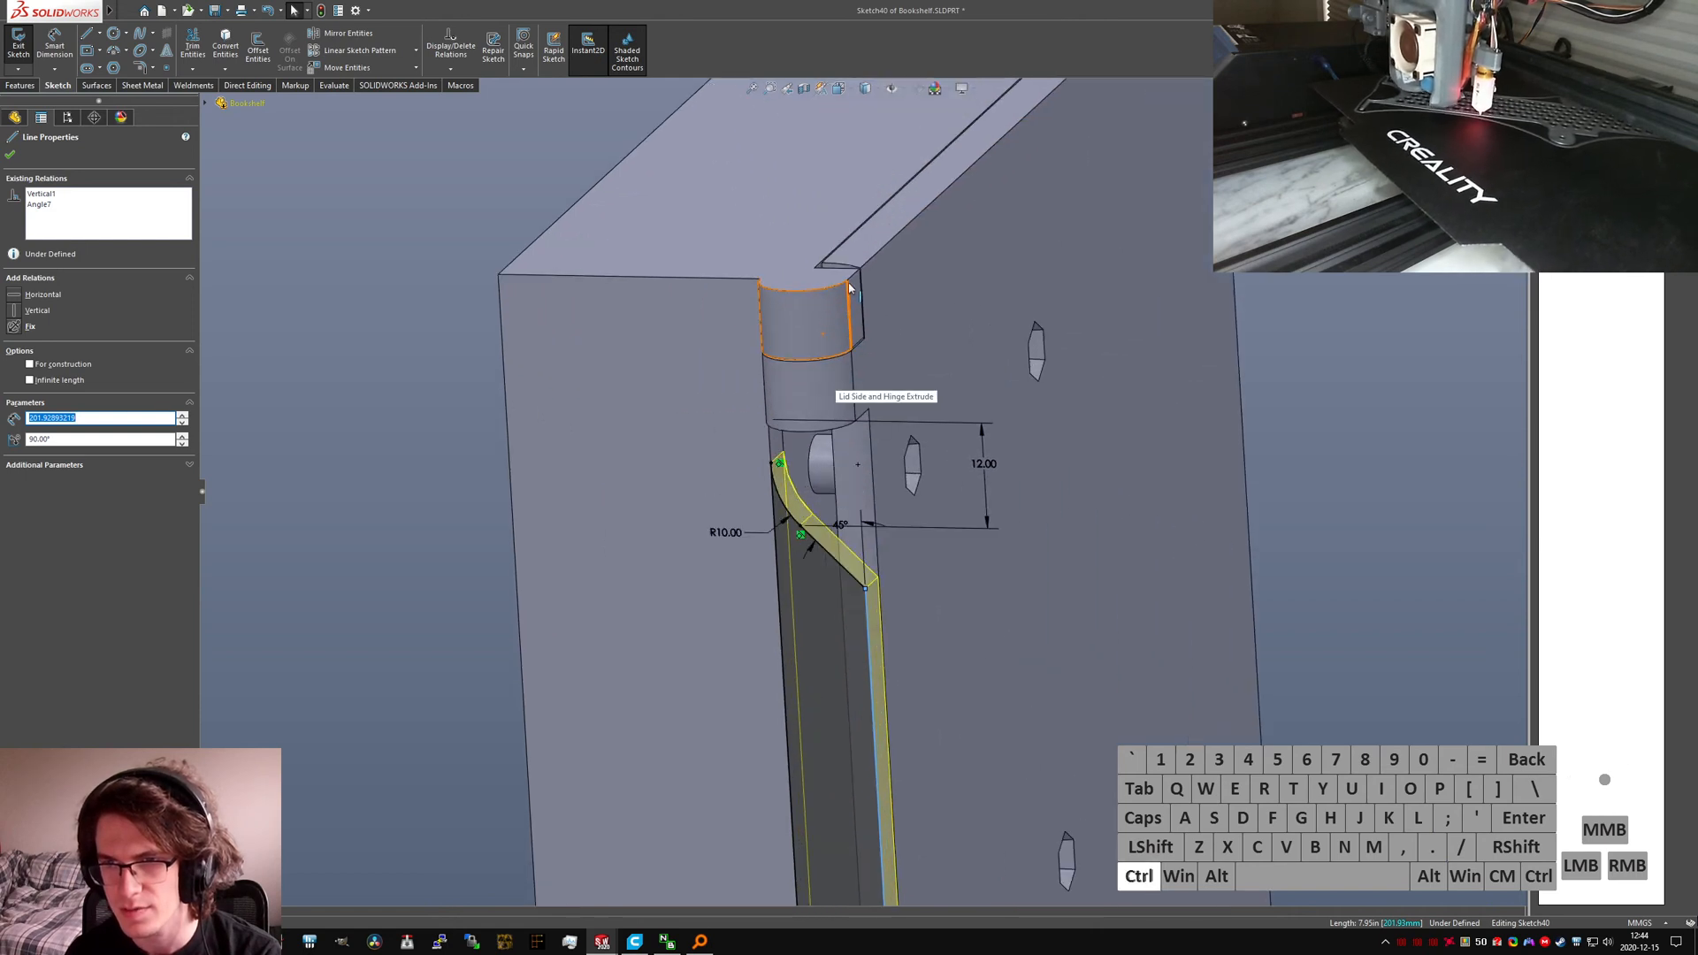
pyautogui.keyDown('ctrl'); pyautogui.click(848, 283); pyautogui.keyUp('ctrl')
pyautogui.click(848, 282)
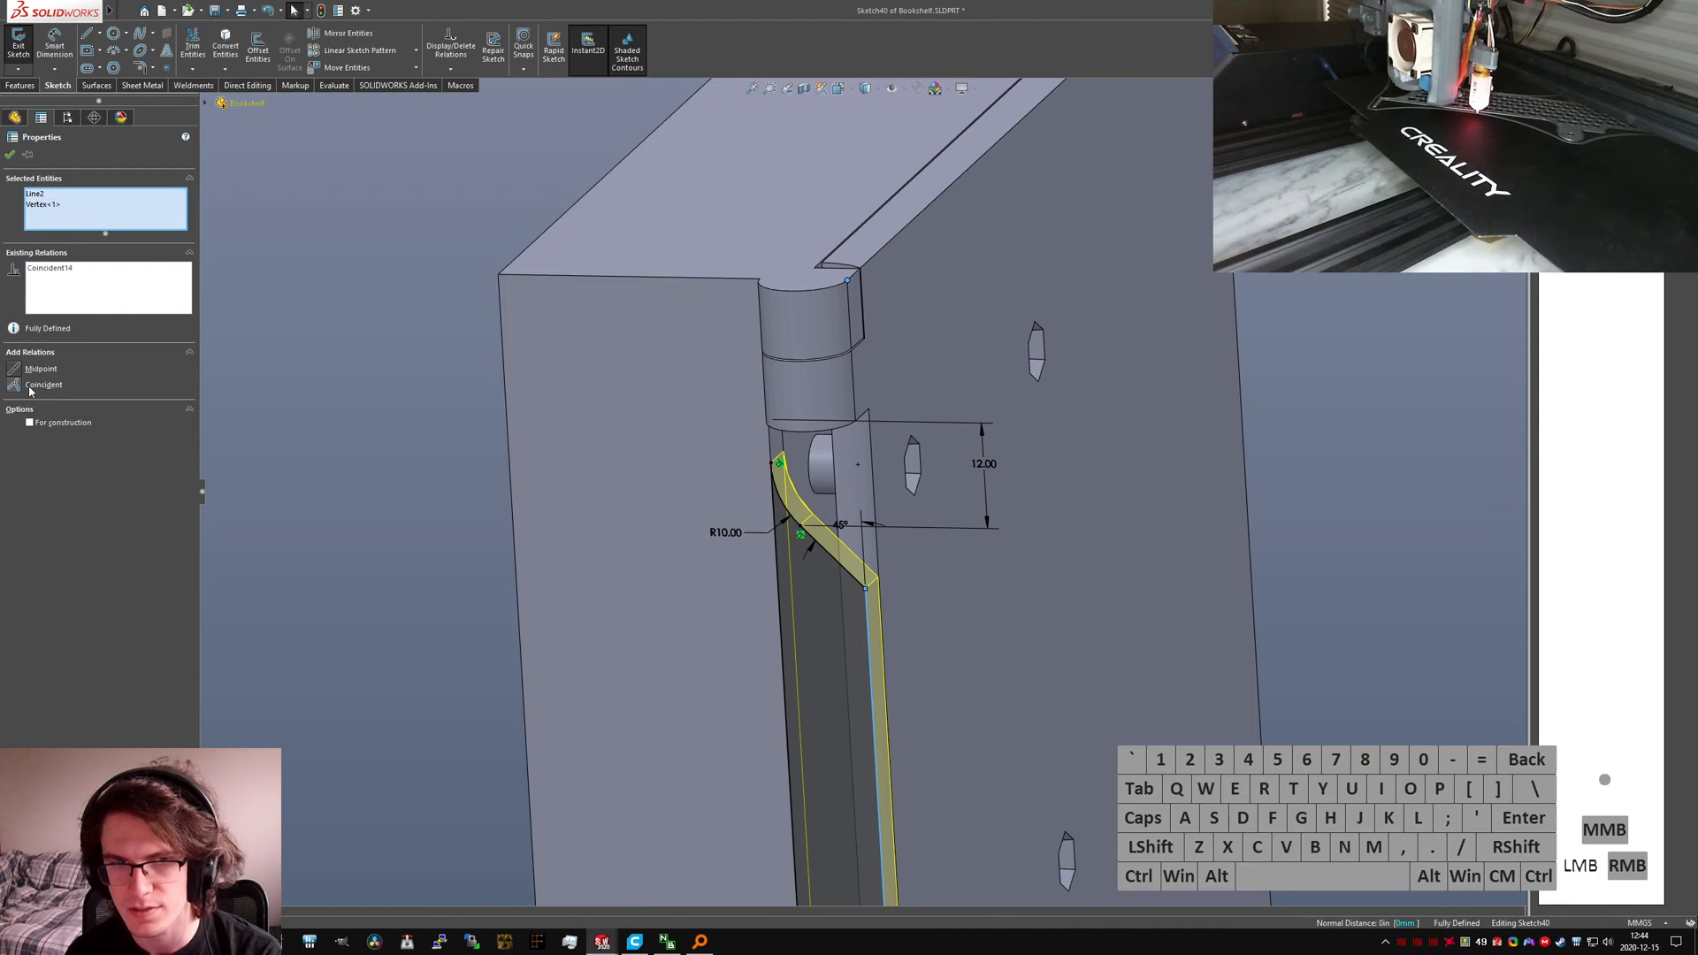
pyautogui.click(316, 262)
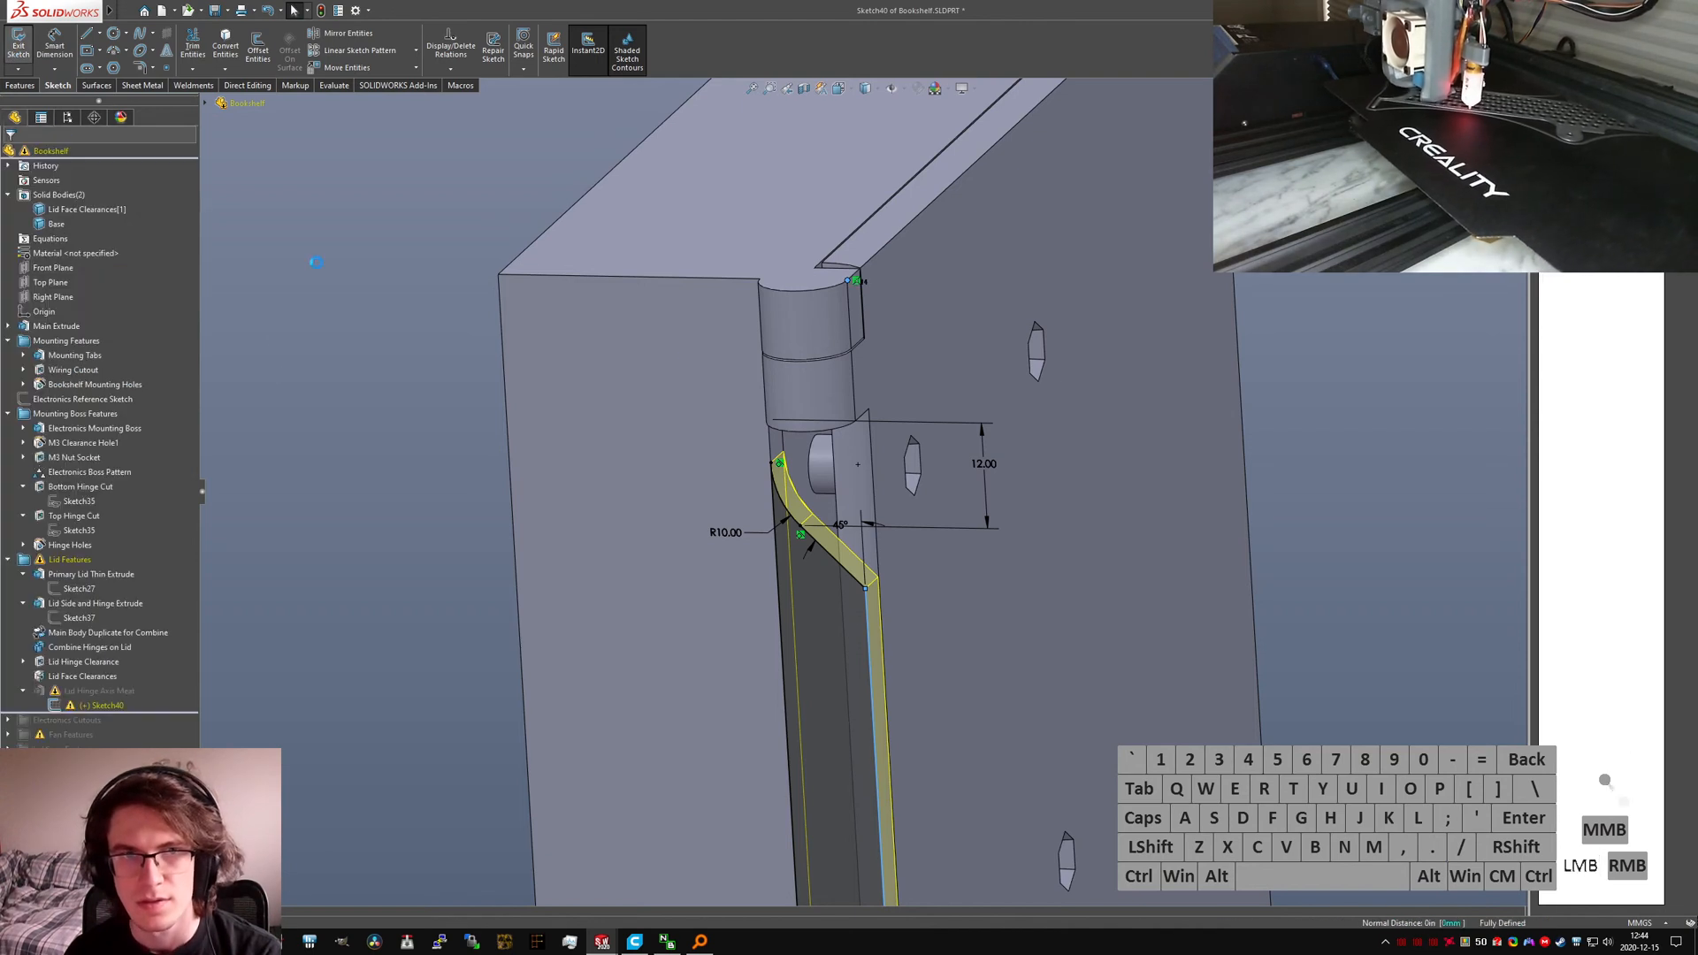
# Step: Reopen the Lid Side and Hinge Extrude sketch and convert the curved clearance edge beside the hinge into a sketch arc
pyautogui.scroll(-10, 832, 274)
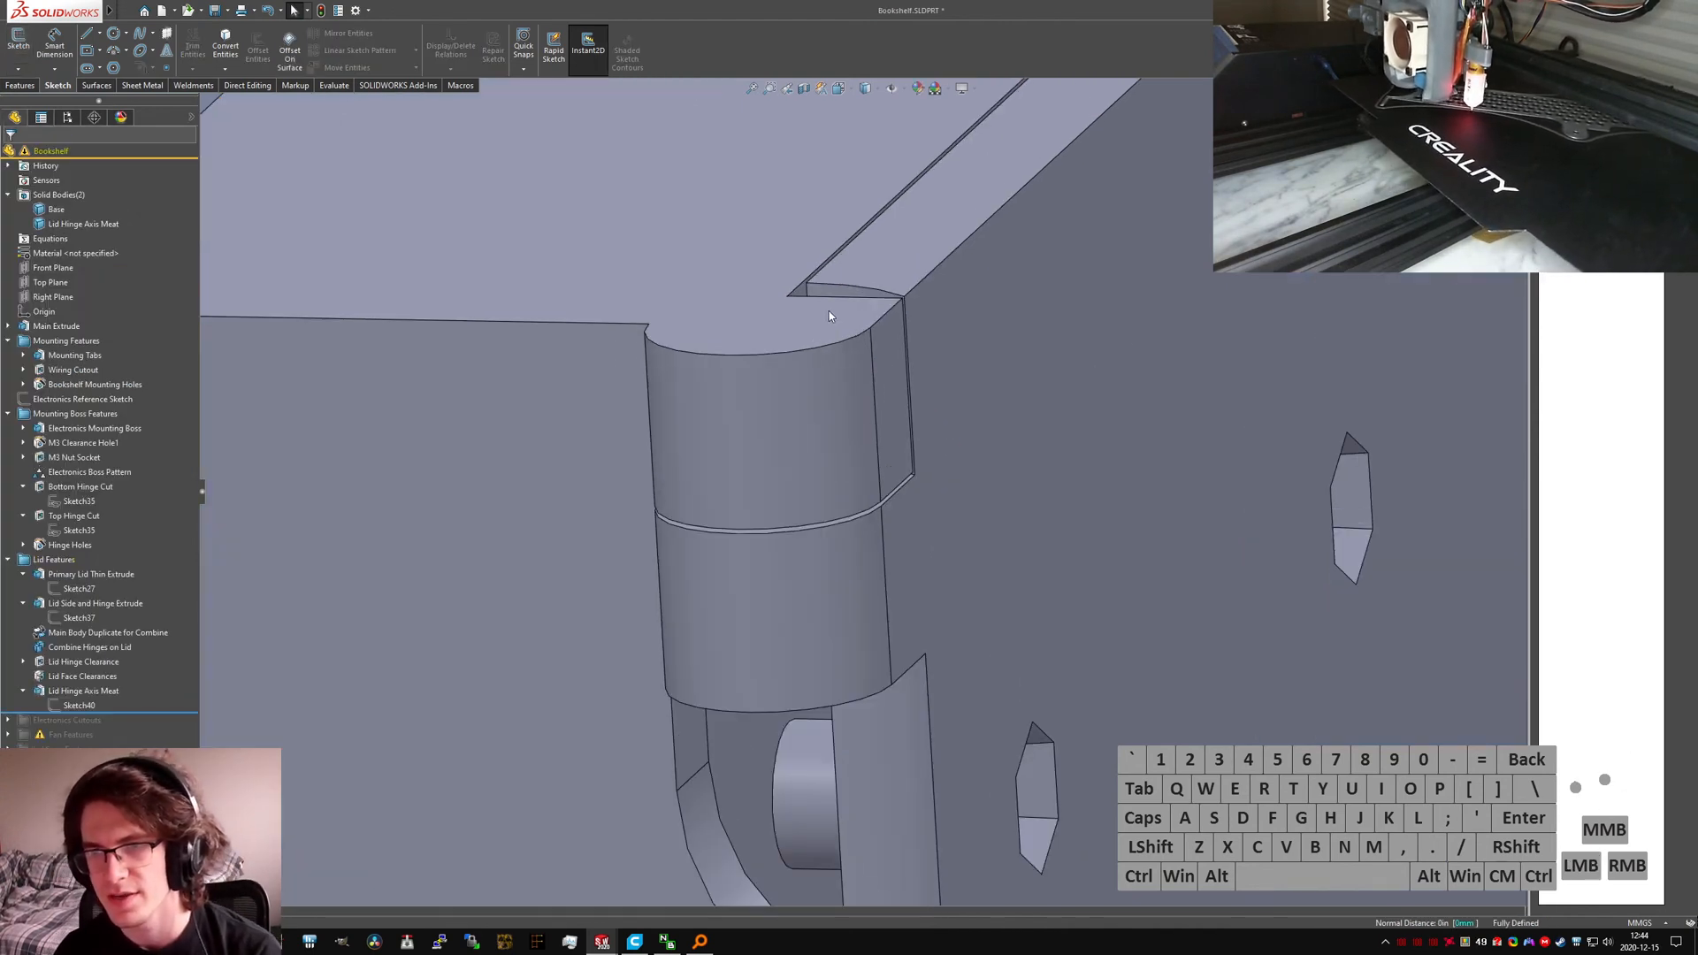
pyautogui.moveTo(893, 495); pyautogui.dragTo(856, 569, button='middle')
pyautogui.click(855, 568)
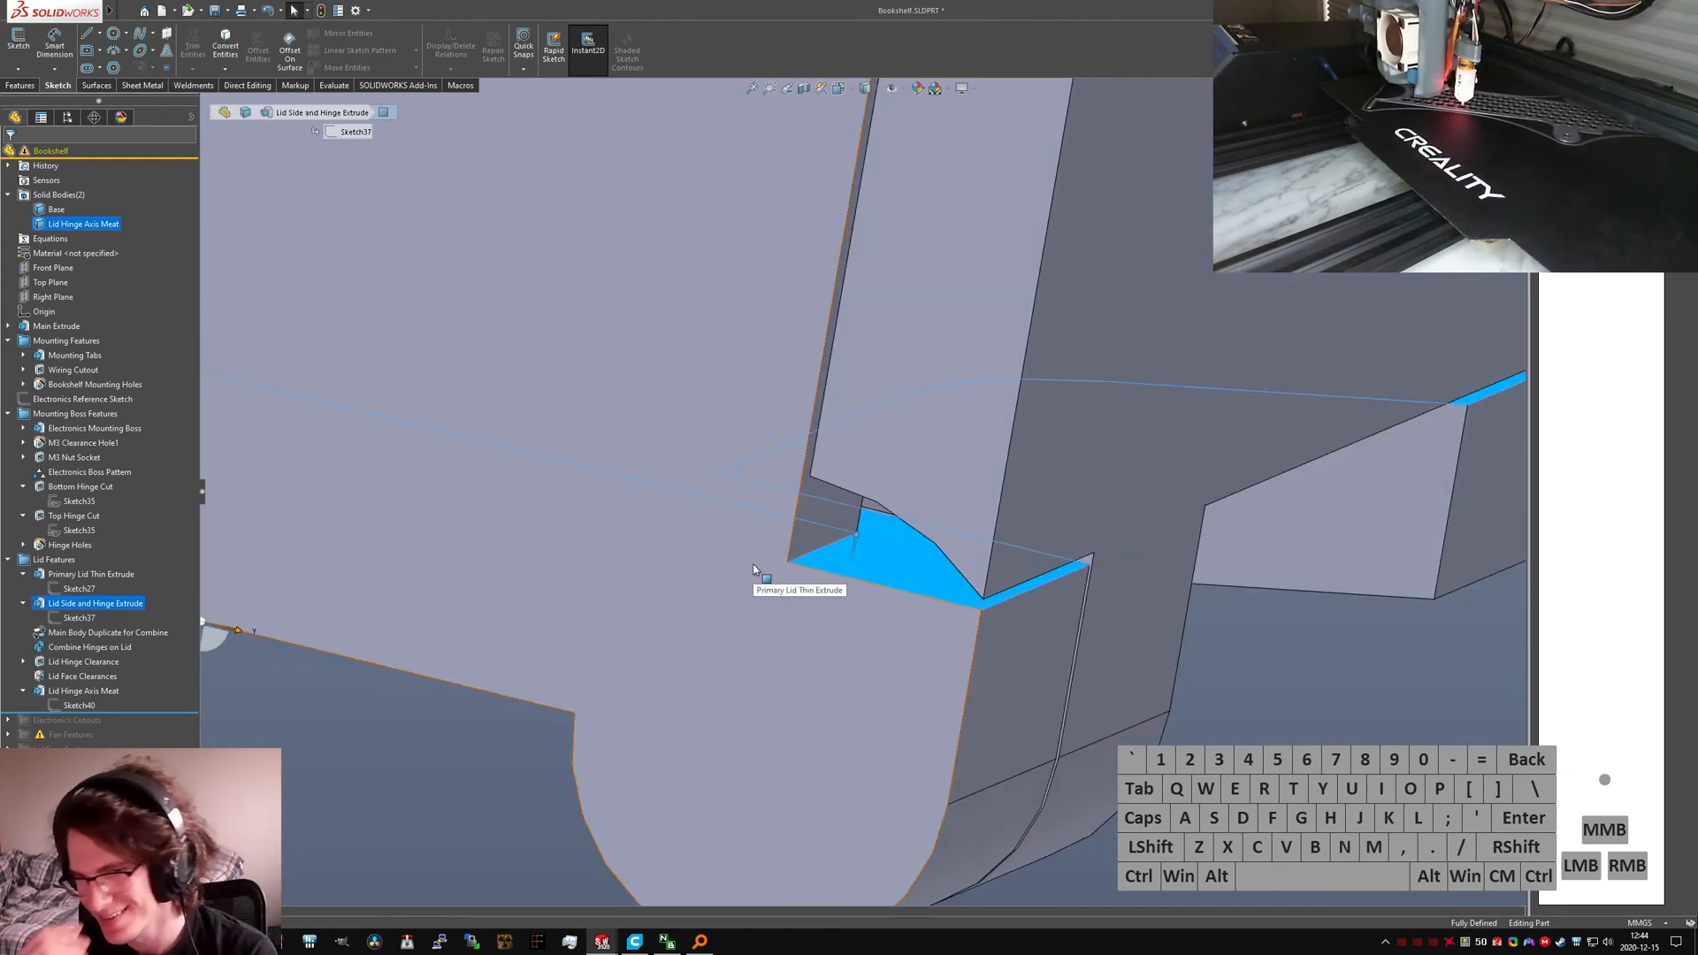
pyautogui.moveTo(755, 625); pyautogui.dragTo(867, 536, button='middle')
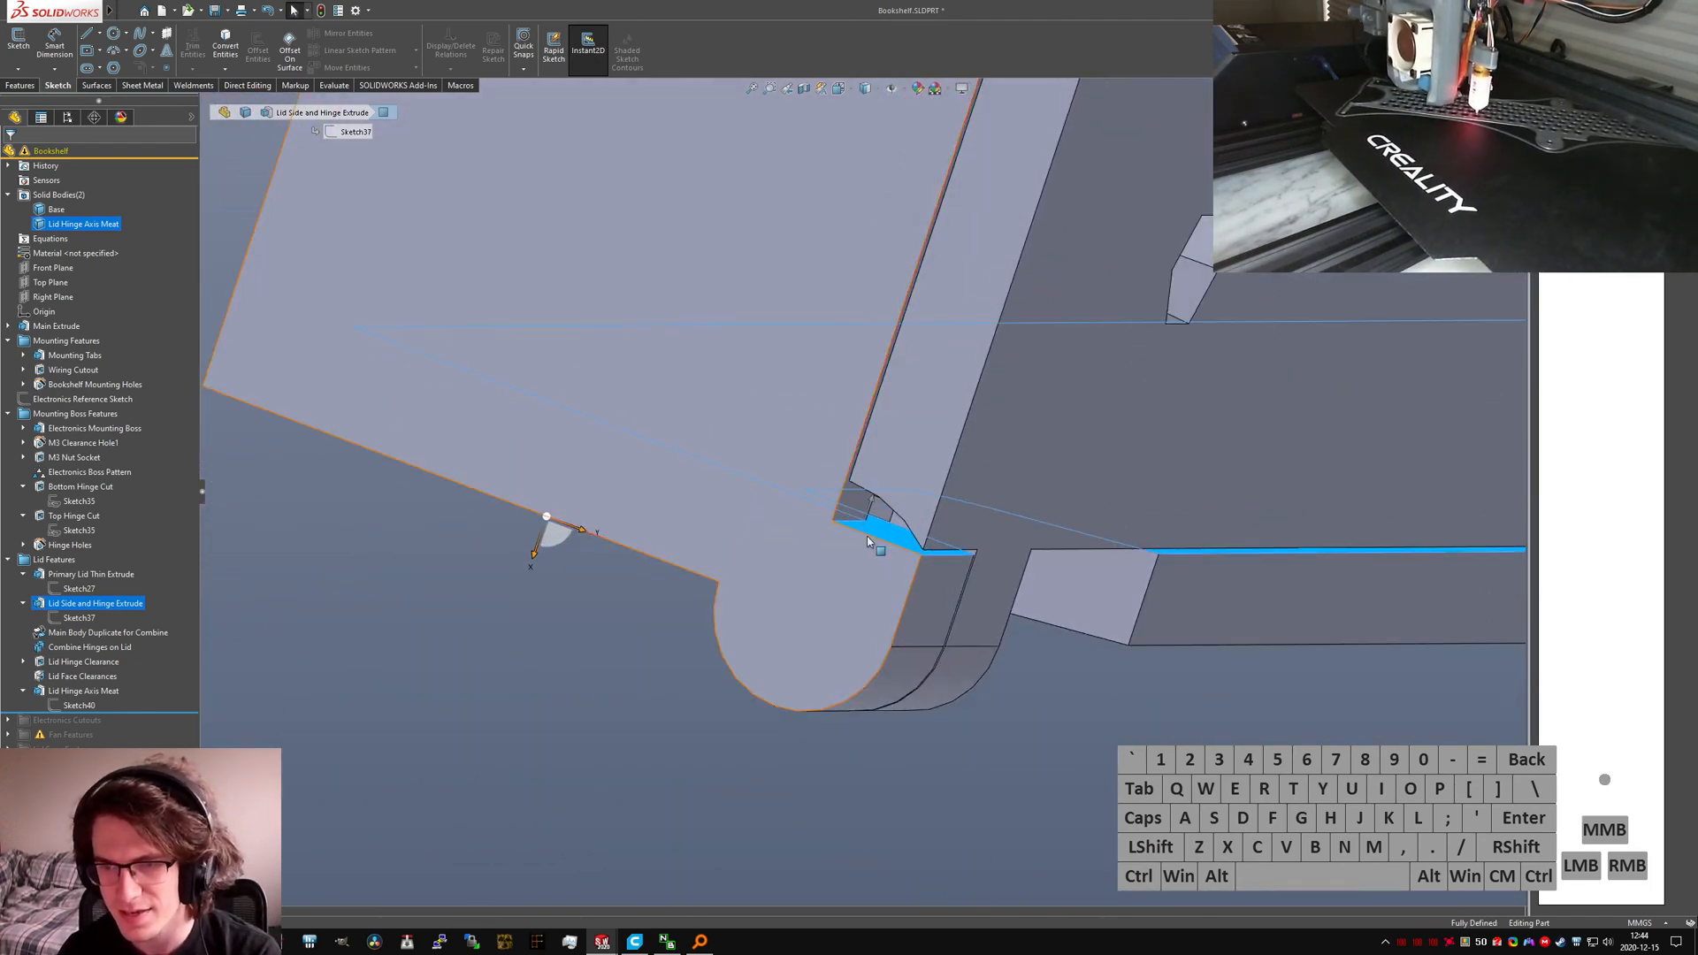
pyautogui.scroll(-3, 867, 535)
pyautogui.click(79, 617)
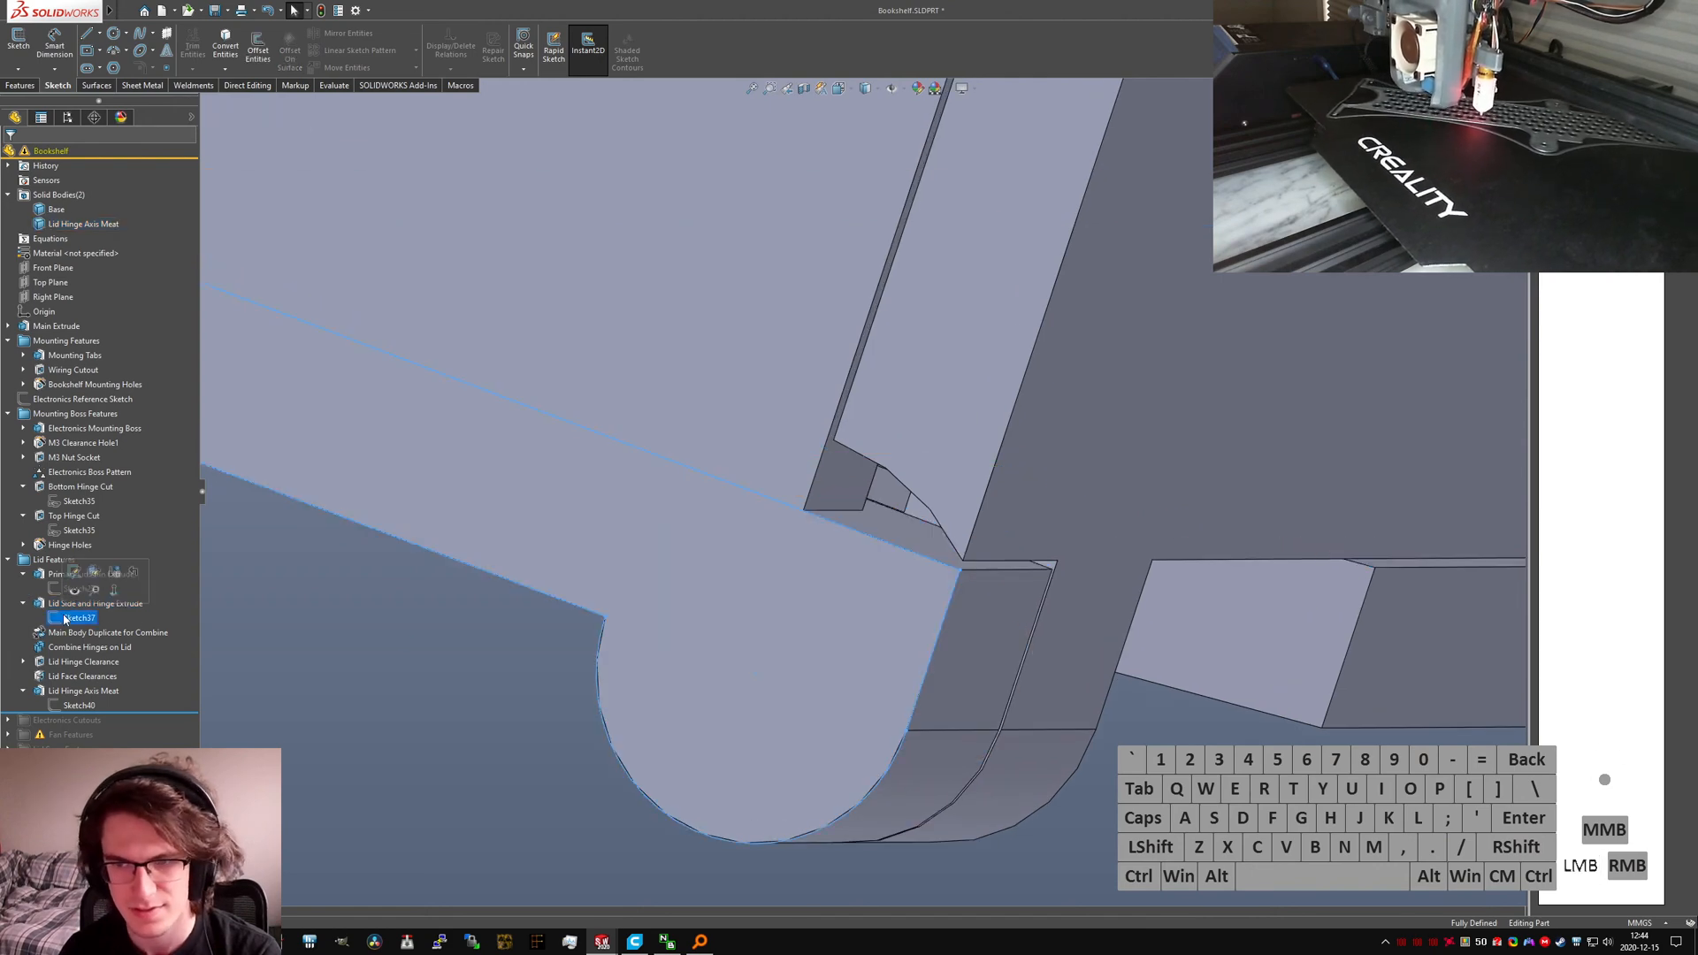
pyautogui.click(76, 575)
pyautogui.hotkey('ctrl', '5')
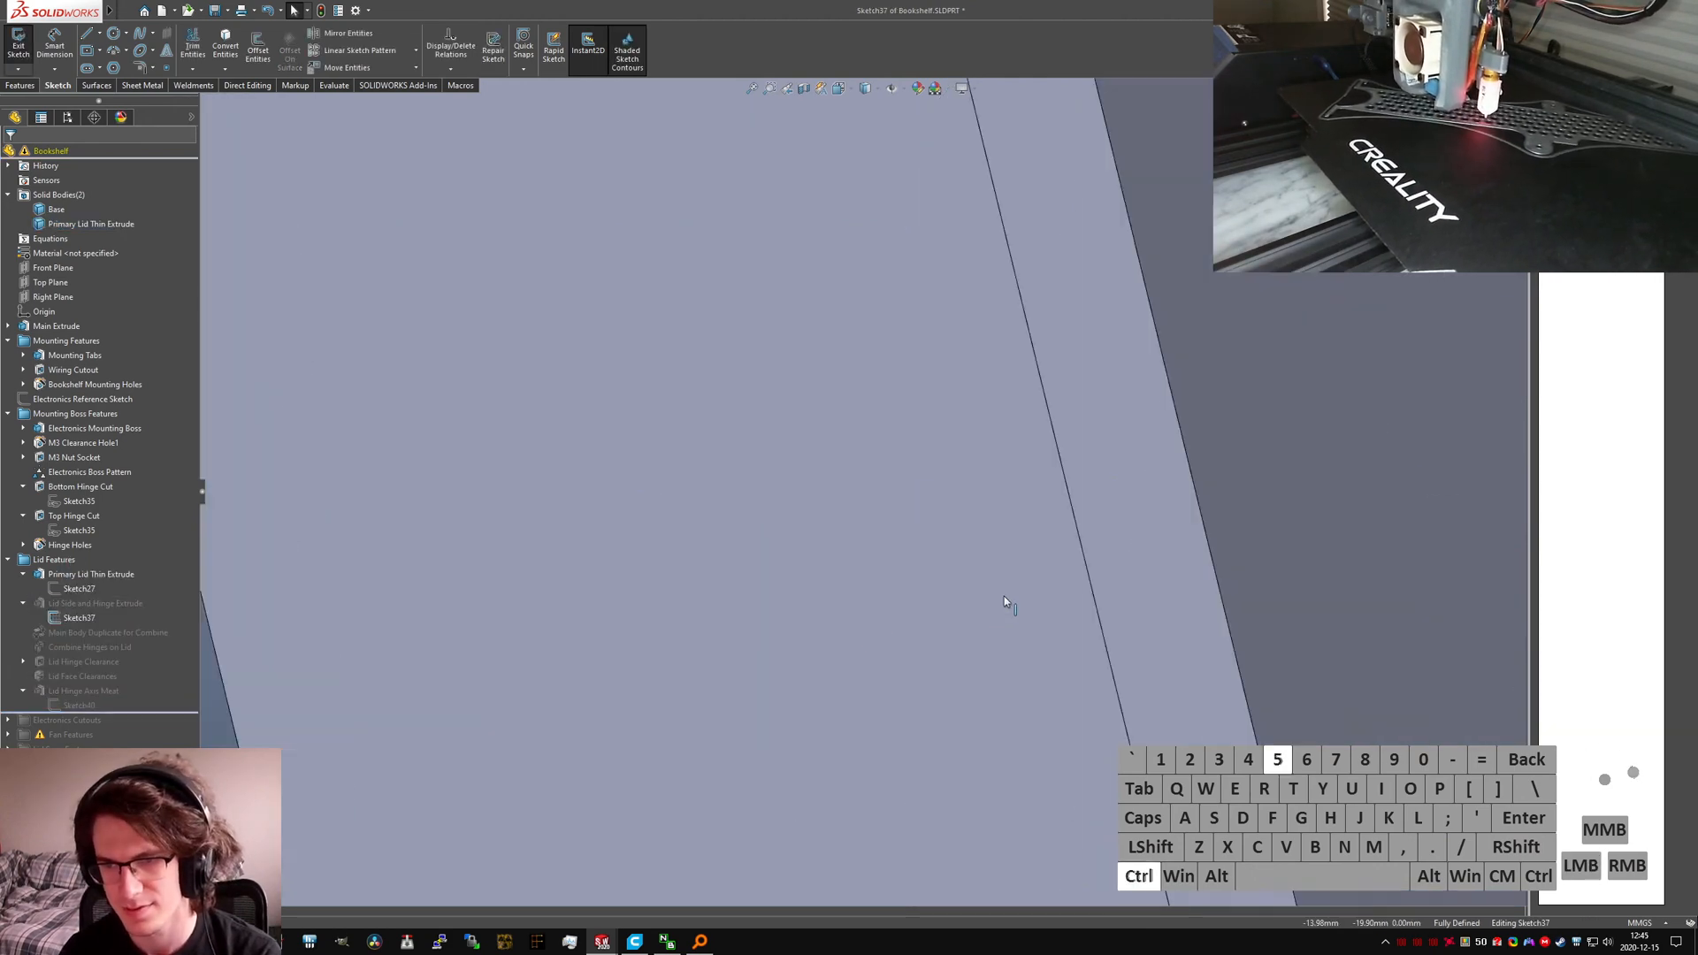
pyautogui.scroll(-6, 1238, 381)
pyautogui.scroll(-1, 993, 380)
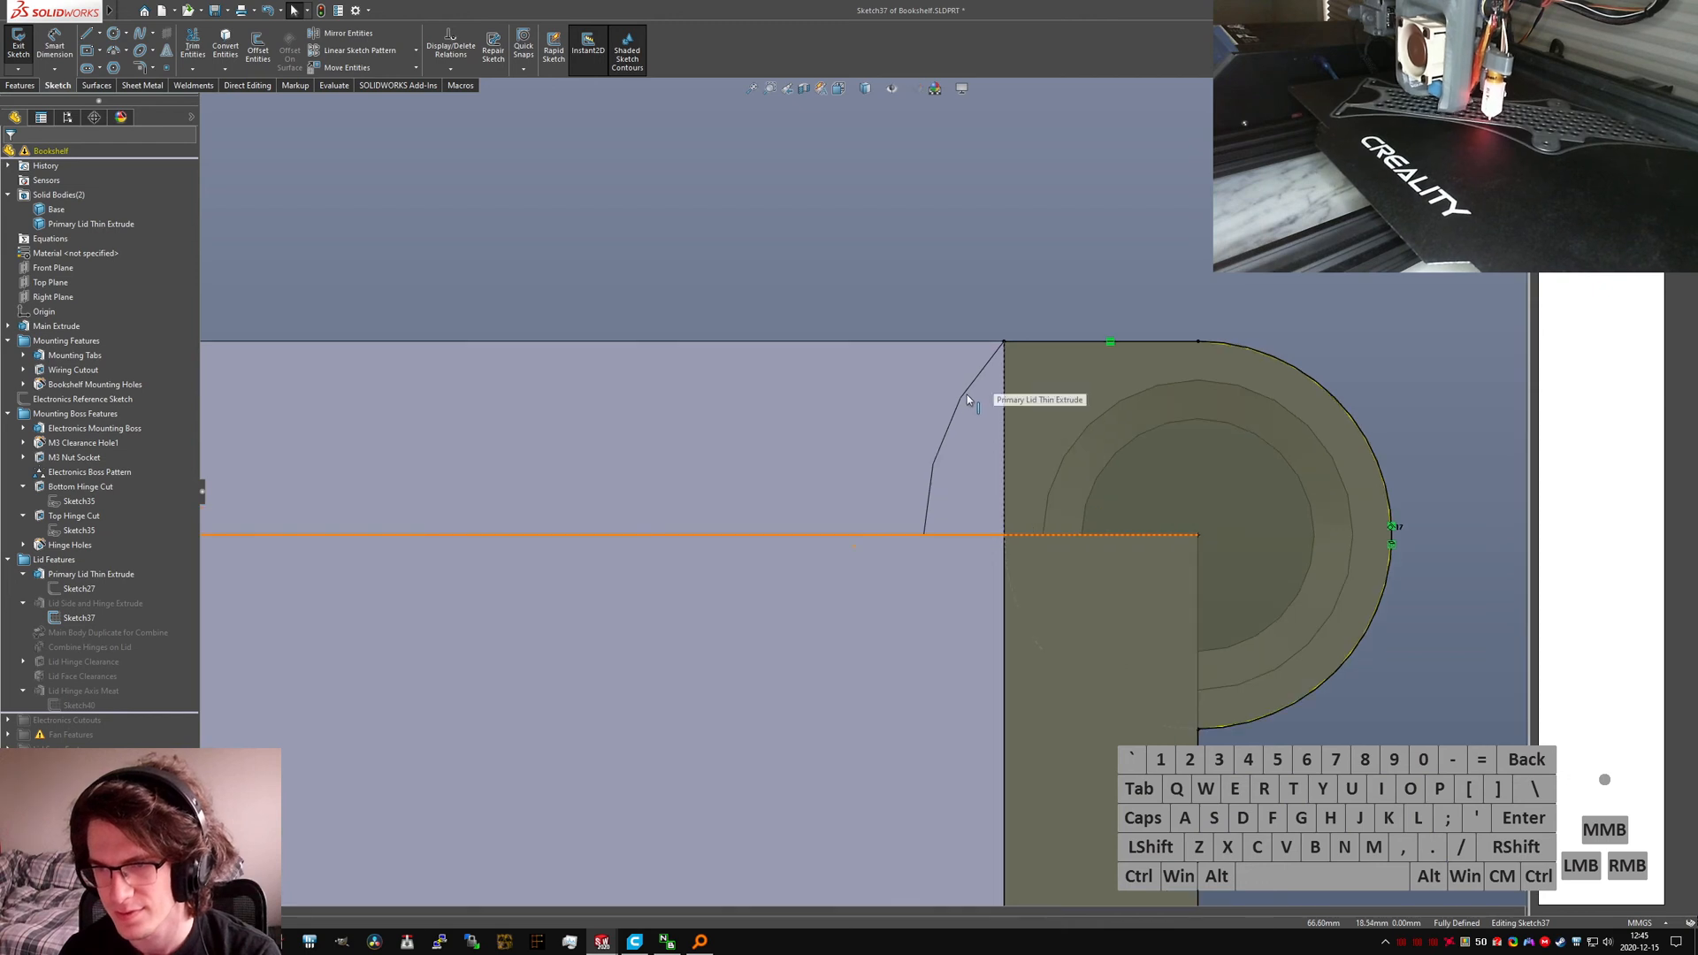
pyautogui.click(962, 391)
pyautogui.click(236, 53)
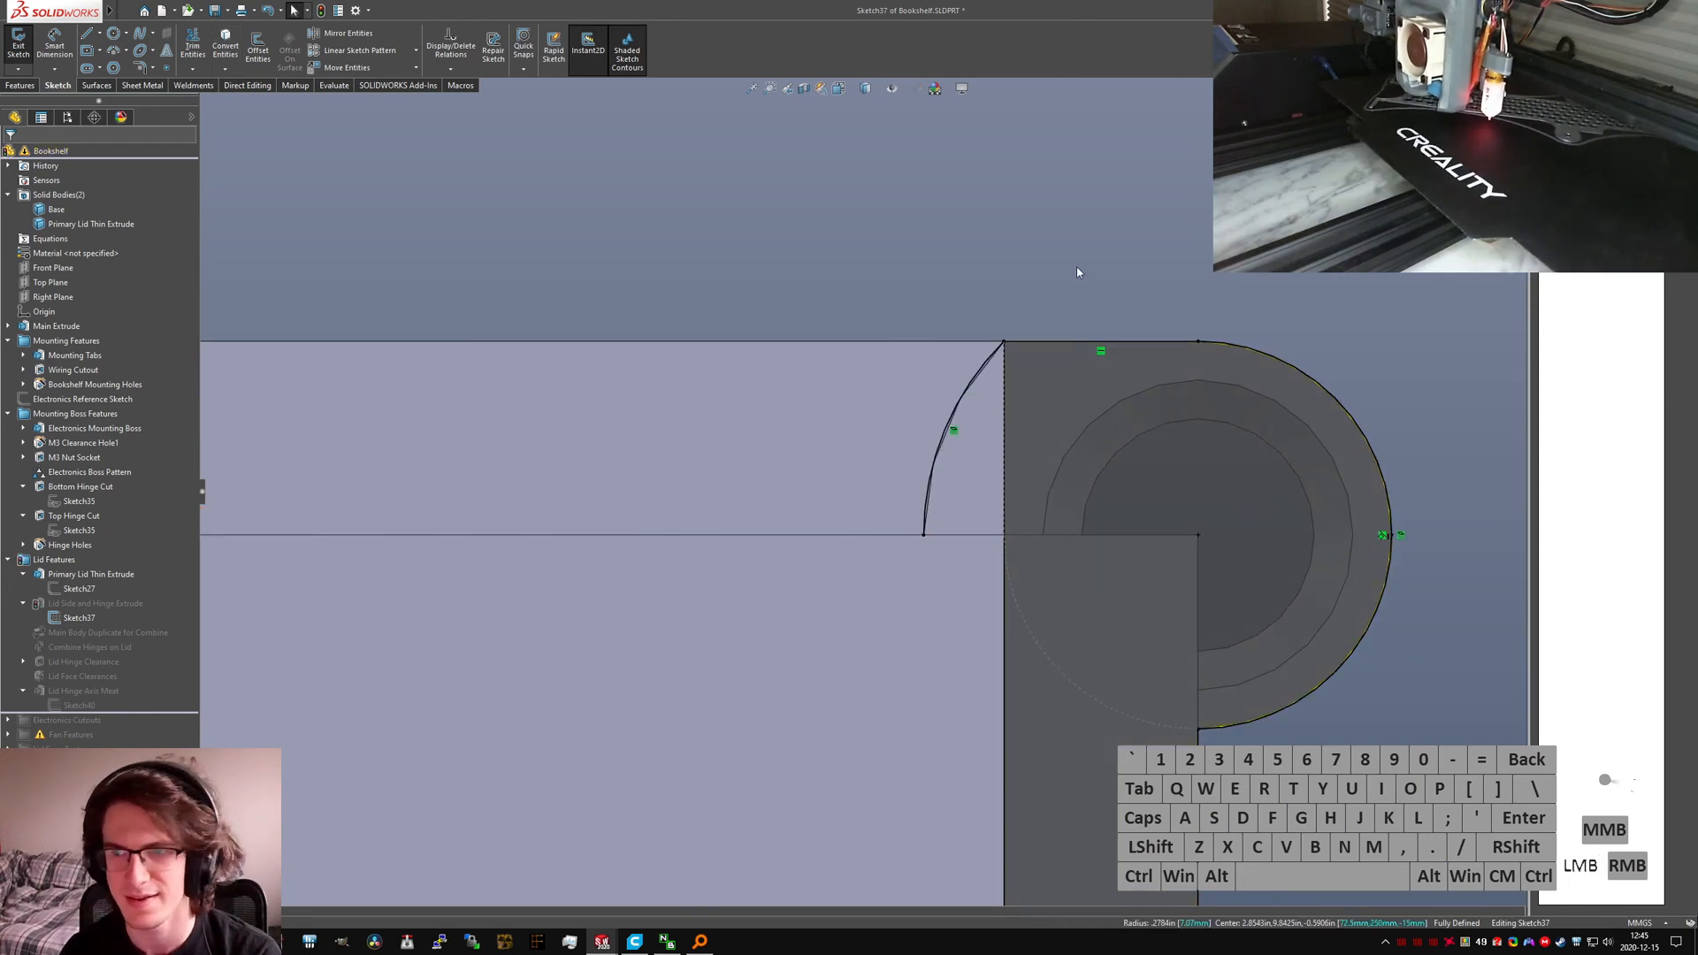
# Step: Draw a horizontal line from the arc's lower end to the vertical profile line, trim the dividing segment, and rebuild
pyautogui.moveTo(817, 332); pyautogui.dragTo(871, 425, button='right')
pyautogui.click(925, 535)
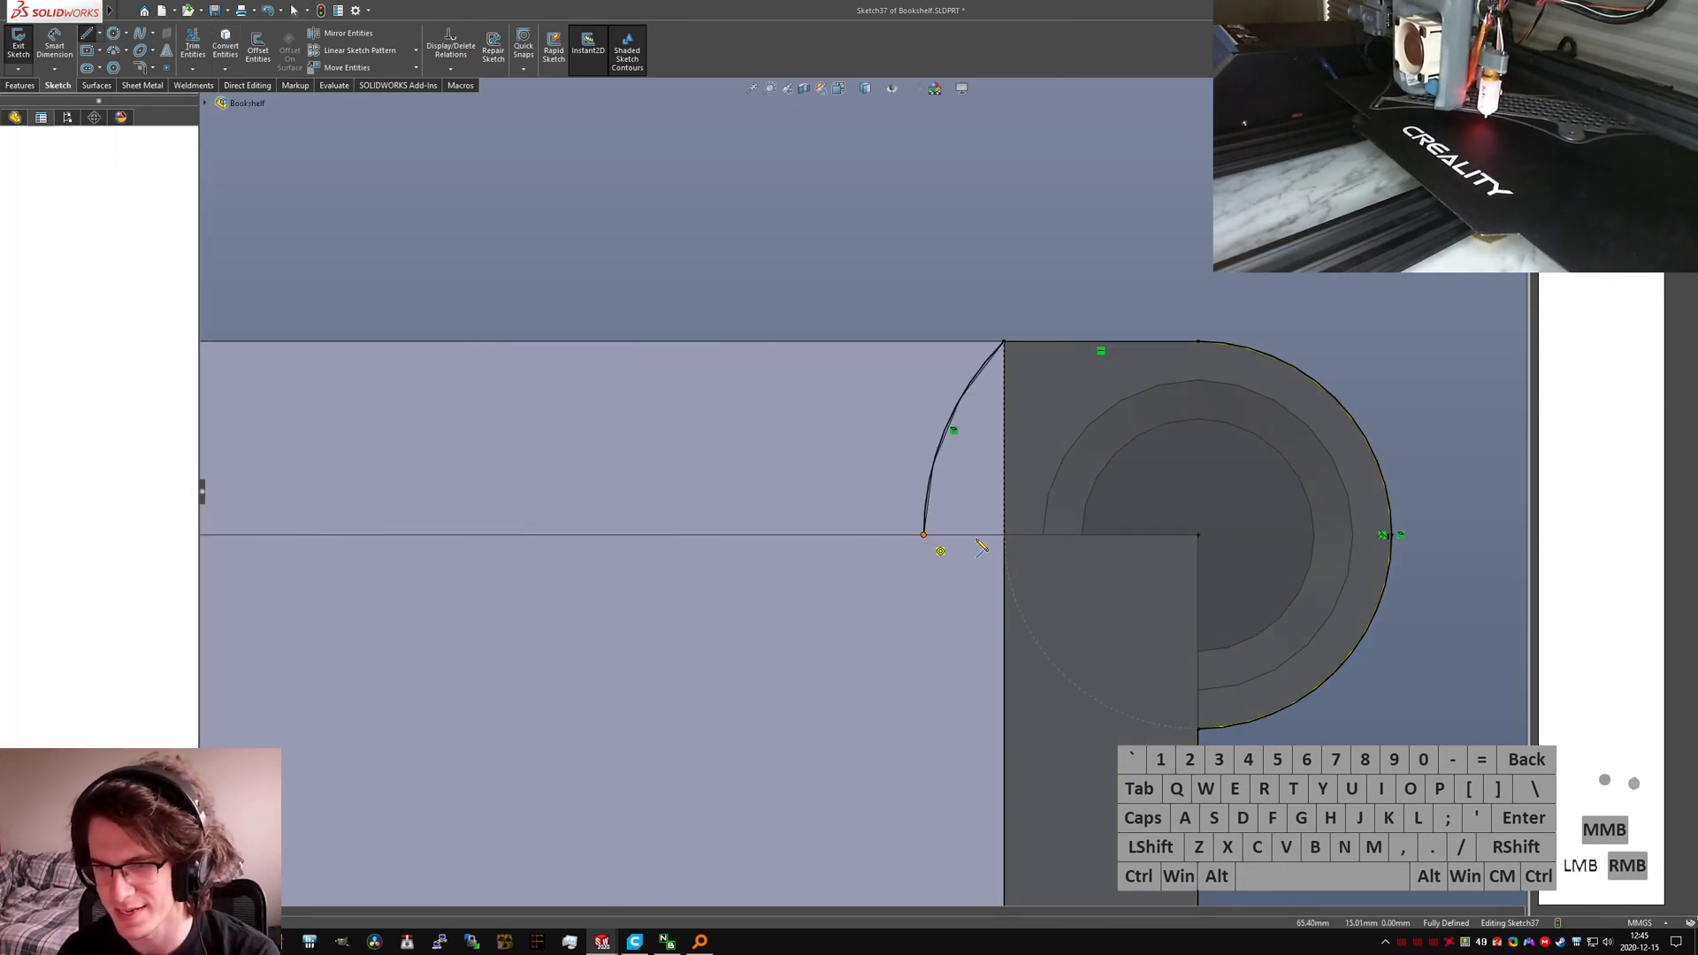
pyautogui.click(1004, 535)
pyautogui.press('Escape')
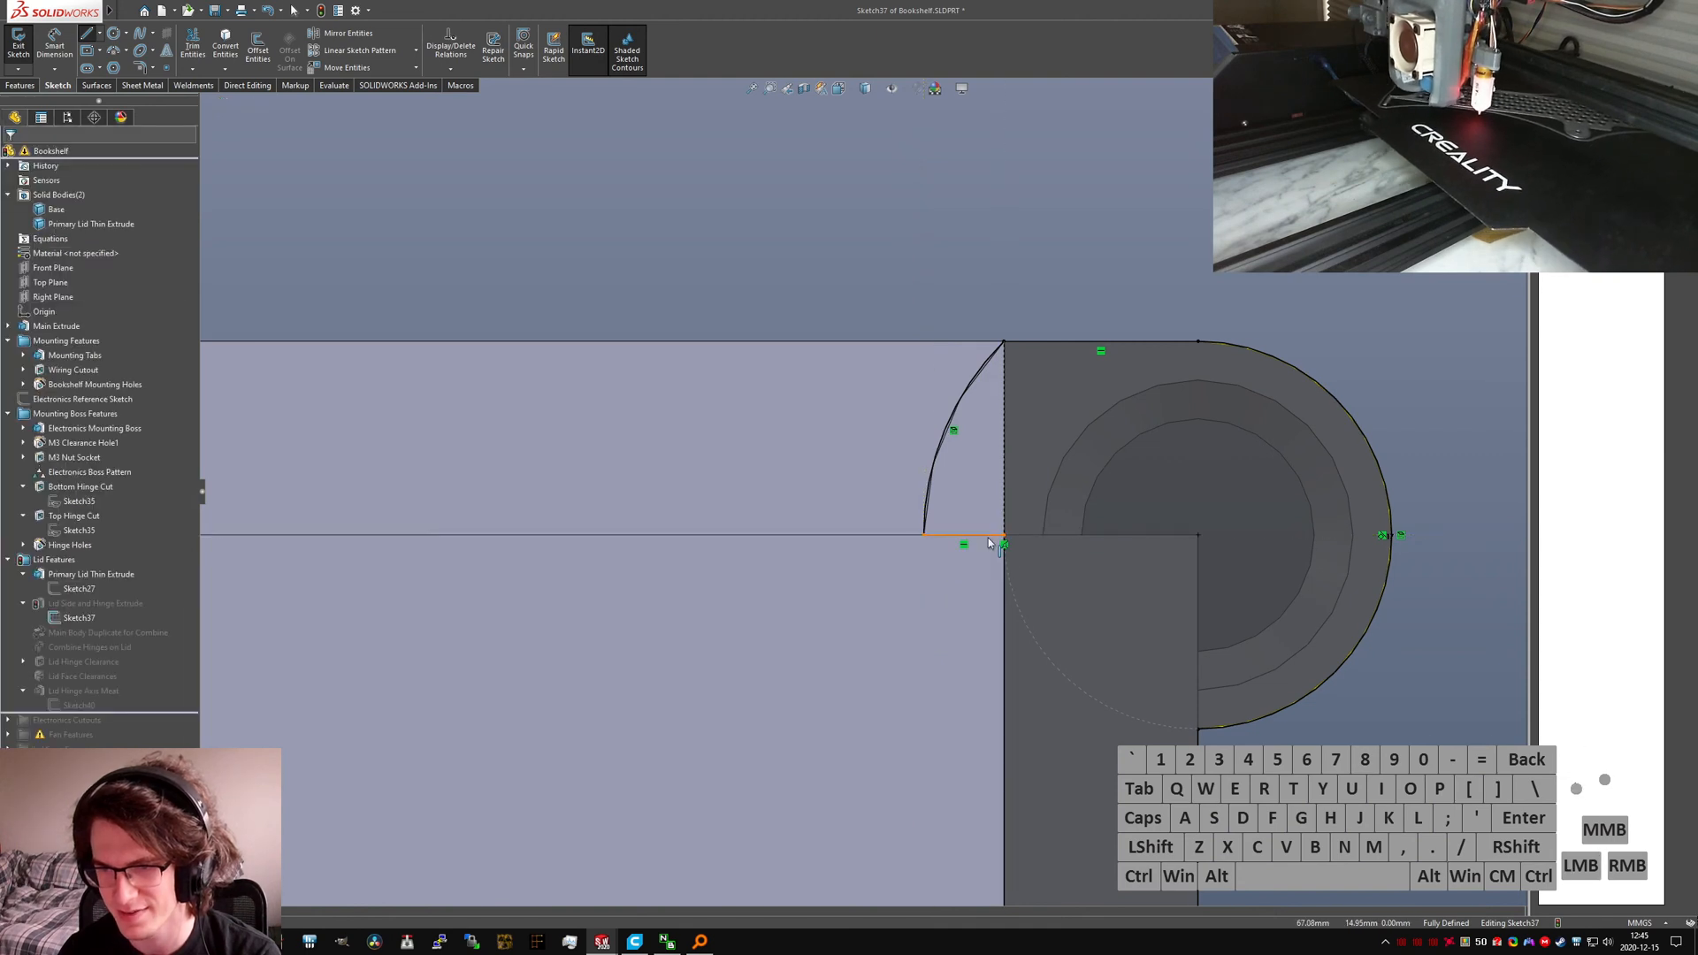
pyautogui.click(193, 49)
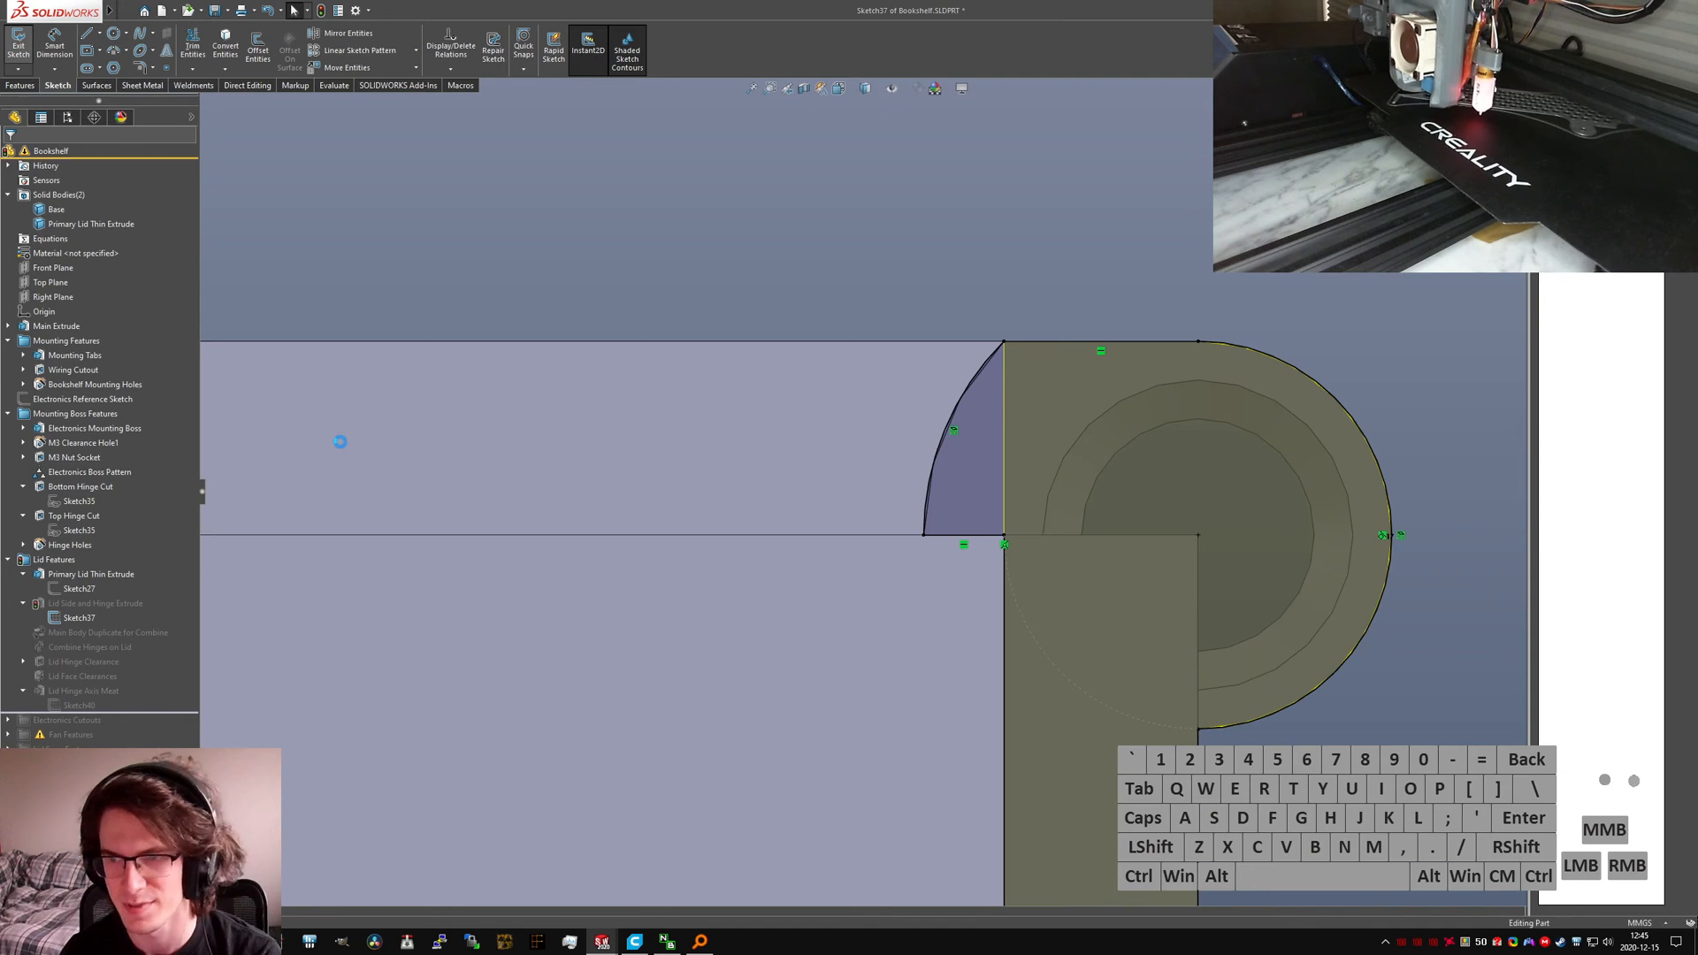
# Step: Examine the rebuilt hinge corner, temporarily hiding the lid body to see the base underneath
pyautogui.moveTo(322, 500)
pyautogui.mouseDown(button='middle')
pyautogui.moveTo(910, 524)
pyautogui.moveTo(734, 619)
pyautogui.moveTo(1061, 681)
pyautogui.moveTo(1250, 708)
pyautogui.moveTo(1281, 645)
pyautogui.mouseUp(button='middle')
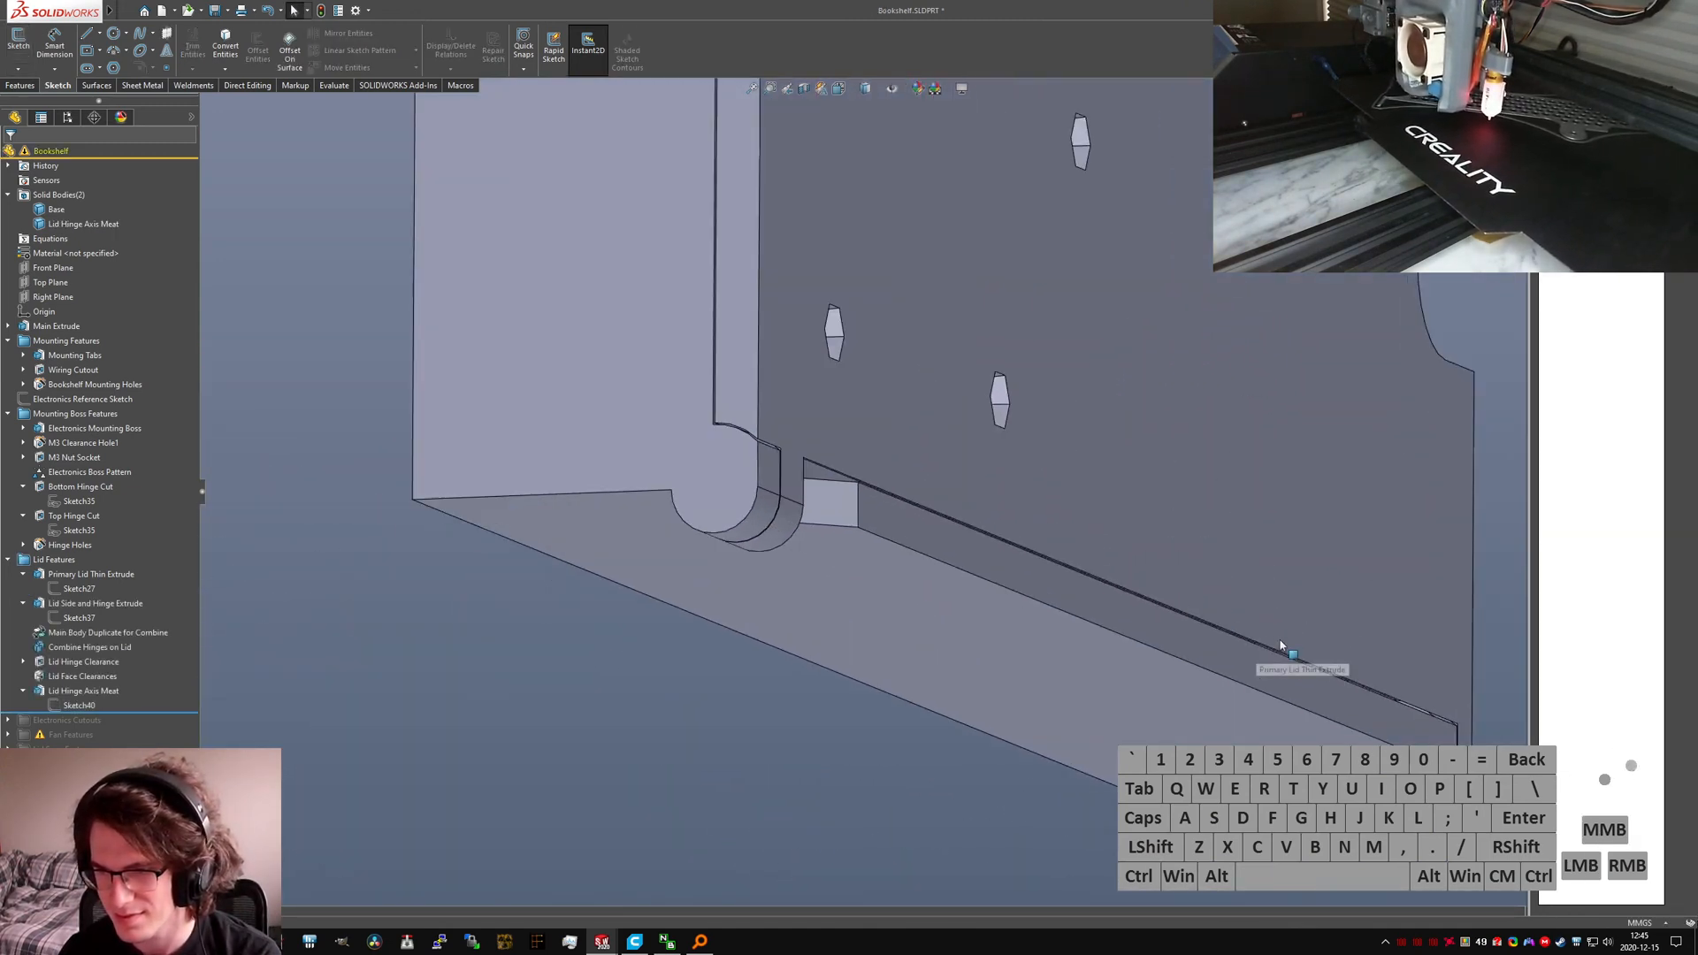
pyautogui.scroll(-1, 1282, 650)
pyautogui.middleClick(1291, 679)
pyautogui.moveTo(814, 566); pyautogui.dragTo(1069, 534, button='middle')
pyautogui.scroll(-2, 999, 583)
pyautogui.scroll(2, 1070, 534)
pyautogui.rightClick(62, 228)
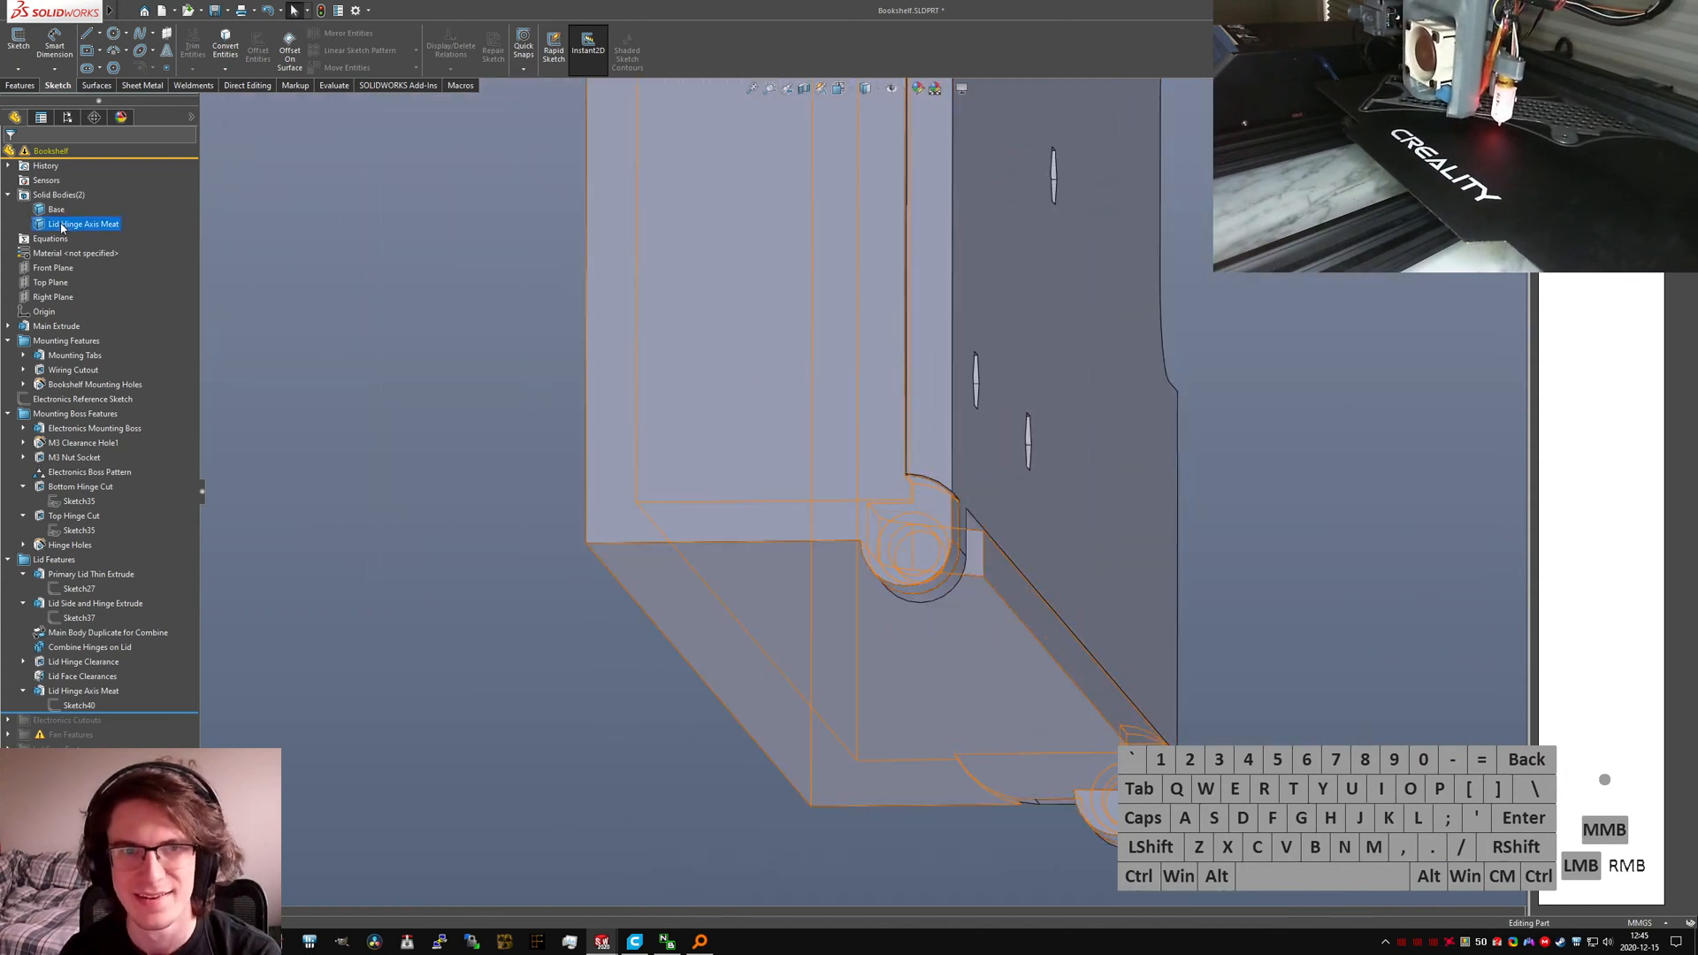
pyautogui.click(116, 223)
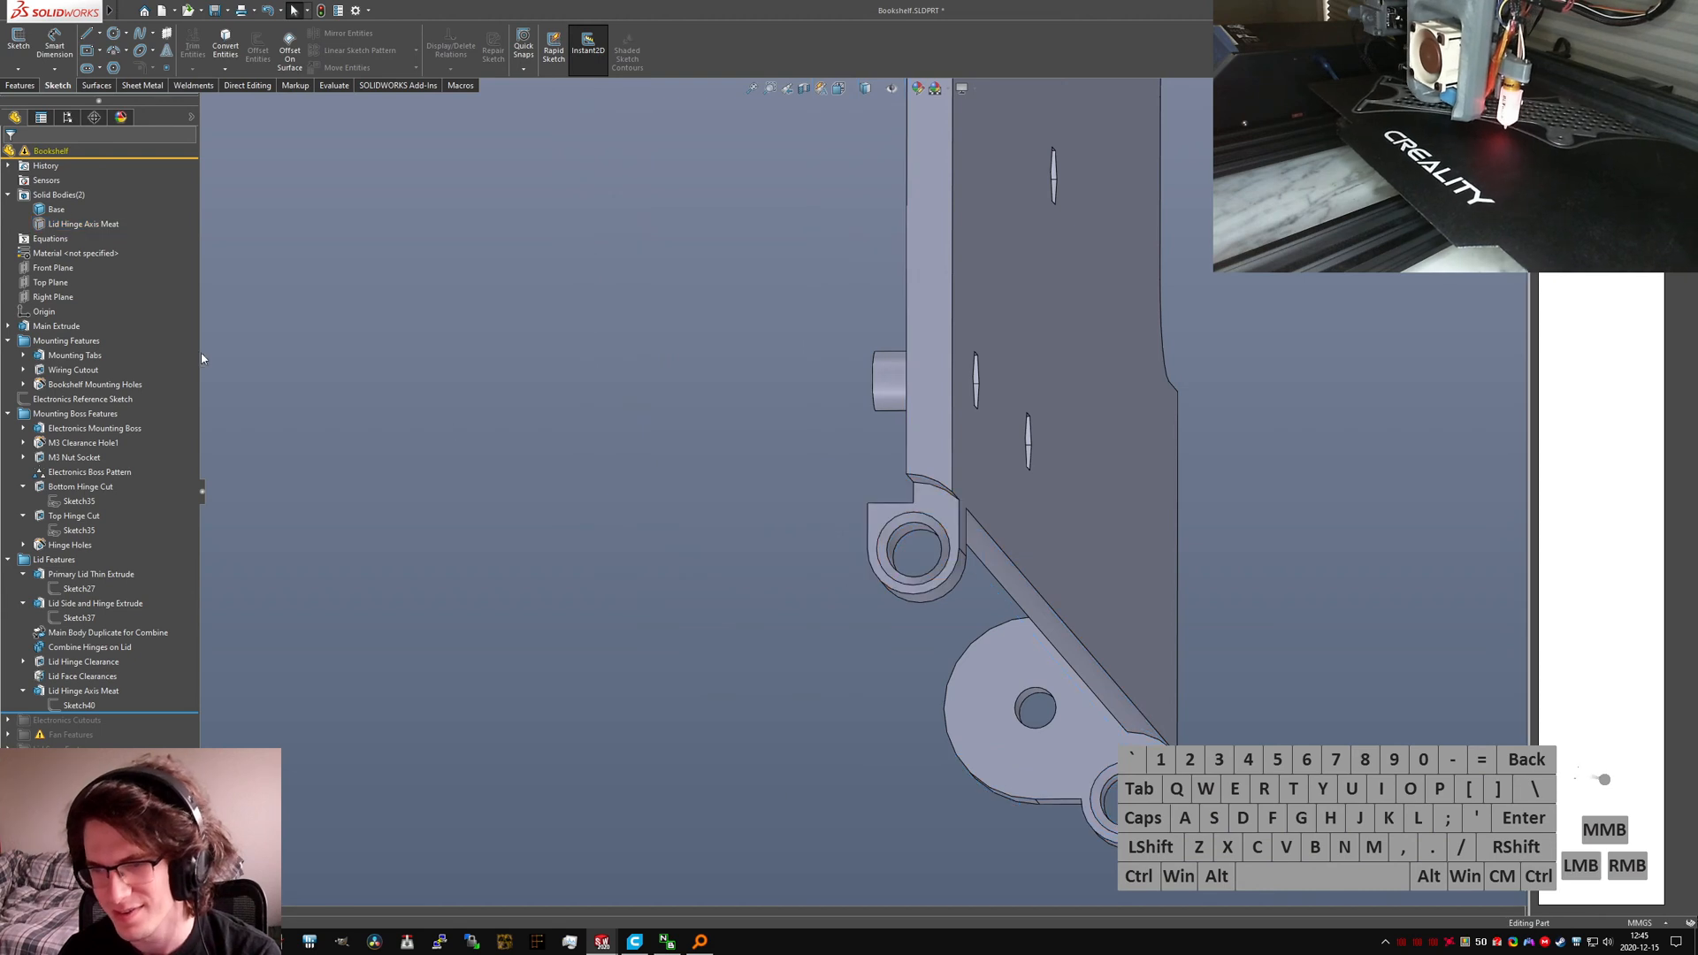
pyautogui.rightClick(60, 231)
pyautogui.click(90, 212)
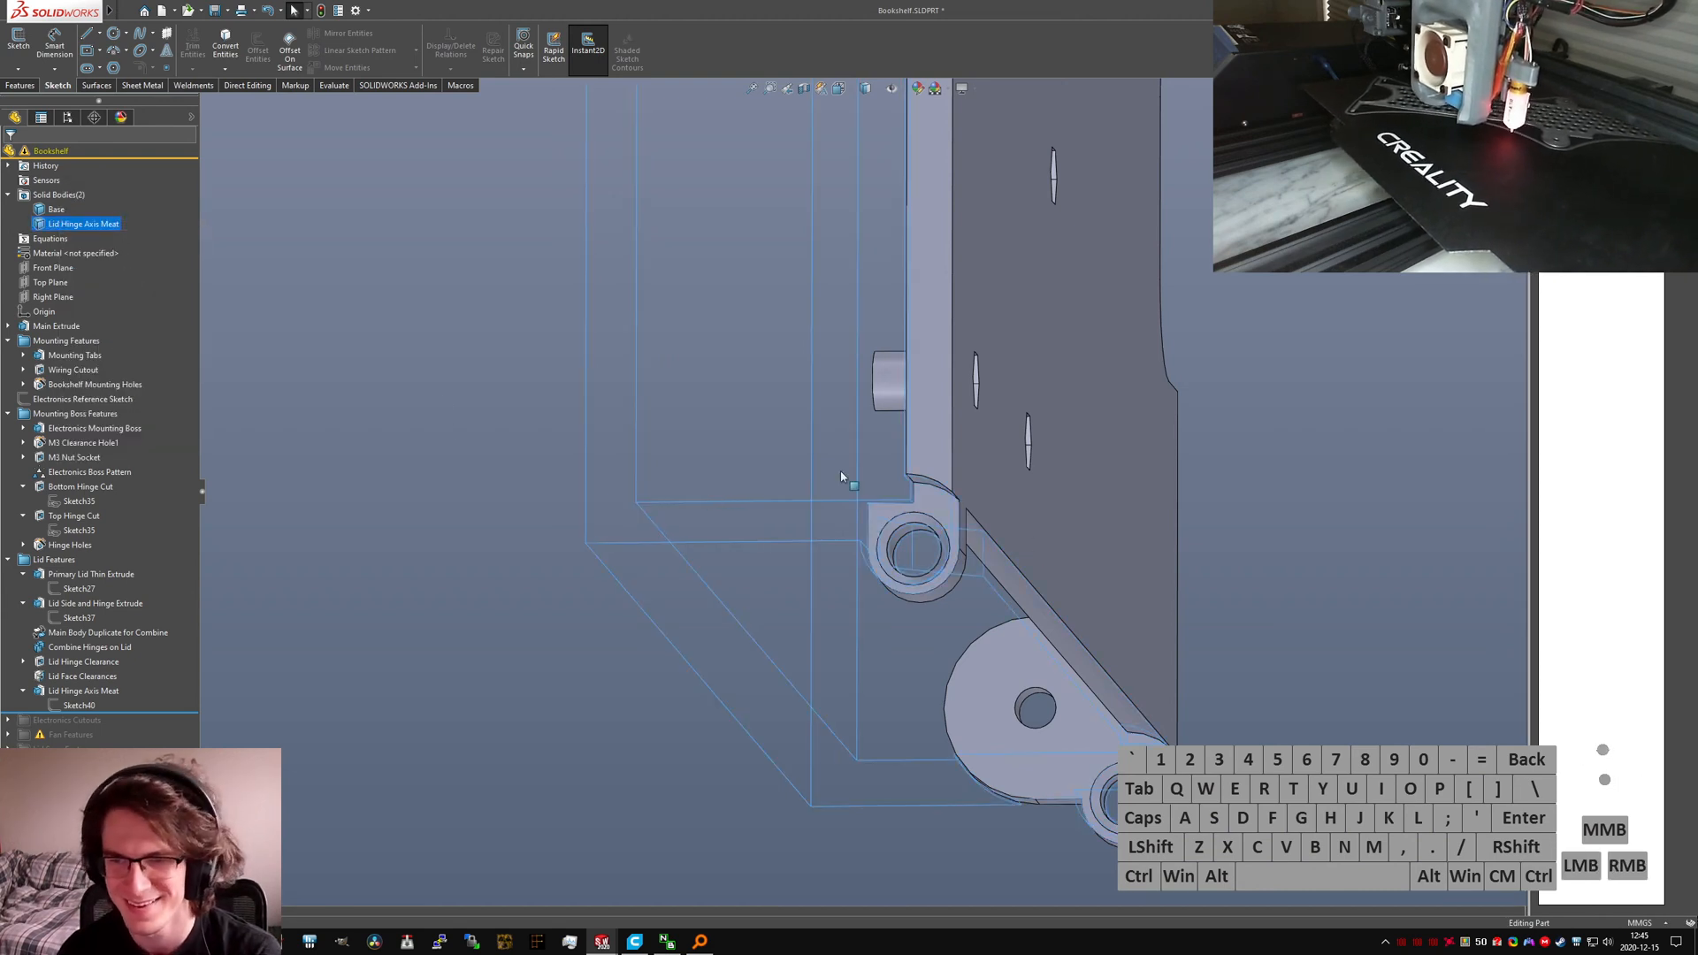
# Step: Hide the Base body and examine the lid's hinge knuckle and pin up close
pyautogui.rightClick(49, 213)
pyautogui.click(58, 204)
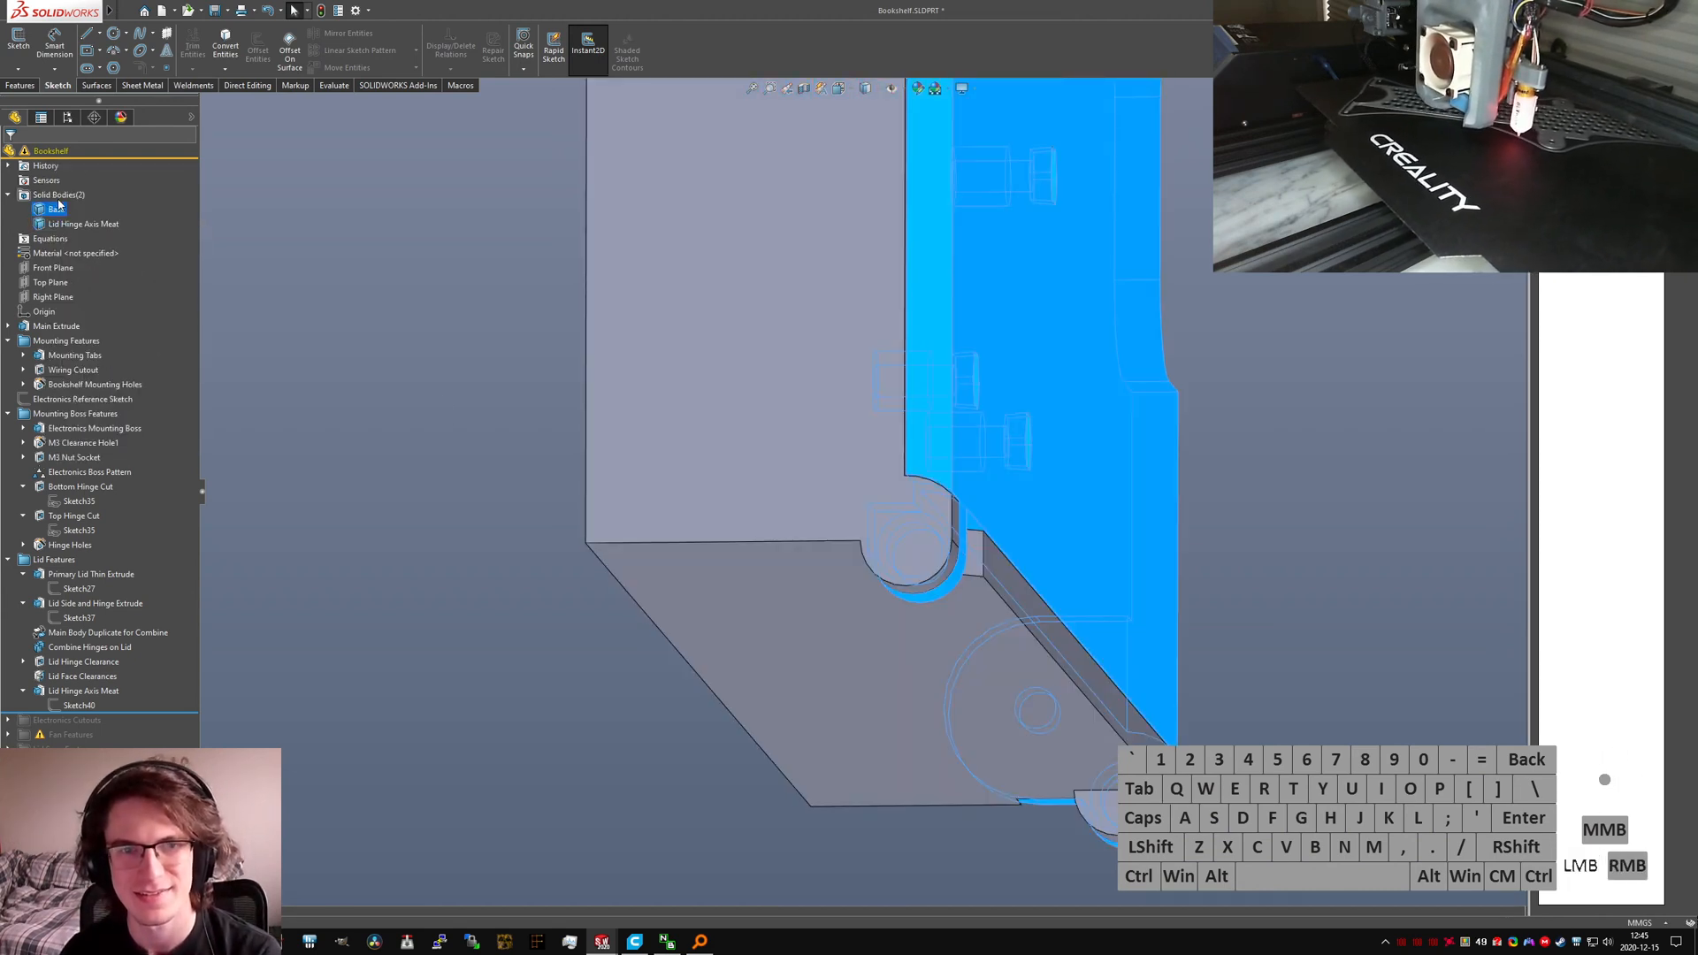
pyautogui.click(453, 395)
pyautogui.moveTo(948, 682); pyautogui.dragTo(782, 607, button='middle')
pyautogui.scroll(4, 782, 607)
pyautogui.scroll(-5, 827, 252)
pyautogui.moveTo(708, 265); pyautogui.dragTo(752, 323, button='middle')
pyautogui.scroll(-3, 747, 305)
pyautogui.scroll(-4, 747, 305)
pyautogui.scroll(3, 756, 327)
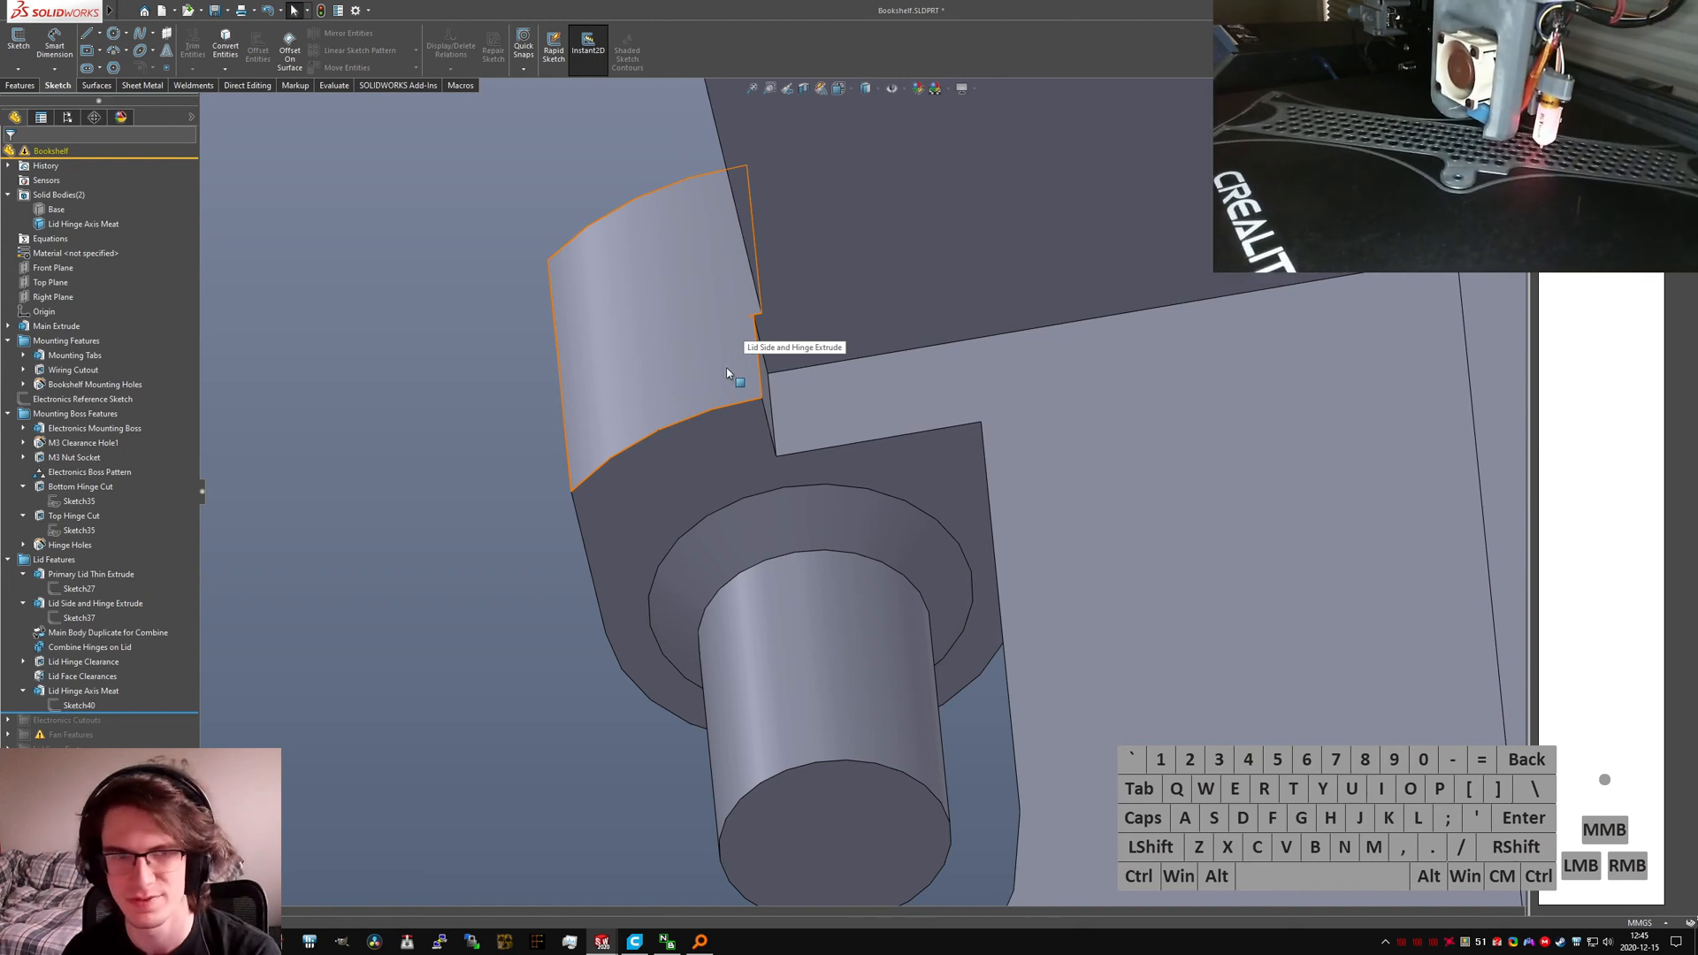
# Step: Collapse the feature tree and roll the model forward to just after Electronics Cutouts
pyautogui.click(23, 690)
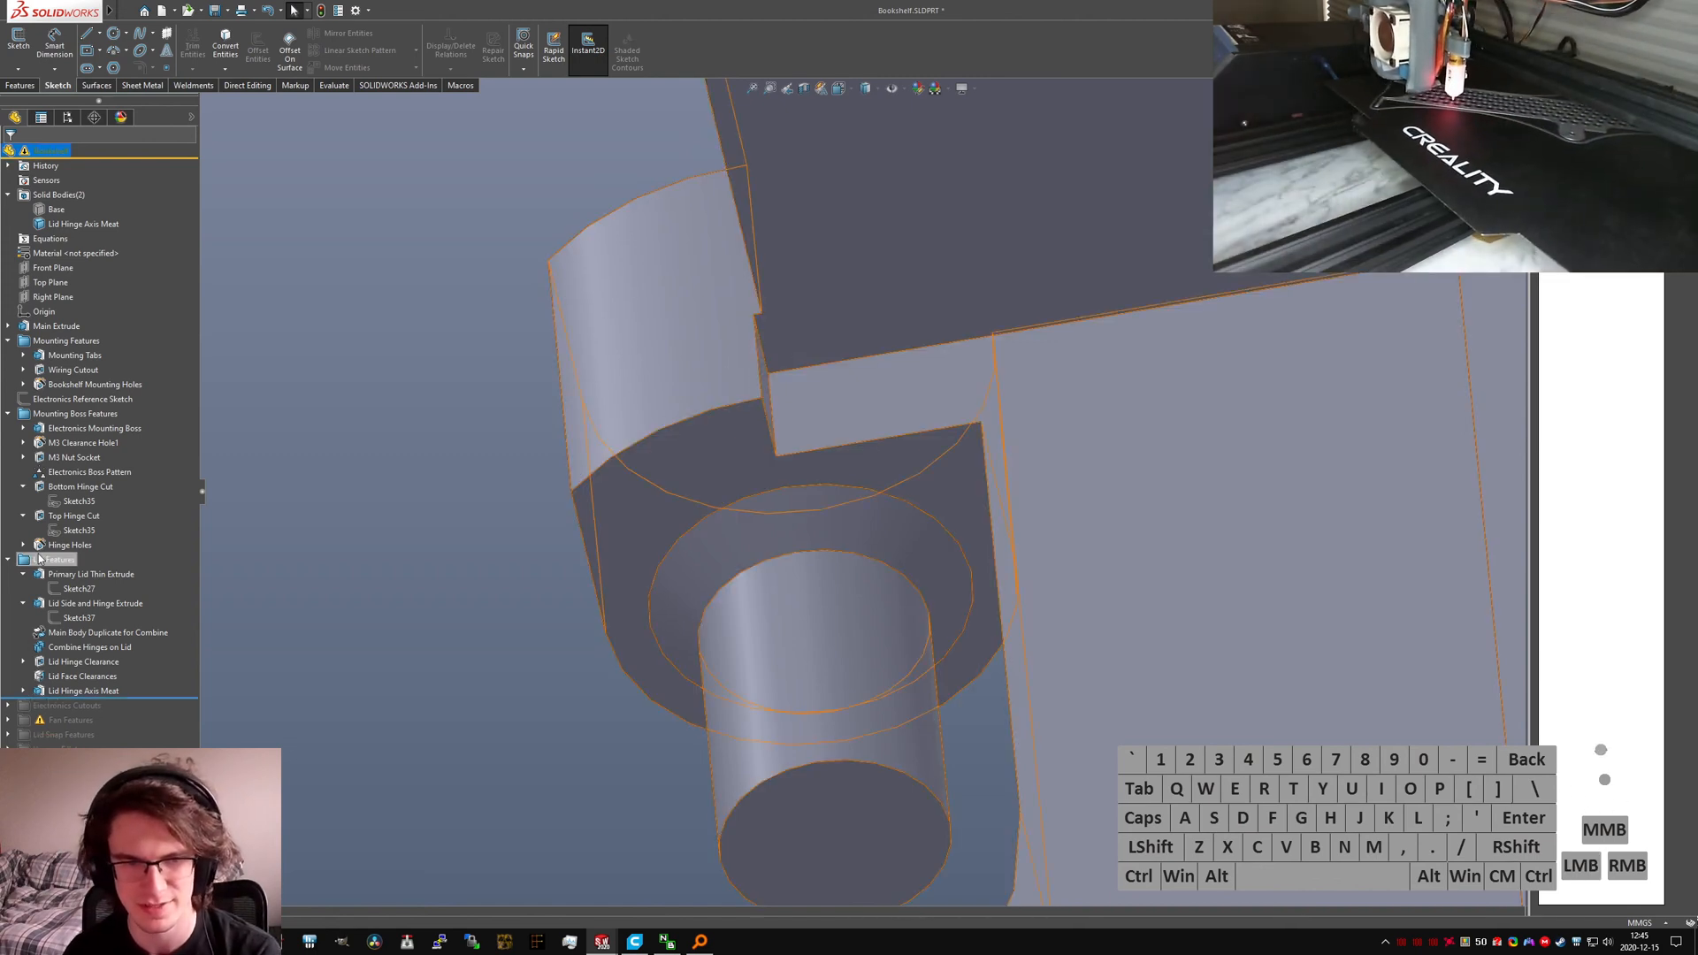
pyautogui.click(66, 431)
pyautogui.hotkey('shift', 'c')
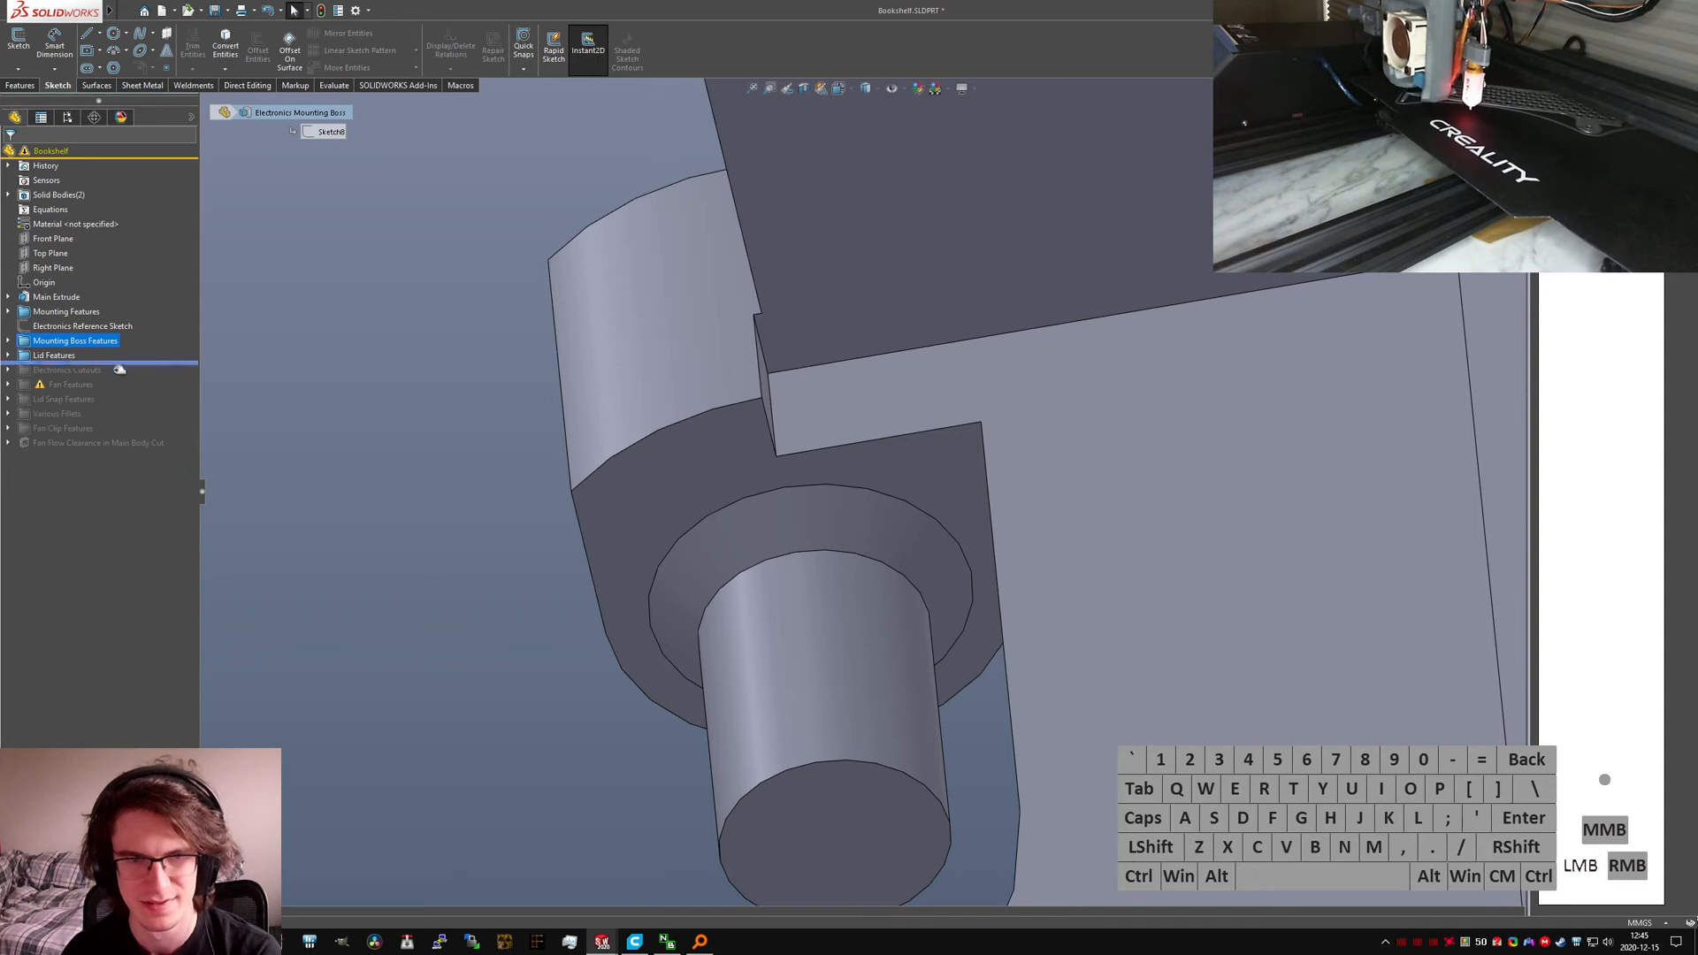
pyautogui.scroll(7, 728, 466)
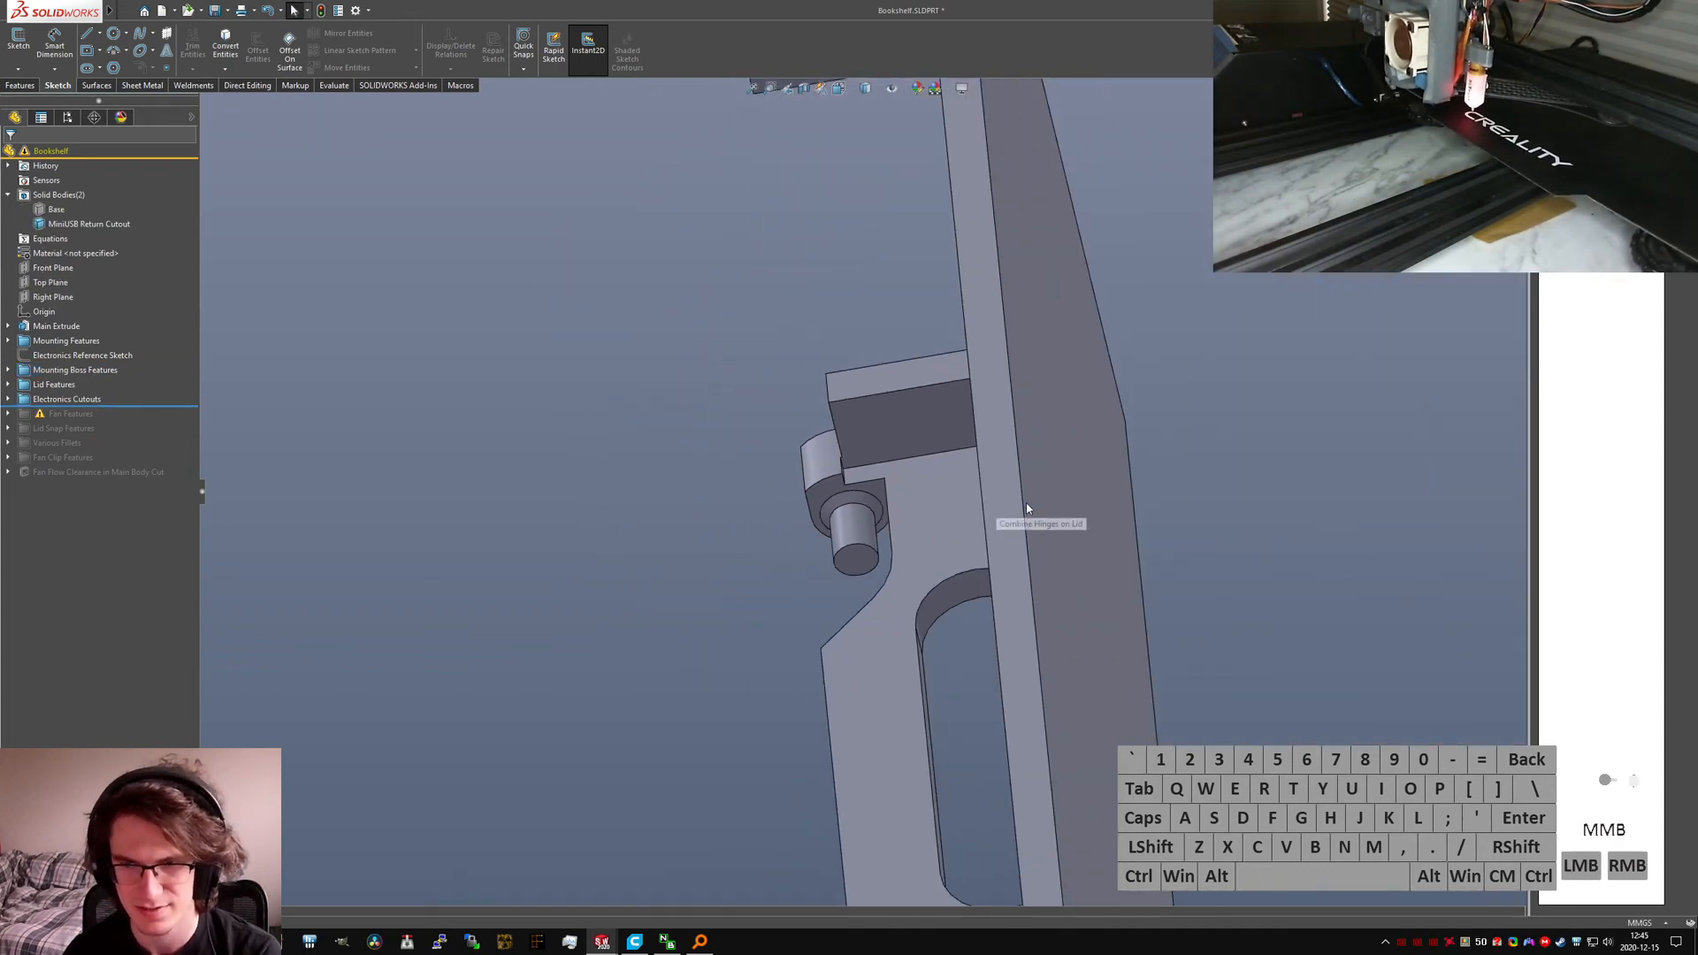
# Step: Look over the lid with its electronics cutouts and show the Base body again
pyautogui.moveTo(1026, 507); pyautogui.dragTo(1196, 568, button='middle')
pyautogui.scroll(10, 1197, 568)
pyautogui.moveTo(772, 624); pyautogui.dragTo(767, 487, button='middle')
pyautogui.scroll(-5, 747, 530)
pyautogui.scroll(5, 767, 487)
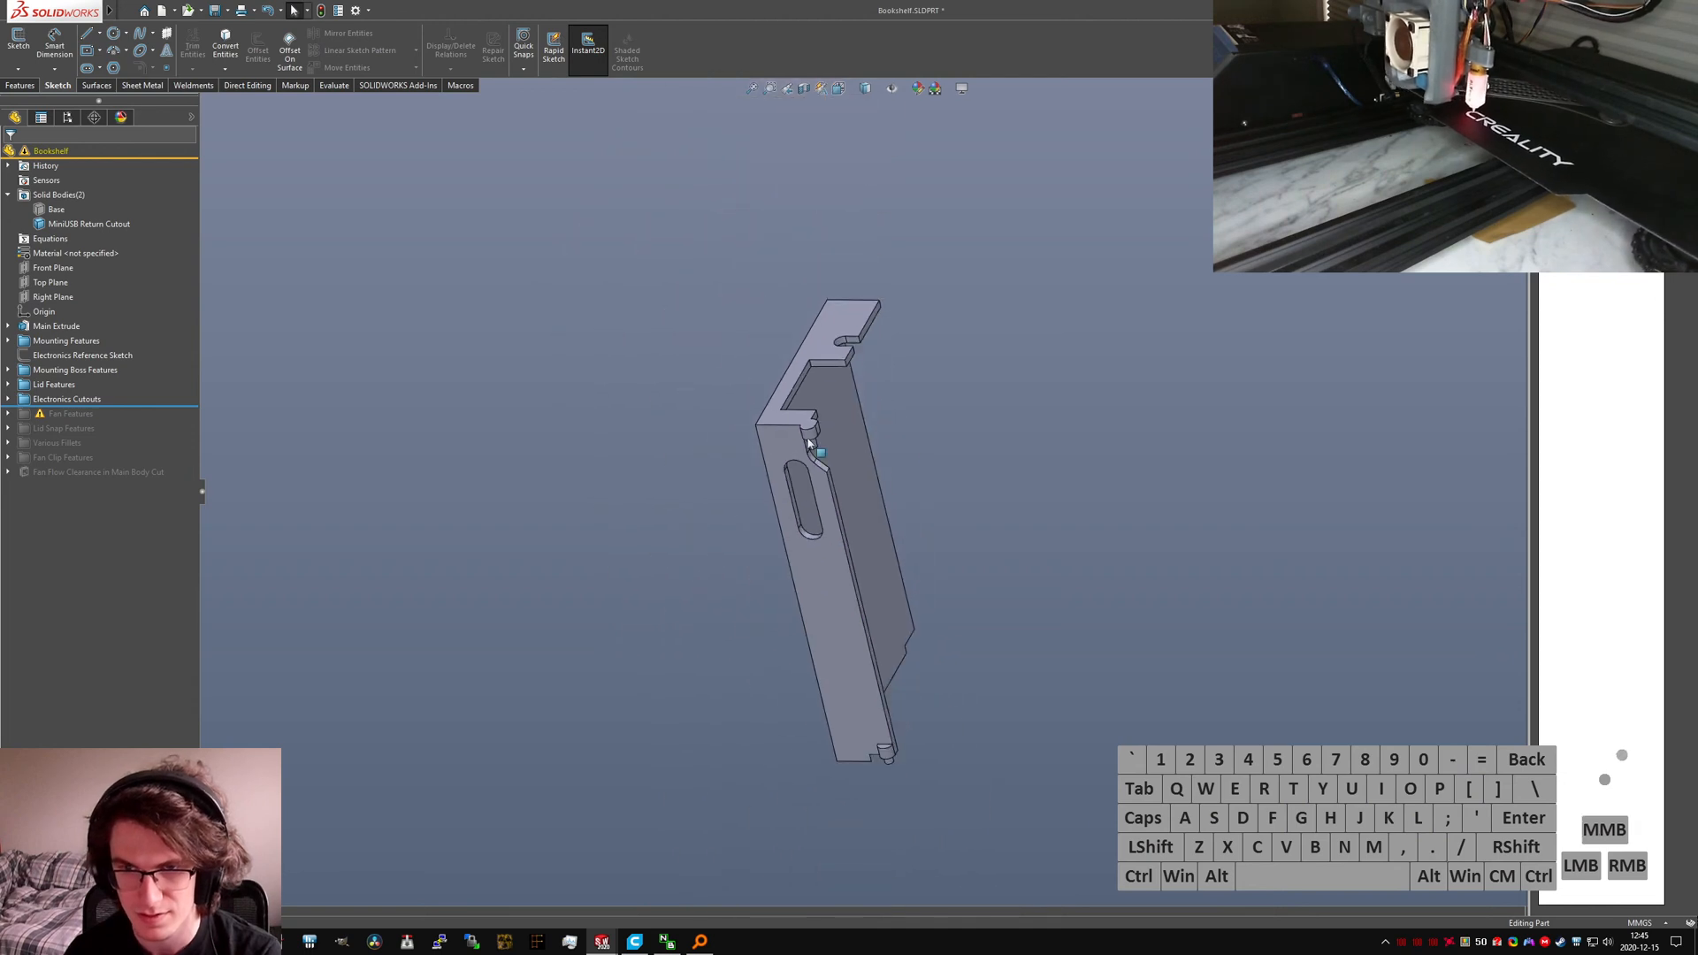
pyautogui.click(86, 209)
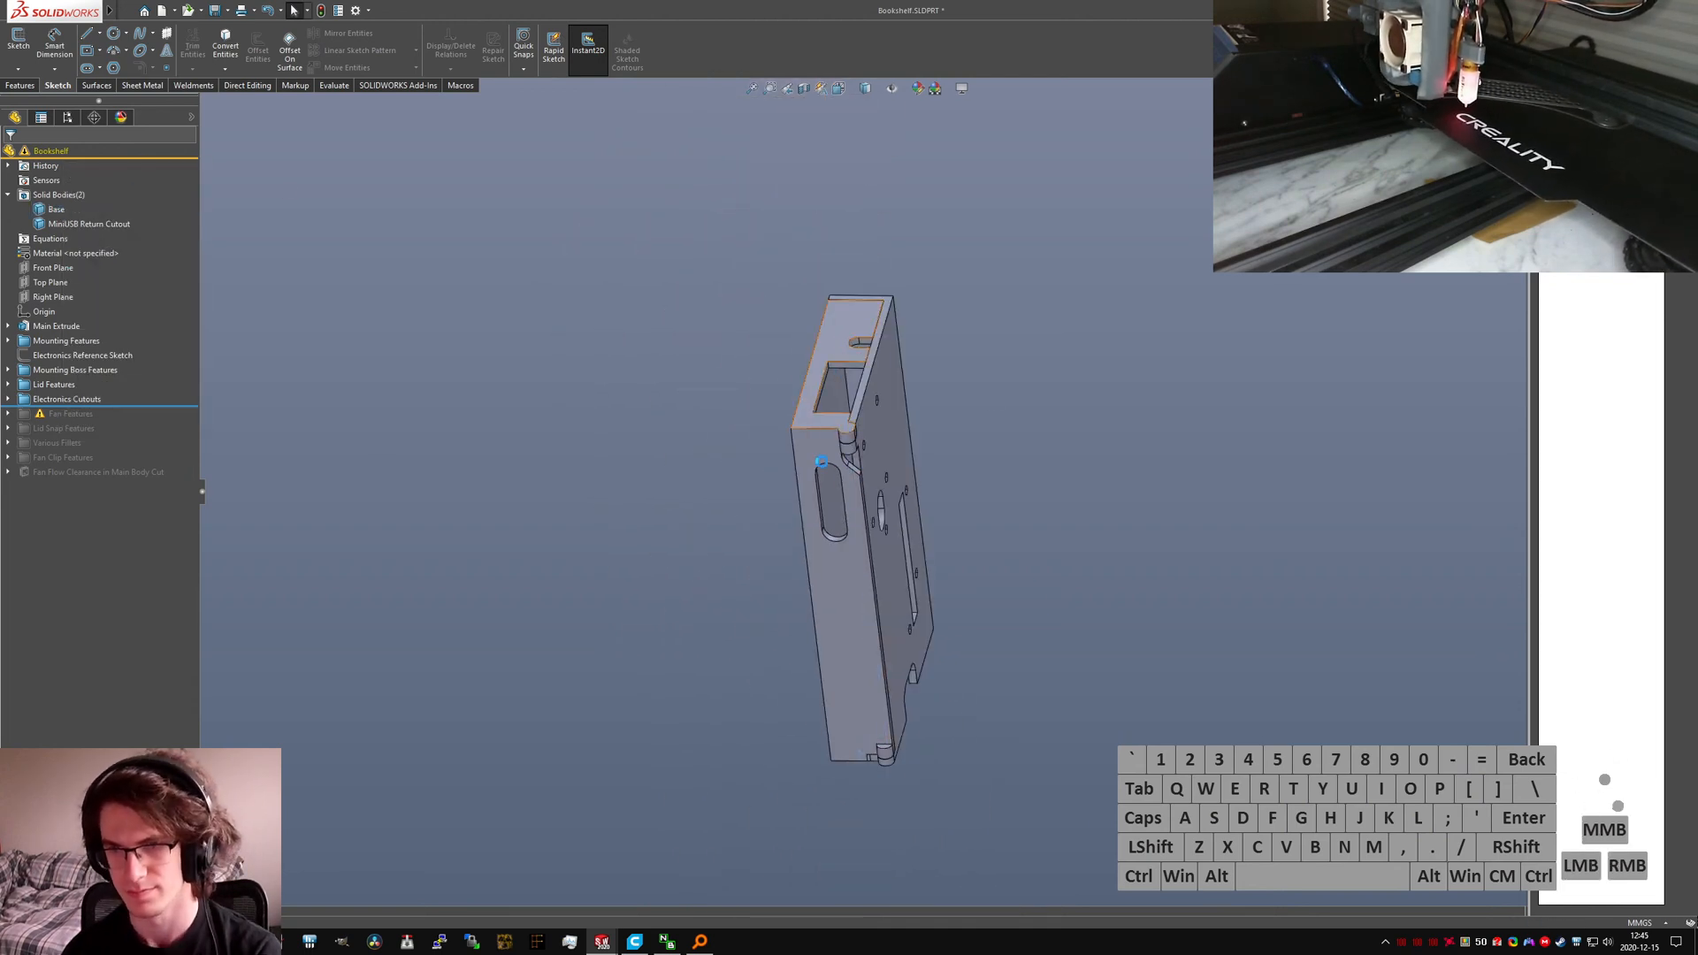
# Step: Roll the model forward past Fan Features and expand Crosswise Fan Cutouts to reach its sketch
pyautogui.scroll(-4, 863, 453)
pyautogui.scroll(4, 868, 520)
pyautogui.scroll(-5, 871, 648)
pyautogui.moveTo(865, 440); pyautogui.dragTo(709, 439, button='middle')
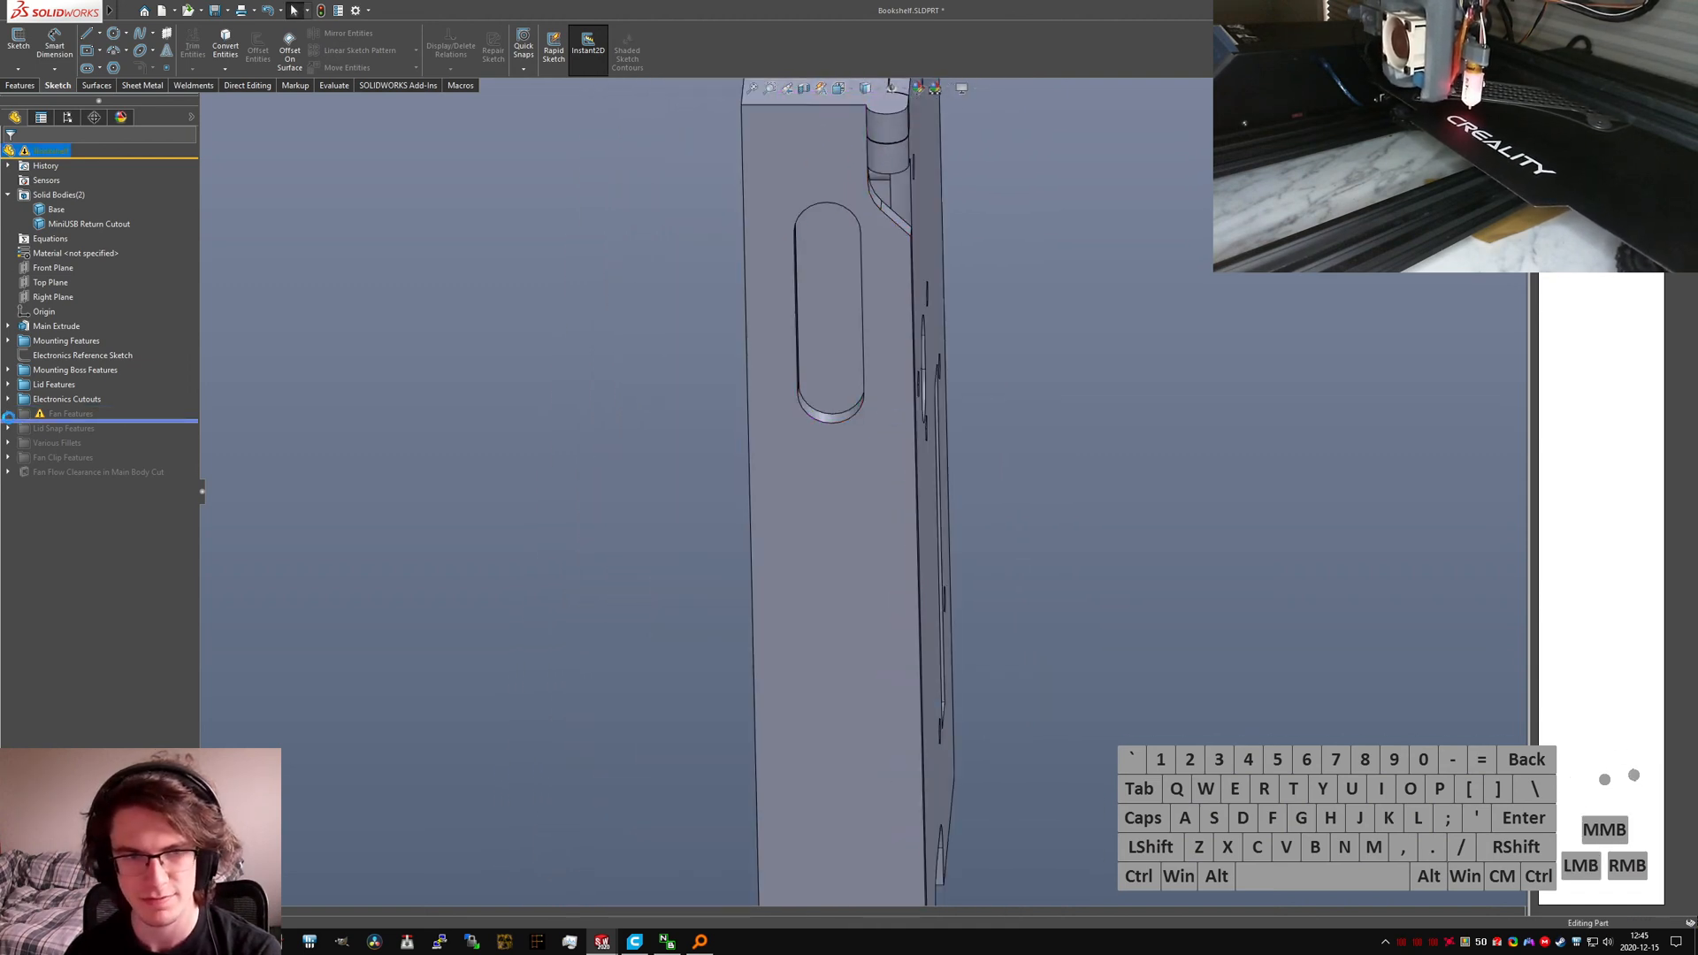
pyautogui.click(8, 414)
pyautogui.click(23, 428)
pyautogui.click(66, 444)
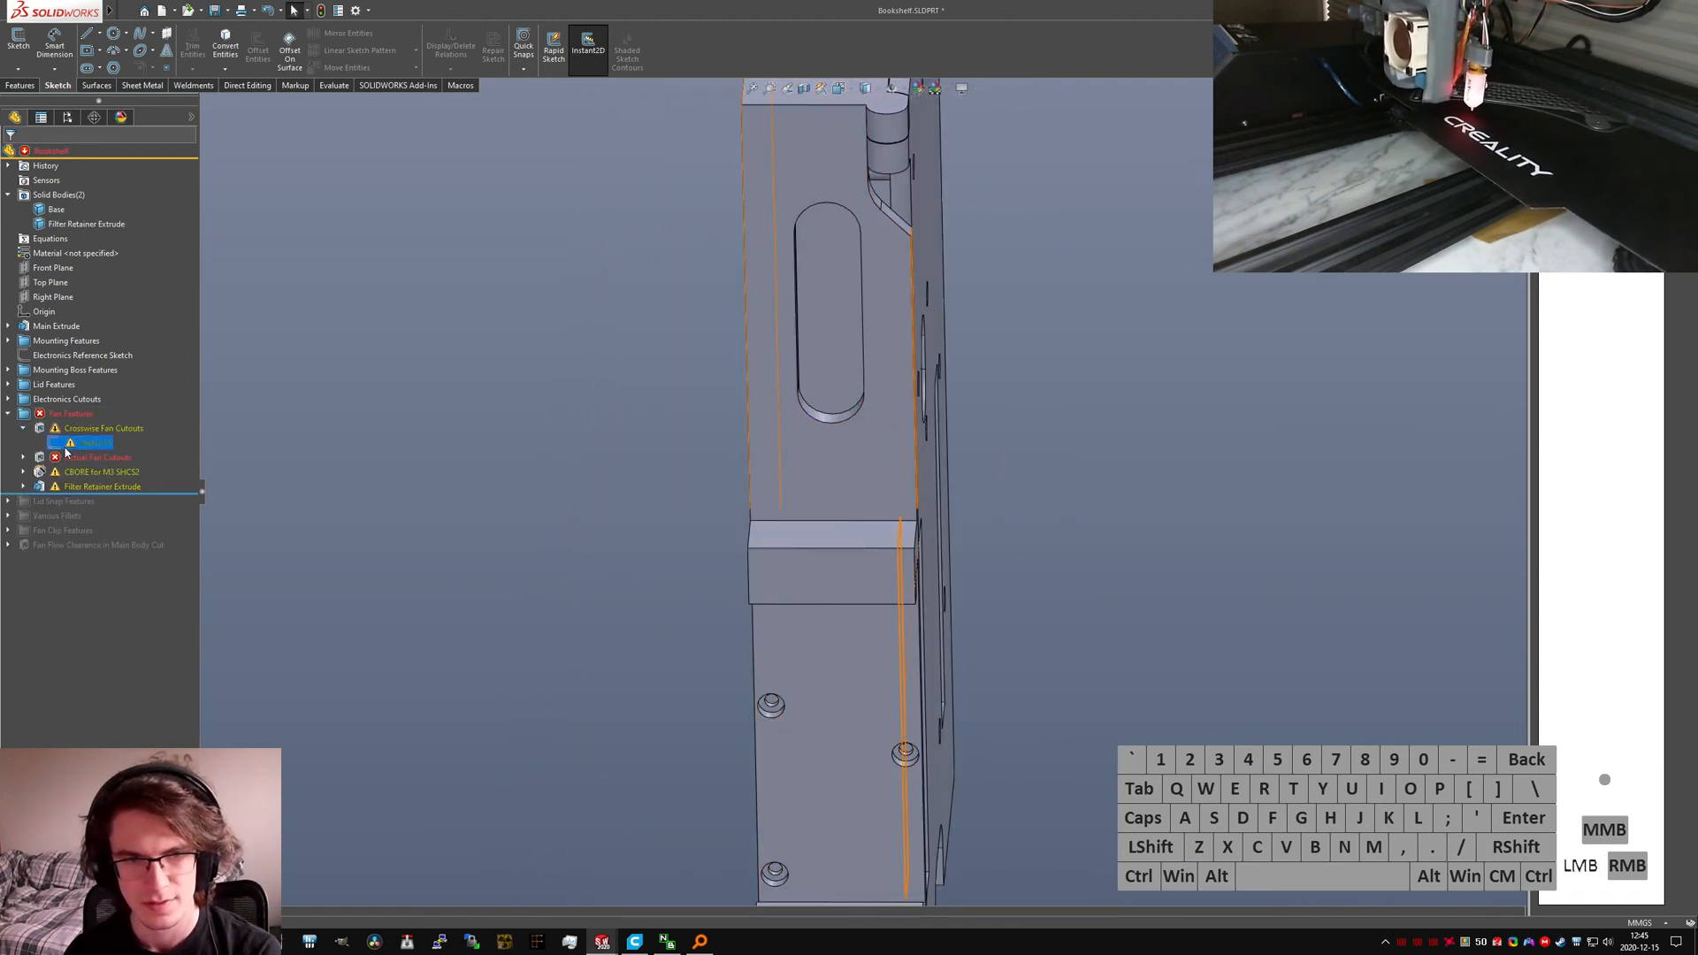
# Step: Open Sketch15 of Crosswise Fan Cutouts for editing and delete the dangling offset dimension beside the 15 by 95 mm rectangle
pyautogui.moveTo(566, 438); pyautogui.dragTo(744, 423, button='middle')
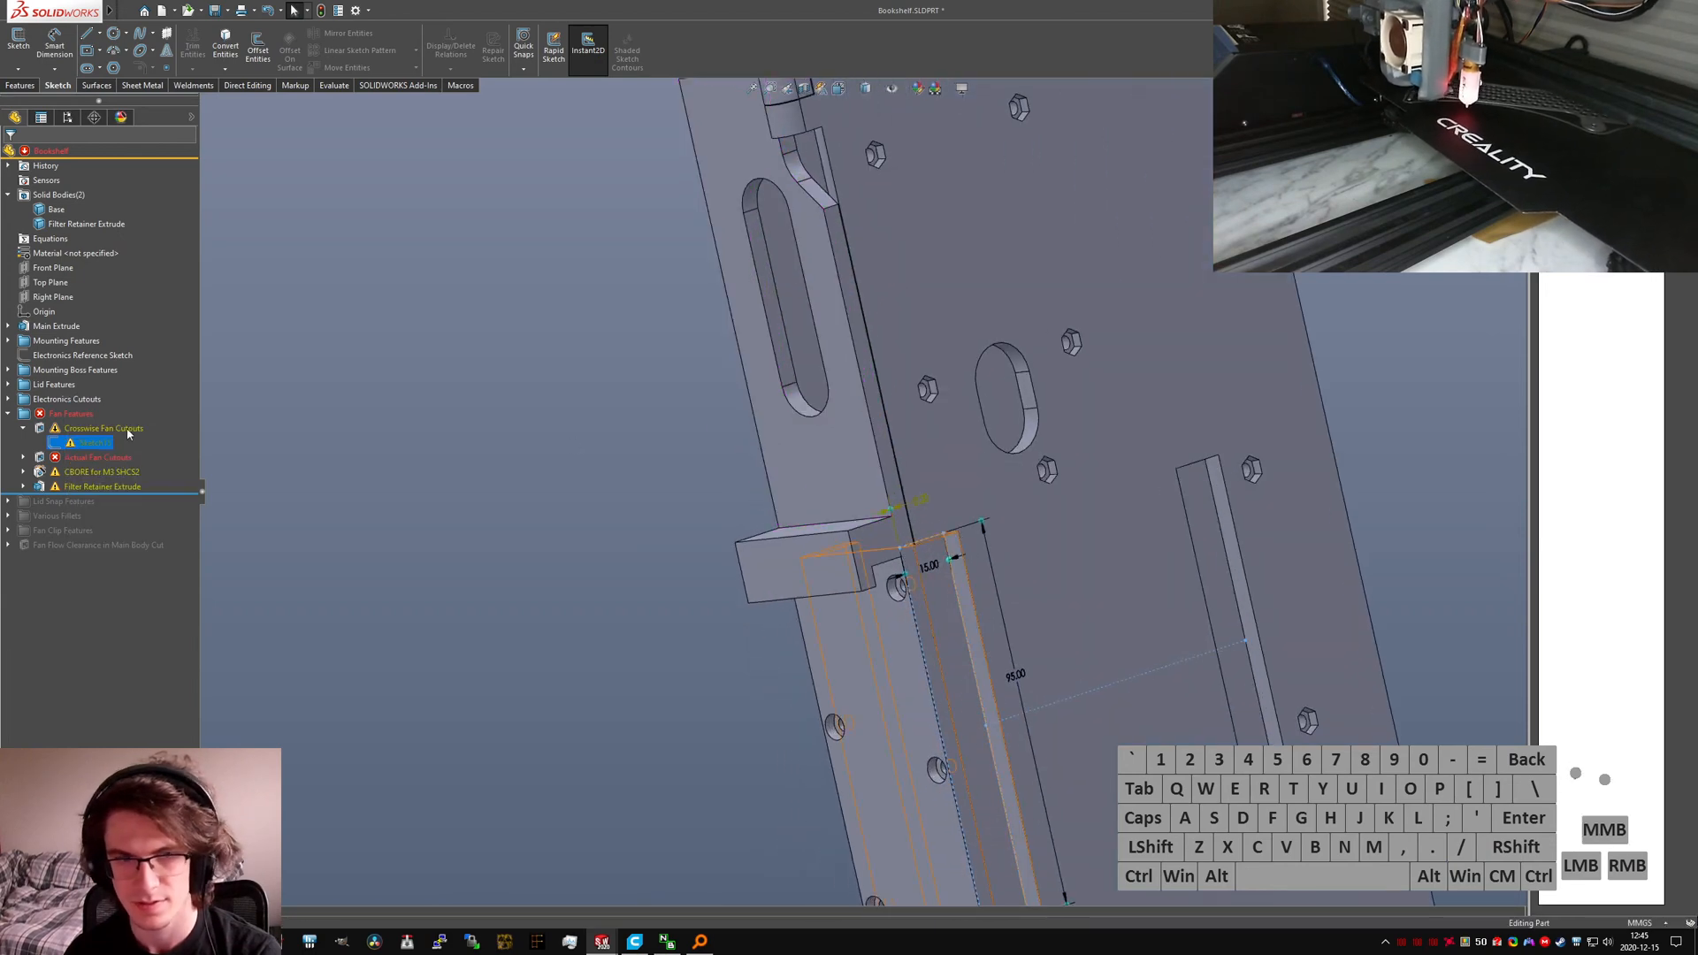
pyautogui.rightClick(102, 442)
pyautogui.click(117, 305)
pyautogui.hotkey('ctrl', '5')
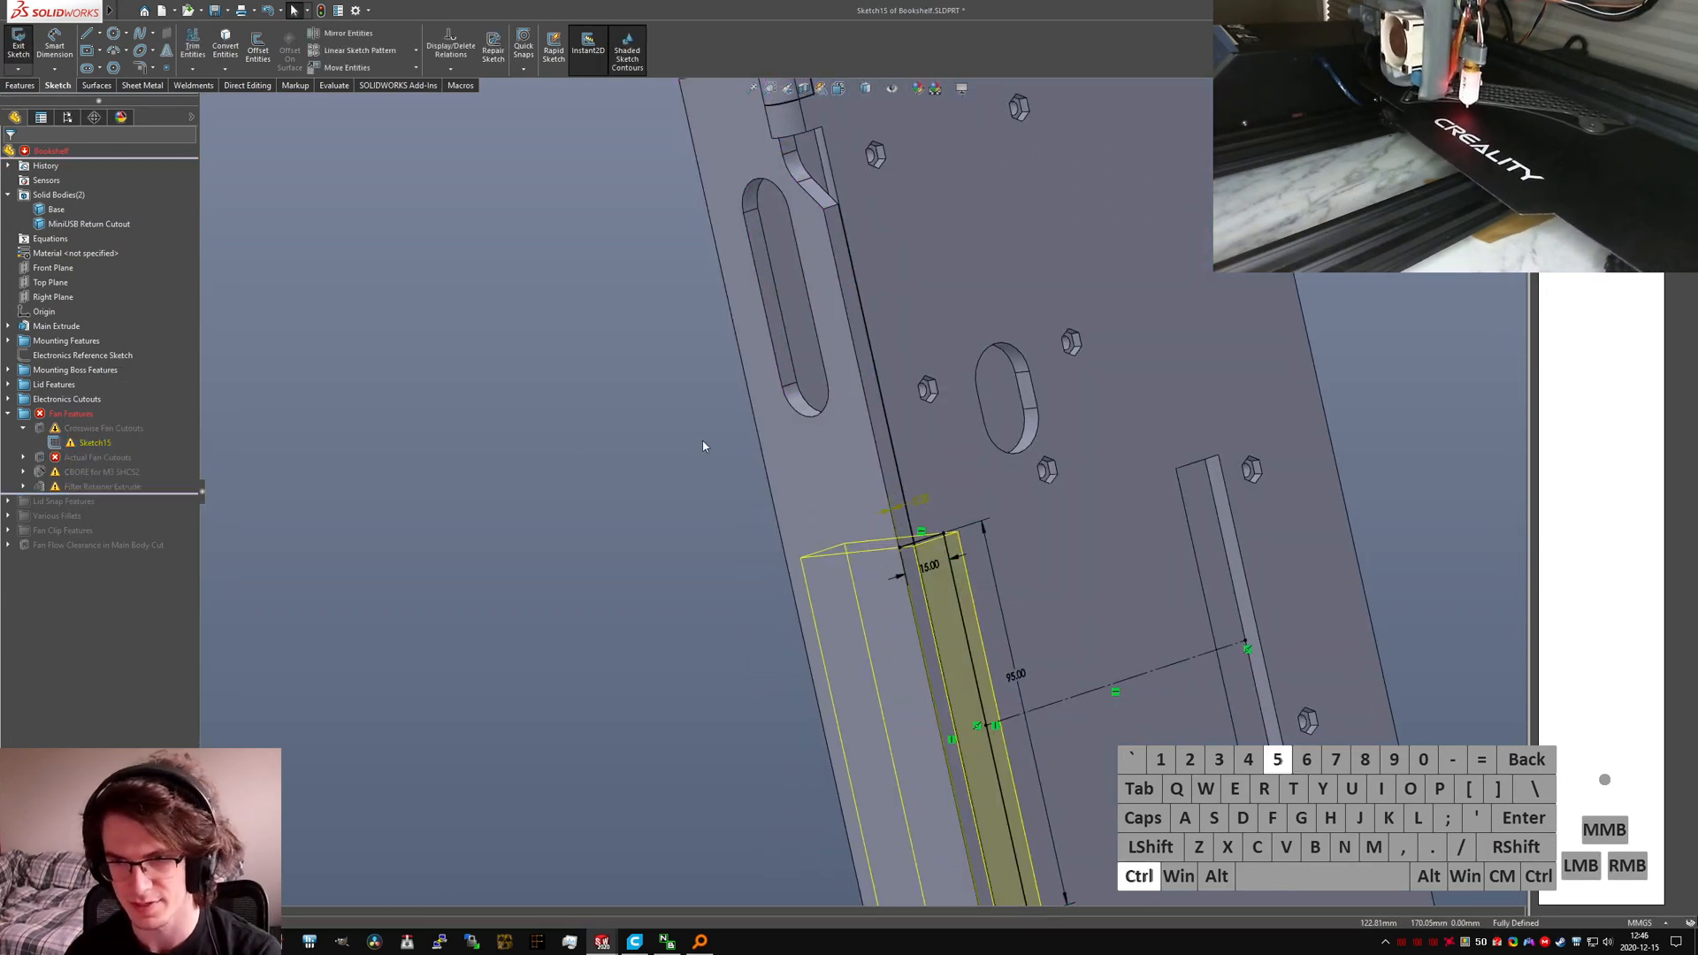
pyautogui.hotkey('ctrl', '1')
pyautogui.hotkey('ctrl', '2')
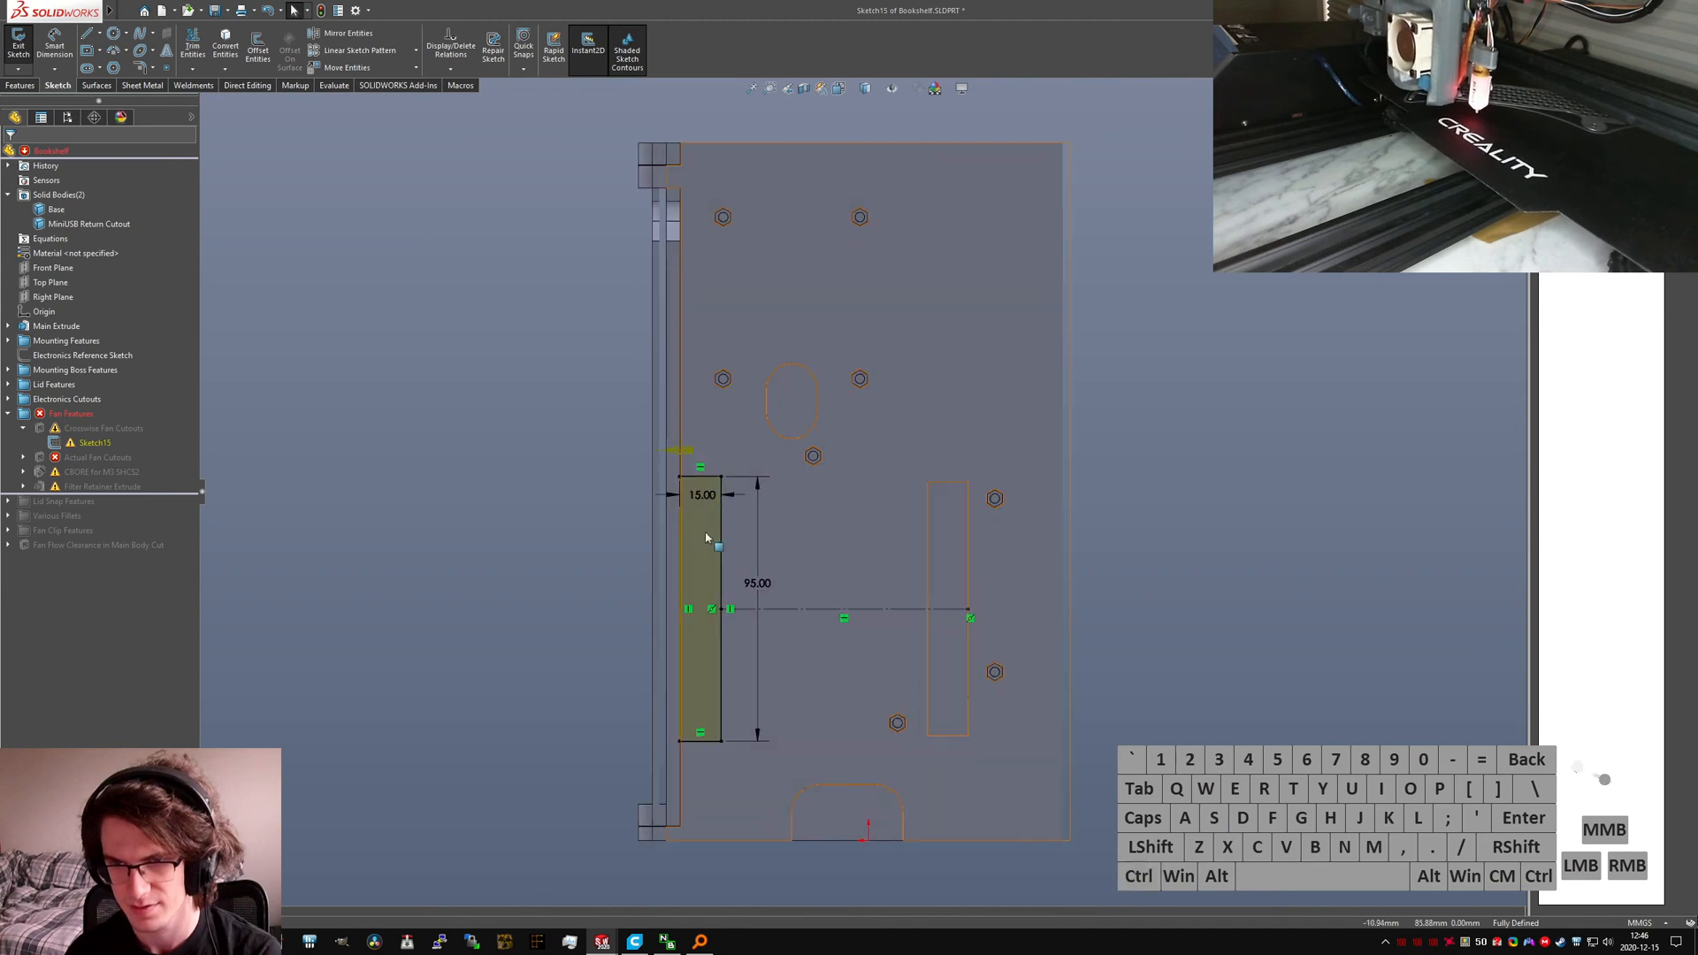
pyautogui.scroll(-11, 743, 455)
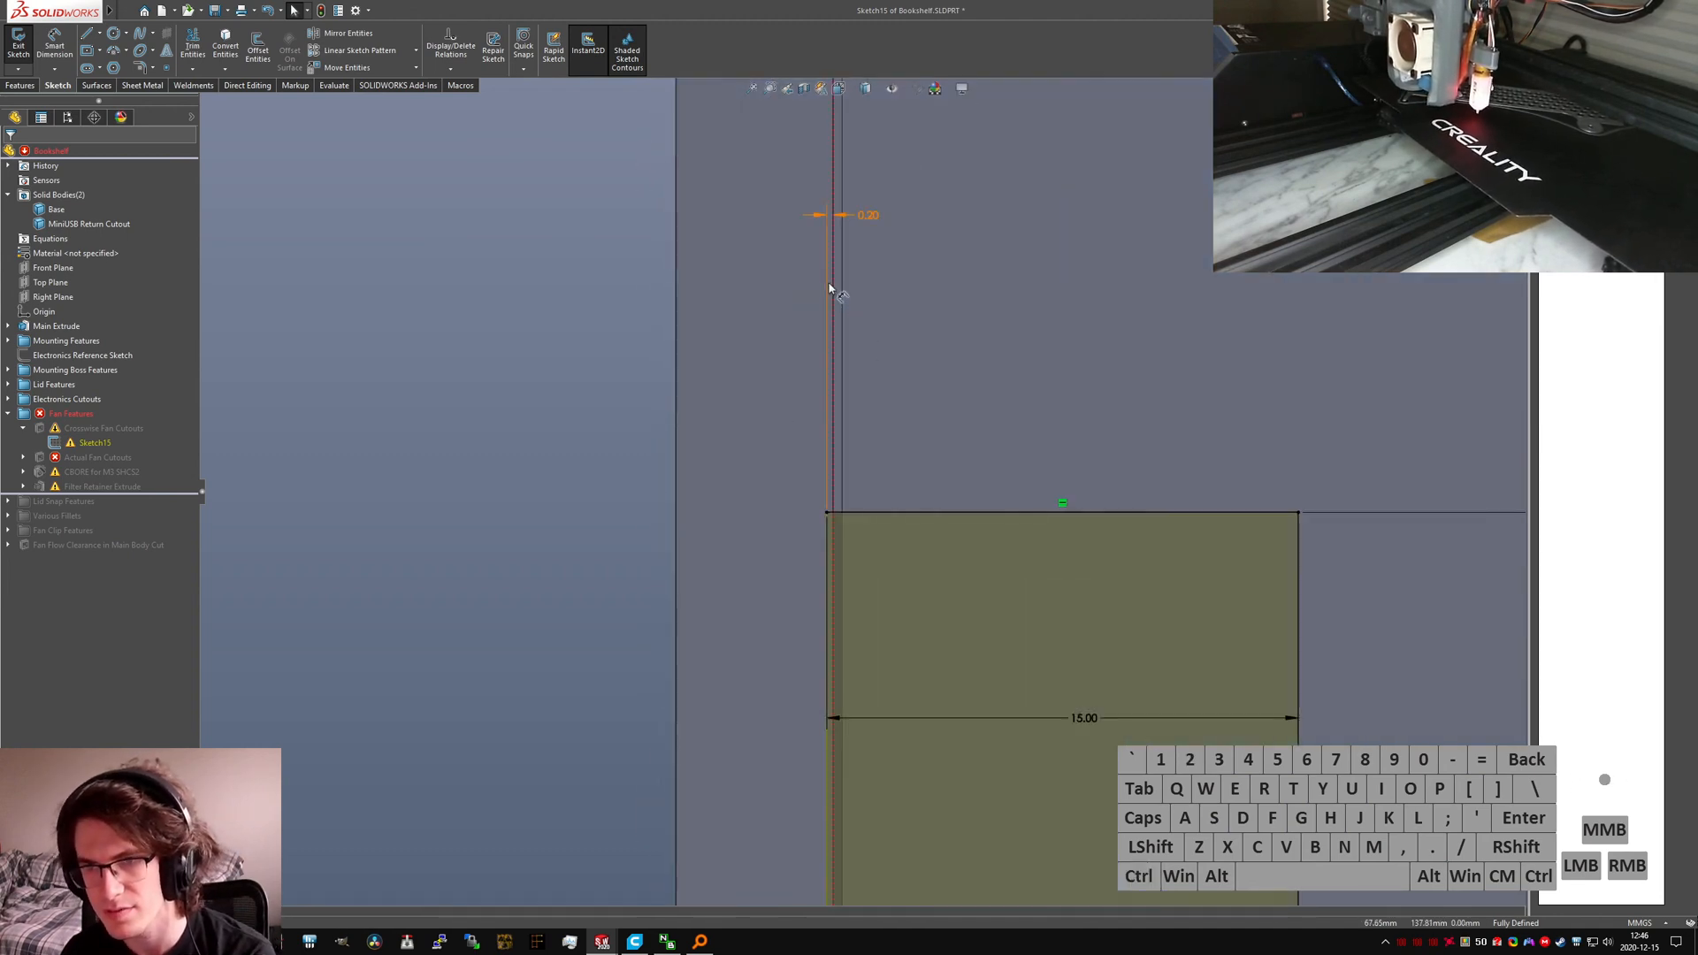
pyautogui.click(827, 294)
pyautogui.press('Delete')
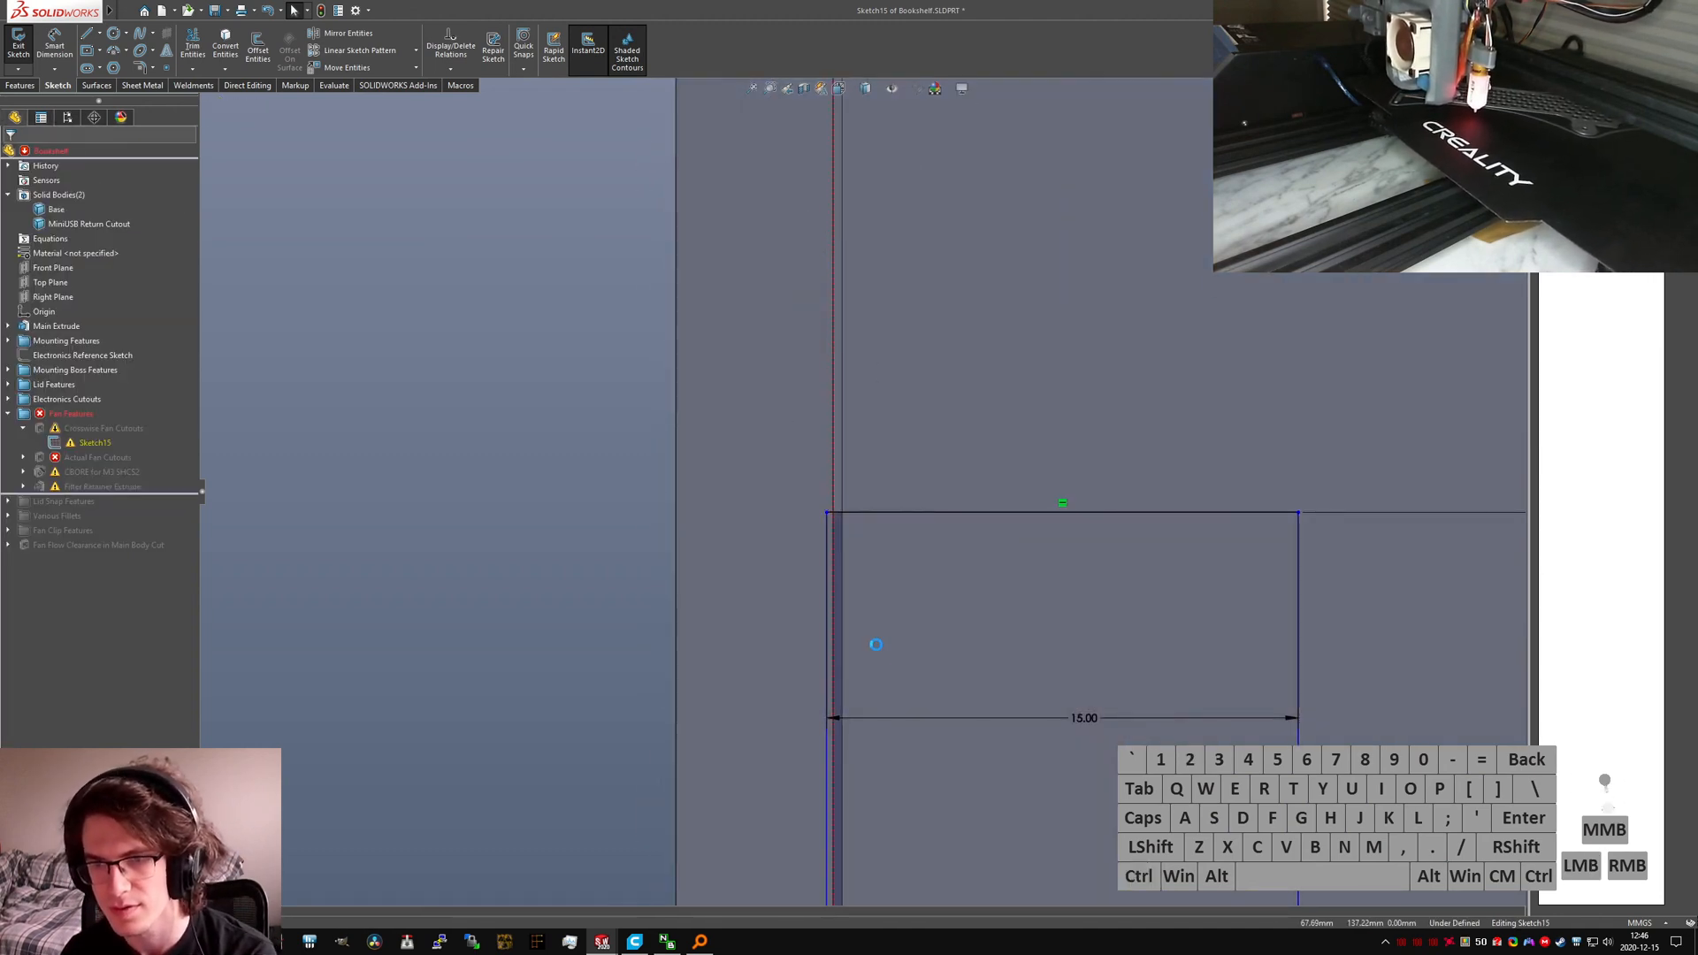
# Step: Dimension the rectangle's long outer edge 0.20 mm from the adjacent body edge, exit the sketch and dismiss the rebuild report
pyautogui.click(832, 509)
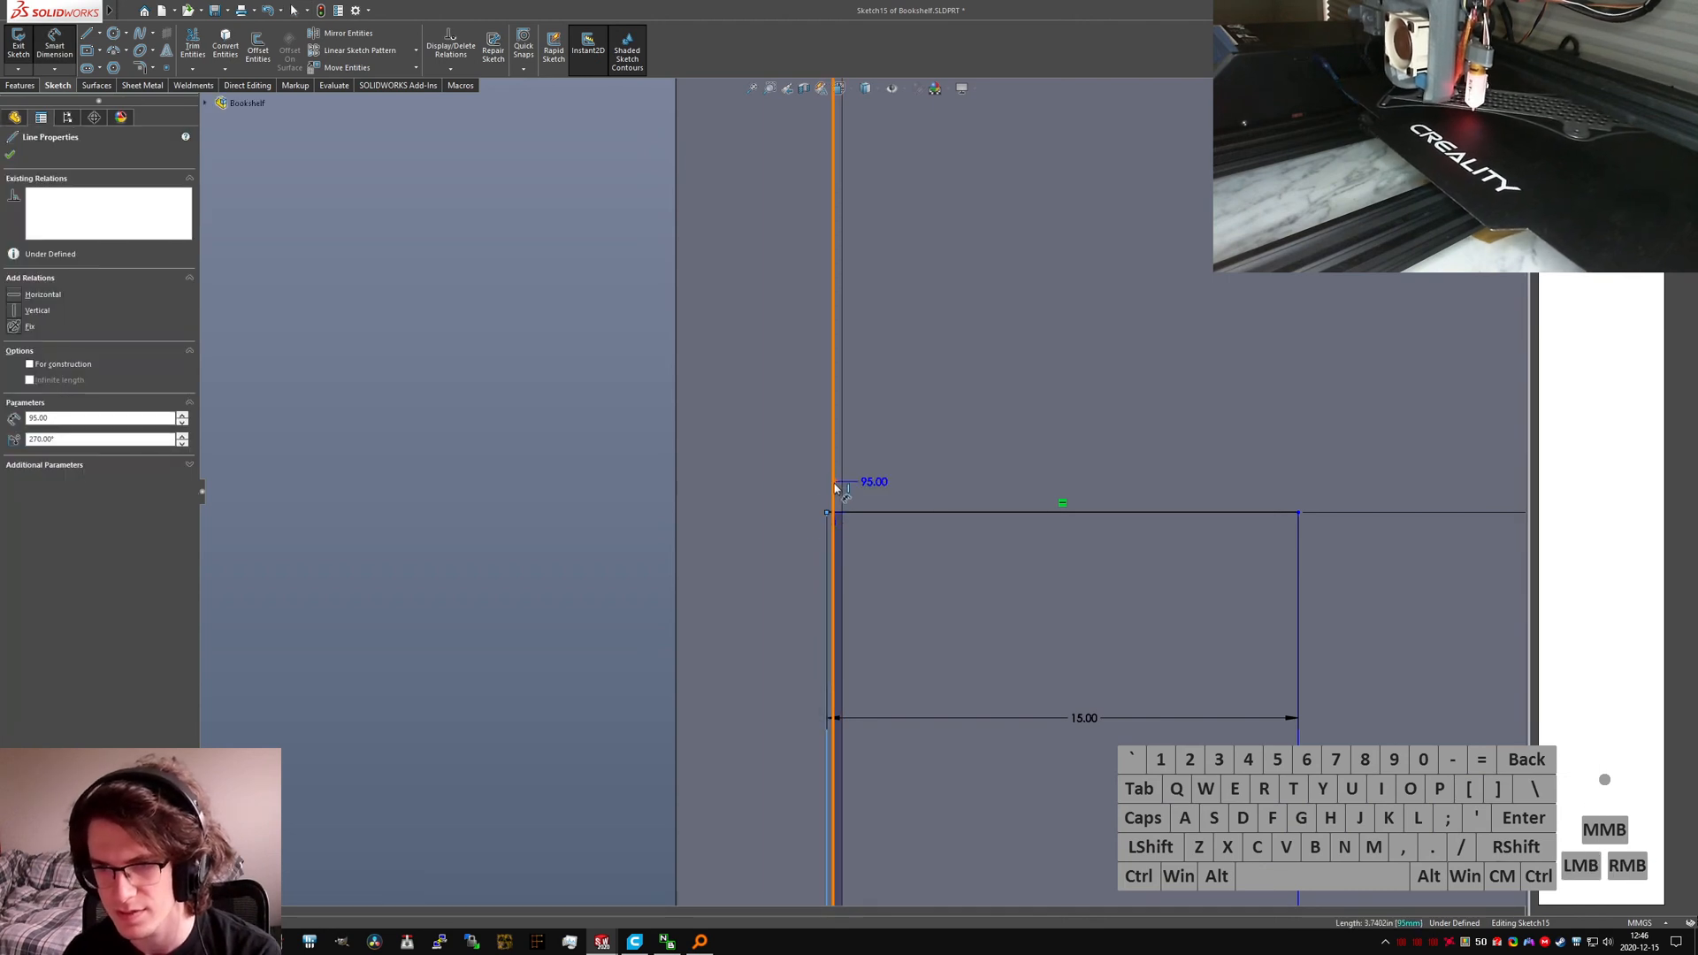
pyautogui.click(919, 424)
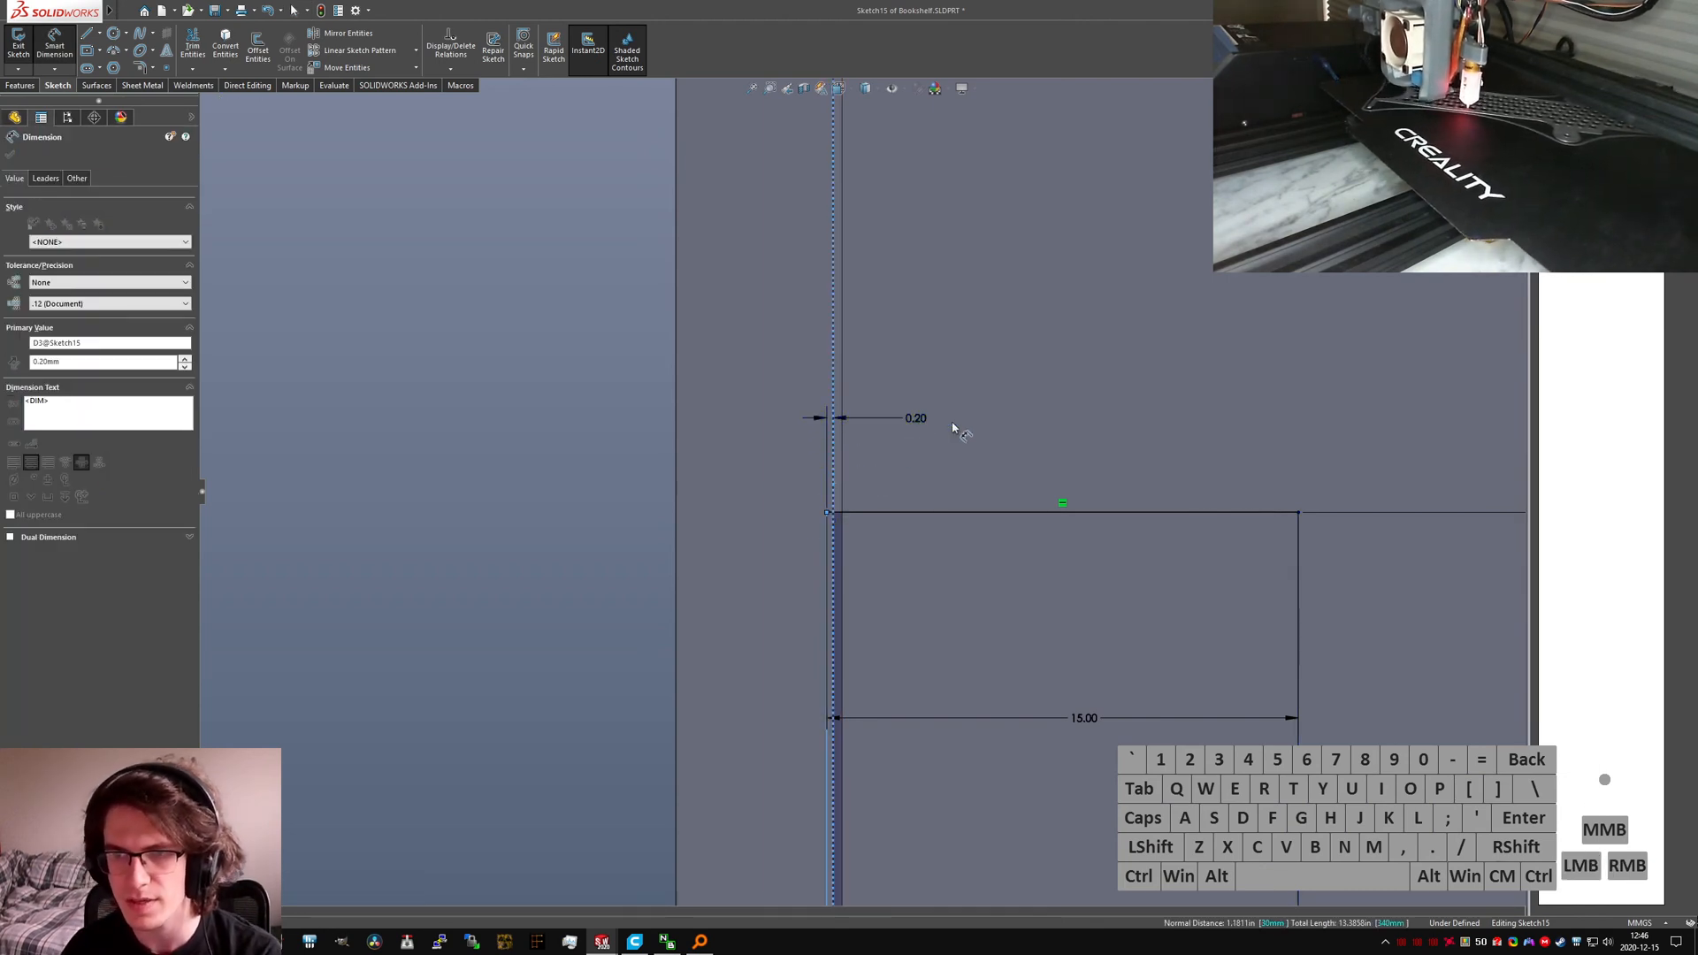
pyautogui.scroll(5, 923, 469)
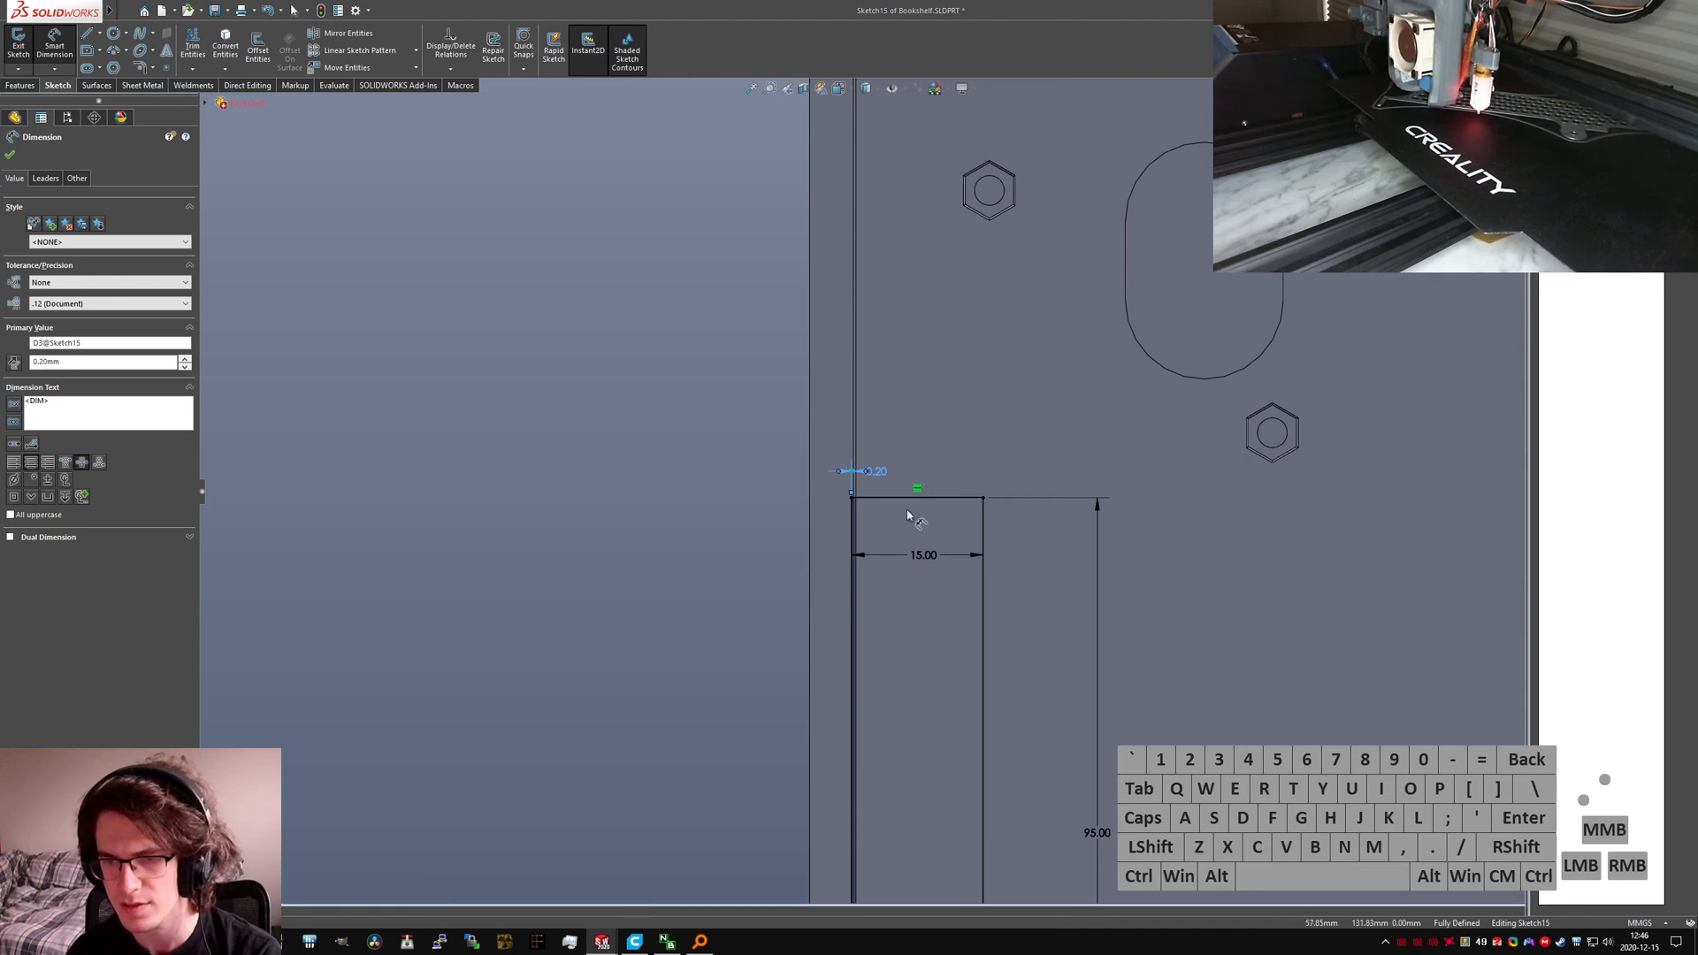
pyautogui.press('Escape')
pyautogui.click(17, 40)
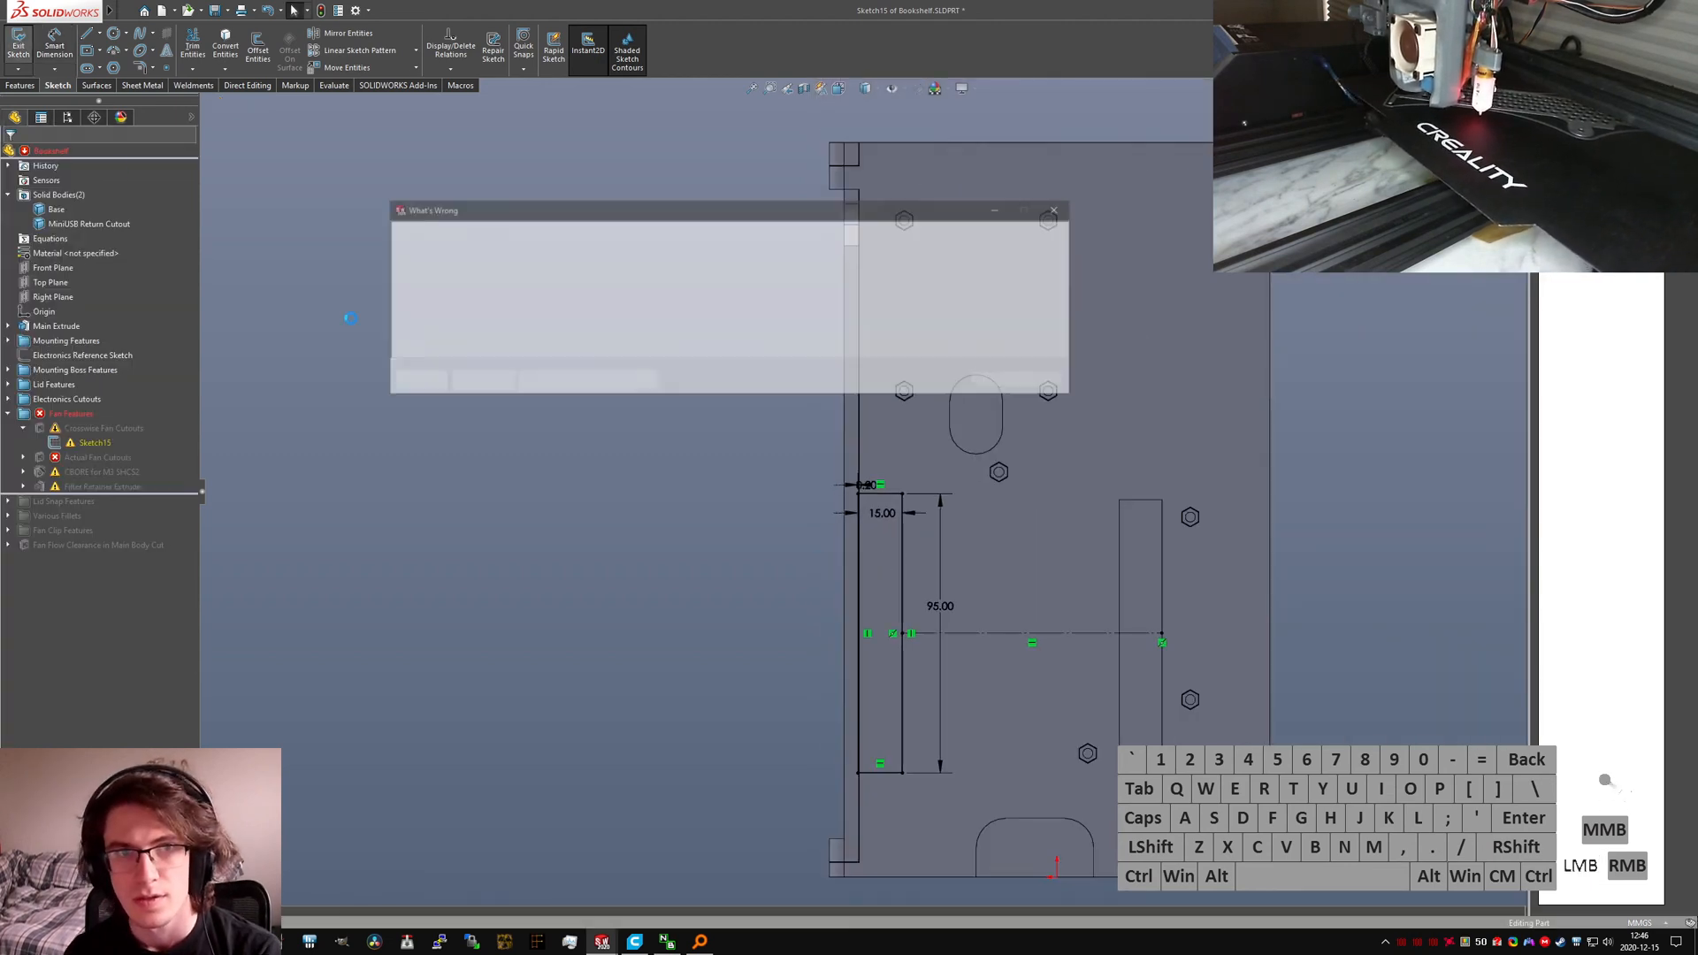
pyautogui.click(992, 383)
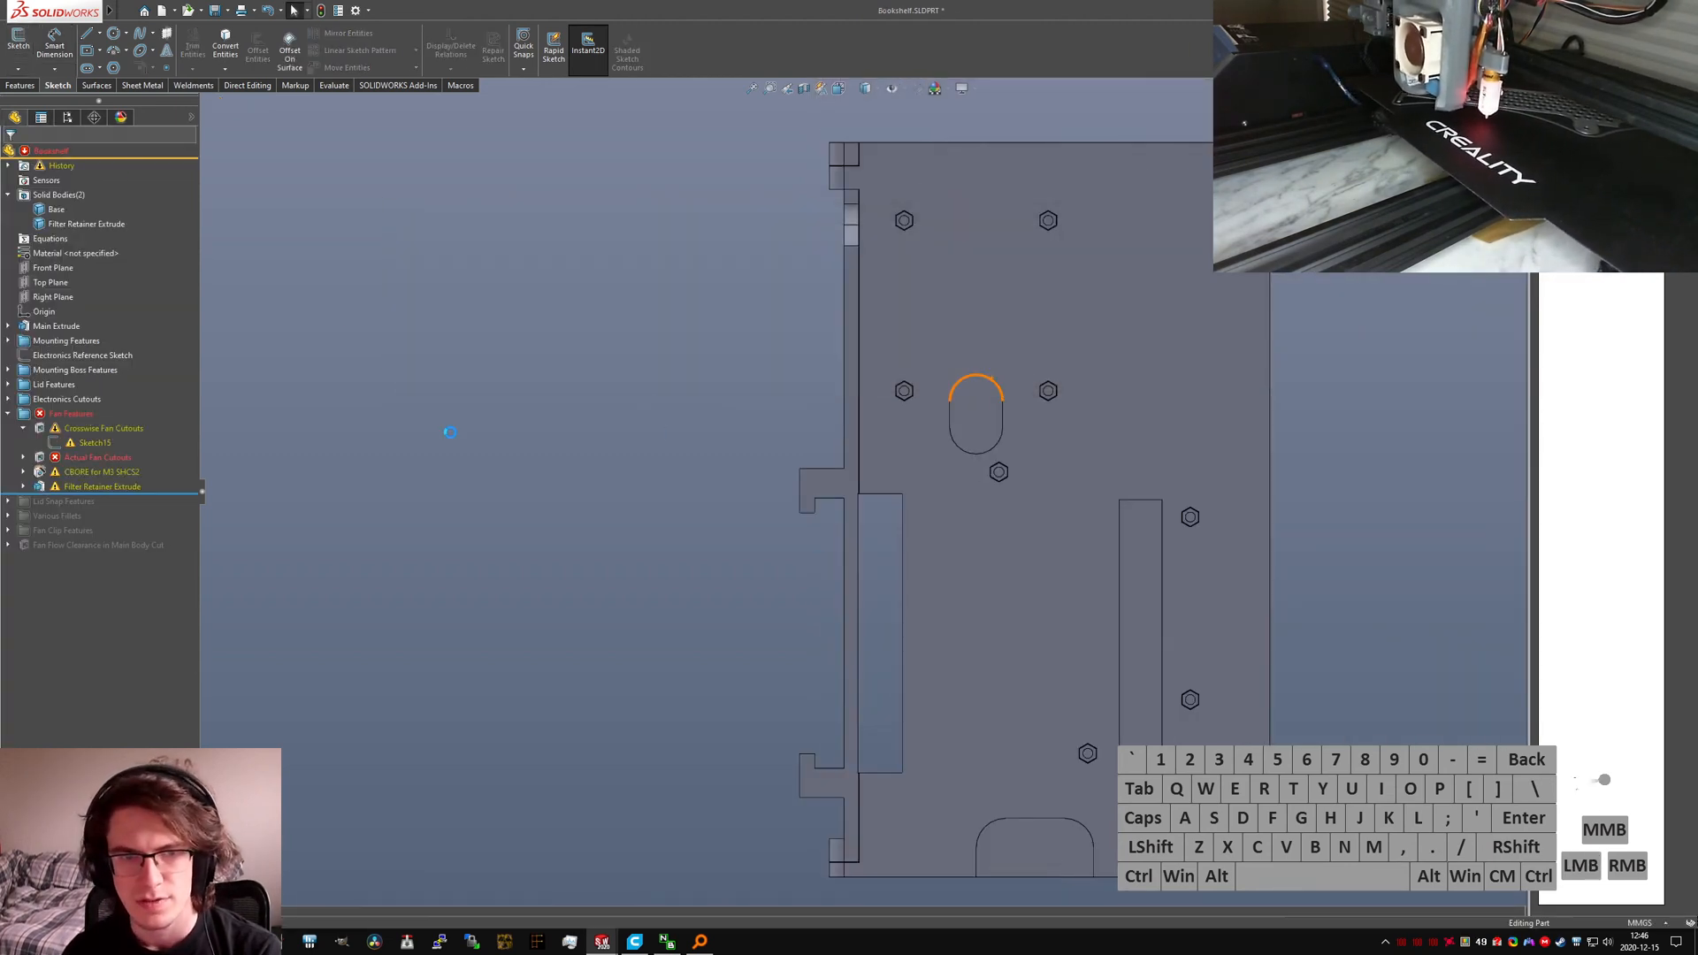
# Step: Set the feature scope of Crosswise Fan Cutouts to all bodies, rebuild and dismiss the error report
pyautogui.click(100, 430)
pyautogui.click(107, 390)
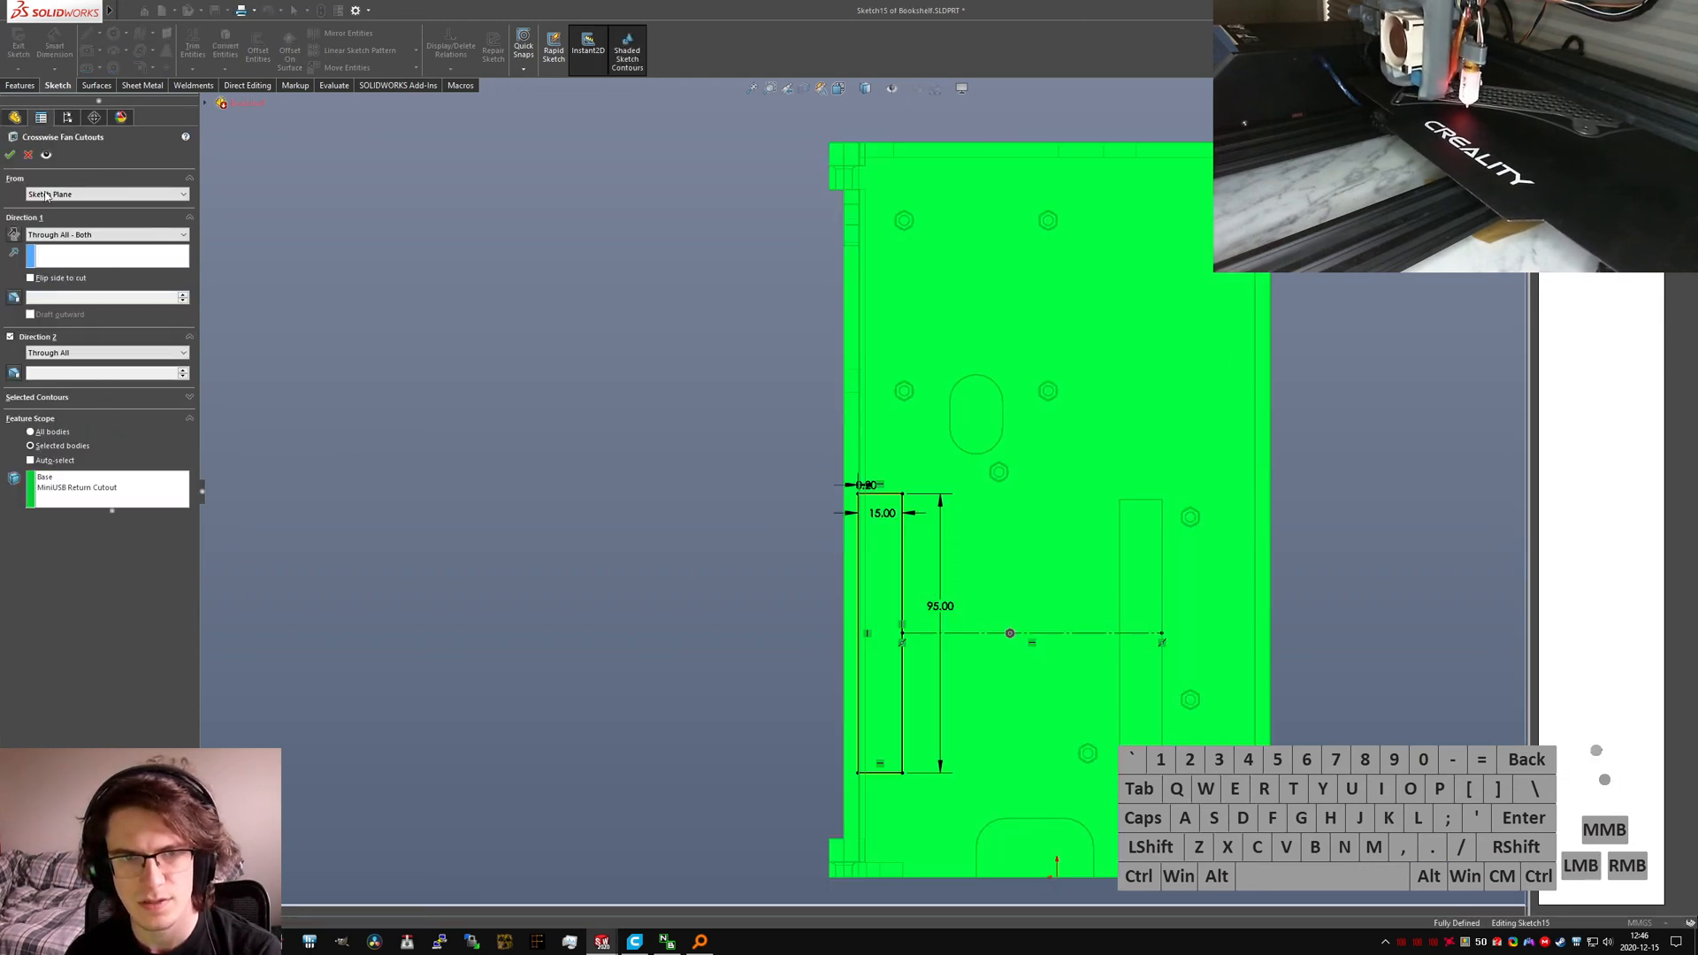
pyautogui.click(53, 431)
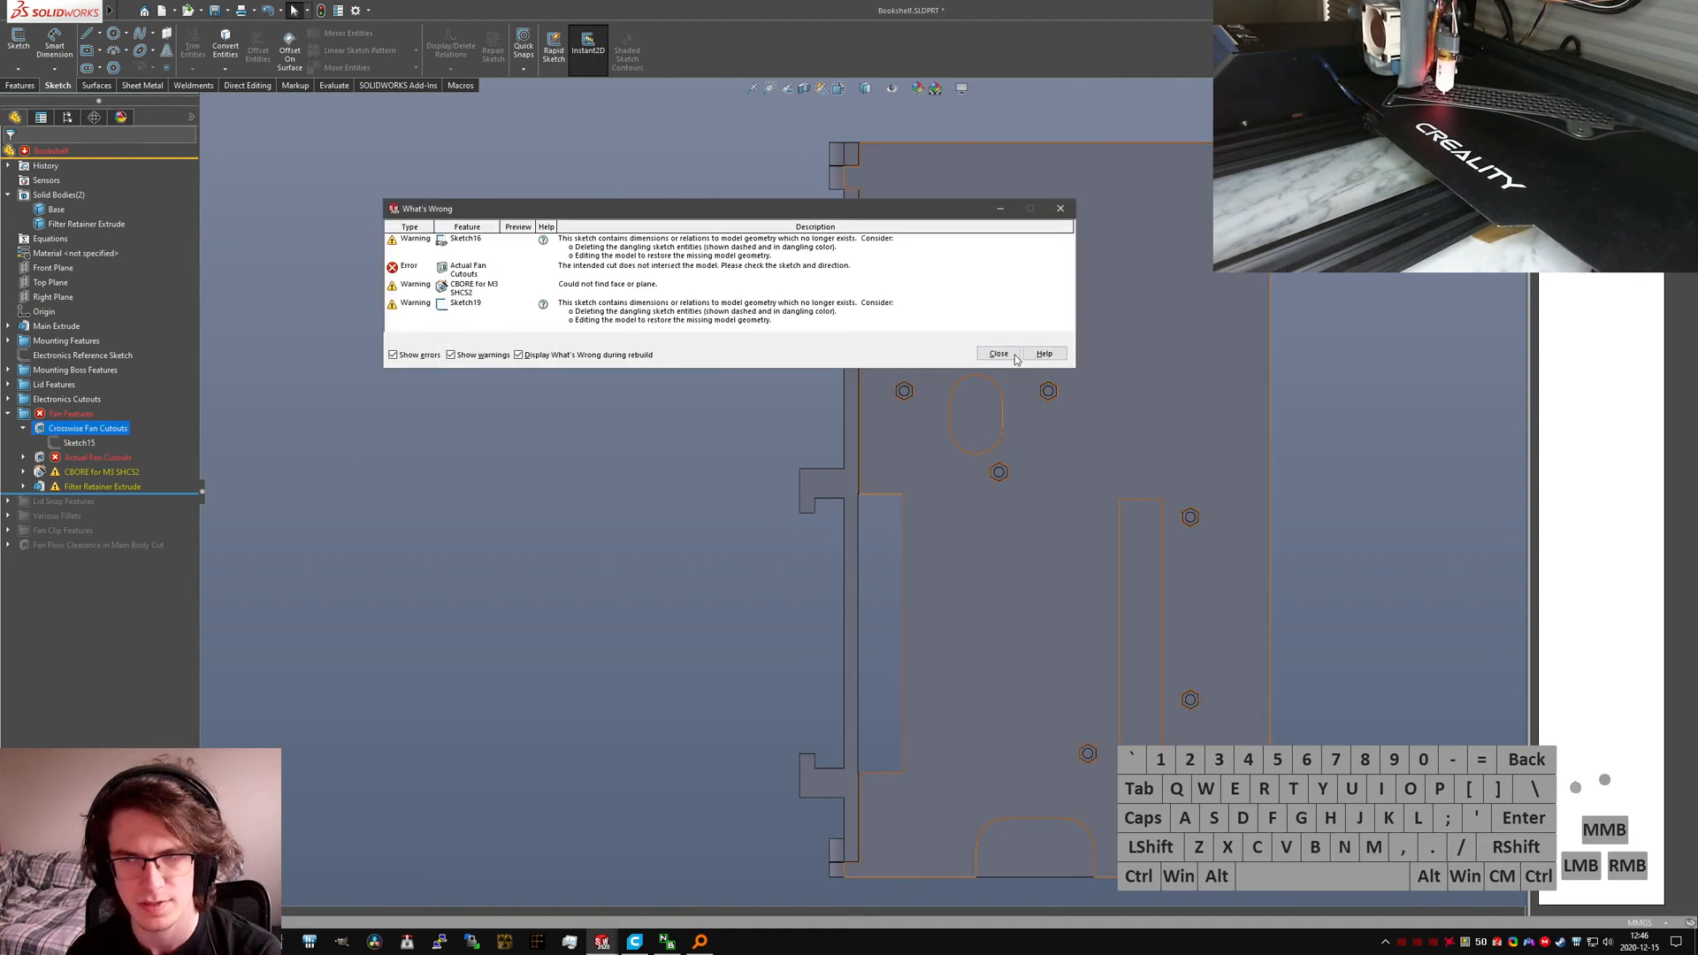
pyautogui.click(994, 356)
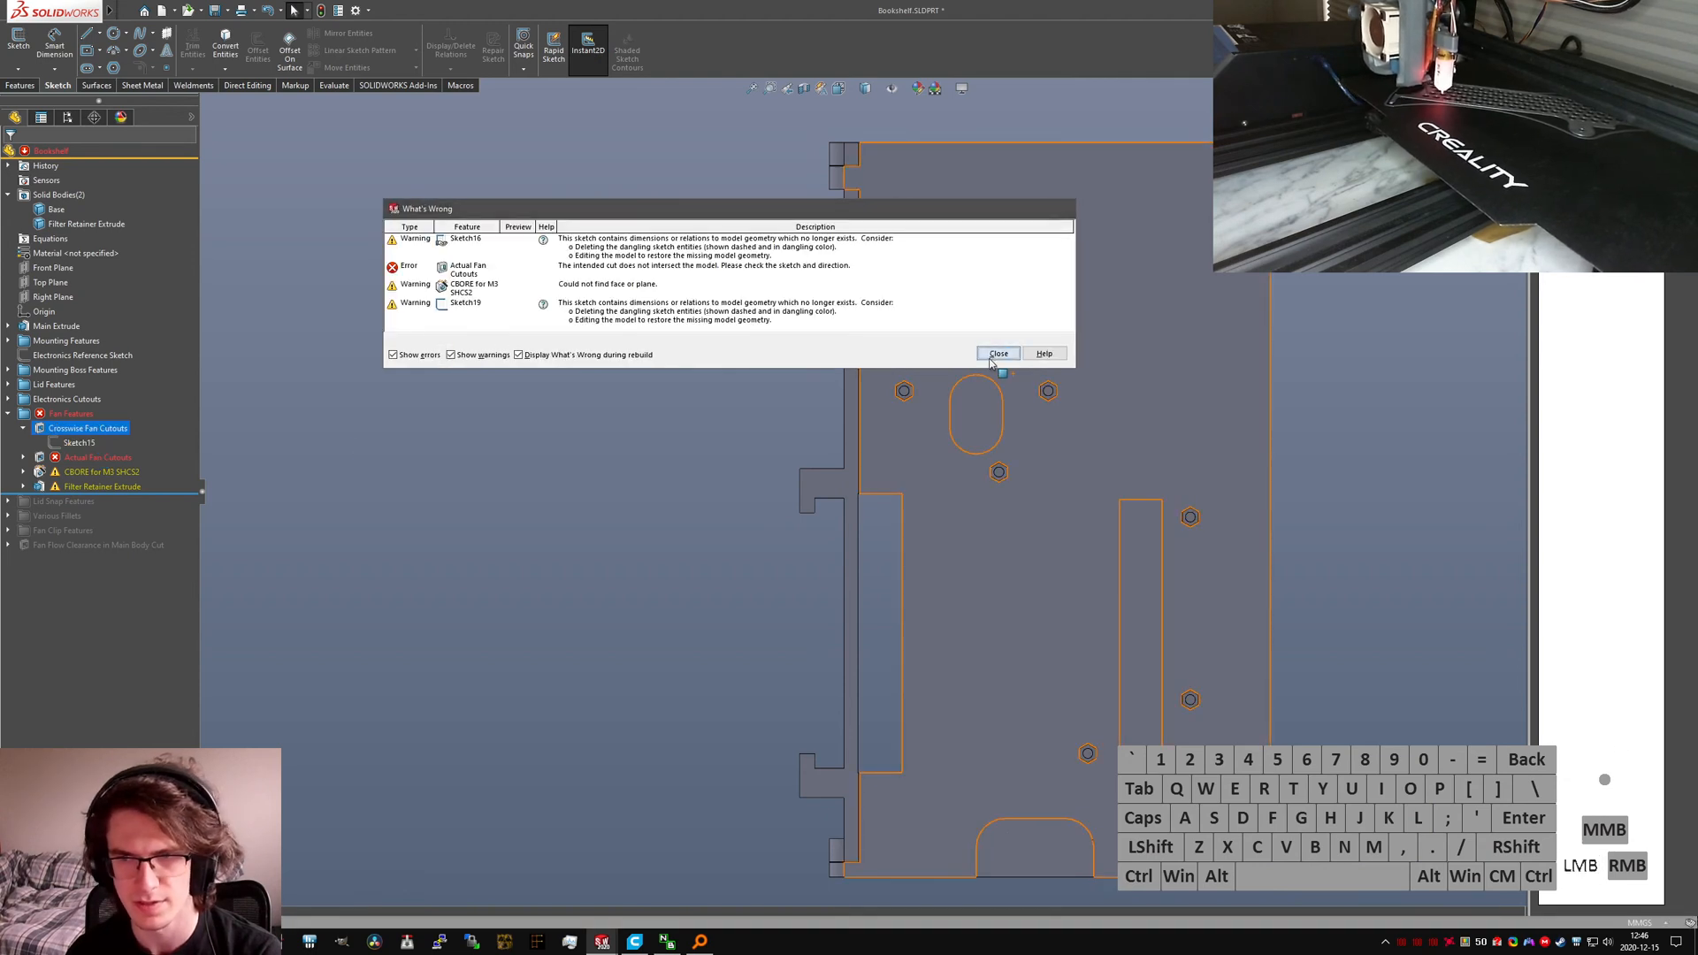
pyautogui.click(118, 451)
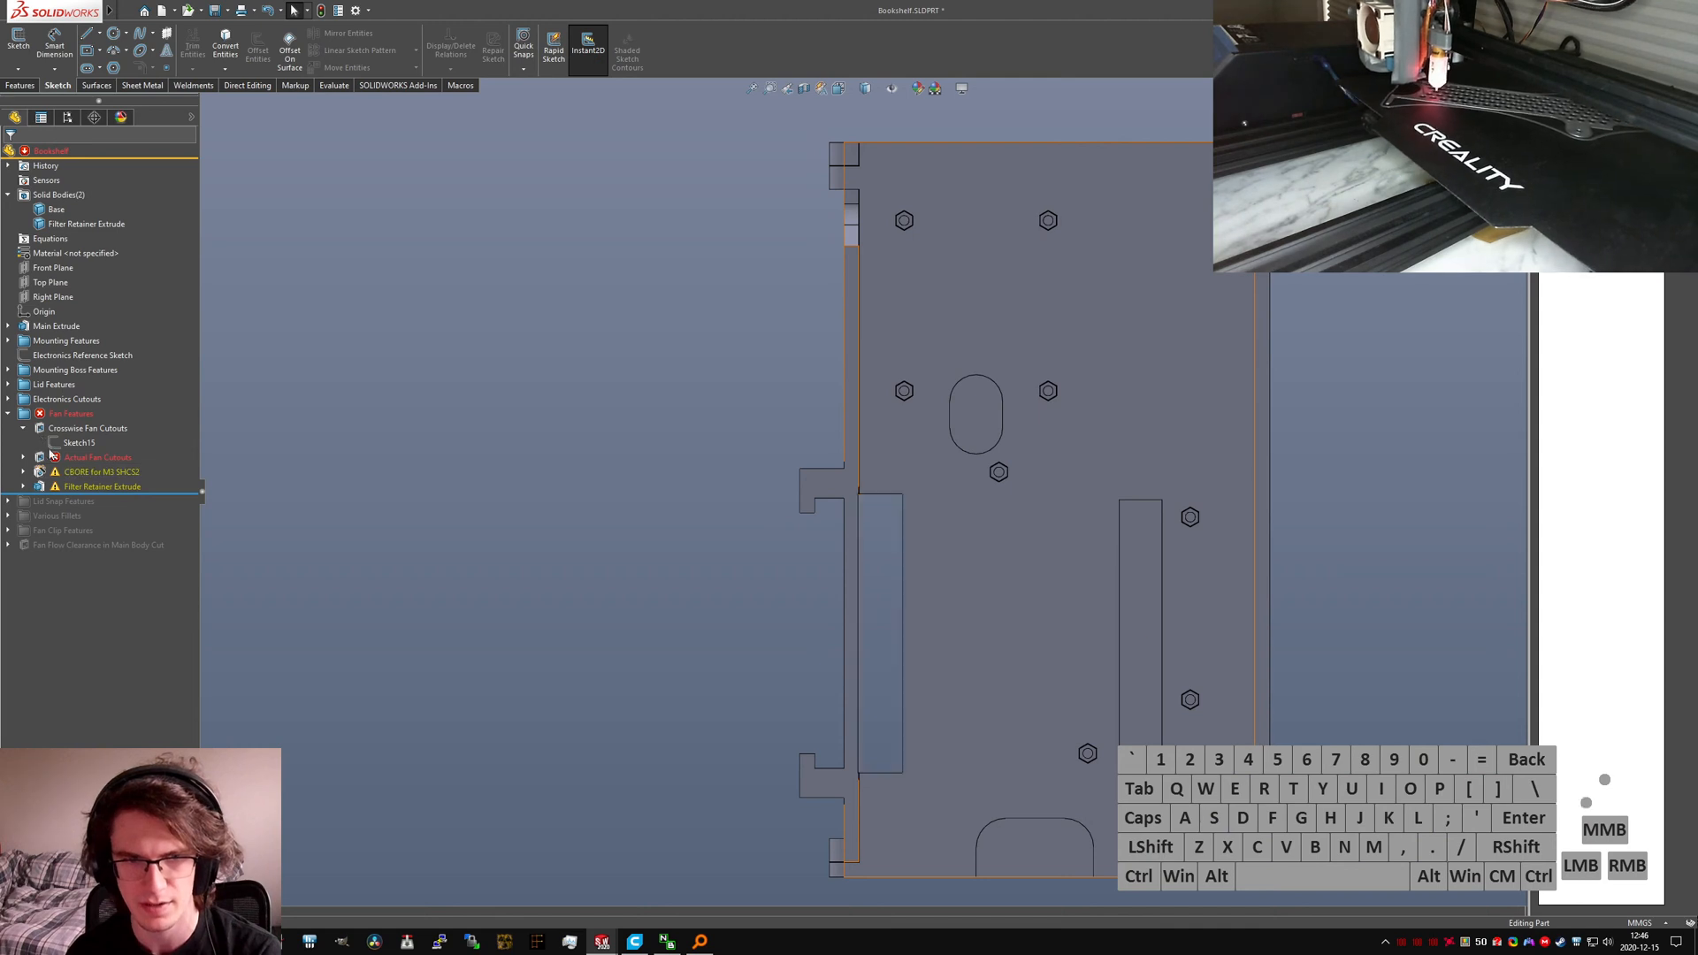
# Step: Open Sketch16 of Actual Fan Cutouts for editing and remove the dangling relation on the point at the fan slot's lower corner
pyautogui.scroll(-6, 863, 513)
pyautogui.moveTo(800, 410); pyautogui.dragTo(790, 292, button='middle')
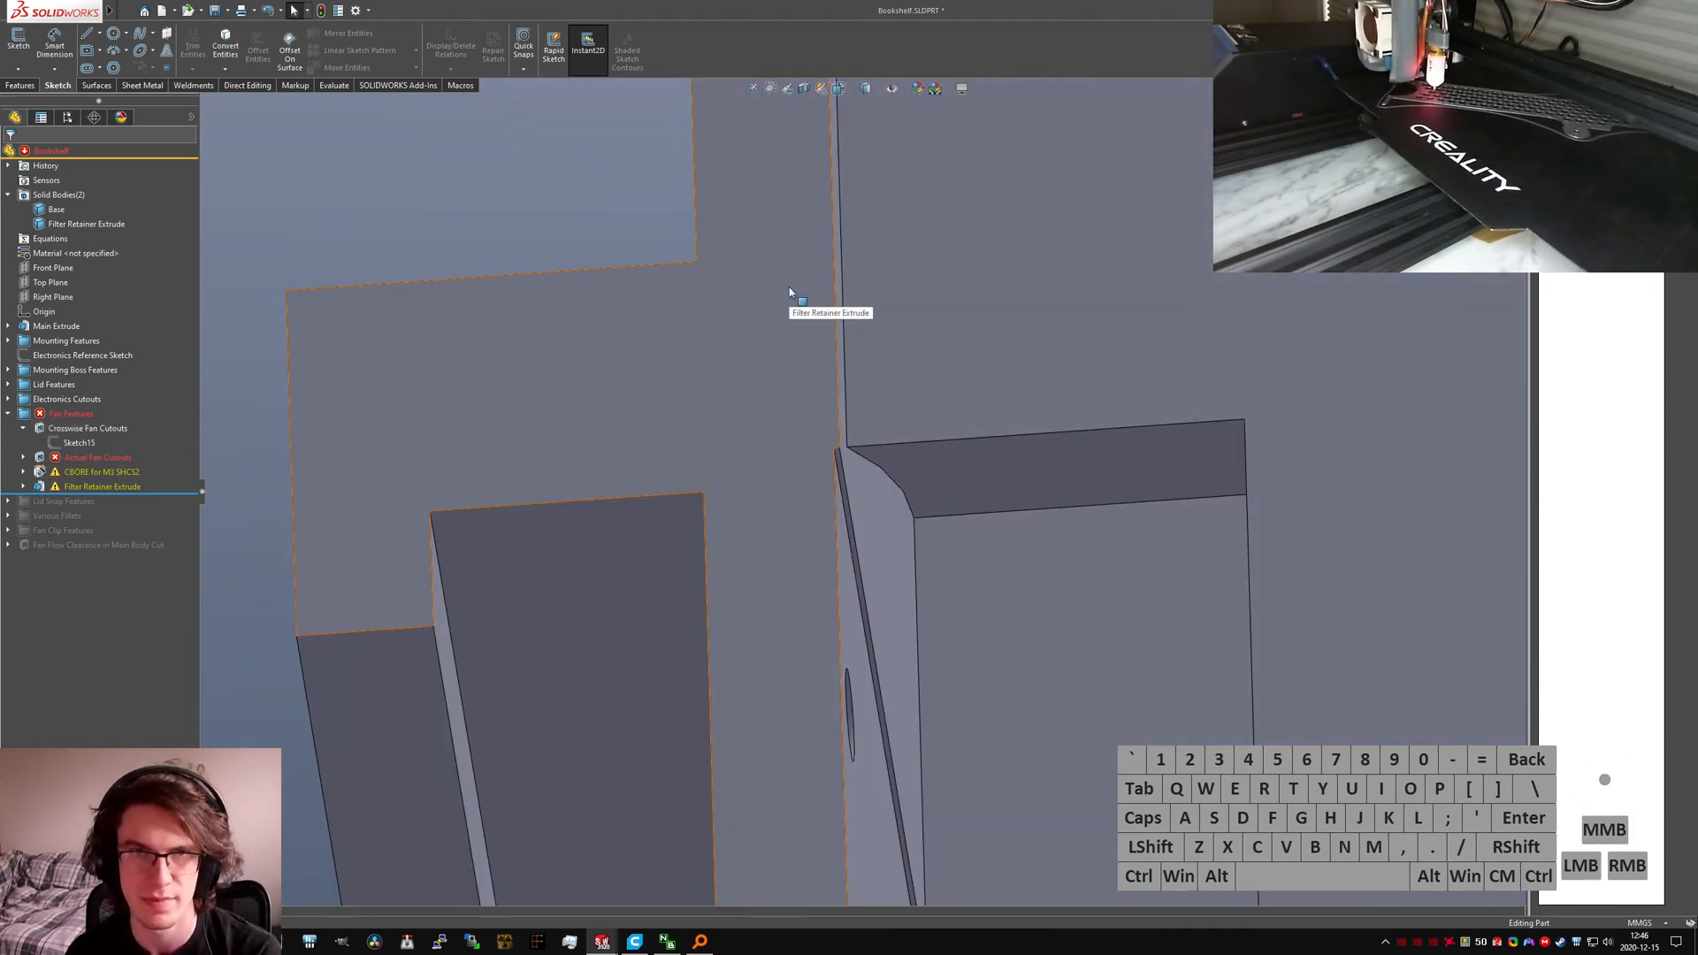
pyautogui.click(92, 460)
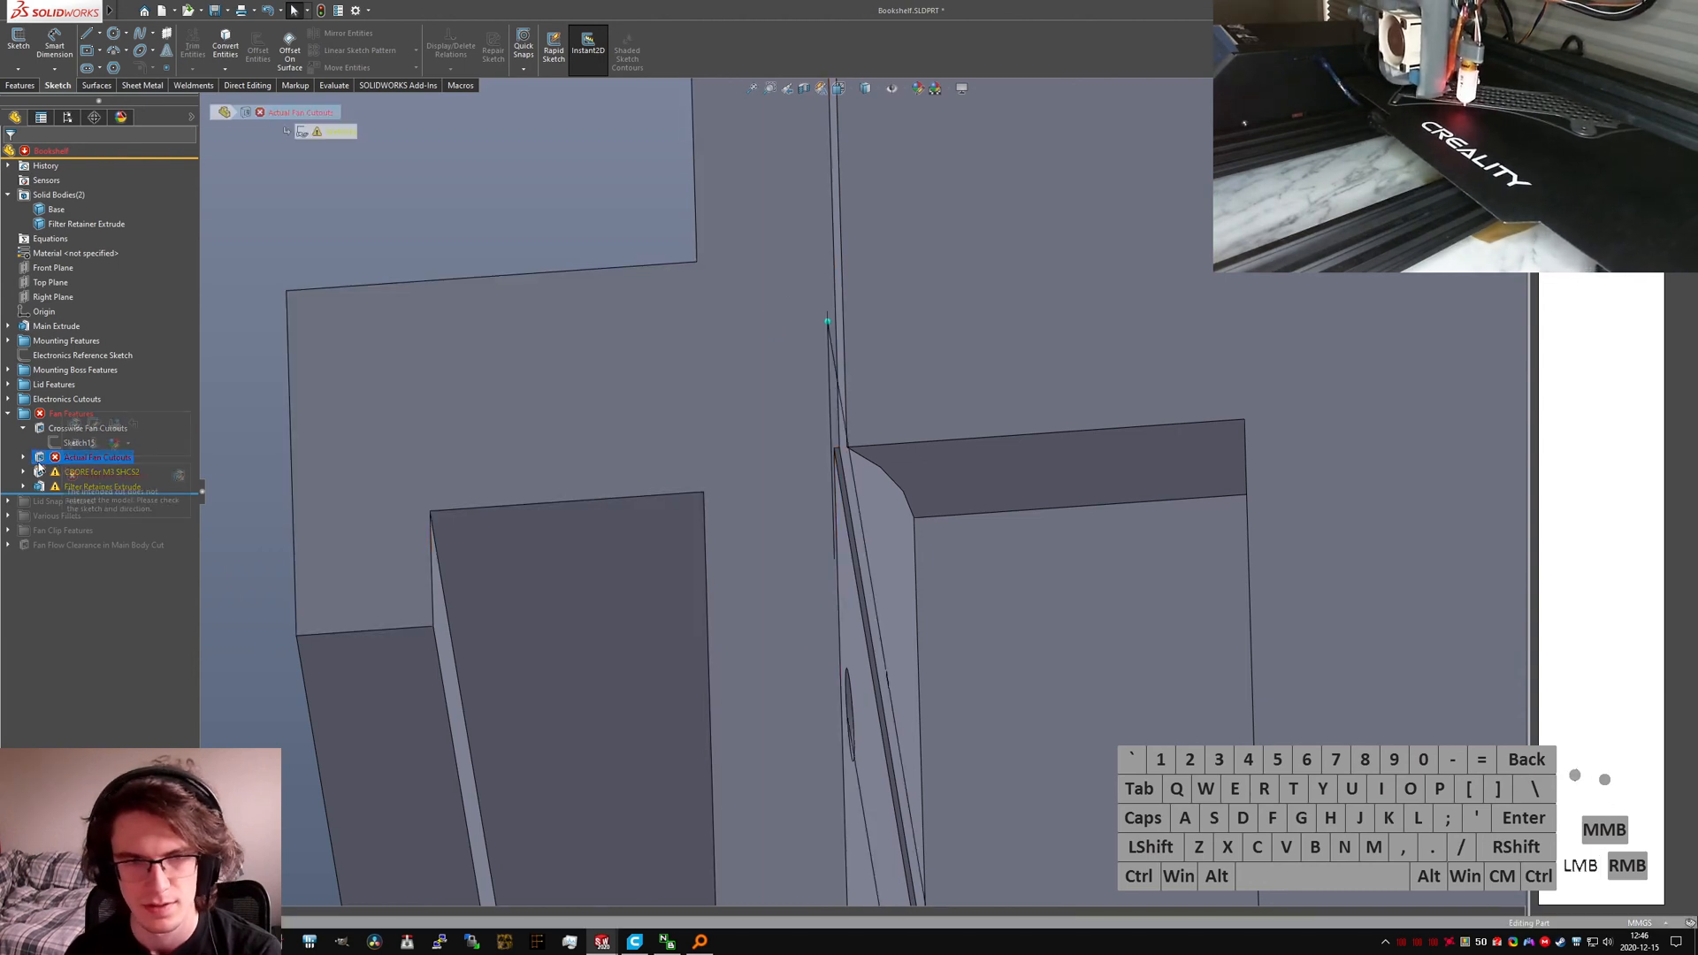
pyautogui.scroll(5, 861, 492)
pyautogui.scroll(2, 876, 493)
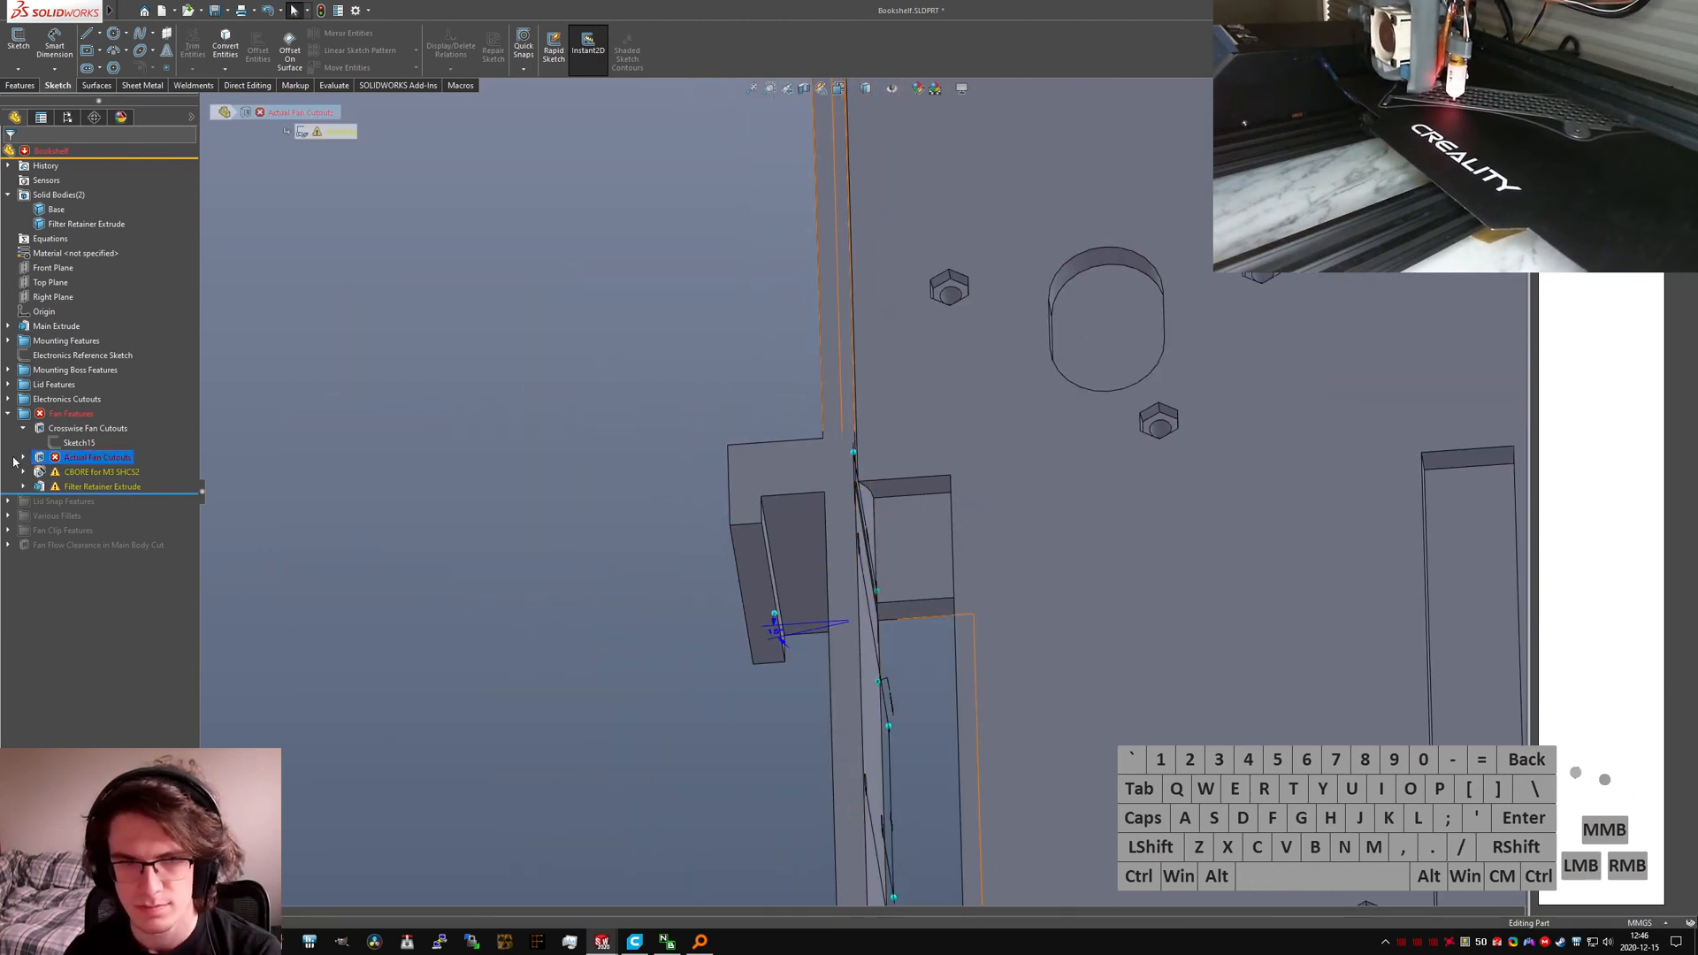
pyautogui.click(91, 439)
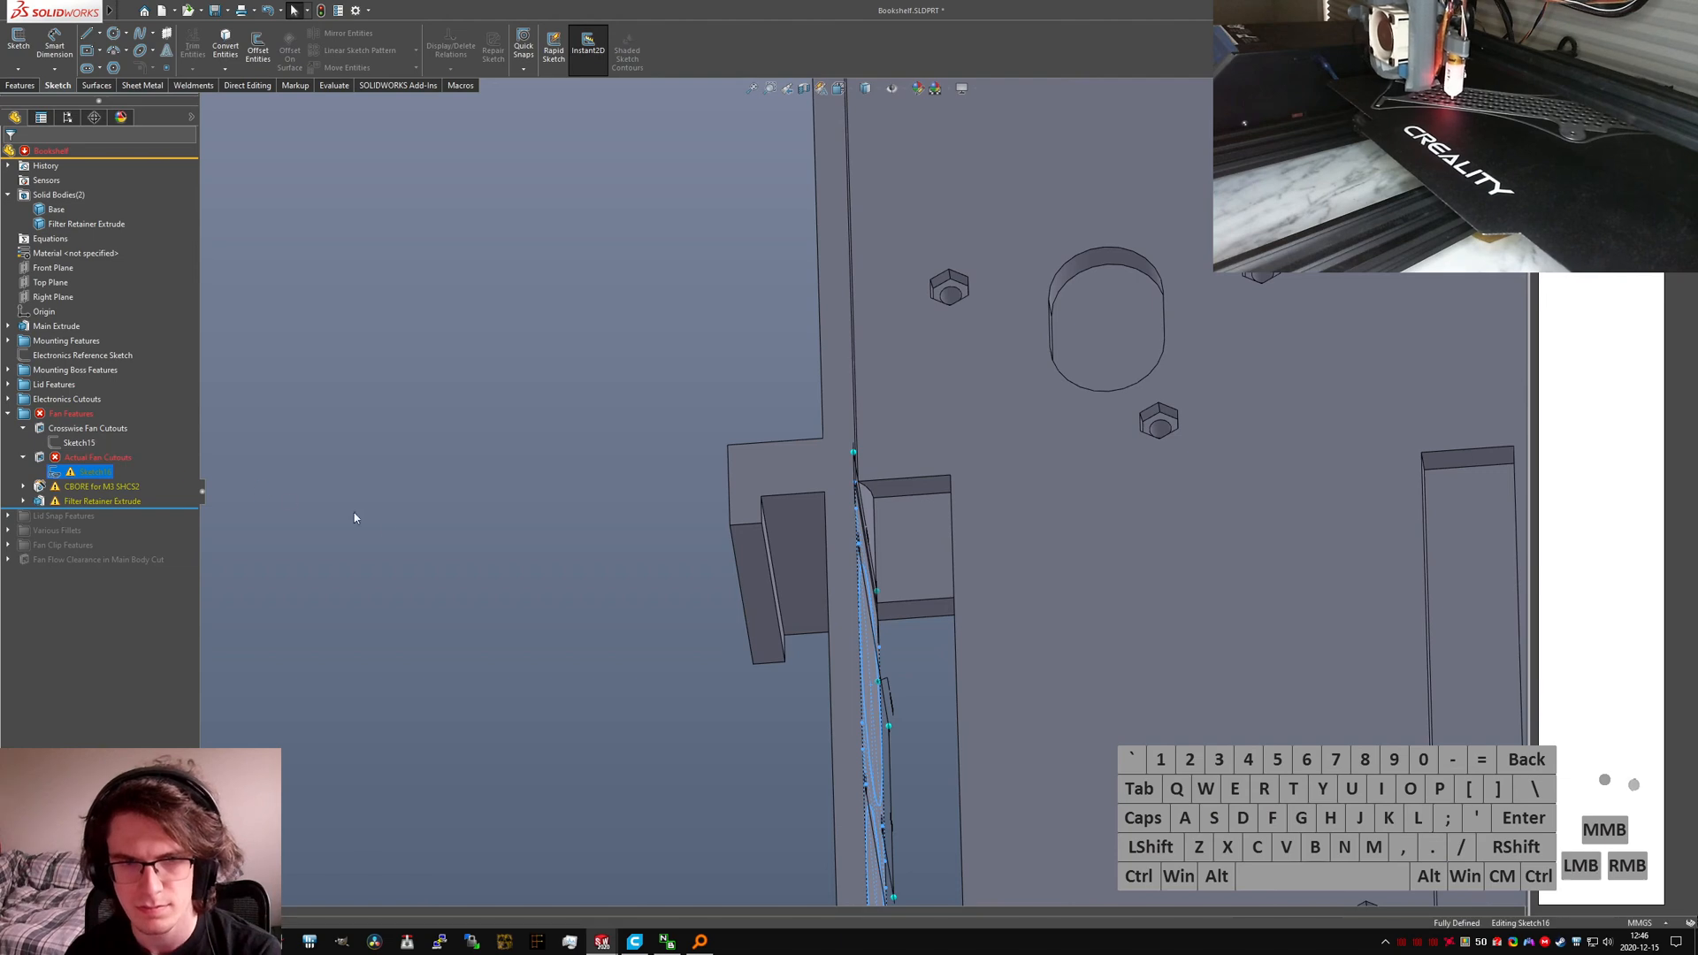
pyautogui.scroll(6, 957, 587)
pyautogui.moveTo(899, 632); pyautogui.dragTo(995, 653, button='middle')
pyautogui.scroll(-6, 1011, 648)
pyautogui.scroll(-4, 1010, 646)
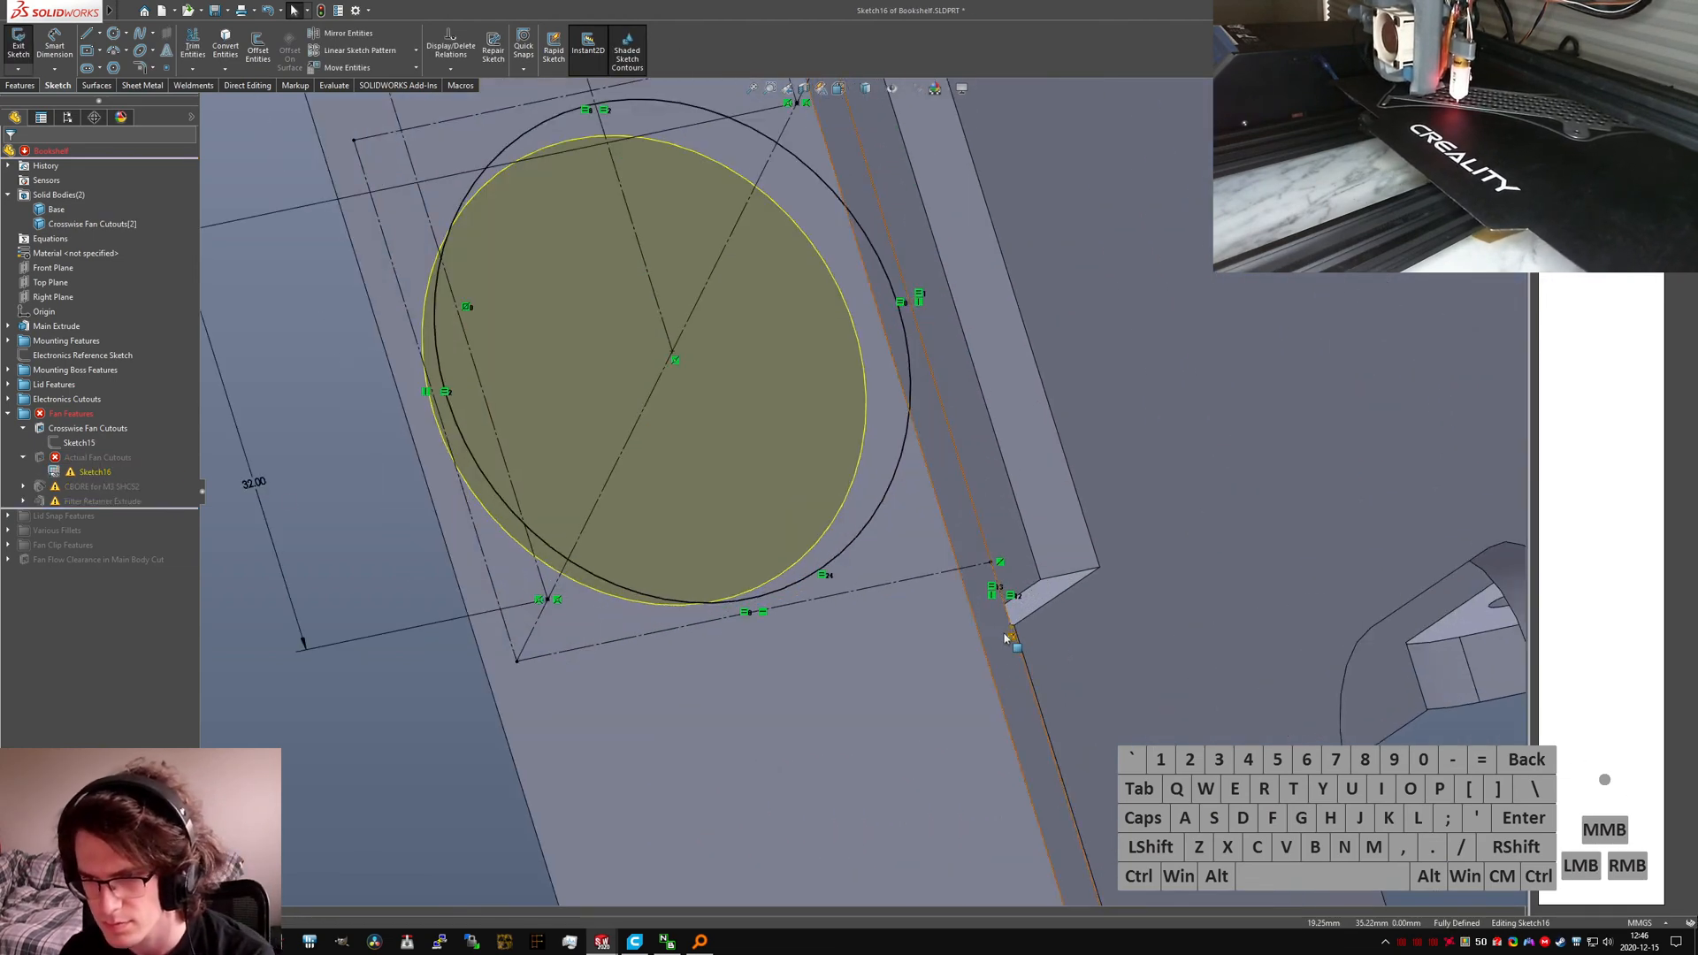
pyautogui.click(1007, 638)
pyautogui.click(1013, 640)
# Step: Reattach the loose sketch point below the fan circles to the lower corner of the crosswise slot
pyautogui.scroll(-2, 1008, 624)
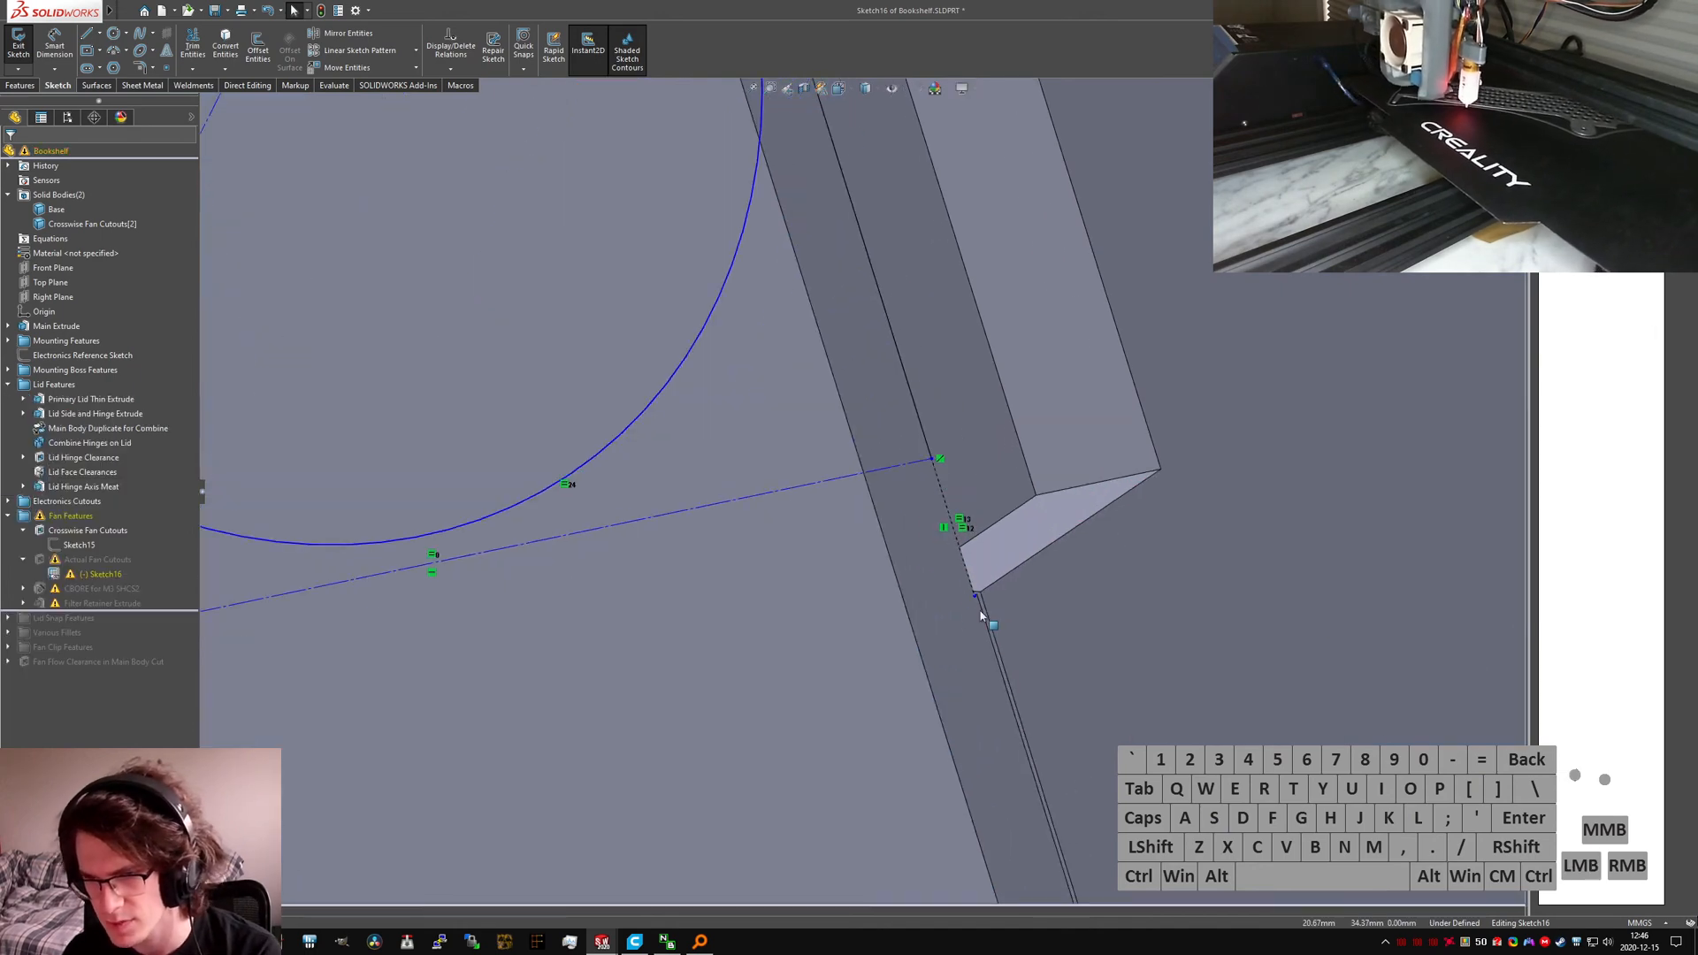
pyautogui.click(976, 596)
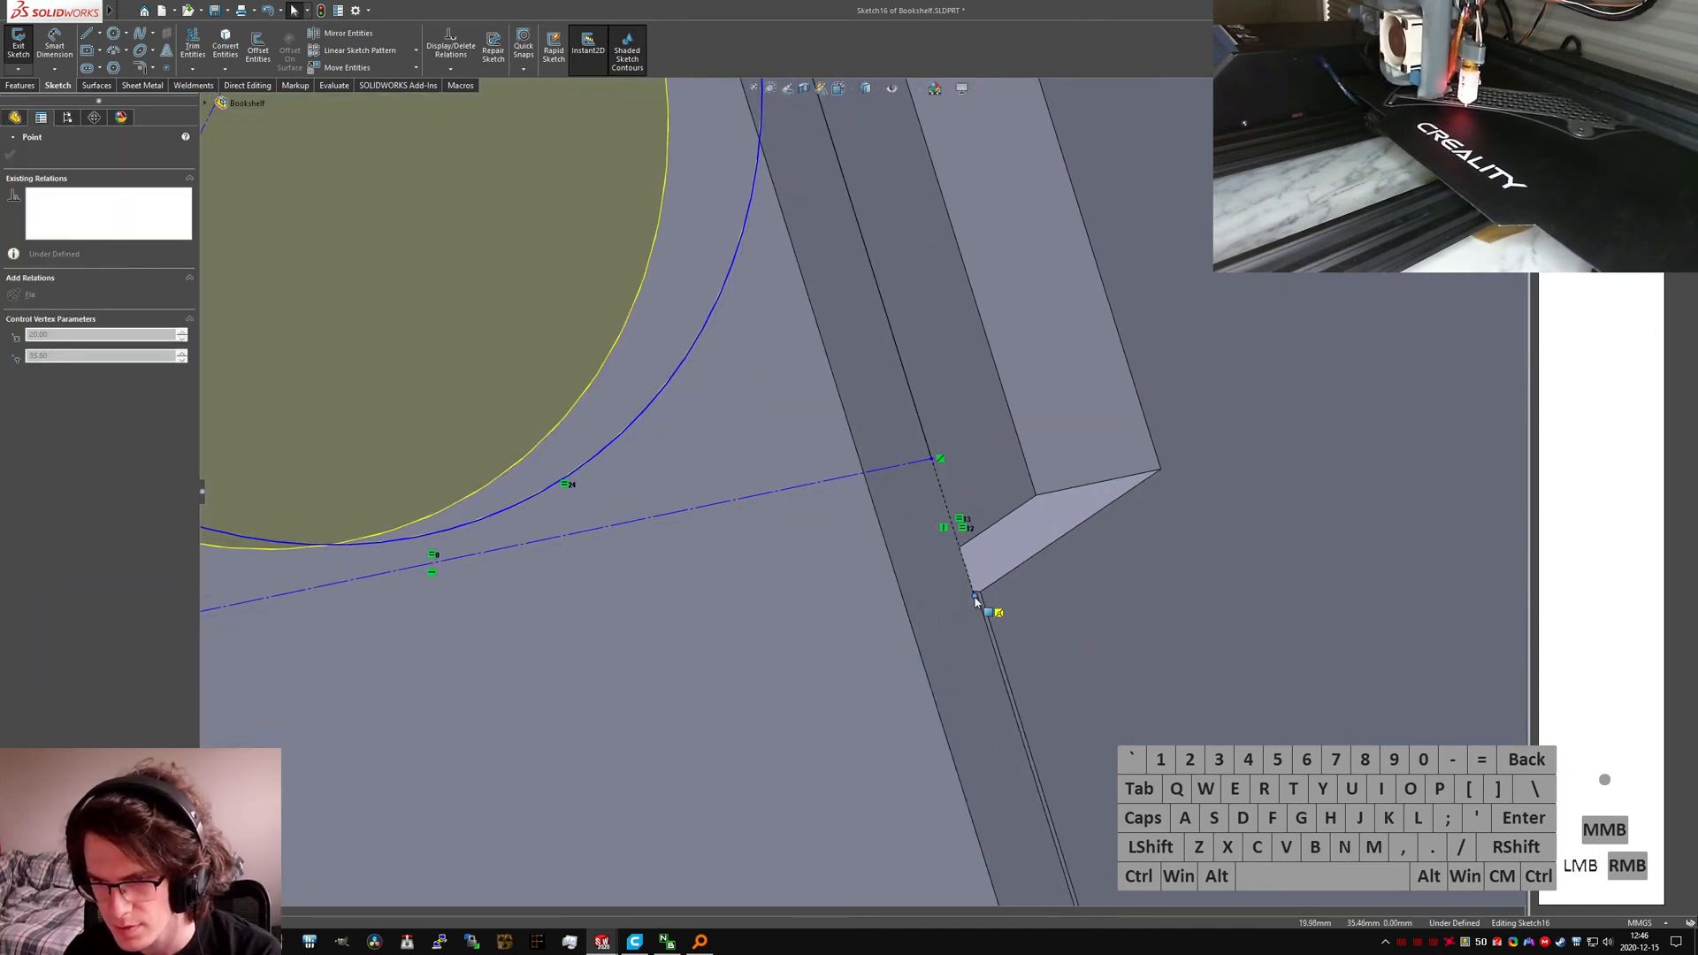
pyautogui.moveTo(974, 598); pyautogui.dragTo(975, 599)
pyautogui.scroll(8, 720, 658)
pyautogui.click(625, 567)
# Step: Reattach the upper sketch point to the body edge at the slot's upper corner, exit the sketch and dismiss the rebuild report
pyautogui.scroll(3, 690, 292)
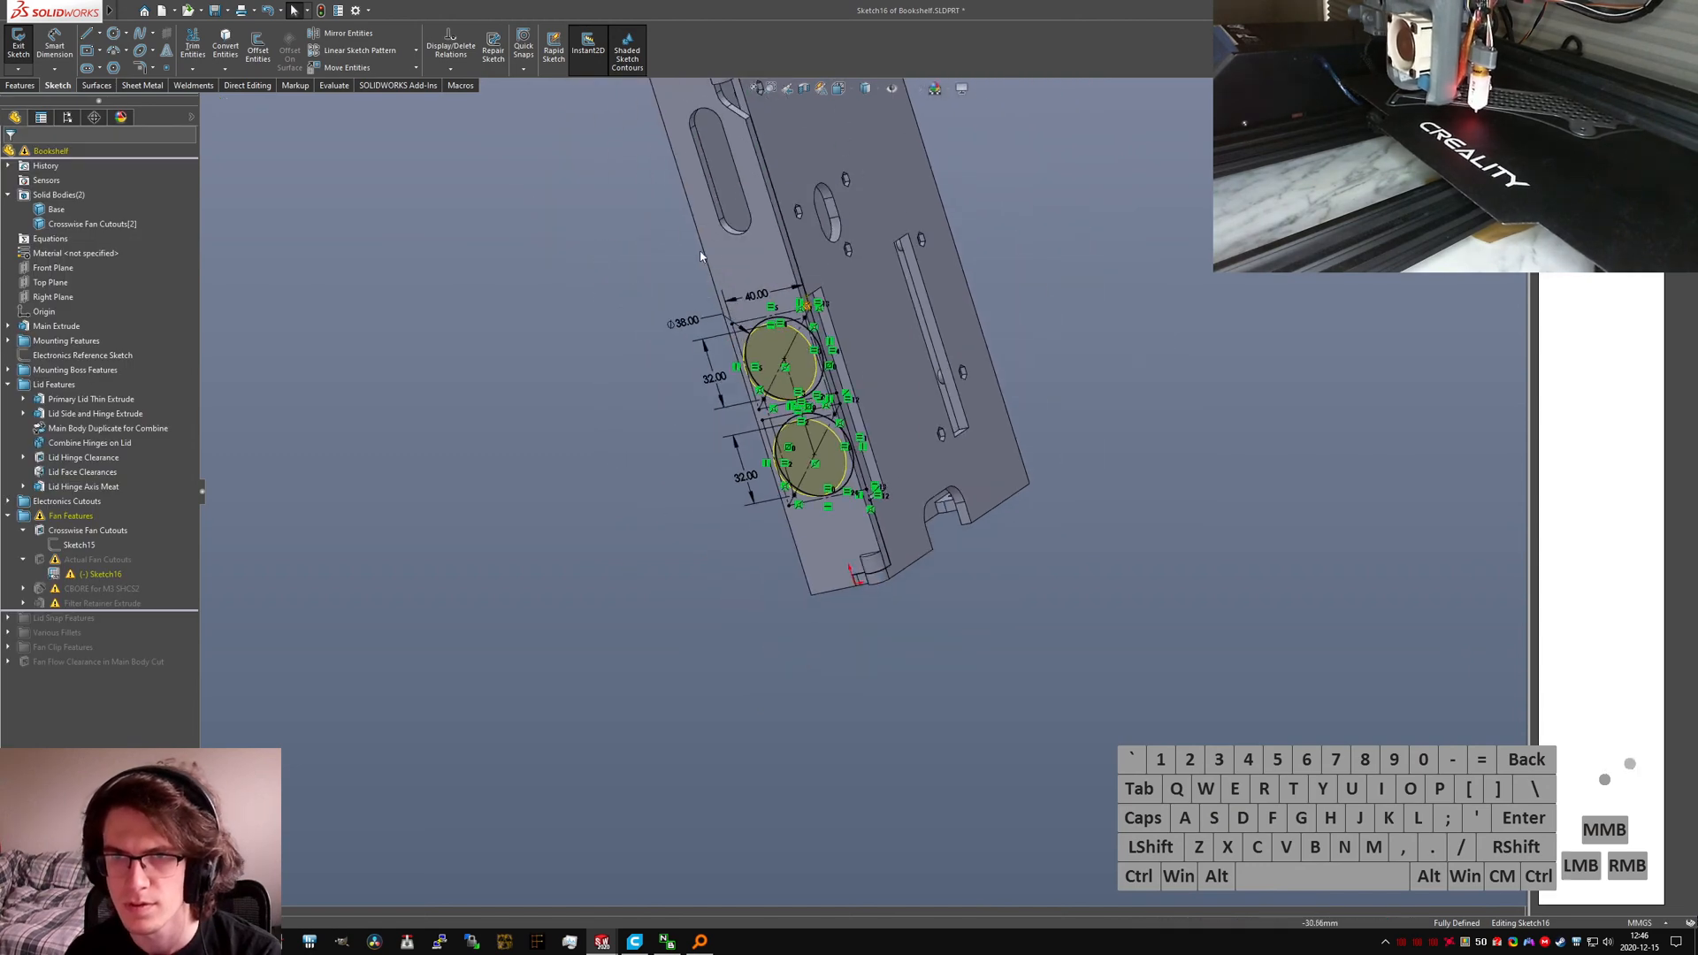
pyautogui.scroll(-10, 801, 299)
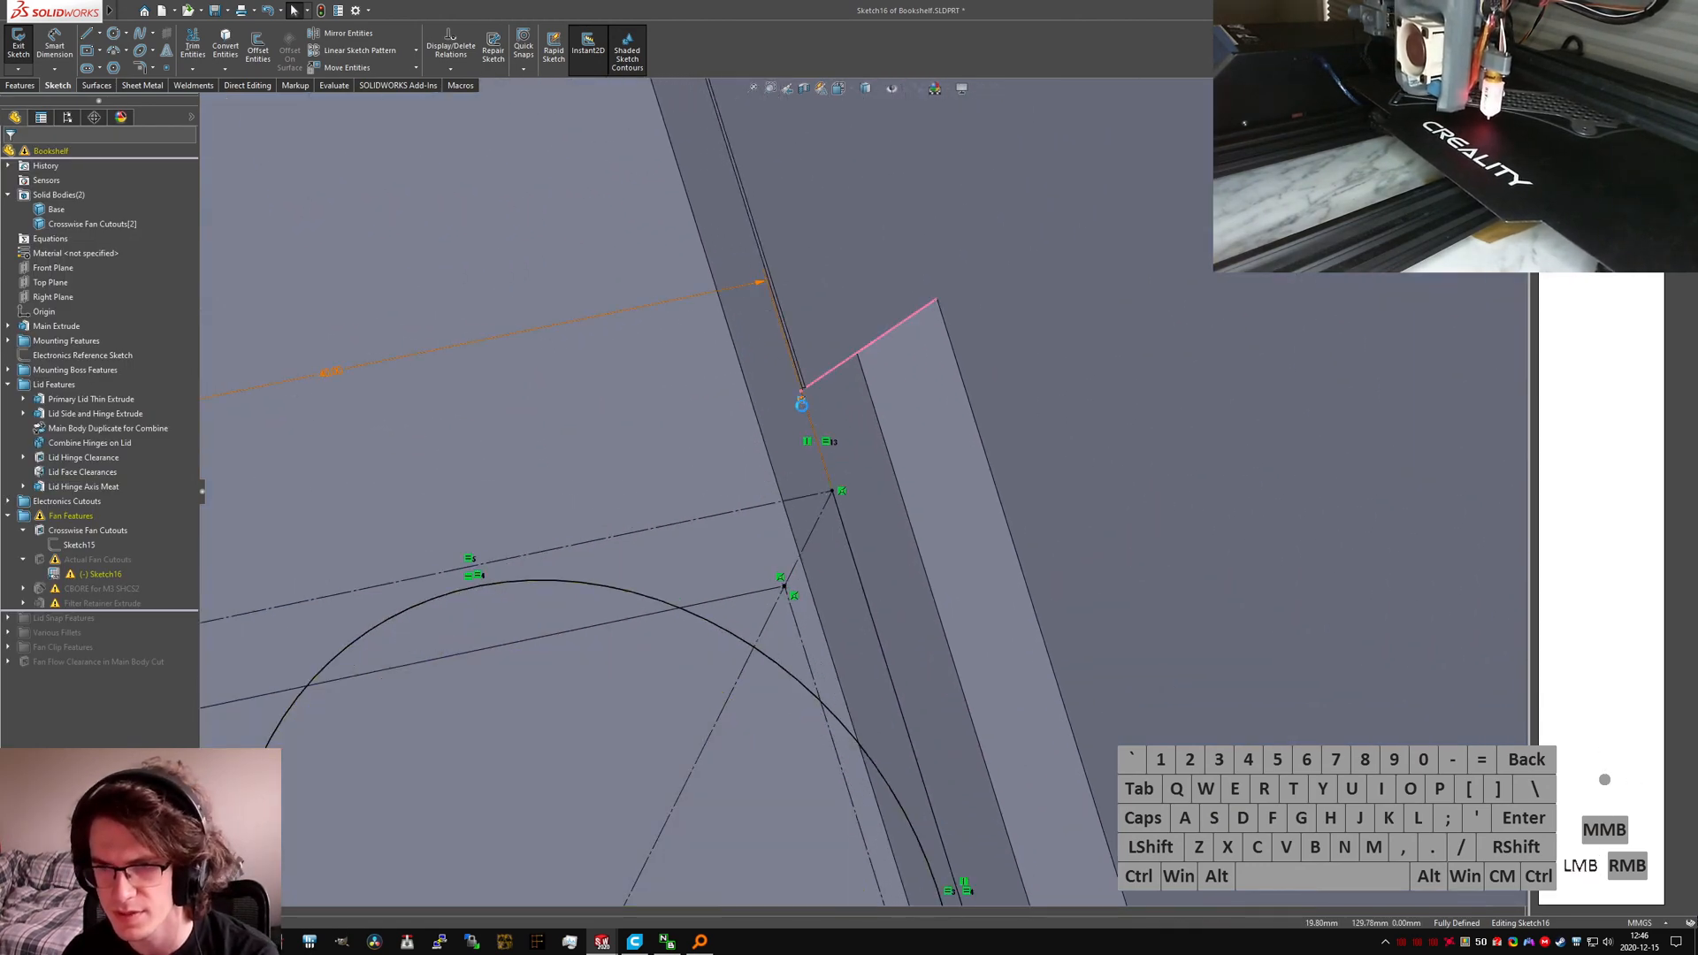
pyautogui.scroll(-3, 802, 394)
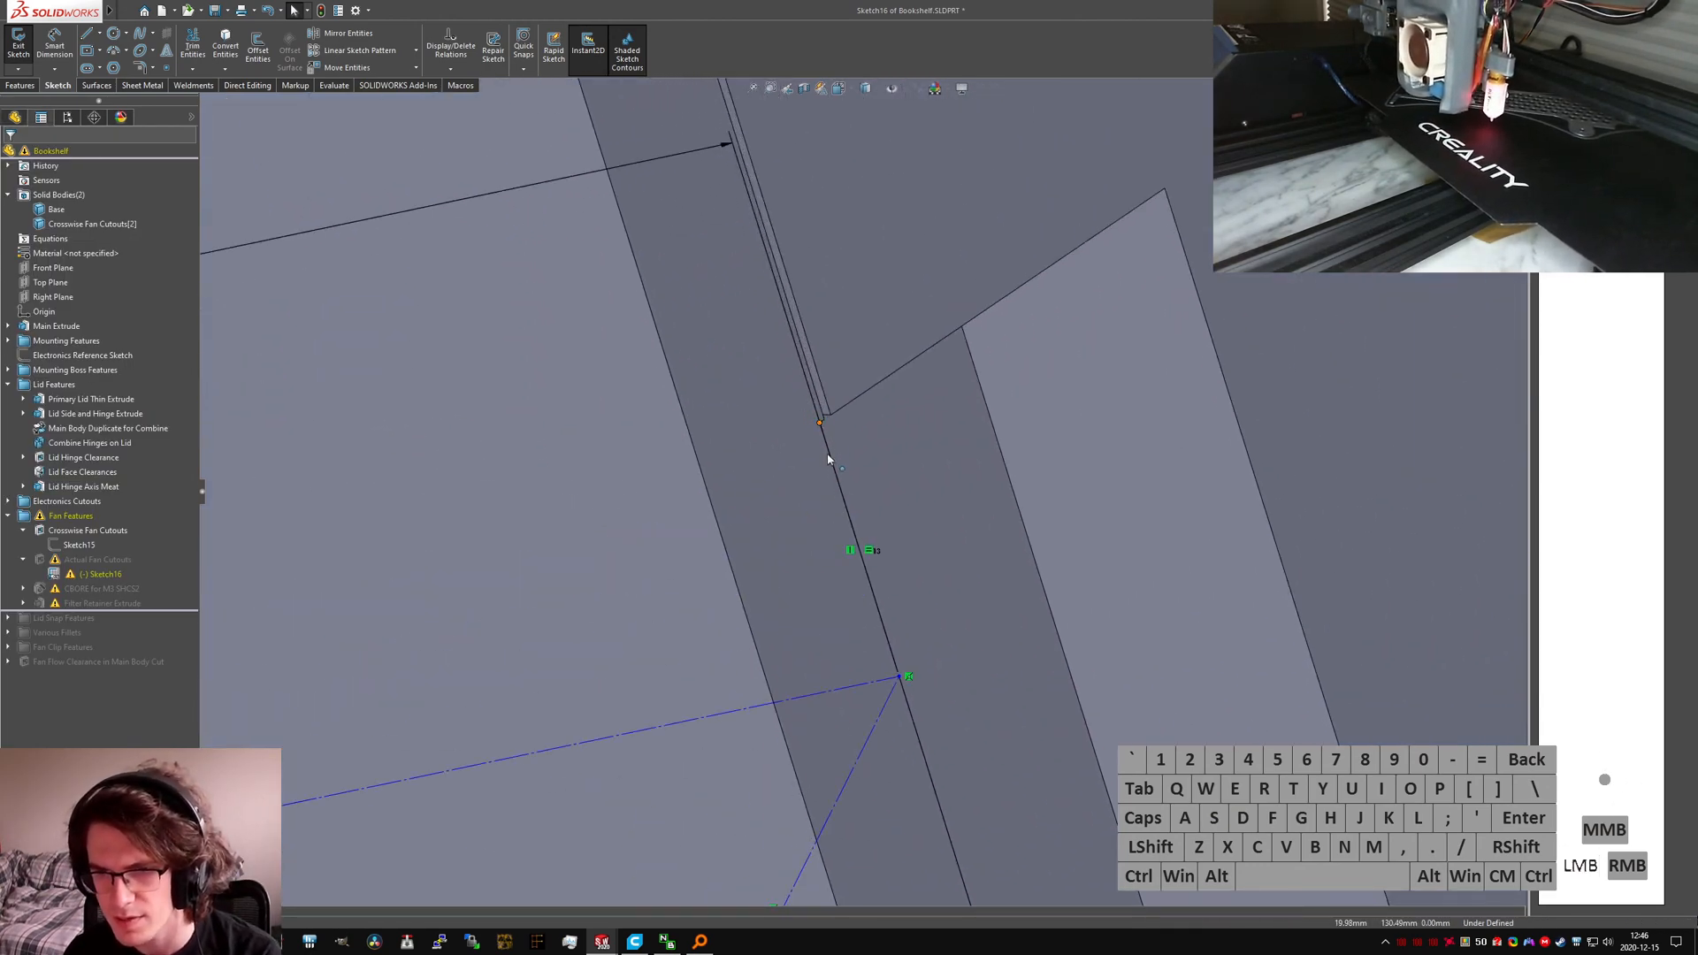
pyautogui.moveTo(820, 424); pyautogui.dragTo(819, 425)
pyautogui.scroll(5, 796, 446)
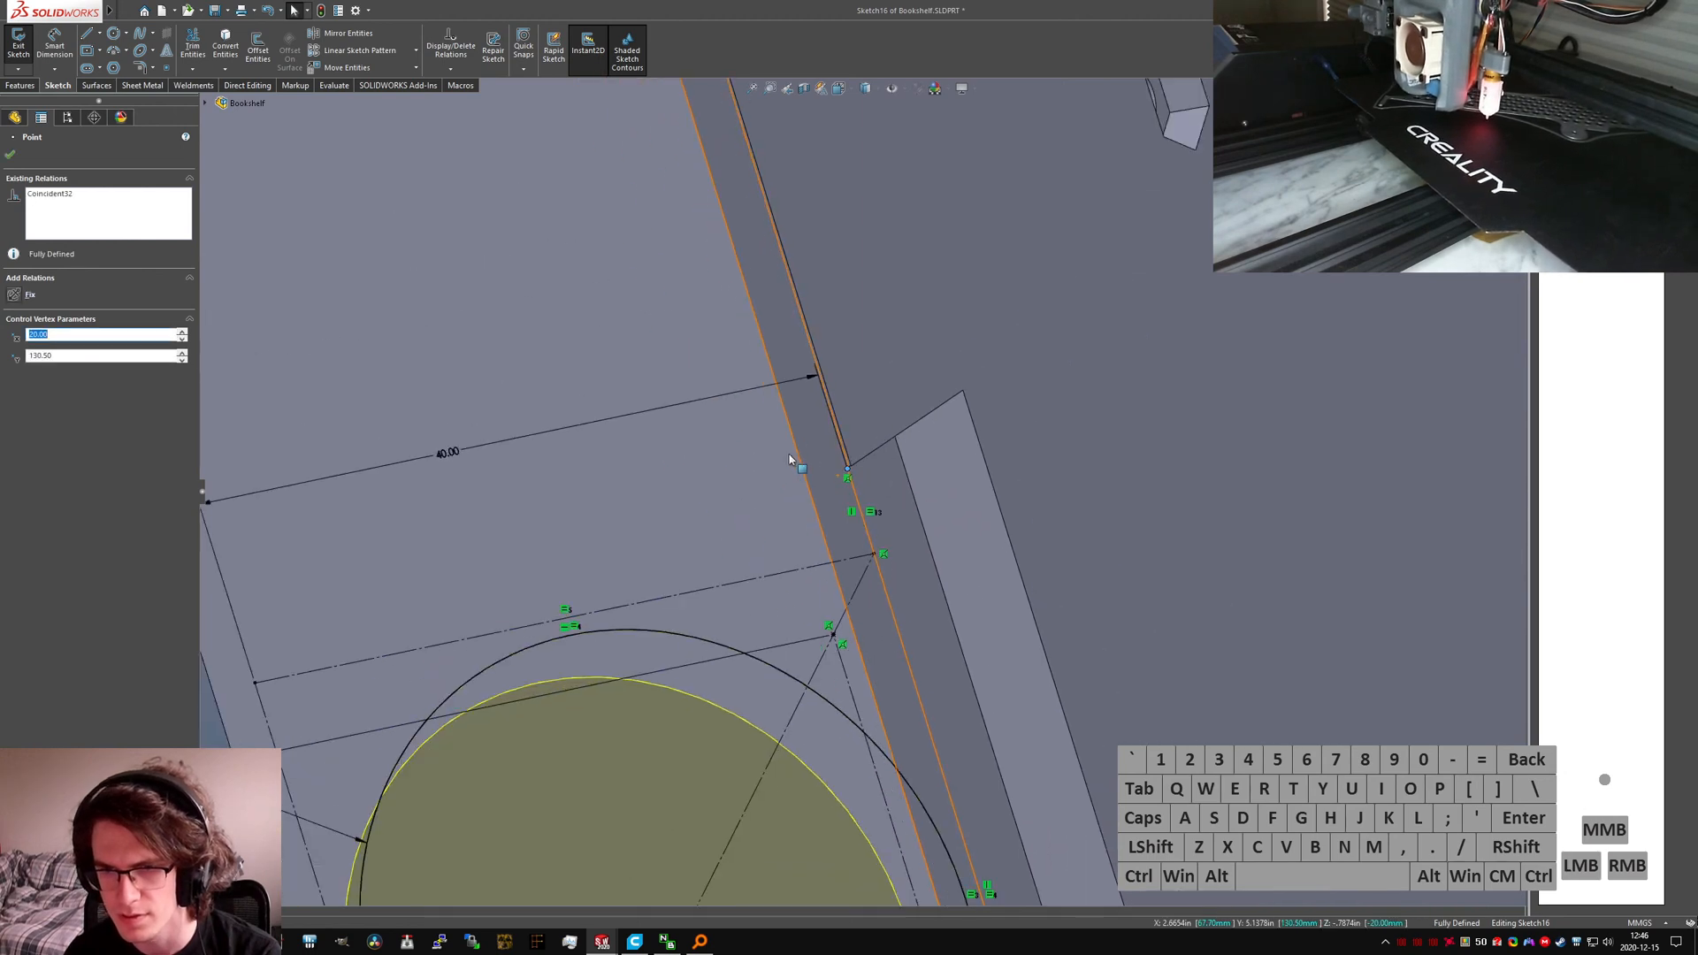
pyautogui.scroll(5, 693, 502)
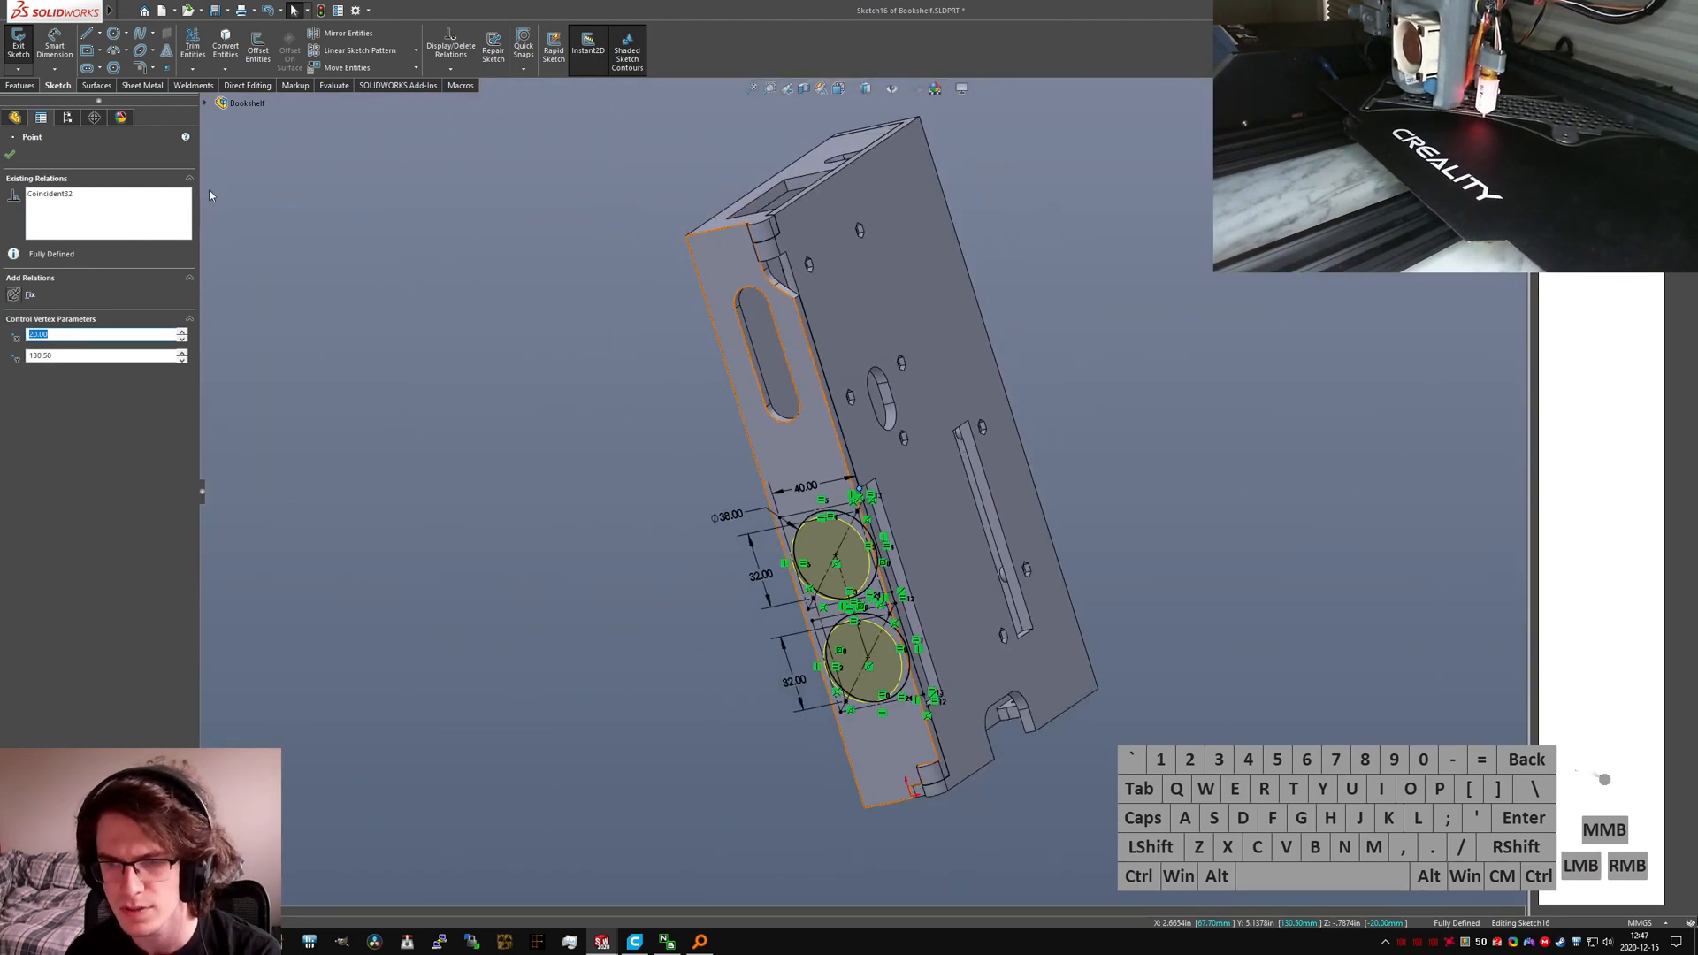
pyautogui.click(18, 45)
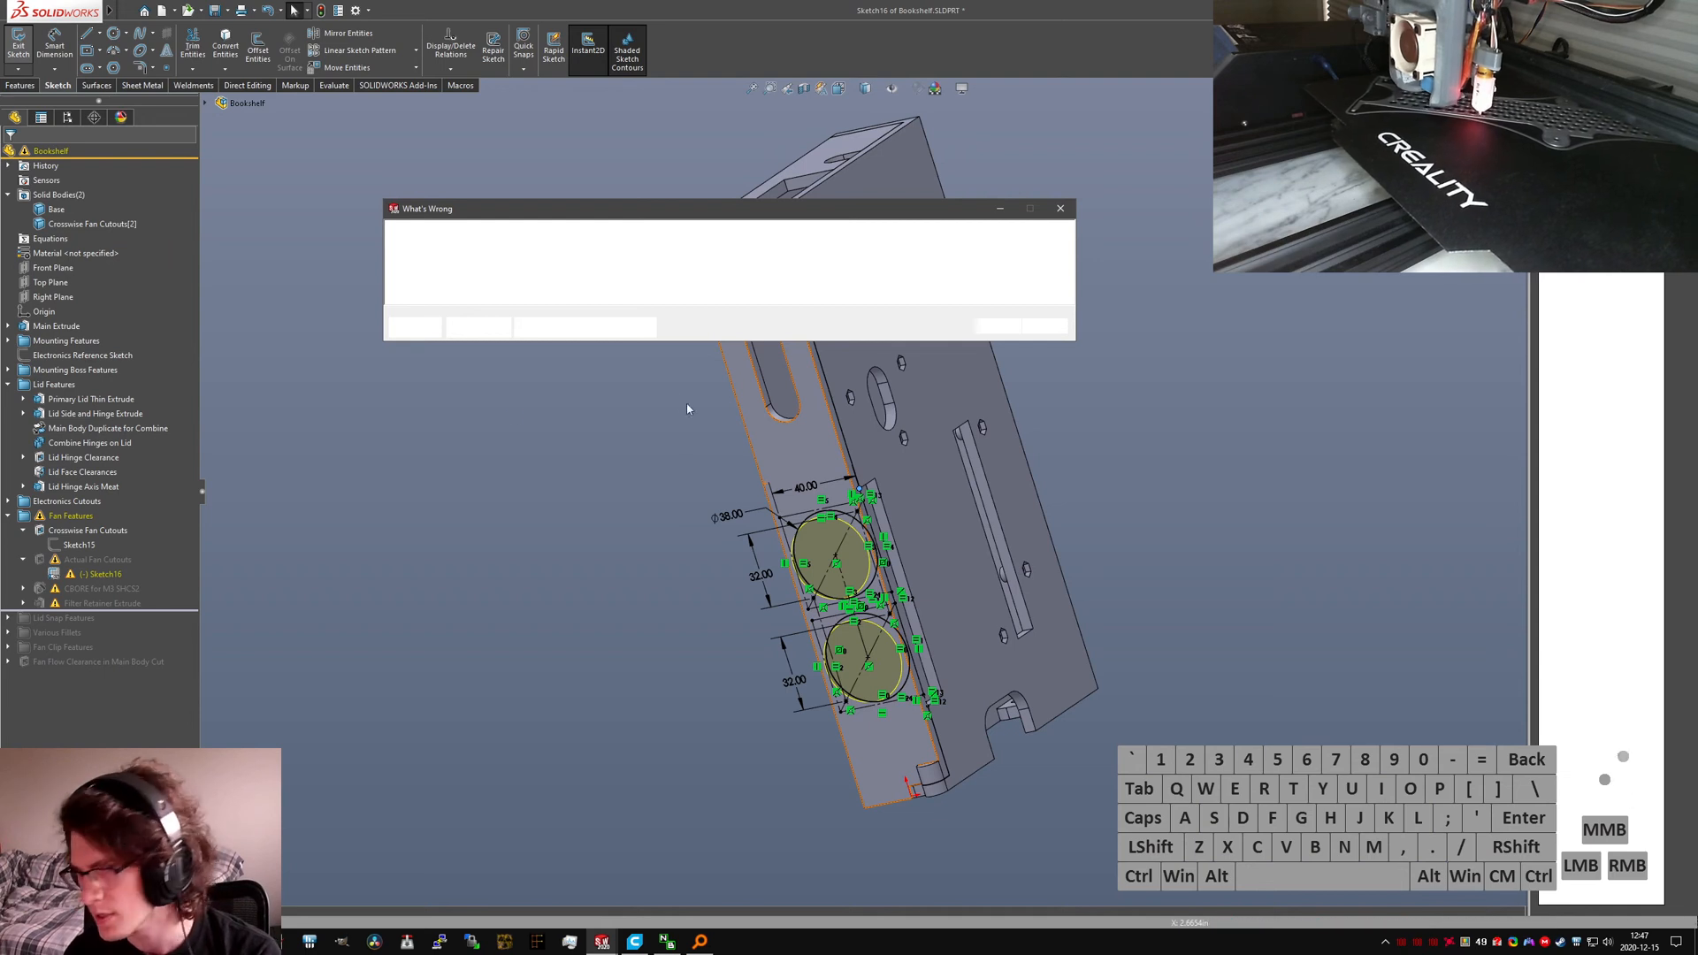
pyautogui.click(997, 327)
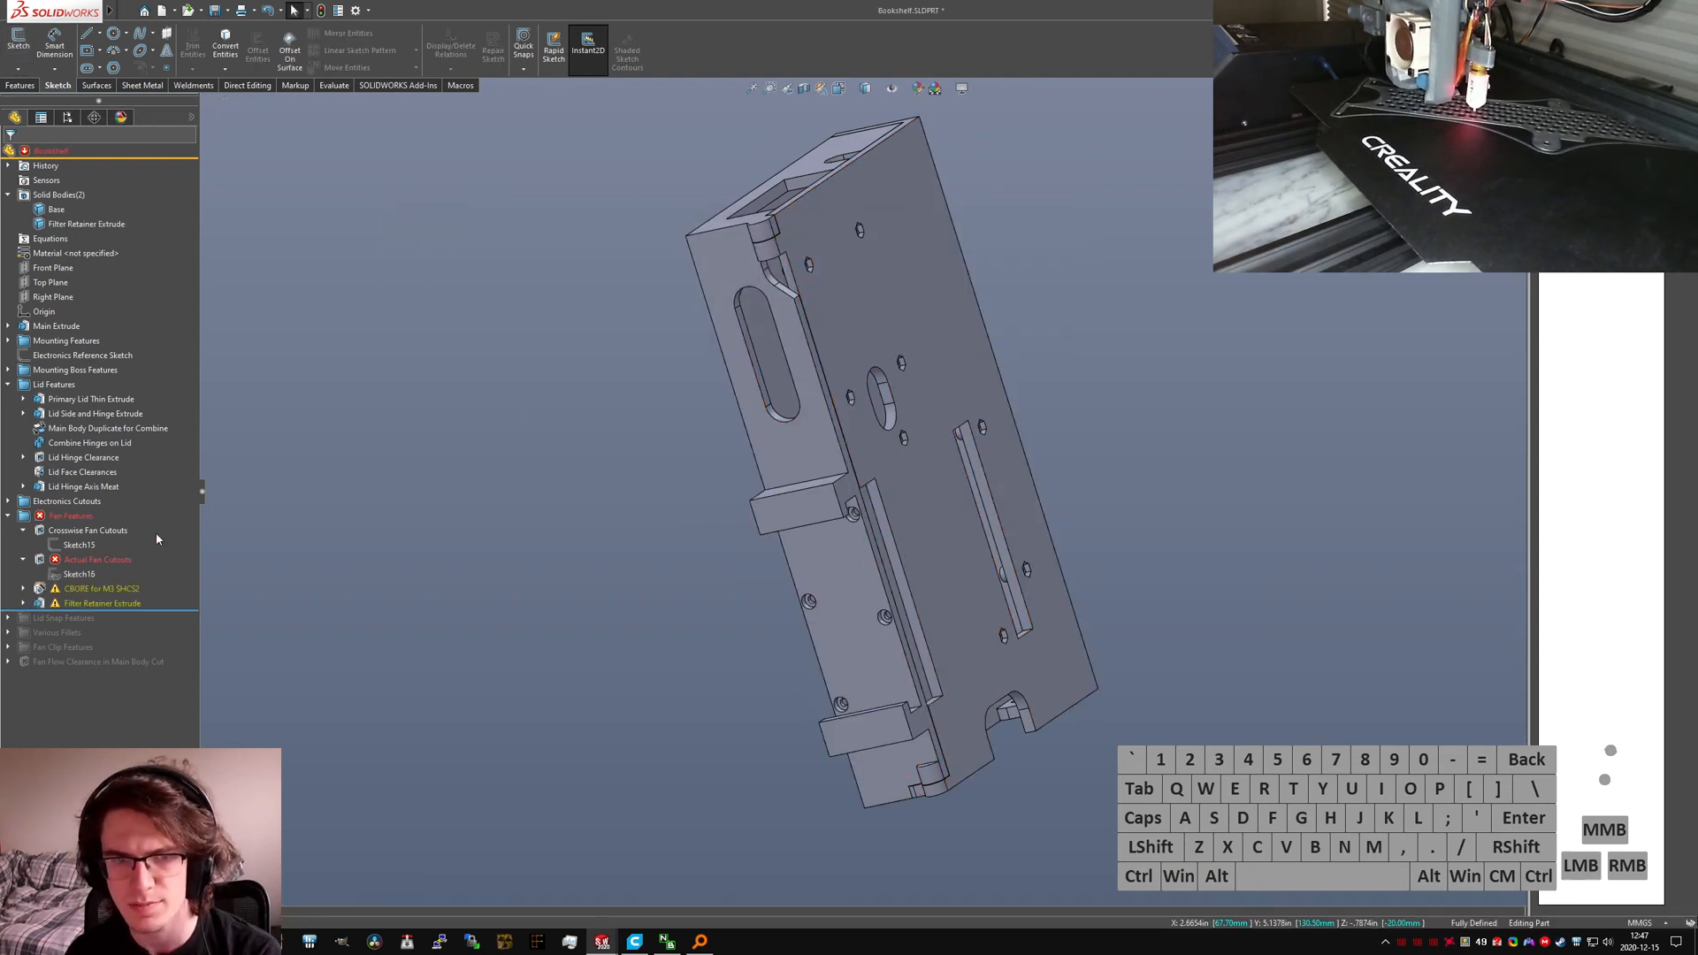
# Step: Turn on automatic body selection in the feature scope of Actual Fan Cutouts and check the rebuilt fan openings
pyautogui.keyDown('ctrl'); pyautogui.click(59, 563); pyautogui.keyUp('ctrl')
pyautogui.click(71, 521)
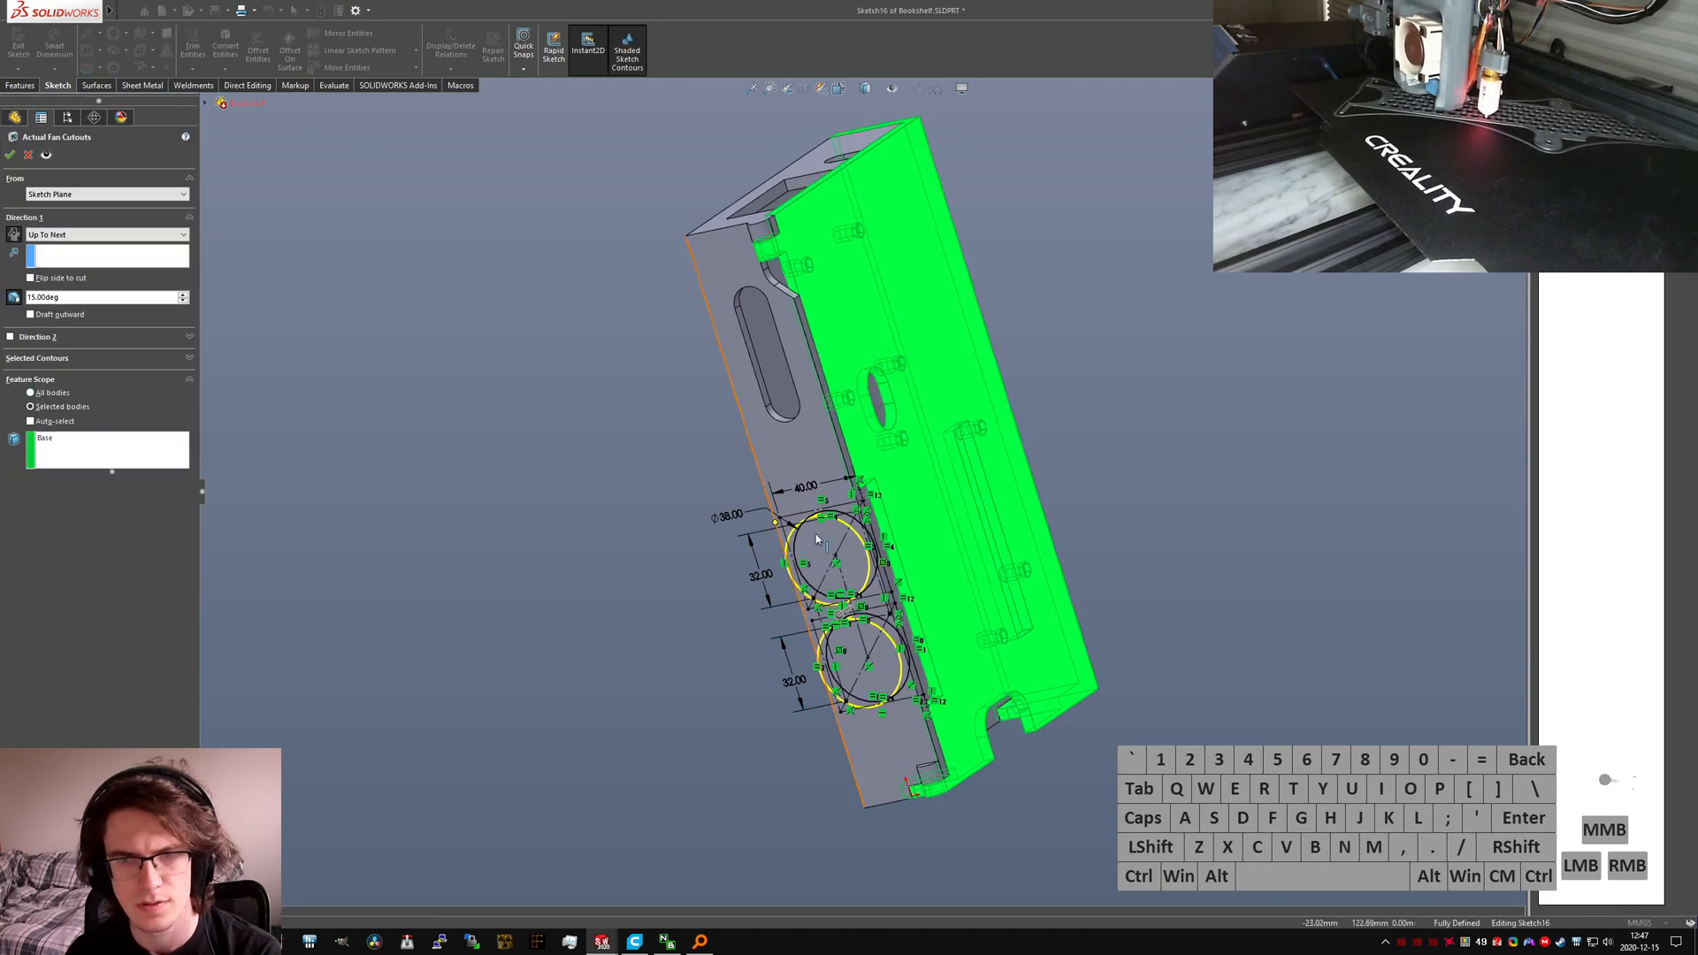
pyautogui.moveTo(701, 569); pyautogui.dragTo(254, 485, button='middle')
pyautogui.click(49, 421)
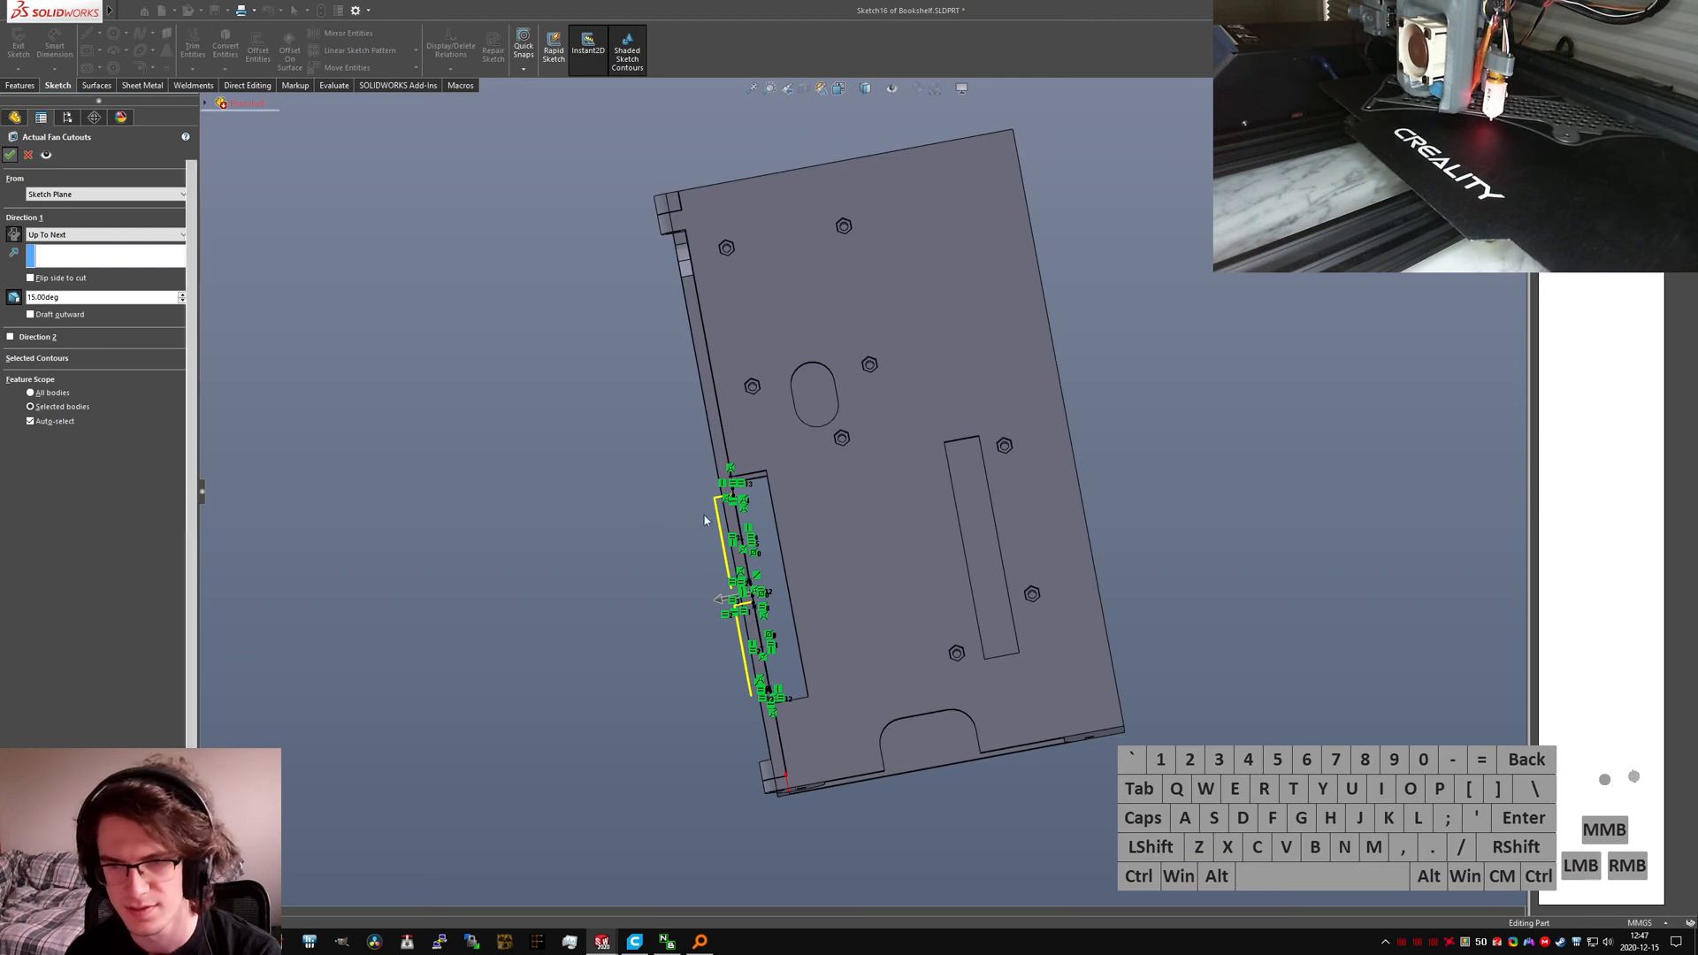
pyautogui.scroll(-2, 758, 592)
pyautogui.moveTo(758, 592); pyautogui.dragTo(876, 636, button='middle')
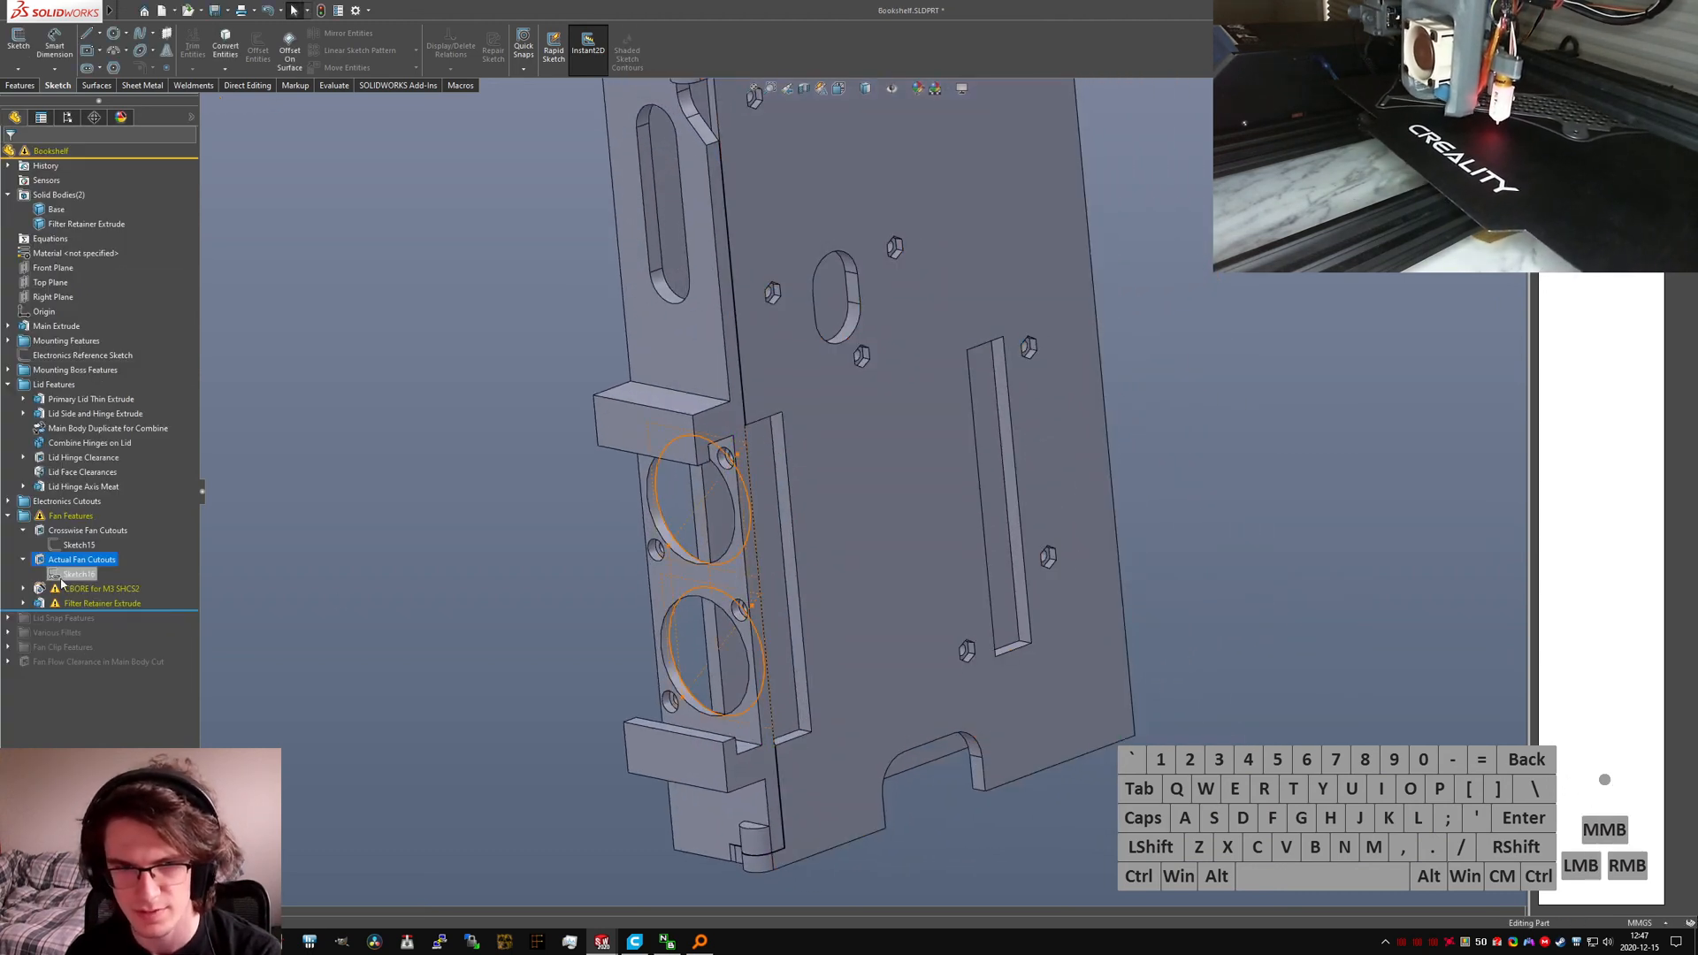
# Step: Reassign the sketch plane of Sketch20 under CBORE for M3 SHCS2 to the side face around the fan openings and dismiss the rebuild report
pyautogui.click(24, 589)
pyautogui.click(69, 603)
pyautogui.click(73, 564)
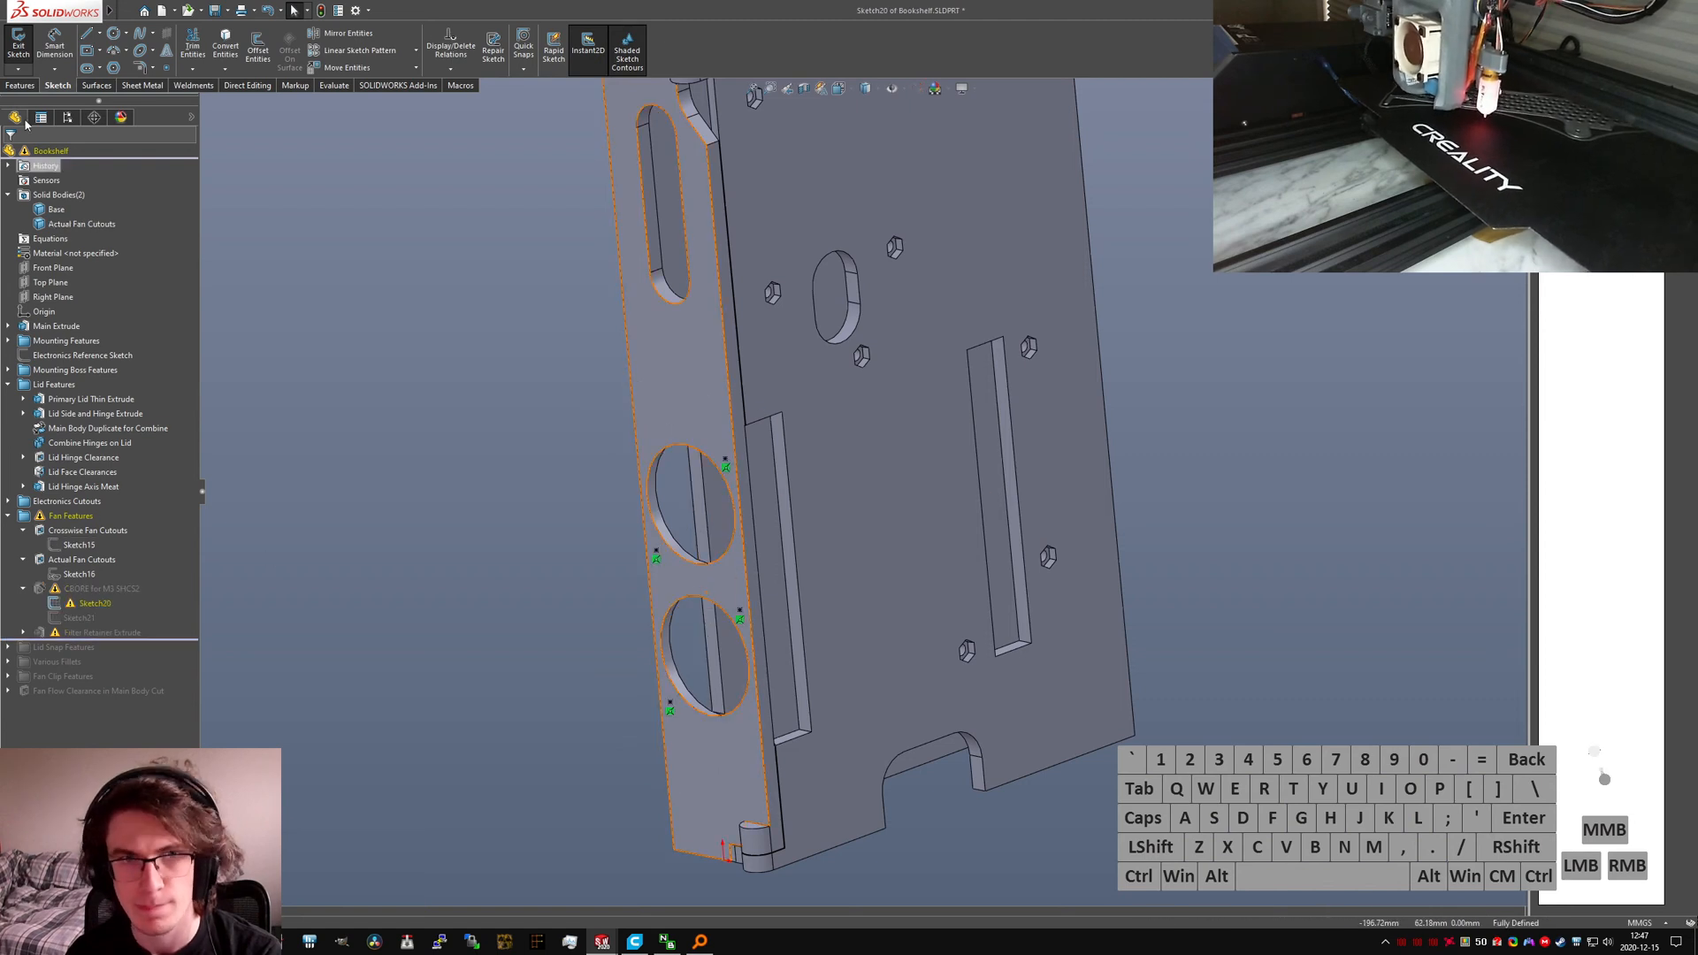
pyautogui.click(73, 607)
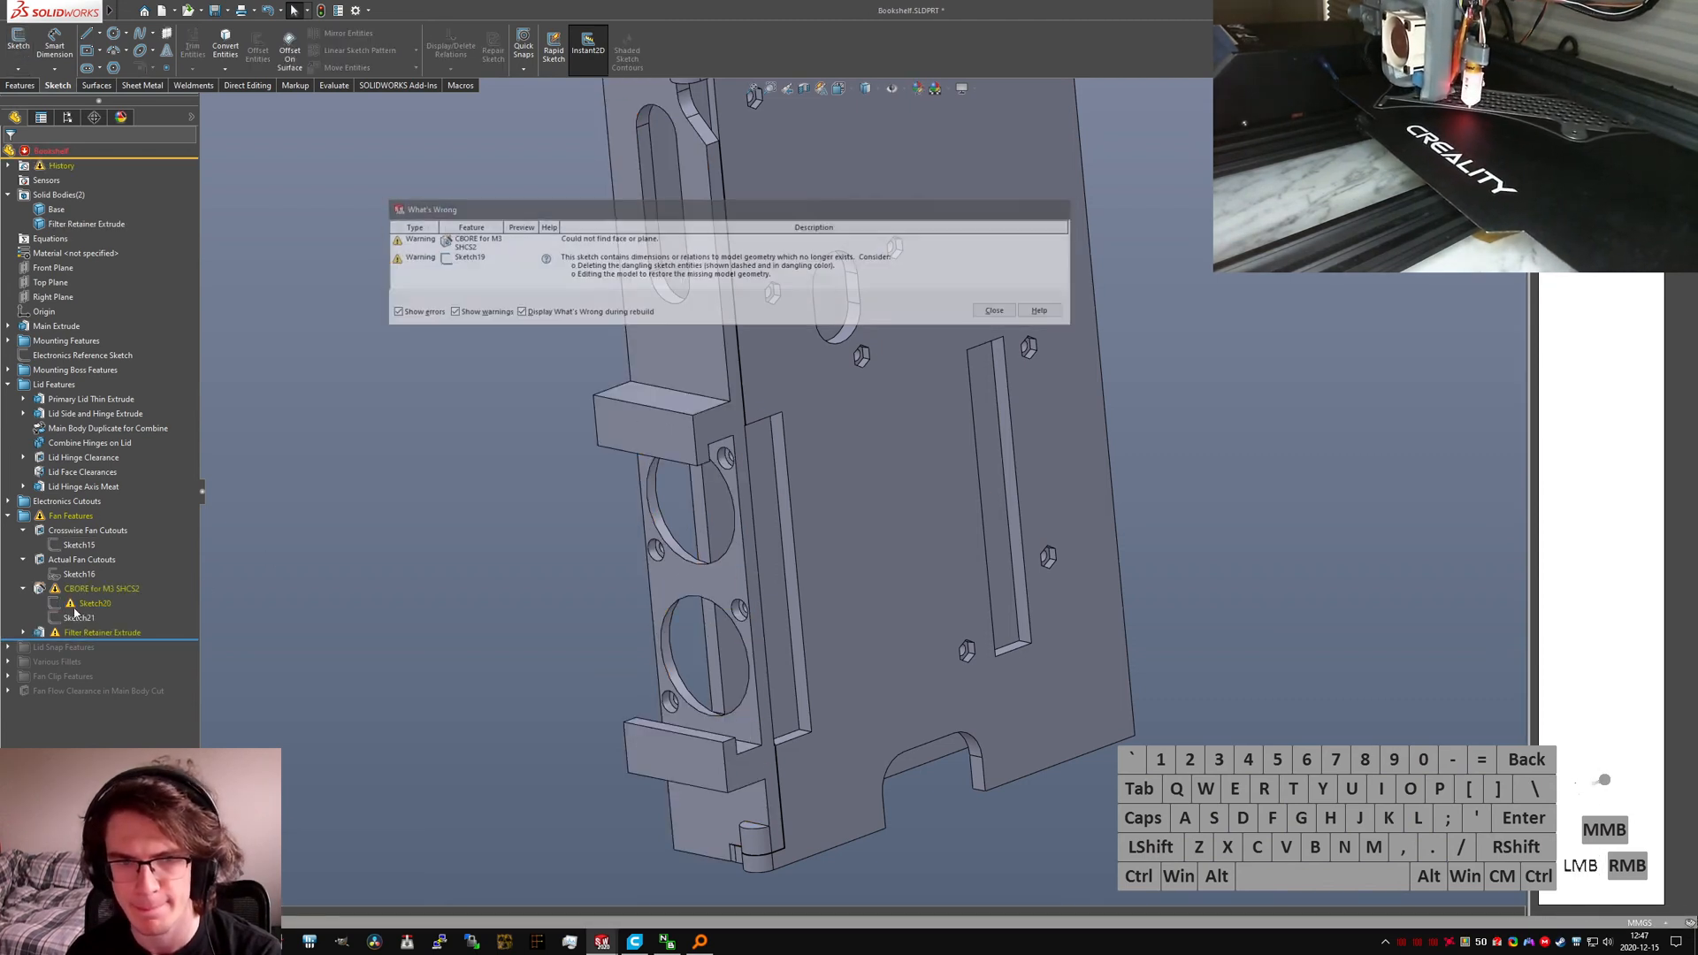
pyautogui.click(718, 590)
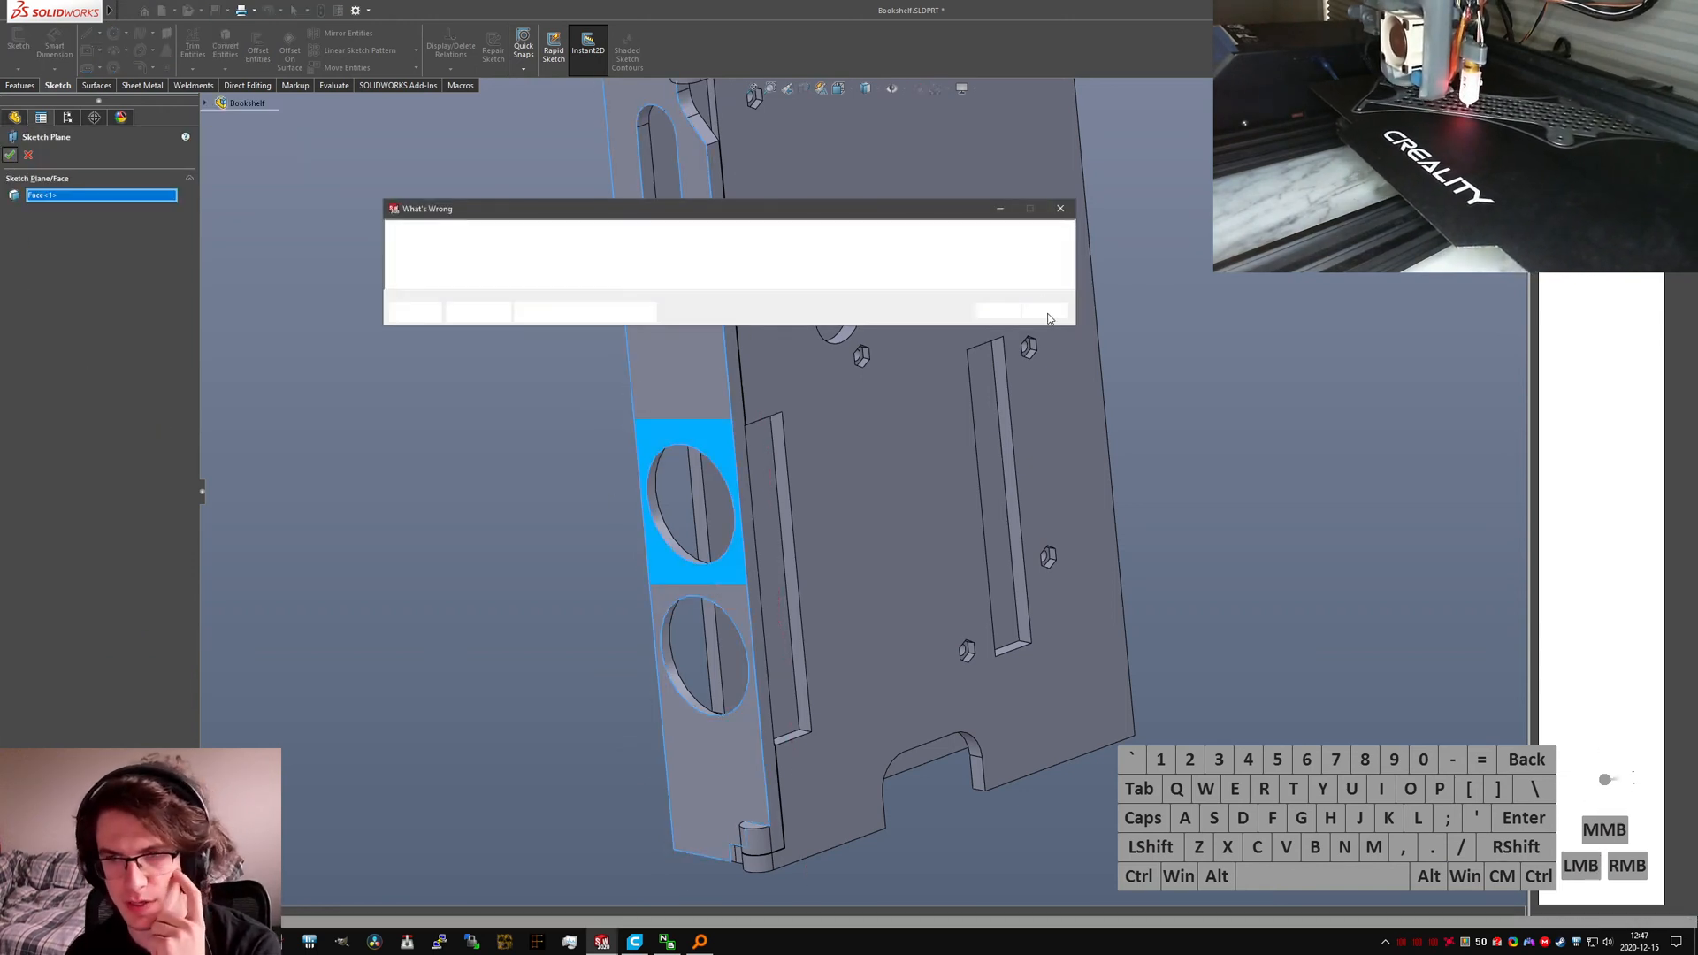
pyautogui.click(1002, 313)
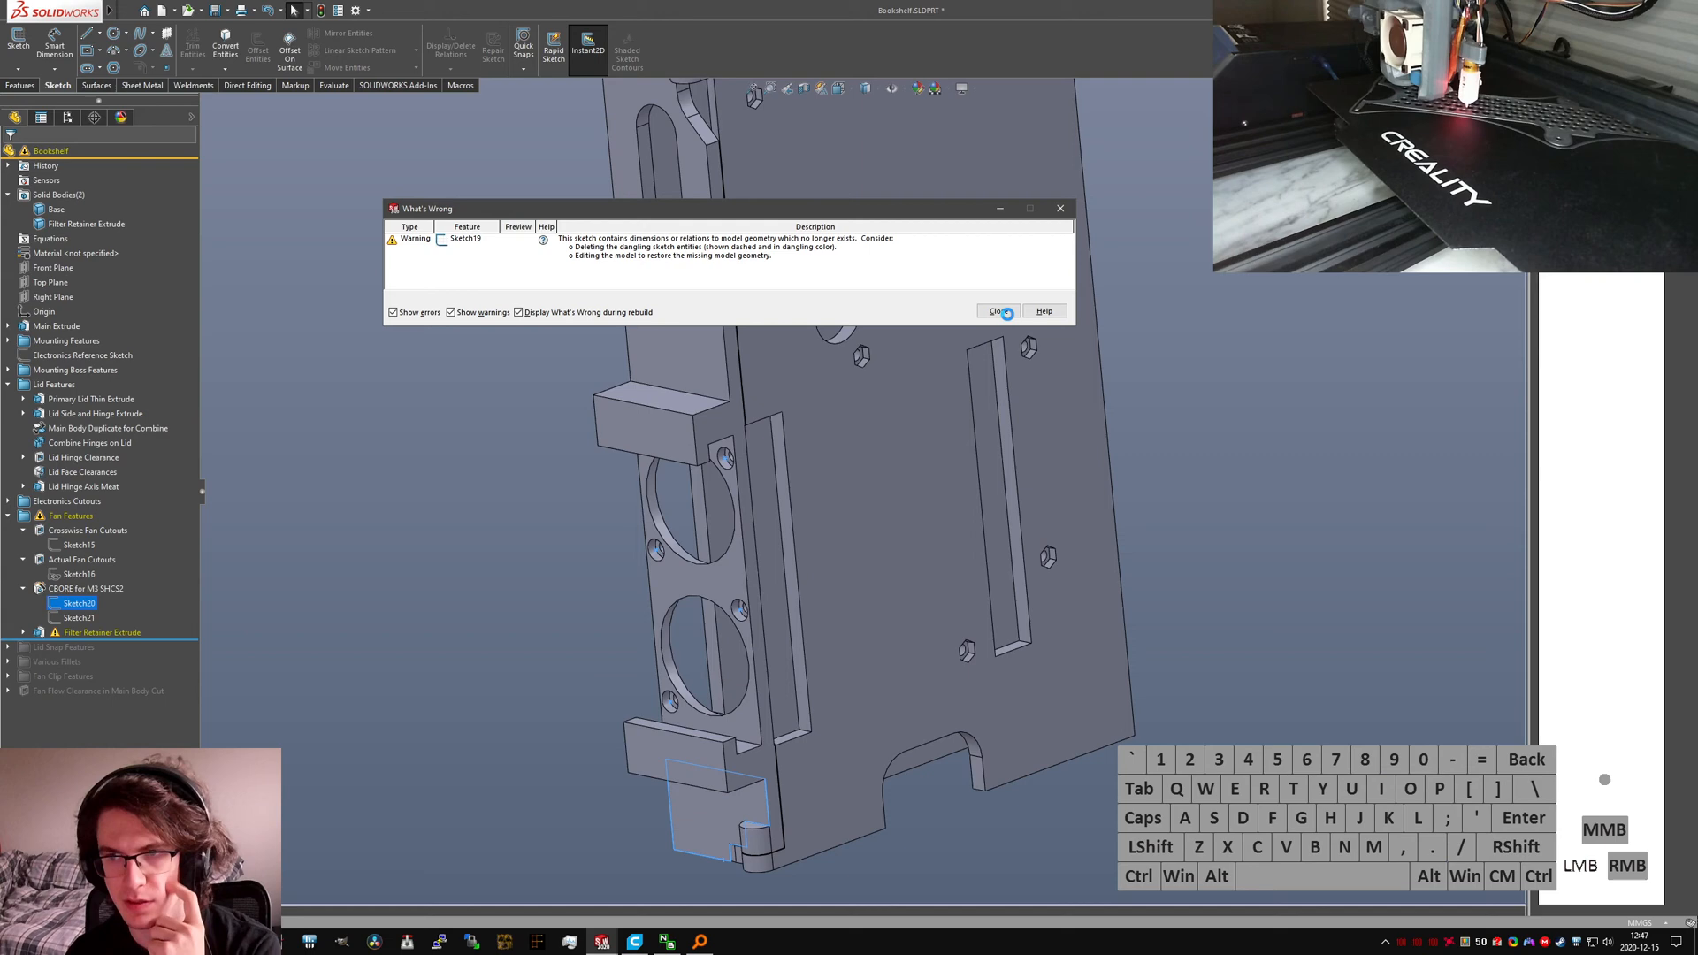
# Step: Reassign the sketch plane of Sketch19 under Filter Retainer Extrude to the body's large flat face and dismiss the rebuild report
pyautogui.click(23, 632)
pyautogui.click(75, 646)
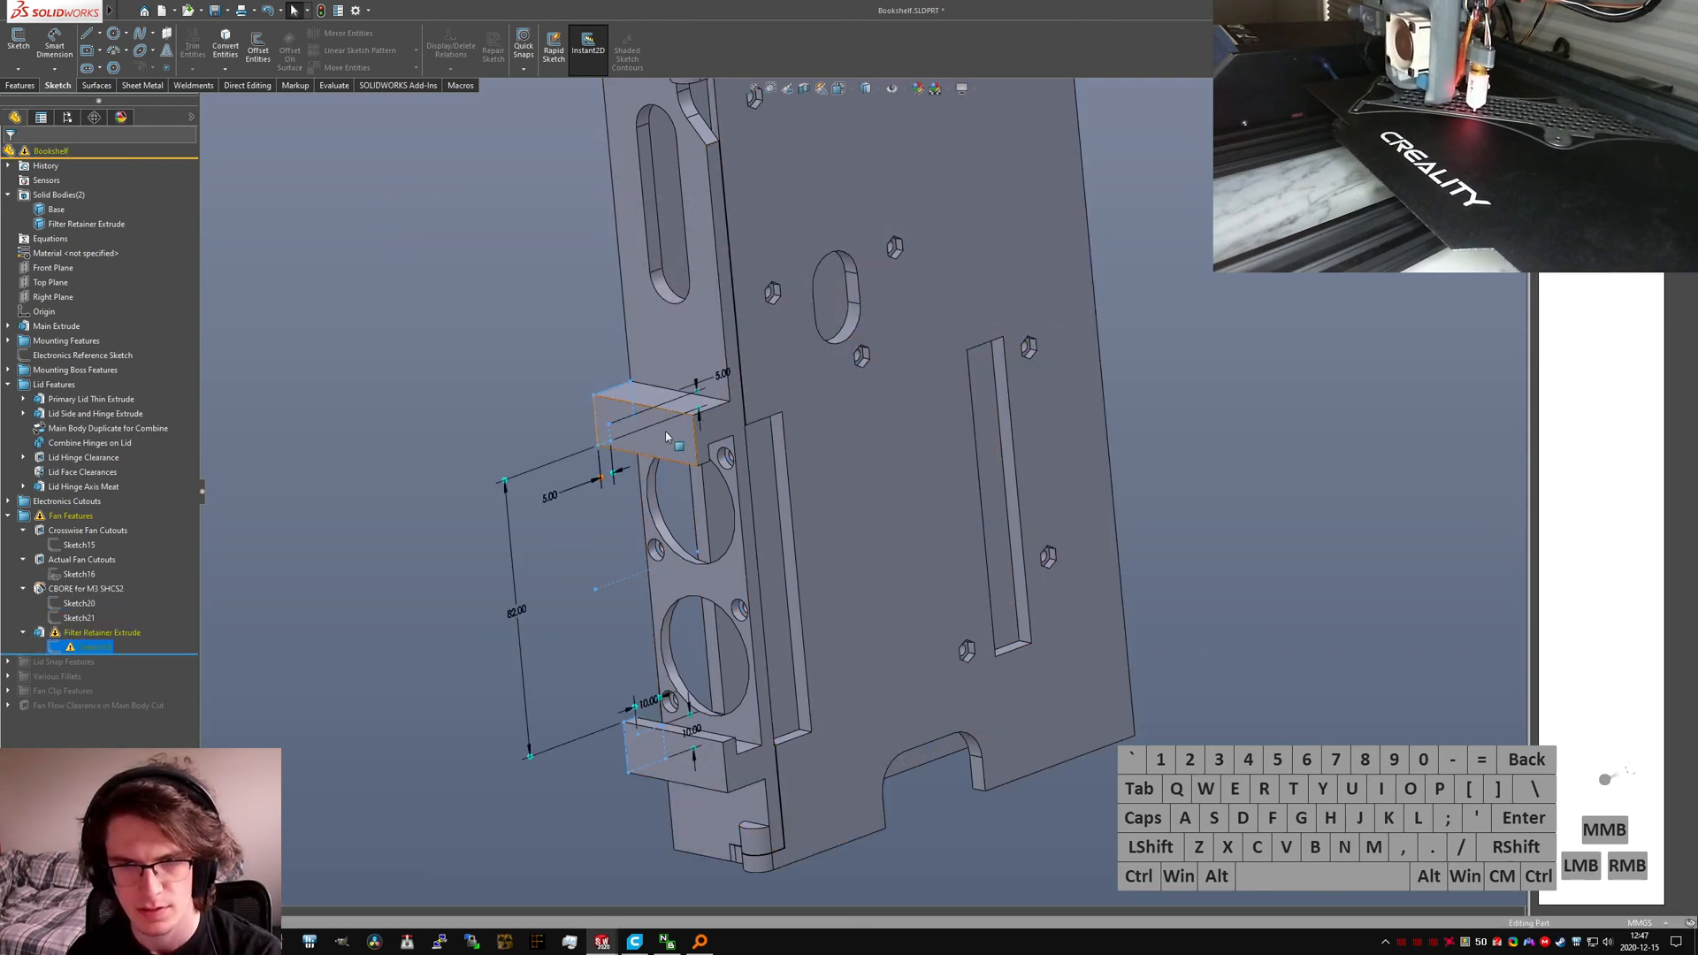
pyautogui.moveTo(674, 436)
pyautogui.mouseDown(button='middle')
pyautogui.moveTo(822, 400)
pyautogui.moveTo(821, 451)
pyautogui.mouseUp(button='middle')
pyautogui.rightClick(89, 647)
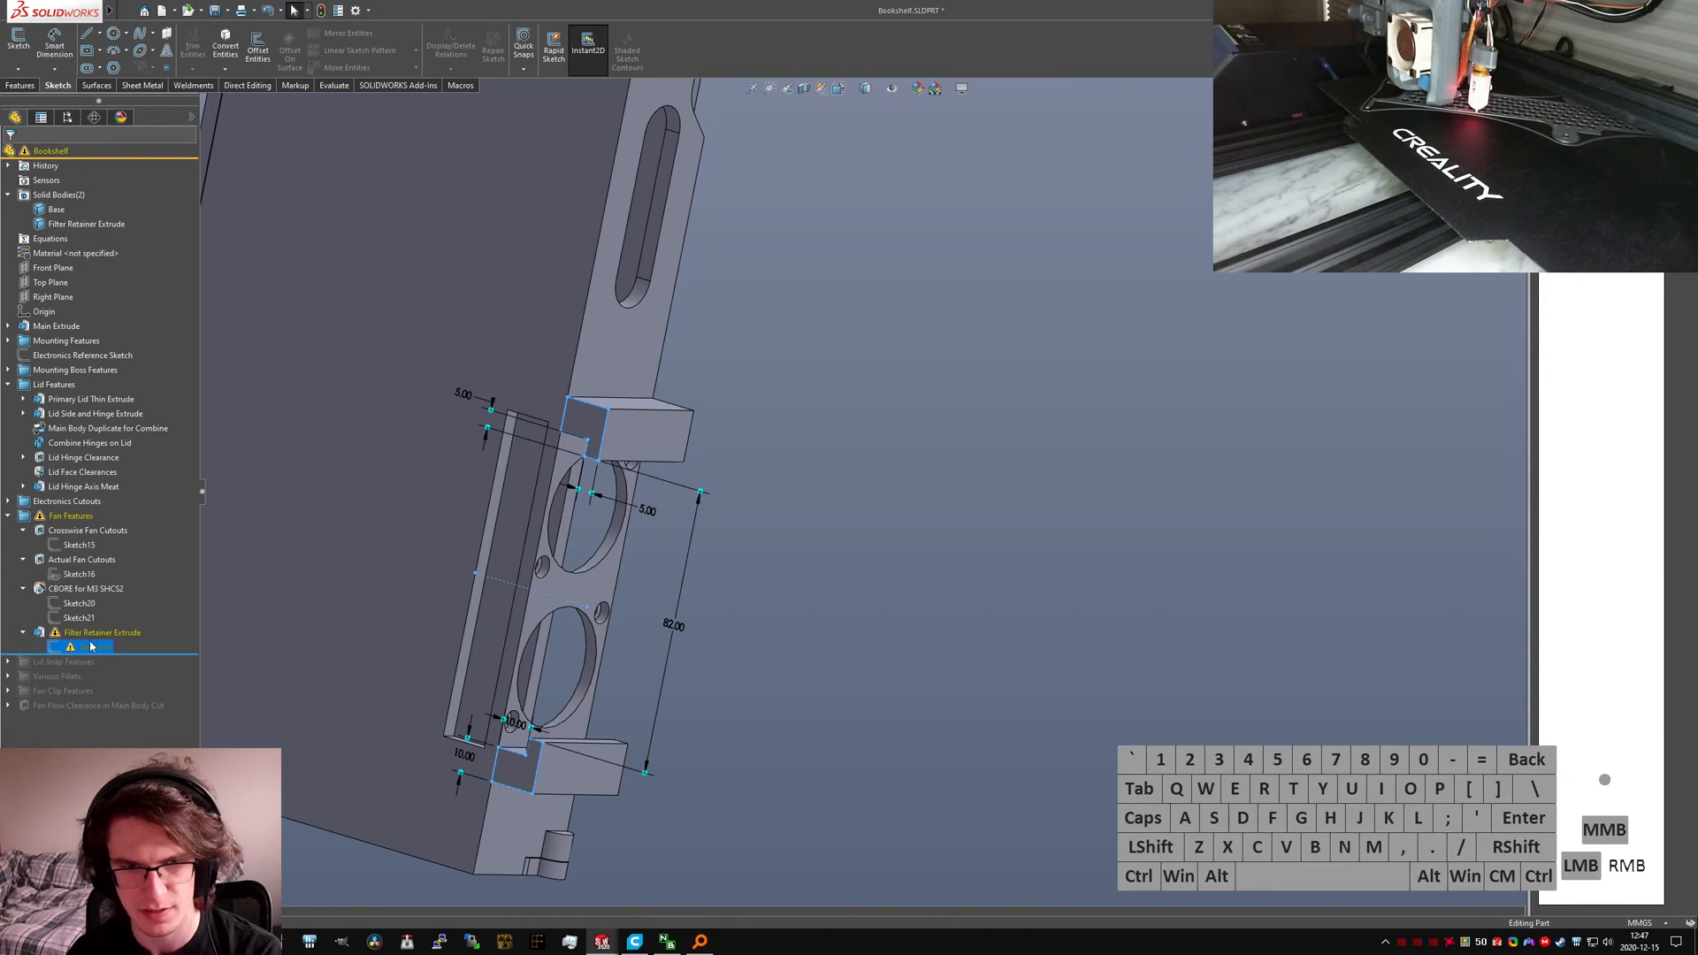
pyautogui.click(125, 497)
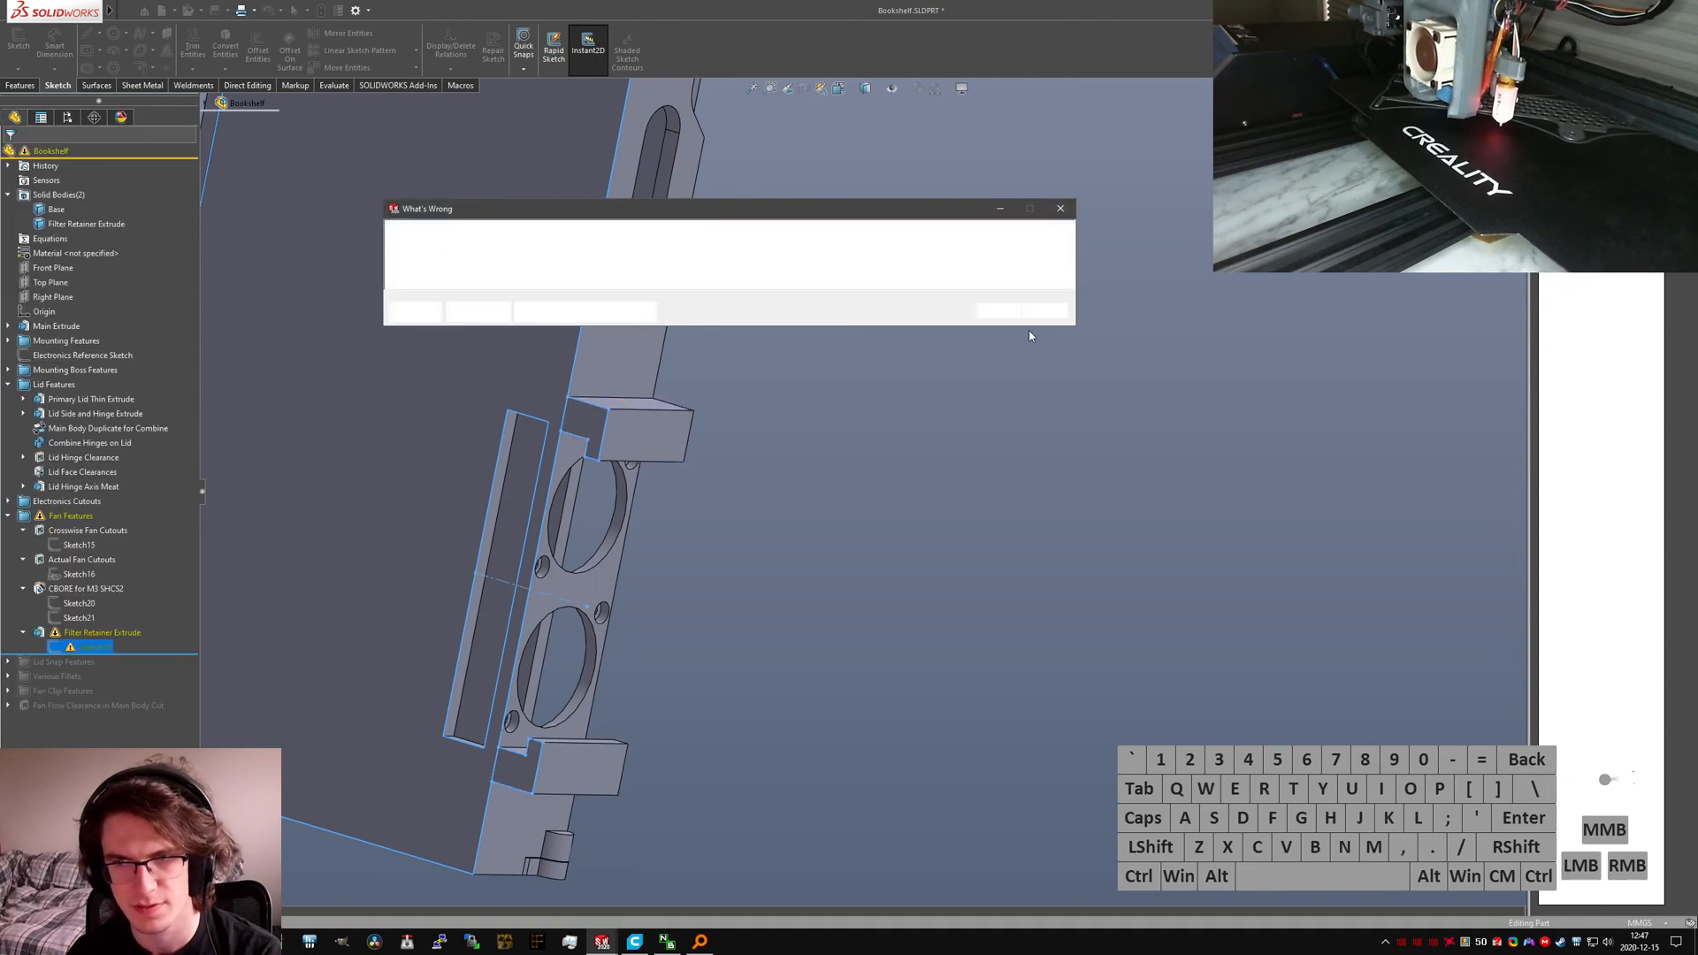
pyautogui.click(996, 311)
# Step: Open Sketch19 of Filter Retainer Extrude for editing and delete the dangling relations at the upper retainer profile's corners
pyautogui.rightClick(84, 647)
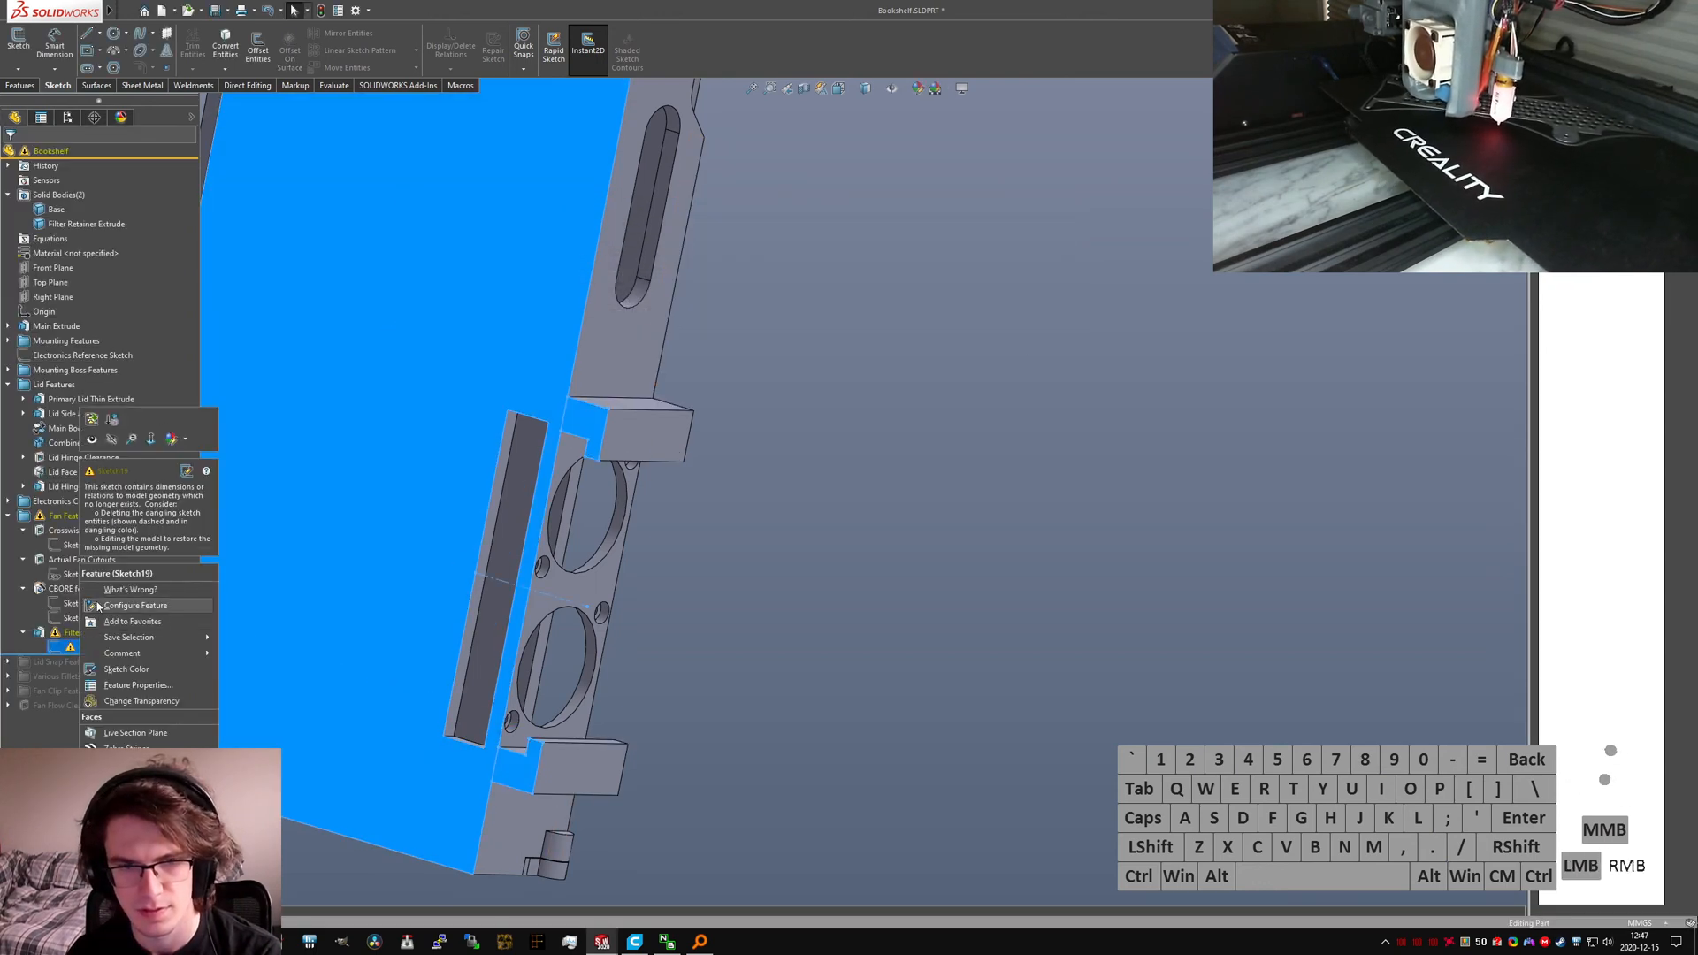
pyautogui.click(581, 670)
pyautogui.rightClick(79, 647)
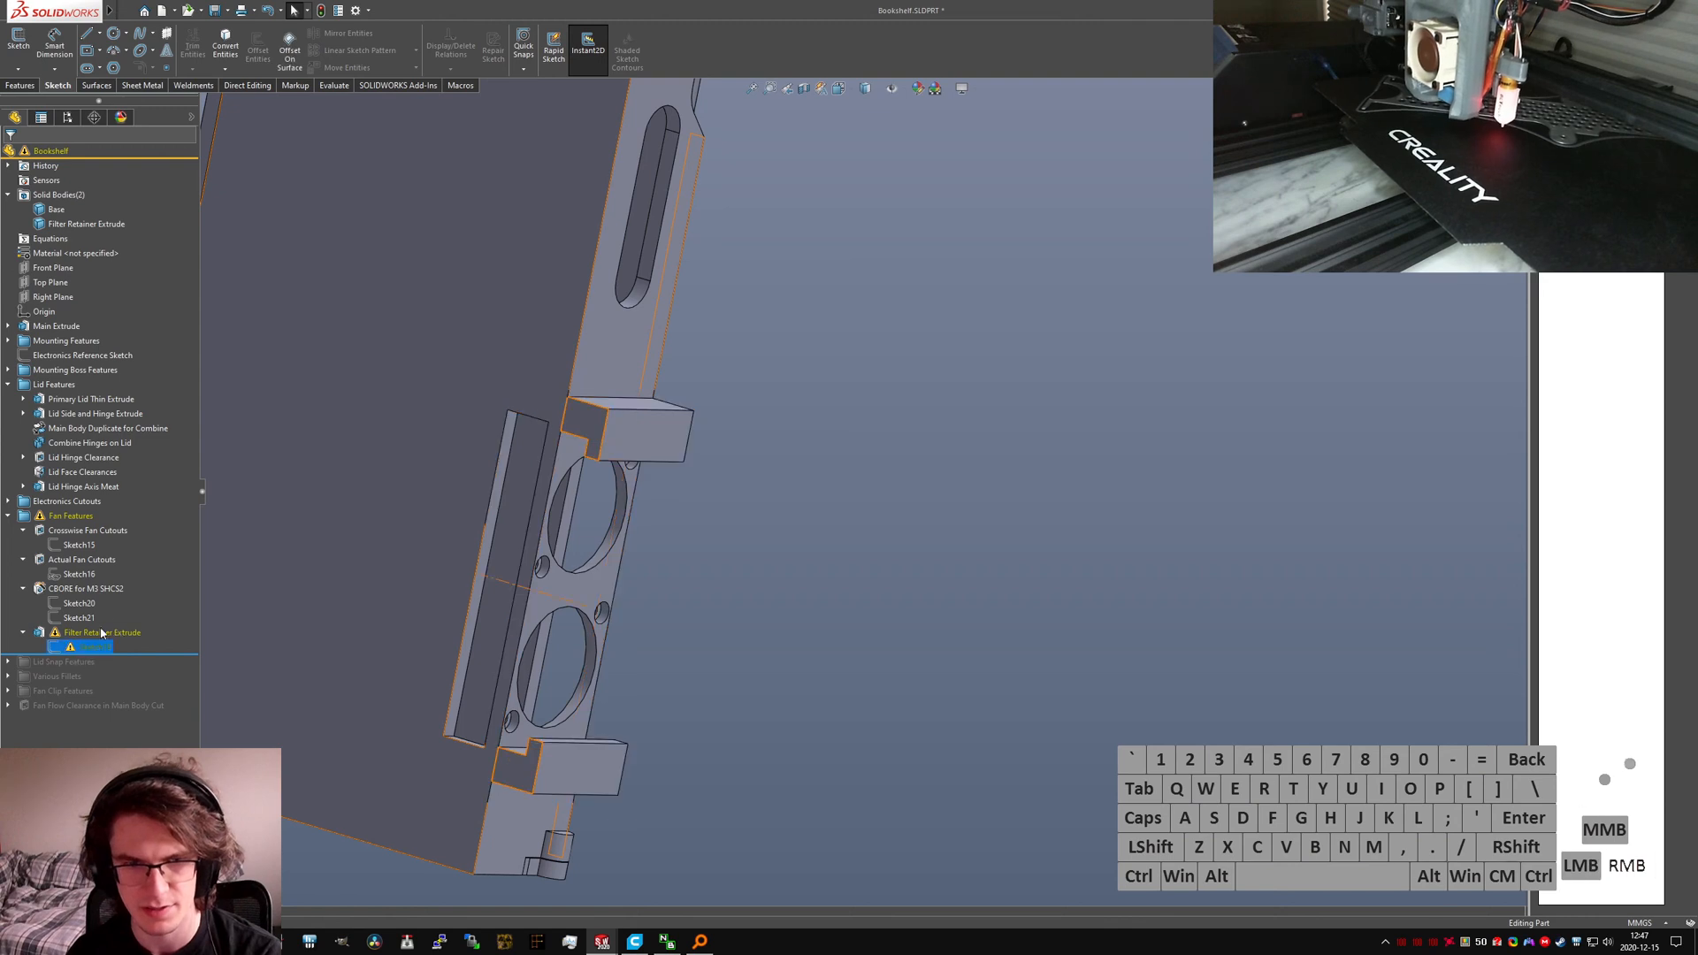
pyautogui.click(88, 499)
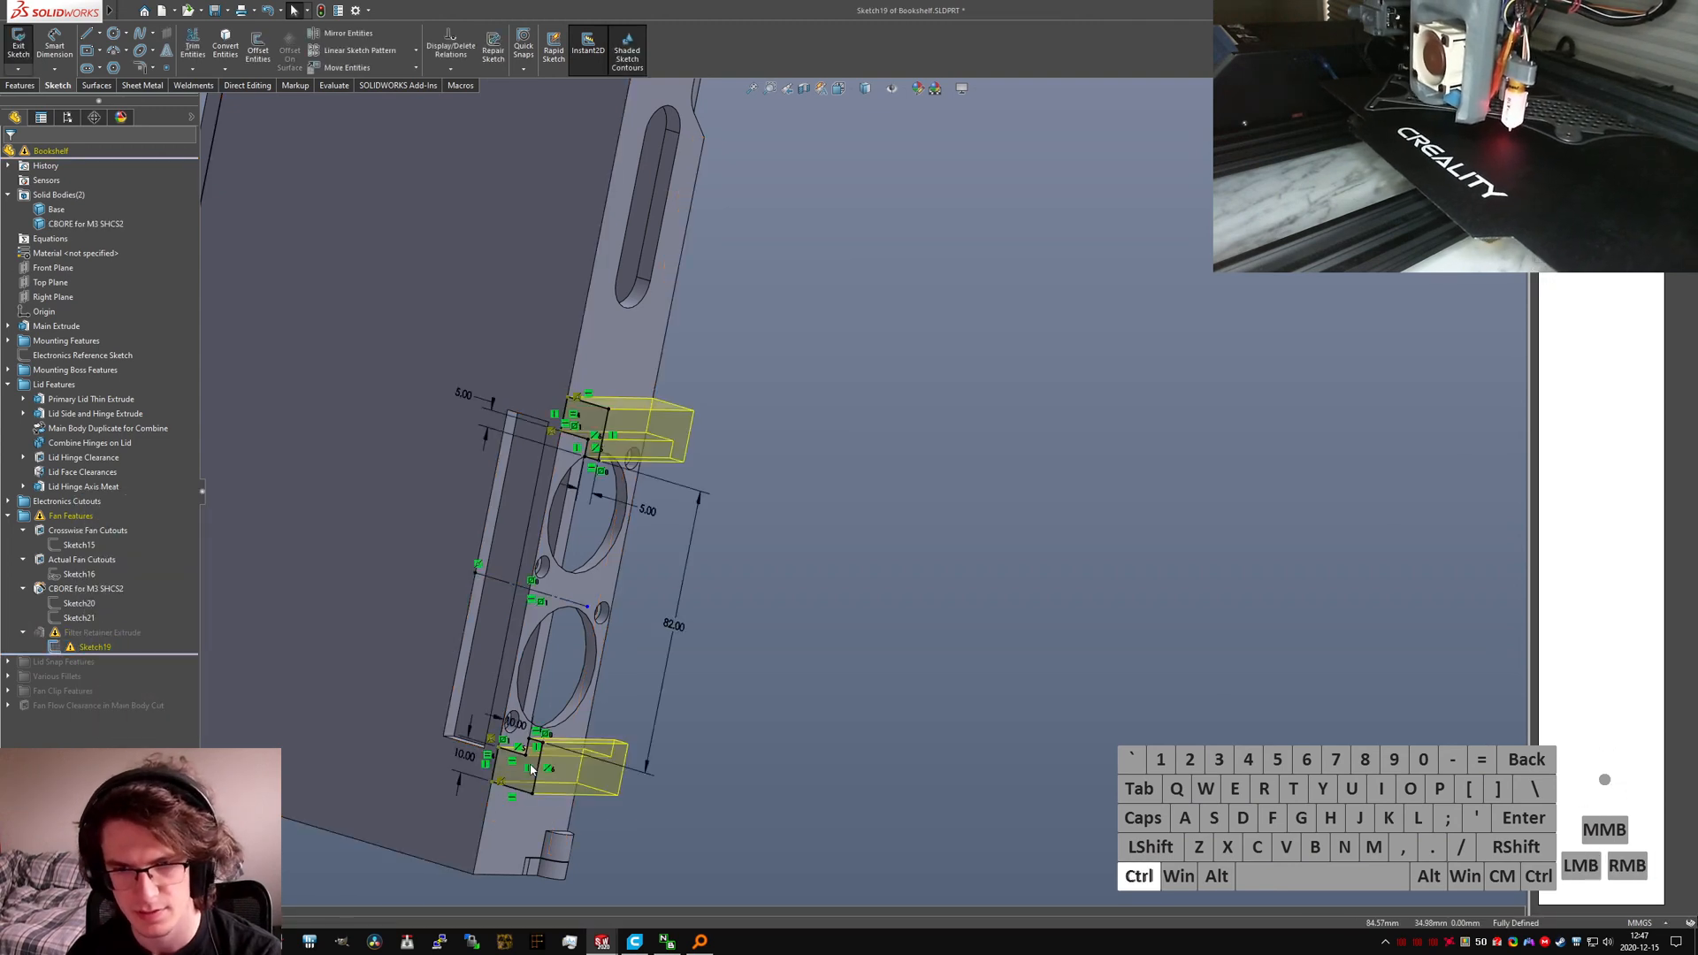
pyautogui.hotkey('ctrl', '1')
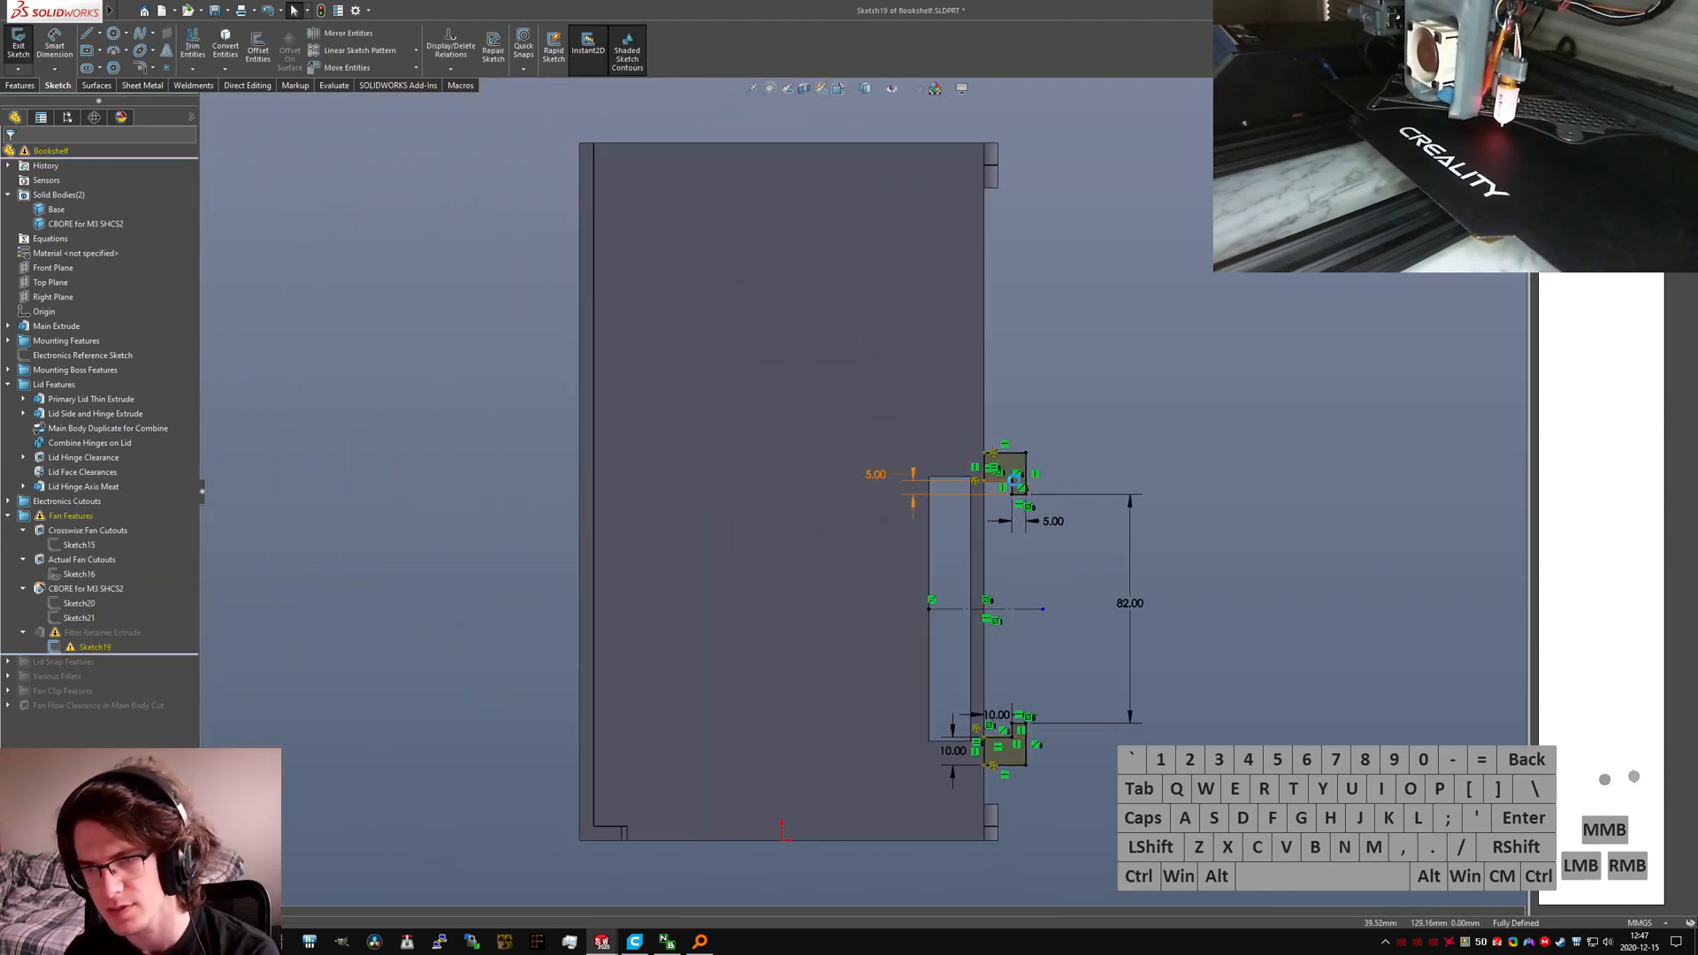
pyautogui.scroll(5, 951, 477)
pyautogui.click(964, 568)
pyautogui.press('Delete')
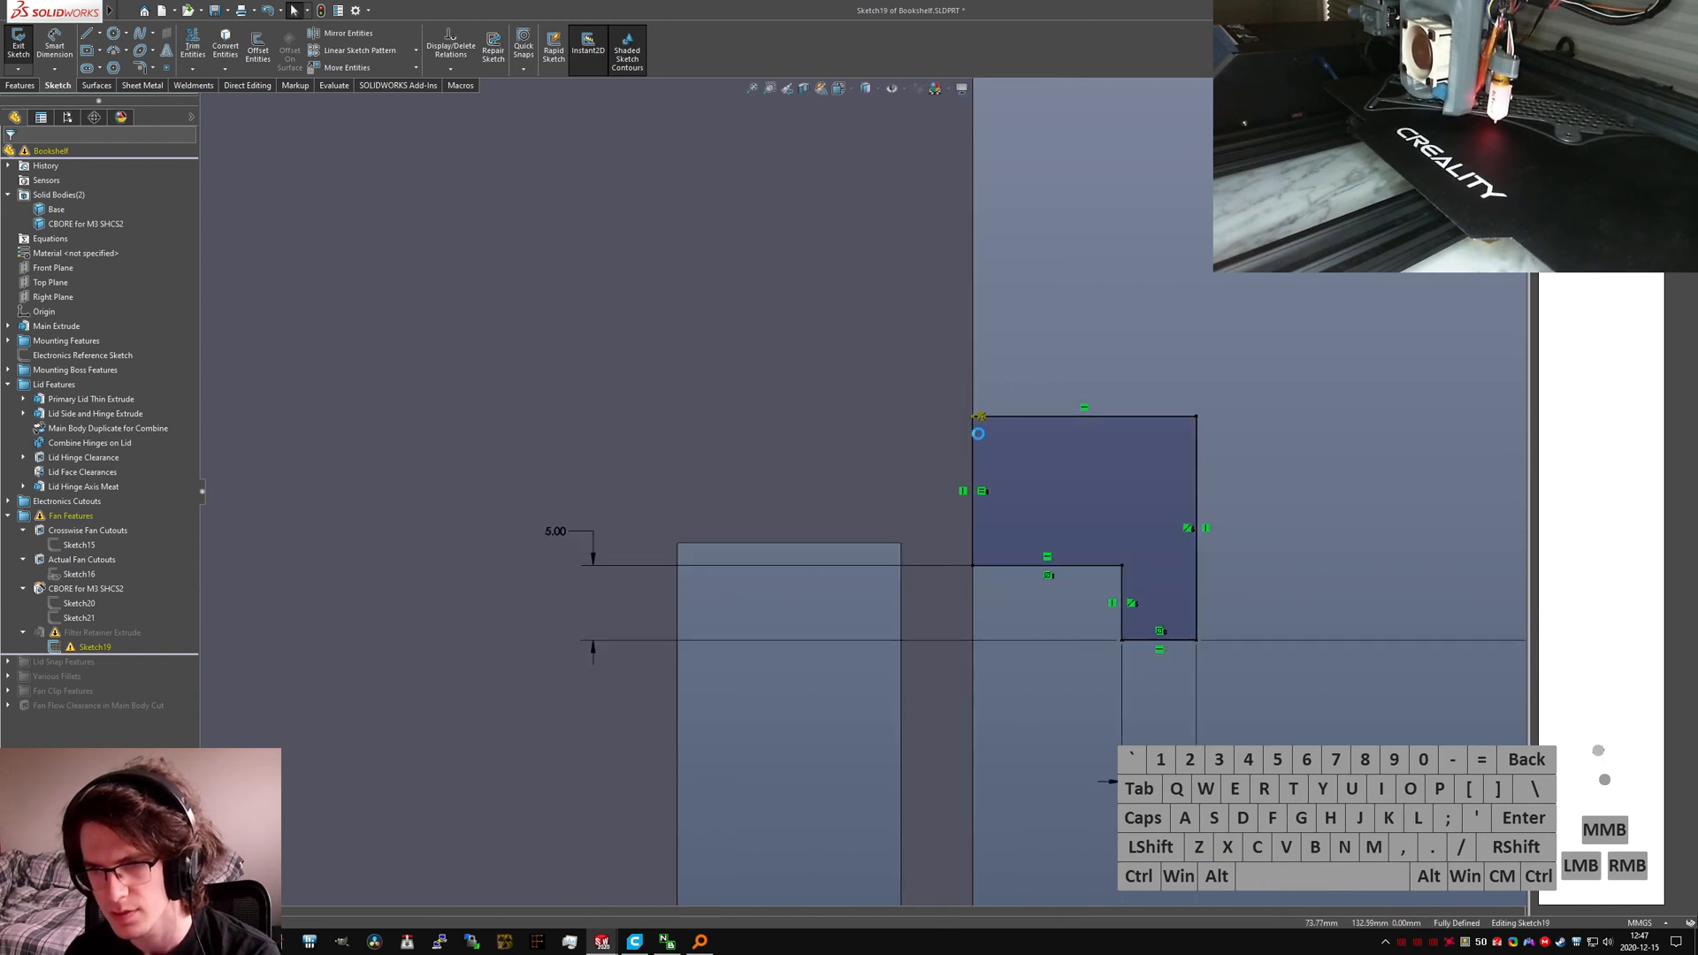
pyautogui.click(972, 432)
pyautogui.press('Delete')
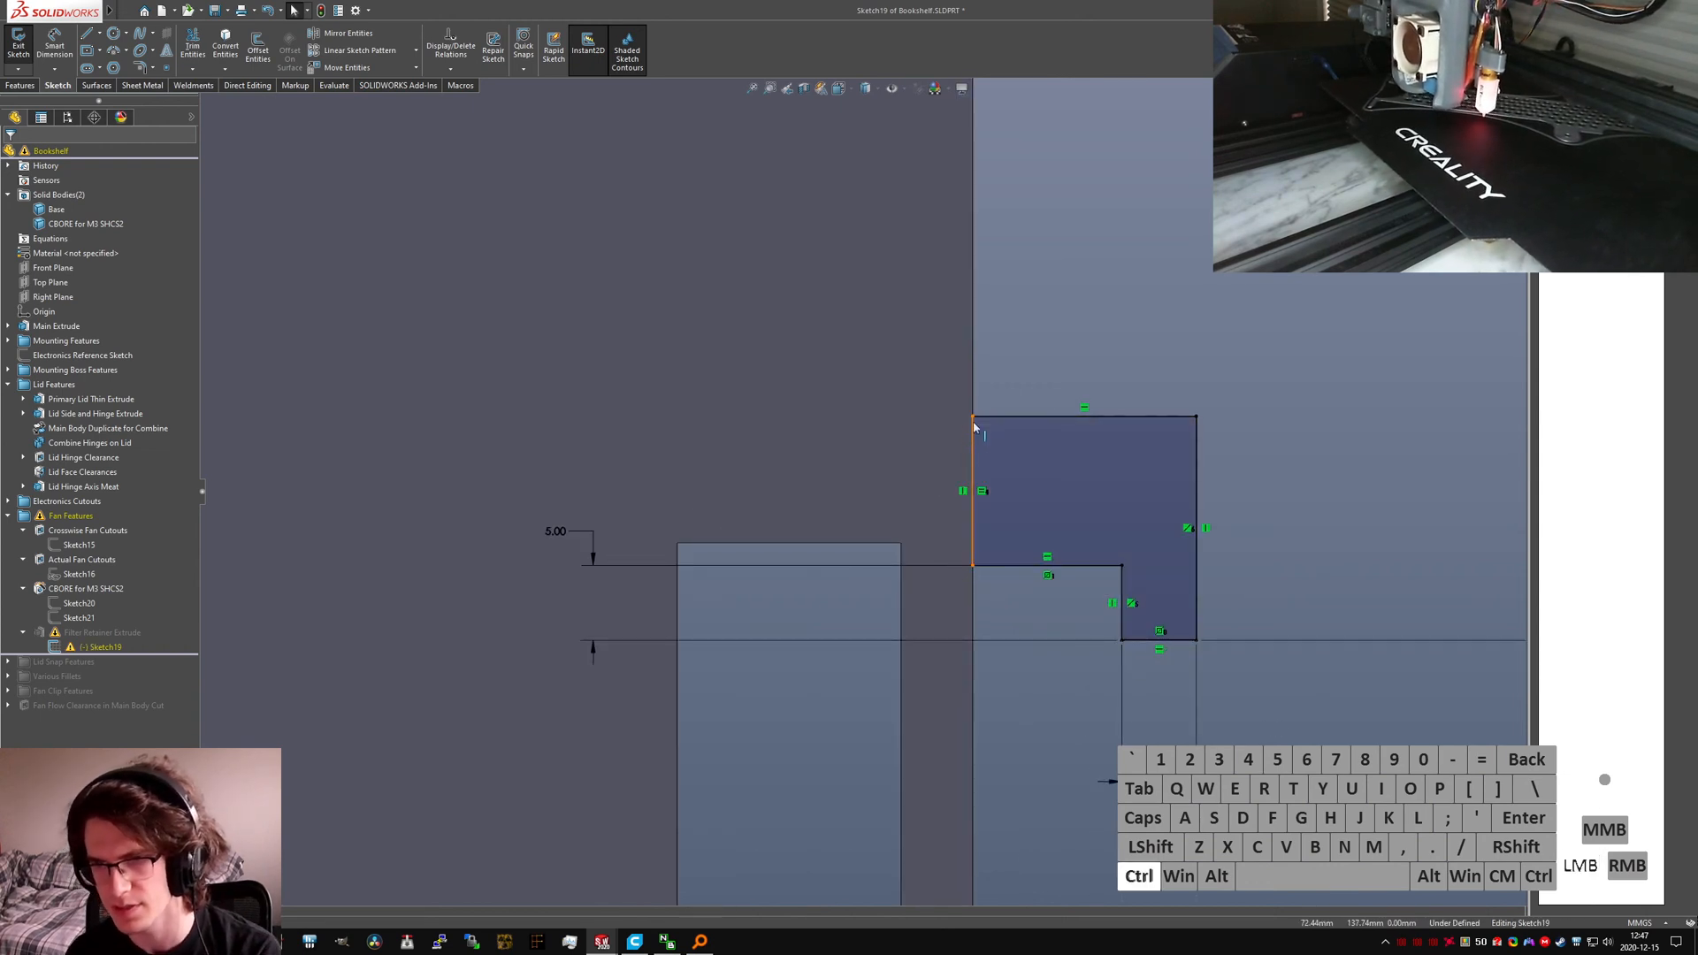
# Step: Make the upper retainer profile's inner vertical line collinear with the adjacent body edge
pyautogui.keyDown('ctrl'); pyautogui.click(972, 434); pyautogui.keyUp('ctrl')
pyautogui.keyDown('ctrl'); pyautogui.click(972, 399); pyautogui.keyUp('ctrl')
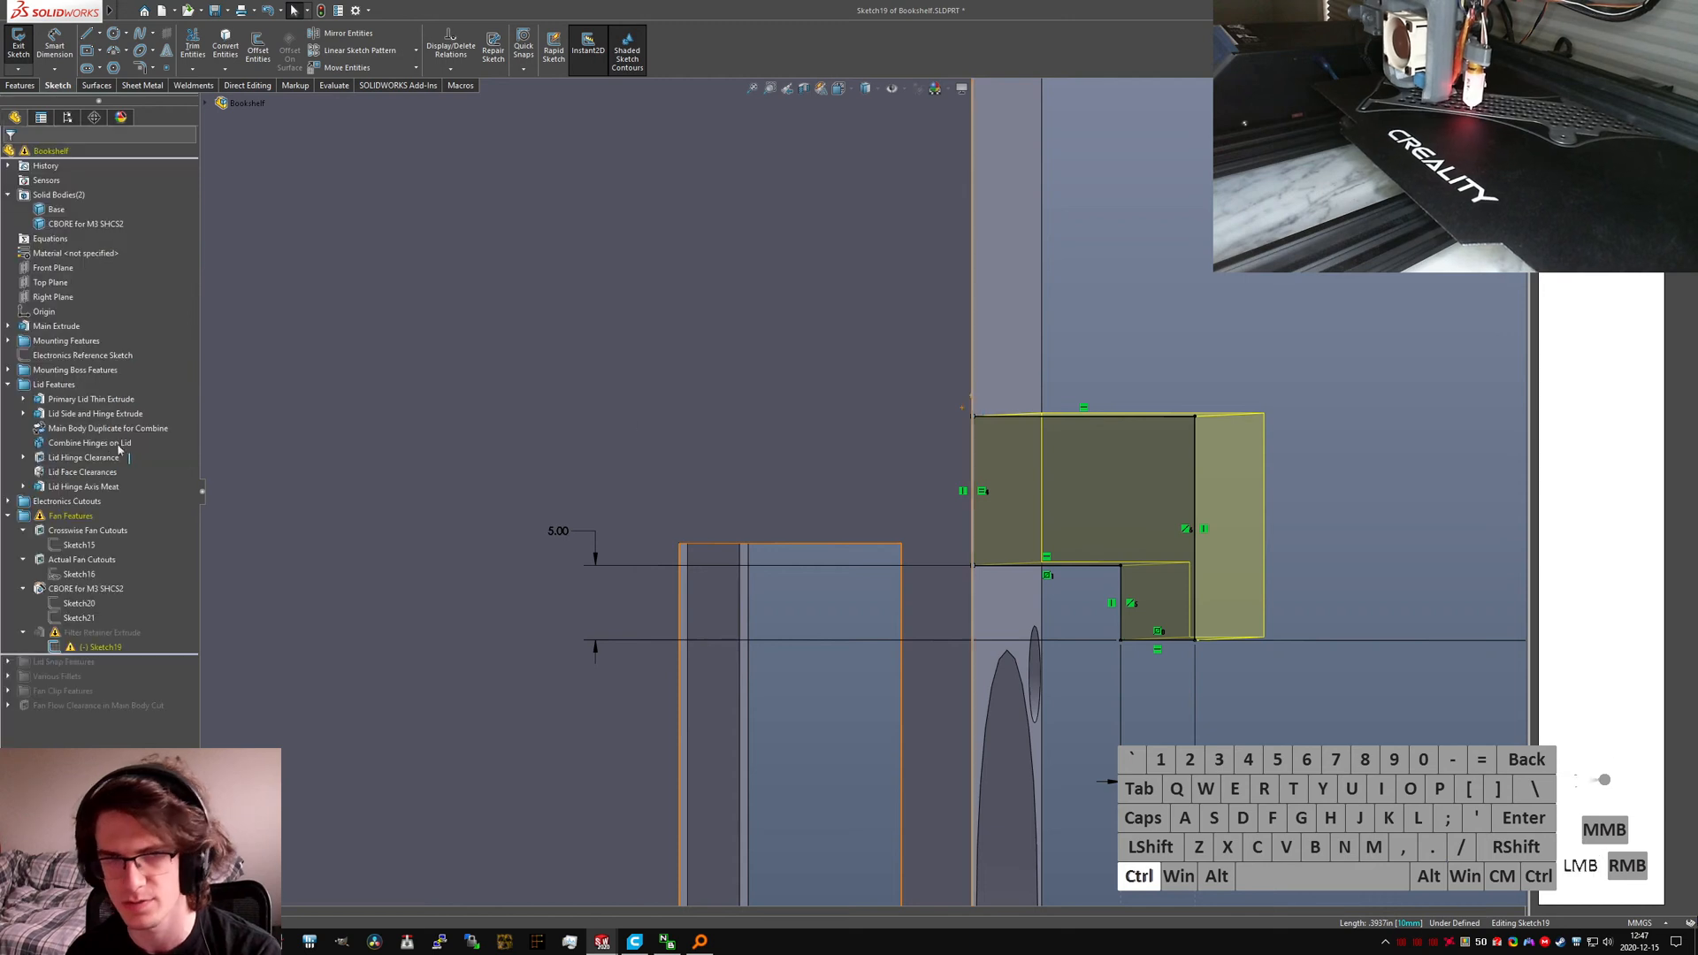
pyautogui.click(34, 374)
pyautogui.click(1145, 319)
# Step: Replace the lower retainer profile's dangling relation with a collinear relation between its inner vertical line and the body edge, then exit the sketch
pyautogui.scroll(11, 928, 483)
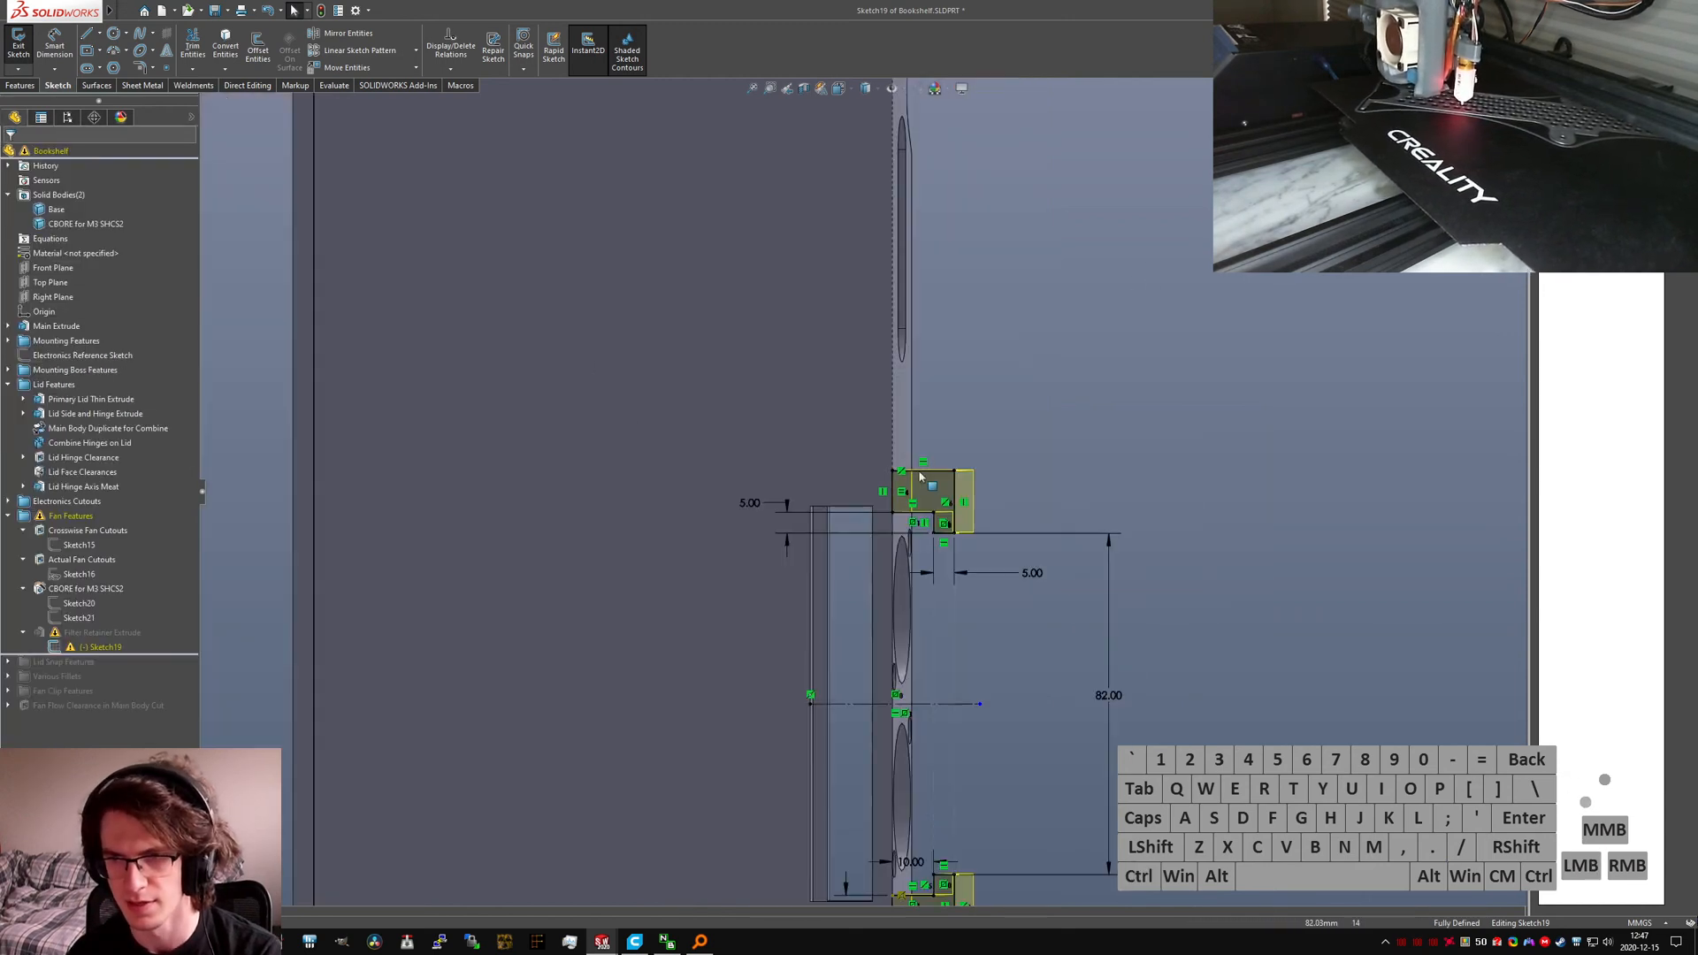
pyautogui.scroll(-9, 890, 663)
pyautogui.scroll(3, 831, 659)
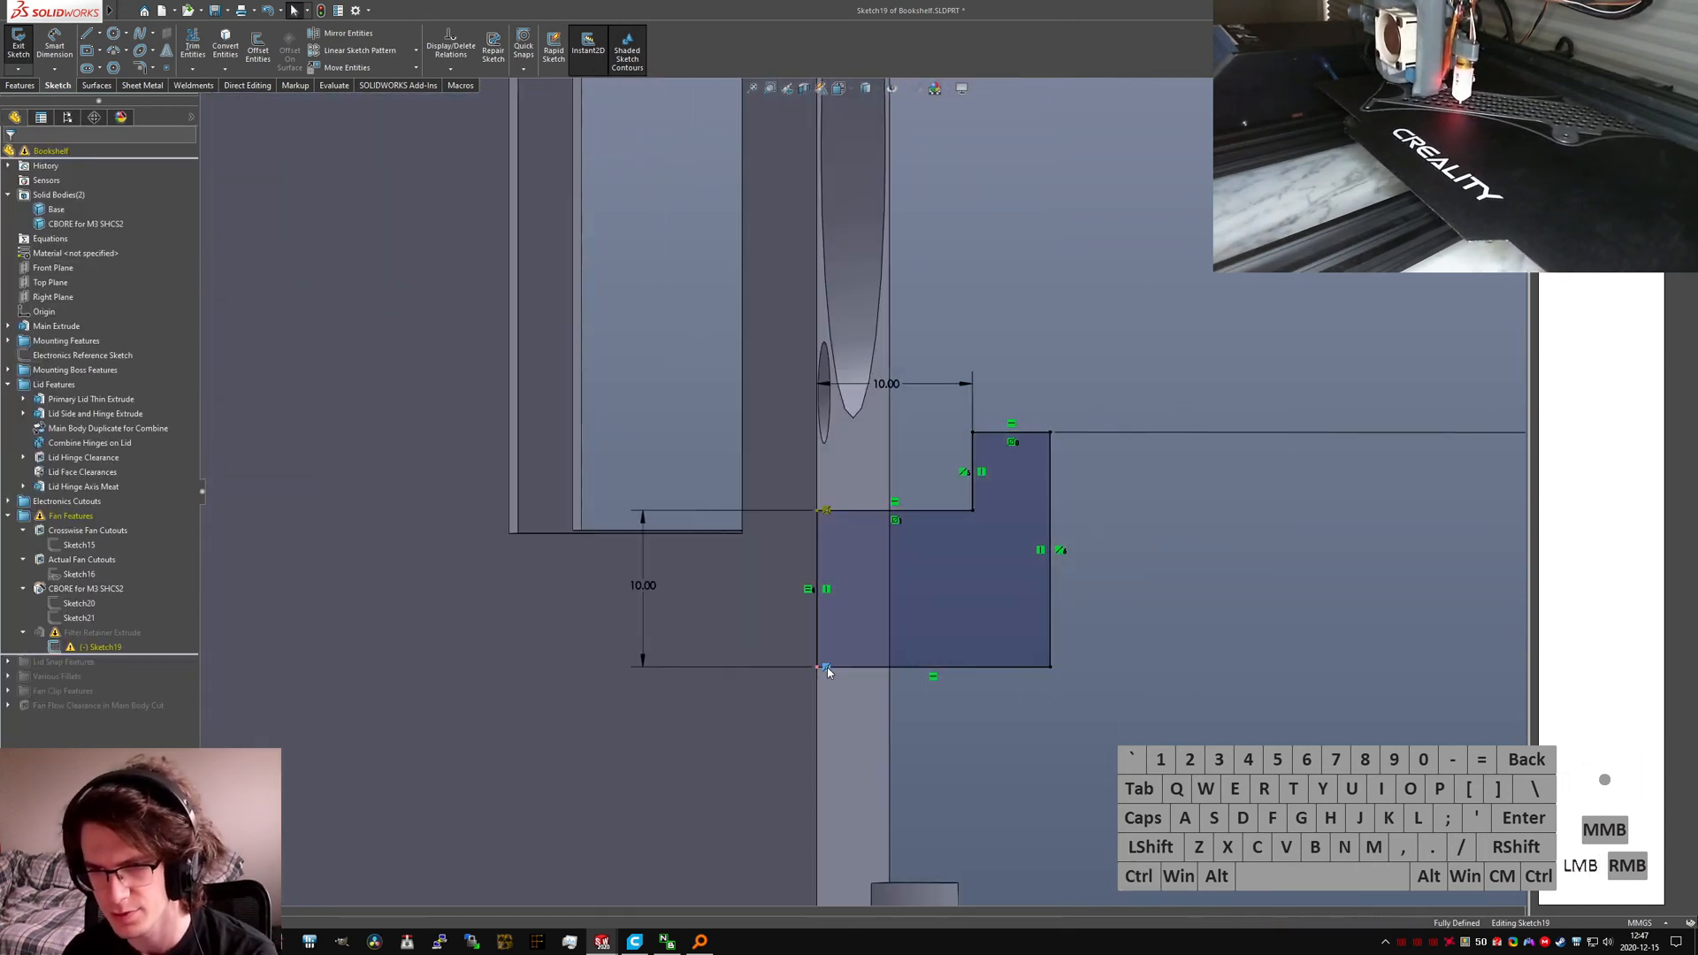
pyautogui.press('Delete')
pyautogui.keyDown('ctrl'); pyautogui.click(817, 529); pyautogui.keyUp('ctrl')
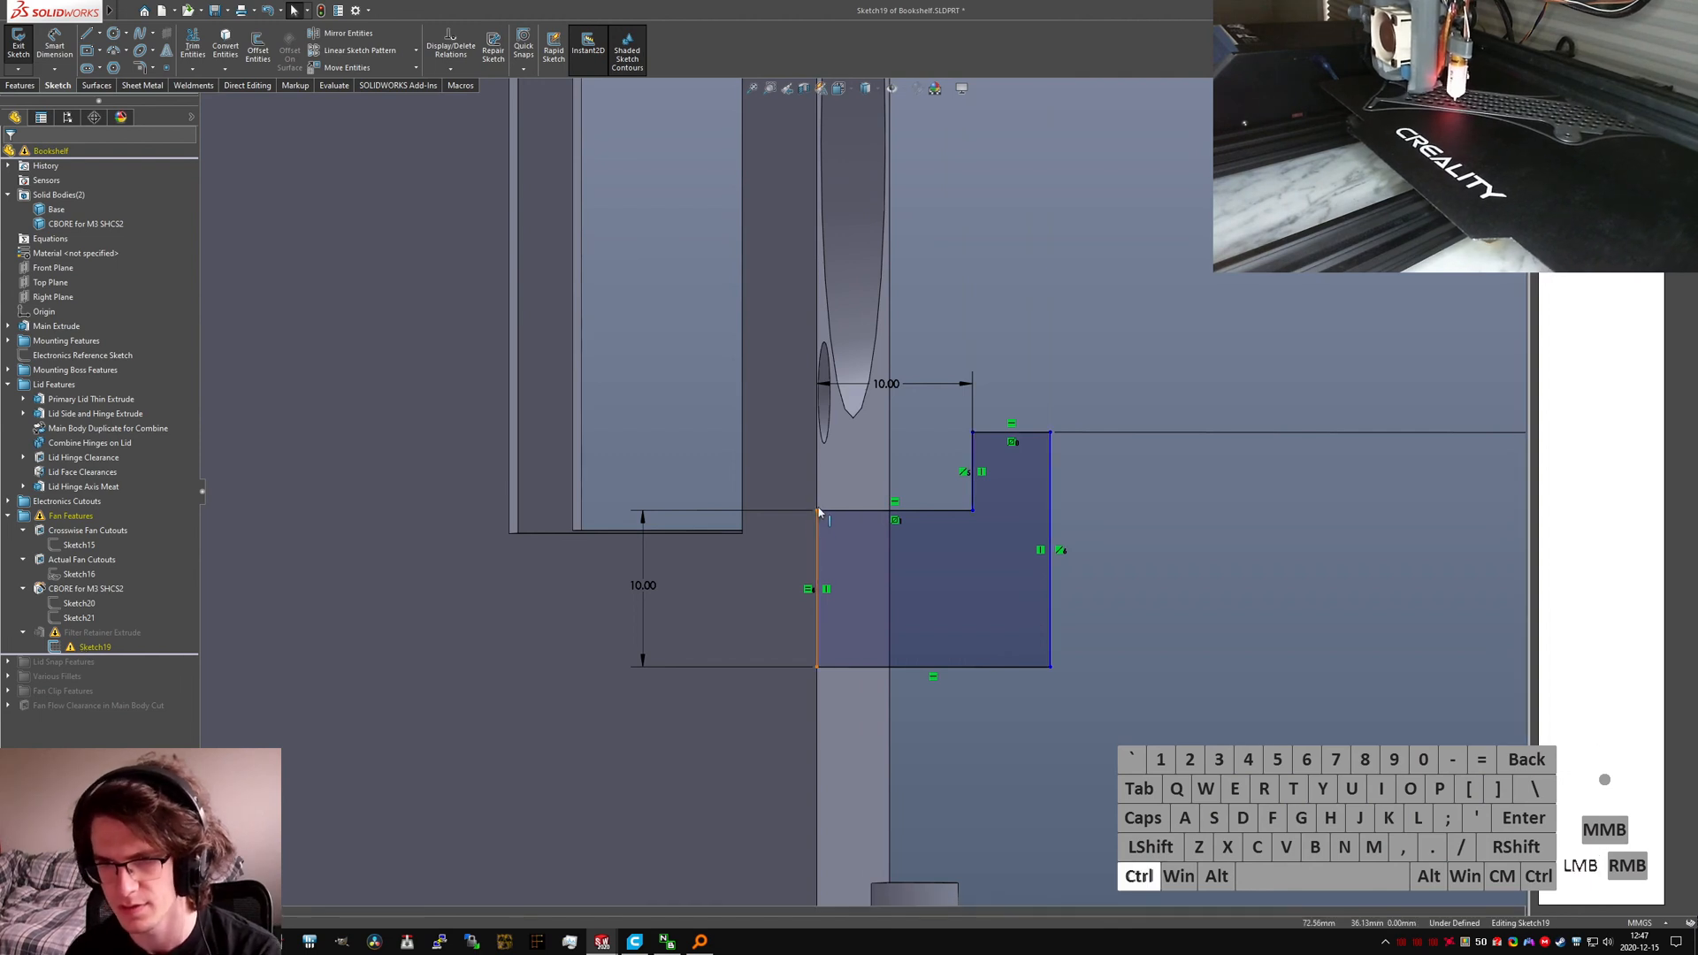
pyautogui.keyDown('ctrl'); pyautogui.click(815, 491); pyautogui.keyUp('ctrl')
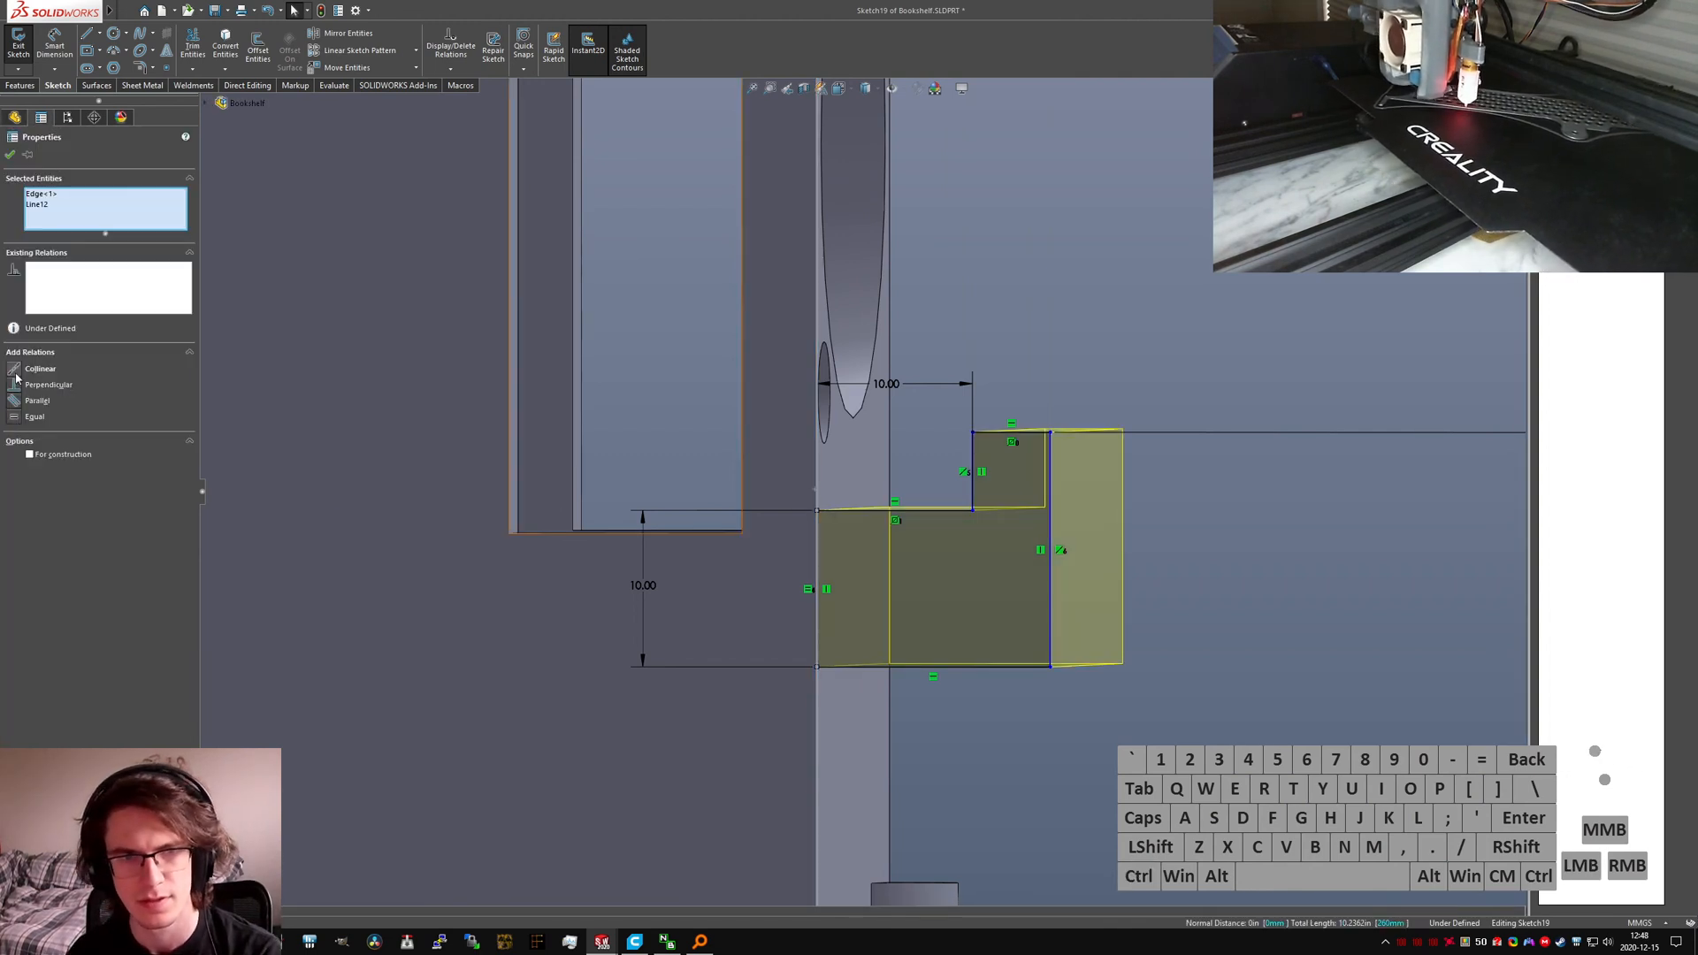
pyautogui.click(17, 373)
pyautogui.click(1042, 330)
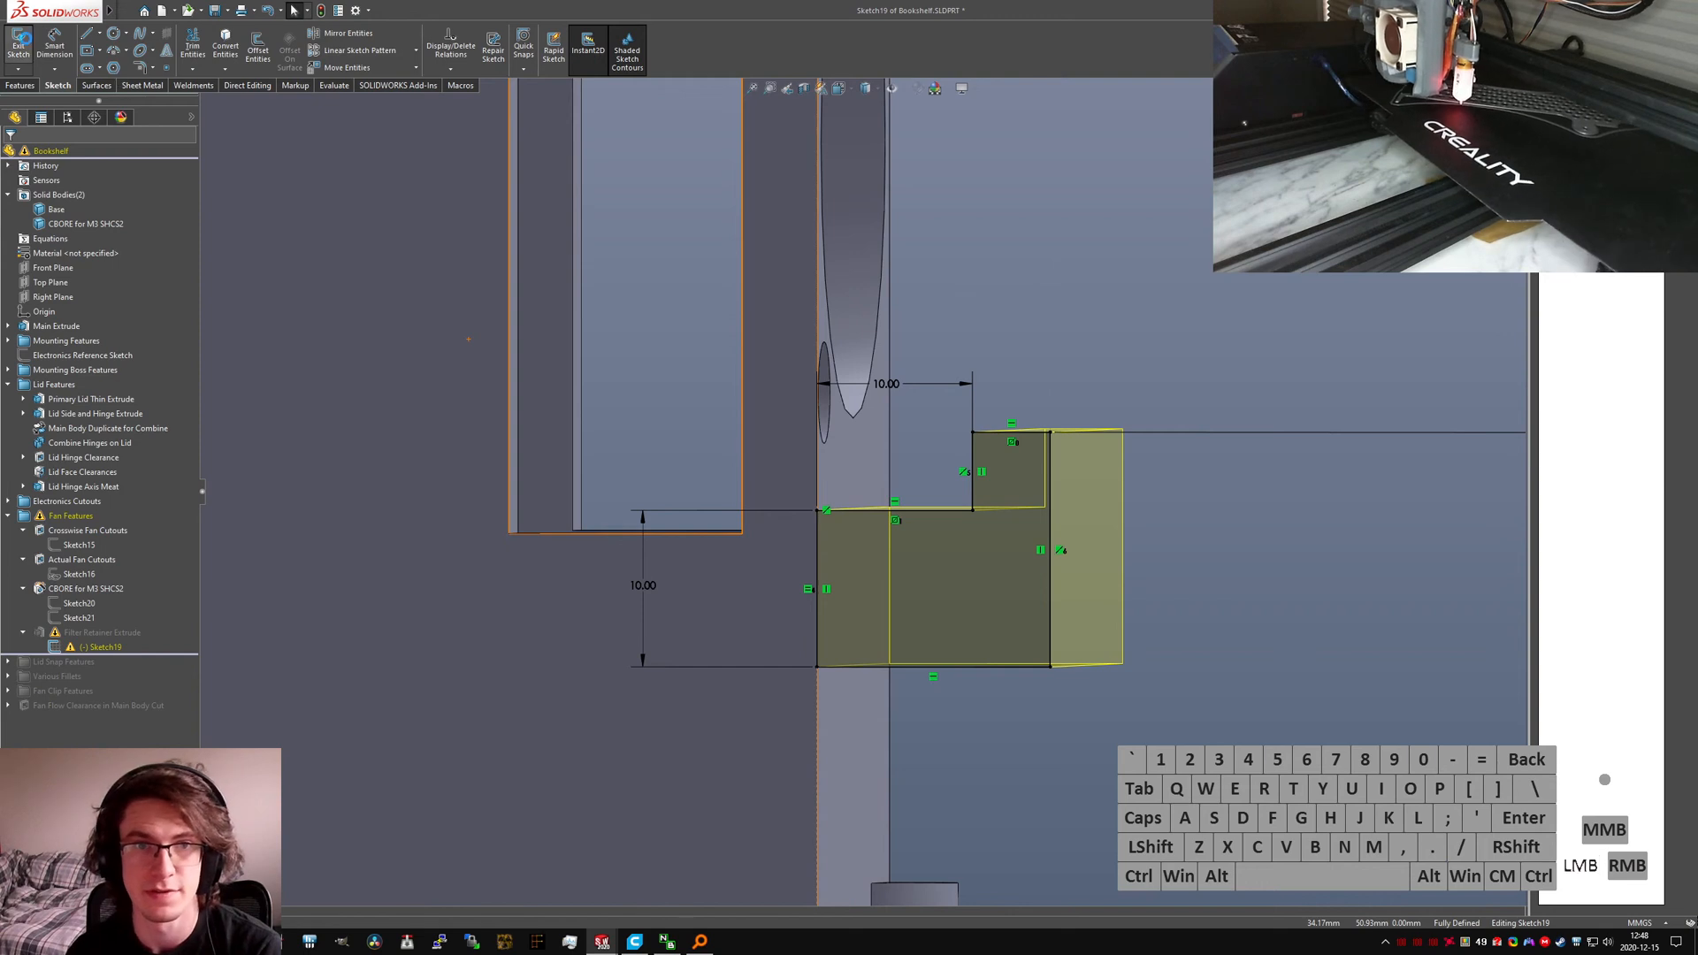
pyautogui.click(18, 44)
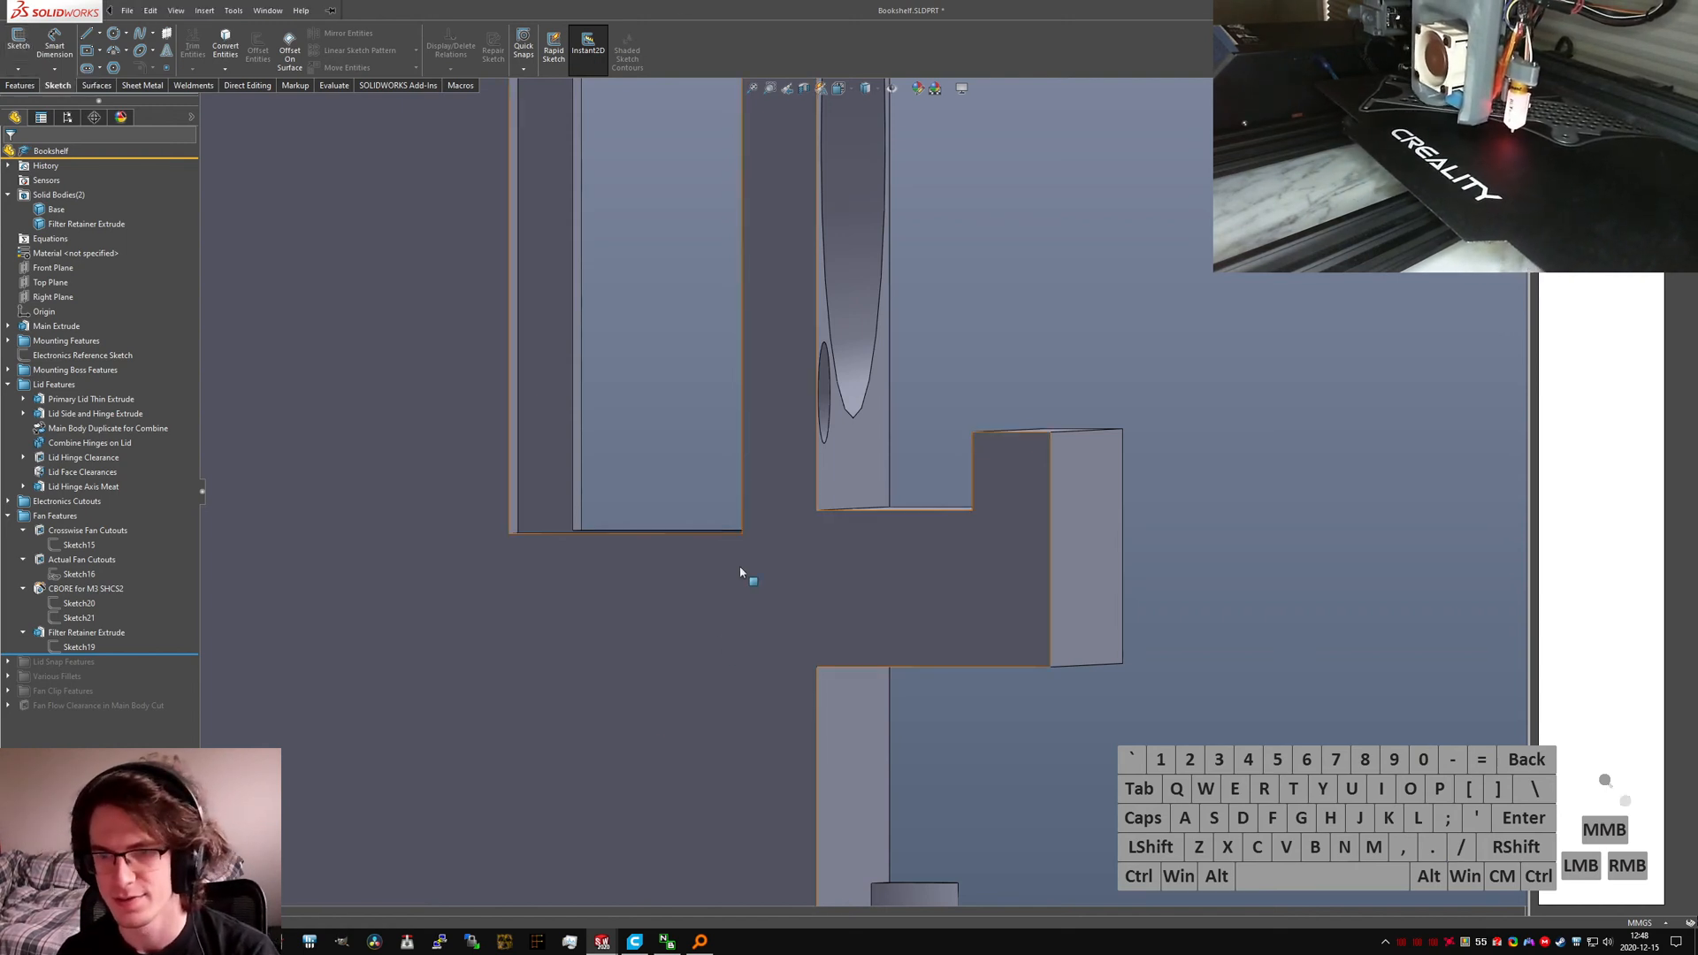
# Step: Check the rebuilt filter retainer and fan slot, then roll the model forward to include the Lid Snap Features folder
pyautogui.moveTo(743, 572); pyautogui.dragTo(192, 661, button='middle')
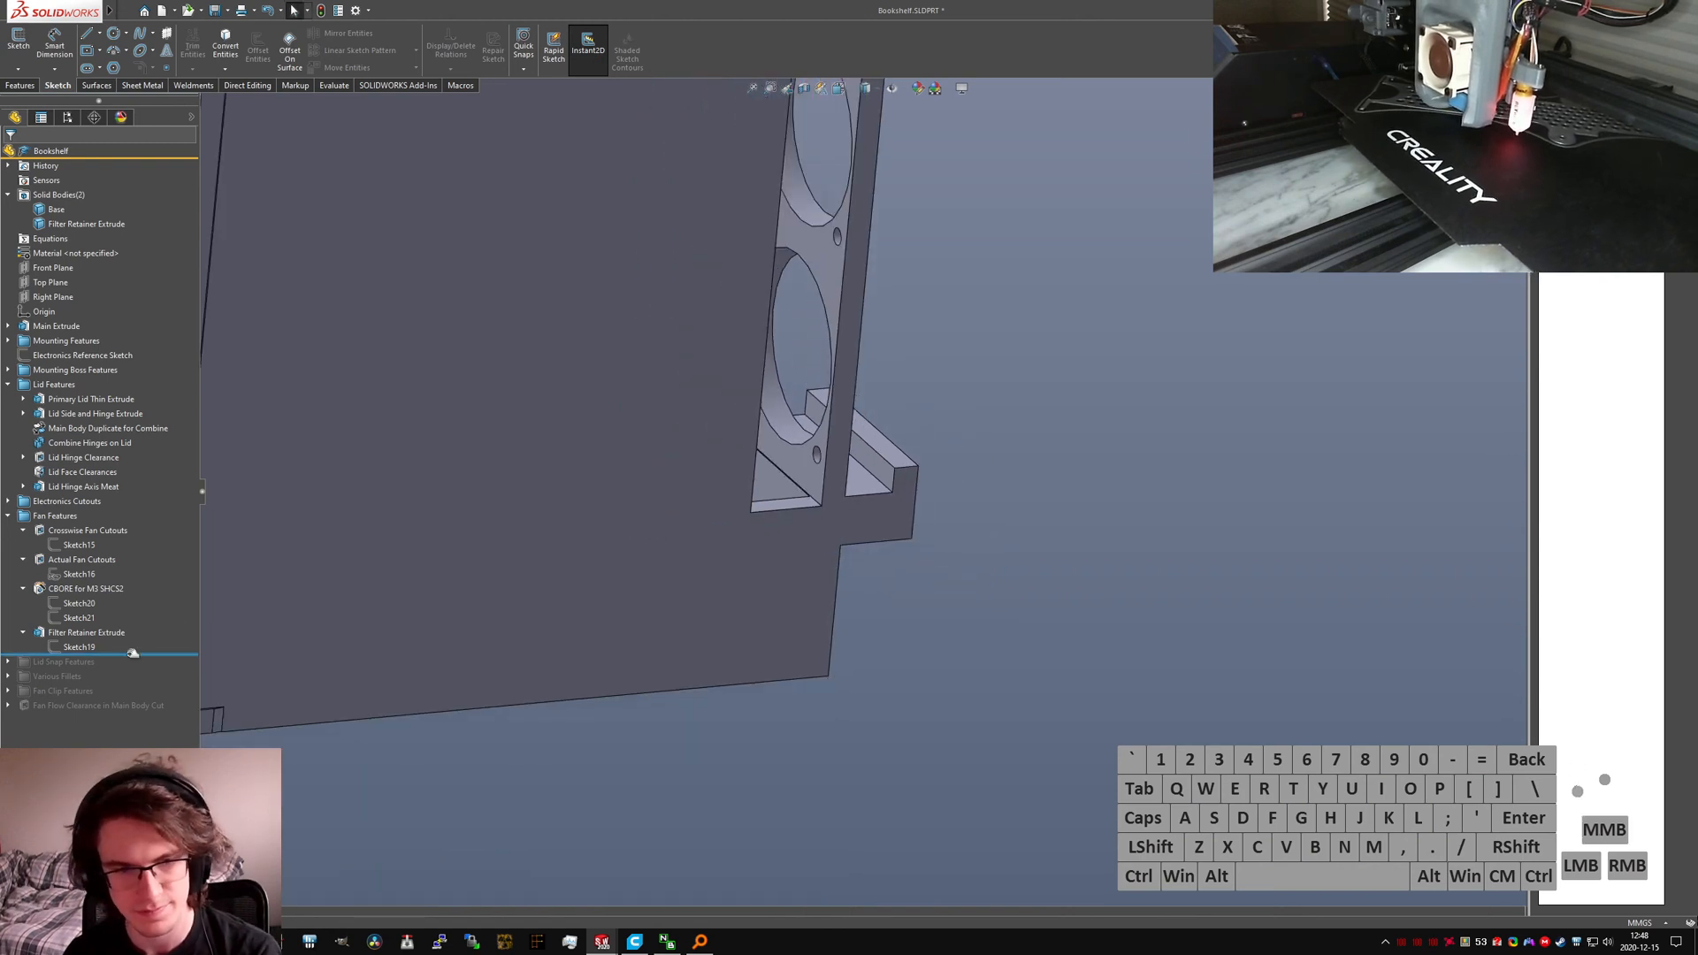
pyautogui.scroll(4, 827, 517)
pyautogui.moveTo(822, 522); pyautogui.dragTo(782, 544, button='middle')
pyautogui.scroll(-5, 827, 456)
pyautogui.moveTo(857, 493)
pyautogui.mouseDown(button='middle')
pyautogui.moveTo(875, 516)
pyautogui.moveTo(892, 470)
pyautogui.moveTo(871, 477)
pyautogui.mouseUp(button='middle')
pyautogui.scroll(-5, 894, 466)
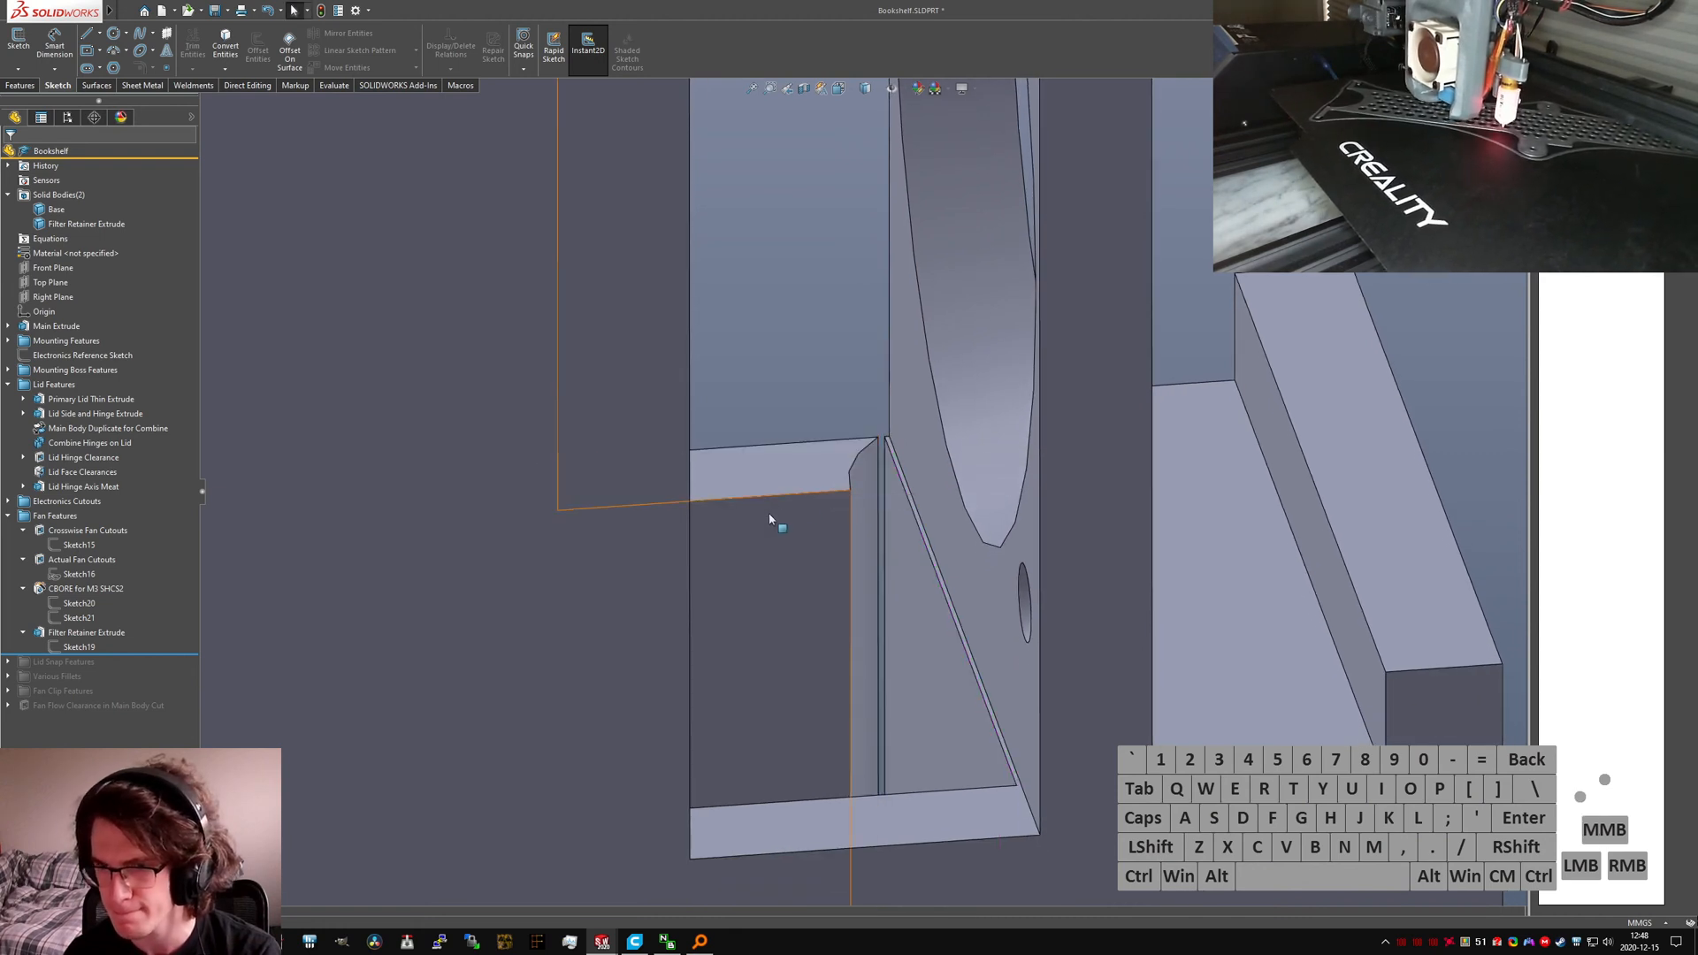
pyautogui.moveTo(100, 654); pyautogui.dragTo(97, 665)
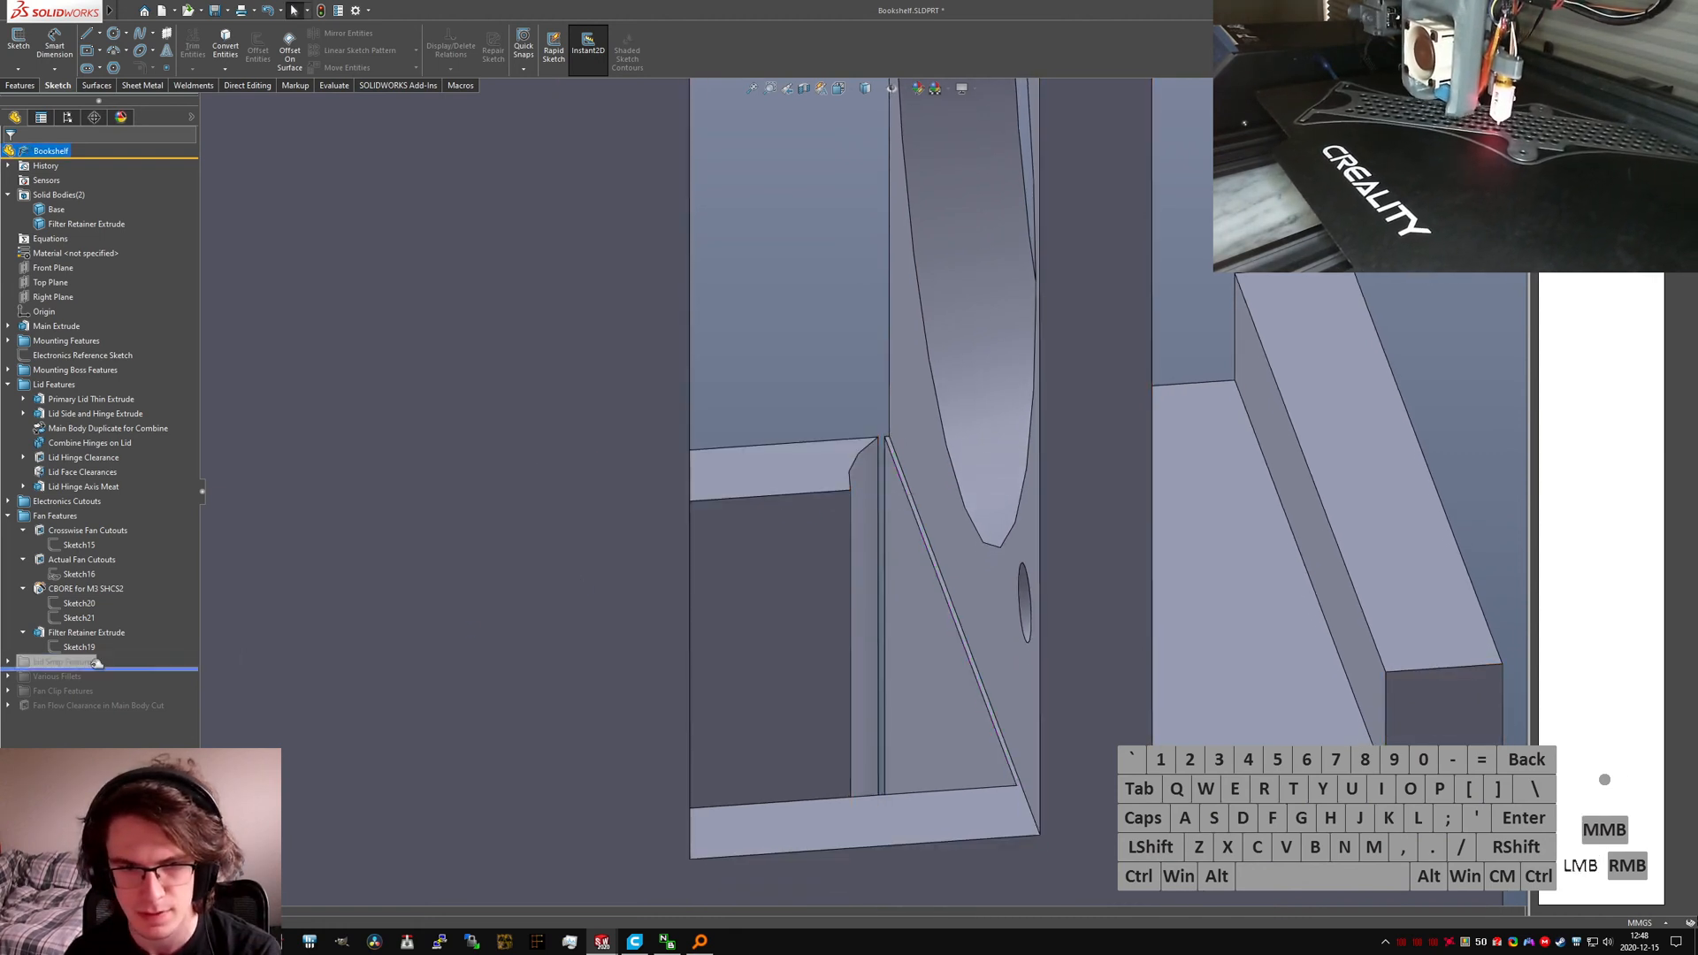
pyautogui.click(49, 664)
pyautogui.scroll(8, 793, 706)
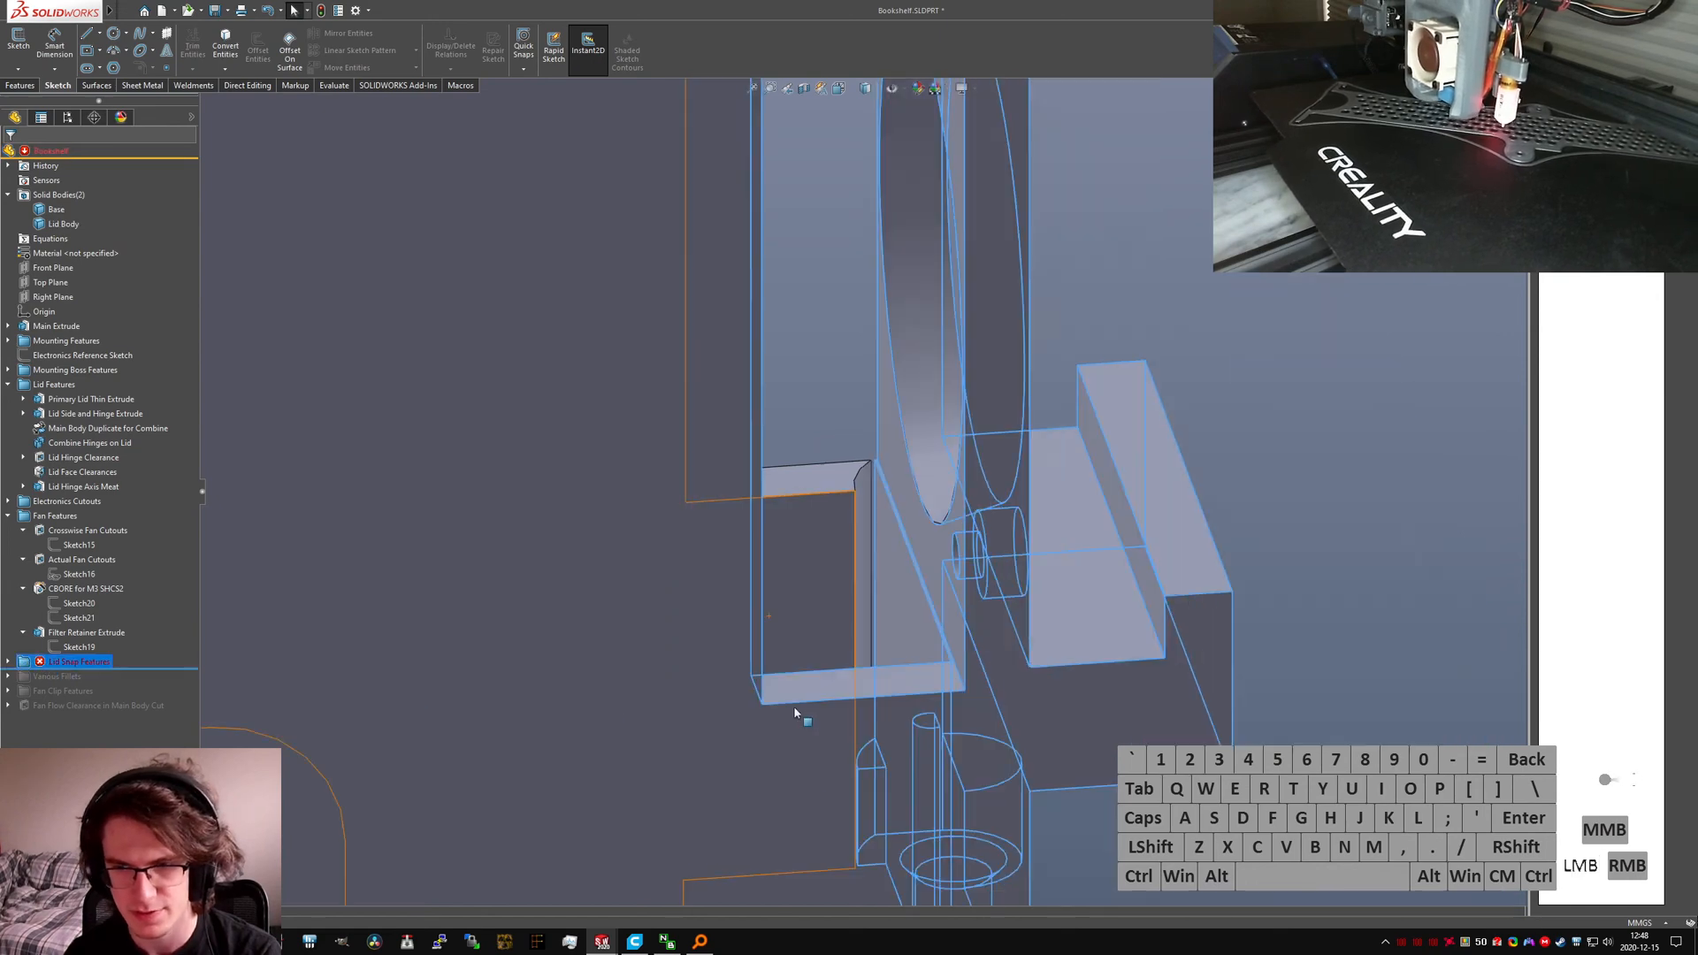
pyautogui.scroll(5, 790, 636)
# Step: Delete the first extrude in the Snap Bodies folder together with its leftover sketch, dismissing the rebuild reports
pyautogui.click(8, 662)
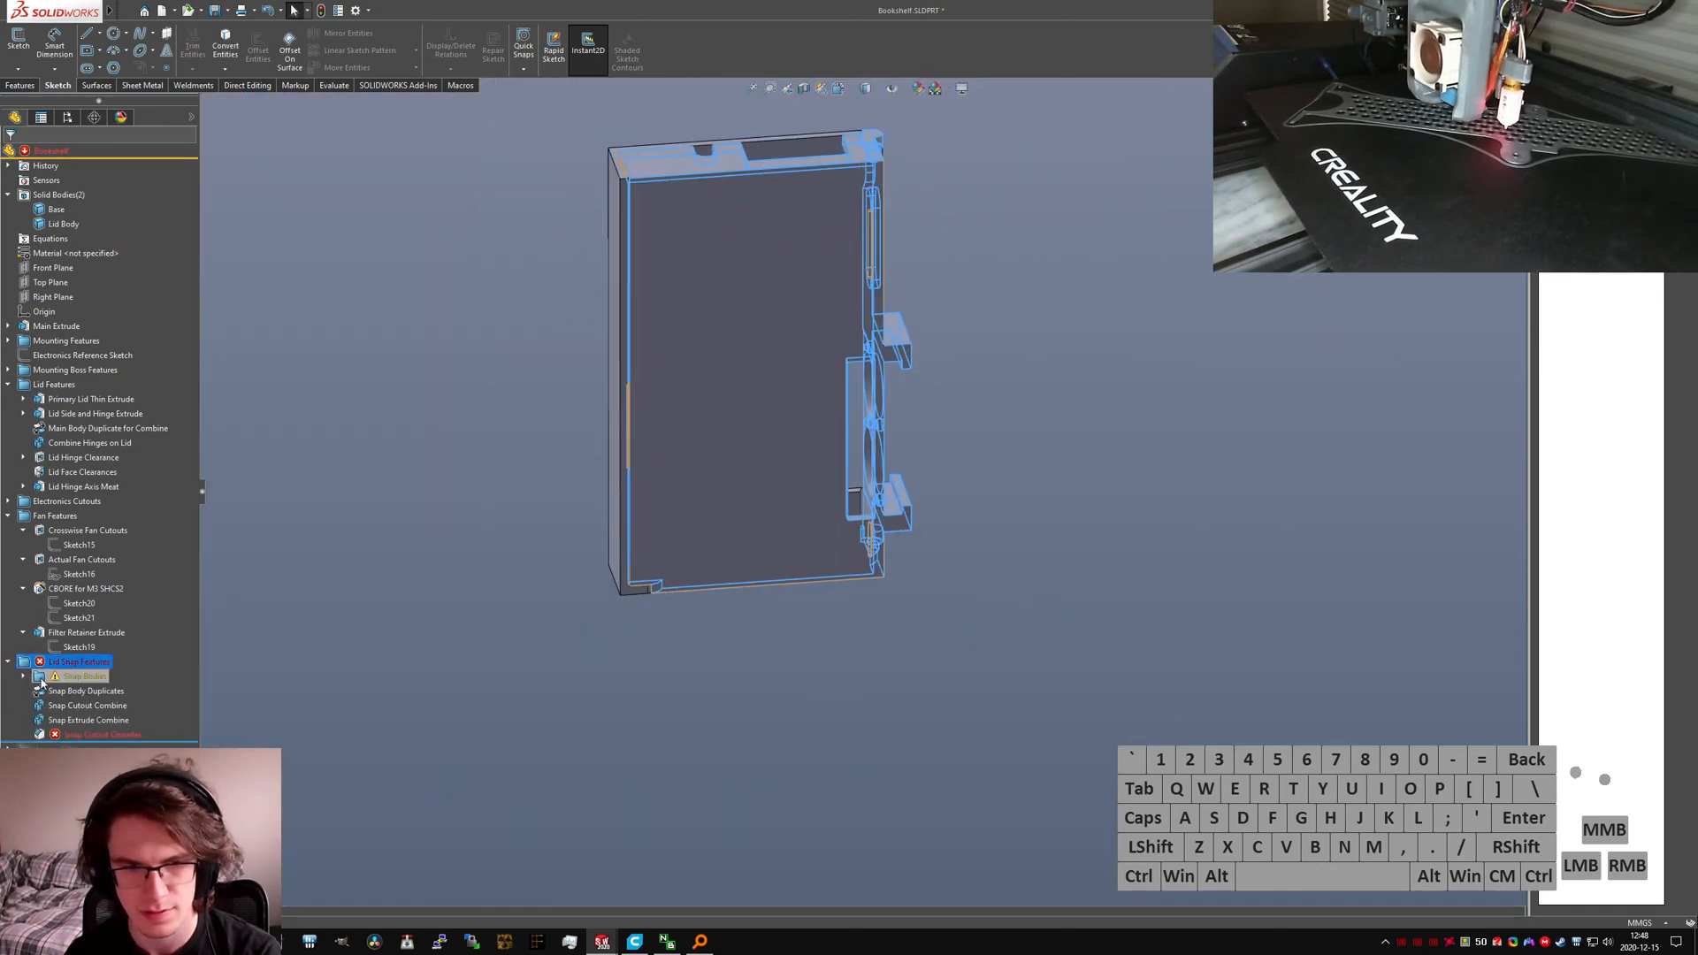
pyautogui.click(23, 676)
pyautogui.click(80, 692)
pyautogui.scroll(-4, 814, 534)
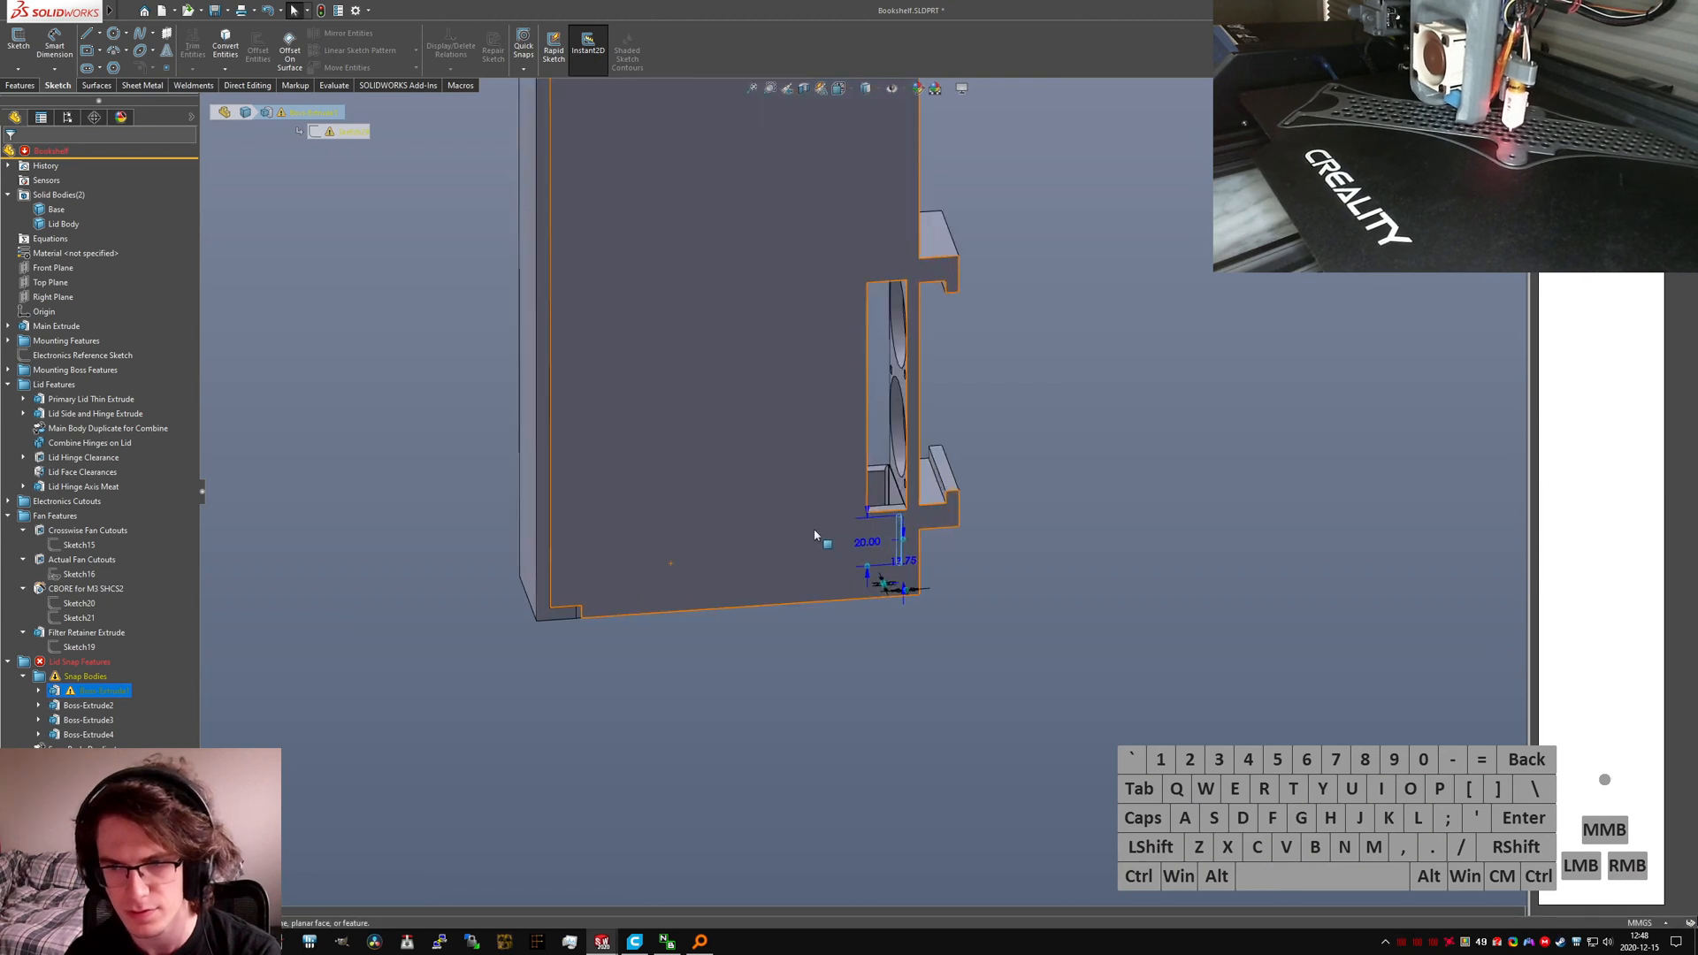
pyautogui.press('Return')
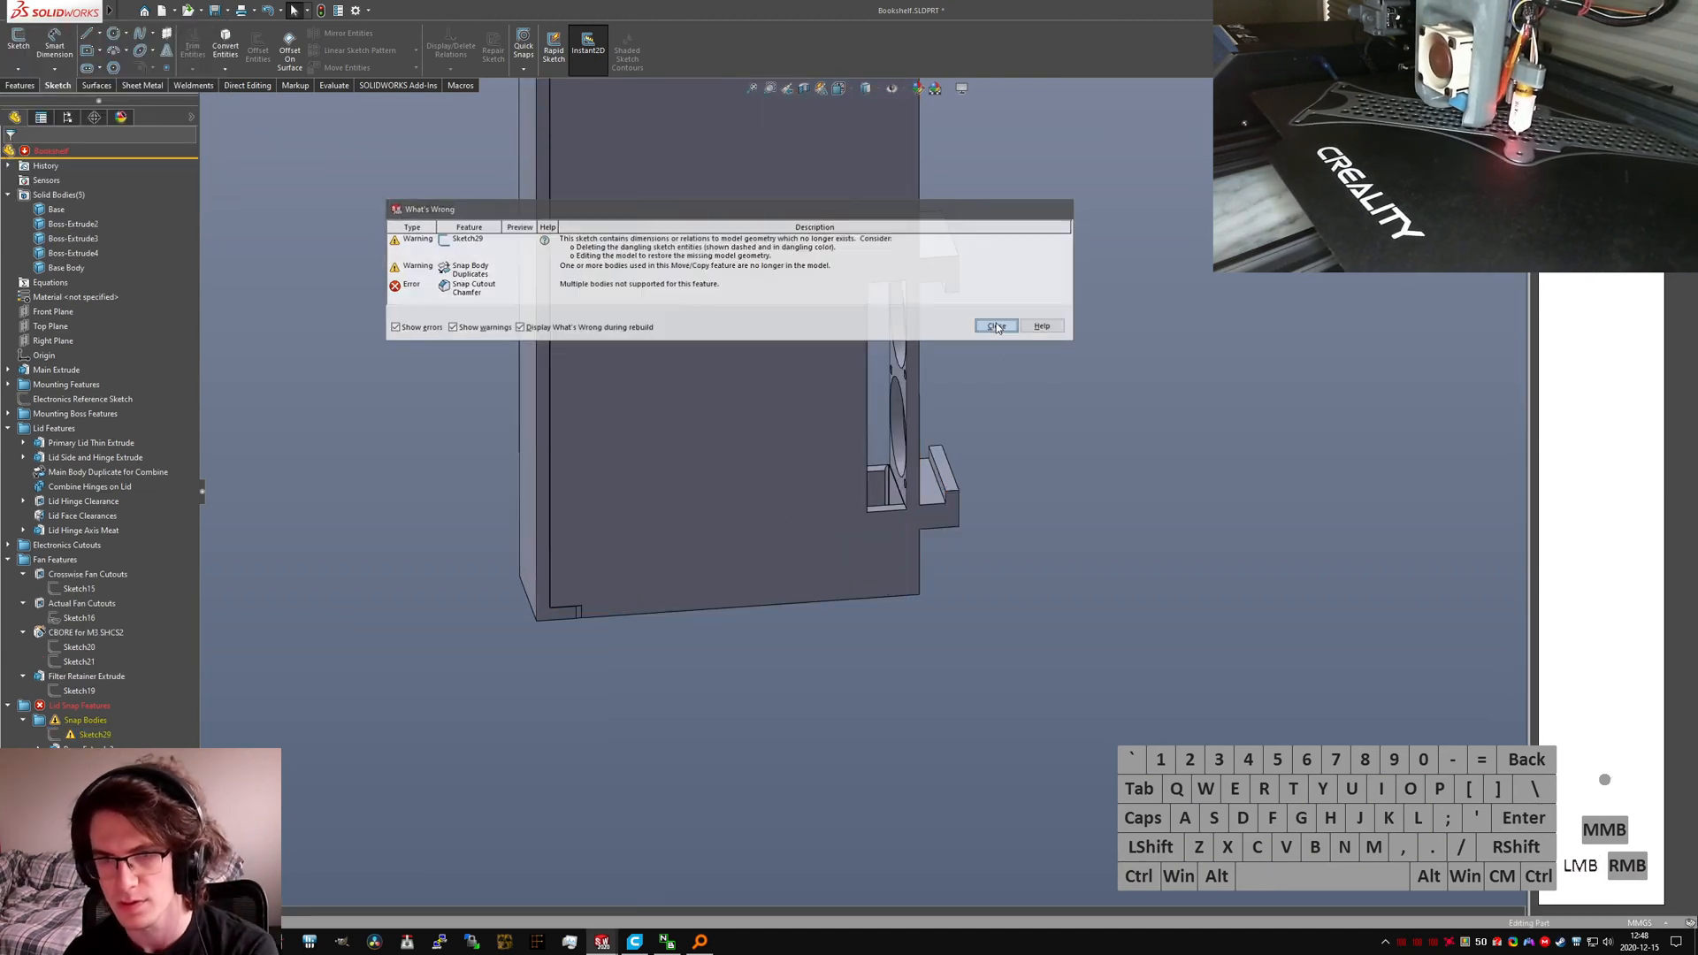
pyautogui.click(998, 323)
pyautogui.click(76, 732)
pyautogui.press('Return')
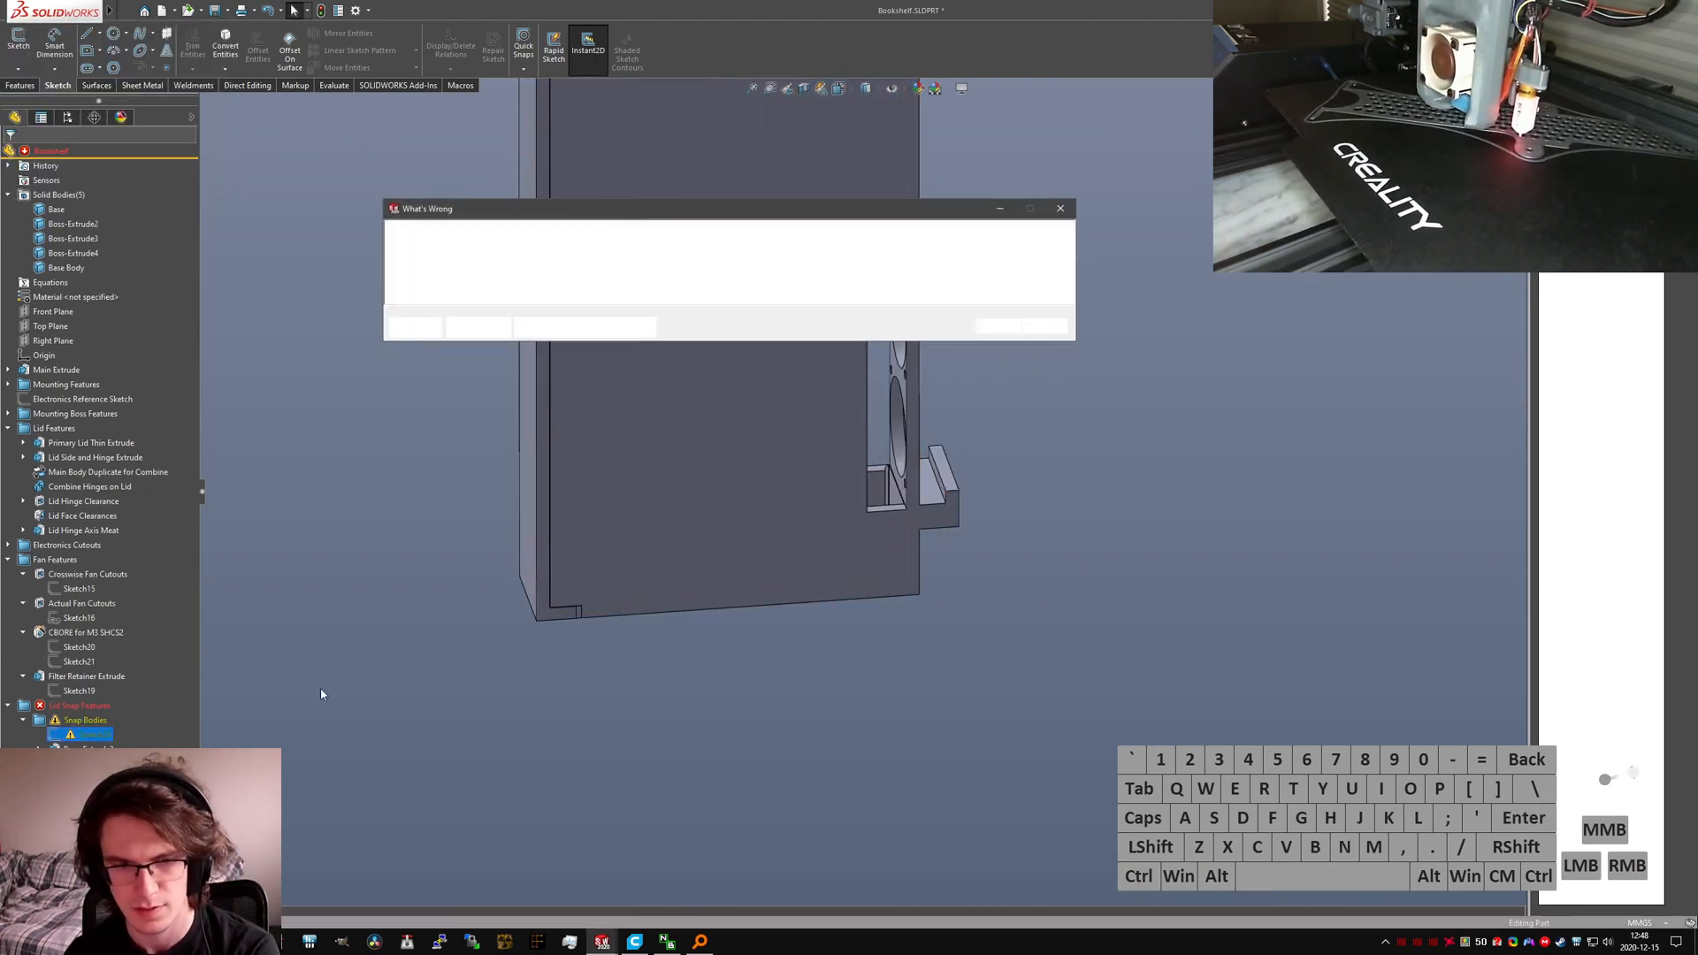
pyautogui.press('Return')
# Step: Delete Boss-Extrude2 on the hinge side from the Snap Bodies folder, along with its leftover sketch
pyautogui.click(95, 787)
pyautogui.scroll(2, 753, 532)
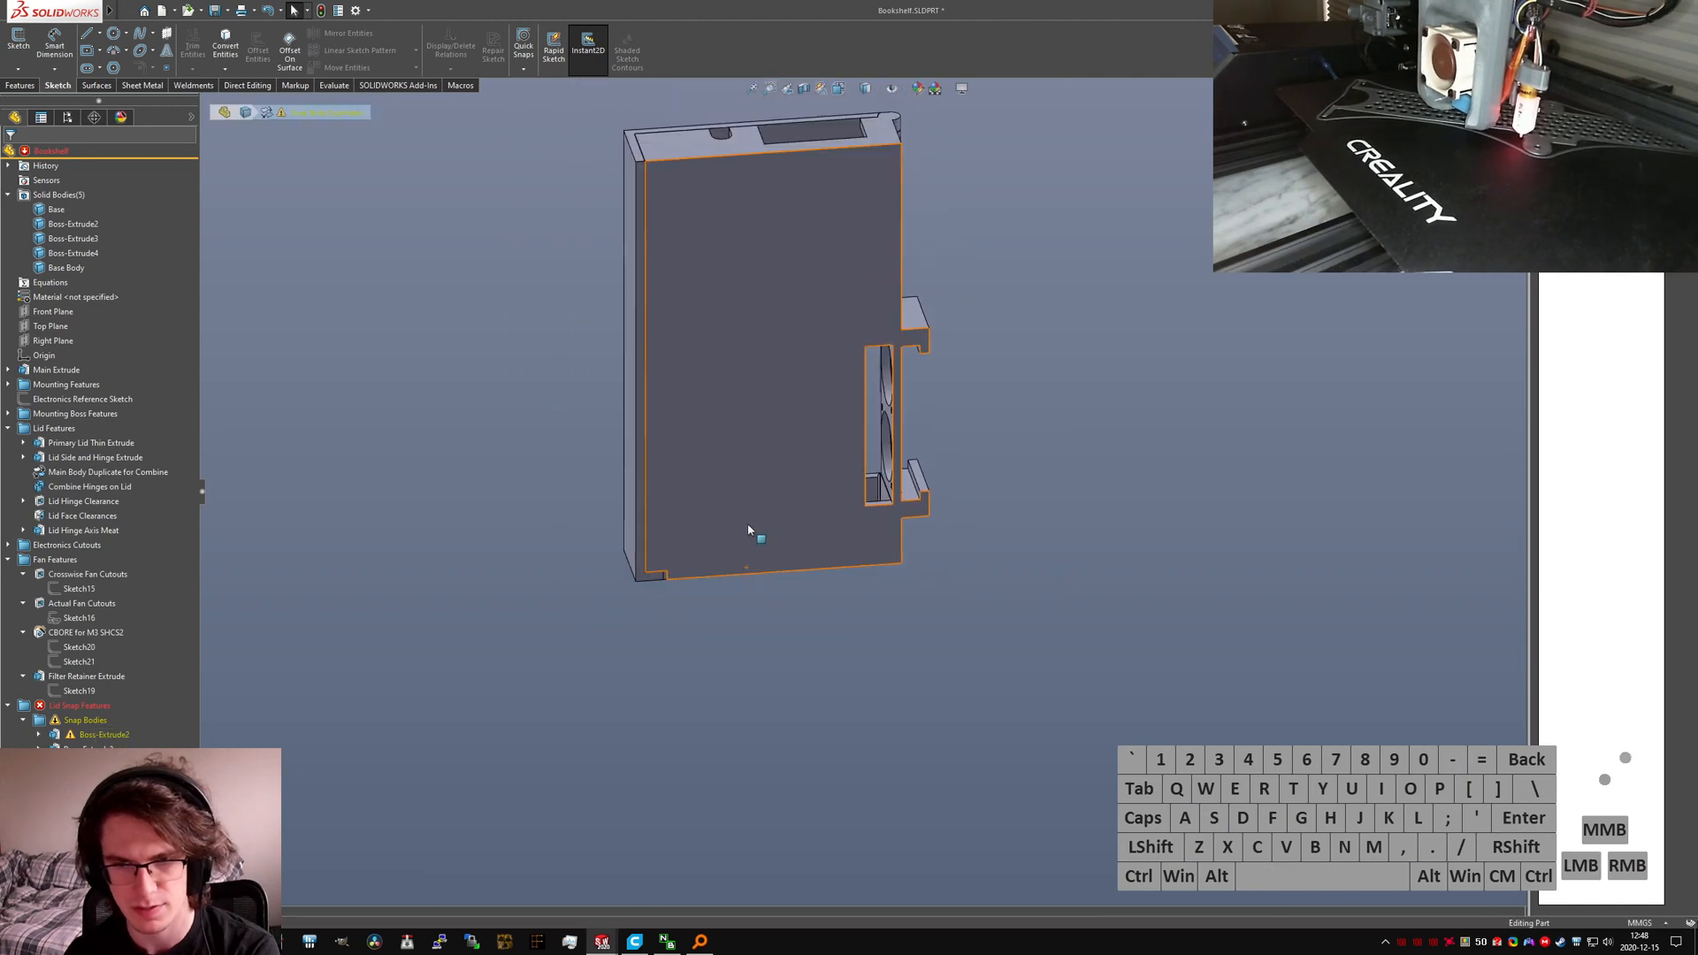
pyautogui.scroll(-3, 754, 234)
pyautogui.moveTo(754, 235)
pyautogui.mouseDown(button='middle')
pyautogui.moveTo(688, 286)
pyautogui.moveTo(708, 274)
pyautogui.mouseUp(button='middle')
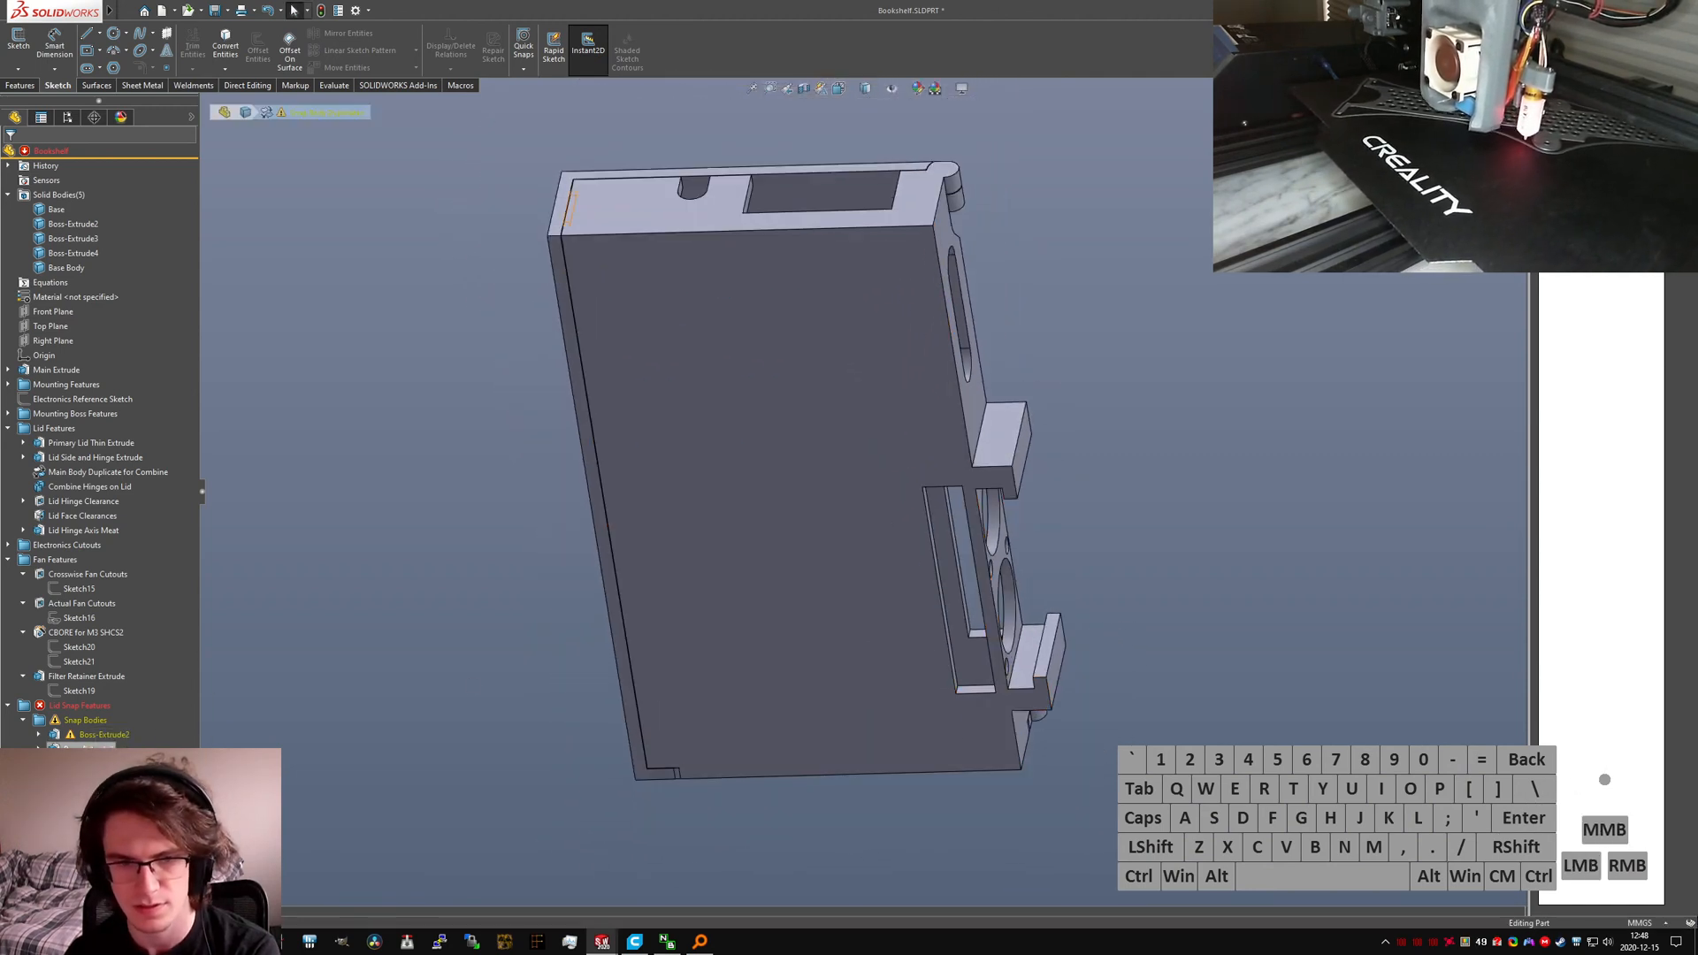
pyautogui.click(78, 736)
pyautogui.press('Delete')
pyautogui.press('Return')
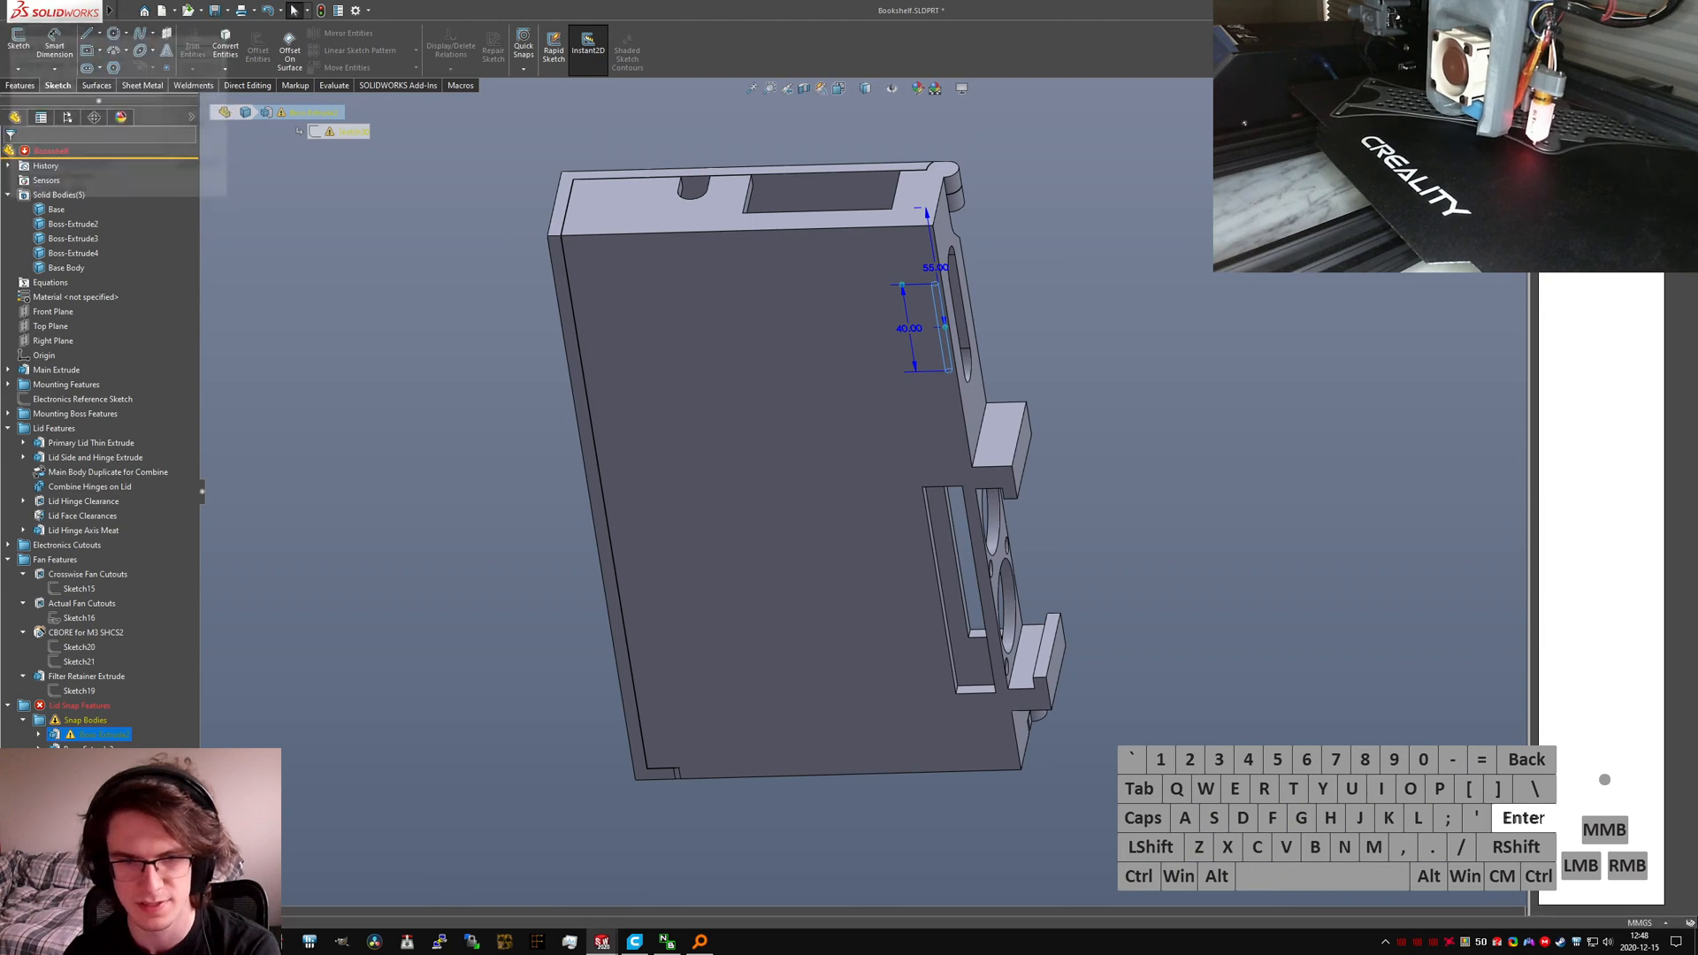
pyautogui.press('Return')
pyautogui.click(90, 720)
pyautogui.press('Return')
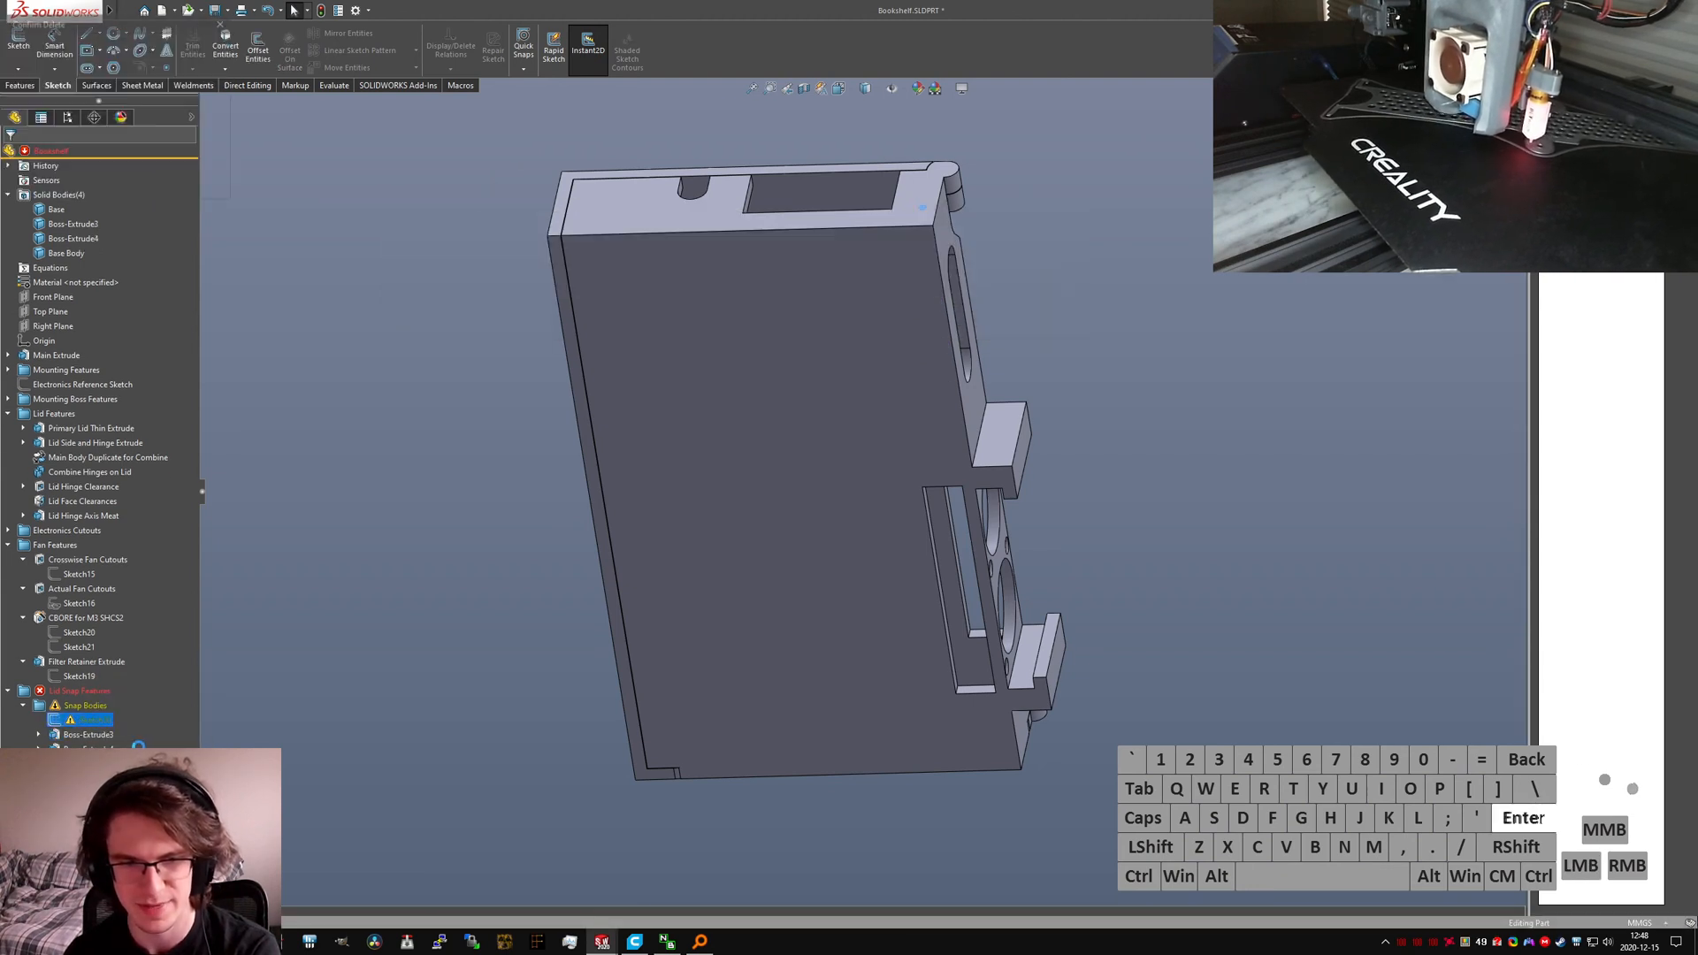
pyautogui.press('Delete')
pyautogui.press('Return')
# Step: Check where the remaining snap extrudes Boss-Extrude3 and Boss-Extrude4 sit on the body
pyautogui.click(128, 732)
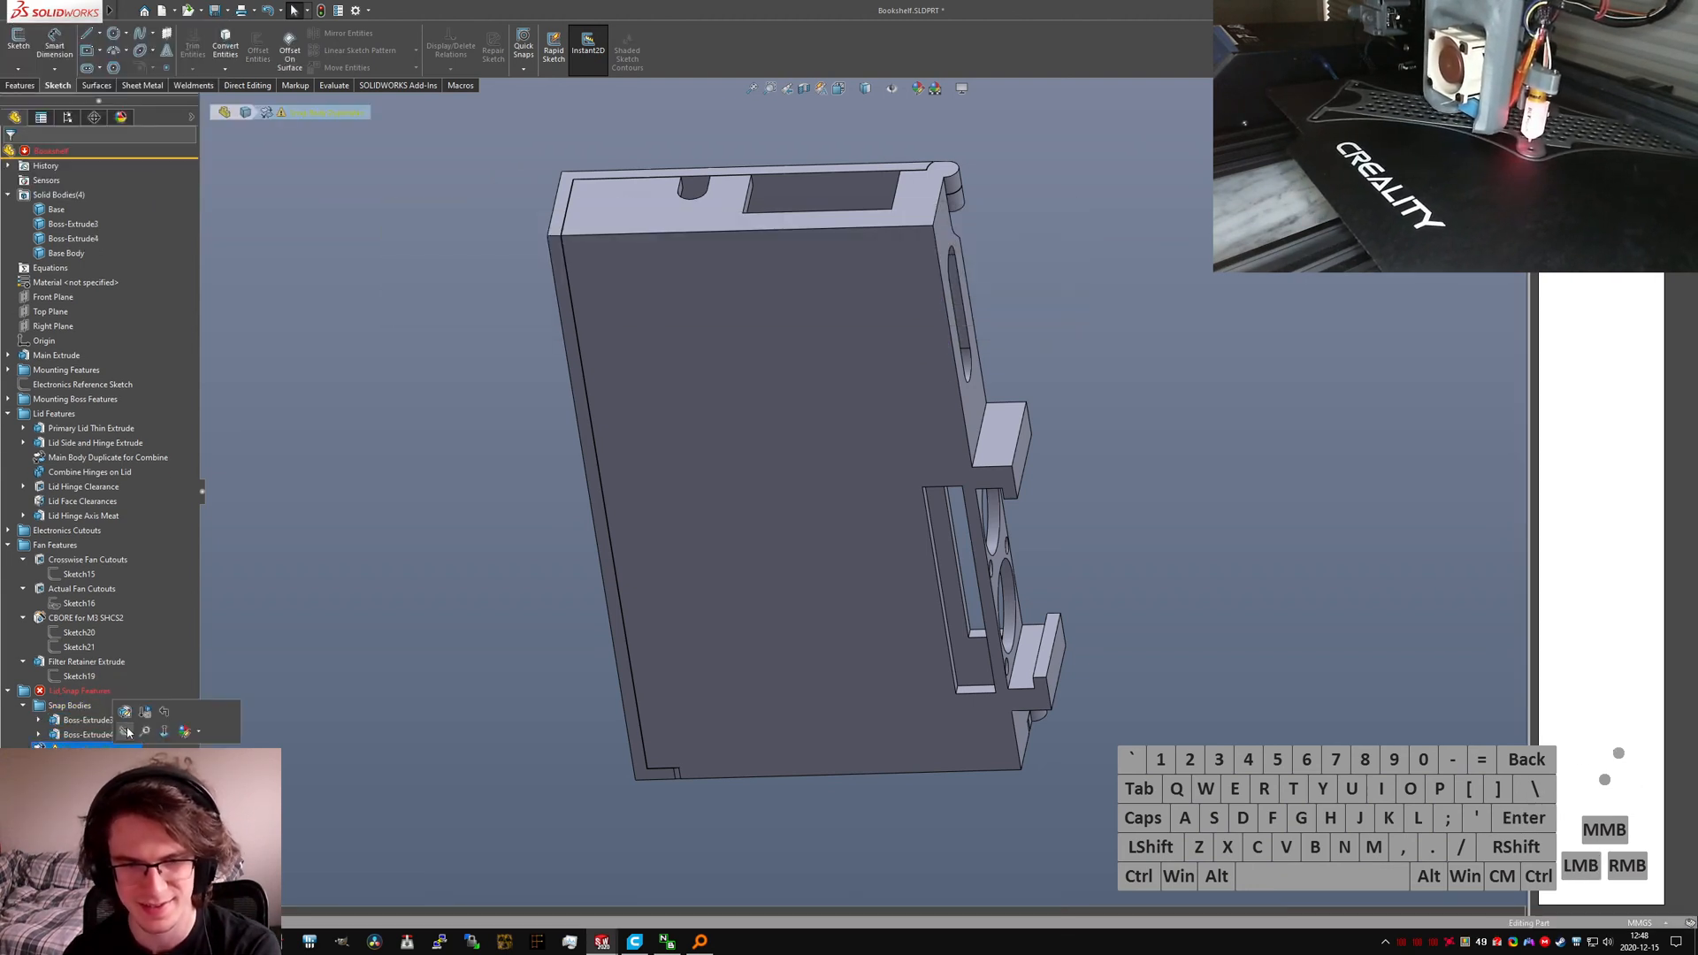
pyautogui.click(76, 735)
pyautogui.click(65, 723)
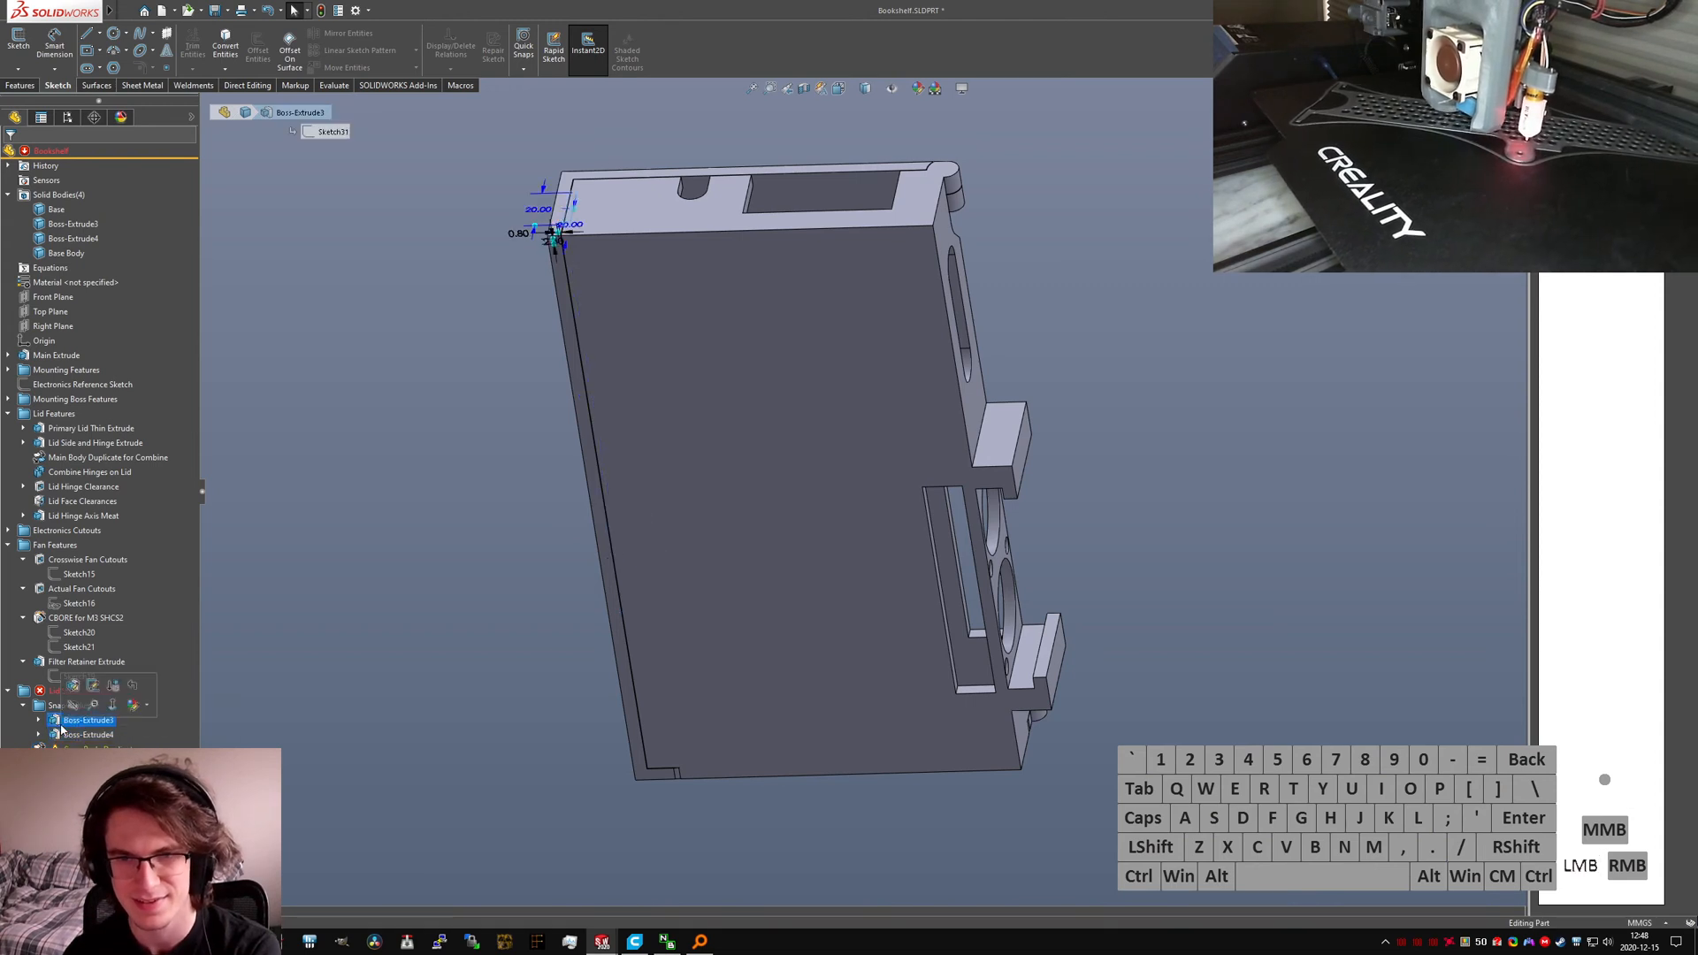
pyautogui.click(55, 736)
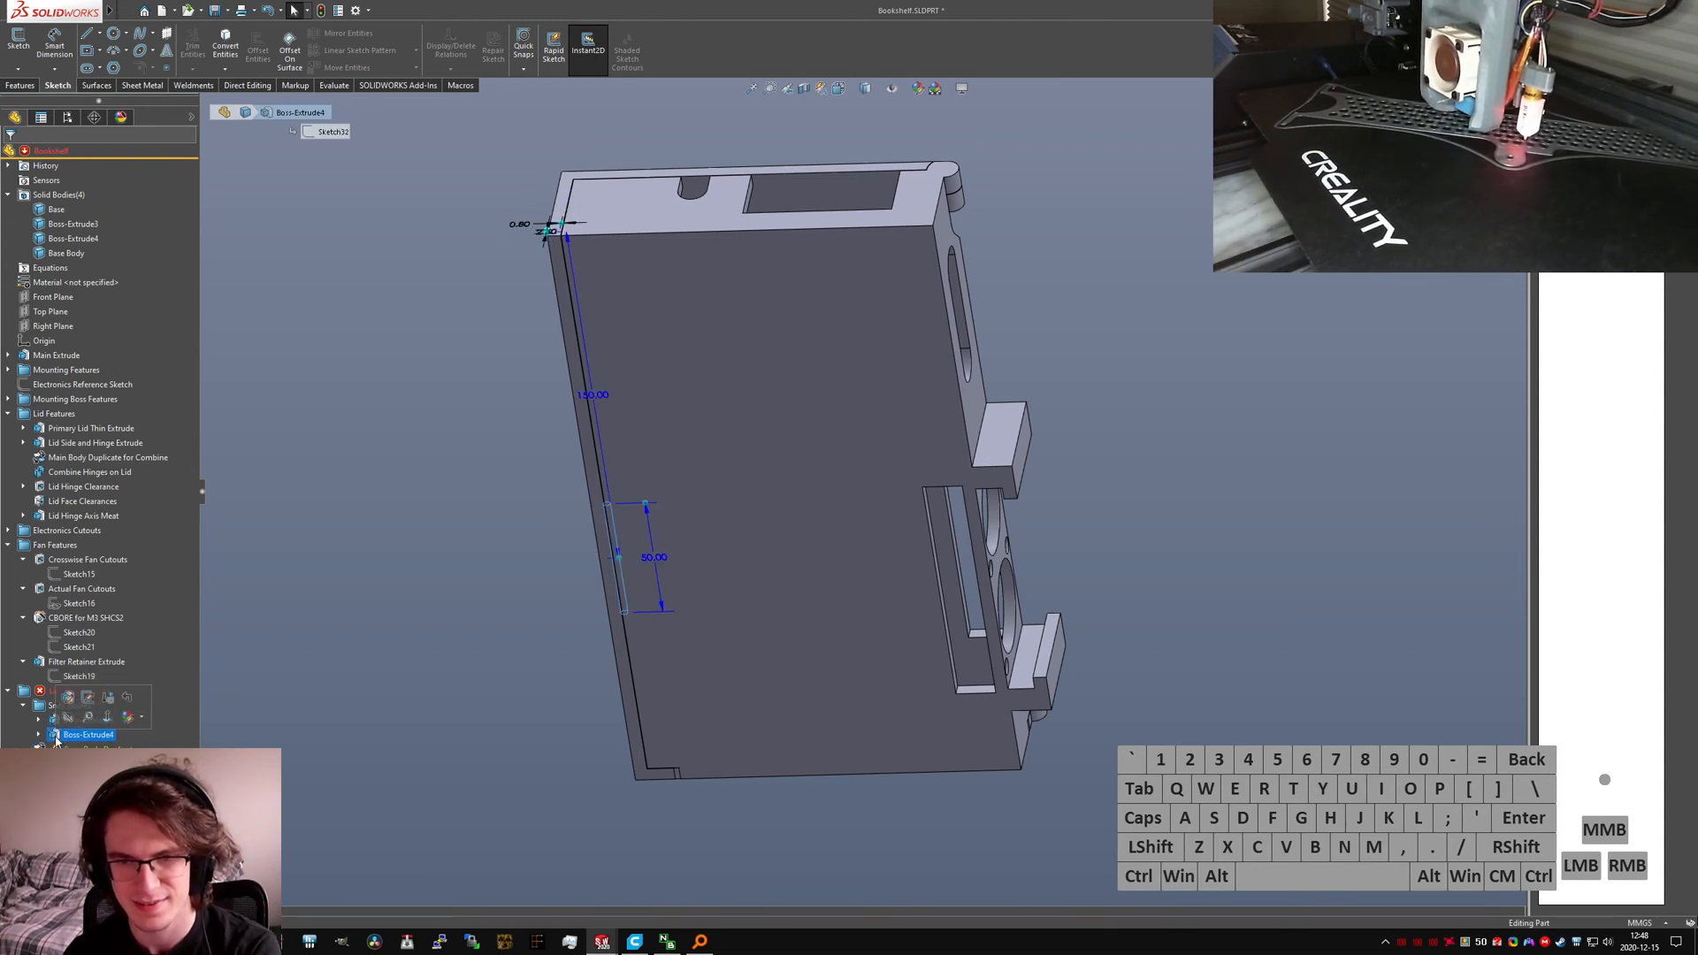
# Step: Inspect the failed Snap Cutout Chamfer's edge selection and the snap features it depends on, leaving the definition without changes
pyautogui.click(82, 715)
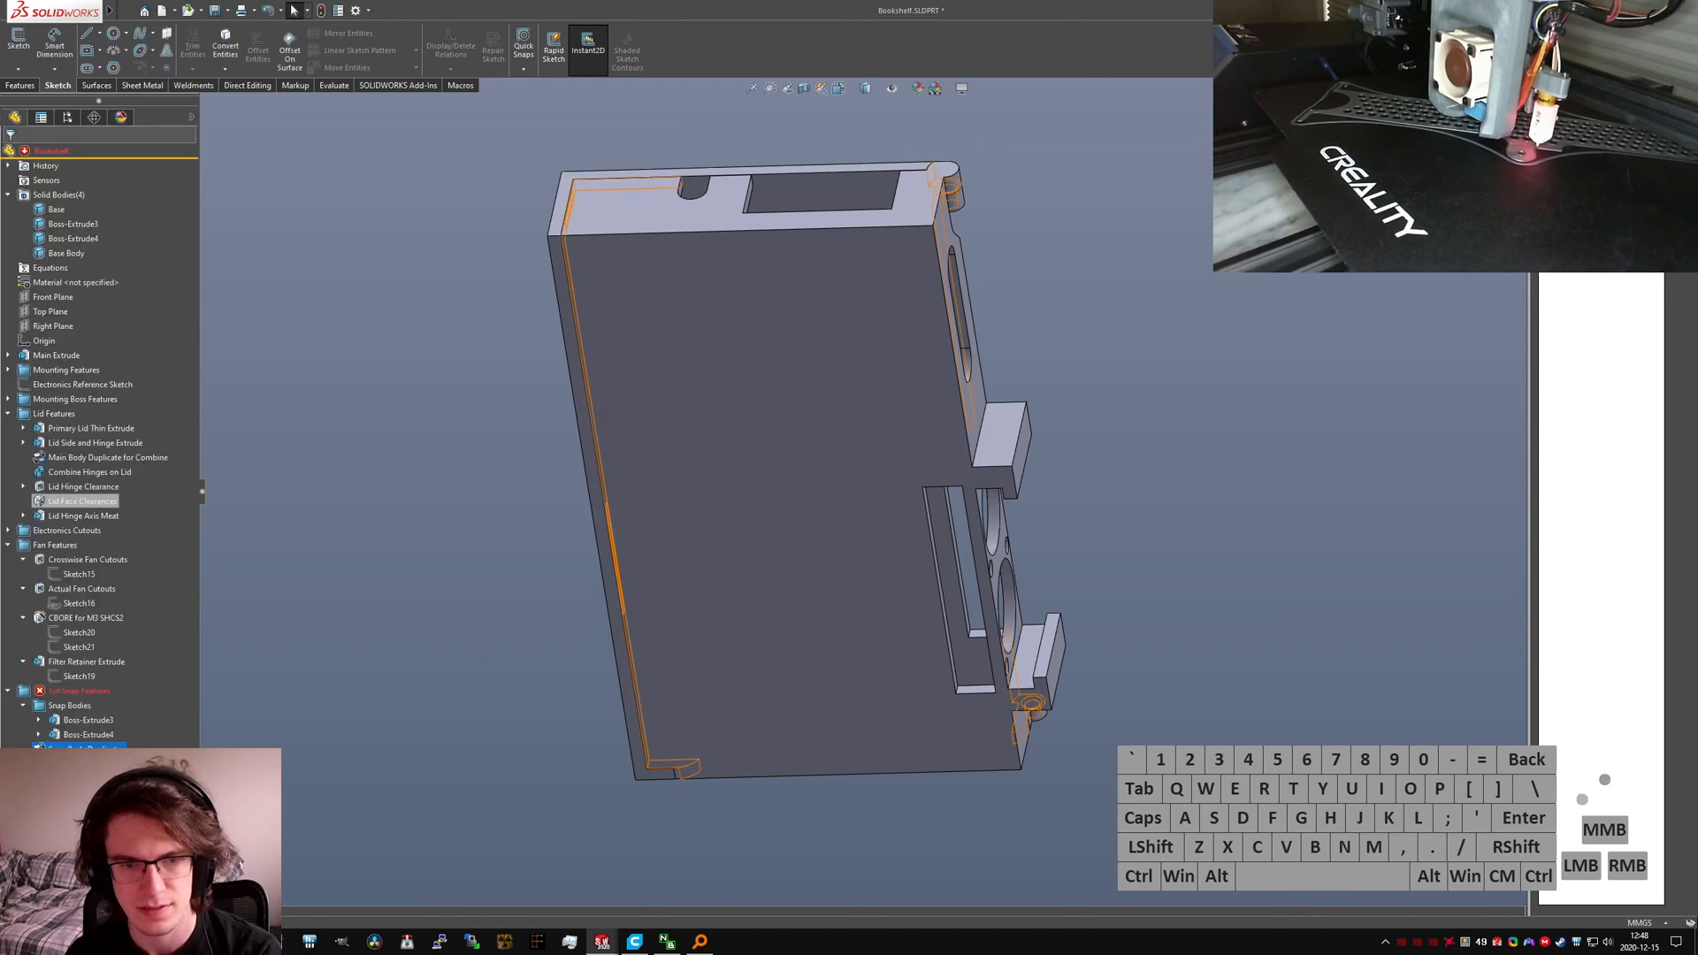
pyautogui.click(62, 778)
pyautogui.click(67, 741)
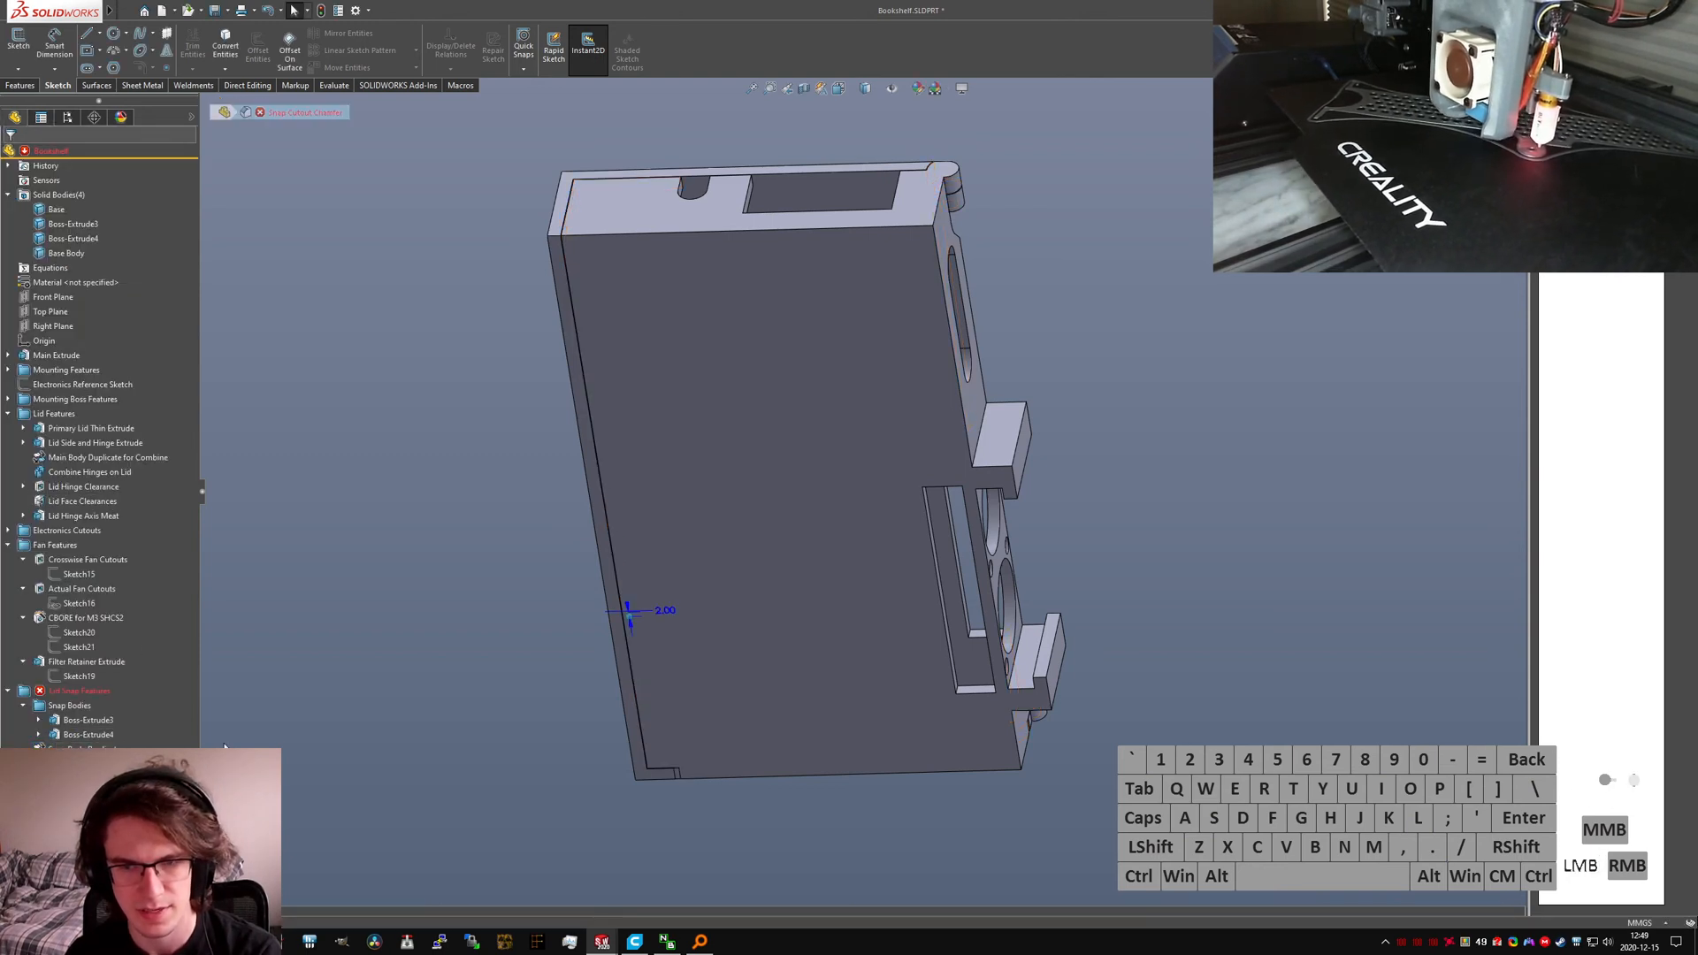
pyautogui.click(929, 469)
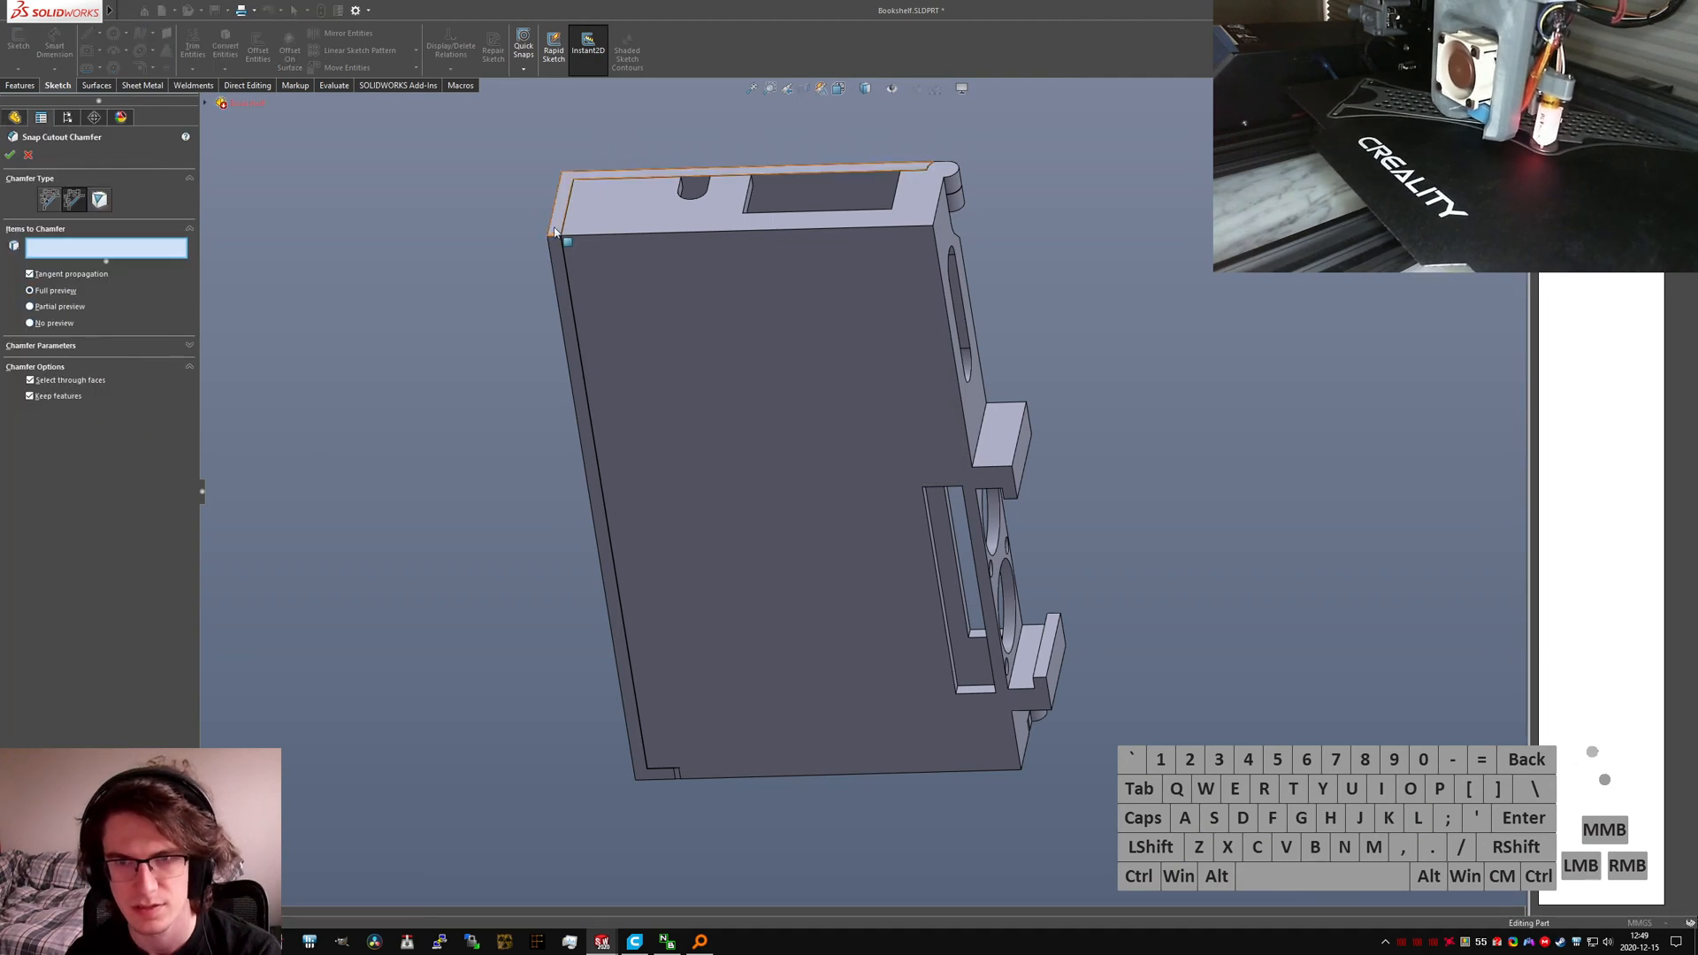
pyautogui.scroll(-8, 835, 370)
pyautogui.moveTo(844, 292); pyautogui.dragTo(836, 290, button='middle')
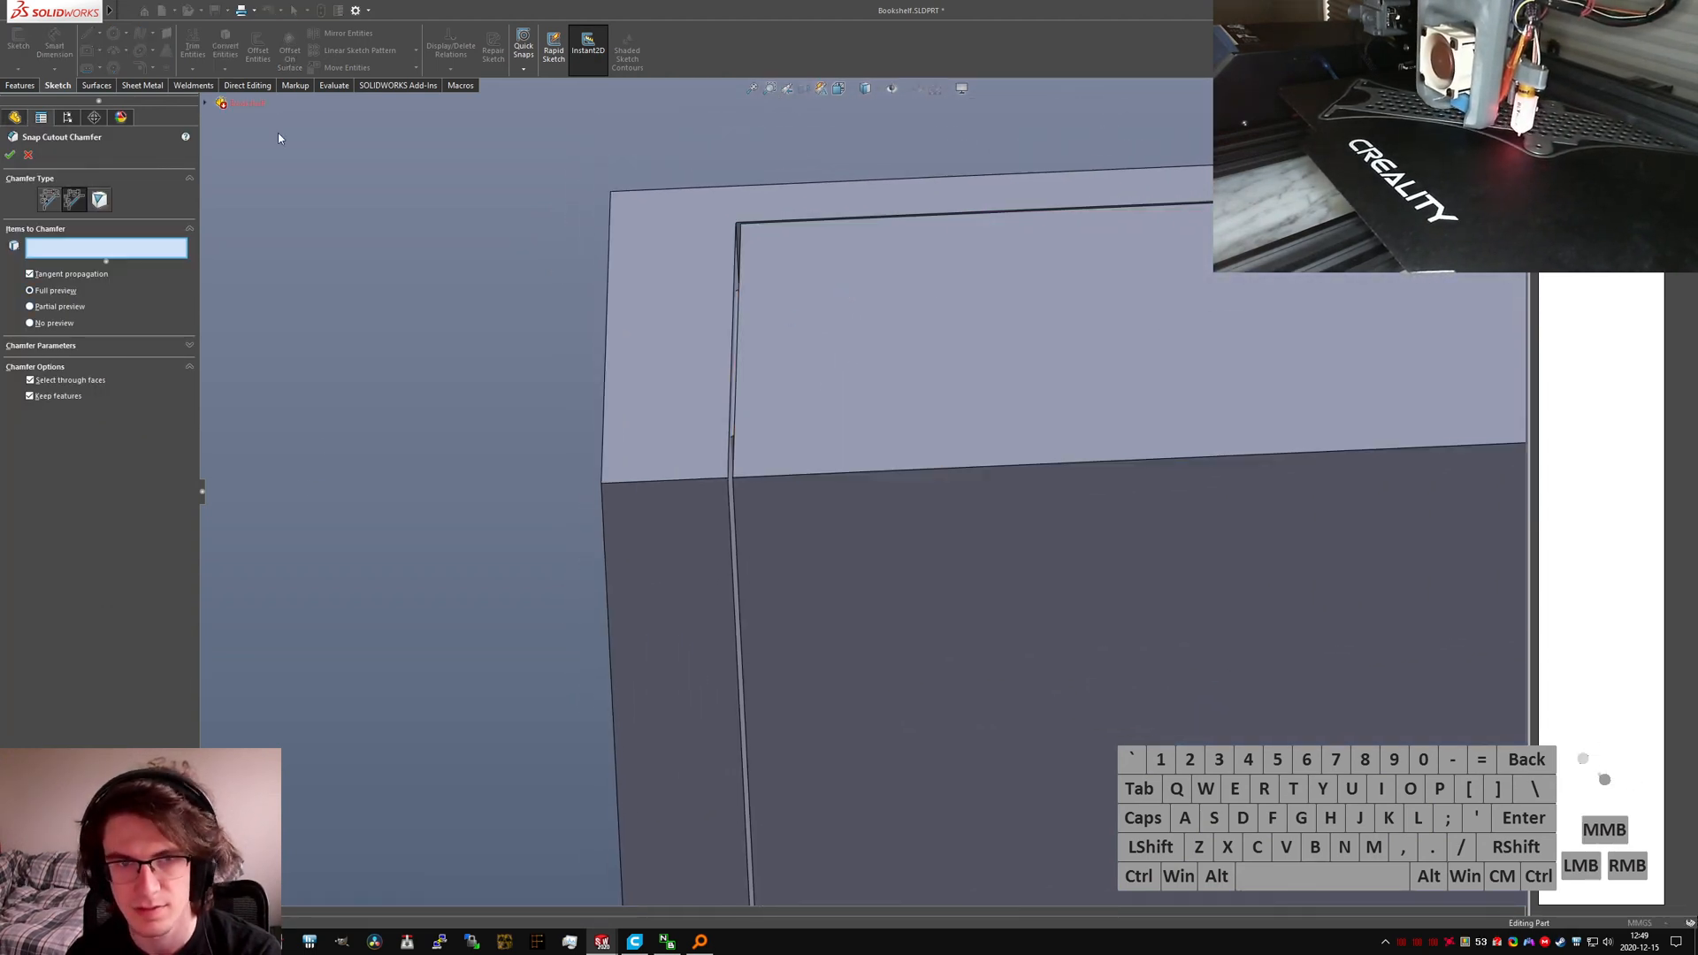
pyautogui.click(207, 104)
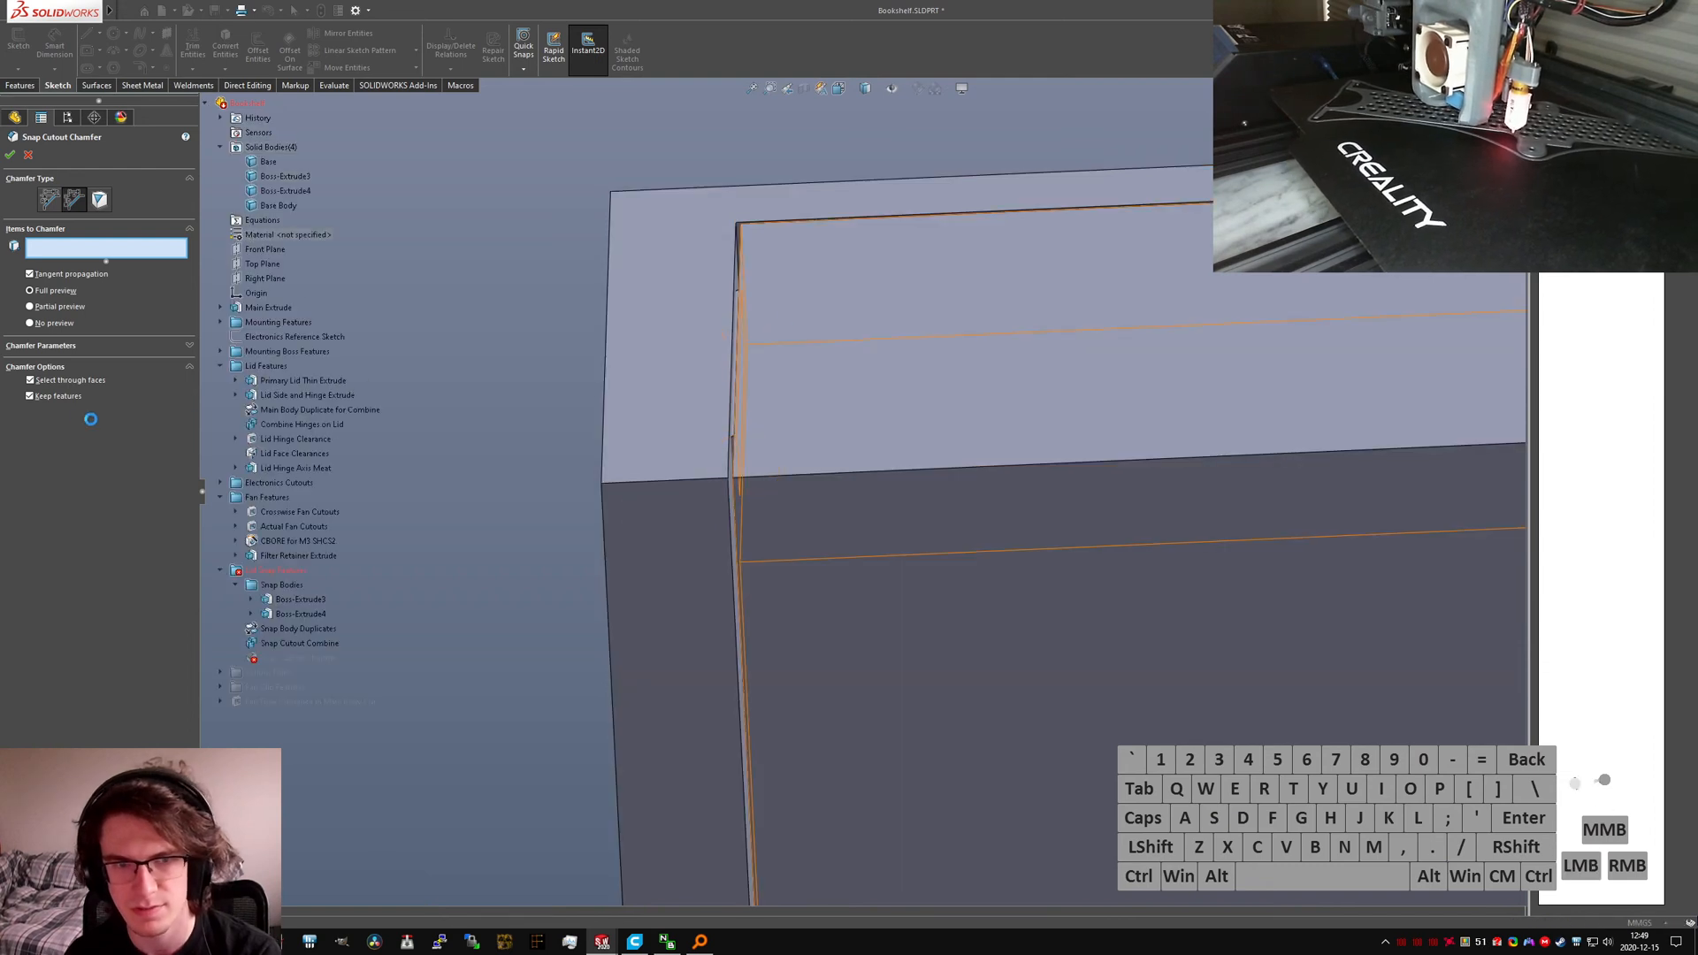
pyautogui.press('Escape')
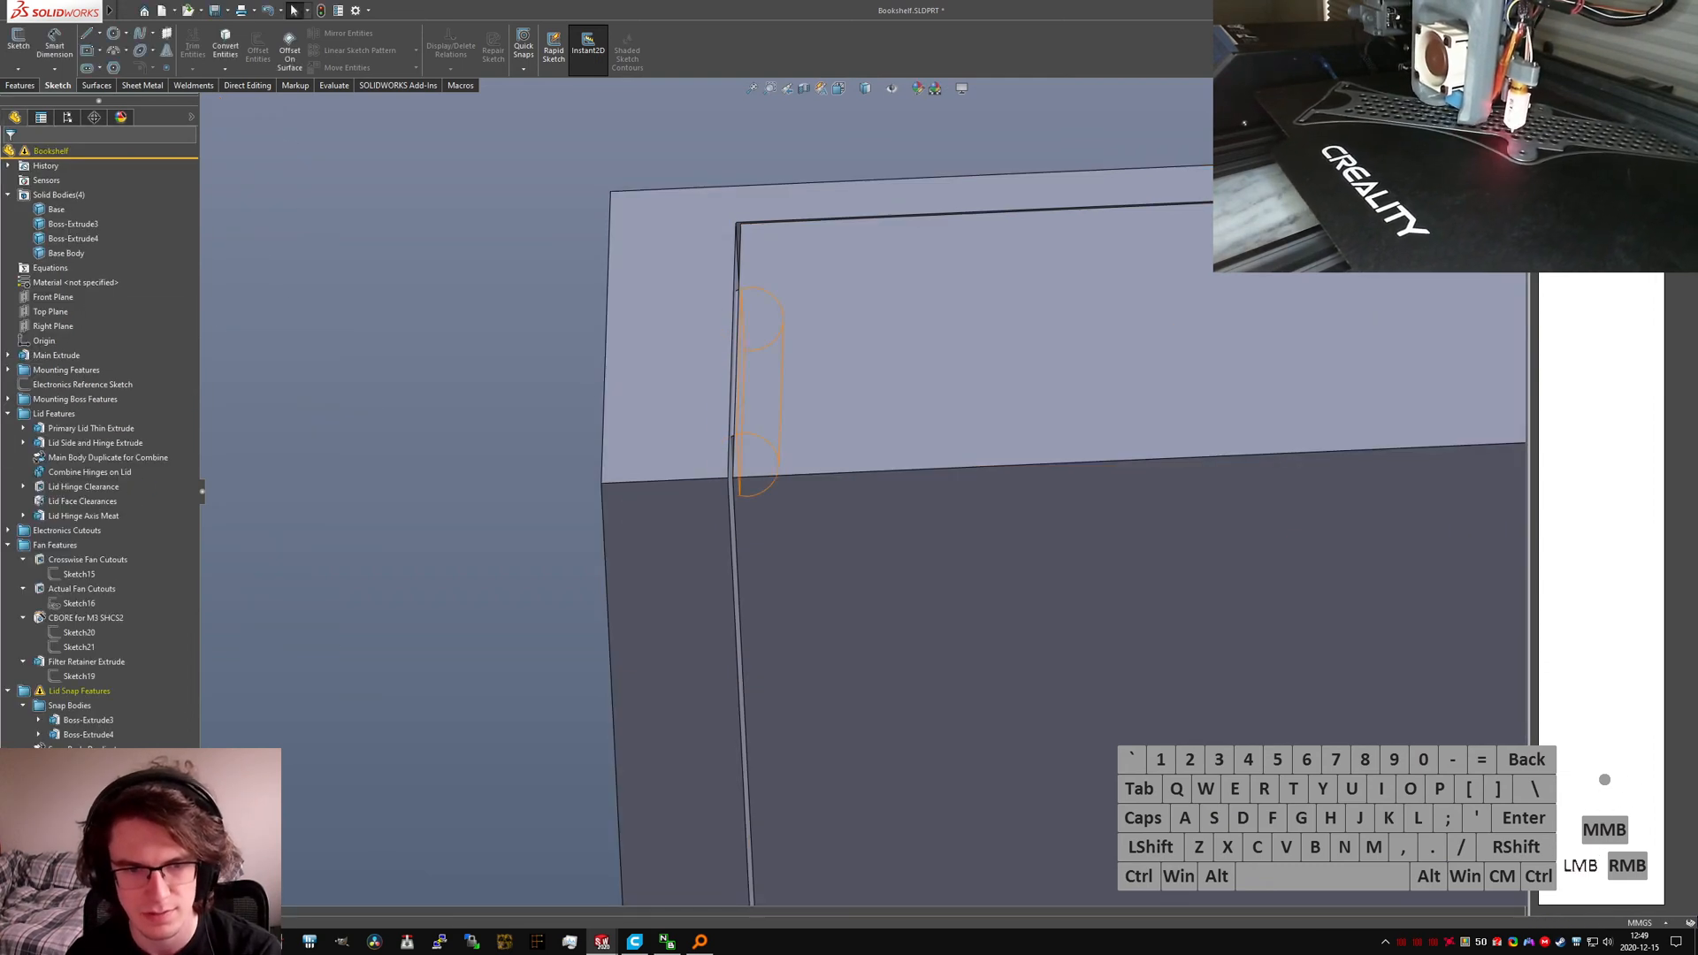
# Step: Edit Snap Cutout Combine so the two snap body duplicates are subtracted from the Base body as the main body
pyautogui.click(68, 764)
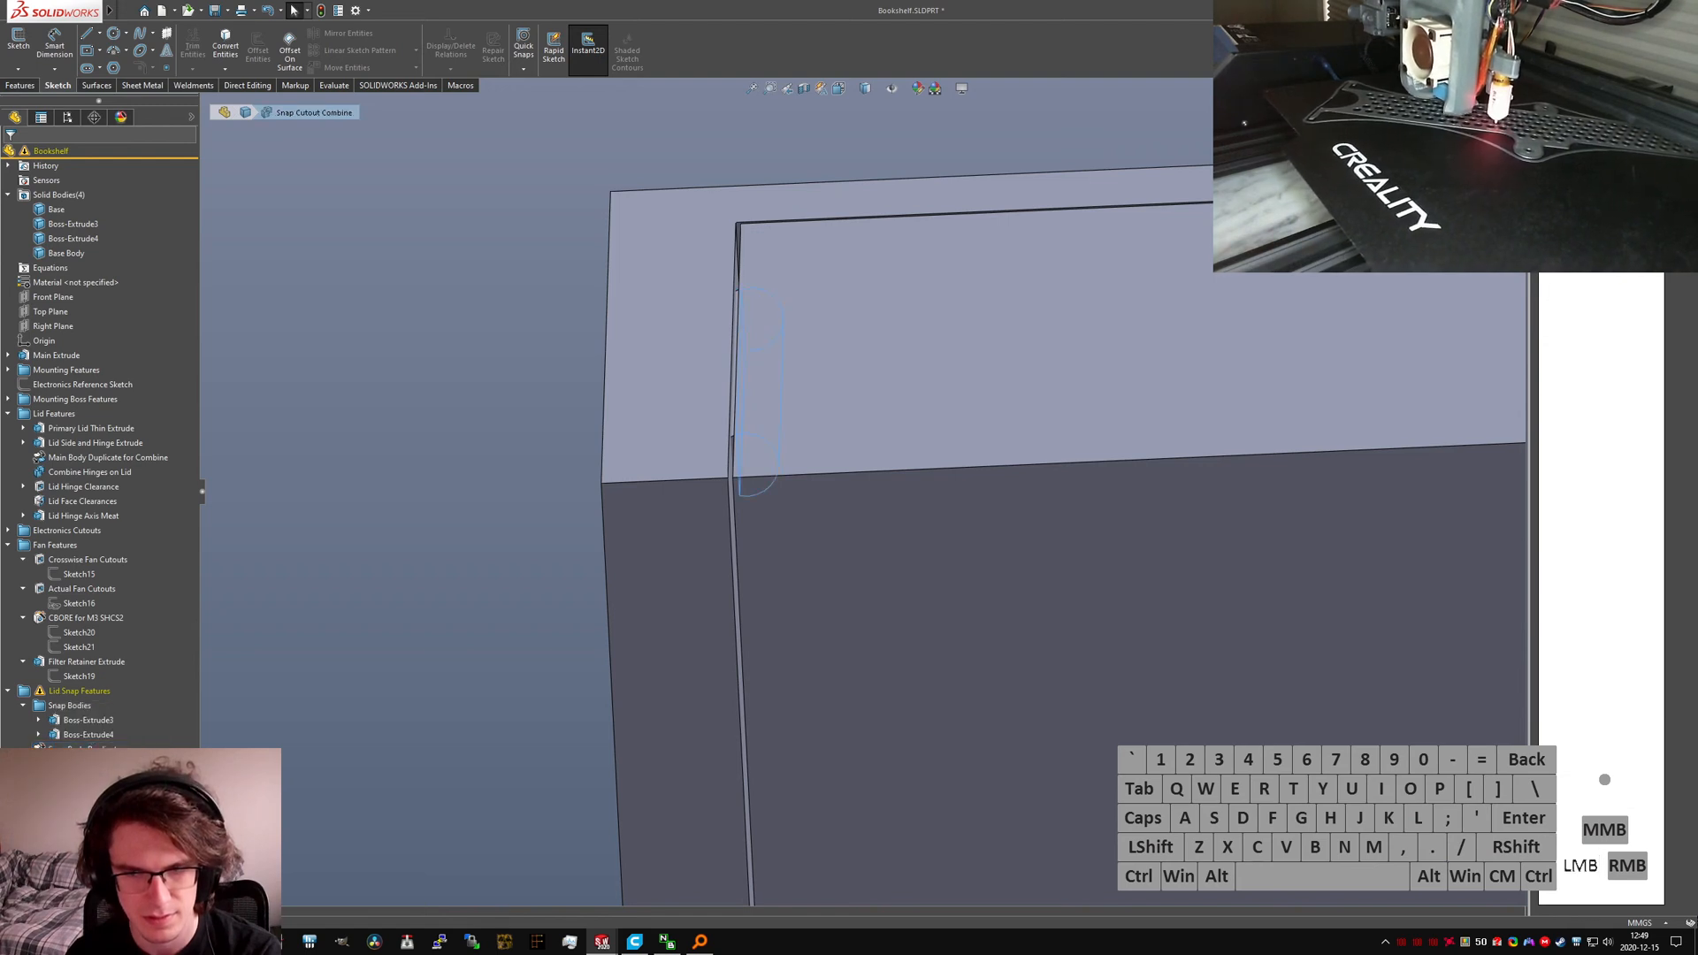
pyautogui.press('Escape')
pyautogui.click(71, 764)
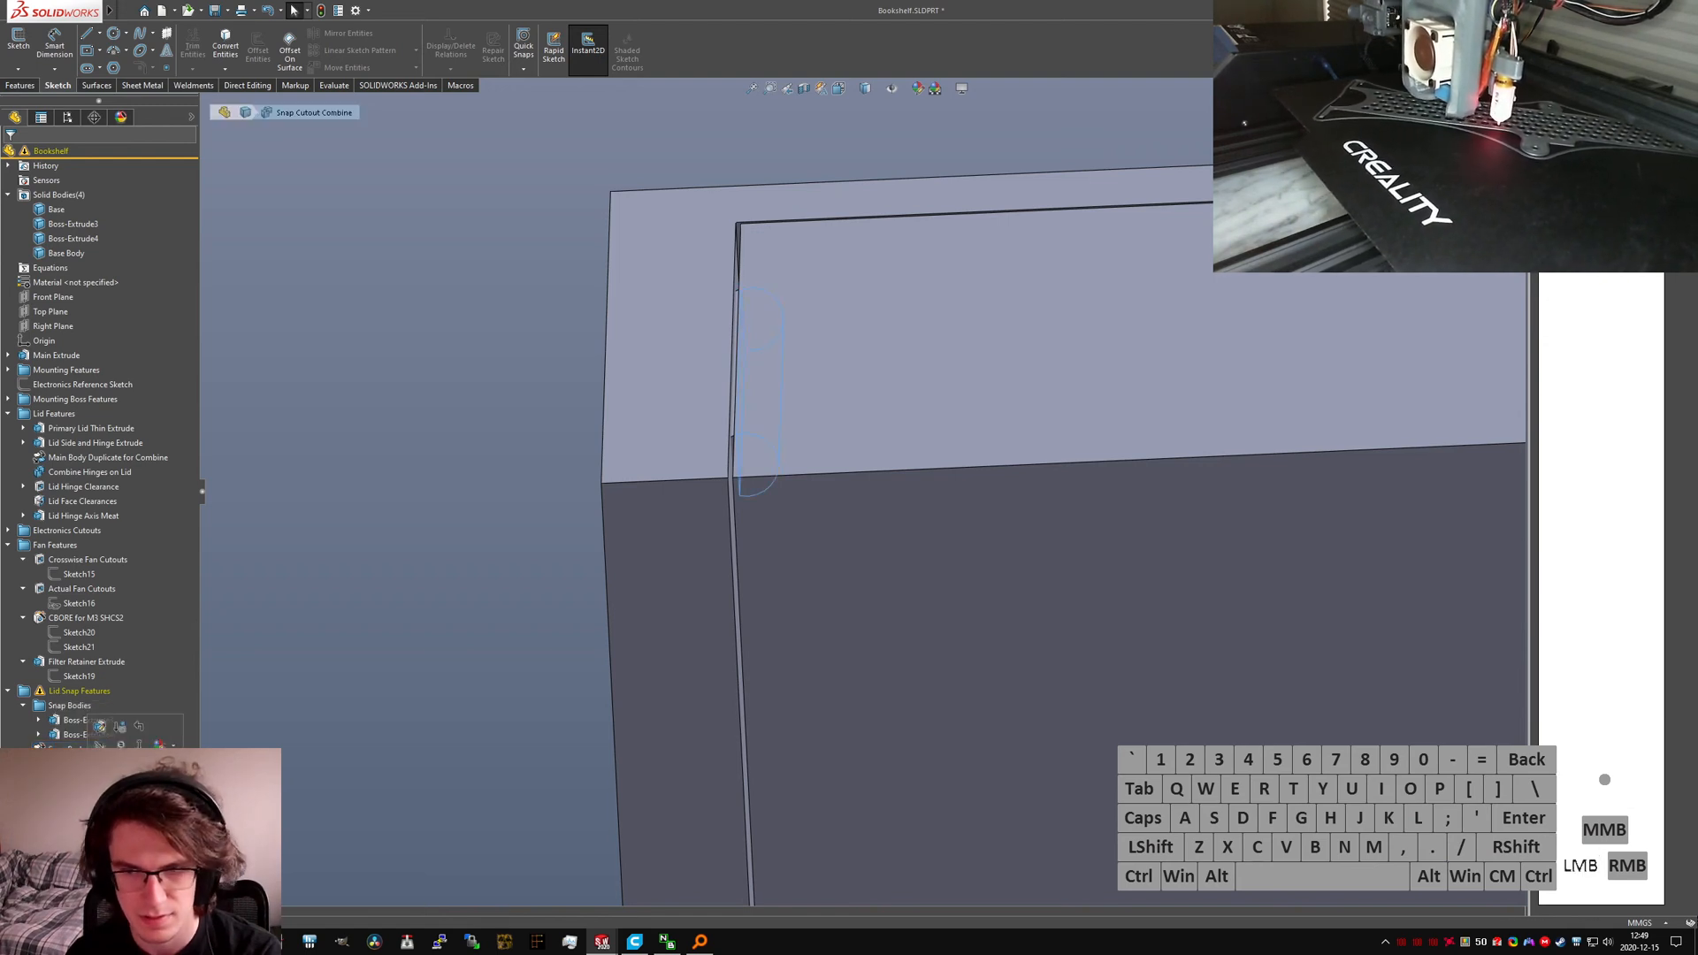
pyautogui.moveTo(771, 541); pyautogui.dragTo(834, 458, button='middle')
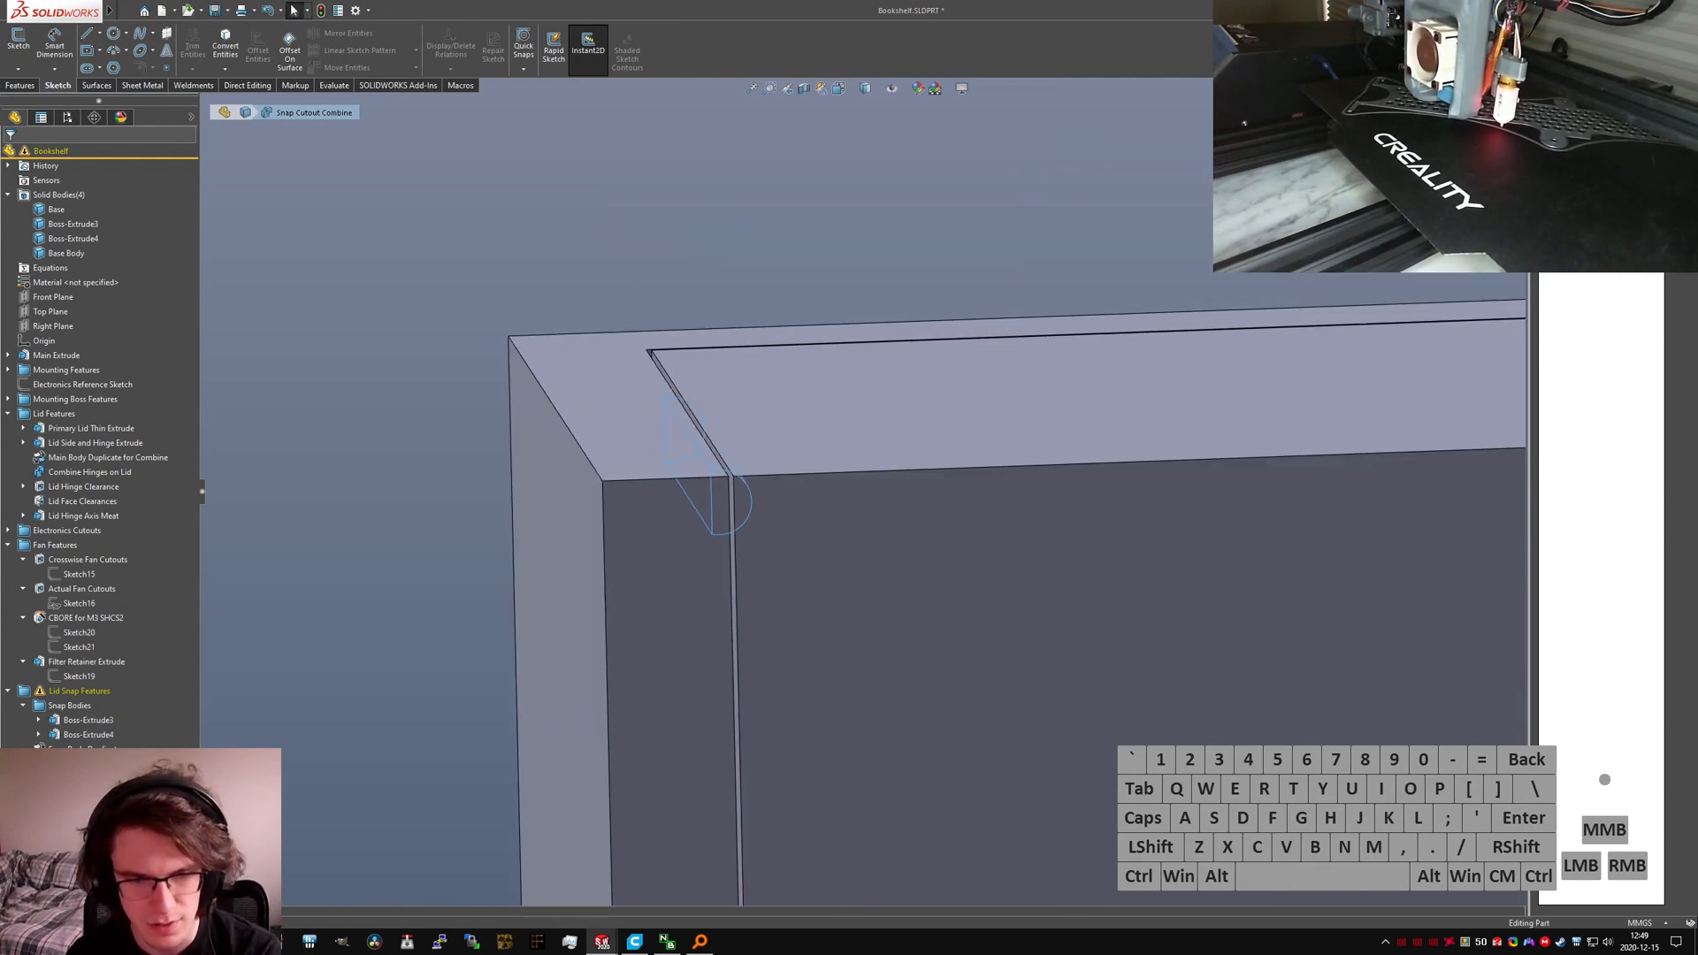
pyautogui.rightClick(56, 570)
pyautogui.click(62, 589)
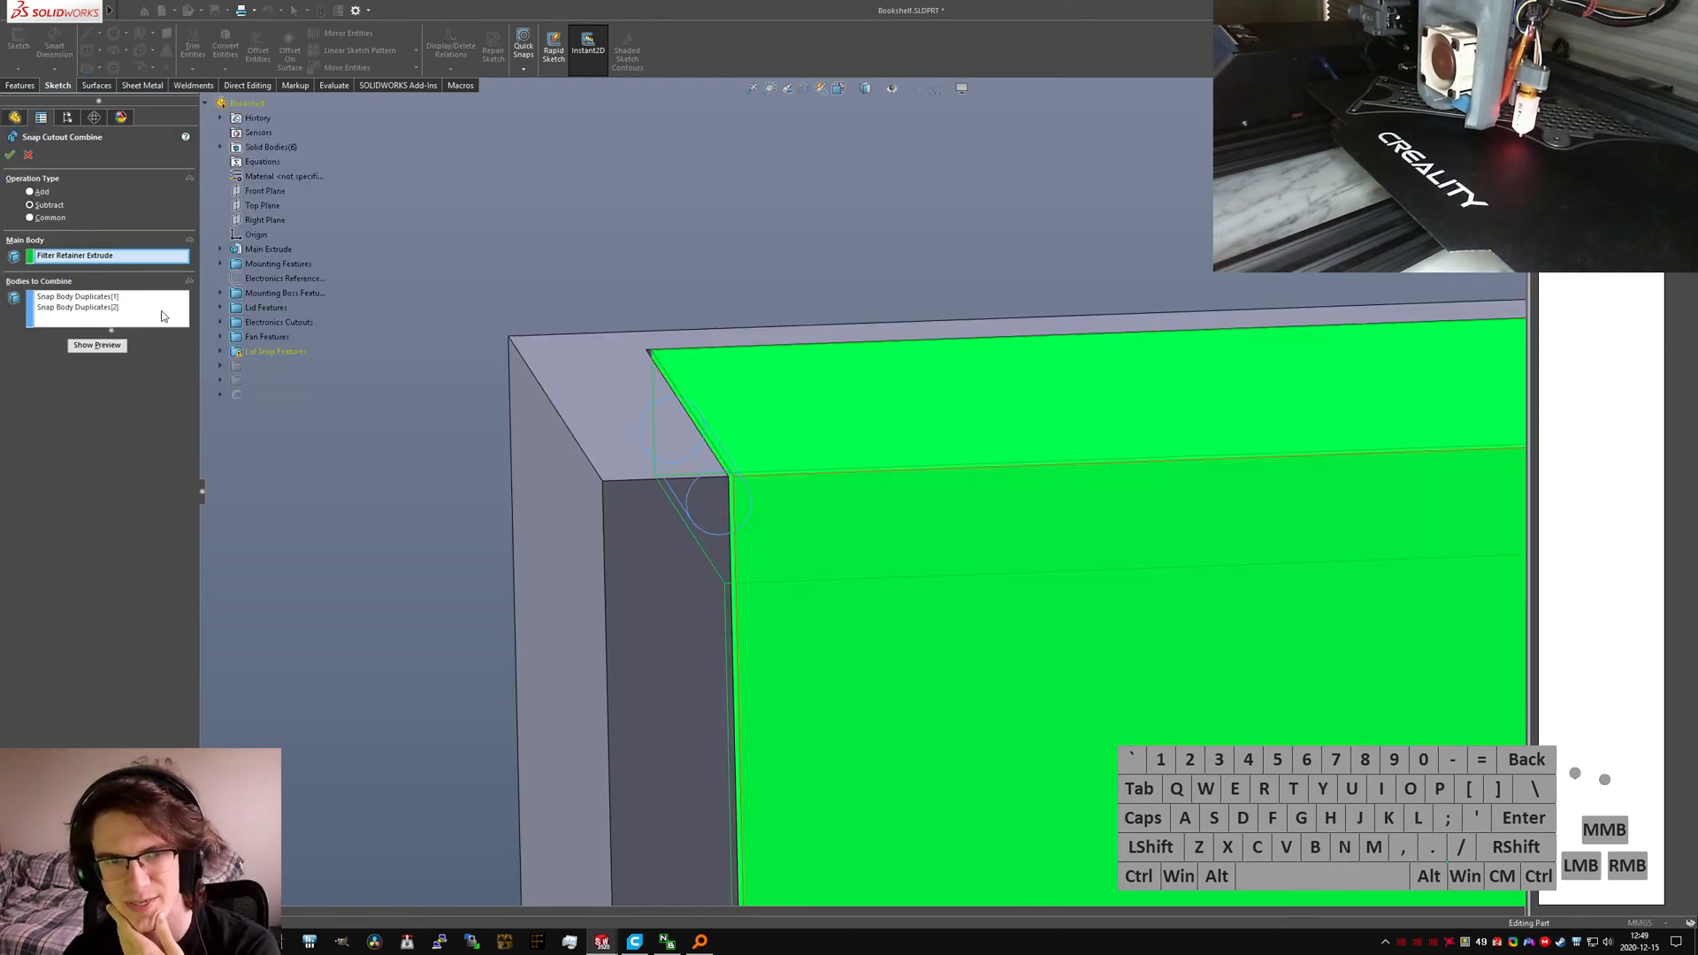
pyautogui.click(102, 255)
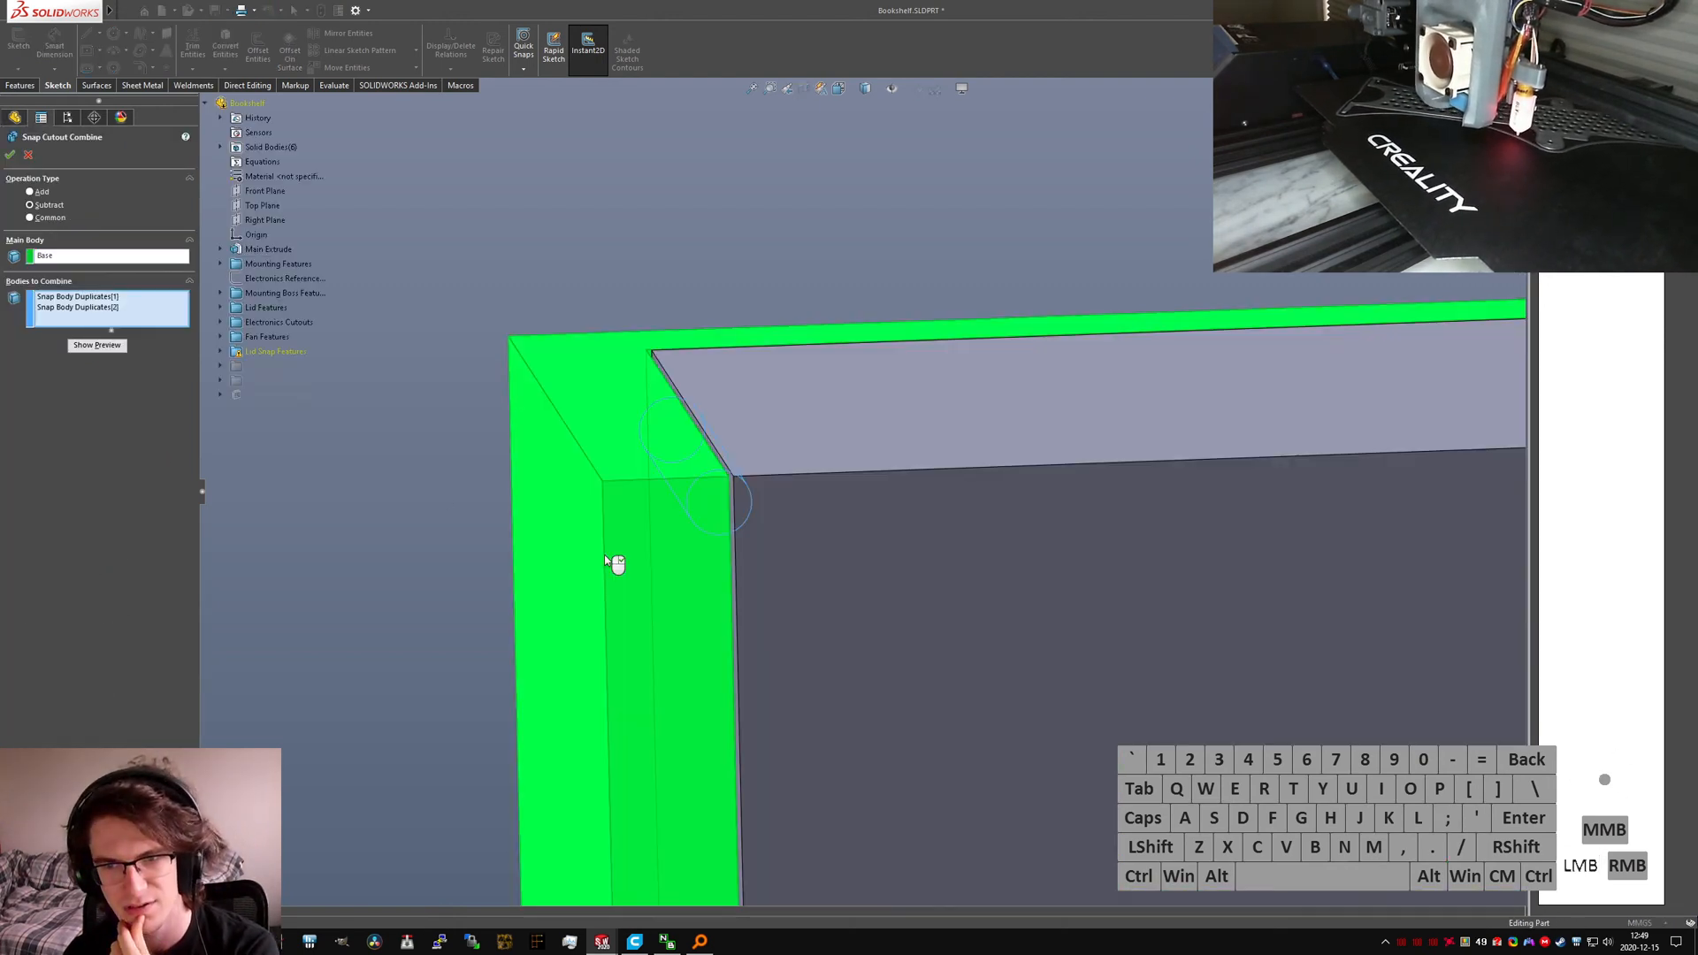
pyautogui.rightClick(603, 556)
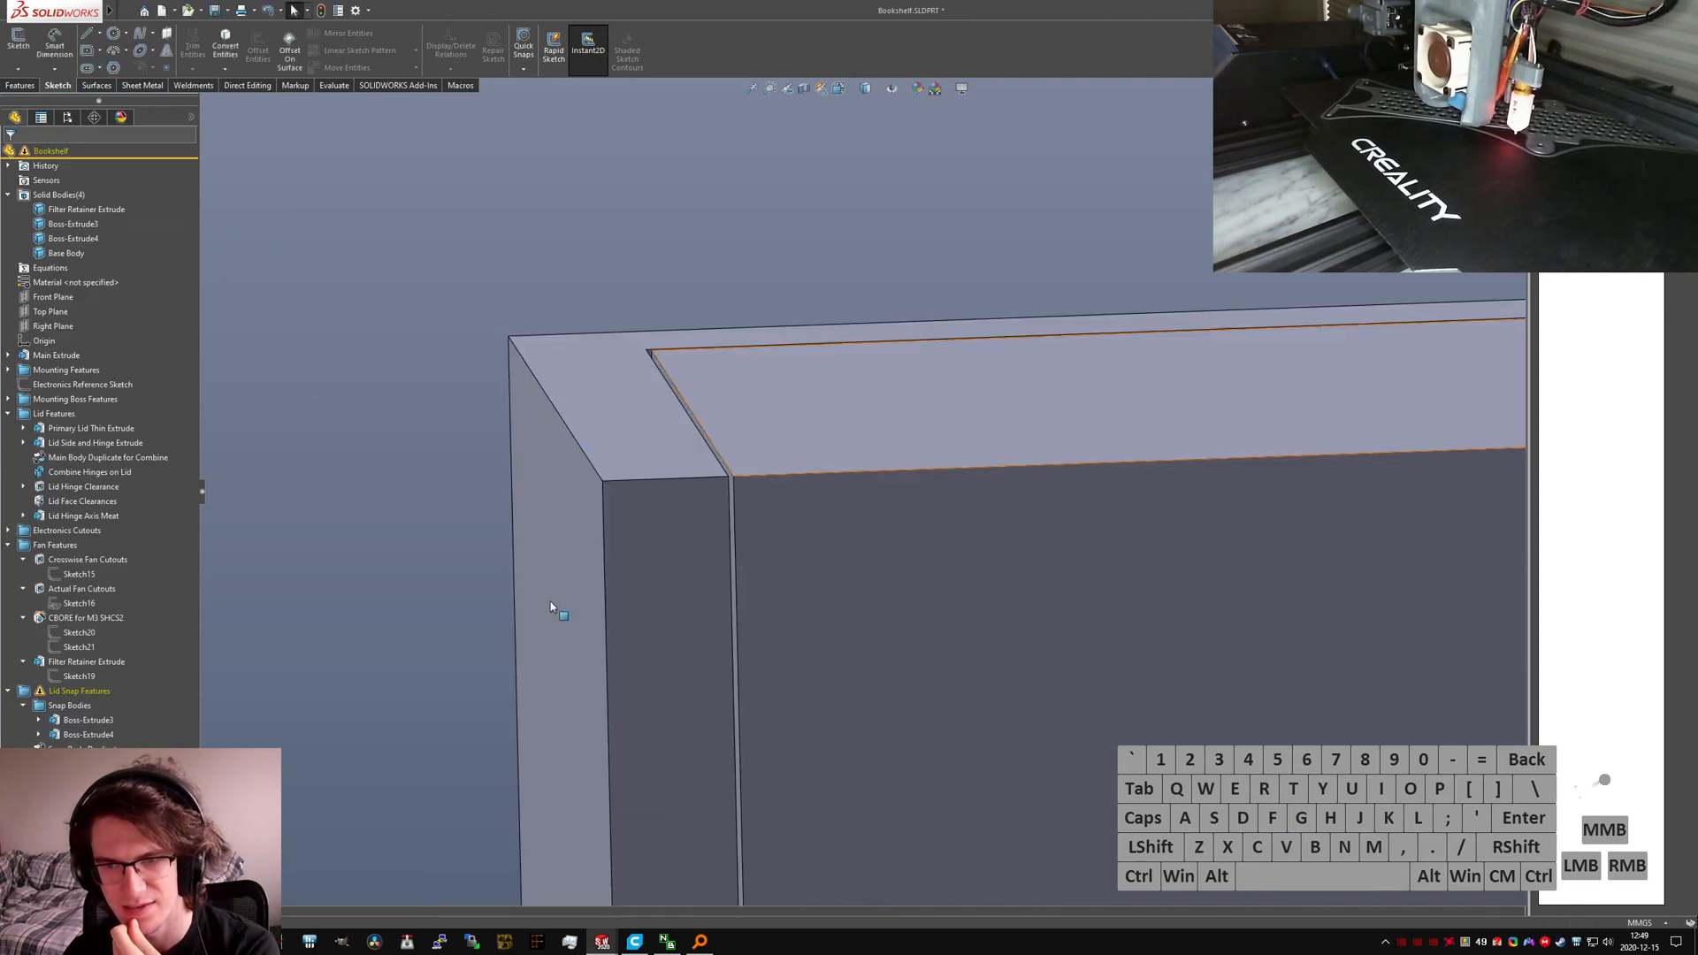
# Step: Combine the Filter Retainer Extrude lid body with the Boss-Extrude3 and Boss-Extrude4 snap bodies using the Add operation
pyautogui.write('smbine')
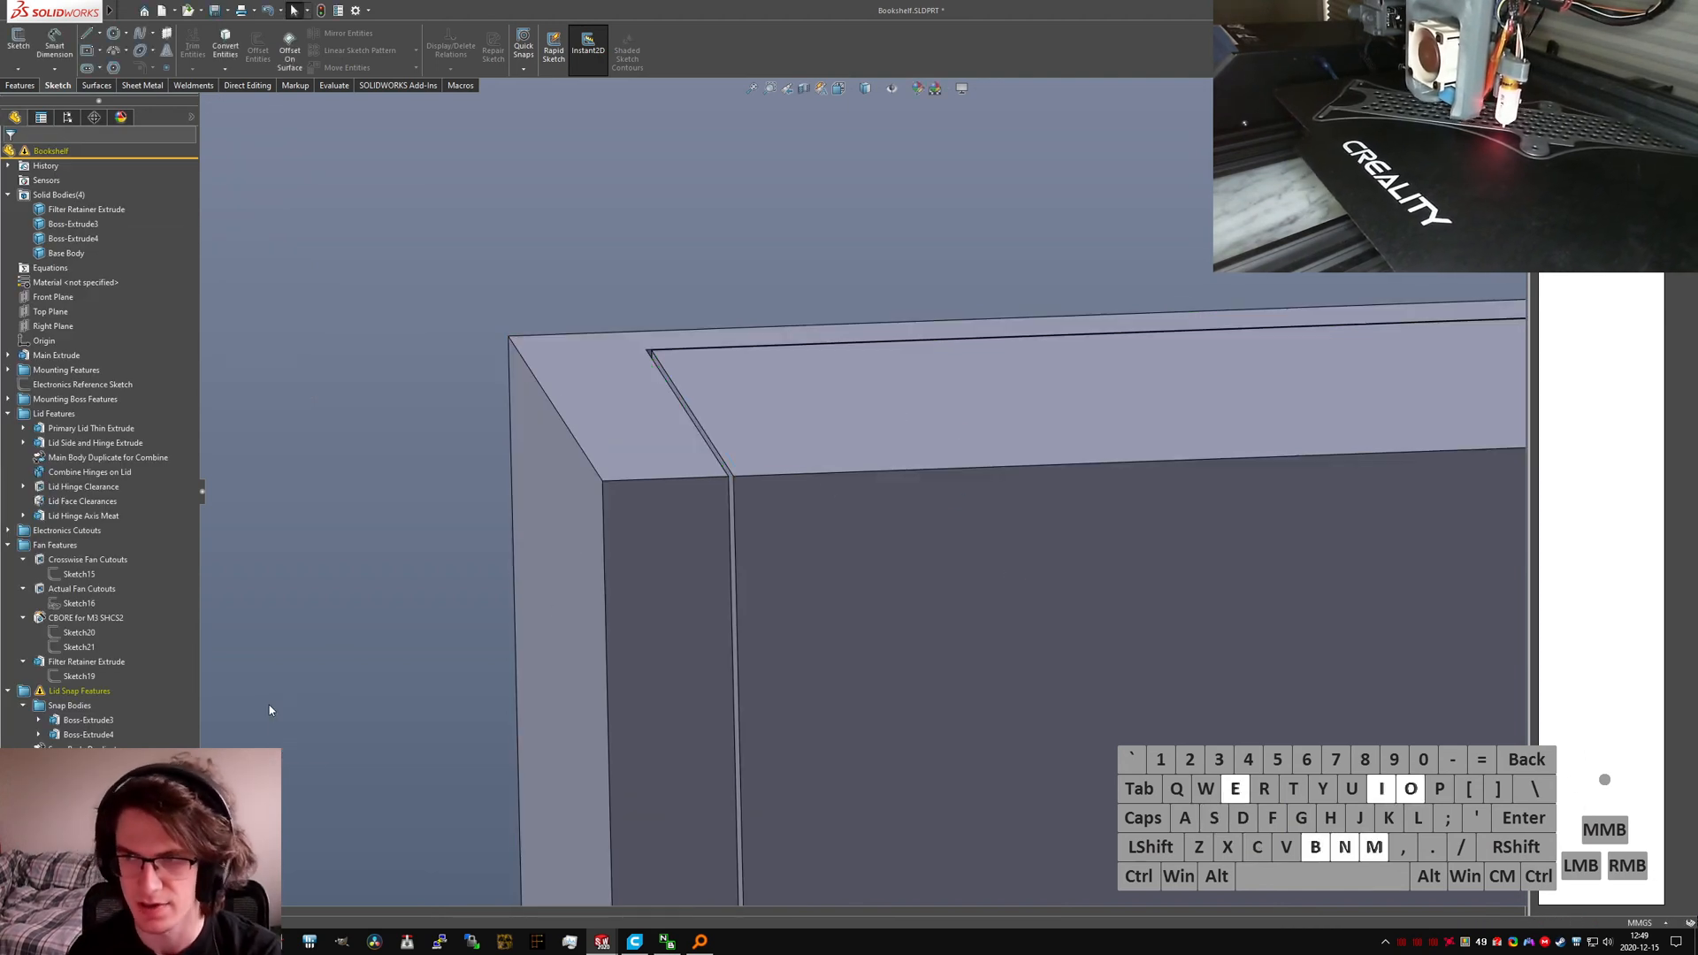
pyautogui.press('Return')
pyautogui.click(45, 192)
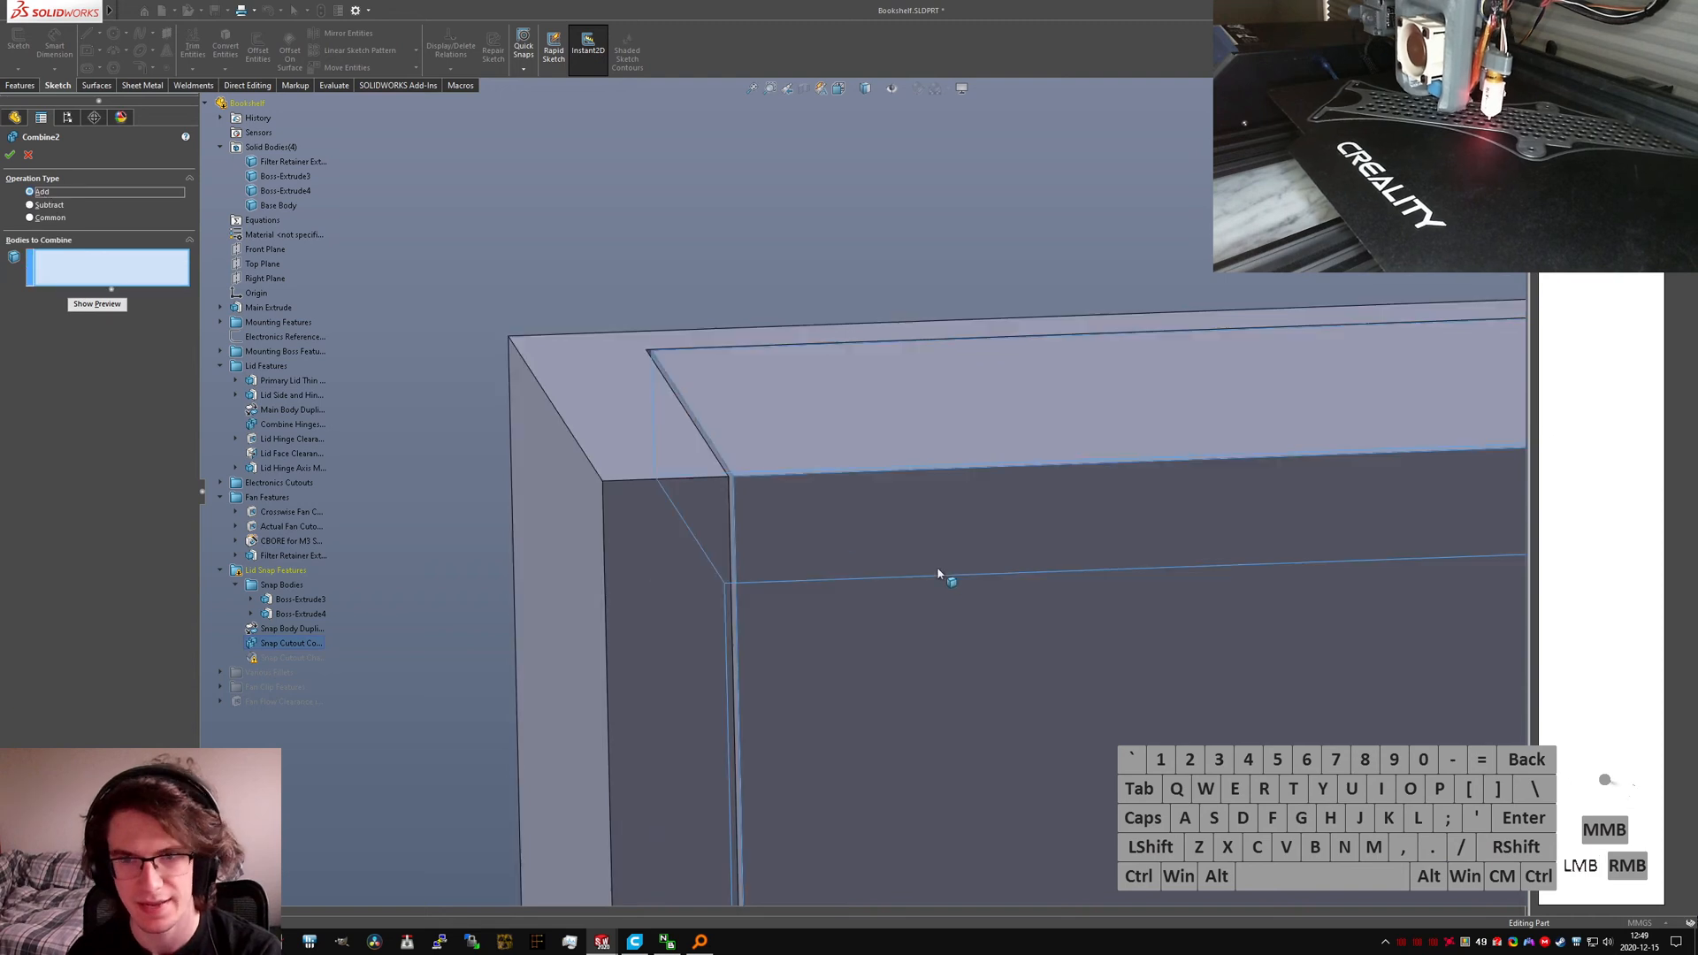
pyautogui.click(944, 577)
pyautogui.moveTo(729, 442); pyautogui.dragTo(714, 446, button='middle')
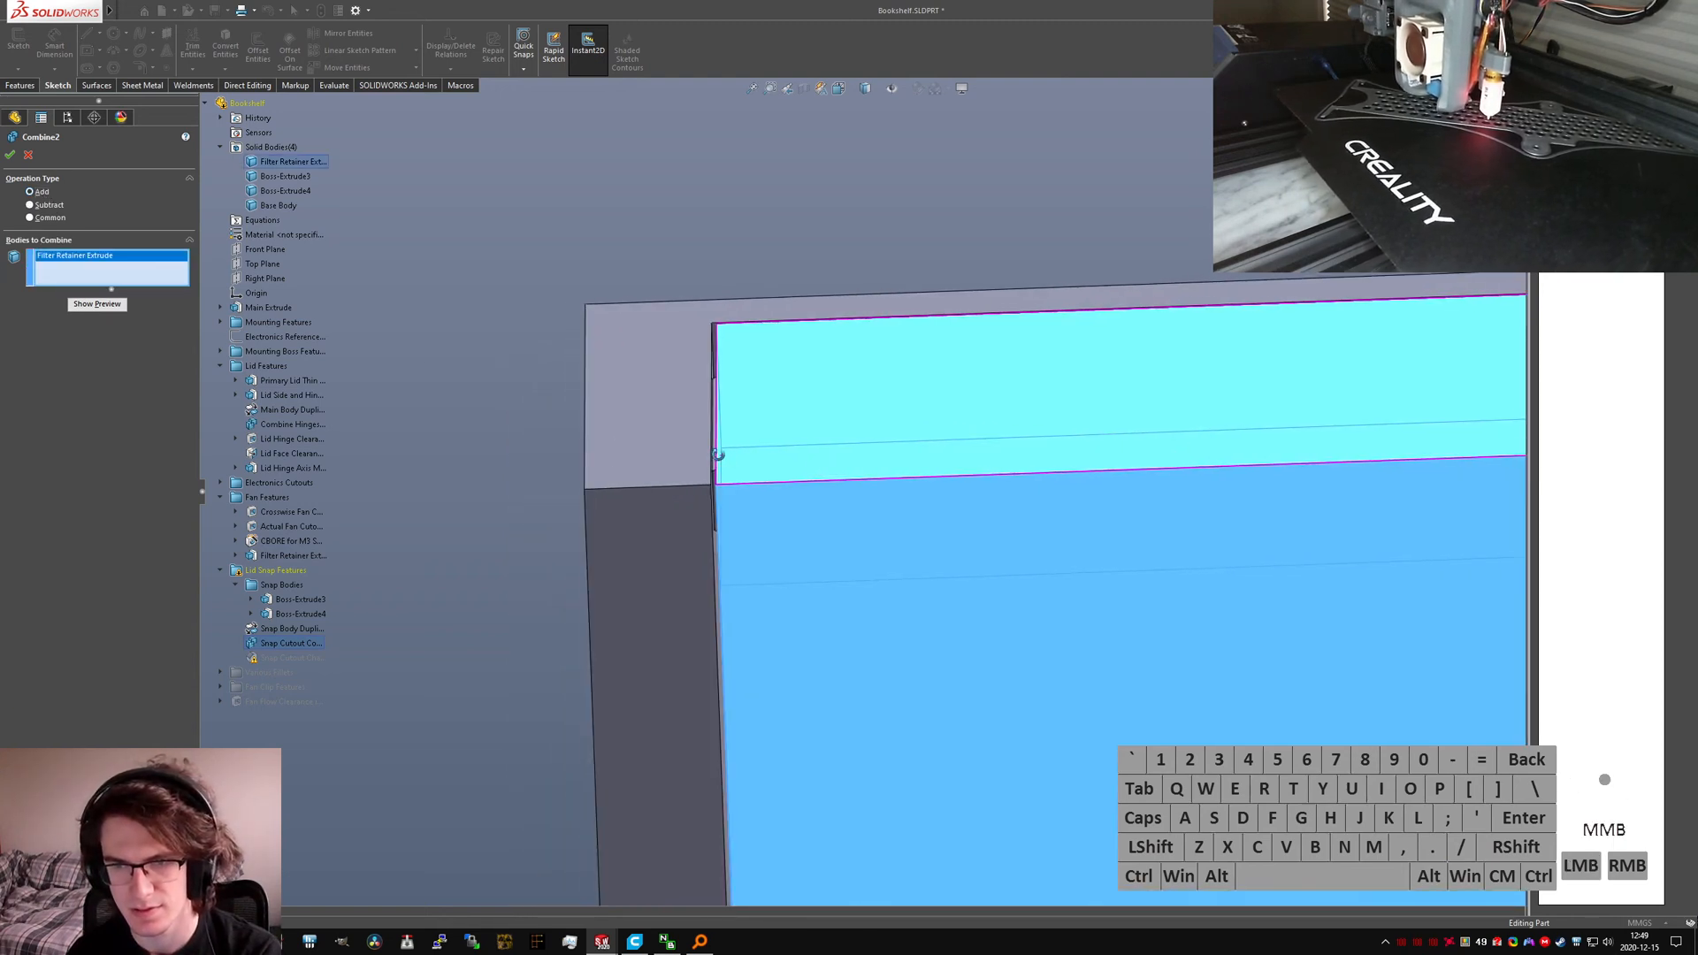
pyautogui.scroll(3, 713, 411)
pyautogui.click(784, 409)
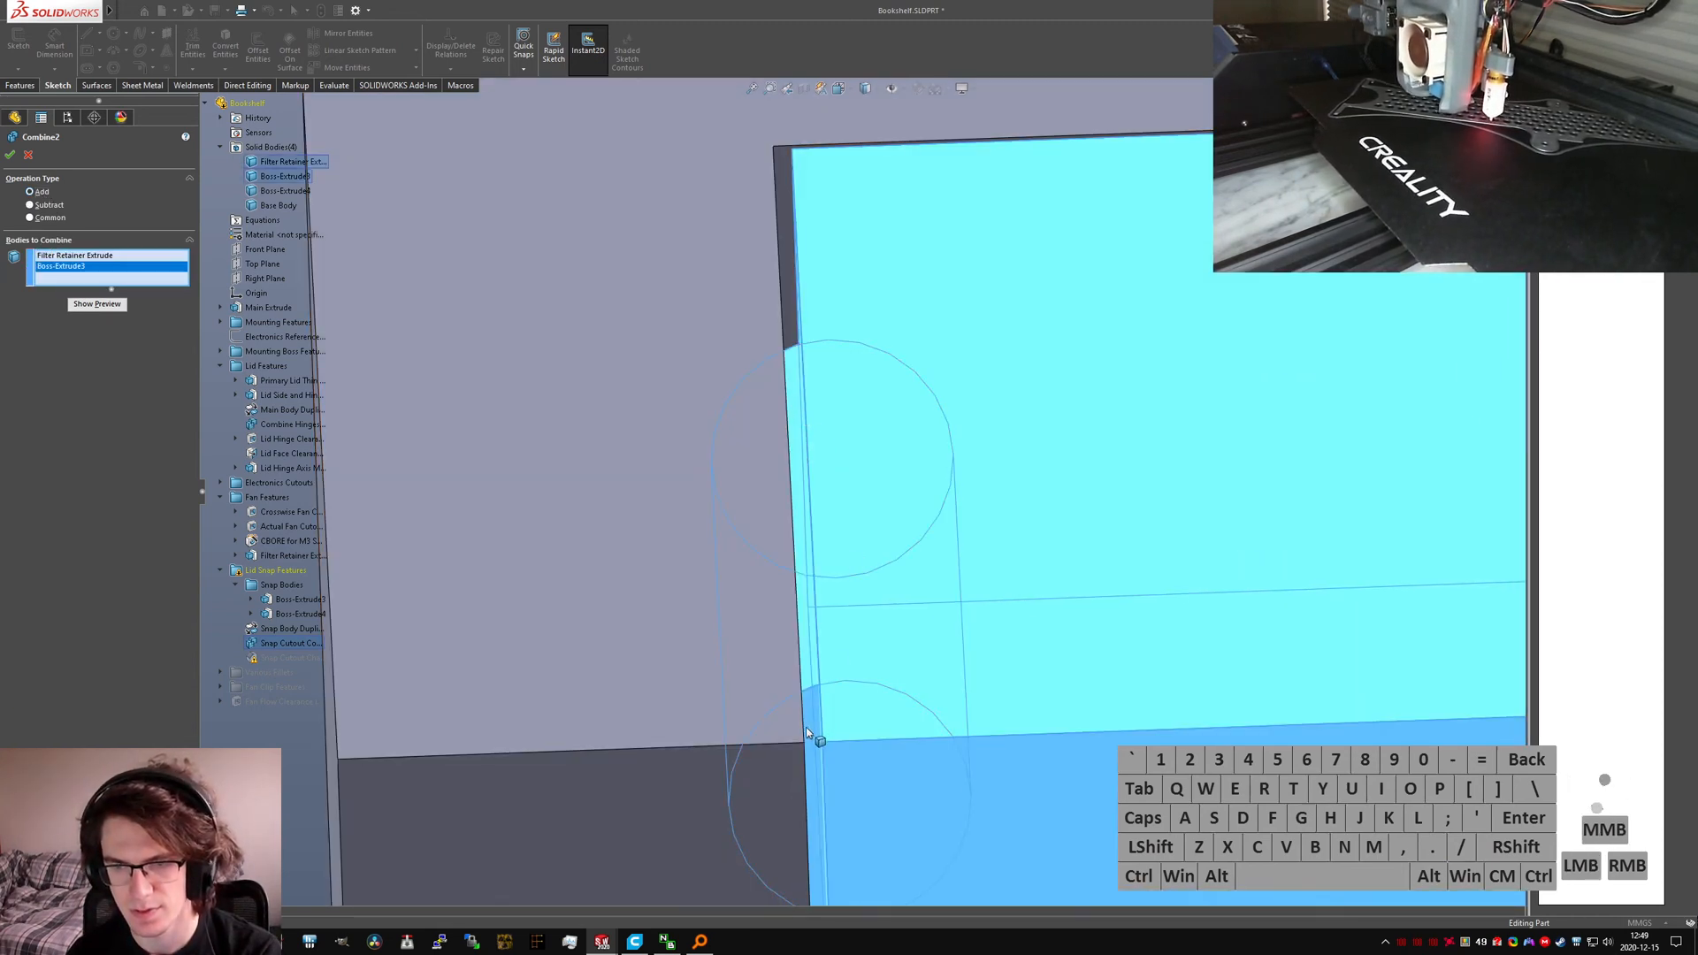
pyautogui.scroll(-6, 805, 732)
pyautogui.scroll(-3, 883, 783)
pyautogui.scroll(4, 877, 732)
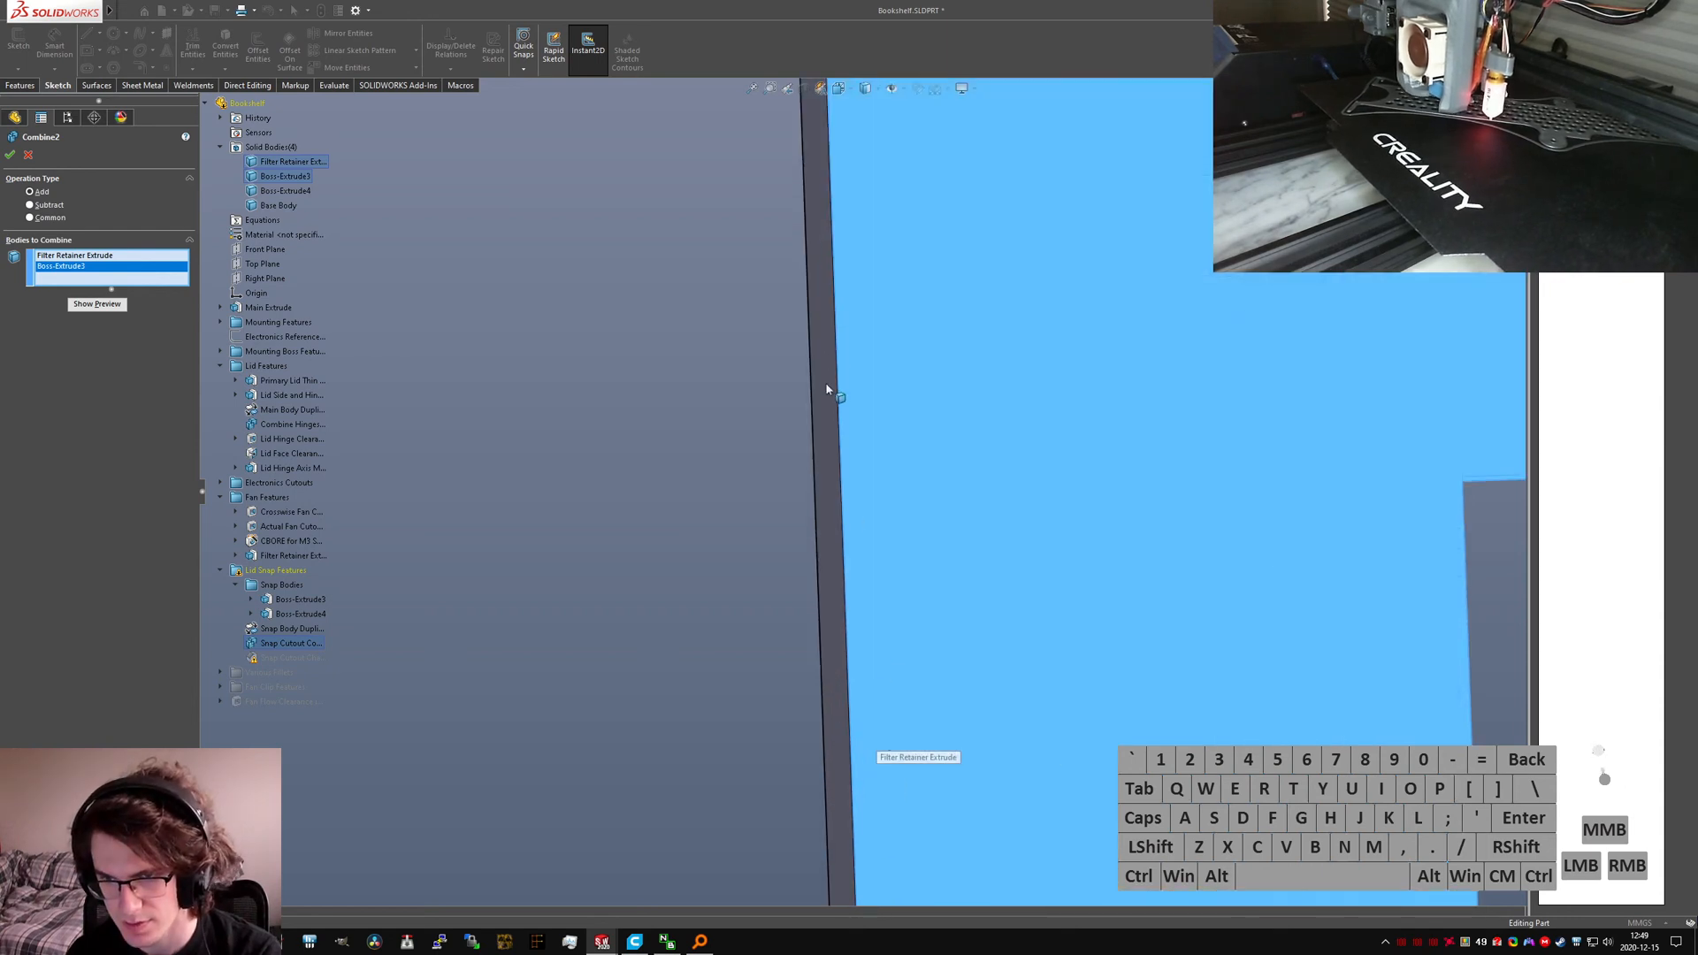
pyautogui.scroll(5, 831, 382)
pyautogui.scroll(2, 794, 221)
pyautogui.click(772, 135)
pyautogui.rightClick(771, 131)
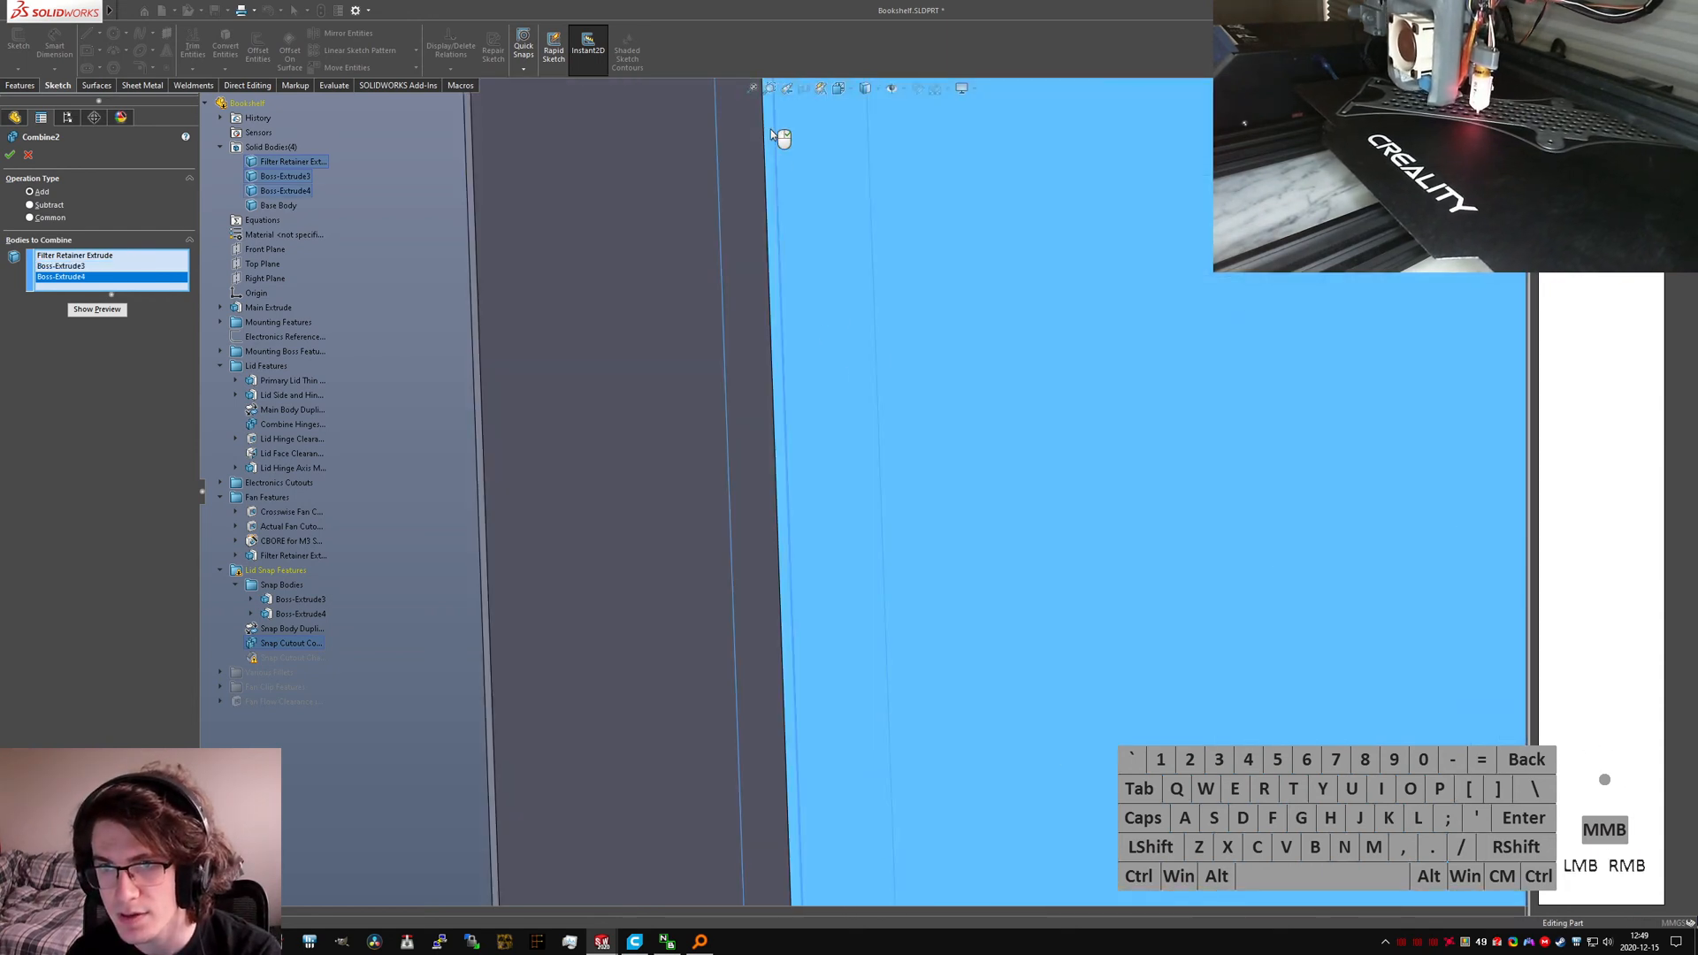
# Step: Inspect the snaps along the combined lid's edge with the Base Body temporarily hidden
pyautogui.scroll(-6, 847, 395)
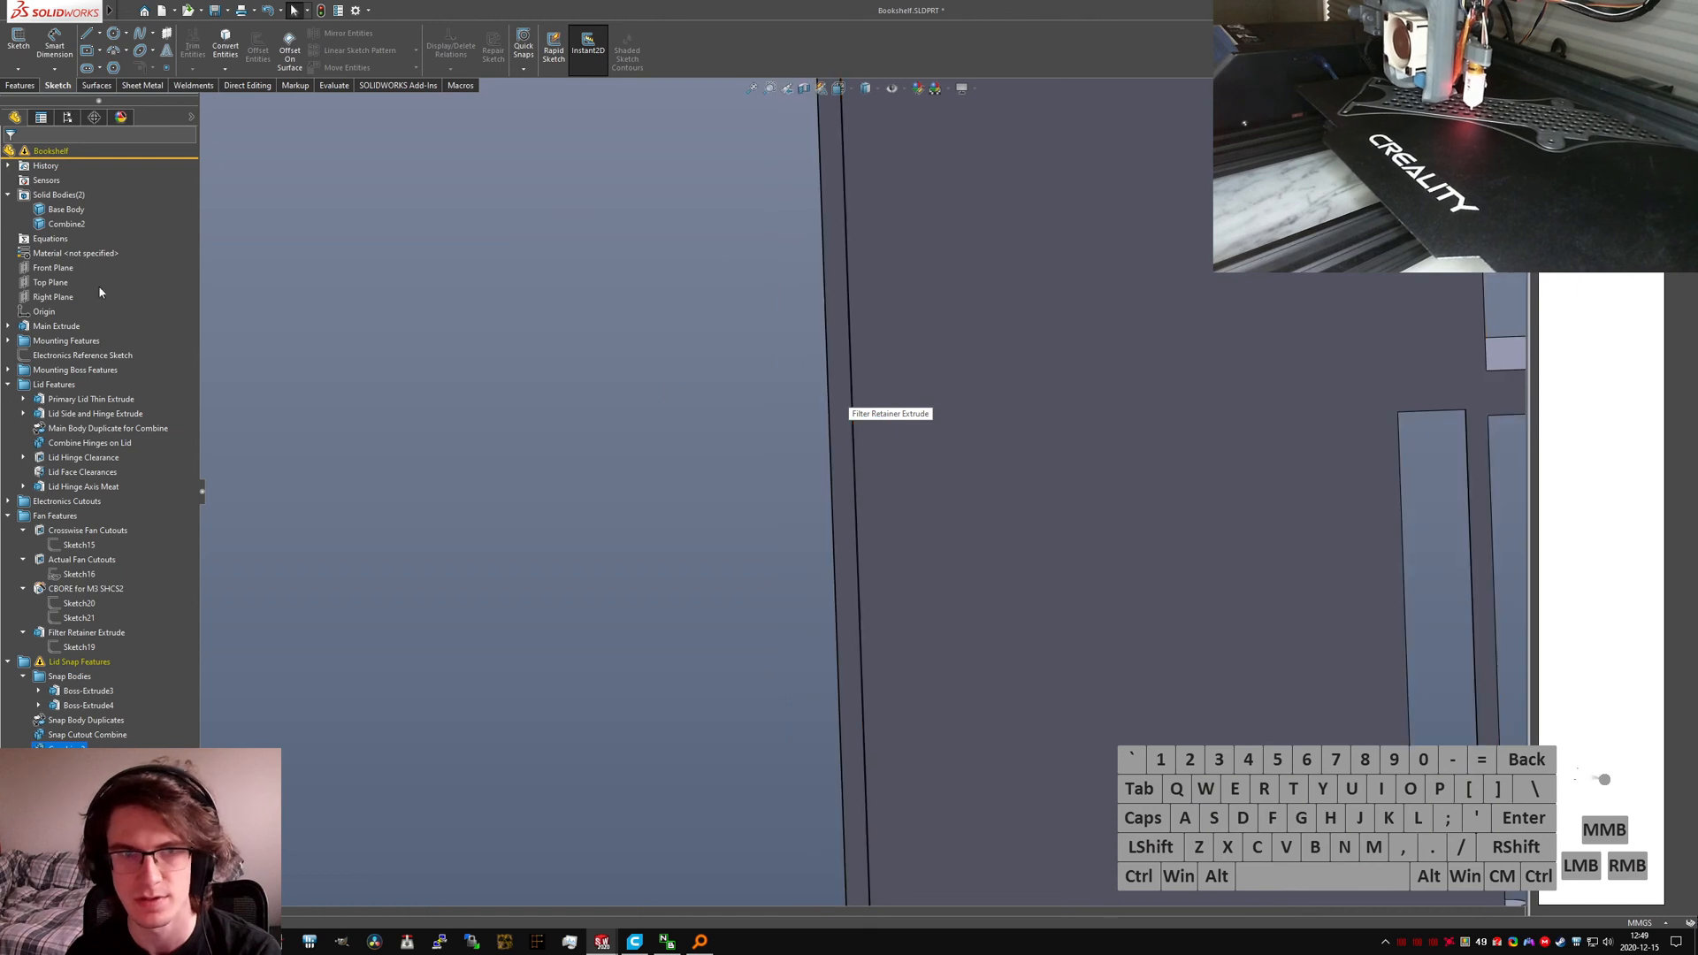
pyautogui.rightClick(62, 210)
pyautogui.click(71, 190)
pyautogui.click(853, 315)
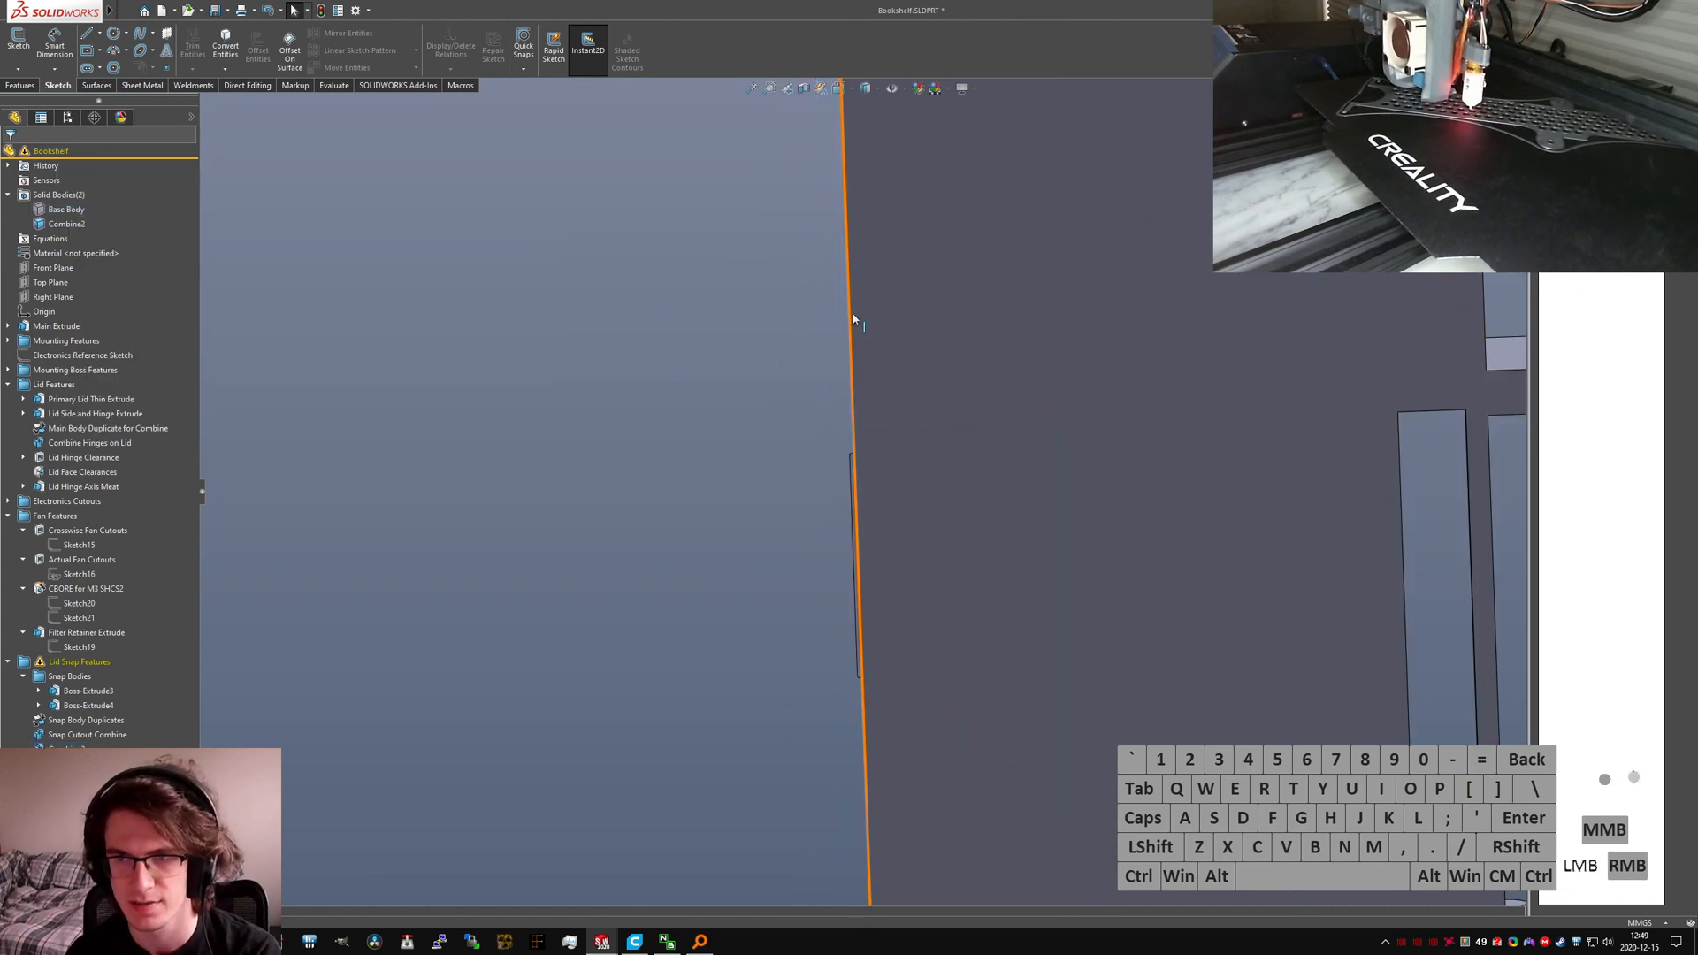
pyautogui.moveTo(853, 319); pyautogui.dragTo(932, 352, button='middle')
pyautogui.scroll(-5, 932, 352)
pyautogui.scroll(2, 871, 265)
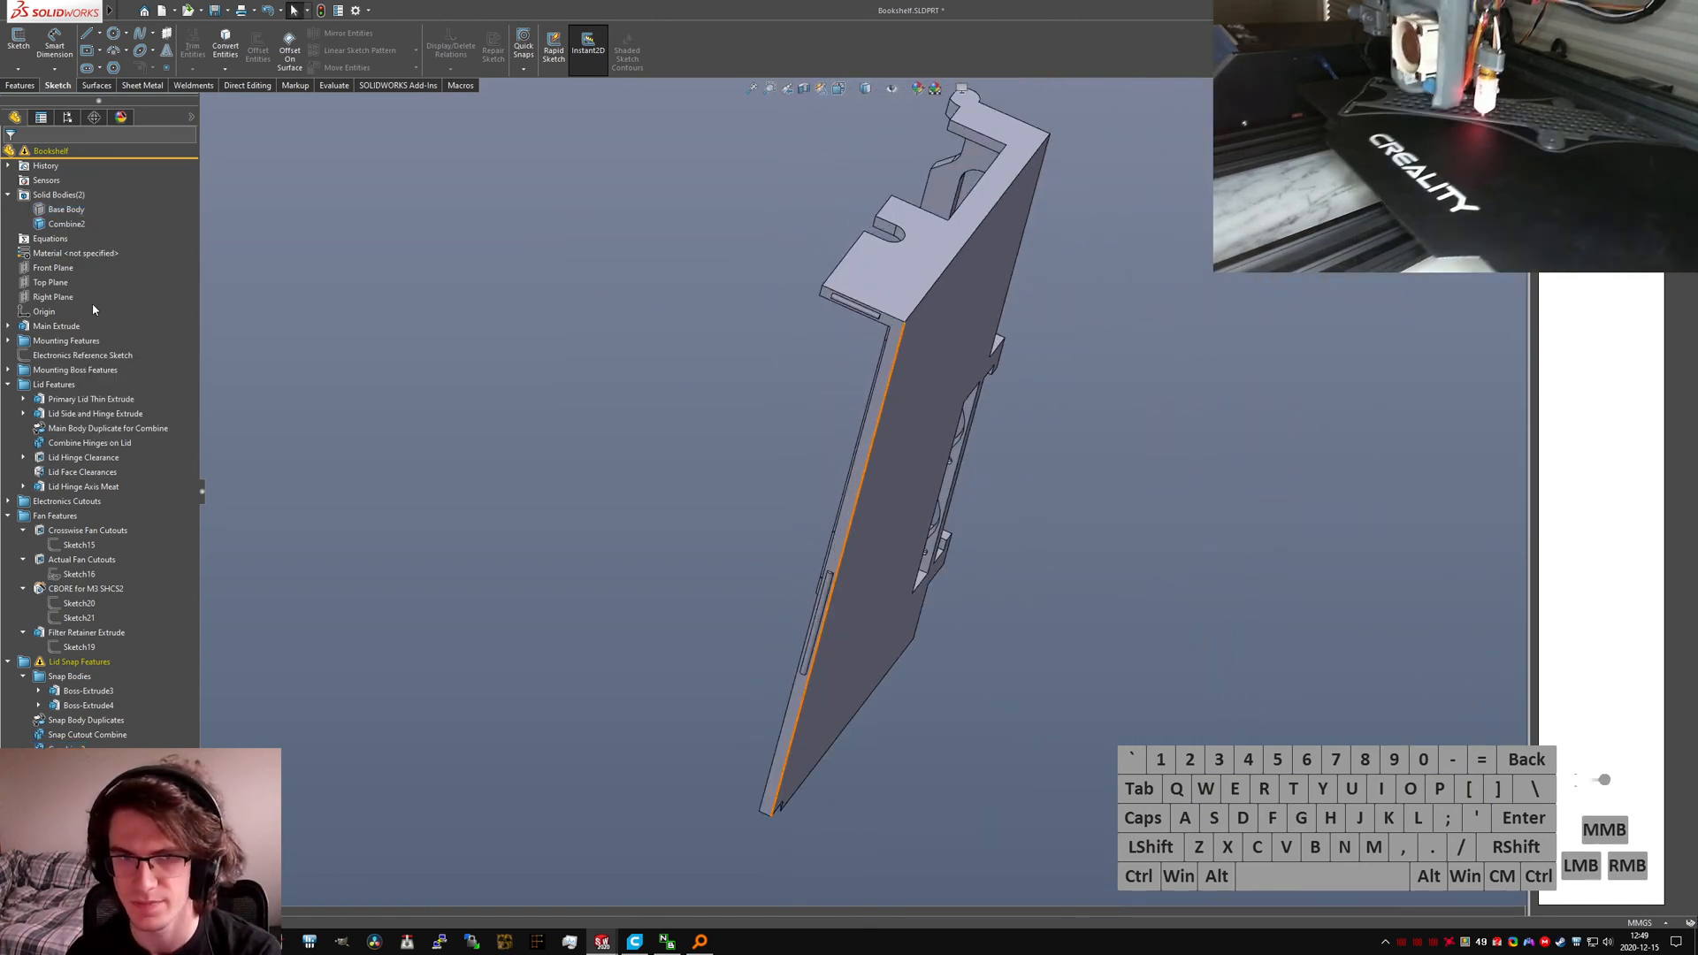
pyautogui.rightClick(68, 213)
pyautogui.click(78, 189)
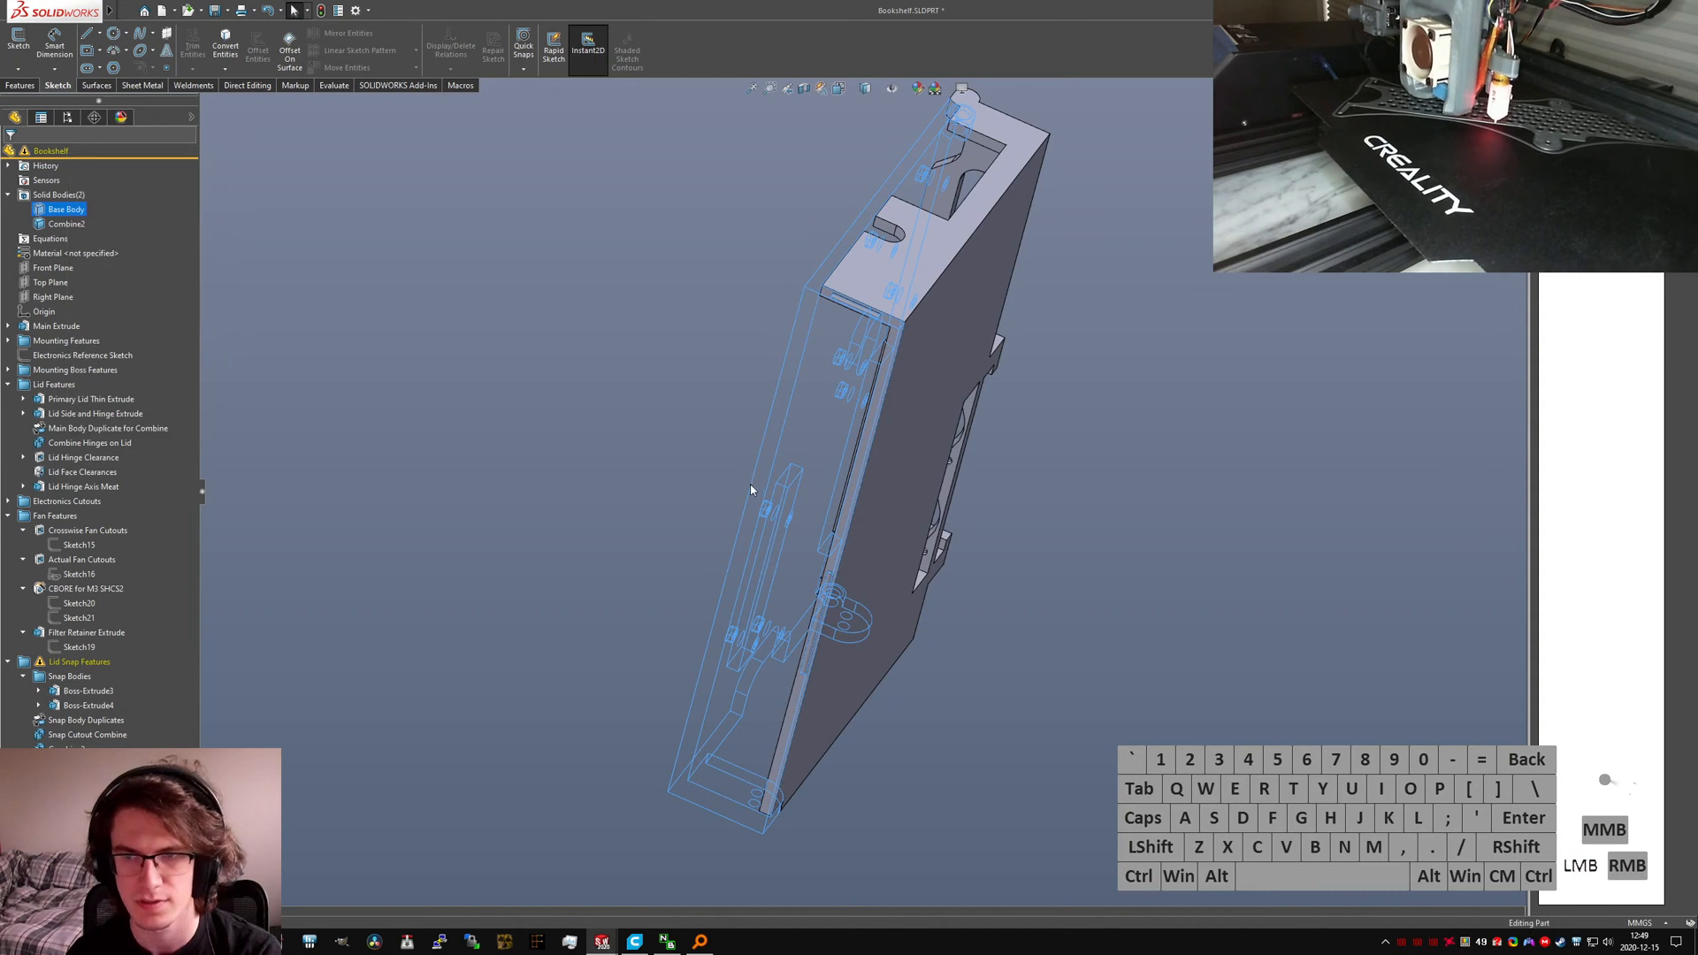
pyautogui.click(1011, 827)
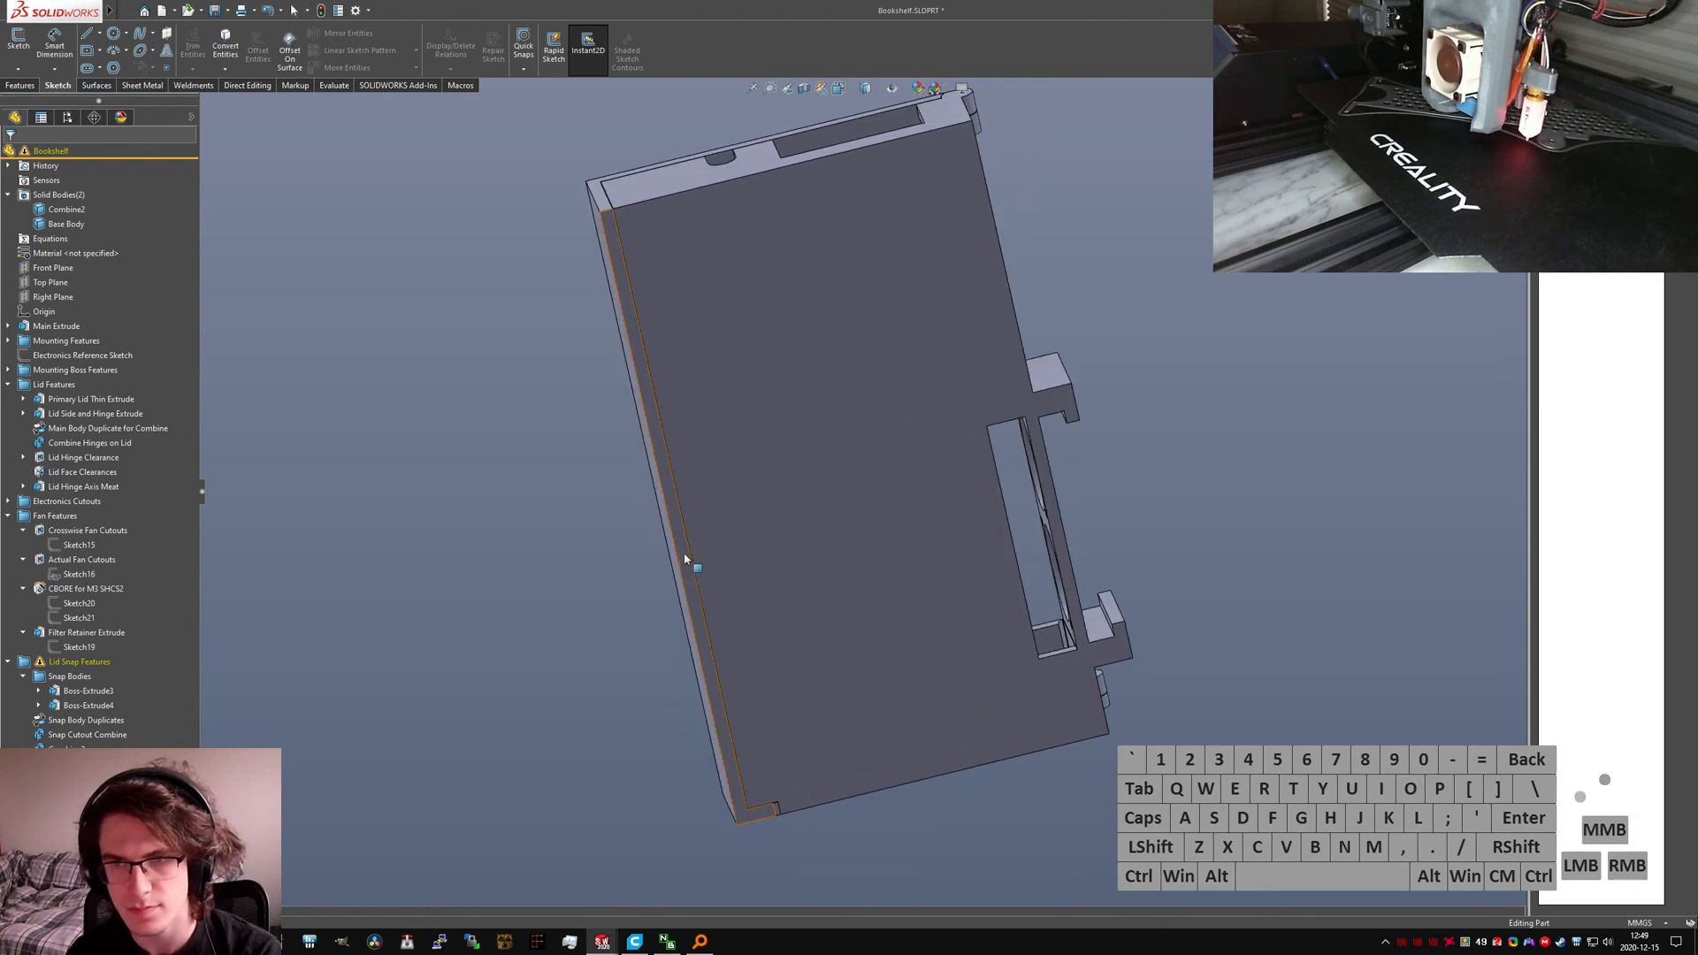
# Step: Repair the Snap Cutout Chamfer's edge selection so it uses only the four valid cutout edges
pyautogui.click(93, 743)
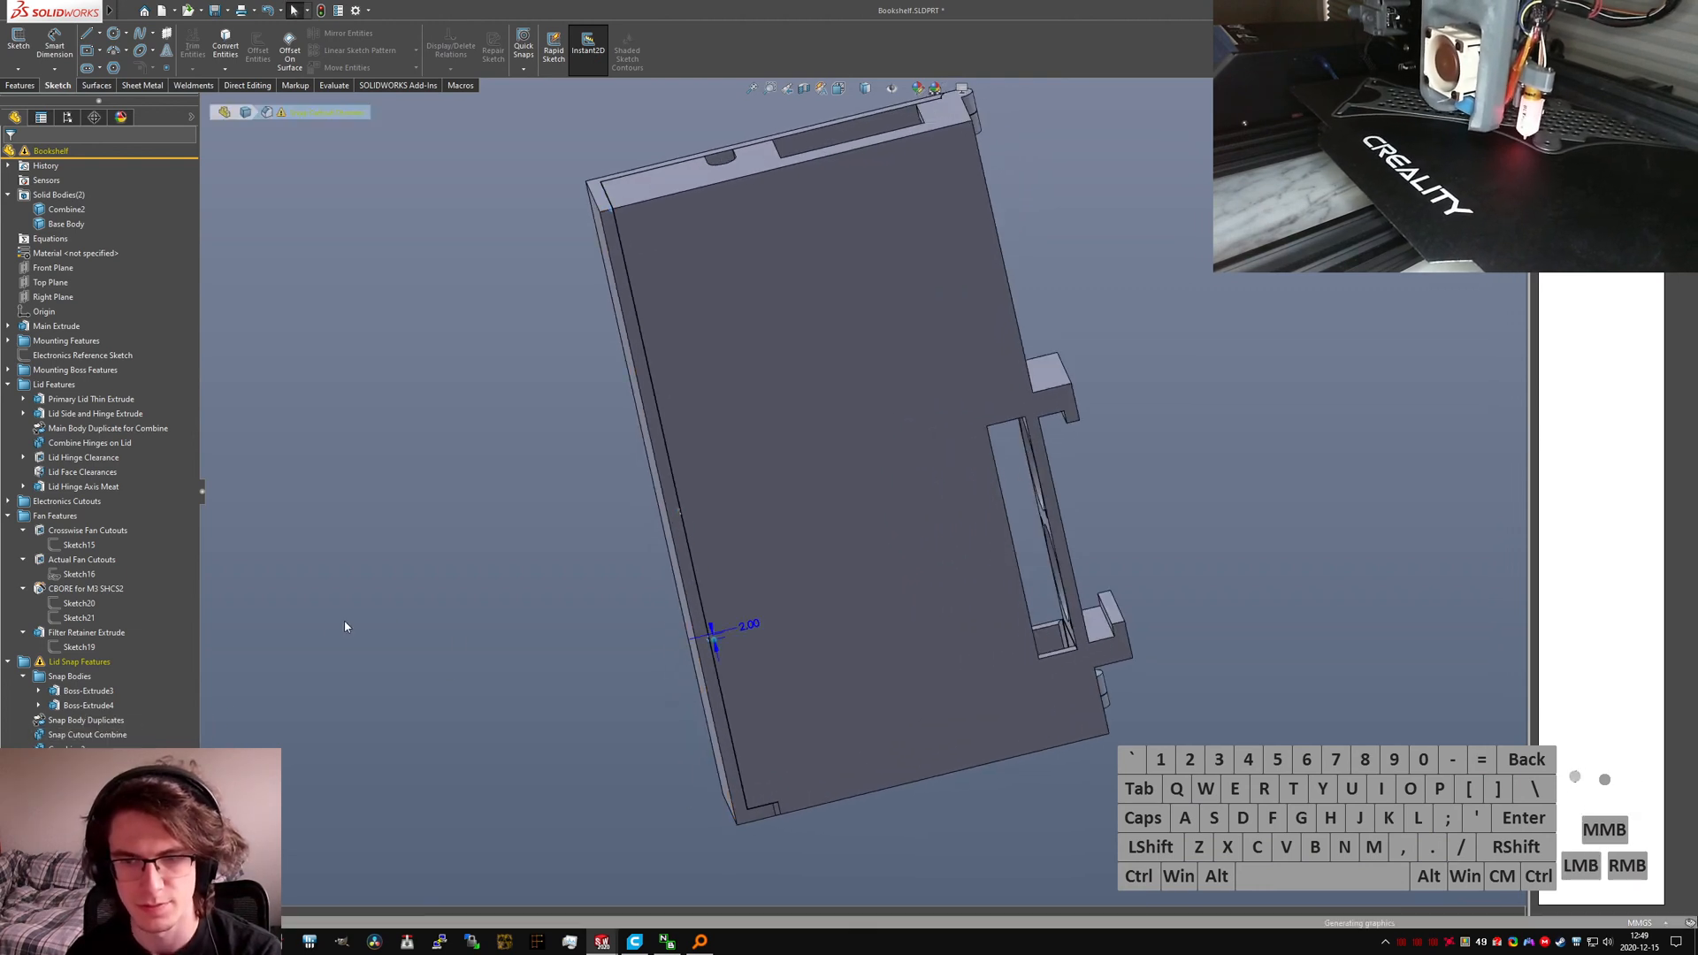
pyautogui.click(929, 469)
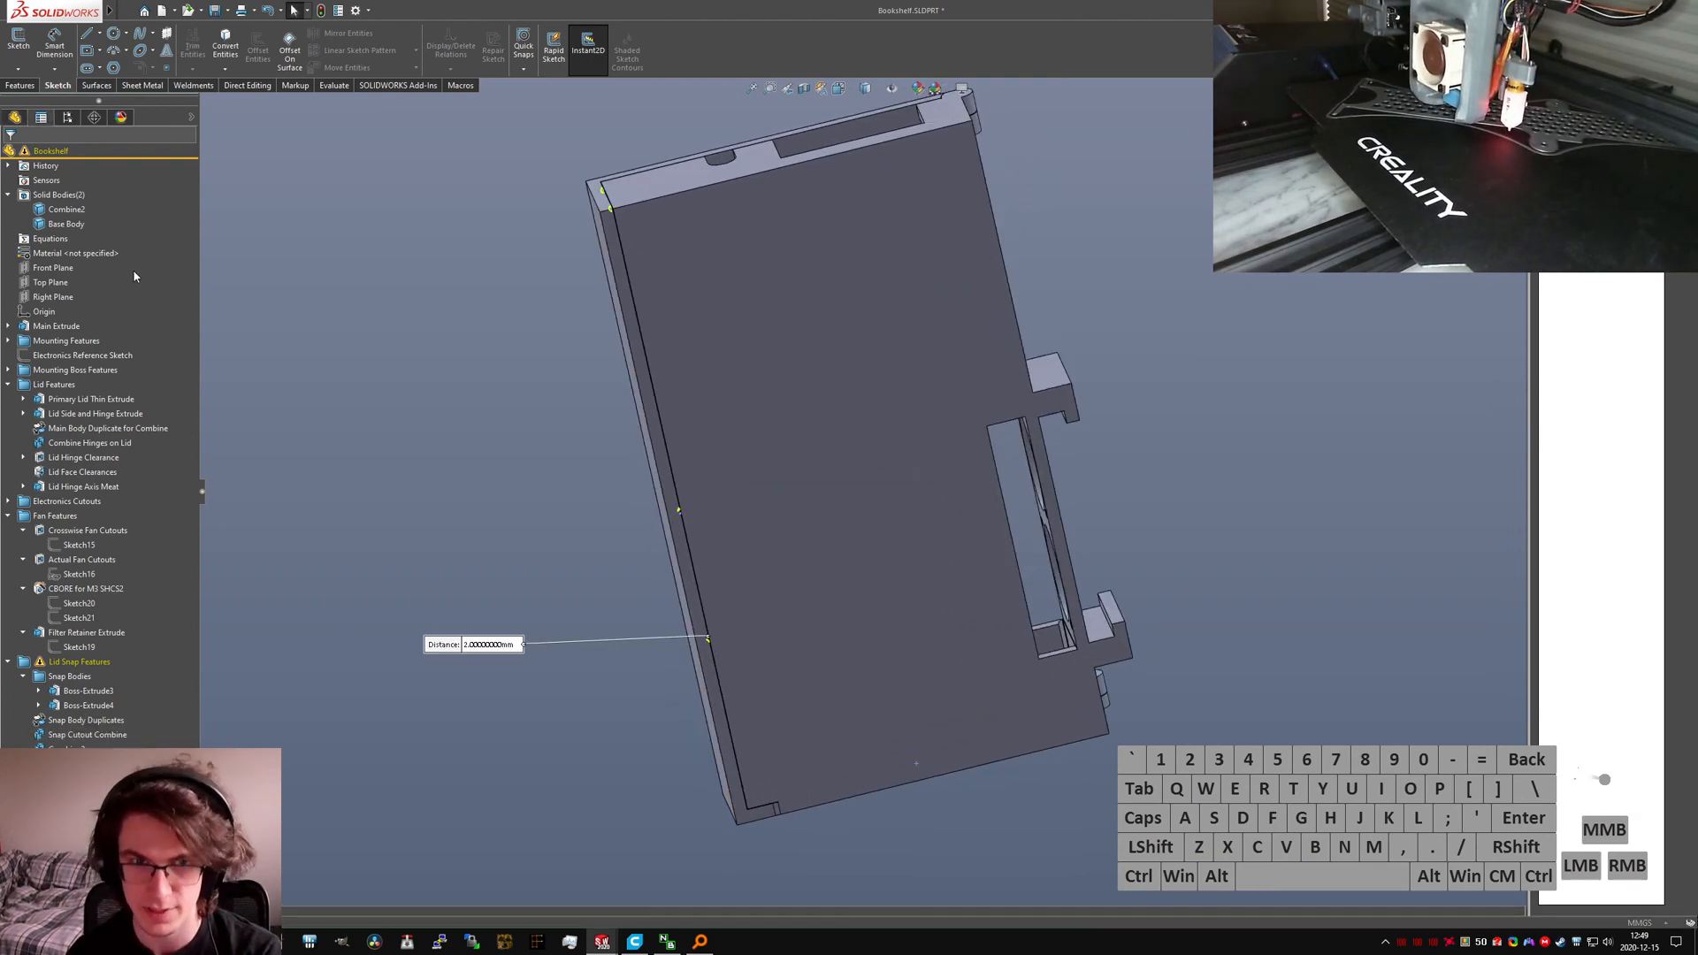
pyautogui.rightClick(88, 256)
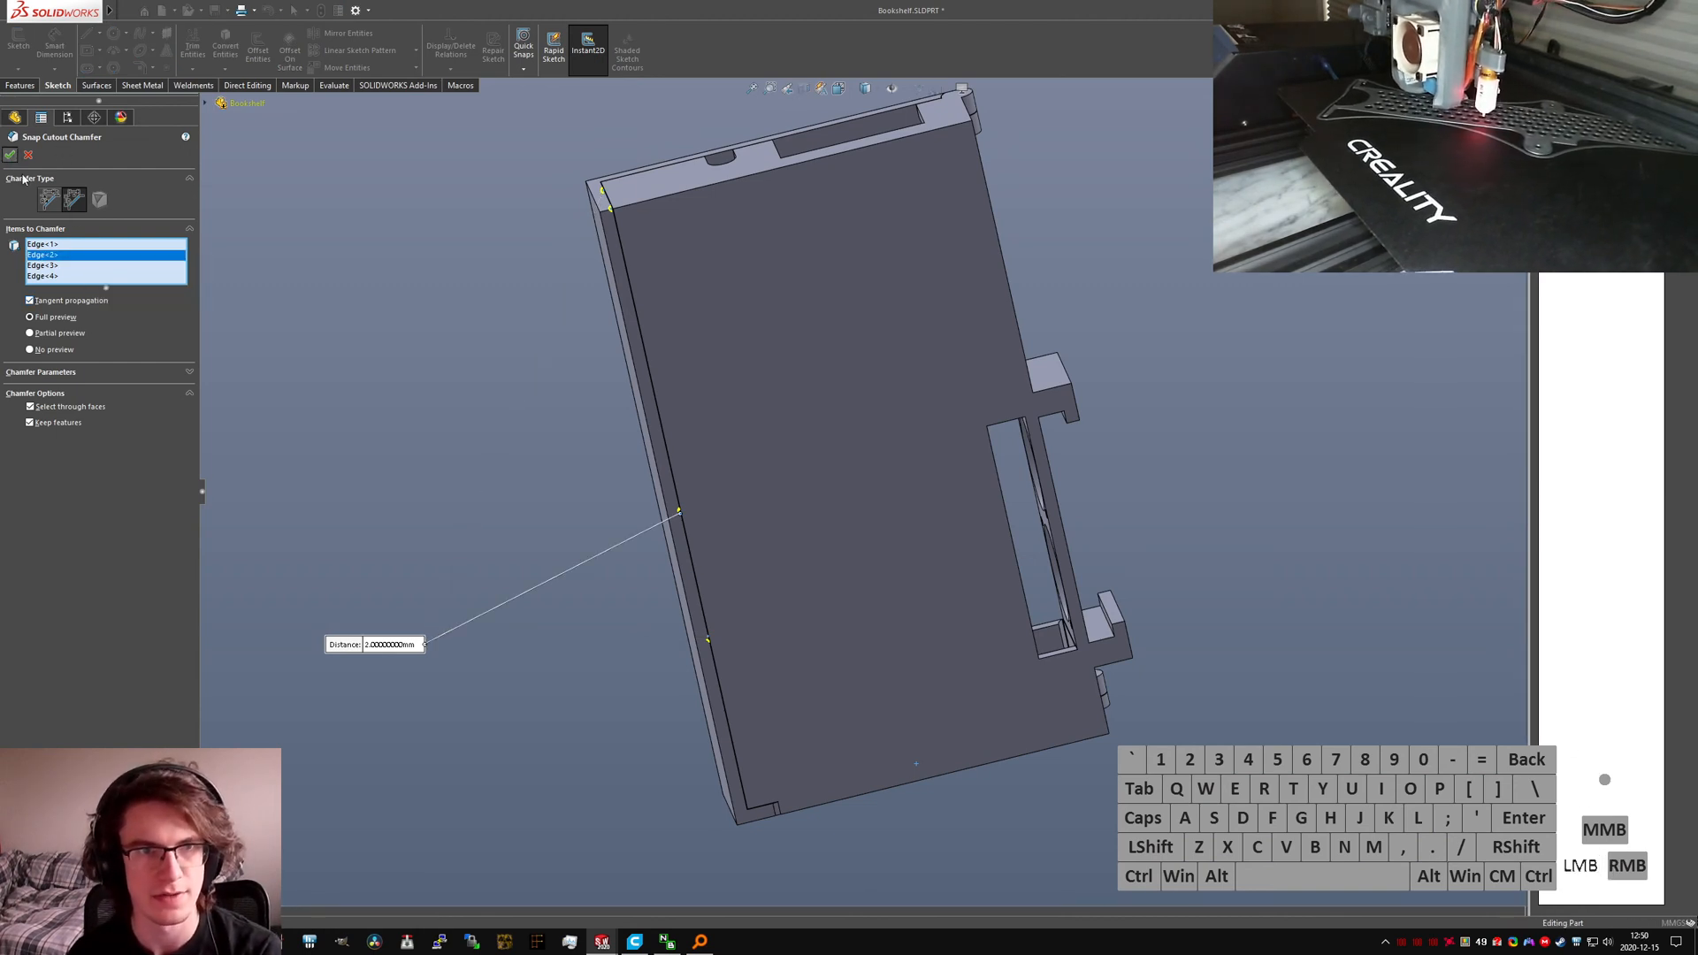
pyautogui.click(12, 156)
pyautogui.click(440, 493)
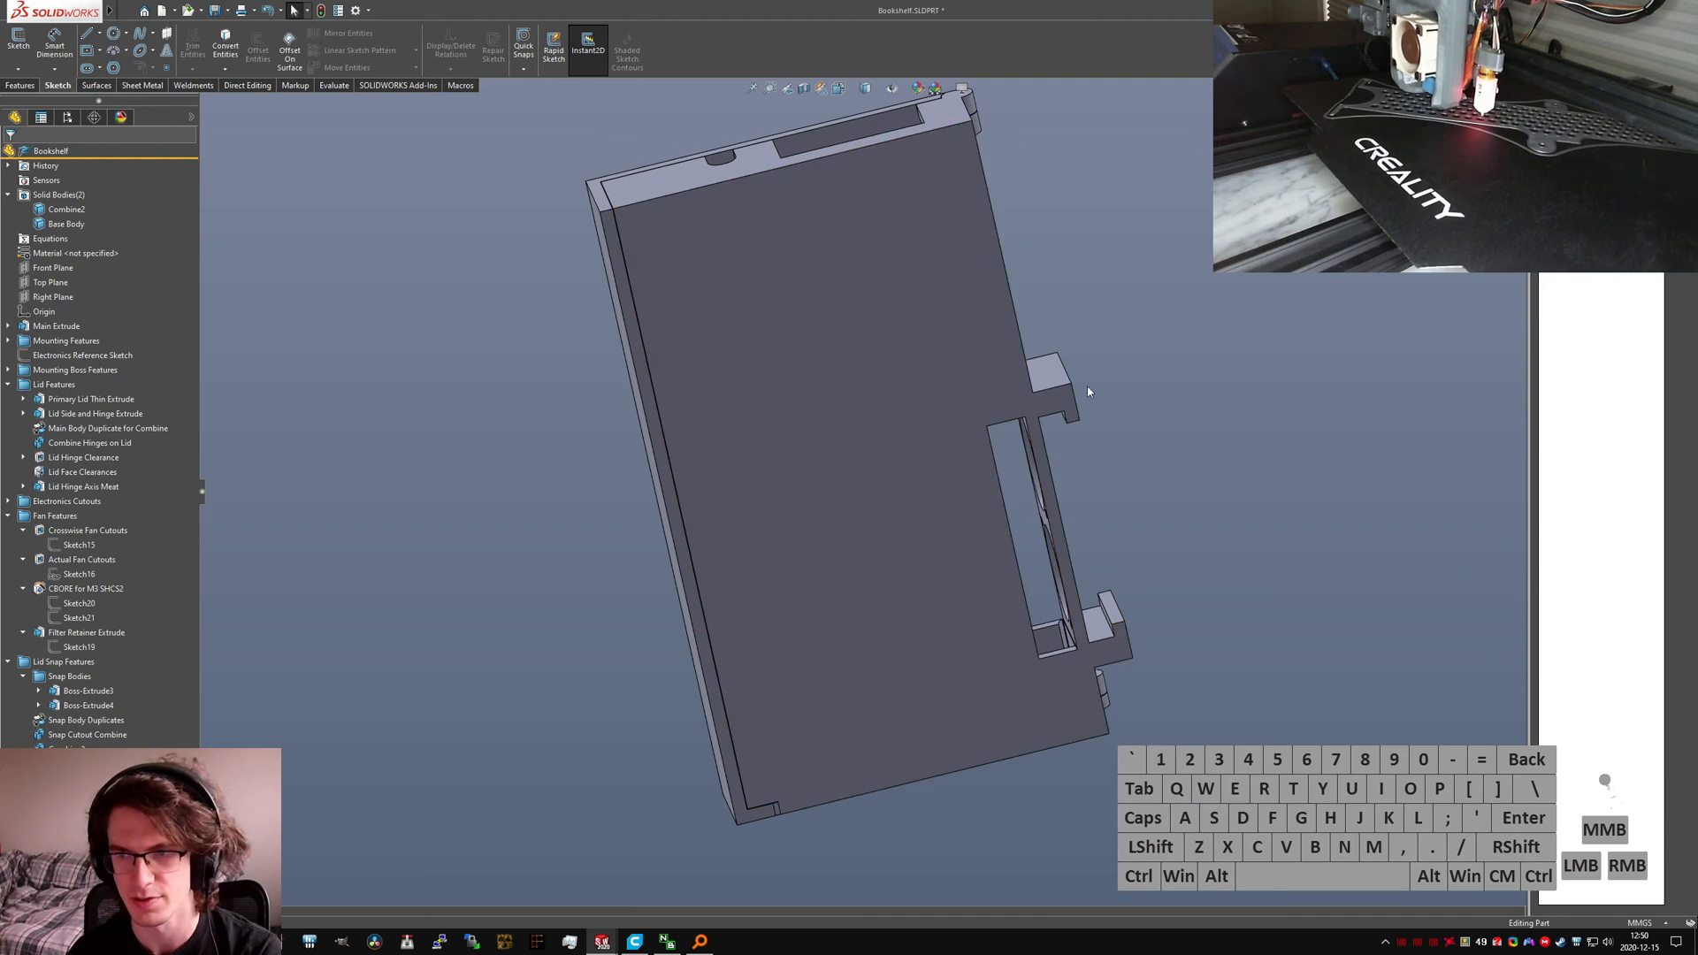
# Step: Roll the model forward past the Lid Snap Features folder to include the fillet features
pyautogui.scroll(3, 1088, 392)
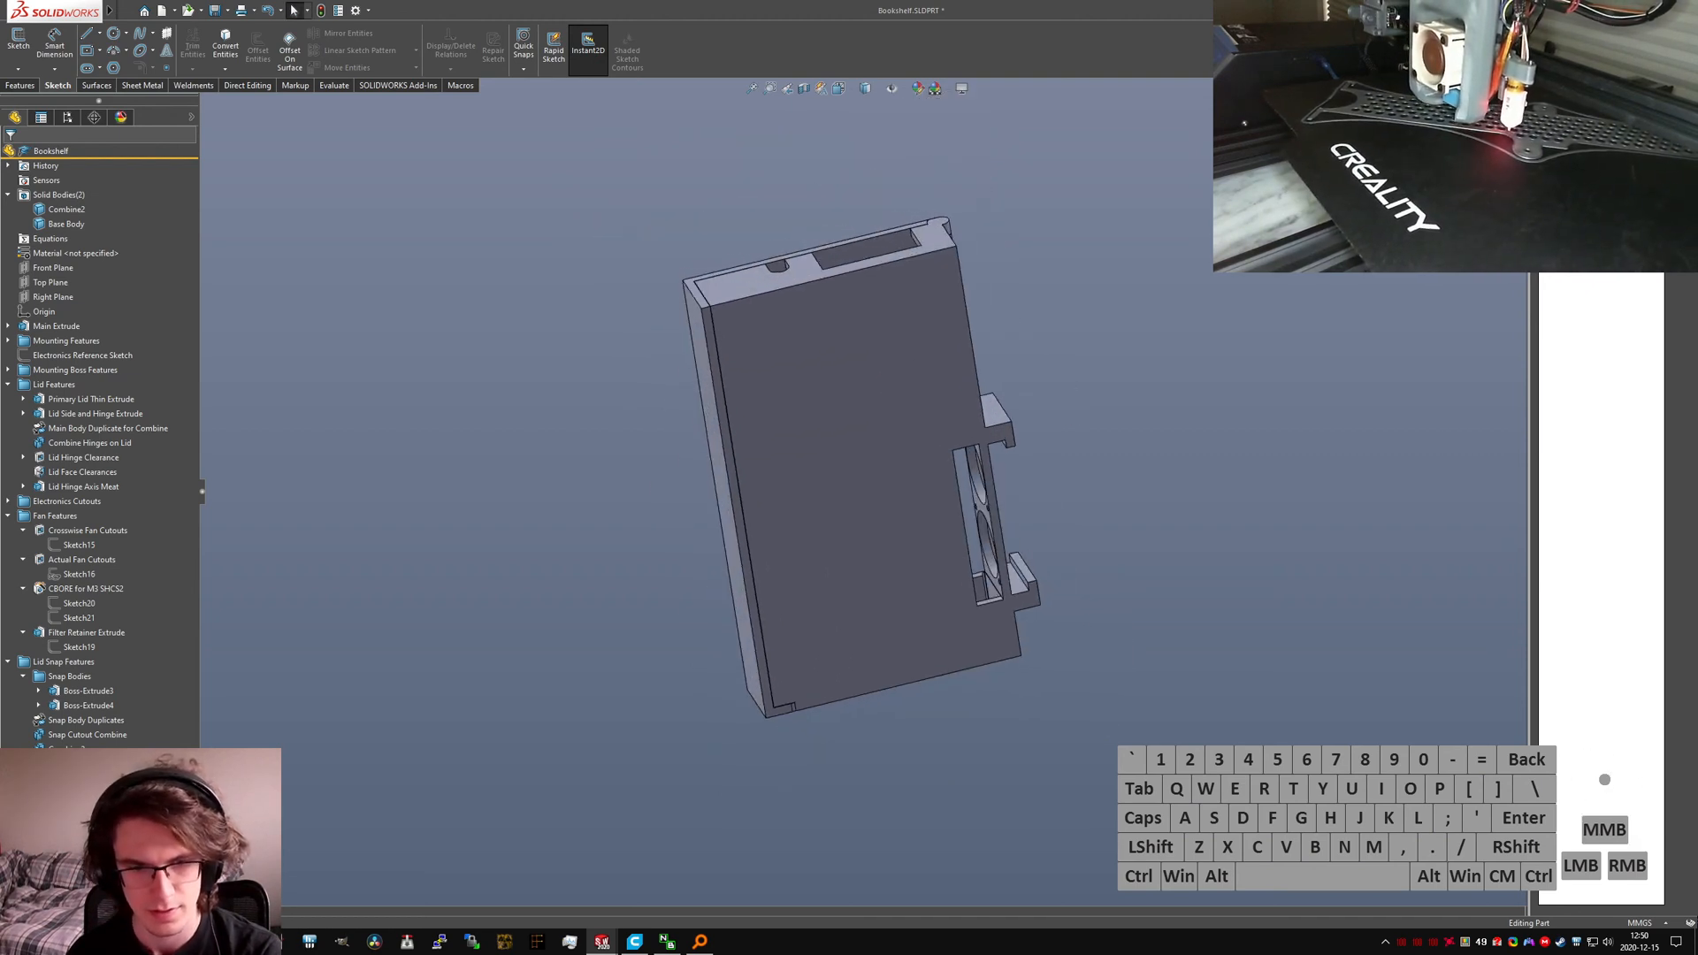
pyautogui.click(50, 152)
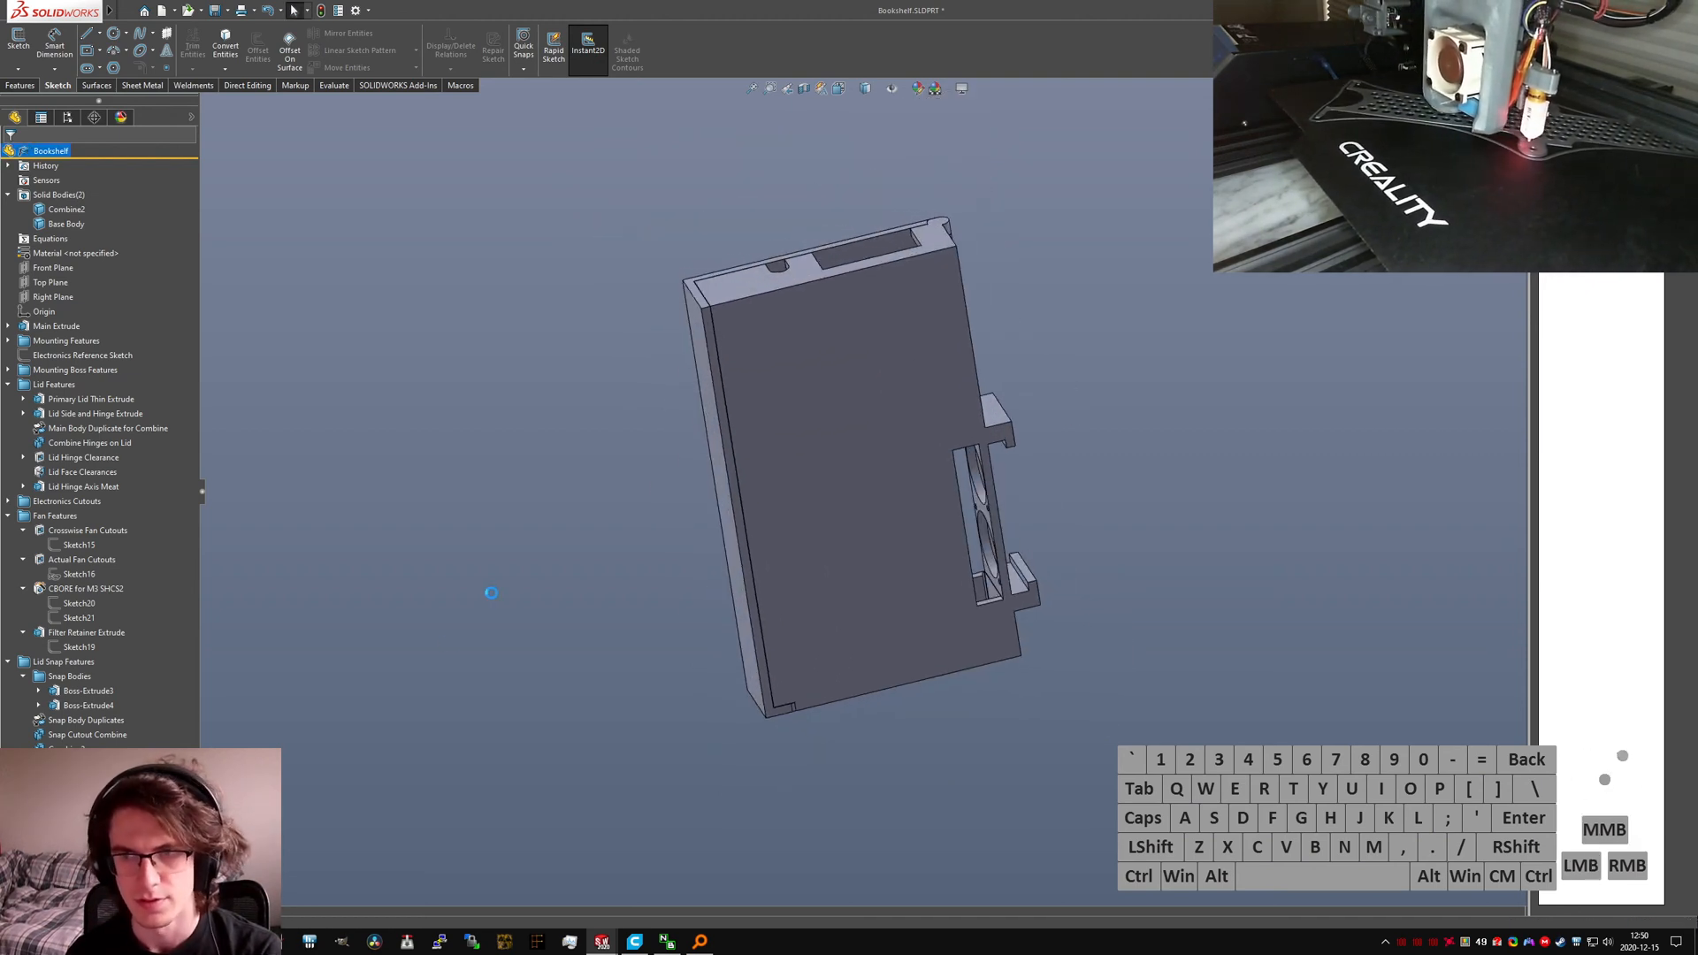
pyautogui.moveTo(101, 827); pyautogui.dragTo(97, 787)
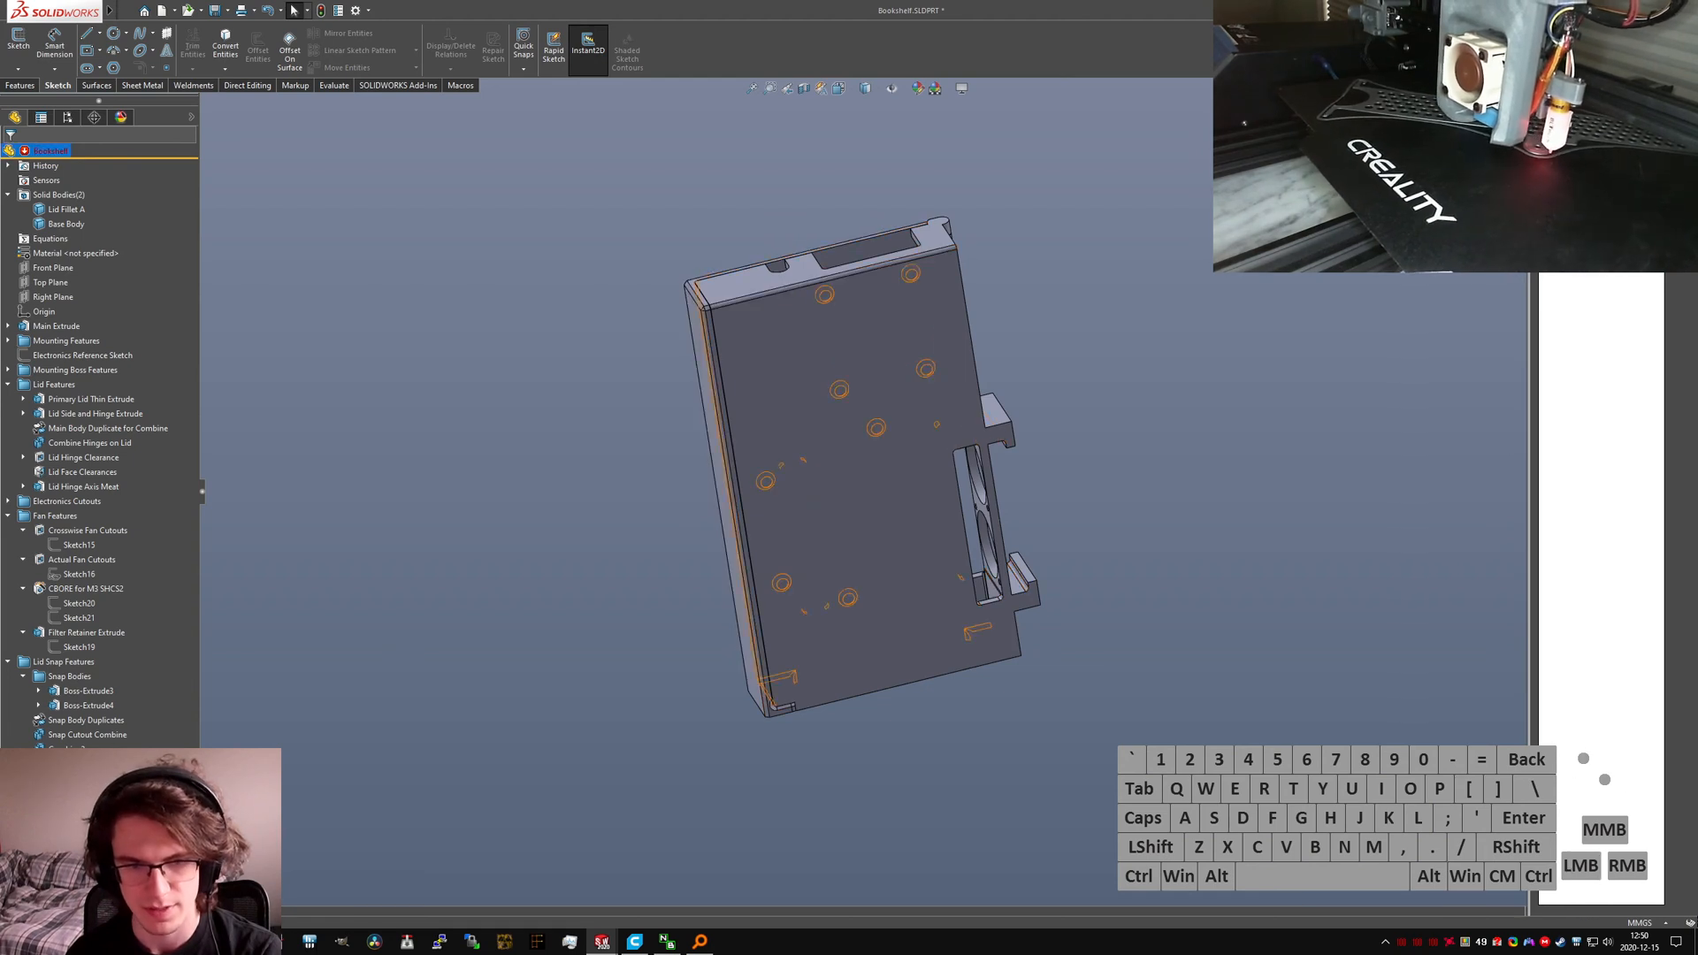
# Step: Open Base Fillet A for editing and hide the Combine2 lid body so the Base Body is exposed
pyautogui.click(777, 709)
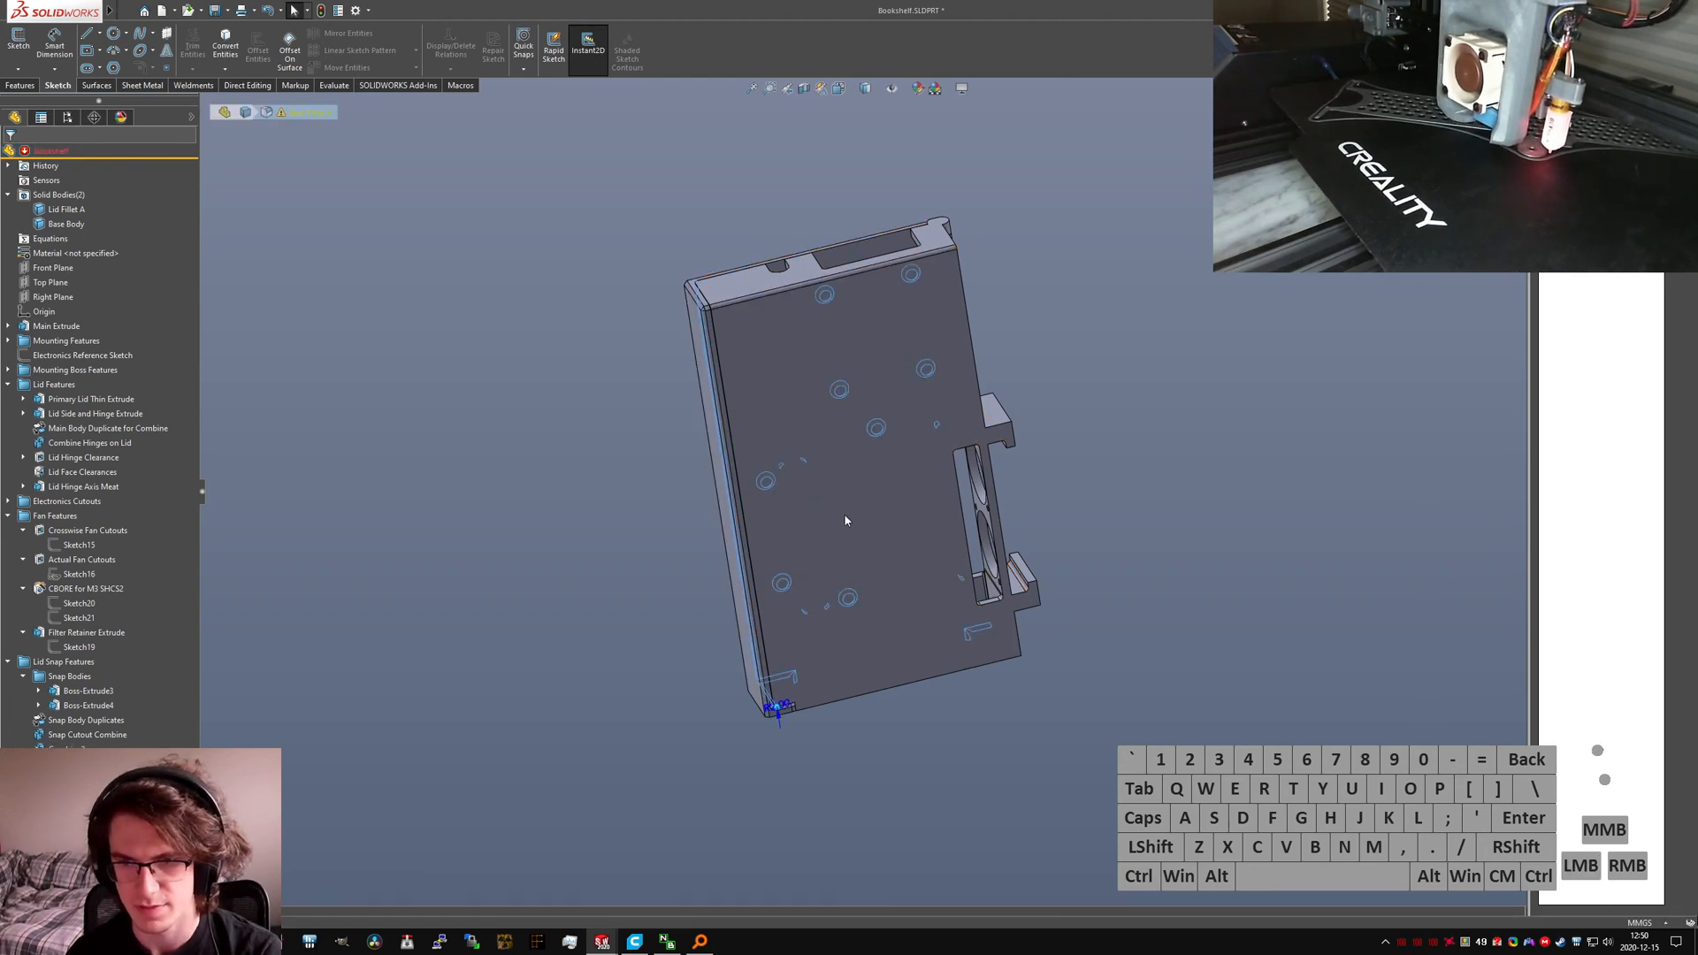
pyautogui.click(929, 469)
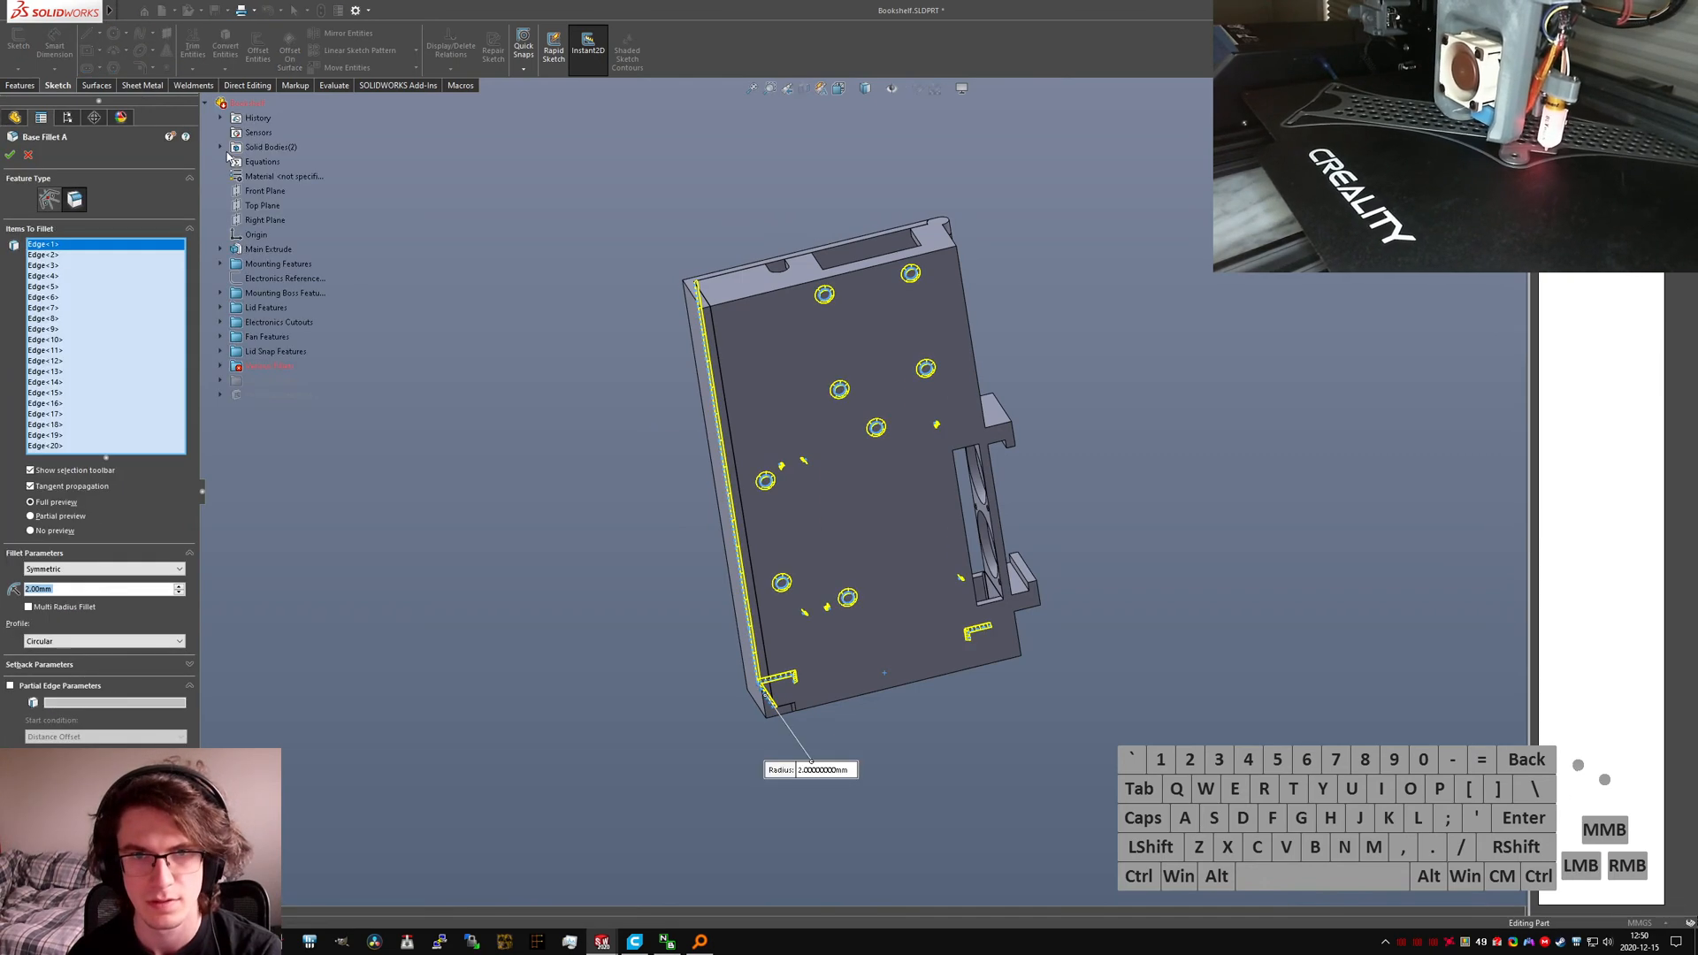
pyautogui.click(222, 148)
pyautogui.rightClick(280, 180)
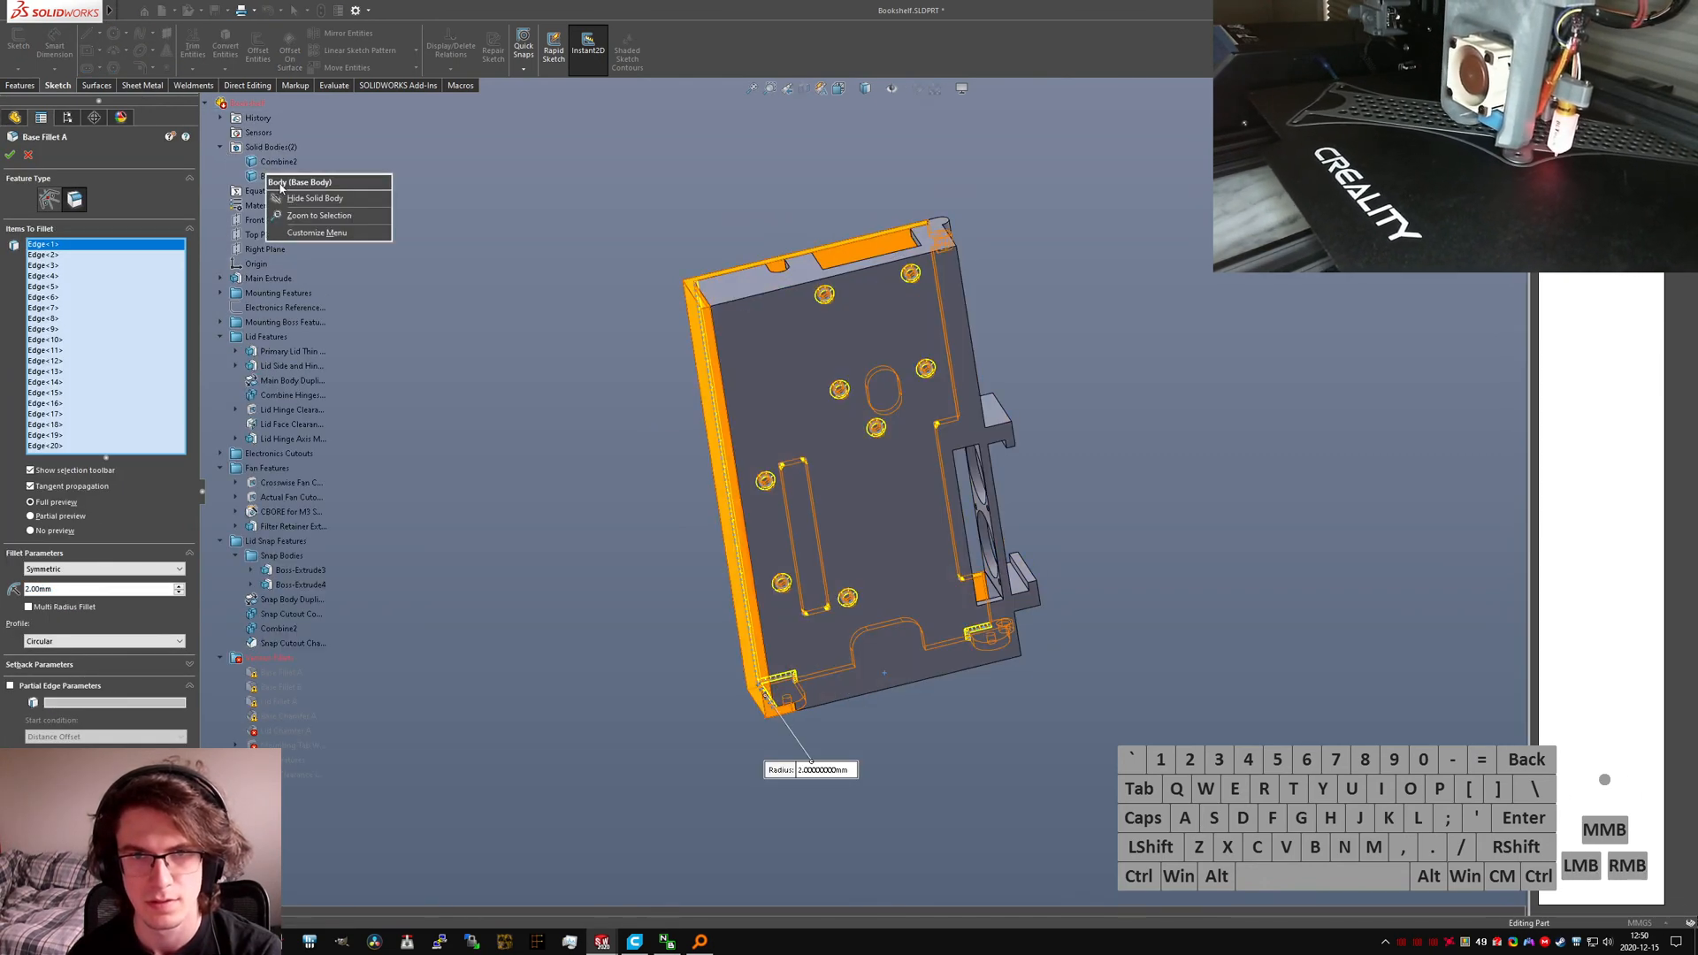
pyautogui.click(309, 200)
pyautogui.rightClick(273, 179)
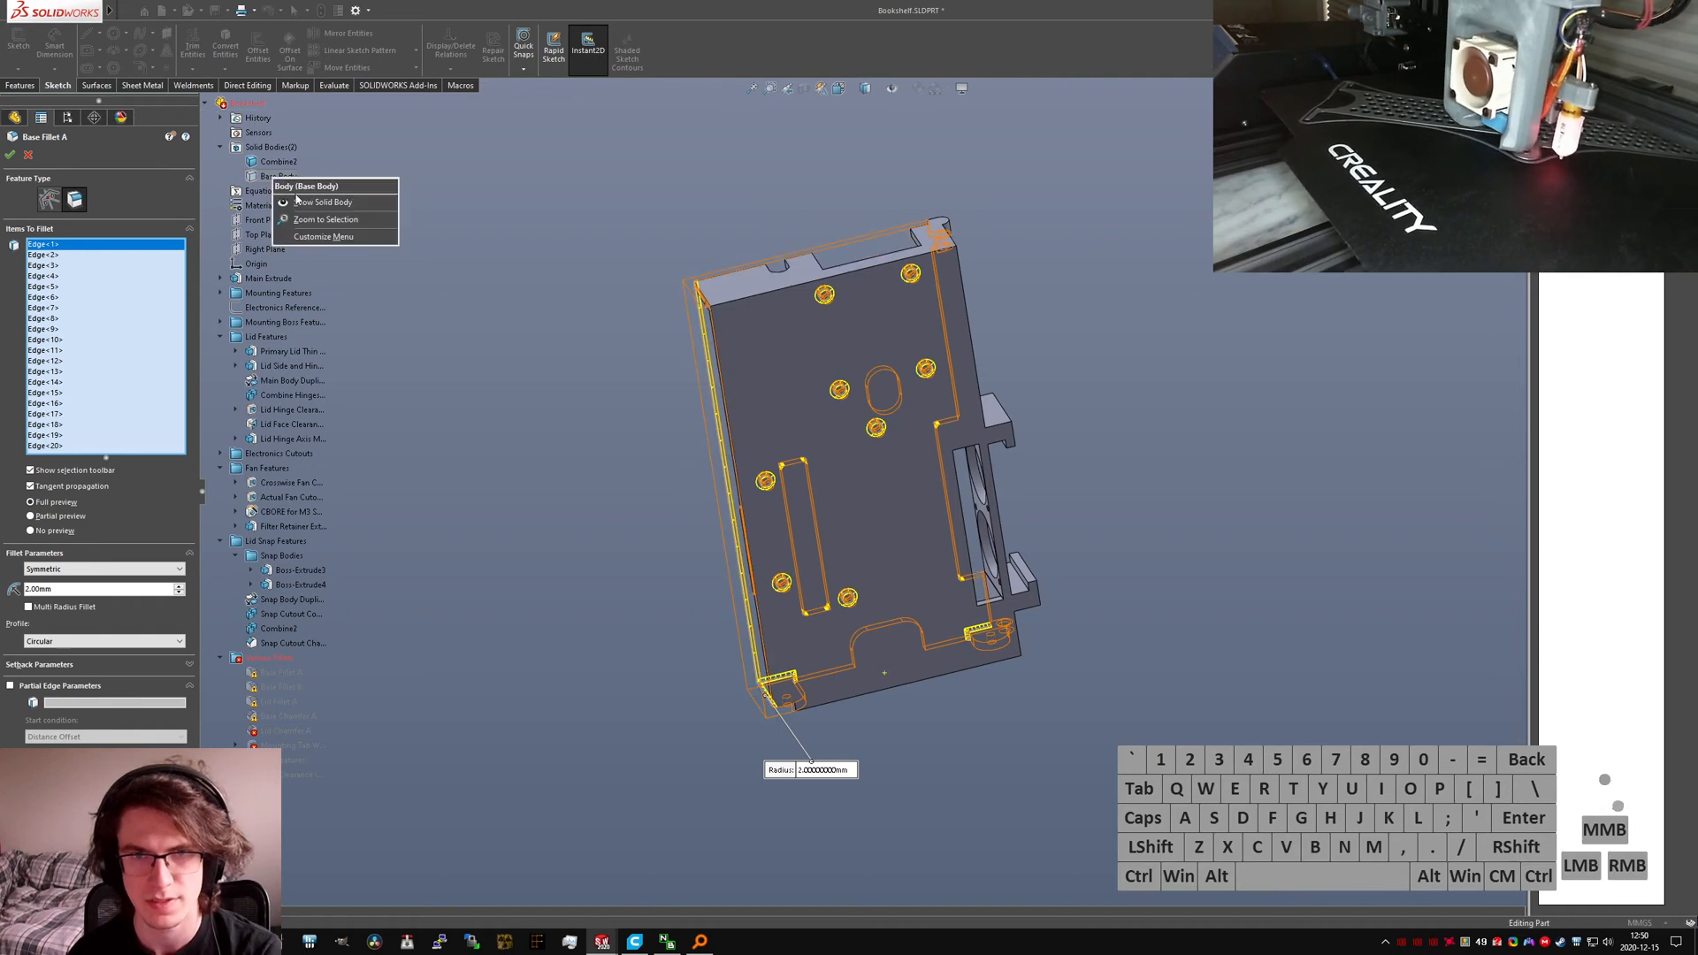
pyautogui.click(309, 204)
pyautogui.rightClick(276, 176)
pyautogui.click(311, 183)
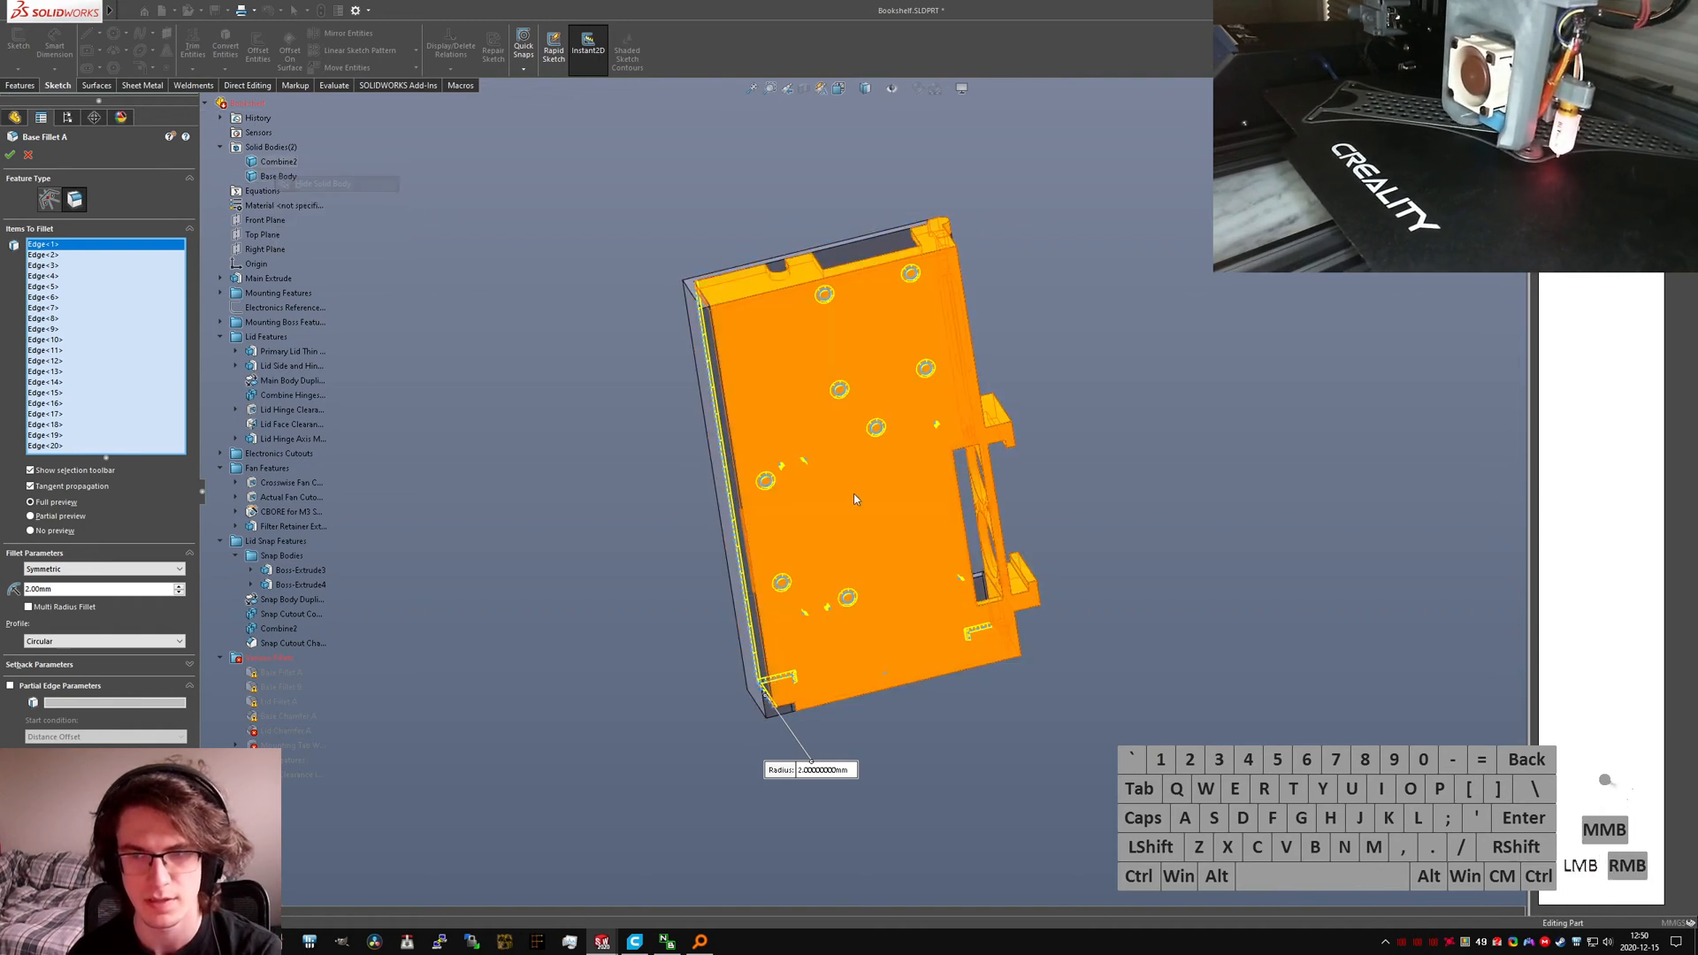
# Step: Add the edge where the base plate's side meets the upper hinge knuckle to Base Fillet A
pyautogui.moveTo(729, 283); pyautogui.dragTo(770, 482, button='middle')
pyautogui.scroll(-3, 928, 593)
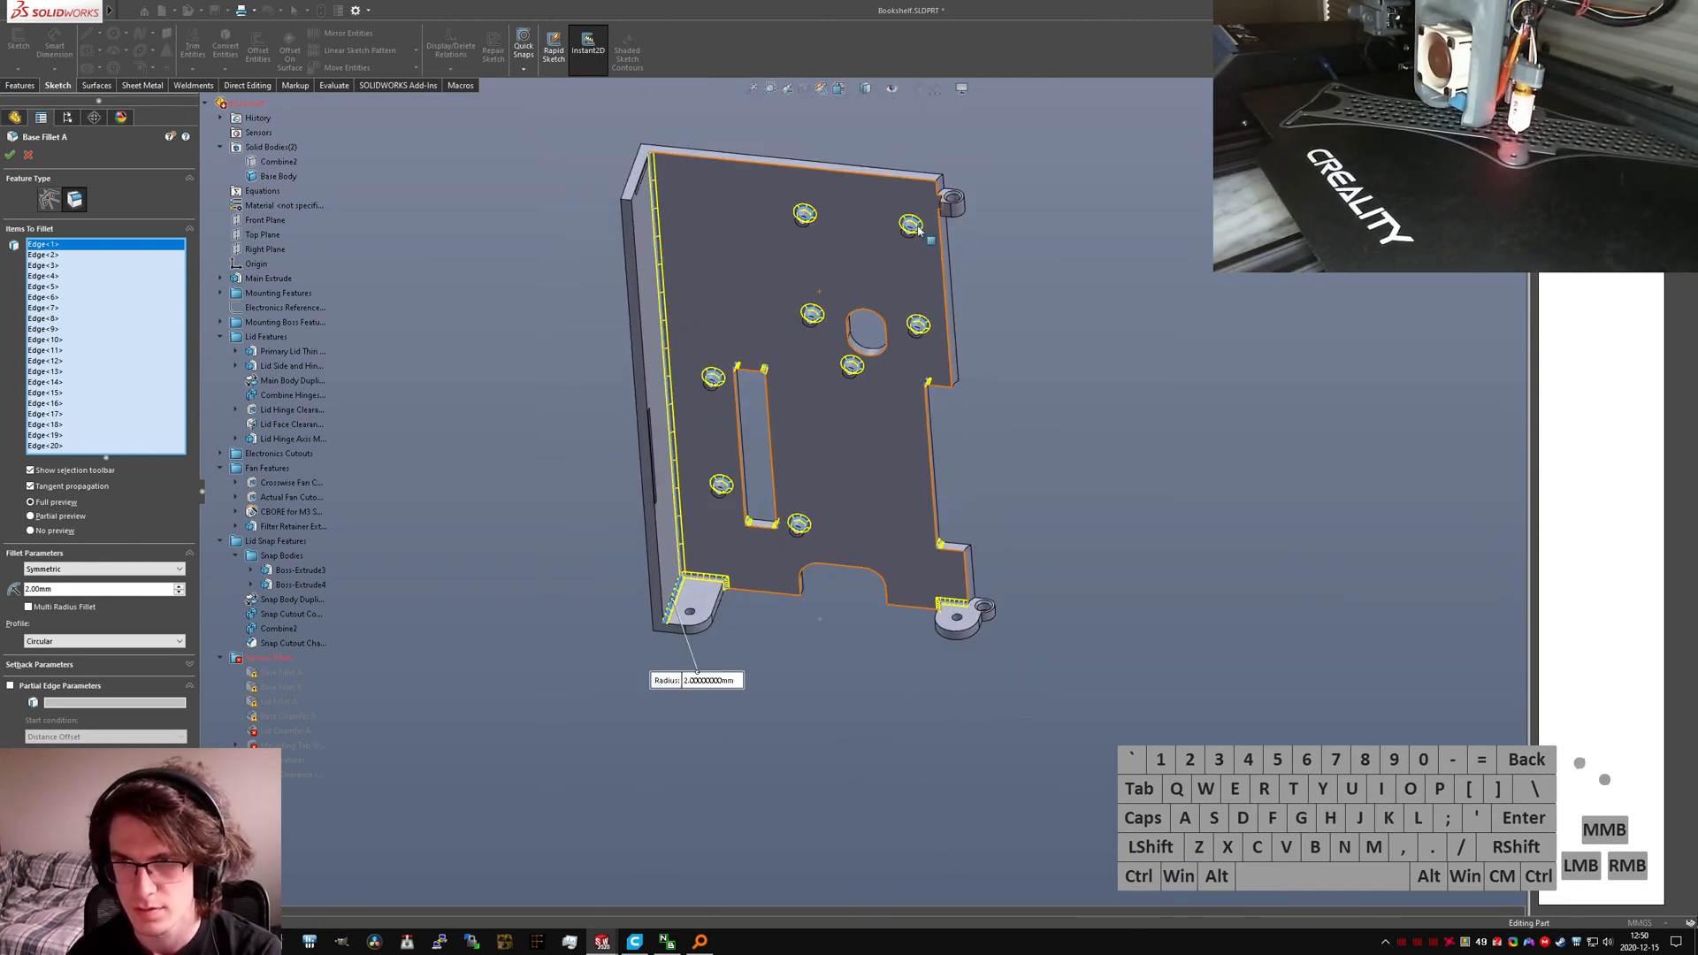
pyautogui.scroll(-3, 917, 230)
pyautogui.scroll(2, 909, 491)
pyautogui.moveTo(871, 415); pyautogui.dragTo(899, 358, button='middle')
pyautogui.scroll(-5, 851, 335)
pyautogui.click(835, 395)
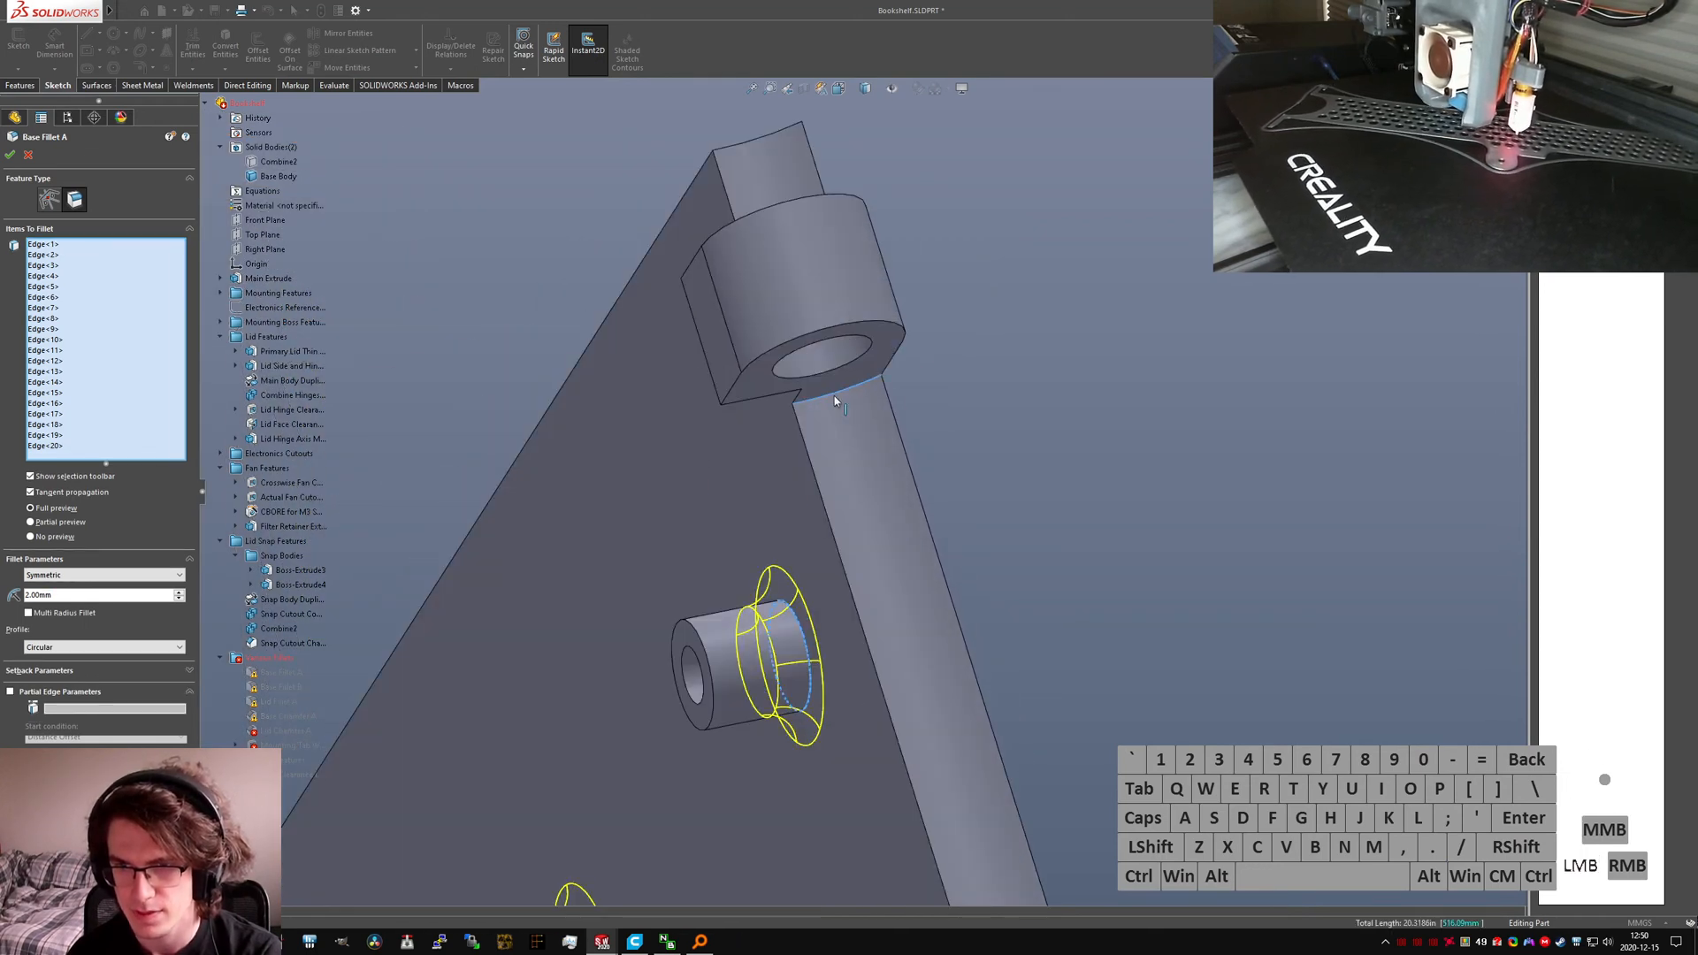
pyautogui.scroll(5, 853, 478)
pyautogui.scroll(-7, 859, 489)
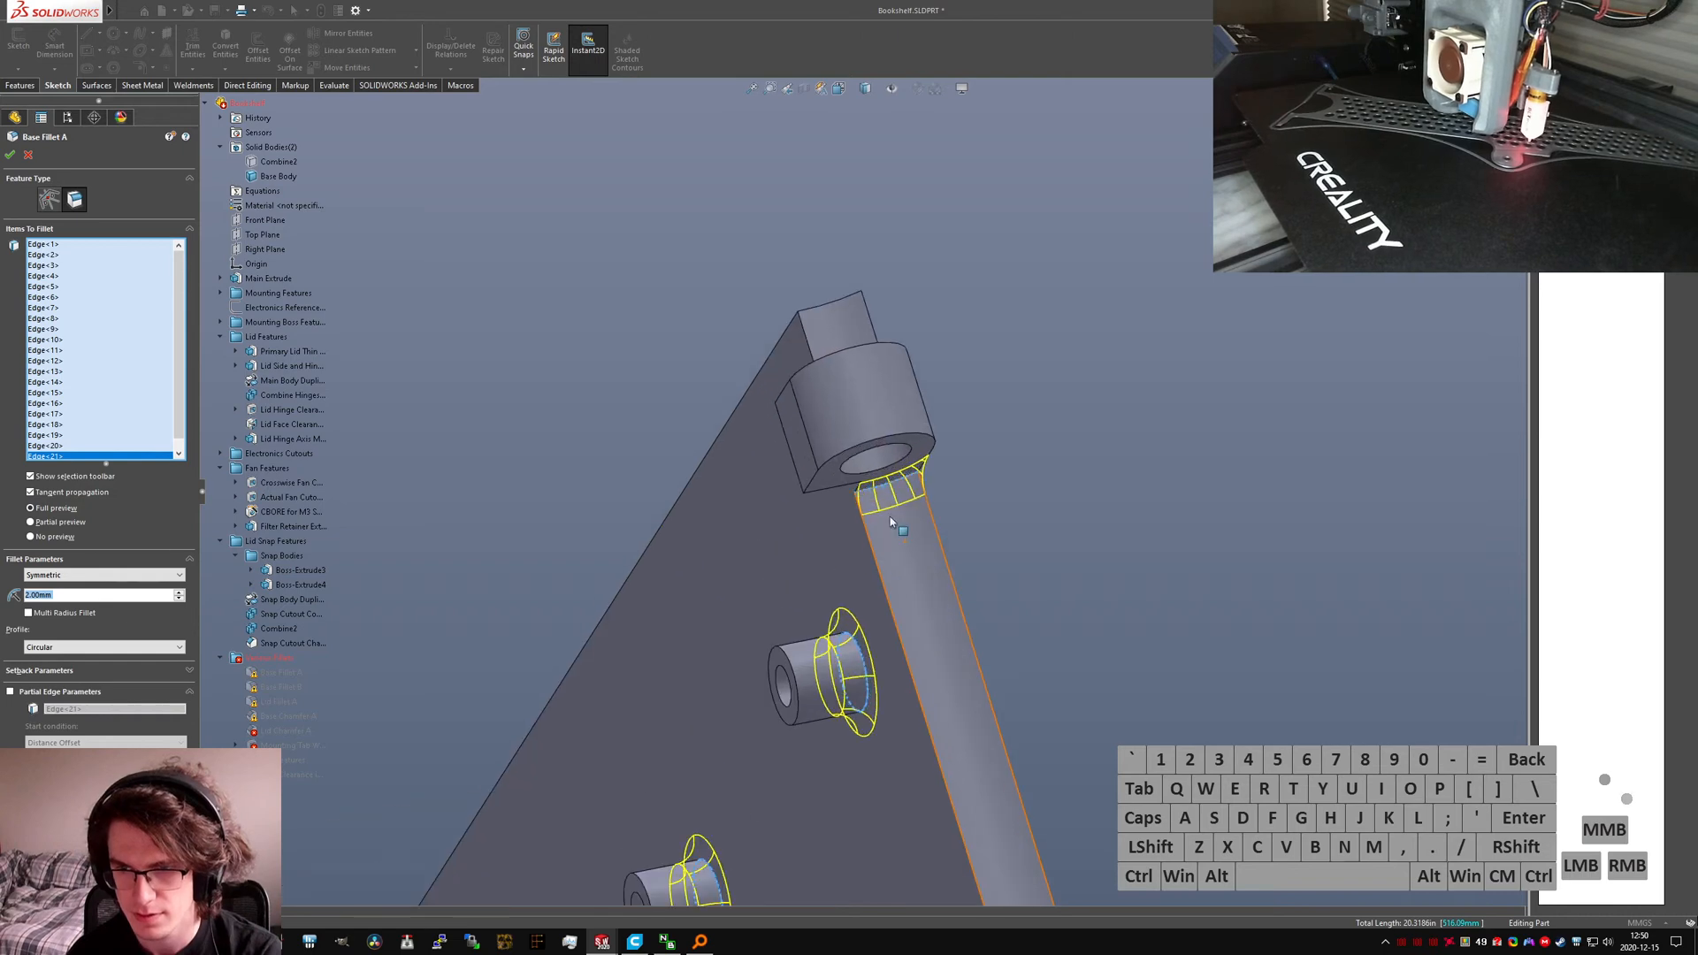
pyautogui.moveTo(890, 516); pyautogui.dragTo(1109, 474, button='middle')
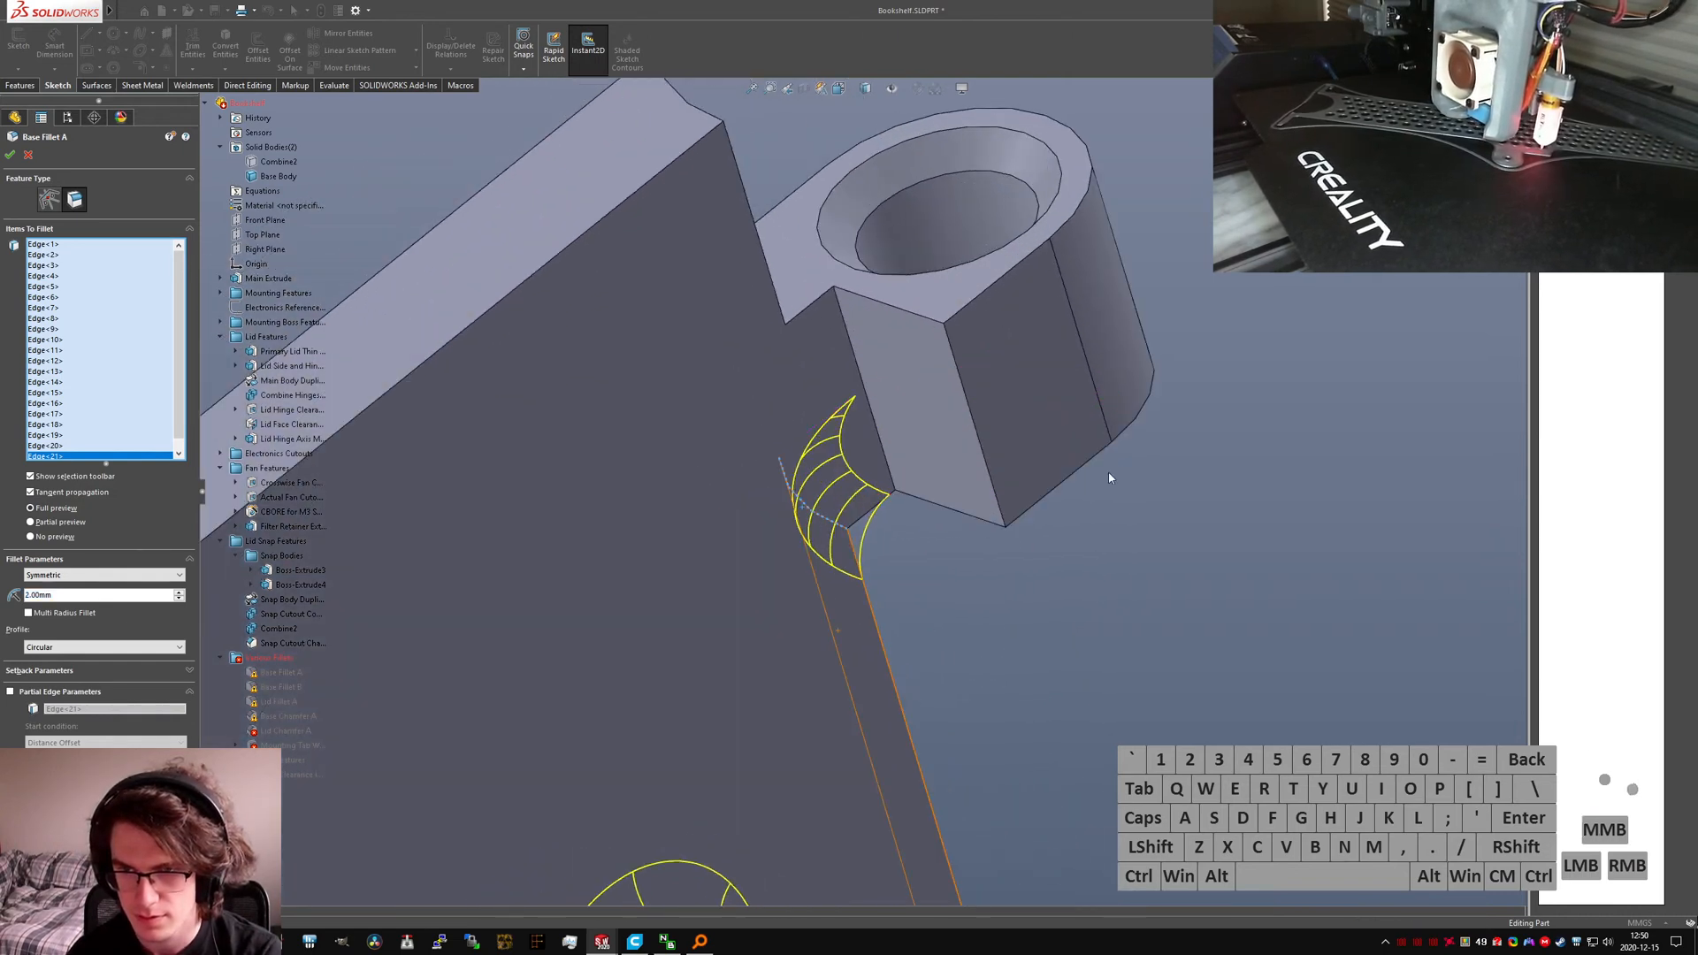
pyautogui.click(863, 390)
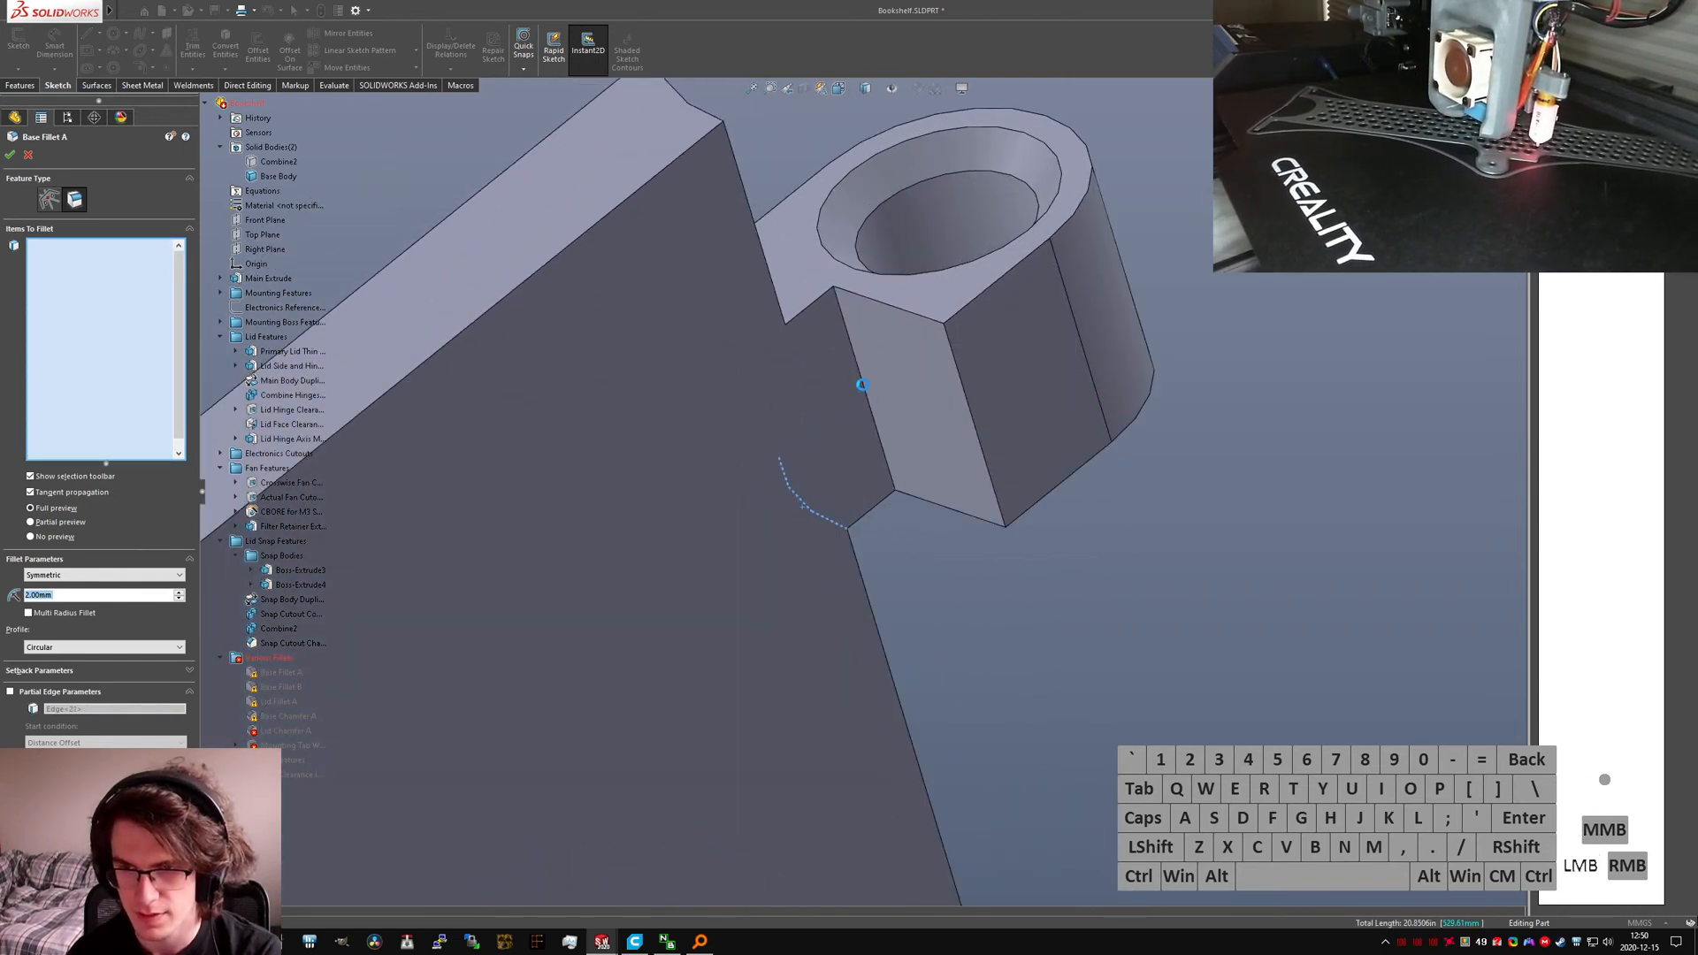
pyautogui.rightClick(863, 390)
pyautogui.click(910, 487)
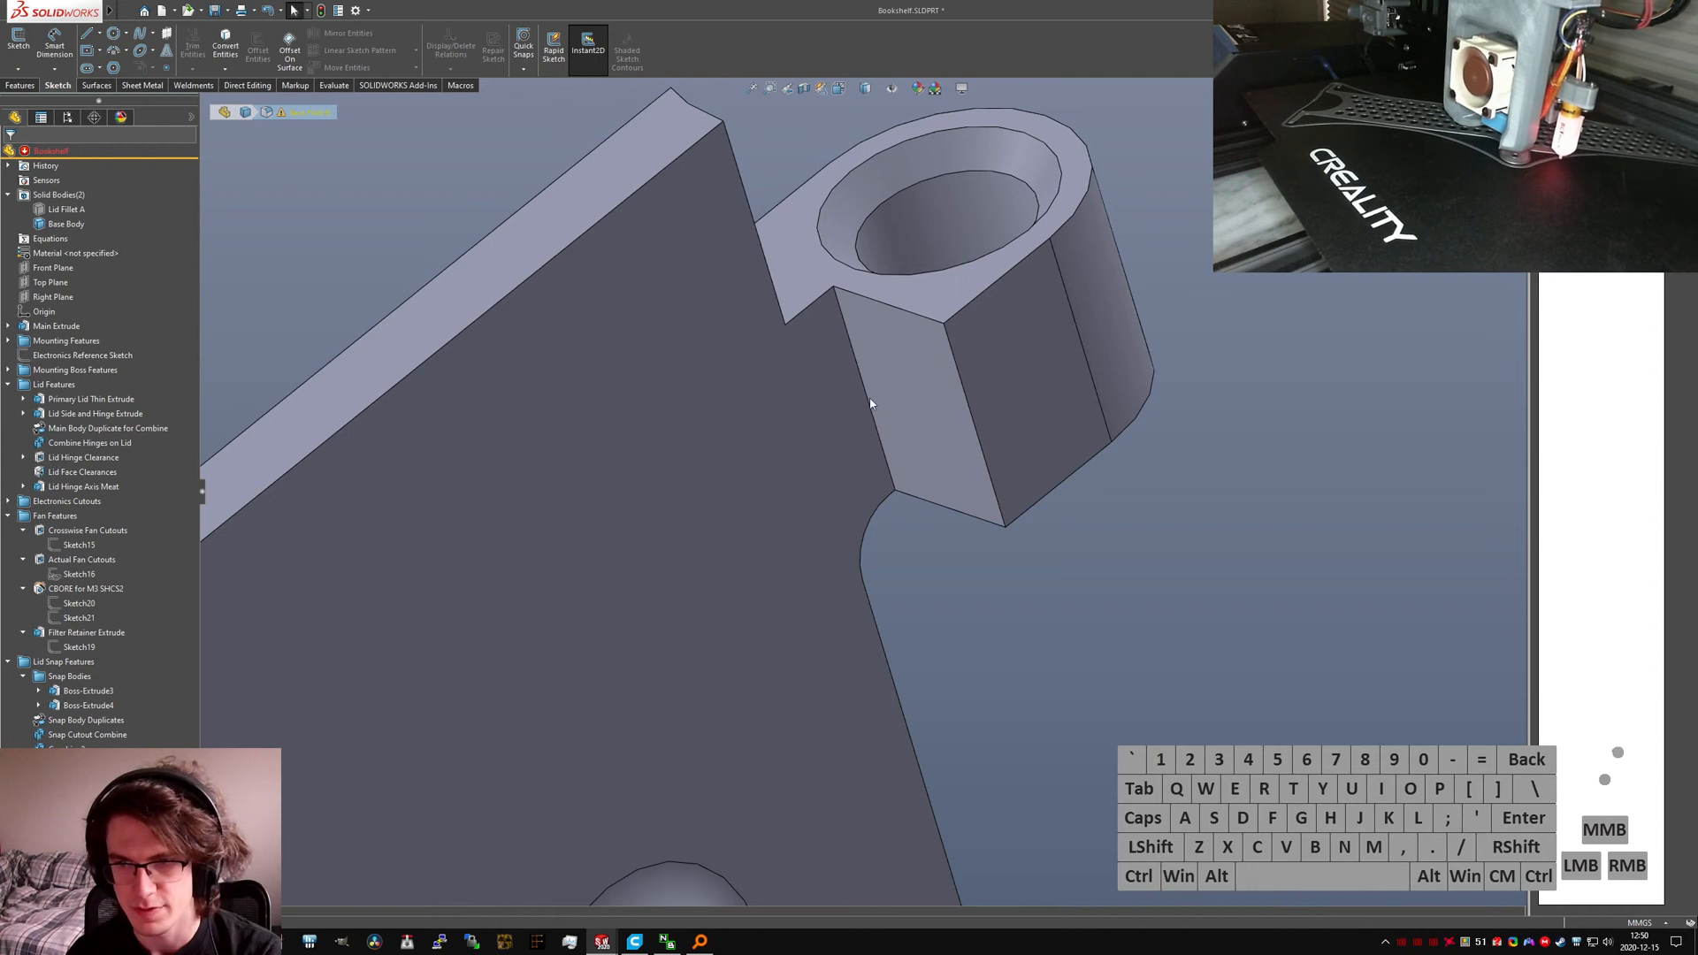
# Step: Accept Base Fillet B with its four valid edges after trying to add the upper hinge block's inner vertical edge
pyautogui.click(929, 472)
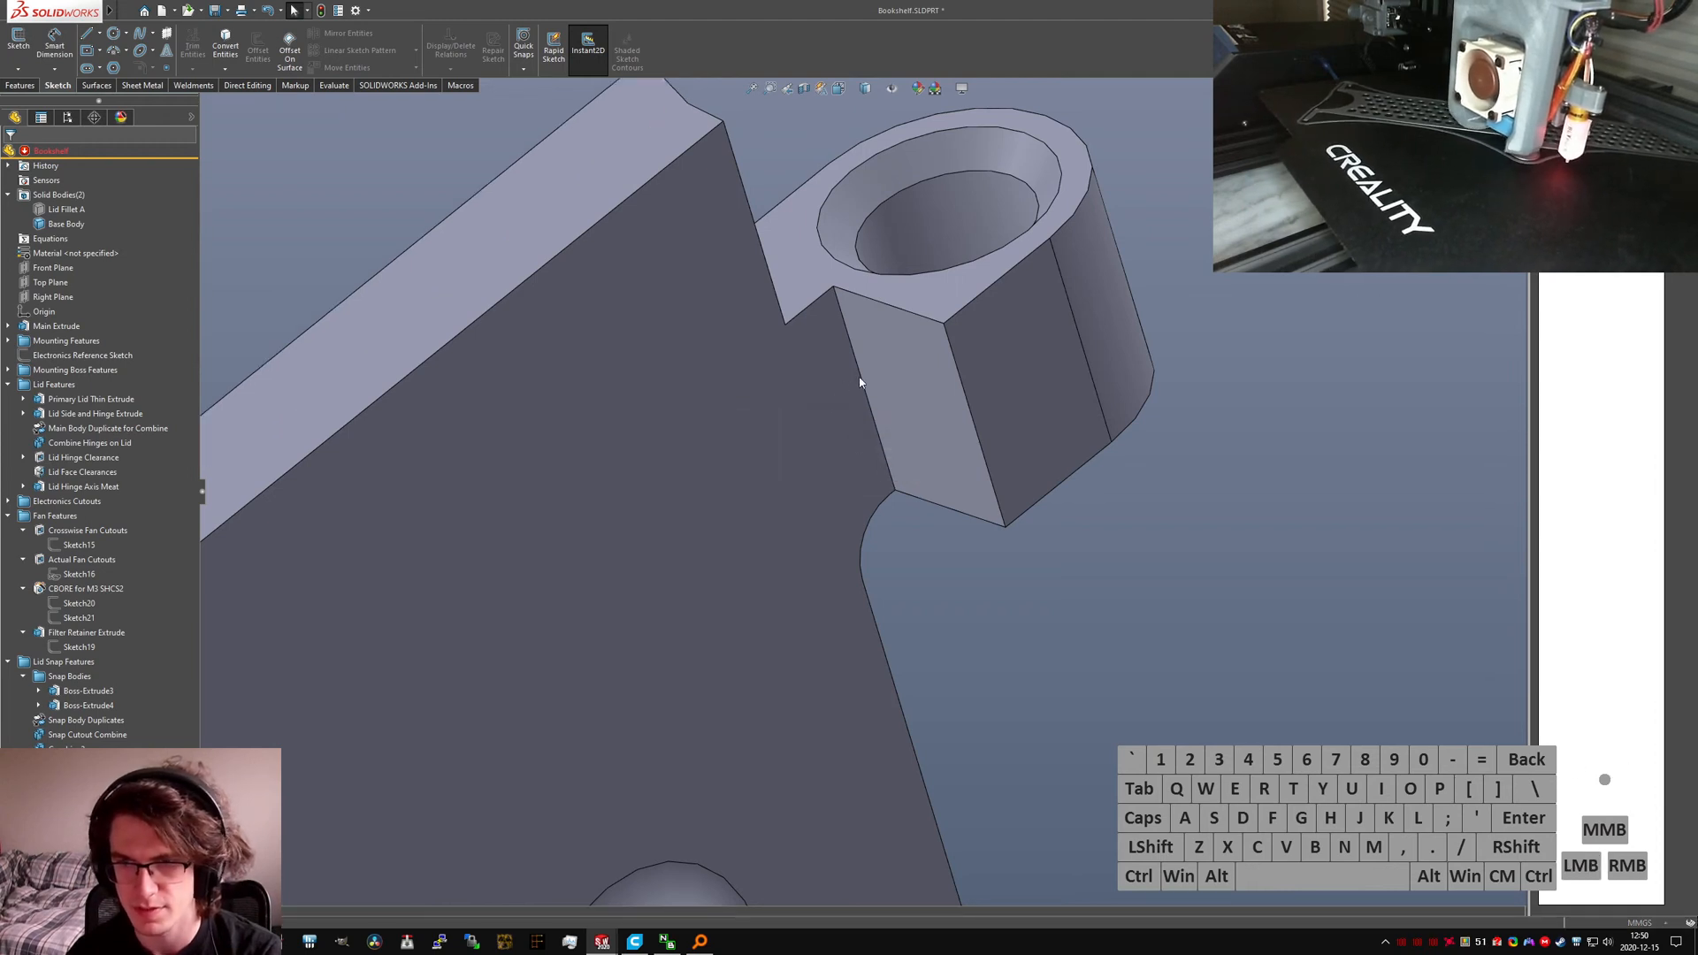
pyautogui.click(861, 383)
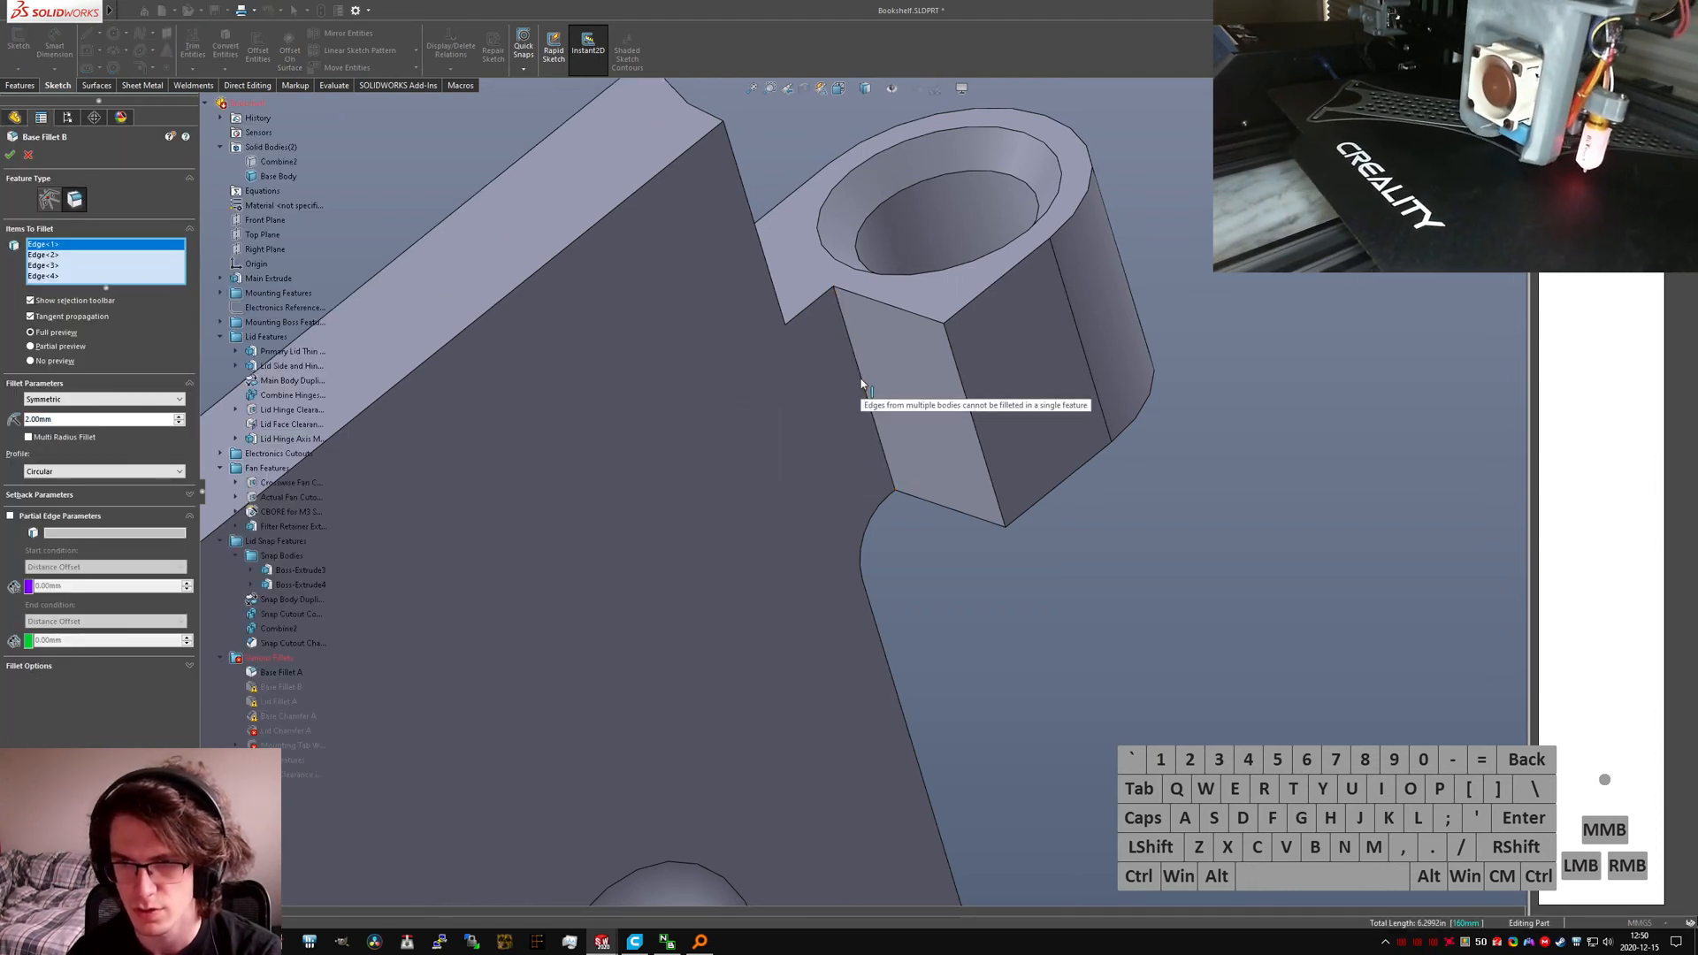
pyautogui.scroll(4, 862, 382)
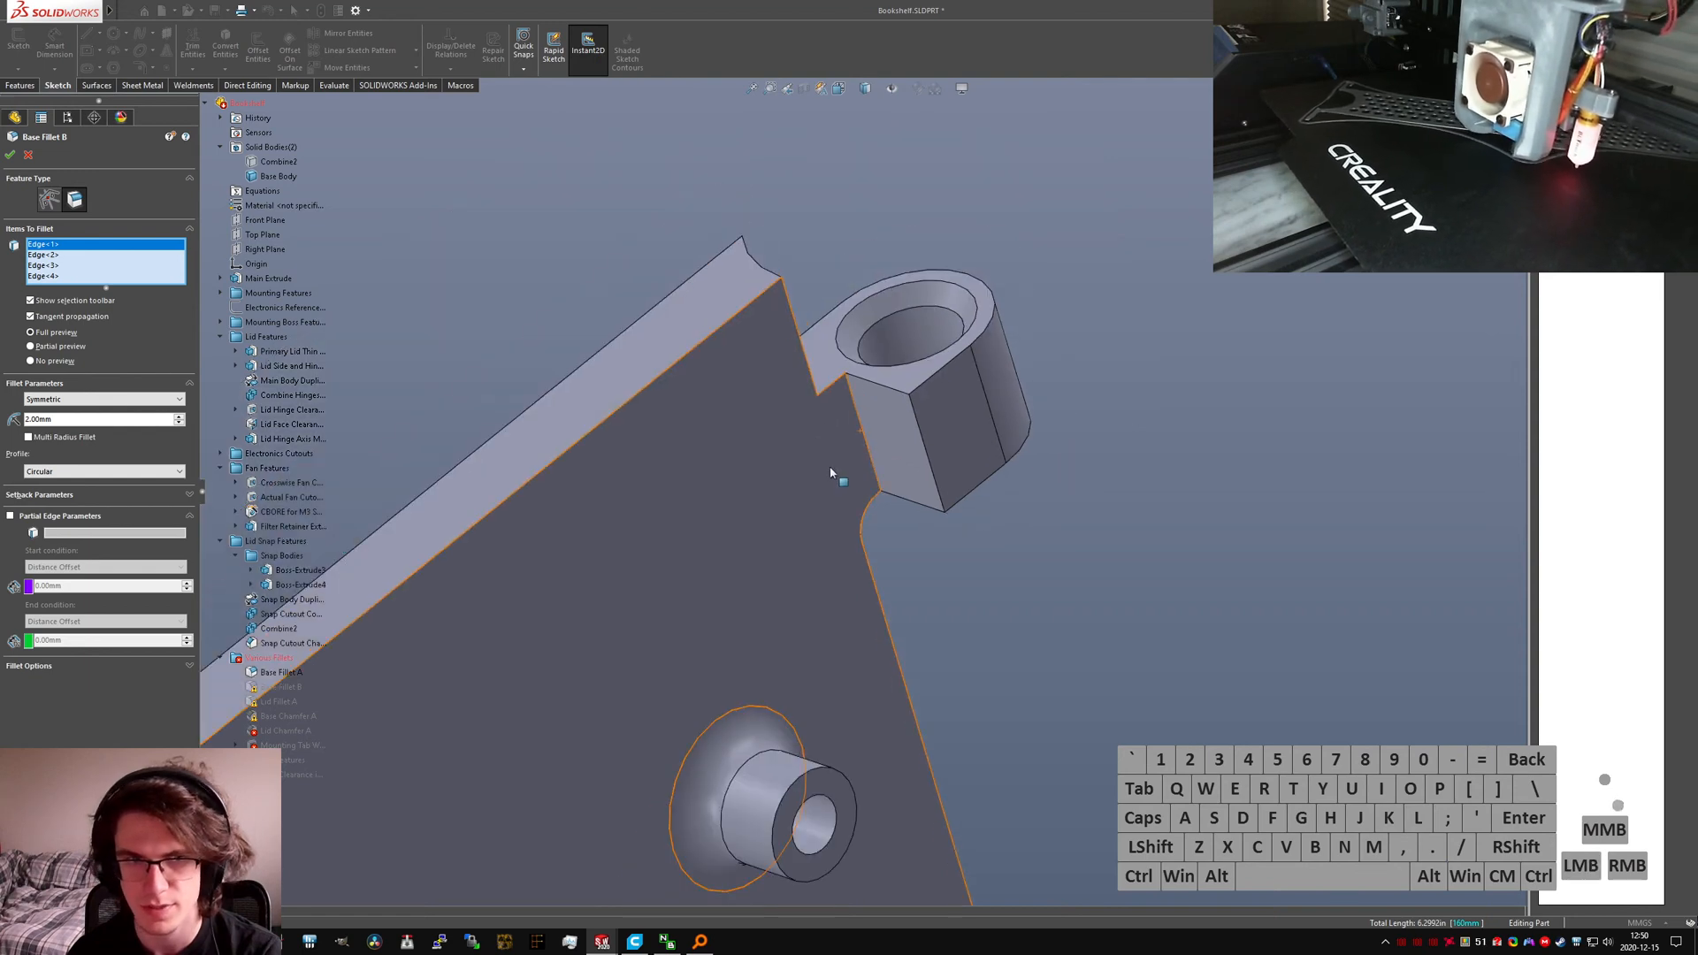
pyautogui.scroll(4, 862, 534)
pyautogui.press('Return')
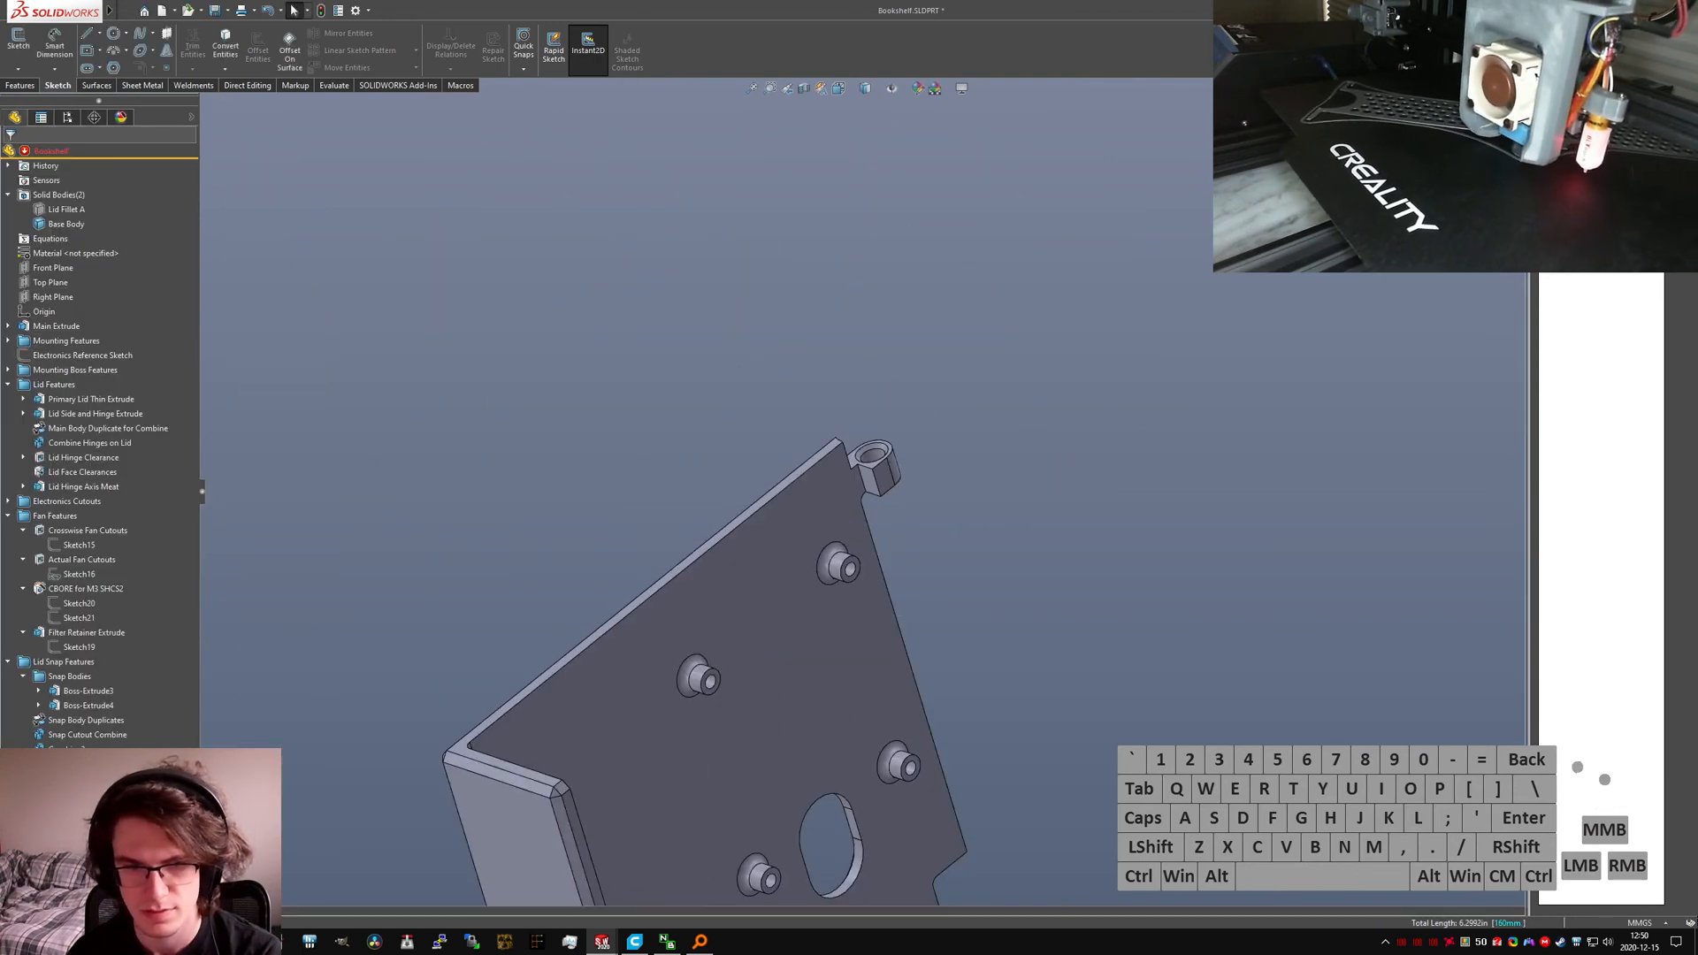
# Step: Roll the model back to just after Base Fillet A and check that fillet's edge selection
pyautogui.moveTo(739, 617); pyautogui.dragTo(648, 713, button='middle')
pyautogui.scroll(7, 649, 712)
pyautogui.scroll(-10, 835, 548)
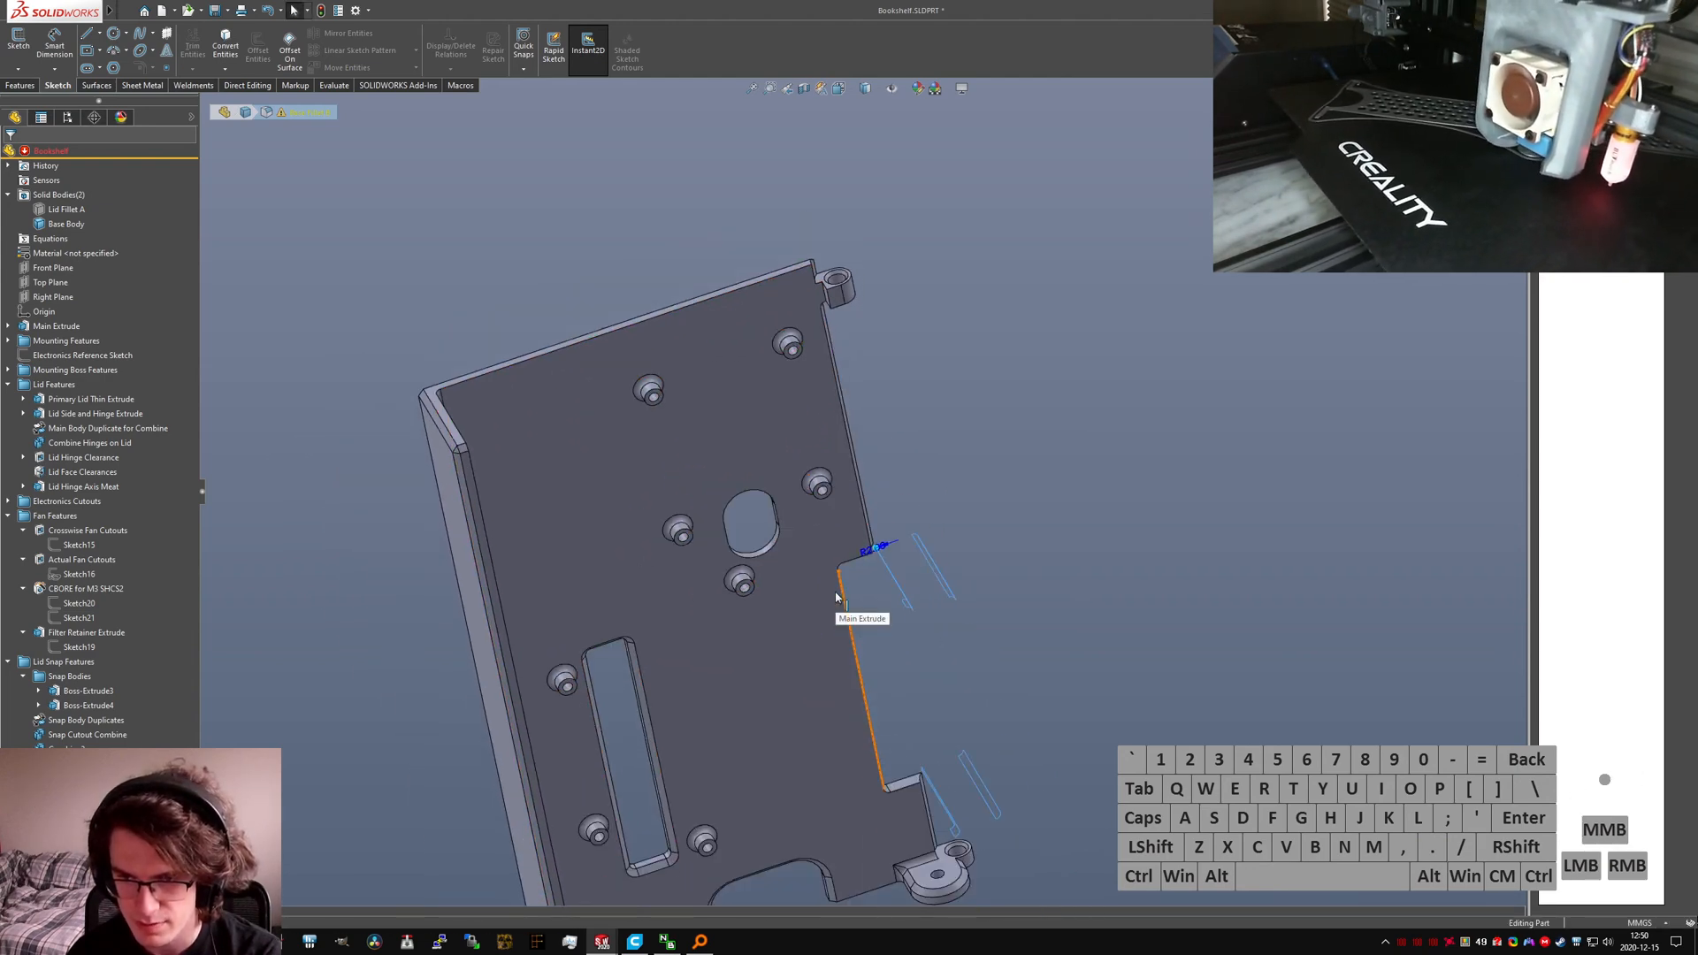
pyautogui.moveTo(836, 597); pyautogui.dragTo(796, 564, button='middle')
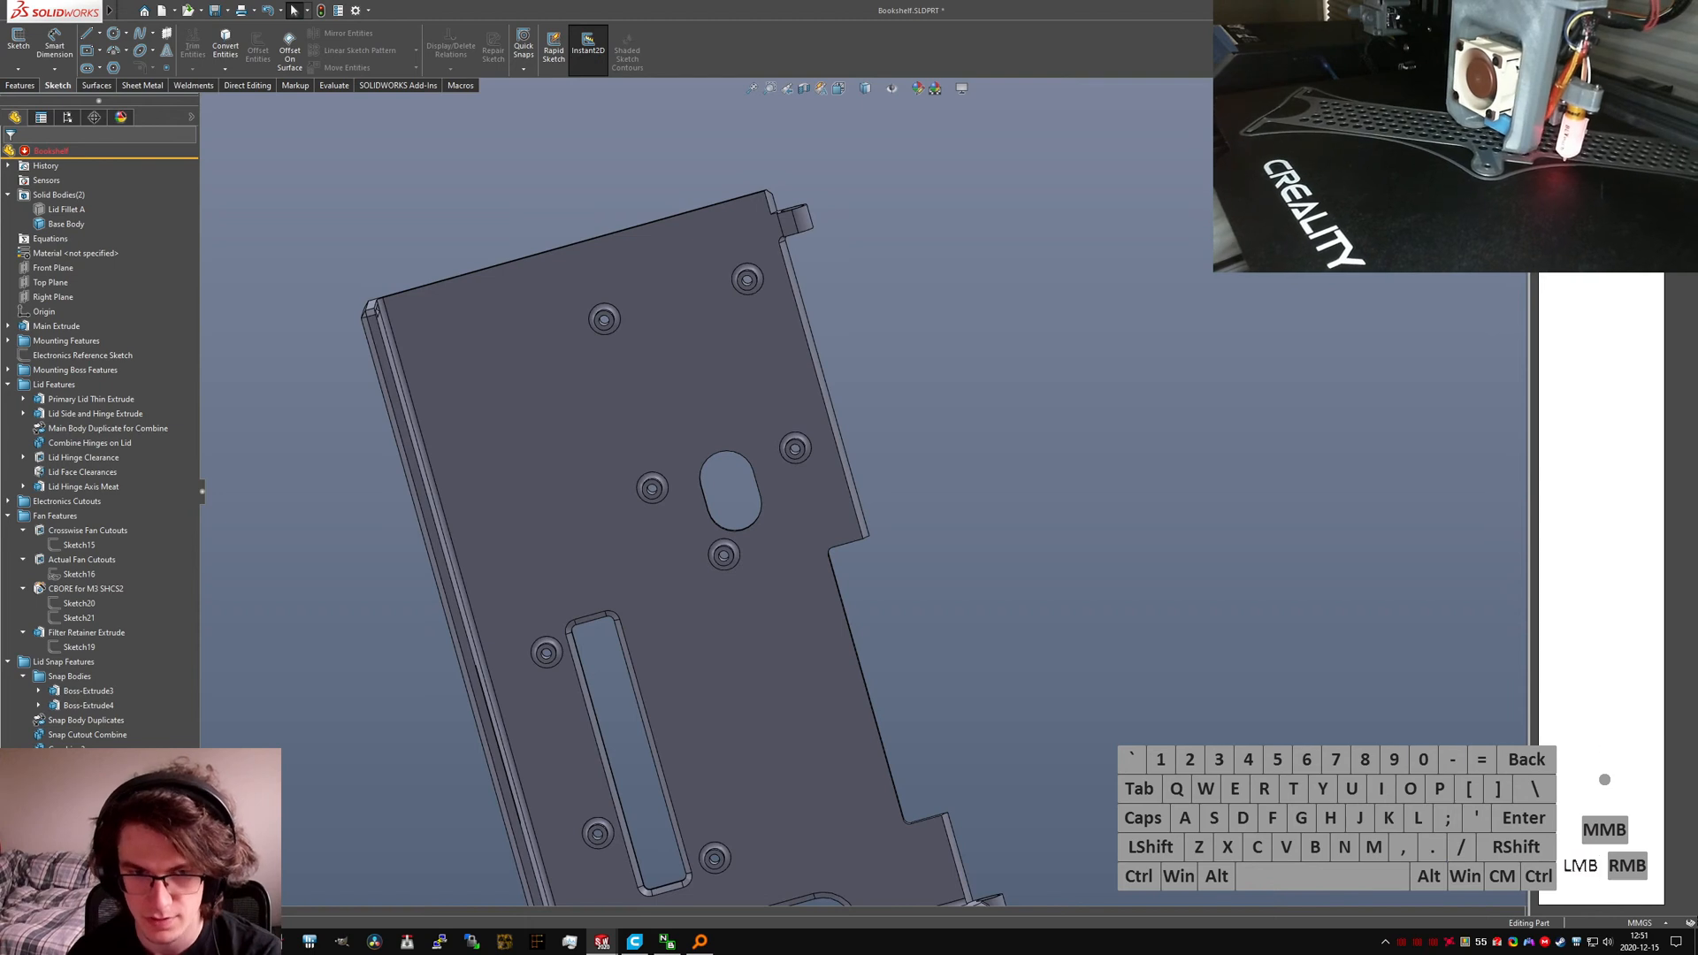
pyautogui.moveTo(70, 813); pyautogui.dragTo(70, 787)
pyautogui.click(71, 780)
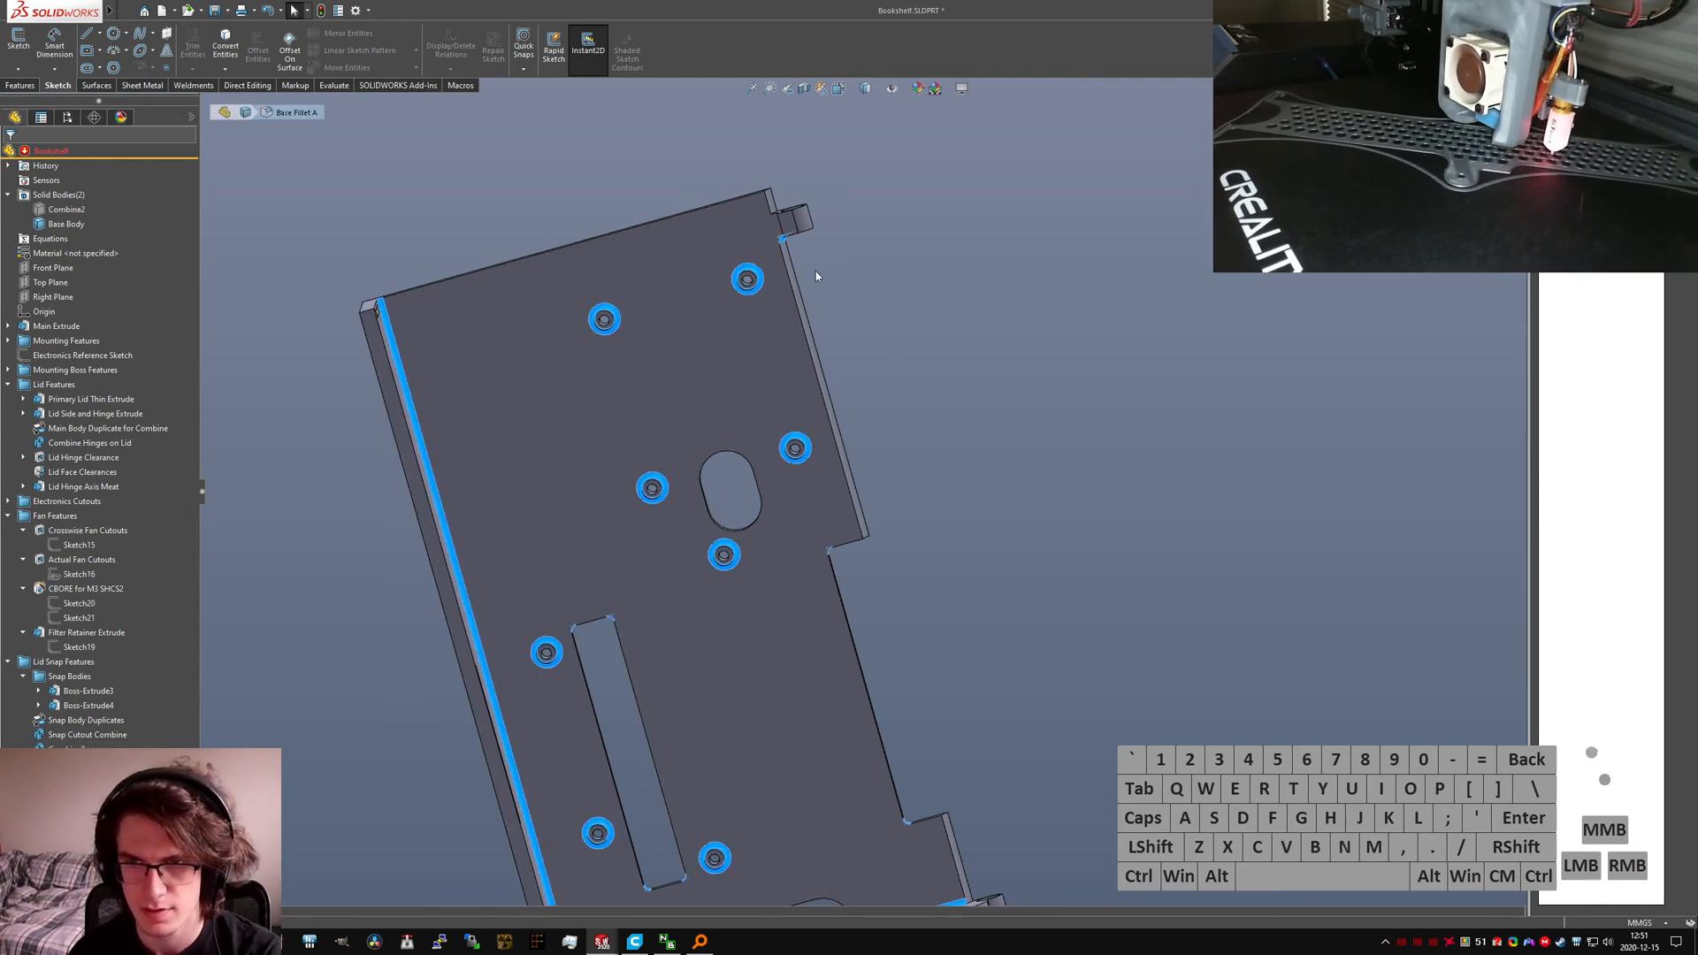
pyautogui.click(9, 157)
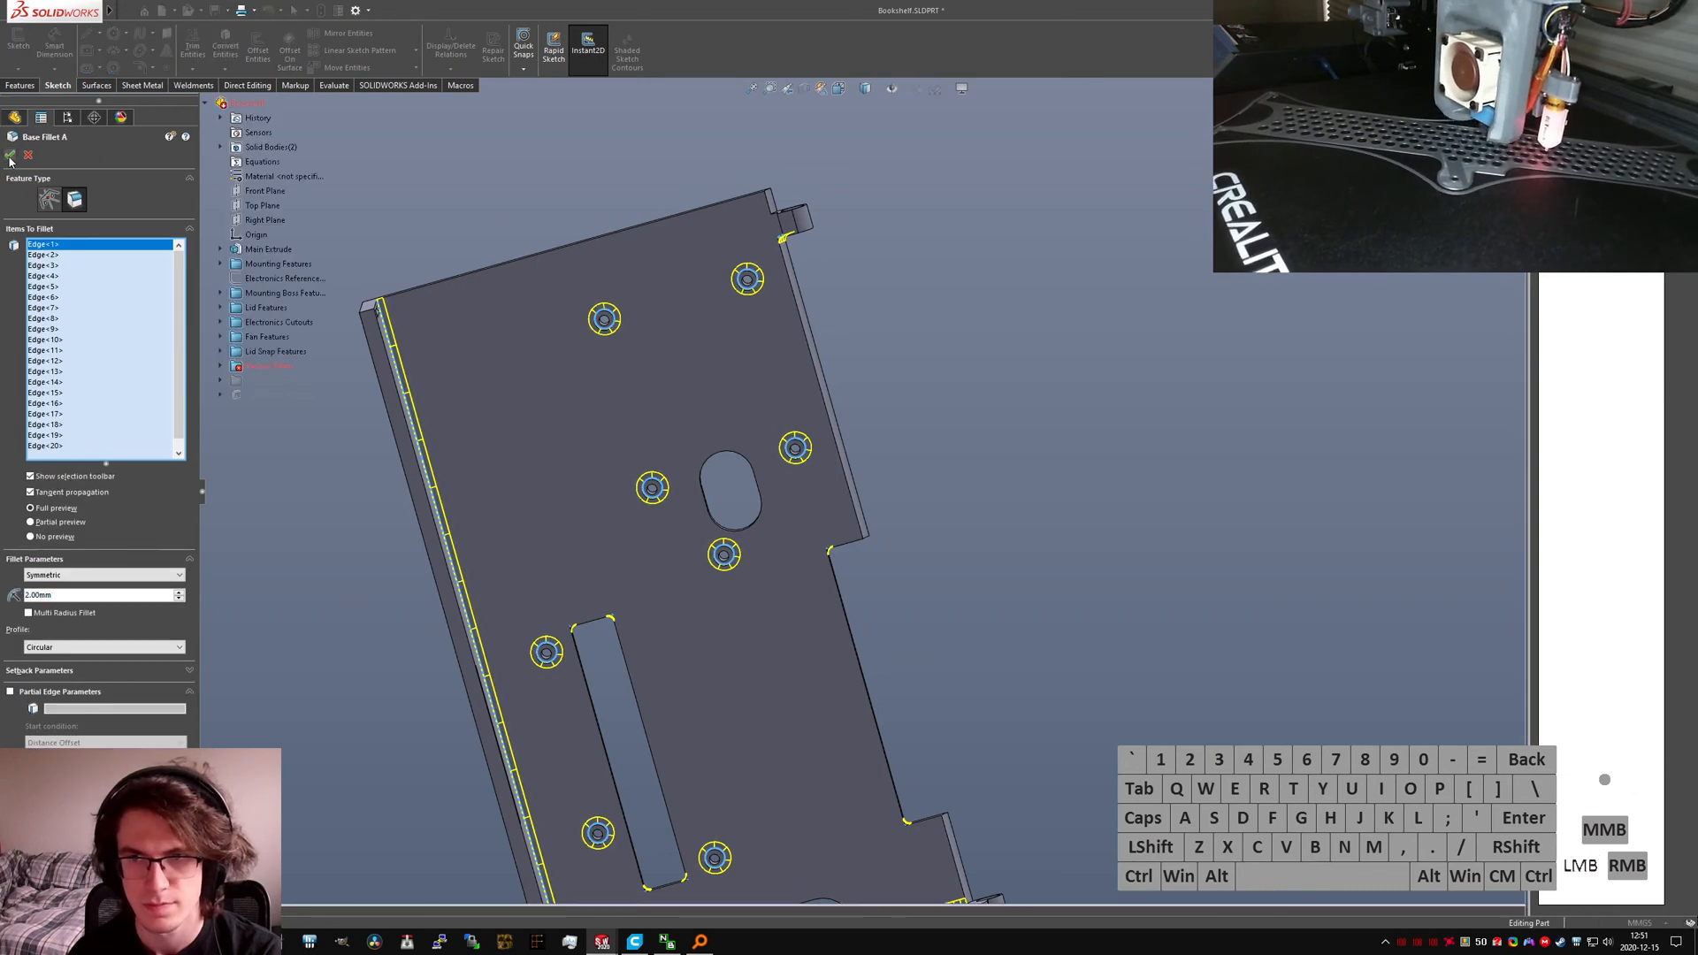
# Step: Set up a new 1.8 mm fillet on the two vertical edges of the base's upper hinge block
pyautogui.write('s')
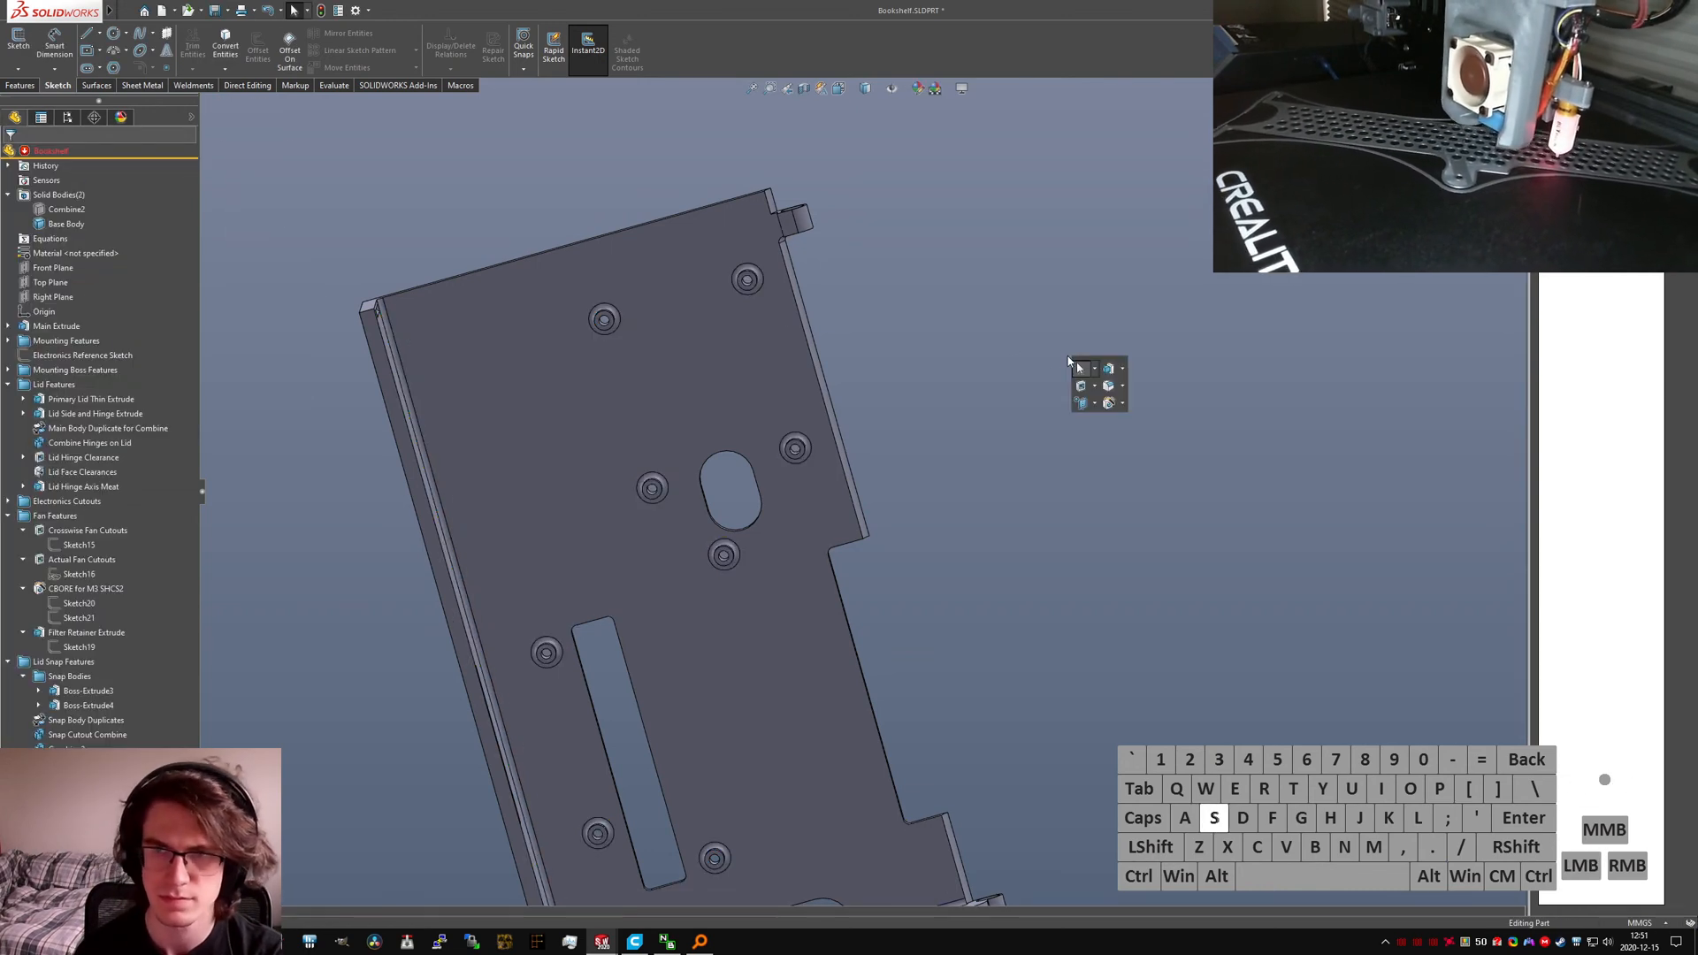
pyautogui.write('fillet')
pyautogui.press('Return')
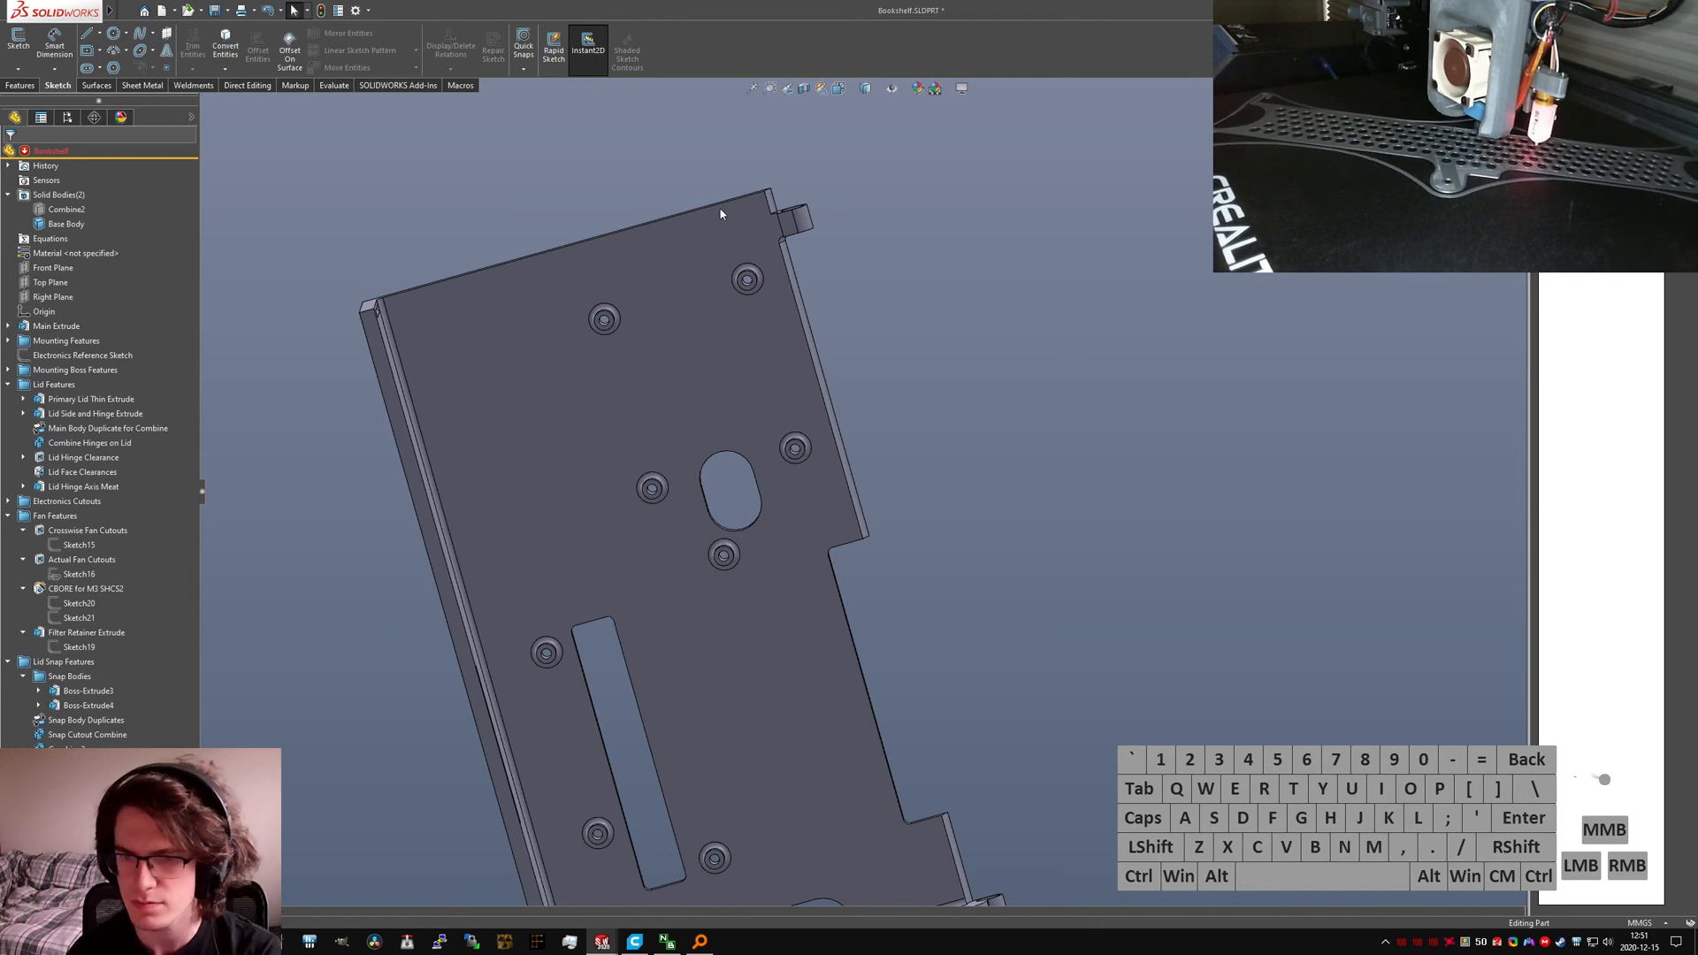
pyautogui.moveTo(799, 220); pyautogui.dragTo(783, 237, button='middle')
pyautogui.scroll(-3, 767, 245)
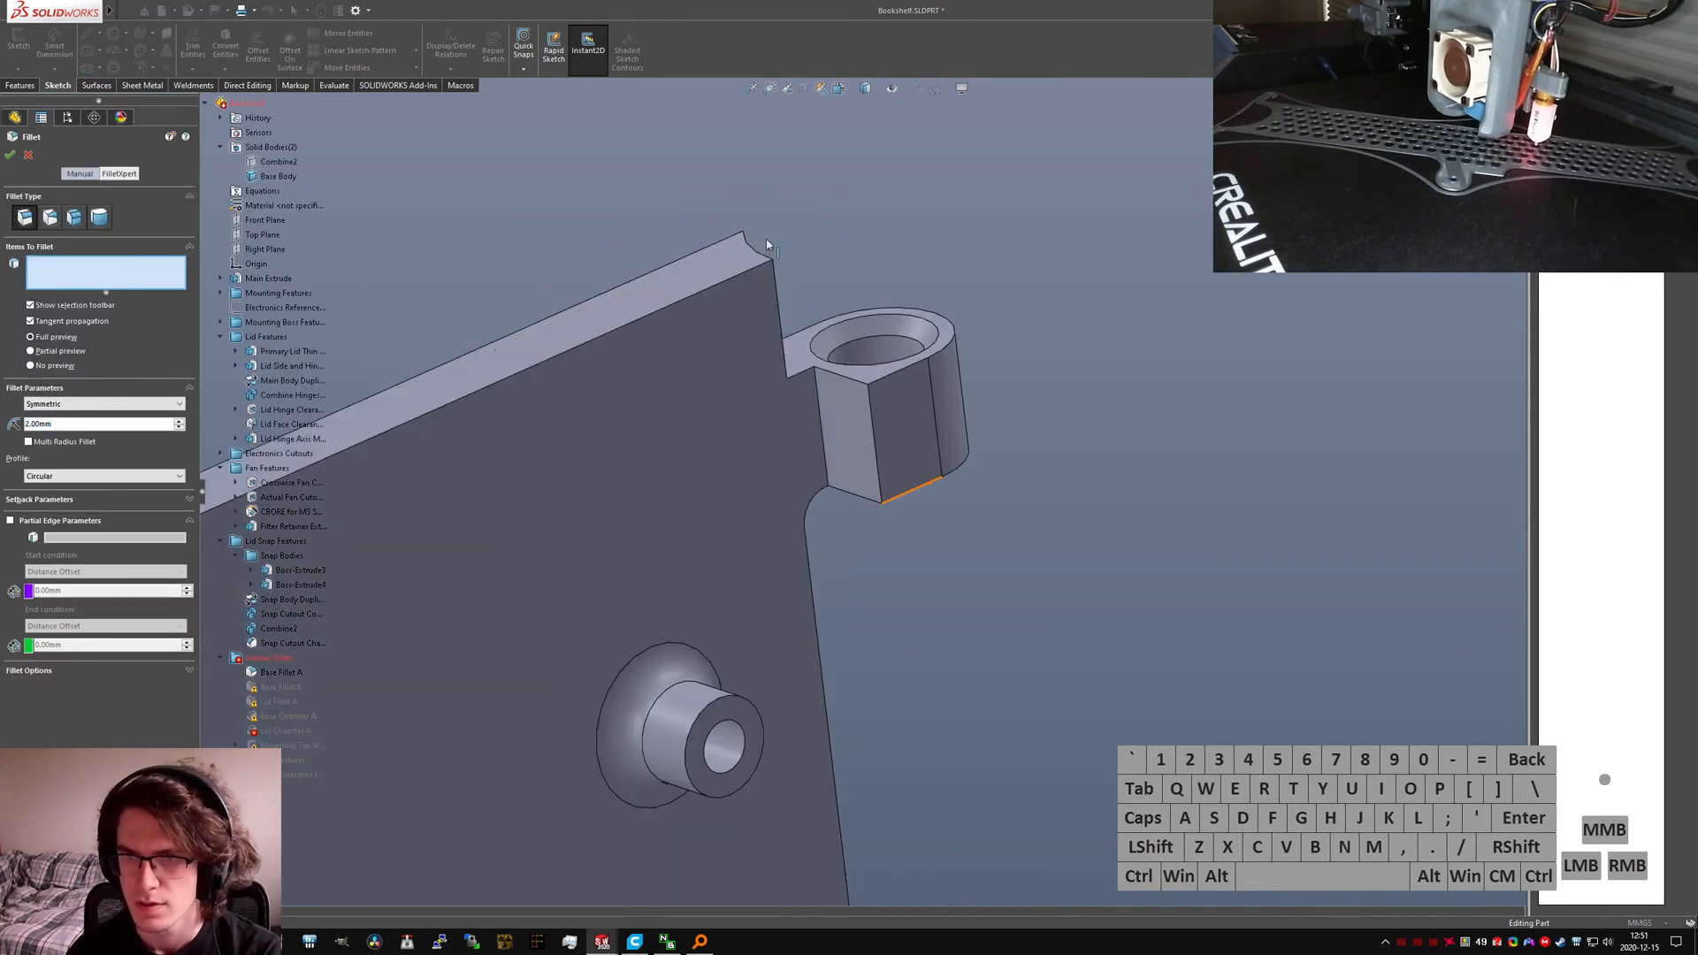
pyautogui.click(820, 429)
pyautogui.click(877, 442)
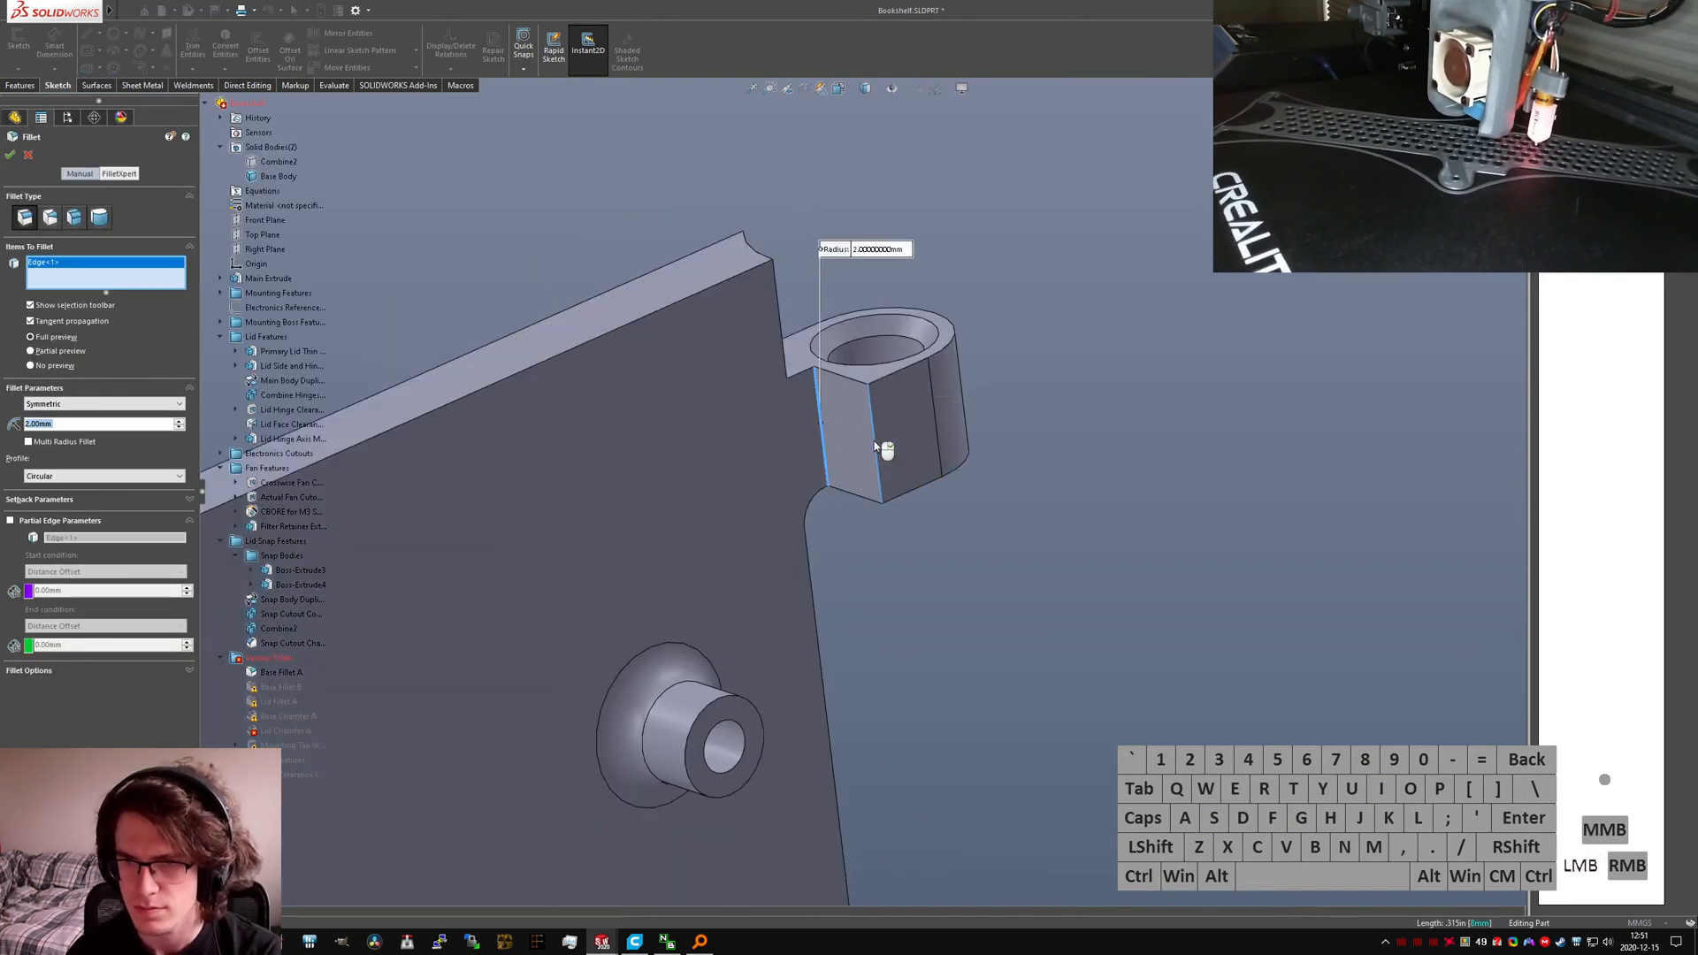
pyautogui.click(875, 430)
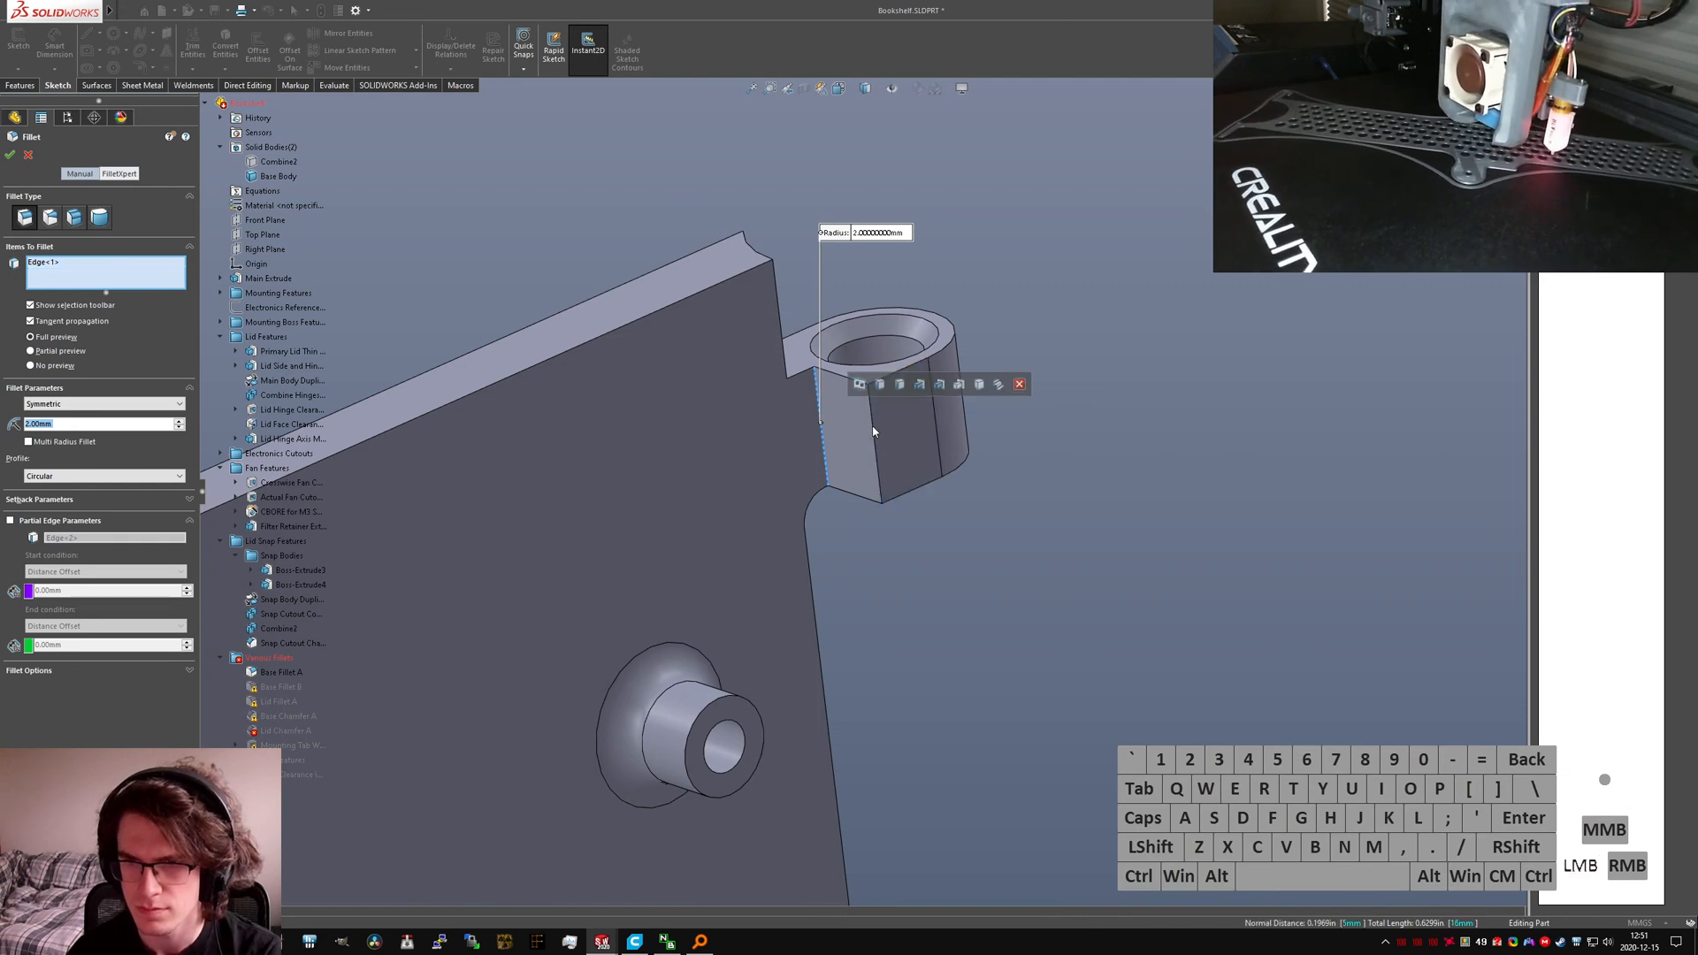
pyautogui.click(875, 431)
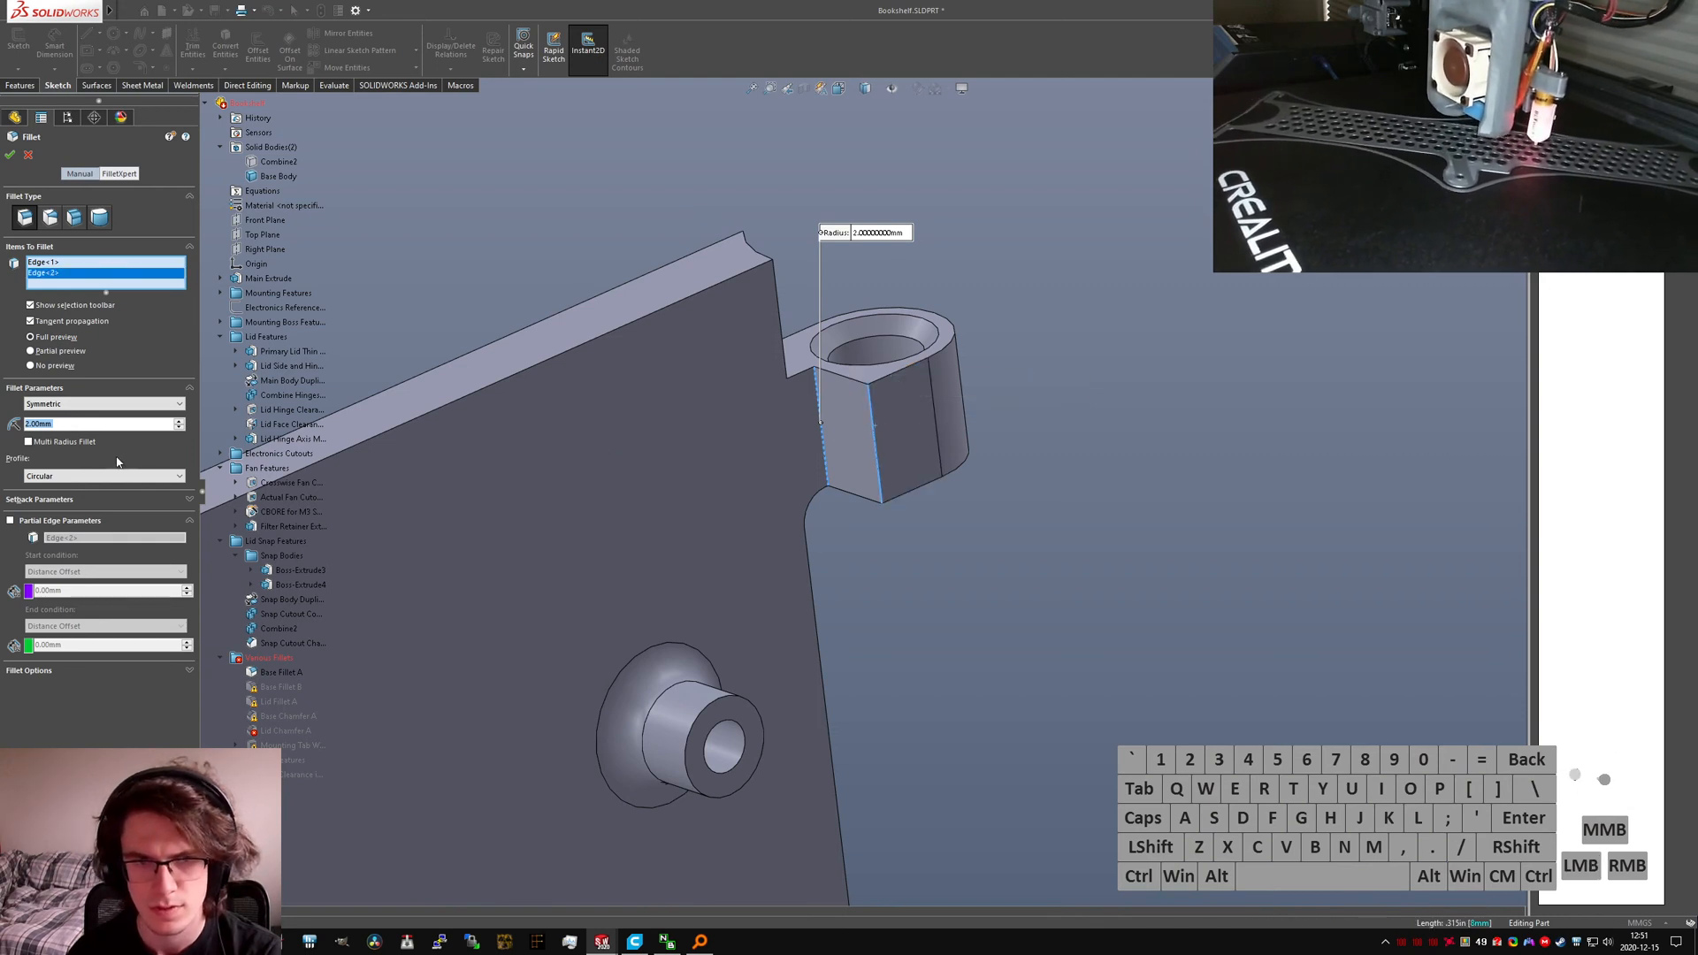
pyautogui.write('1.8')
pyautogui.press('Return')
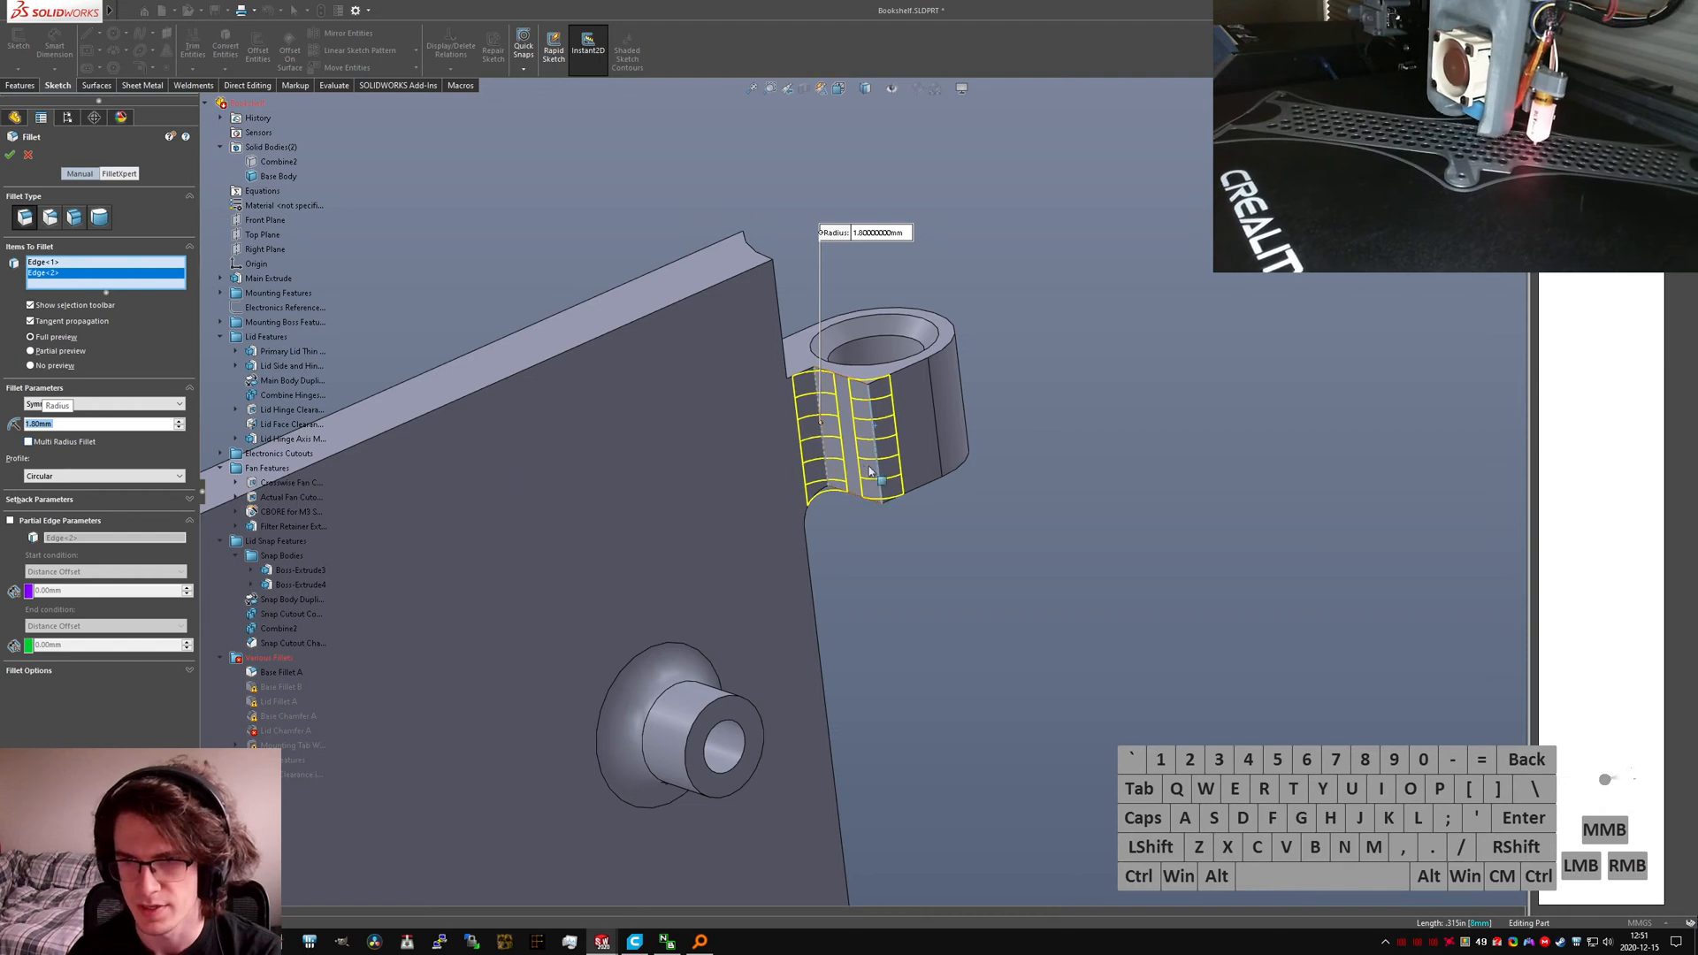
# Step: Add the outer corner edge of the base plate's lower tab to the new fillet and complete it
pyautogui.scroll(13, 812, 530)
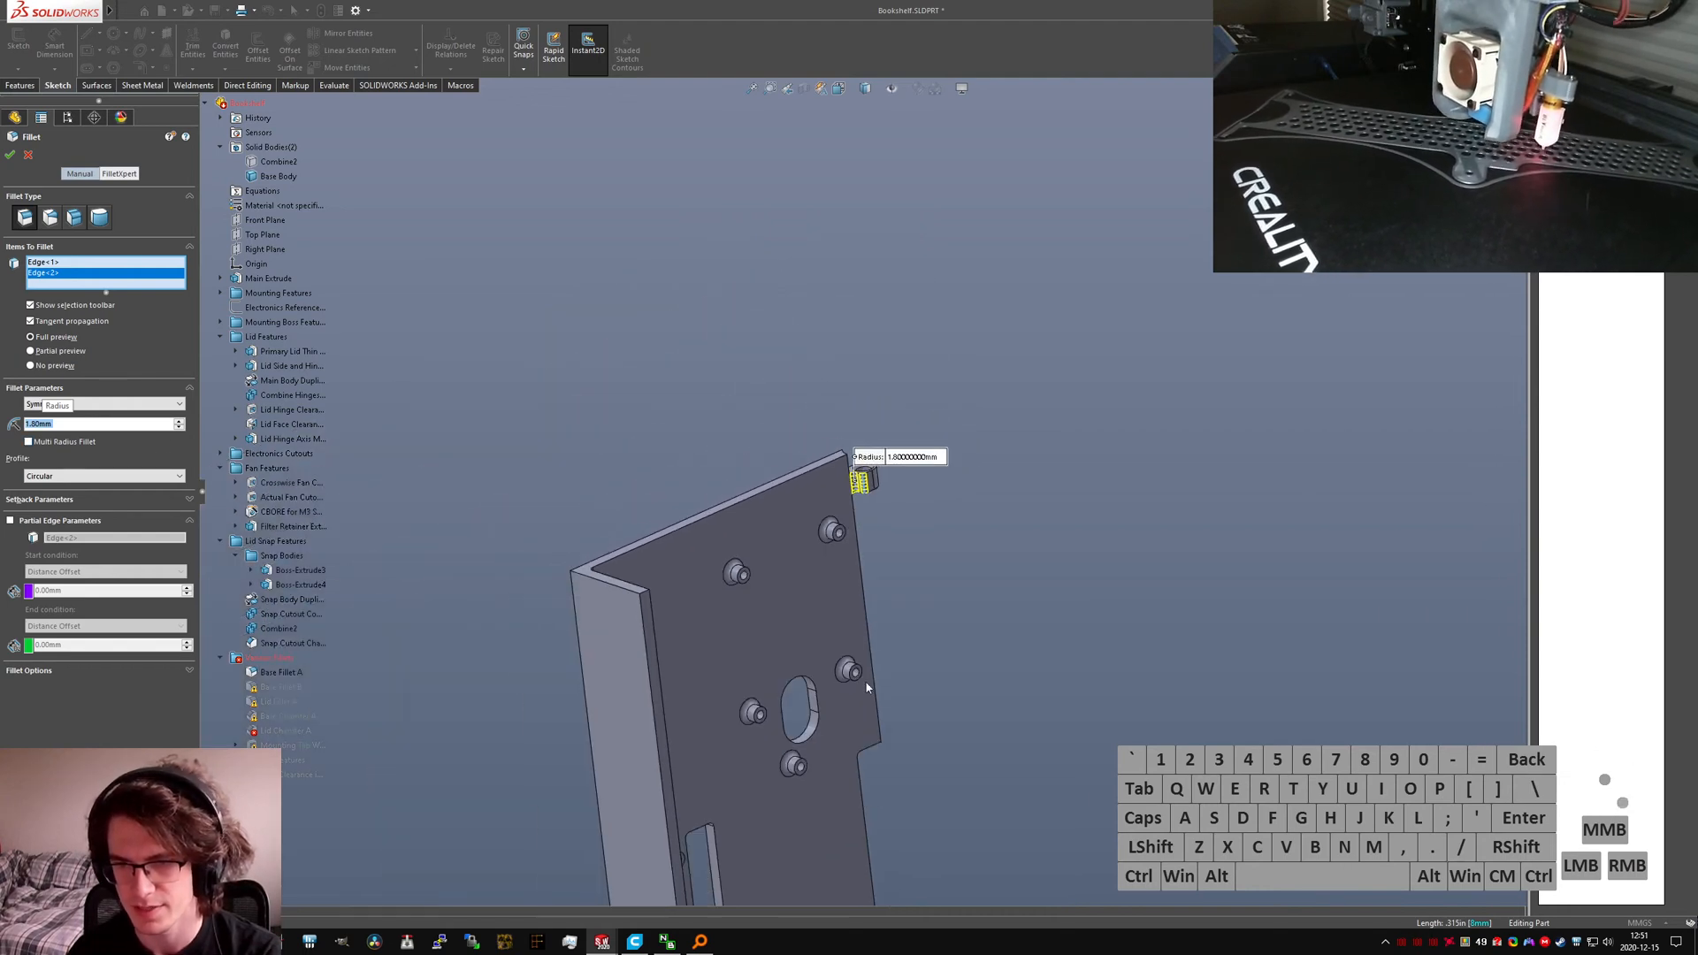
pyautogui.scroll(-10, 878, 547)
pyautogui.moveTo(879, 547); pyautogui.dragTo(904, 529, button='middle')
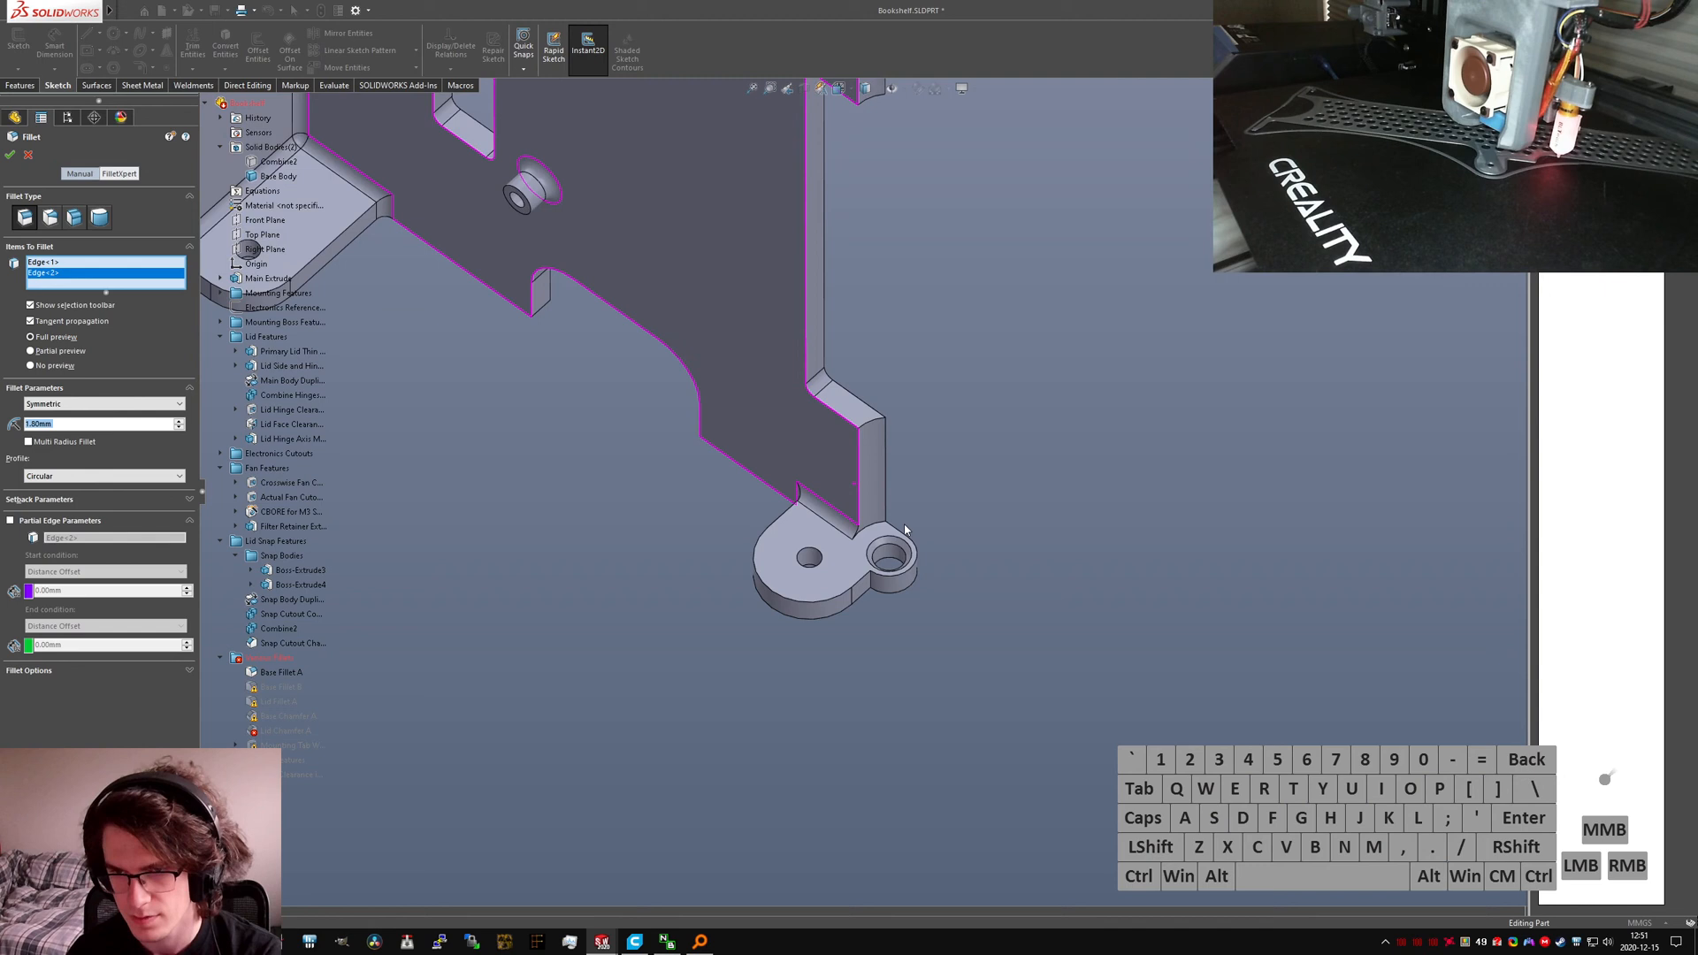
pyautogui.click(872, 425)
pyautogui.click(871, 424)
pyautogui.rightClick(871, 424)
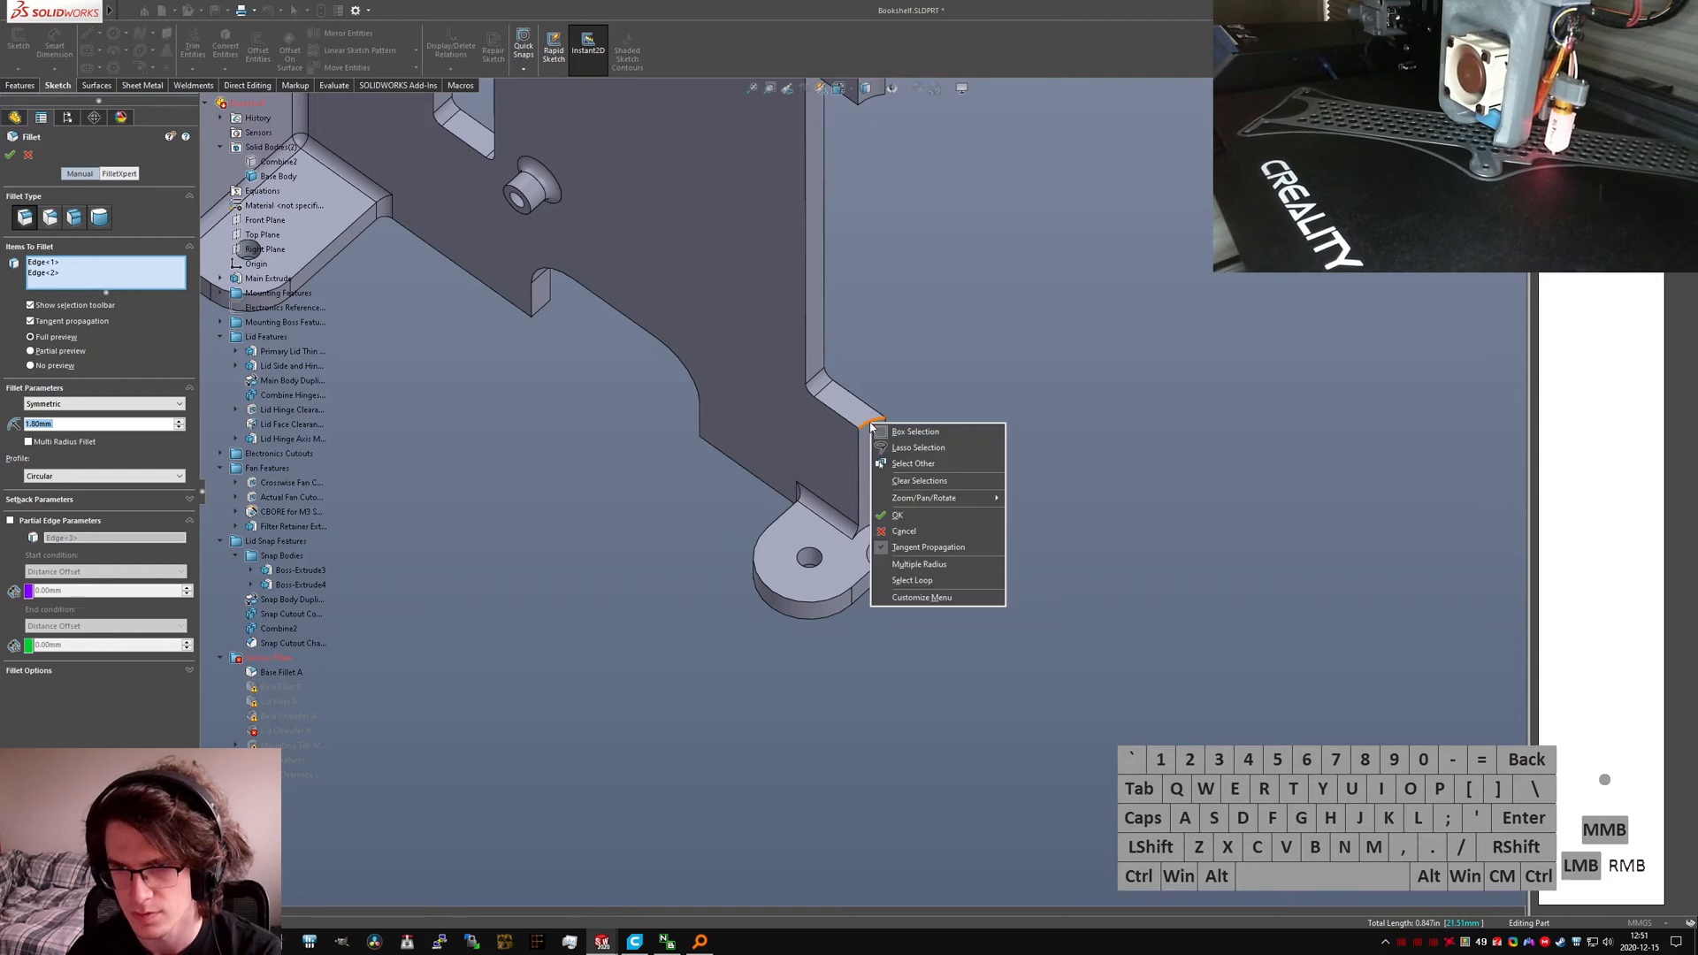
pyautogui.click(900, 514)
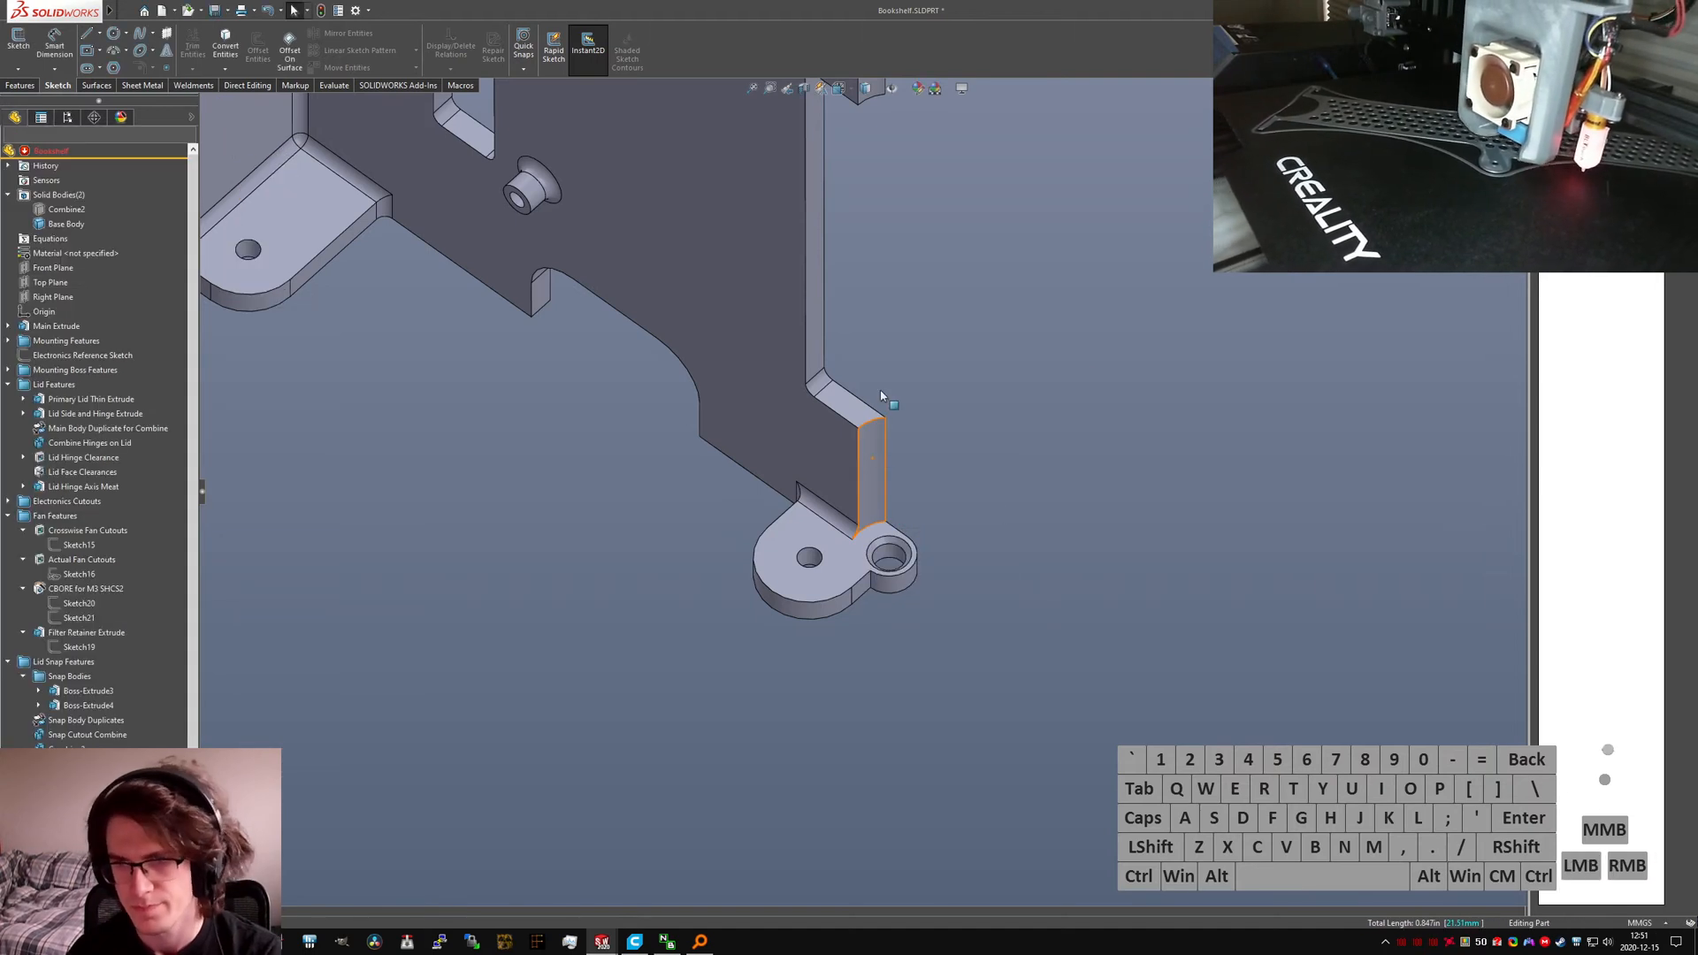
# Step: Rename the last lid fillet as Lid Fillet B and the other lid fillet as Lid Fillet A
pyautogui.scroll(2, 862, 345)
pyautogui.moveTo(863, 345); pyautogui.dragTo(844, 358, button='middle')
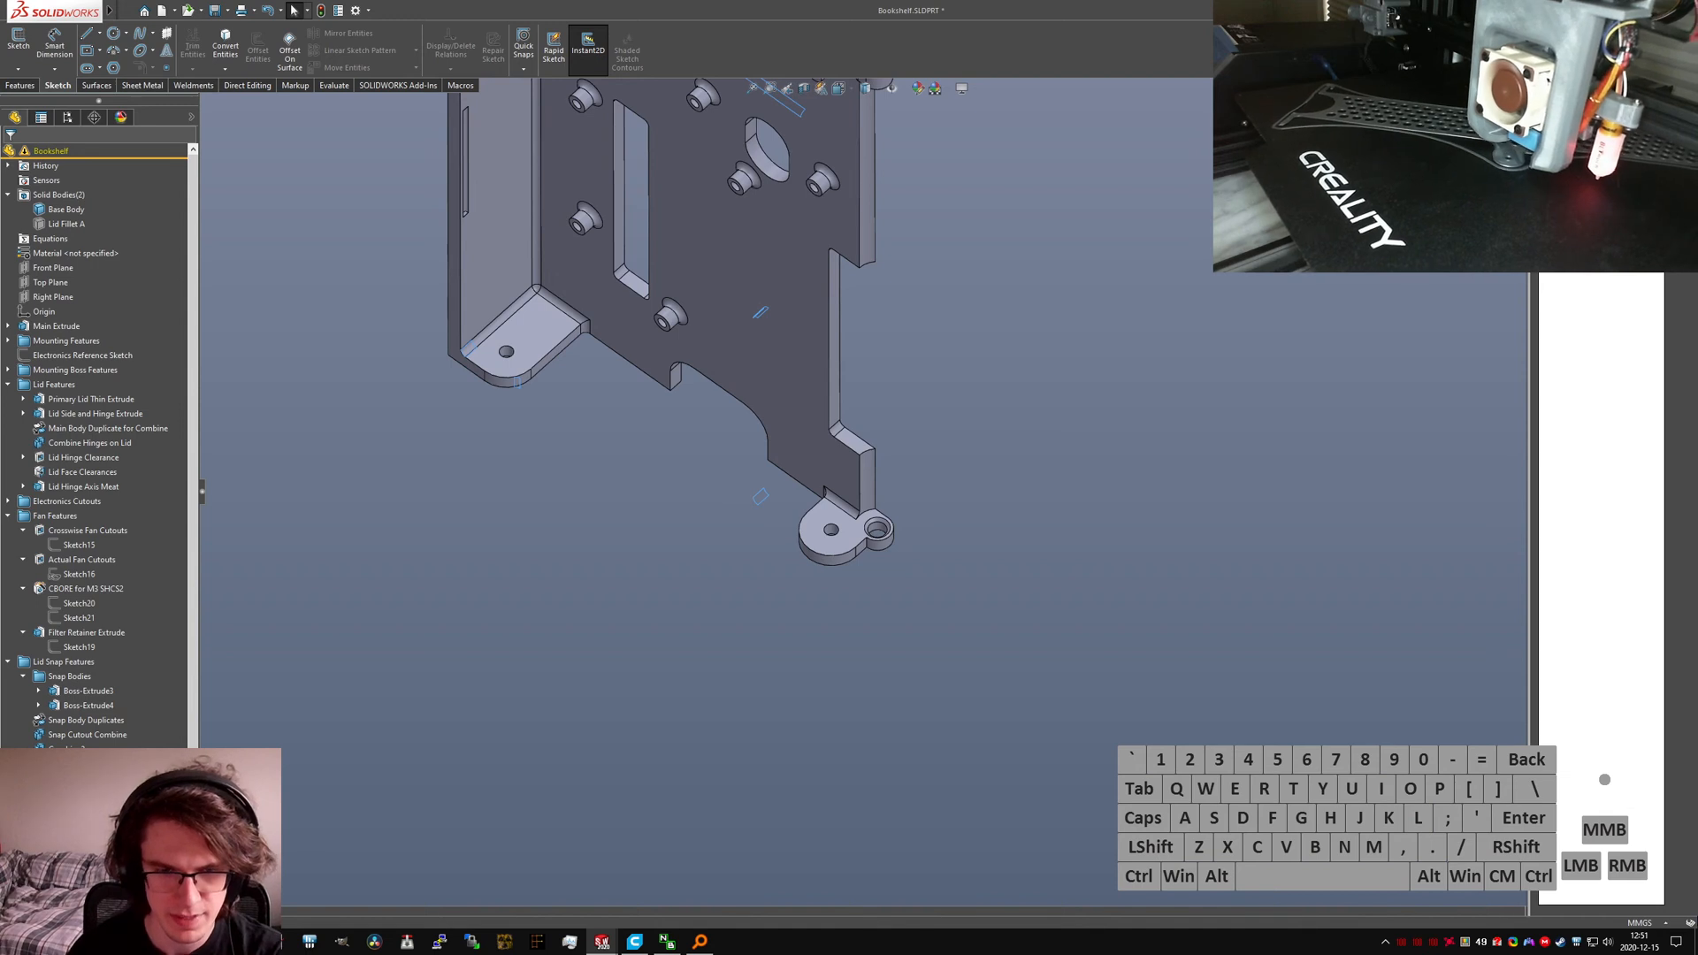
pyautogui.press('BackSpace')
pyautogui.write('B')
pyautogui.press('Return')
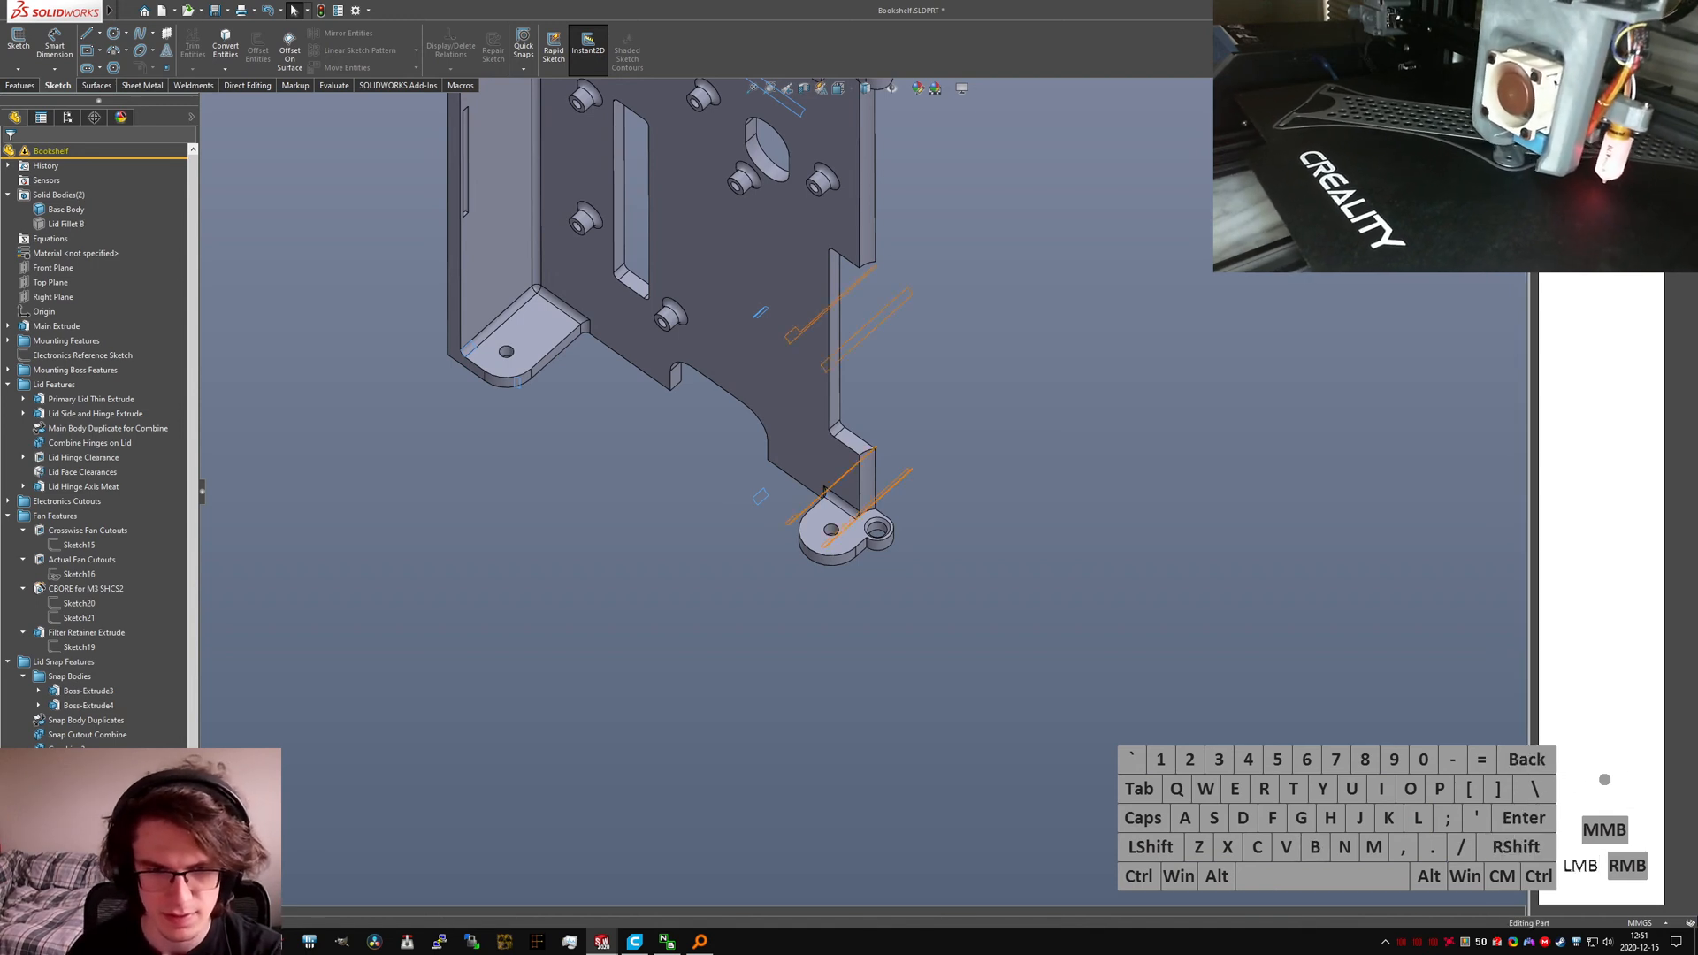
pyautogui.click(84, 822)
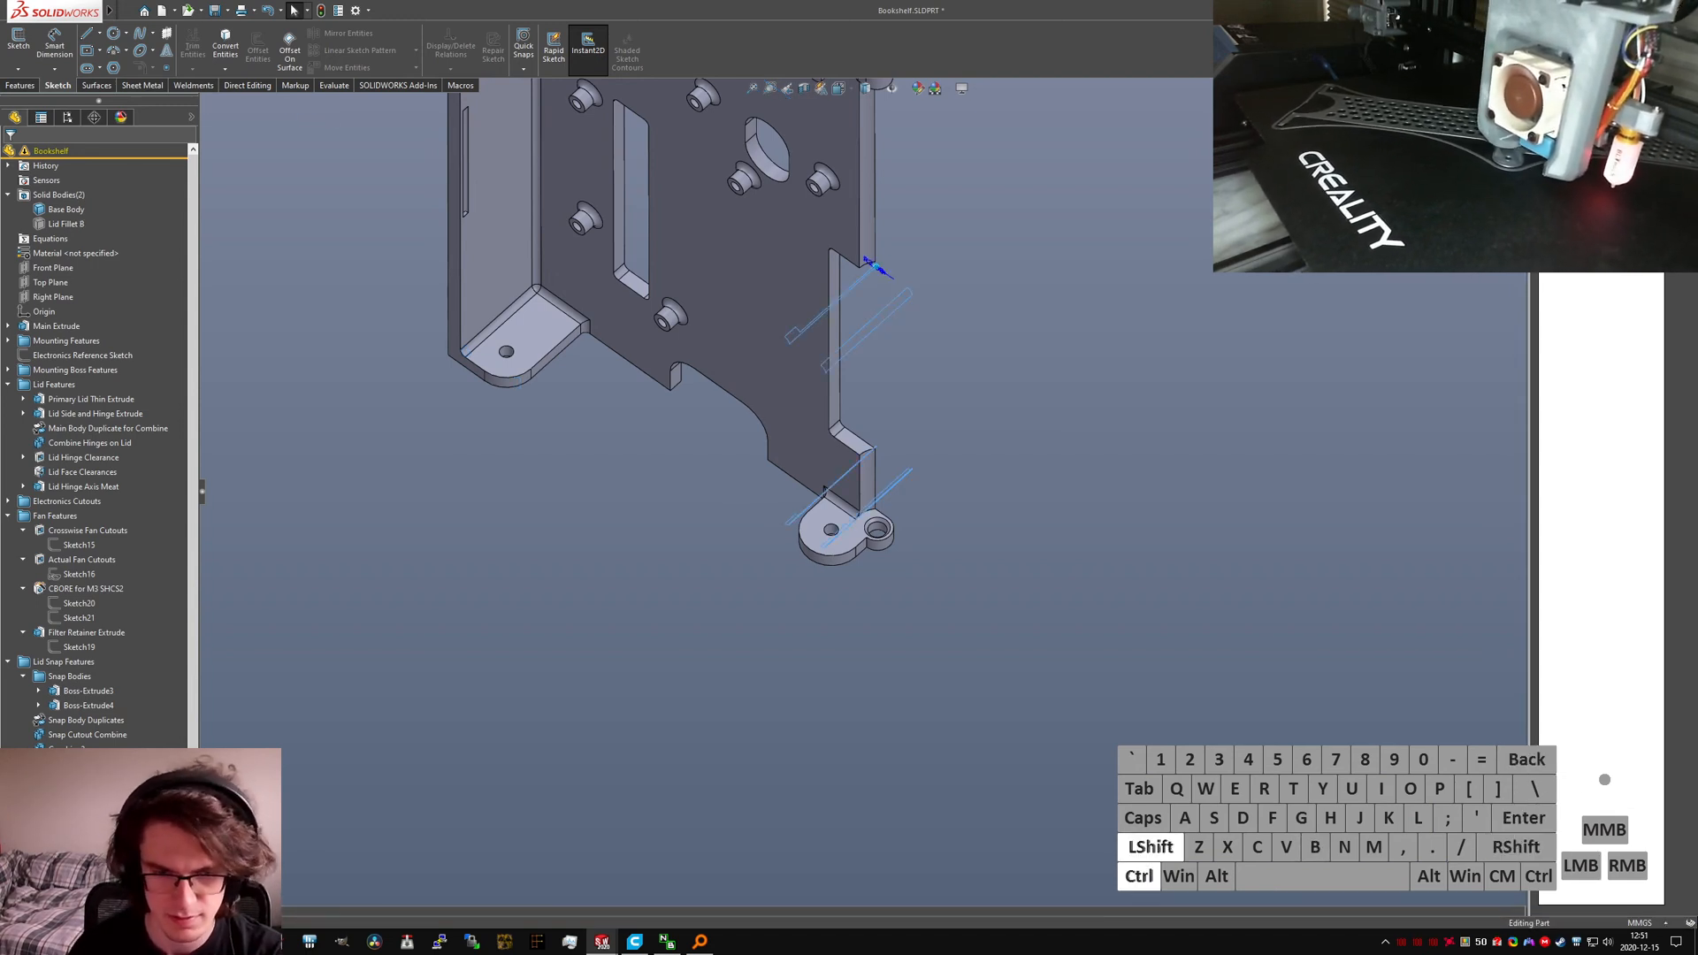
pyautogui.write('Lid')
pyautogui.press('BackSpace')
pyautogui.write('A')
pyautogui.press('Return')
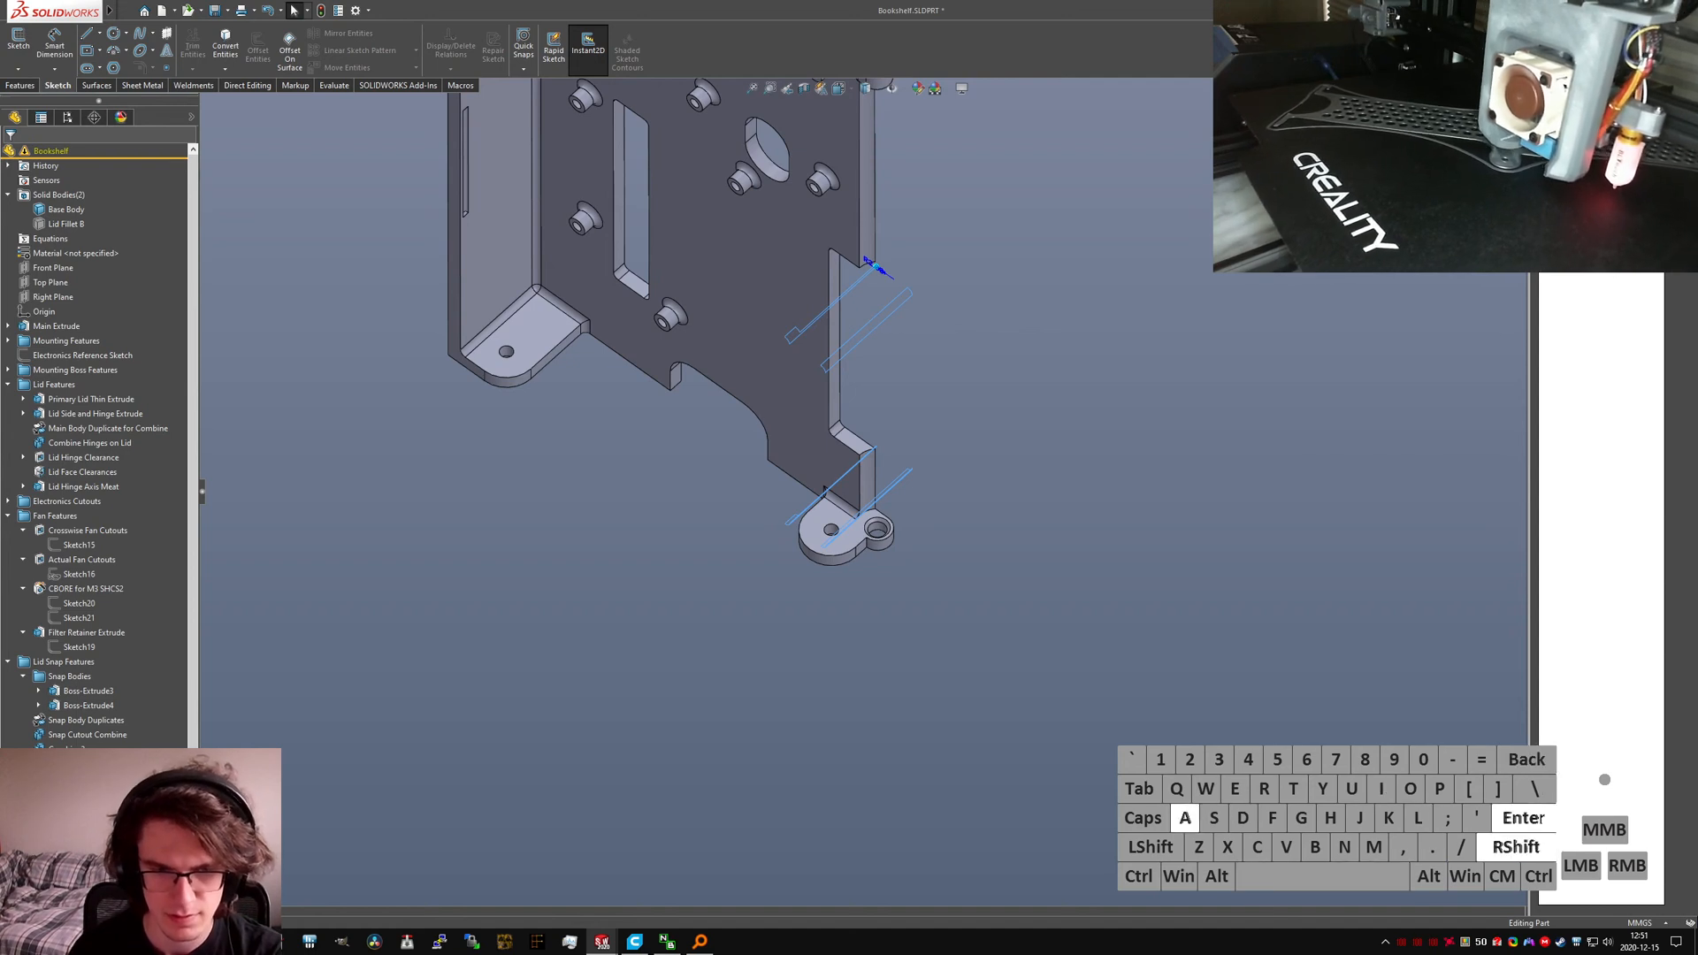
# Step: Reopen Lid Fillet A, dismiss the missing-edges warning and accept the 2 mm fillet with its four remaining edges
pyautogui.rightClick(95, 550)
pyautogui.click(84, 528)
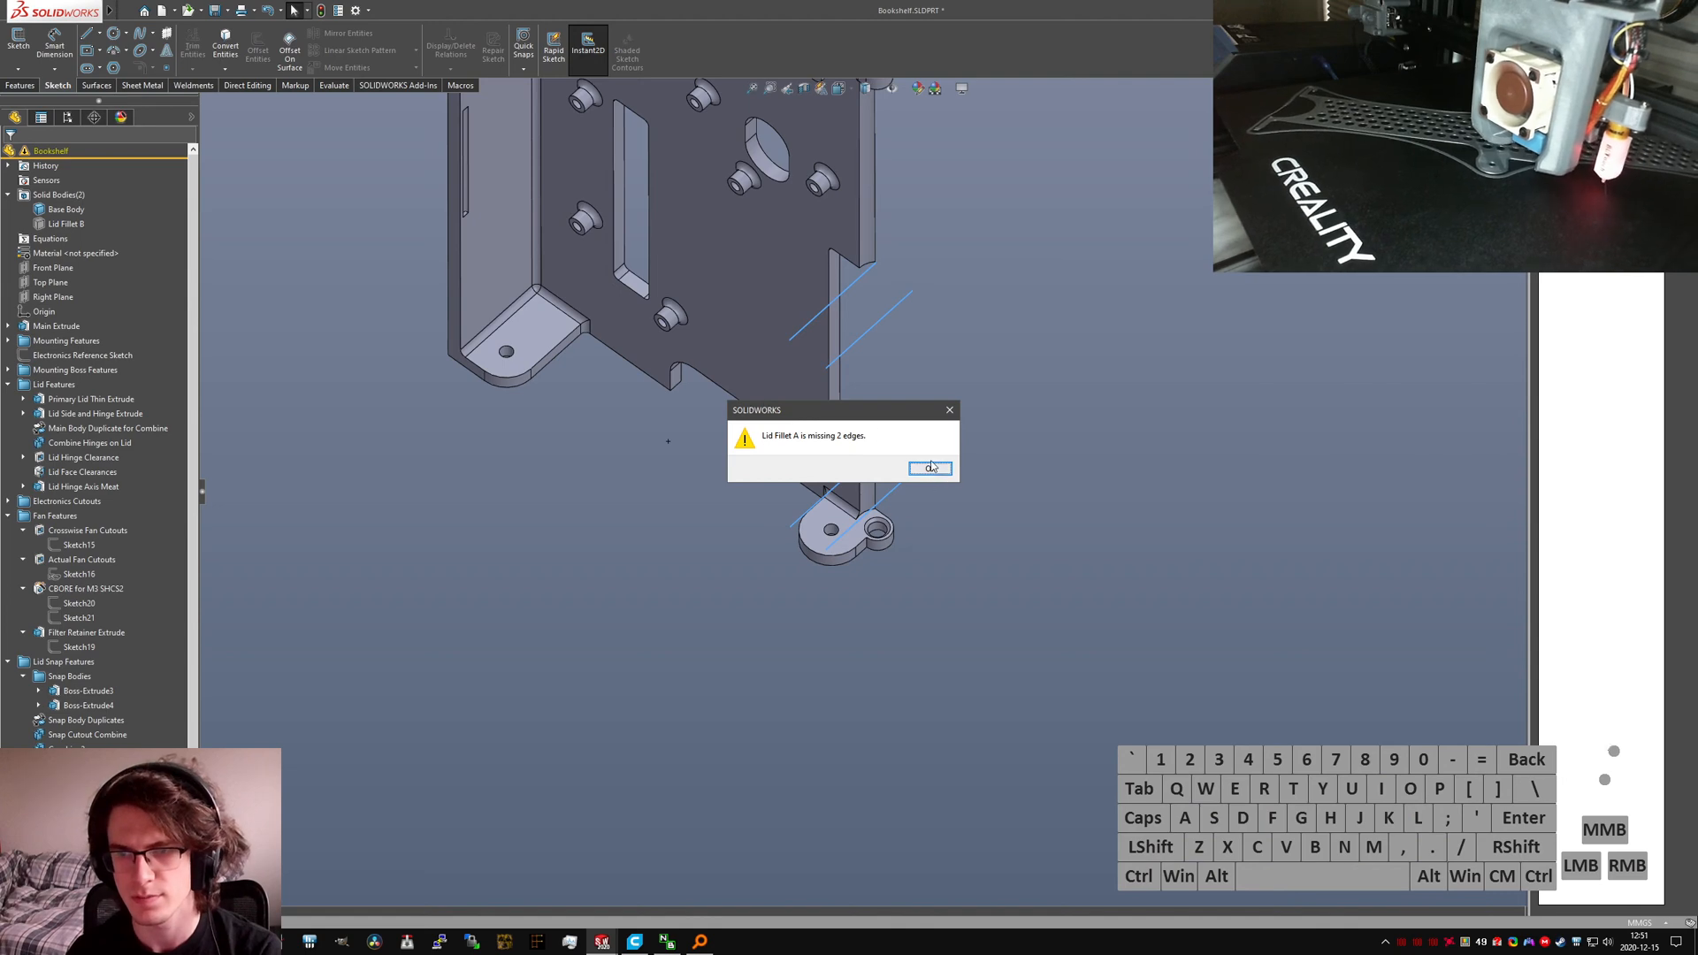
pyautogui.click(929, 469)
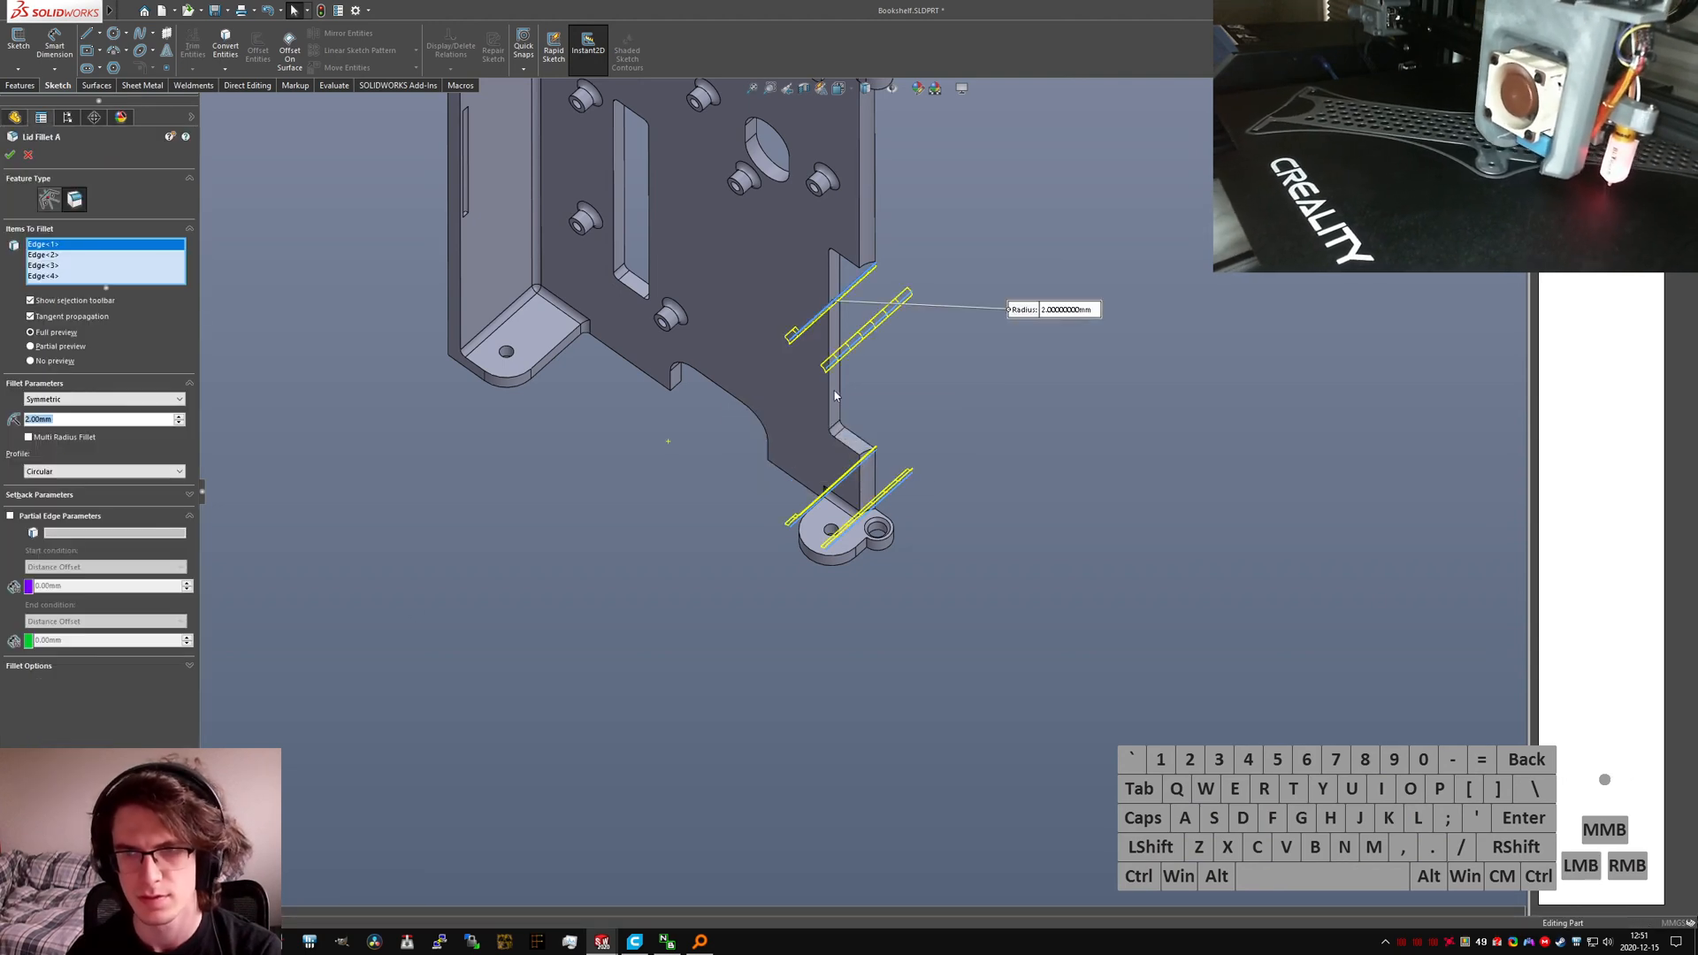
pyautogui.scroll(-2, 794, 342)
pyautogui.scroll(5, 829, 452)
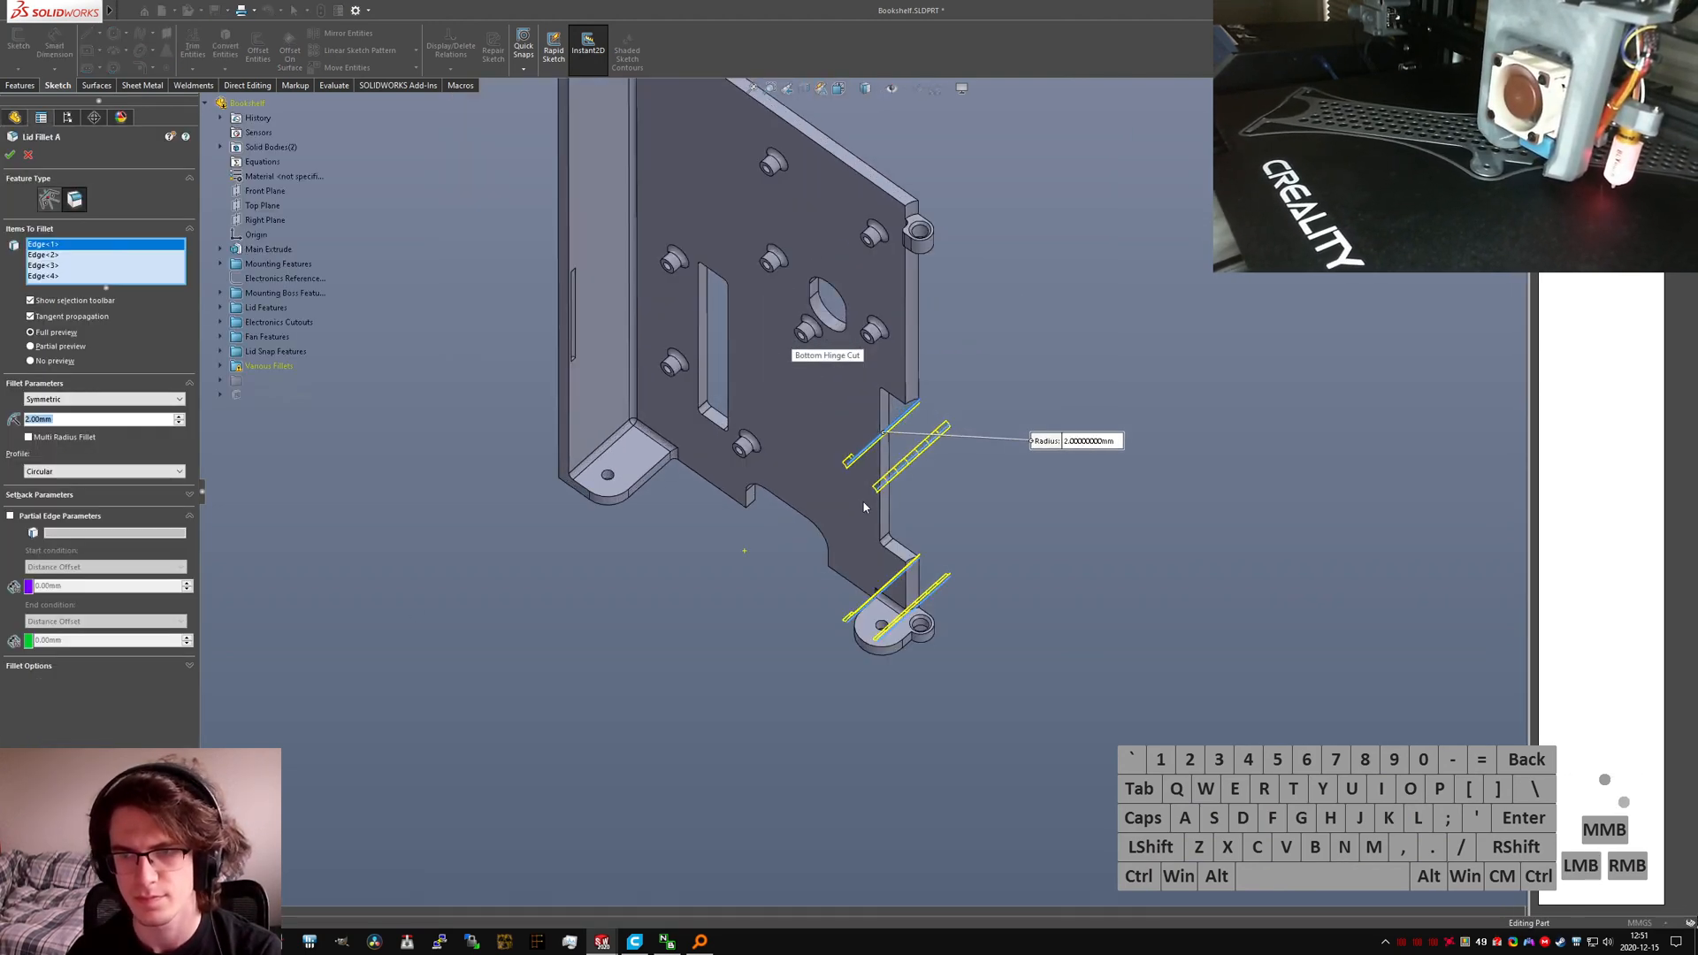
pyautogui.click(10, 153)
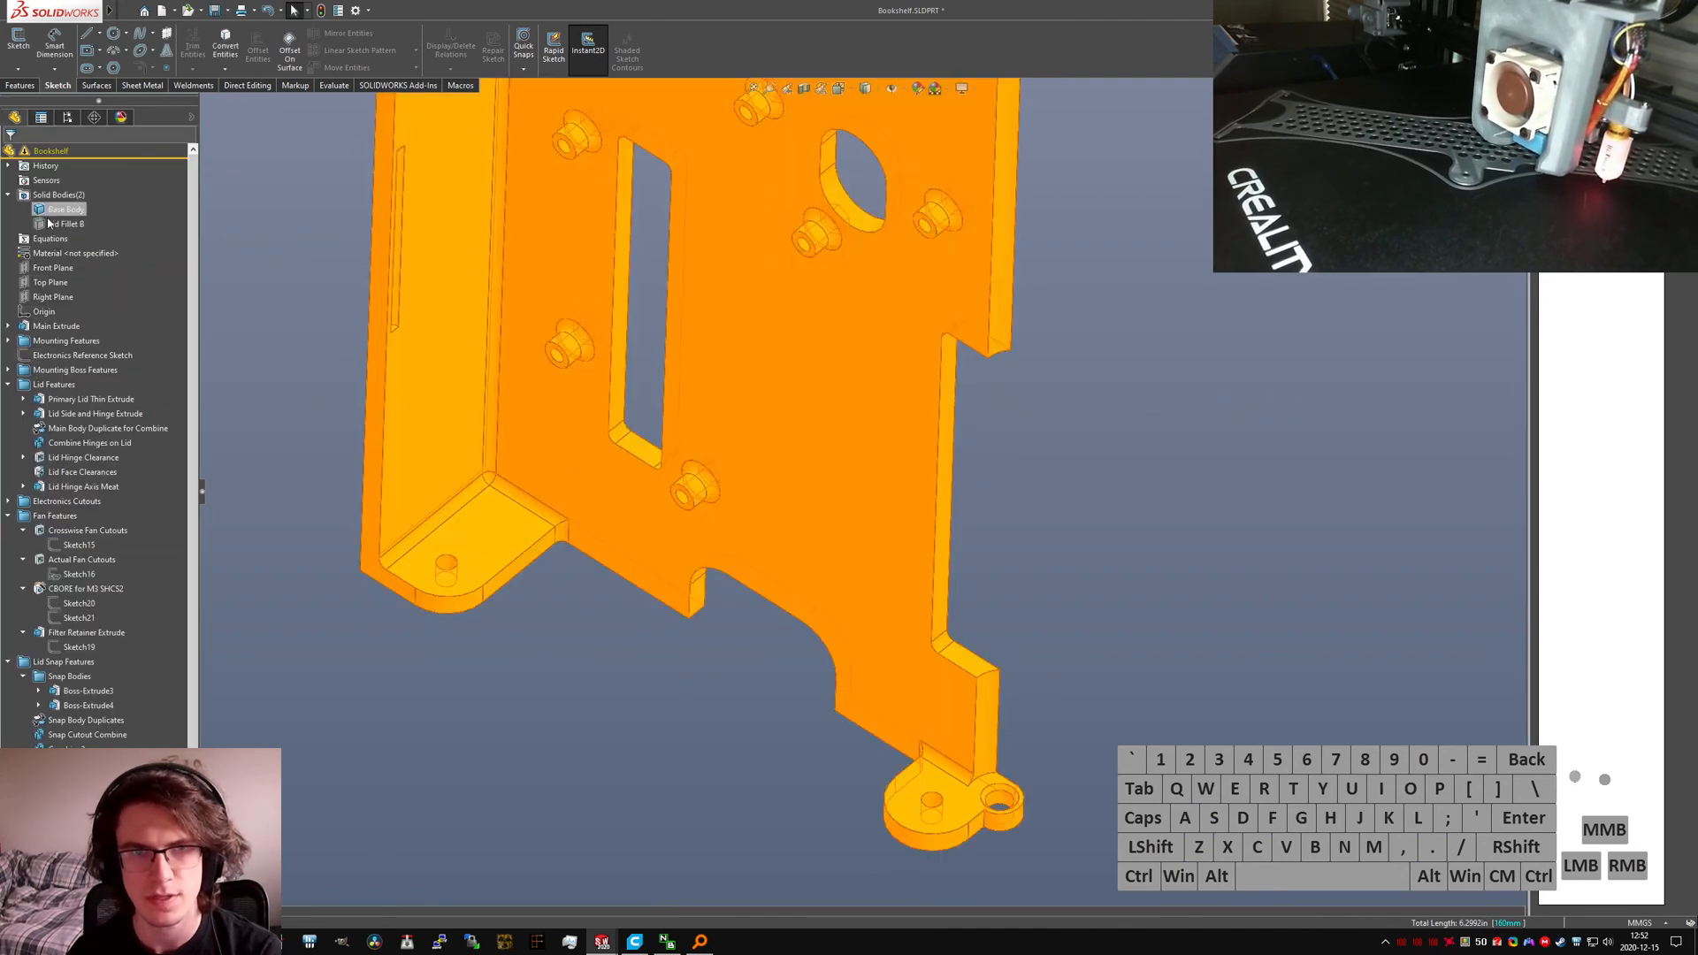
# Step: Show the lid body and hide the base body to expose the lid's hinge blocks
pyautogui.rightClick(53, 223)
pyautogui.click(78, 212)
pyautogui.rightClick(53, 211)
pyautogui.click(81, 203)
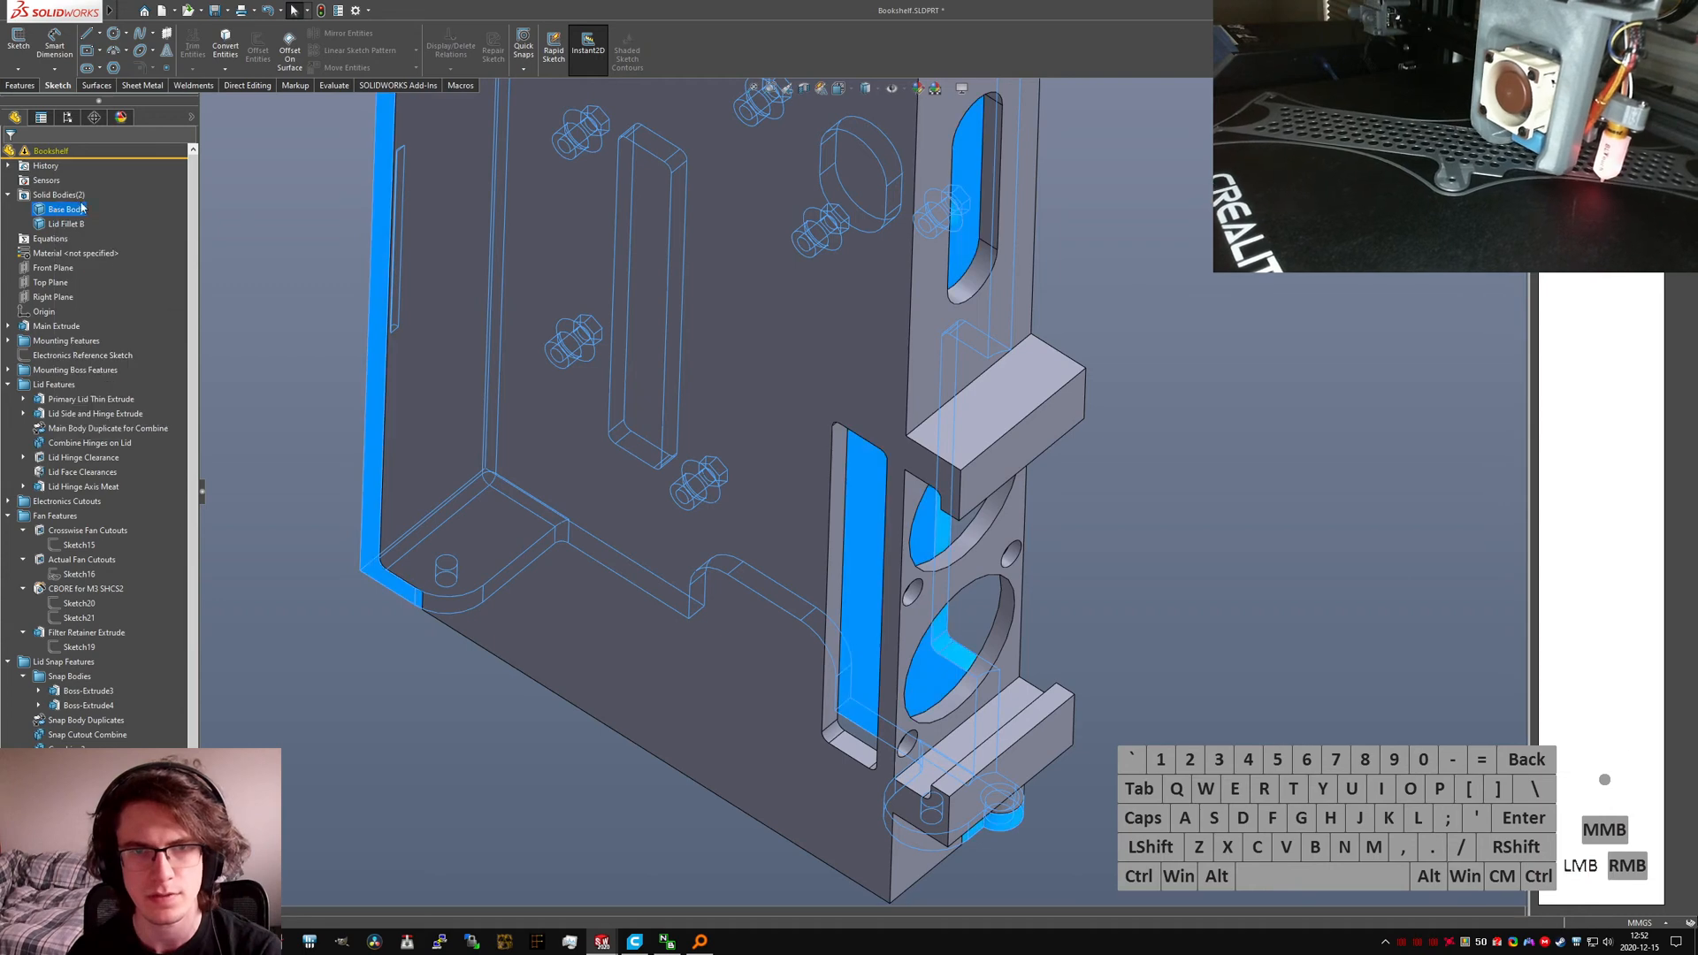
pyautogui.click(275, 332)
pyautogui.scroll(3, 864, 440)
pyautogui.moveTo(864, 439); pyautogui.dragTo(316, 628, button='middle')
pyautogui.scroll(-4, 649, 431)
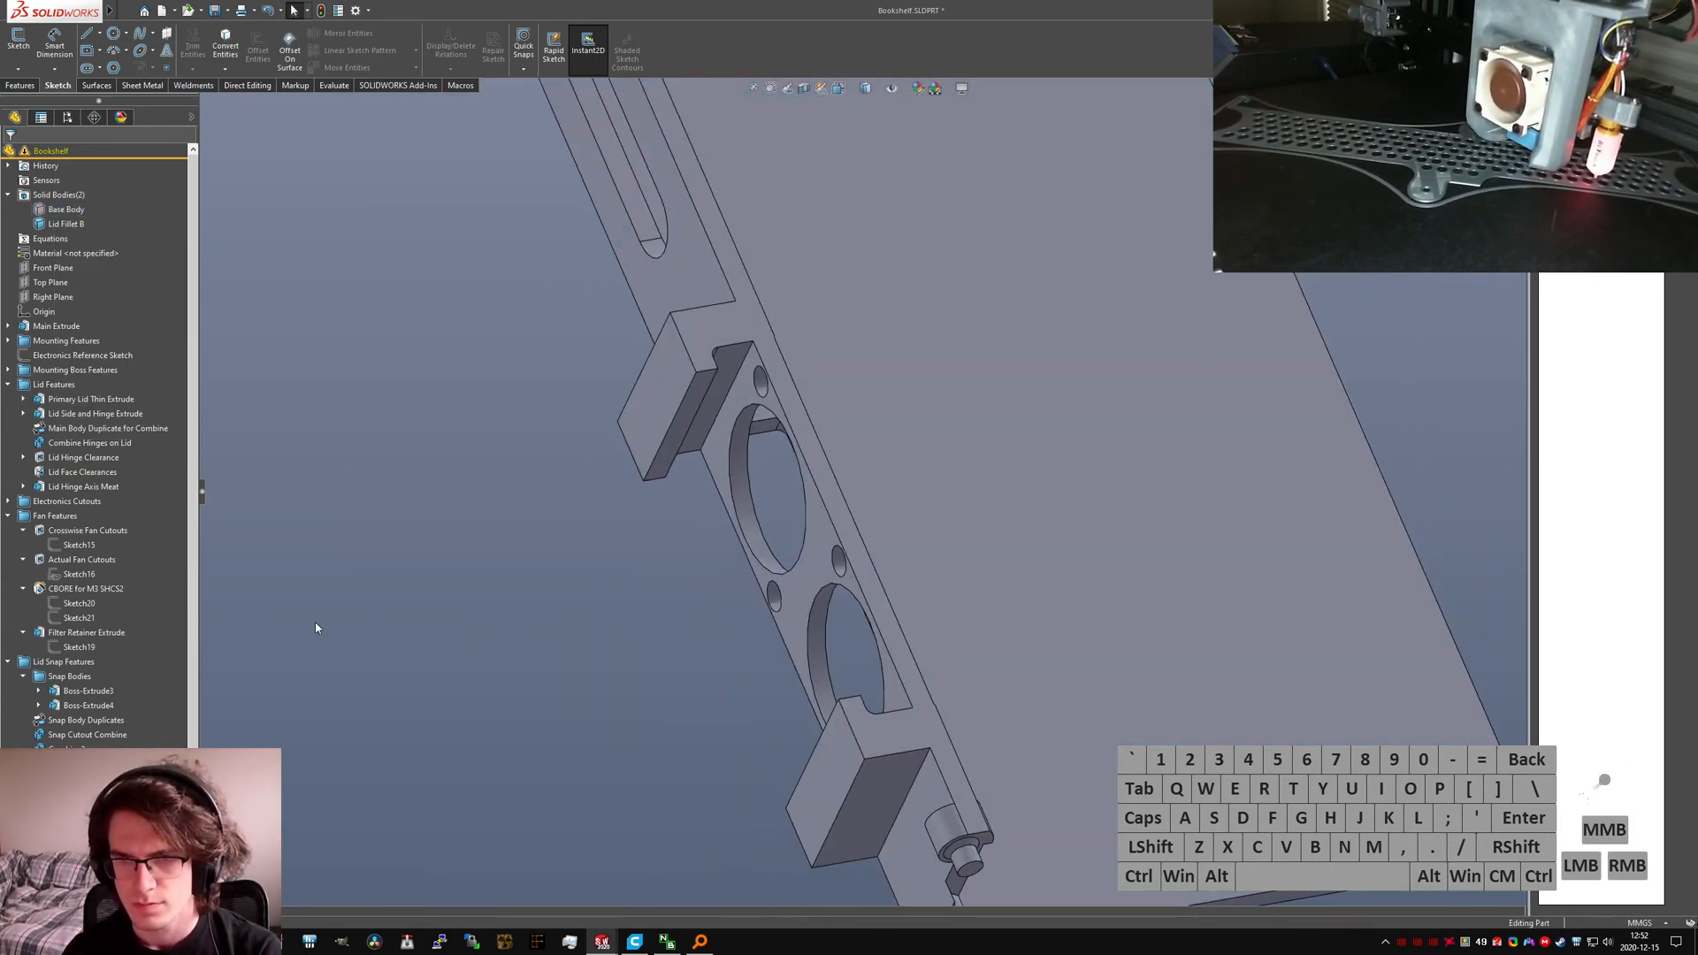
# Step: Rename the new base hinge fillet as Base Fillet B
pyautogui.rightClick(81, 808)
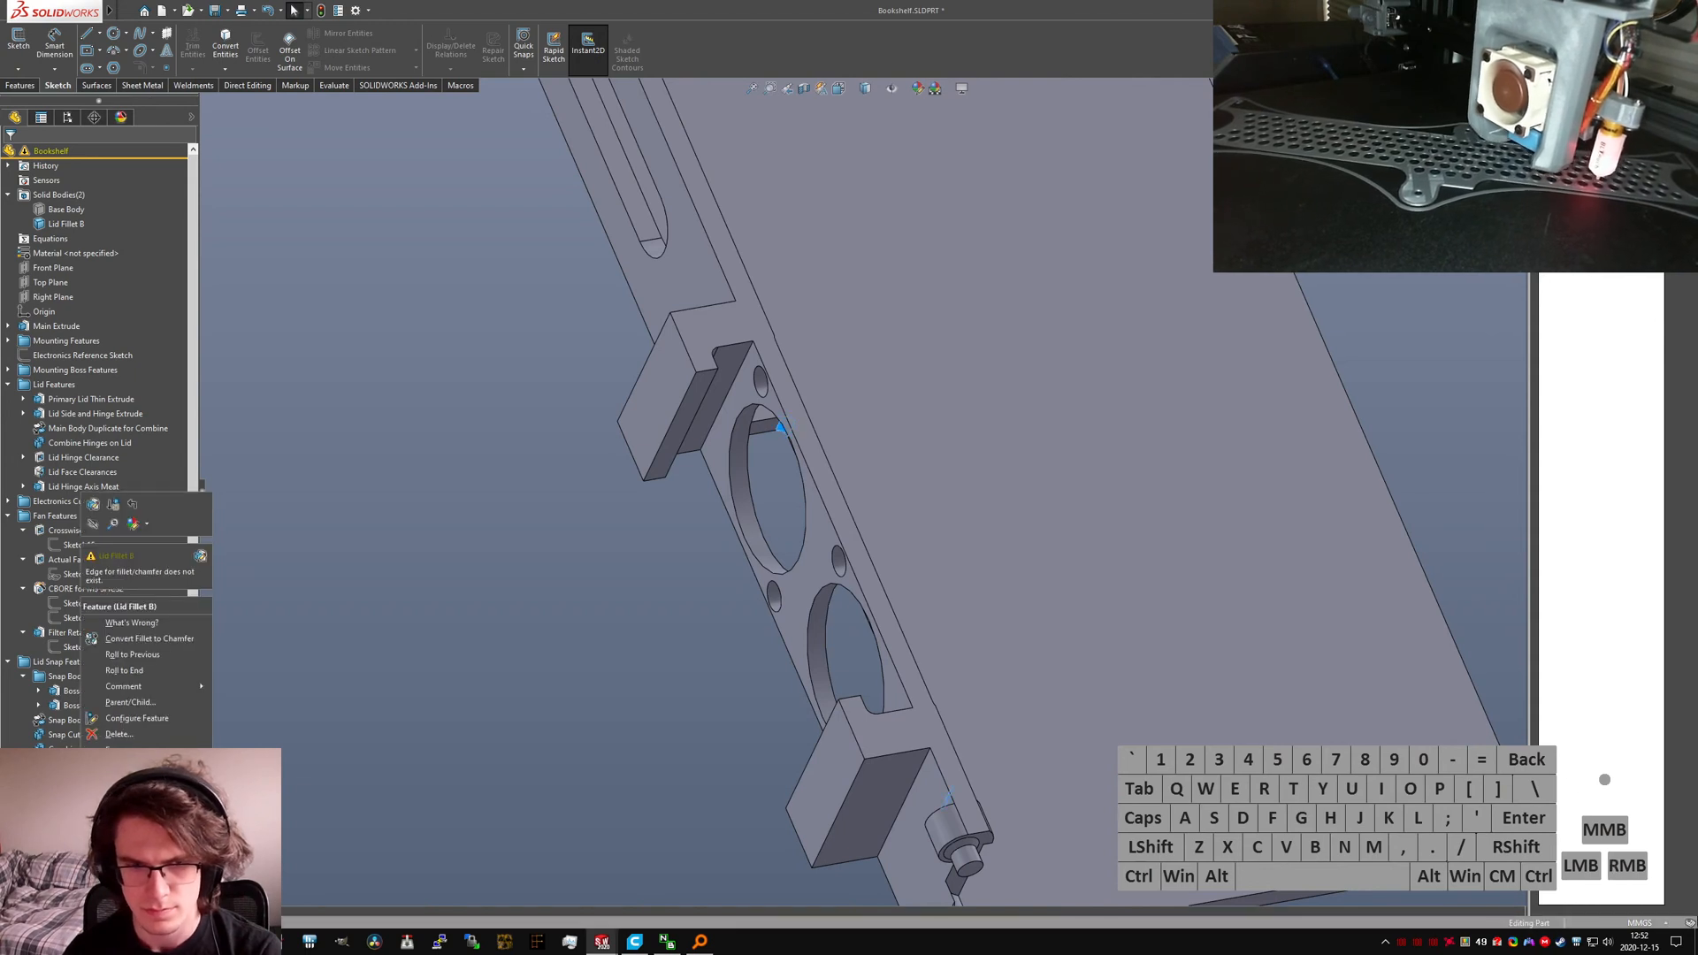
pyautogui.click(712, 480)
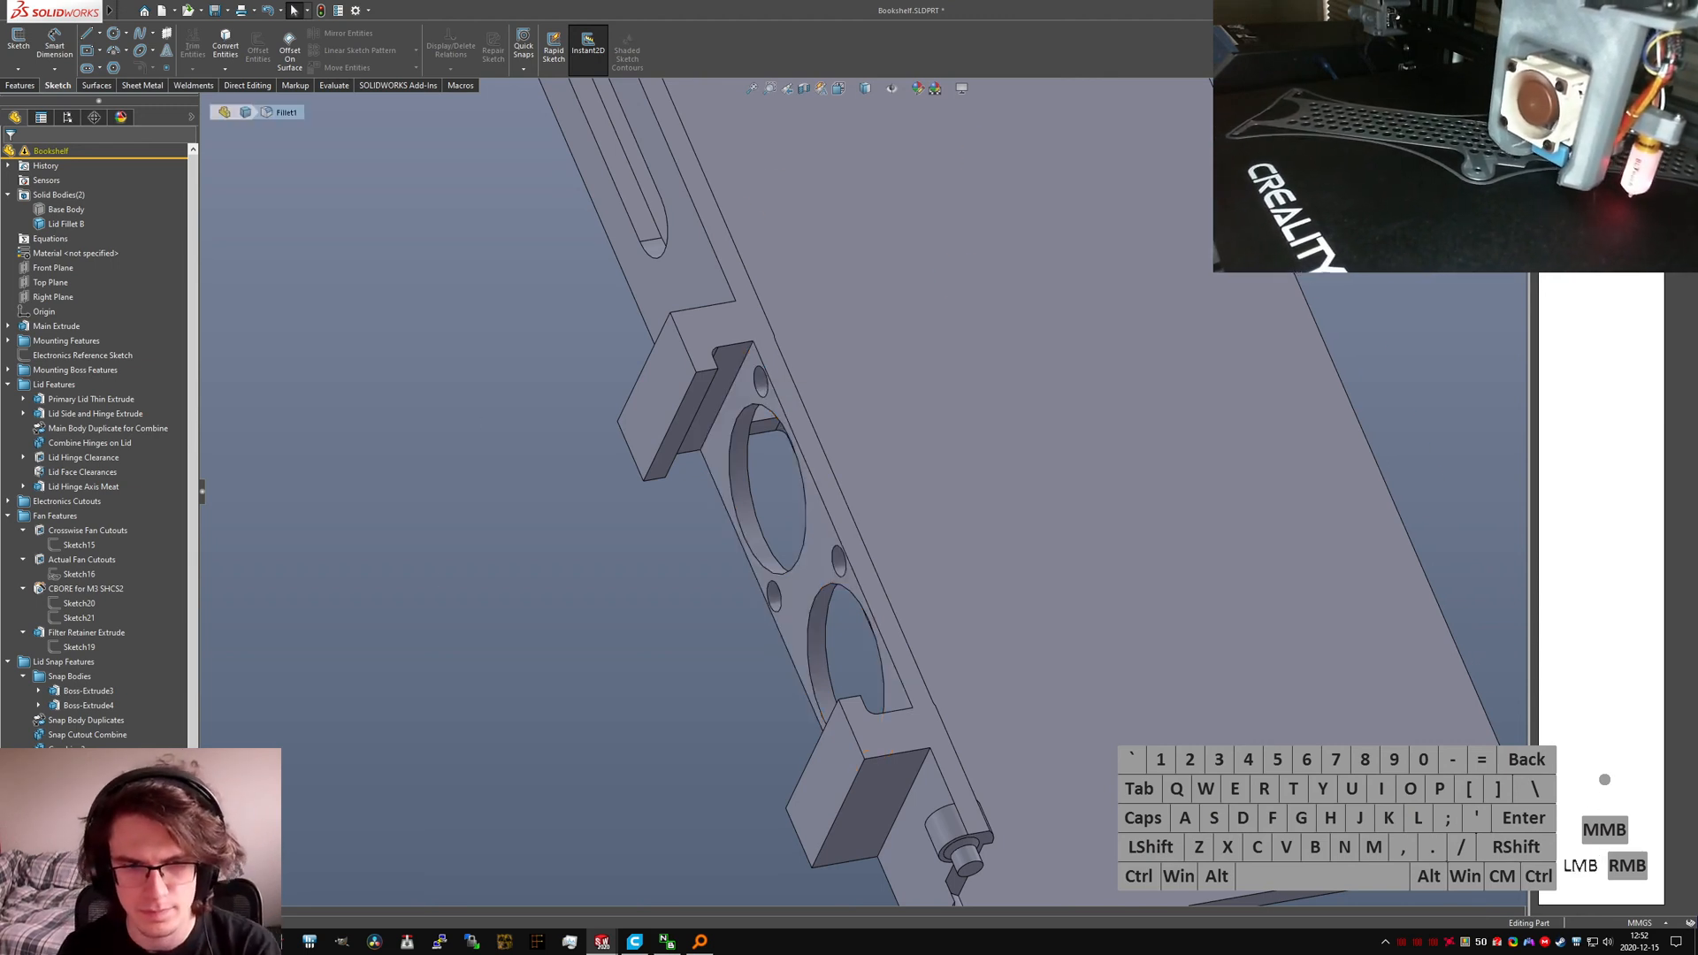
pyautogui.write('Base Fi')
pyautogui.write('llet B')
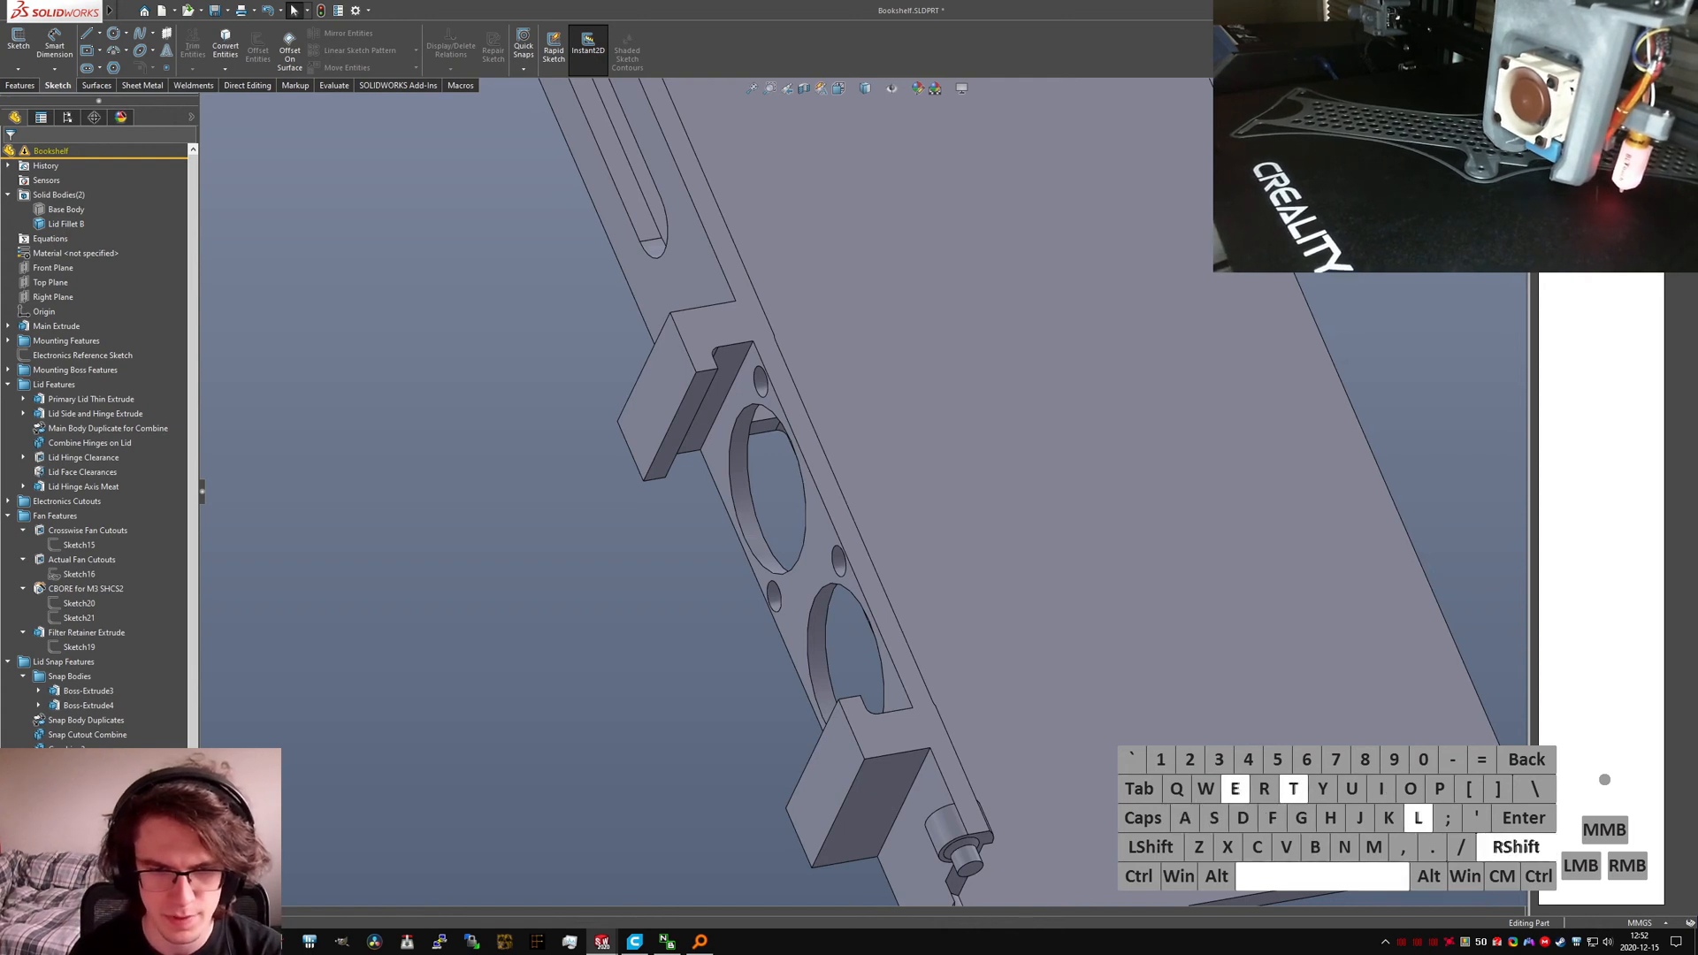
pyautogui.press('Return')
# Step: Add the inside corner edges on the facing sides of the lid's two hinge blocks to Lid Fillet A
pyautogui.click(75, 822)
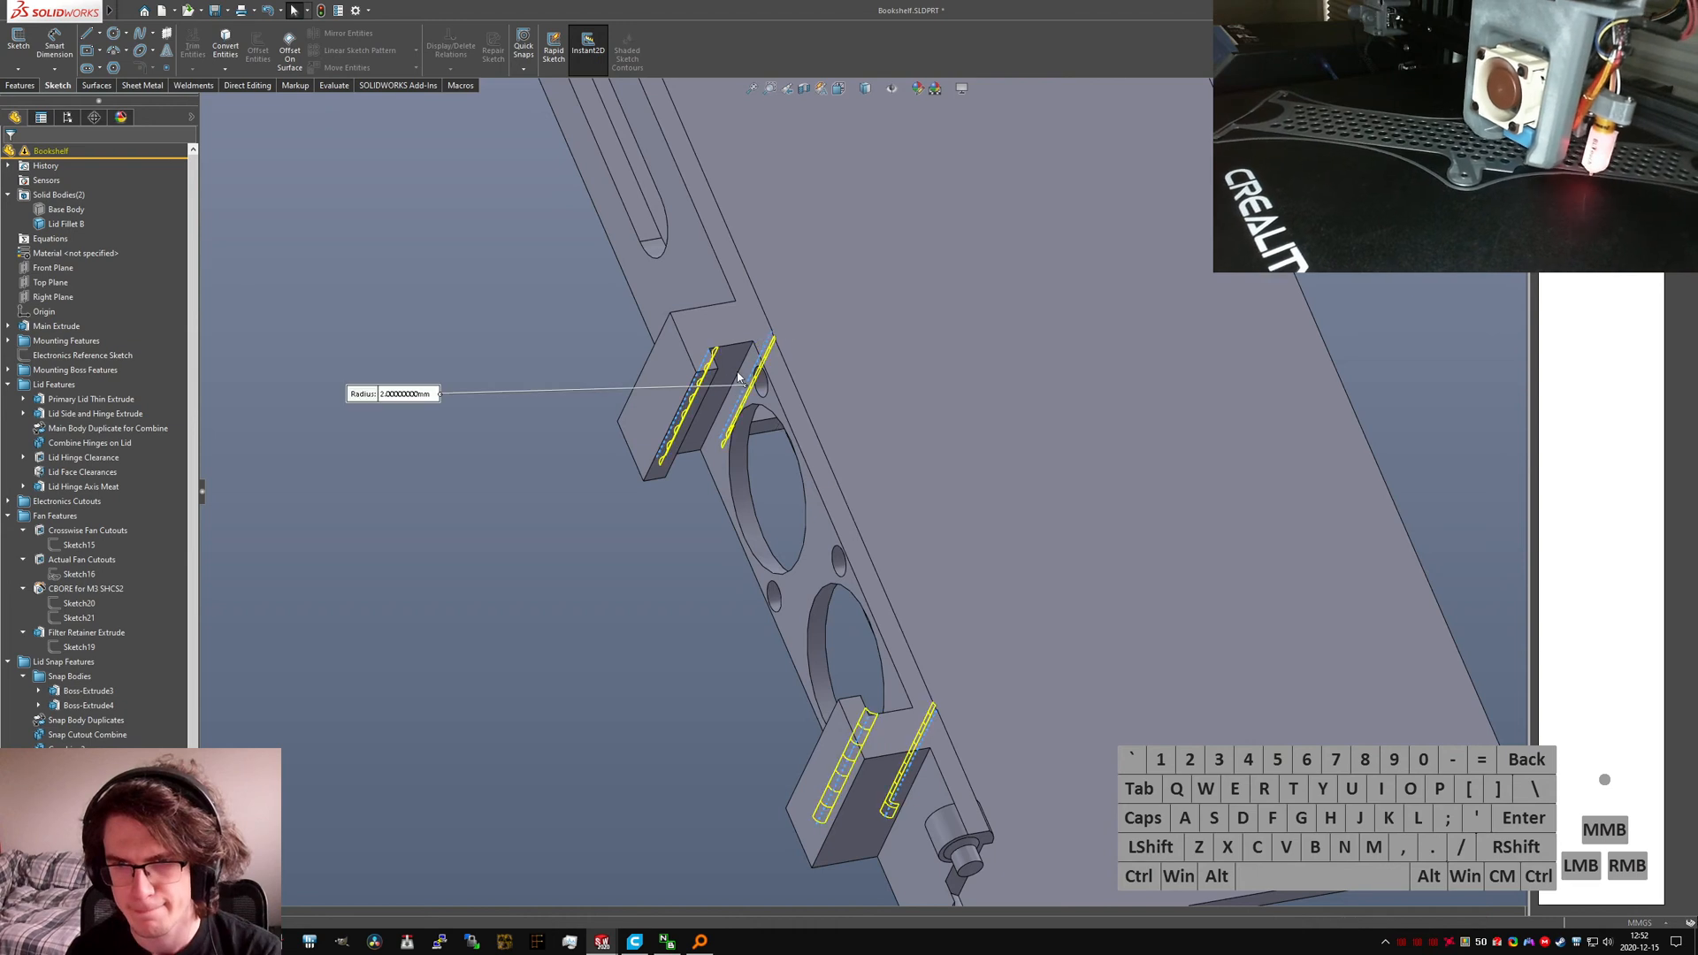
pyautogui.click(905, 727)
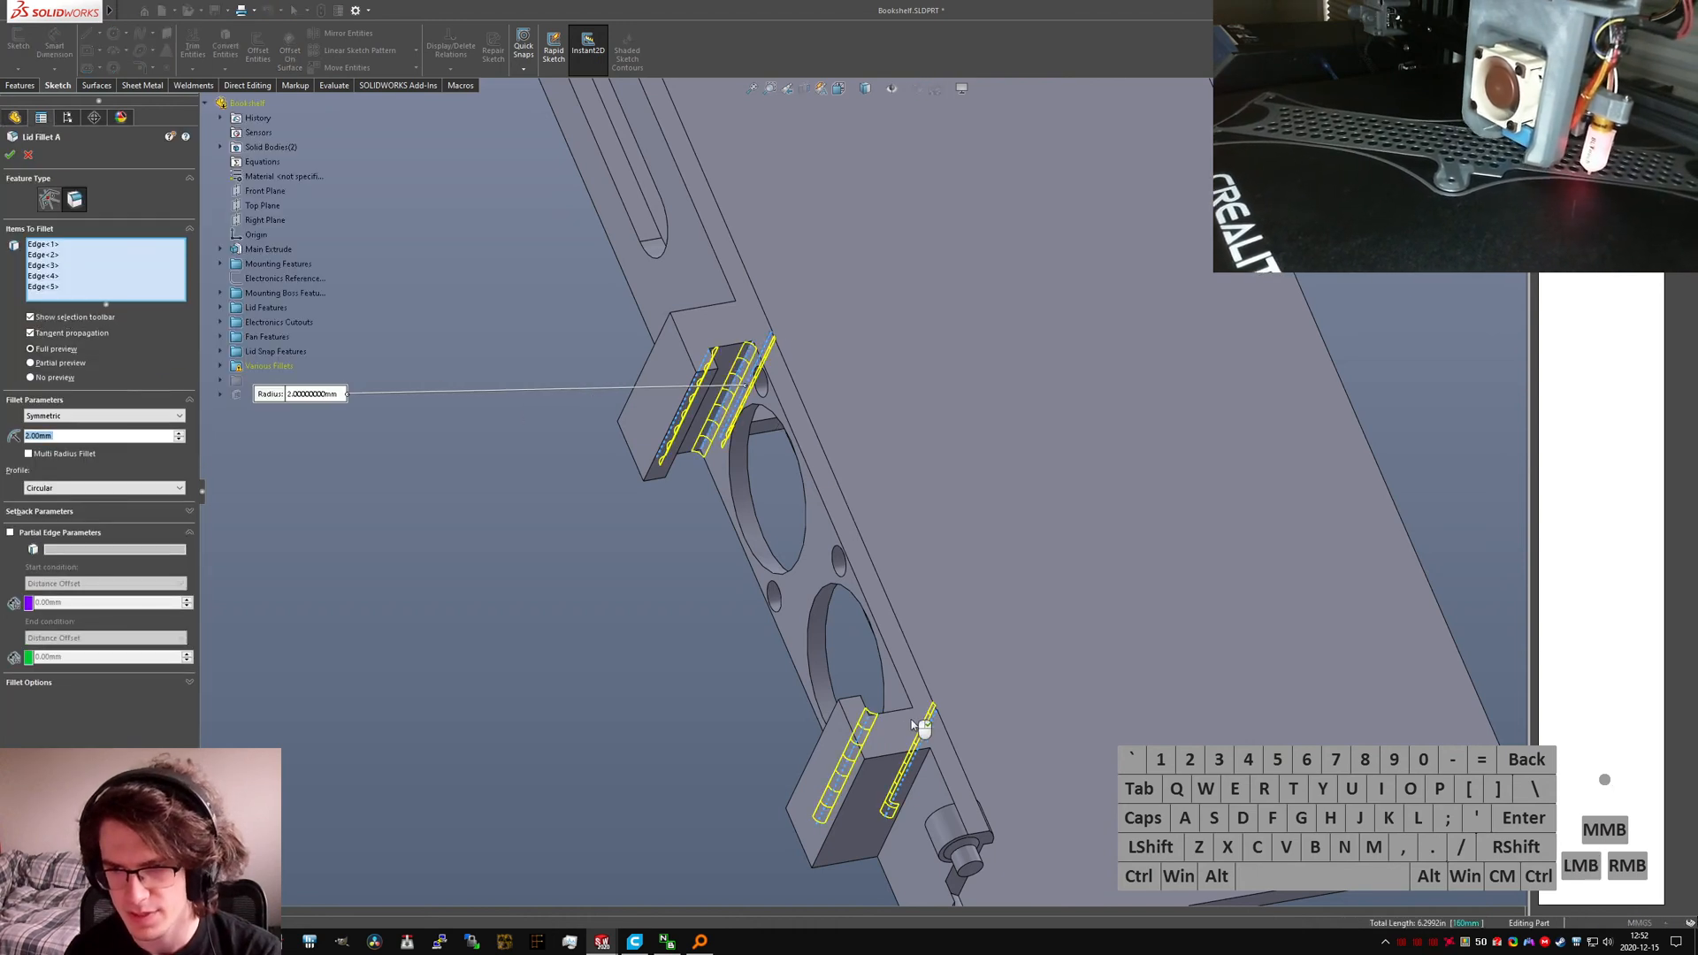
pyautogui.click(910, 714)
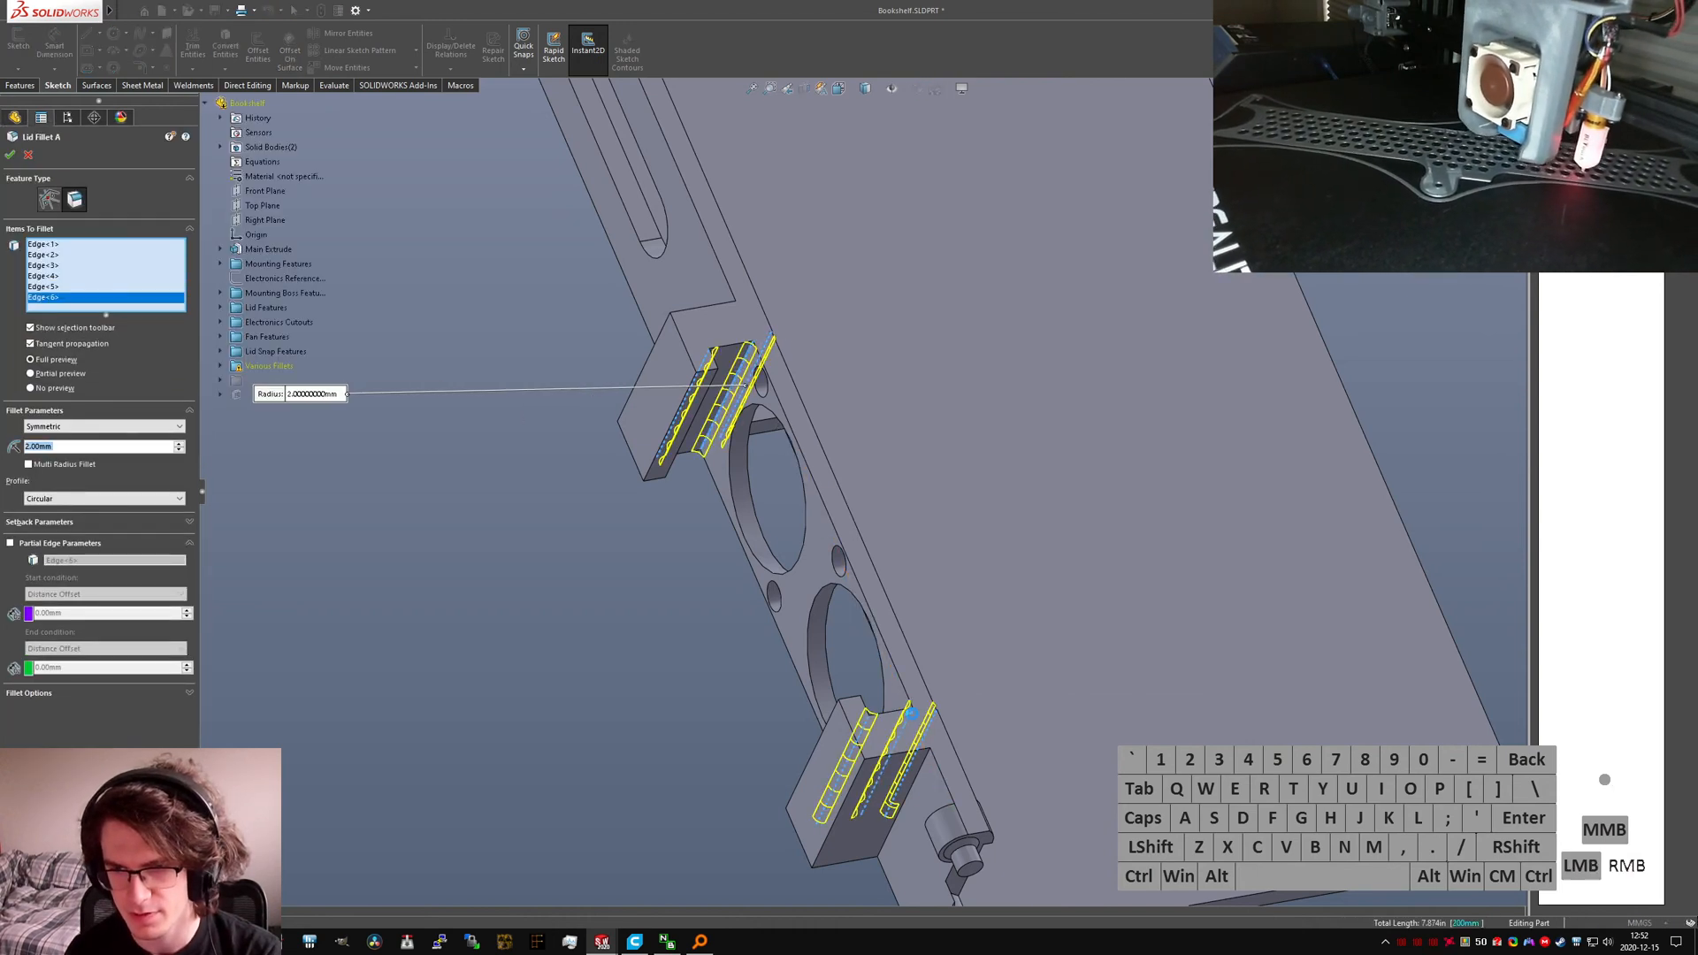
pyautogui.rightClick(820, 705)
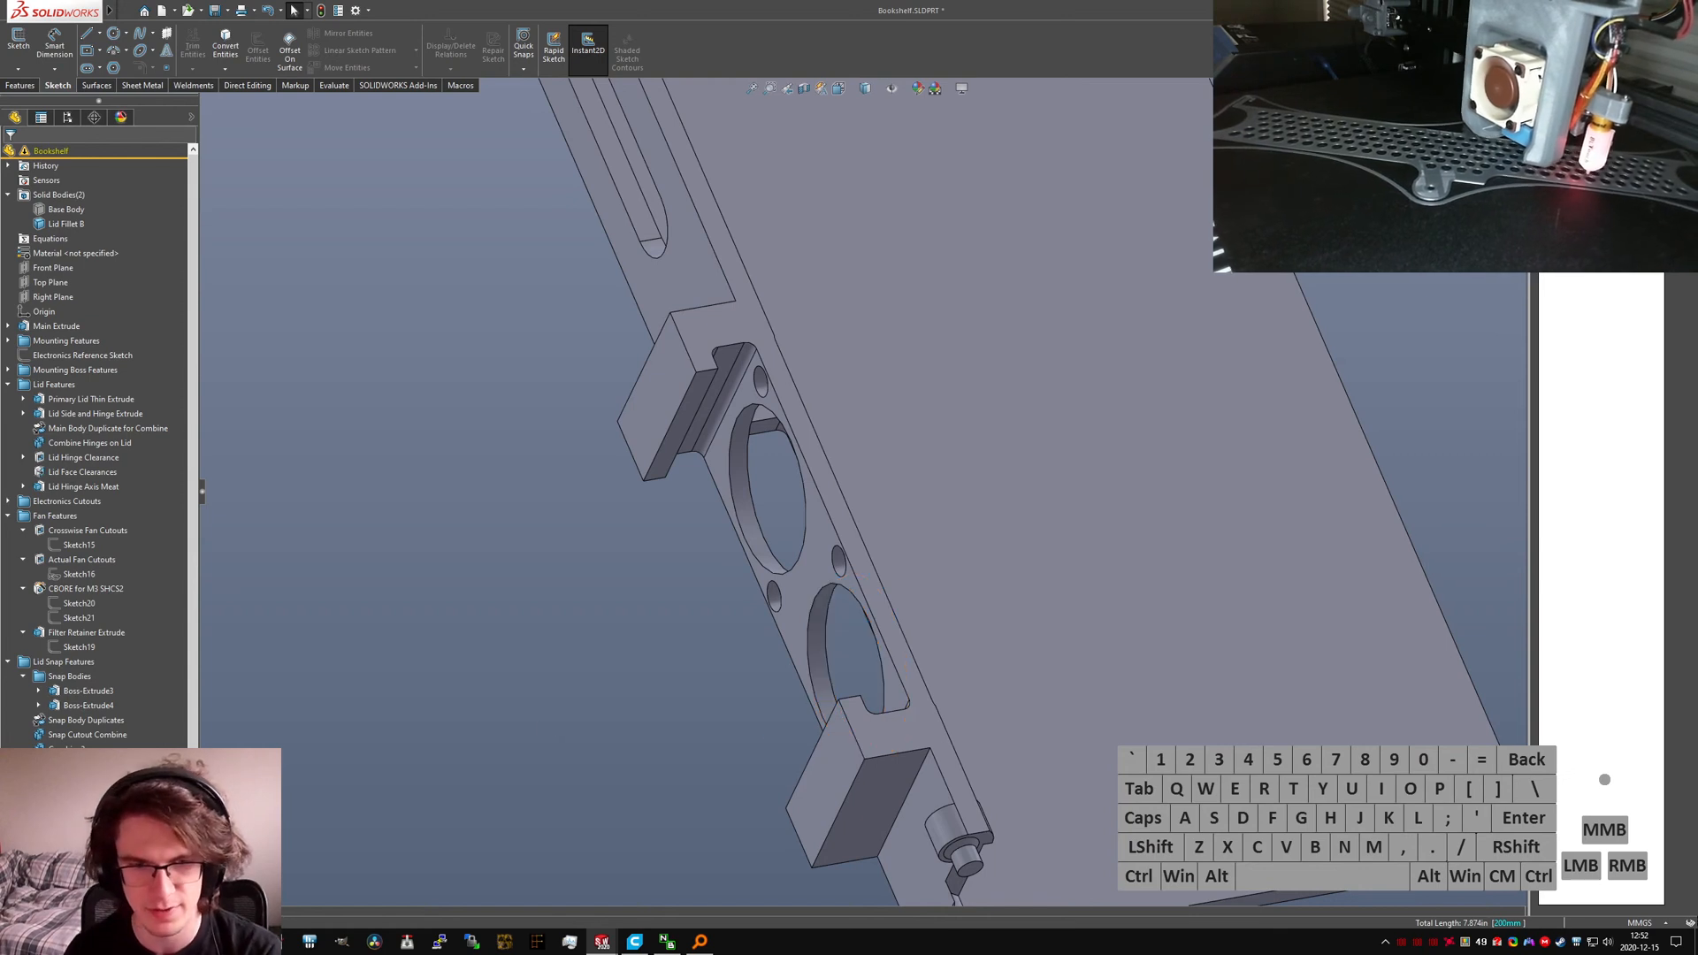
# Step: Add the corner edges where the outer sides of the lid's two hinge blocks meet the wall to Lid Fillet A
pyautogui.rightClick(72, 844)
pyautogui.click(84, 573)
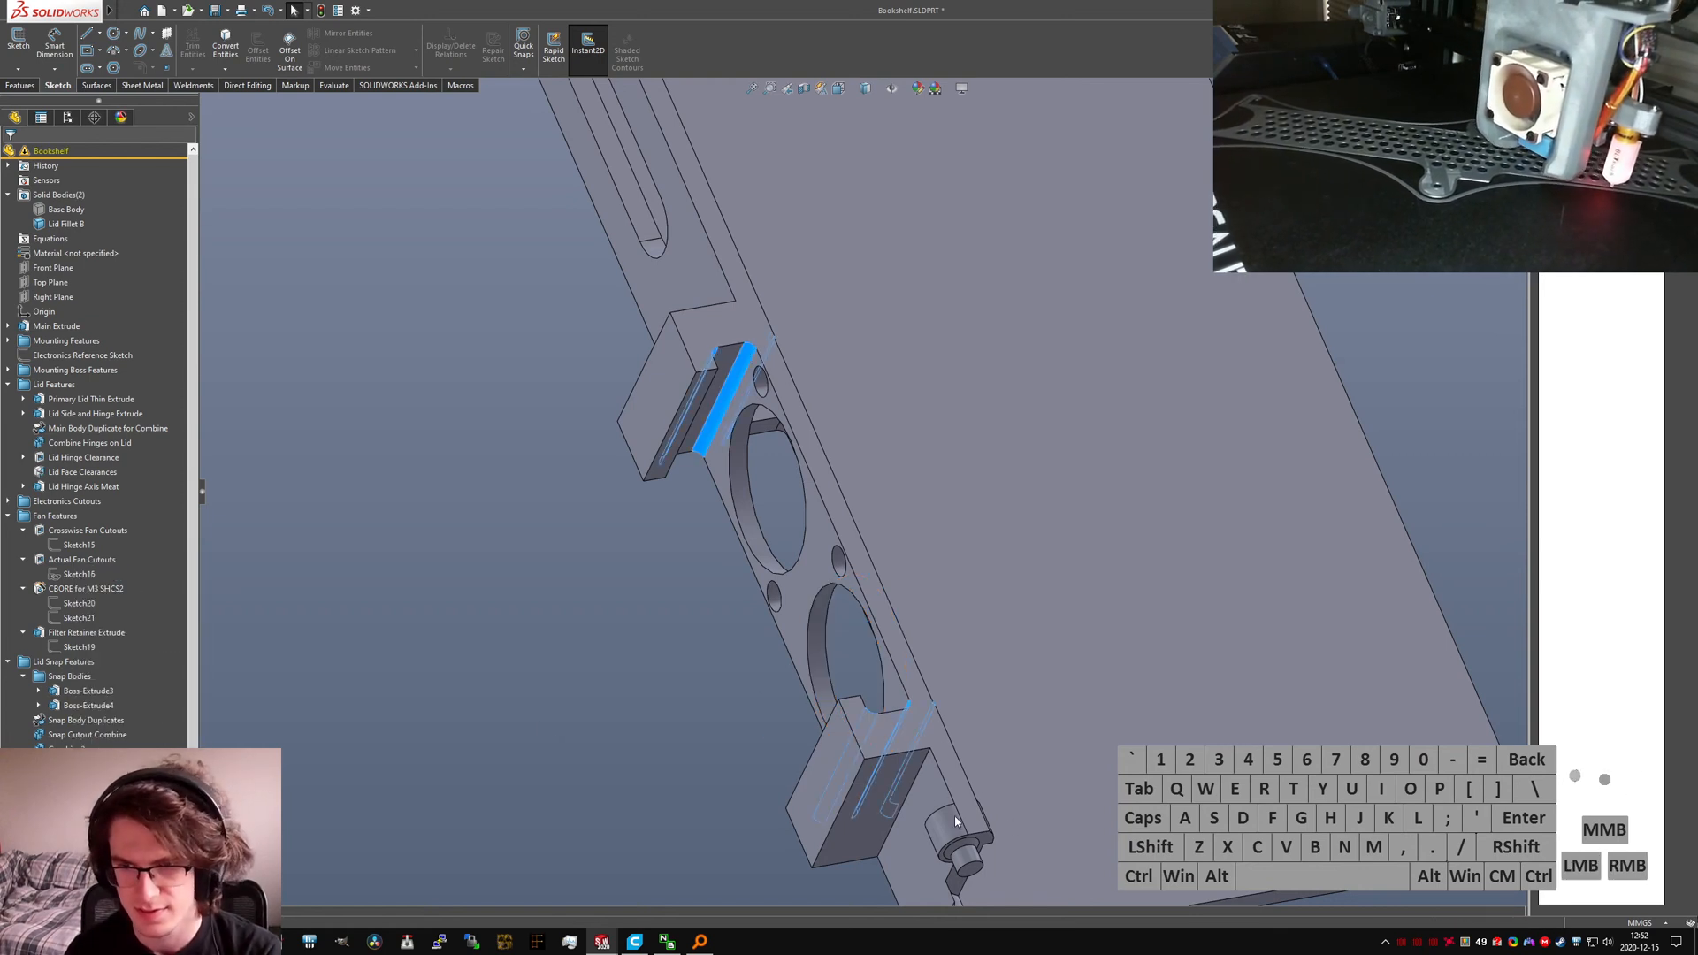
pyautogui.click(924, 771)
pyautogui.click(730, 331)
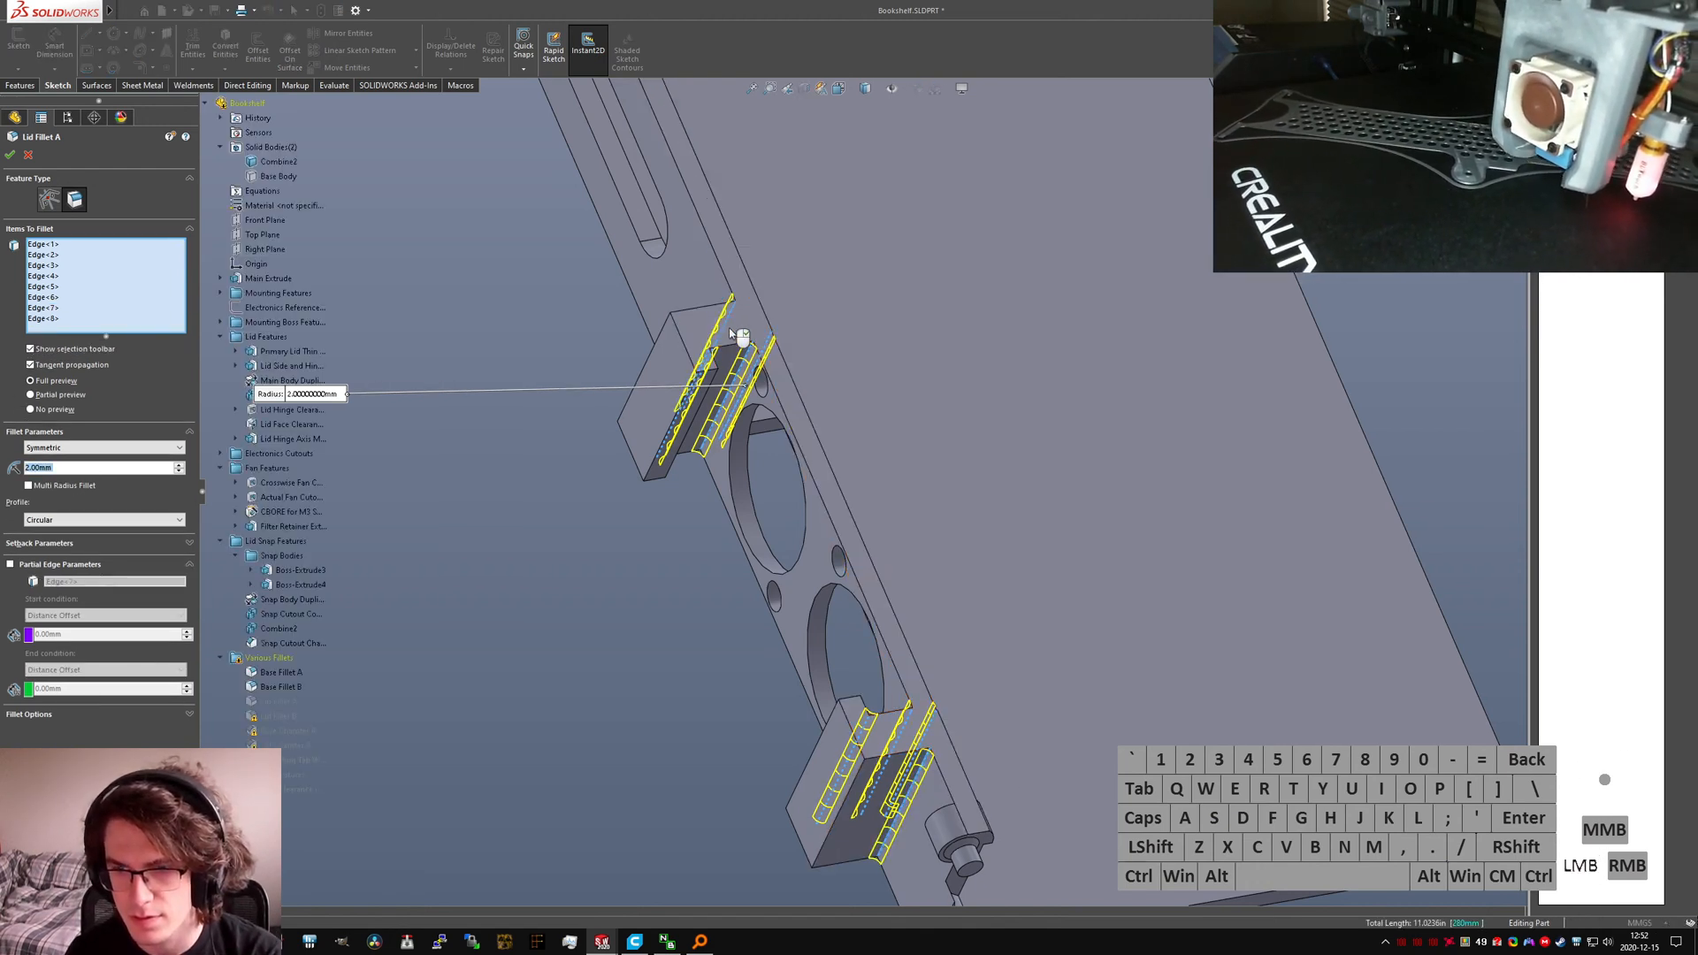
pyautogui.scroll(2, 809, 539)
pyautogui.moveTo(893, 754); pyautogui.dragTo(885, 734, button='middle')
pyautogui.scroll(-4, 884, 734)
pyautogui.scroll(-3, 865, 653)
pyautogui.moveTo(866, 653); pyautogui.dragTo(831, 632, button='middle')
pyautogui.click(10, 155)
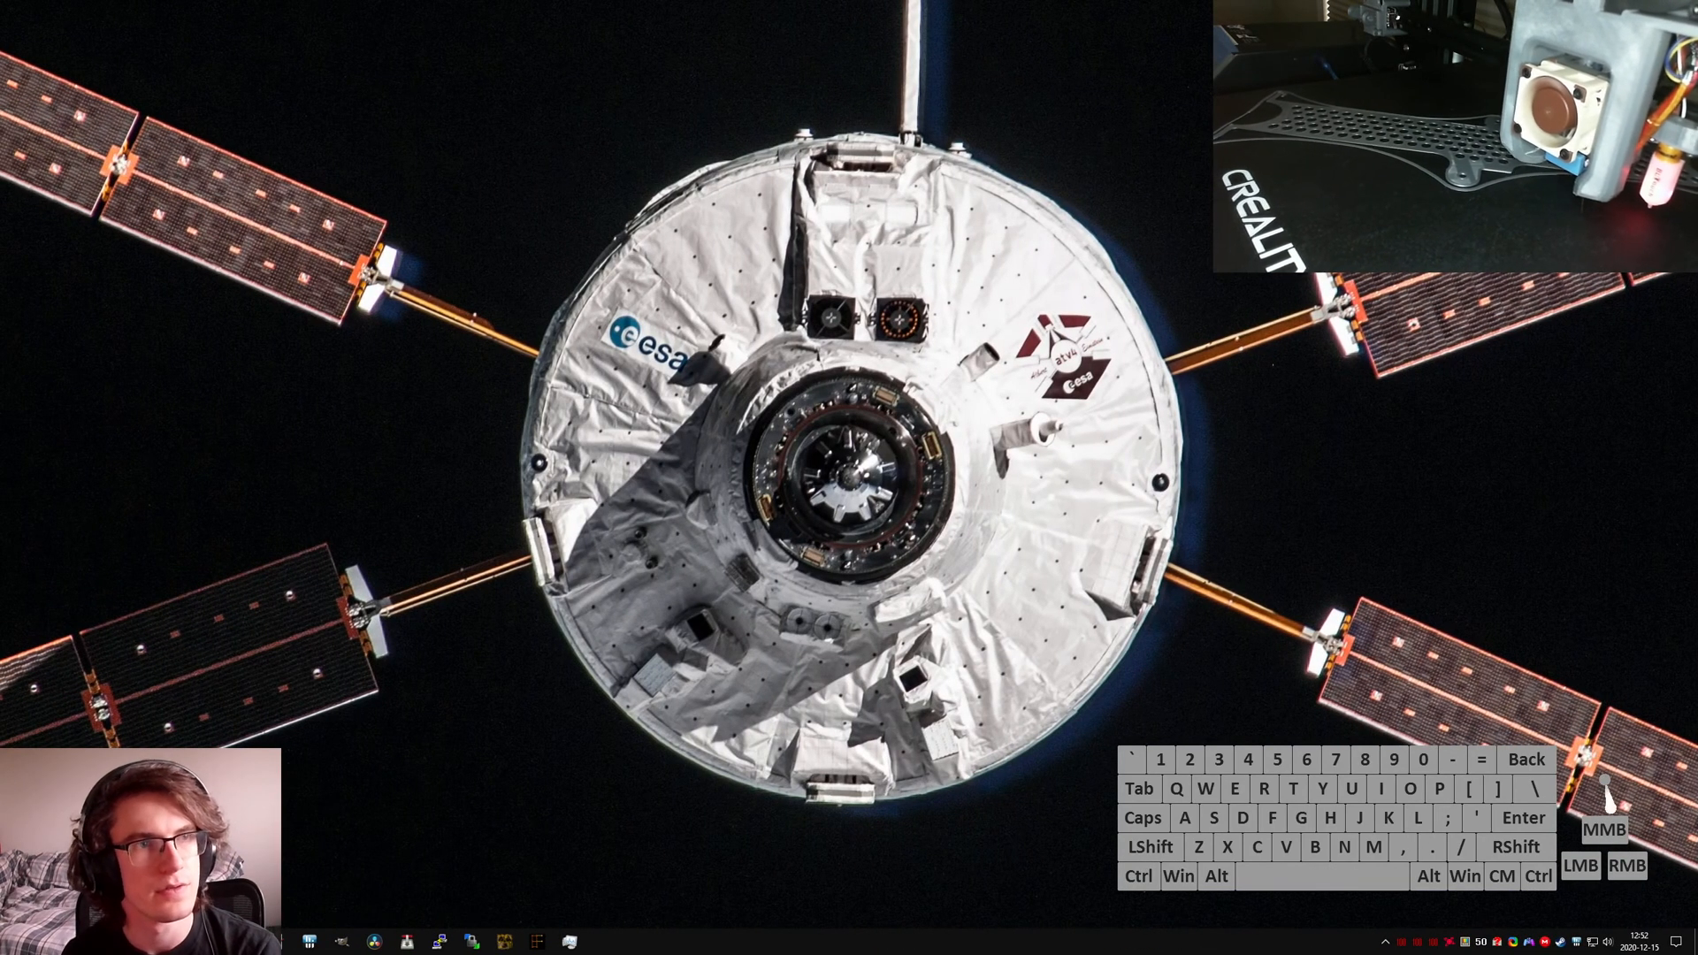
# Step: Edit Lid Fillet B and replace its missing edge with the inside corner edge where the hinge barrel meets the lid wall
pyautogui.hotkey('ctrl', 'v')
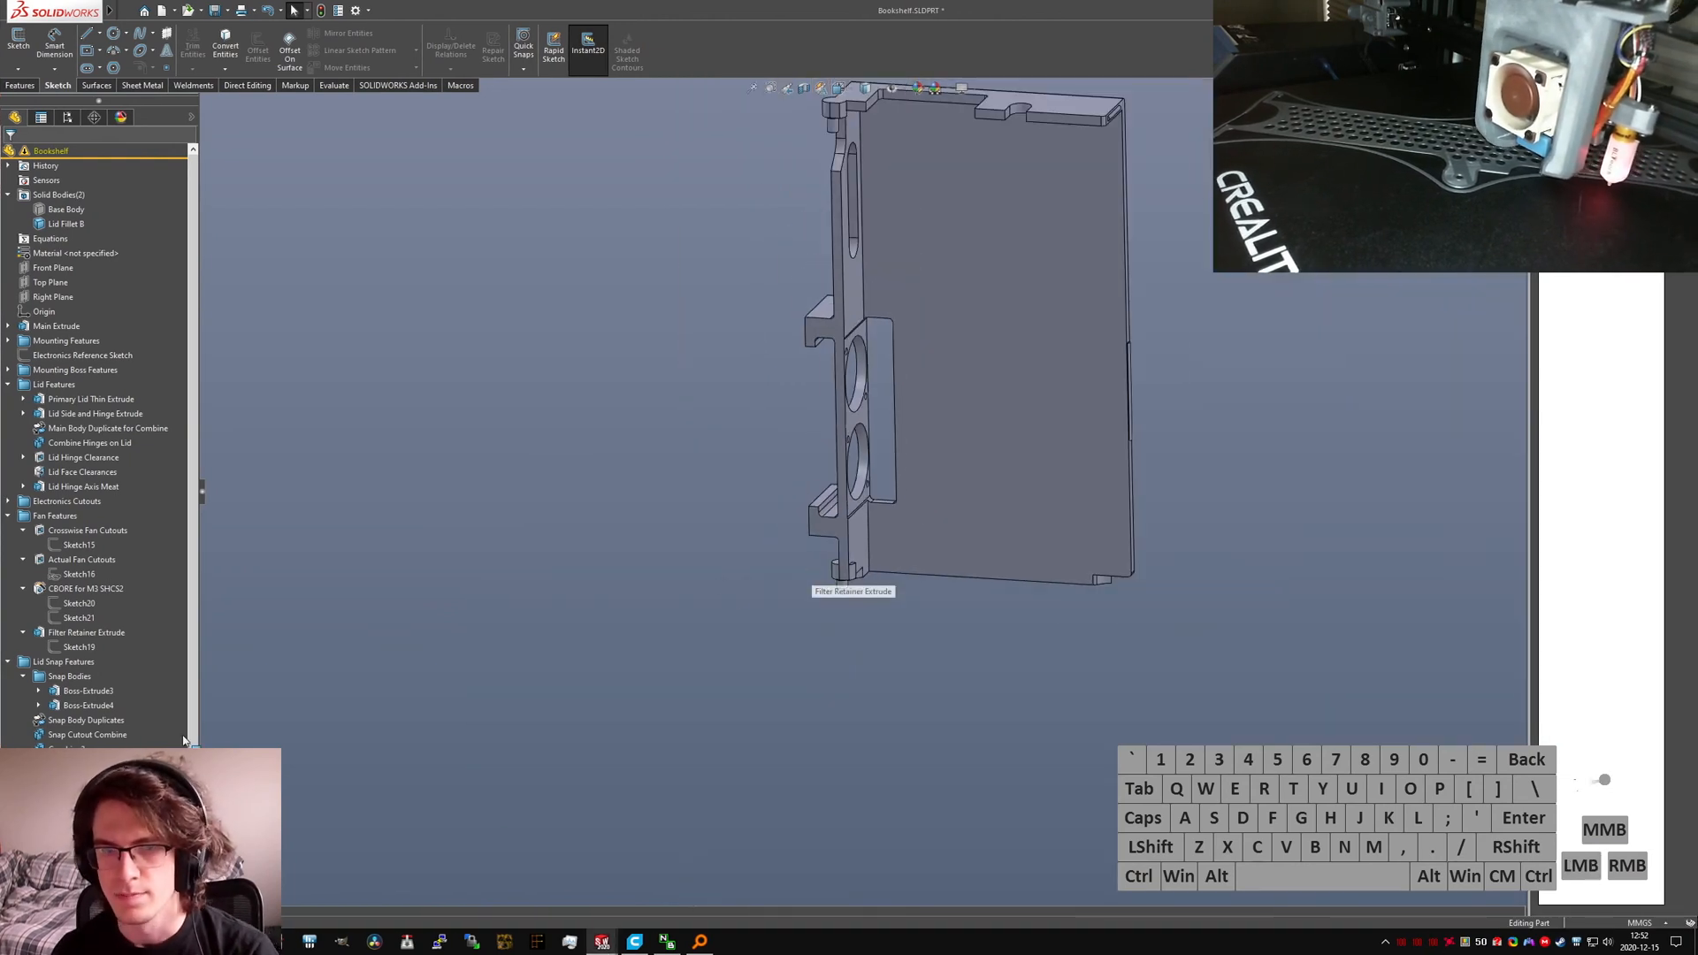
pyautogui.click(88, 793)
pyautogui.click(88, 793)
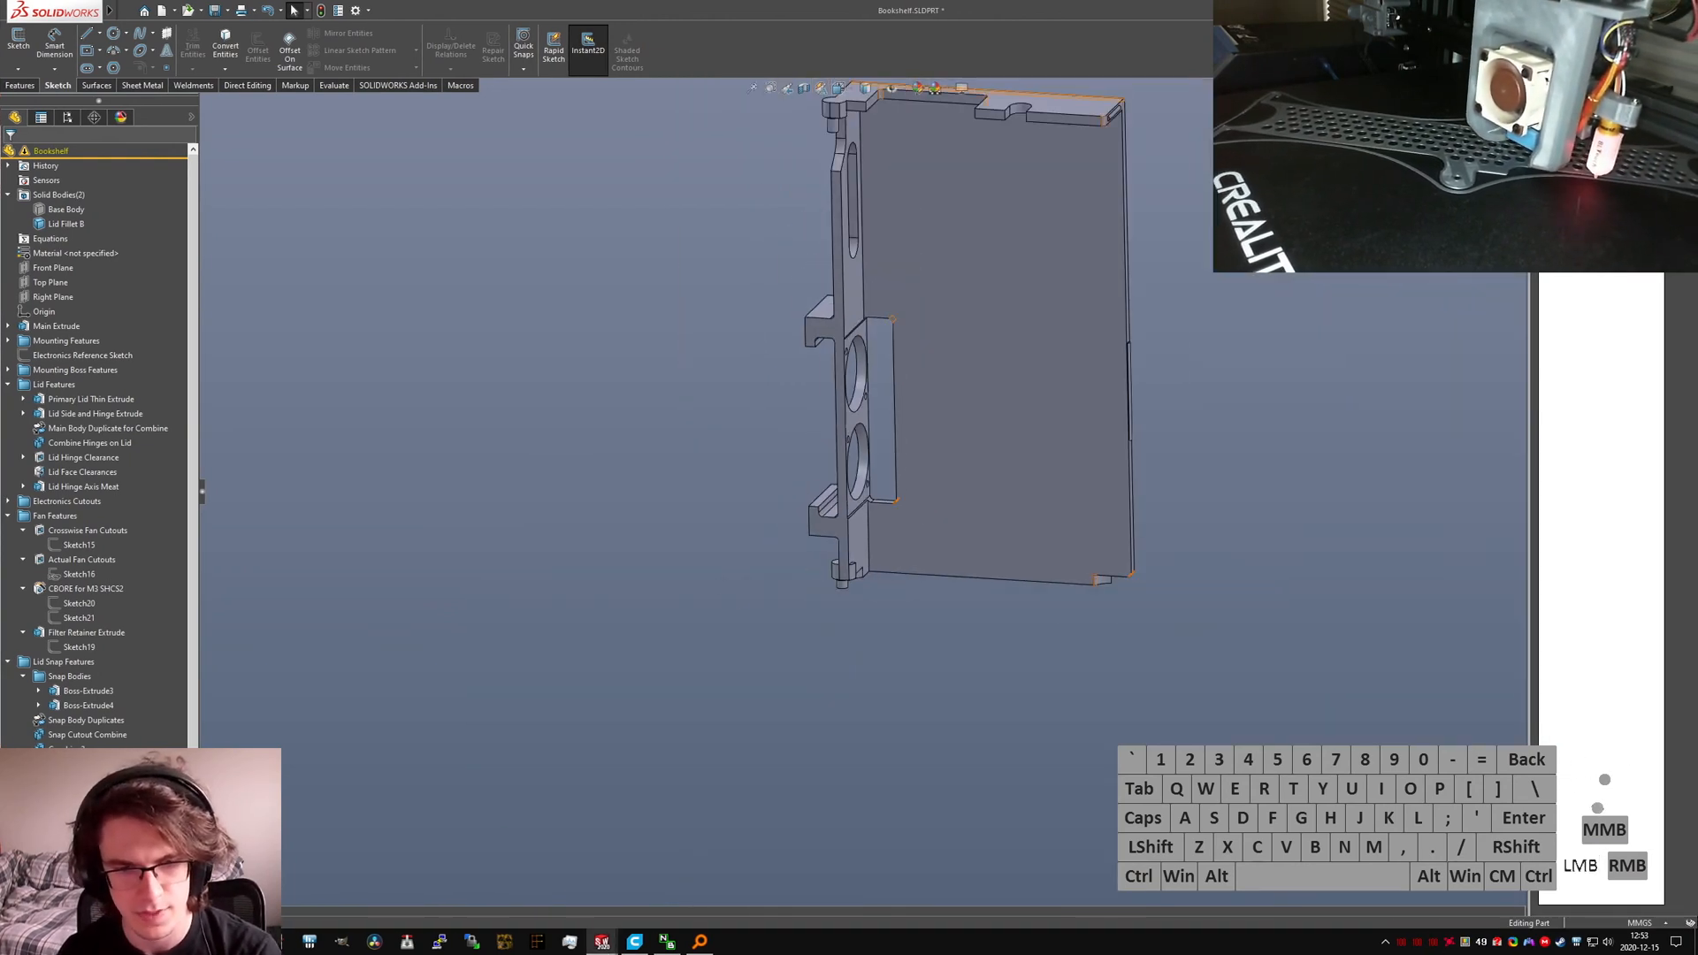
pyautogui.click(89, 793)
pyautogui.click(228, 754)
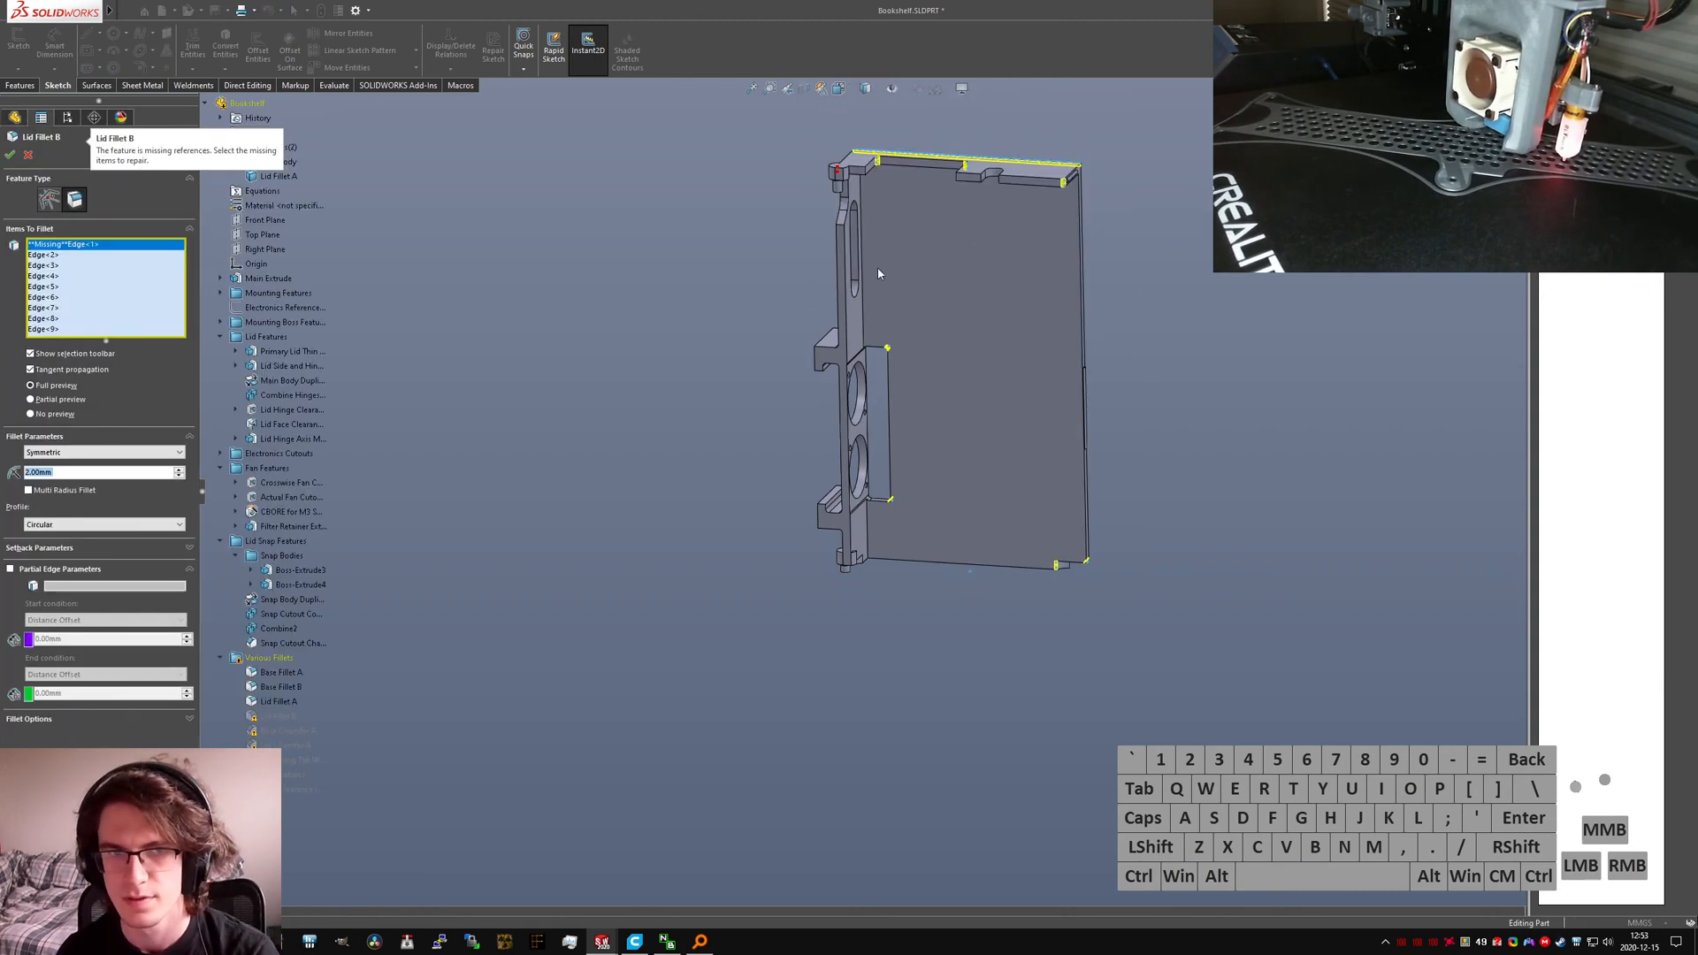
pyautogui.scroll(-5, 815, 313)
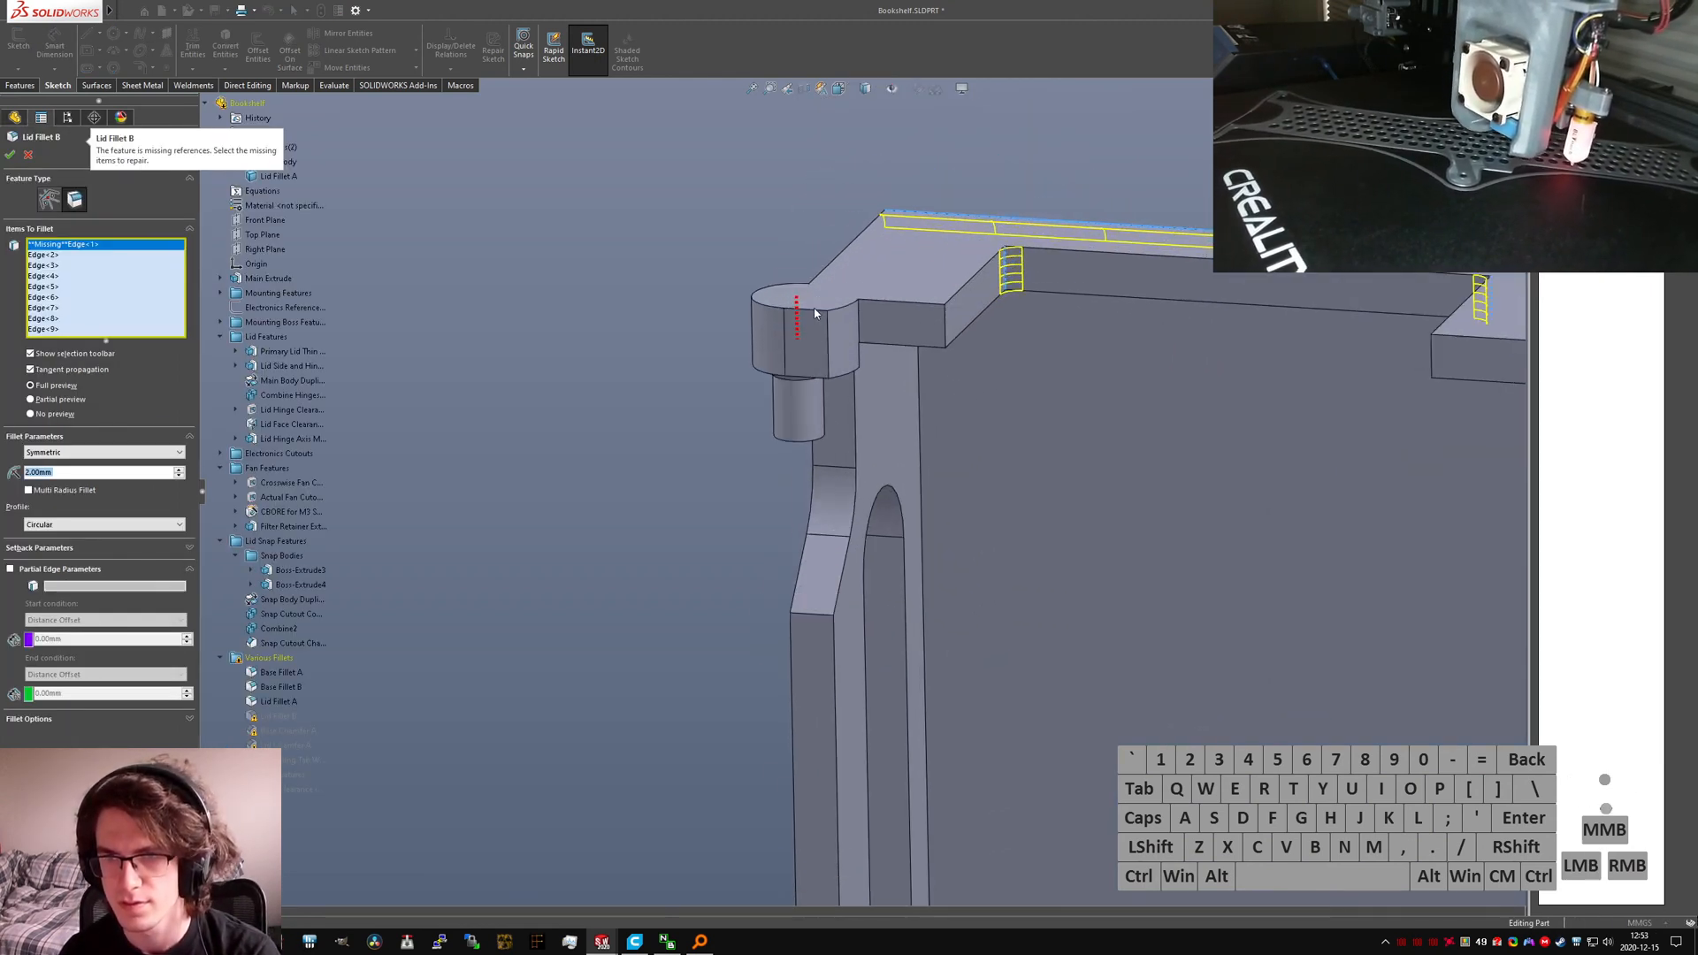
pyautogui.scroll(-4, 814, 313)
pyautogui.moveTo(815, 313); pyautogui.dragTo(1116, 548, button='middle')
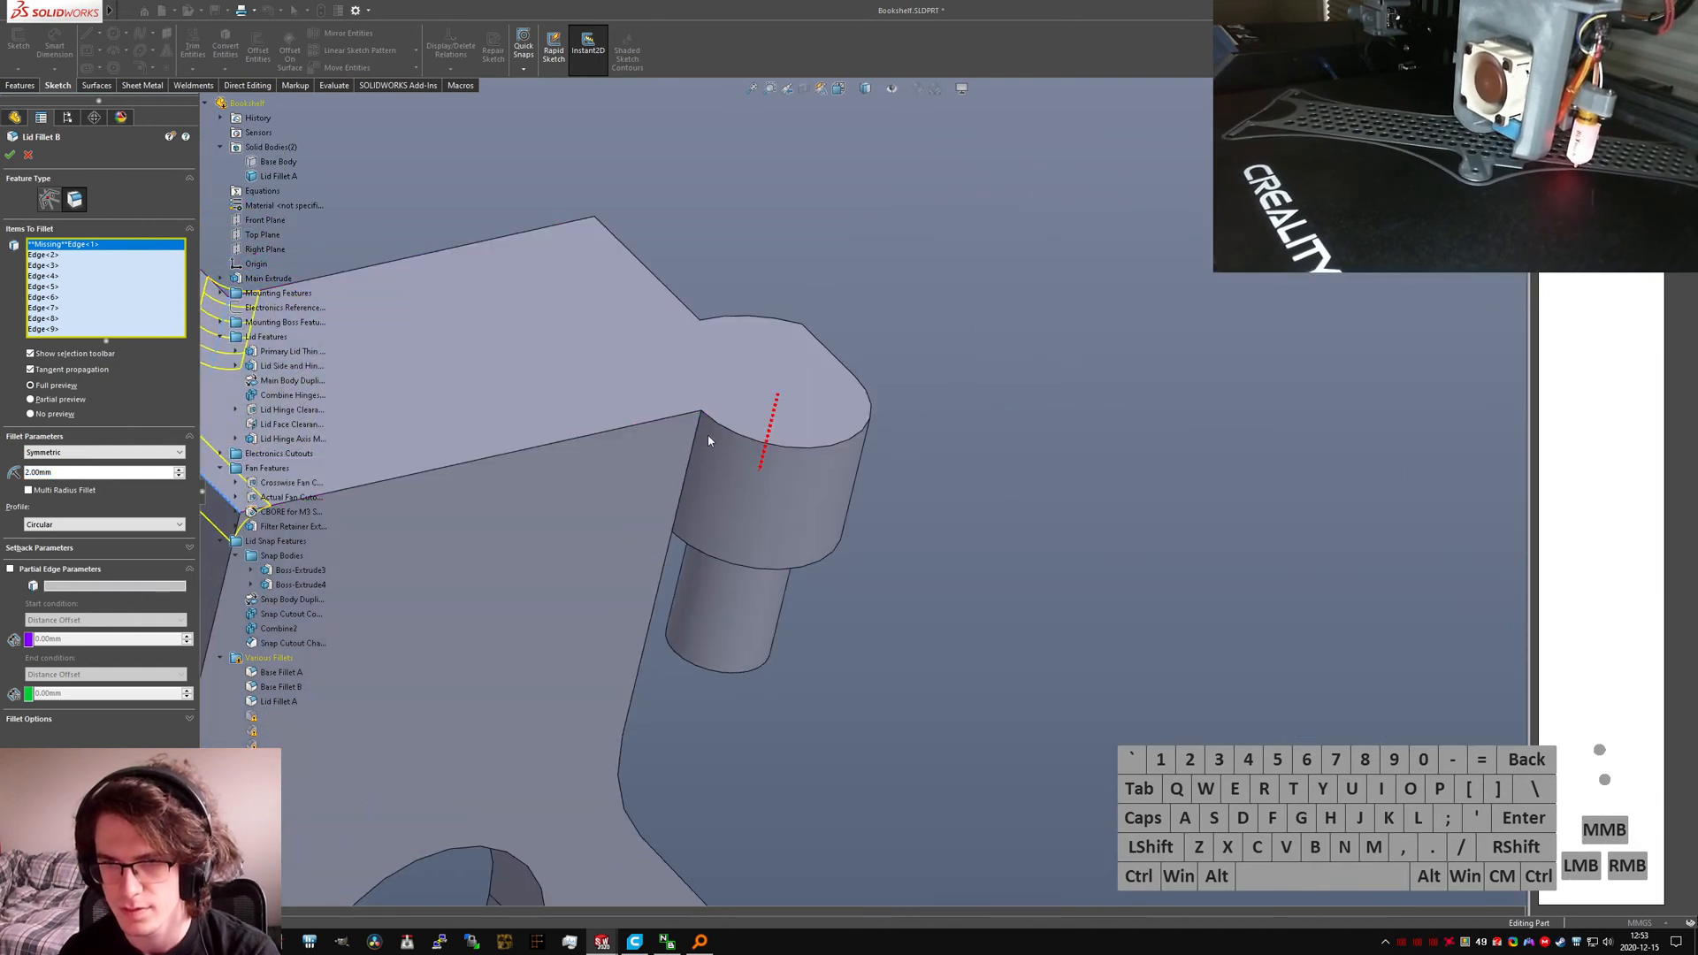
pyautogui.click(697, 436)
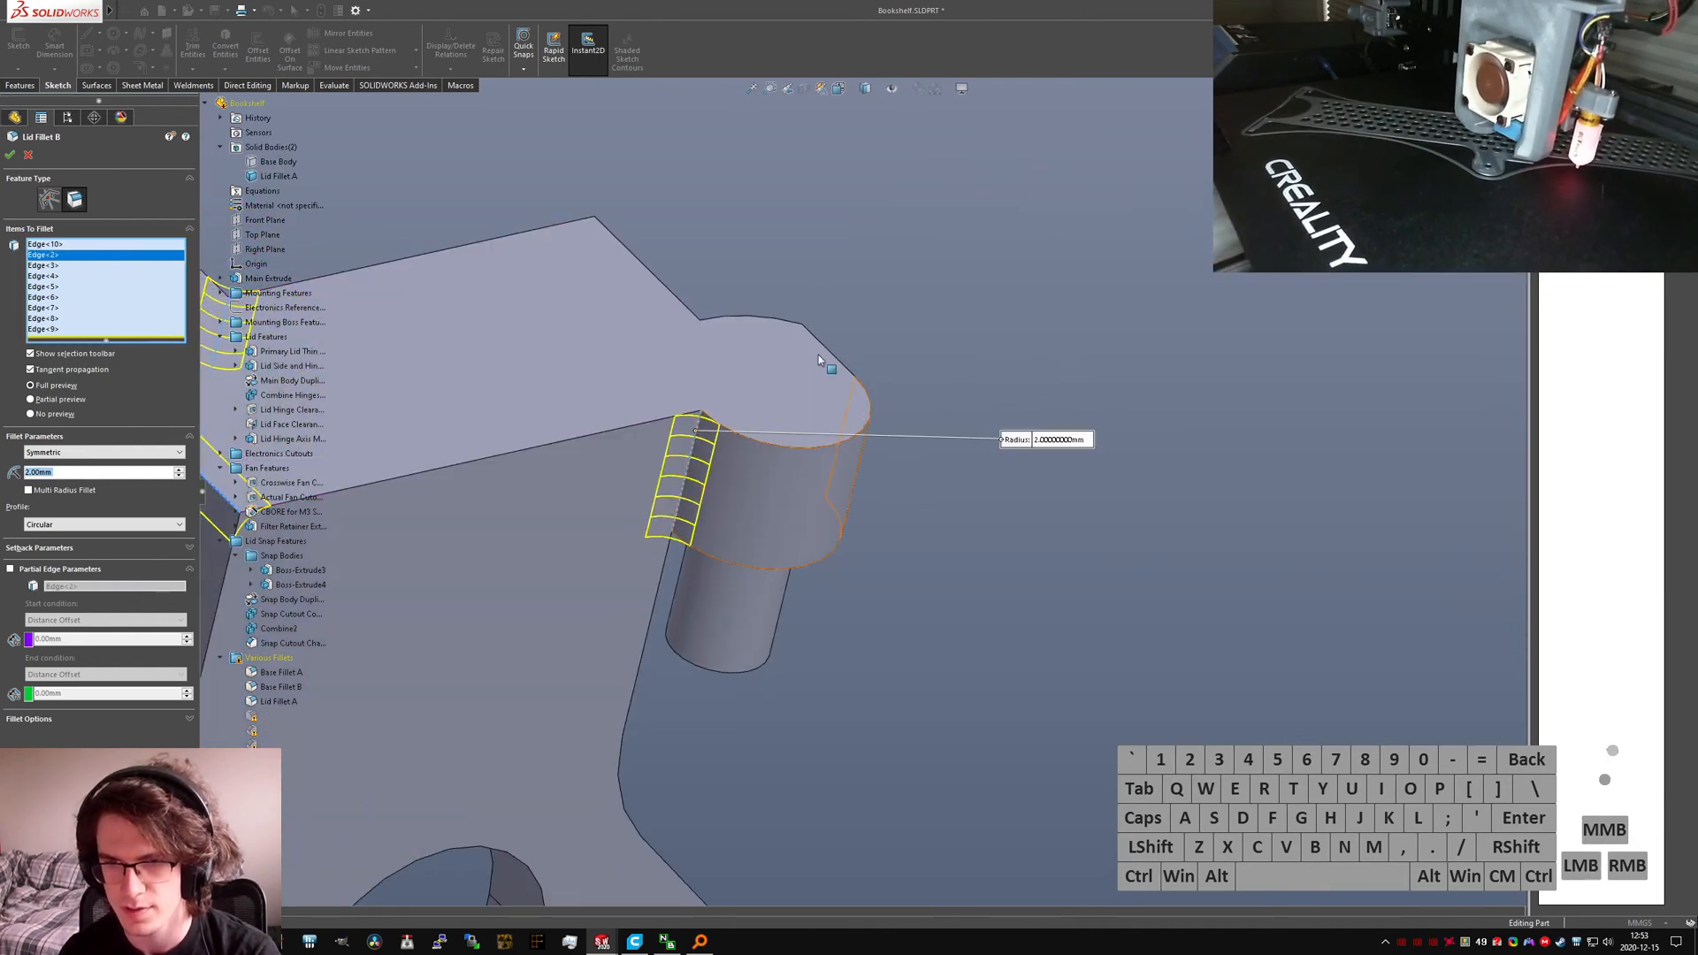
# Step: Add the corner edge on the opposite side of the hinge barrel to Lid Fillet B and complete the edit
pyautogui.moveTo(815, 350); pyautogui.dragTo(594, 559, button='middle')
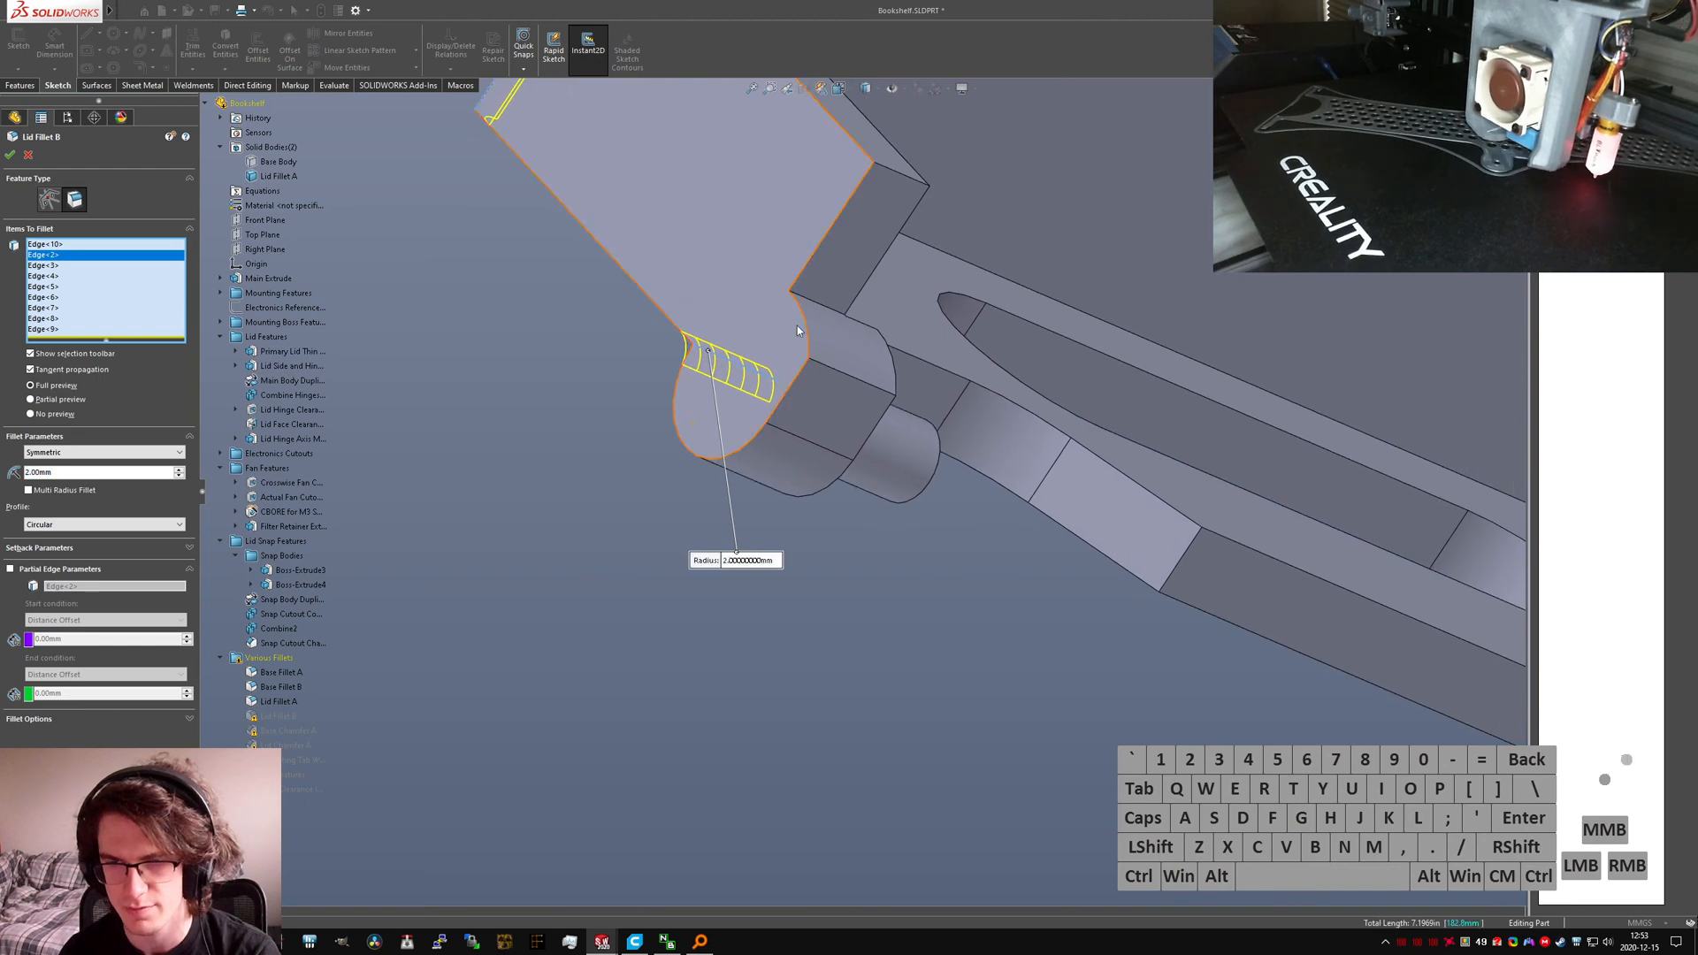
pyautogui.moveTo(814, 307); pyautogui.dragTo(652, 390, button='middle')
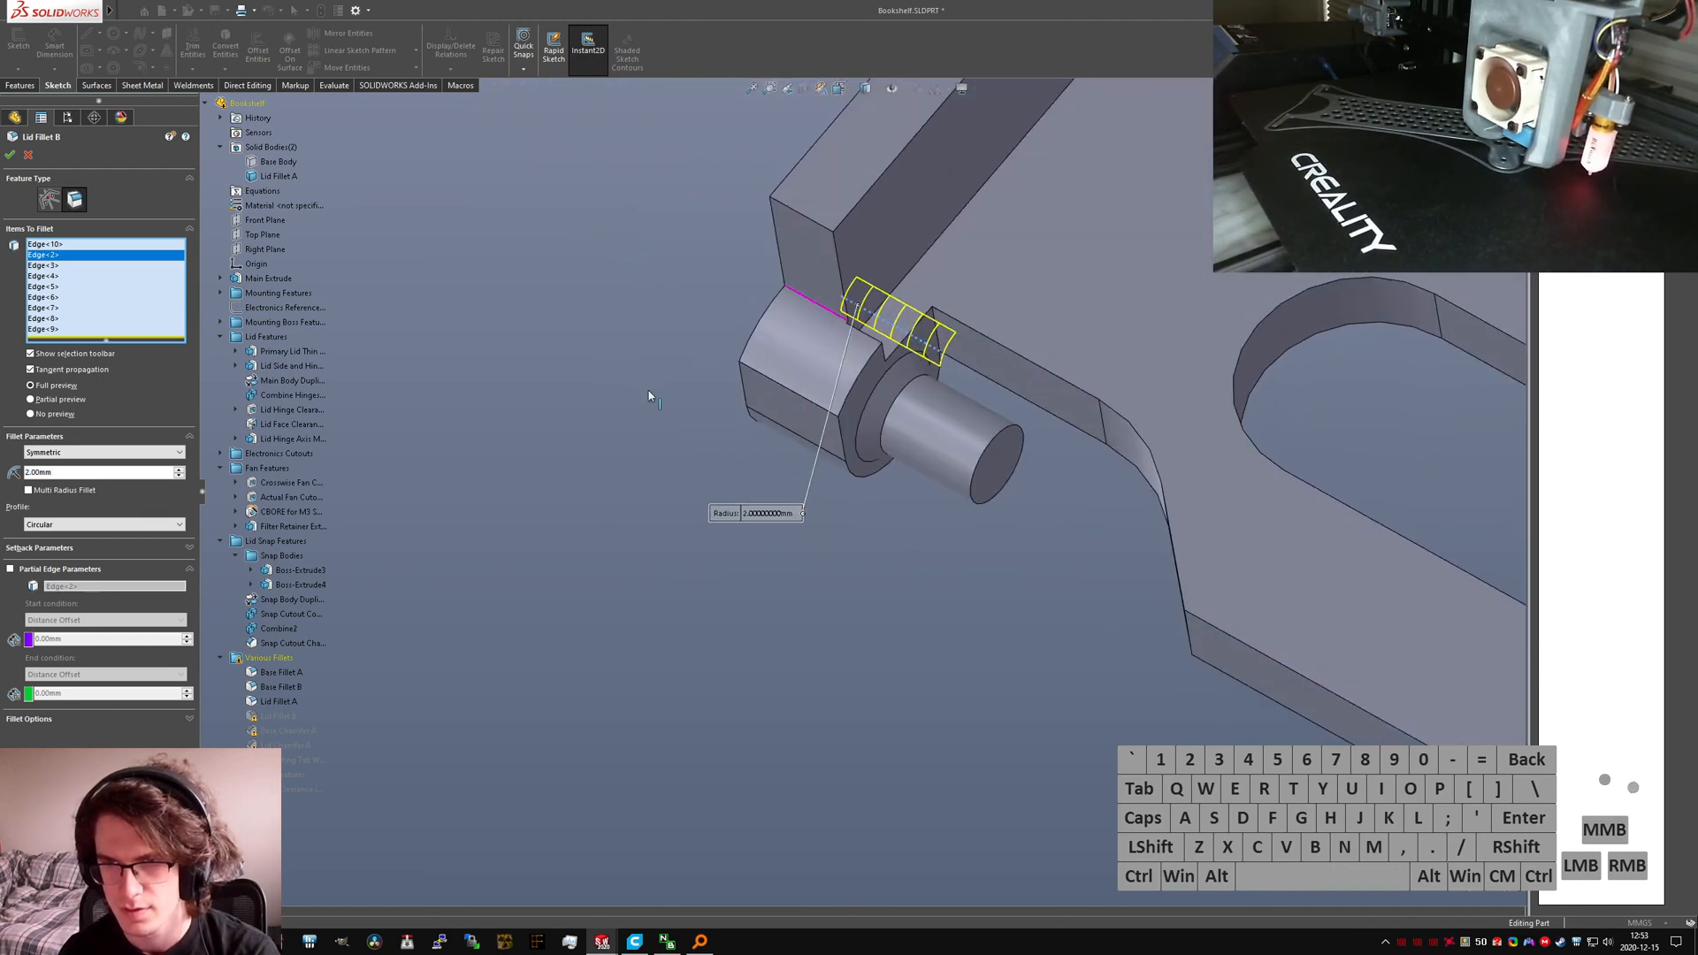
pyautogui.click(818, 307)
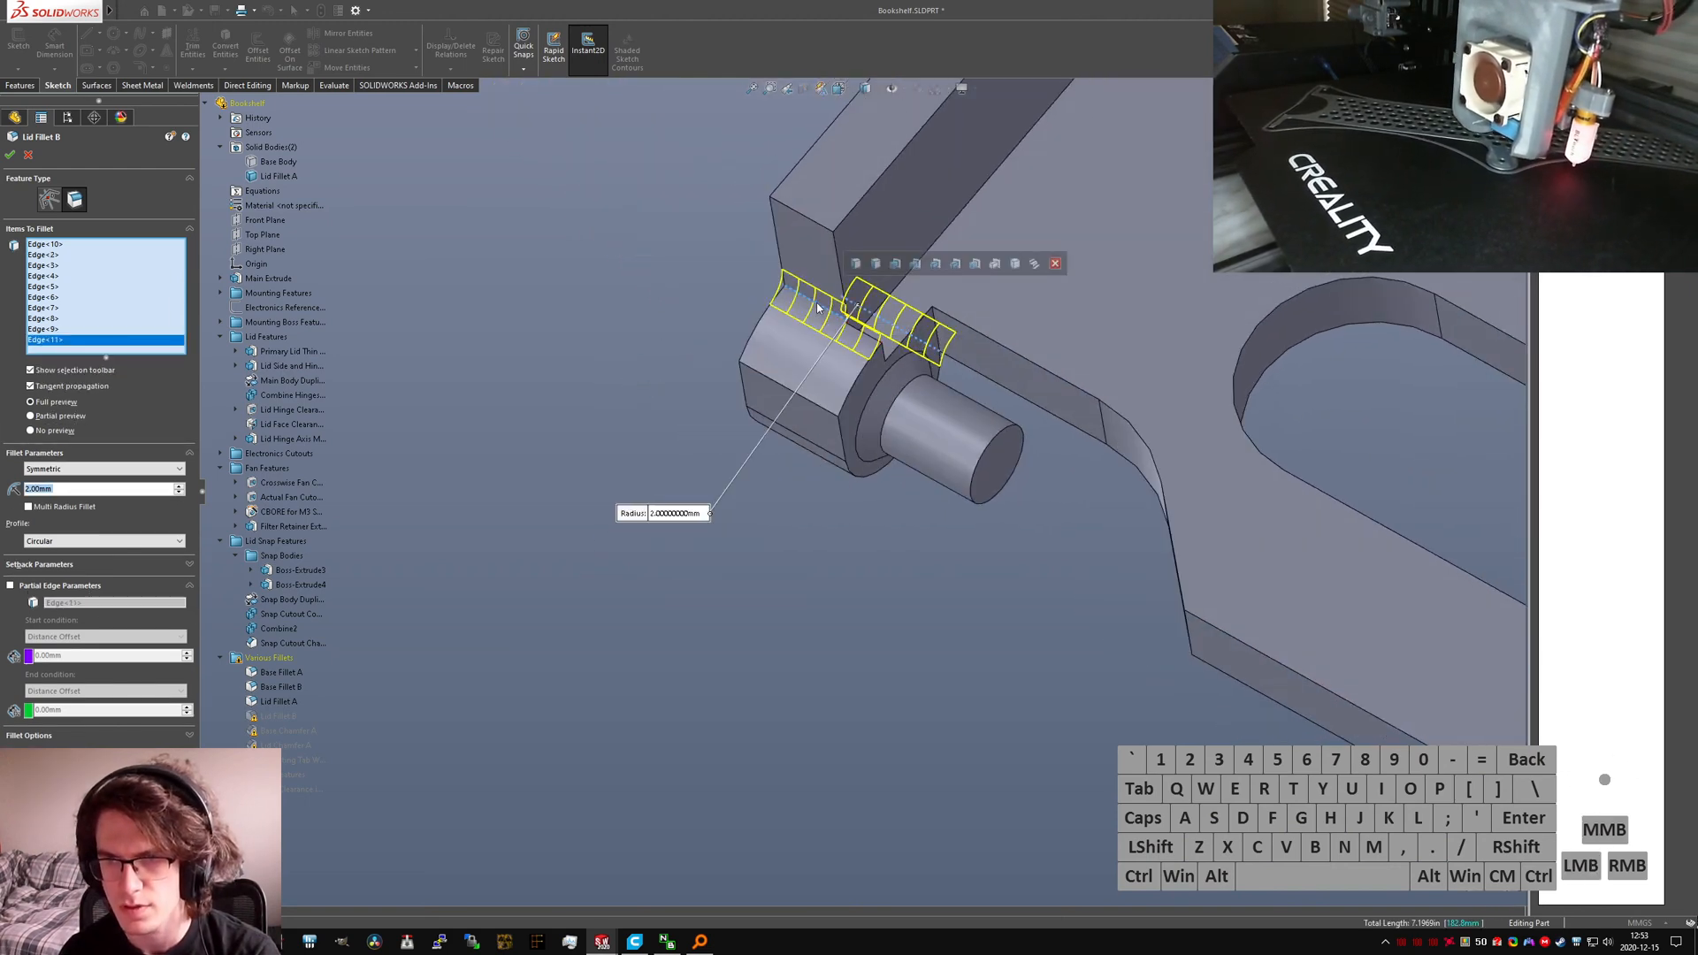
pyautogui.press('Return')
# Step: Add the short edge beside the lid wall and the barrel's flat-side corner edge to Lid Fillet B
pyautogui.moveTo(851, 331); pyautogui.dragTo(765, 419, button='middle')
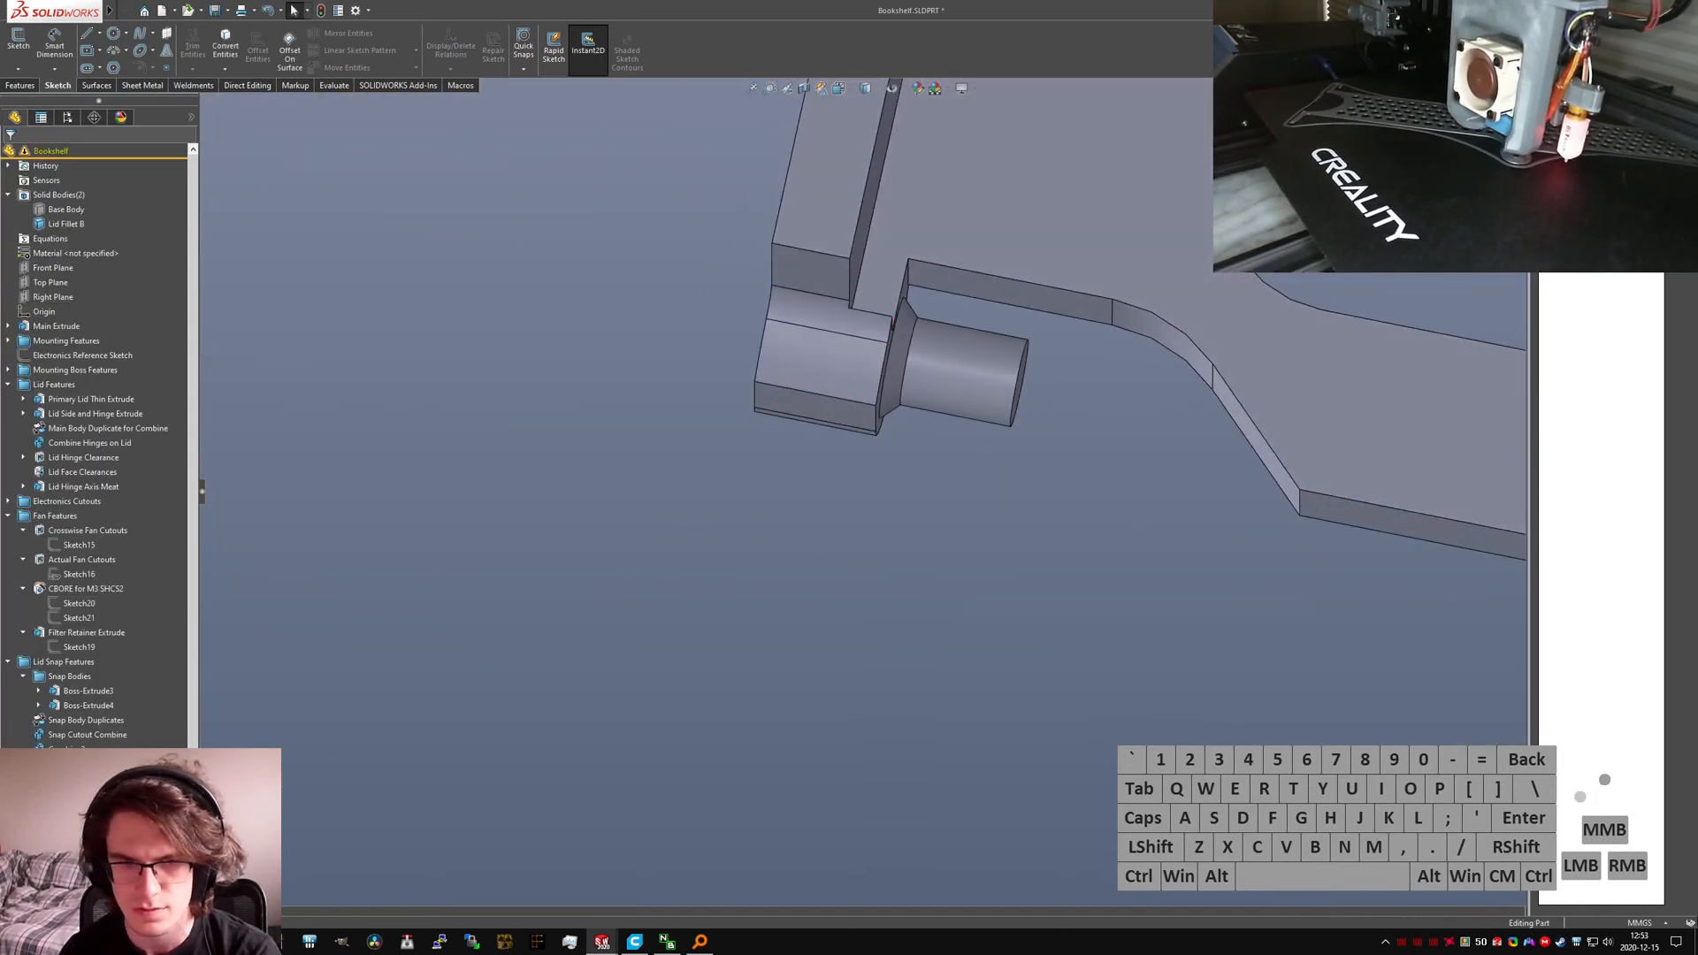
pyautogui.rightClick(75, 808)
pyautogui.click(851, 304)
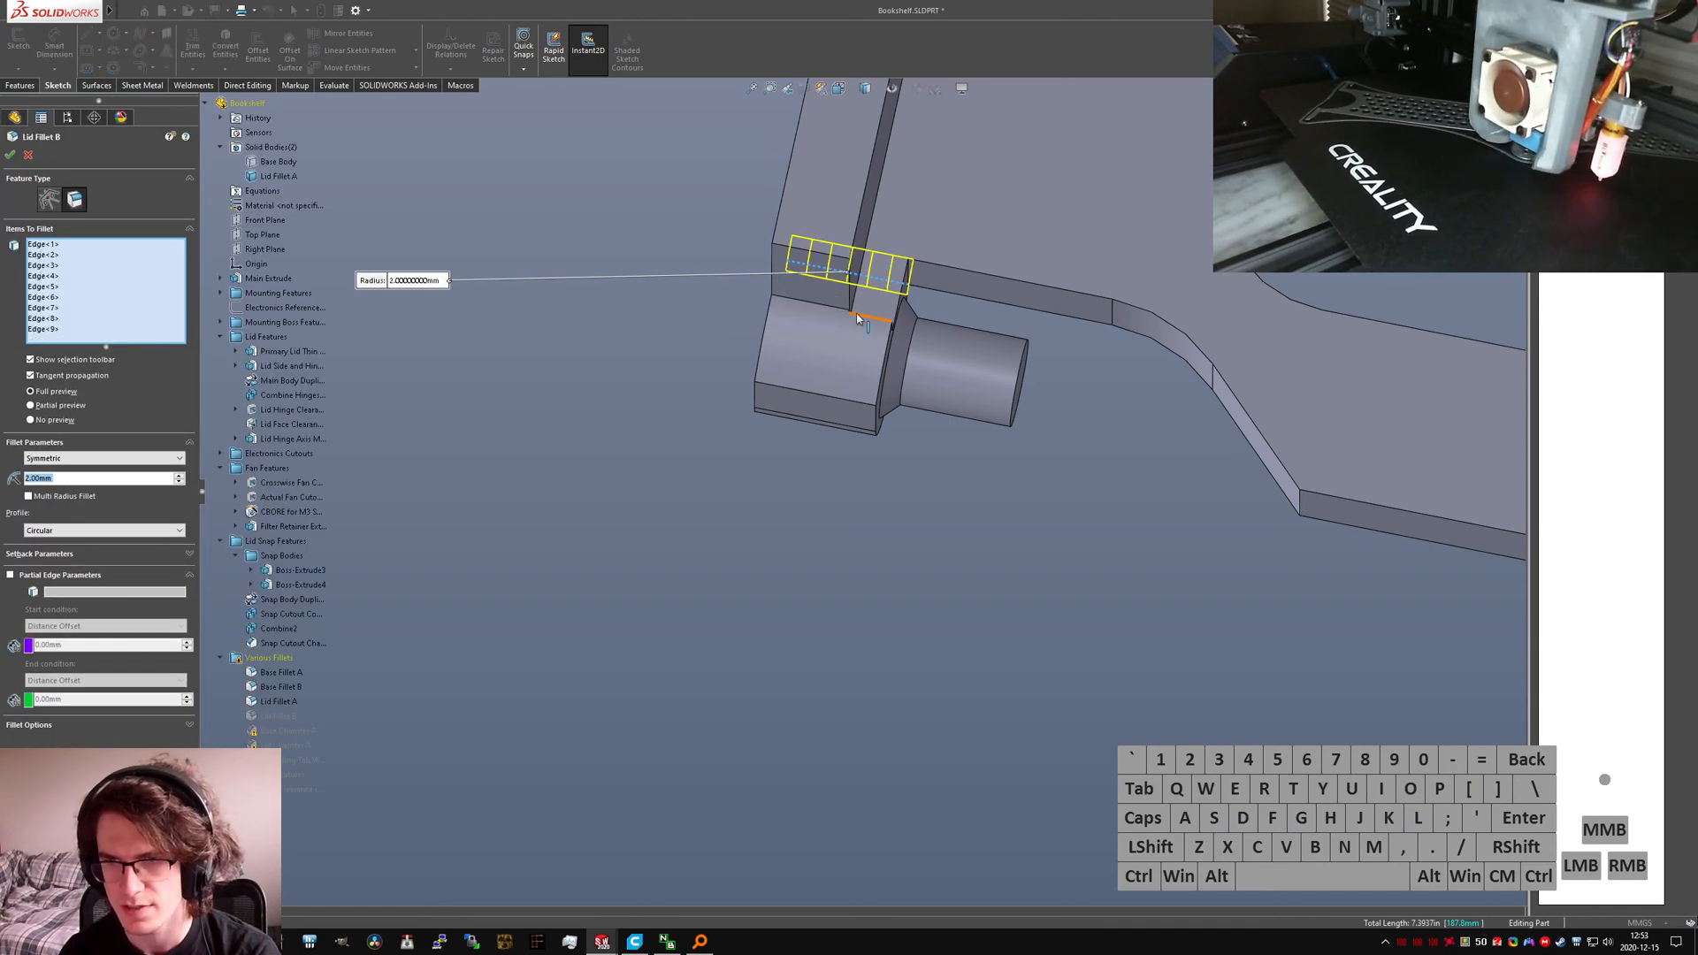
pyautogui.click(857, 320)
pyautogui.moveTo(857, 320); pyautogui.dragTo(1030, 257, button='middle')
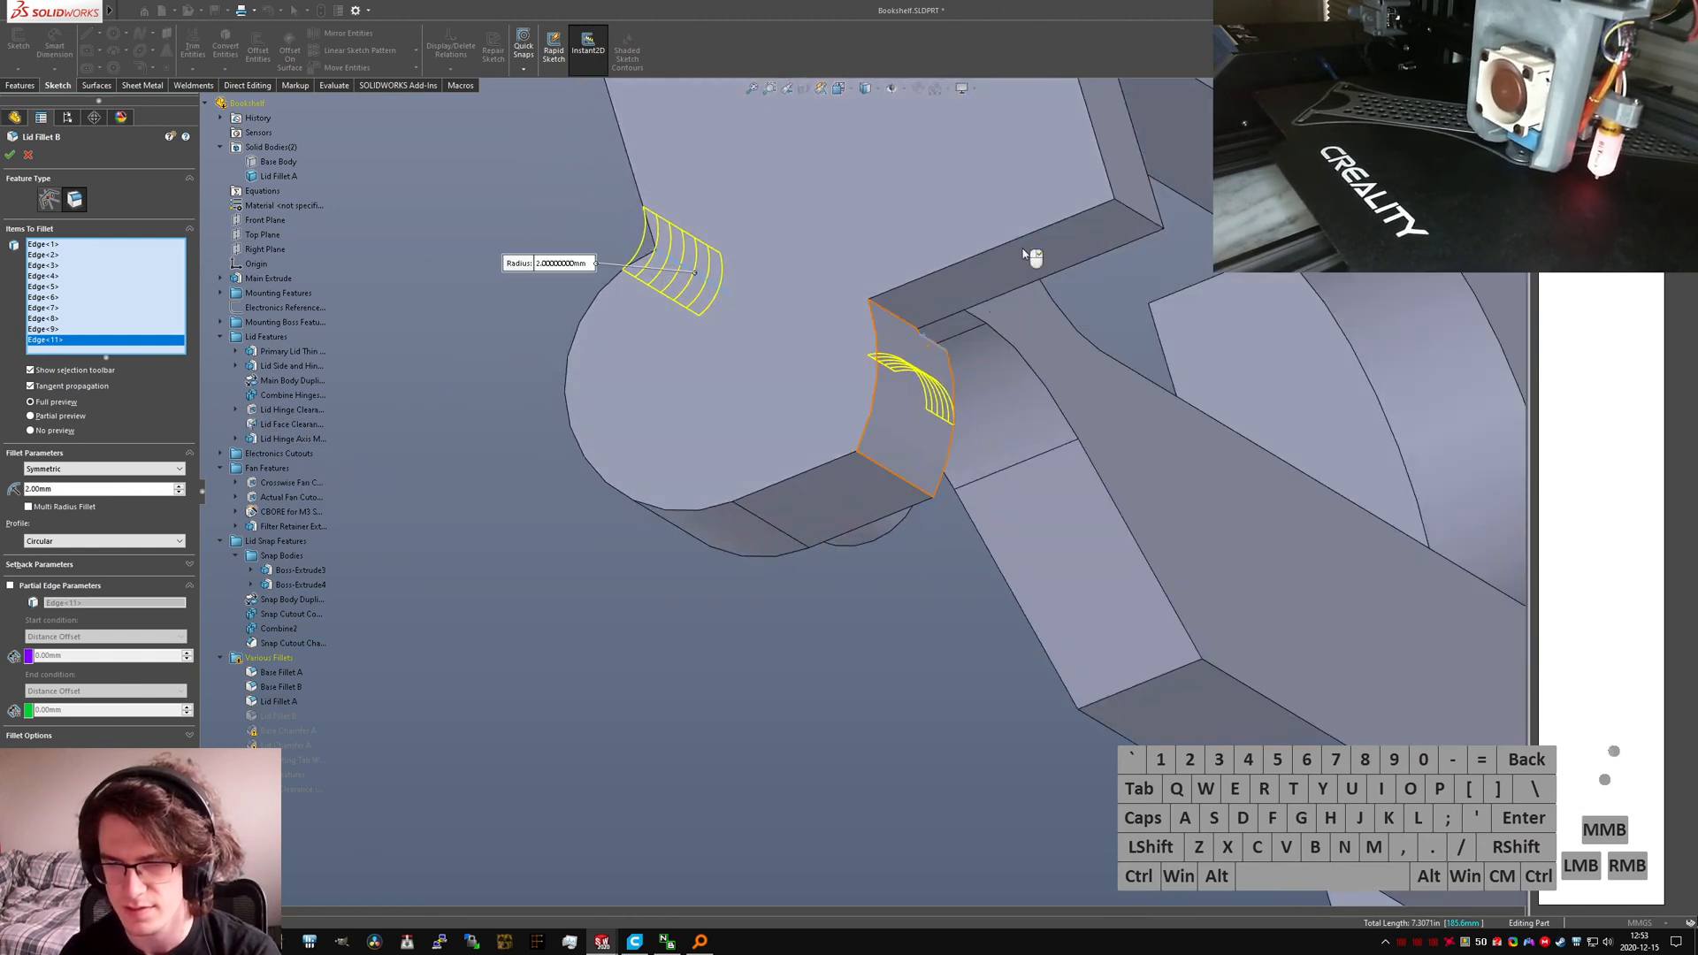
pyautogui.click(869, 462)
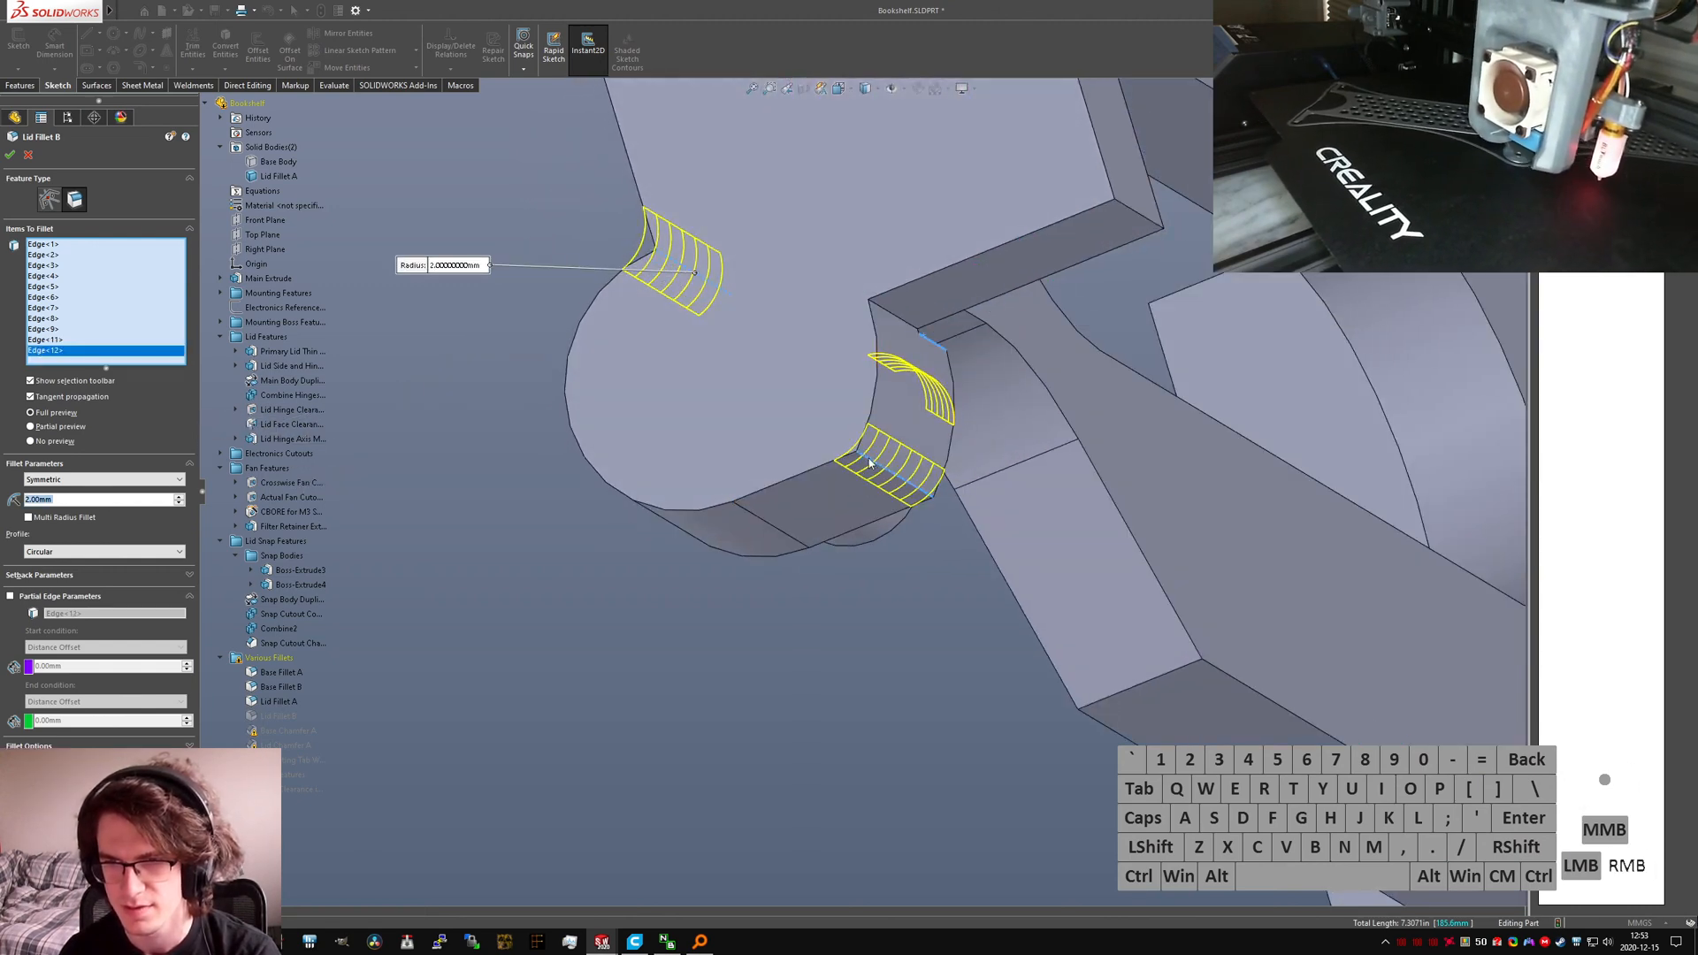
pyautogui.rightClick(870, 461)
# Step: Try to add the corner edge where the hinge barrel's curved face meets the lid tab to Lid Fillet B
pyautogui.moveTo(885, 330)
pyautogui.mouseDown(button='middle')
pyautogui.moveTo(697, 307)
pyautogui.moveTo(856, 329)
pyautogui.mouseUp(button='middle')
pyautogui.rightClick(73, 823)
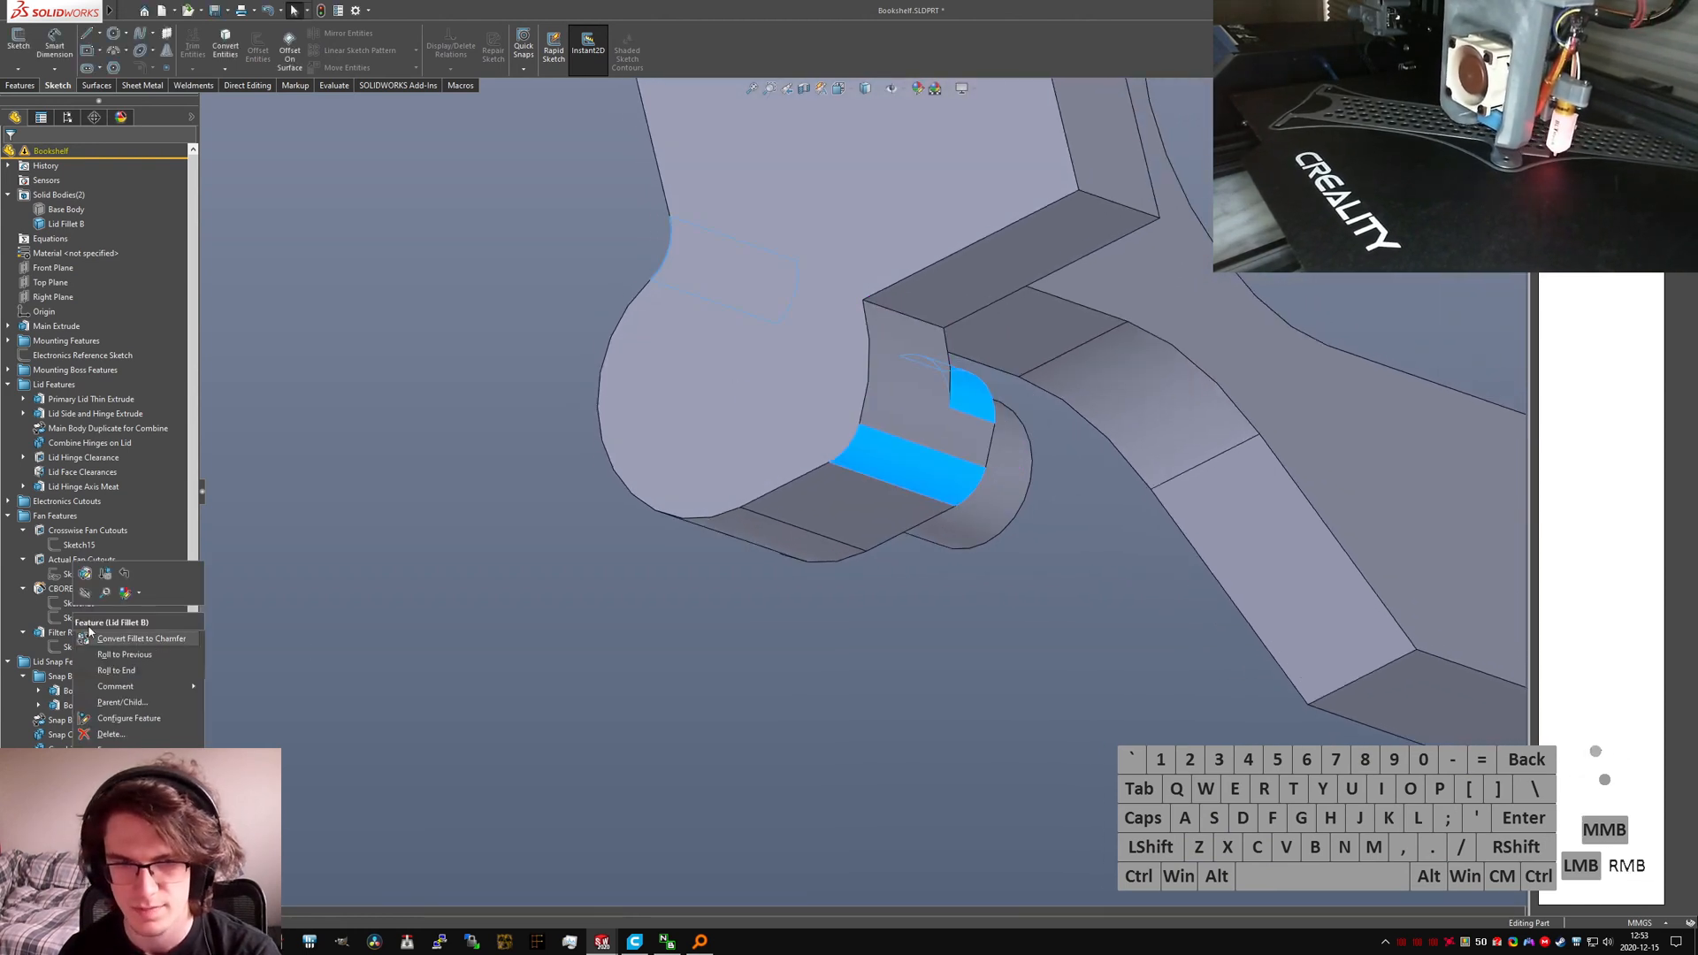
pyautogui.click(85, 574)
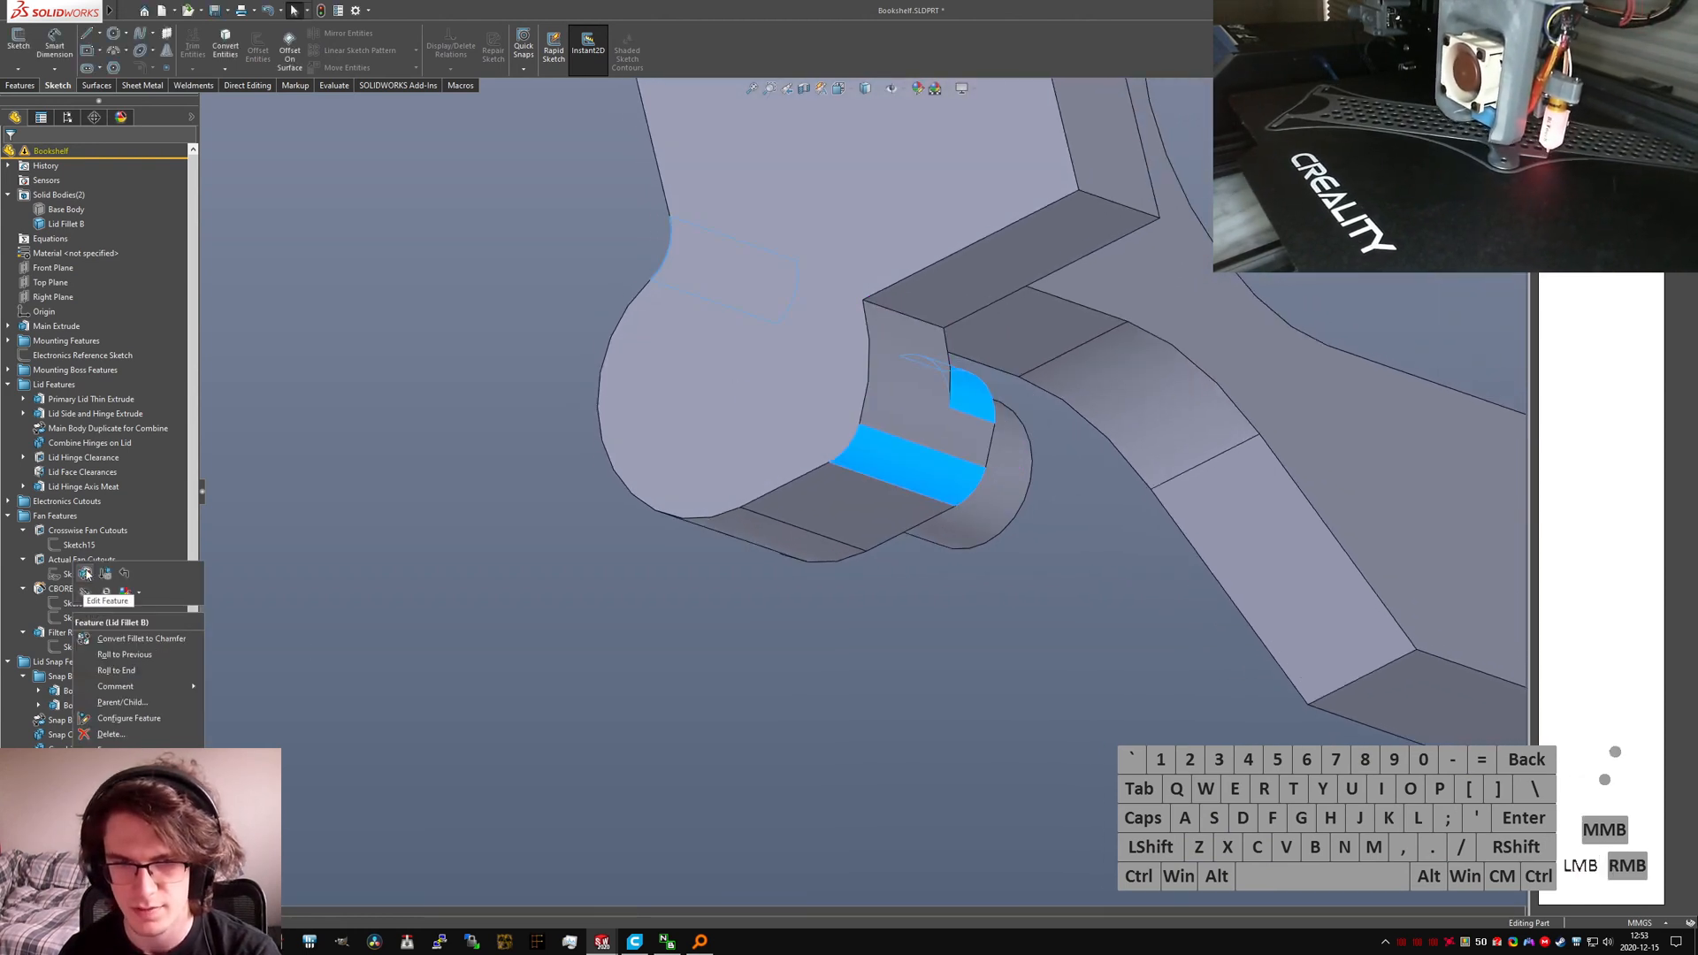
pyautogui.click(890, 310)
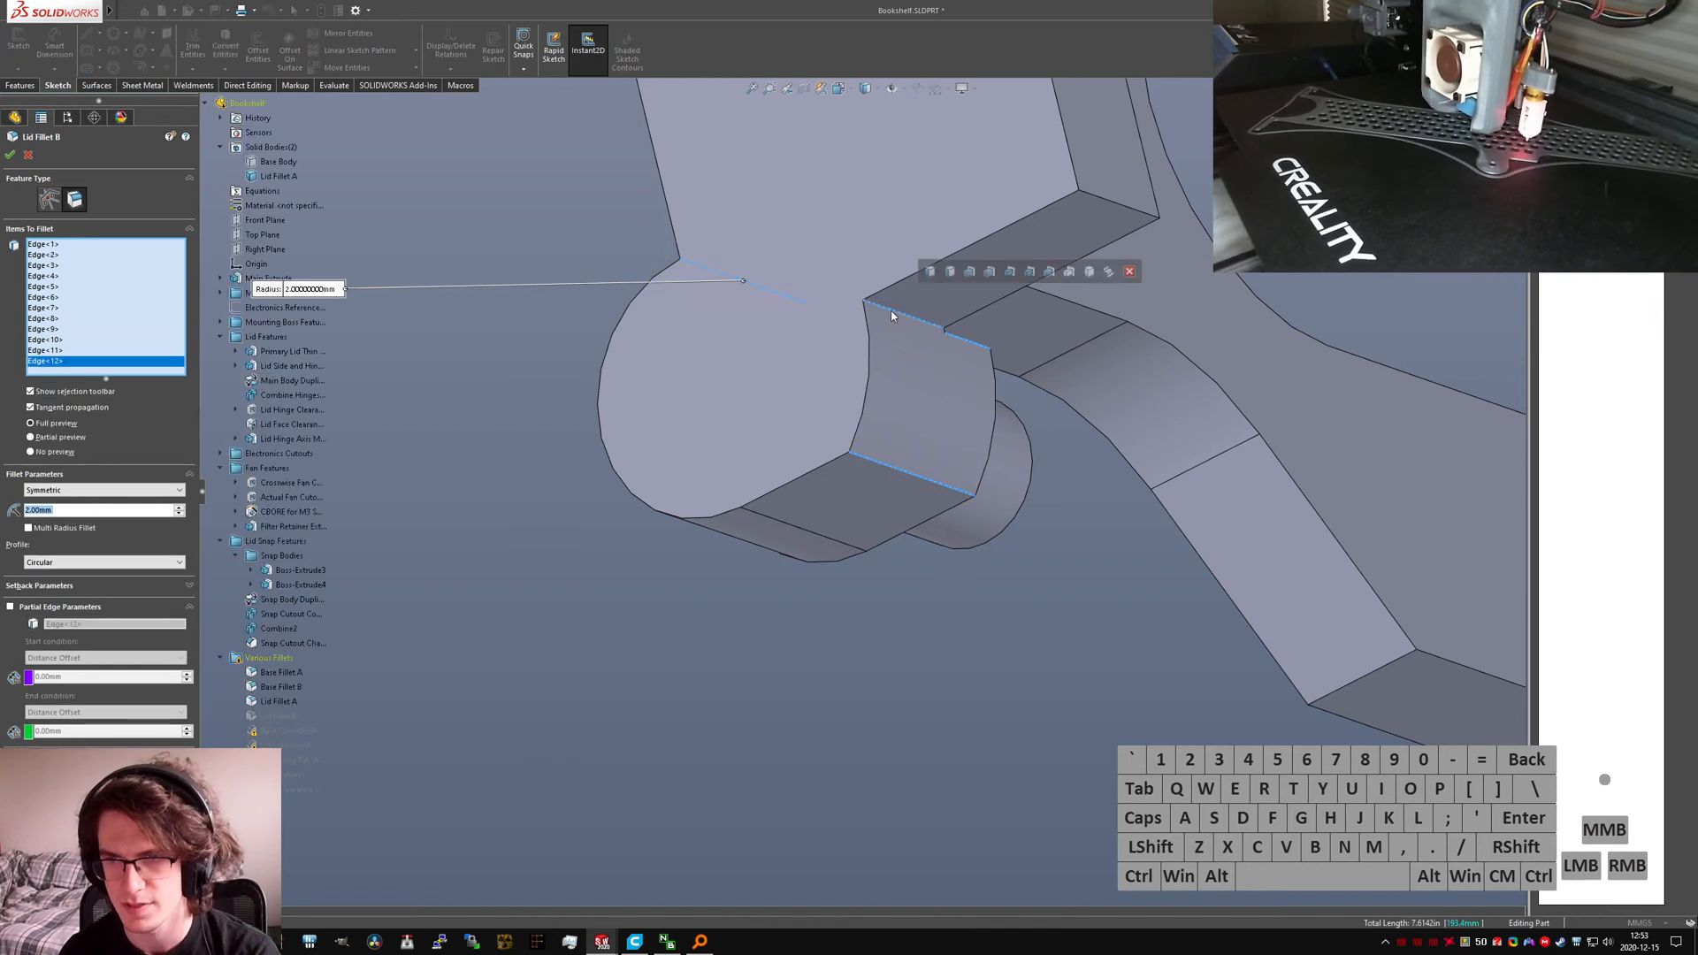
pyautogui.click(10, 155)
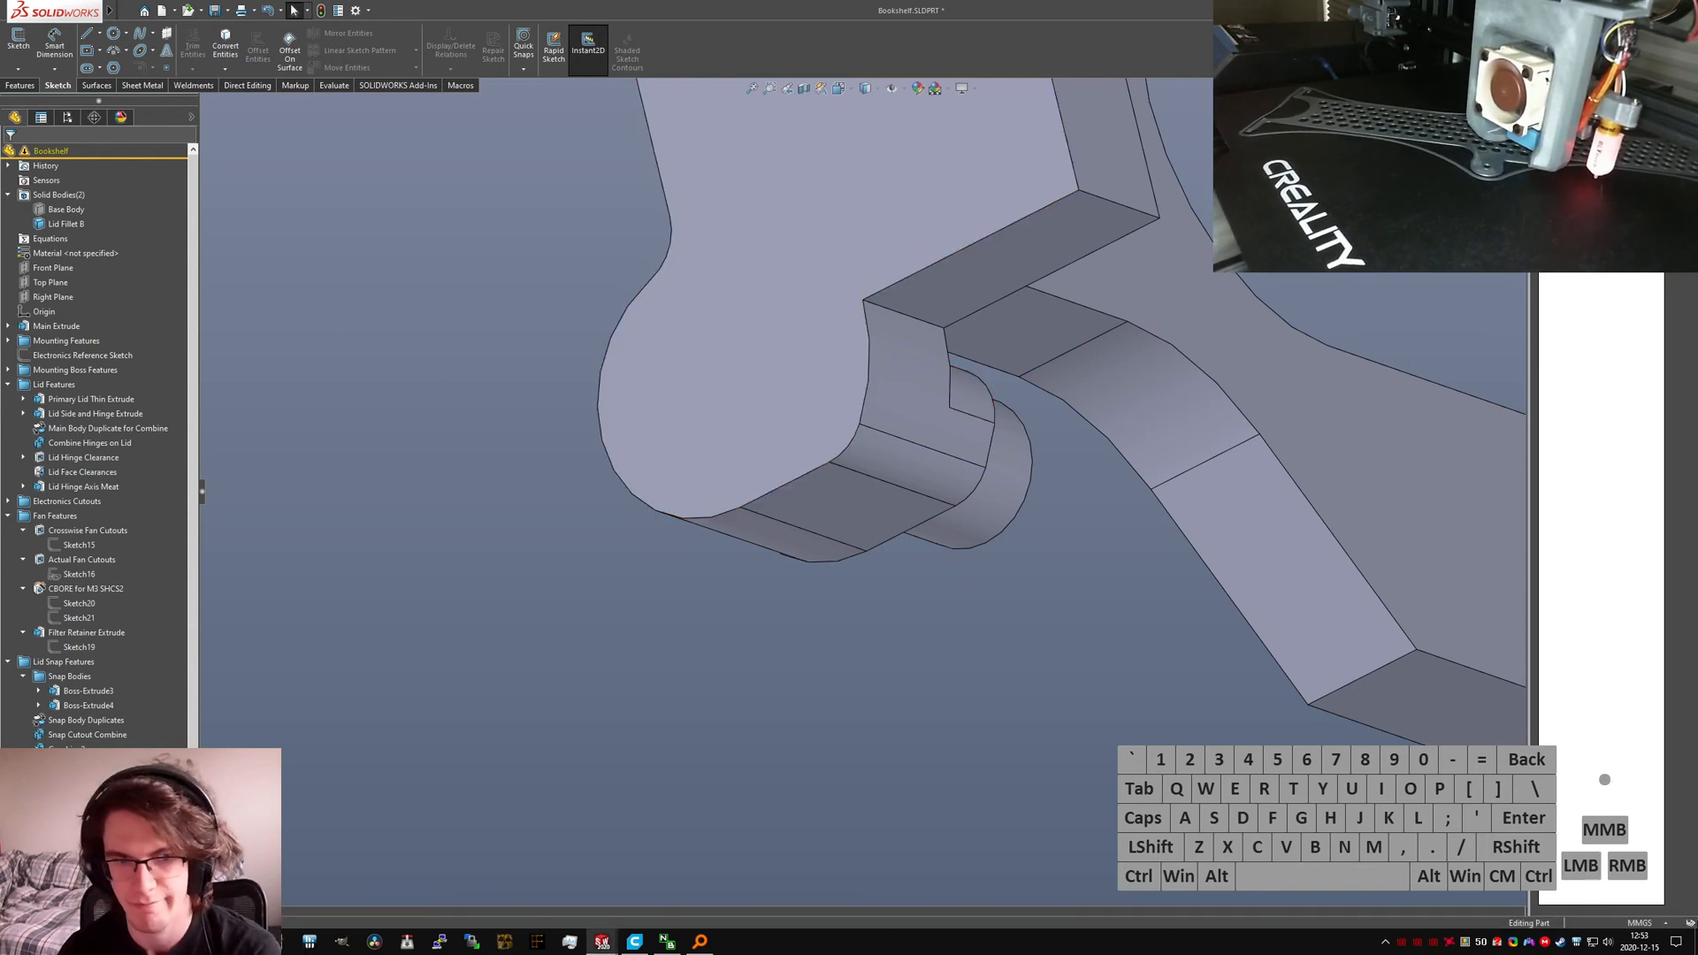
# Step: Try to add the edge where the lid wall meets the hinge barrel to Lid Fillet A
pyautogui.click(72, 822)
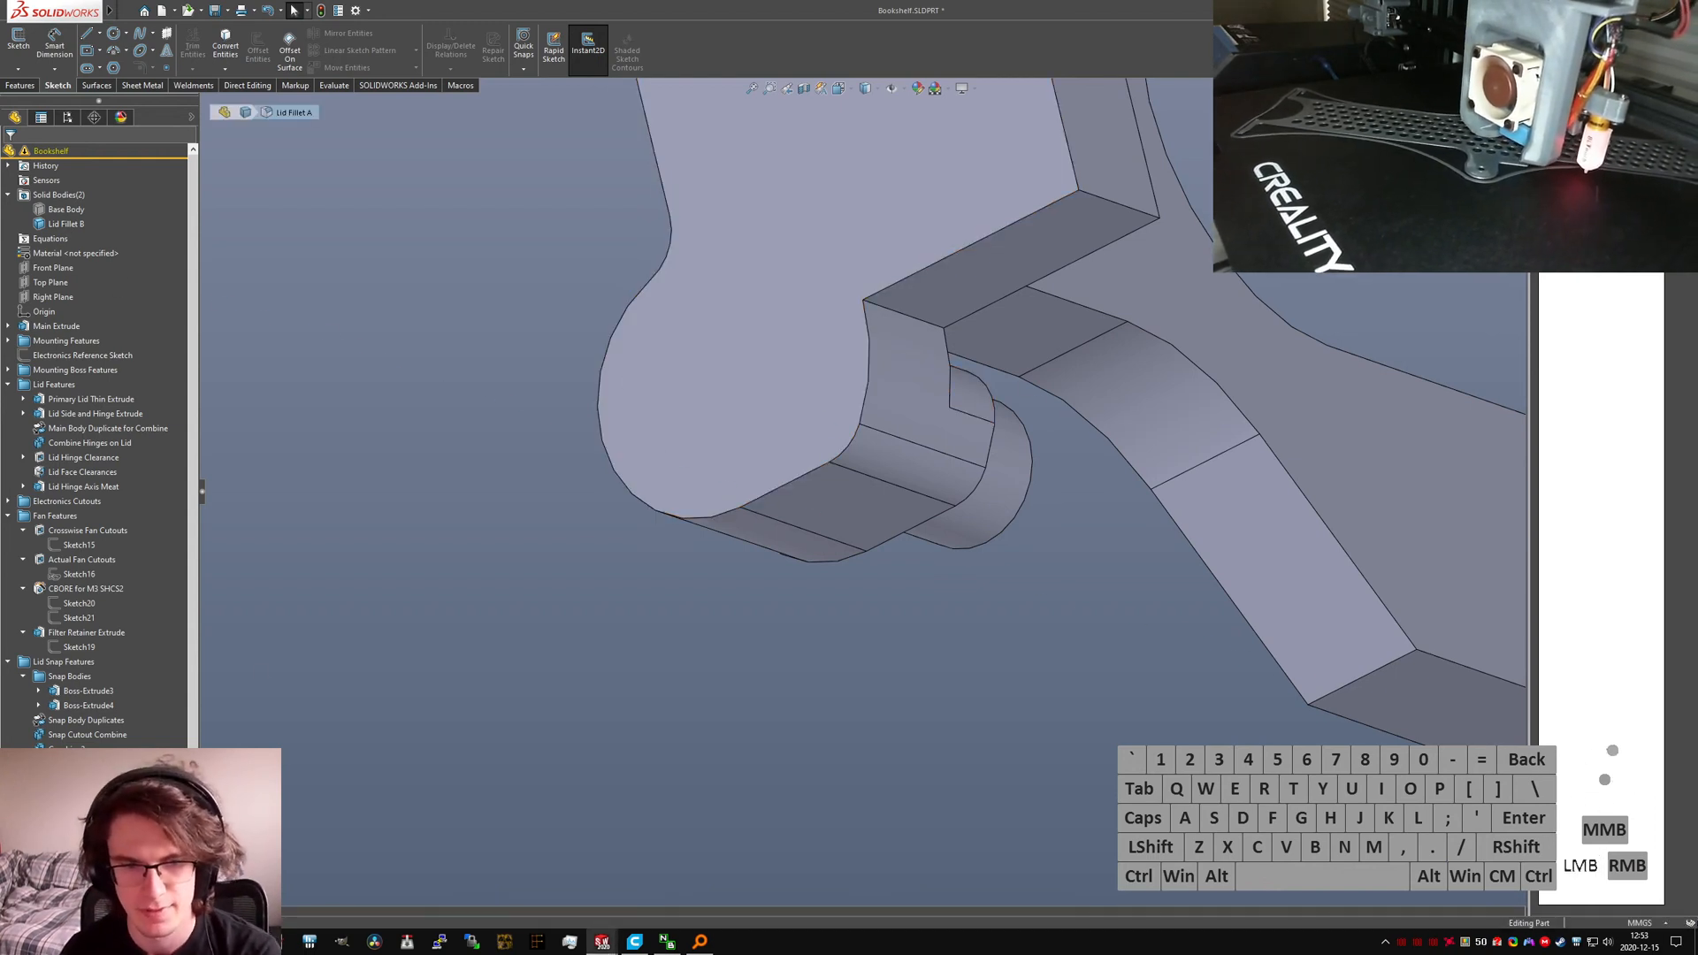
pyautogui.click(924, 324)
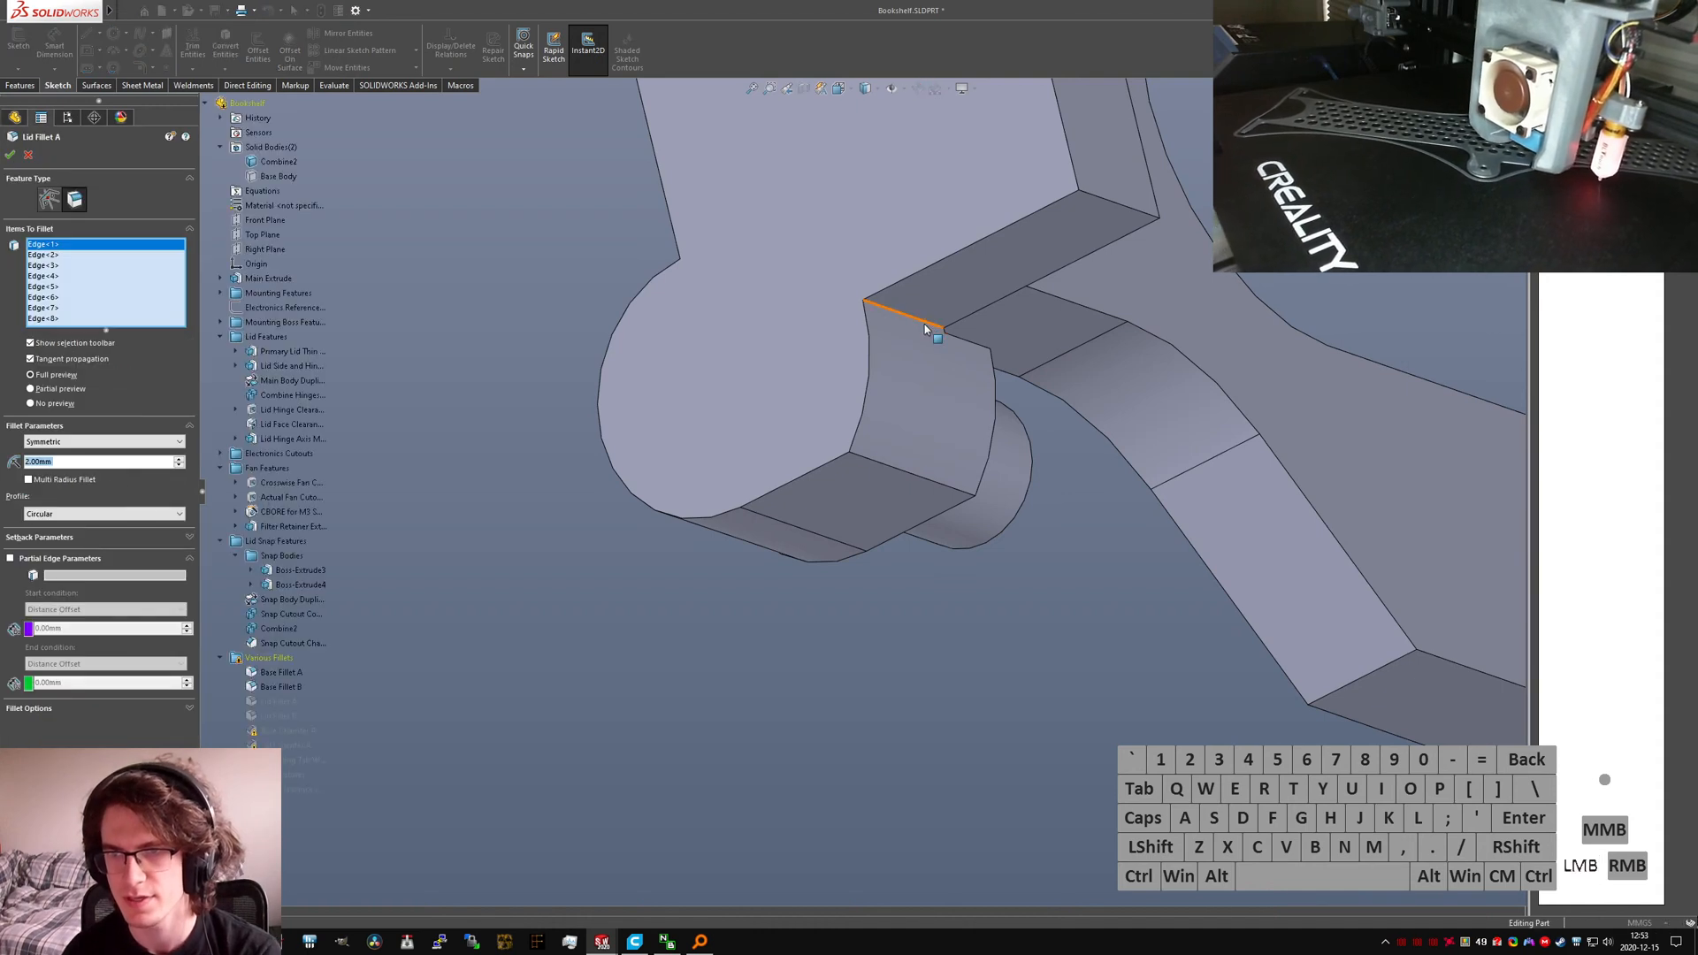
pyautogui.click(920, 319)
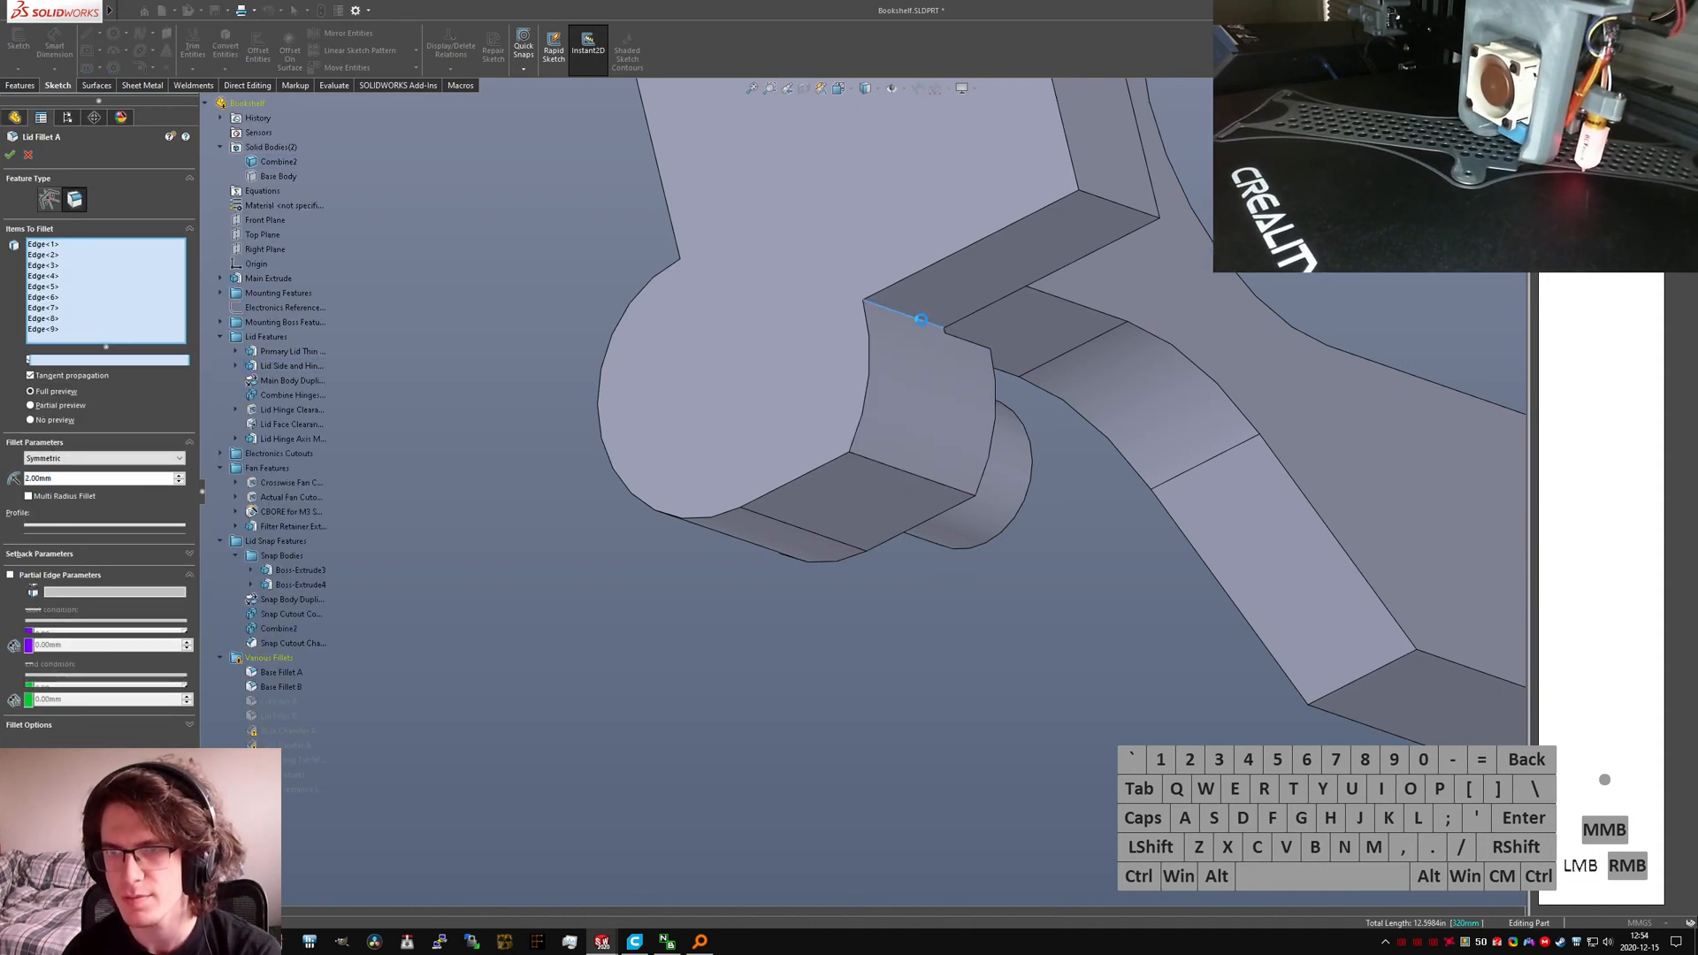
pyautogui.rightClick(922, 320)
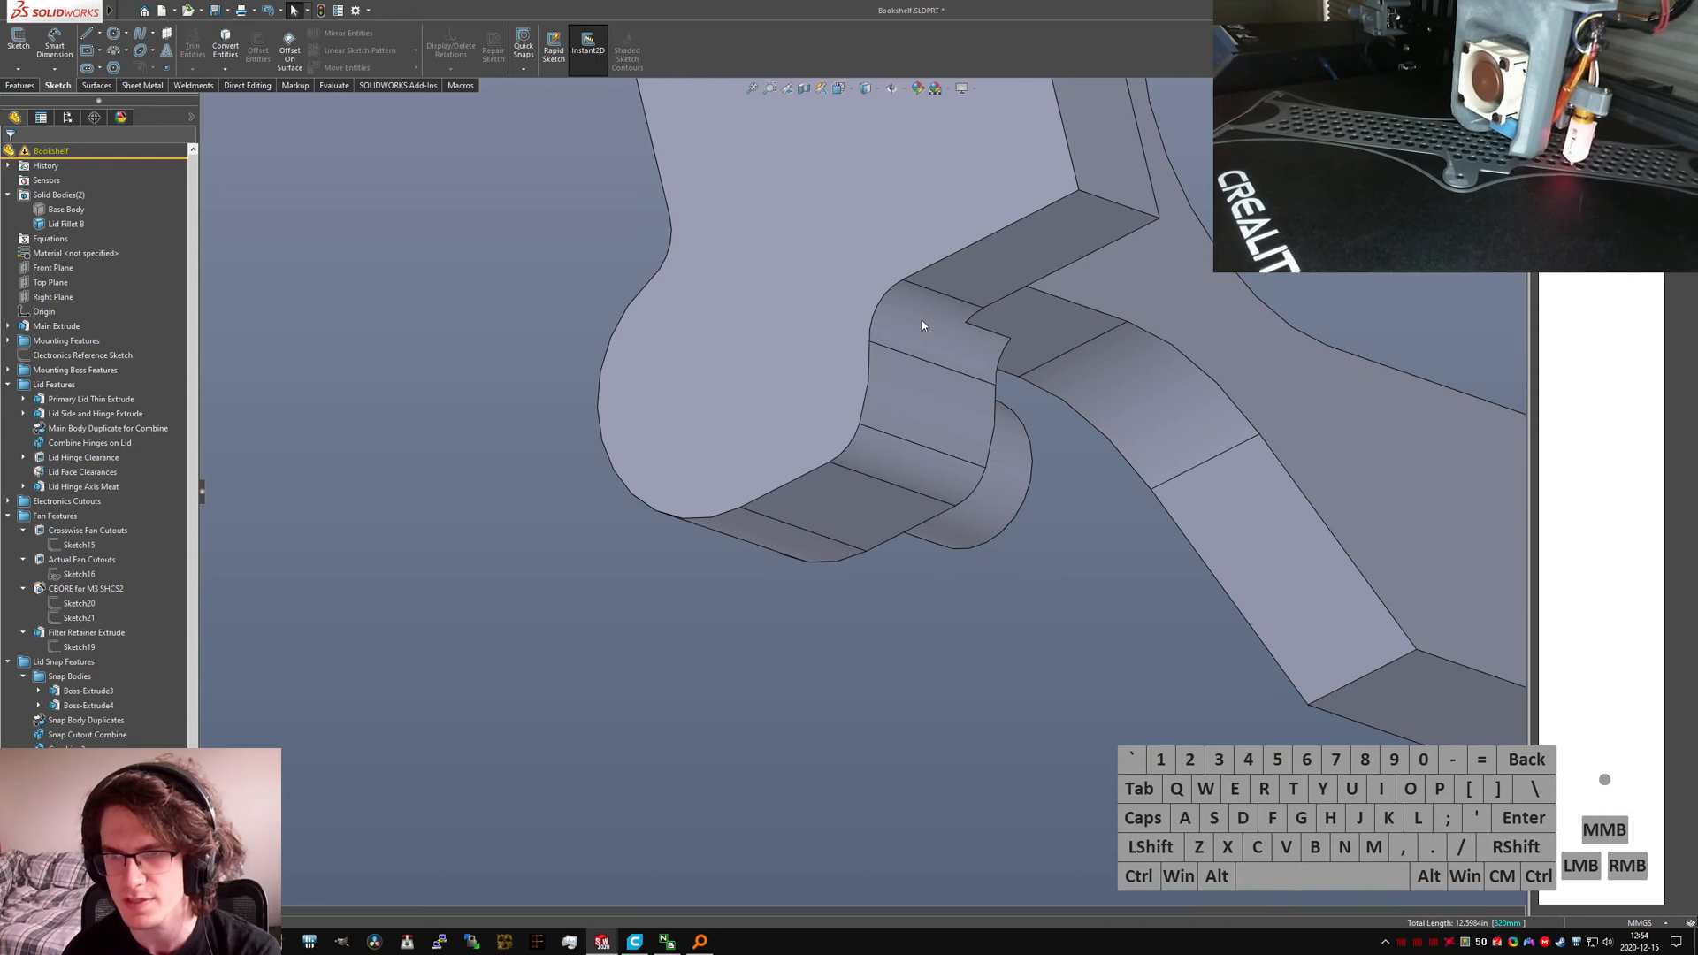
# Step: Replace the lid wall edge in Lid Fillet A with the short collinear edge beside it on the hinge barrel
pyautogui.click(938, 340)
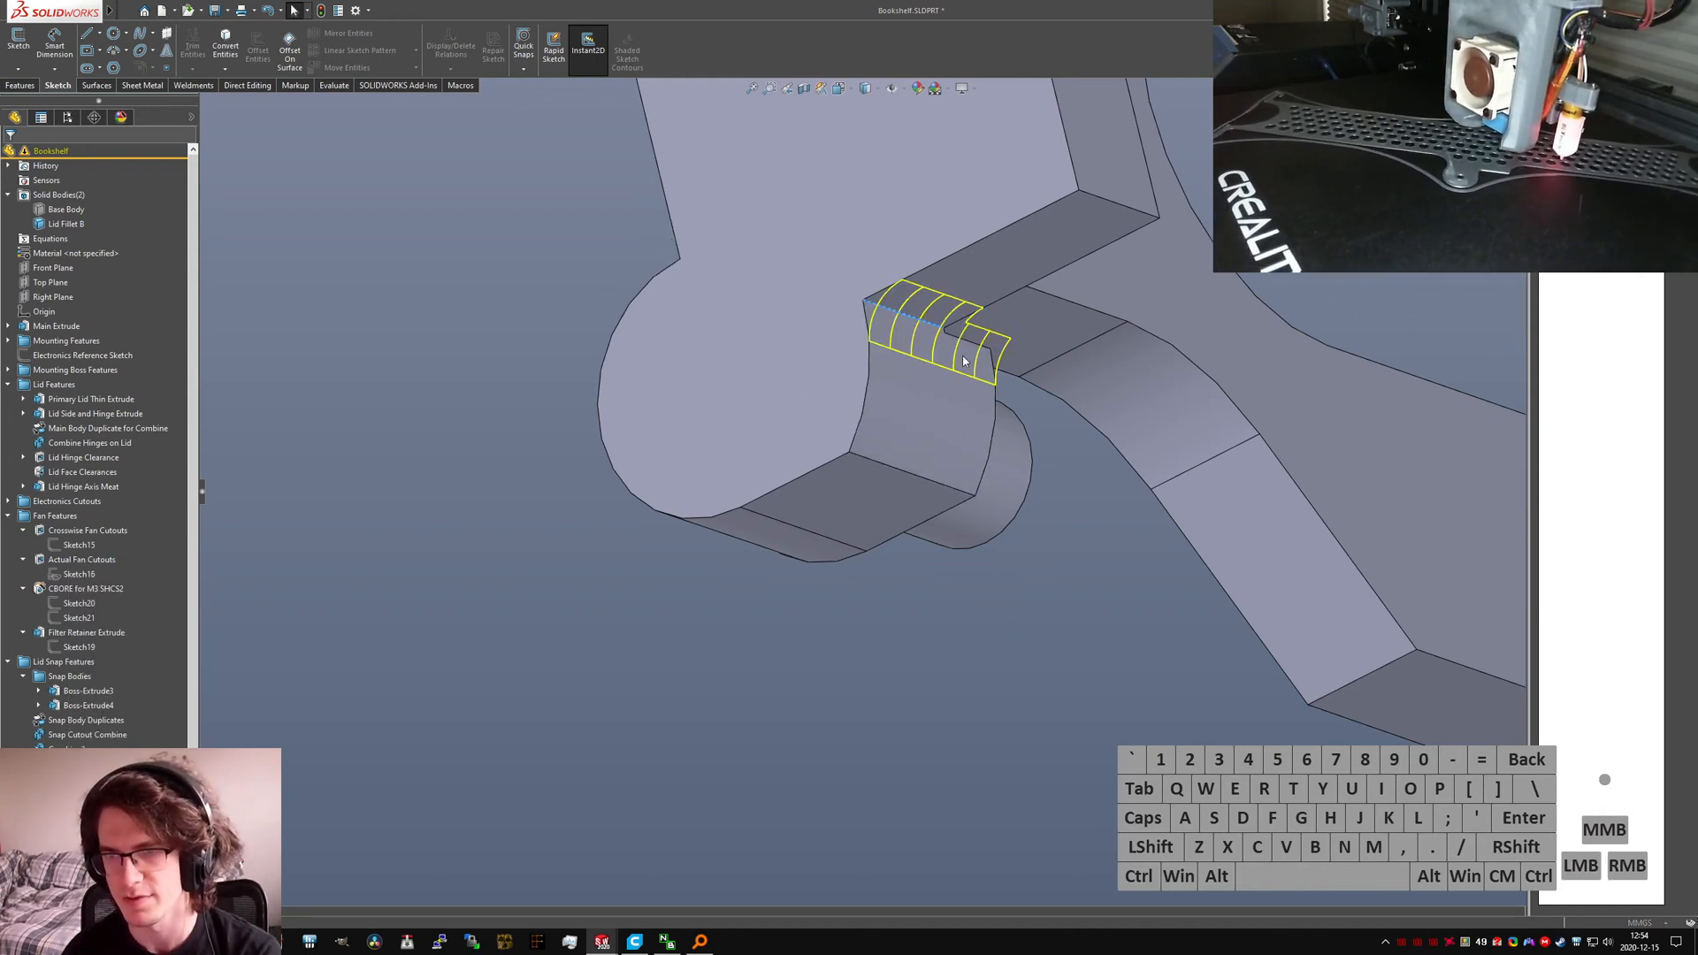
pyautogui.click(925, 326)
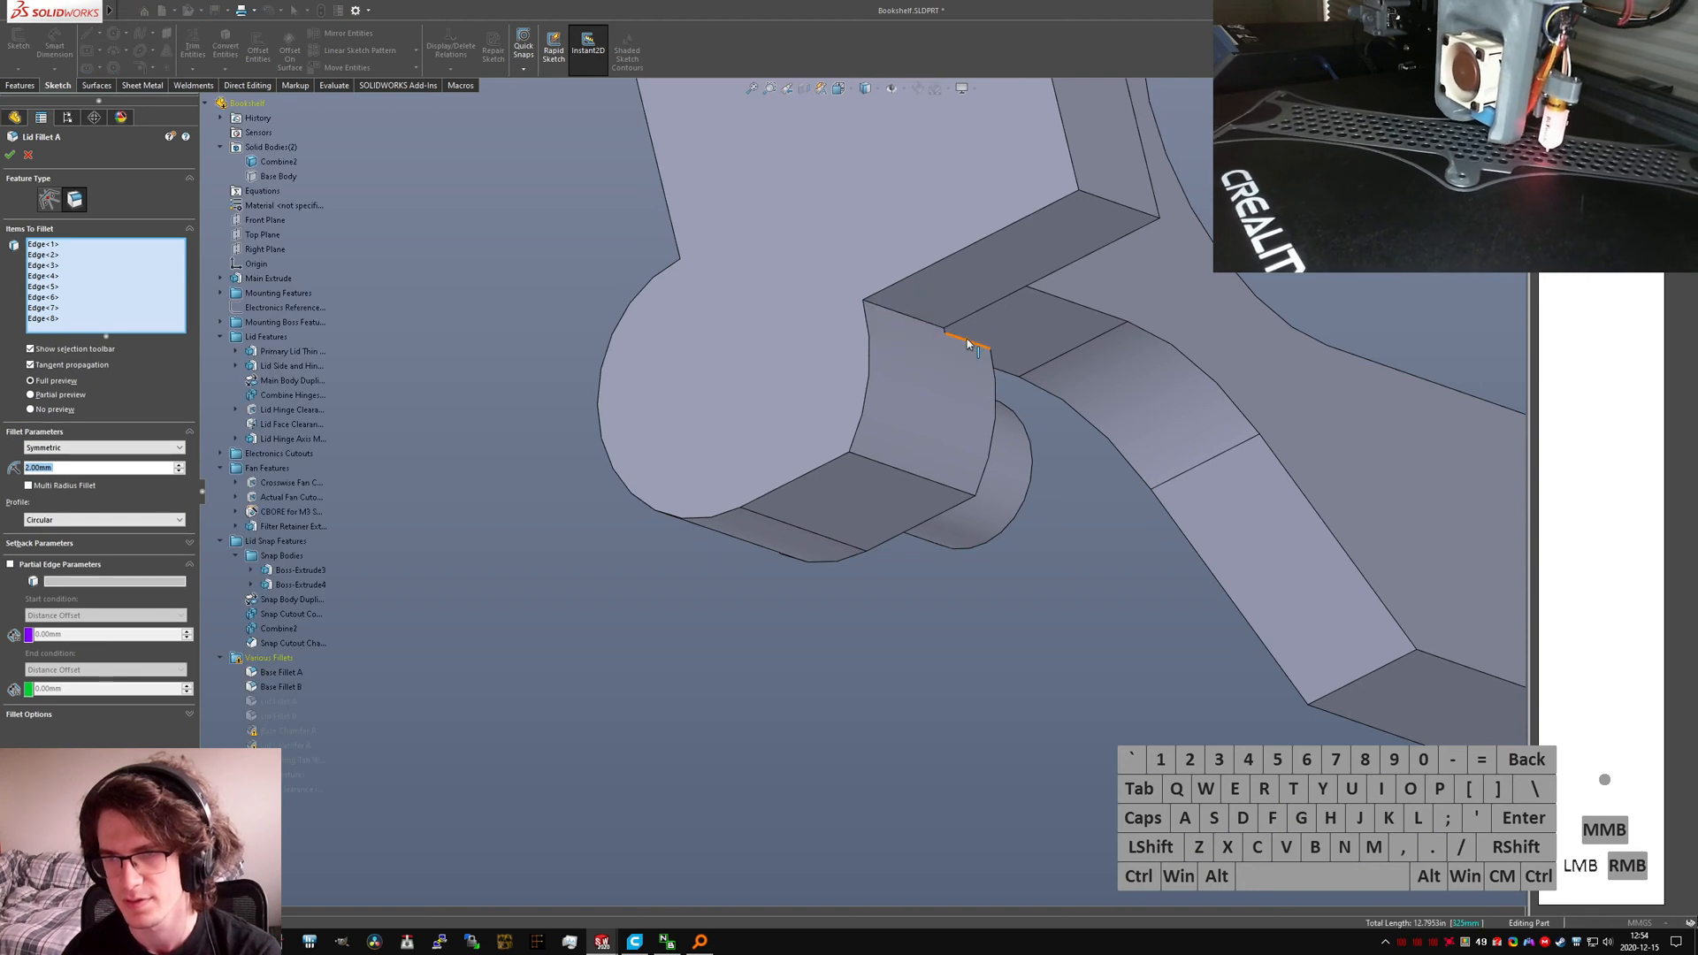
pyautogui.click(967, 338)
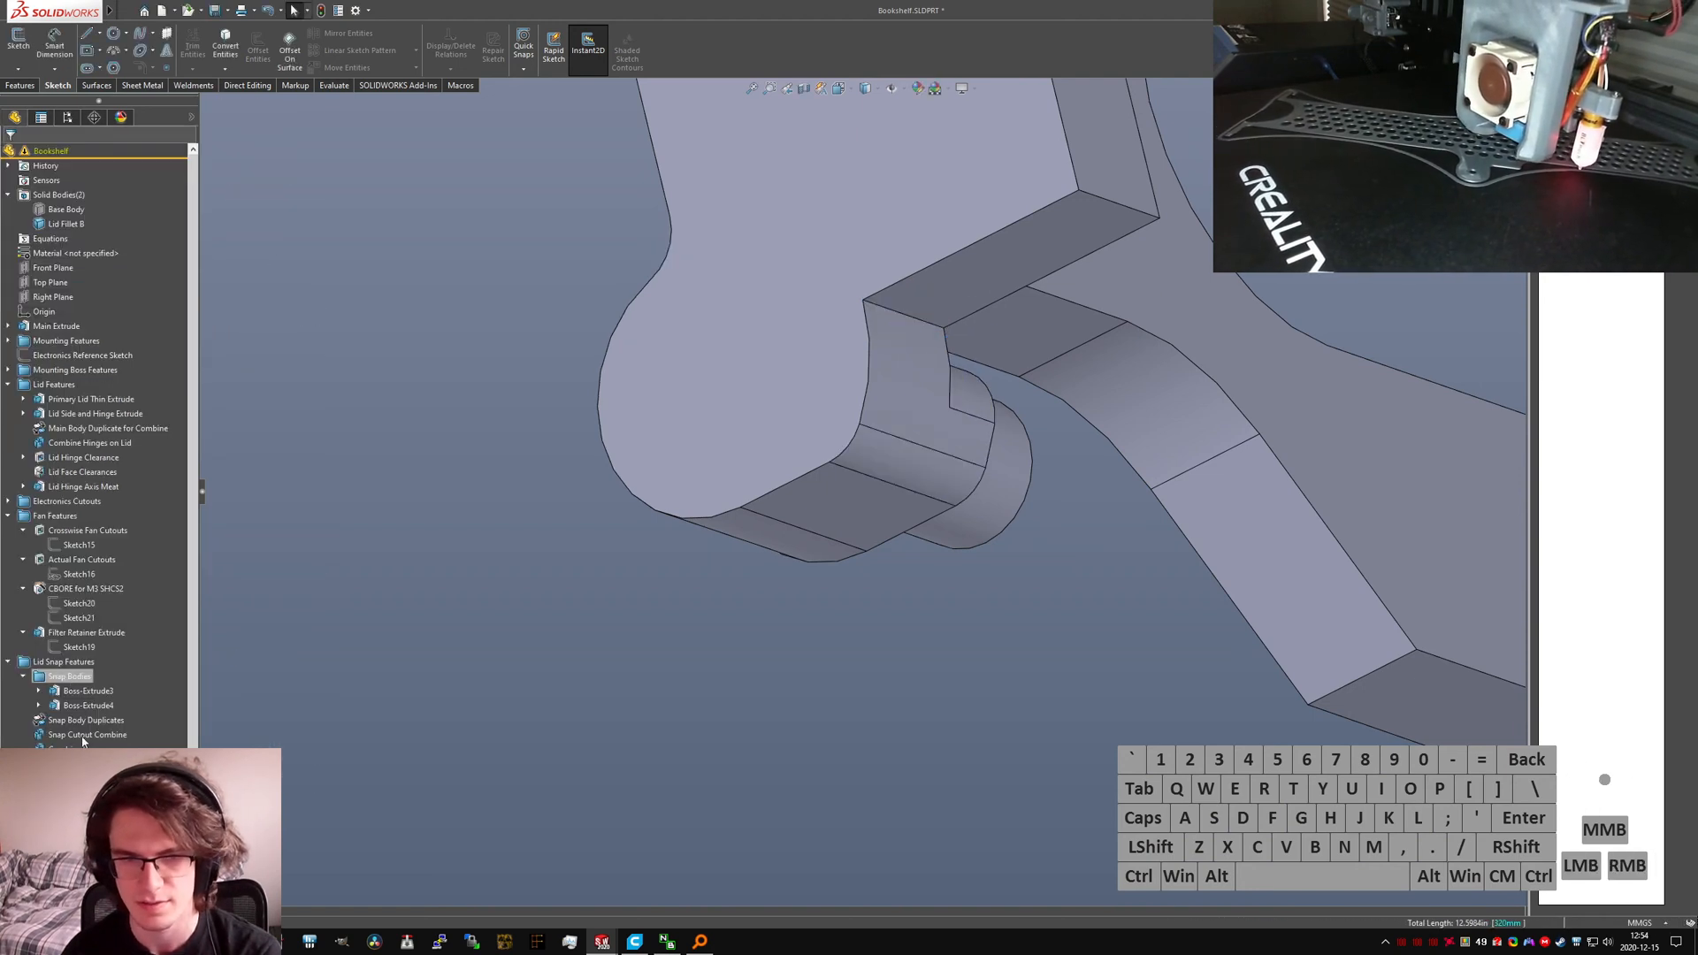
# Step: Add the edge where the lid wall meets the hinge barrel to Lid Fillet B
pyautogui.click(75, 836)
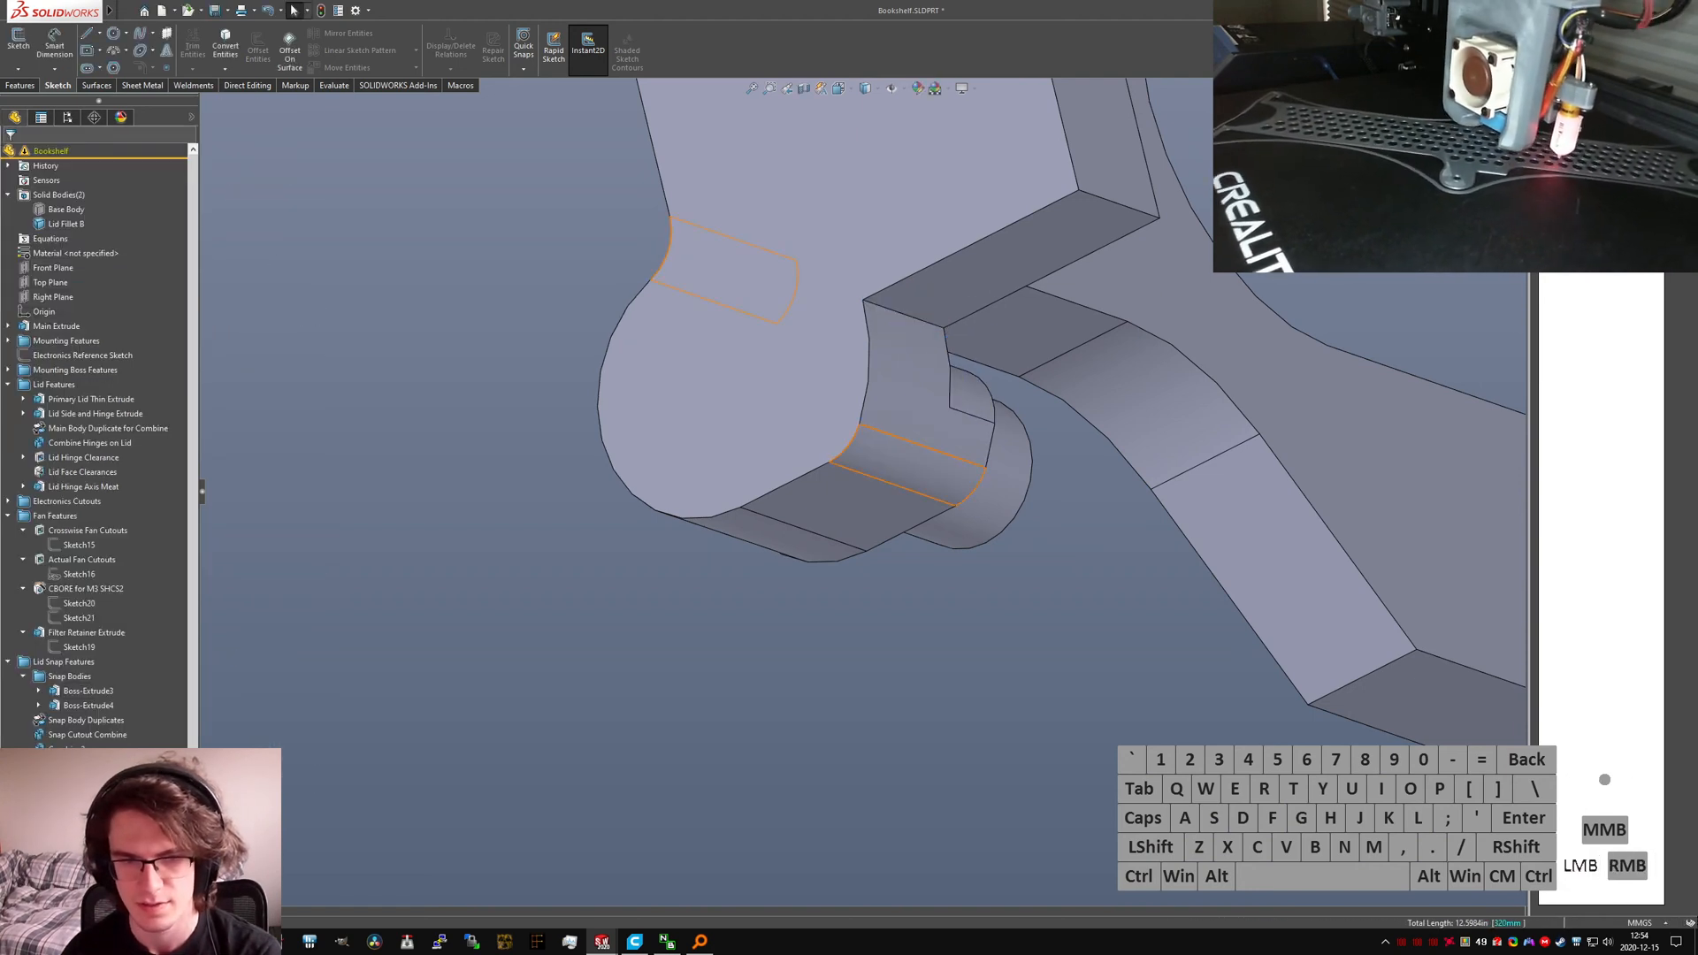
pyautogui.click(897, 319)
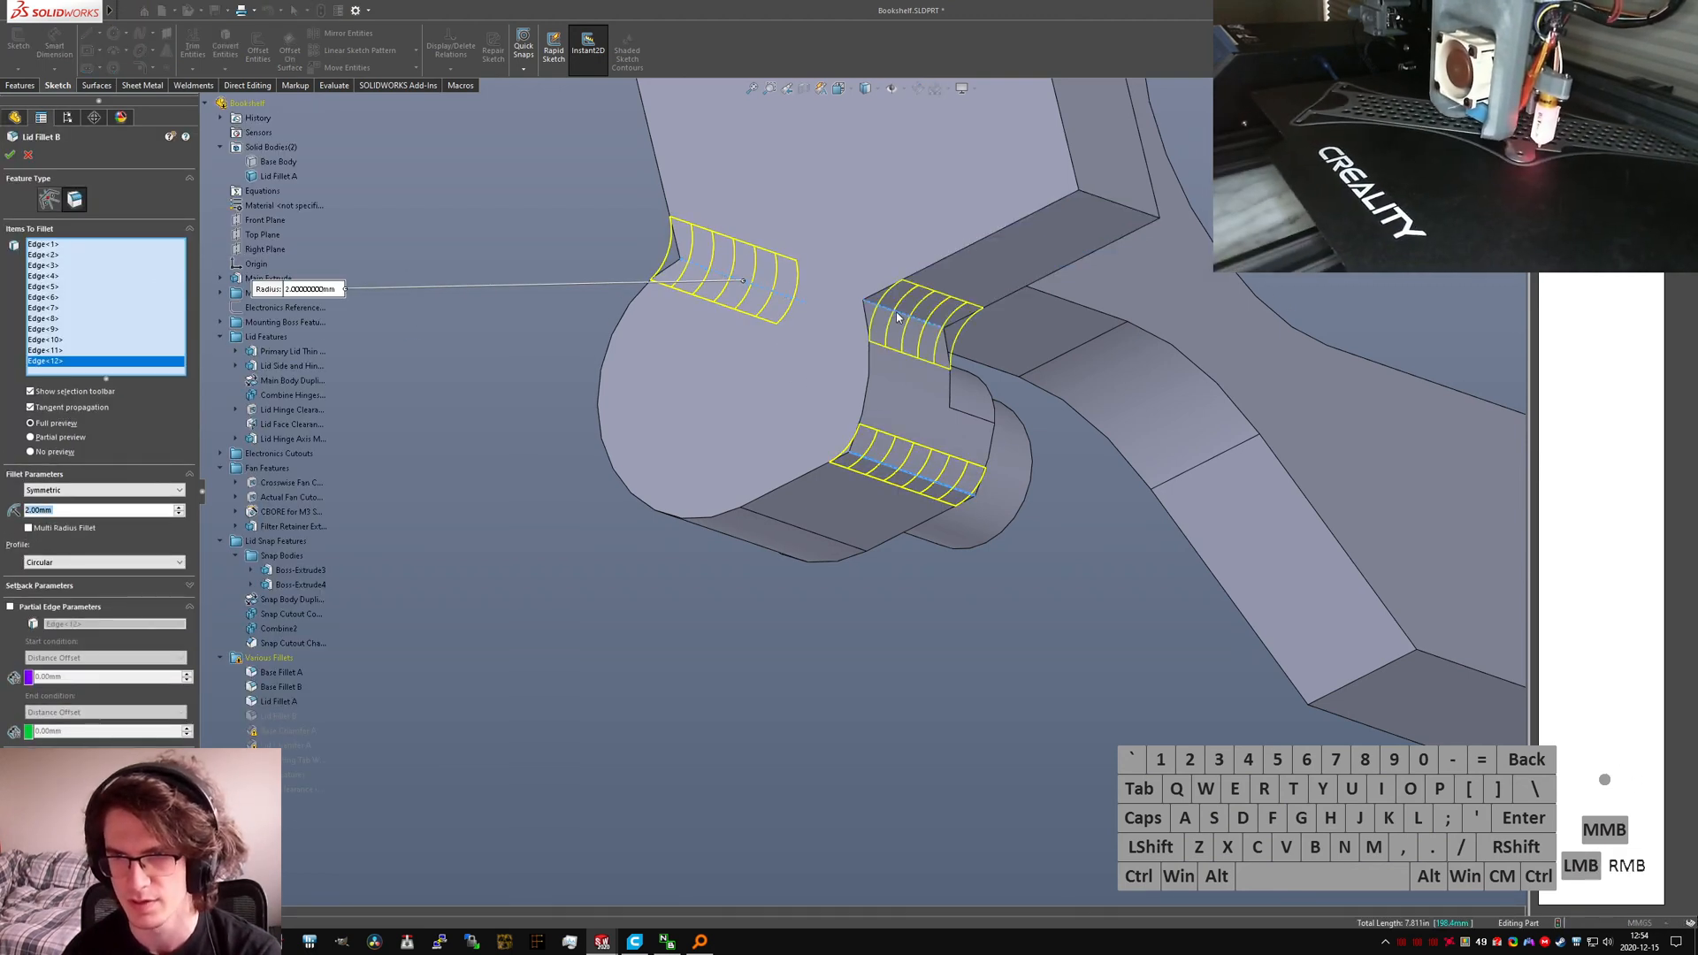
pyautogui.press('Return')
# Step: Add the short edge between the lid's inner face and the hinge barrel, next to the pin, to Lid Fillet B
pyautogui.moveTo(919, 412); pyautogui.dragTo(721, 426, button='middle')
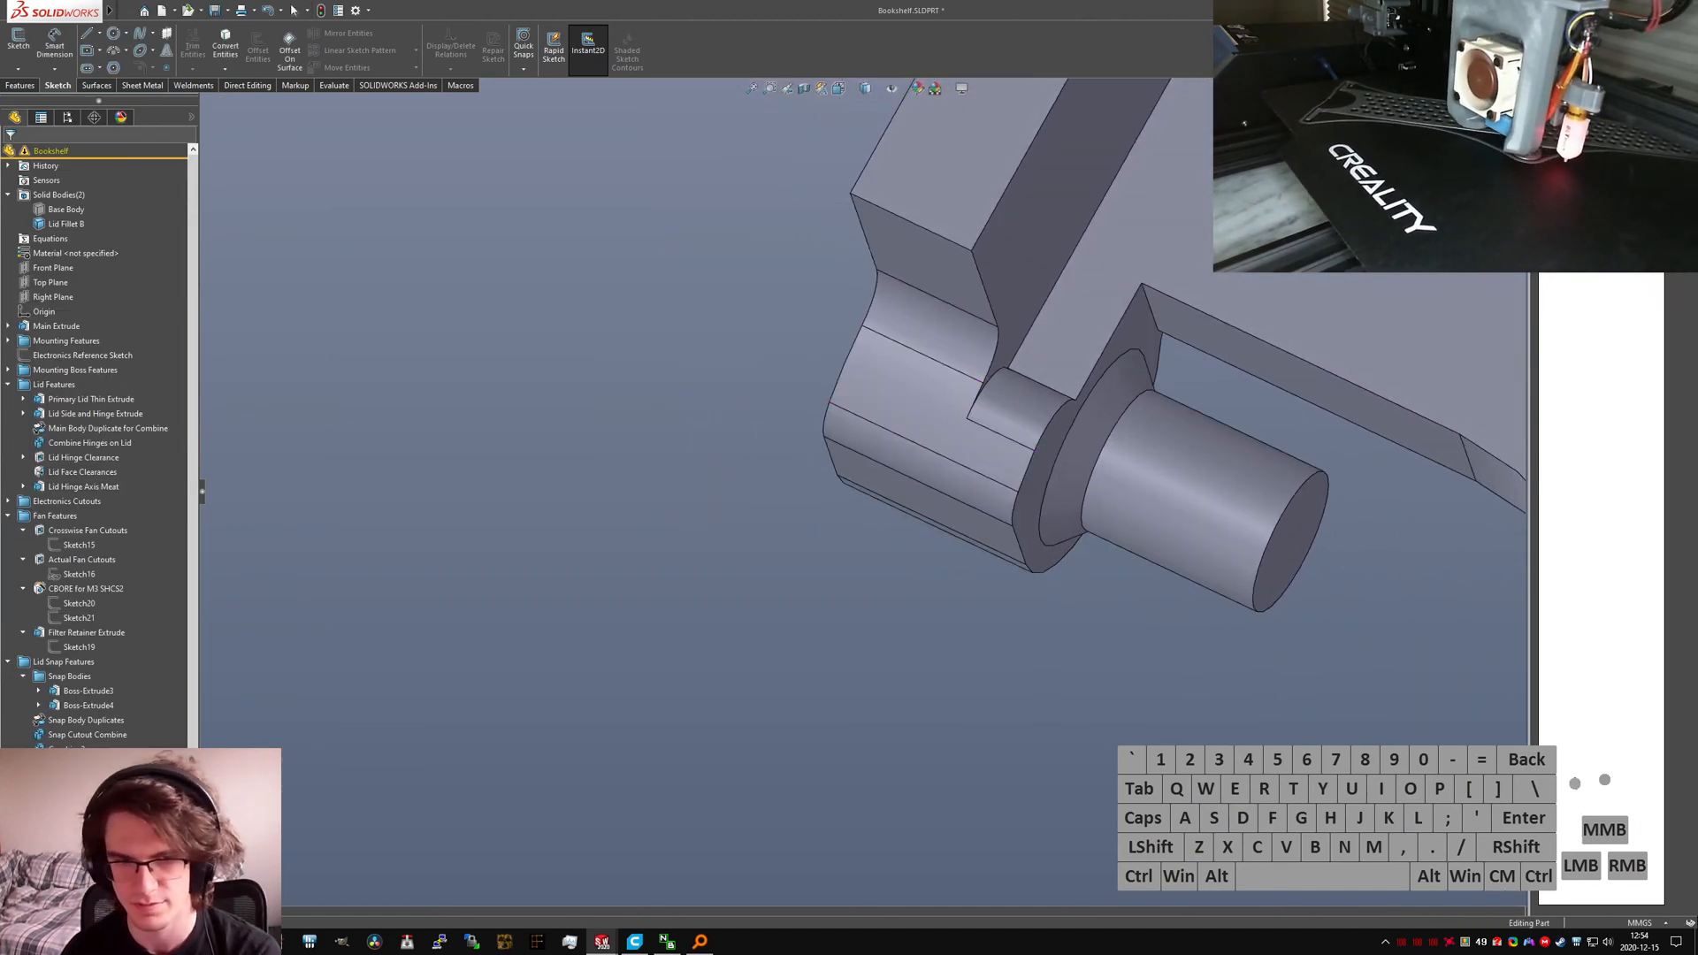
pyautogui.rightClick(78, 867)
pyautogui.click(111, 581)
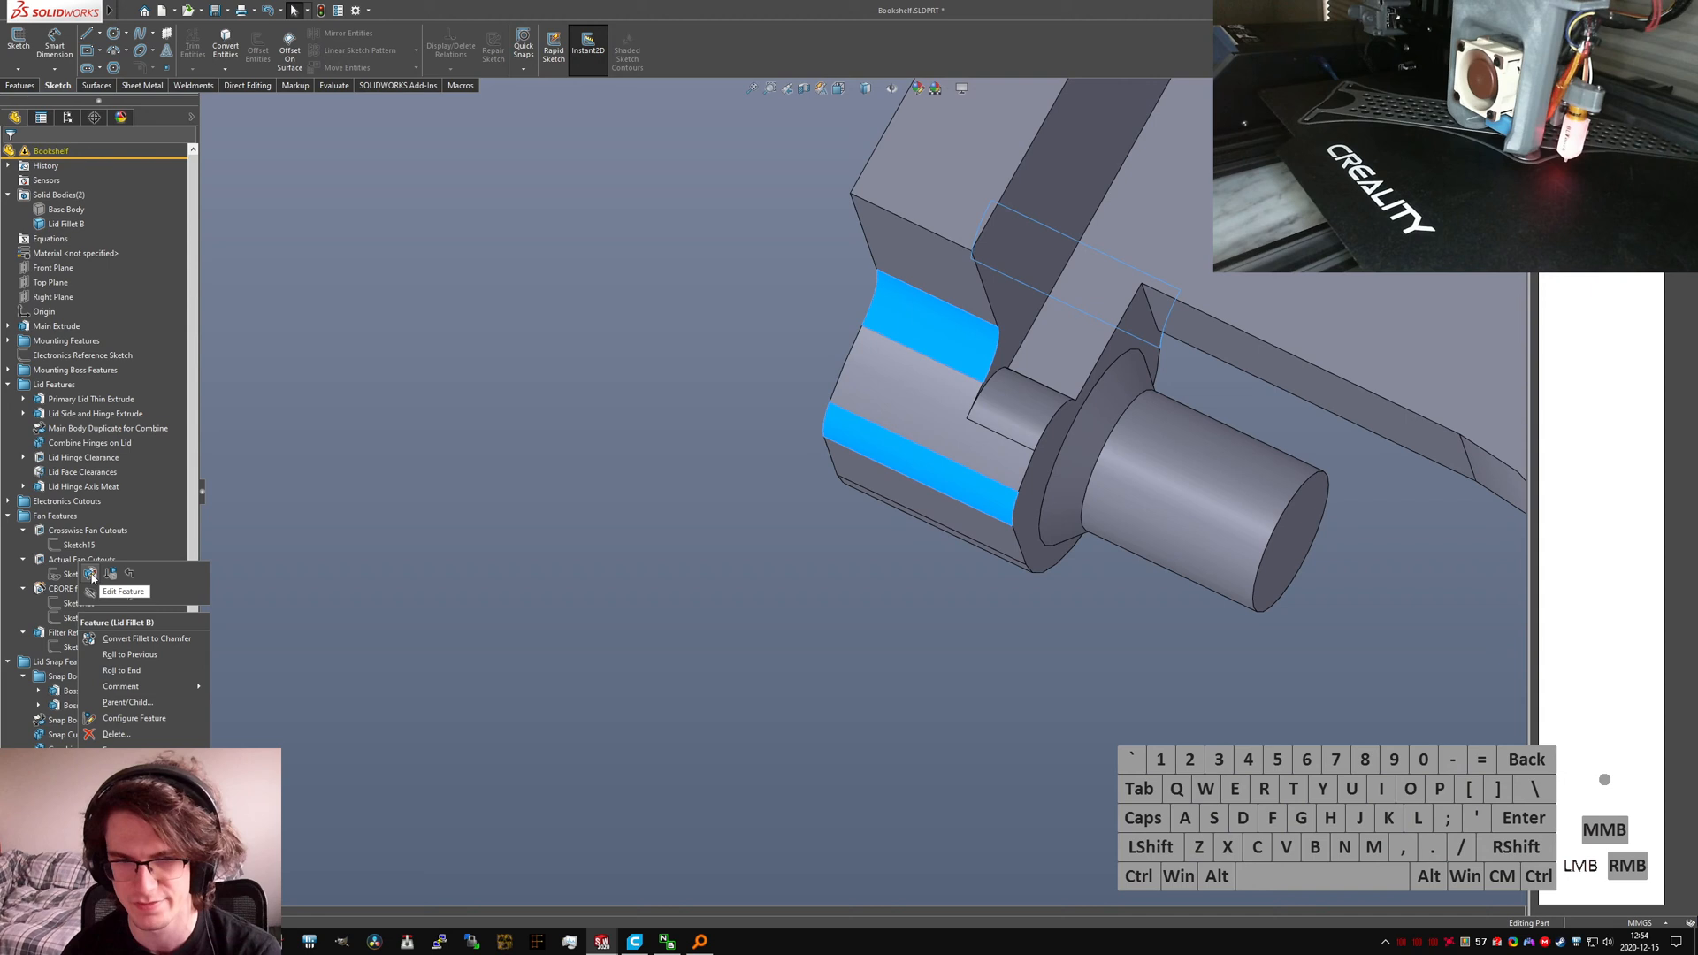
pyautogui.rightClick(1061, 394)
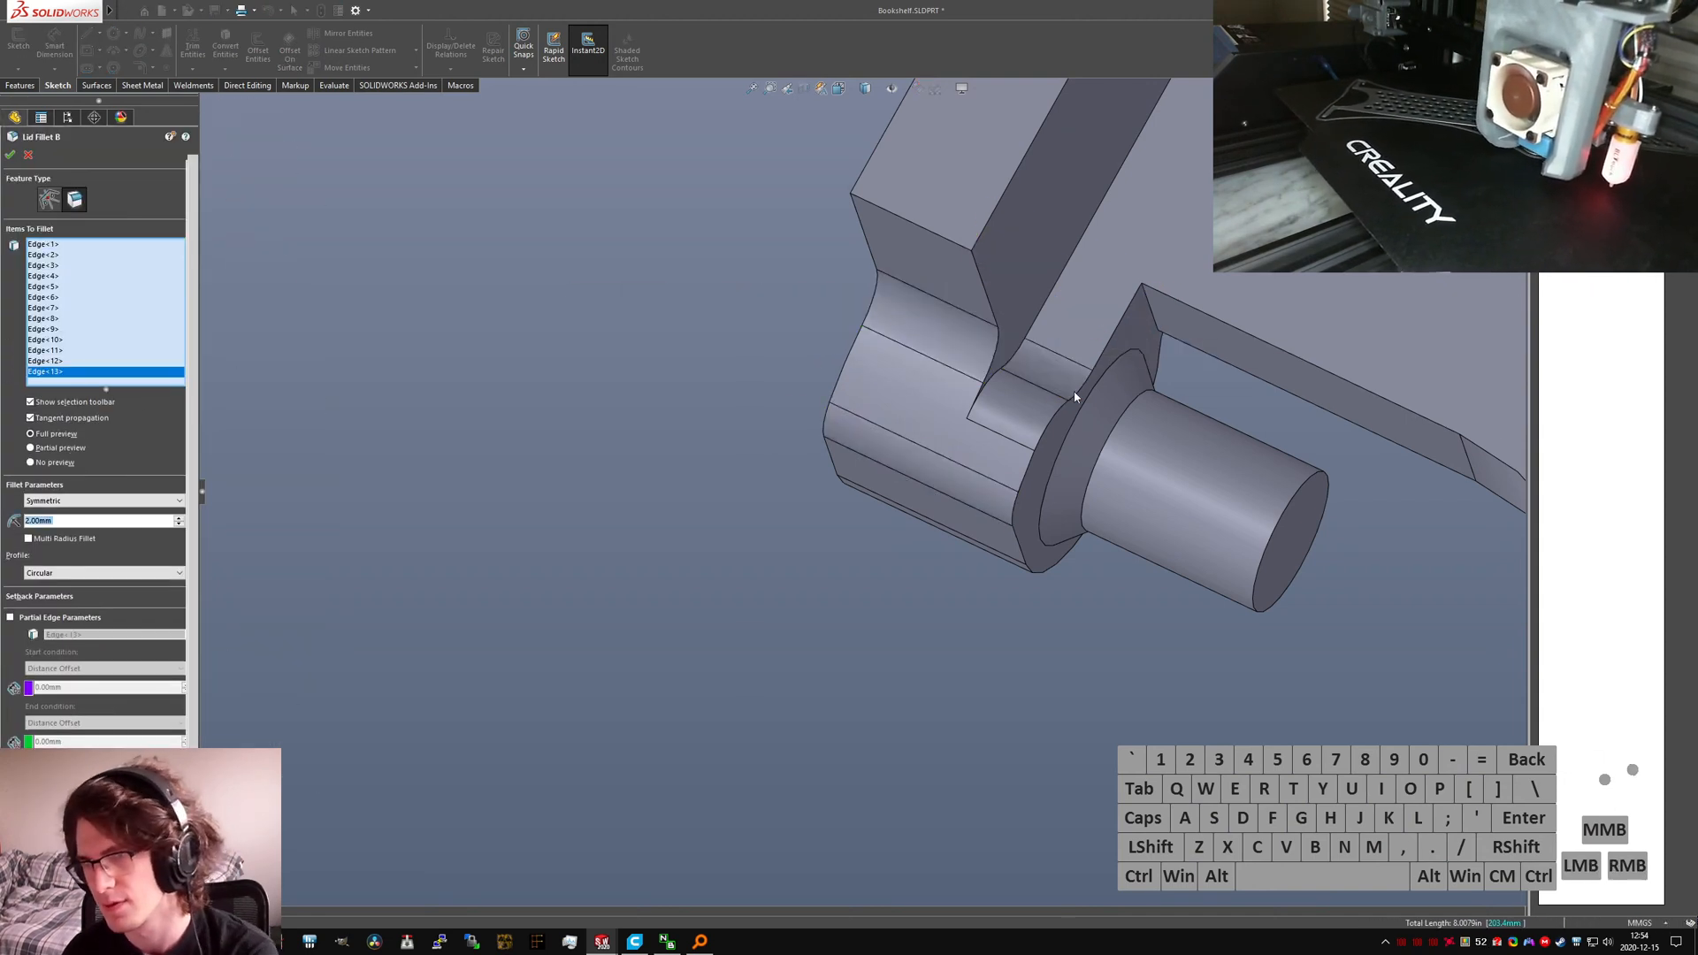
# Step: Edit Lid Fillet A and add the corner edge where the hinge barrel's curved face meets the lid's outer face
pyautogui.scroll(2, 1068, 386)
pyautogui.moveTo(1067, 386); pyautogui.dragTo(990, 380, button='middle')
pyautogui.scroll(5, 1027, 372)
pyautogui.scroll(-6, 898, 463)
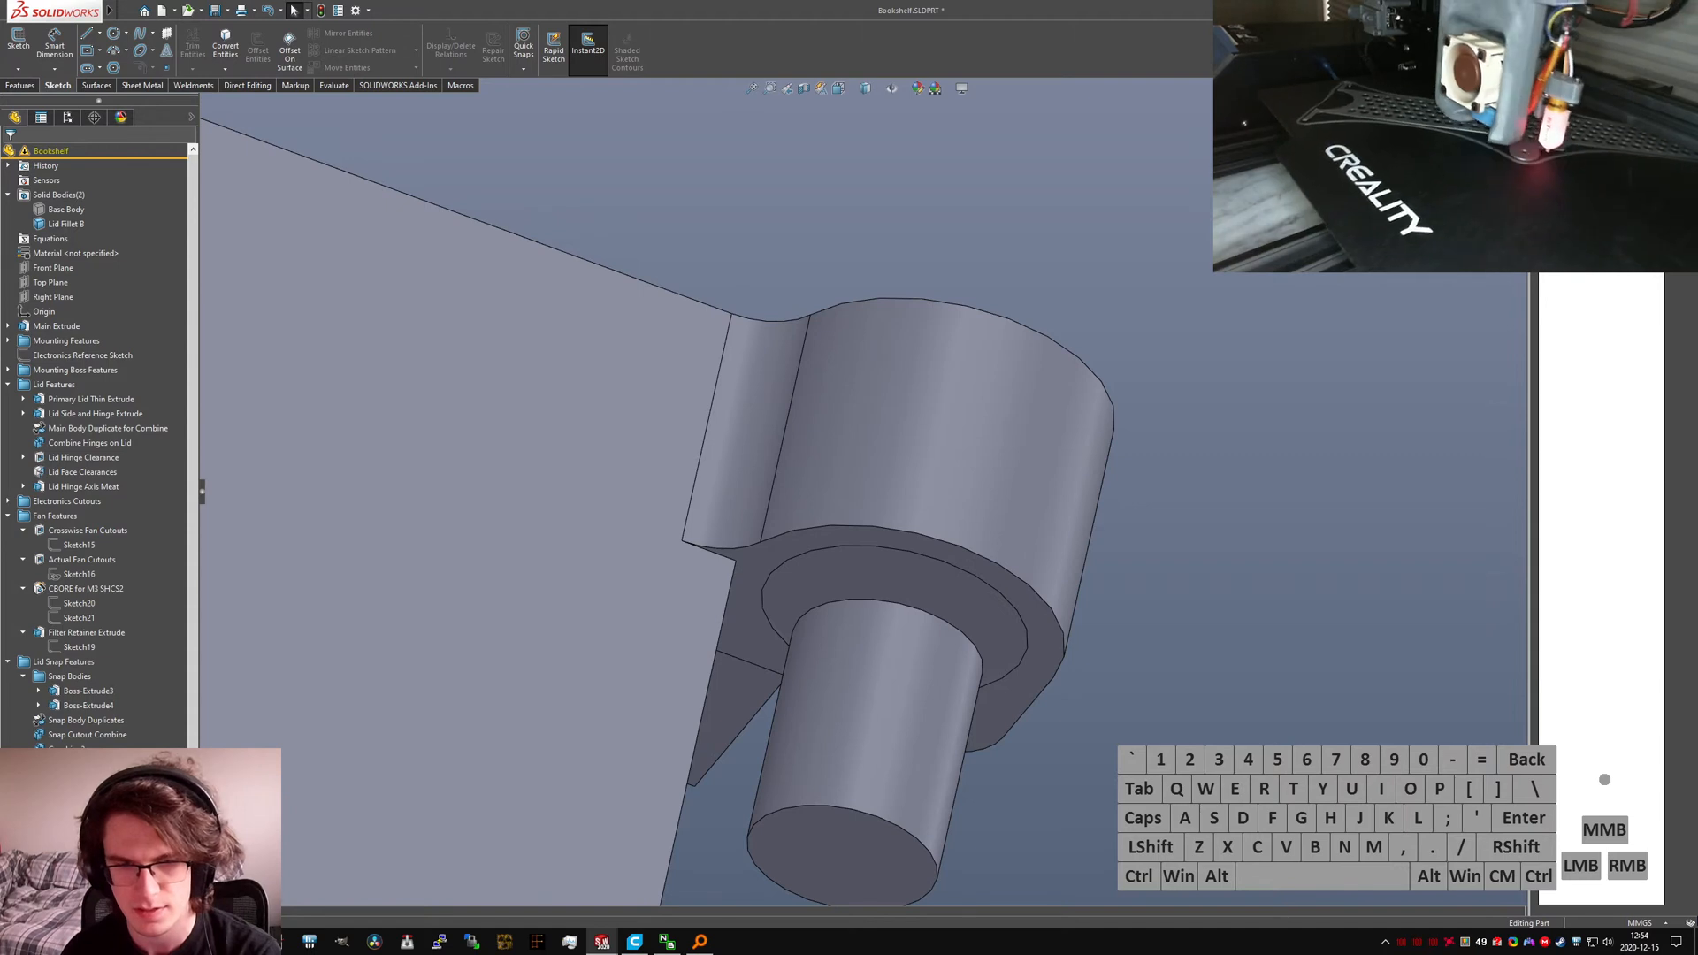
pyautogui.rightClick(71, 822)
pyautogui.click(71, 808)
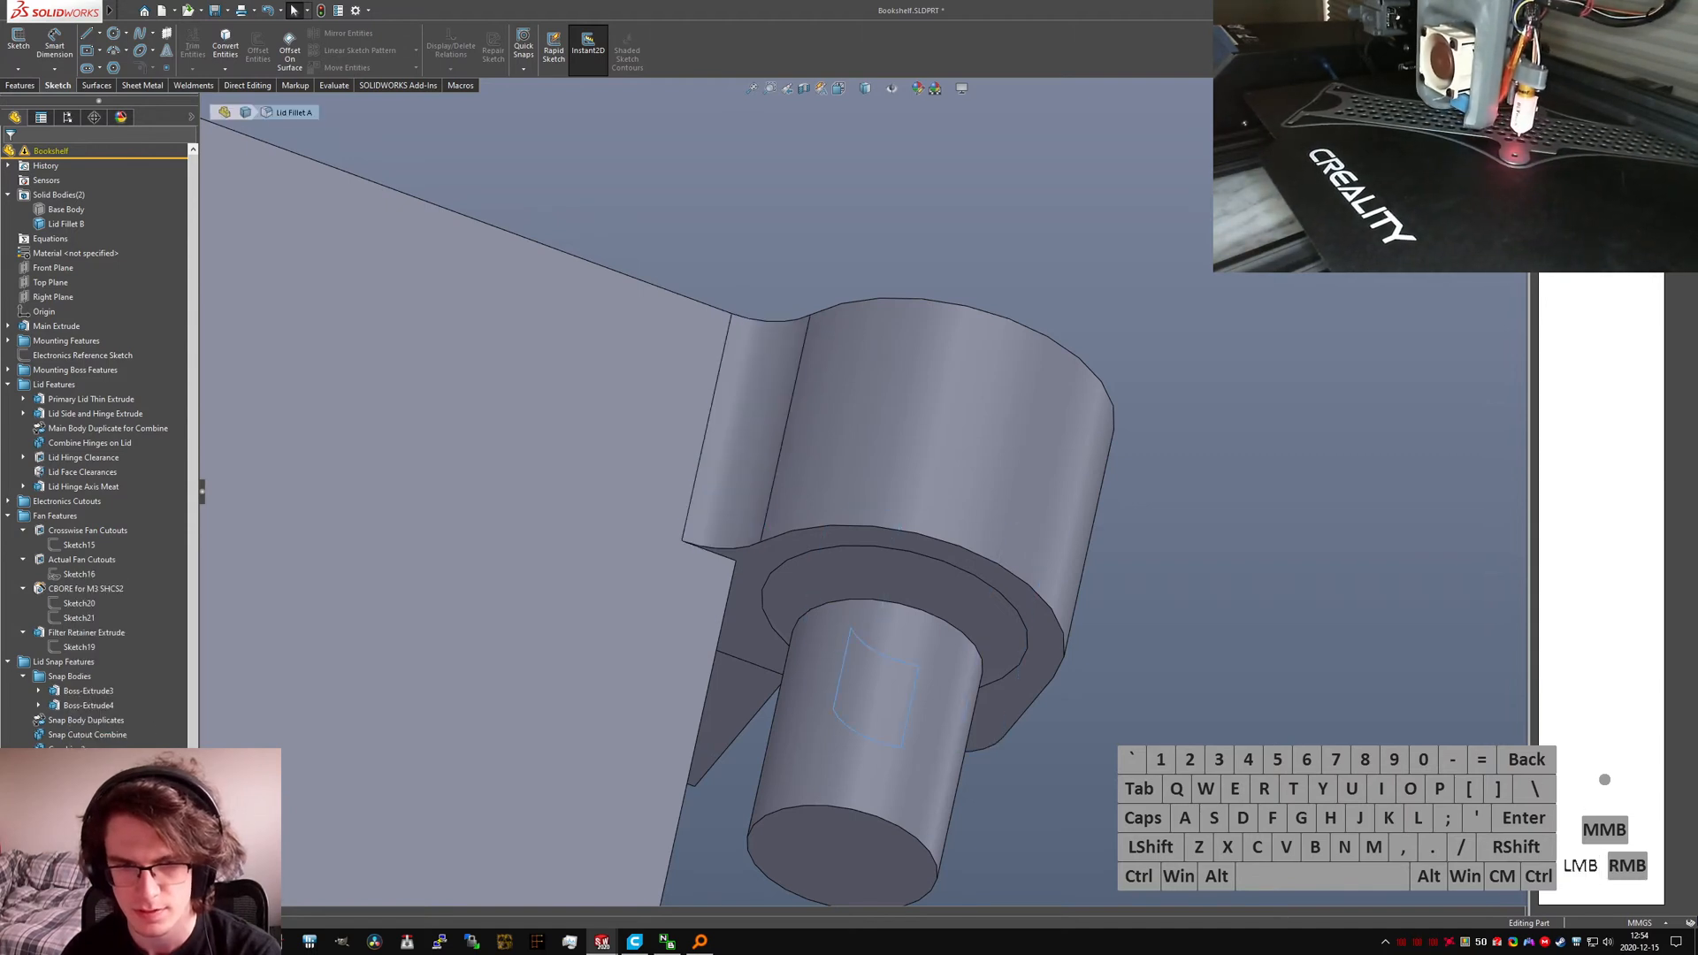
pyautogui.click(87, 771)
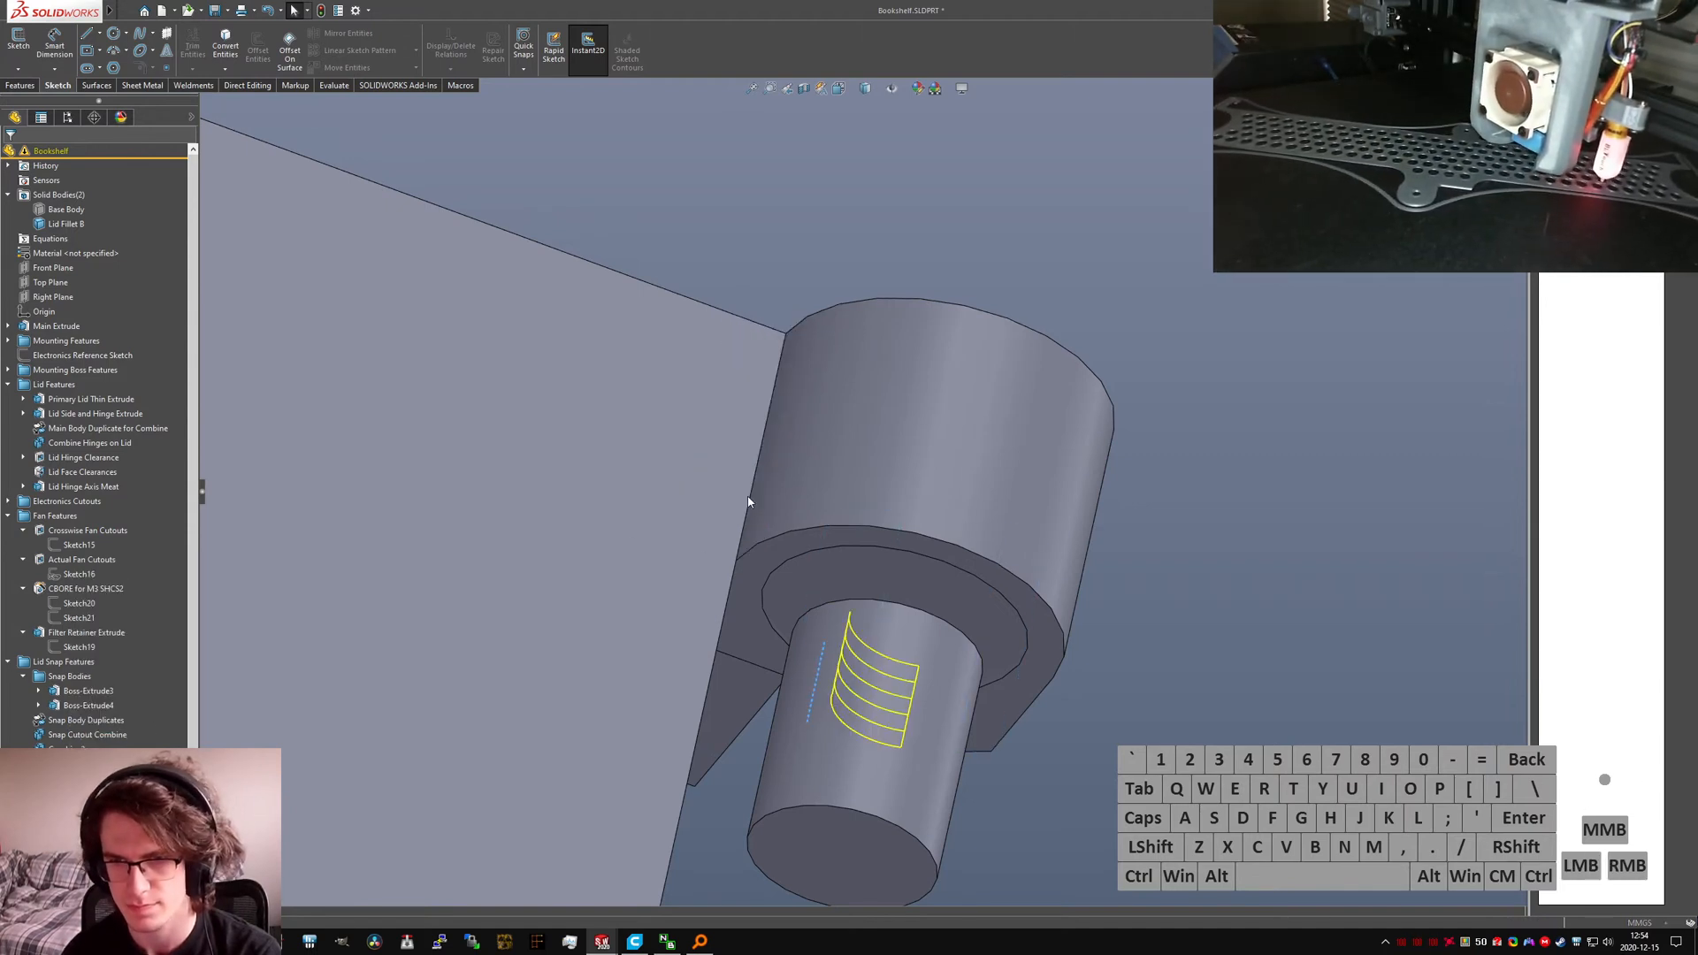
pyautogui.click(750, 509)
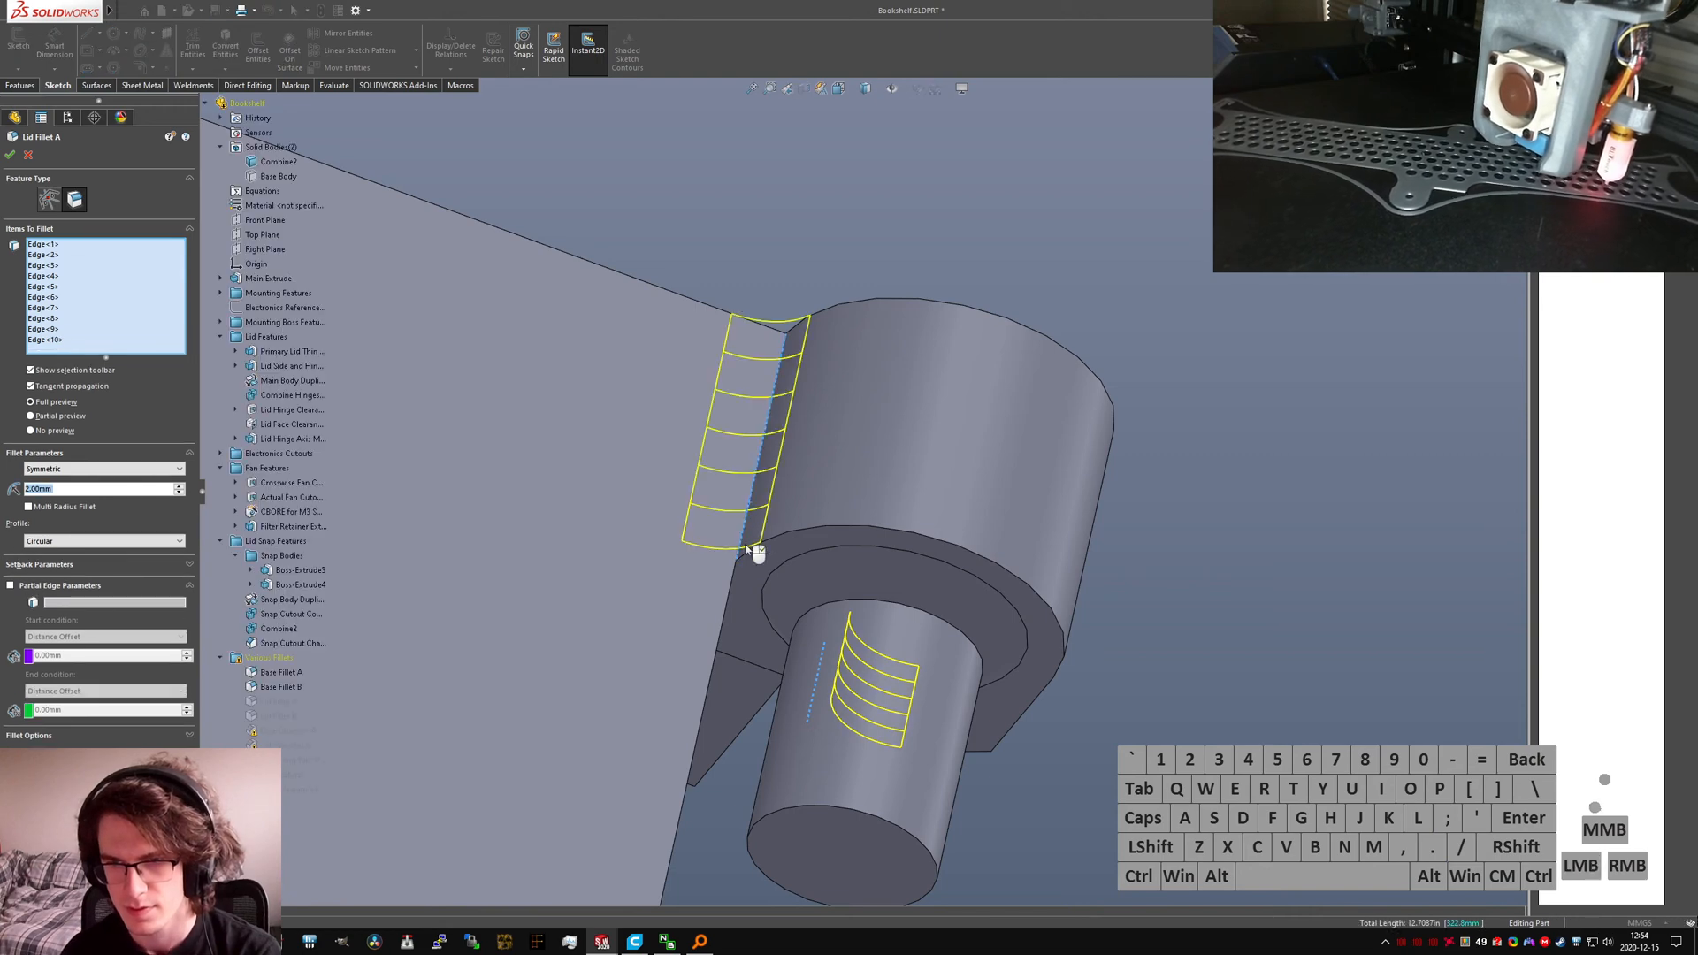
# Step: Add the matching barrel corner edge on the hinge at the lid's opposite end to Lid Fillet A and complete the edit
pyautogui.moveTo(750, 508); pyautogui.dragTo(814, 727, button='middle')
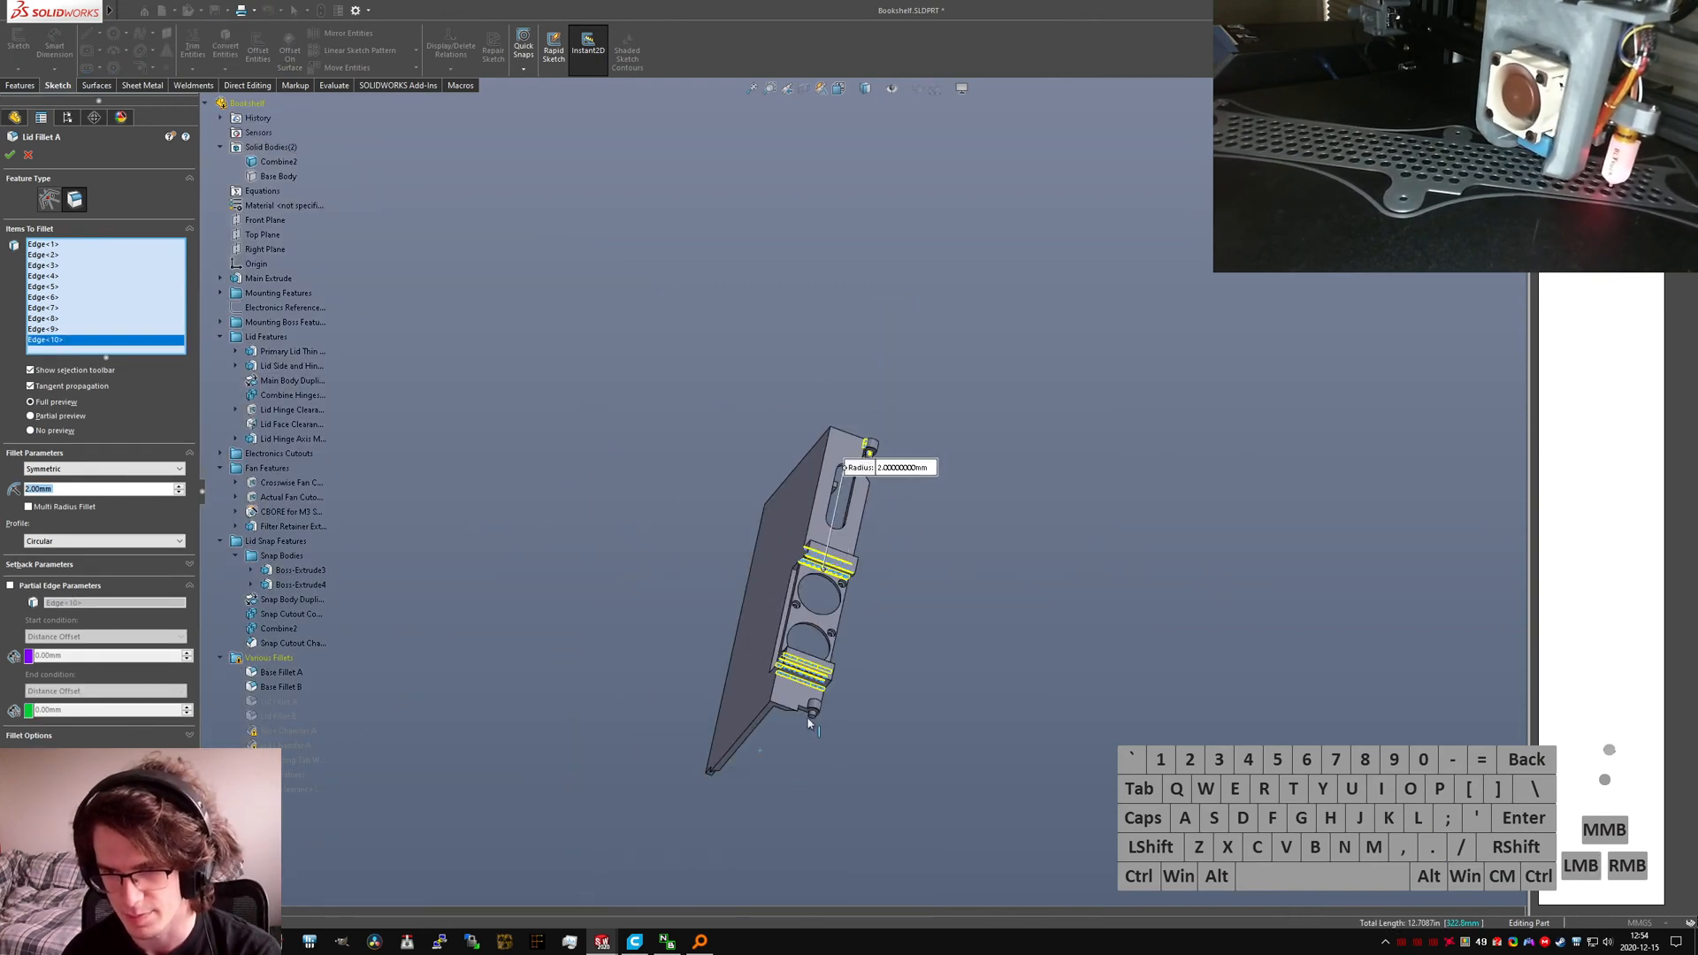
pyautogui.scroll(-5, 828, 659)
pyautogui.moveTo(823, 521); pyautogui.dragTo(816, 581, button='middle')
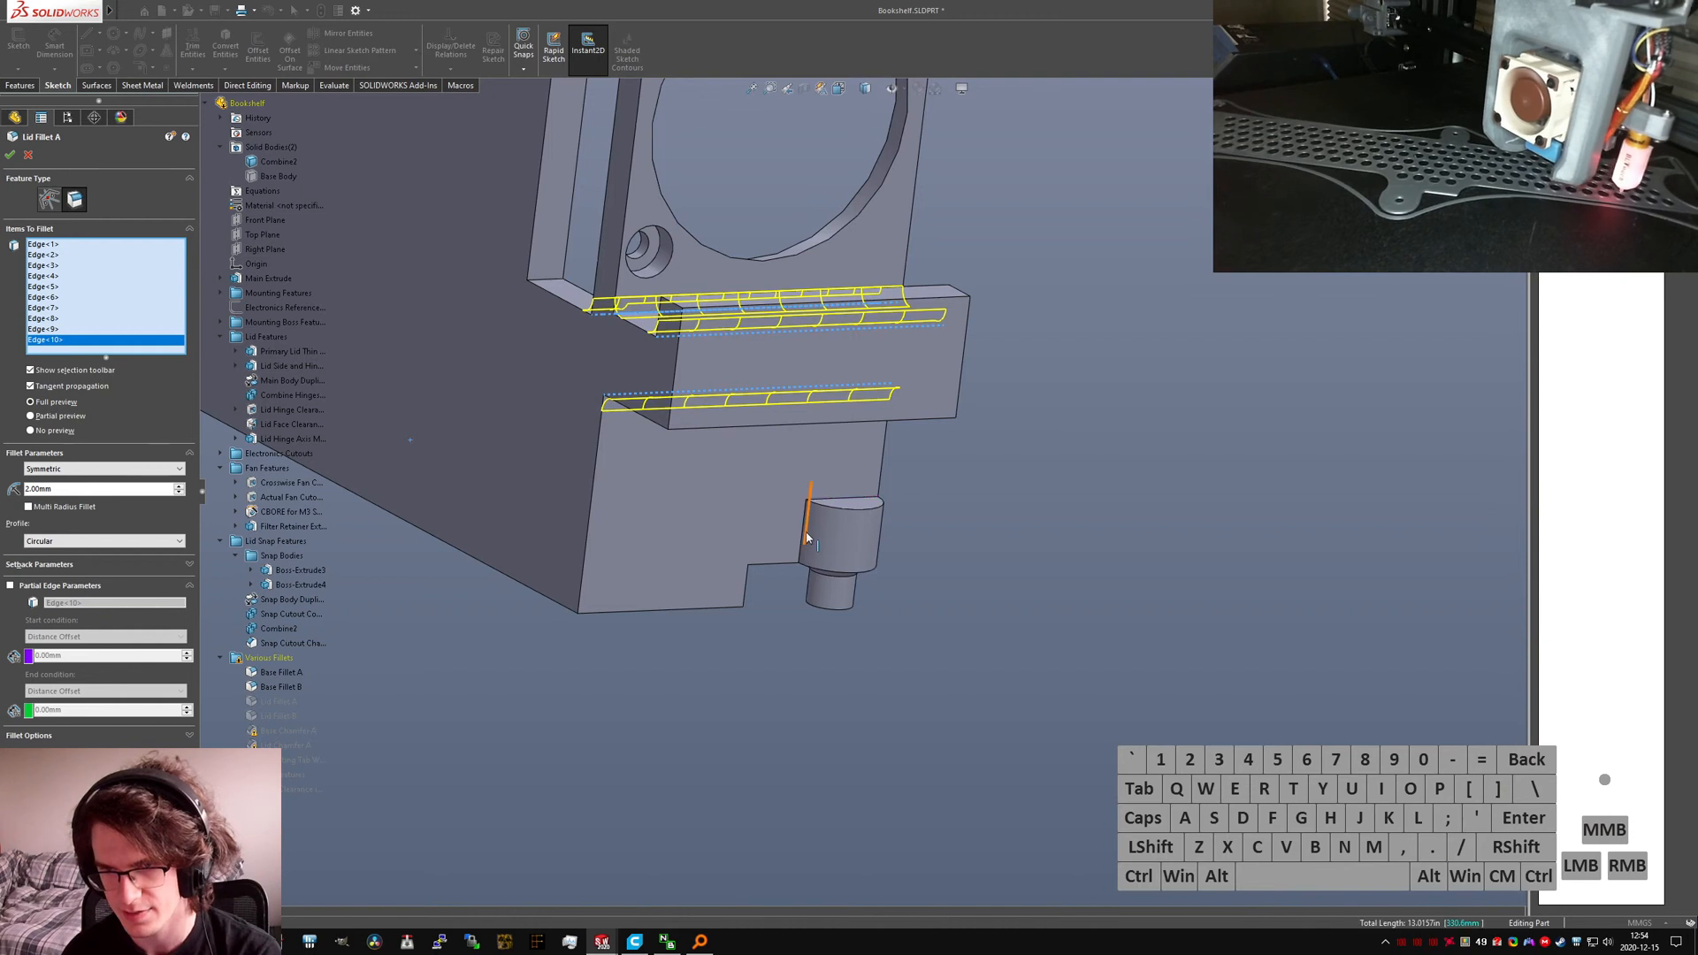
pyautogui.click(803, 536)
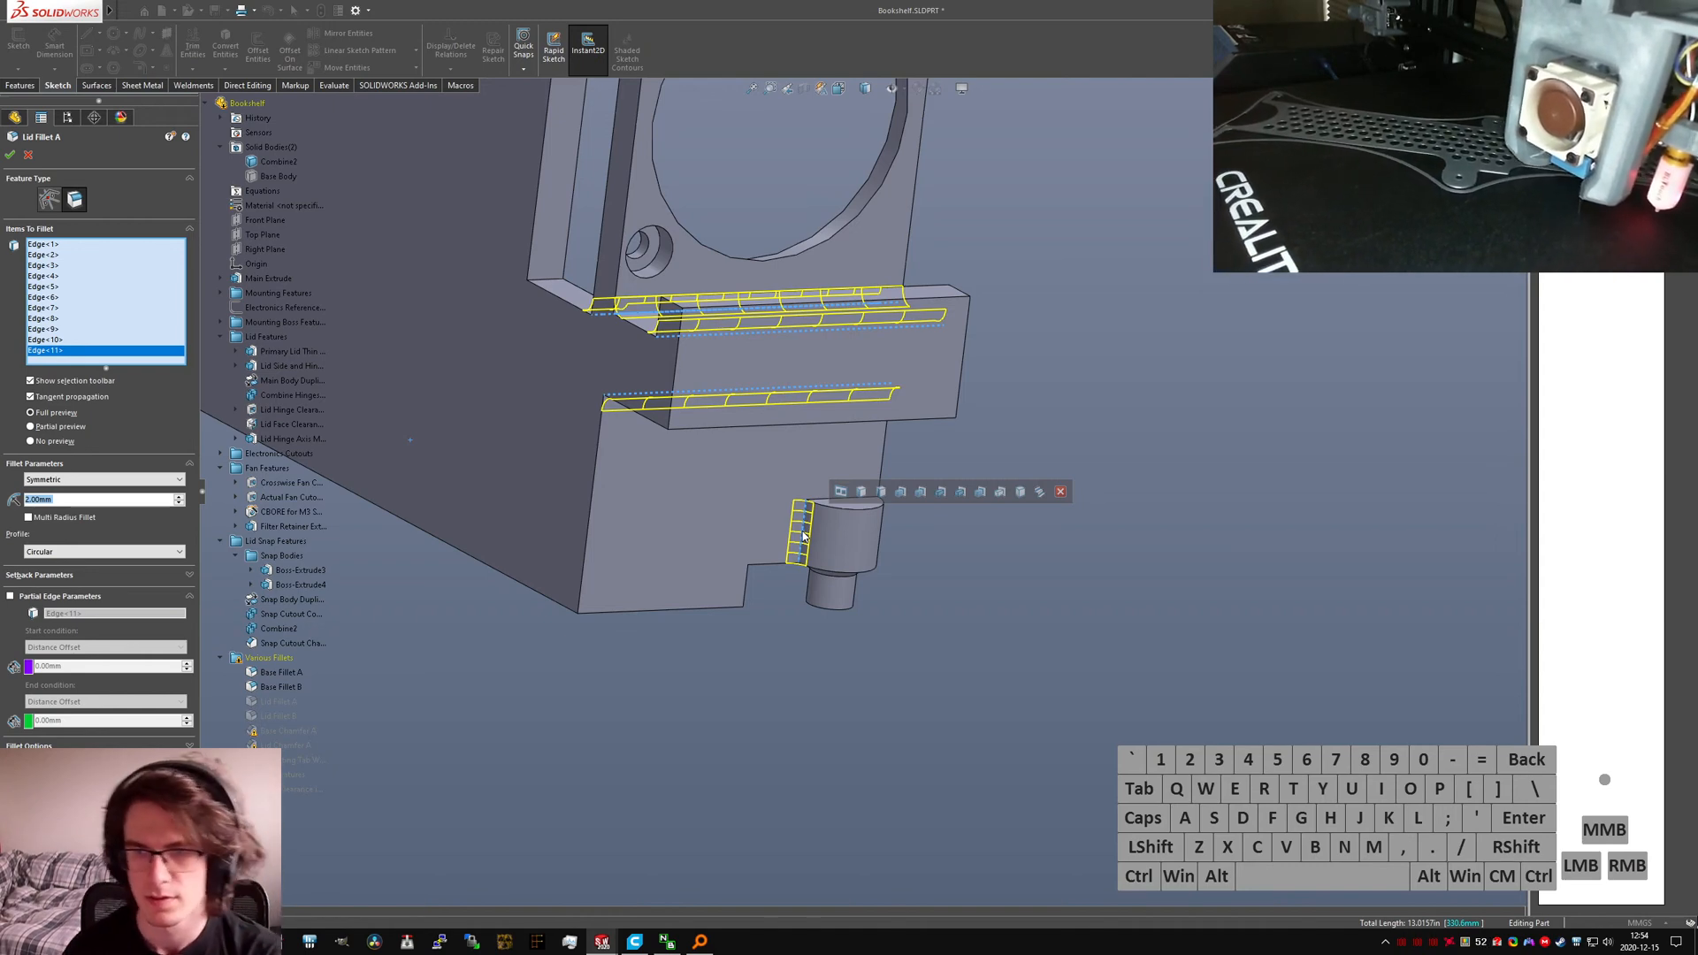
pyautogui.scroll(-8, 805, 540)
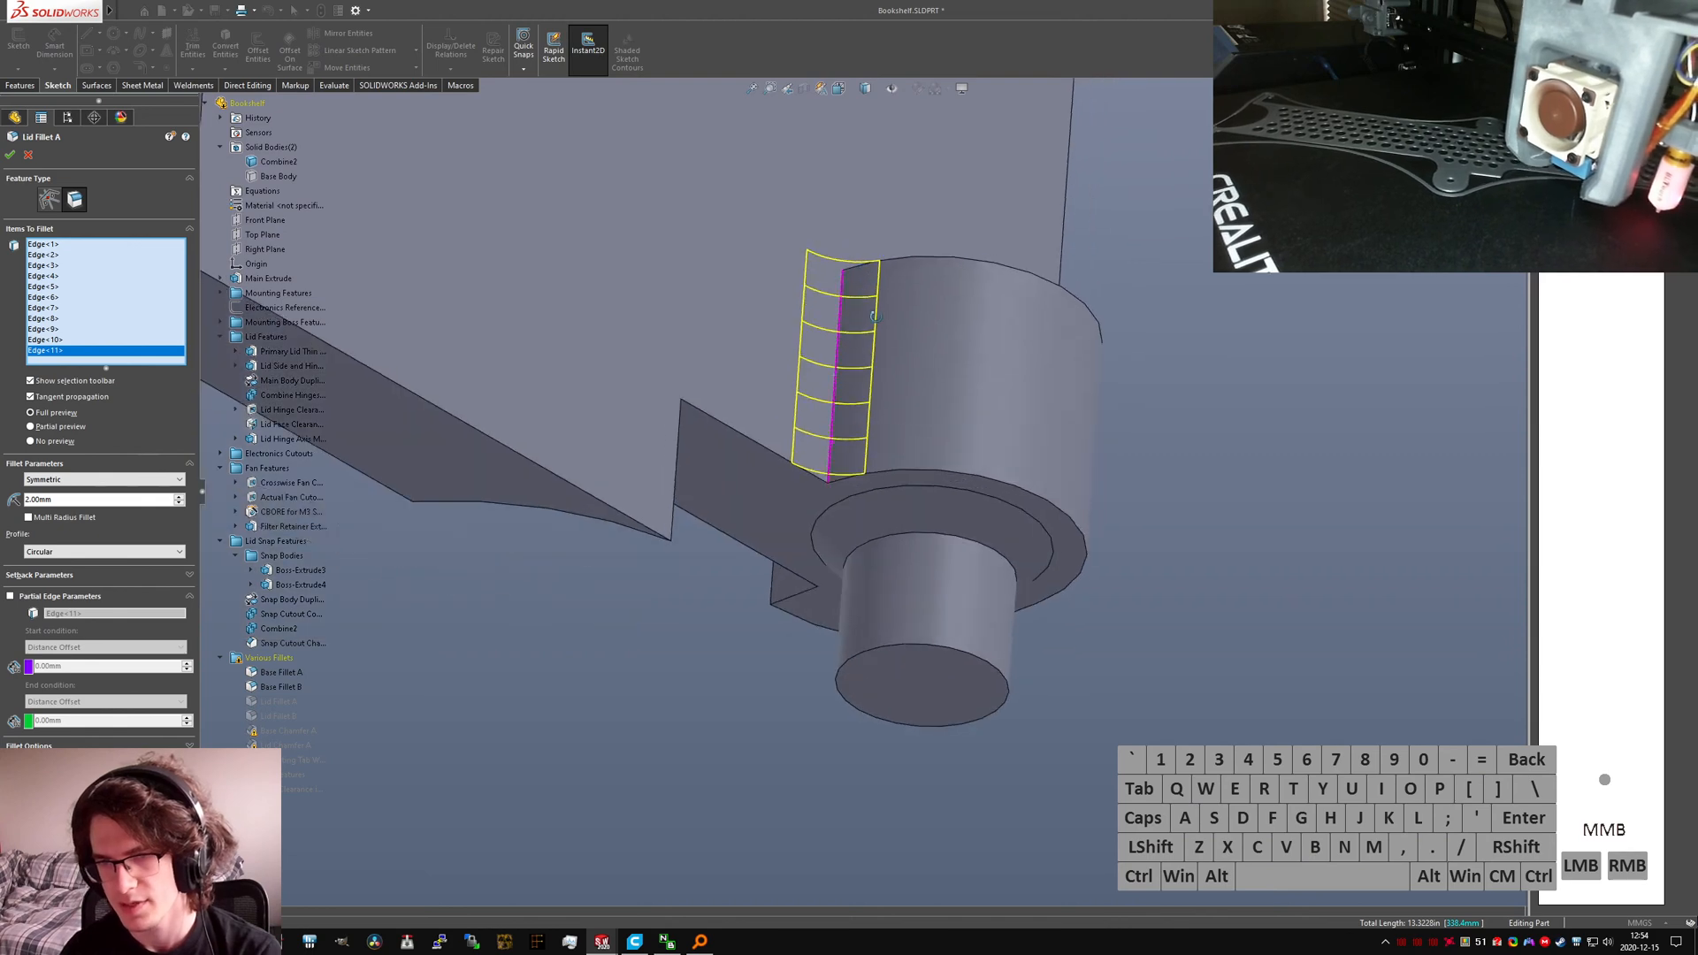
pyautogui.moveTo(875, 316); pyautogui.dragTo(868, 367, button='middle')
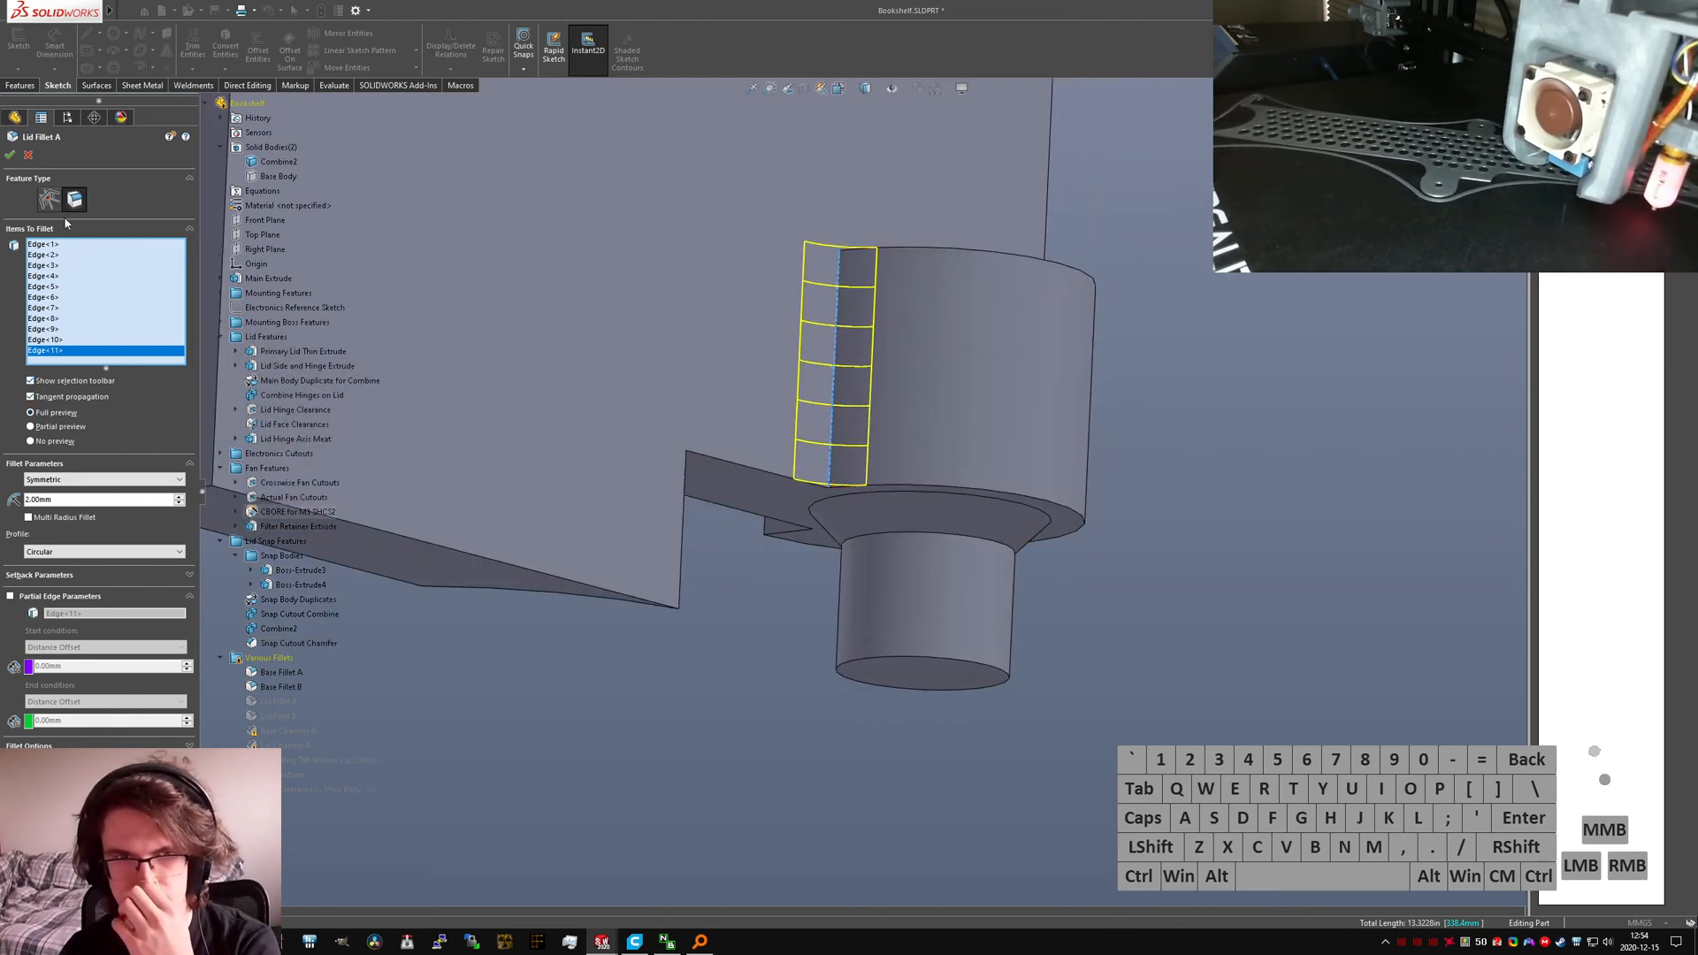
pyautogui.click(12, 155)
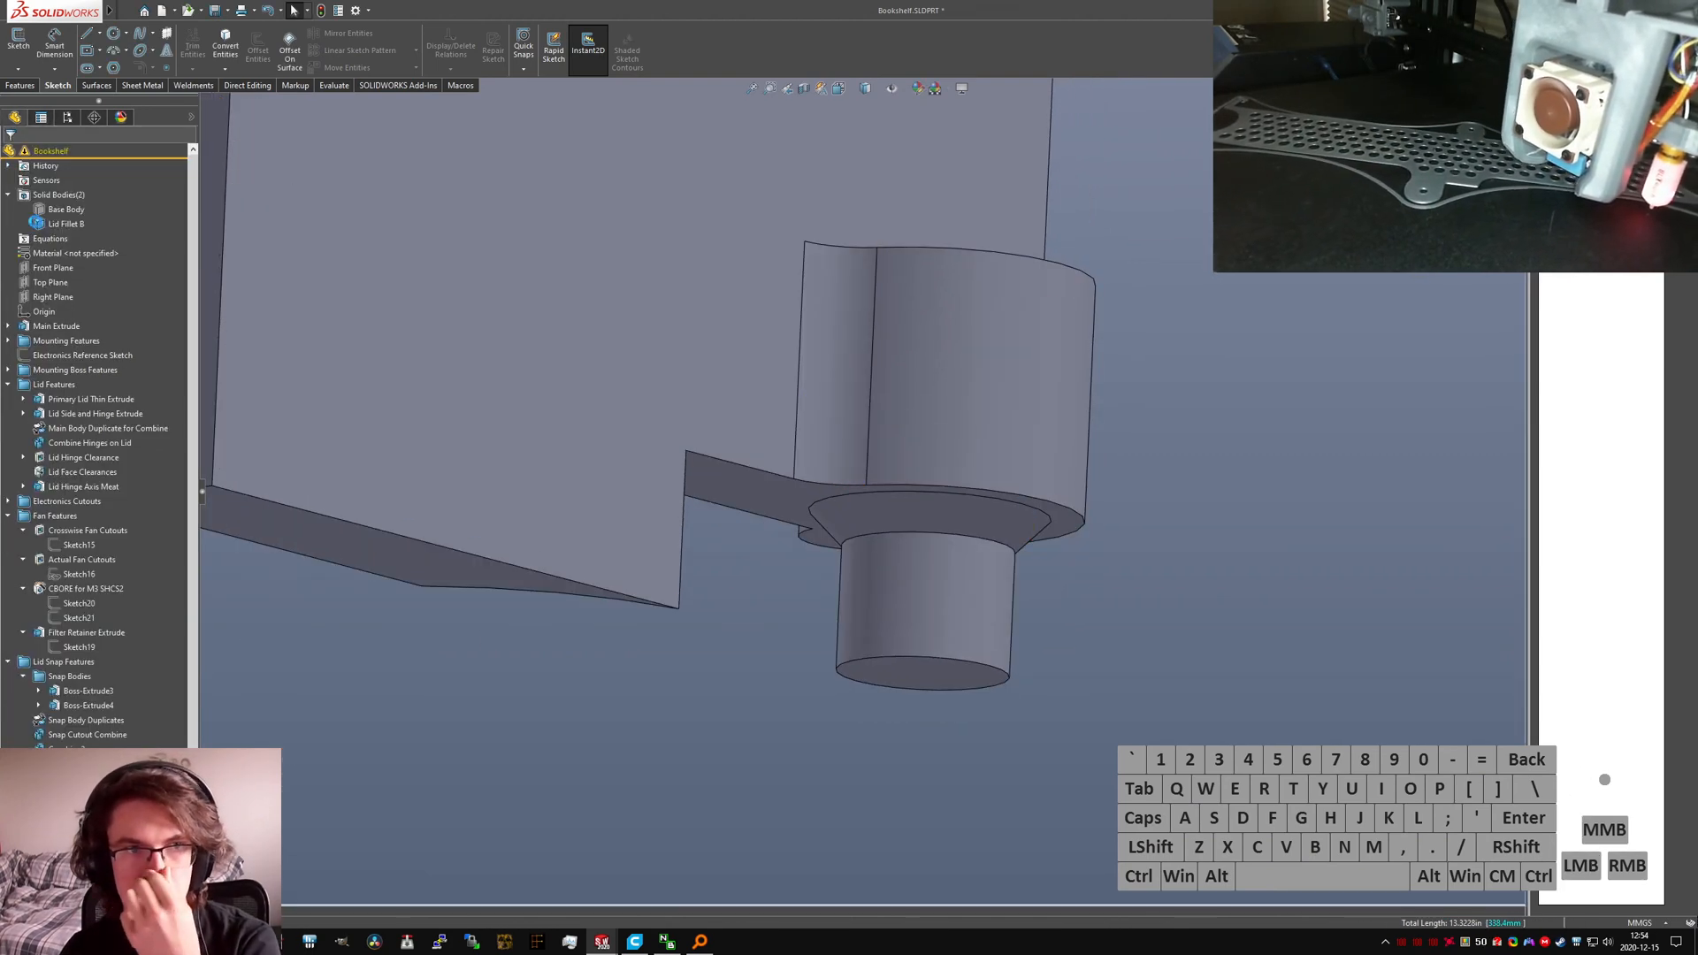
pyautogui.moveTo(877, 292); pyautogui.dragTo(891, 422, button='middle')
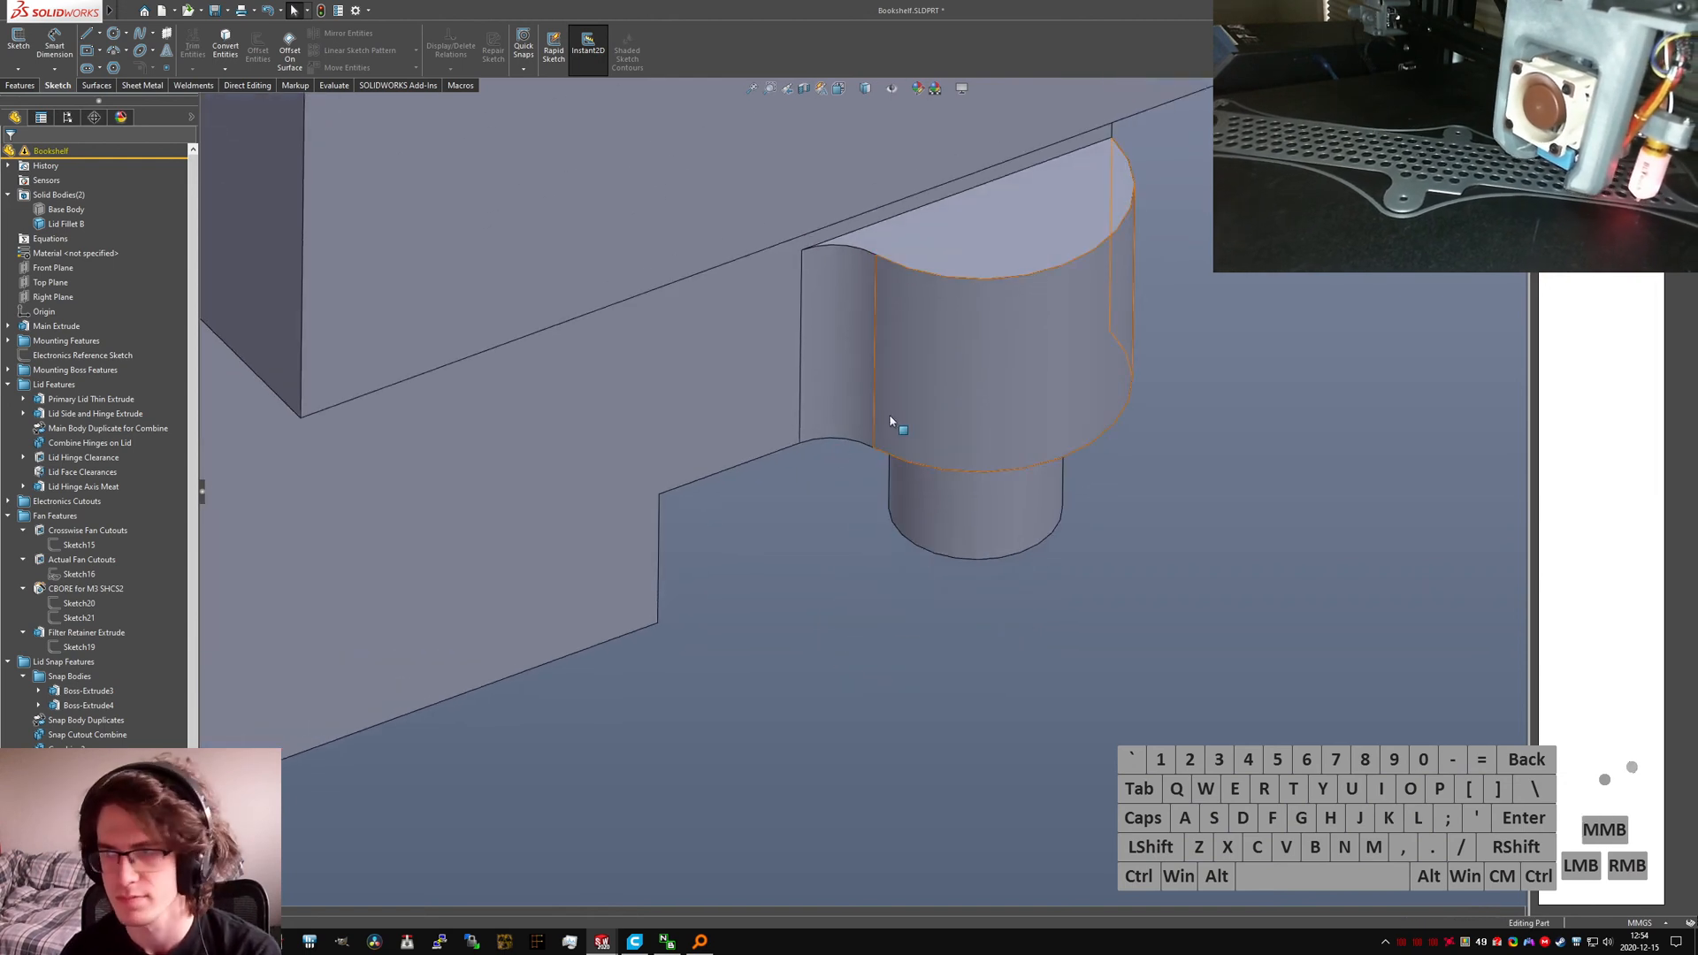
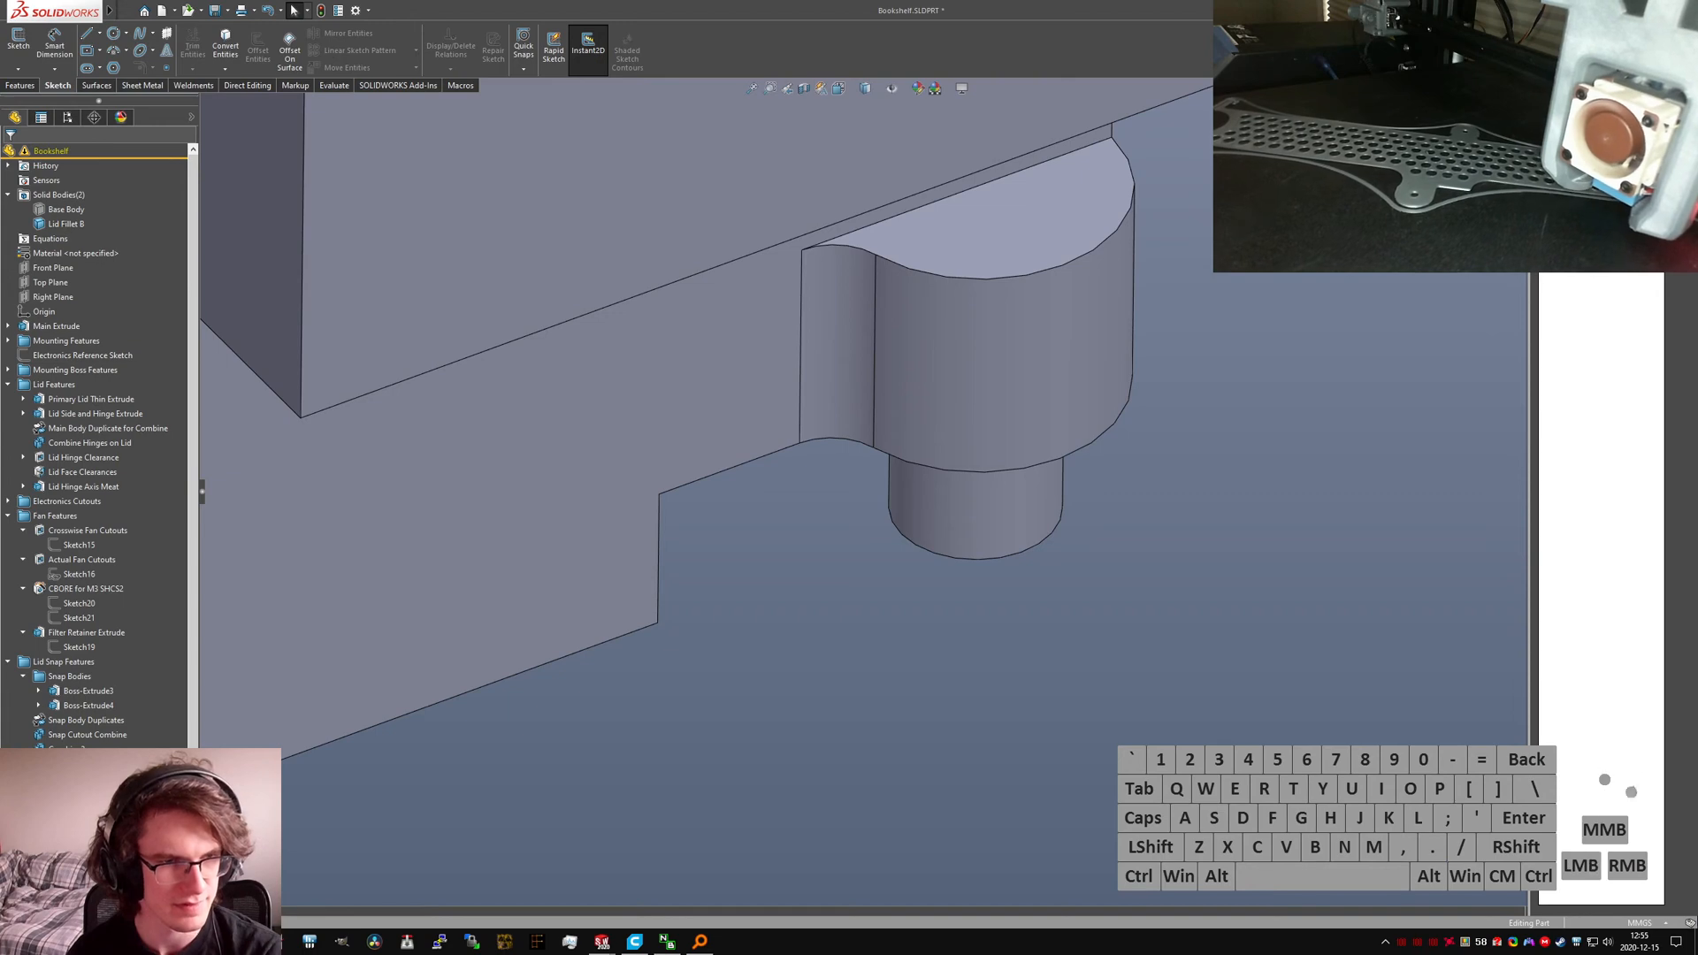
# Step: Switch to YouTube Music, play Sunspots from the By the Moon playlist, and lower the volume
pyautogui.moveTo(0, 442); pyautogui.dragTo(596, 157)
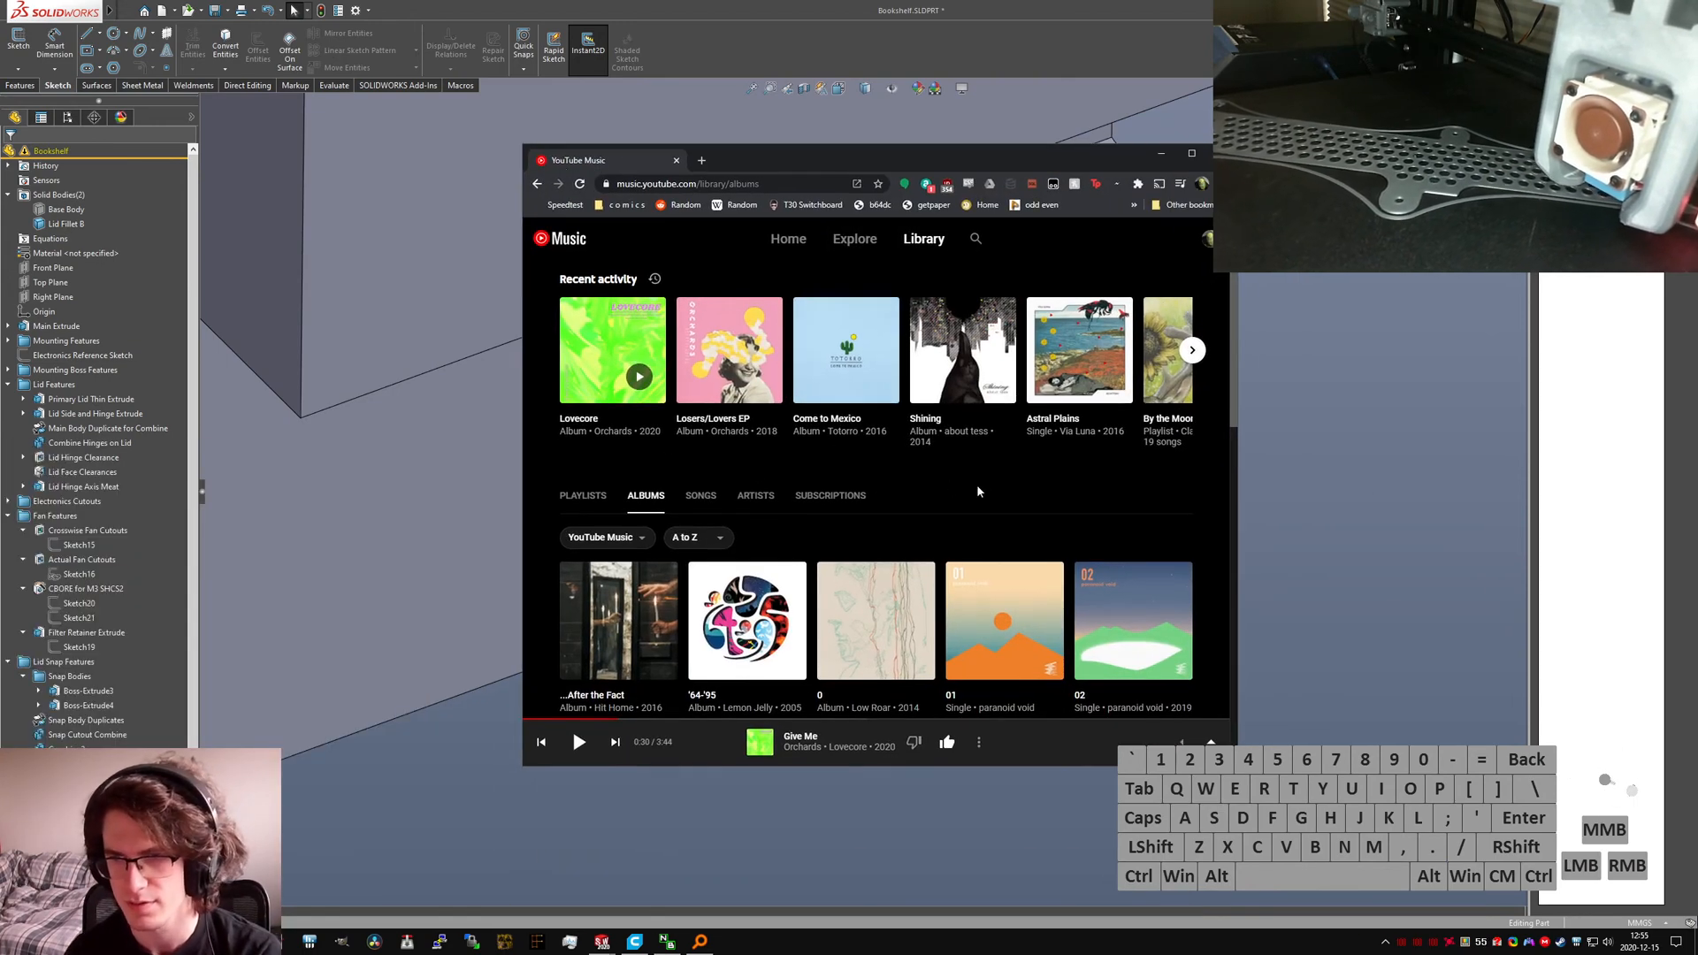
pyautogui.scroll(-2, 978, 492)
pyautogui.scroll(2, 978, 492)
pyautogui.keyDown('shift'); pyautogui.scroll(-2, 981, 380); pyautogui.keyUp('shift')
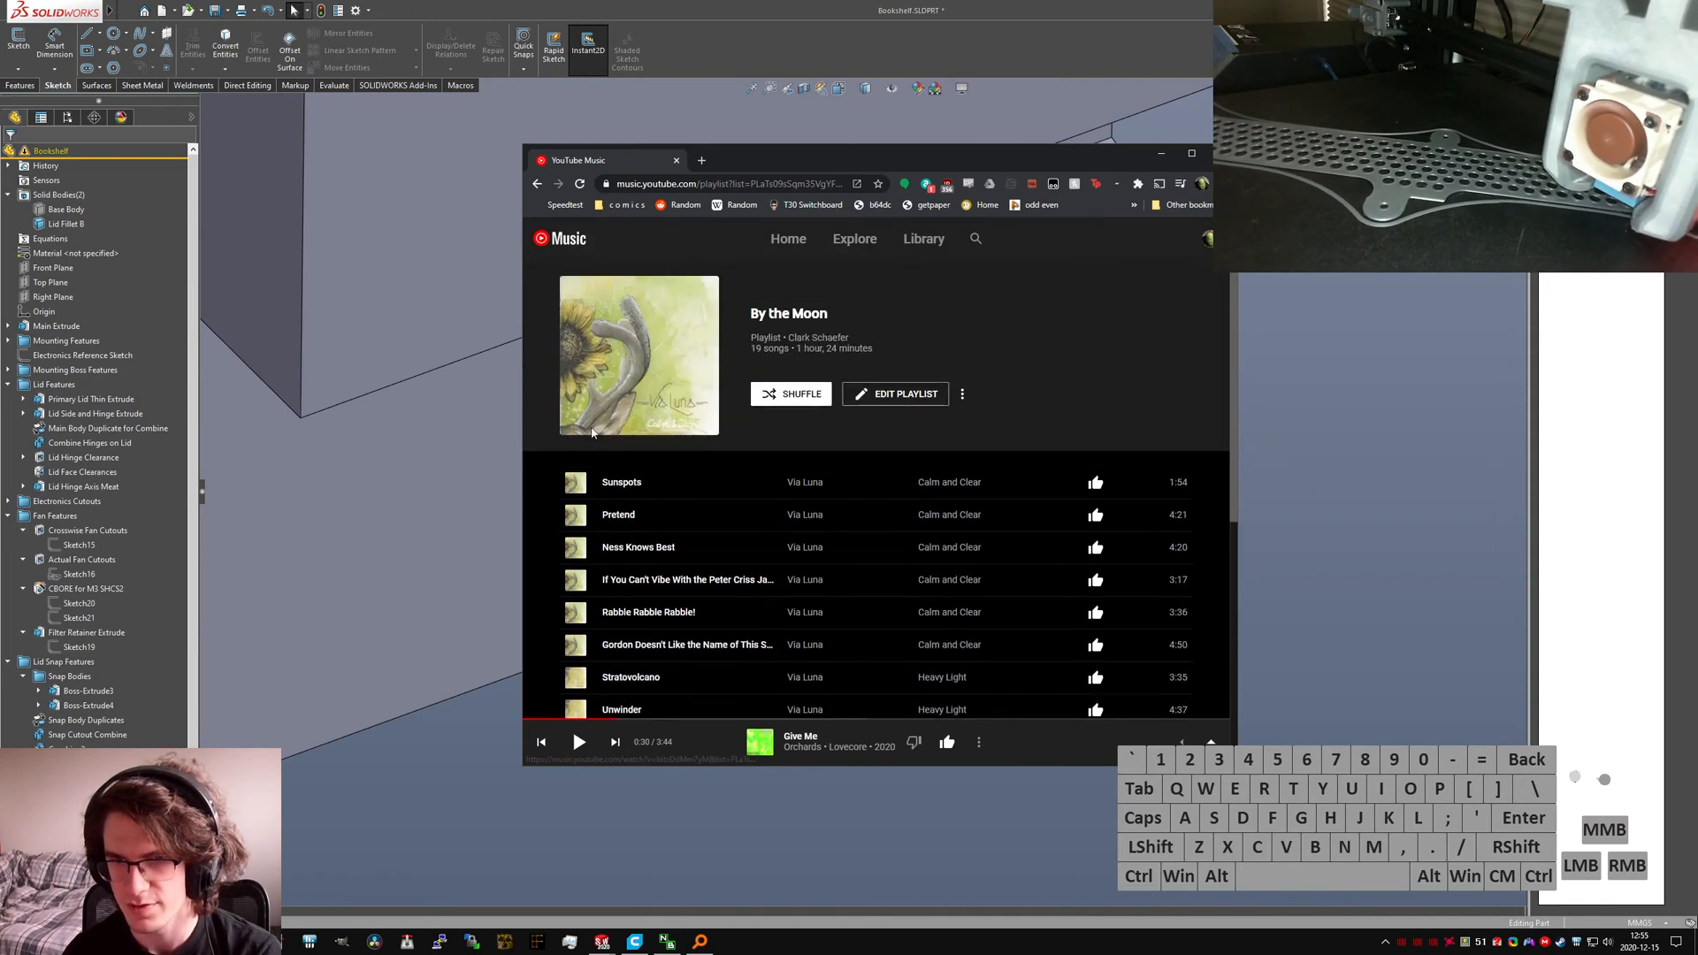
pyautogui.click(574, 482)
pyautogui.moveTo(596, 155); pyautogui.dragTo(0, 442)
pyautogui.press('XF86AudioLowerVolume')
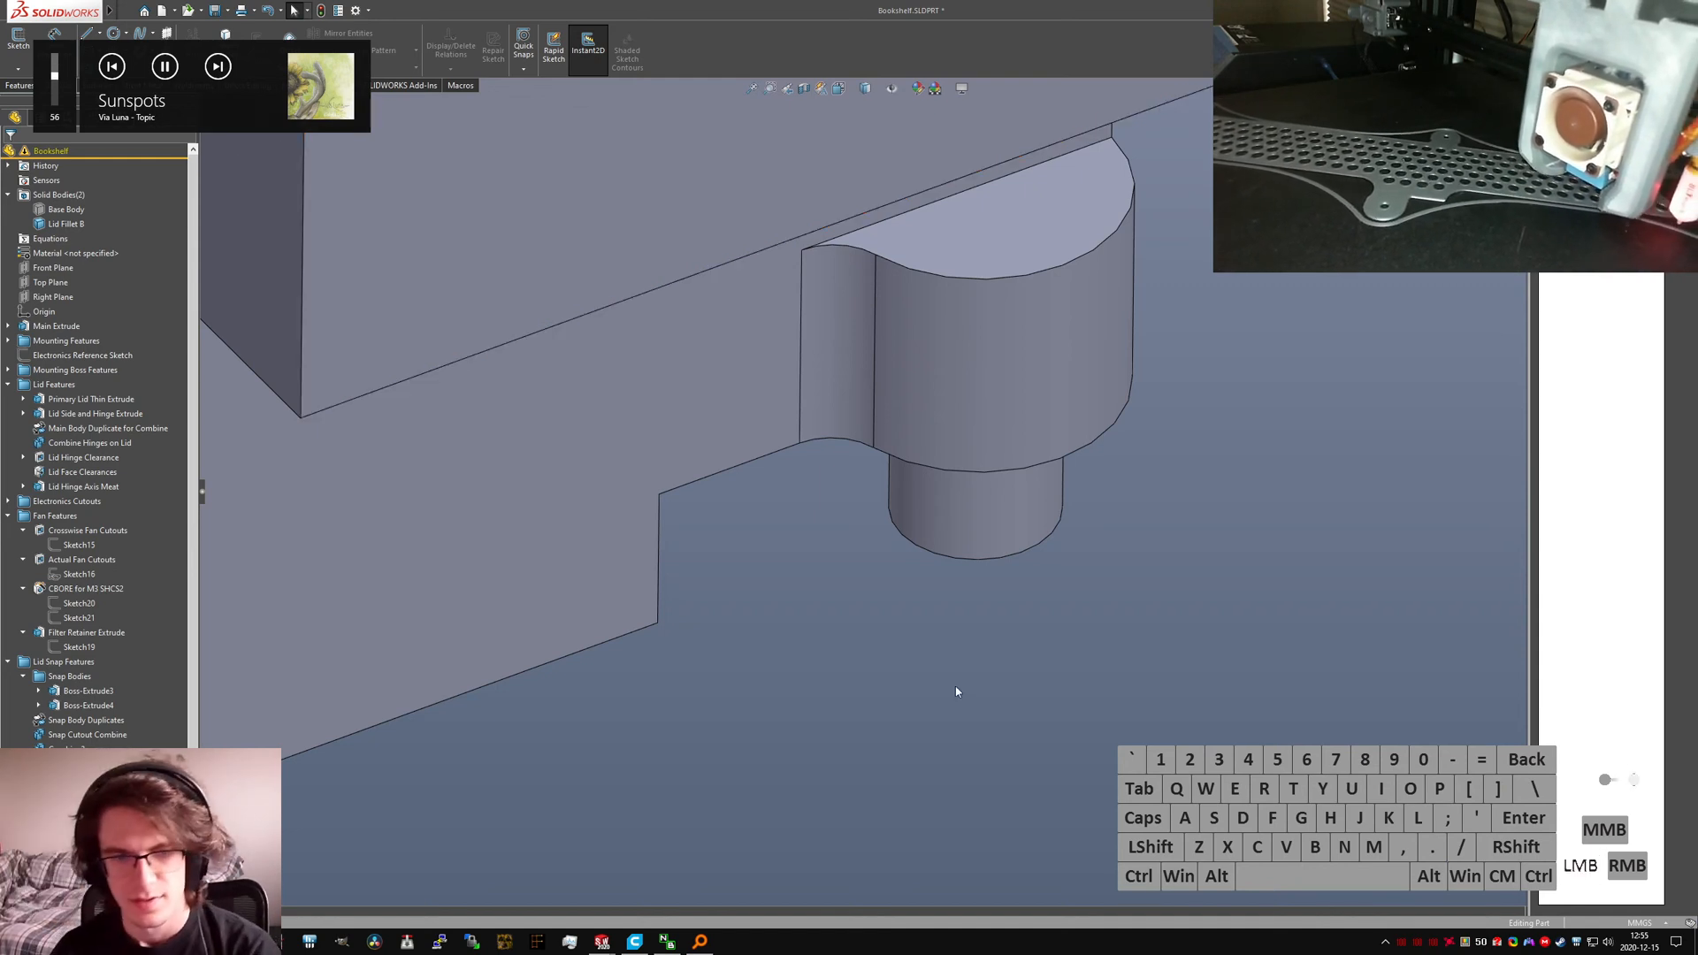
# Step: Add the straight edge where the hinge barrel's flat end face meets the lid's outer face to Lid Fillet A
pyautogui.scroll(7, 795, 469)
pyautogui.moveTo(795, 470); pyautogui.dragTo(792, 345, button='middle')
pyautogui.scroll(-1, 966, 501)
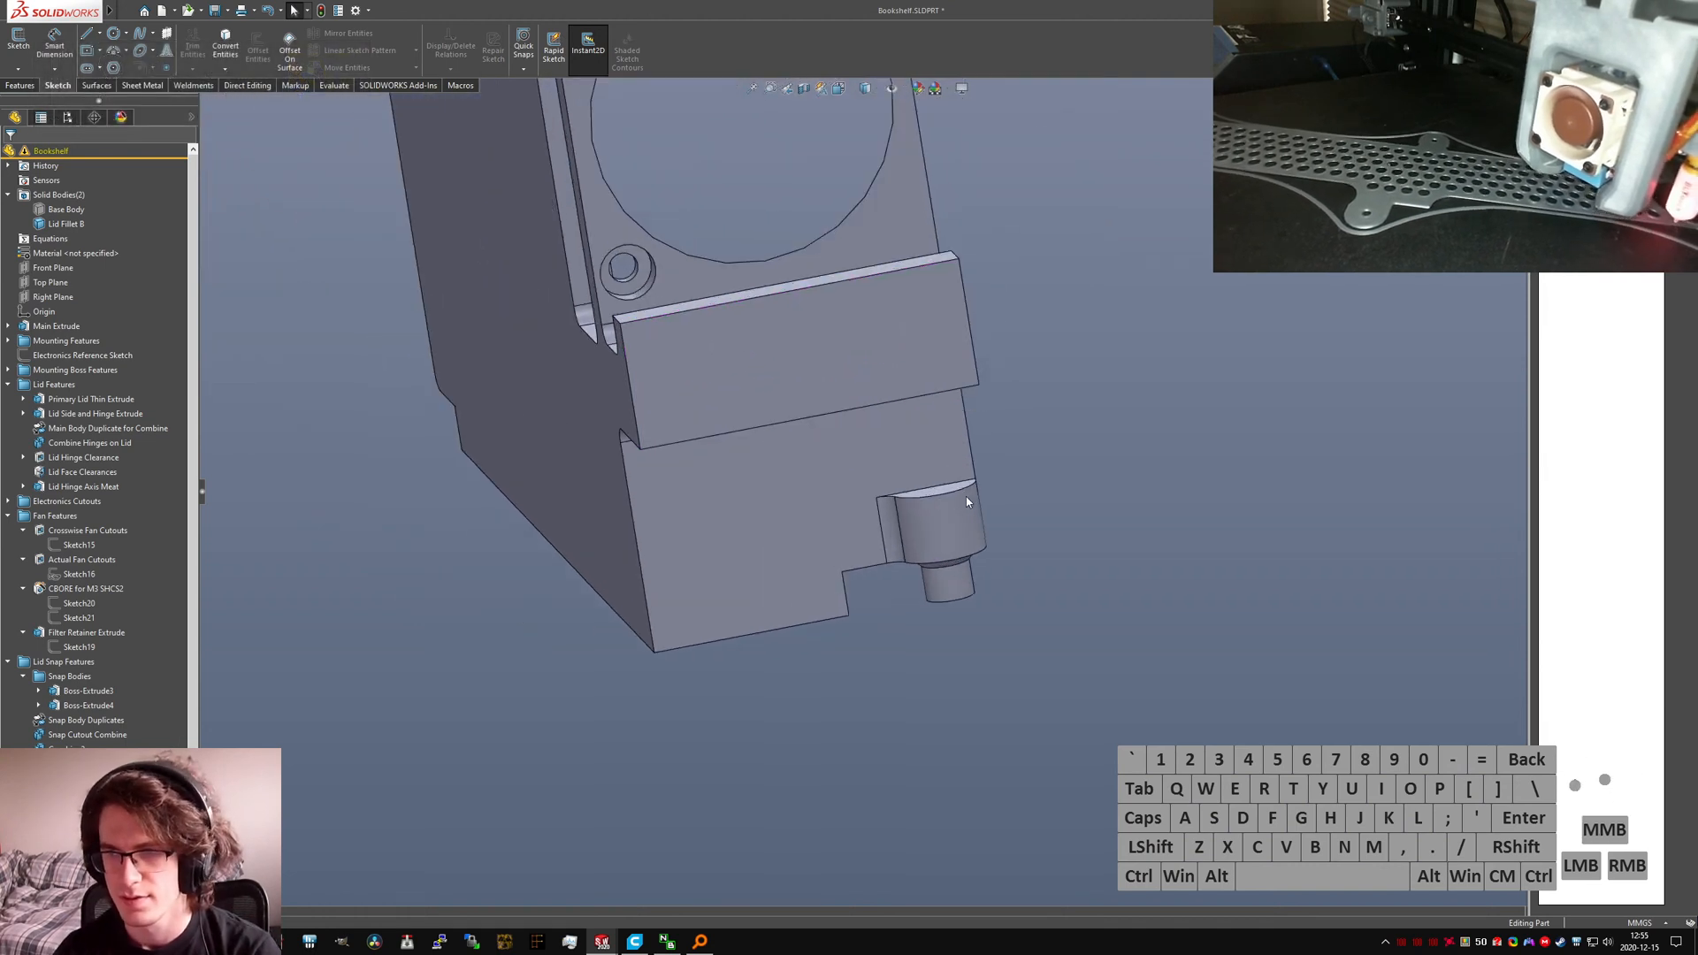
pyautogui.scroll(-5, 966, 501)
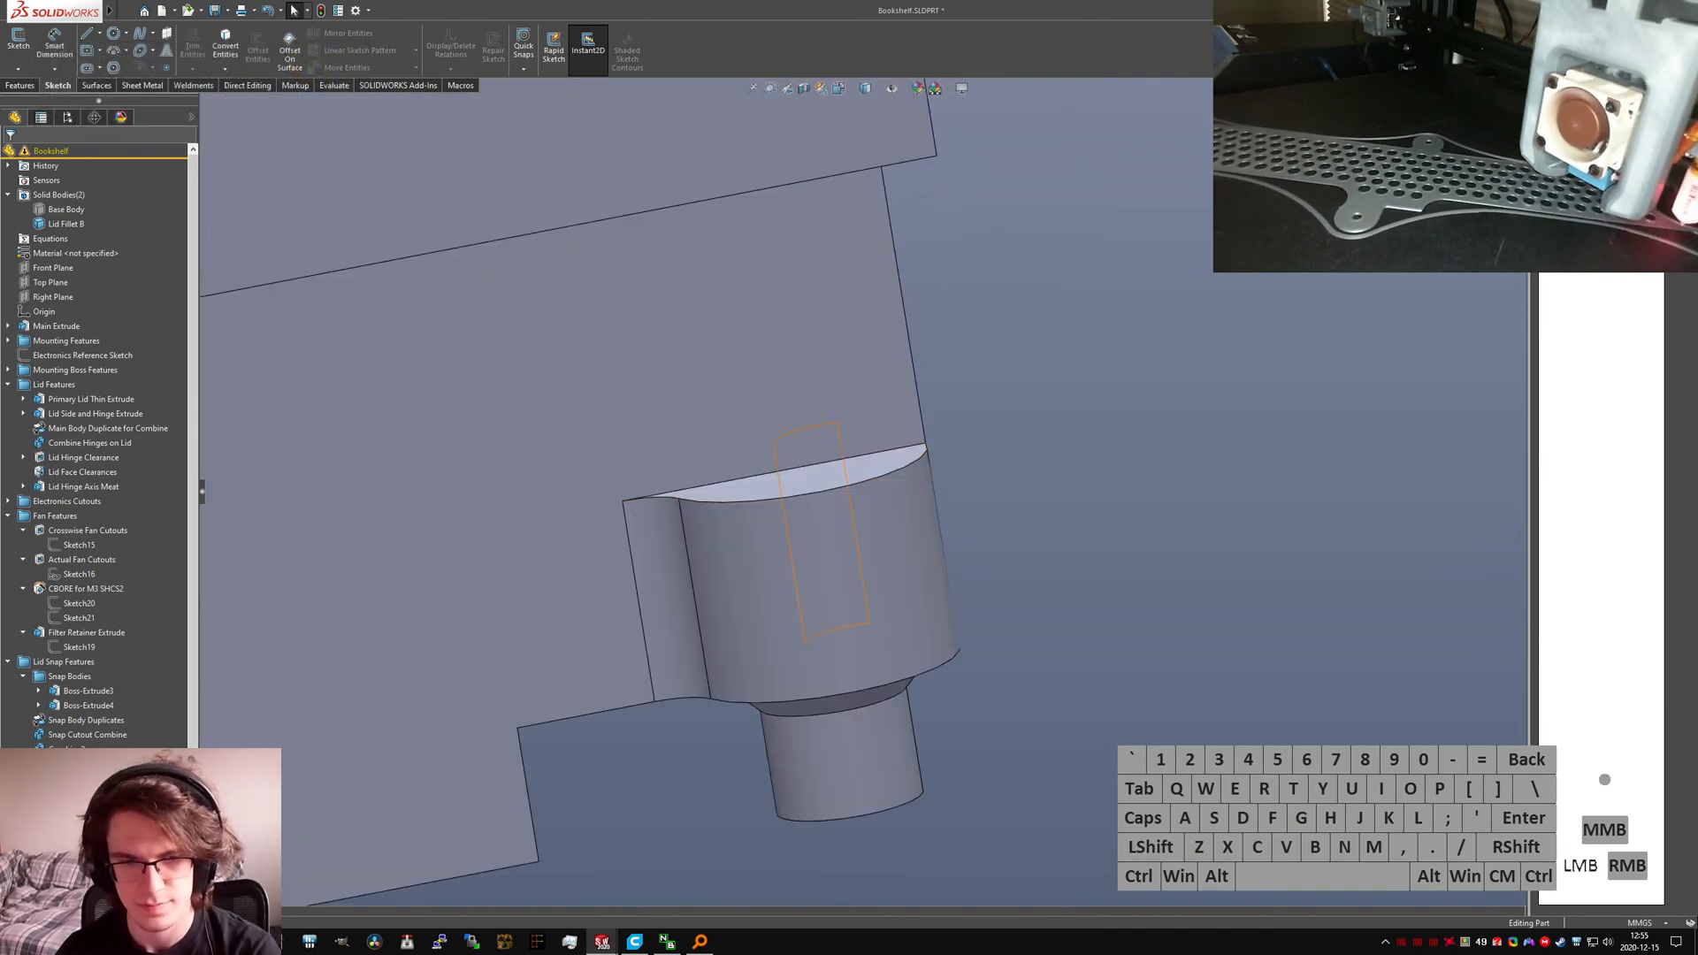
pyautogui.click(824, 539)
pyautogui.click(665, 602)
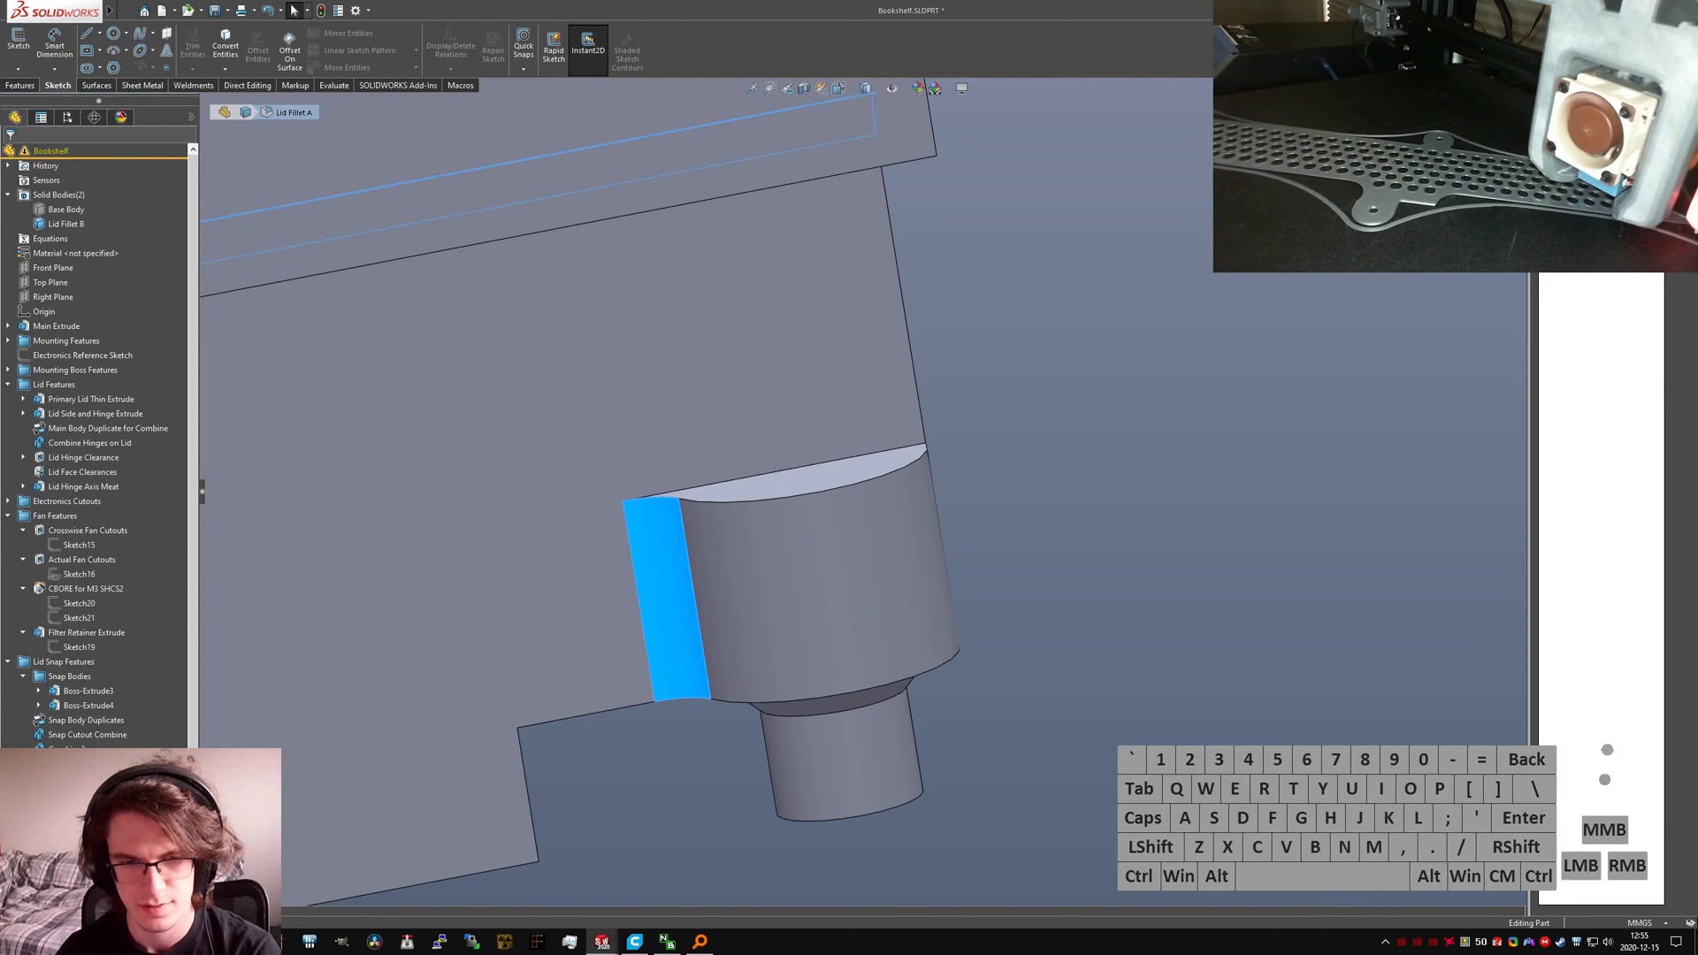
pyautogui.click(817, 464)
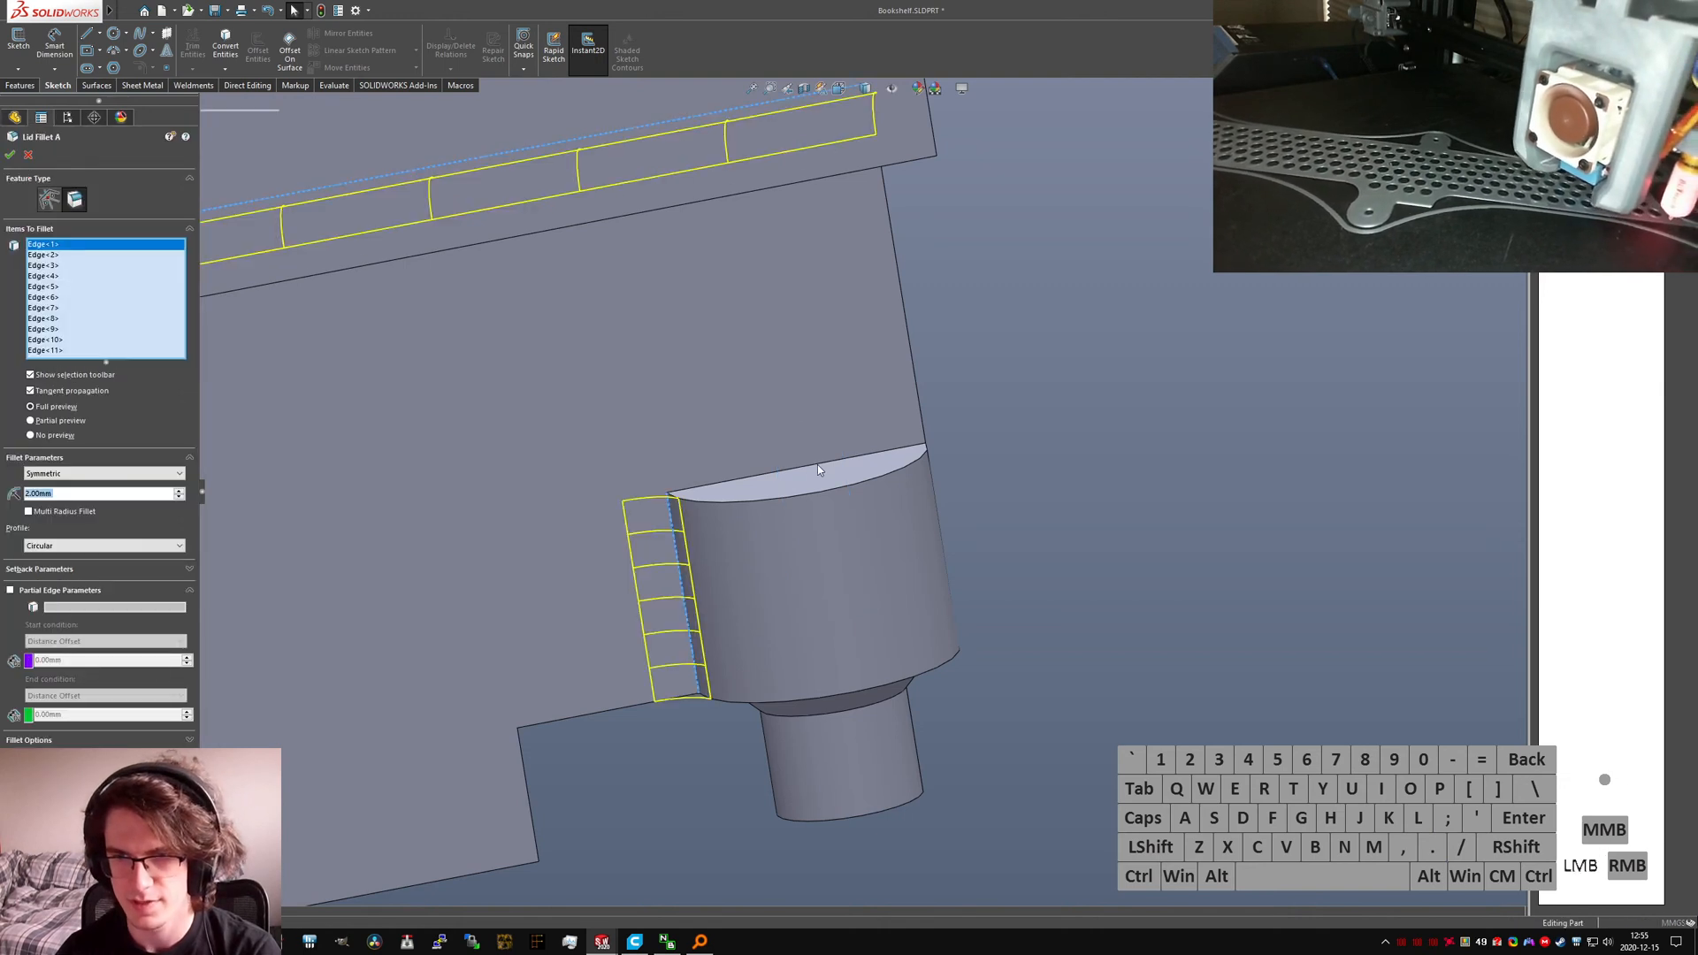
pyautogui.rightClick(817, 464)
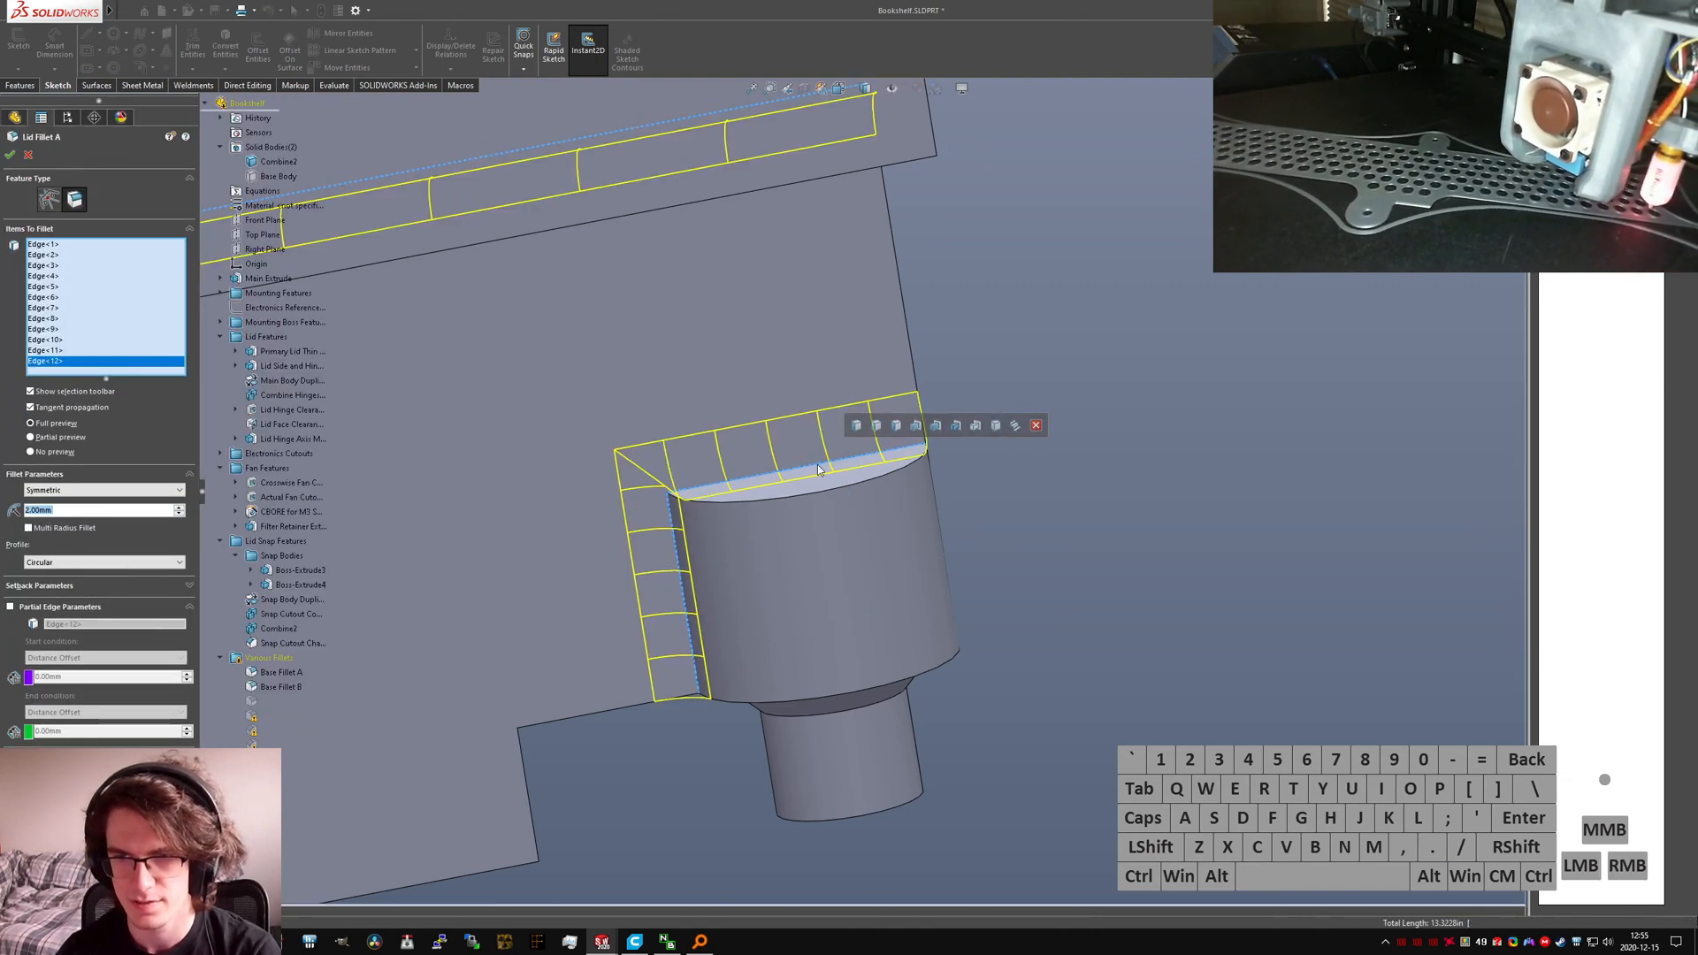
# Step: Complete the Lid Fillet A edit and examine the lid's hinge end and its opposite corner
pyautogui.moveTo(720, 406); pyautogui.dragTo(910, 443, button='middle')
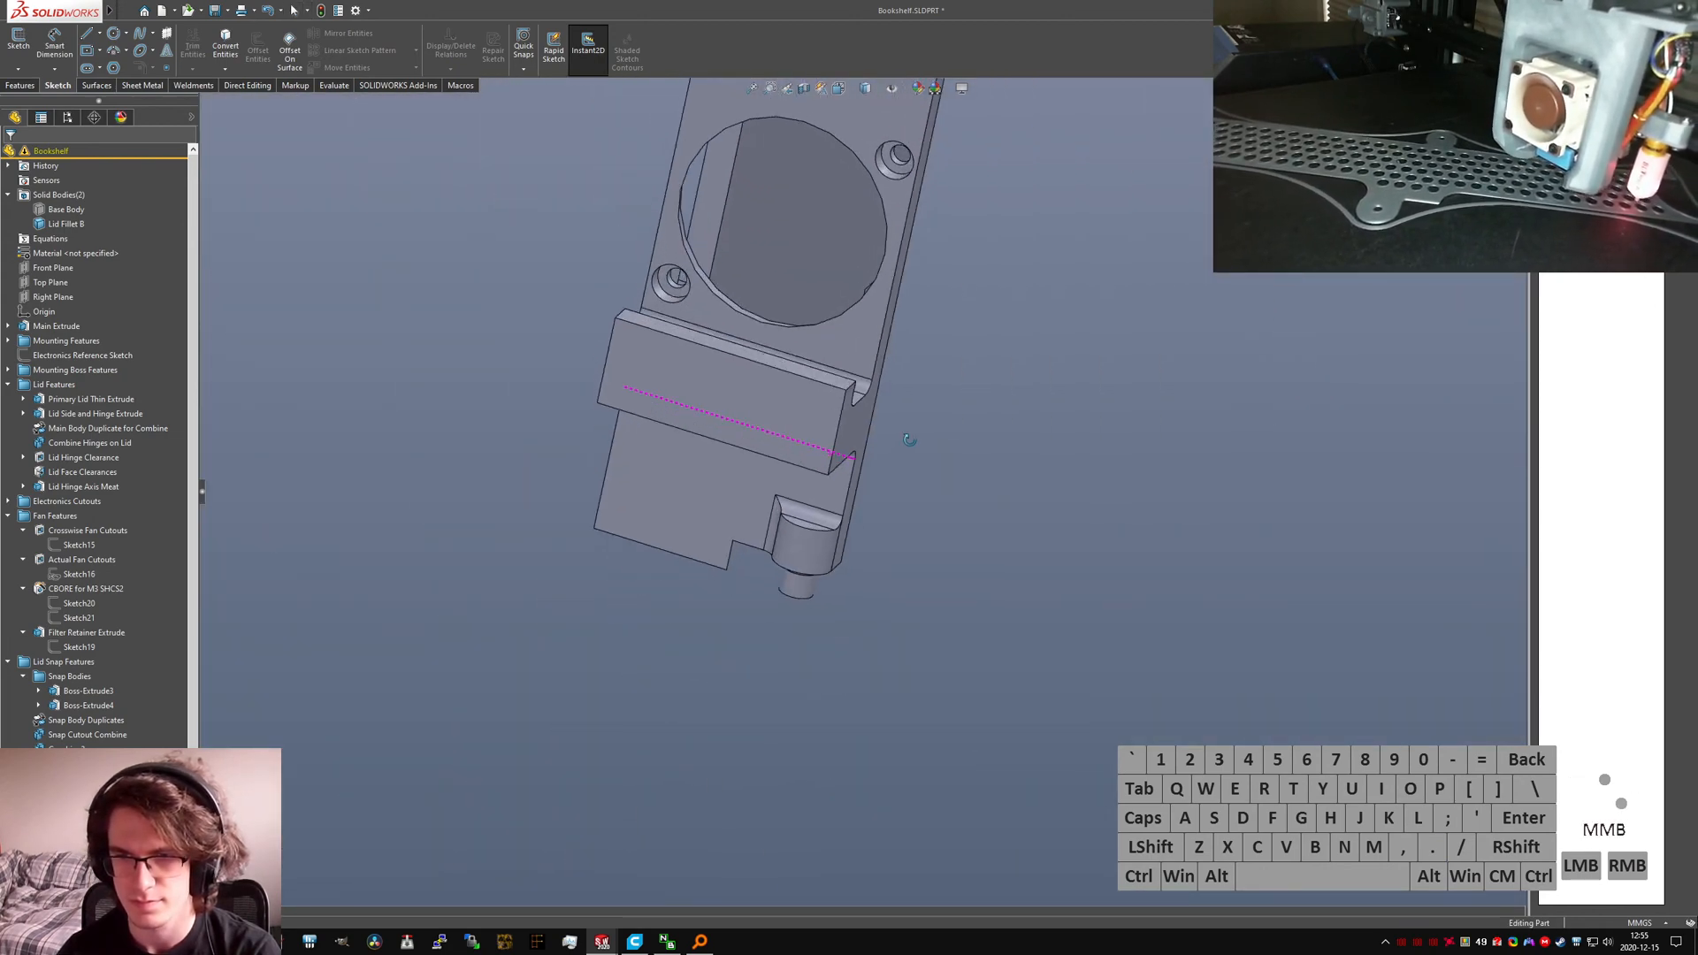
pyautogui.scroll(5, 858, 477)
pyautogui.moveTo(801, 464); pyautogui.dragTo(810, 197, button='middle')
pyautogui.scroll(-8, 795, 487)
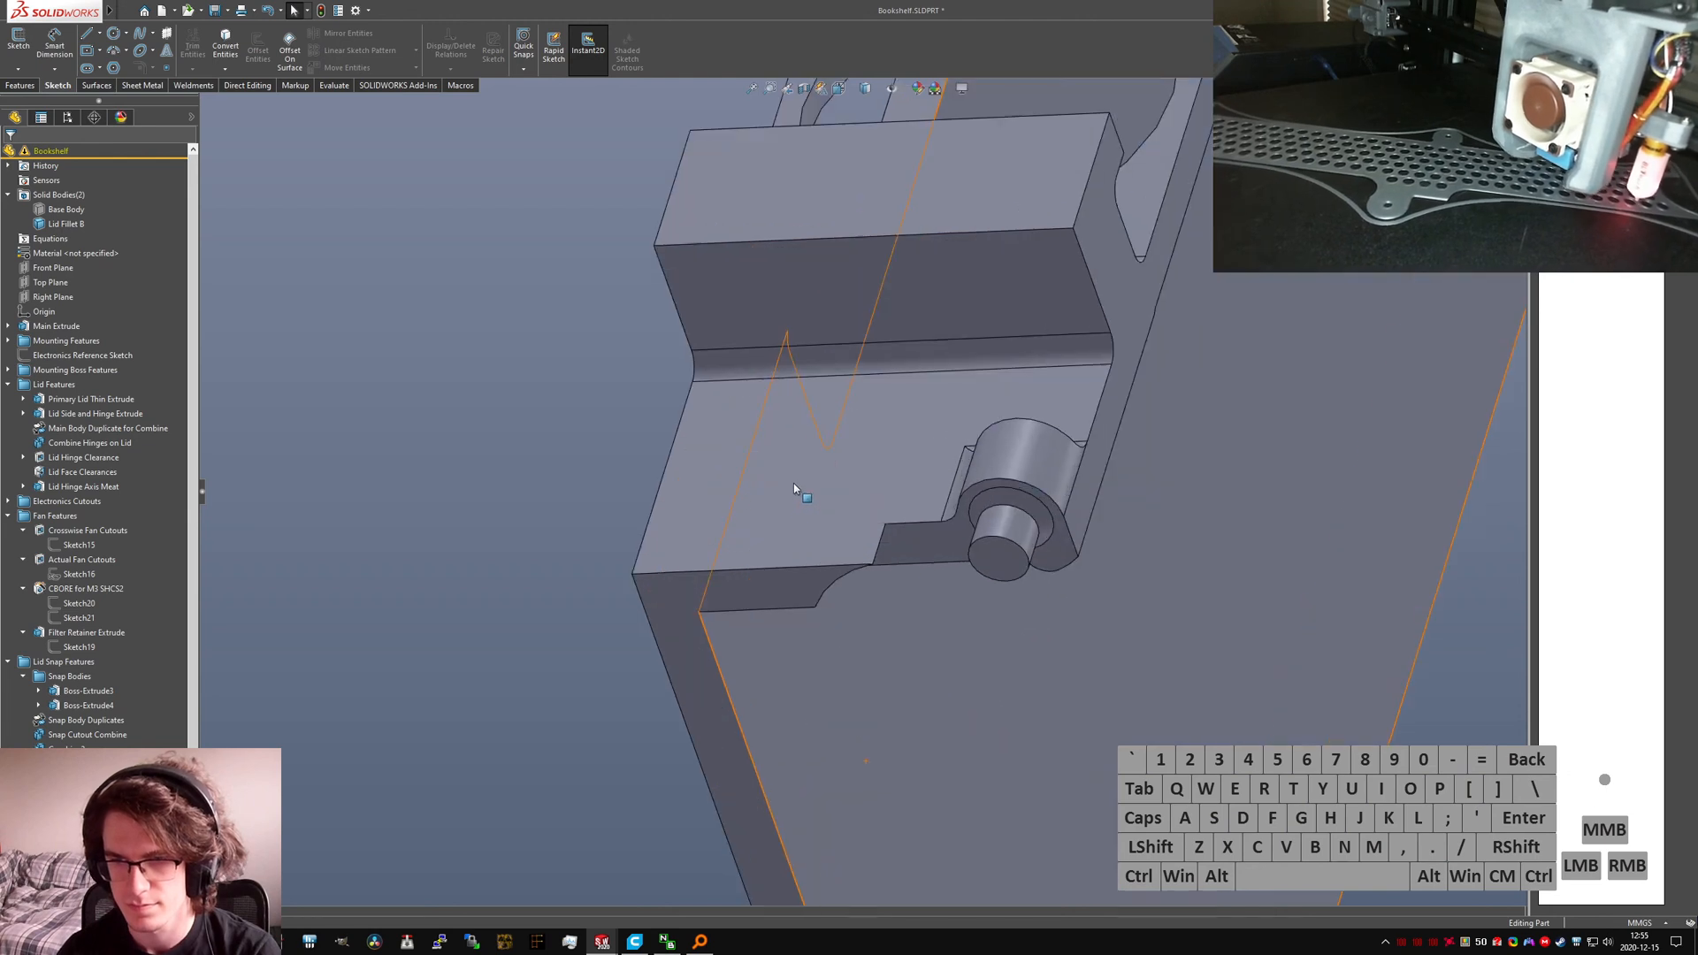
pyautogui.scroll(8, 834, 593)
pyautogui.scroll(-3, 920, 867)
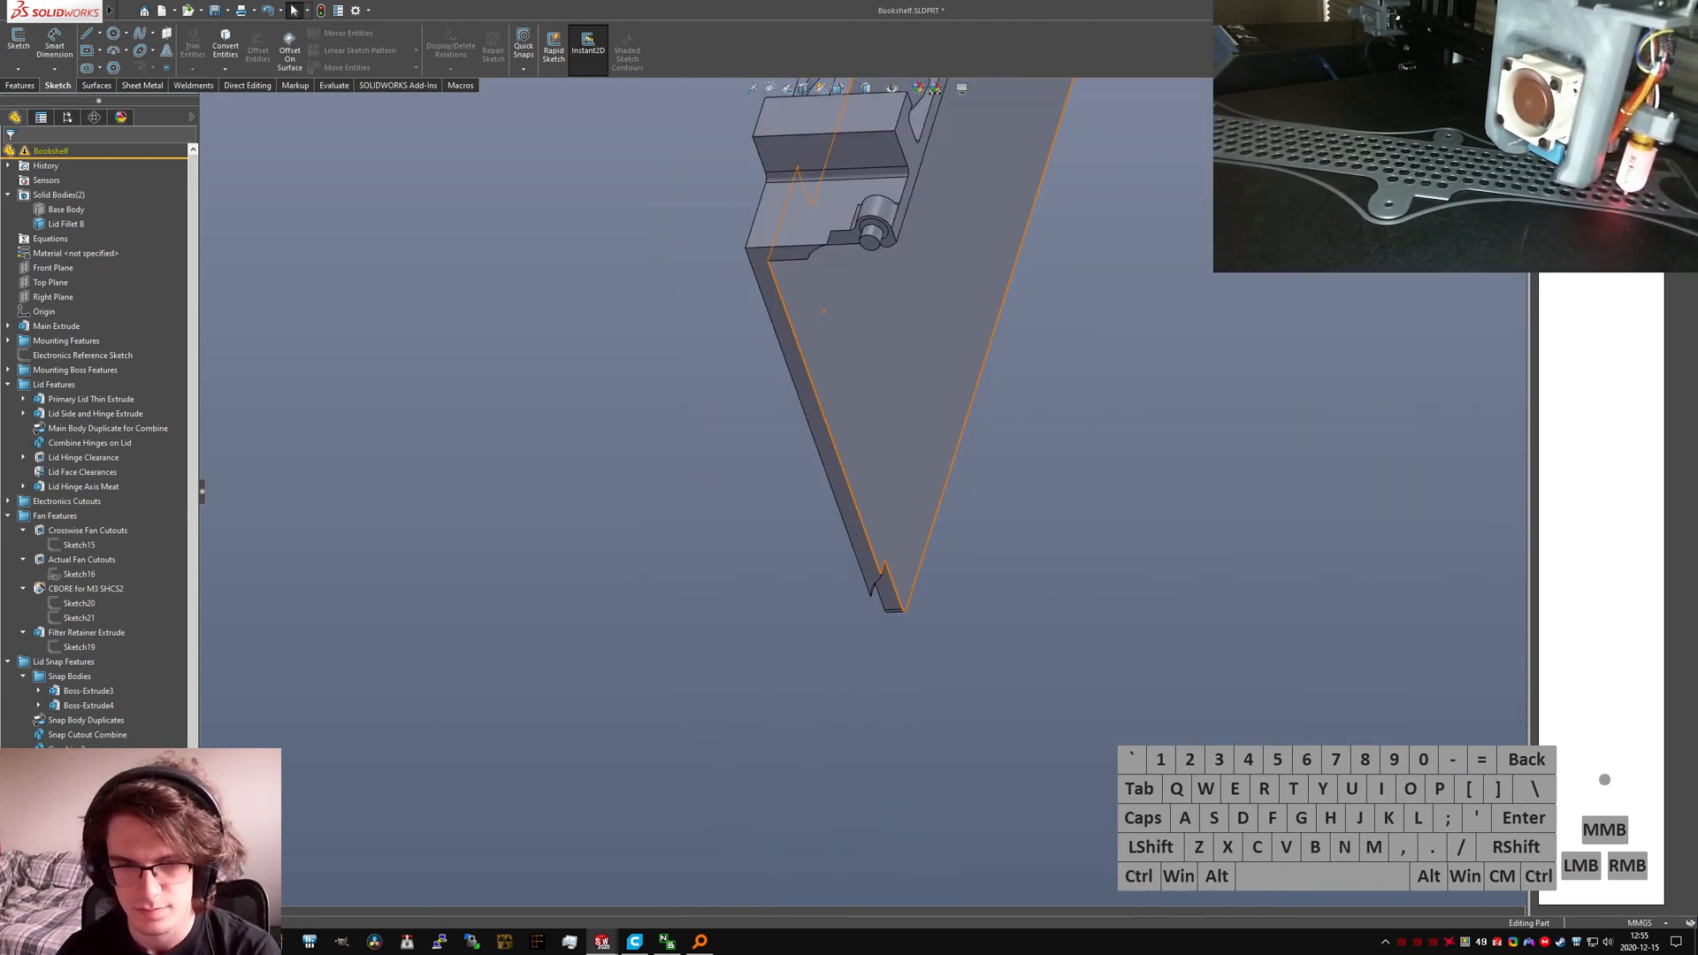
pyautogui.scroll(-1, 99, 531)
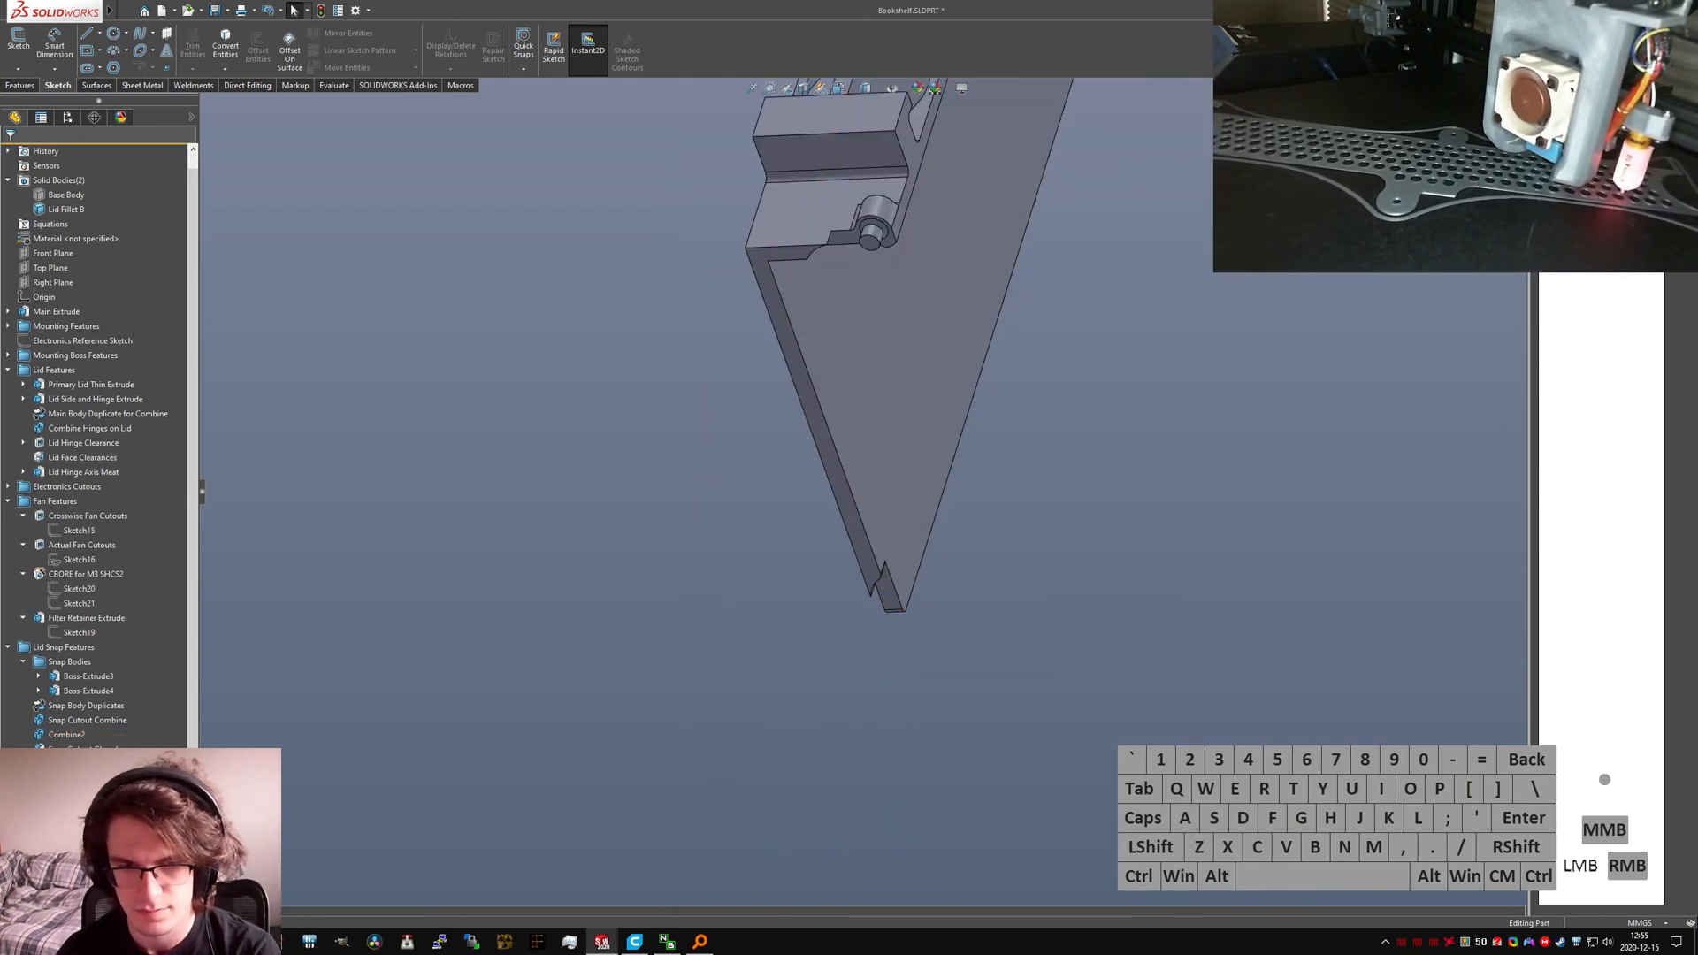
# Step: Edit Lid Fillet B and replace its missing edge with the short edge at the notch beside the hinge barrel
pyautogui.click(84, 822)
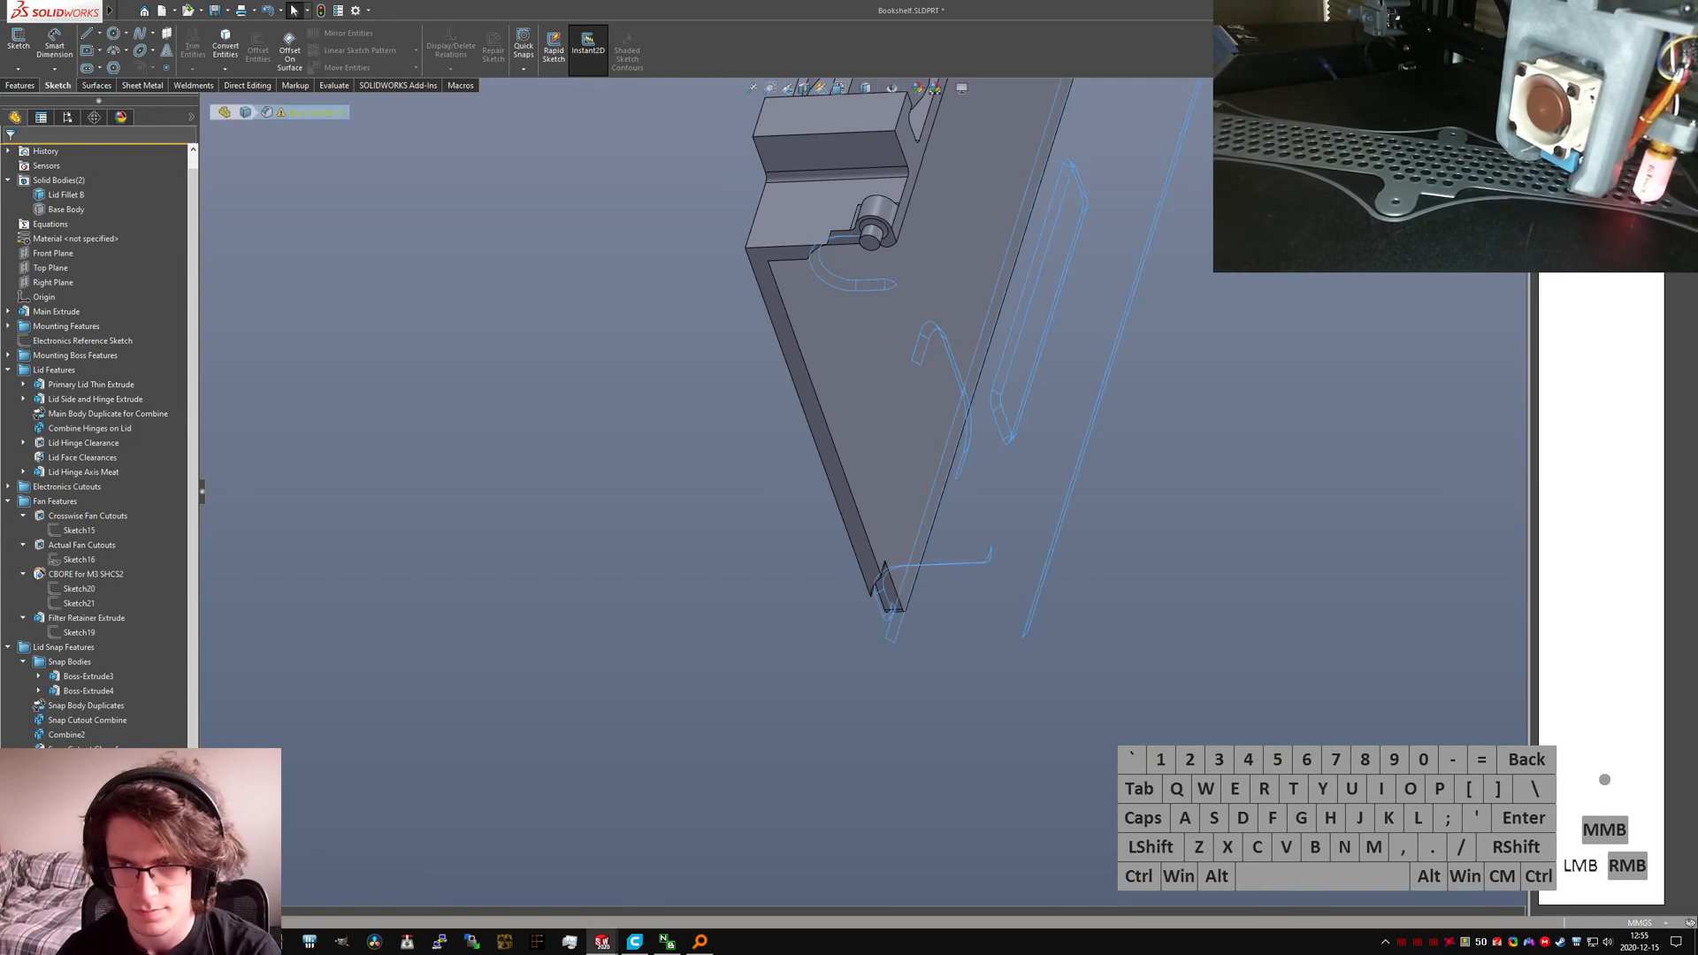
pyautogui.scroll(3, 620, 566)
pyautogui.moveTo(843, 438); pyautogui.dragTo(856, 440, button='middle')
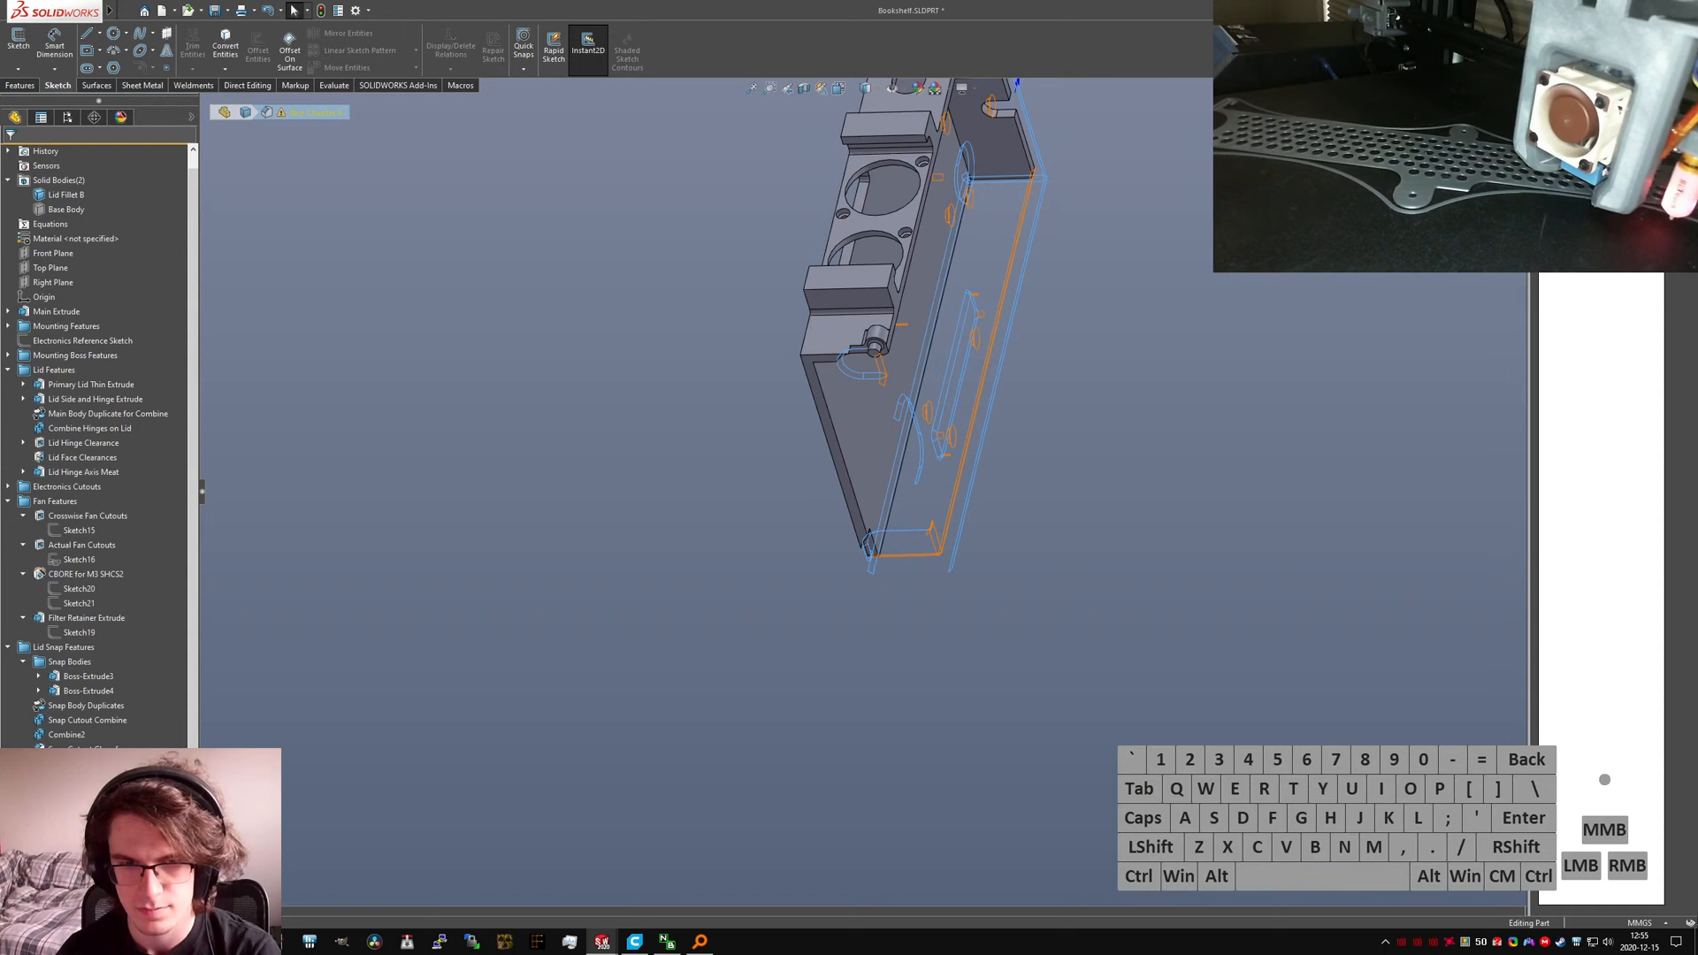
pyautogui.click(661, 488)
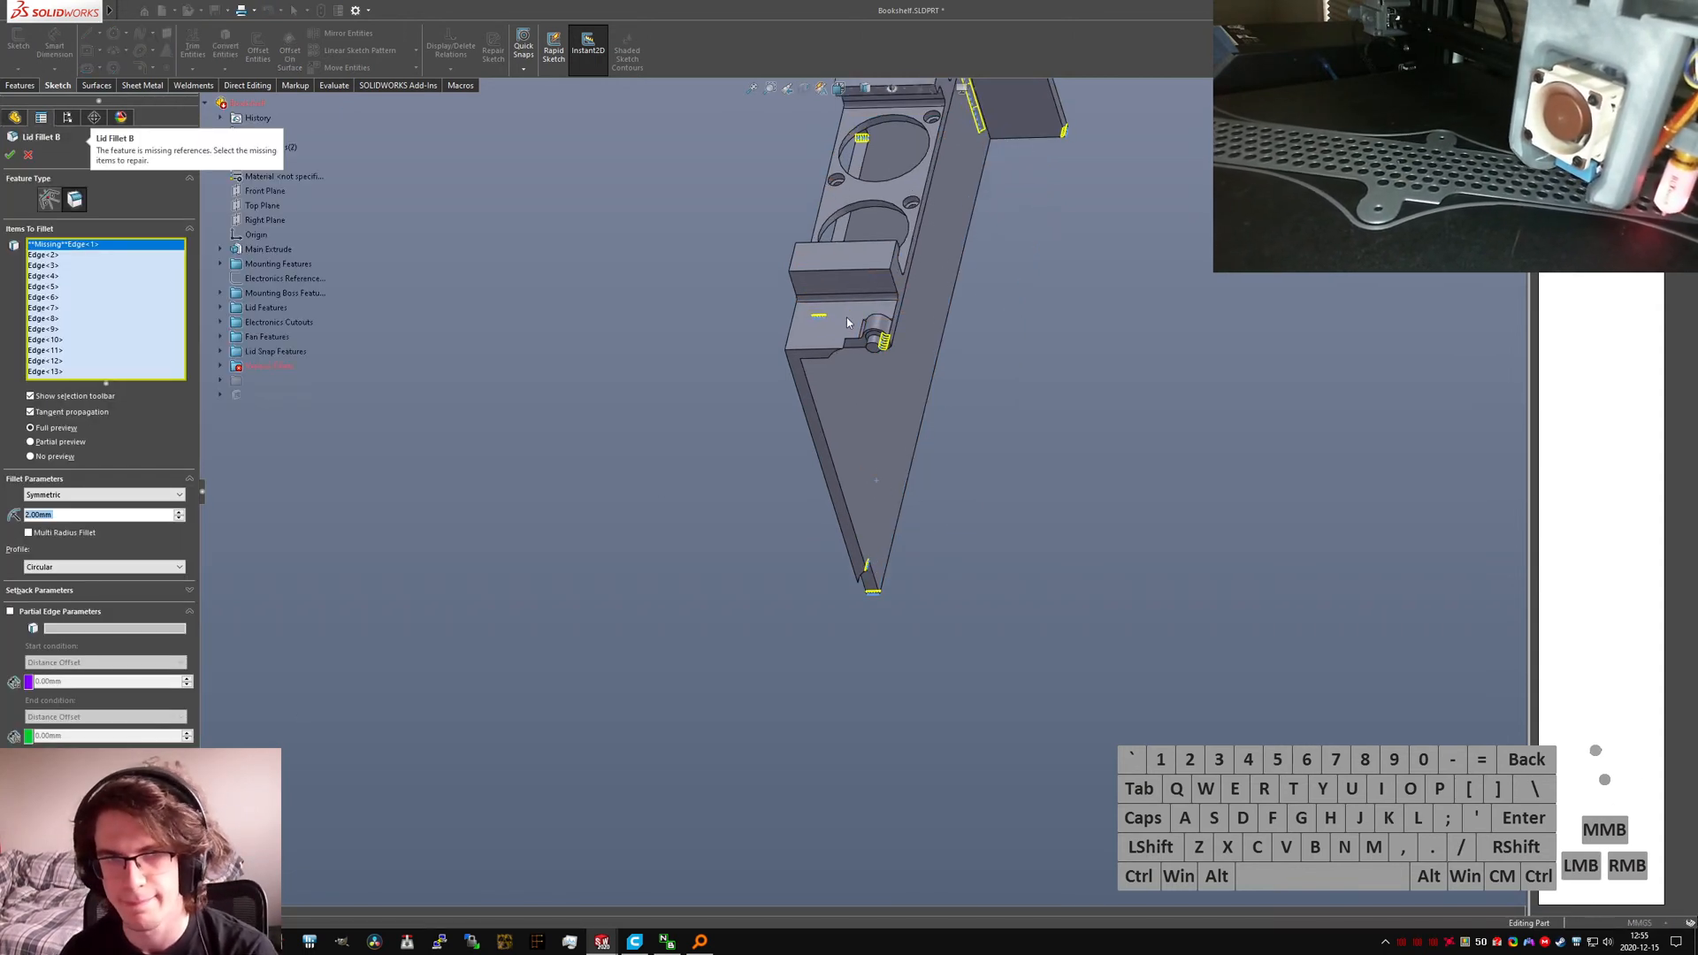
pyautogui.scroll(4, 890, 270)
pyautogui.scroll(-8, 911, 155)
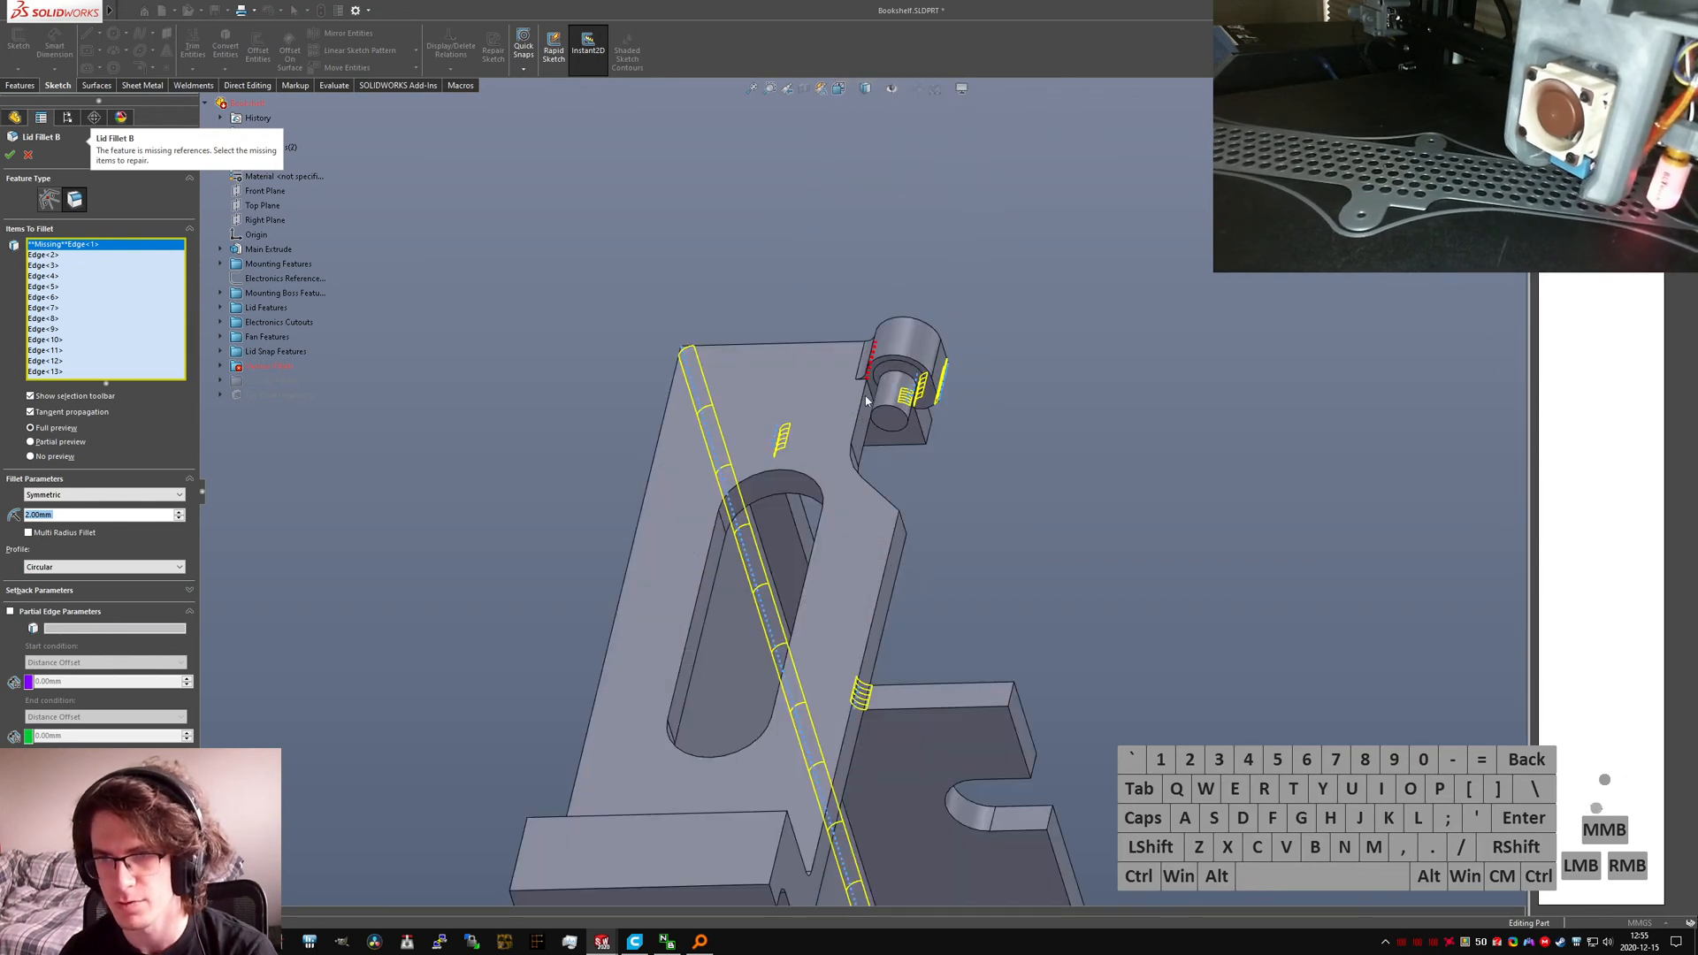
pyautogui.scroll(-6, 858, 399)
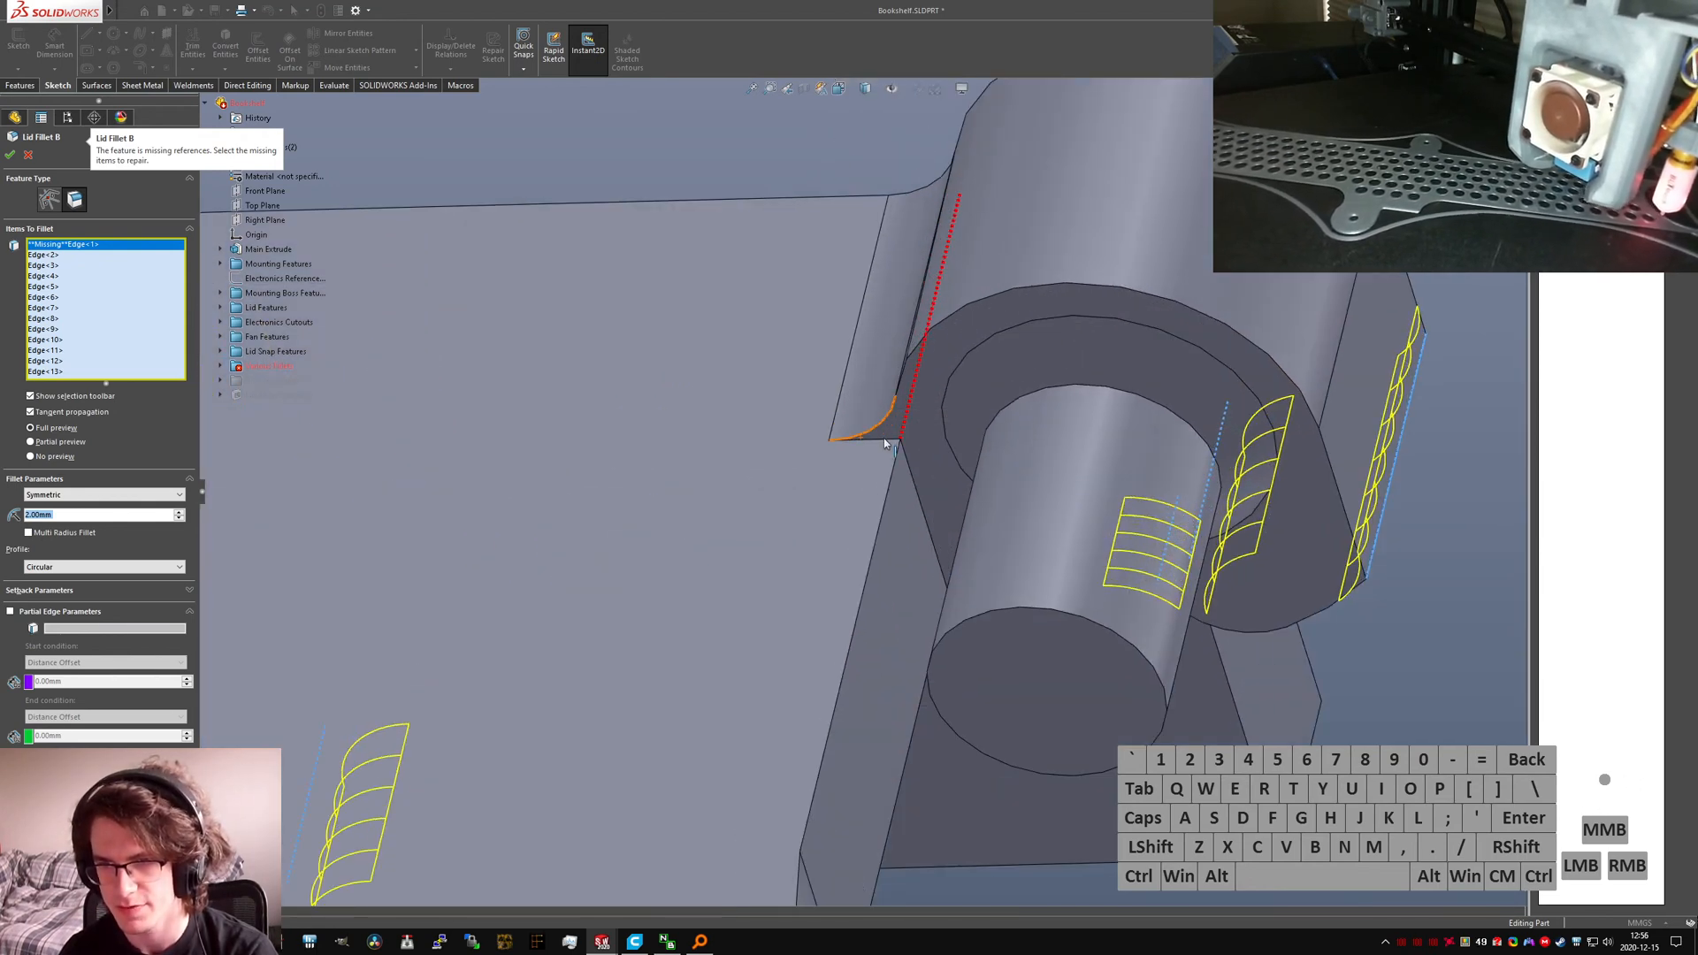
pyautogui.click(887, 440)
pyautogui.scroll(5, 892, 456)
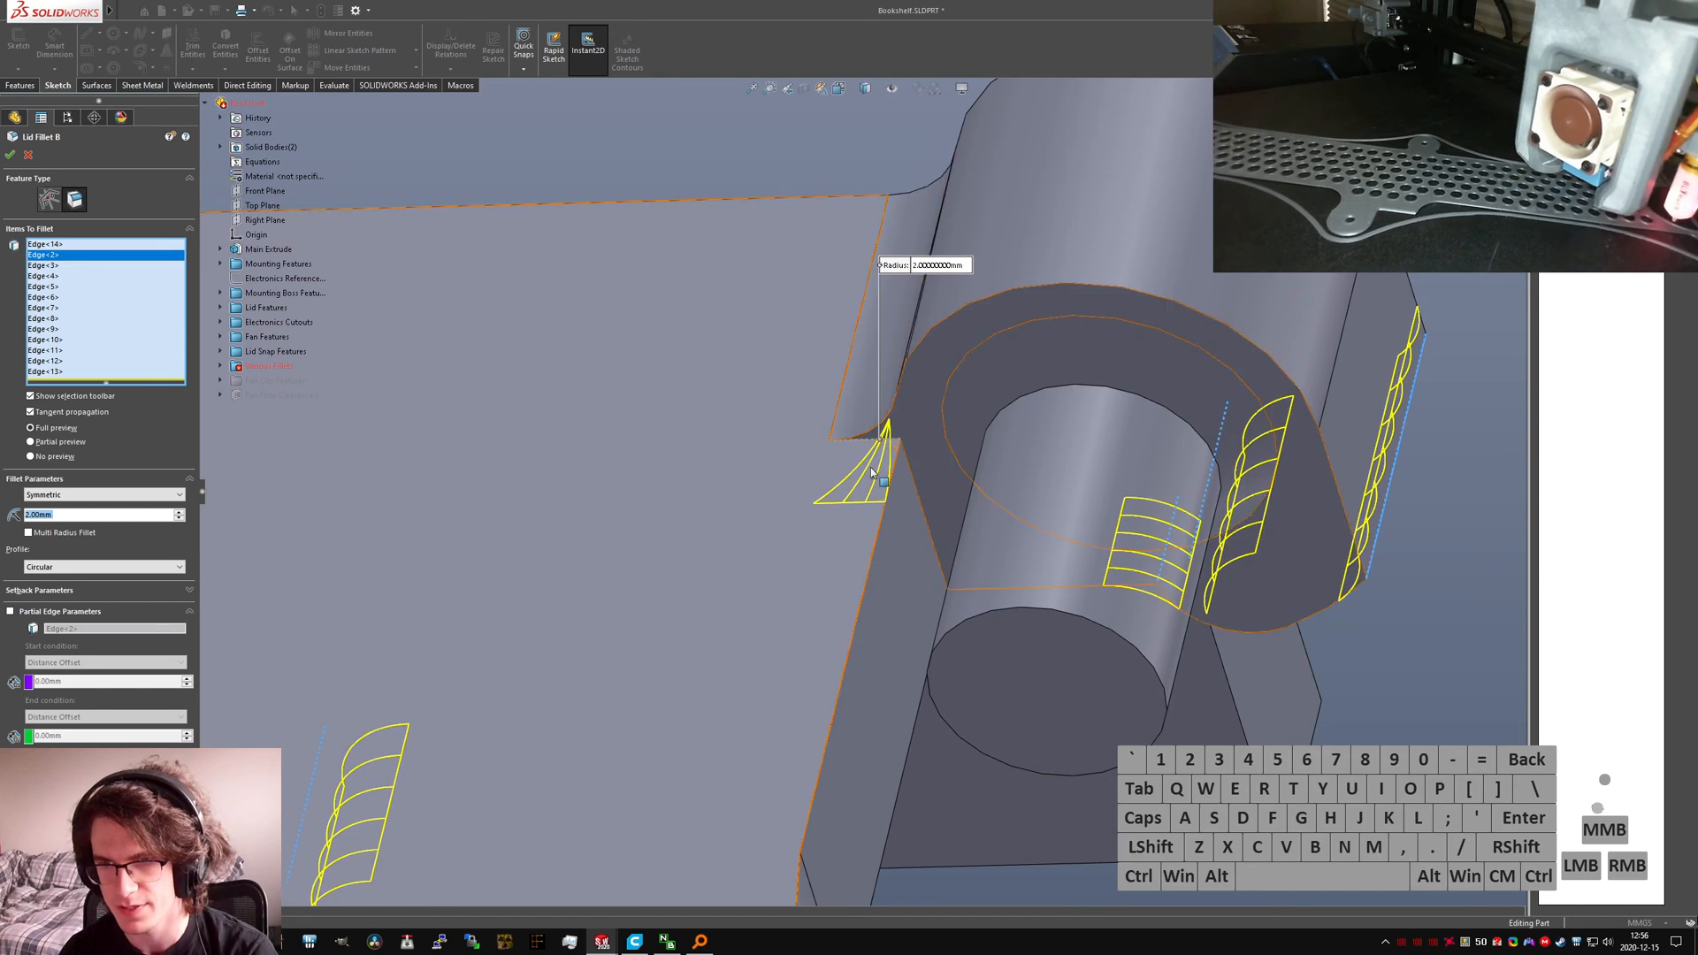
pyautogui.scroll(-5, 891, 461)
pyautogui.moveTo(875, 479); pyautogui.dragTo(969, 549, button='middle')
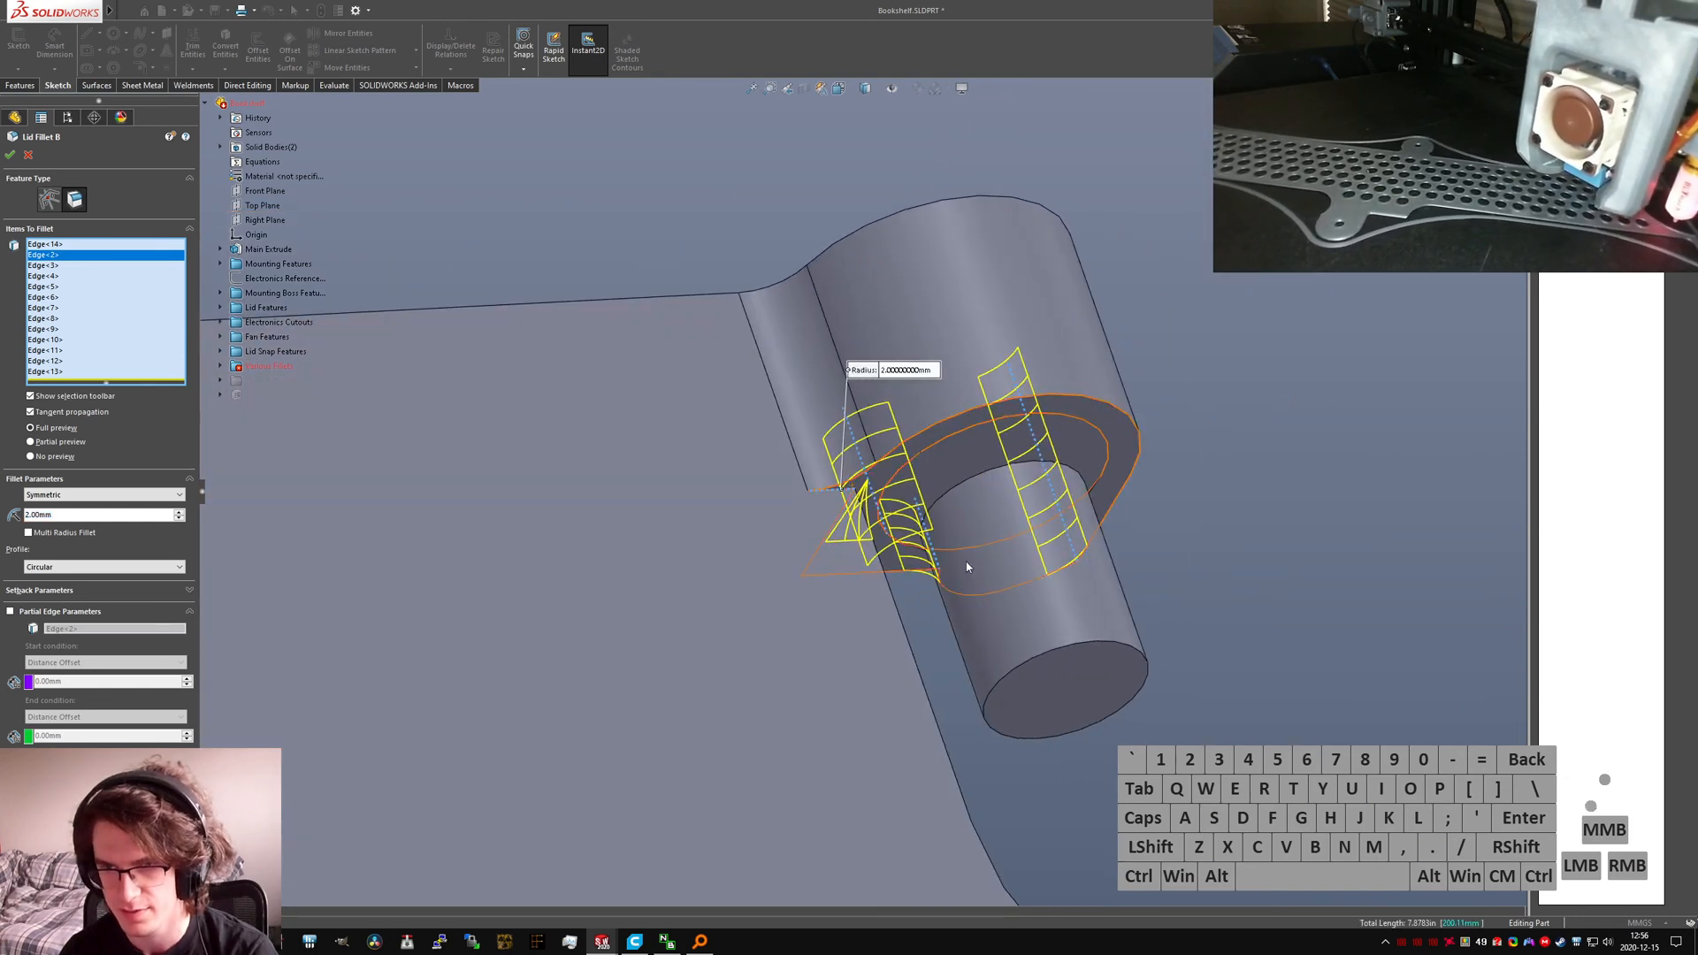
# Step: Add the short edge on the lid's end face beside the hinge notch to Lid Fillet B and complete the edit
pyautogui.scroll(7, 895, 535)
pyautogui.scroll(8, 893, 535)
pyautogui.moveTo(780, 550); pyautogui.dragTo(807, 576, button='middle')
pyautogui.scroll(-8, 796, 802)
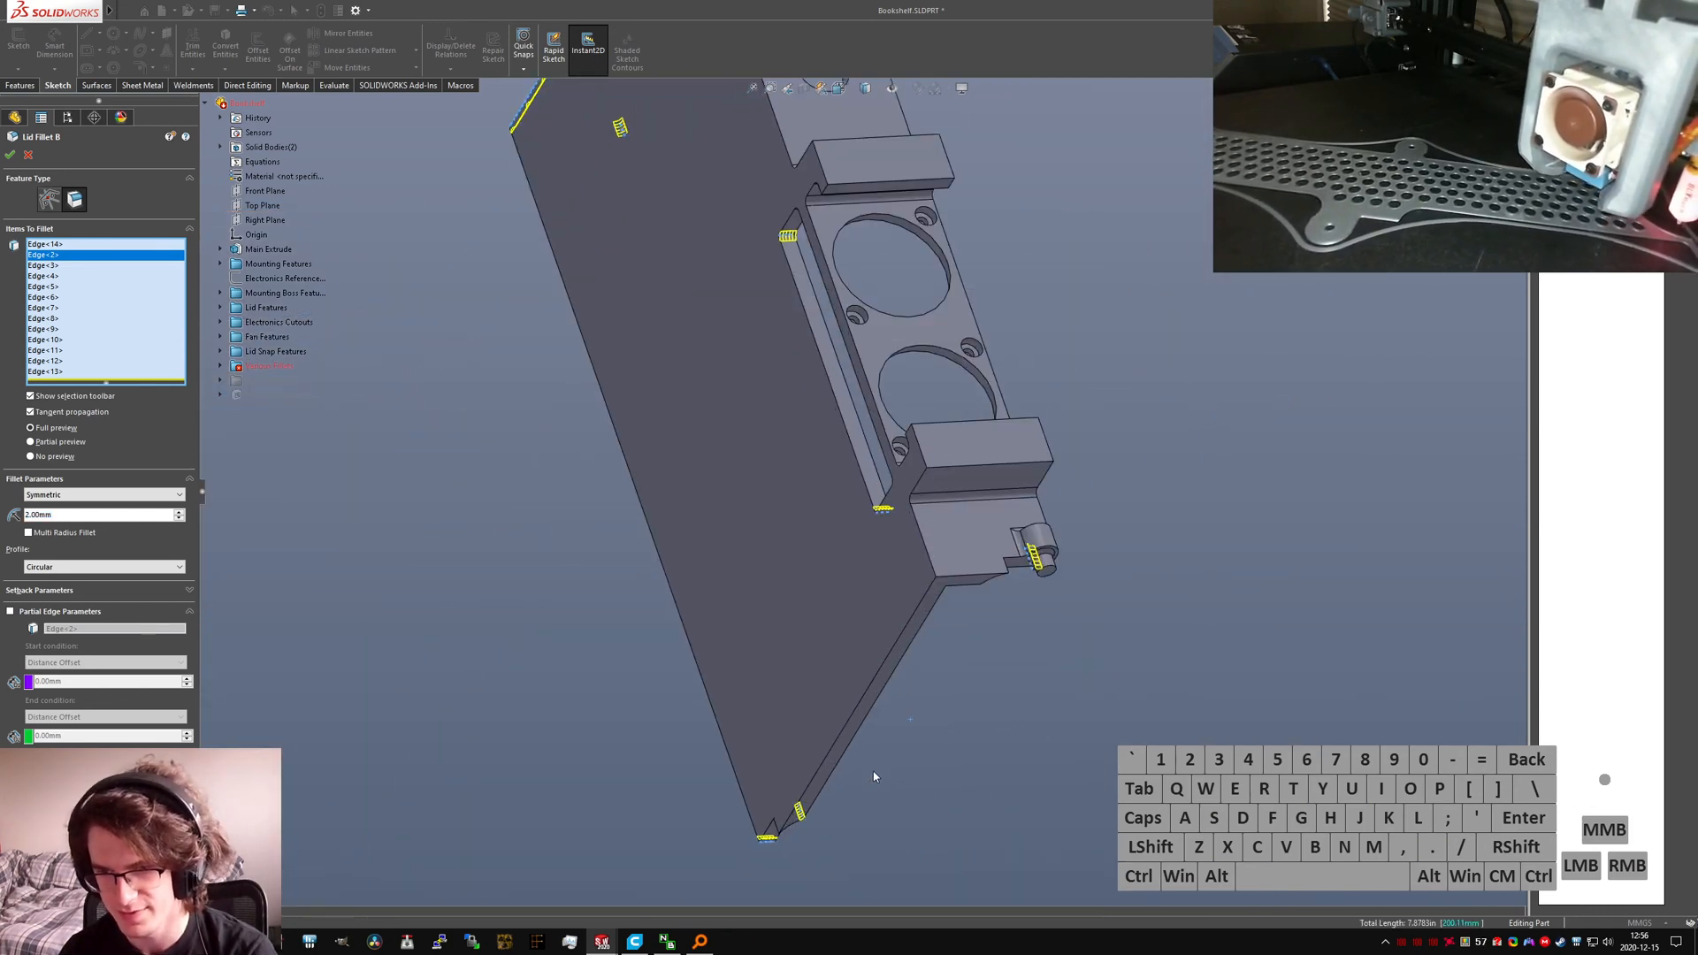
pyautogui.scroll(5, 785, 799)
pyautogui.moveTo(787, 794)
pyautogui.mouseDown(button='middle')
pyautogui.moveTo(761, 791)
pyautogui.moveTo(775, 785)
pyautogui.mouseUp(button='middle')
pyautogui.scroll(-8, 772, 767)
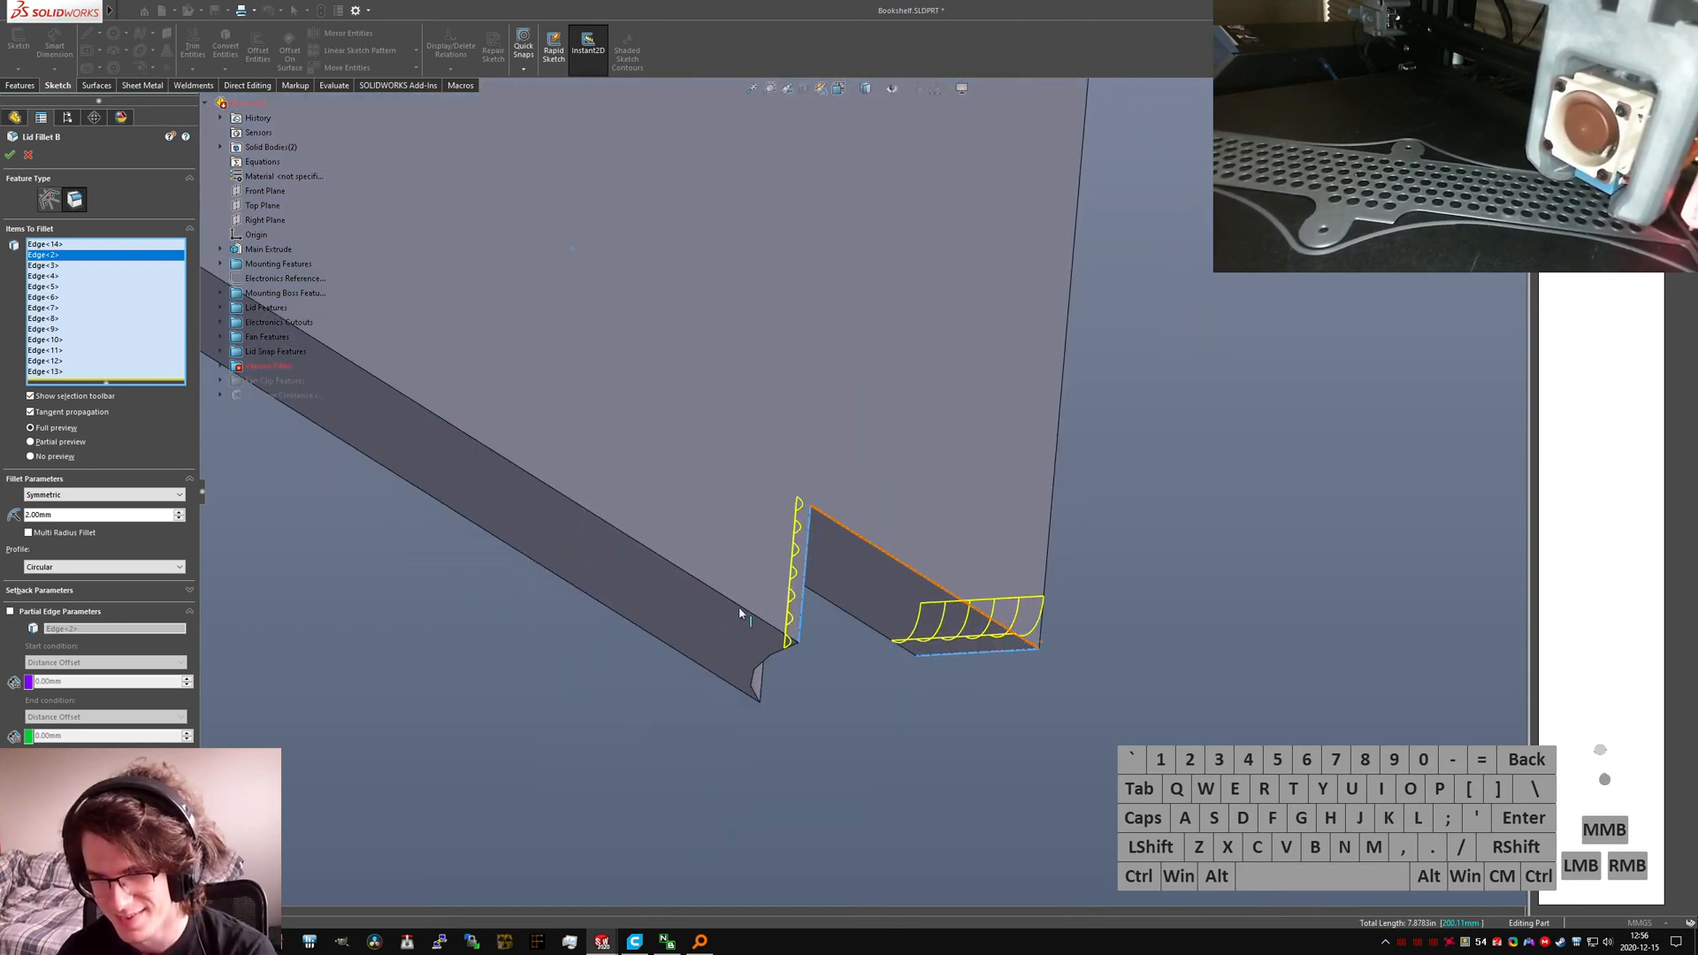
pyautogui.moveTo(739, 609); pyautogui.dragTo(726, 627, button='middle')
pyautogui.scroll(5, 726, 627)
pyautogui.moveTo(656, 542); pyautogui.dragTo(456, 406, button='middle')
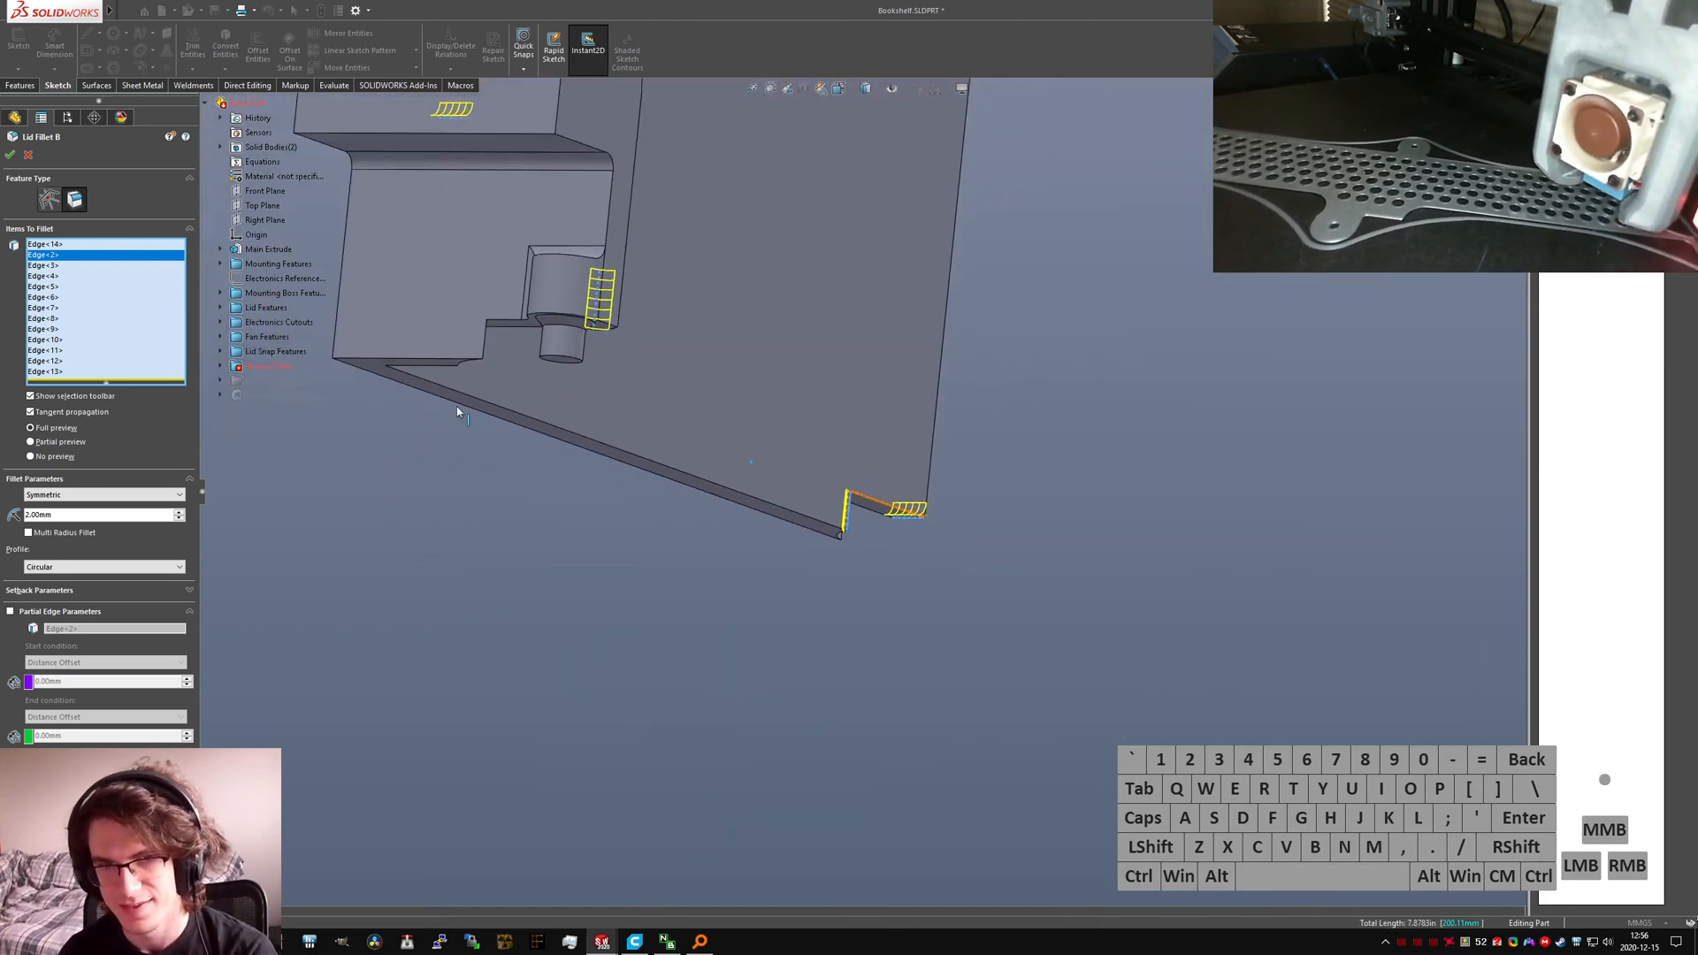
pyautogui.click(458, 354)
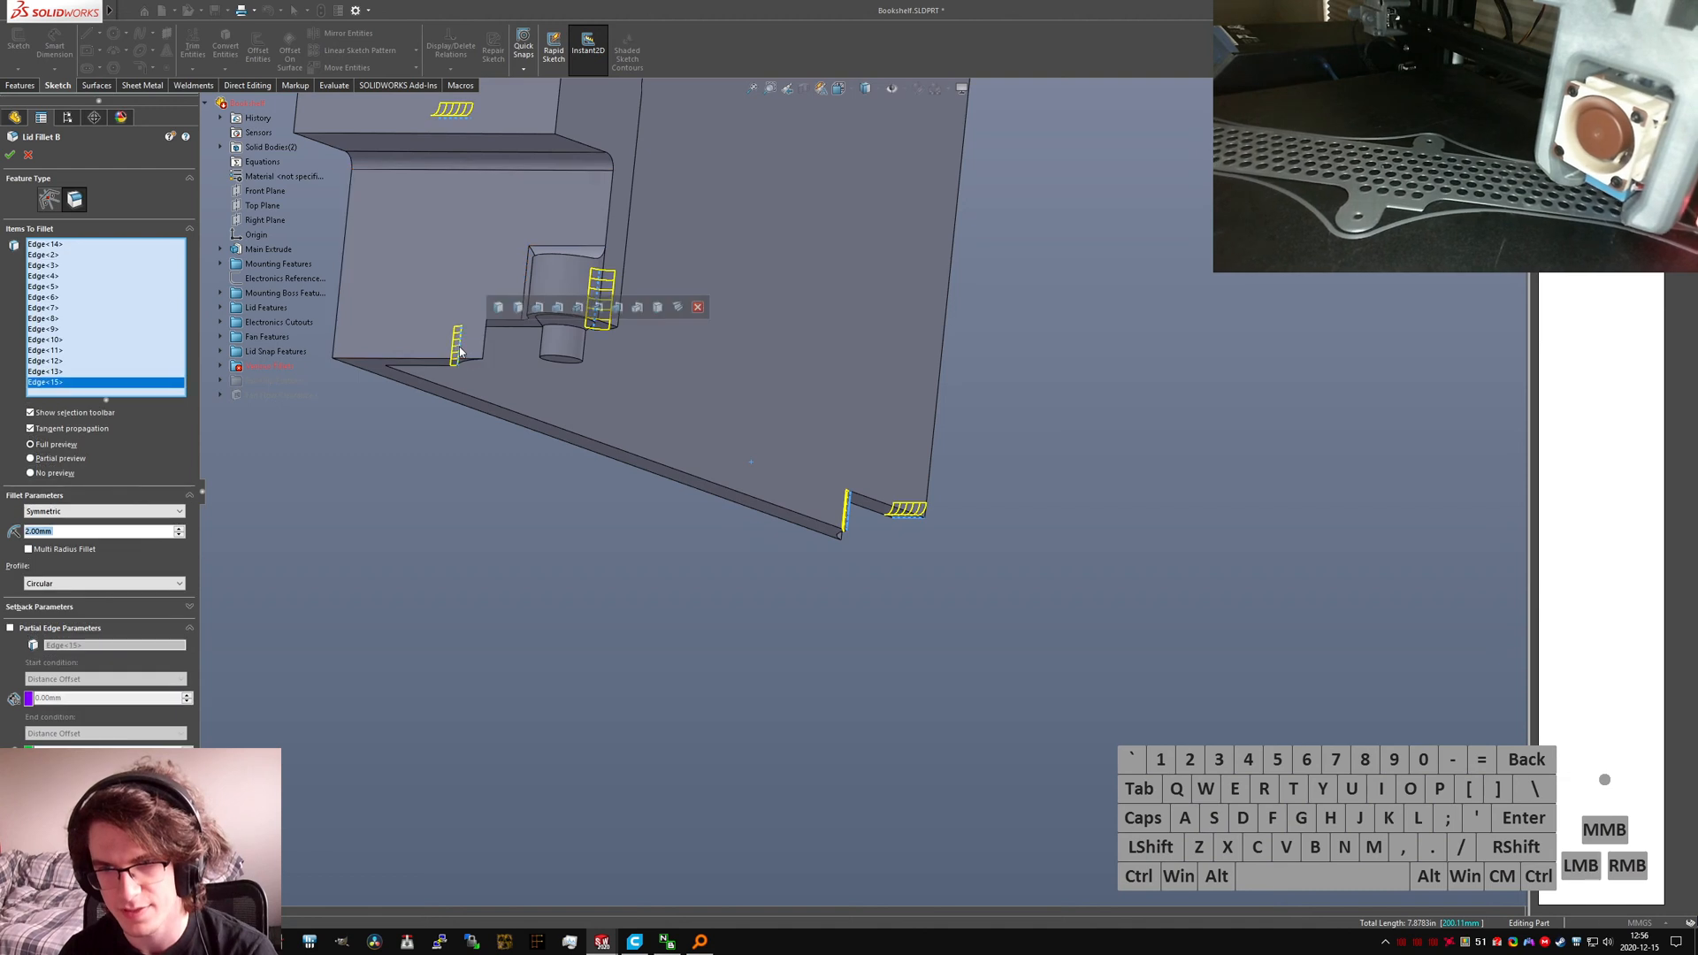
pyautogui.press('Return')
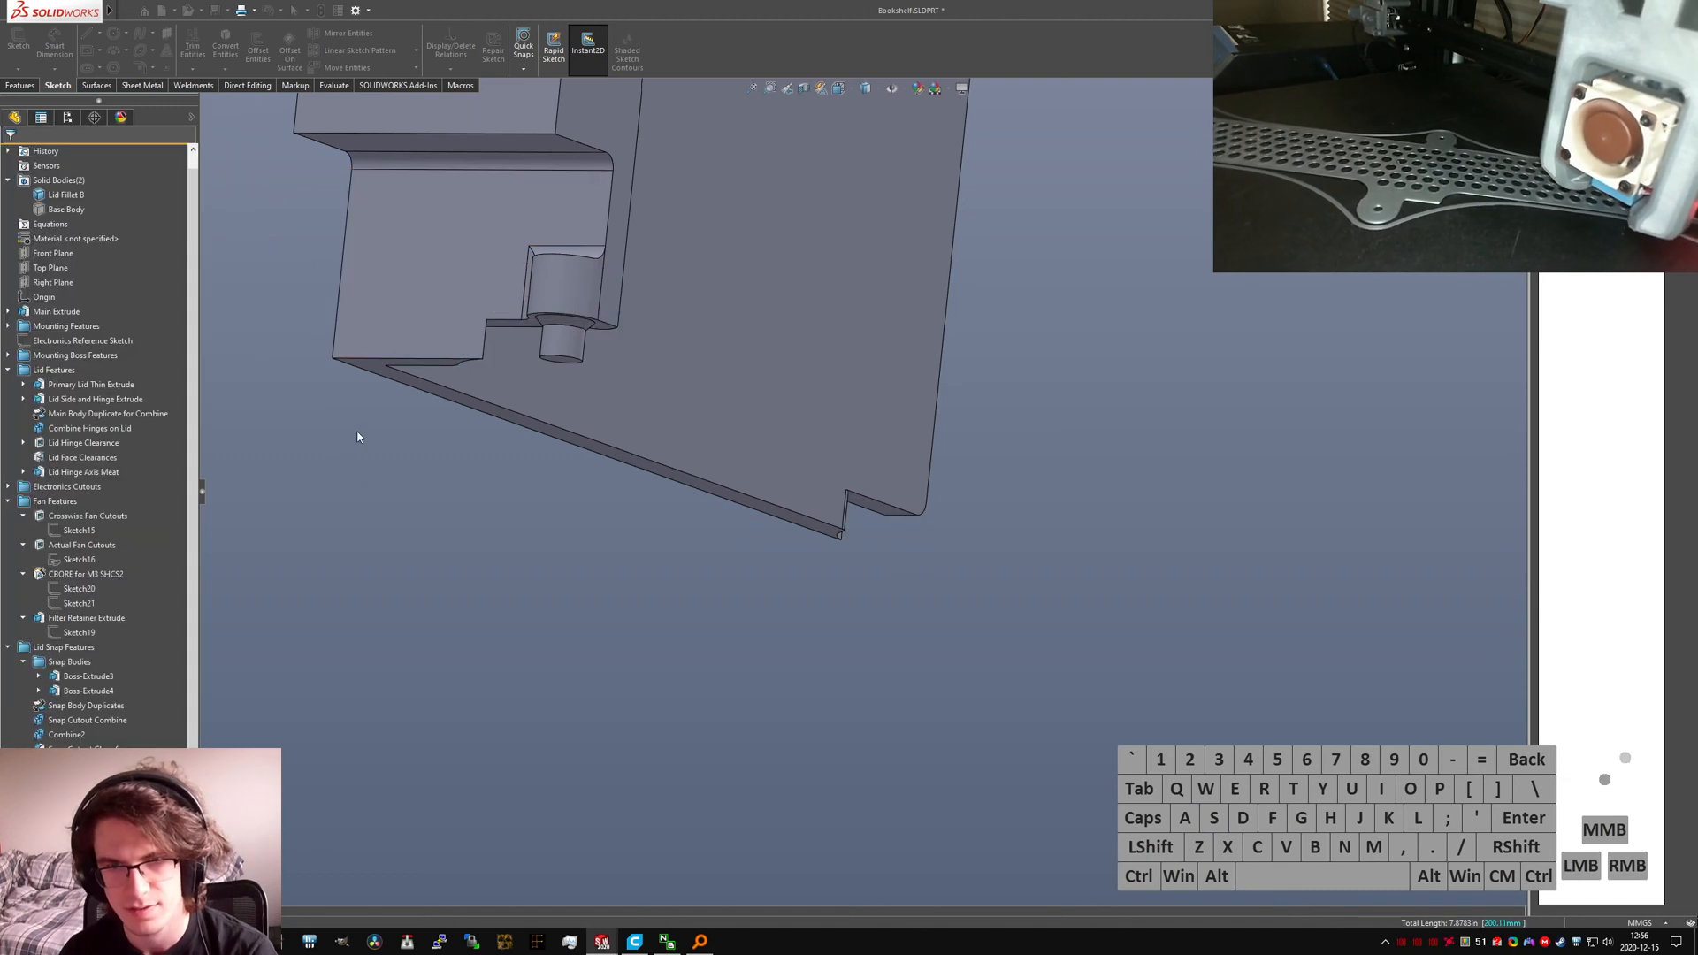
# Step: Edit Base Chamfer A and deselect stray edges on the raised block between the fan cutouts and the nearby hinge pin
pyautogui.click(80, 808)
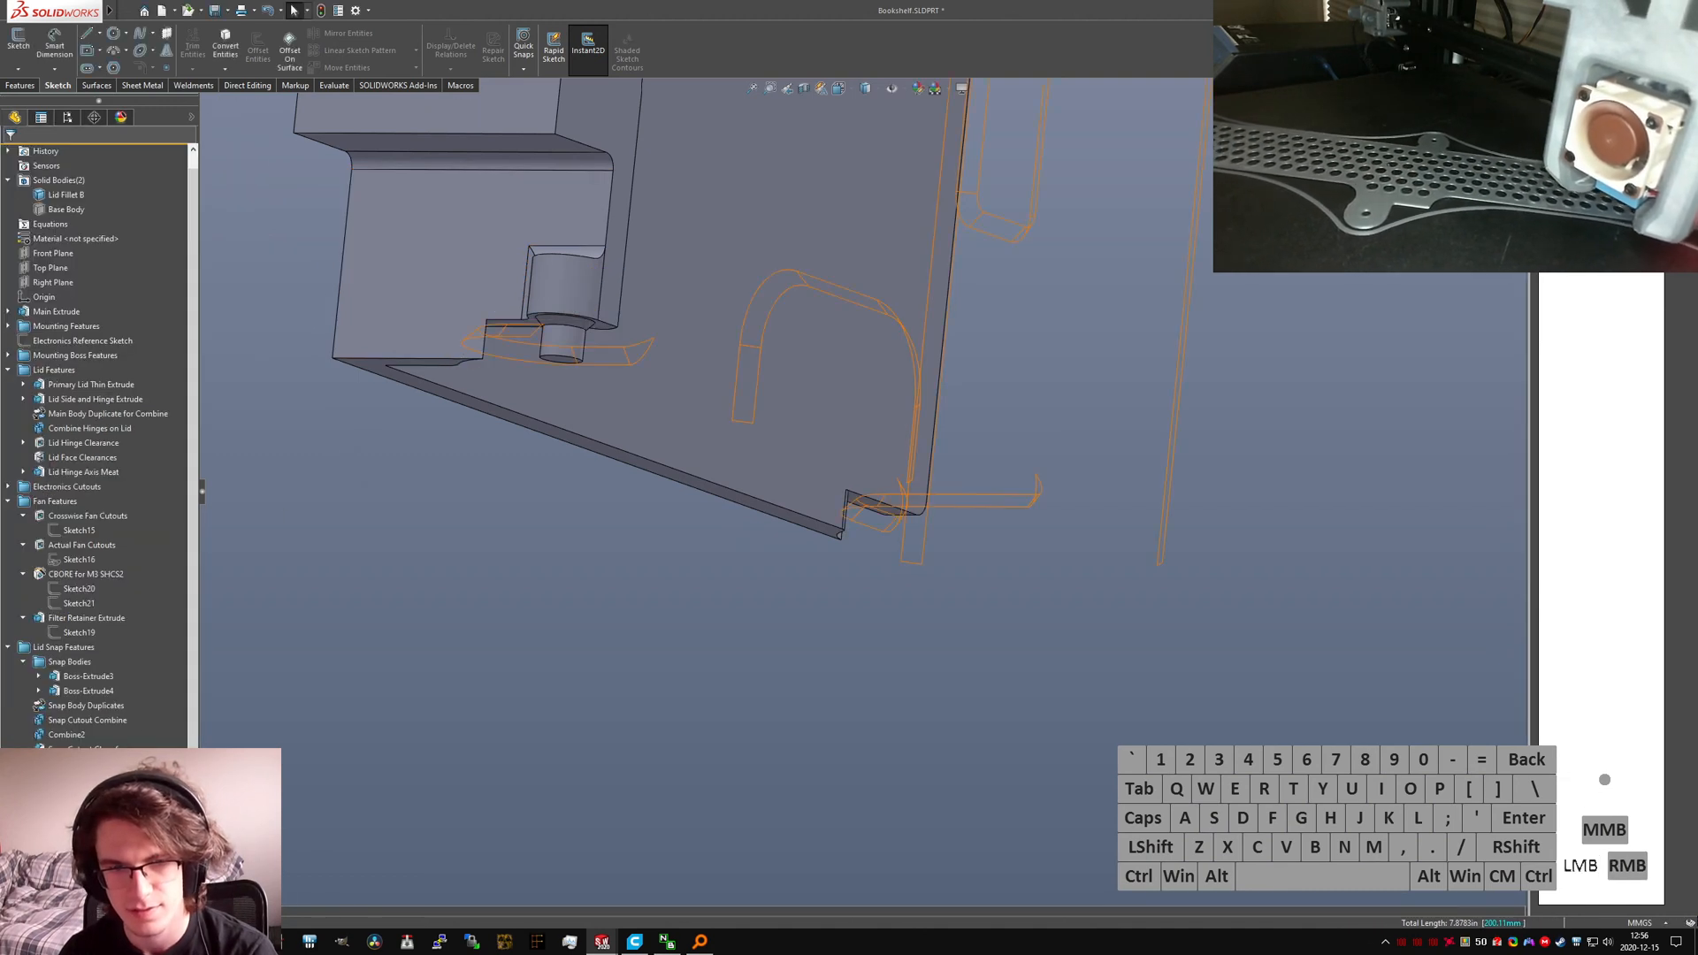
pyautogui.click(338, 771)
pyautogui.click(80, 808)
pyautogui.click(312, 728)
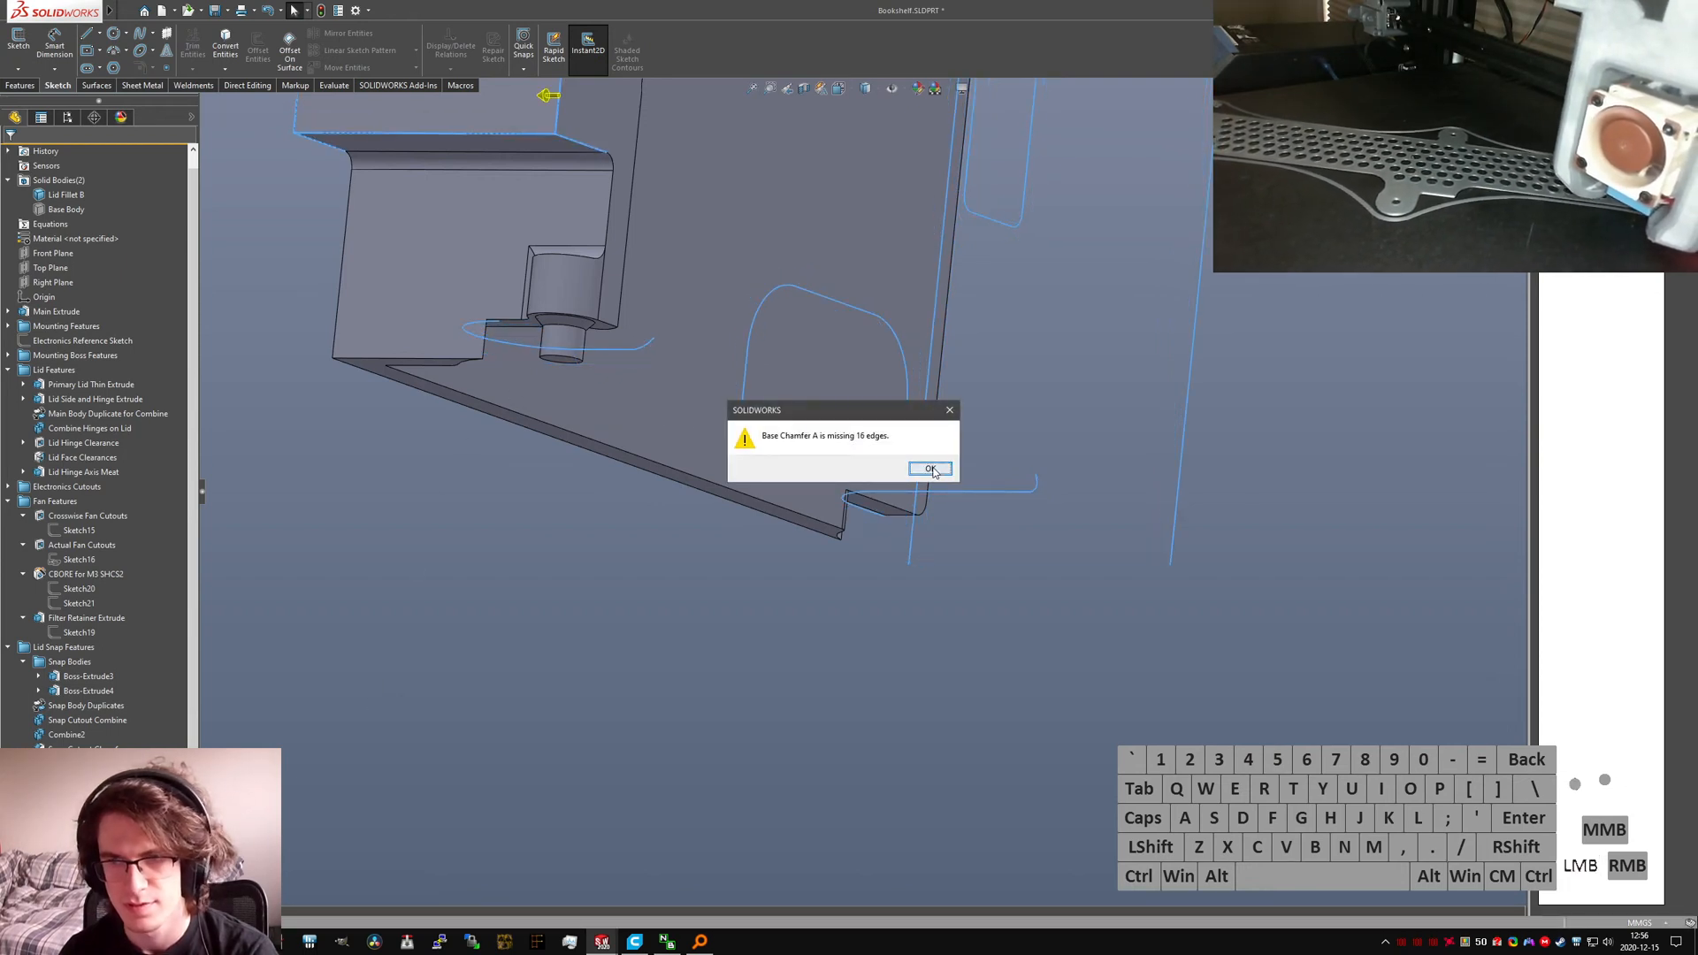
pyautogui.click(931, 469)
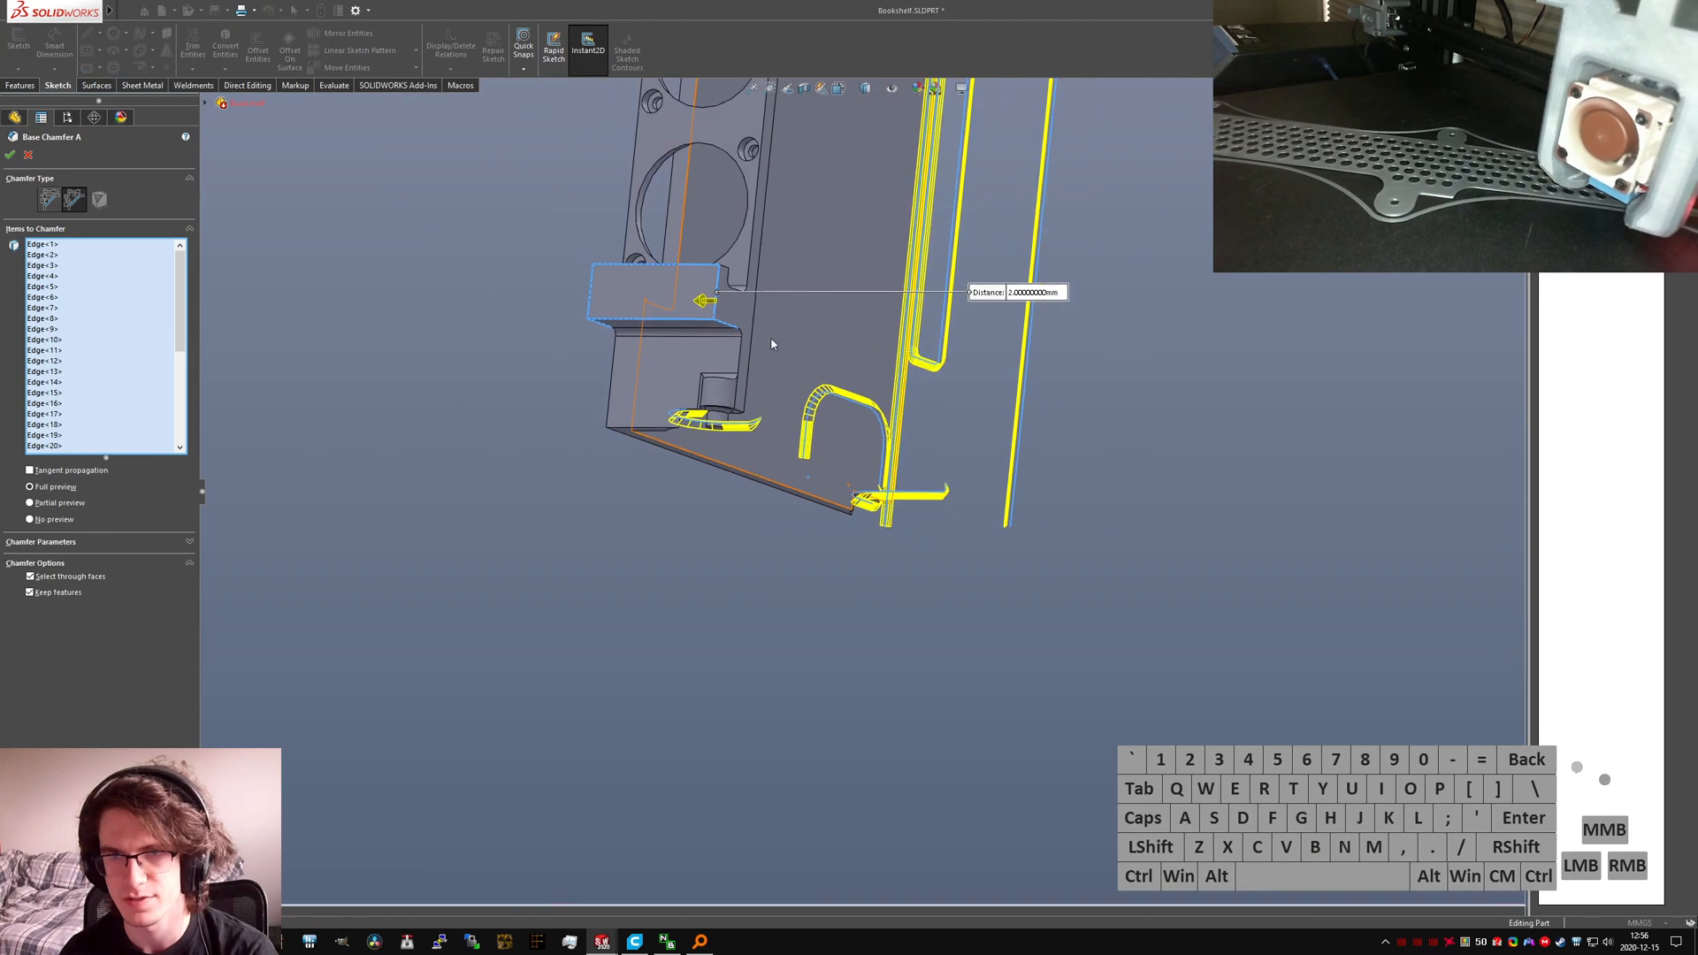
pyautogui.scroll(-3, 766, 343)
pyautogui.moveTo(747, 340); pyautogui.dragTo(880, 303, button='middle')
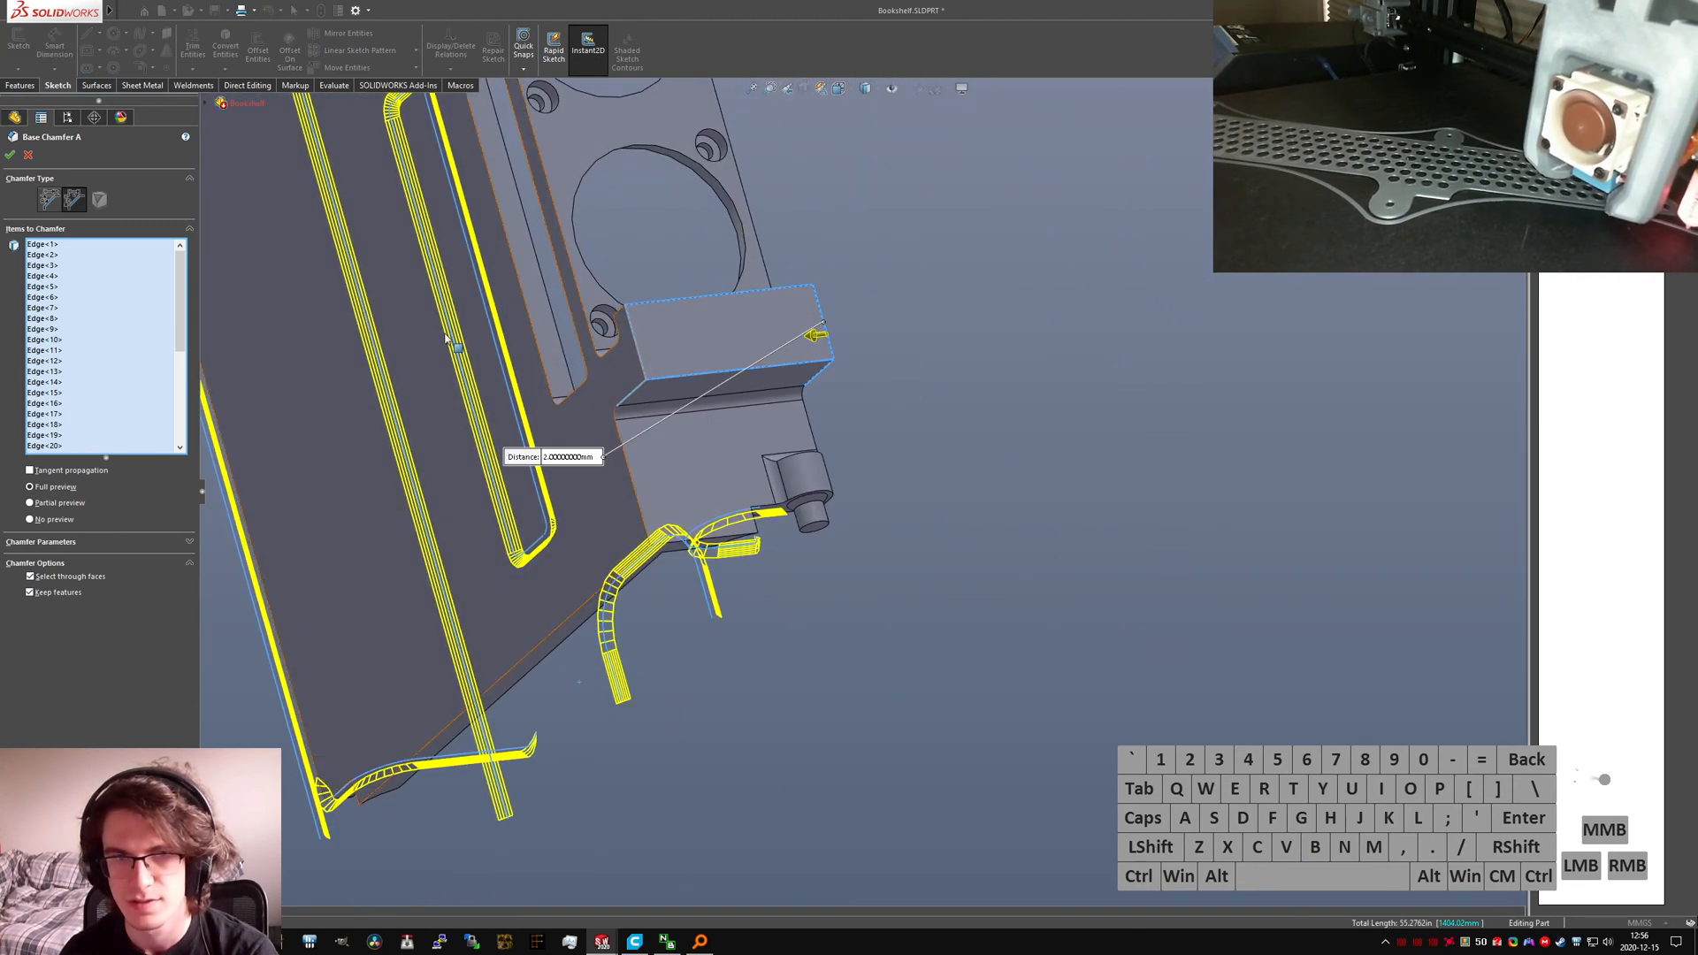
pyautogui.click(642, 392)
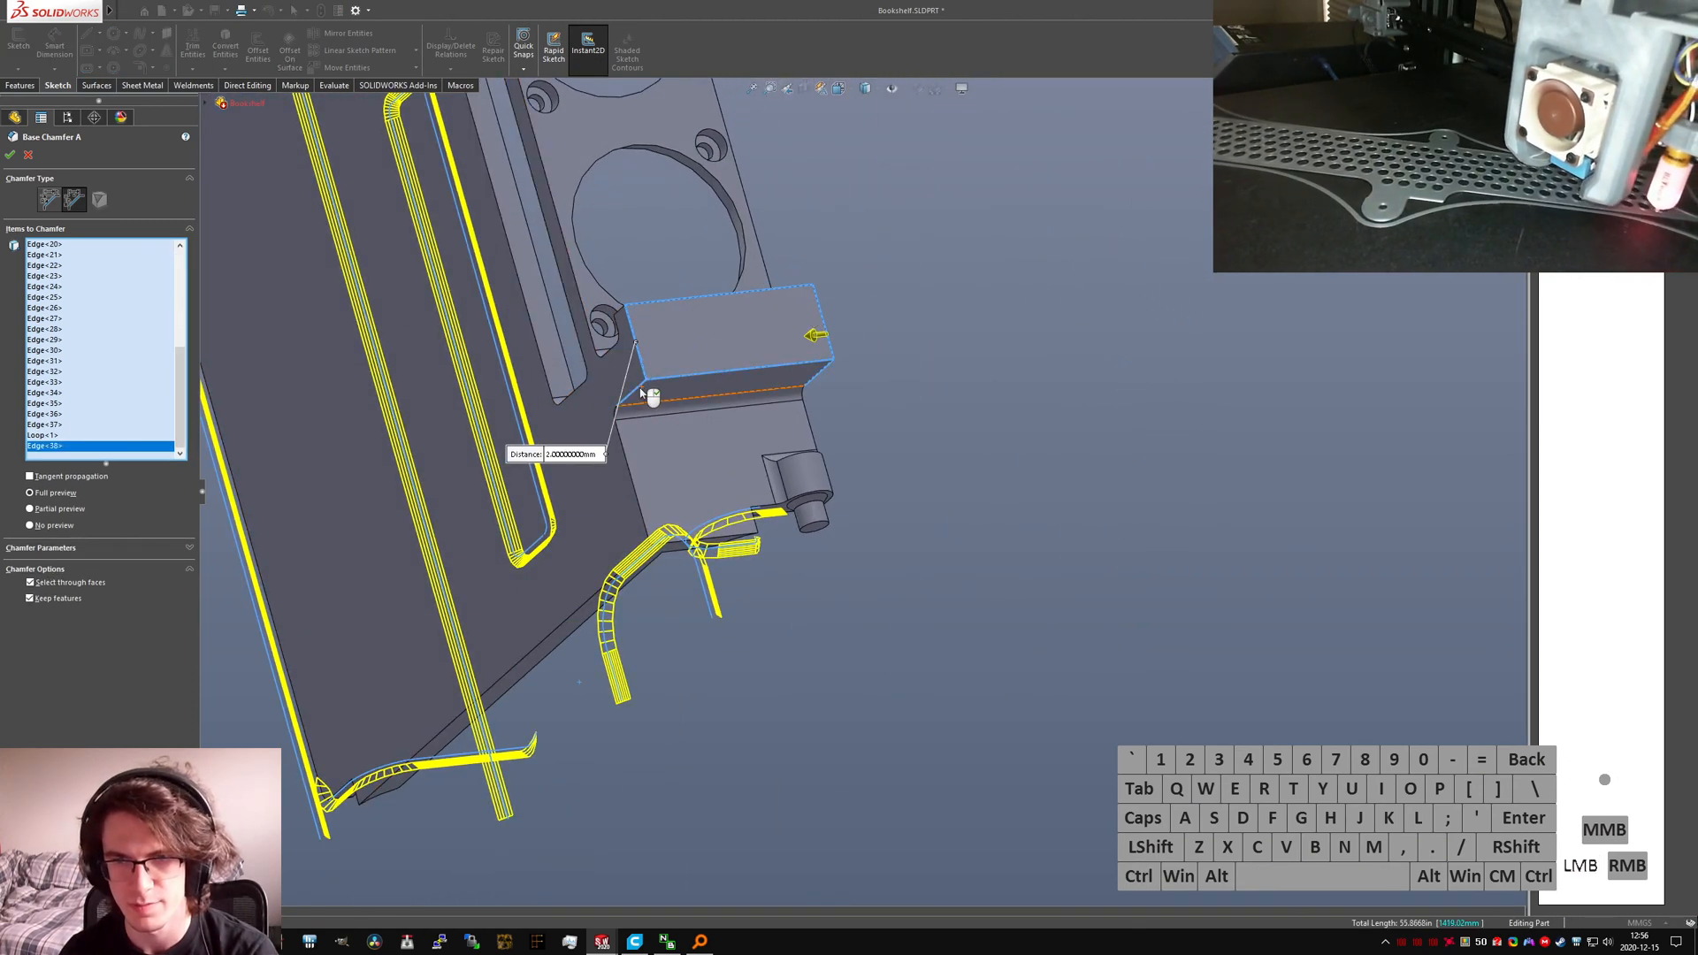
pyautogui.click(647, 377)
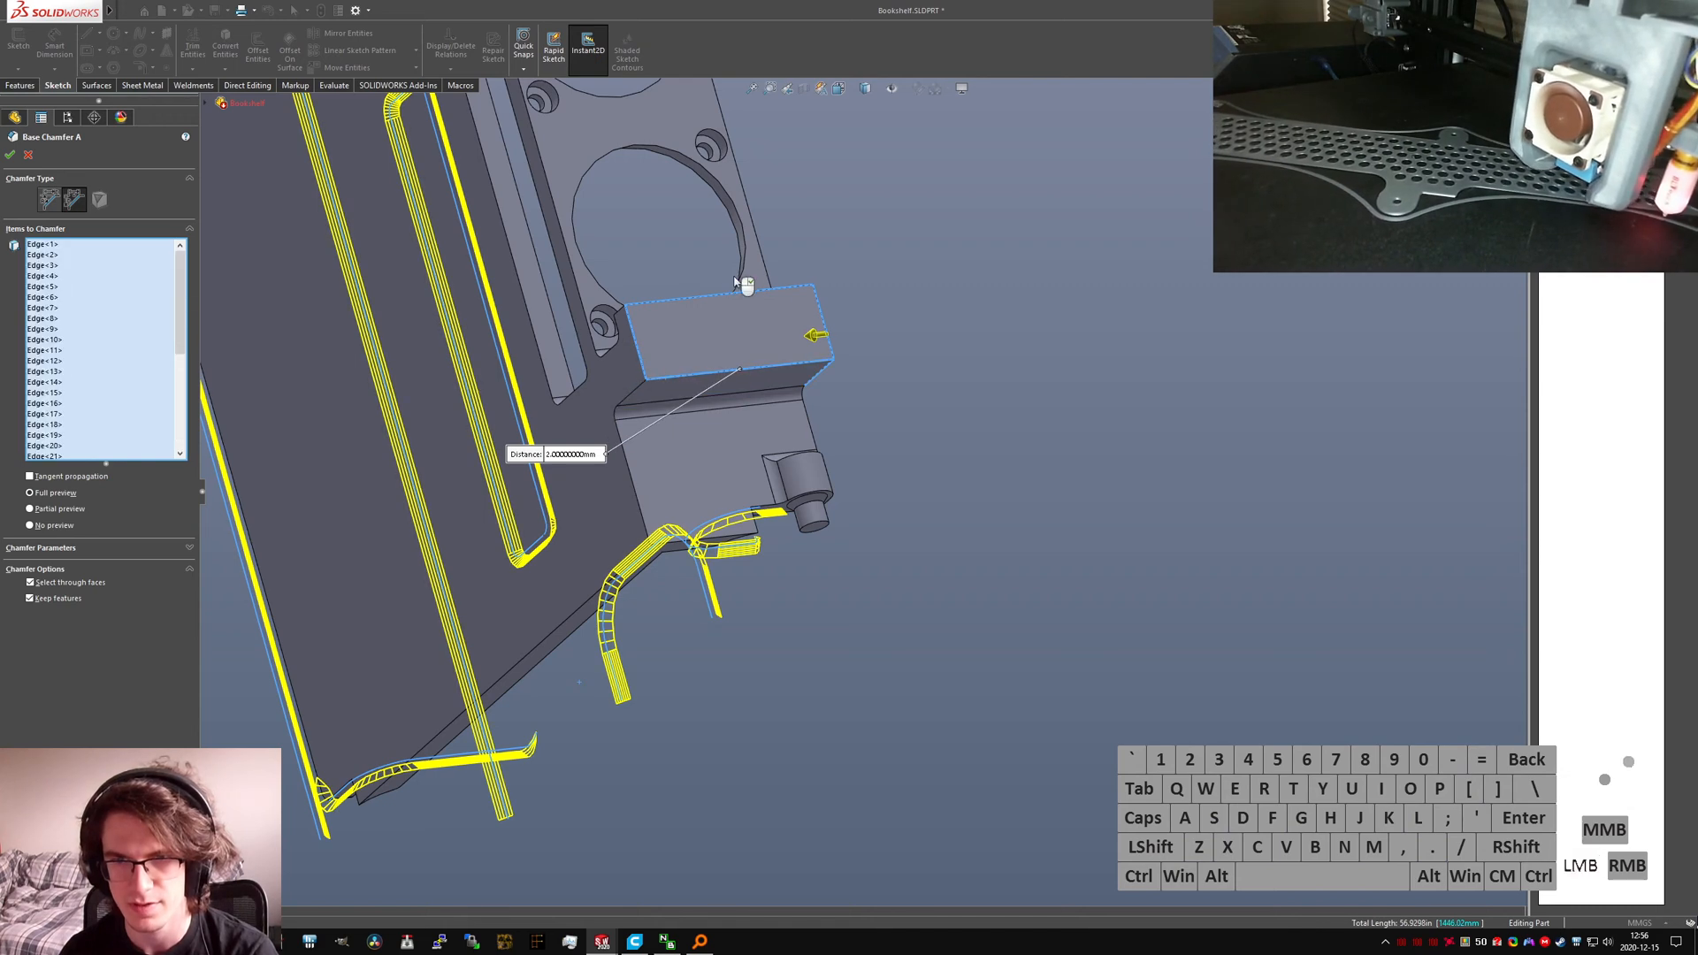
pyautogui.click(780, 288)
pyautogui.click(817, 316)
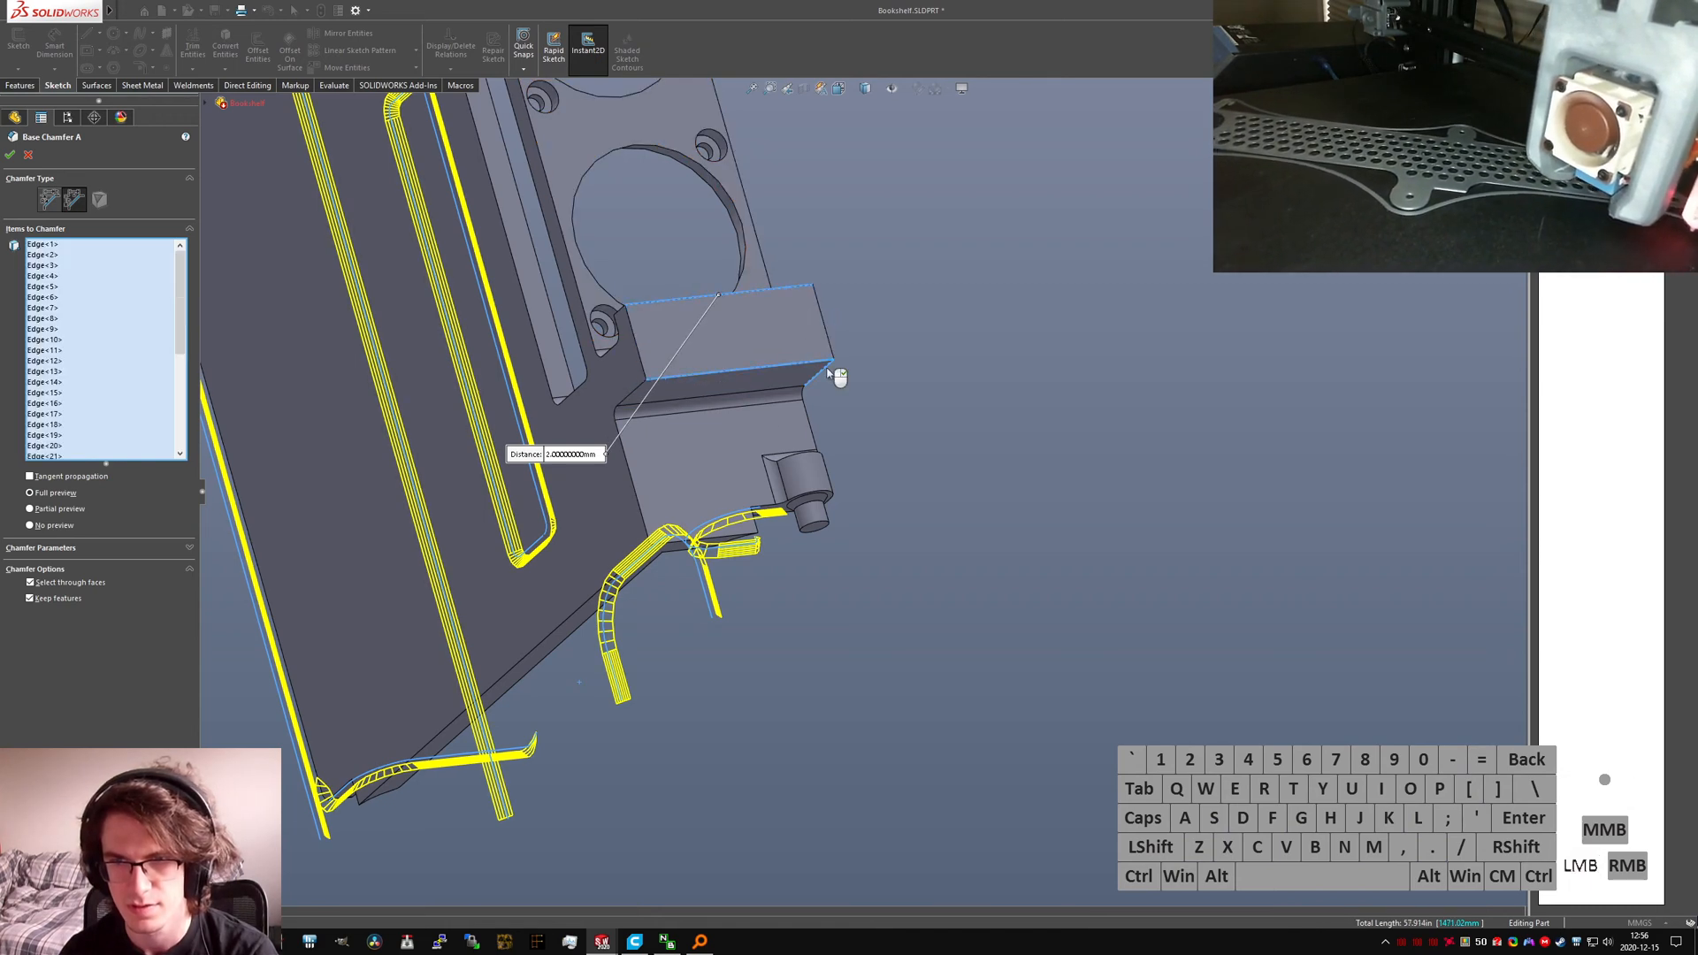
pyautogui.click(819, 377)
# Step: Deselect the stray edges on the raised block between the fan cutouts and the lid's elongated slot from Base Chamfer A
pyautogui.scroll(6, 806, 367)
pyautogui.scroll(-6, 771, 274)
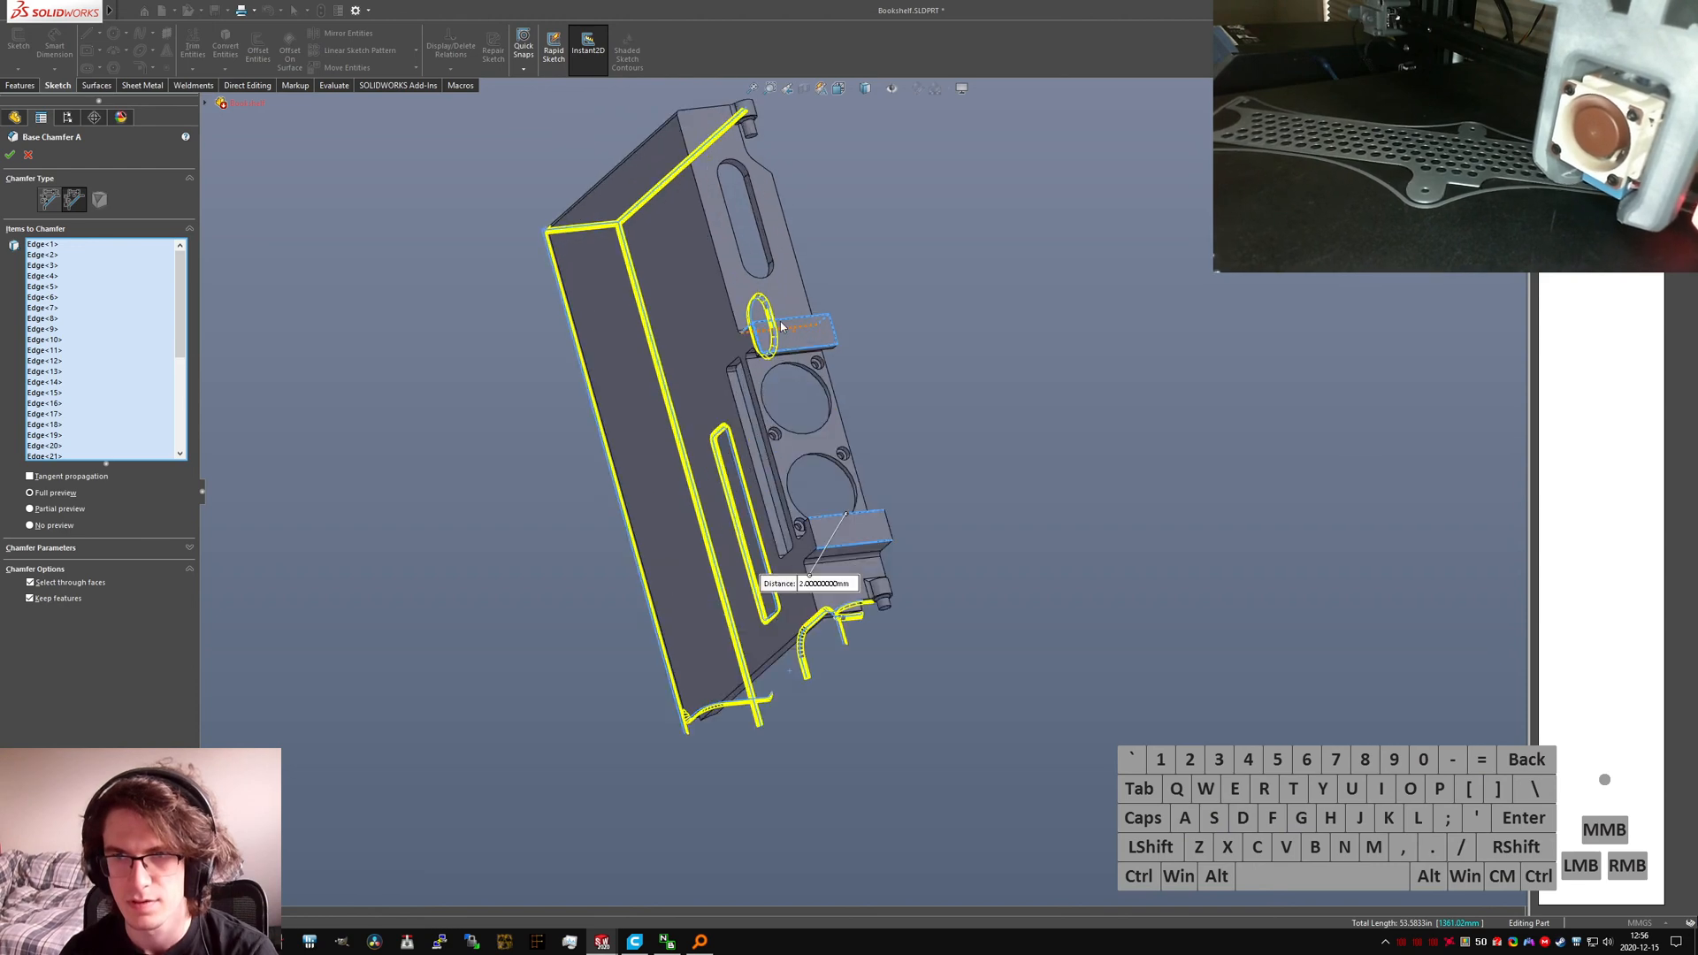
pyautogui.moveTo(806, 410); pyautogui.dragTo(760, 416, button='middle')
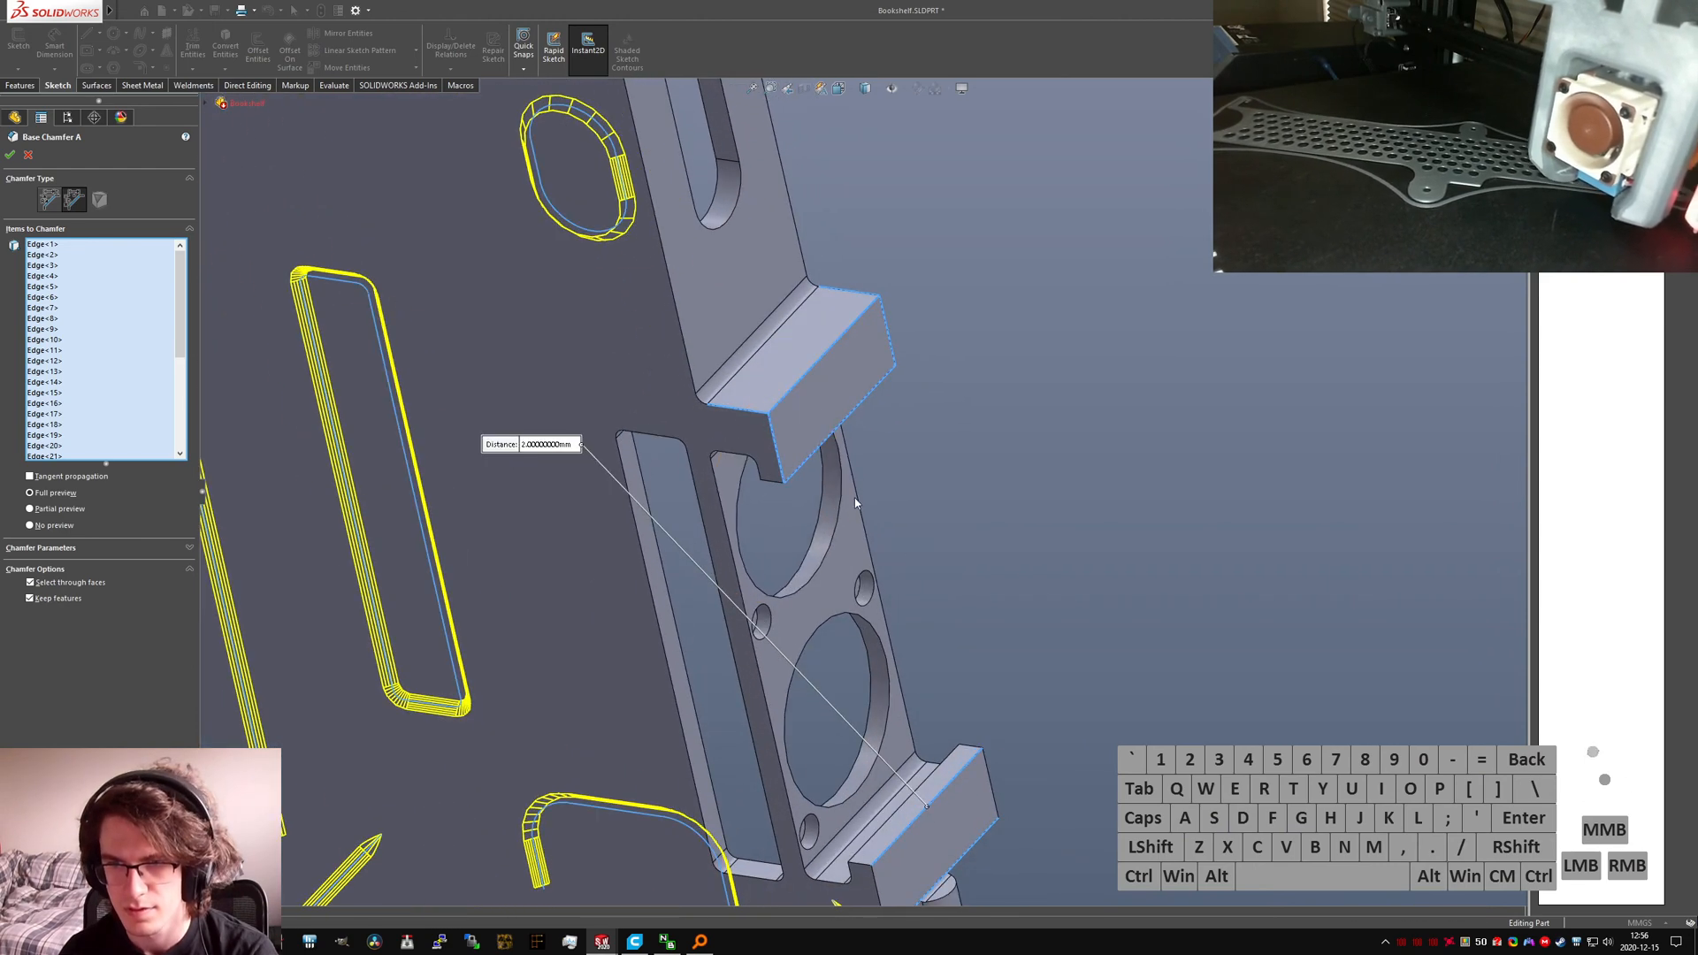
pyautogui.click(757, 412)
pyautogui.click(854, 292)
pyautogui.click(884, 325)
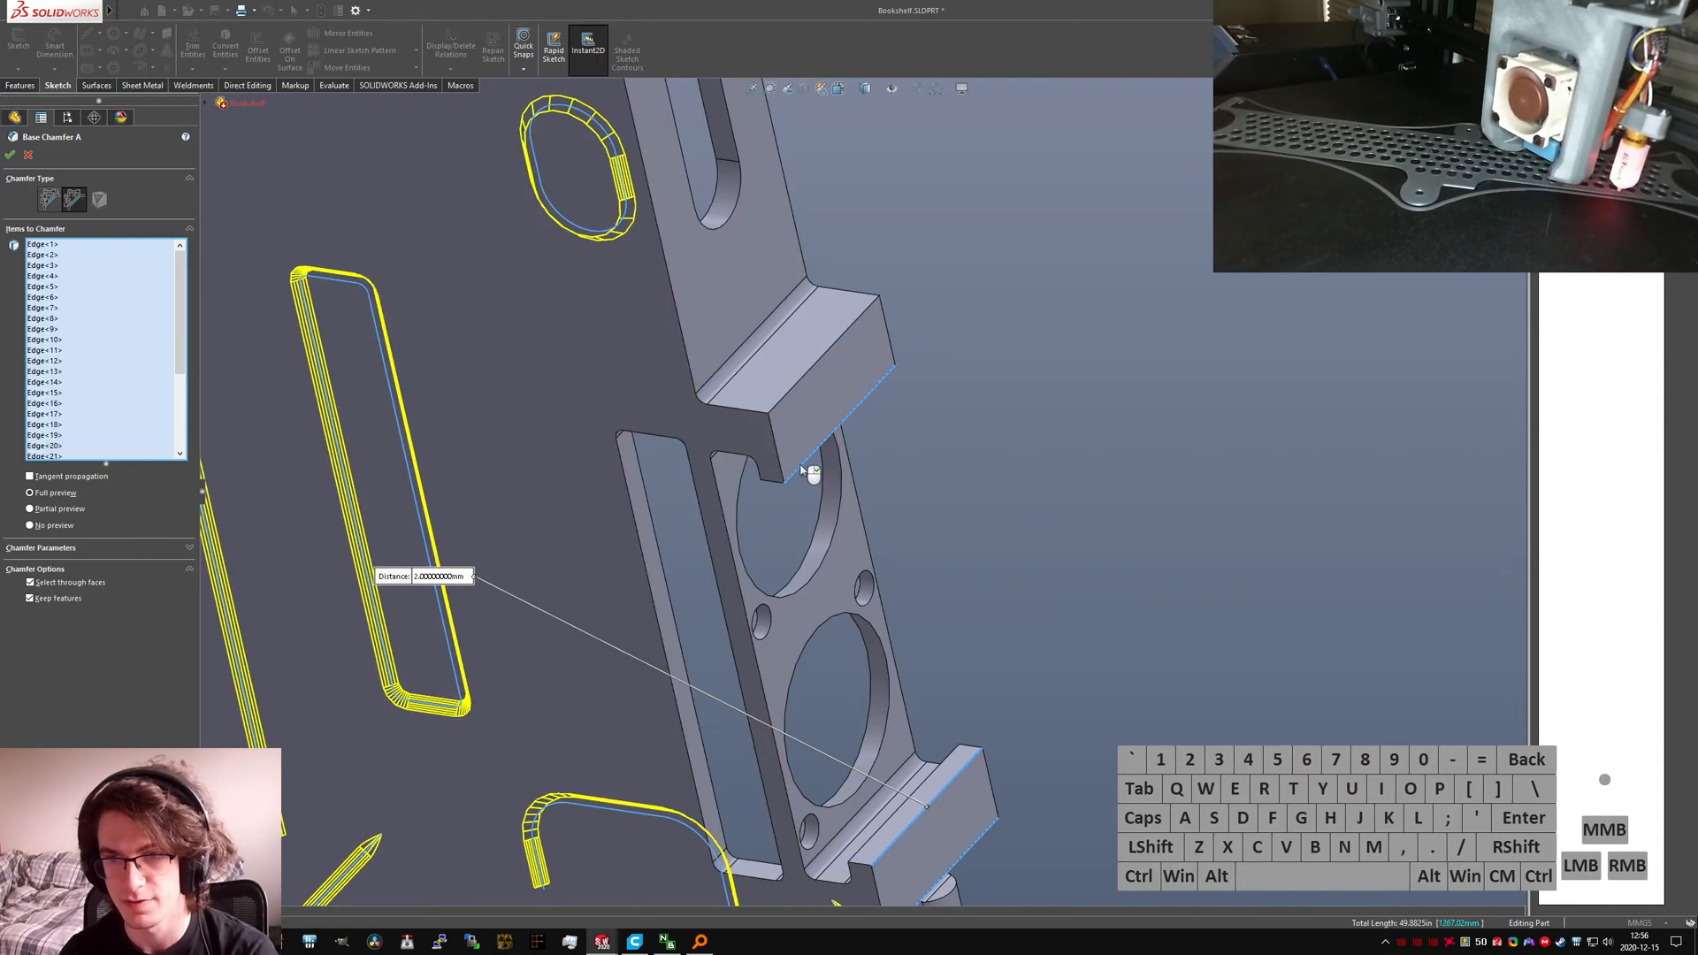
# Step: Deselect the remaining long edges of the raised block nearest the hinge pin from Base Chamfer A
pyautogui.scroll(5, 831, 531)
pyautogui.scroll(-8, 893, 588)
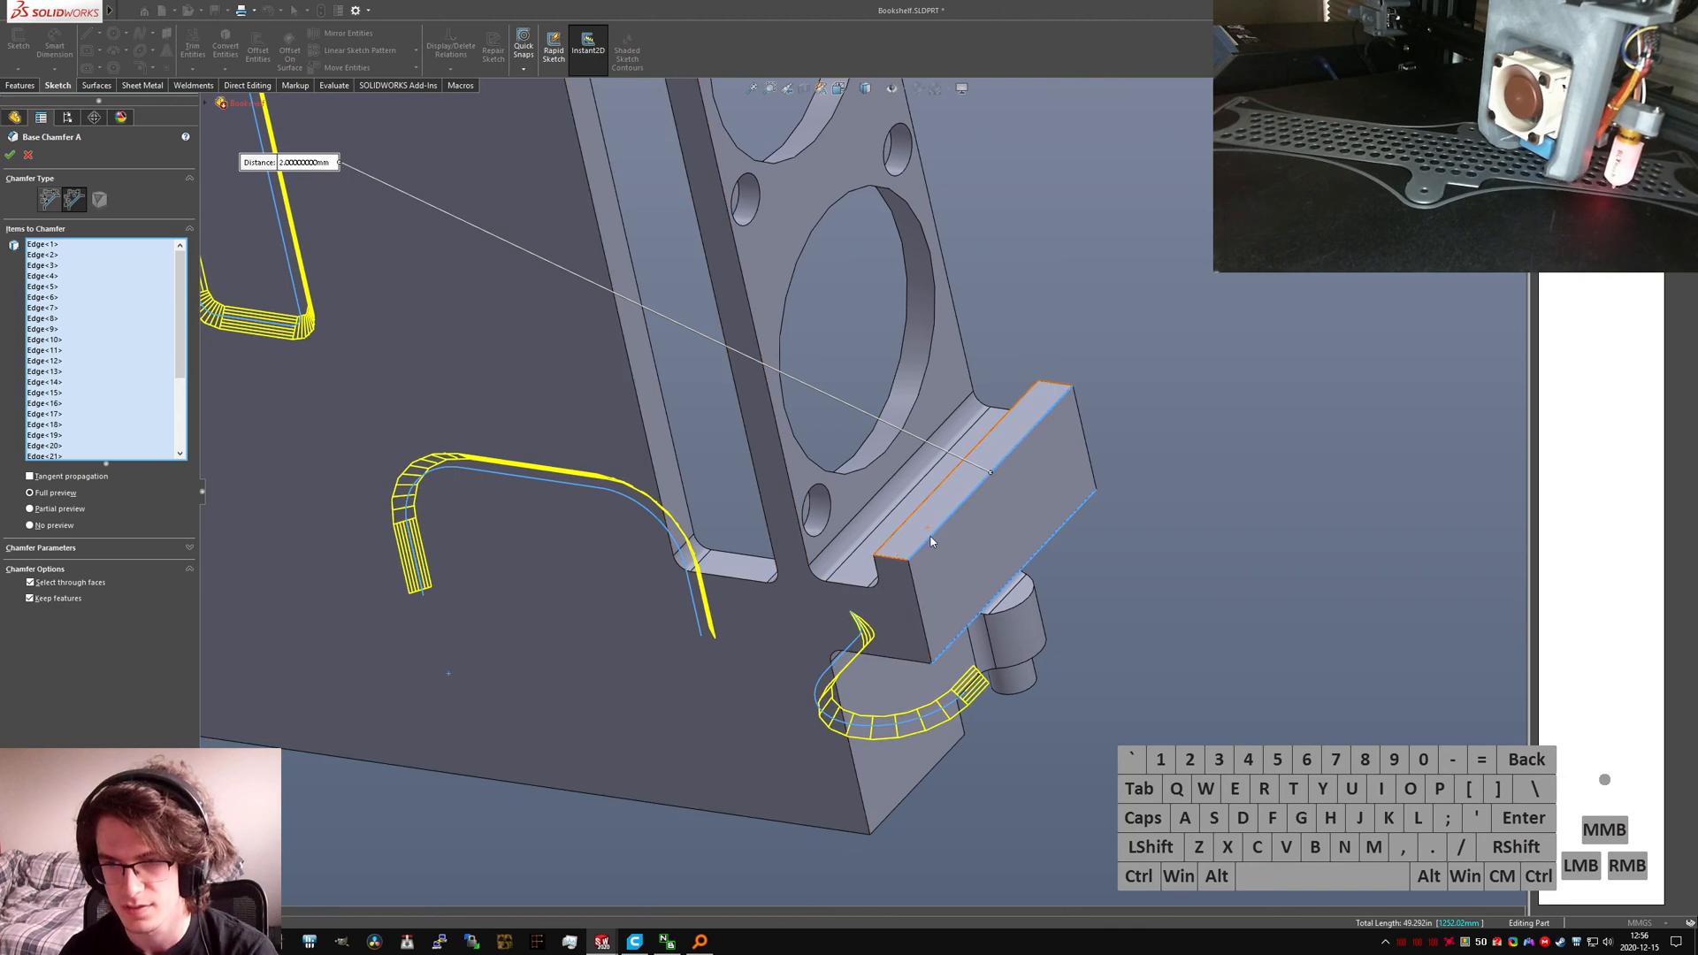
pyautogui.click(962, 635)
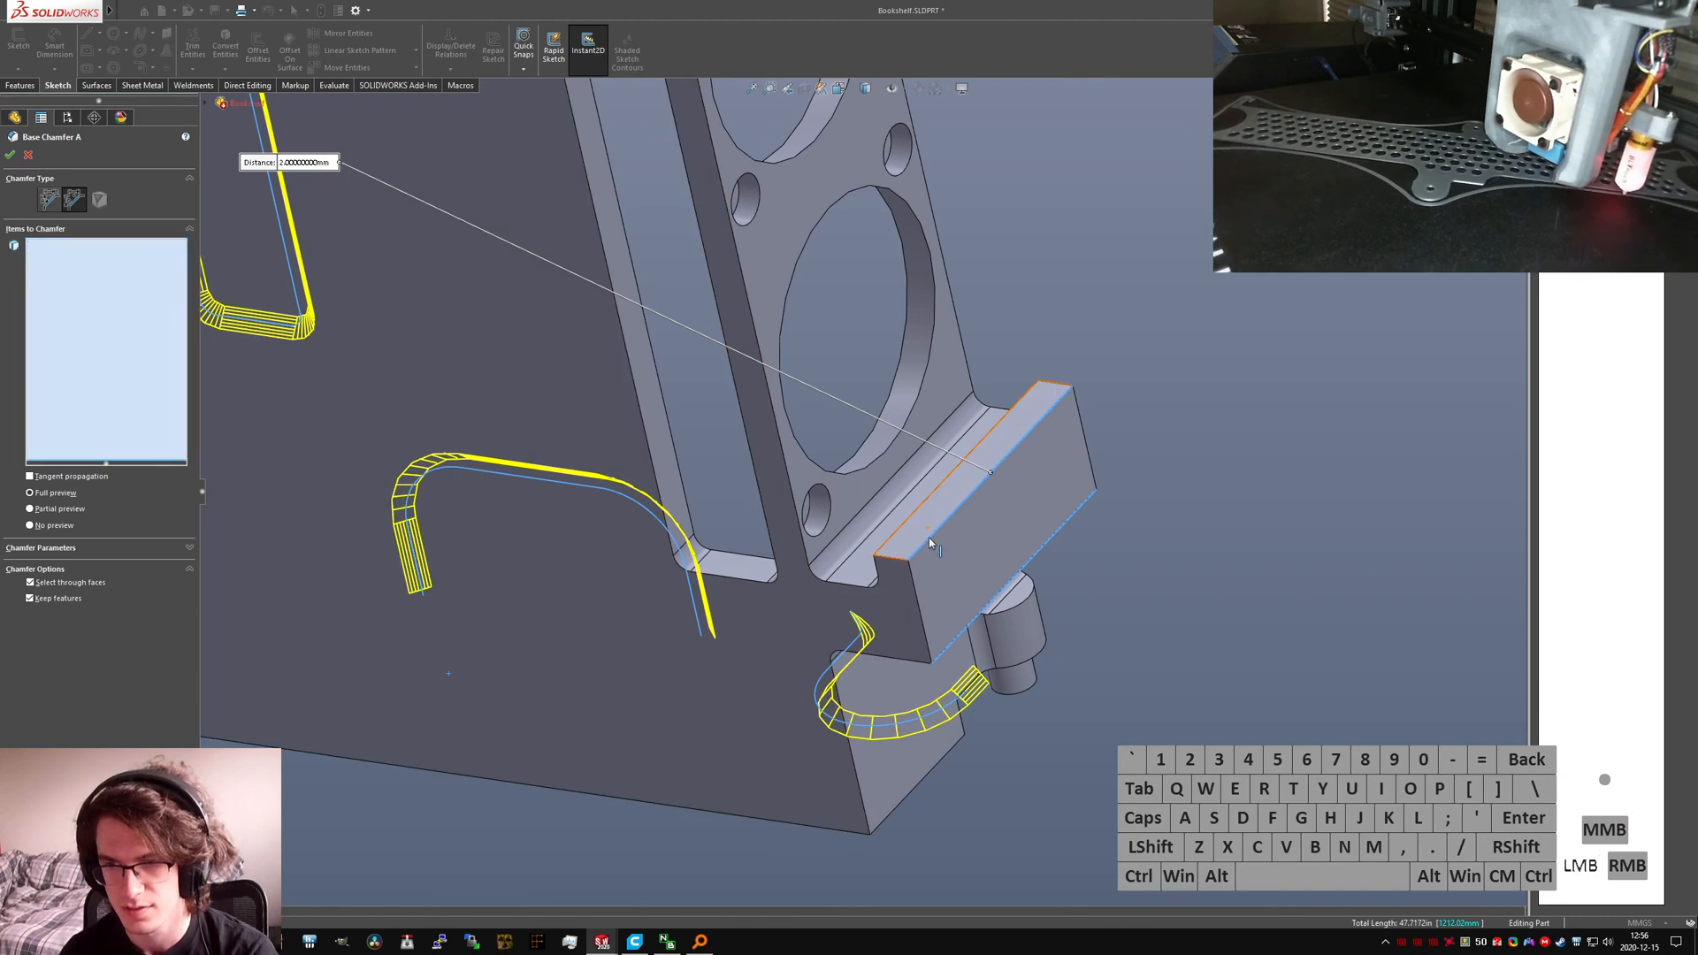
pyautogui.click(962, 636)
pyautogui.click(964, 642)
pyautogui.click(964, 639)
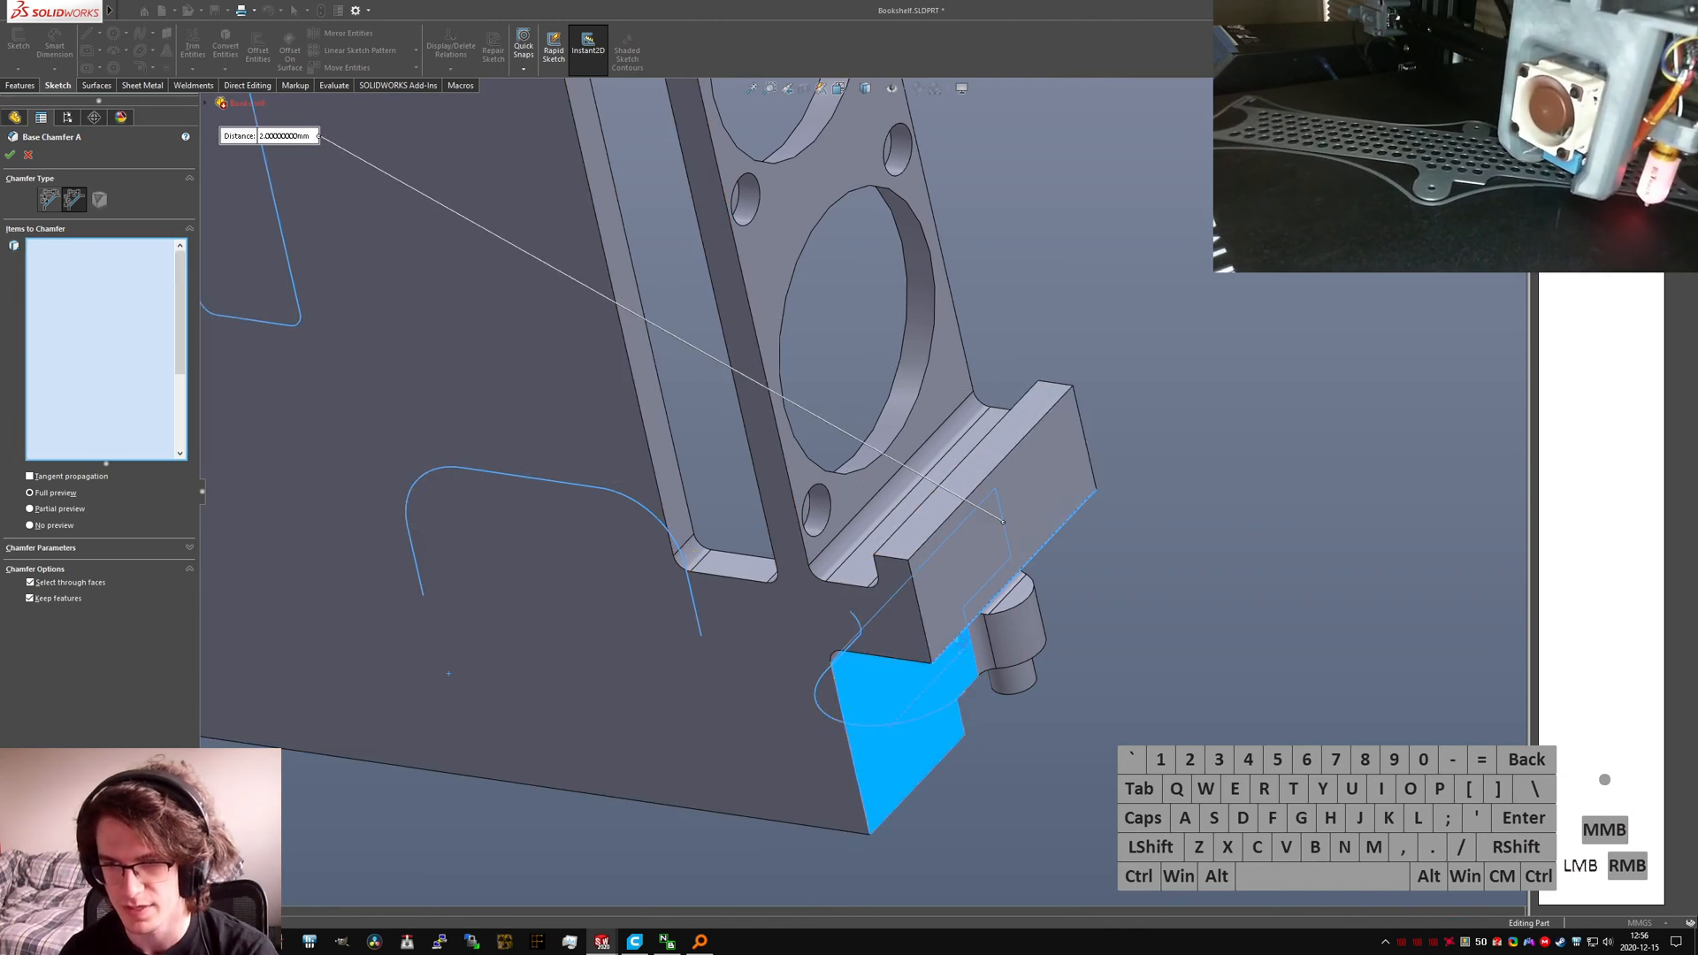
pyautogui.click(964, 650)
pyautogui.click(965, 670)
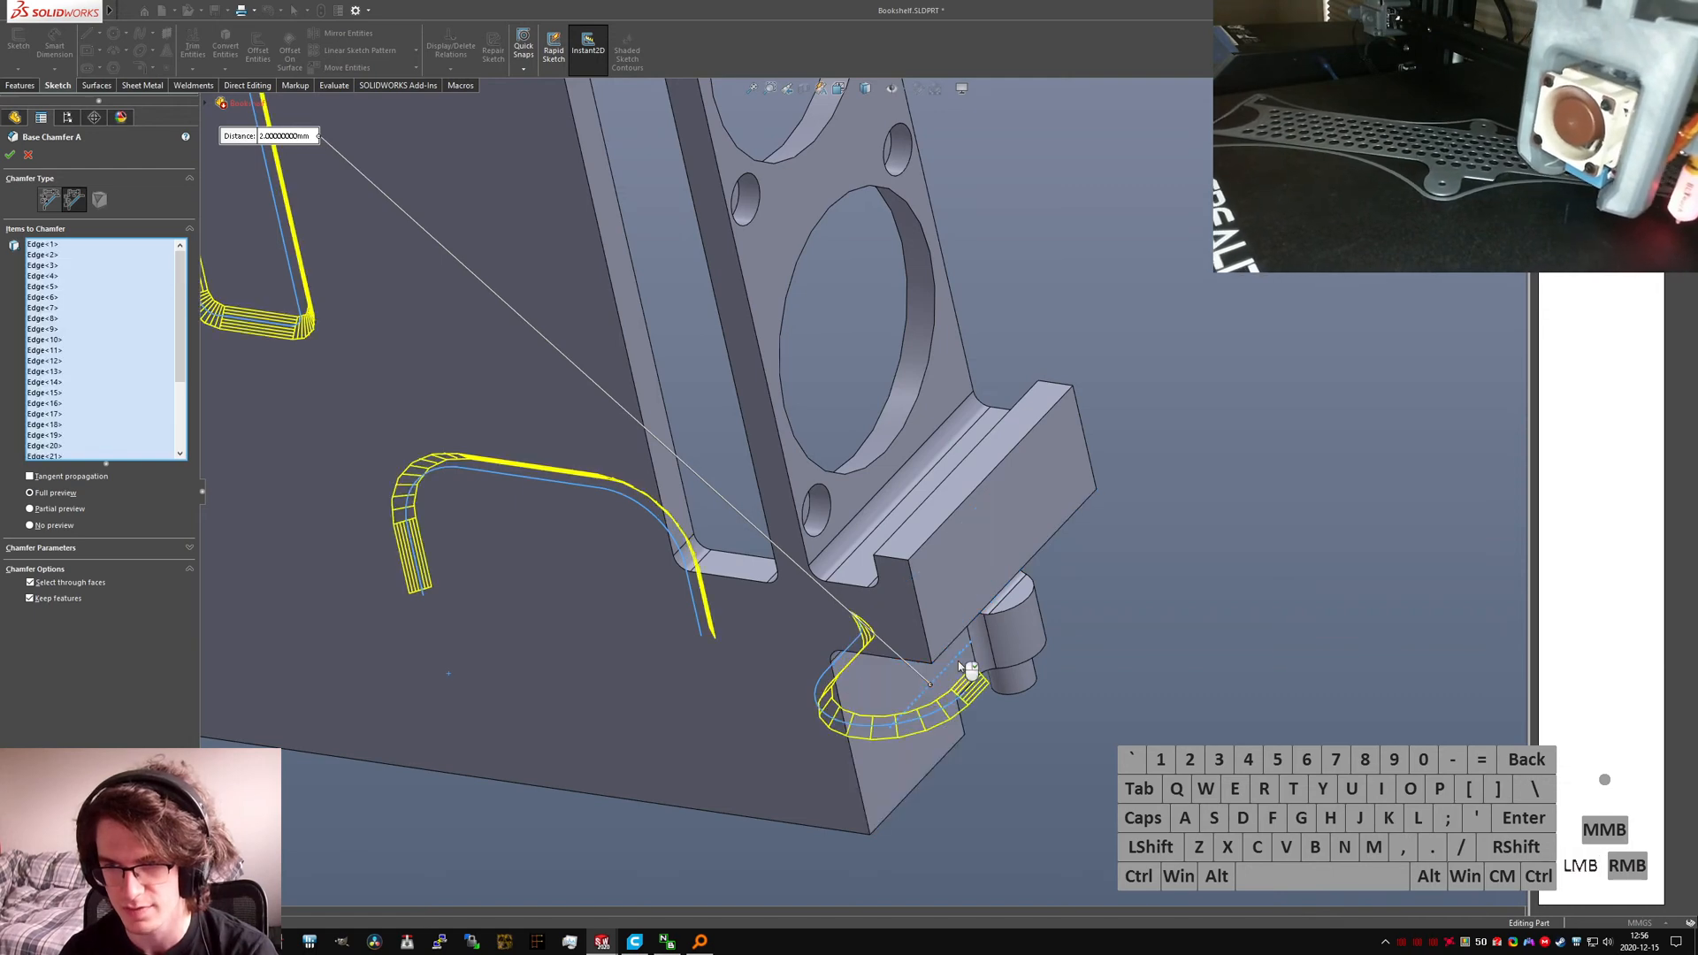
# Step: Clear the stray face and last lid edge near the hinge pin from Base Chamfer A, then accept the chamfer
pyautogui.click(965, 656)
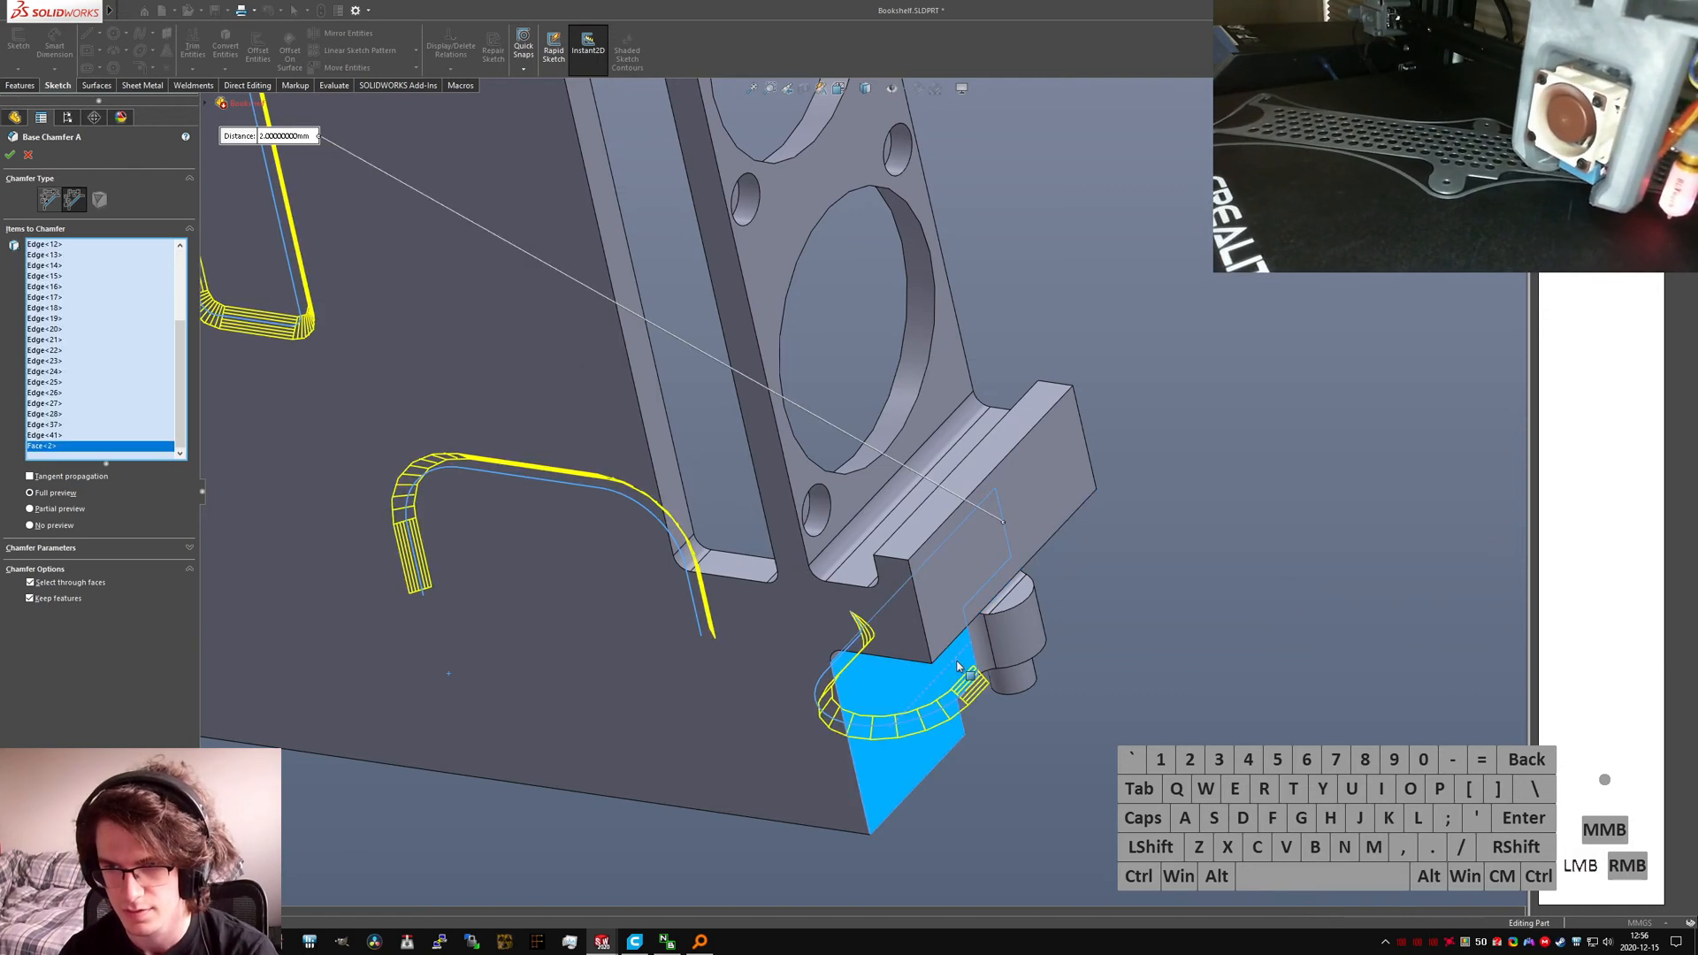
pyautogui.click(965, 655)
pyautogui.moveTo(1012, 630); pyautogui.dragTo(952, 732, button='middle')
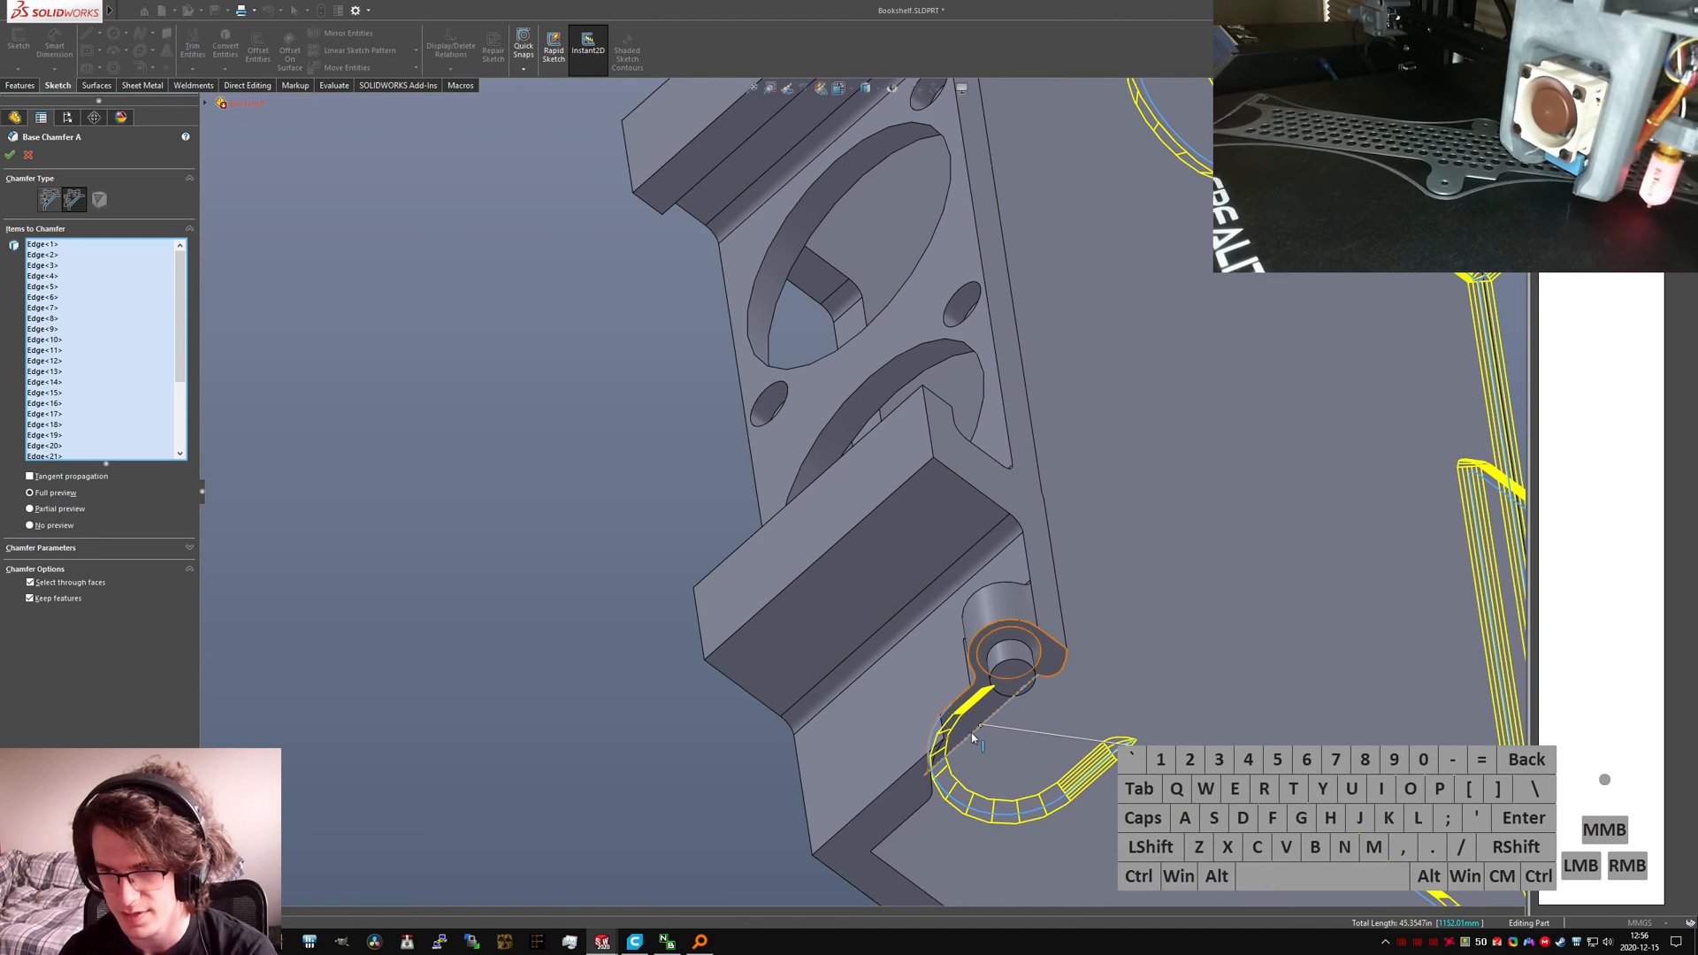
pyautogui.click(971, 732)
pyautogui.scroll(6, 969, 725)
pyautogui.moveTo(1041, 573); pyautogui.dragTo(937, 592, button='middle')
pyautogui.click(9, 156)
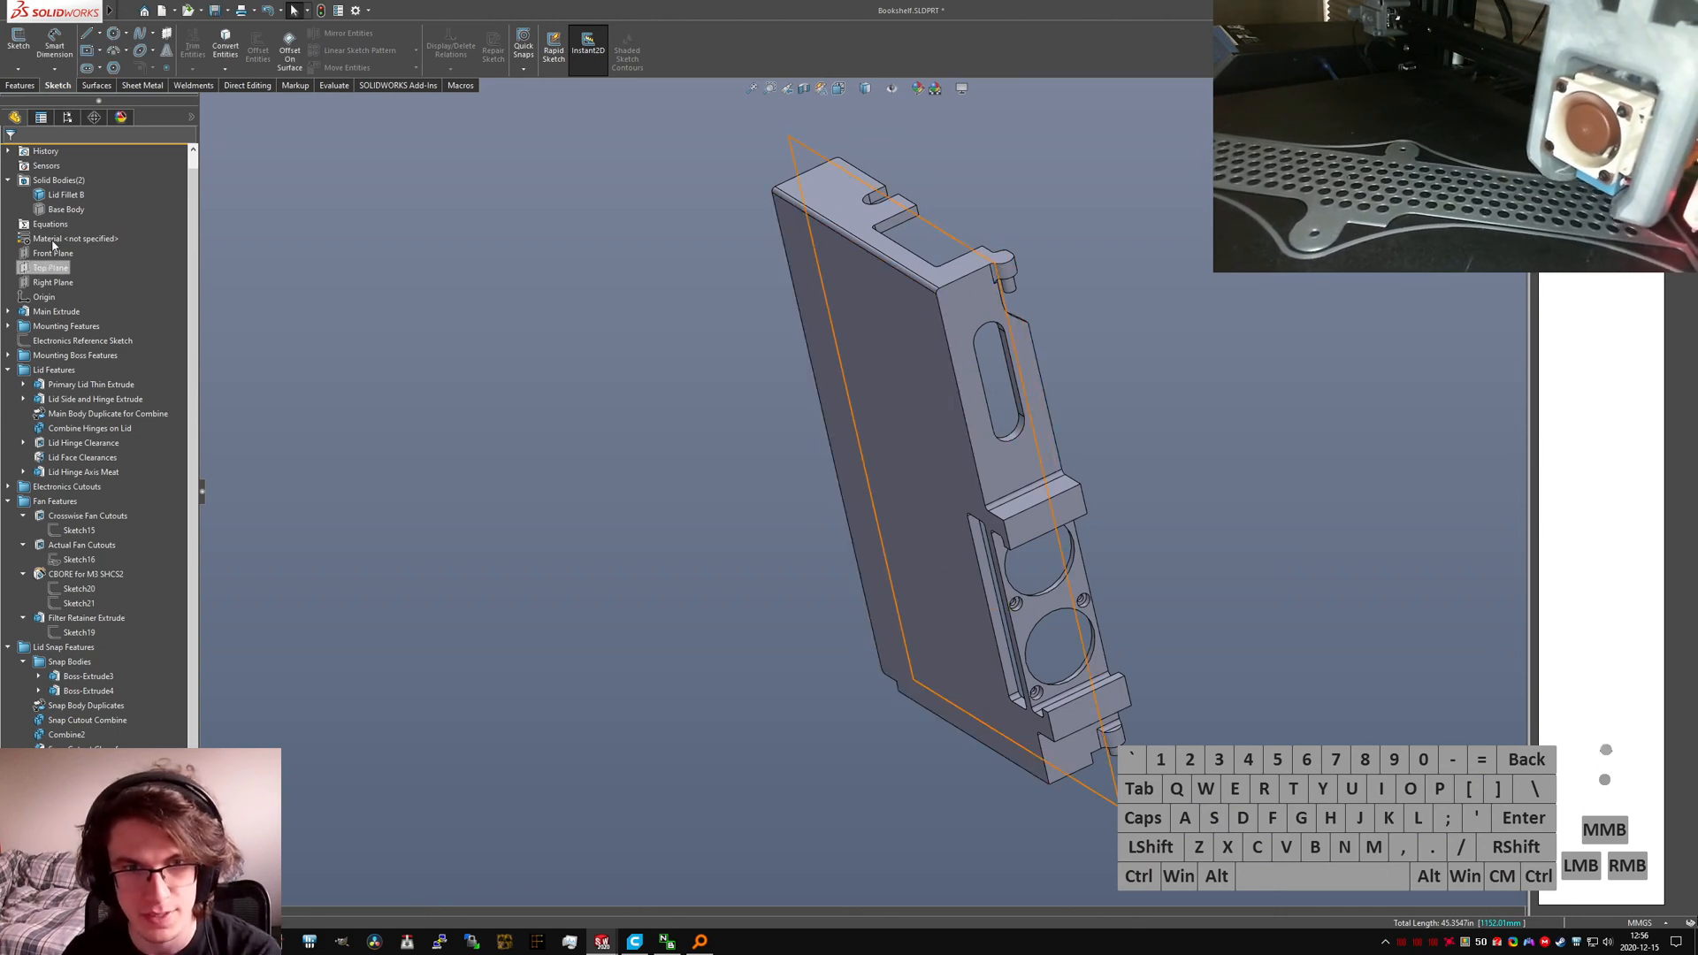
# Step: Hide the lid body named Lid Fillet B and reopen Base Chamfer A for editing
pyautogui.click(66, 210)
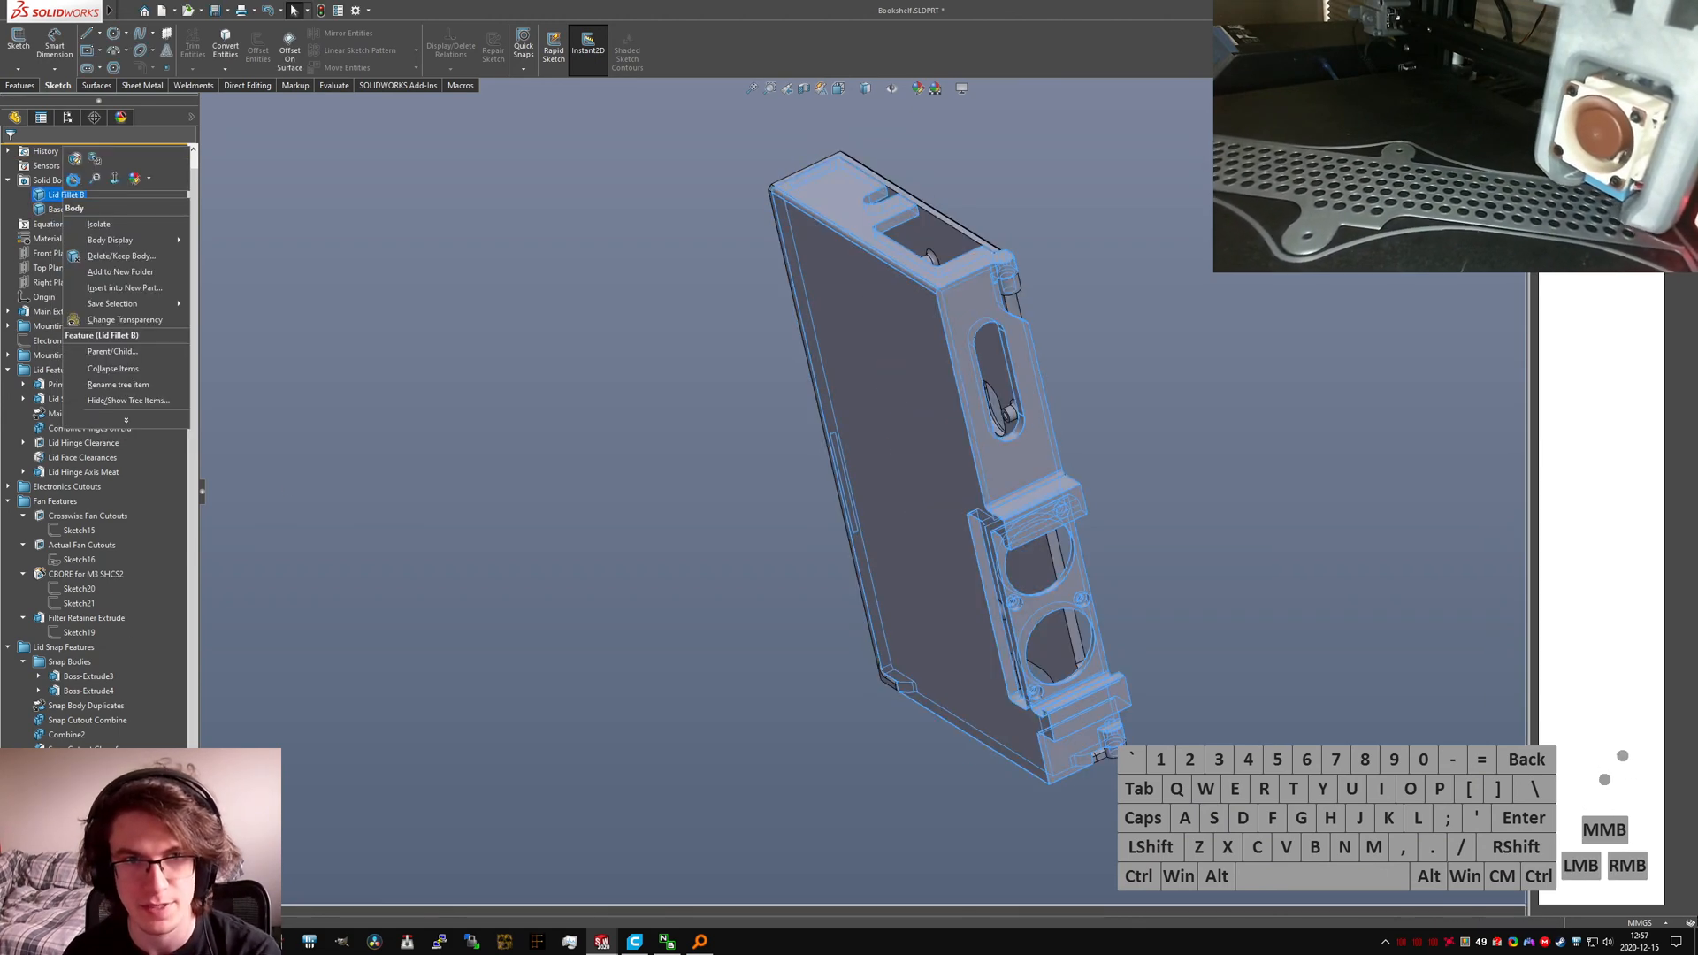
pyautogui.click(66, 194)
pyautogui.rightClick(74, 865)
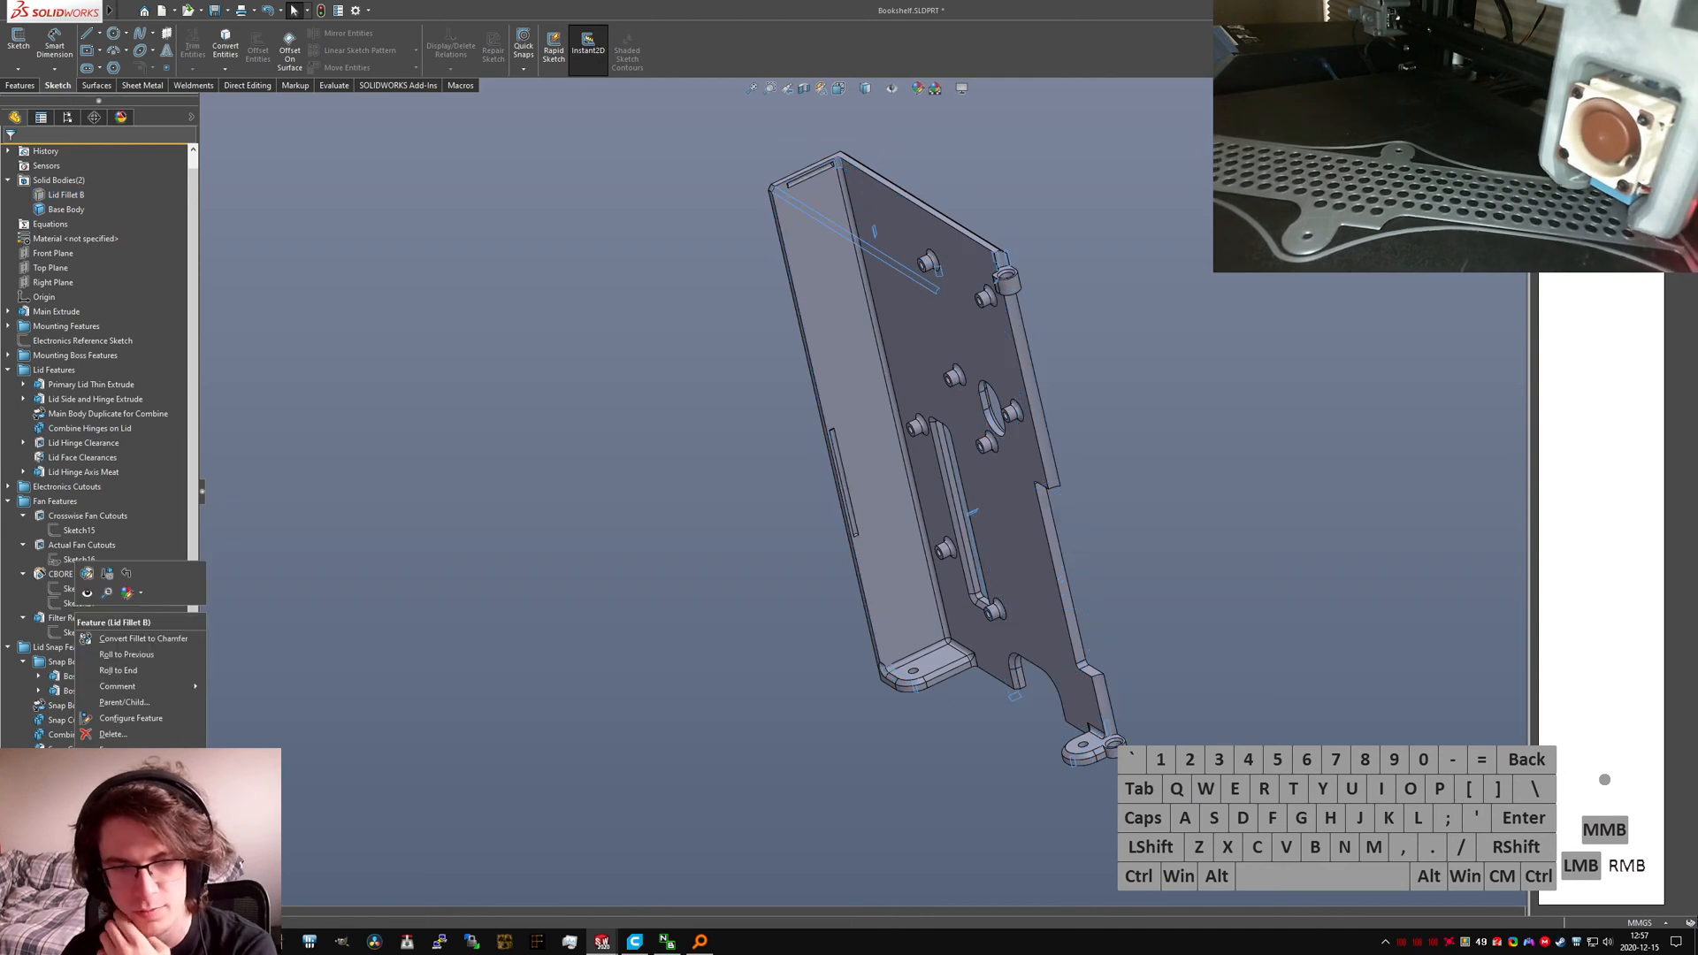
pyautogui.rightClick(55, 882)
pyautogui.click(68, 588)
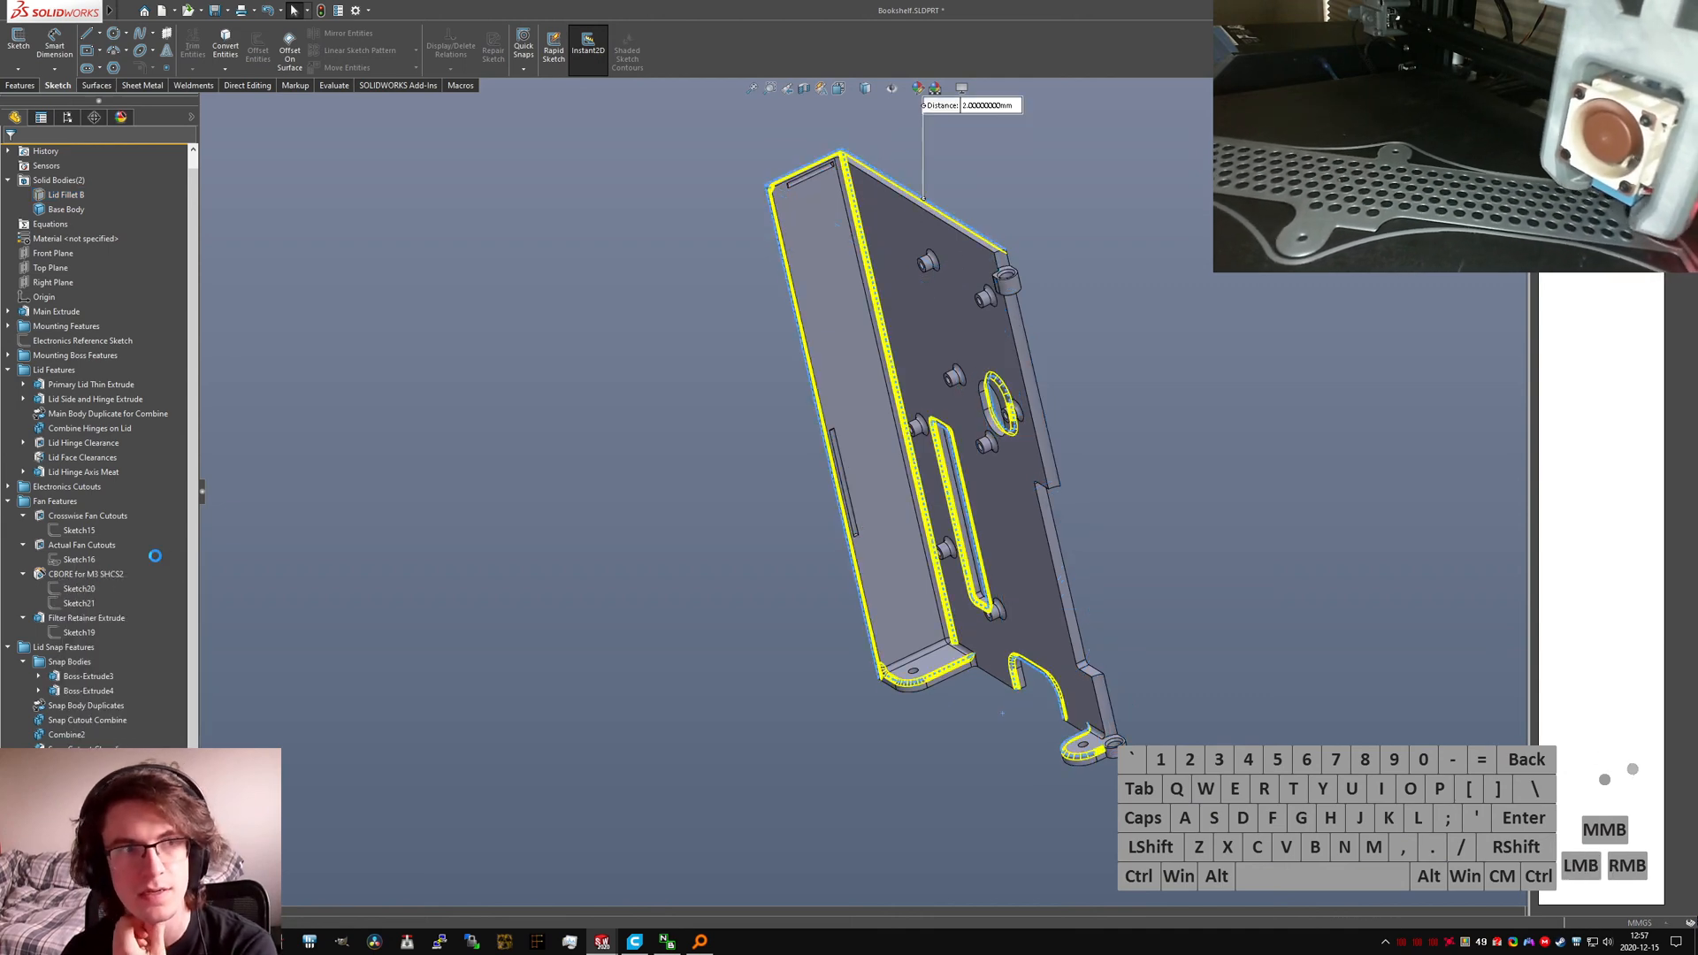
# Step: Examine the Base Chamfer A edges around the base's rounded mounting tab and adjoining hinge barrel
pyautogui.scroll(-8, 1093, 725)
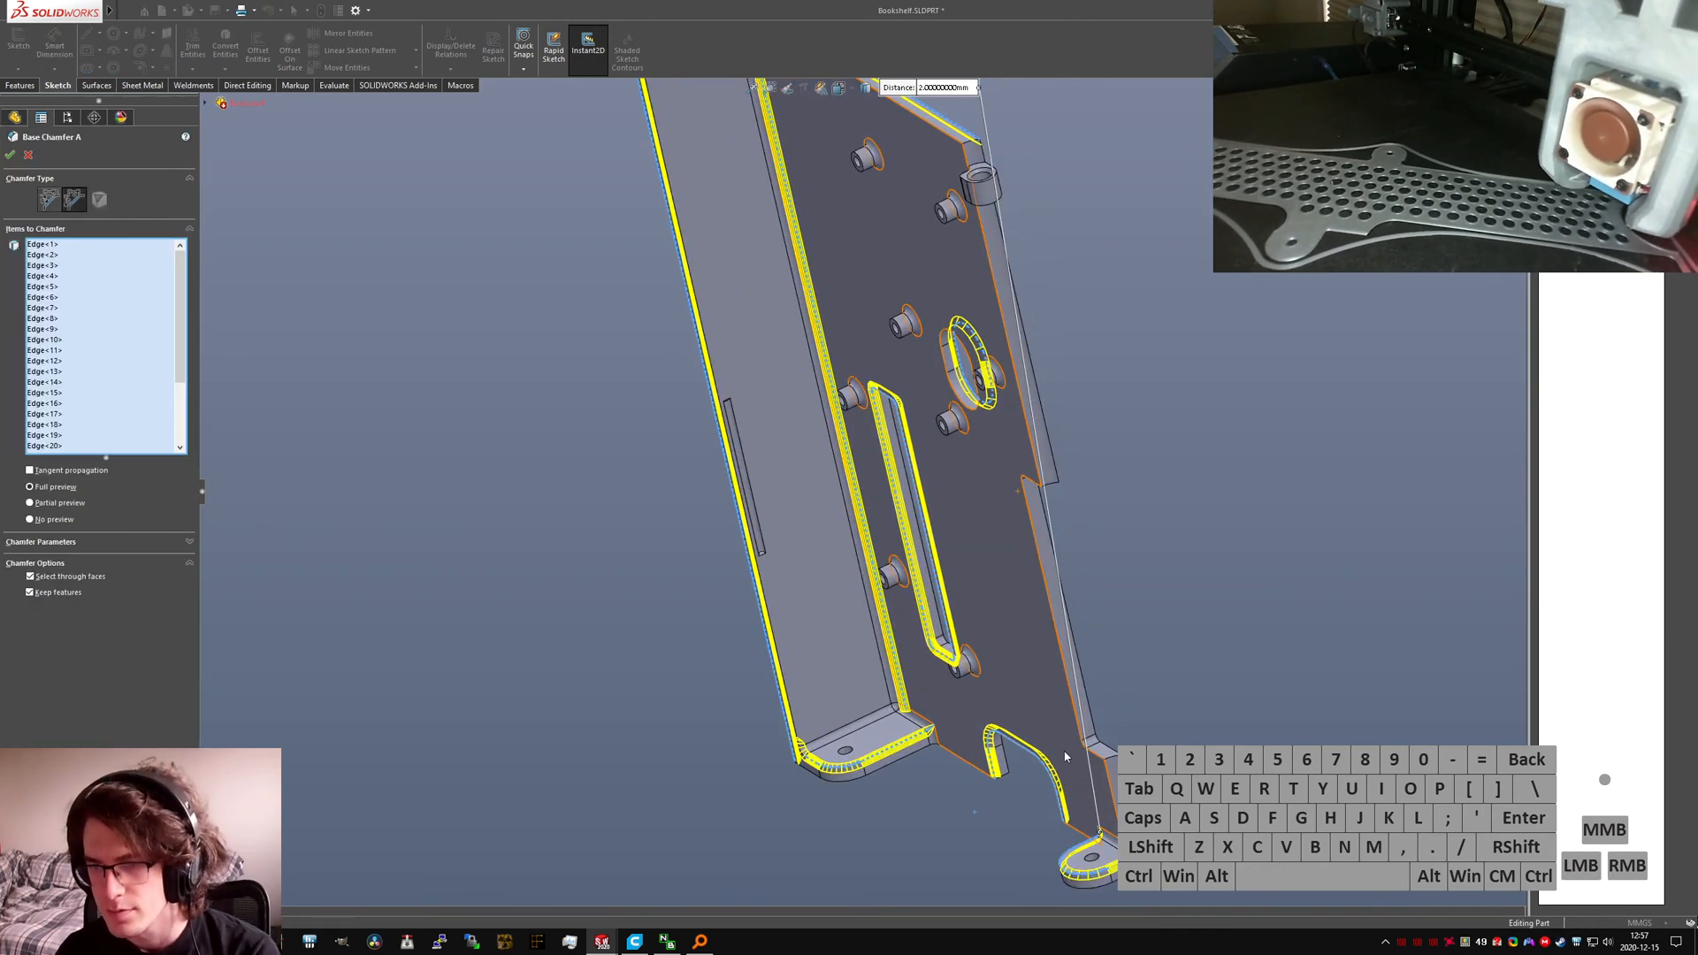
pyautogui.moveTo(1090, 725); pyautogui.dragTo(955, 479, button='middle')
pyautogui.scroll(6, 978, 483)
pyautogui.scroll(-4, 906, 492)
pyautogui.scroll(-6, 973, 747)
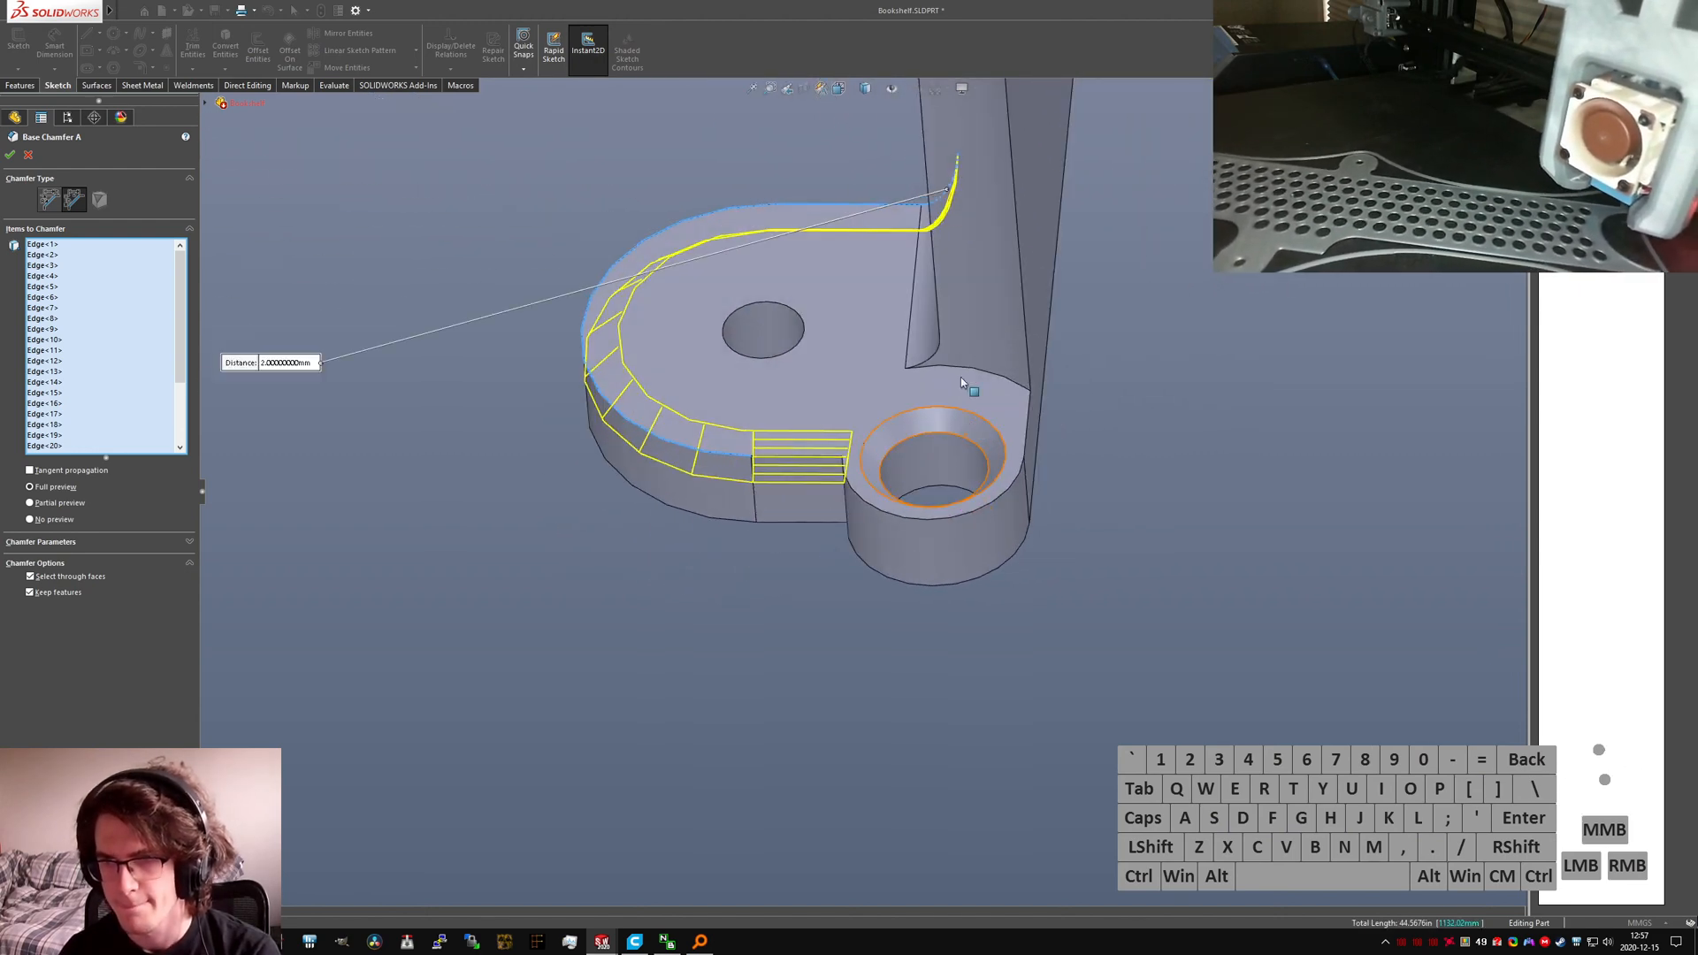
# Step: Add the edge across the arm's lower bend to Base Chamfer A and accept the feature
pyautogui.moveTo(963, 345); pyautogui.dragTo(955, 299, button='middle')
pyautogui.scroll(5, 924, 301)
pyautogui.scroll(-3, 897, 281)
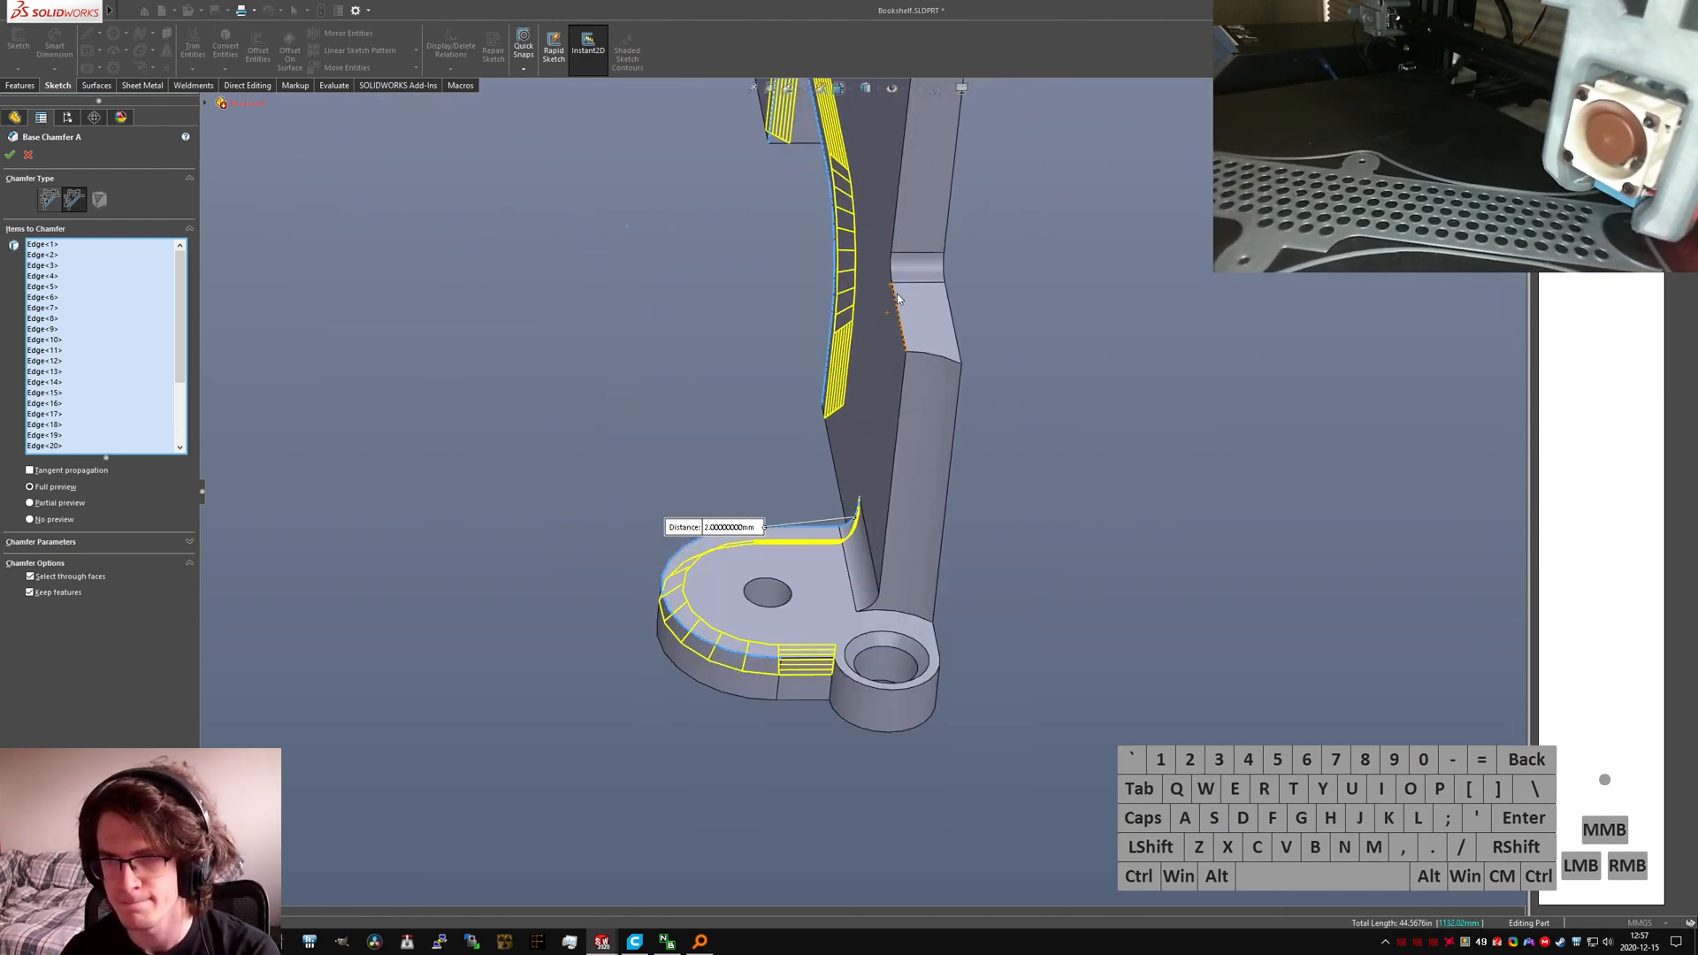
pyautogui.scroll(-2, 899, 299)
pyautogui.click(937, 376)
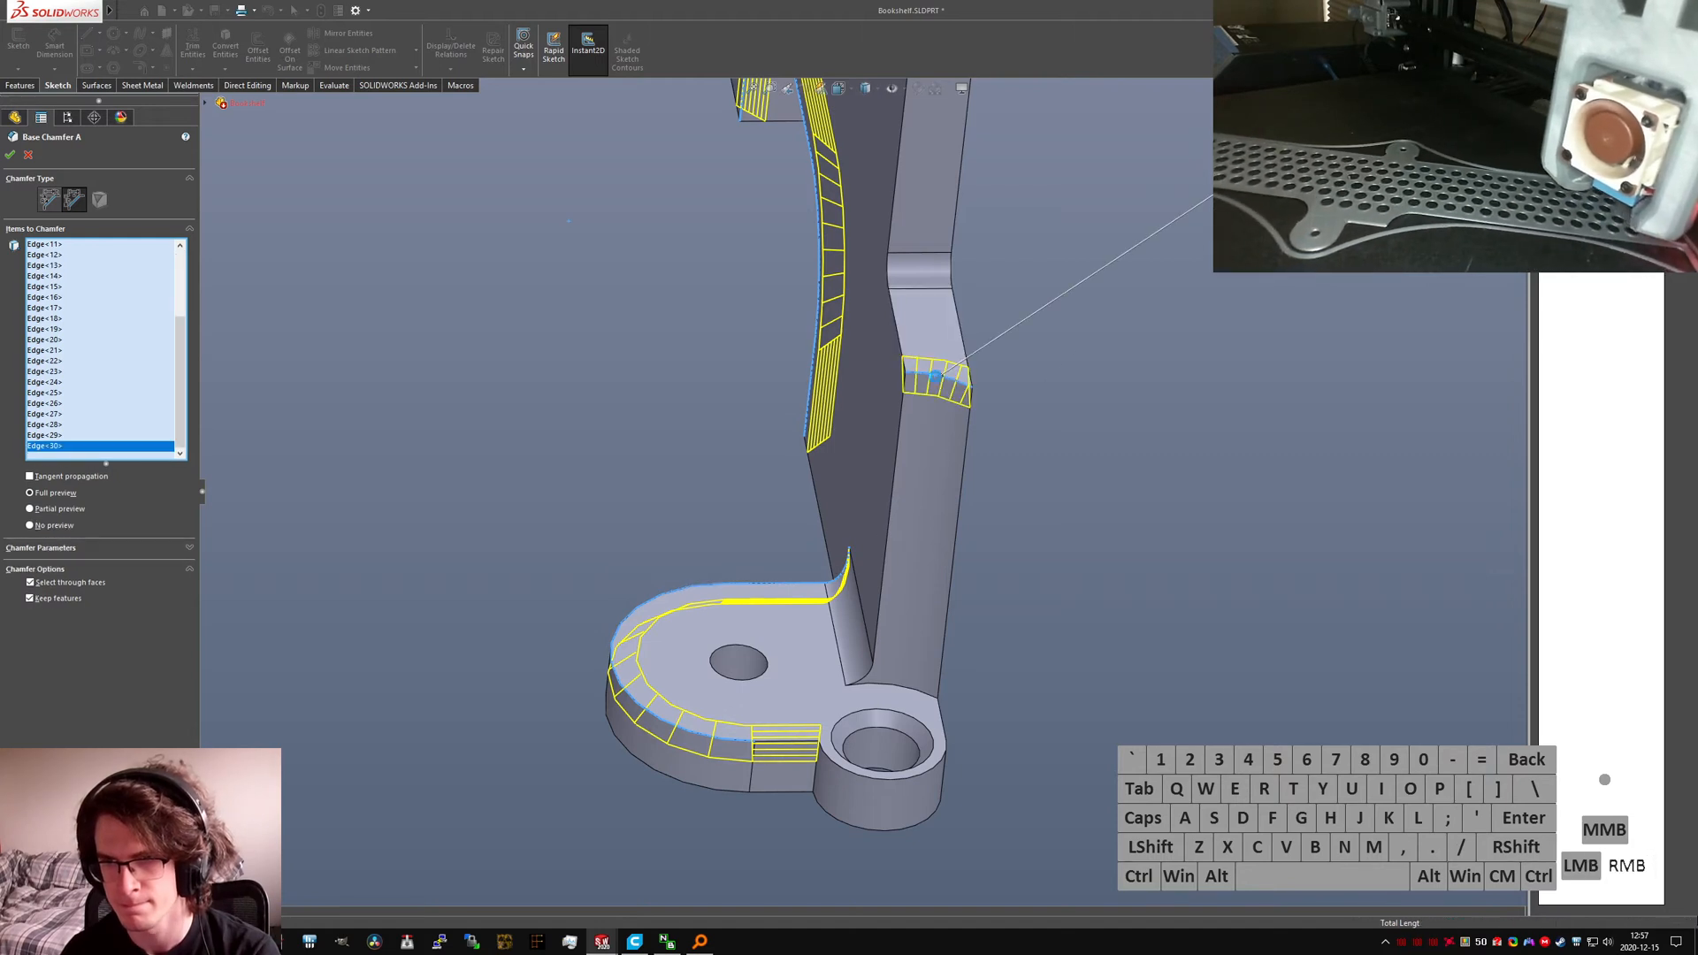
pyautogui.rightClick(937, 379)
pyautogui.moveTo(937, 380); pyautogui.dragTo(863, 389, button='middle')
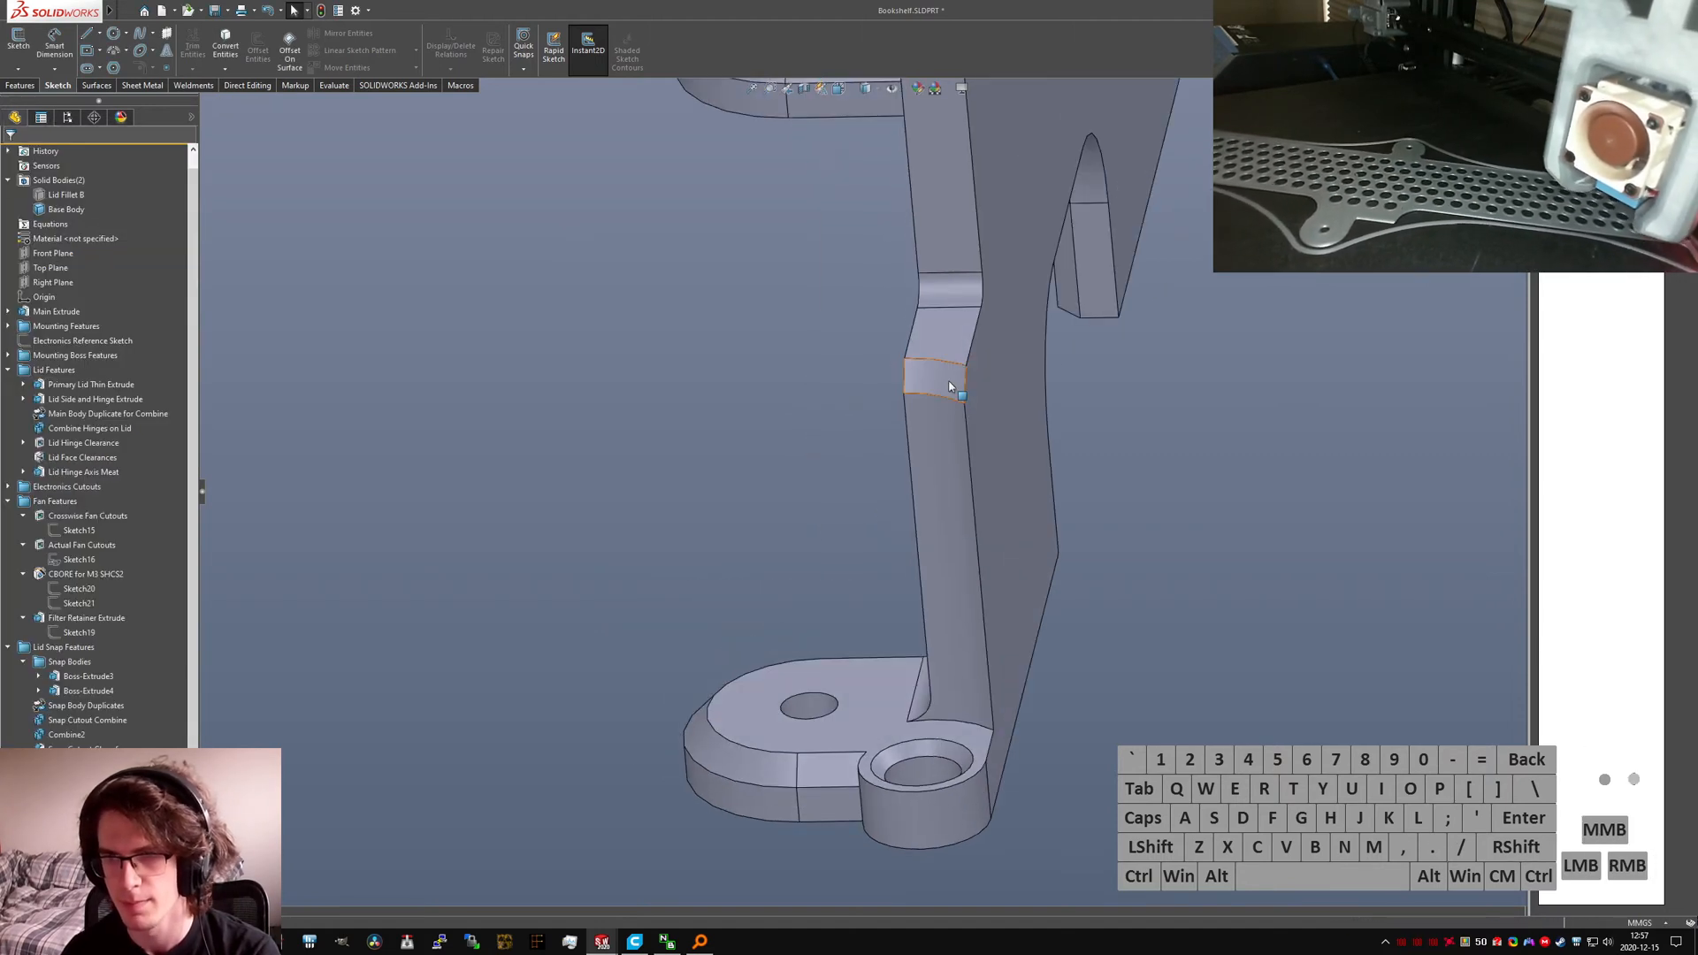
# Step: Open Lid Chamfer A for editing, with the lid body shown and the Base Body hidden
pyautogui.click(76, 822)
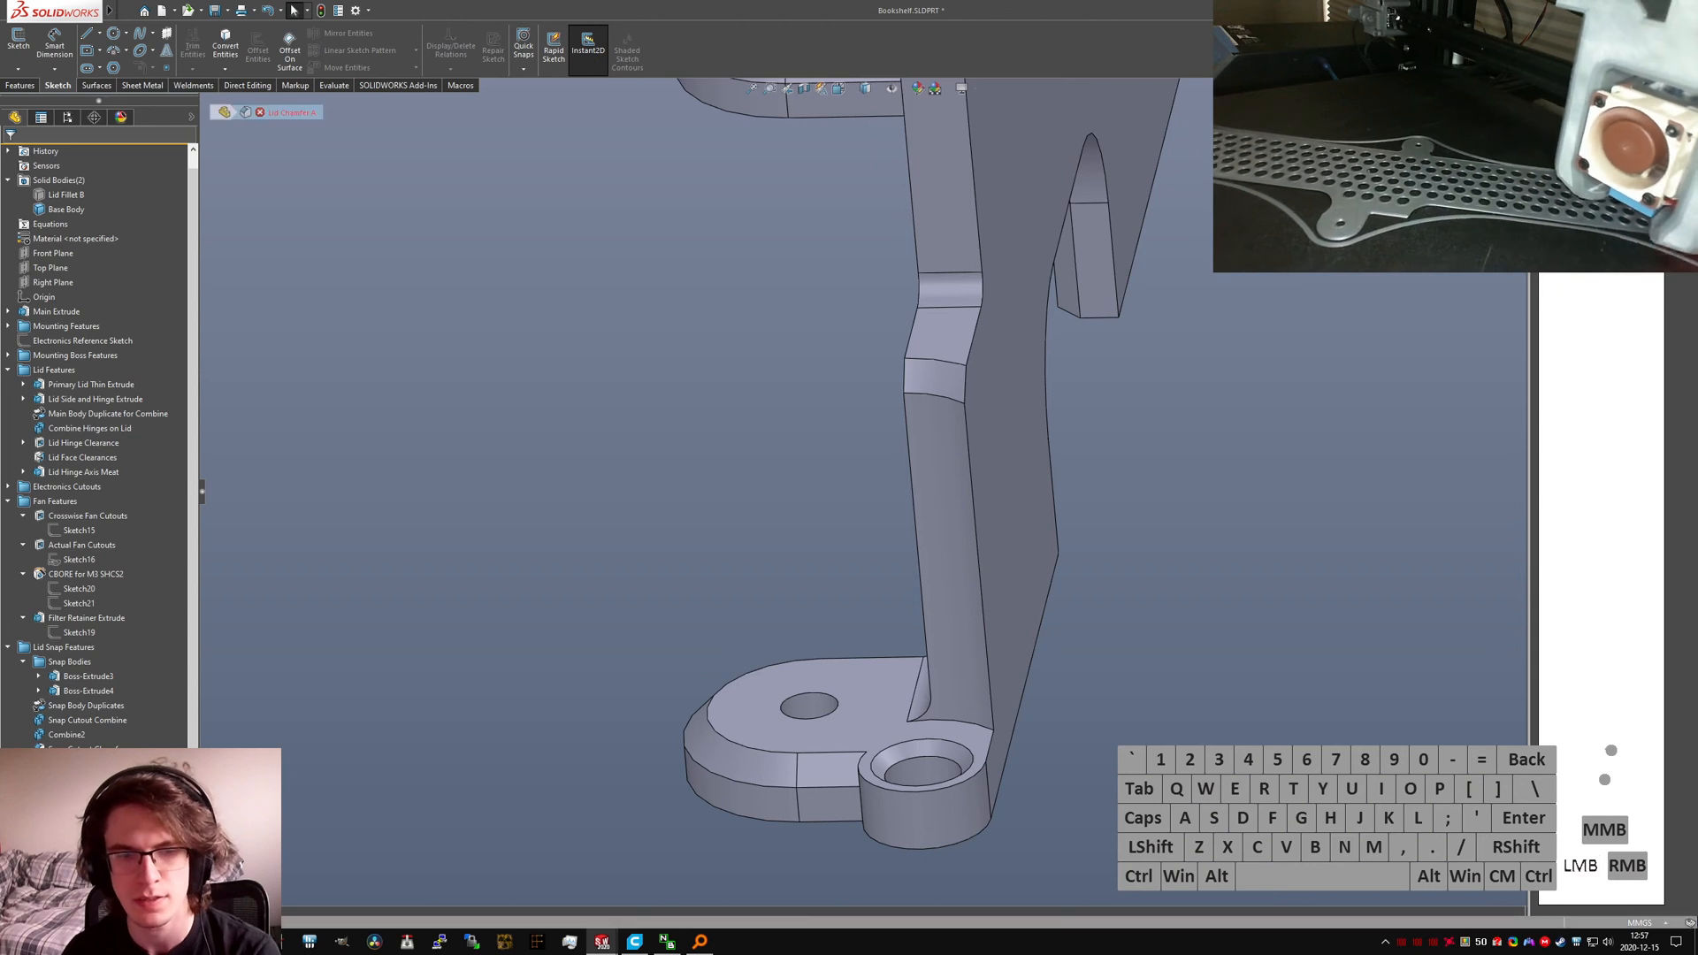
pyautogui.click(225, 111)
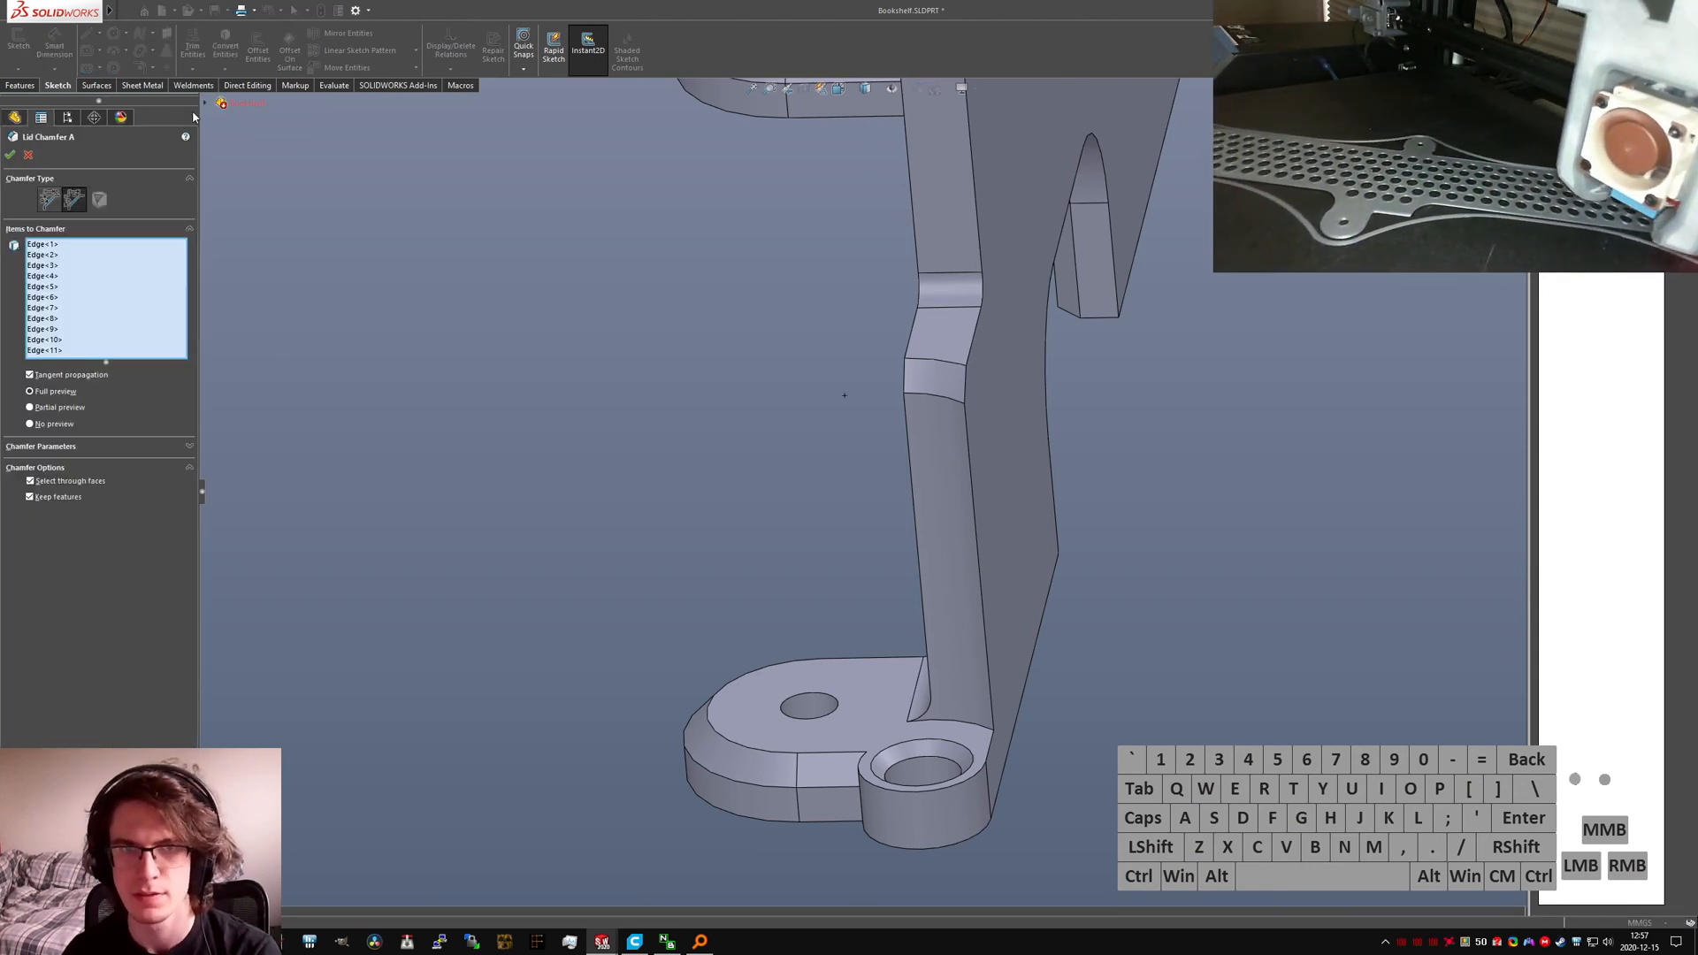
pyautogui.click(207, 106)
pyautogui.rightClick(275, 164)
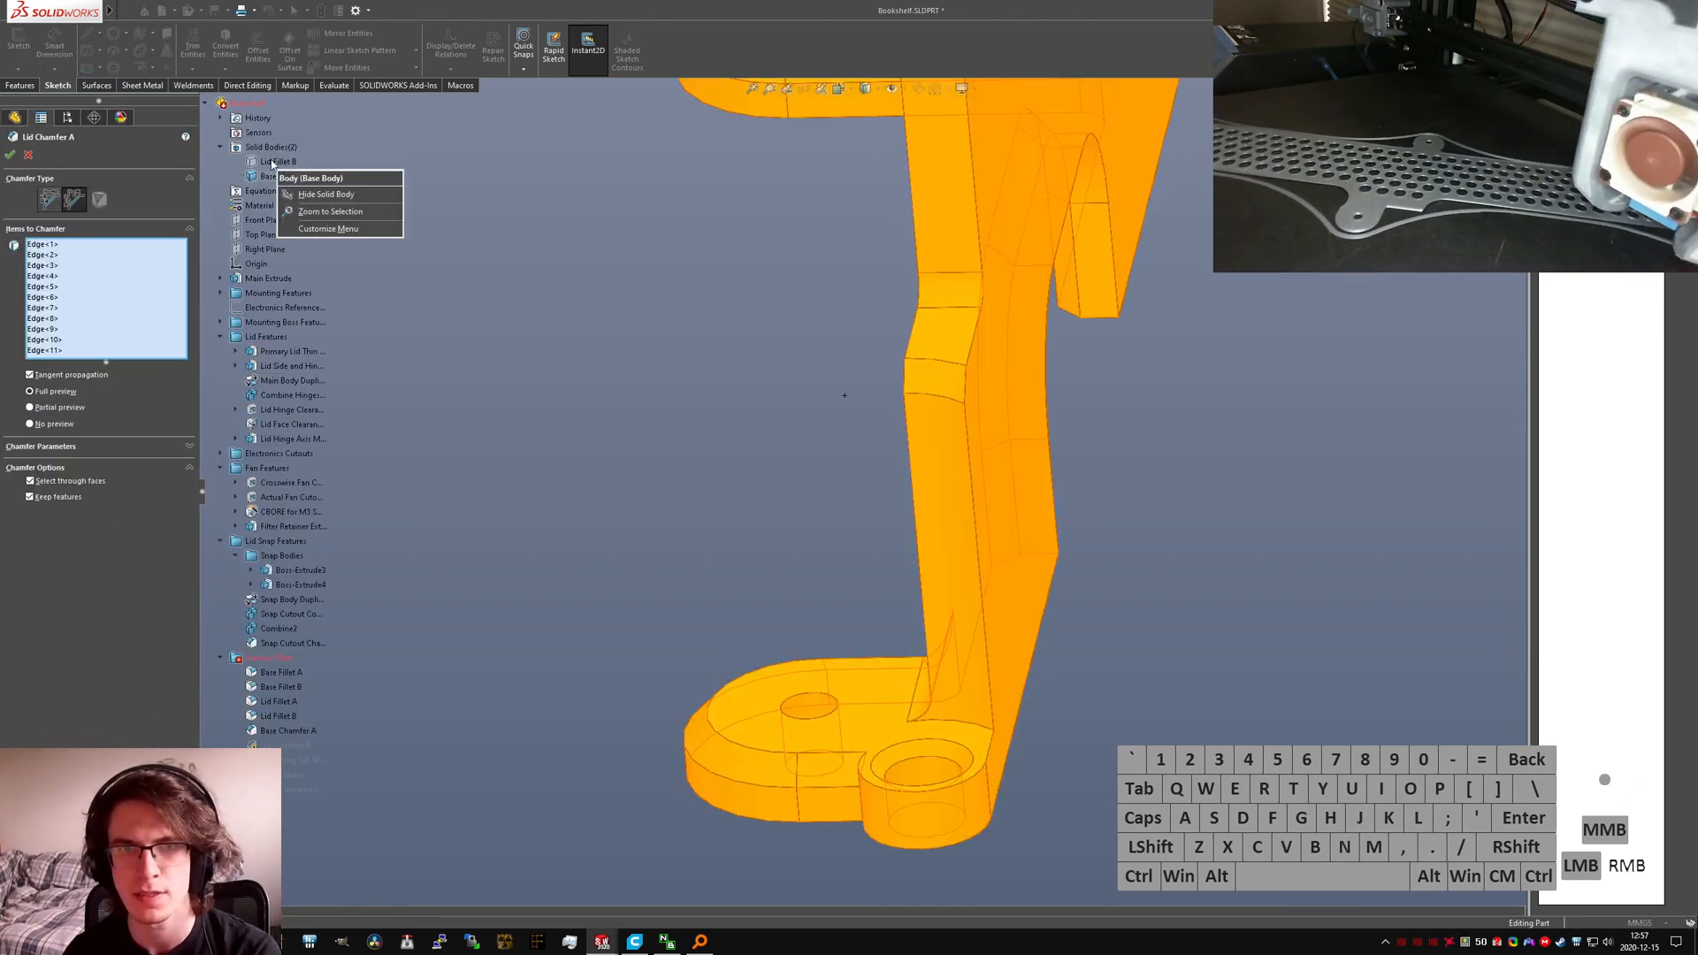
pyautogui.click(297, 186)
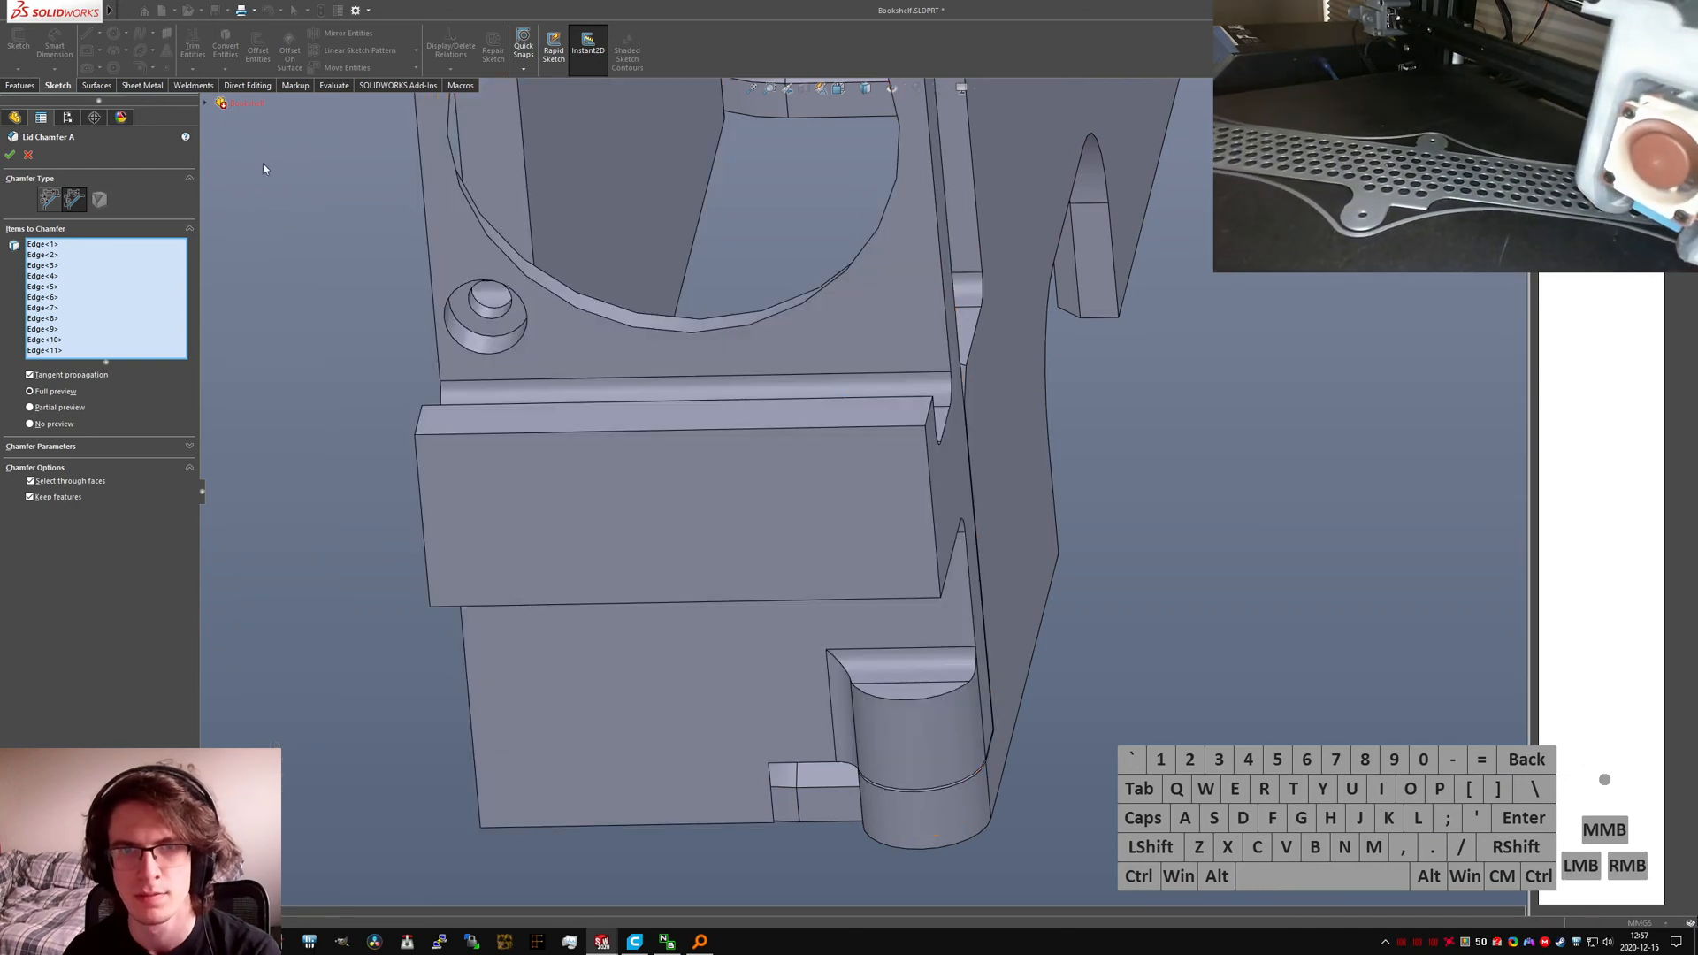
pyautogui.click(206, 105)
pyautogui.rightClick(276, 179)
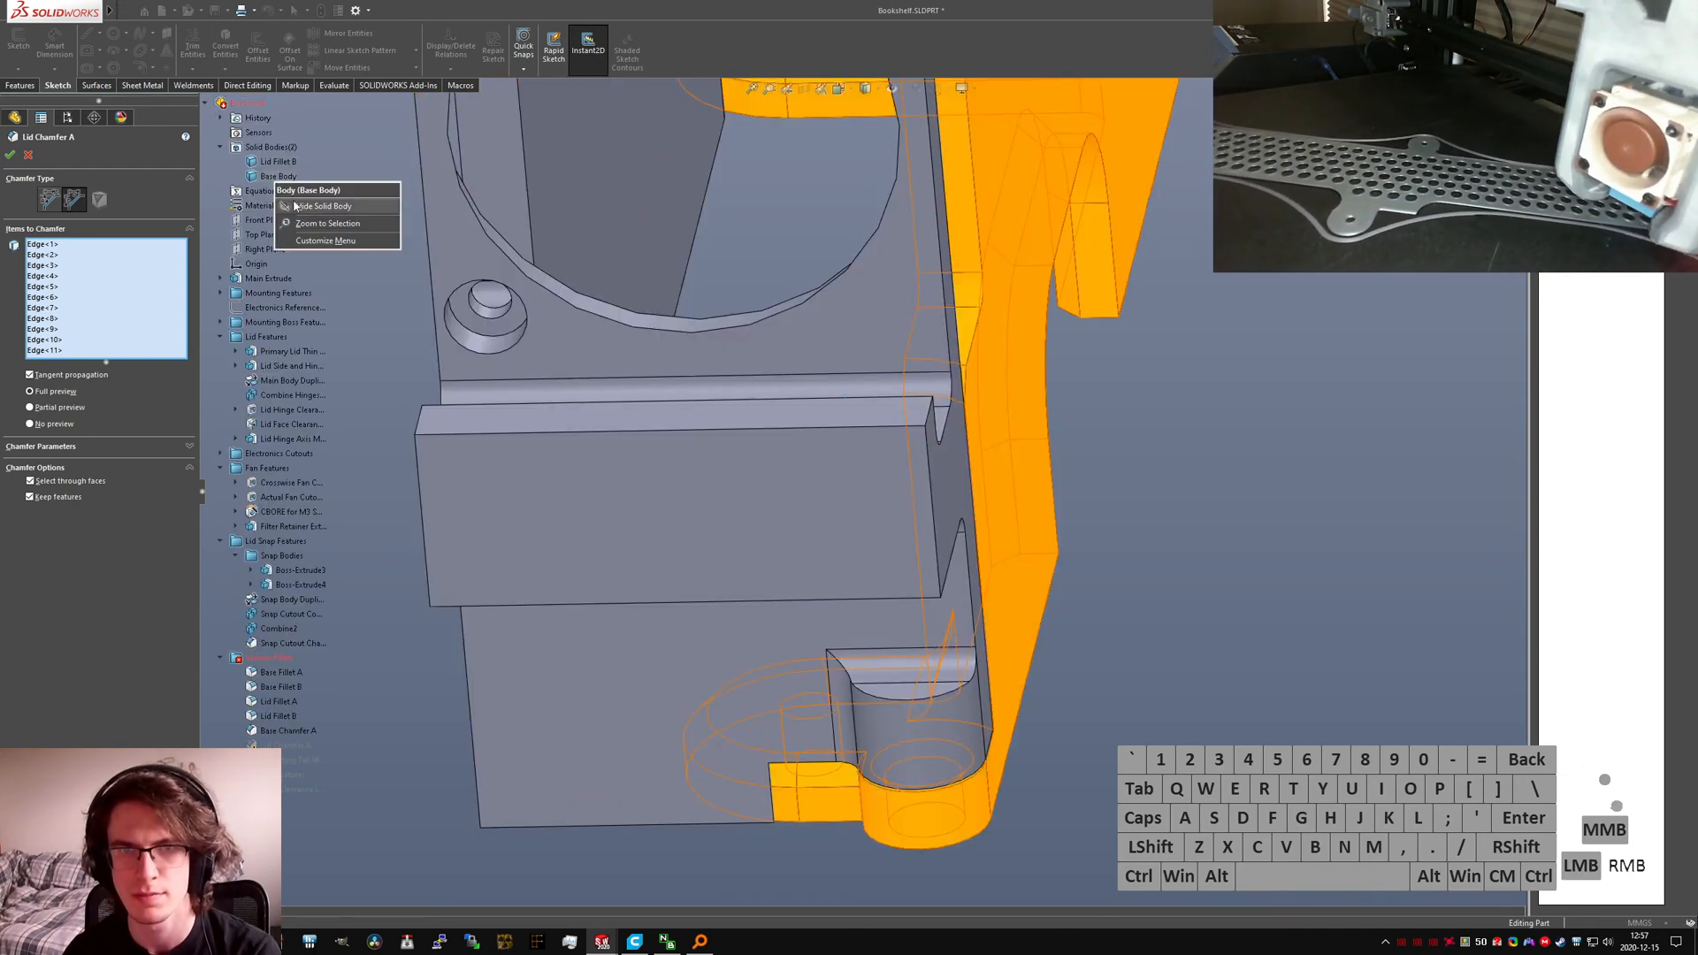
pyautogui.click(292, 205)
# Step: Clear all previously selected items from Lid Chamfer A
pyautogui.scroll(8, 688, 442)
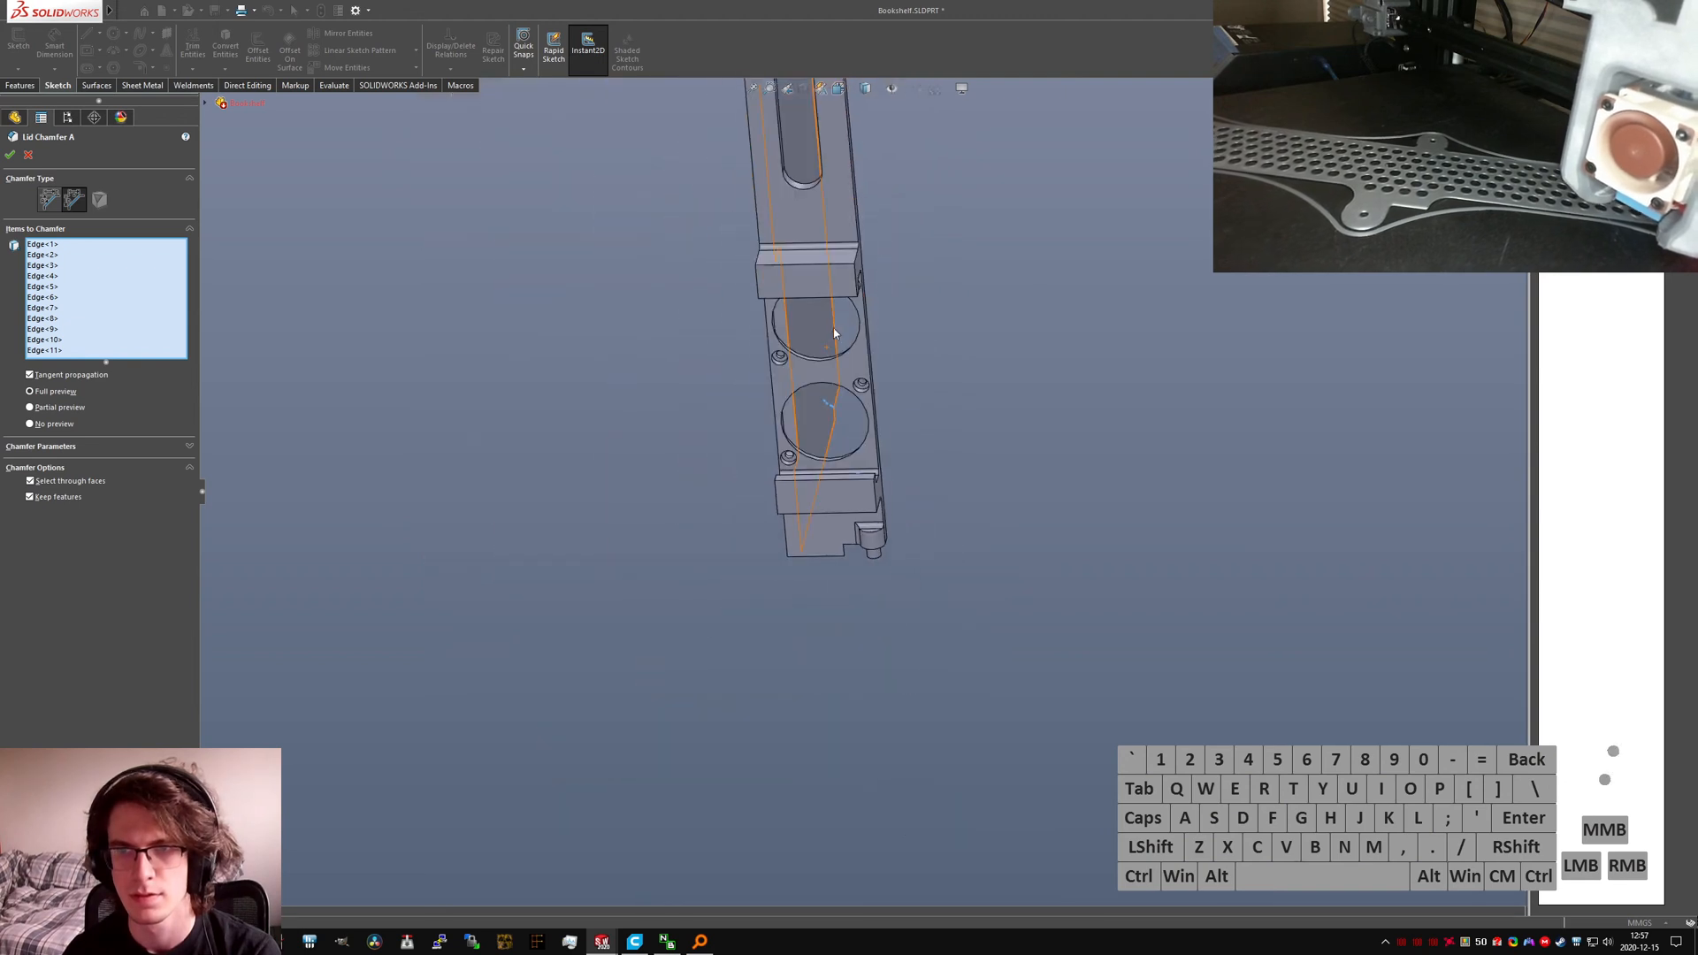
pyautogui.moveTo(549, 522); pyautogui.dragTo(682, 522, button='middle')
pyautogui.scroll(-4, 683, 523)
pyautogui.scroll(5, 886, 423)
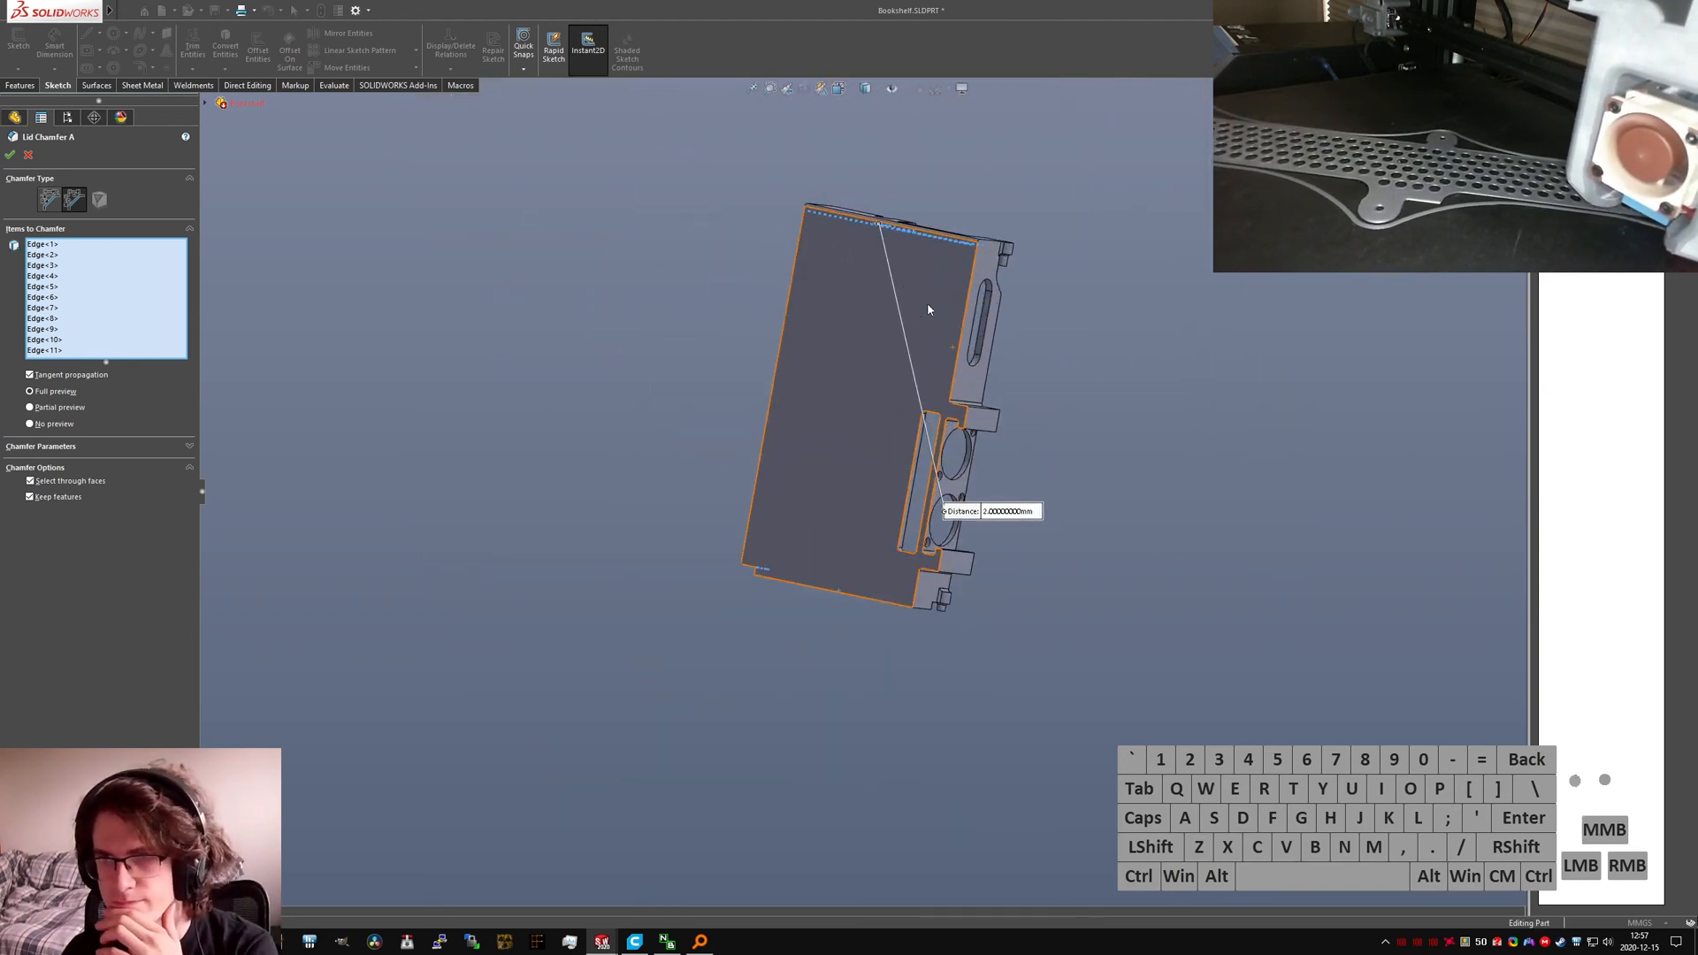
pyautogui.scroll(-3, 928, 303)
pyautogui.moveTo(940, 270); pyautogui.dragTo(933, 376, button='middle')
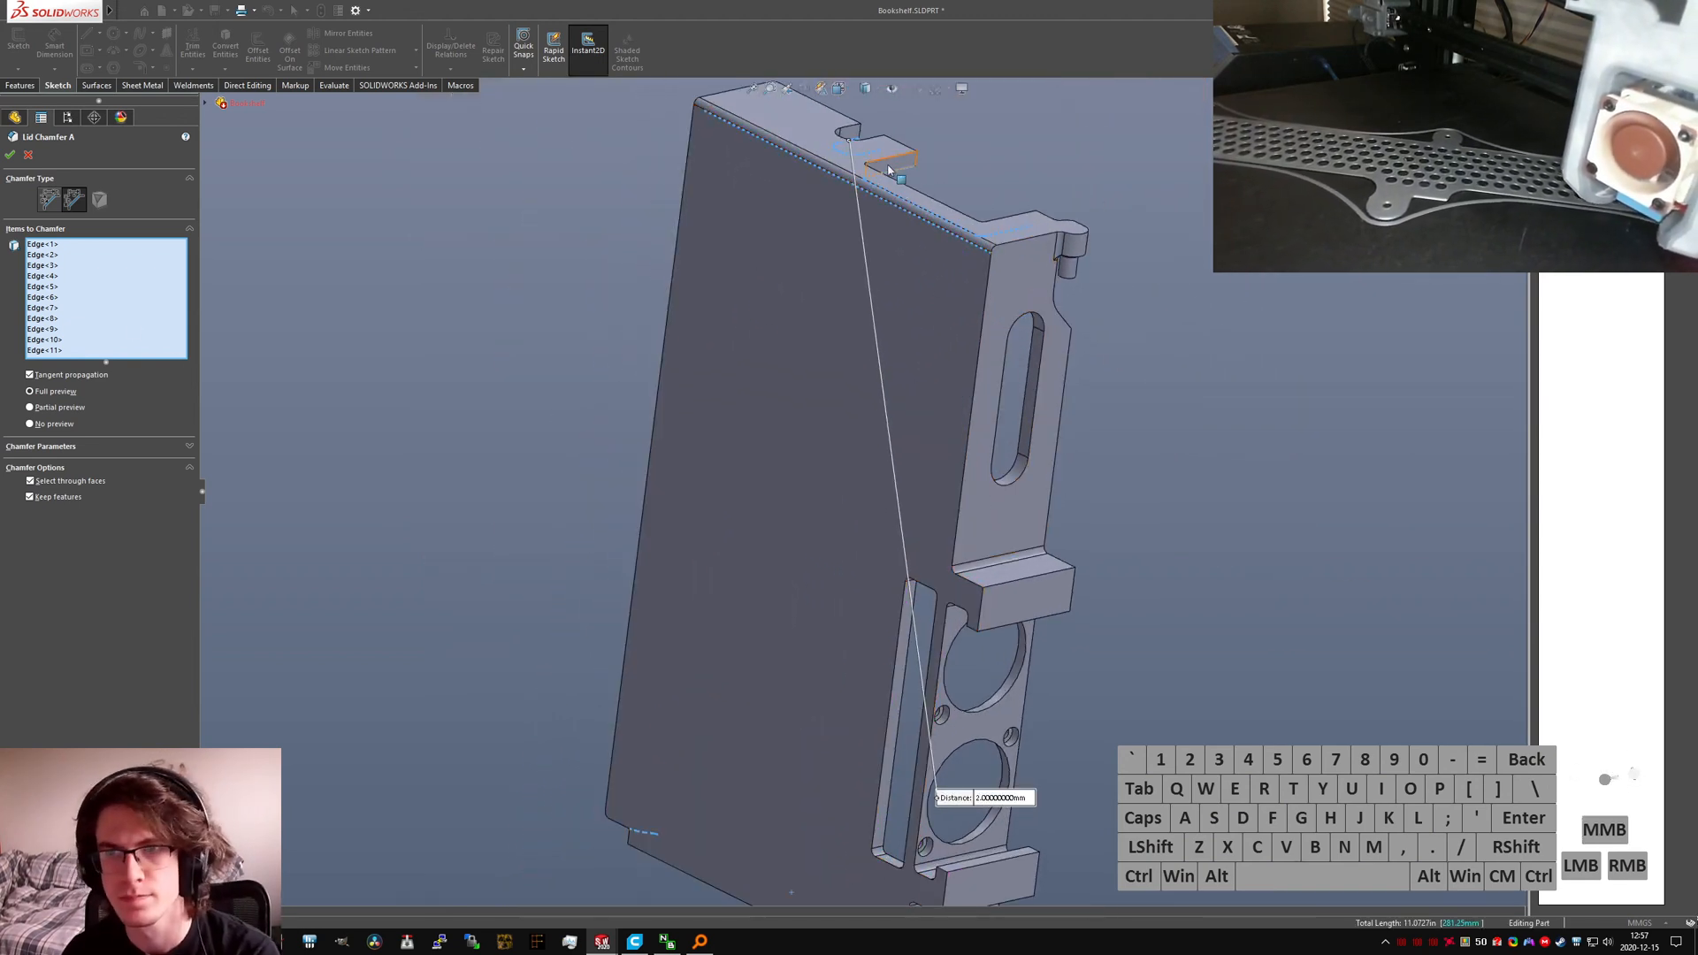
pyautogui.scroll(-3, 889, 169)
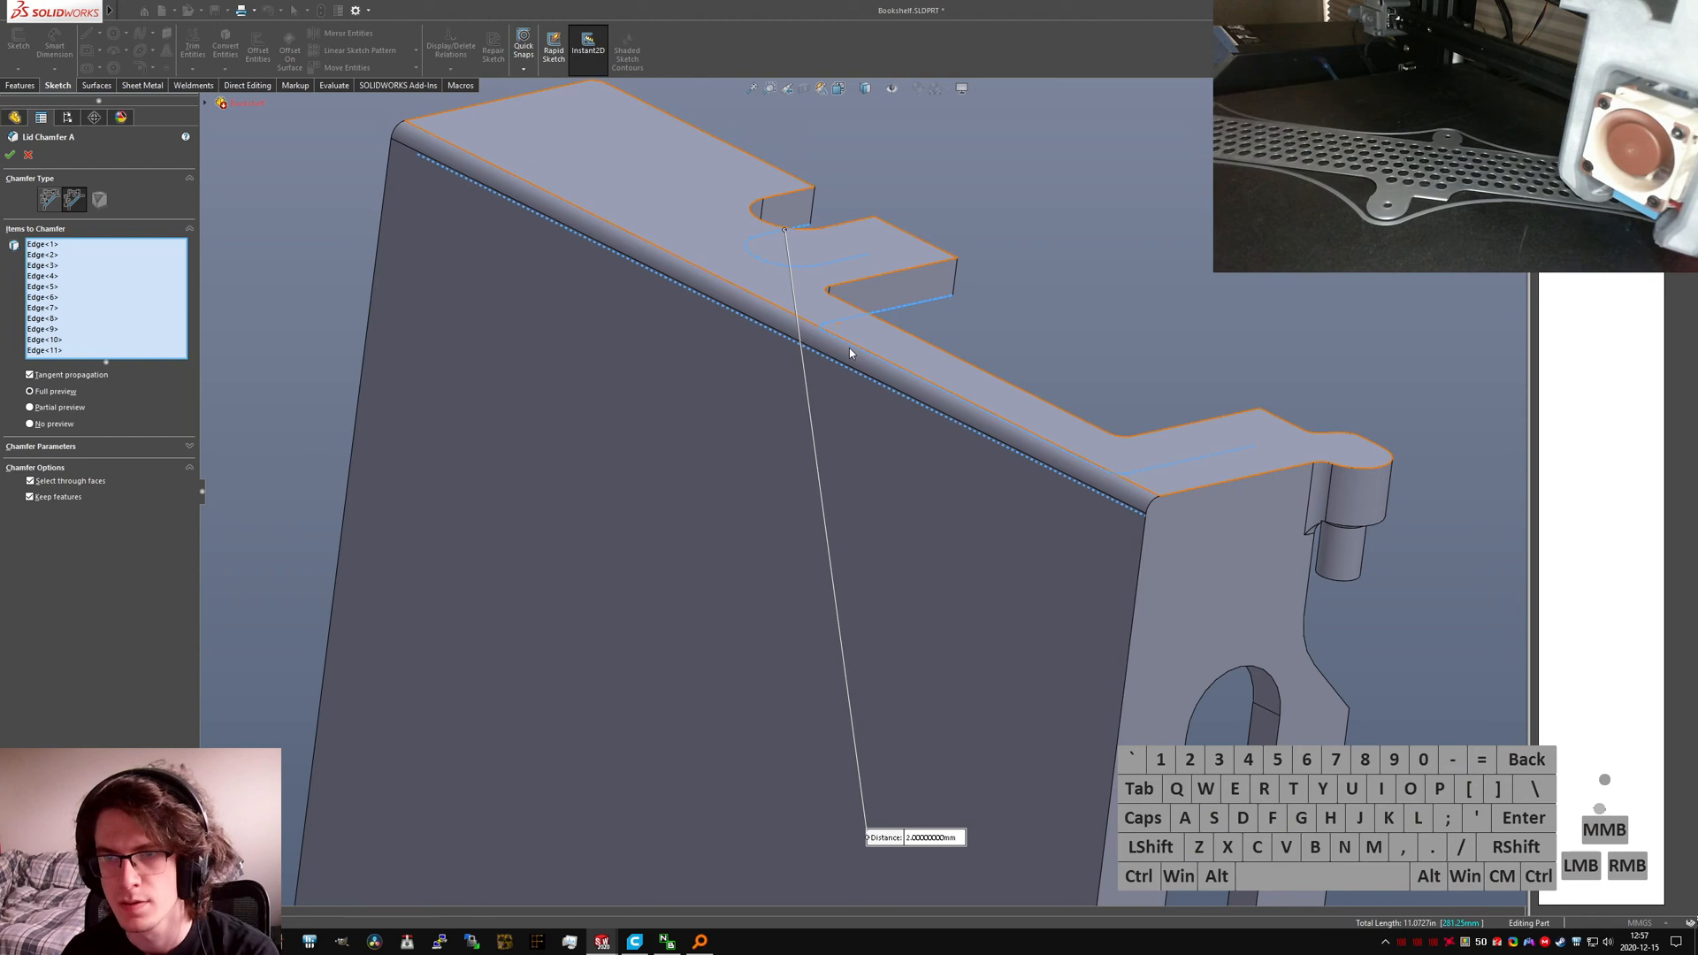
pyautogui.click(559, 229)
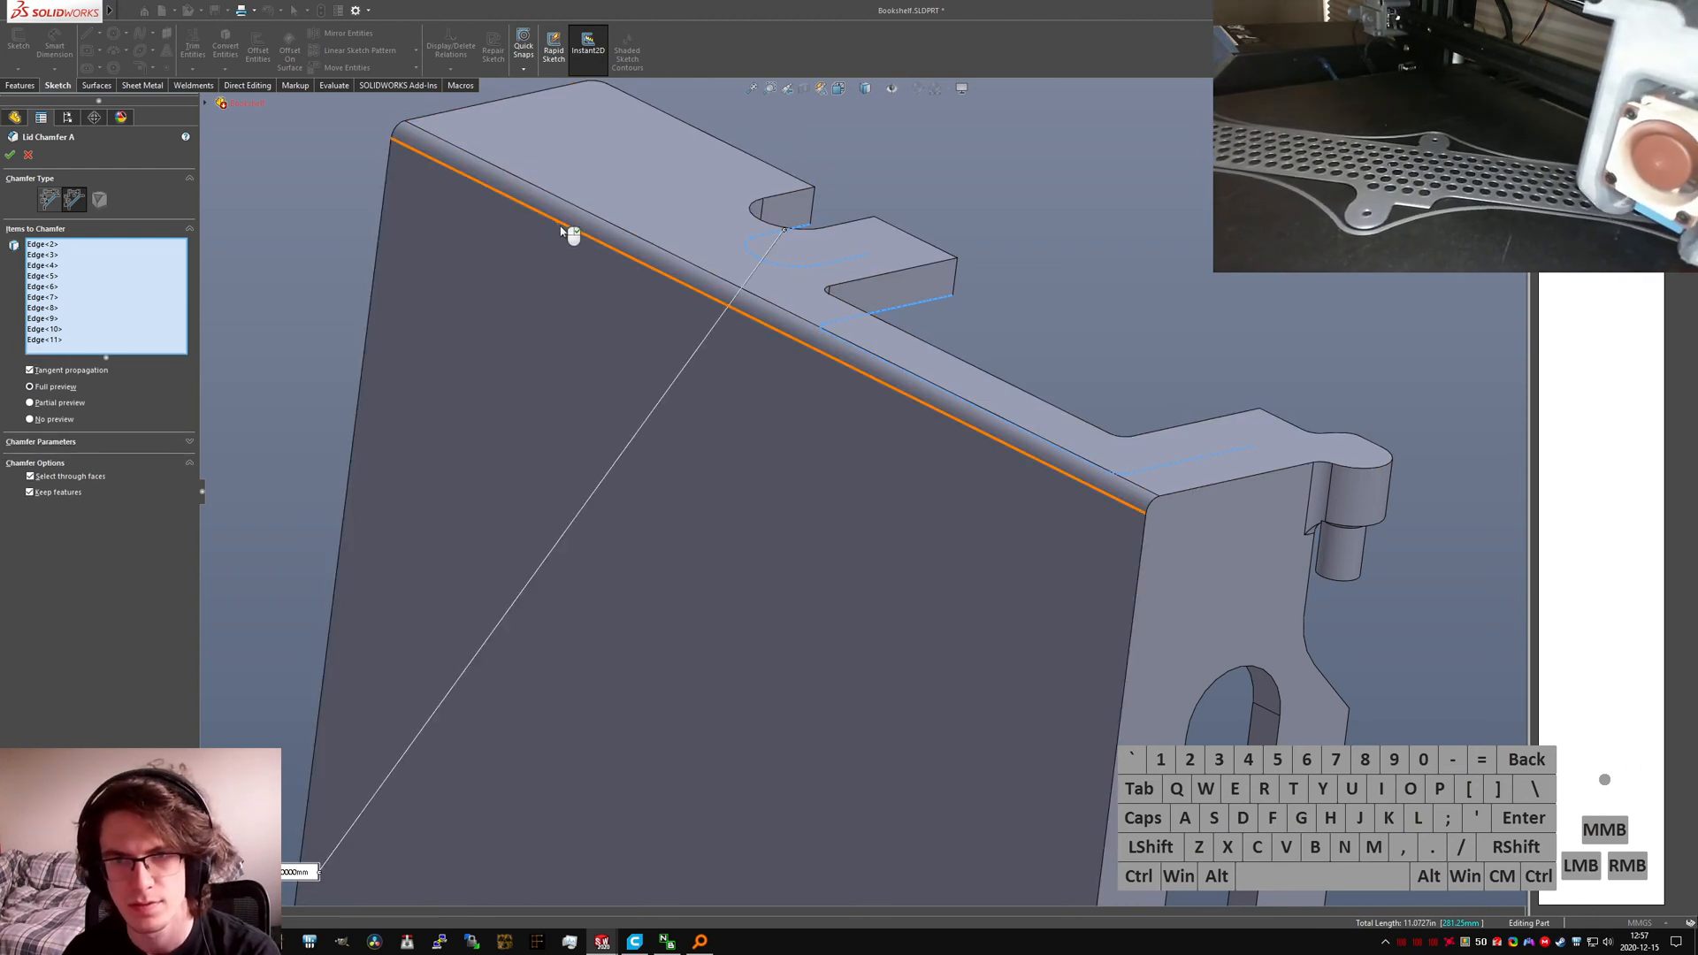
pyautogui.click(903, 308)
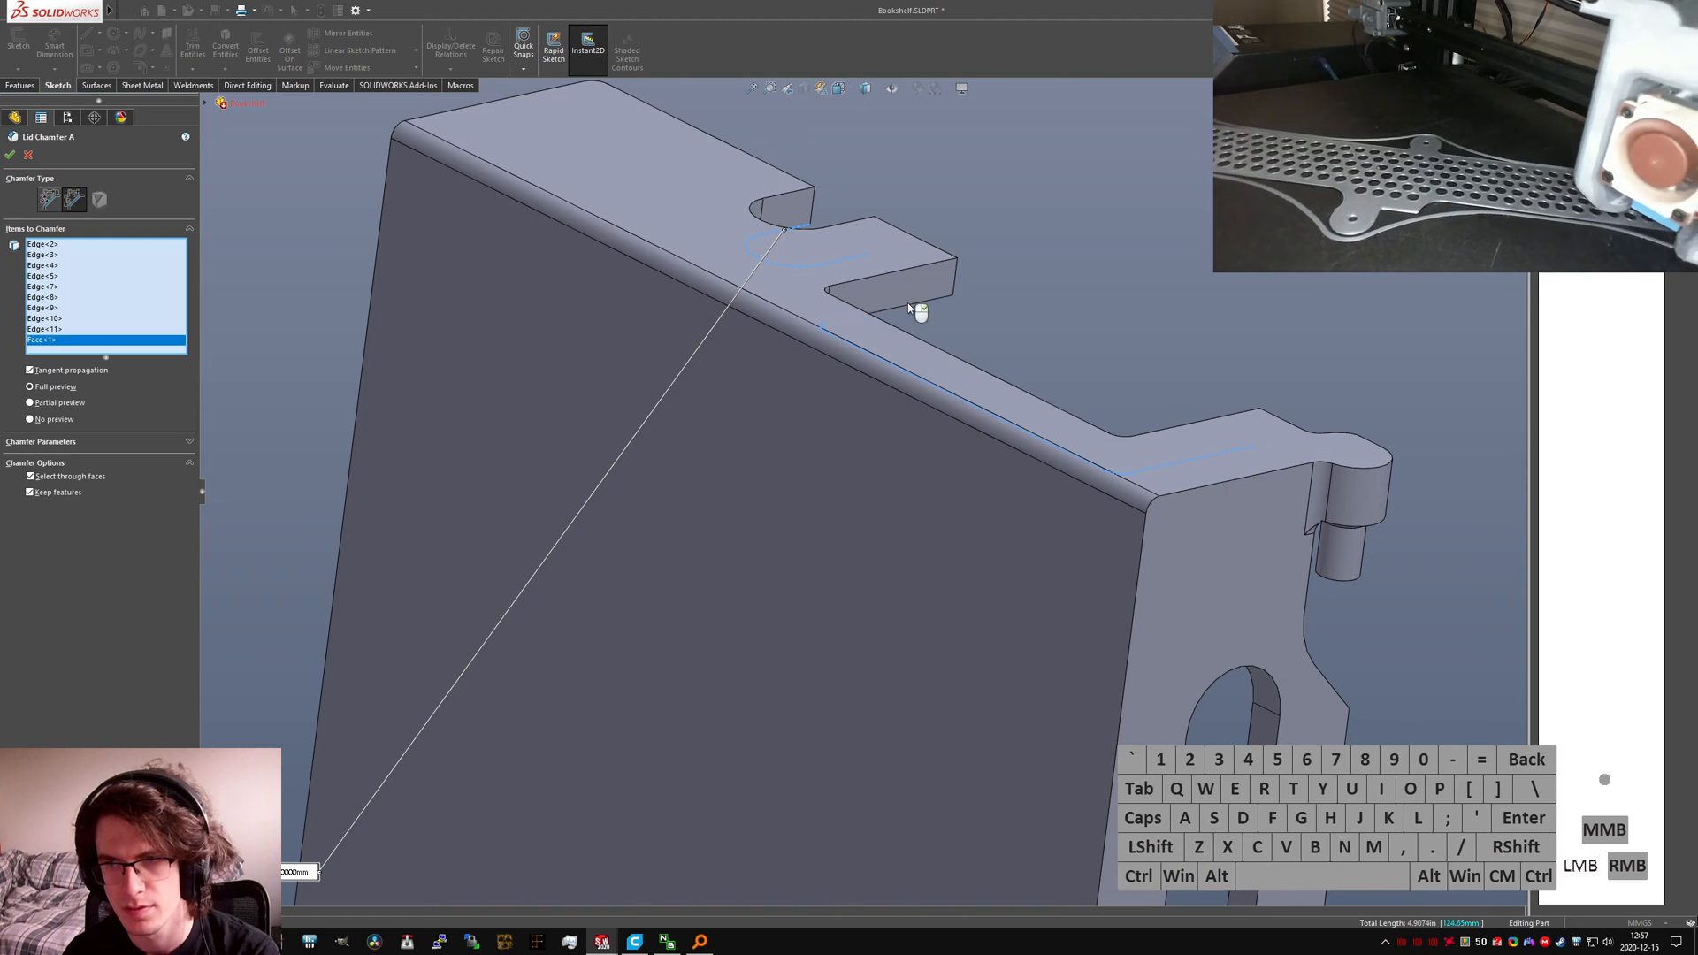
pyautogui.click(913, 303)
pyautogui.rightClick(116, 274)
pyautogui.click(167, 287)
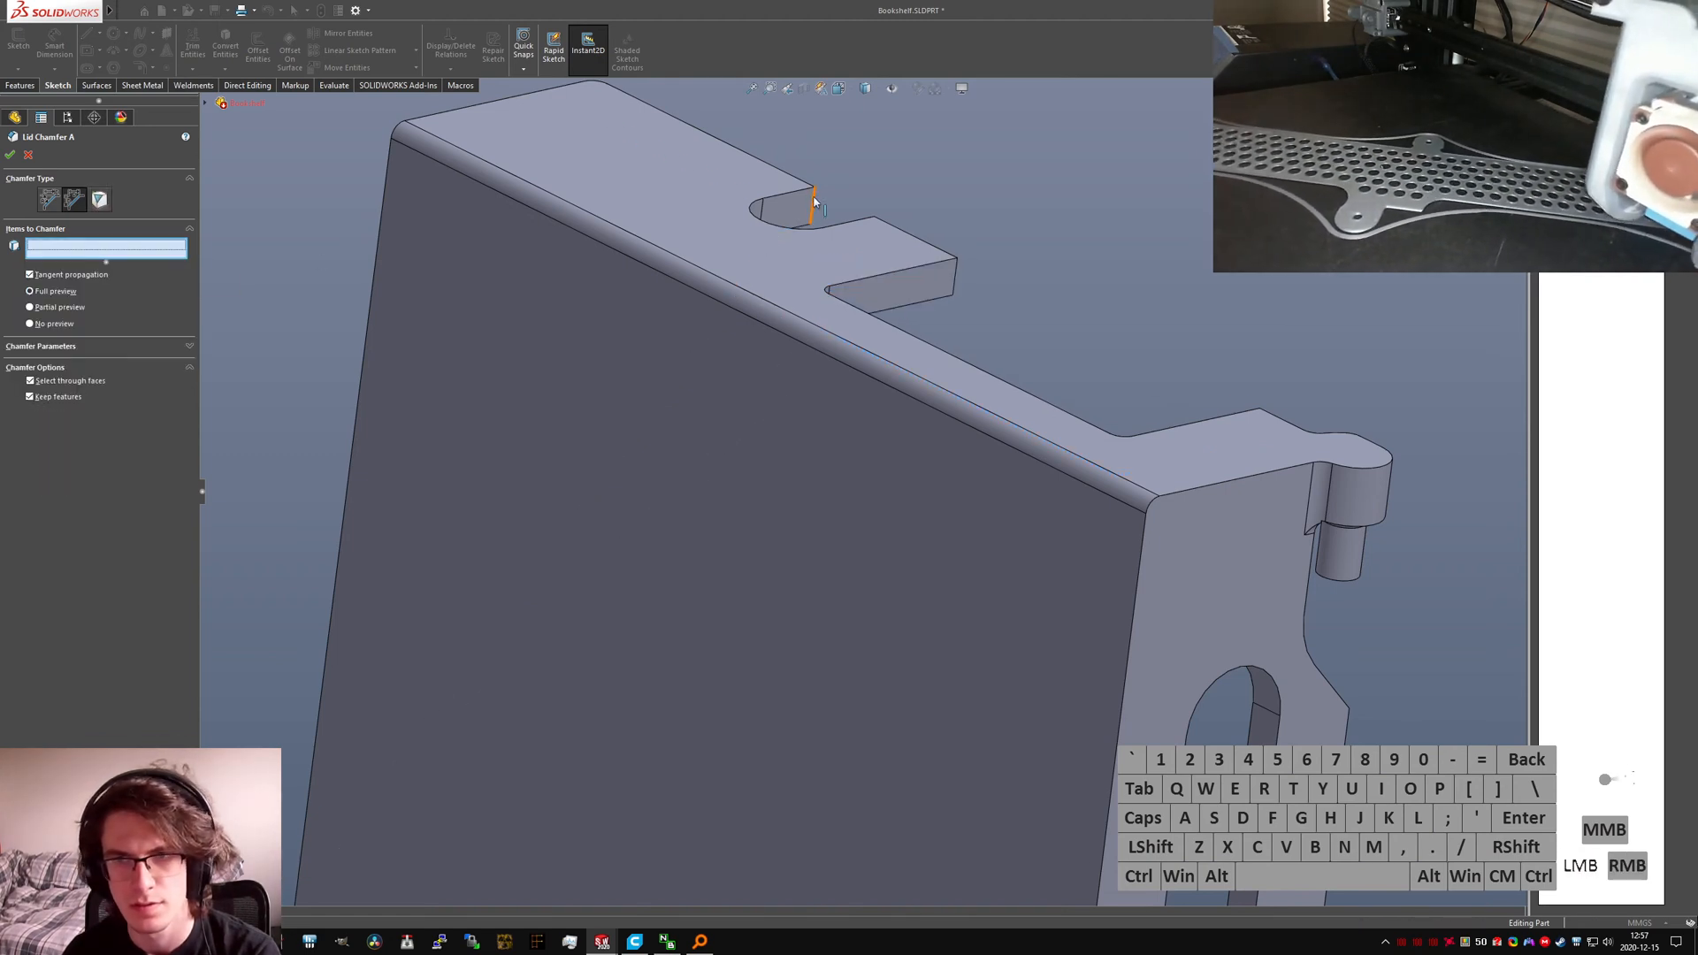
# Step: Add the tangent edge chains of the curved notch and the adjacent stepped cutout on the lid's end wall to the chamfer
pyautogui.rightClick(803, 229)
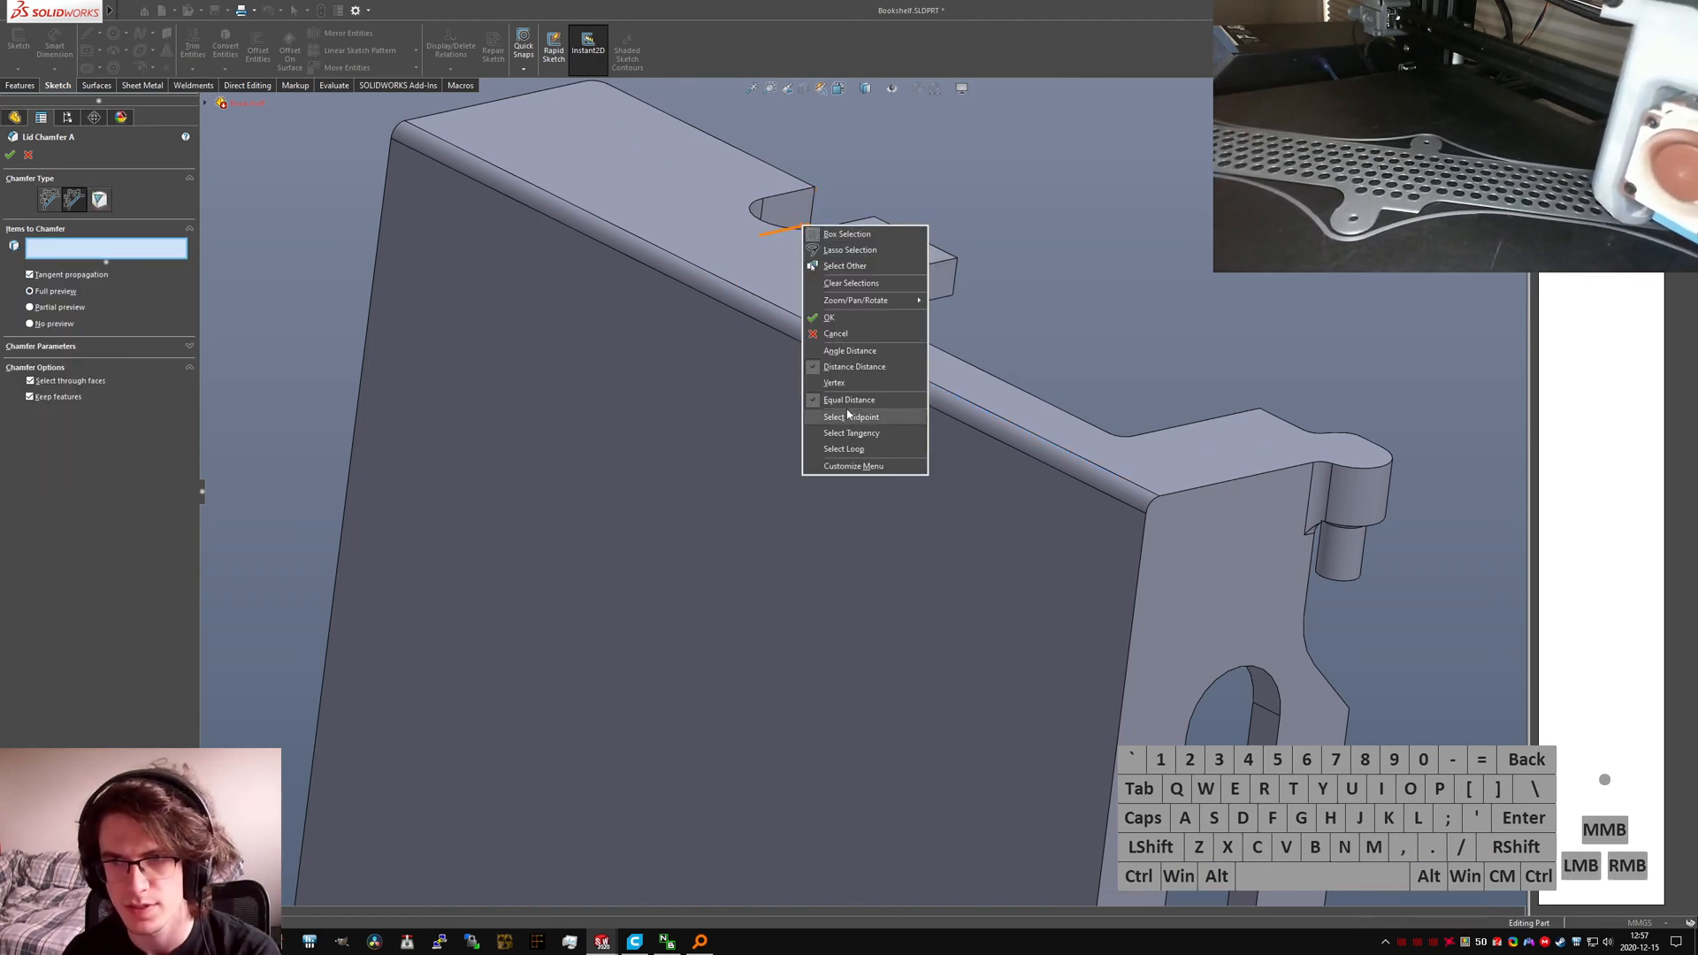
pyautogui.click(844, 448)
pyautogui.rightClick(917, 305)
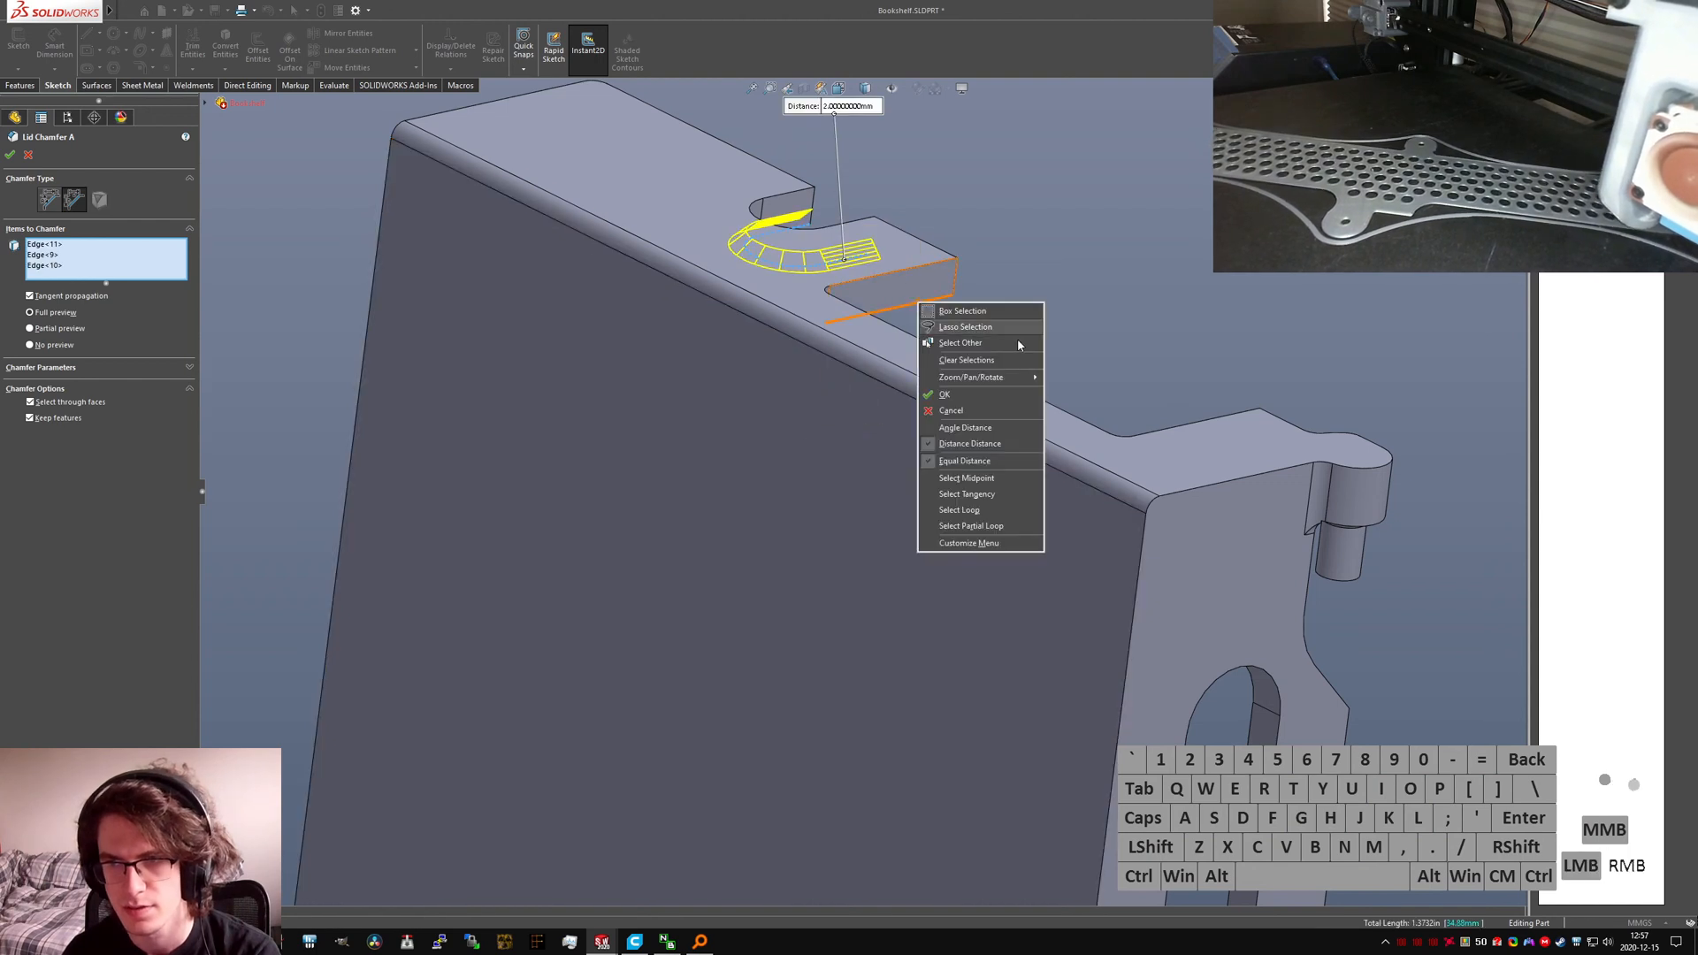
pyautogui.click(975, 496)
# Step: Add the tangent edge loop of the long slot in the lid's side wall to the chamfer
pyautogui.scroll(7, 966, 482)
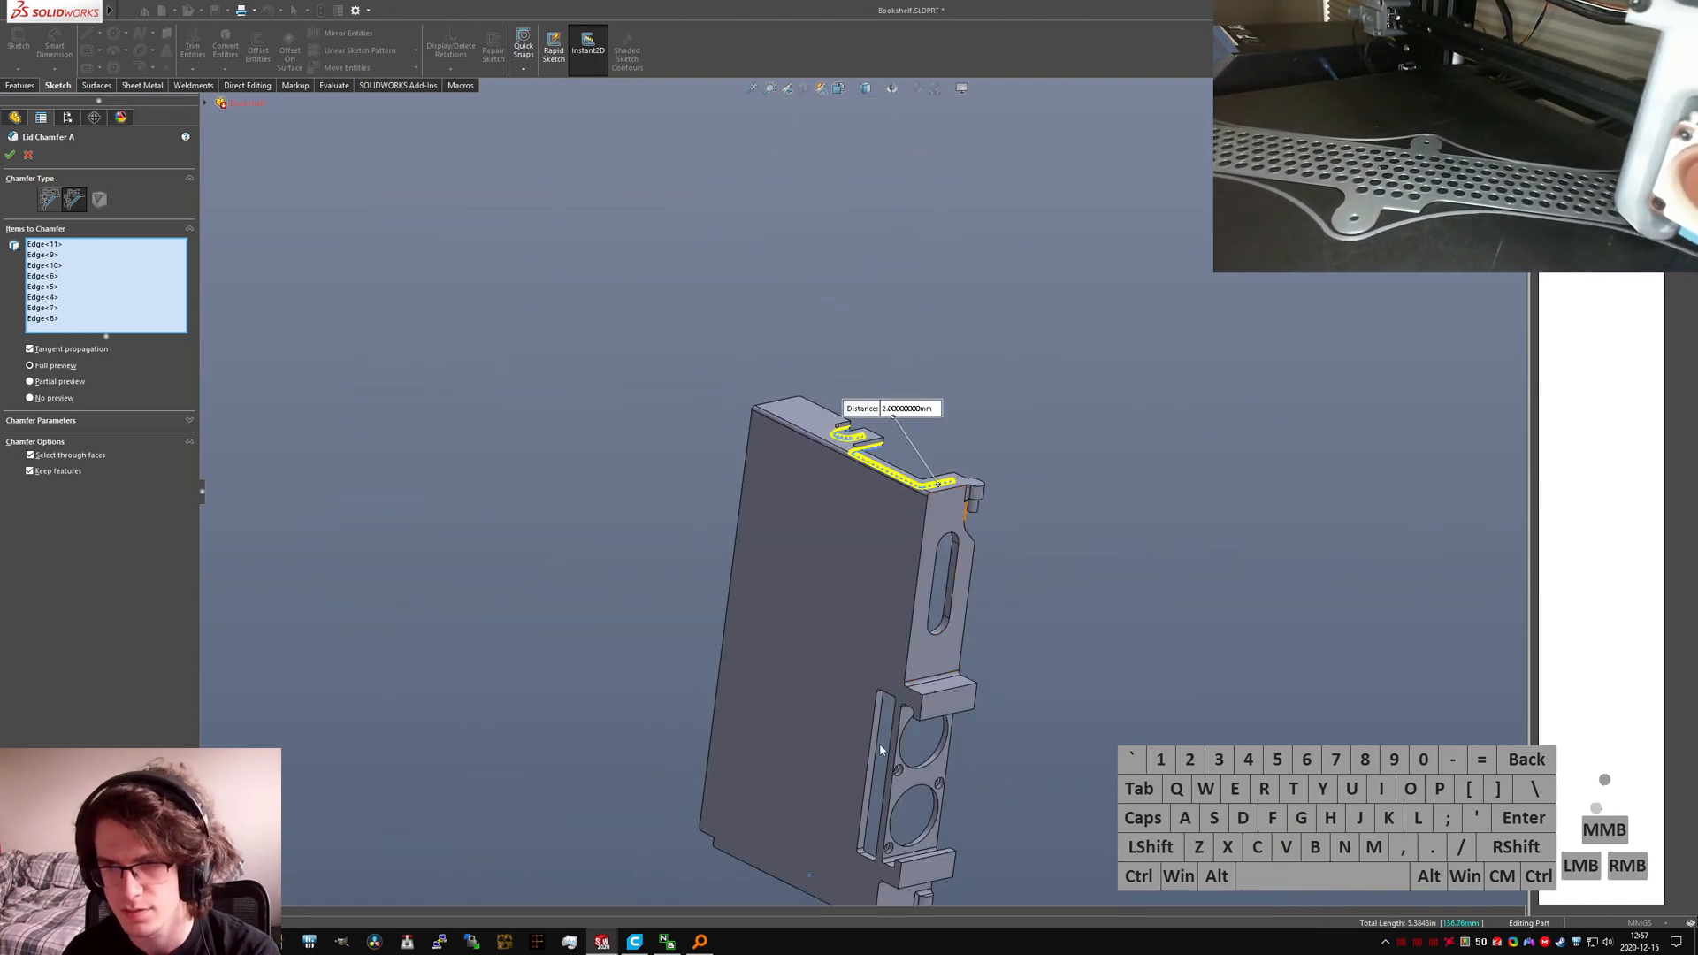
pyautogui.scroll(-5, 908, 515)
pyautogui.rightClick(900, 514)
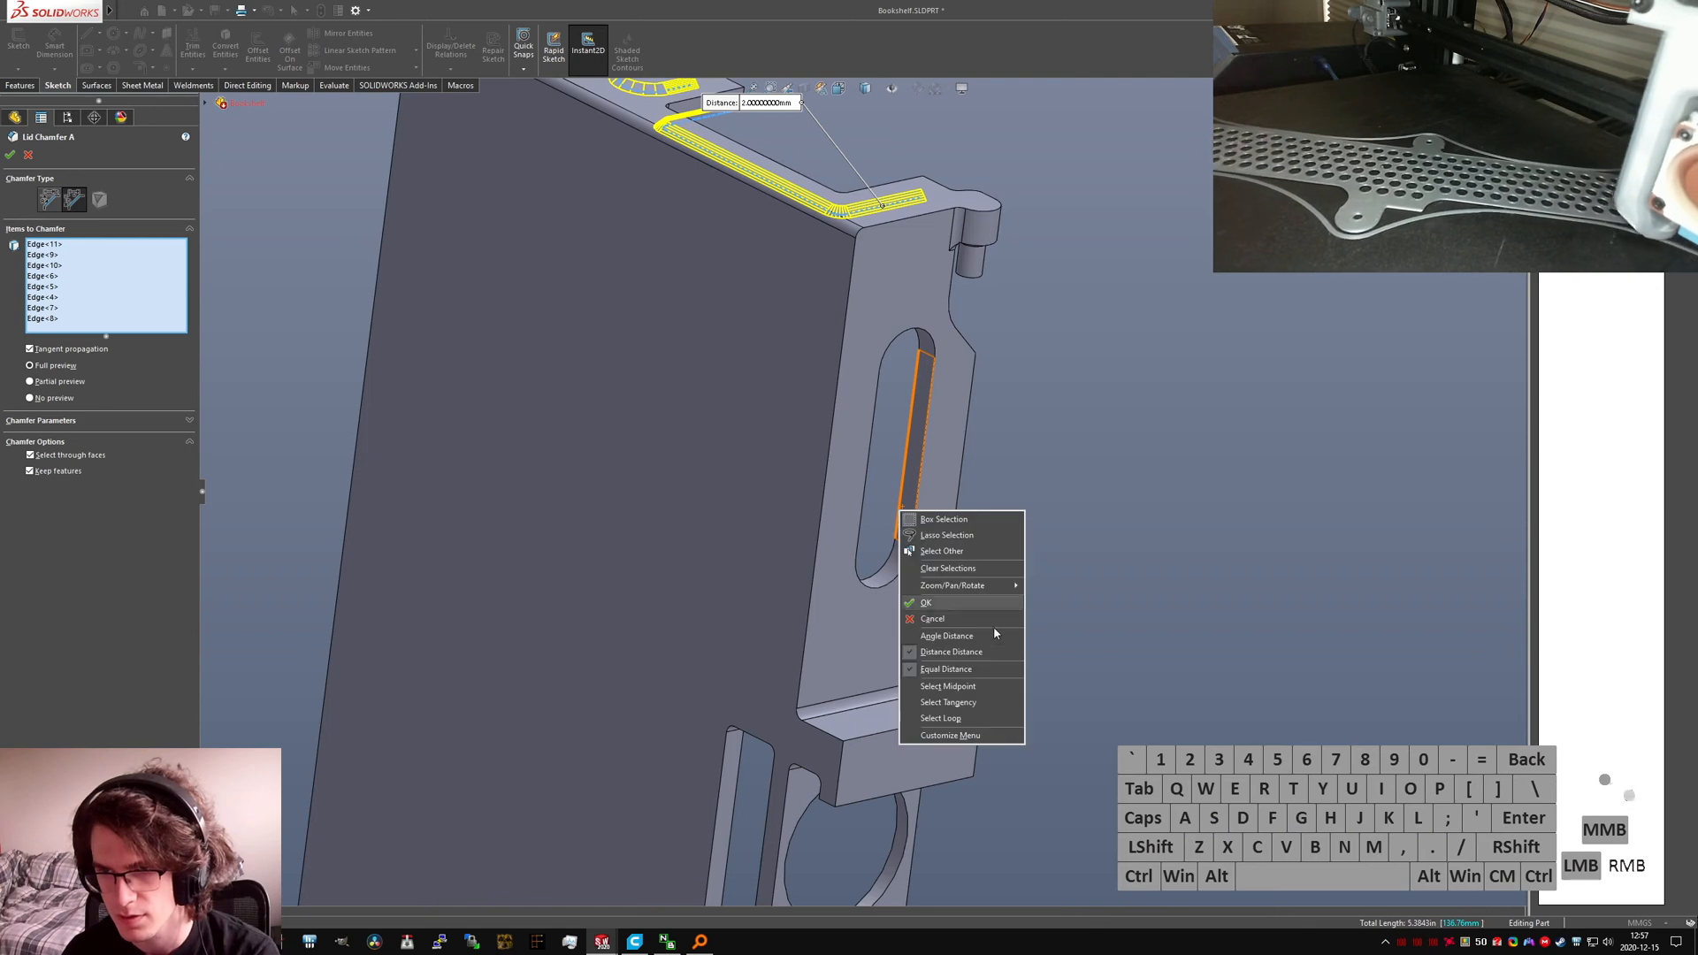
pyautogui.click(973, 704)
pyautogui.scroll(5, 849, 713)
# Step: Add the edges of the two small corner cutouts at the lid's far end to the chamfer
pyautogui.scroll(-5, 846, 474)
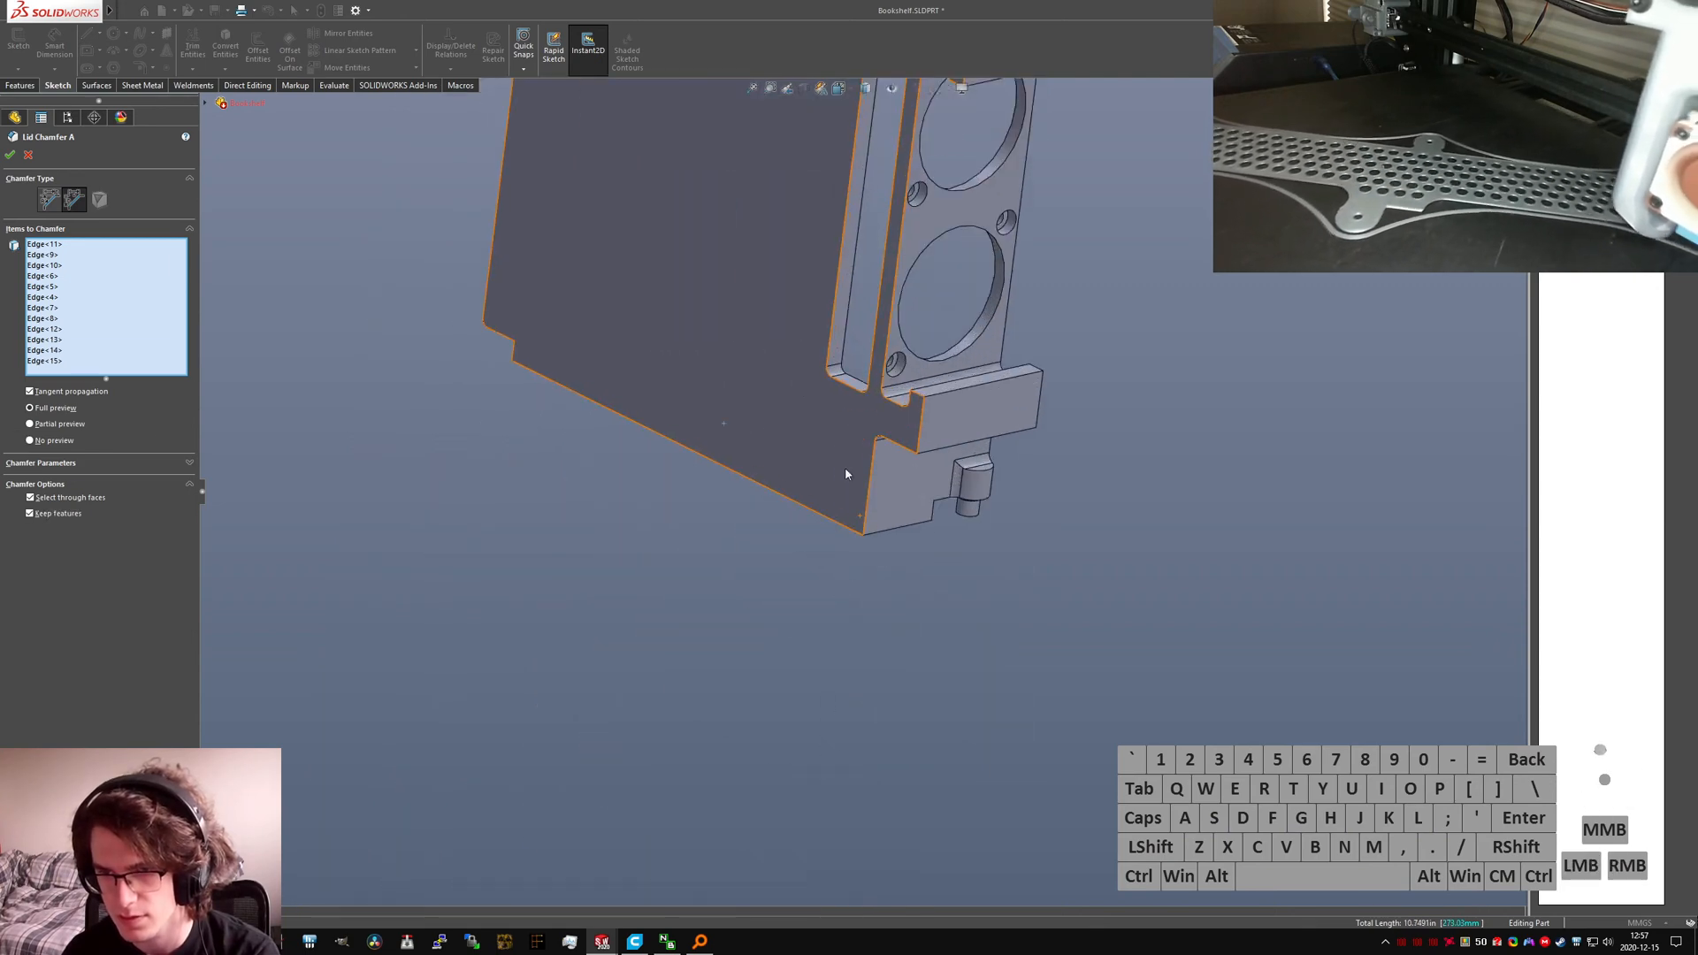
pyautogui.moveTo(824, 382); pyautogui.dragTo(949, 337, button='middle')
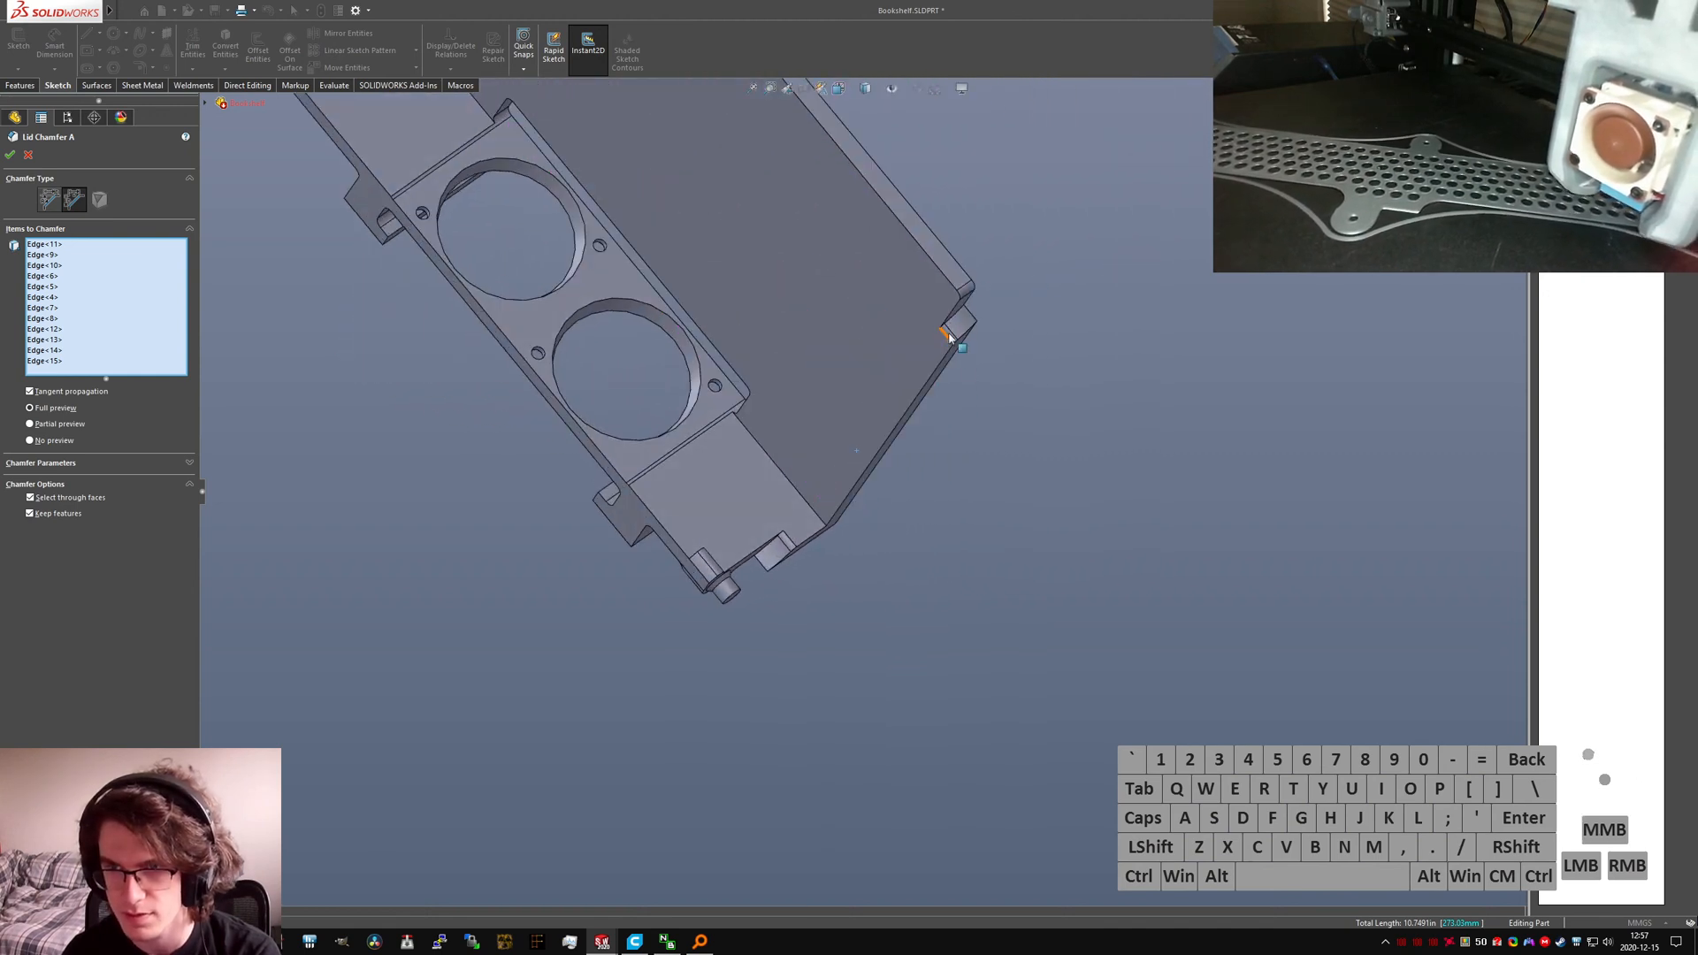
pyautogui.click(954, 324)
pyautogui.scroll(-3, 796, 557)
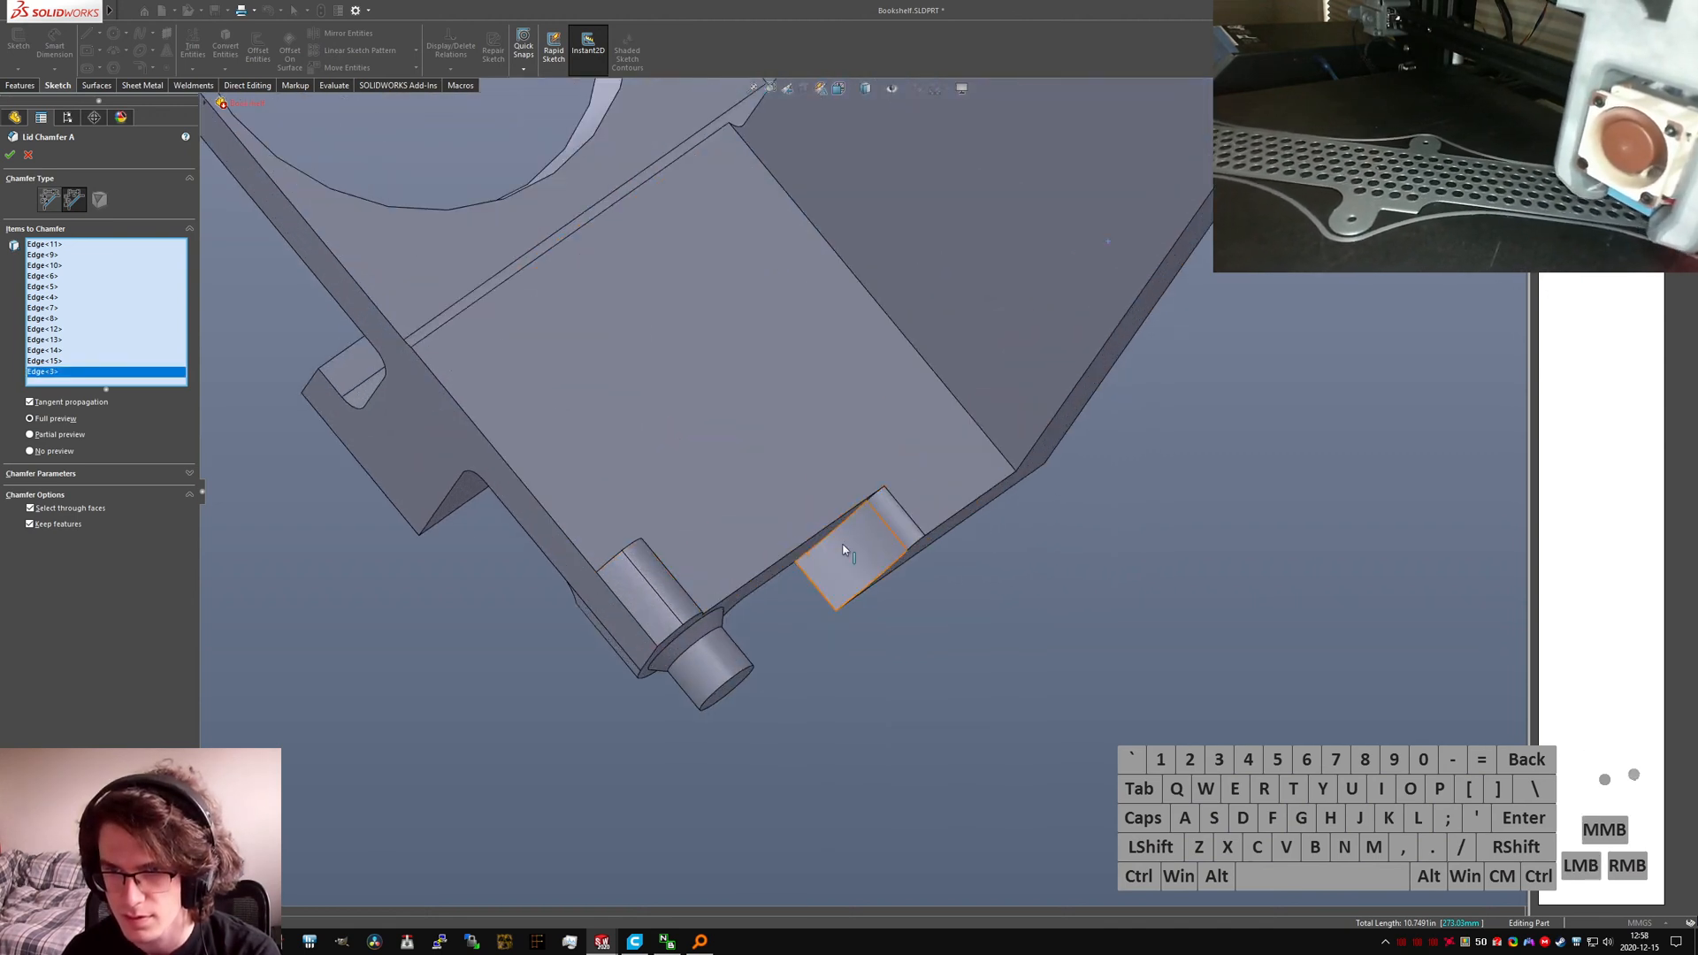
pyautogui.click(836, 534)
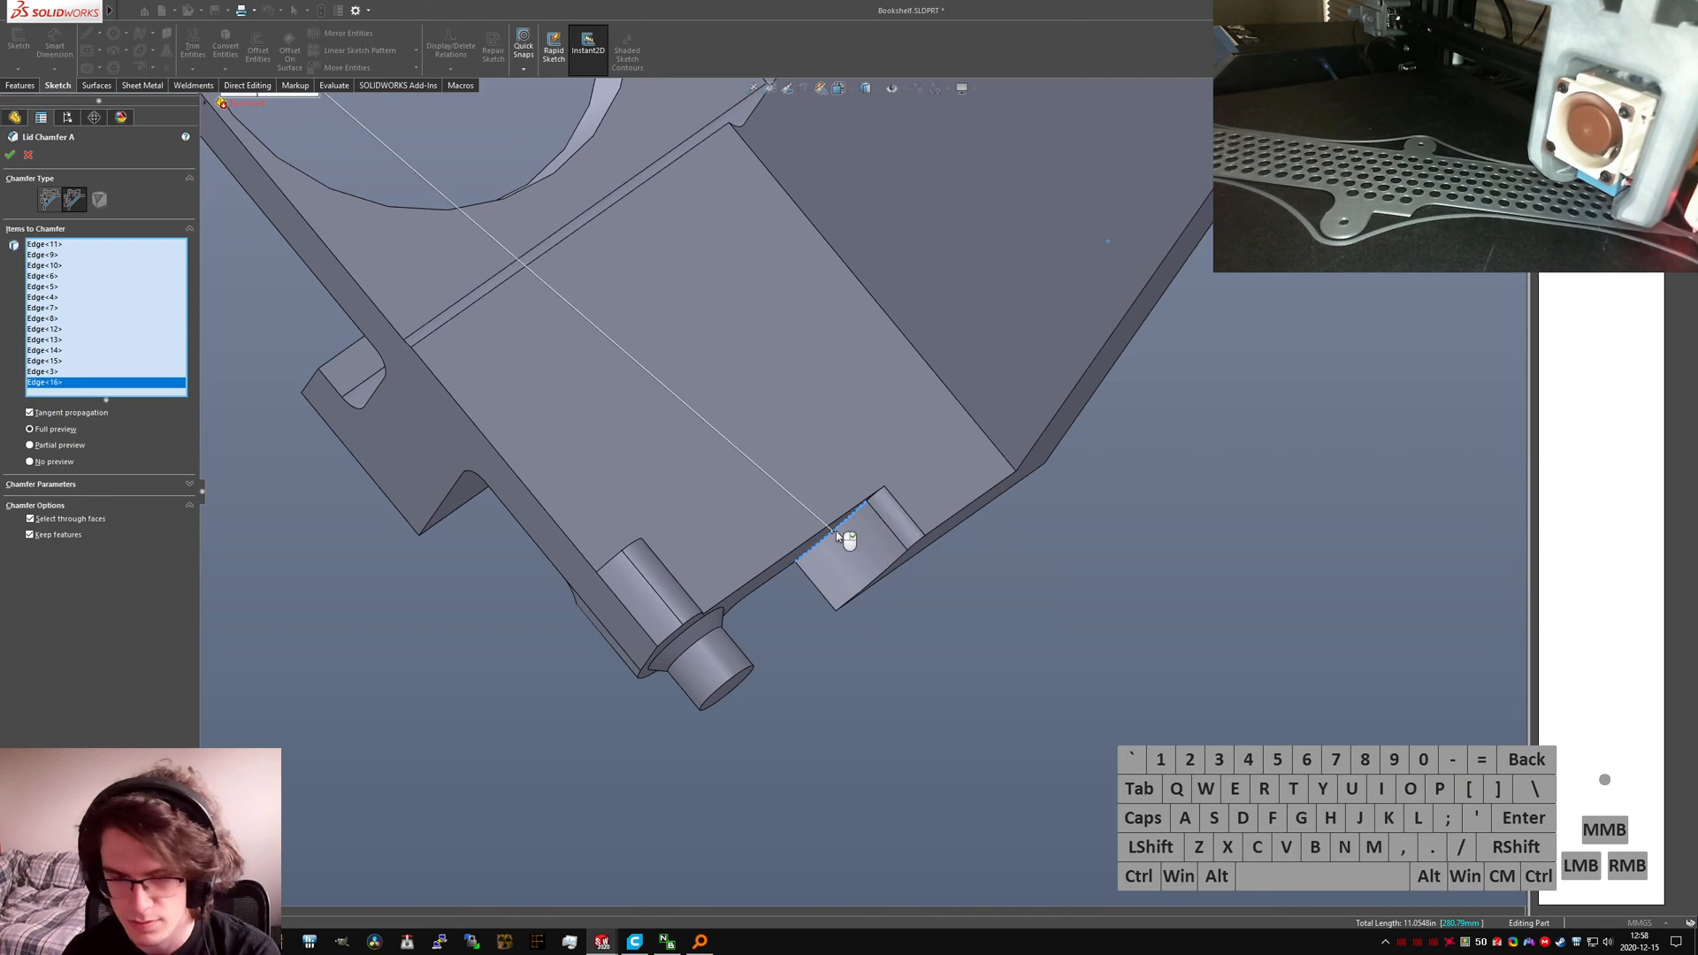
pyautogui.scroll(4, 874, 475)
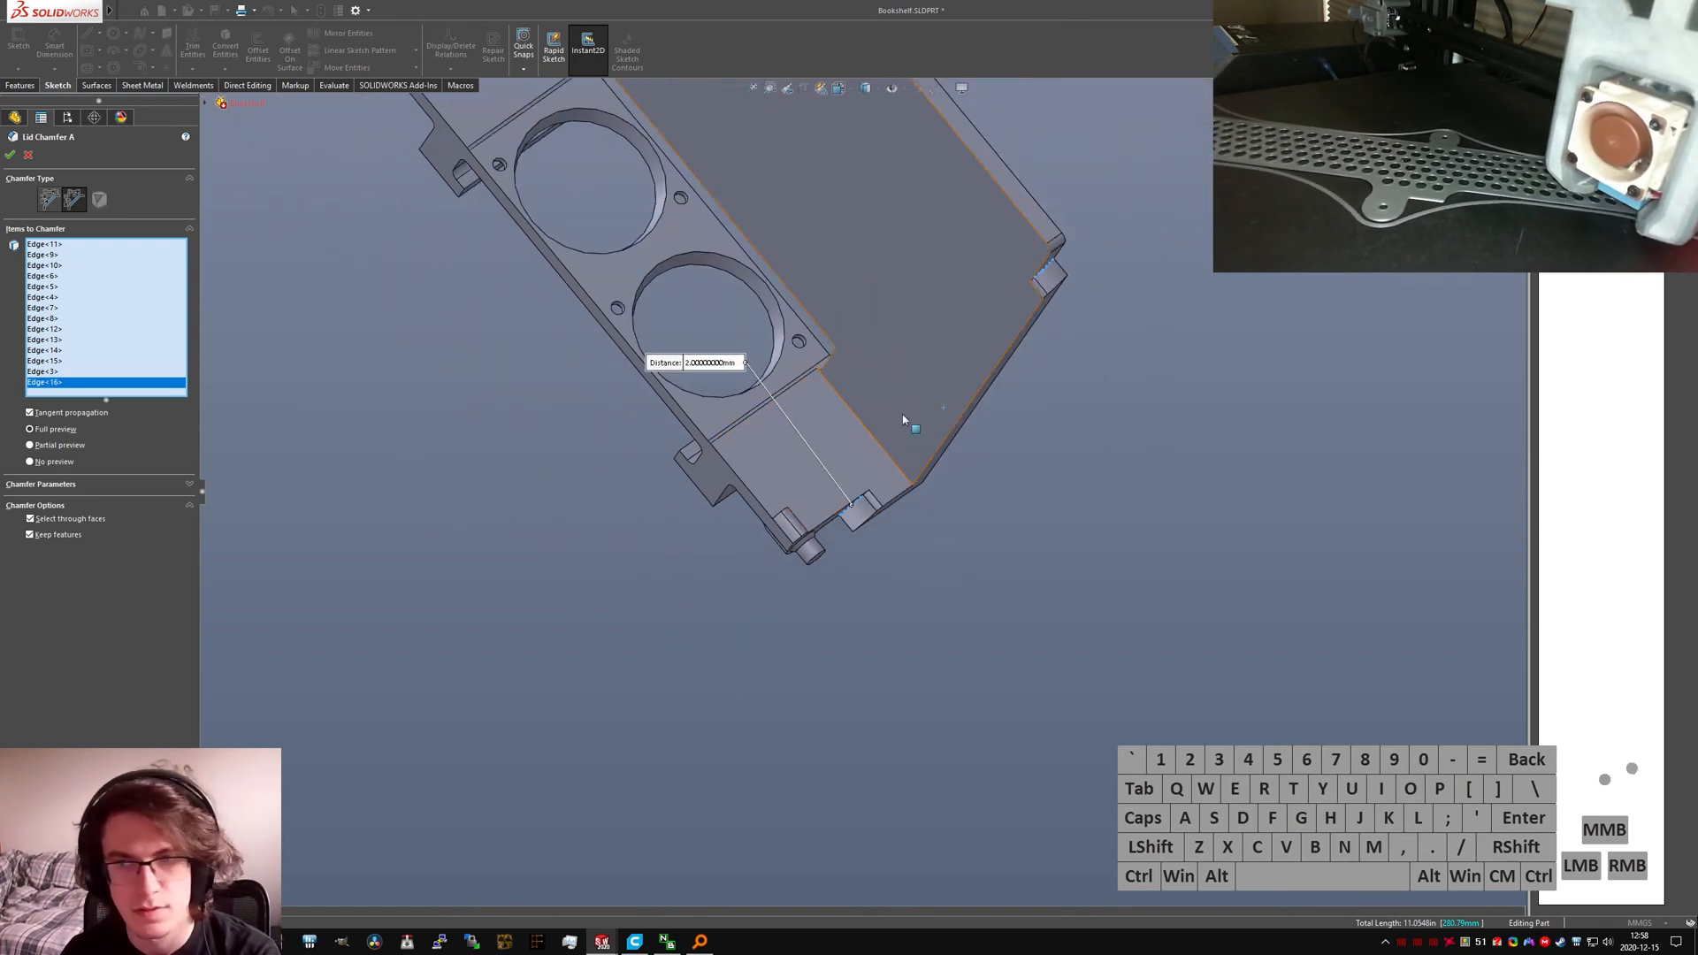
# Step: Examine the lid's other corners and end wall for further edges to chamfer
pyautogui.moveTo(969, 290); pyautogui.dragTo(829, 500, button='middle')
pyautogui.scroll(4, 830, 499)
pyautogui.moveTo(1041, 227); pyautogui.dragTo(853, 310, button='middle')
pyautogui.scroll(-5, 743, 304)
pyautogui.moveTo(743, 304); pyautogui.dragTo(879, 254, button='middle')
pyautogui.scroll(-5, 952, 205)
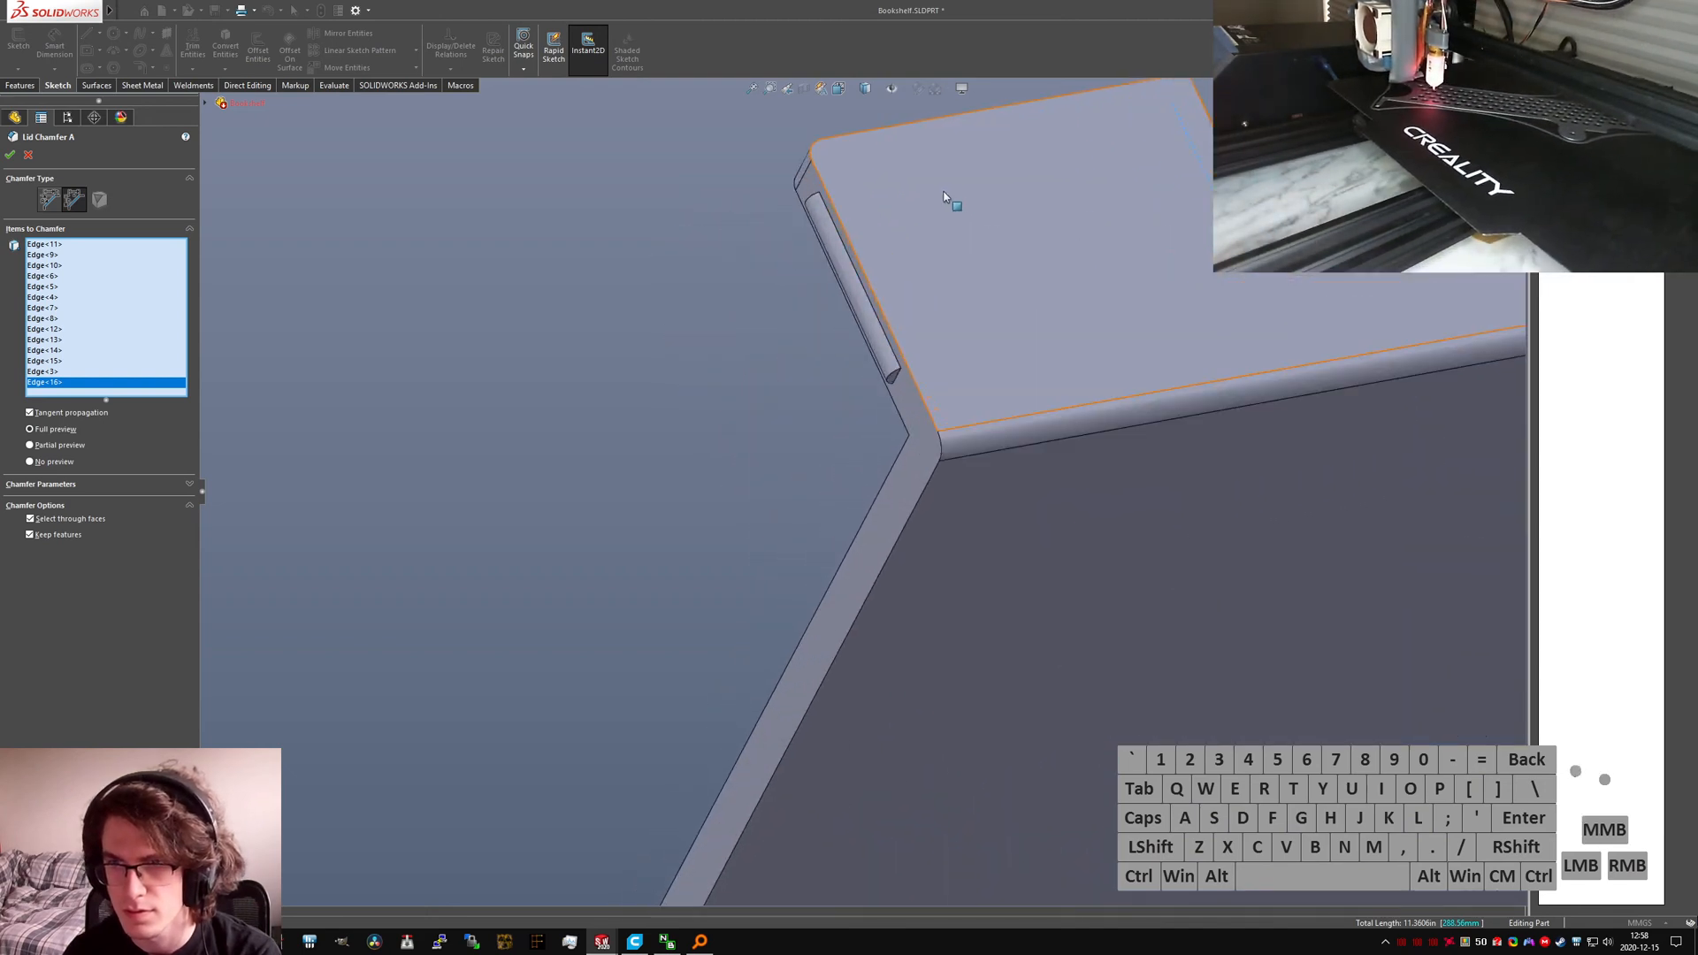
pyautogui.moveTo(952, 205); pyautogui.dragTo(1163, 190, button='middle')
pyautogui.scroll(6, 580, 294)
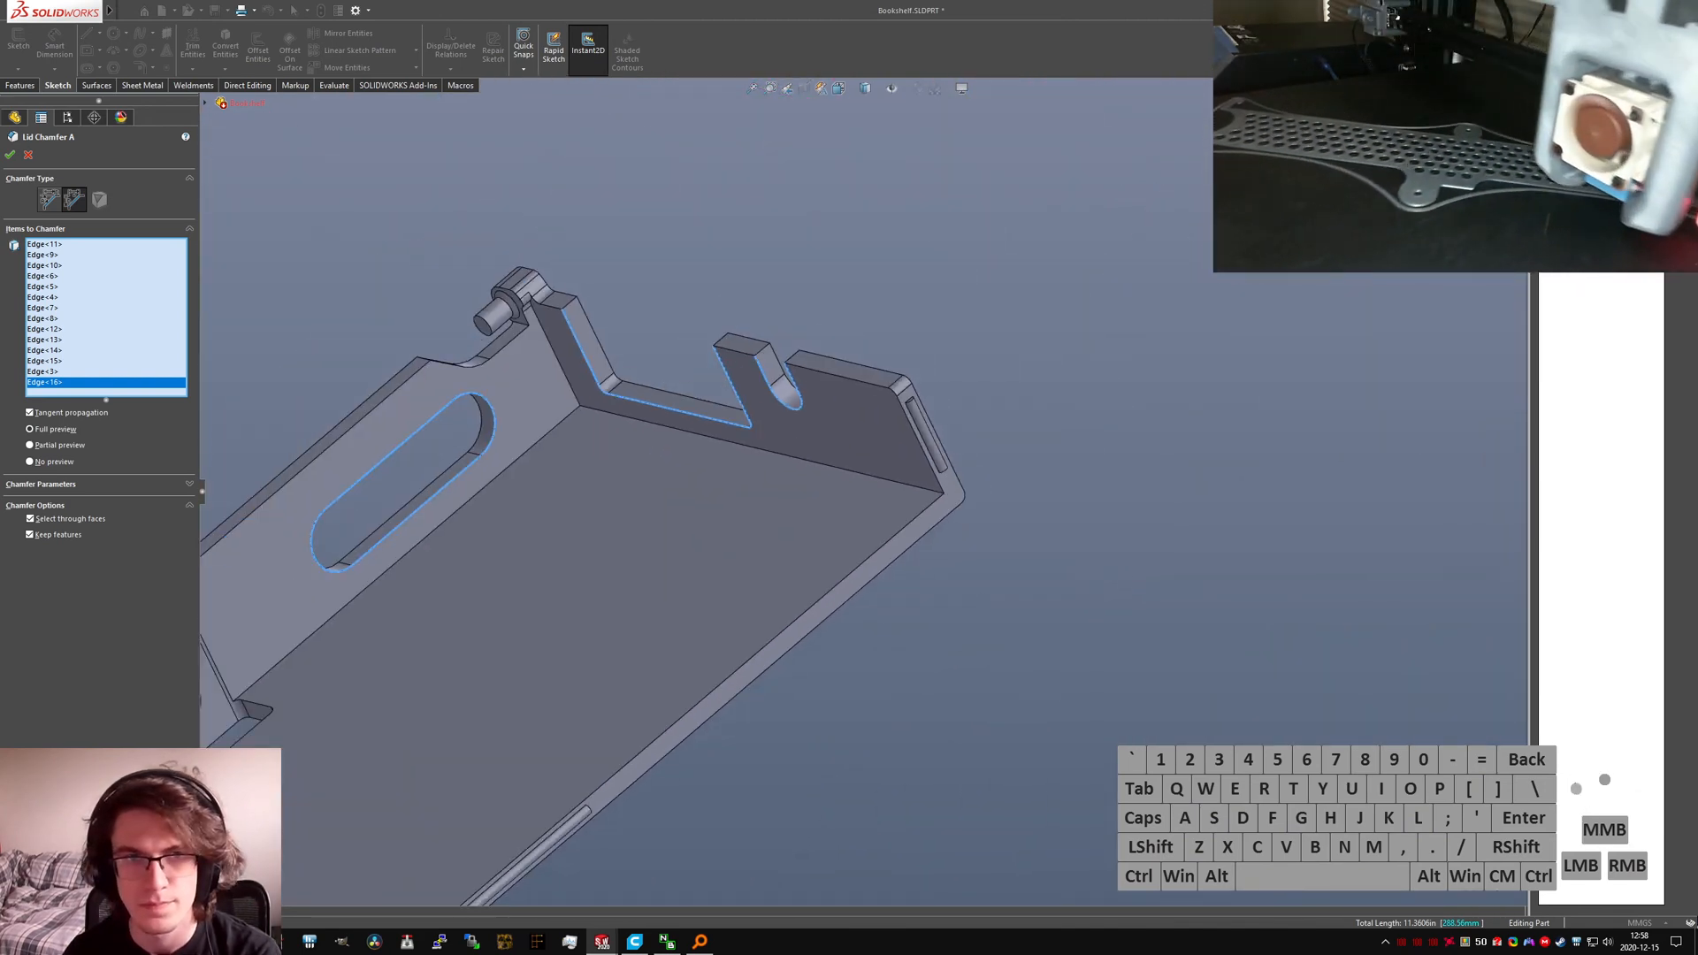
# Step: Remove the two corner-cutout edges from Lid Chamfer A and accept the feature
pyautogui.click(11, 155)
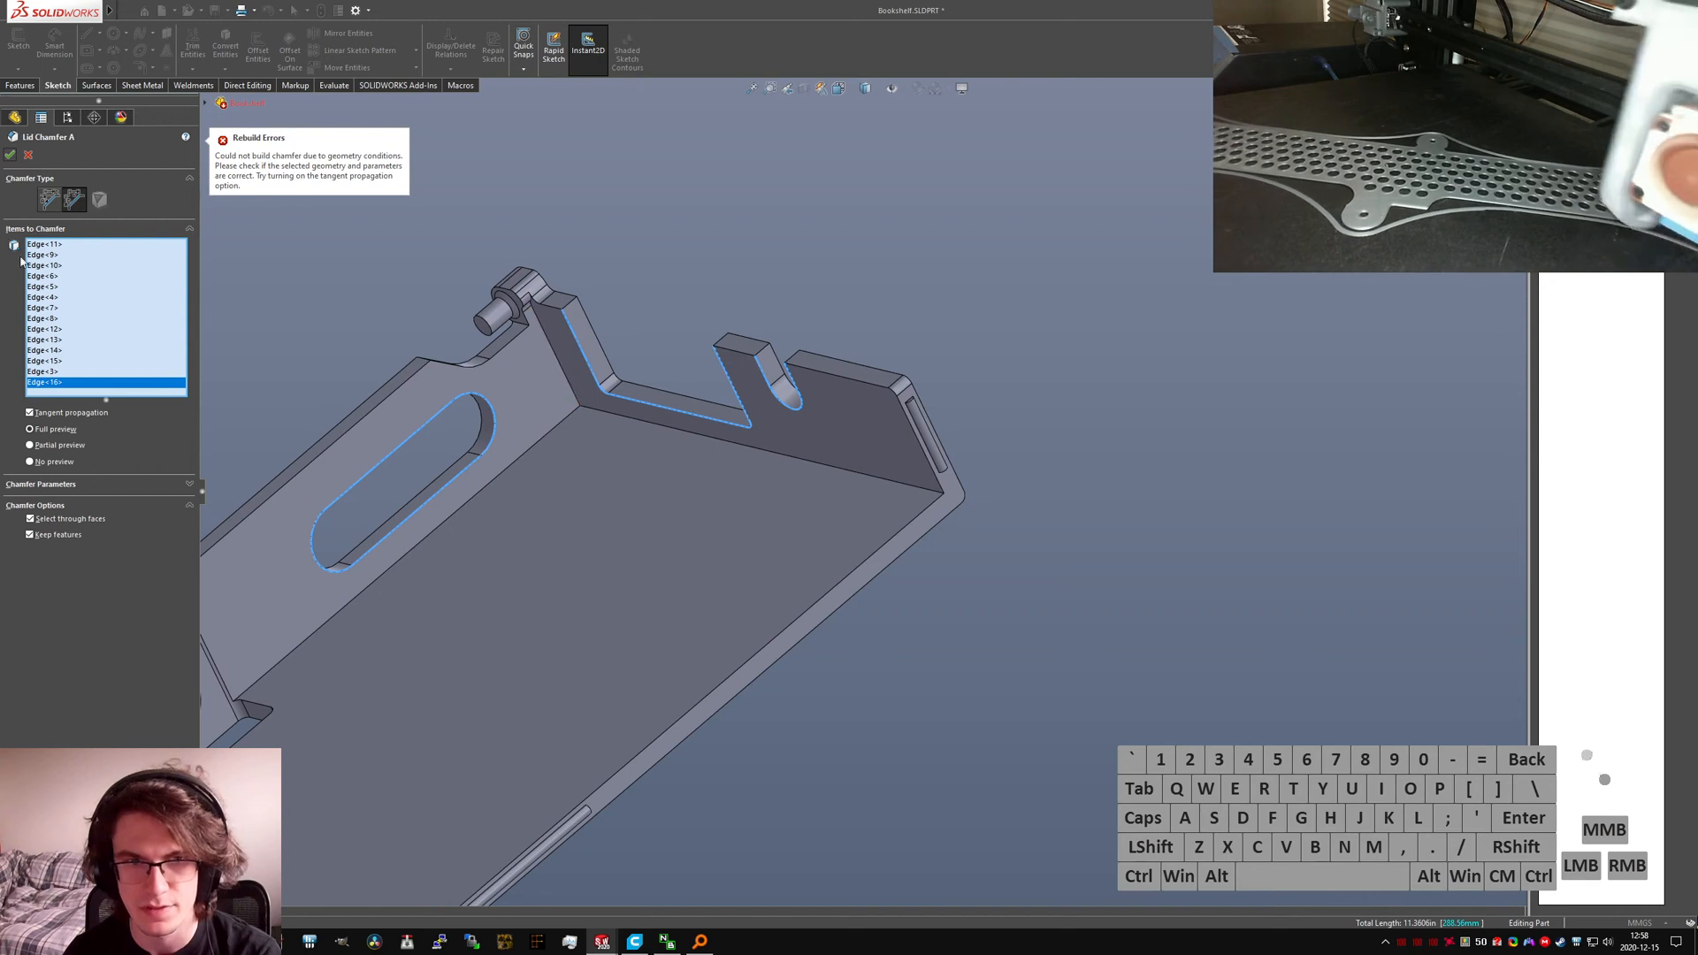
pyautogui.click(7, 156)
pyautogui.scroll(6, 610, 562)
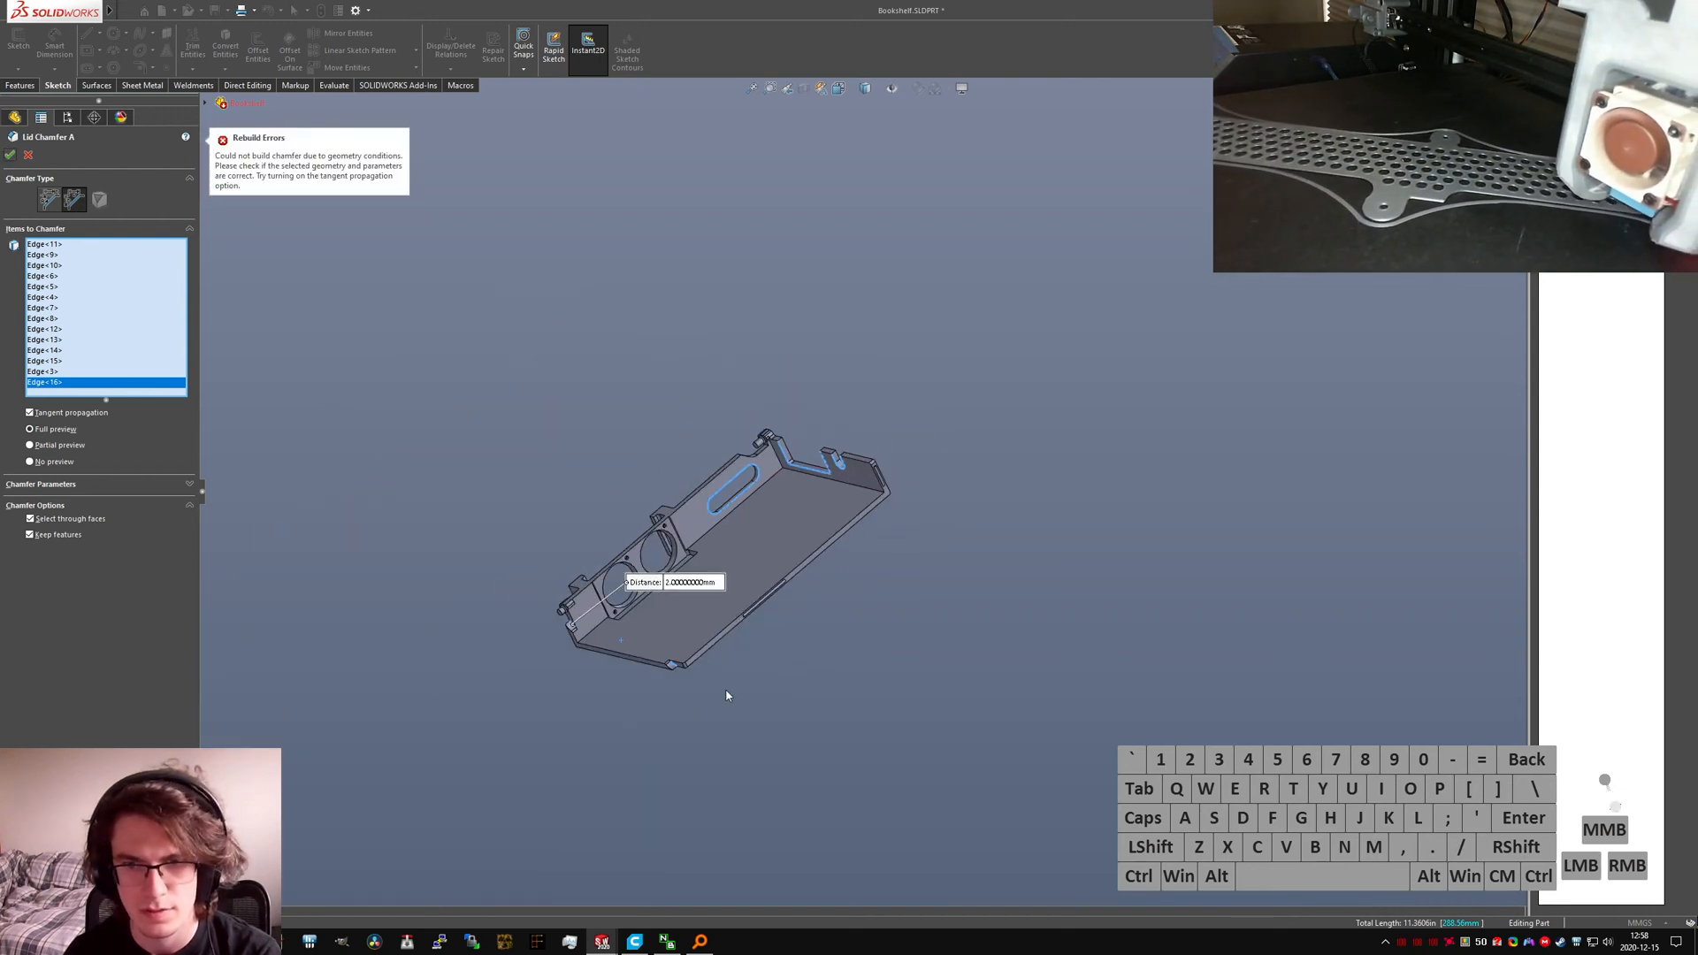
pyautogui.scroll(-7, 694, 668)
pyautogui.click(699, 569)
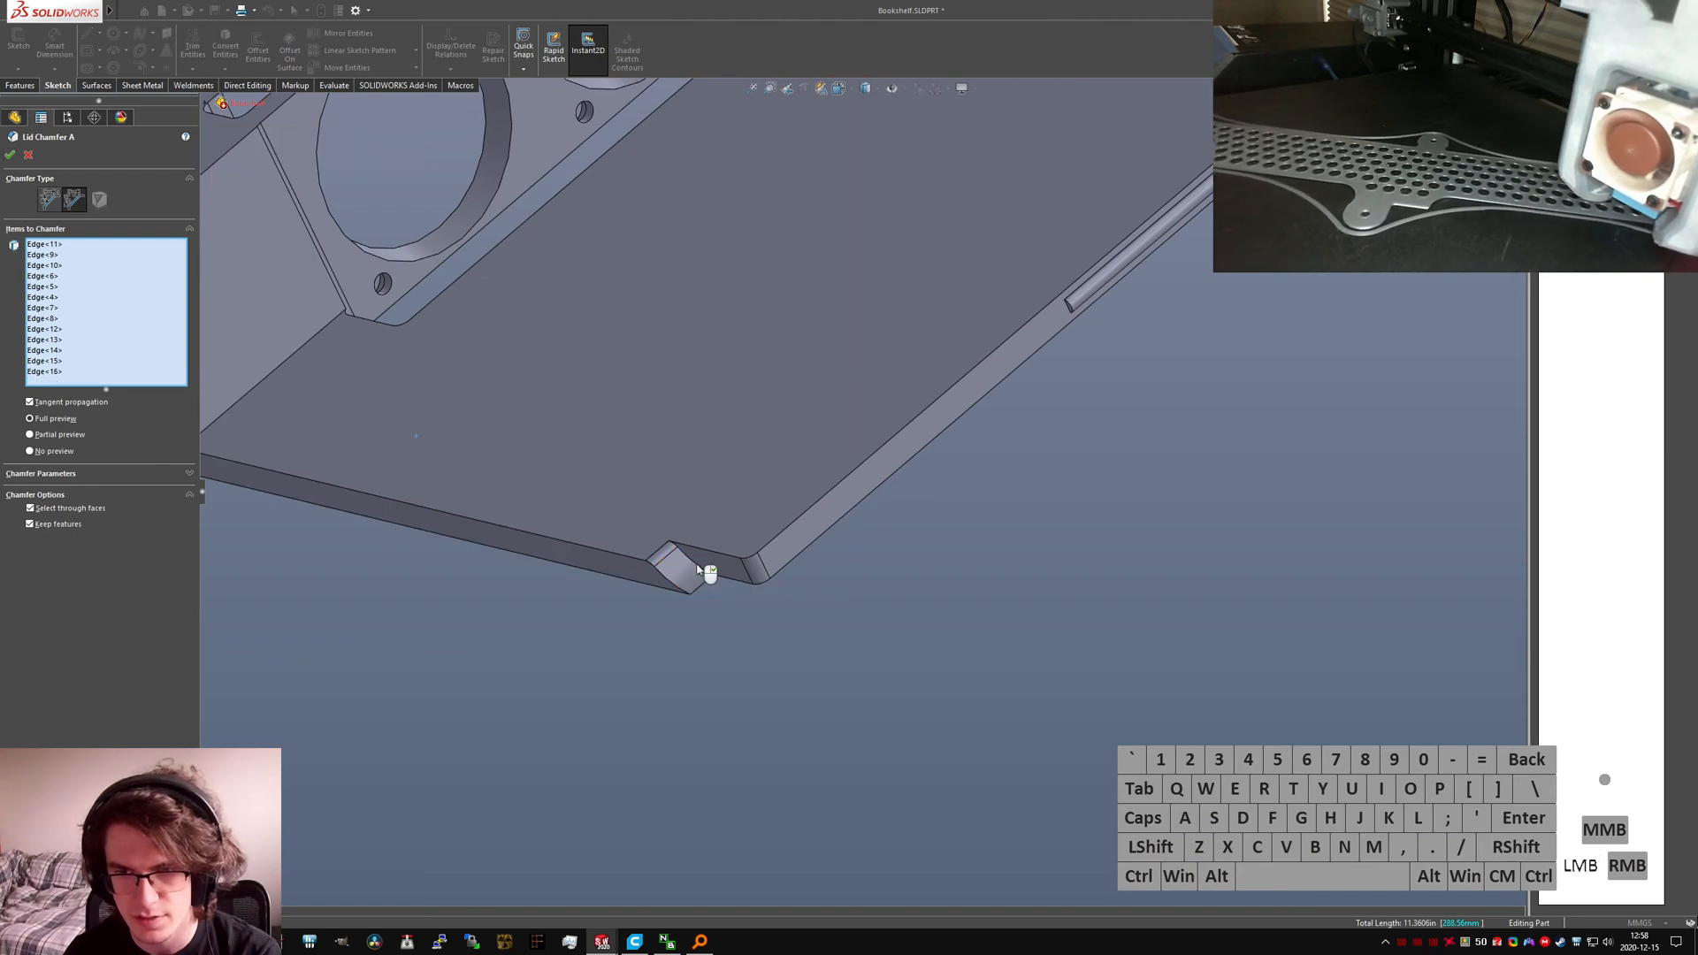
pyautogui.scroll(6, 676, 548)
pyautogui.scroll(-6, 531, 407)
pyautogui.moveTo(656, 428); pyautogui.dragTo(723, 553, button='middle')
pyautogui.scroll(-5, 738, 575)
pyautogui.click(769, 607)
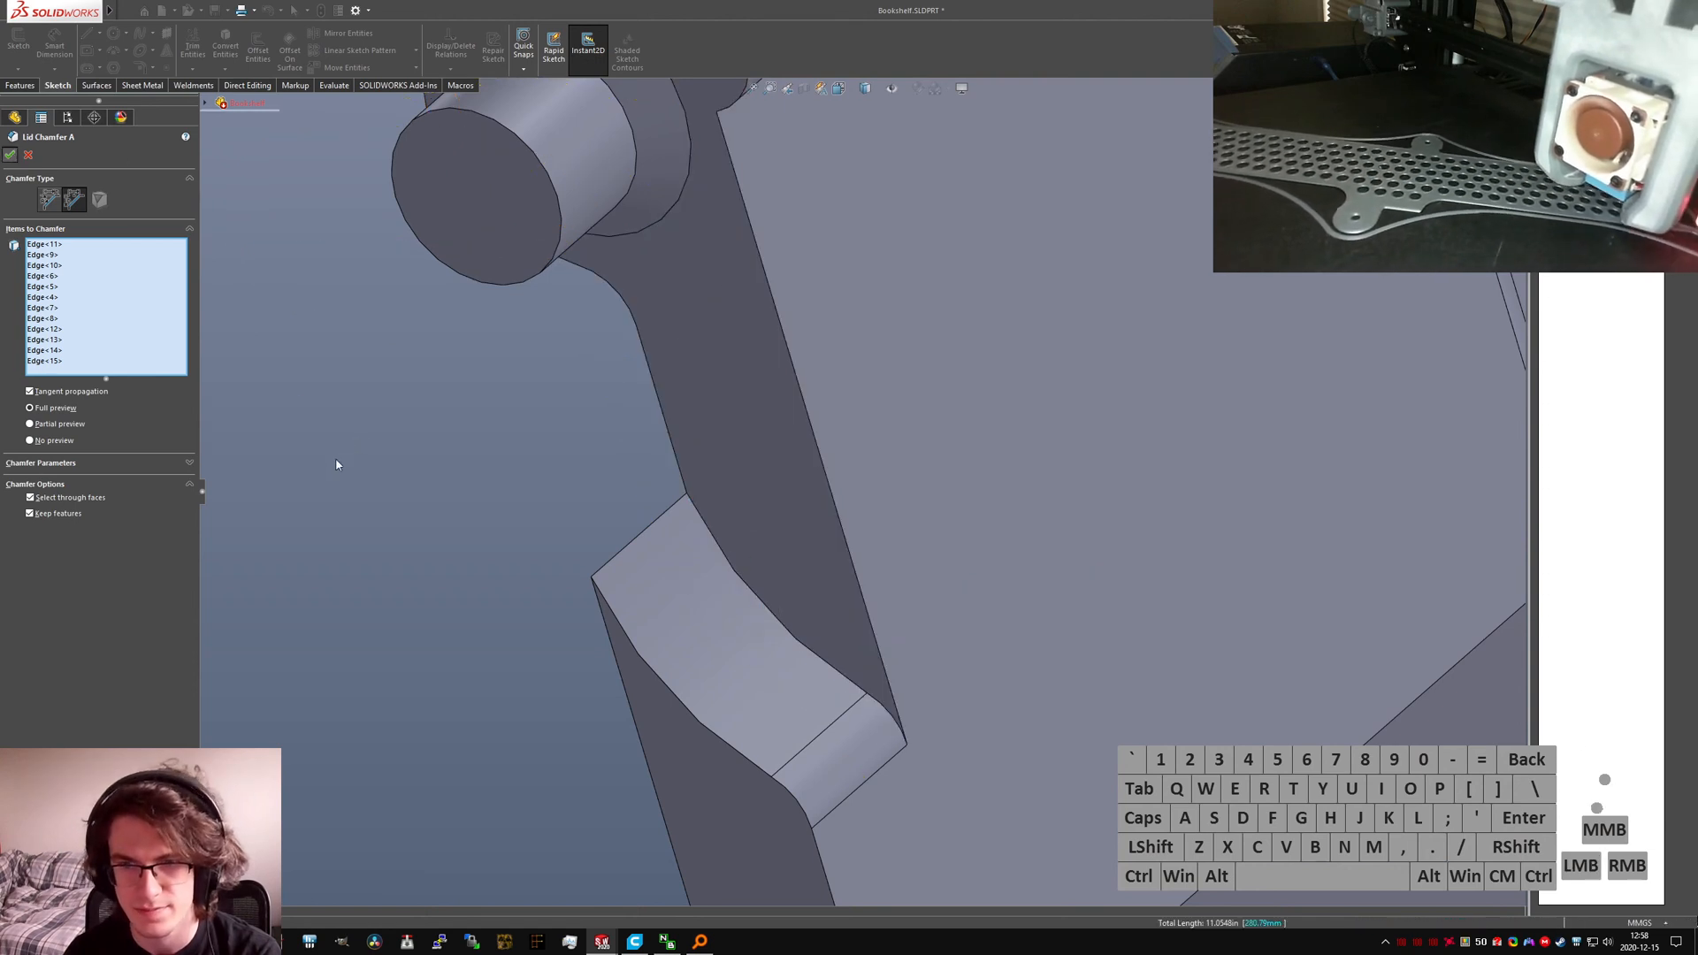
# Step: Check which feature formed the rounded face at the corner cutout near the hinge pin and save the part
pyautogui.scroll(-2, 102, 606)
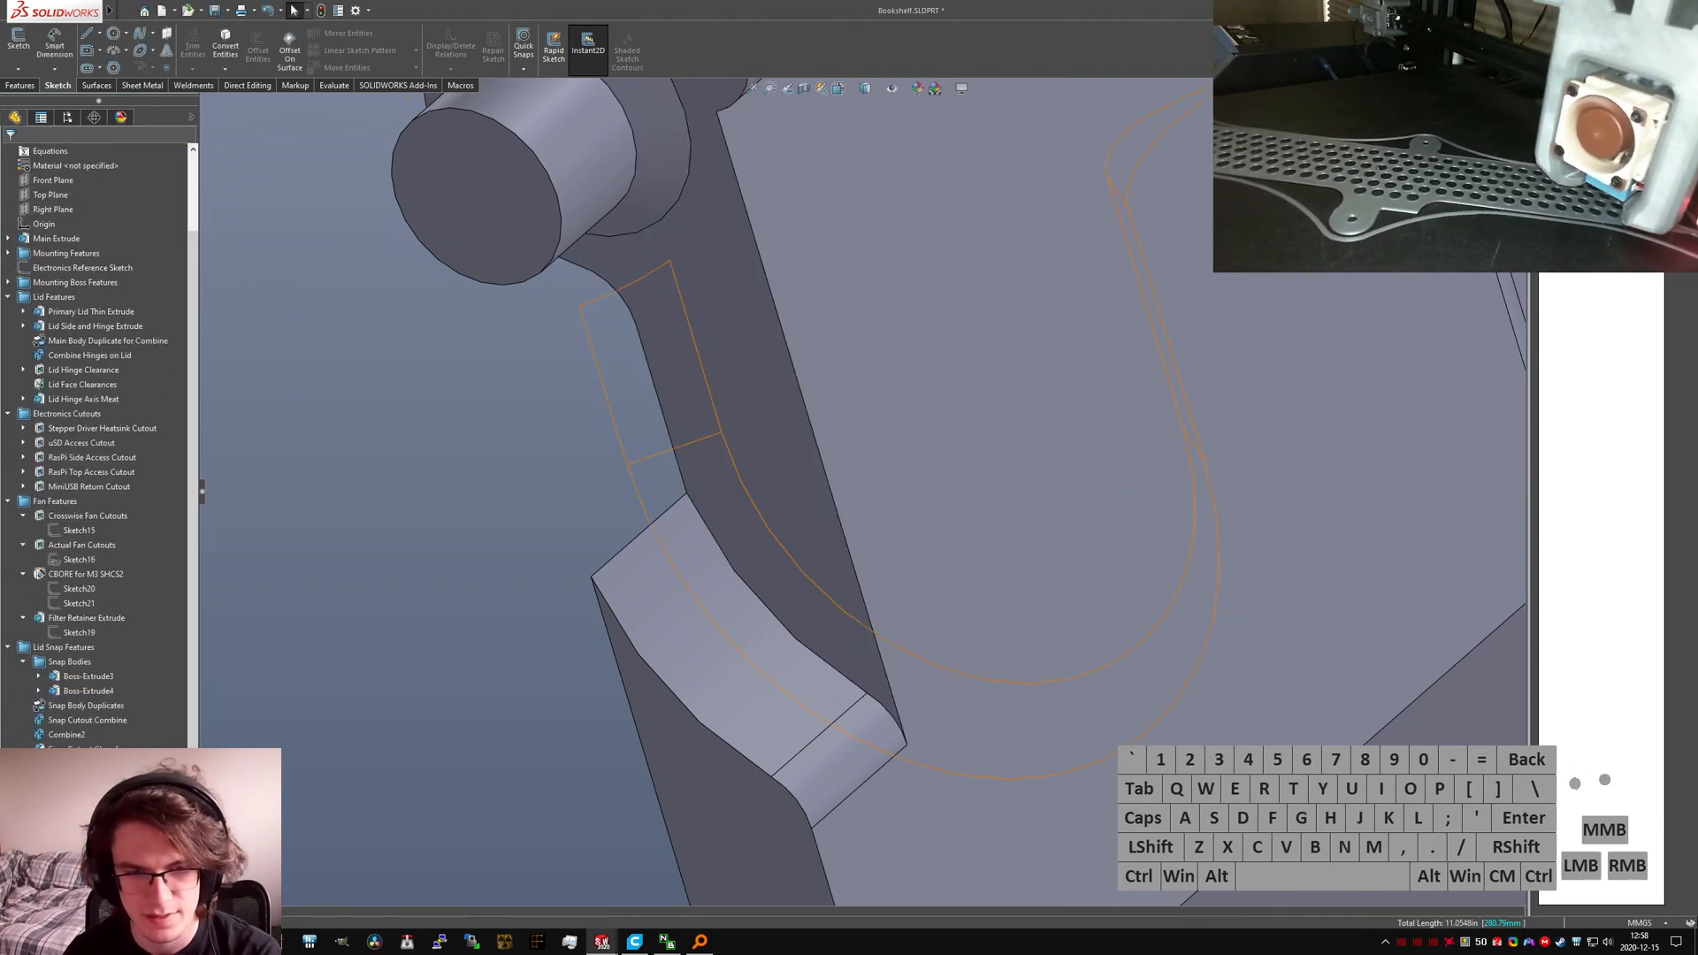
pyautogui.click(839, 761)
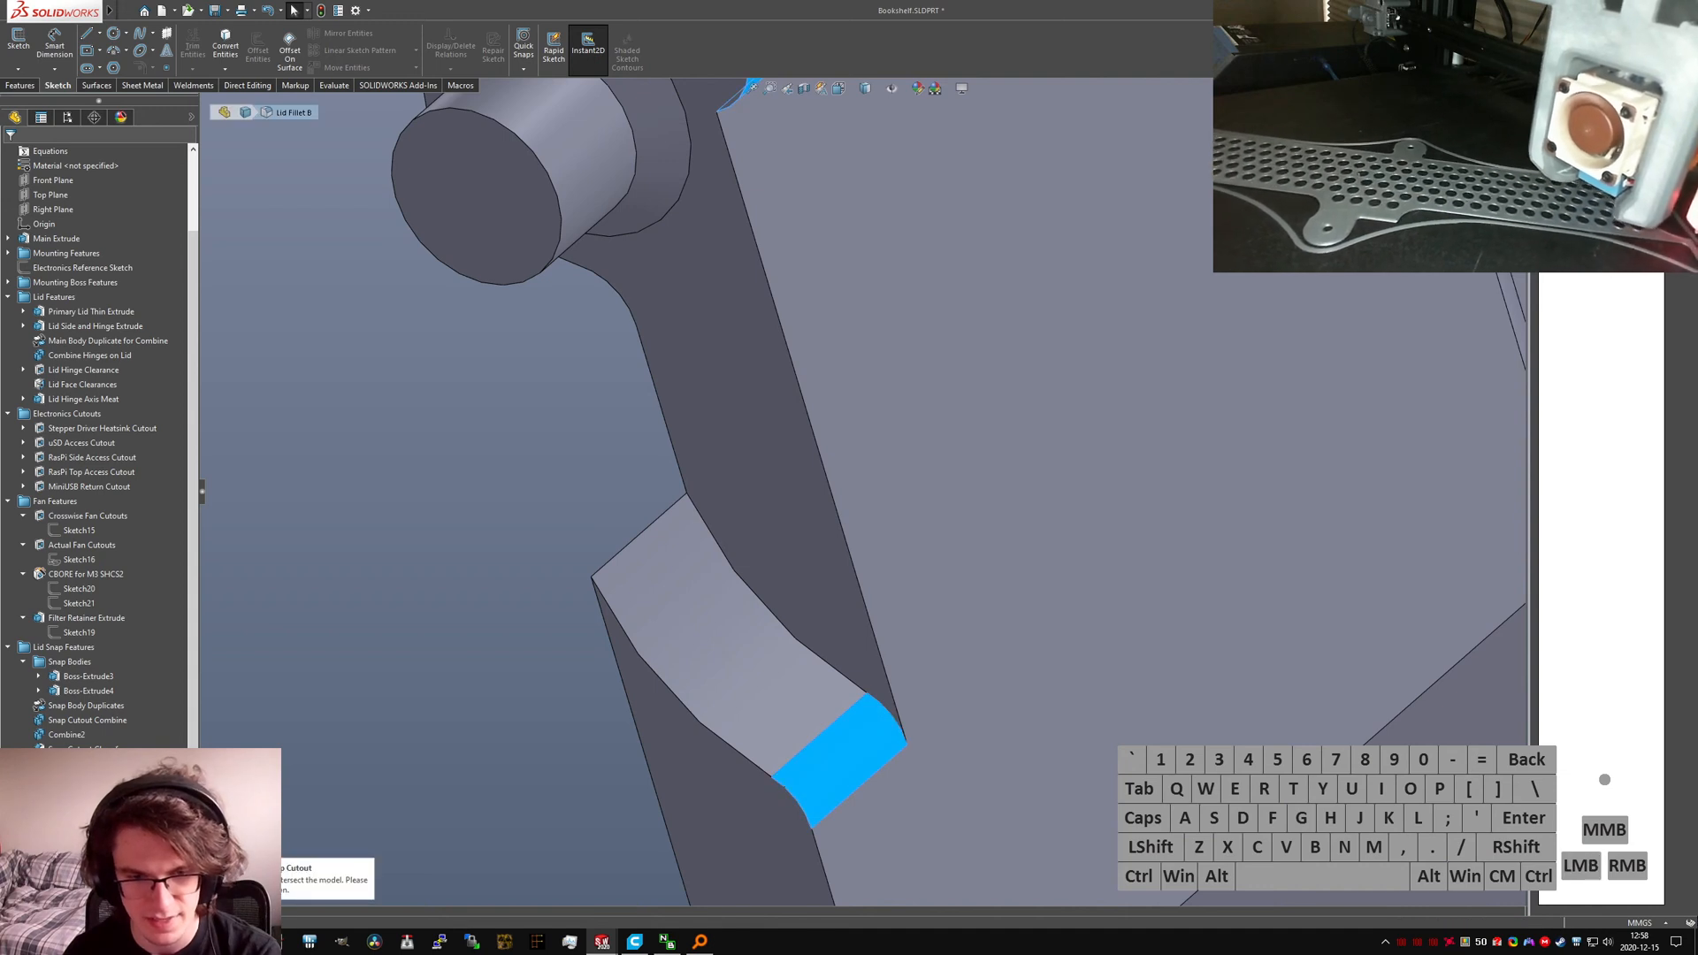
pyautogui.hotkey('ctrl', 's')
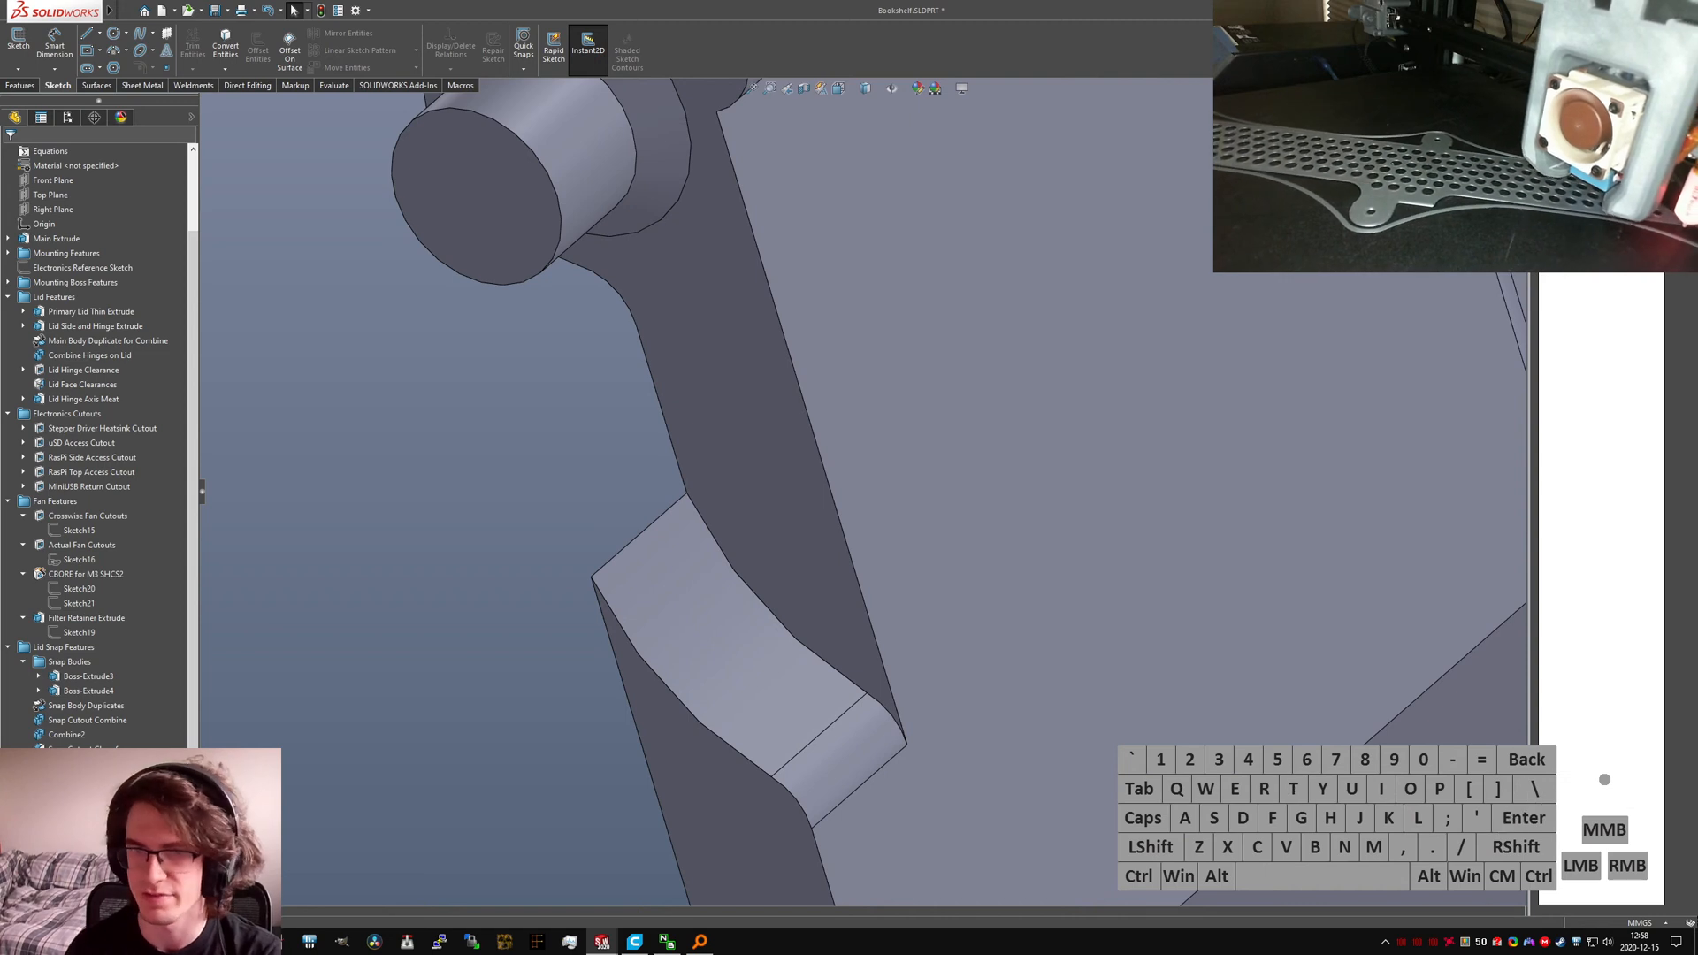
# Step: Fillet the sharp edge at the other end of the sloped cutout face near the hinge pin with a 0.4 mm radius
pyautogui.click(655, 526)
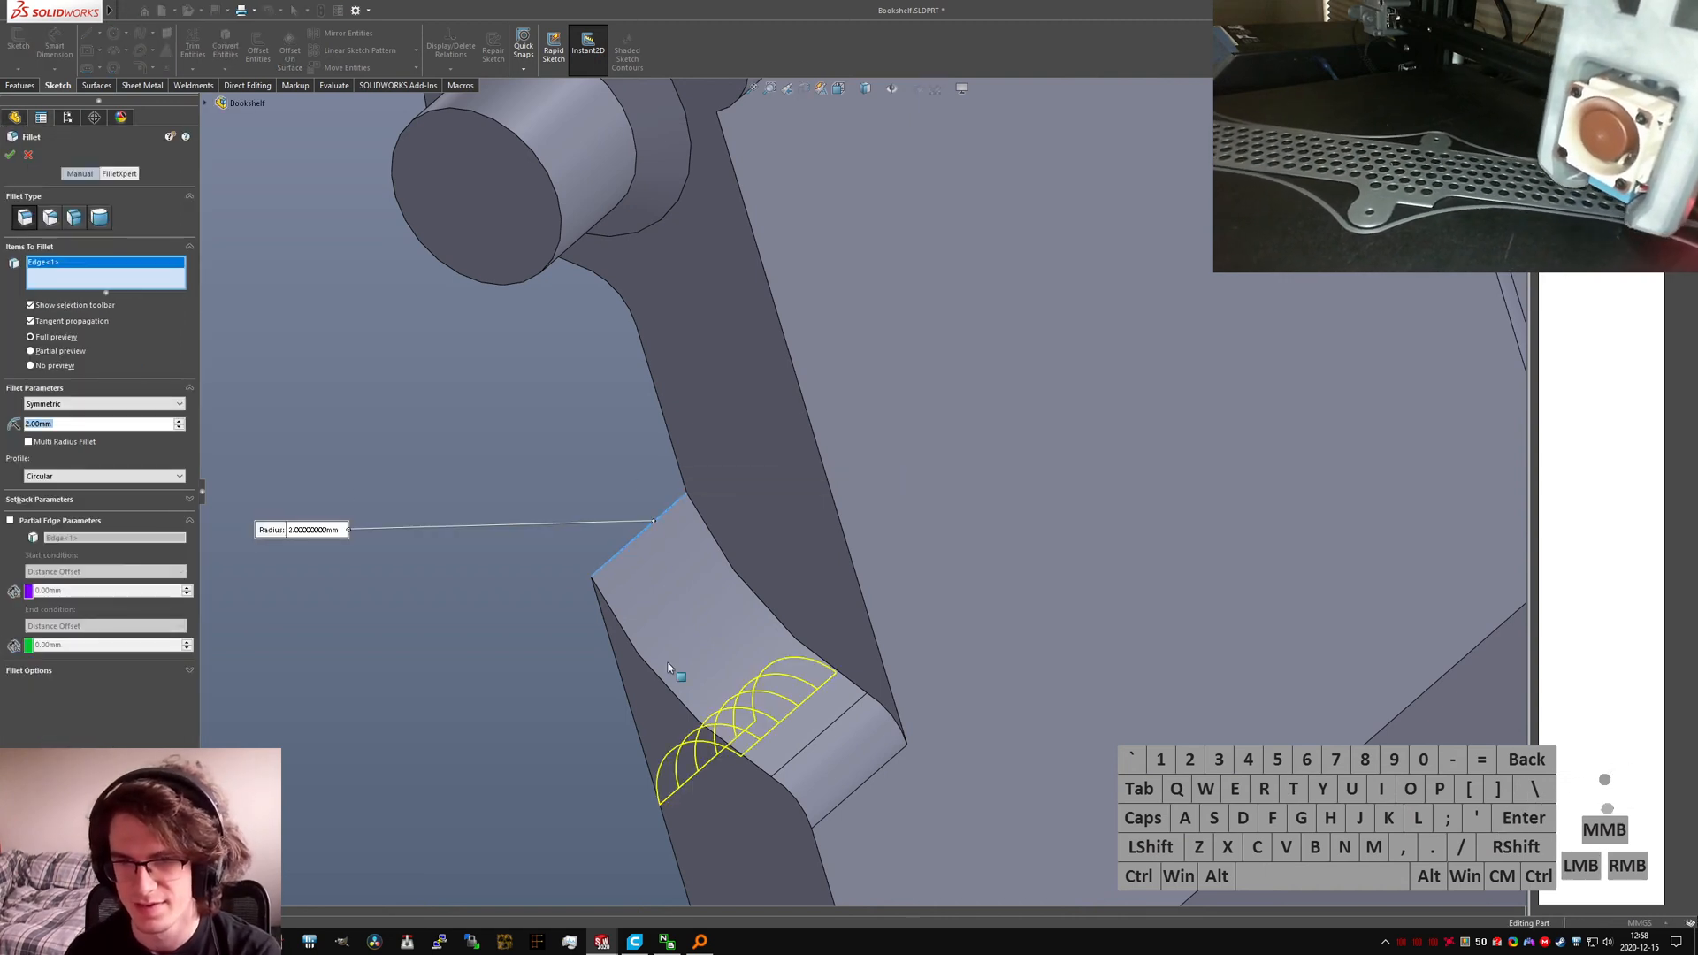
pyautogui.click(333, 530)
pyautogui.write('0.4')
pyautogui.press('Return')
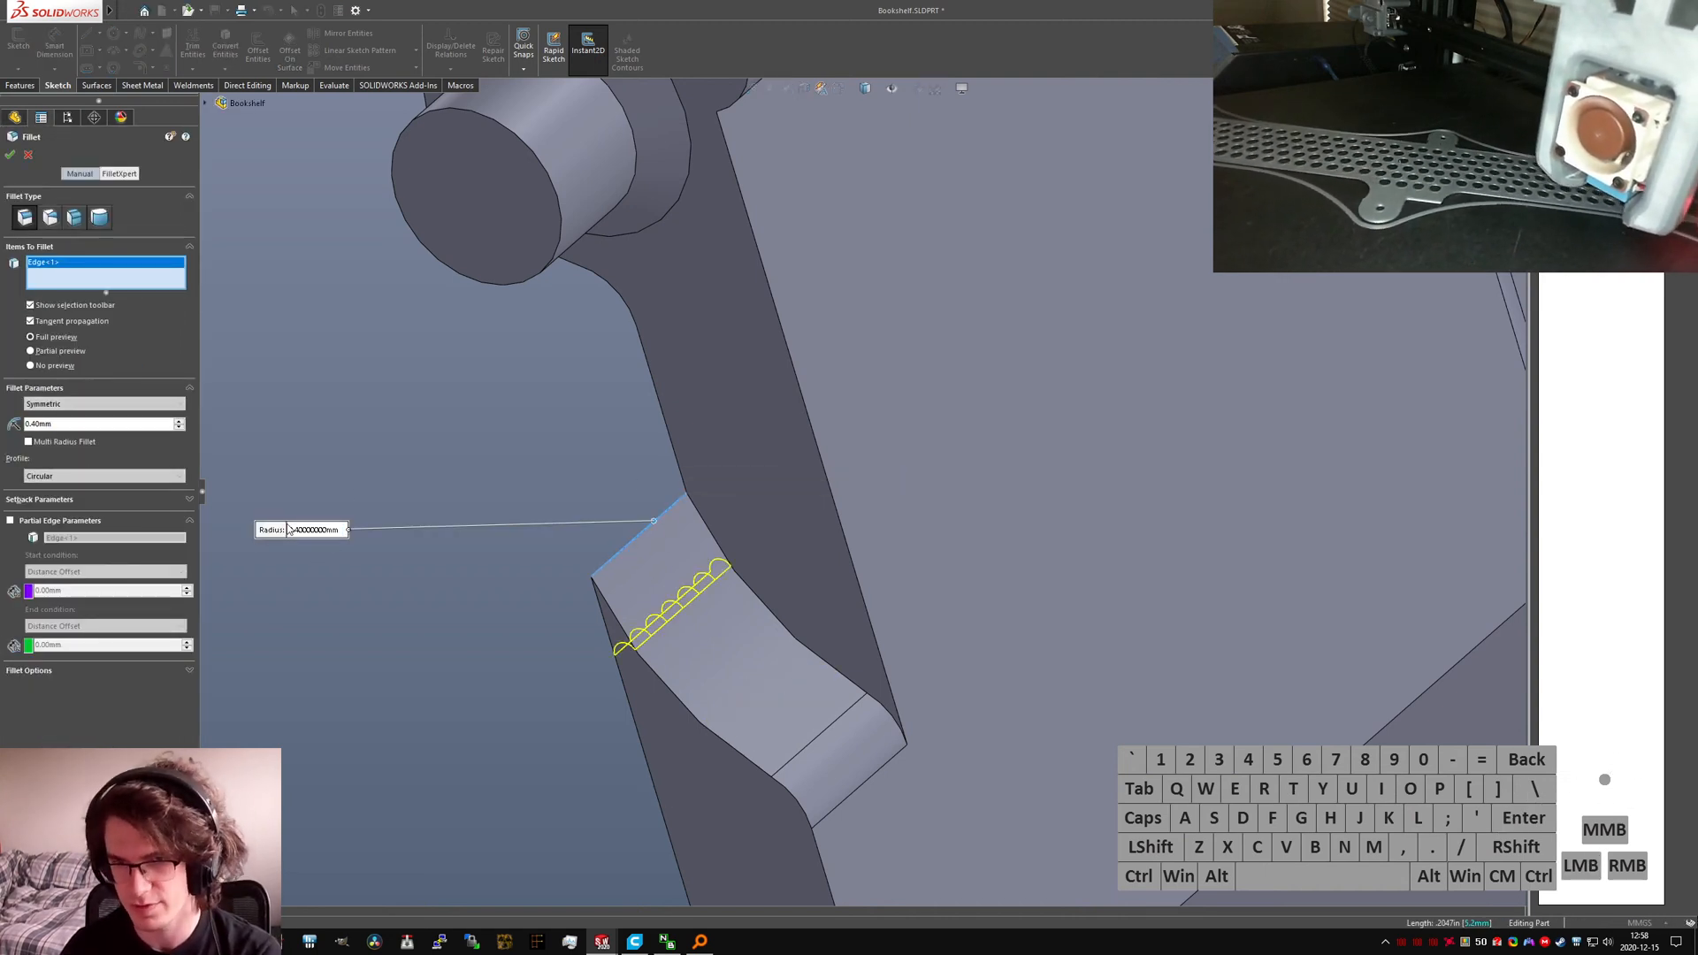
# Step: Add the matching sharp edge at the other corner cutout to the 0.4 mm fillet and accept the feature
pyautogui.scroll(6, 1123, 655)
pyautogui.scroll(-8, 1120, 555)
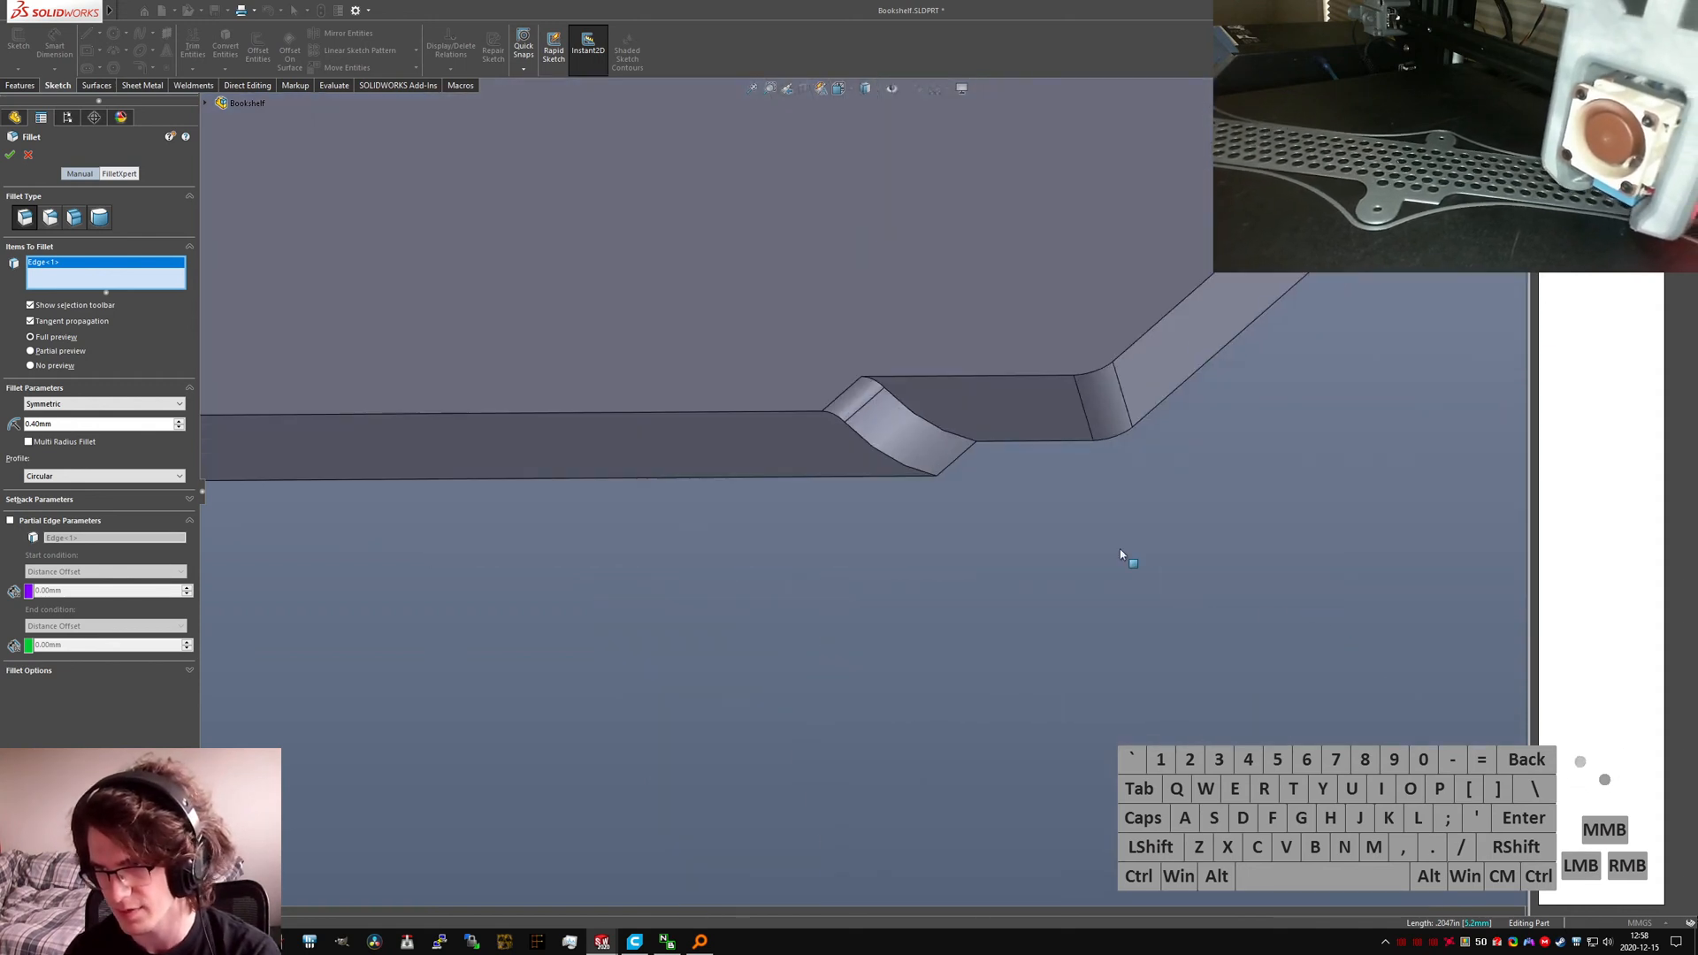
pyautogui.click(964, 458)
pyautogui.rightClick(808, 497)
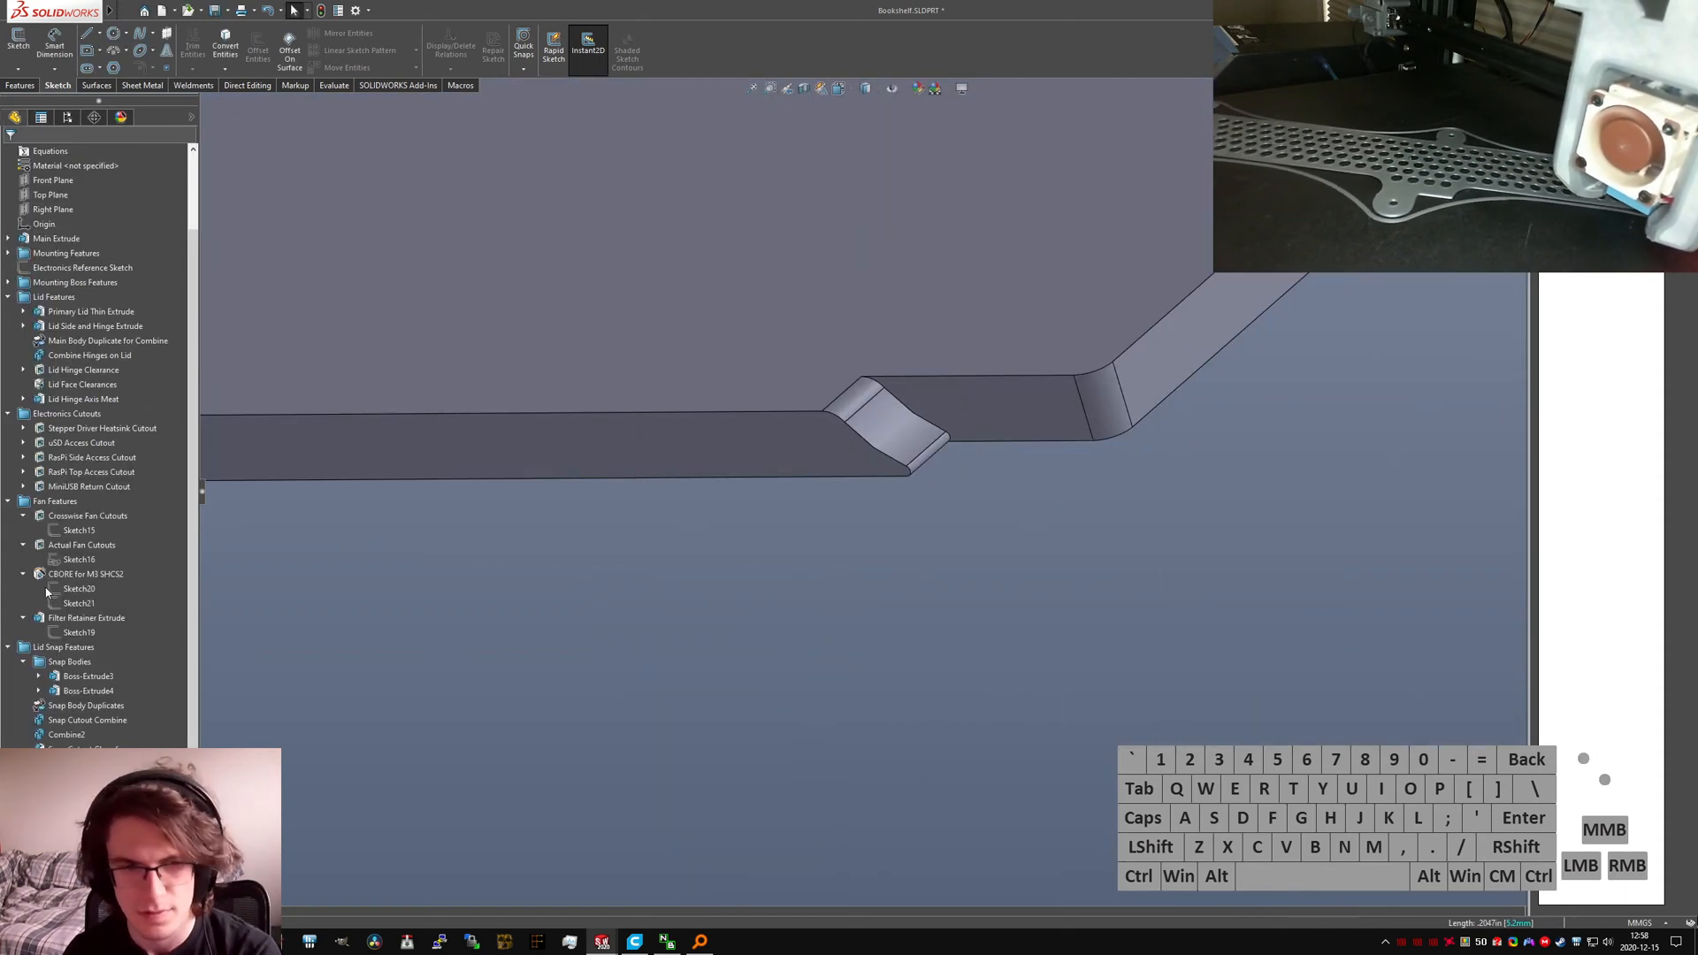
# Step: Rename the new 0.4 mm cutout fillet as Lid Fillet C
pyautogui.click(929, 453)
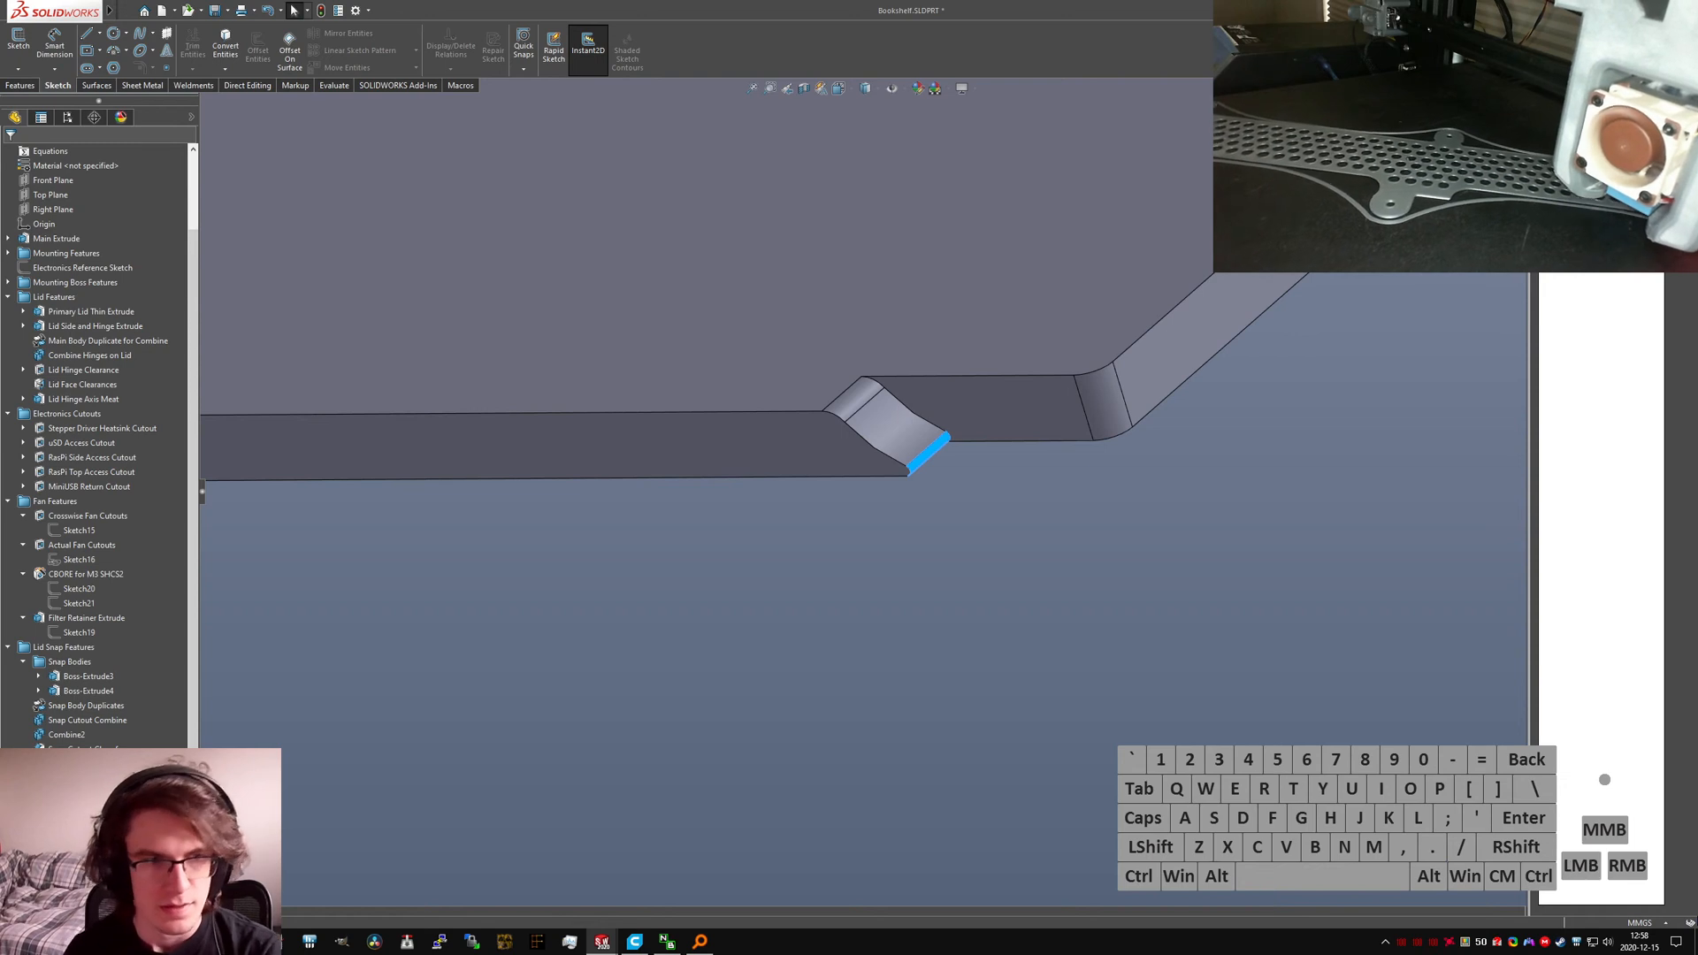
pyautogui.write('Lid Fillet C')
pyautogui.press('Return')
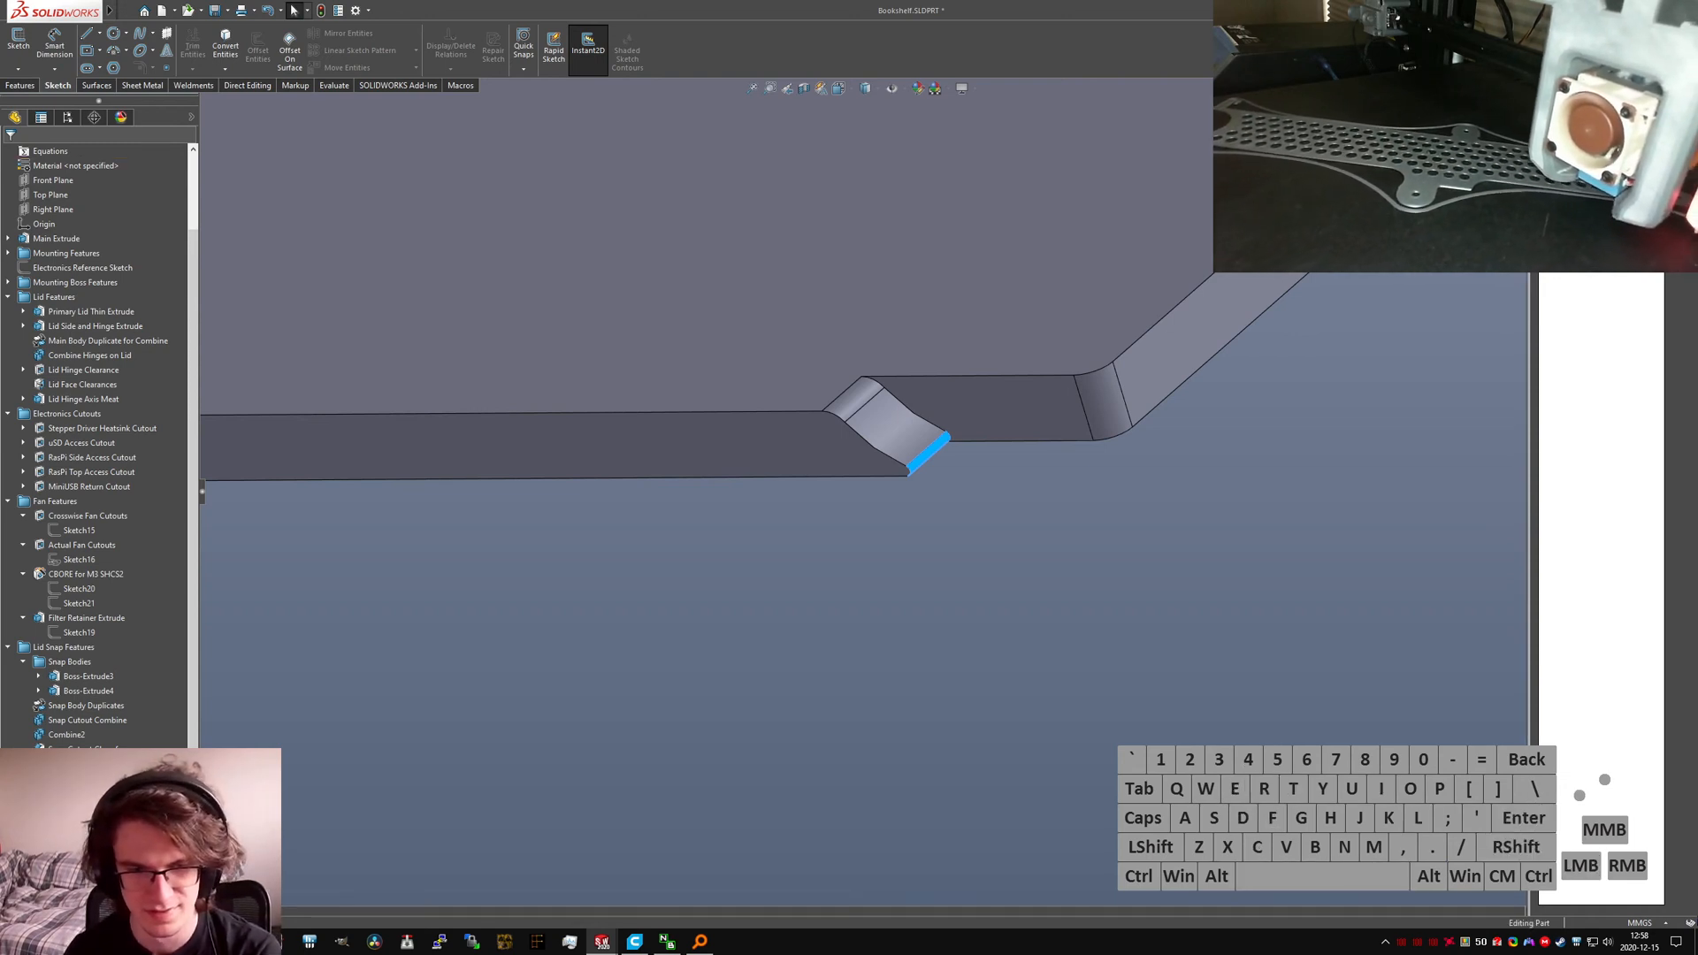
# Step: Add the two corner-cutout edges, one at each cutout, back to Lid Chamfer A and accept the feature
pyautogui.click(51, 151)
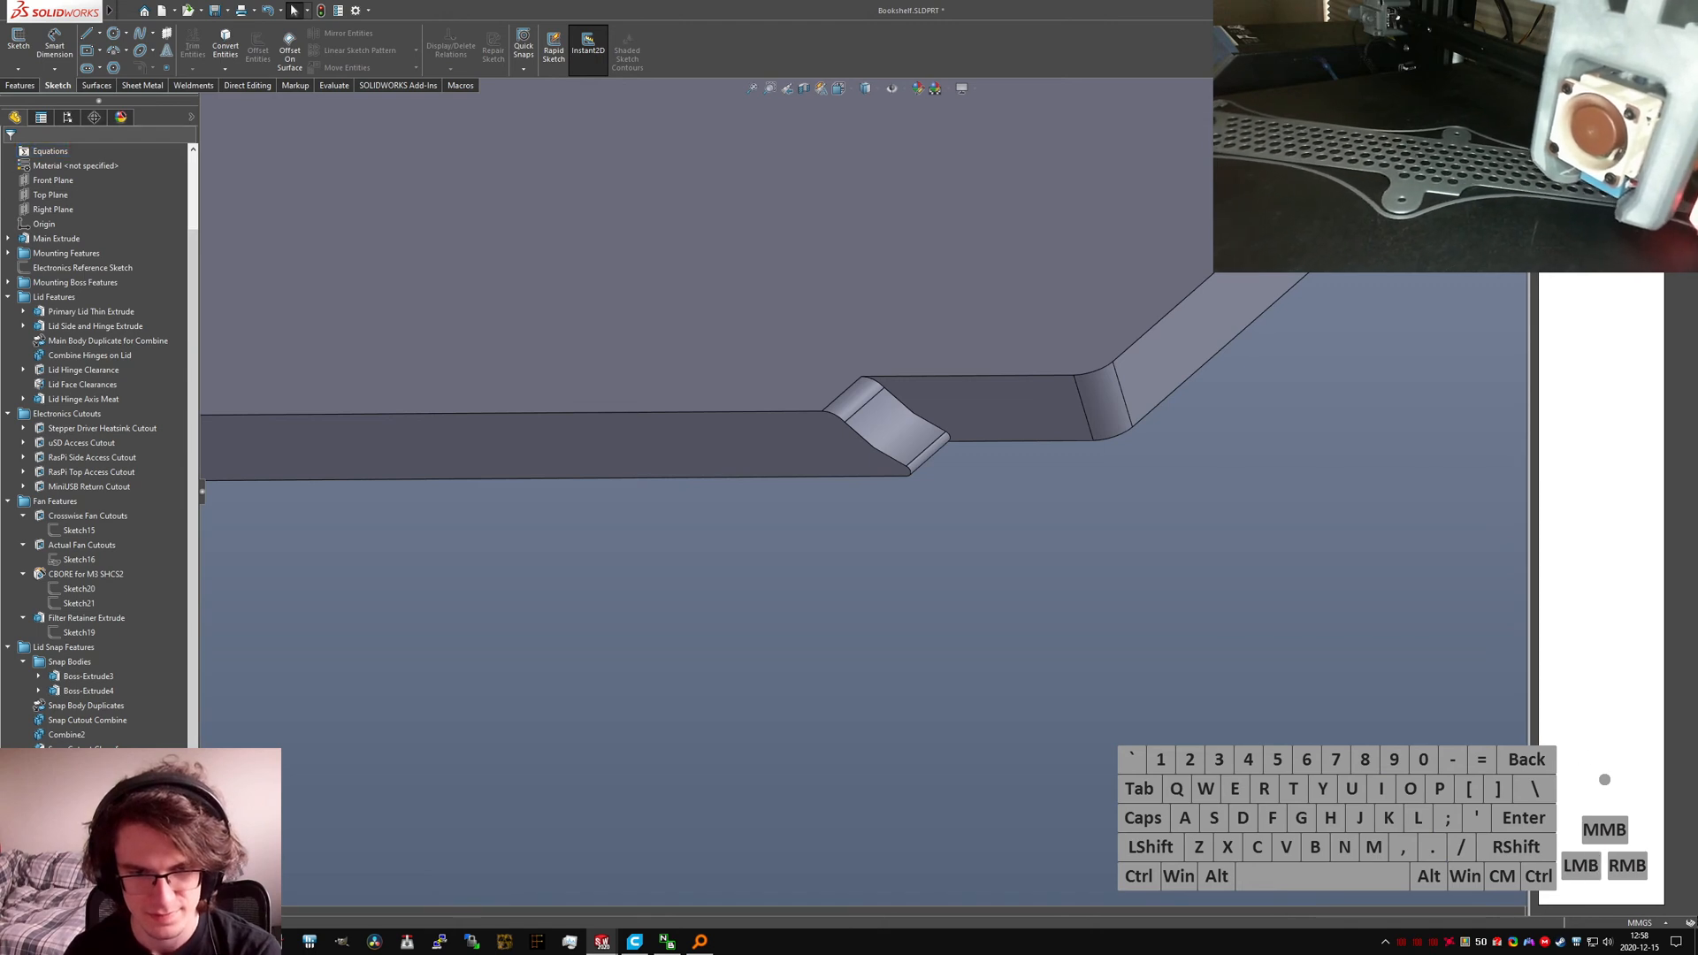
pyautogui.click(80, 851)
pyautogui.click(95, 815)
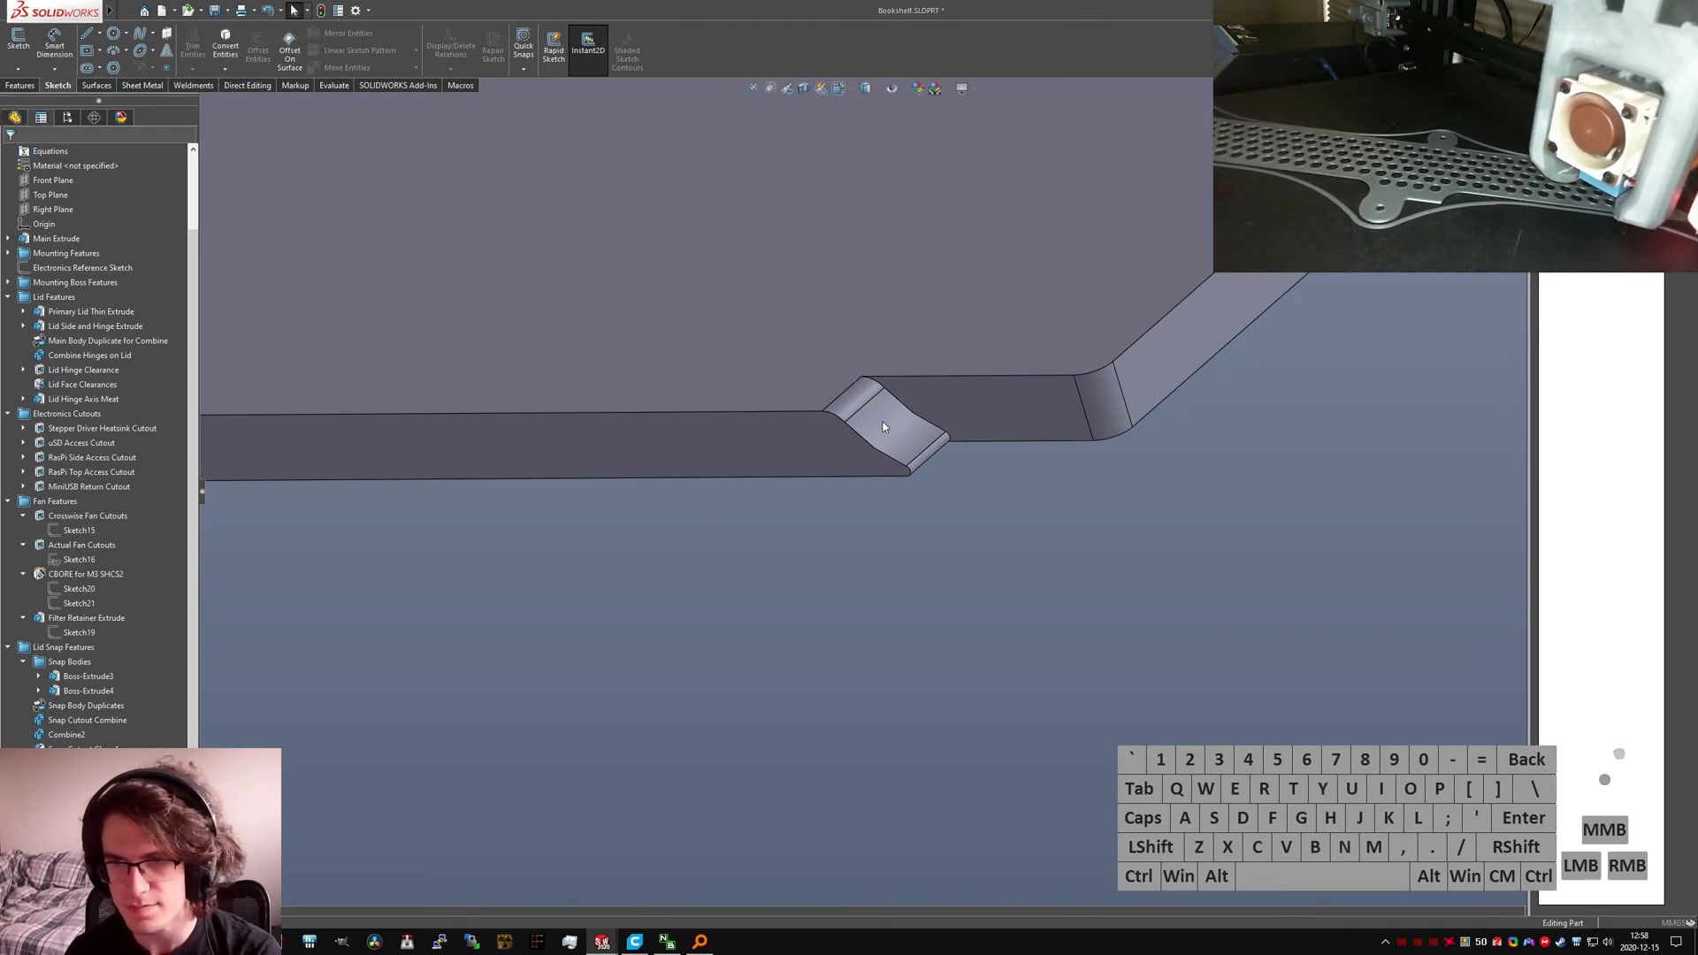
pyautogui.click(906, 408)
pyautogui.scroll(7, 858, 473)
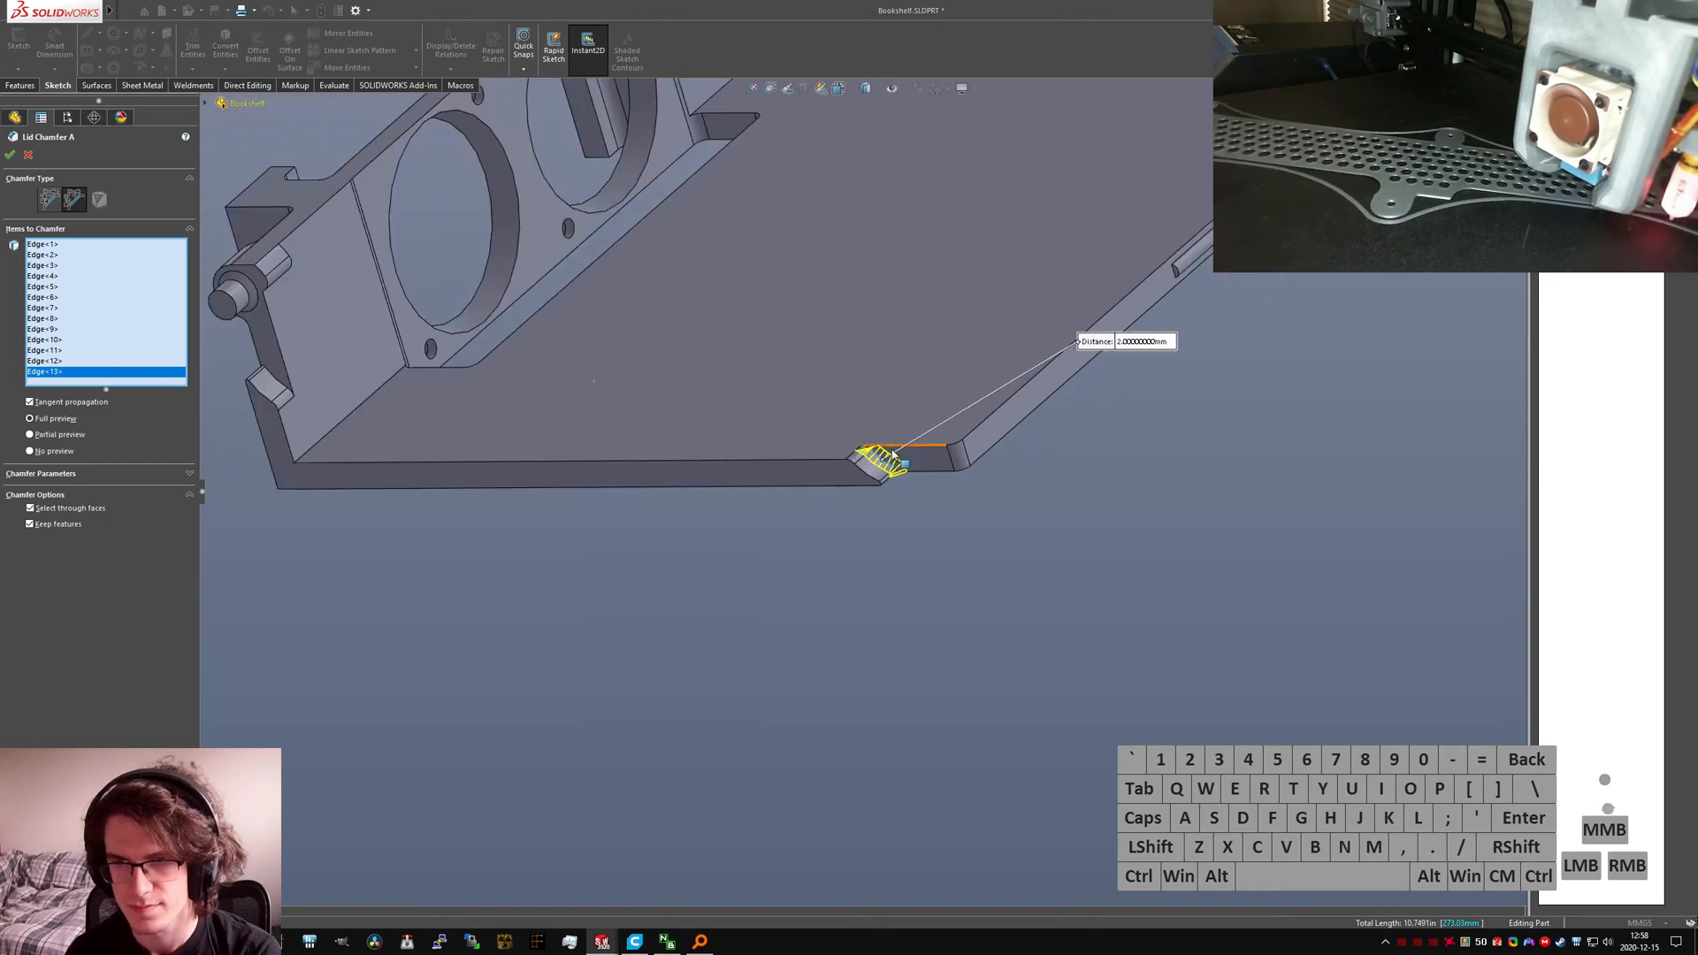
pyautogui.scroll(-2, 489, 476)
pyautogui.scroll(-3, 489, 475)
pyautogui.click(550, 356)
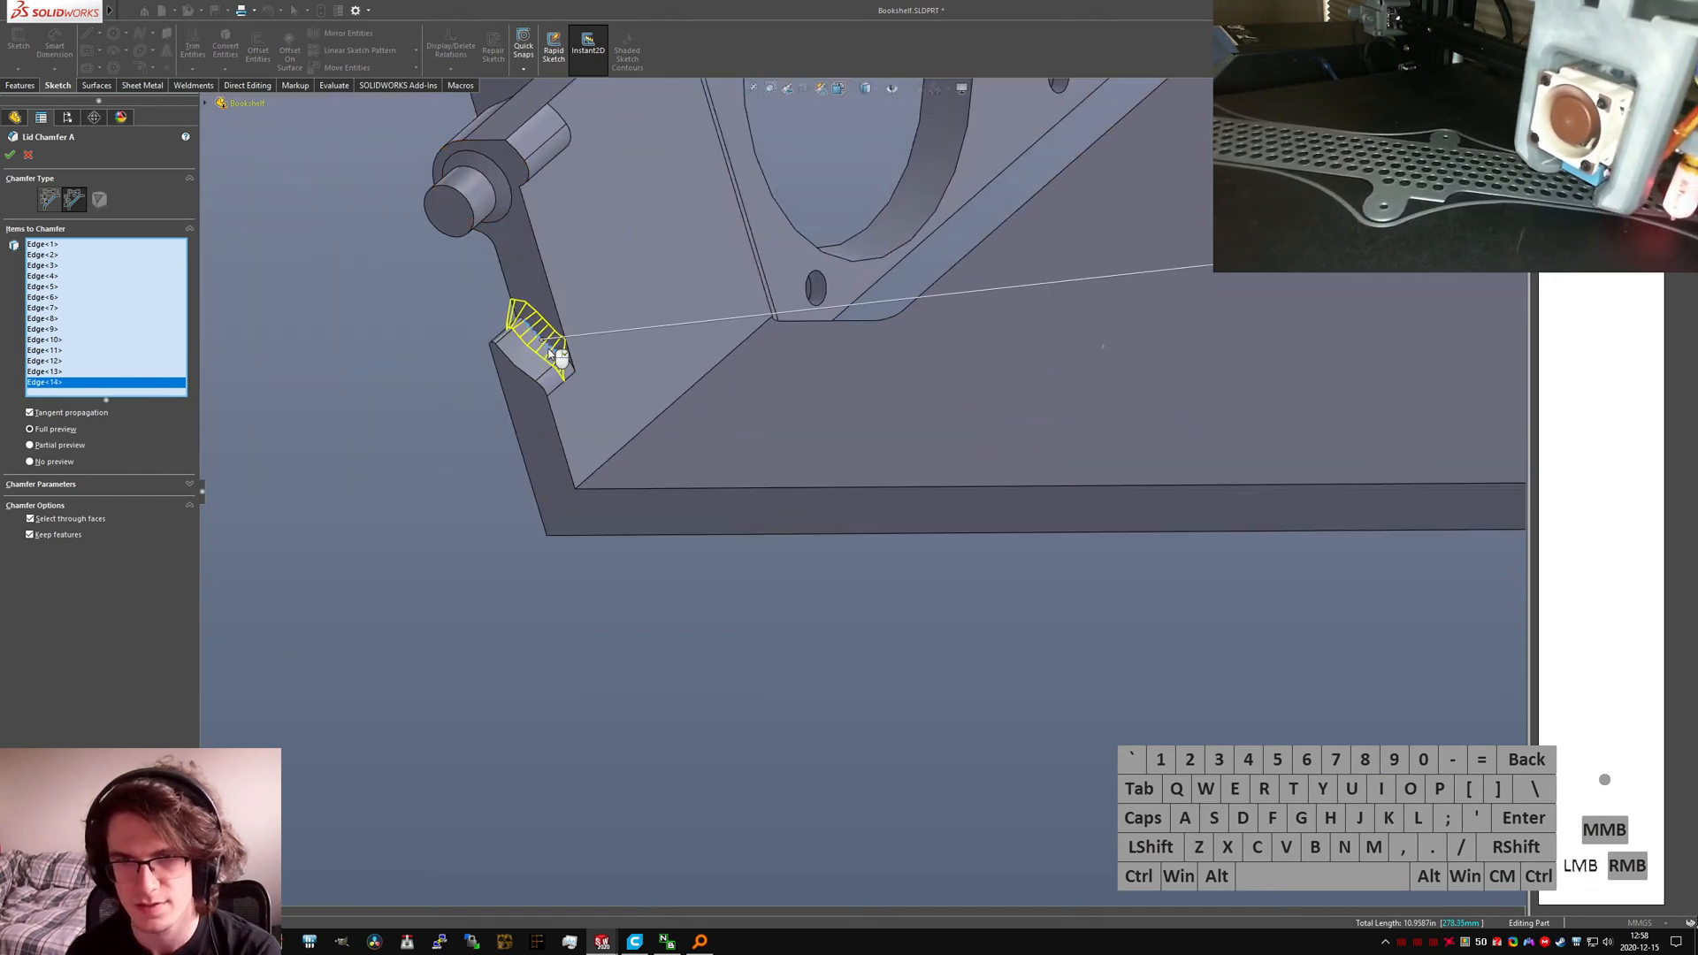
pyautogui.rightClick(557, 354)
# Step: Open Lid Fillet B for editing and remove the selected edge along the base of the end wall
pyautogui.scroll(2, 856, 487)
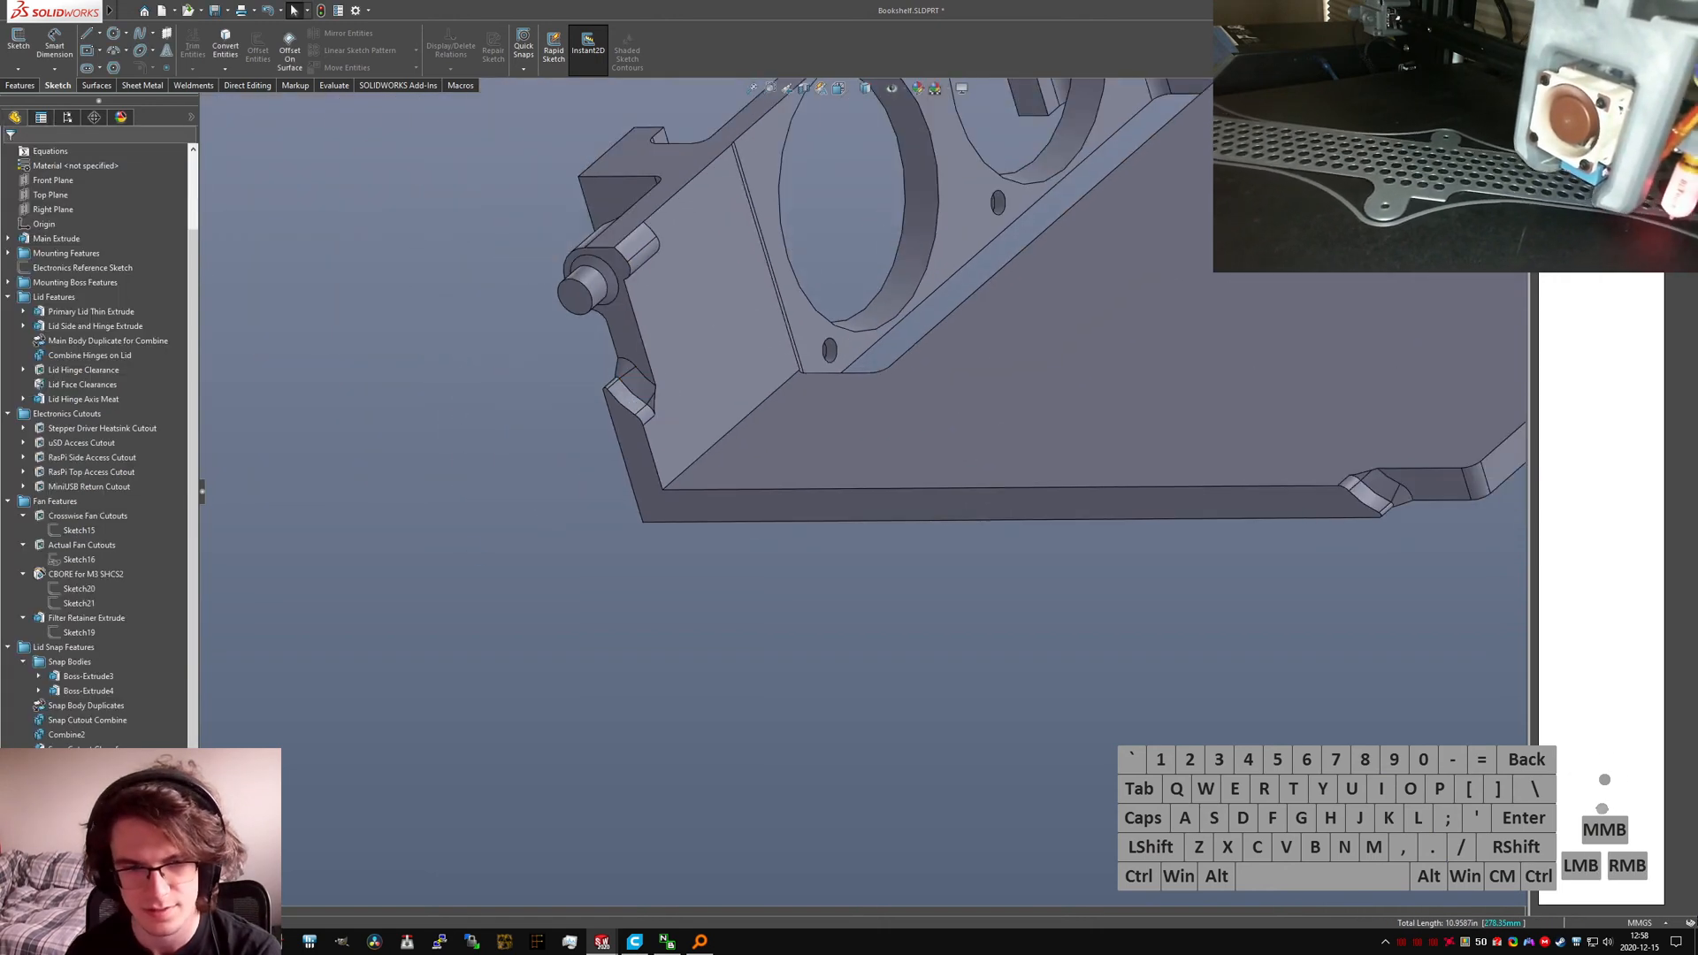
pyautogui.scroll(3, 1076, 340)
pyautogui.moveTo(1075, 341); pyautogui.dragTo(1206, 252, button='middle')
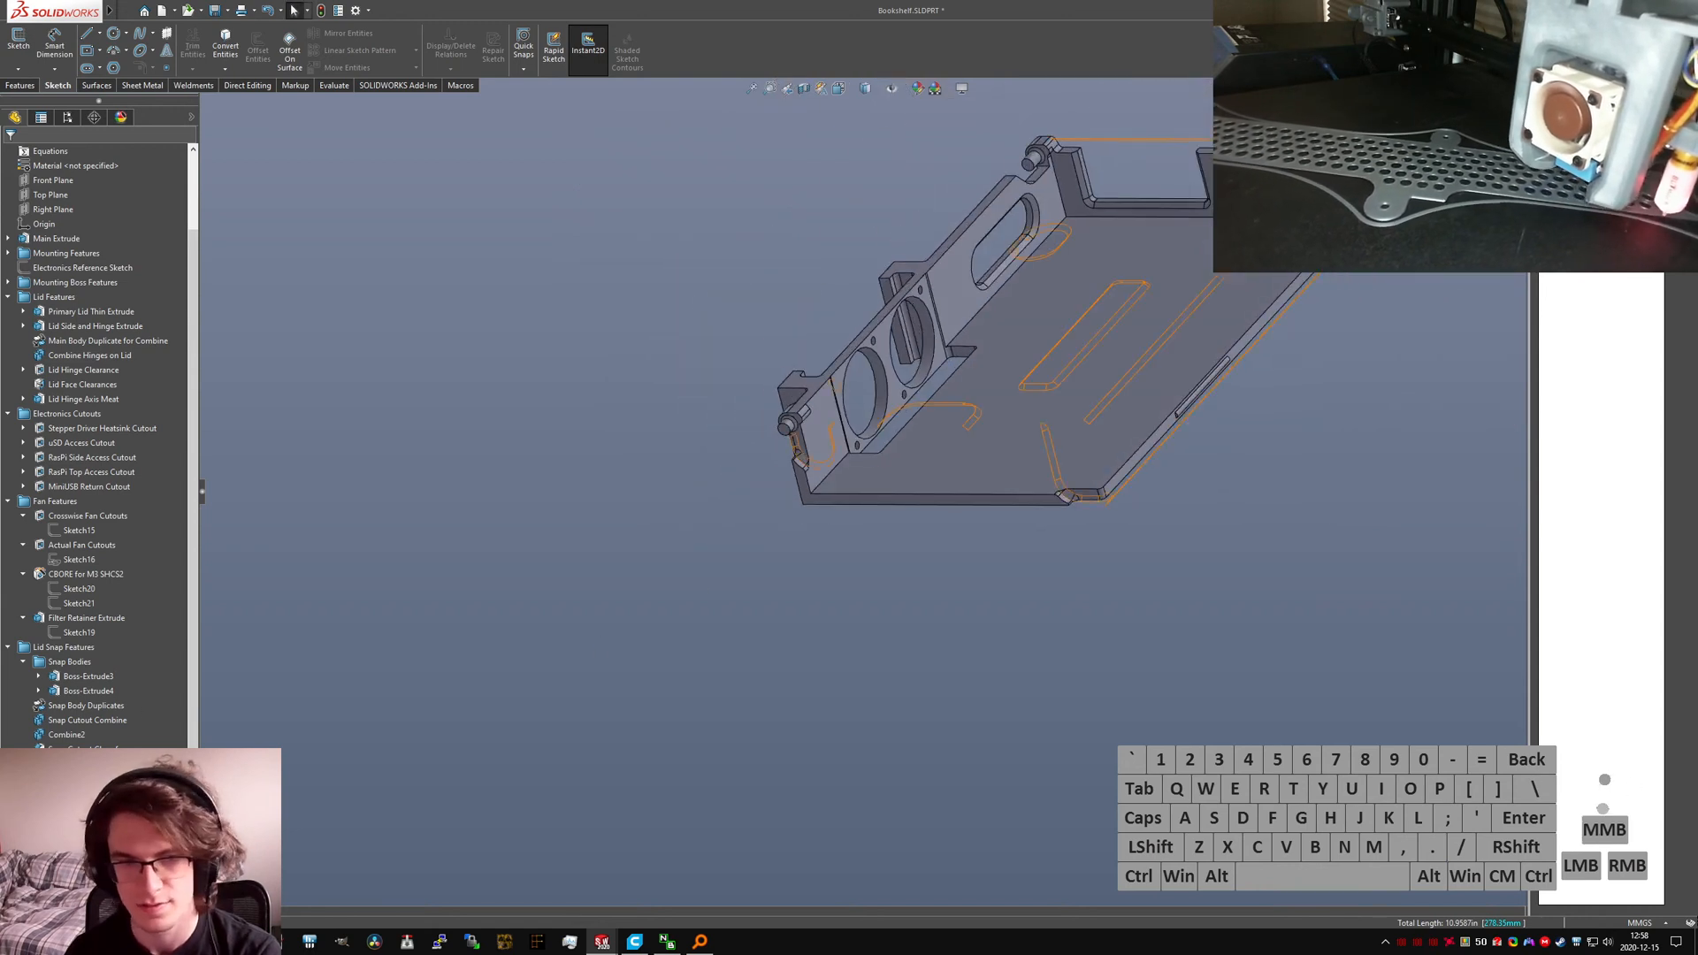
pyautogui.click(79, 837)
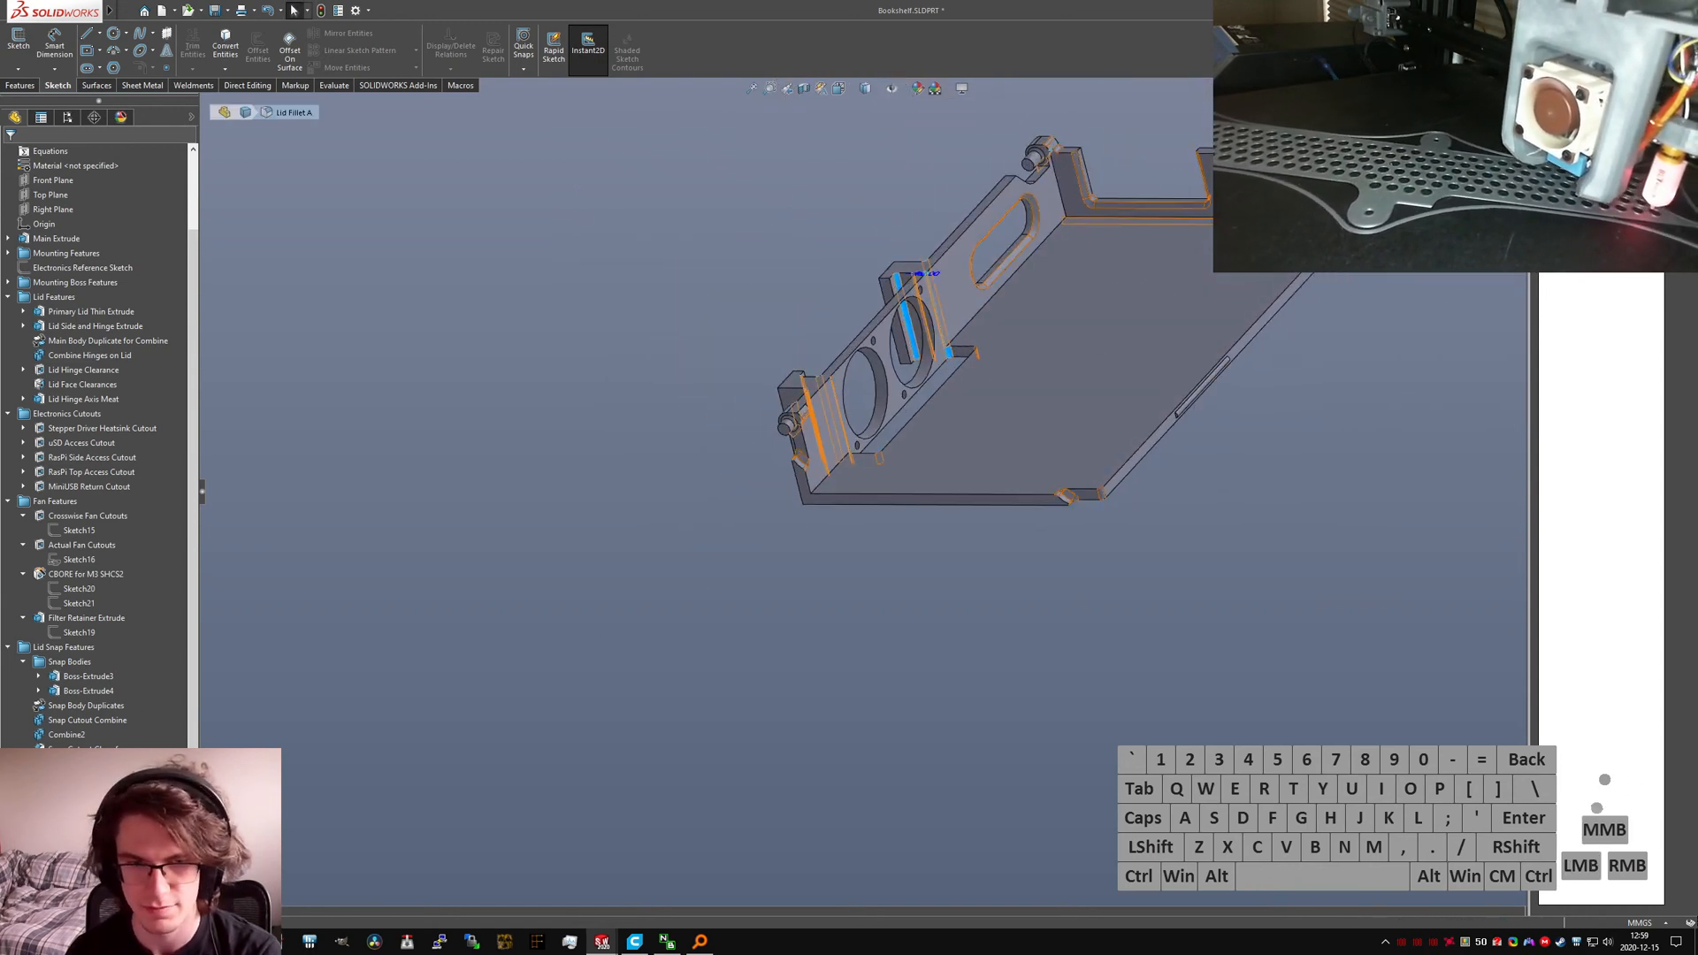
pyautogui.click(79, 851)
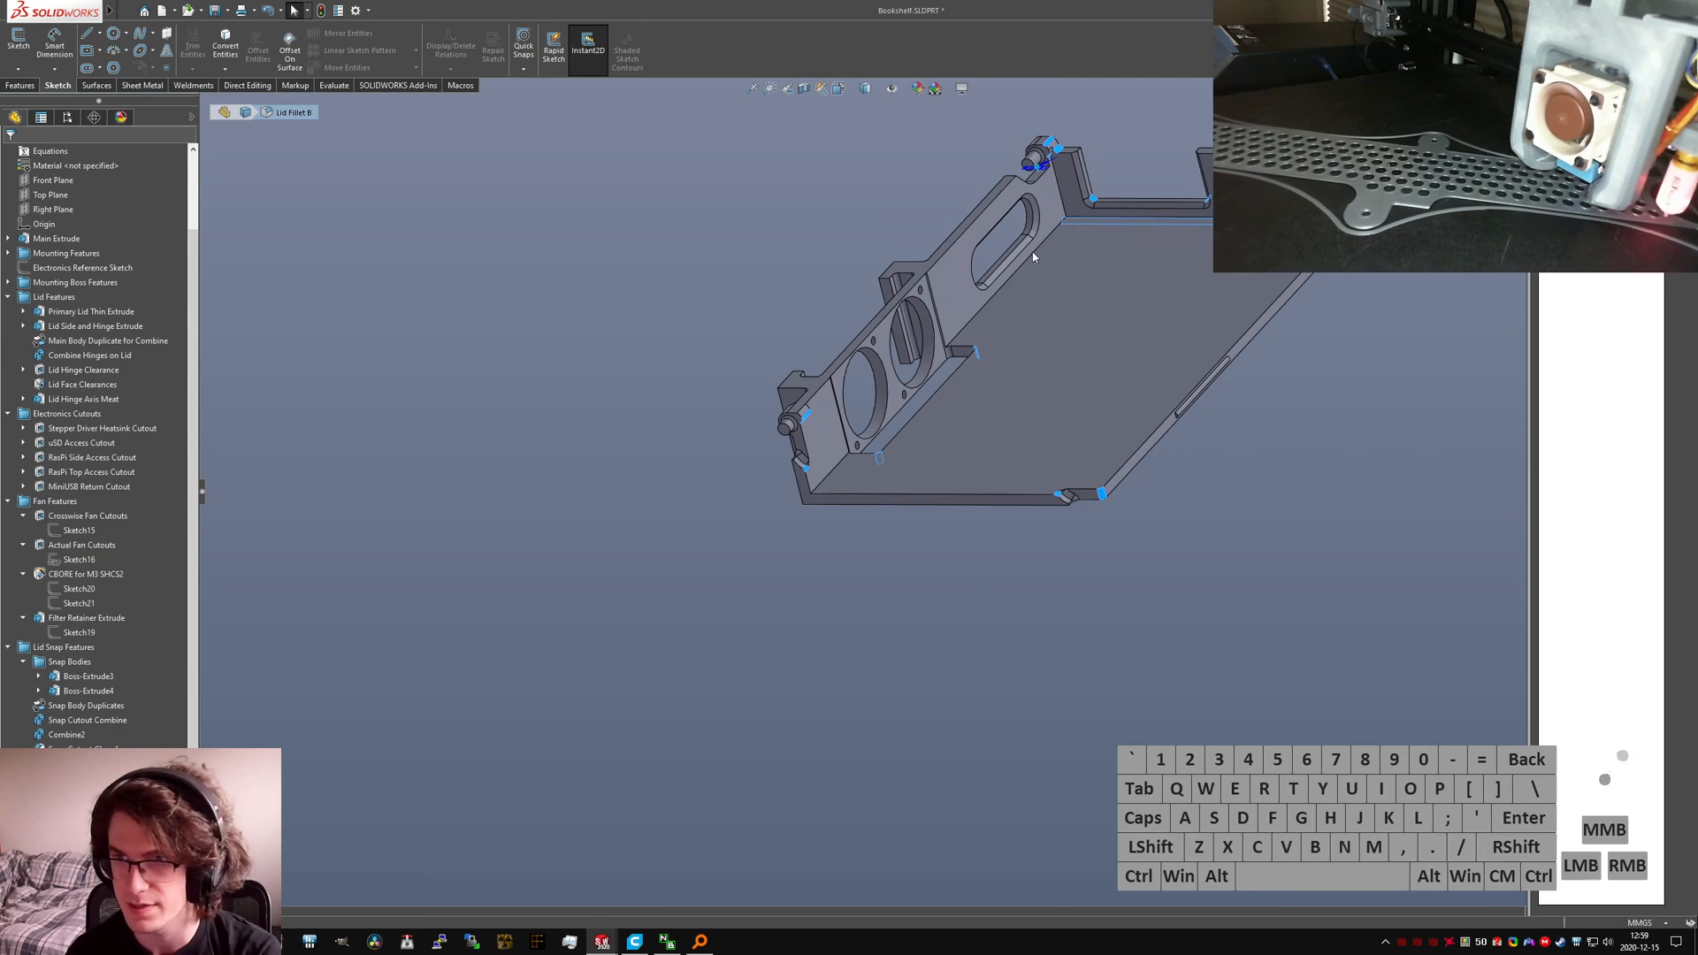
pyautogui.scroll(-4, 1114, 241)
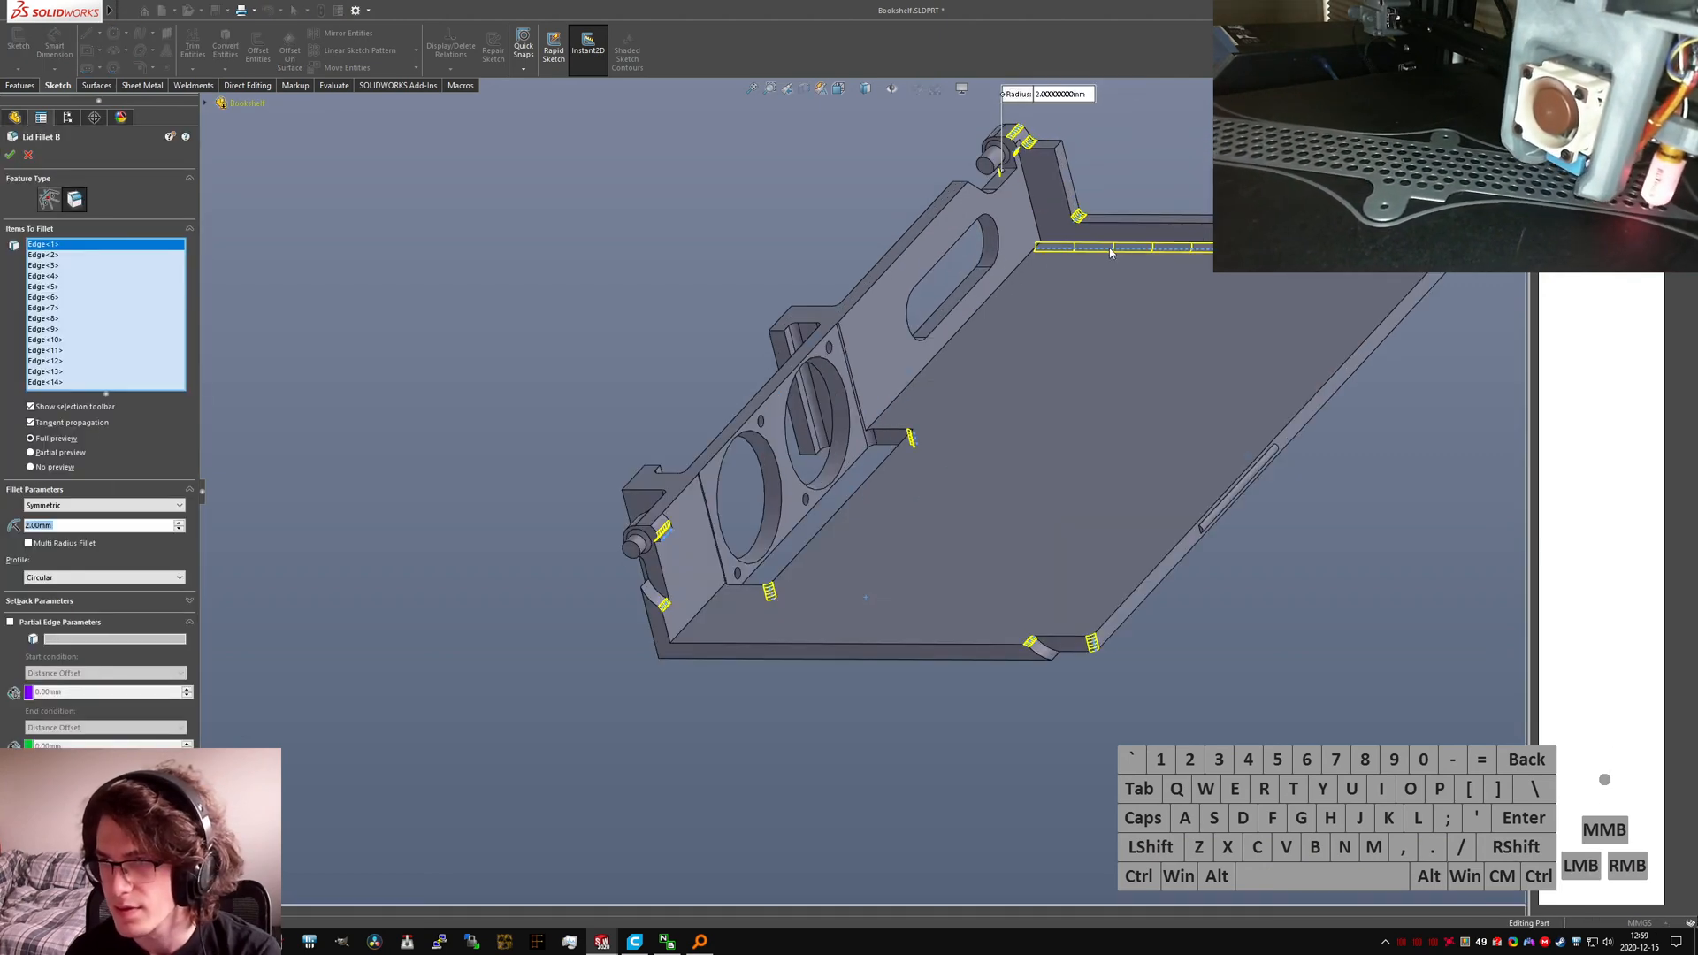
pyautogui.moveTo(1110, 253); pyautogui.dragTo(1074, 281, button='middle')
pyautogui.scroll(4, 1133, 619)
pyautogui.moveTo(1130, 602); pyautogui.dragTo(1098, 402, button='middle')
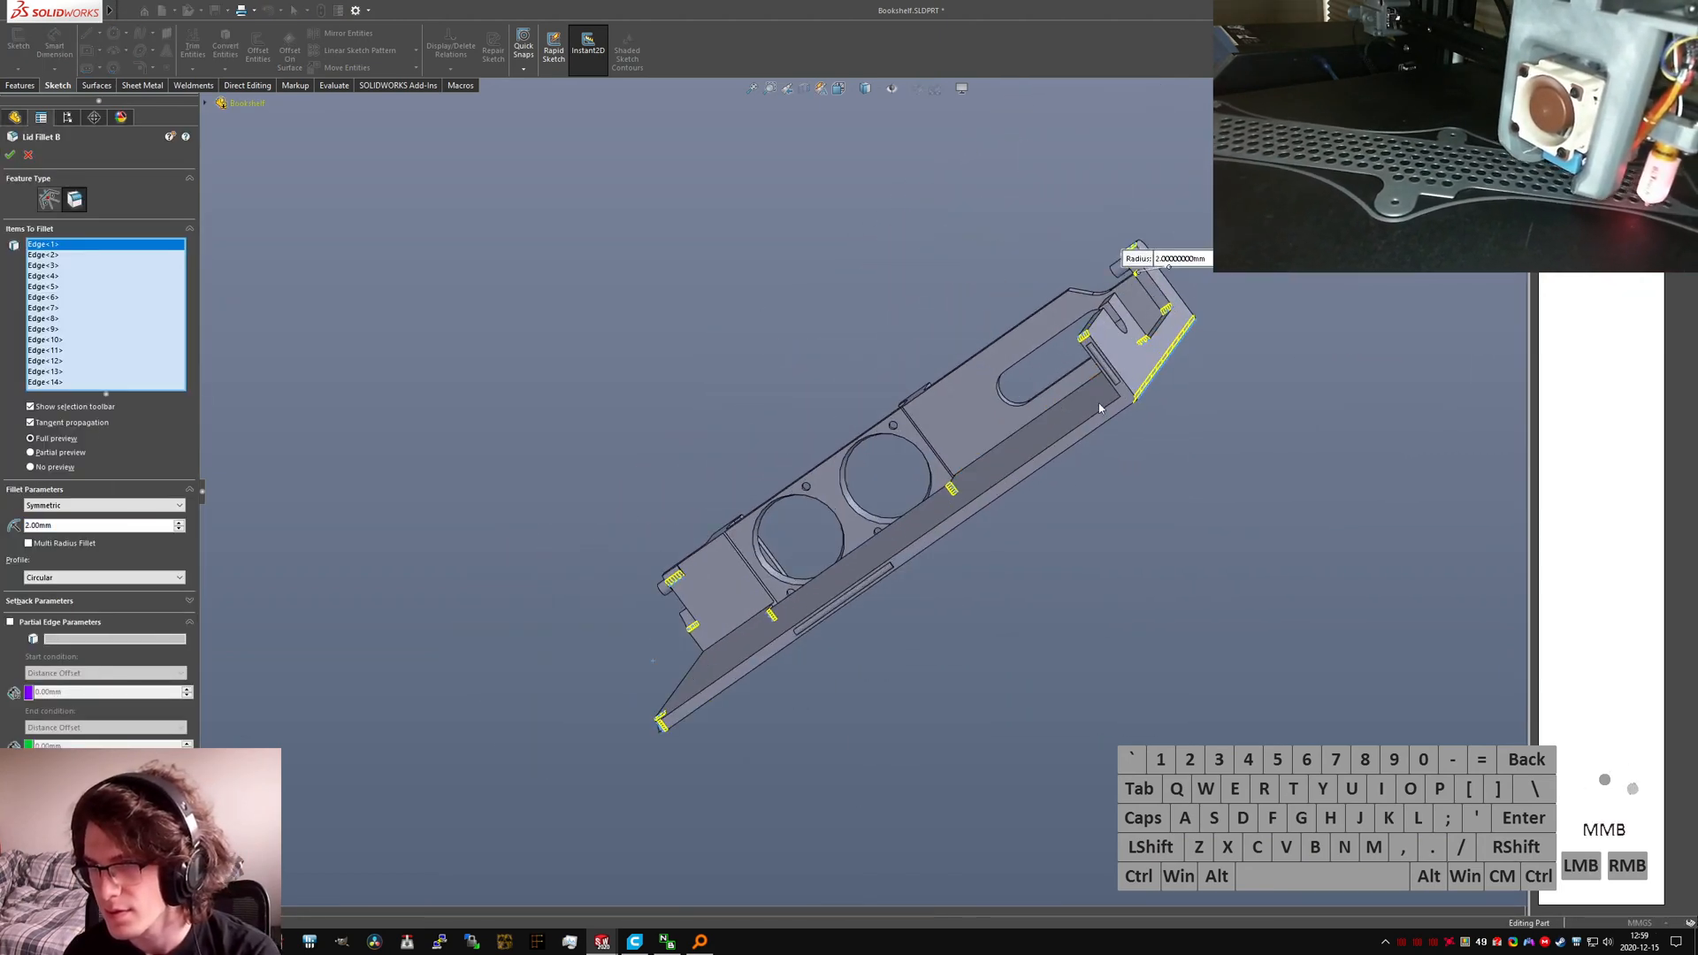
pyautogui.scroll(-3, 1125, 407)
pyautogui.click(1125, 405)
# Step: Add the inner base edges of the end wall and side wall and the corner edge between them to Lid Fillet B
pyautogui.moveTo(1174, 215); pyautogui.dragTo(1220, 314, button='middle')
pyautogui.moveTo(1051, 336); pyautogui.dragTo(1064, 355, button='middle')
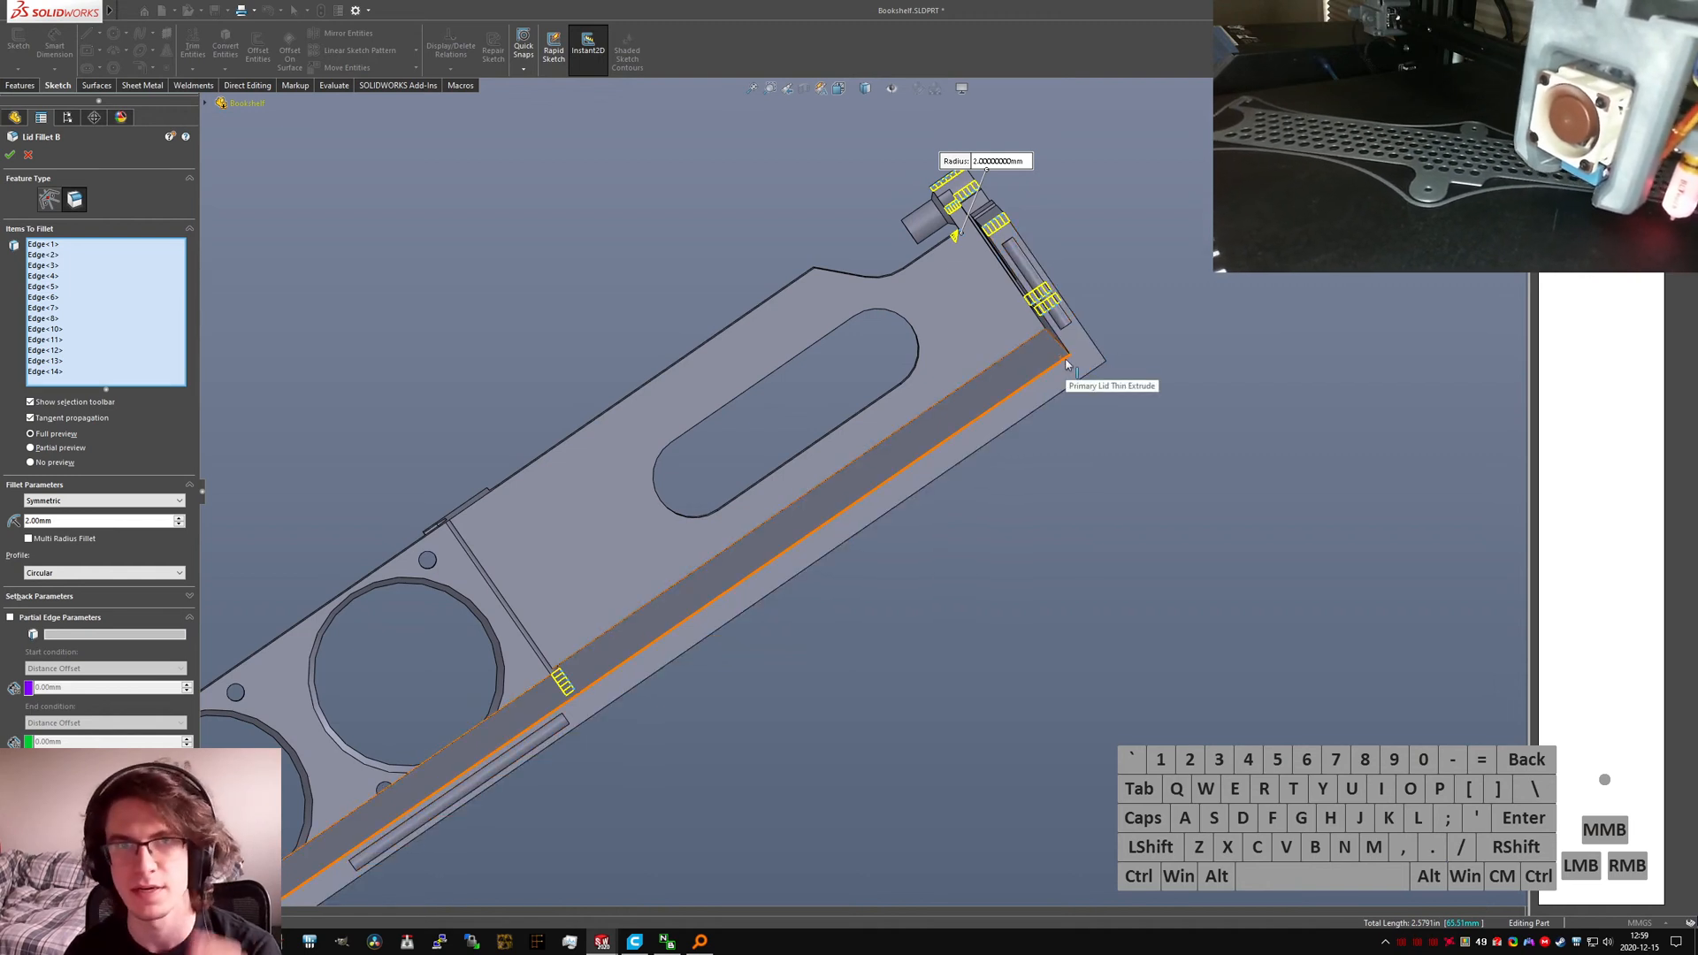
pyautogui.moveTo(1065, 362); pyautogui.dragTo(1045, 336, button='middle')
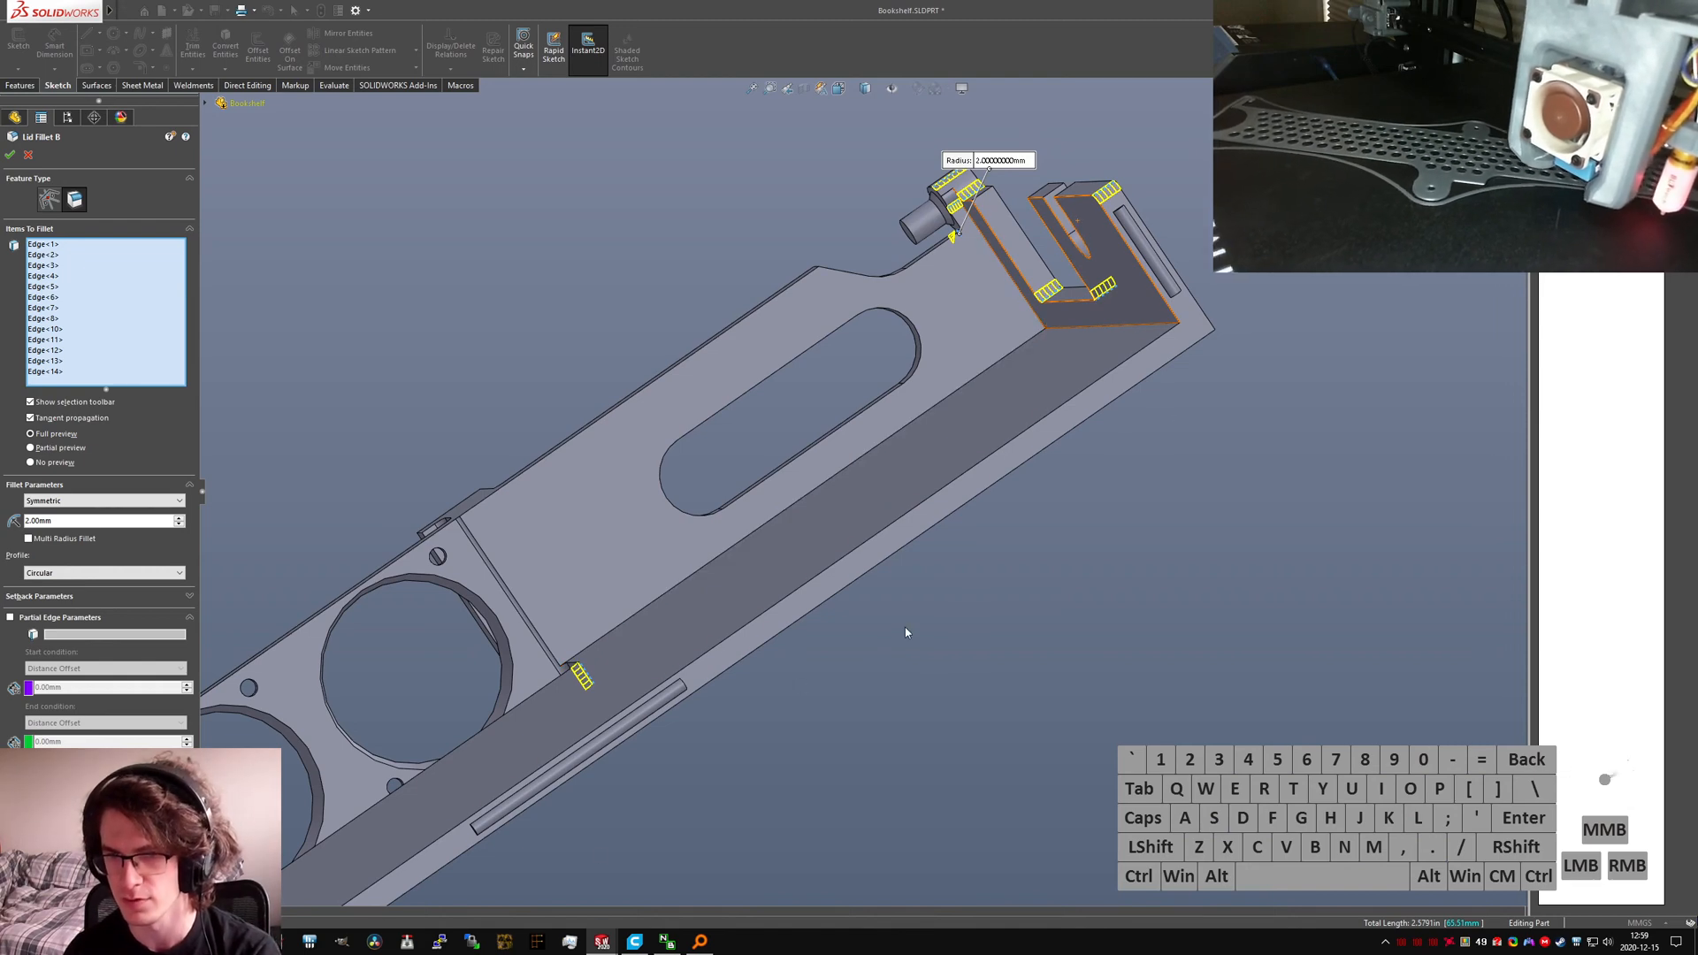
pyautogui.click(1028, 336)
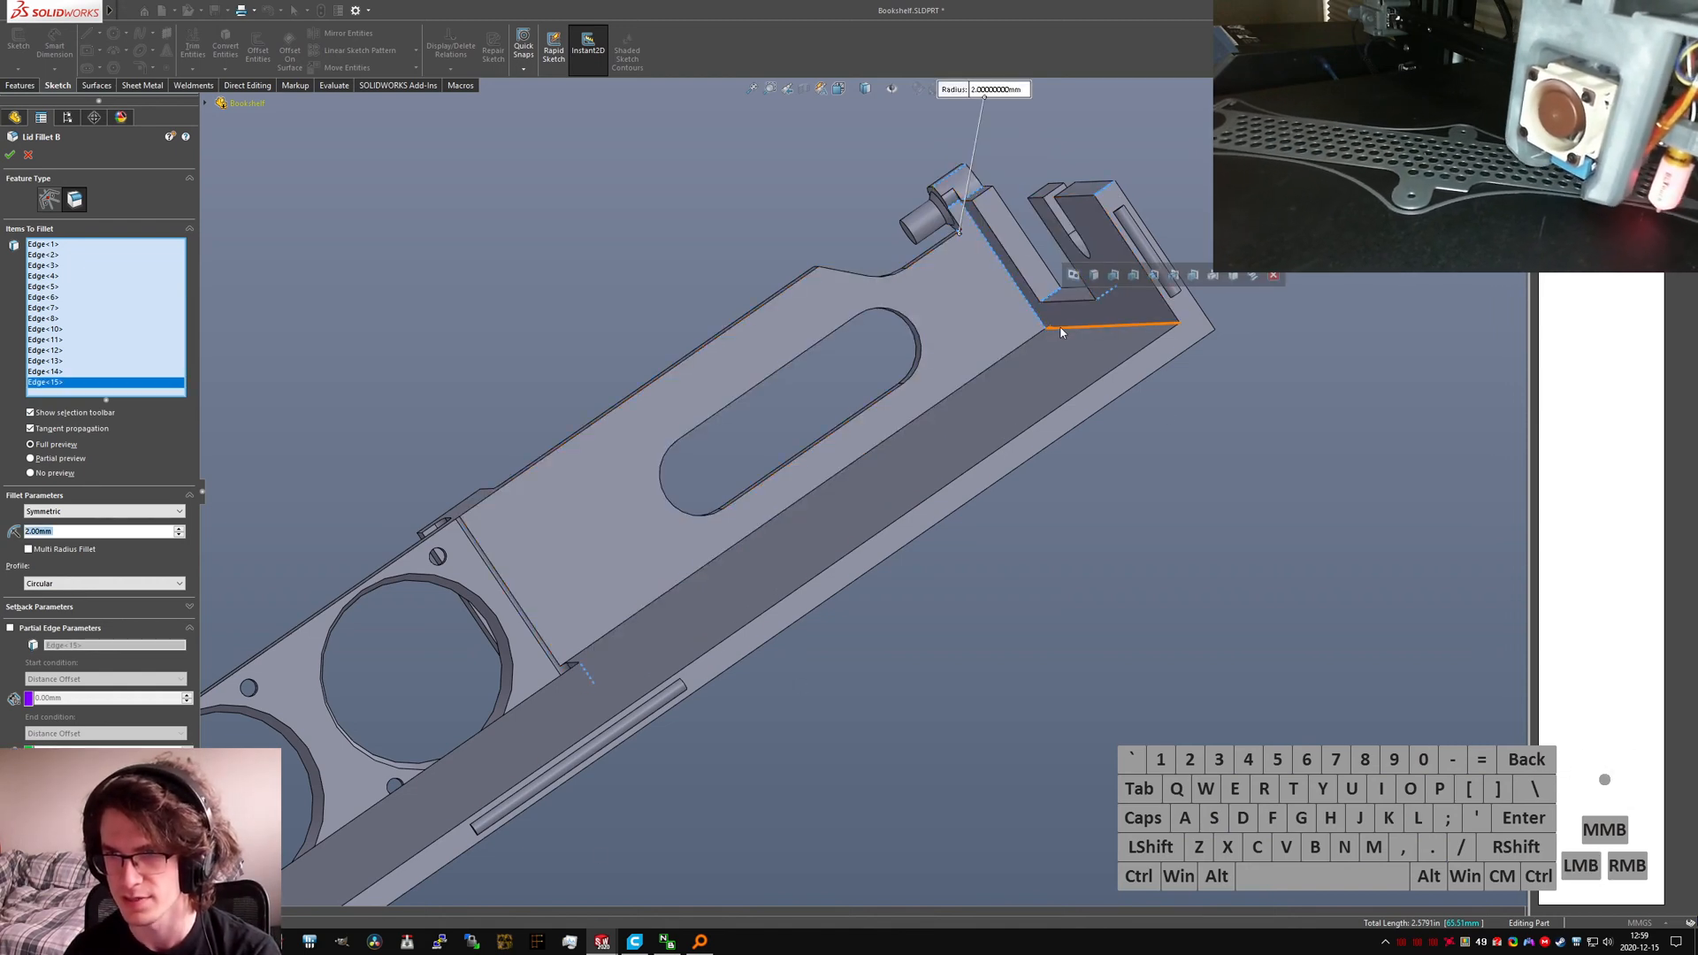
pyautogui.click(1028, 343)
pyautogui.click(1027, 342)
# Step: Remove the two edges where the hinge knuckle meets the lid's end wall from Lid Fillet B
pyautogui.scroll(-5, 1006, 310)
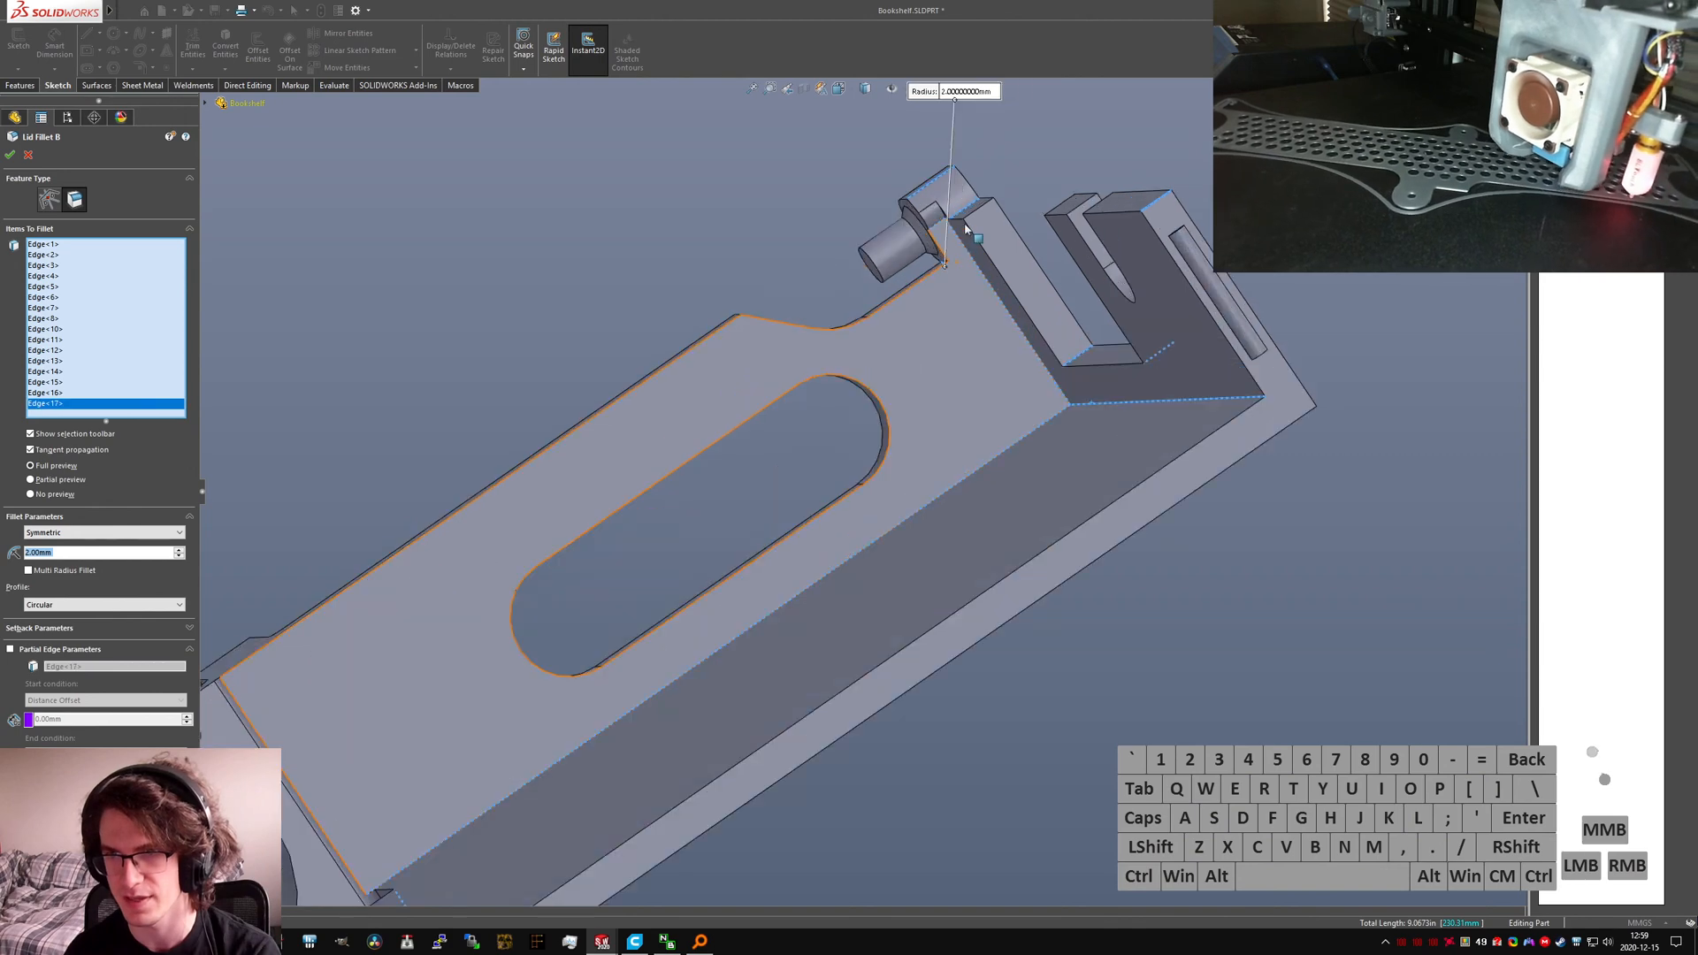
pyautogui.scroll(-2, 882, 344)
pyautogui.moveTo(881, 341); pyautogui.dragTo(884, 231, button='middle')
pyautogui.moveTo(792, 341); pyautogui.dragTo(782, 408, button='middle')
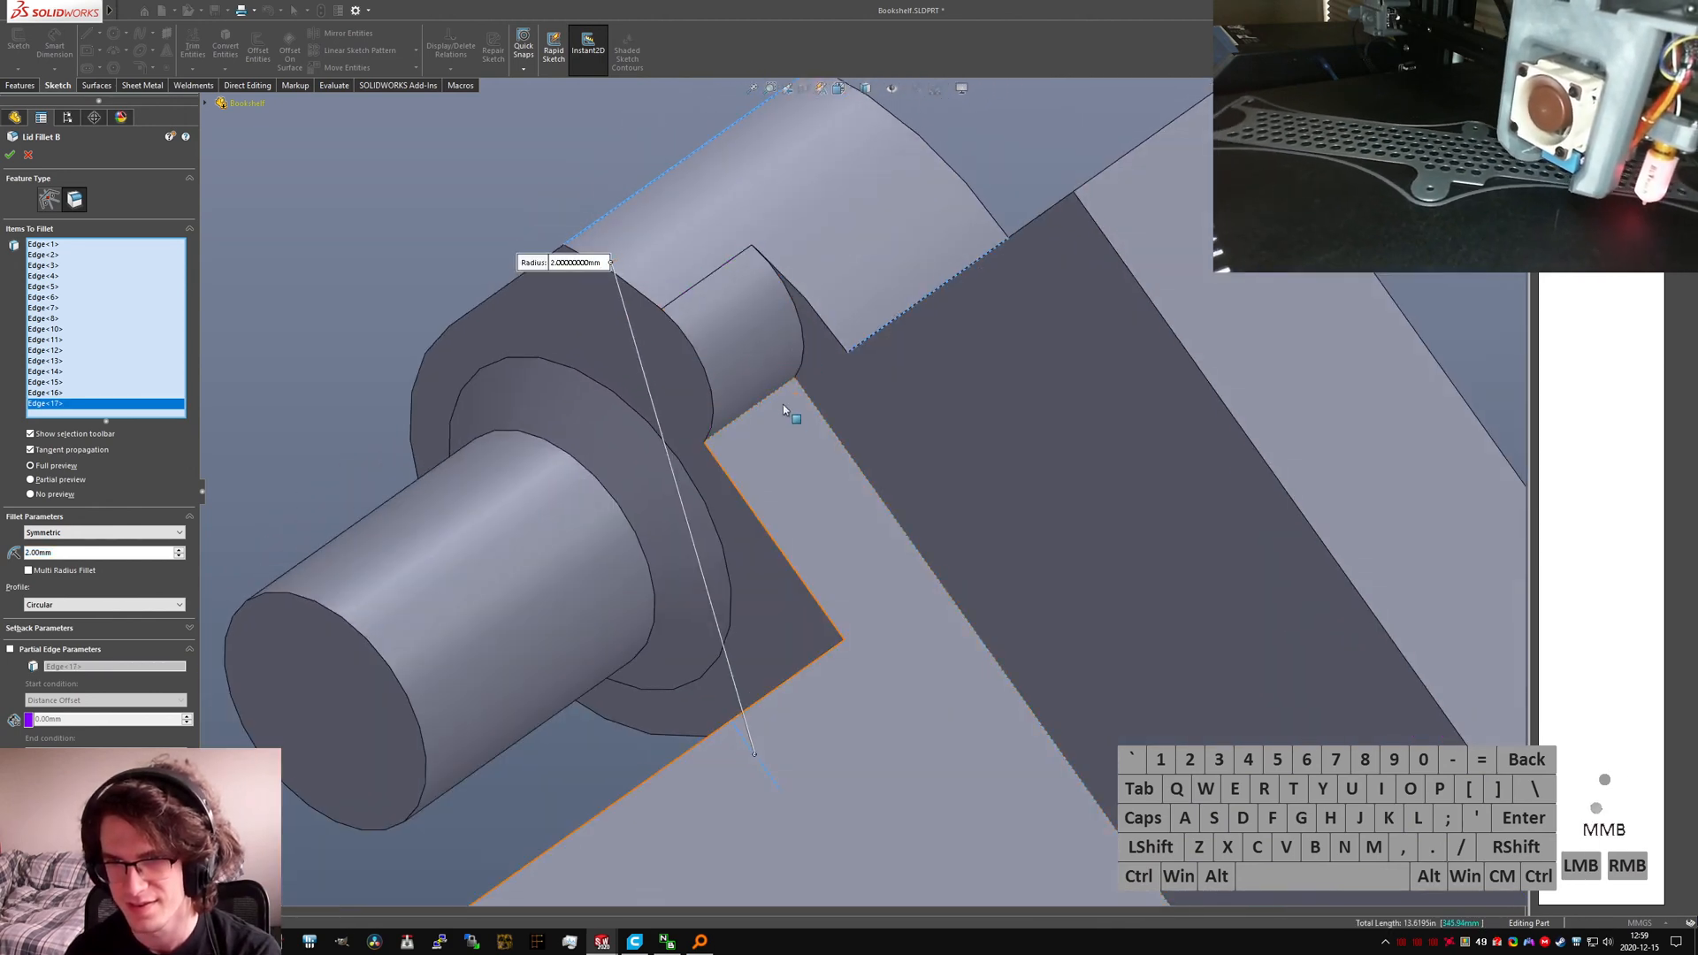
pyautogui.click(779, 390)
pyautogui.scroll(10, 780, 391)
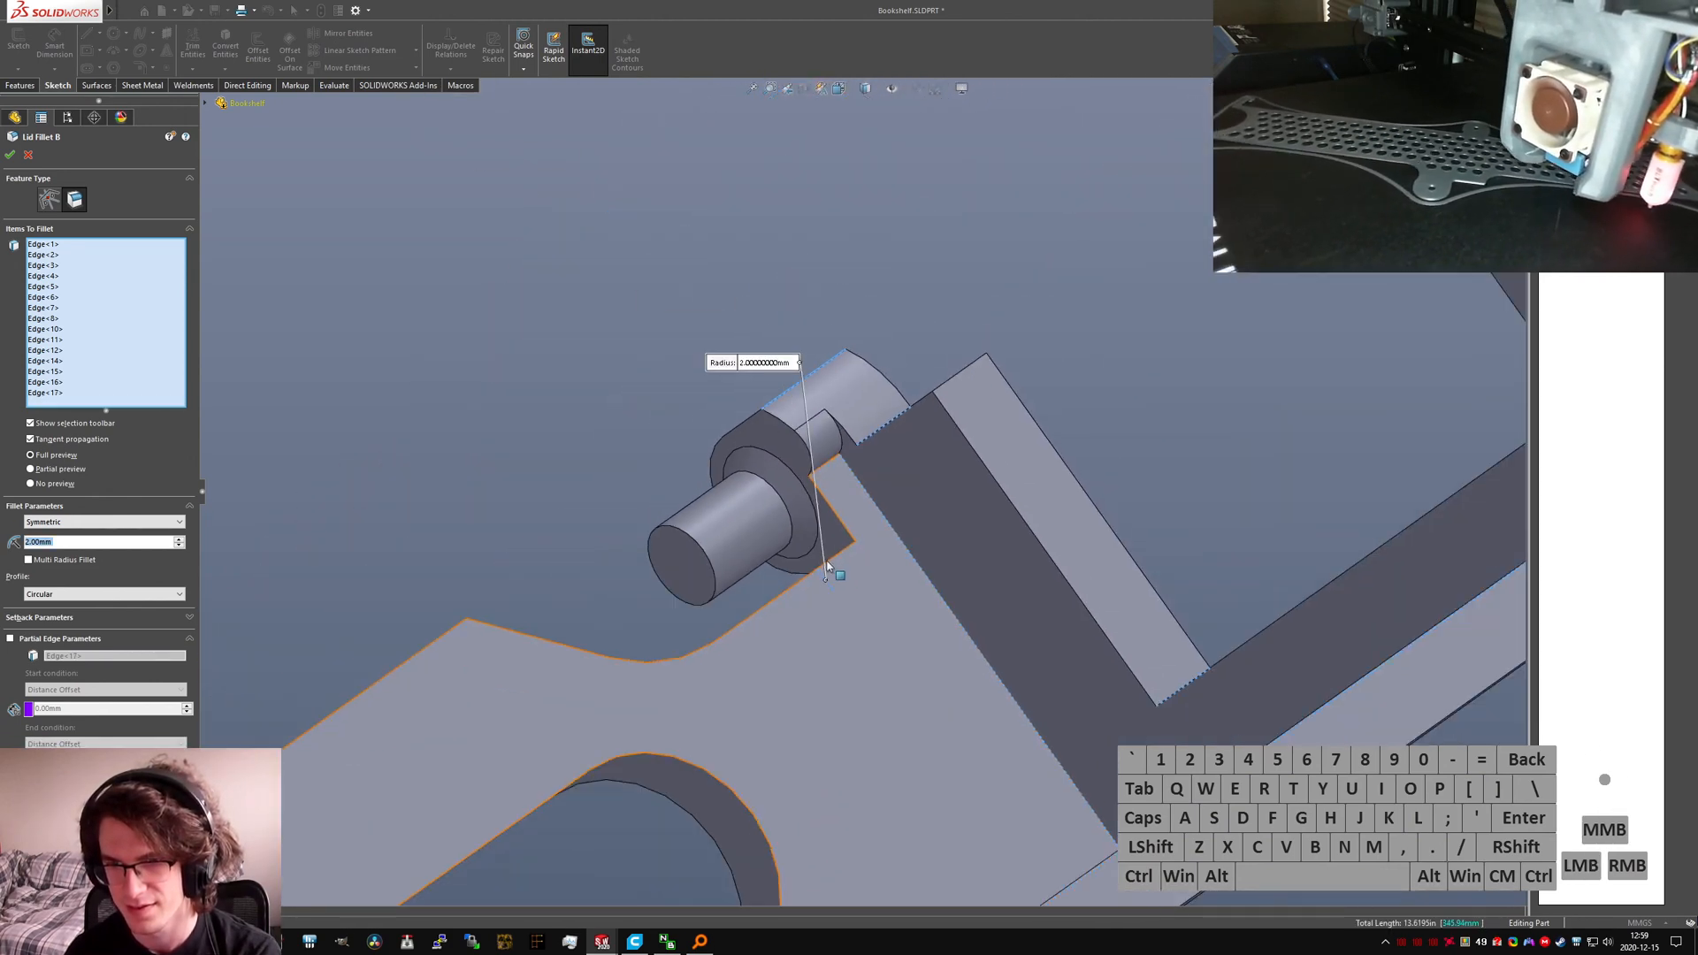
pyautogui.scroll(-5, 842, 591)
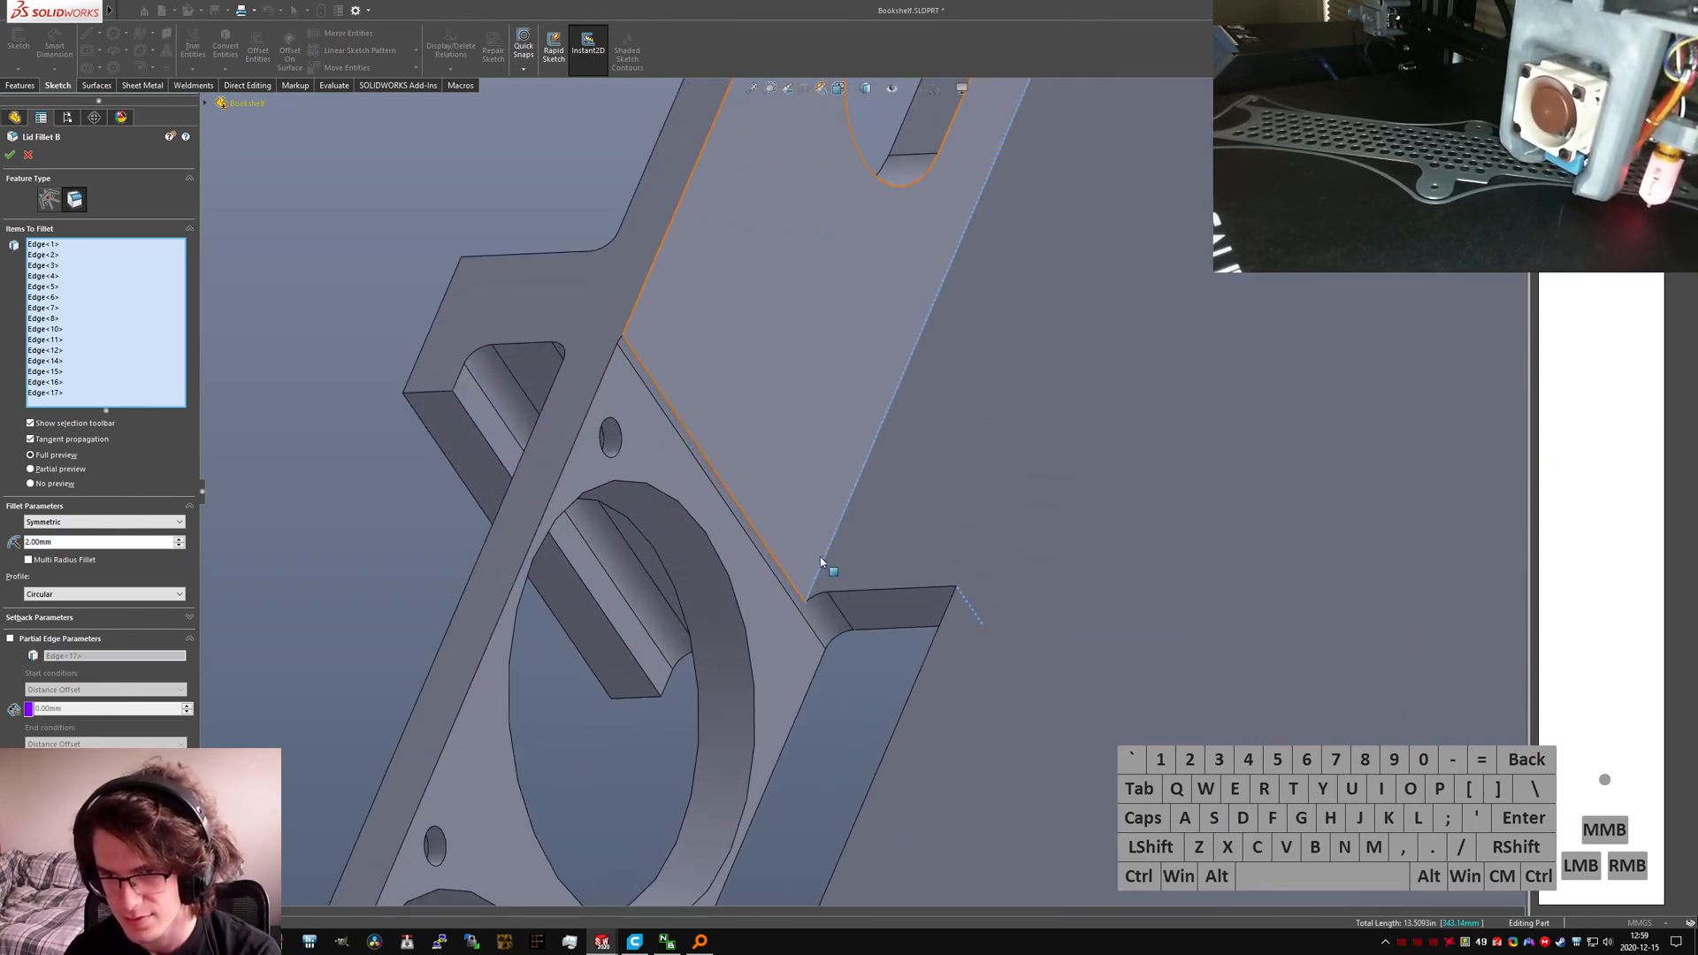
pyautogui.scroll(5, 818, 575)
pyautogui.scroll(-8, 910, 280)
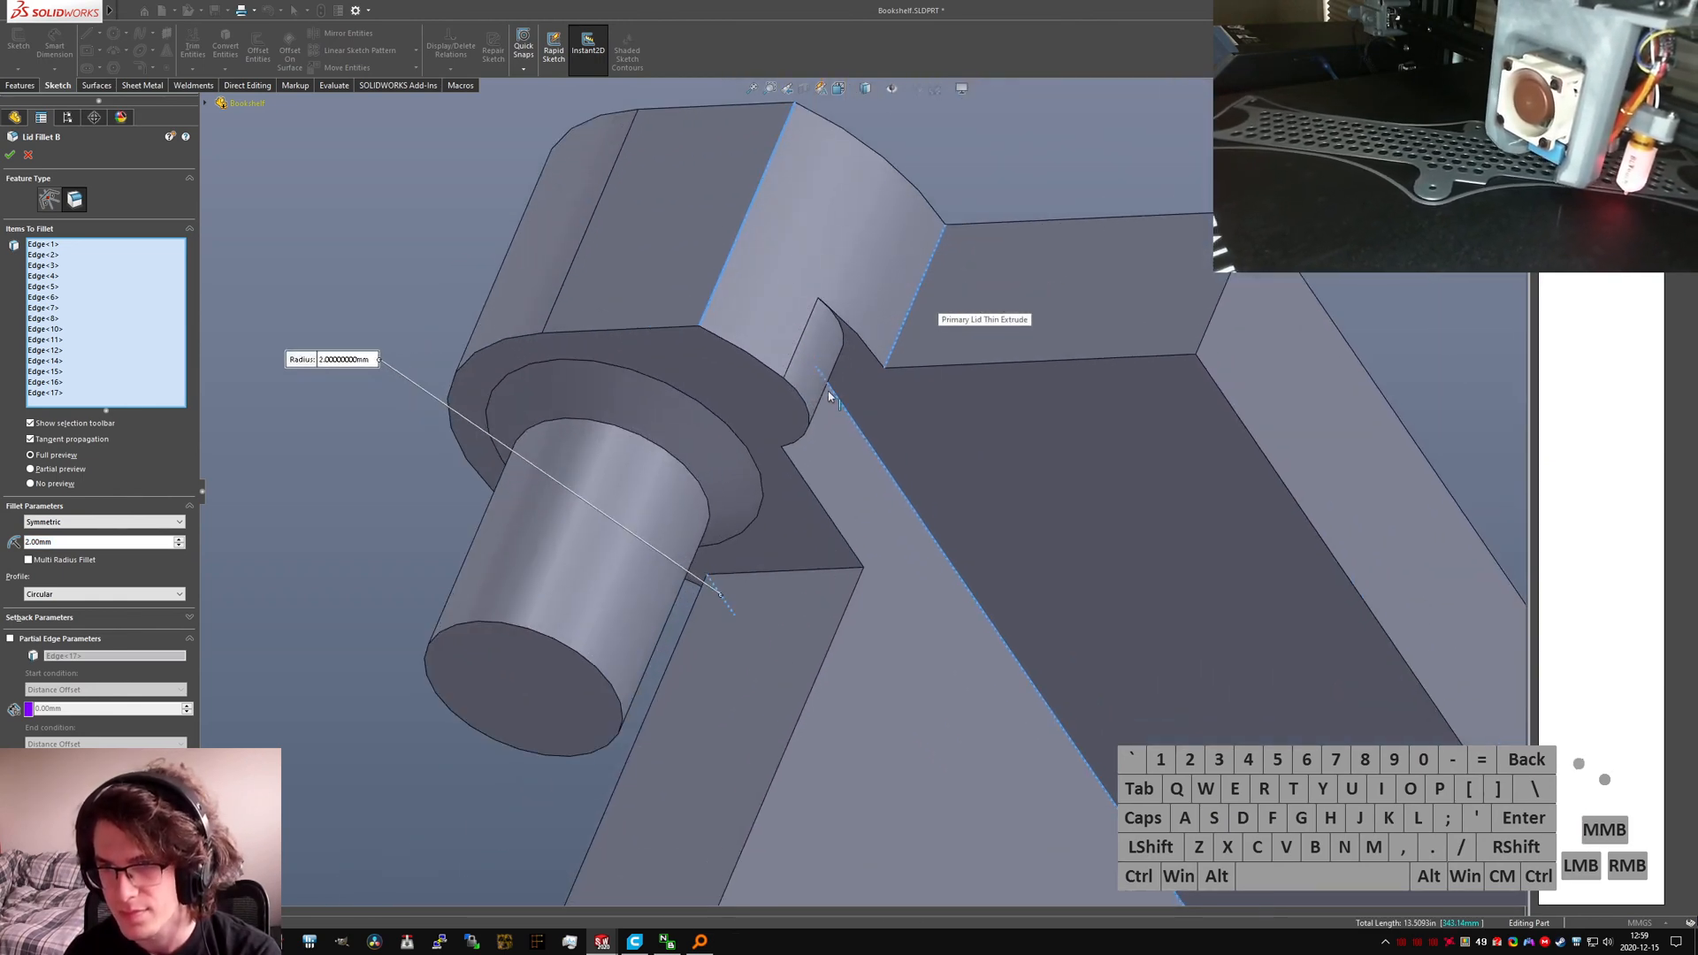
pyautogui.click(902, 346)
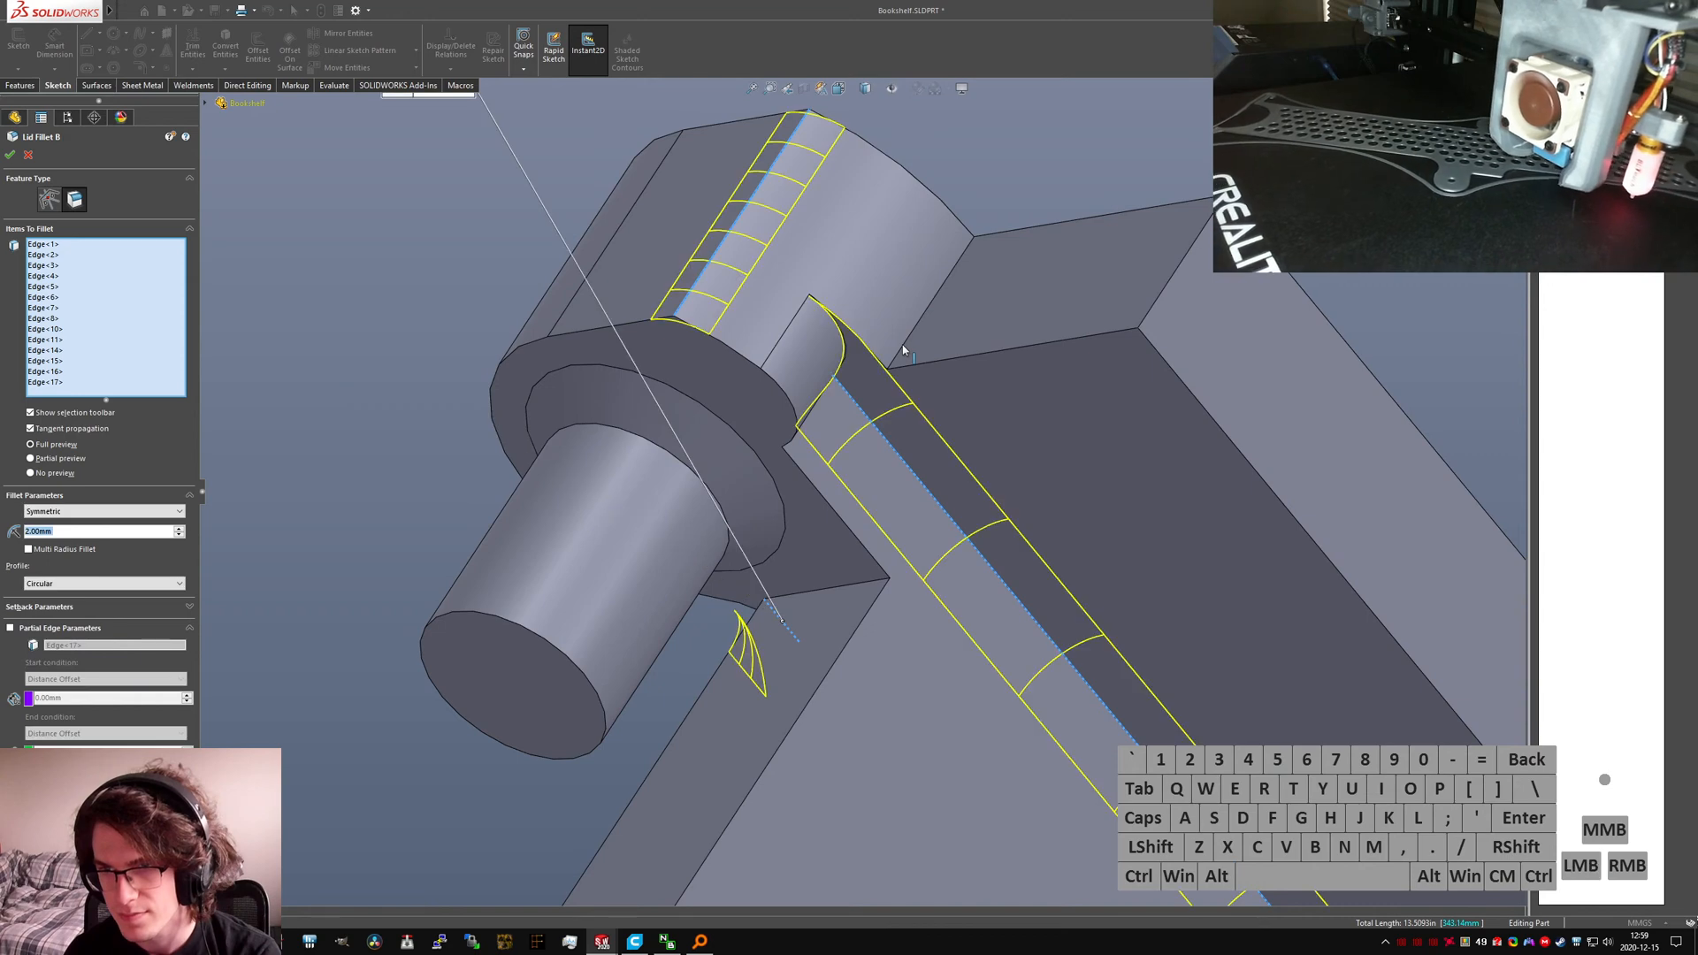
# Step: Add the side wall's inner base edge on the far side of the fan holes to Lid Fillet B and accept the feature
pyautogui.scroll(10, 878, 367)
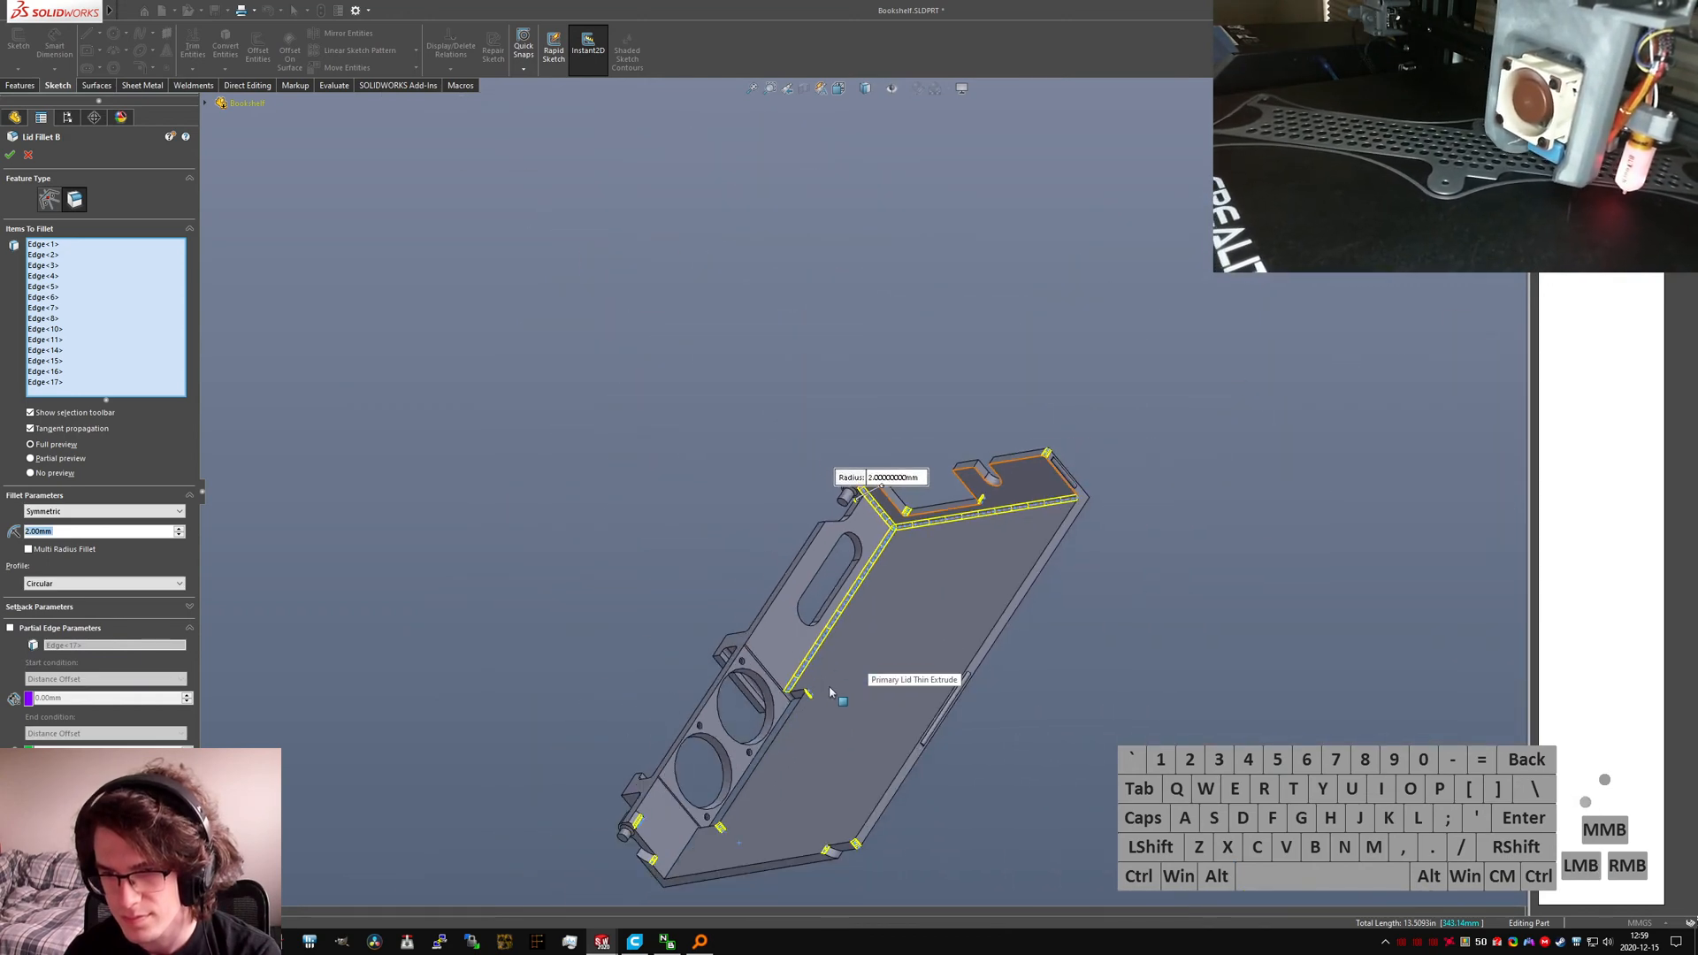
pyautogui.scroll(-3, 730, 795)
pyautogui.click(698, 788)
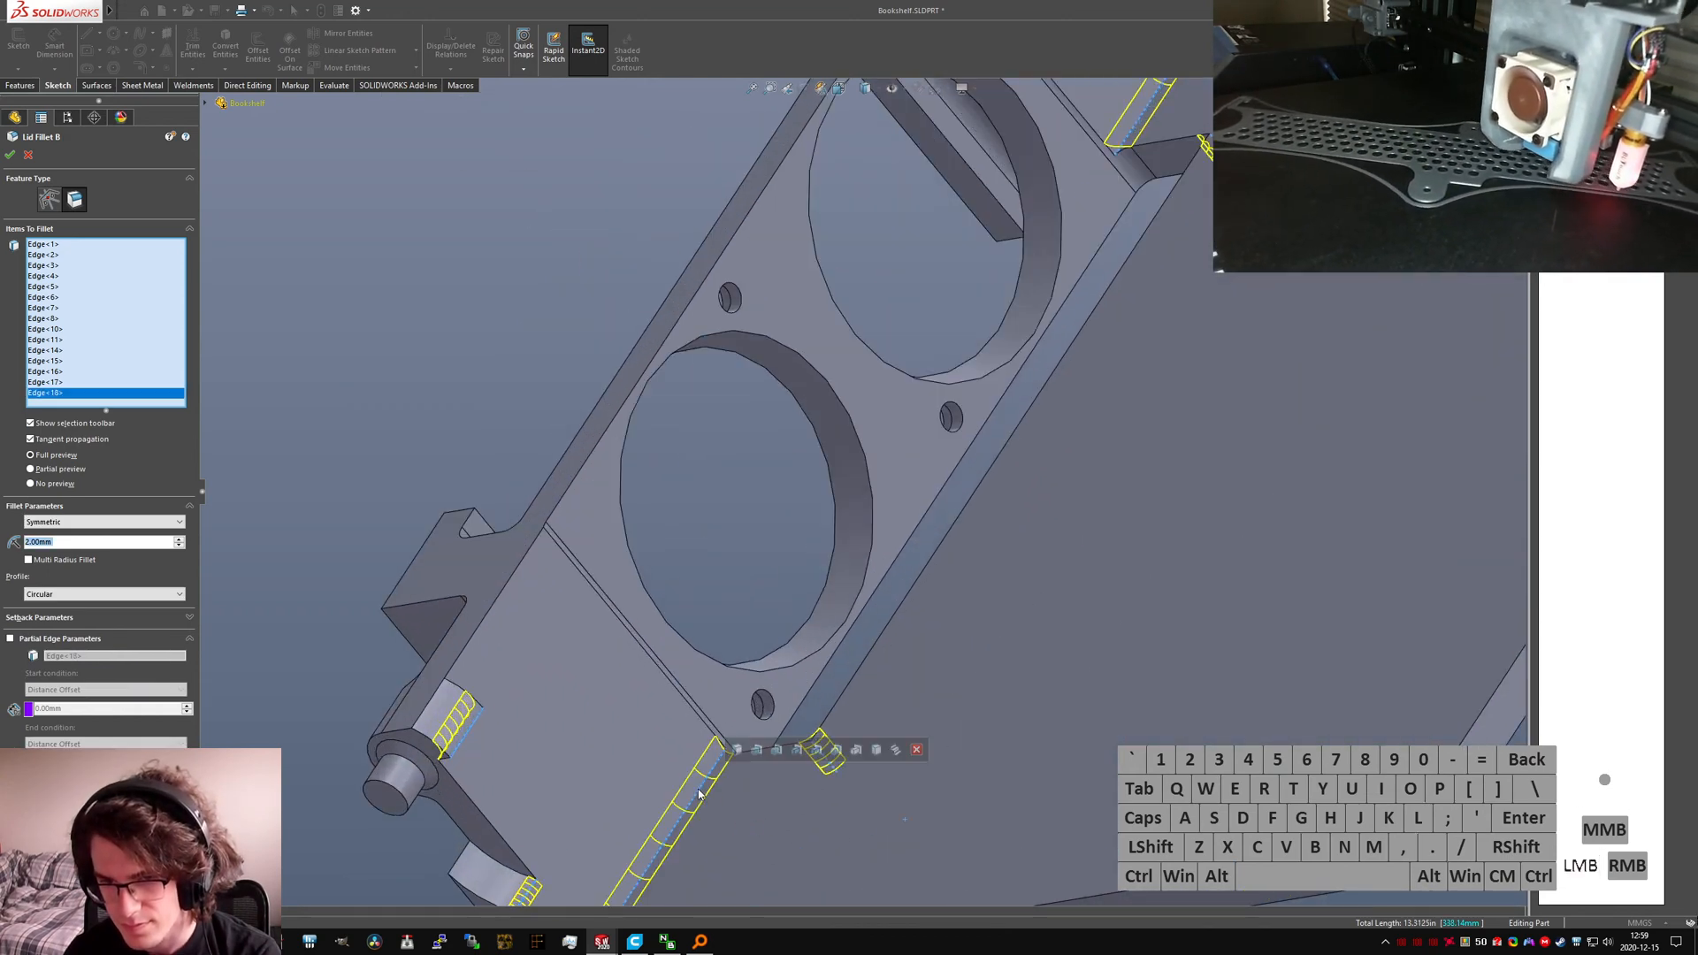
pyautogui.scroll(5, 827, 549)
pyautogui.moveTo(827, 549); pyautogui.dragTo(1017, 214, button='middle')
pyautogui.scroll(-5, 1017, 213)
pyautogui.moveTo(785, 479); pyautogui.dragTo(778, 414, button='middle')
pyautogui.scroll(-6, 785, 412)
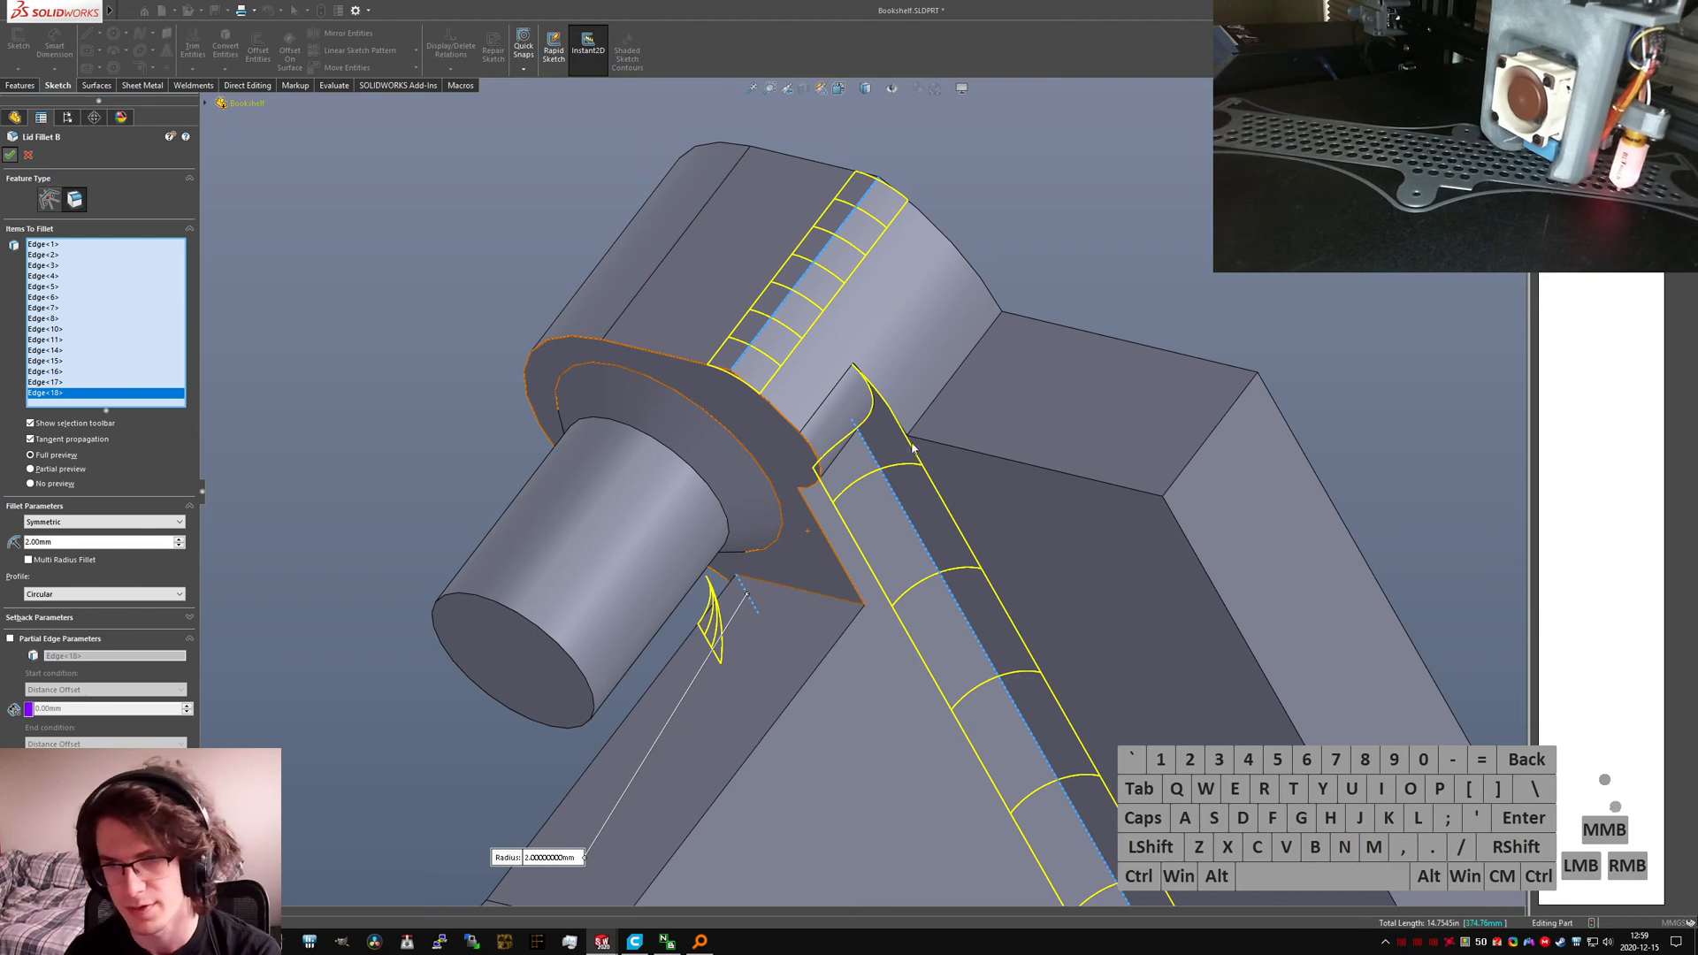
pyautogui.press('Return')
# Step: Try adding the hinge knuckle's sharp edge above the pin to Lid Fillet A, and undo the change
pyautogui.moveTo(878, 382); pyautogui.dragTo(860, 486, button='middle')
pyautogui.click(853, 482)
pyautogui.press('Escape')
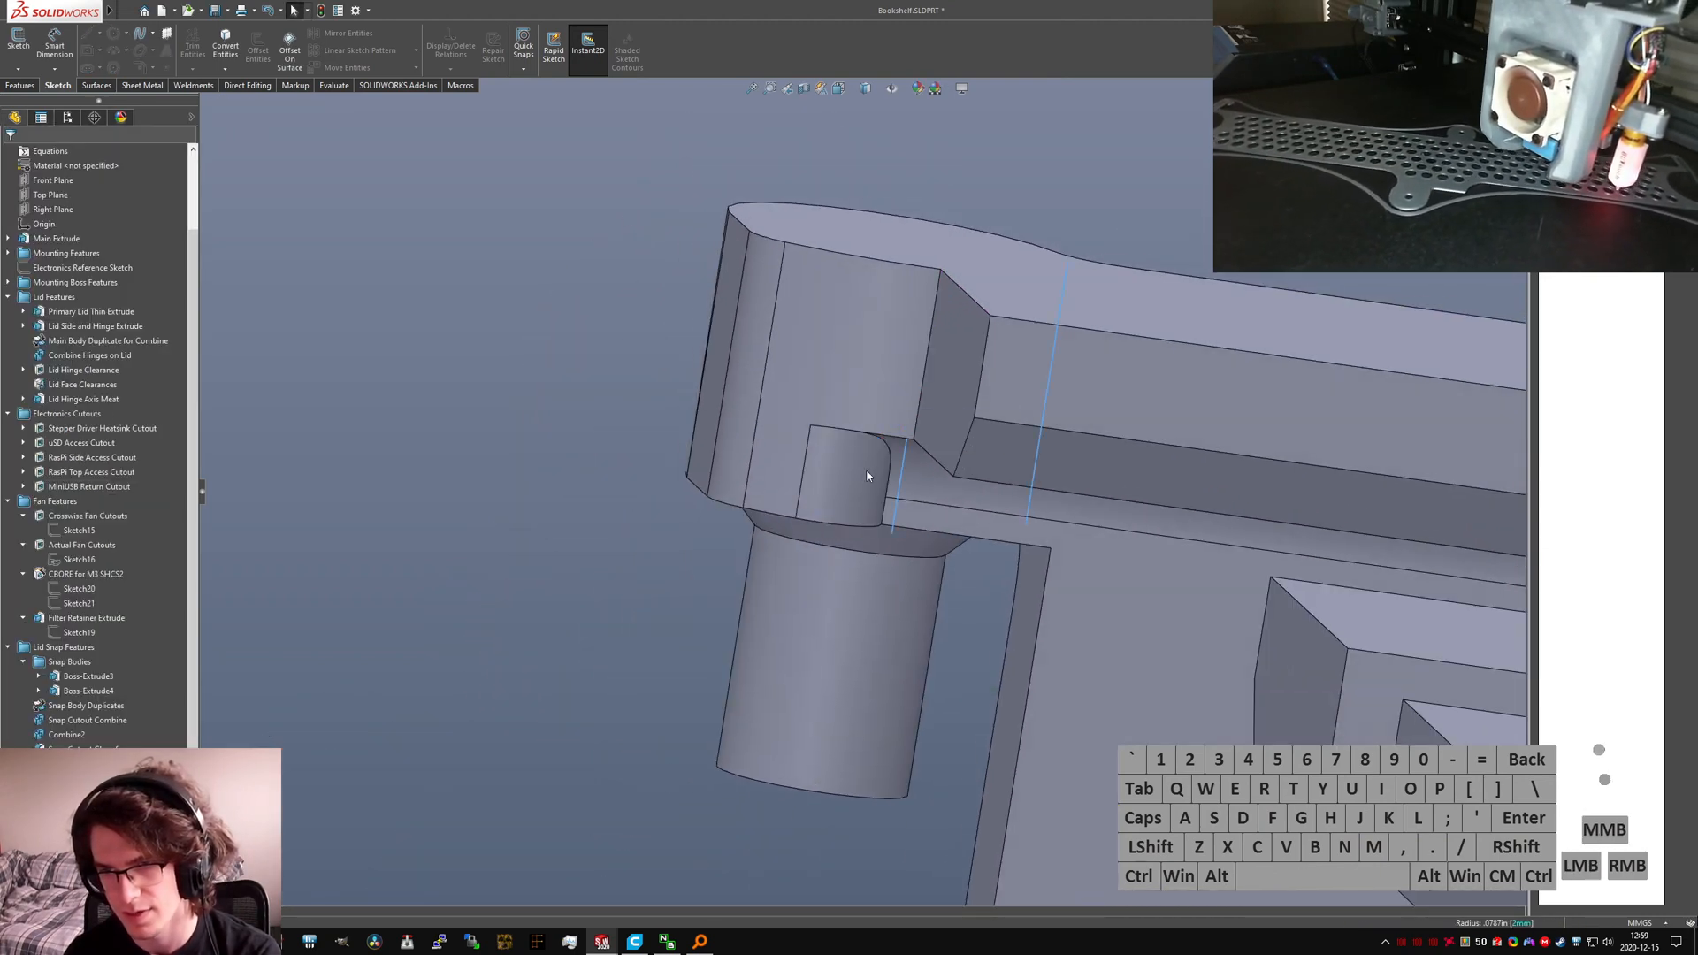
pyautogui.click(900, 487)
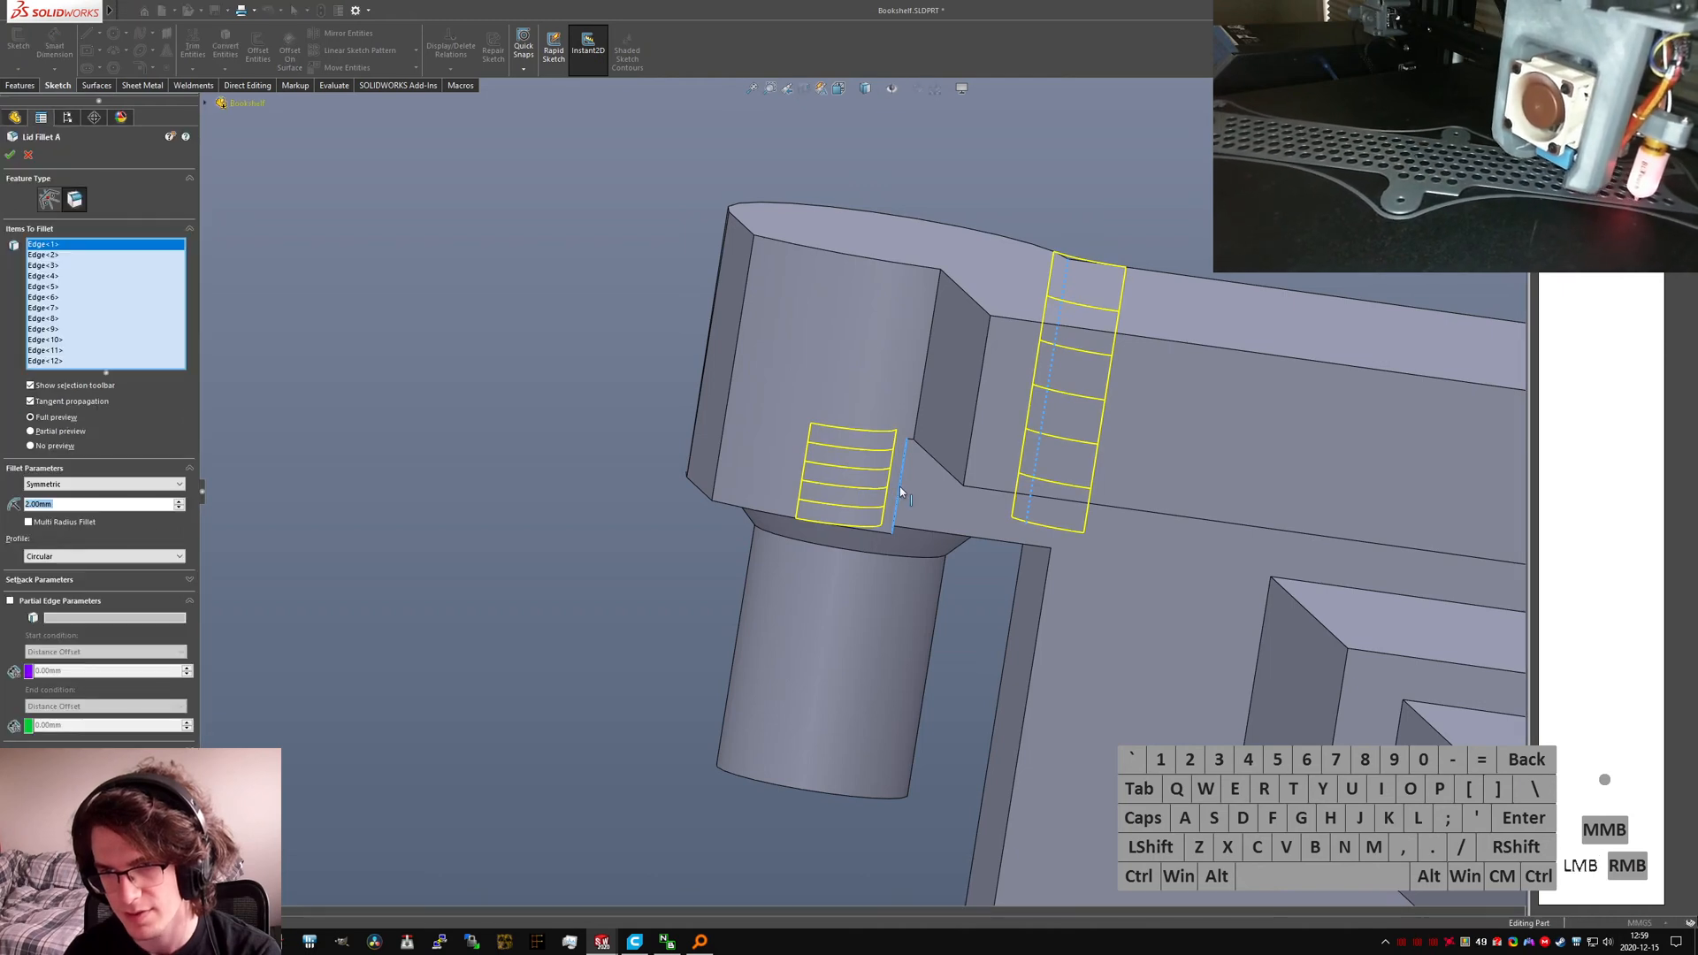
pyautogui.click(919, 410)
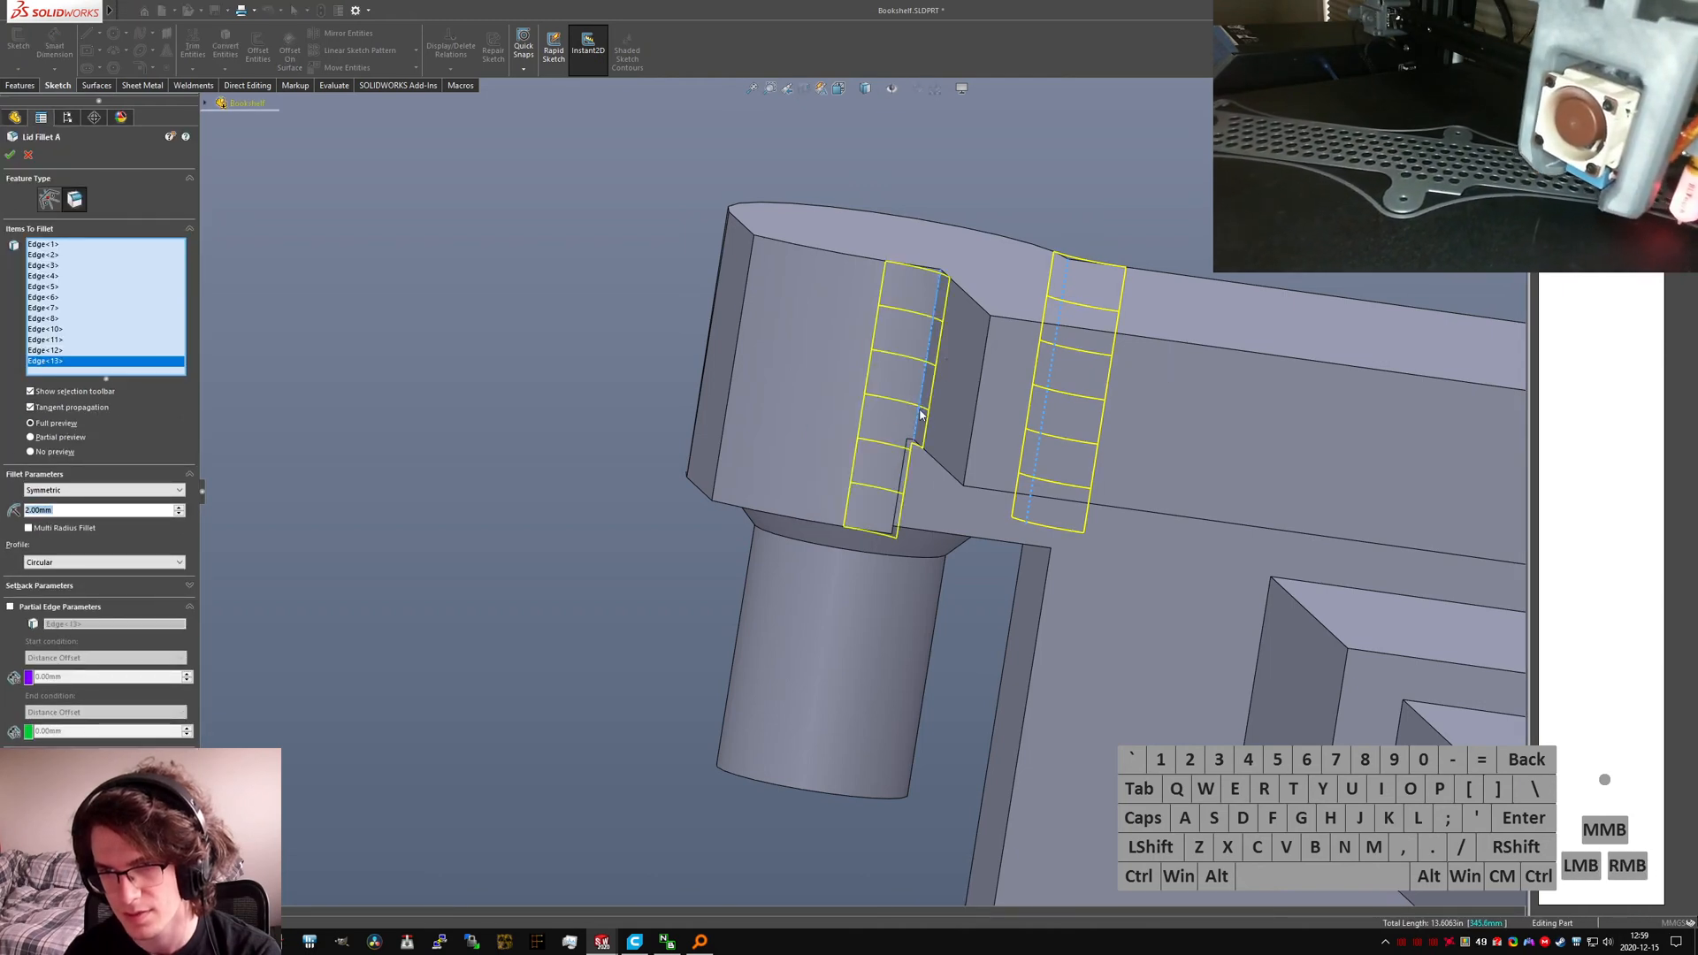
pyautogui.press('Return')
pyautogui.moveTo(920, 428); pyautogui.dragTo(934, 339, button='middle')
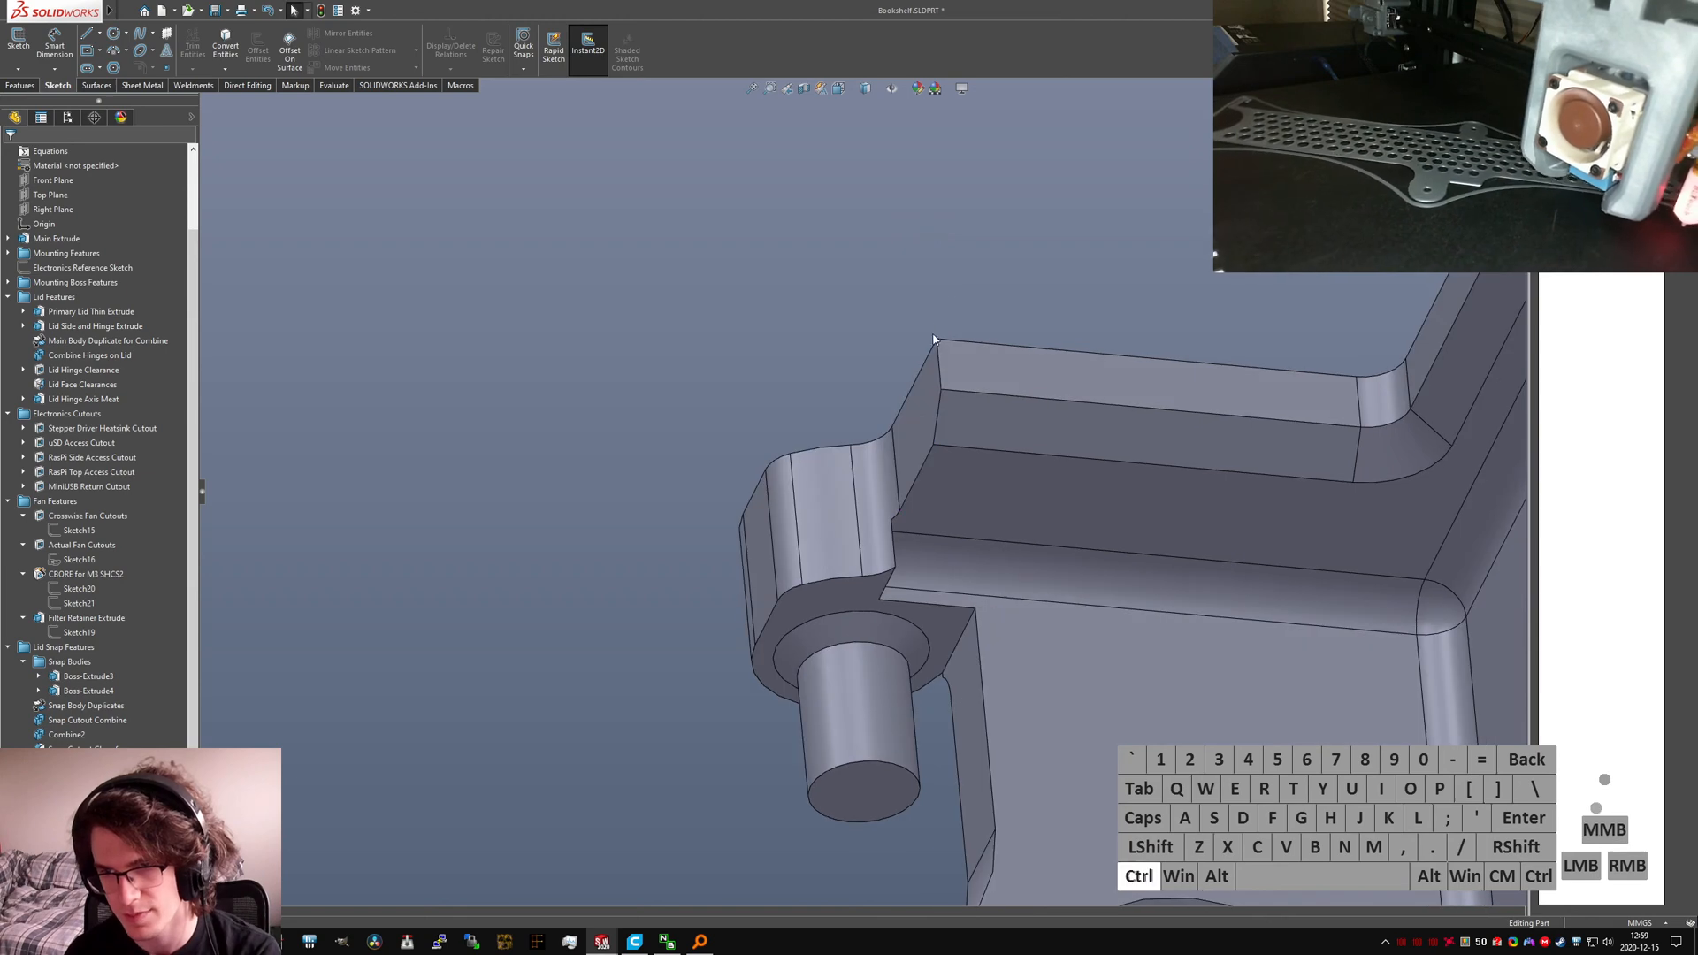
pyautogui.hotkey('ctrl', 'z')
# Step: Examine the filleted corner beside the hinge knuckle and the rest of the lid's interior edges
pyautogui.scroll(4, 891, 517)
pyautogui.scroll(-5, 877, 514)
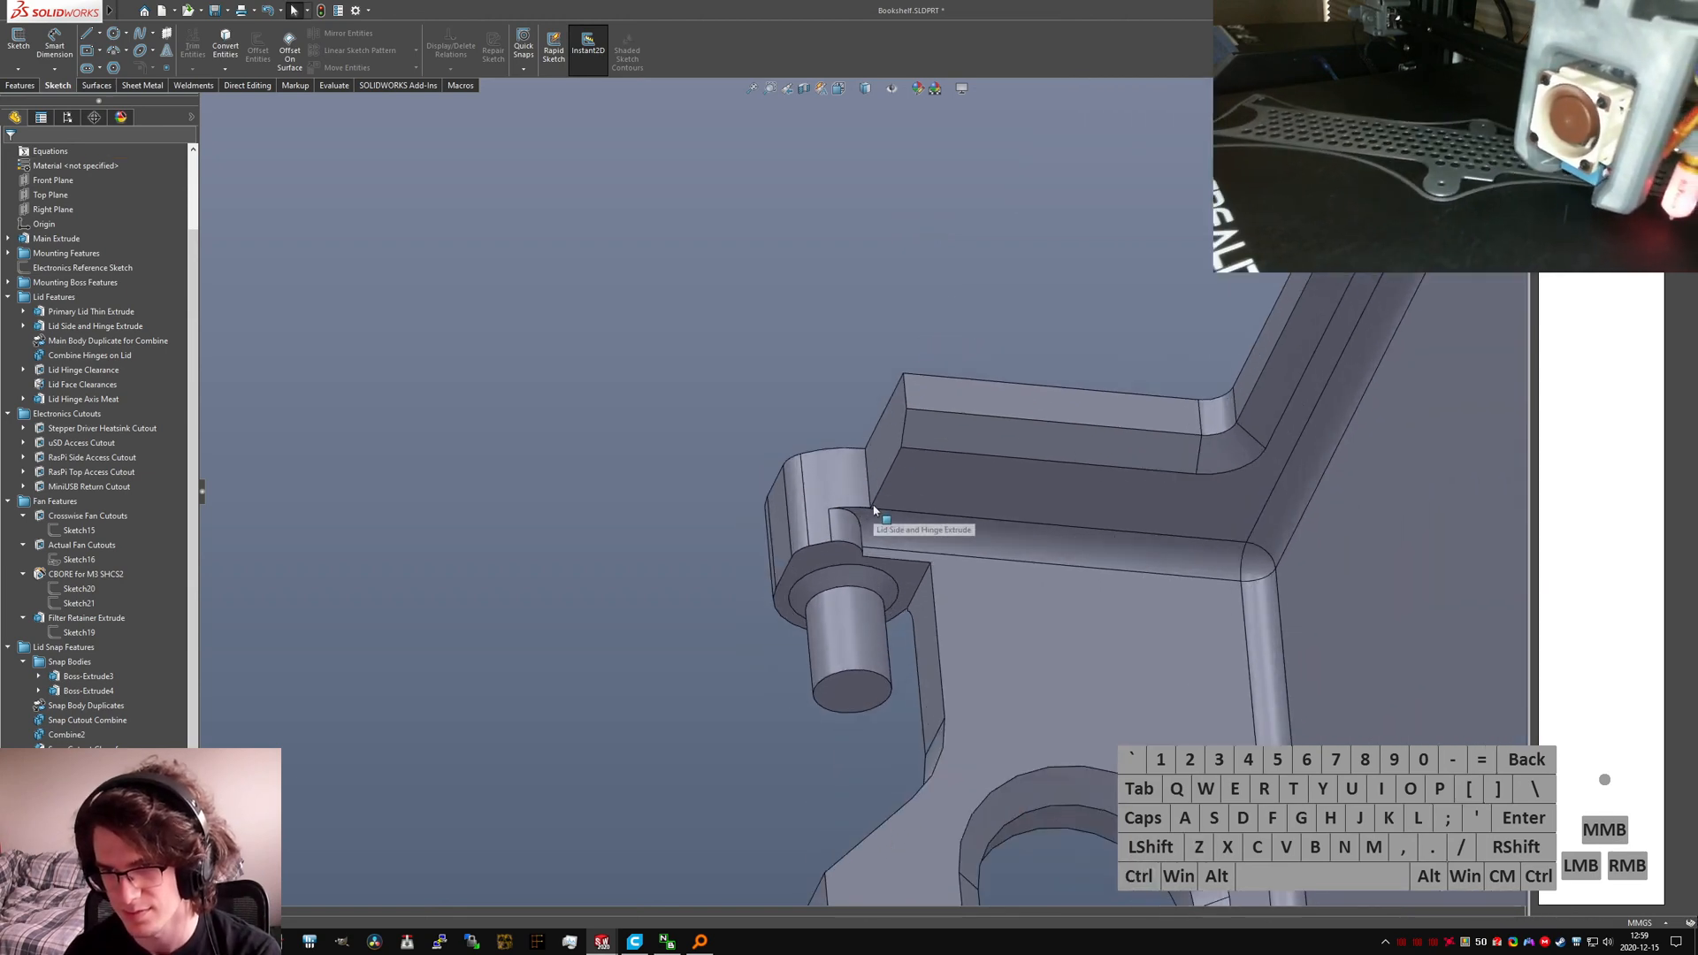
pyautogui.scroll(8, 868, 523)
pyautogui.moveTo(916, 462); pyautogui.dragTo(868, 528, button='middle')
pyautogui.scroll(-6, 795, 535)
pyautogui.moveTo(686, 474); pyautogui.dragTo(713, 444, button='middle')
pyautogui.scroll(10, 920, 592)
pyautogui.moveTo(1122, 421); pyautogui.dragTo(707, 583, button='middle')
pyautogui.scroll(-5, 984, 364)
pyautogui.scroll(7, 884, 452)
pyautogui.scroll(-7, 966, 676)
pyautogui.scroll(7, 690, 595)
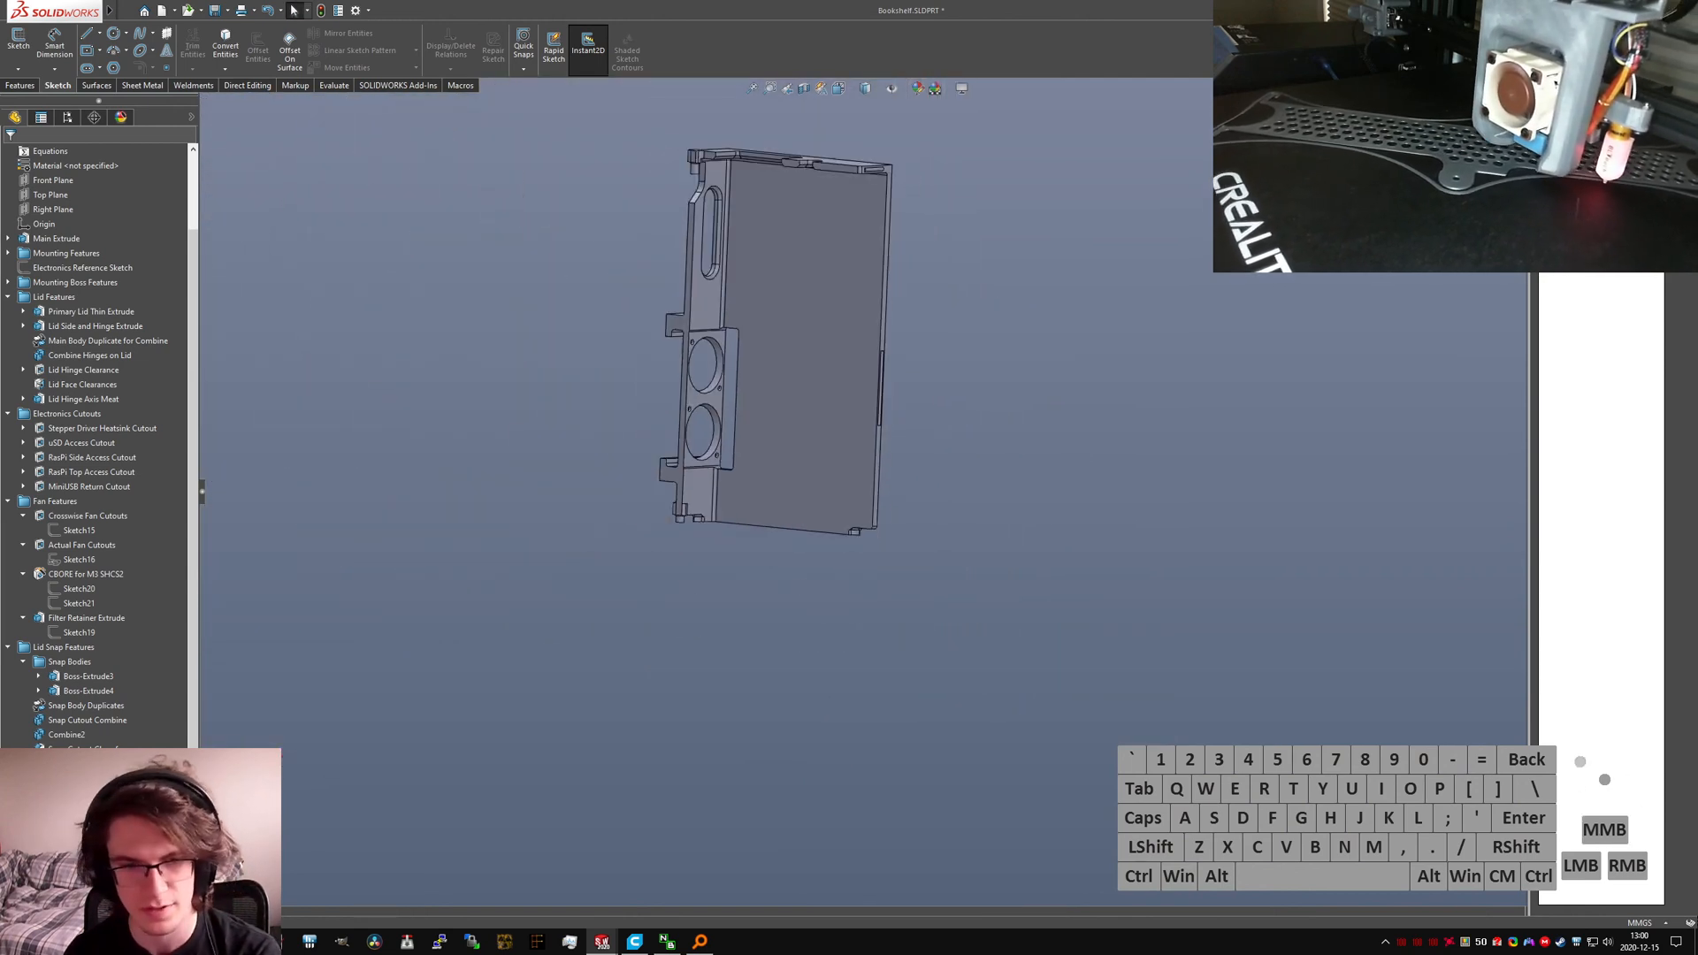
# Step: Delete the selected entry from the feature tree and confirm the deletion
pyautogui.moveTo(193, 795); pyautogui.dragTo(193, 808)
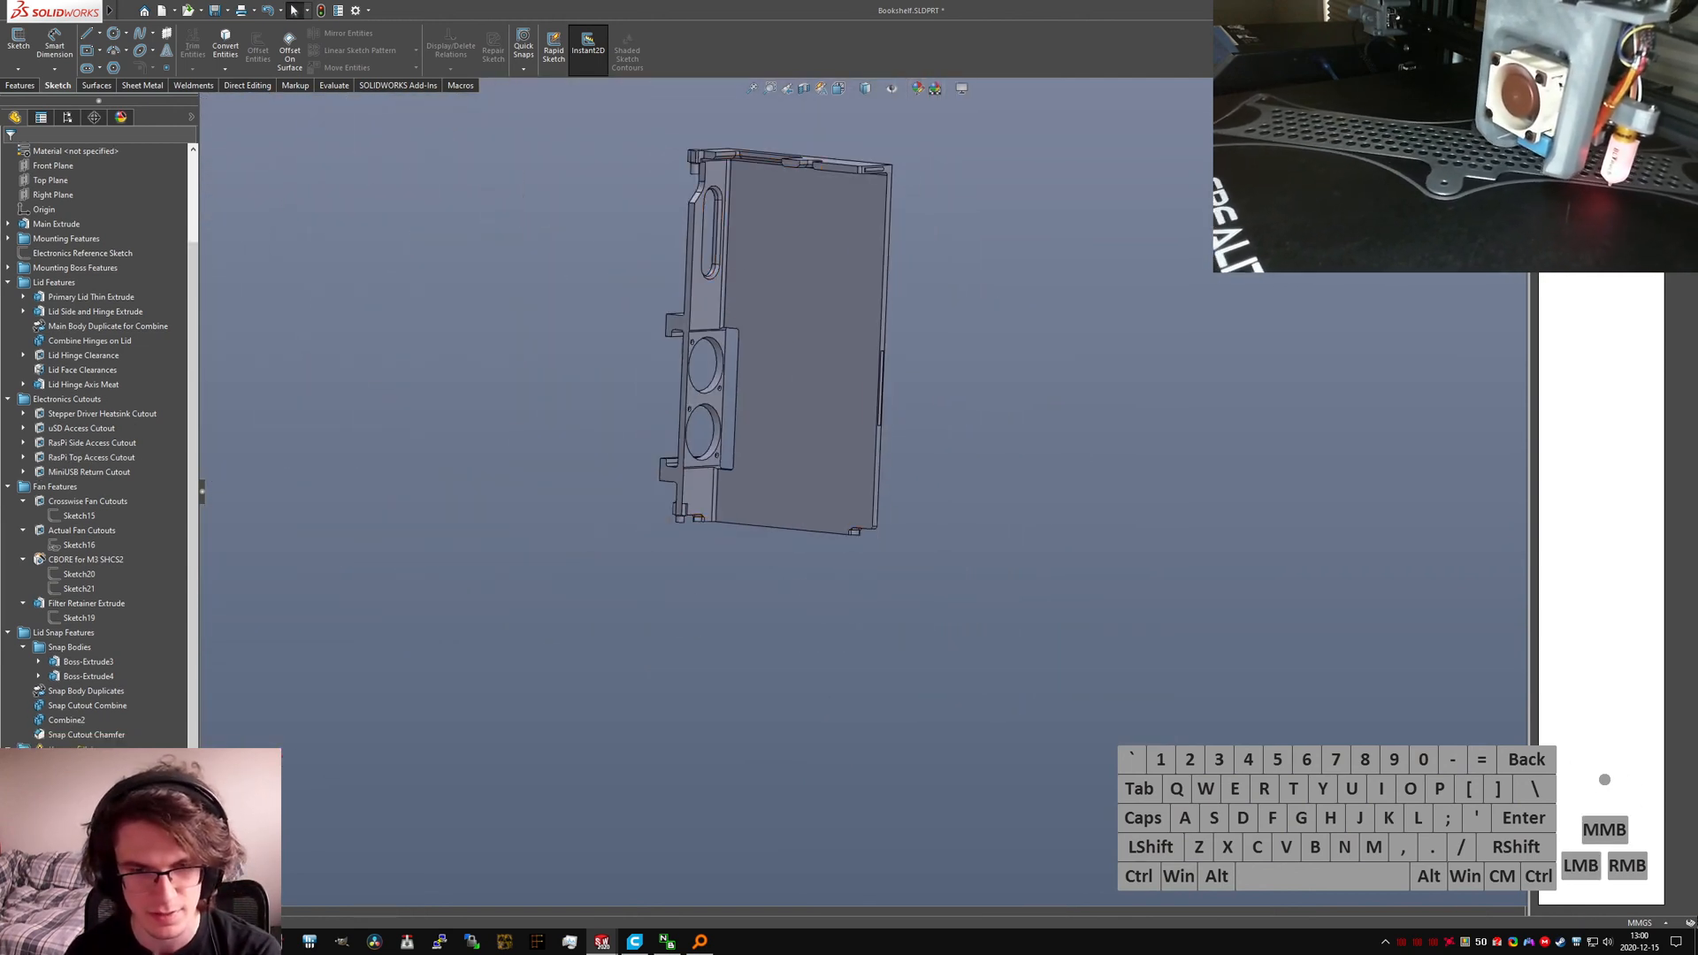
pyautogui.click(75, 152)
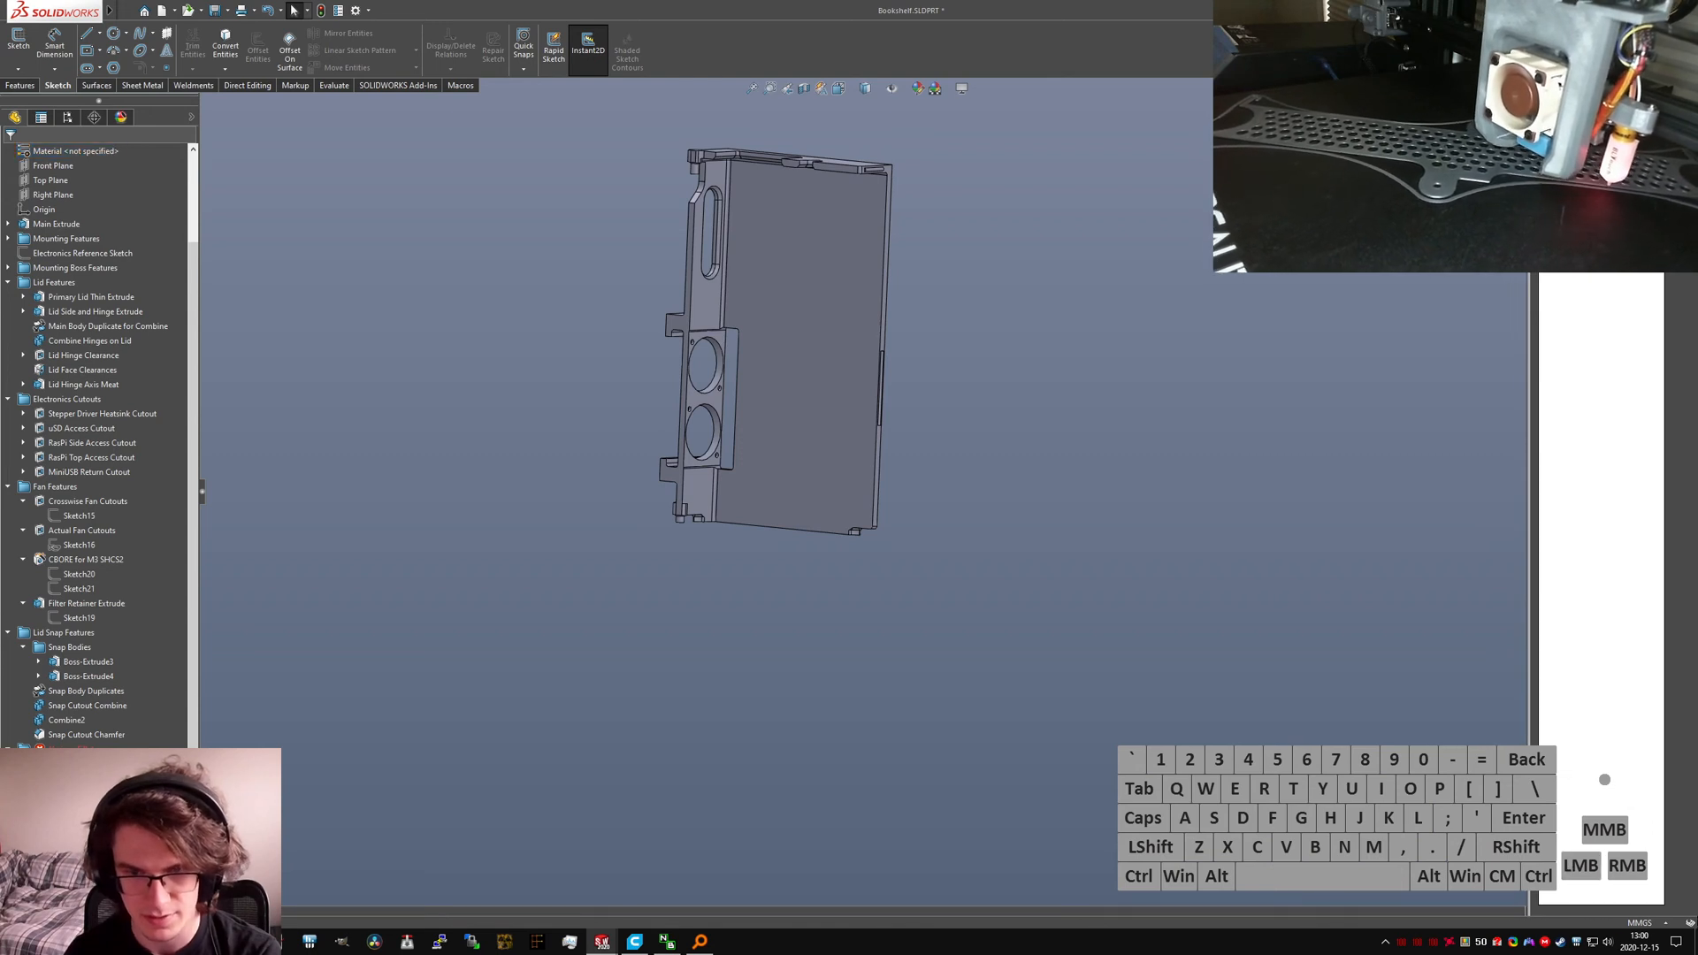
pyautogui.press('Delete')
pyautogui.press('Return')
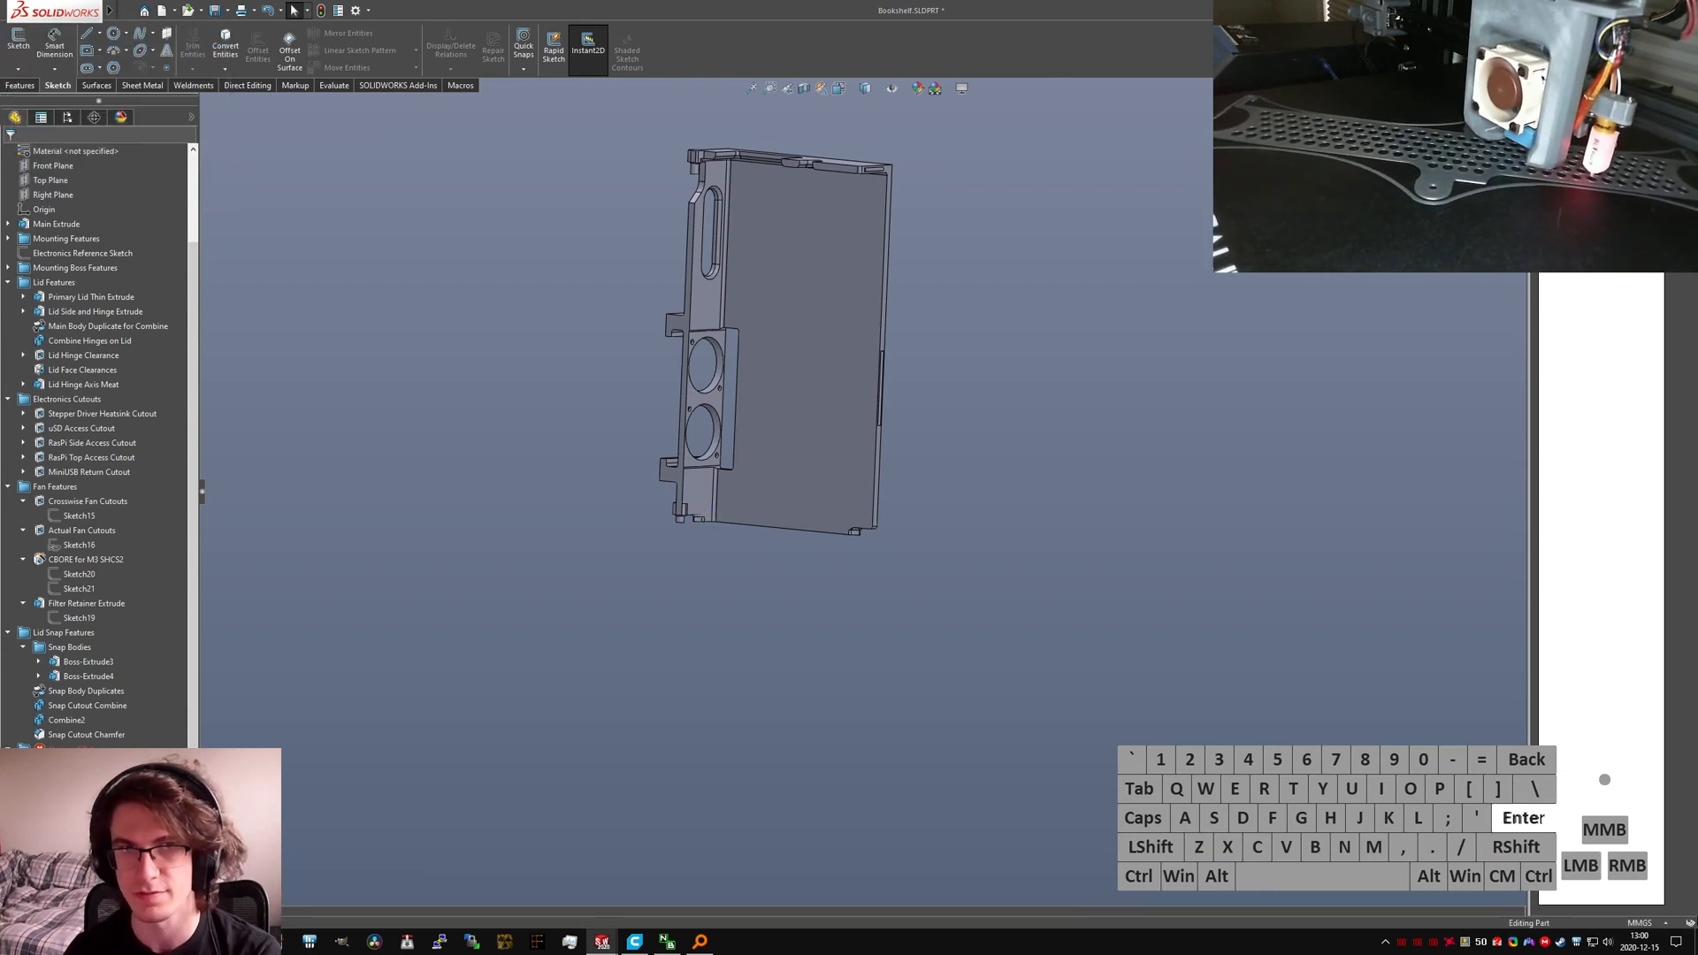
# Step: Confirm deleting the selected feature, and switch the display from the lid body to the Base Body
pyautogui.press('Delete')
pyautogui.press('Return')
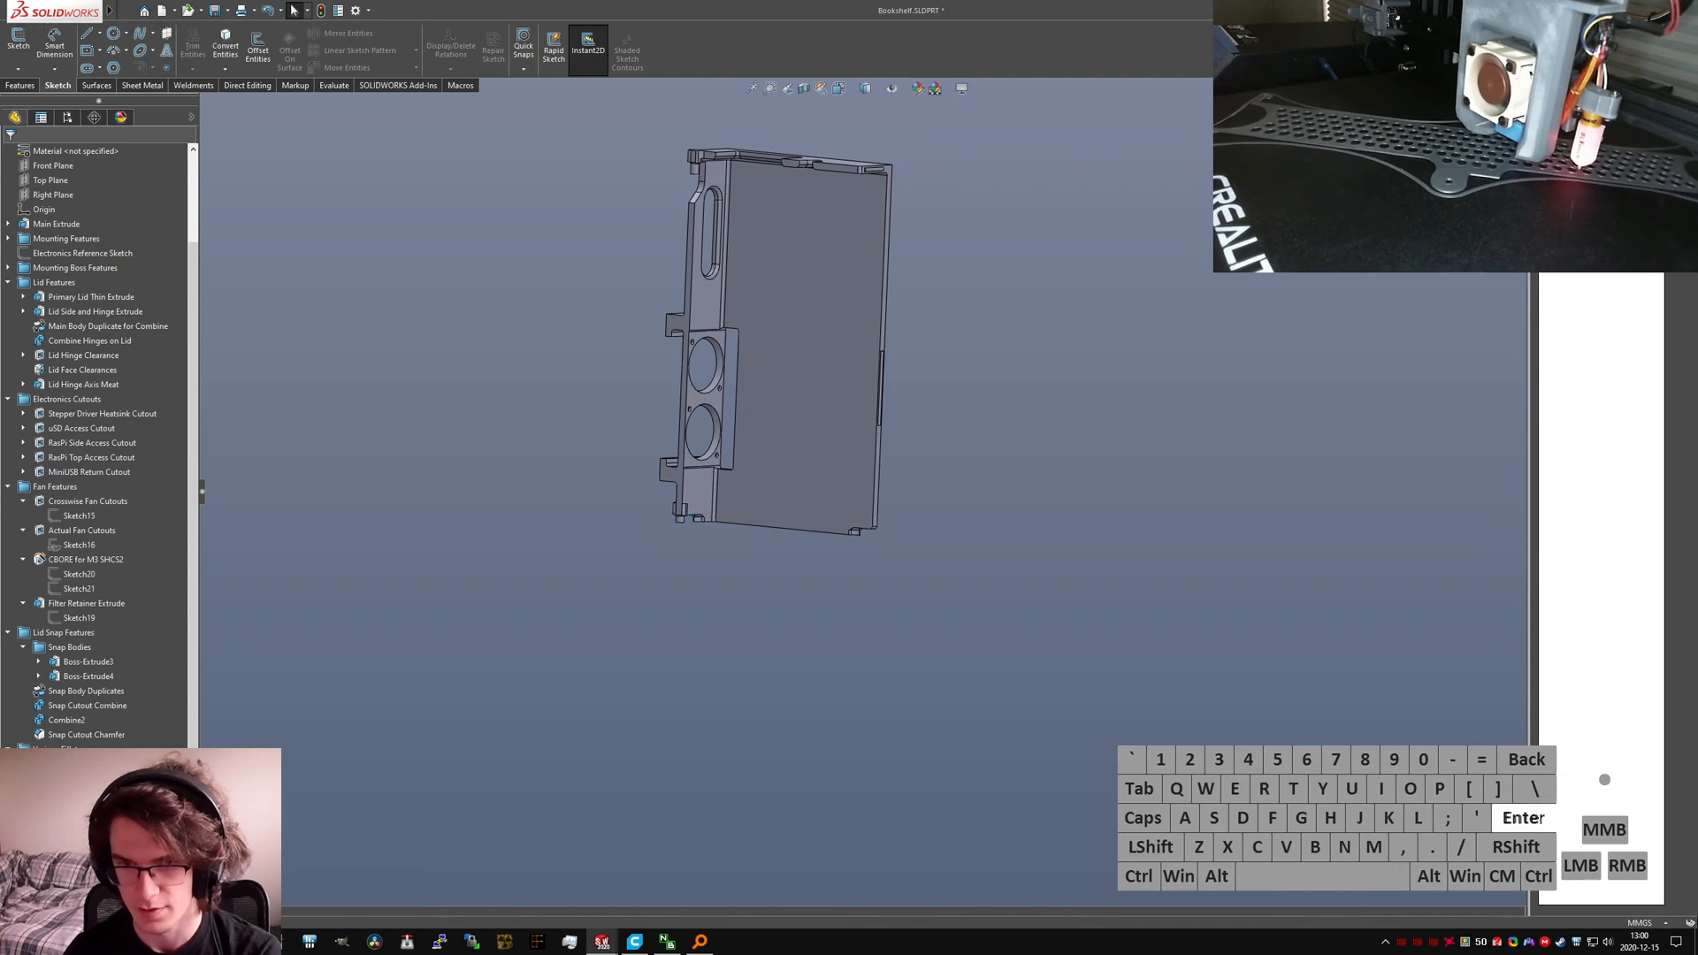
pyautogui.scroll(3, 36, 212)
pyautogui.click(65, 210)
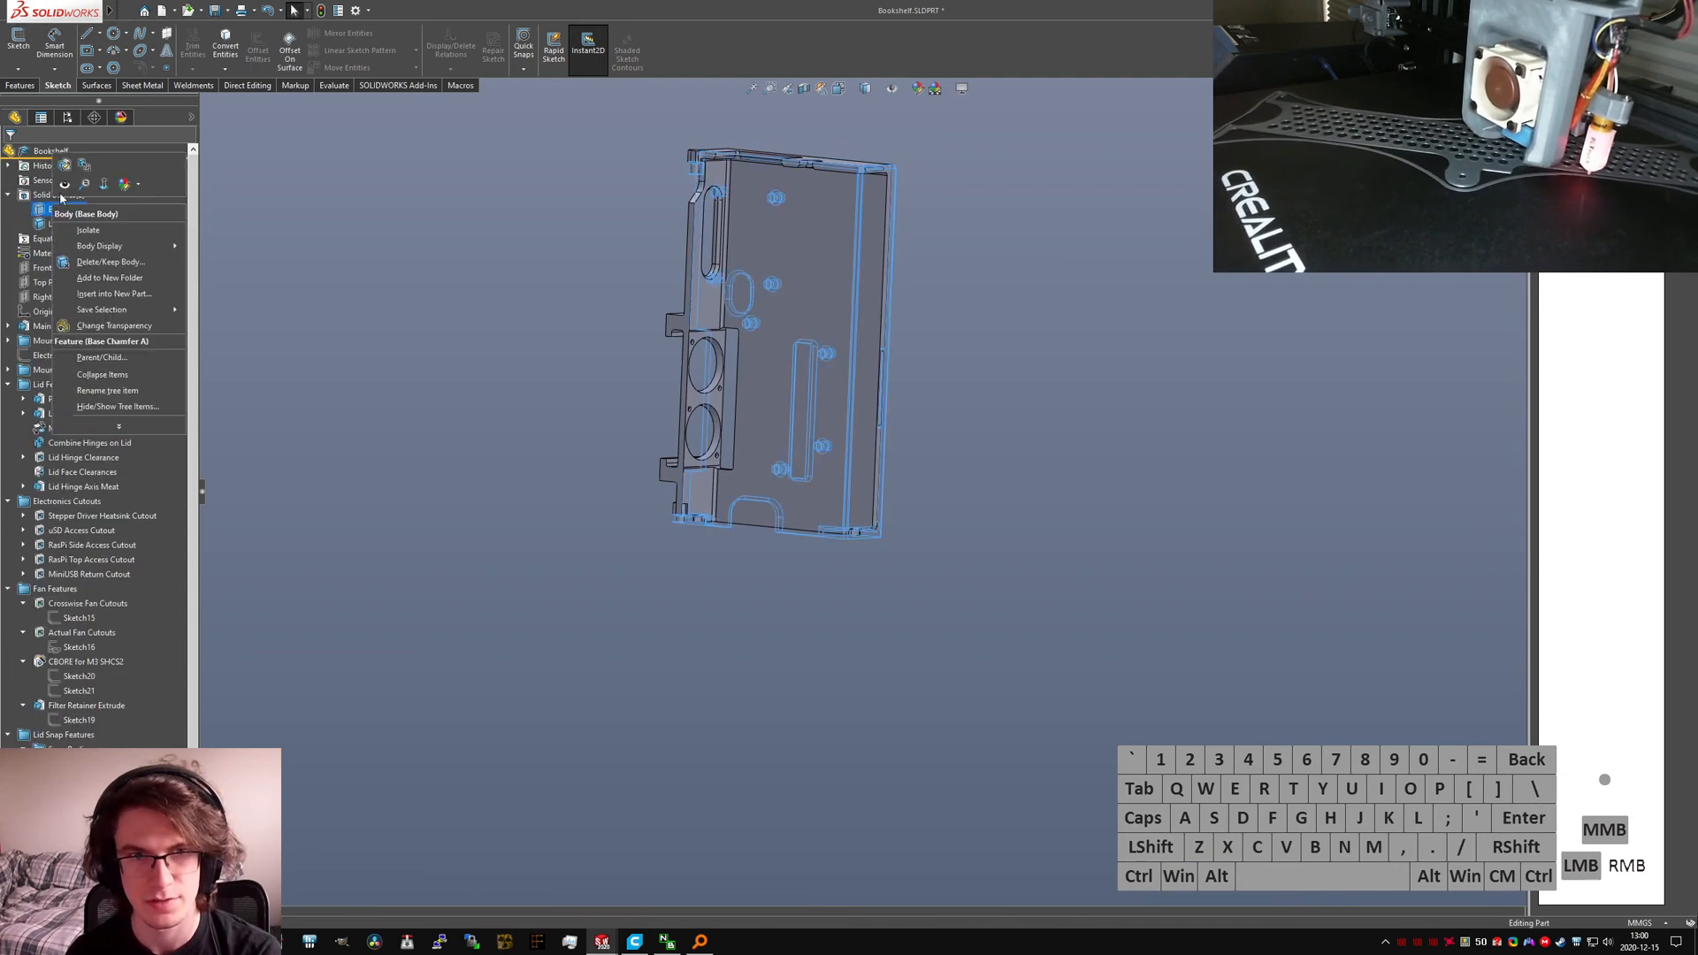
pyautogui.click(67, 226)
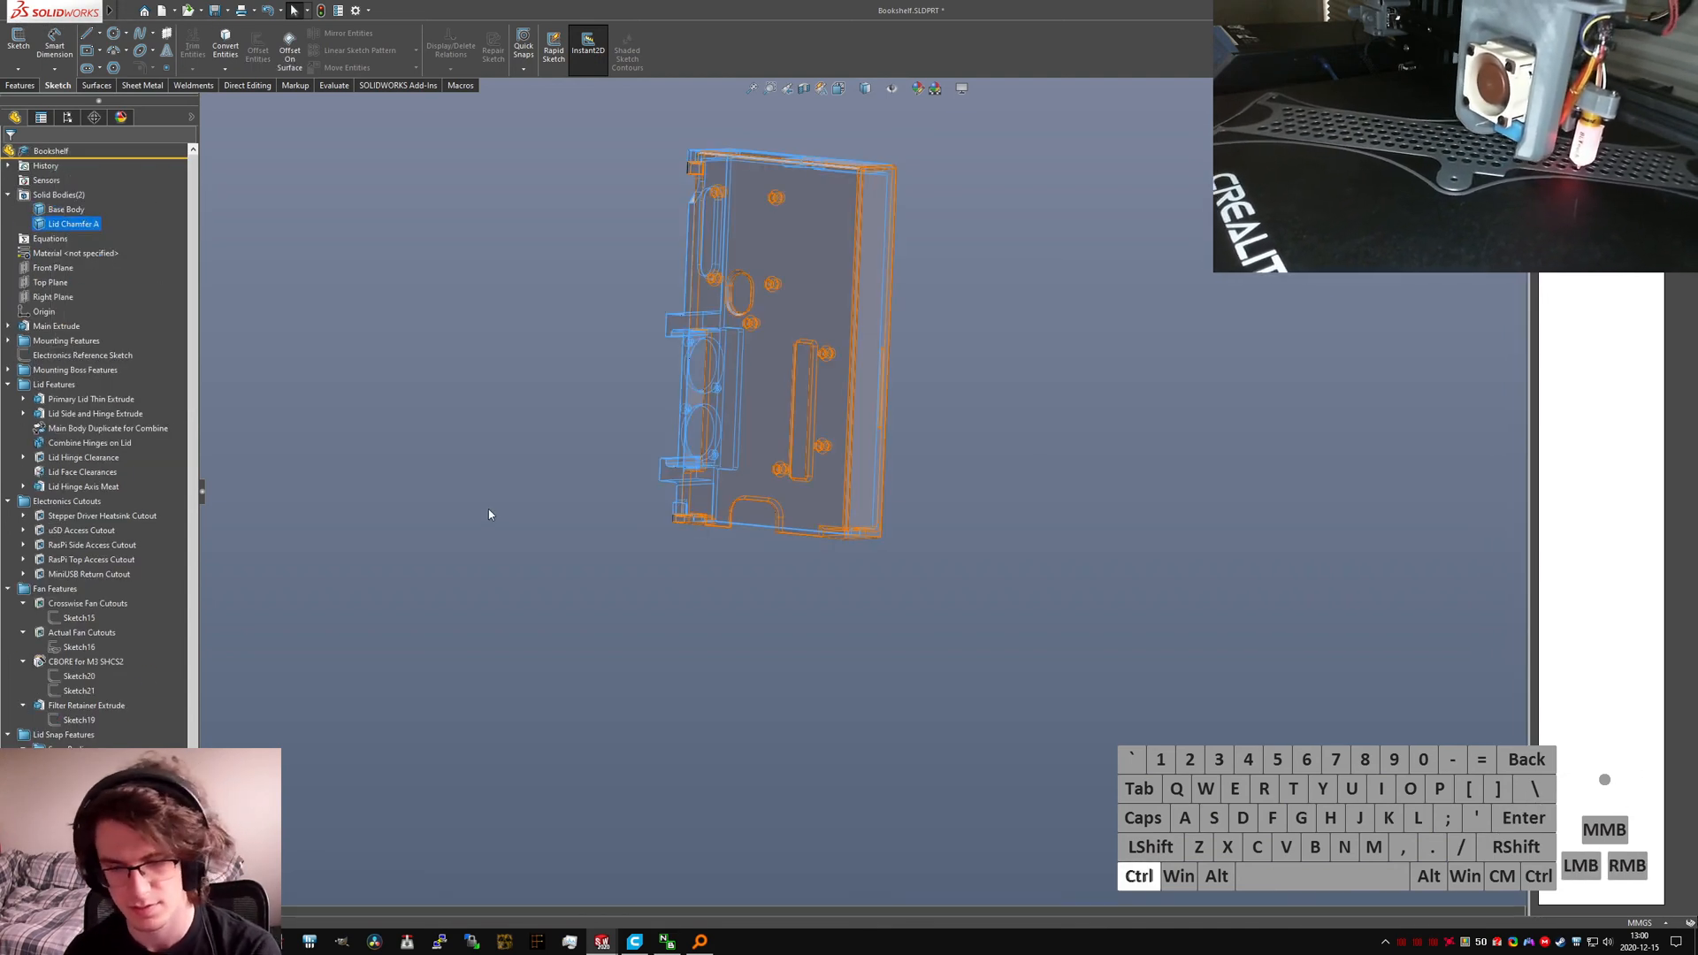
# Step: Examine the fillet and chamfered edges around the base's corner mounting tab and hinge ring
pyautogui.hotkey('ctrl', '7')
pyautogui.scroll(-8, 962, 789)
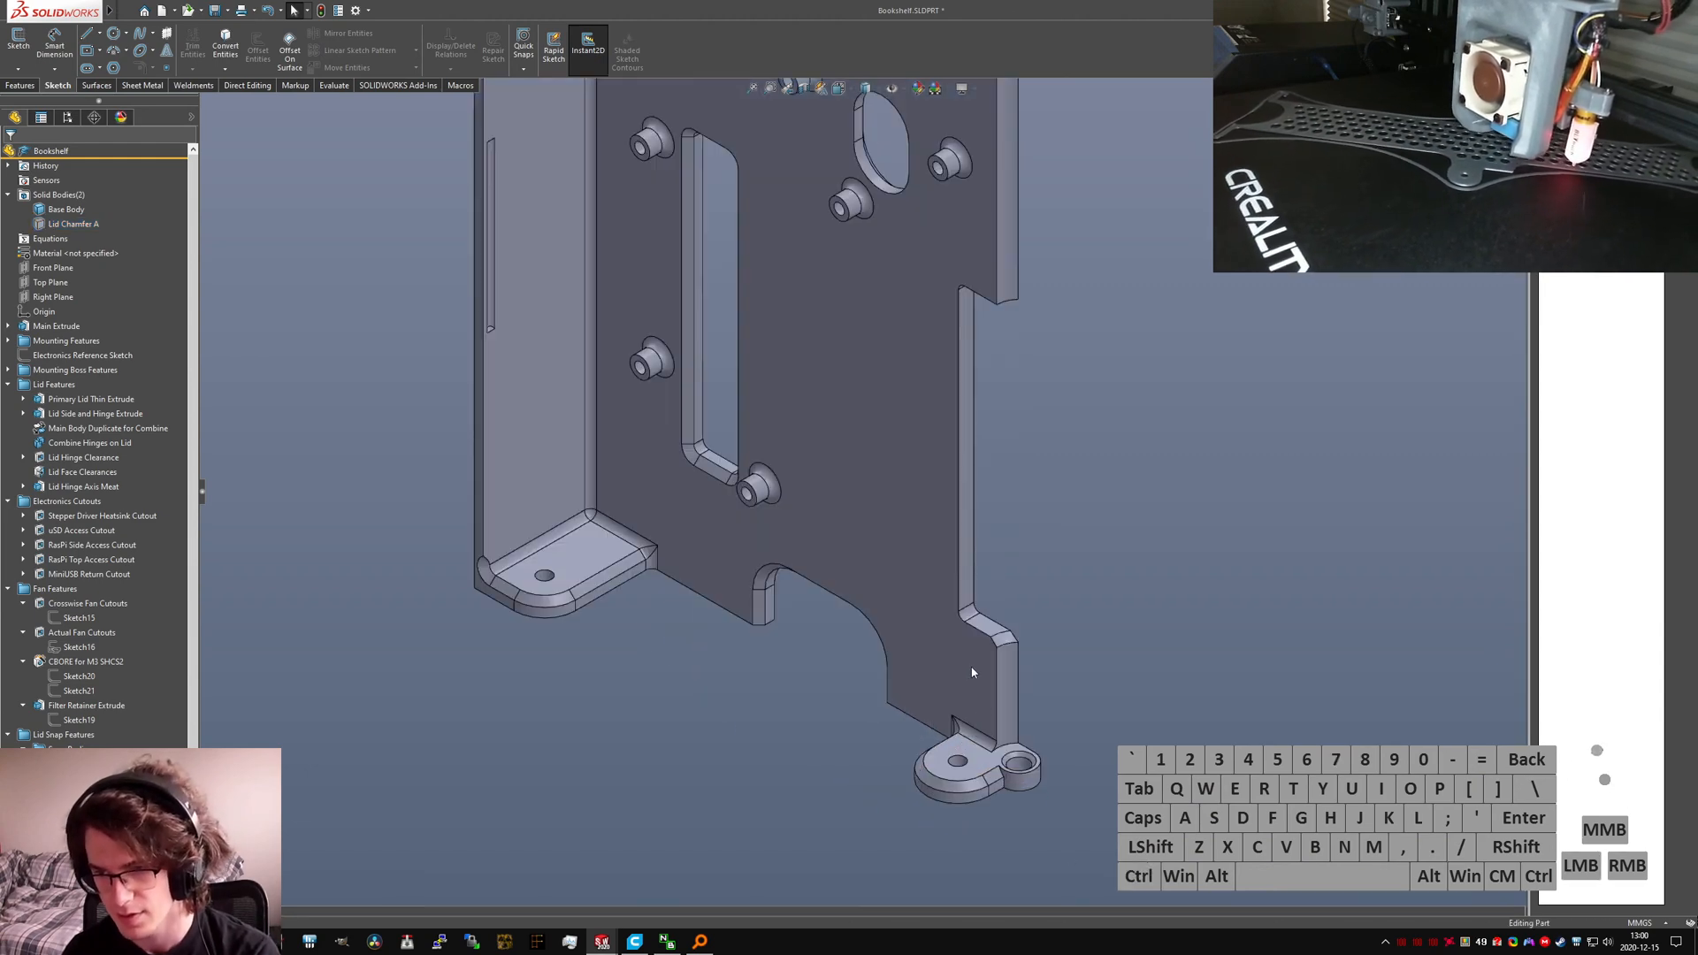
pyautogui.scroll(-3, 962, 789)
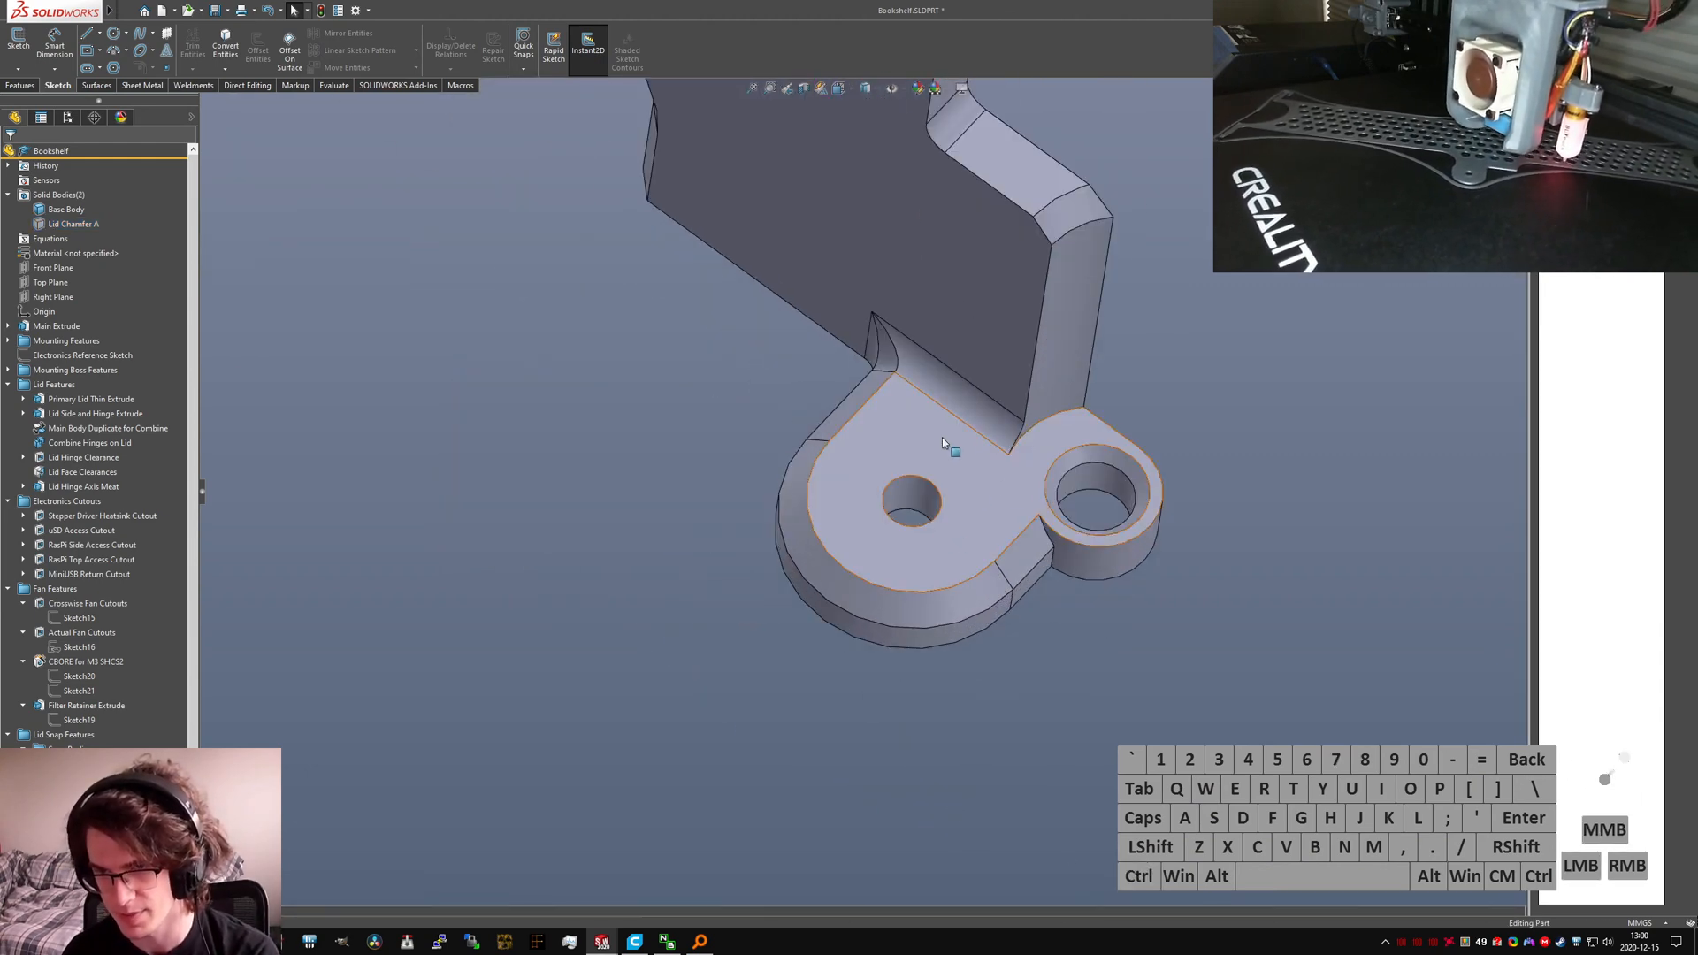
pyautogui.scroll(-2, 132, 398)
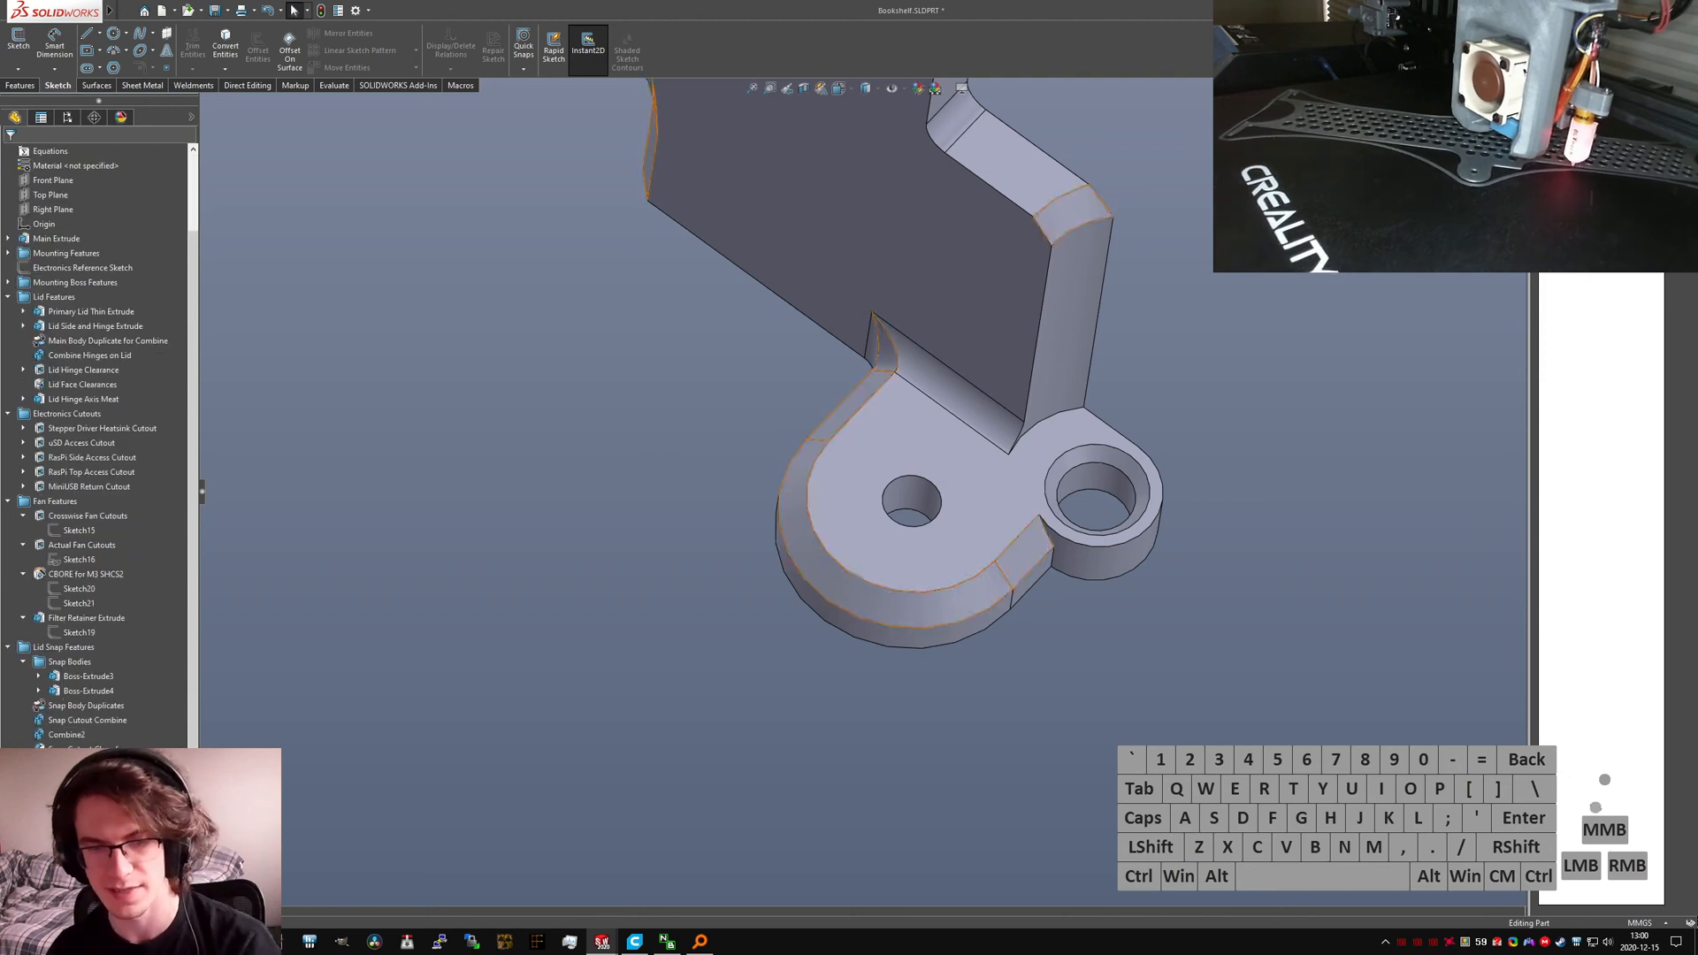
pyautogui.scroll(6, 906, 583)
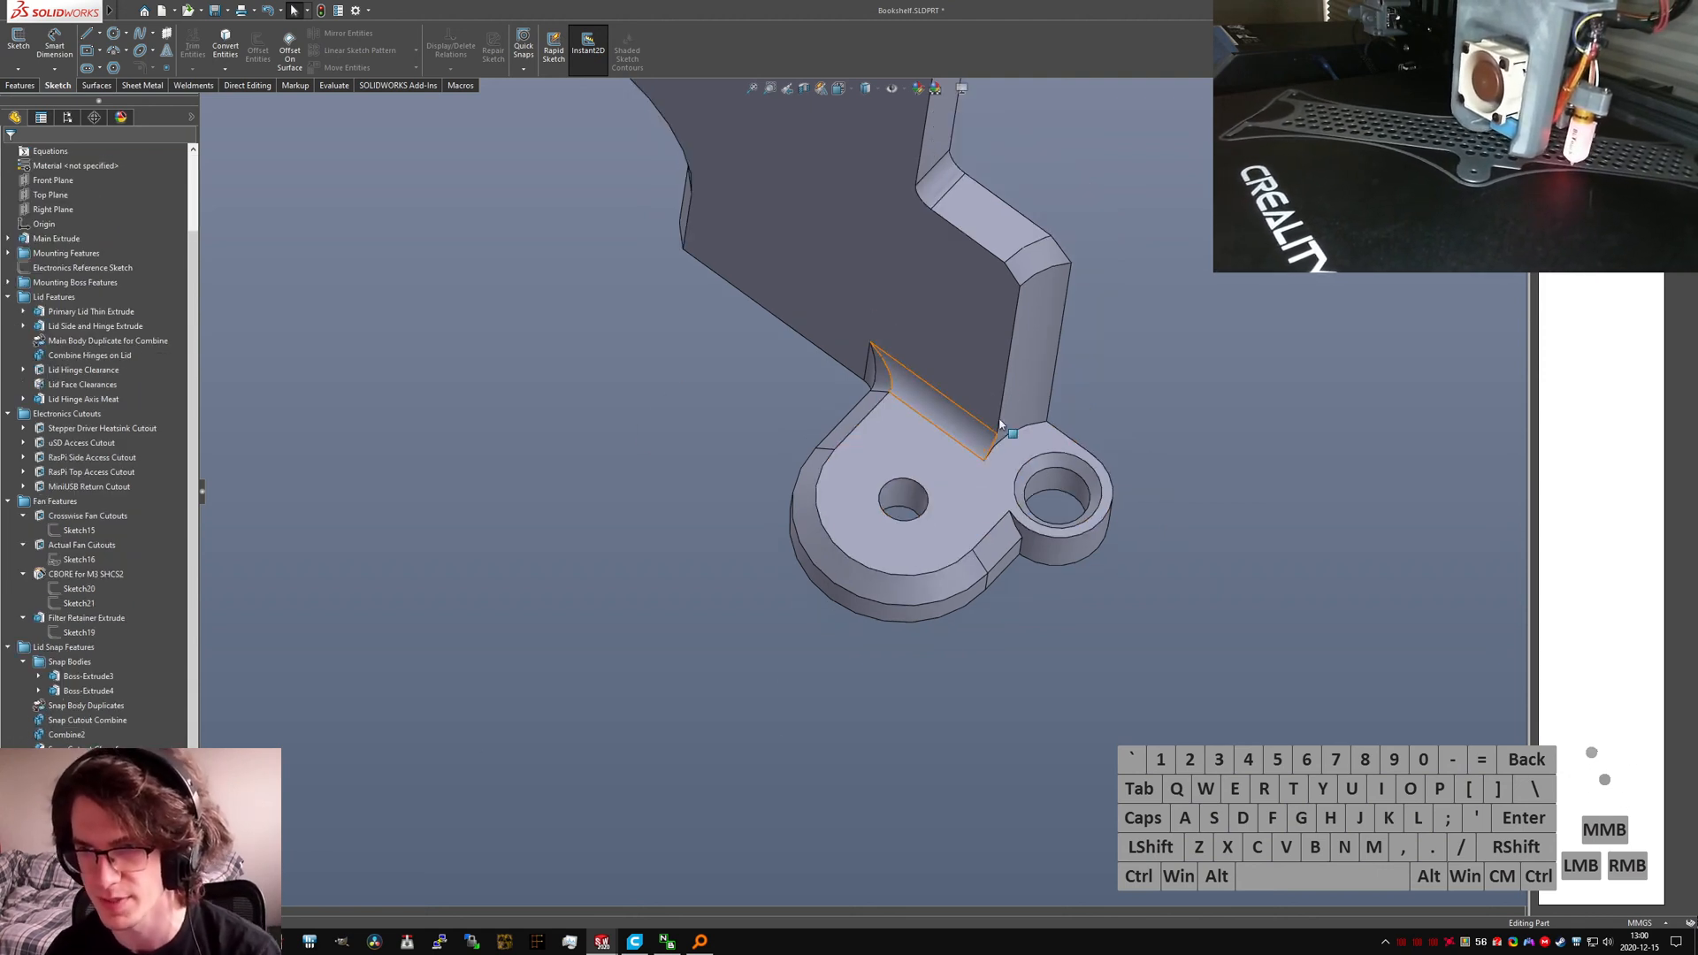
pyautogui.scroll(-2, 834, 288)
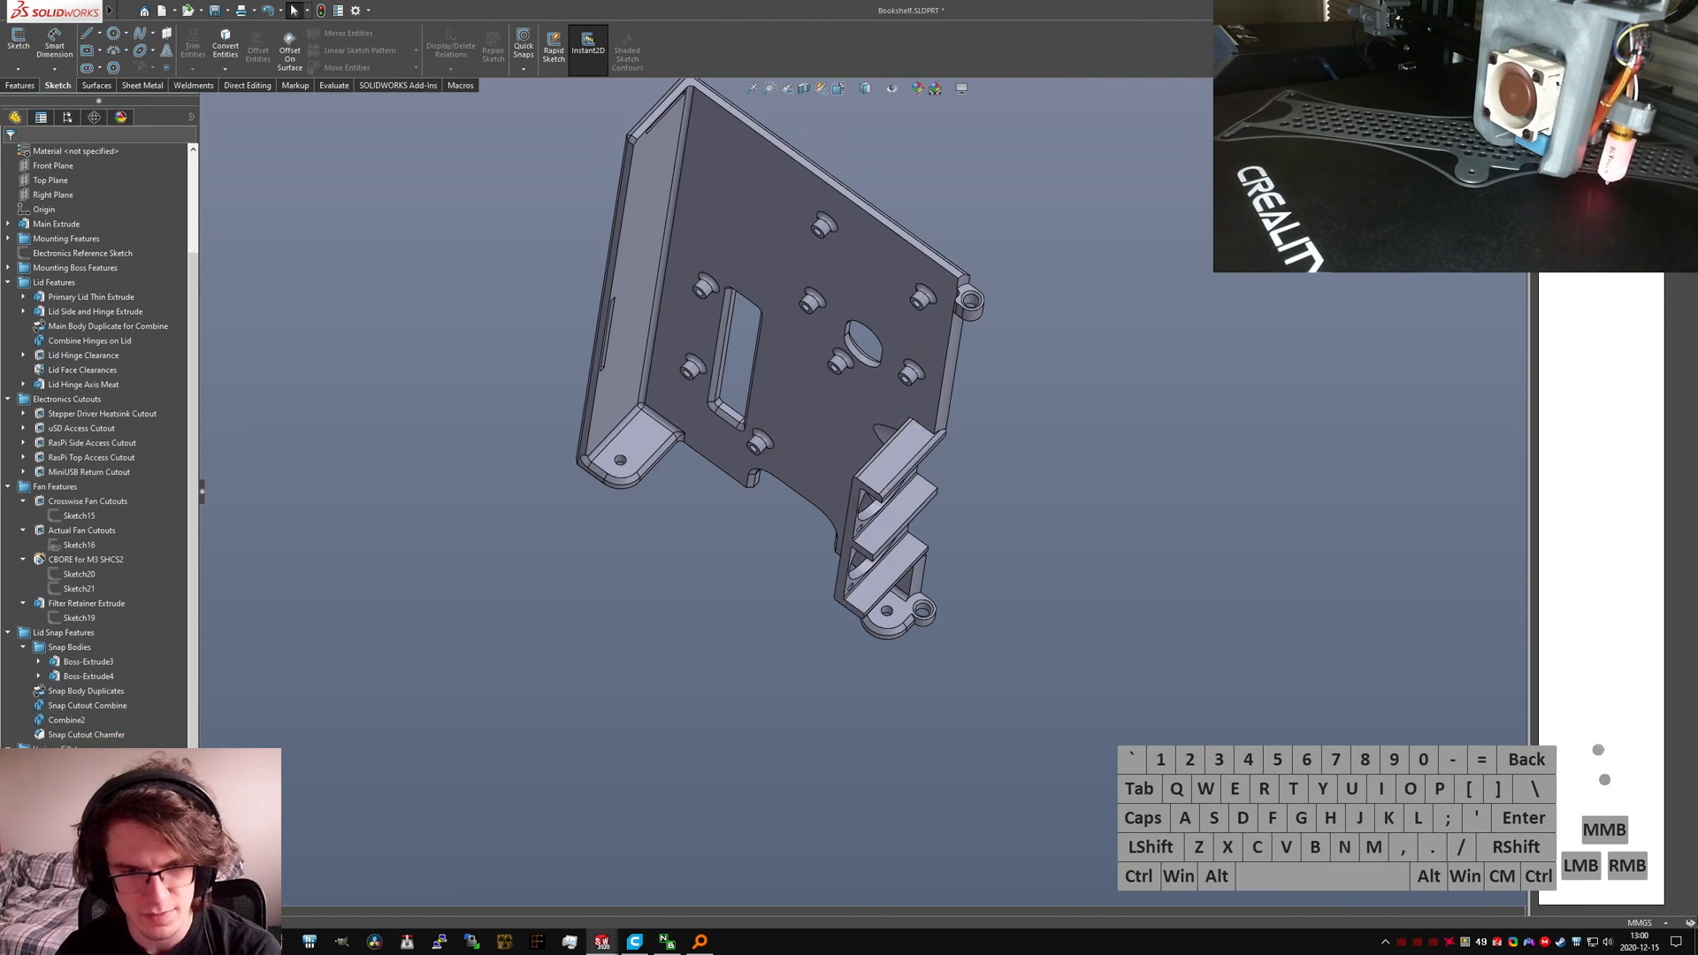
# Step: Show the lid body, Fan Flow Clearance in Main Body Cut[2], alongside the base and fan caddy bodies
pyautogui.moveTo(79, 853); pyautogui.dragTo(81, 885)
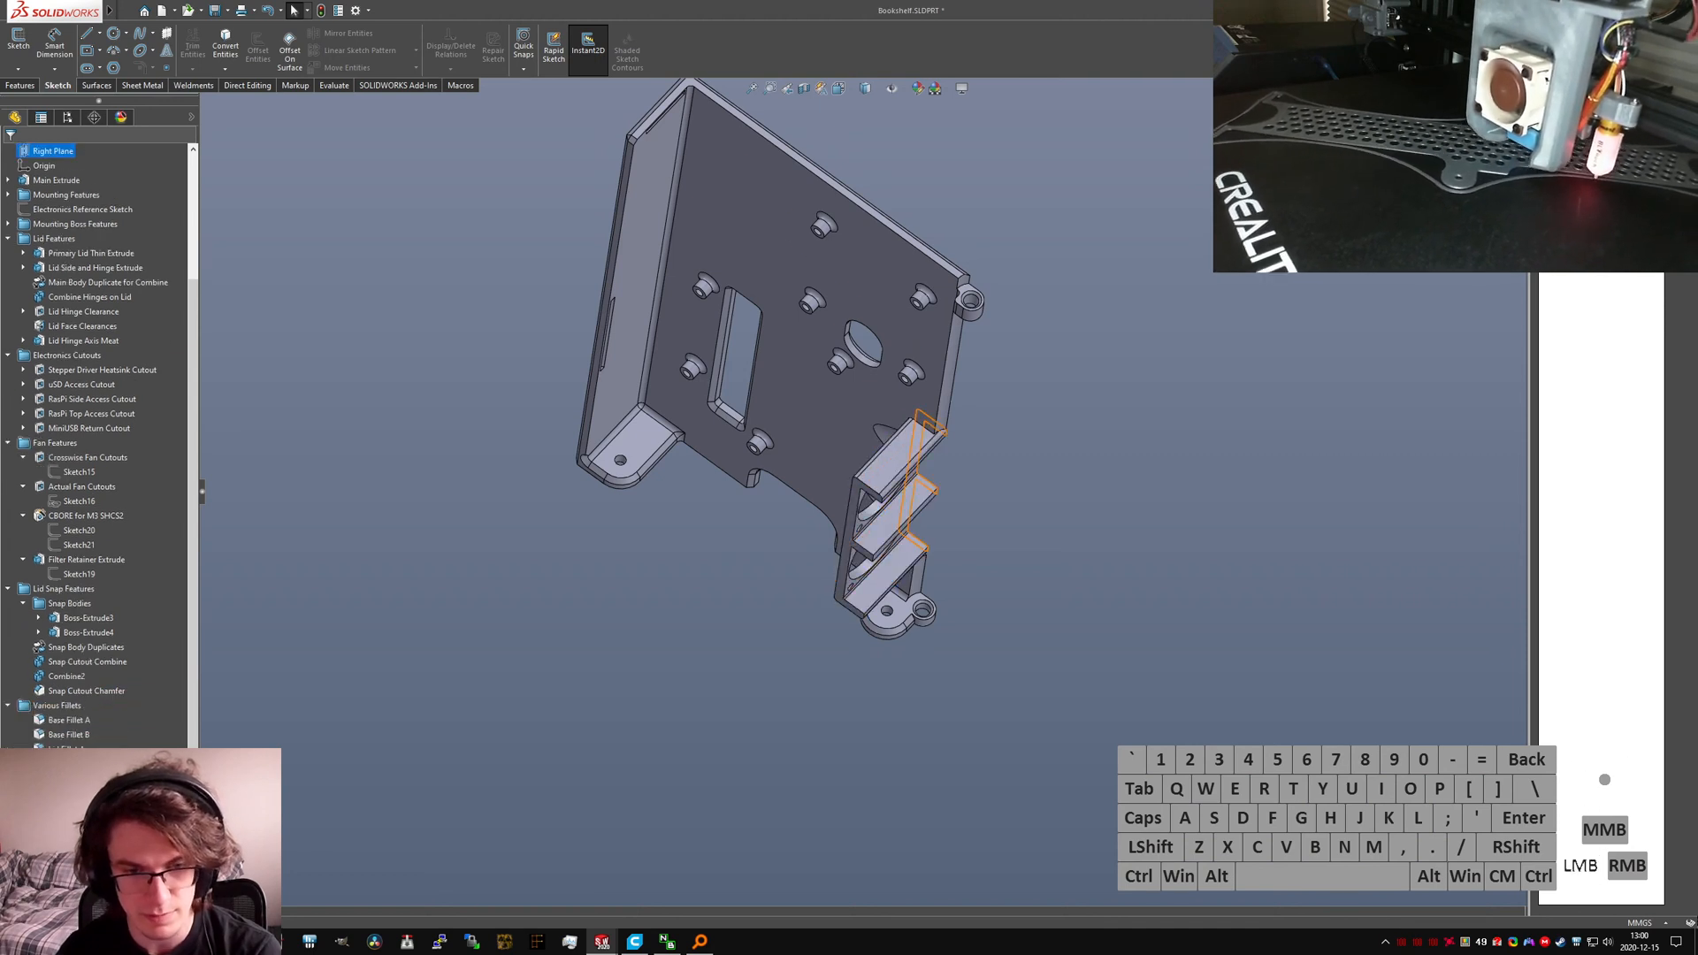
pyautogui.click(82, 876)
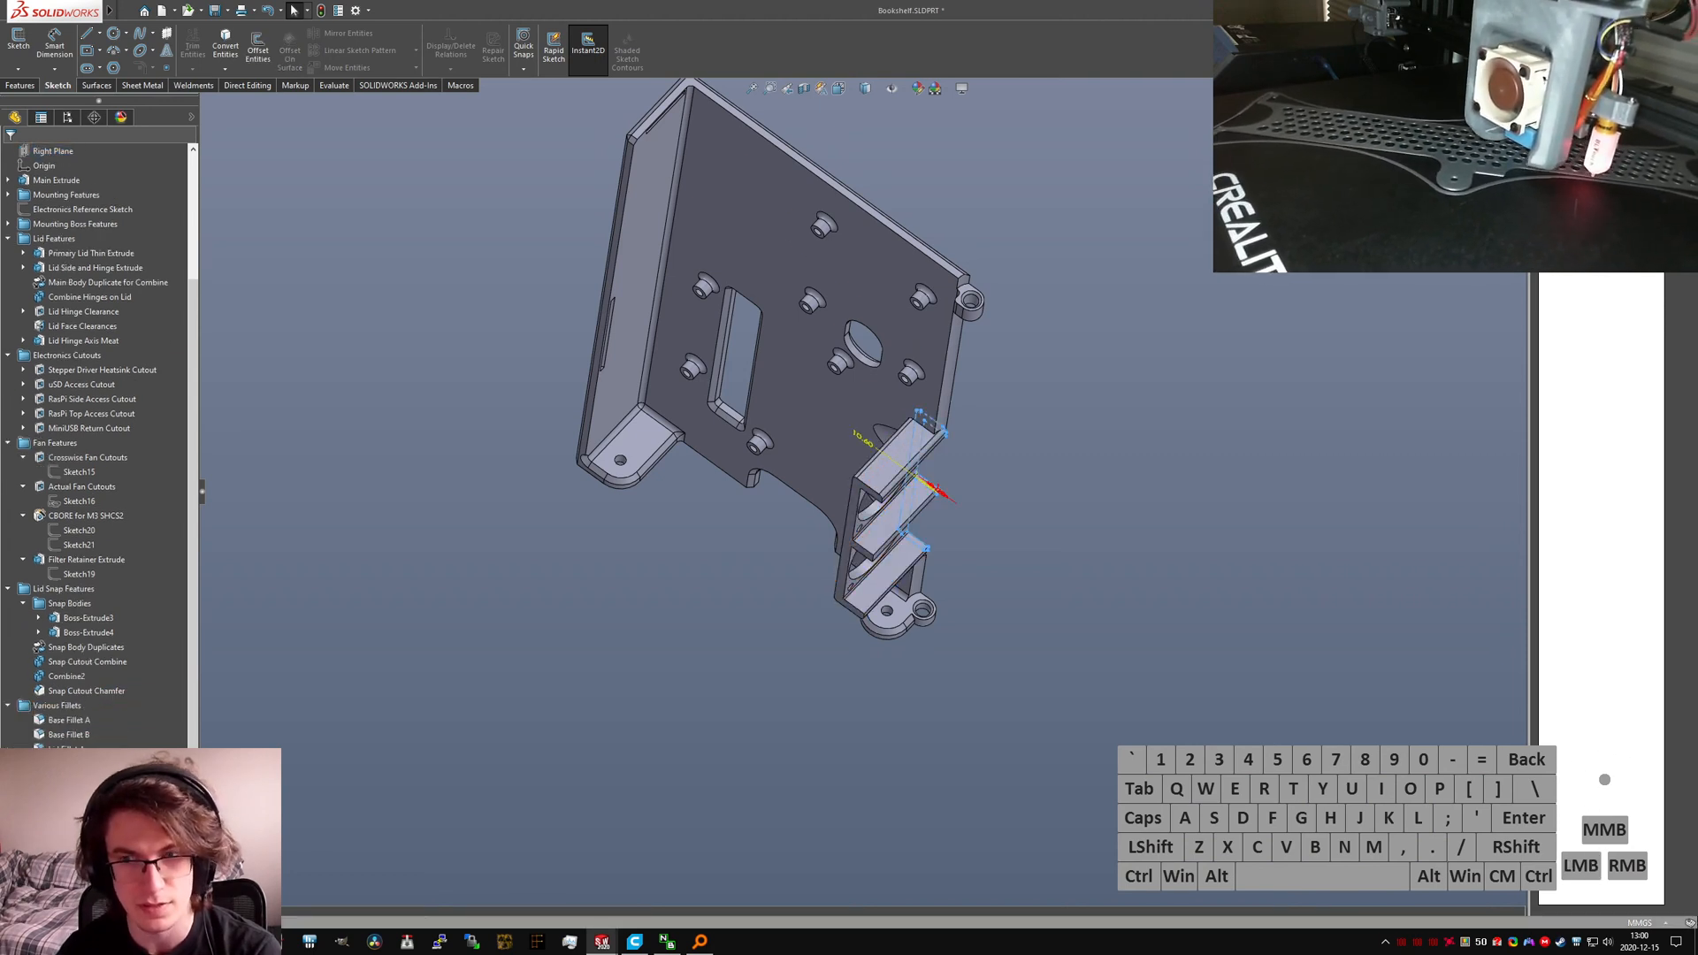
pyautogui.scroll(4, 64, 205)
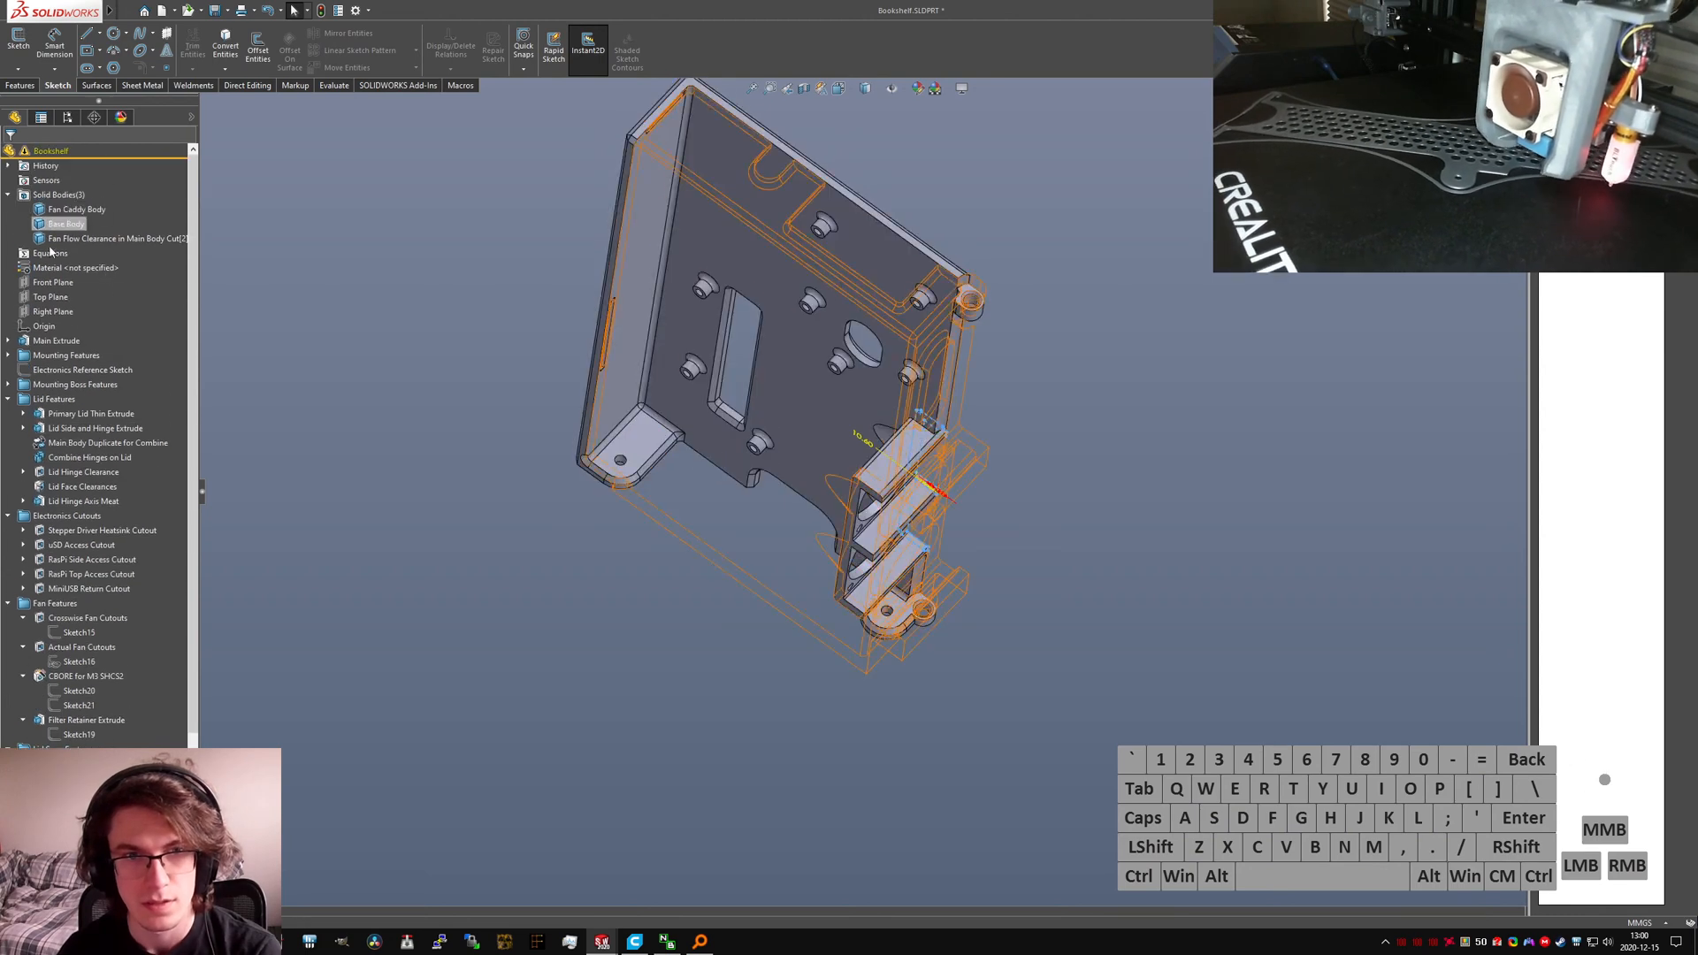
pyautogui.click(60, 224)
pyautogui.rightClick(58, 240)
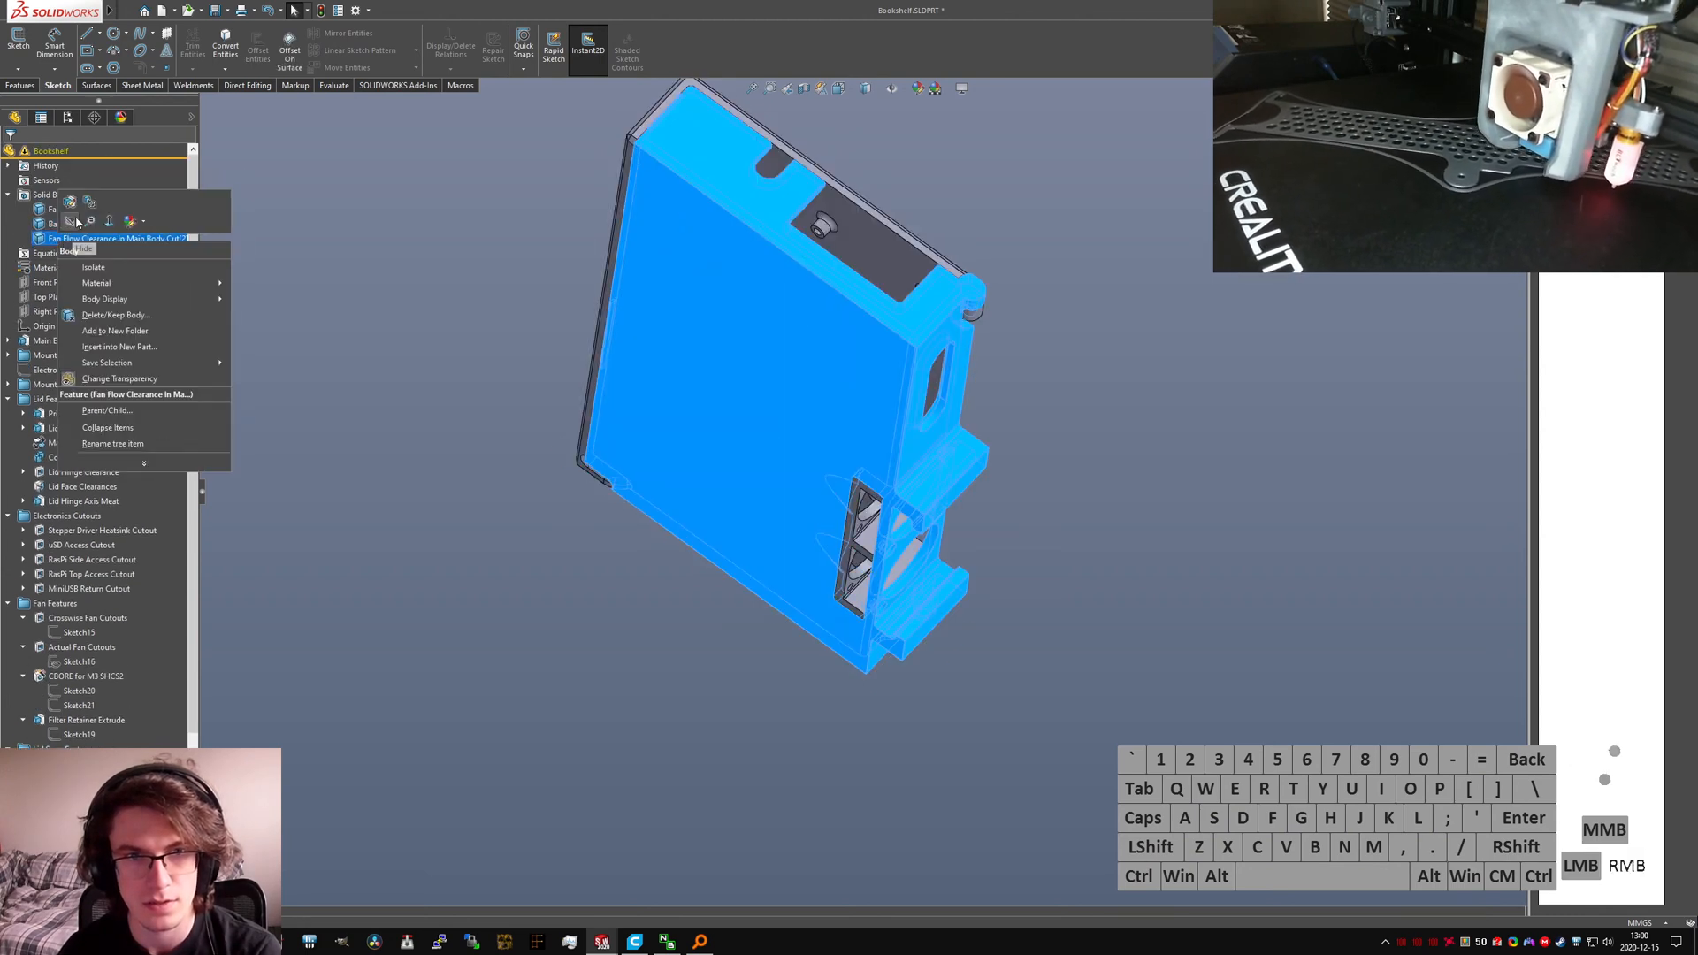
pyautogui.rightClick(62, 208)
pyautogui.click(419, 257)
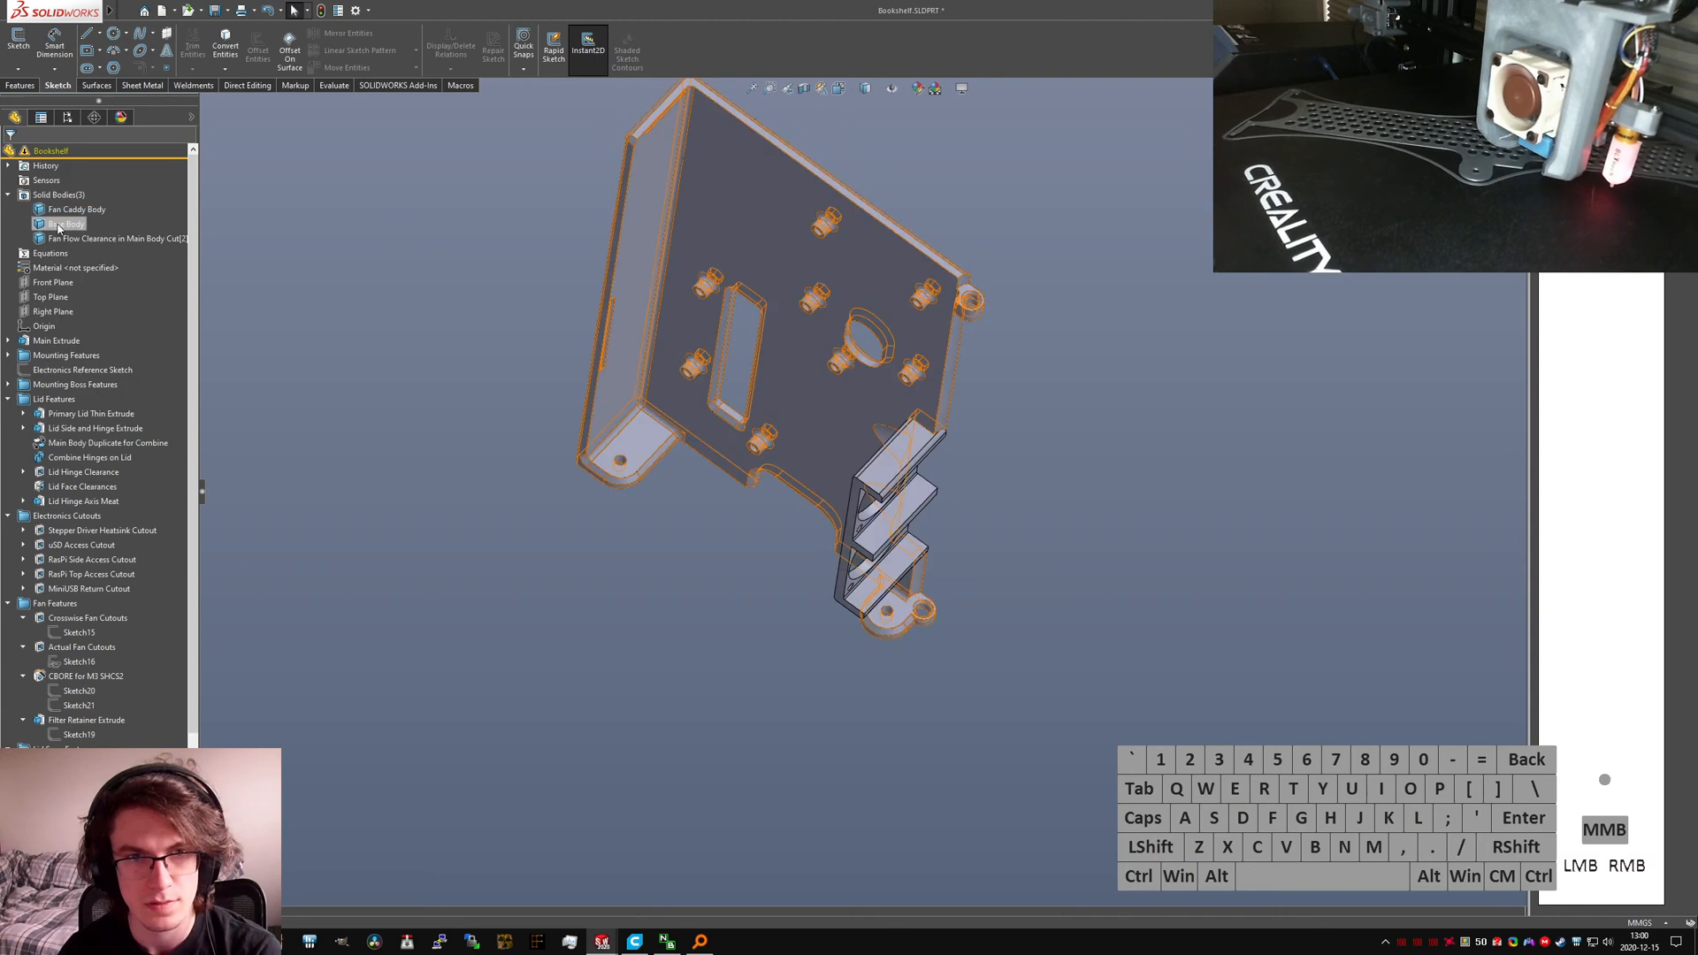
pyautogui.rightClick(73, 223)
pyautogui.rightClick(46, 241)
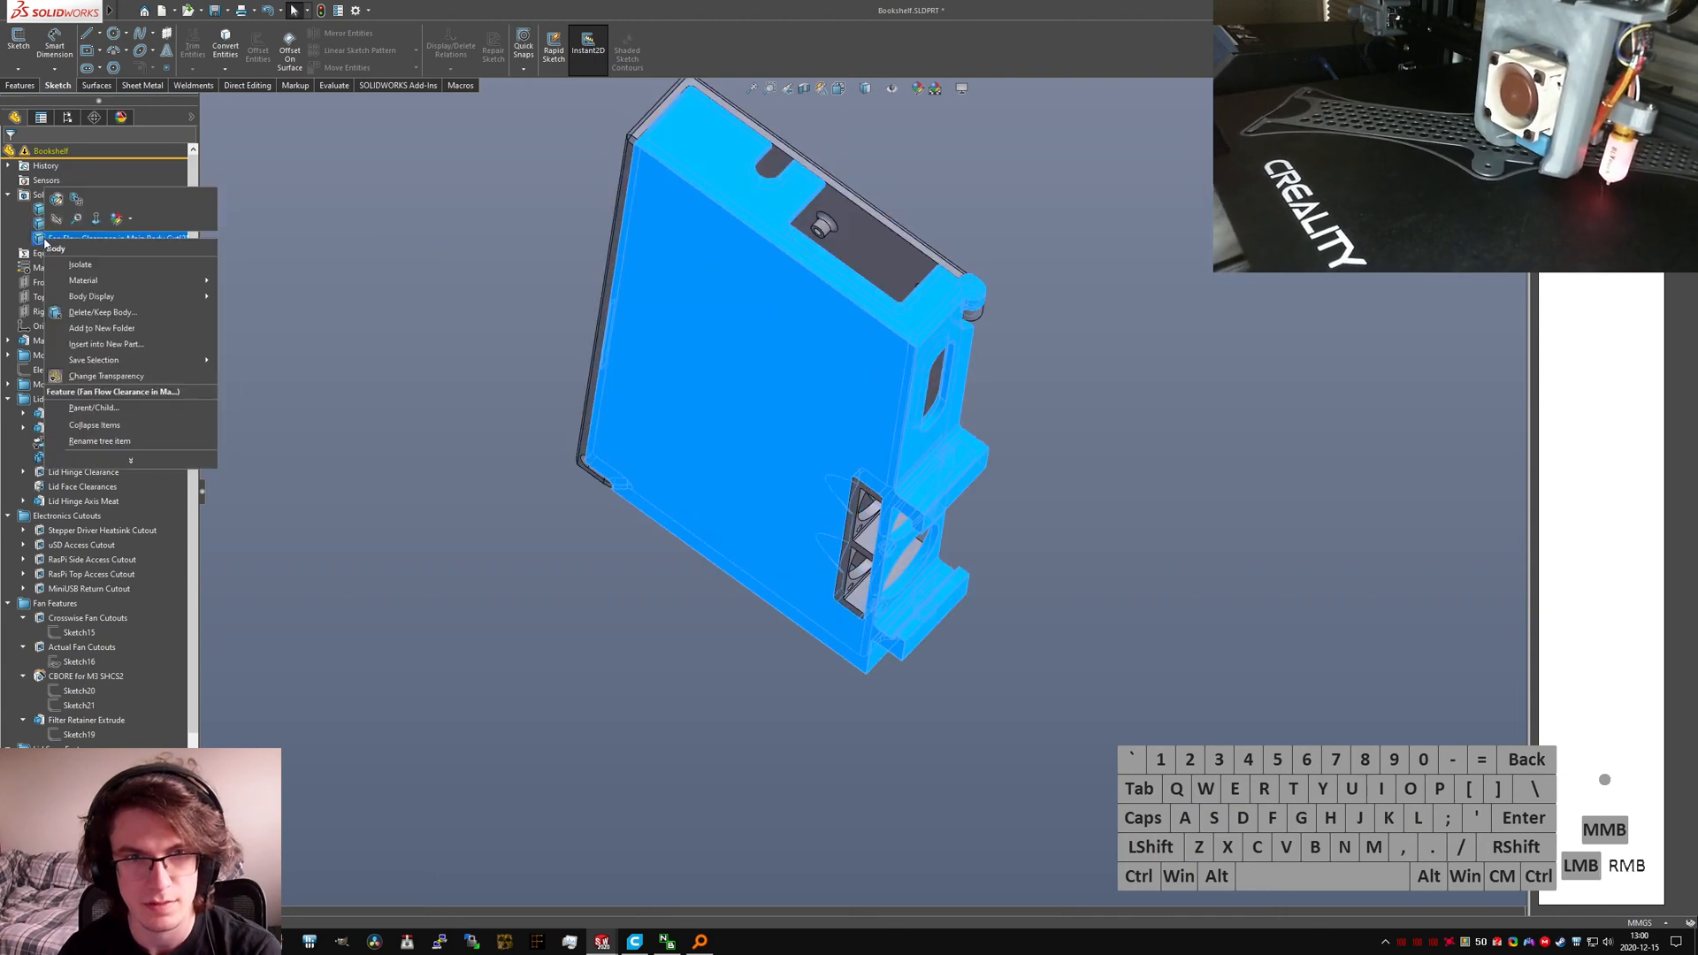
pyautogui.click(57, 219)
pyautogui.rightClick(62, 239)
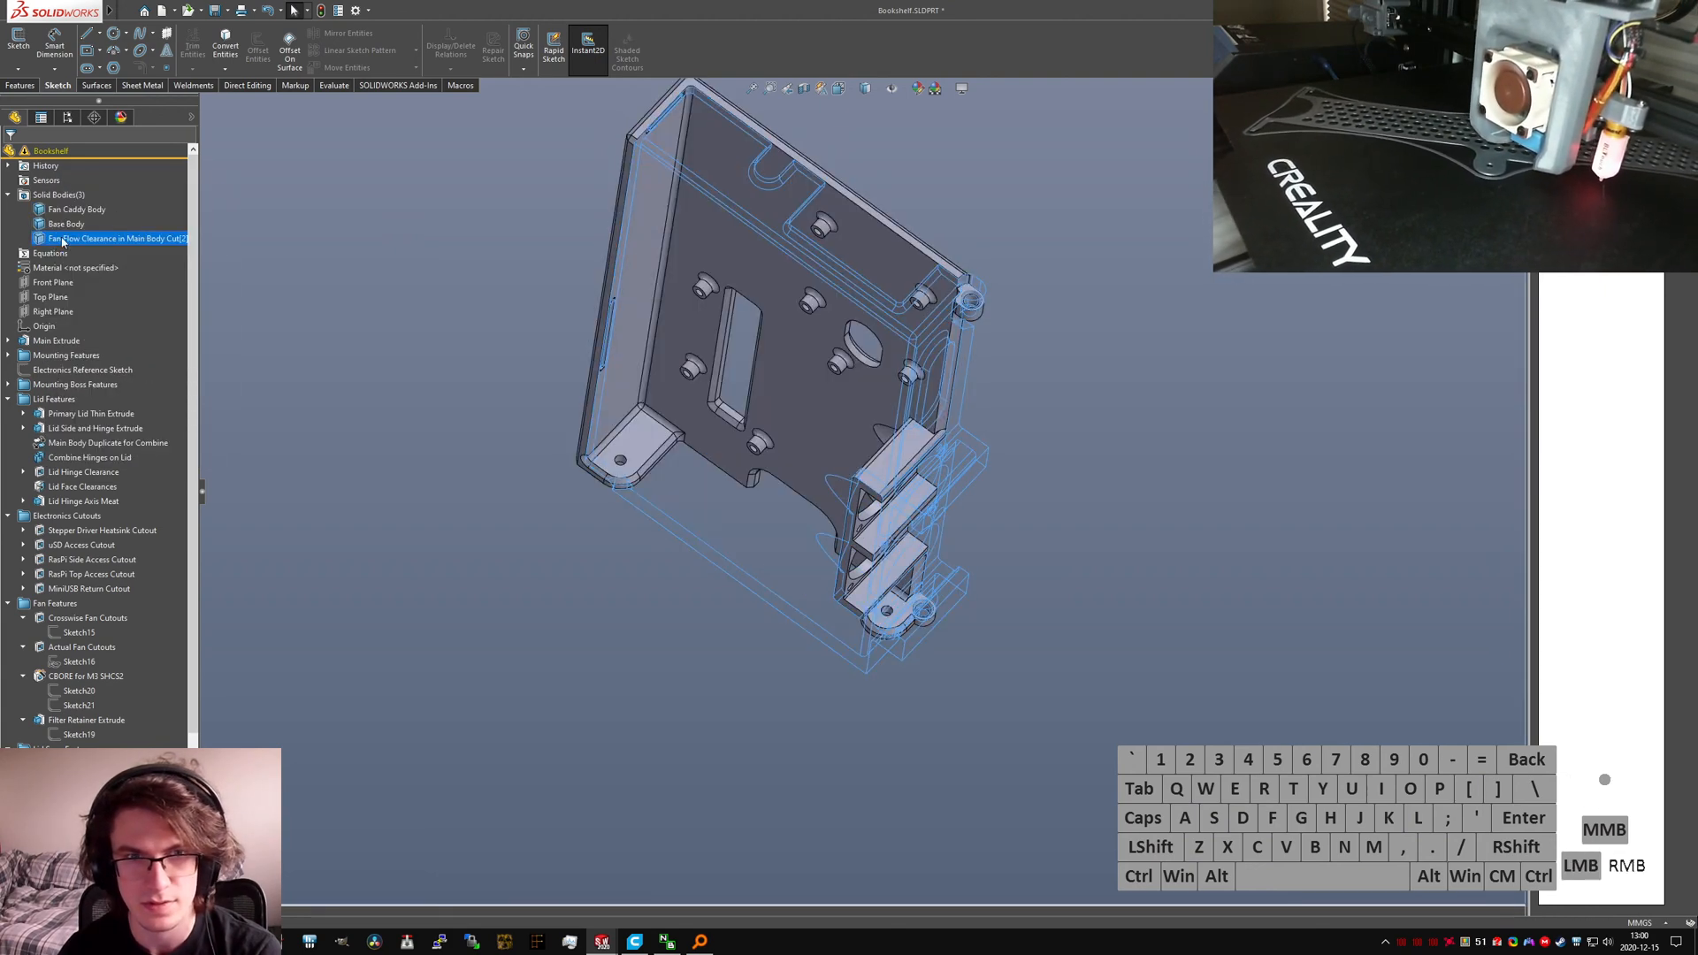
pyautogui.click(72, 219)
pyautogui.click(438, 306)
pyautogui.scroll(2, 813, 522)
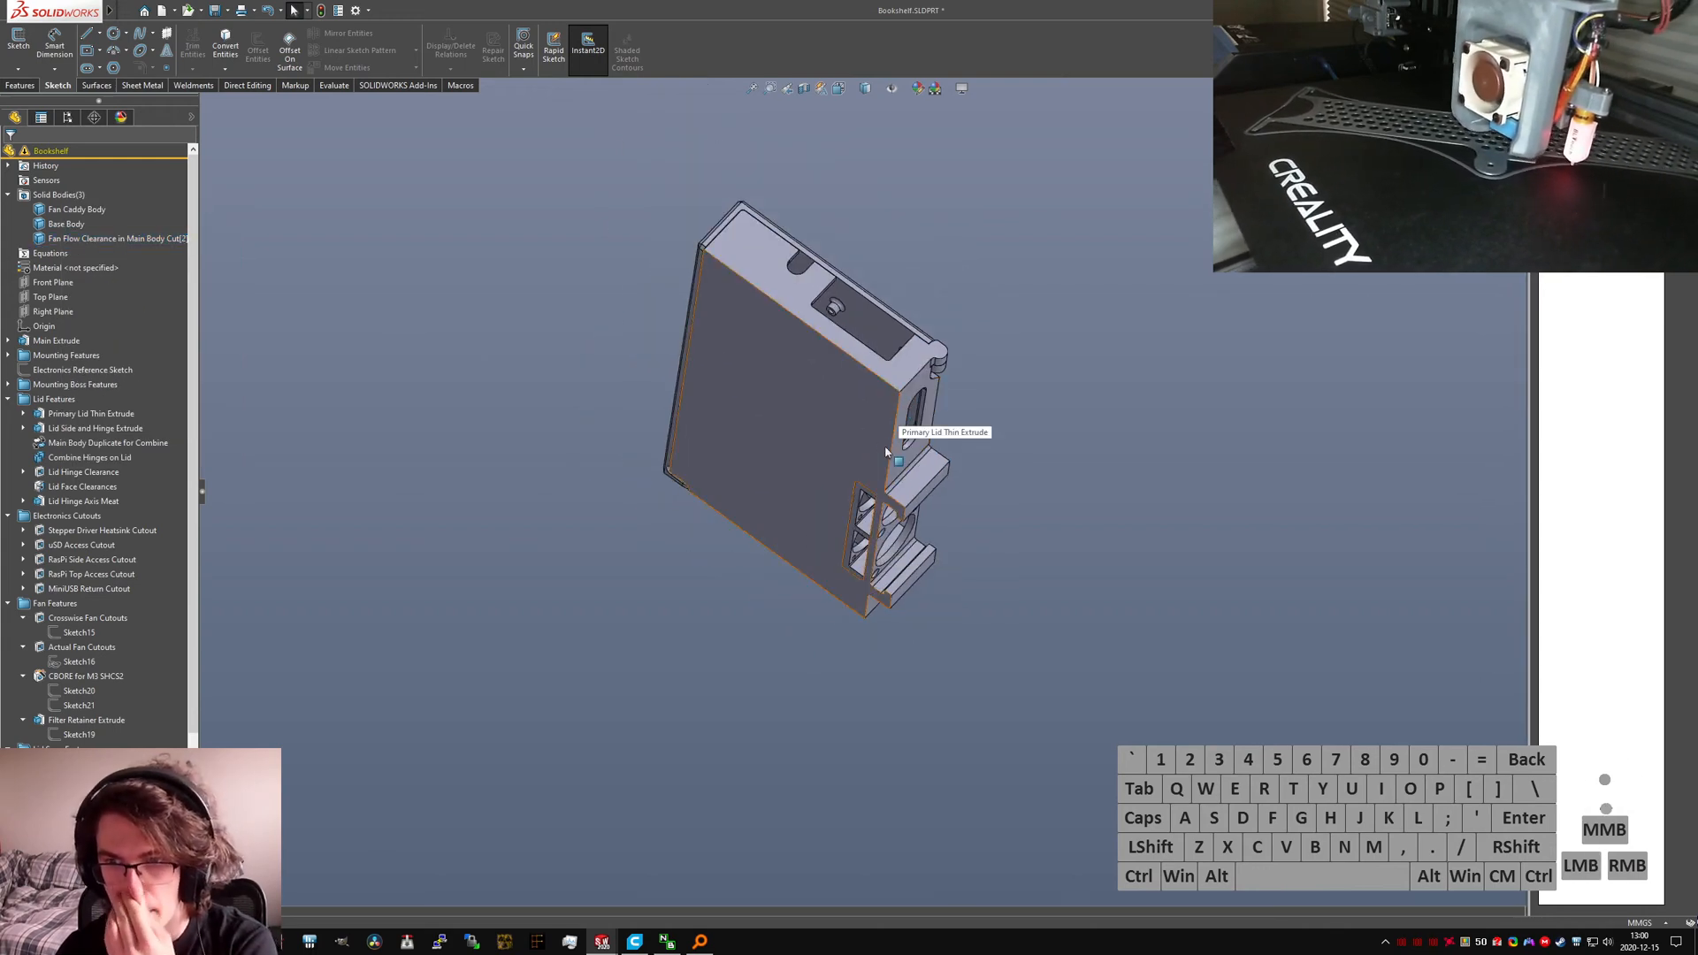
pyautogui.scroll(-3, 849, 451)
pyautogui.scroll(-4, 113, 691)
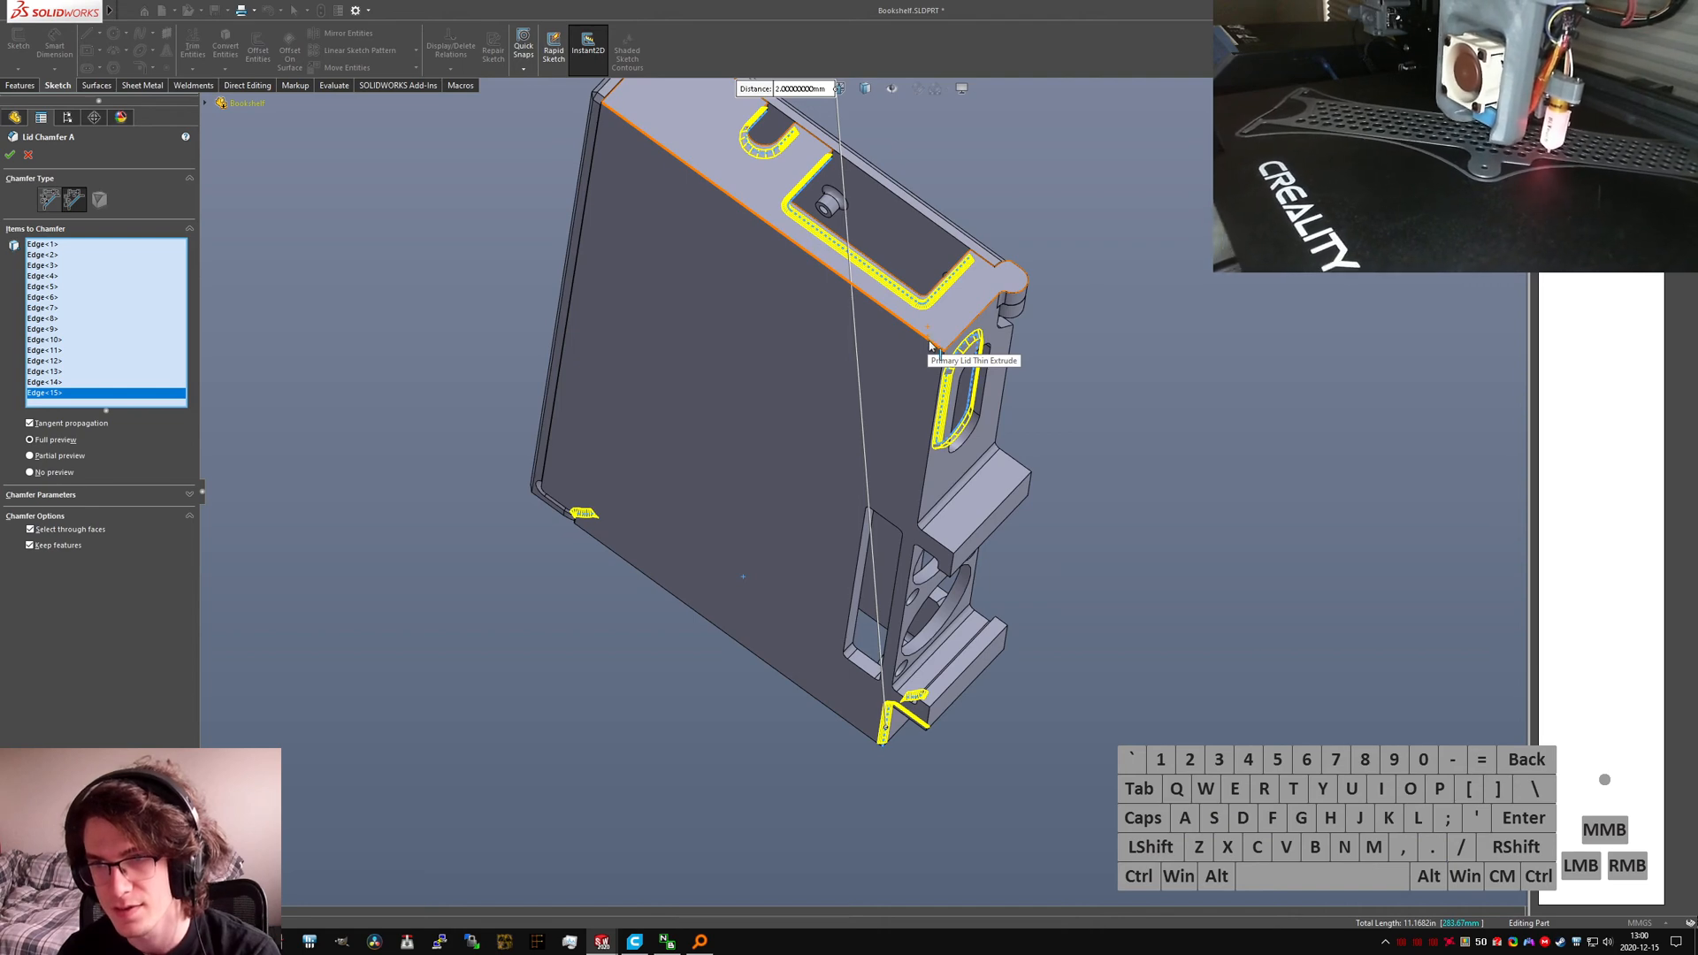
pyautogui.click(929, 342)
pyautogui.click(962, 332)
pyautogui.scroll(-5, 967, 358)
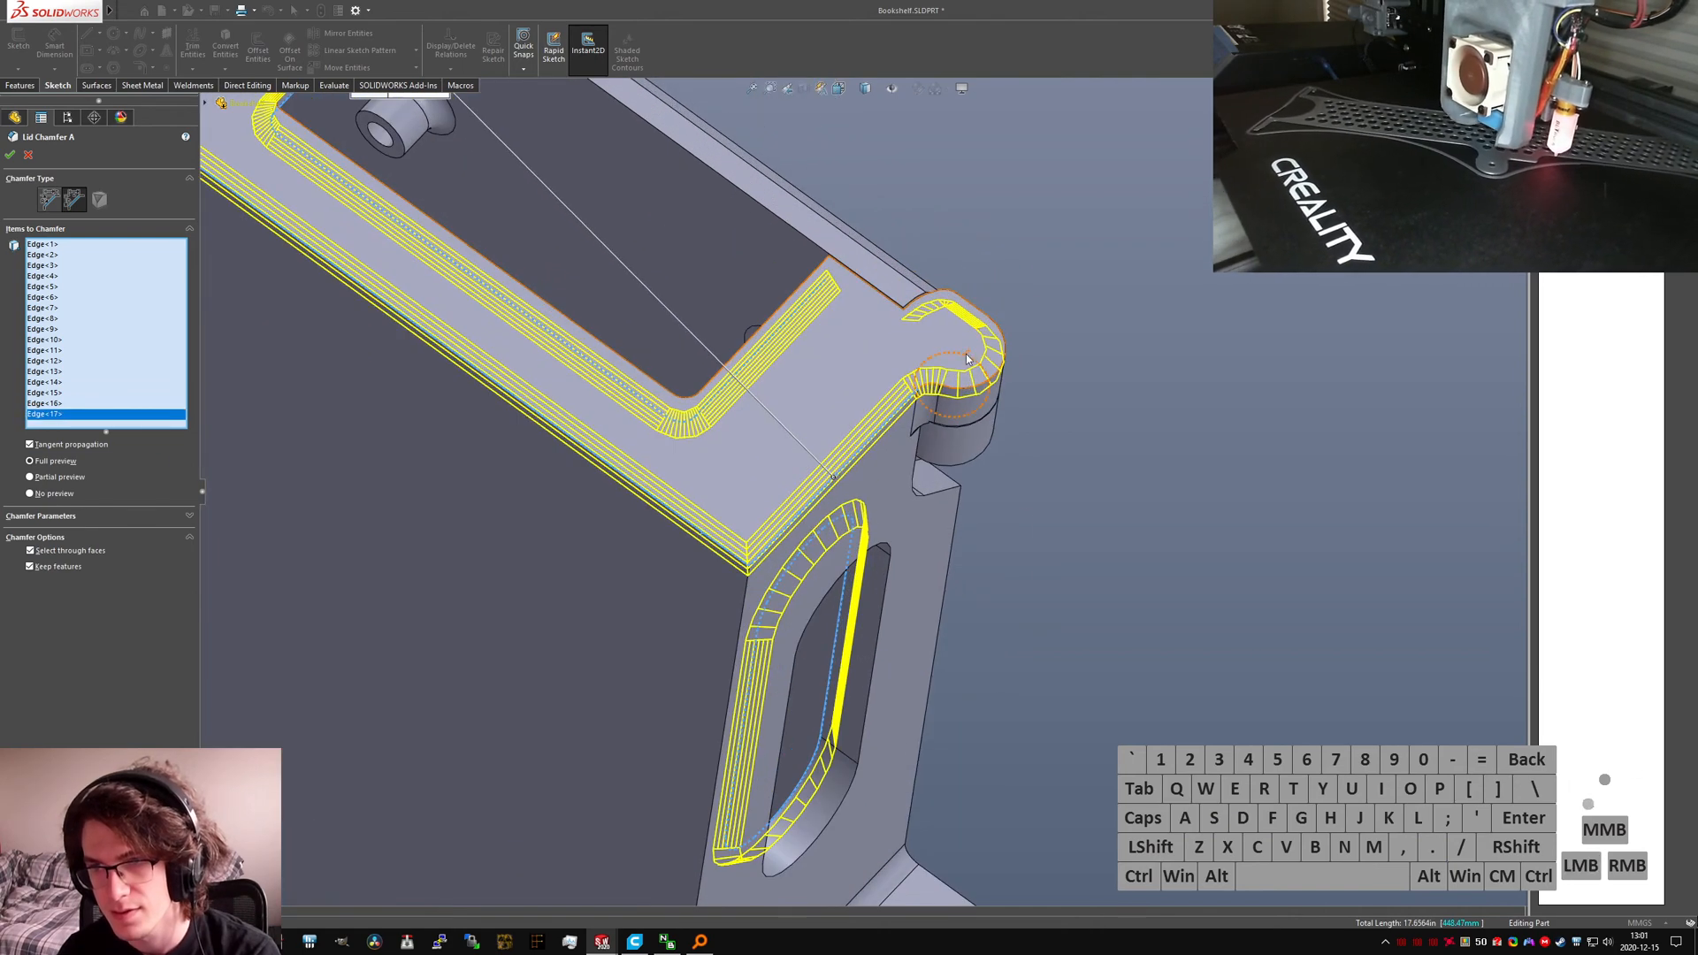
pyautogui.scroll(-5, 879, 345)
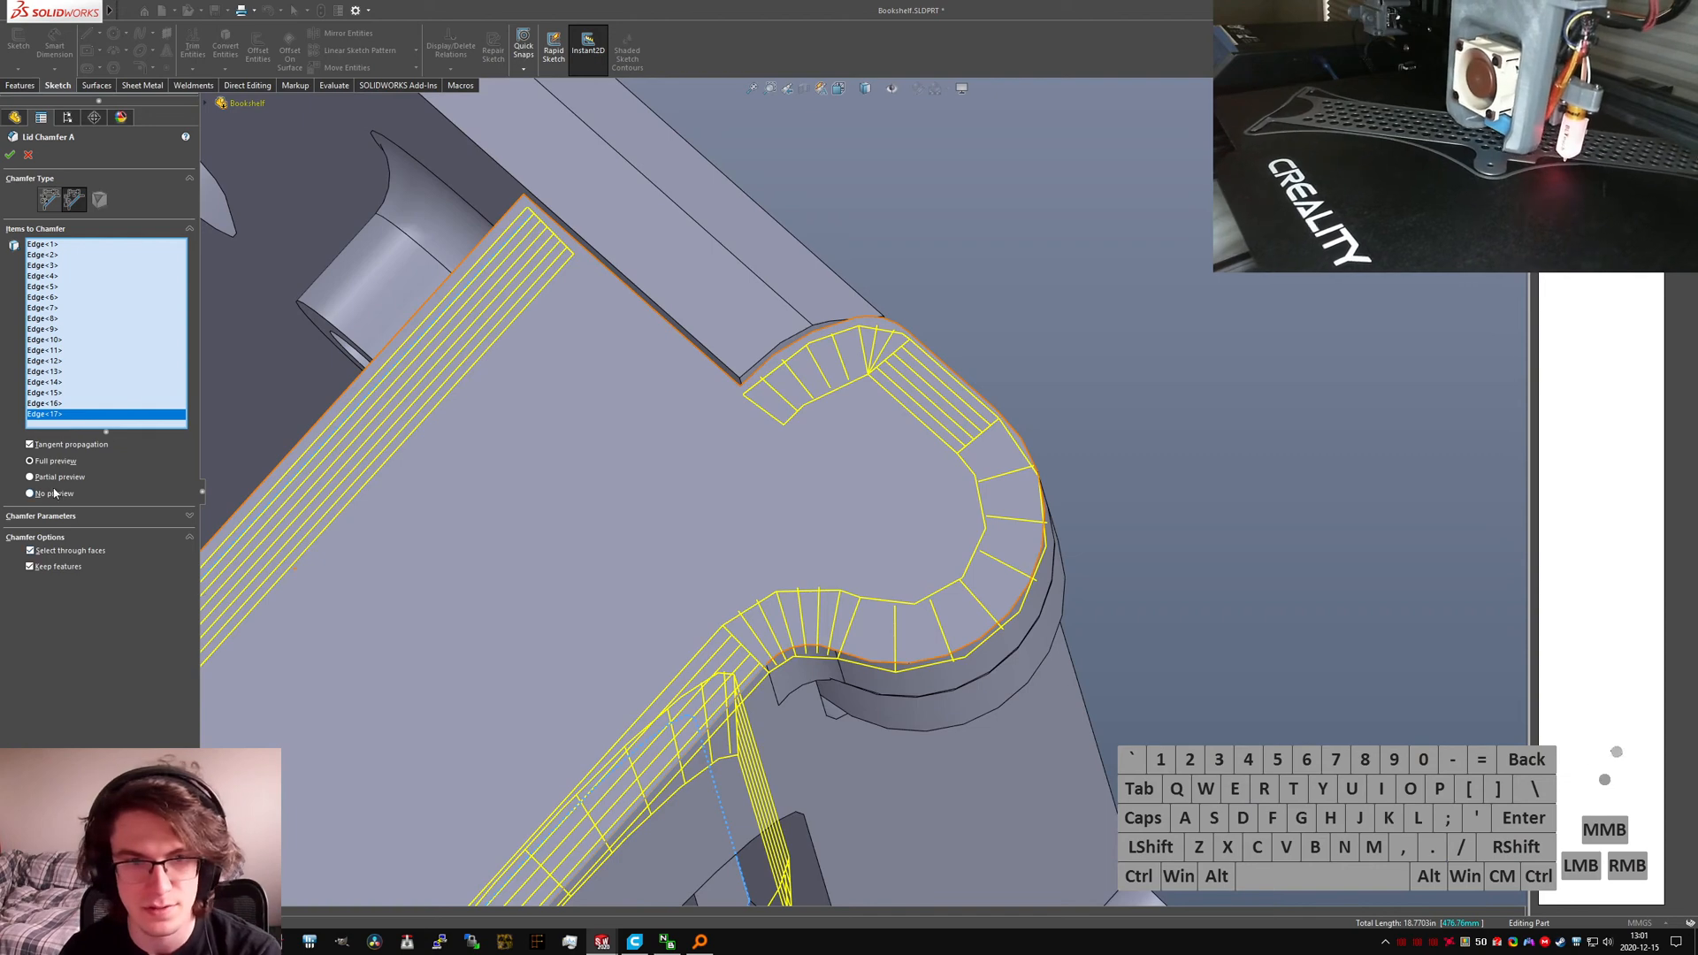
pyautogui.click(61, 447)
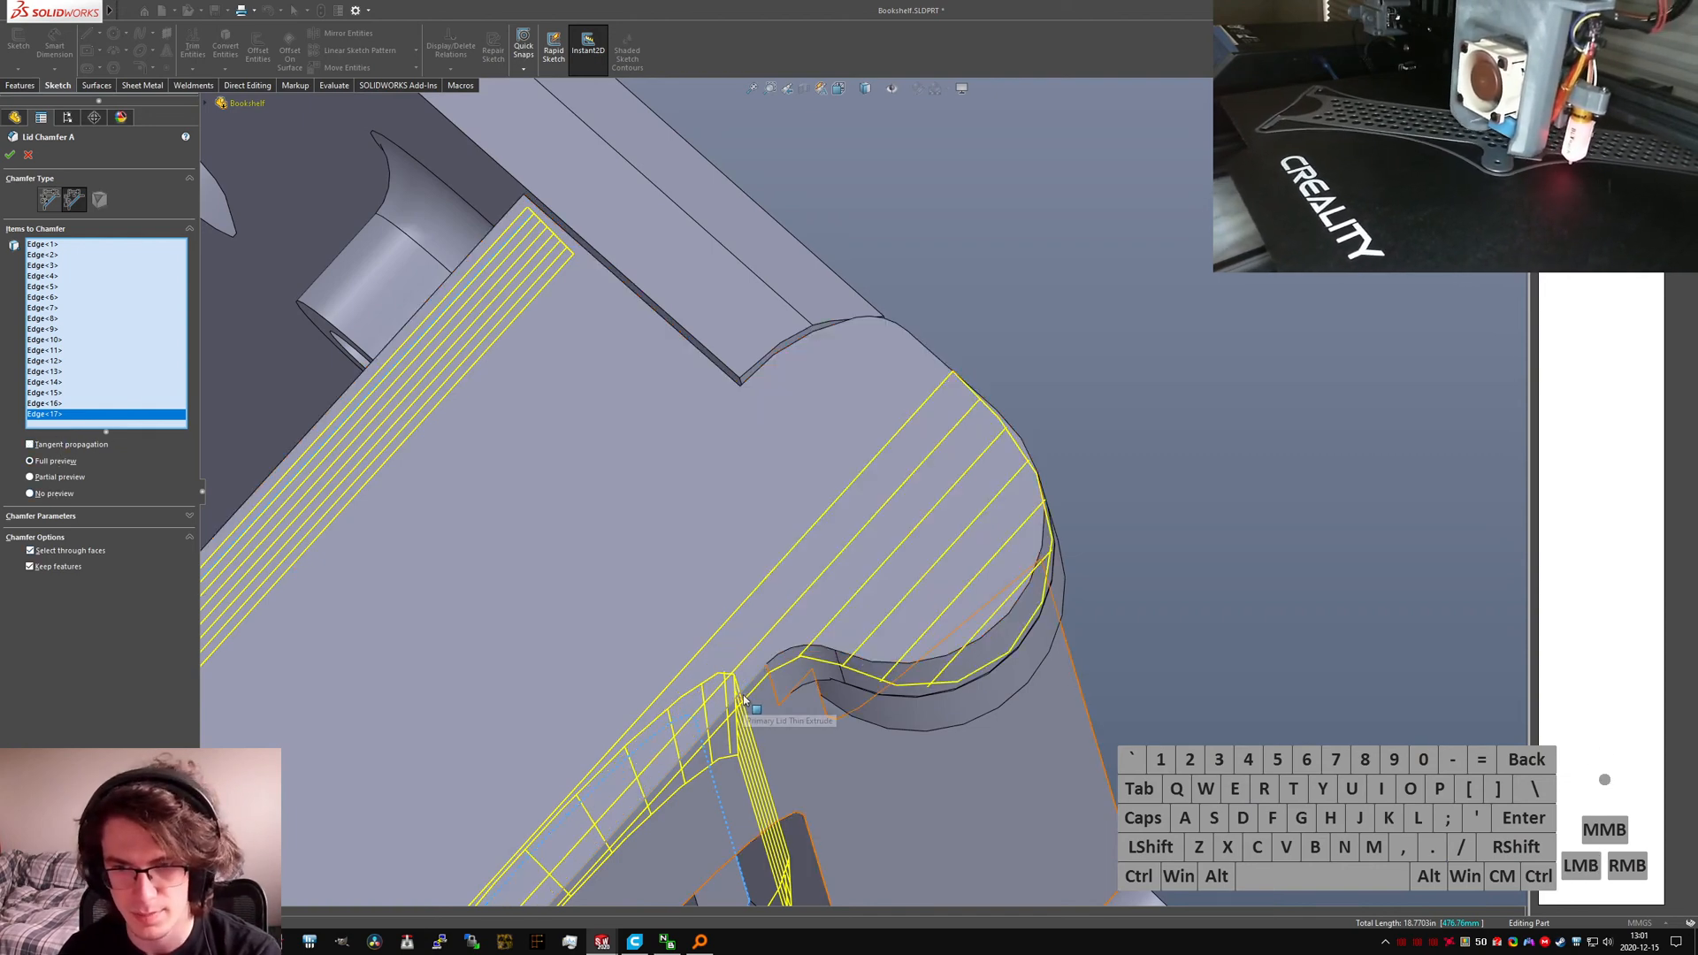
pyautogui.rightClick(743, 696)
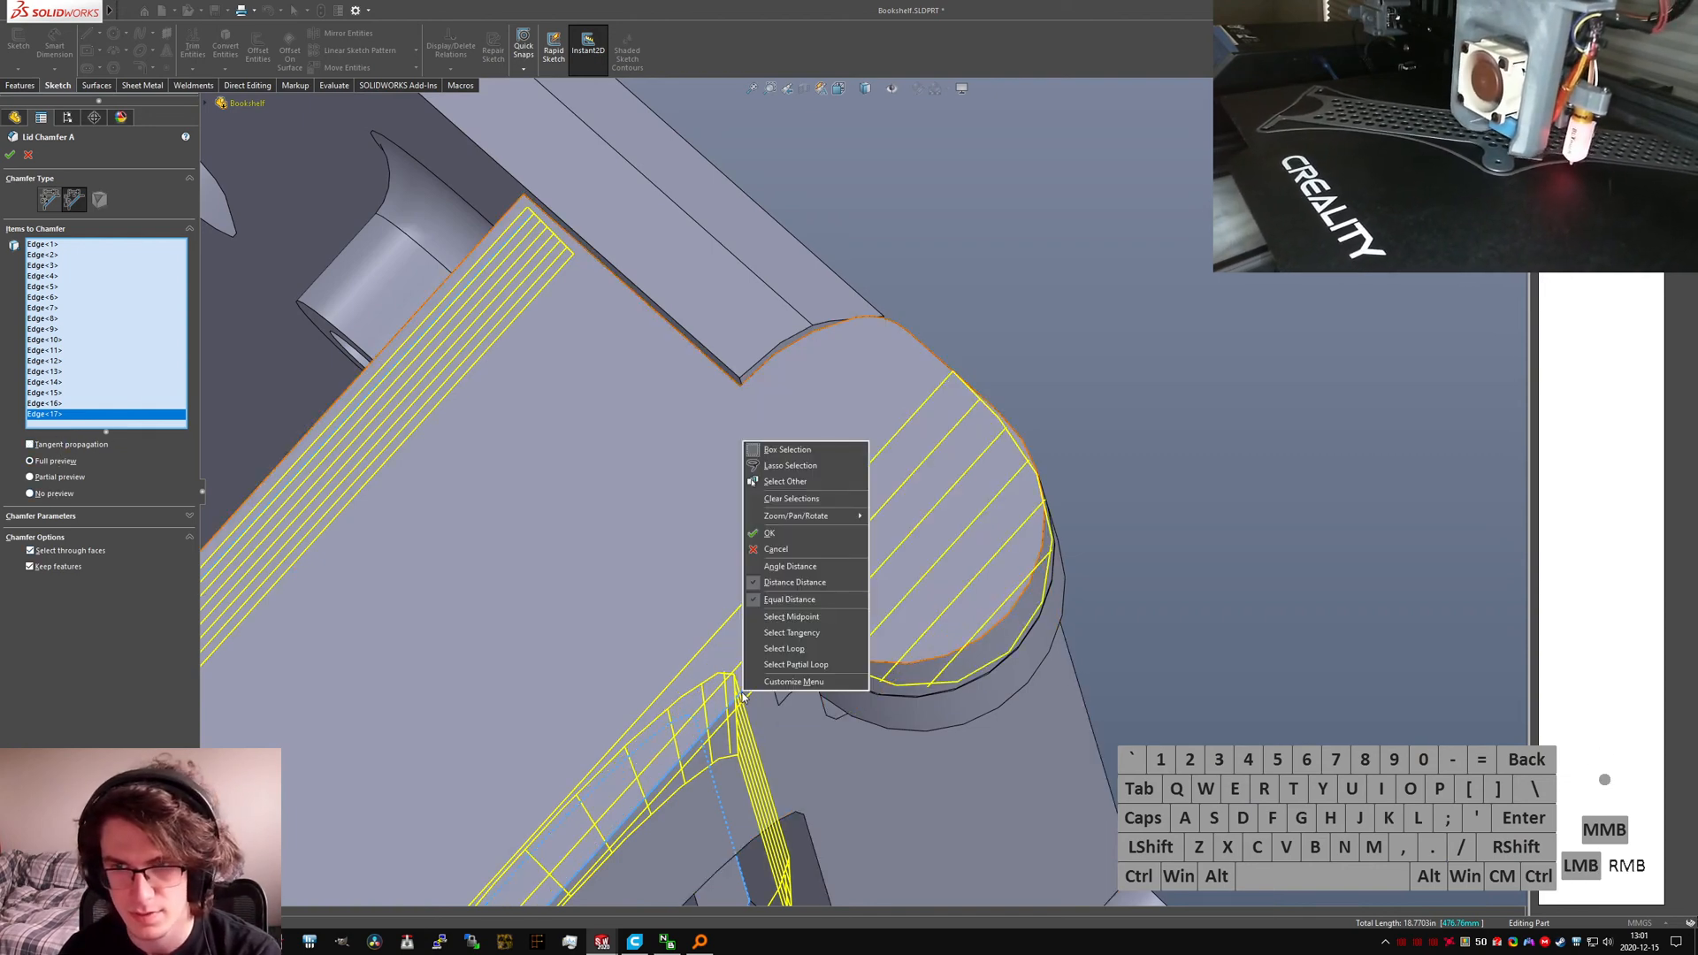
pyautogui.click(807, 635)
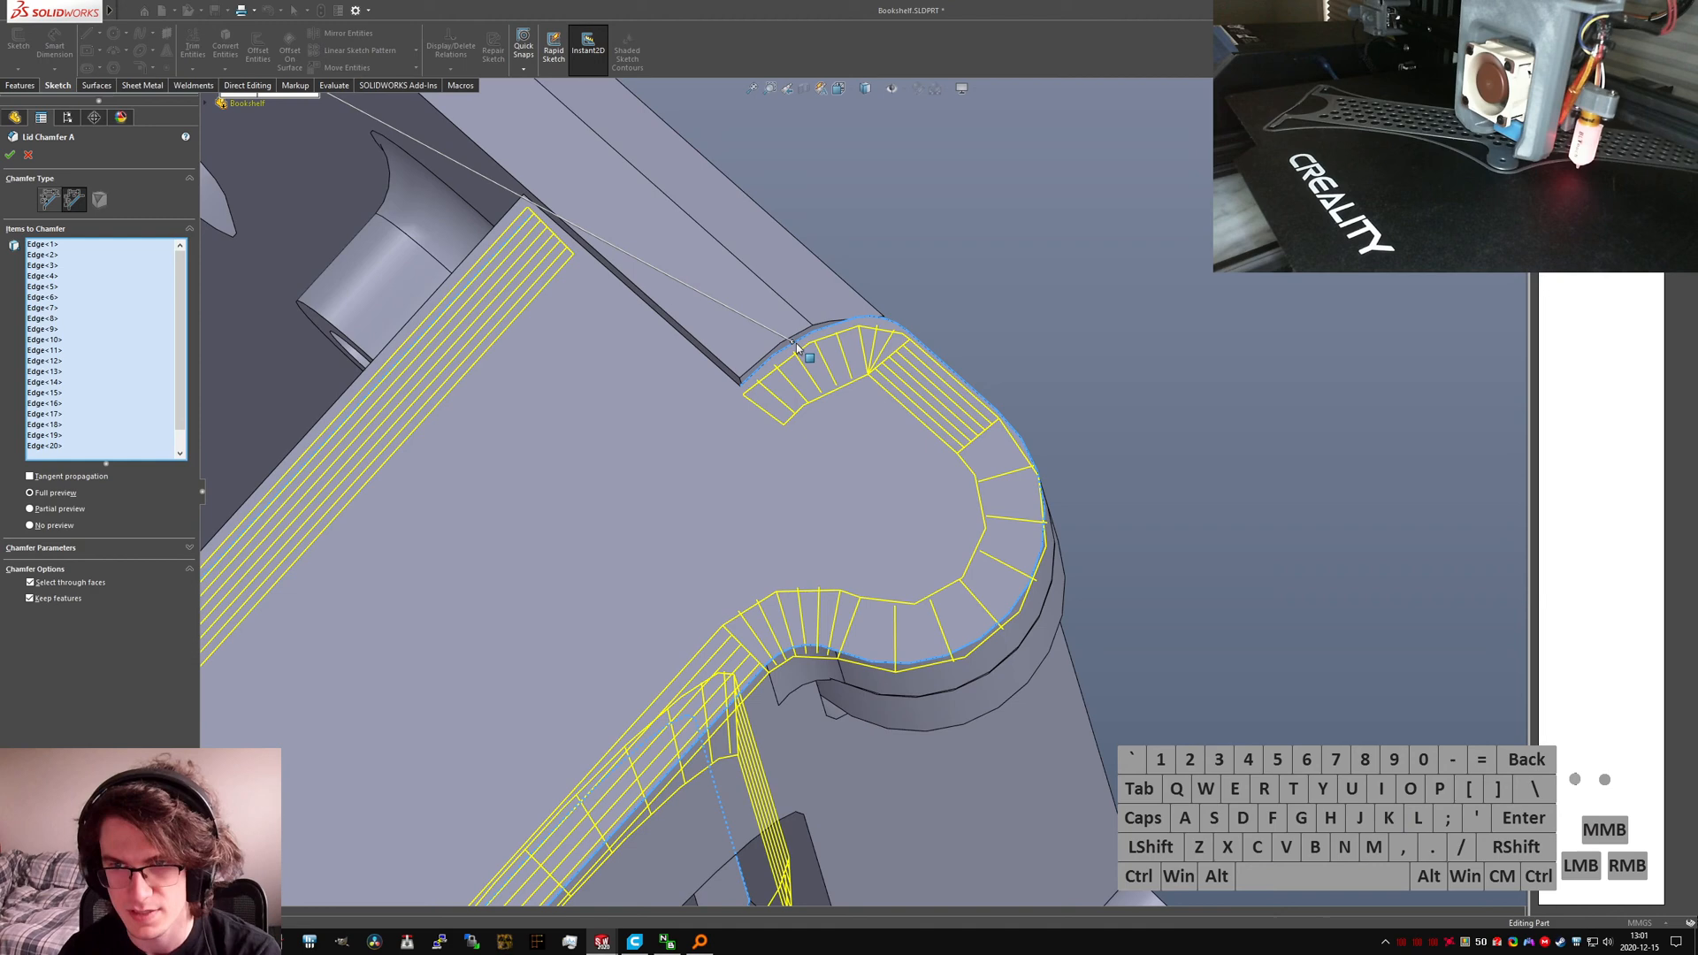
pyautogui.click(895, 329)
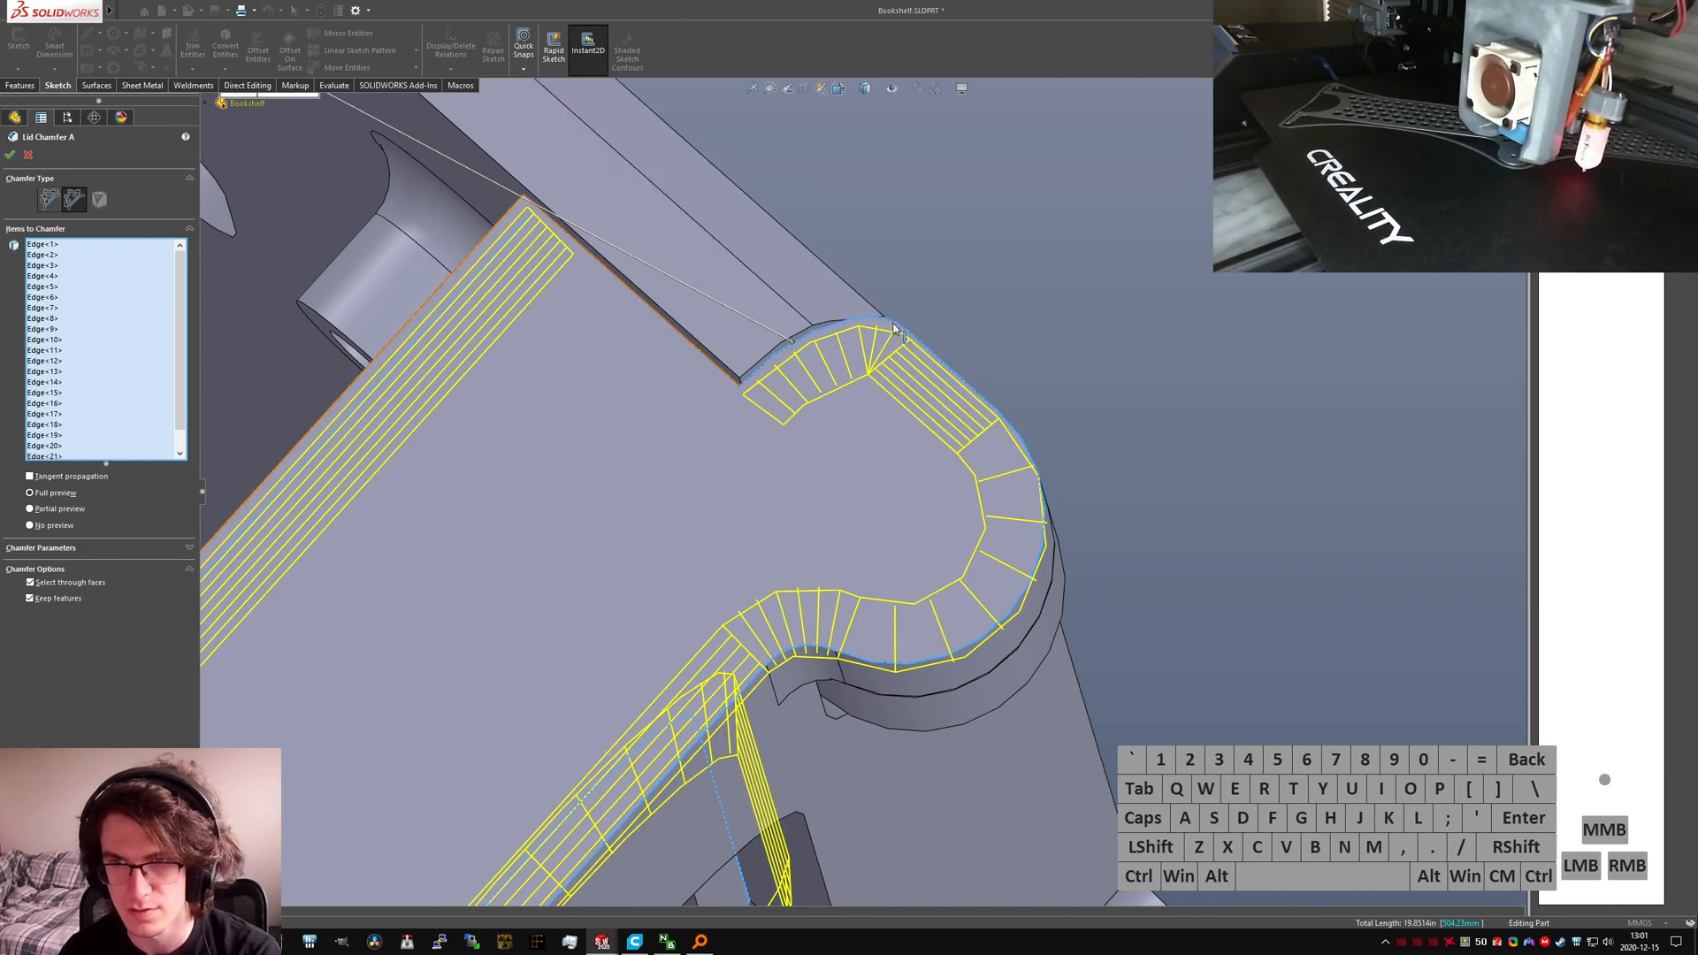
pyautogui.scroll(-5, 846, 342)
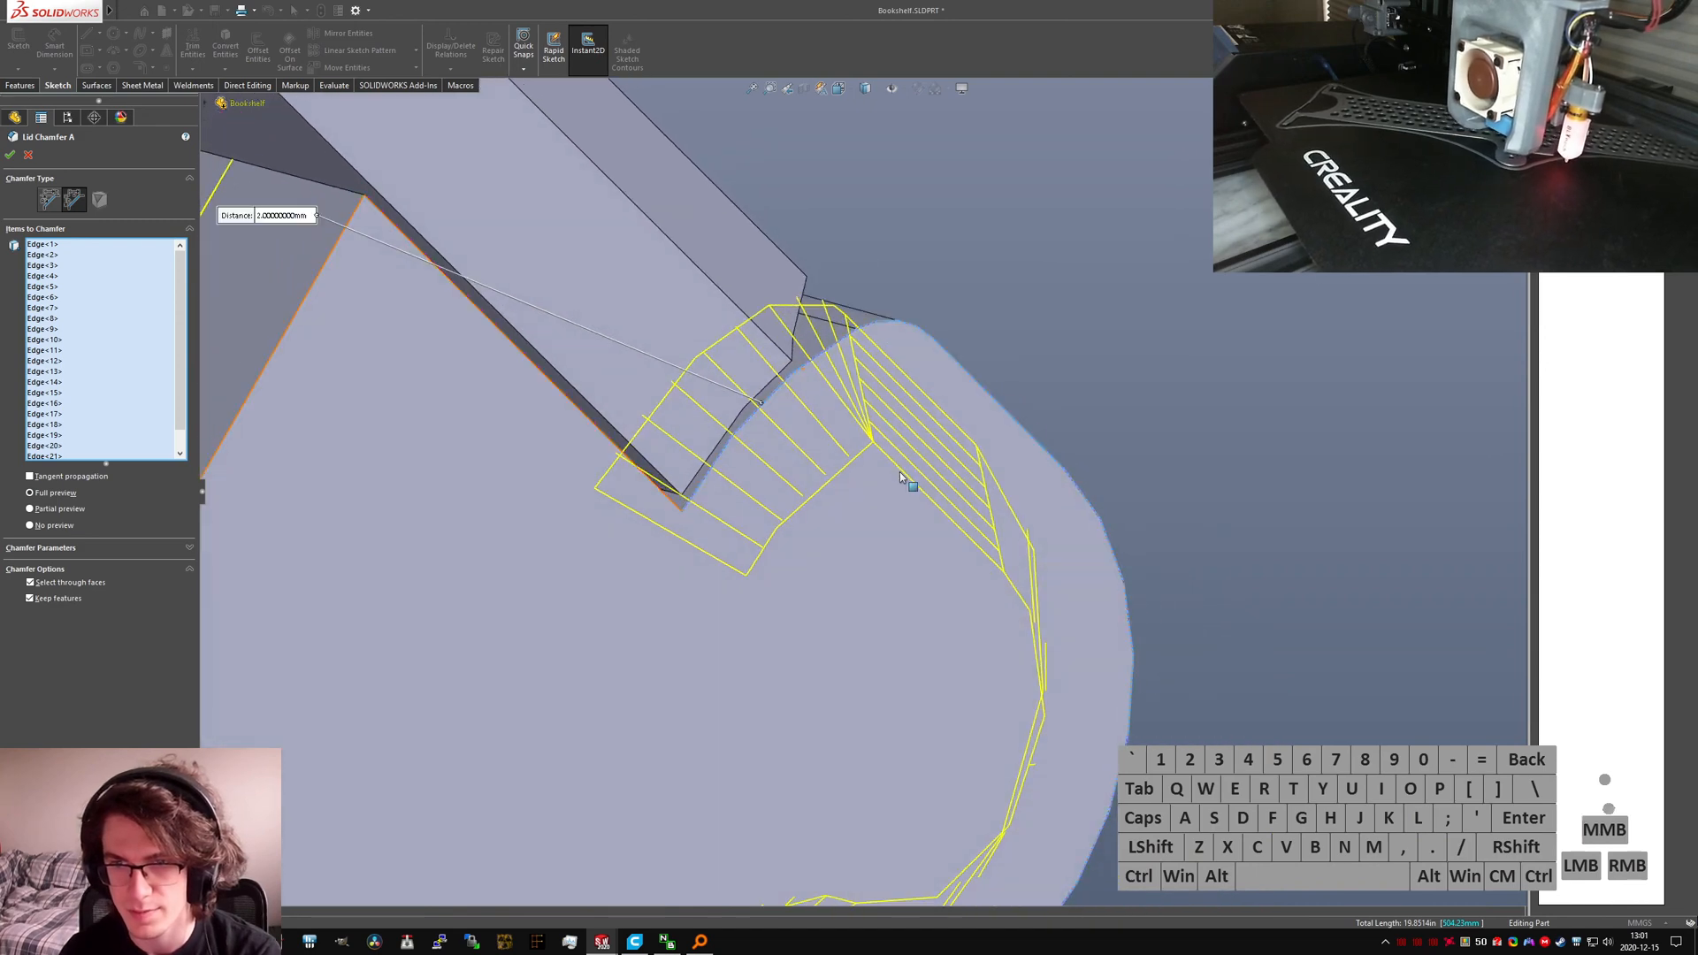
pyautogui.rightClick(100, 348)
pyautogui.click(141, 379)
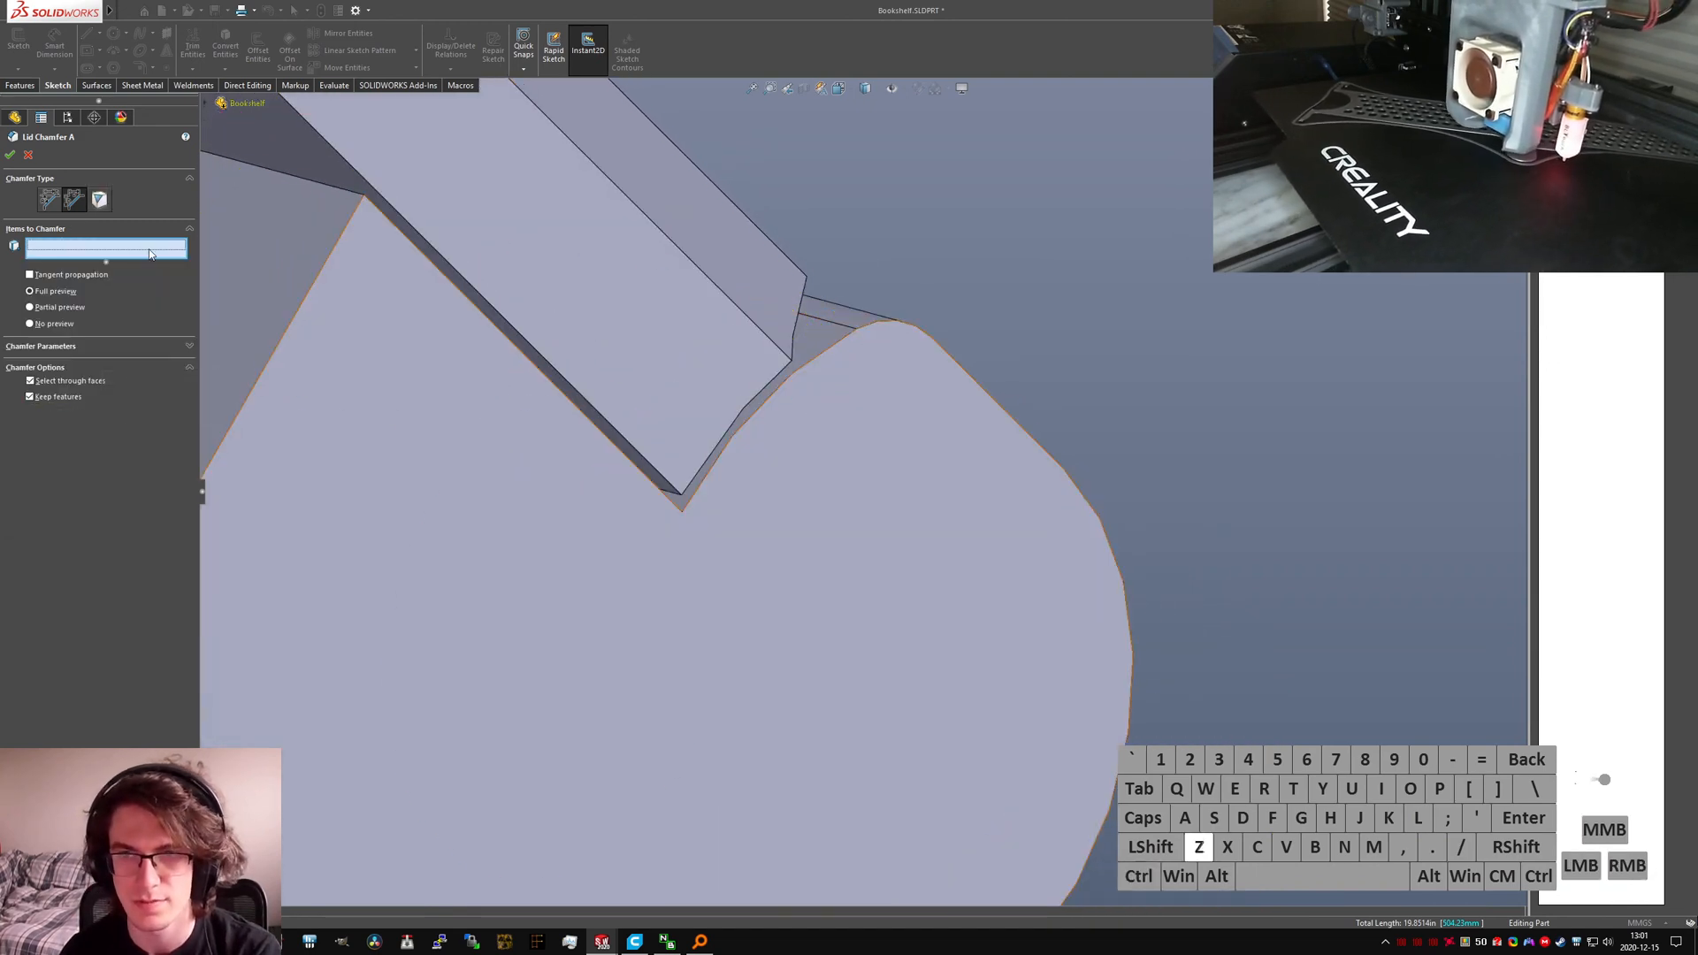
pyautogui.click(29, 156)
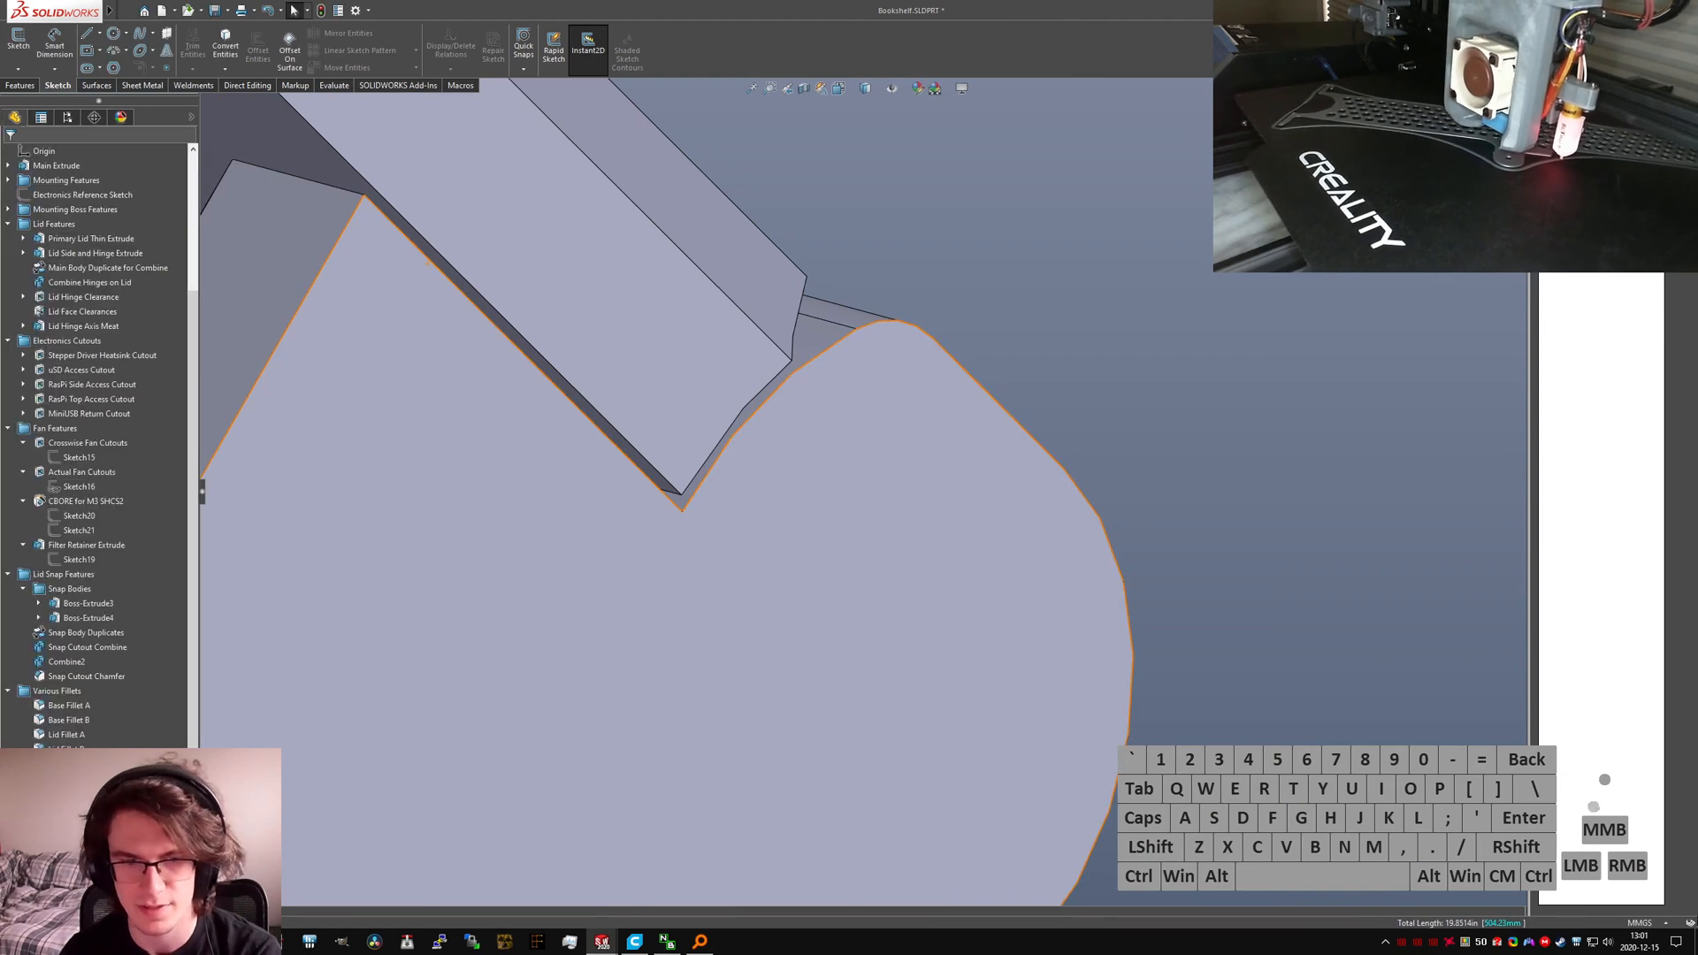
# Step: Edit Lid Chamfer A, turn off tangent propagation, and add the hinge knuckle's outer edges, its concave transition and the adjoining straight end edge
pyautogui.rightClick(69, 677)
pyautogui.click(99, 598)
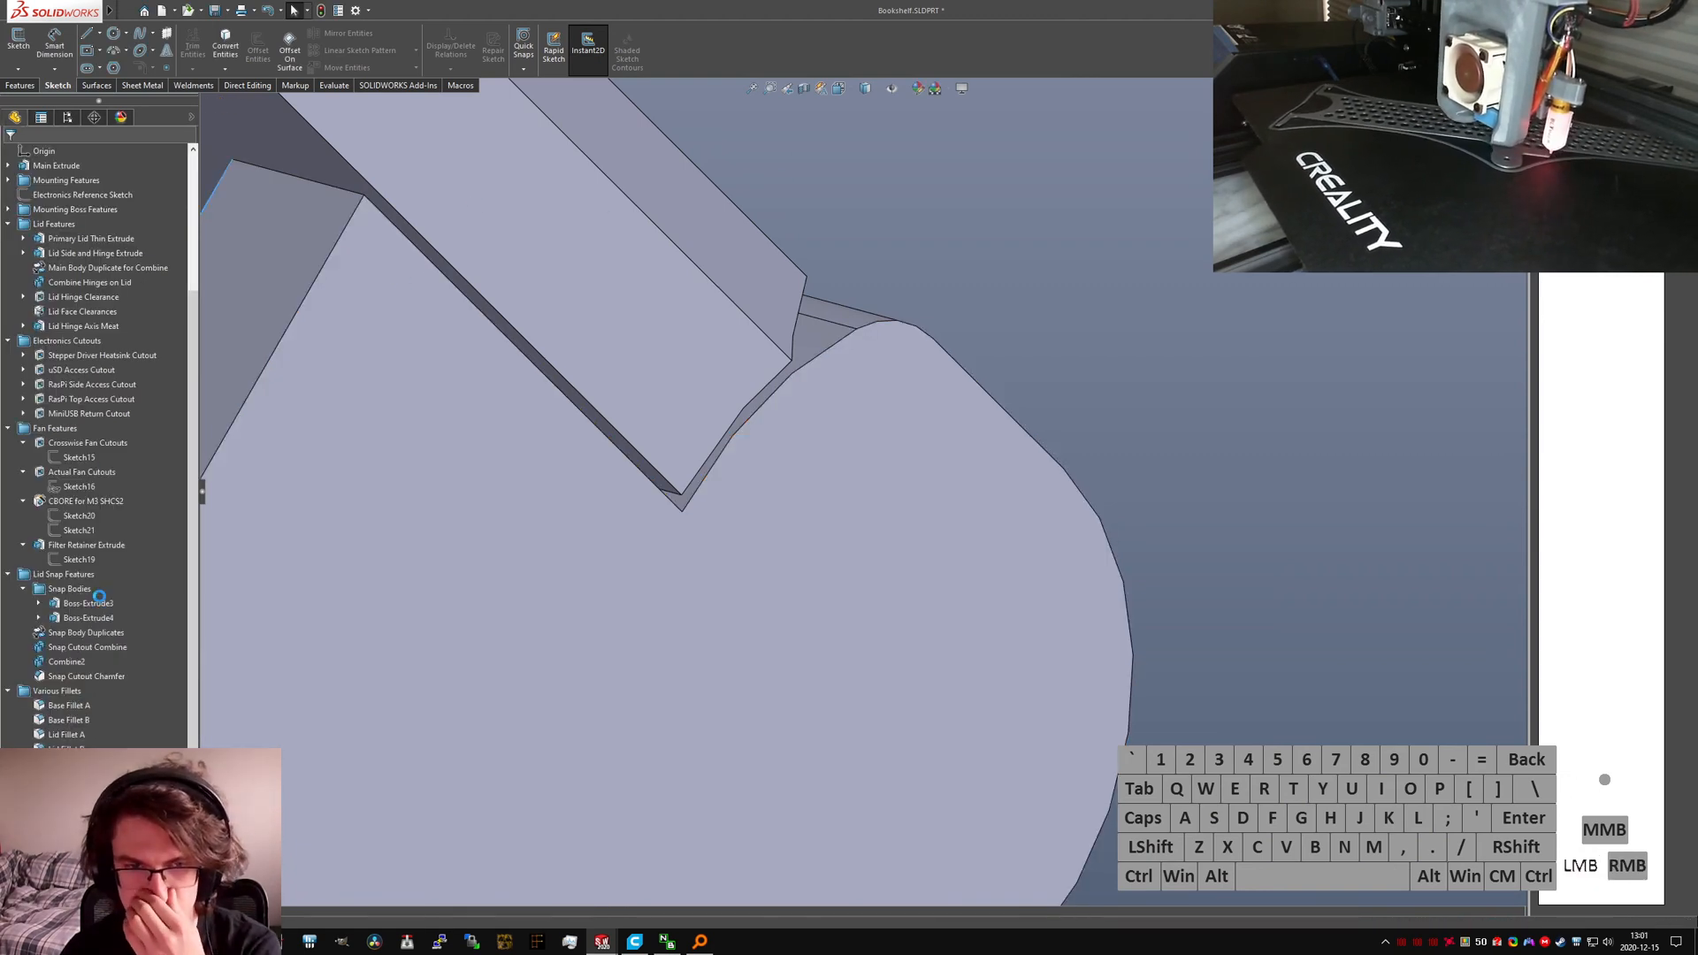
pyautogui.click(967, 372)
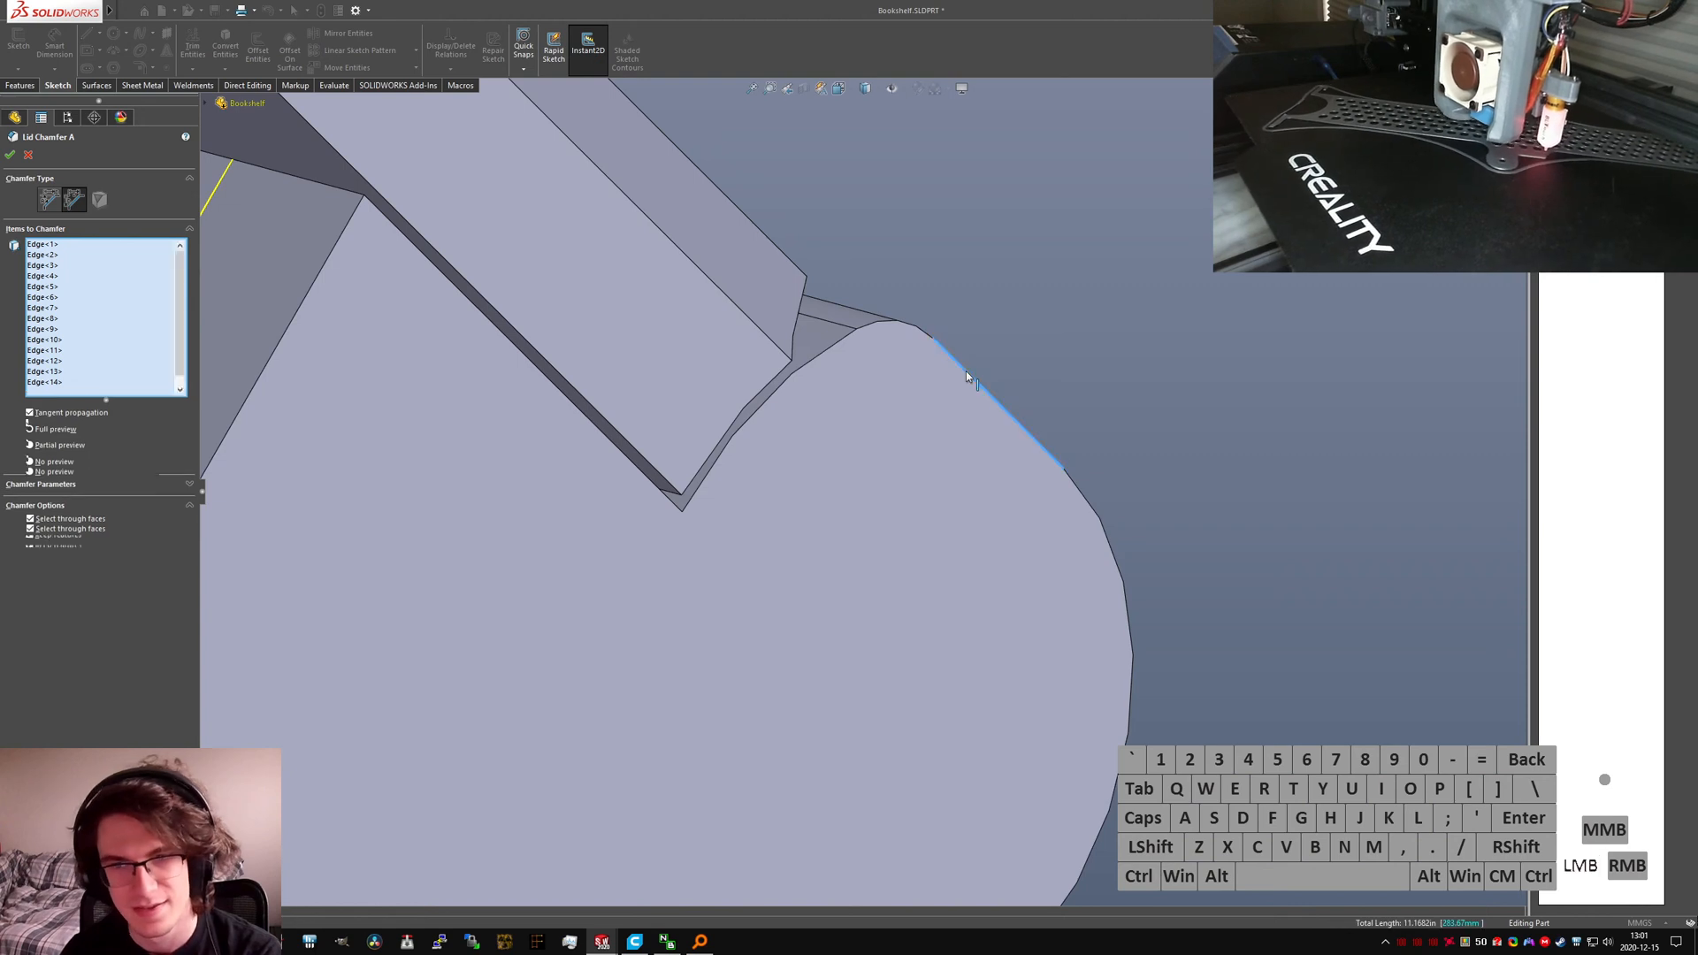
pyautogui.click(32, 425)
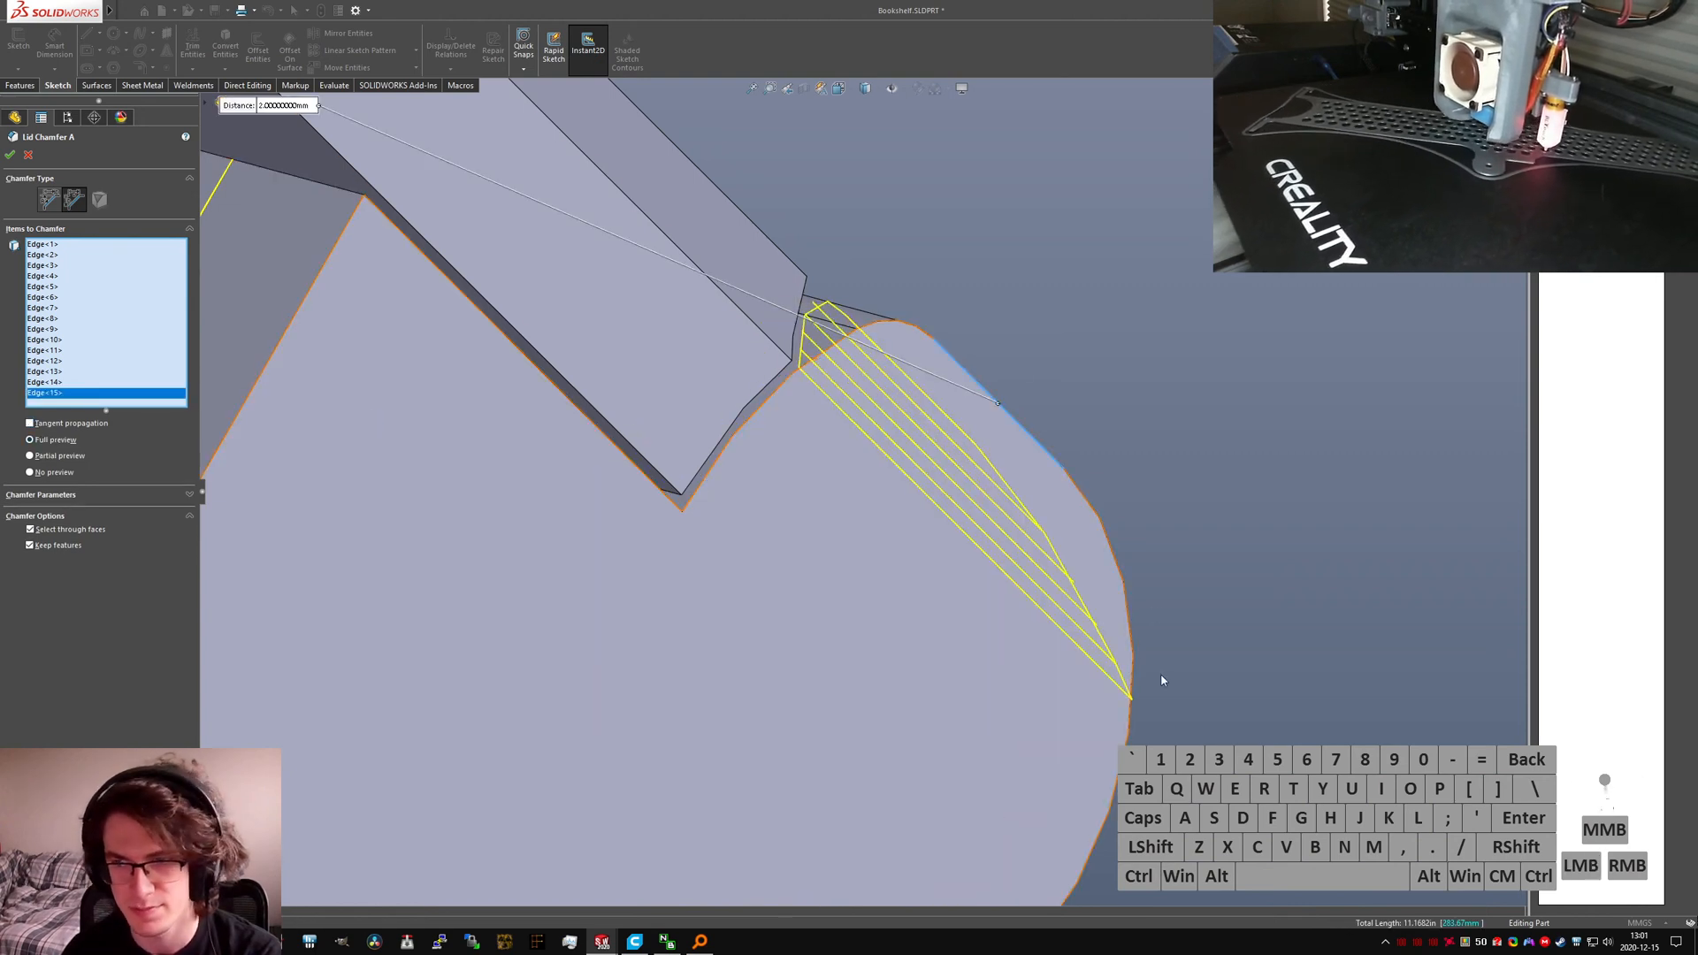
pyautogui.click(1127, 643)
pyautogui.moveTo(1126, 650); pyautogui.dragTo(841, 644, button='middle')
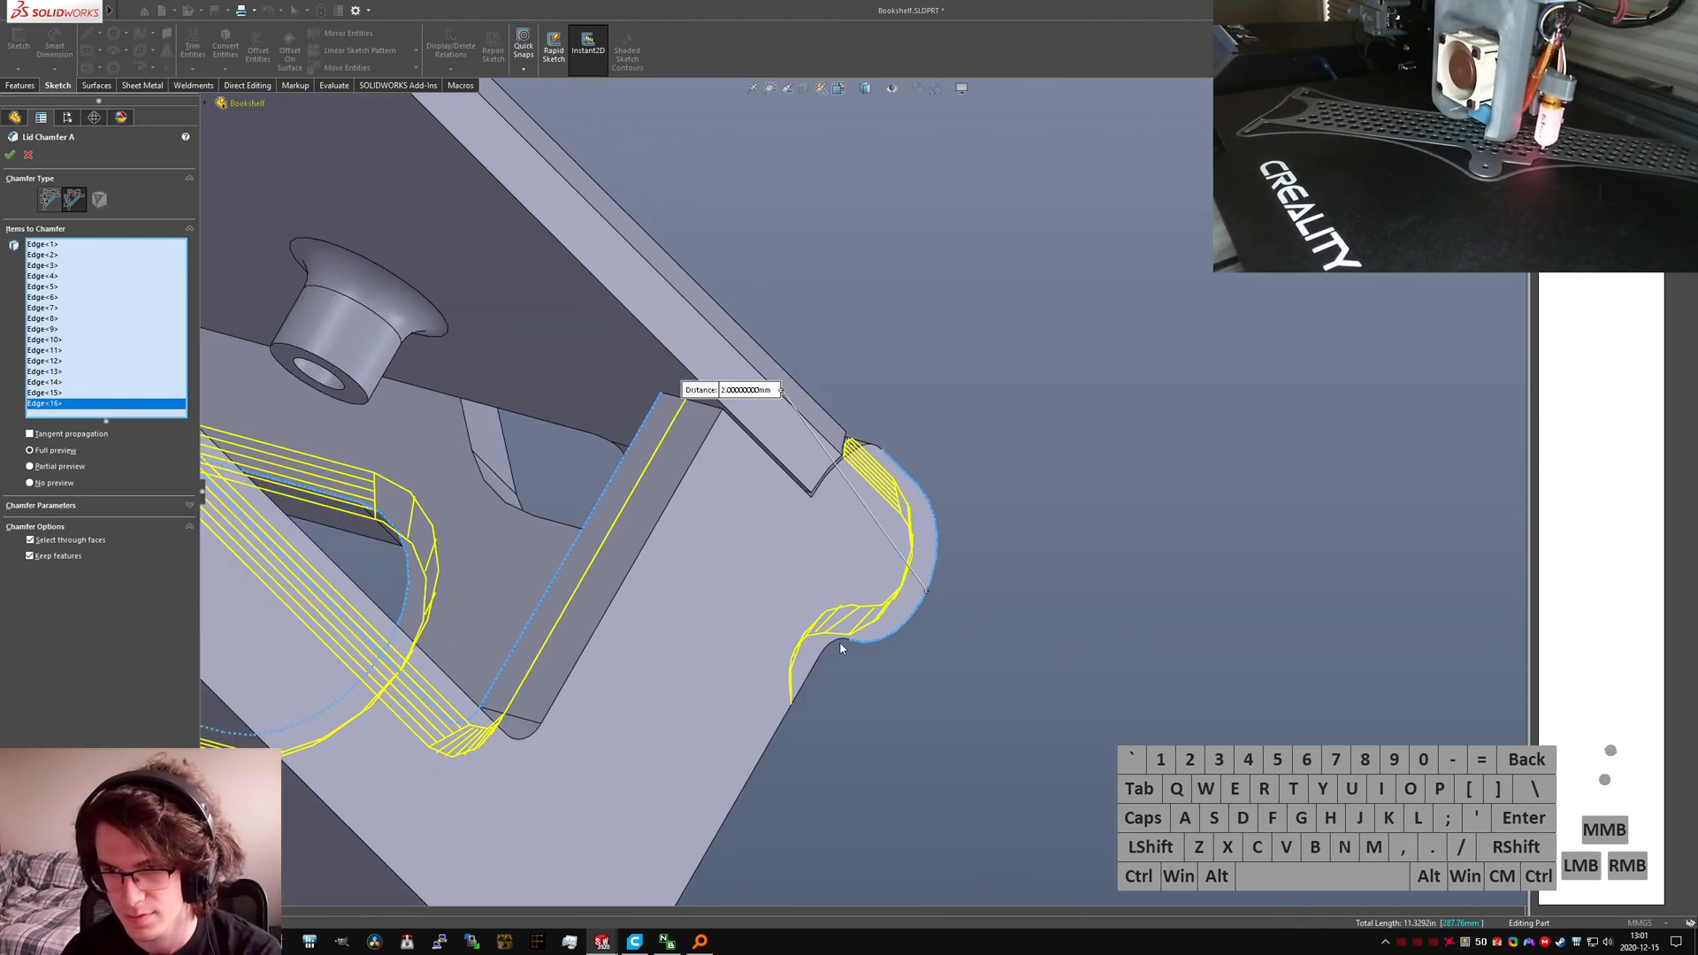
pyautogui.click(819, 665)
pyautogui.click(814, 670)
# Step: Add the lid's long outer edge and the adjacent fan-side edge with its tangent edges to Lid Chamfer A
pyautogui.scroll(4, 680, 671)
pyautogui.moveTo(677, 670); pyautogui.dragTo(637, 639, button='middle')
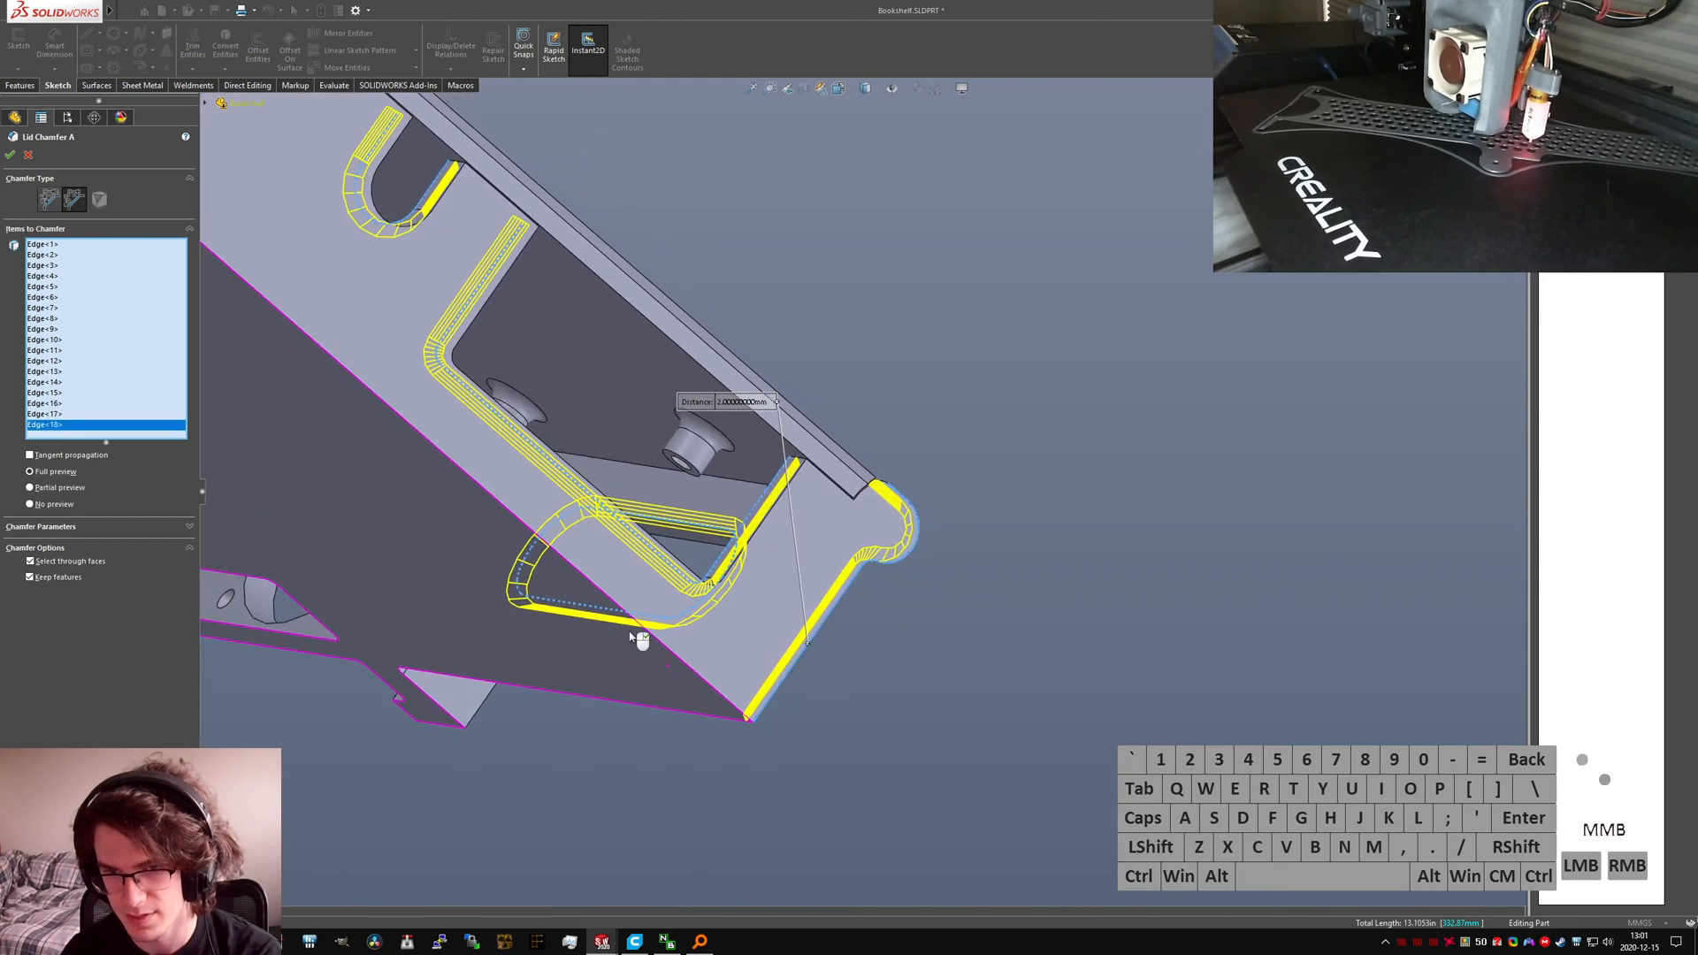
pyautogui.click(713, 691)
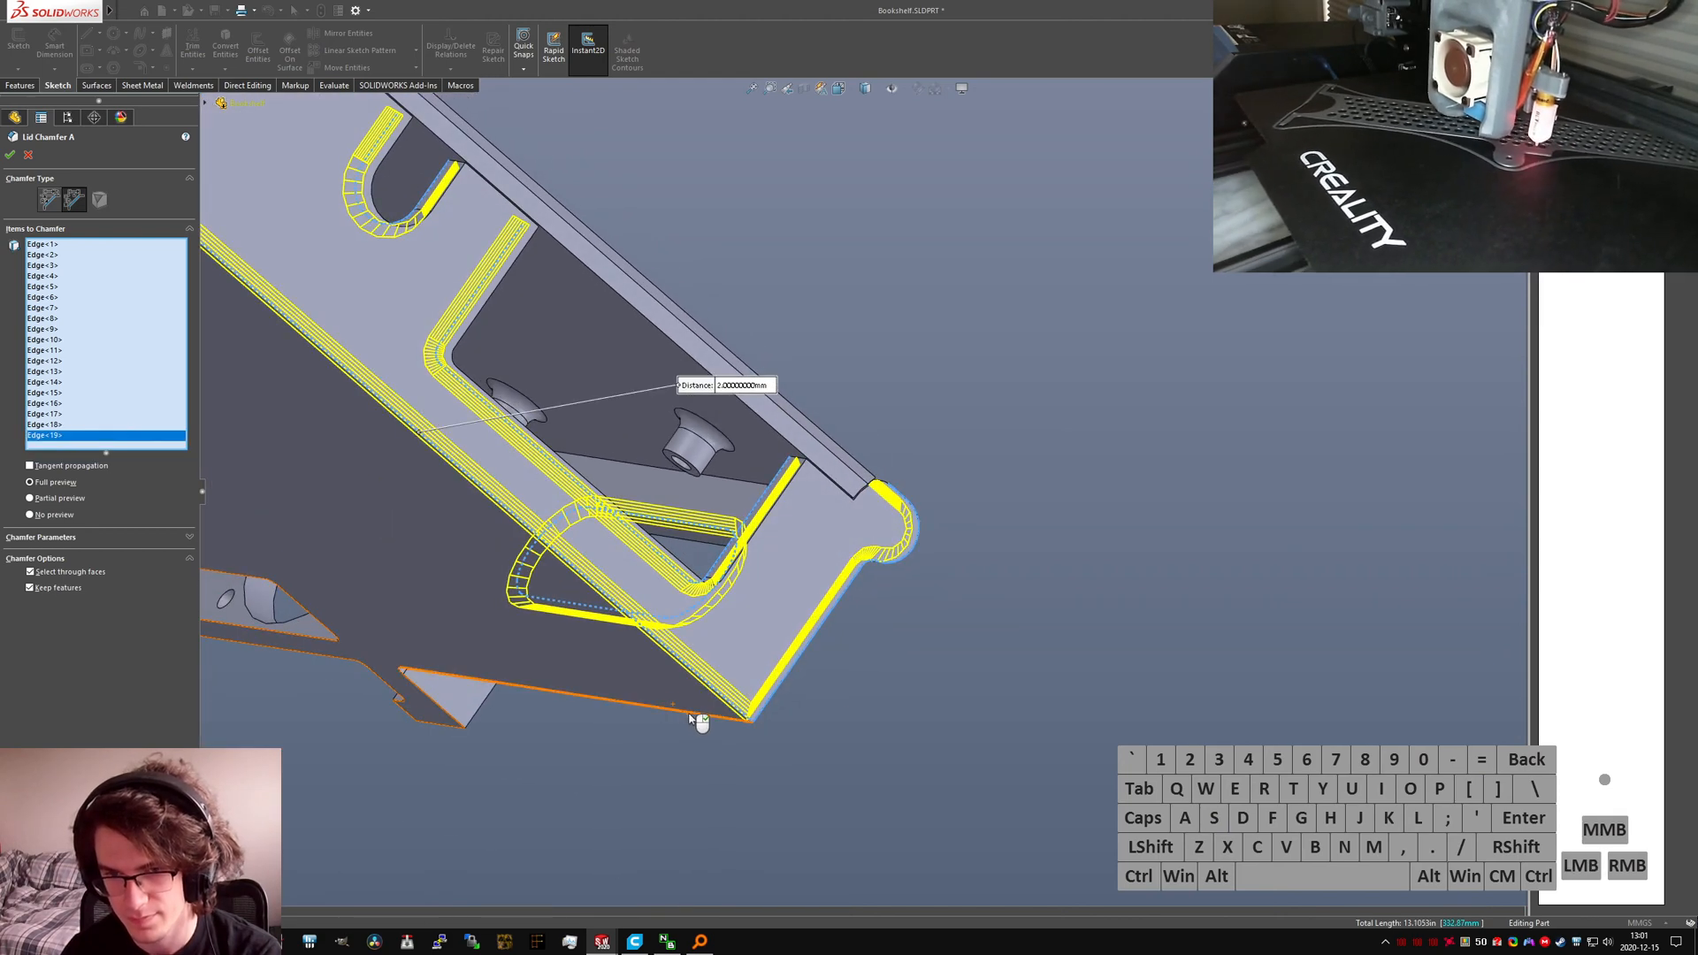
pyautogui.click(690, 716)
pyautogui.rightClick(671, 710)
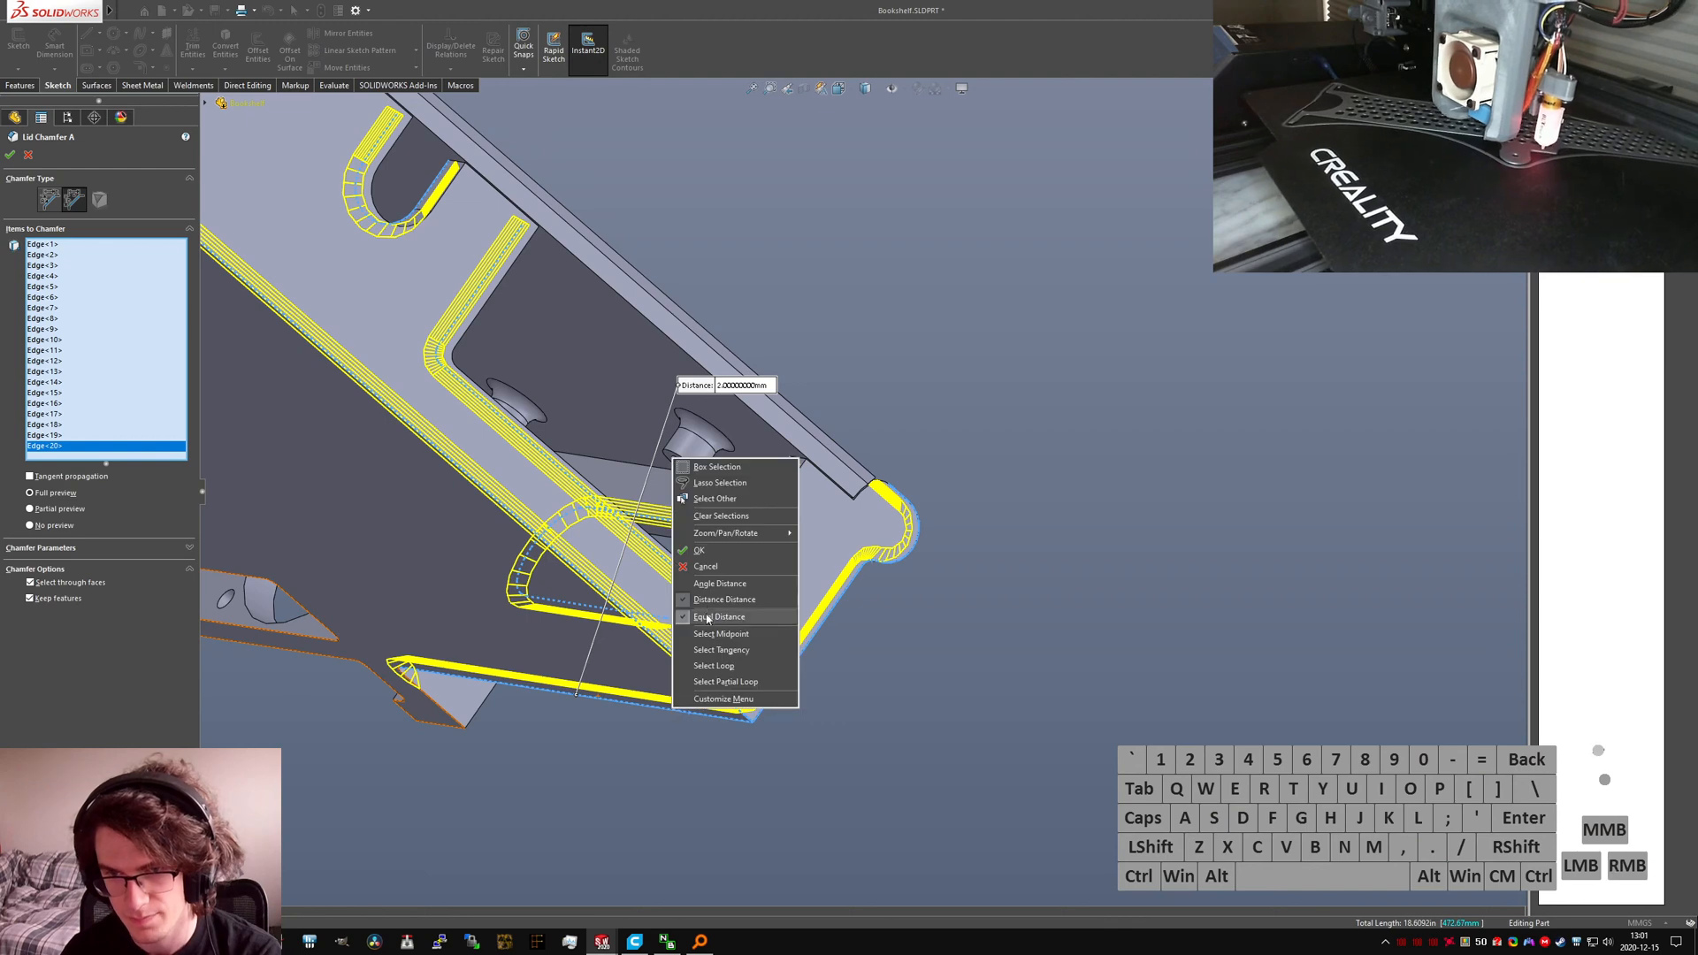
pyautogui.click(721, 651)
# Step: Add the outer side edge of the lid's end section beyond the fan openings, with its tangent edges, to Lid Chamfer A
pyautogui.moveTo(581, 650); pyautogui.dragTo(533, 640, button='middle')
pyautogui.scroll(5, 542, 638)
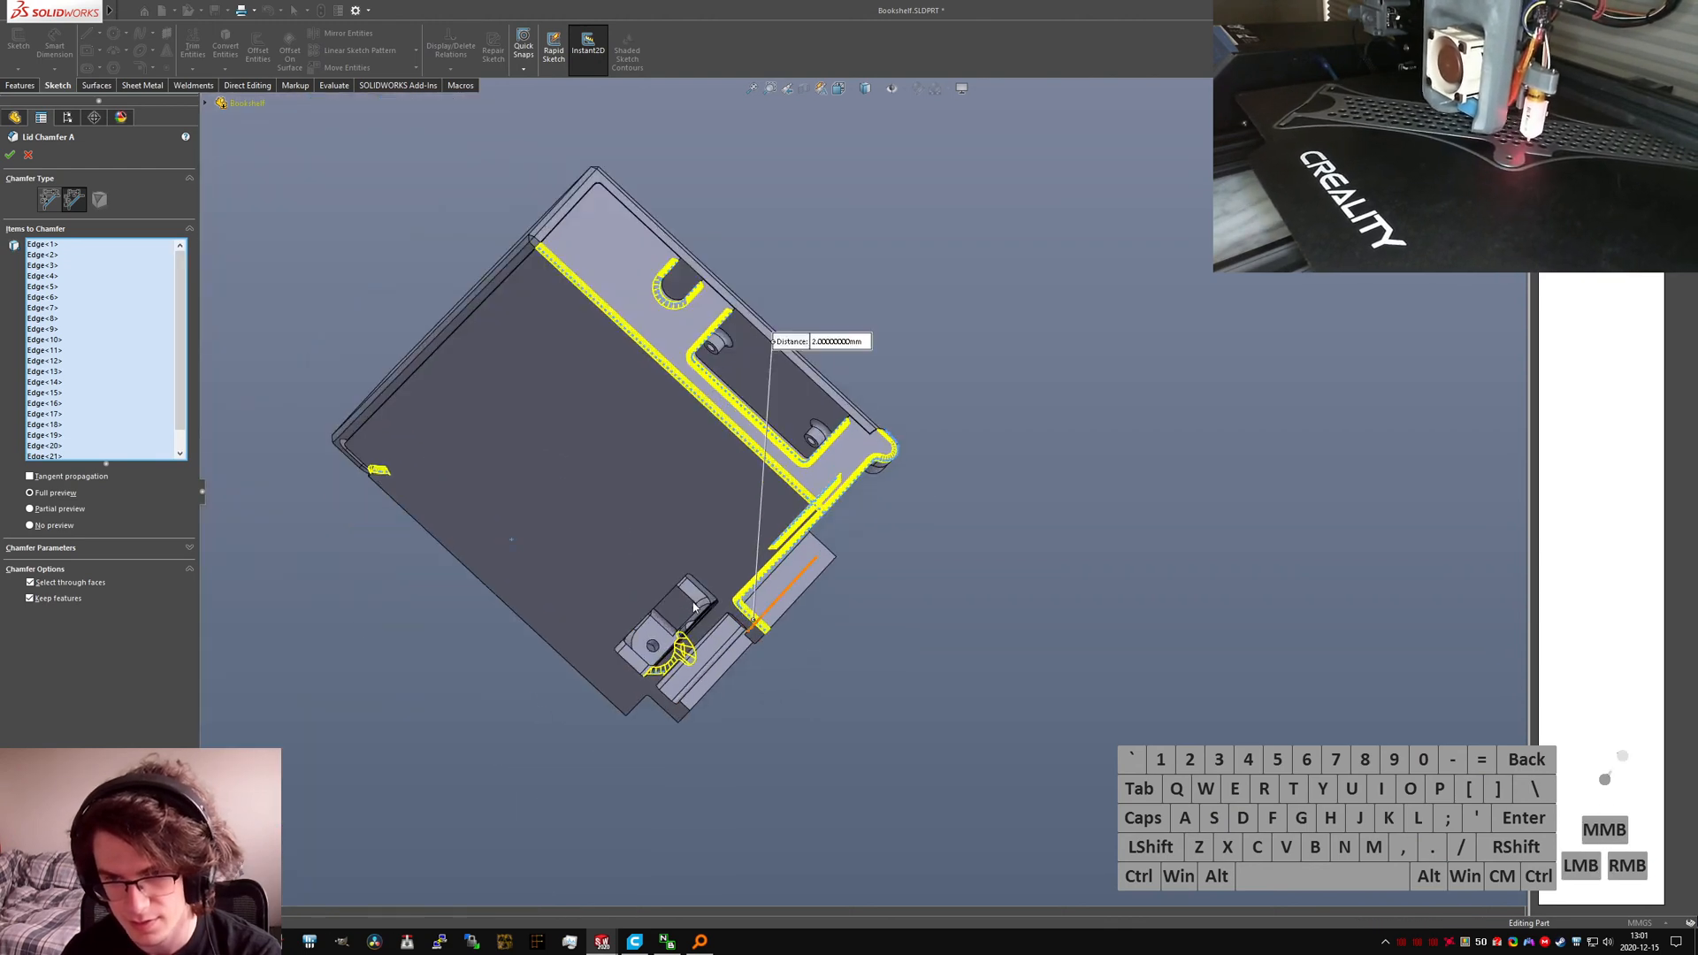
pyautogui.scroll(-2, 695, 608)
pyautogui.moveTo(694, 607); pyautogui.dragTo(588, 750, button='middle')
pyautogui.scroll(-3, 593, 752)
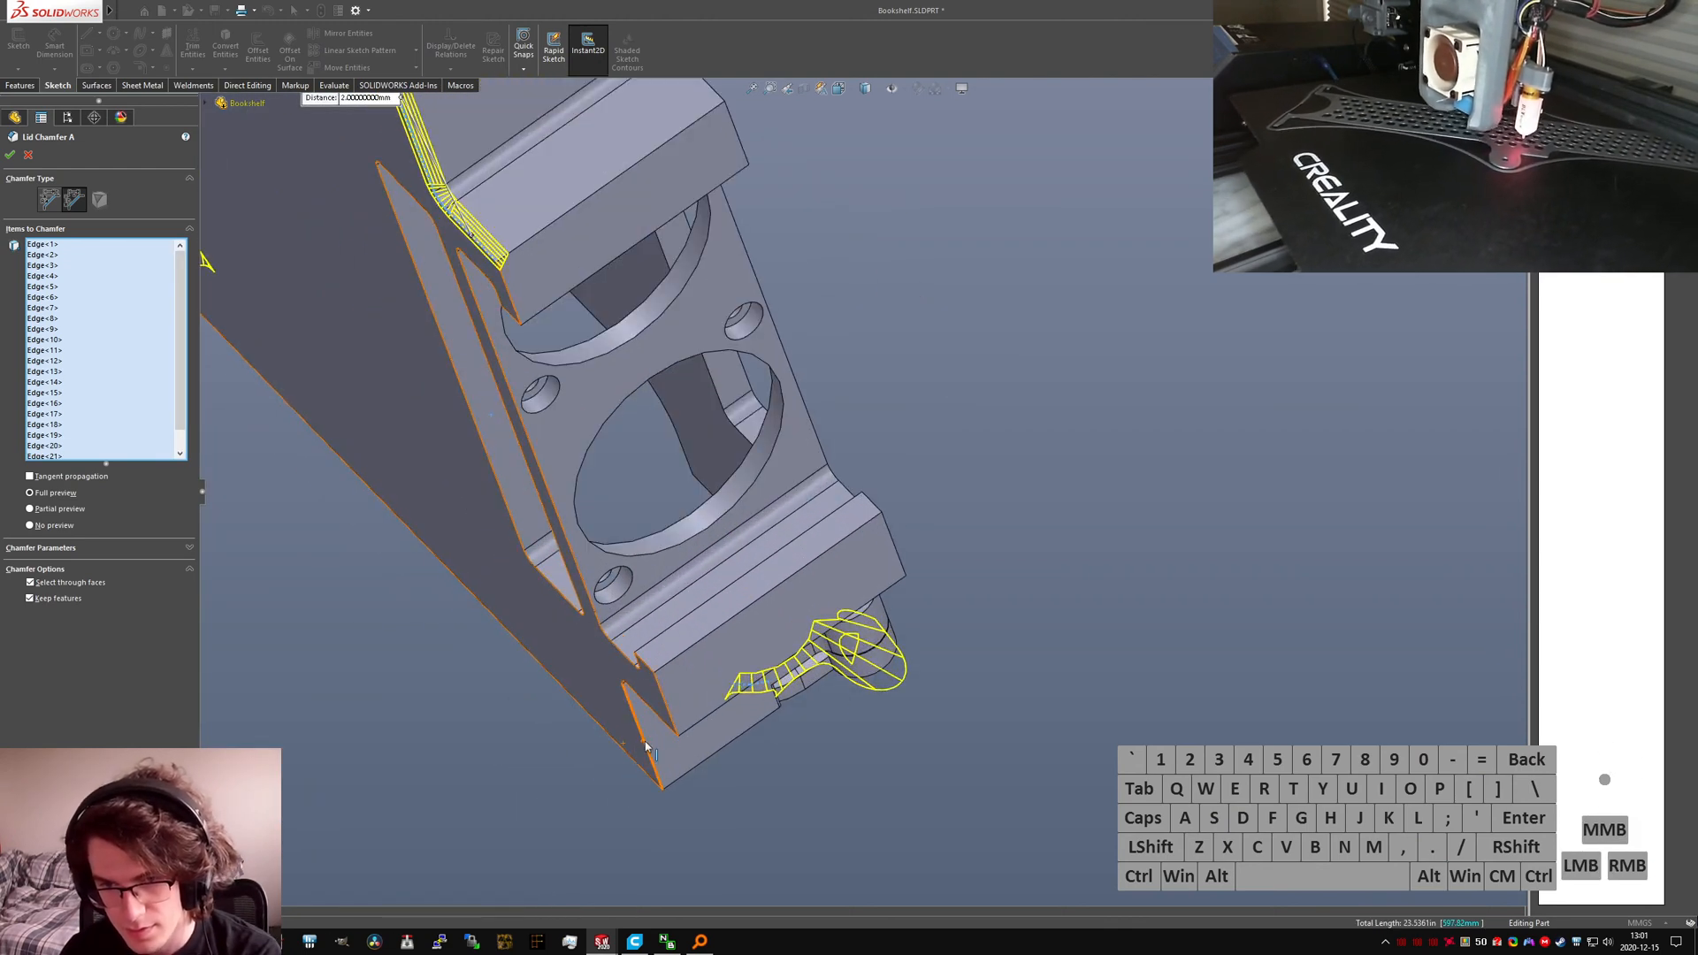
pyautogui.rightClick(645, 744)
pyautogui.click(694, 688)
pyautogui.moveTo(851, 564); pyautogui.dragTo(763, 463, button='middle')
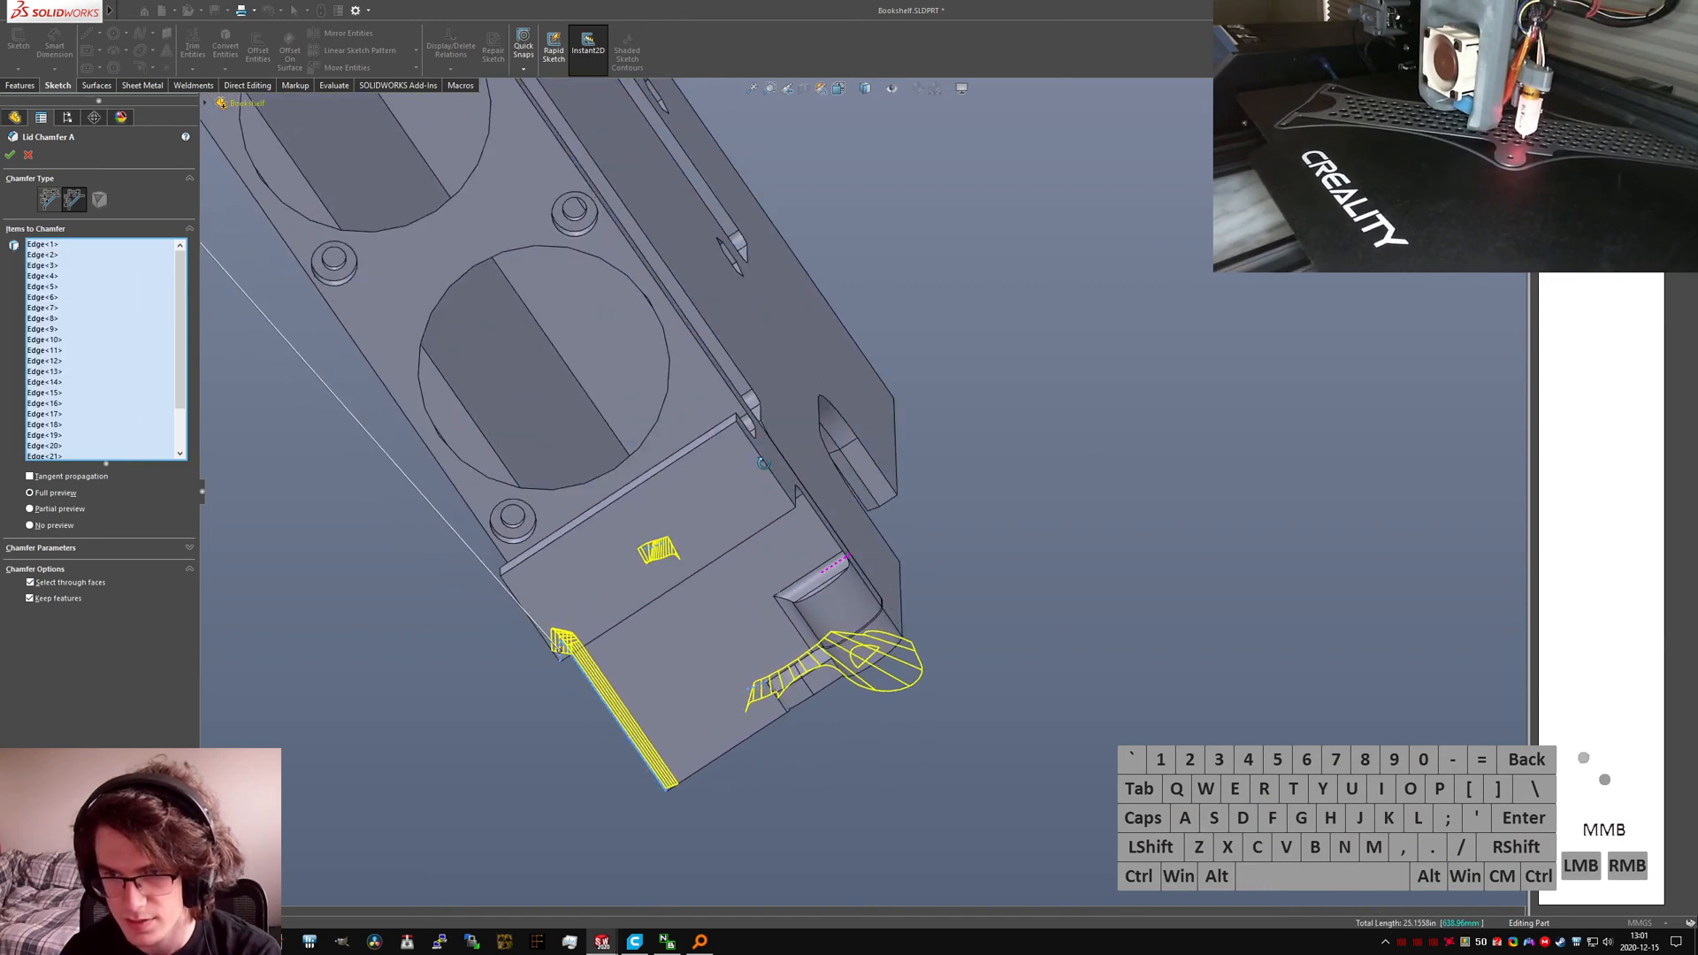
# Step: Add the short straight and curved notch edges beside the two corner mounting tabs to Lid Chamfer A
pyautogui.scroll(-8, 763, 463)
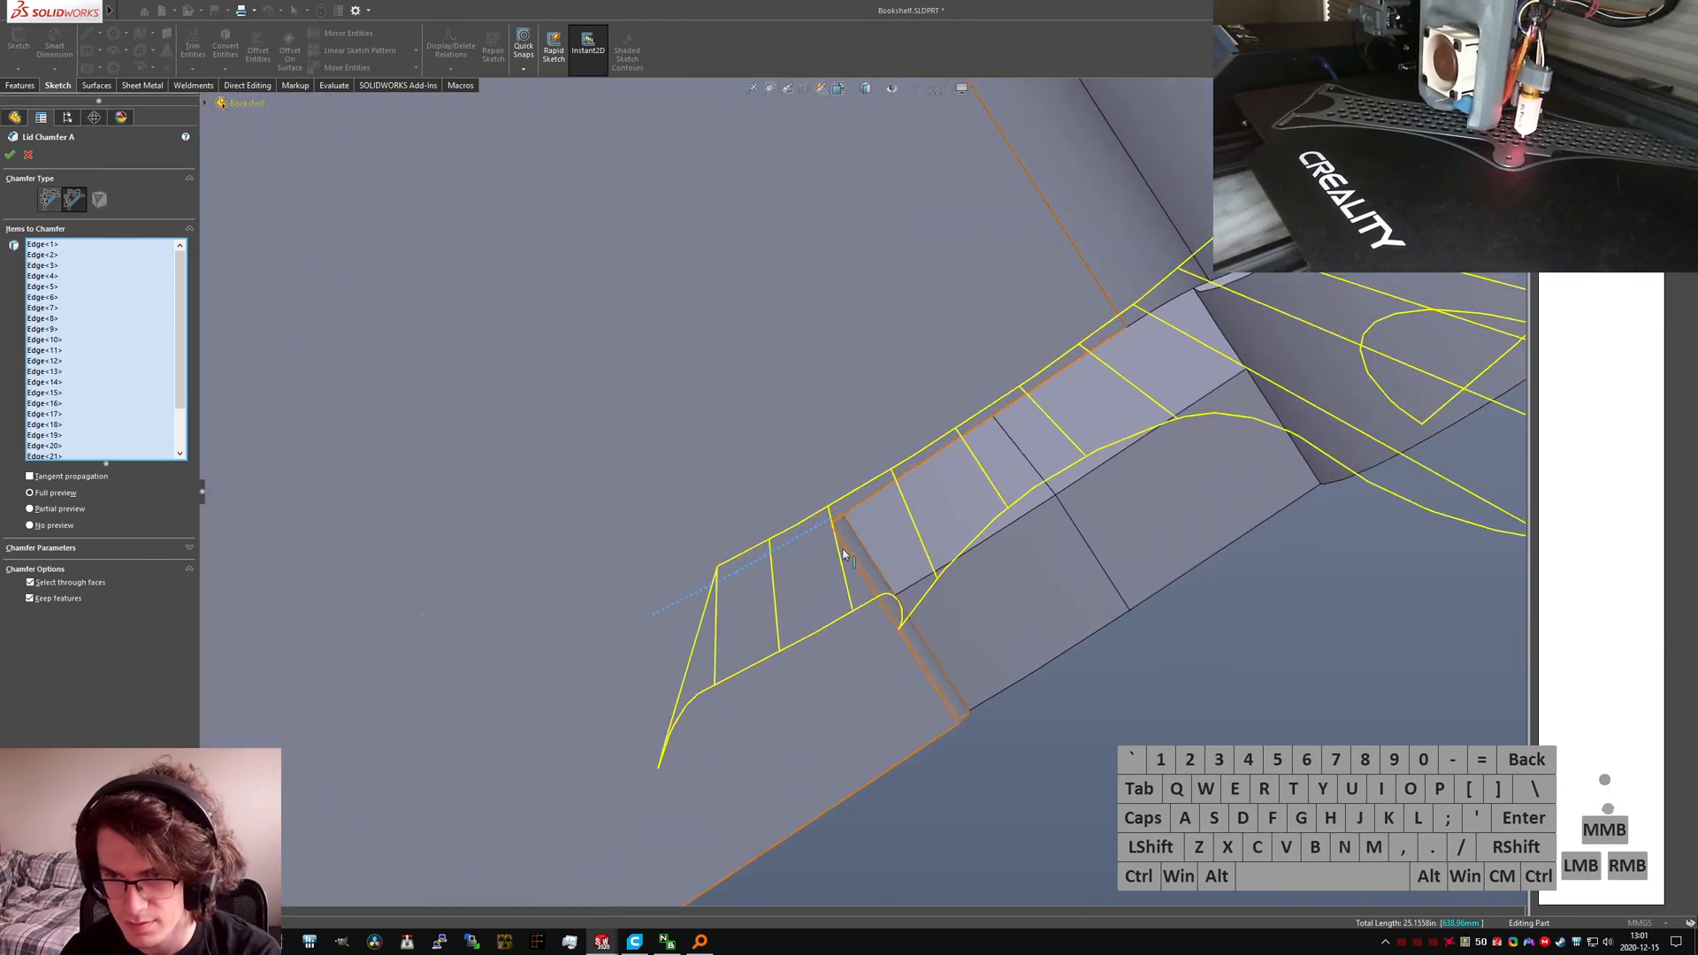
pyautogui.scroll(-5, 844, 553)
pyautogui.click(825, 507)
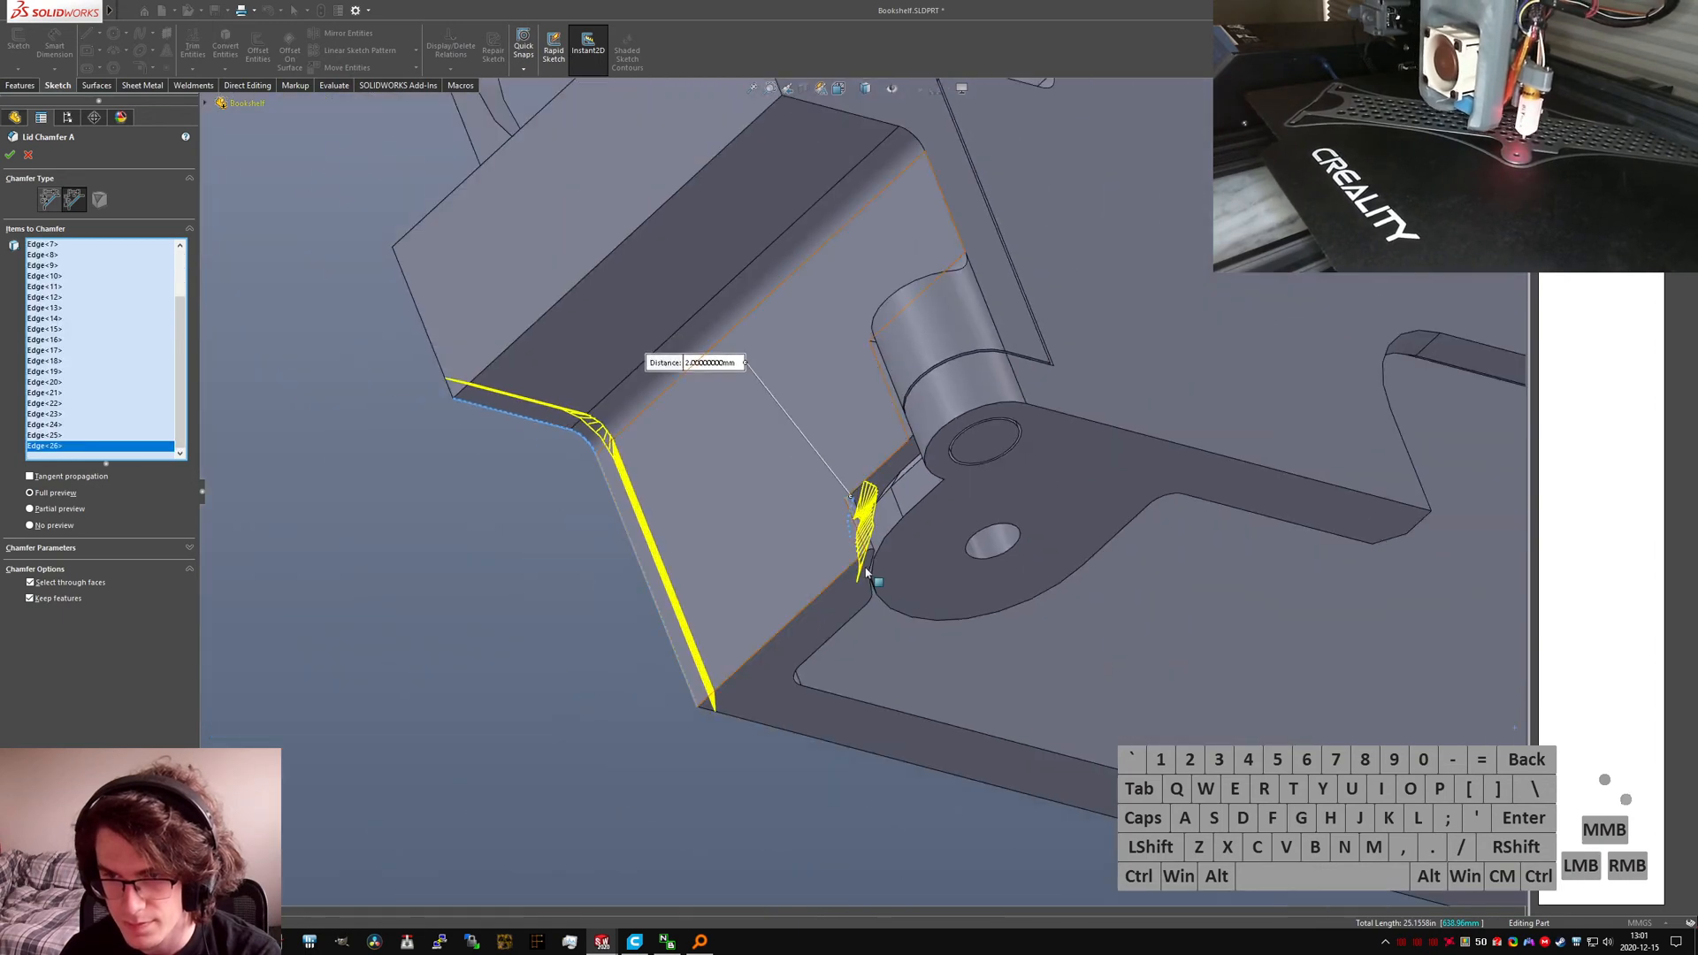
pyautogui.moveTo(1106, 574); pyautogui.dragTo(1226, 640, button='middle')
pyautogui.scroll(-5, 1225, 640)
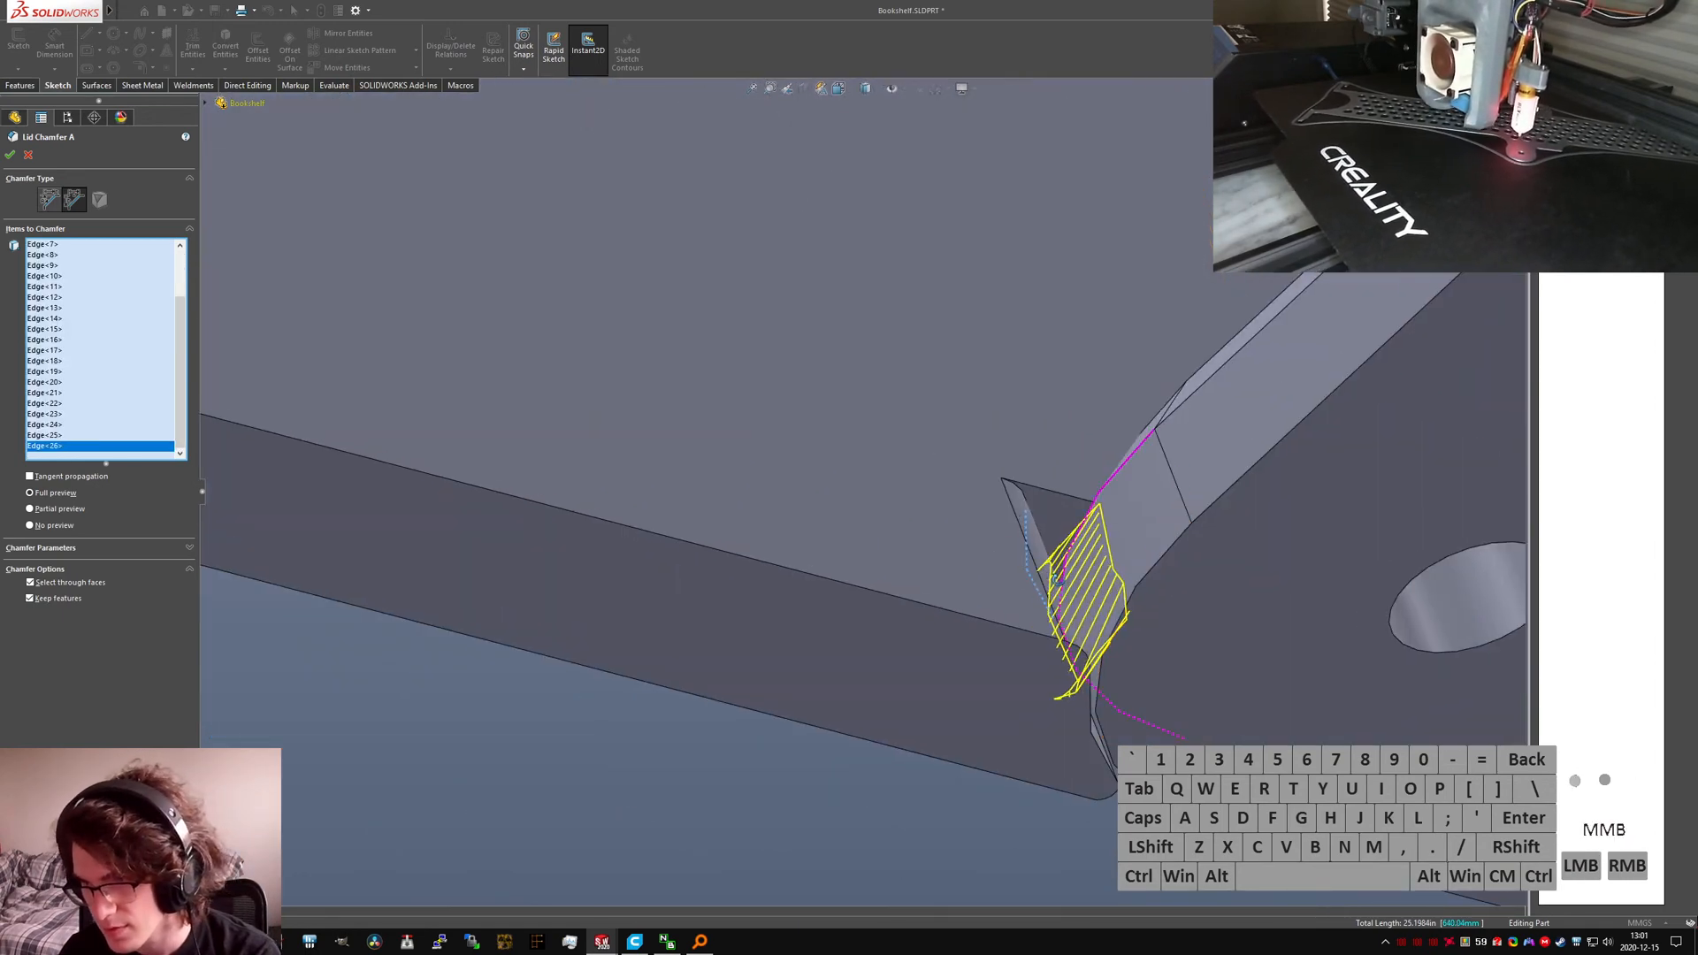
pyautogui.moveTo(1057, 577); pyautogui.dragTo(1042, 518, button='middle')
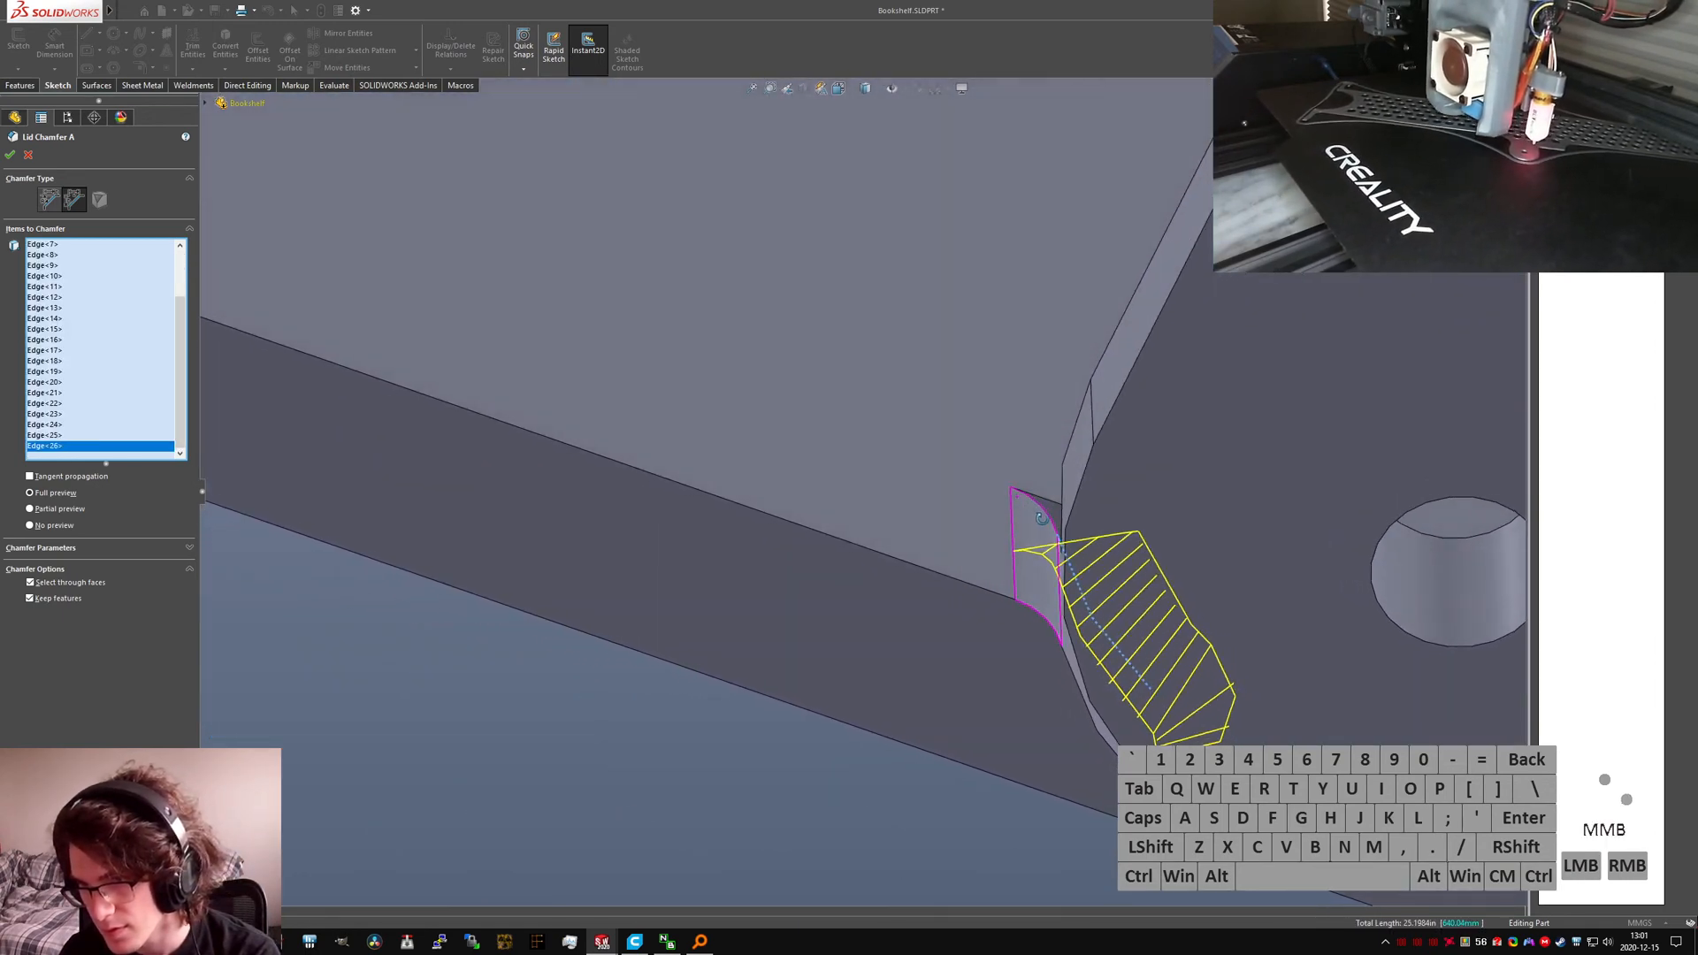
pyautogui.click(1047, 513)
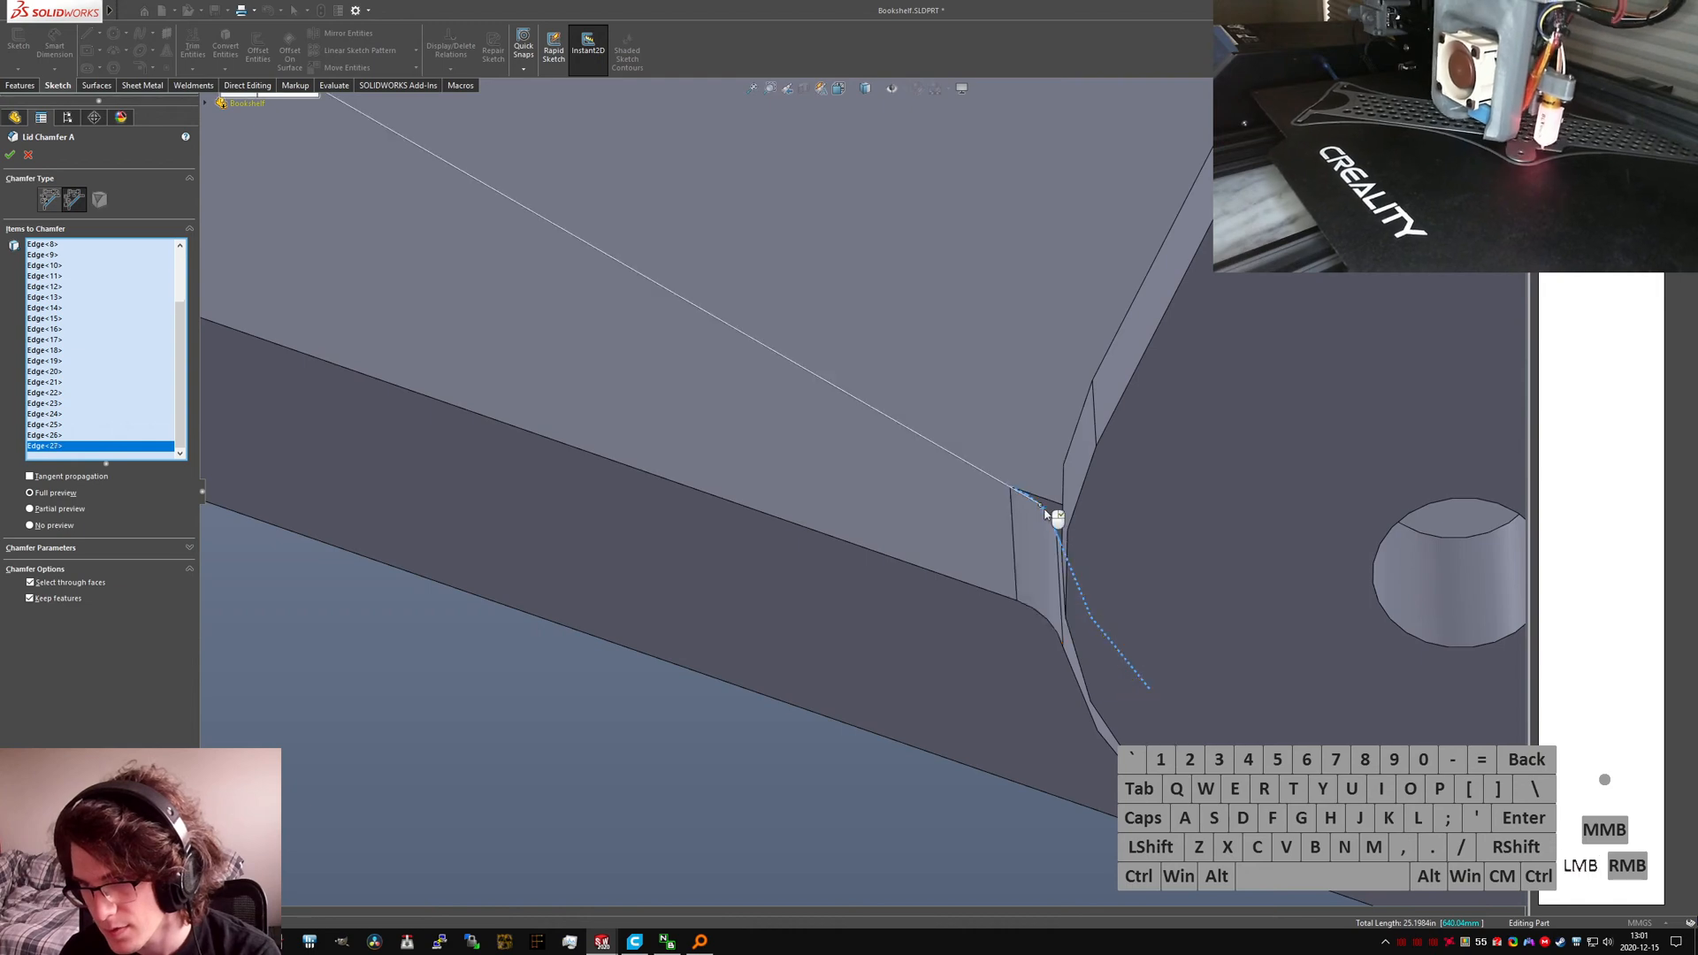
pyautogui.click(1152, 723)
pyautogui.scroll(5, 880, 508)
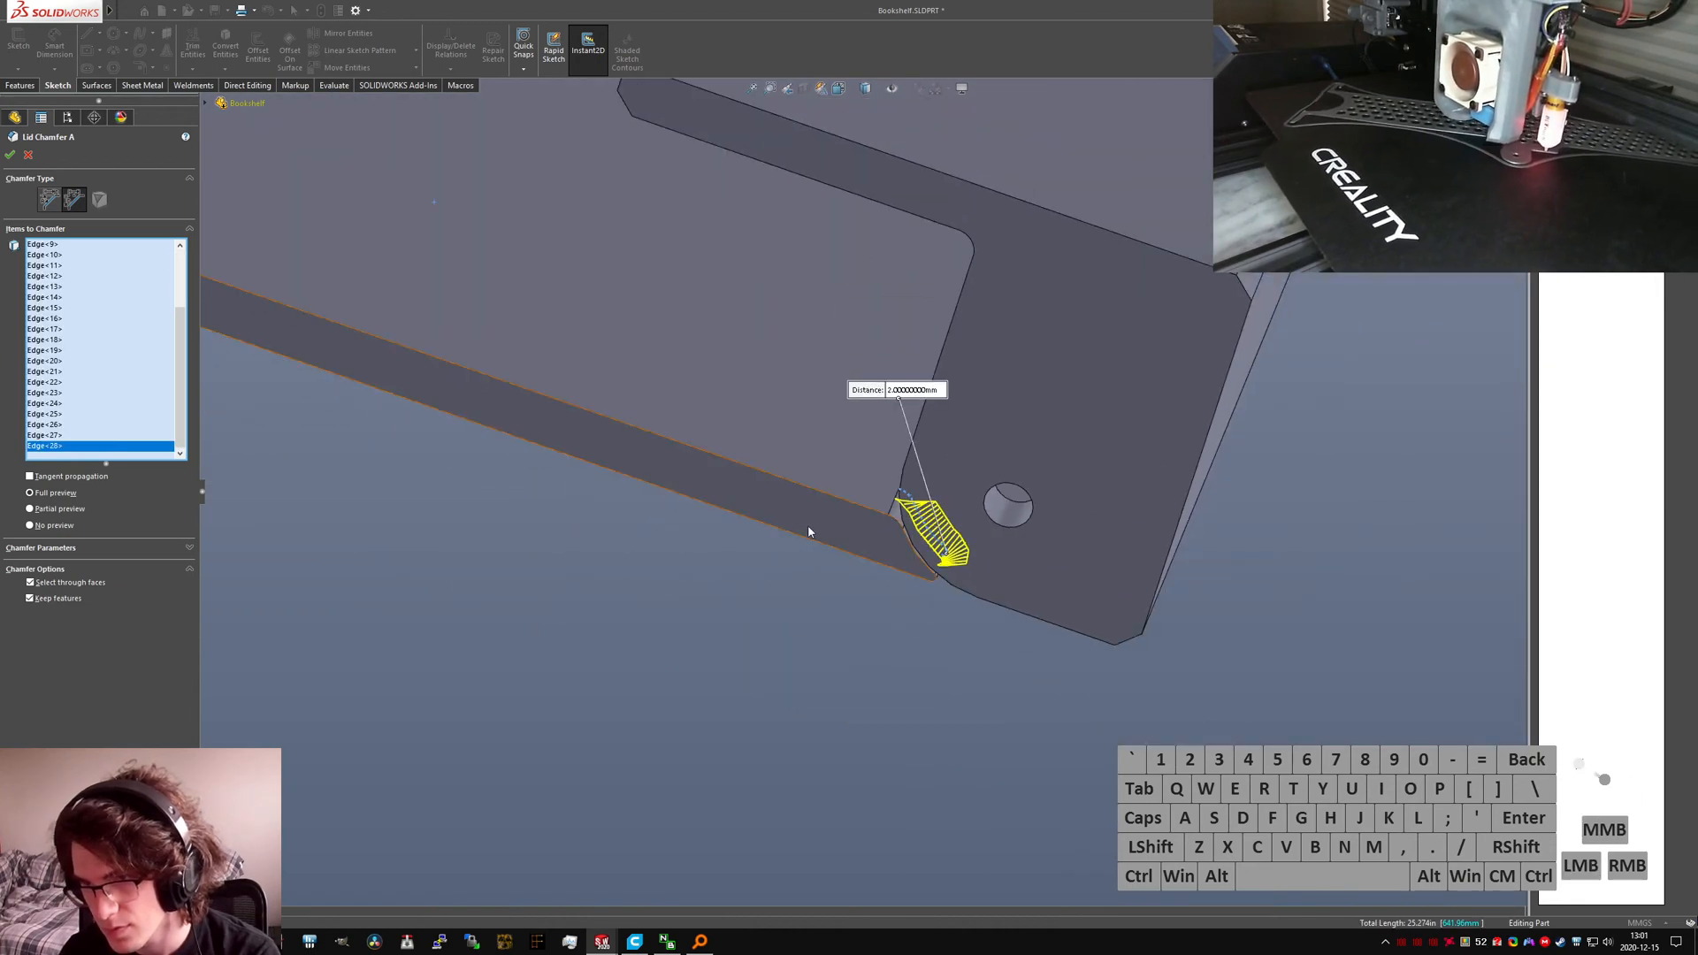
pyautogui.scroll(5, 809, 531)
pyautogui.scroll(-8, 809, 339)
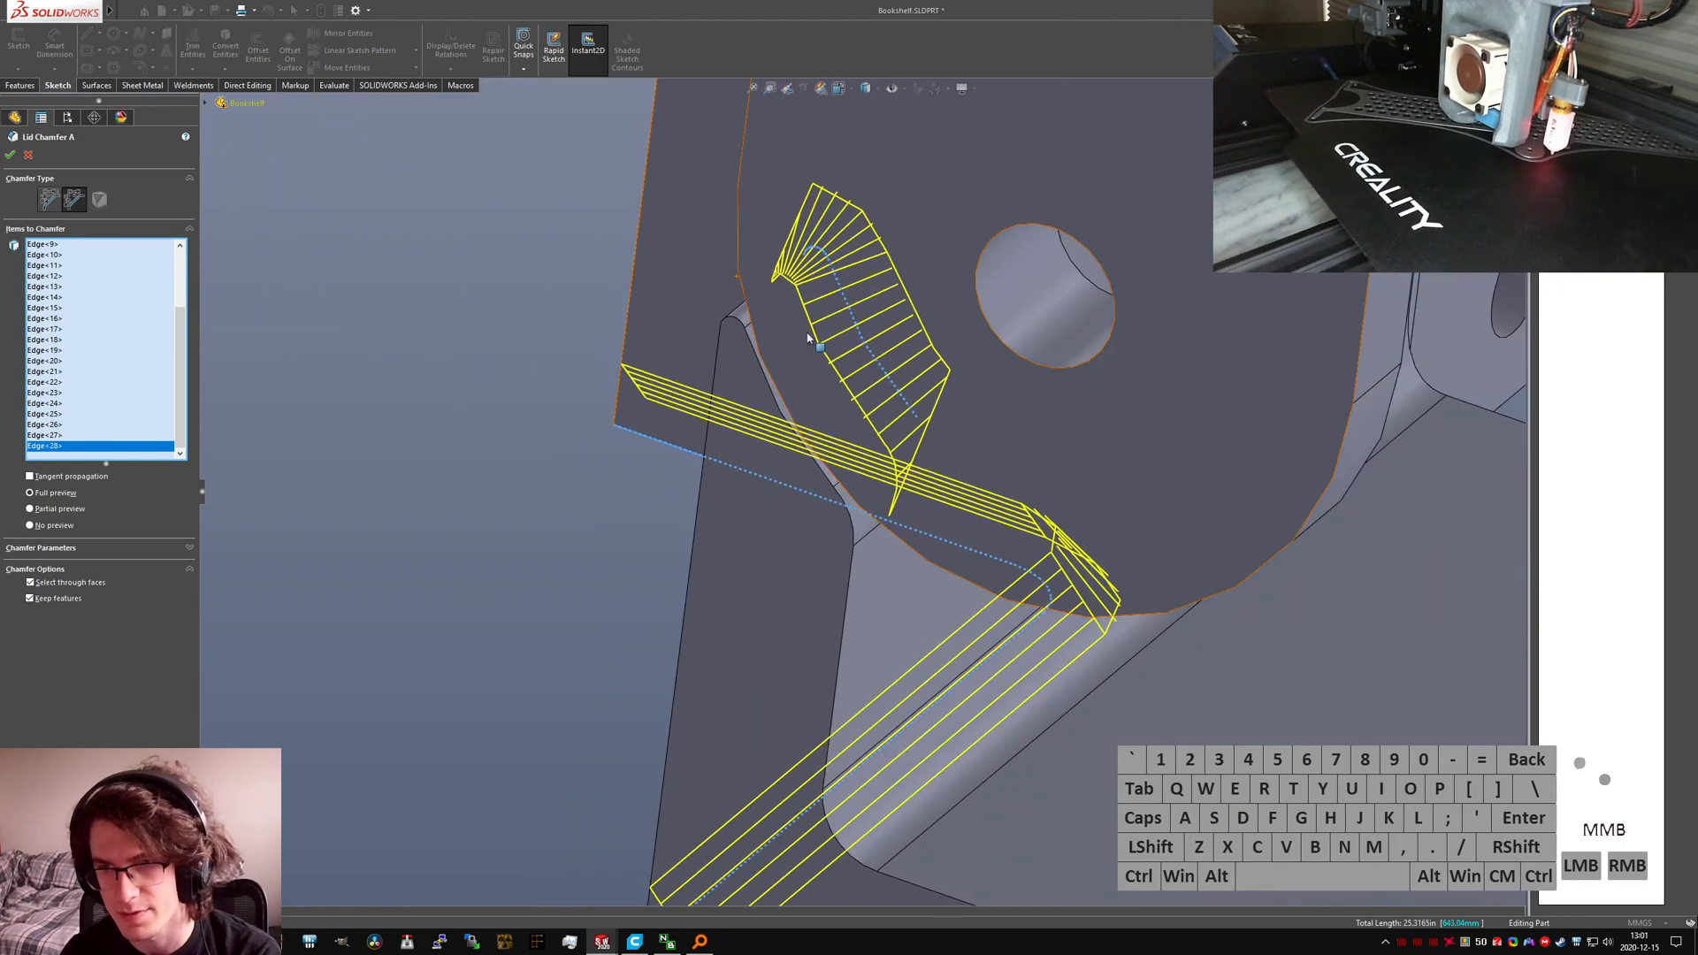
pyautogui.click(932, 451)
# Step: Add the tangent edge chain running from the lower raised block down to the hinge knuckle to Lid Chamfer A
pyautogui.scroll(5, 958, 468)
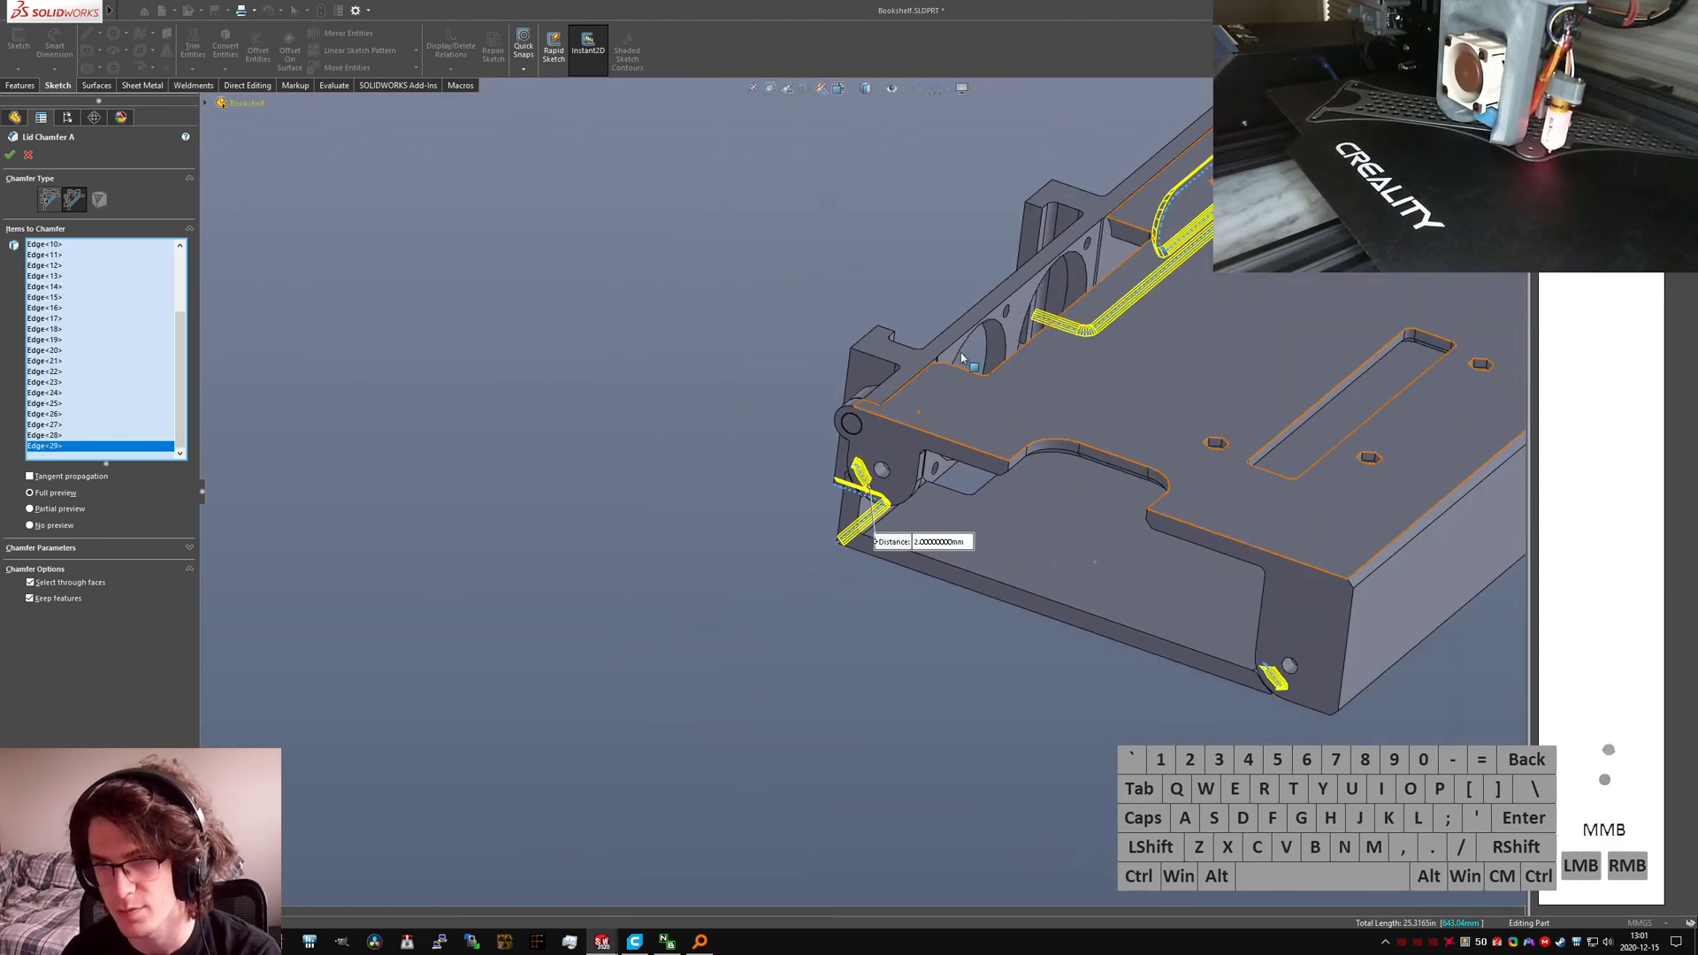
pyautogui.moveTo(962, 357); pyautogui.dragTo(942, 461, button='middle')
pyautogui.rightClick(948, 448)
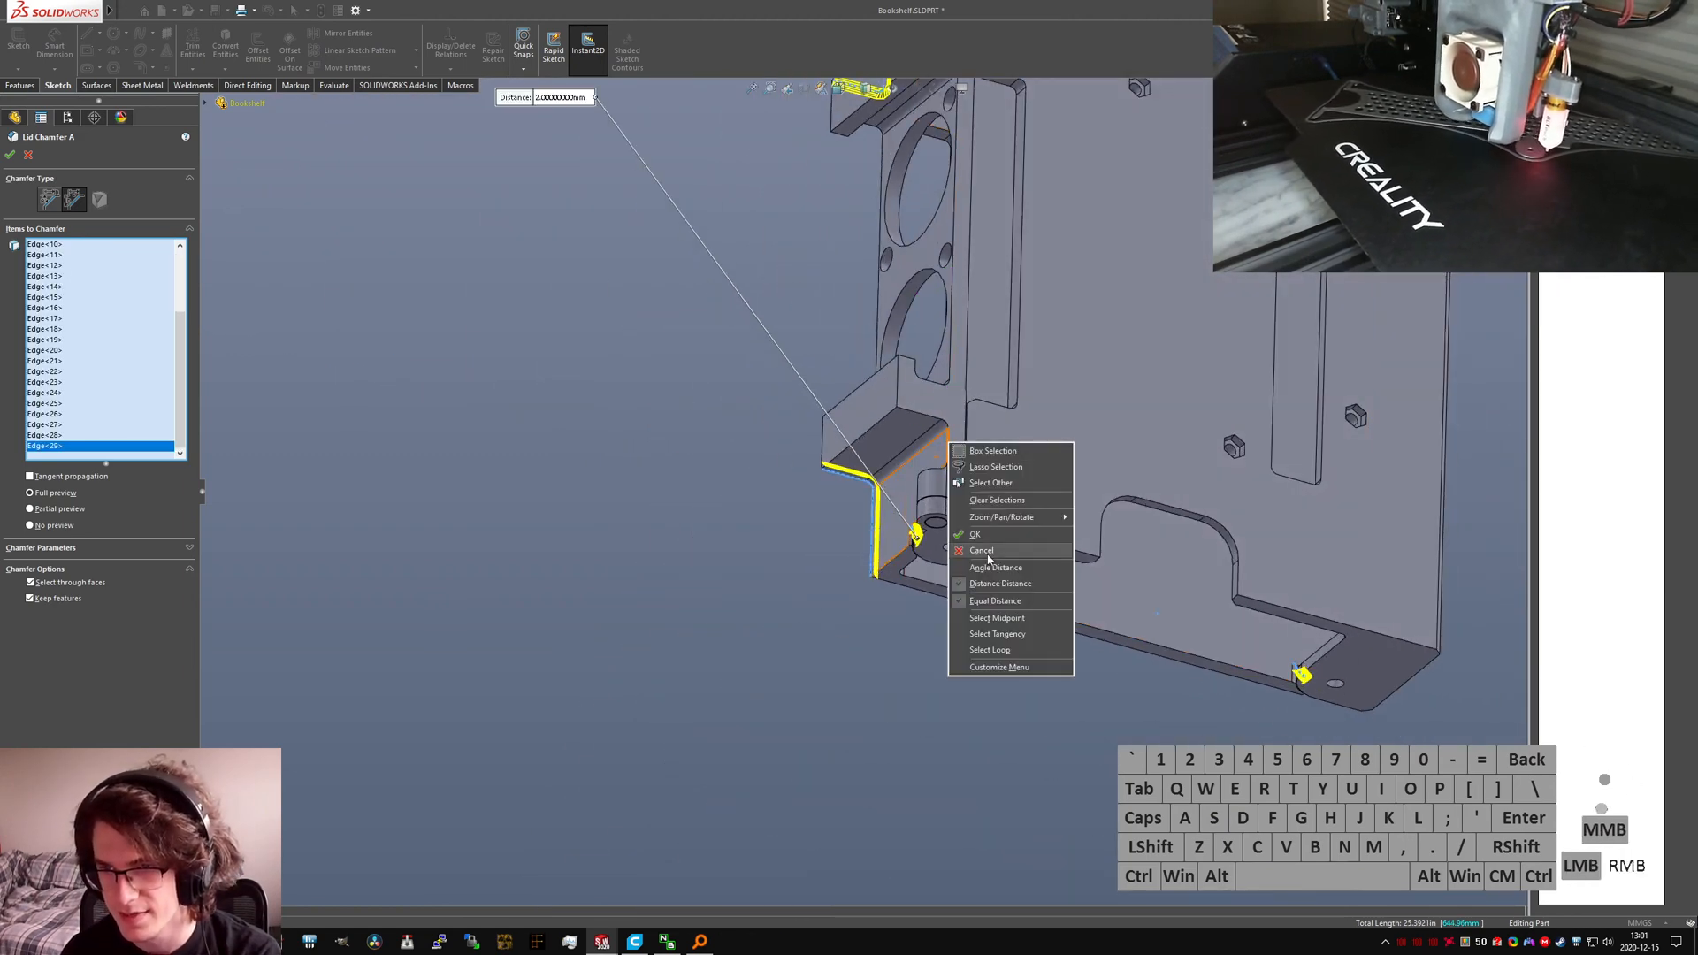
pyautogui.click(994, 634)
pyautogui.moveTo(996, 631)
pyautogui.mouseDown(button='middle')
pyautogui.moveTo(1030, 543)
pyautogui.moveTo(969, 460)
pyautogui.moveTo(995, 658)
pyautogui.mouseUp(button='middle')
pyautogui.scroll(-5, 964, 451)
pyautogui.moveTo(924, 514); pyautogui.dragTo(763, 376, button='middle')
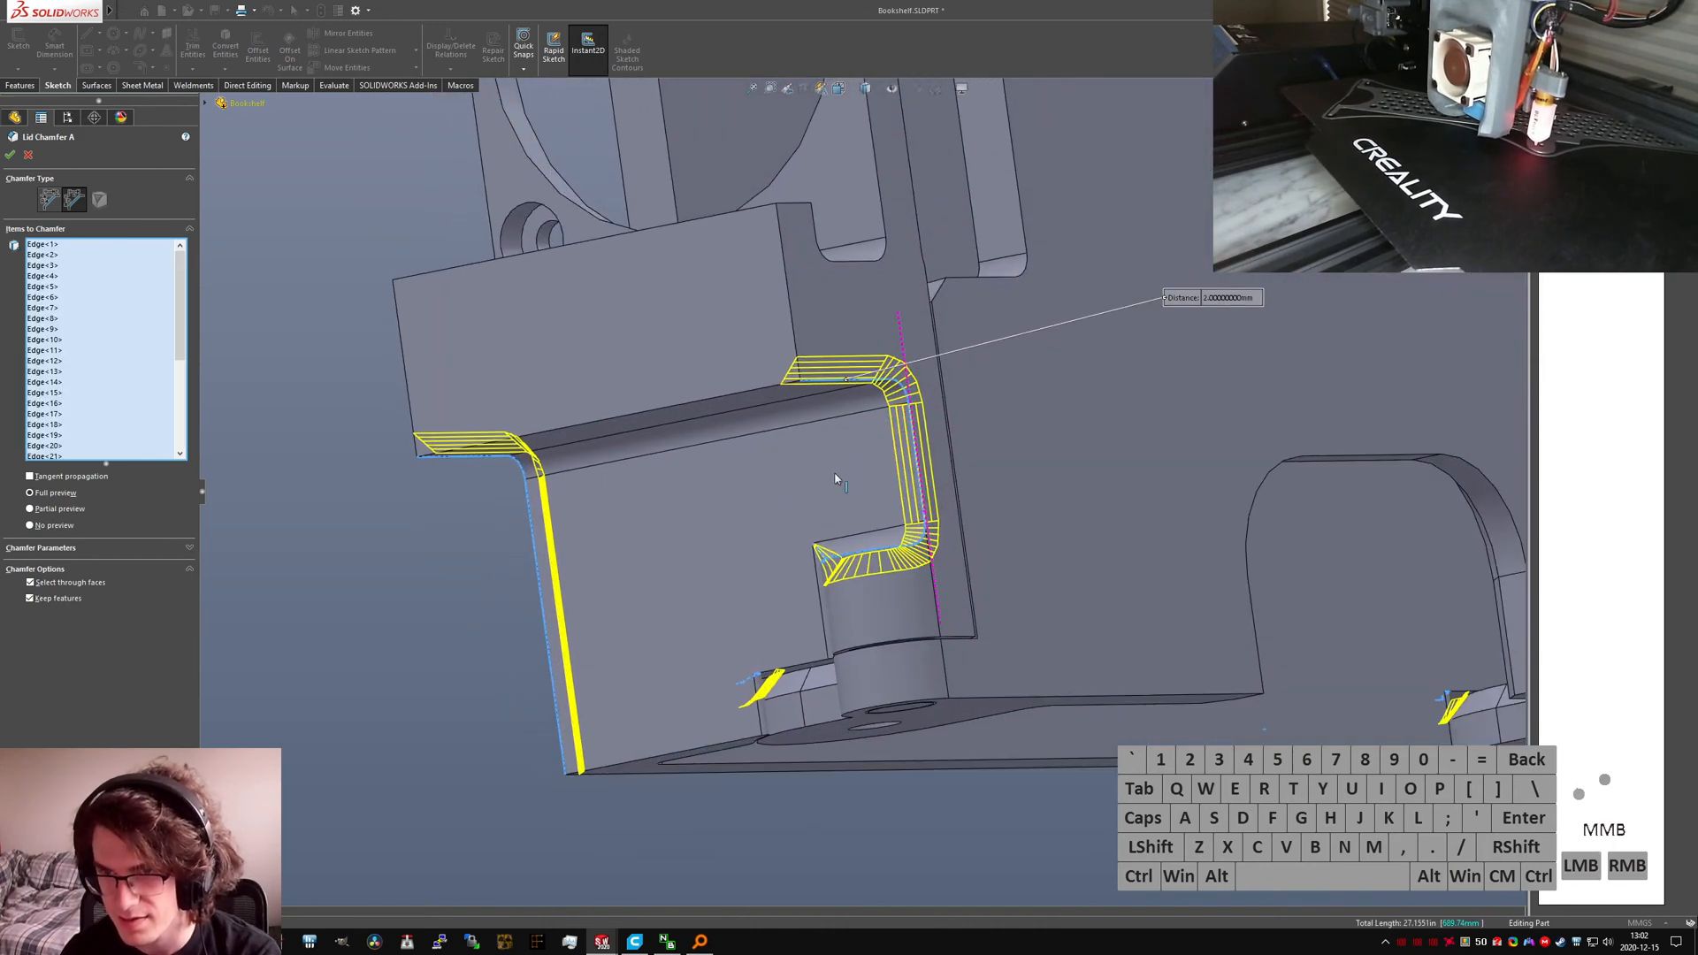
# Step: Add the flat outer faces of the two raised blocks on either side of the fan openings to Lid Chamfer A
pyautogui.click(684, 320)
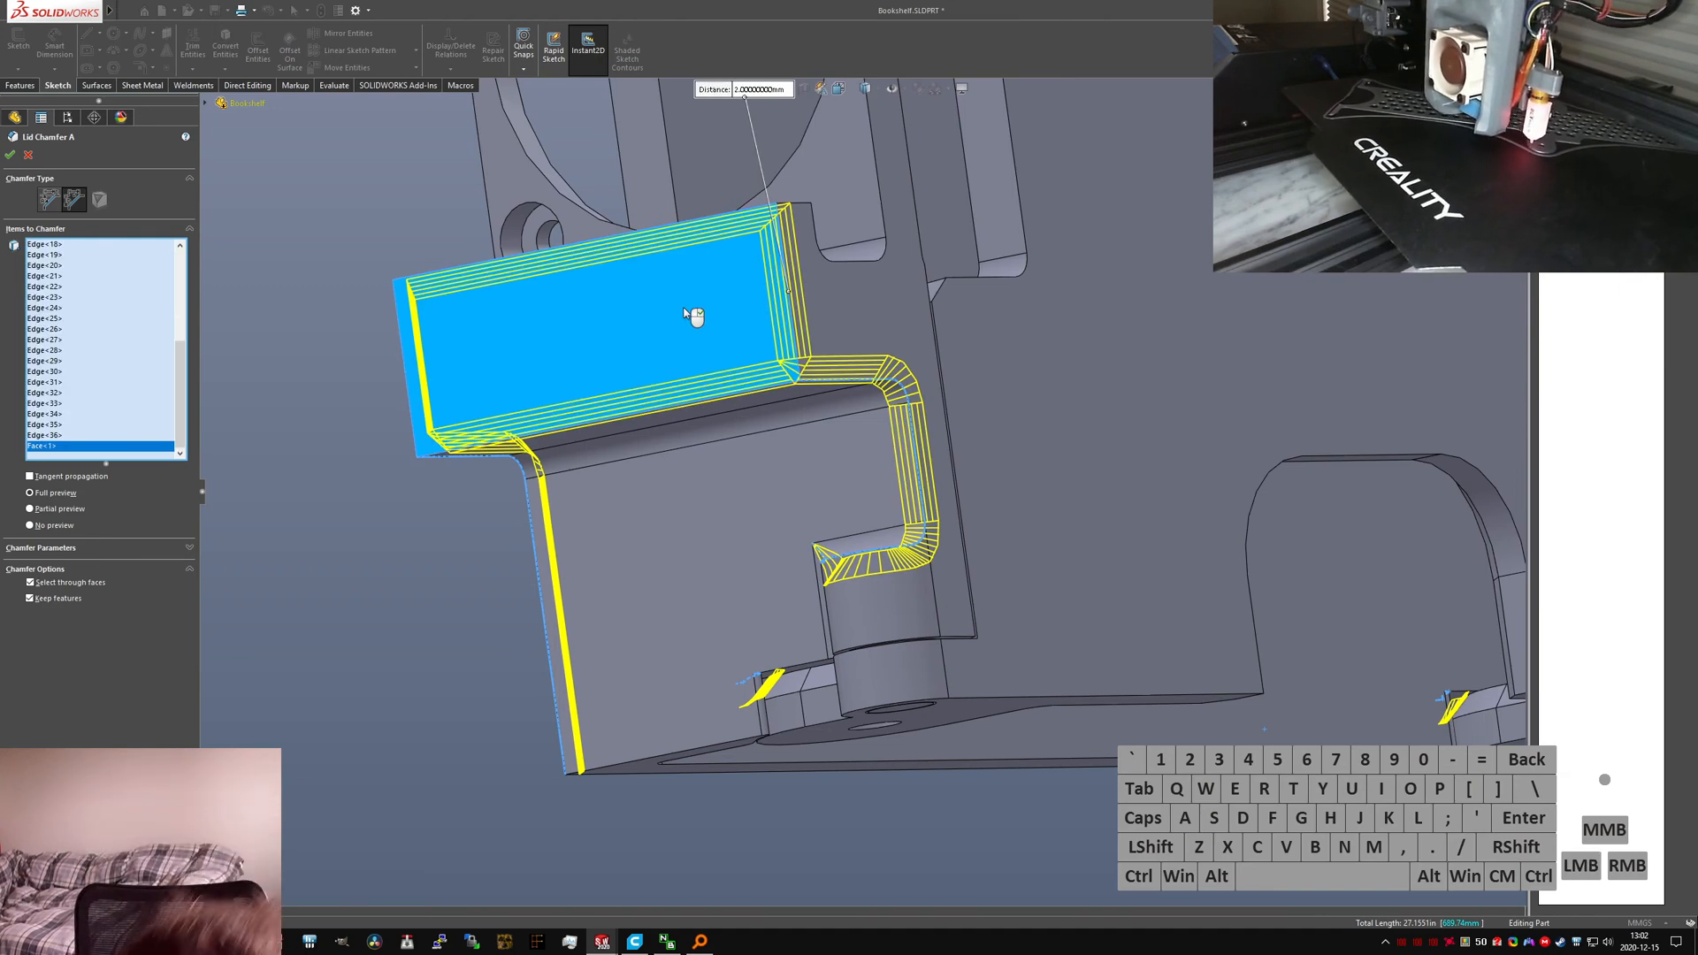
pyautogui.moveTo(712, 326); pyautogui.dragTo(865, 355, button='middle')
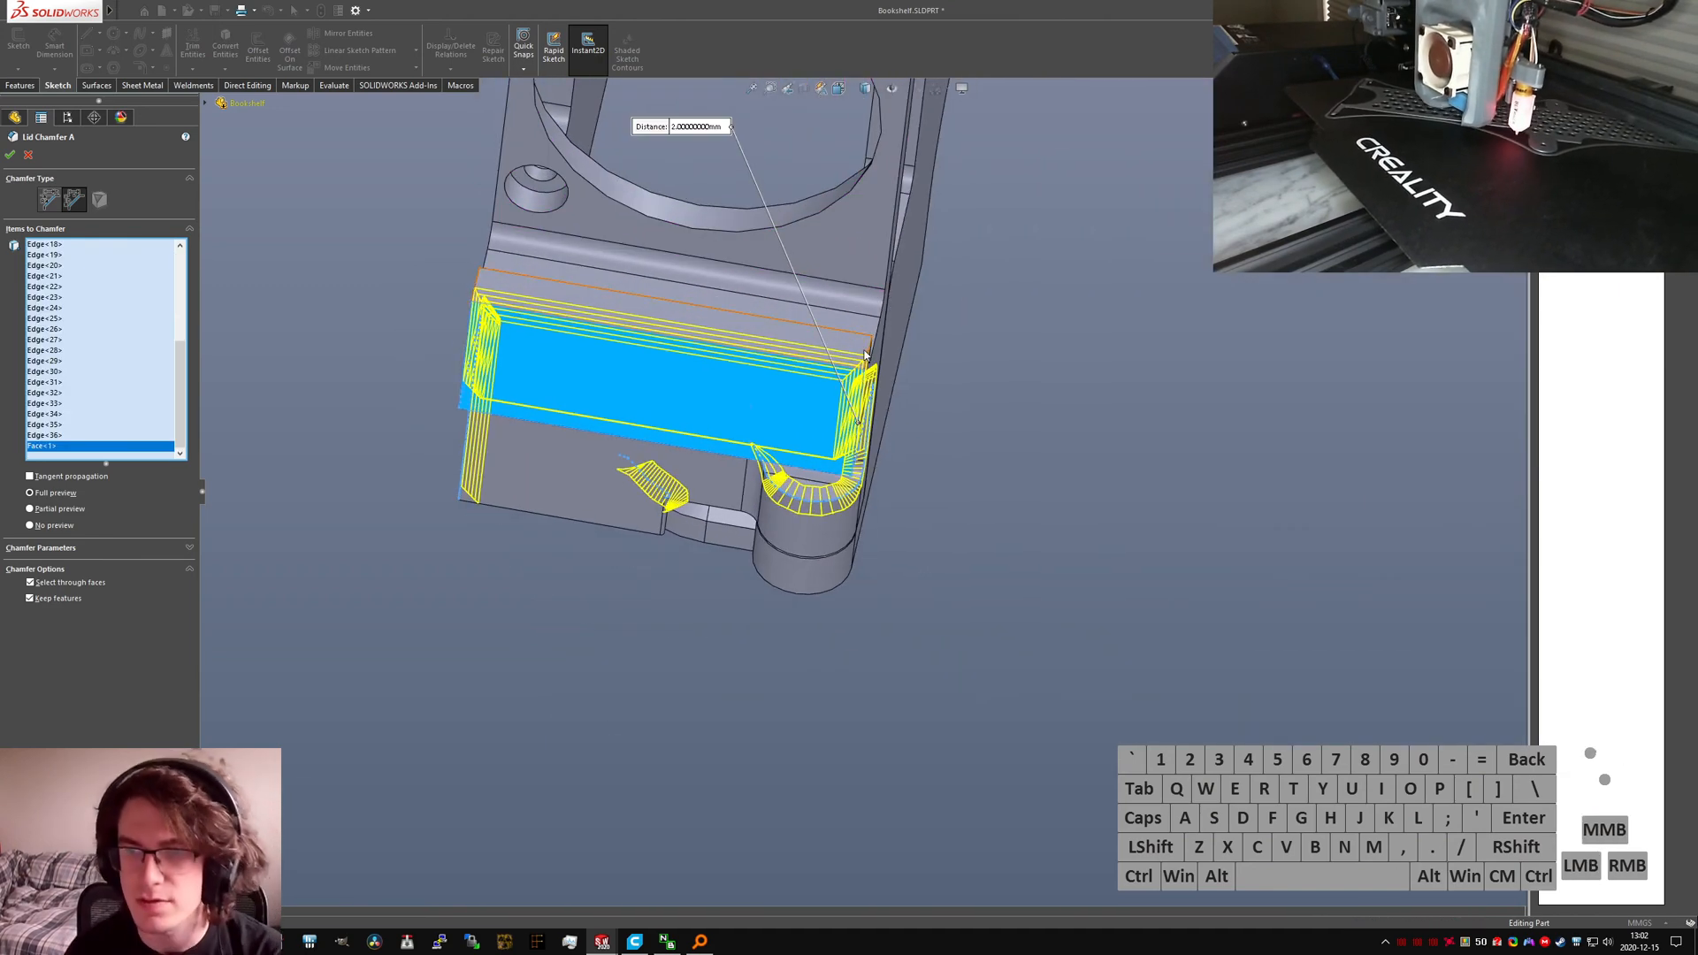
pyautogui.scroll(7, 771, 365)
pyautogui.scroll(-6, 844, 288)
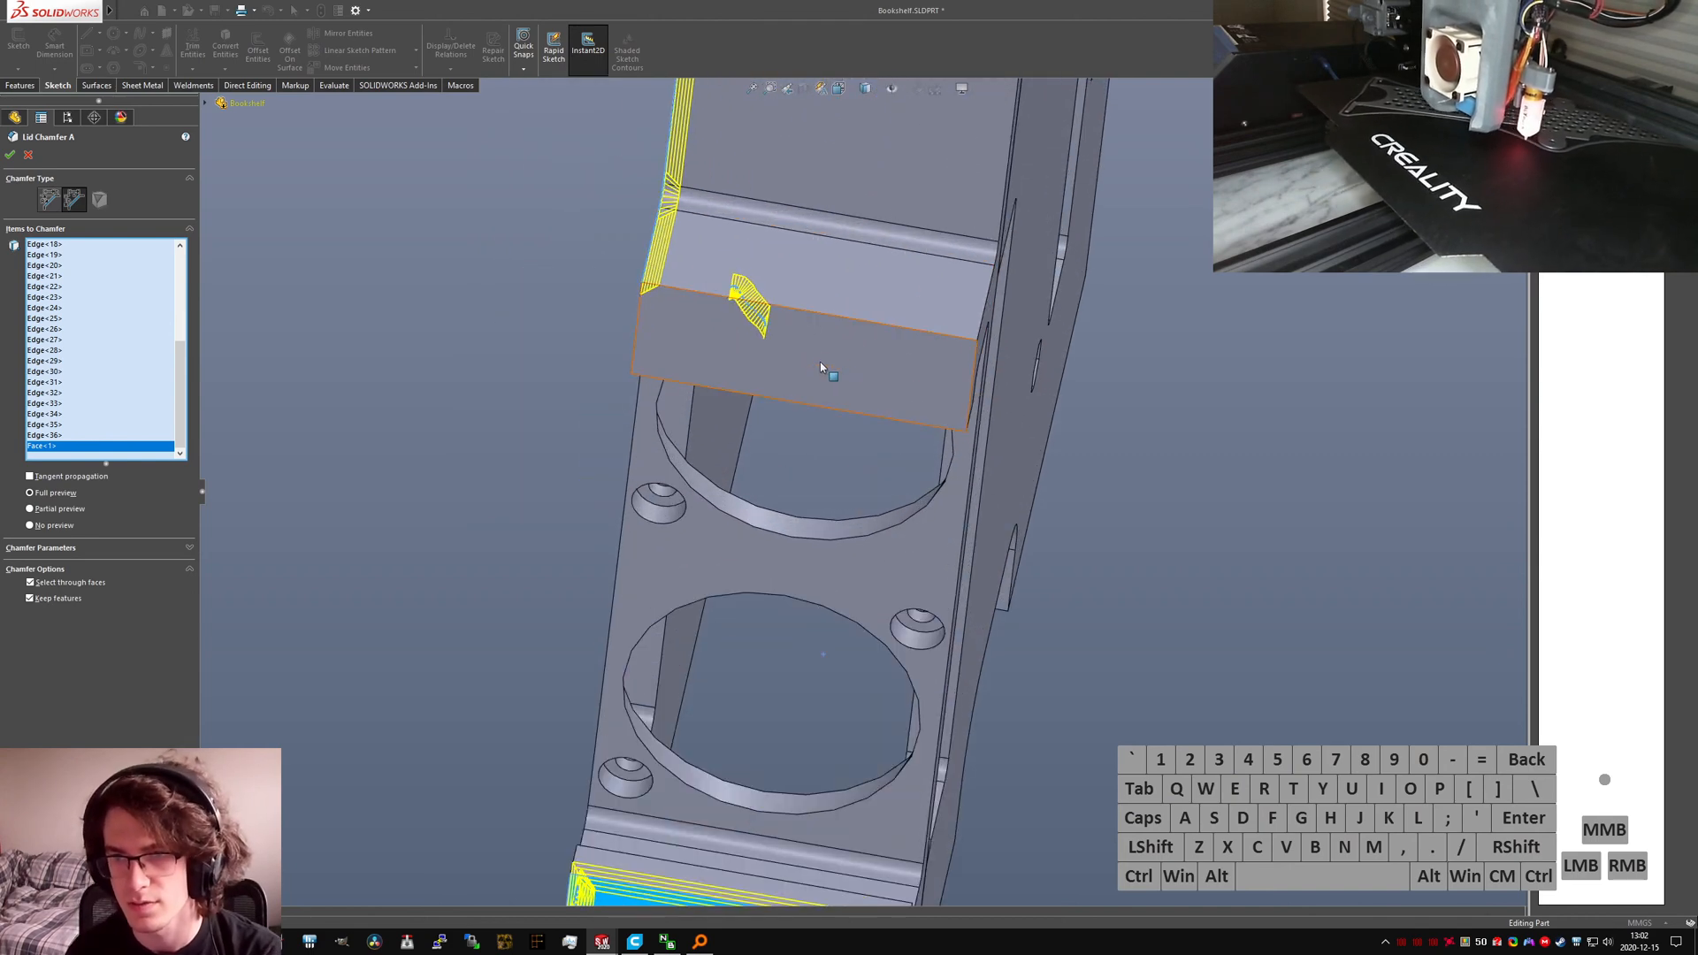
pyautogui.click(820, 362)
# Step: Add the hinge-side edge of the upper raised block and its tangent edges to Lid Chamfer A
pyautogui.moveTo(822, 354); pyautogui.dragTo(891, 323, button='middle')
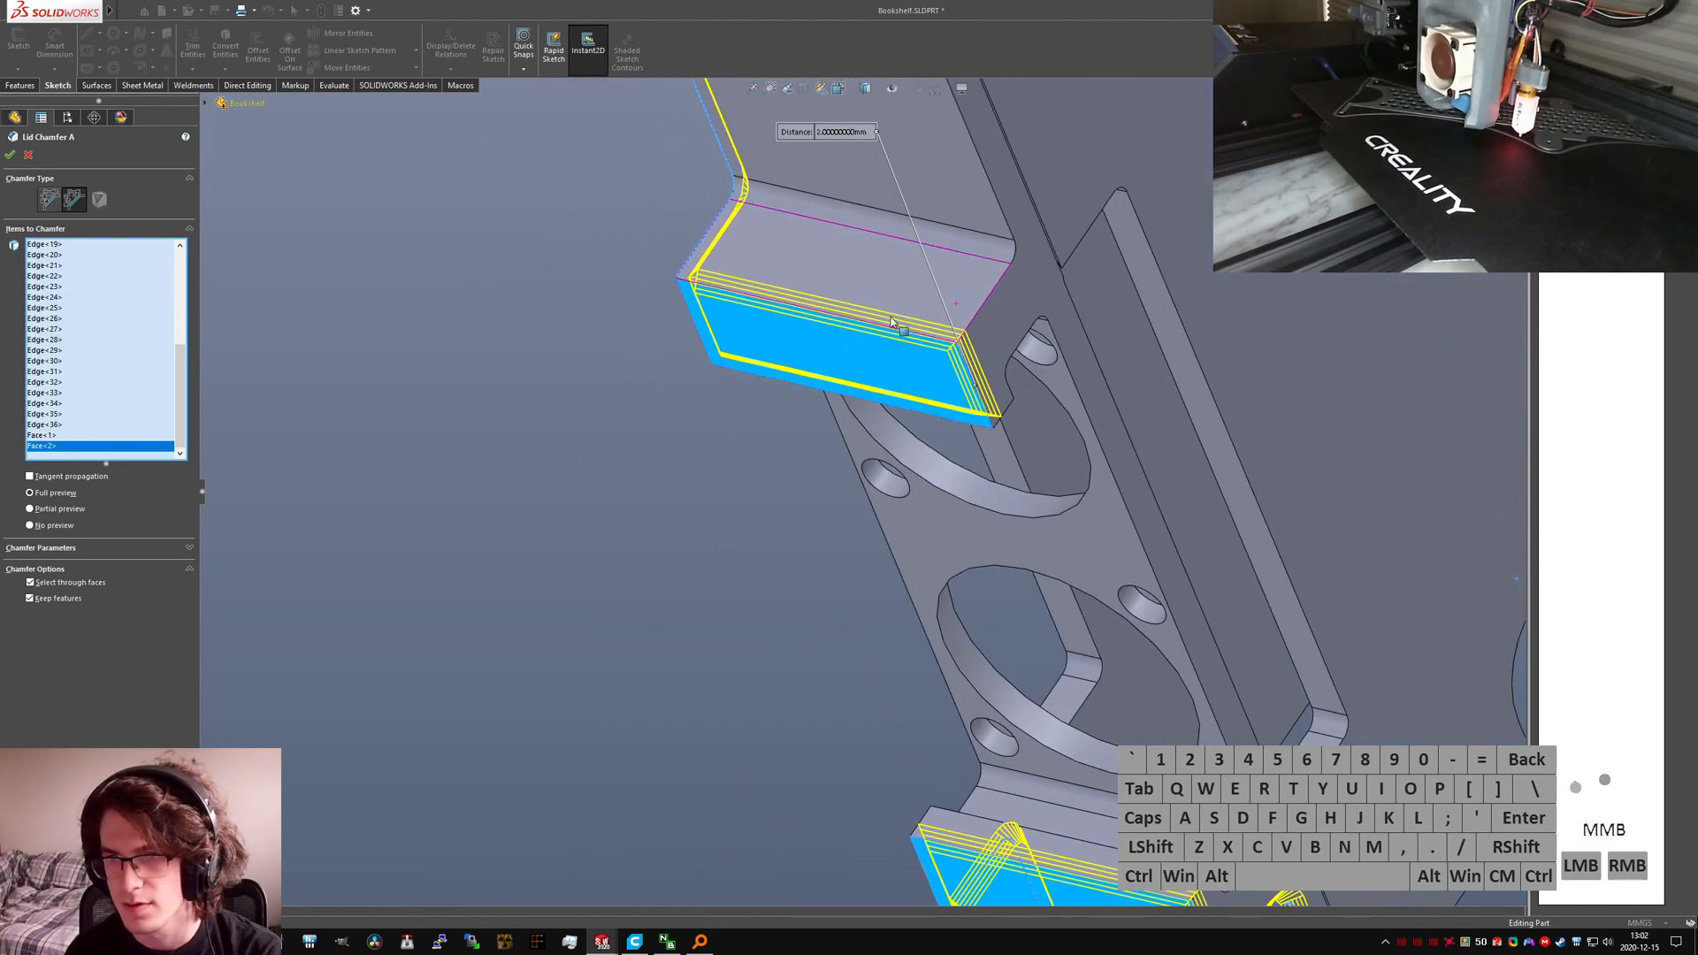
pyautogui.rightClick(978, 315)
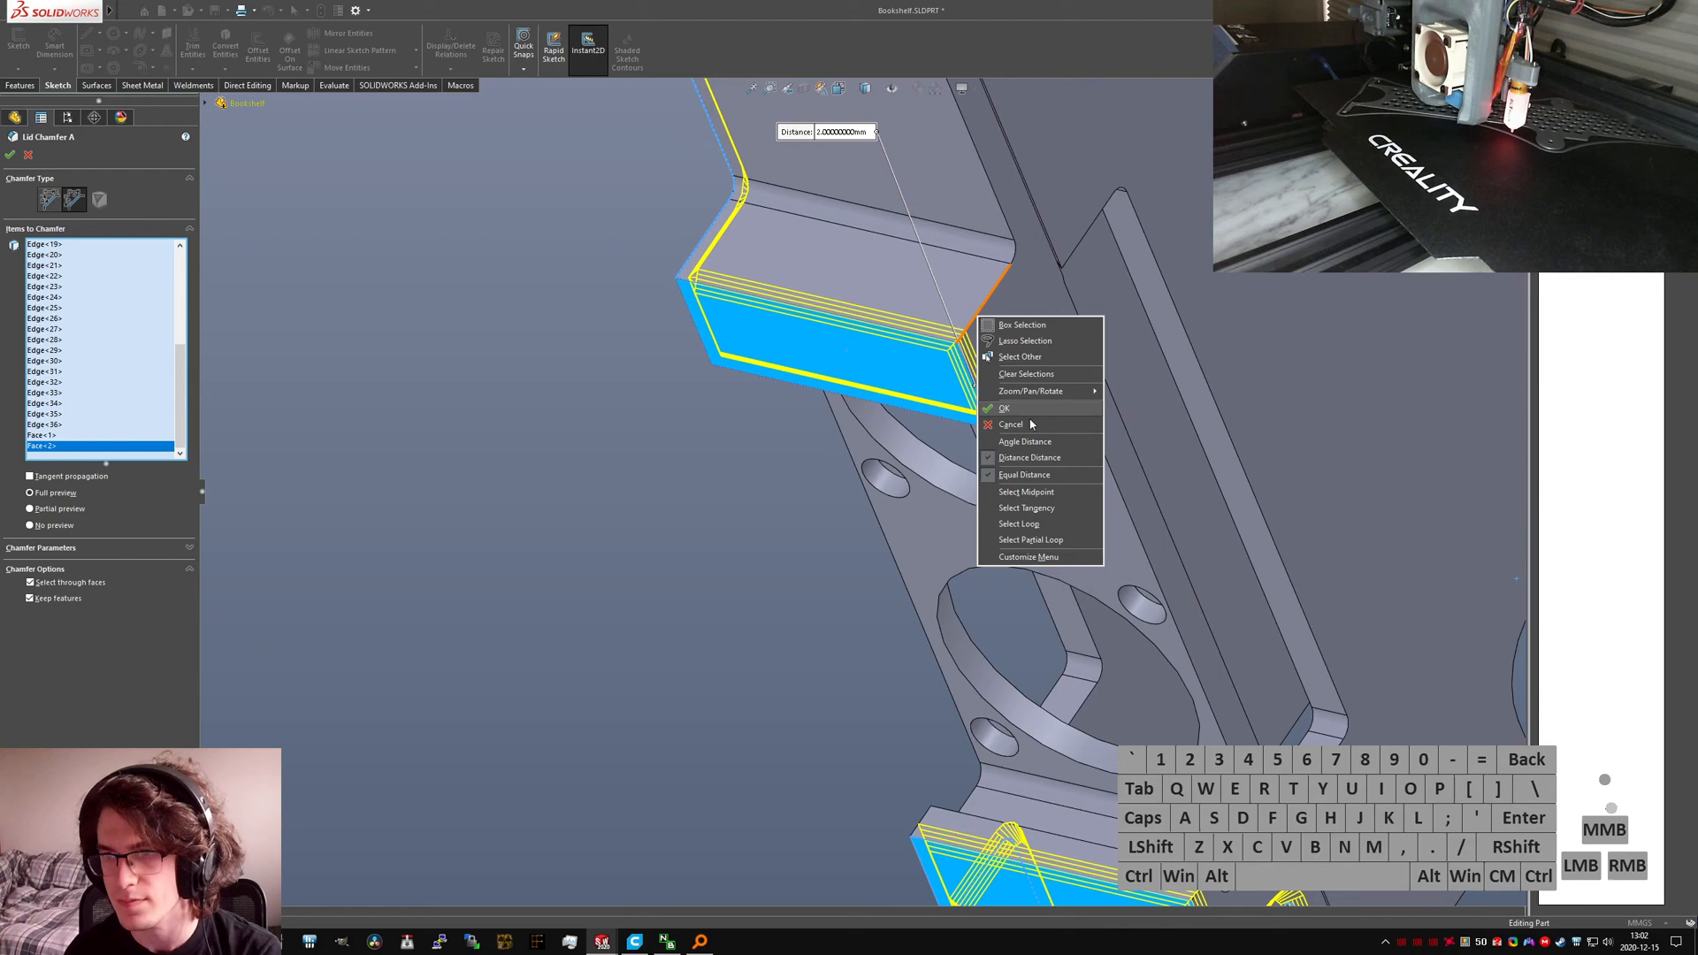
pyautogui.click(1040, 518)
# Step: Add the diagonal edge and adjoining curve below the upper hinge to Lid Chamfer A, leave out the straight edge above, and finish the edit
pyautogui.scroll(5, 976, 416)
pyautogui.scroll(-7, 1027, 715)
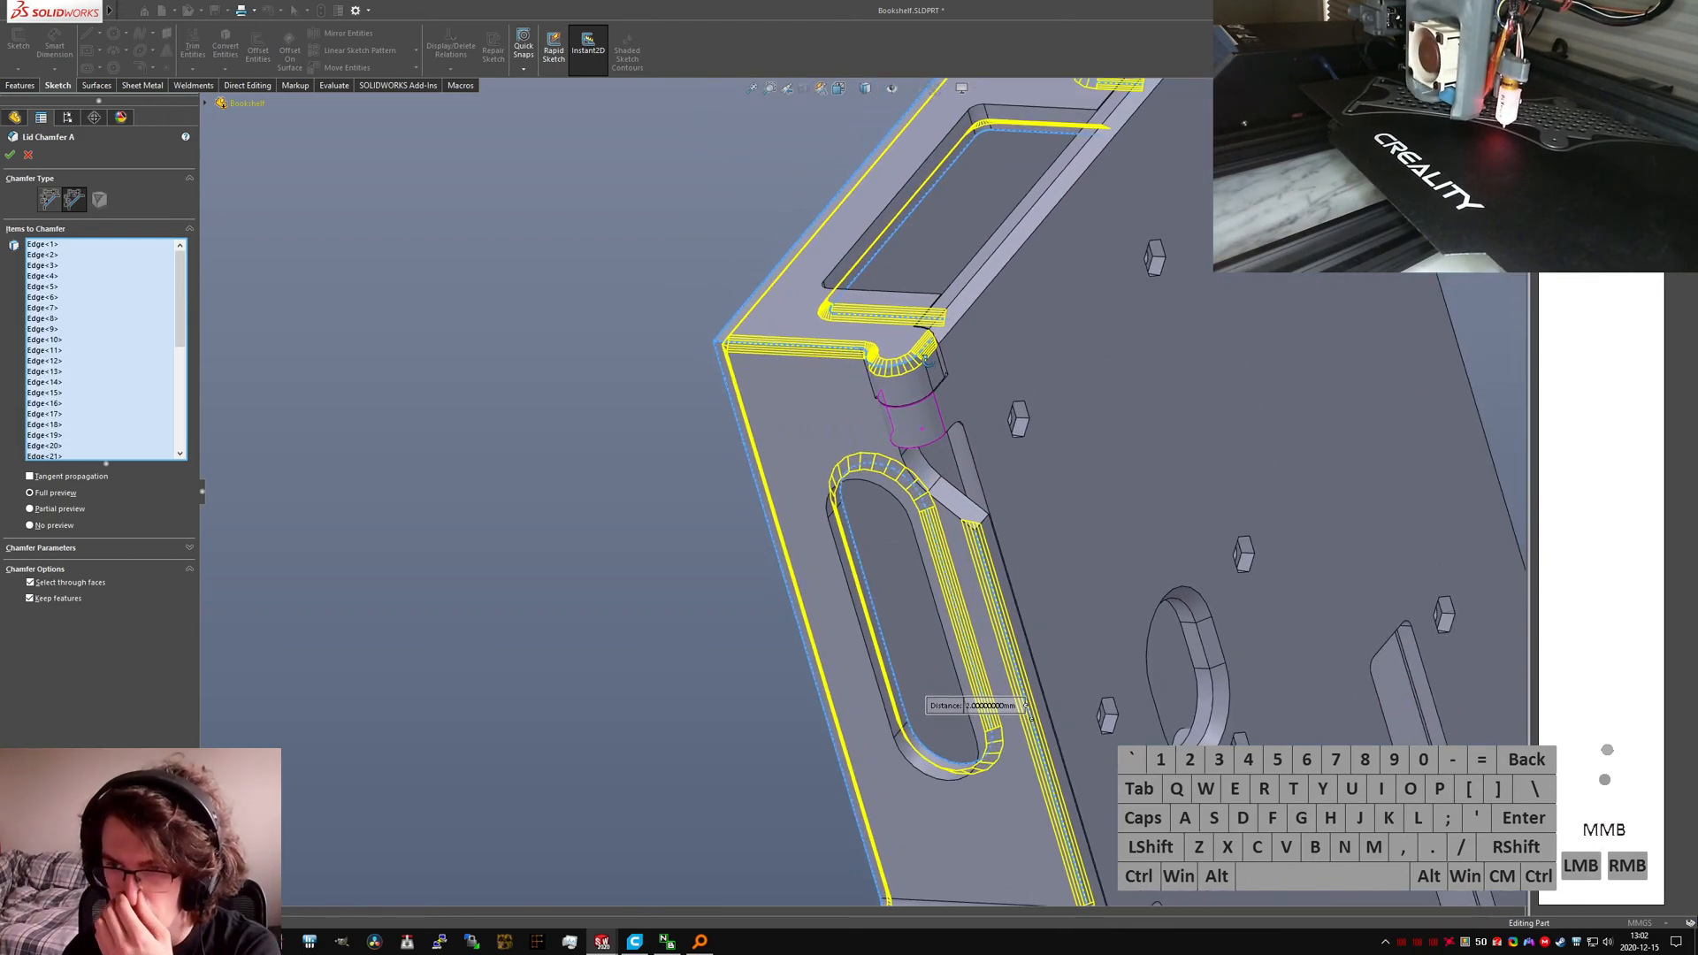
pyautogui.moveTo(1027, 714); pyautogui.dragTo(814, 399, button='middle')
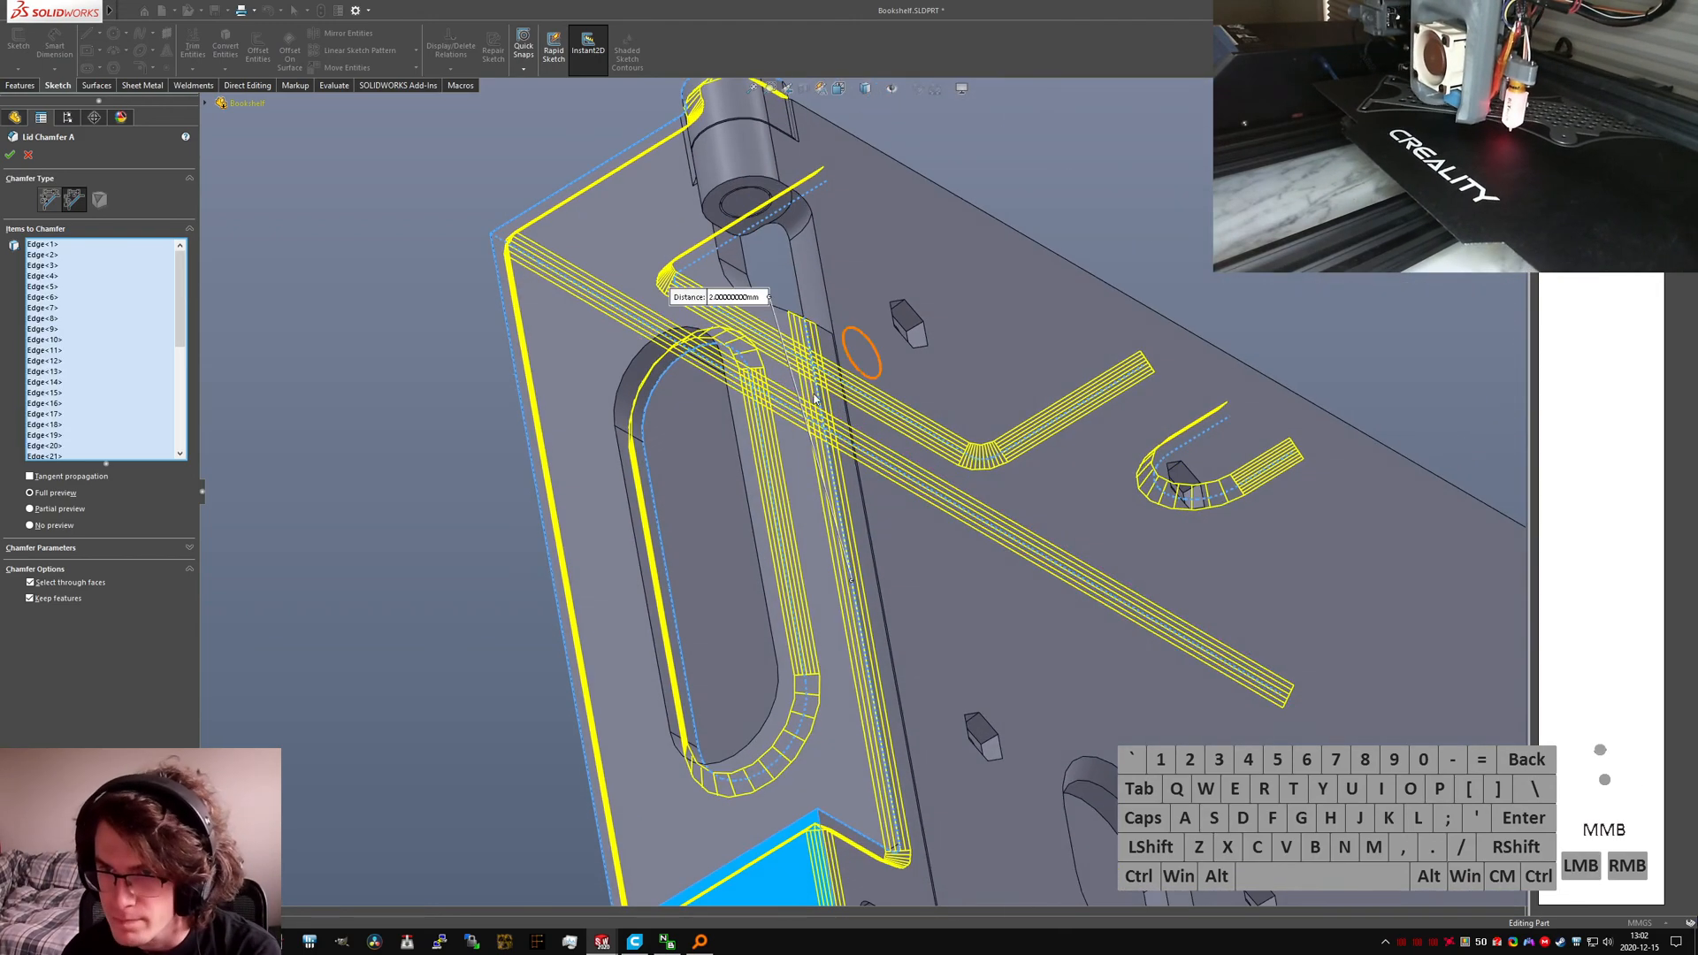
pyautogui.scroll(-8, 800, 372)
pyautogui.moveTo(767, 272)
pyautogui.mouseDown(button='middle')
pyautogui.moveTo(818, 240)
pyautogui.moveTo(764, 265)
pyautogui.moveTo(782, 285)
pyautogui.mouseUp(button='middle')
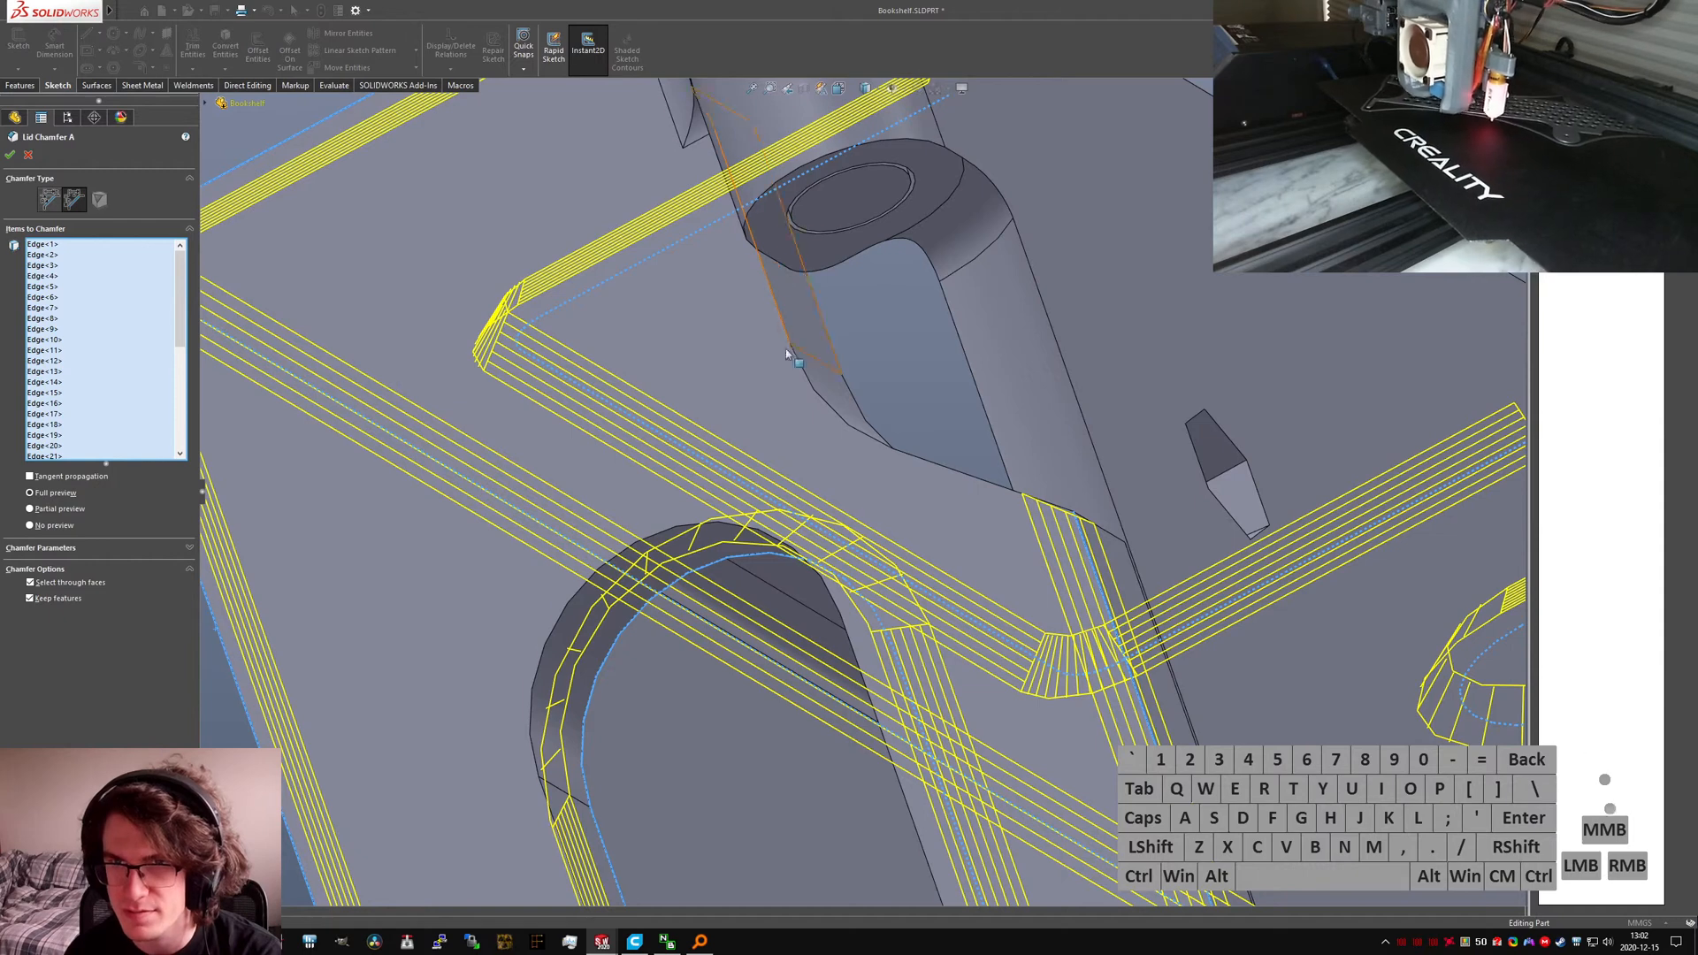
pyautogui.moveTo(785, 349); pyautogui.dragTo(849, 424, button='middle')
pyautogui.click(869, 437)
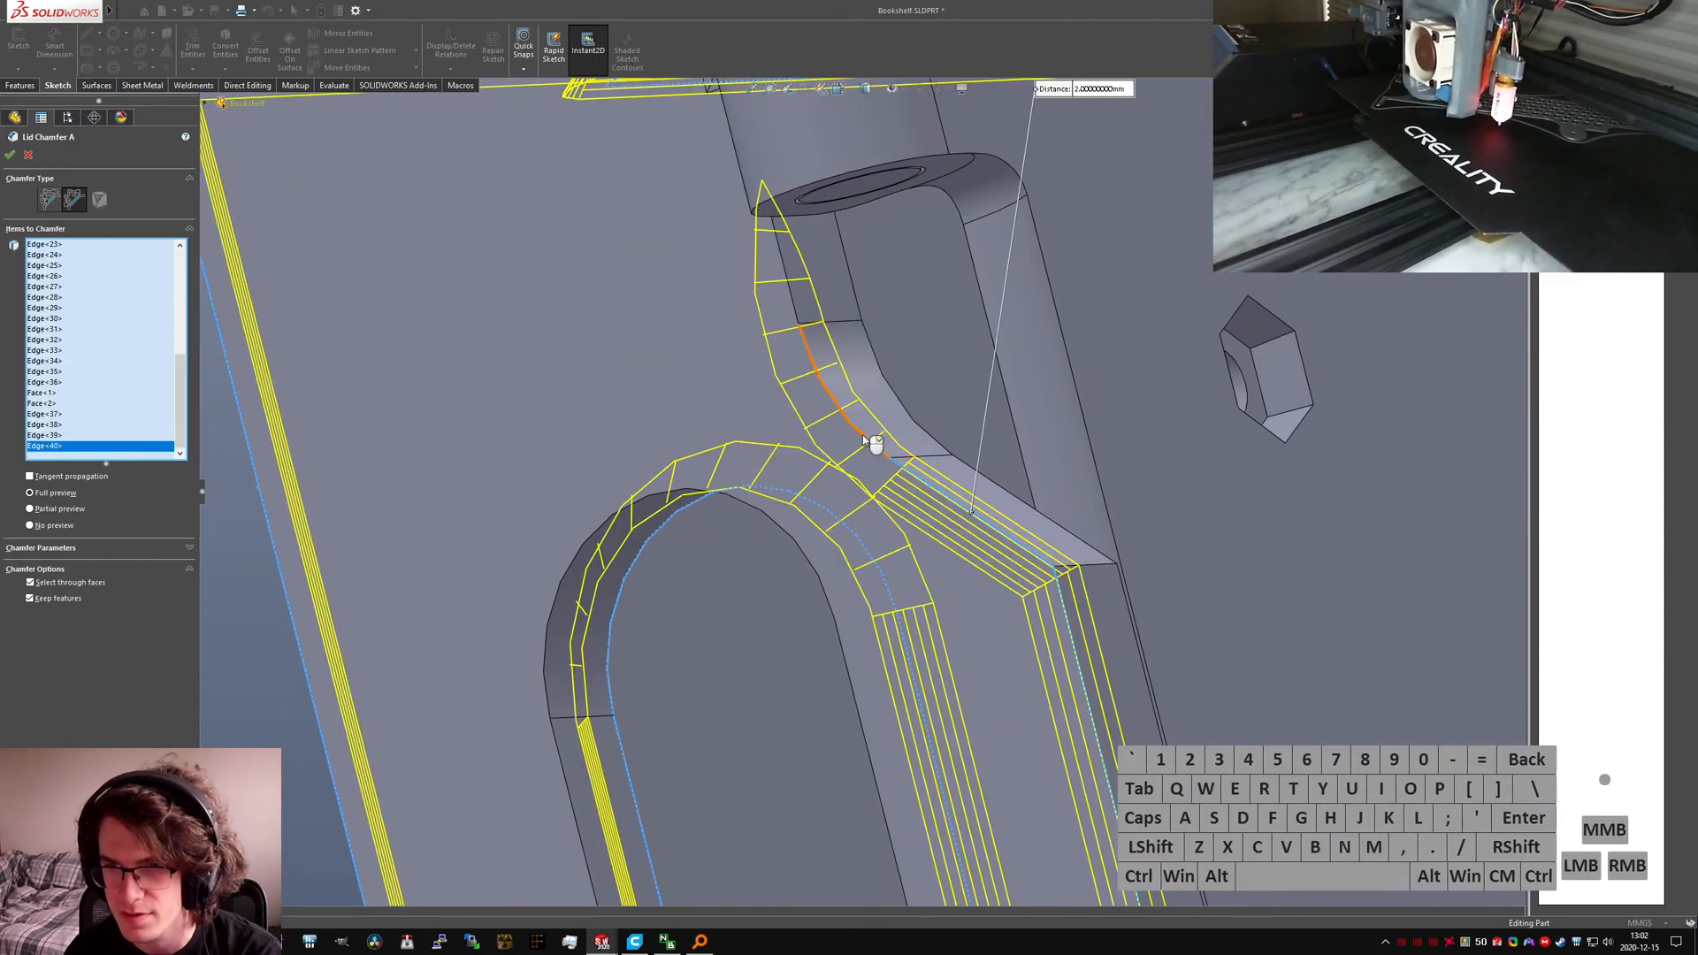
pyautogui.click(862, 434)
pyautogui.click(790, 292)
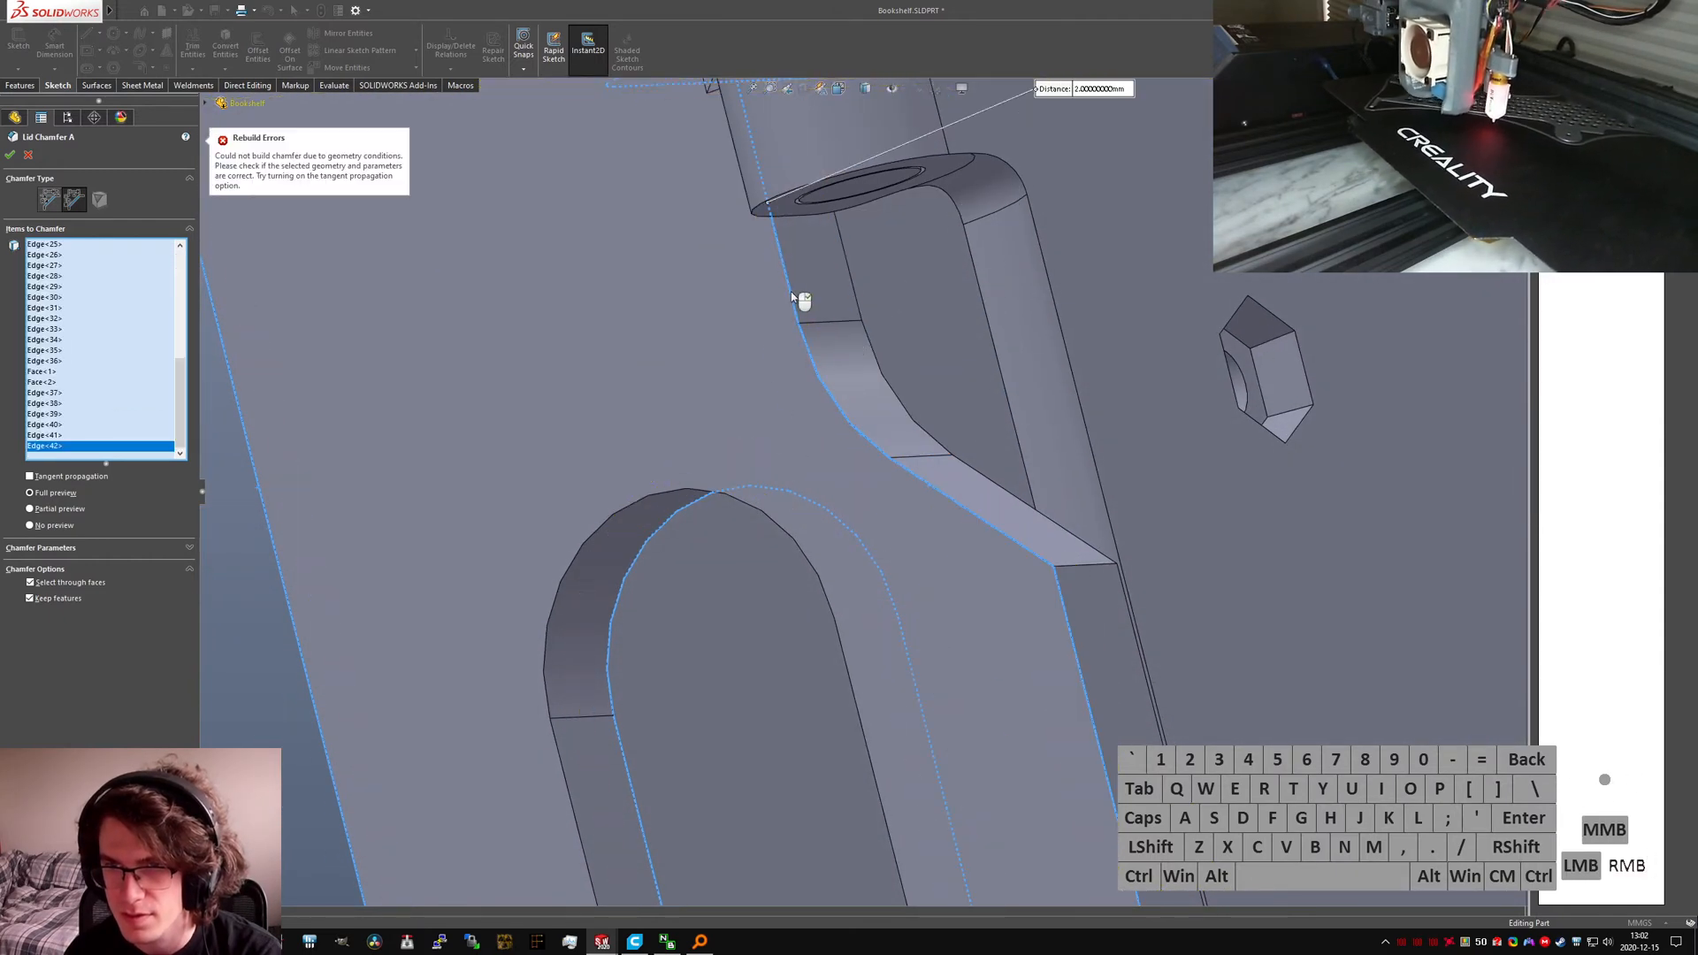
pyautogui.click(790, 292)
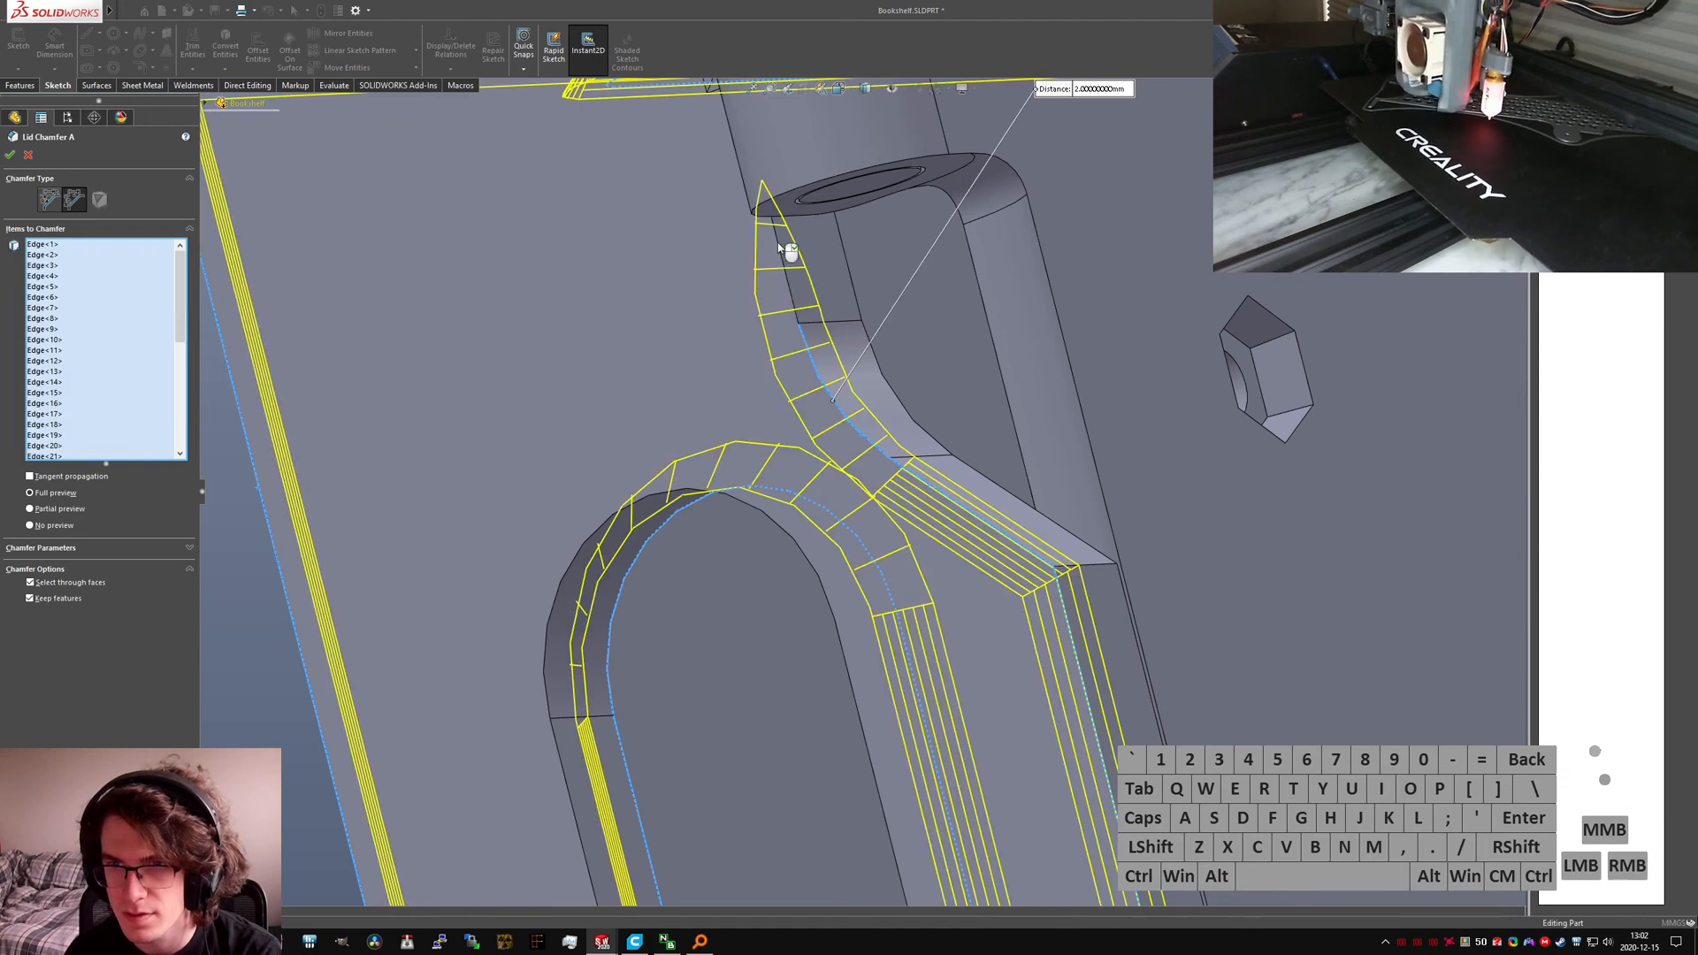
pyautogui.press('Escape')
# Step: Edit Lid Face Clearances and add the narrow hinge-side face beside the lid's hinge cutout to the 0.20 mm offset
pyautogui.click(847, 317)
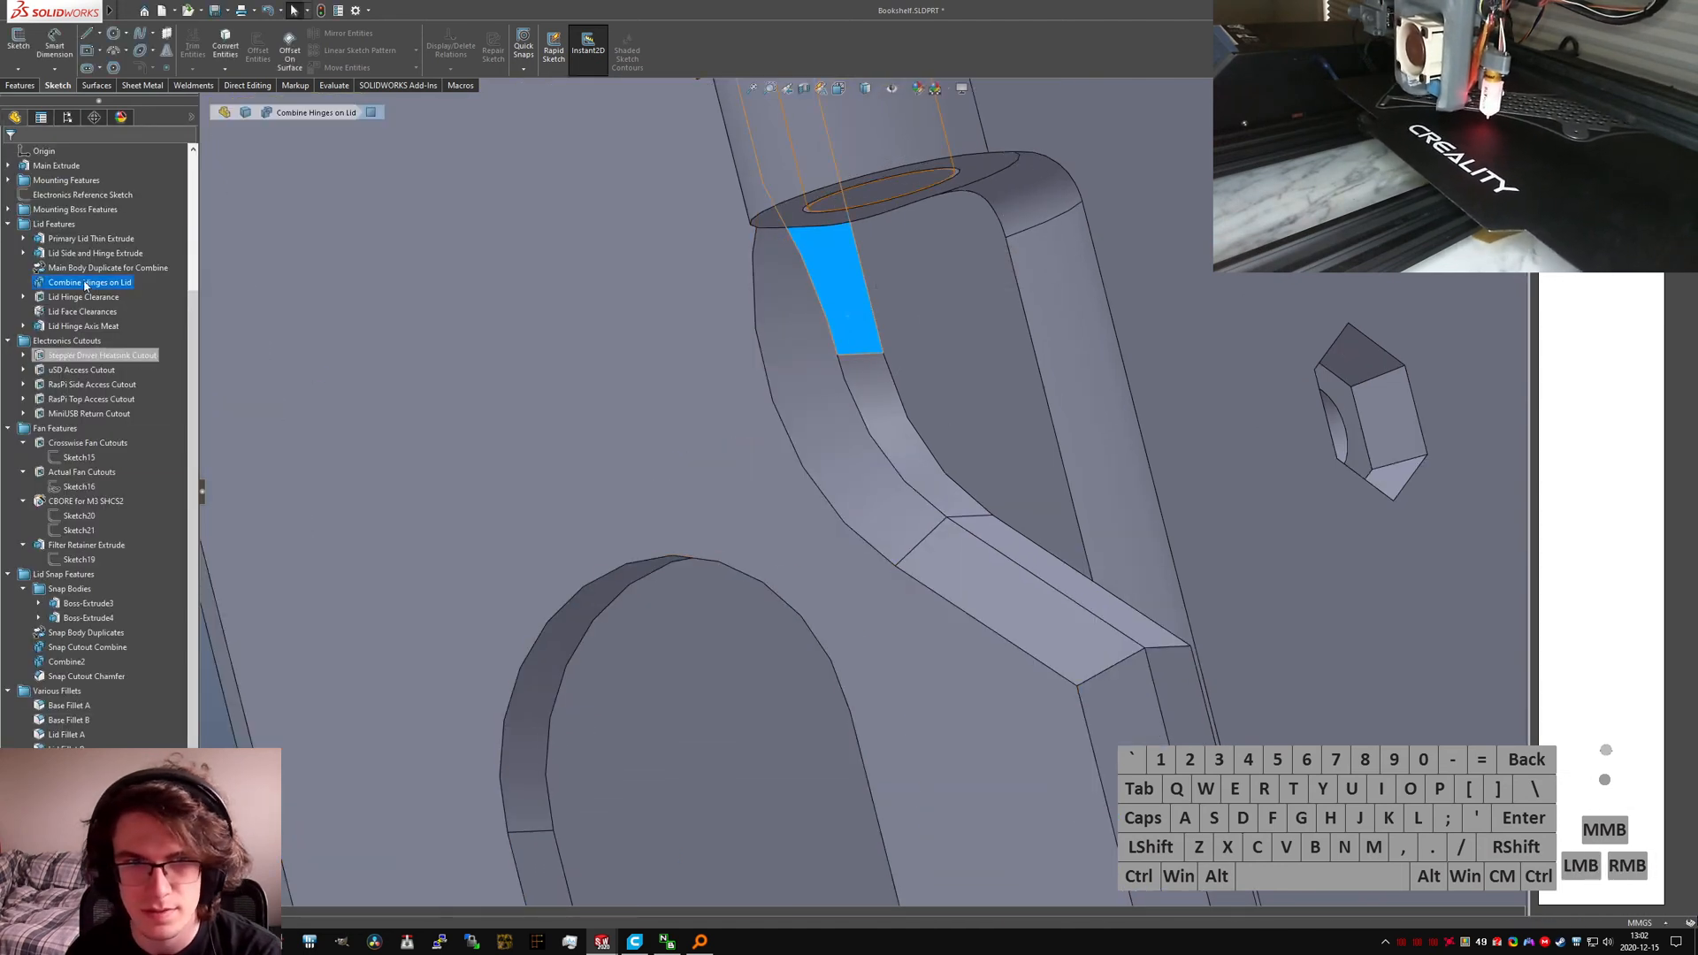
pyautogui.click(82, 310)
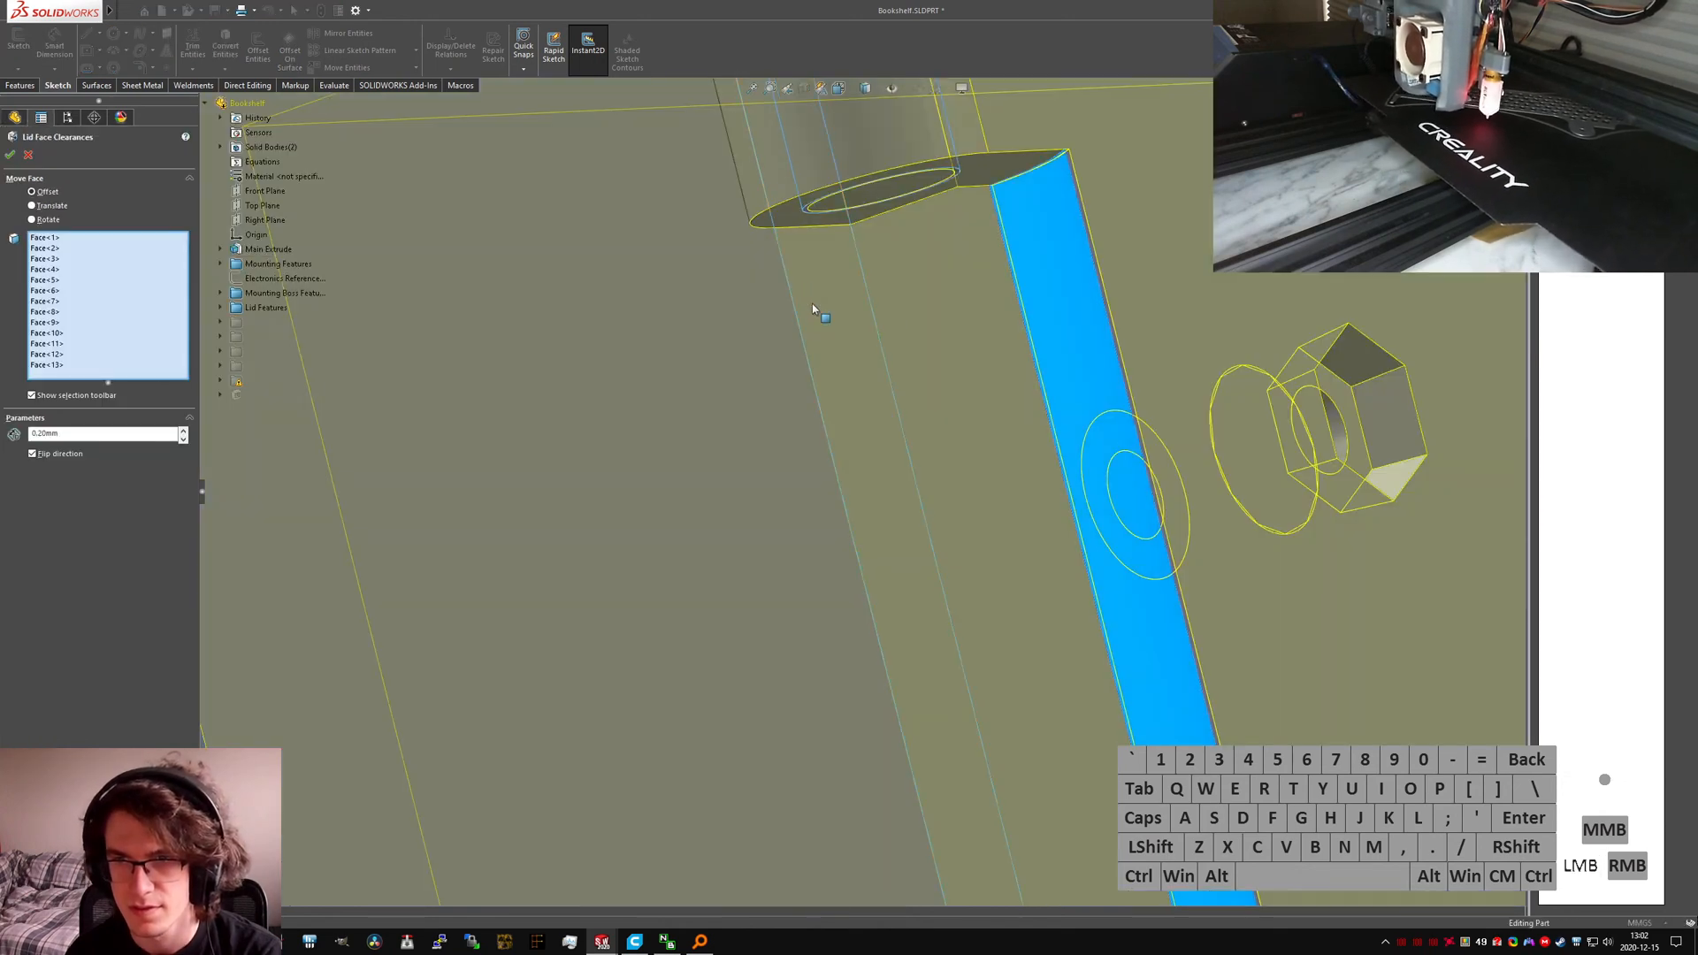
pyautogui.click(812, 305)
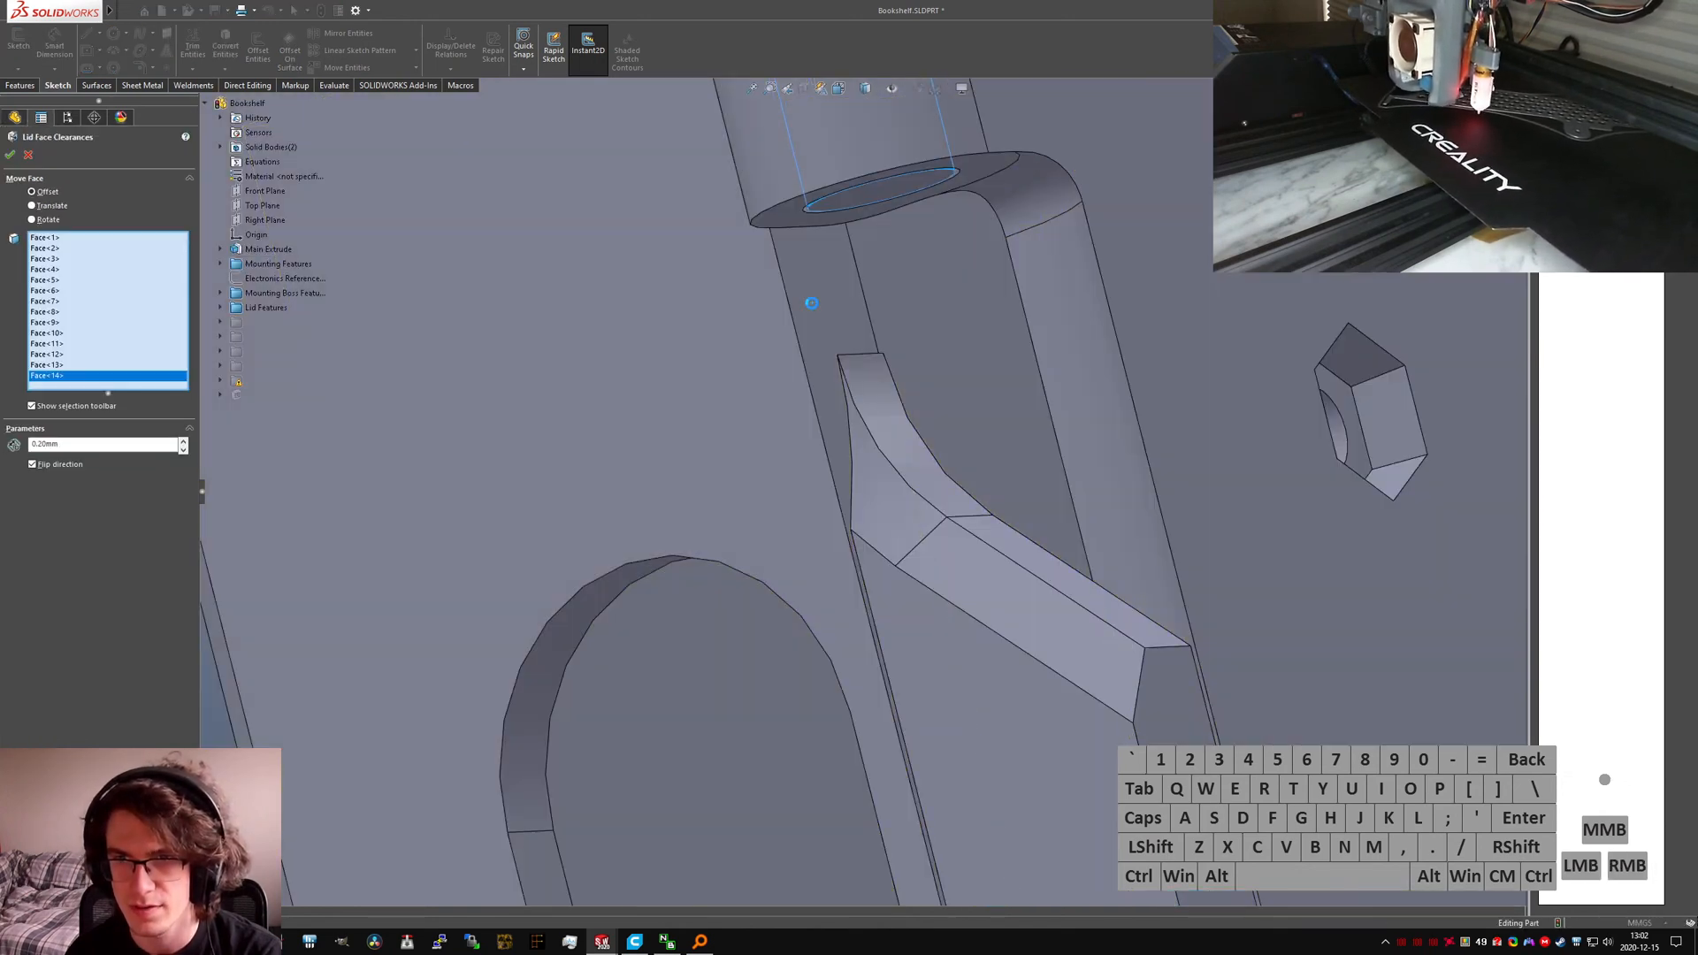
pyautogui.moveTo(845, 367); pyautogui.dragTo(812, 409, button='middle')
pyautogui.click(1188, 684)
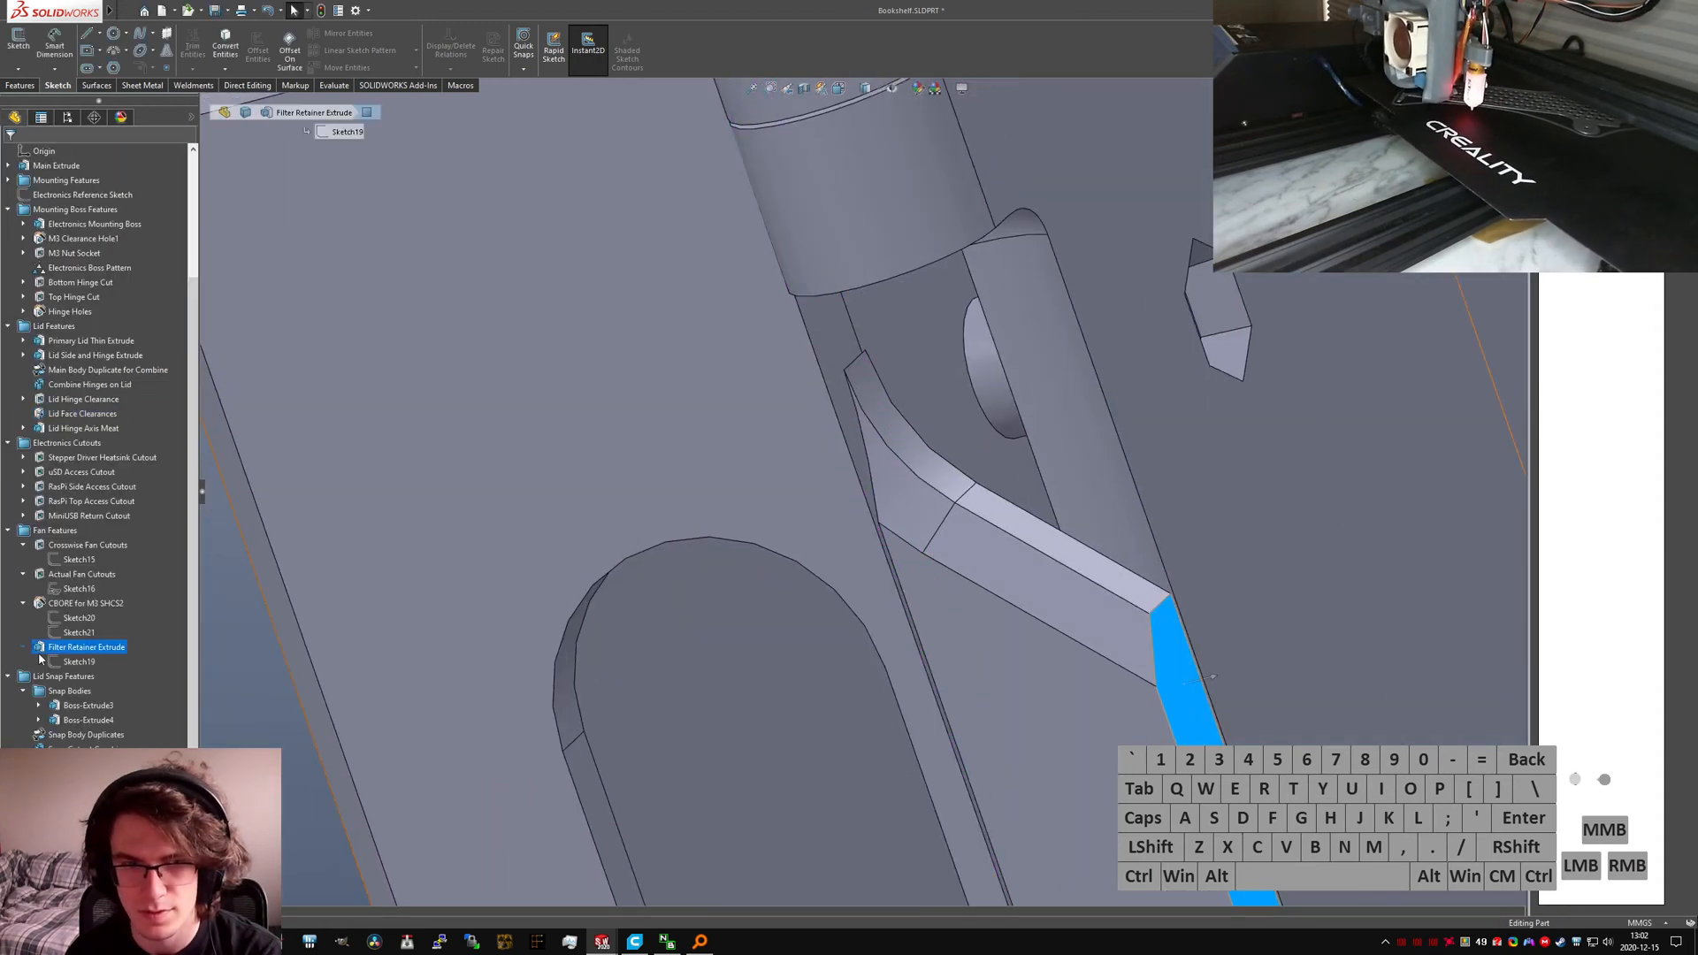
pyautogui.click(62, 663)
pyautogui.click(126, 624)
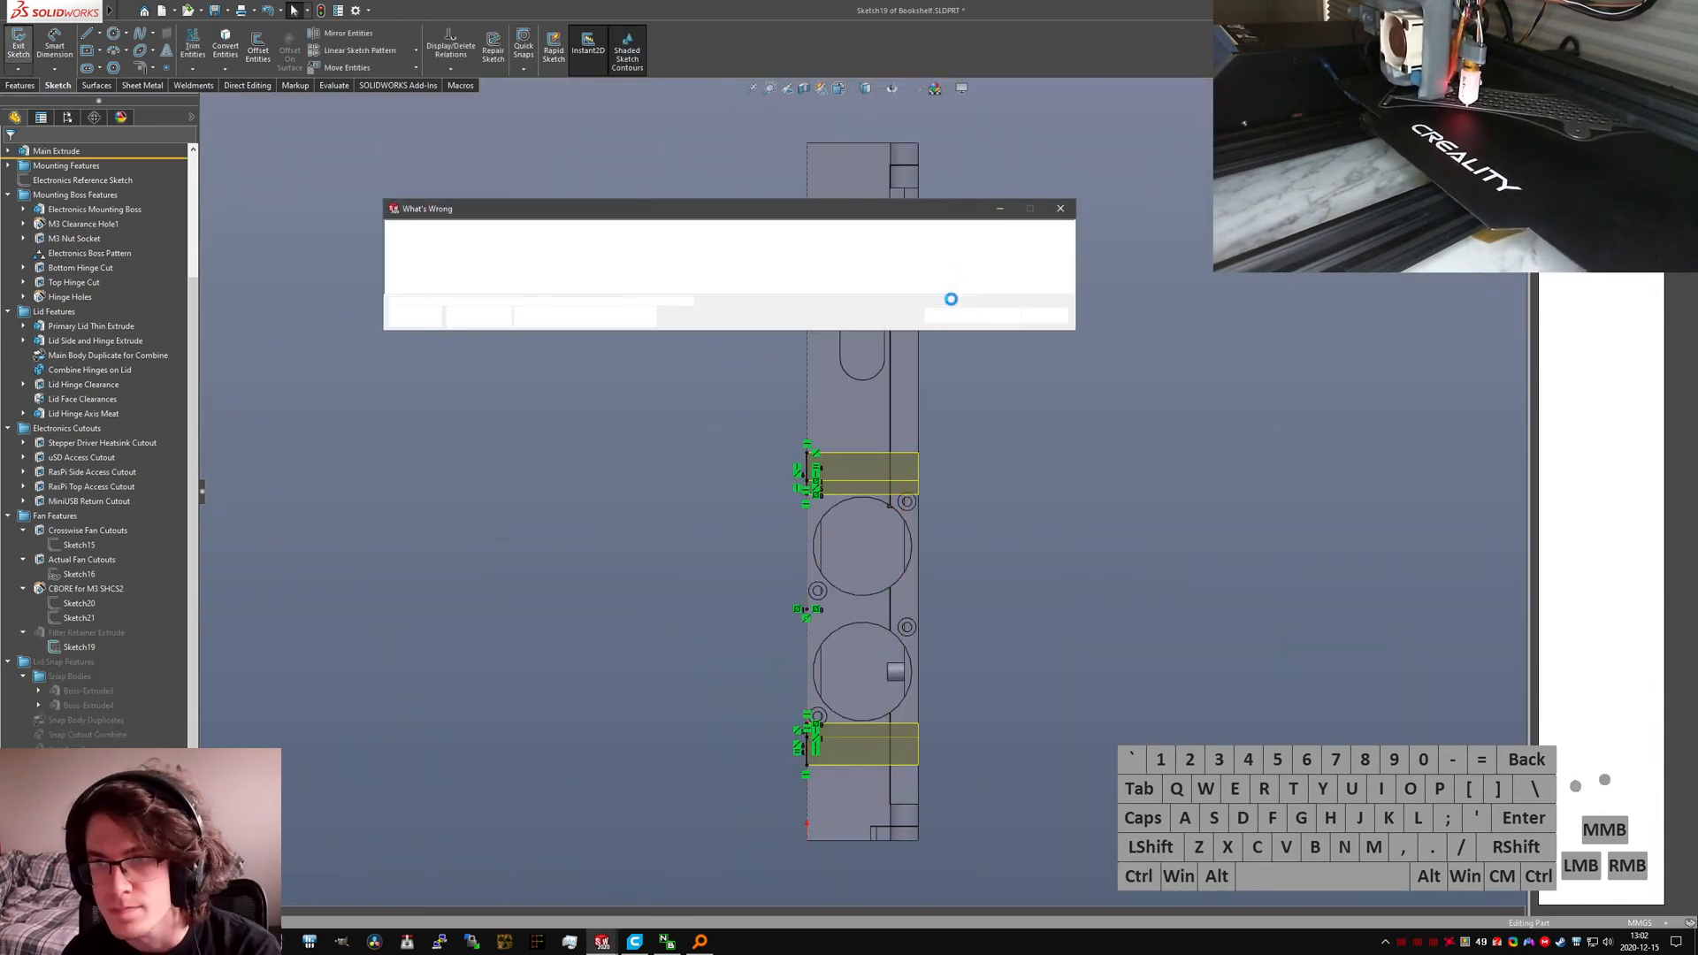
pyautogui.click(997, 316)
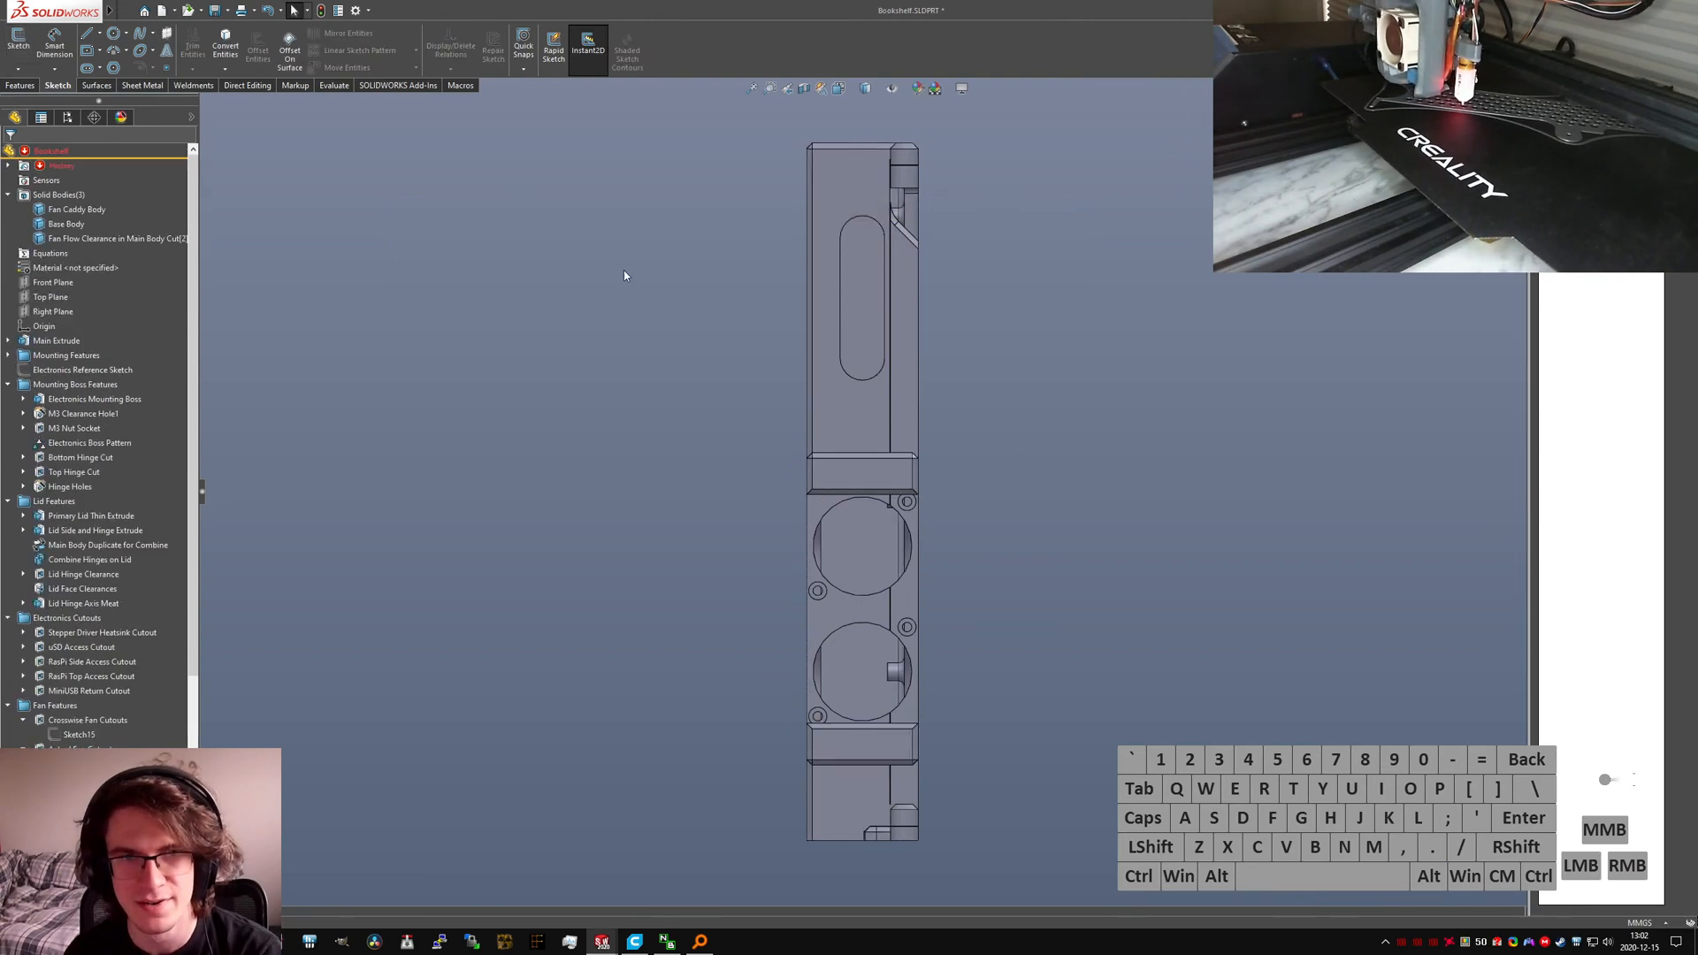
# Step: Find the feature behind the long hinge-side face of the lid and open the Lid Hinge Axis Meat sketch for editing
pyautogui.moveTo(623, 269); pyautogui.dragTo(664, 303, button='middle')
pyautogui.scroll(-5, 767, 288)
pyautogui.click(767, 288)
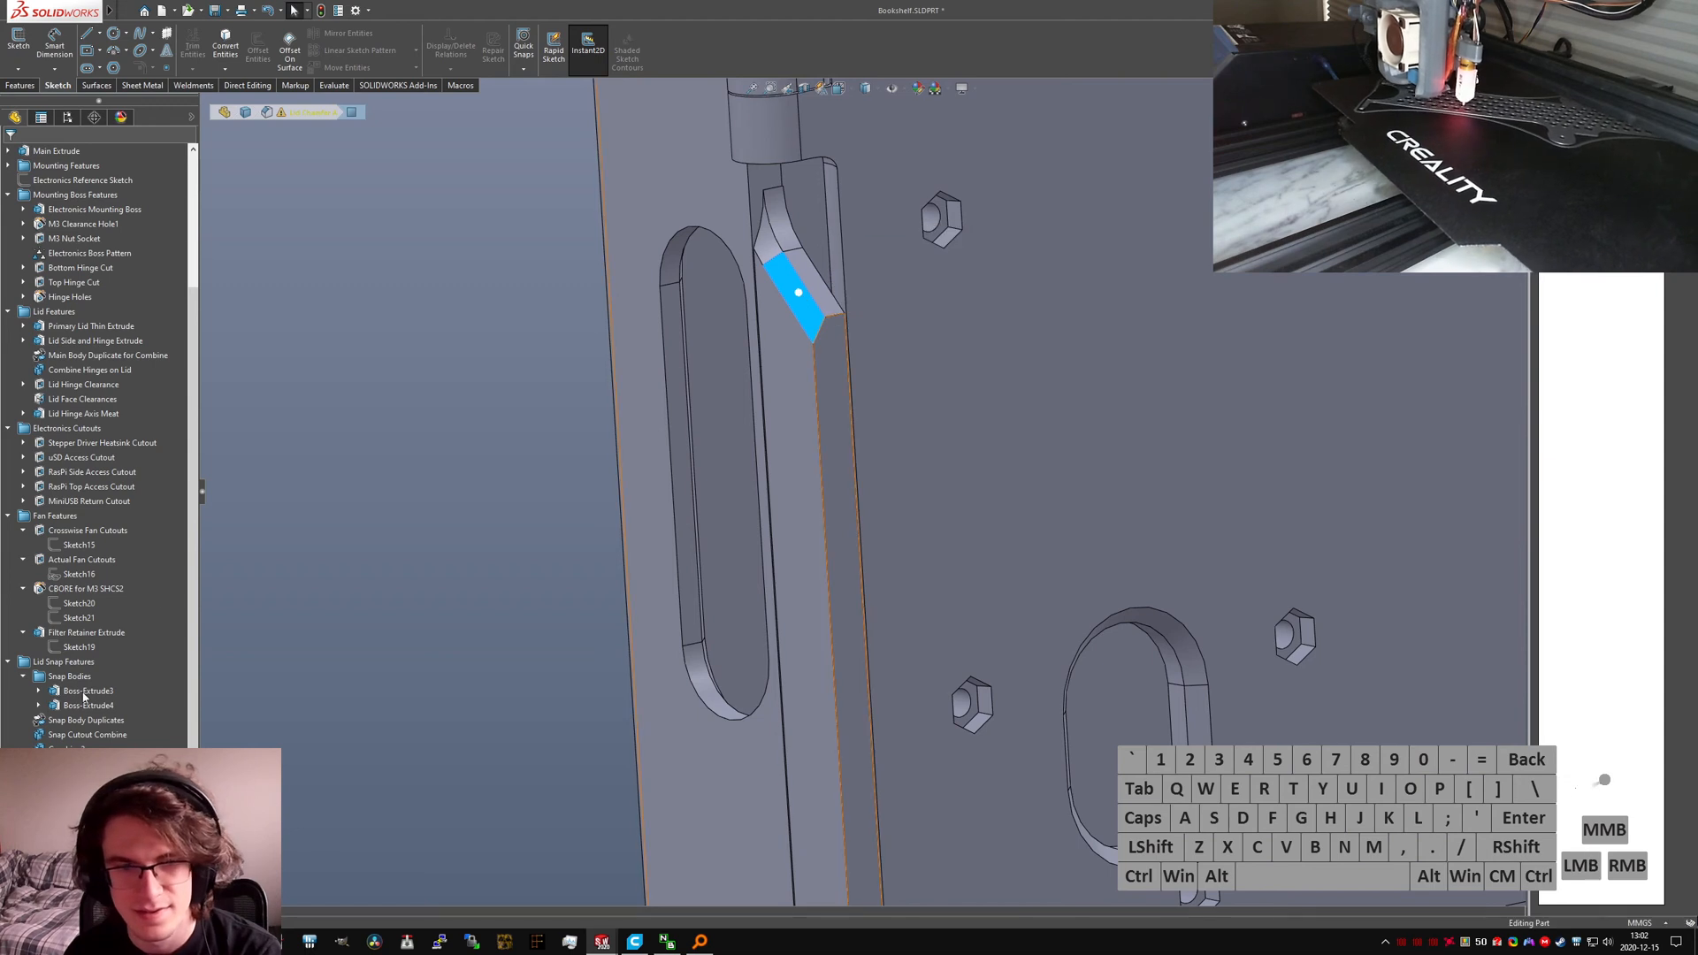
pyautogui.click(774, 362)
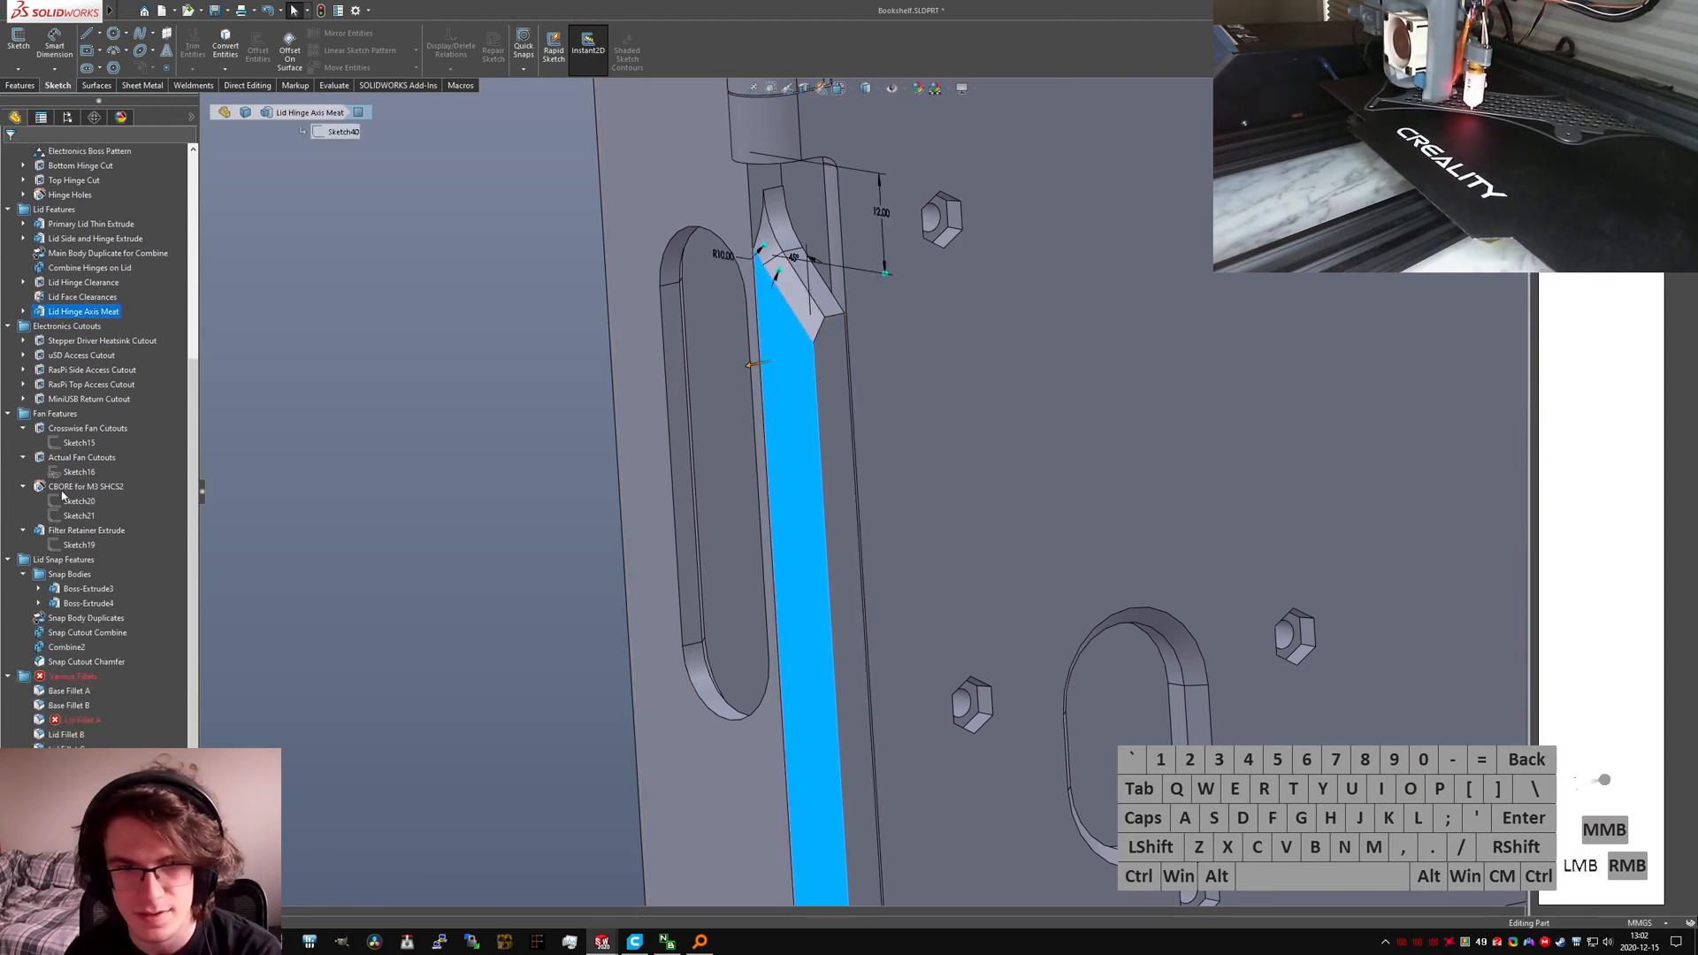
pyautogui.click(23, 313)
pyautogui.click(80, 328)
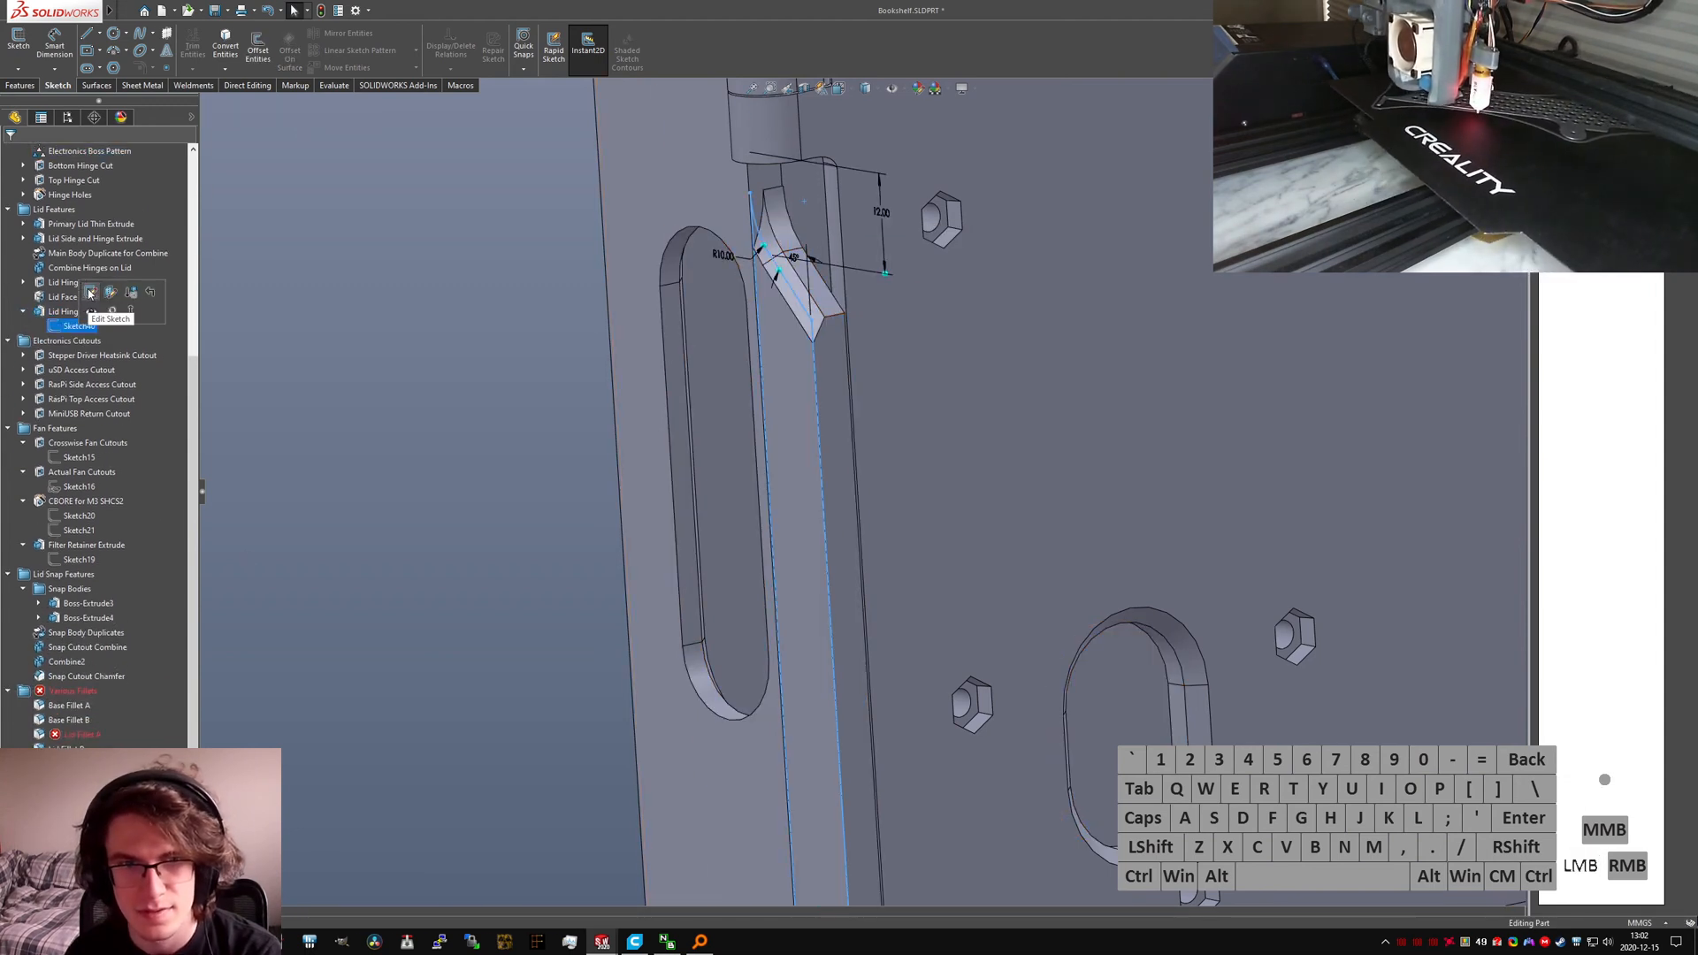
pyautogui.click(90, 295)
# Step: Move the lower inner corner of the Lid Hinge Axis Meat profile onto the lid's offset edge corner and exit the sketch
pyautogui.hotkey('ctrl', '1')
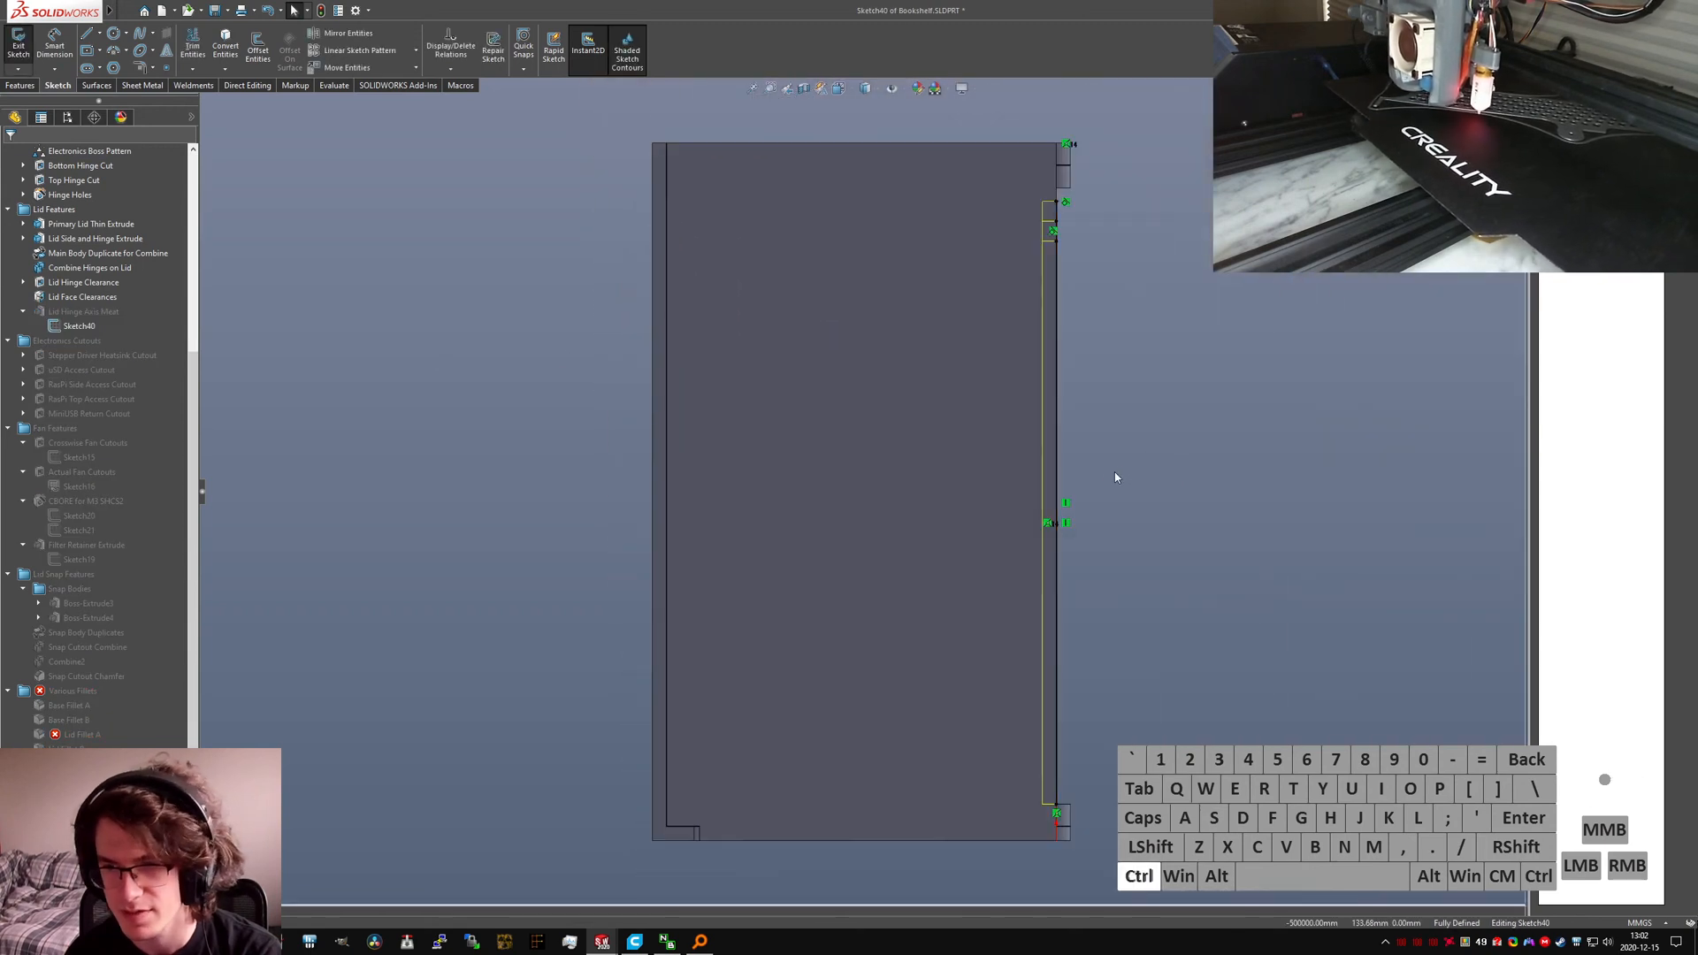
pyautogui.hotkey('ctrl', '4')
pyautogui.scroll(-6, 869, 794)
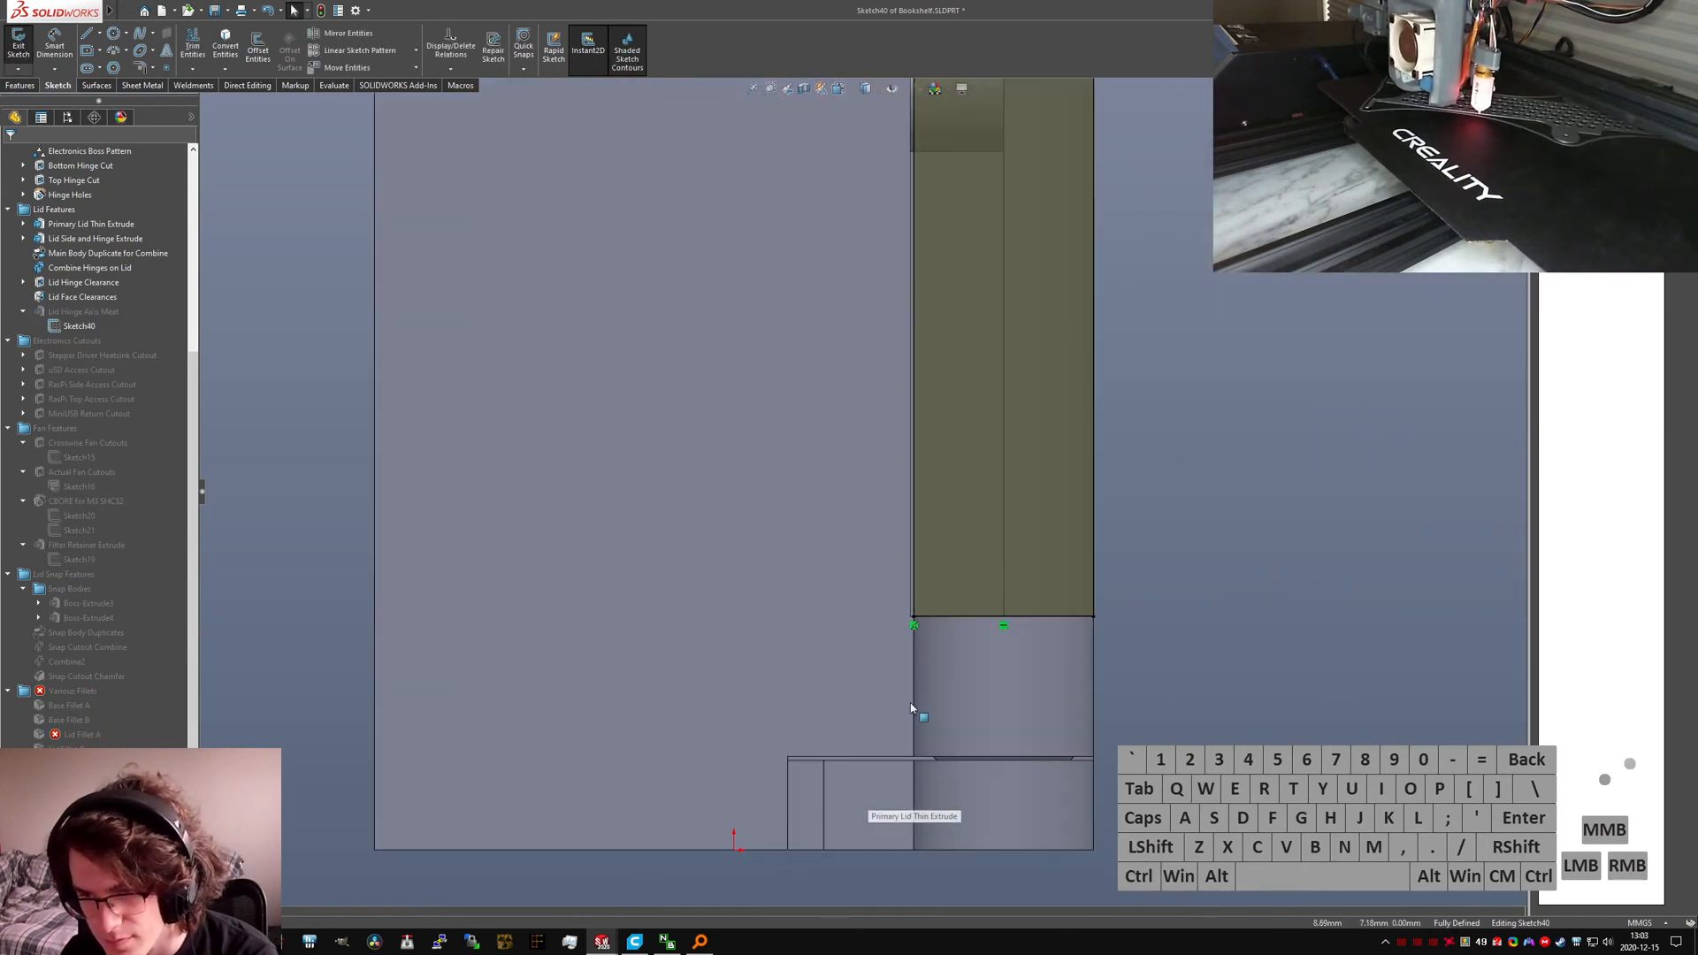
pyautogui.click(875, 529)
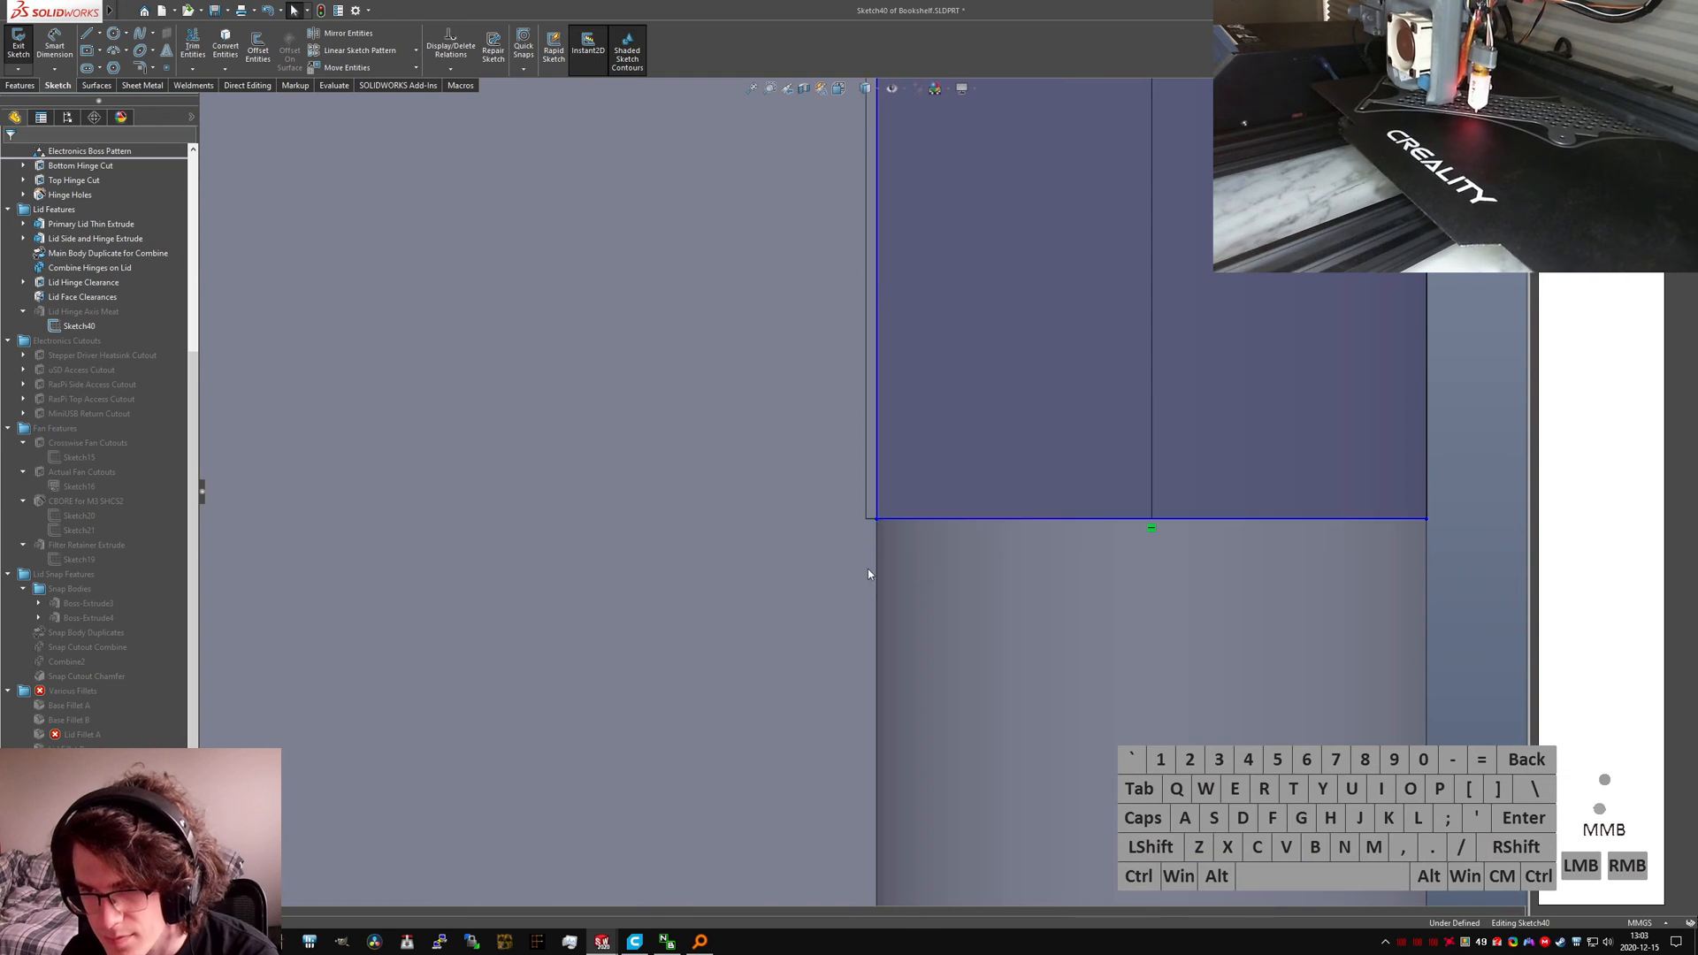
pyautogui.moveTo(869, 574); pyautogui.dragTo(876, 526, button='middle')
pyautogui.click(873, 528)
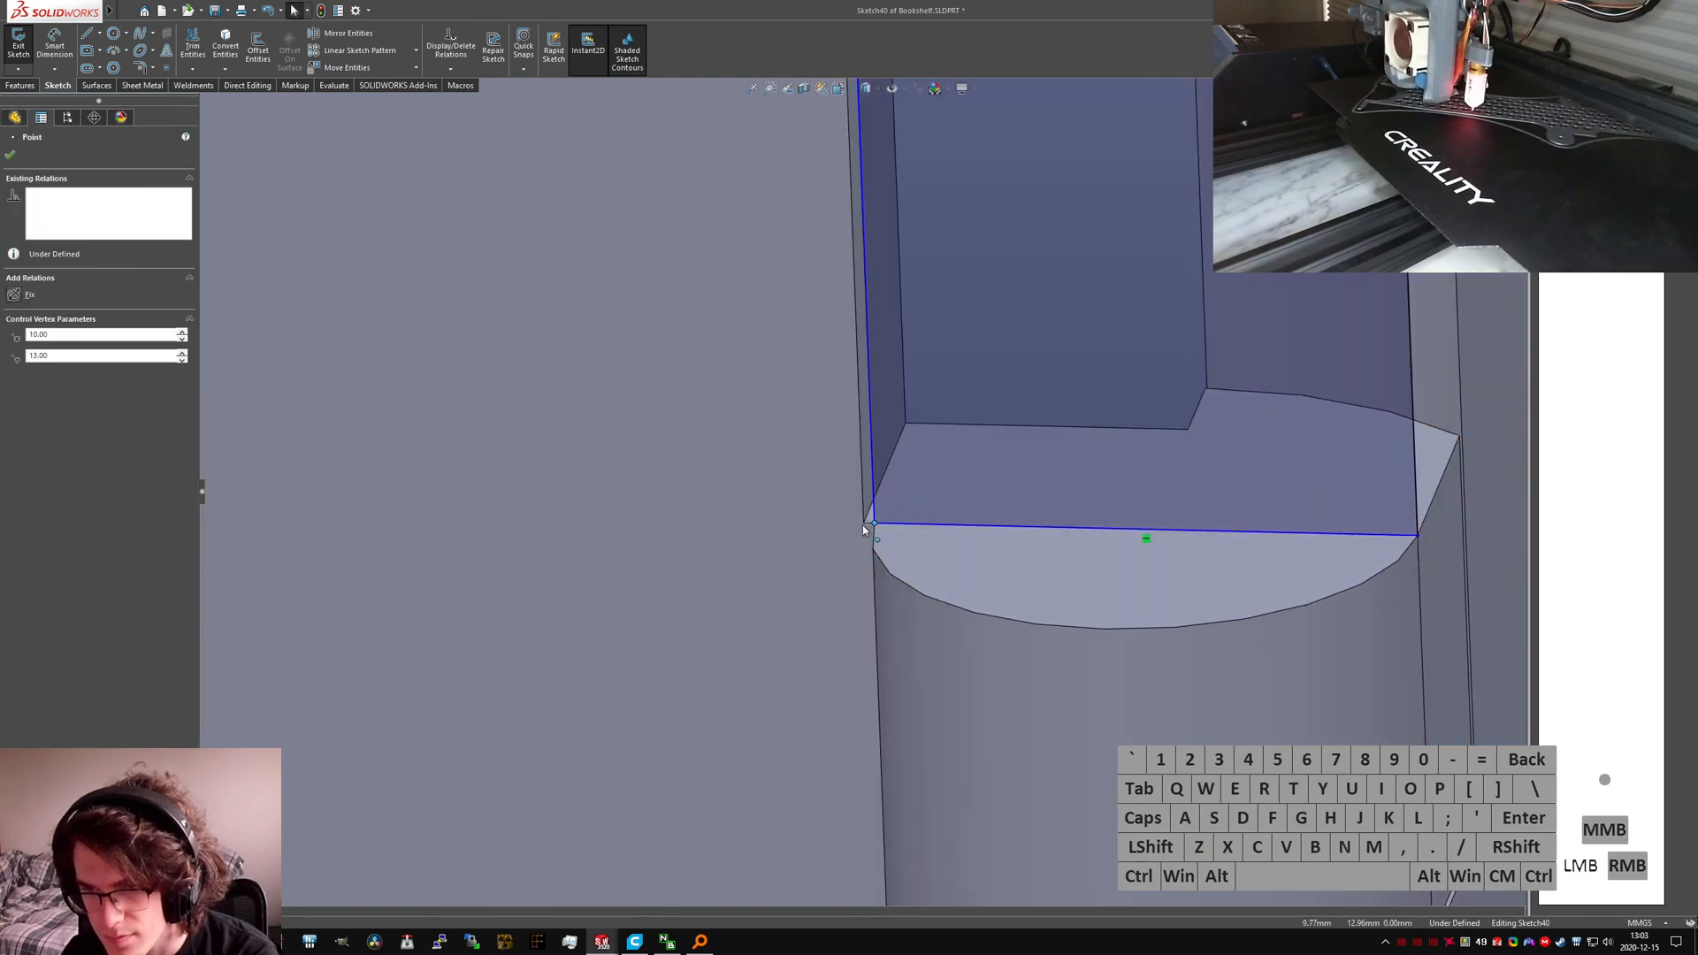
pyautogui.scroll(4, 875, 513)
pyautogui.scroll(8, 892, 474)
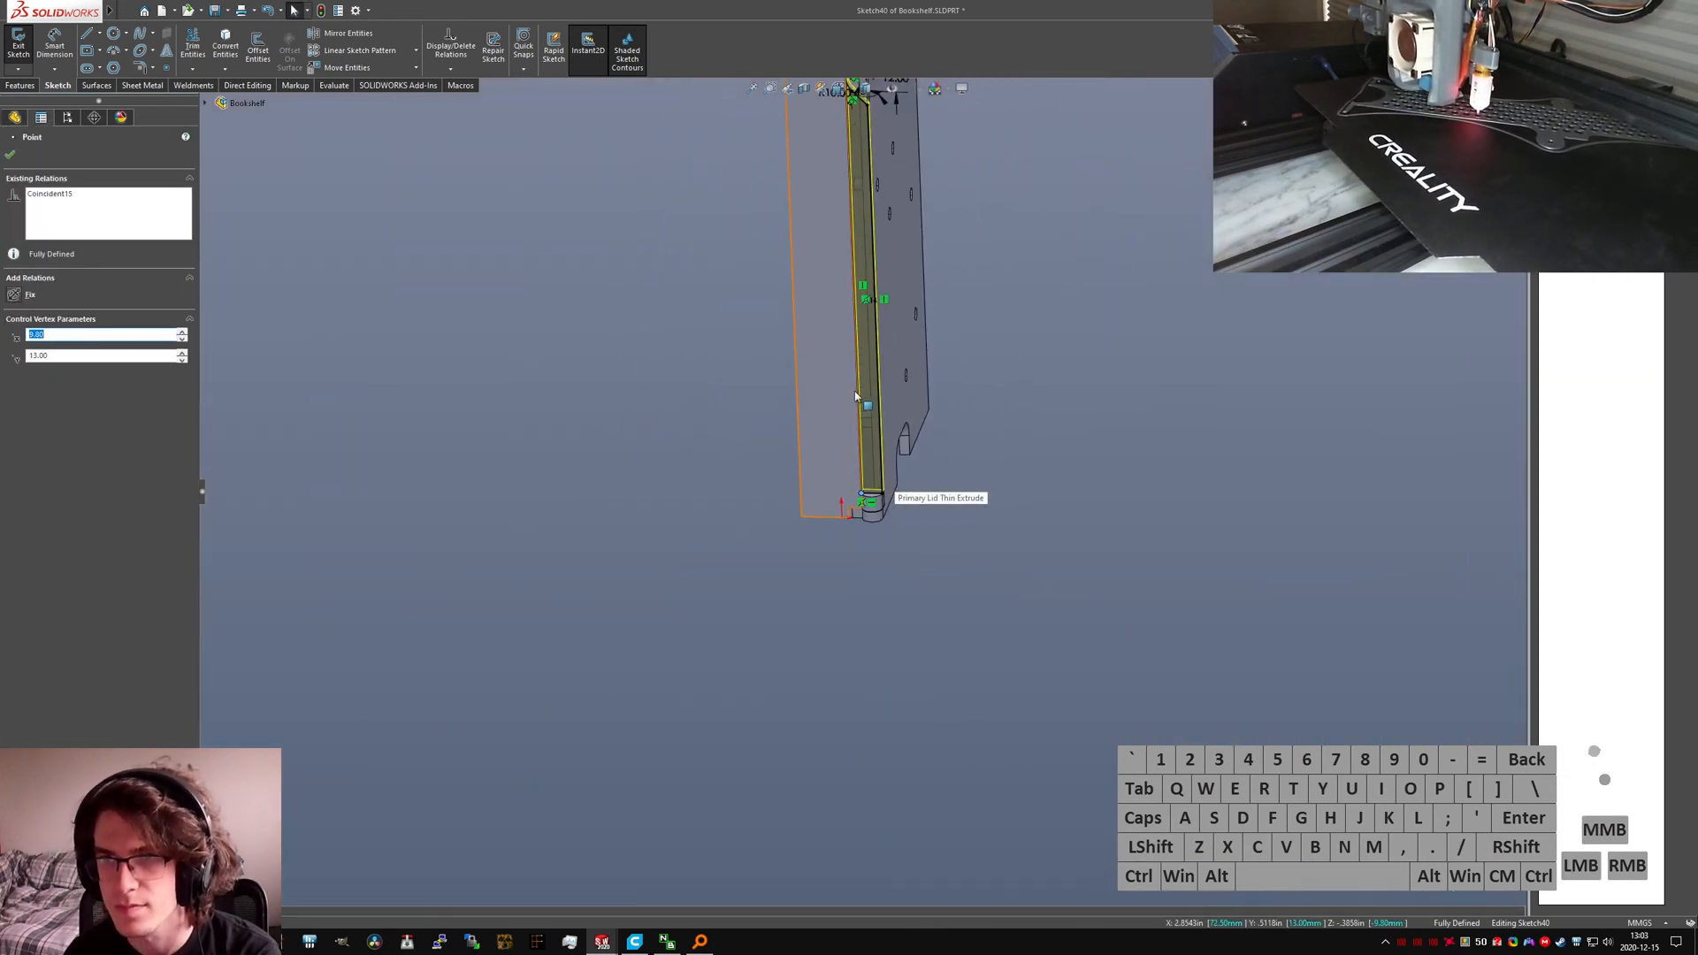
pyautogui.scroll(-10, 858, 186)
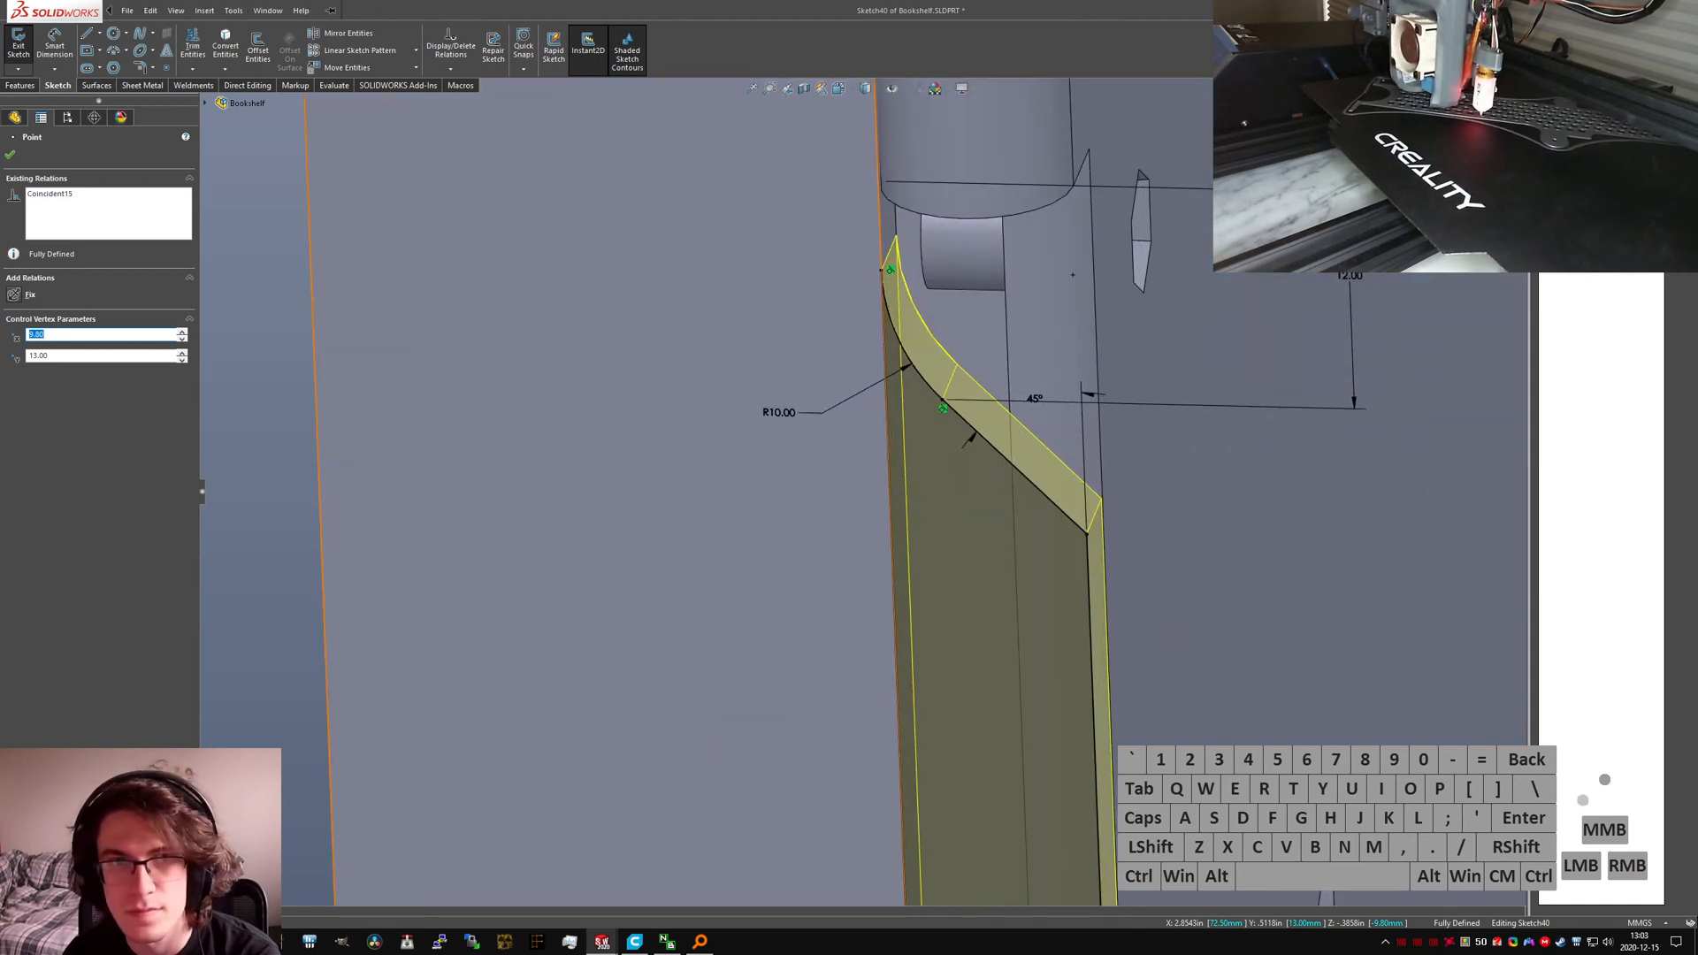
pyautogui.click(18, 46)
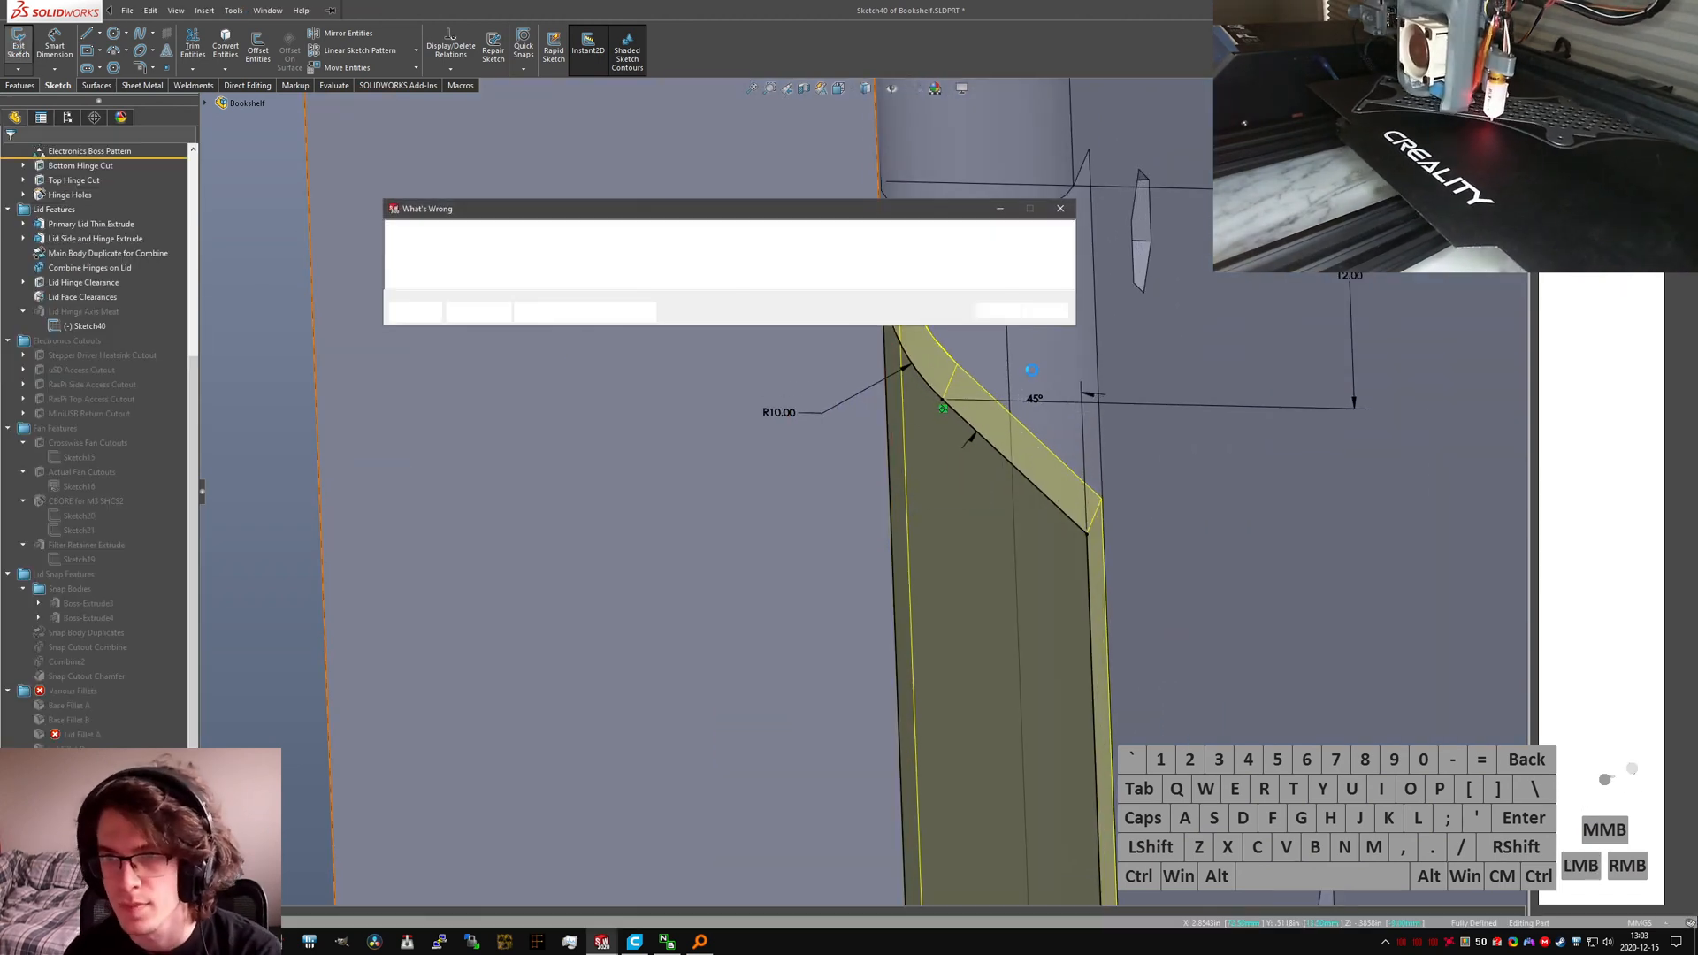
pyautogui.click(997, 316)
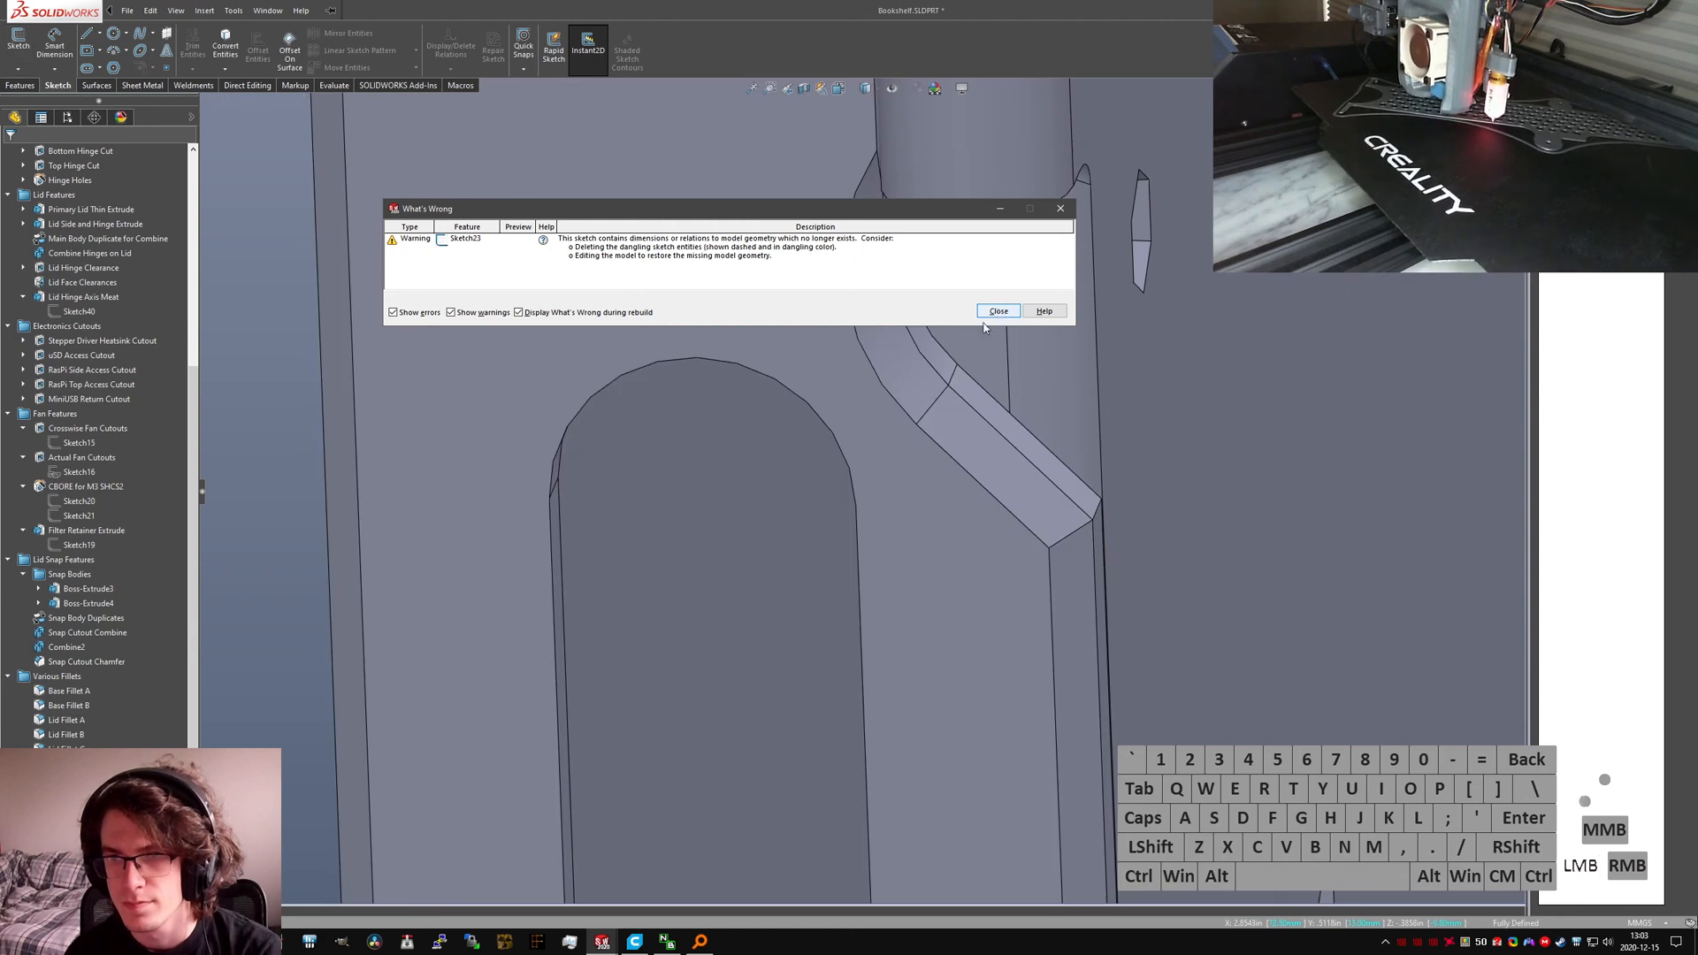
# Step: Try to add the straight edge beside the upper hinge to Lid Chamfer A, take it out again and close the edit
pyautogui.scroll(9, 791, 462)
pyautogui.scroll(-5, 865, 477)
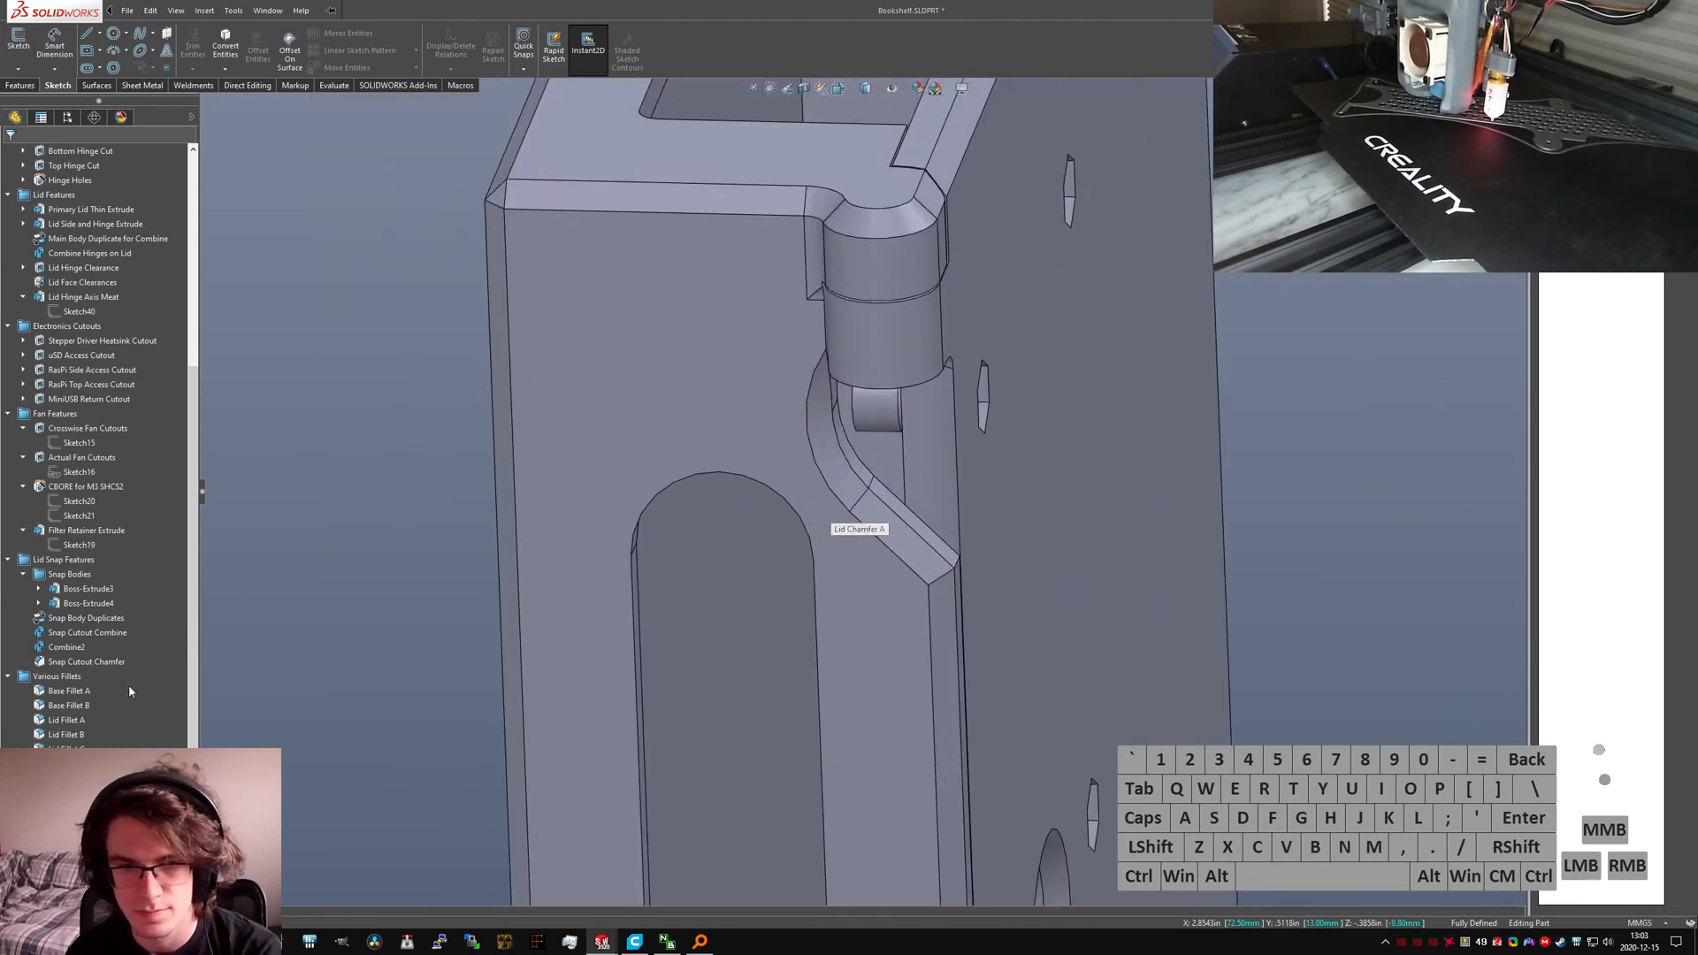
pyautogui.click(55, 778)
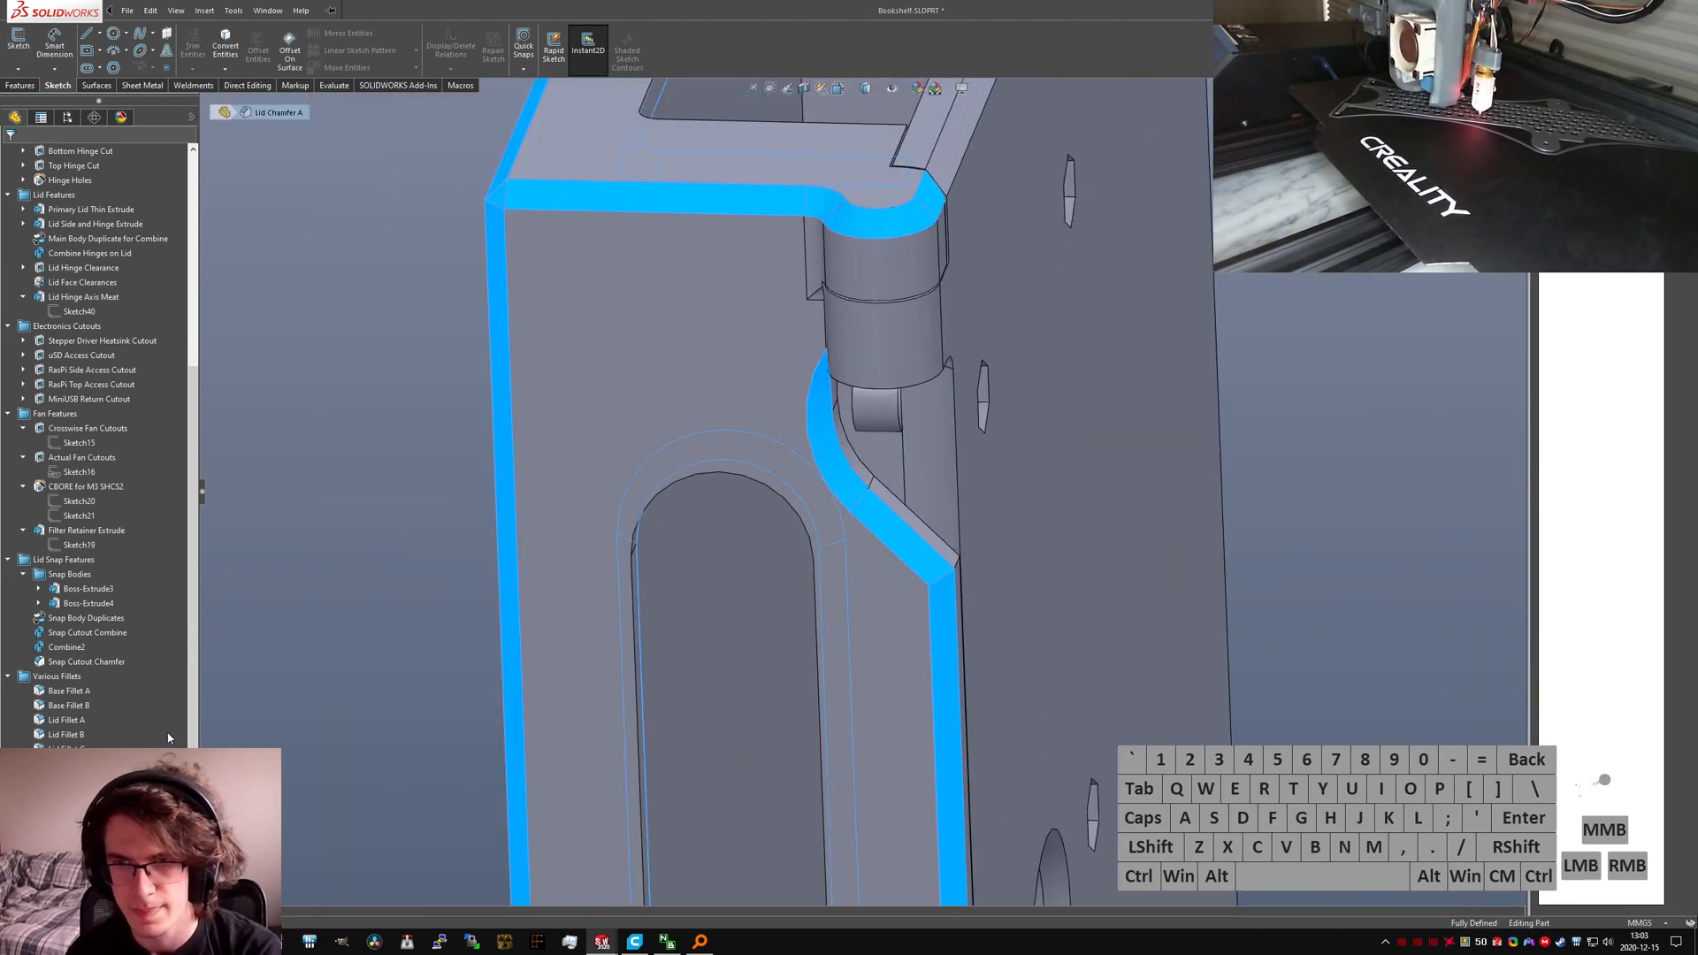
pyautogui.rightClick(55, 779)
pyautogui.click(84, 608)
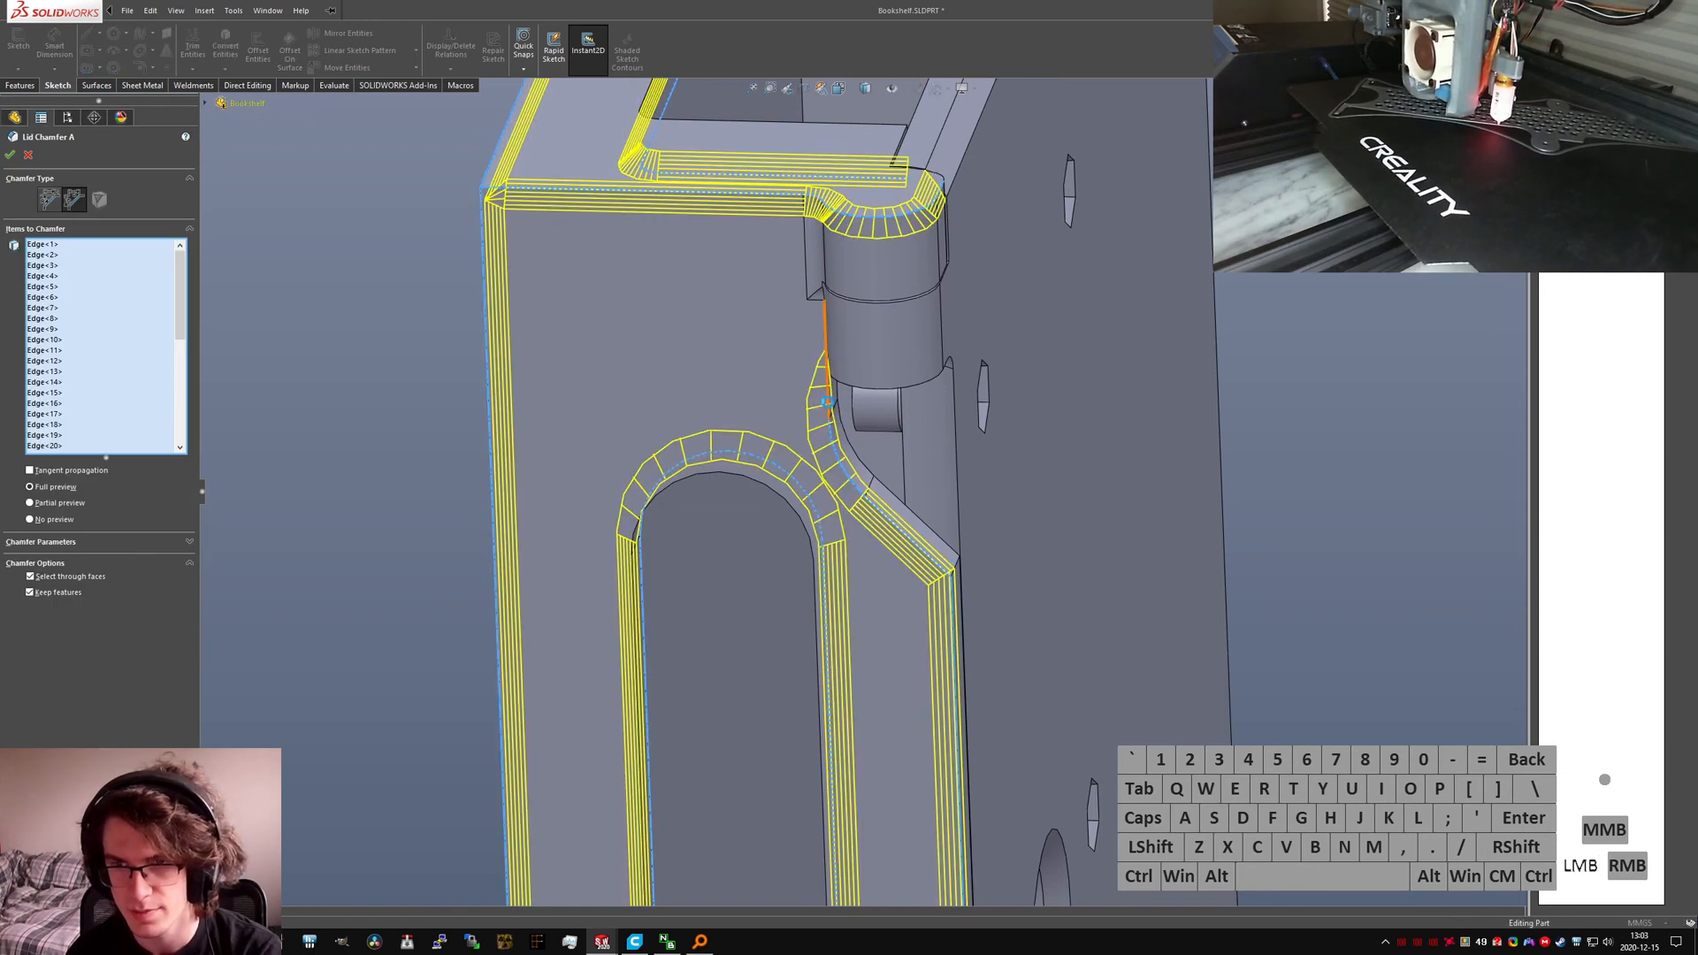
pyautogui.click(829, 408)
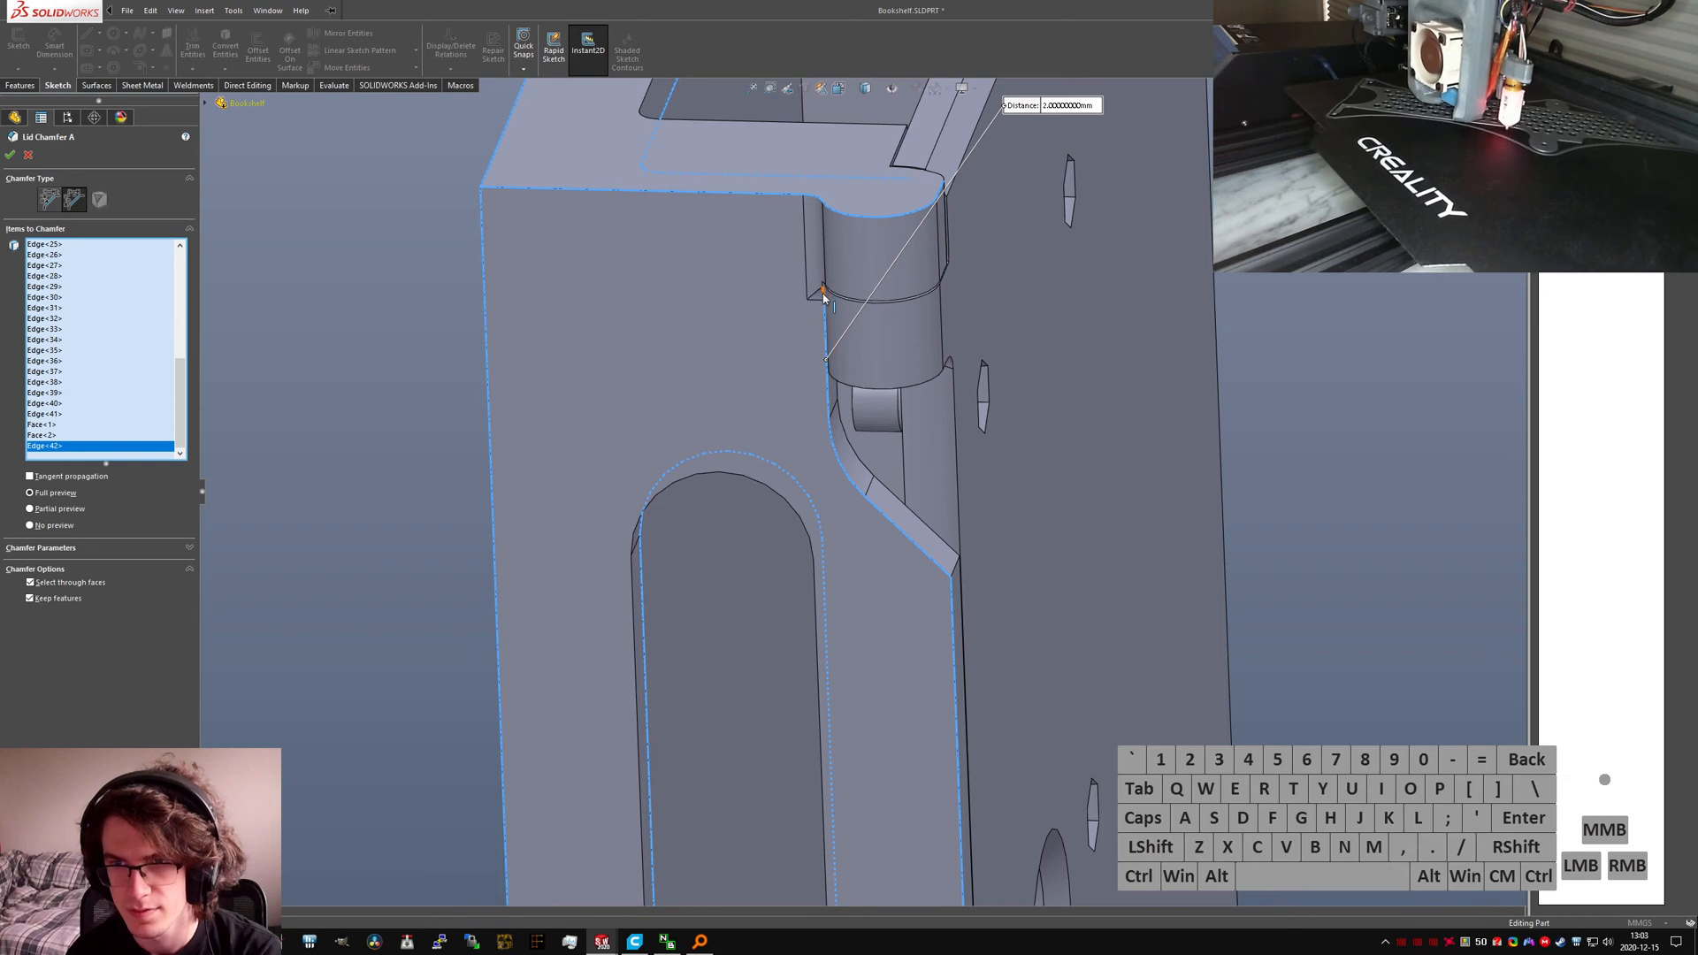
pyautogui.click(827, 338)
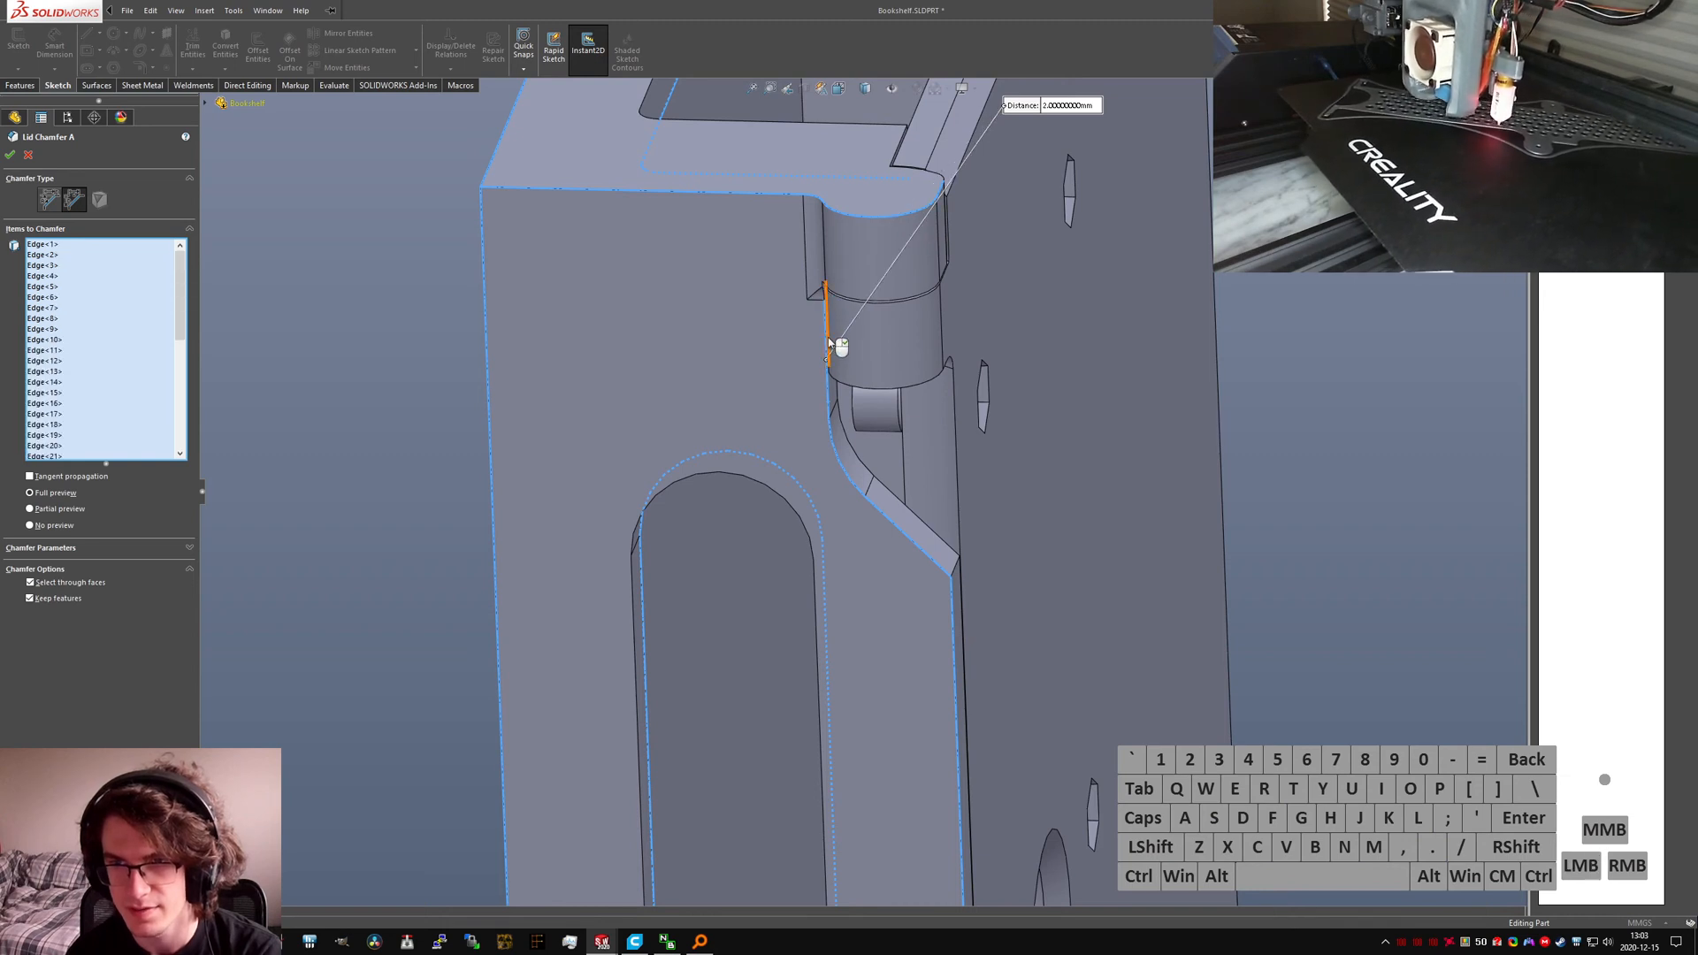
pyautogui.click(825, 337)
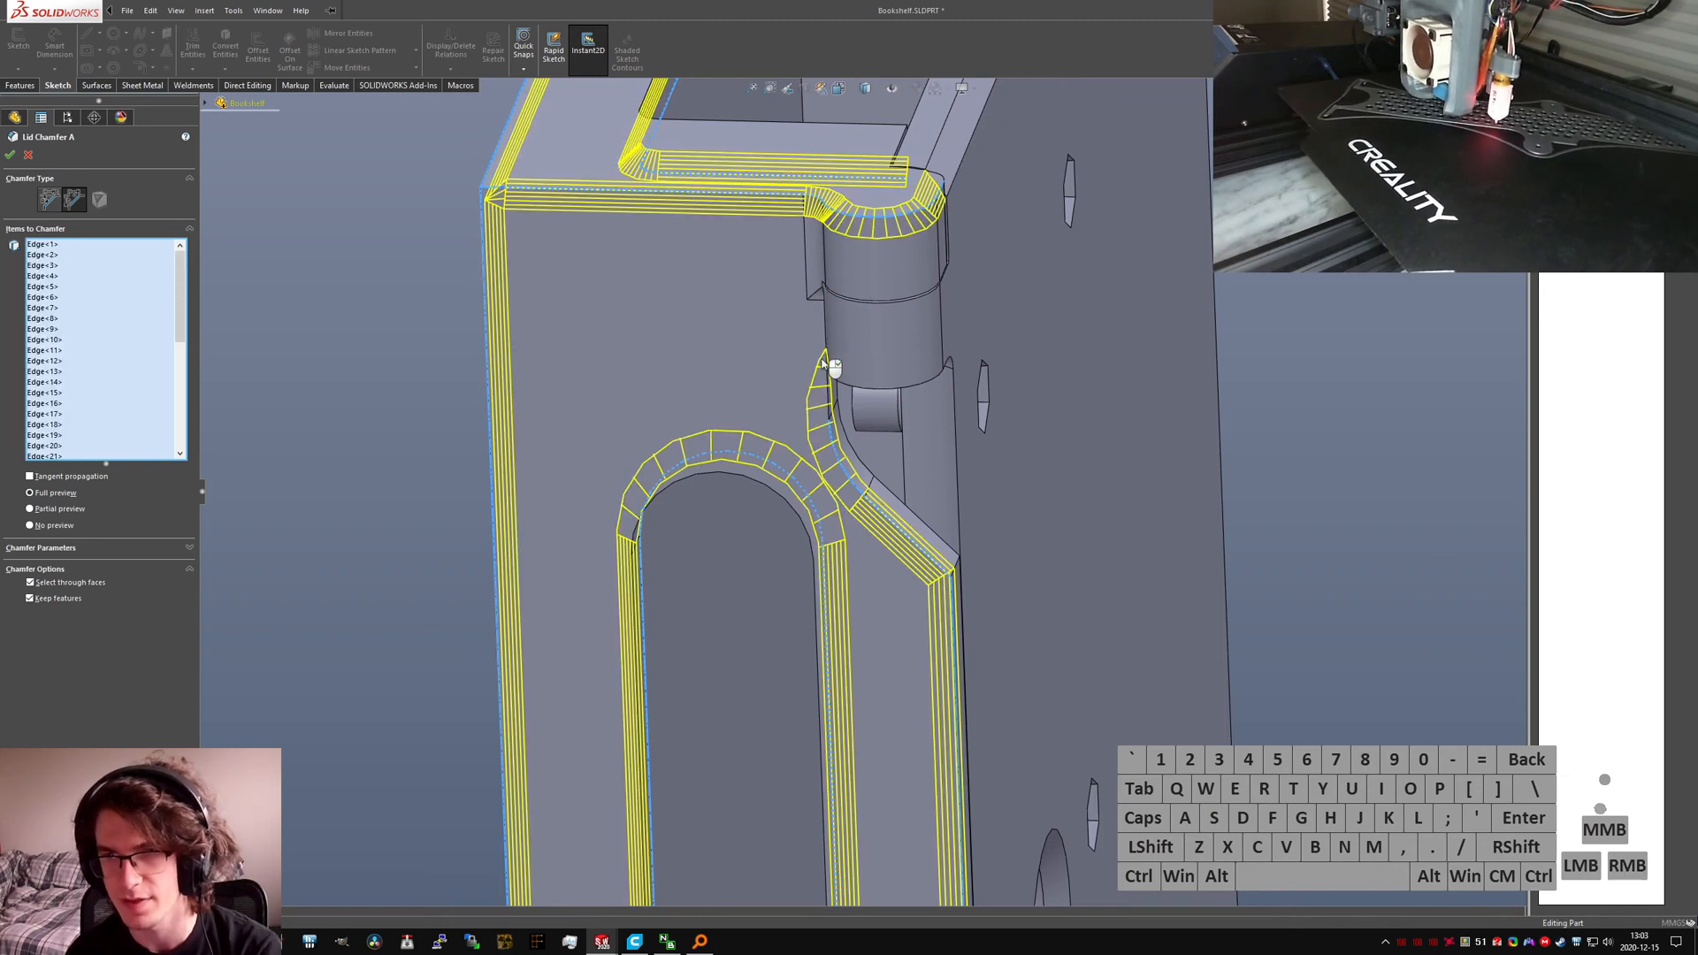
pyautogui.rightClick(823, 362)
# Step: Examine the chamfers around the upper hinge and the clearance gap between the lid and the base from several sides
pyautogui.scroll(-5, 823, 356)
pyautogui.moveTo(839, 396); pyautogui.dragTo(865, 179, button='middle')
pyautogui.moveTo(838, 342); pyautogui.dragTo(771, 198, button='middle')
pyautogui.scroll(8, 821, 357)
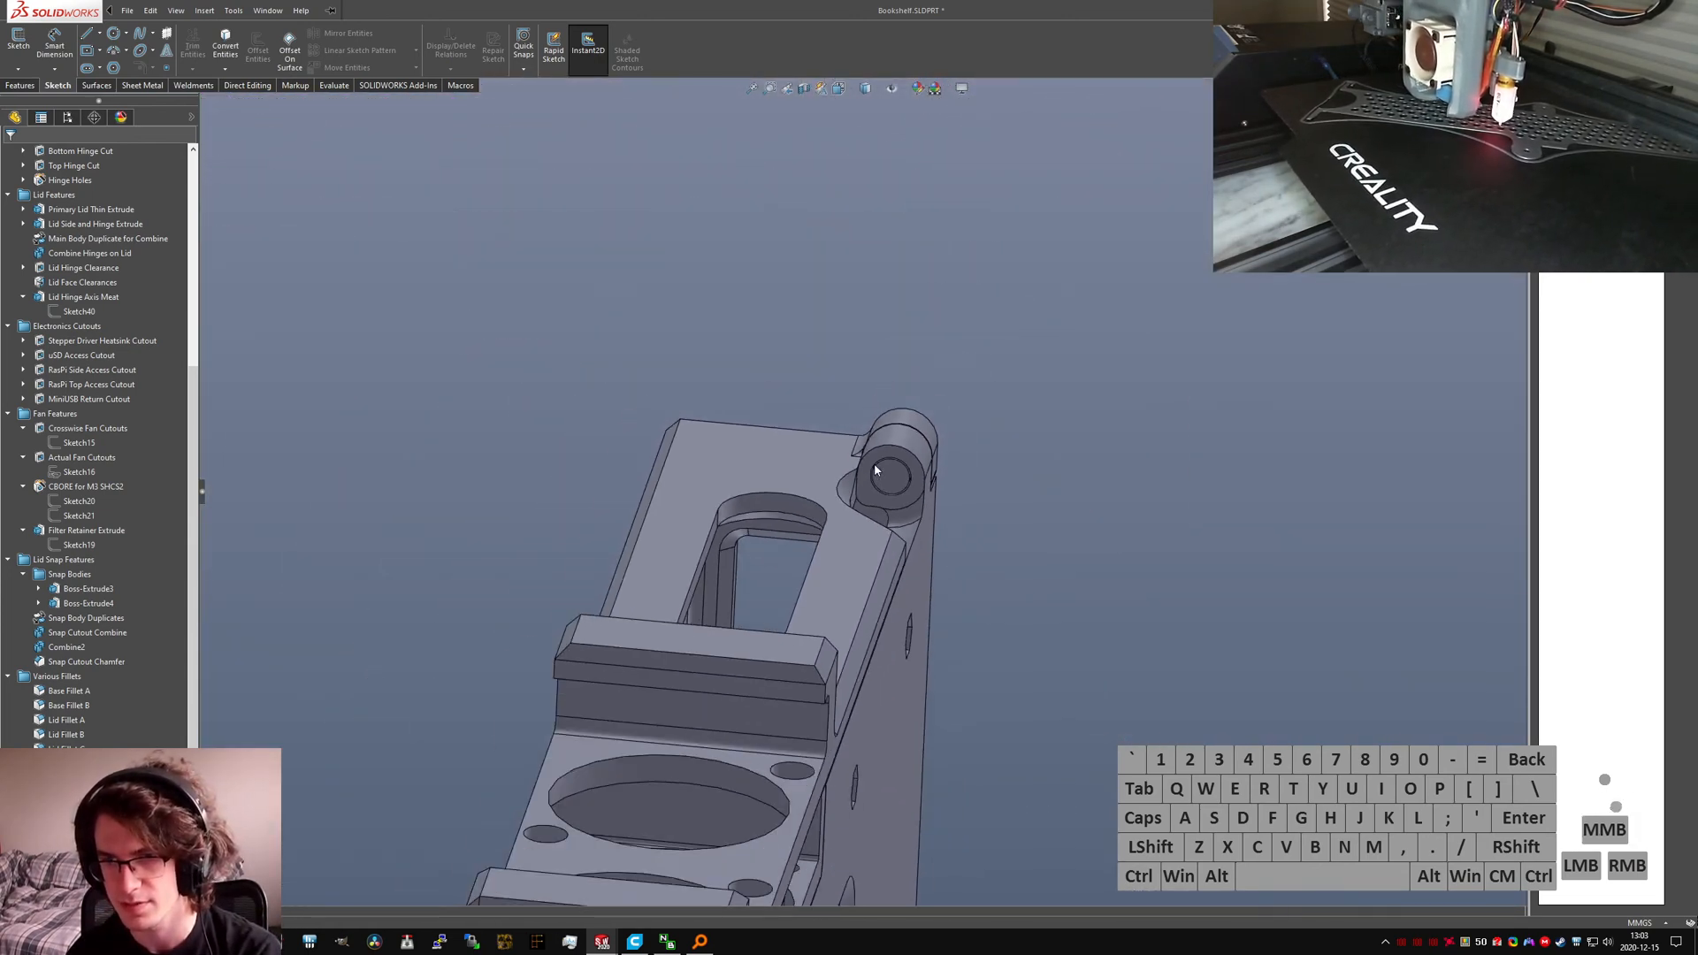
pyautogui.scroll(4, 879, 480)
pyautogui.moveTo(884, 497); pyautogui.dragTo(793, 318, button='middle')
pyautogui.scroll(-8, 814, 381)
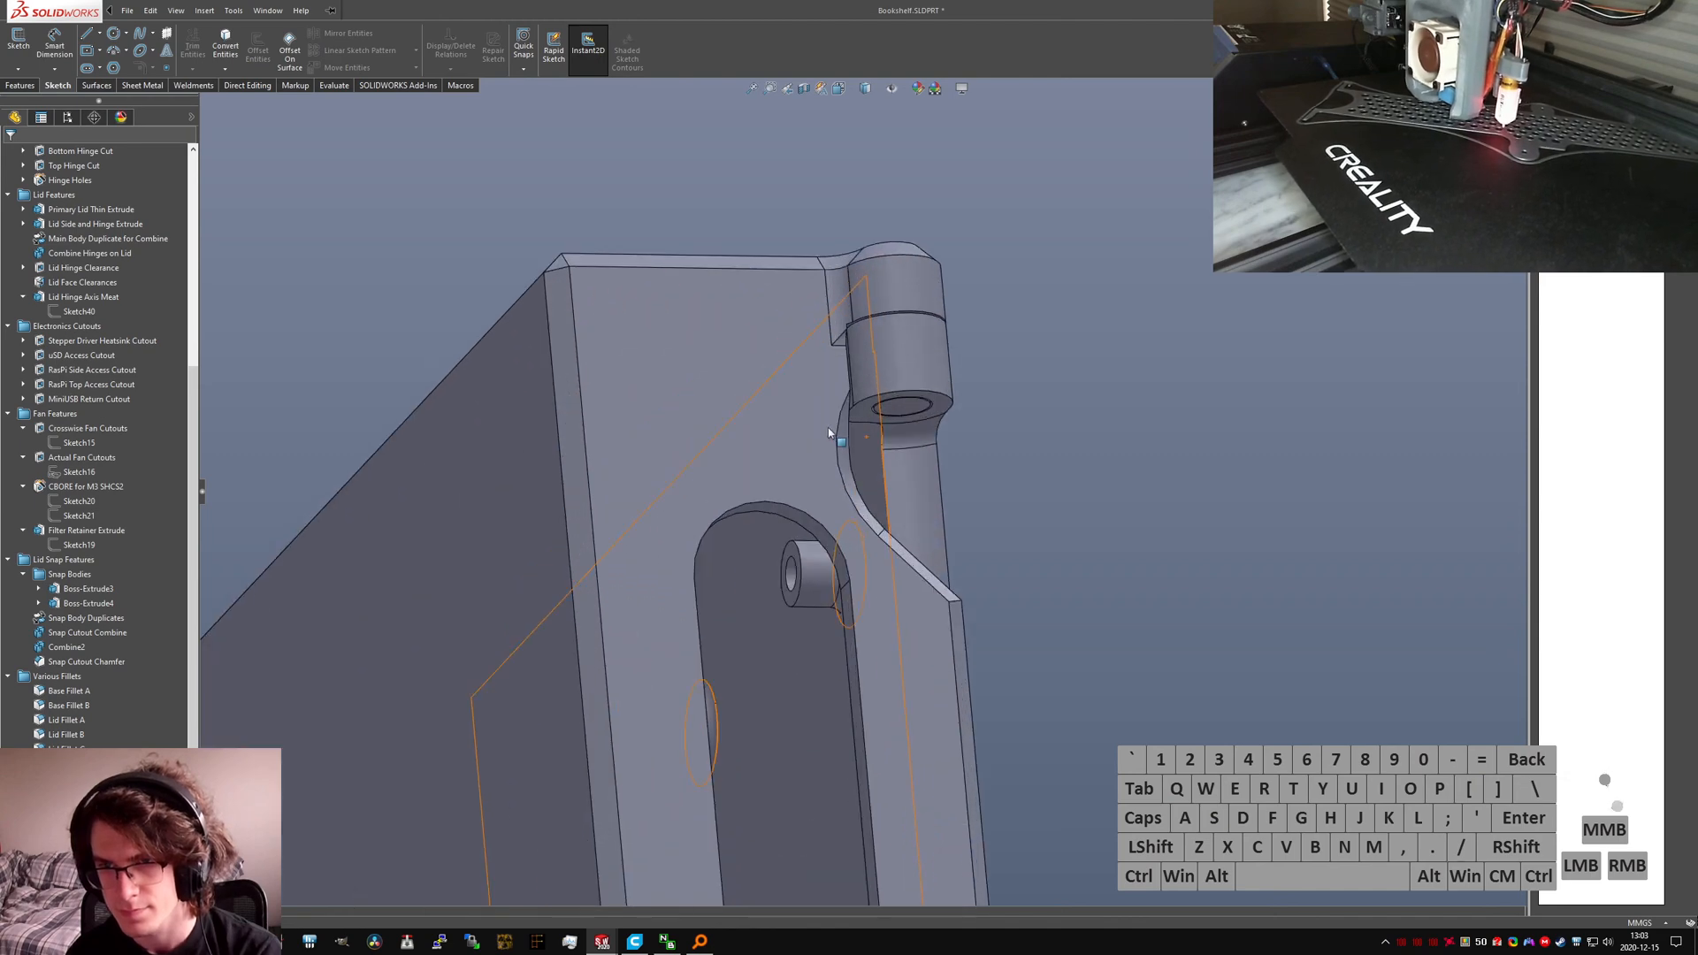
pyautogui.scroll(3, 828, 427)
pyautogui.moveTo(828, 433); pyautogui.dragTo(709, 778, button='middle')
pyautogui.scroll(6, 920, 579)
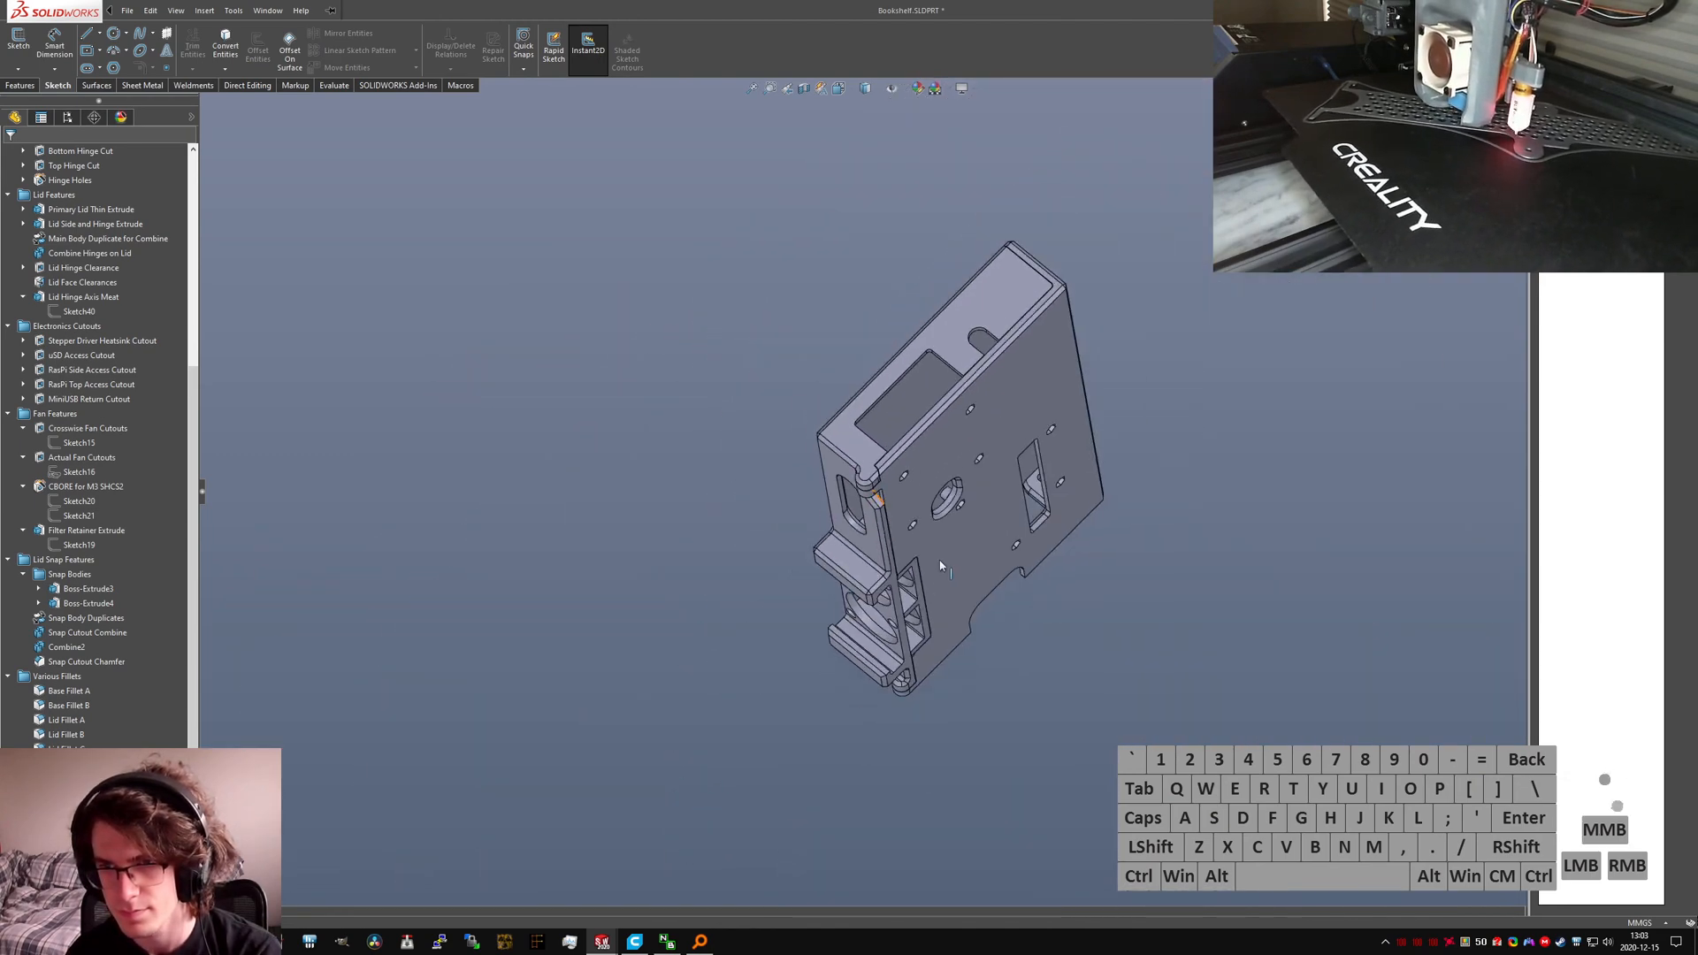
pyautogui.scroll(-12, 849, 449)
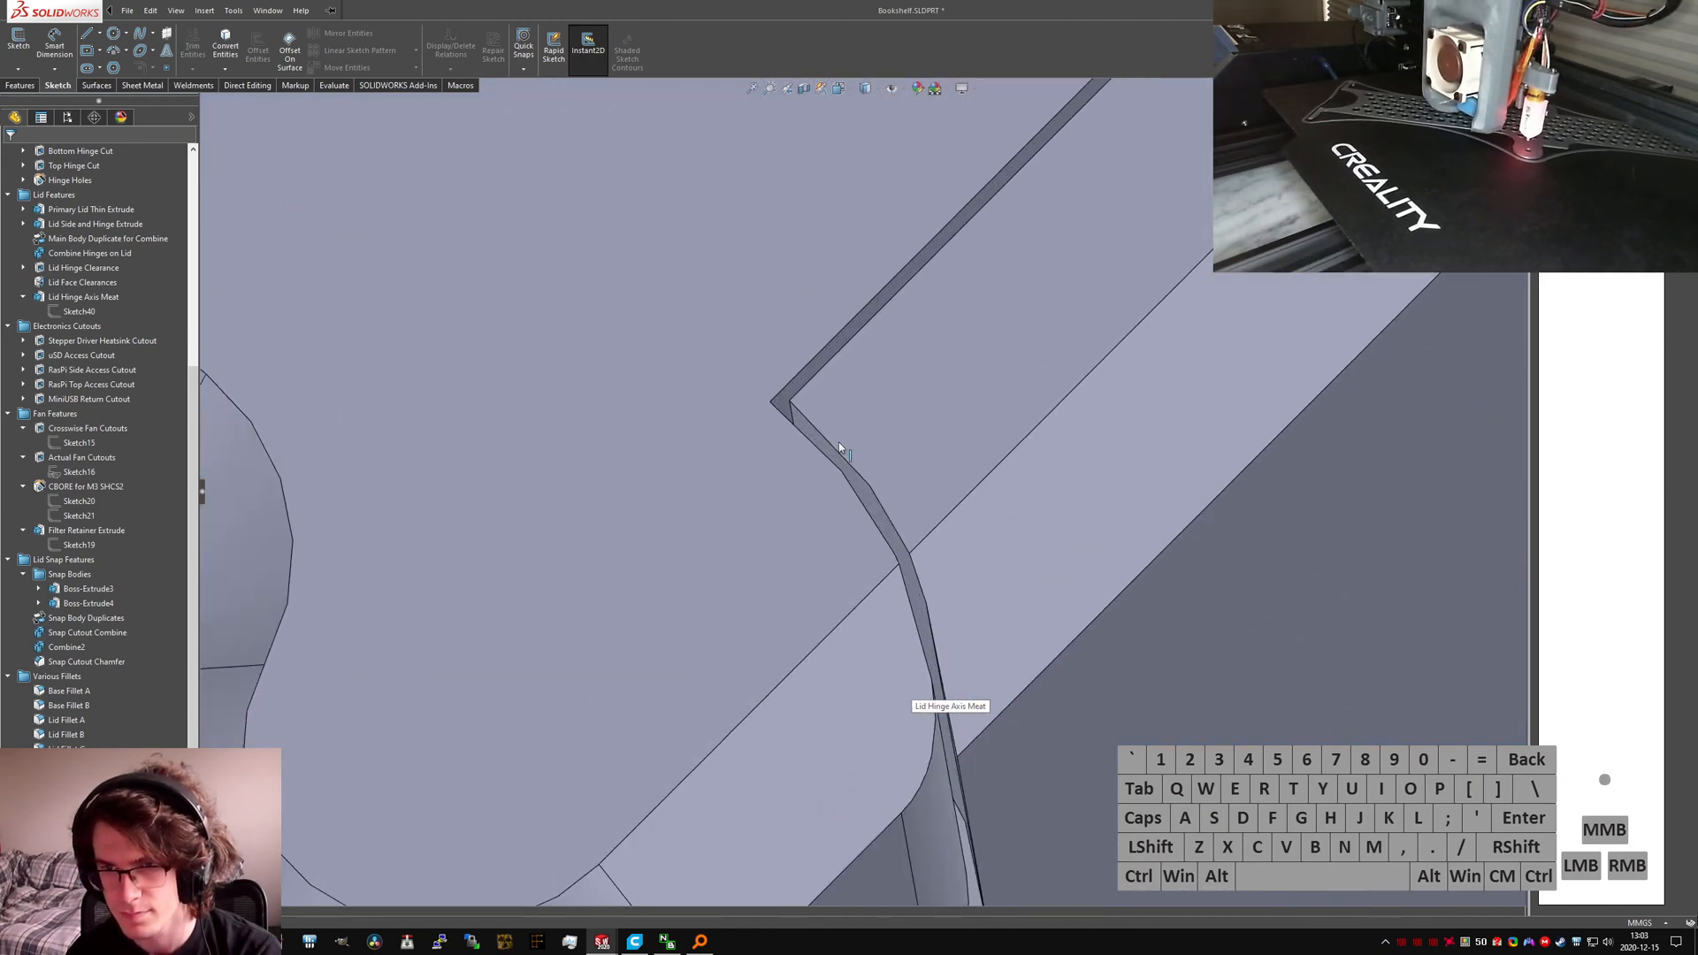
# Step: Collapse the feature tree, then add the base's vertical corner edge at the upper hinge cutout to Base Fillet A
pyautogui.click(837, 419)
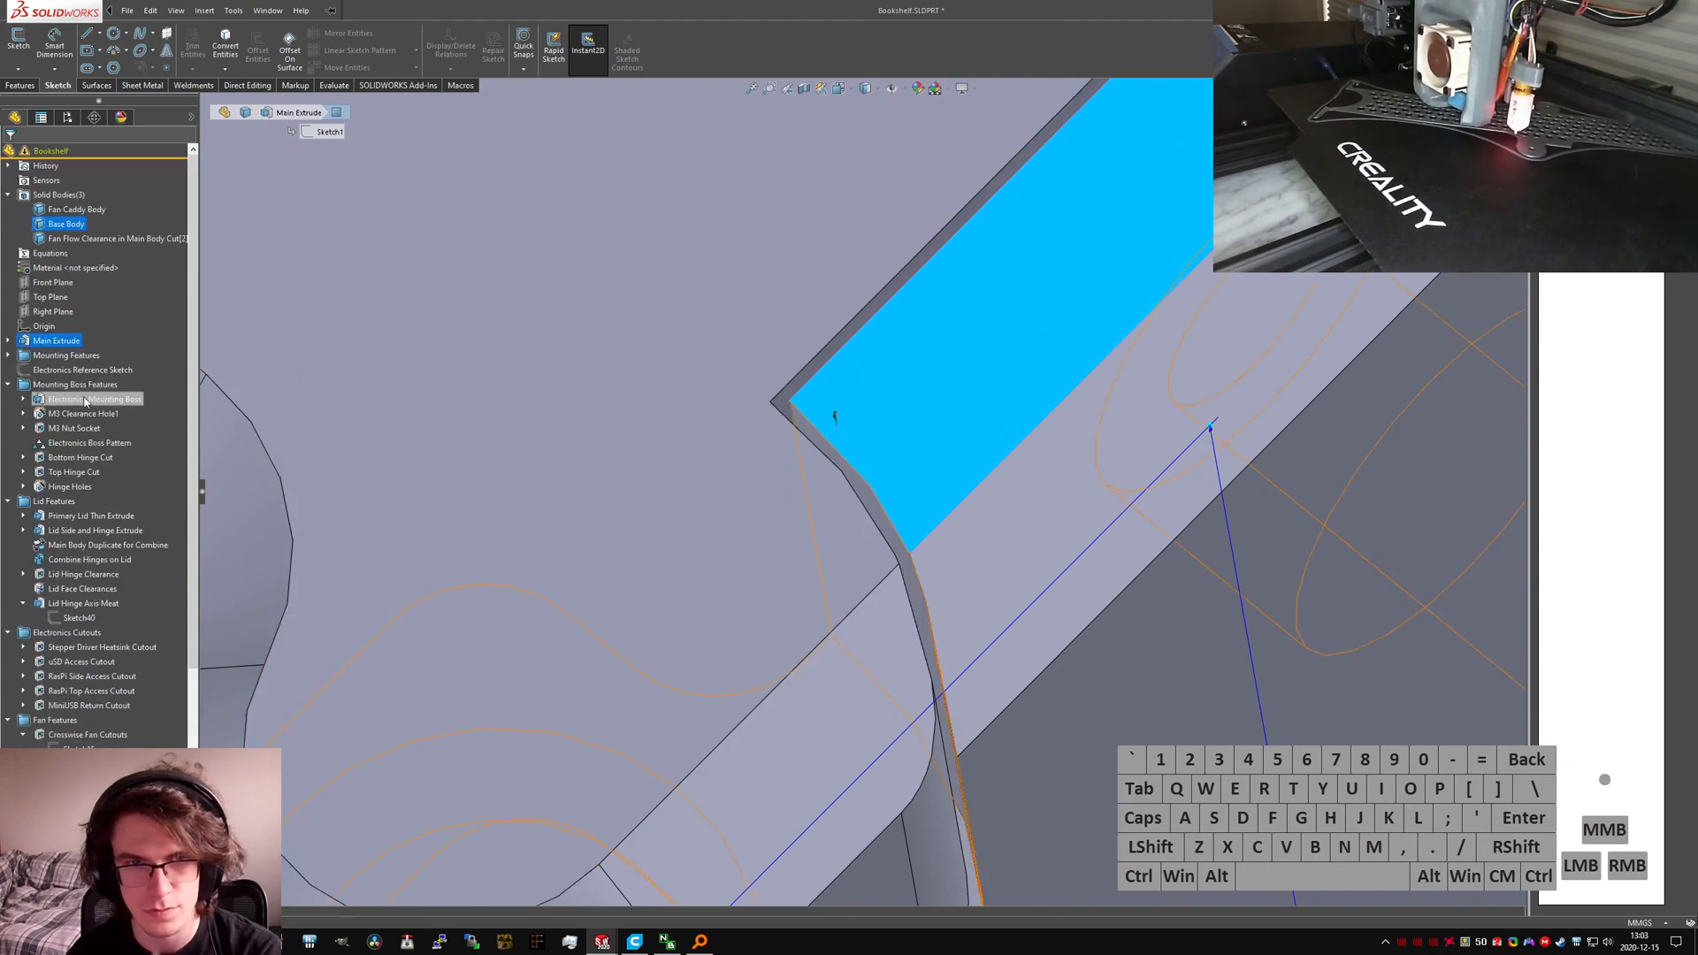
pyautogui.click(794, 416)
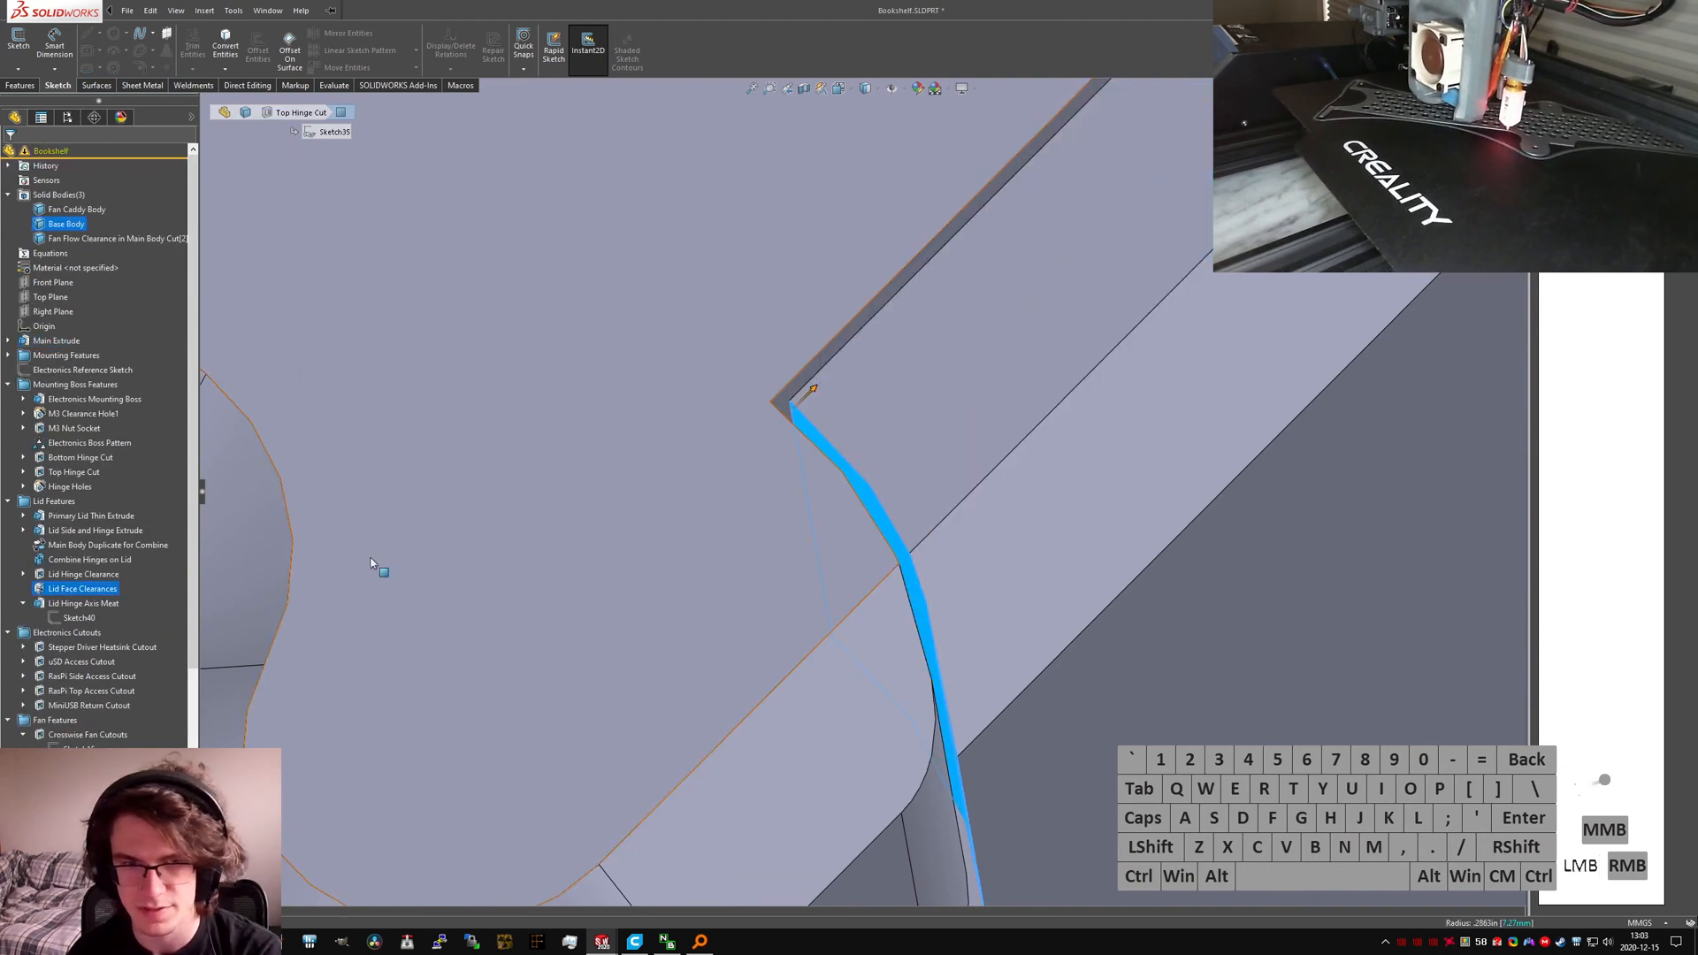
pyautogui.scroll(-6, 98, 709)
pyautogui.hotkey('shift', 'c')
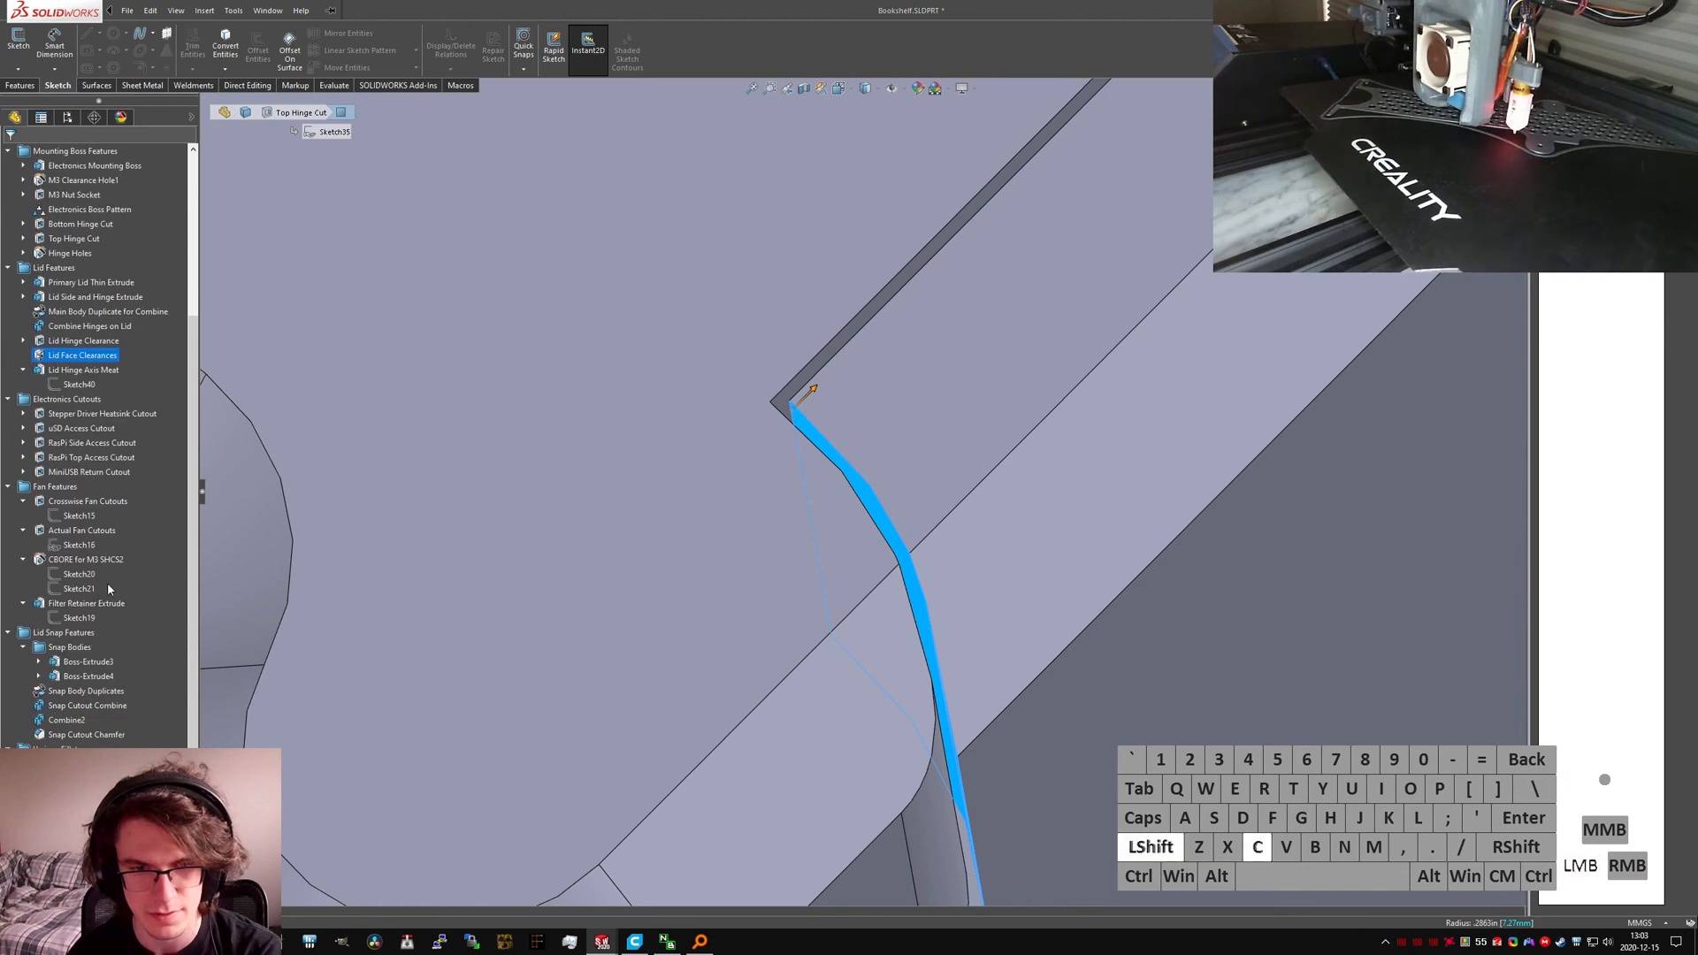
pyautogui.click(87, 516)
pyautogui.hotkey('shift', 'c')
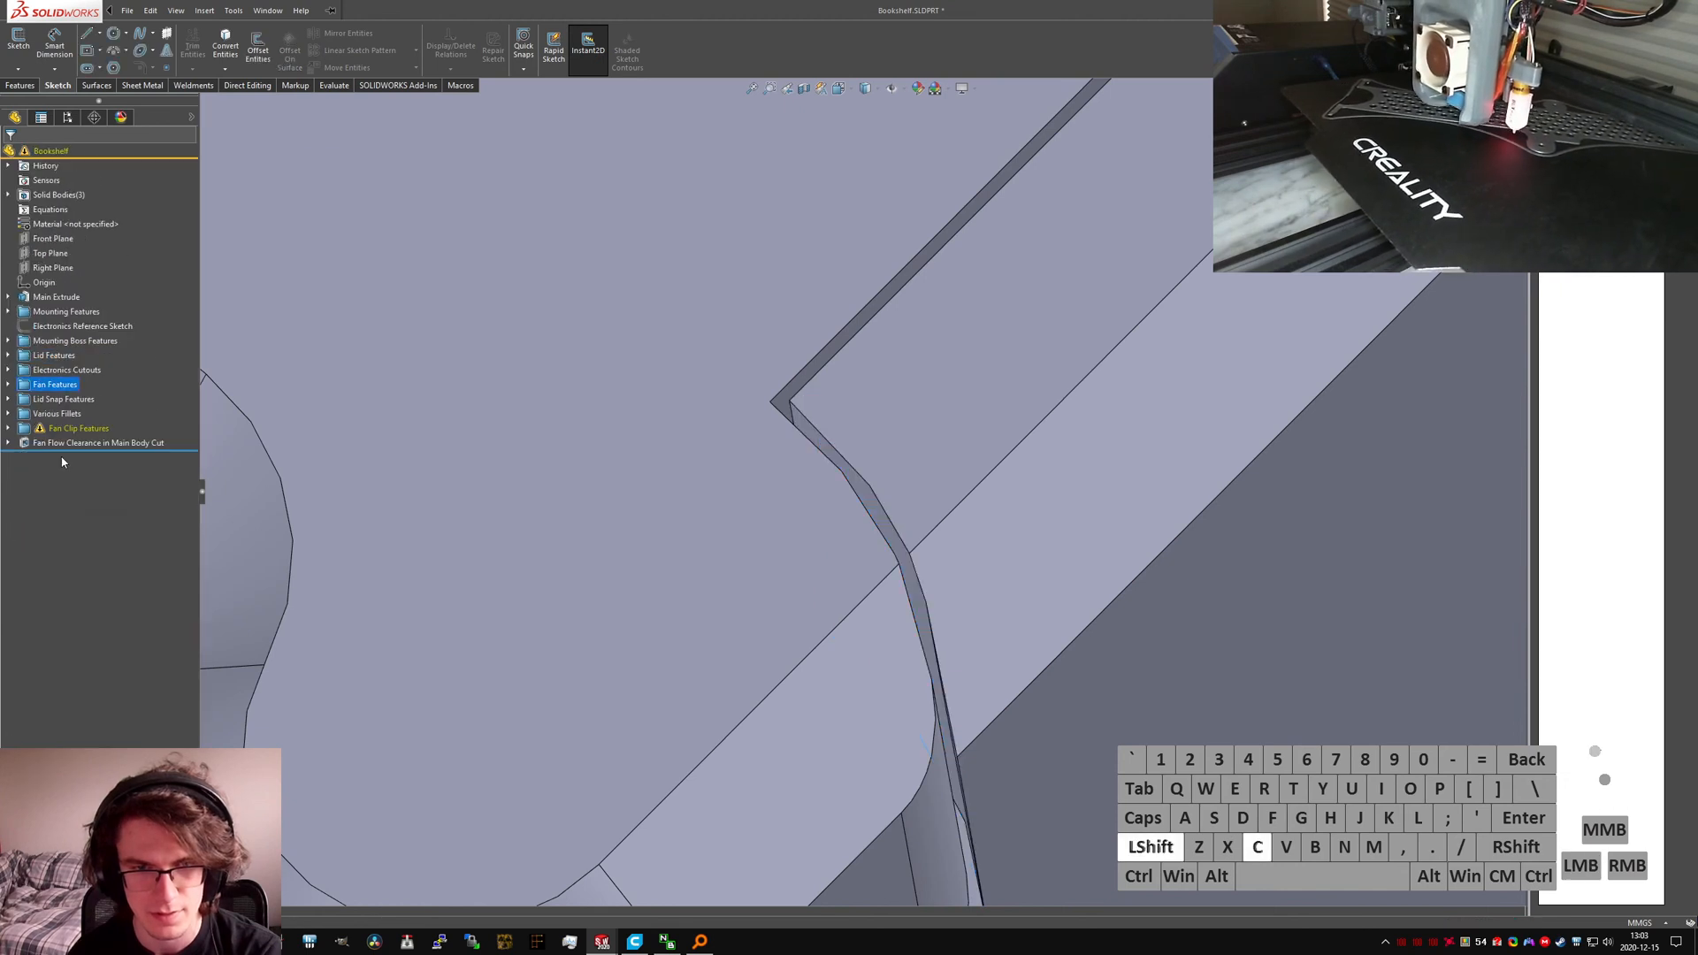
pyautogui.click(9, 414)
pyautogui.click(61, 429)
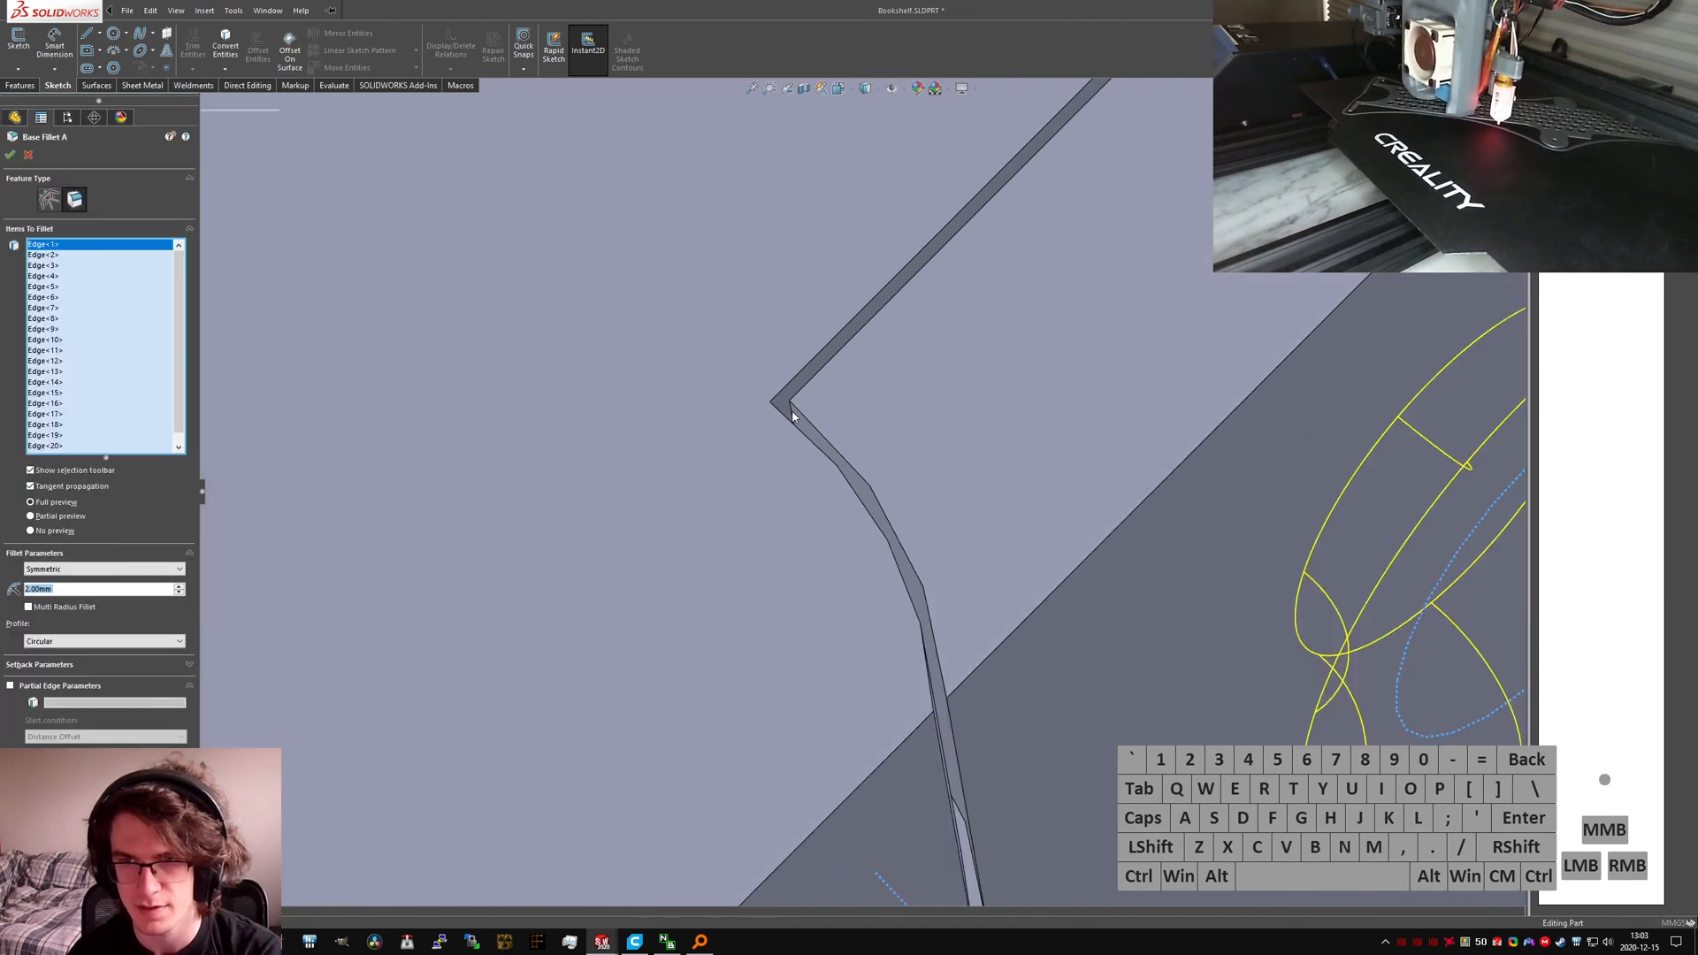
pyautogui.click(792, 412)
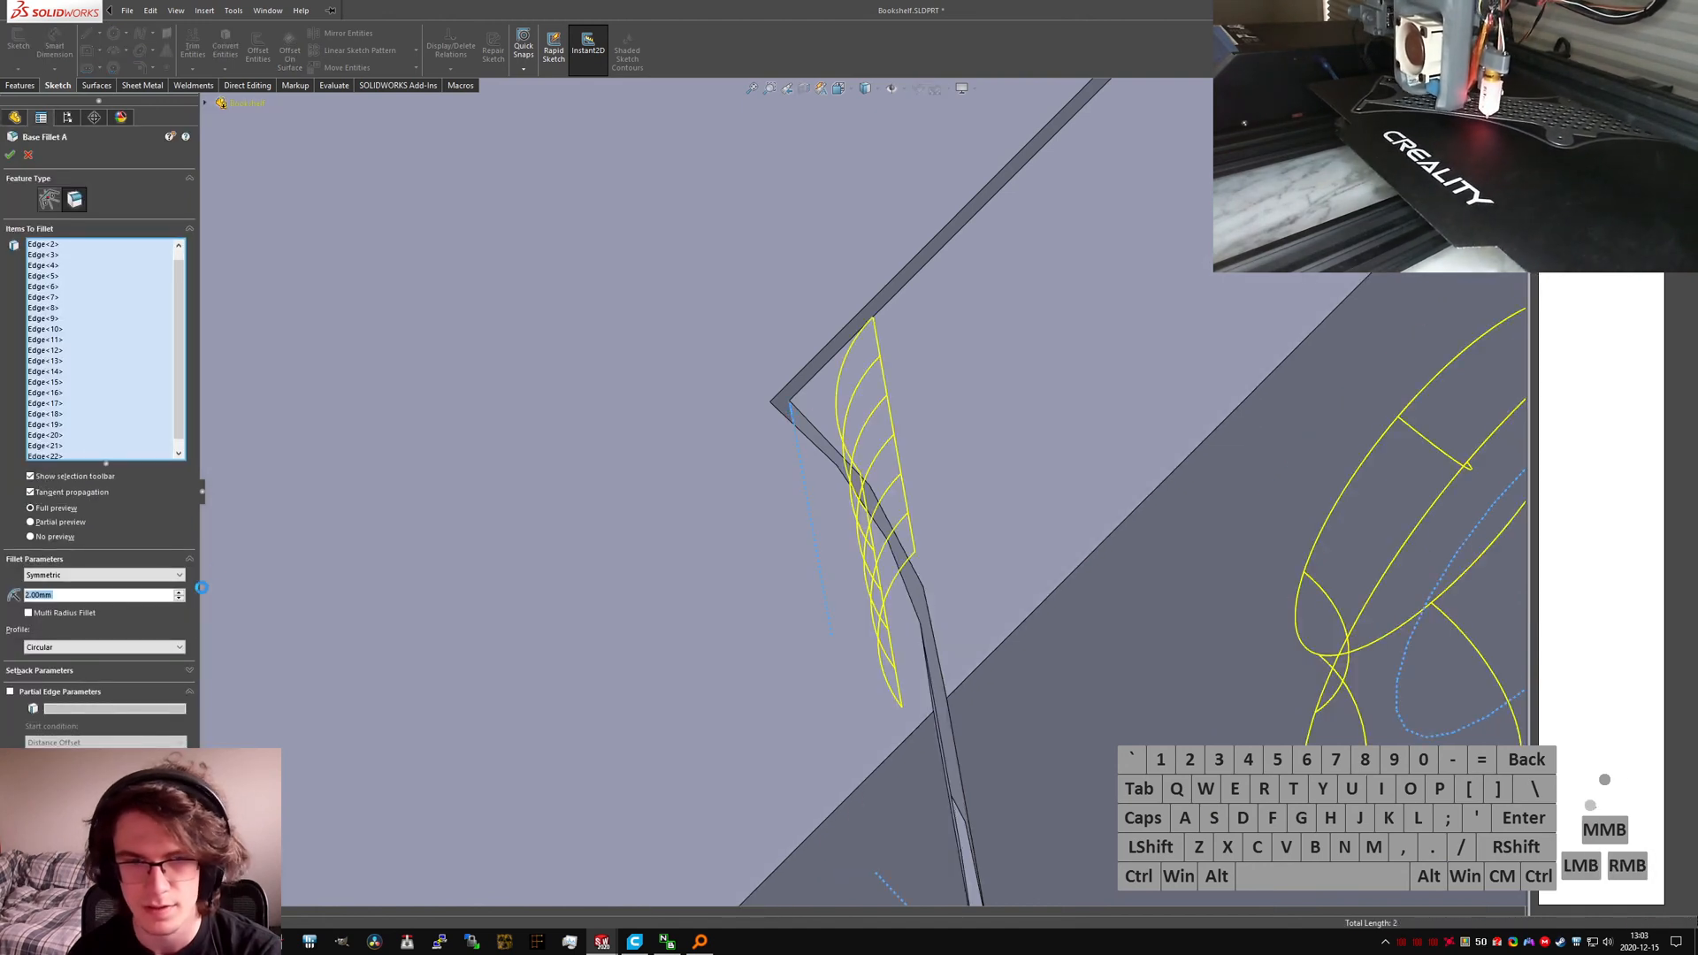
pyautogui.press('Return')
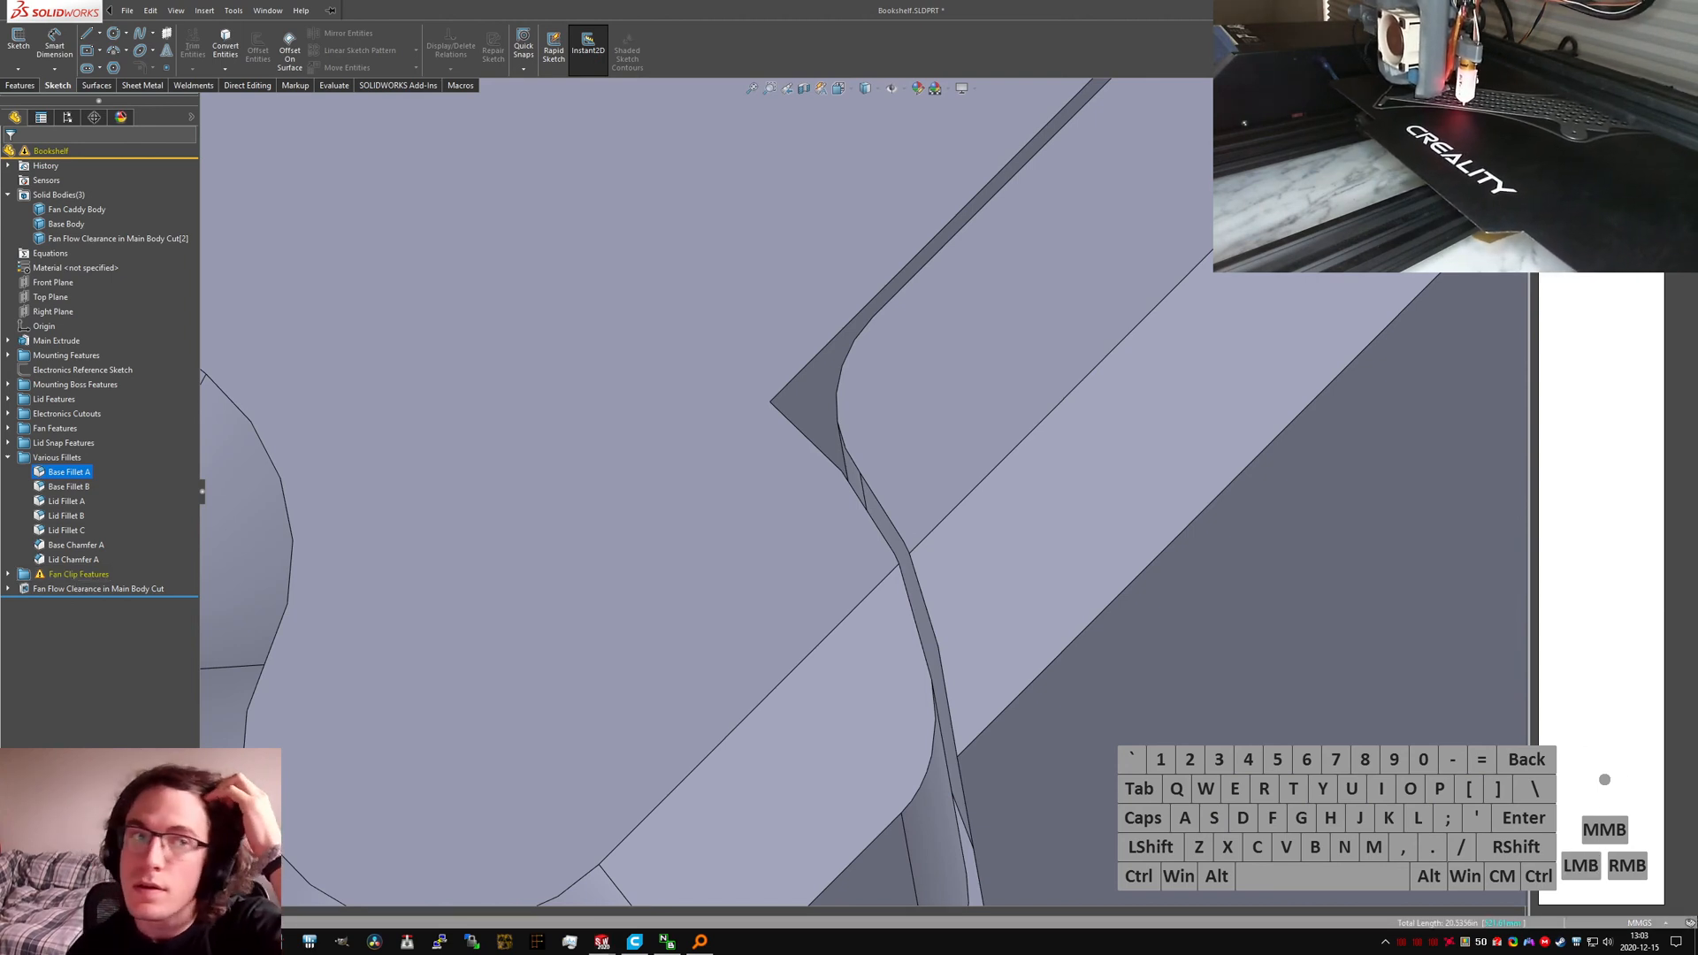
# Step: Try to add the lid's matching corner edge at the upper hinge gap to Base Fillet B
pyautogui.click(64, 488)
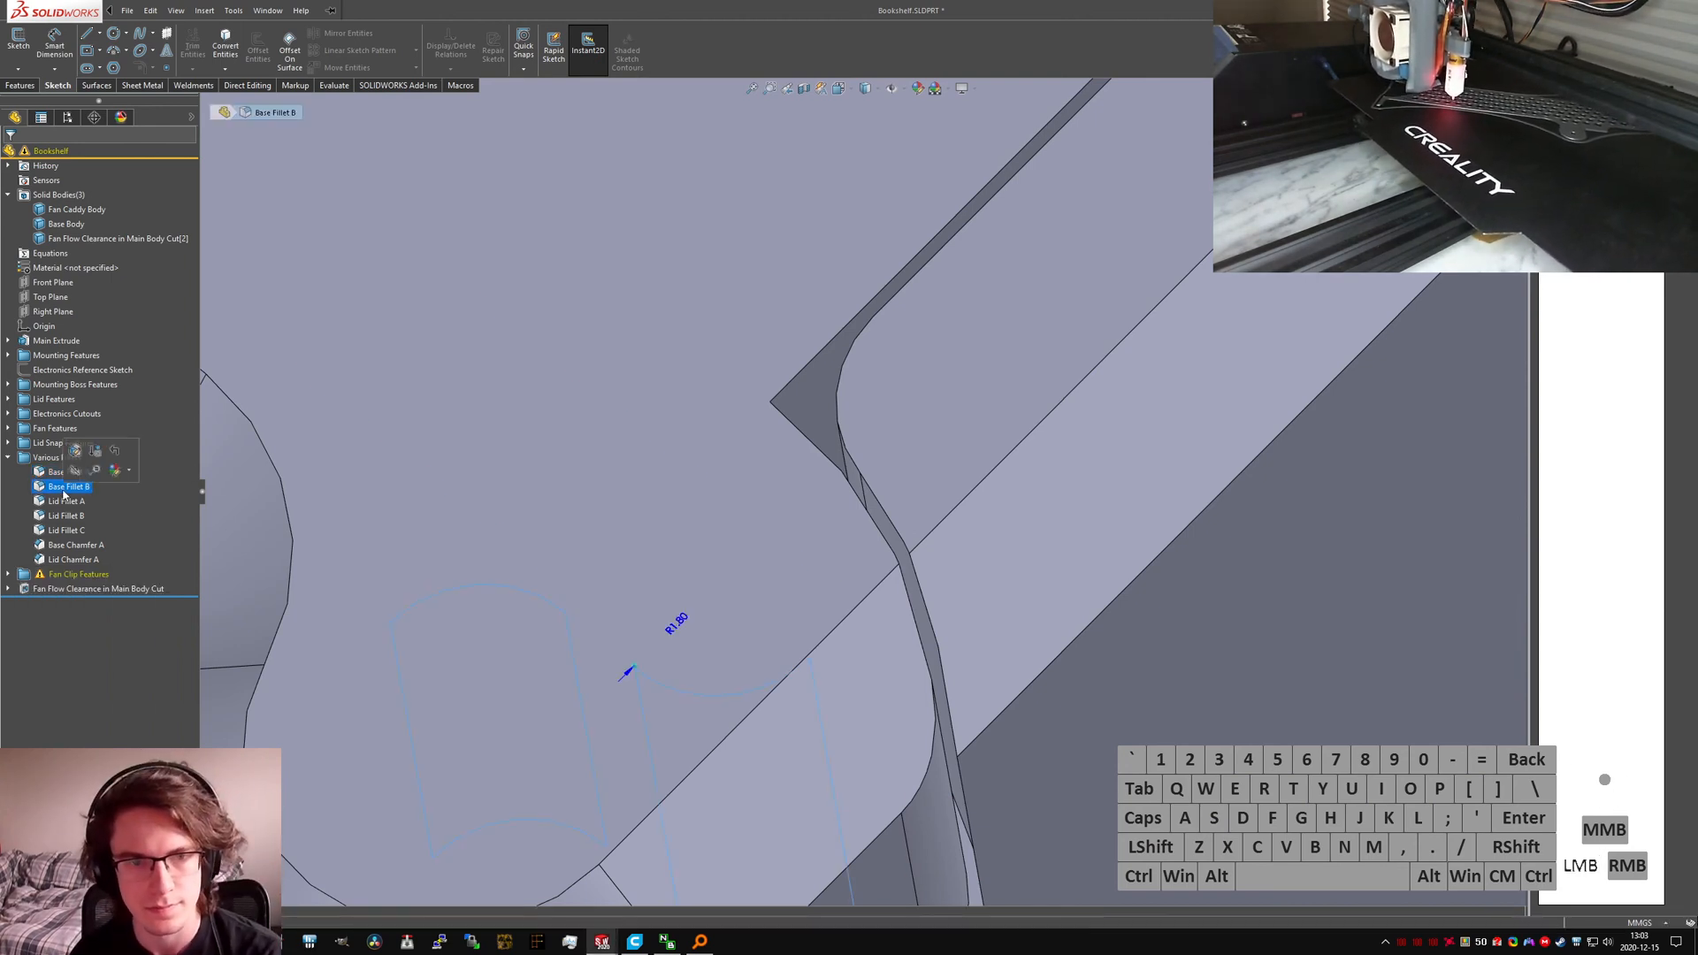
pyautogui.click(77, 456)
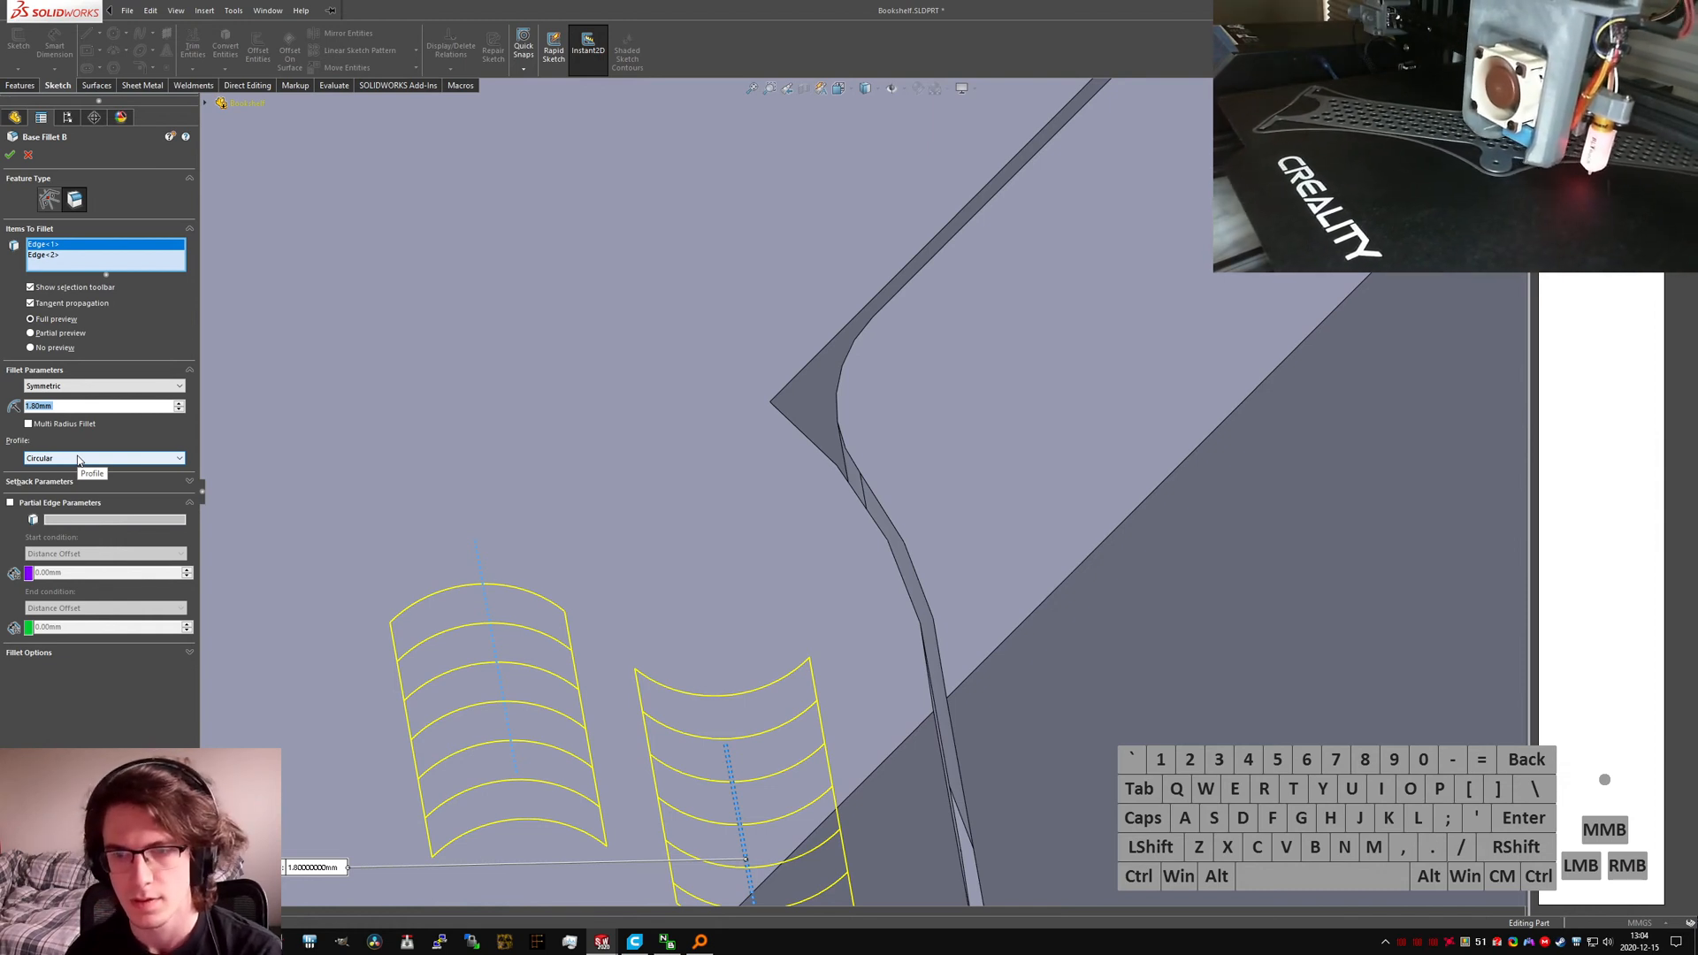
pyautogui.click(778, 456)
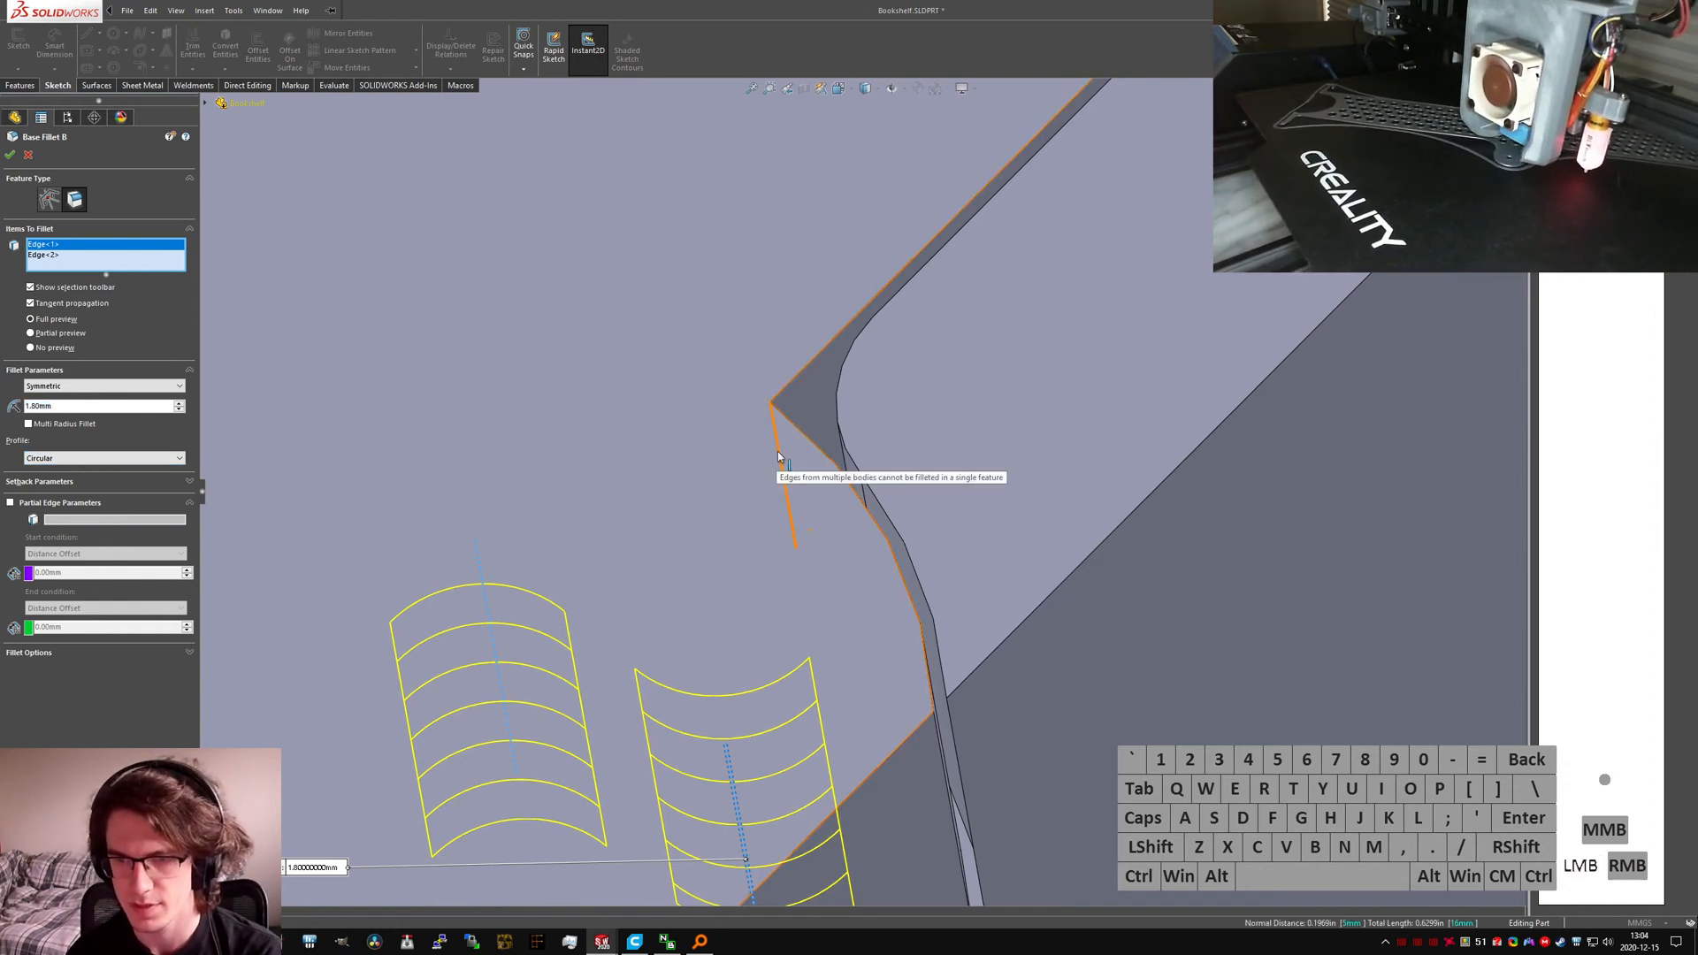
pyautogui.click(776, 459)
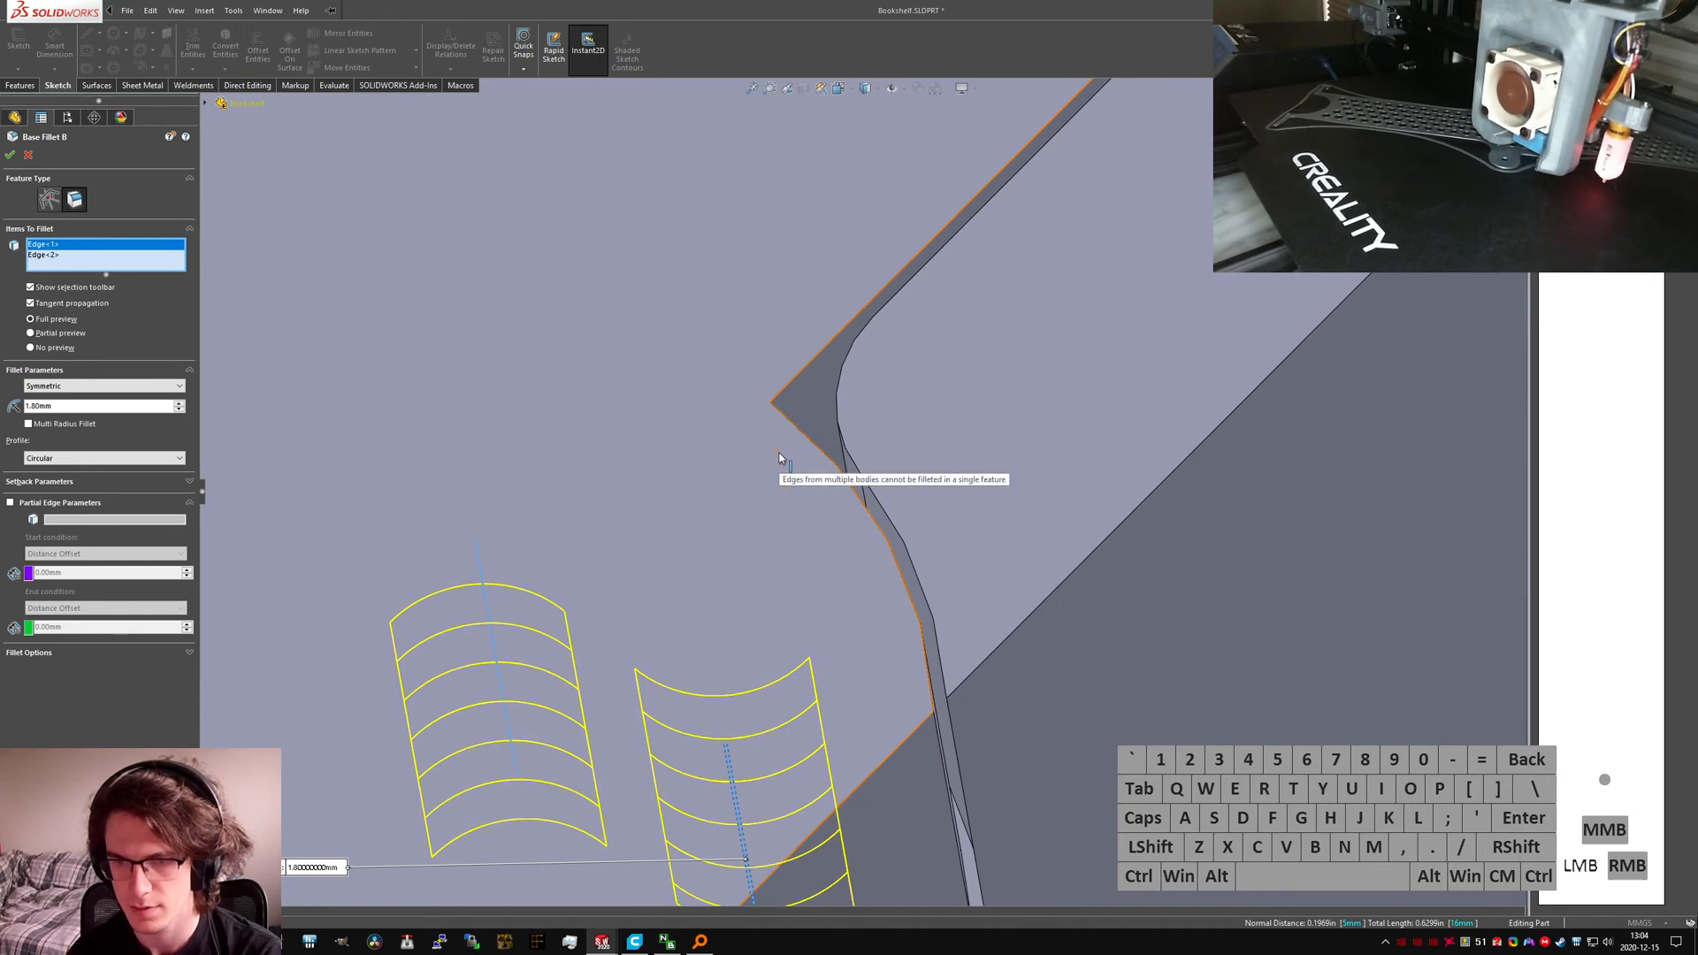
pyautogui.click(778, 456)
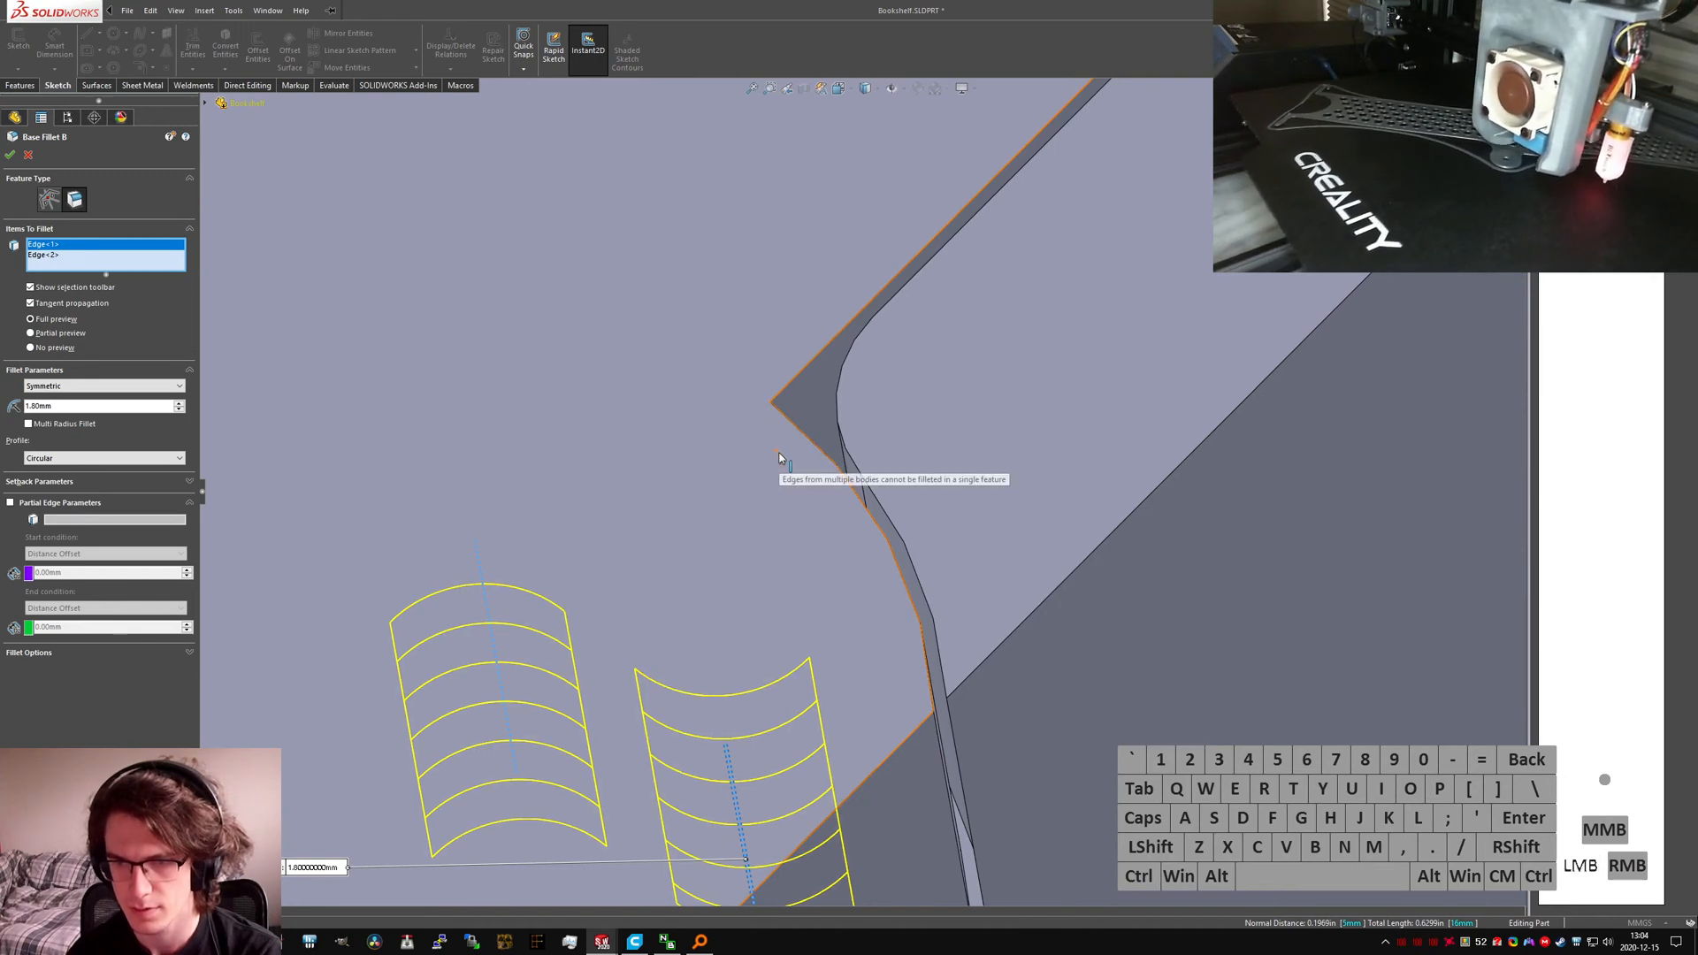
pyautogui.scroll(1, 779, 462)
pyautogui.moveTo(789, 450); pyautogui.dragTo(617, 544, button='middle')
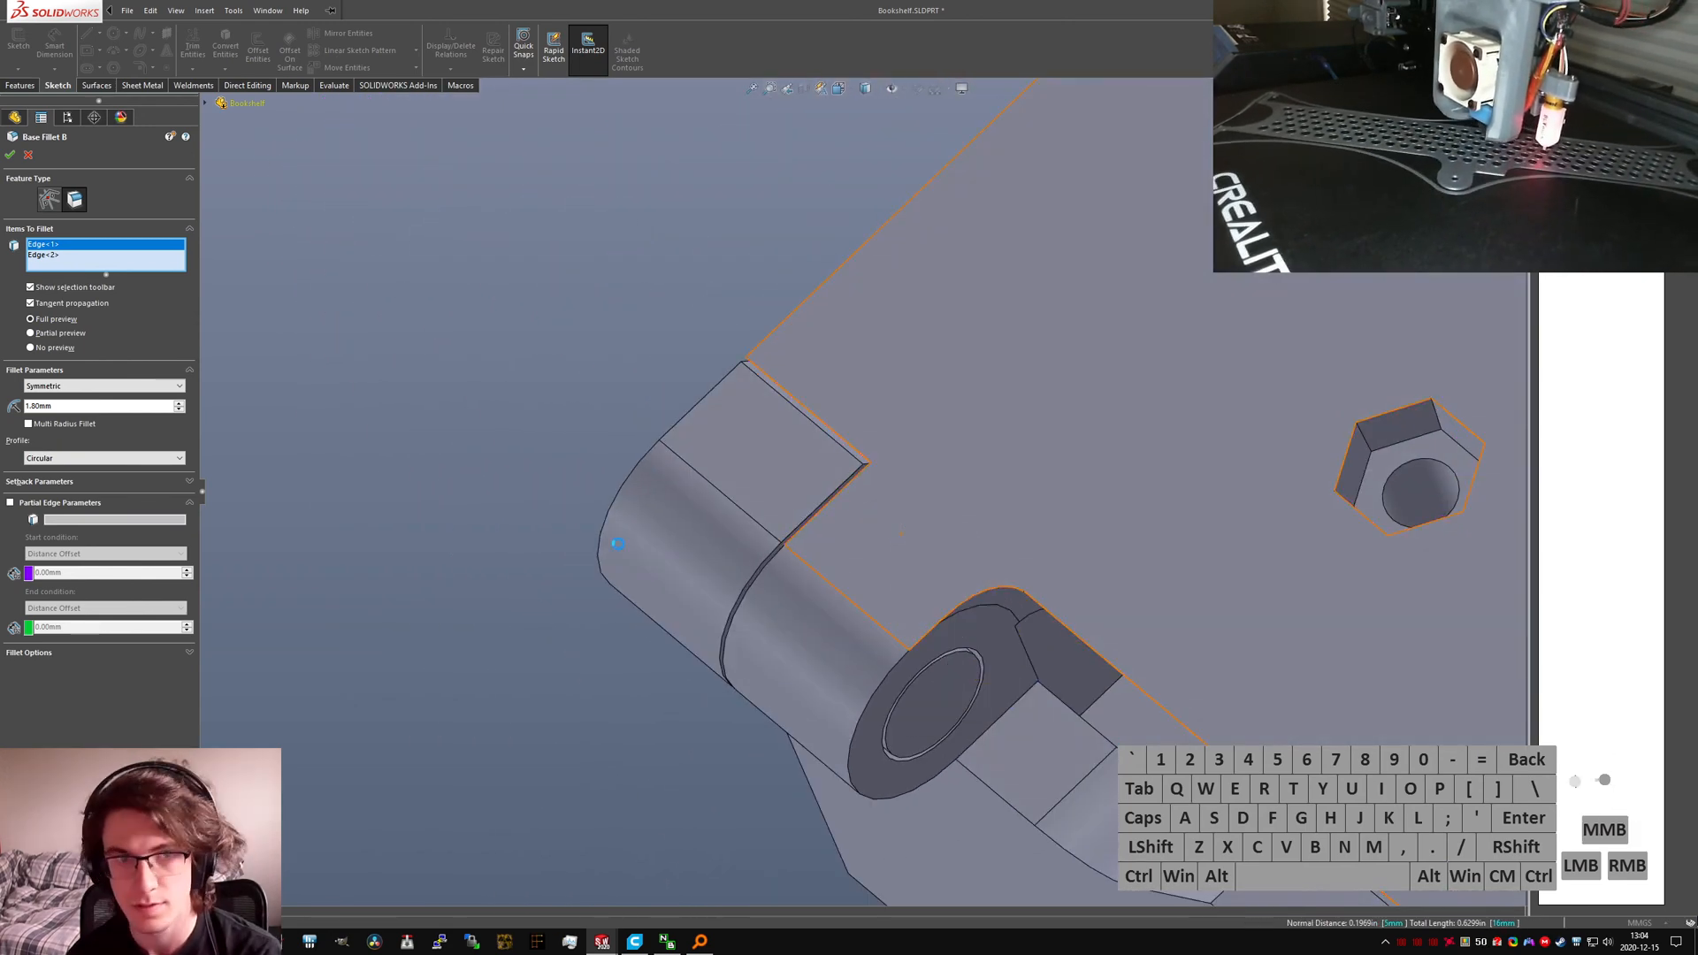
pyautogui.click(68, 503)
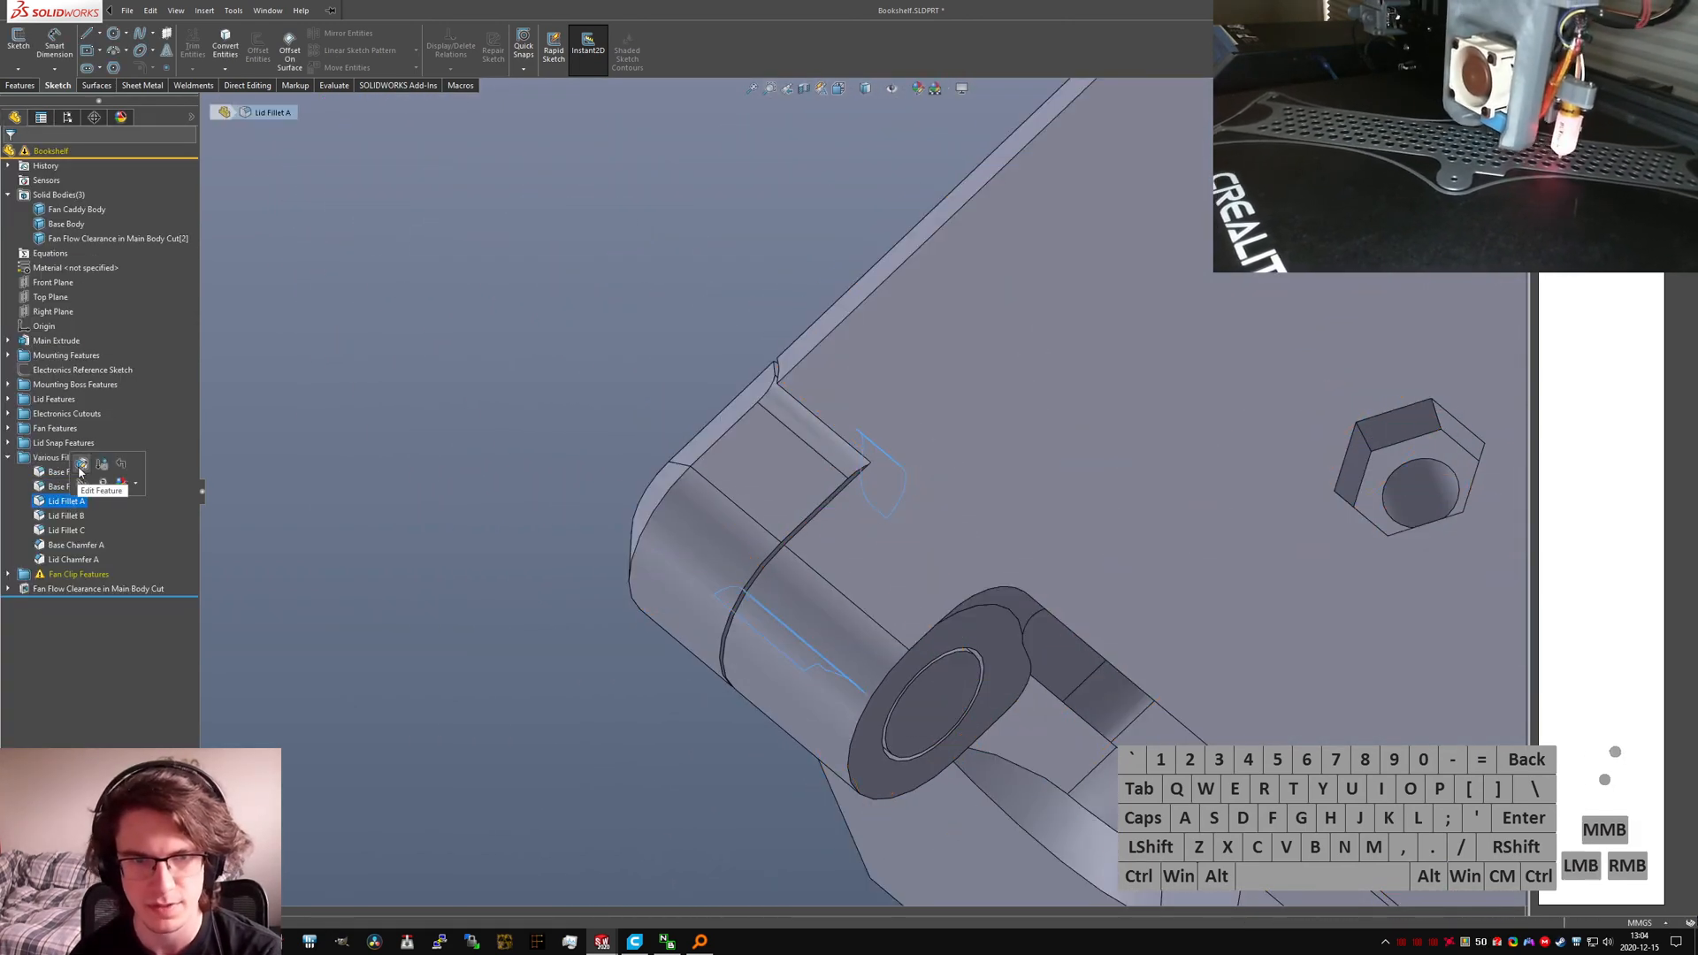
pyautogui.click(79, 465)
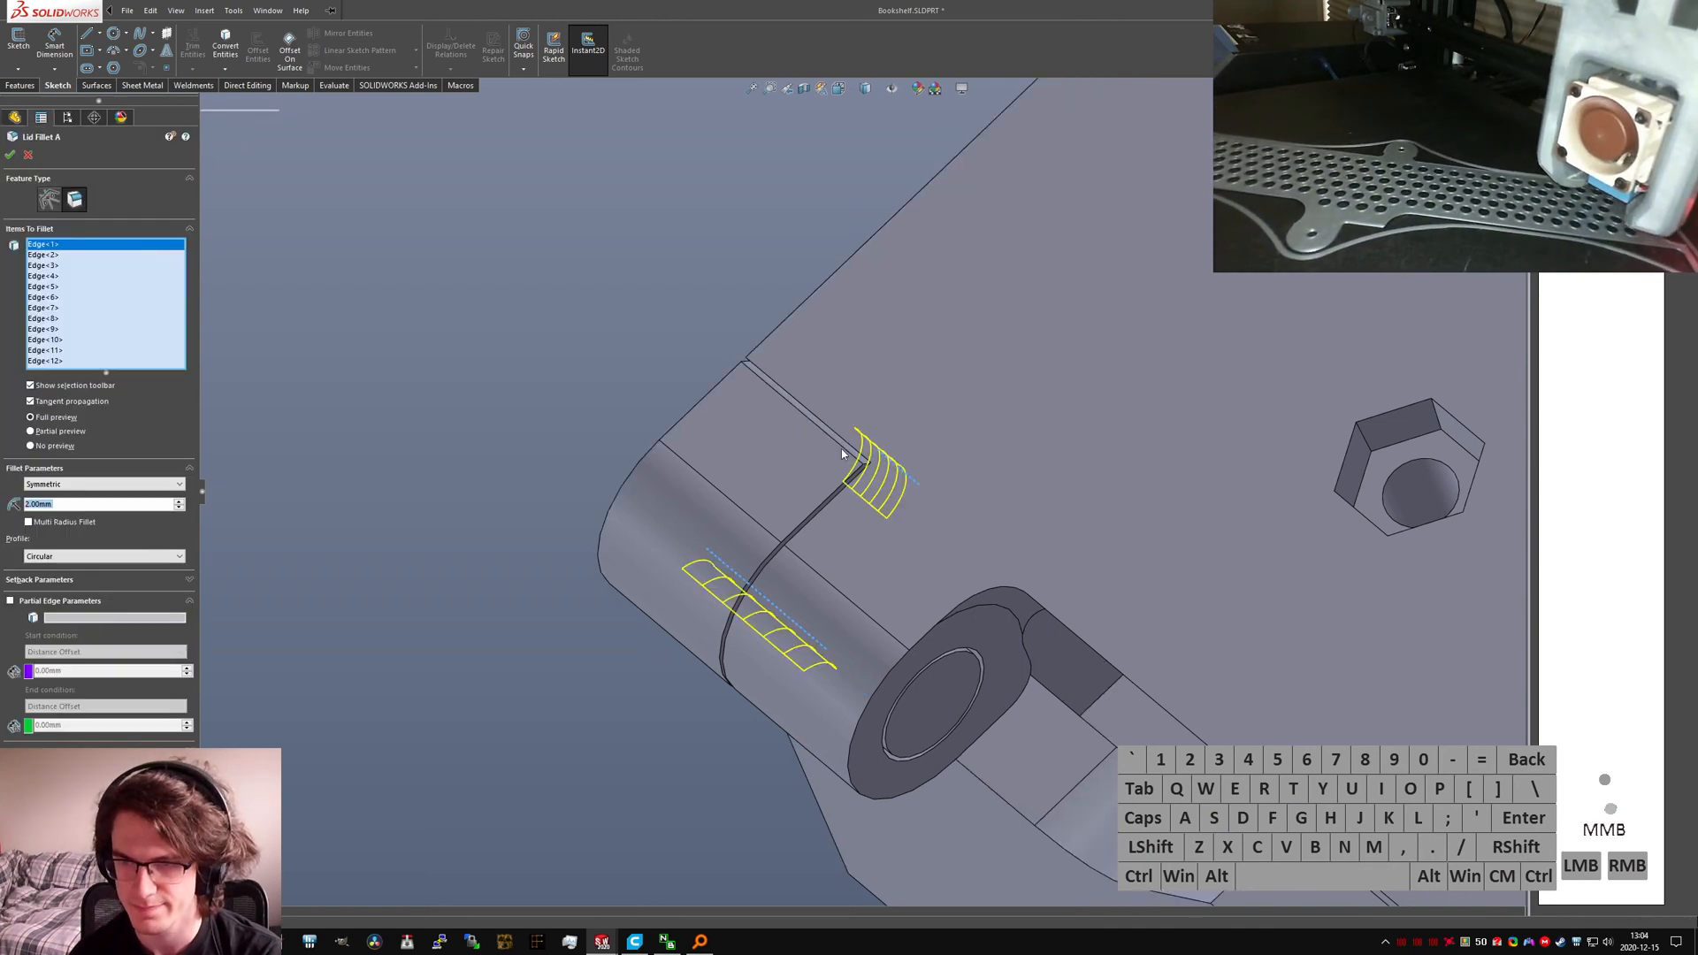
pyautogui.moveTo(841, 448); pyautogui.dragTo(822, 407, button='middle')
pyautogui.scroll(-5, 822, 407)
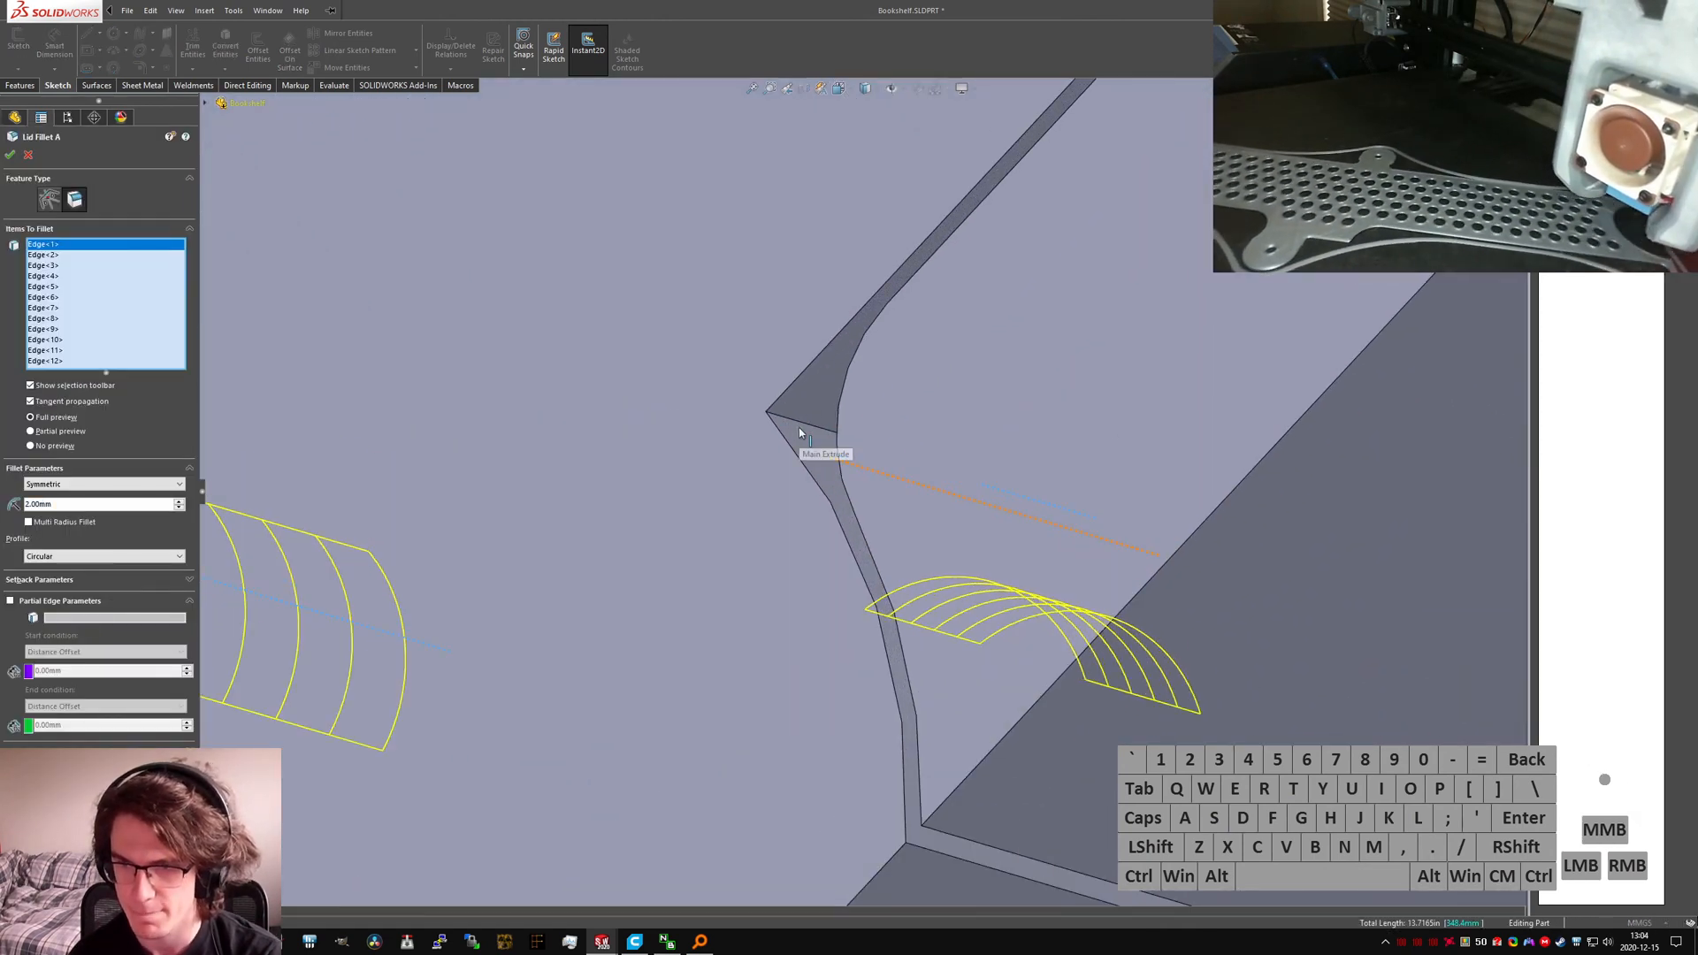
pyautogui.press('Escape')
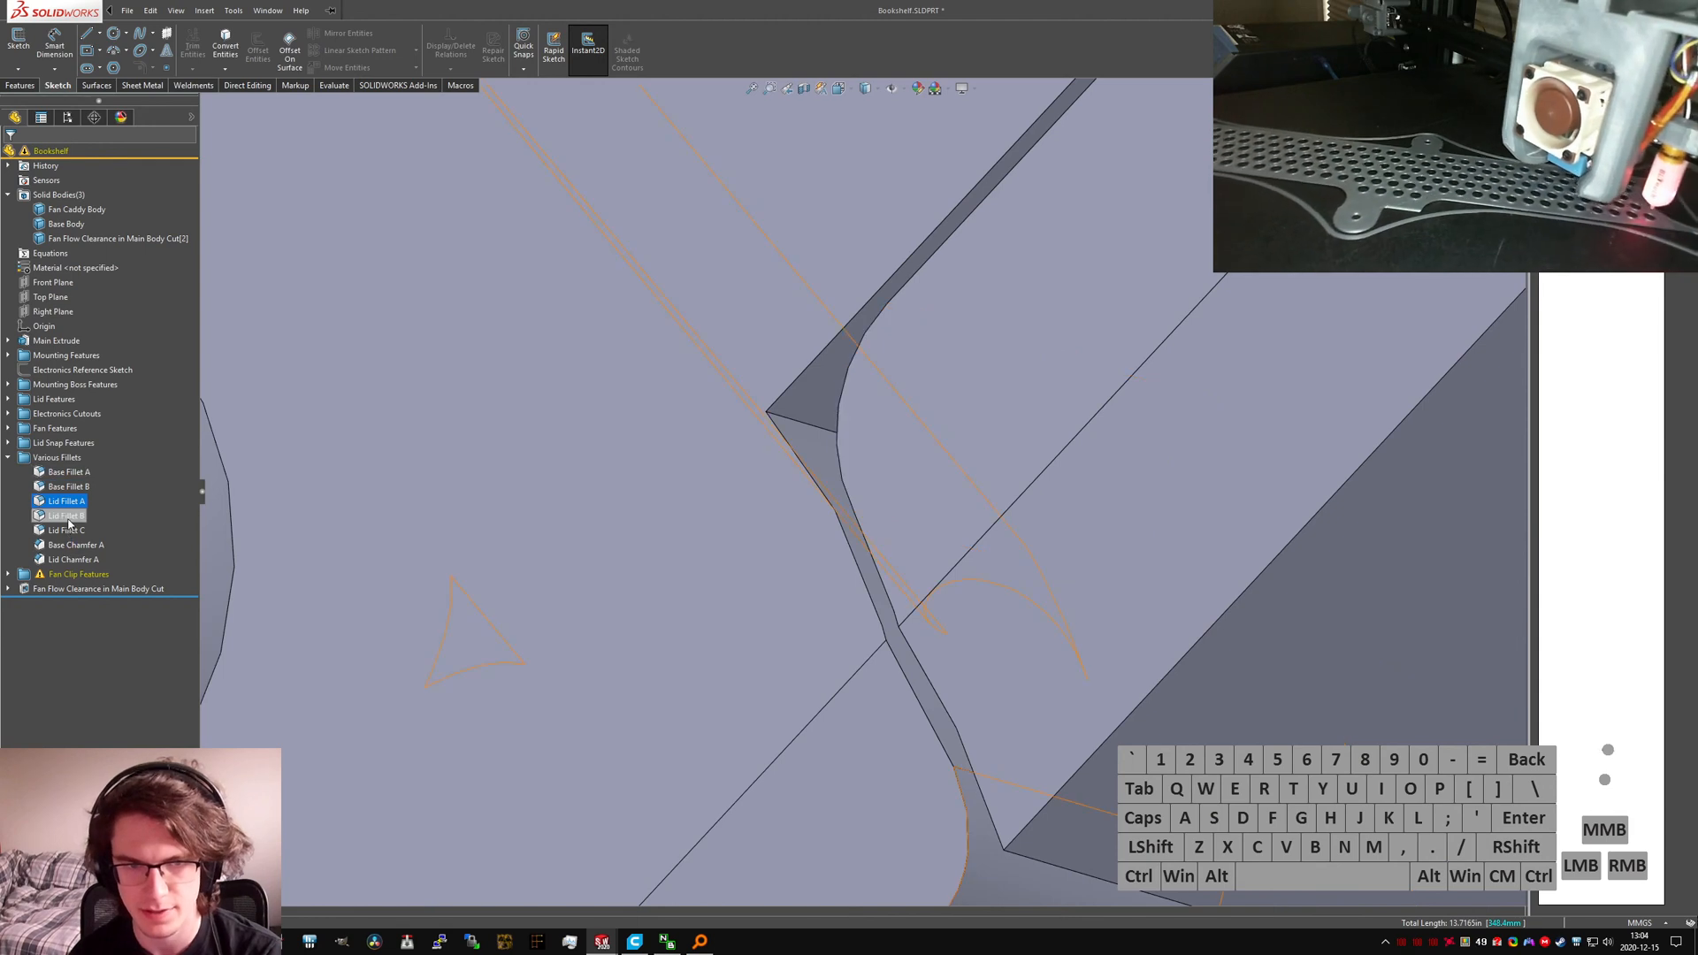
pyautogui.click(68, 517)
pyautogui.click(80, 480)
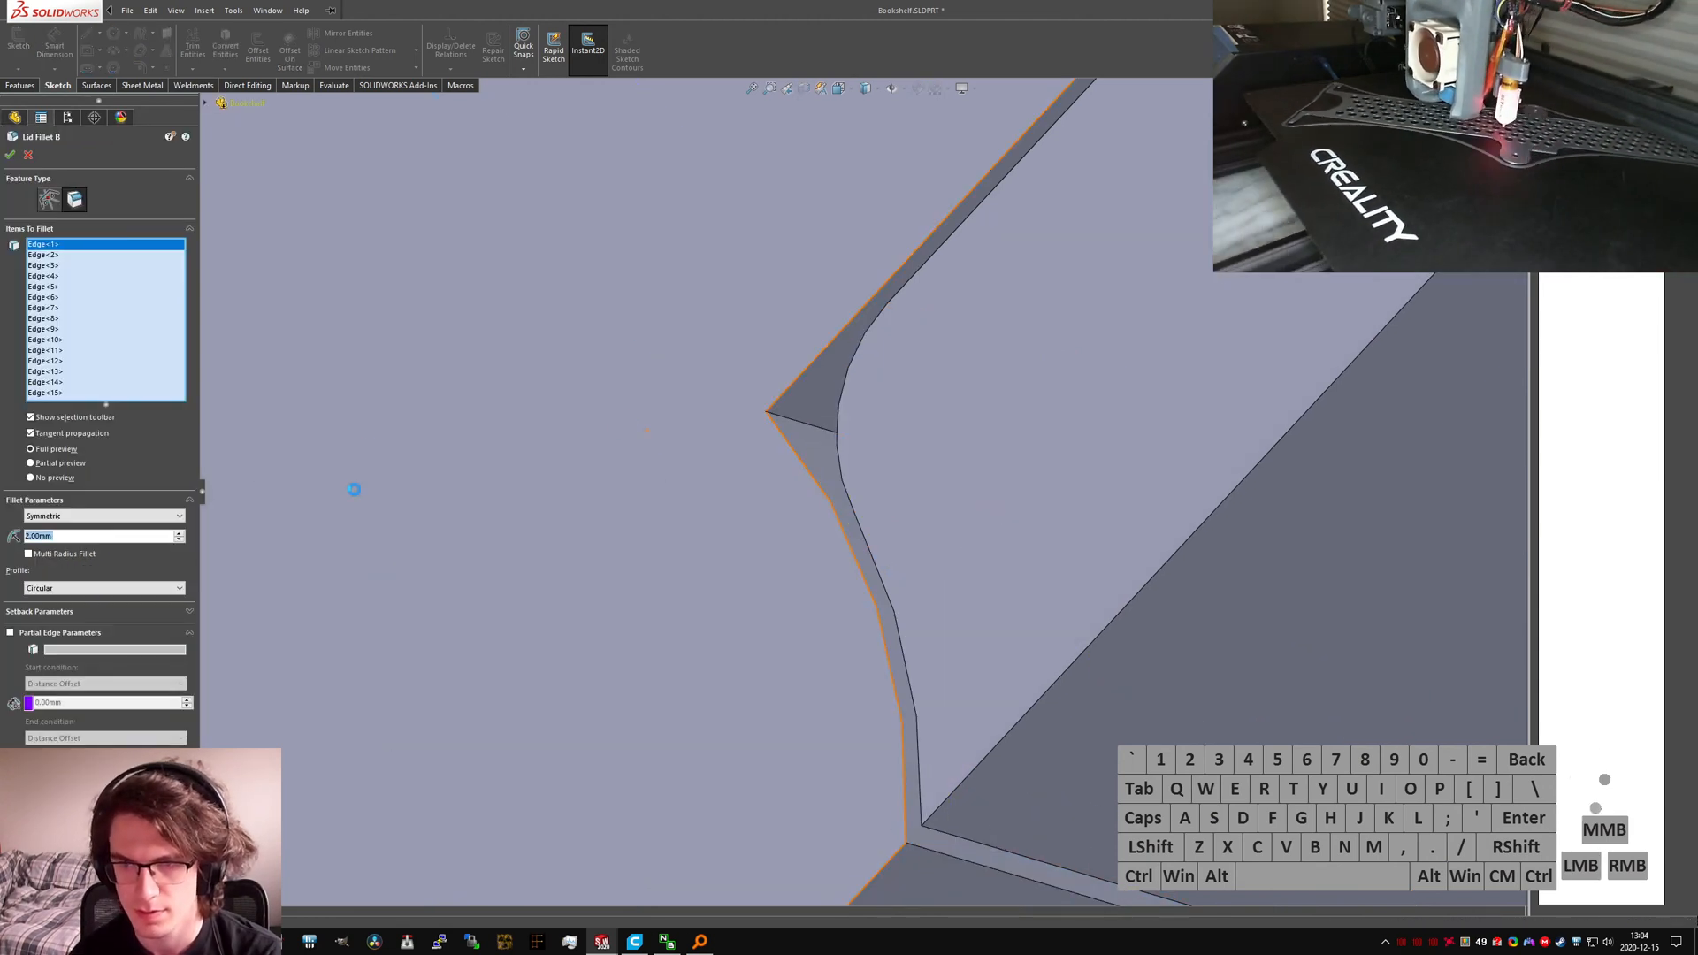
pyautogui.press('Escape')
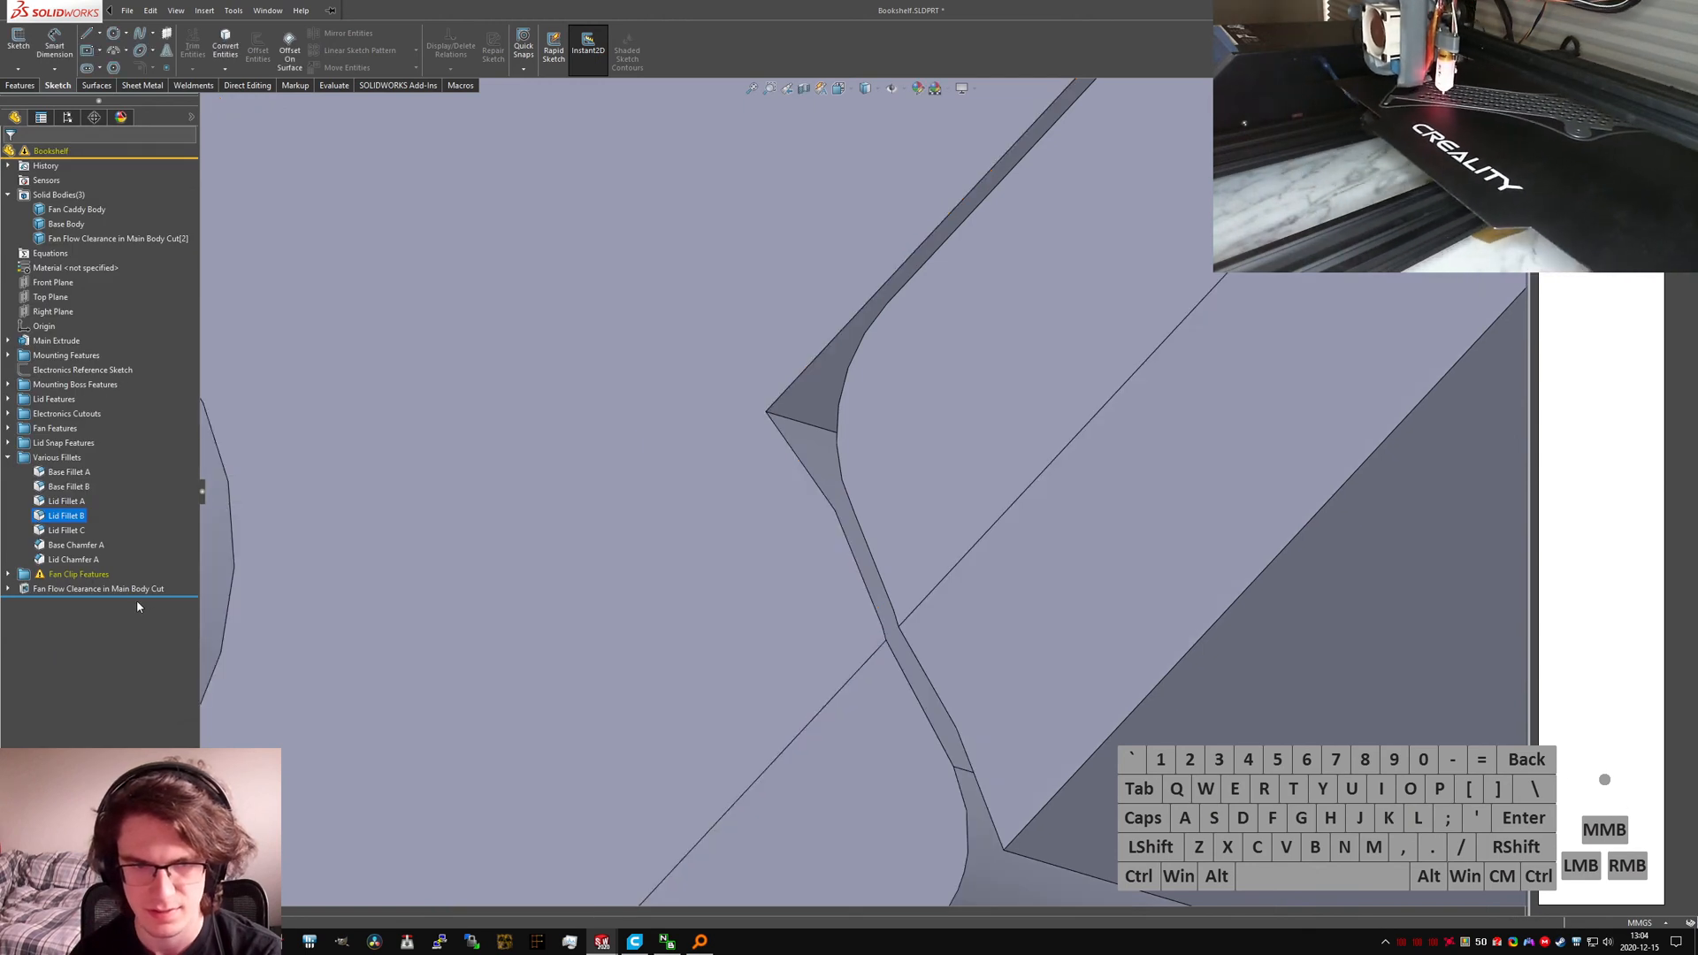
# Step: Rename the Lid Fillet C feature as Lid Fillet D
pyautogui.click(68, 529)
pyautogui.click(68, 530)
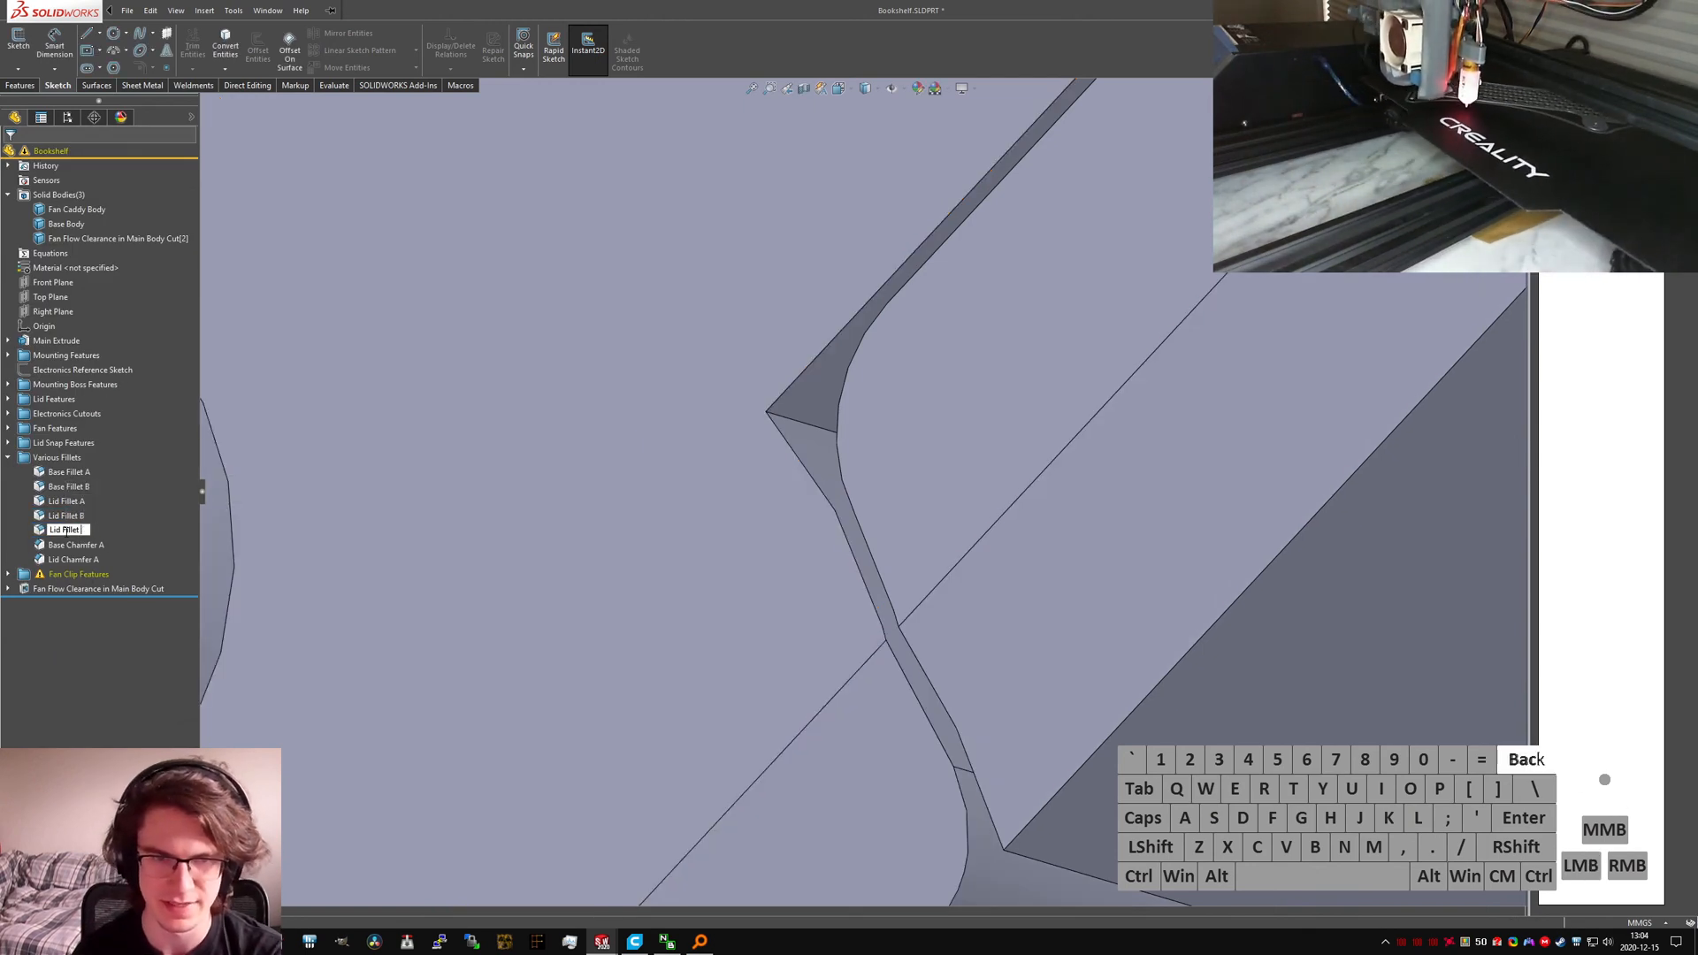
pyautogui.write('D')
pyautogui.press('Return')
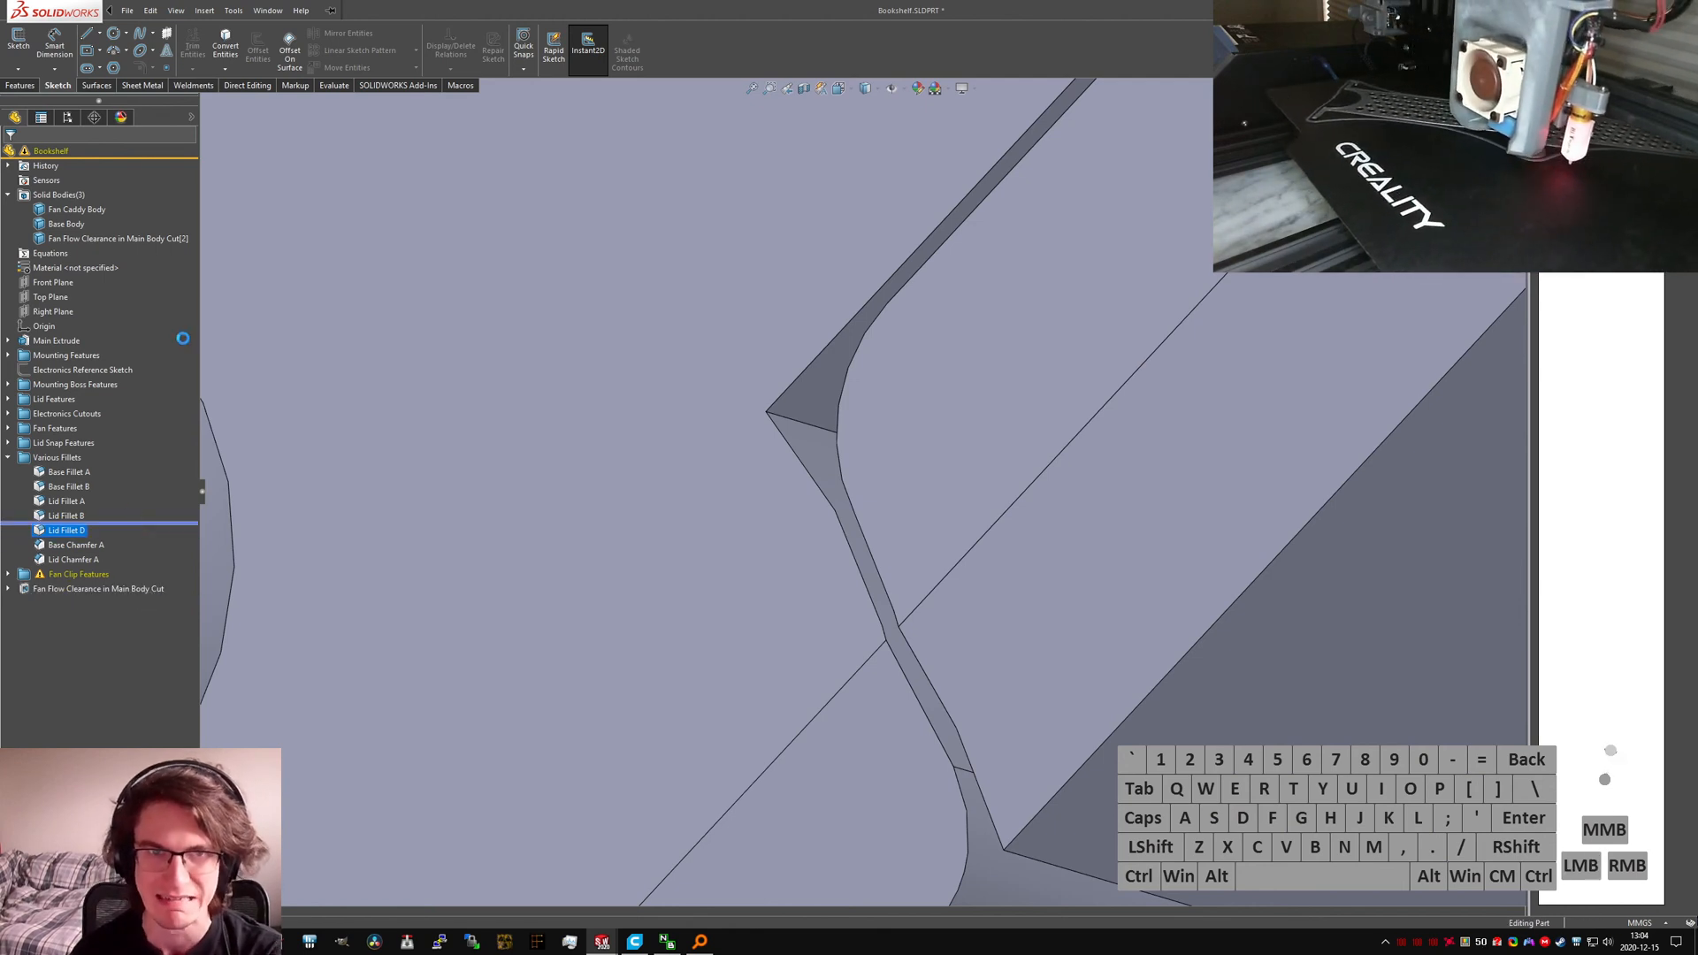
# Step: Roll the model back to just after Lid Fillet B and fillet the lid's corner edge at the upper hinge gap with a 2 mm radius
pyautogui.write('sfillet')
pyautogui.press('Return')
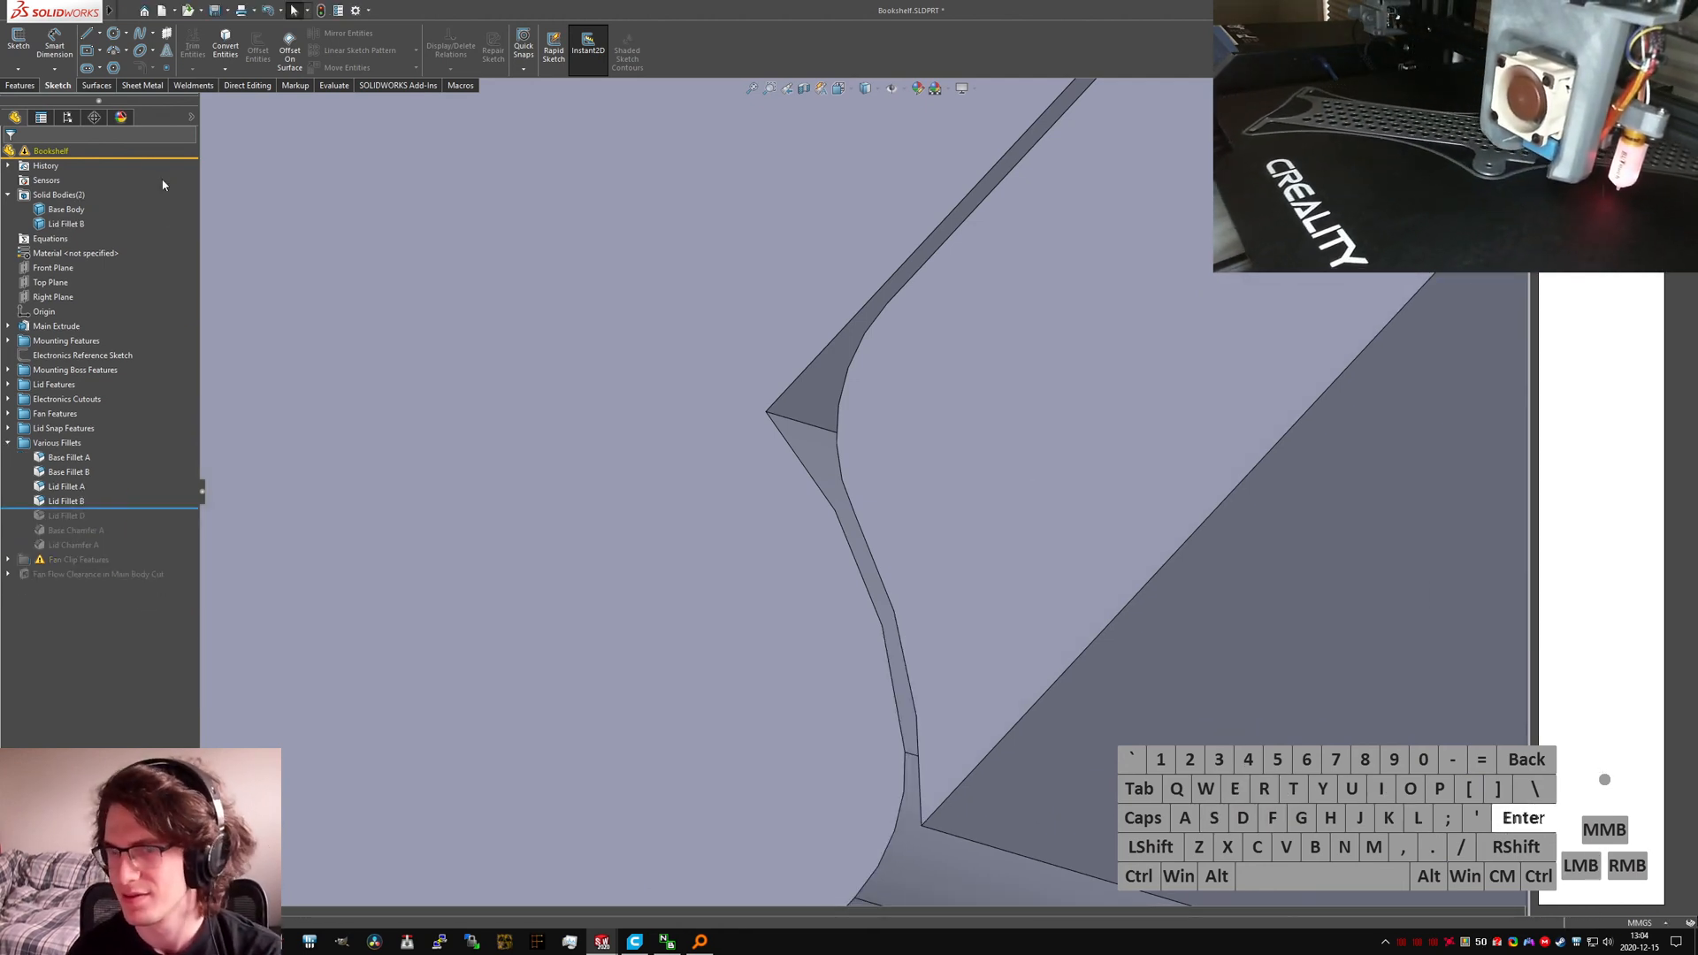
pyautogui.click(803, 425)
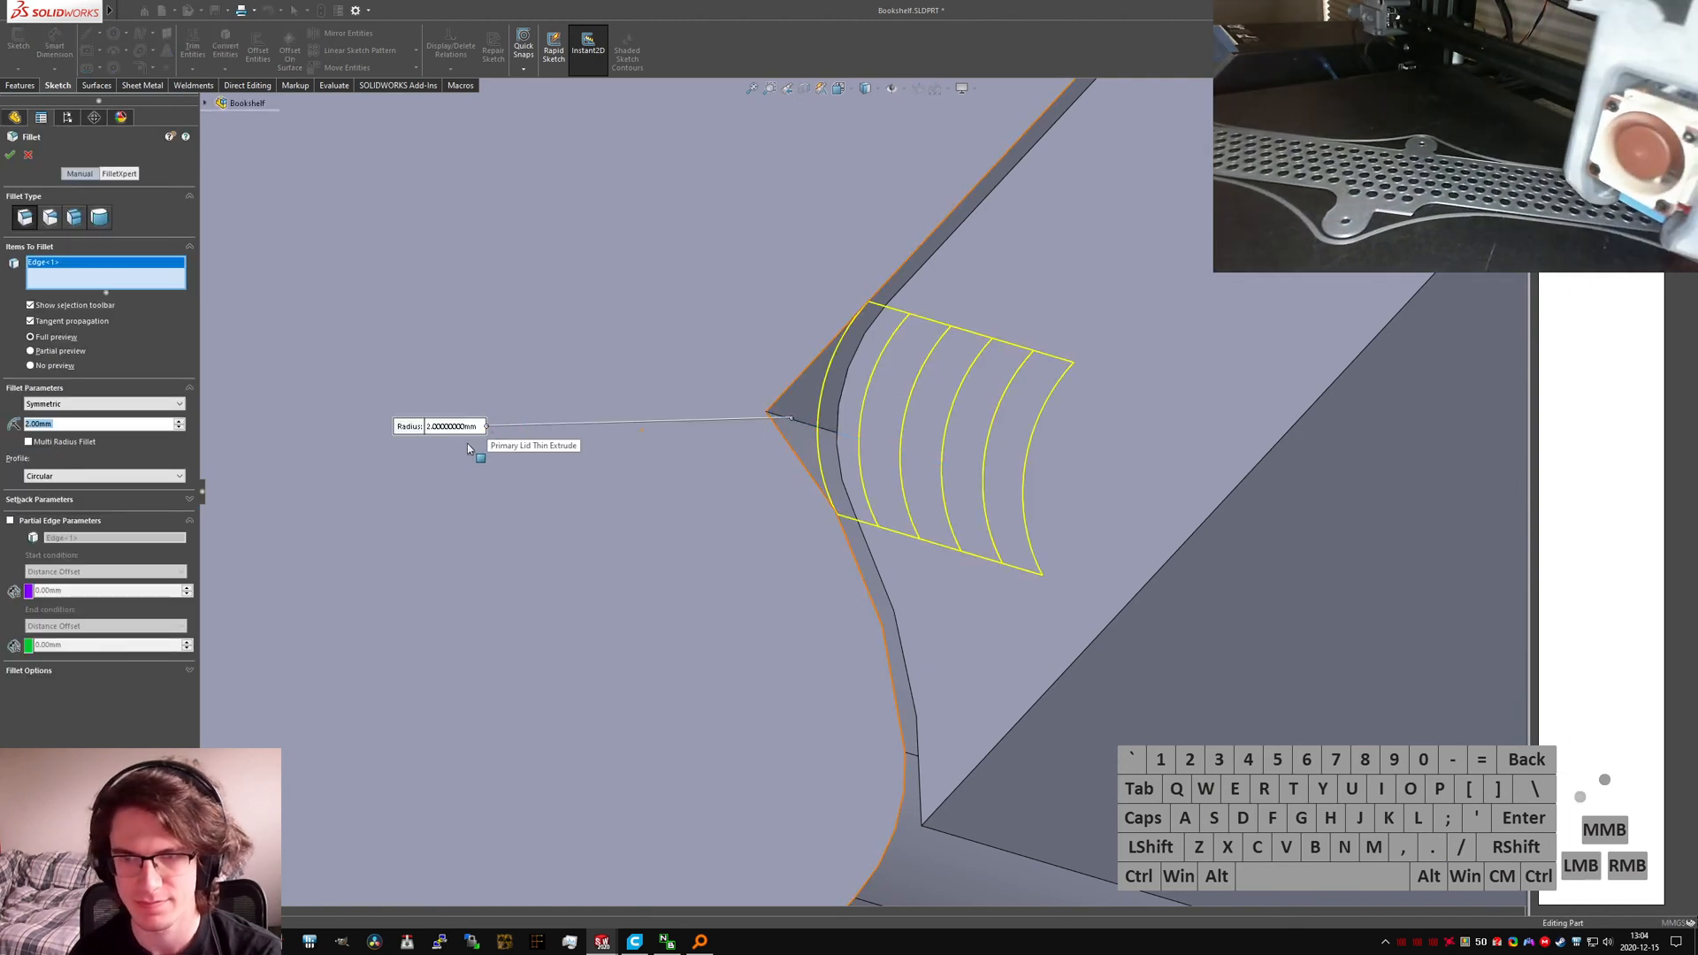
pyautogui.press('Return')
pyautogui.scroll(10, 879, 587)
pyautogui.moveTo(872, 580); pyautogui.dragTo(1044, 235, button='middle')
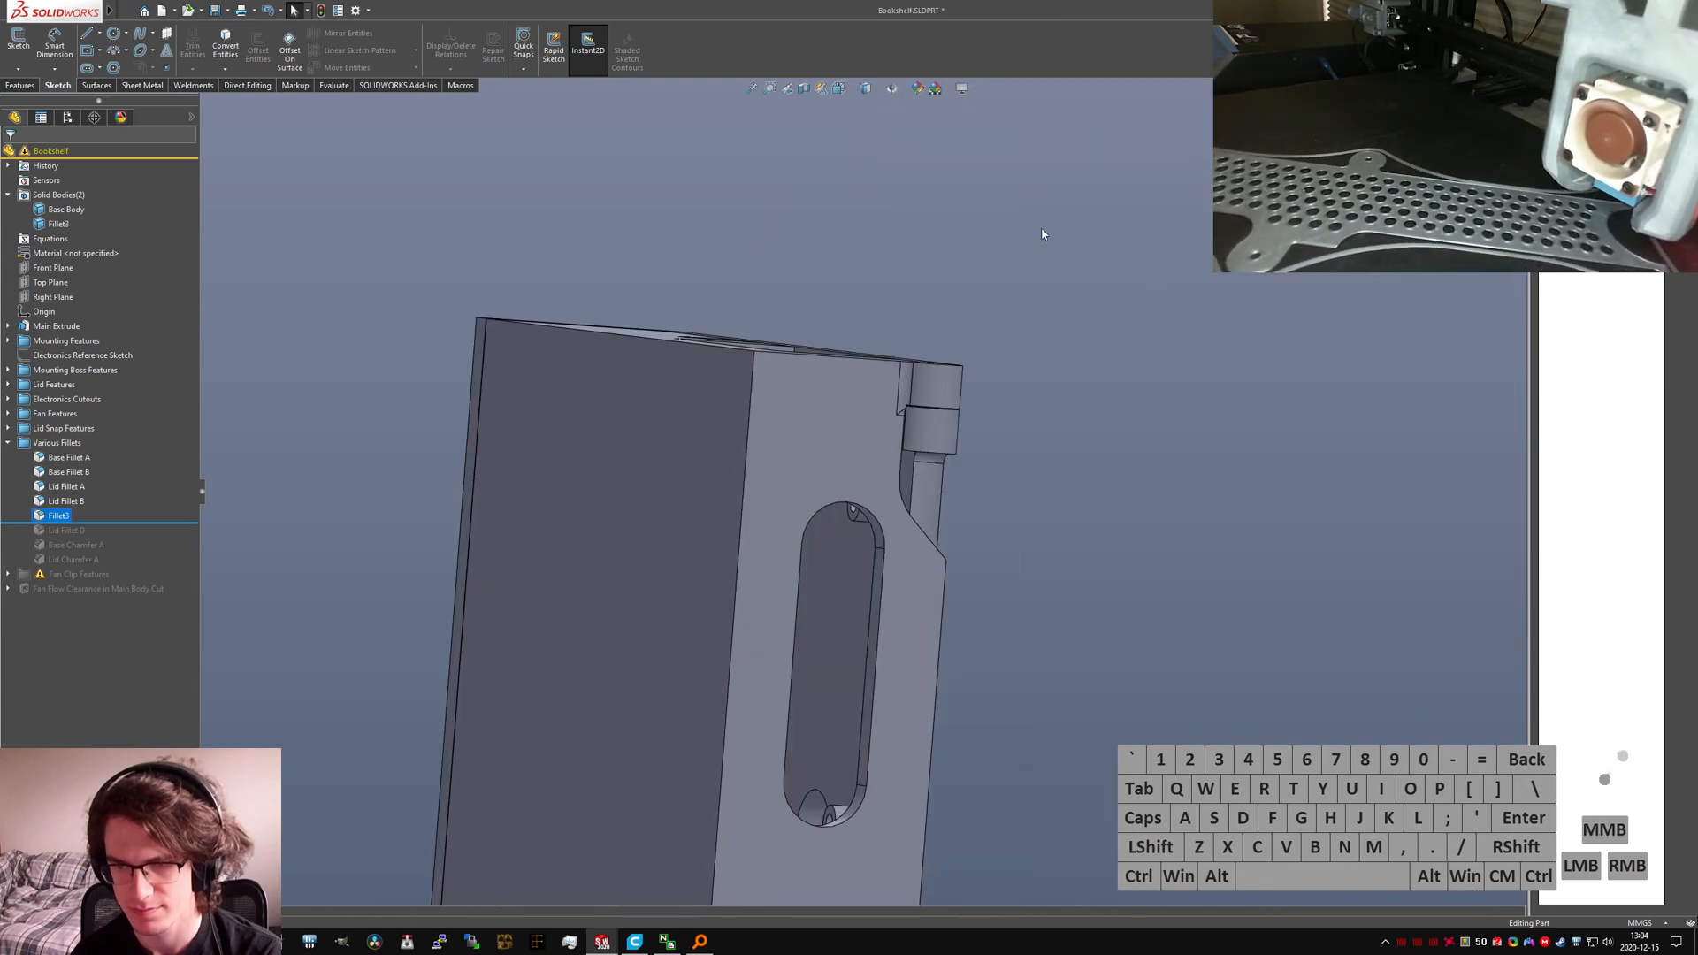
# Step: Roll the model forward to just after Lid Chamfer A and name the new fillet Lid Fillet C
pyautogui.moveTo(119, 523); pyautogui.dragTo(109, 559)
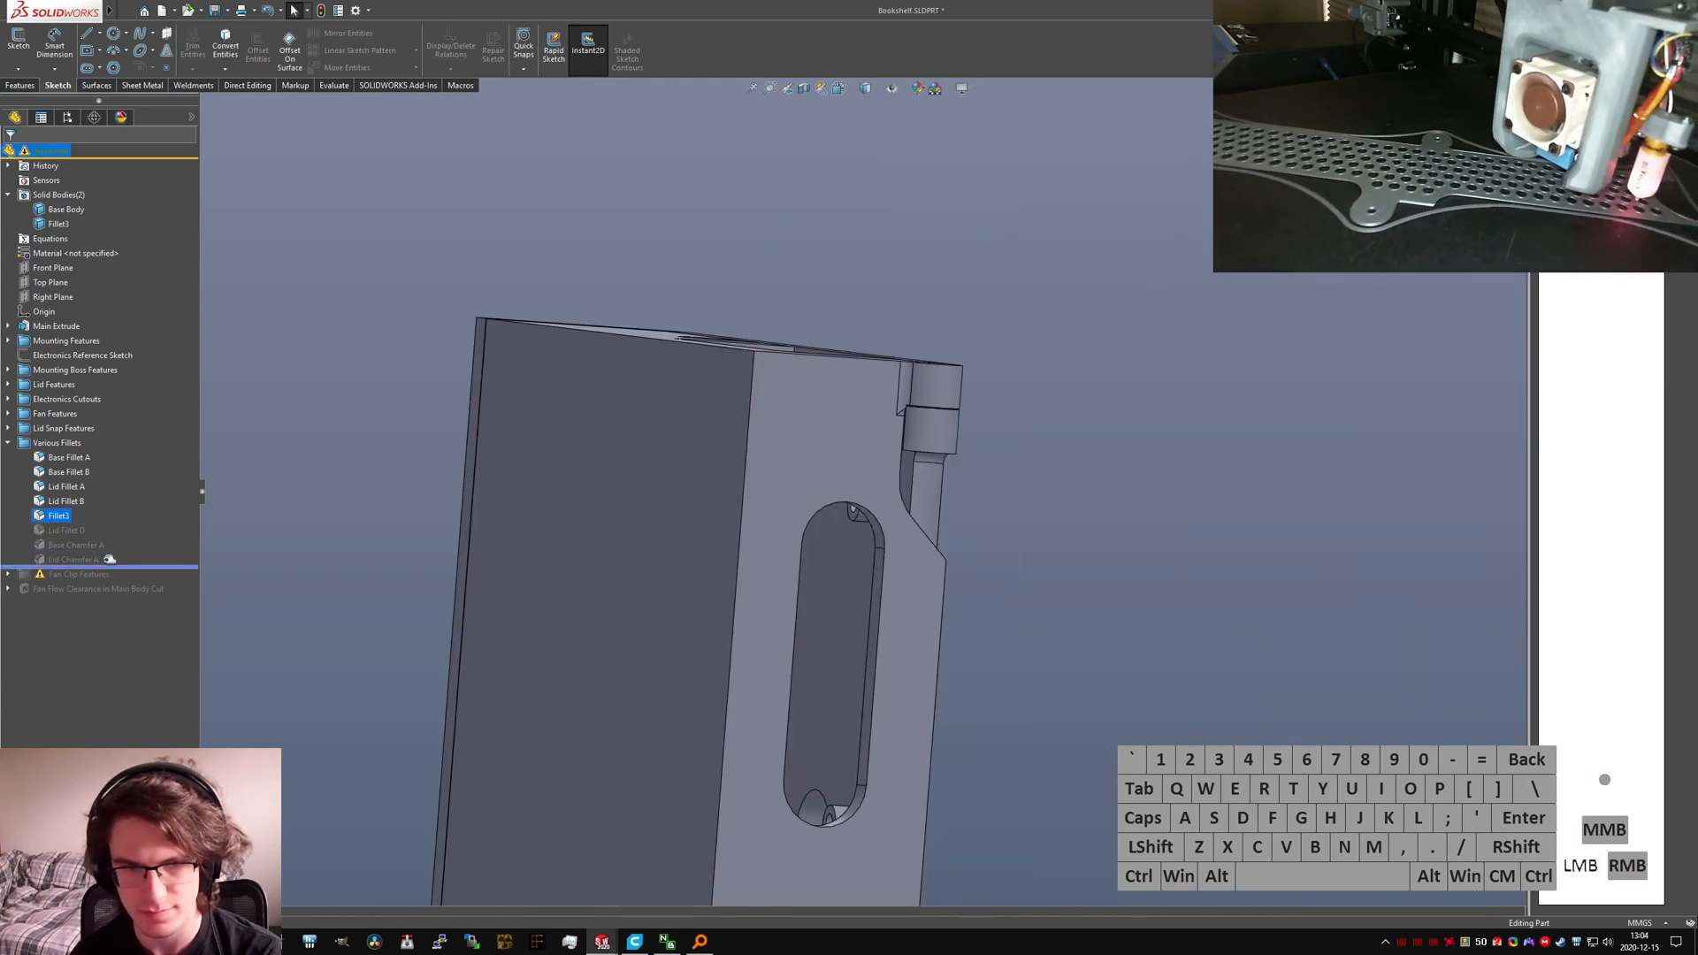
pyautogui.click(55, 519)
pyautogui.write('Lid')
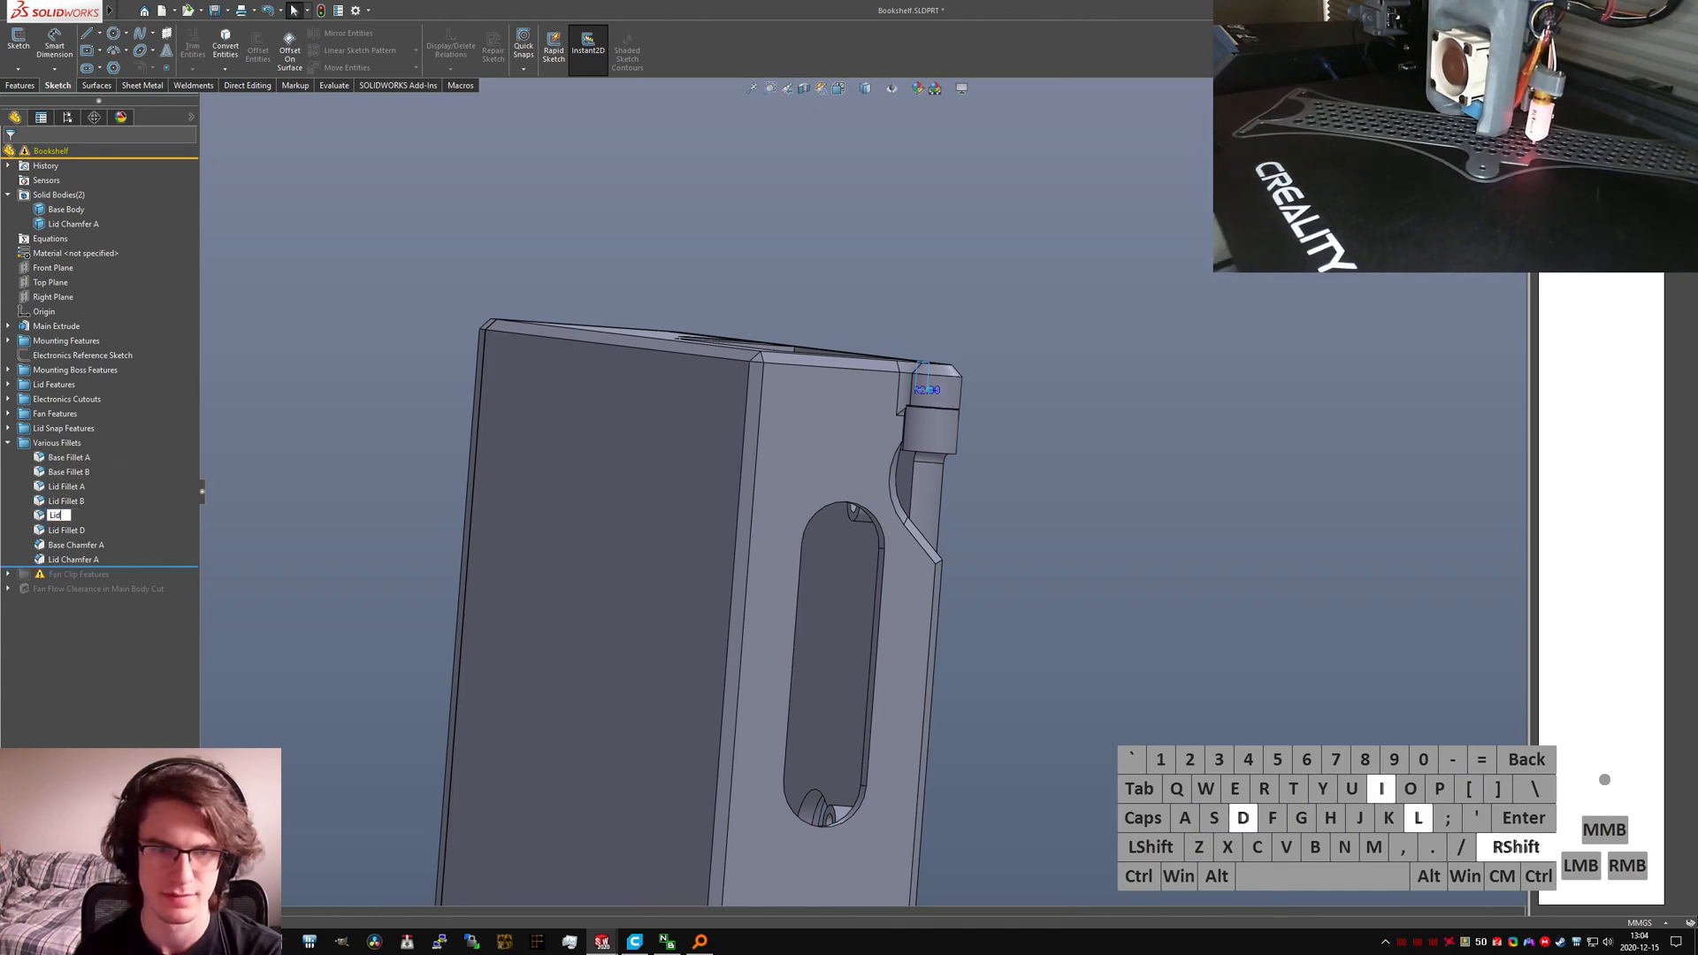
pyautogui.write(' Fillet C')
pyautogui.press('Return')
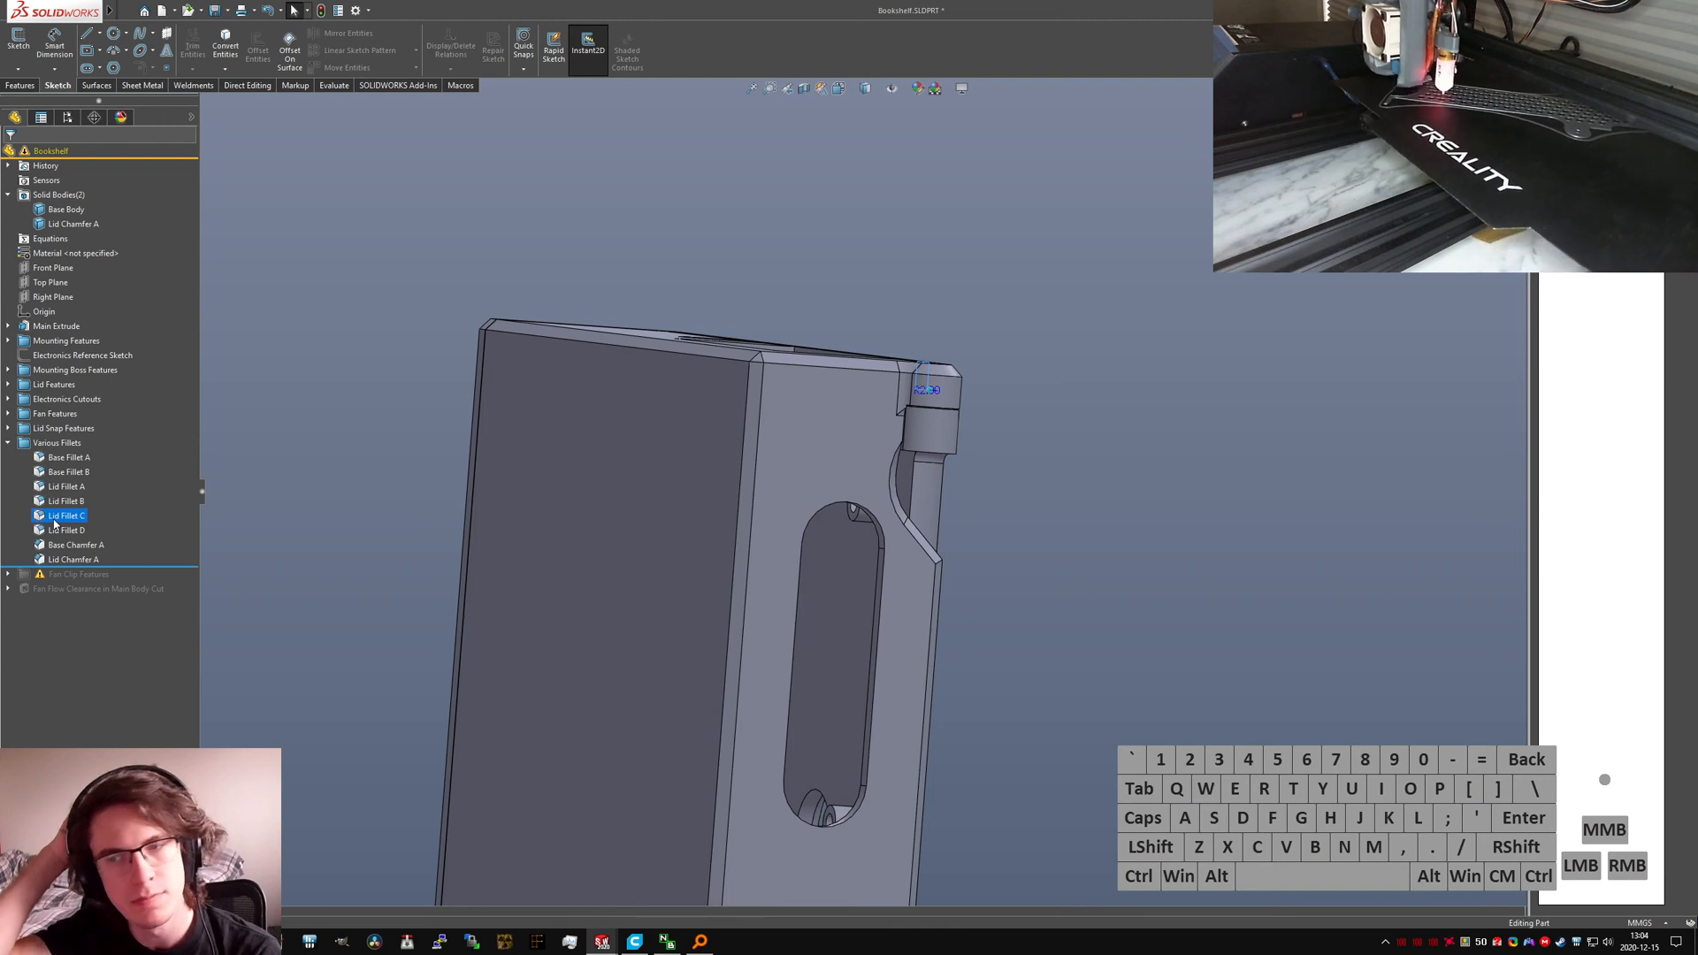
# Step: Examine the rounded lid corner and the chamfers around the upper and lower hinges from several sides
pyautogui.click(1035, 609)
pyautogui.moveTo(917, 388); pyautogui.dragTo(1055, 307, button='middle')
pyautogui.scroll(-5, 926, 396)
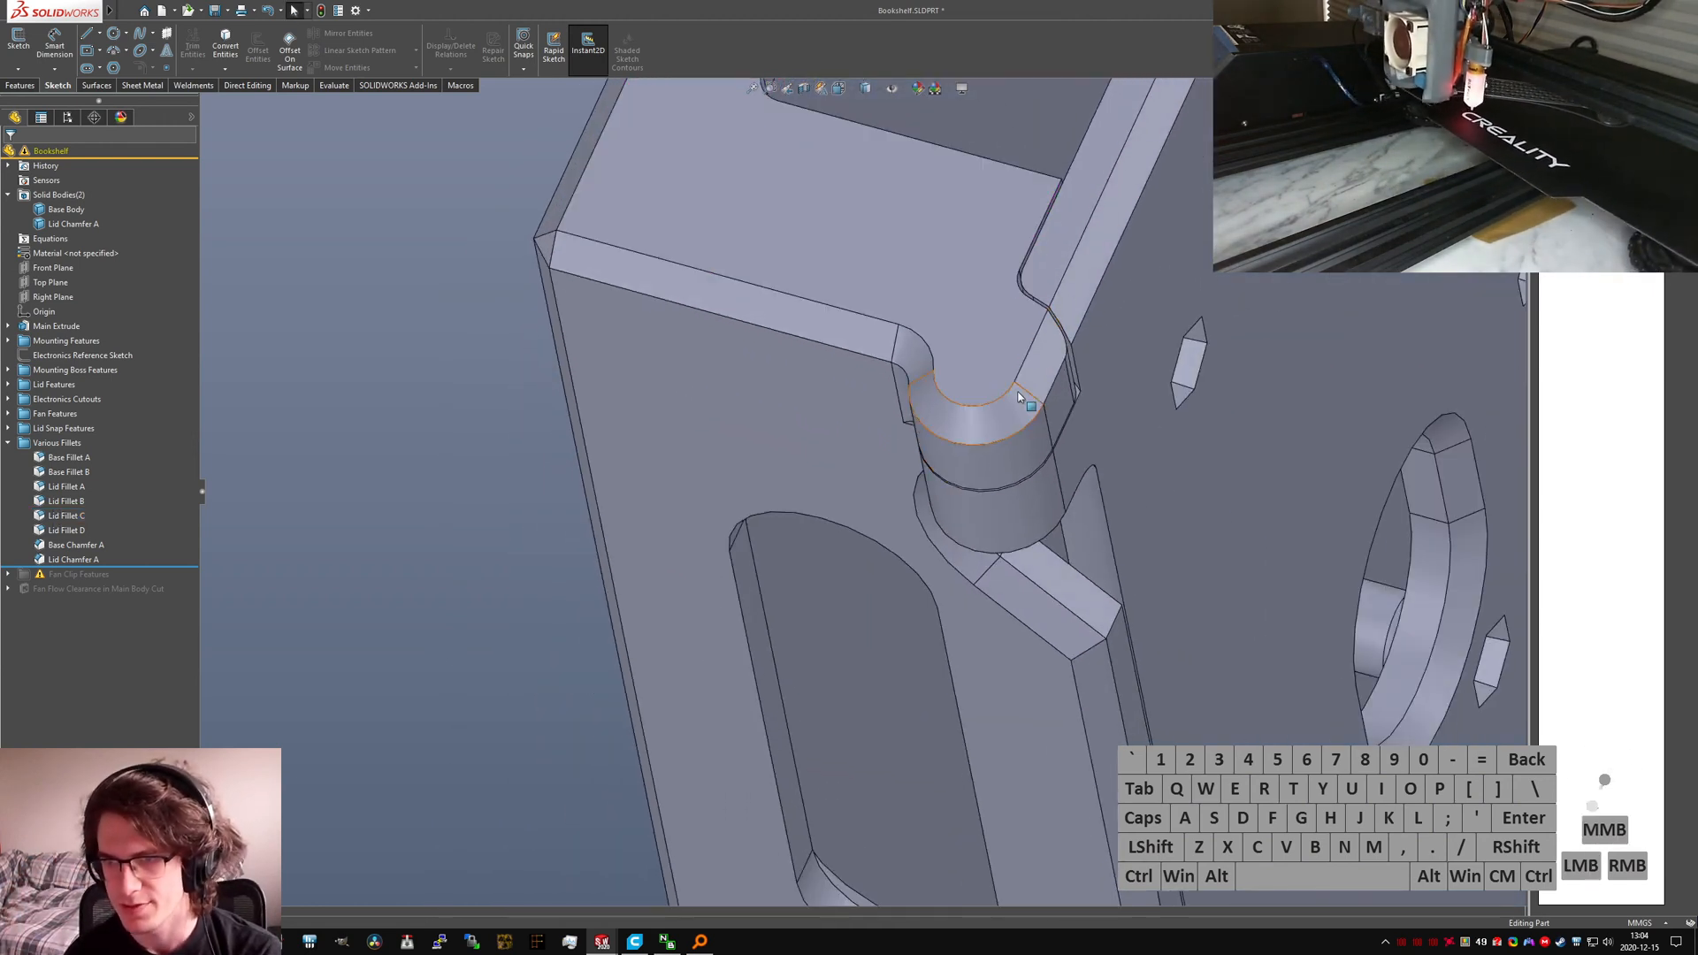
pyautogui.scroll(6, 1044, 371)
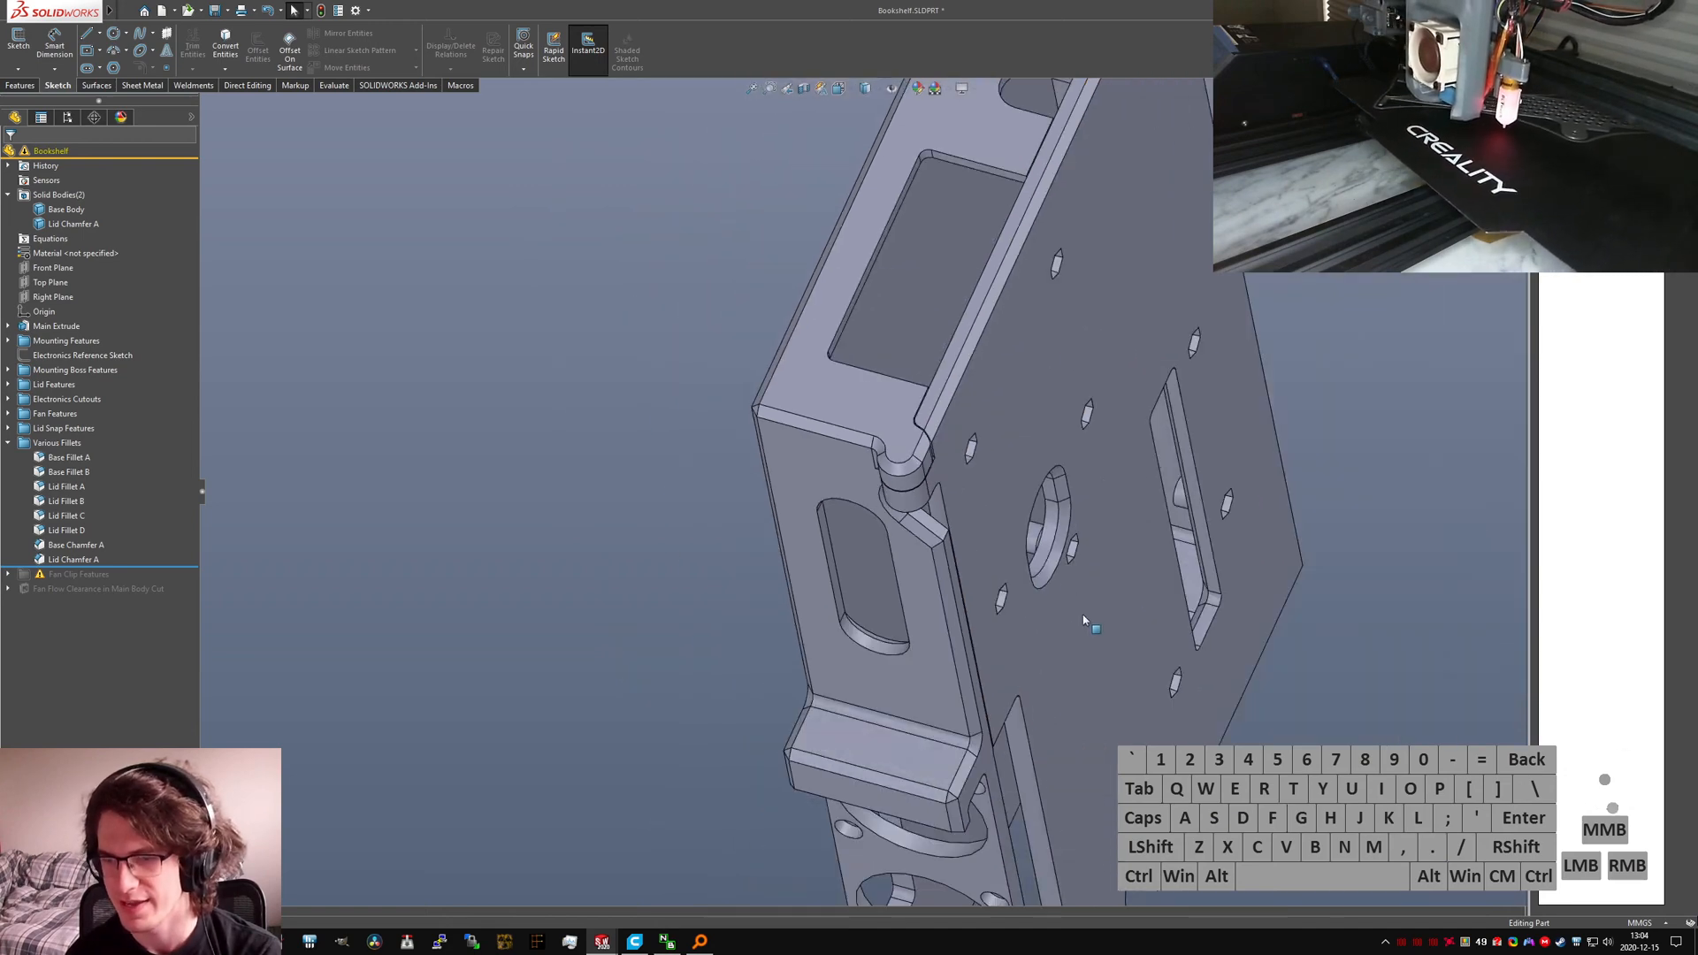
pyautogui.moveTo(1091, 625); pyautogui.dragTo(1114, 539, button='middle')
pyautogui.scroll(-3, 959, 831)
pyautogui.moveTo(933, 778)
pyautogui.mouseDown(button='middle')
pyautogui.moveTo(817, 662)
pyautogui.moveTo(922, 776)
pyautogui.mouseUp(button='middle')
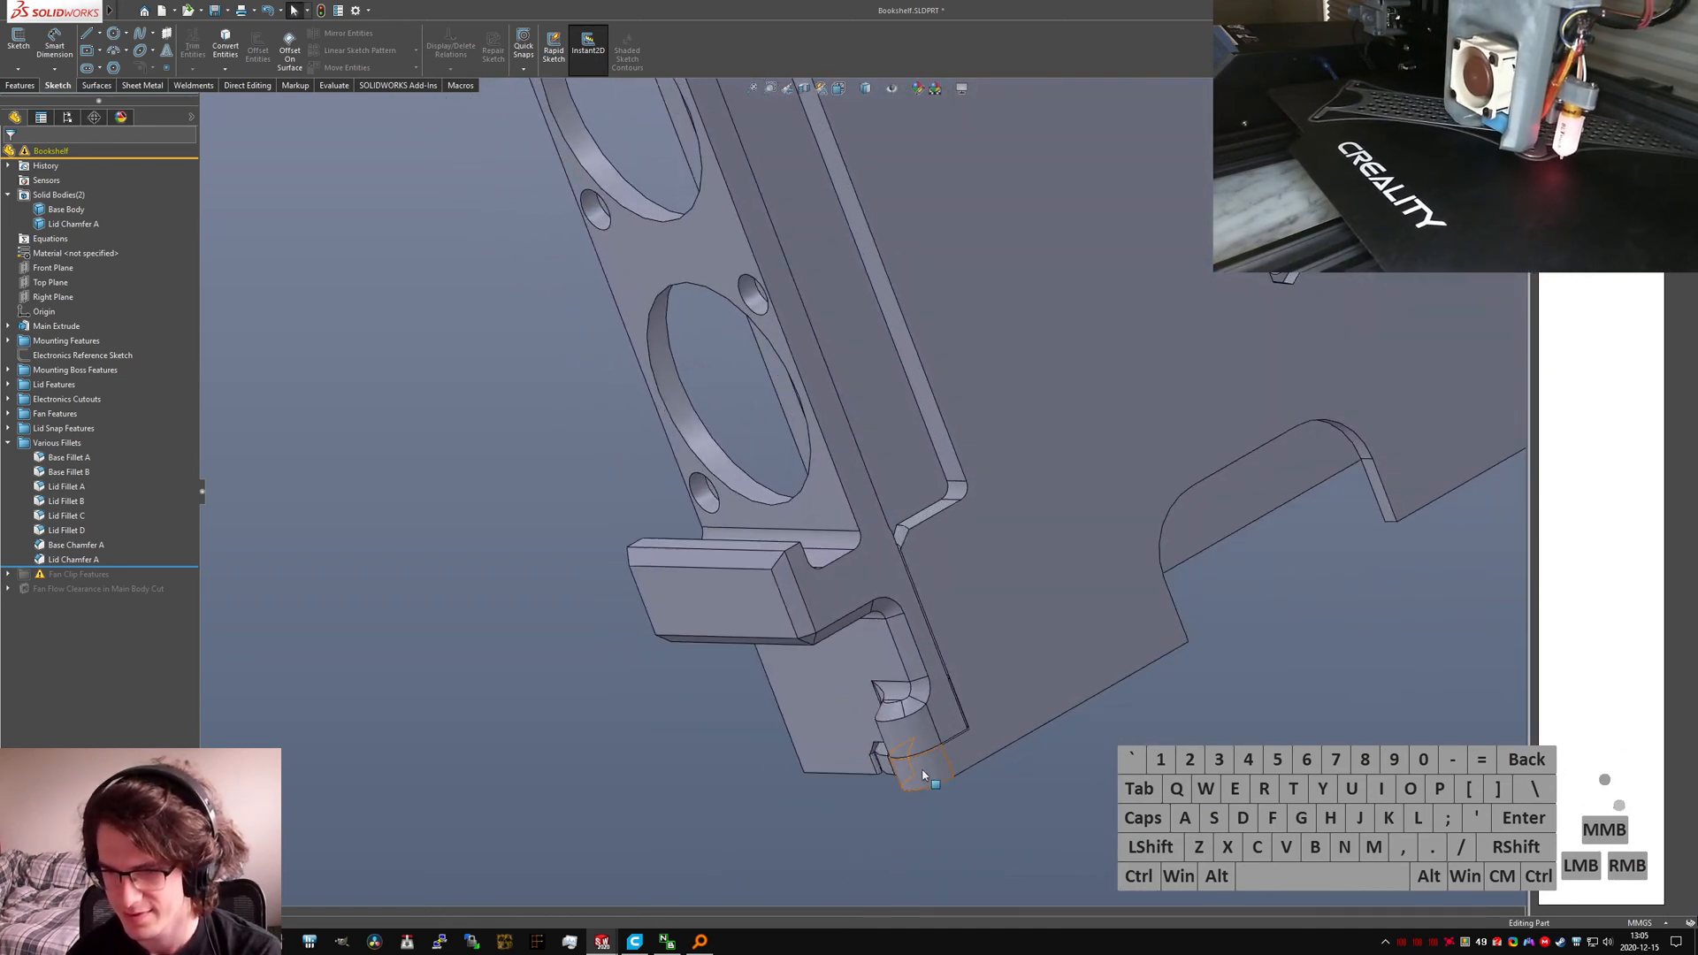
pyautogui.moveTo(886, 591); pyautogui.dragTo(937, 658, button='middle')
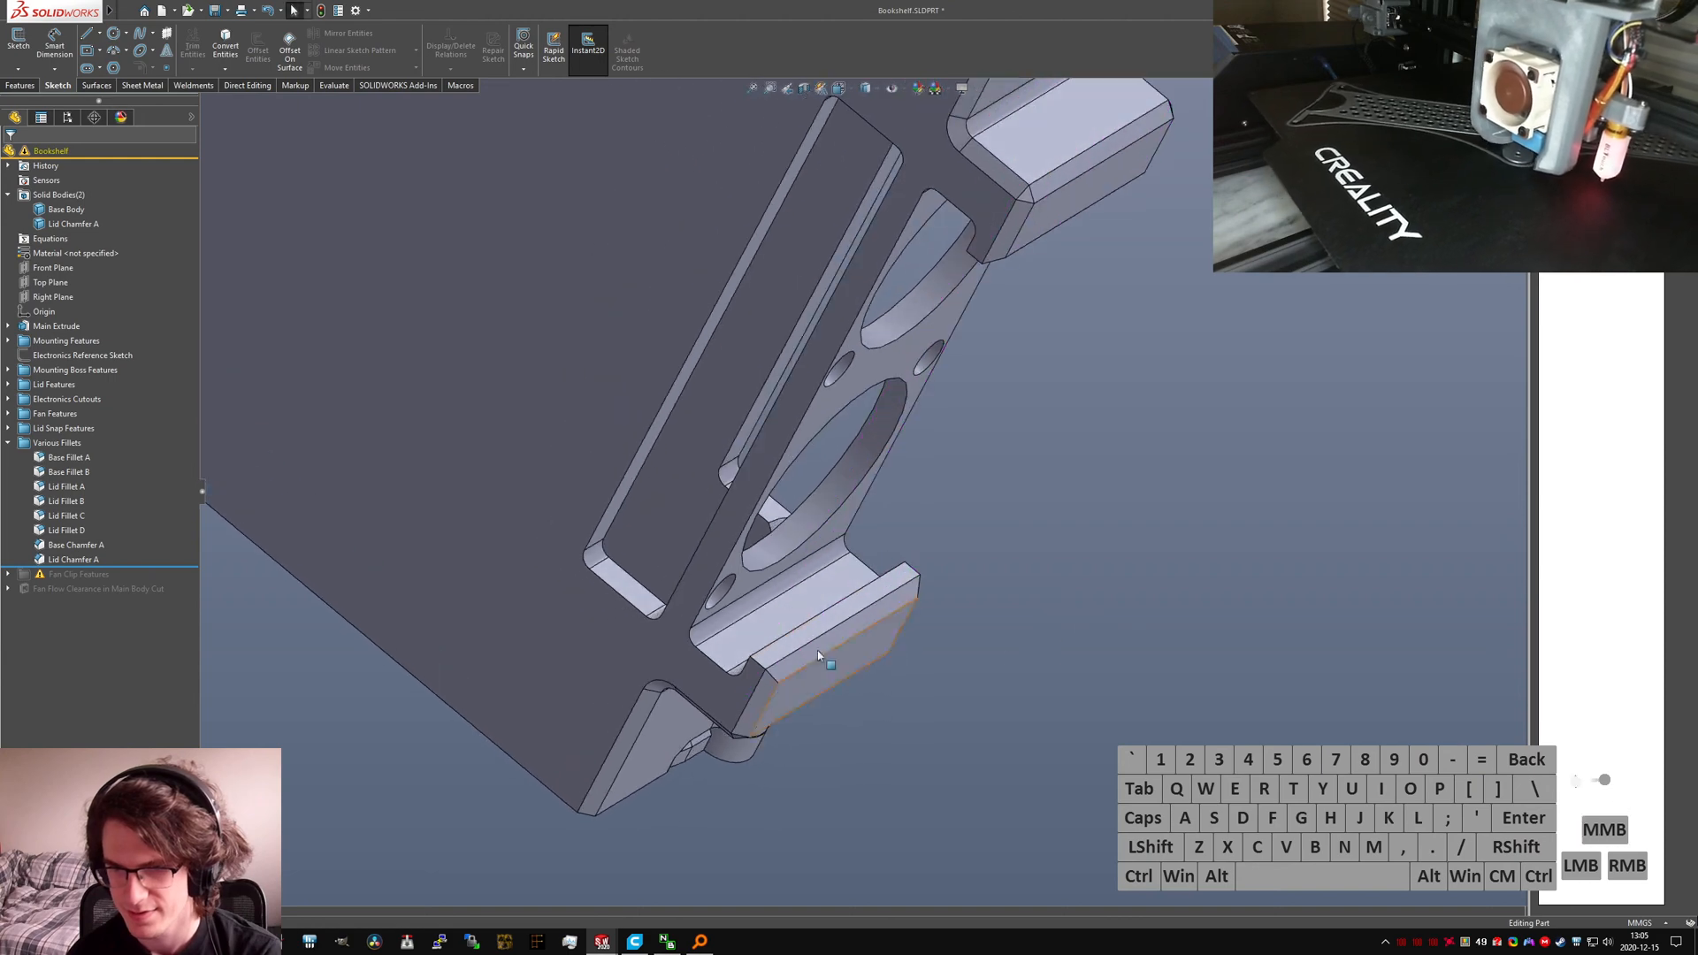
# Step: Roll the model forward past Fan Clip Features and open the sketch of Fan Clip Main Extrude for editing, viewed head-on
pyautogui.moveTo(135, 567); pyautogui.dragTo(133, 582)
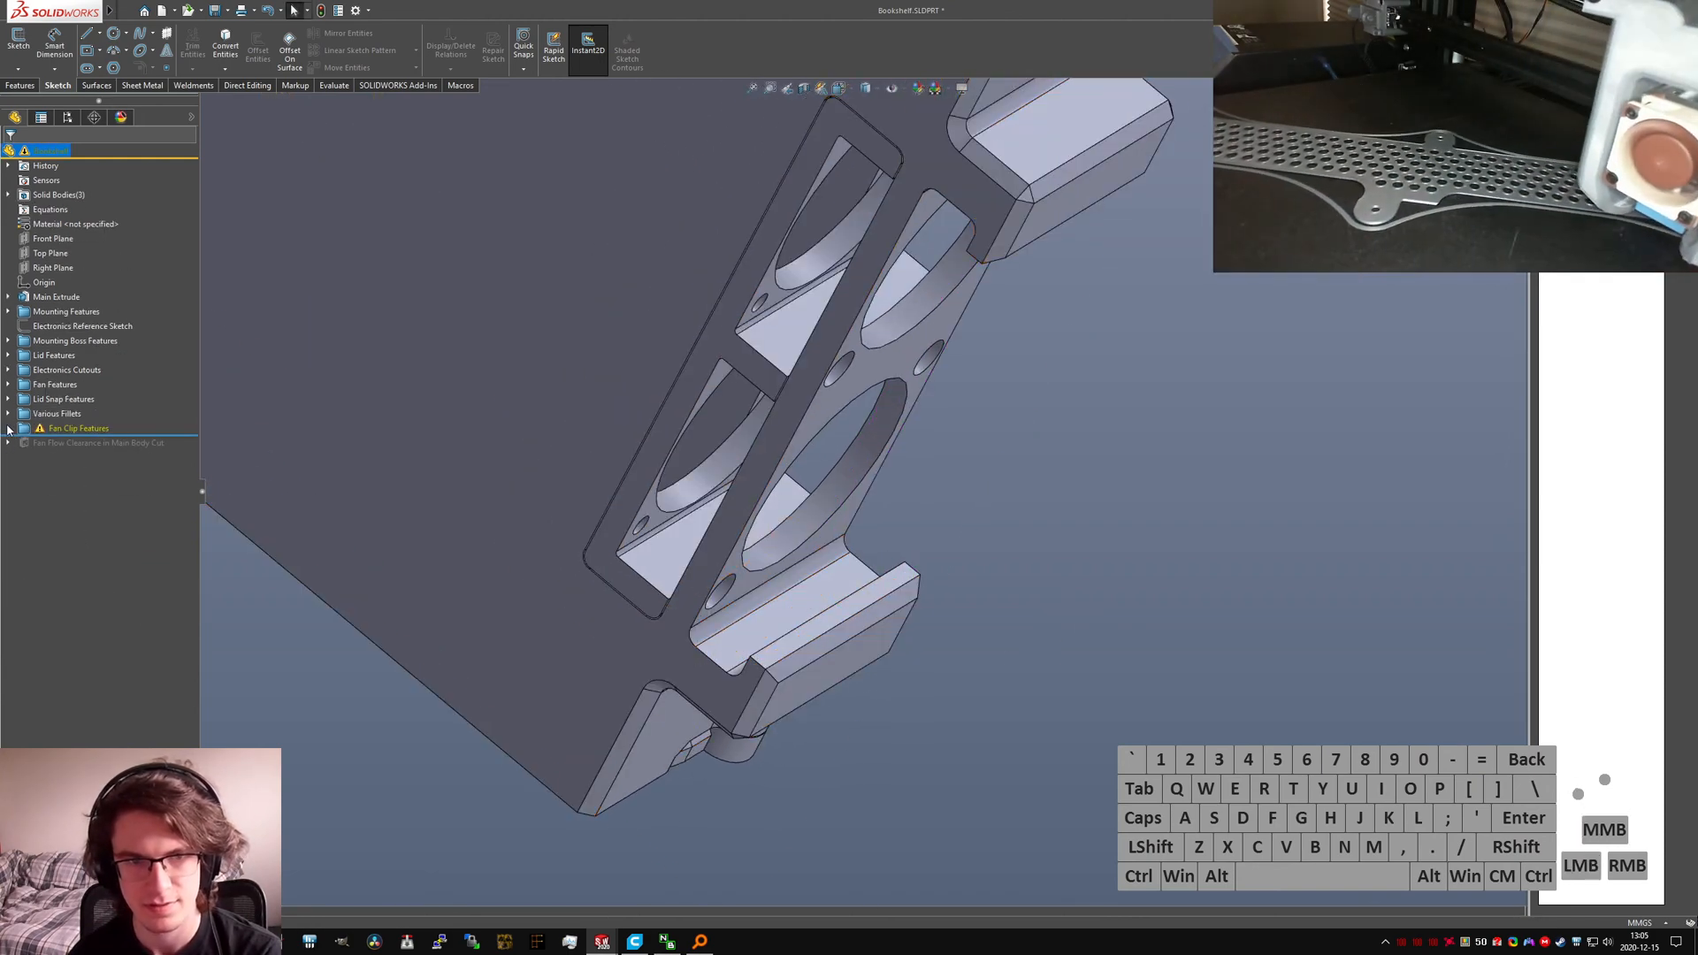
pyautogui.click(8, 428)
pyautogui.click(23, 443)
pyautogui.click(88, 457)
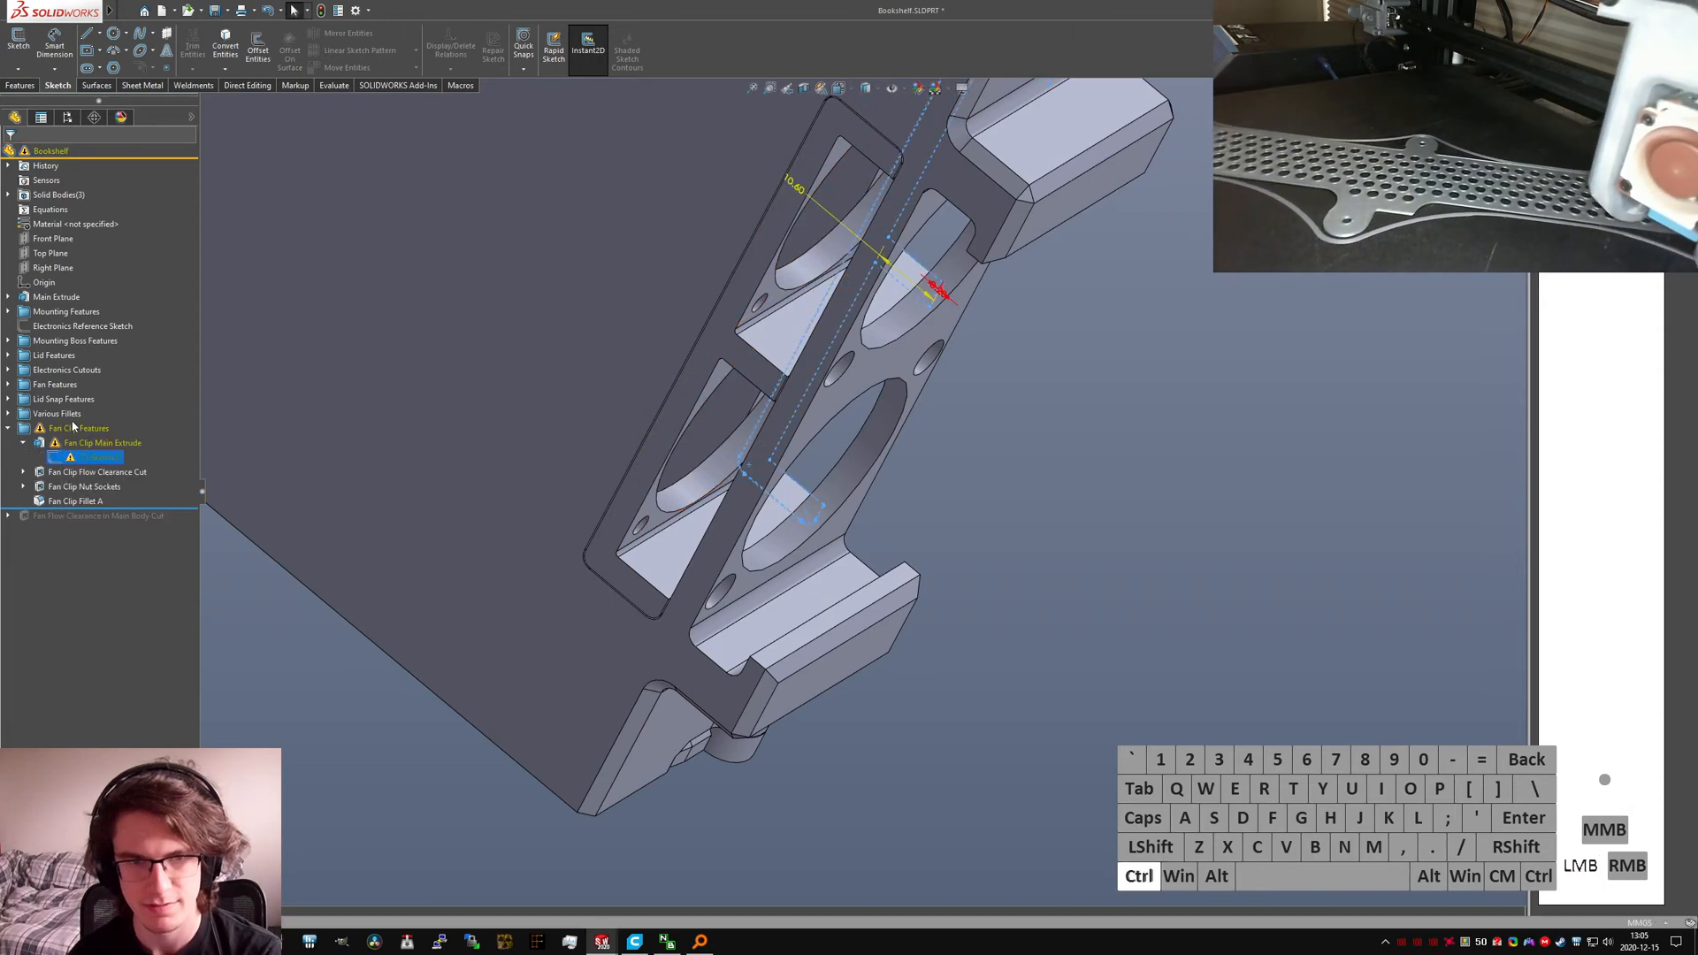
pyautogui.keyDown('ctrl'); pyautogui.click(71, 428); pyautogui.keyUp('ctrl')
pyautogui.hotkey('ctrl', '2')
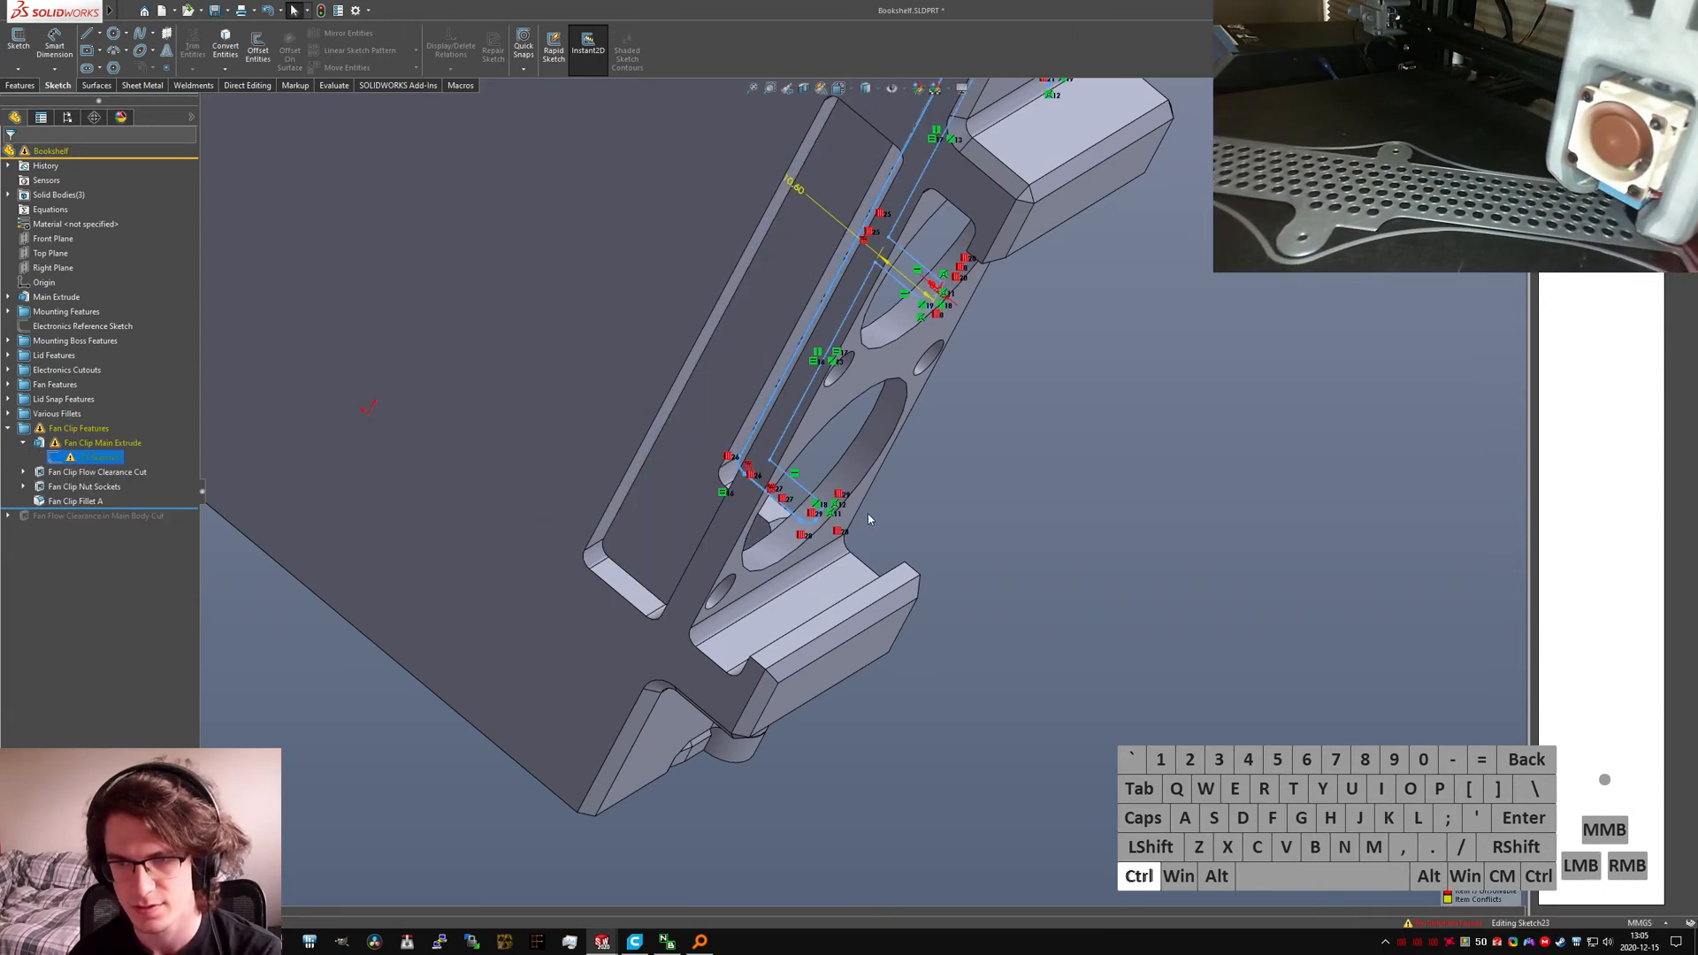
pyautogui.hotkey('ctrl', '2')
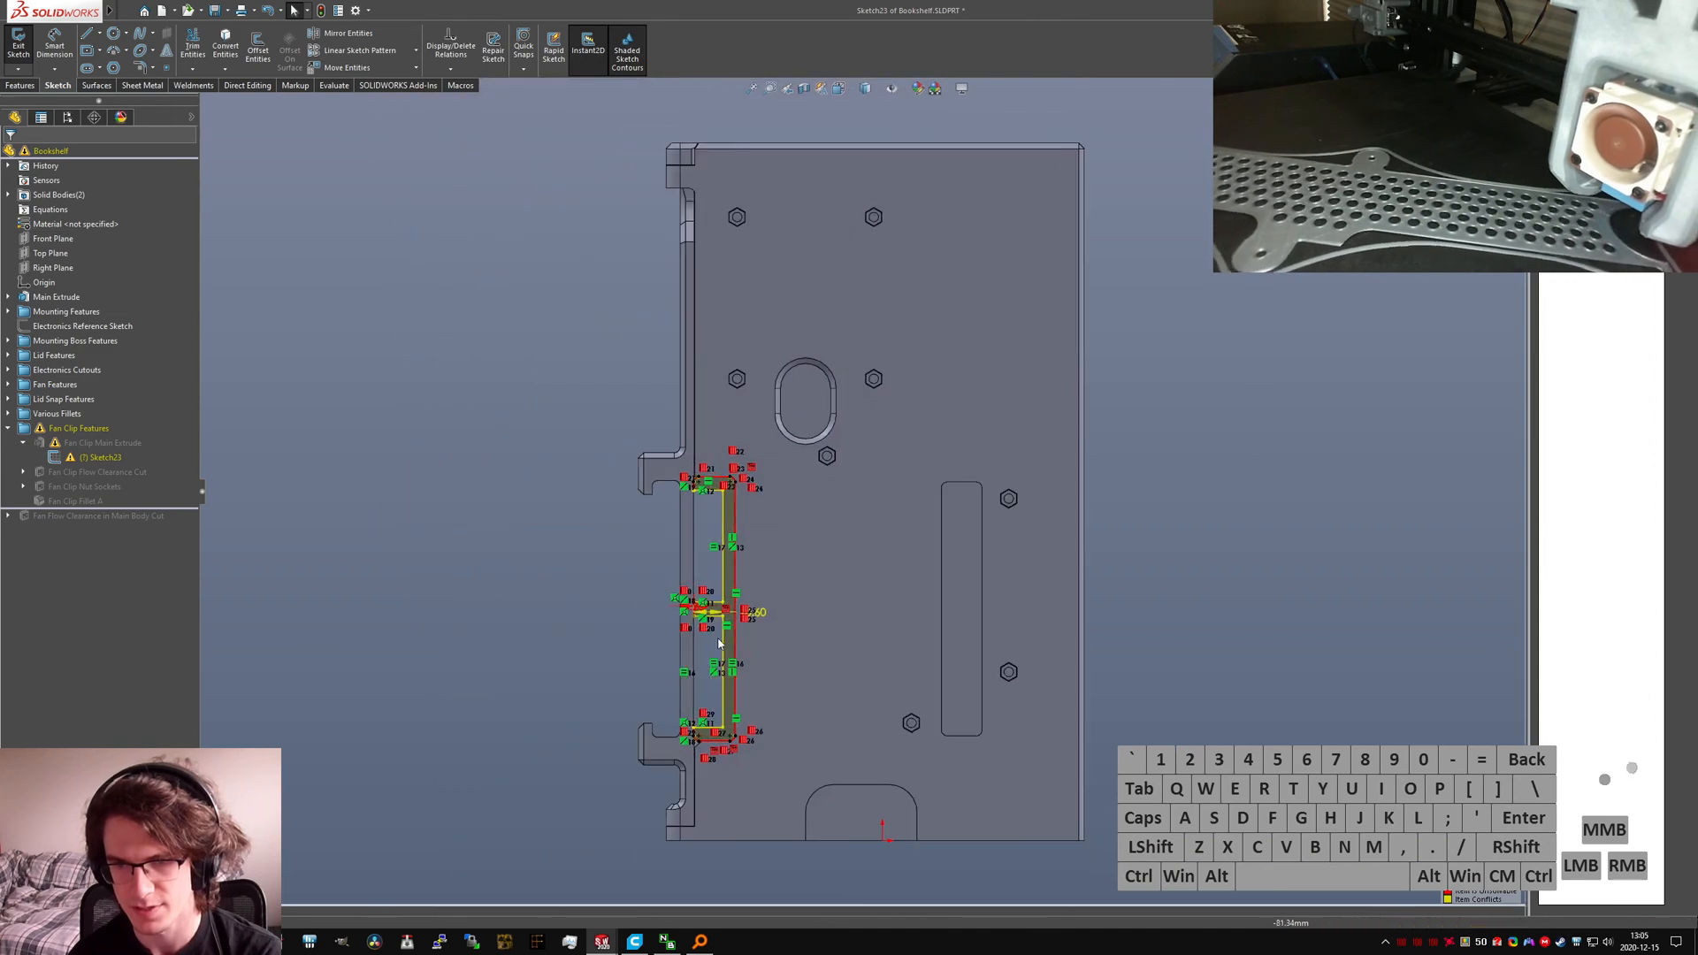
# Step: Delete the conflicting 0.00 dimension at the outer end of the fan clip's middle divider
pyautogui.scroll(-8, 719, 643)
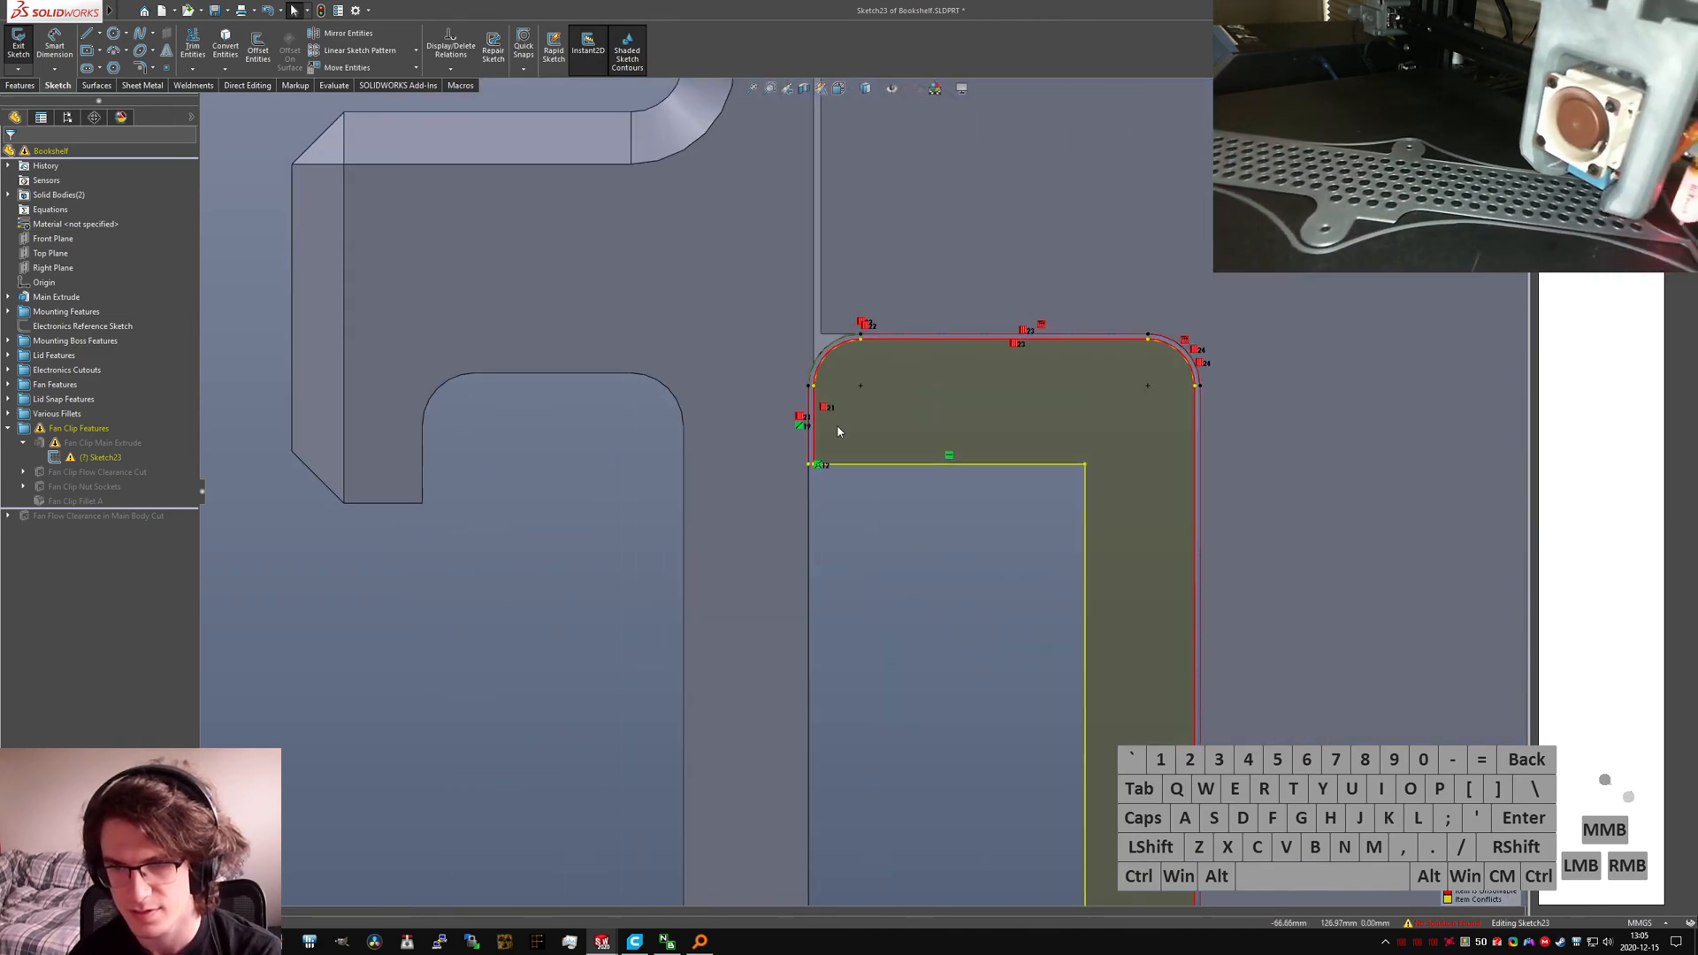
pyautogui.scroll(-2, 838, 431)
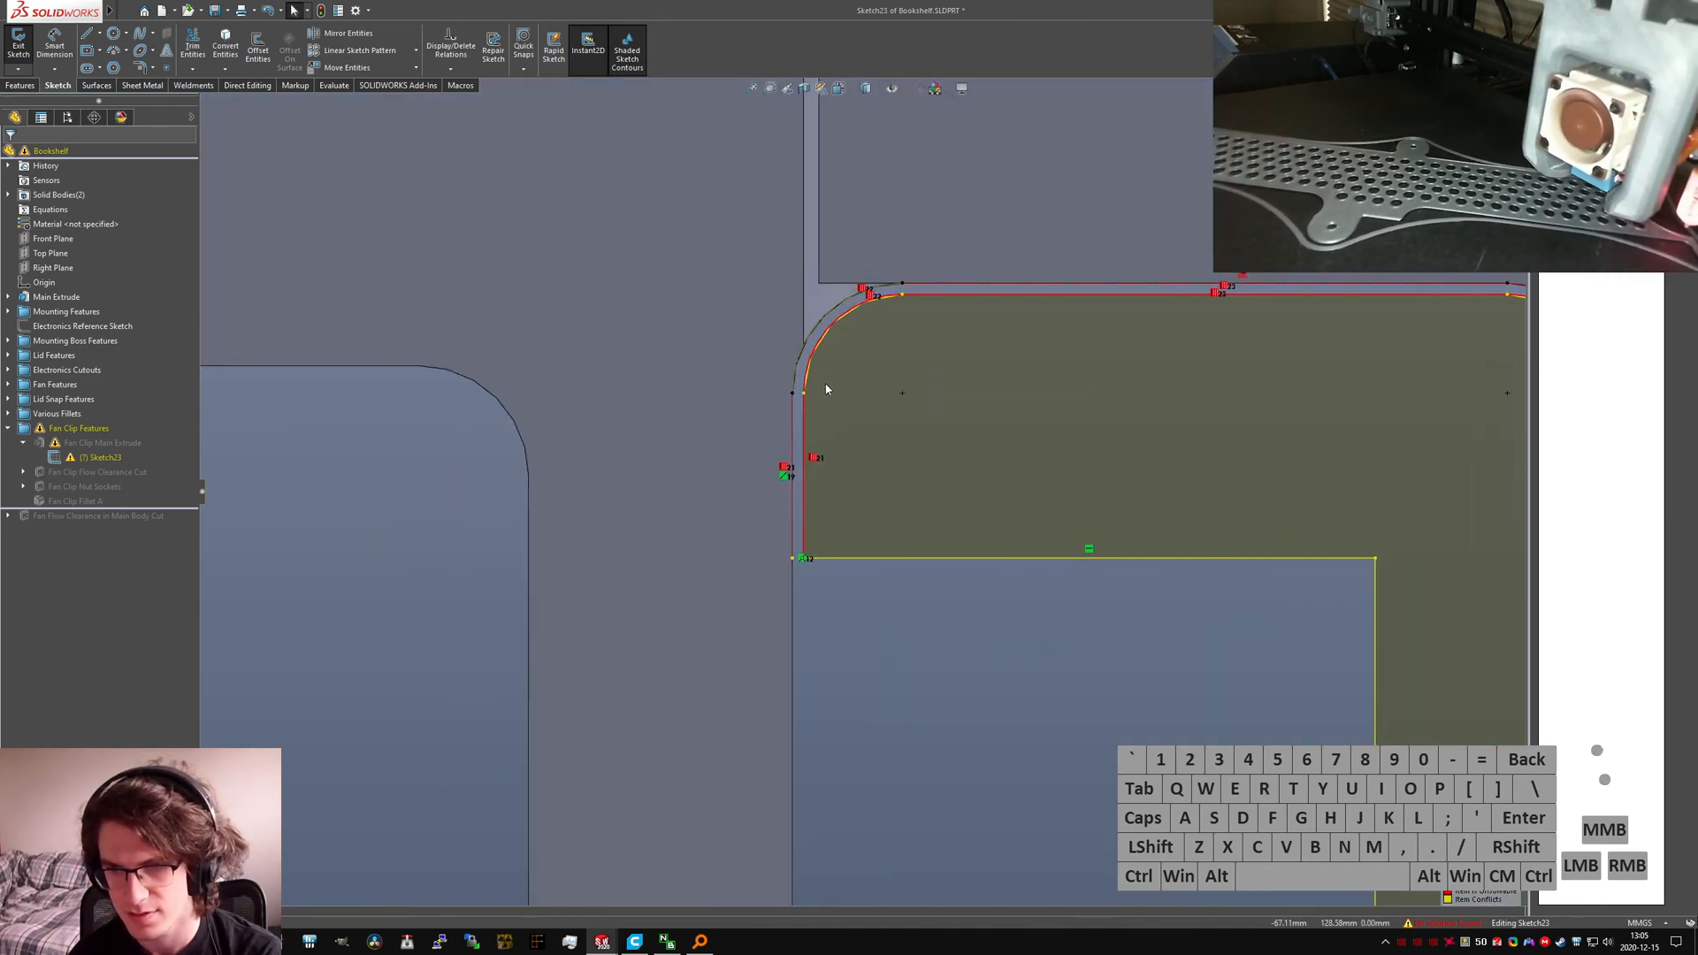
pyautogui.click(785, 469)
pyautogui.scroll(6, 787, 470)
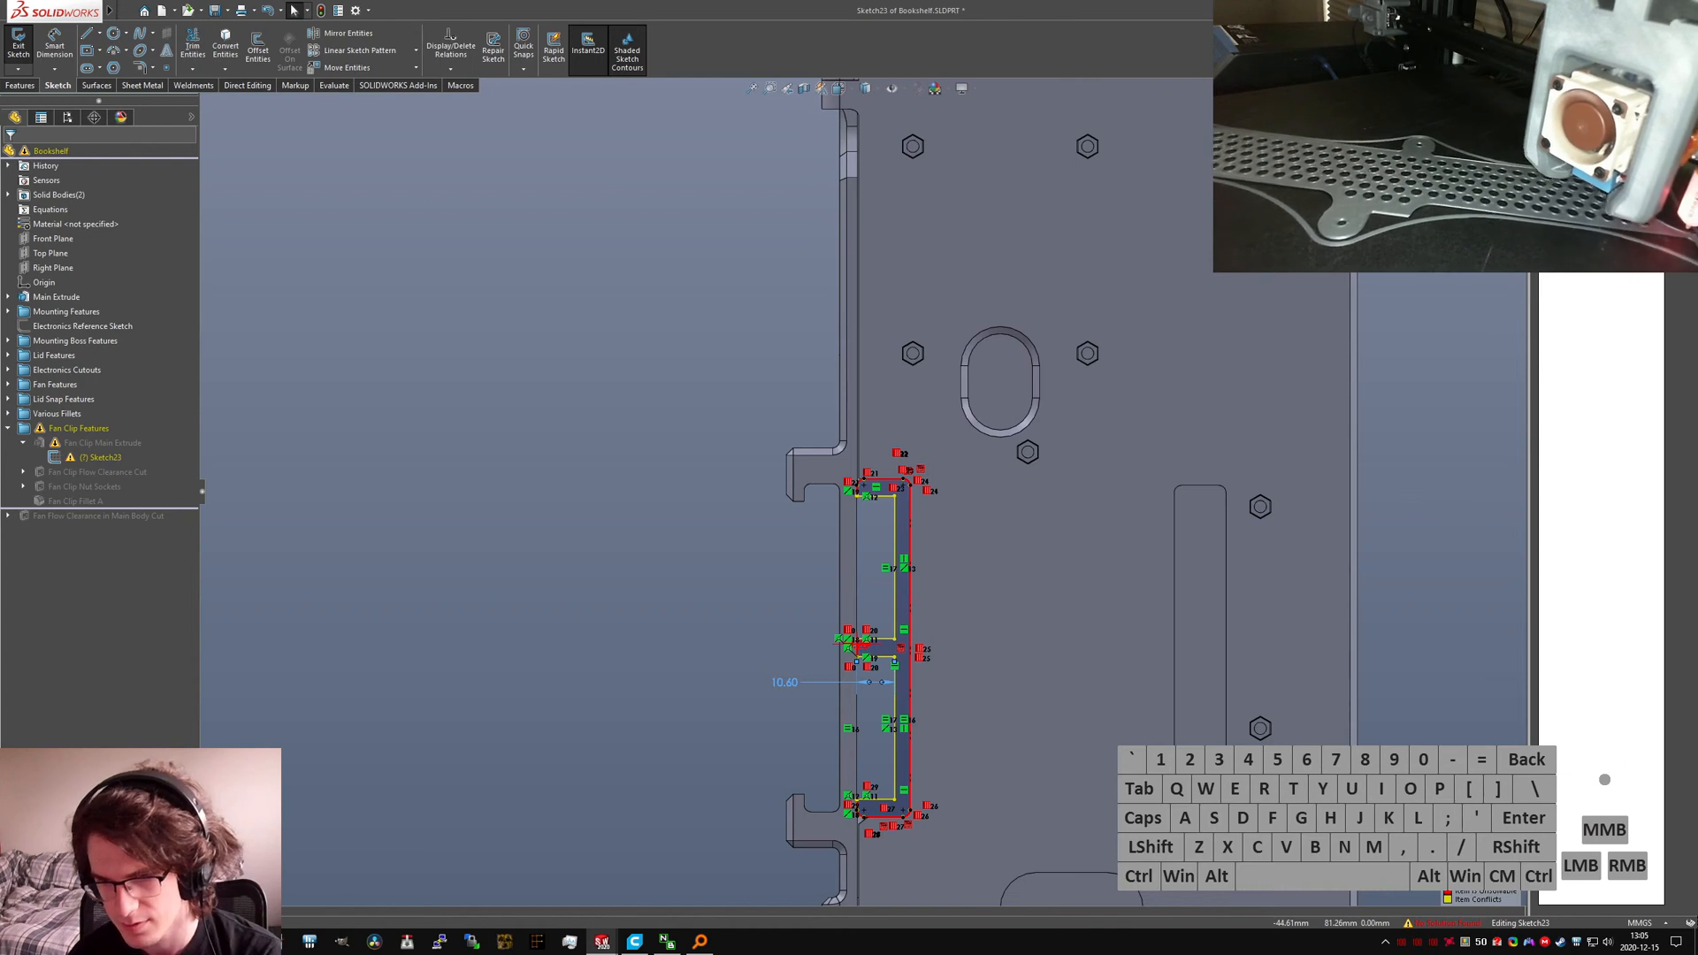
pyautogui.click(875, 682)
pyautogui.scroll(-4, 875, 682)
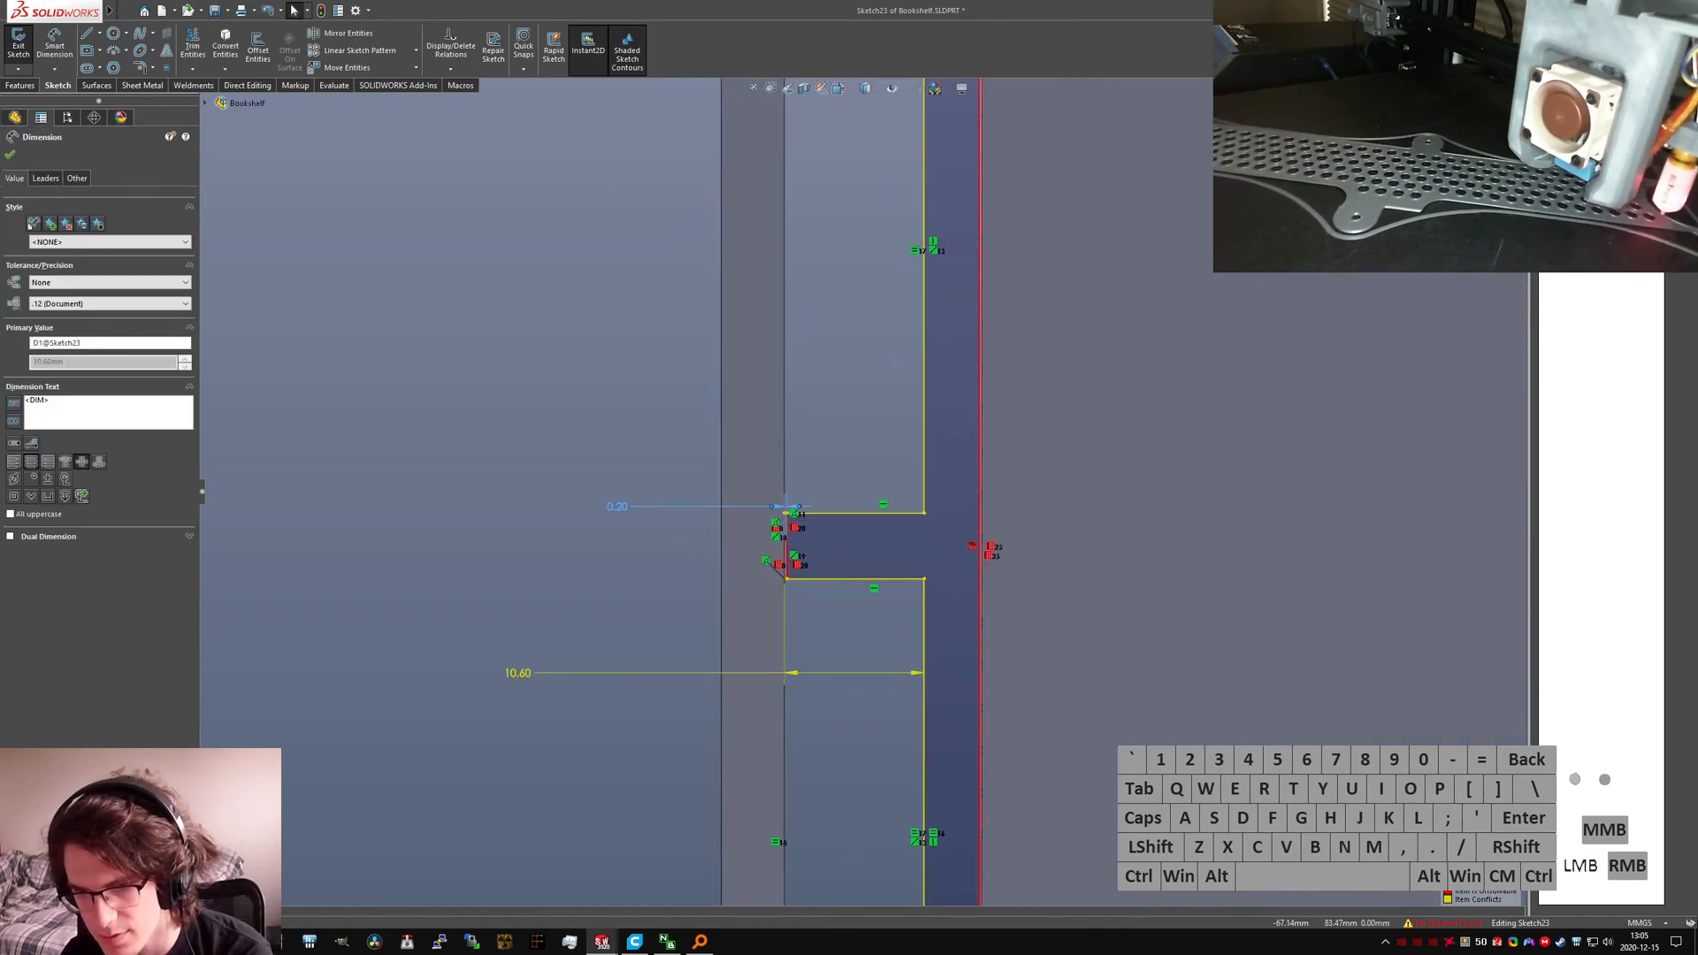
pyautogui.press('Delete')
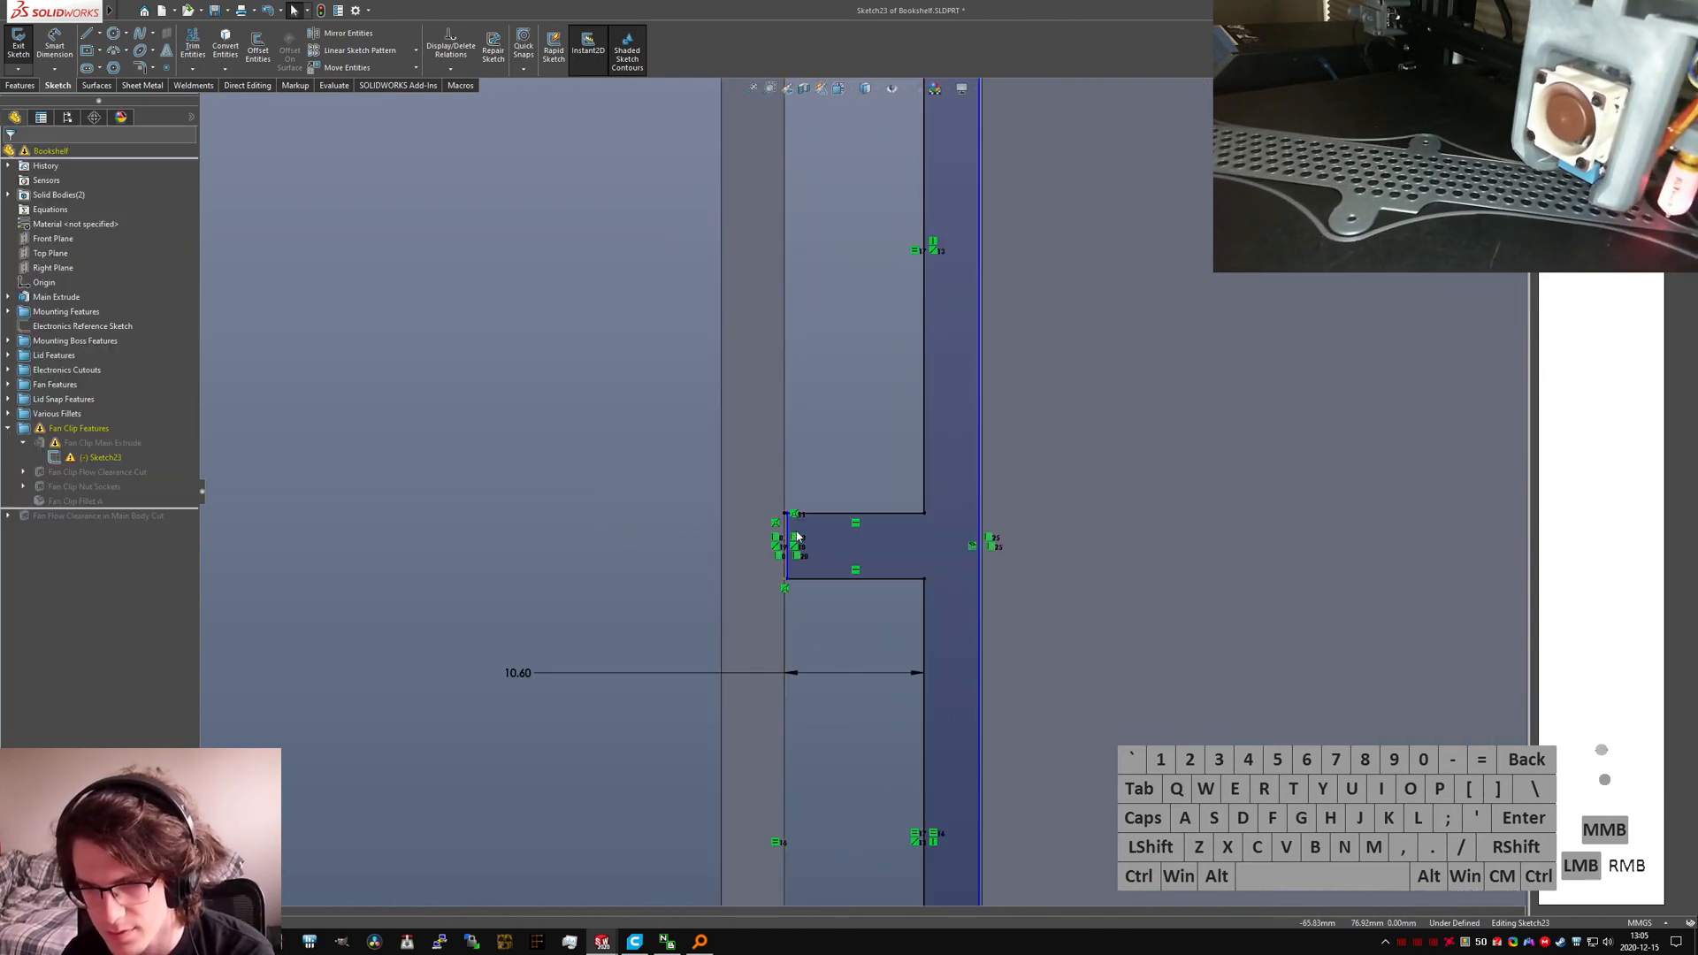
# Step: Try to dimension the divider's end line against the adjacent construction line, then delete that dimension
pyautogui.scroll(-6, 790, 563)
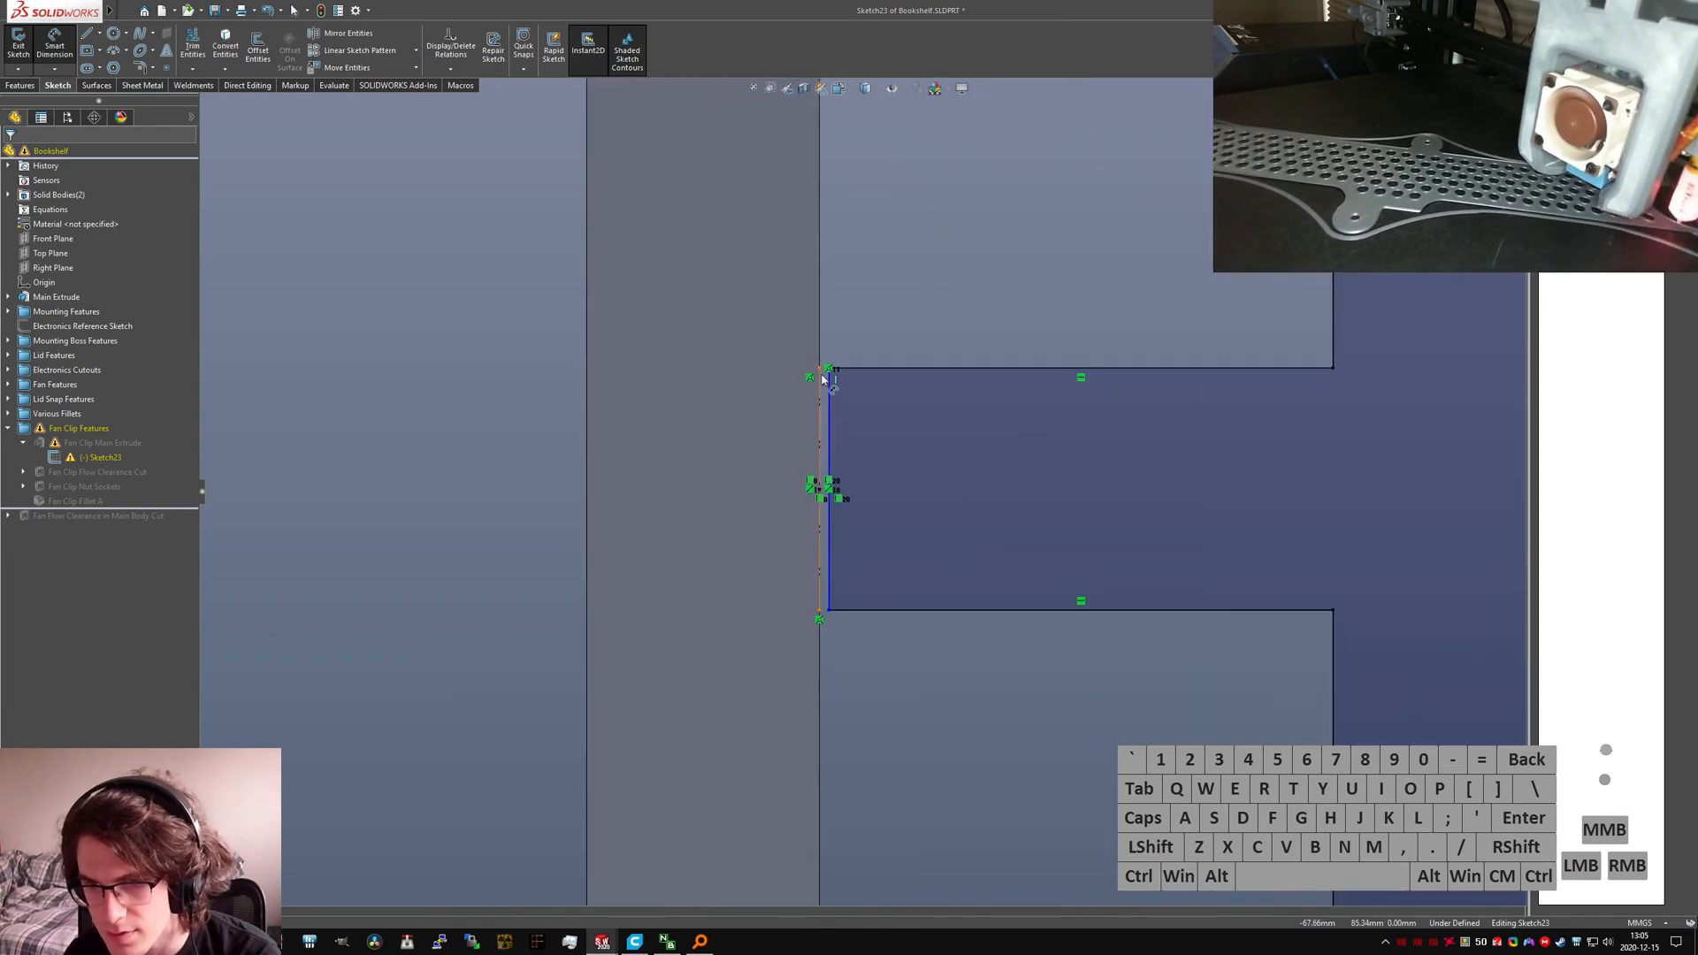
pyautogui.click(838, 427)
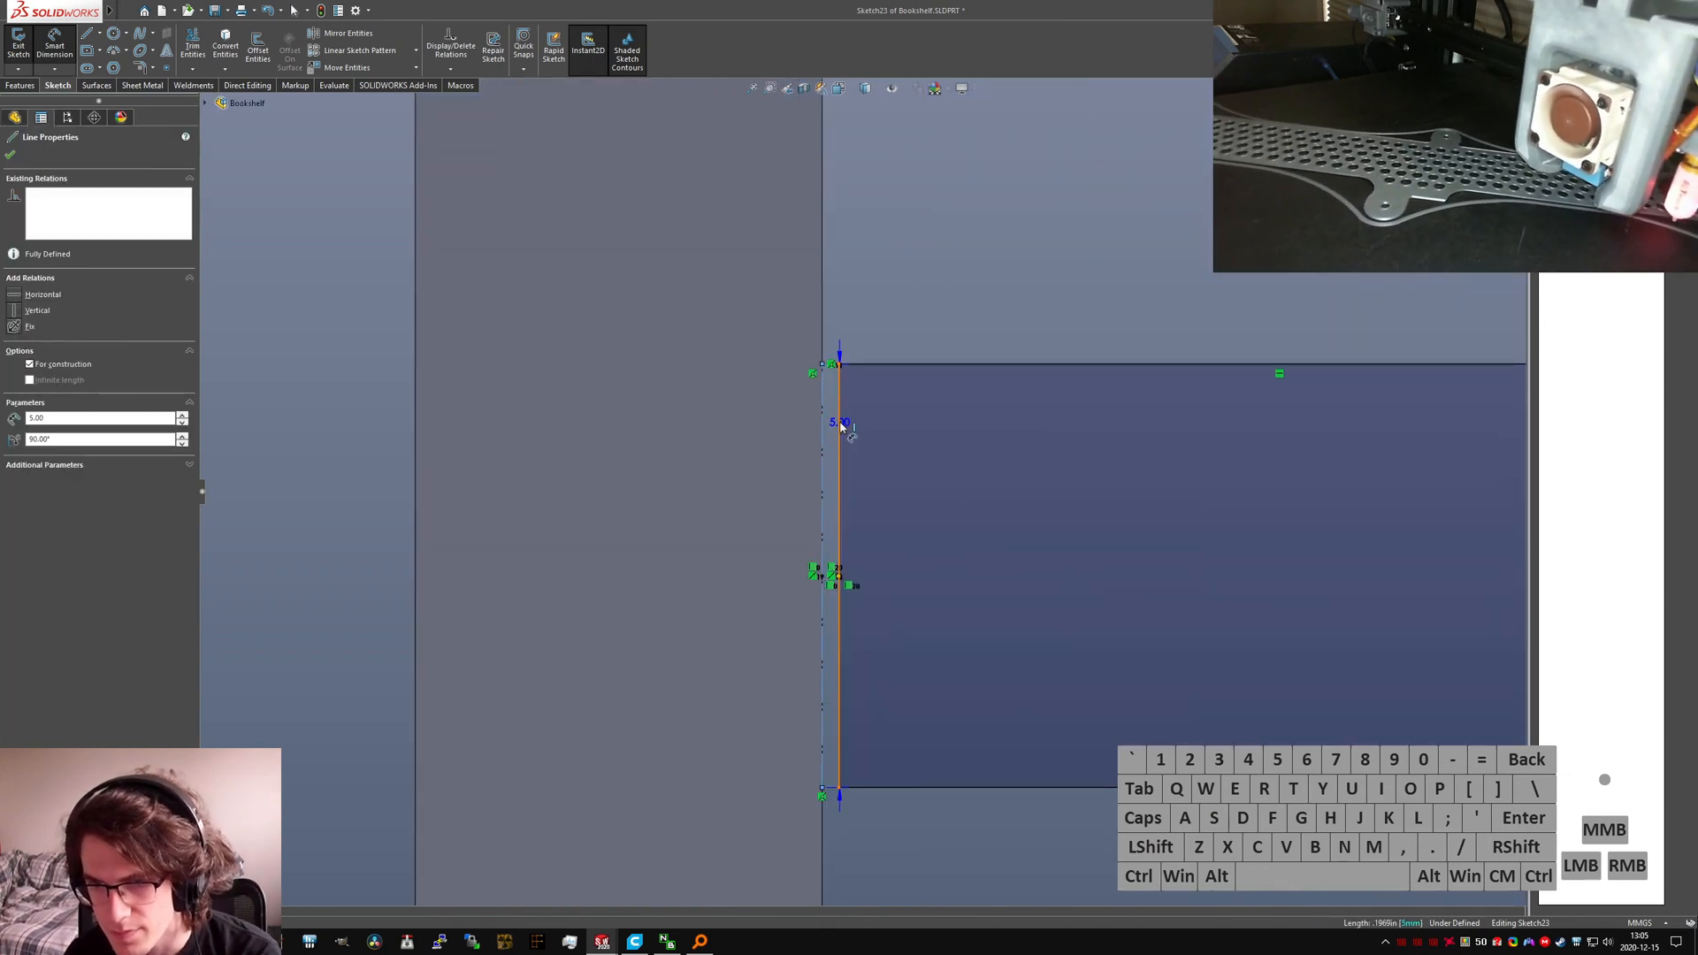
pyautogui.click(822, 415)
pyautogui.click(679, 292)
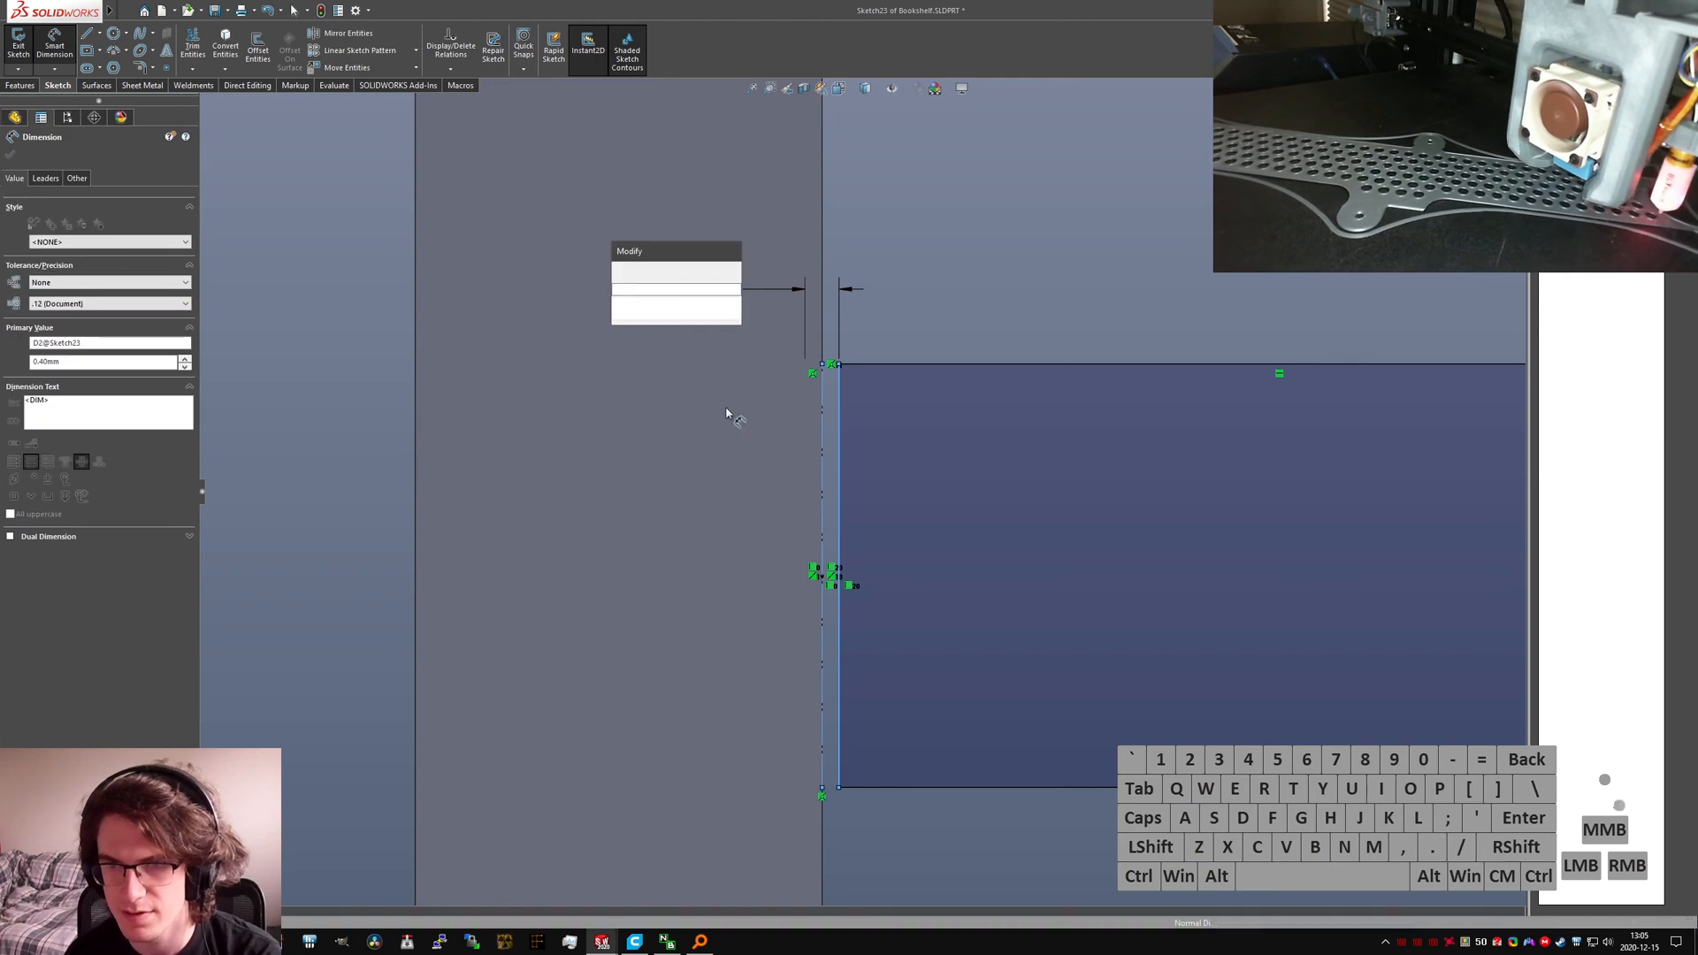
pyautogui.scroll(4, 805, 468)
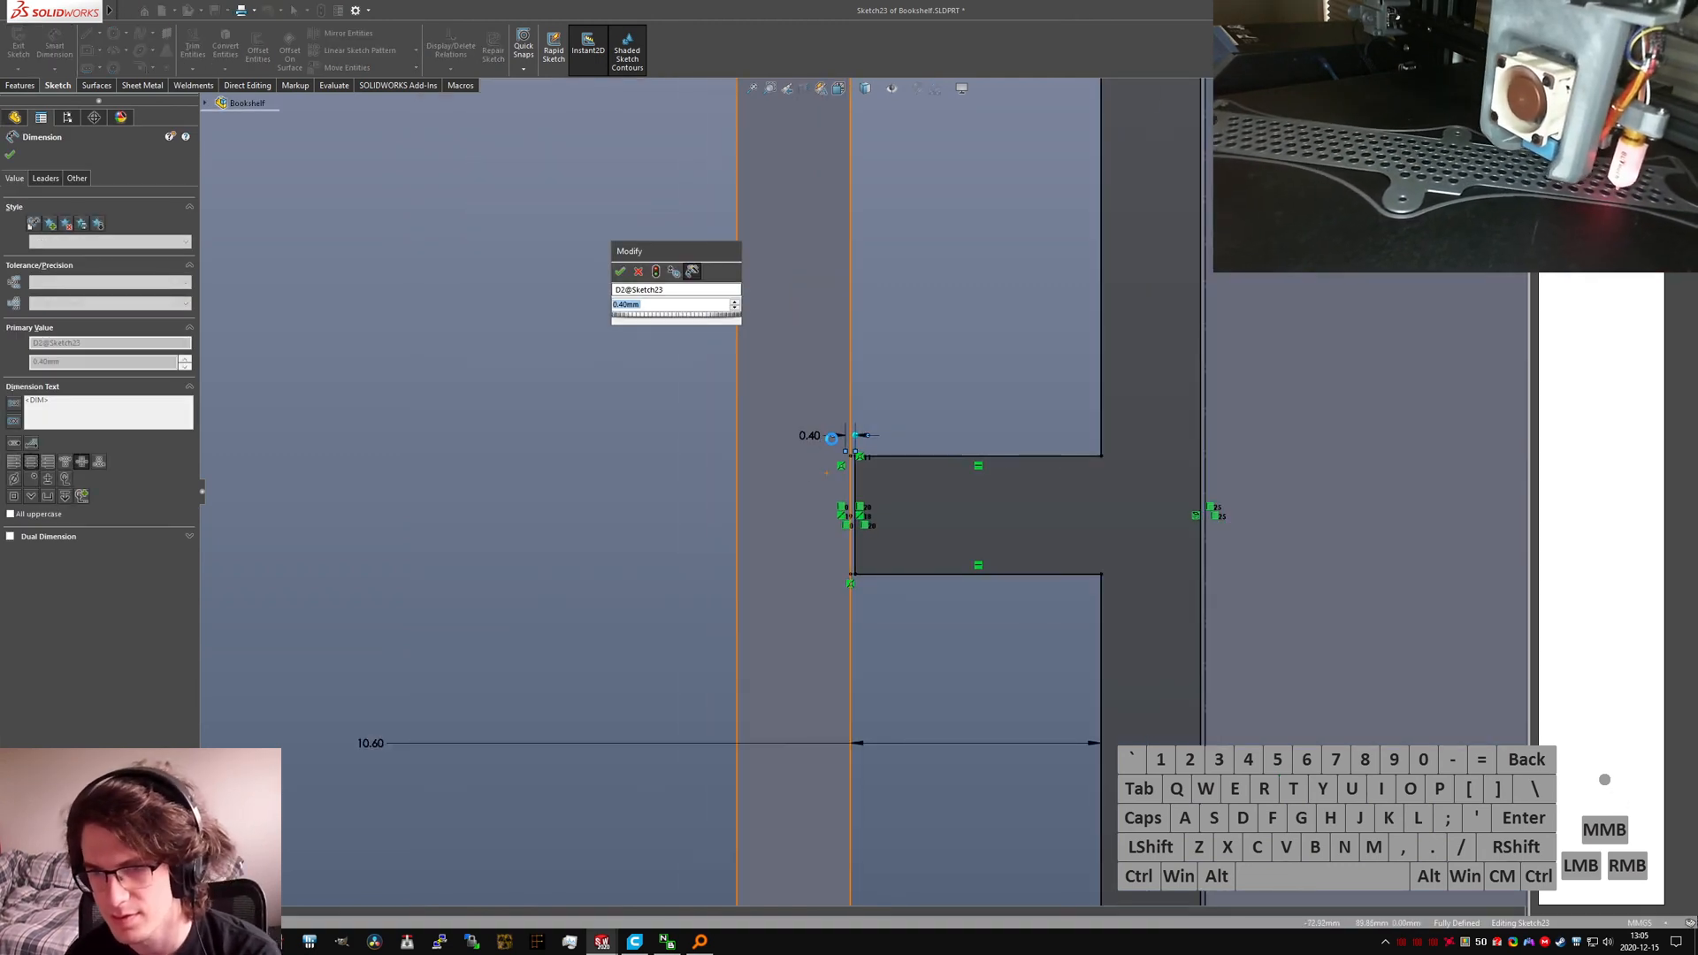
pyautogui.press('Return')
pyautogui.press('Delete')
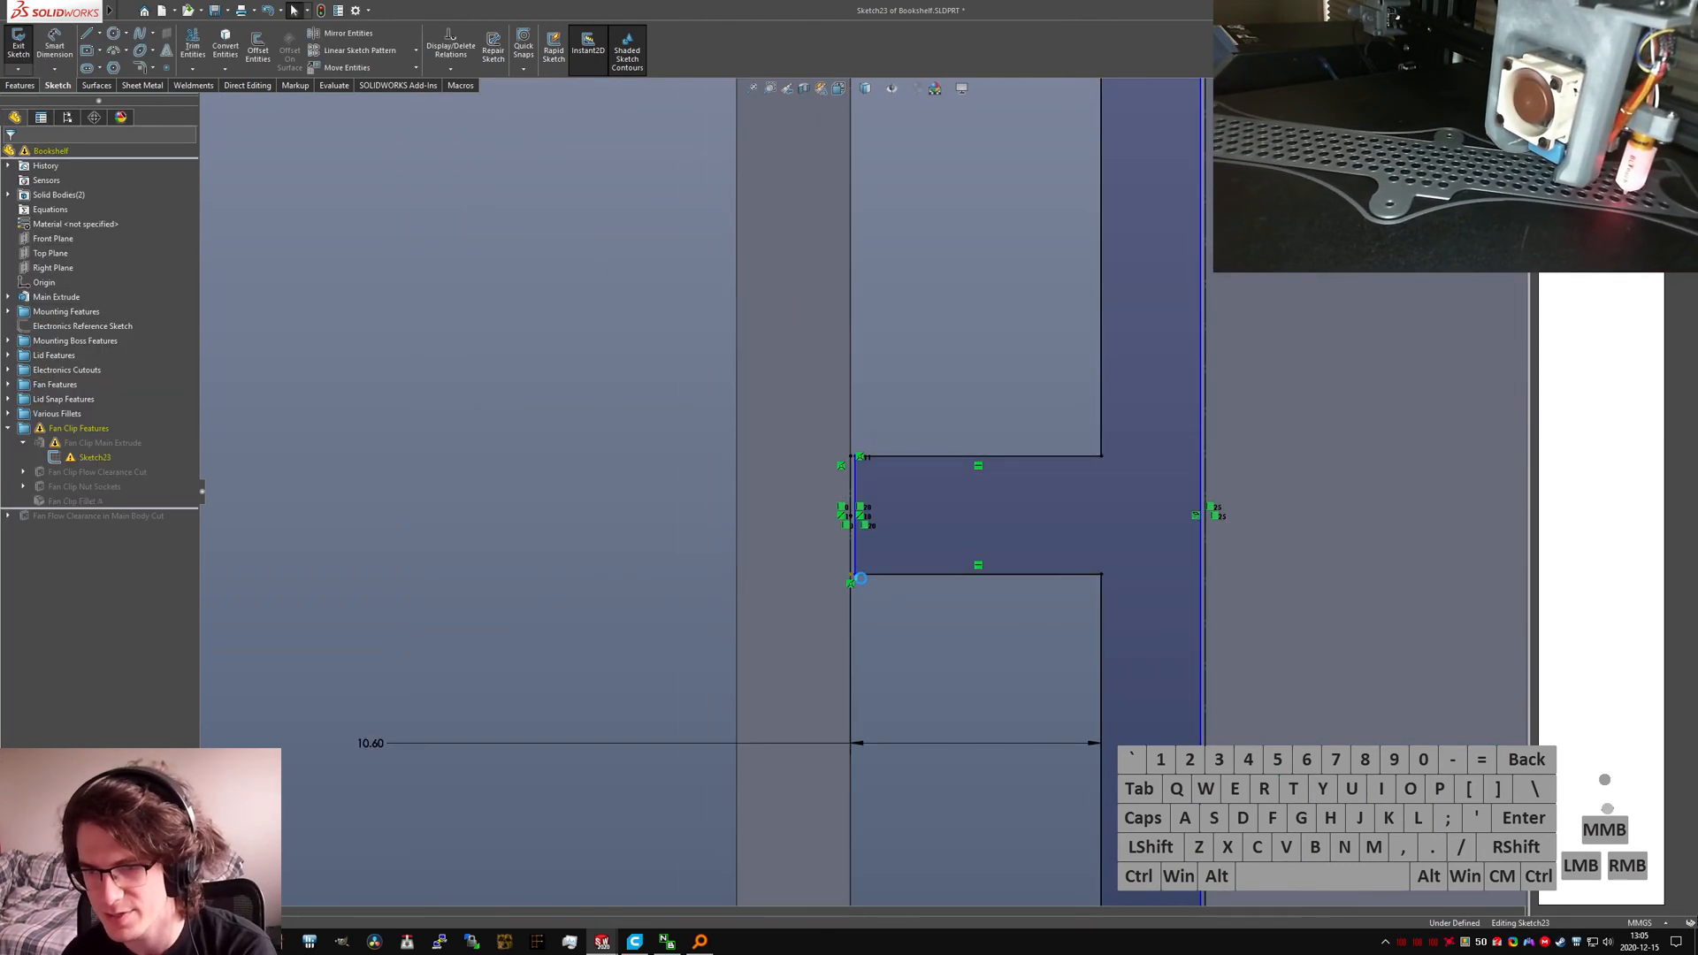
# Step: Dimension the narrow horizontal gap between the cutout edge and the end line of the fan clip's middle divider
pyautogui.scroll(-5, 834, 511)
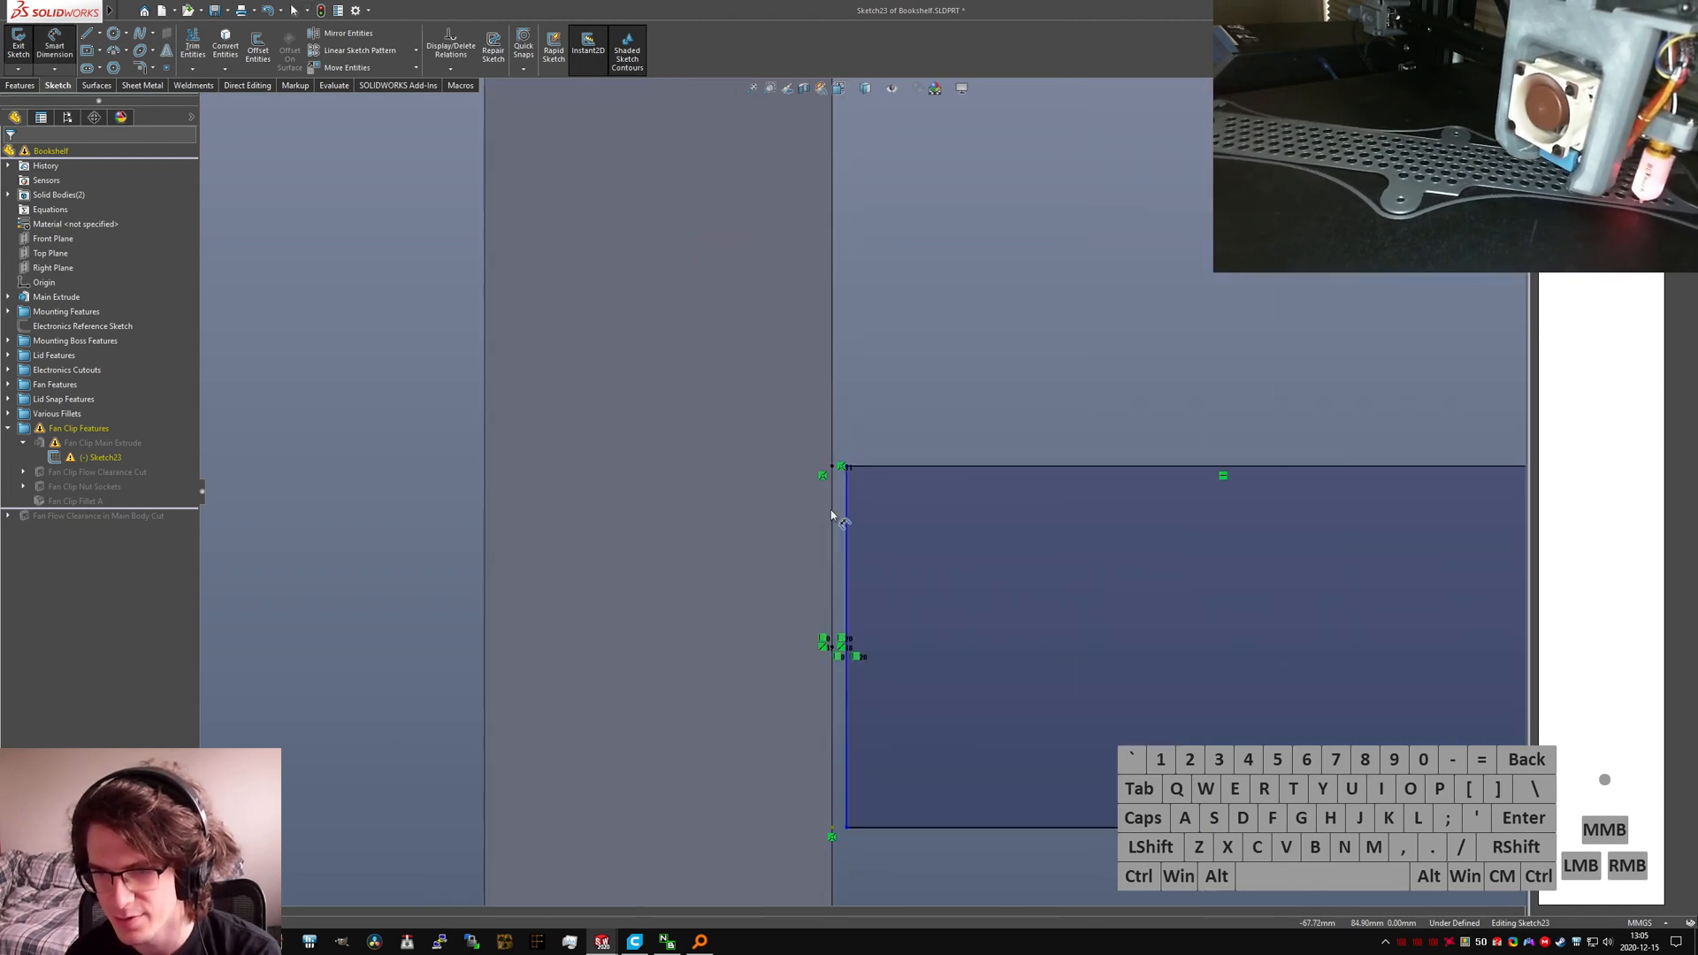
pyautogui.click(833, 510)
pyautogui.click(848, 512)
pyautogui.click(929, 406)
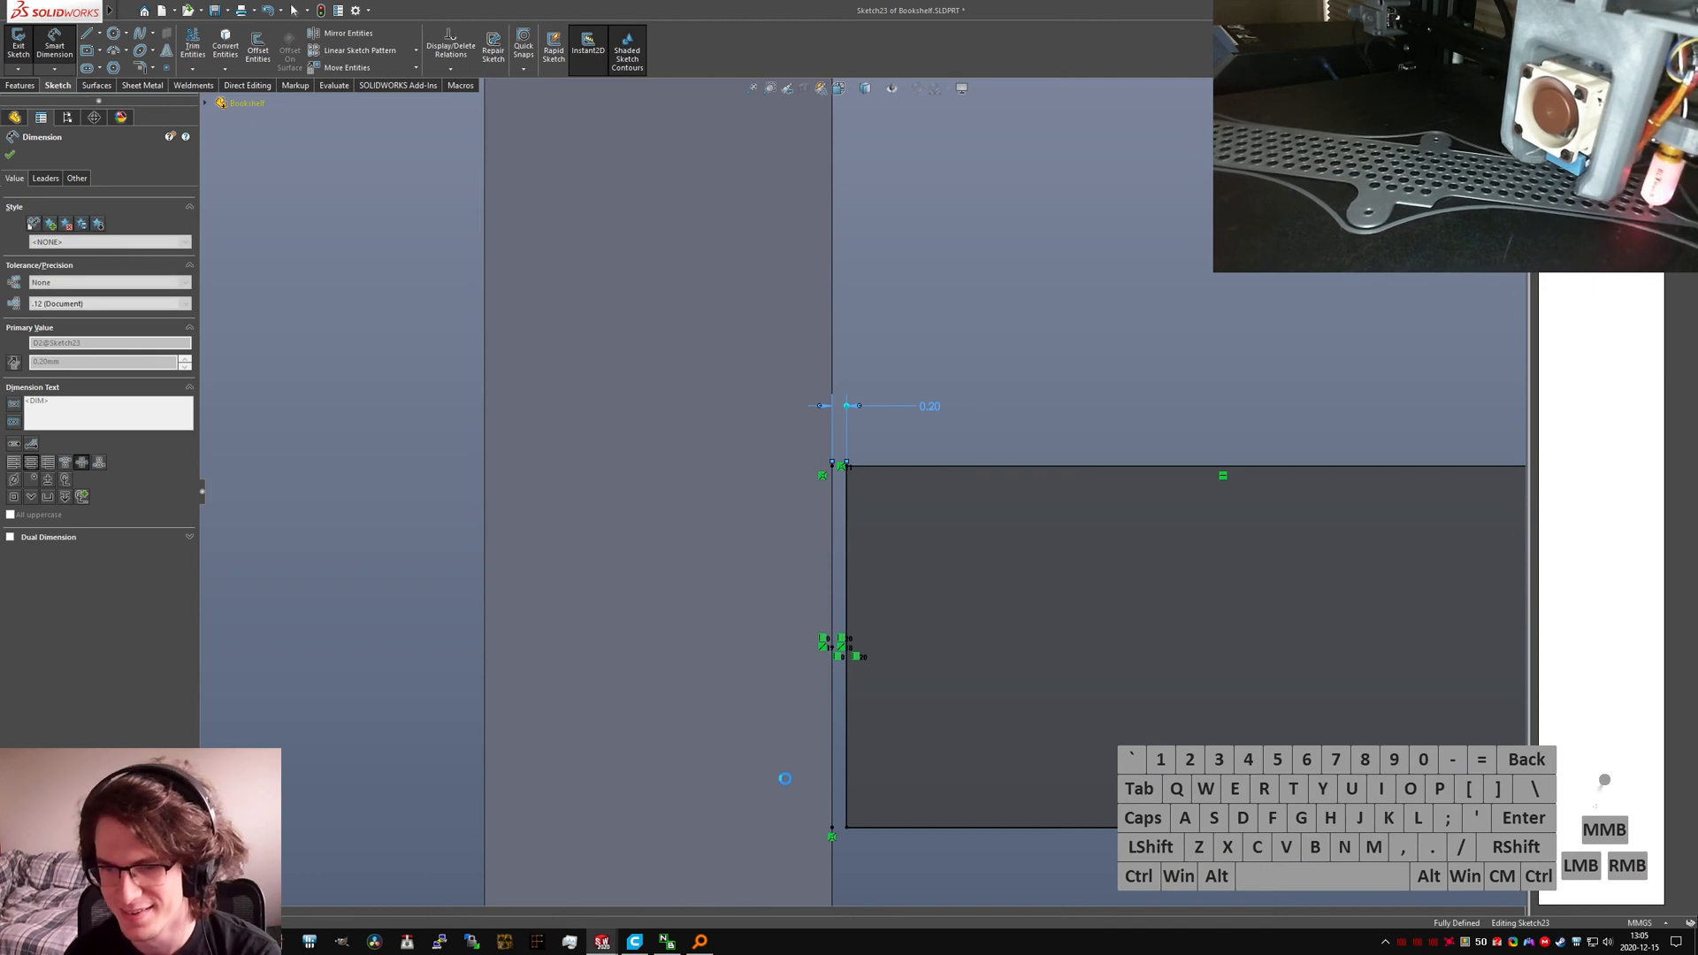
pyautogui.press('Escape')
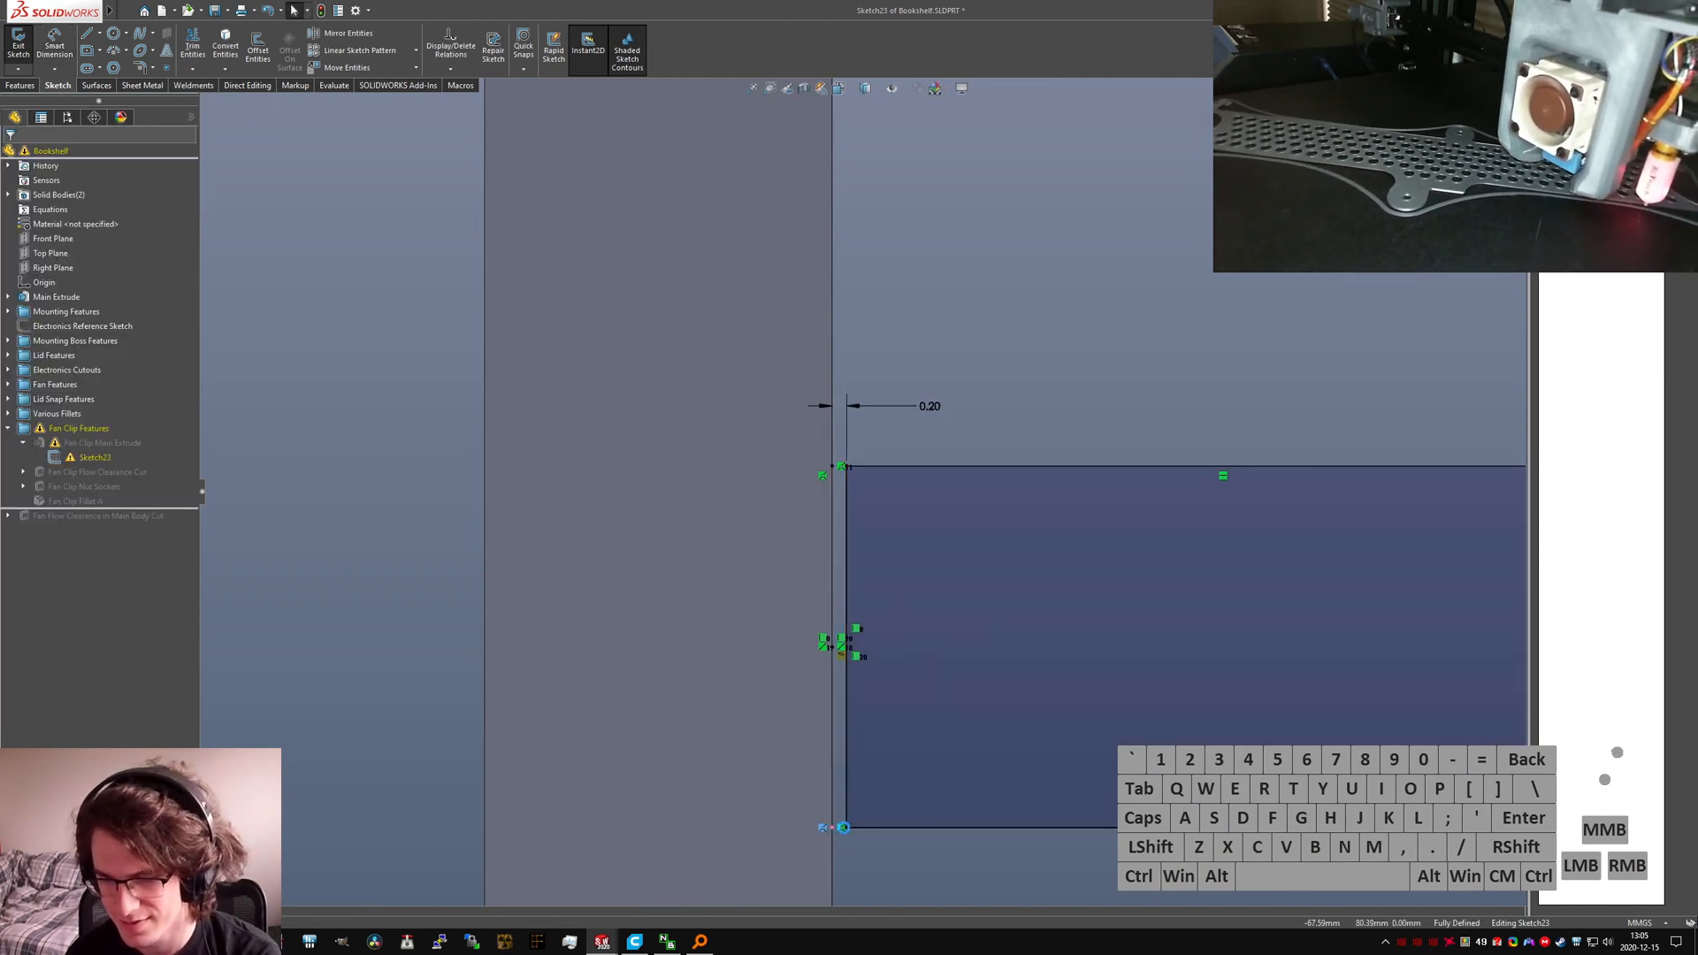
# Step: Delete the dangling On Edge relation from the construction arc at the fan clip's upper outer corner
pyautogui.scroll(6, 875, 655)
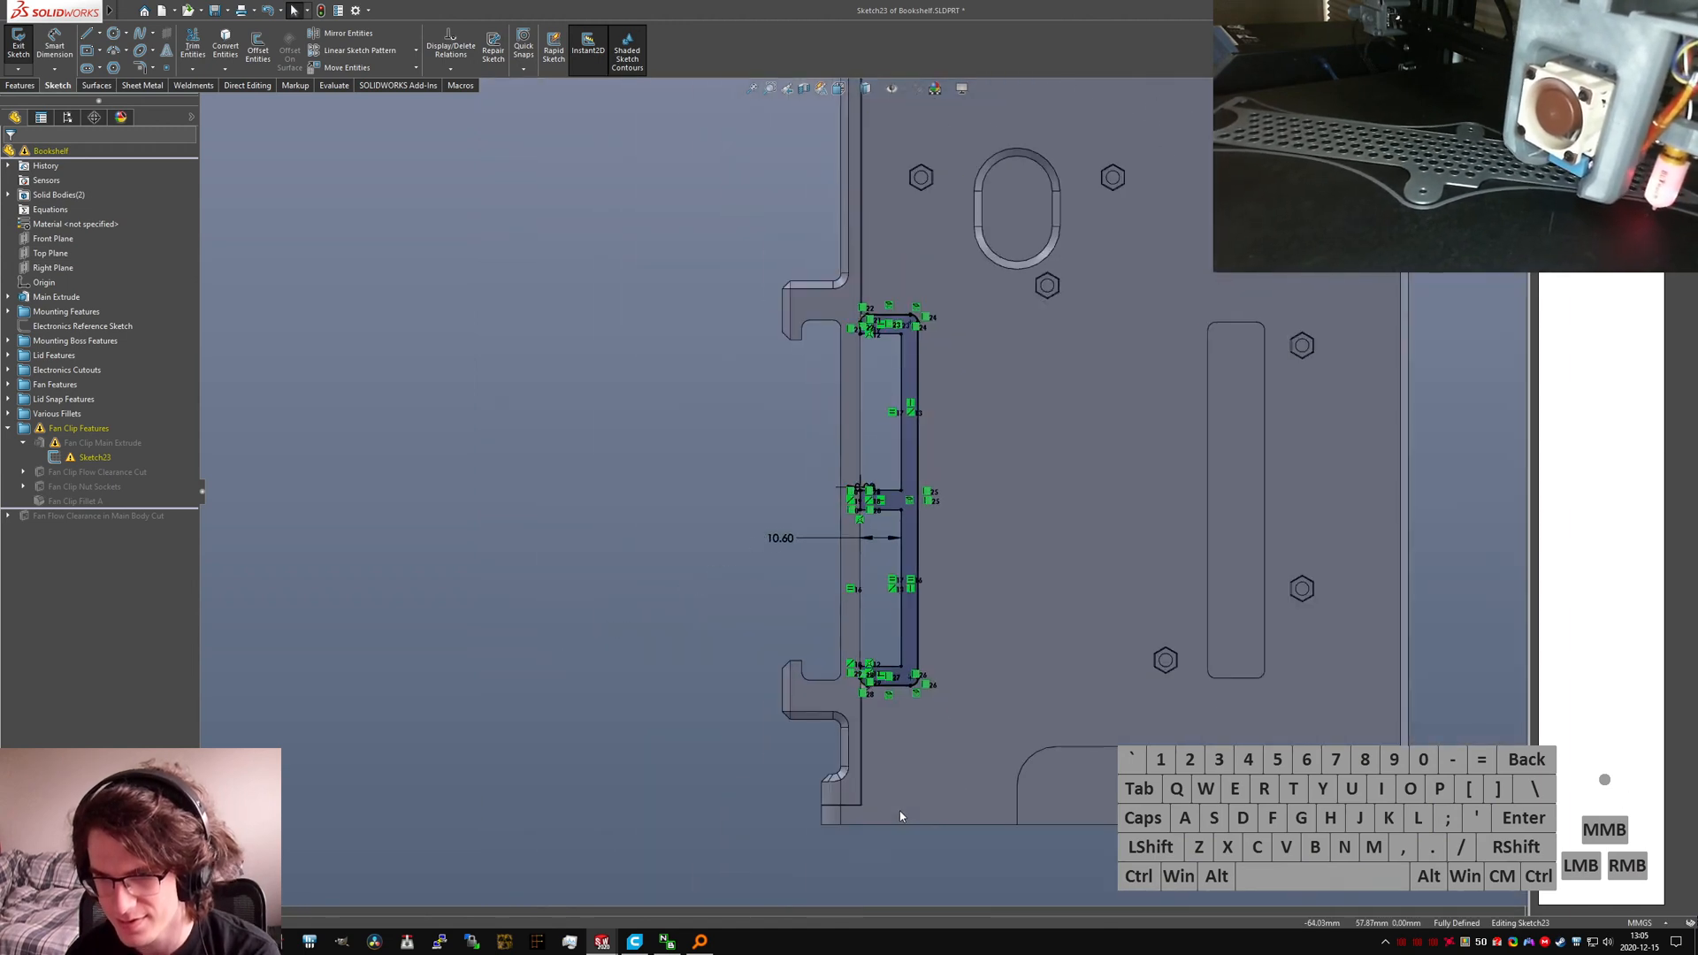
pyautogui.scroll(2, 875, 654)
pyautogui.scroll(-8, 856, 381)
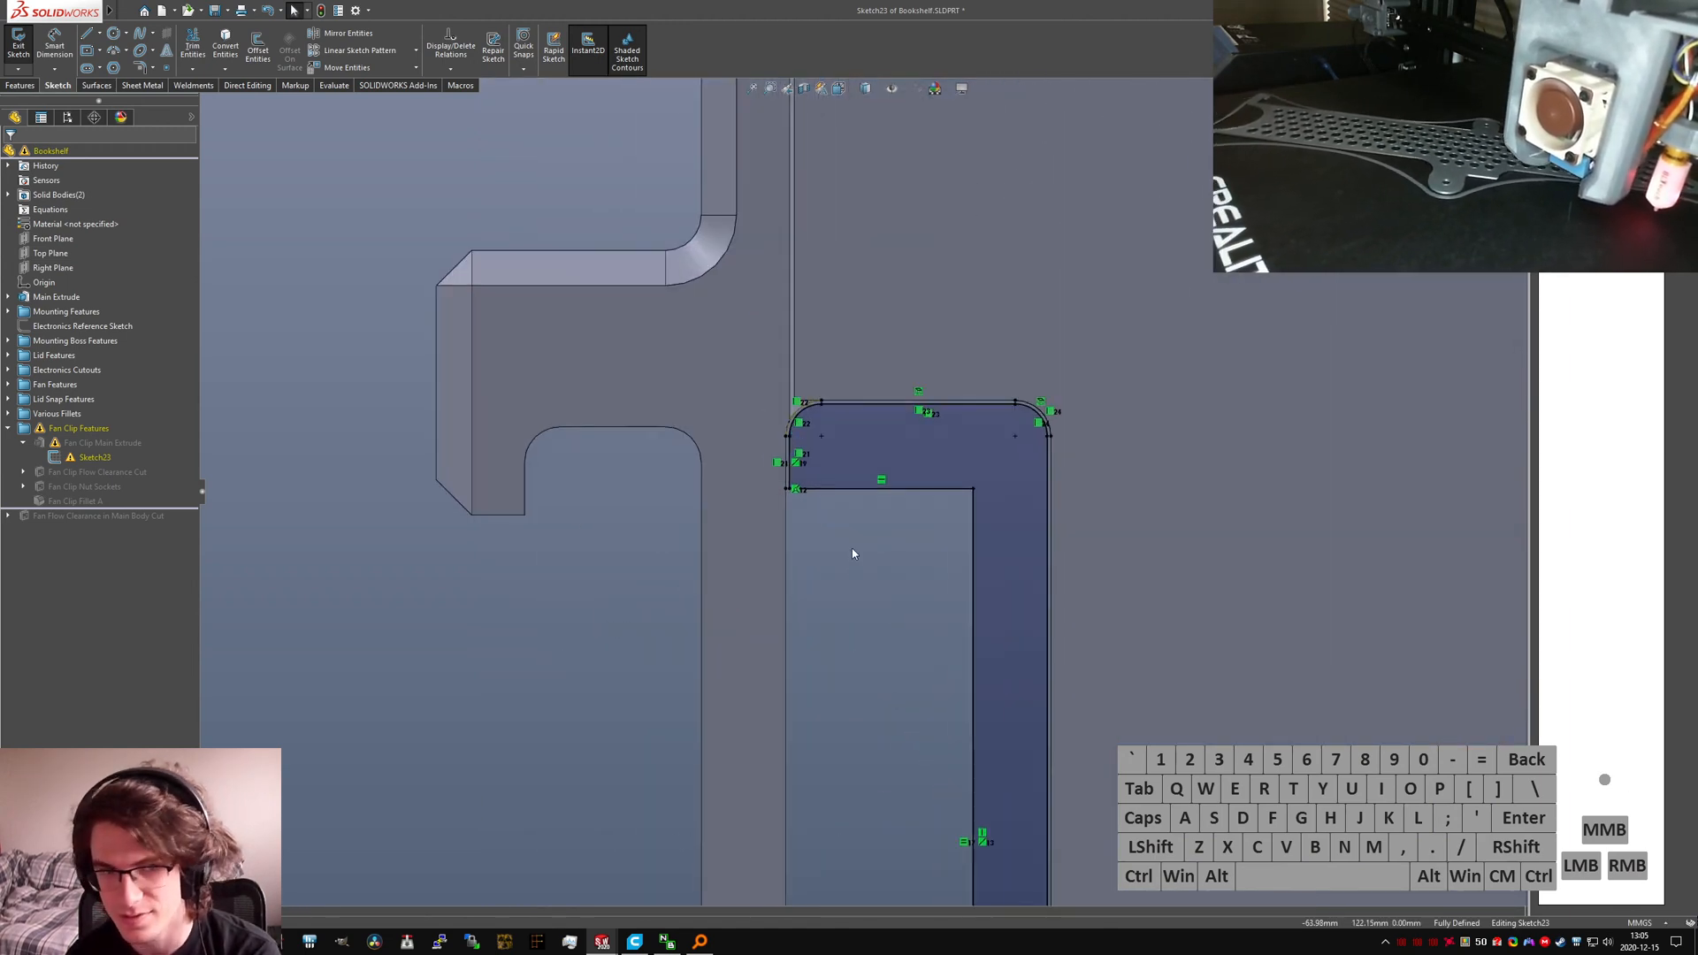
pyautogui.scroll(-3, 806, 424)
pyautogui.click(866, 344)
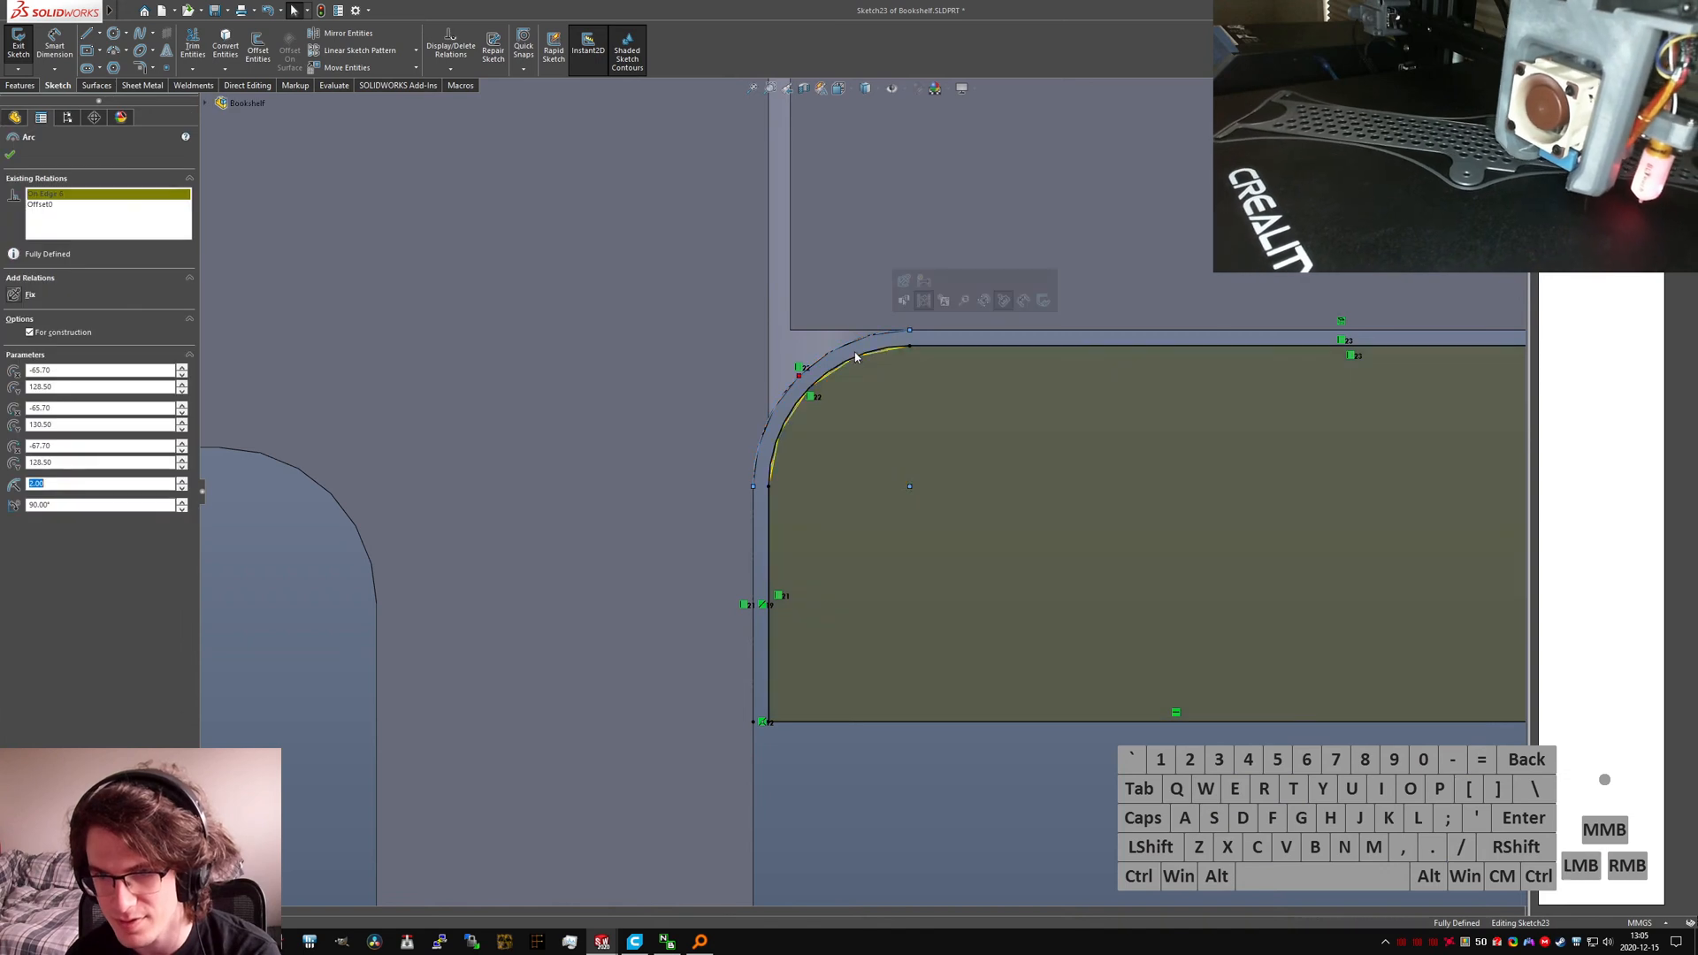
pyautogui.click(950, 792)
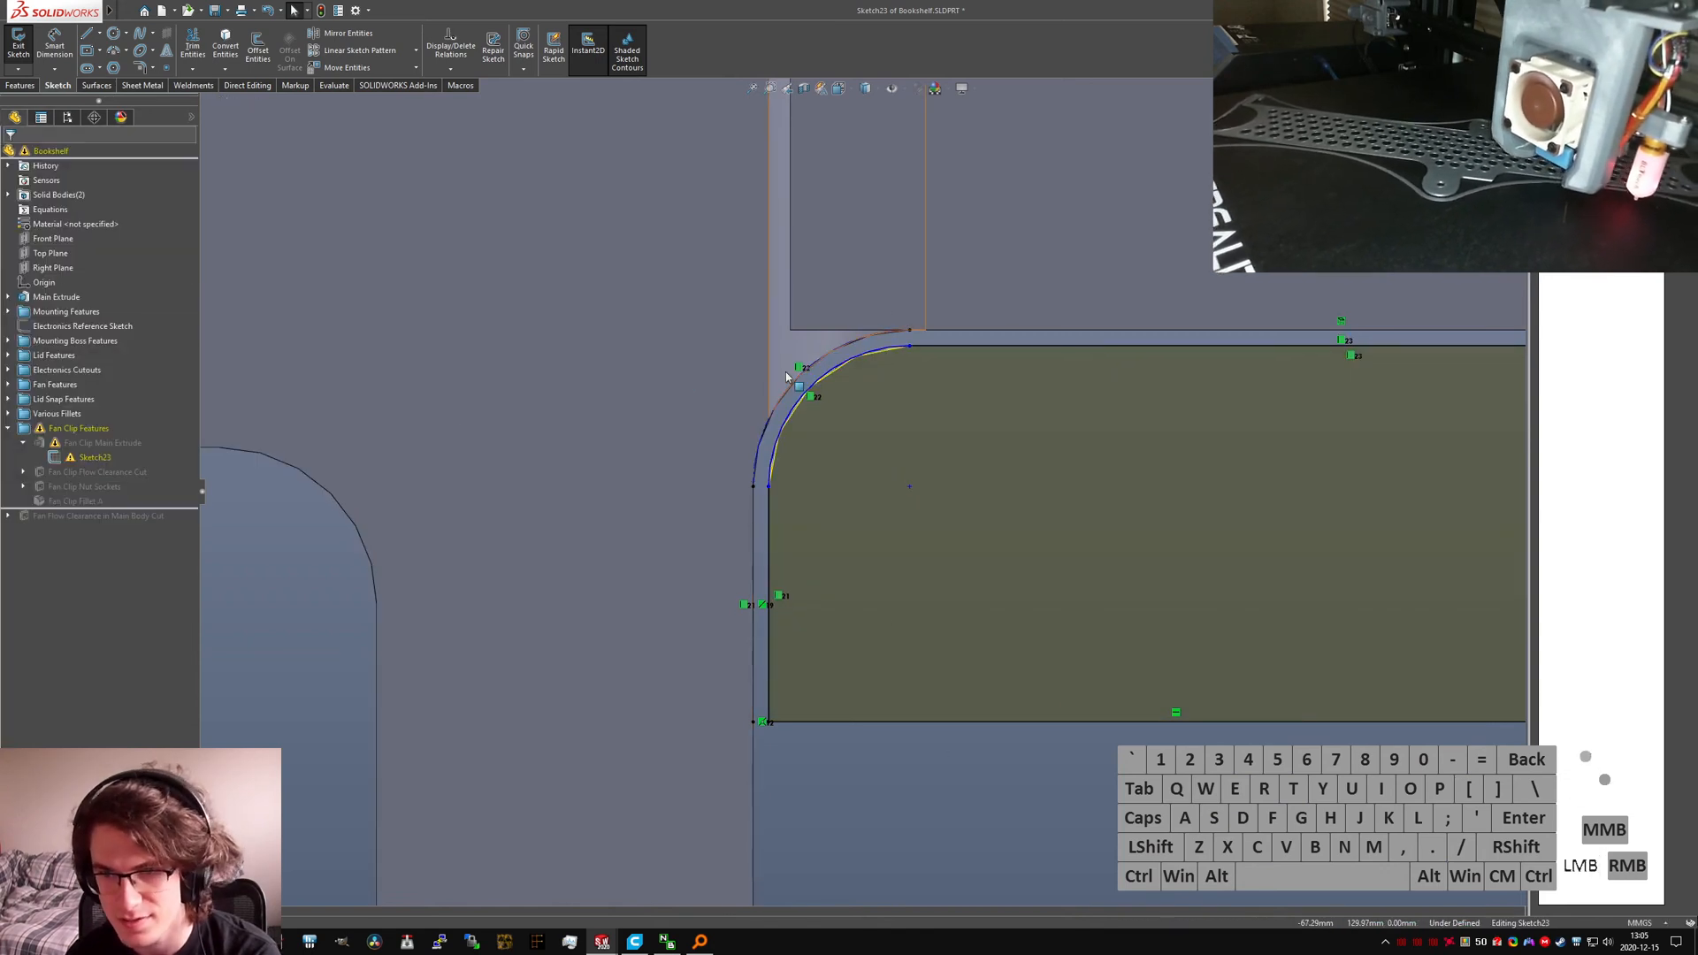
# Step: Pull that upper outer arc away from the cutout, make it coradial with the rounded cutout edge, and exit the sketch
pyautogui.moveTo(795, 392); pyautogui.dragTo(819, 396)
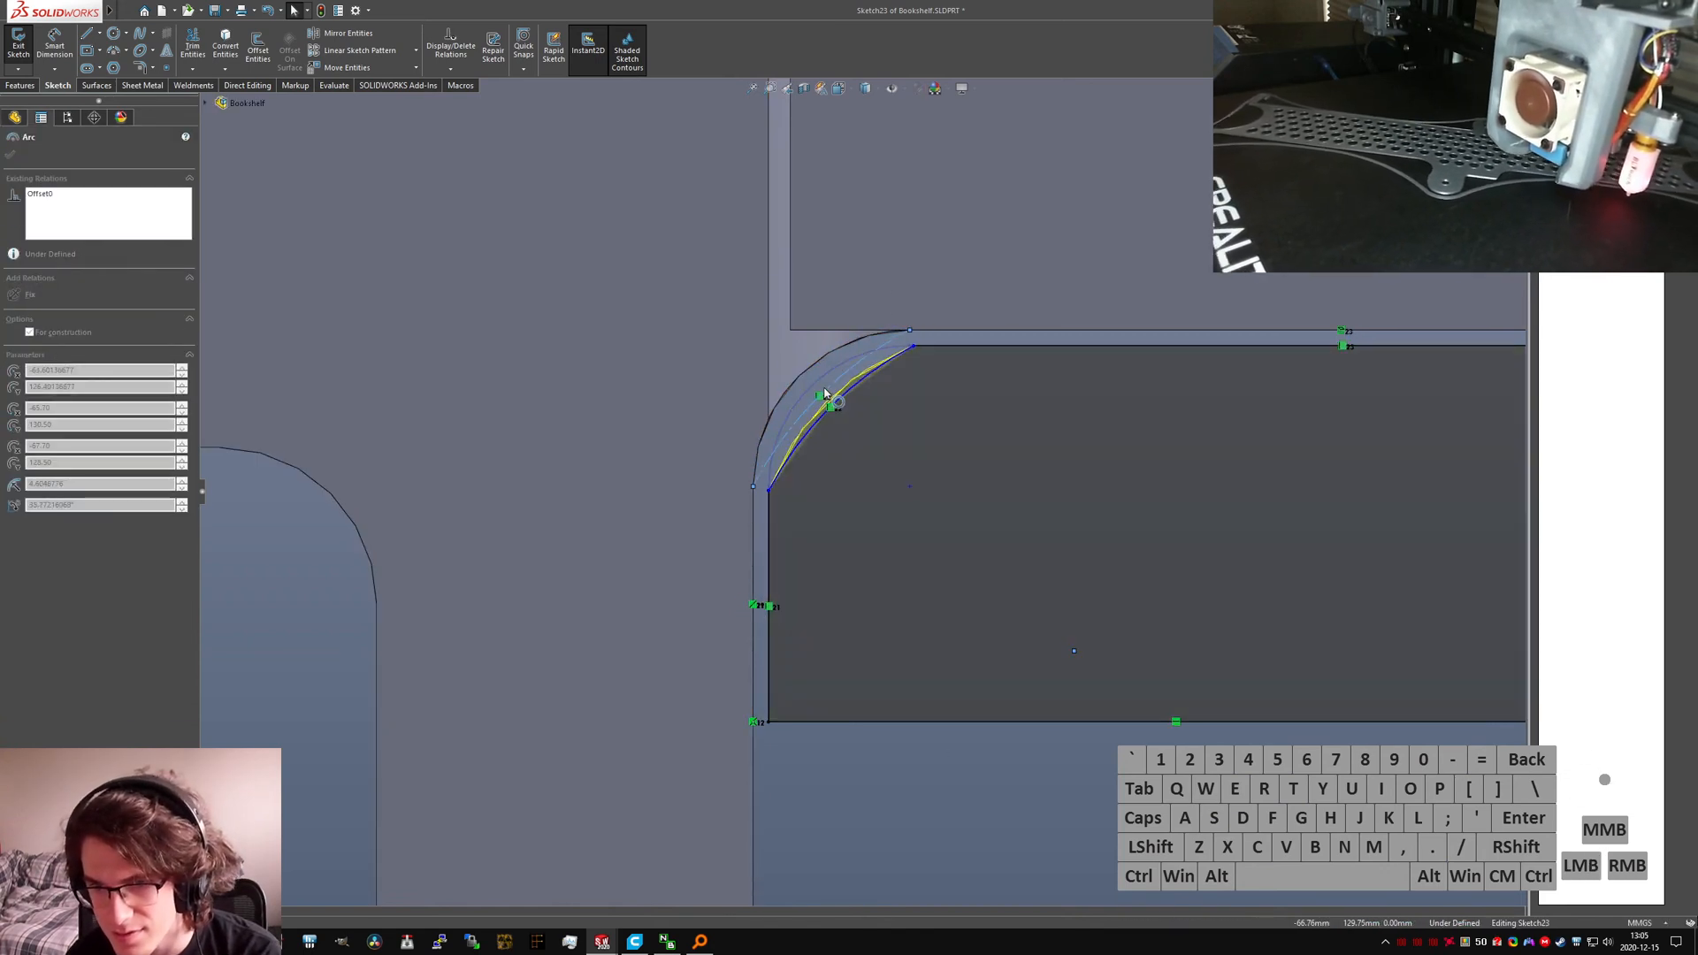
pyautogui.keyDown('ctrl'); pyautogui.click(801, 382); pyautogui.keyUp('ctrl')
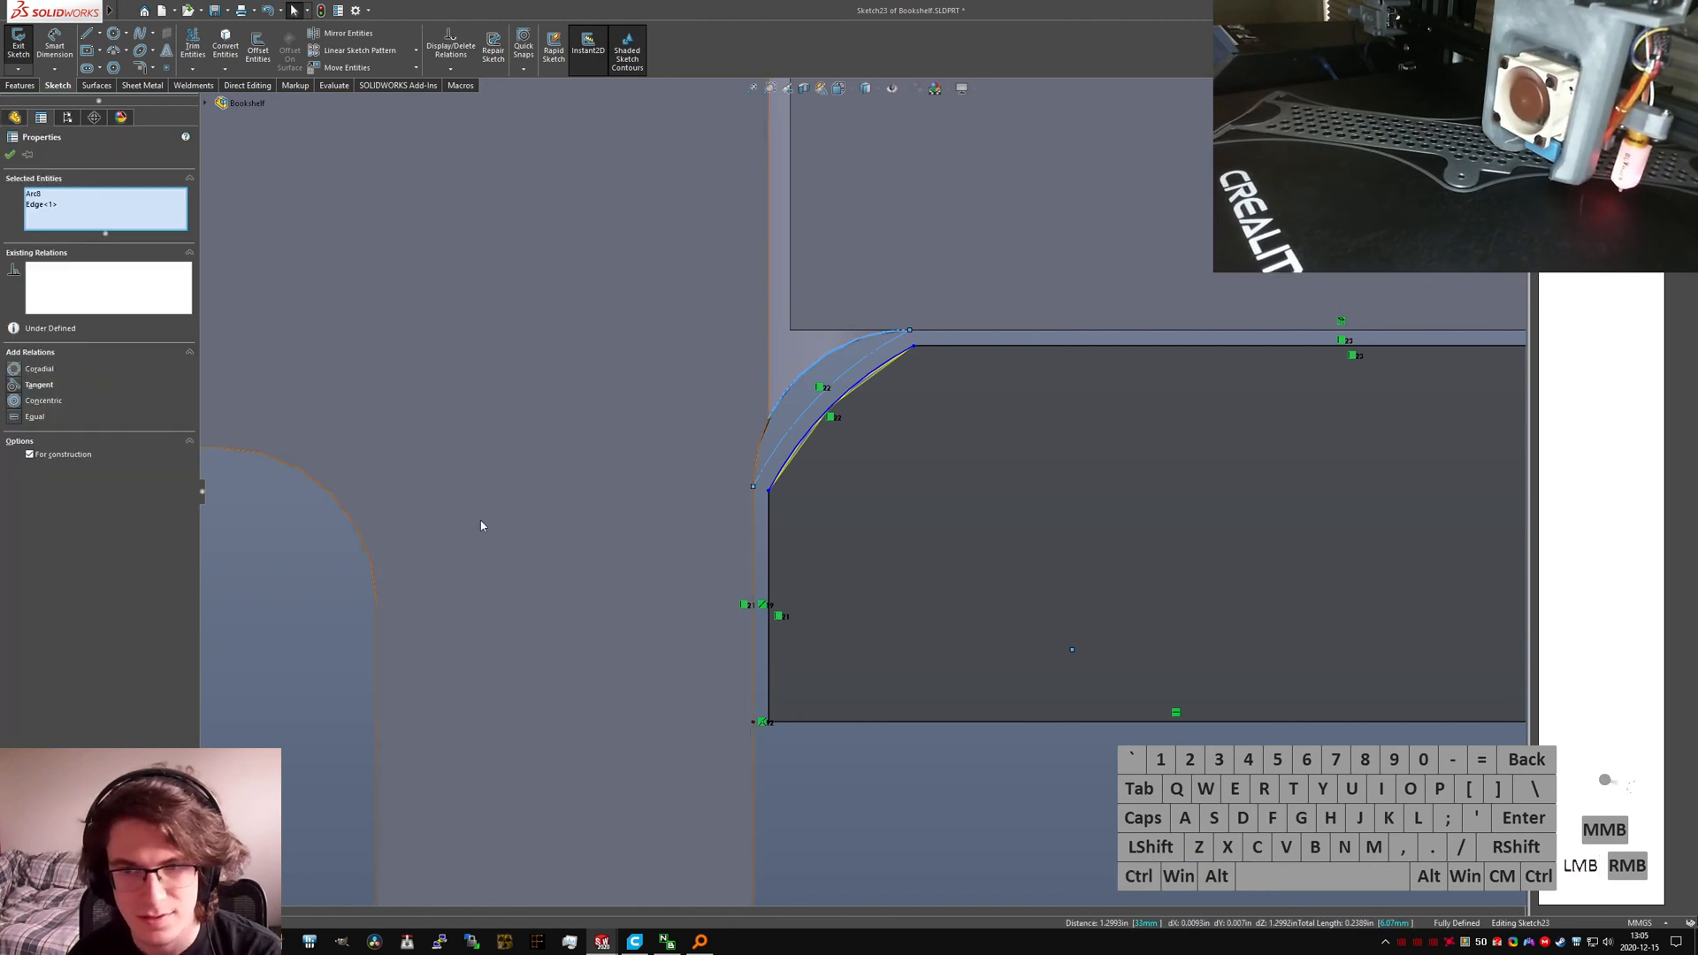
pyautogui.click(958, 788)
pyautogui.click(4, 50)
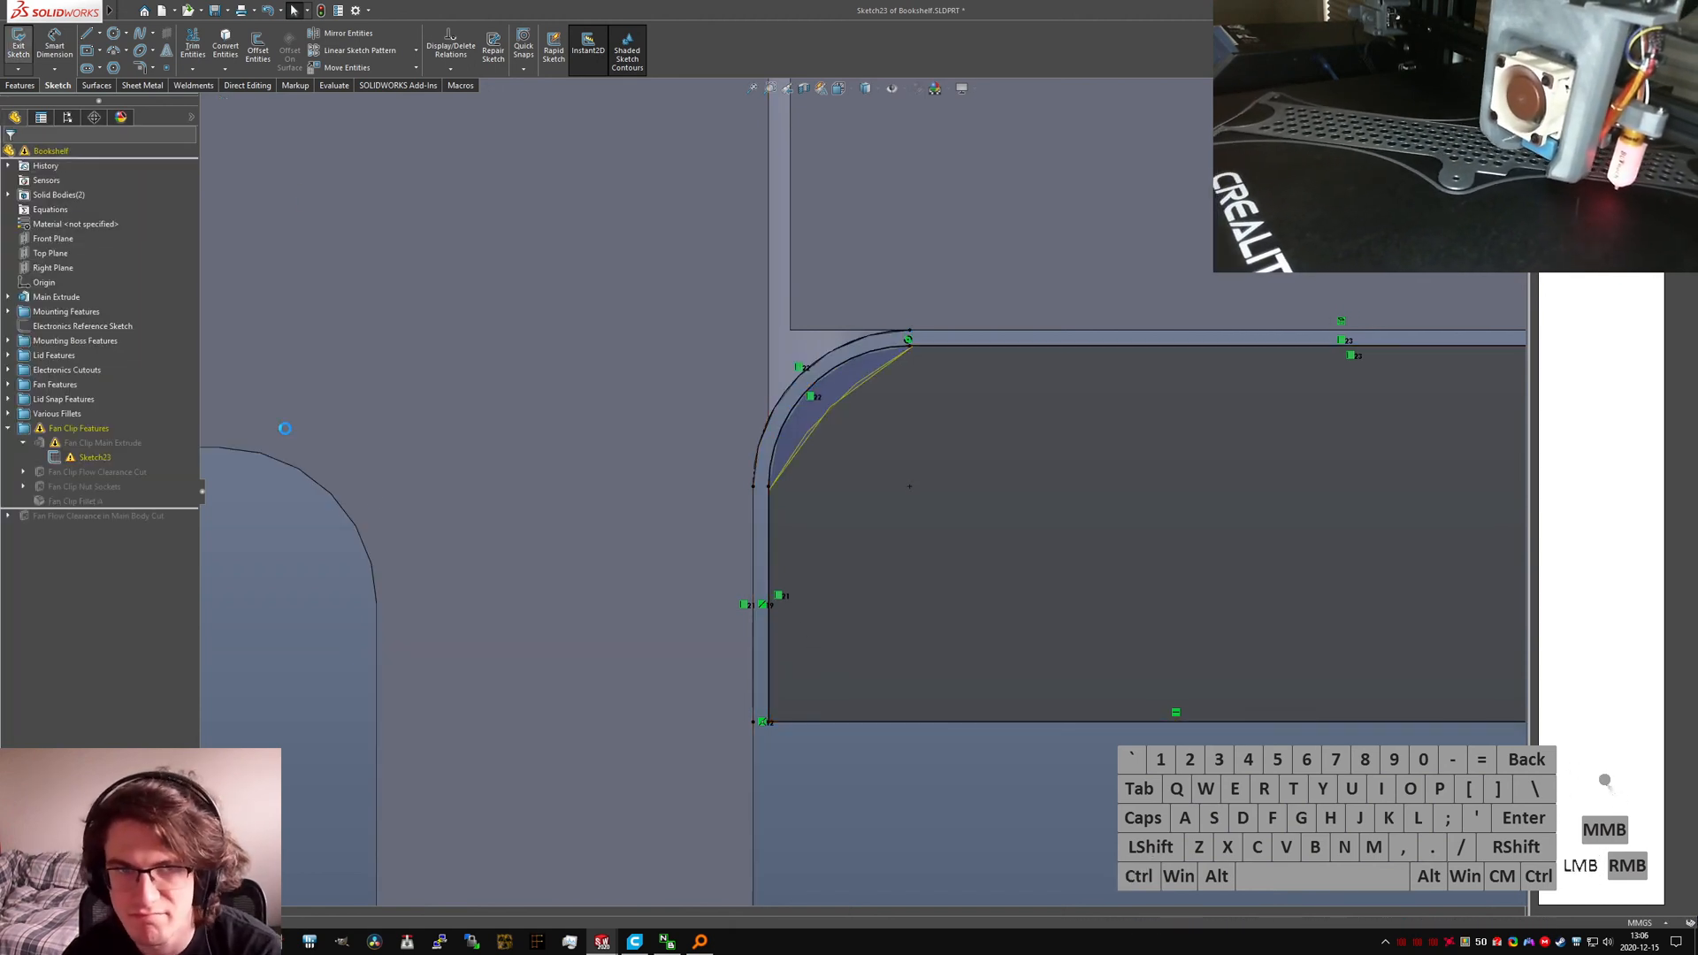
pyautogui.click(989, 318)
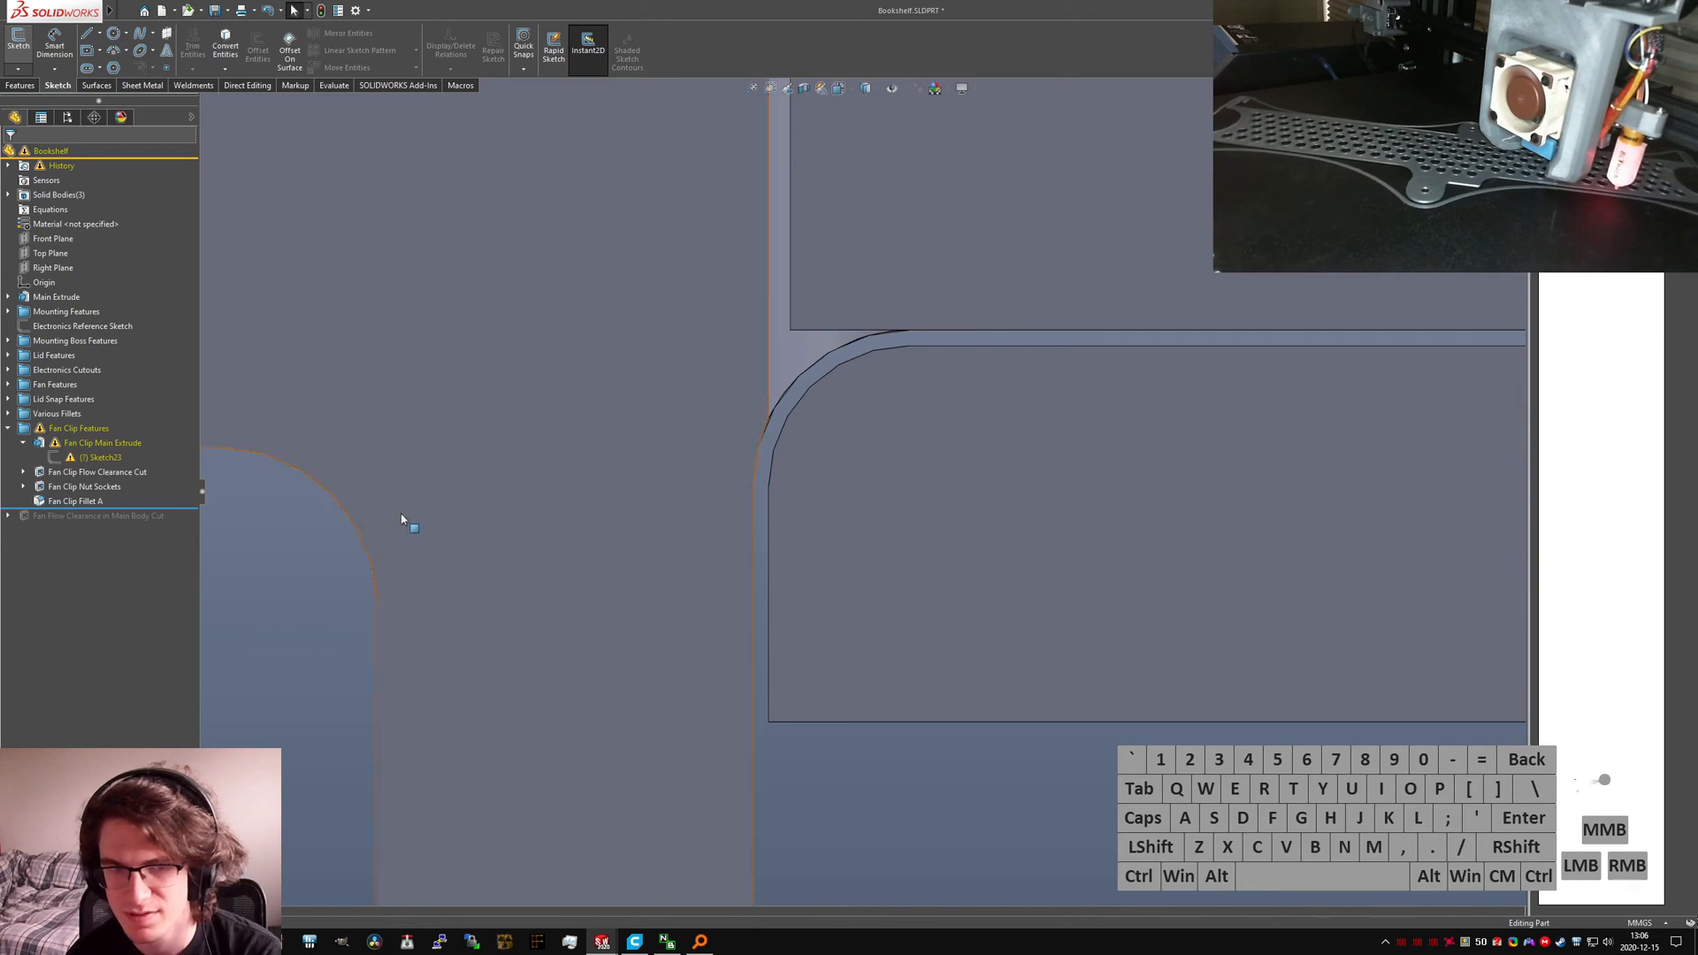
# Step: Reopen the Fan Clip Main Extrude sketch for editing and inspect the 0.20 gap dimension at the middle divider
pyautogui.click(93, 457)
pyautogui.click(109, 416)
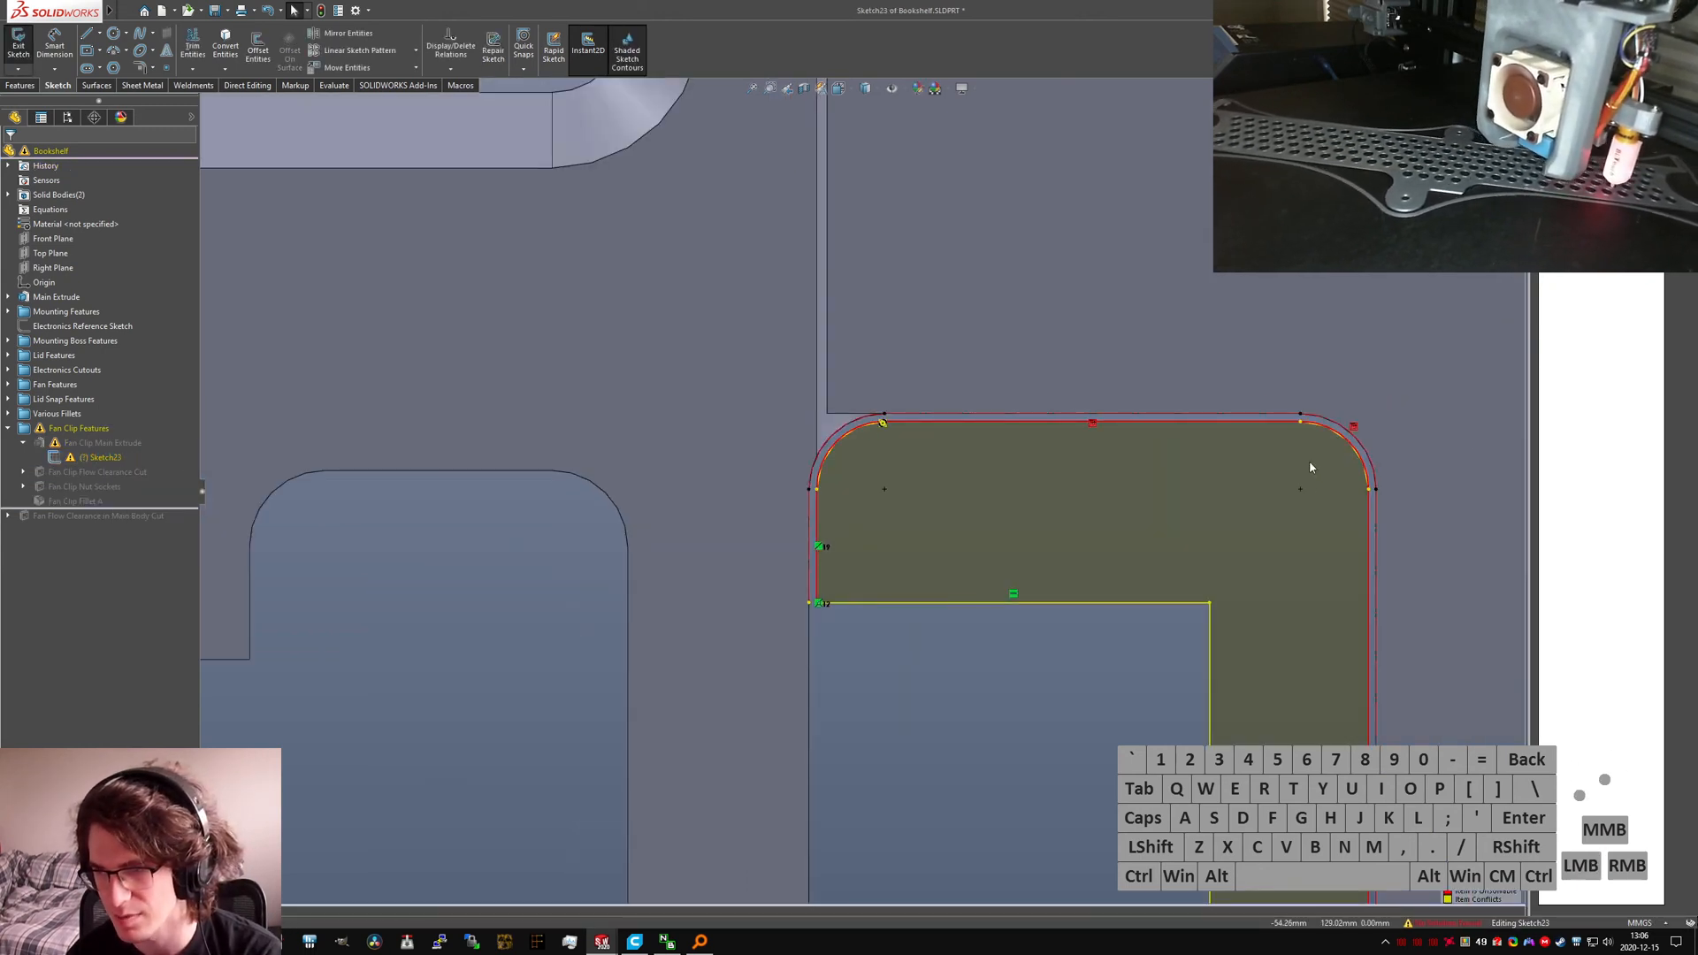
pyautogui.scroll(10, 650, 575)
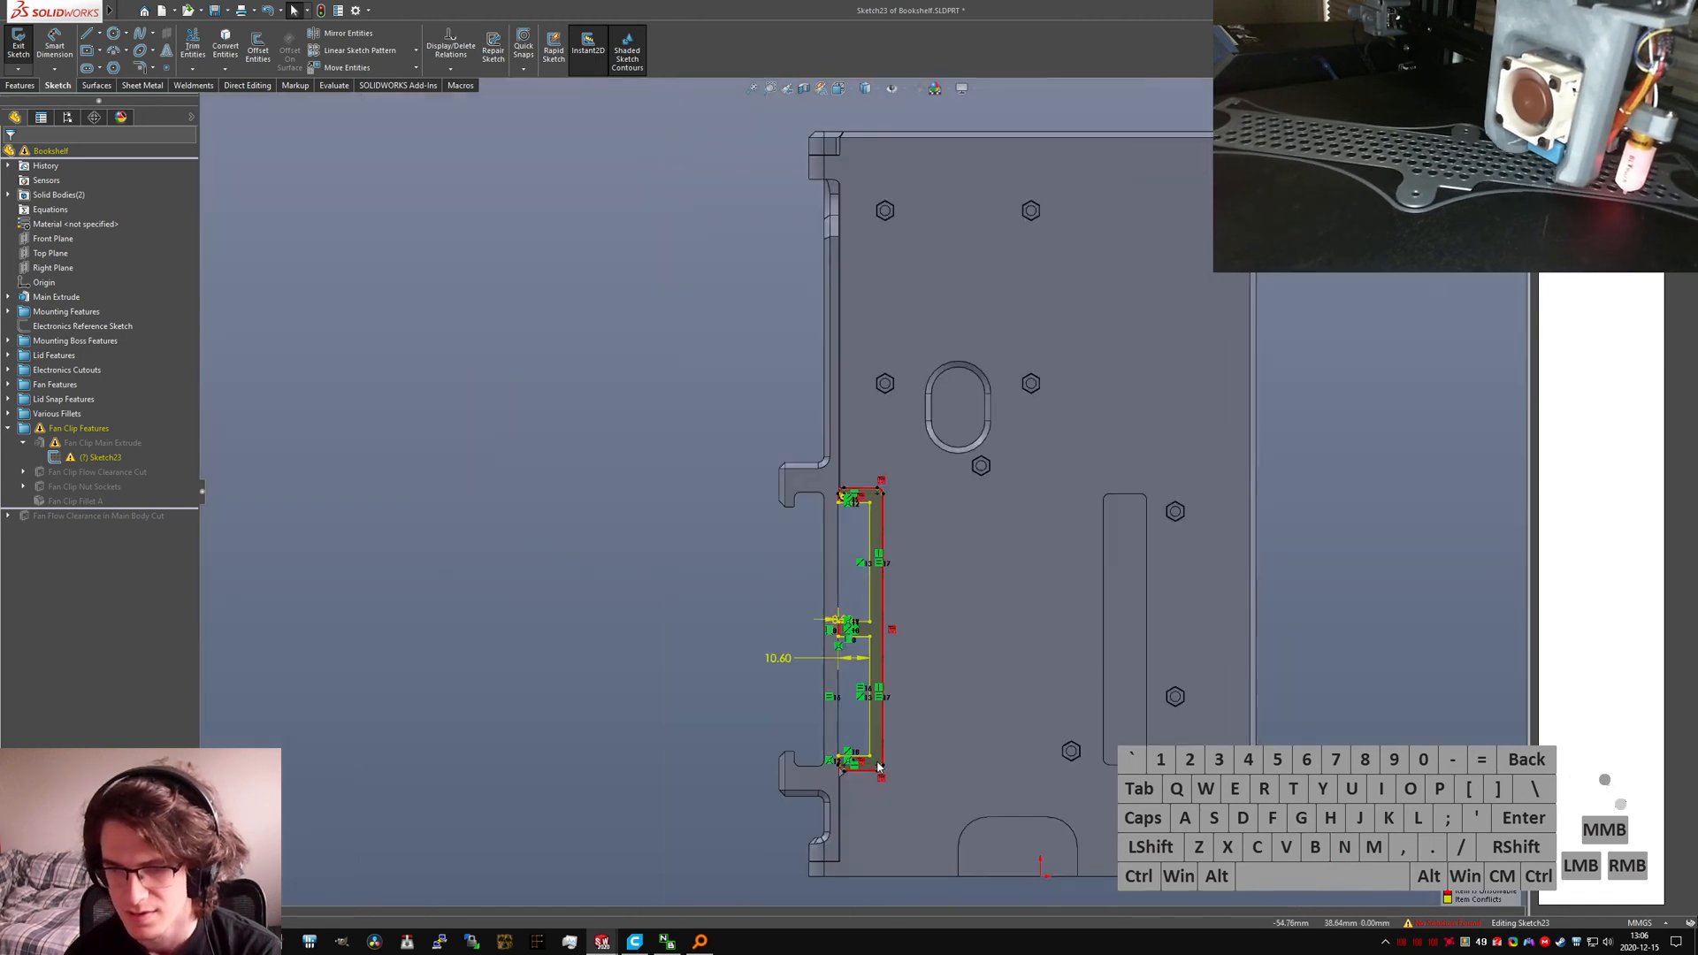
pyautogui.scroll(-8, 848, 660)
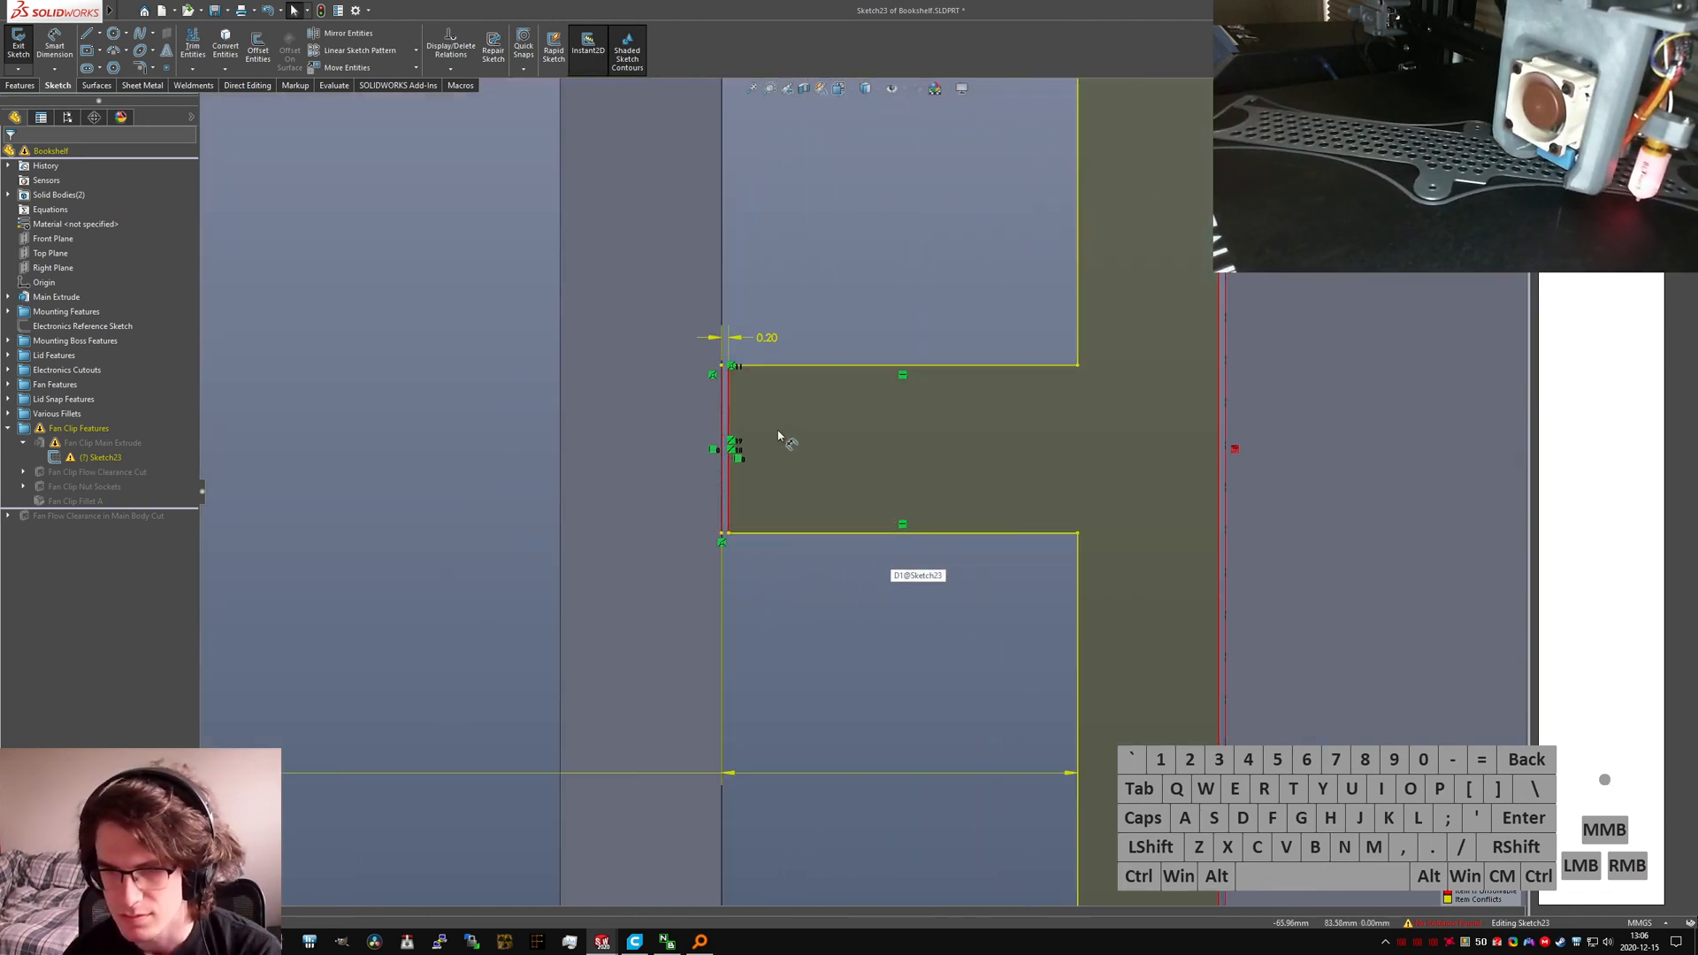
pyautogui.scroll(2, 773, 434)
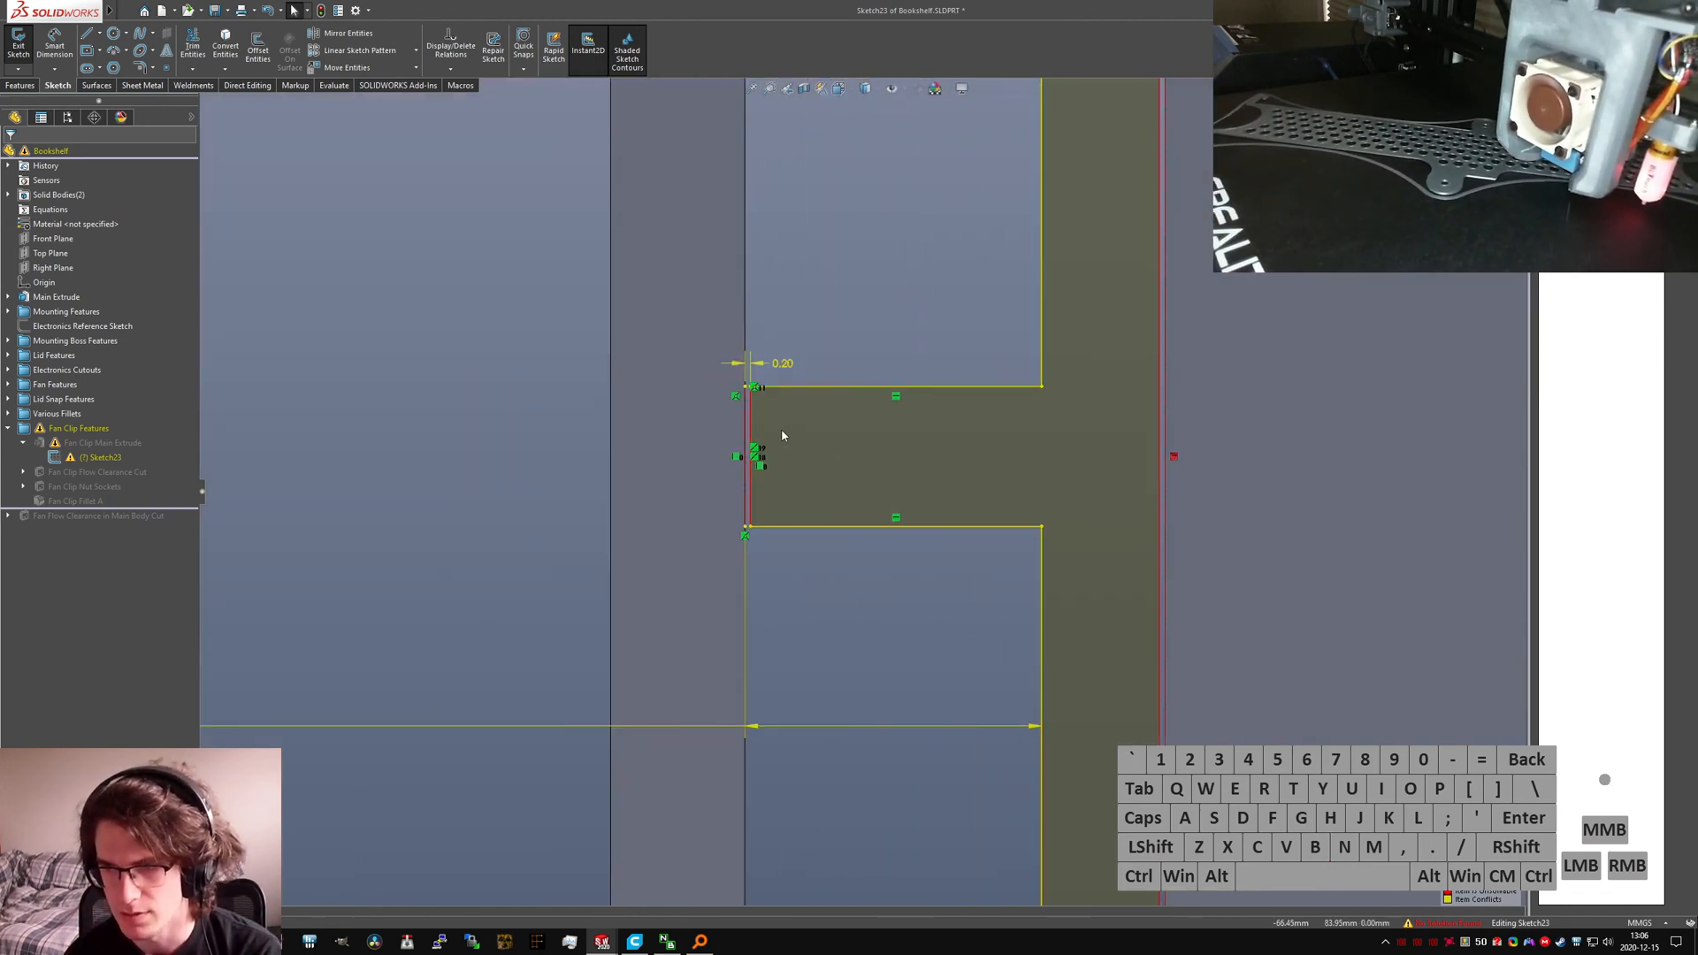
pyautogui.click(782, 364)
pyautogui.scroll(3, 938, 516)
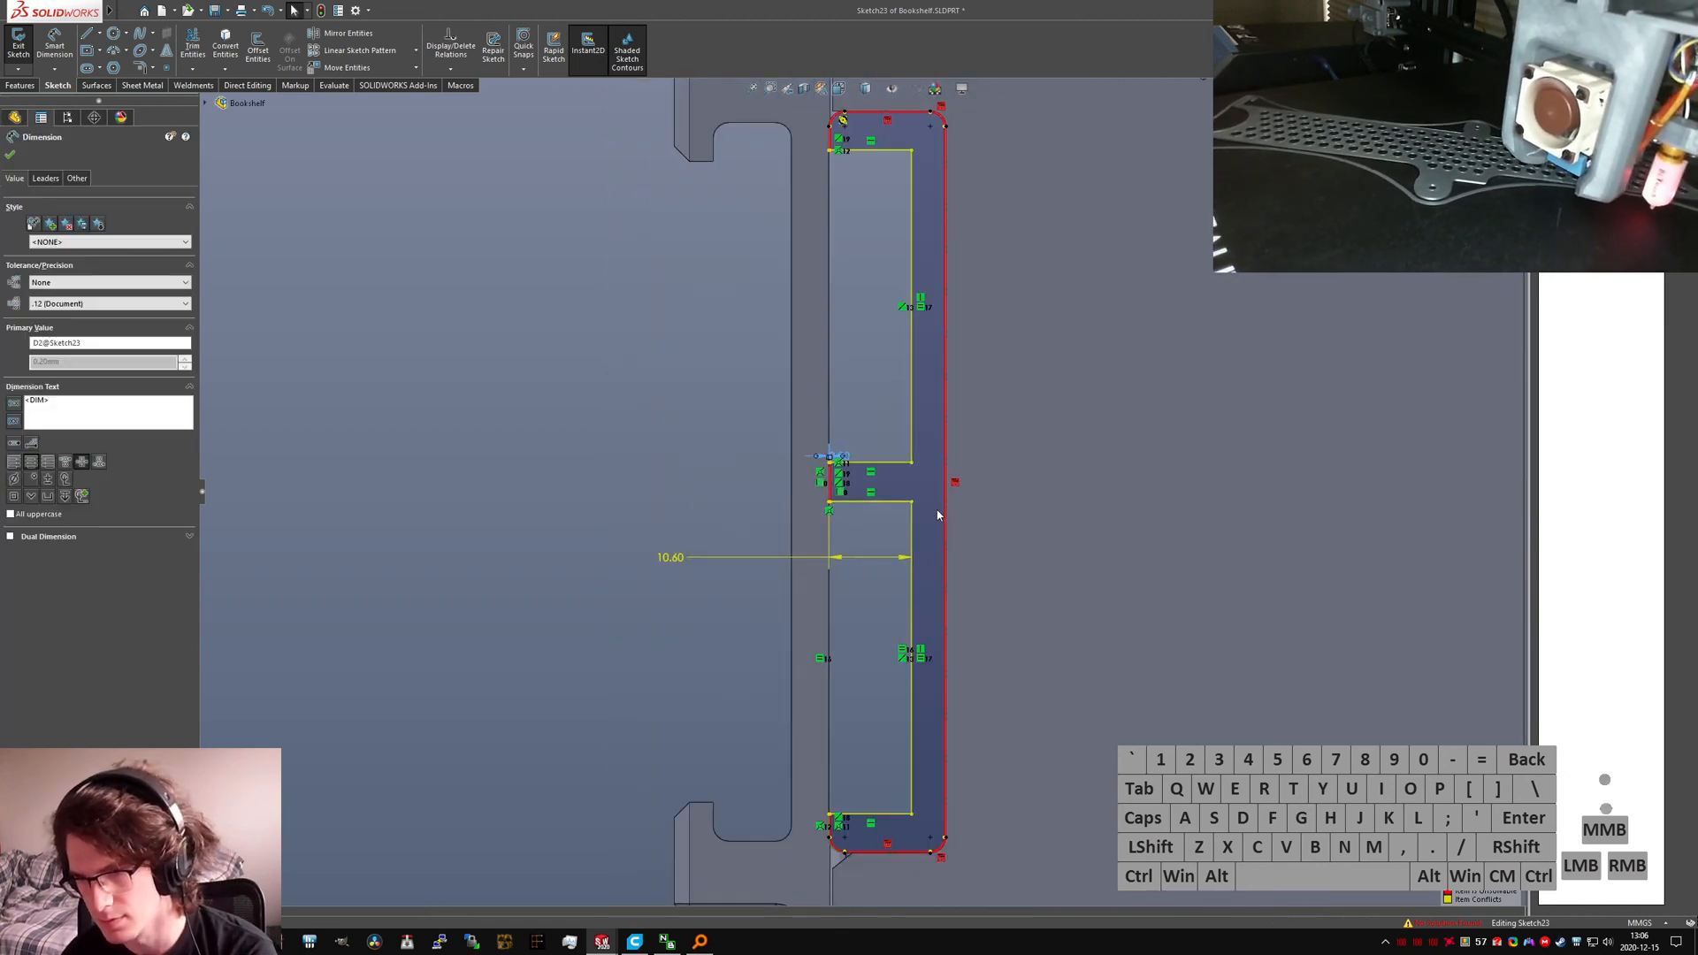
pyautogui.click(780, 758)
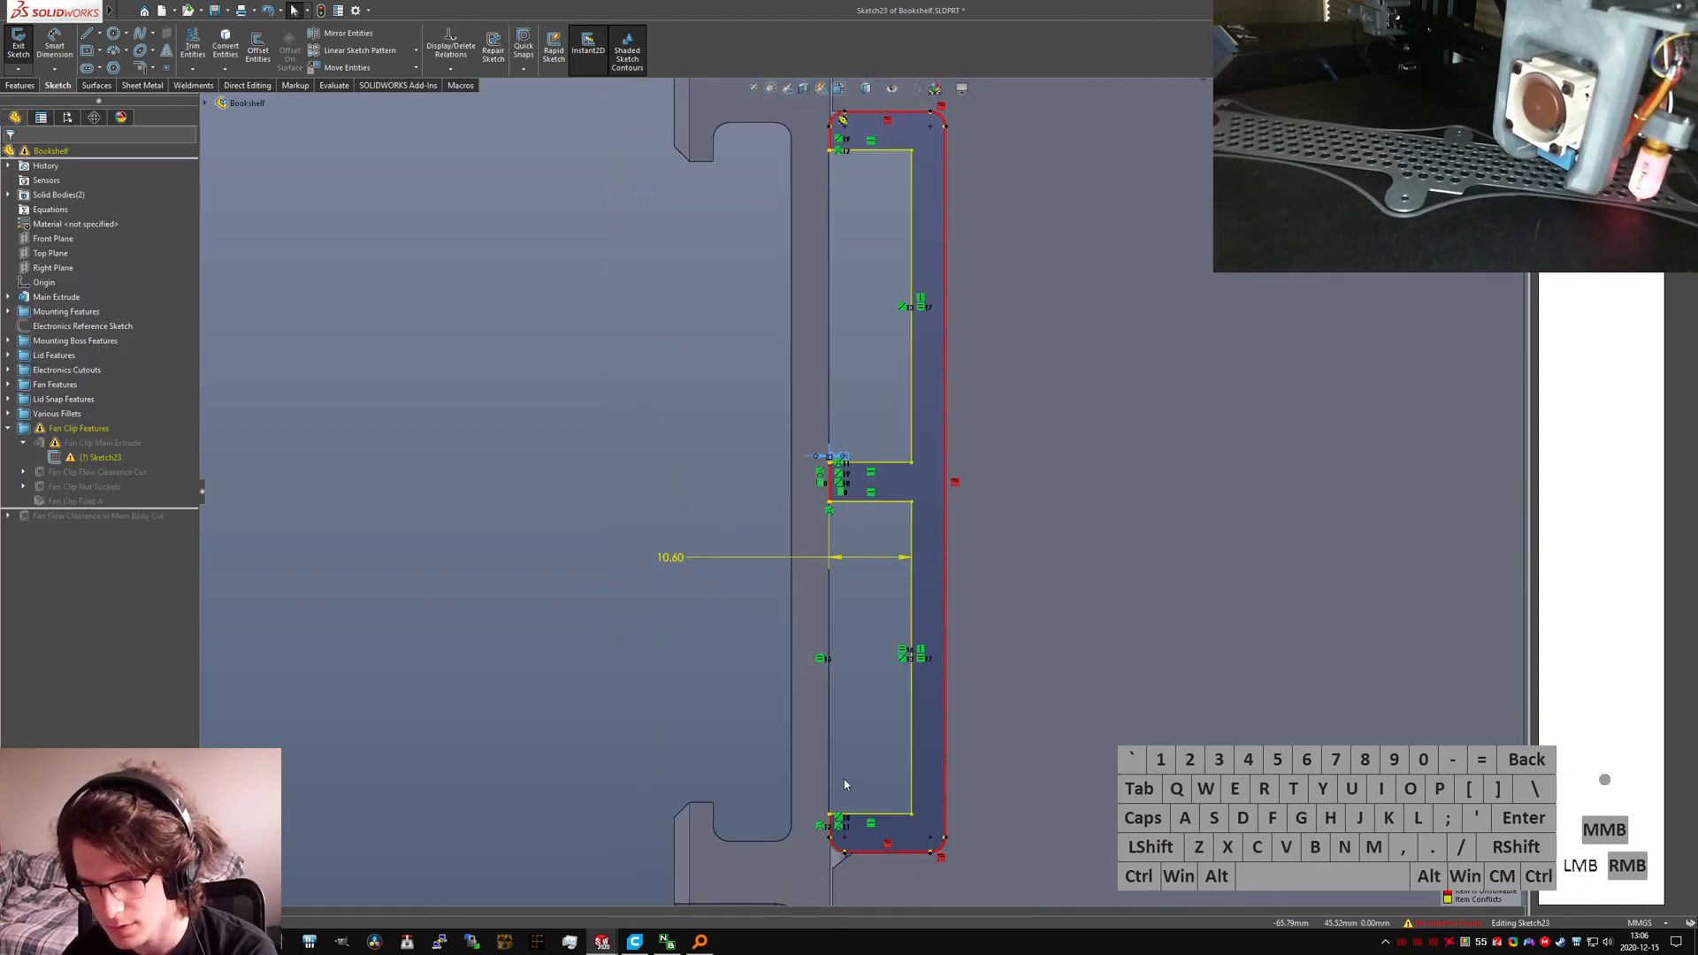
# Step: List the sketch's overdefining relations and delete the dangling On Edge relation of the lower outer corner arc
pyautogui.click(440, 52)
pyautogui.click(87, 225)
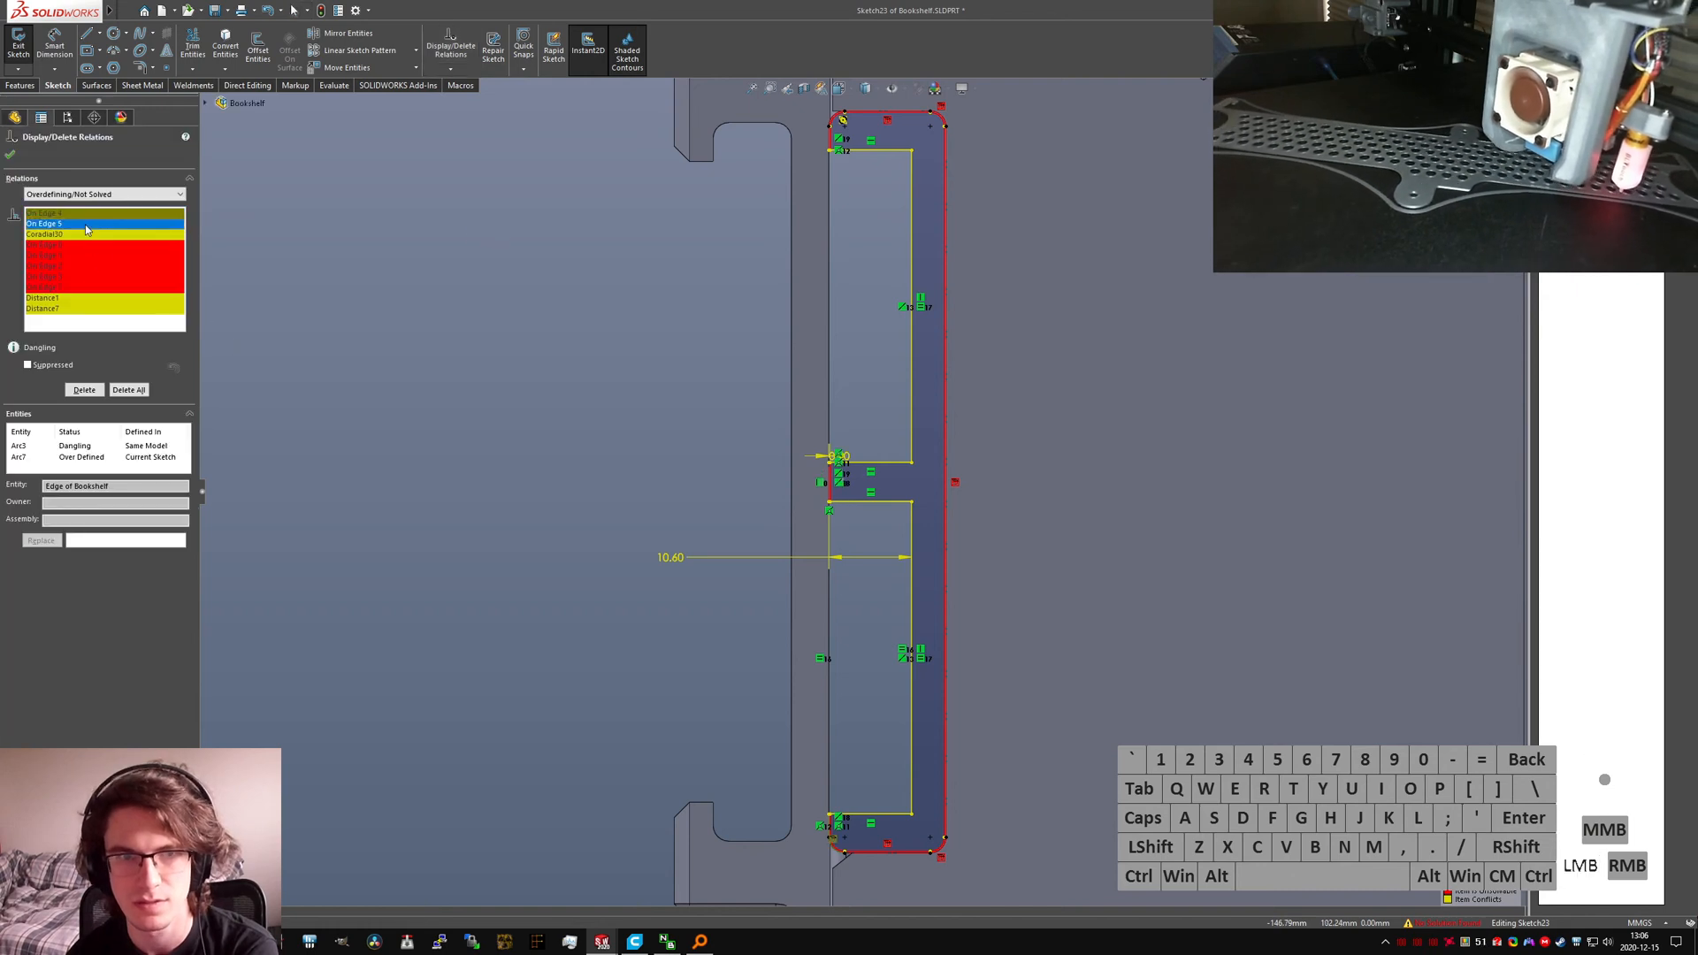
pyautogui.click(84, 215)
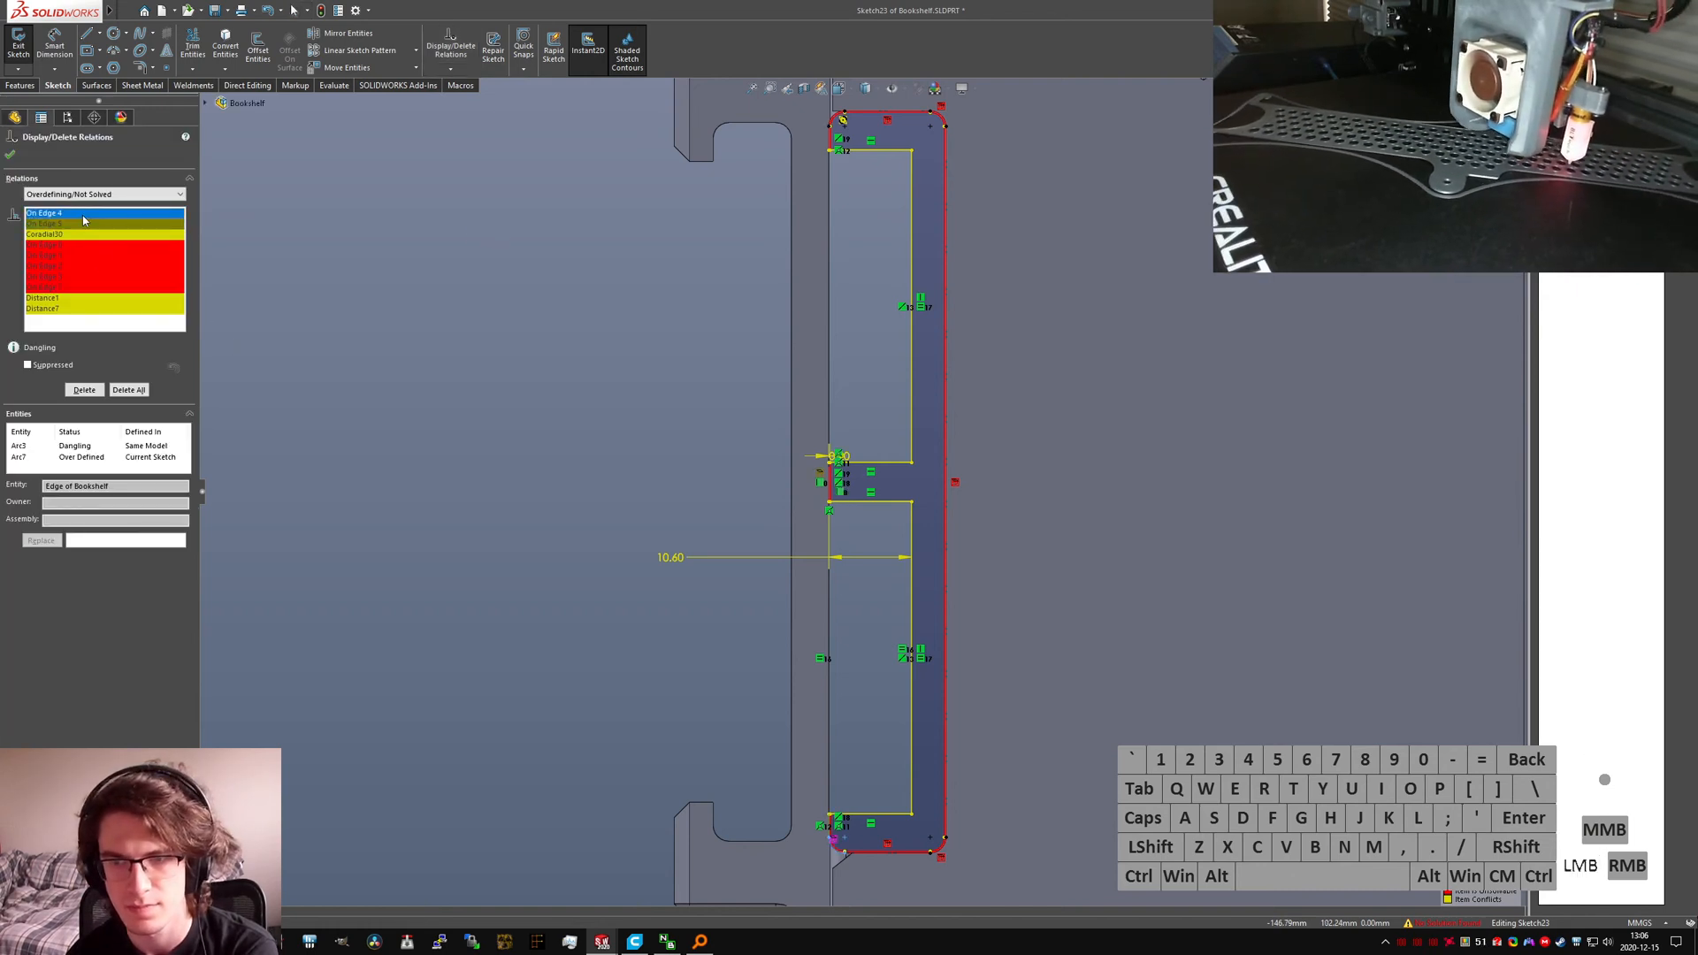
pyautogui.press('Delete')
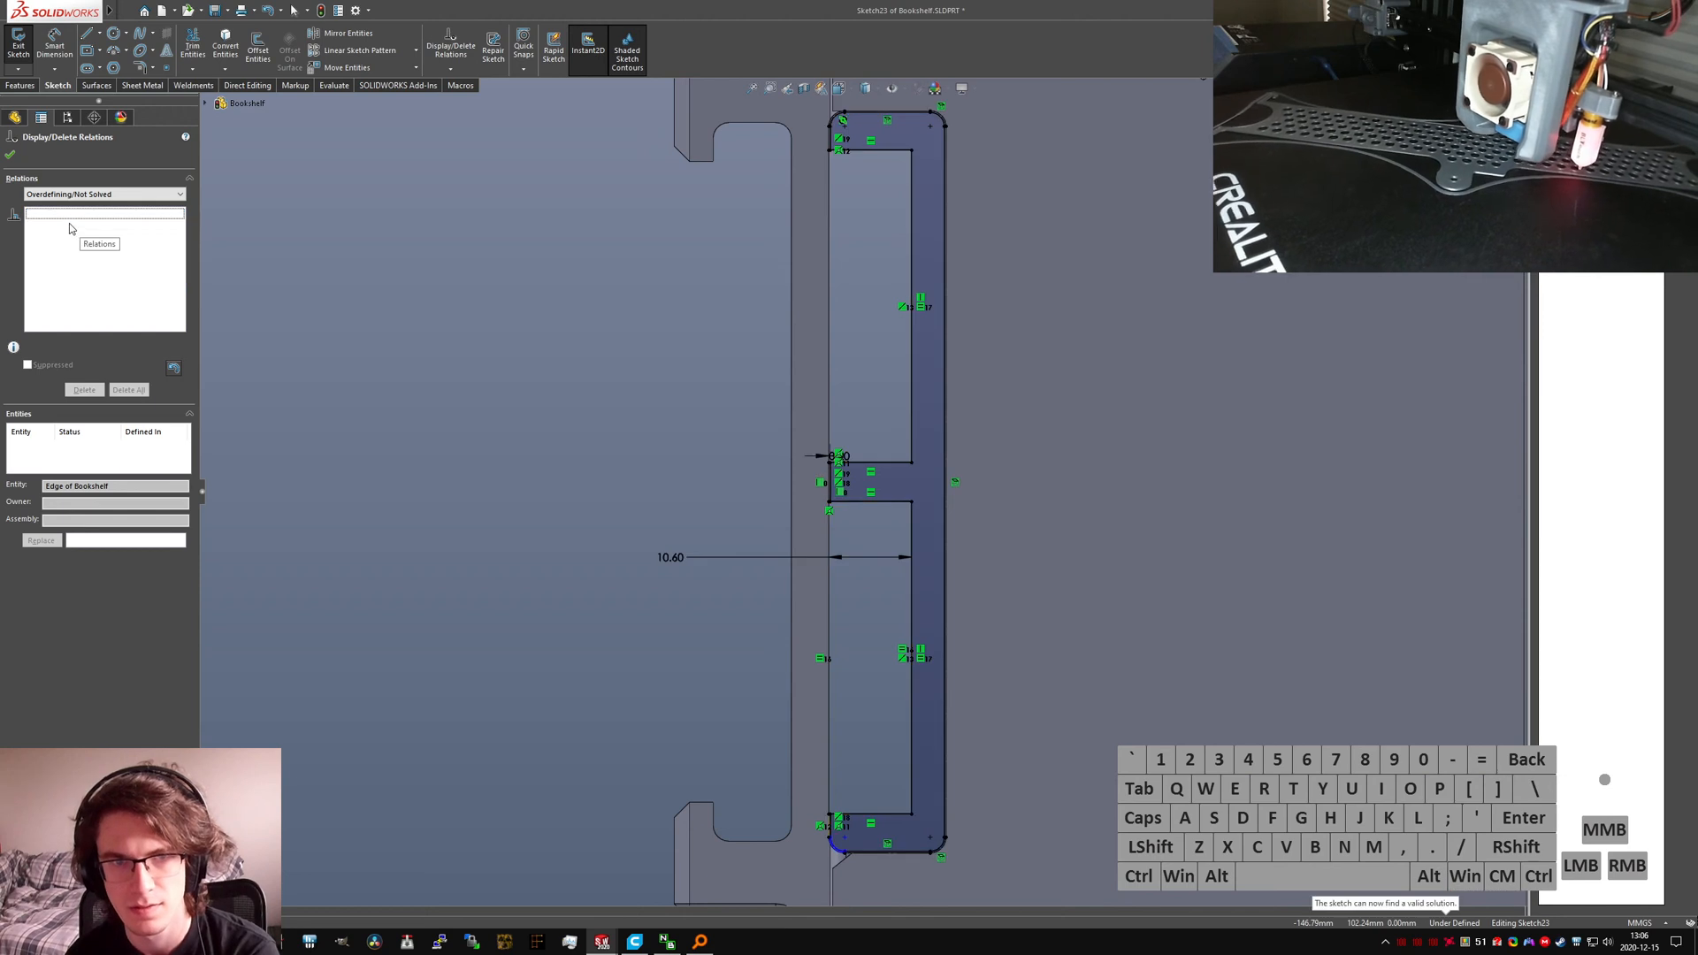
# Step: Delete the dangling On Edge 5 relation from the short vertical construction line above the lower outer corner arc
pyautogui.scroll(-10, 875, 699)
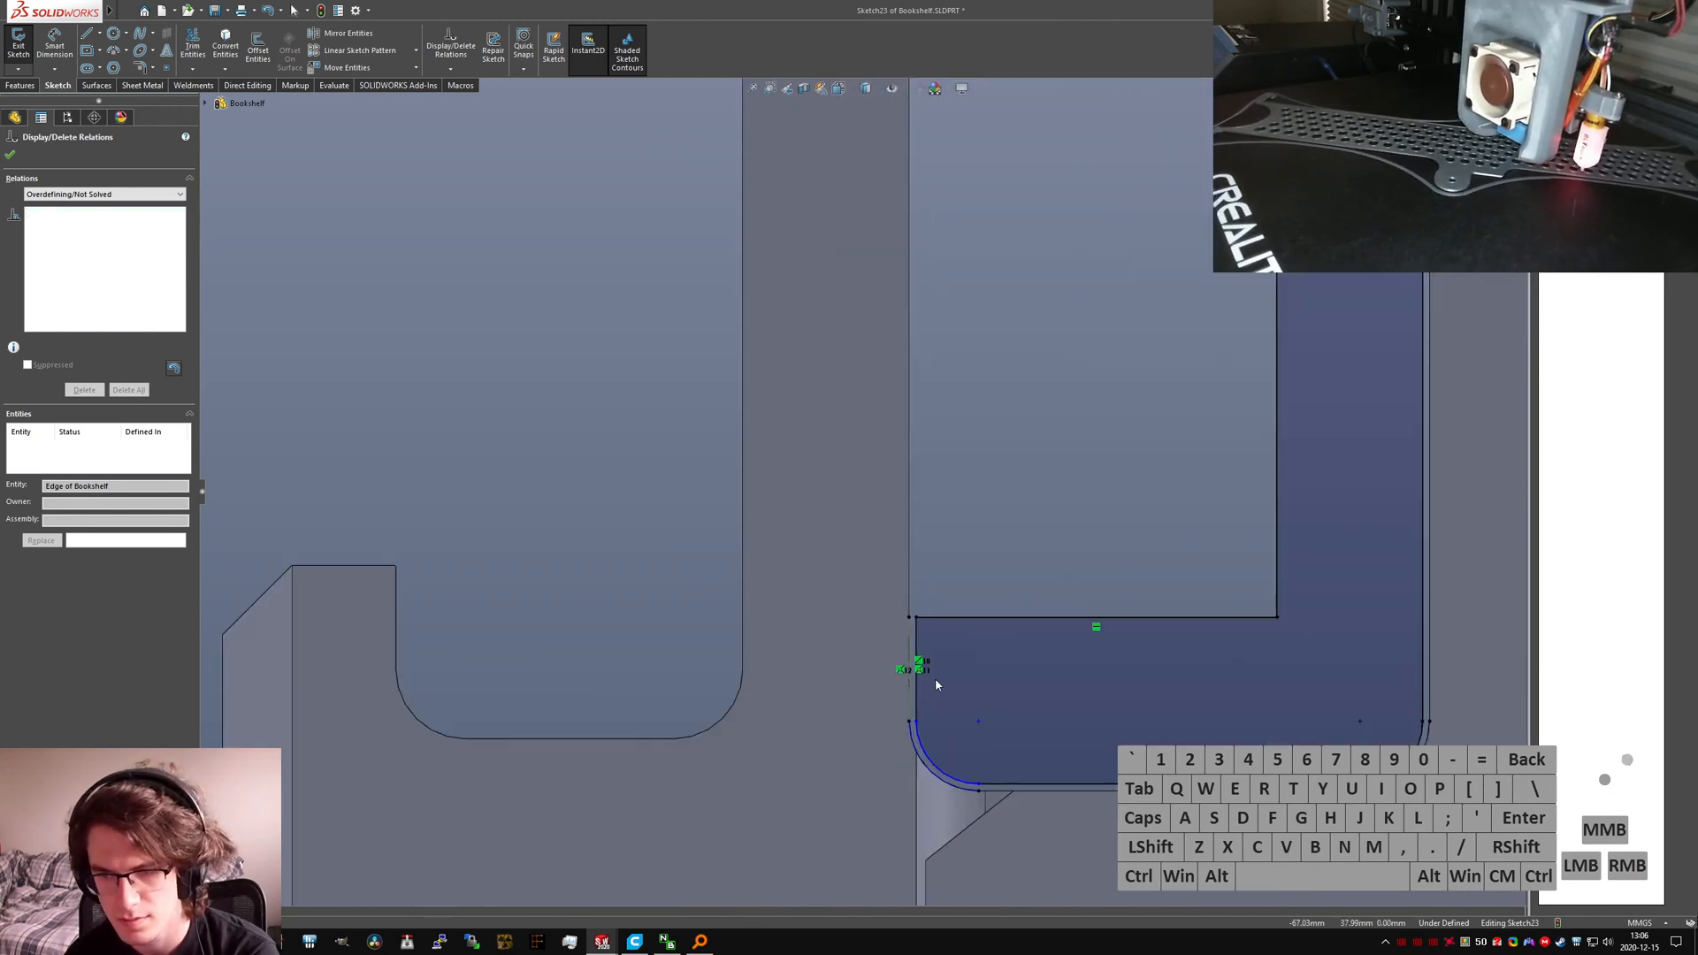
pyautogui.click(867, 681)
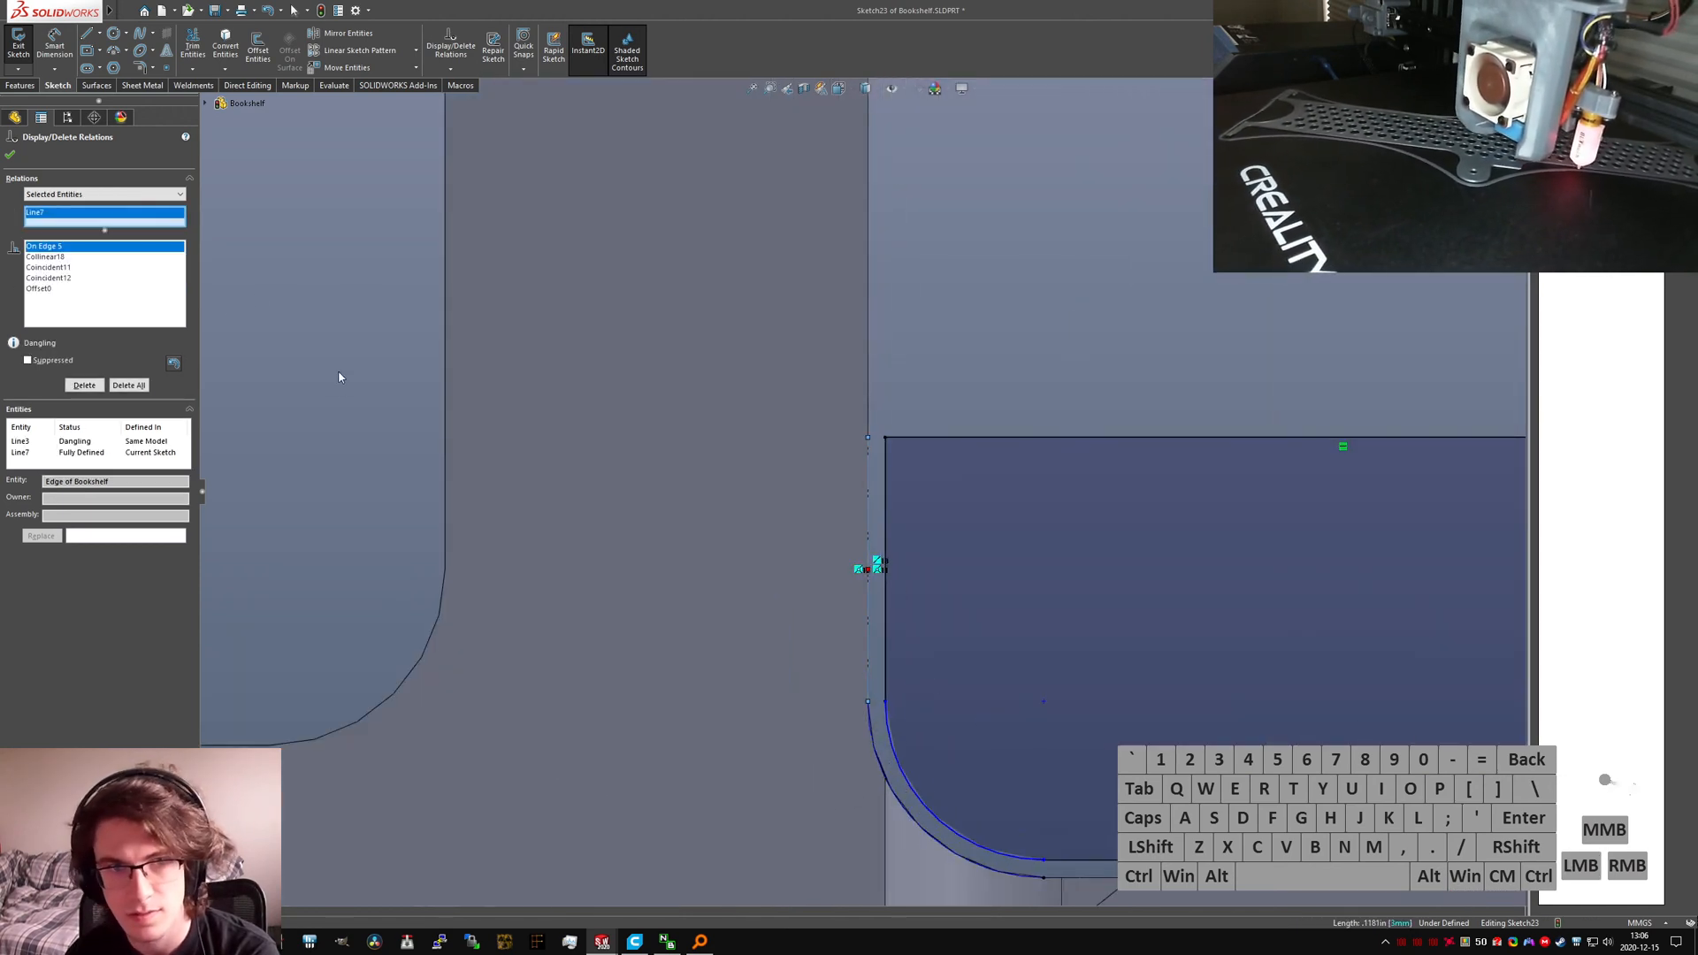
pyautogui.click(88, 245)
pyautogui.press('Delete')
pyautogui.click(587, 491)
pyautogui.click(910, 426)
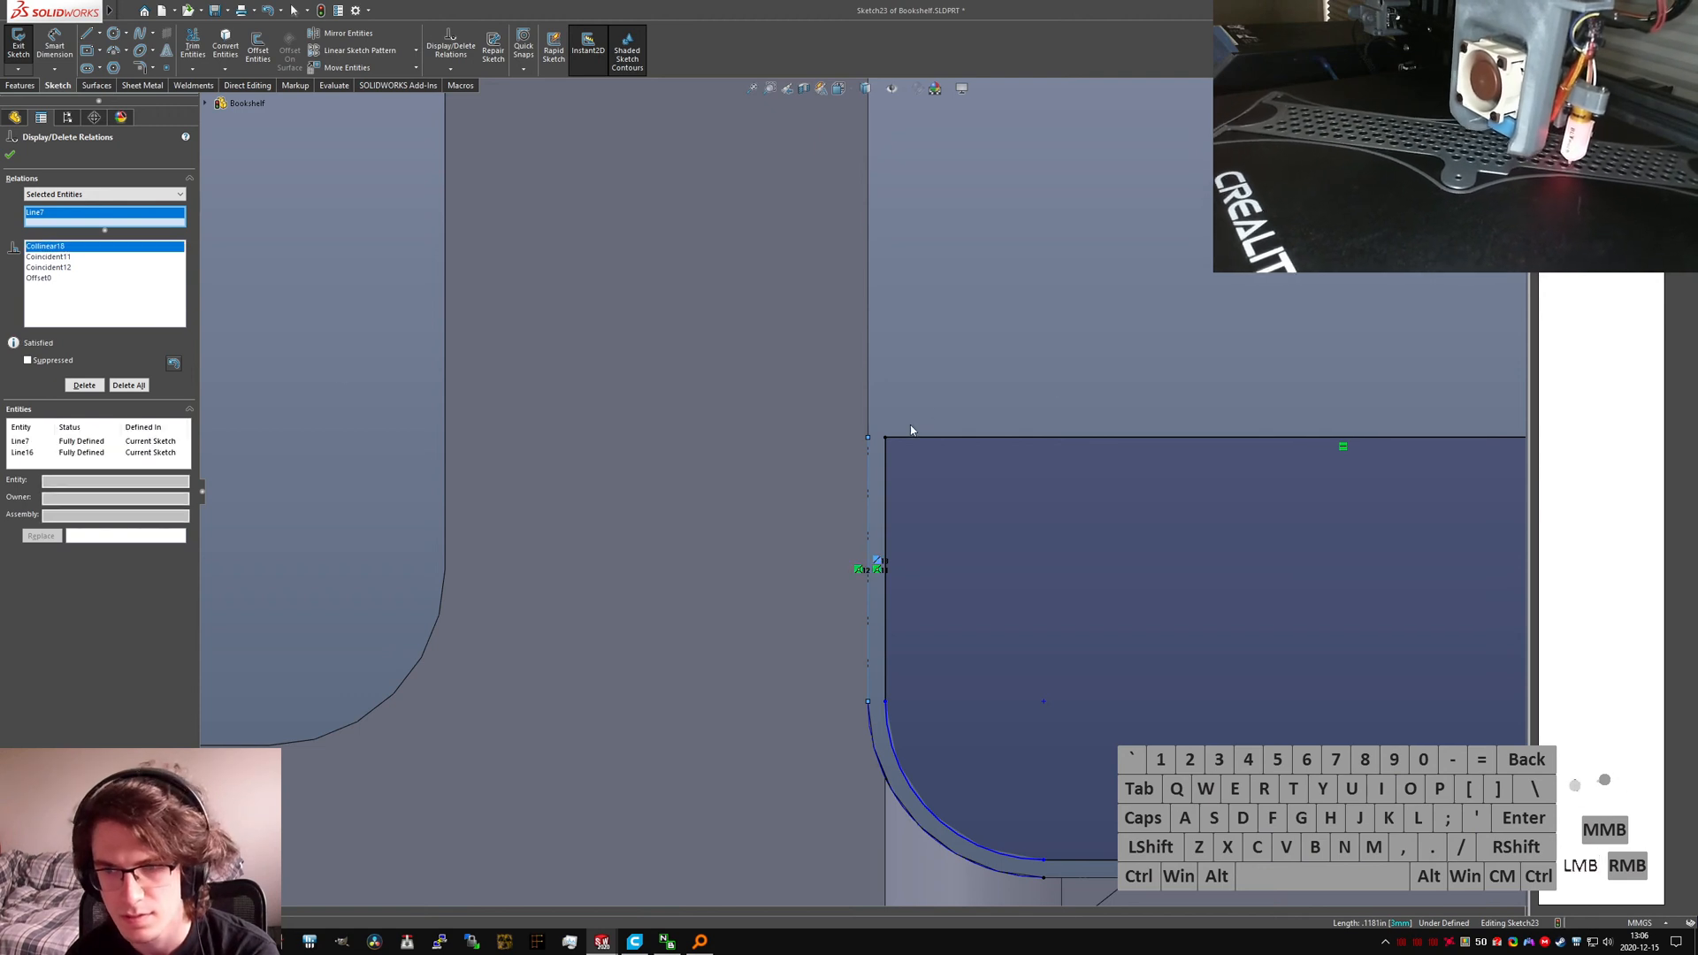
pyautogui.press('Escape')
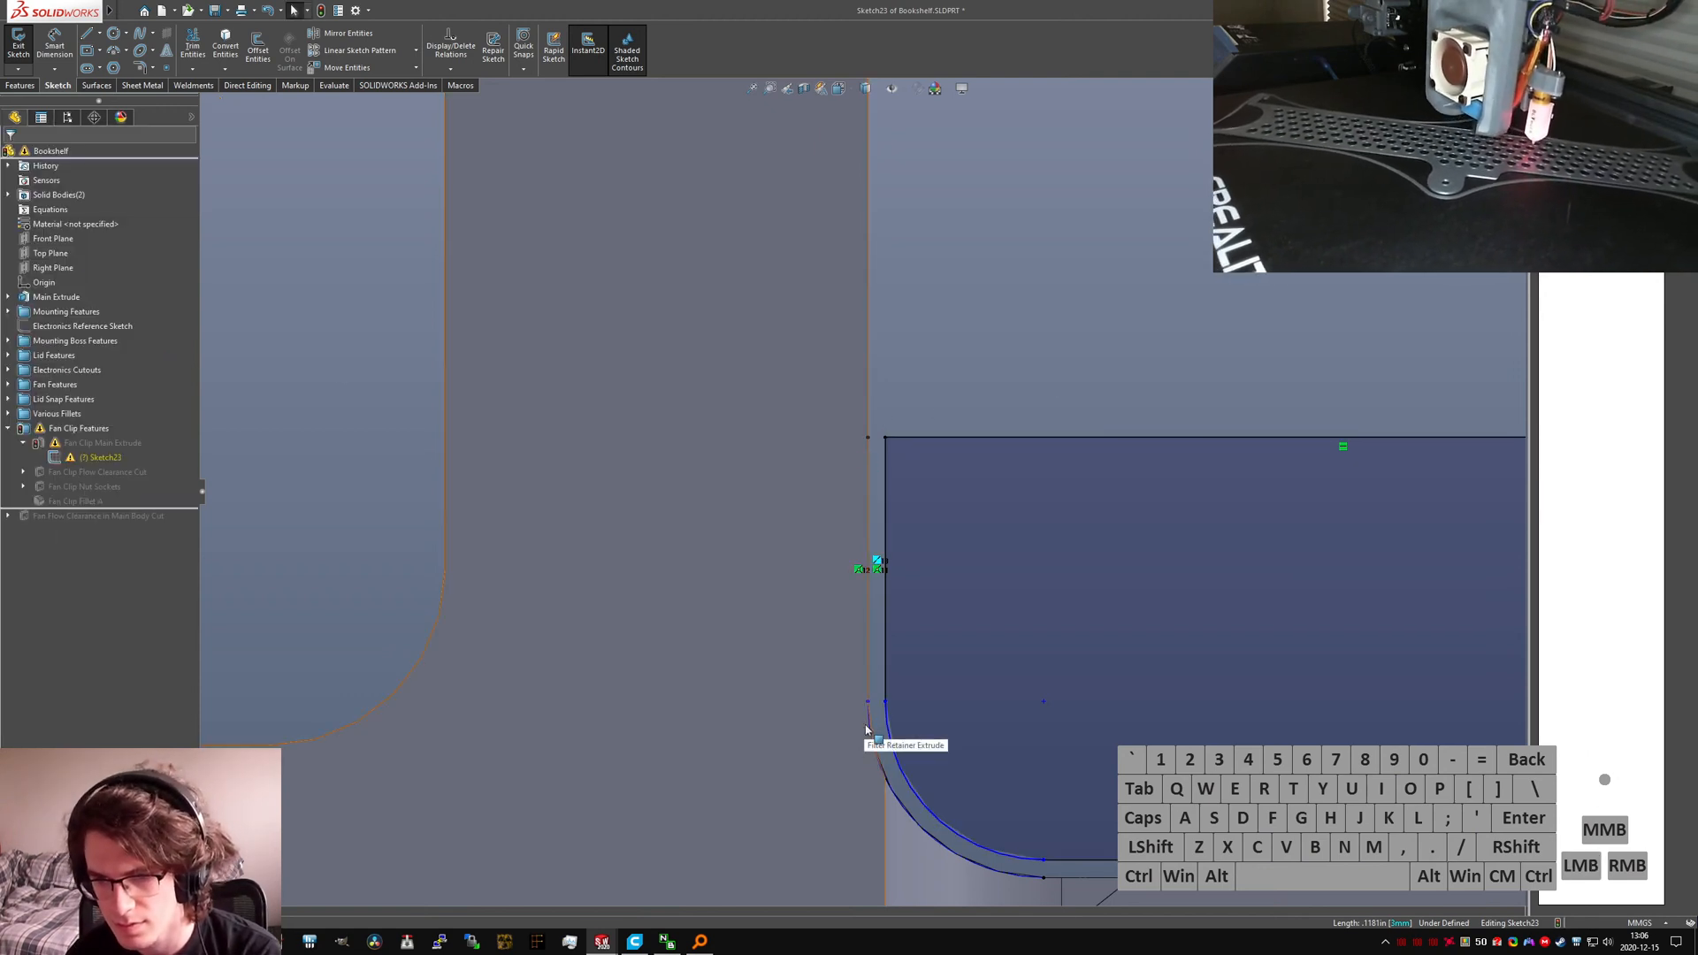
# Step: Pull the lower outer corner's construction arc off the cutout edge and make it coradial with that rounded edge
pyautogui.click(897, 730)
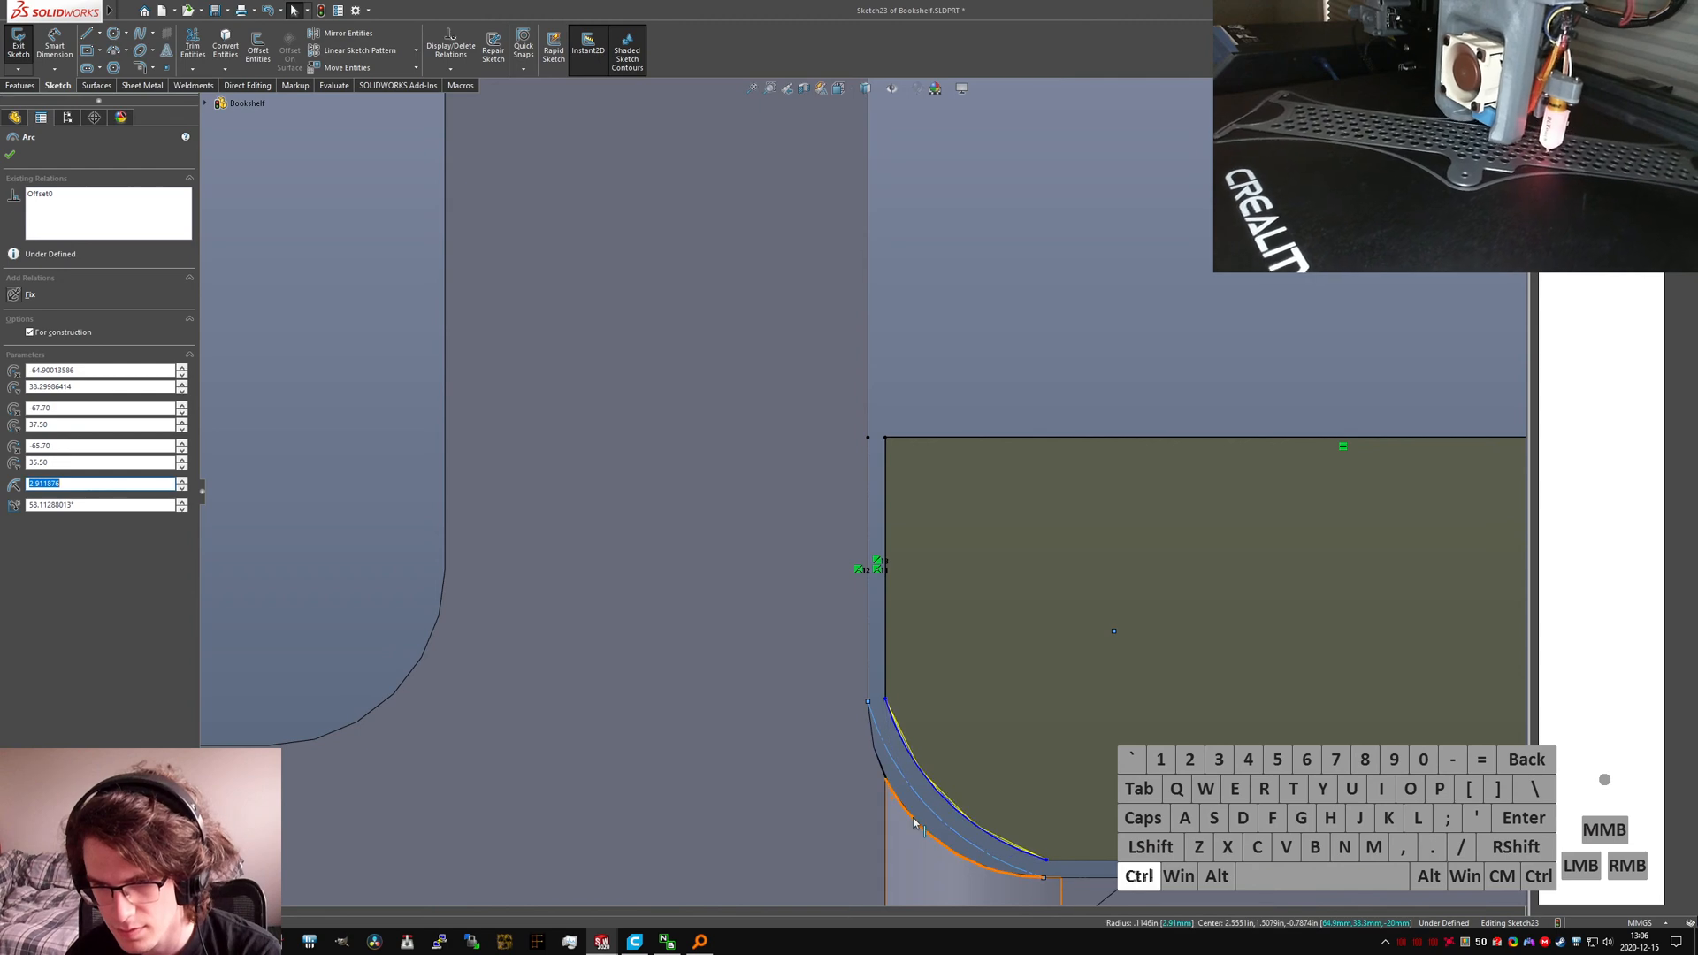
pyautogui.keyDown('ctrl'); pyautogui.click(915, 823); pyautogui.keyUp('ctrl')
pyautogui.moveTo(920, 575)
pyautogui.mouseDown(button='middle')
pyautogui.moveTo(962, 713)
pyautogui.moveTo(898, 783)
pyautogui.mouseUp(button='middle')
pyautogui.click(39, 369)
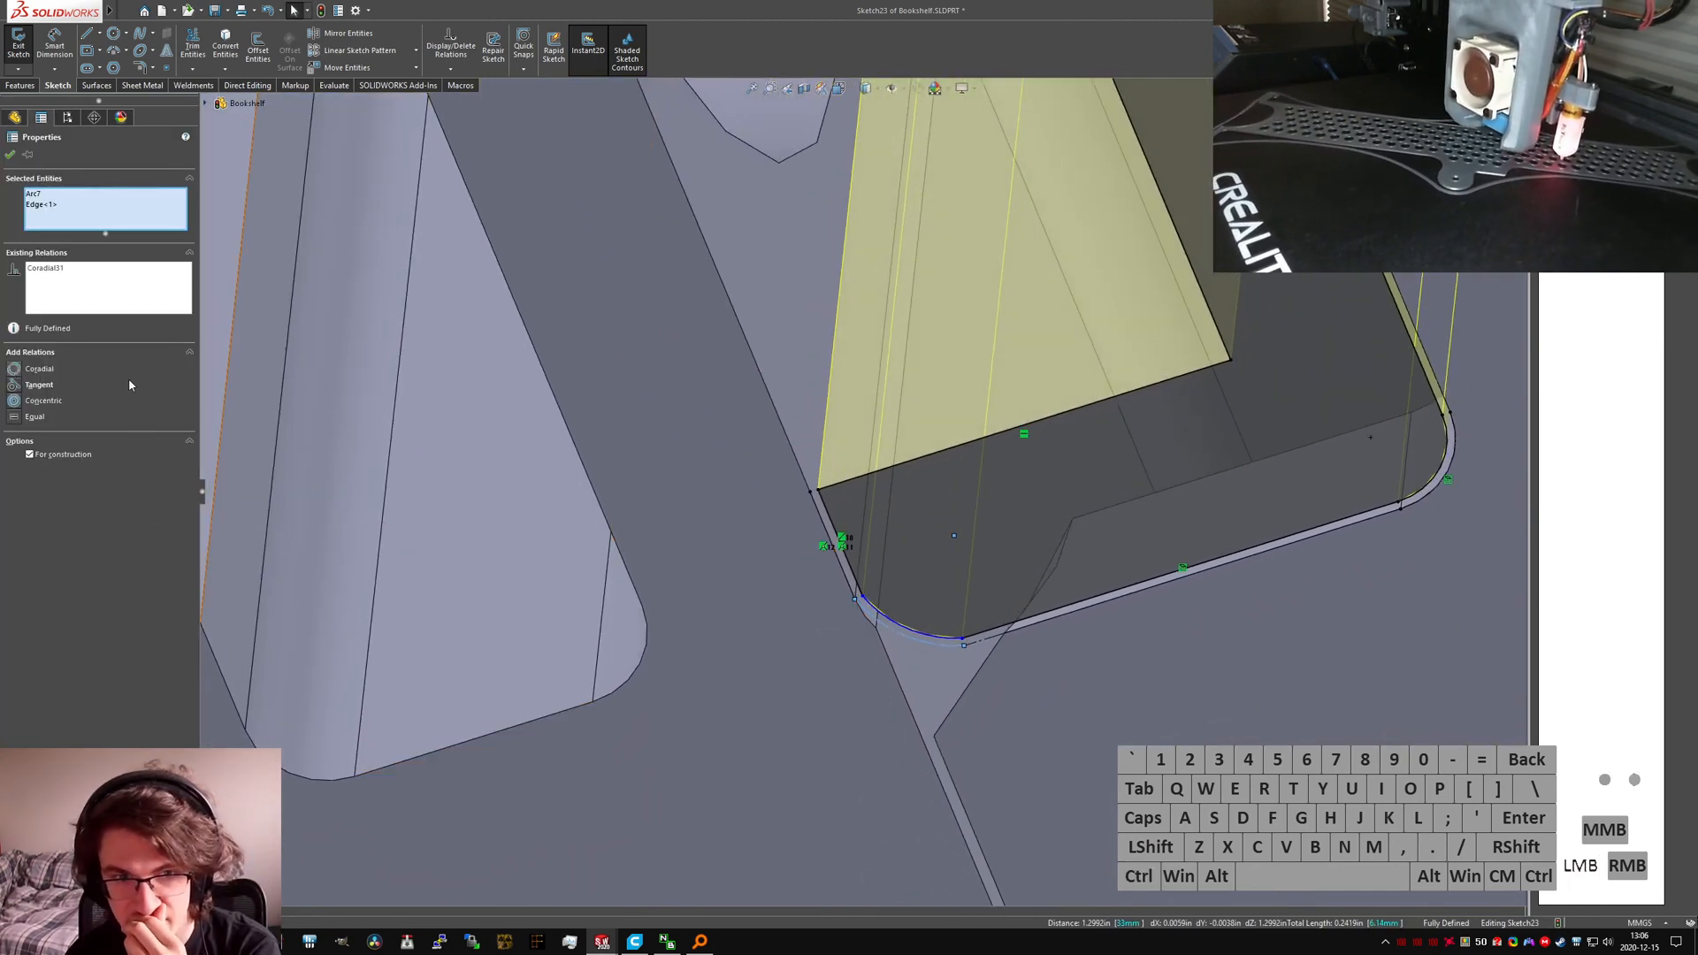
pyautogui.scroll(1, 894, 580)
pyautogui.press('Escape')
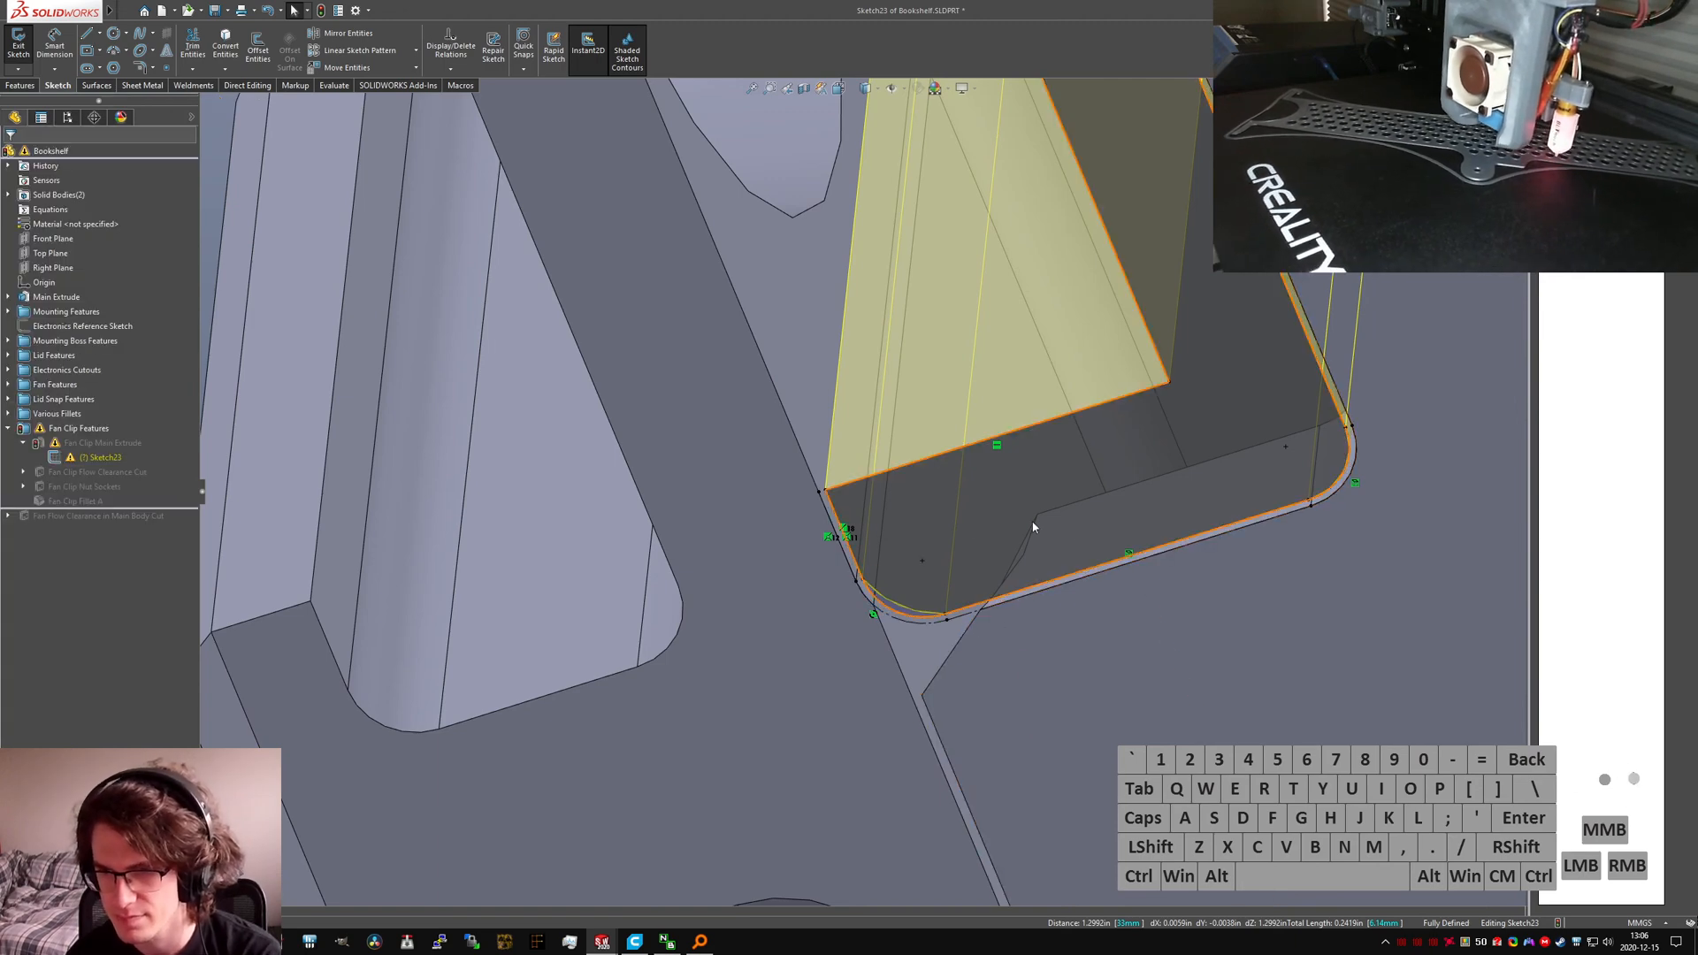
# Step: Check the relations of the lower inner corner arc, then exit the sketch and dismiss the rebuild error report
pyautogui.scroll(5, 1279, 620)
pyautogui.scroll(-5, 982, 478)
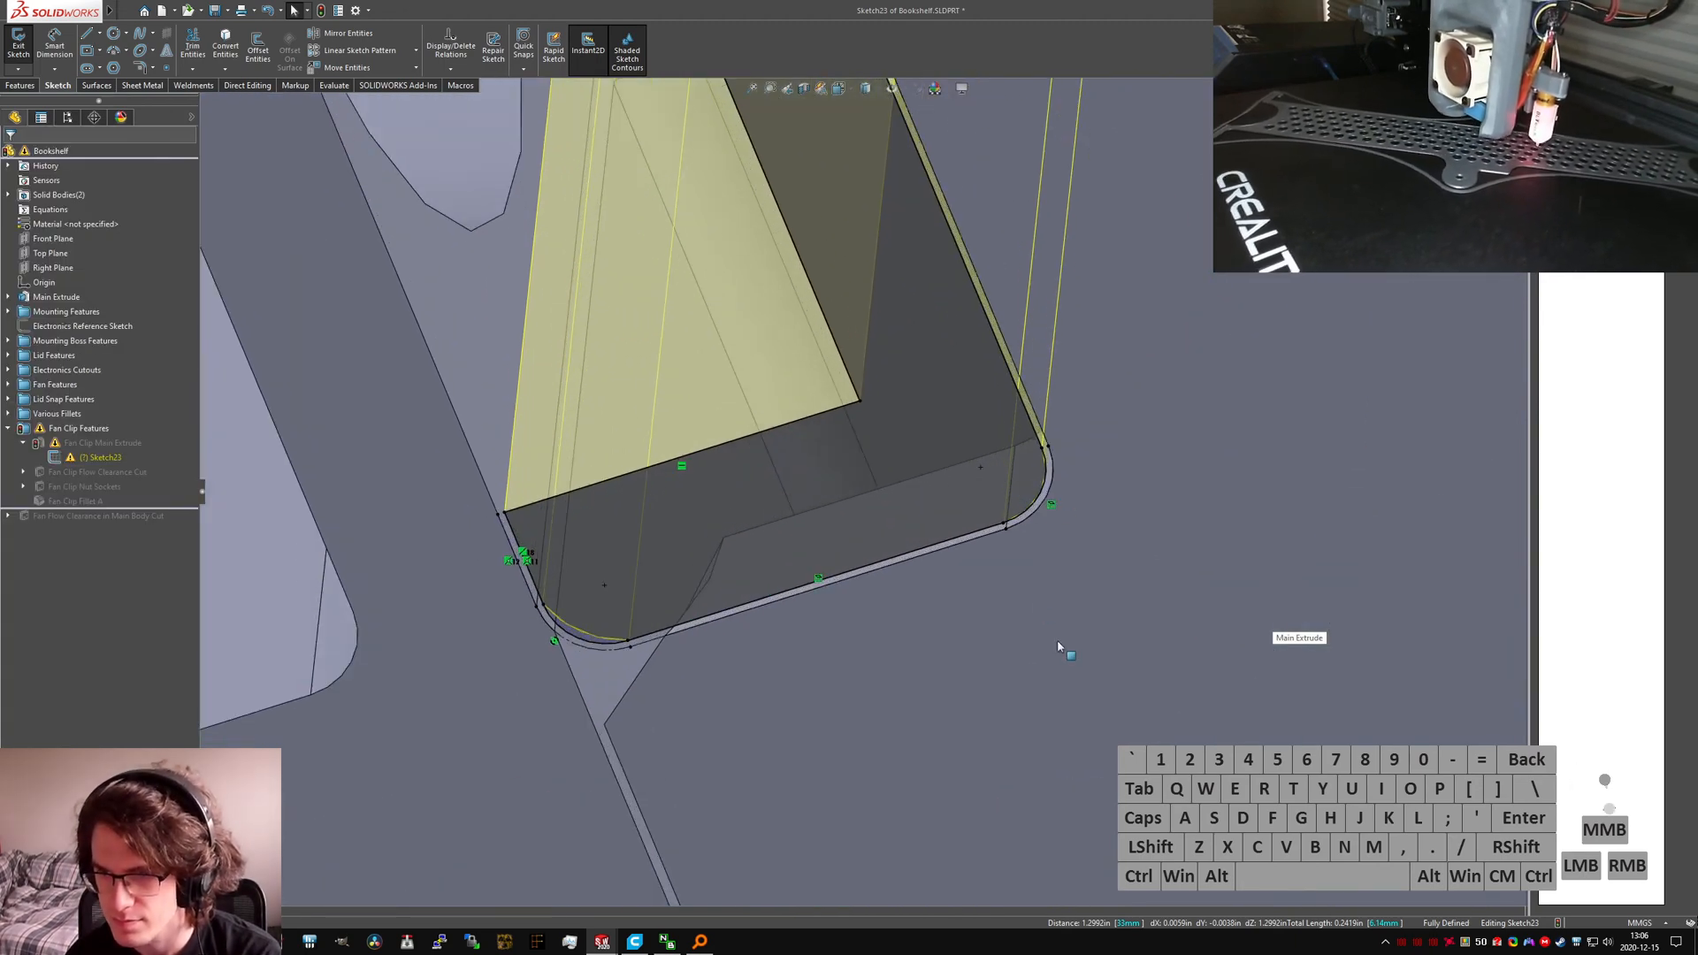
pyautogui.click(1035, 536)
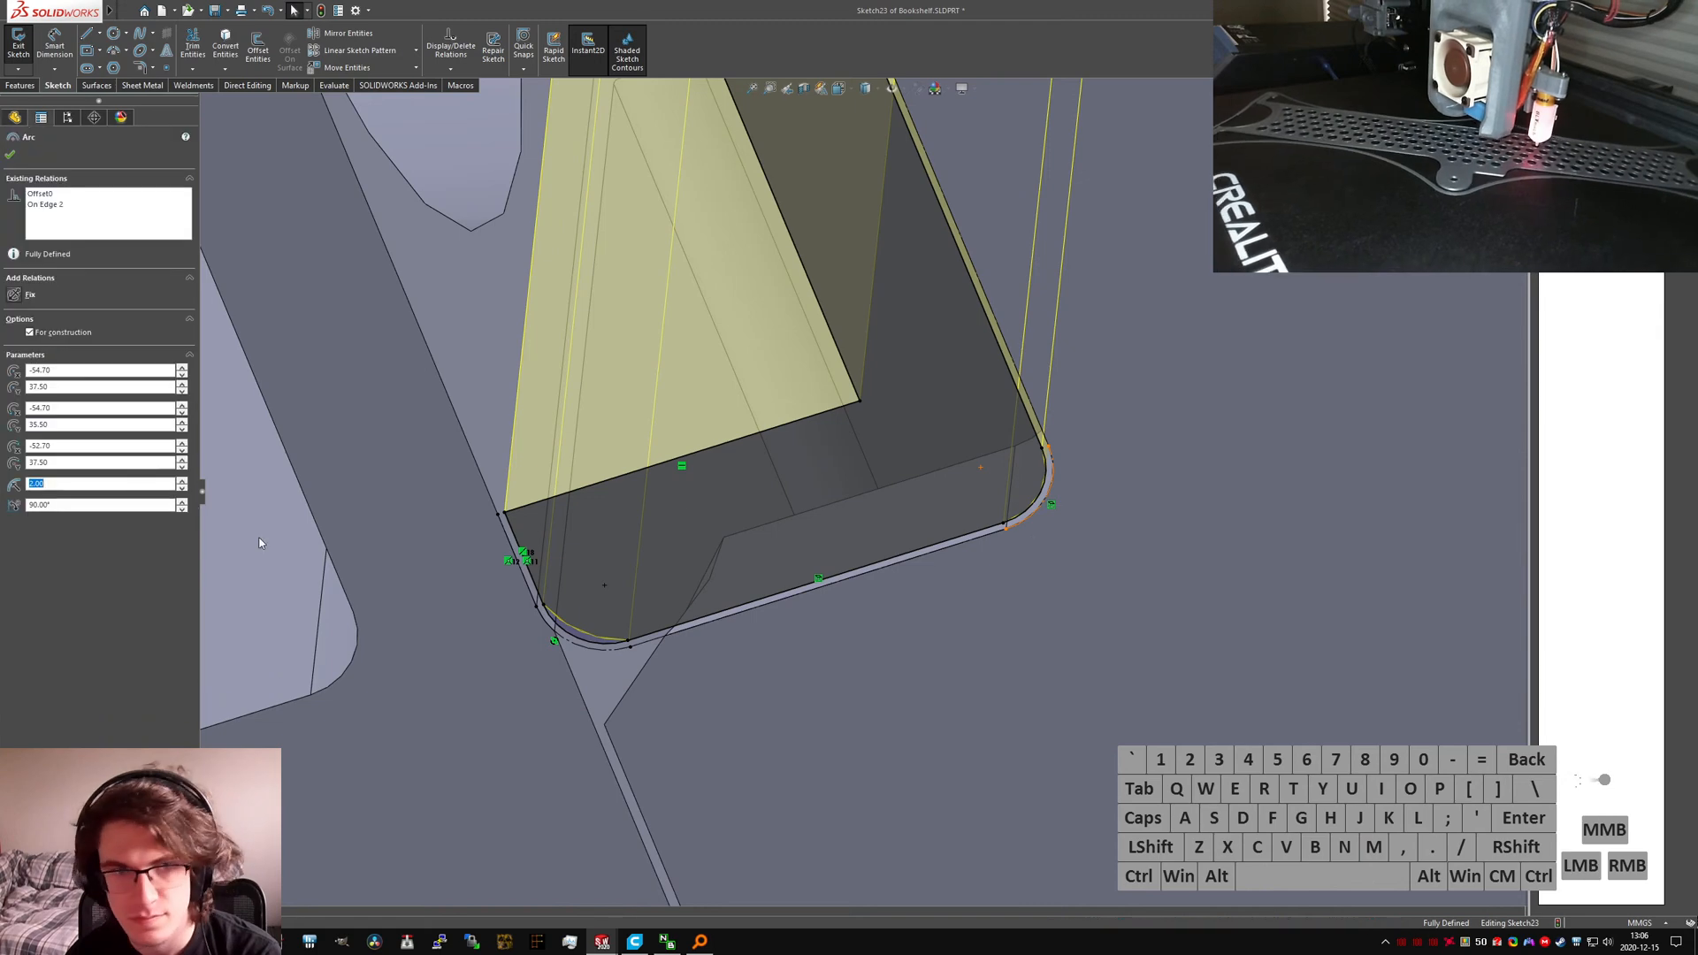
pyautogui.press('Escape')
pyautogui.scroll(10, 338, 511)
pyautogui.scroll(-4, 748, 283)
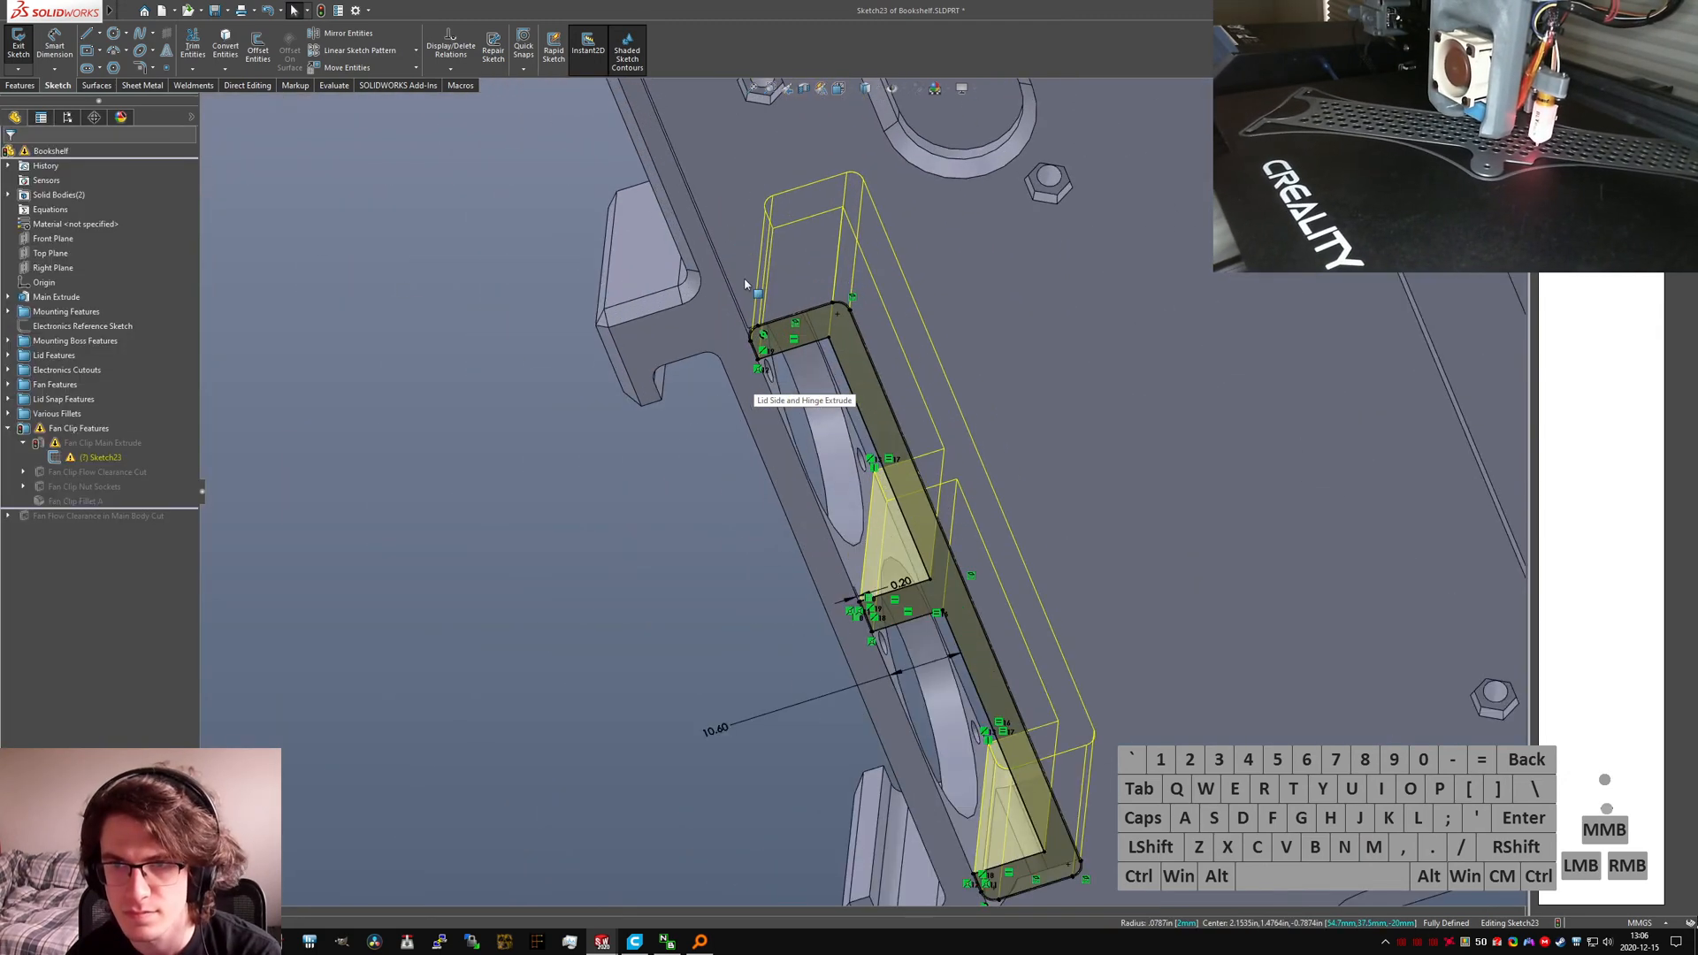
pyautogui.scroll(-1, 608, 363)
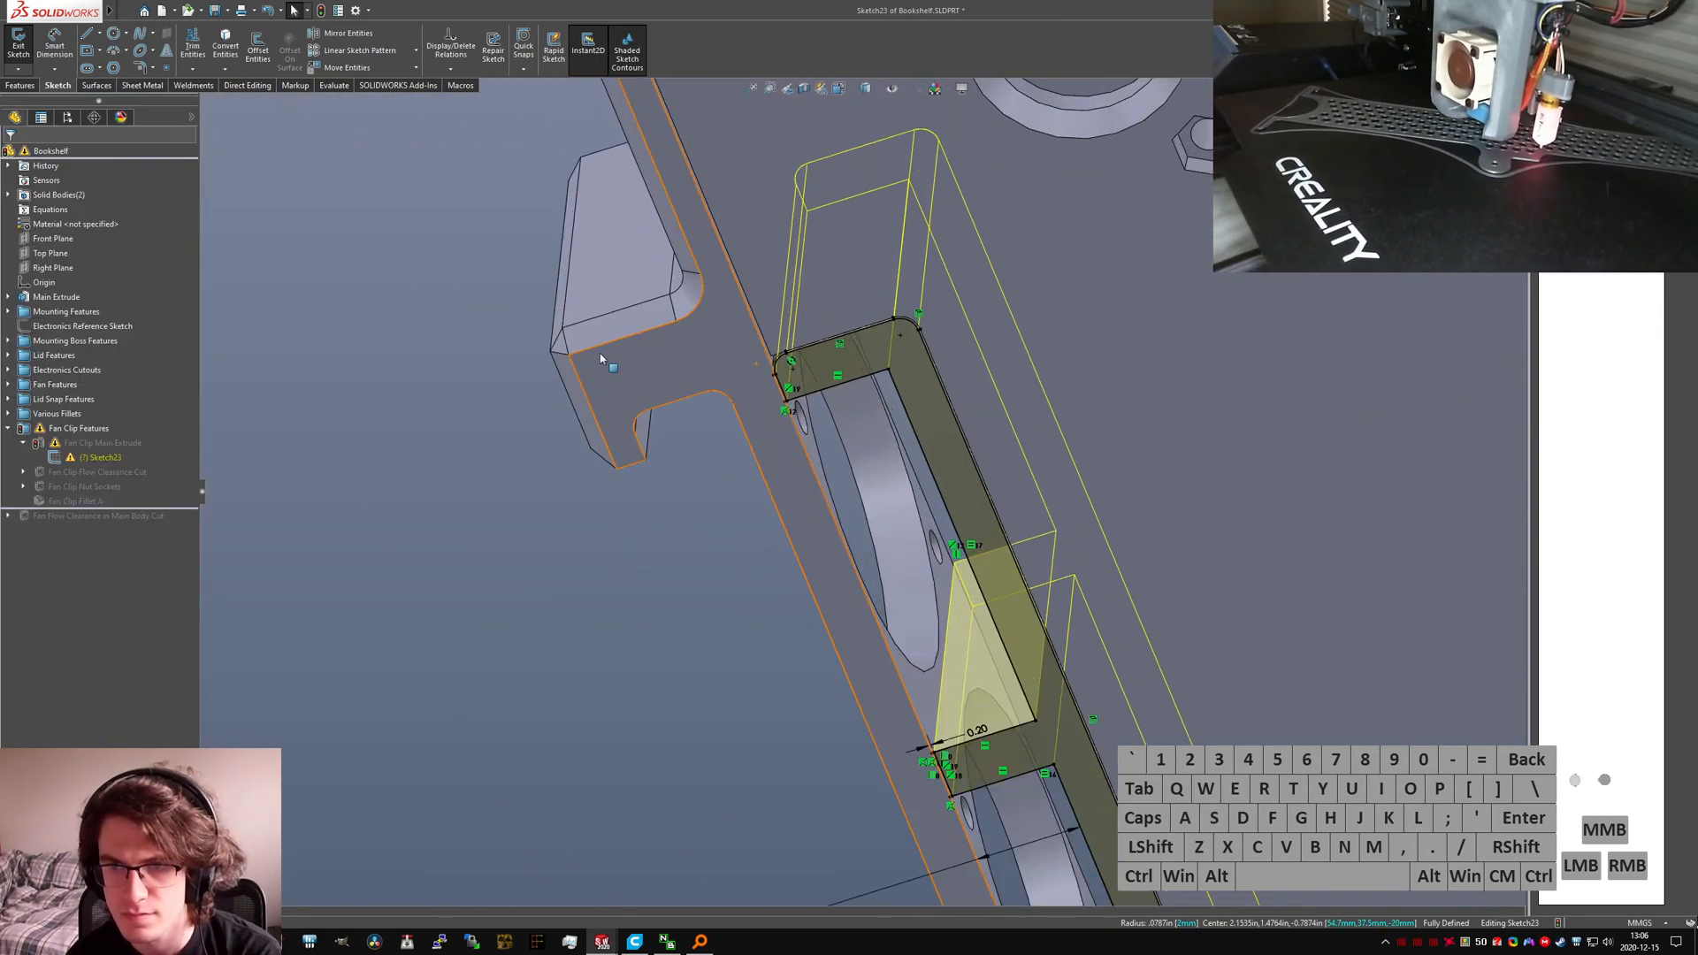
pyautogui.click(20, 55)
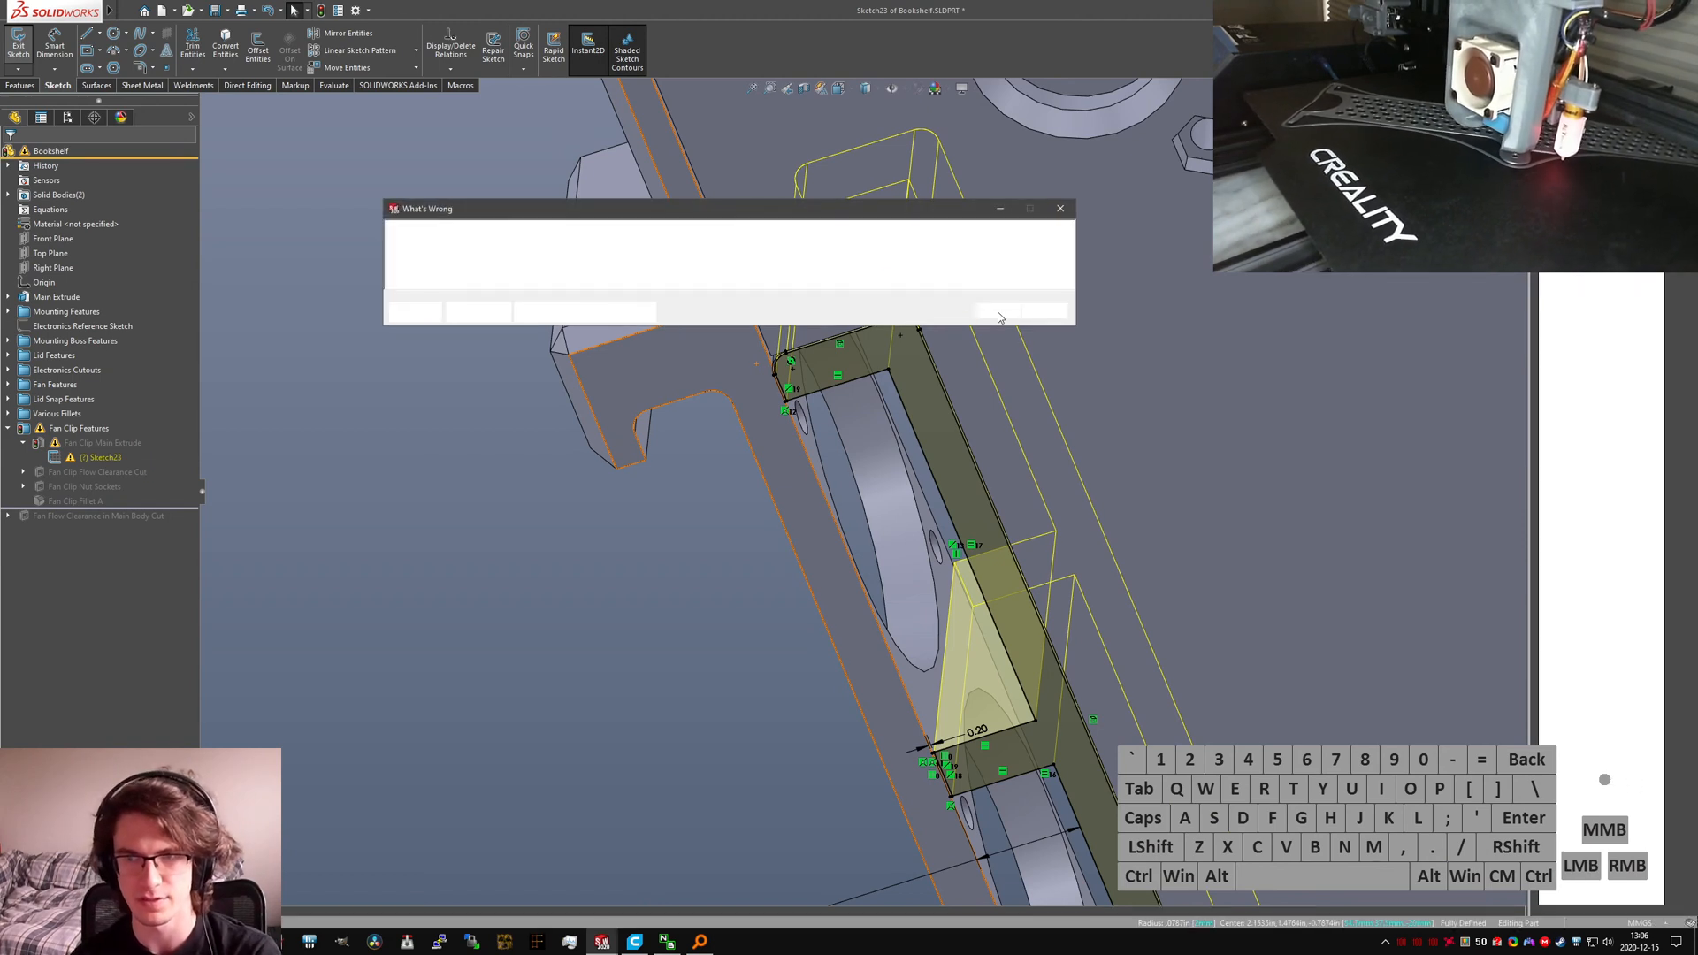
pyautogui.click(994, 311)
# Step: Reopen the fan clip sketch and delete the conflicting relations on the long inner construction line and the upper inner corner arc
pyautogui.click(99, 457)
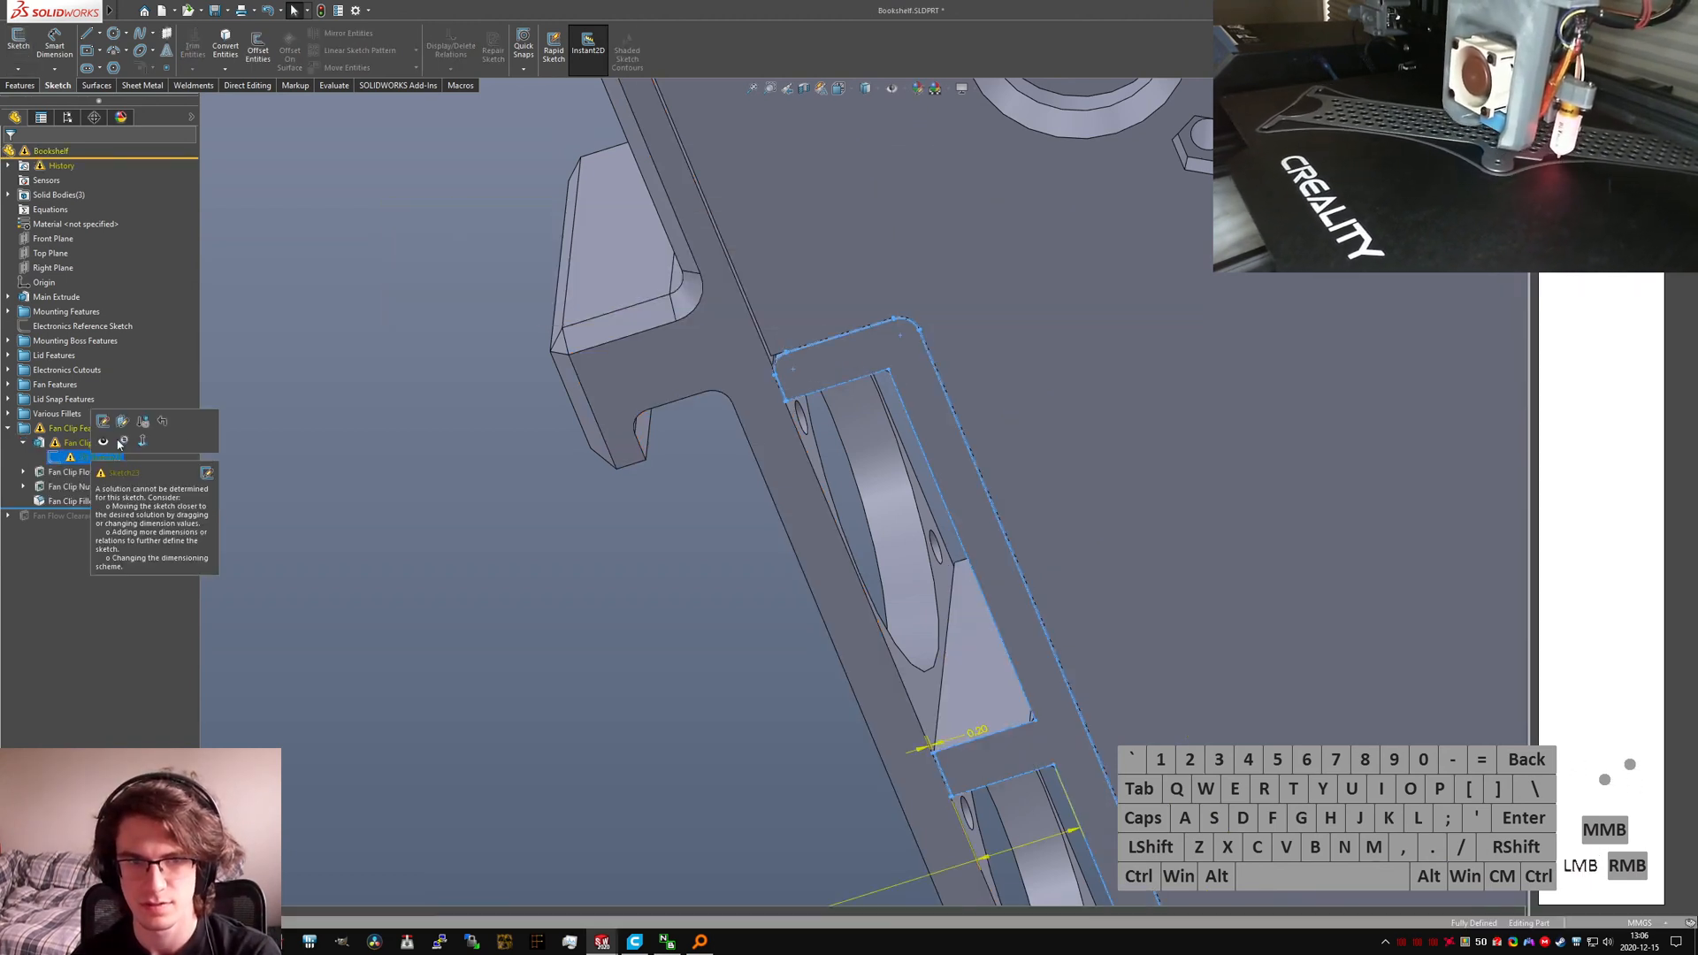
pyautogui.click(101, 423)
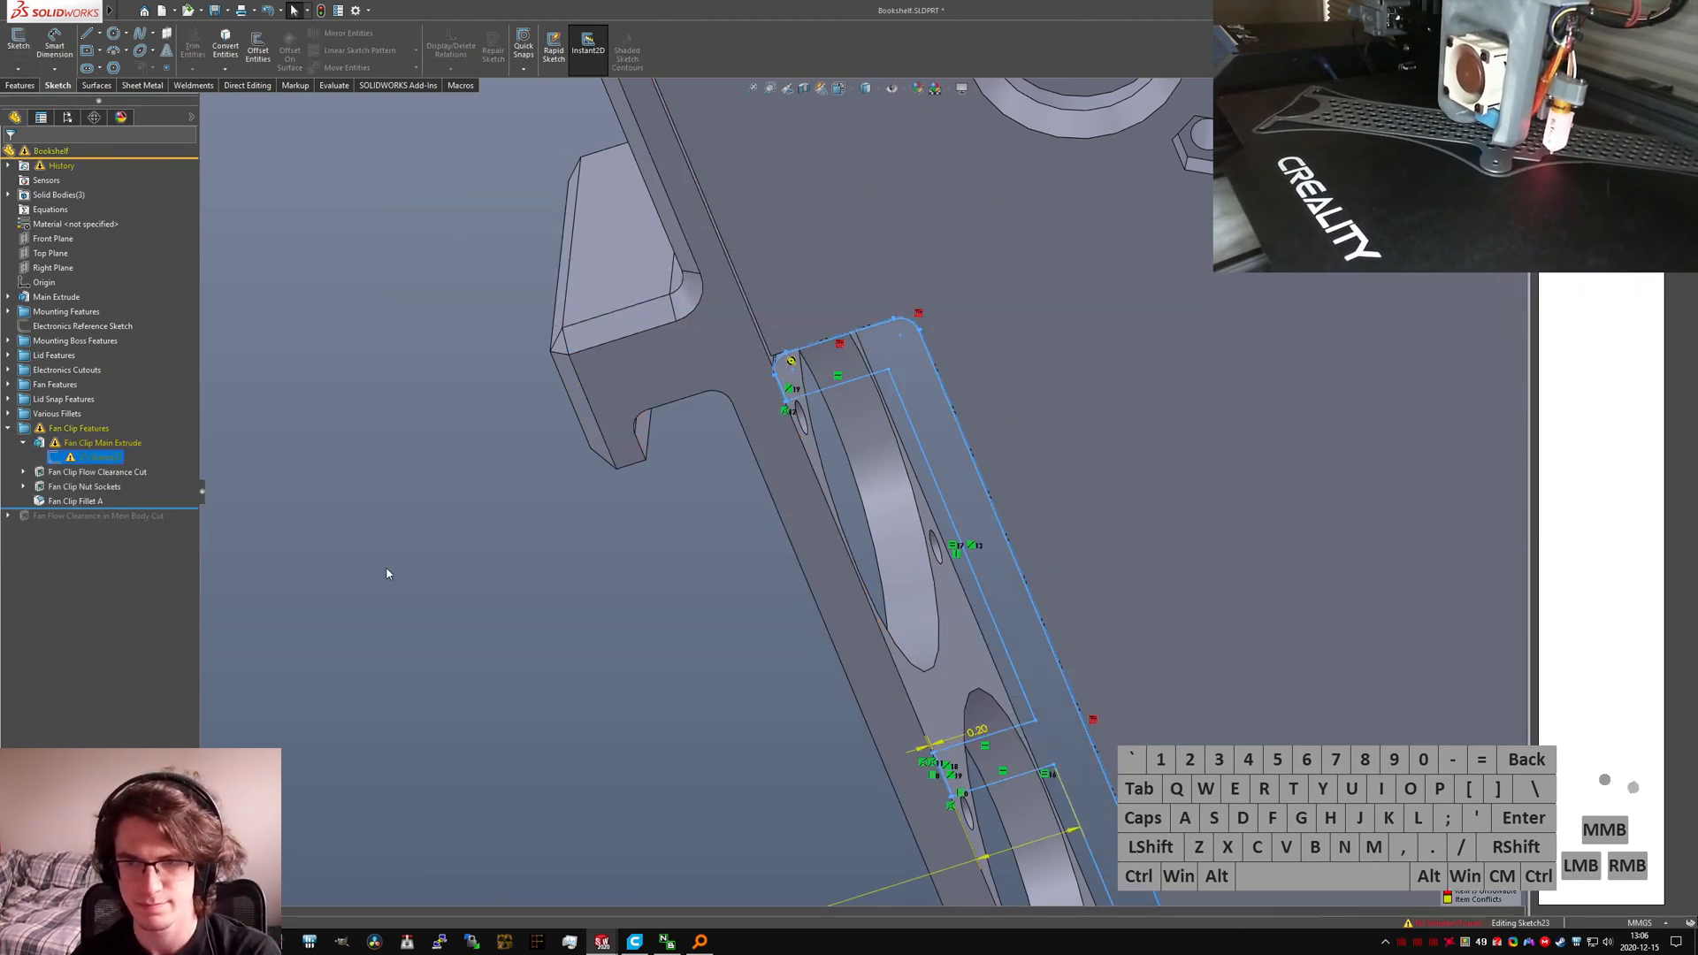
pyautogui.click(1093, 719)
pyautogui.press('Delete')
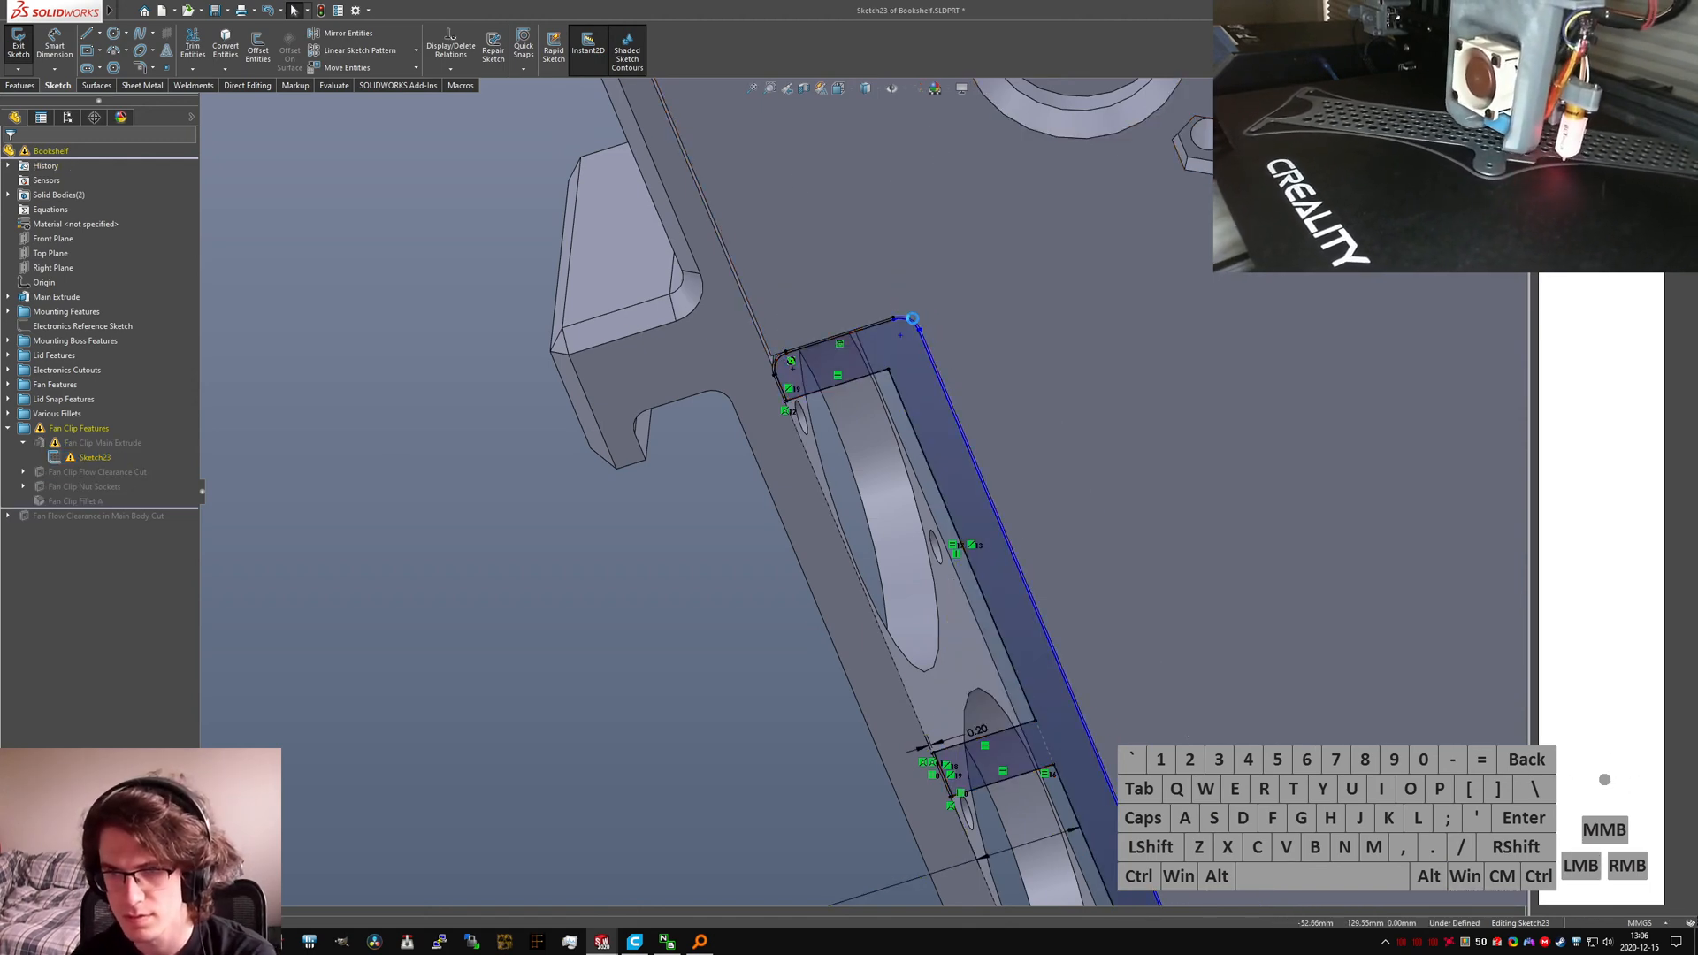
# Step: Make the upper outer corner's construction arc coradial with the rounded edge of the cutout
pyautogui.scroll(-5, 912, 318)
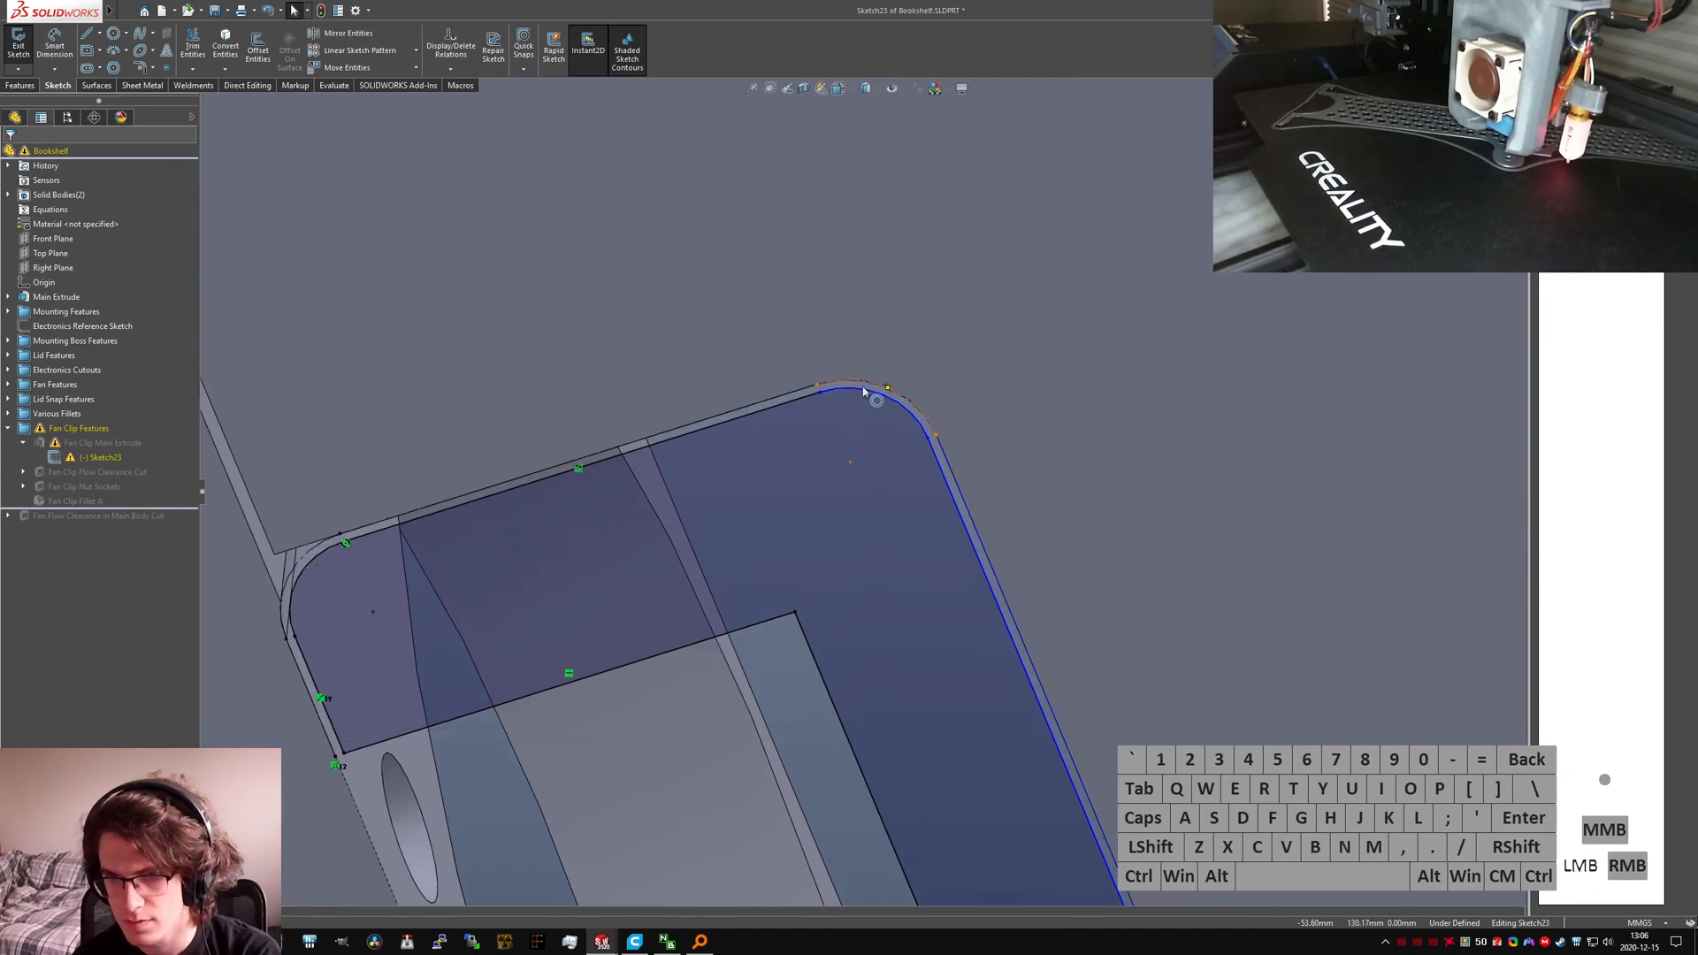
pyautogui.click(864, 392)
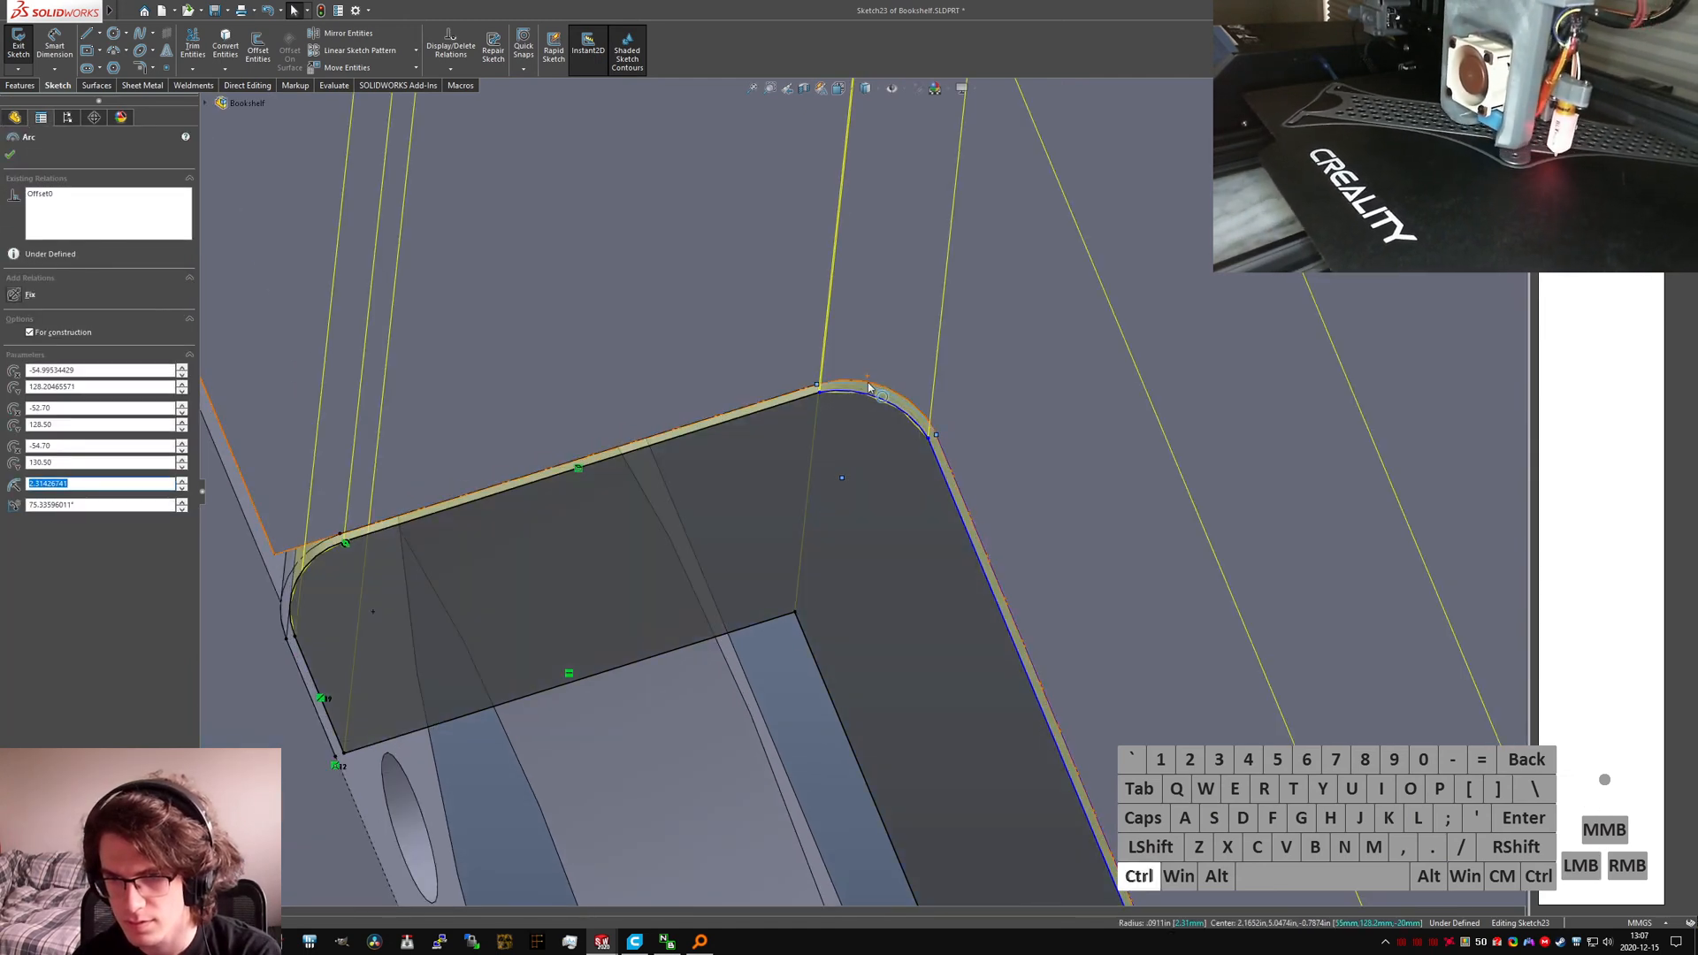
pyautogui.hotkey('ctrl', 'z')
pyautogui.click(863, 384)
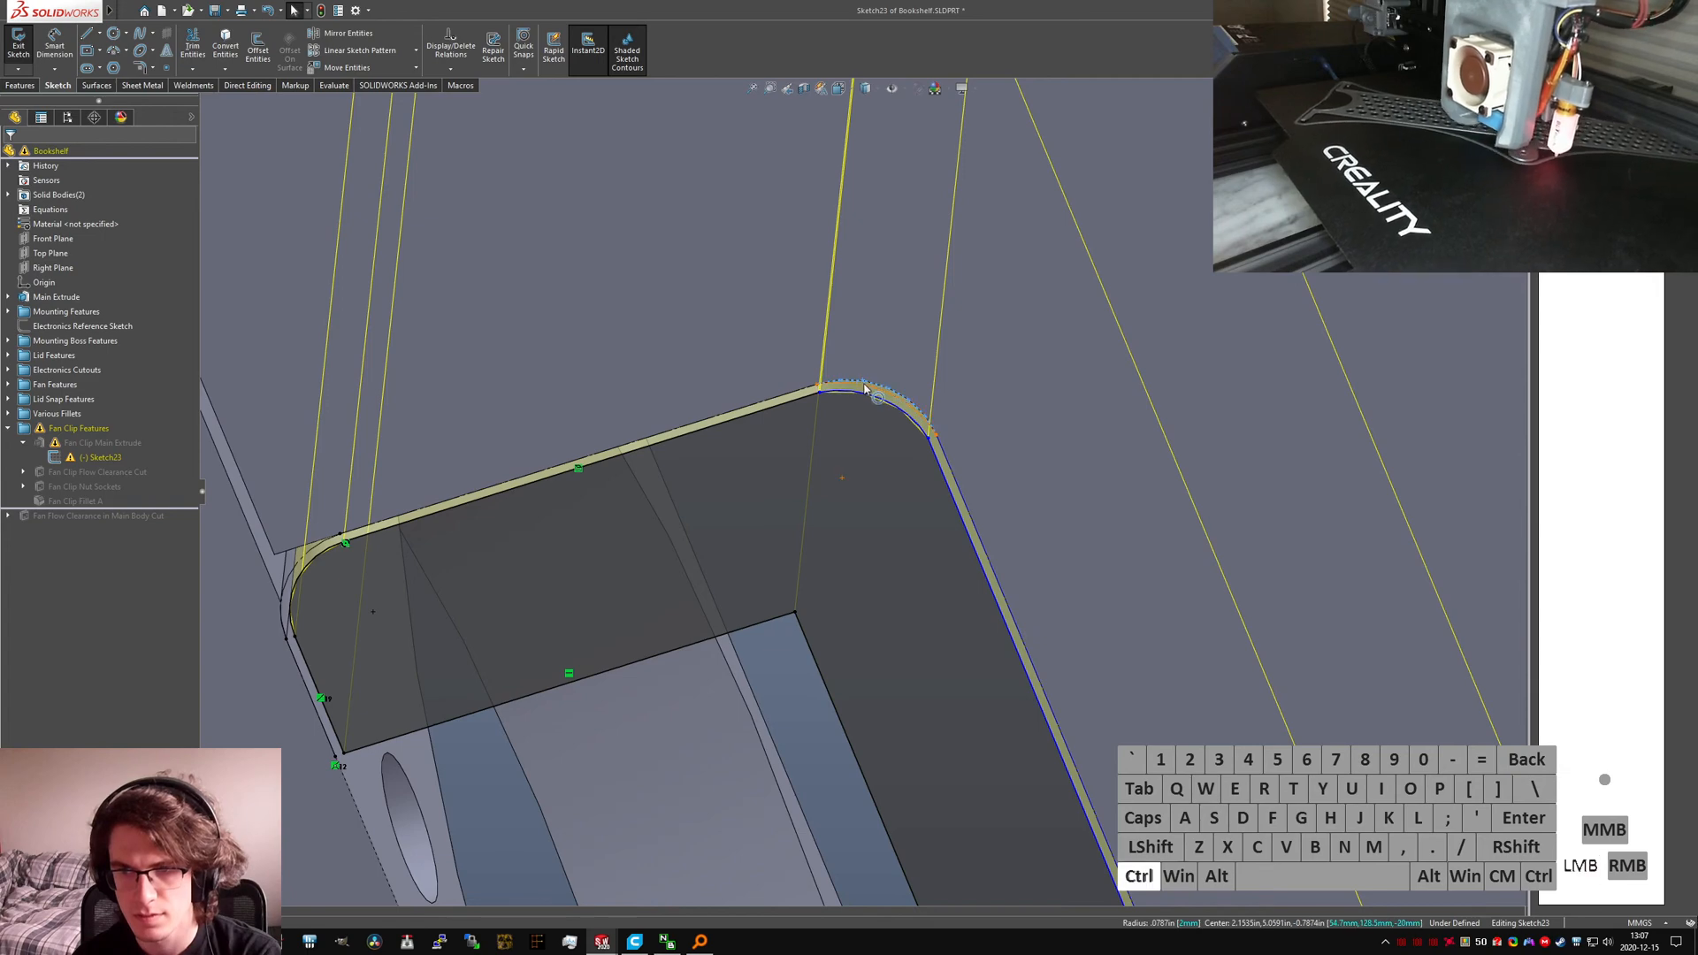
pyautogui.click(20, 371)
pyautogui.scroll(12, 909, 536)
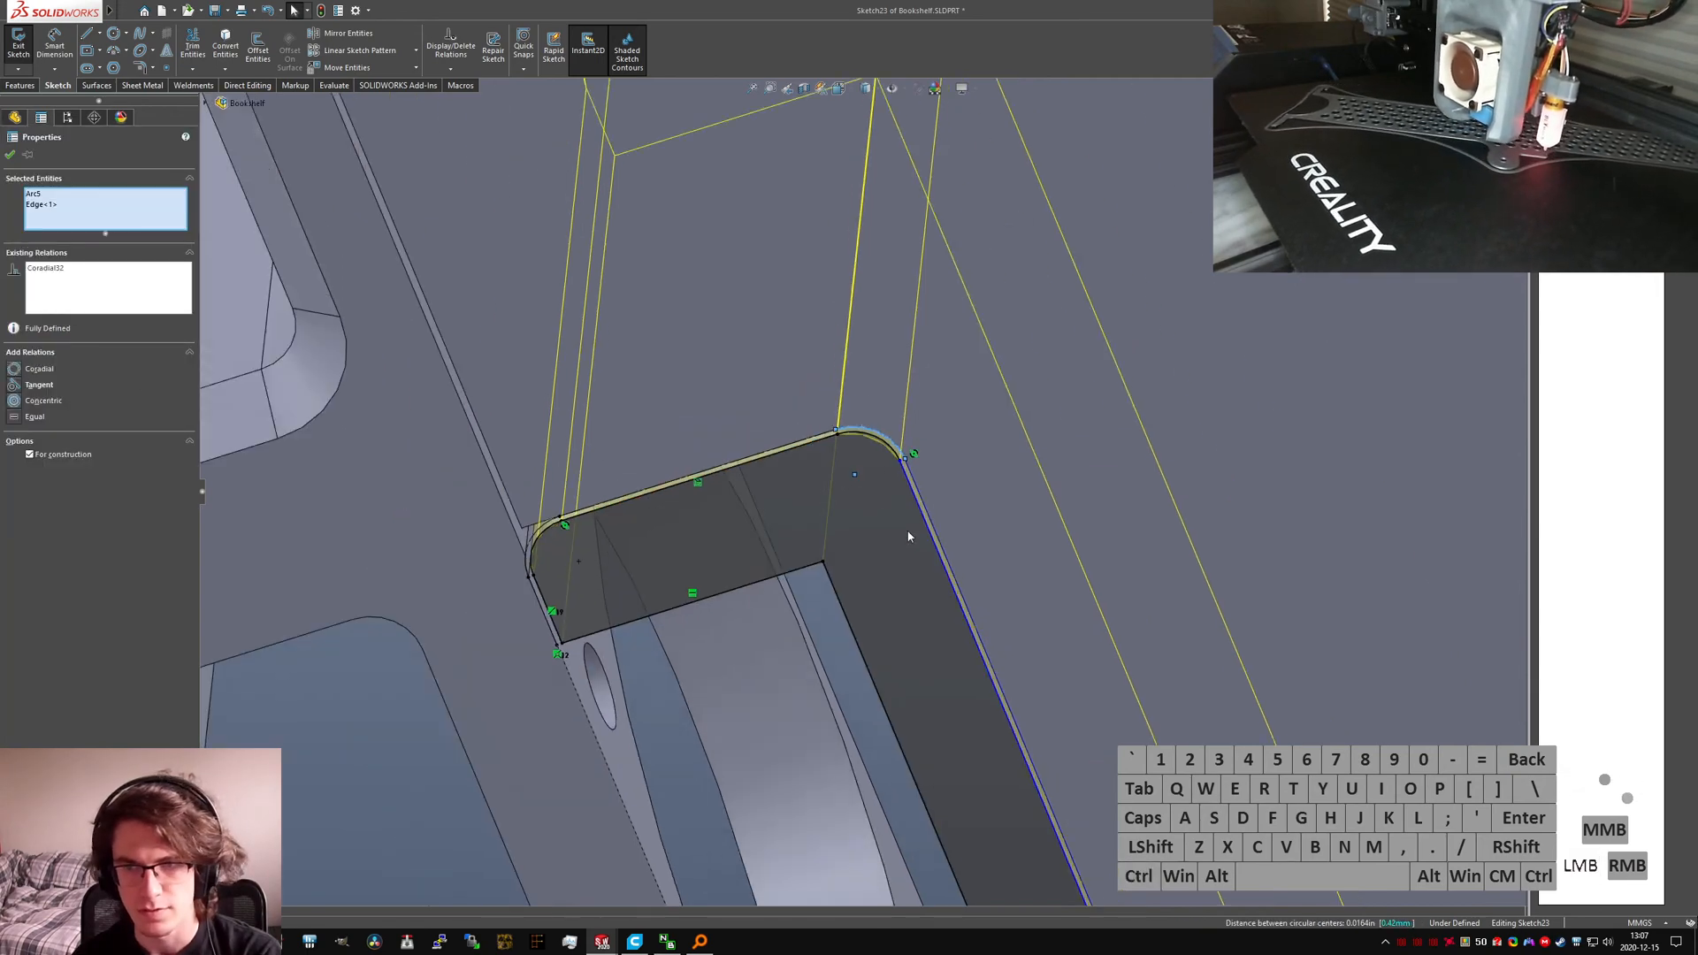
# Step: Make the lower outer corner's construction arc coradial with the cutout's rounded edge
pyautogui.scroll(-5, 924, 738)
pyautogui.scroll(-8, 920, 575)
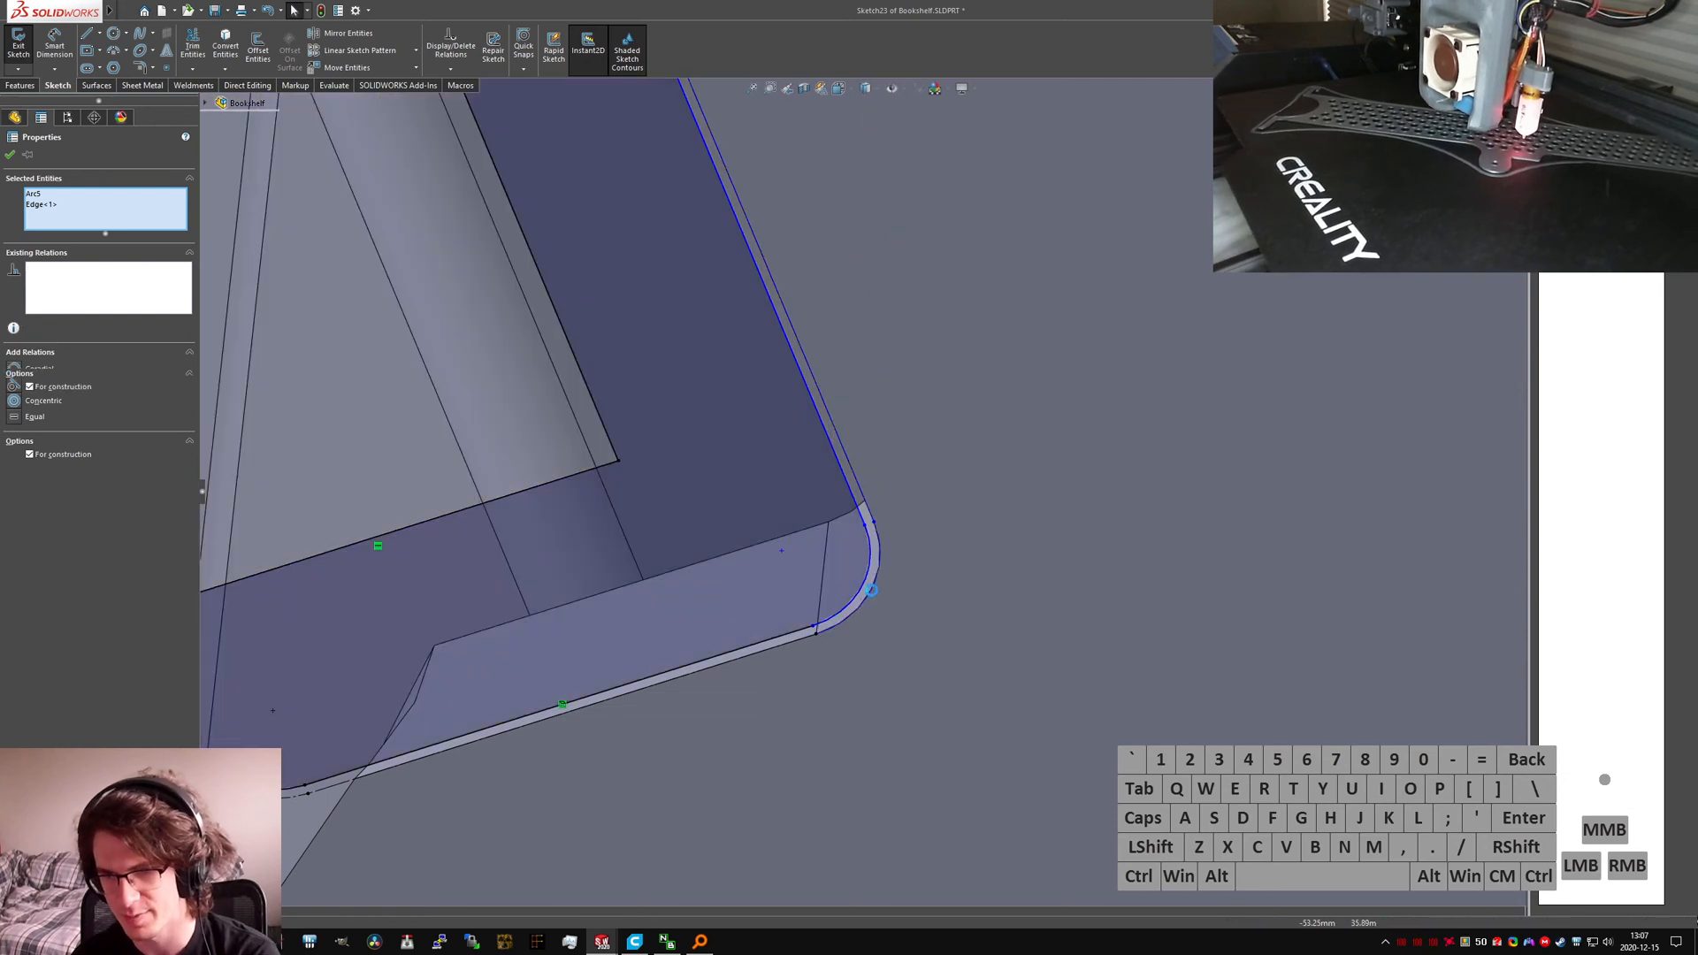
pyautogui.click(875, 598)
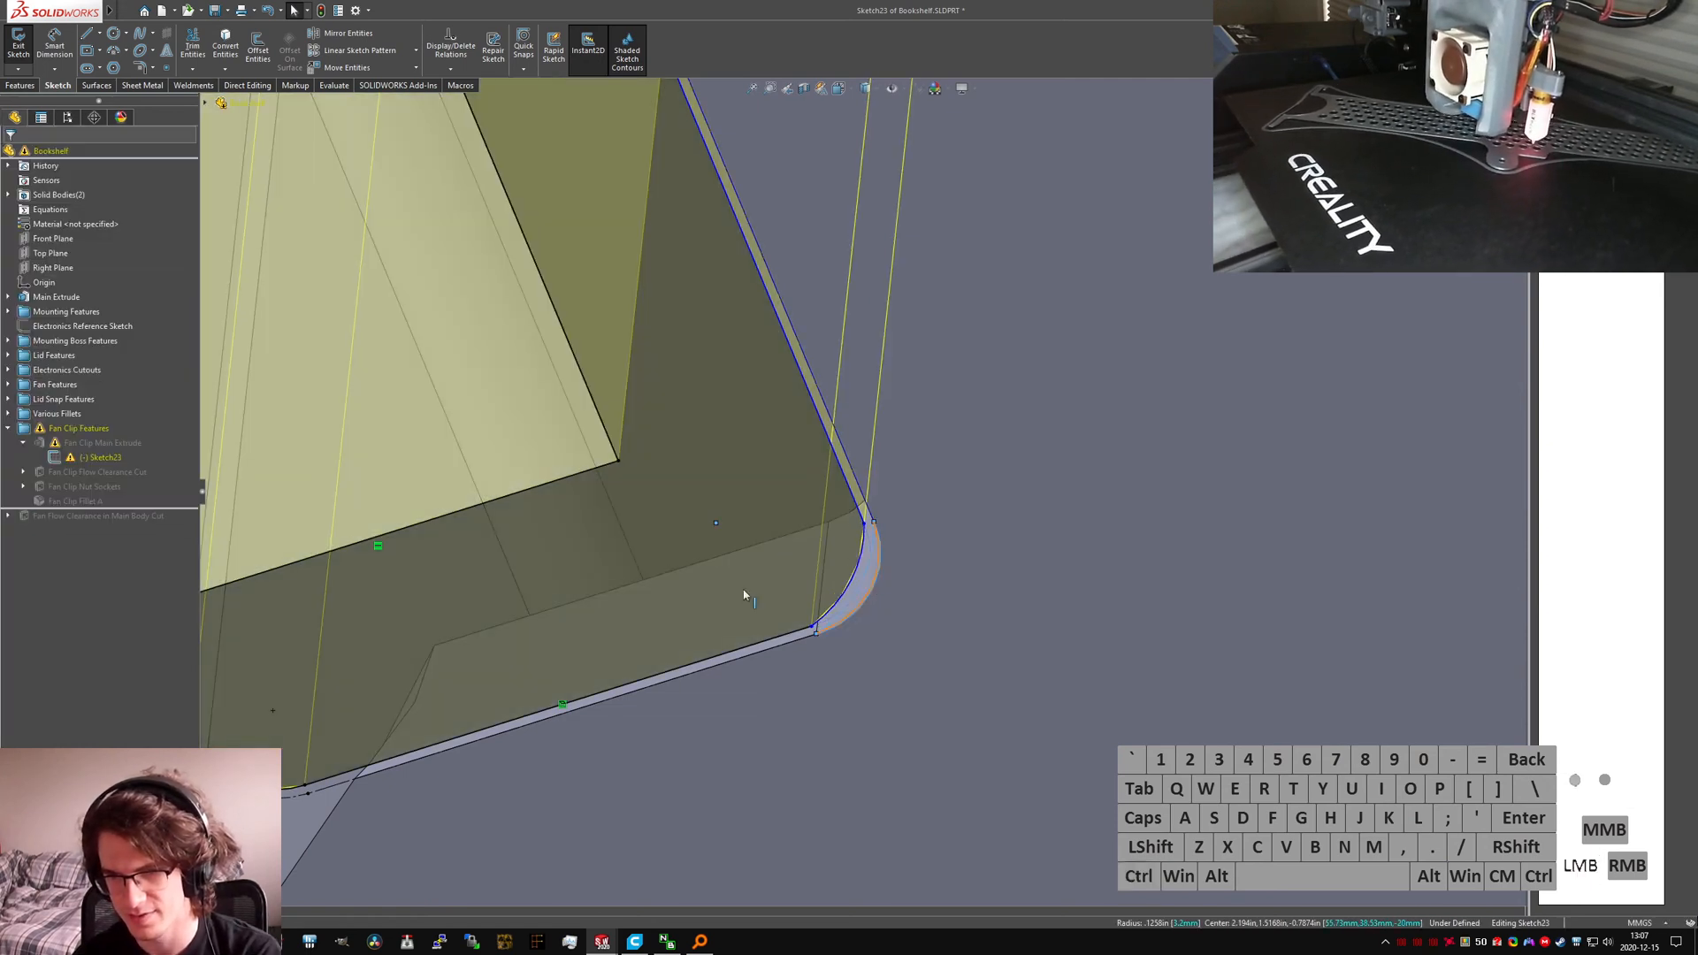
pyautogui.keyDown('ctrl'); pyautogui.click(513, 519); pyautogui.keyUp('ctrl')
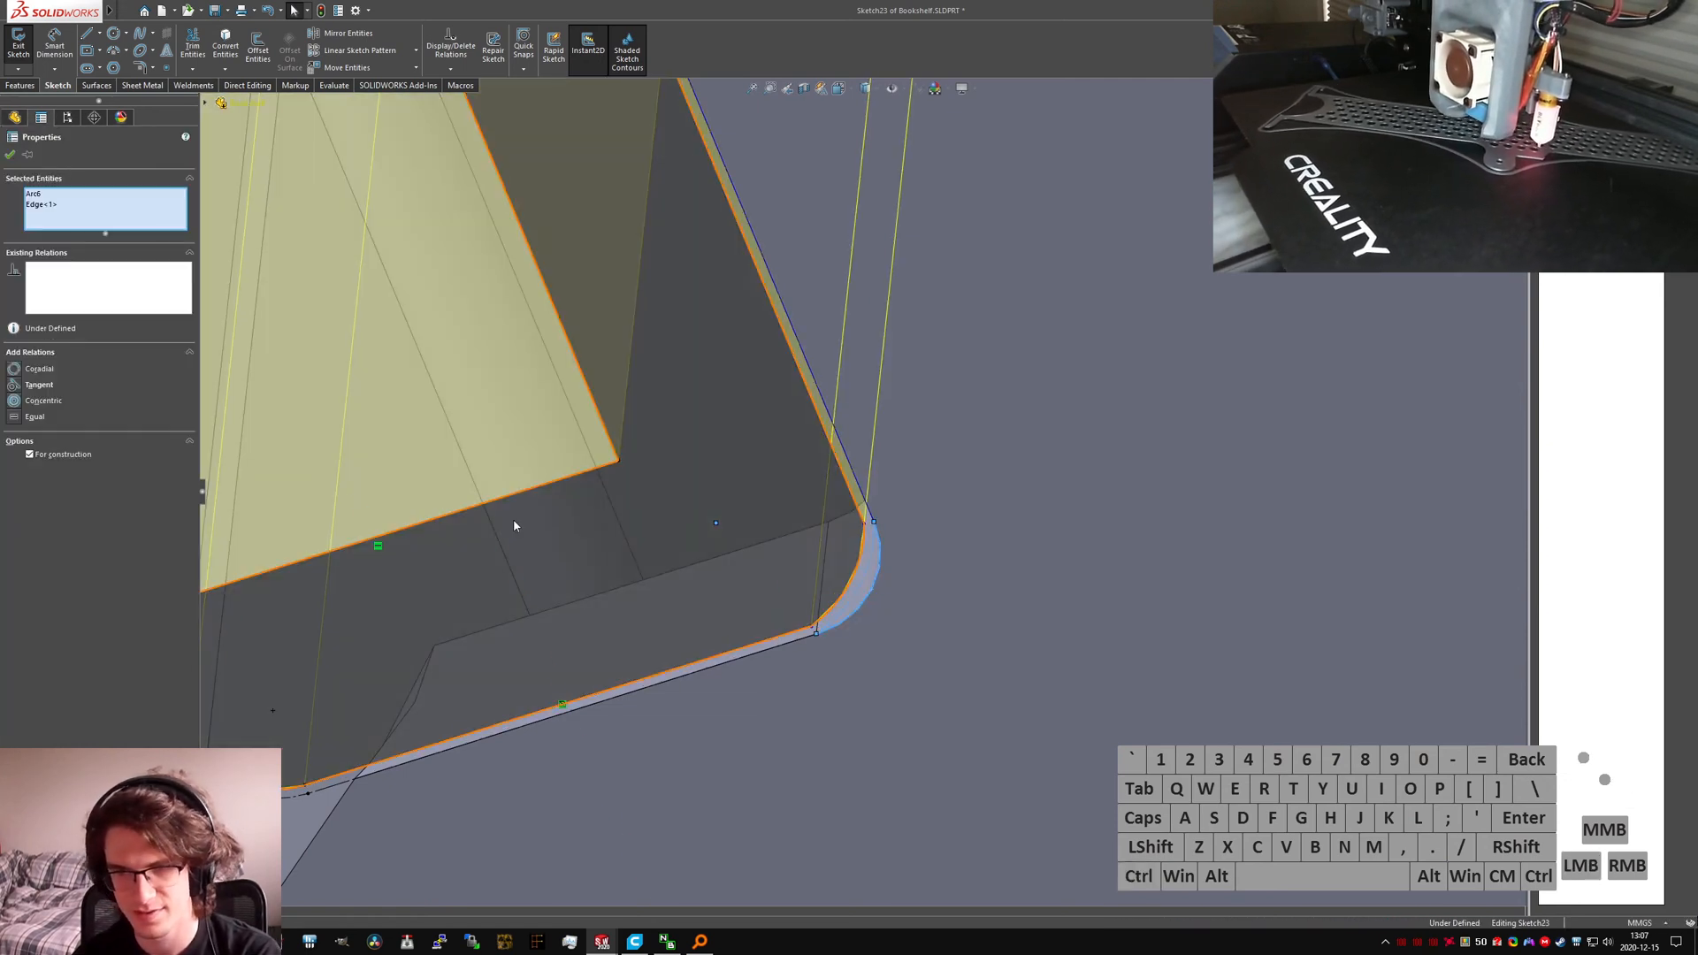
pyautogui.click(19, 382)
pyautogui.click(1012, 645)
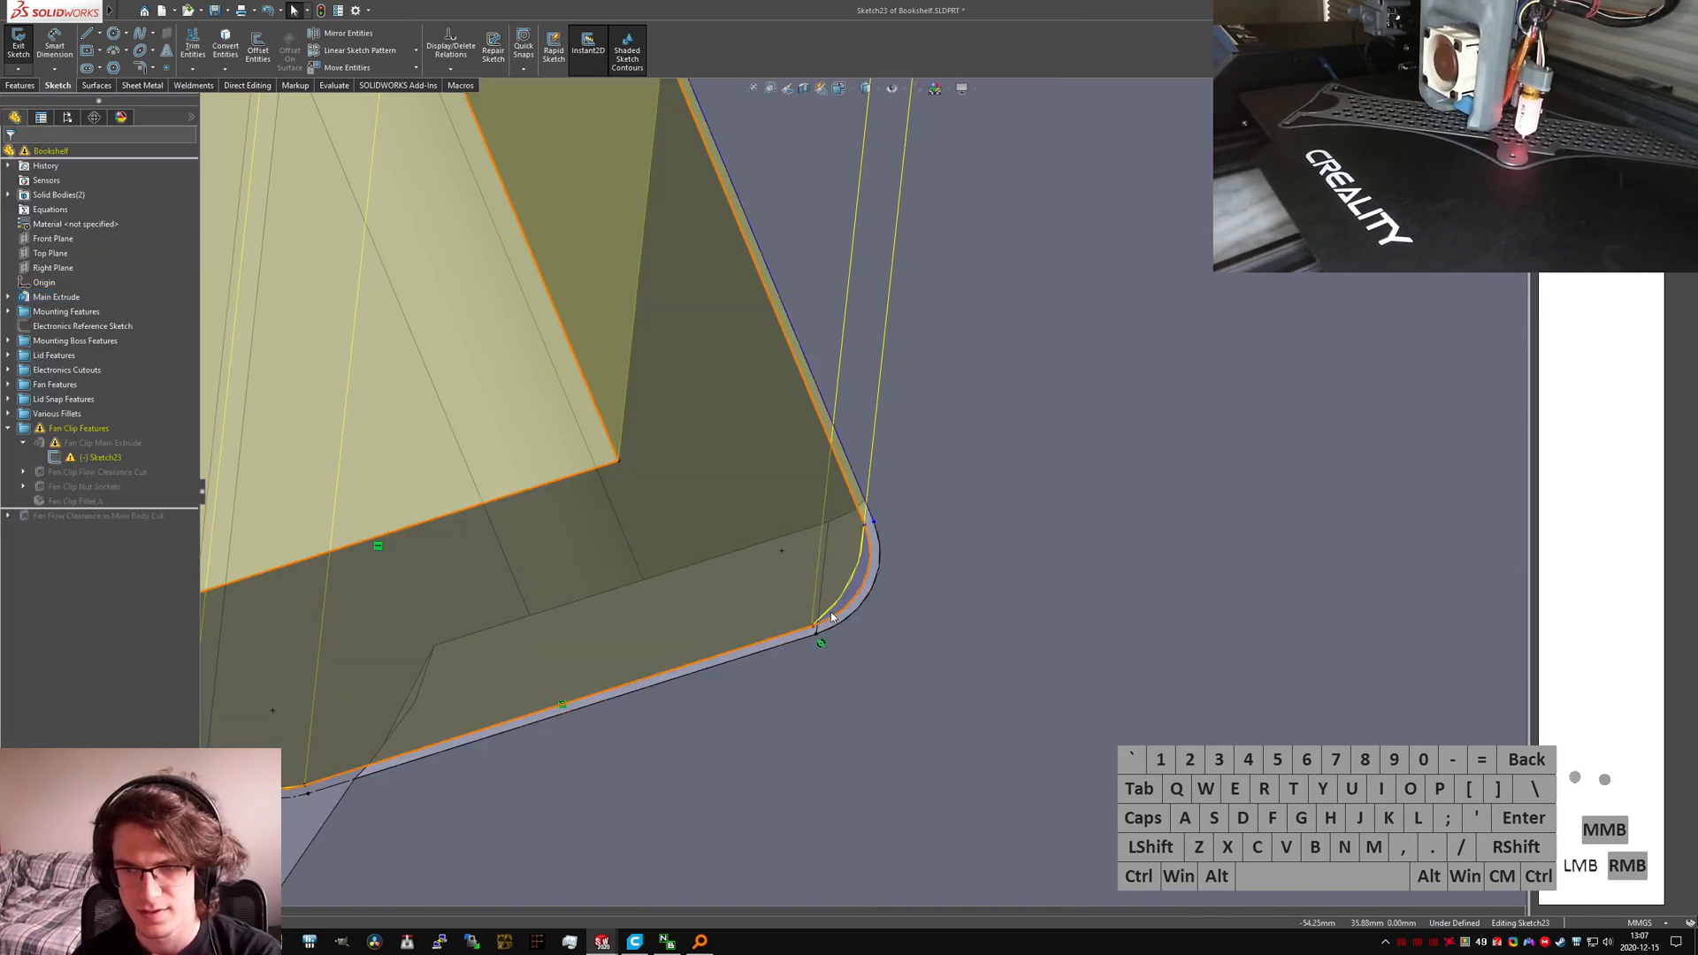
# Step: Make the long outer construction line tangent to both outer corner arcs, then exit the sketch and dismiss the error report
pyautogui.keyDown('ctrl'); pyautogui.click(877, 535); pyautogui.keyUp('ctrl')
pyautogui.keyDown('ctrl'); pyautogui.click(867, 508); pyautogui.keyUp('ctrl')
pyautogui.hotkey('ctrl', 'alt', 'a')
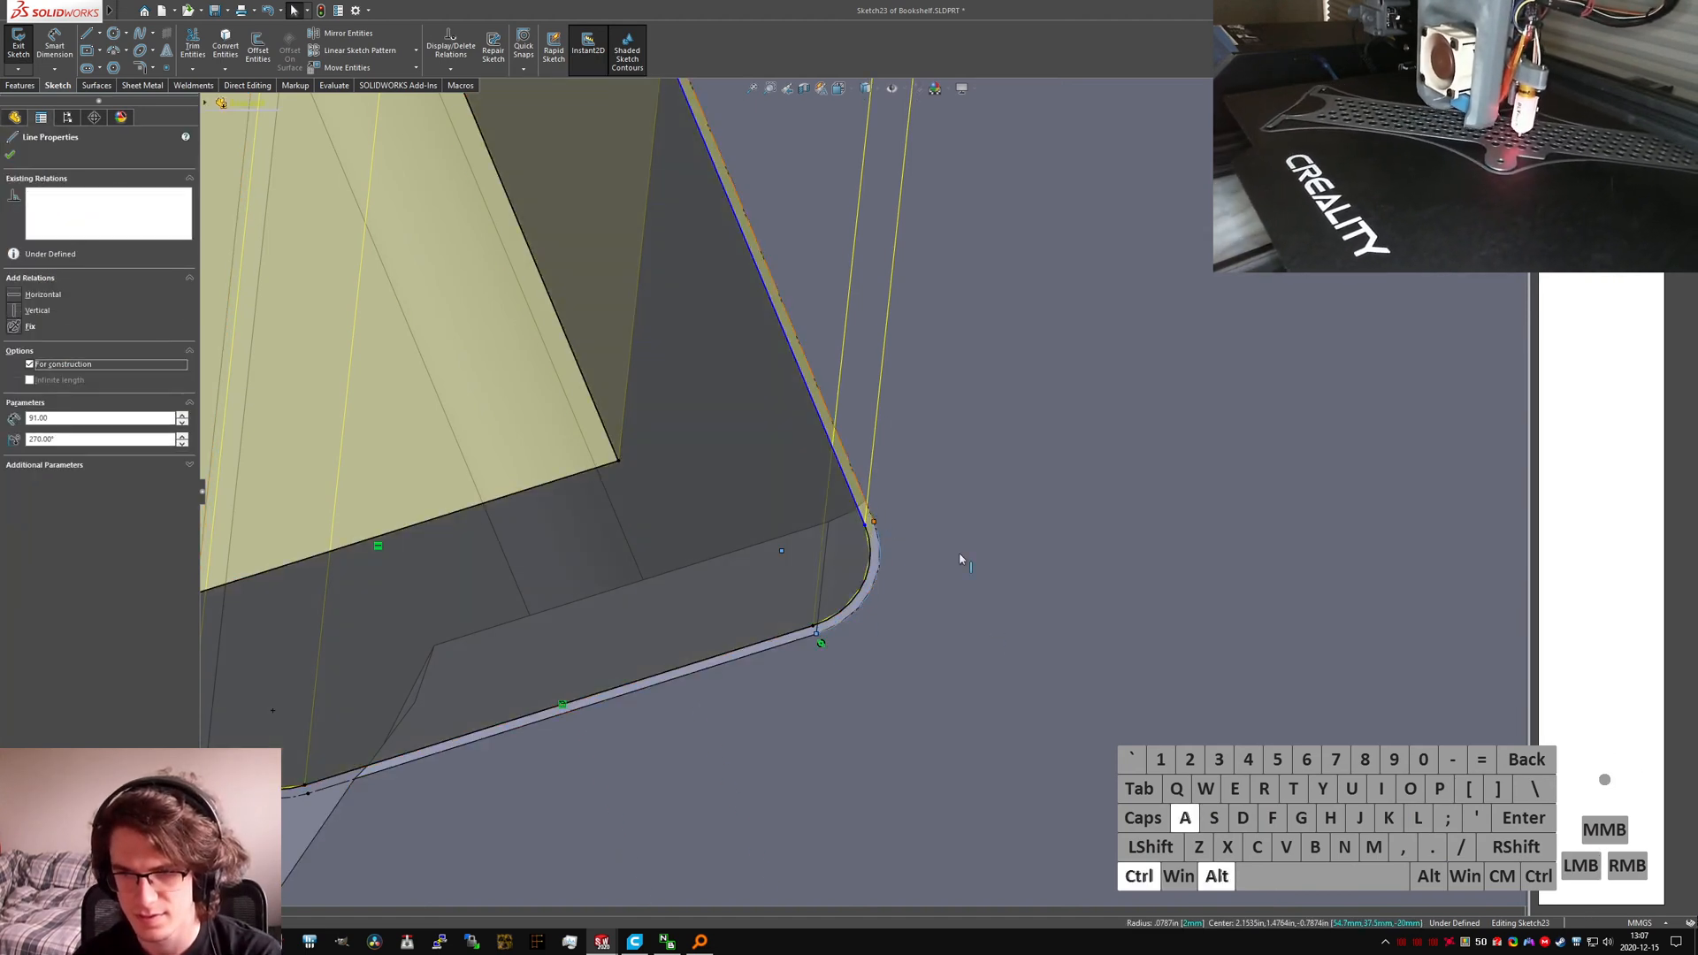
pyautogui.click(951, 566)
pyautogui.scroll(8, 883, 586)
pyautogui.scroll(-9, 748, 258)
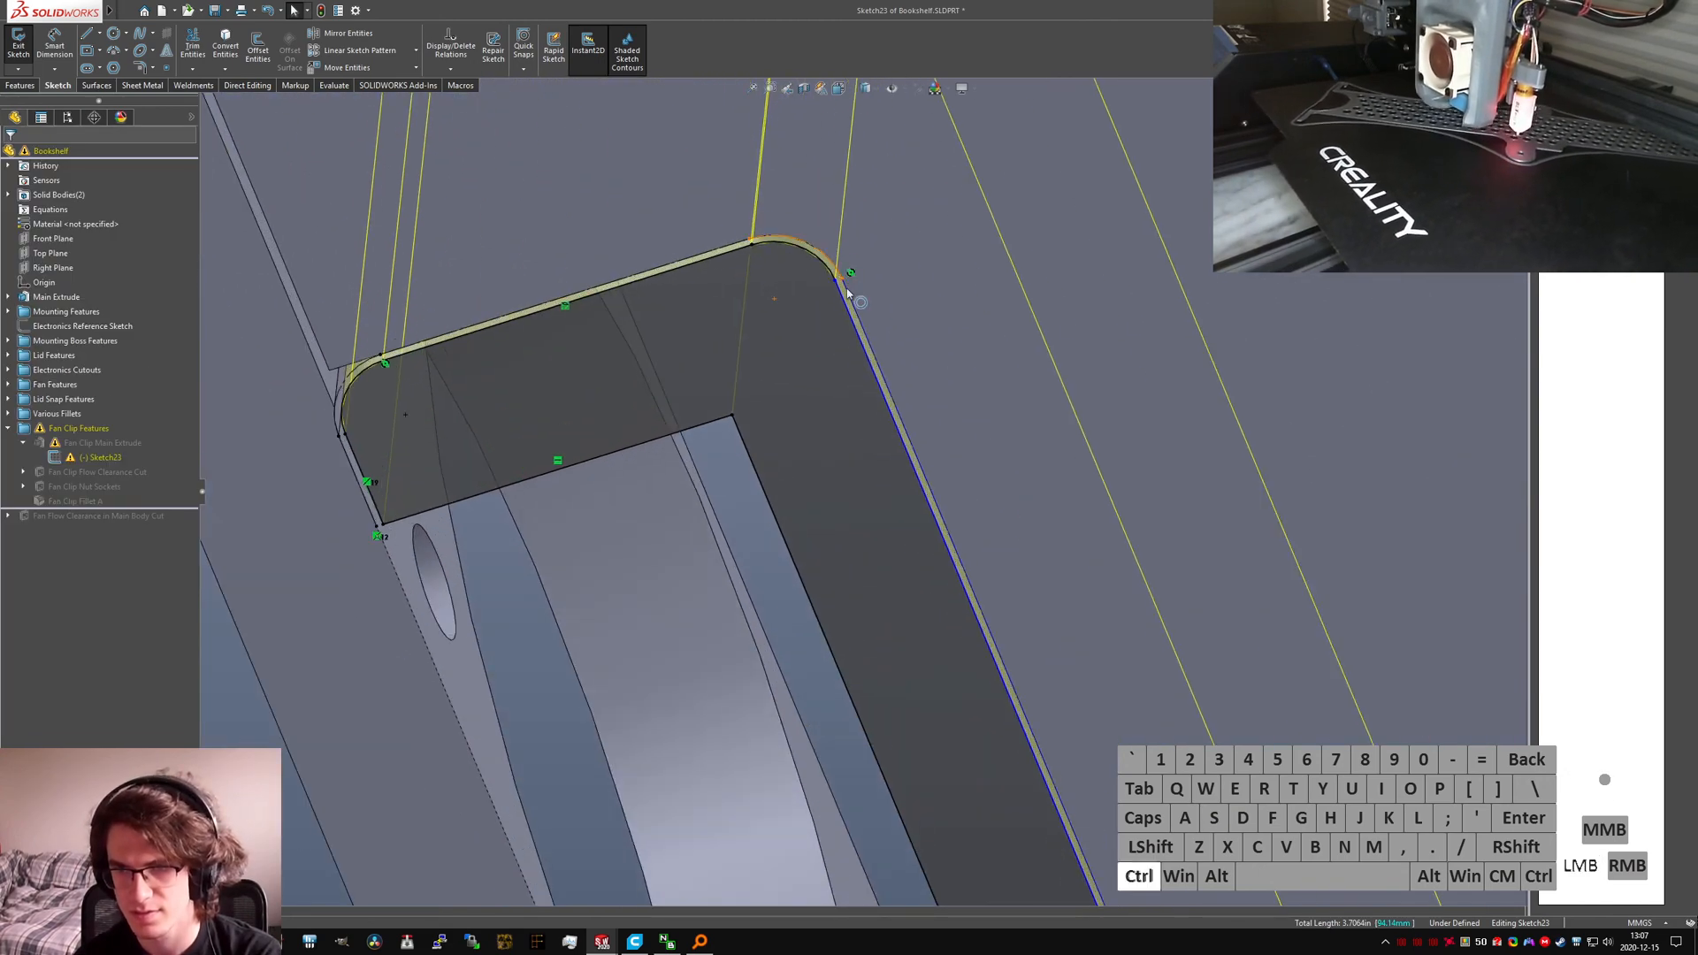
pyautogui.keyDown('ctrl'); pyautogui.click(847, 293); pyautogui.keyUp('ctrl')
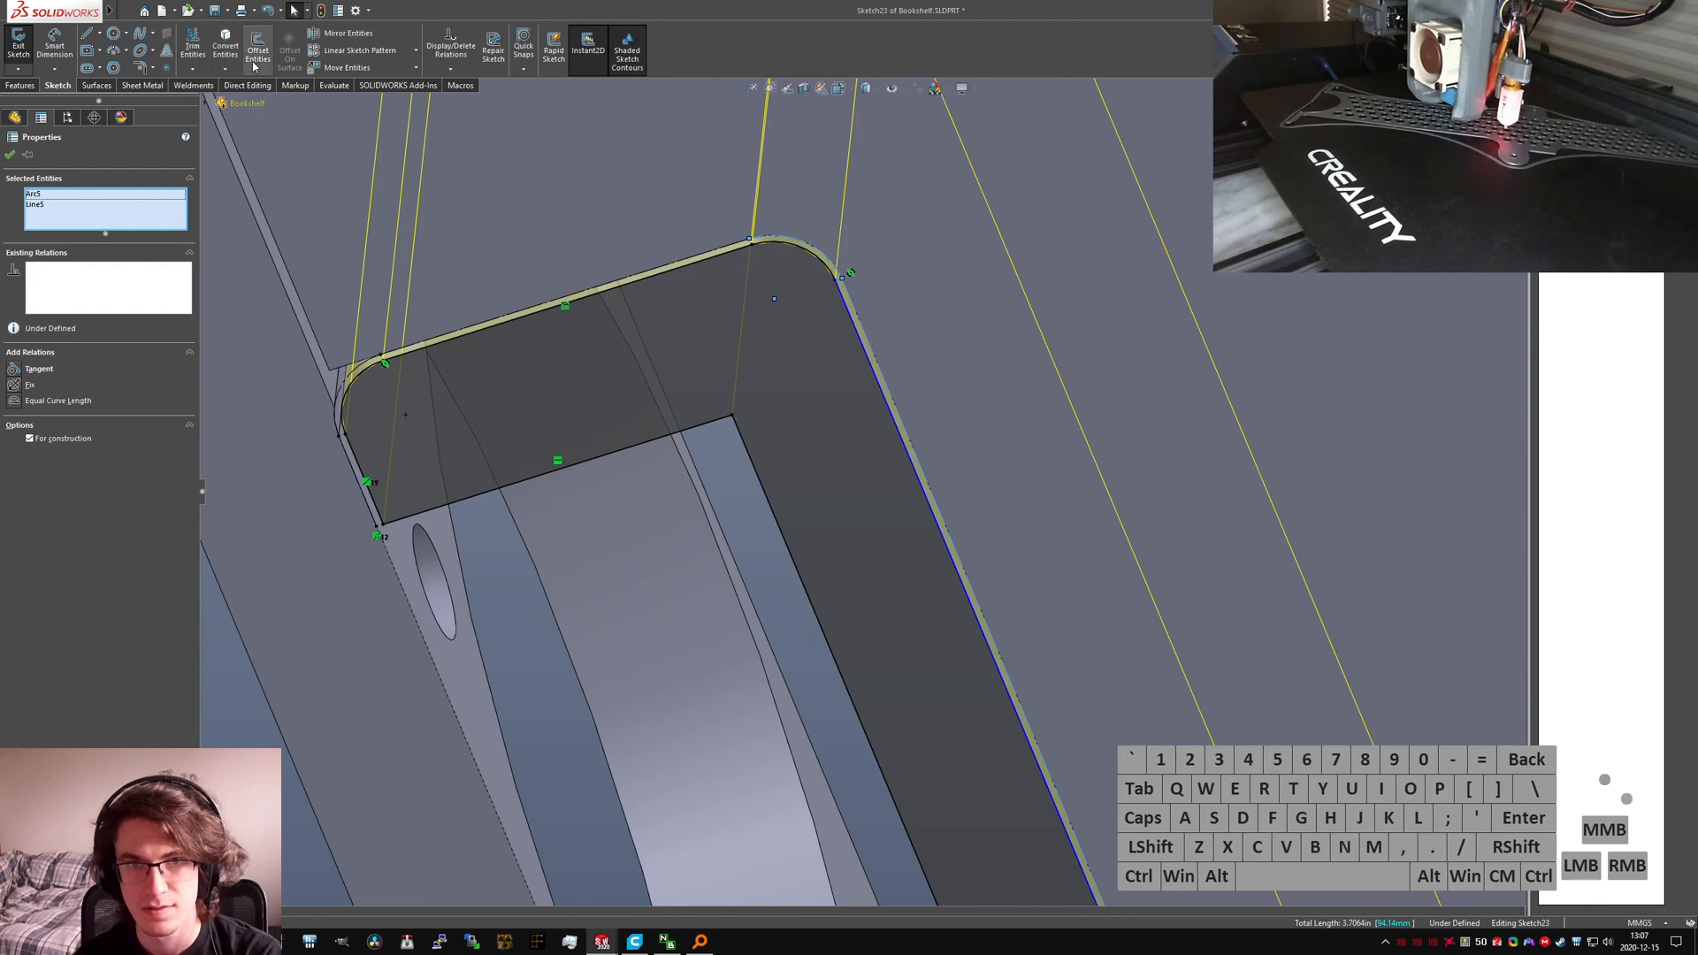
pyautogui.hotkey('alt', 'a')
pyautogui.click(329, 281)
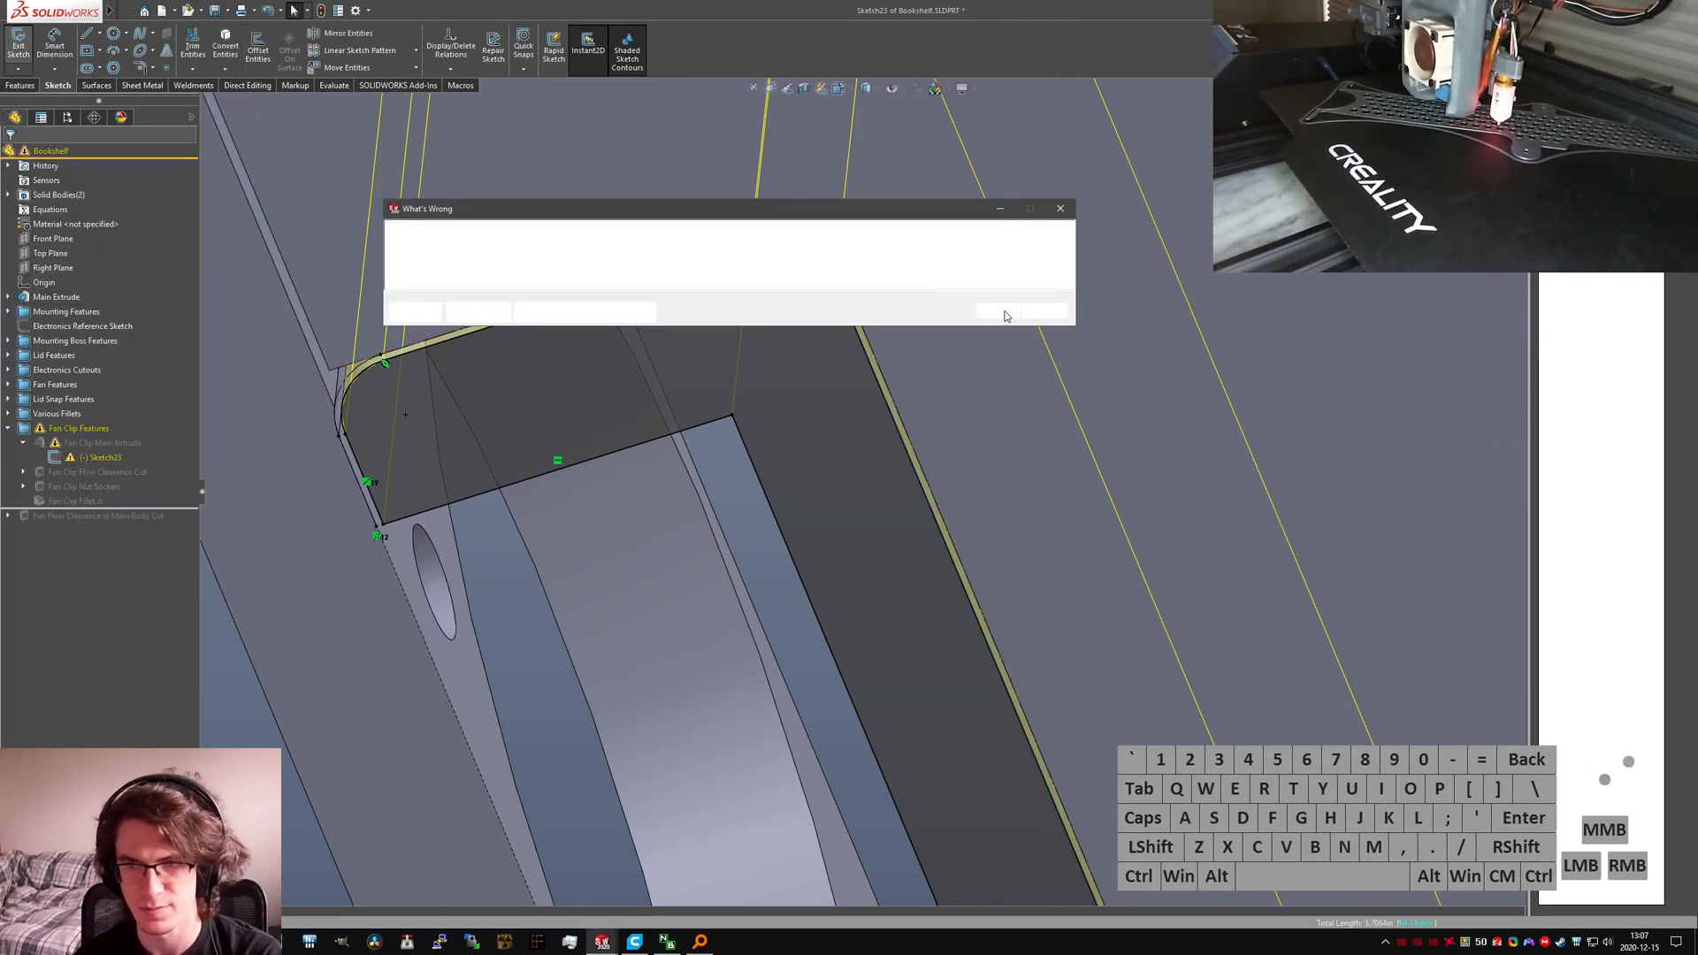
pyautogui.click(998, 311)
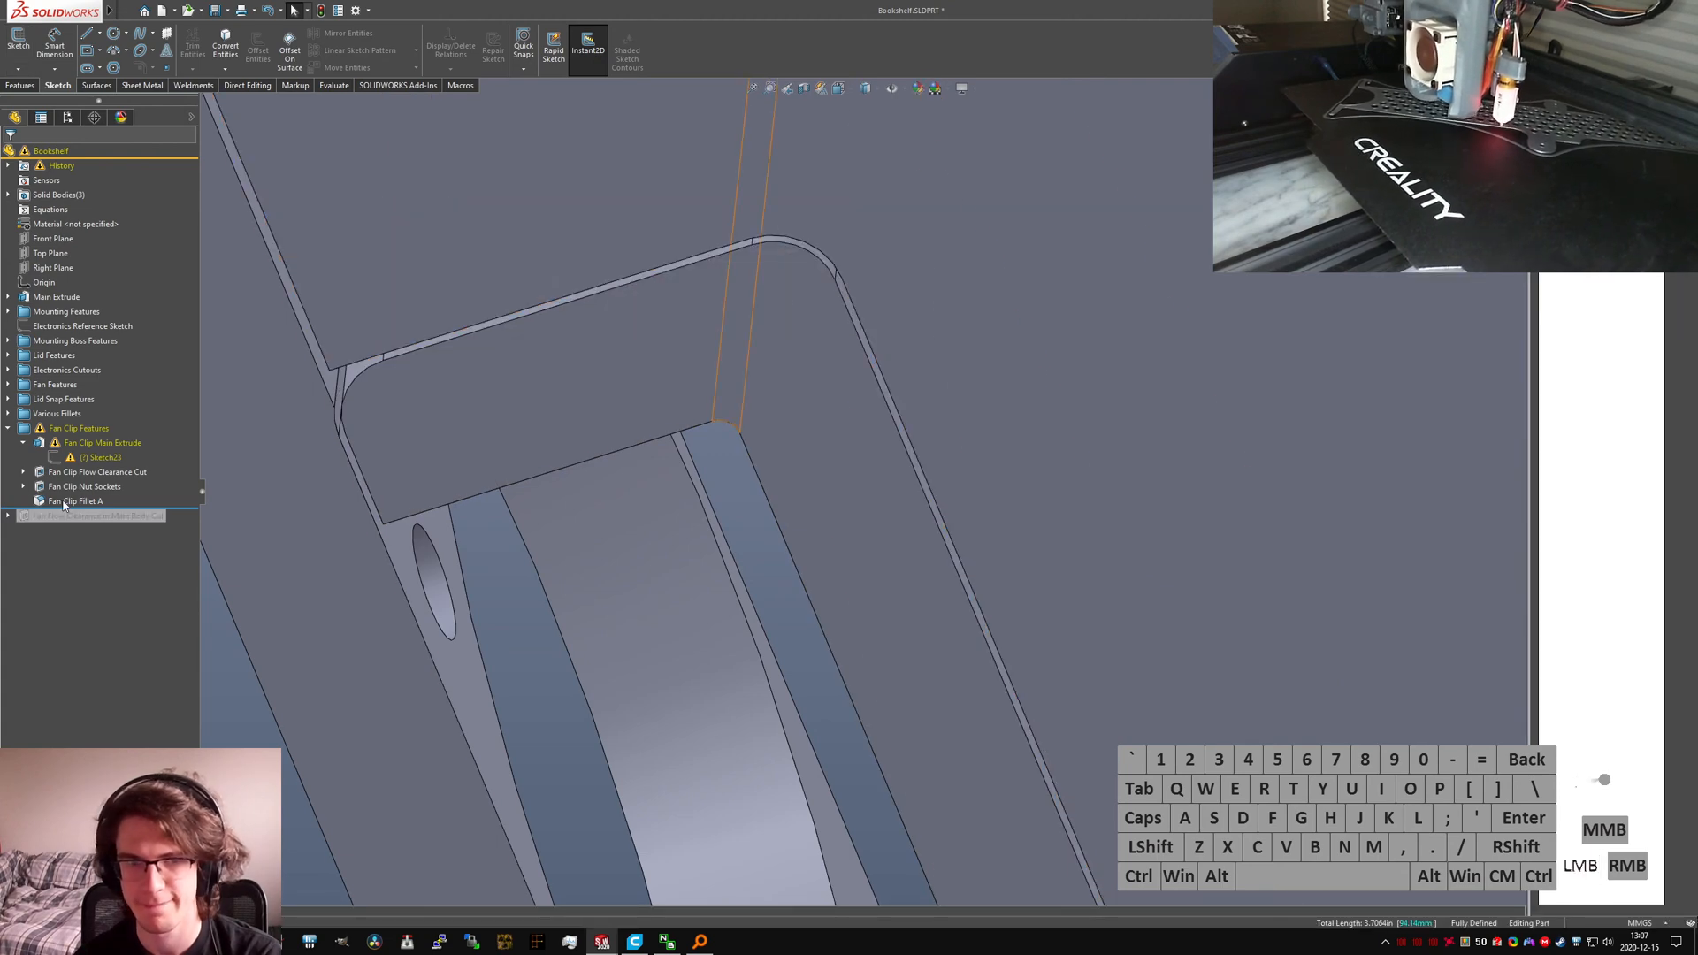
# Step: Reopen Sketch23 of the fan clip extrude and delete all of its sketch entities
pyautogui.click(97, 457)
pyautogui.click(113, 420)
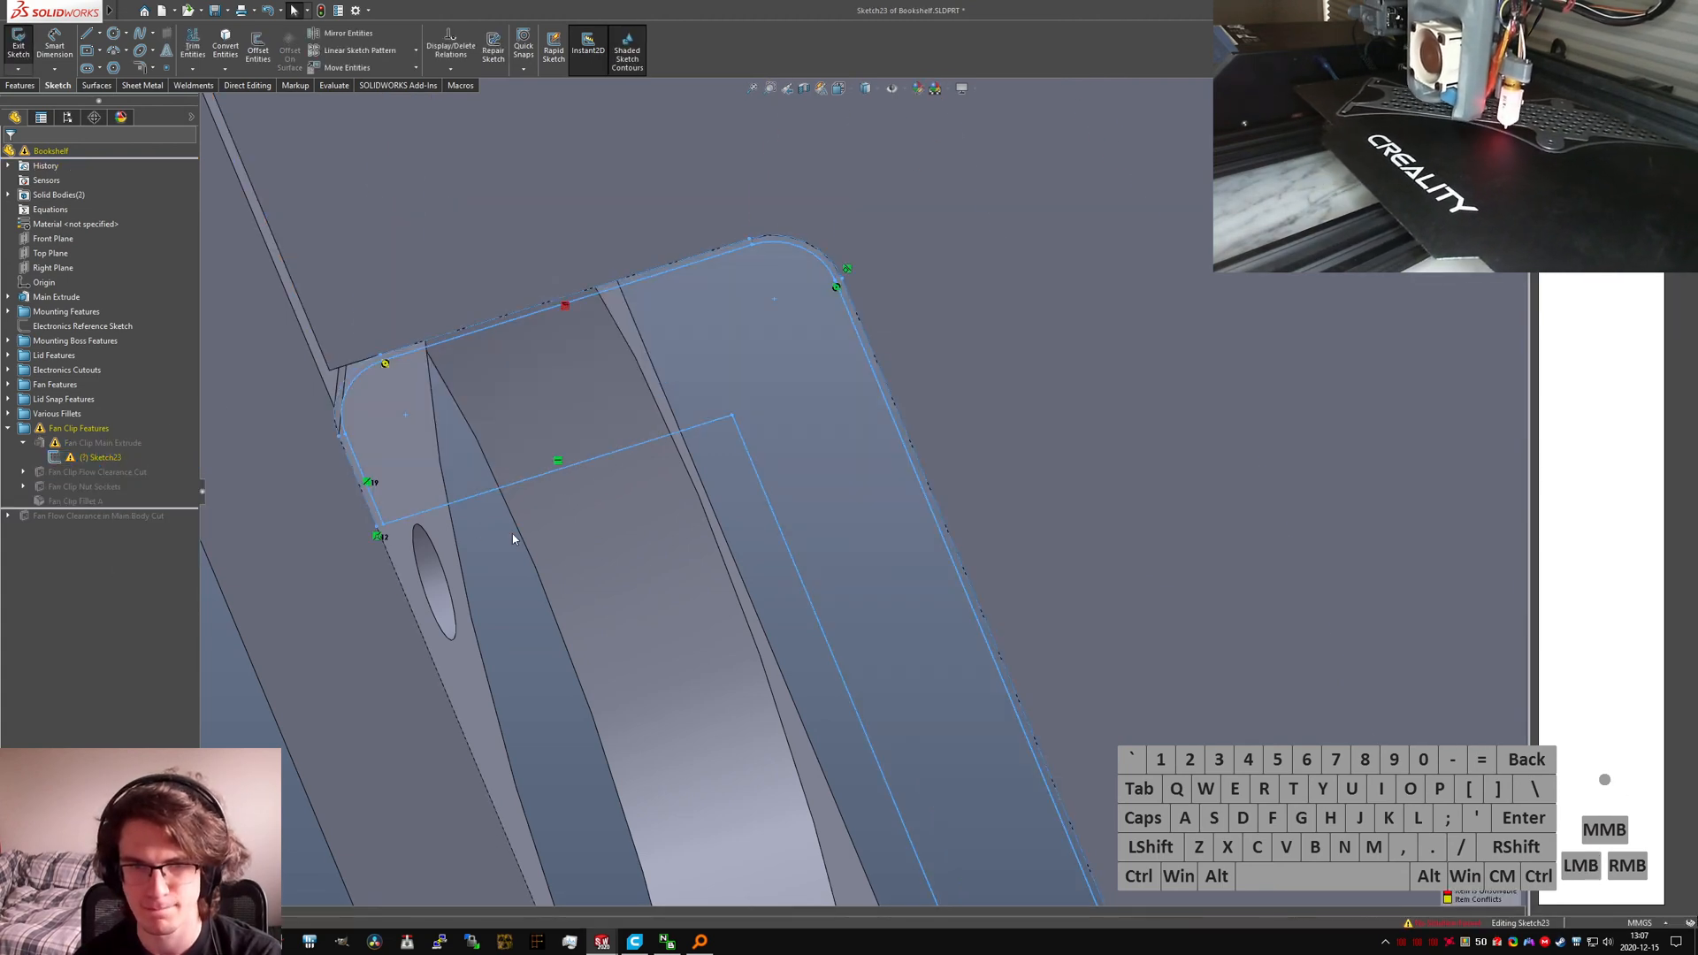
pyautogui.scroll(5, 785, 537)
pyautogui.hotkey('ctrl', '2')
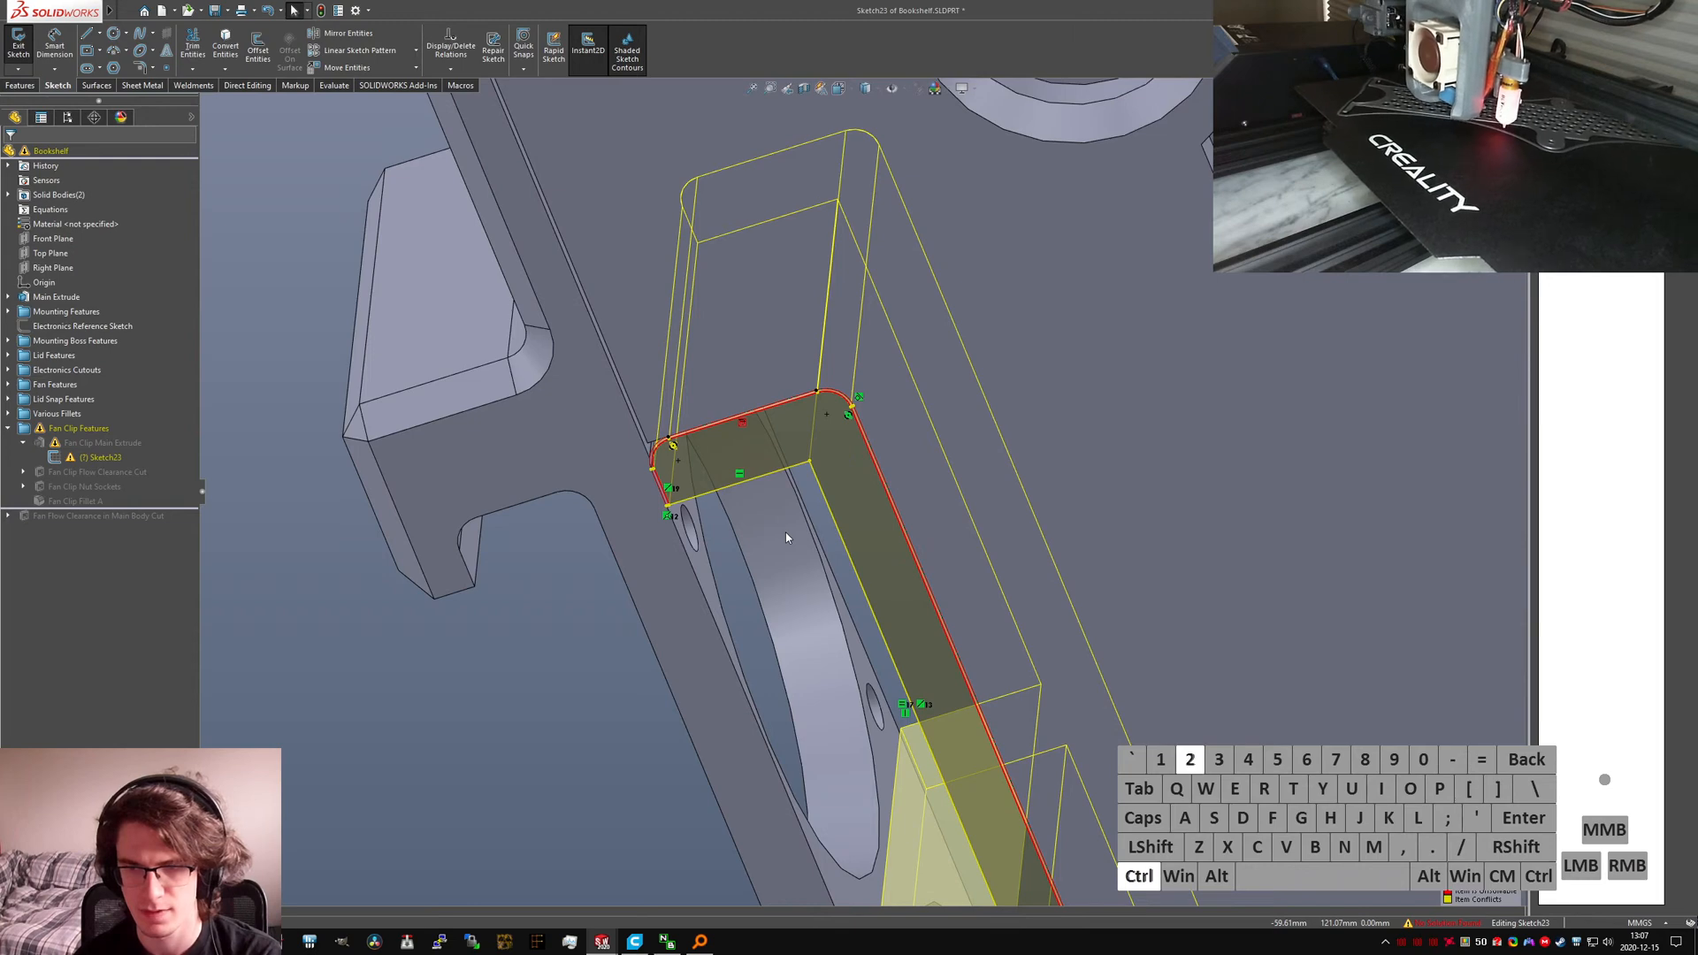
pyautogui.scroll(-3, 728, 737)
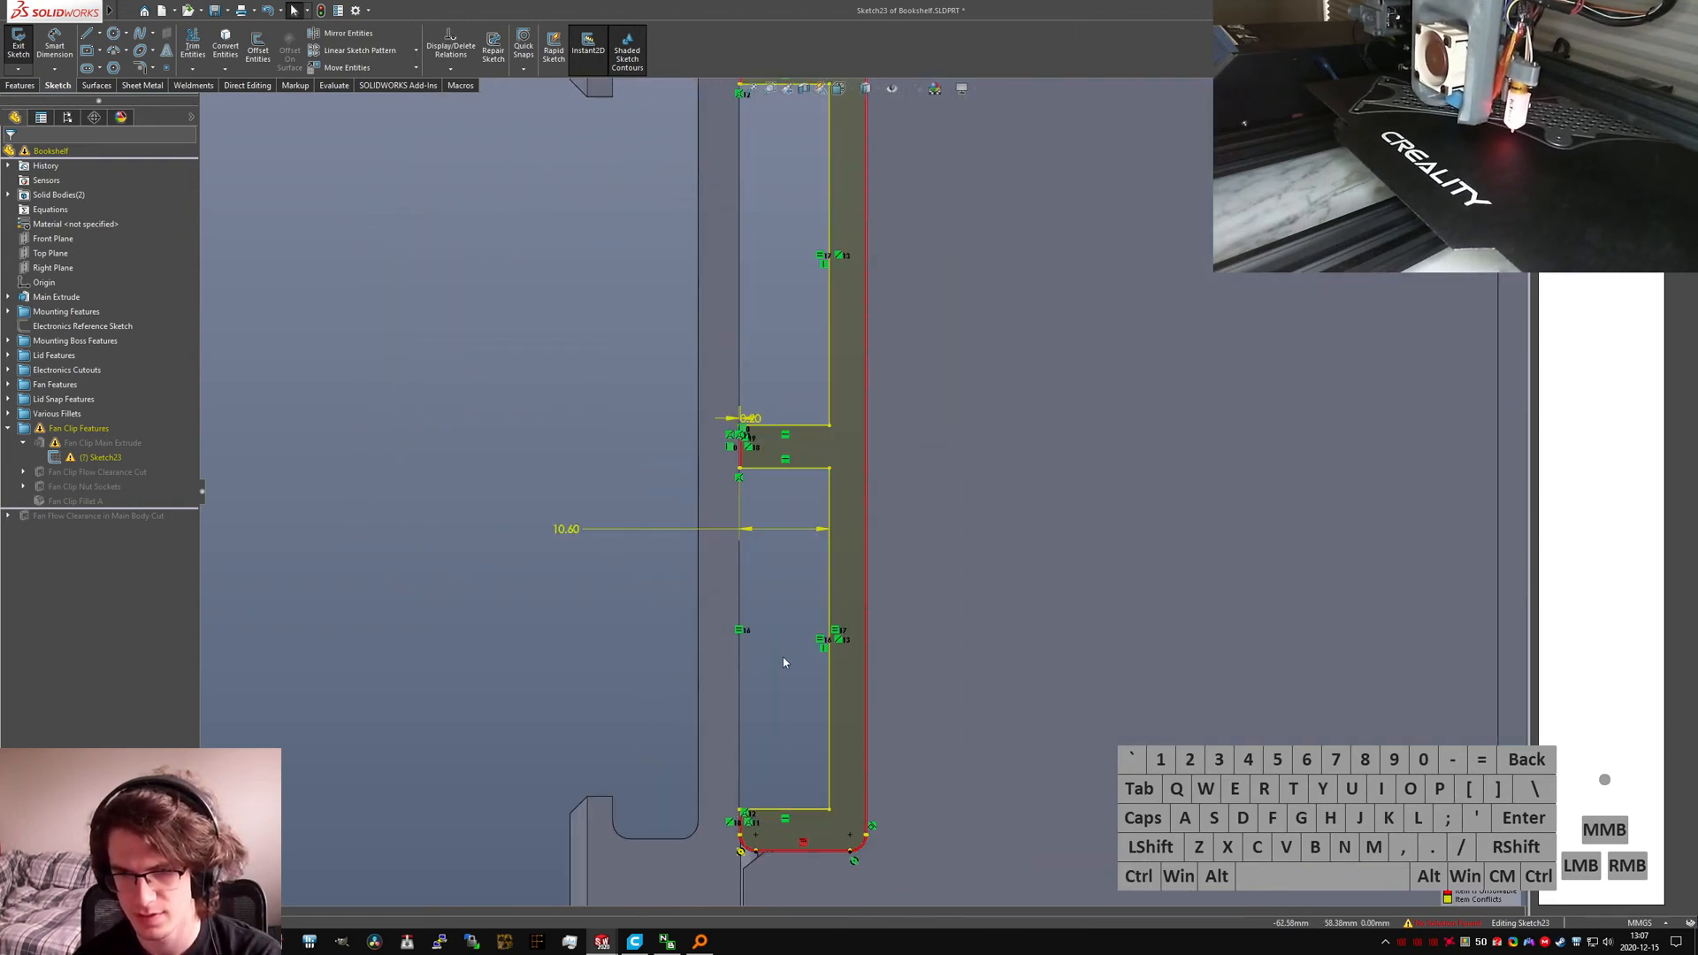
pyautogui.hotkey('ctrl', 'a')
pyautogui.press('Delete')
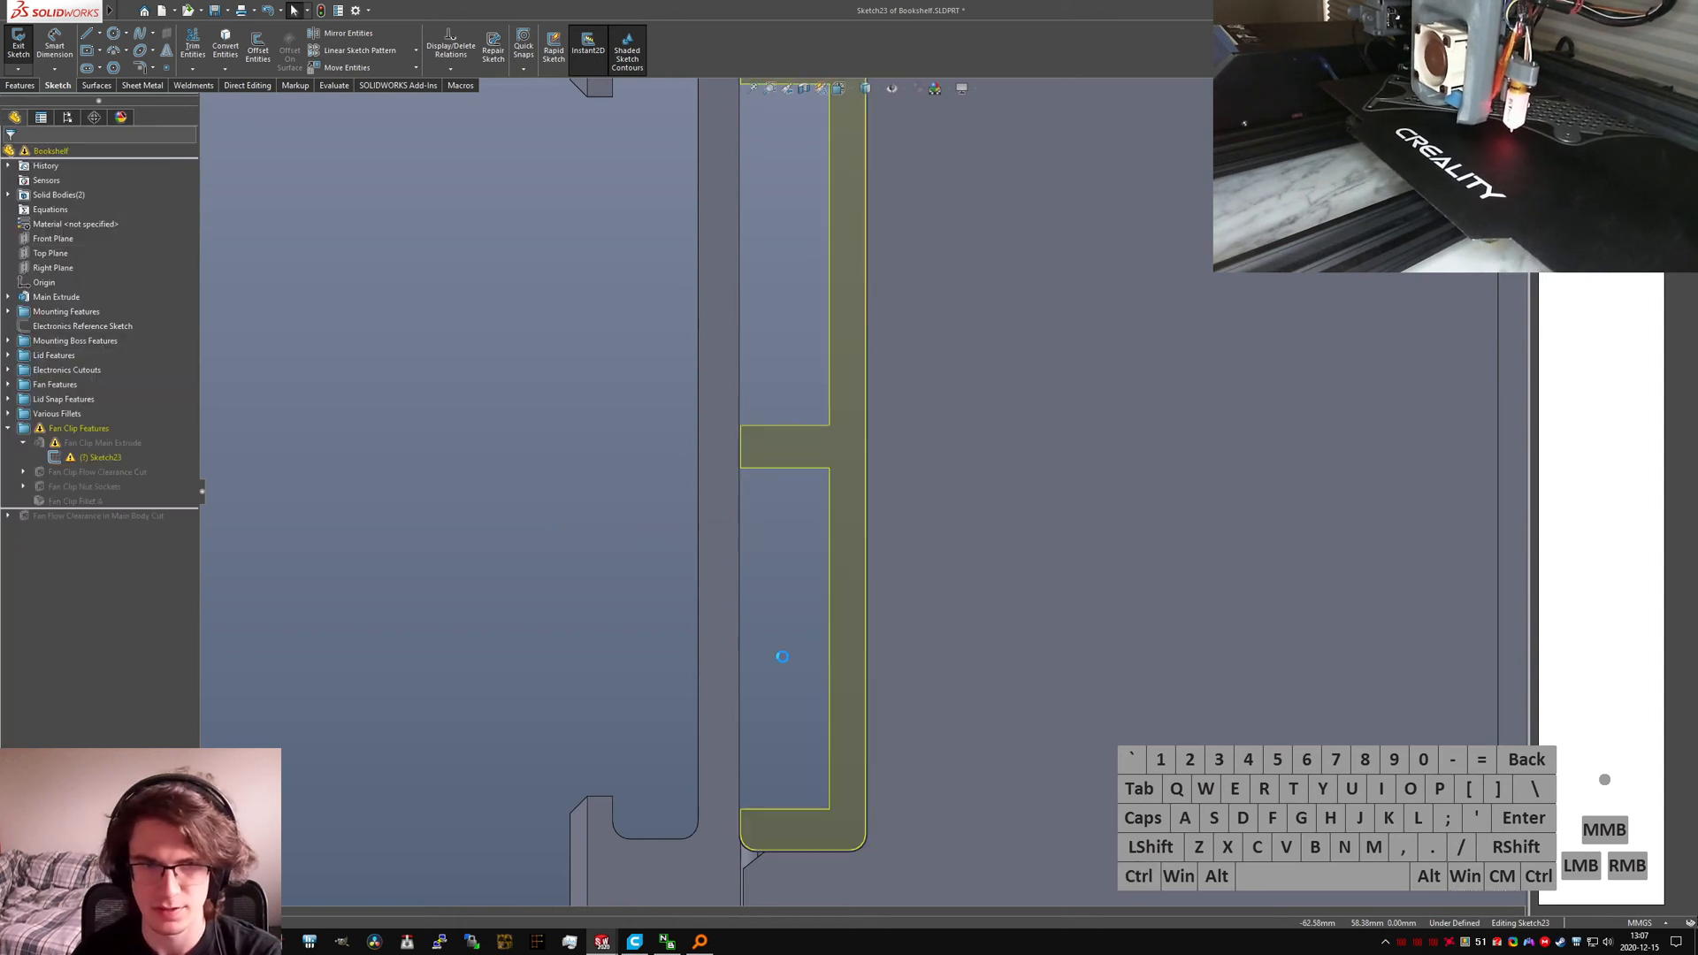
# Step: Show Sketch15 of the Crosswise Fan Cutouts feature
pyautogui.click(9, 386)
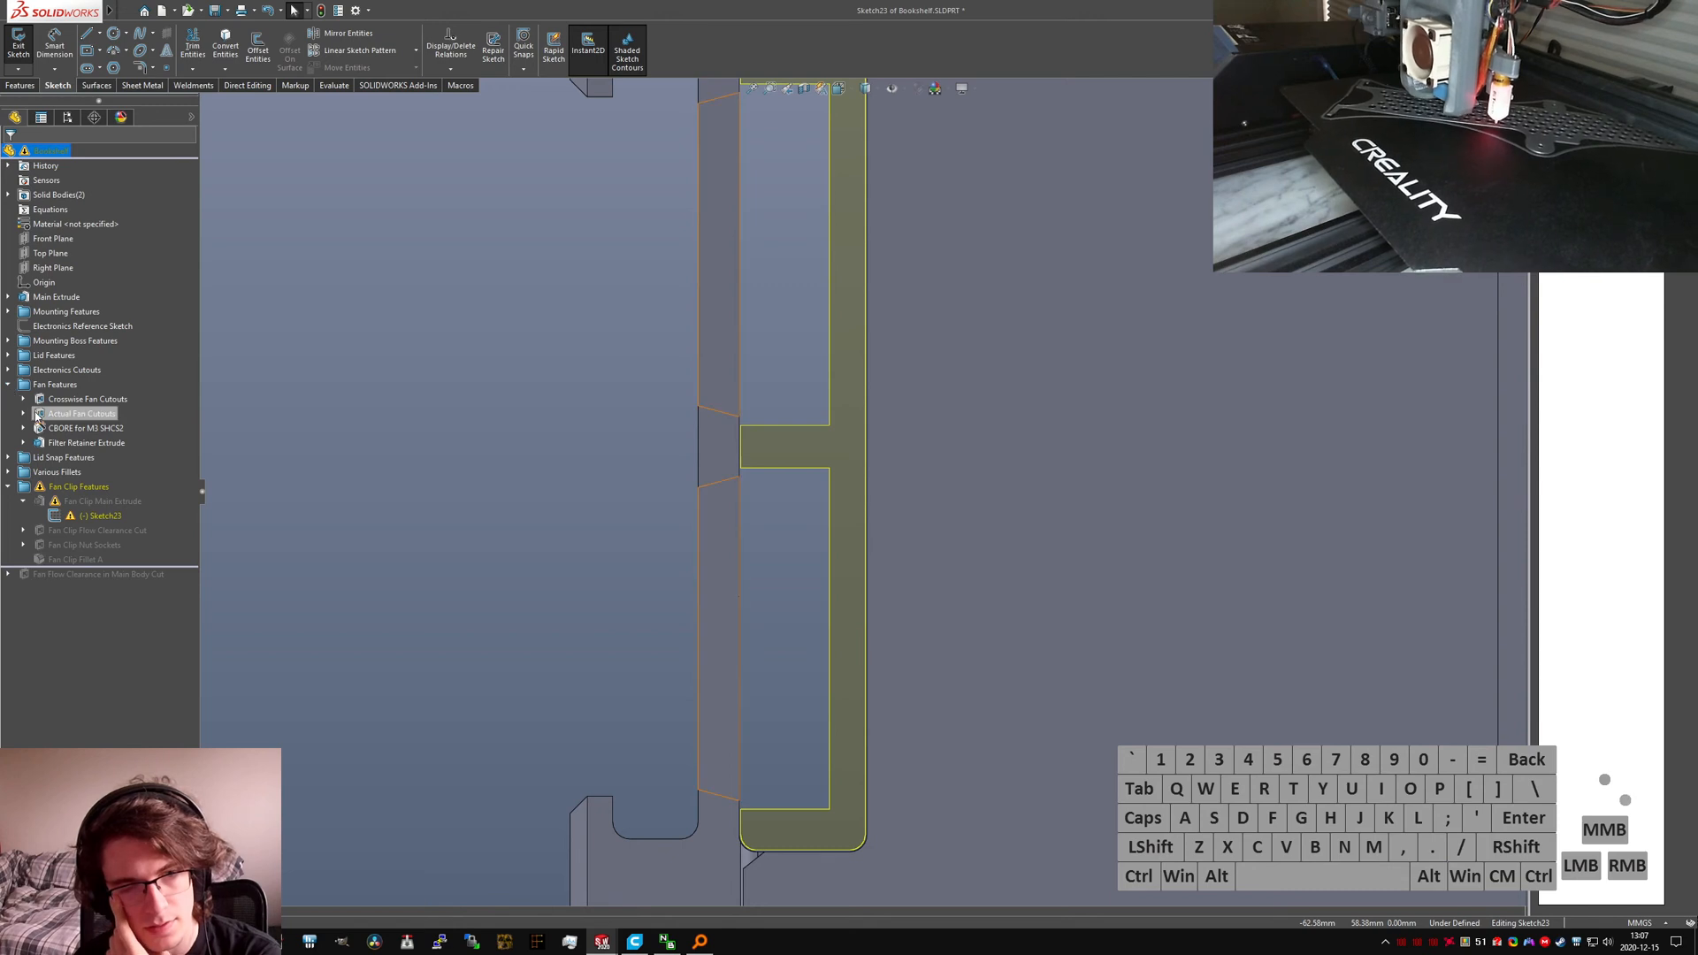
pyautogui.click(23, 399)
pyautogui.click(62, 414)
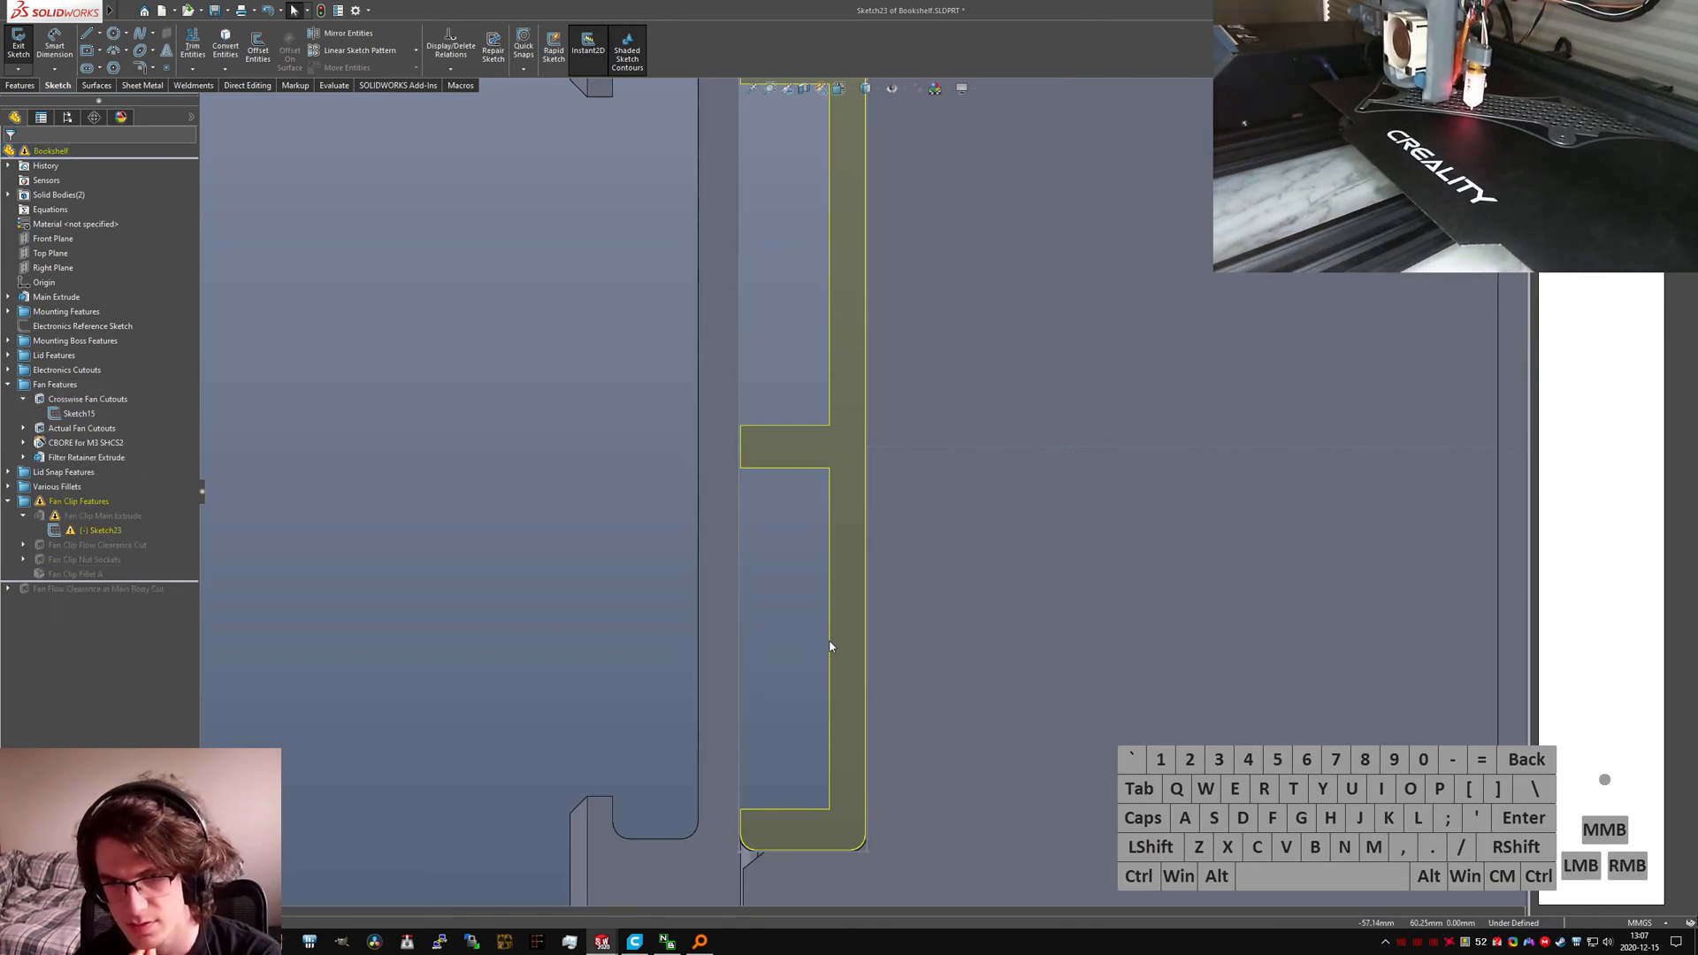
# Step: Sketch a placeholder triangle with sides about 25 mm long beside the fan cutout, then exit the sketch and dismiss the error report
pyautogui.scroll(5, 831, 637)
pyautogui.scroll(-2, 878, 537)
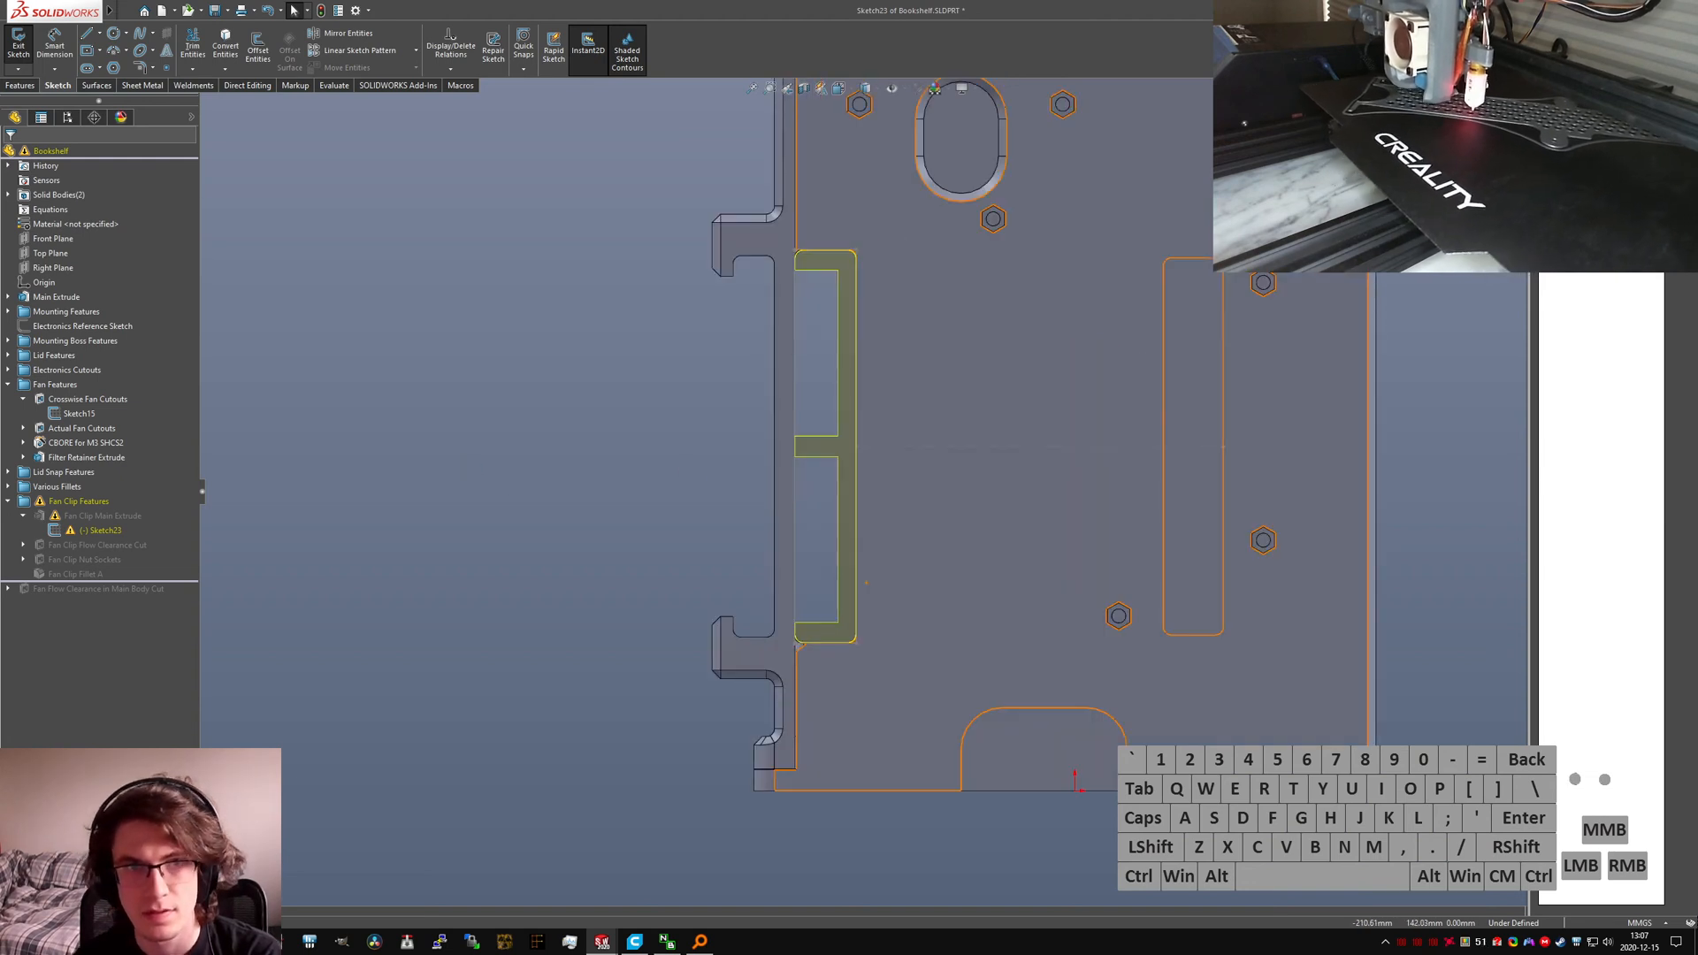
pyautogui.moveTo(320, 415); pyautogui.dragTo(287, 415, button='right')
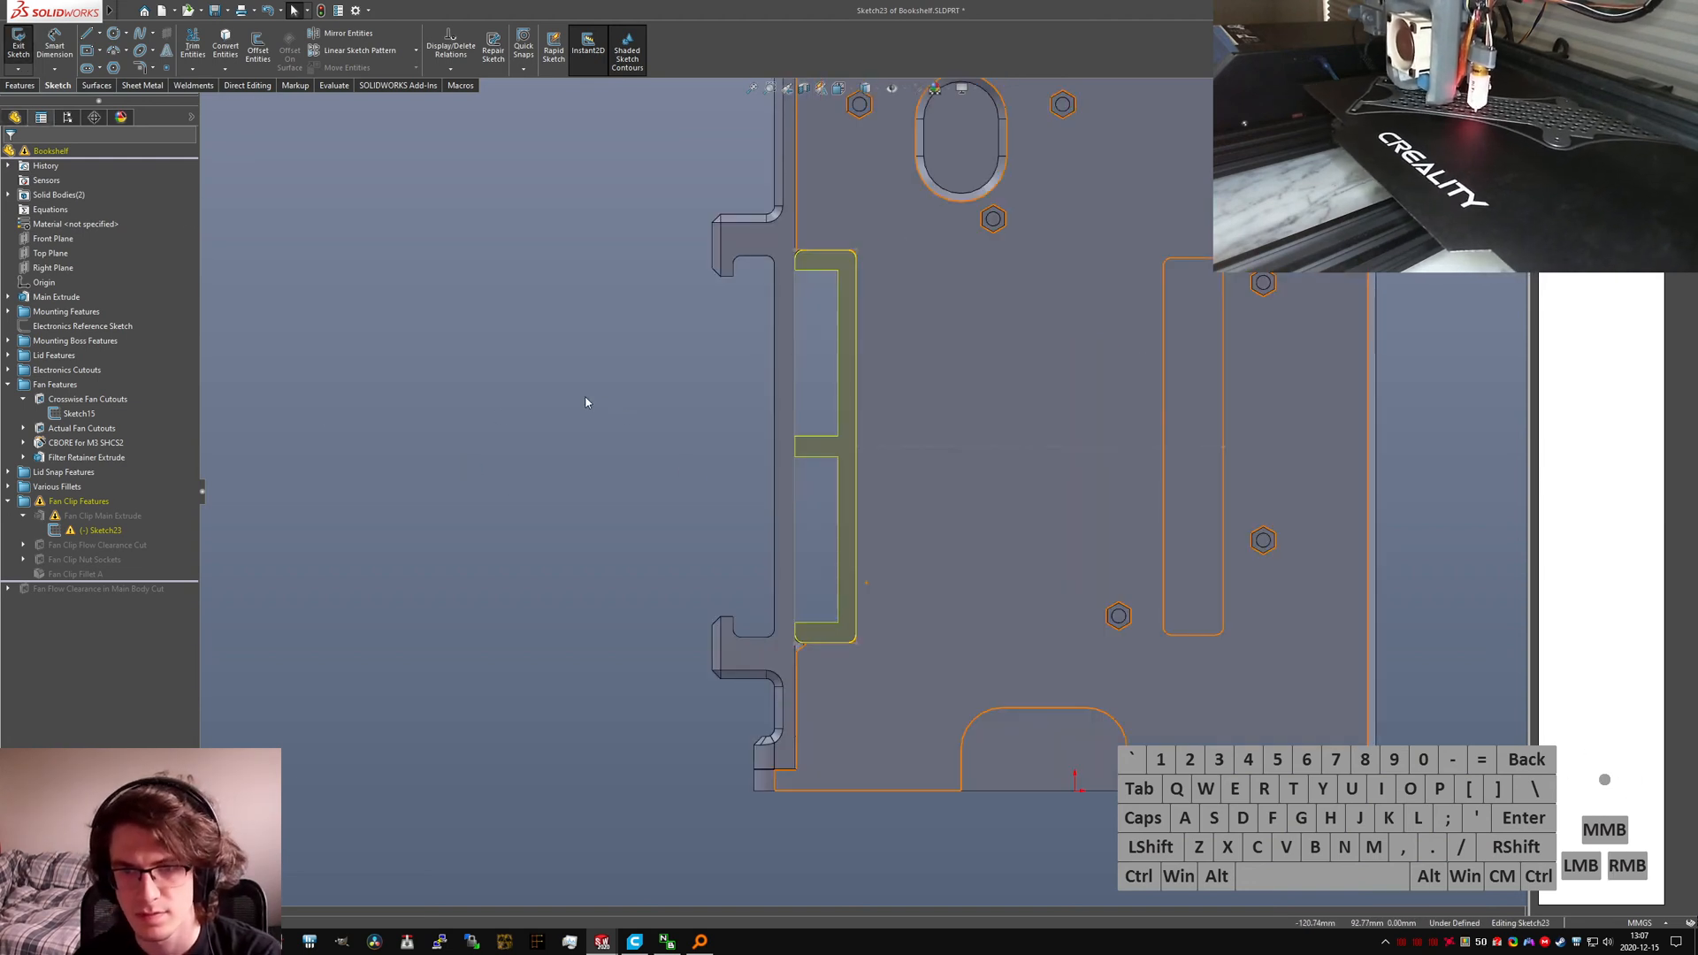
pyautogui.click(970, 406)
pyautogui.click(933, 501)
pyautogui.click(1008, 502)
pyautogui.click(971, 406)
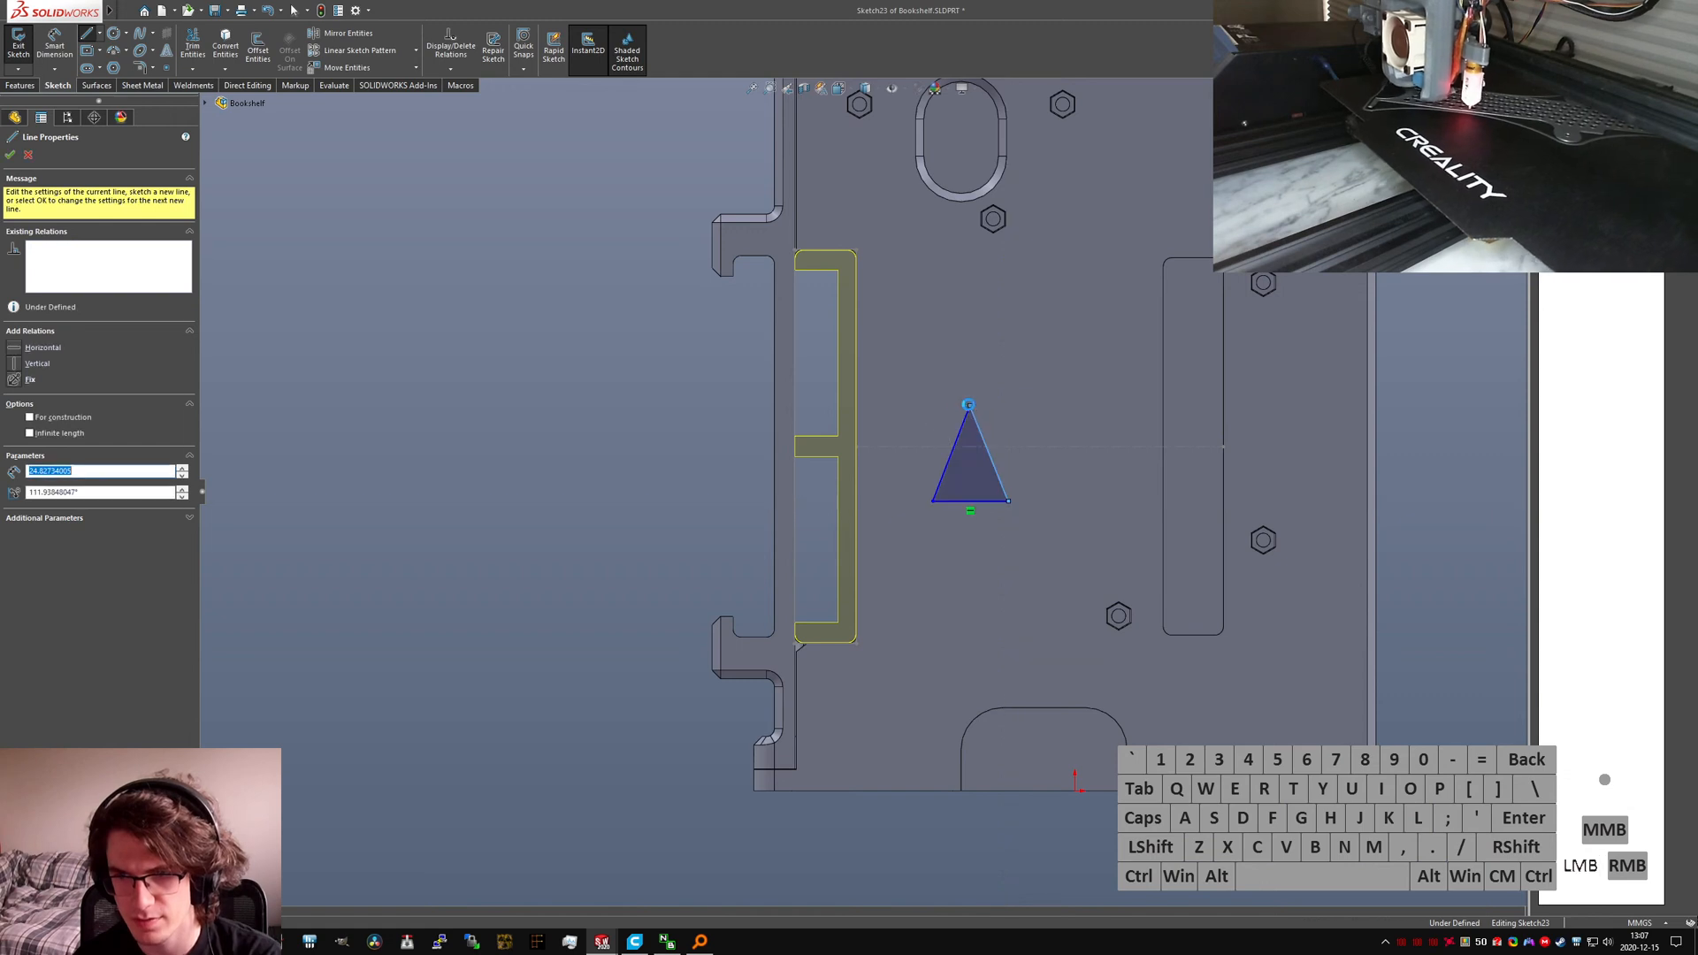
pyautogui.press('Escape')
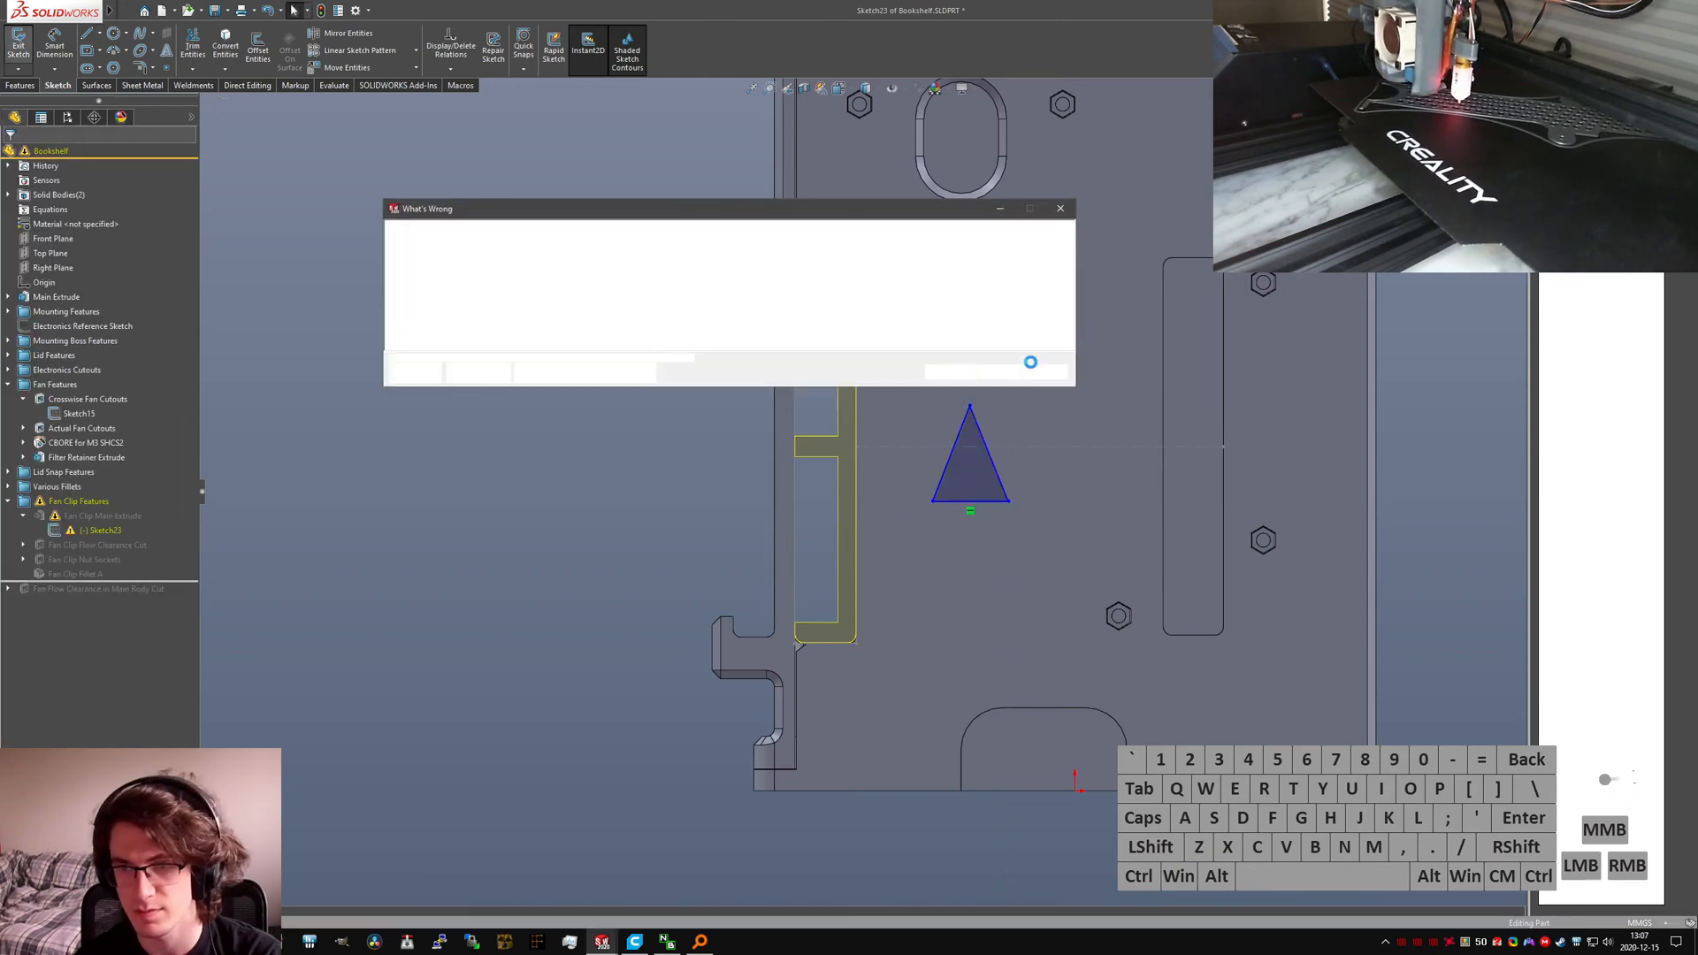
pyautogui.click(1006, 375)
# Step: Reopen Sketch23 and delete the three lines of the placeholder triangle
pyautogui.click(84, 531)
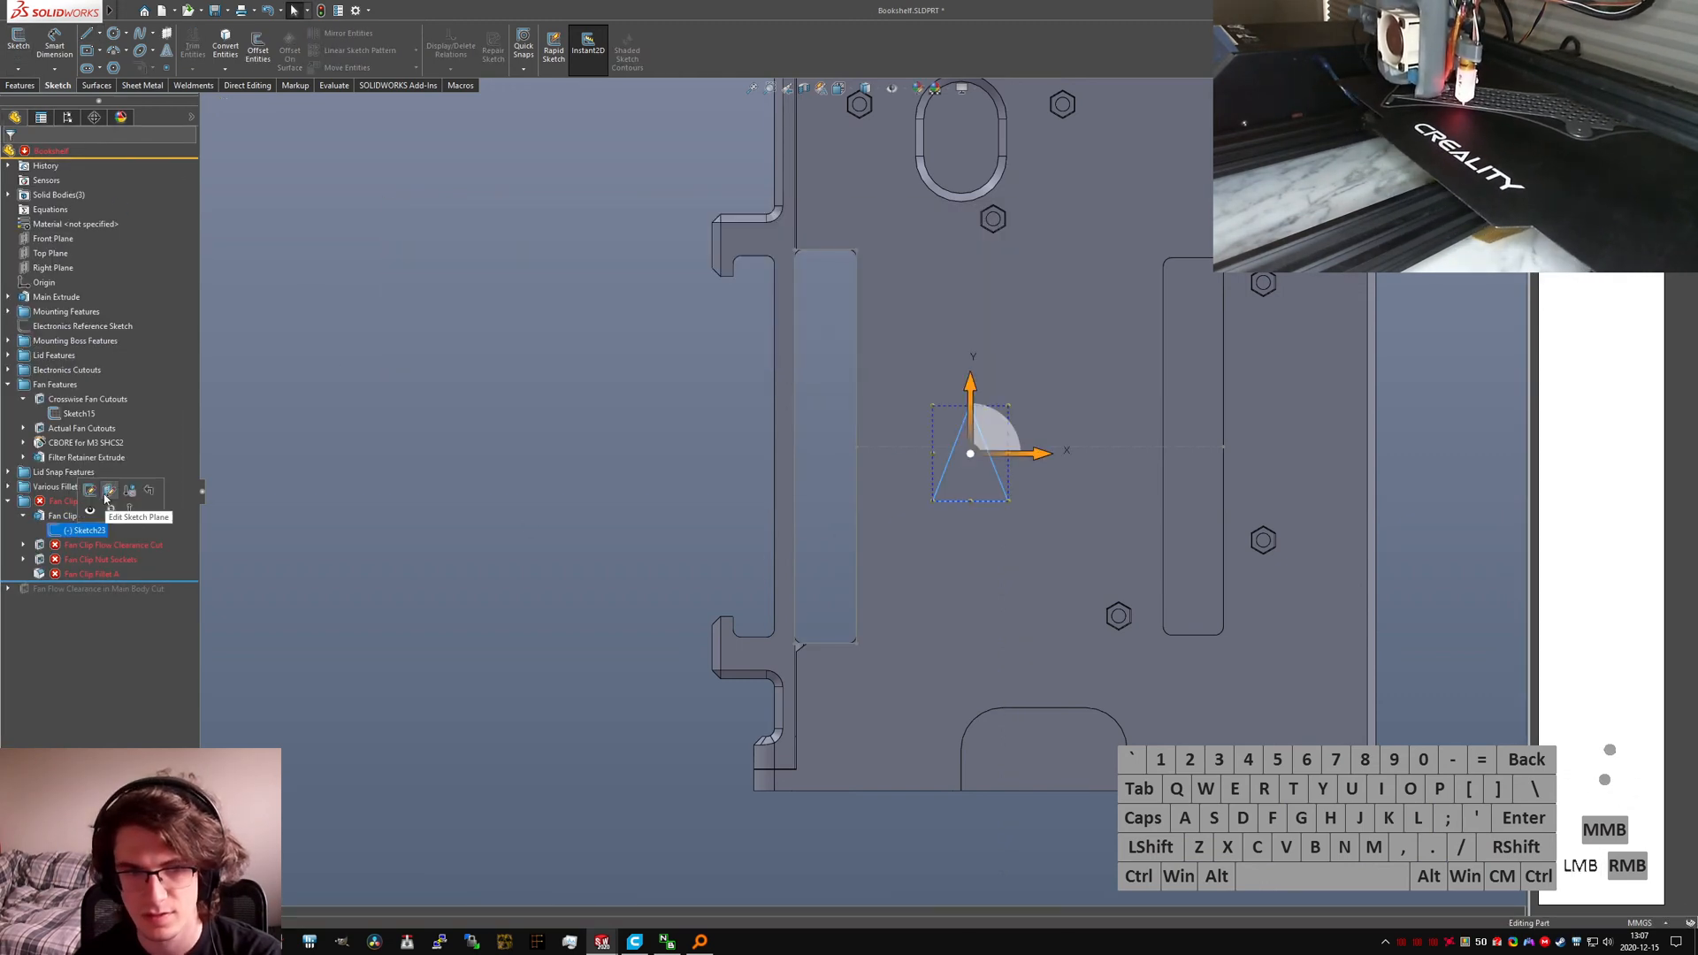
pyautogui.click(111, 491)
pyautogui.scroll(-3, 935, 448)
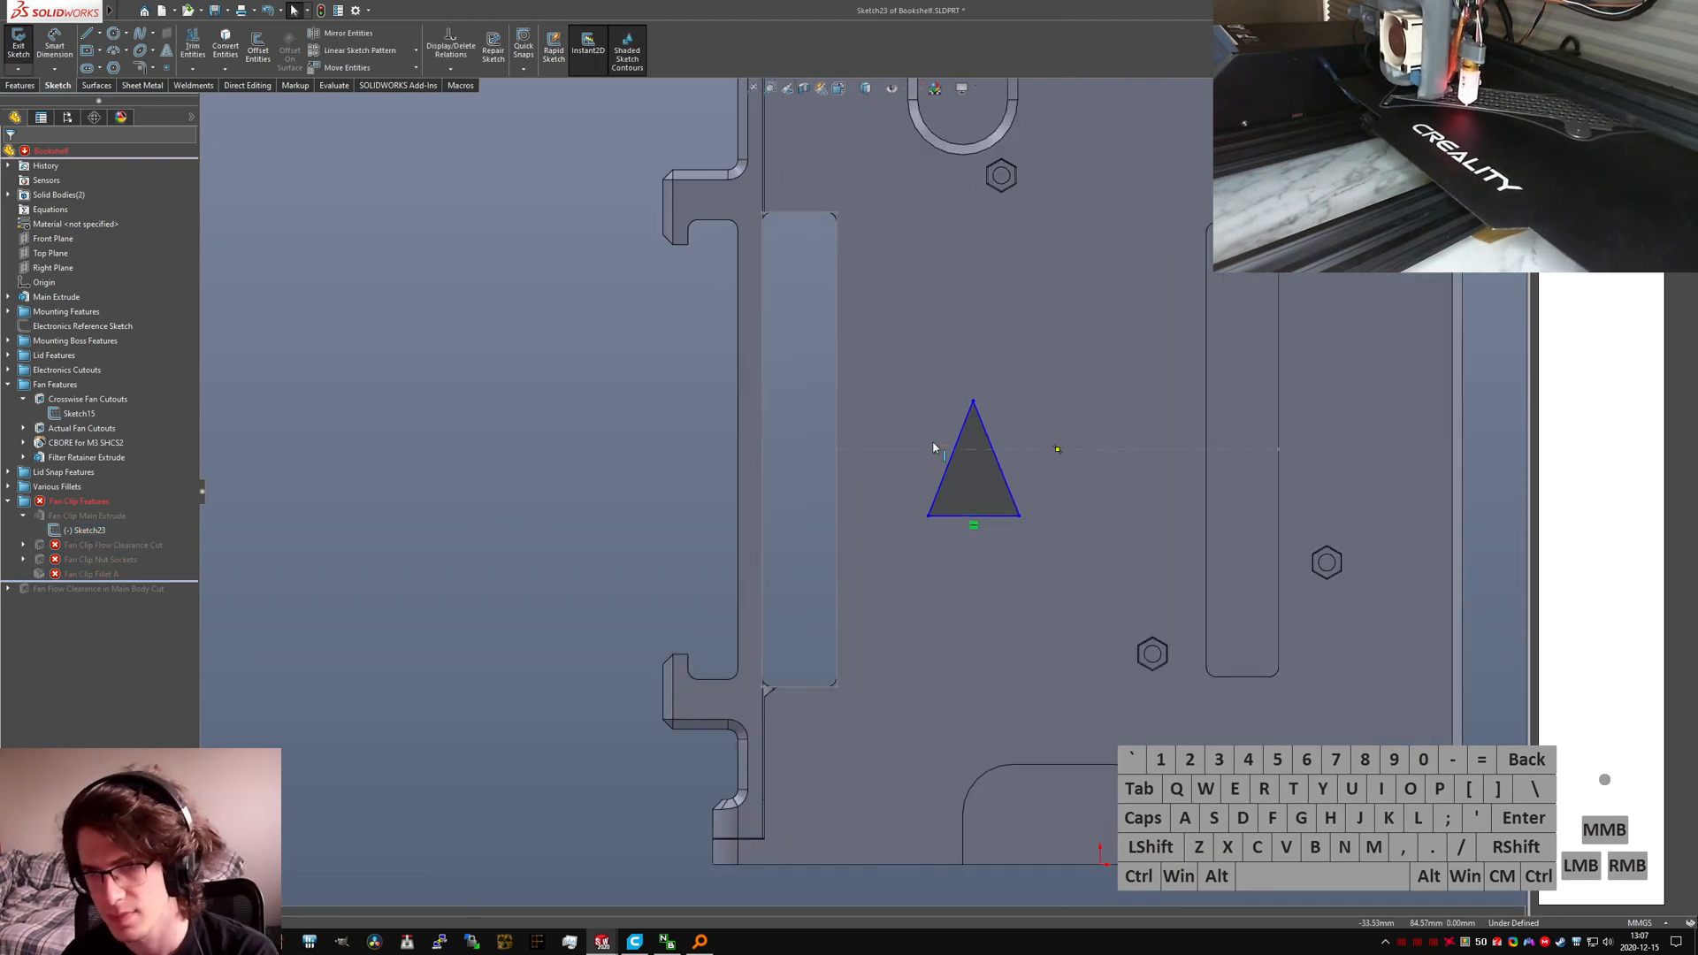
pyautogui.moveTo(893, 365); pyautogui.dragTo(1076, 608)
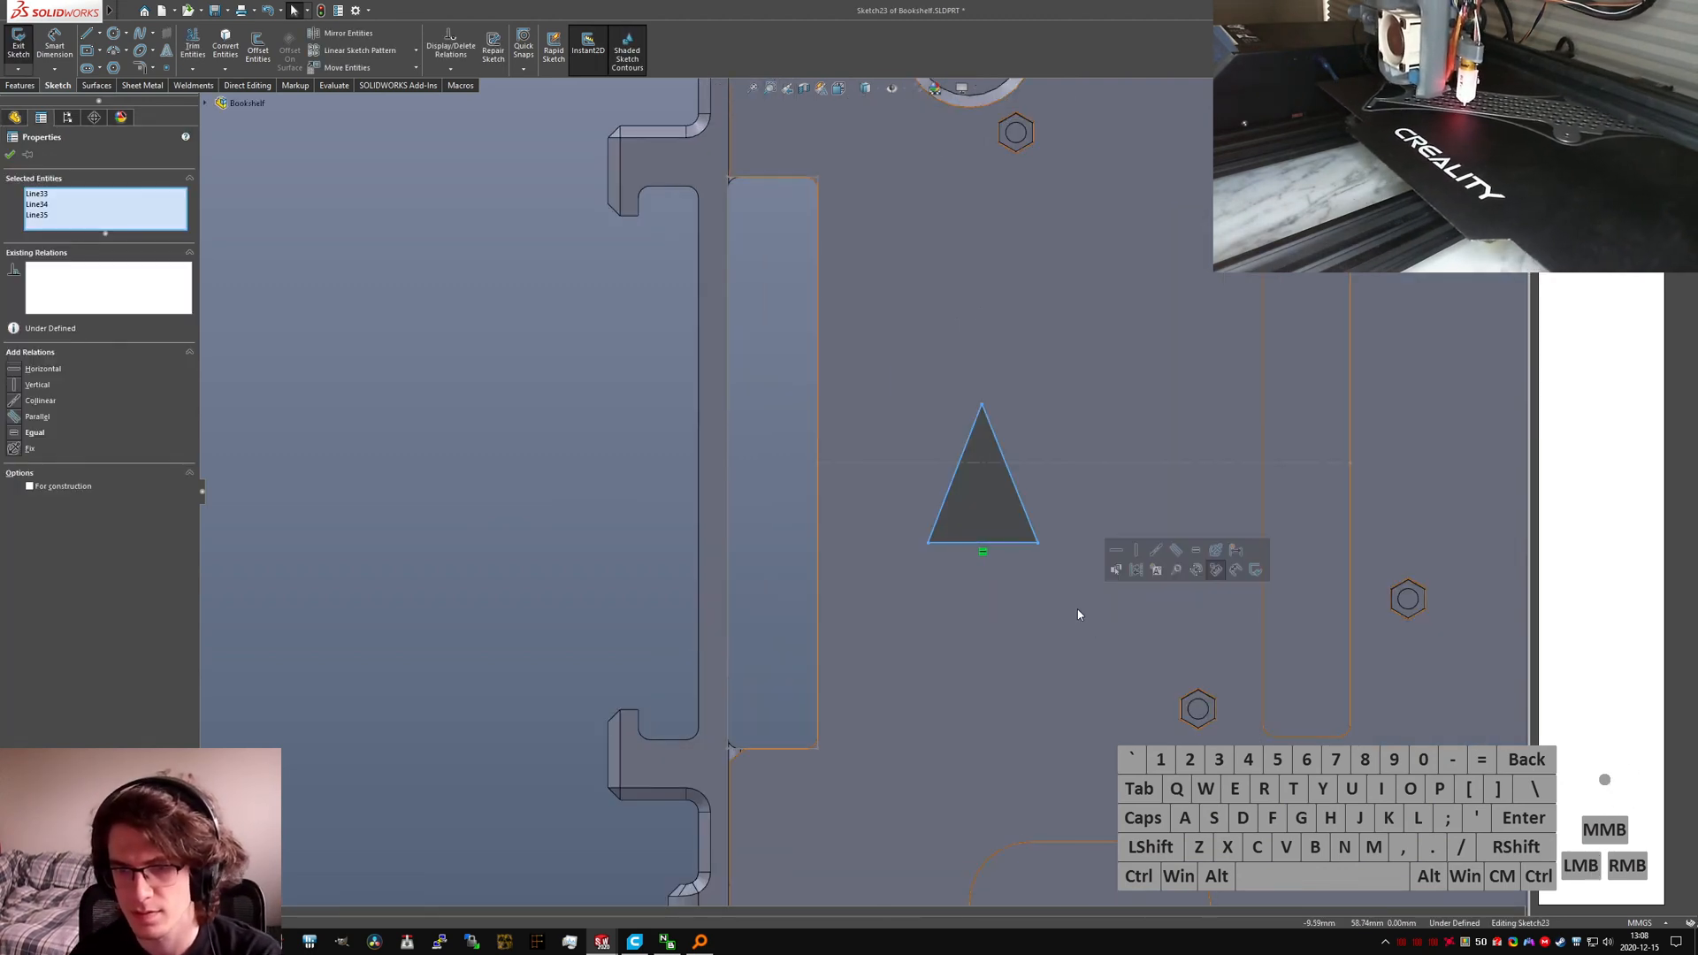
pyautogui.press('Escape')
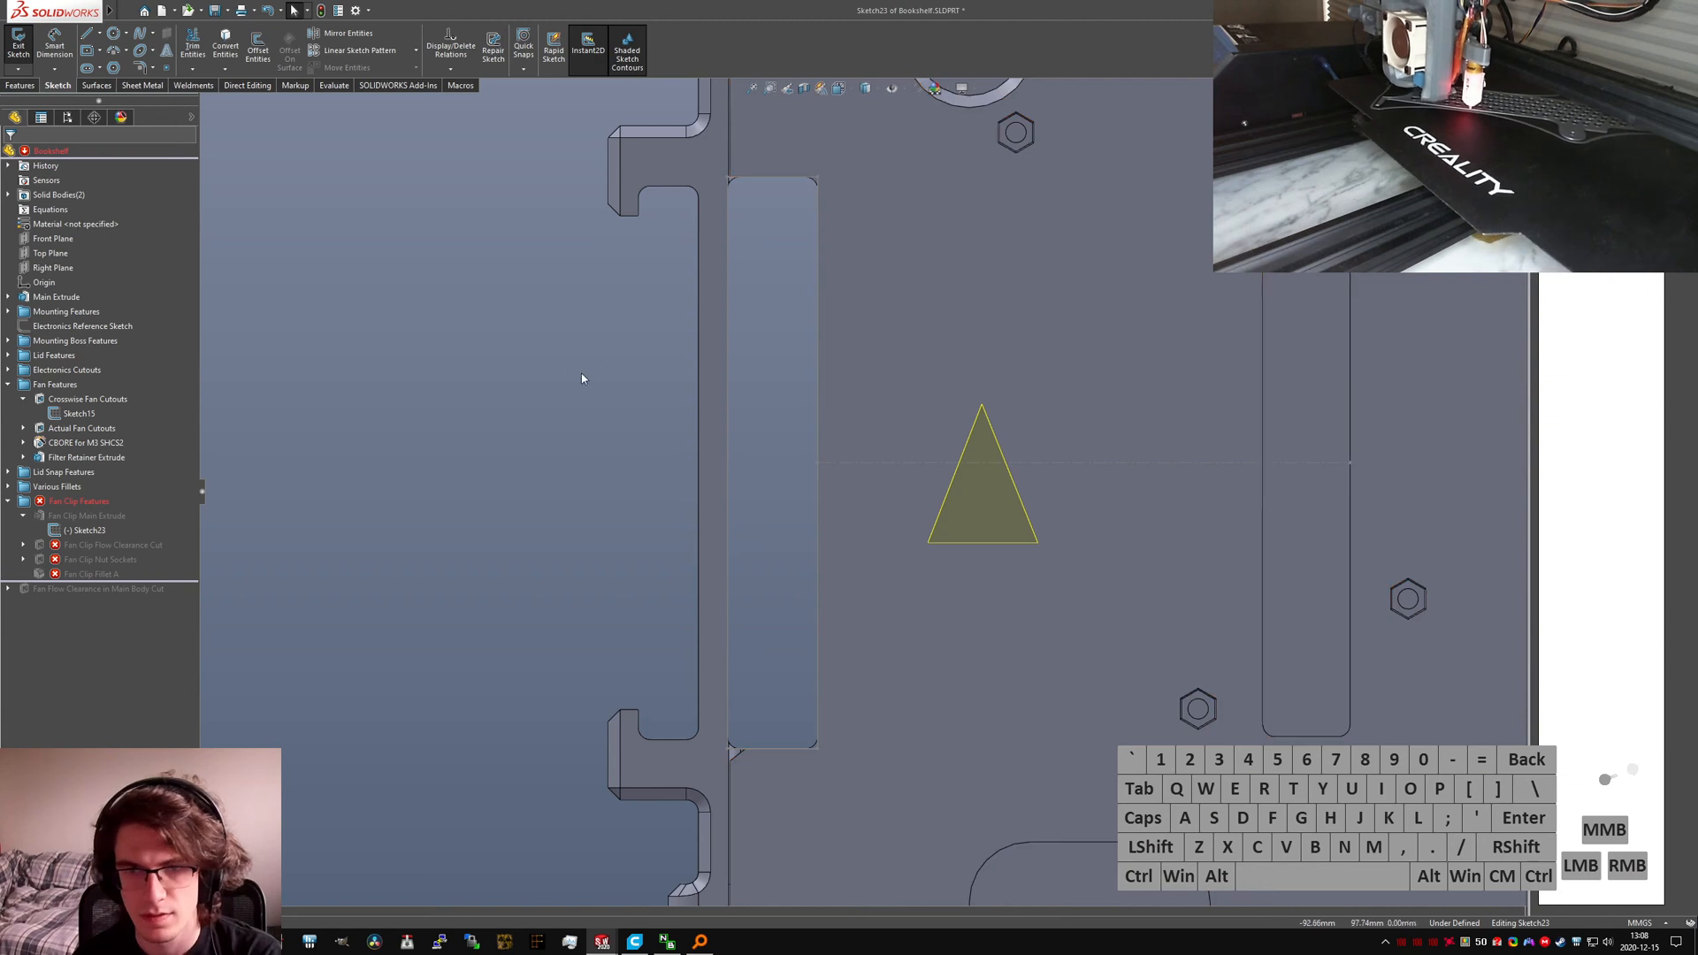
# Step: Convert the fan cutout rectangle of Sketch15 into entities of the fan clip sketch
pyautogui.rightClick(819, 394)
pyautogui.click(895, 402)
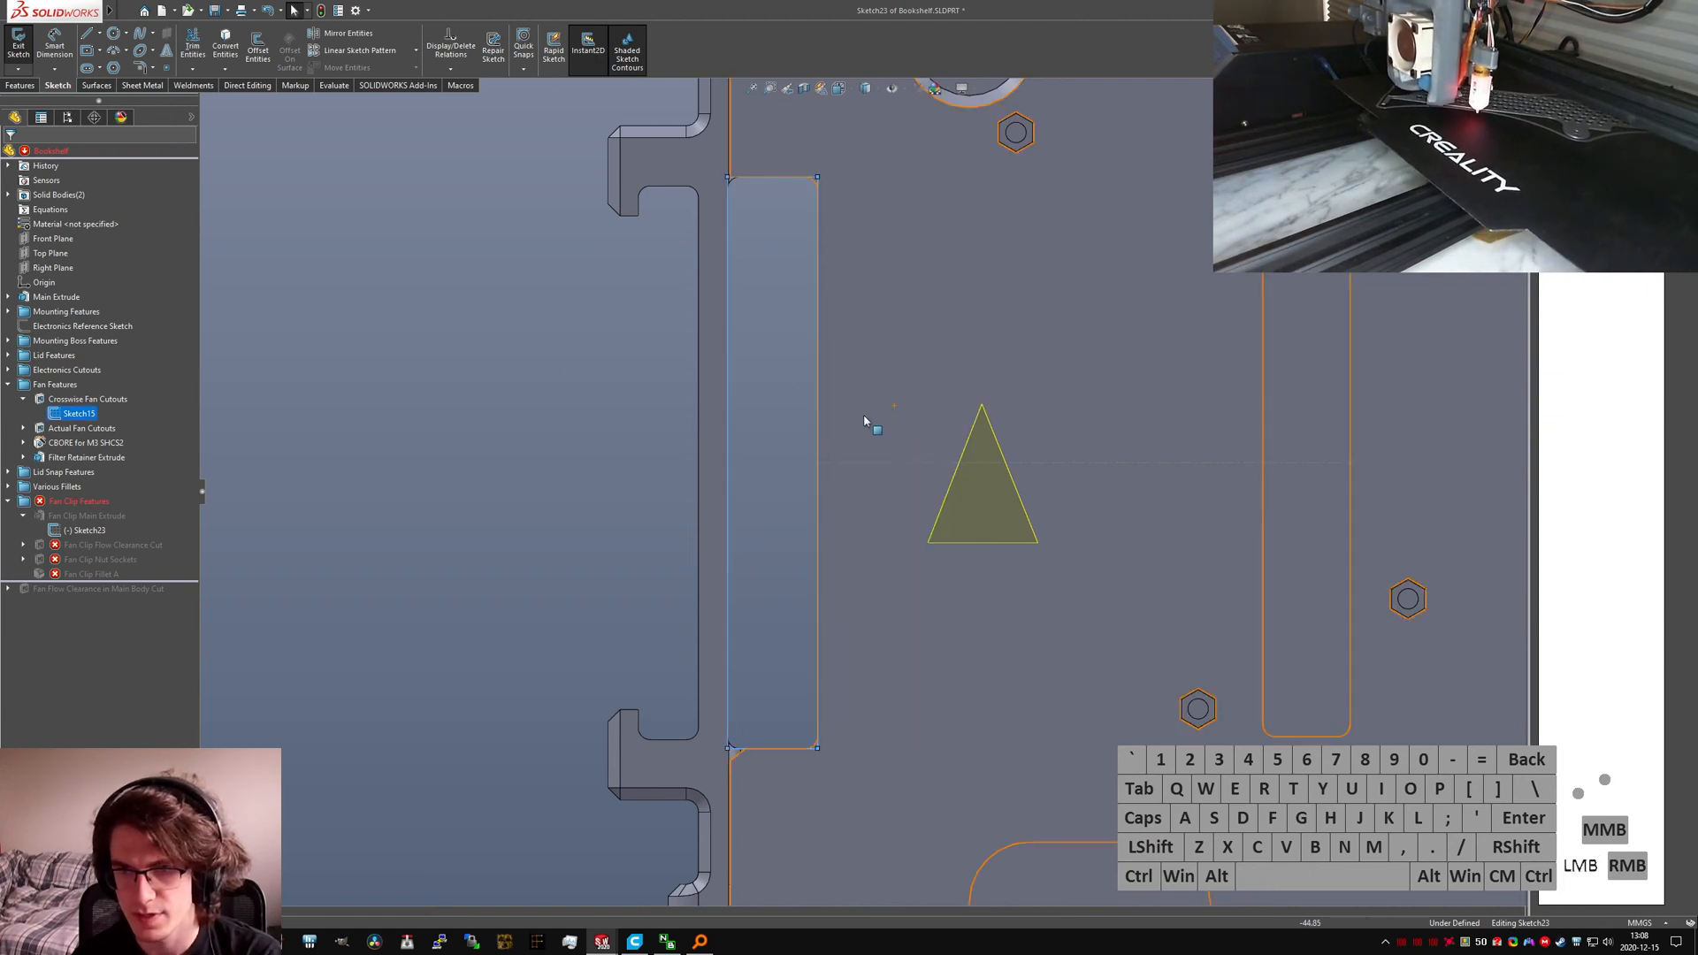
pyautogui.click(225, 43)
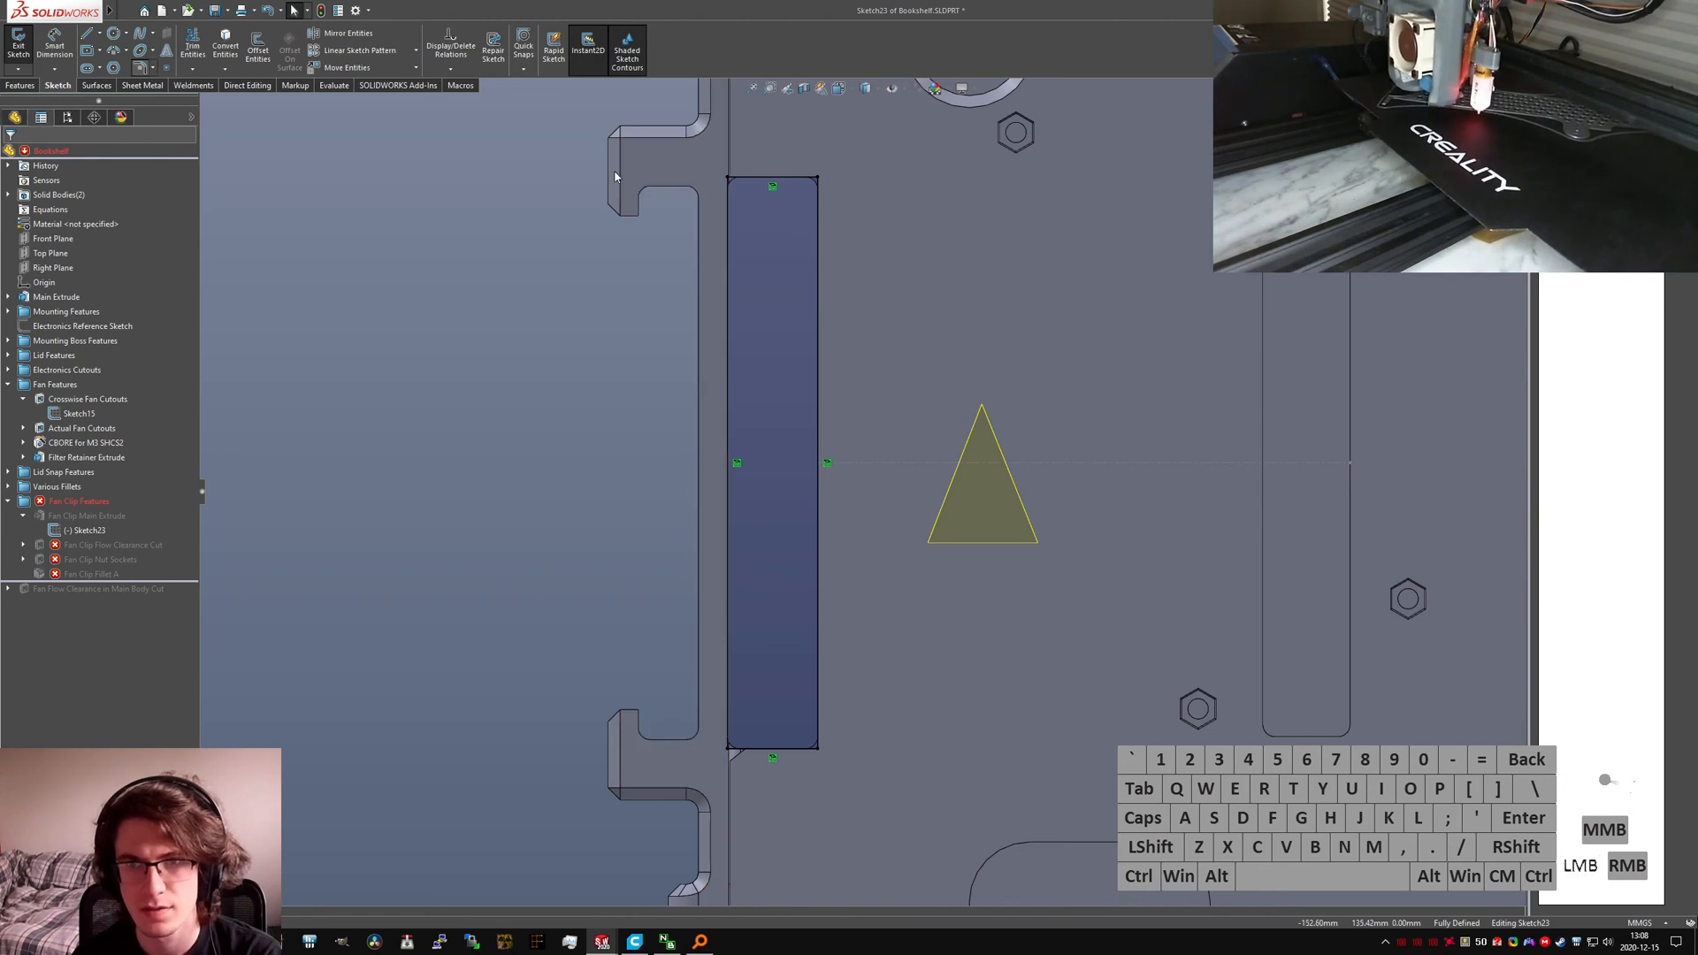
# Step: Round all four corners of the converted rectangle with 2 mm sketch fillets
pyautogui.click(727, 179)
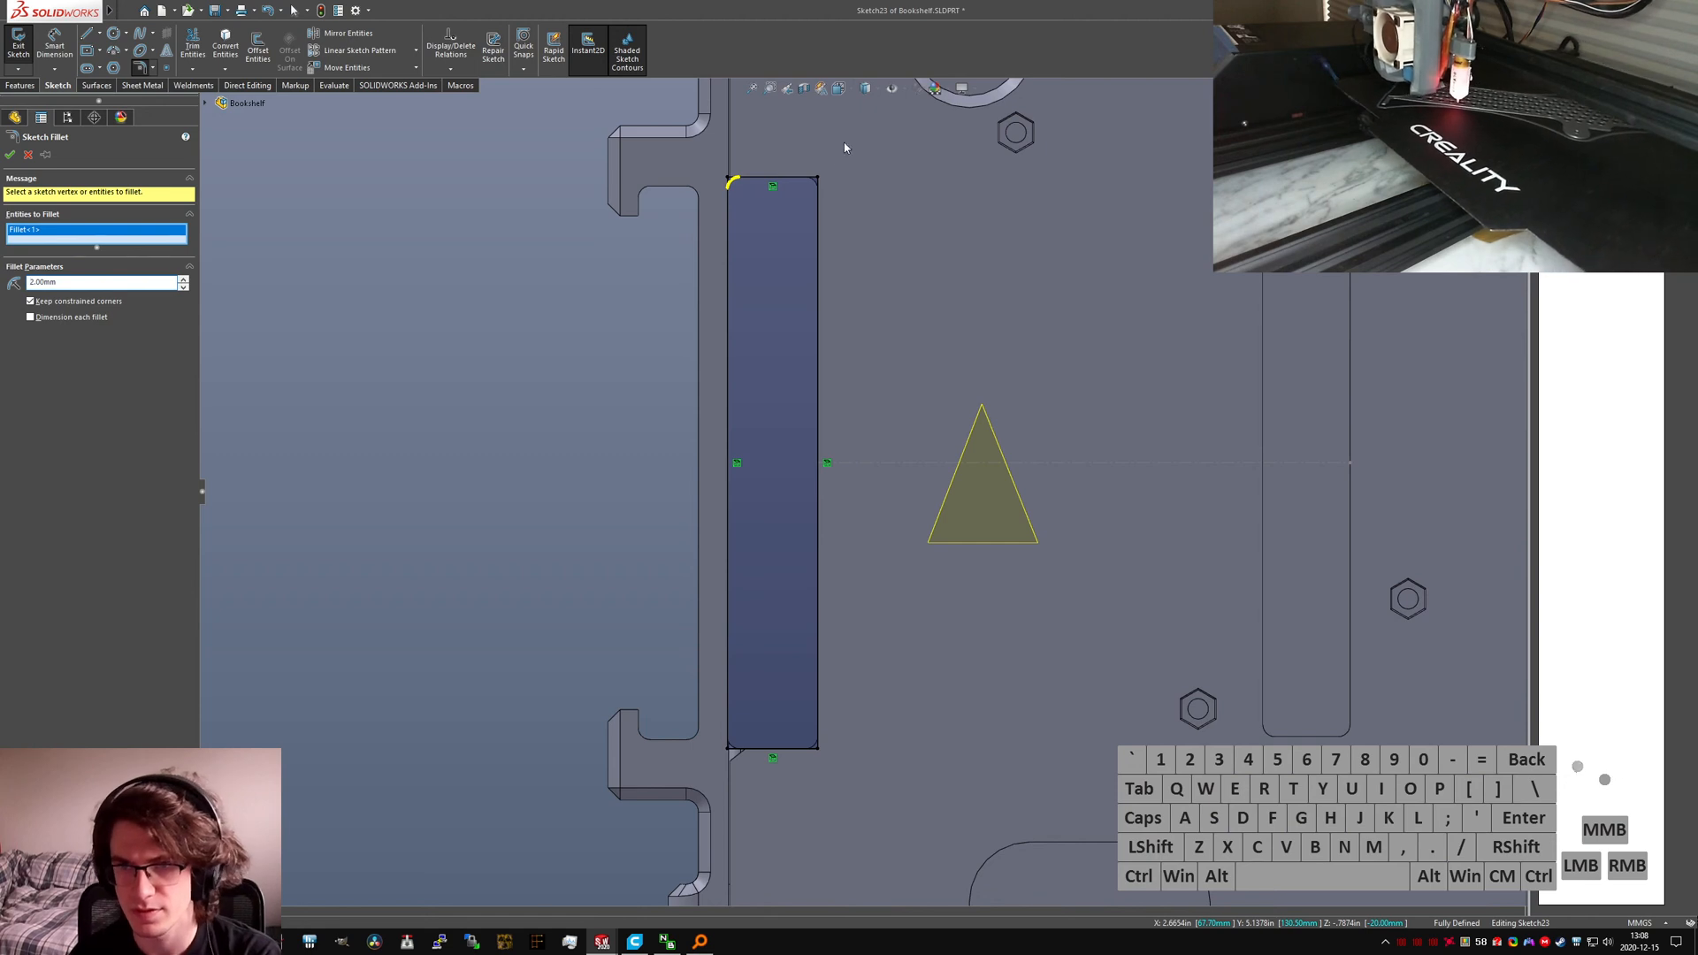
pyautogui.click(818, 180)
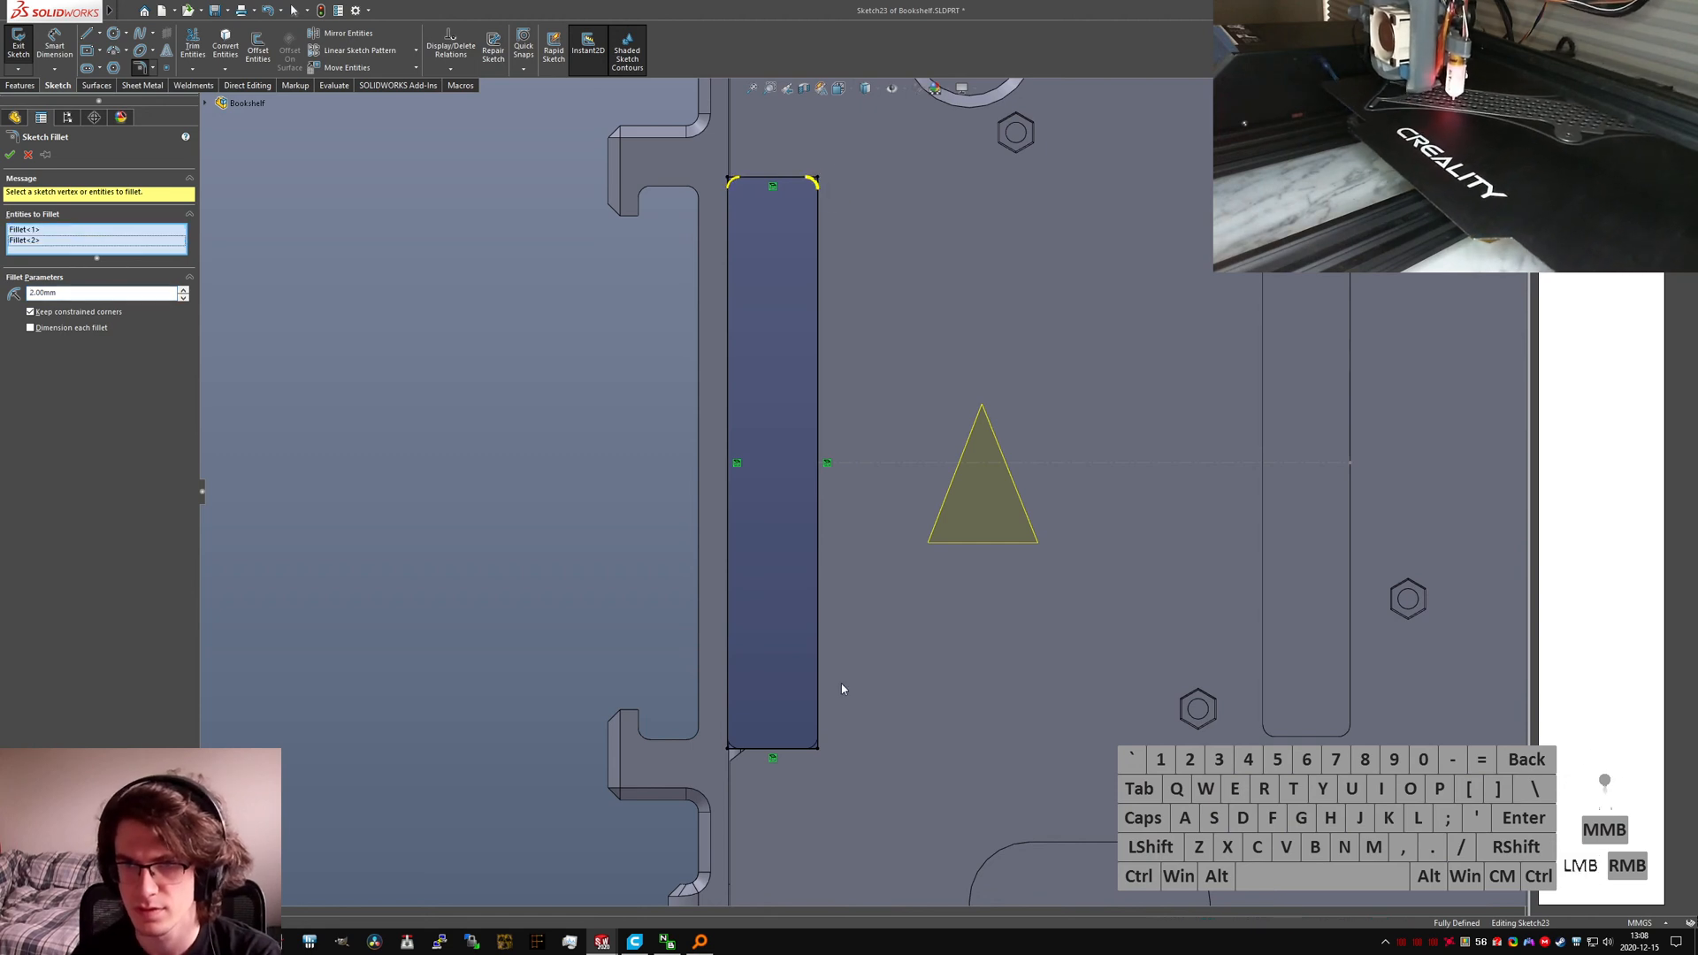
pyautogui.click(818, 750)
pyautogui.click(727, 752)
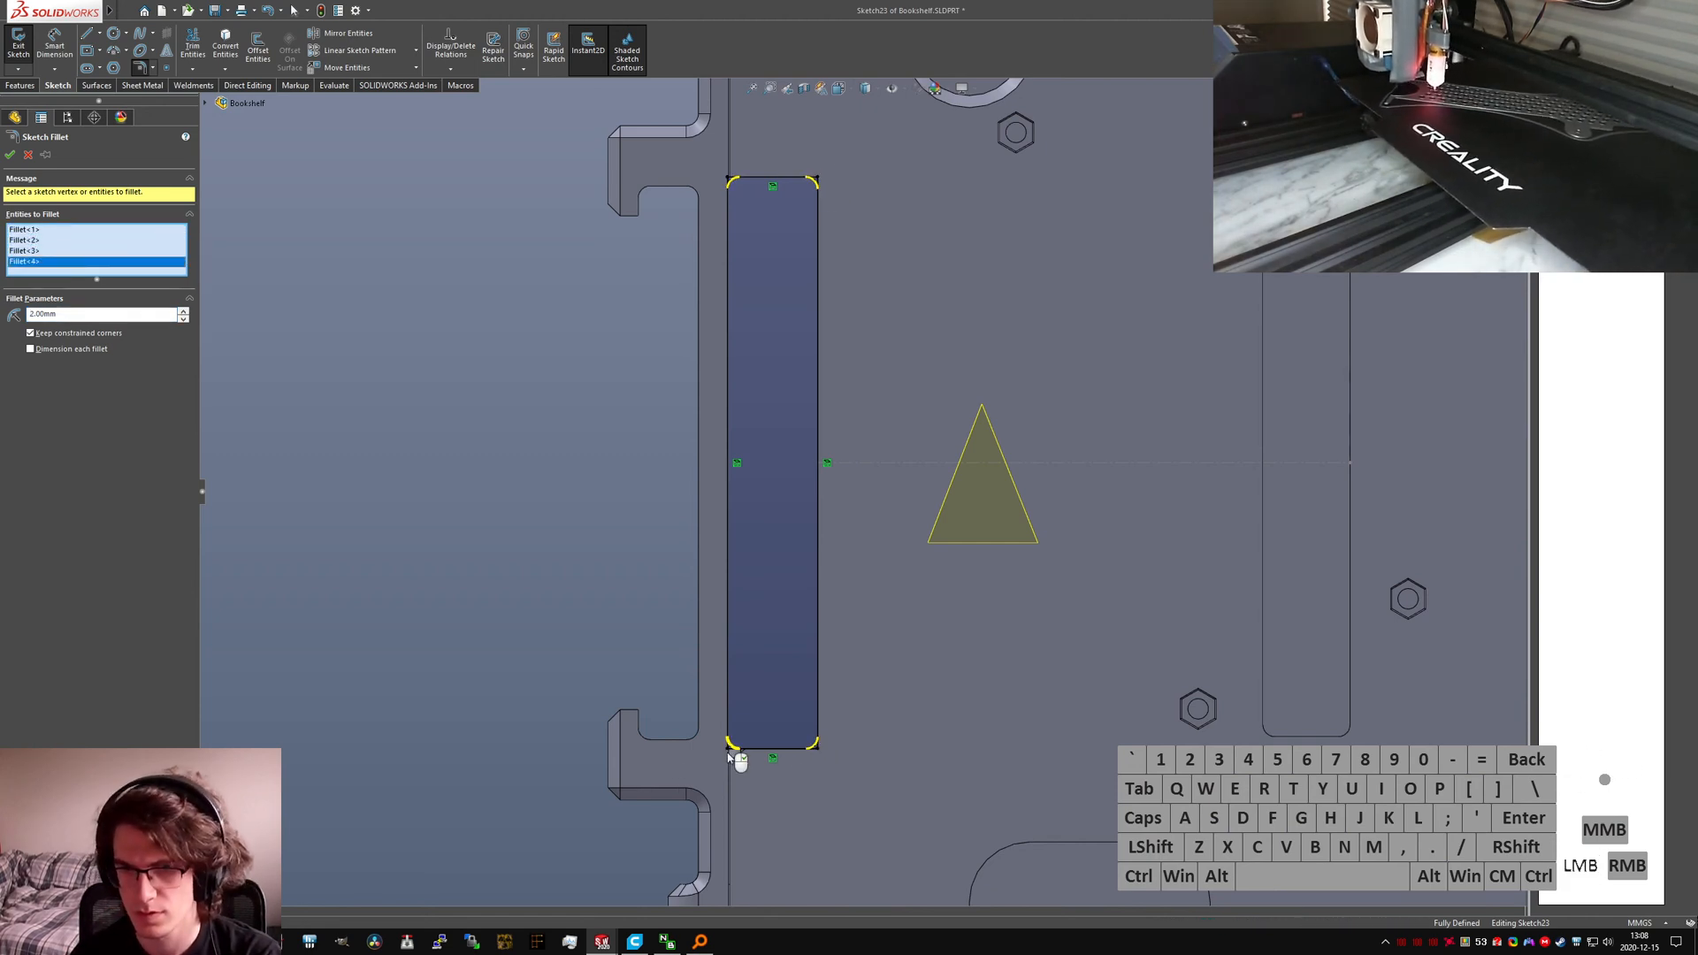
pyautogui.press('Escape')
# Step: Offset the whole rounded rectangle inward by 0.20 mm, turning the base geometry into construction lines
pyautogui.hotkey('ctrl', 'a')
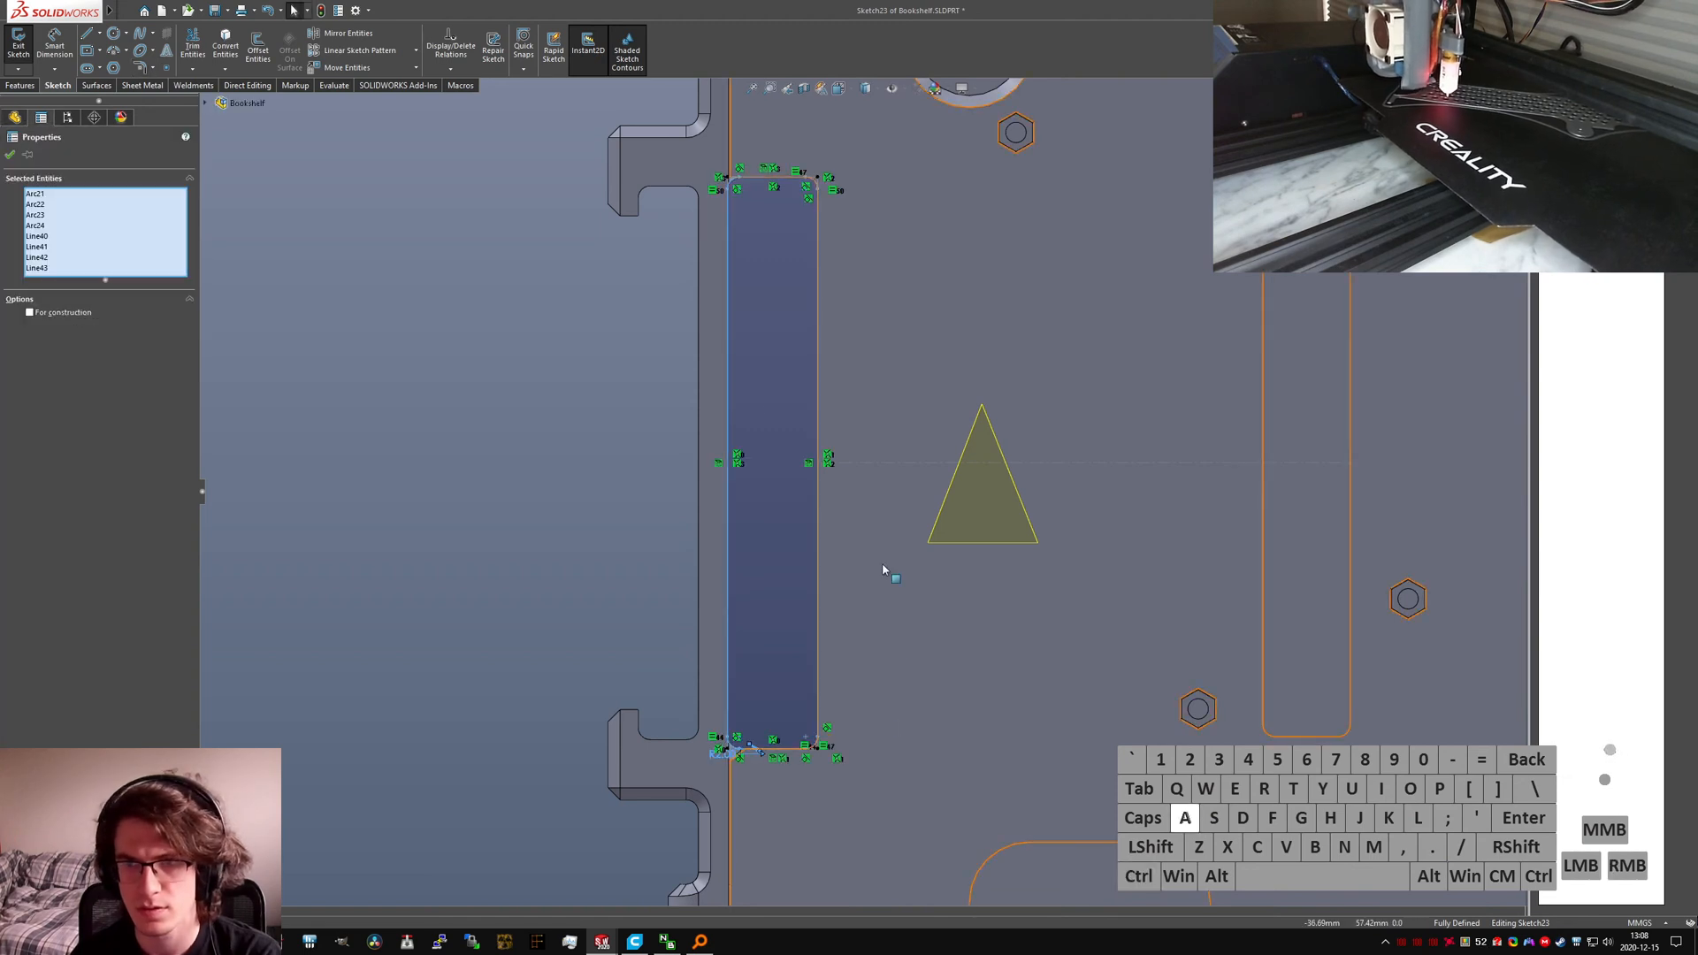
pyautogui.click(257, 51)
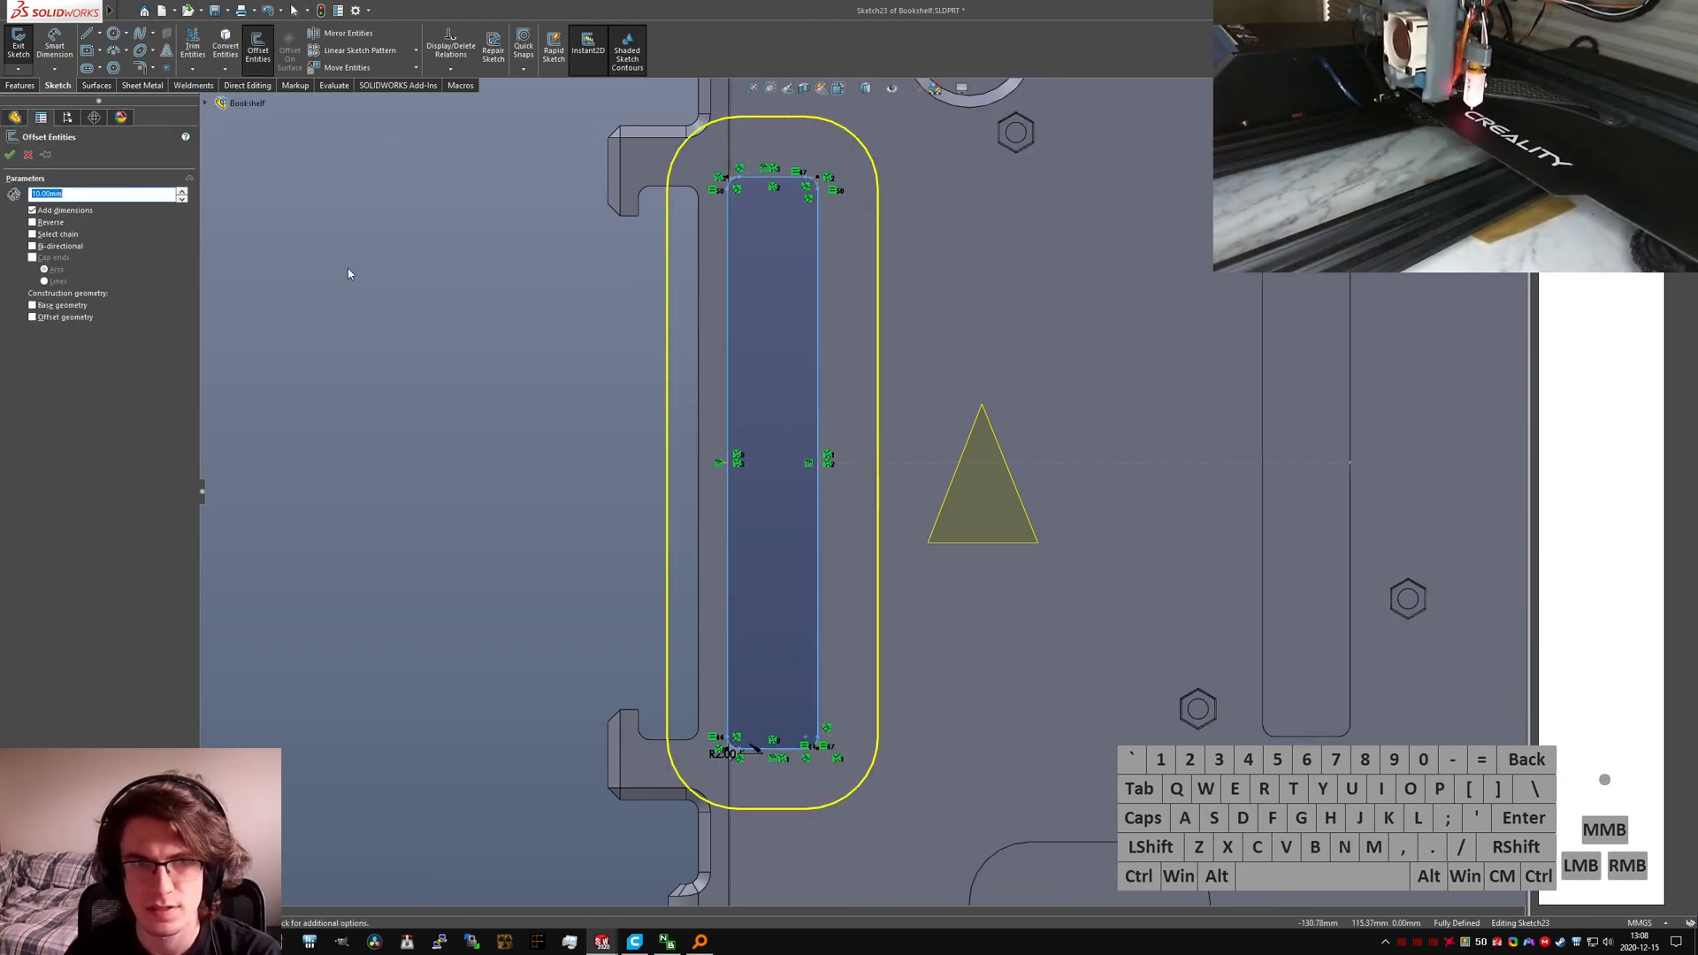
pyautogui.click(55, 221)
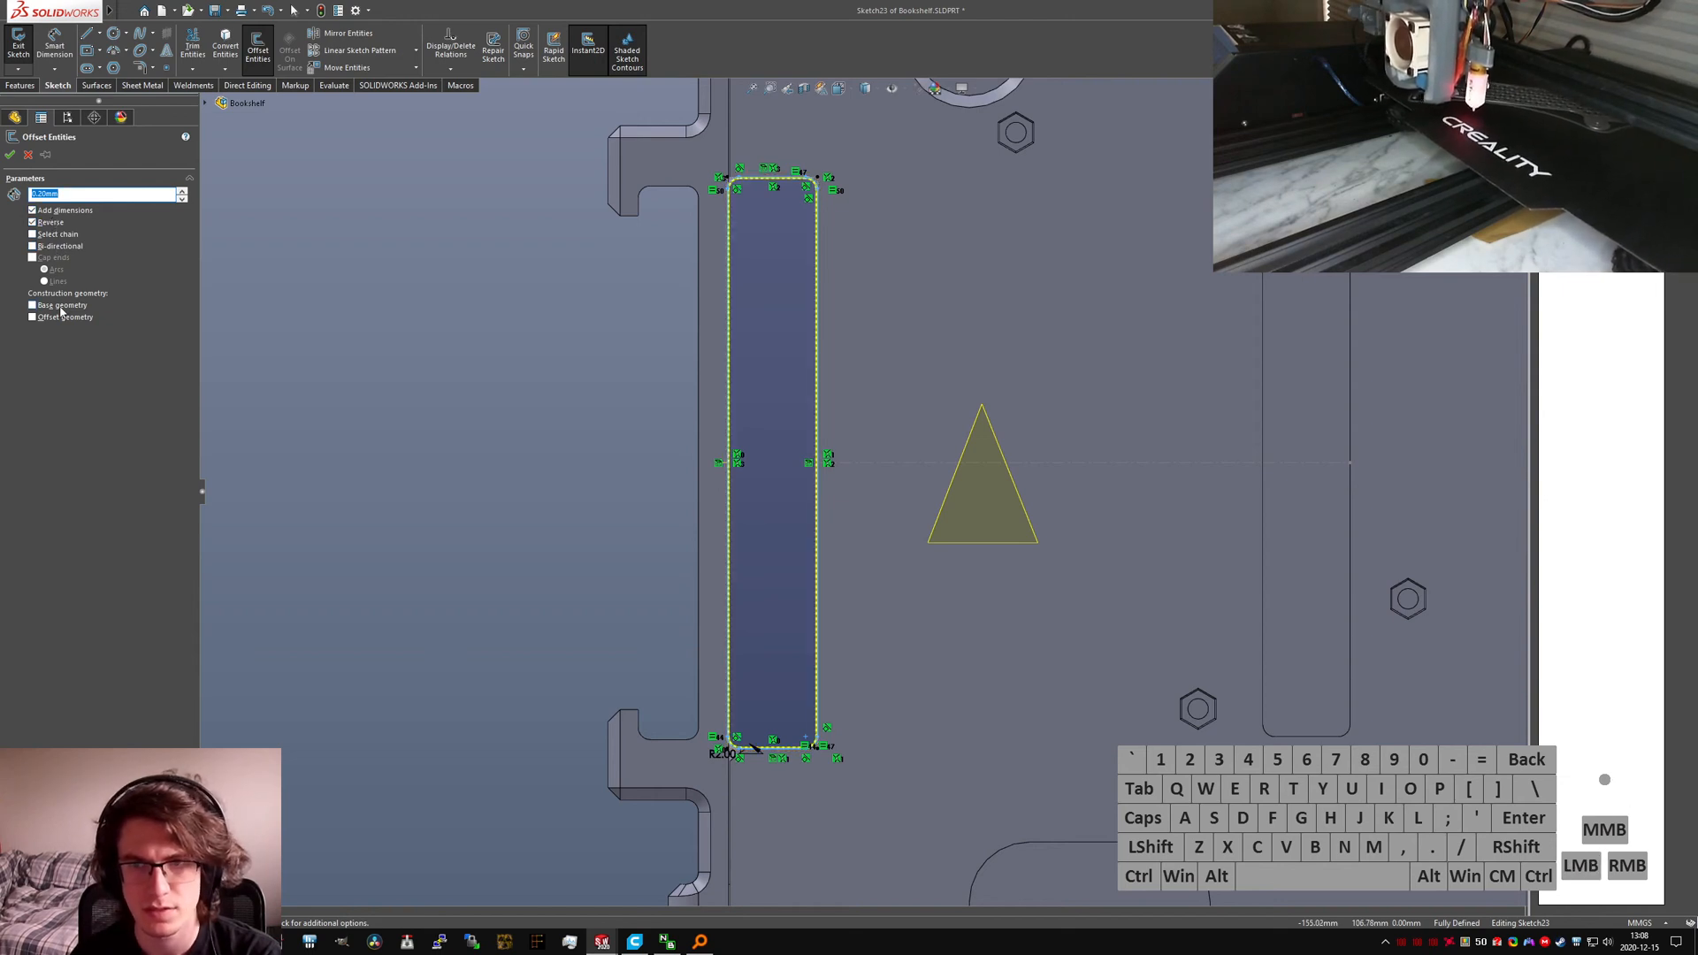
pyautogui.scroll(-7, 738, 230)
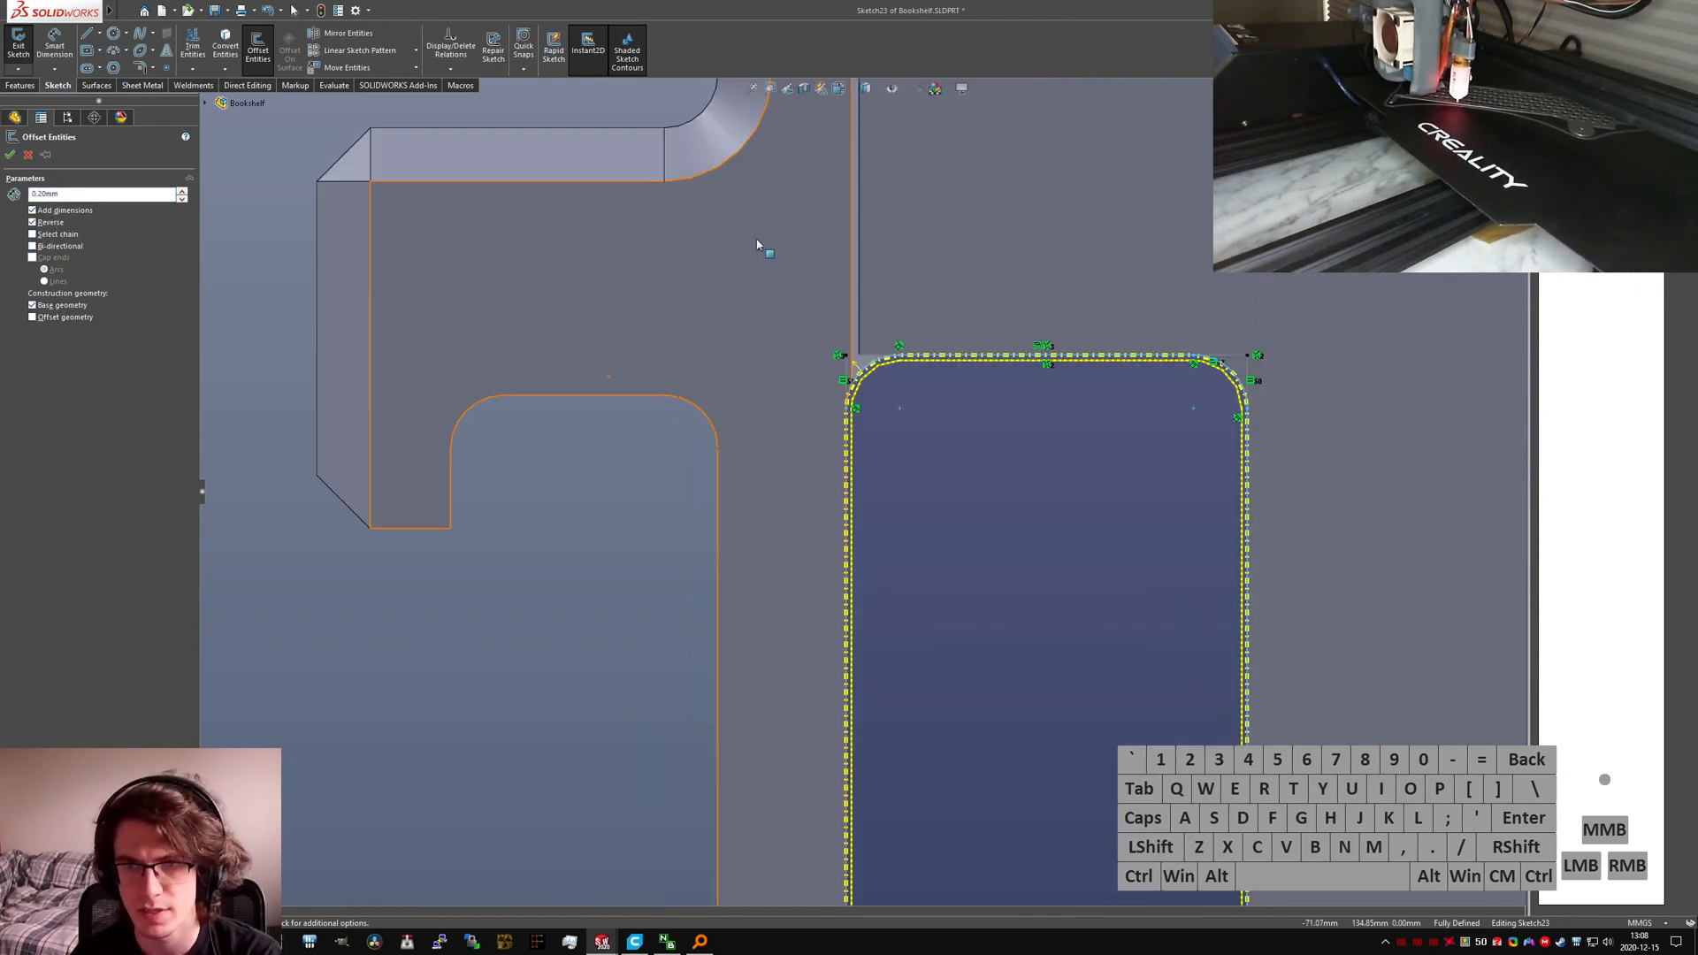
pyautogui.click(10, 155)
pyautogui.scroll(5, 920, 531)
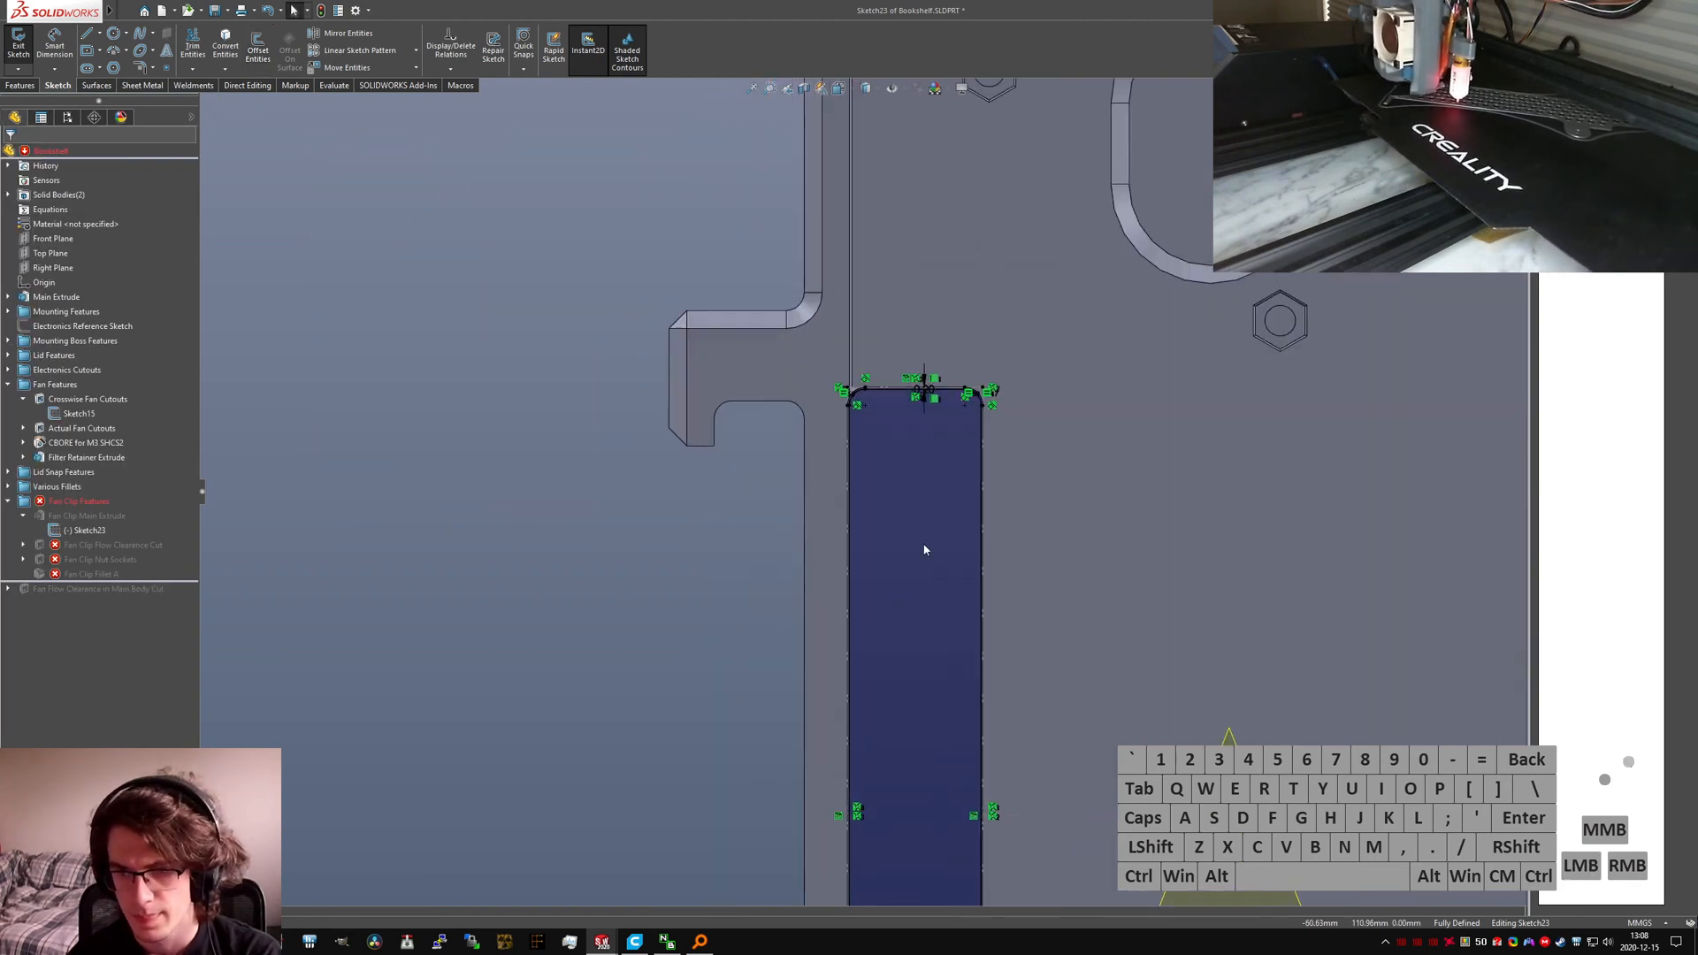
# Step: Sketch an upper three-line notch about 25.5 mm tall, starting and ending on the outline's long edge nearest the enclosure's clips
pyautogui.scroll(-2, 885, 548)
pyautogui.click(847, 412)
pyautogui.press('Escape')
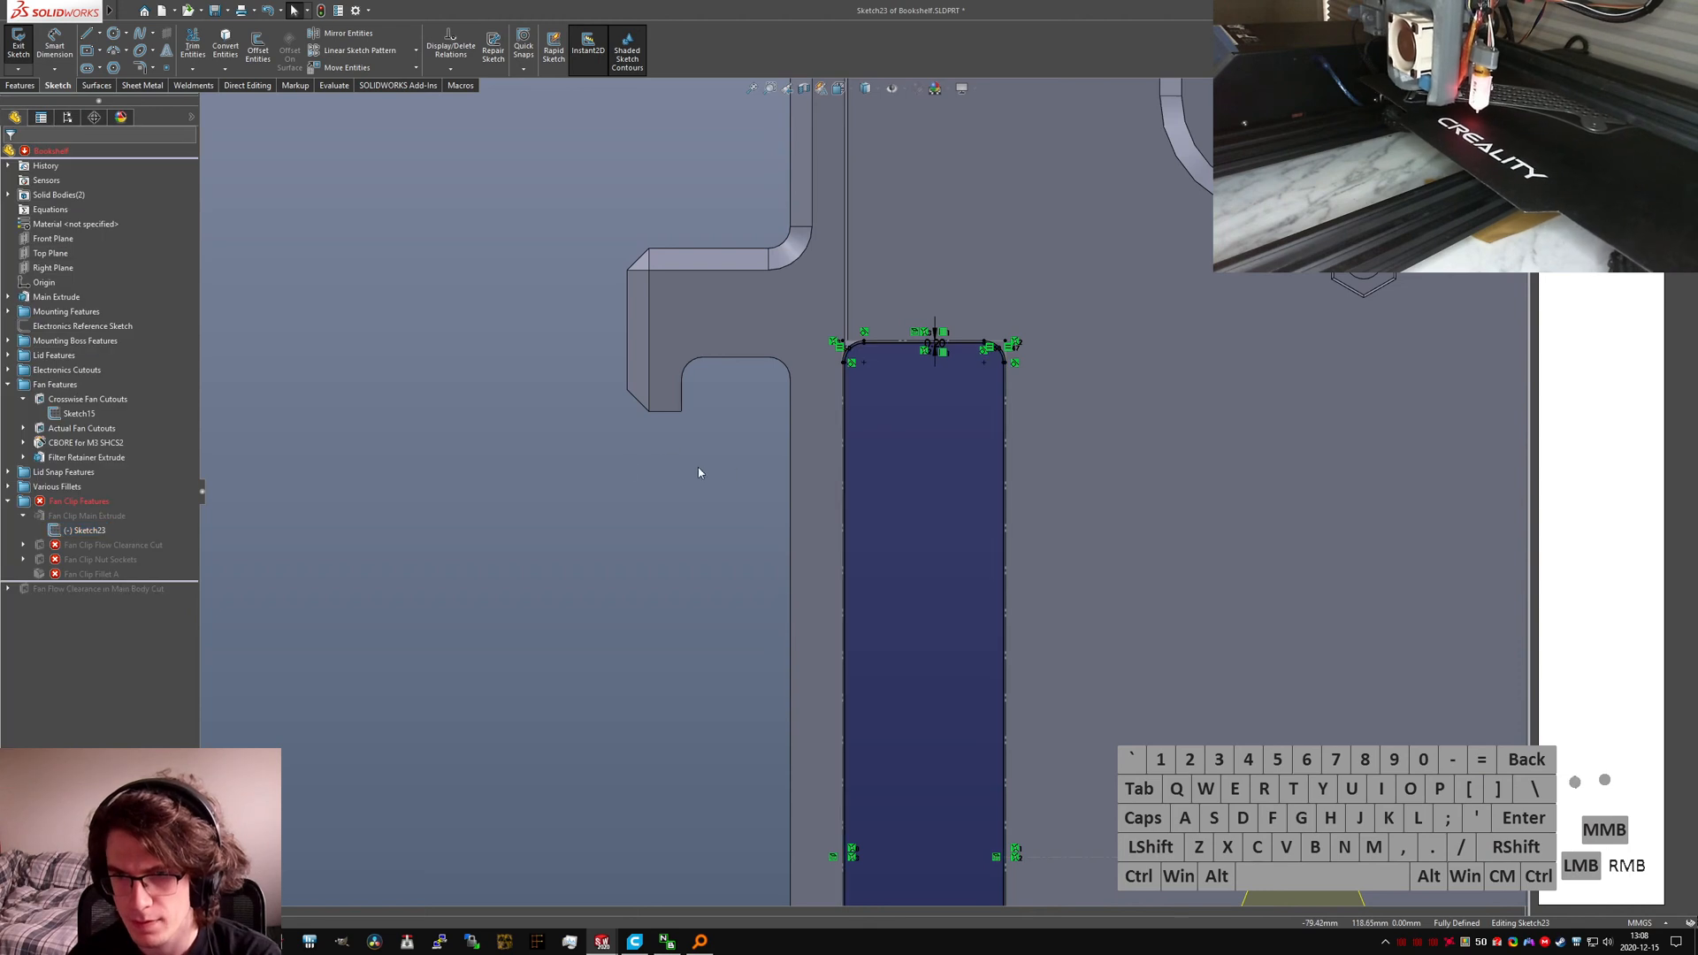
pyautogui.moveTo(846, 418); pyautogui.dragTo(821, 419, button='right')
pyautogui.click(845, 418)
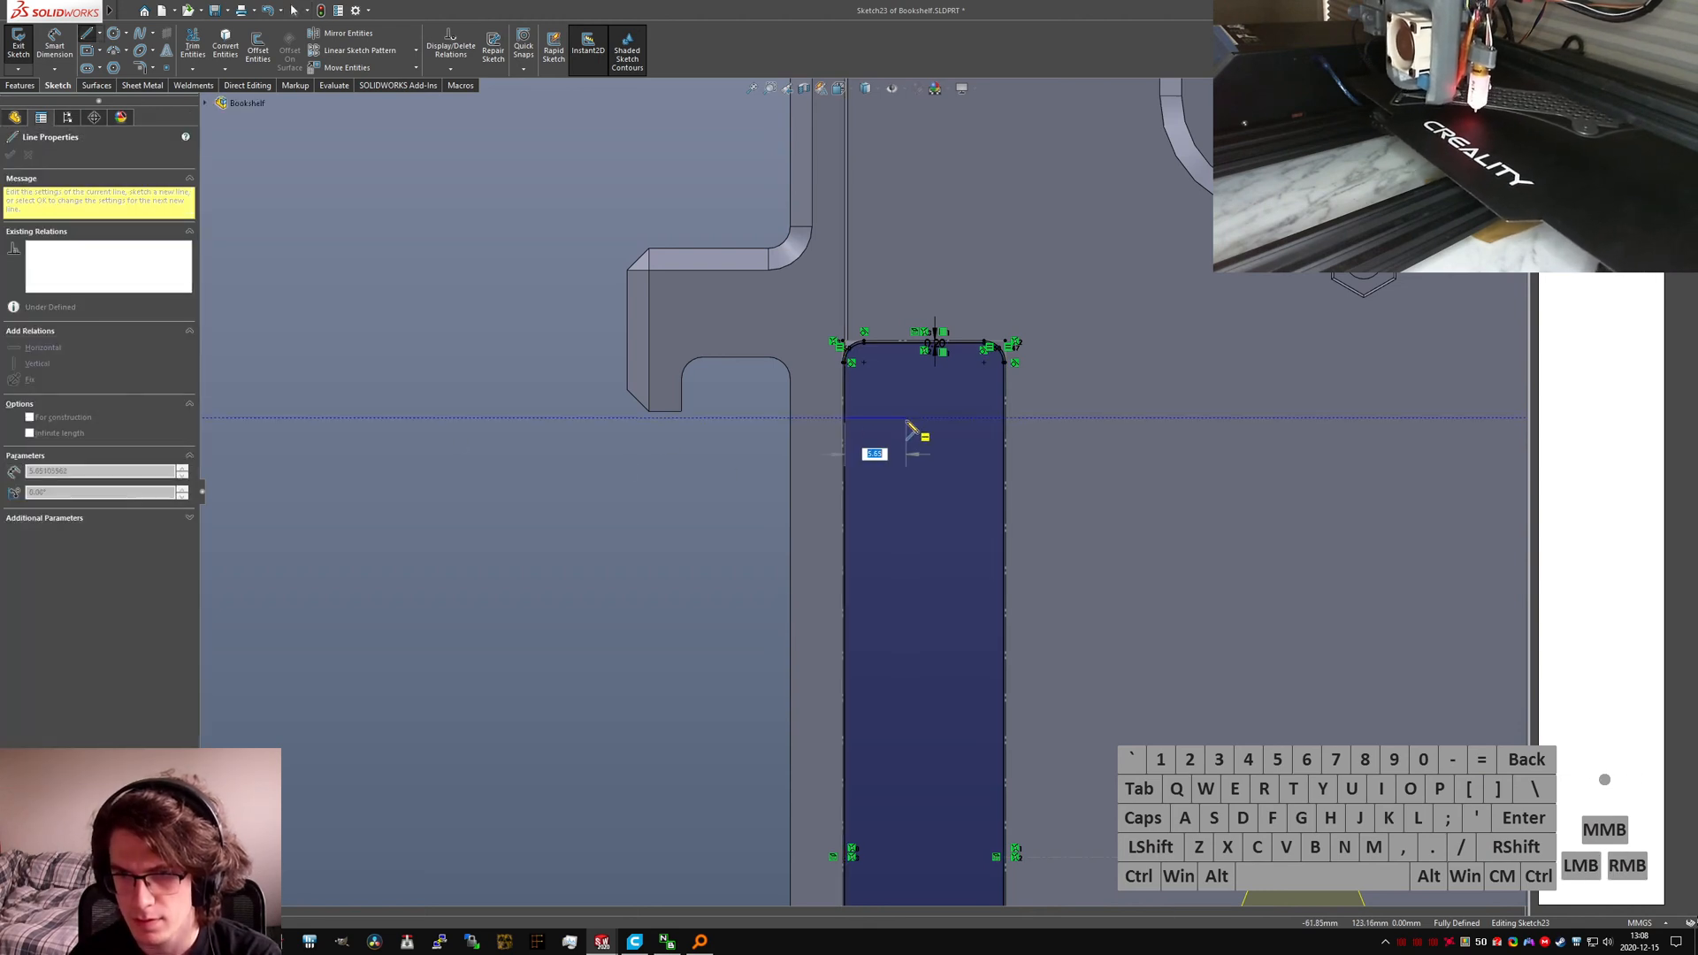
pyautogui.click(905, 417)
pyautogui.click(902, 688)
pyautogui.click(846, 688)
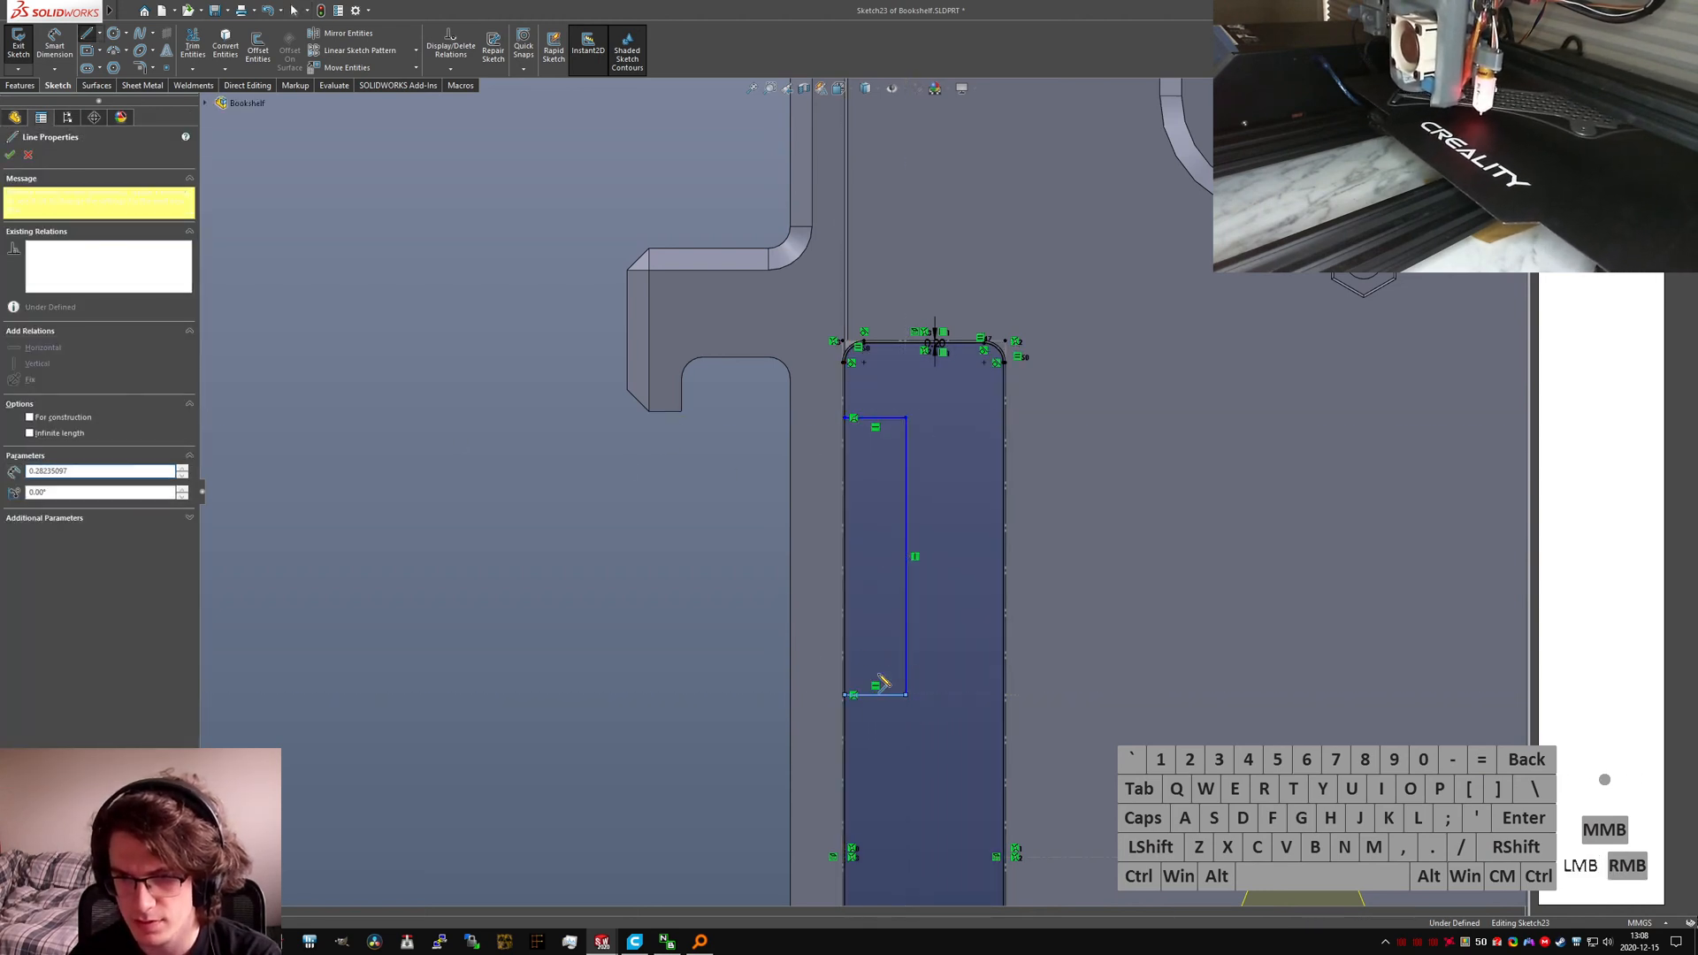
pyautogui.press('Escape')
# Step: Sketch a second three-line notch about 29 mm tall on the same long edge, below the first one
pyautogui.scroll(1, 906, 622)
pyautogui.scroll(3, 884, 633)
pyautogui.scroll(-2, 866, 619)
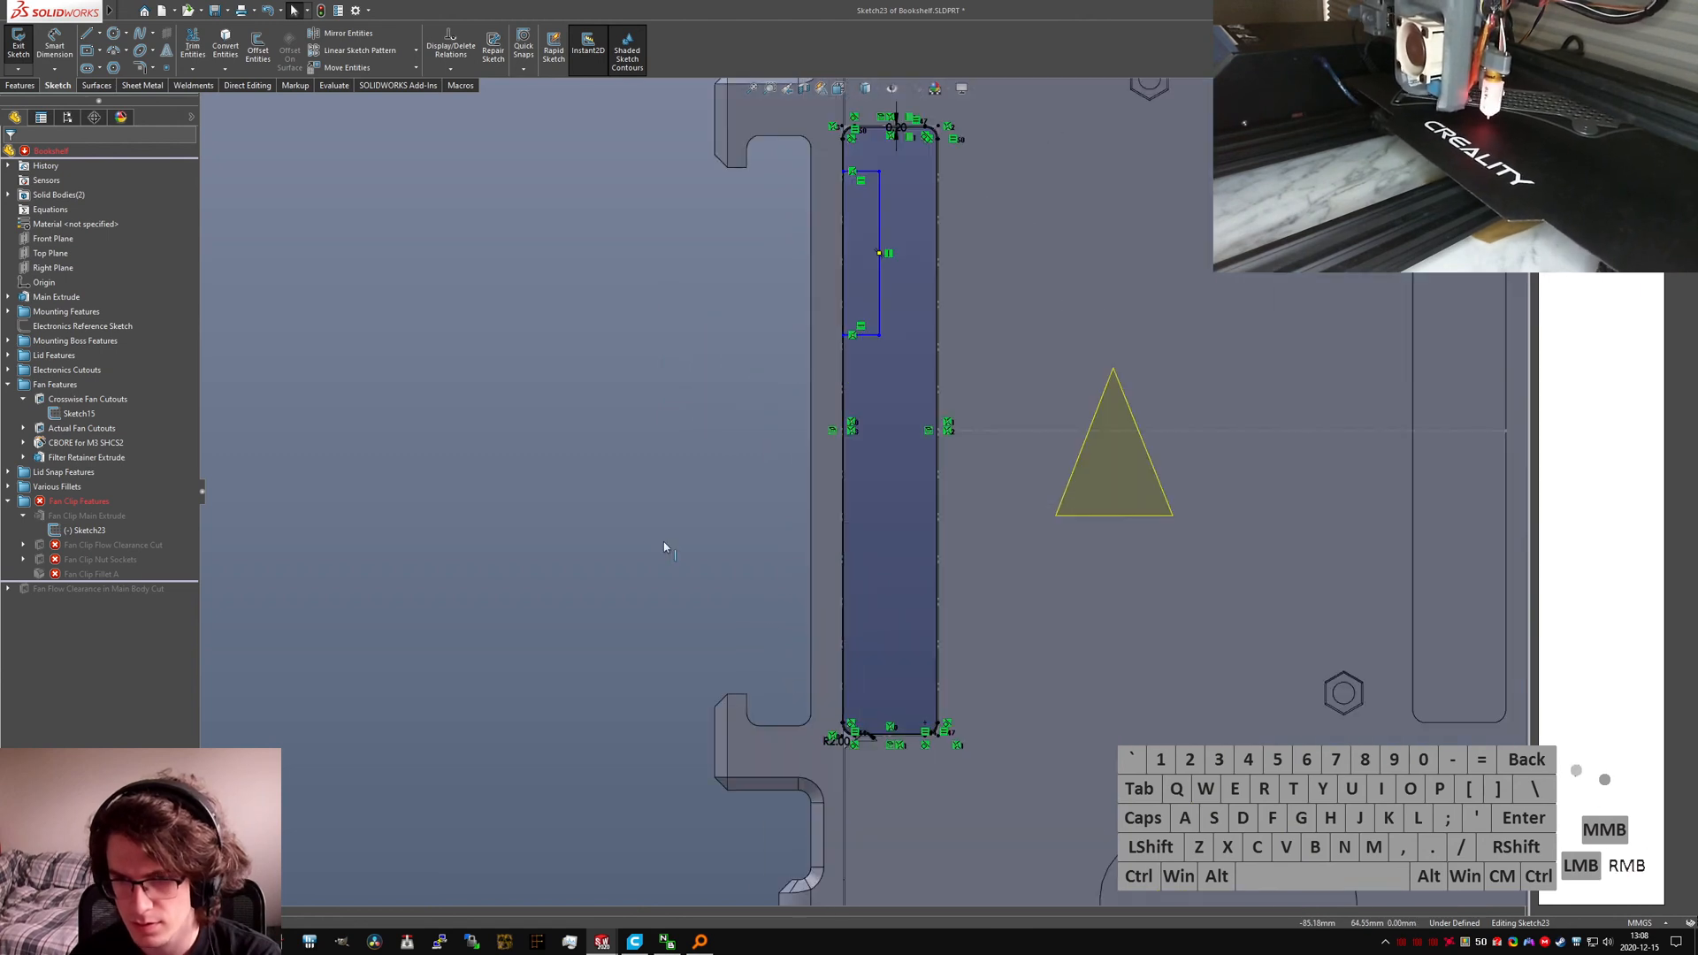
pyautogui.moveTo(852, 449); pyautogui.dragTo(831, 448, button='right')
pyautogui.click(843, 445)
pyautogui.click(882, 445)
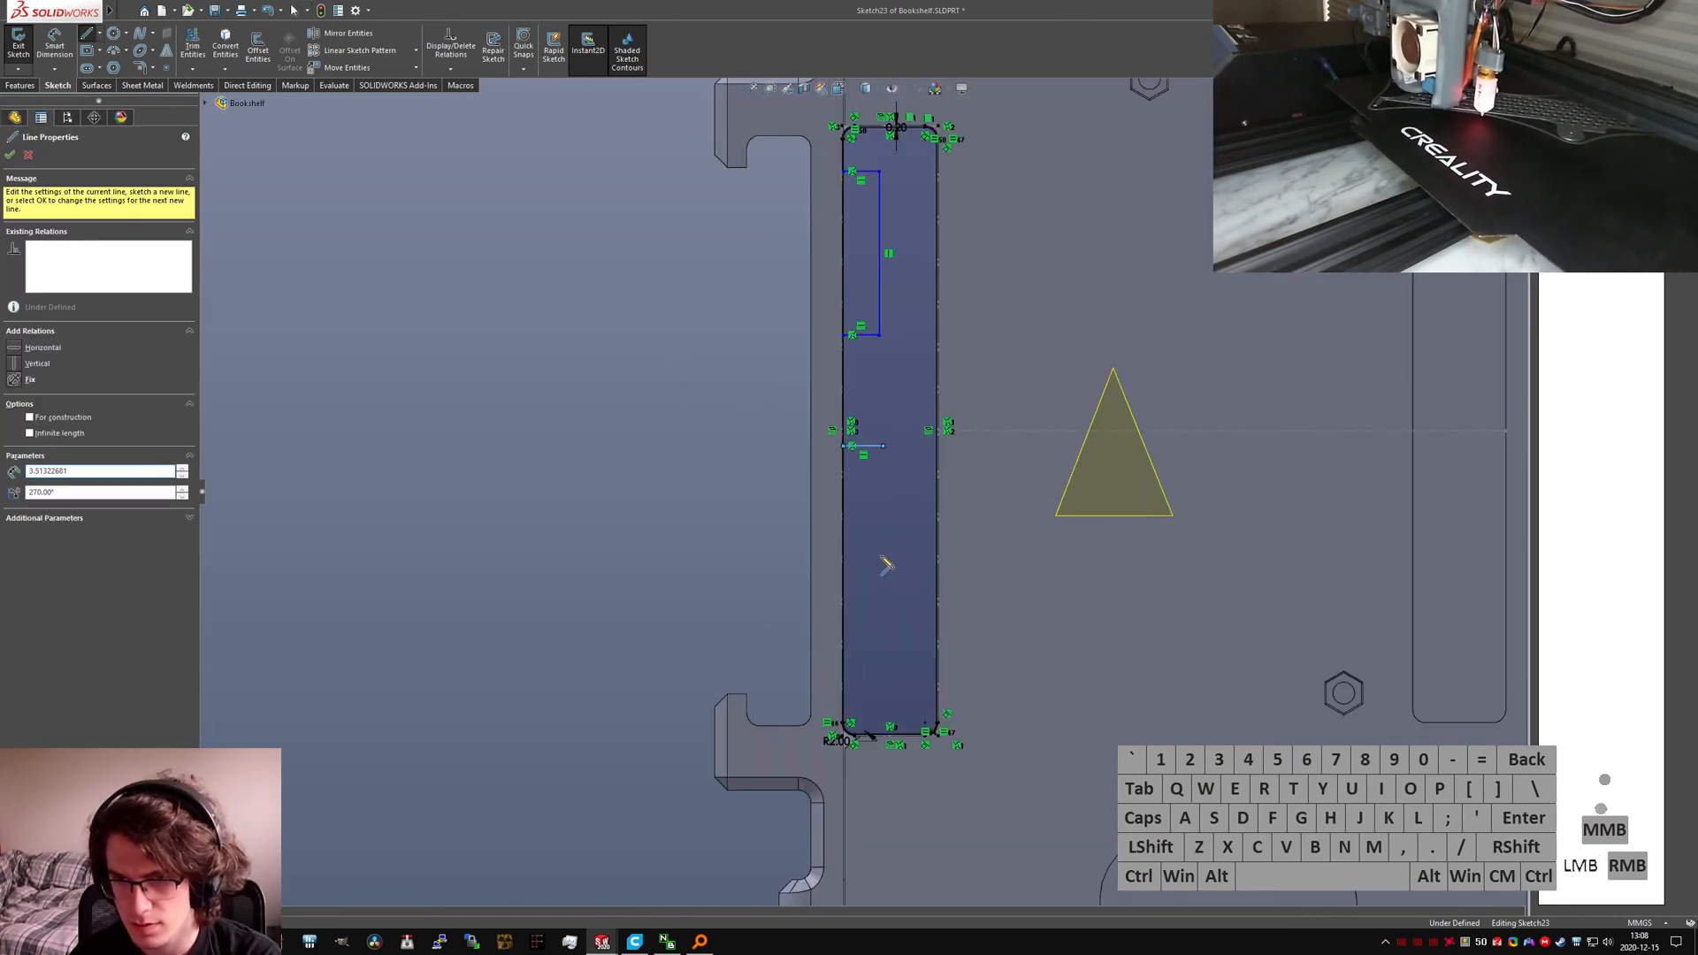
pyautogui.click(883, 629)
pyautogui.click(844, 631)
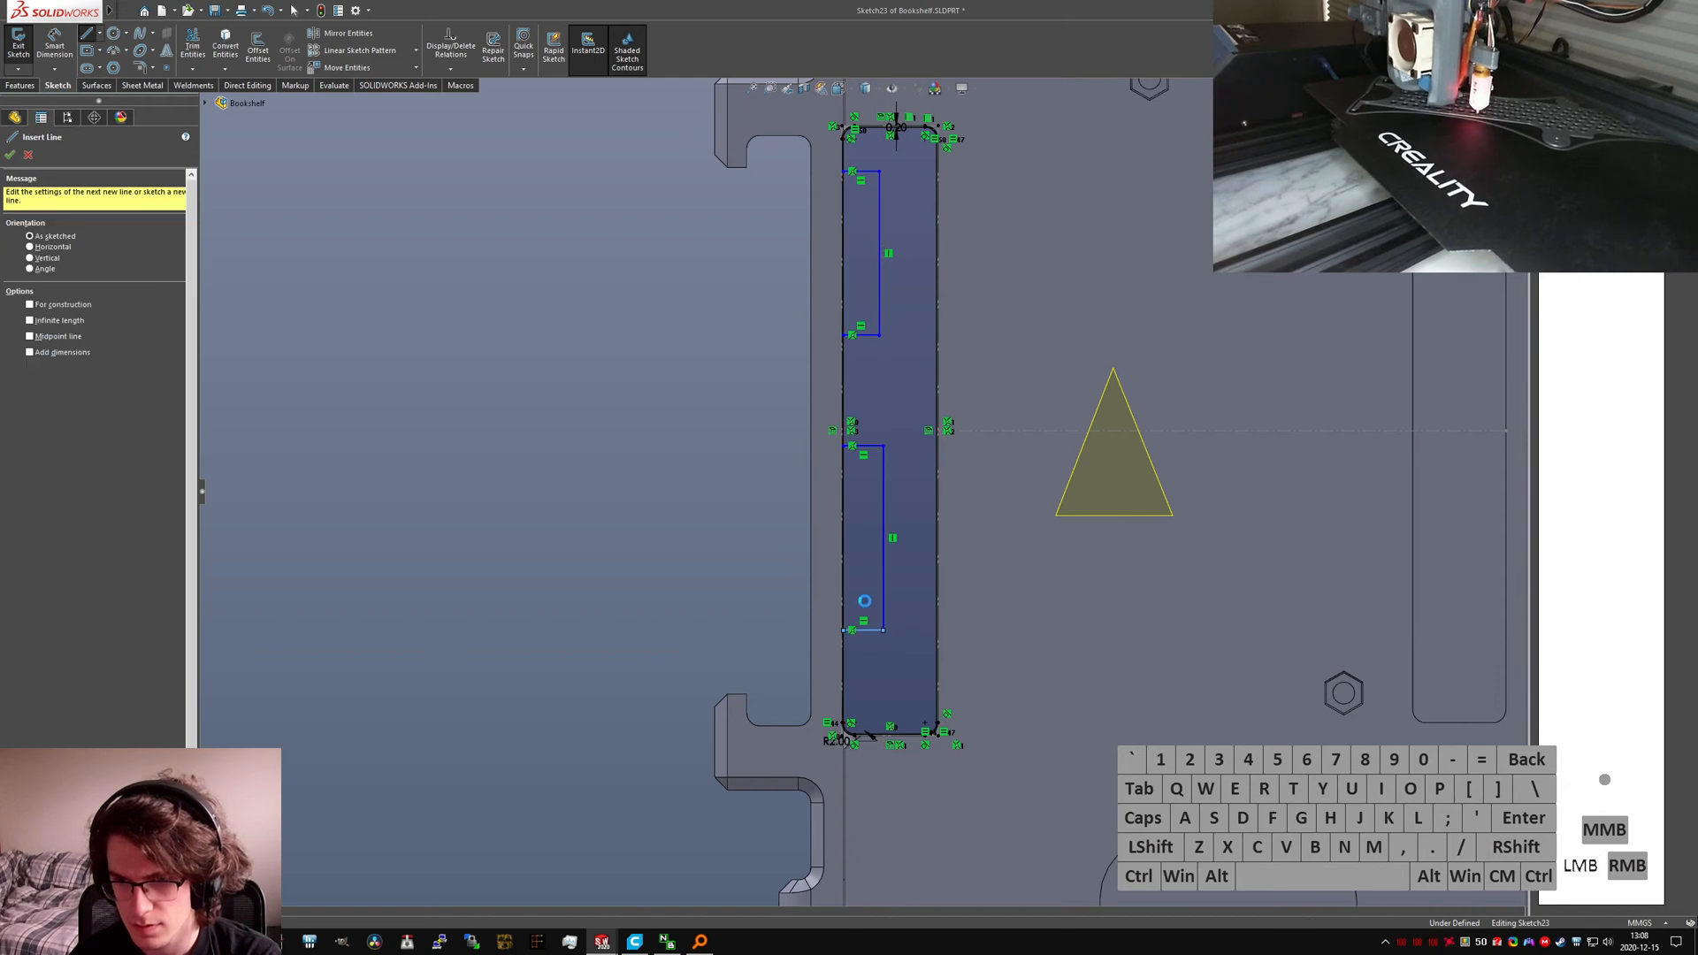
pyautogui.press('Escape')
# Step: Make the vertical lines of the two notches collinear
pyautogui.keyDown('ctrl'); pyautogui.click(882, 580); pyautogui.keyUp('ctrl')
pyautogui.keyDown('ctrl'); pyautogui.click(880, 300); pyautogui.keyUp('ctrl')
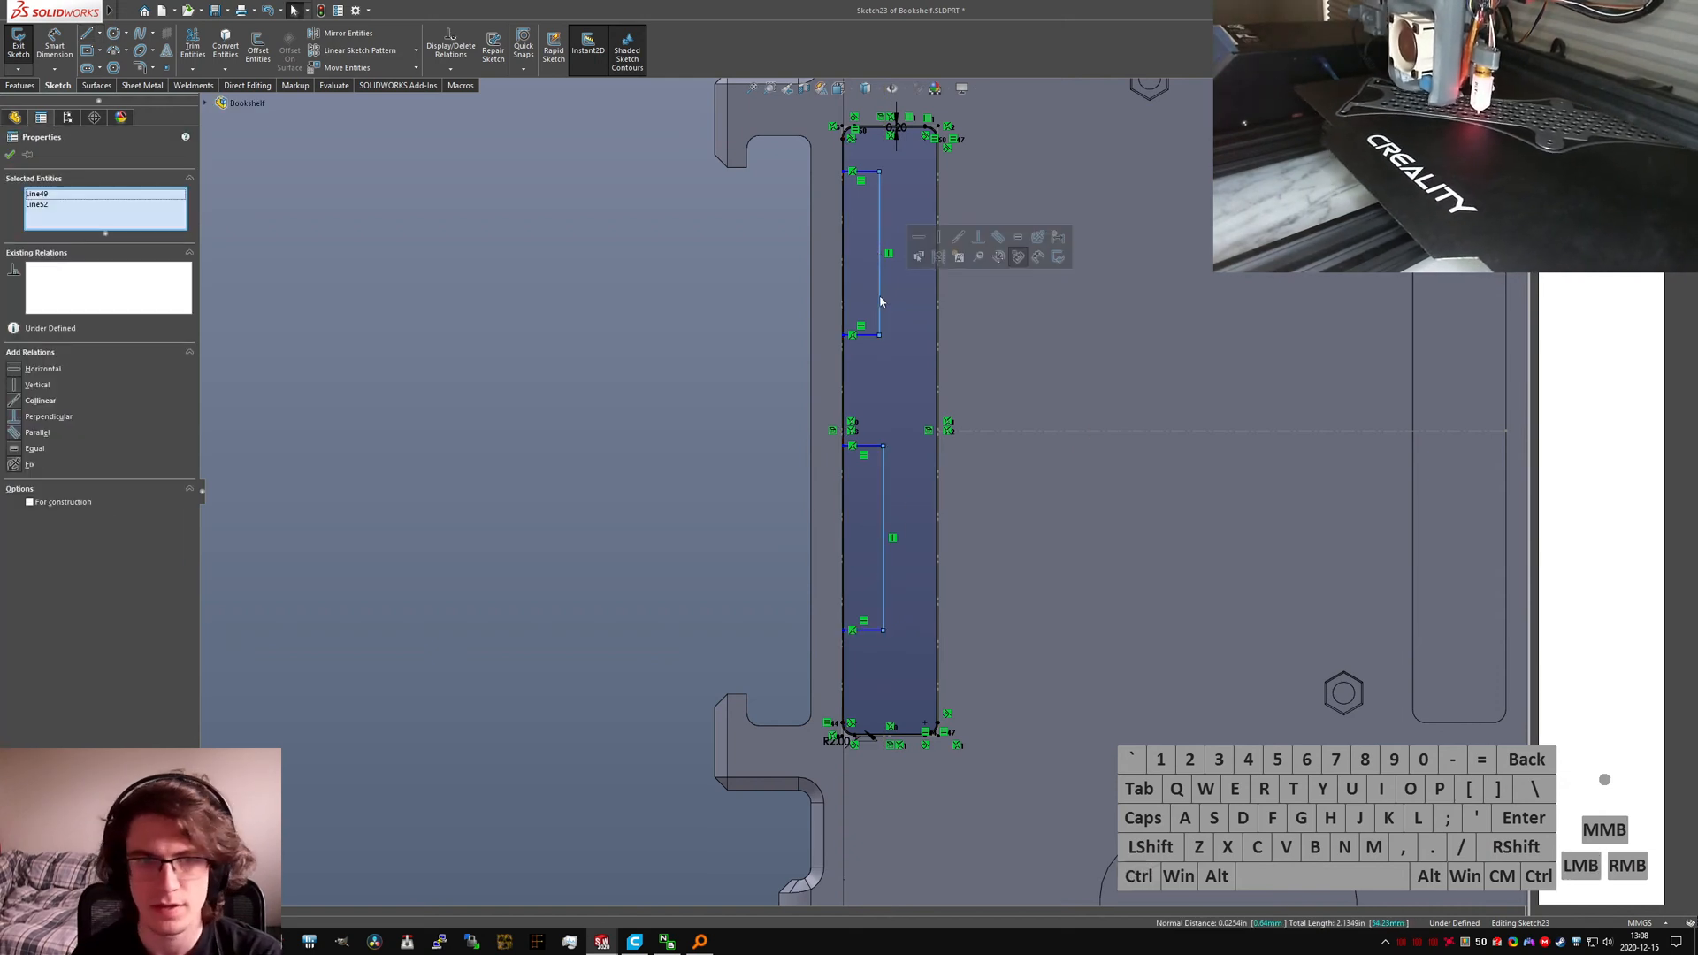
pyautogui.hotkey('alt', 'l')
pyautogui.press('Escape')
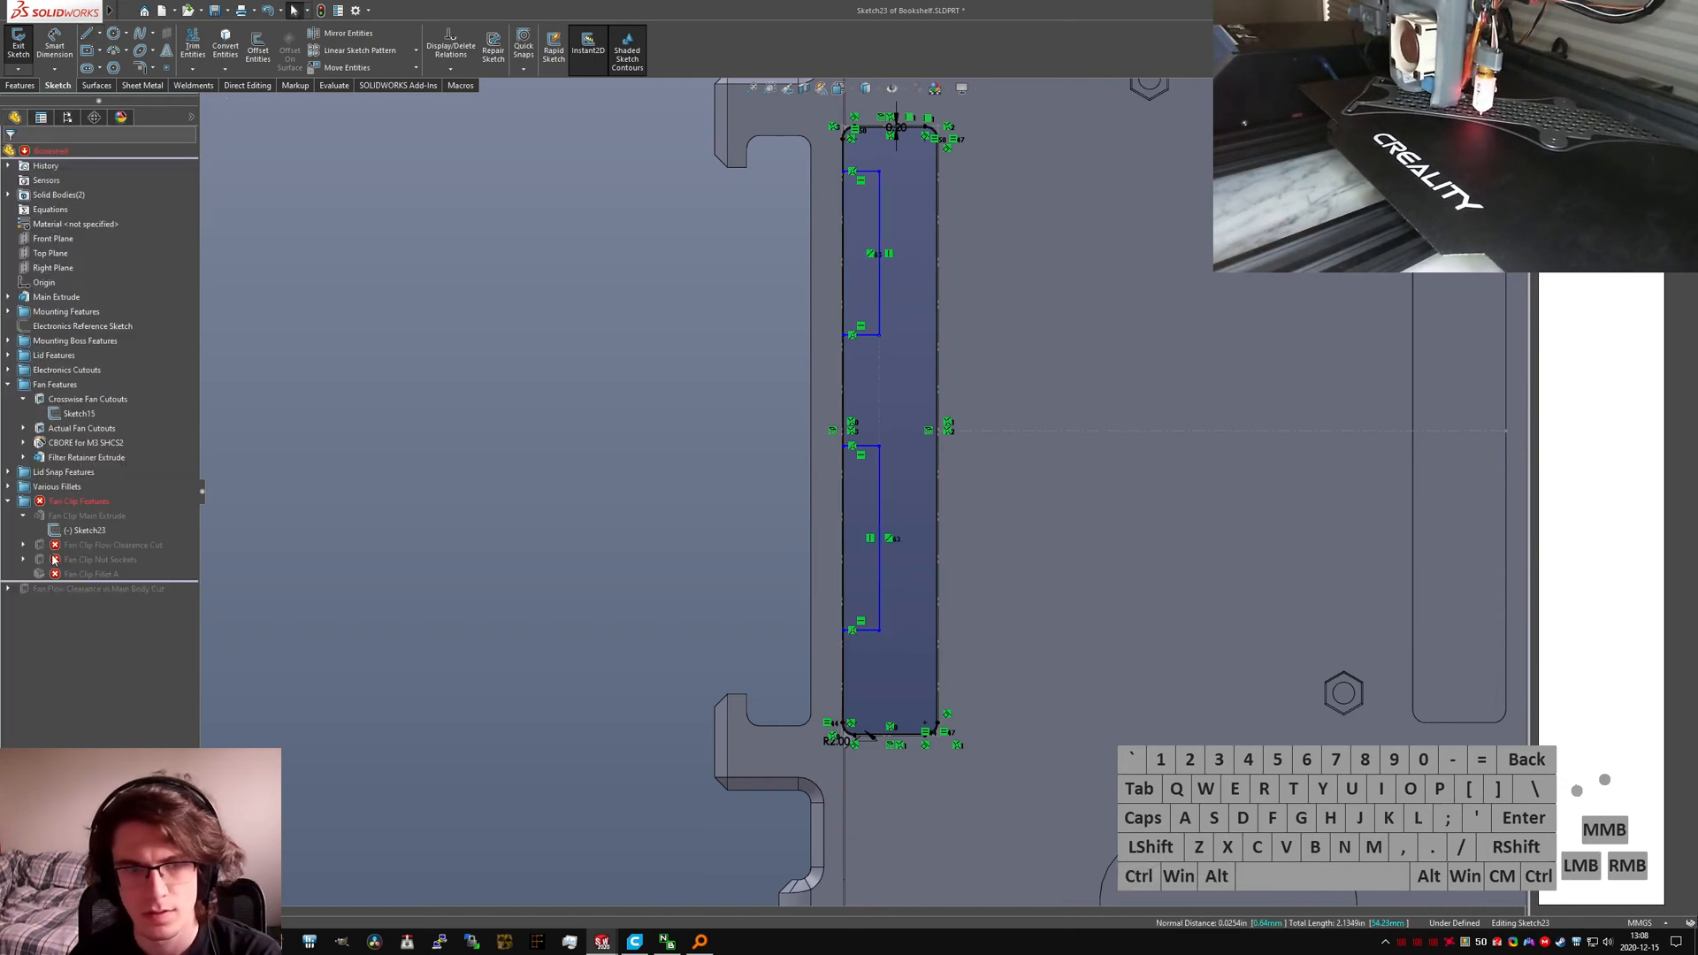
pyautogui.rightClick(71, 414)
pyautogui.click(523, 375)
# Step: Dimension the lower notch's vertical line to 40 mm
pyautogui.moveTo(816, 374)
pyautogui.mouseDown(button='middle')
pyautogui.moveTo(758, 378)
pyautogui.moveTo(831, 404)
pyautogui.mouseUp(button='middle')
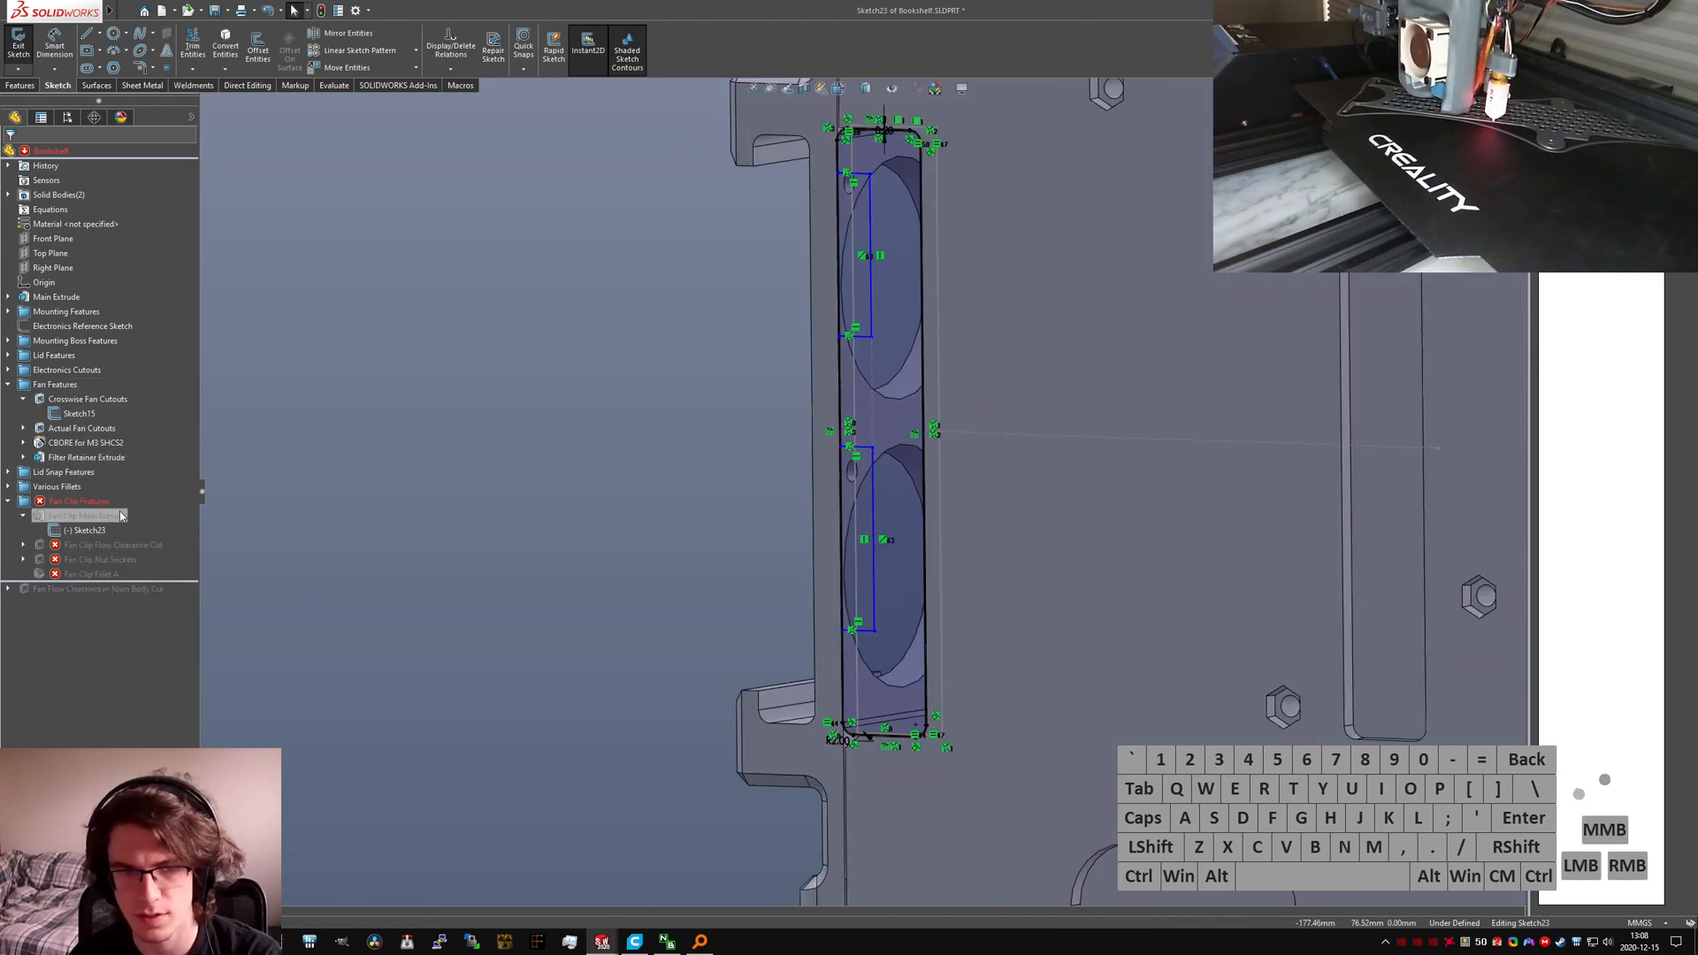
pyautogui.click(875, 527)
pyautogui.click(1014, 539)
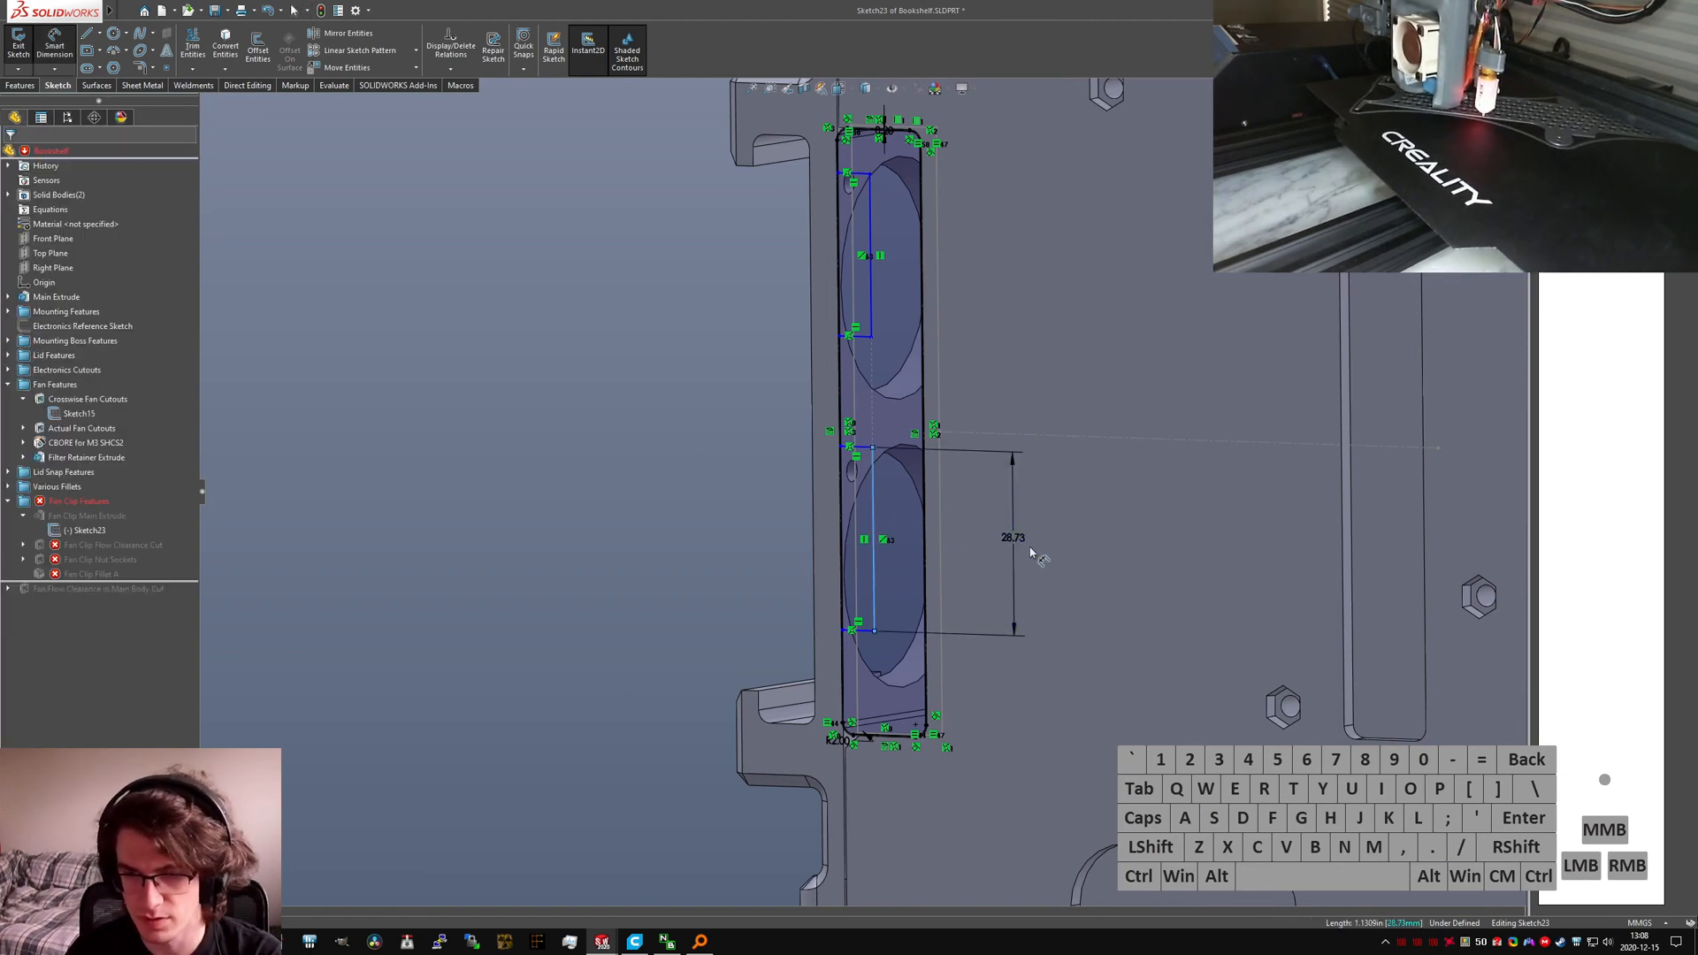
pyautogui.write('40')
pyautogui.press('Return')
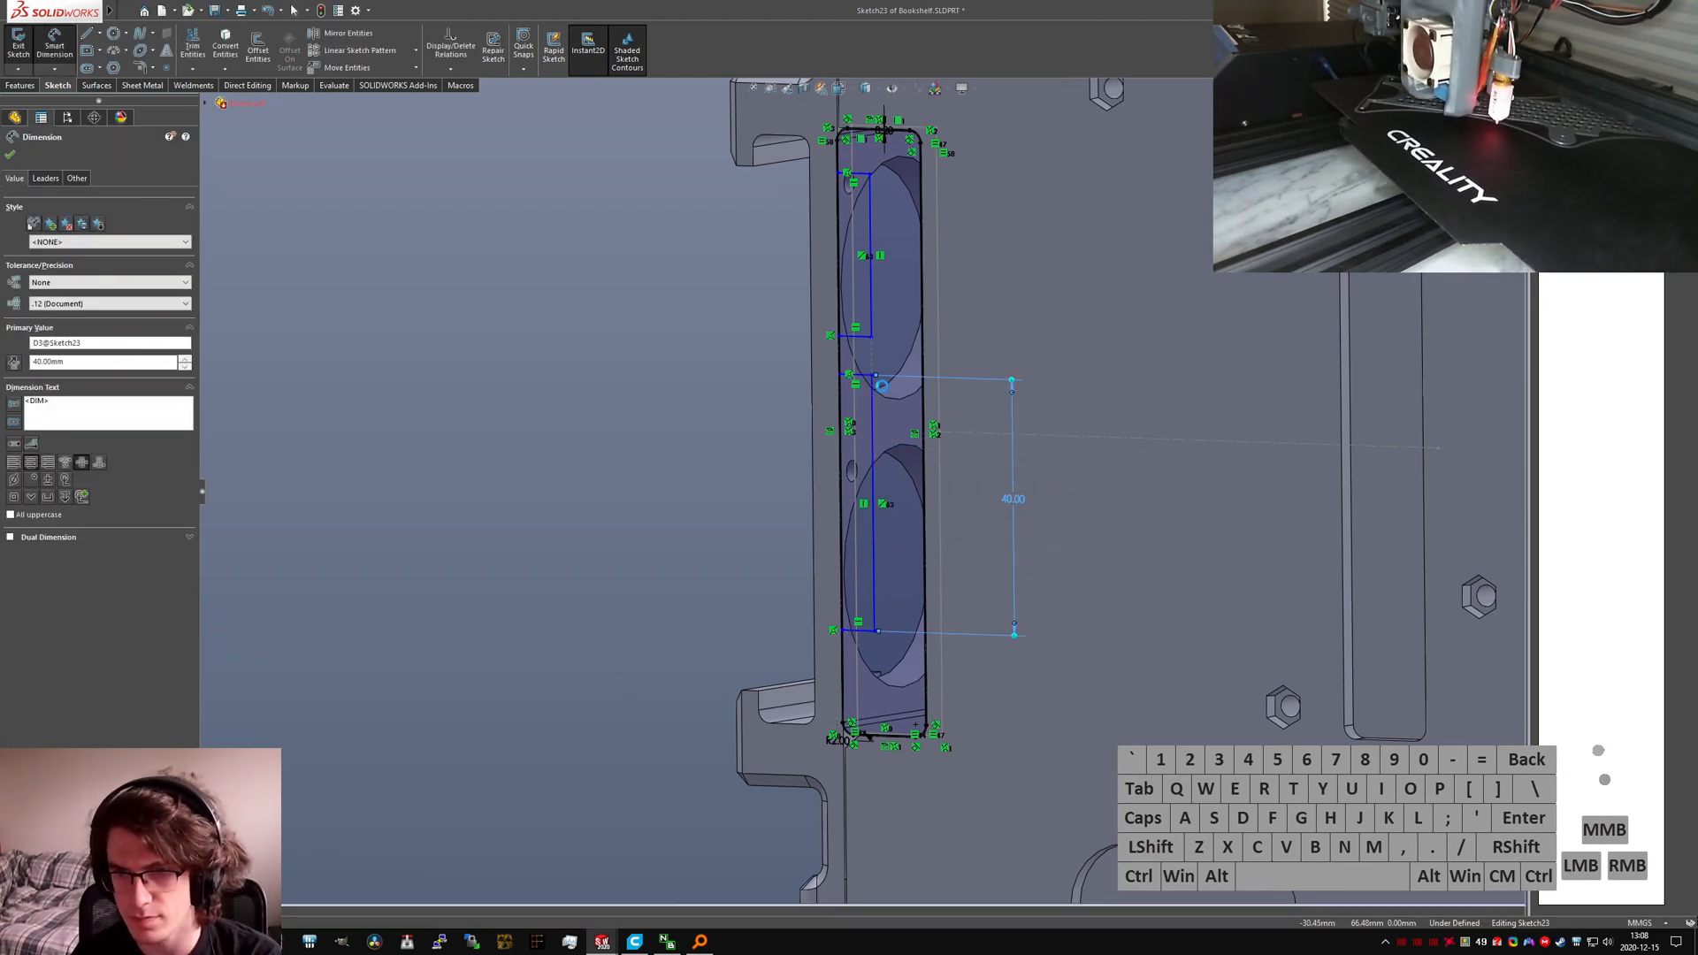
# Step: Make the vertical lines of the upper and lower notches equal in length
pyautogui.press('Escape')
pyautogui.keyDown('ctrl'); pyautogui.click(875, 327); pyautogui.keyUp('ctrl')
pyautogui.keyDown('ctrl'); pyautogui.click(872, 382); pyautogui.keyUp('ctrl')
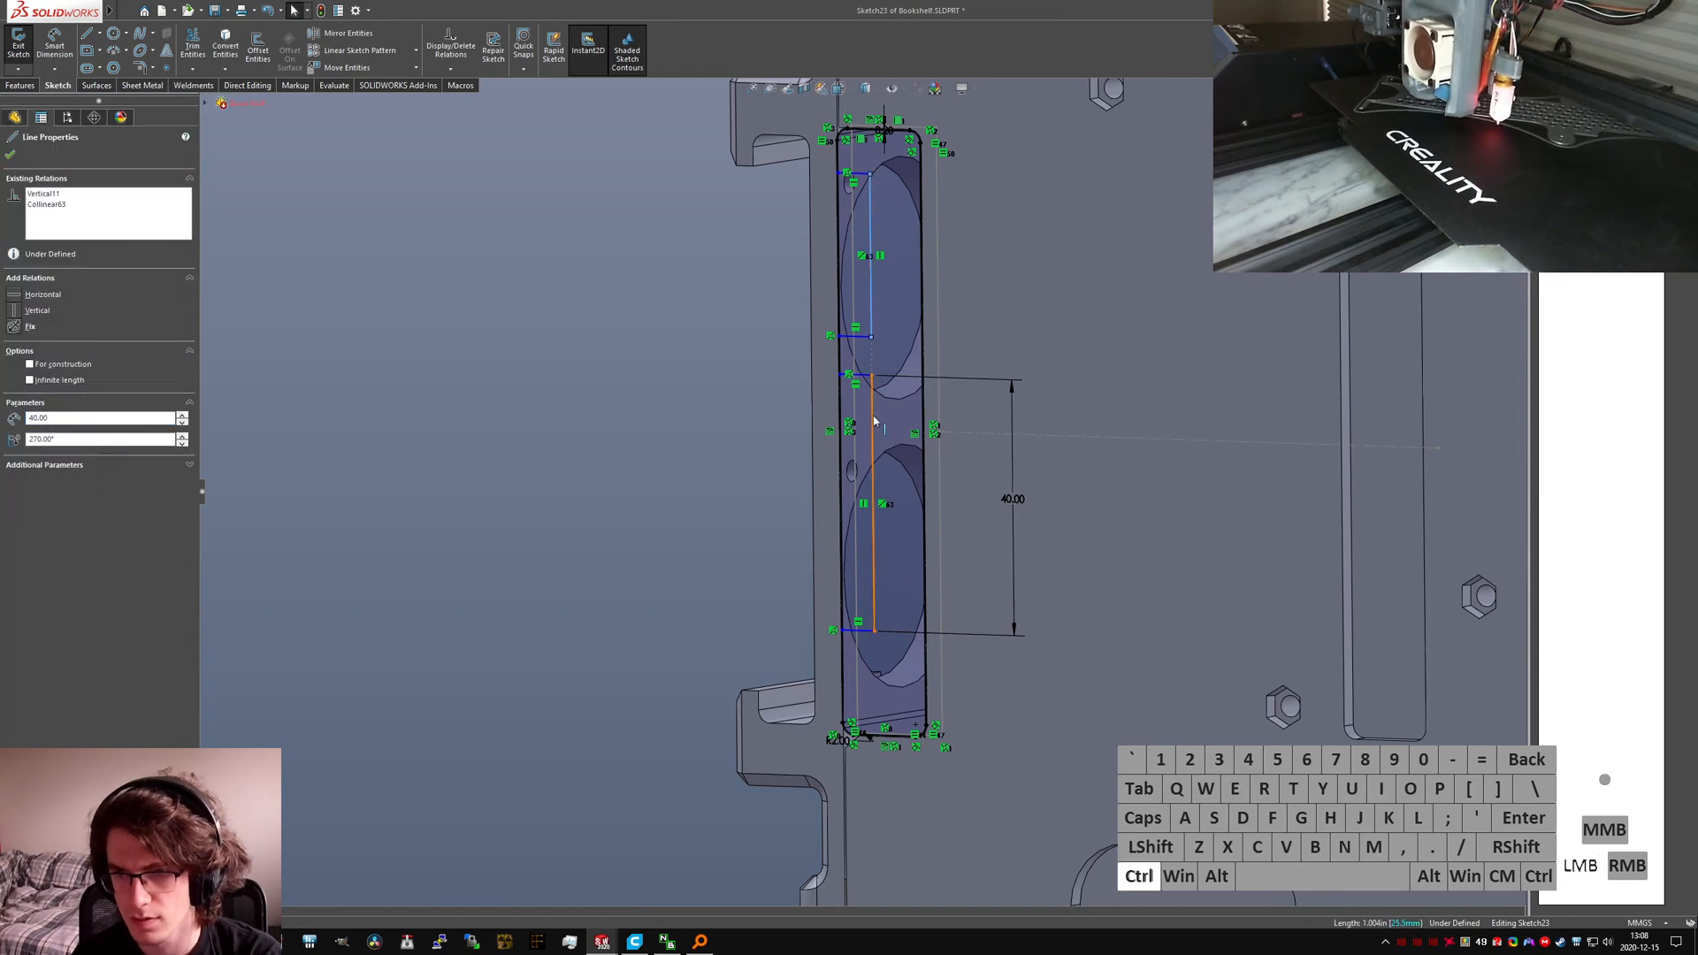
pyautogui.hotkey('alt', 'l')
pyautogui.hotkey('alt', 'q')
# Step: Reposition both notches downward and inward so they sit separately within the clip outline over the two fan openings
pyautogui.moveTo(870, 379)
pyautogui.mouseDown()
pyautogui.moveTo(894, 466)
pyautogui.moveTo(917, 478)
pyautogui.mouseUp()
pyautogui.scroll(2, 918, 477)
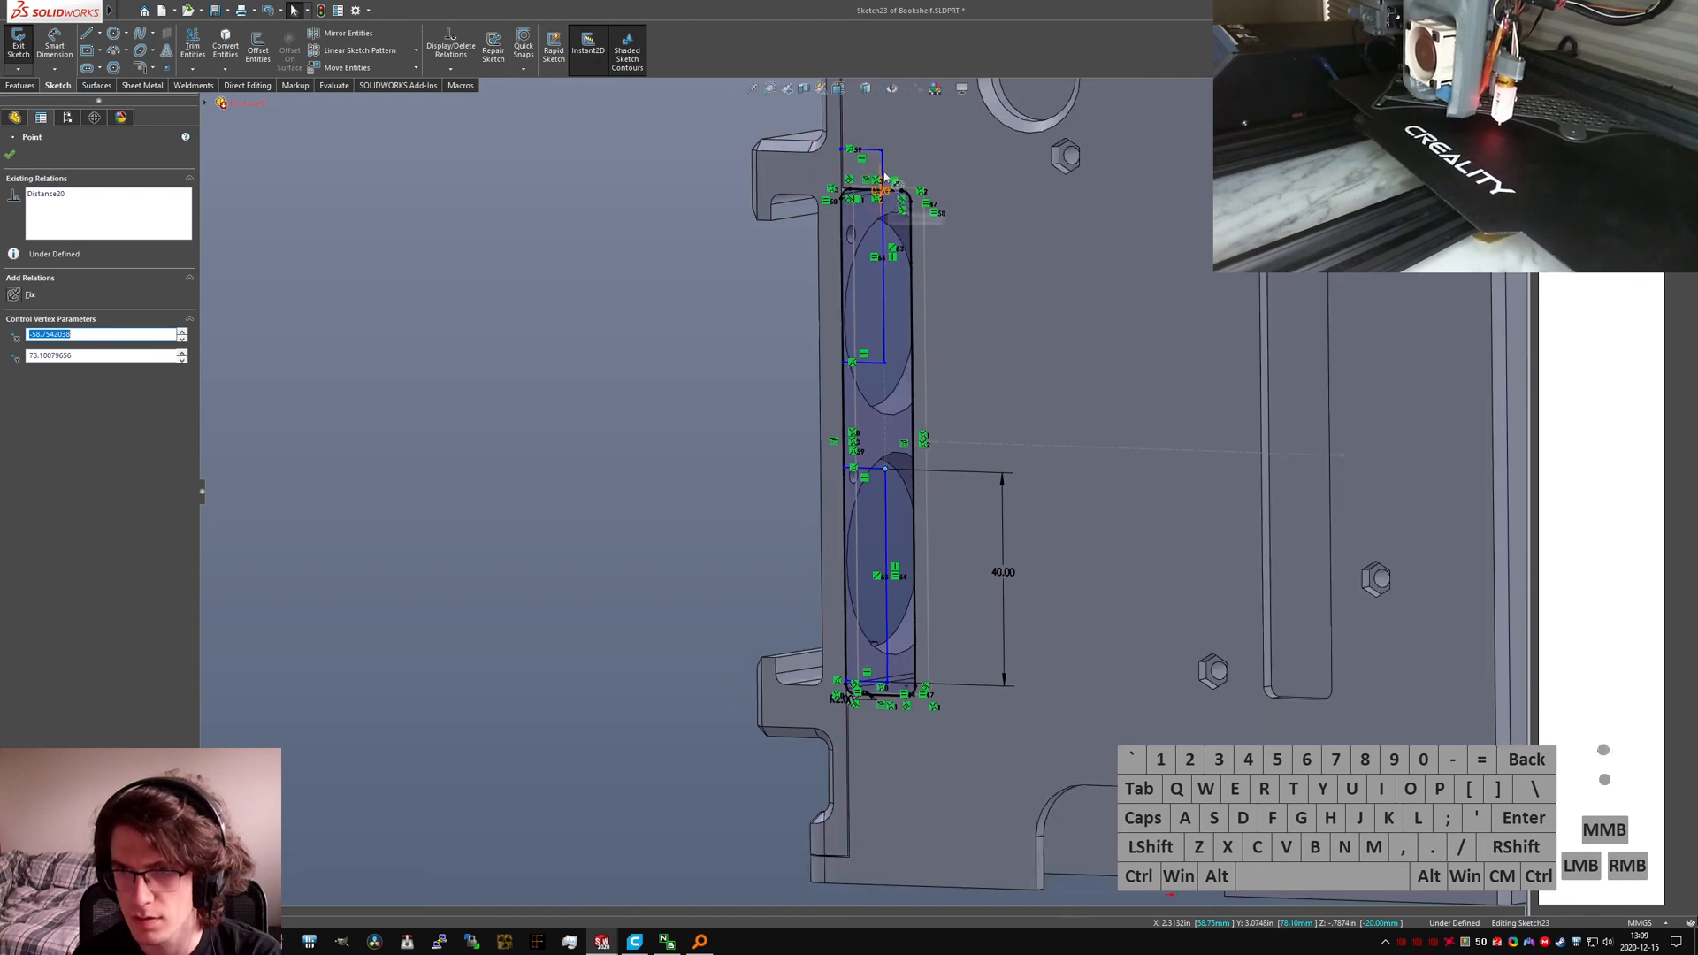
pyautogui.moveTo(883, 150)
pyautogui.mouseDown()
pyautogui.moveTo(907, 223)
pyautogui.moveTo(888, 219)
pyautogui.mouseUp()
pyautogui.click(651, 512)
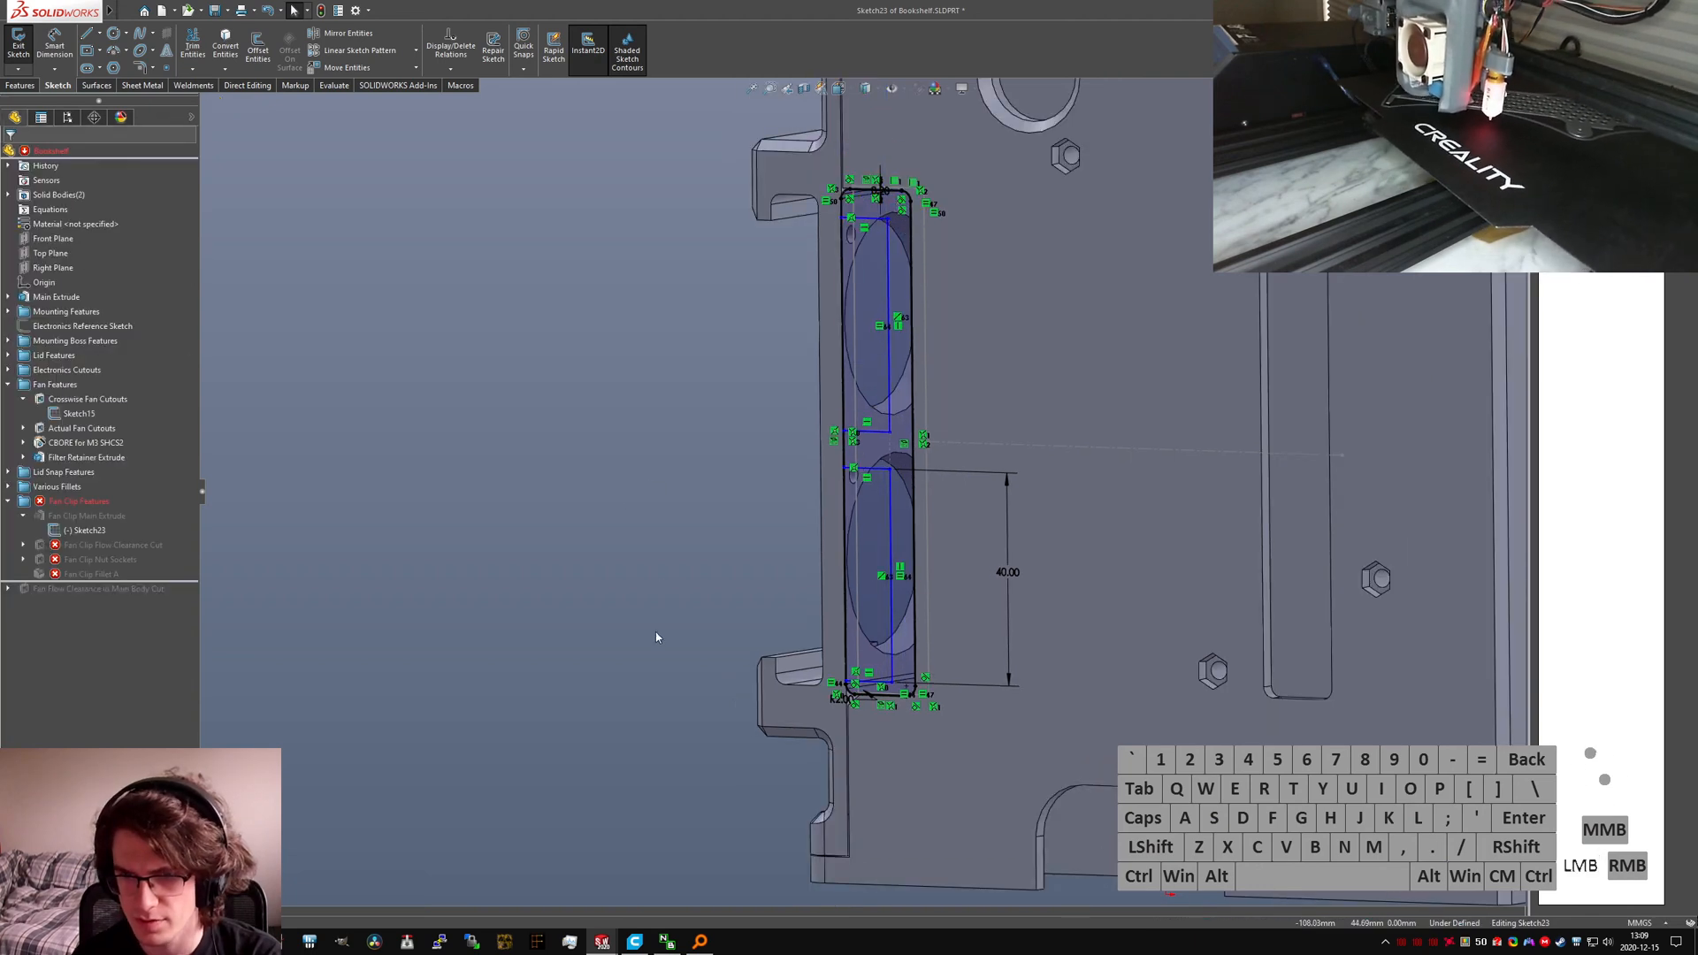
pyautogui.click(26, 555)
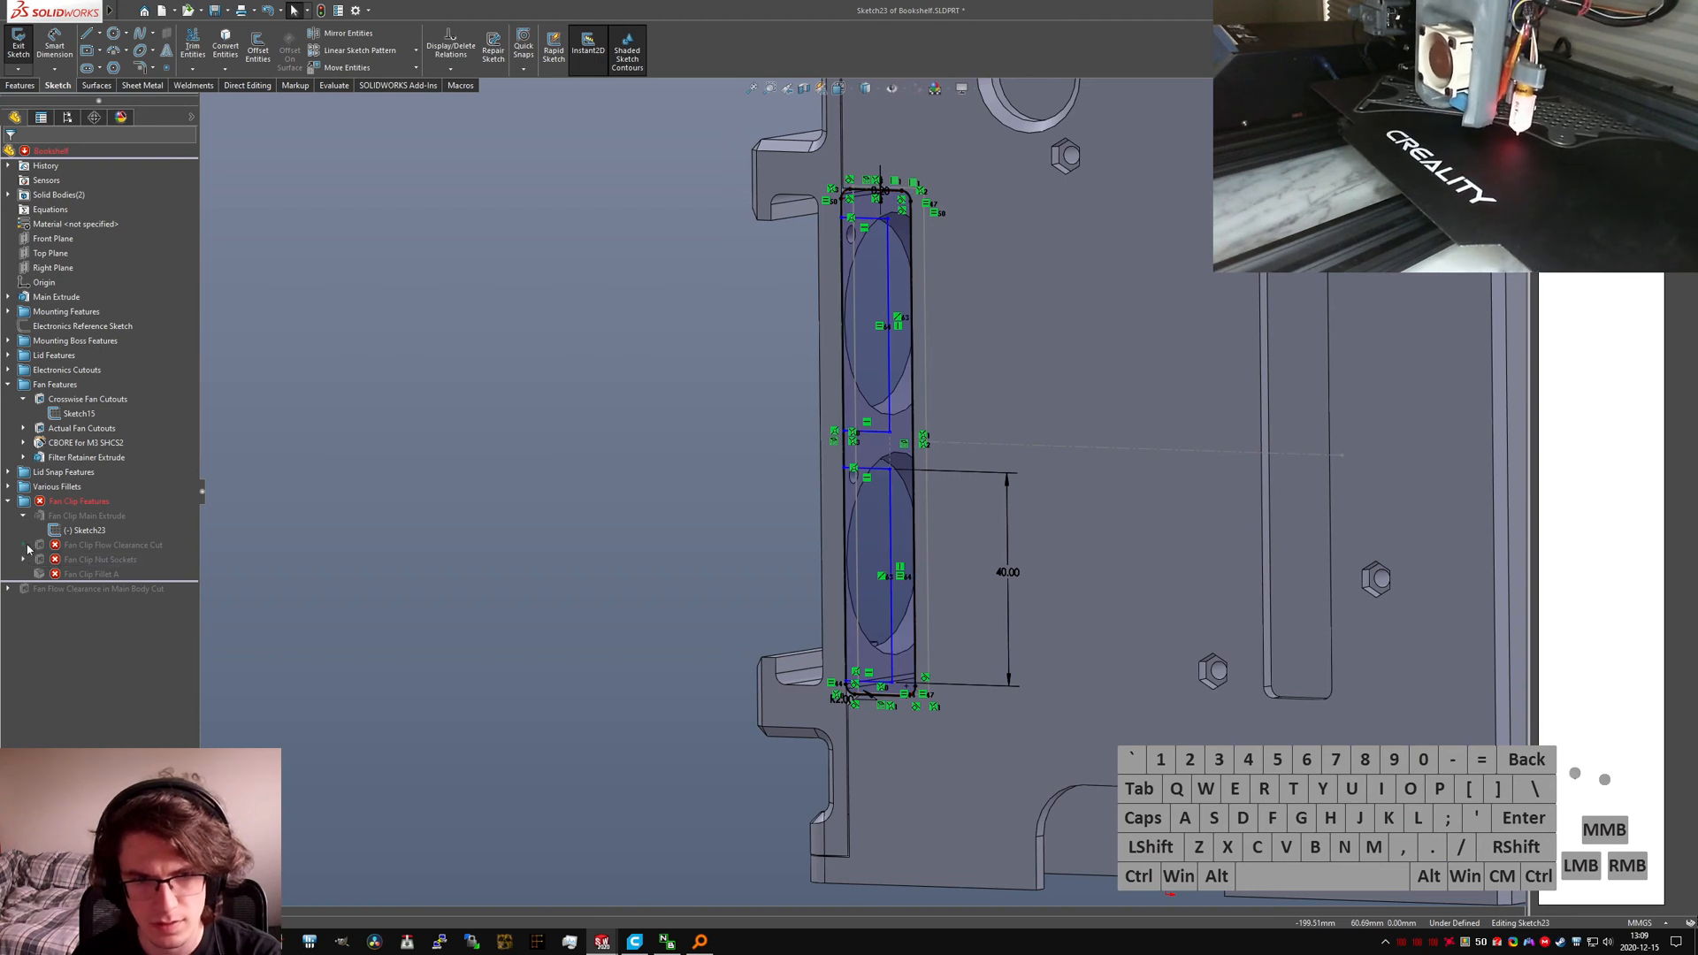
pyautogui.click(18, 44)
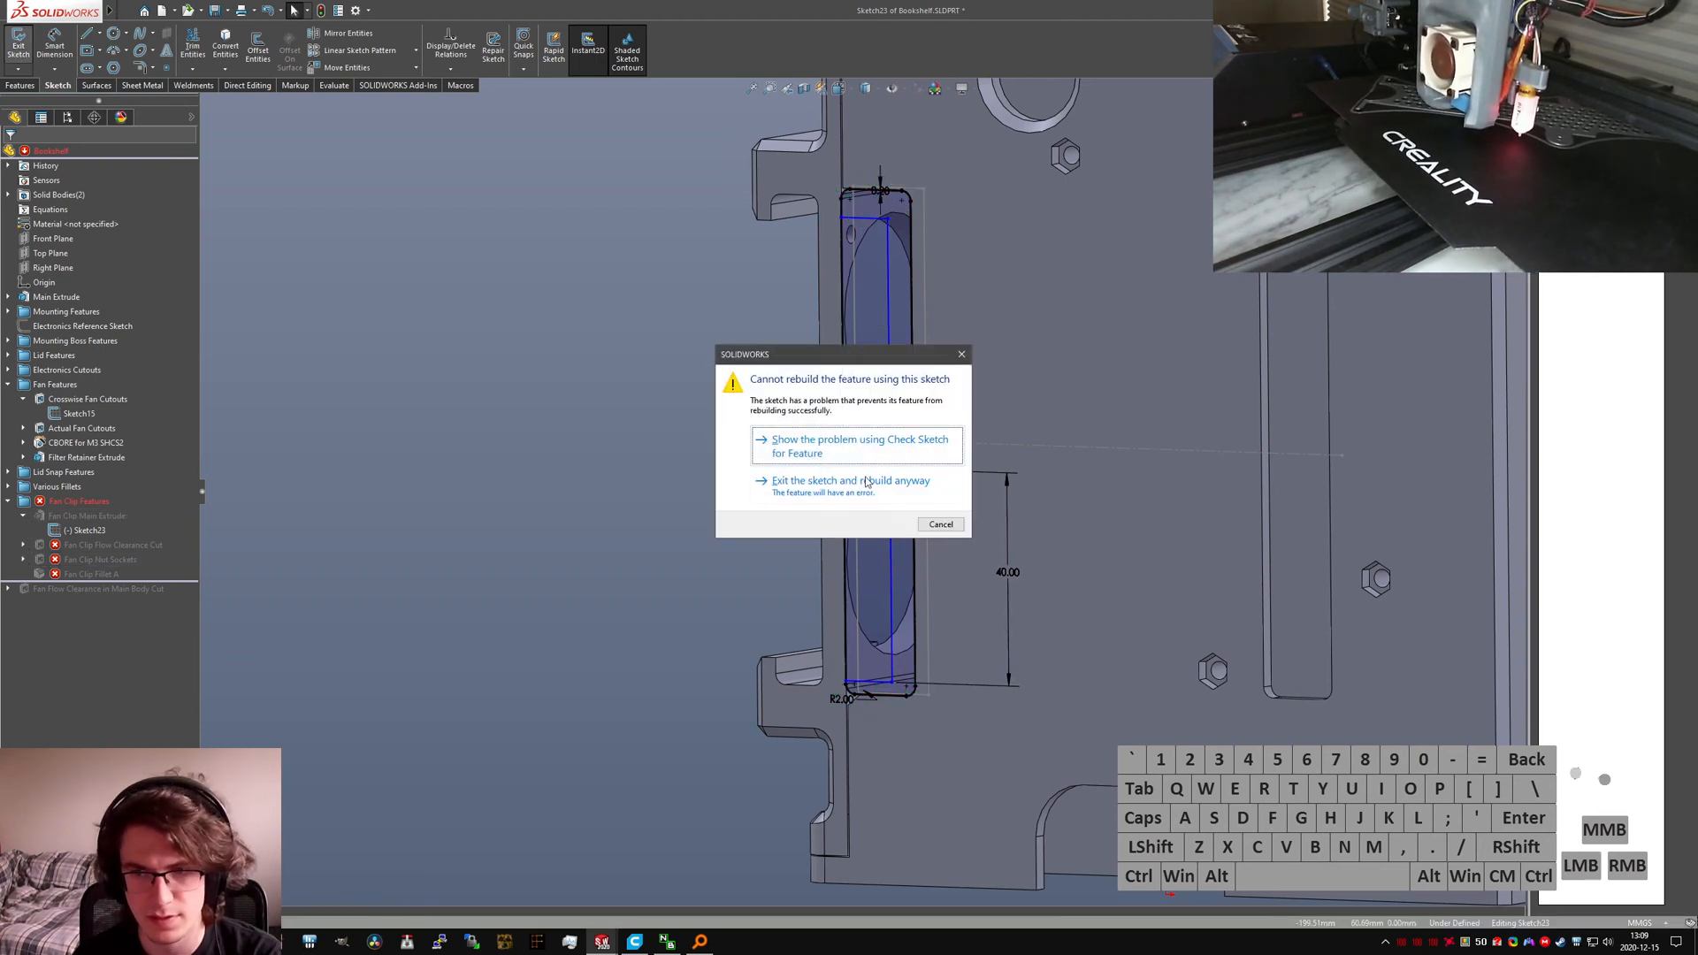
pyautogui.click(940, 524)
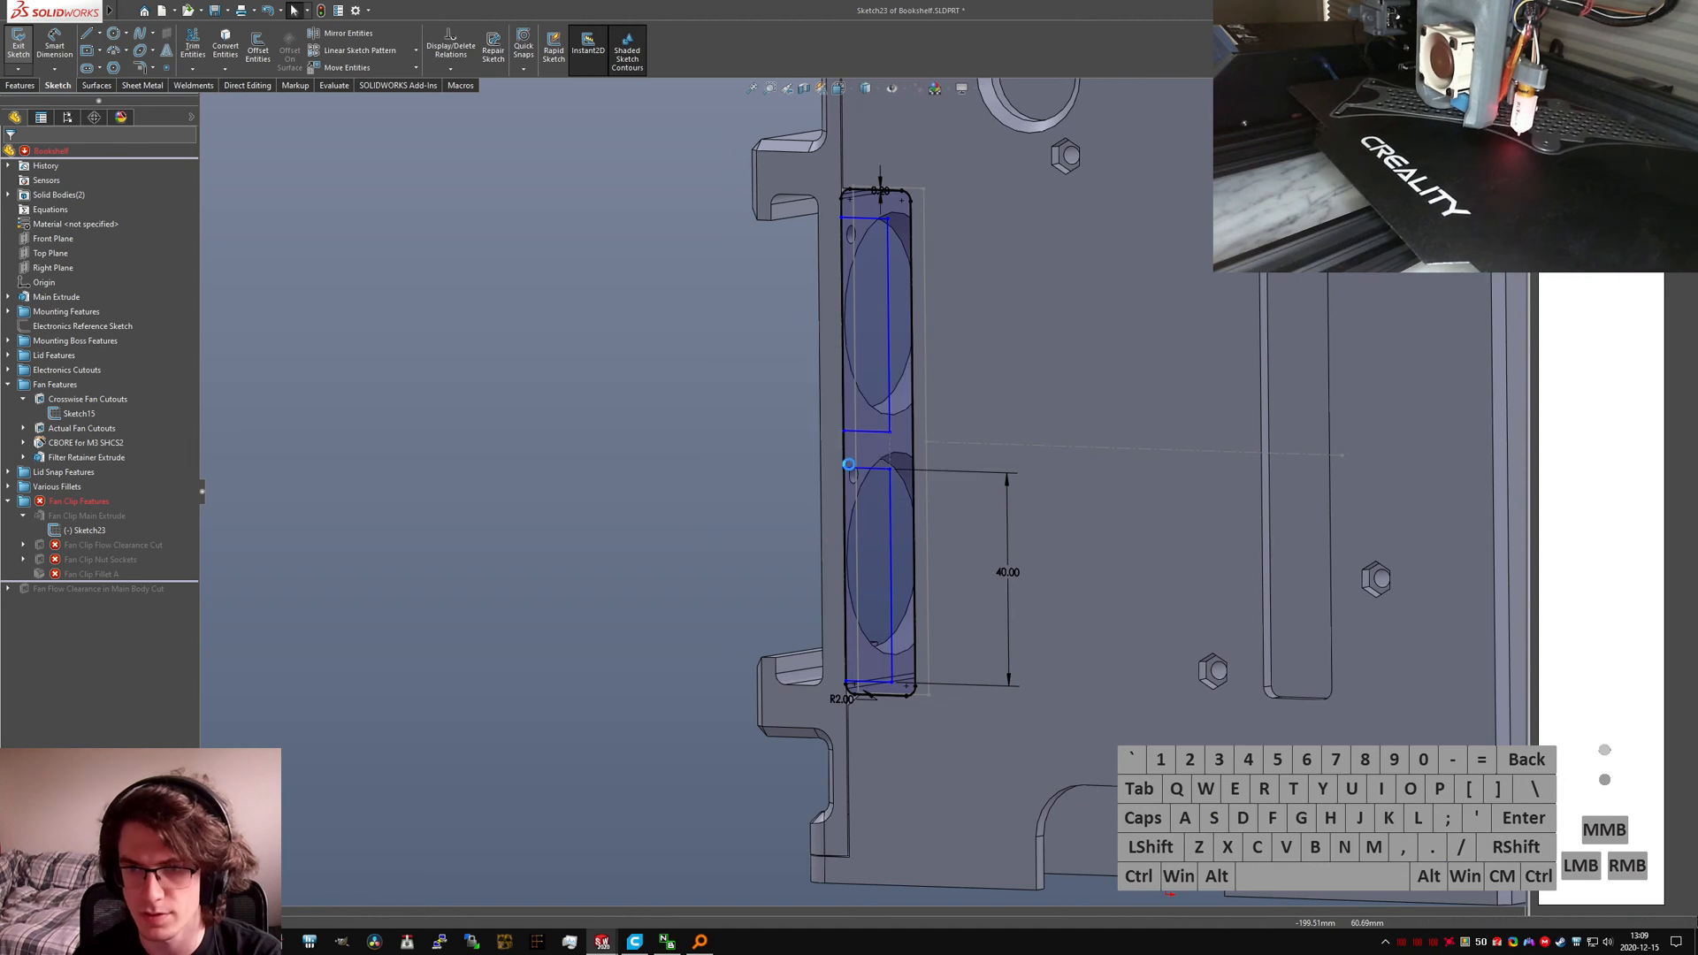
# Step: Trim the clip outline's edge segments across both notch openings, then exit the sketch and close the error report
pyautogui.scroll(-5, 865, 406)
pyautogui.scroll(-5, 864, 389)
pyautogui.click(193, 48)
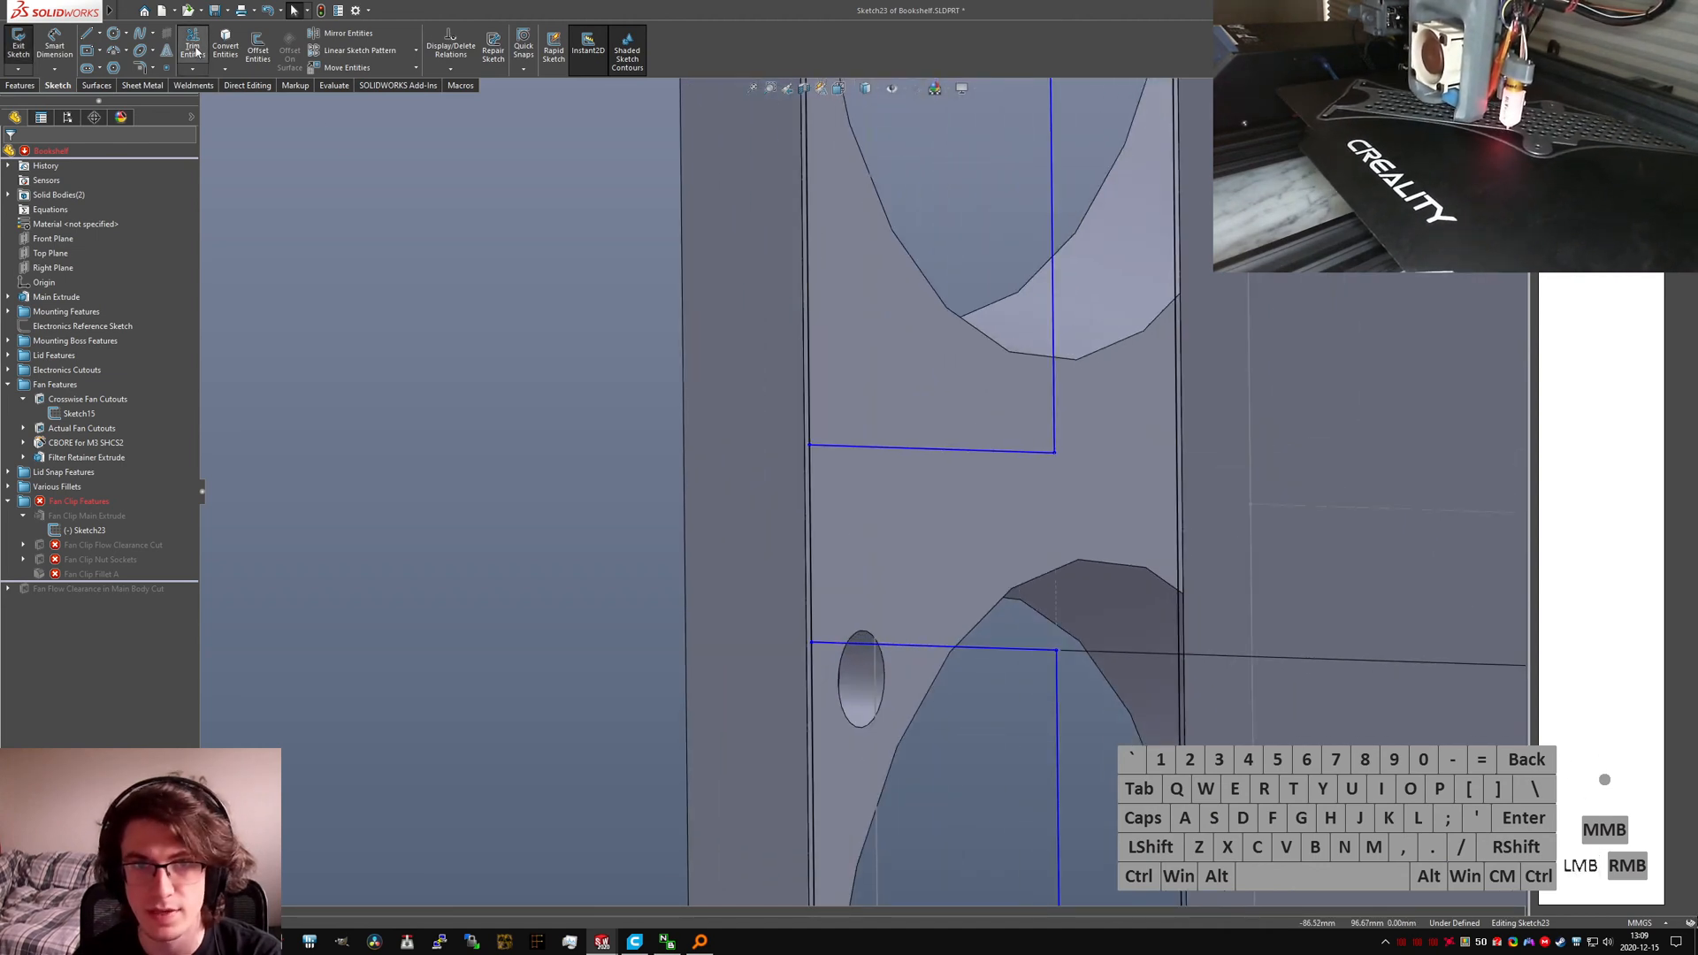
pyautogui.moveTo(810, 390)
pyautogui.mouseDown()
pyautogui.moveTo(854, 641)
pyautogui.moveTo(805, 664)
pyautogui.mouseUp()
pyautogui.press('Escape')
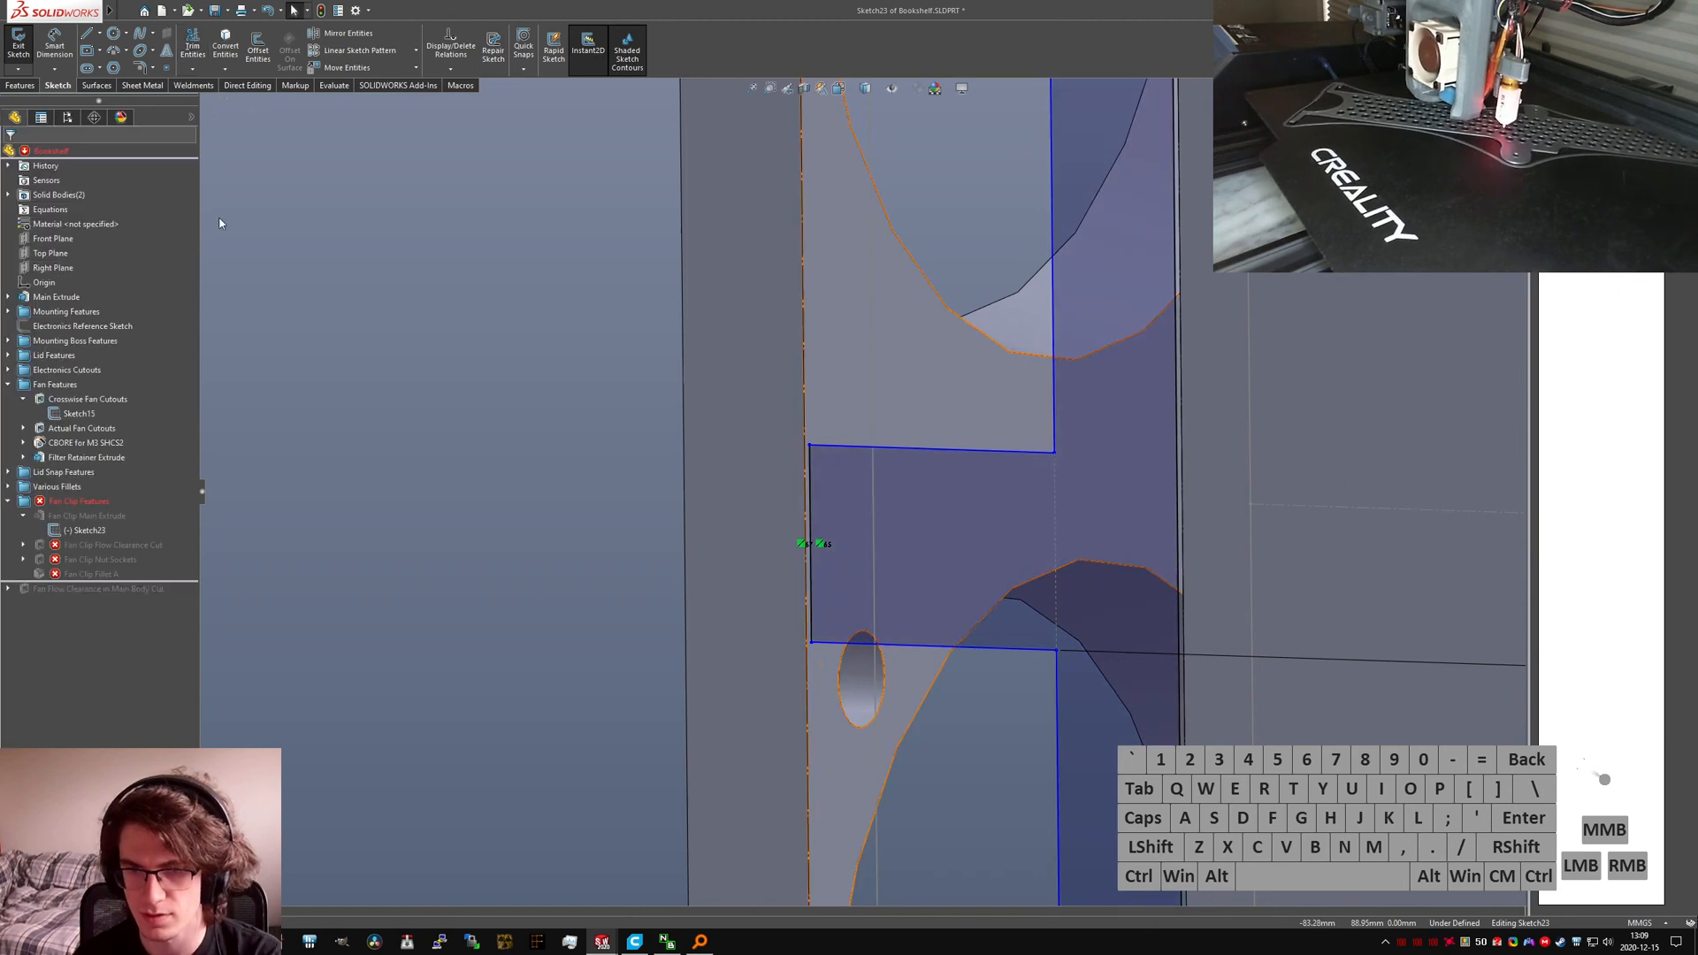
pyautogui.click(31, 41)
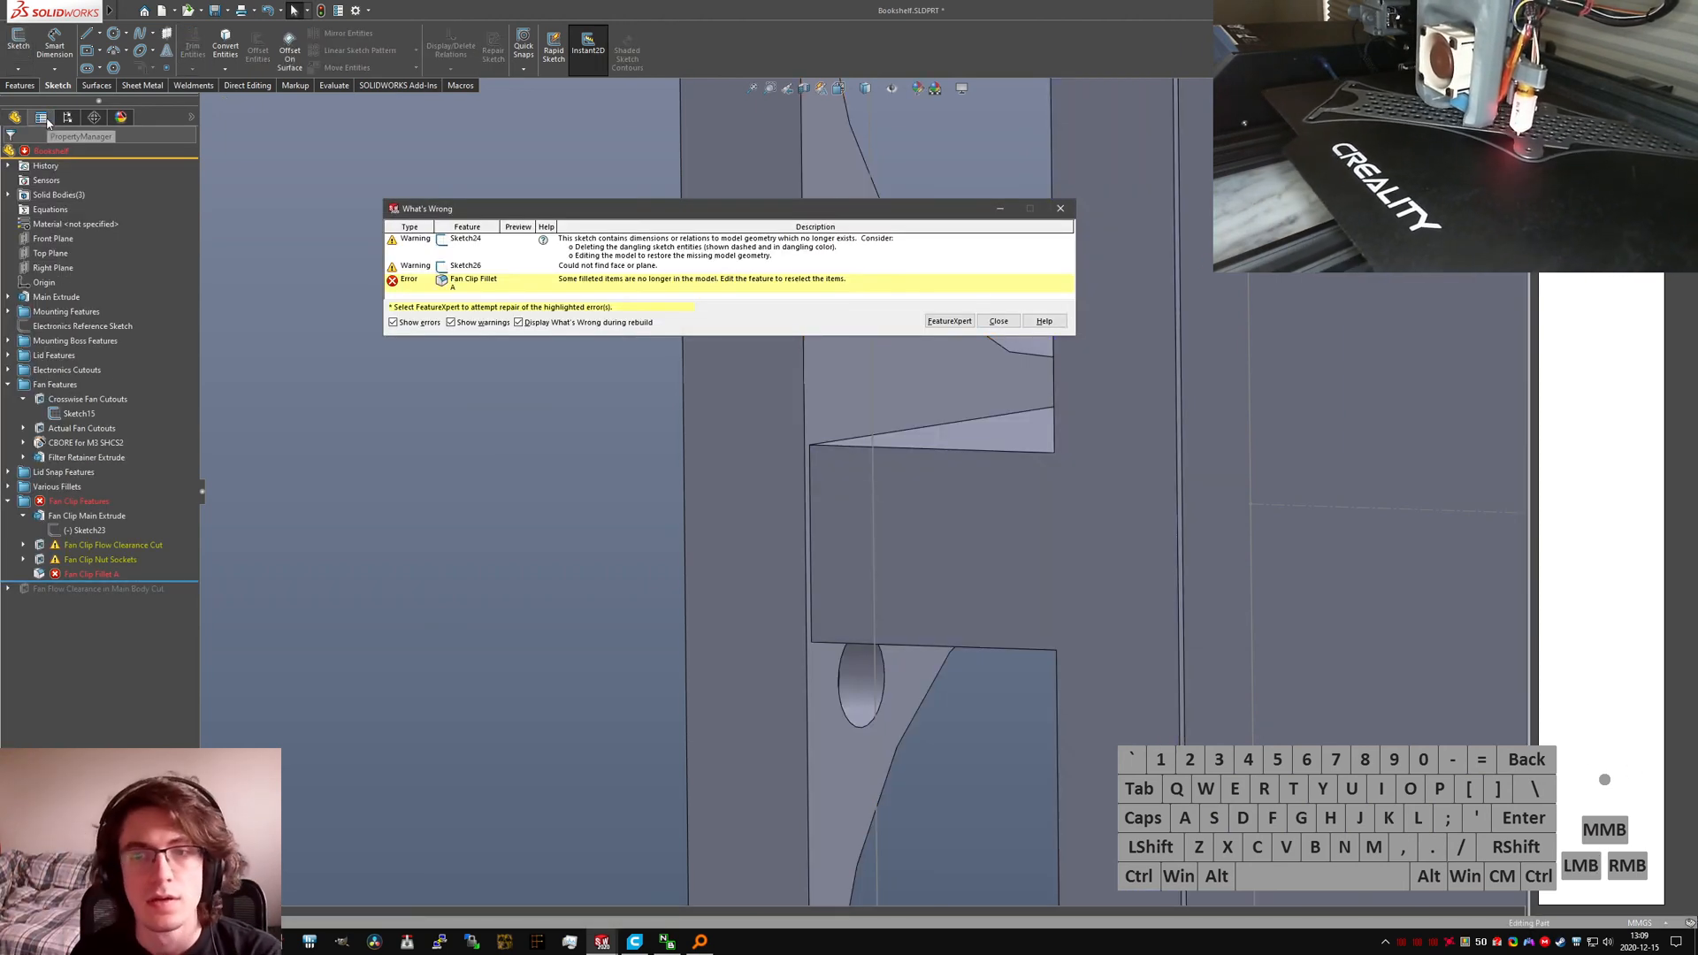
pyautogui.click(1005, 323)
# Step: Show Sketch16 of the Actual Fan Cutouts feature and hide Sketch15 of the Crosswise Fan Cutouts
pyautogui.scroll(8, 877, 579)
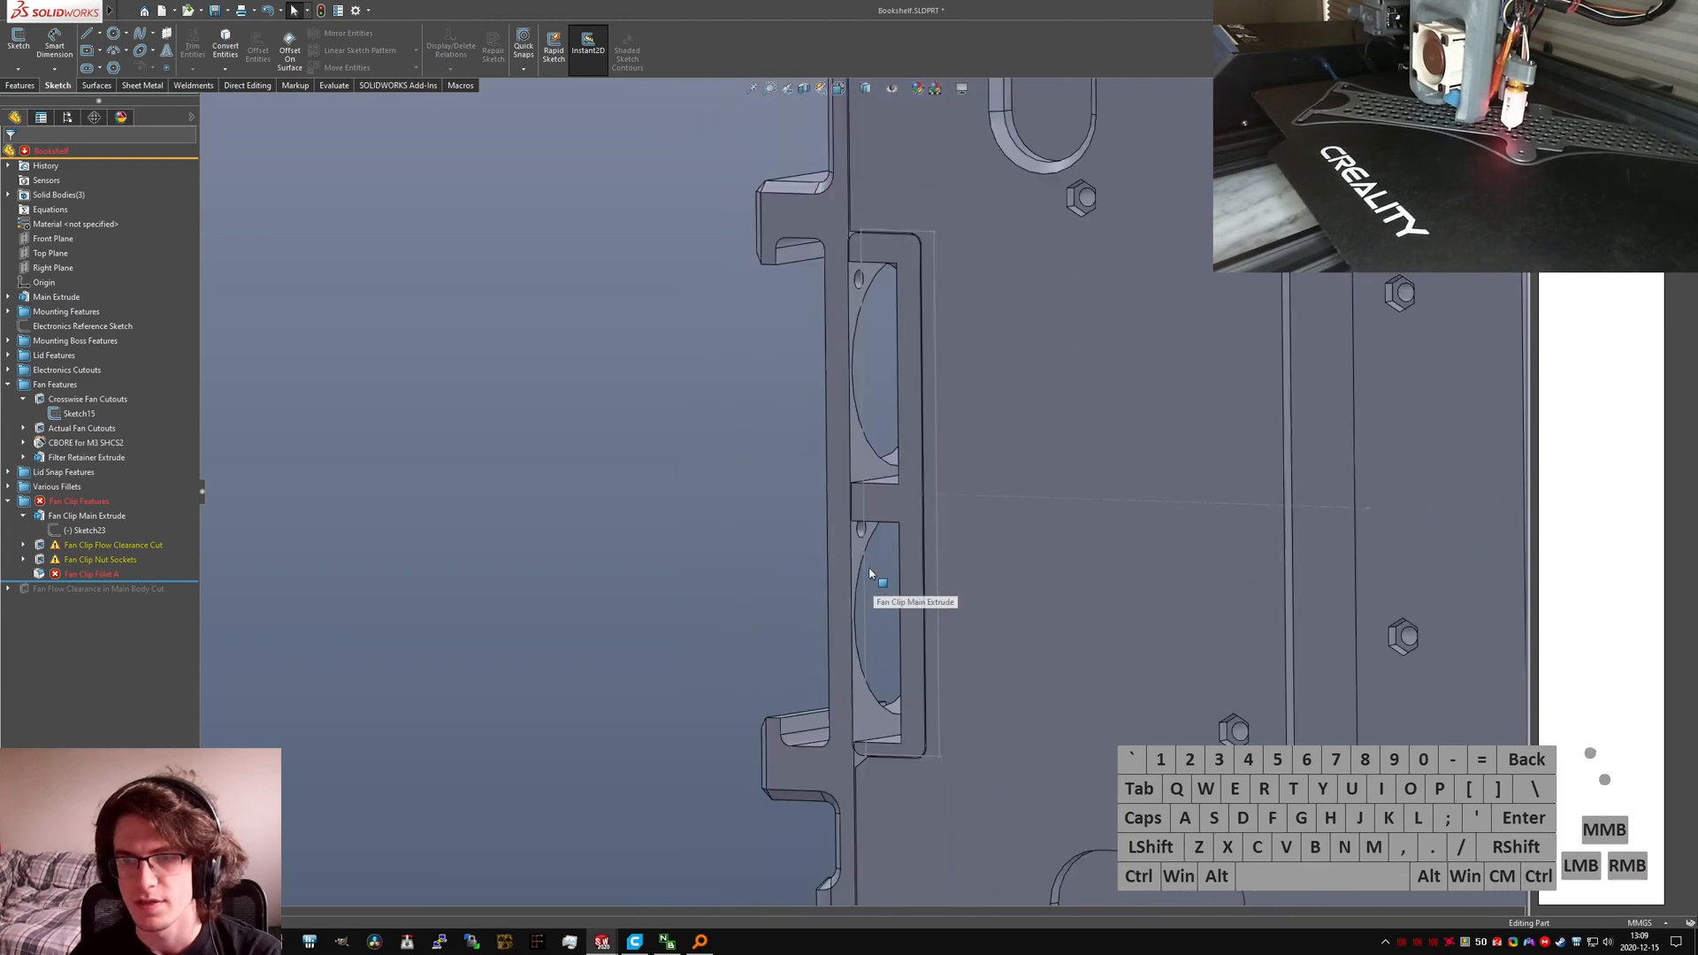
pyautogui.scroll(-2, 883, 418)
pyautogui.moveTo(902, 426); pyautogui.dragTo(921, 440, button='middle')
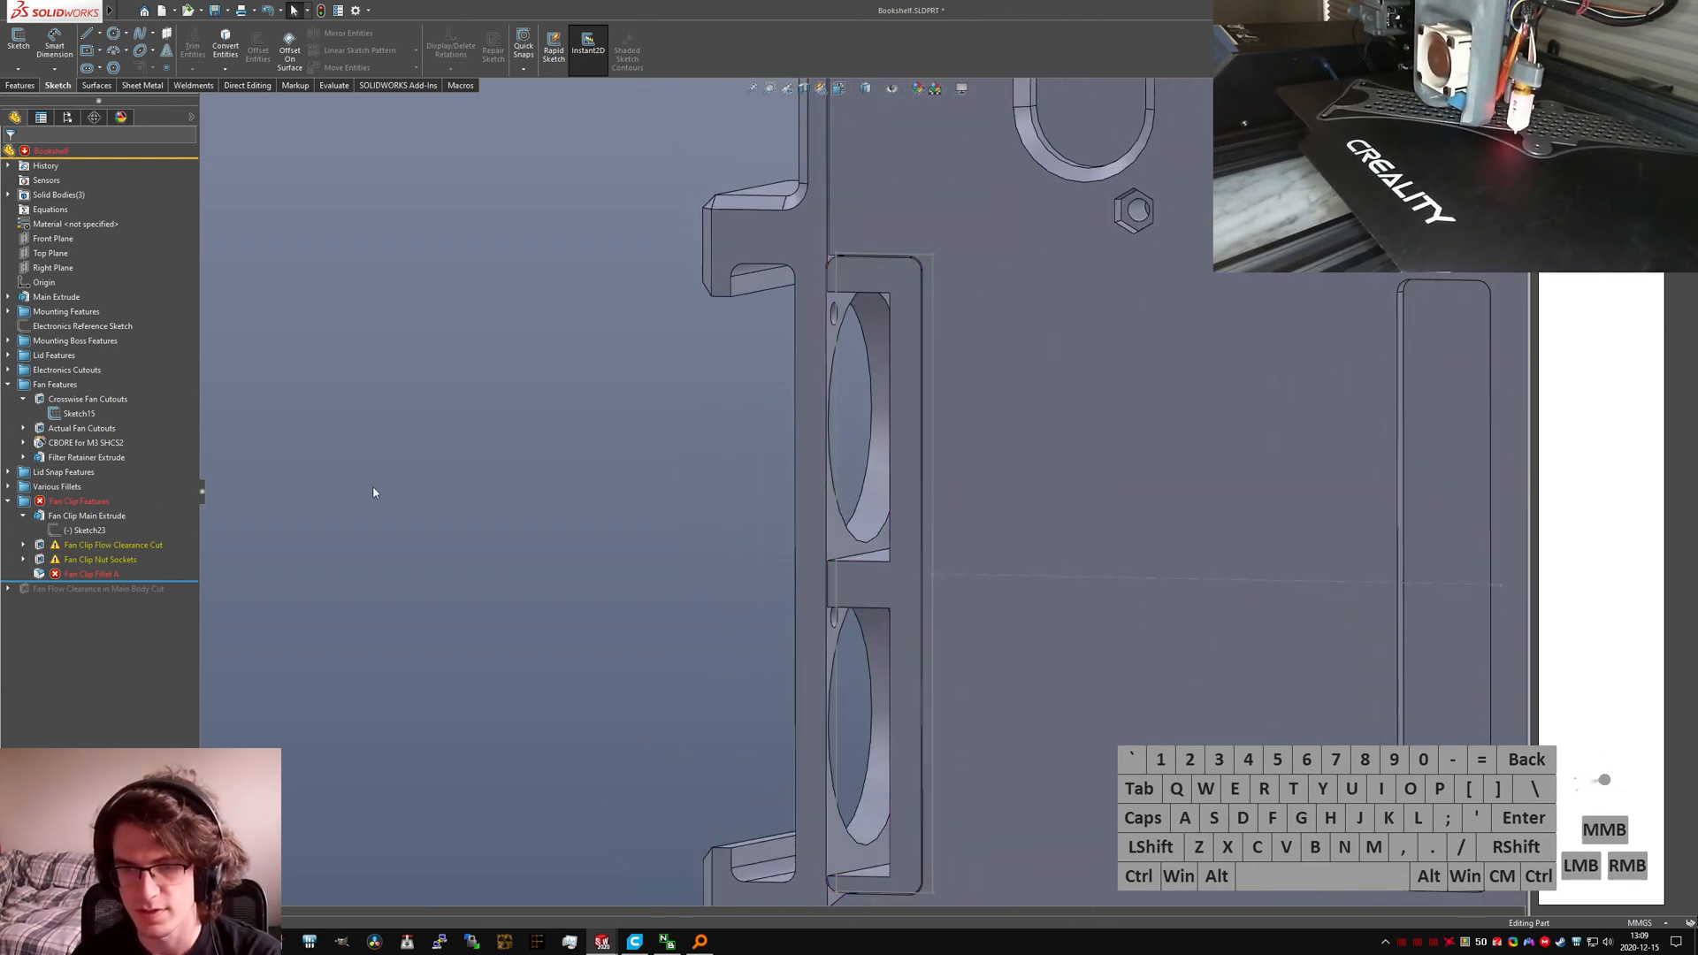
pyautogui.click(23, 428)
pyautogui.click(79, 442)
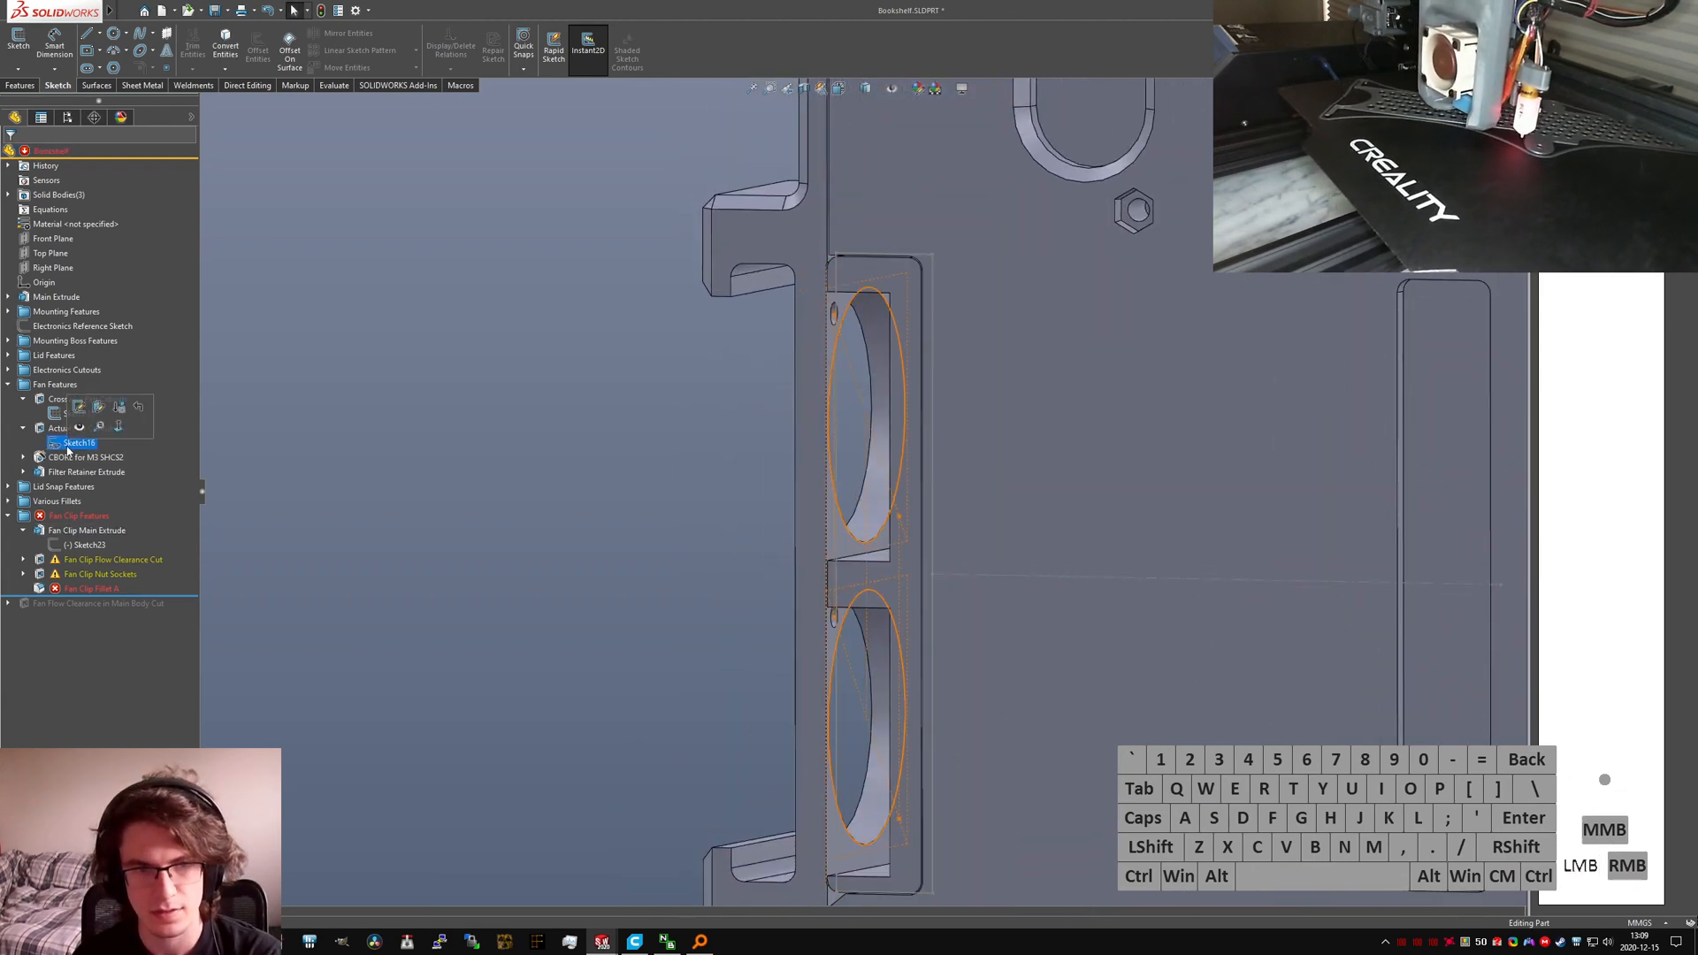
pyautogui.scroll(-1, 822, 380)
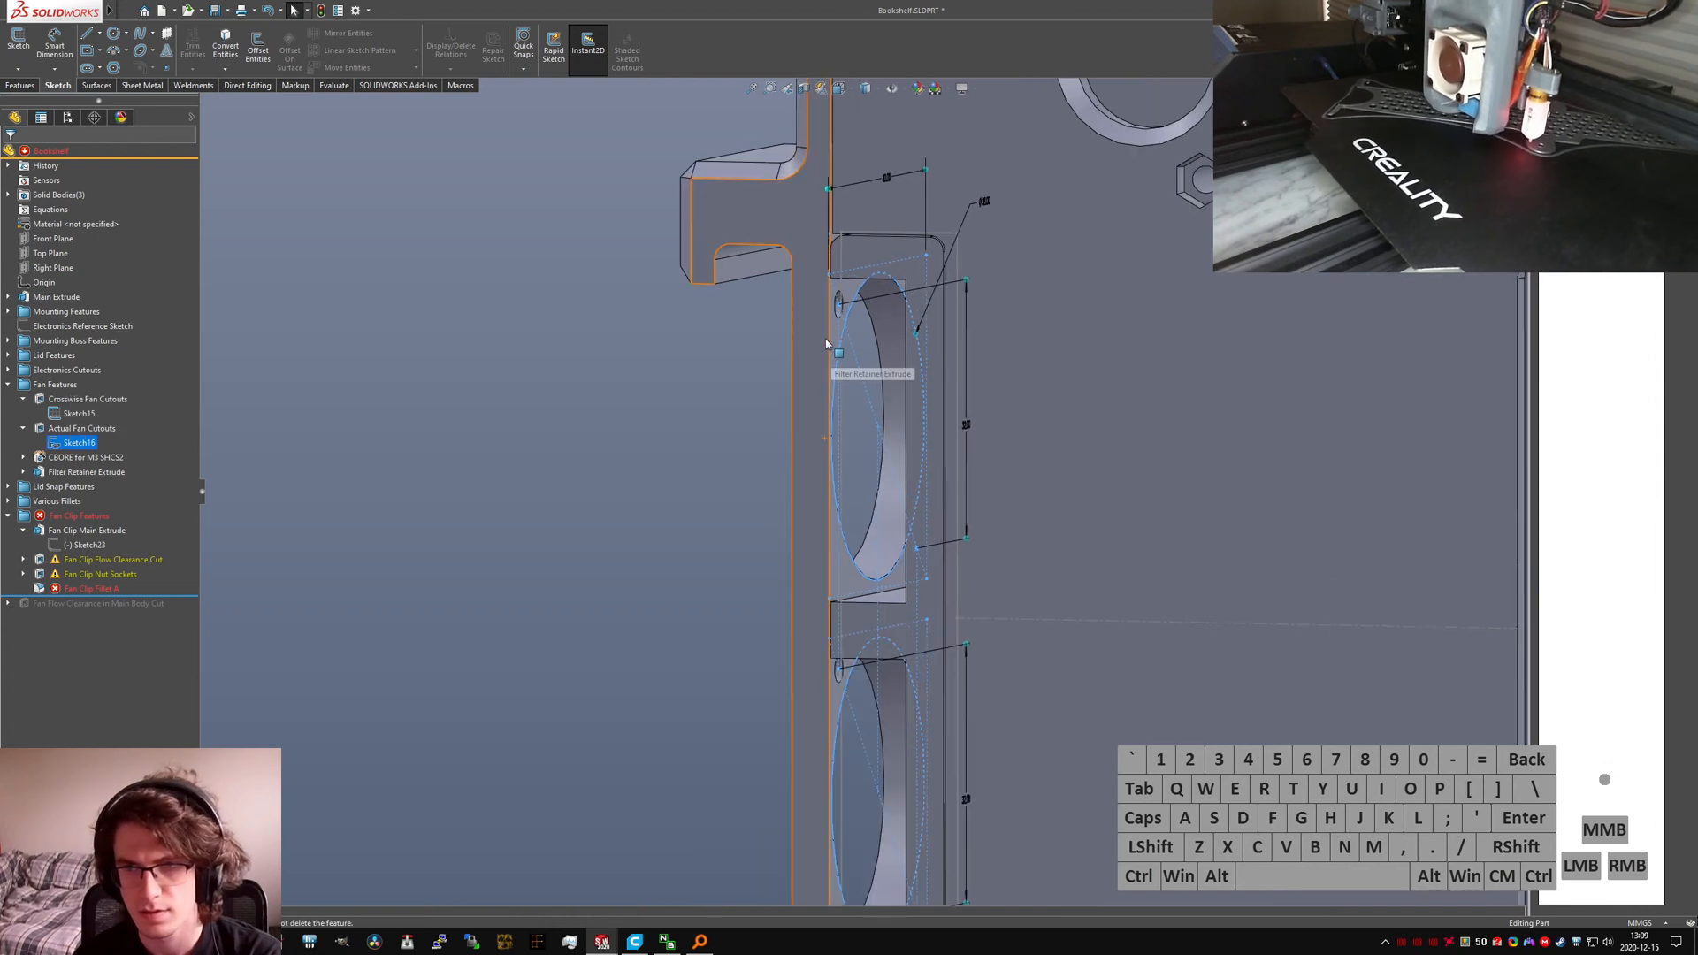
pyautogui.rightClick(74, 446)
pyautogui.click(84, 420)
pyautogui.rightClick(67, 412)
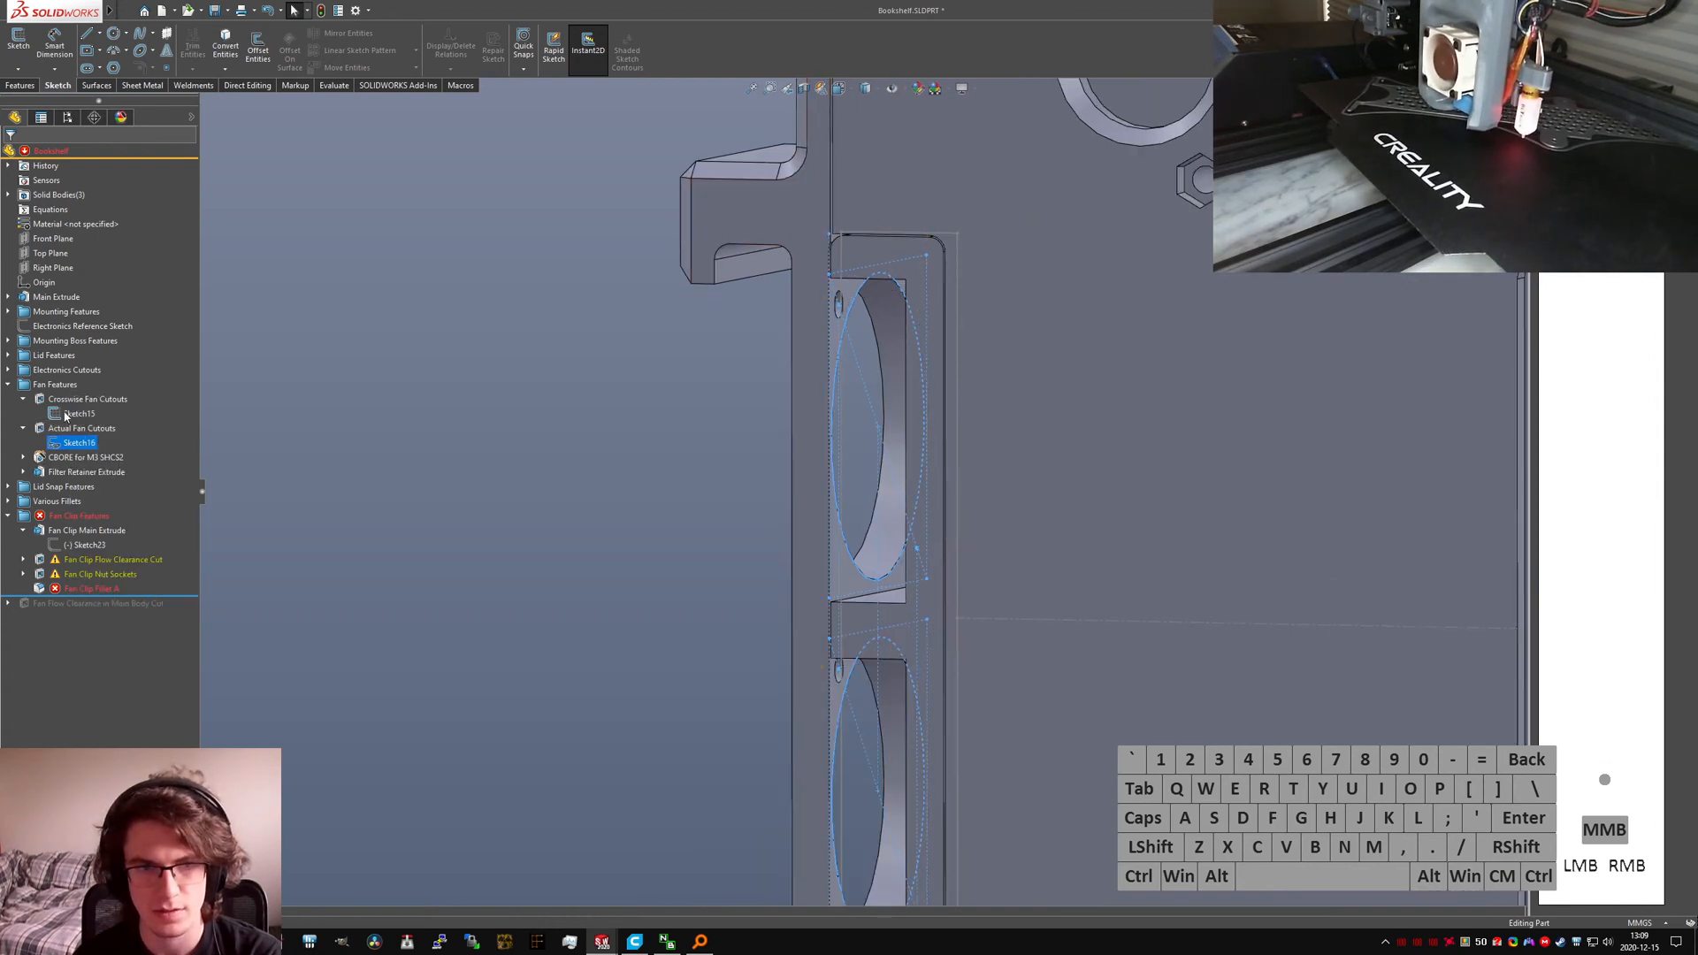
pyautogui.click(78, 390)
# Step: Reopen Sketch23 and make the upper notch's top line coincident with the nearby corner point of Sketch16
pyautogui.click(89, 545)
pyautogui.click(85, 506)
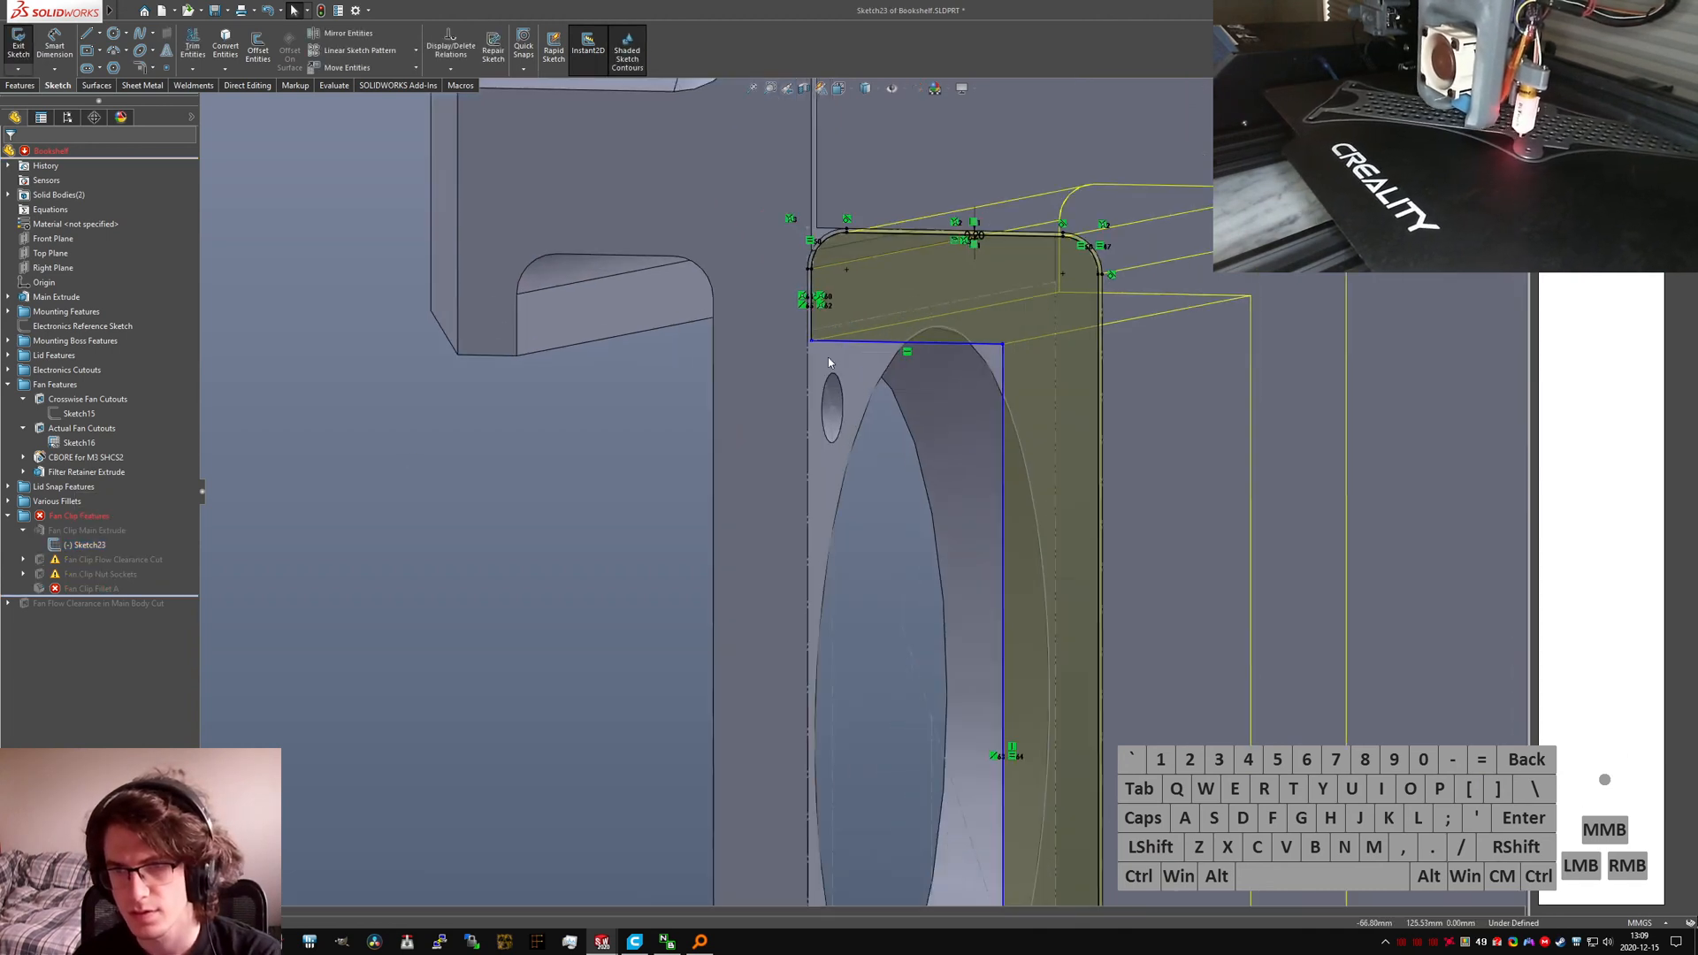
pyautogui.keyDown('ctrl'); pyautogui.click(808, 360); pyautogui.keyUp('ctrl')
pyautogui.keyDown('ctrl'); pyautogui.click(803, 355); pyautogui.keyUp('ctrl')
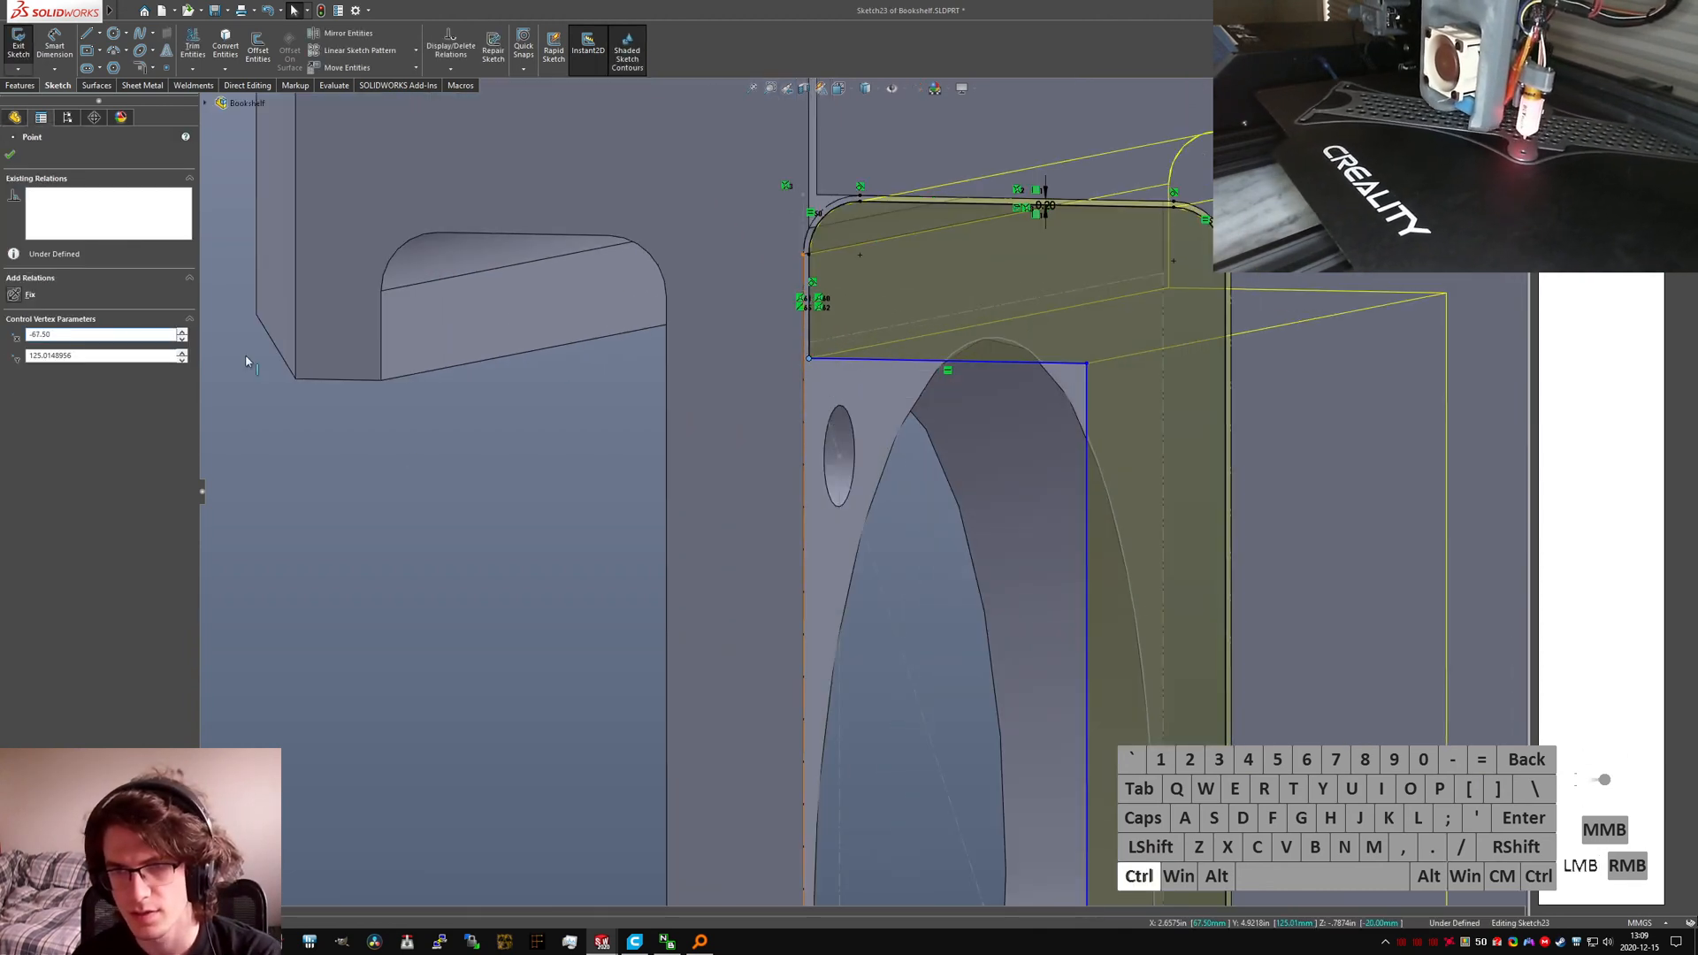
pyautogui.click(803, 344)
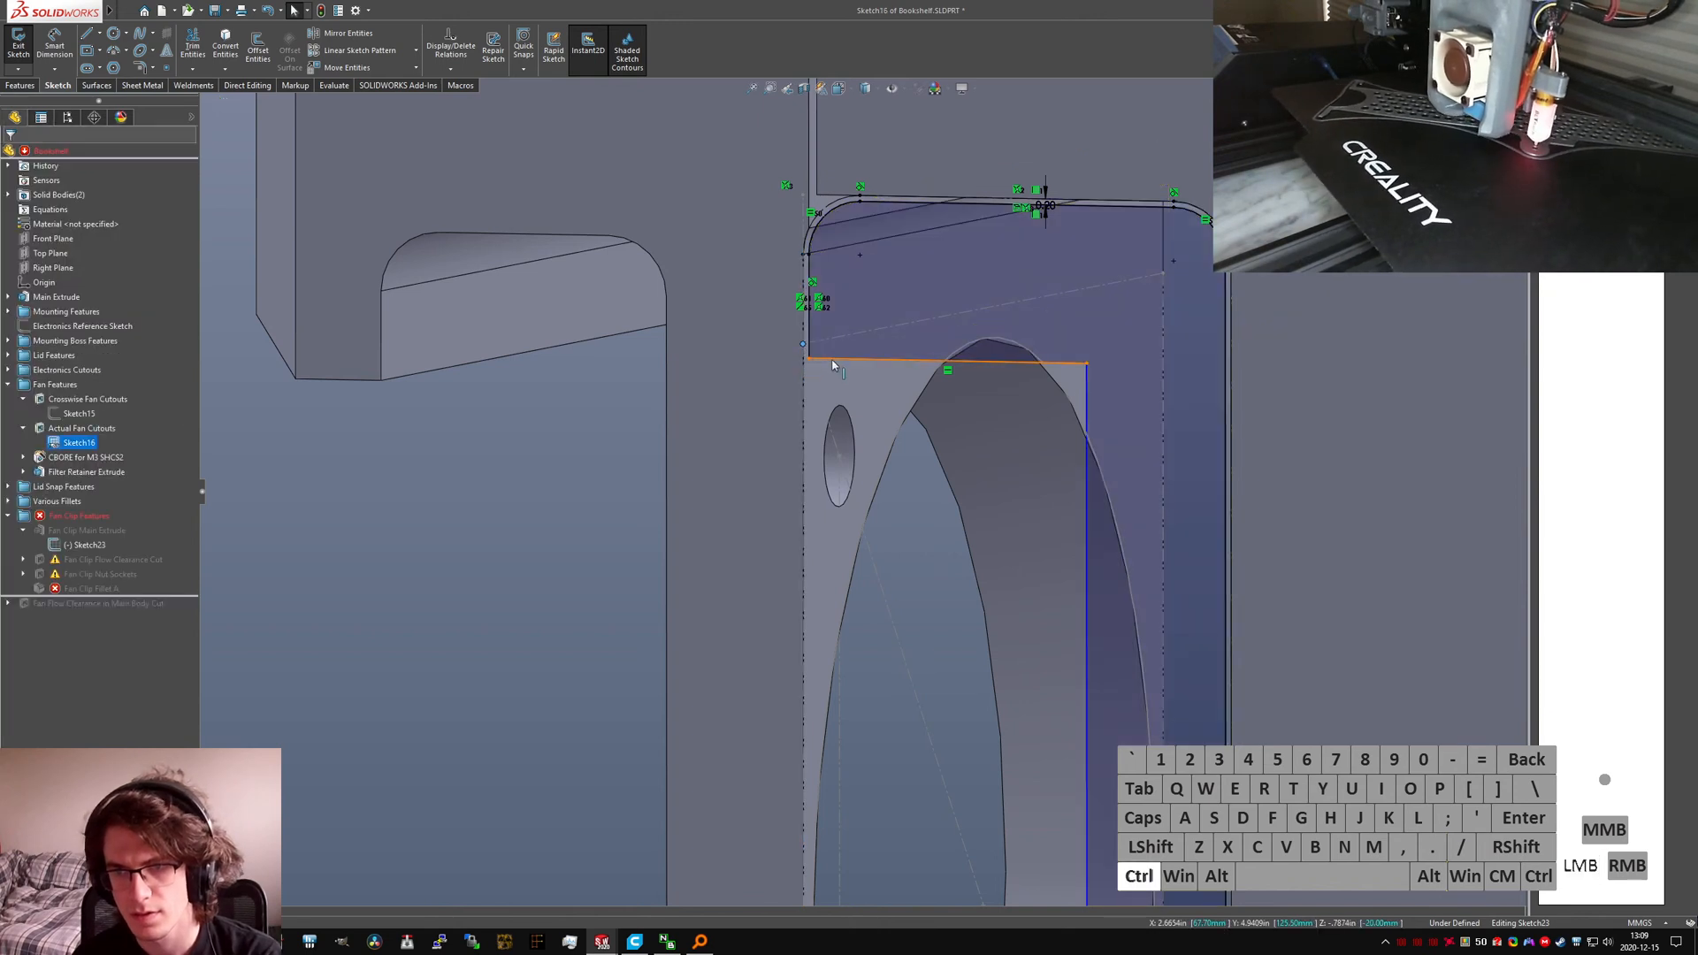
pyautogui.keyDown('ctrl'); pyautogui.click(832, 359); pyautogui.keyUp('ctrl')
pyautogui.hotkey('alt', 'd')
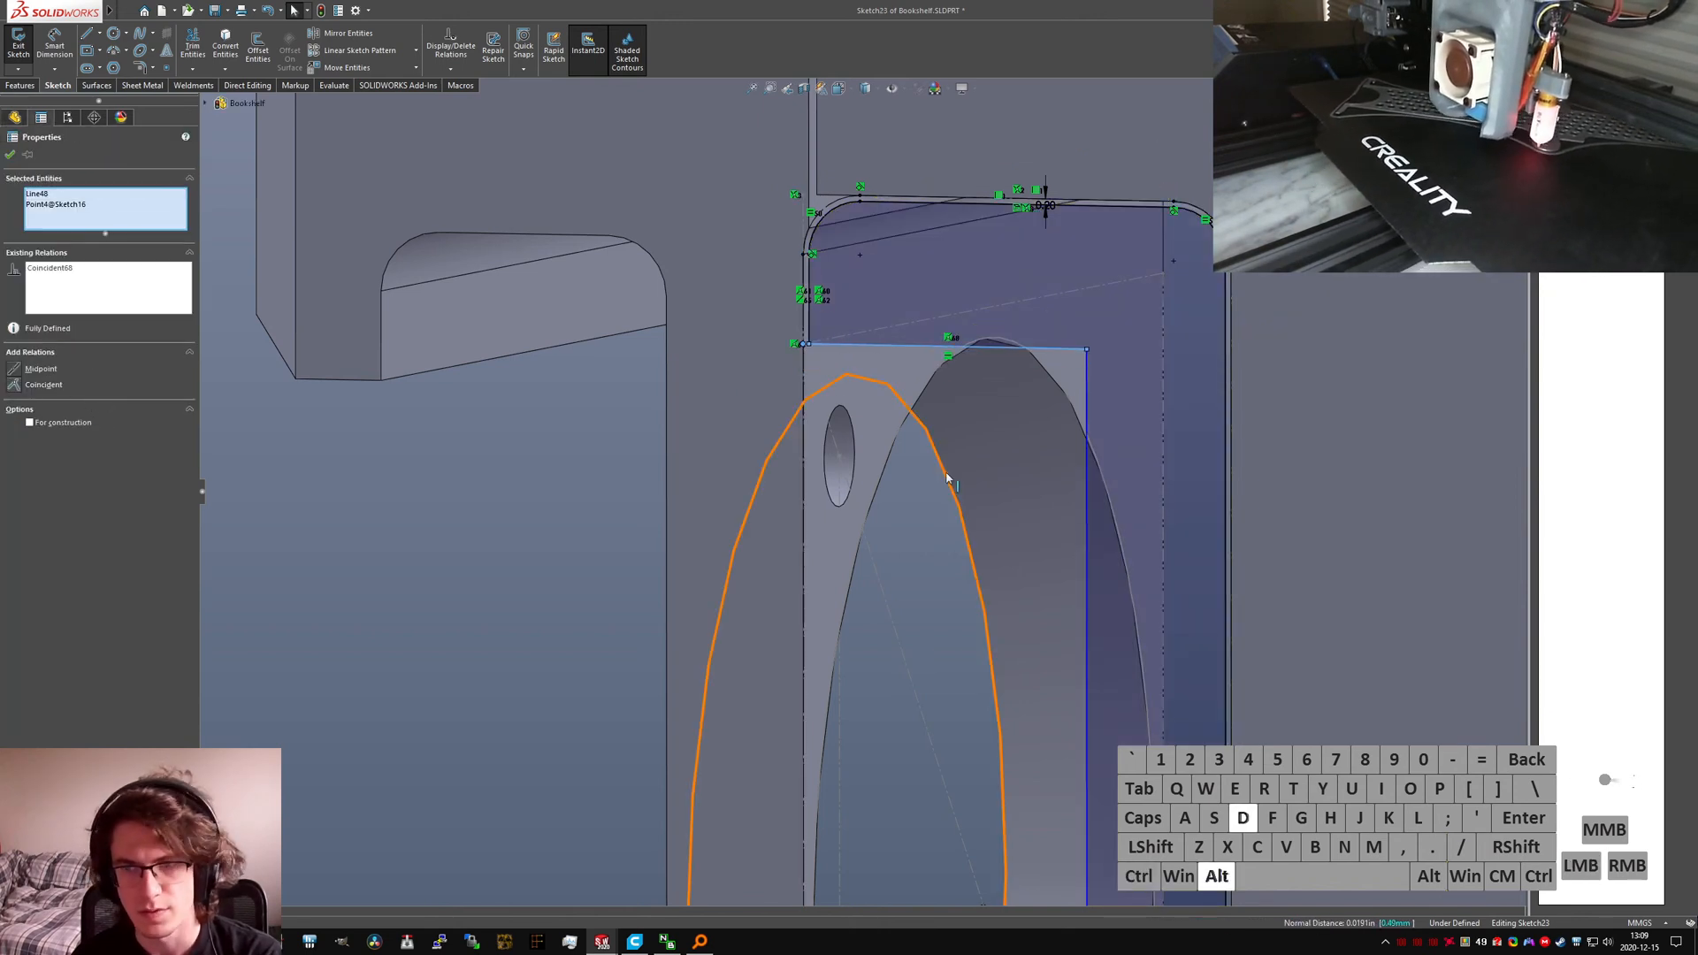
pyautogui.click(914, 602)
pyautogui.scroll(11, 920, 607)
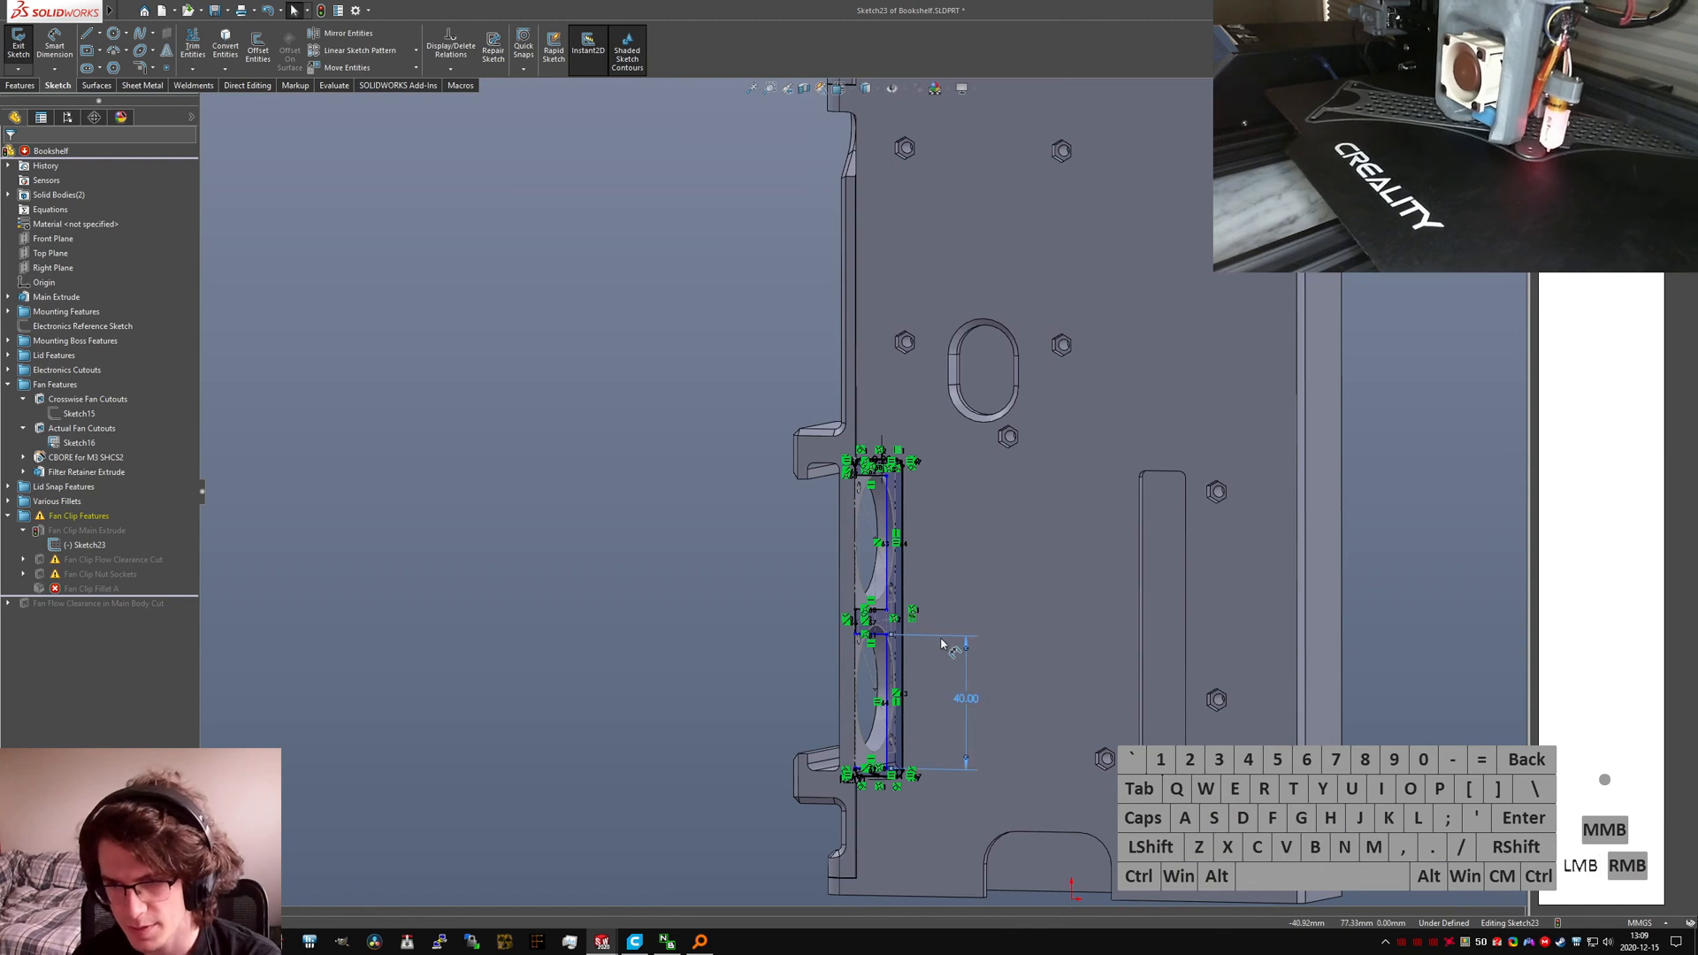
# Step: Make the upper notch's bottom line coincident with the nearby corner point of Sketch16
pyautogui.moveTo(887, 635); pyautogui.dragTo(856, 635)
pyautogui.scroll(-12, 858, 645)
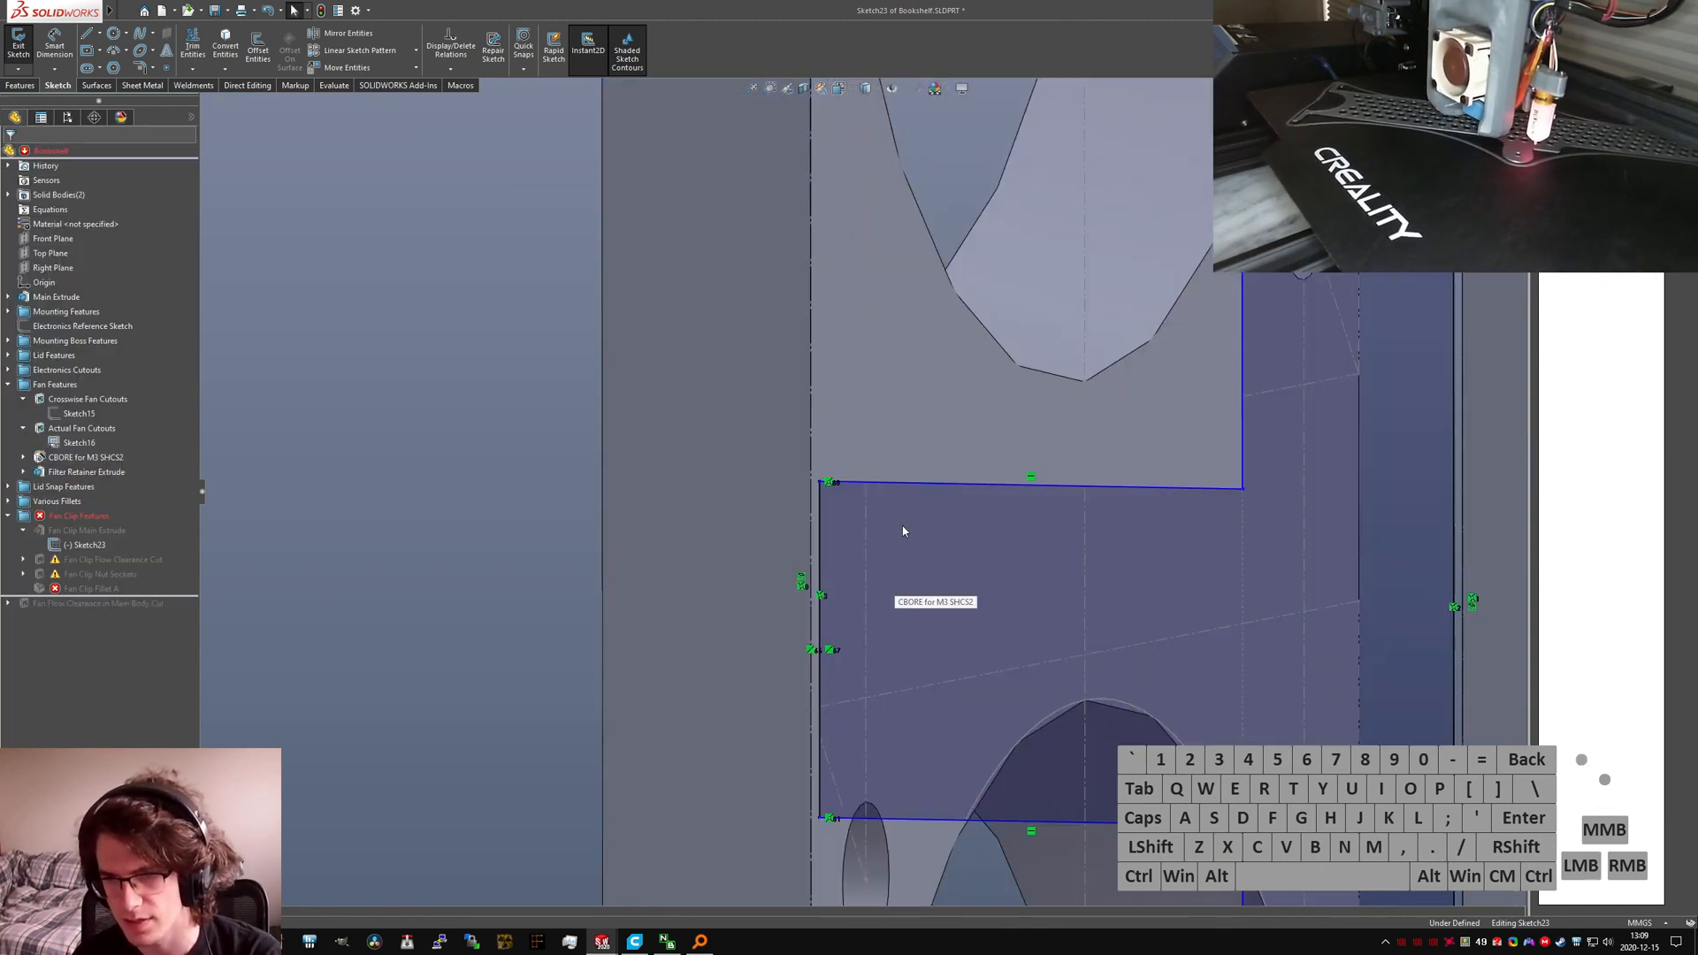
pyautogui.moveTo(903, 532); pyautogui.dragTo(856, 536, button='middle')
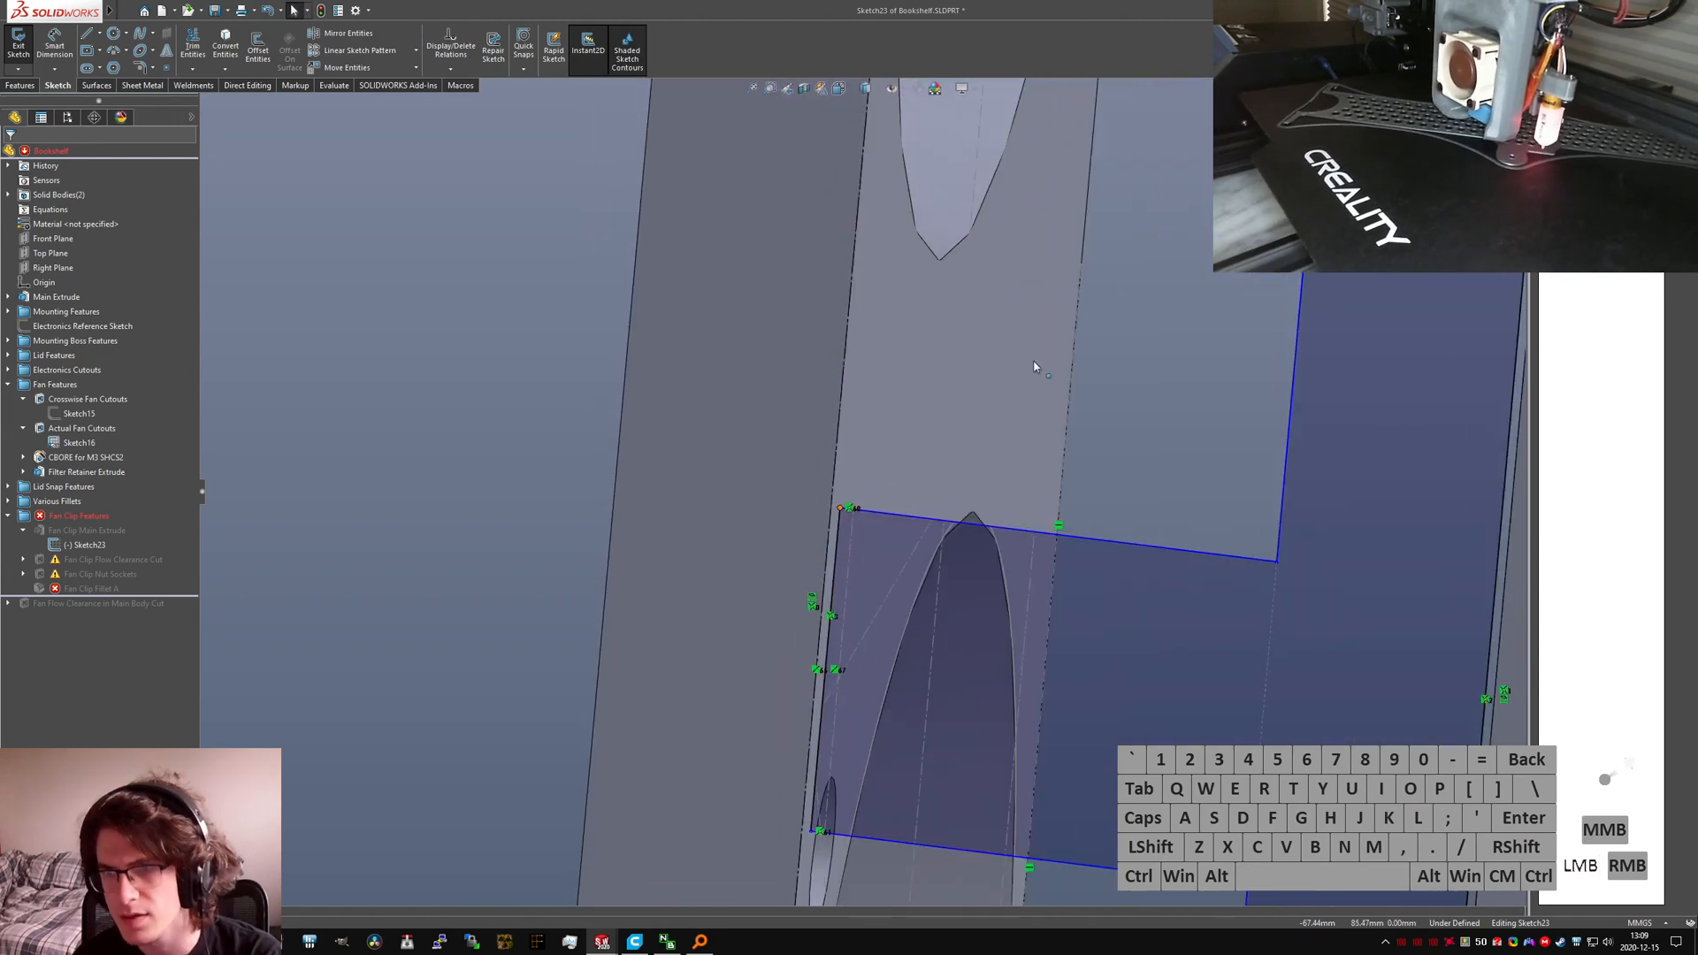
pyautogui.click(840, 508)
pyautogui.moveTo(1036, 361)
pyautogui.mouseDown(button='middle')
pyautogui.moveTo(1014, 322)
pyautogui.moveTo(993, 352)
pyautogui.mouseUp(button='middle')
pyautogui.moveTo(733, 383); pyautogui.dragTo(737, 357, button='middle')
pyautogui.moveTo(757, 427)
pyautogui.mouseDown(button='middle')
pyautogui.moveTo(754, 387)
pyautogui.moveTo(753, 405)
pyautogui.mouseUp(button='middle')
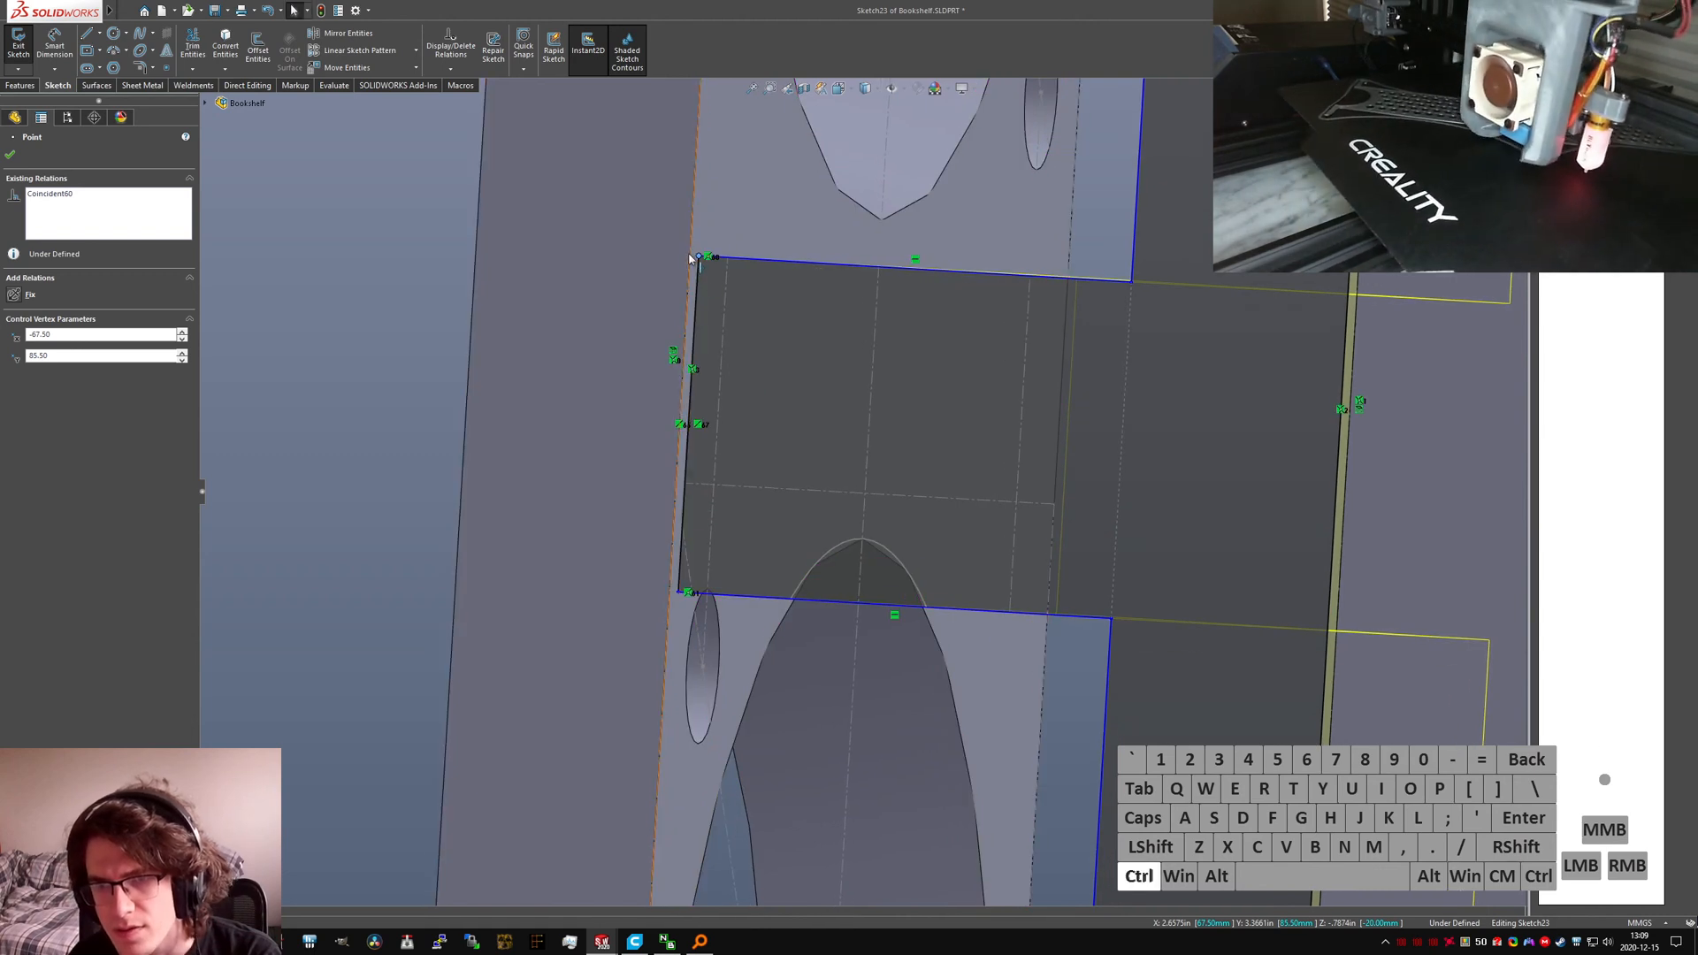
pyautogui.keyDown('ctrl'); pyautogui.click(690, 260); pyautogui.keyUp('ctrl')
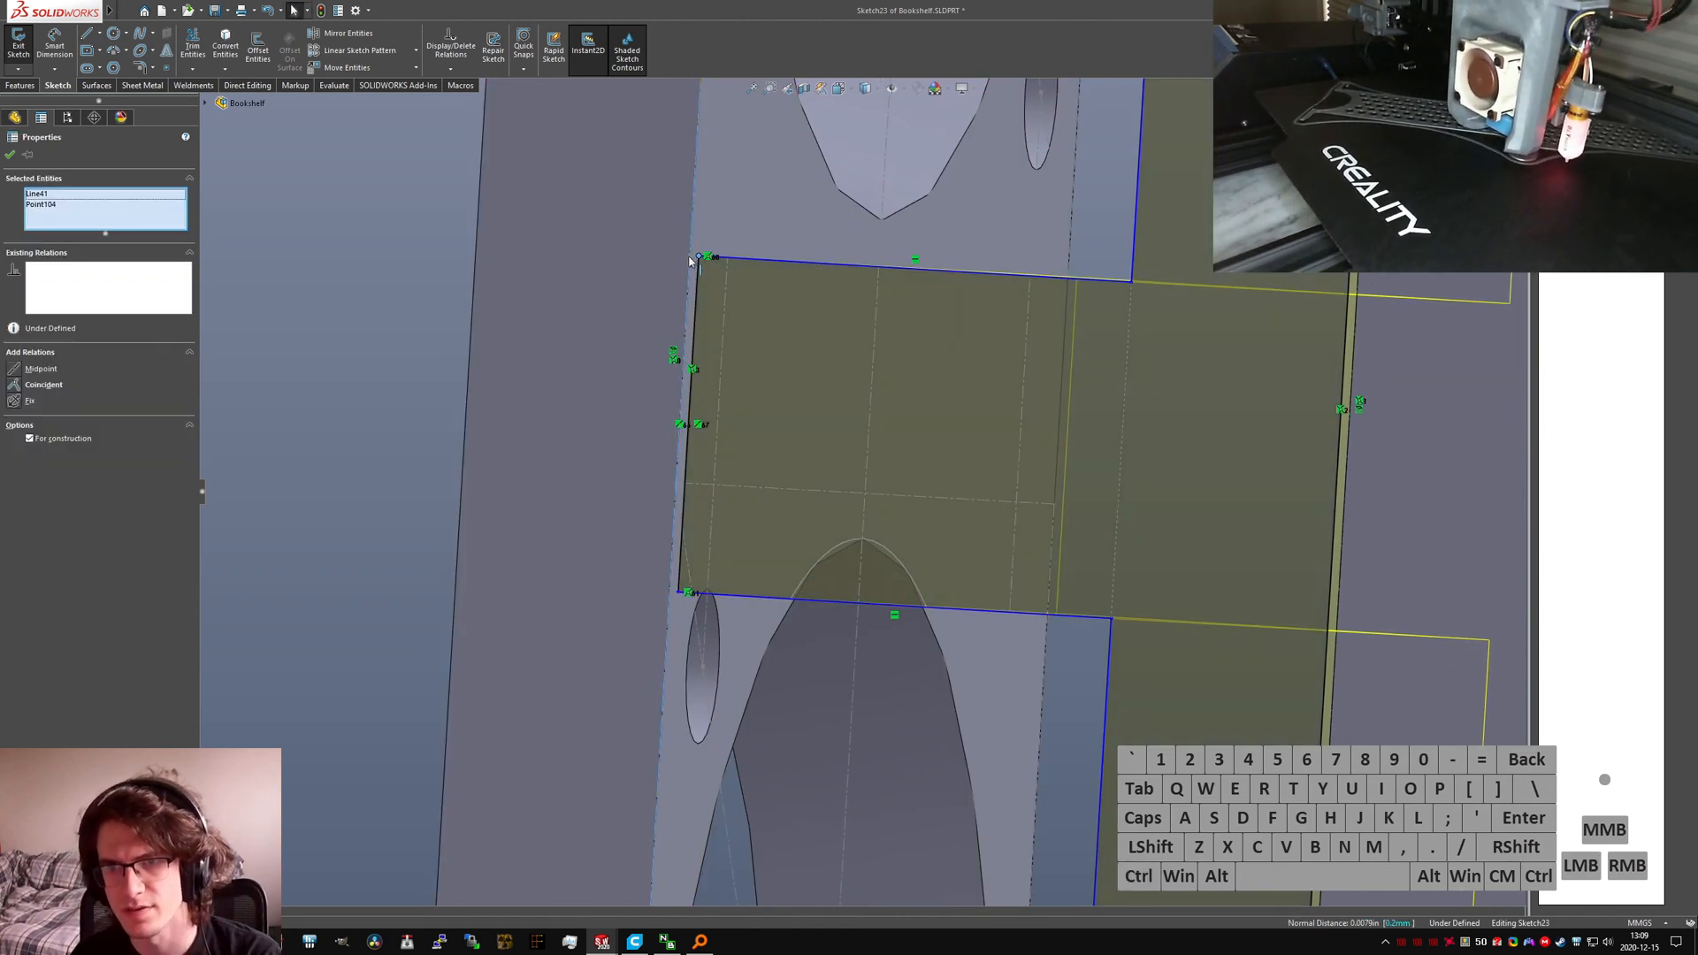
pyautogui.click(689, 256)
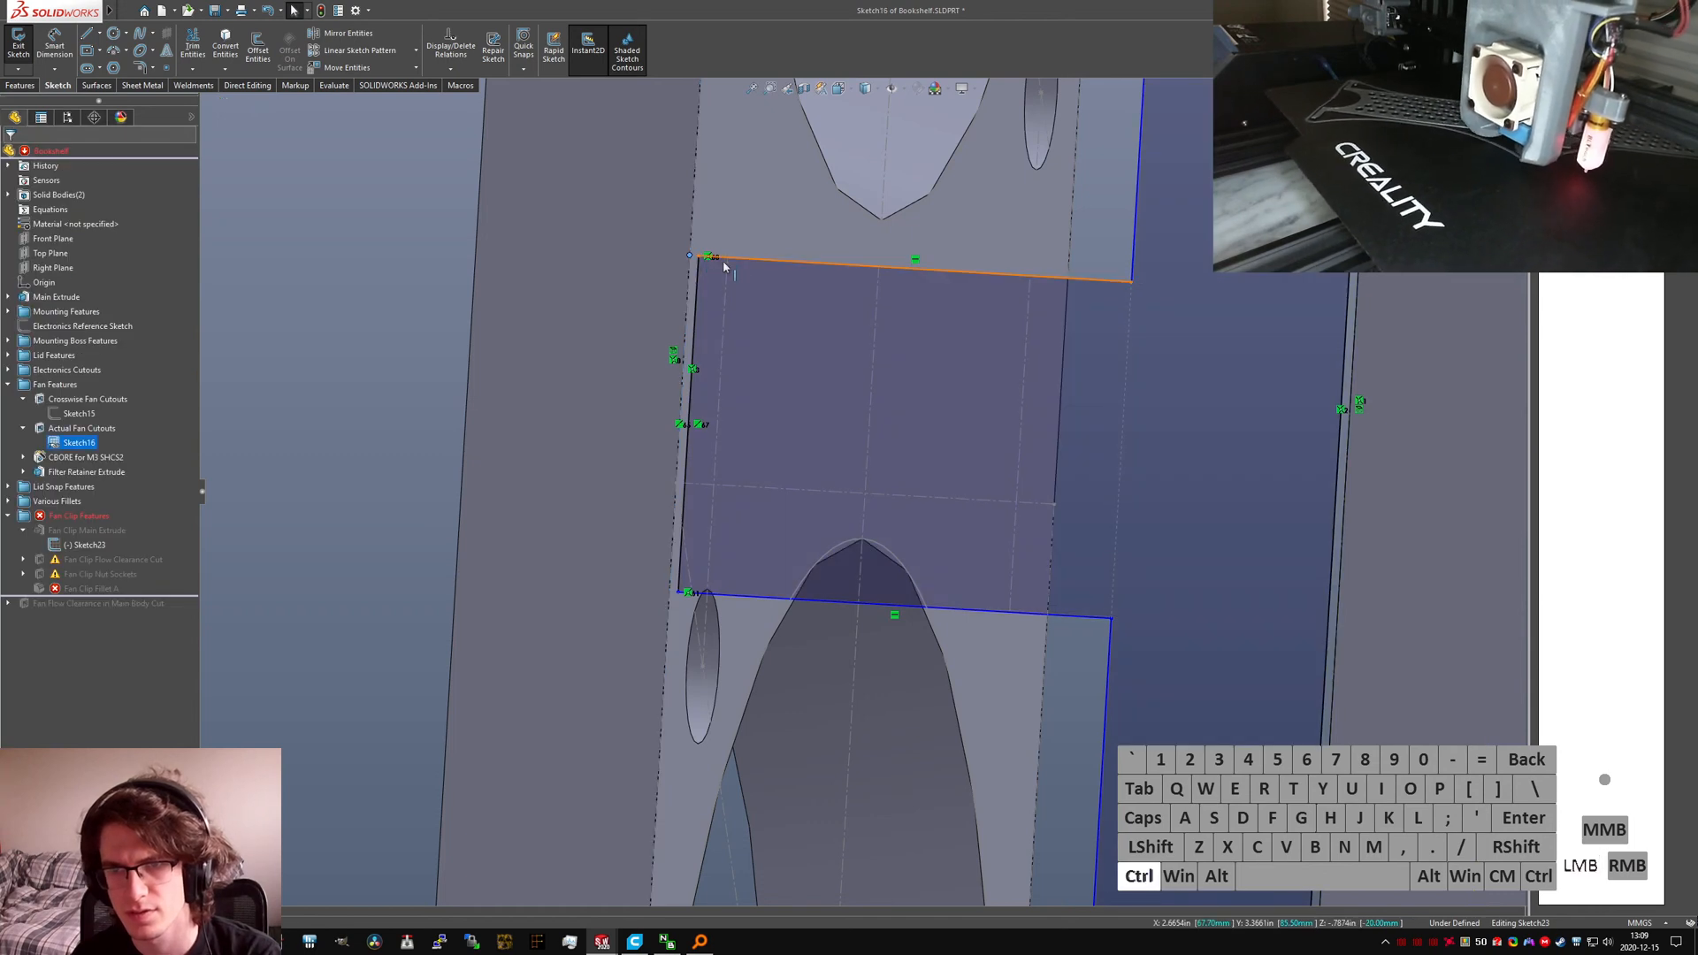
pyautogui.keyDown('ctrl'); pyautogui.click(676, 486); pyautogui.keyUp('ctrl')
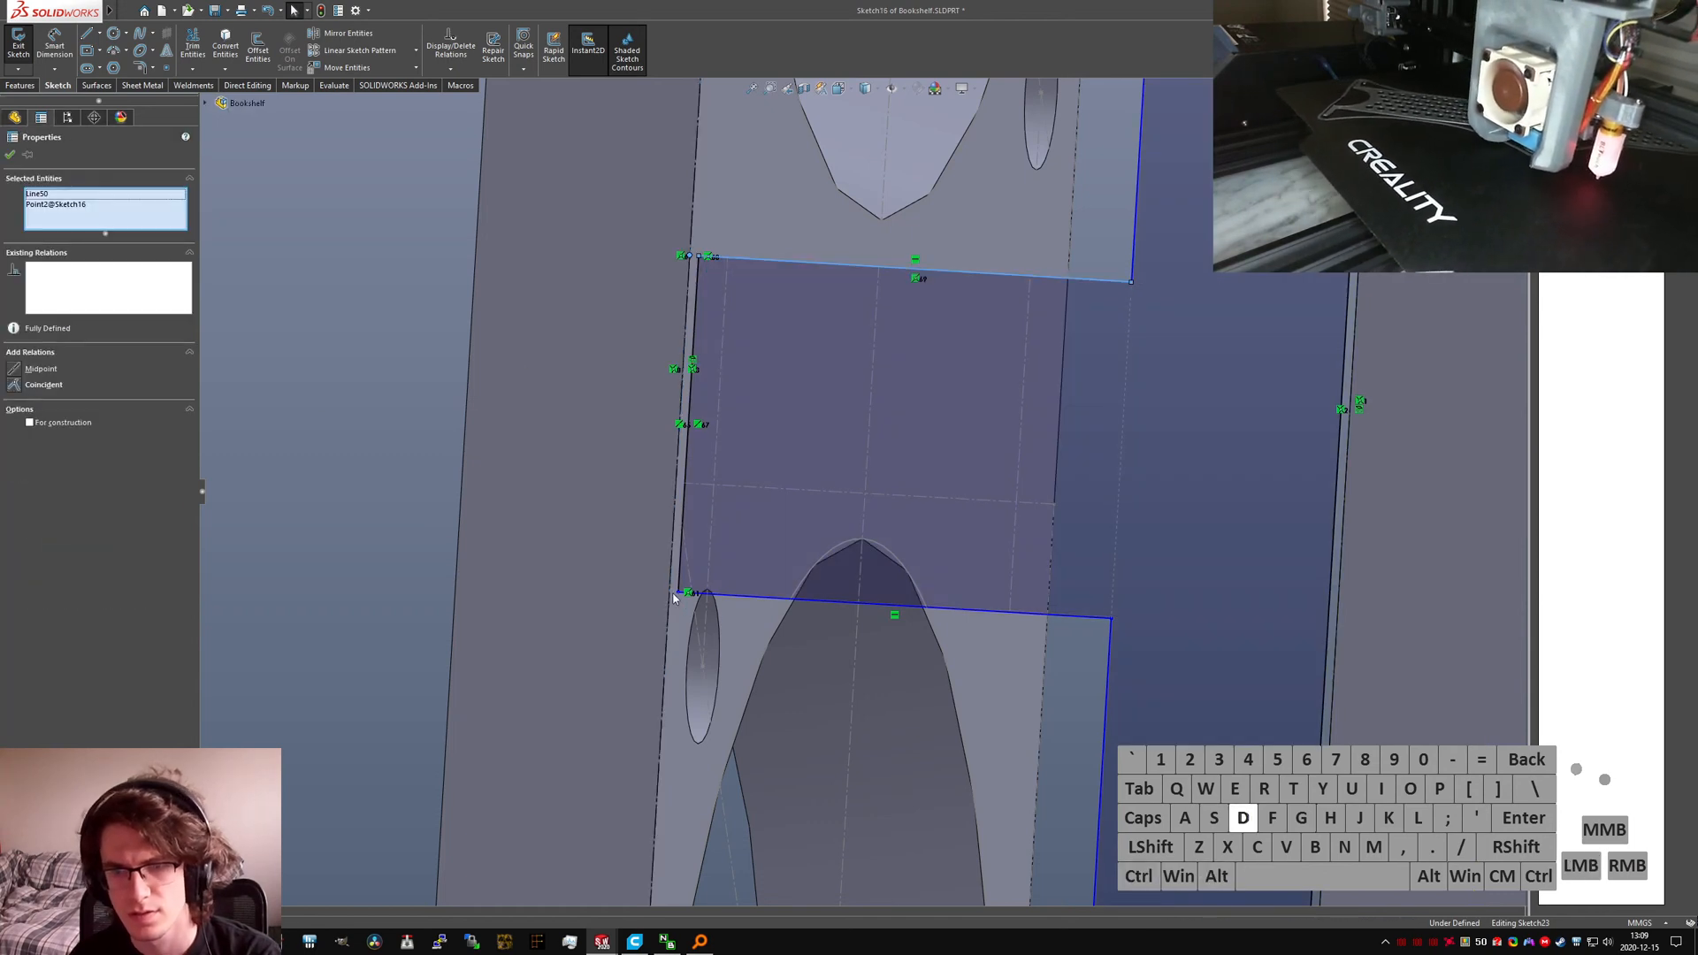
# Step: Make the lower notch's top line coincident with the adjacent Sketch16 corner point
pyautogui.keyDown('ctrl'); pyautogui.click(676, 486); pyautogui.keyUp('ctrl')
pyautogui.keyDown('ctrl'); pyautogui.click(741, 601); pyautogui.keyUp('ctrl')
pyautogui.hotkey('ctrl', 'alt', 'd')
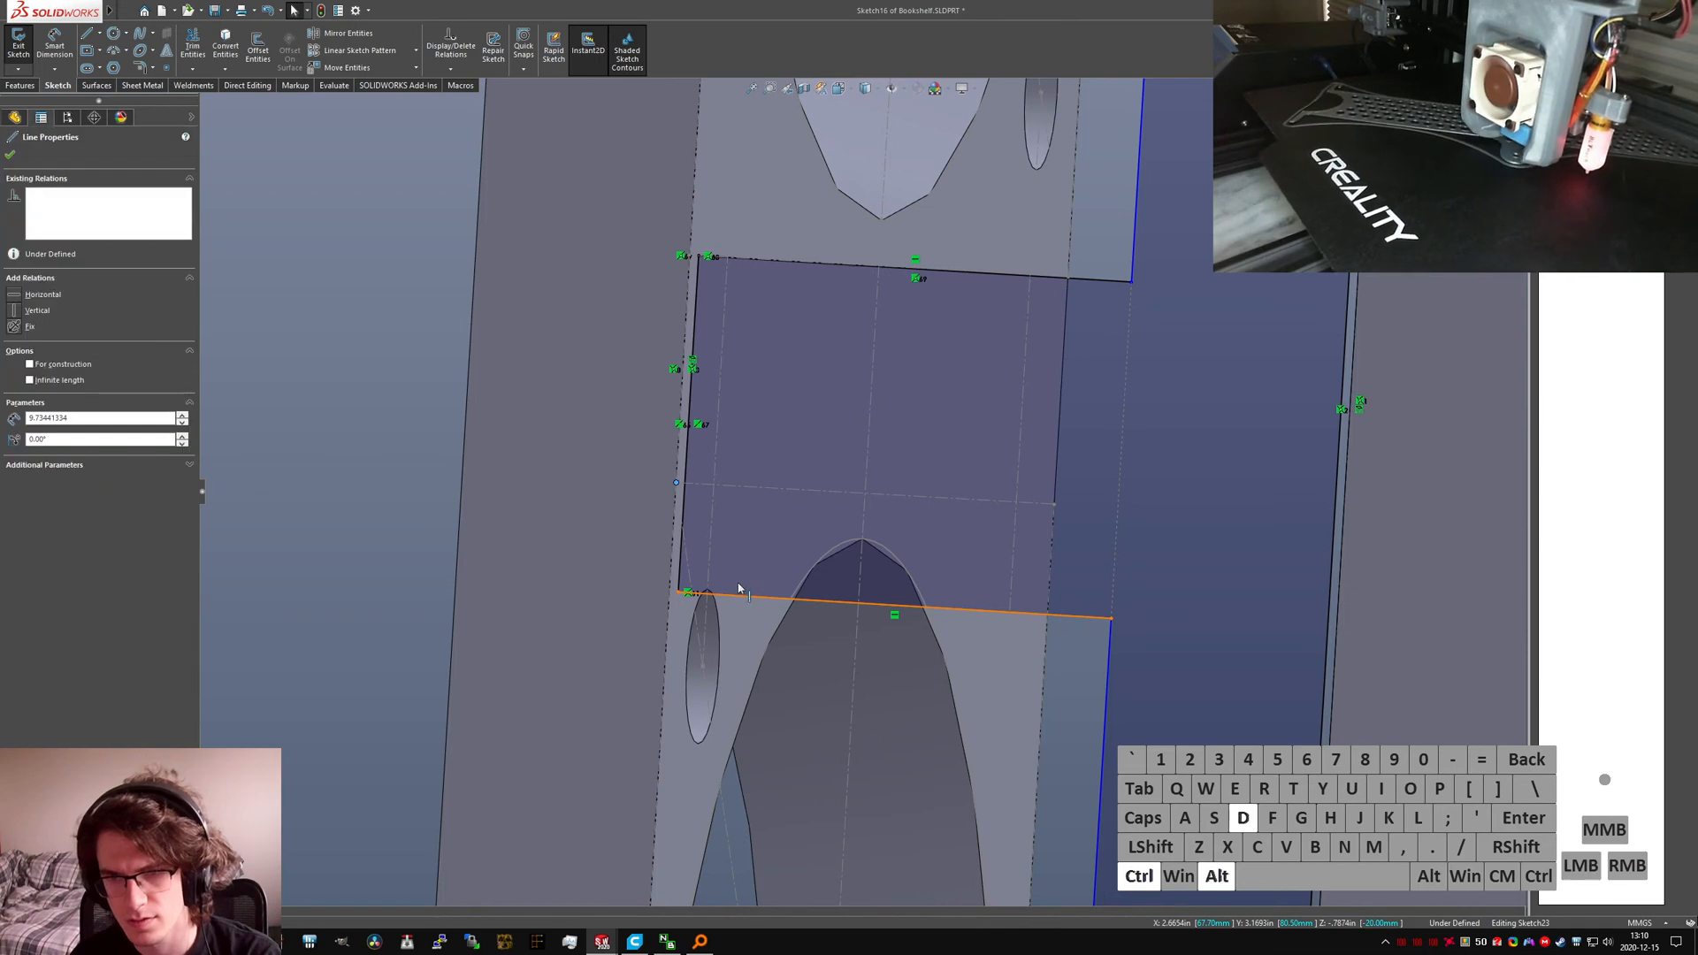
# Step: Try to make the lower notch's bottom corner coincident with the lowest Sketch16 corner point, and undo the attempt
pyautogui.scroll(9, 741, 553)
pyautogui.scroll(-10, 764, 618)
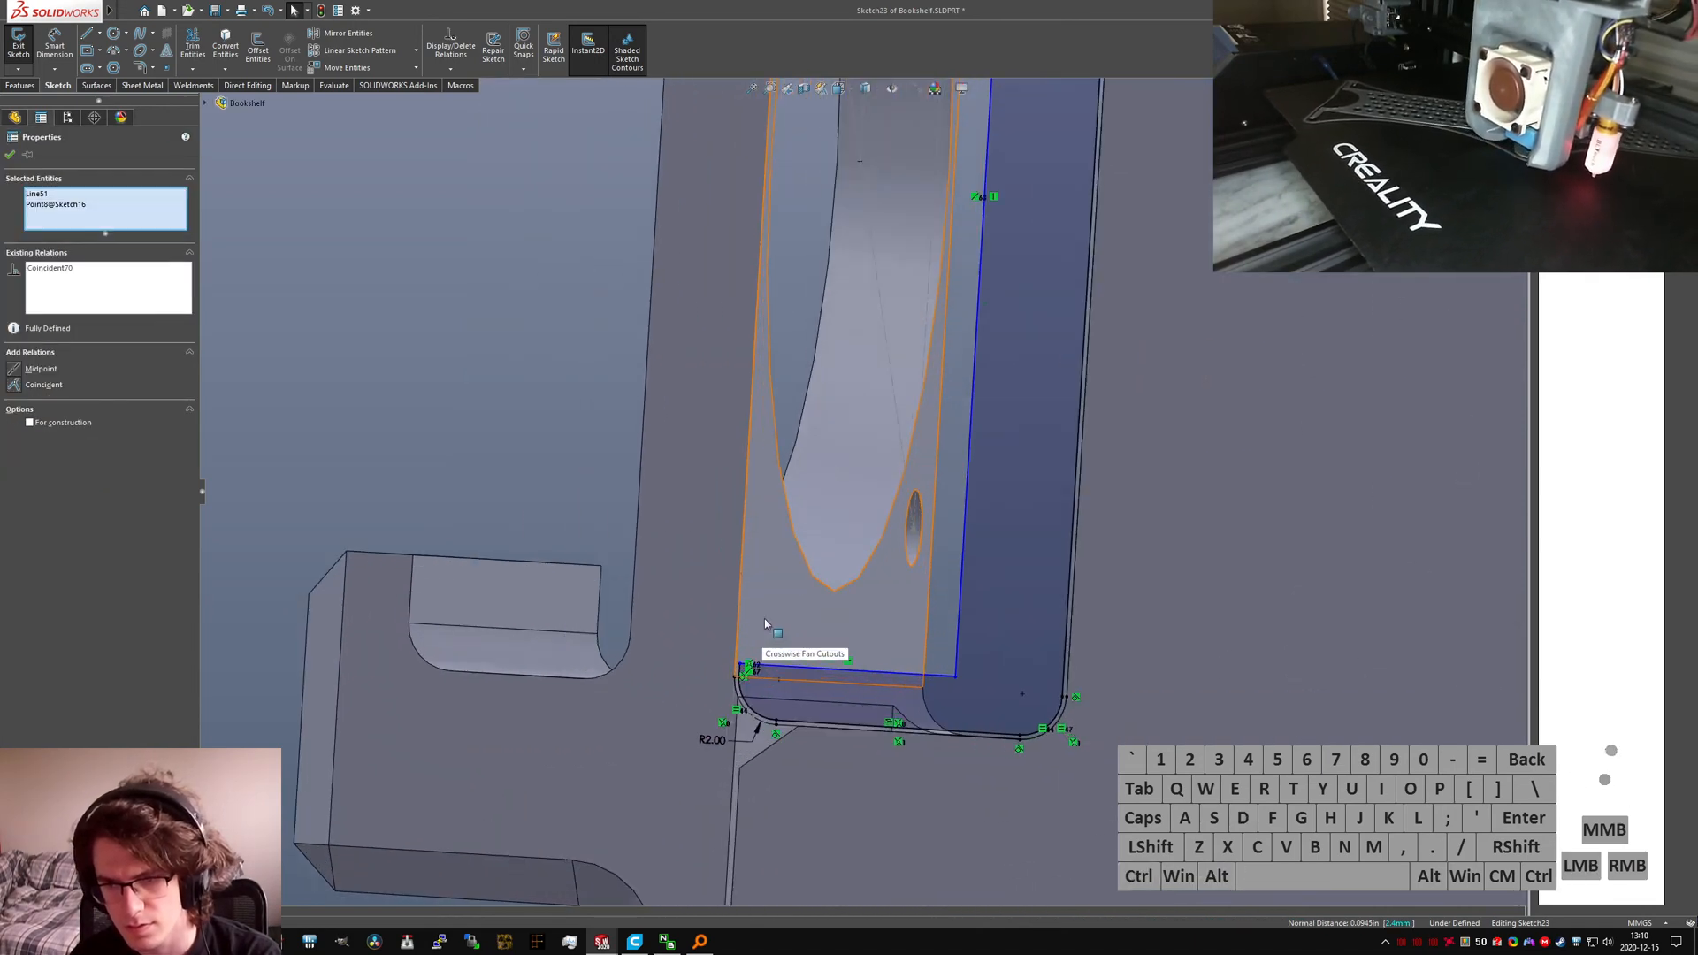
pyautogui.click(741, 673)
pyautogui.moveTo(719, 599); pyautogui.dragTo(743, 577, button='middle')
pyautogui.keyDown('ctrl'); pyautogui.click(740, 584); pyautogui.keyUp('ctrl')
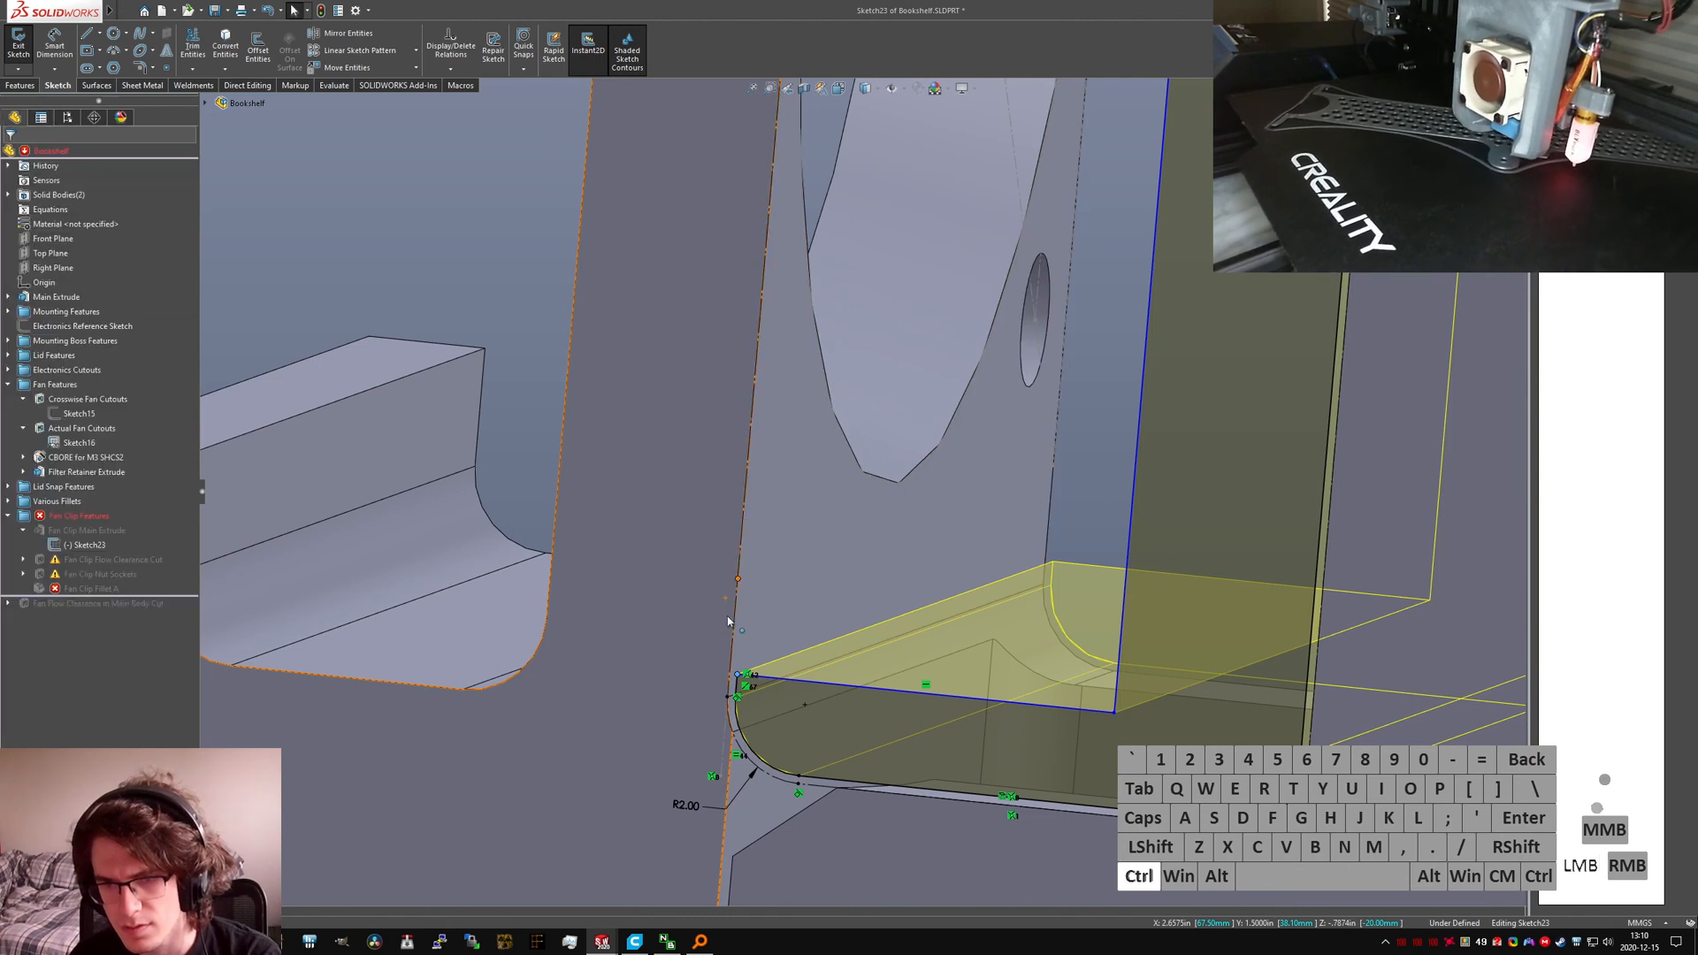
pyautogui.hotkey('ctrl', 'alt', 'd')
pyautogui.hotkey('ctrl', 'z')
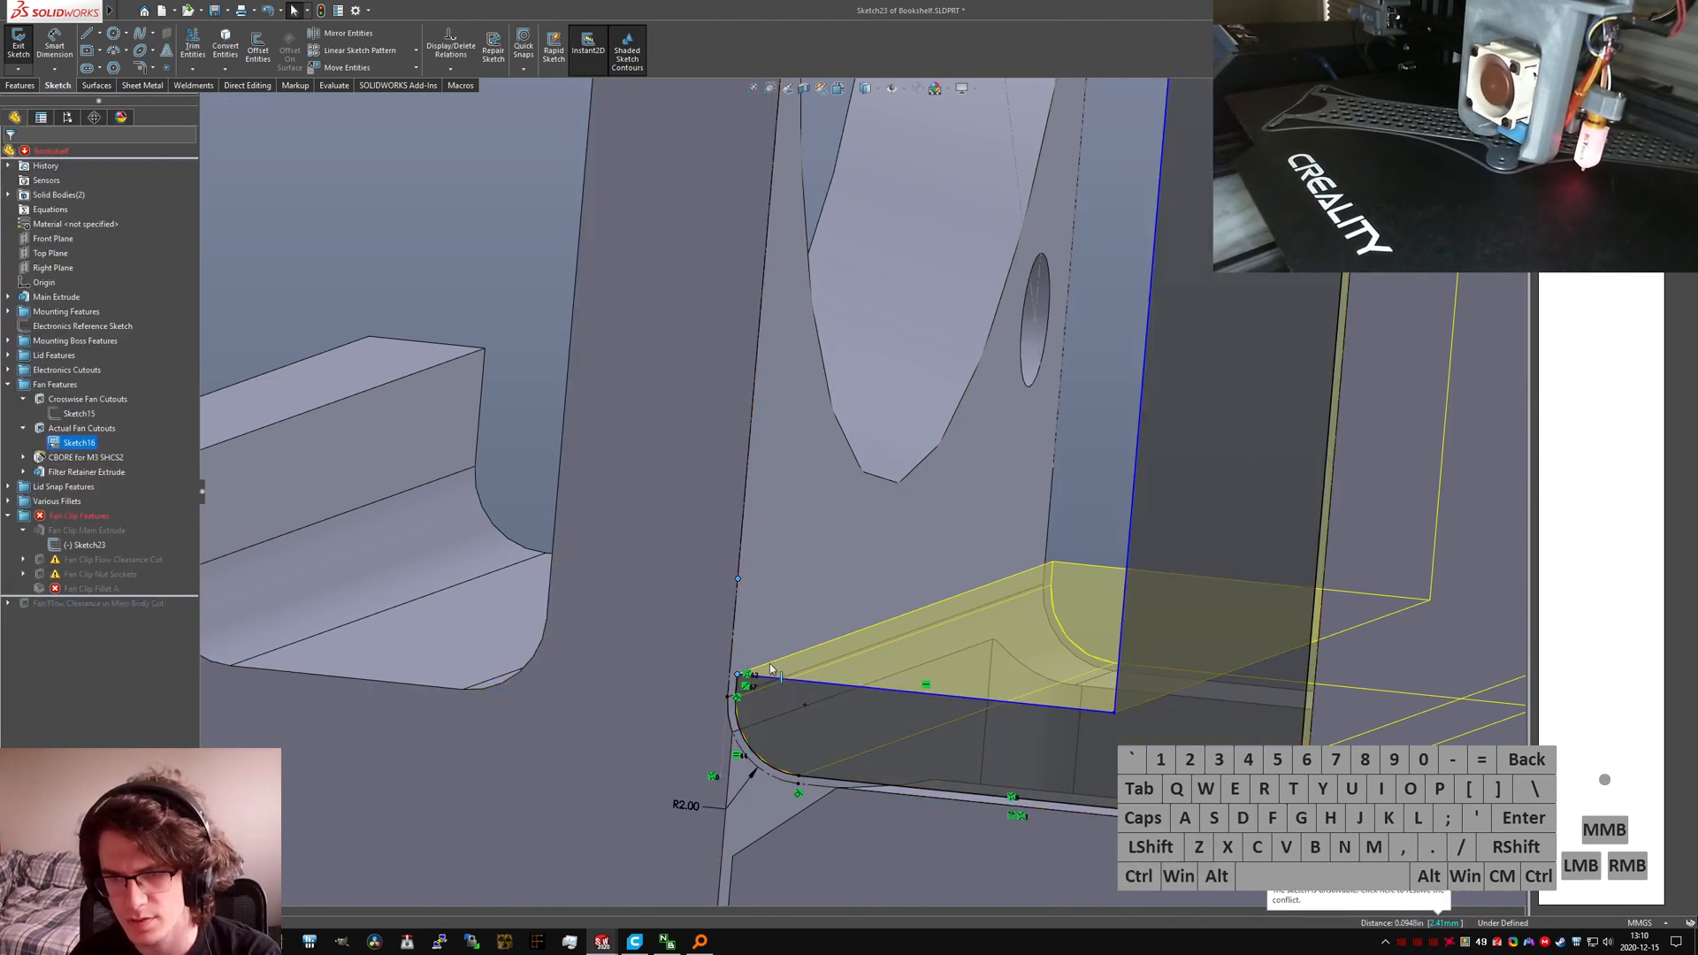
# Step: Make the lower notch's bottom line coincident with the lowest Sketch16 corner point and clear the selection
pyautogui.click(779, 677)
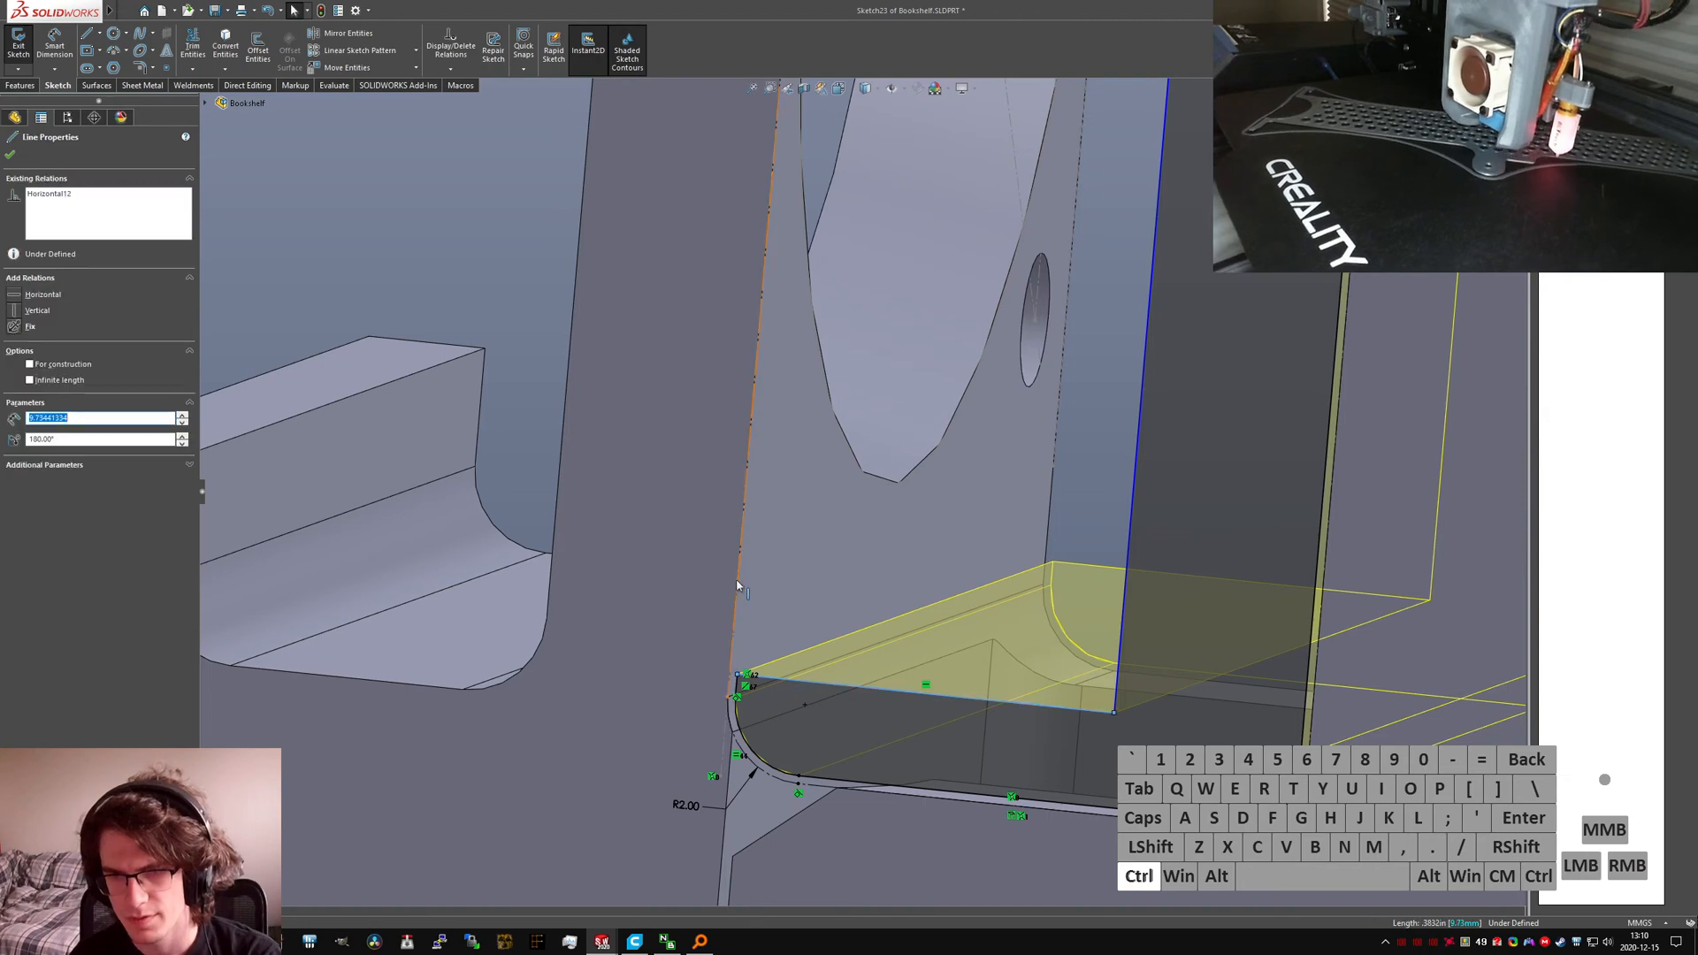
pyautogui.keyDown('ctrl'); pyautogui.click(739, 582); pyautogui.keyUp('ctrl')
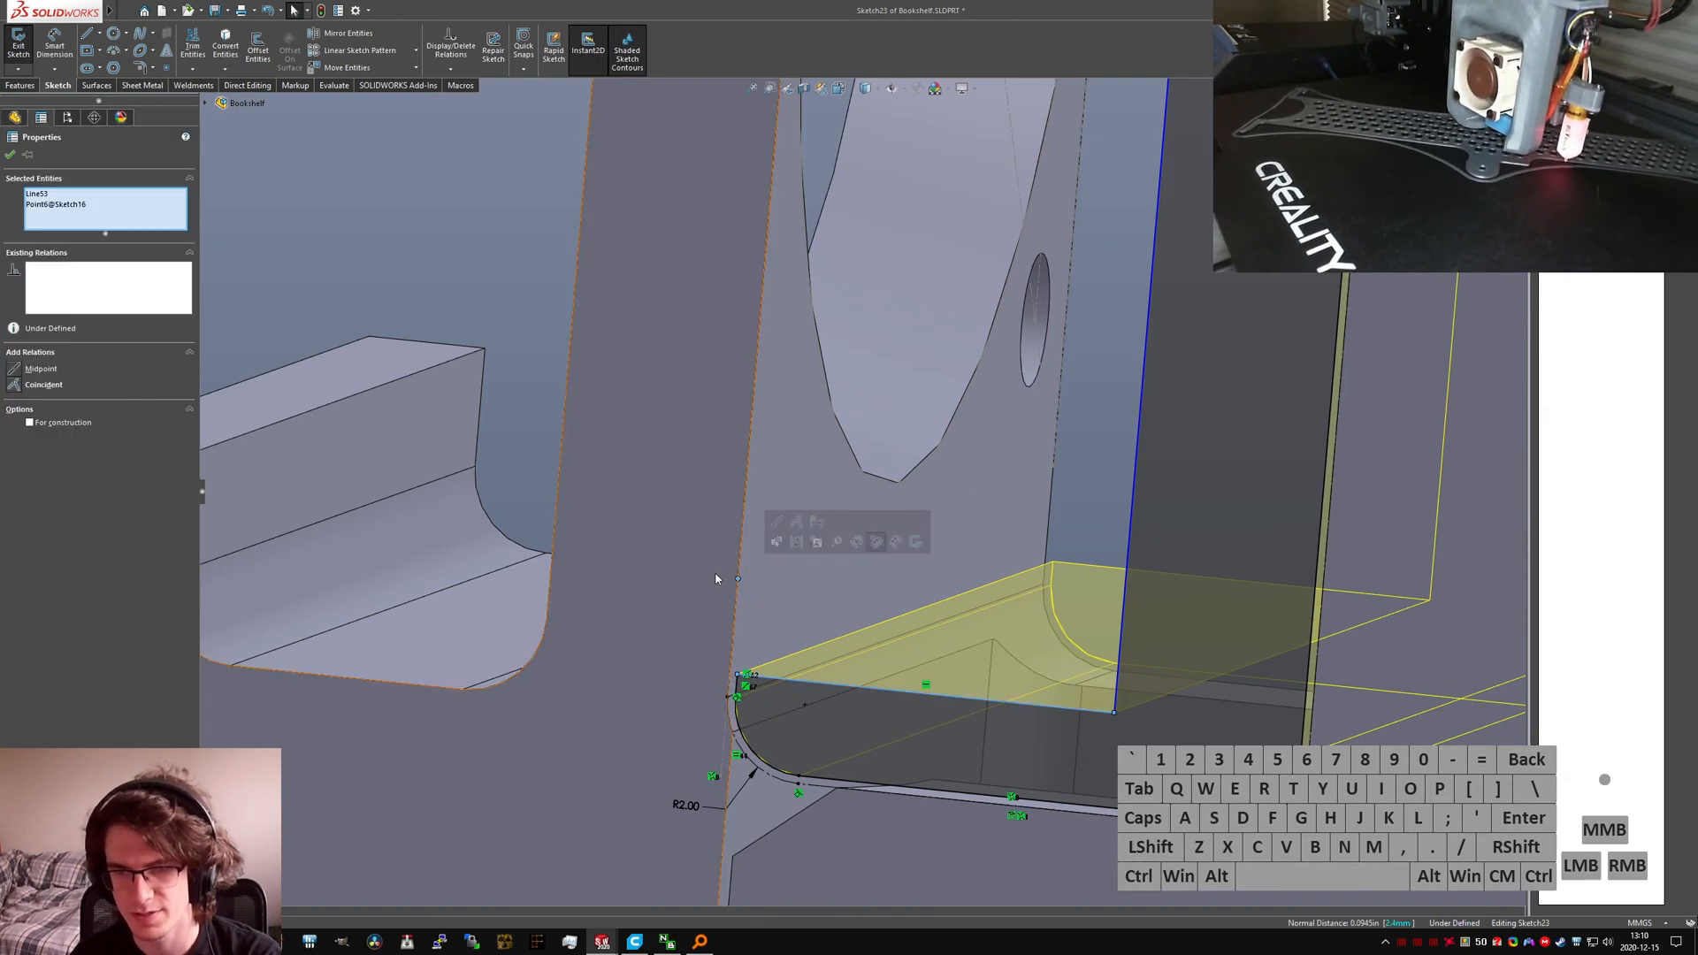
pyautogui.hotkey('alt', 'd')
pyautogui.click(507, 294)
# Step: Dimension the lower notch's long side line 10.6 mm from the outer edge of the enclosure wall
pyautogui.scroll(10, 612, 523)
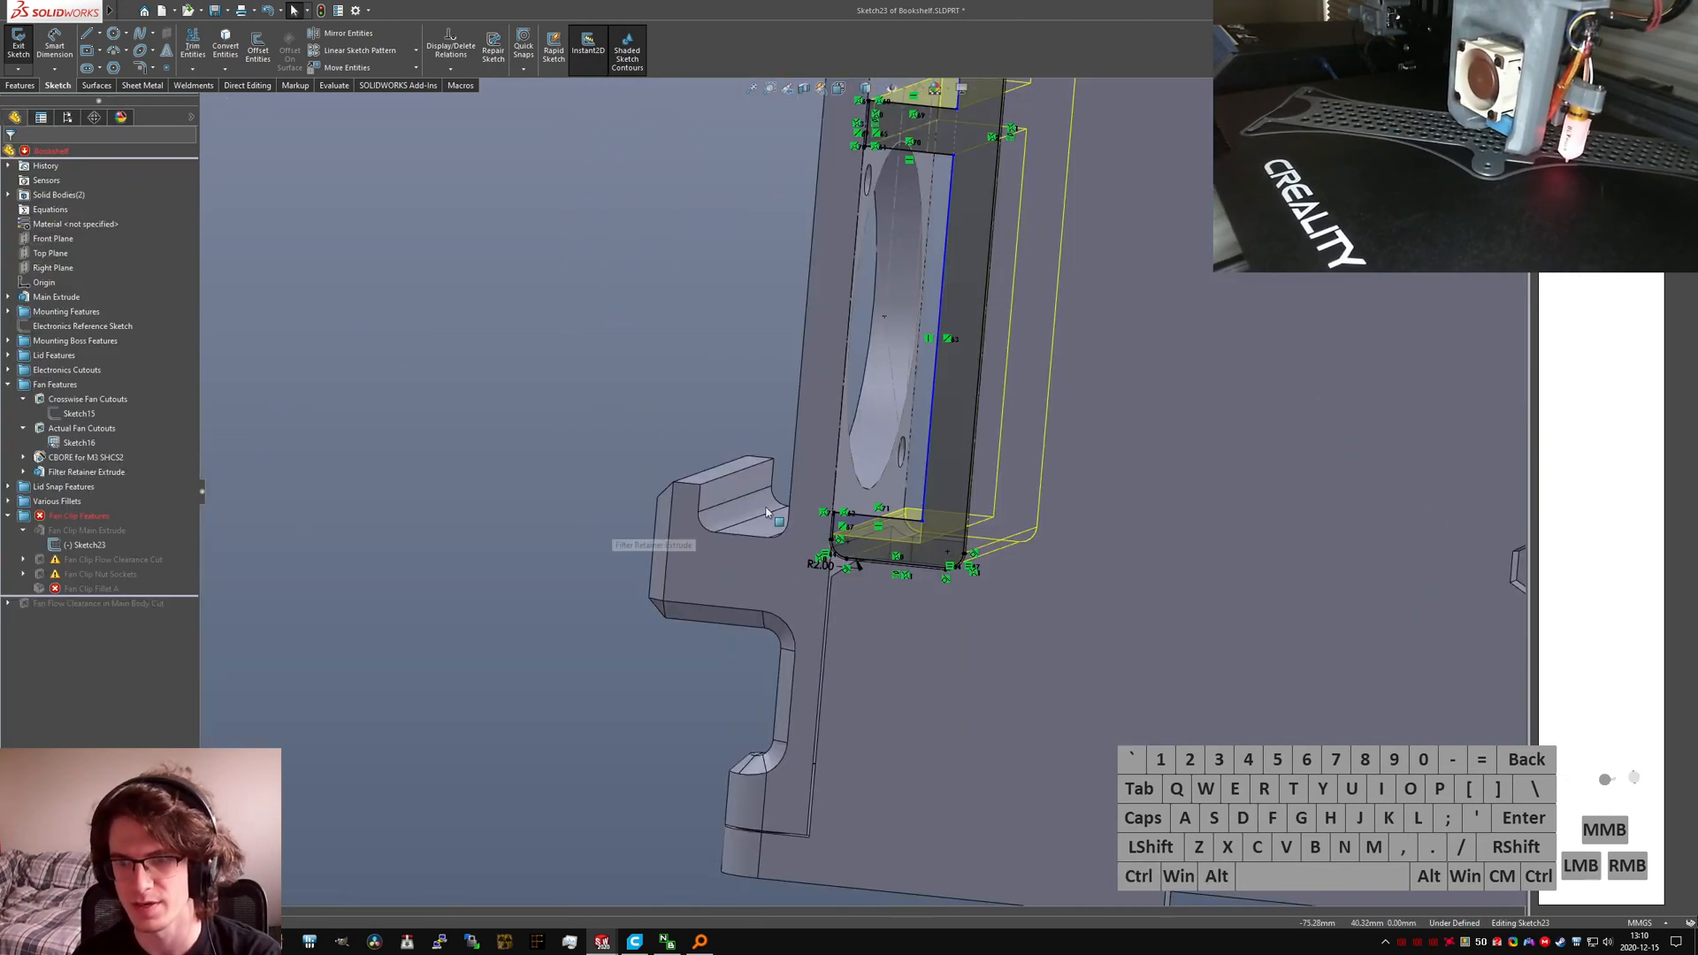
pyautogui.scroll(-4, 895, 356)
pyautogui.moveTo(873, 525); pyautogui.dragTo(889, 460, button='right')
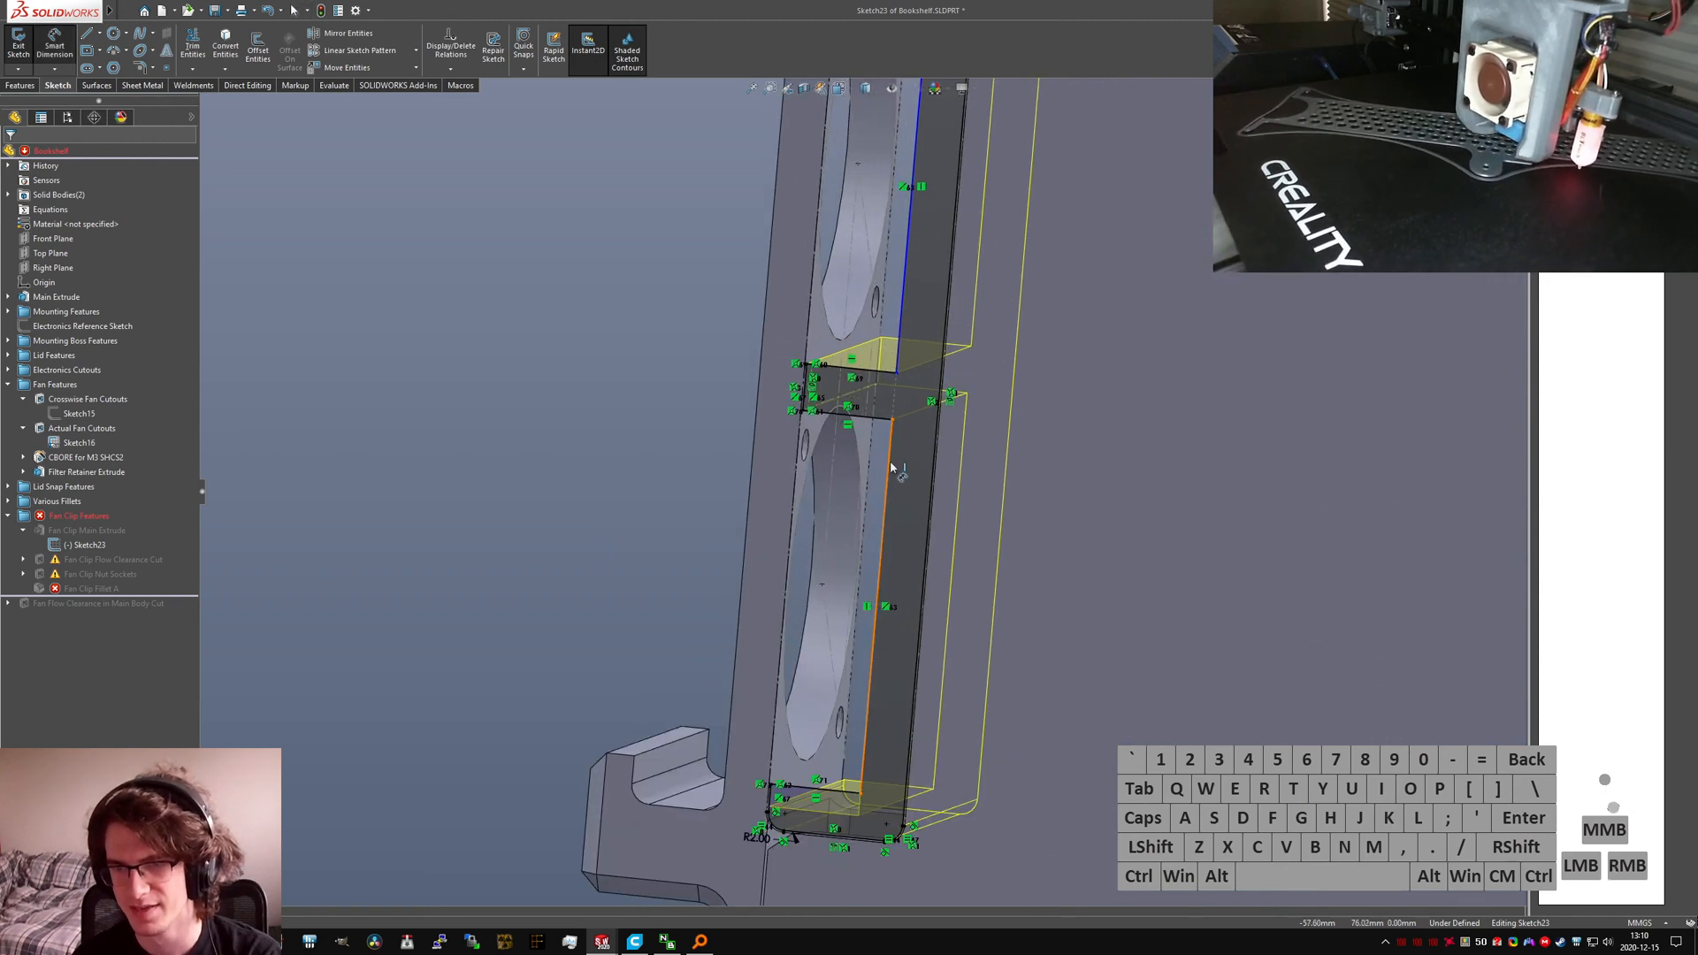
pyautogui.click(887, 457)
pyautogui.scroll(-5, 809, 411)
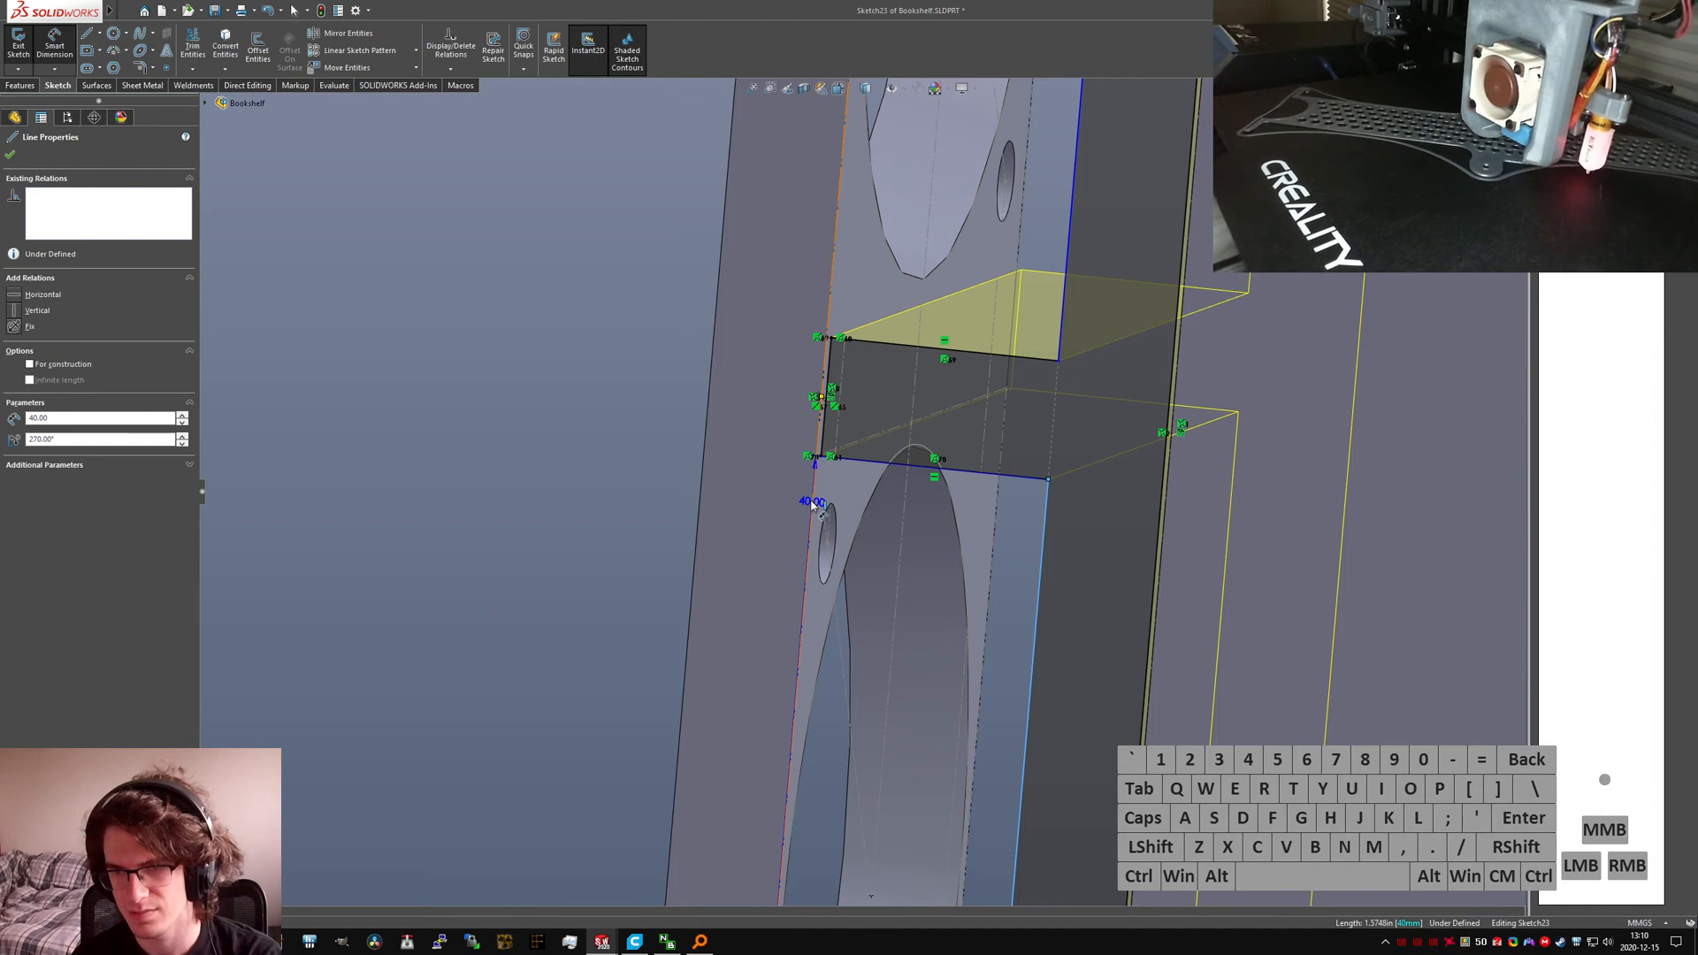
pyautogui.moveTo(812, 505); pyautogui.dragTo(581, 518)
pyautogui.click(581, 518)
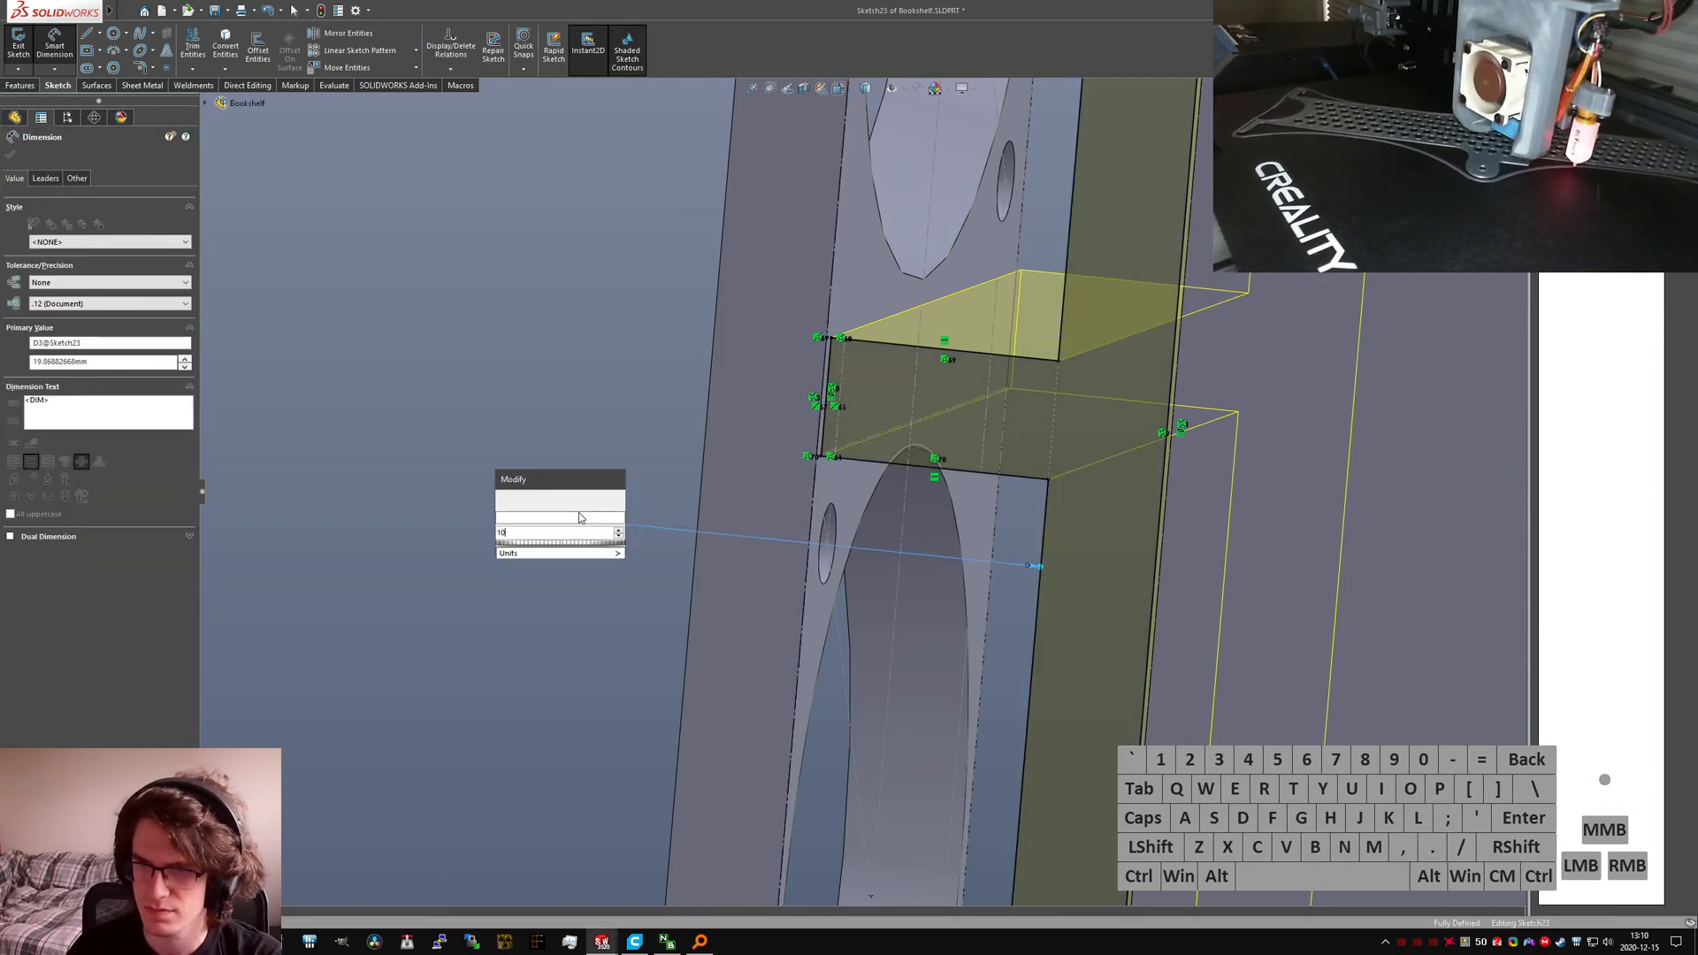
pyautogui.write('10')
pyautogui.press('Return')
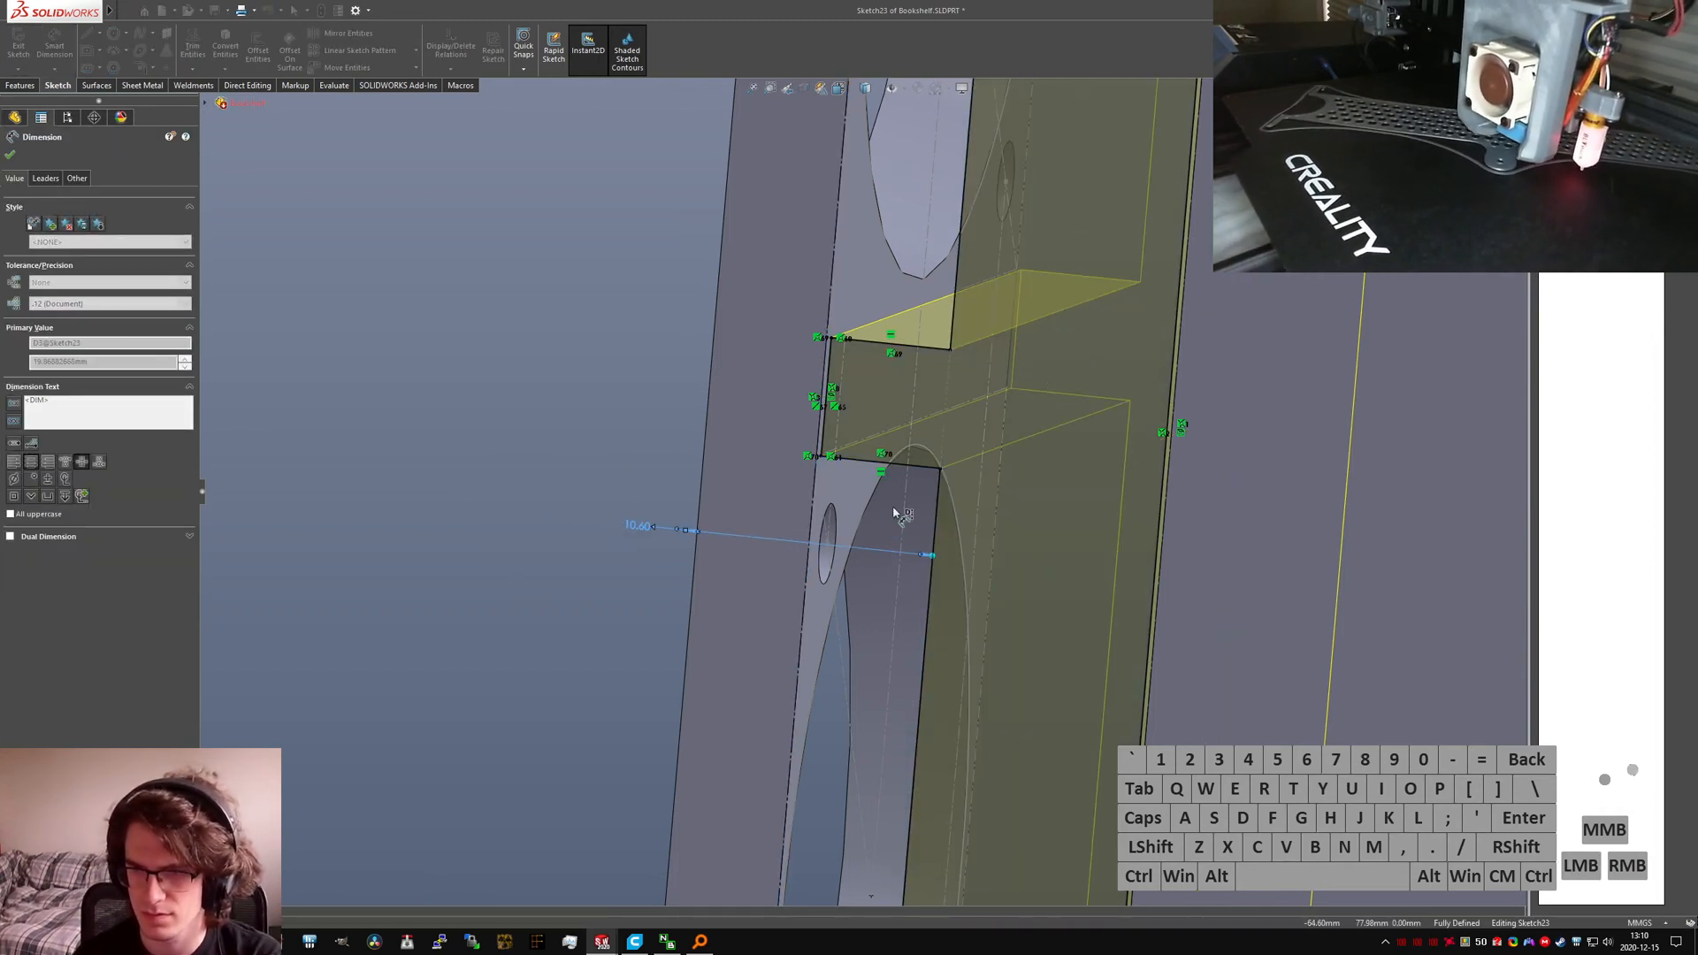
# Step: Move the 10.6 mm notch dimension between its reference edges to check them, and delete the dimension
pyautogui.moveTo(893, 511); pyautogui.dragTo(1020, 599, button='middle')
pyautogui.scroll(-4, 891, 491)
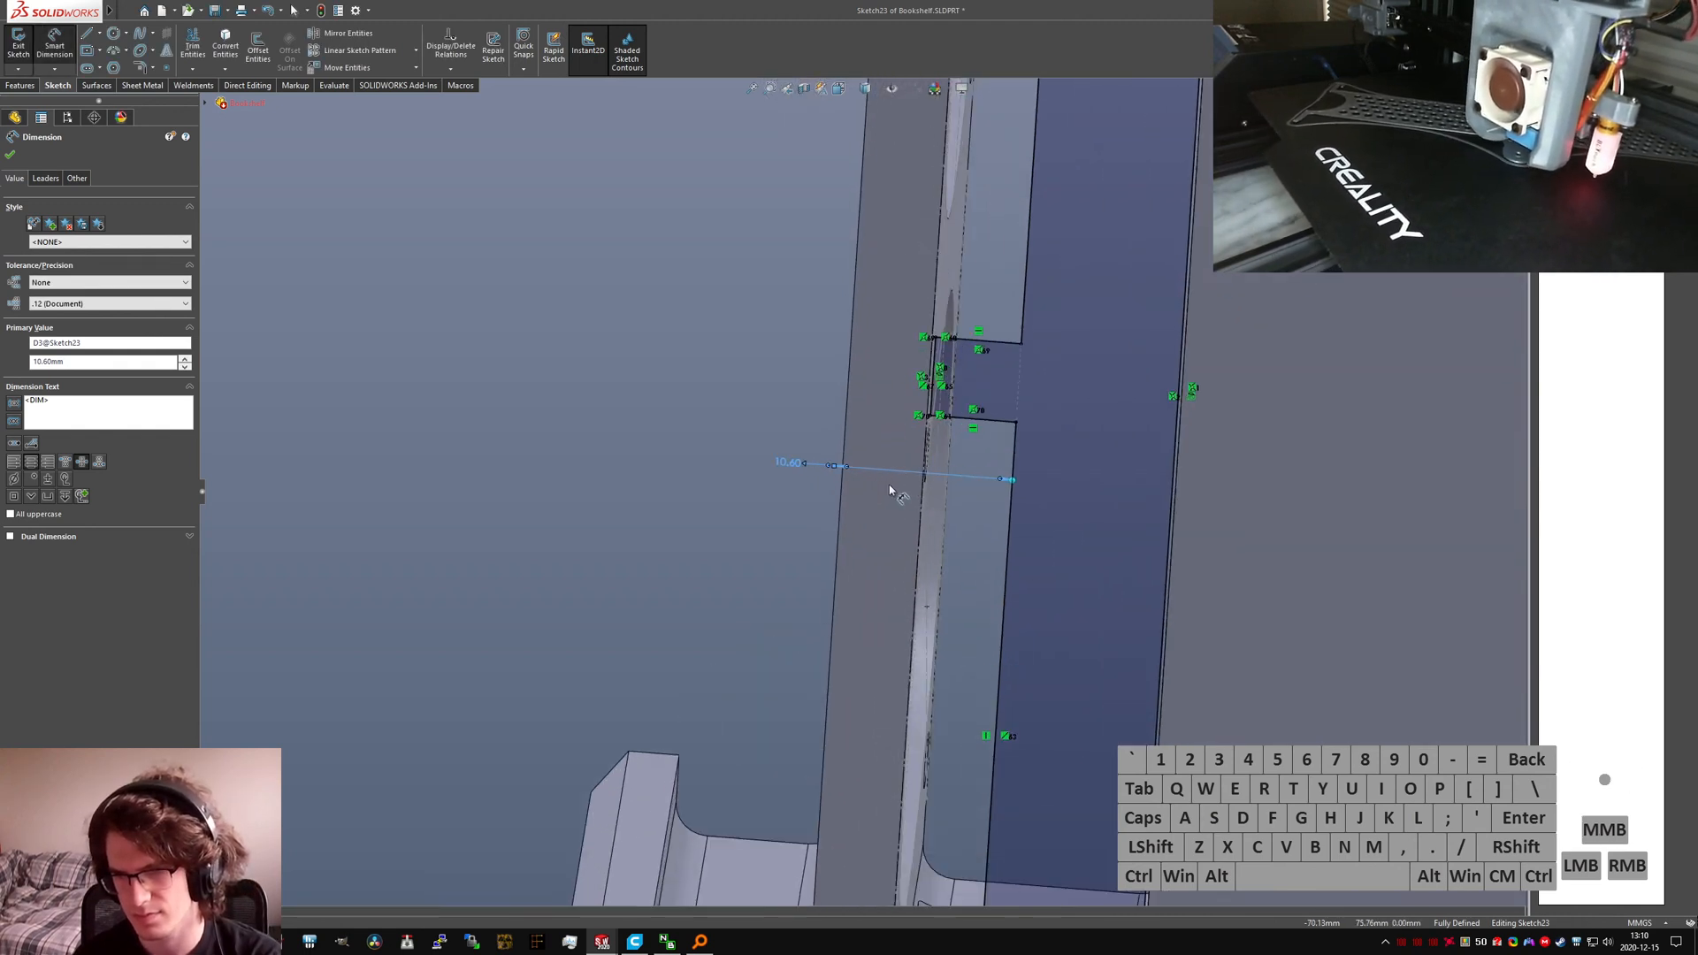
pyautogui.moveTo(893, 492); pyautogui.dragTo(913, 593, button='middle')
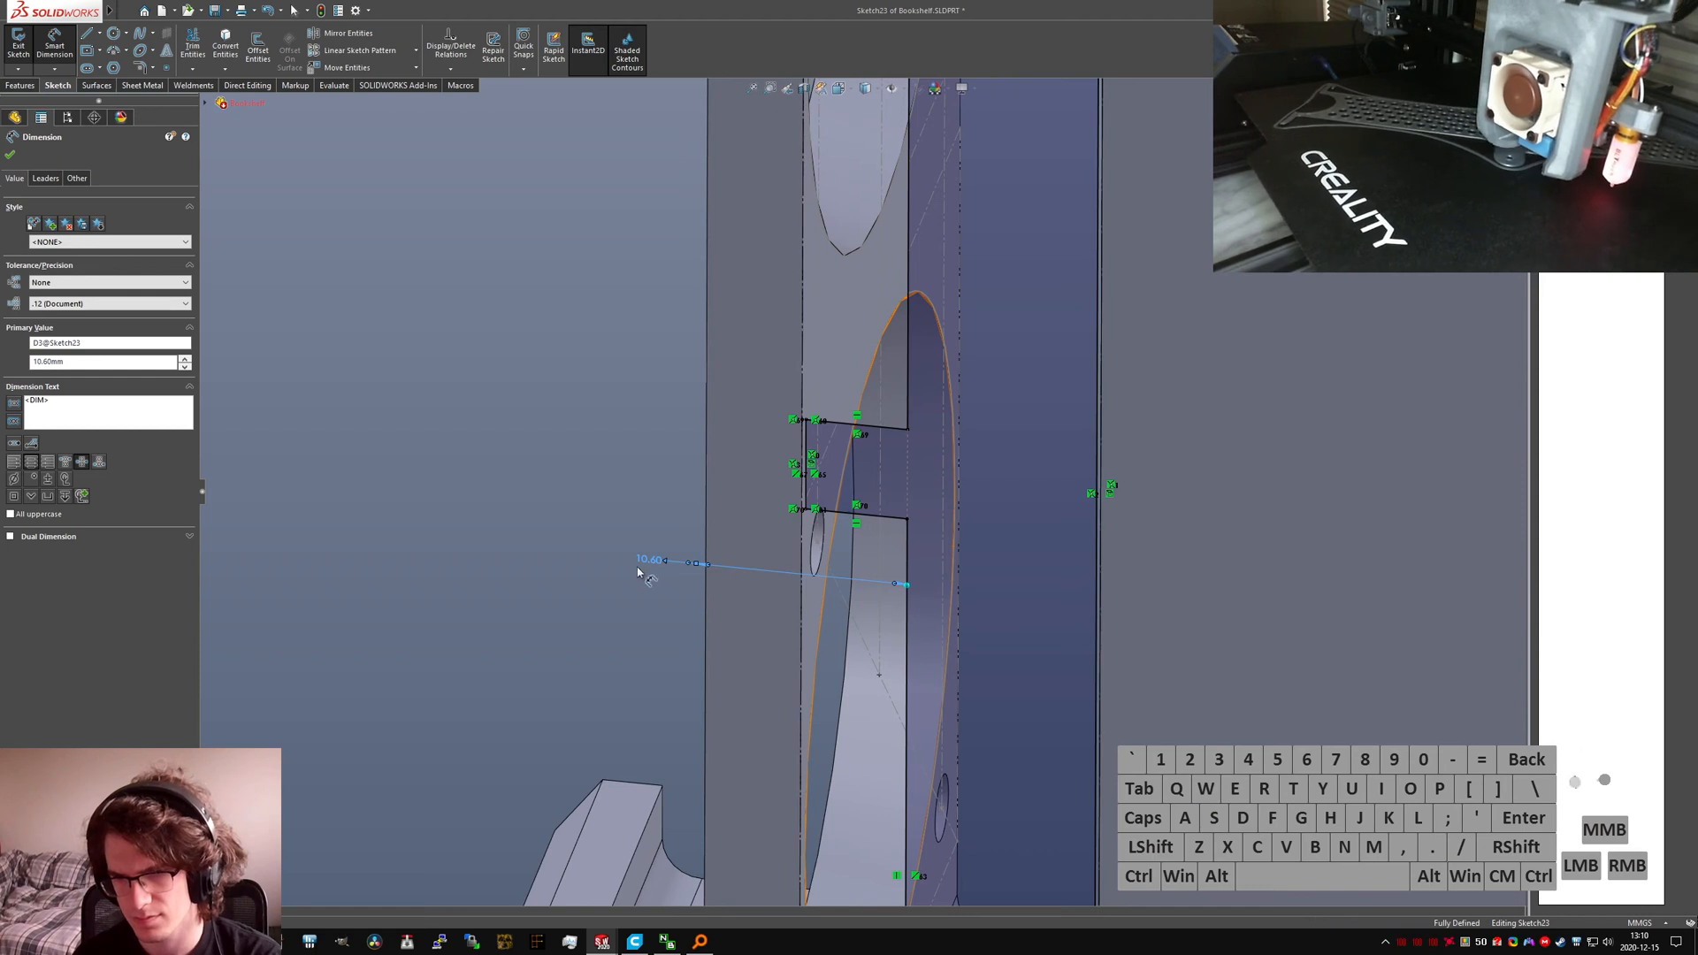
pyautogui.moveTo(636, 572); pyautogui.dragTo(701, 591)
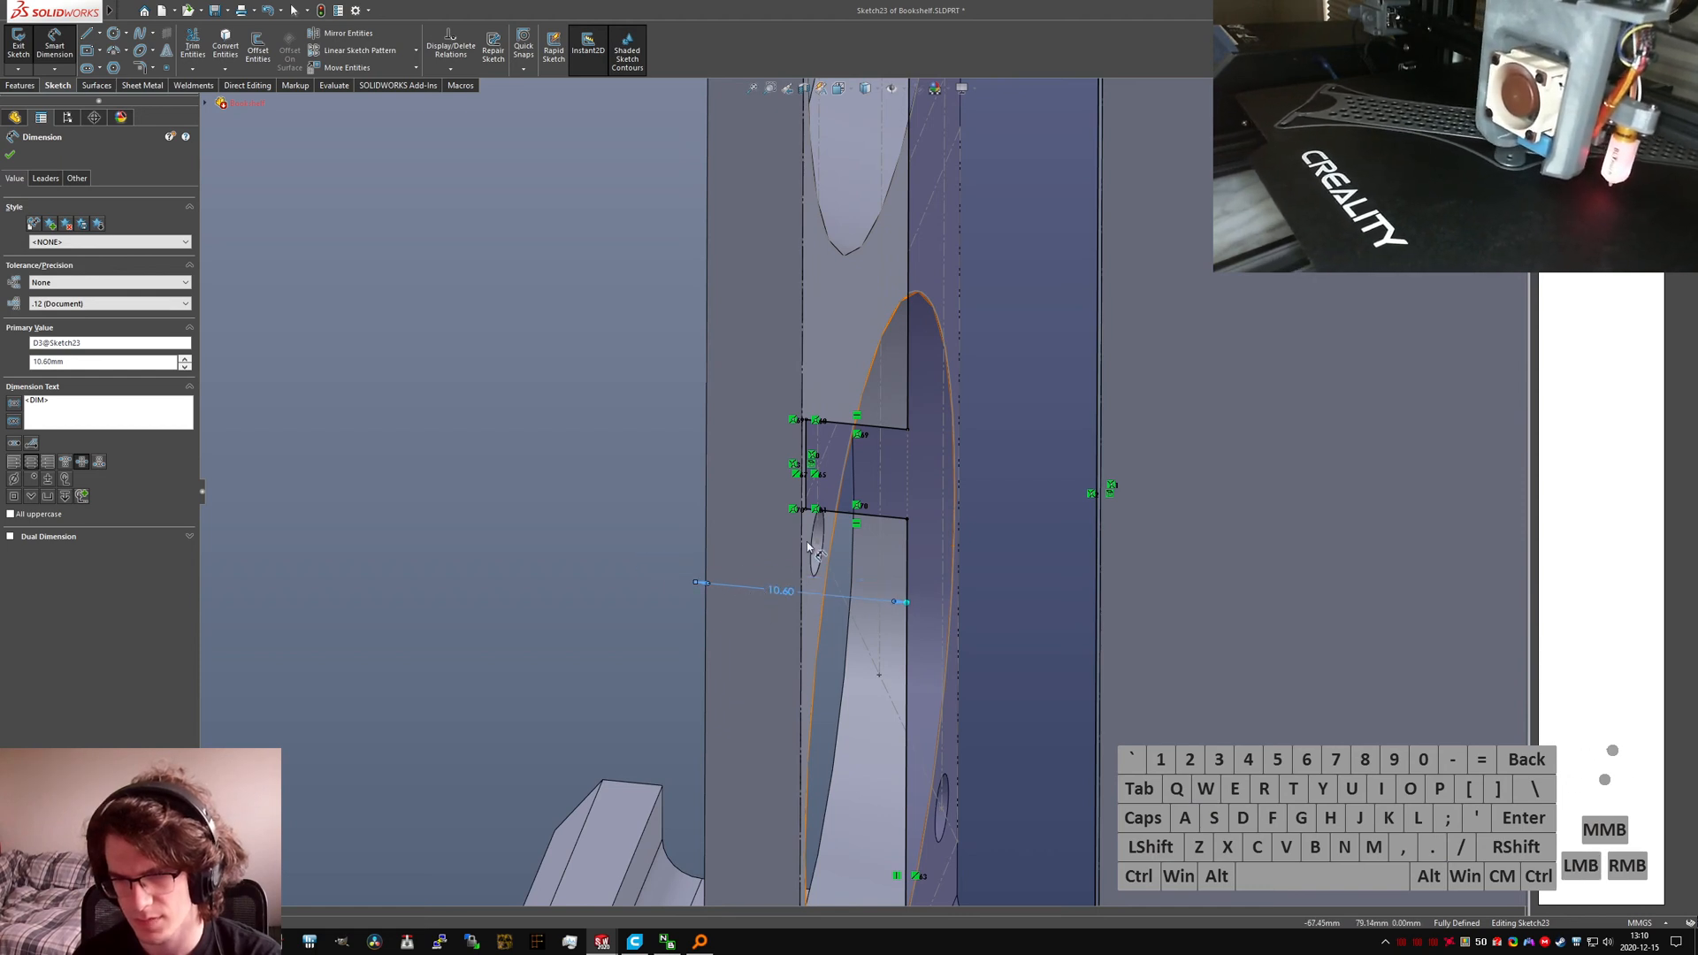
pyautogui.press('Escape')
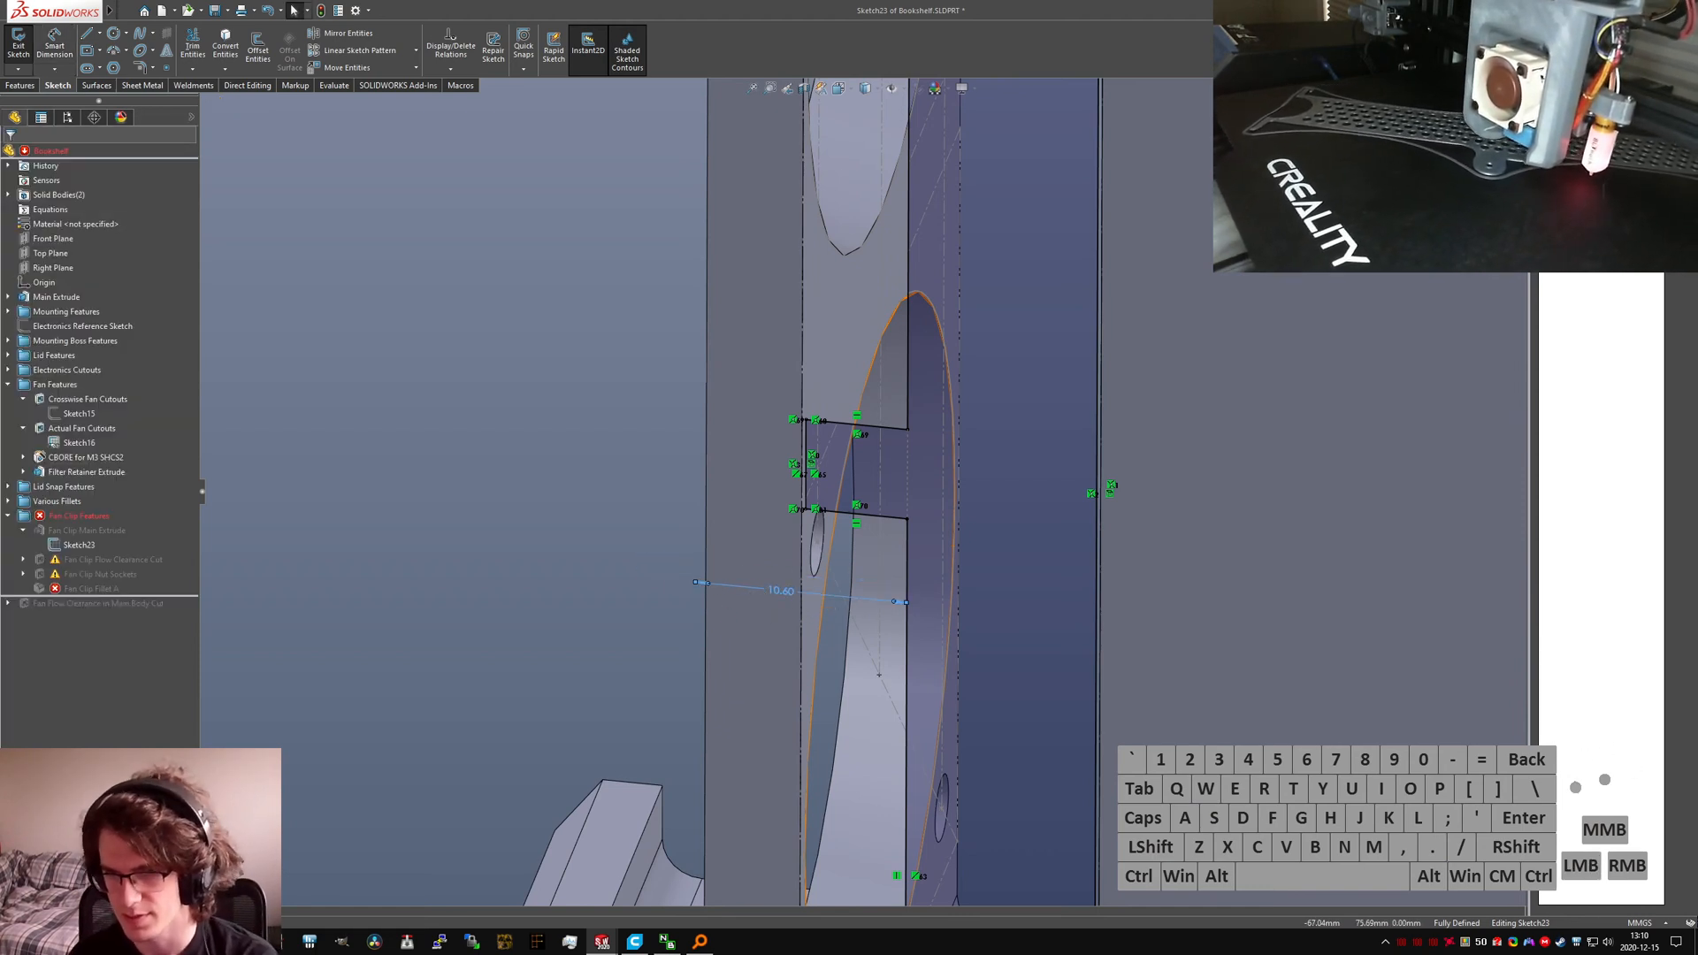
pyautogui.press('Delete')
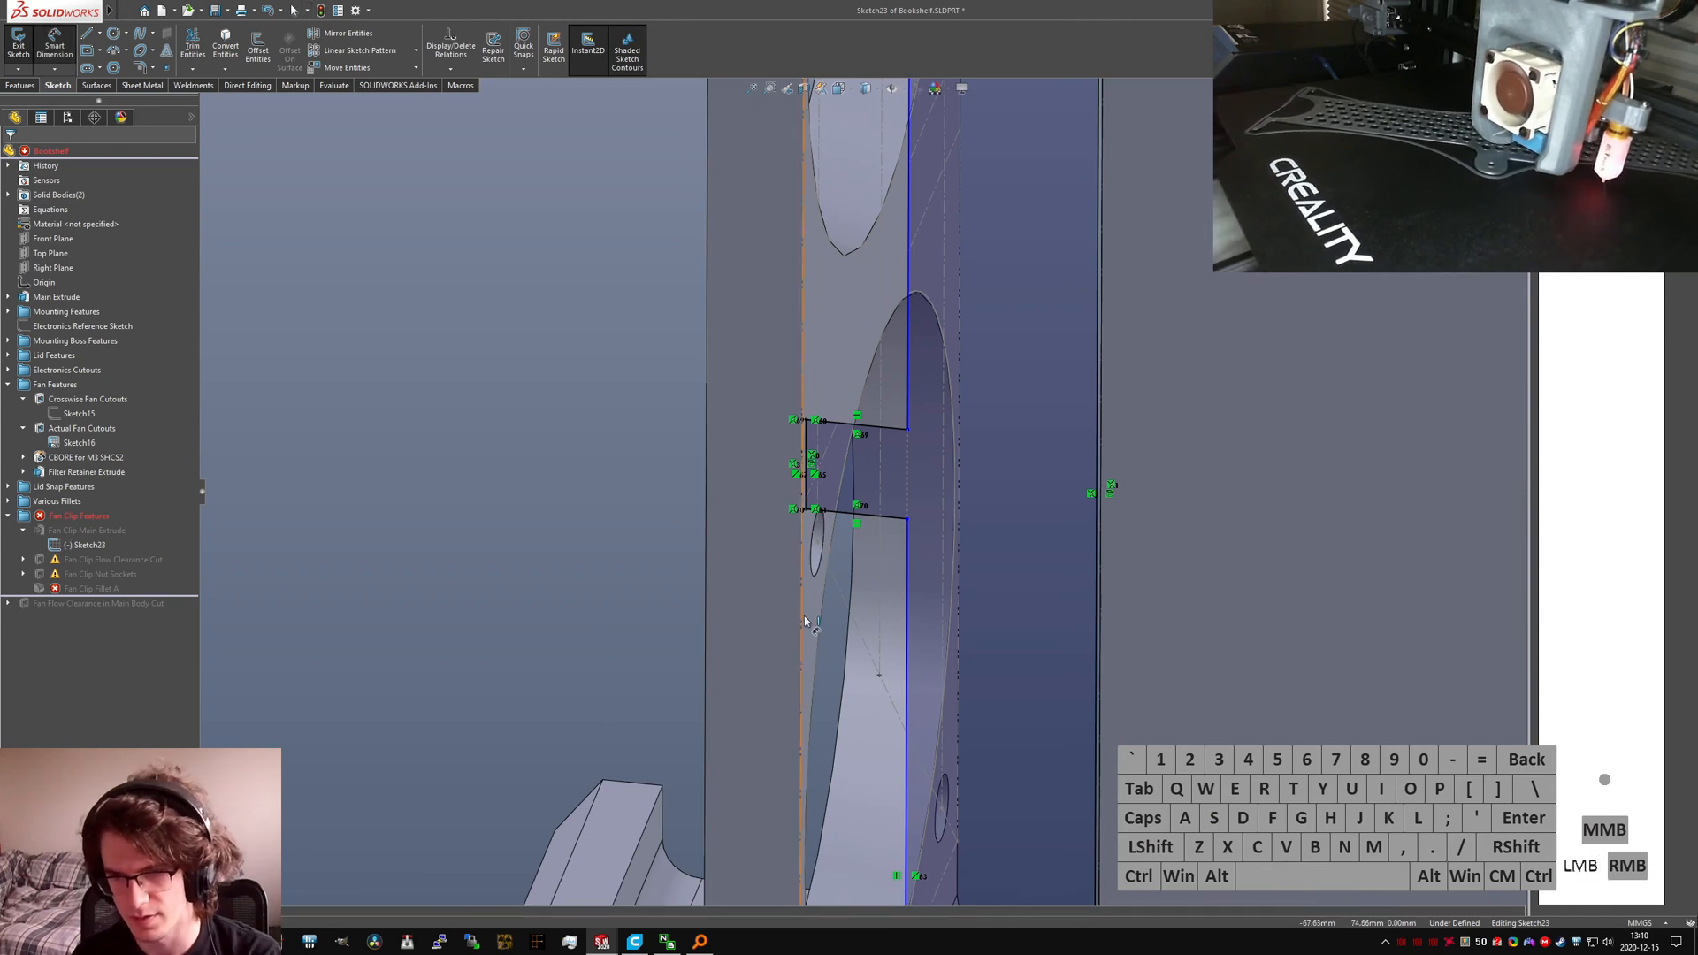
# Step: Dimension the lower notch's long side line 10.6 mm from the Sketch16 edge line, then exit the sketch and close the error report
pyautogui.click(906, 606)
pyautogui.click(1081, 610)
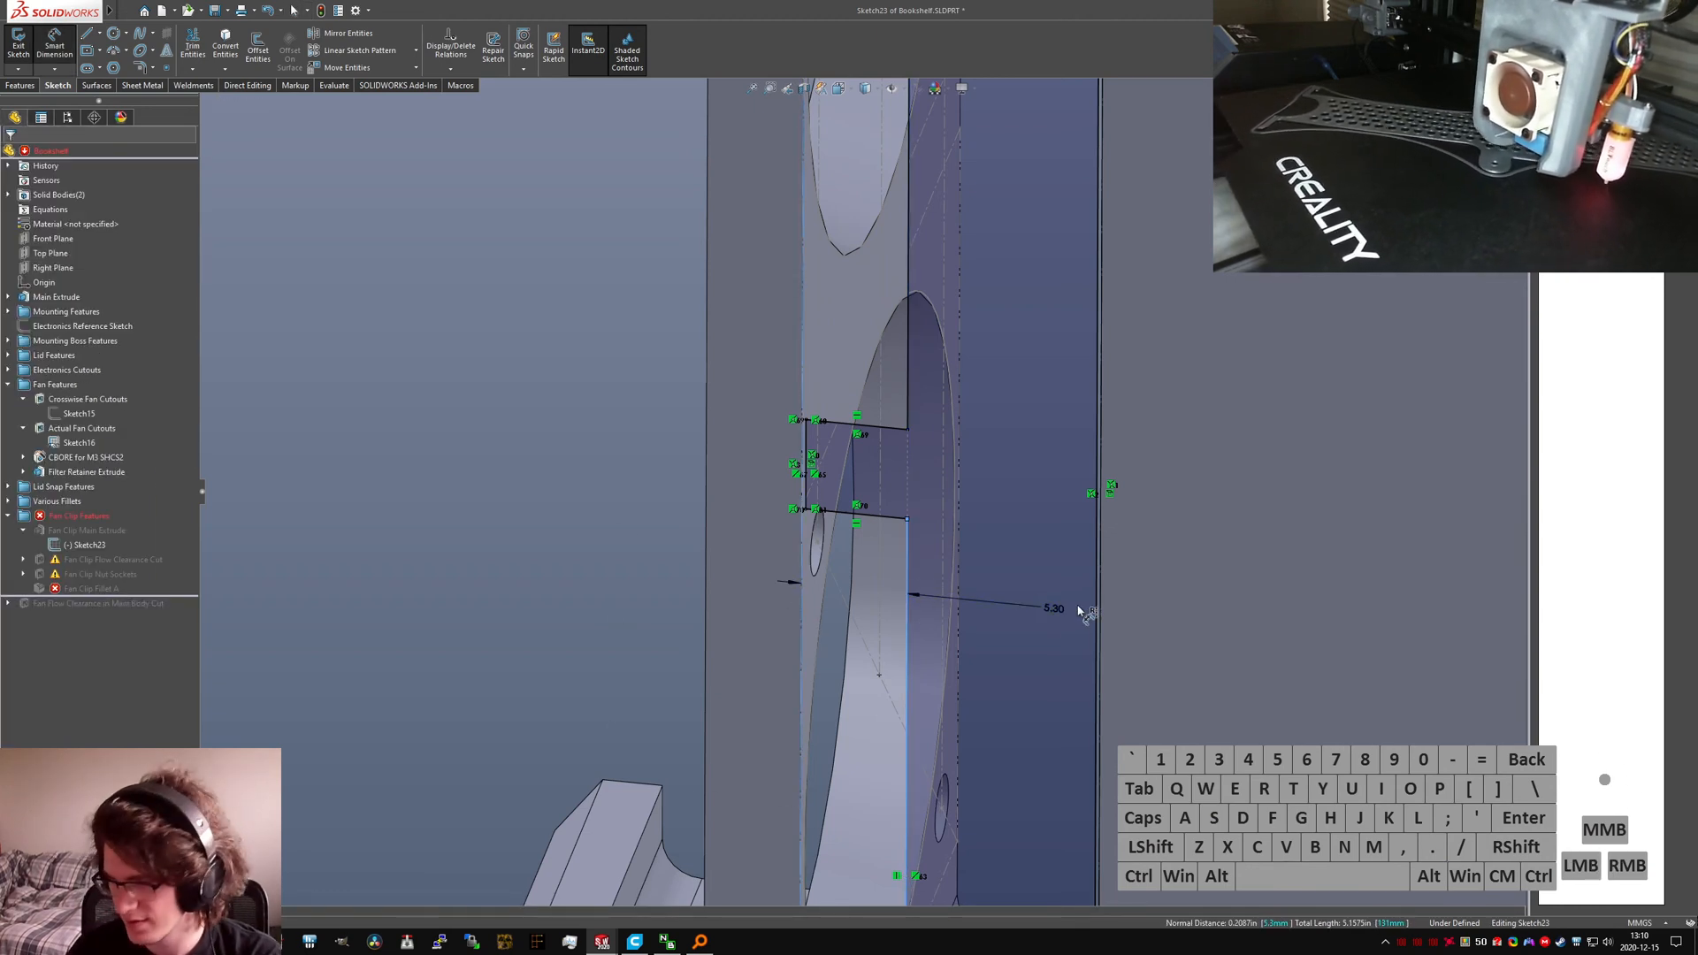
pyautogui.write('10.6')
pyautogui.press('Return')
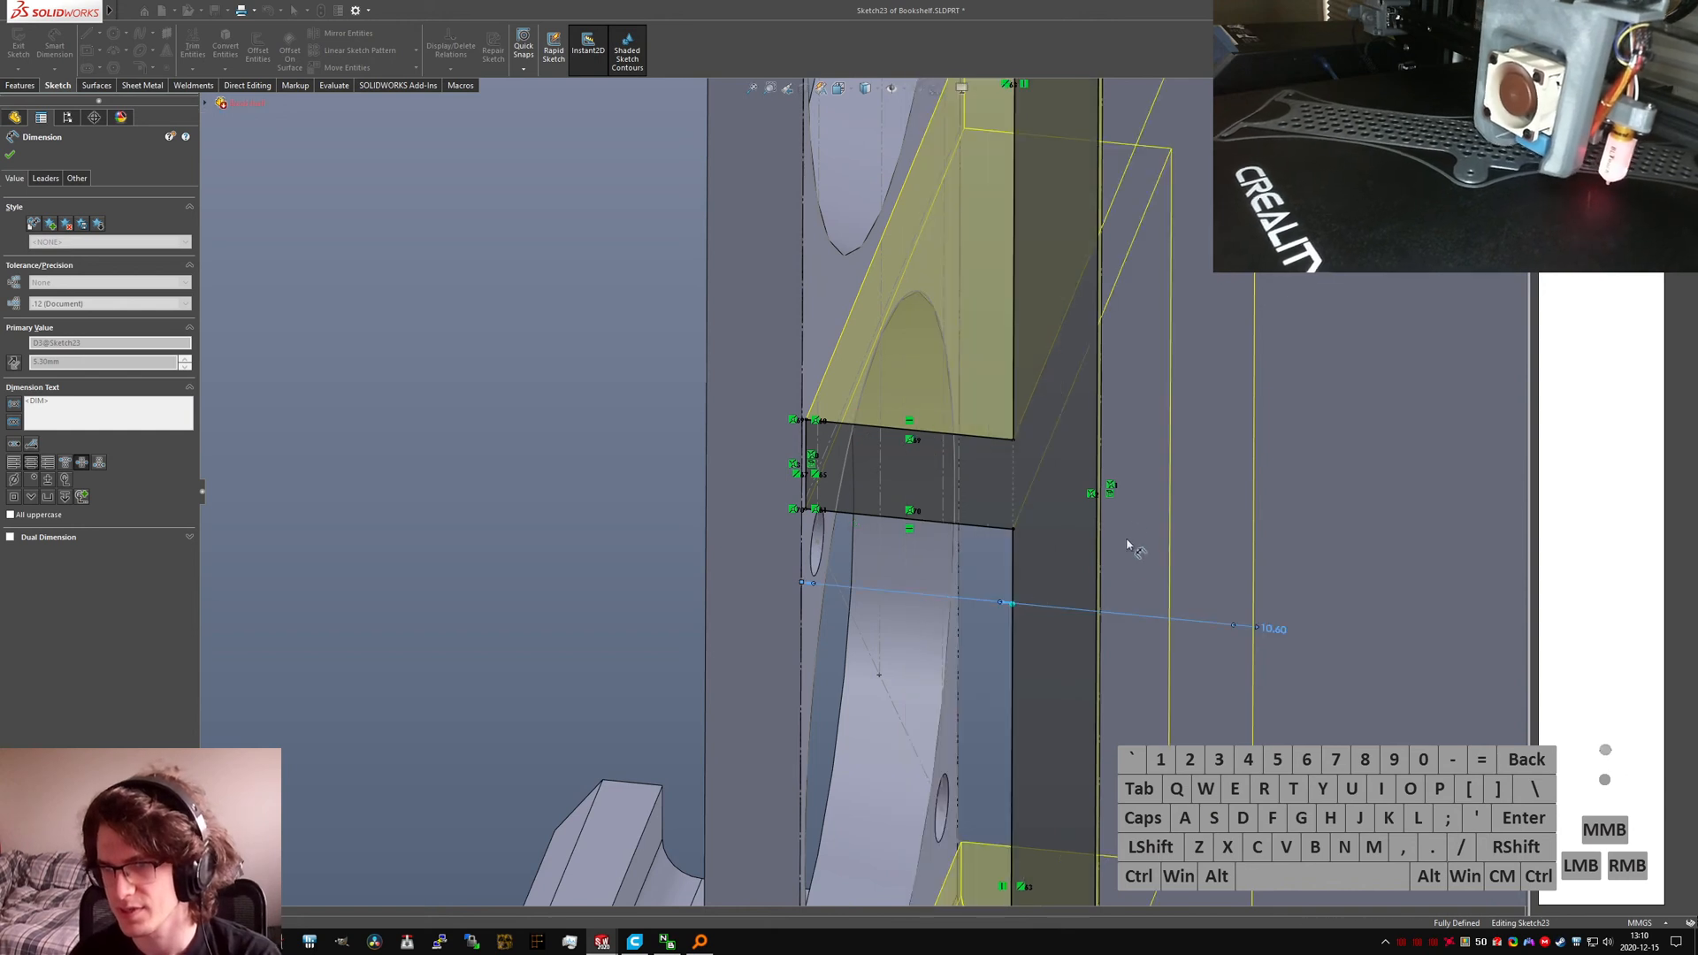
pyautogui.scroll(3, 928, 460)
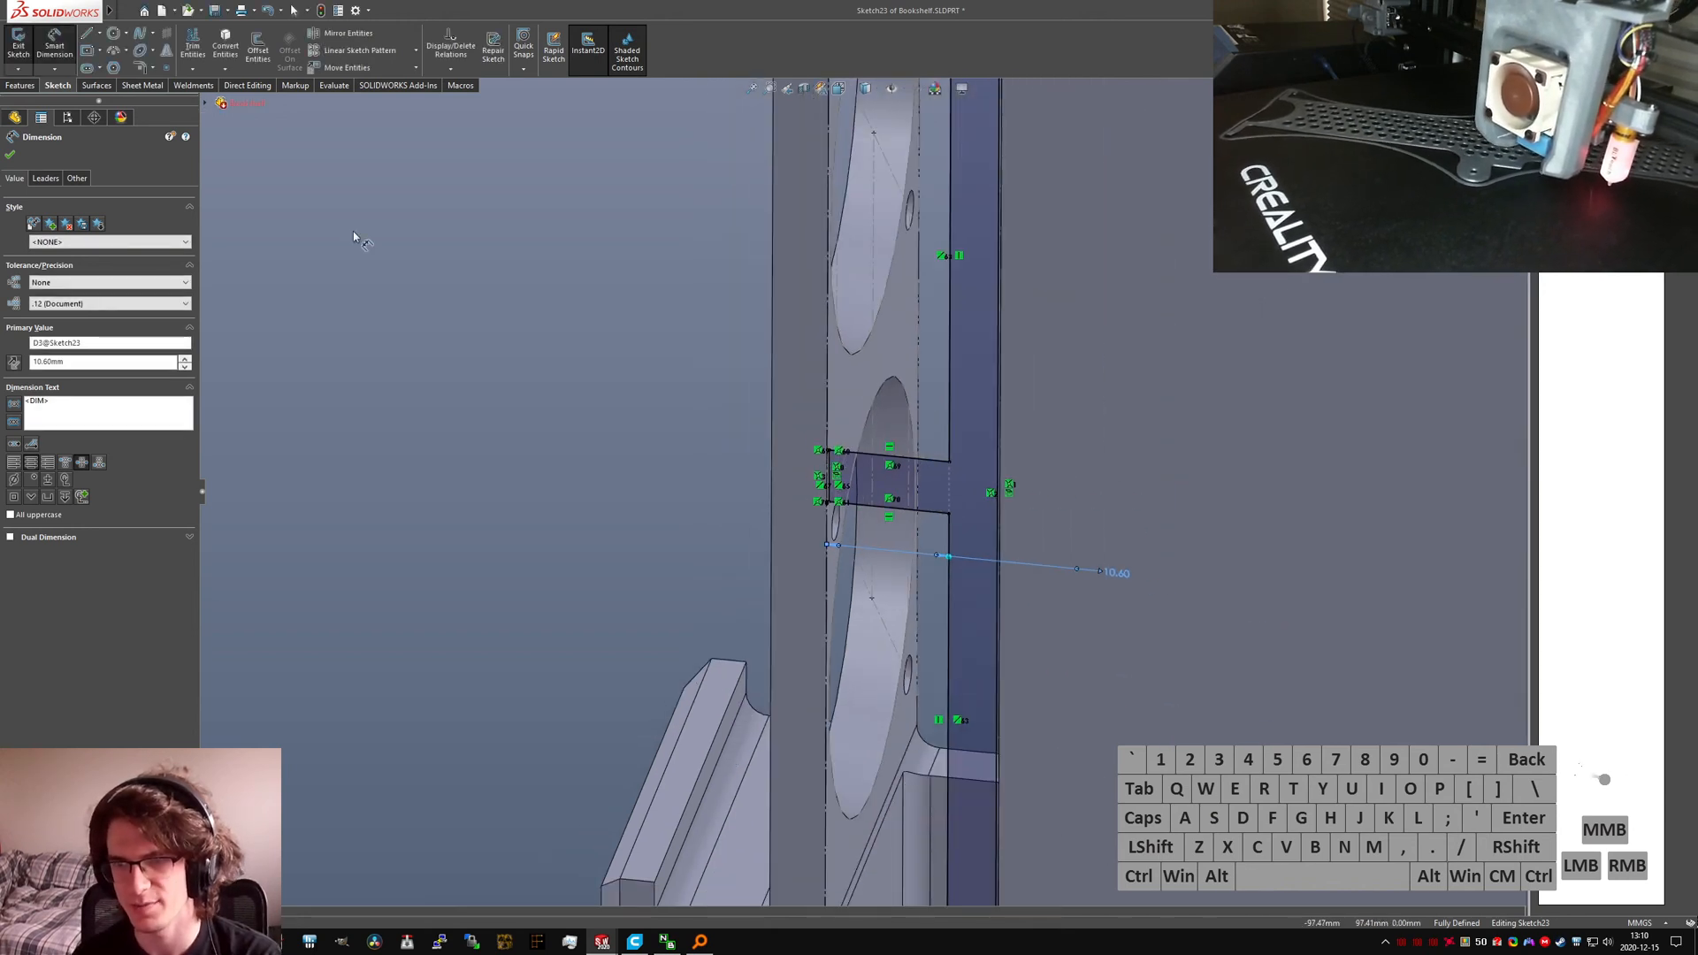
pyautogui.click(18, 43)
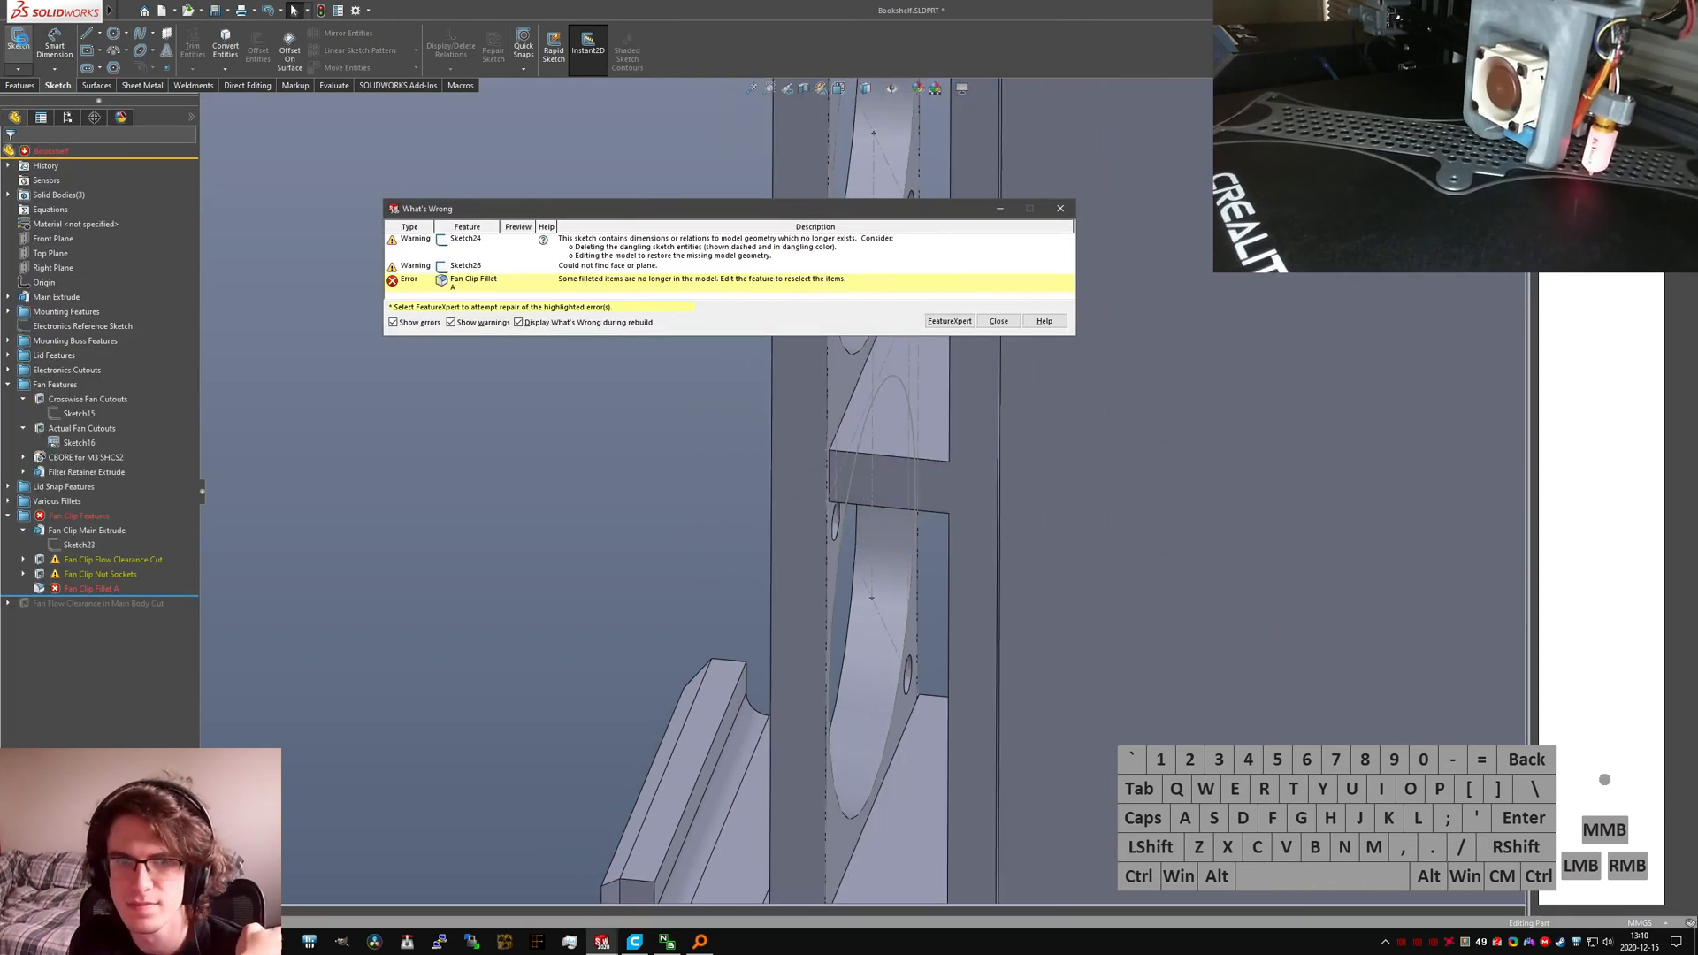
pyautogui.click(997, 321)
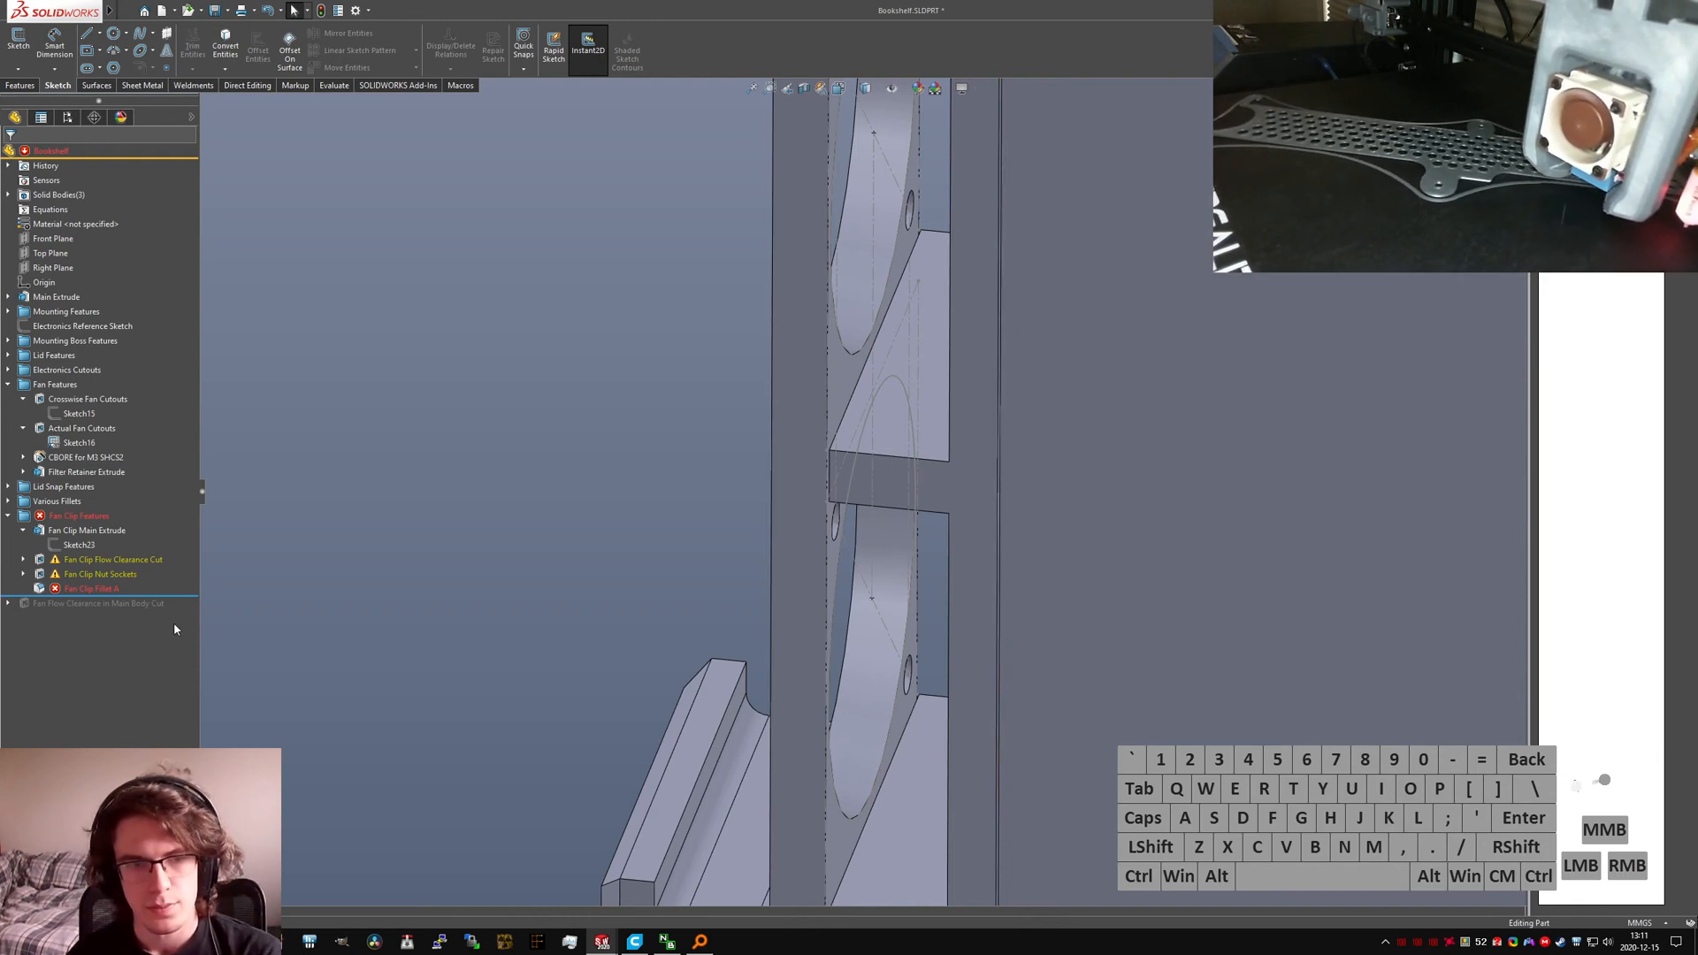
# Step: Open Sketch24 of the Fan Clip Flow Clearance Cut for editing and delete the dangling relations on its rectangular outline
pyautogui.click(23, 559)
pyautogui.click(84, 574)
pyautogui.click(84, 531)
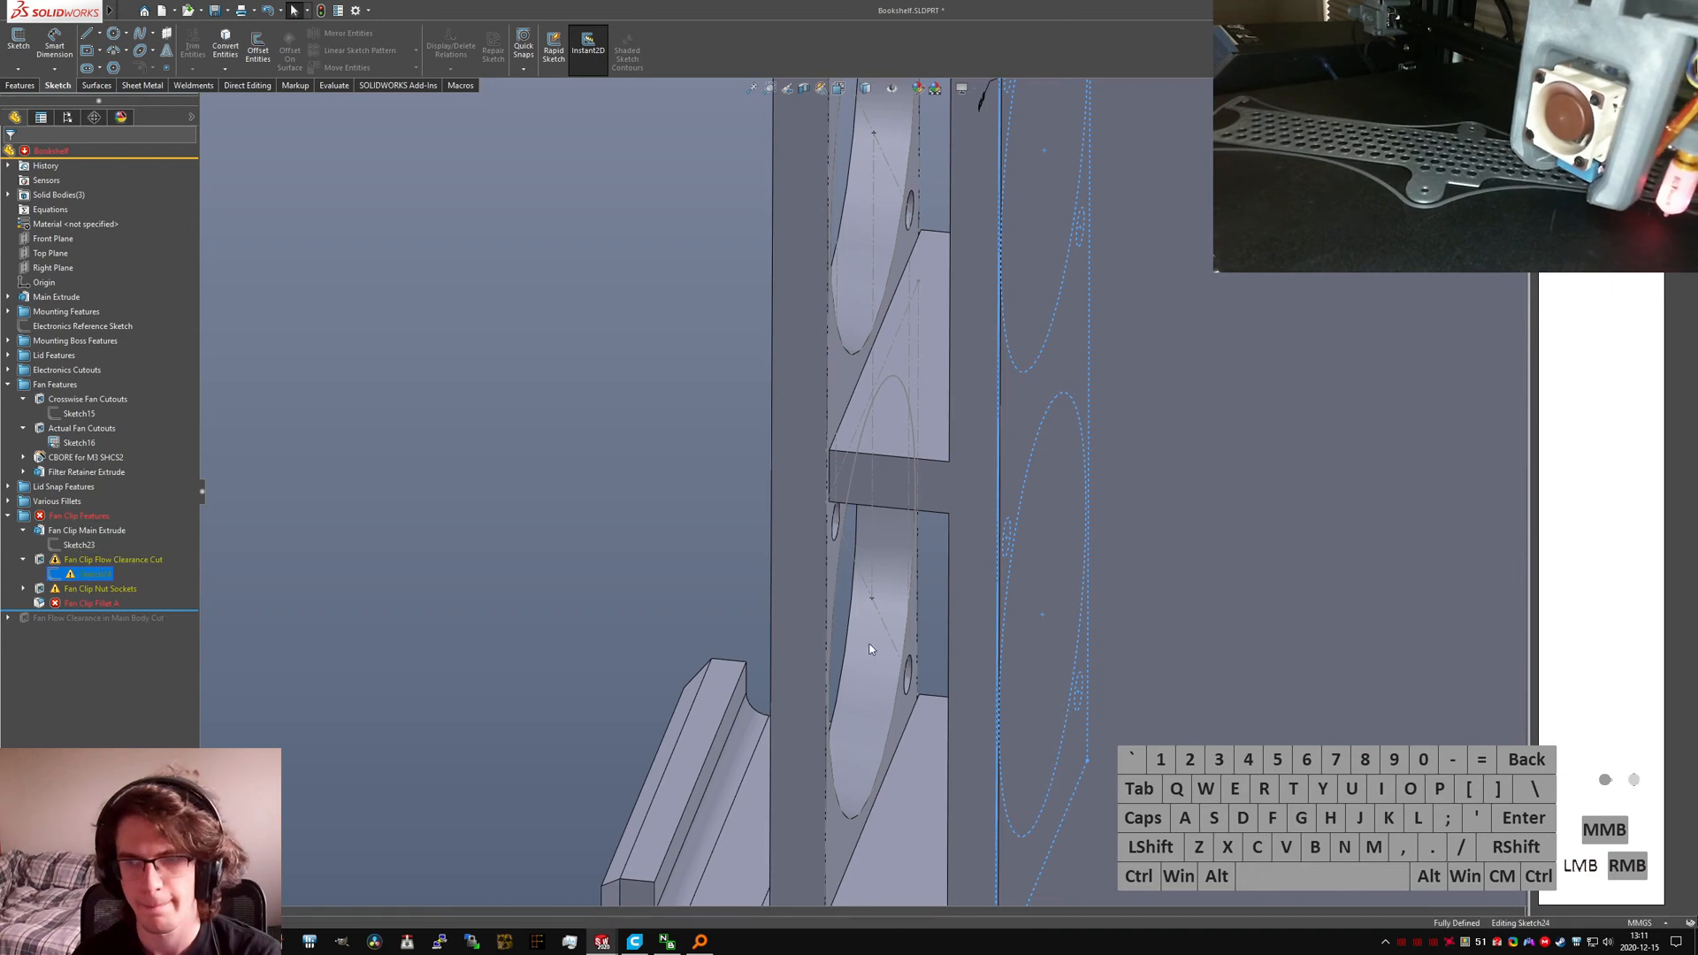
pyautogui.moveTo(955, 450); pyautogui.dragTo(878, 591, button='middle')
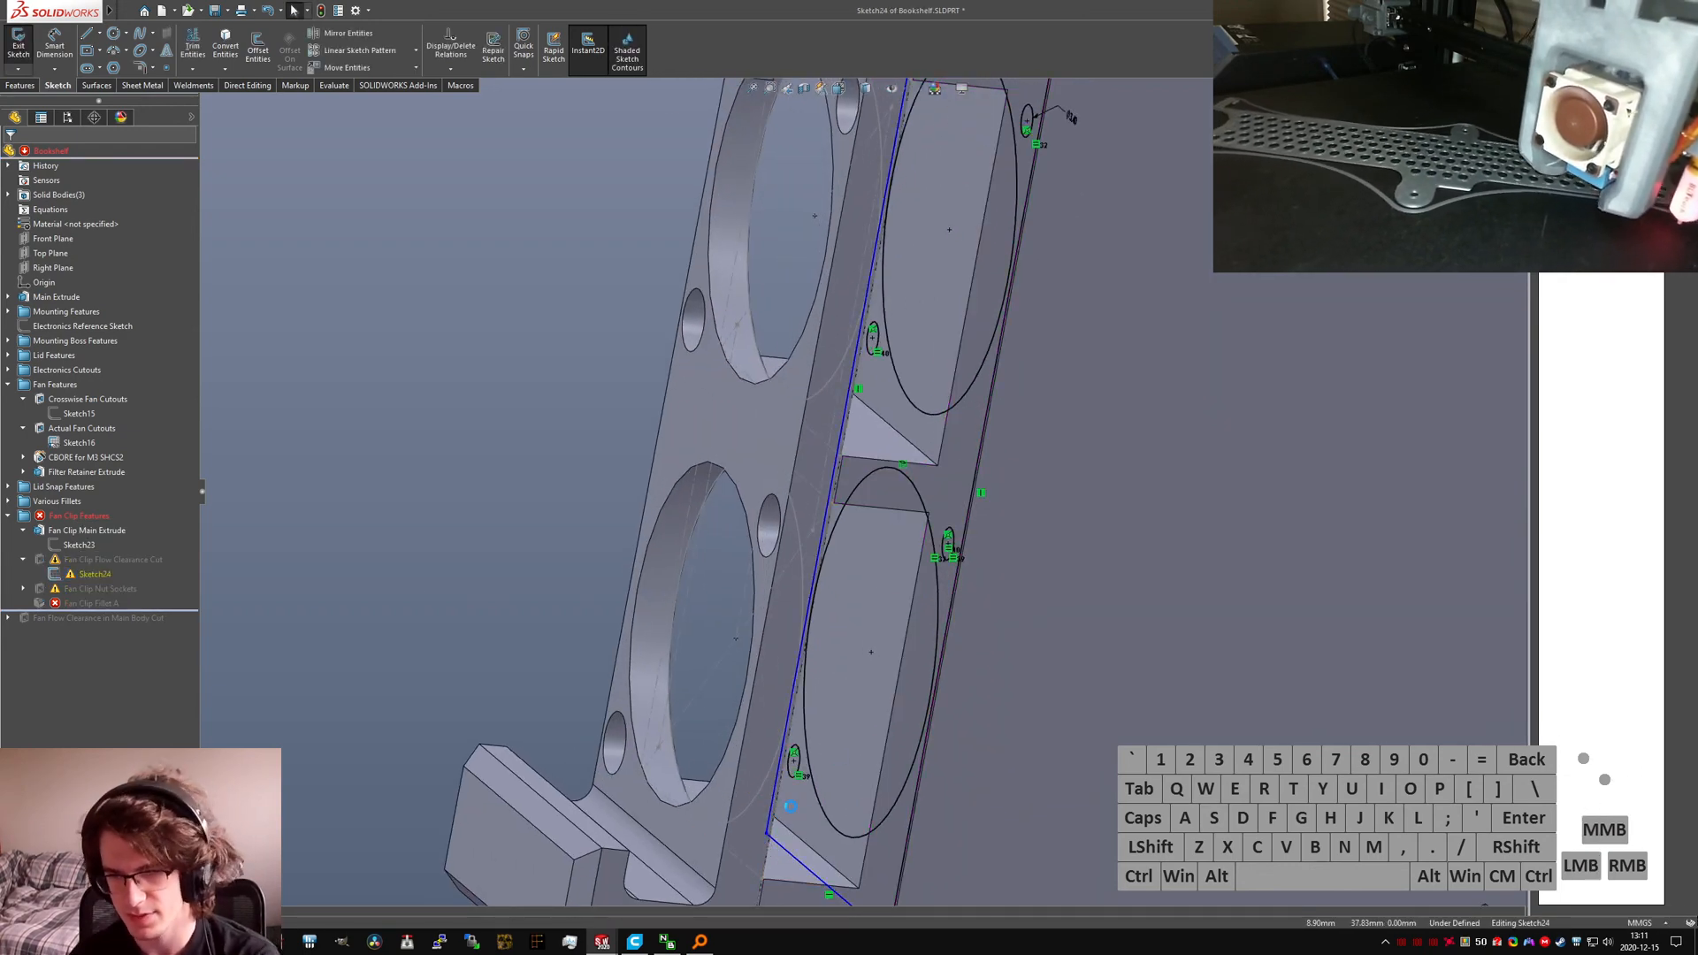
pyautogui.moveTo(790, 807); pyautogui.dragTo(822, 790, button='middle')
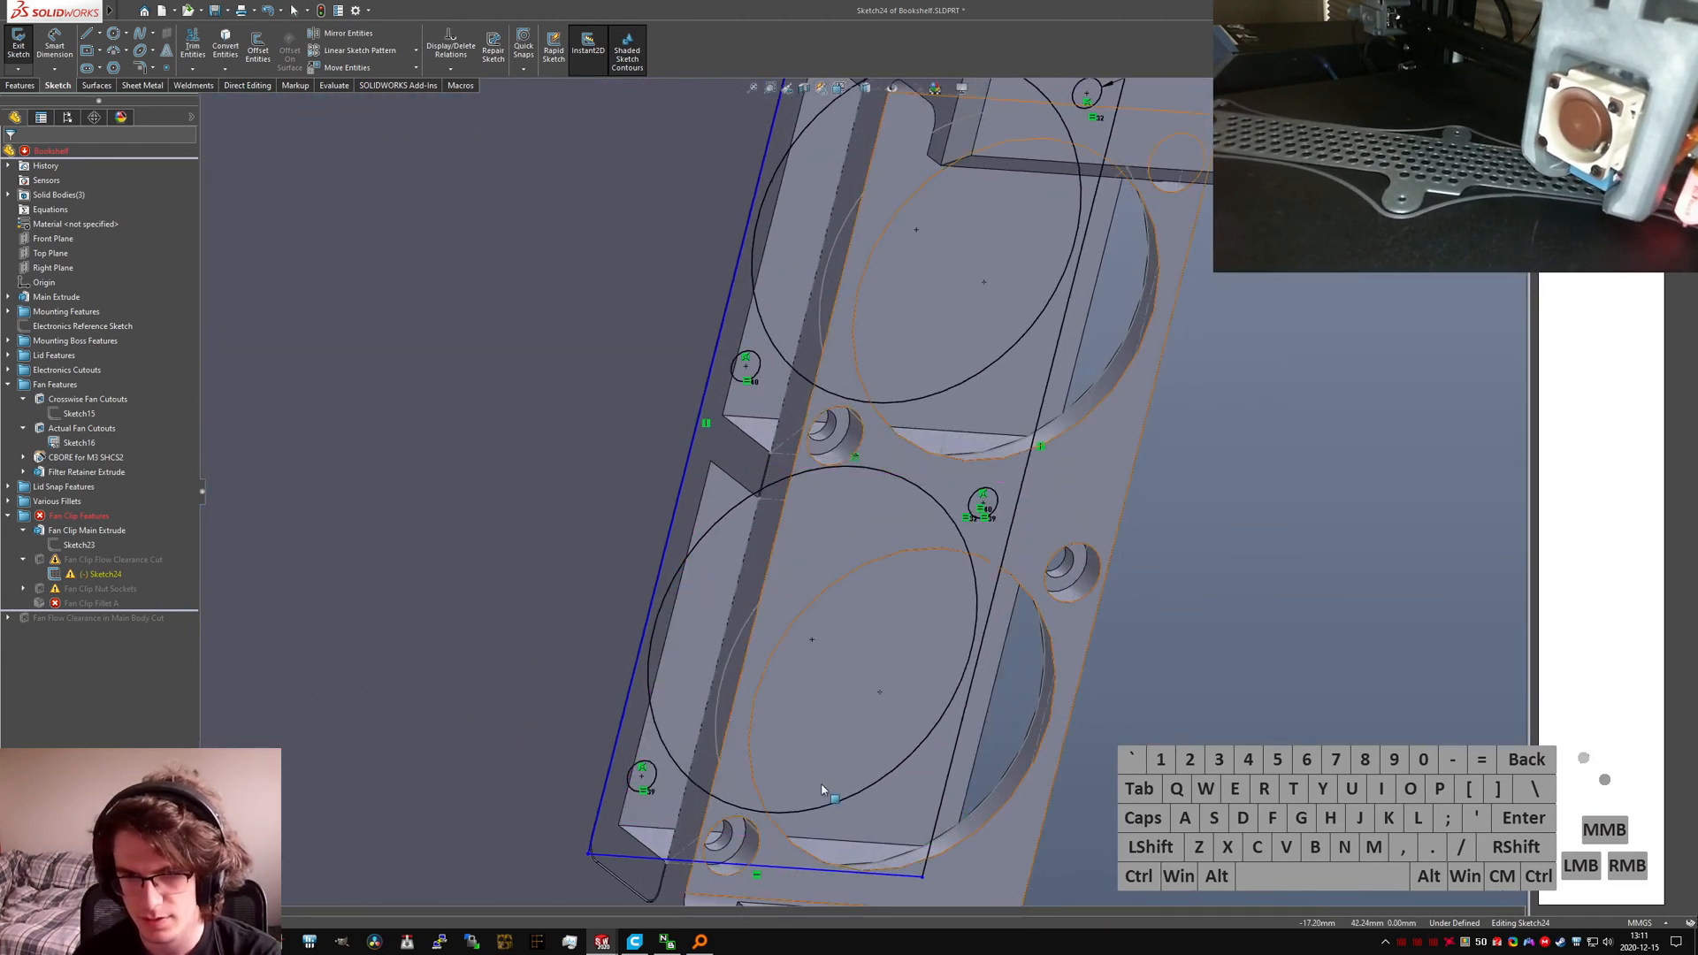
pyautogui.scroll(5, 763, 651)
pyautogui.scroll(-4, 925, 380)
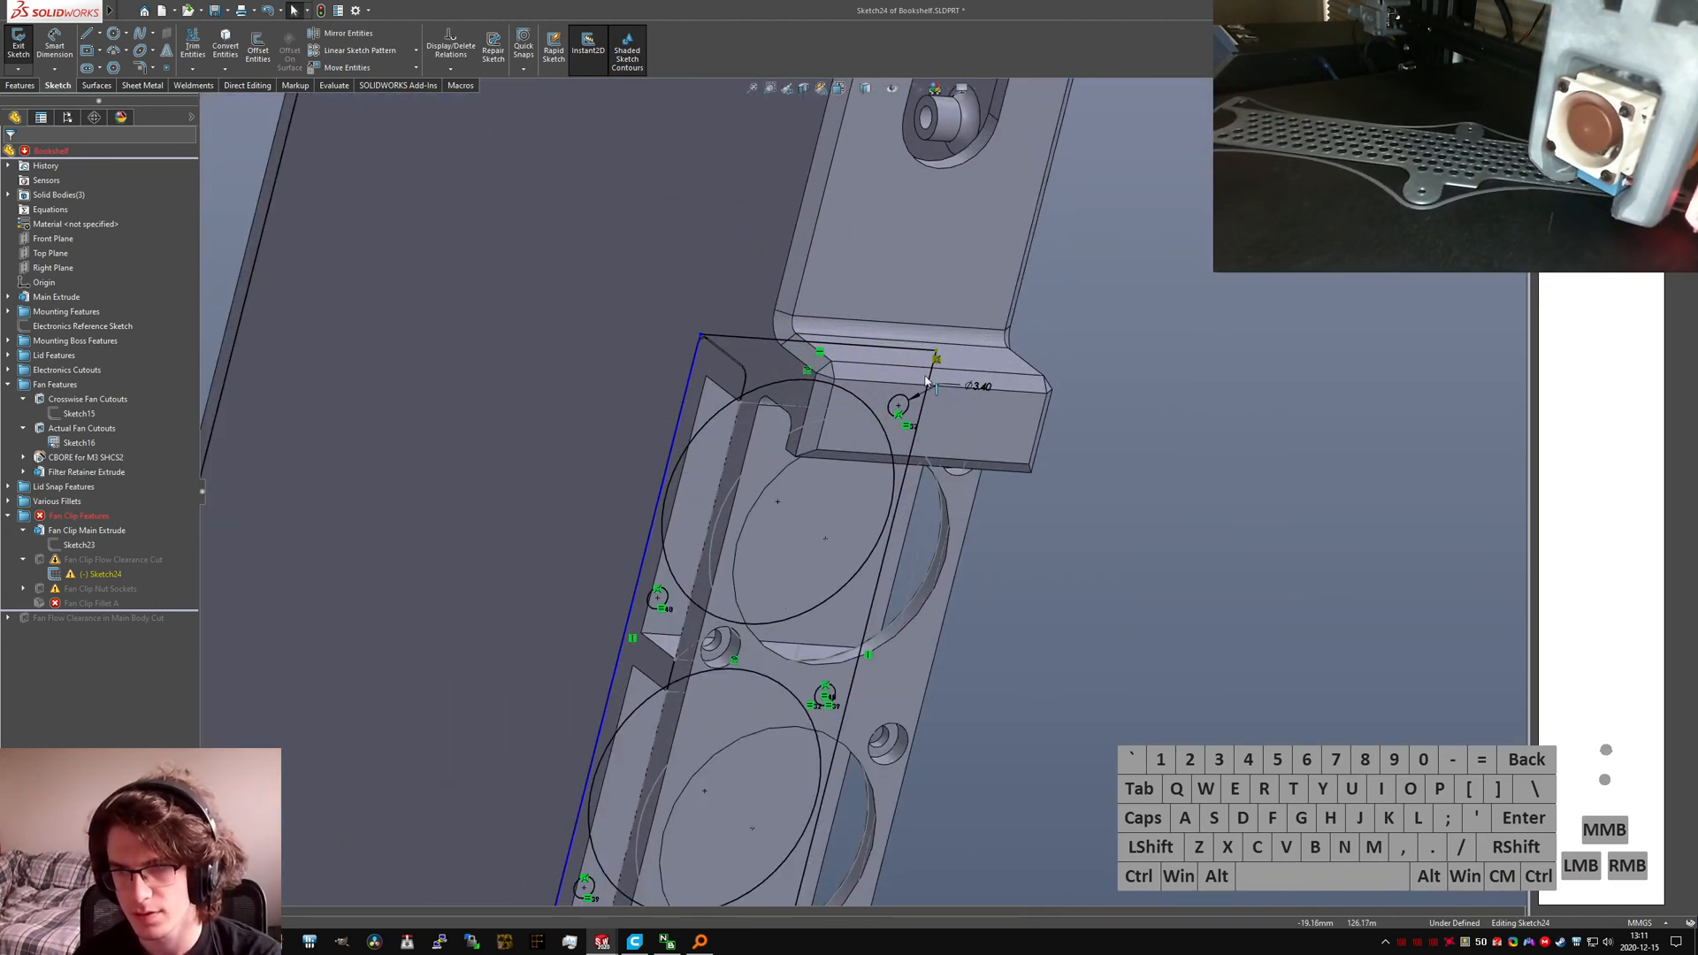
pyautogui.moveTo(936, 360); pyautogui.dragTo(936, 352)
pyautogui.scroll(-2, 739, 414)
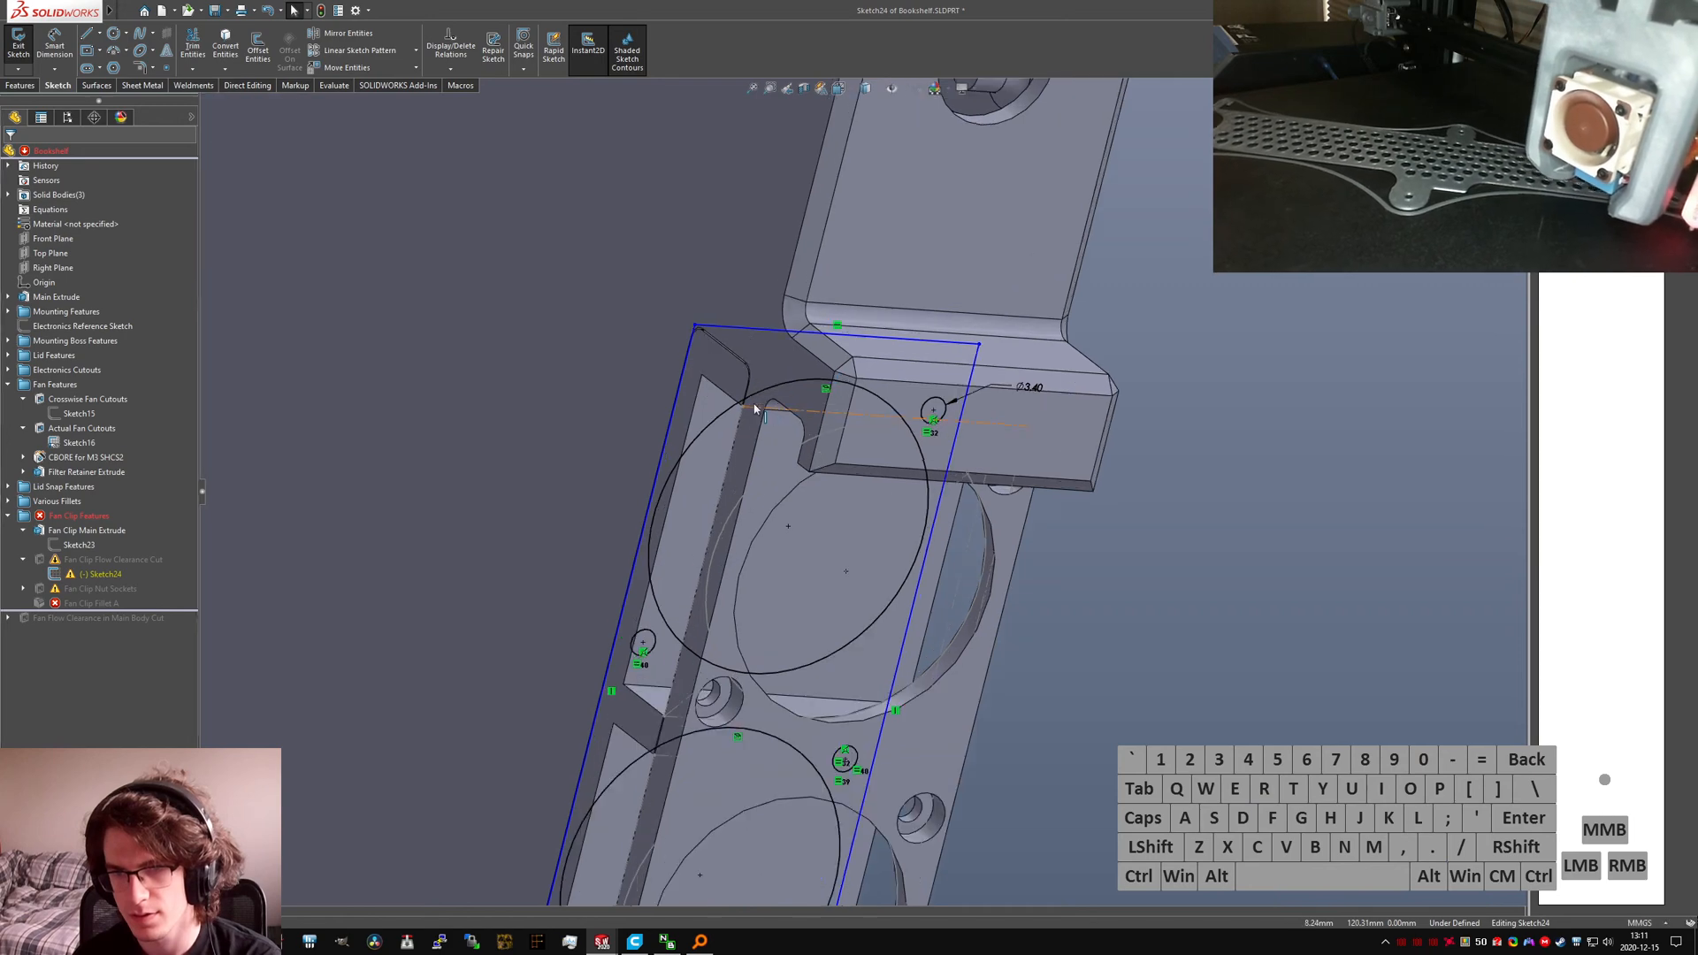
# Step: Make the upper outer corner of the Sketch24 outline coincident with the nearby corner vertex of the clip's upper notch
pyautogui.scroll(1, 740, 426)
pyautogui.moveTo(740, 428)
pyautogui.mouseDown(button='middle')
pyautogui.moveTo(758, 354)
pyautogui.moveTo(721, 346)
pyautogui.mouseUp(button='middle')
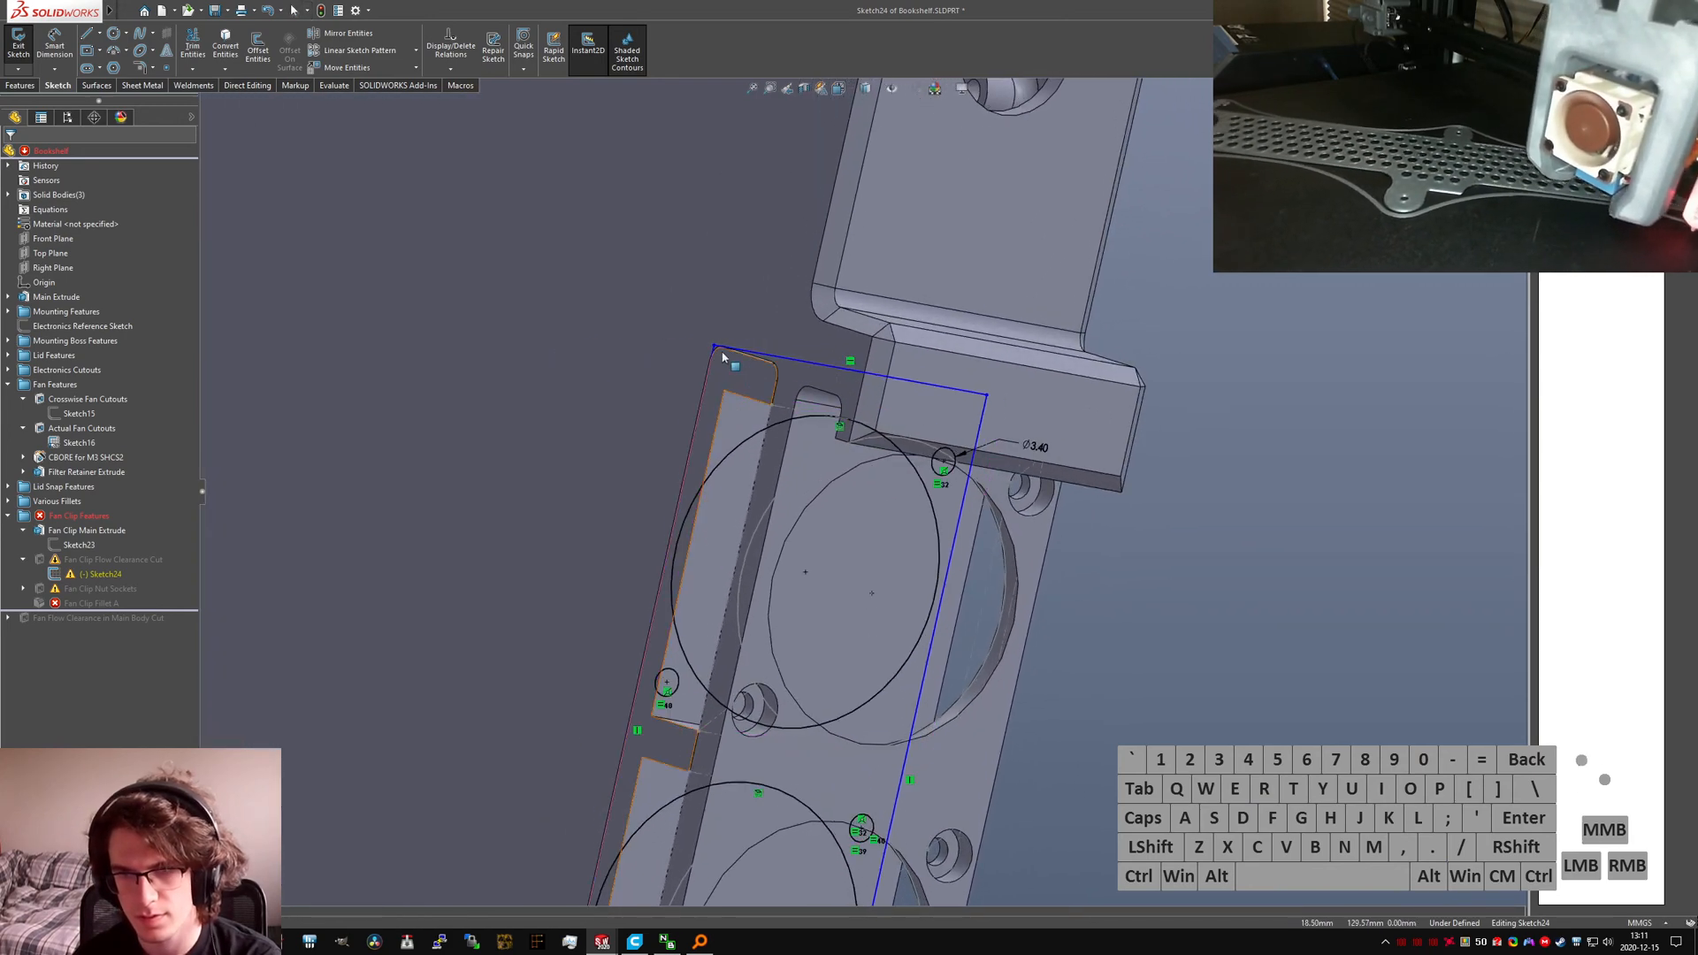
pyautogui.click(714, 346)
pyautogui.keyDown('ctrl'); pyautogui.click(724, 392); pyautogui.keyUp('ctrl')
pyautogui.hotkey('ctrl', 'alt', 'd')
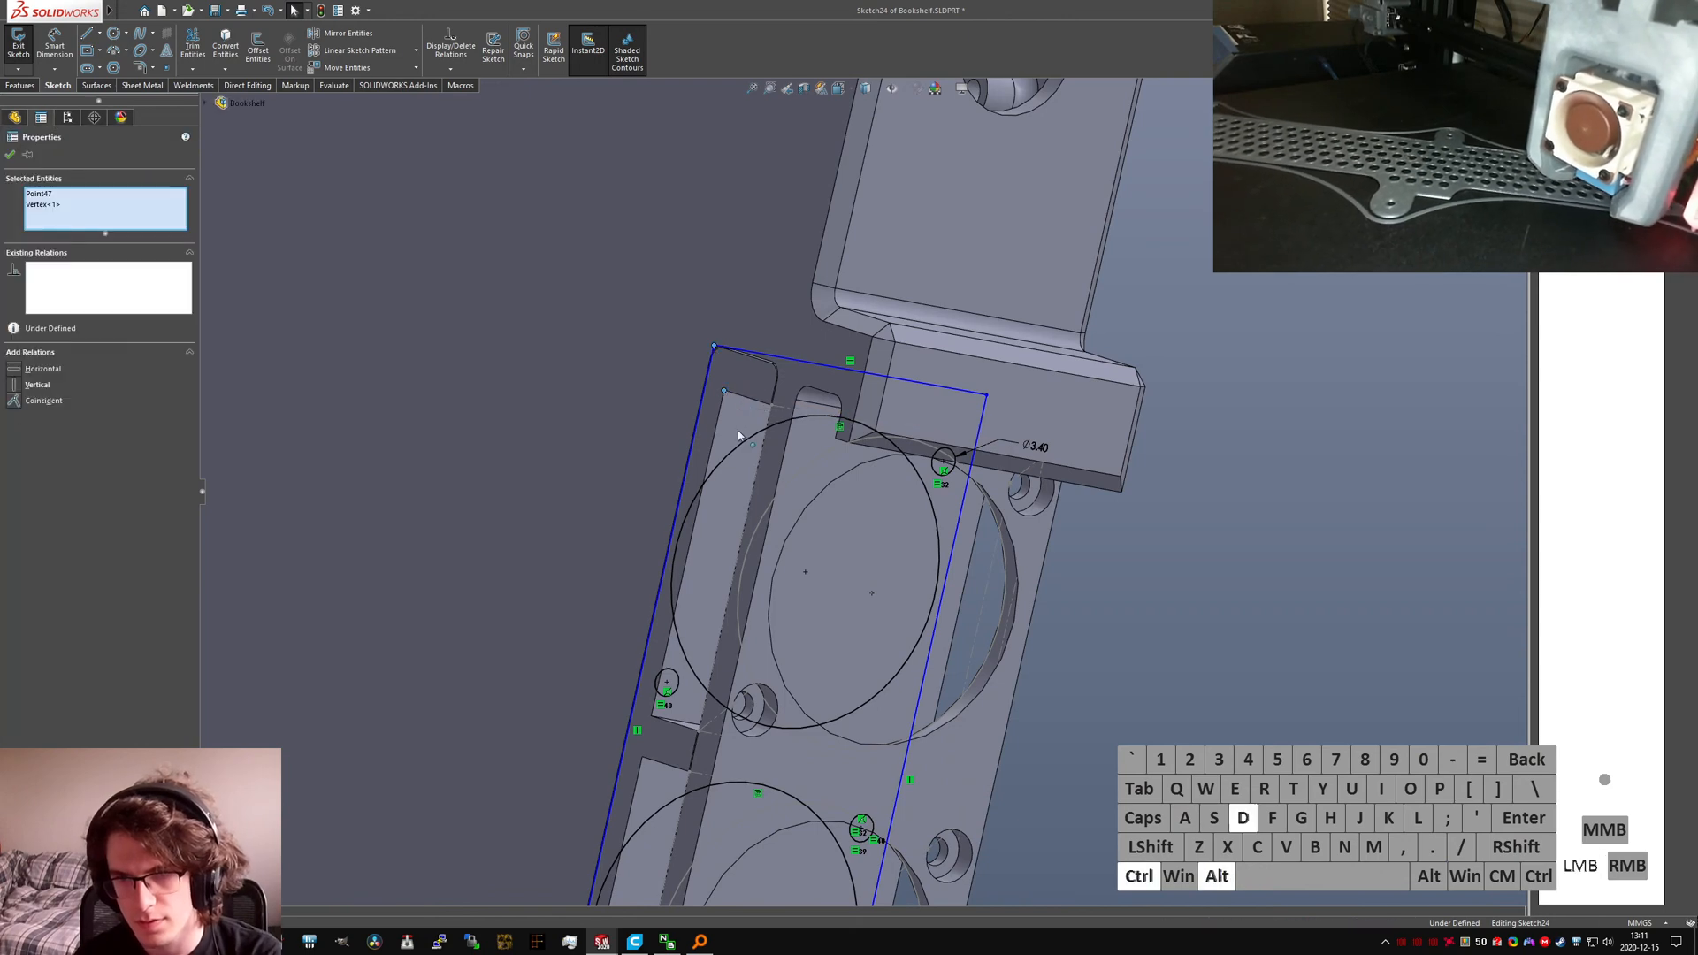
pyautogui.scroll(7, 1016, 504)
pyautogui.scroll(-7, 851, 642)
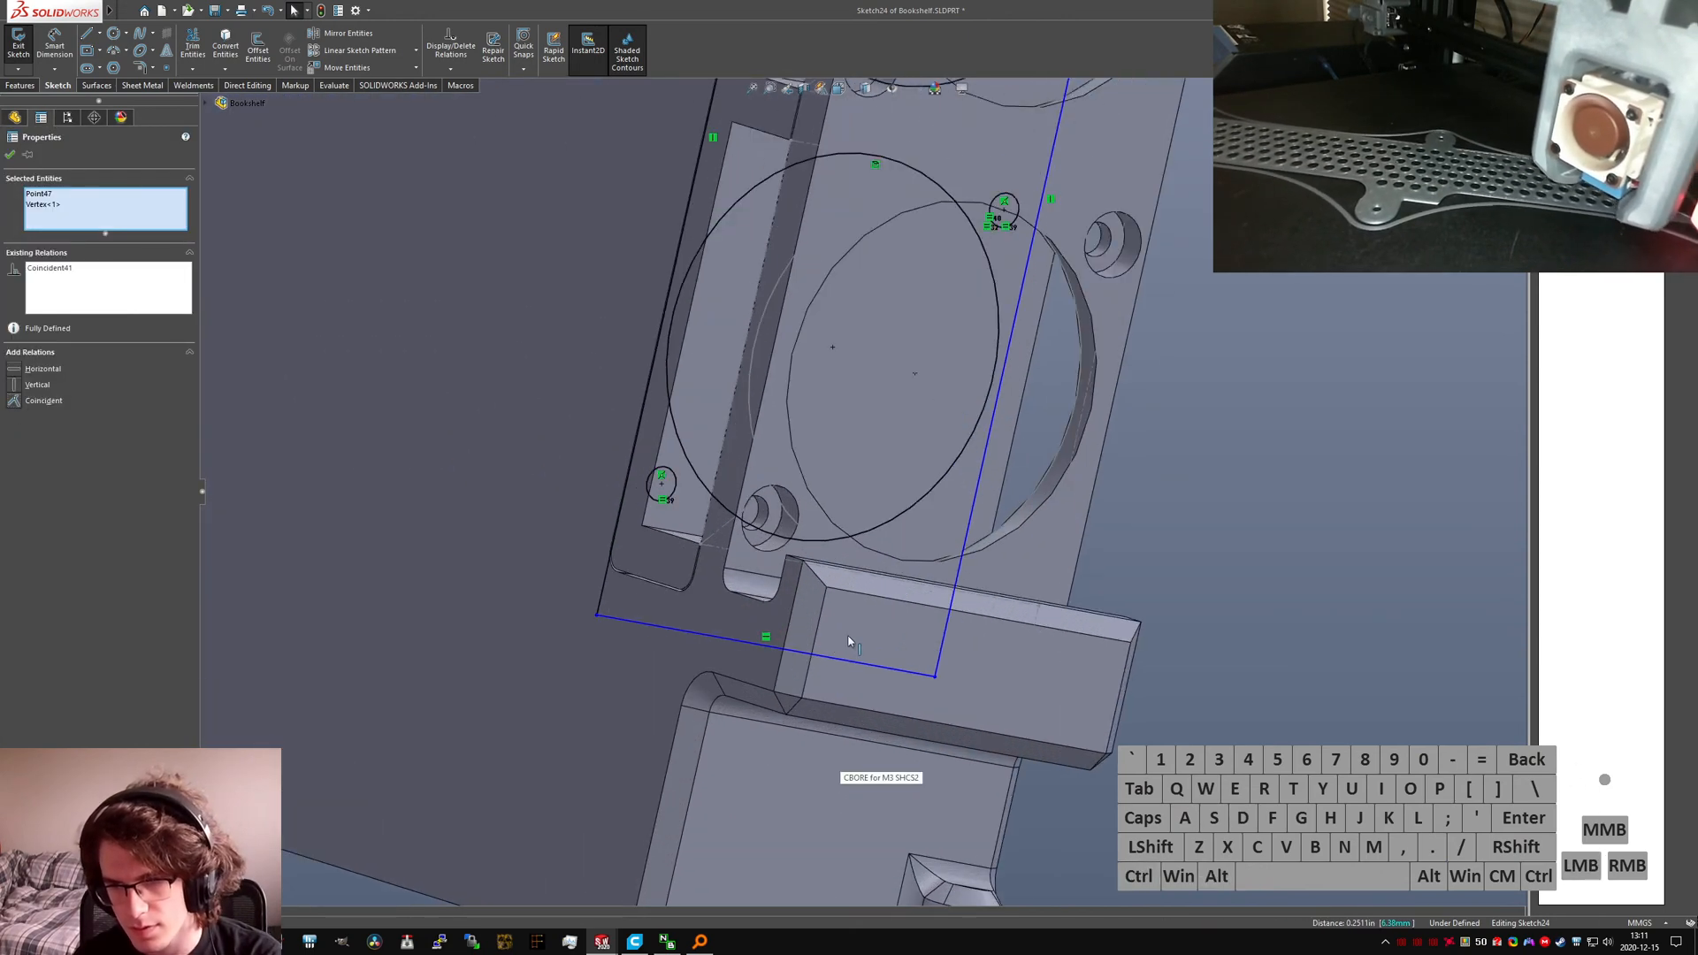
# Step: Make the lower outer corner of the Sketch24 outline coincident with the clip's nearby vertex, then exit the sketch and close the error report
pyautogui.moveTo(850, 642); pyautogui.dragTo(697, 621, button='middle')
pyautogui.press('Escape')
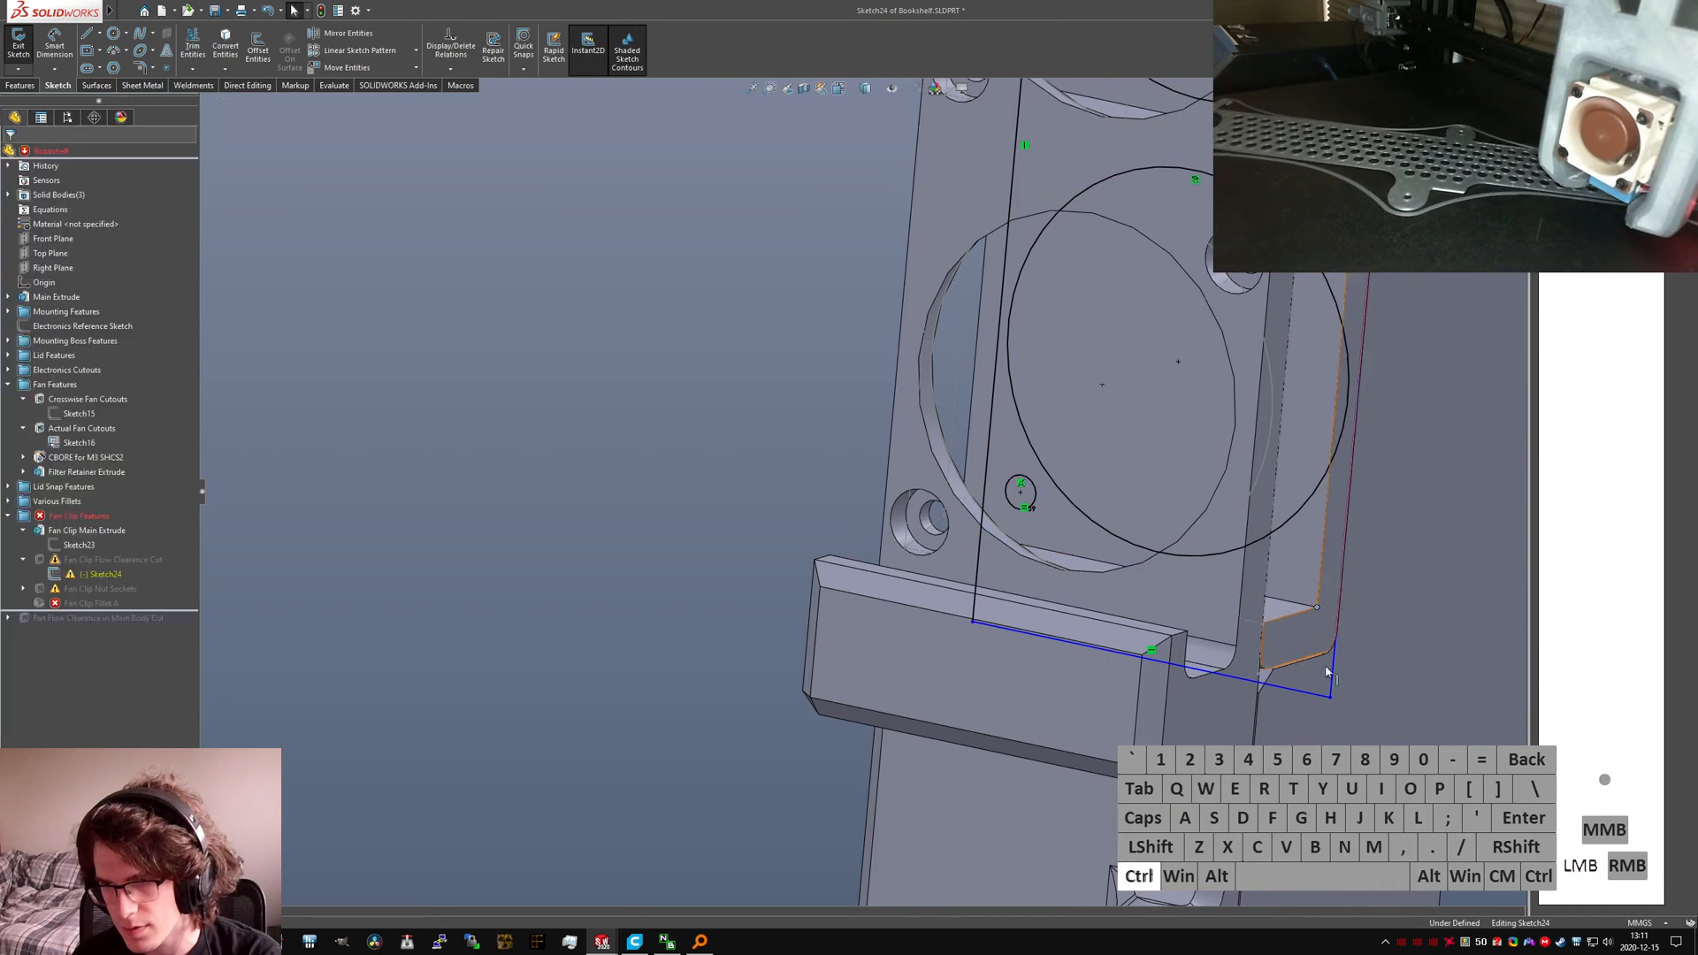
pyautogui.click(1331, 697)
pyautogui.keyDown('ctrl'); pyautogui.click(1315, 705); pyautogui.keyUp('ctrl')
pyautogui.hotkey('ctrl', 'alt', 'd')
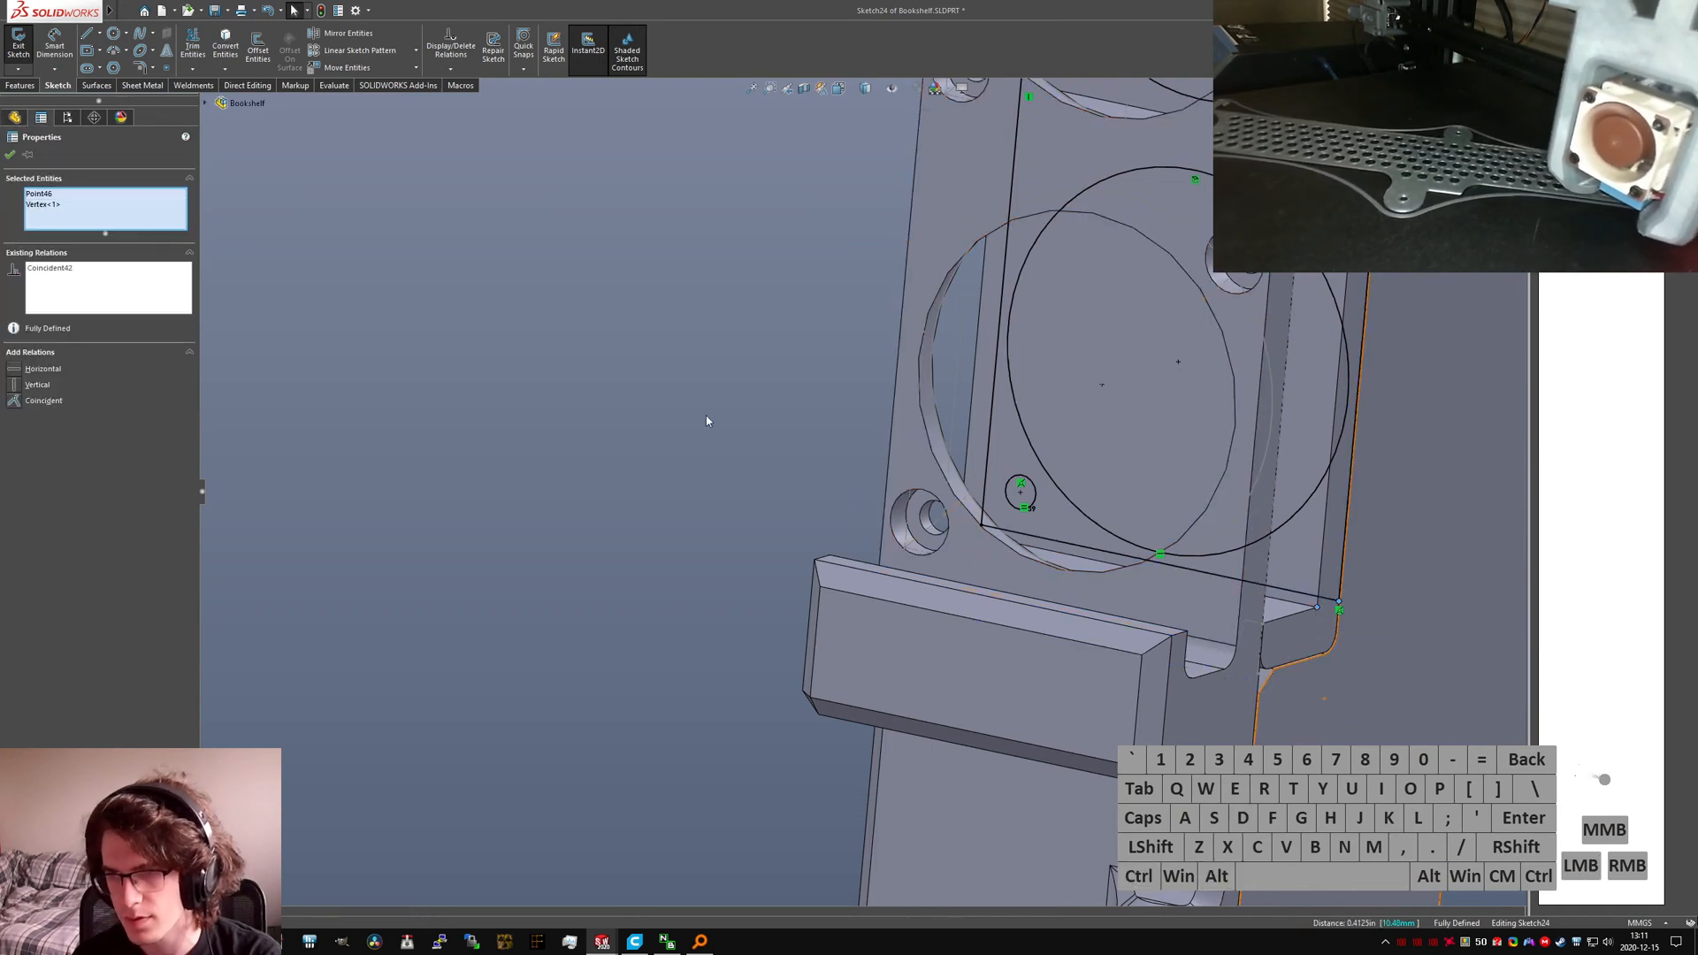
pyautogui.click(18, 44)
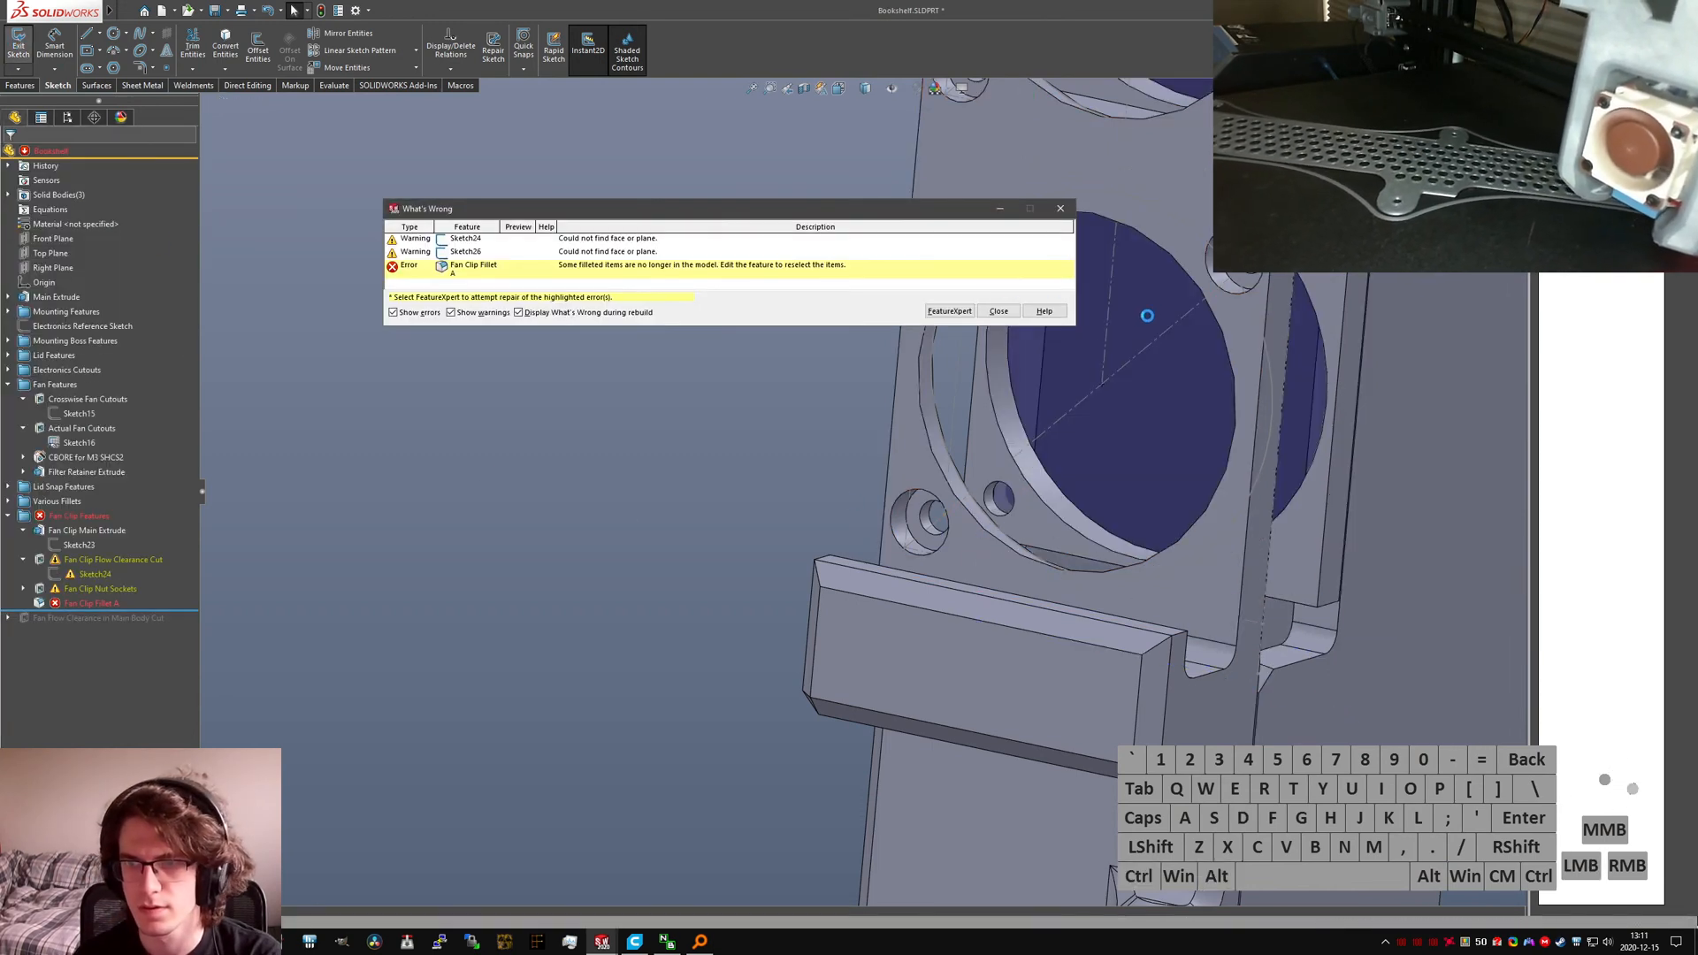
pyautogui.click(994, 311)
# Step: Reassign Sketch24's missing sketch plane to the Fan Clip Main Extrude face behind the lower fan opening and close the error report
pyautogui.moveTo(1224, 390); pyautogui.dragTo(1200, 513, button='middle')
pyautogui.click(82, 575)
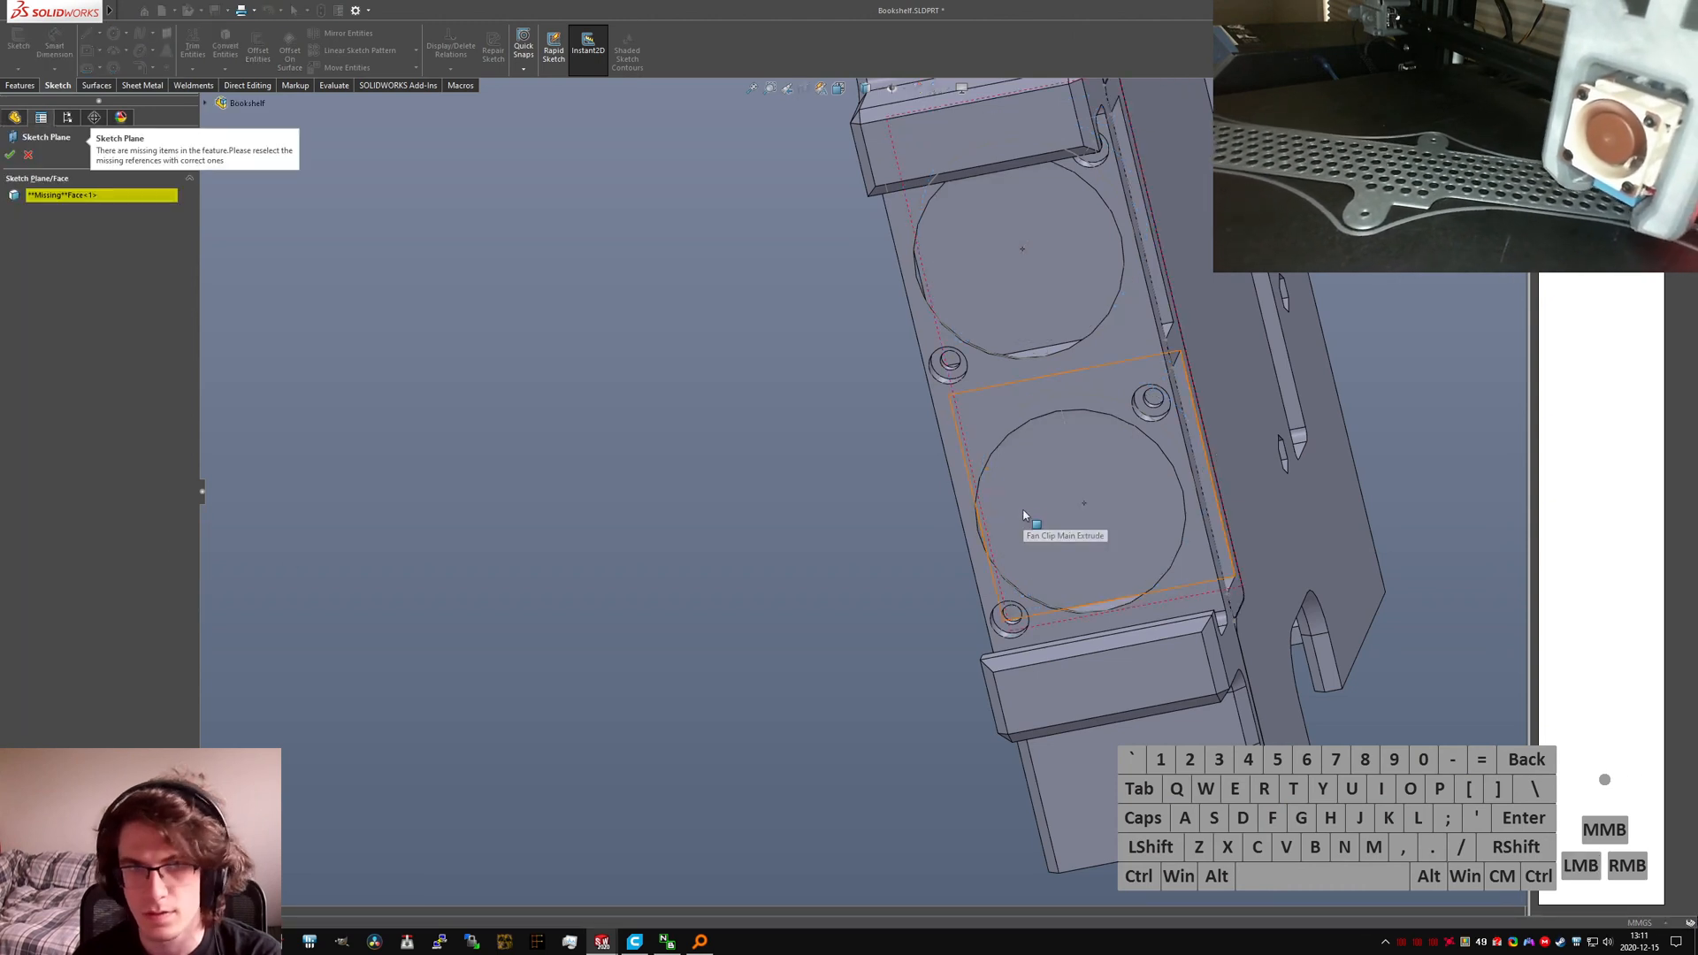
pyautogui.click(1024, 515)
pyautogui.rightClick(1022, 511)
pyautogui.click(1028, 608)
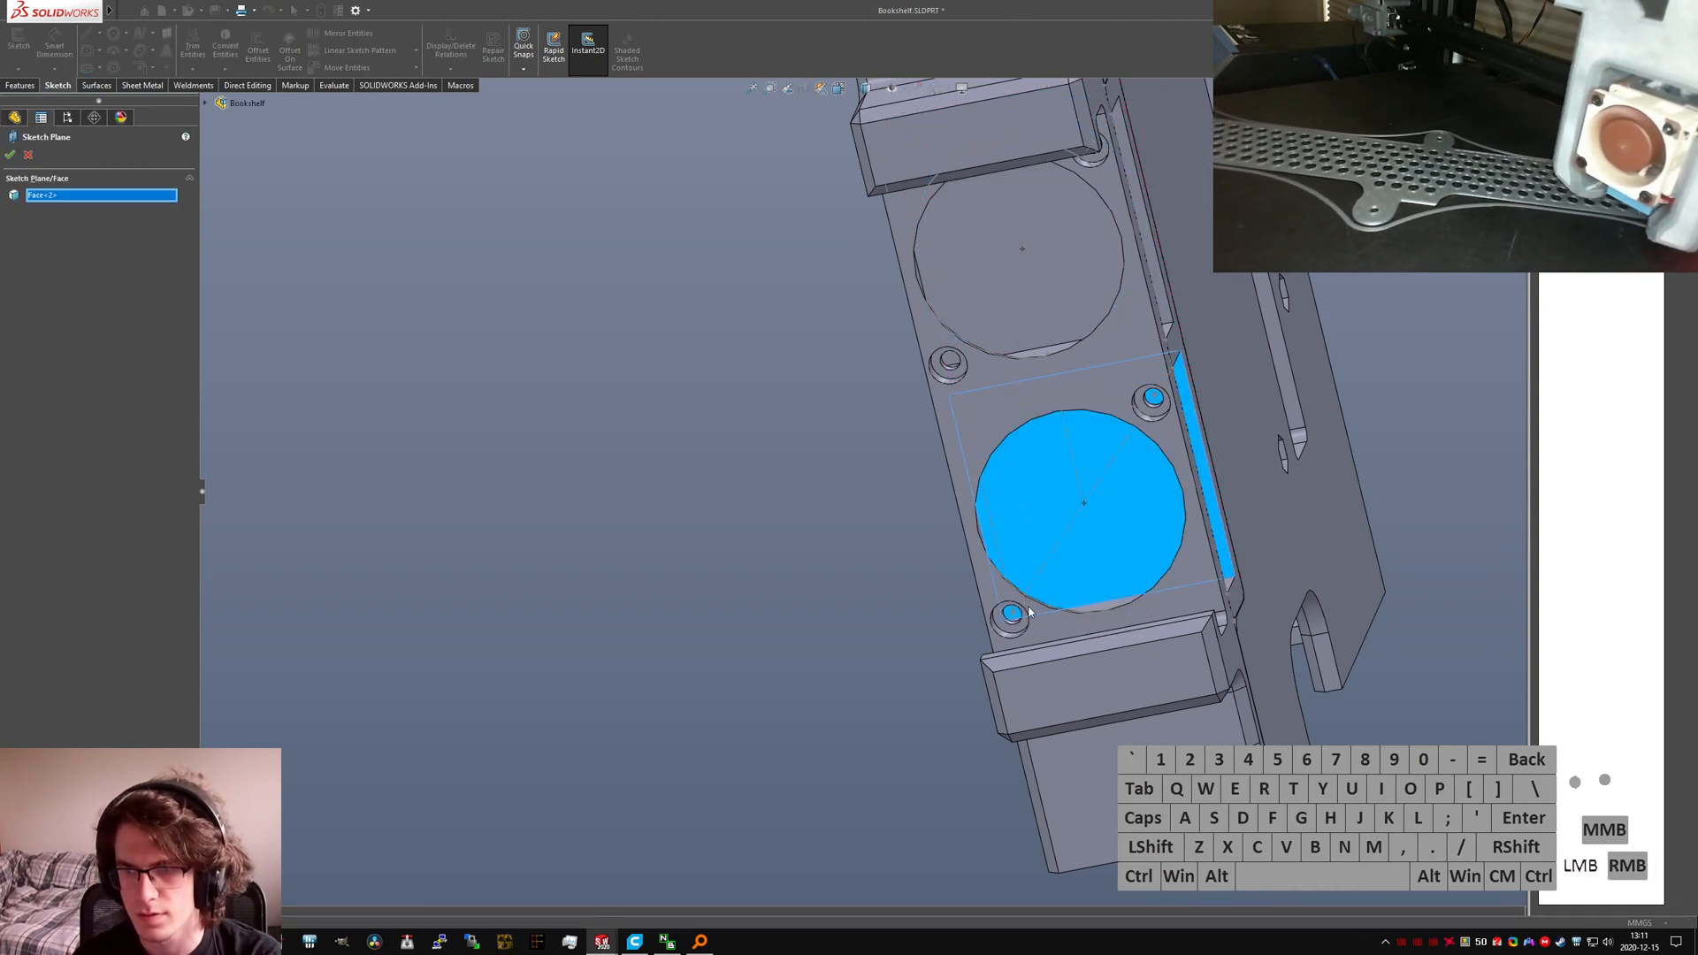
pyautogui.click(1000, 310)
pyautogui.moveTo(1109, 361); pyautogui.dragTo(1008, 394, button='middle')
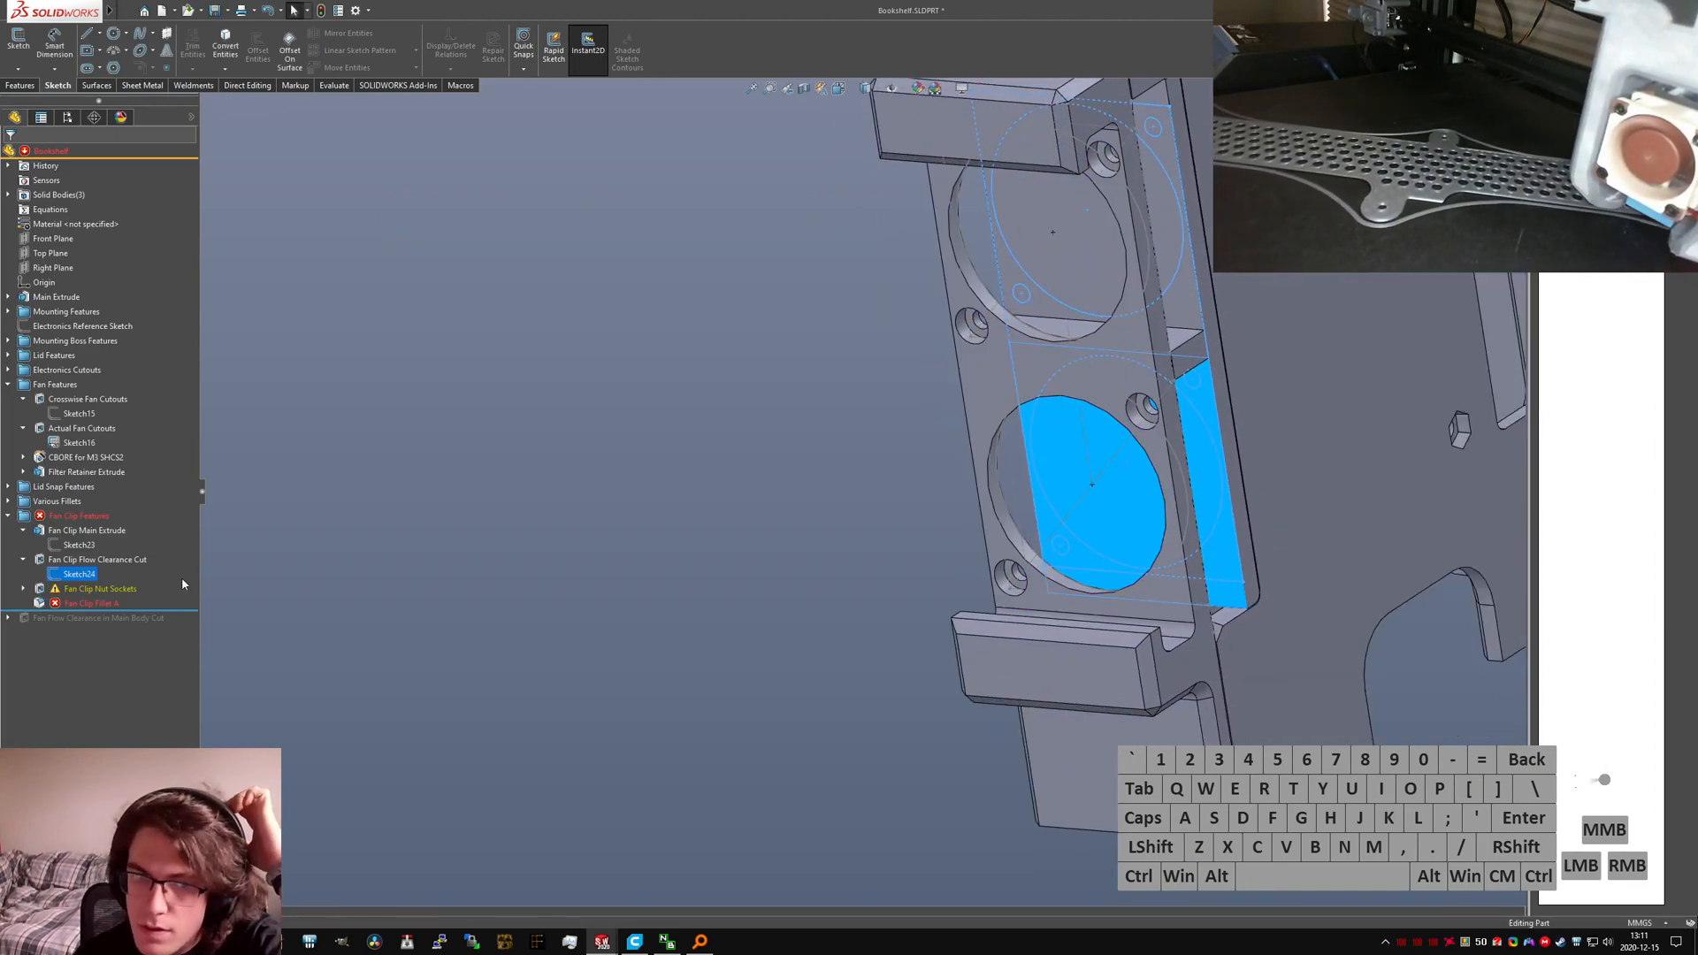
# Step: Set the Direction 1 end condition of the Fan Clip Flow Clearance Cut to Up To Next and accept the feature
pyautogui.click(91, 575)
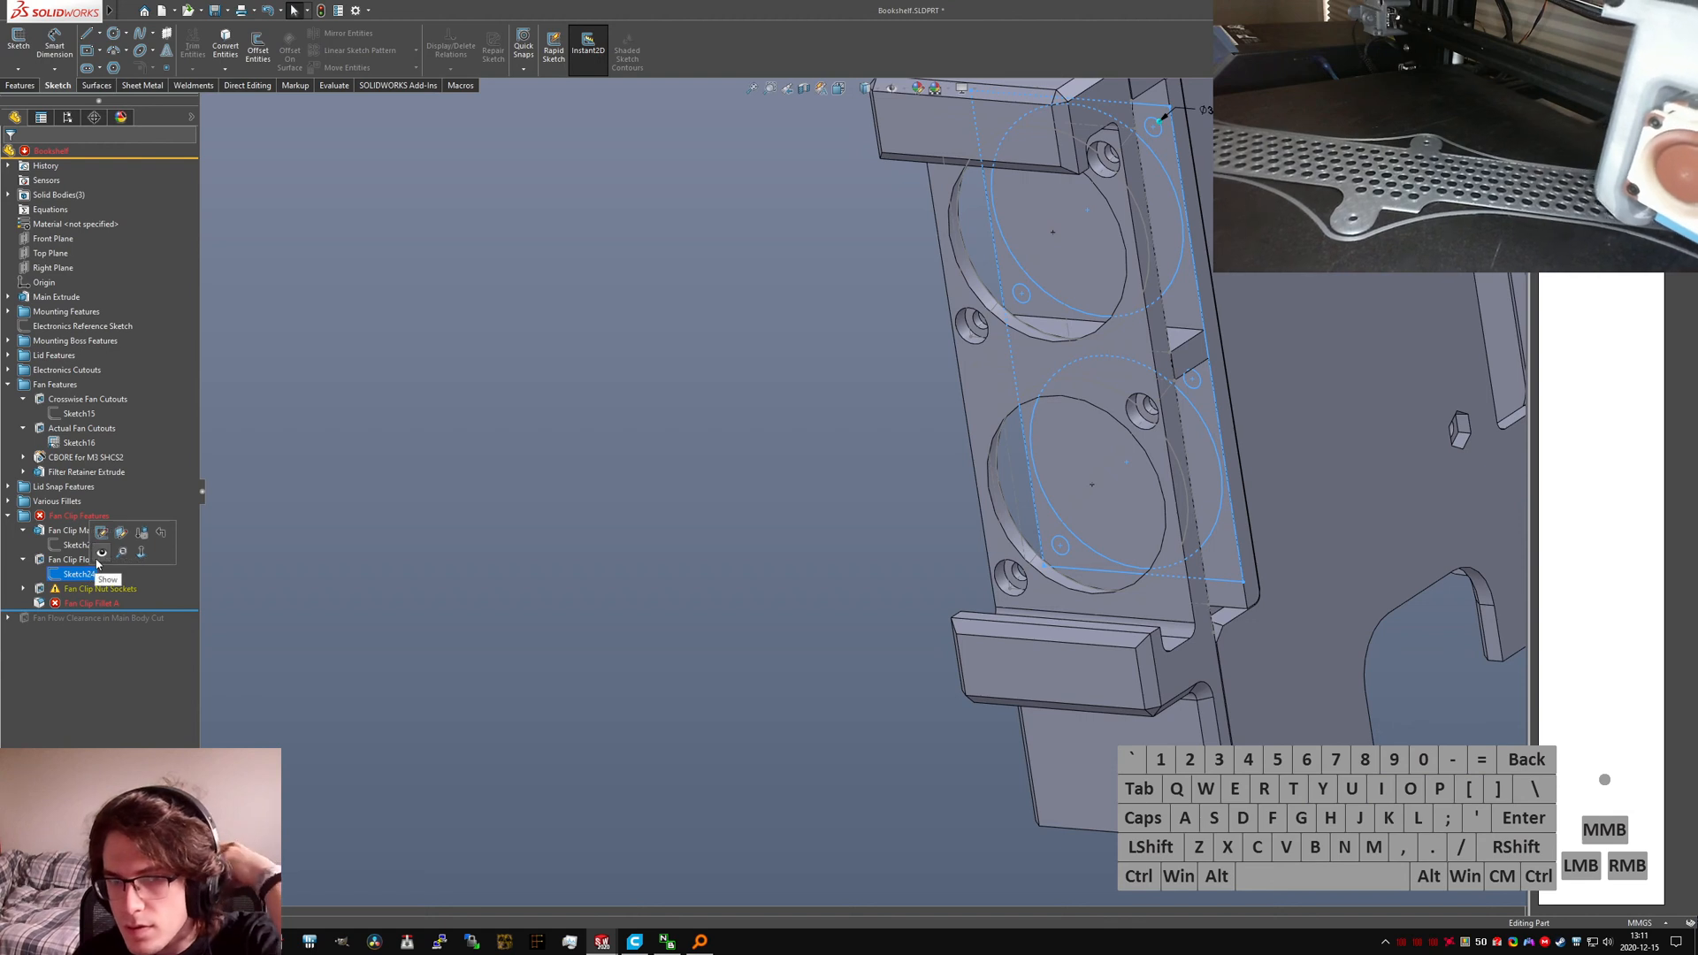
pyautogui.click(93, 560)
pyautogui.click(83, 516)
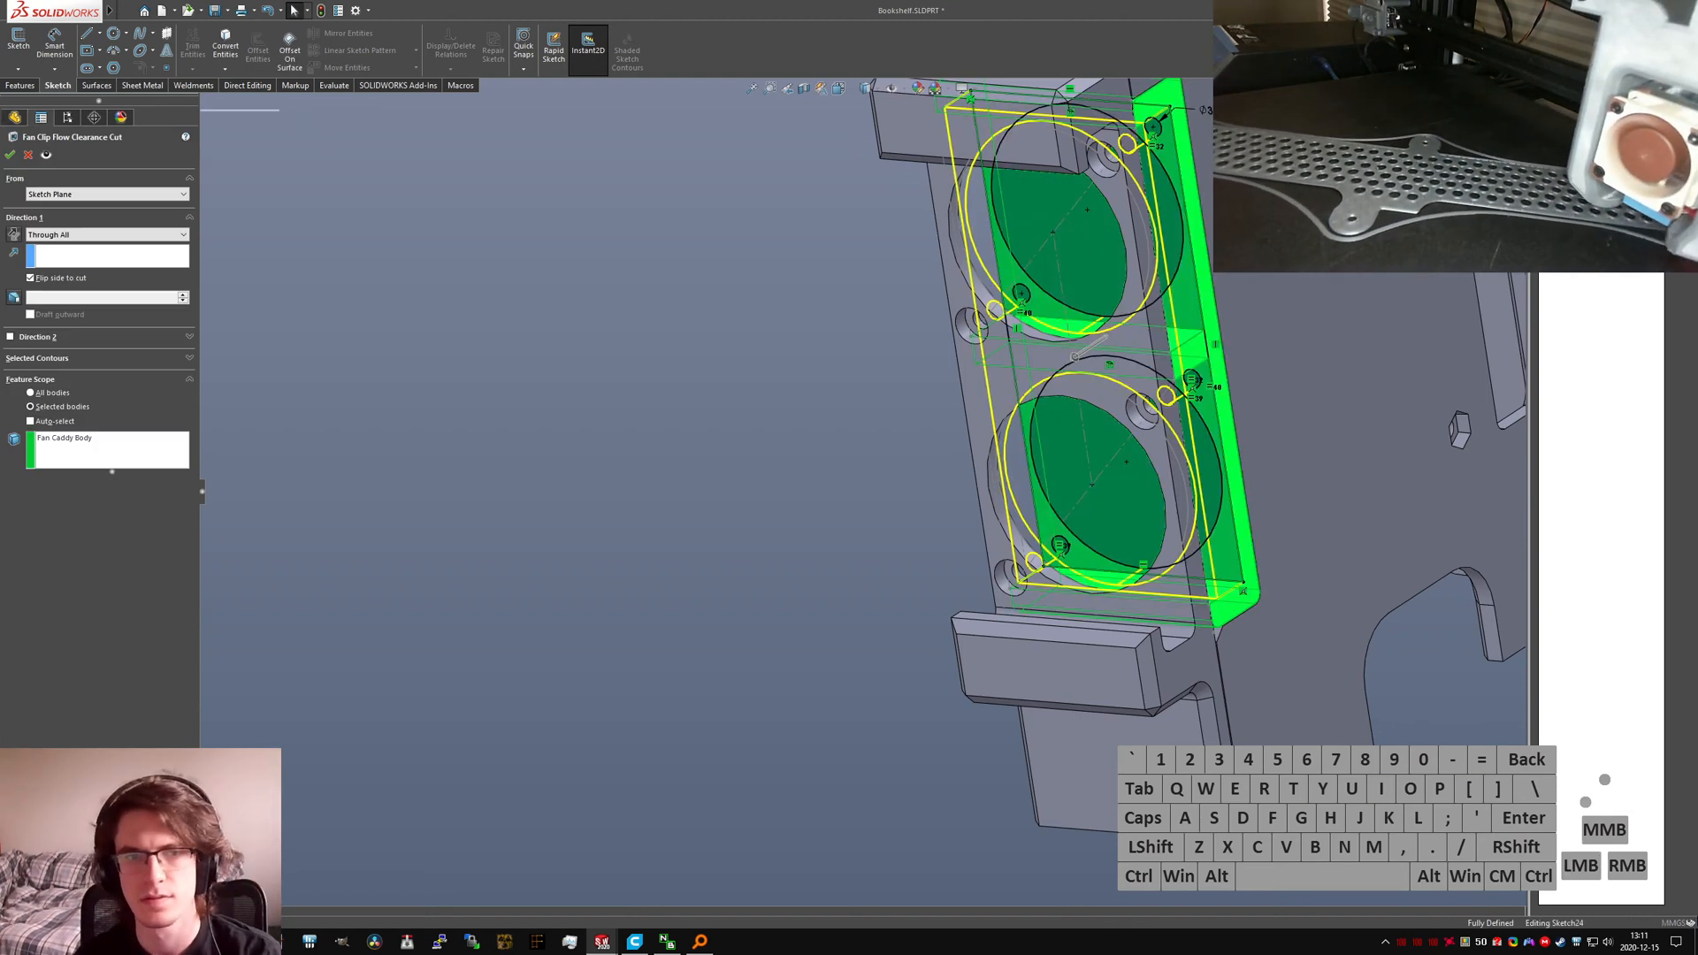
pyautogui.moveTo(1194, 360); pyautogui.dragTo(1043, 367, button='middle')
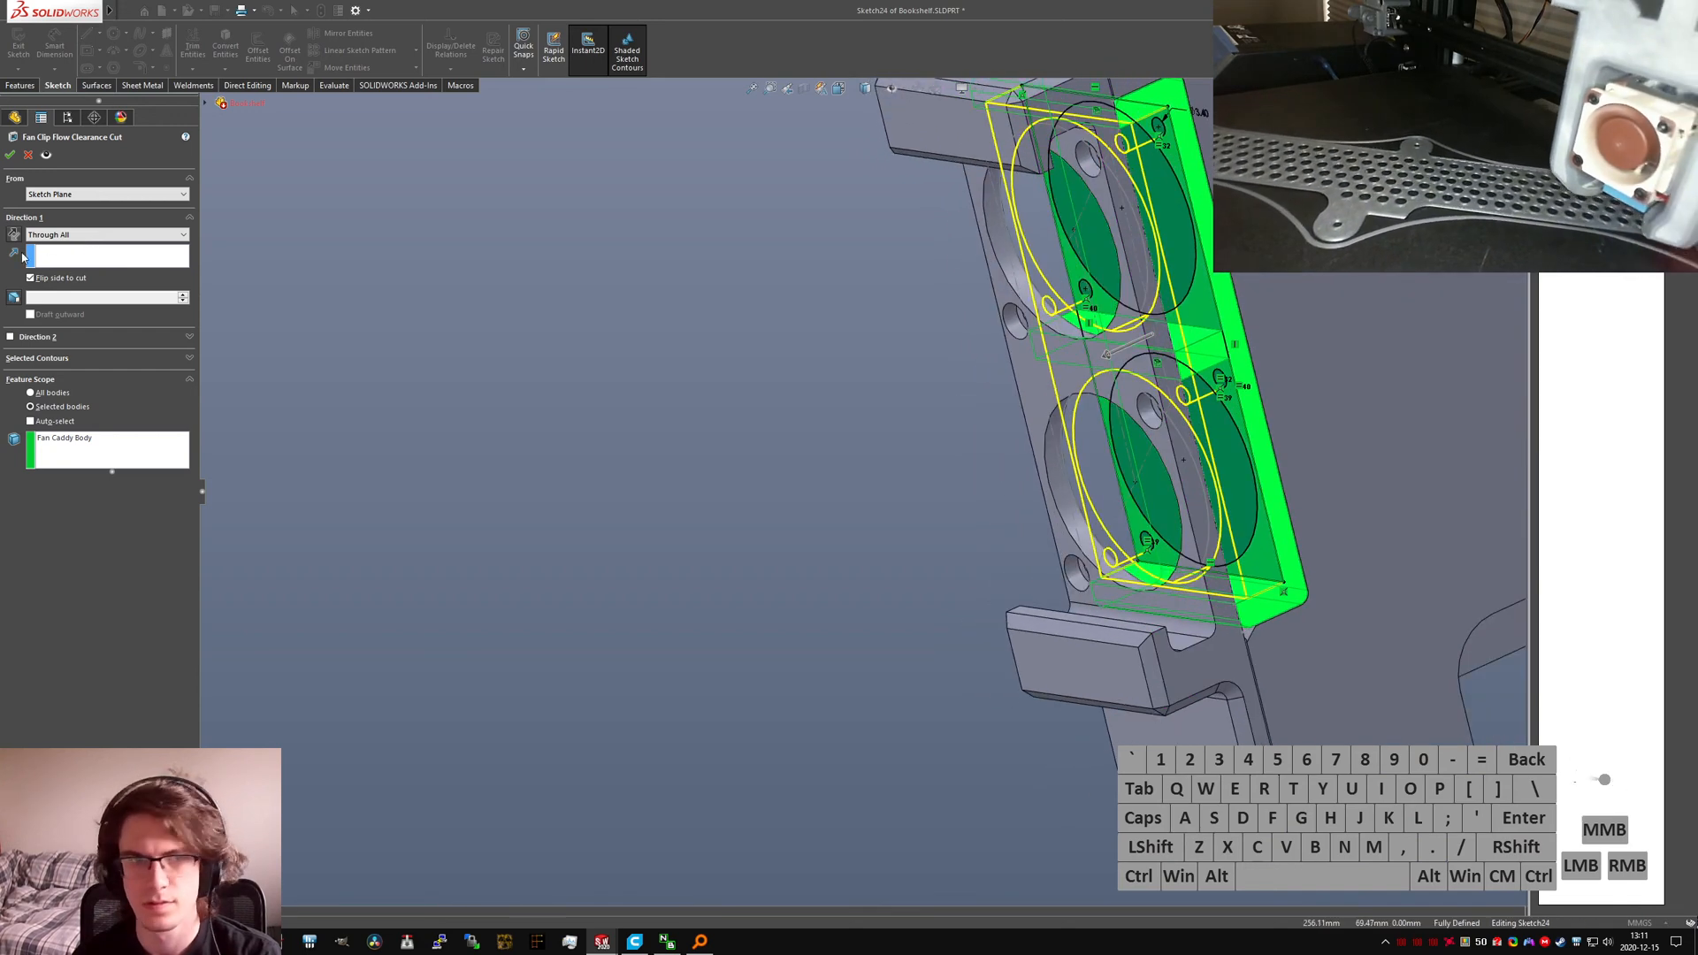
pyautogui.click(97, 235)
pyautogui.click(106, 282)
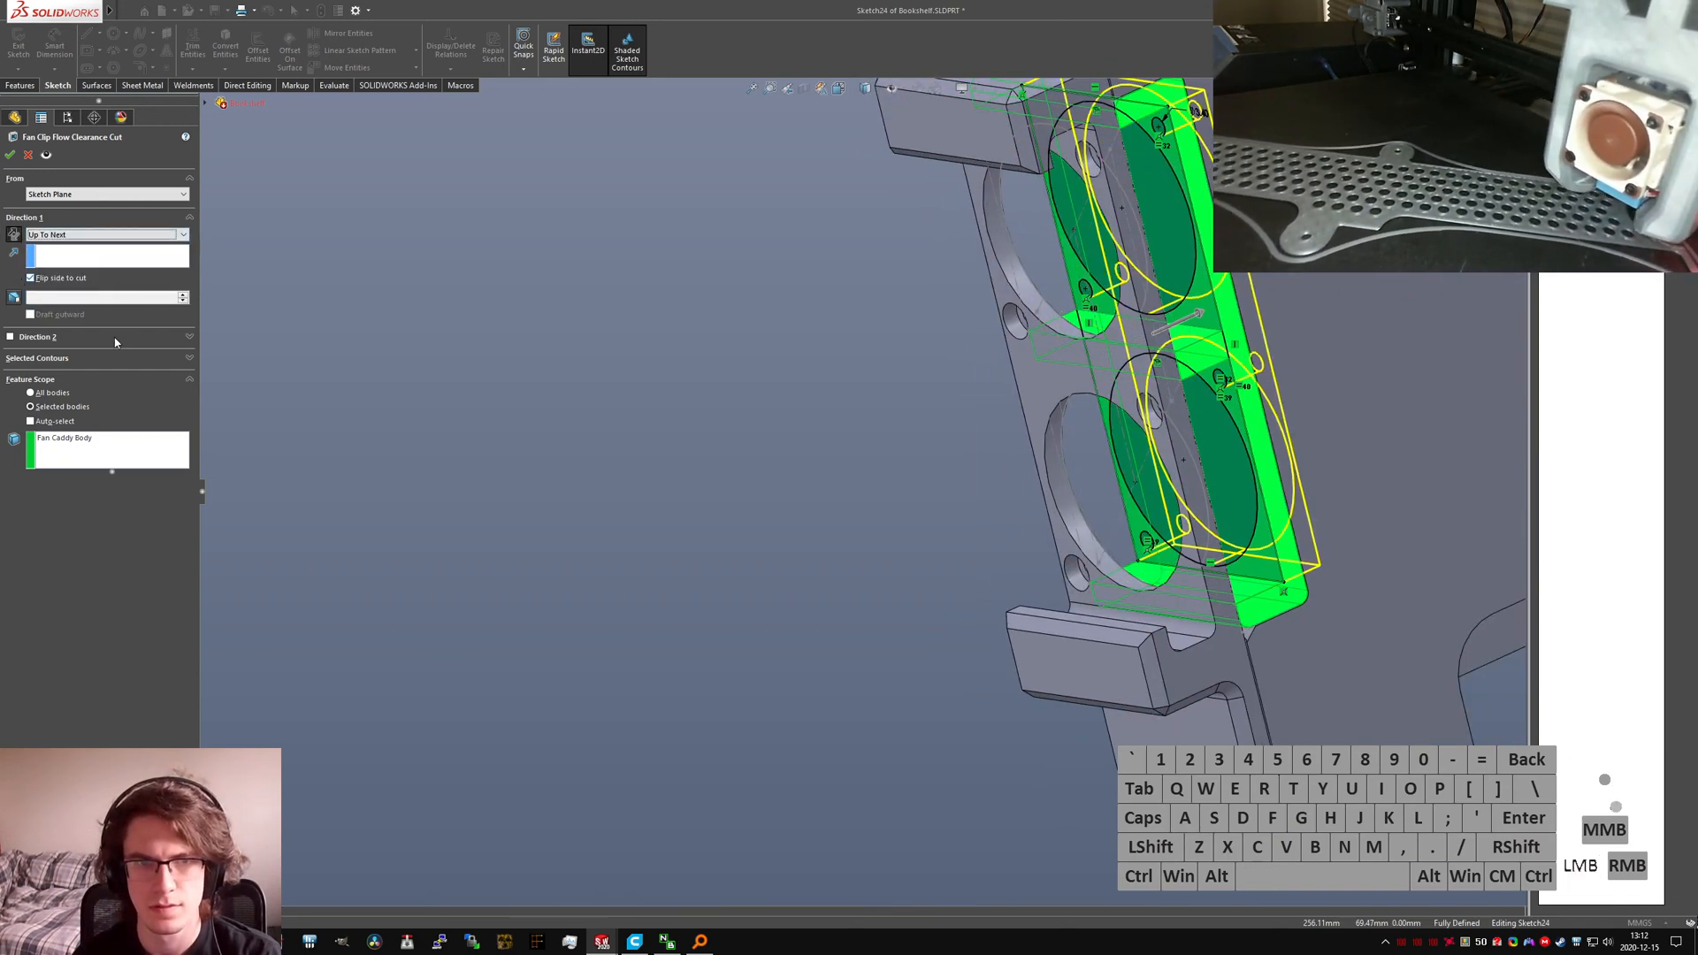
pyautogui.click(10, 156)
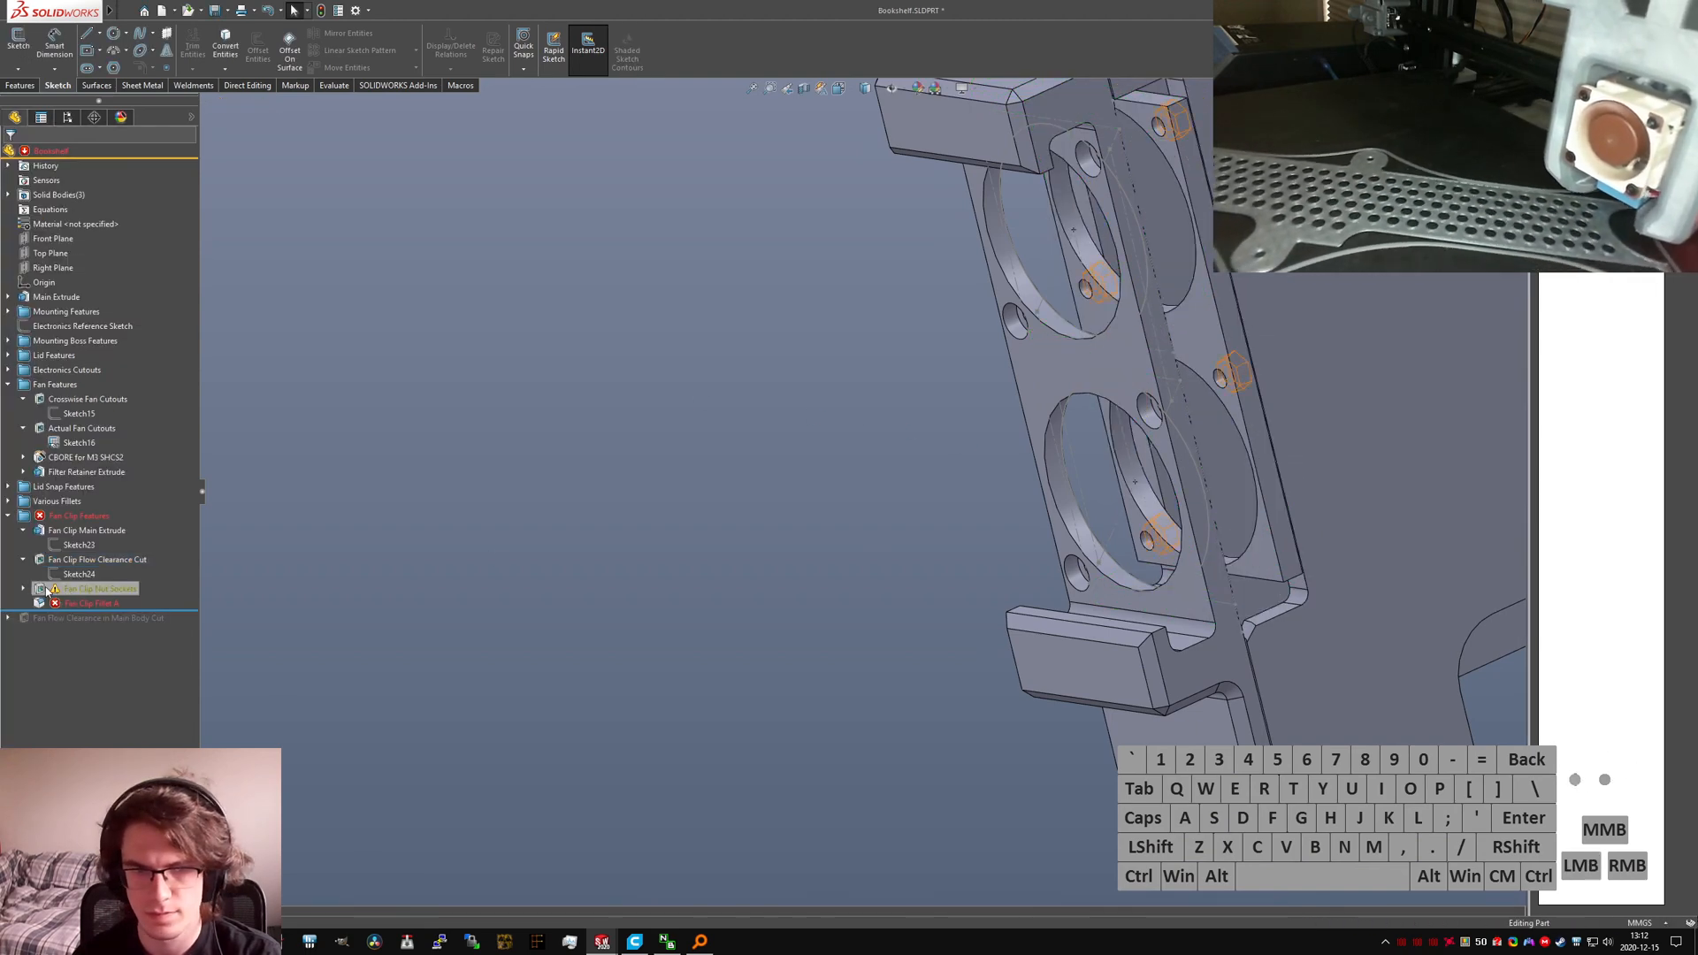
pyautogui.click(23, 588)
pyautogui.click(84, 603)
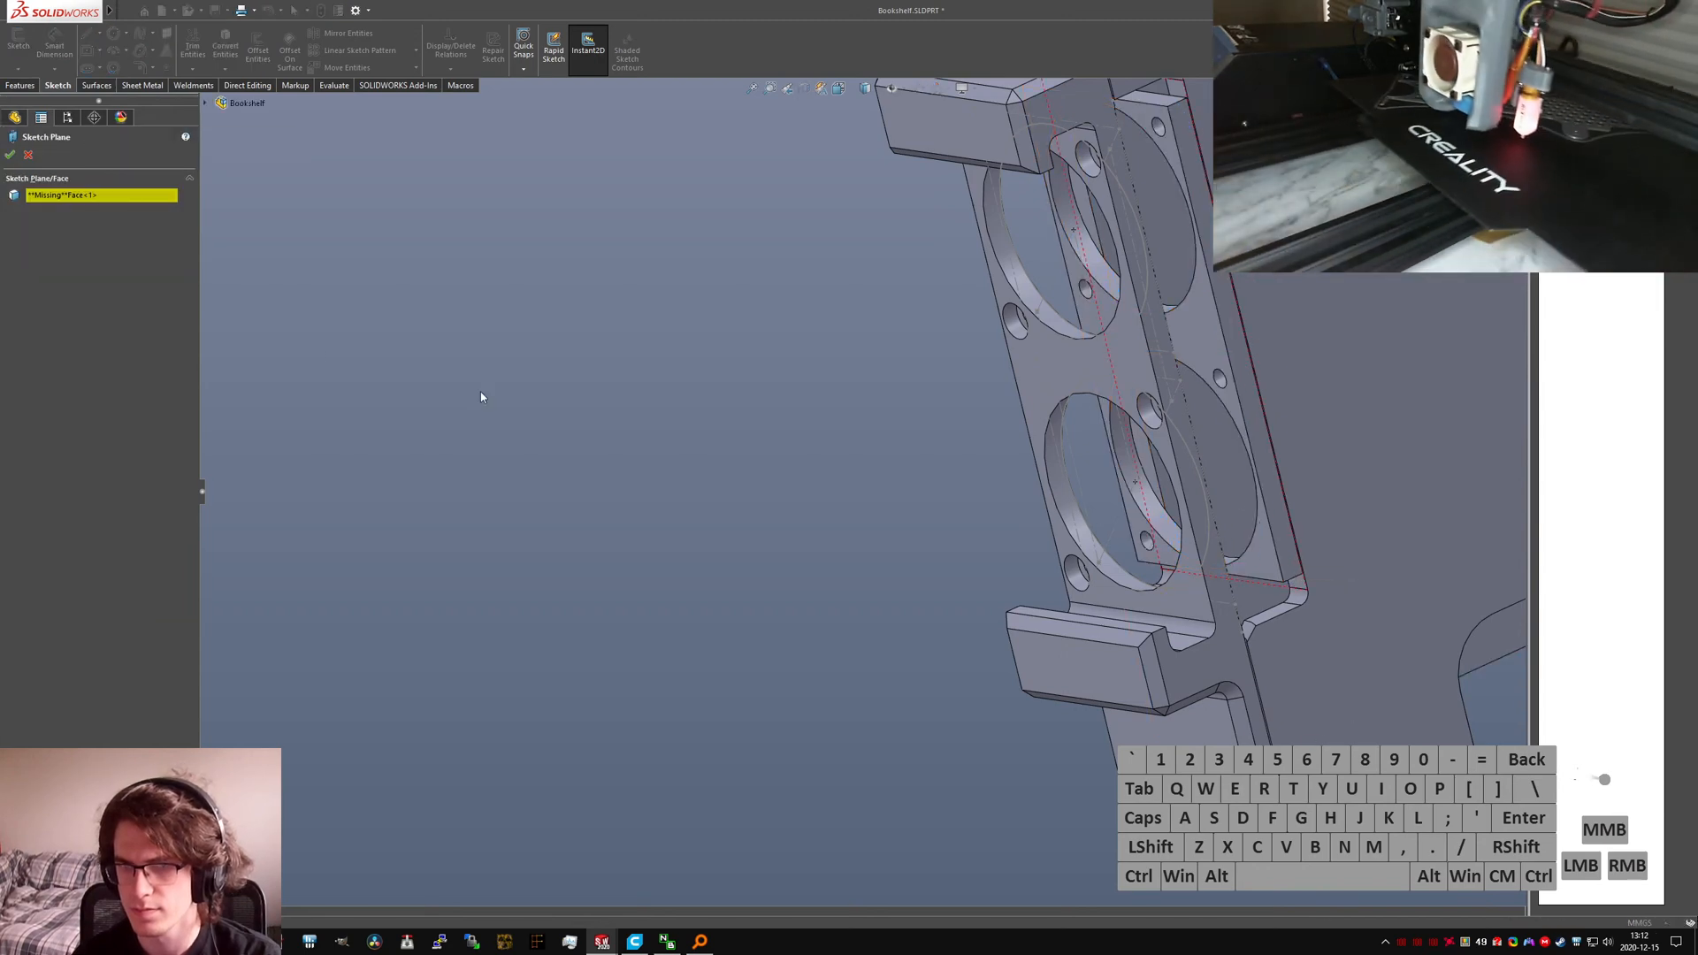
pyautogui.click(29, 155)
# Step: Reopen Sketch24 and add a Pierce relation between its outline's lower outer corner and the clip's lower end edge
pyautogui.scroll(-3, 1295, 566)
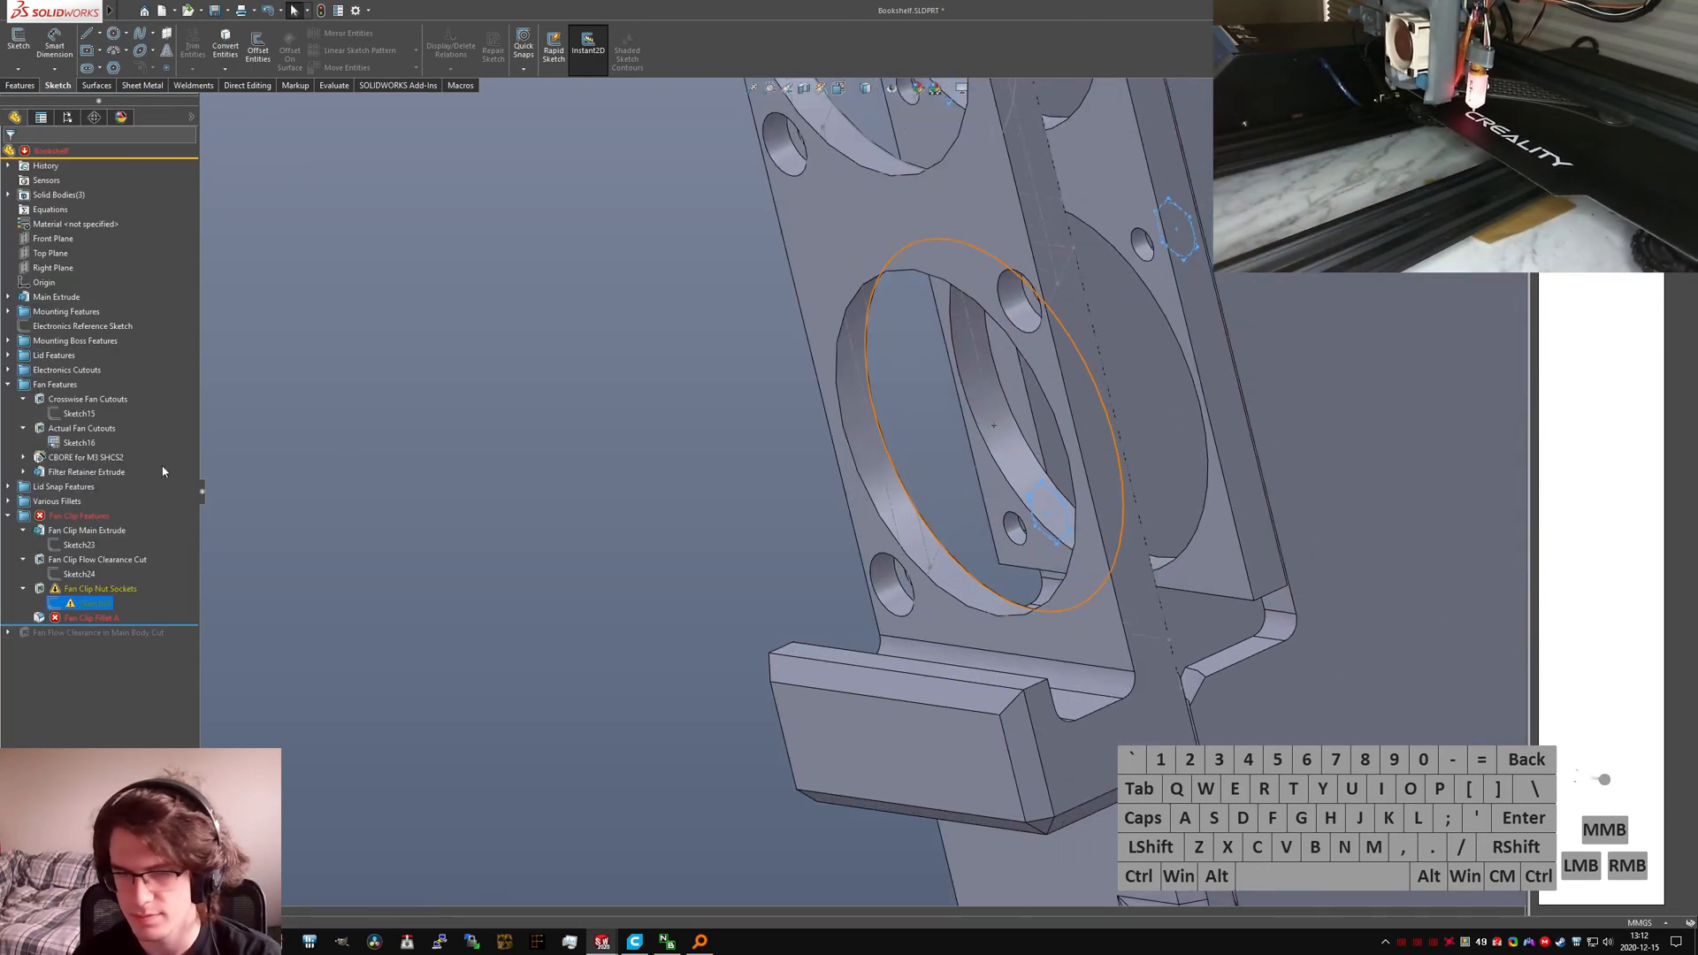
pyautogui.click(62, 574)
pyautogui.click(70, 536)
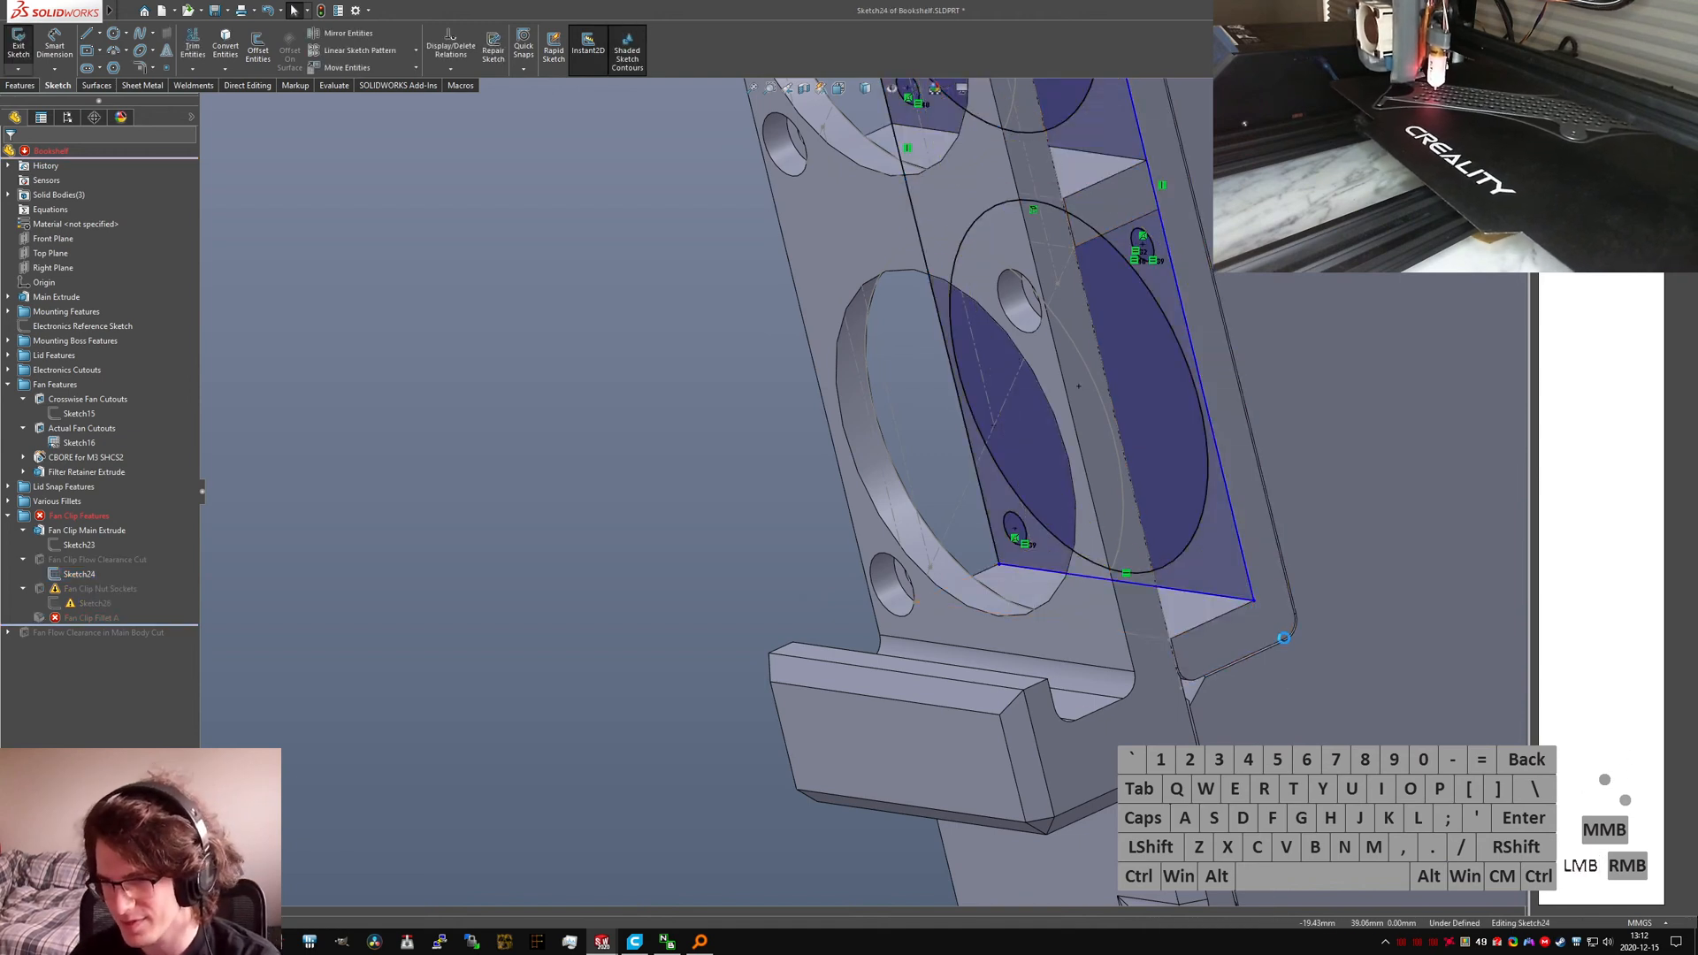
pyautogui.keyDown('ctrl'); pyautogui.click(1270, 652); pyautogui.keyUp('ctrl')
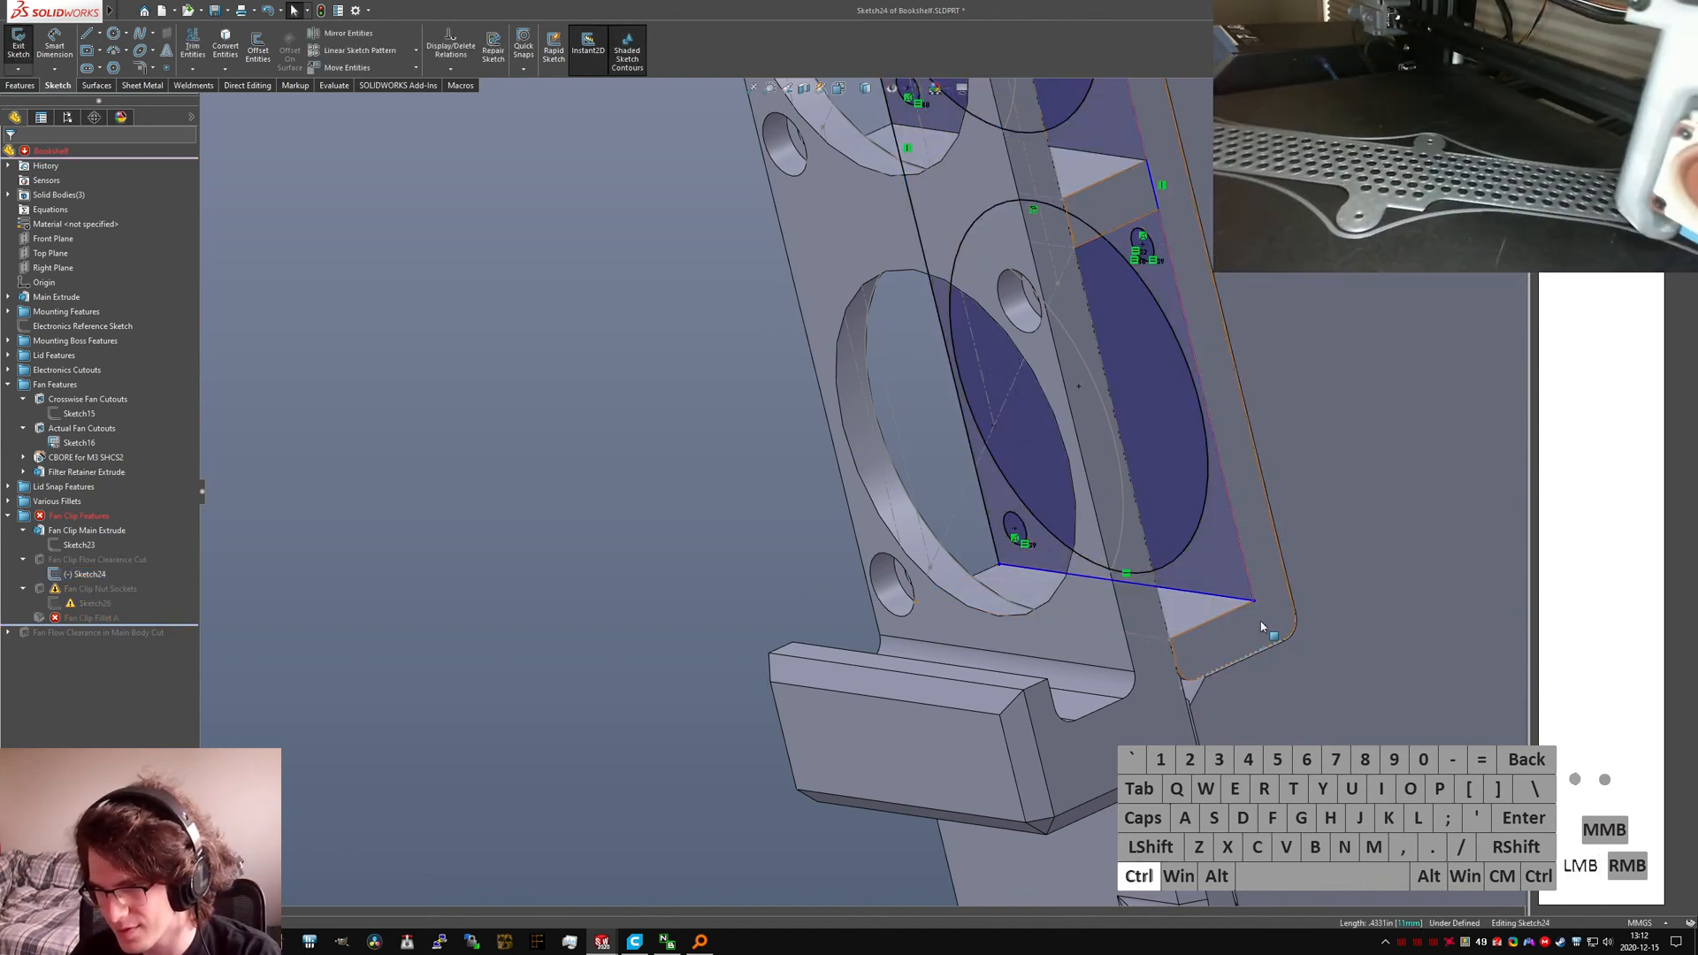
pyautogui.keyDown('ctrl'); pyautogui.click(1256, 603); pyautogui.keyUp('ctrl')
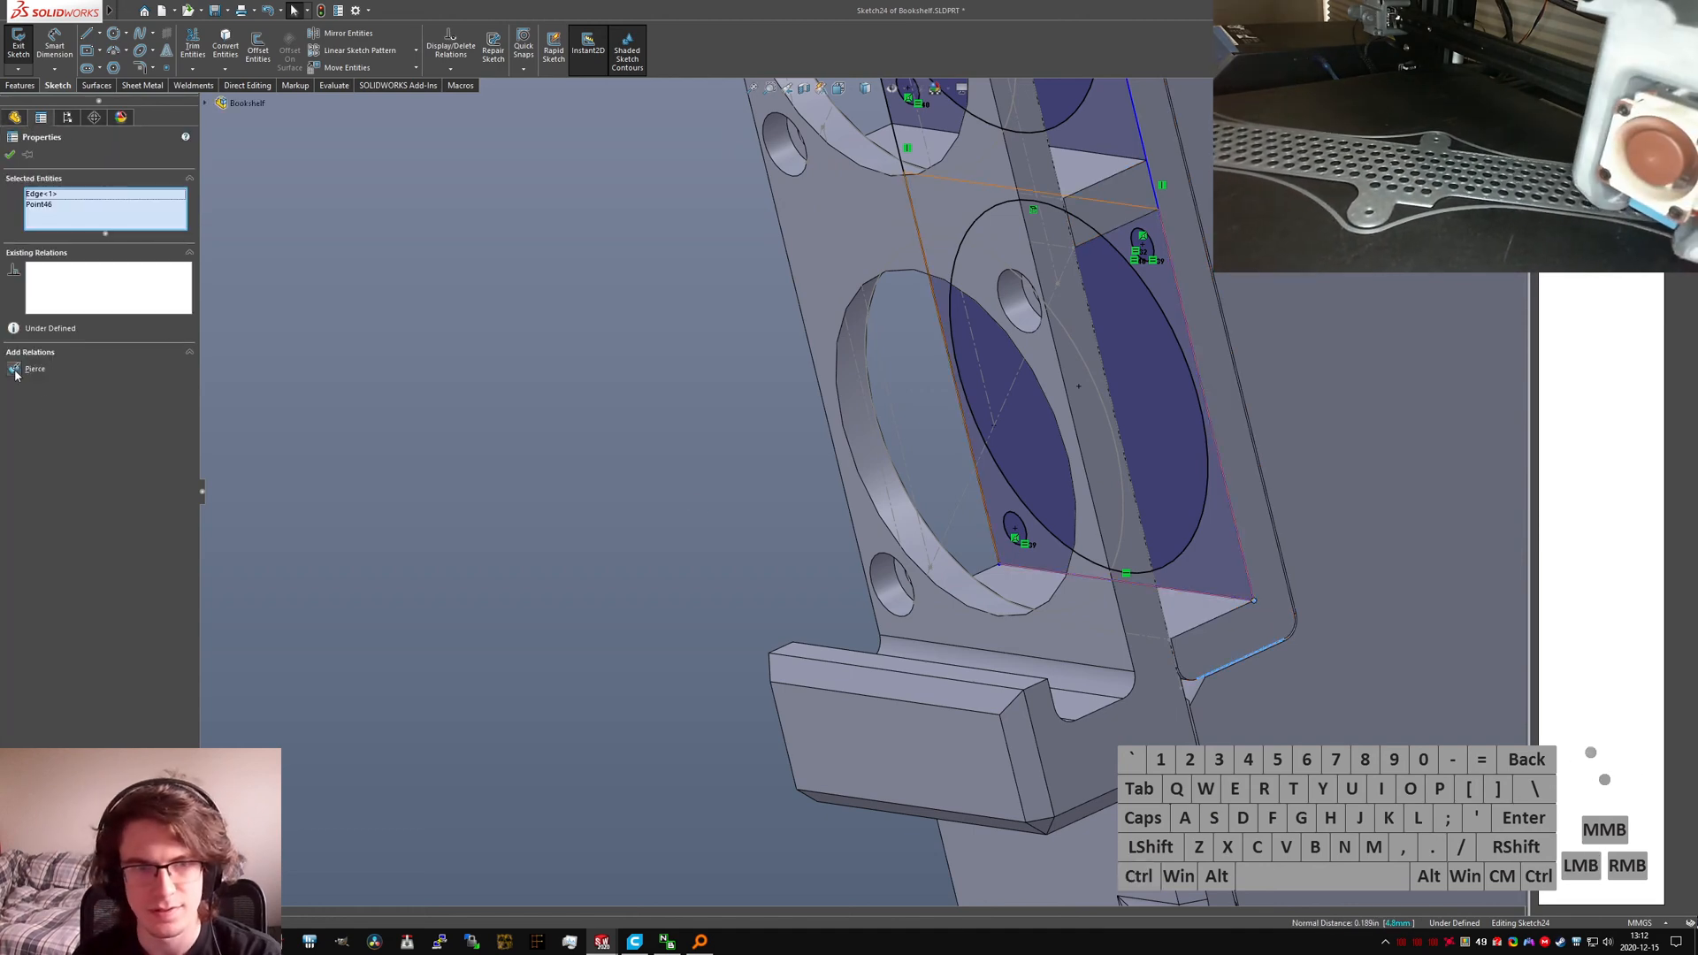
pyautogui.click(14, 371)
pyautogui.click(931, 381)
# Step: Pierce the upper outer corner of the Sketch24 outline with the clip's upper end edge, then exit the sketch and close the error report
pyautogui.scroll(5, 931, 380)
pyautogui.moveTo(931, 381)
pyautogui.mouseDown(button='middle')
pyautogui.moveTo(858, 367)
pyautogui.moveTo(947, 275)
pyautogui.mouseUp(button='middle')
pyautogui.scroll(-9, 787, 310)
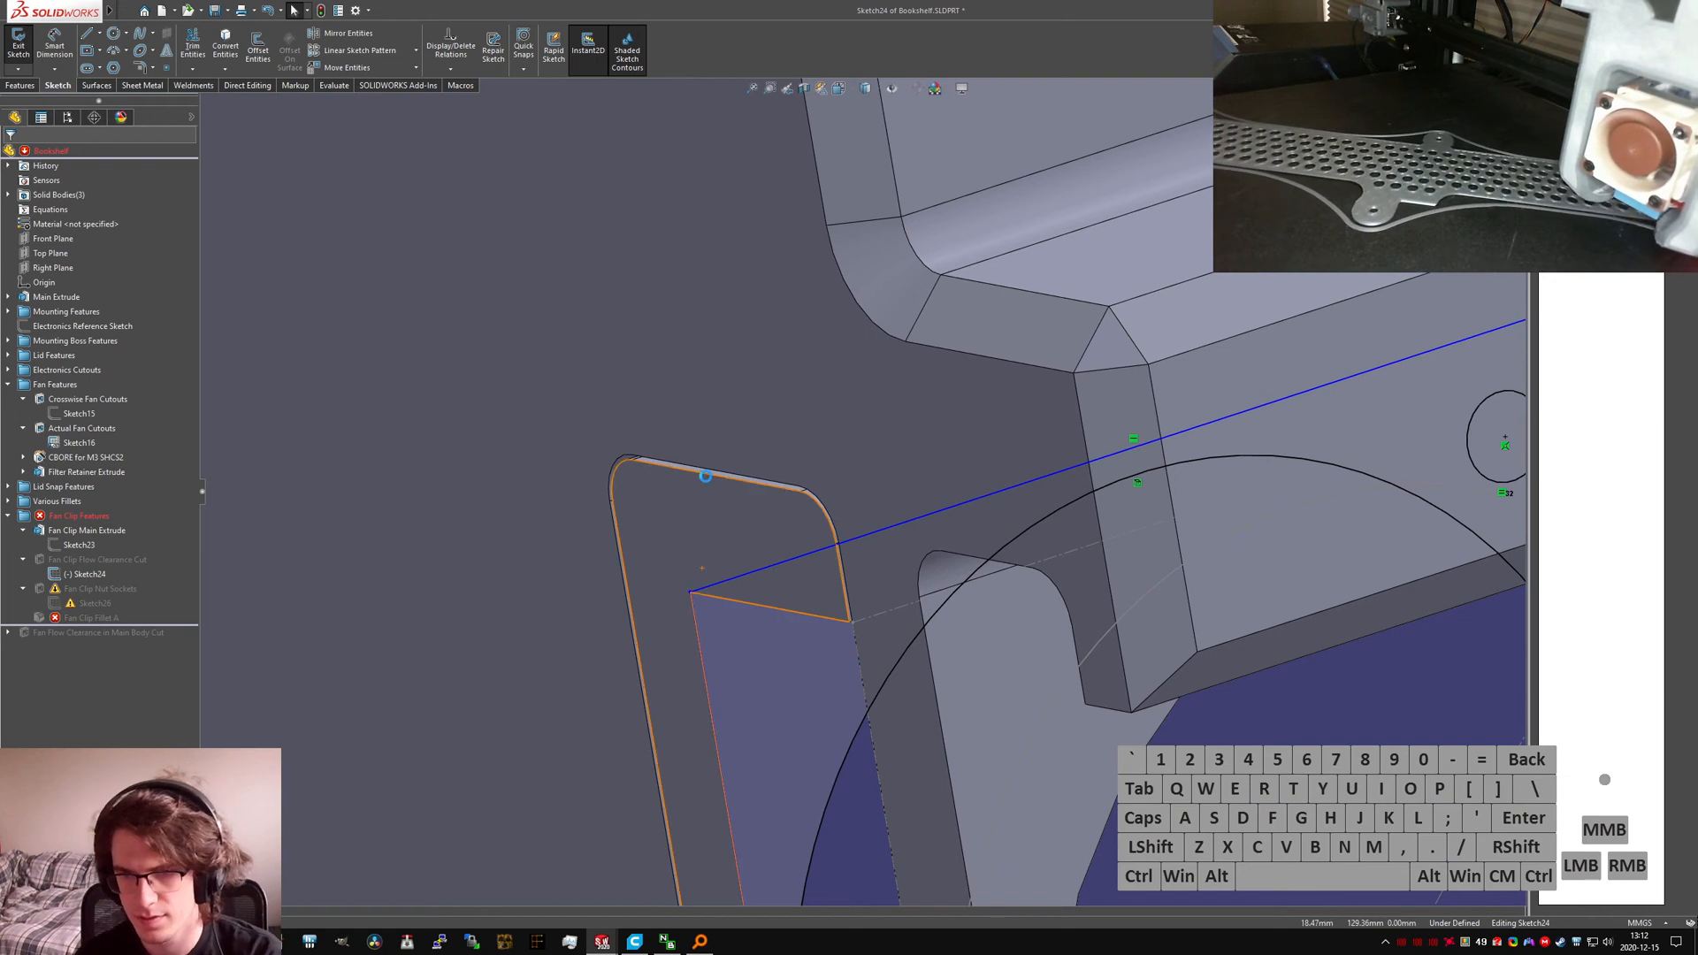
pyautogui.keyDown('ctrl'); pyautogui.click(705, 480); pyautogui.keyUp('ctrl')
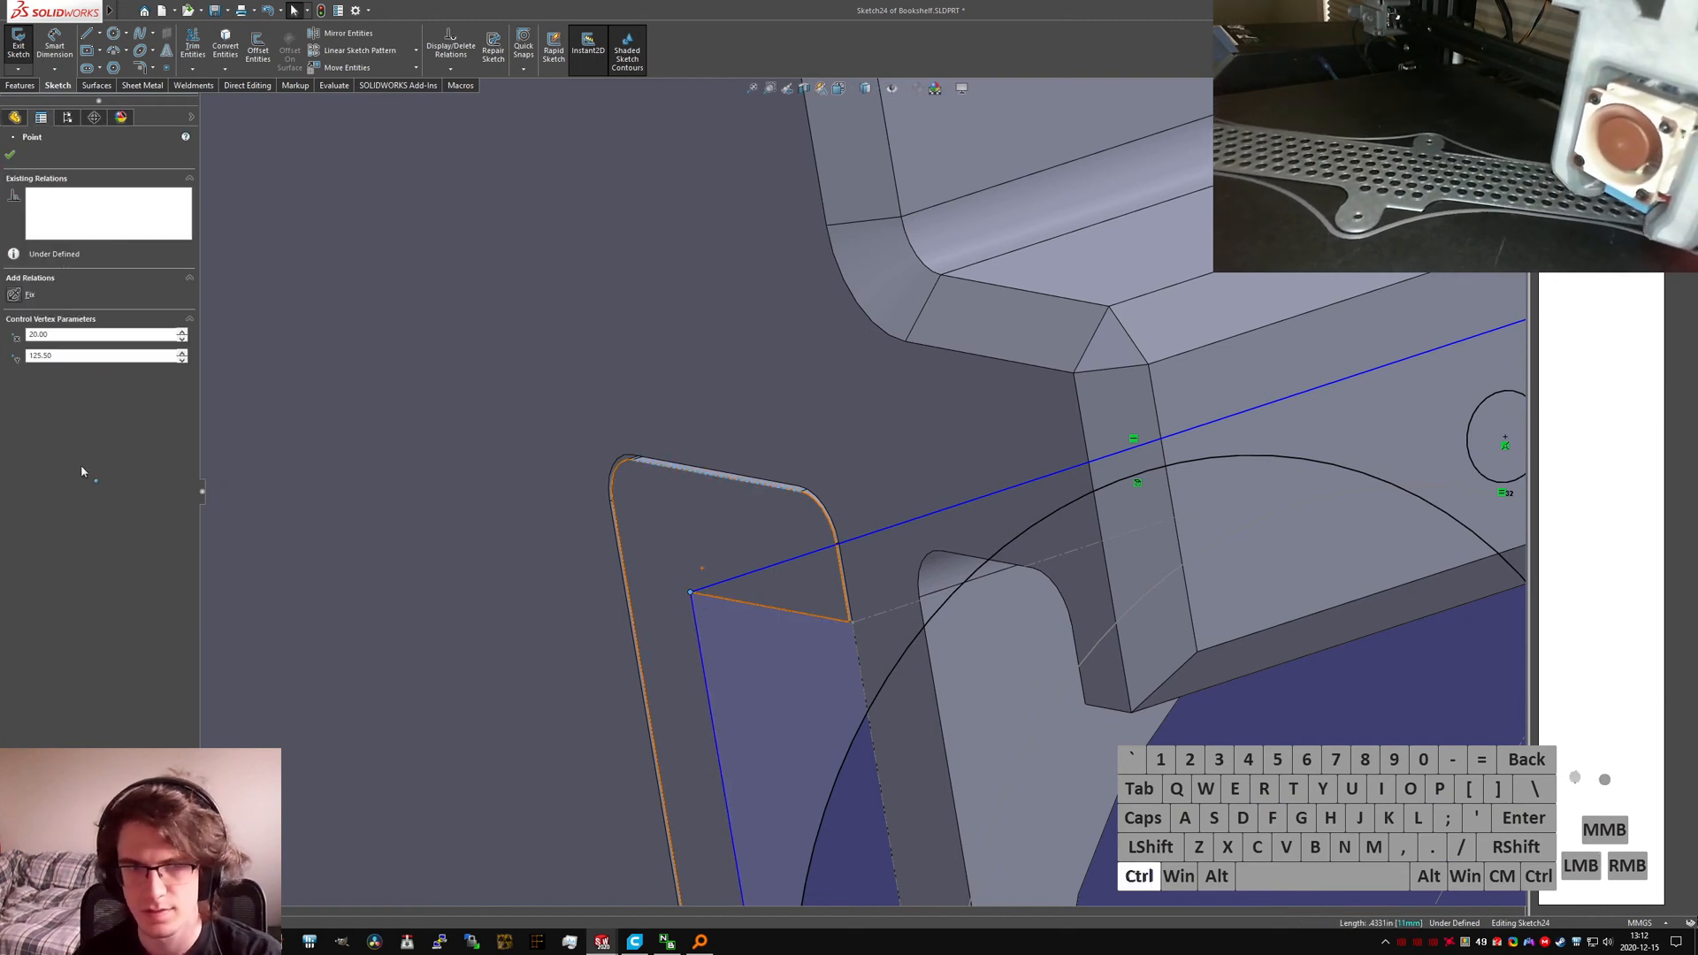
pyautogui.click(30, 371)
pyautogui.scroll(6, 462, 416)
pyautogui.click(19, 45)
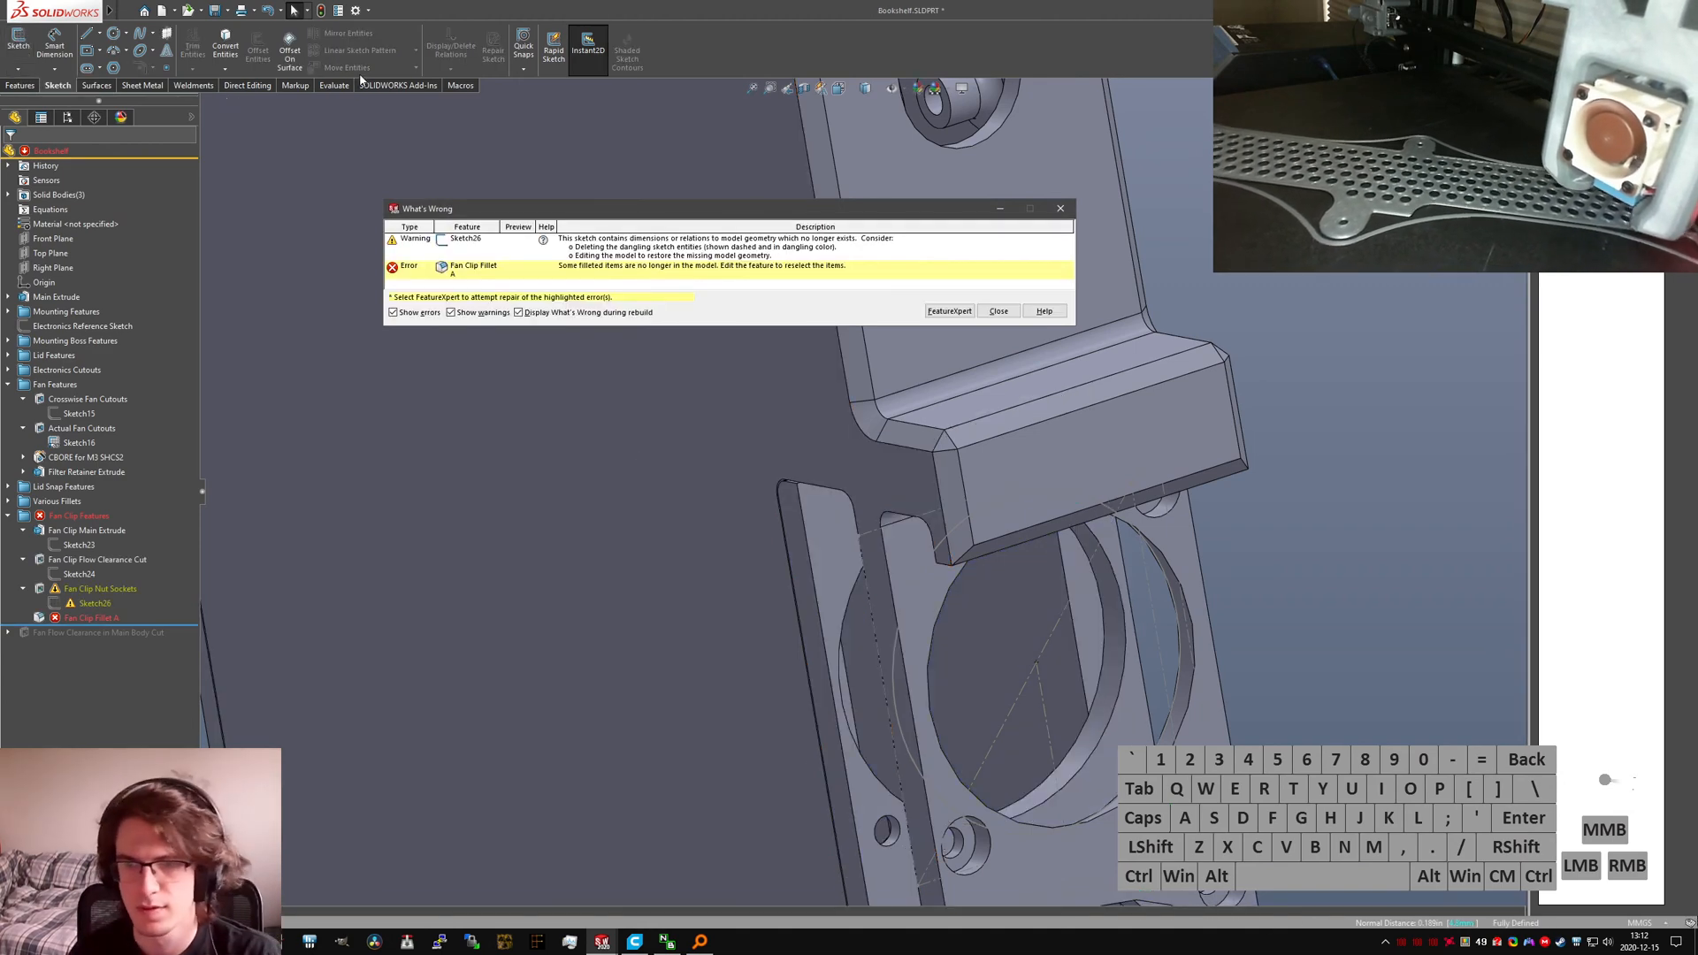
pyautogui.click(998, 311)
# Step: Reassign the missing sketch plane of Sketch26 under Fan Clip Nut Sockets to the clip face around the two fan openings
pyautogui.click(93, 603)
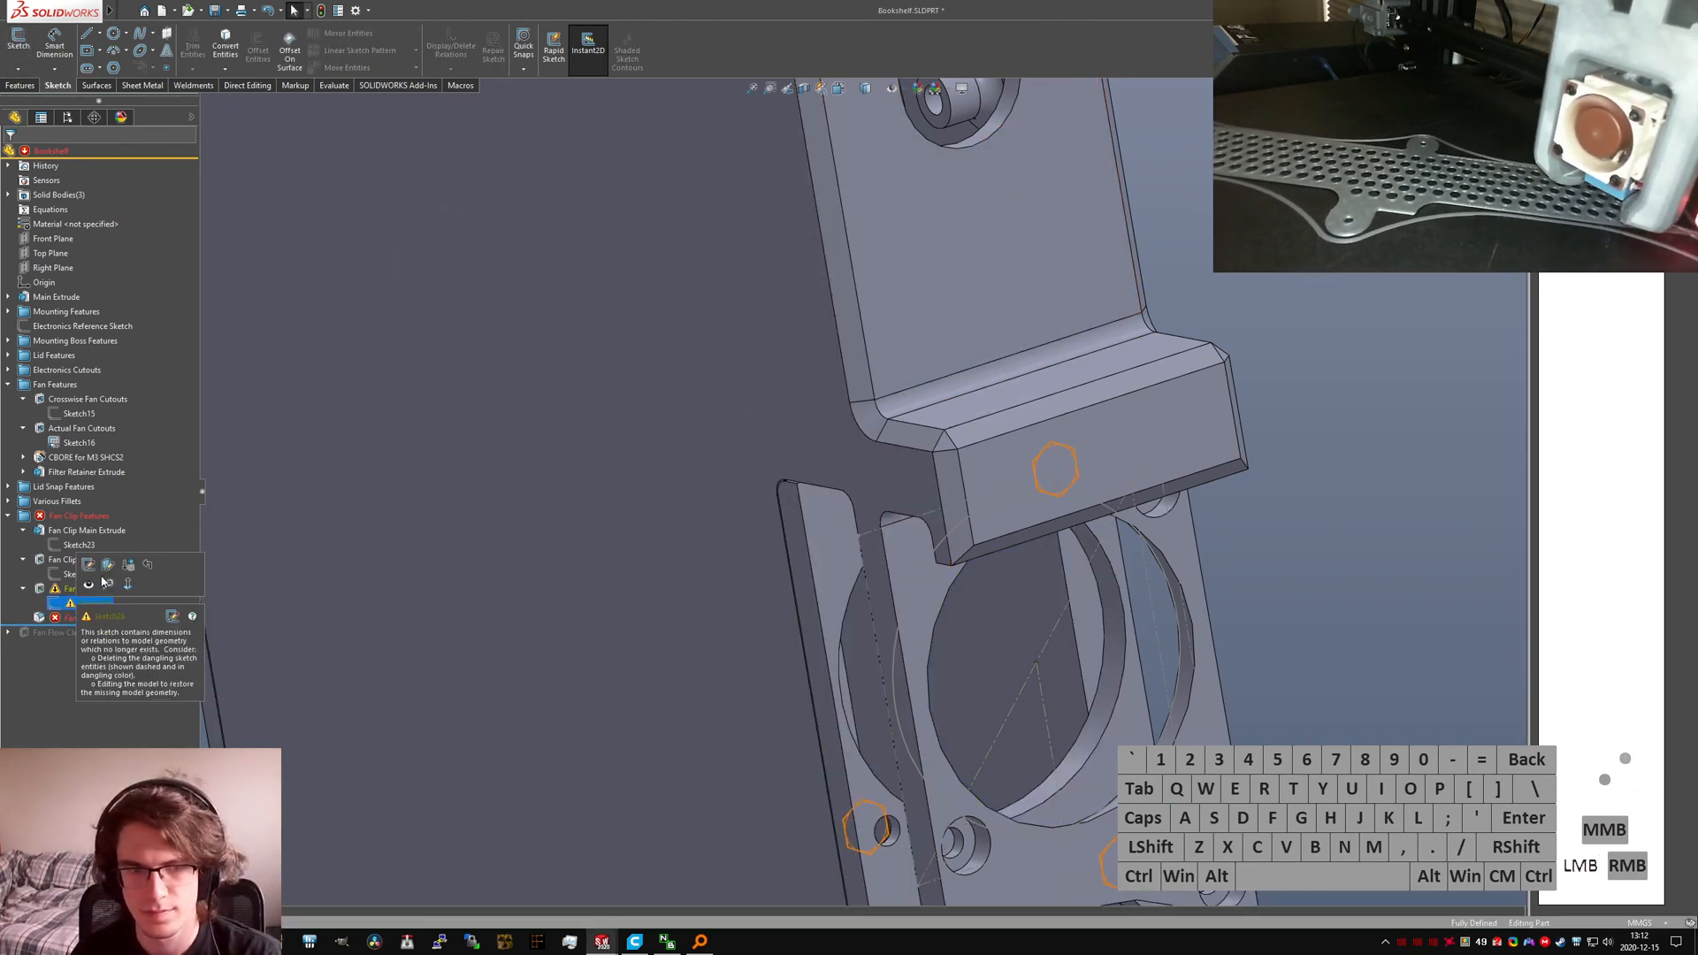
pyautogui.click(131, 577)
pyautogui.scroll(4, 886, 703)
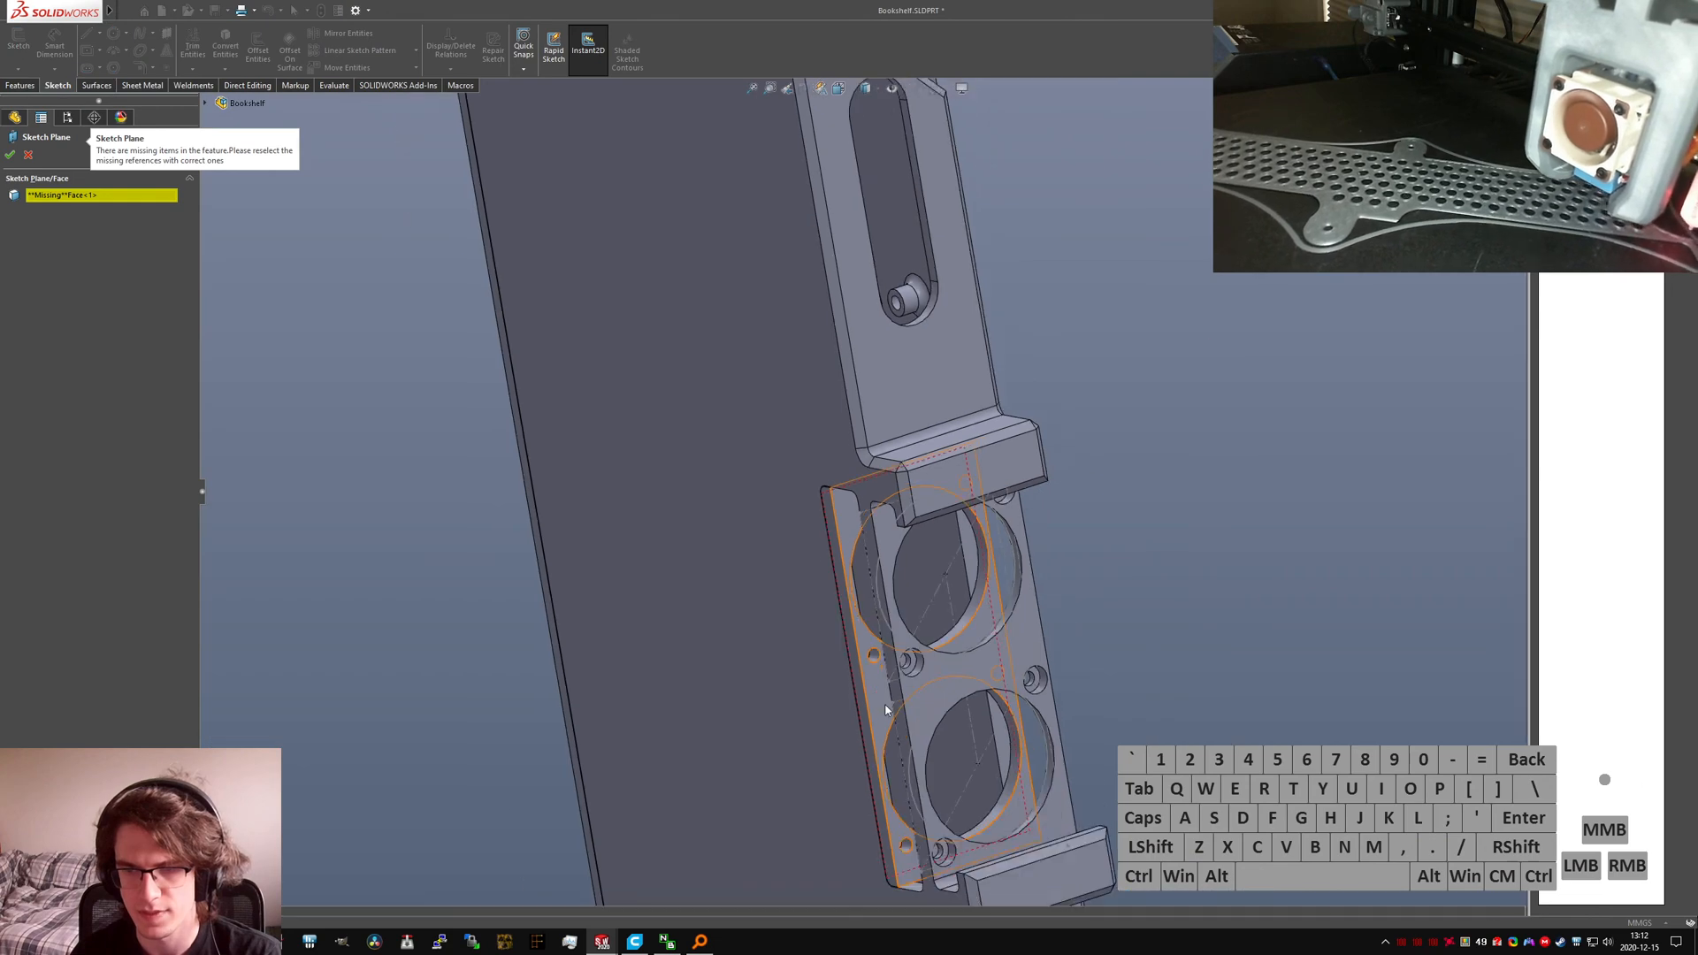
pyautogui.moveTo(885, 705)
pyautogui.mouseDown(button='middle')
pyautogui.moveTo(1129, 478)
pyautogui.moveTo(817, 474)
pyautogui.mouseUp(button='middle')
pyautogui.scroll(-6, 817, 474)
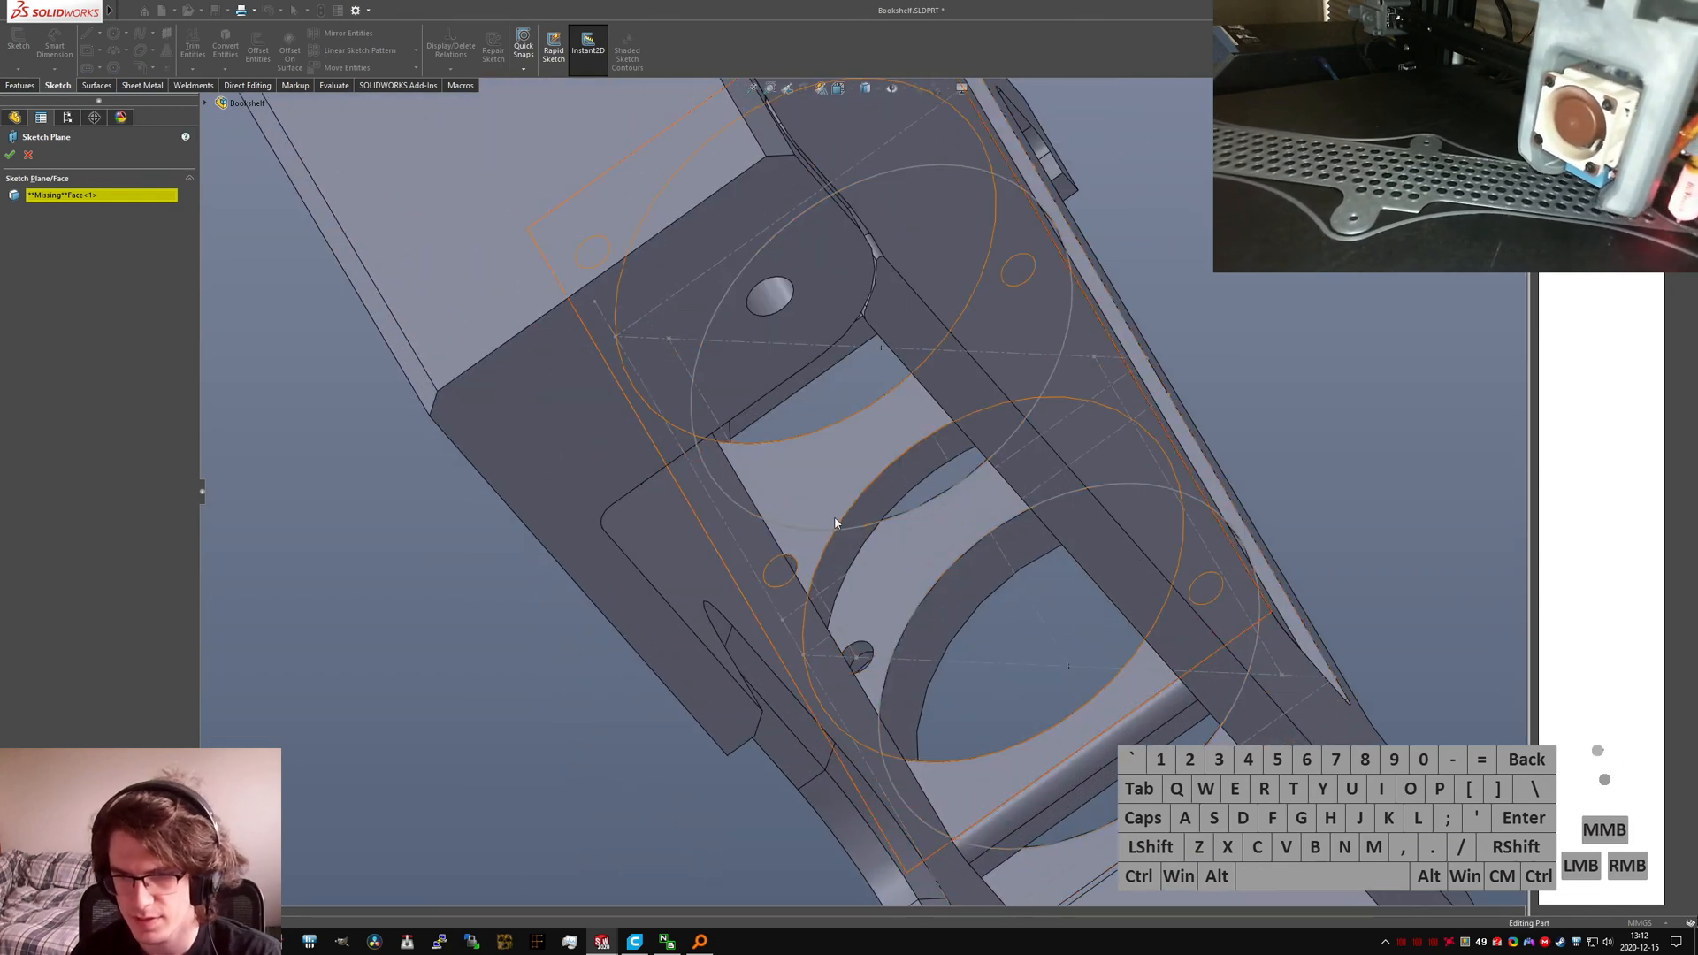
pyautogui.click(817, 474)
pyautogui.rightClick(817, 474)
pyautogui.click(836, 571)
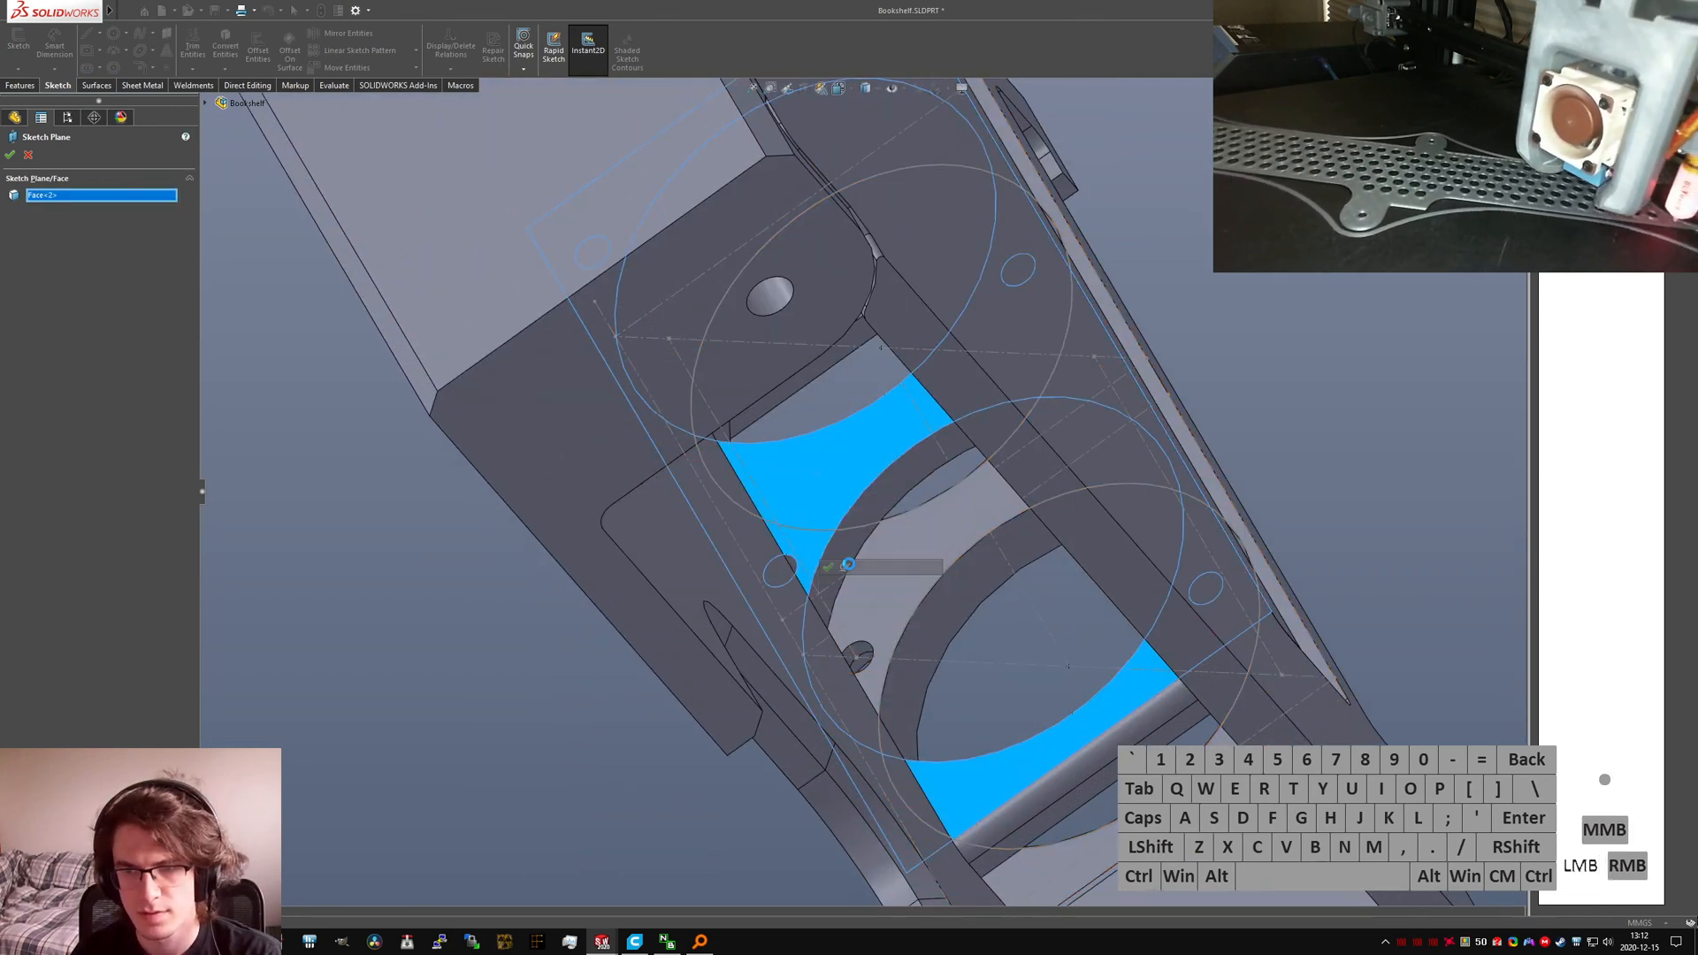
pyautogui.click(714, 476)
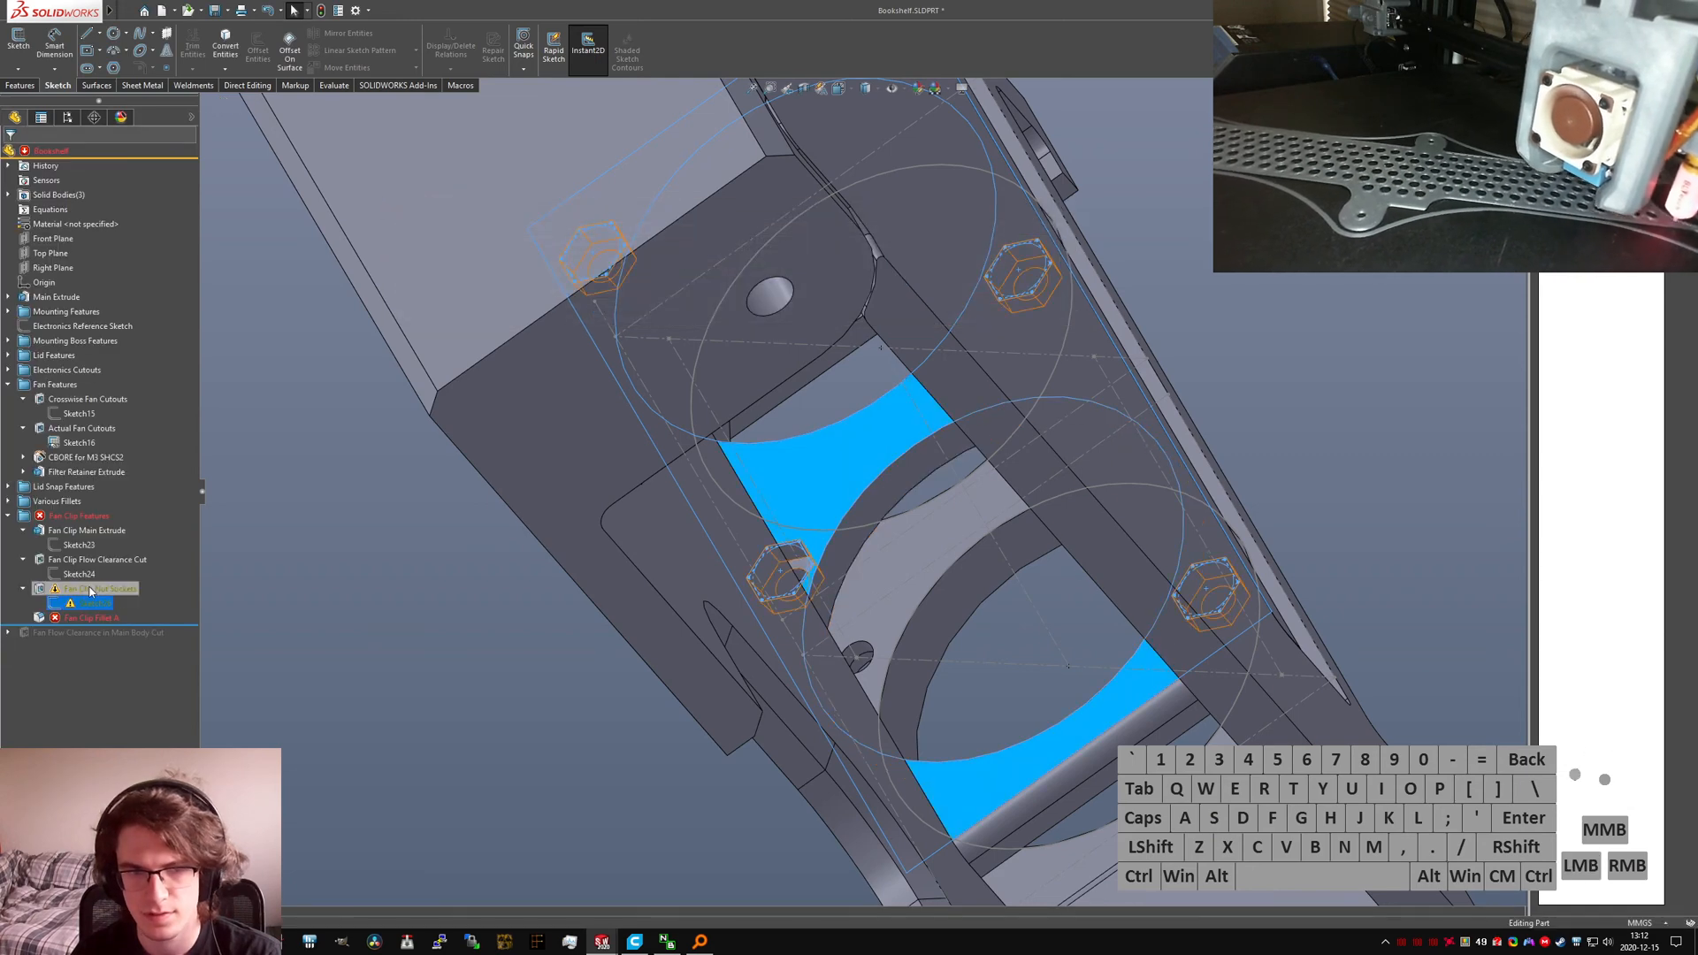
# Step: Open Sketch26 of the Fan Clip Nut Sockets for editing and delete the dangling relation at the outer lower hexagon's centre
pyautogui.rightClick(88, 606)
pyautogui.click(76, 605)
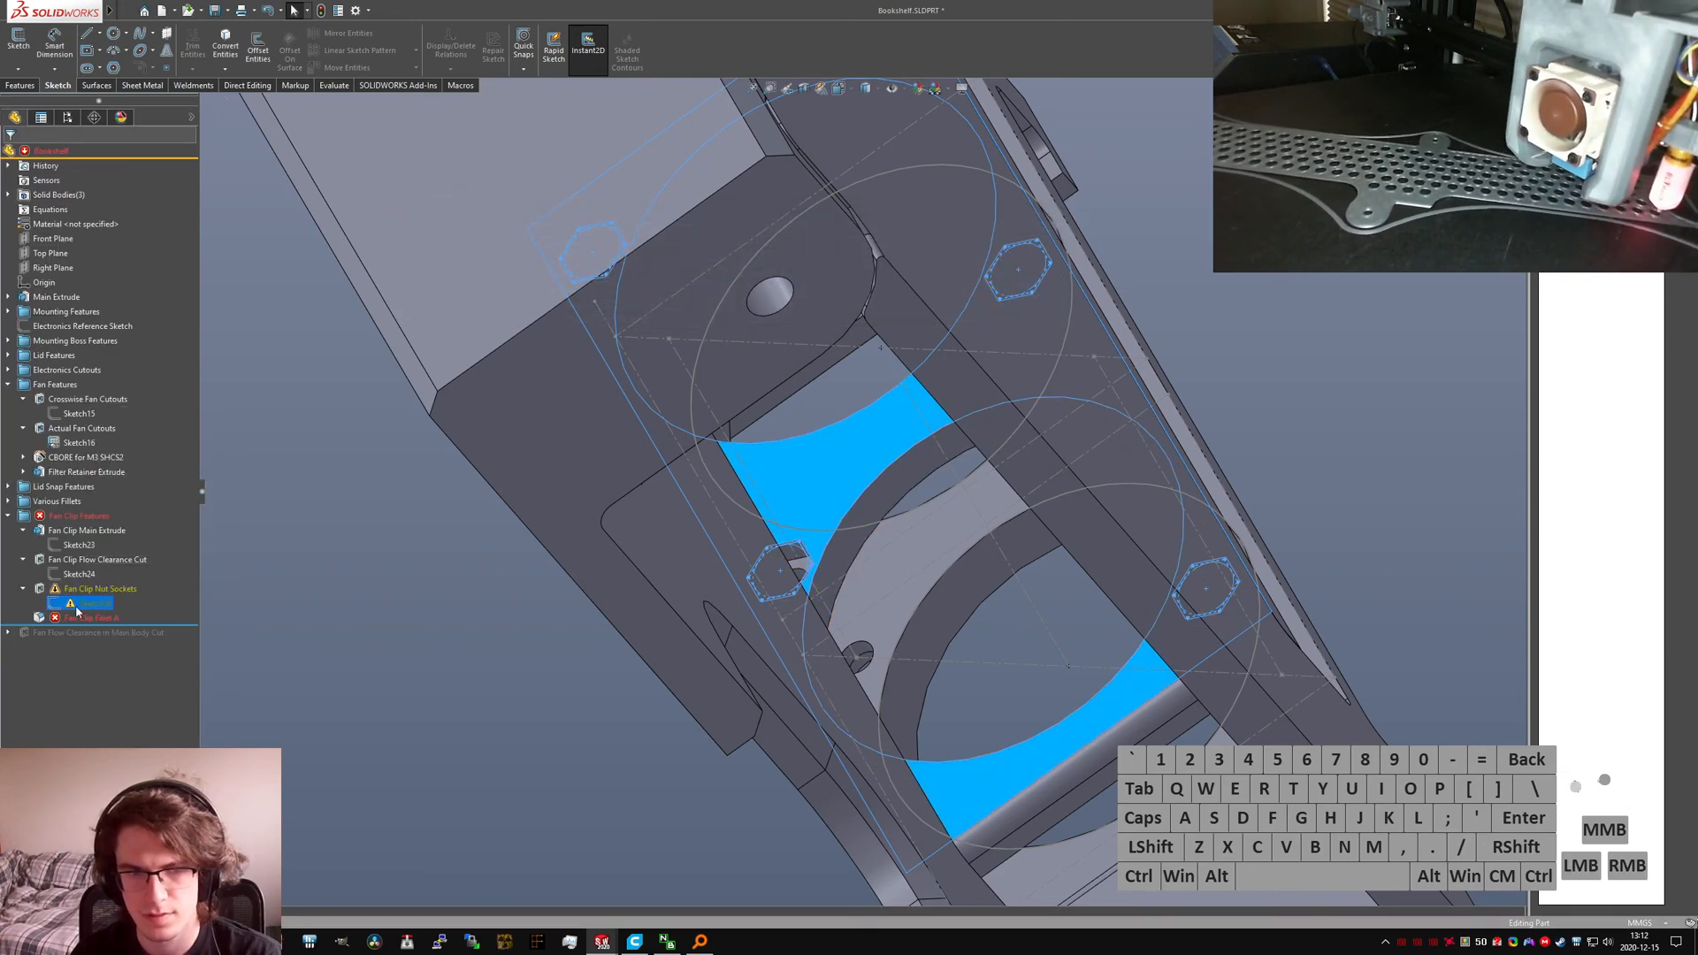
pyautogui.rightClick(77, 605)
pyautogui.click(89, 609)
pyautogui.rightClick(82, 605)
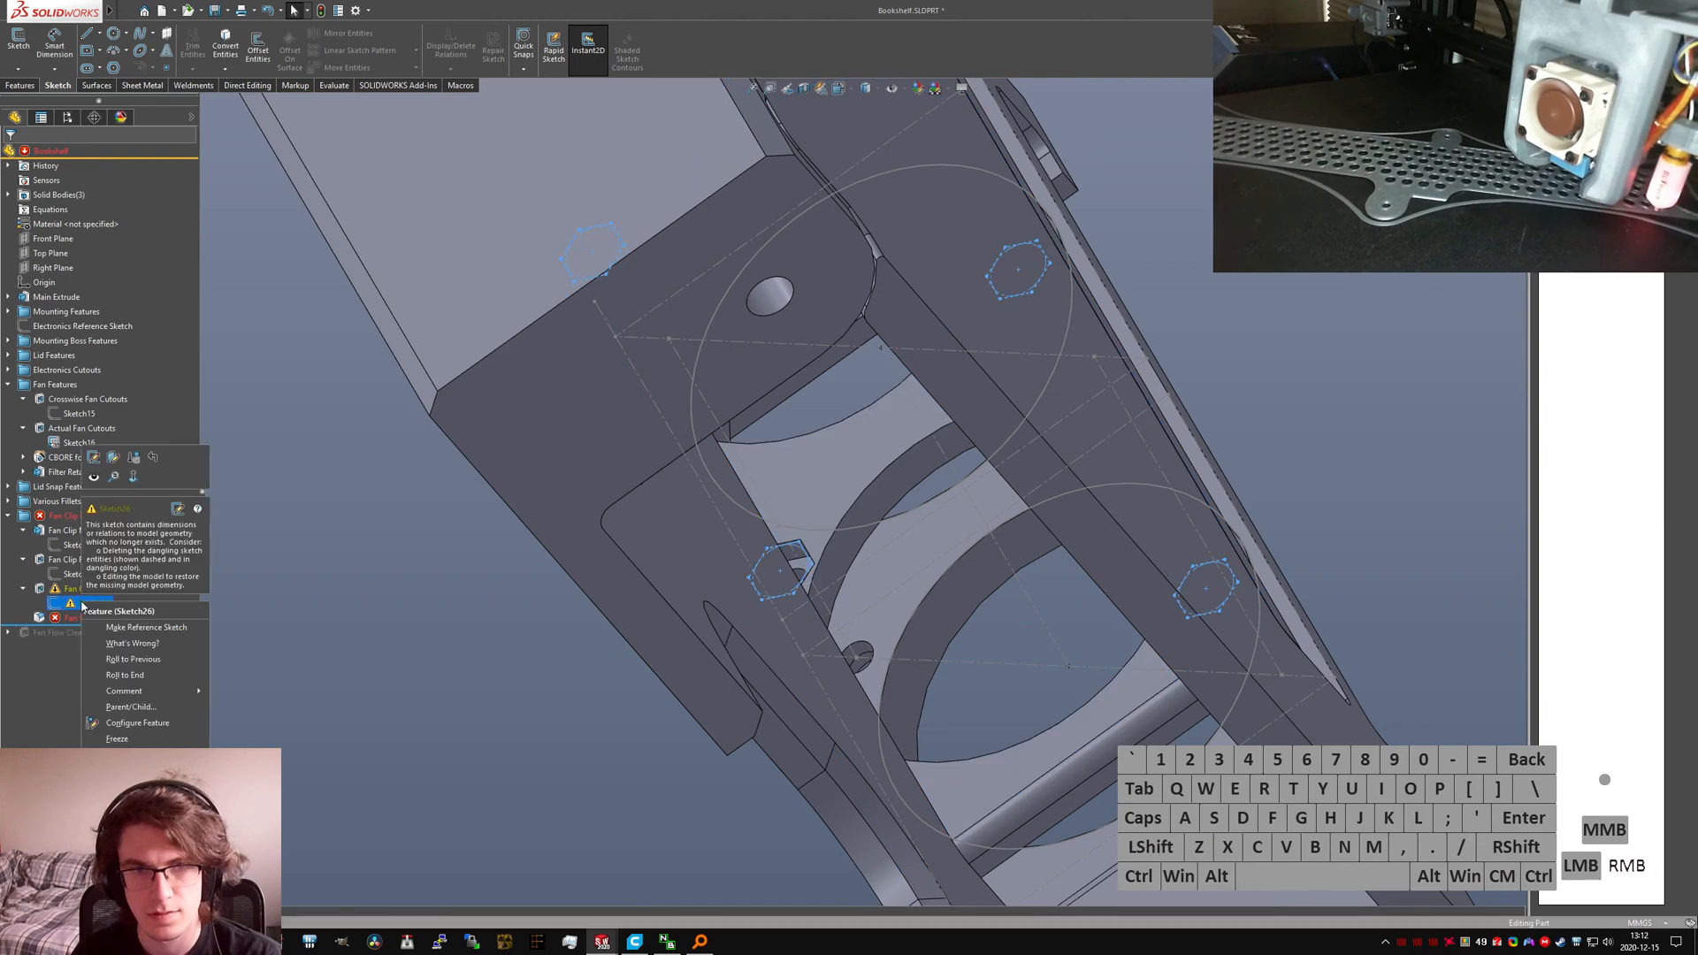
pyautogui.click(94, 458)
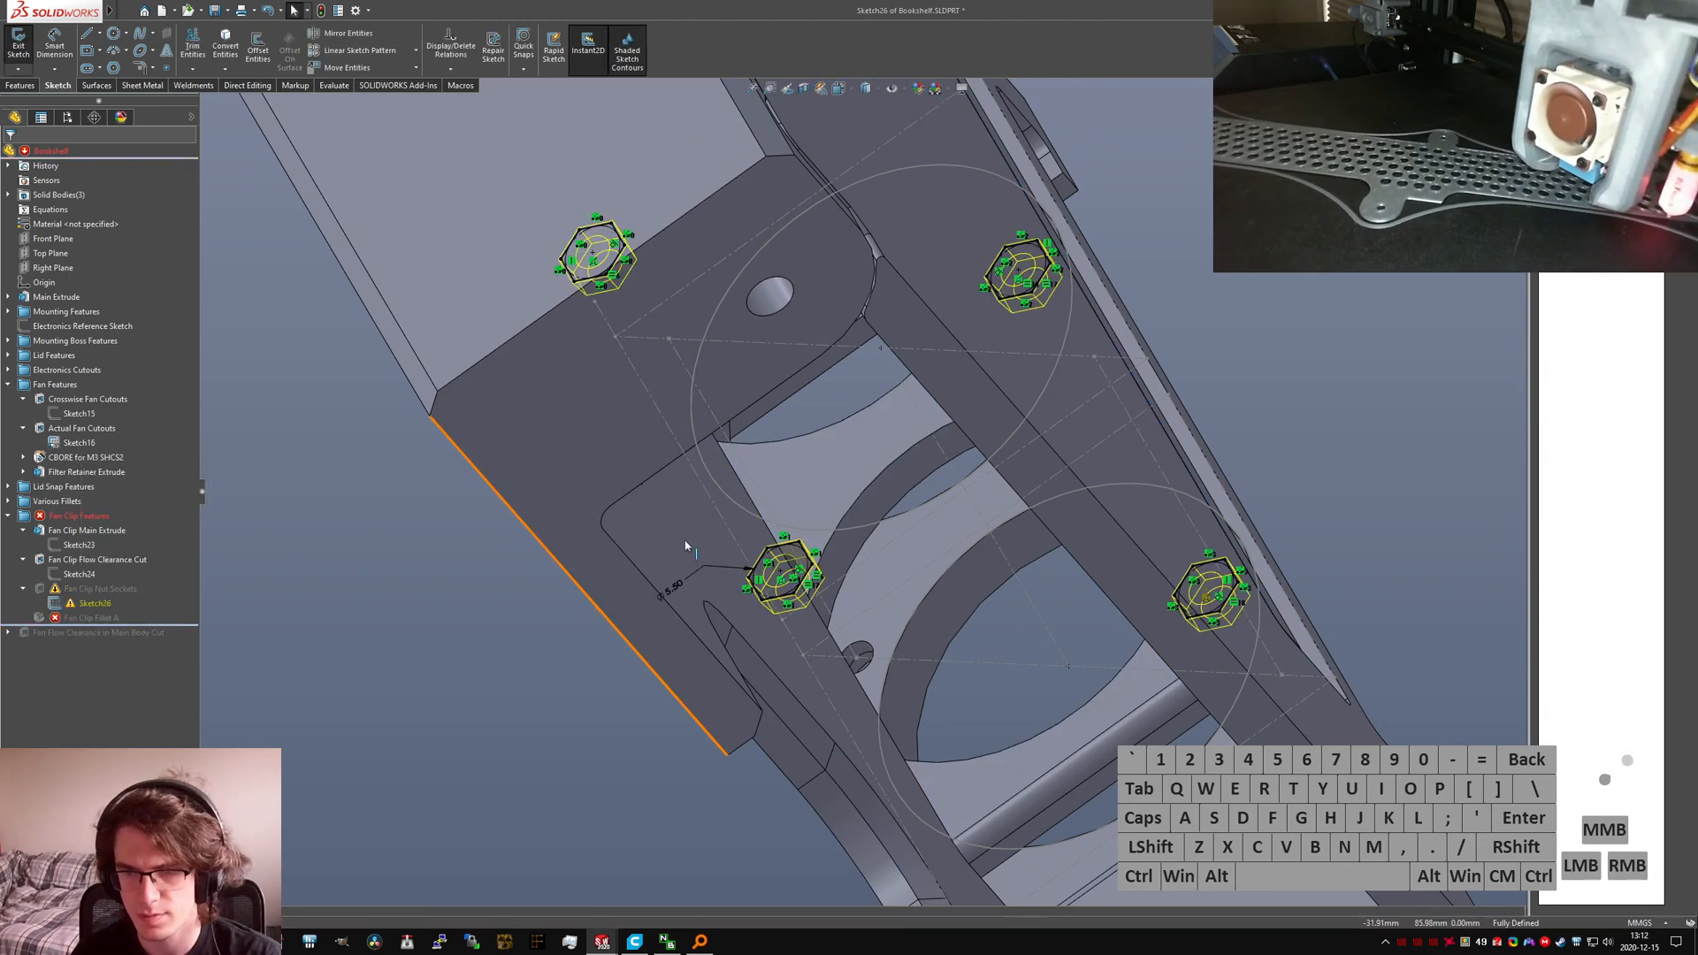
pyautogui.click(1207, 604)
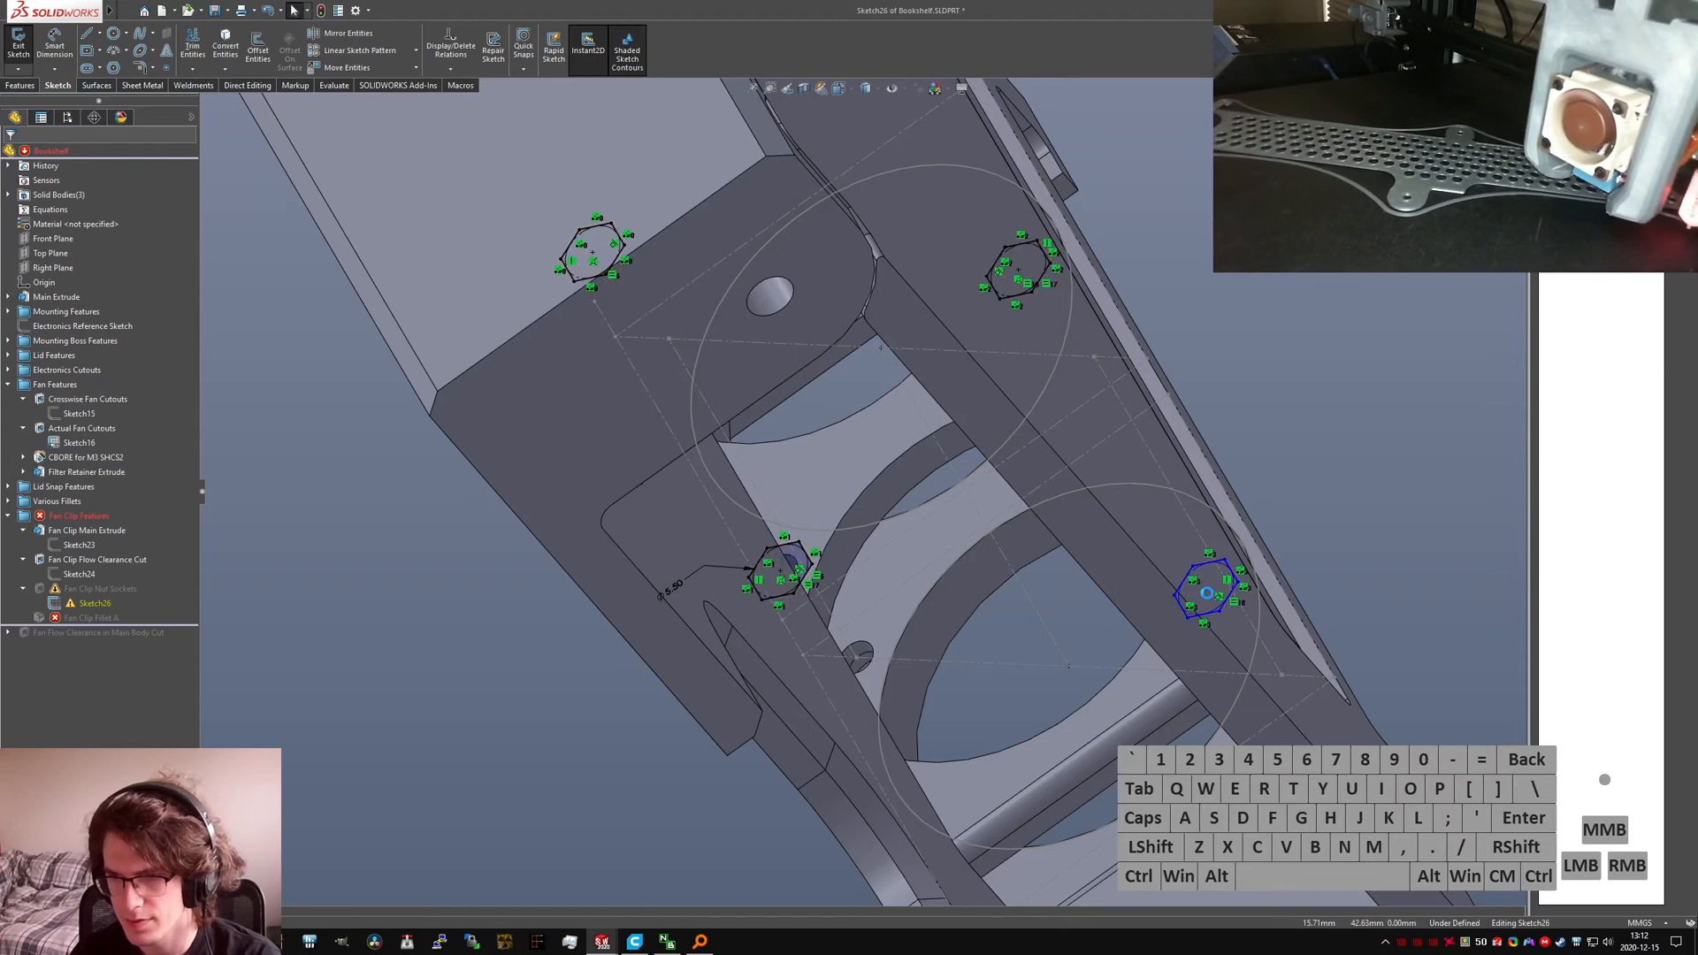
pyautogui.scroll(-2, 1278, 688)
# Step: Make the freed hexagon's centre coincident with the matching Sketch16 hole point, then exit Sketch26 and close the error report
pyautogui.click(1280, 688)
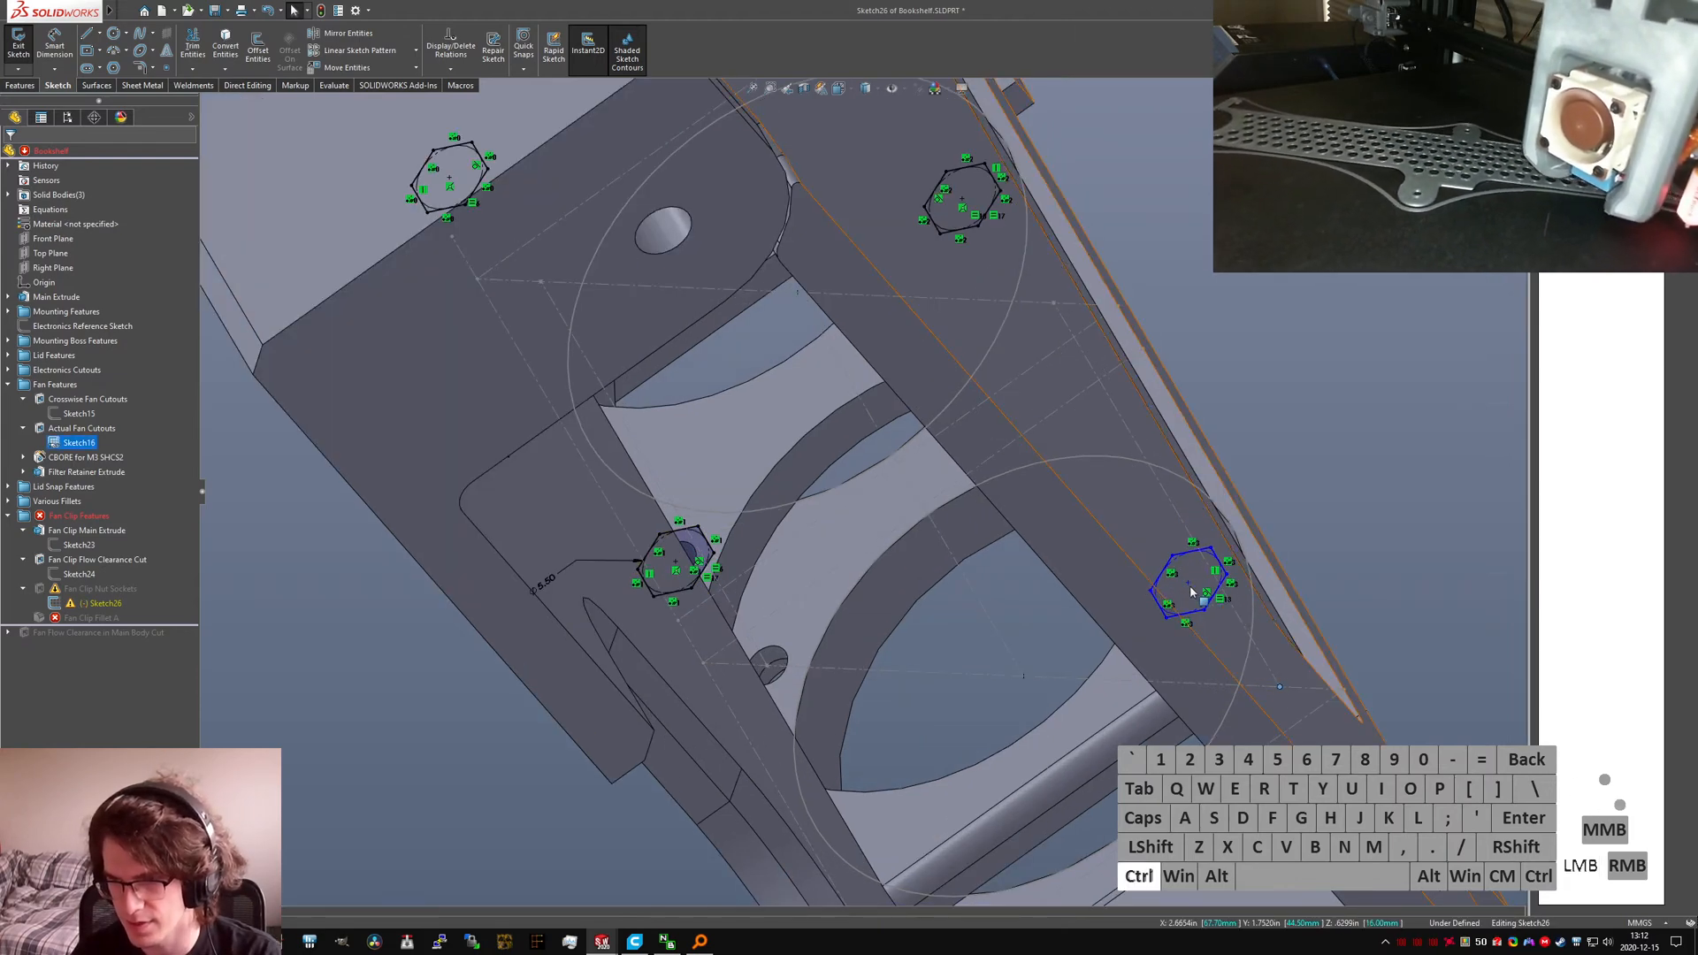
pyautogui.keyDown('ctrl'); pyautogui.click(1188, 583); pyautogui.keyUp('ctrl')
pyautogui.press('d')
pyautogui.click(1361, 539)
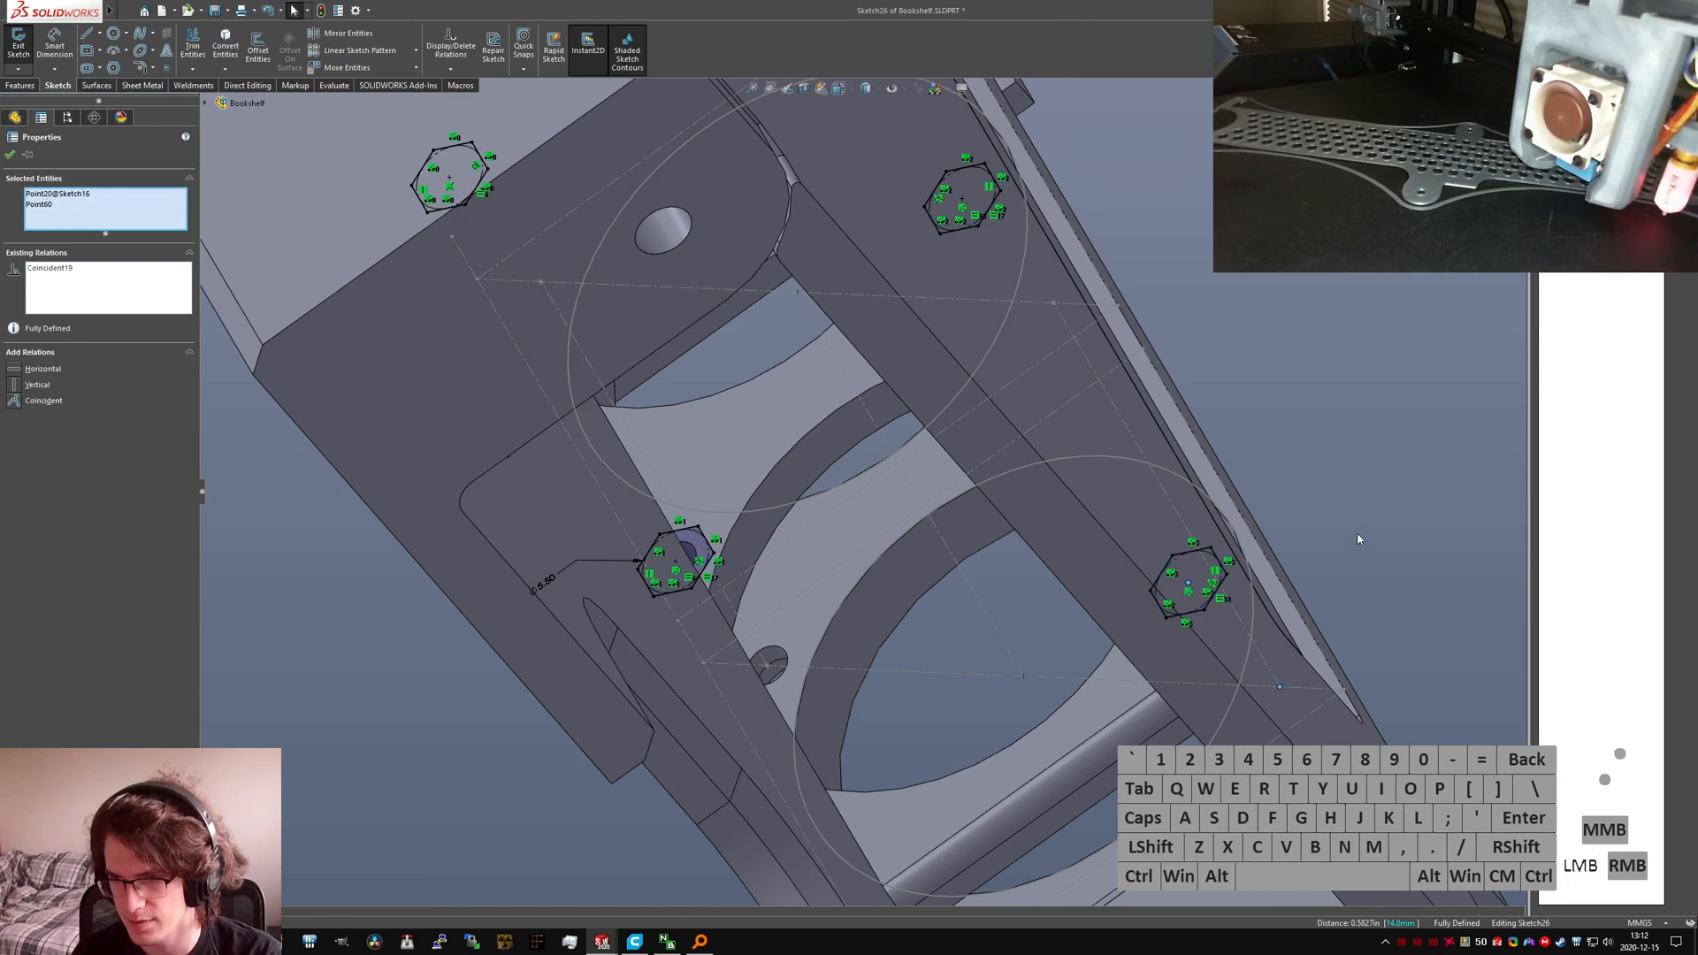
pyautogui.click(24, 49)
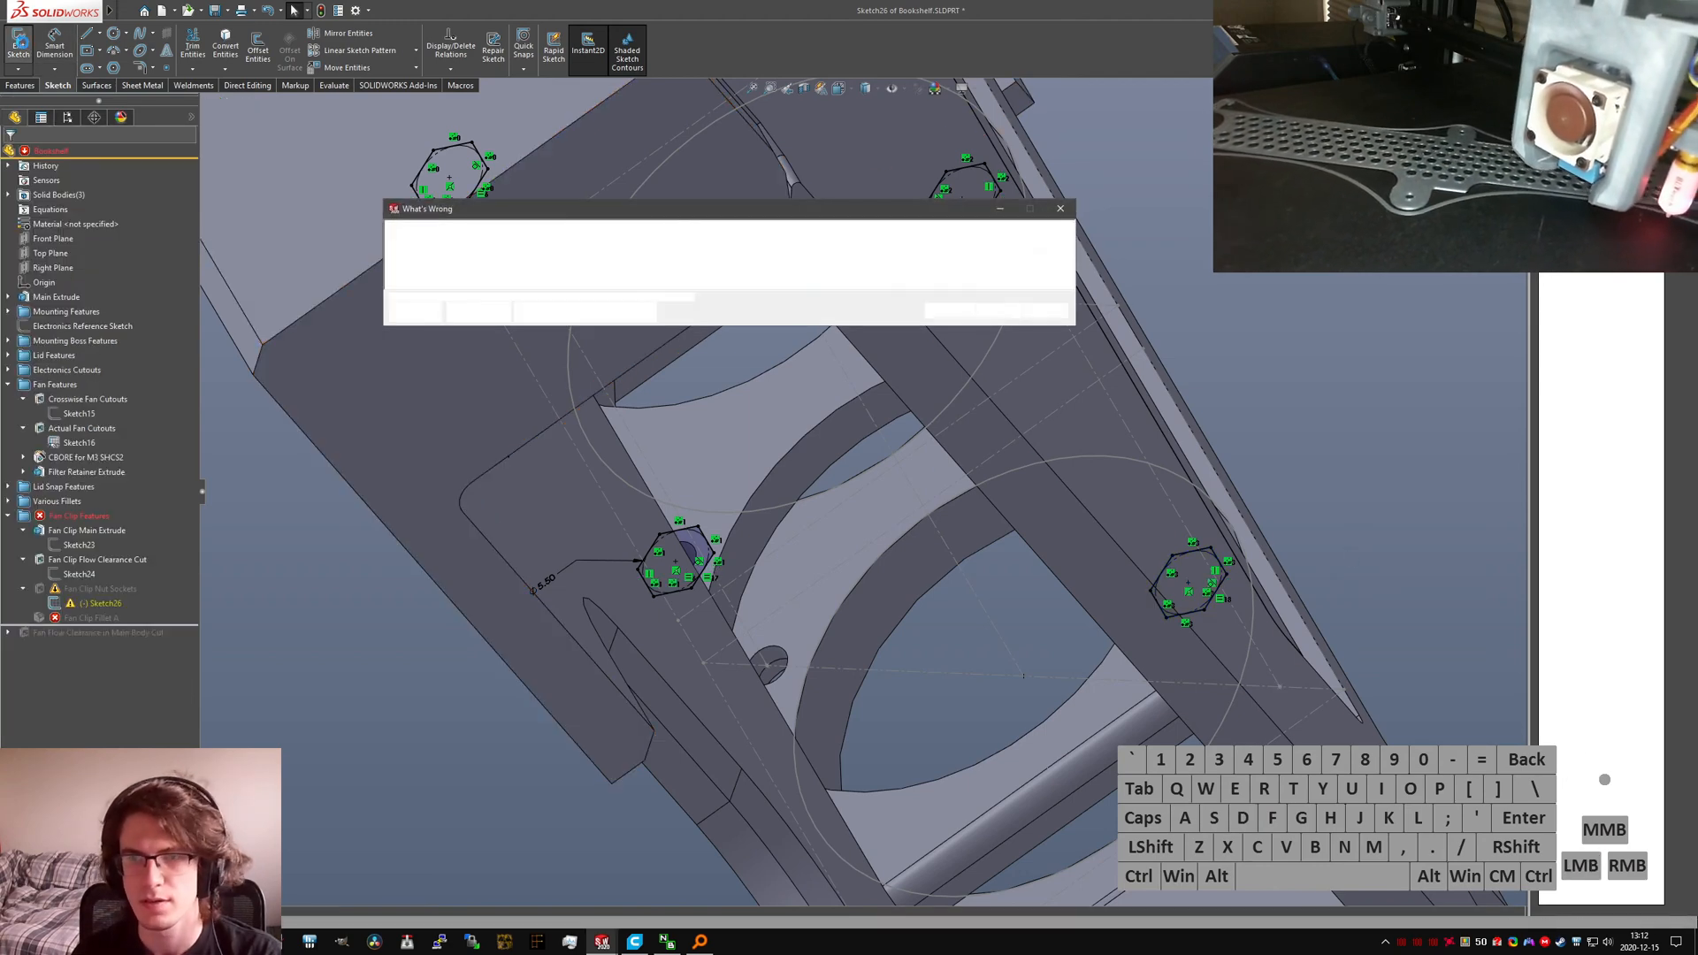
pyautogui.click(959, 312)
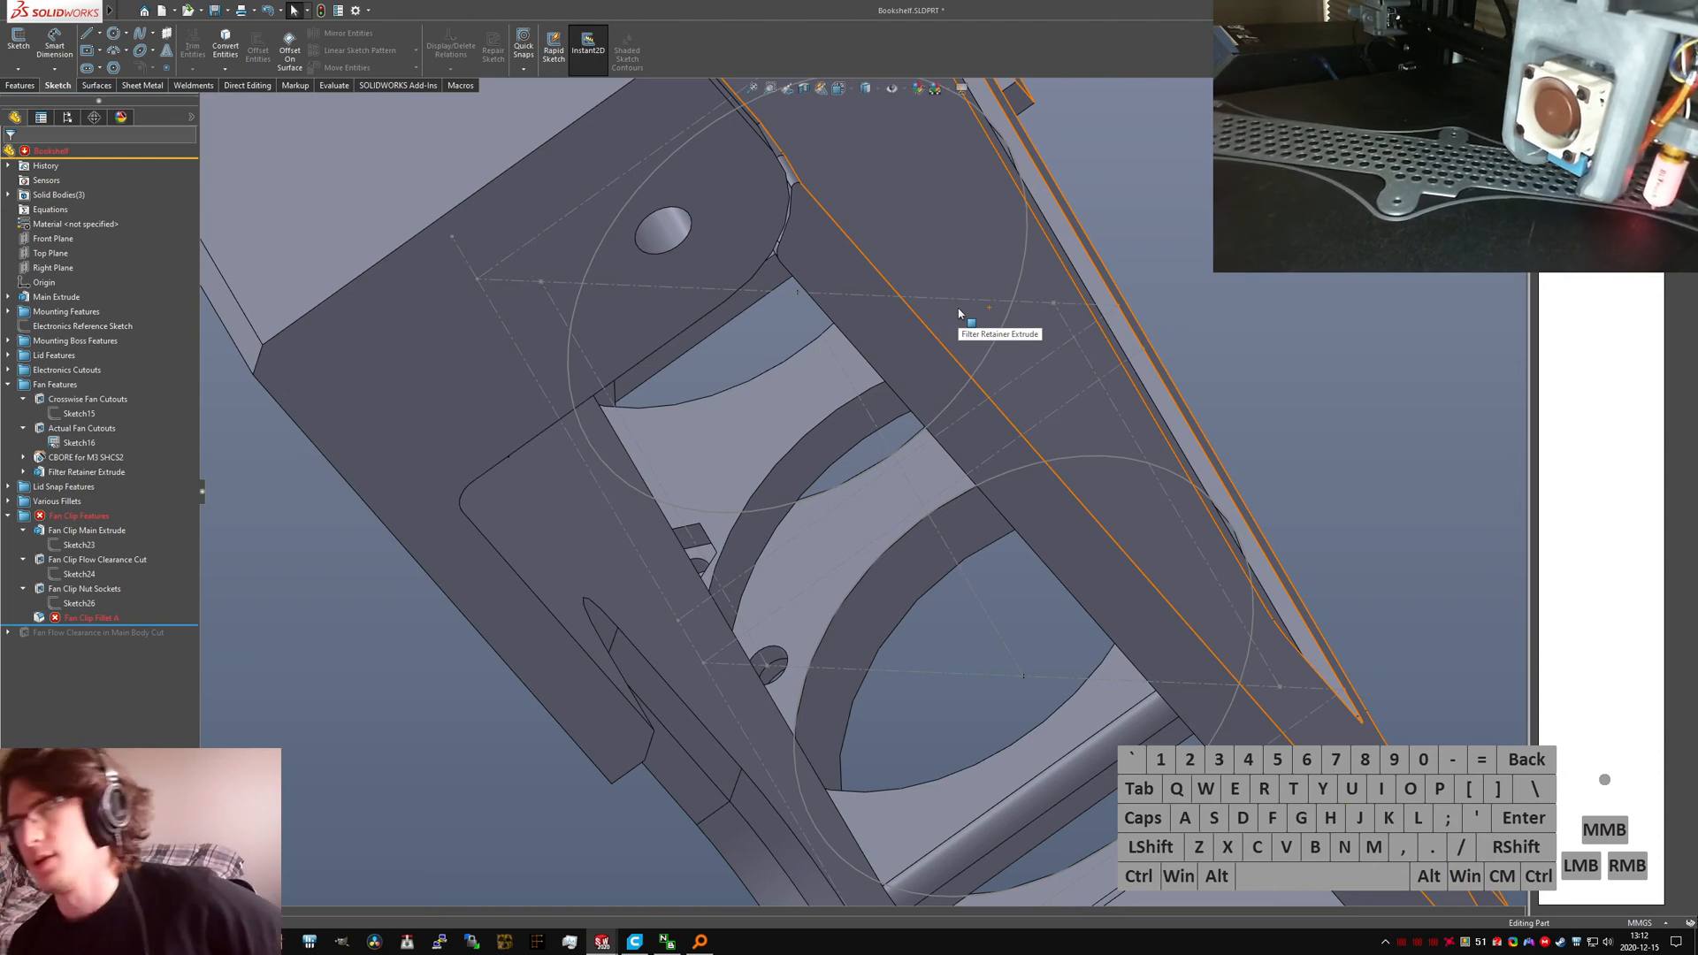
pyautogui.click(88, 618)
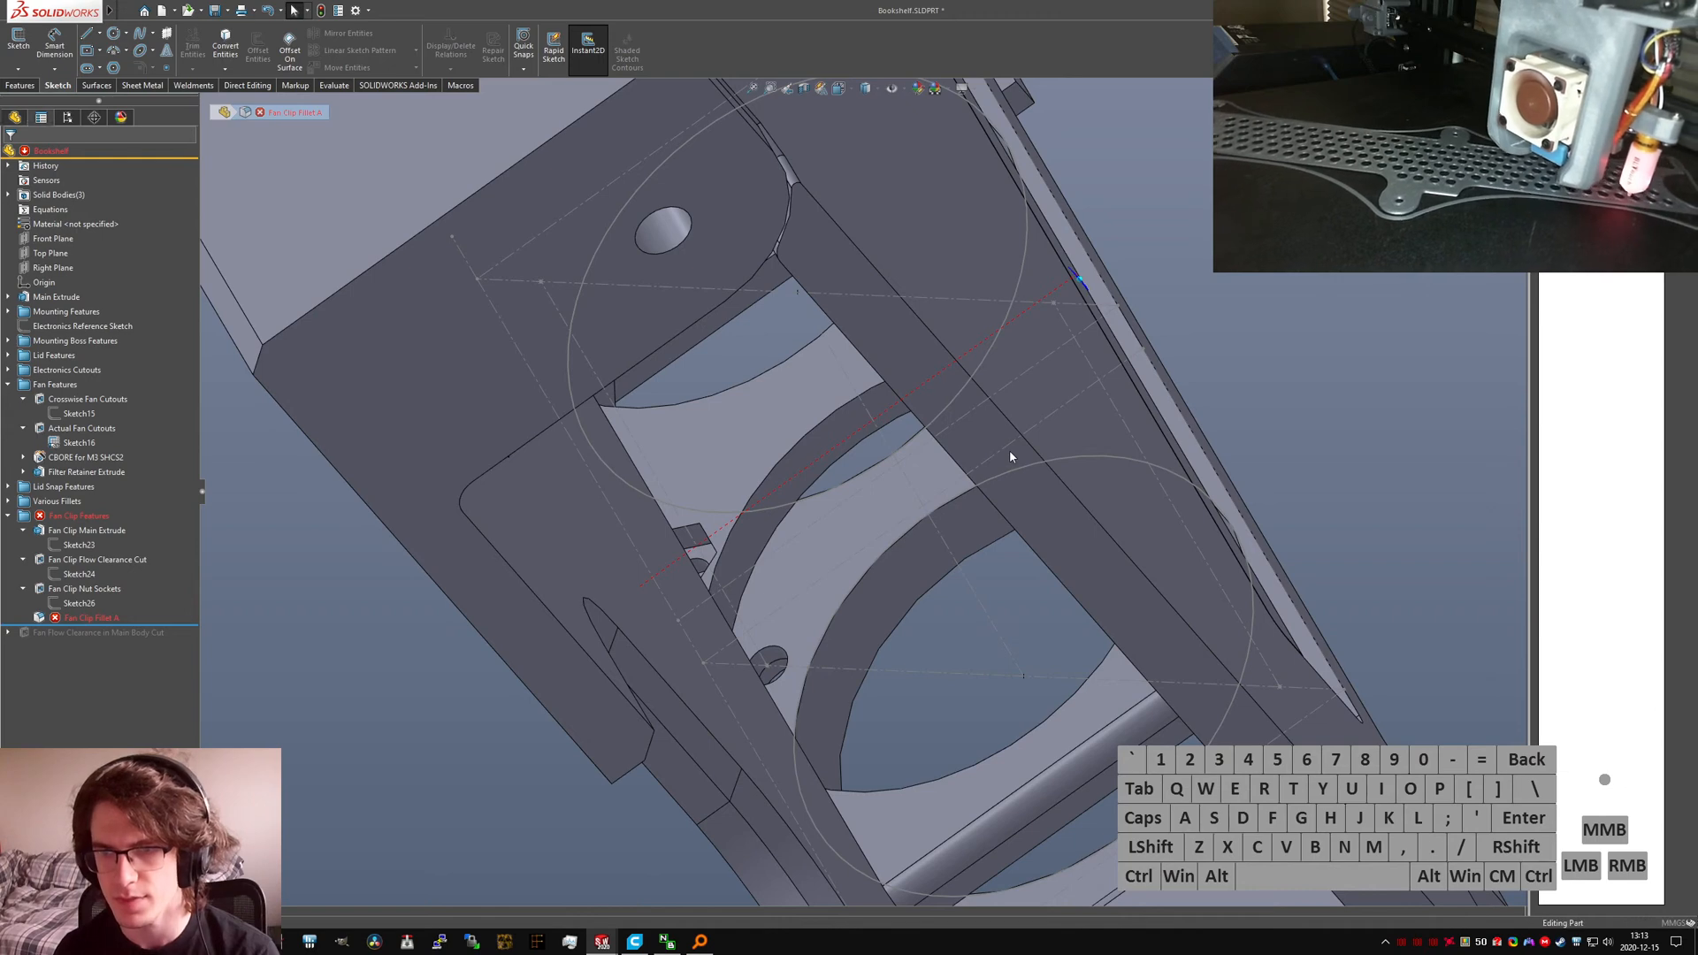
pyautogui.scroll(2, 985, 368)
pyautogui.moveTo(985, 368); pyautogui.dragTo(824, 710, button='middle')
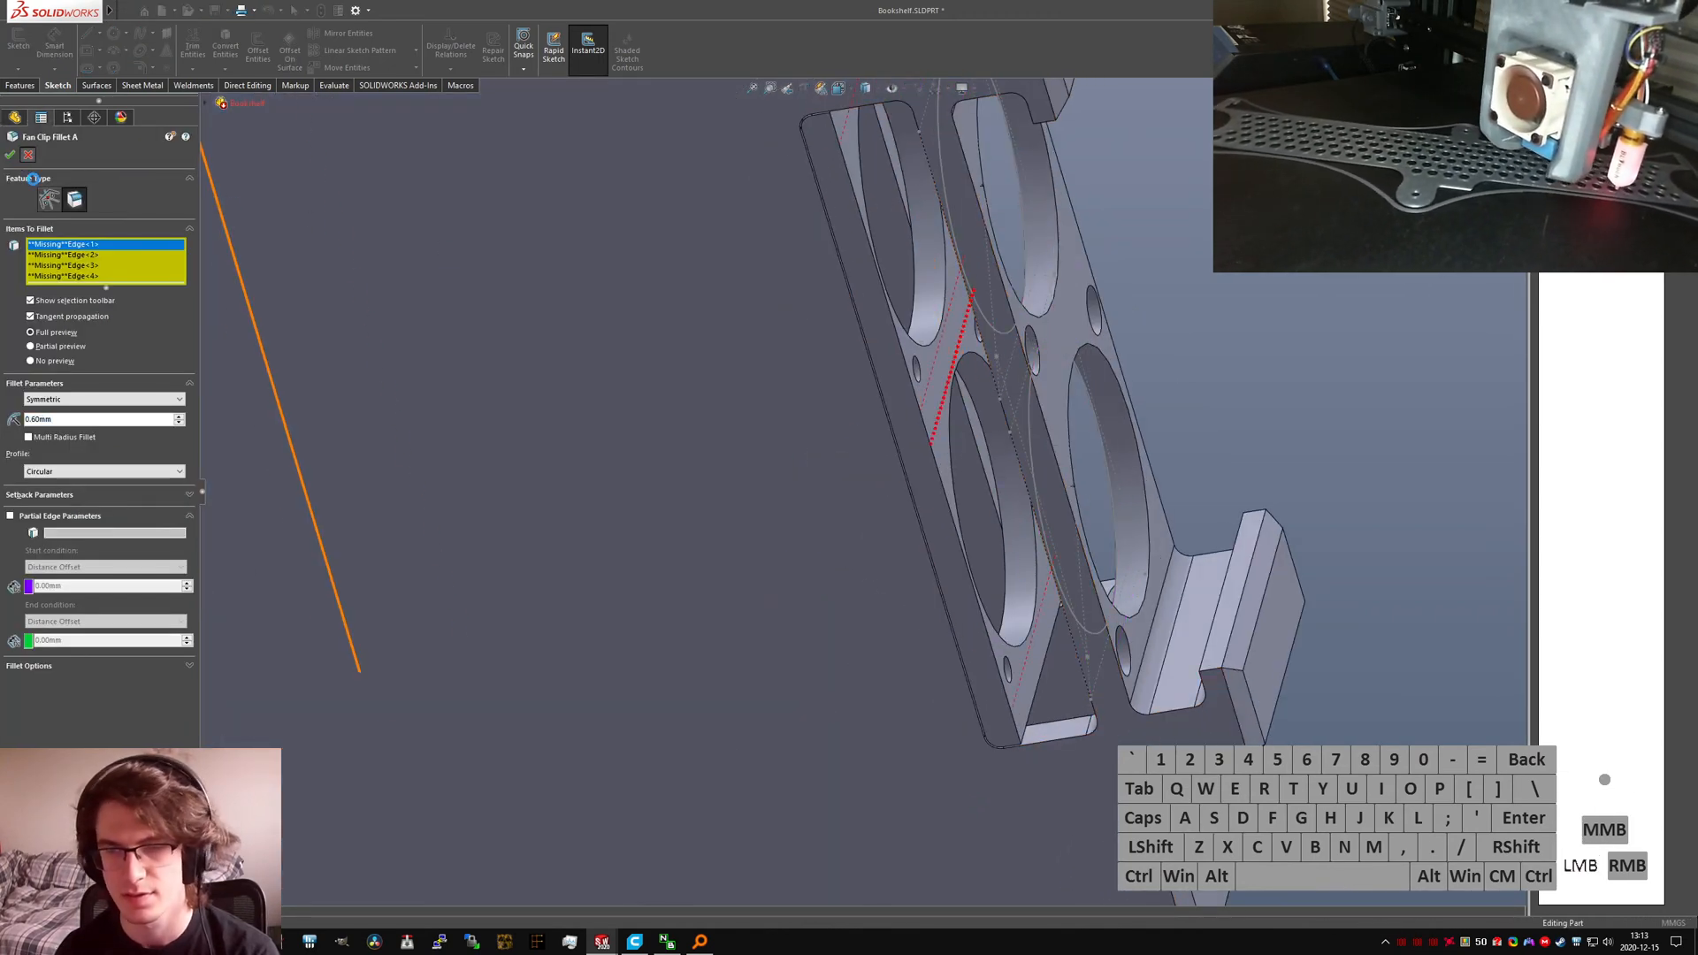
pyautogui.press('Escape')
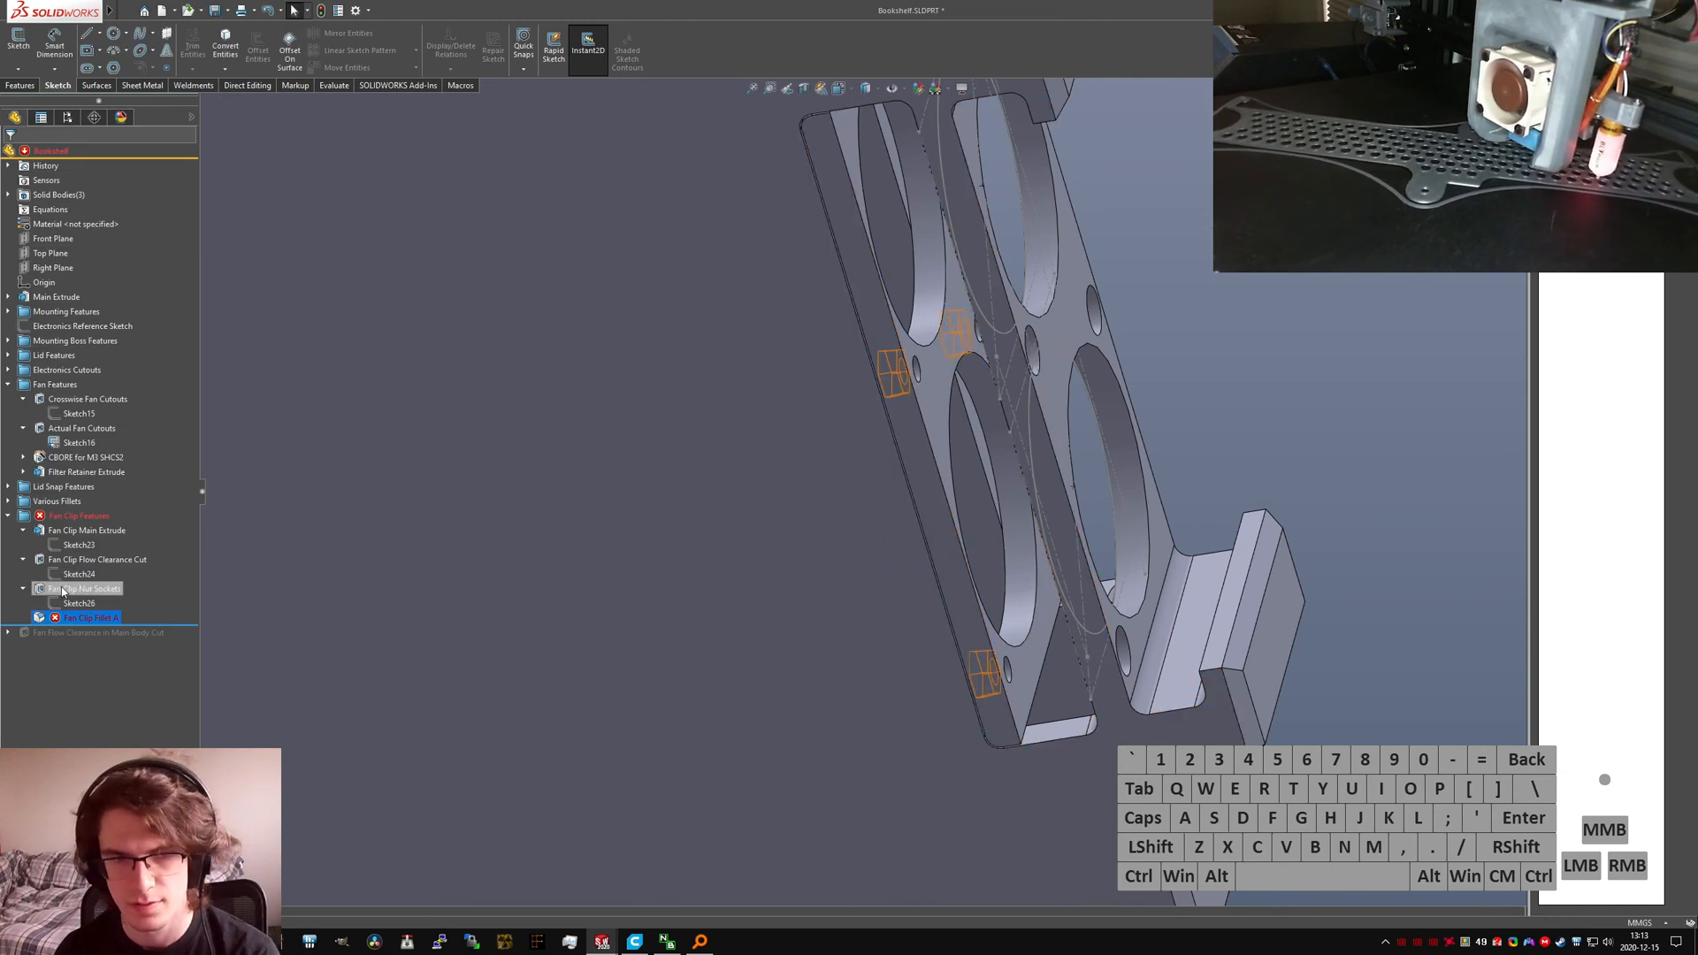
# Step: Change Sketch24's sketch plane to a different face inside the lower fan pocket and apply it
pyautogui.click(79, 560)
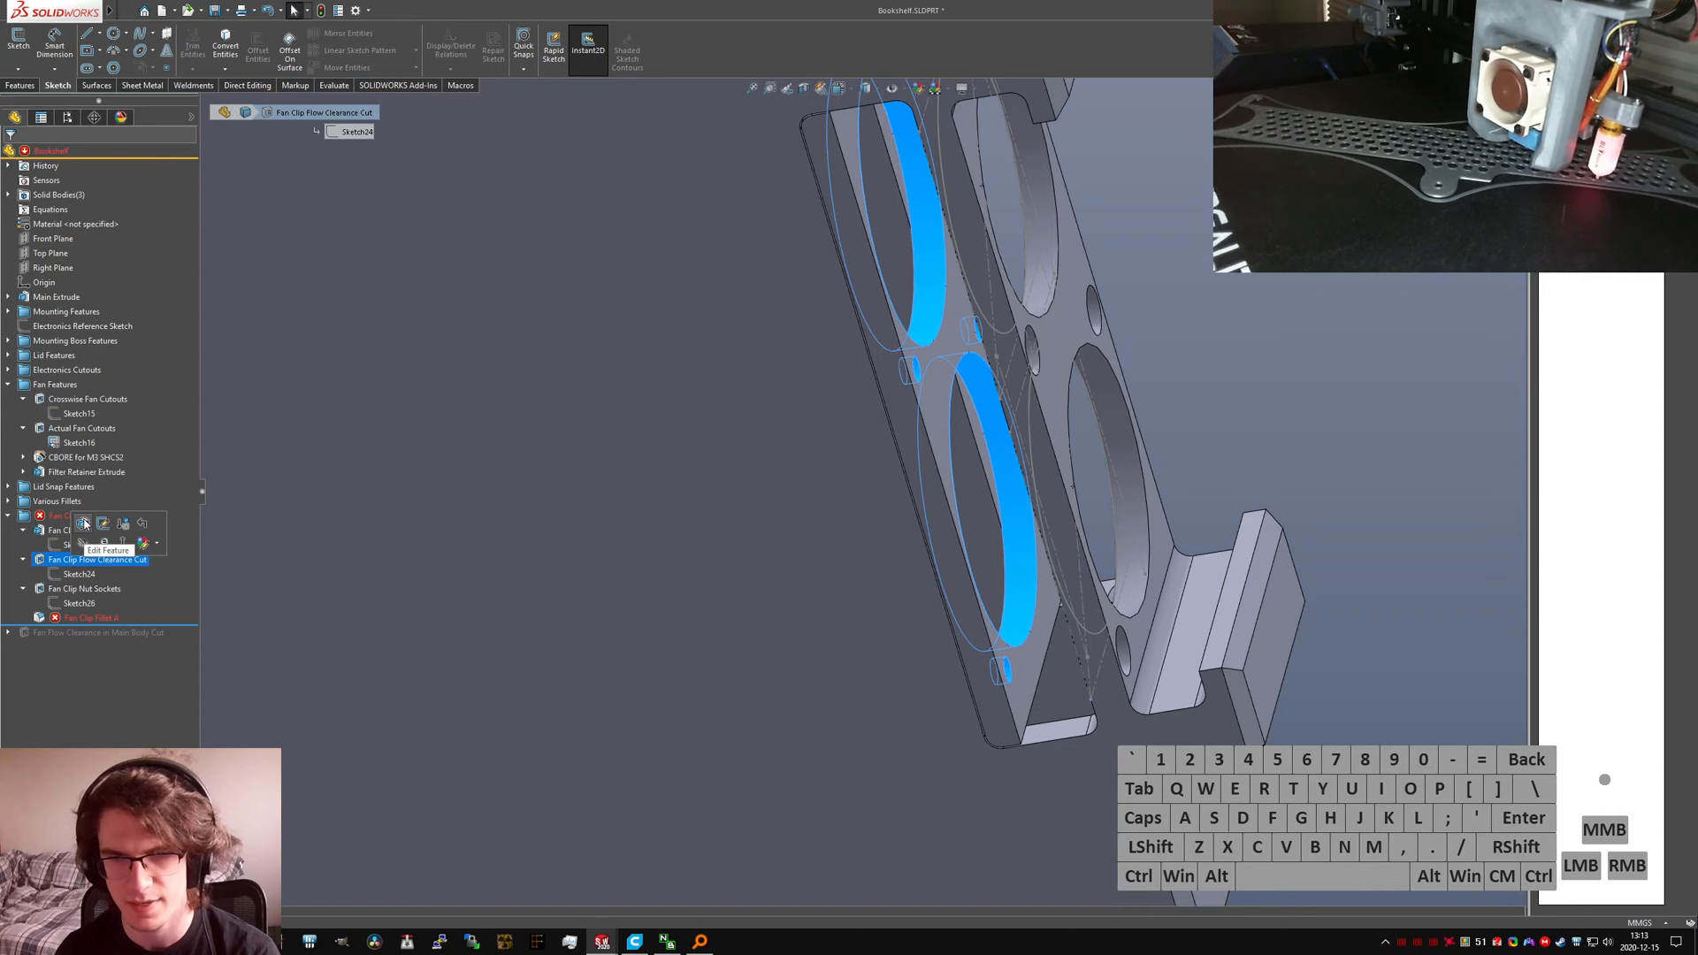
pyautogui.click(95, 524)
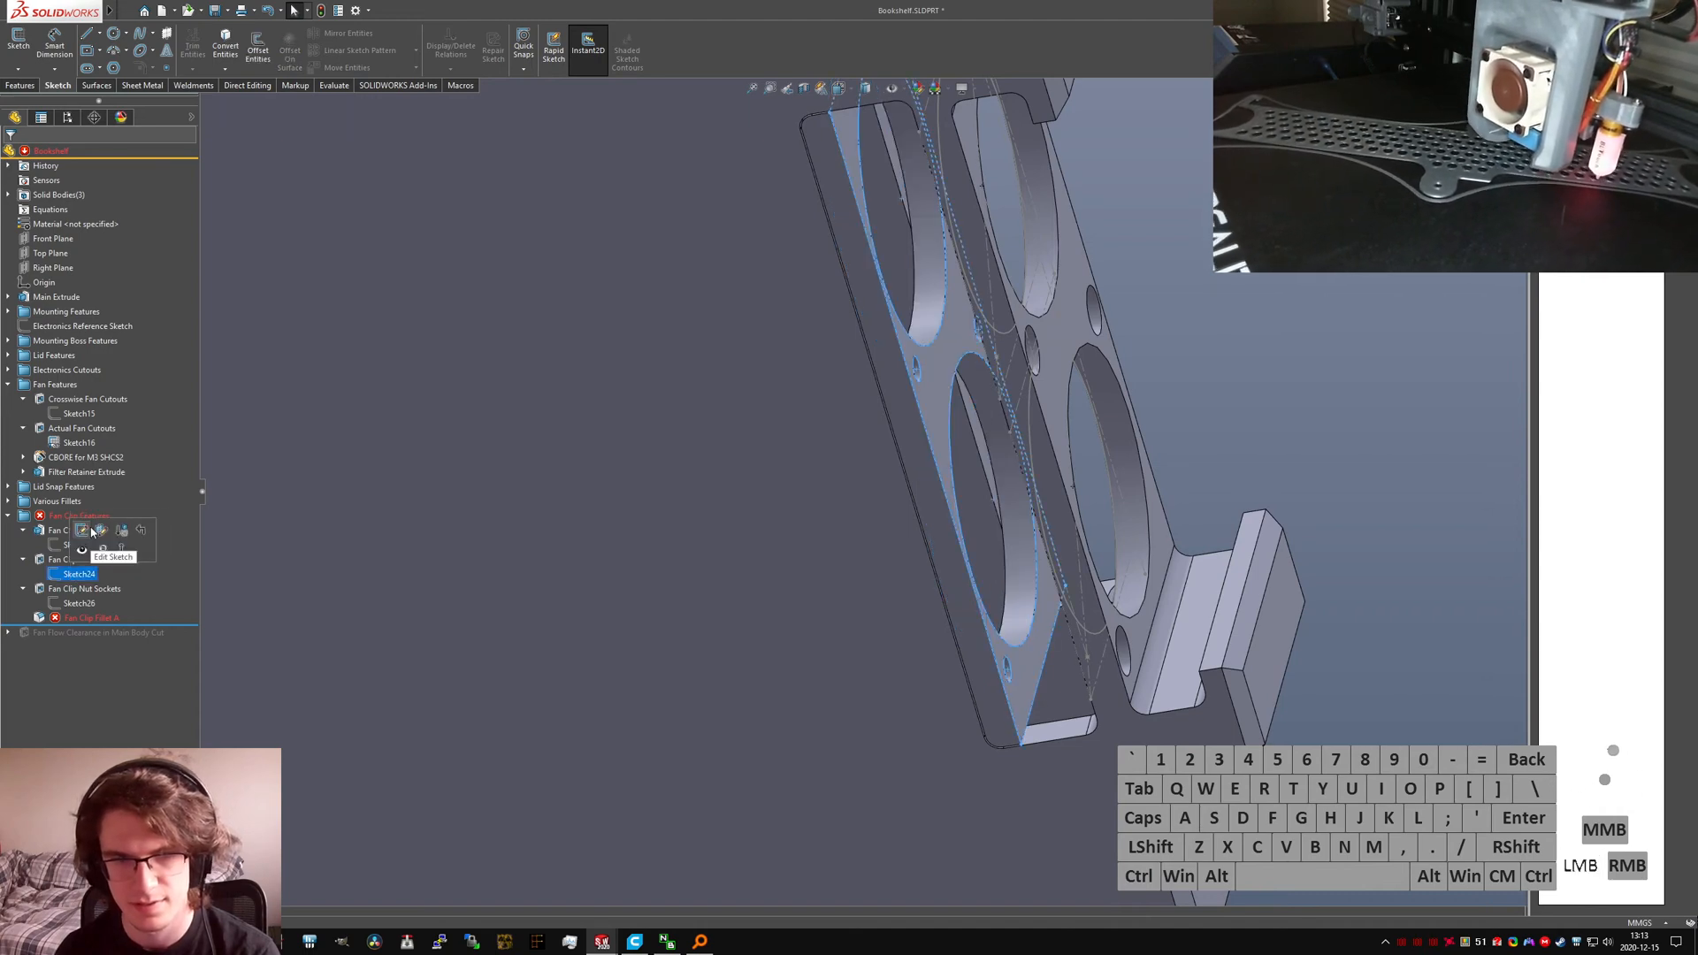
pyautogui.scroll(3, 971, 569)
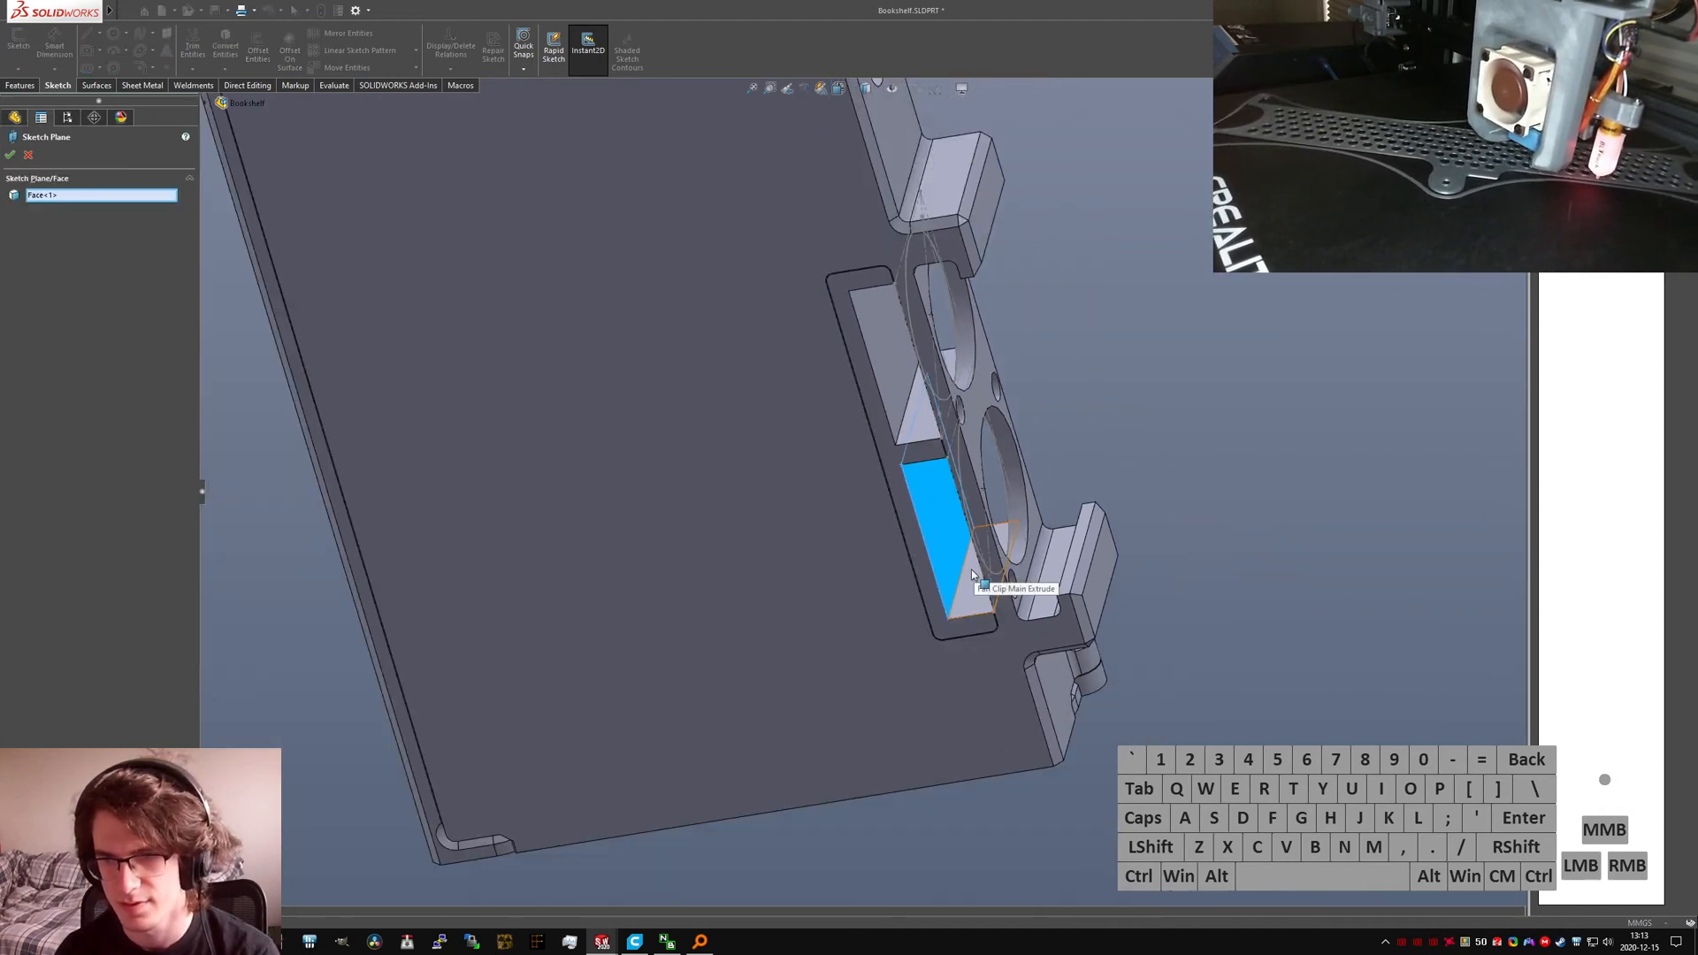
pyautogui.moveTo(971, 569)
pyautogui.mouseDown(button='middle')
pyautogui.moveTo(994, 448)
pyautogui.moveTo(1065, 278)
pyautogui.mouseUp(button='middle')
pyautogui.click(846, 645)
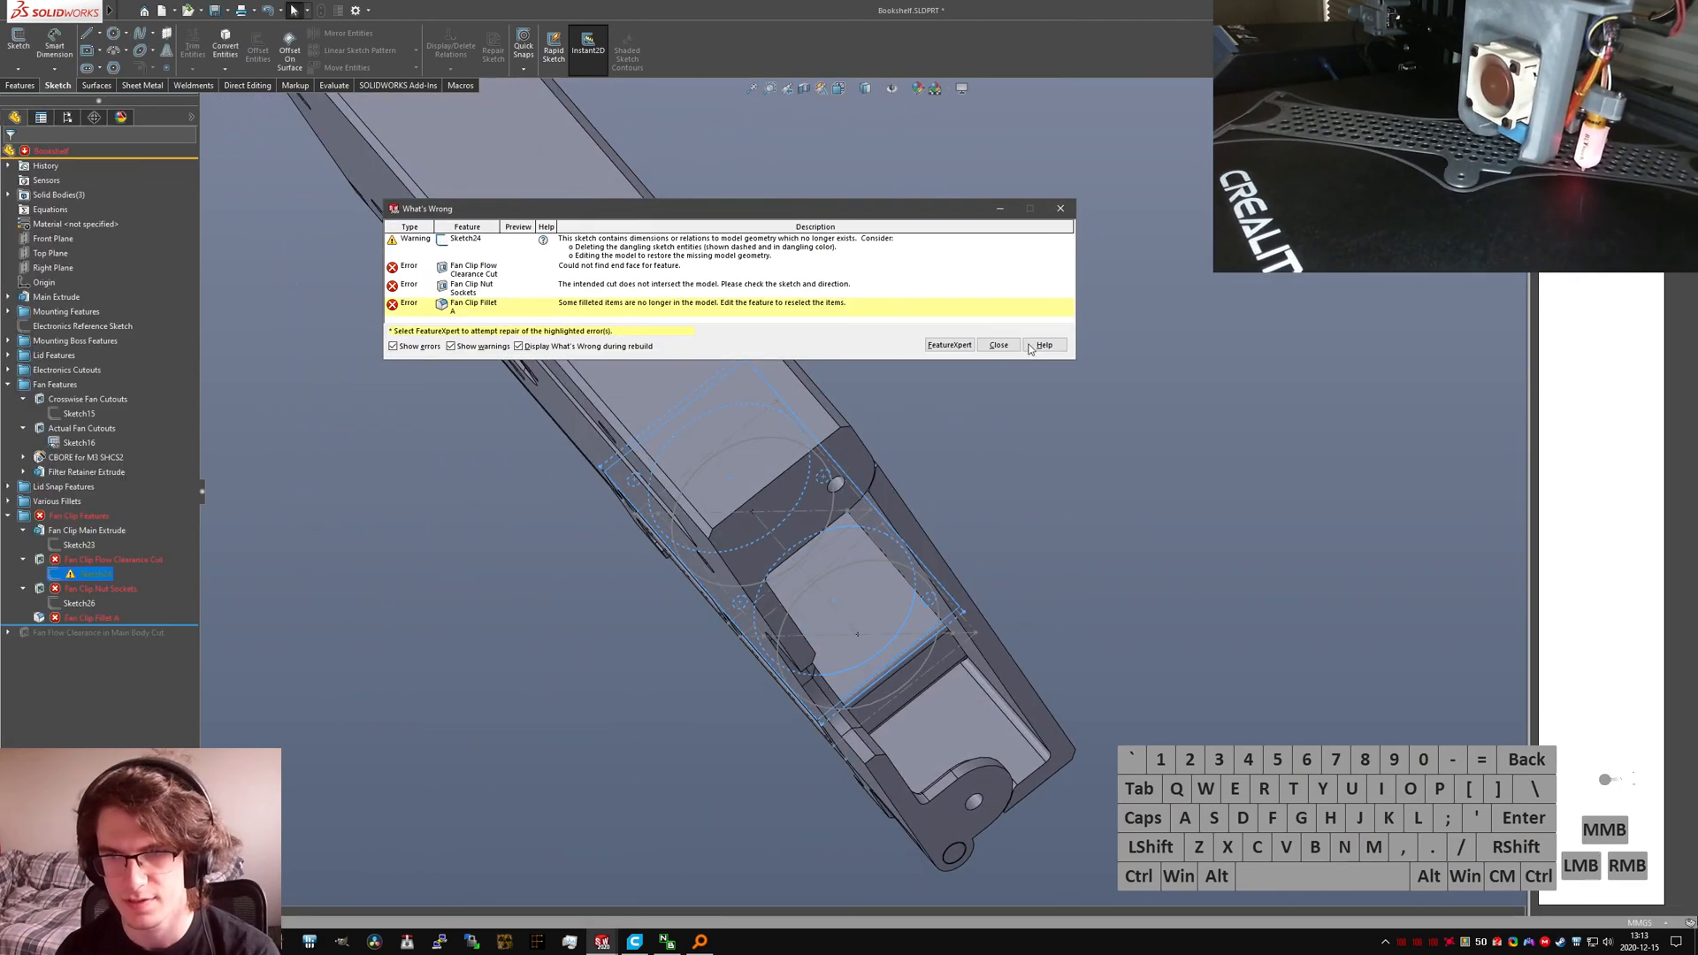
# Step: Dismiss the rebuild error list and open the sketch of Fan Clip Flow Clearance Cut (Sketch24) for editing
pyautogui.click(1038, 347)
pyautogui.moveTo(889, 385)
pyautogui.mouseDown(button='middle')
pyautogui.moveTo(781, 454)
pyautogui.moveTo(1099, 260)
pyautogui.mouseUp(button='middle')
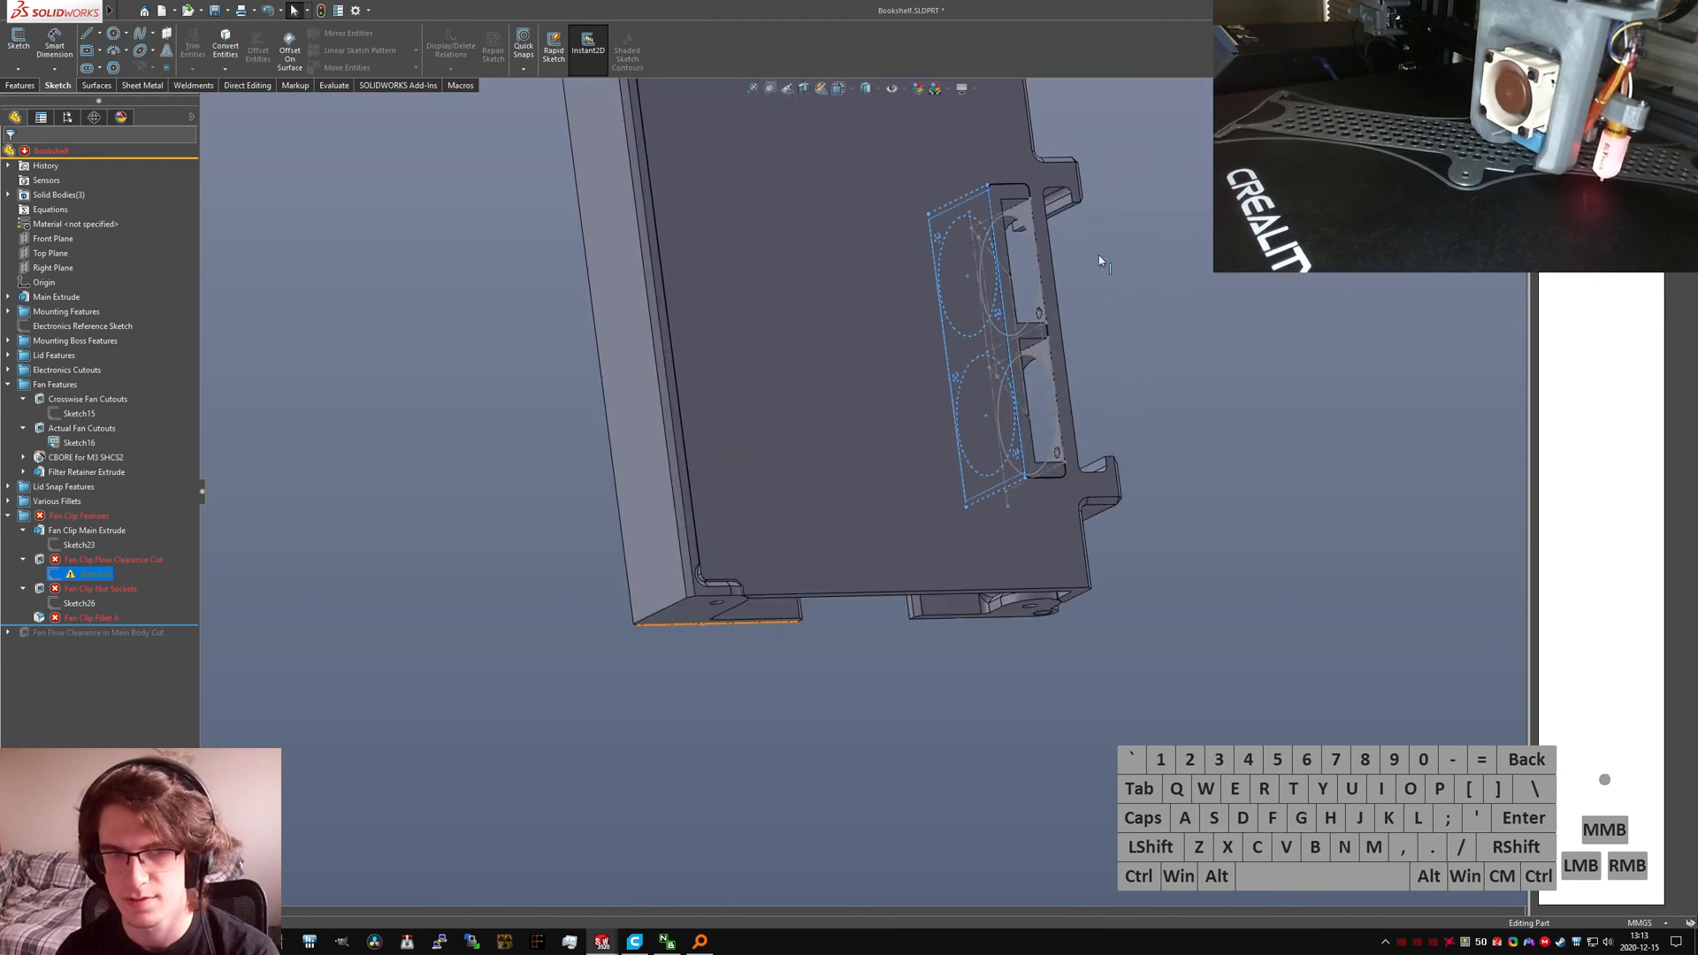
pyautogui.click(127, 558)
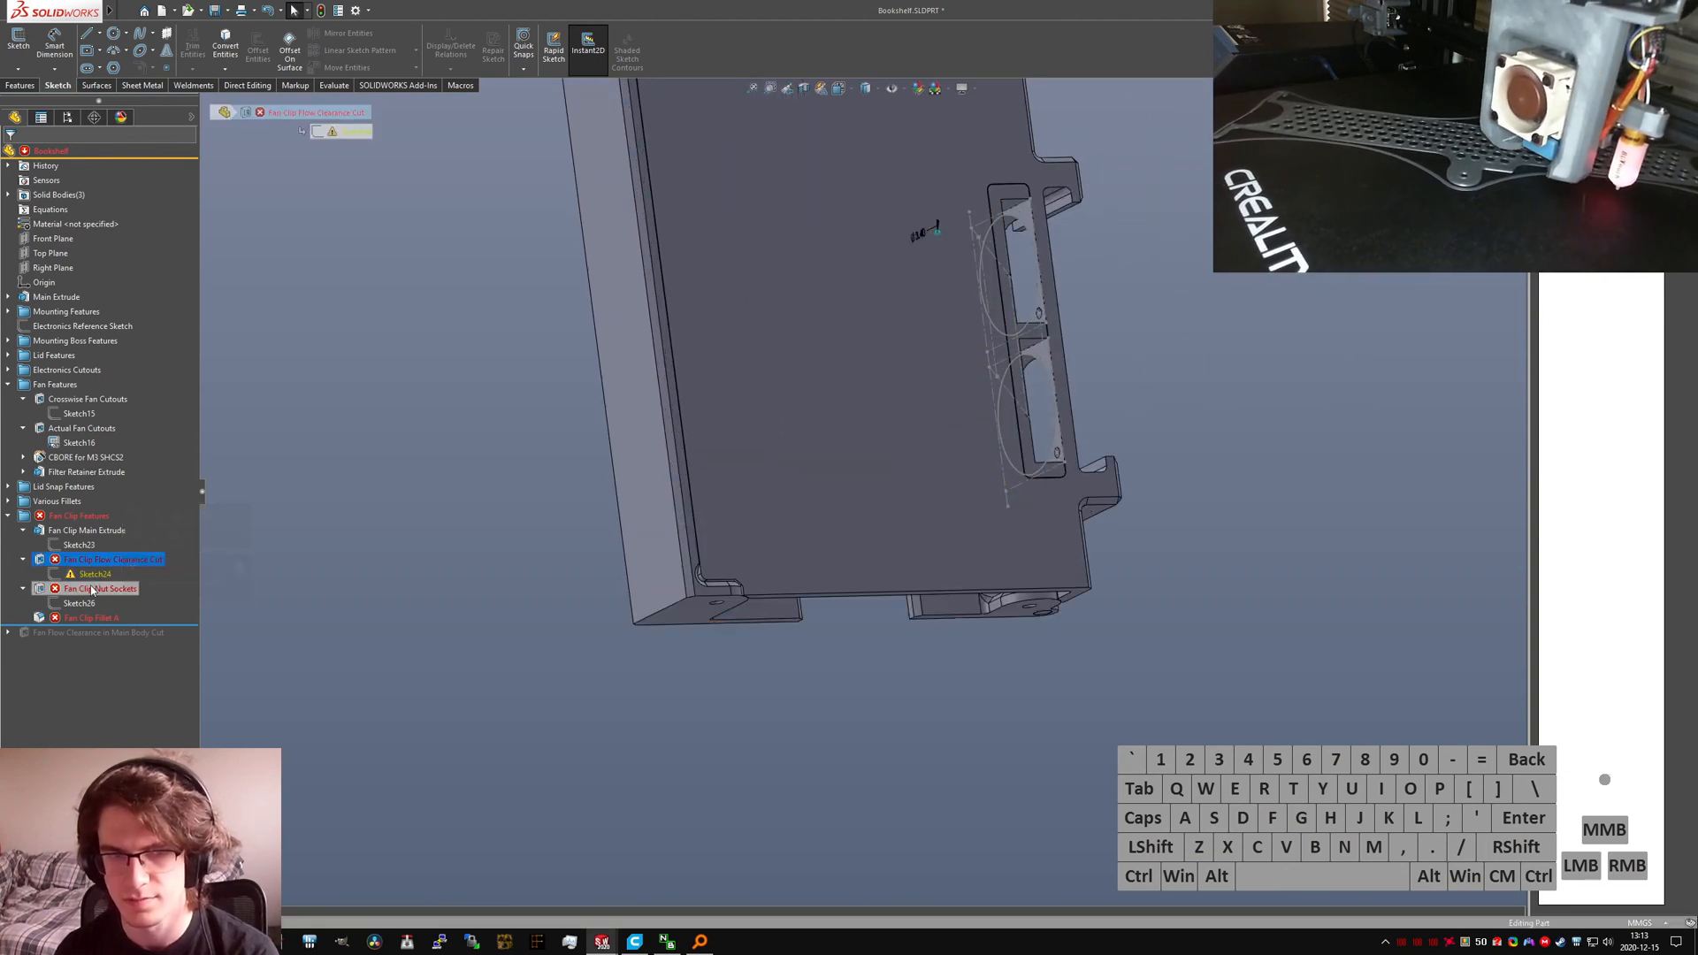
pyautogui.rightClick(99, 557)
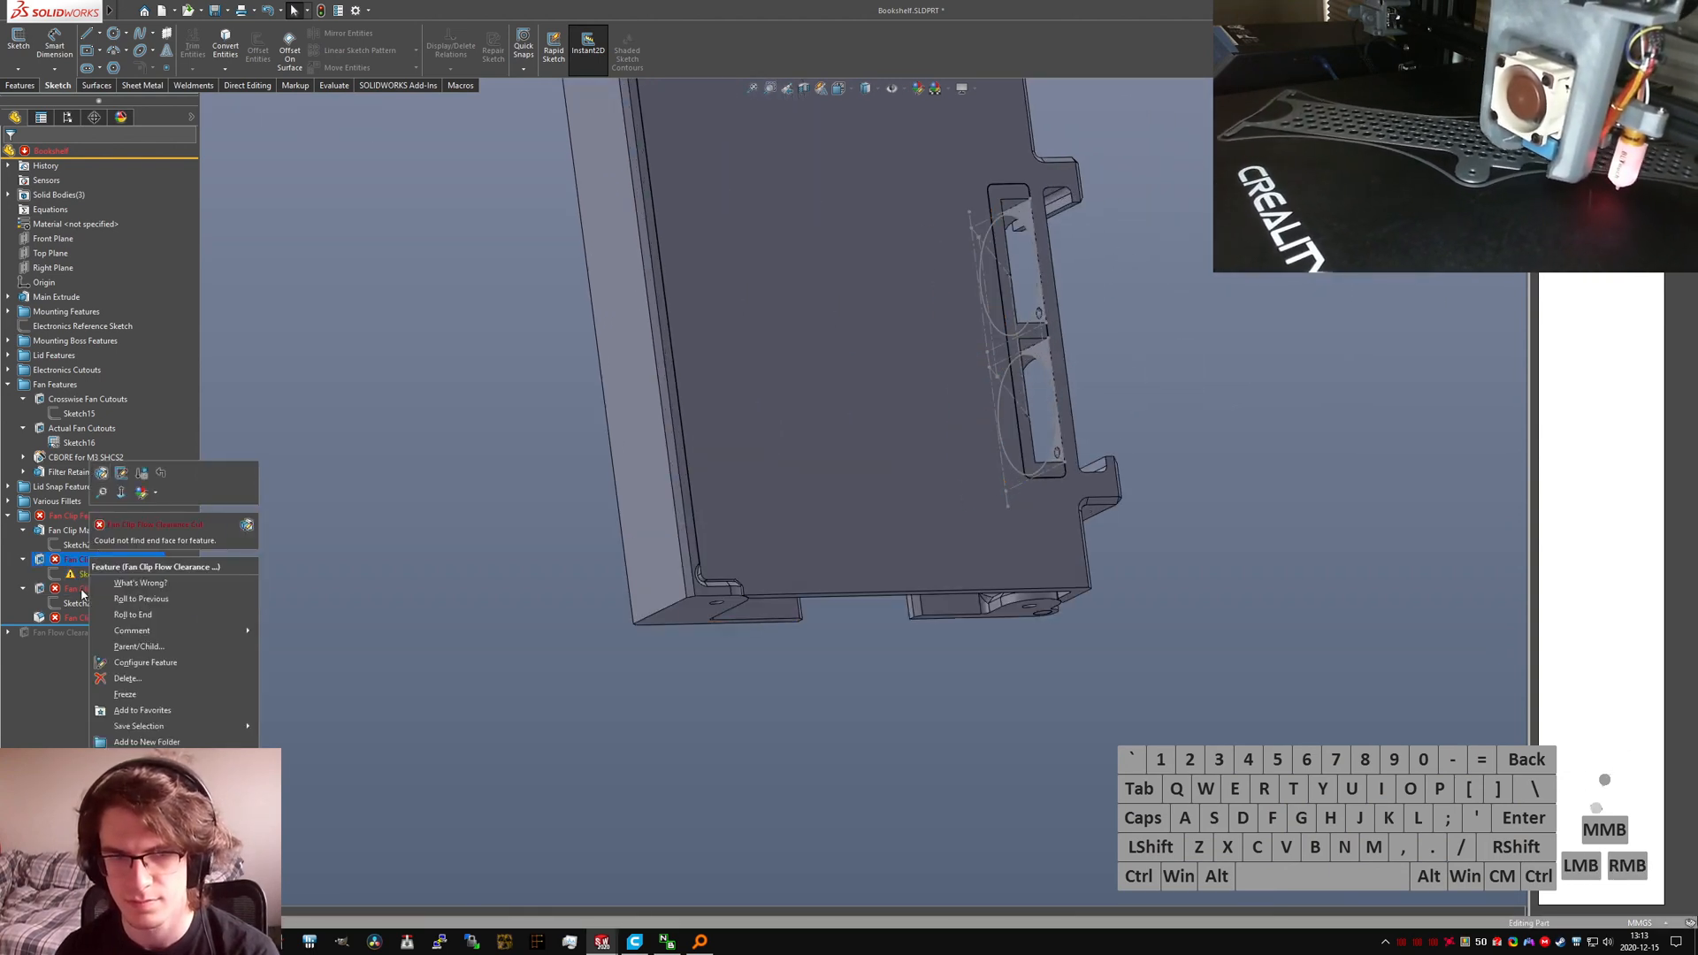
pyautogui.click(83, 575)
pyautogui.click(89, 529)
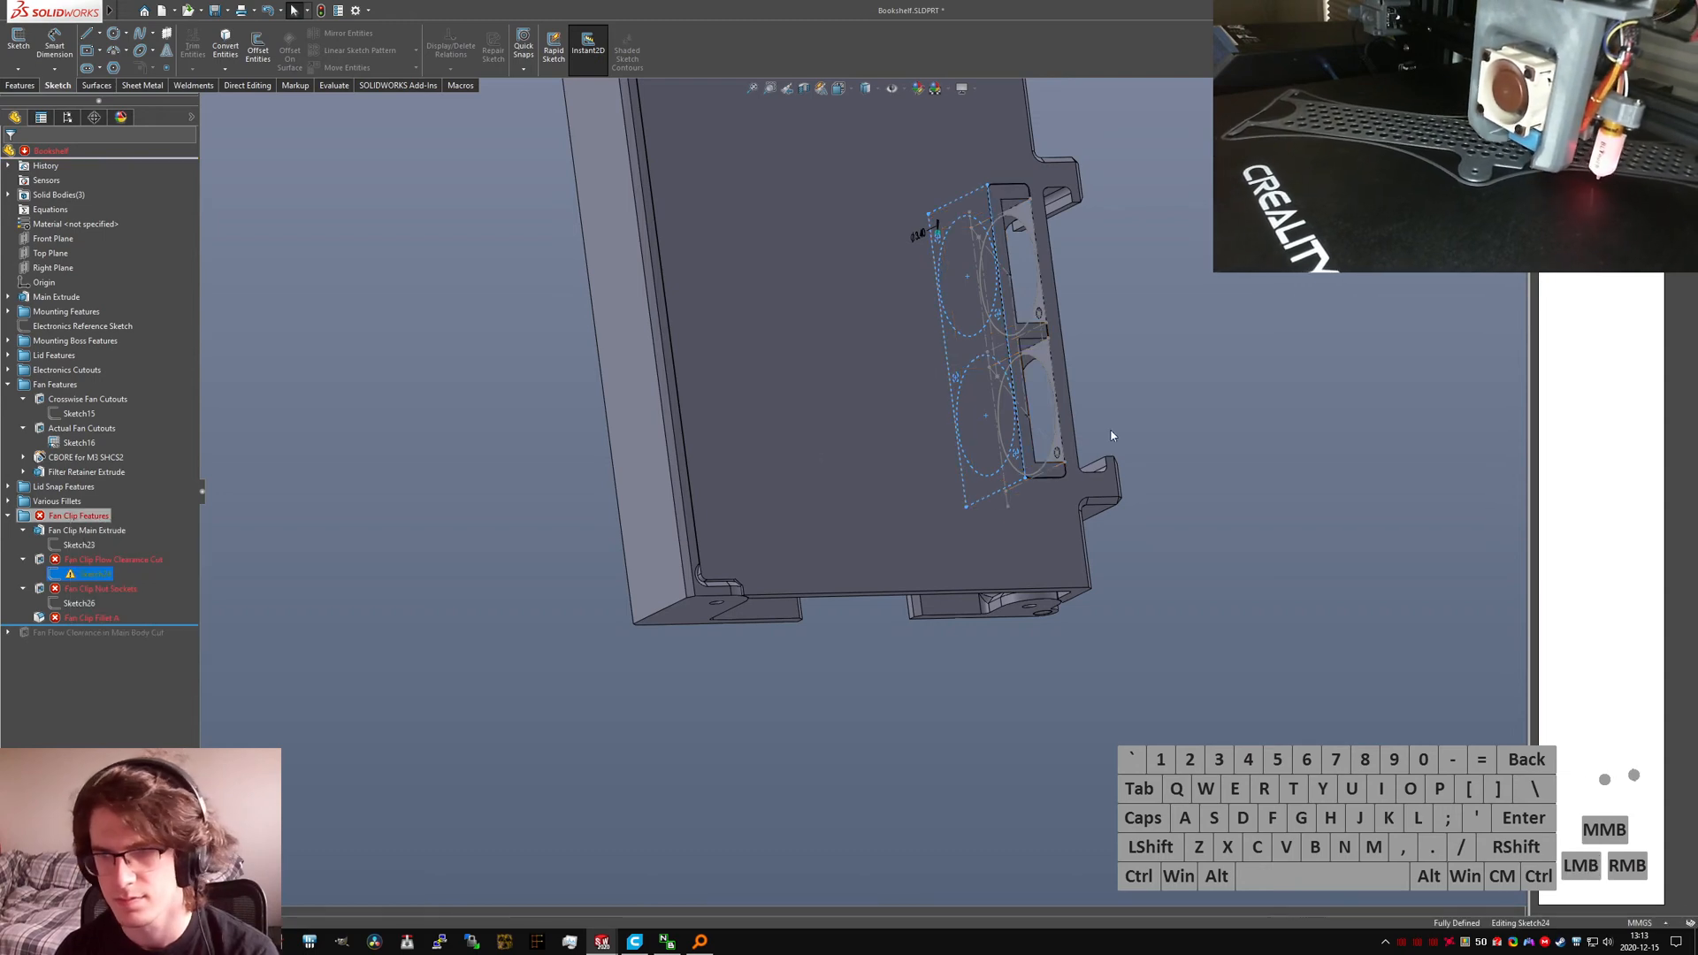
pyautogui.scroll(-4, 1017, 477)
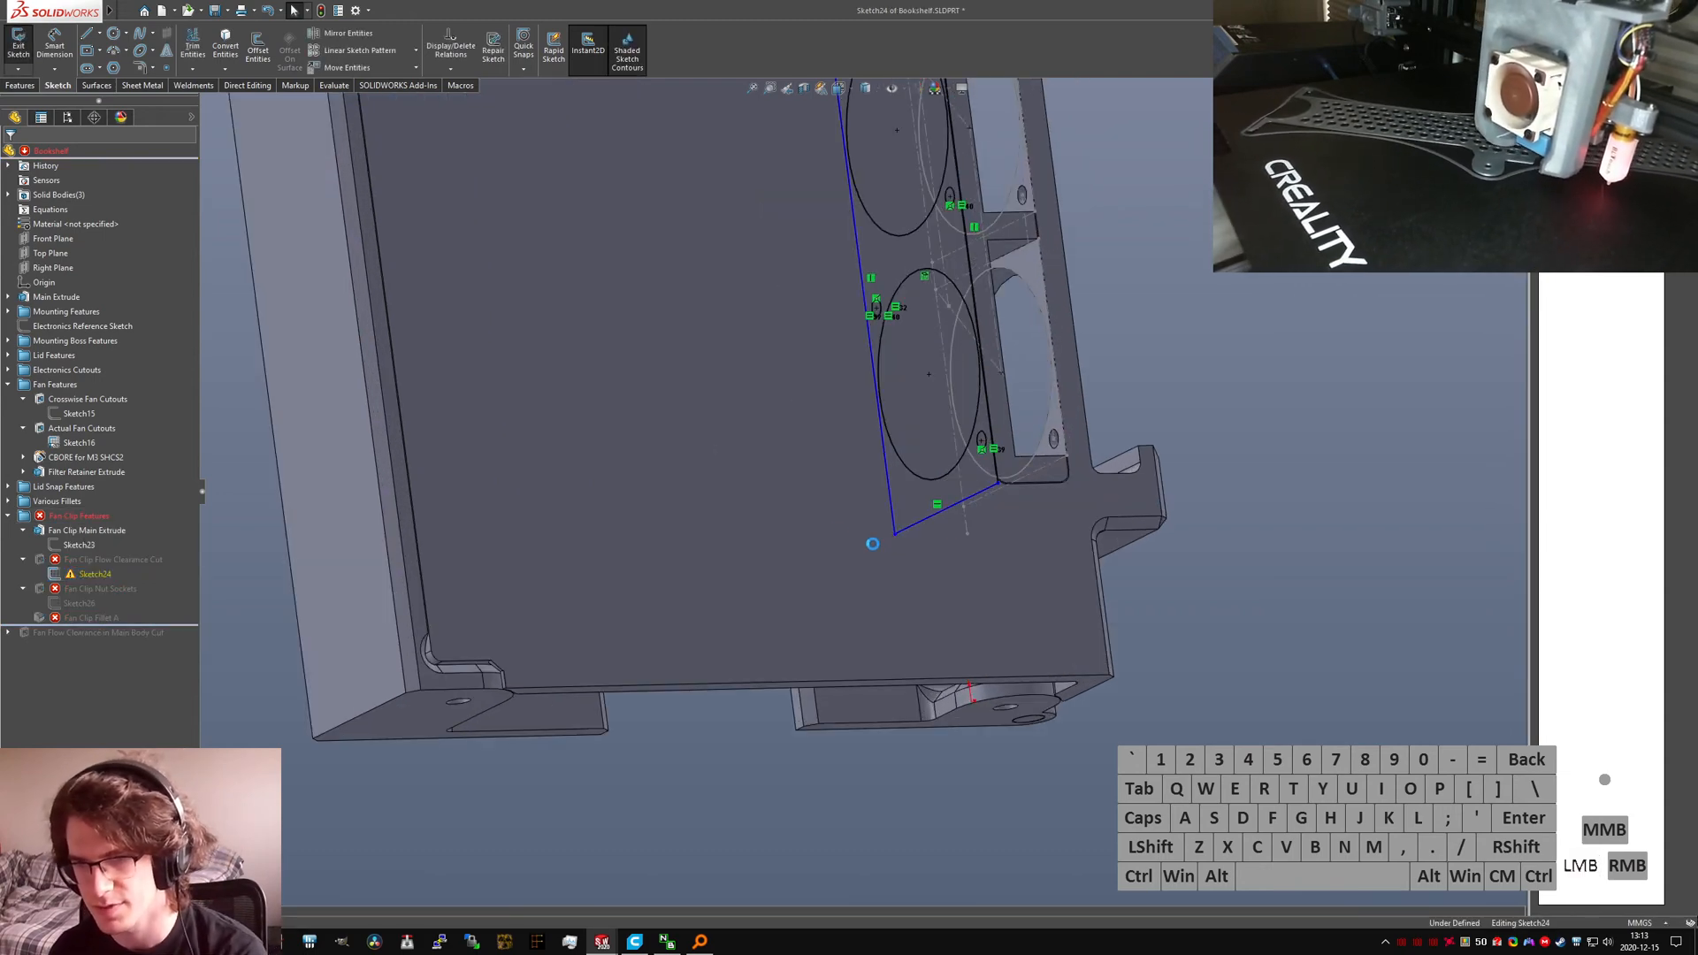
pyautogui.moveTo(831, 508); pyautogui.dragTo(994, 467, button='middle')
pyautogui.scroll(-6, 486, 562)
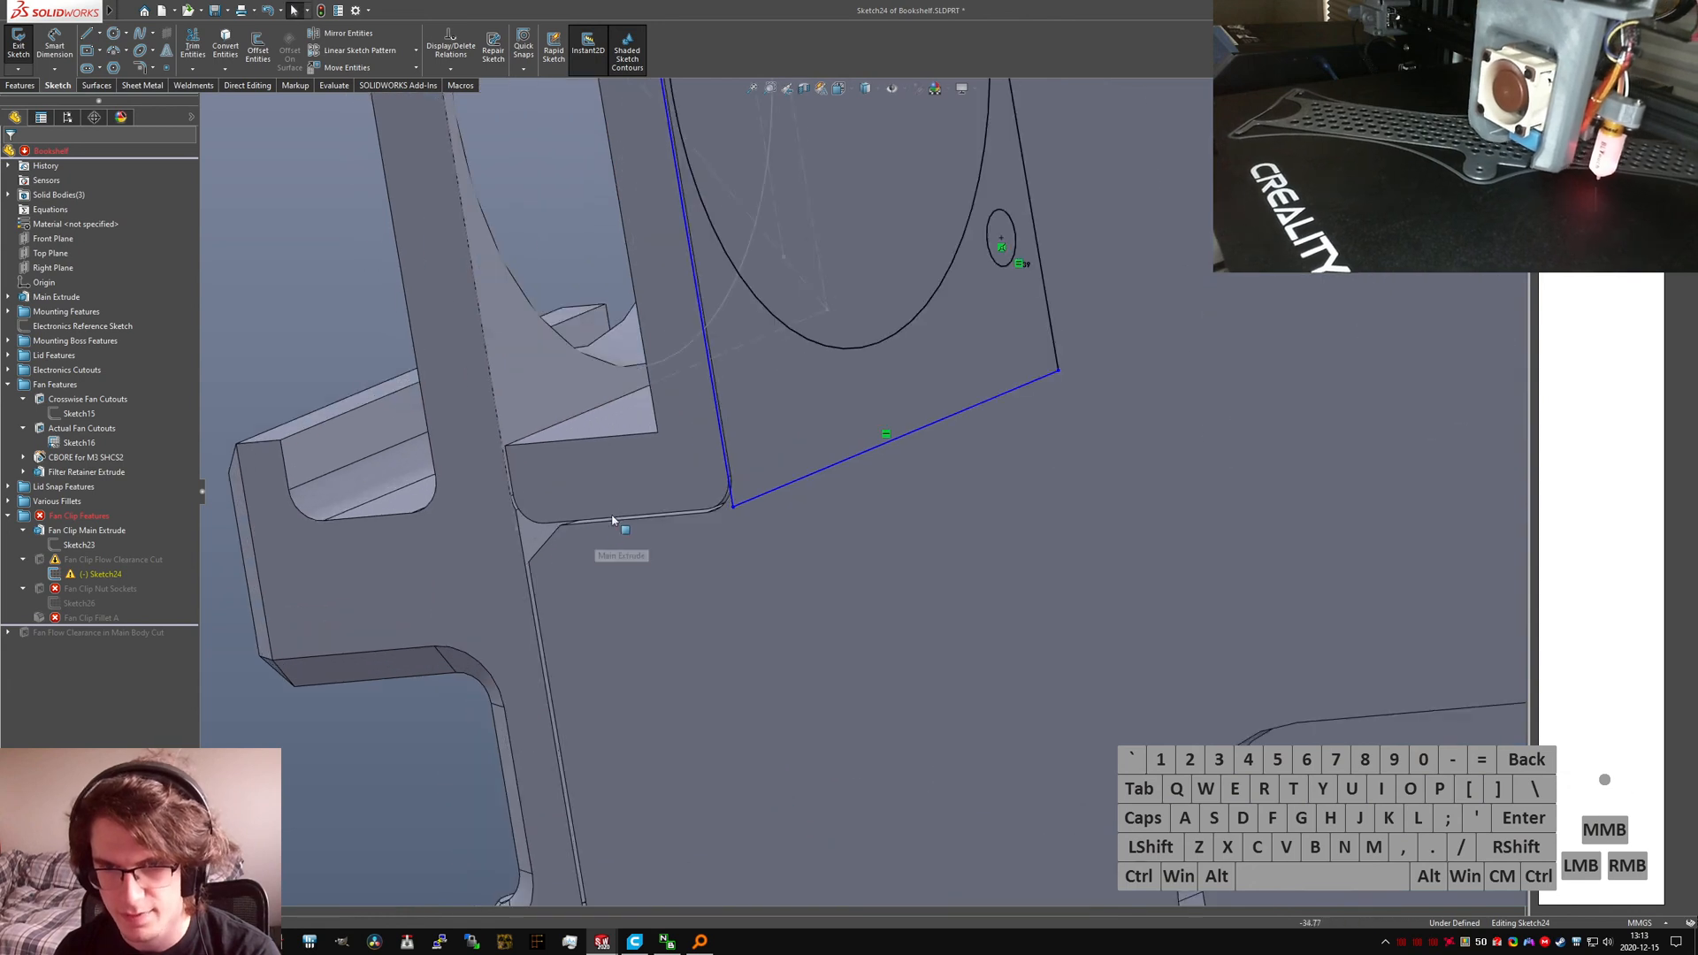
# Step: Try to constrain the fan outline's lower inner corner point to the end vertex of the adjacent clip opening edge
pyautogui.keyDown('ctrl'); pyautogui.click(706, 511); pyautogui.keyUp('ctrl')
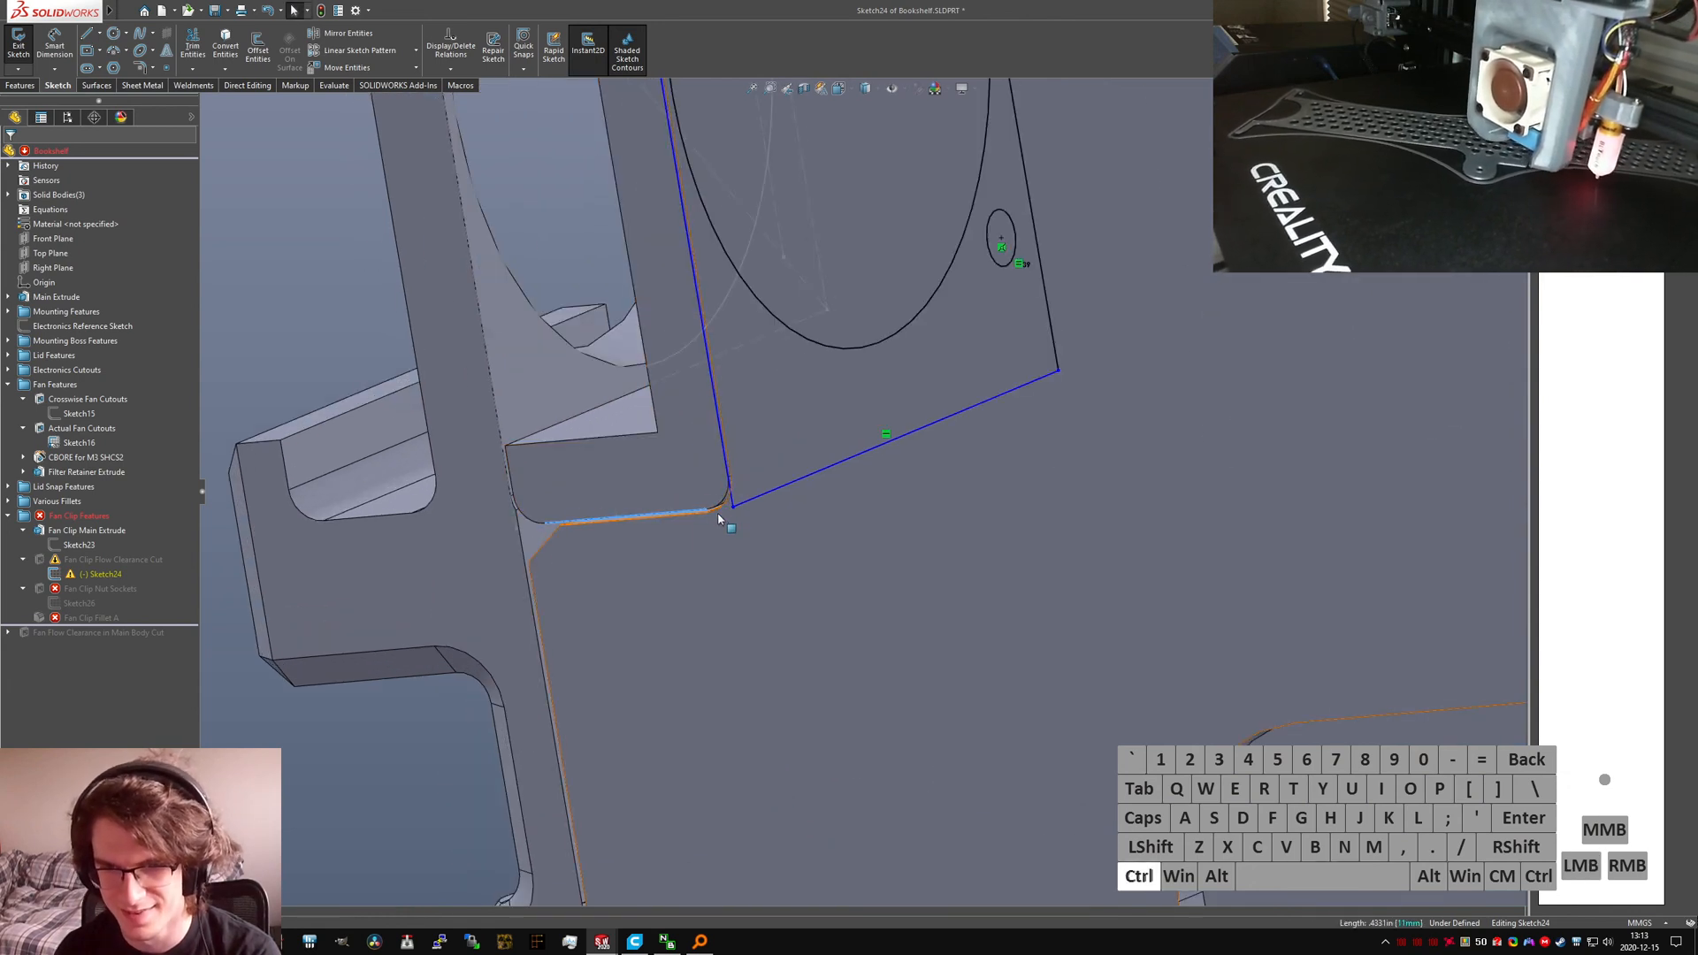
pyautogui.keyDown('ctrl'); pyautogui.click(731, 505); pyautogui.keyUp('ctrl')
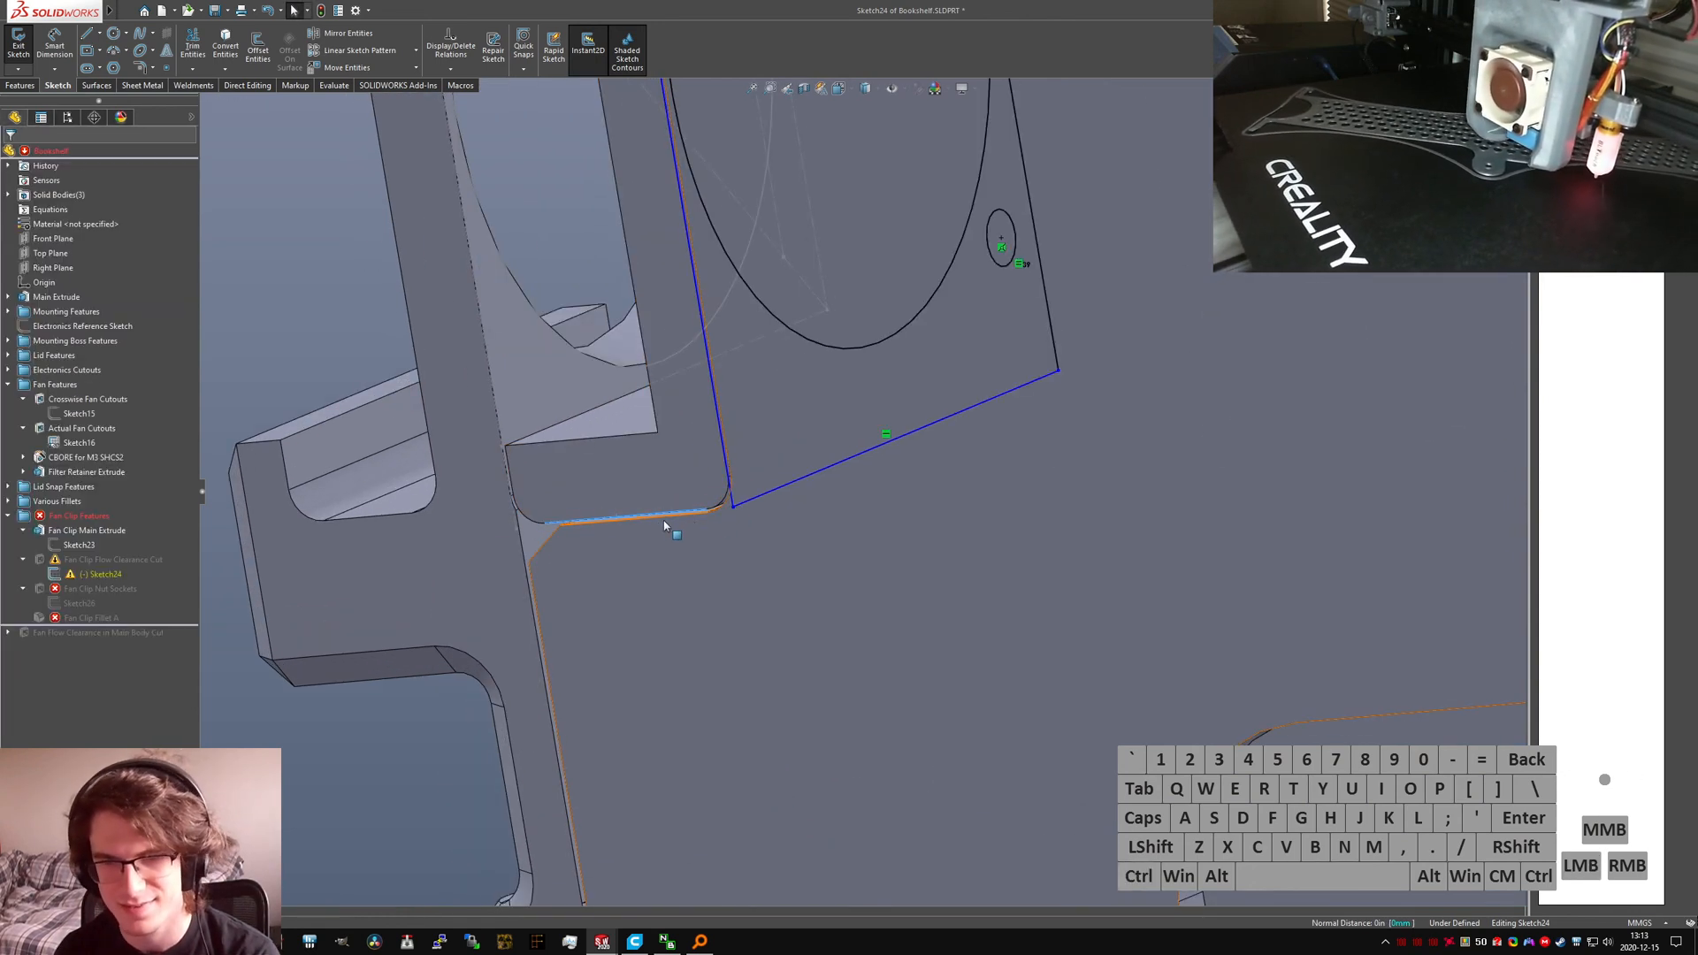
pyautogui.keyDown('ctrl'); pyautogui.click(707, 511); pyautogui.keyUp('ctrl')
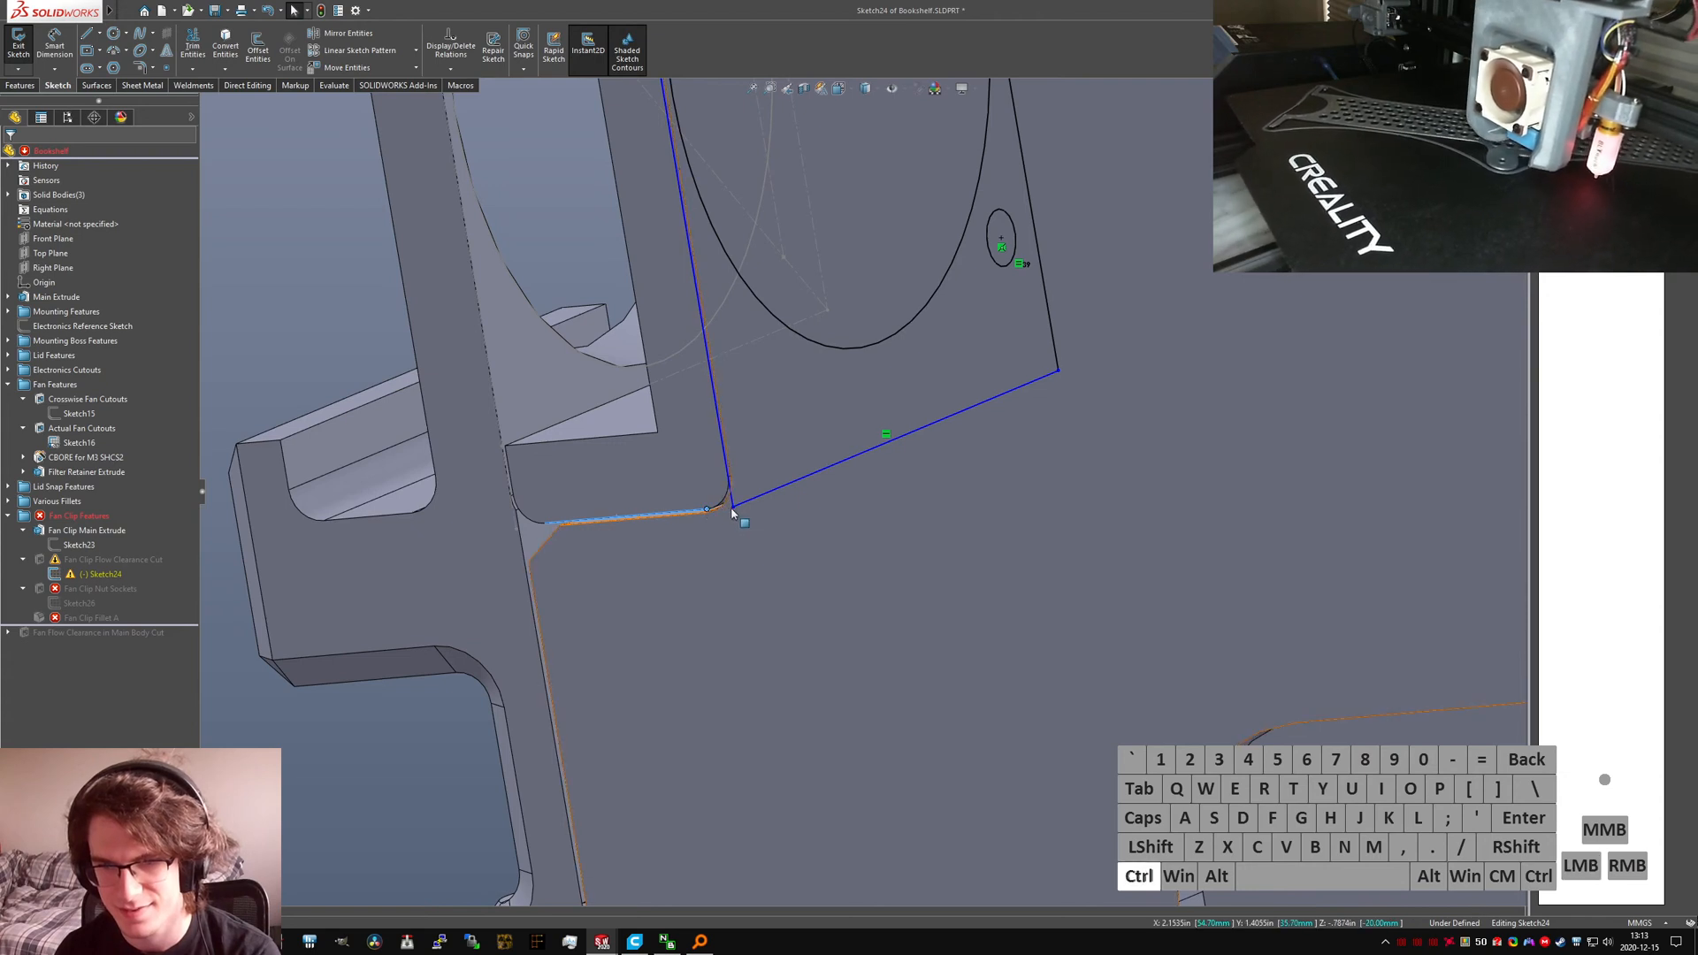
pyautogui.keyDown('ctrl'); pyautogui.click(733, 509); pyautogui.keyUp('ctrl')
pyautogui.hotkey('alt', 'd')
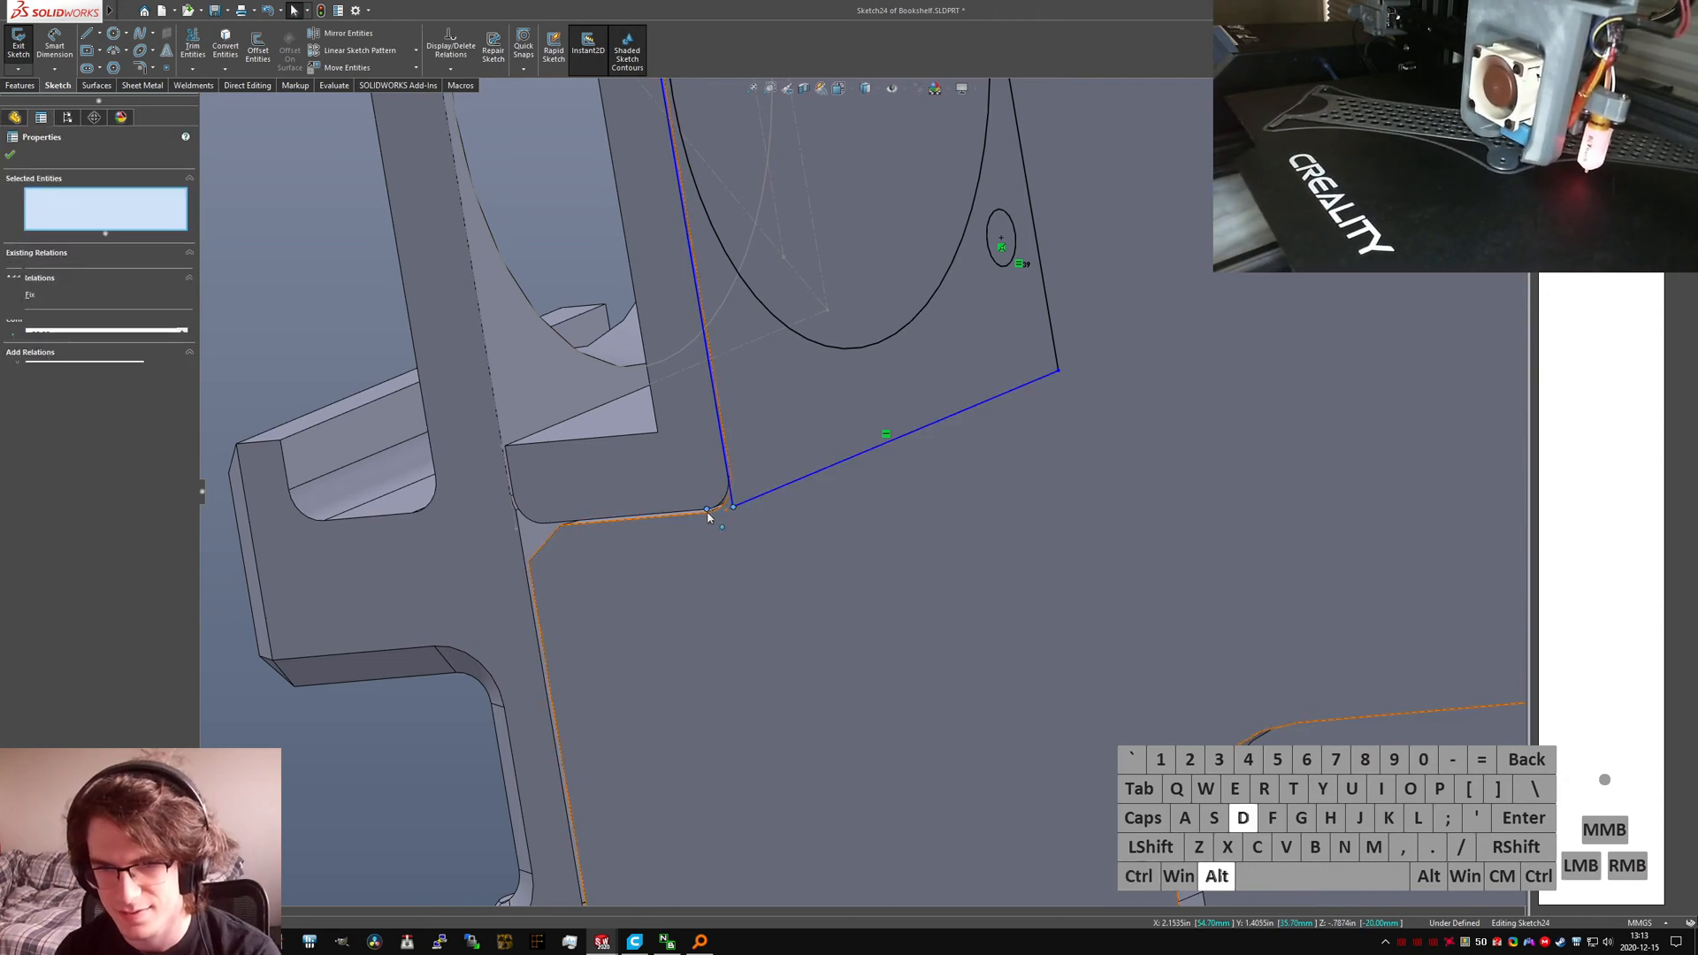
pyautogui.scroll(8, 701, 527)
pyautogui.scroll(-6, 817, 322)
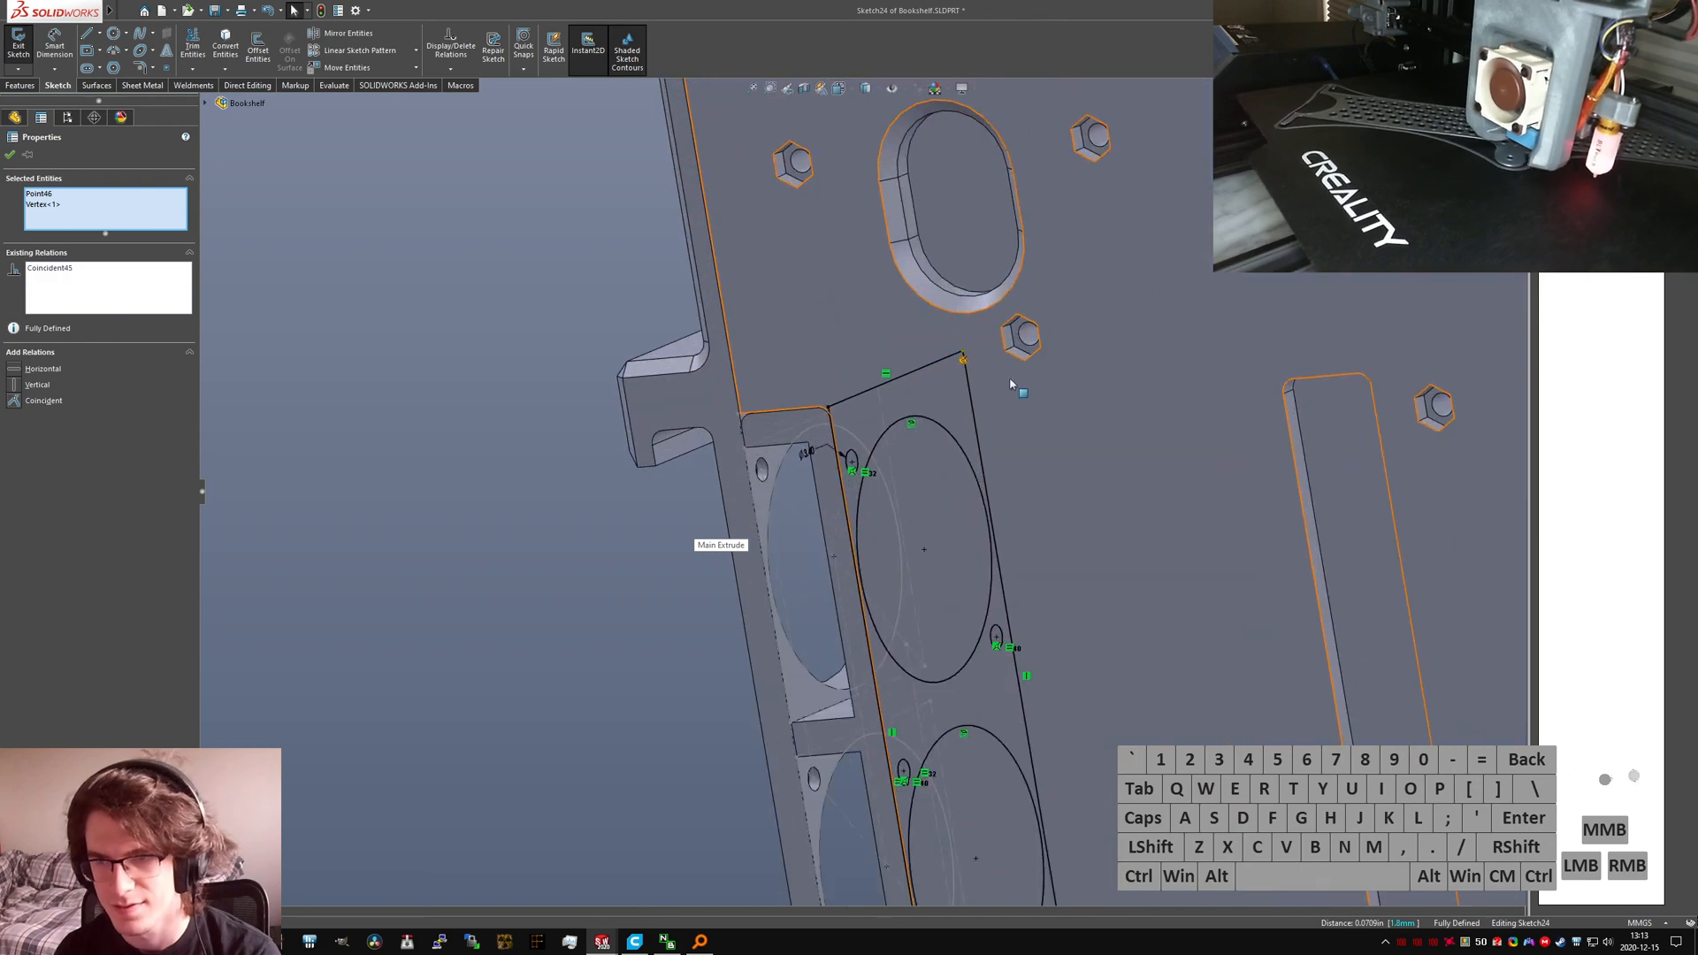
pyautogui.hotkey('ctrl', 'z')
pyautogui.moveTo(999, 383)
pyautogui.mouseDown(button='middle')
pyautogui.moveTo(1026, 387)
pyautogui.moveTo(858, 366)
pyautogui.mouseUp(button='middle')
pyautogui.hotkey('ctrl', 'z')
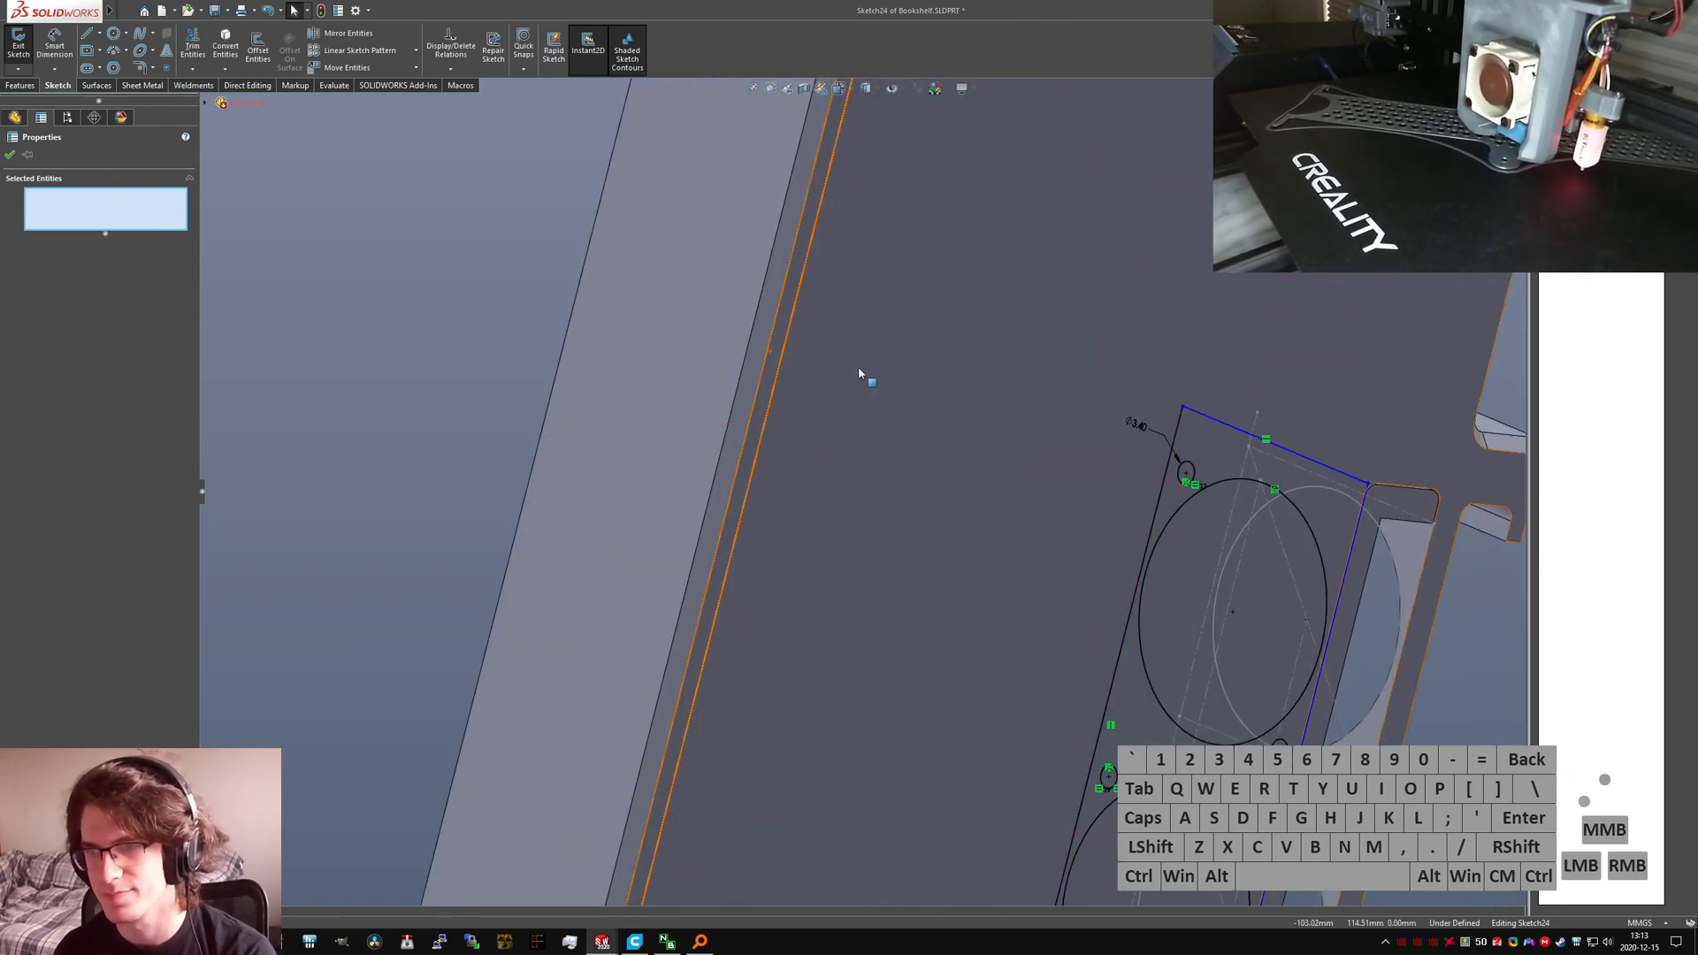
# Step: Constrain the fan outline's upper inner corner to the end vertex of the clip opening's upper edge, and exit the sketch
pyautogui.scroll(-4, 1332, 513)
pyautogui.keyDown('ctrl'); pyautogui.click(1317, 485); pyautogui.keyUp('ctrl')
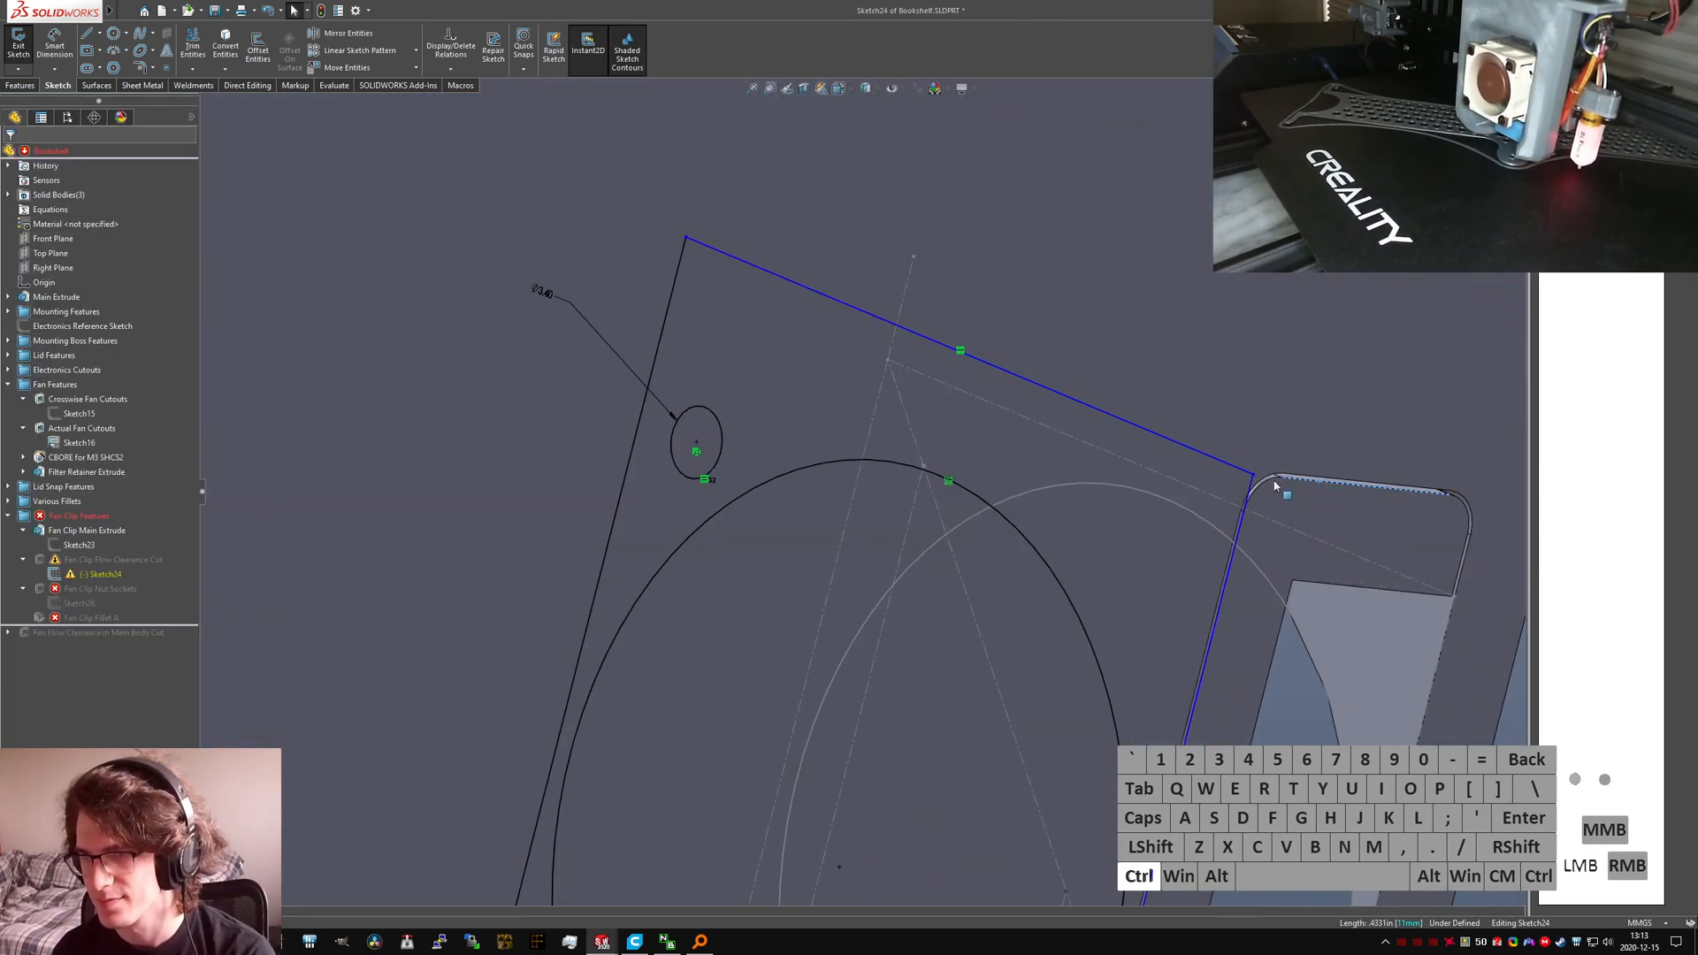
pyautogui.keyDown('ctrl'); pyautogui.click(1254, 476); pyautogui.keyUp('ctrl')
pyautogui.click(1280, 478)
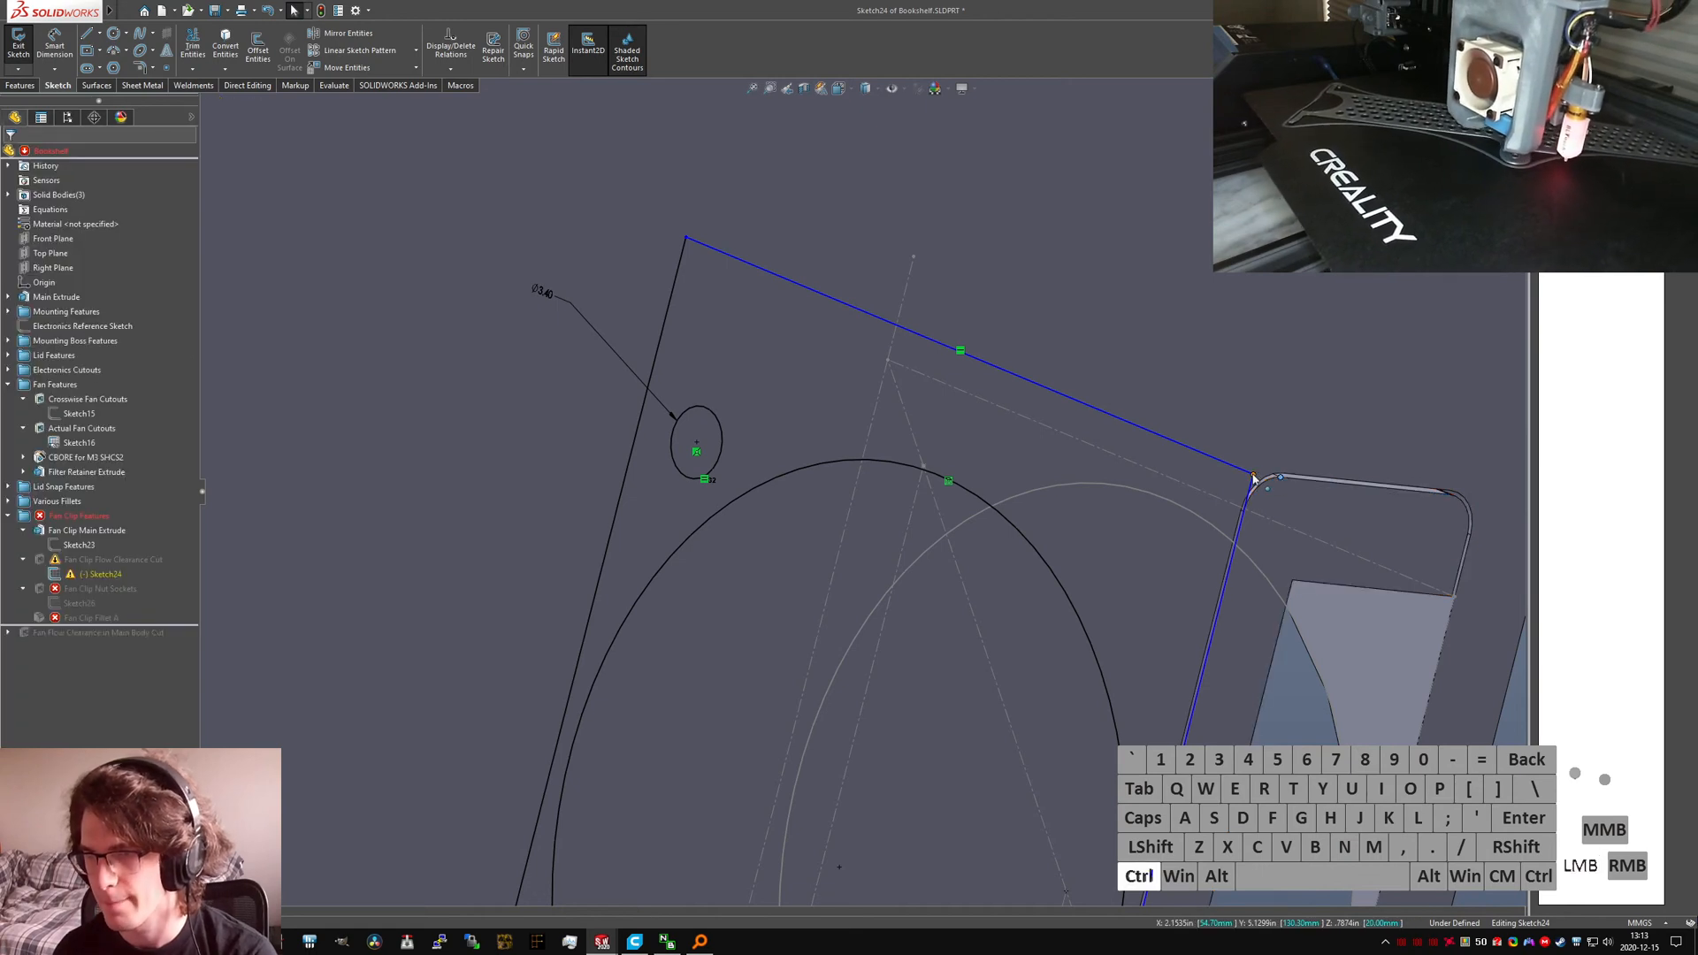
pyautogui.keyDown('ctrl'); pyautogui.click(1253, 478); pyautogui.keyUp('ctrl')
pyautogui.press('d')
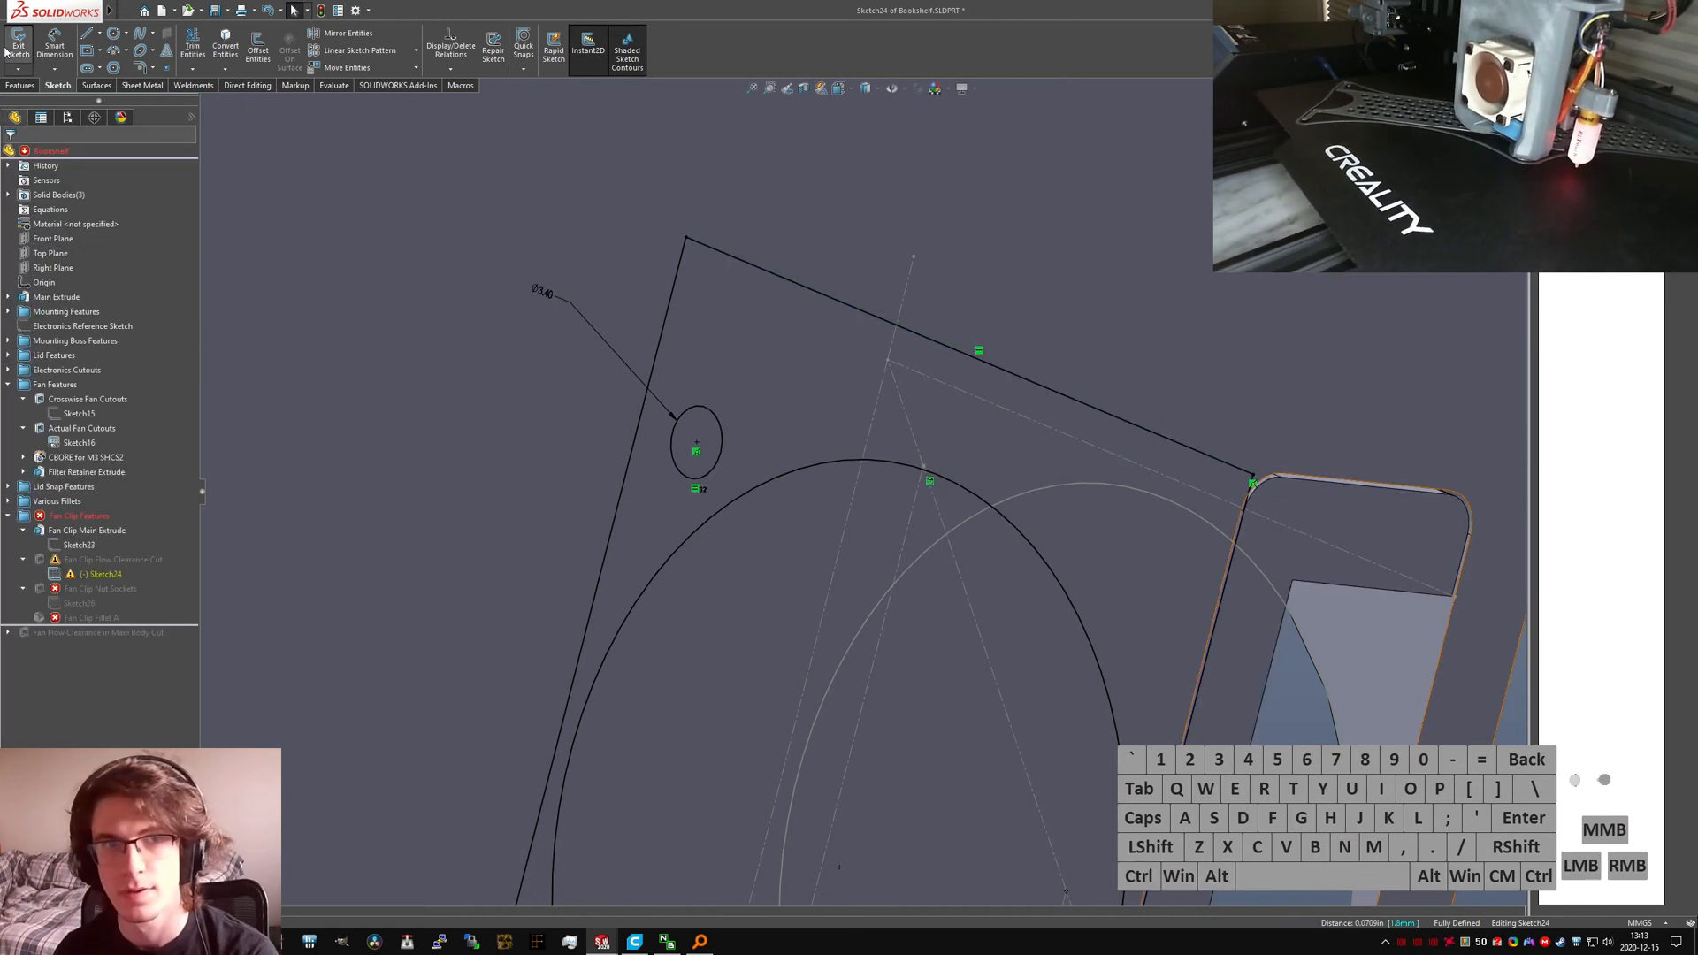
pyautogui.click(5, 51)
pyautogui.click(999, 318)
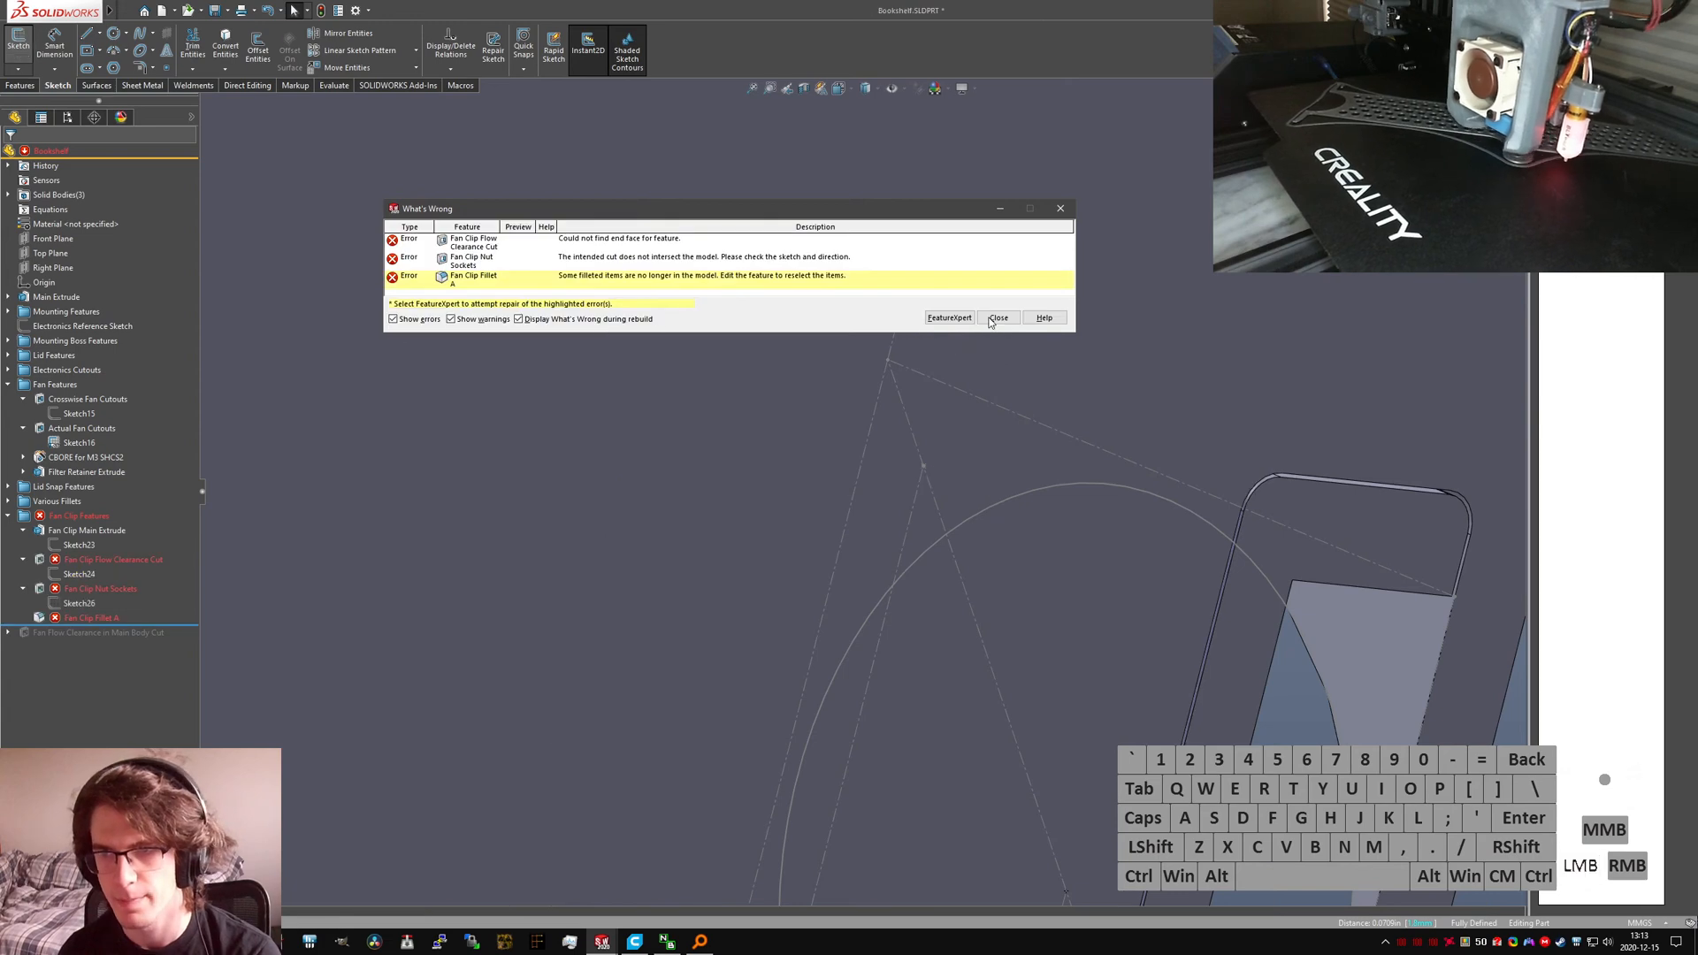
# Step: Reverse the direction of the Fan Clip Flow Clearance Cut so it runs toward the Fan Caddy Body
pyautogui.click(84, 558)
pyautogui.click(120, 522)
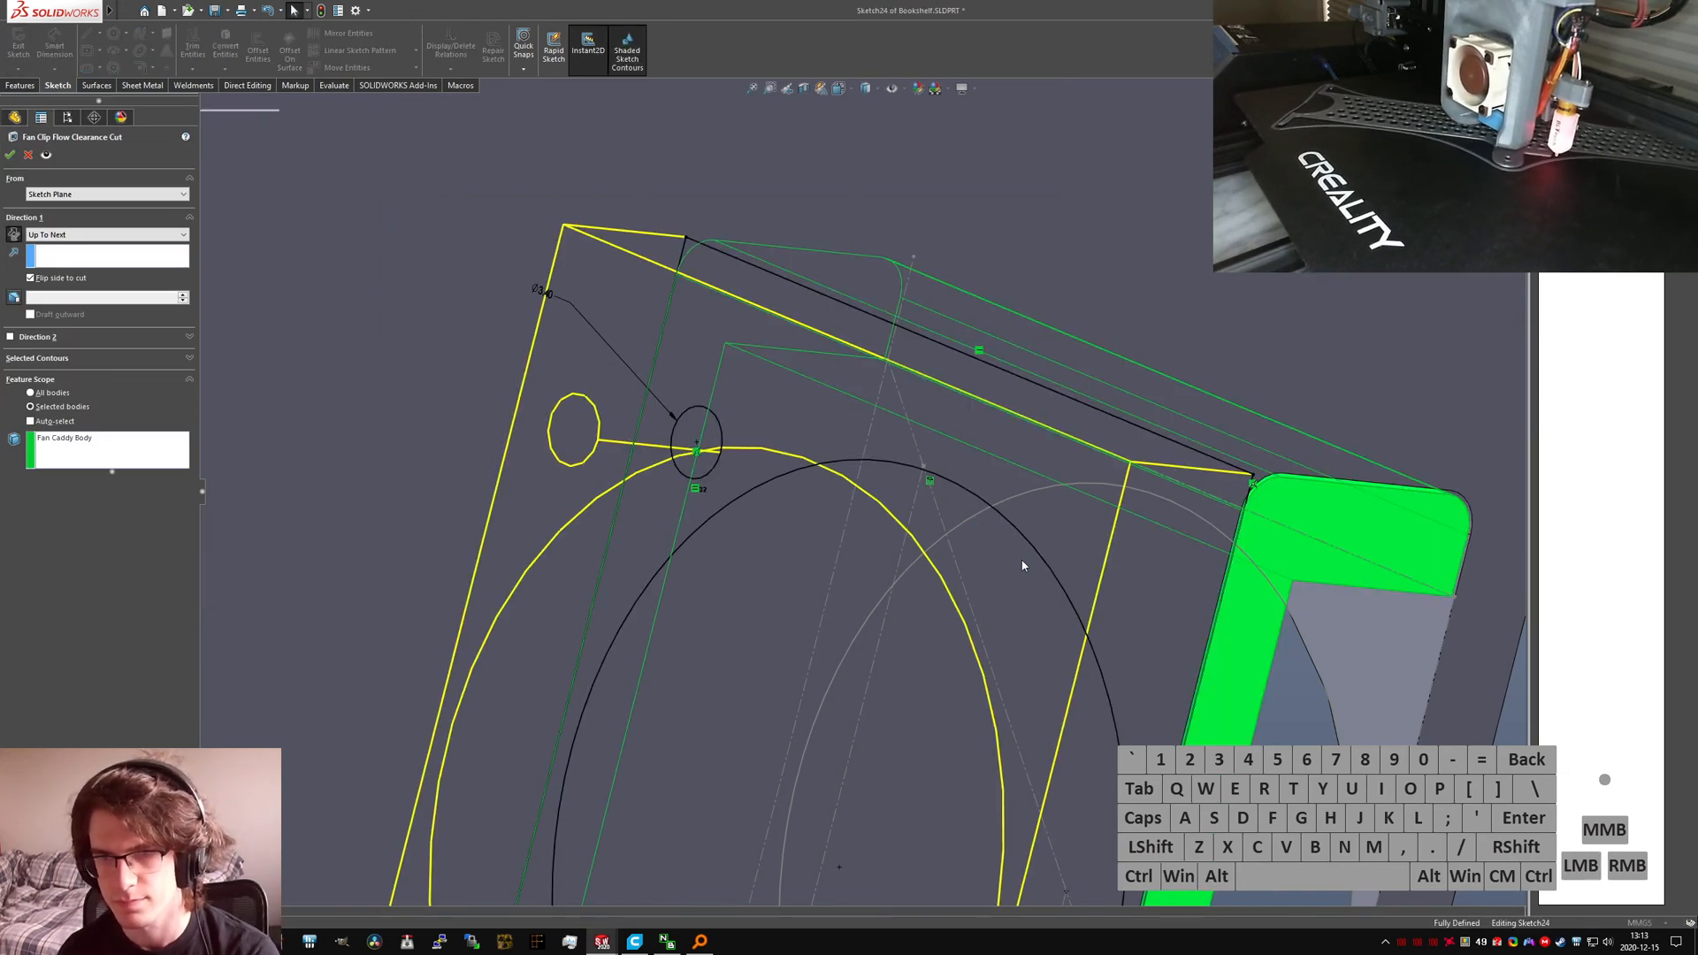
pyautogui.scroll(5, 1024, 565)
pyautogui.moveTo(1023, 565); pyautogui.dragTo(973, 529, button='middle')
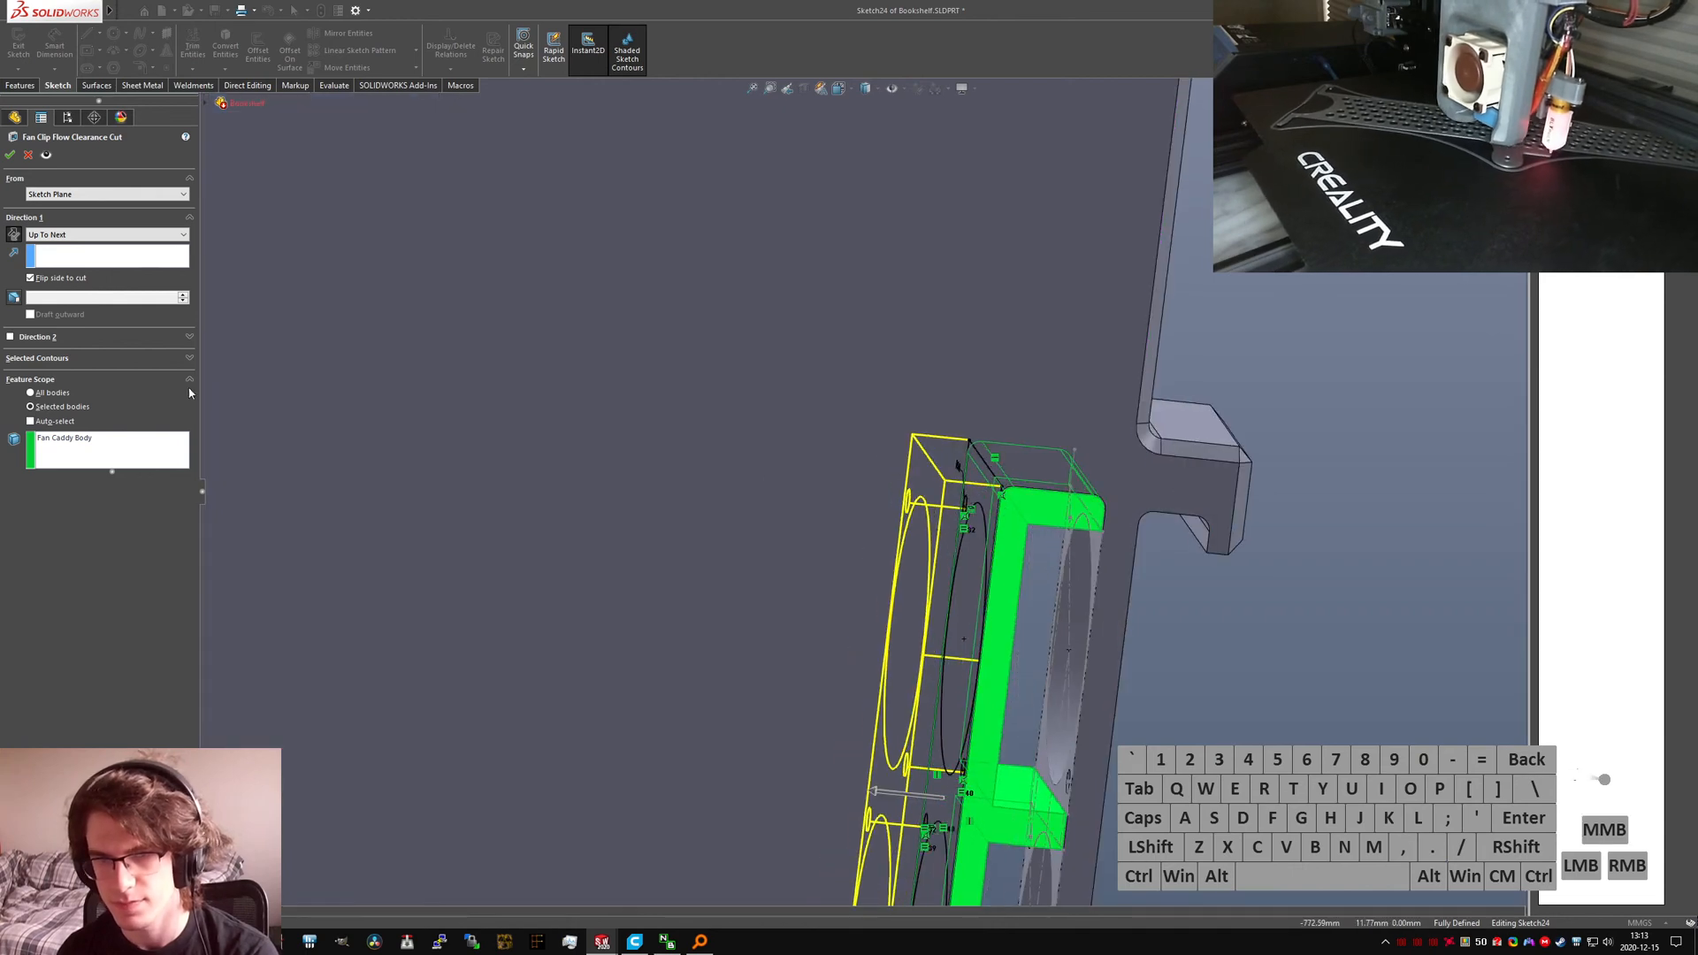
pyautogui.click(17, 238)
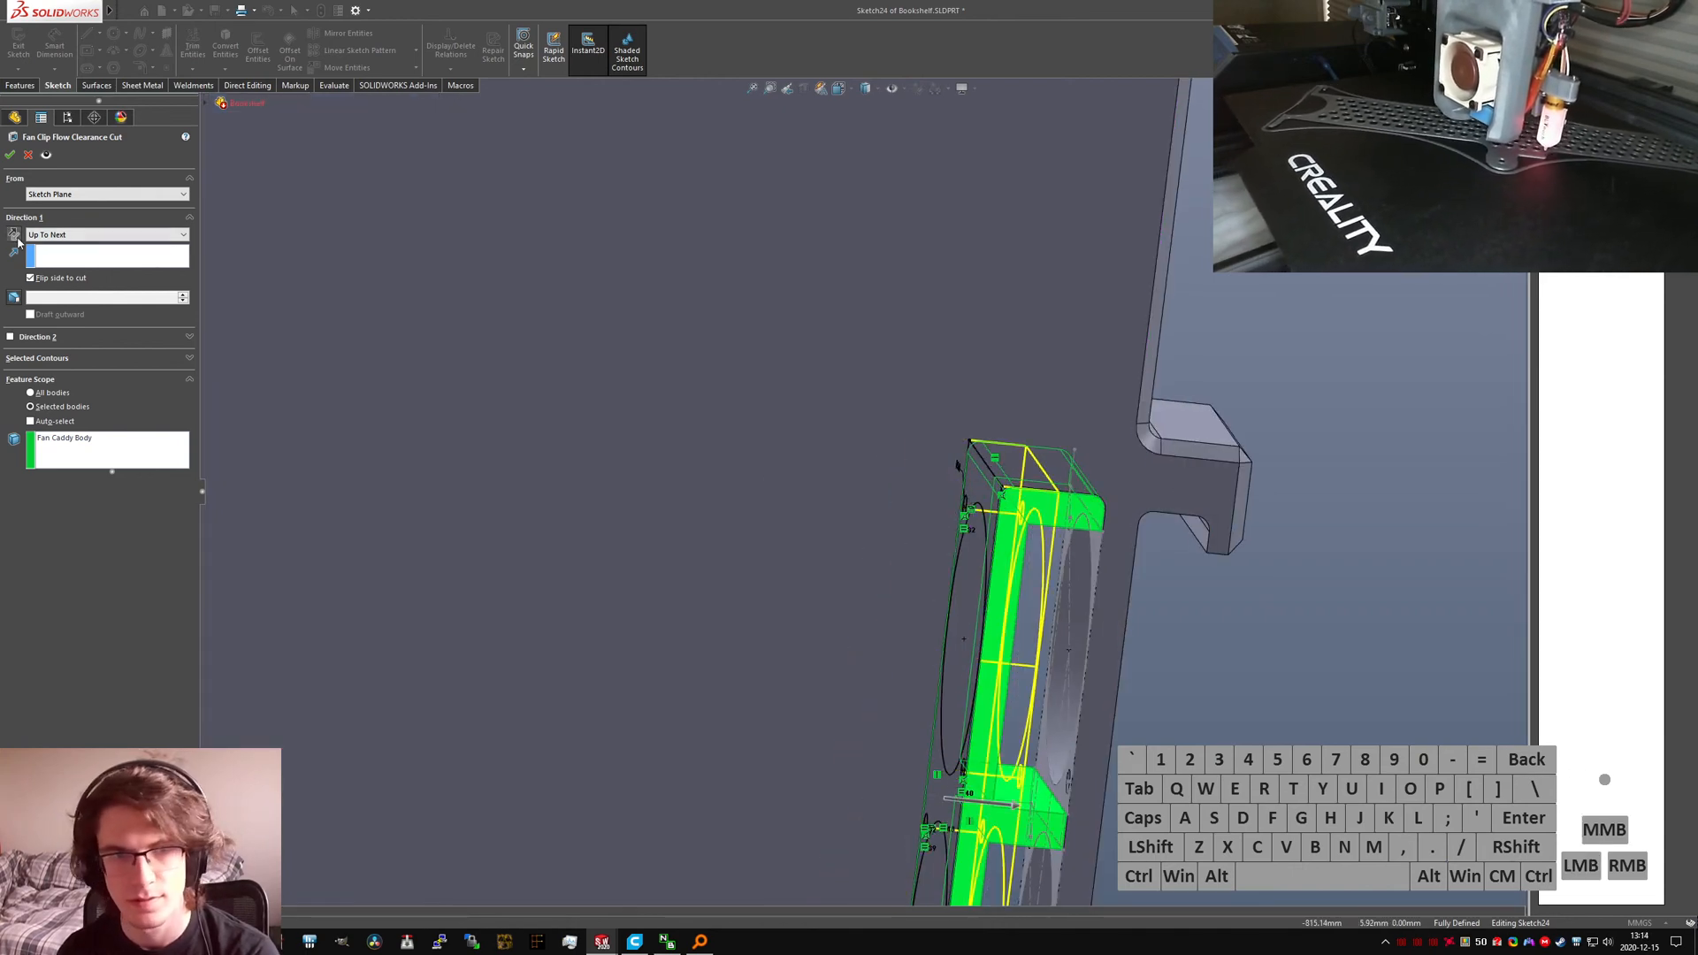
pyautogui.click(9, 156)
# Step: Repair the missing edge references in Fan Clip Fillet A
pyautogui.scroll(-4, 1043, 672)
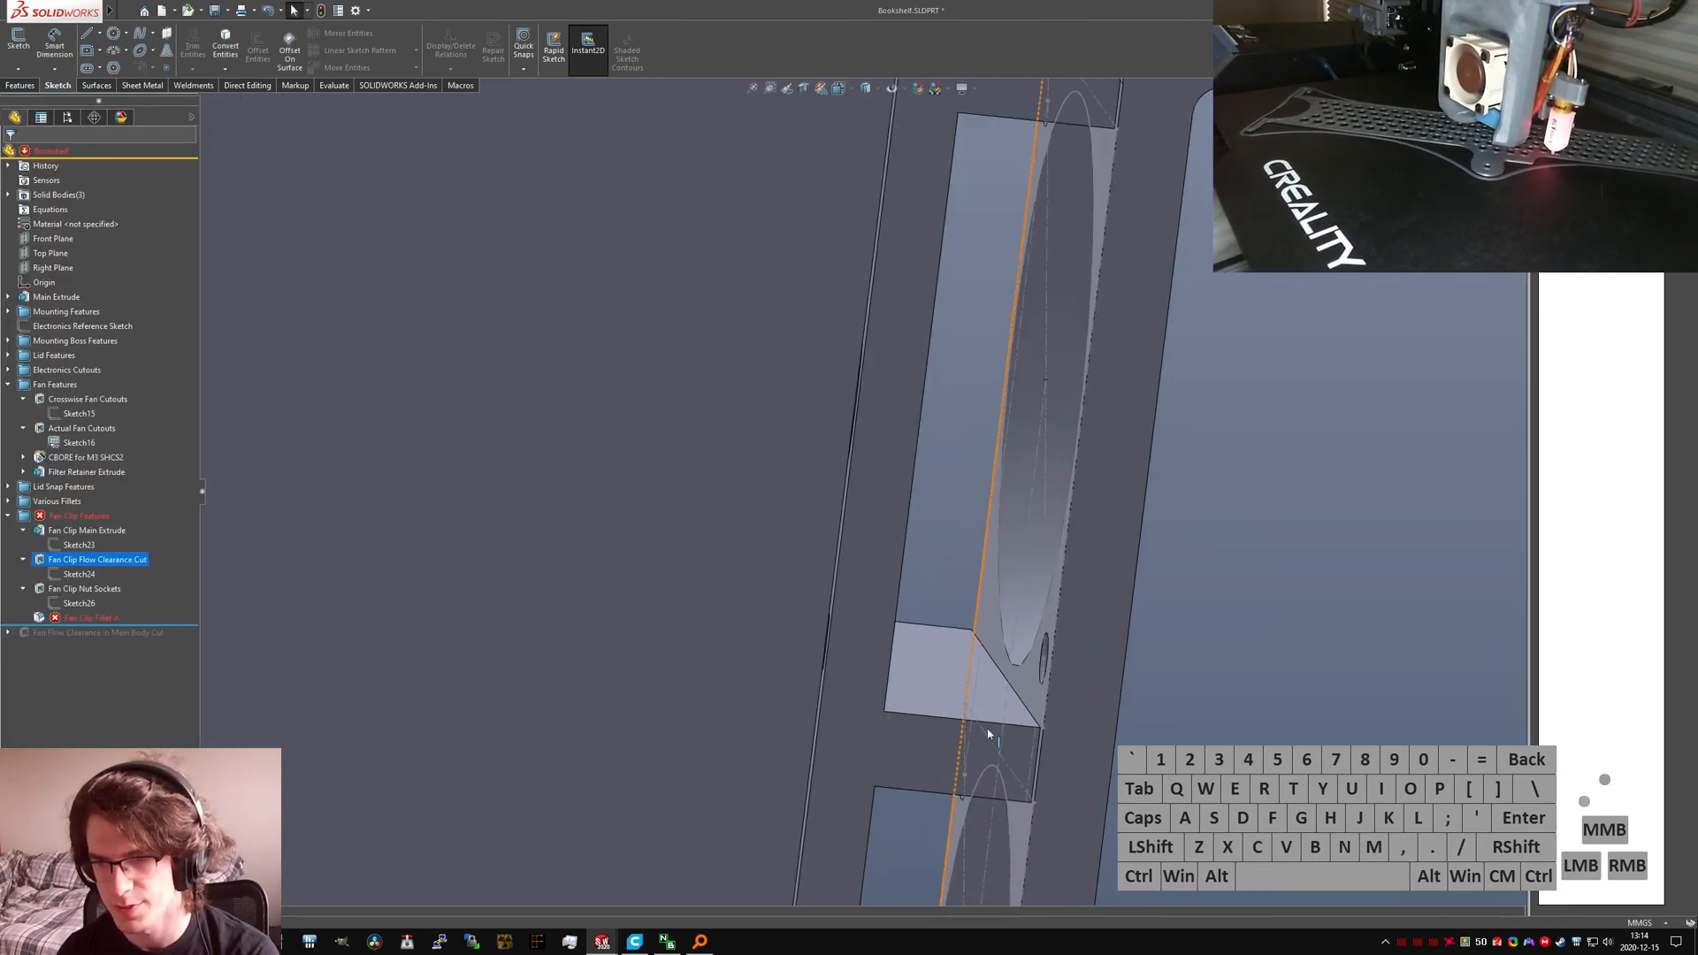
pyautogui.moveTo(938, 692); pyautogui.dragTo(840, 674, button='middle')
pyautogui.scroll(4, 840, 675)
pyautogui.click(66, 620)
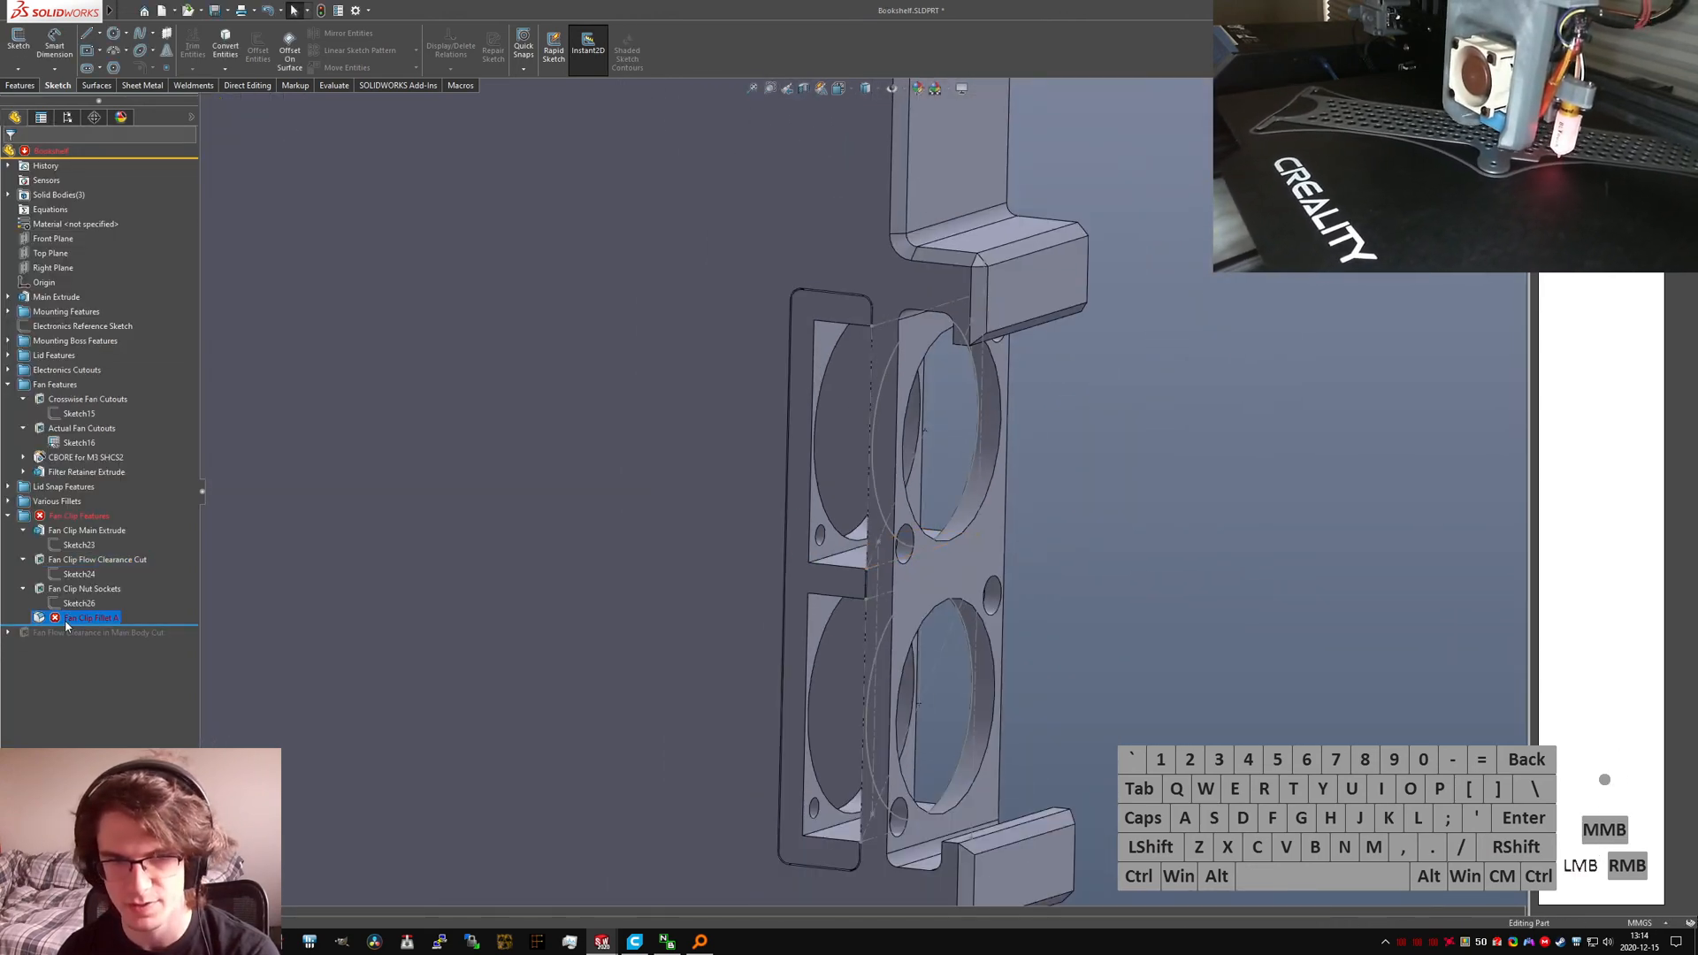
pyautogui.click(77, 582)
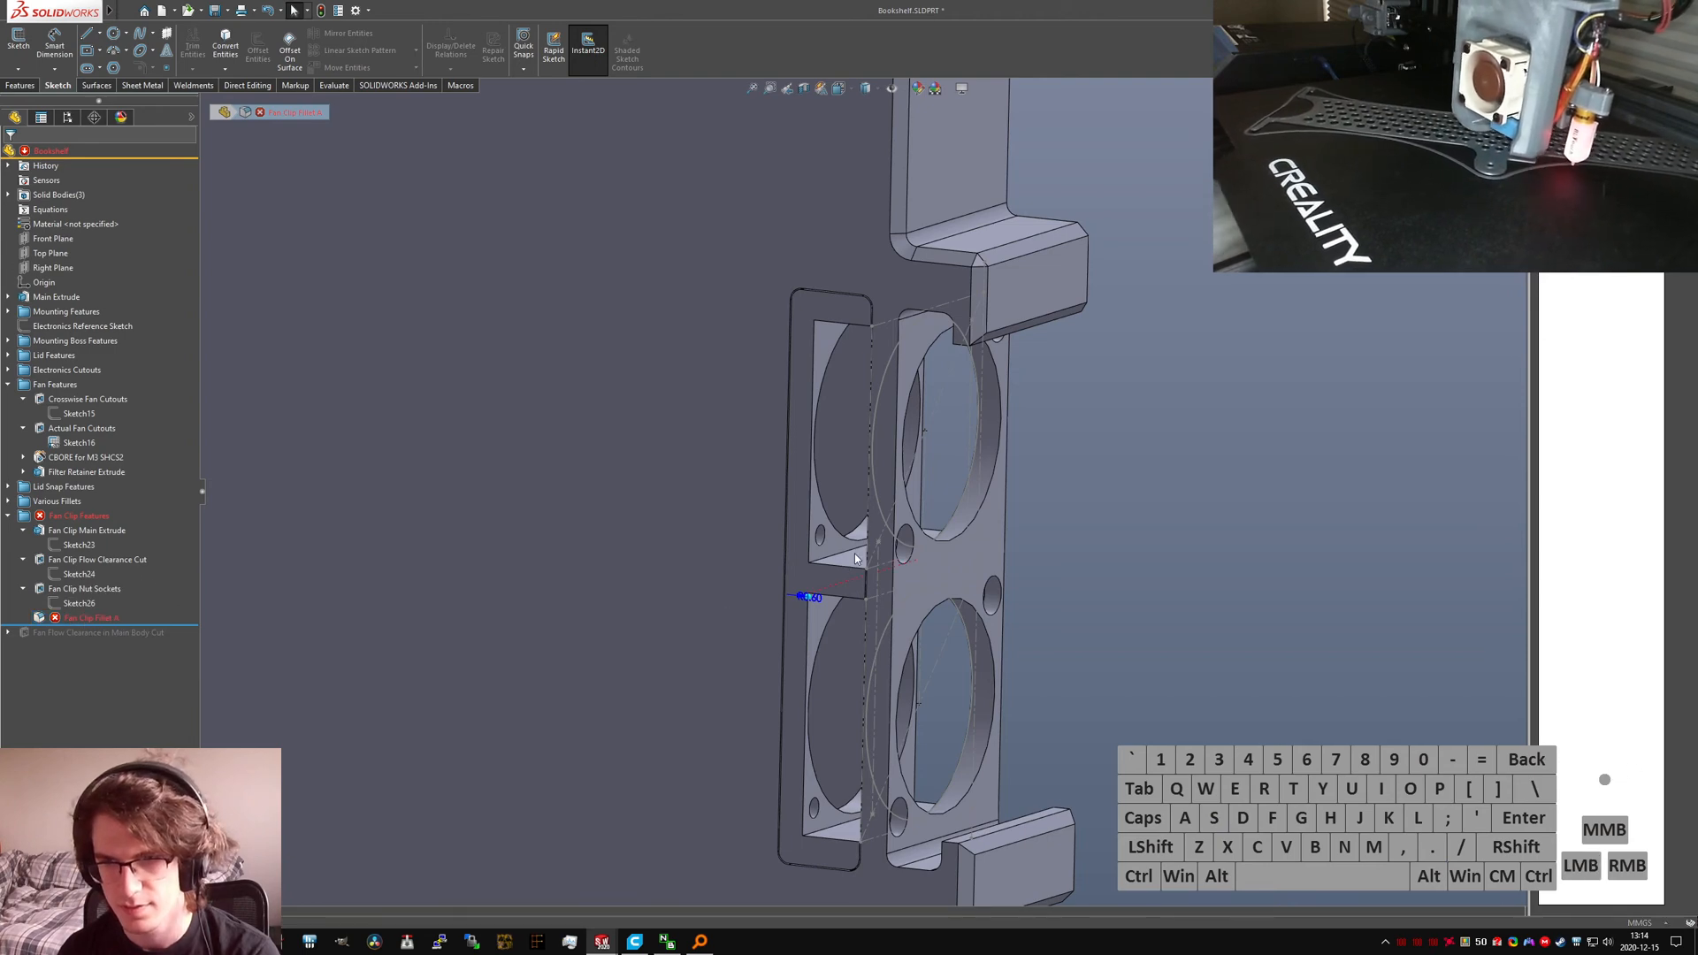
pyautogui.scroll(-2, 844, 574)
pyautogui.moveTo(847, 575); pyautogui.dragTo(864, 517, button='middle')
pyautogui.moveTo(911, 517); pyautogui.dragTo(850, 542, button='middle')
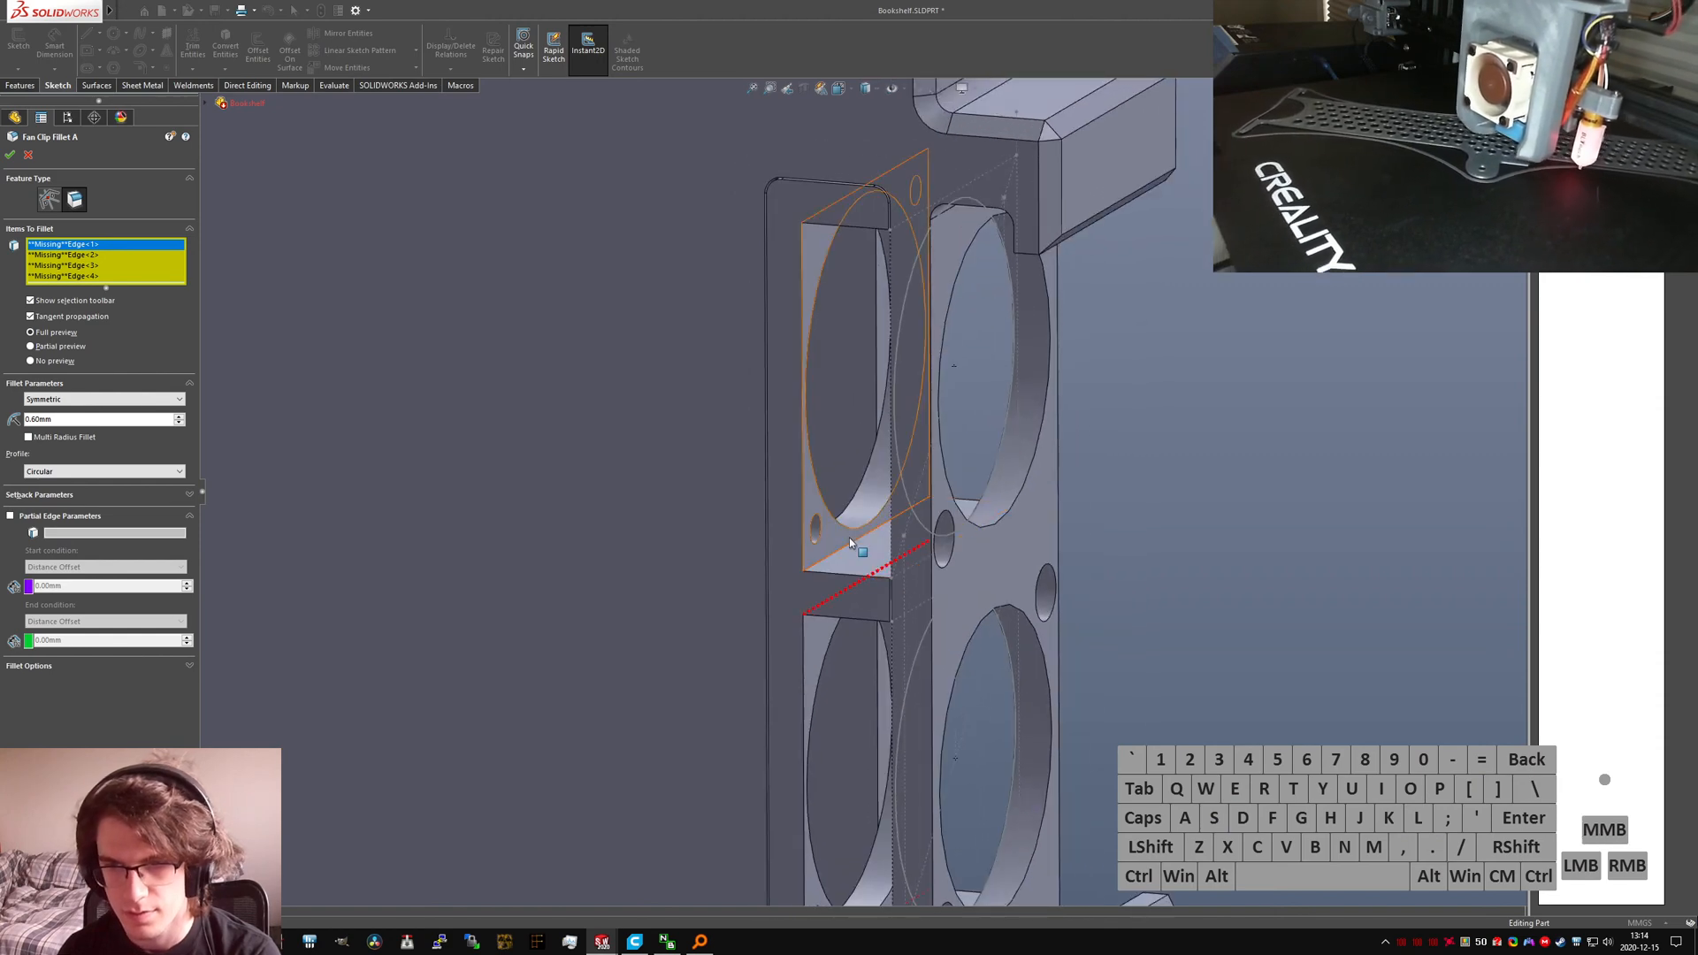
pyautogui.rightClick(104, 265)
pyautogui.click(152, 274)
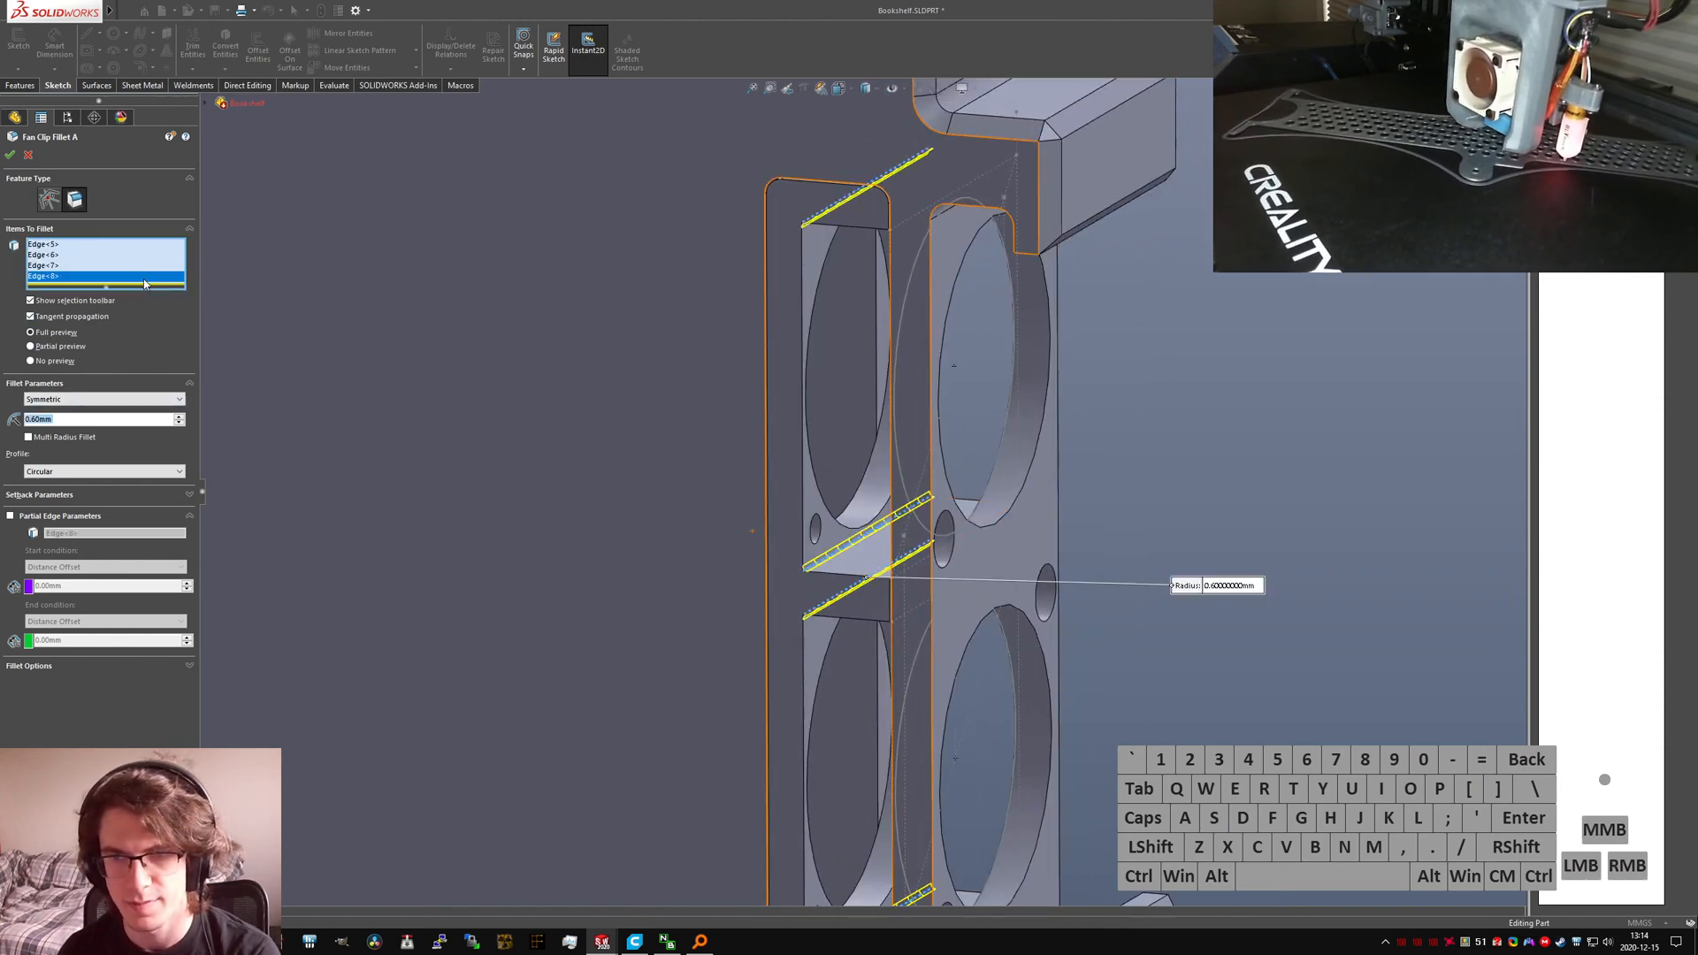
pyautogui.click(10, 157)
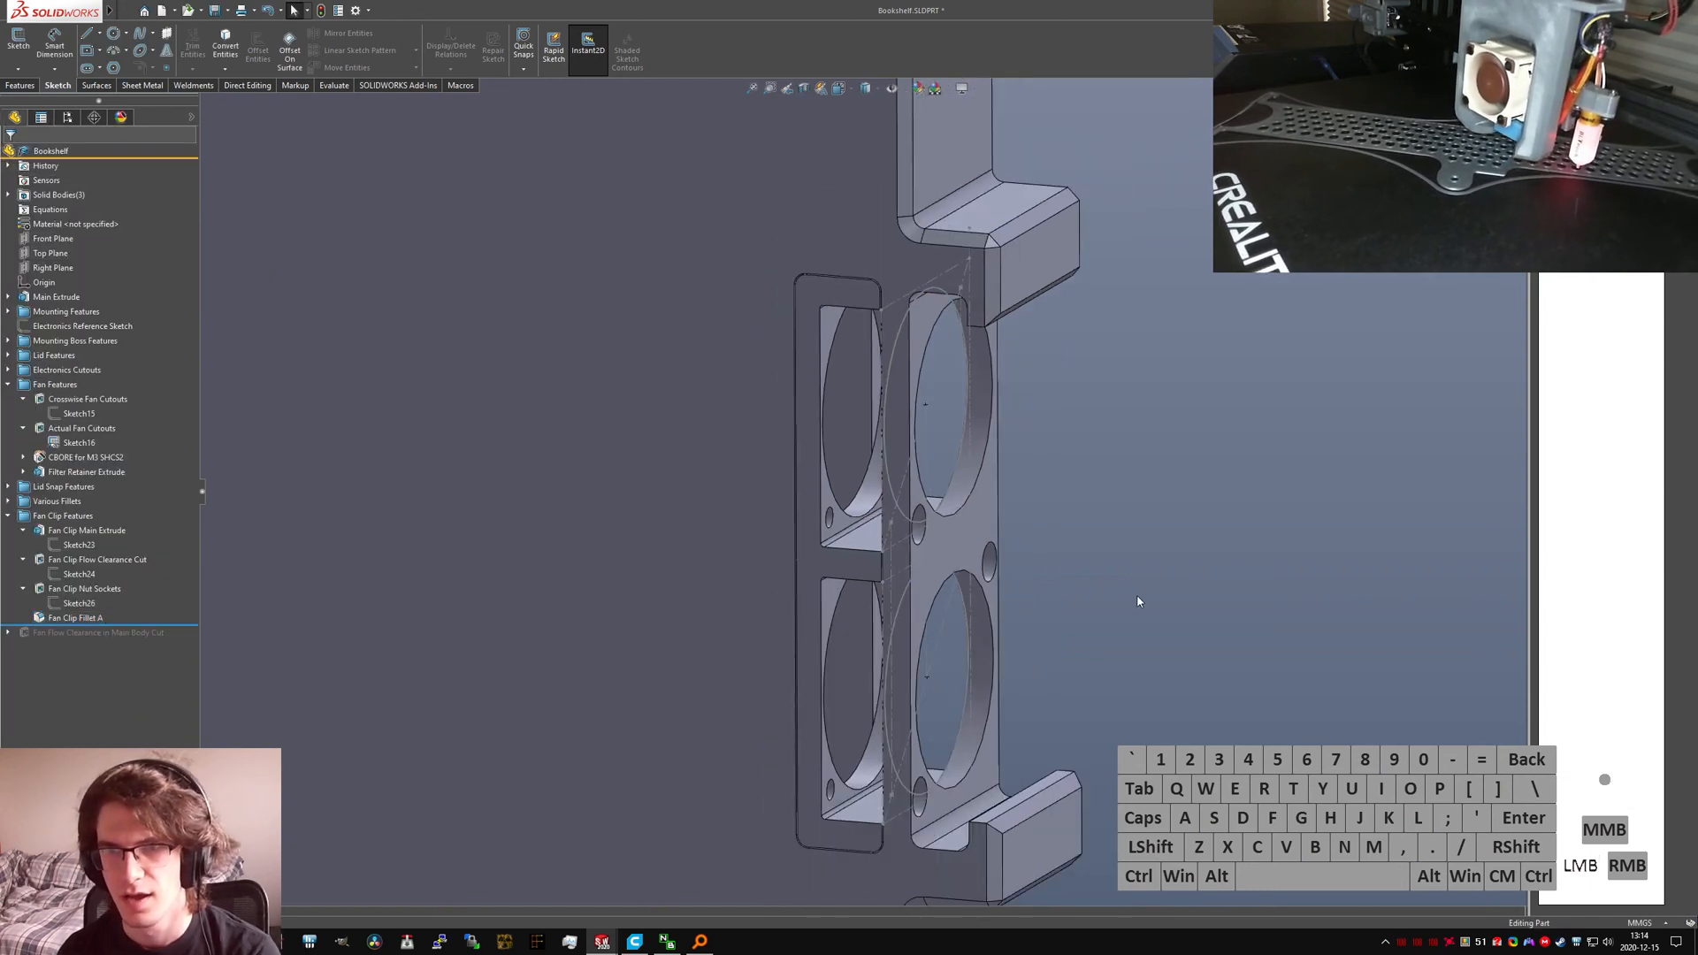
# Step: Save the part and roll the model history forward to include Fan Flow Clearance in Main Body Cut
pyautogui.hotkey('ctrl', 's')
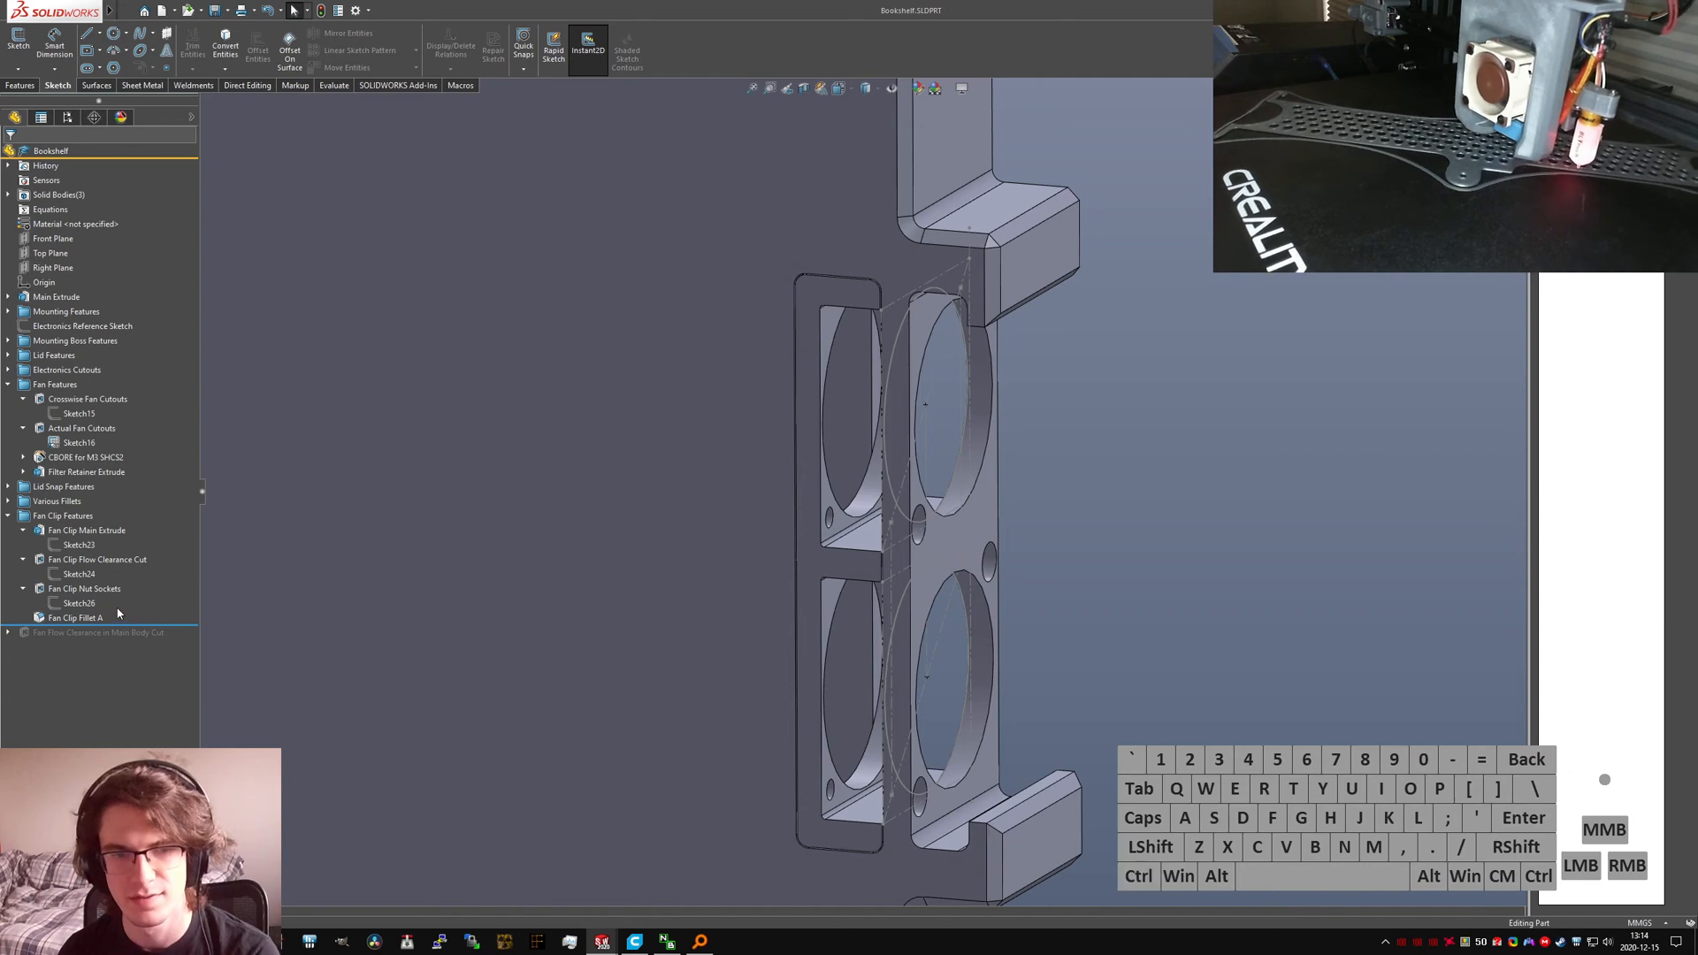
pyautogui.moveTo(120, 625); pyautogui.dragTo(164, 638)
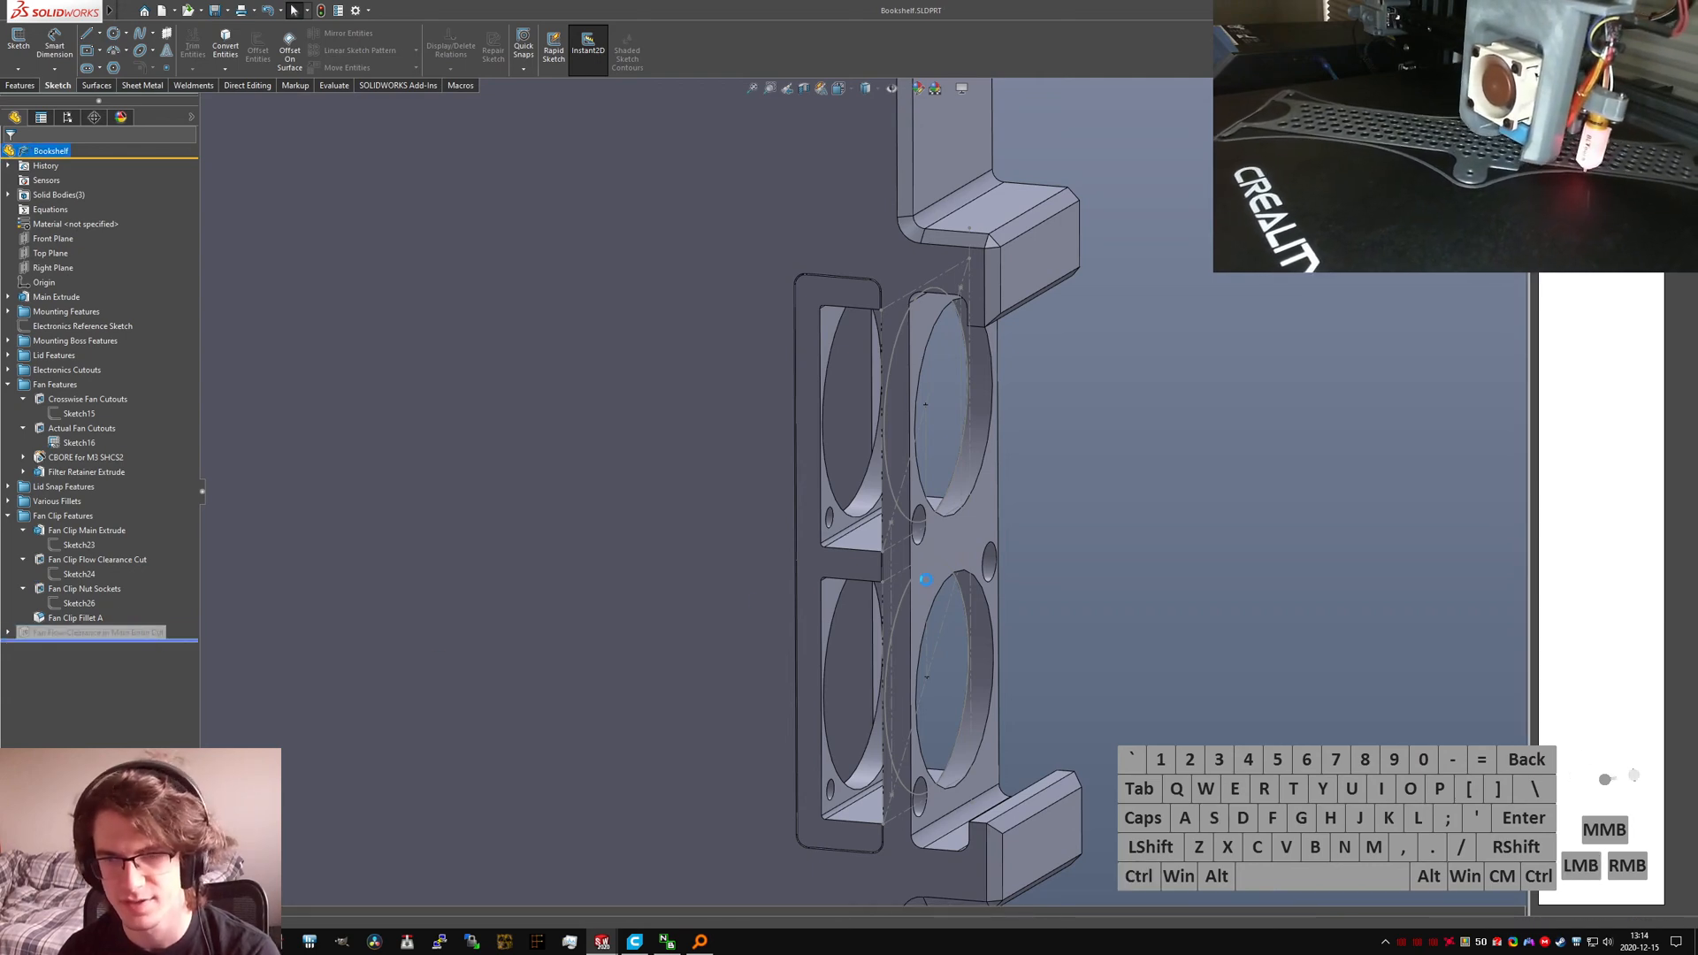
pyautogui.moveTo(808, 493)
pyautogui.mouseDown(button='middle')
pyautogui.moveTo(607, 496)
pyautogui.moveTo(379, 556)
pyautogui.mouseUp(button='middle')
# Step: Rename the Fan Flow Clearance in Main Body Cut feature as Fan Flow Clearance Inlet and save the part
pyautogui.click(116, 633)
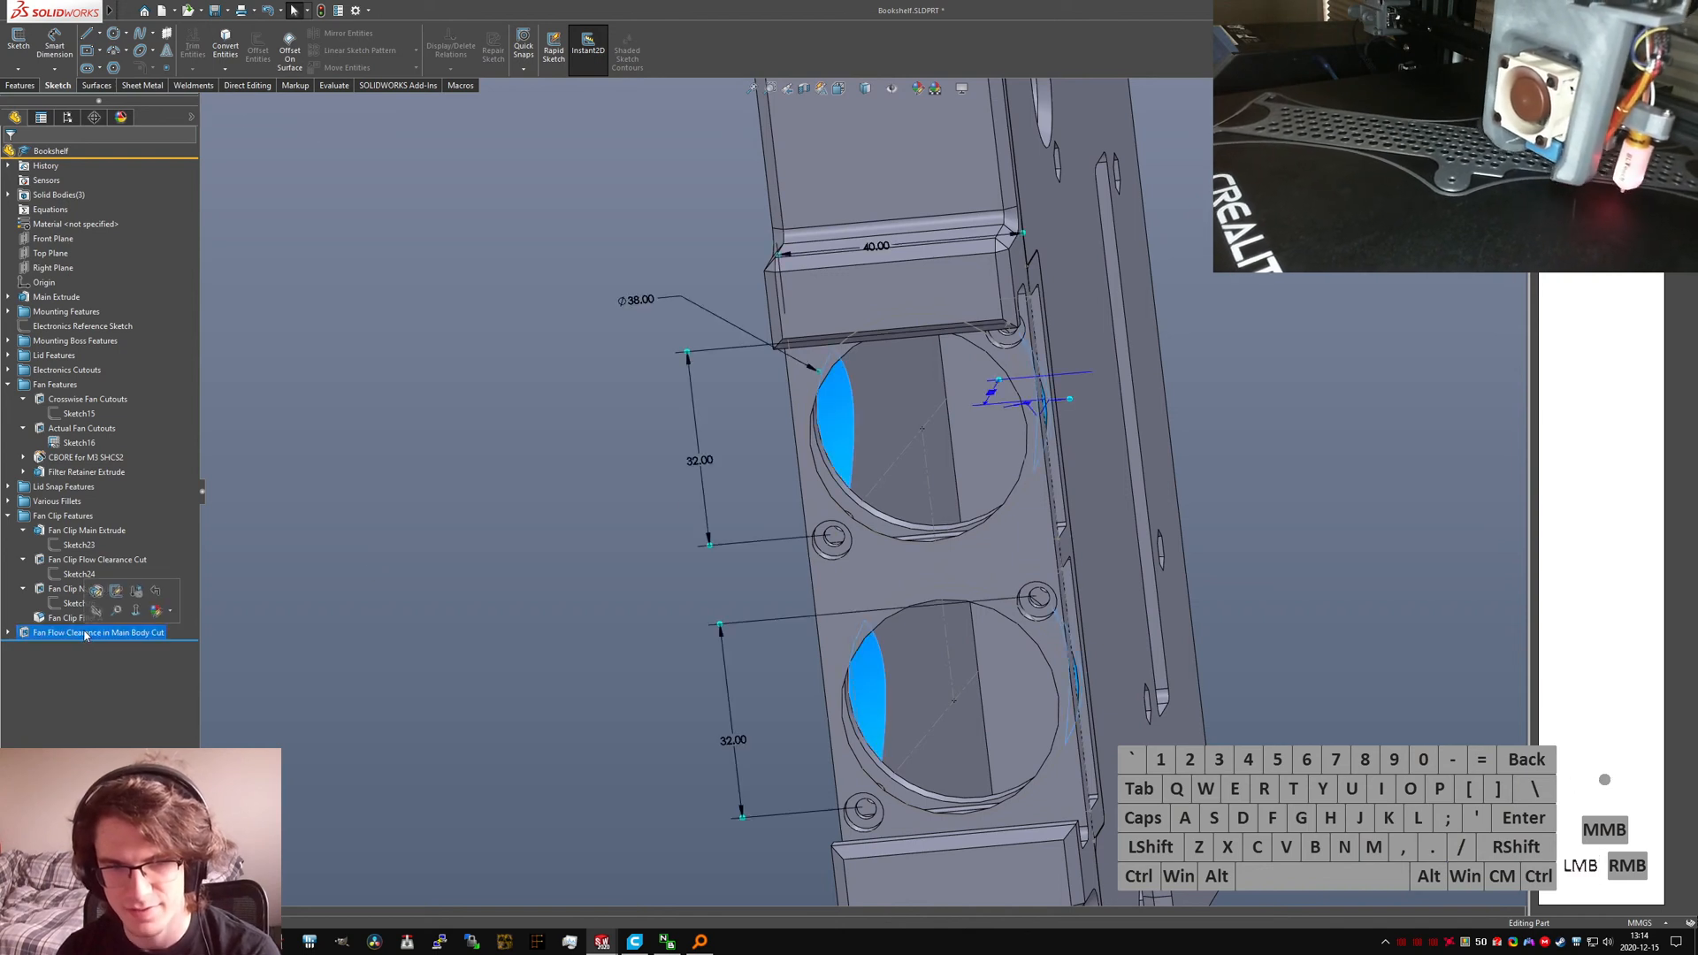
pyautogui.click(116, 633)
pyautogui.moveTo(104, 633); pyautogui.dragTo(210, 634)
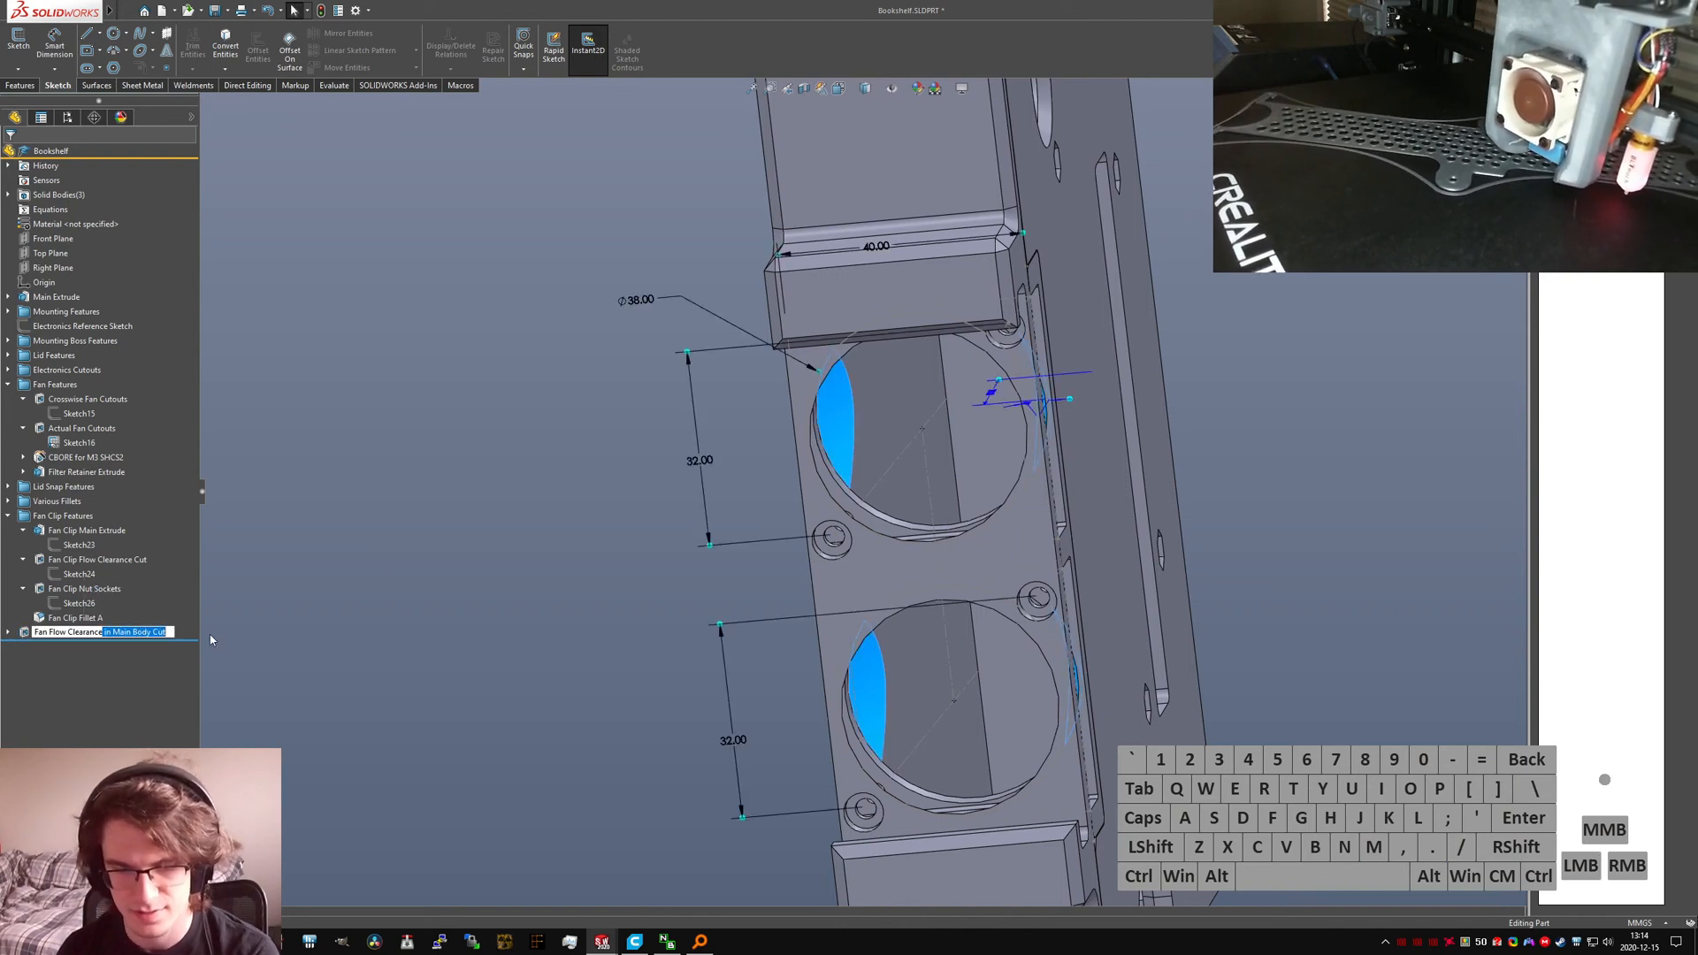
pyautogui.write('Inlet')
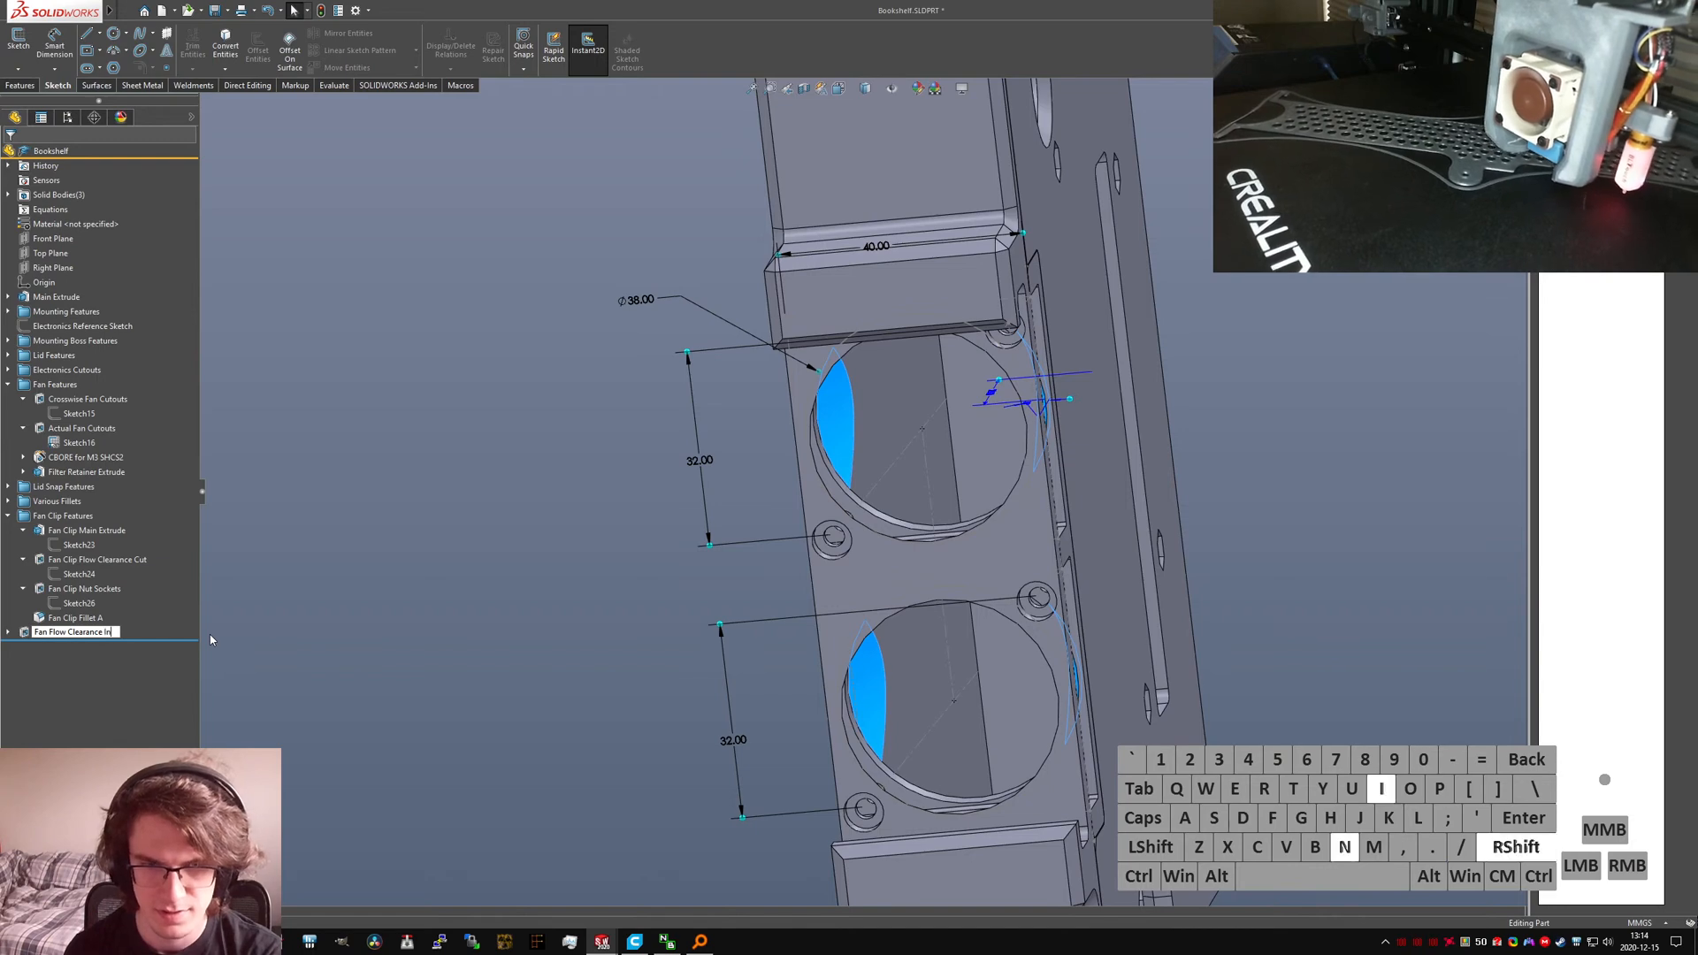
pyautogui.press('Return')
pyautogui.hotkey('ctrl', 's')
pyautogui.click(794, 380)
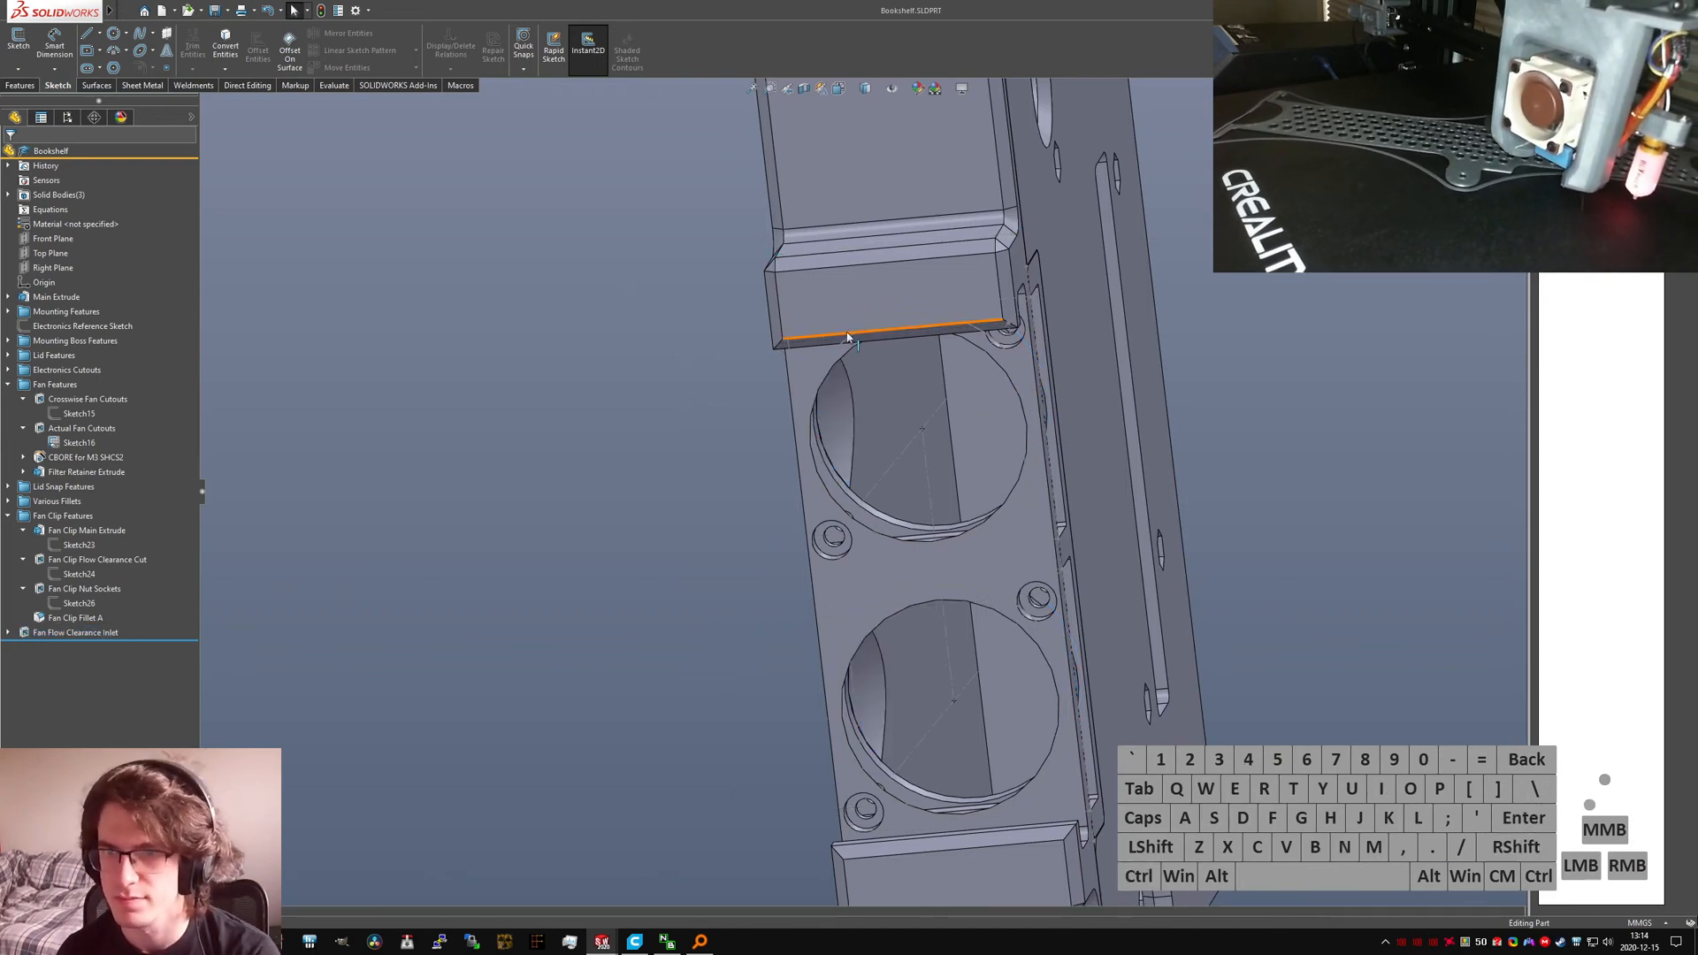
# Step: Hide the sketch of the Actual Fan Cutouts feature (Sketch16)
pyautogui.scroll(4, 845, 330)
pyautogui.moveTo(846, 330); pyautogui.dragTo(1035, 274, button='middle')
pyautogui.click(931, 469)
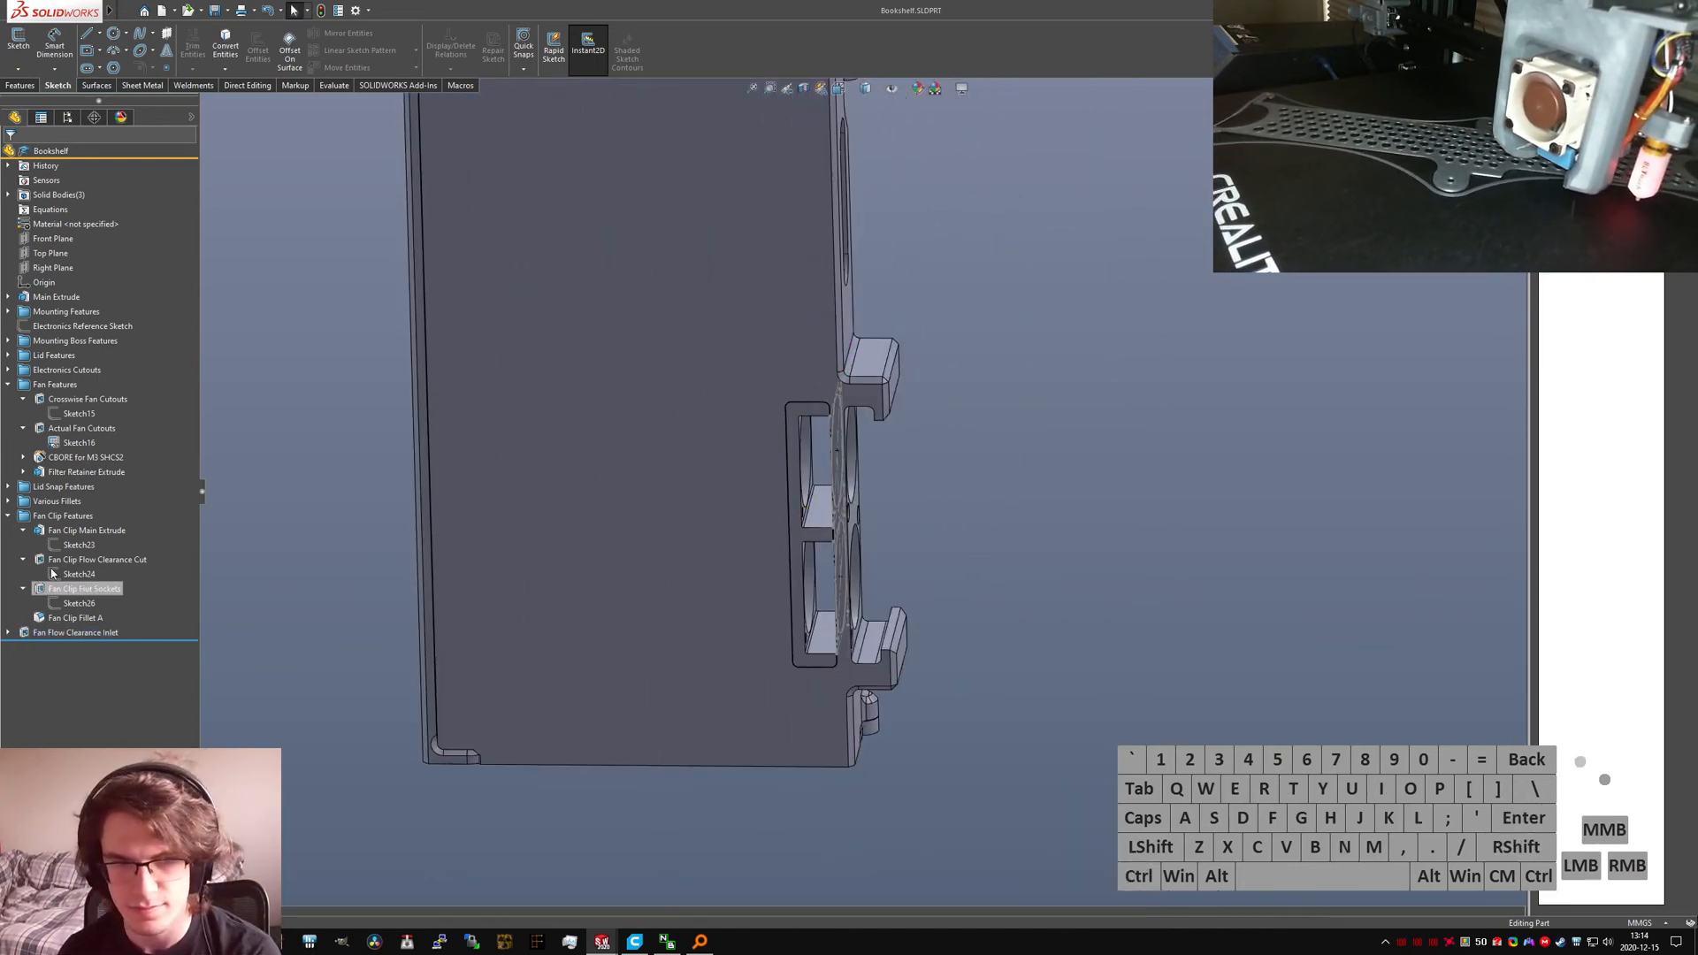
pyautogui.rightClick(78, 442)
pyautogui.click(65, 392)
# Step: Collapse all folders and features in the feature tree and save the part
pyautogui.click(65, 386)
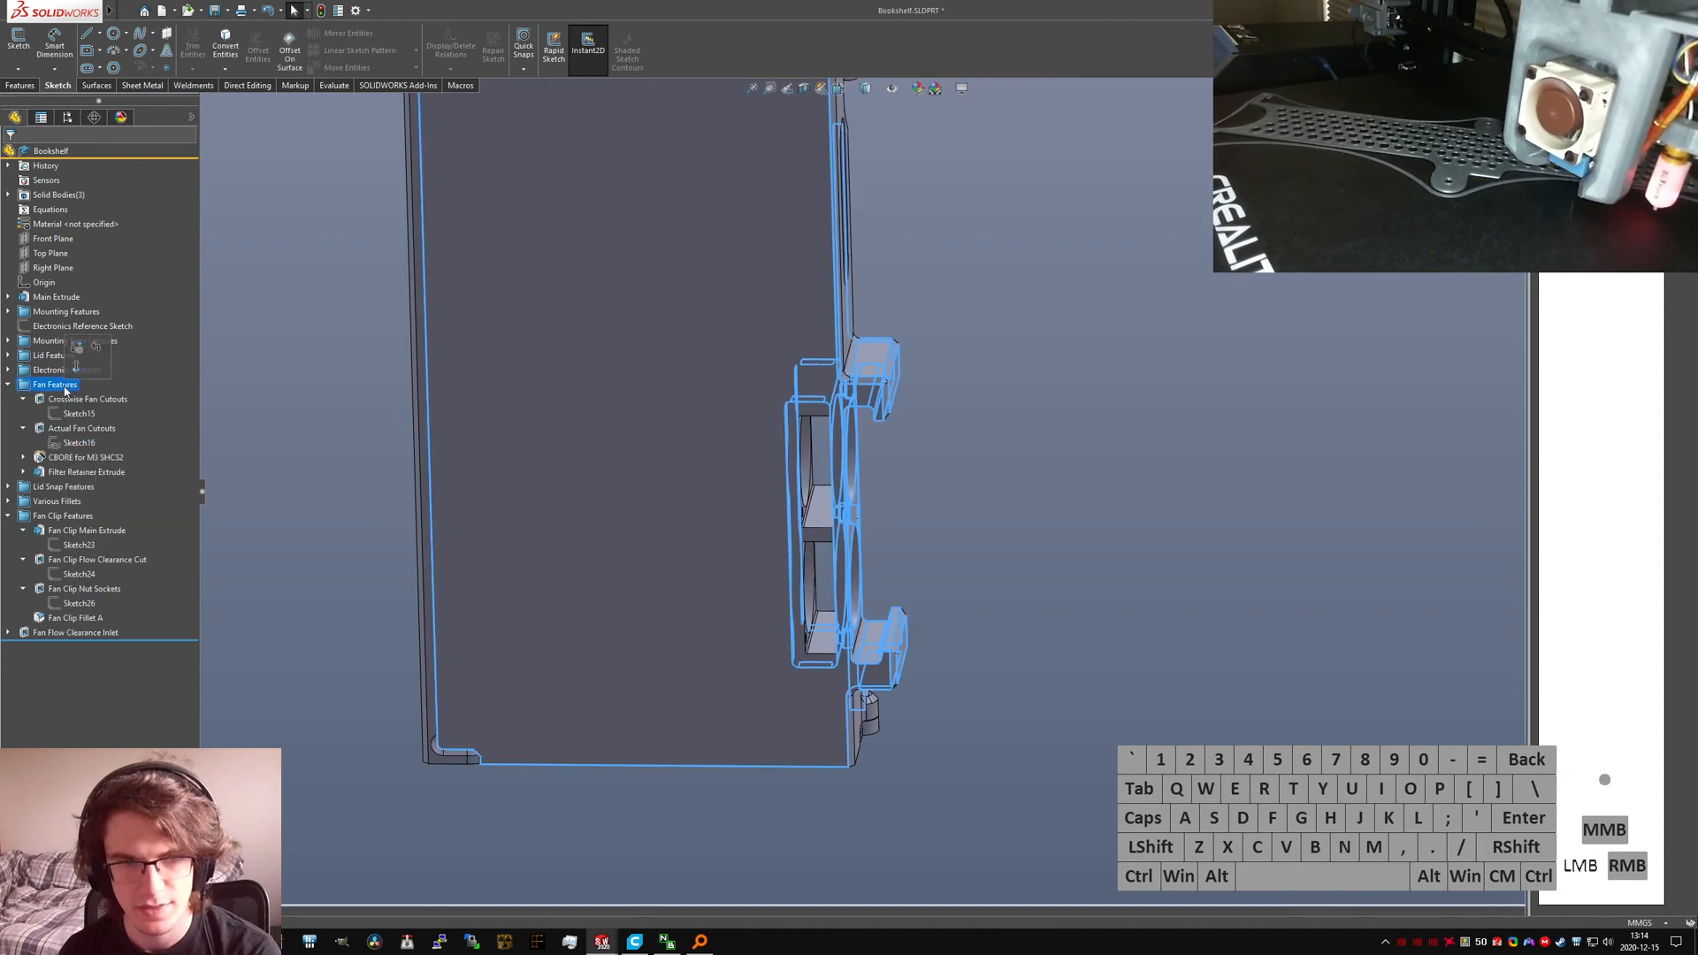
pyautogui.hotkey('shift', 'c')
pyautogui.click(189, 428)
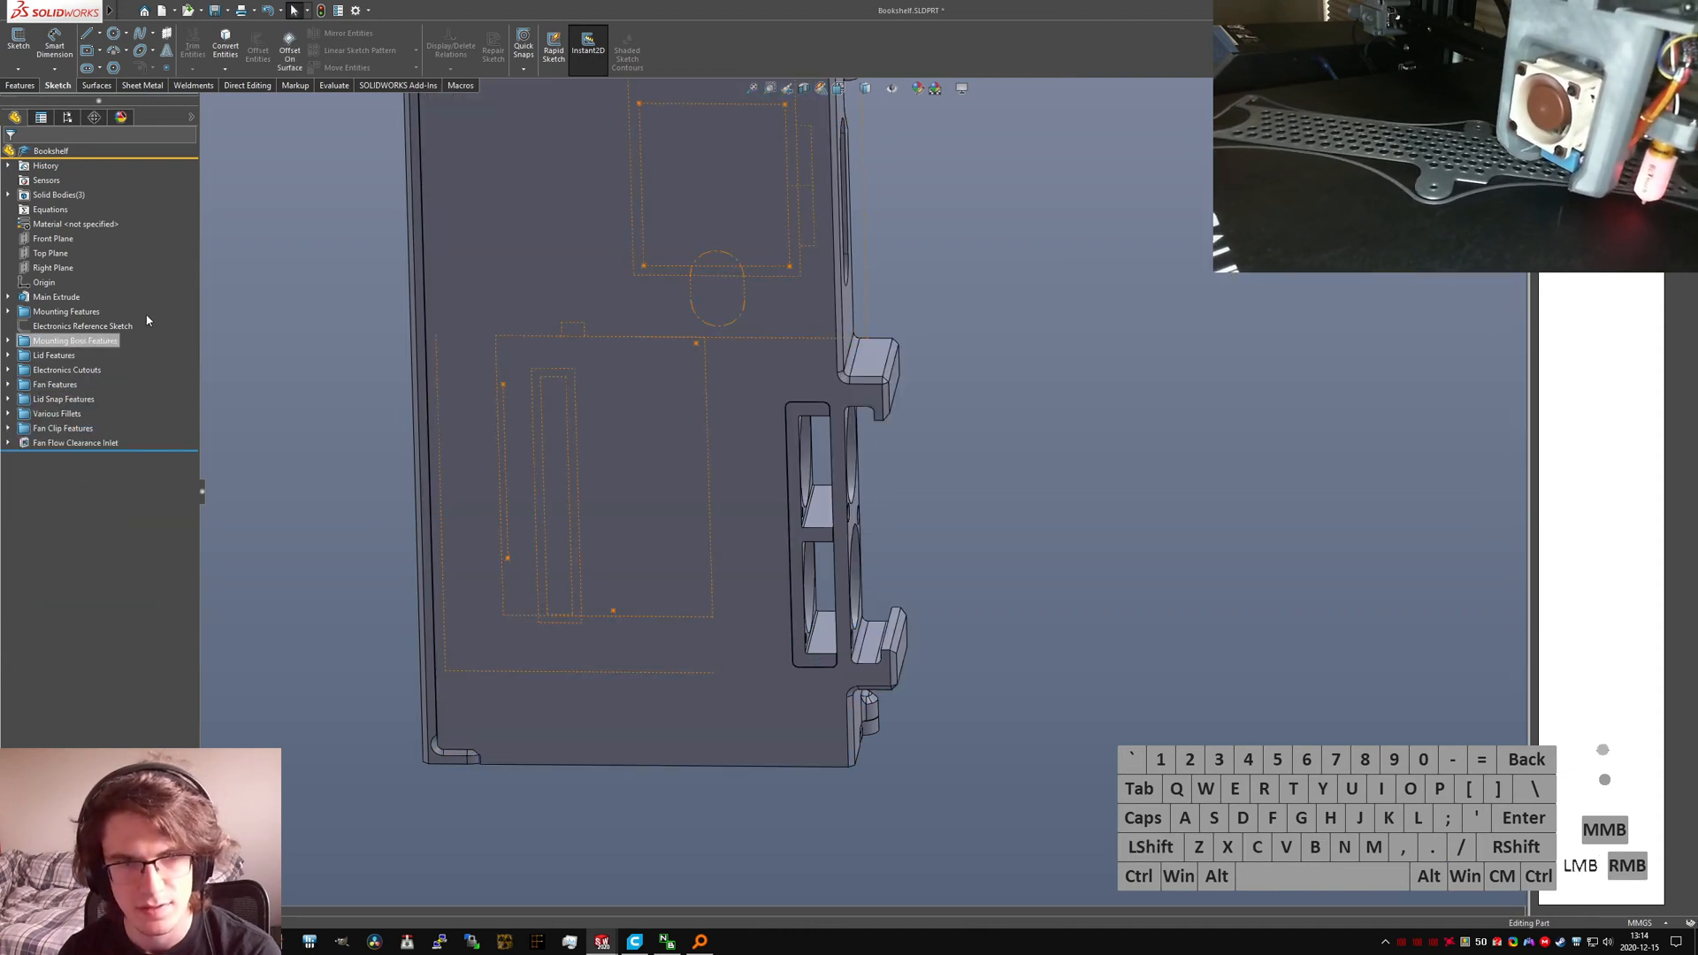
pyautogui.scroll(2, 939, 333)
pyautogui.click(936, 329)
pyautogui.hotkey('ctrl', 's')
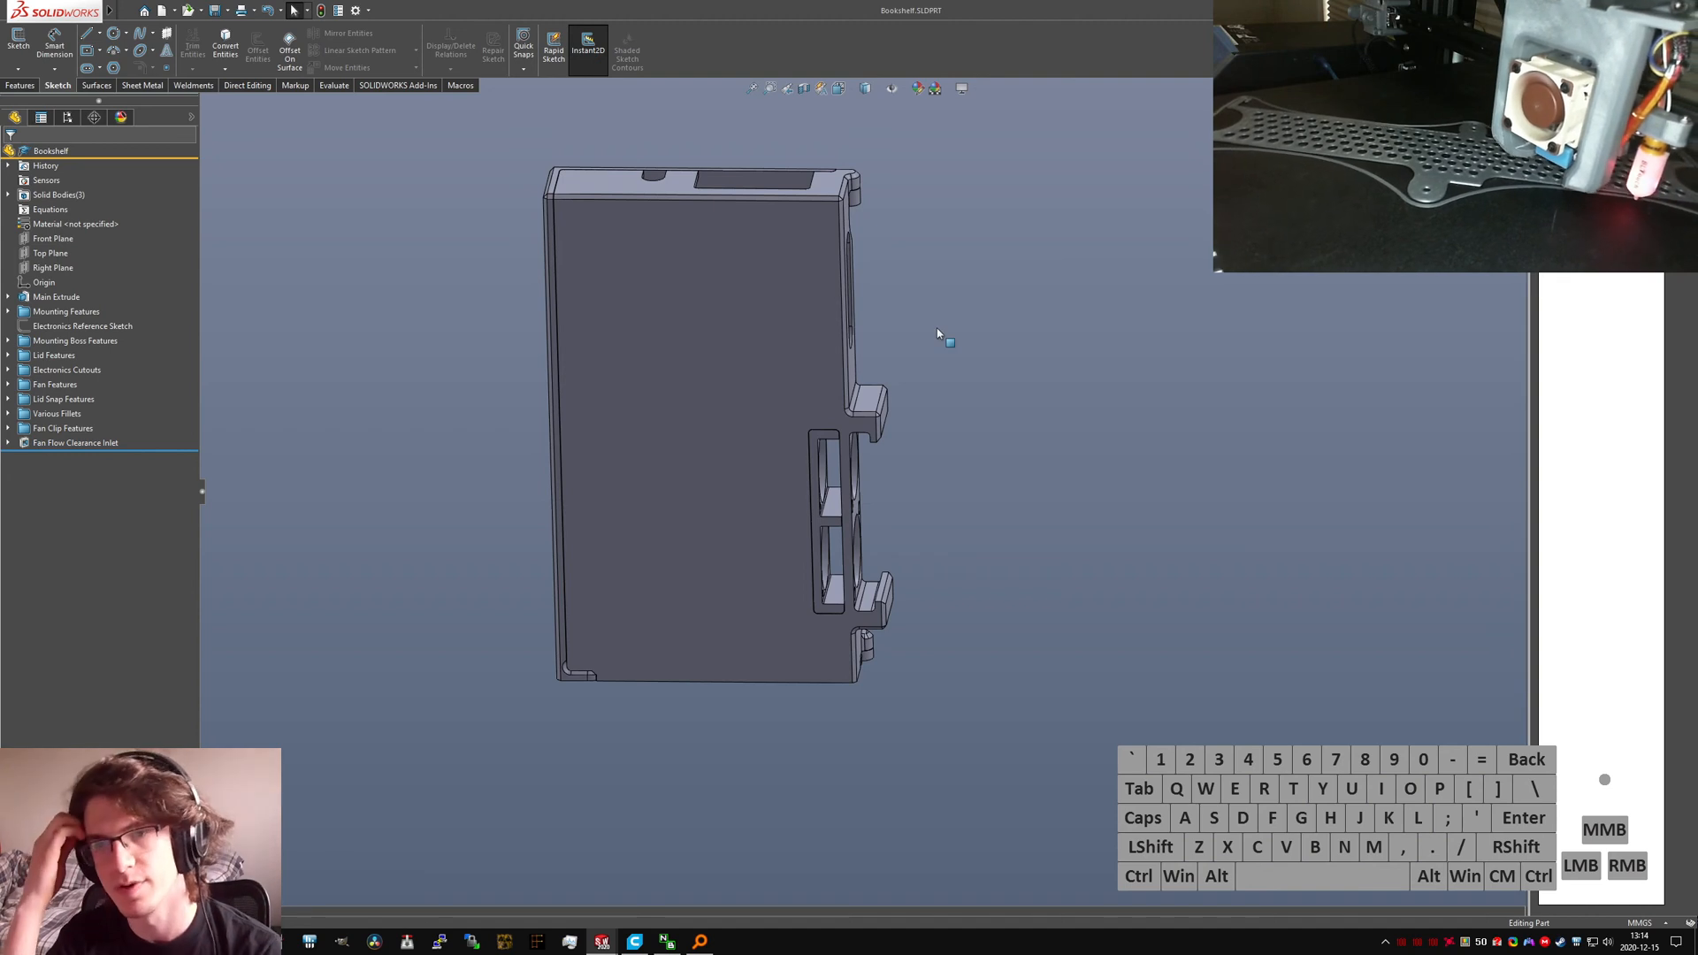
# Step: Switch to the Top Level assembly, dismiss the error list, and locate the failed mate Coincident45263 under the Bookshelf component
pyautogui.hotkey('ctrl', 'Tab')
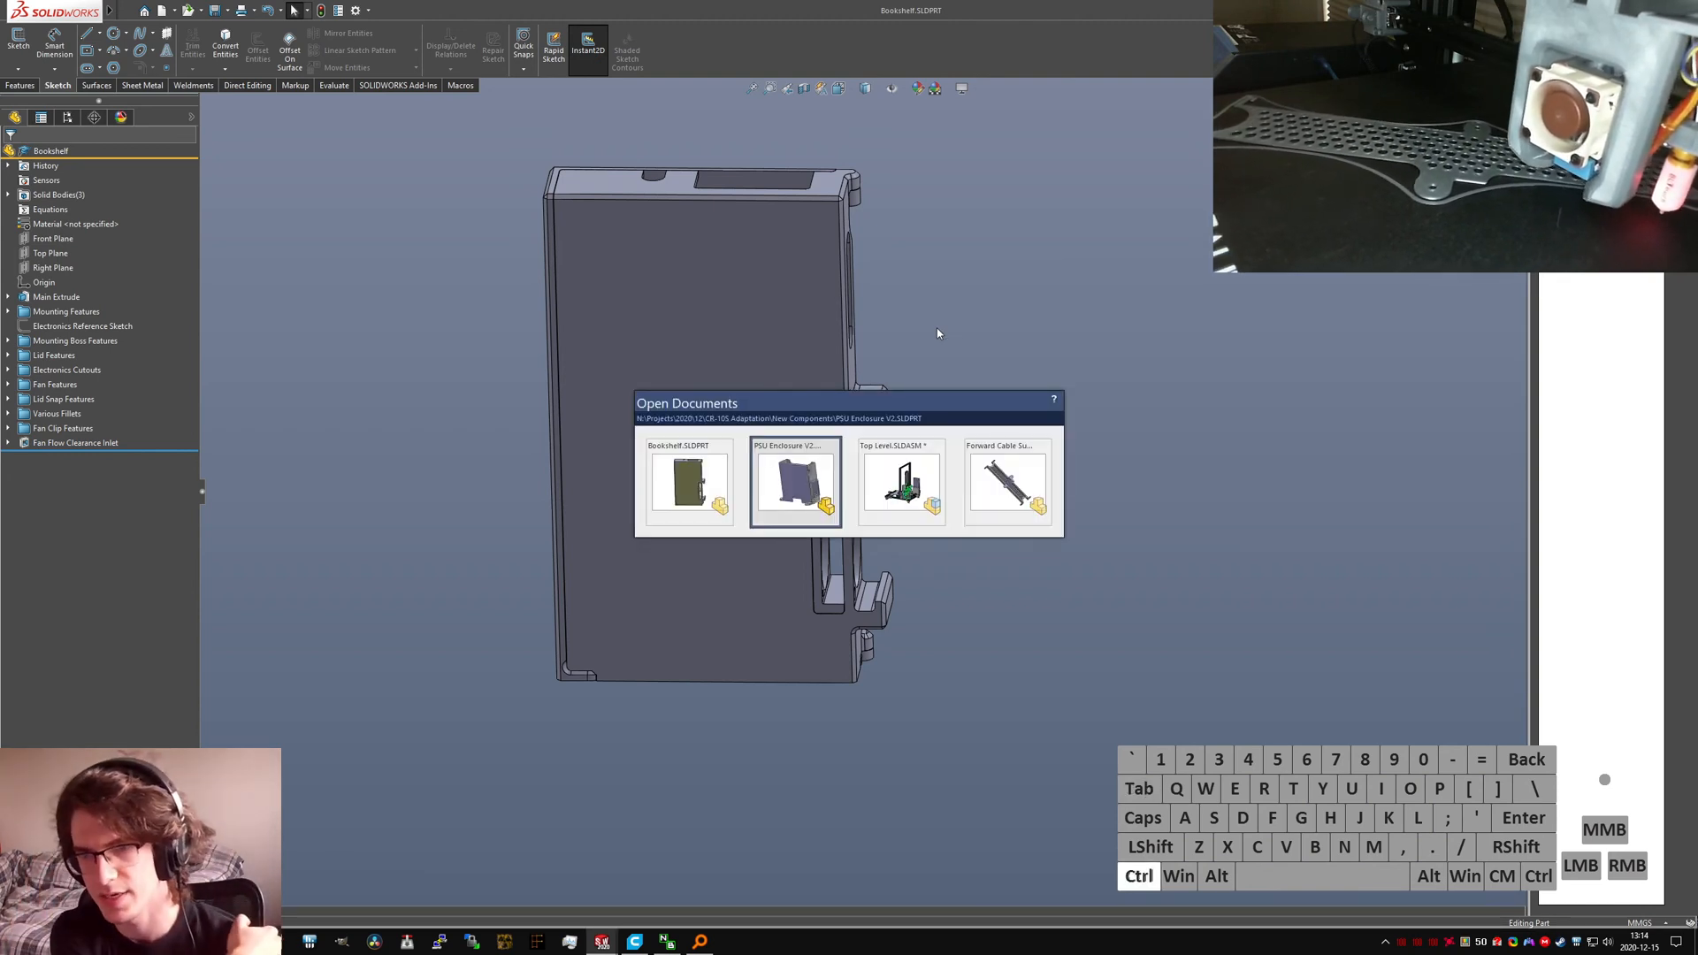
pyautogui.hotkey('ctrl', 'Tab')
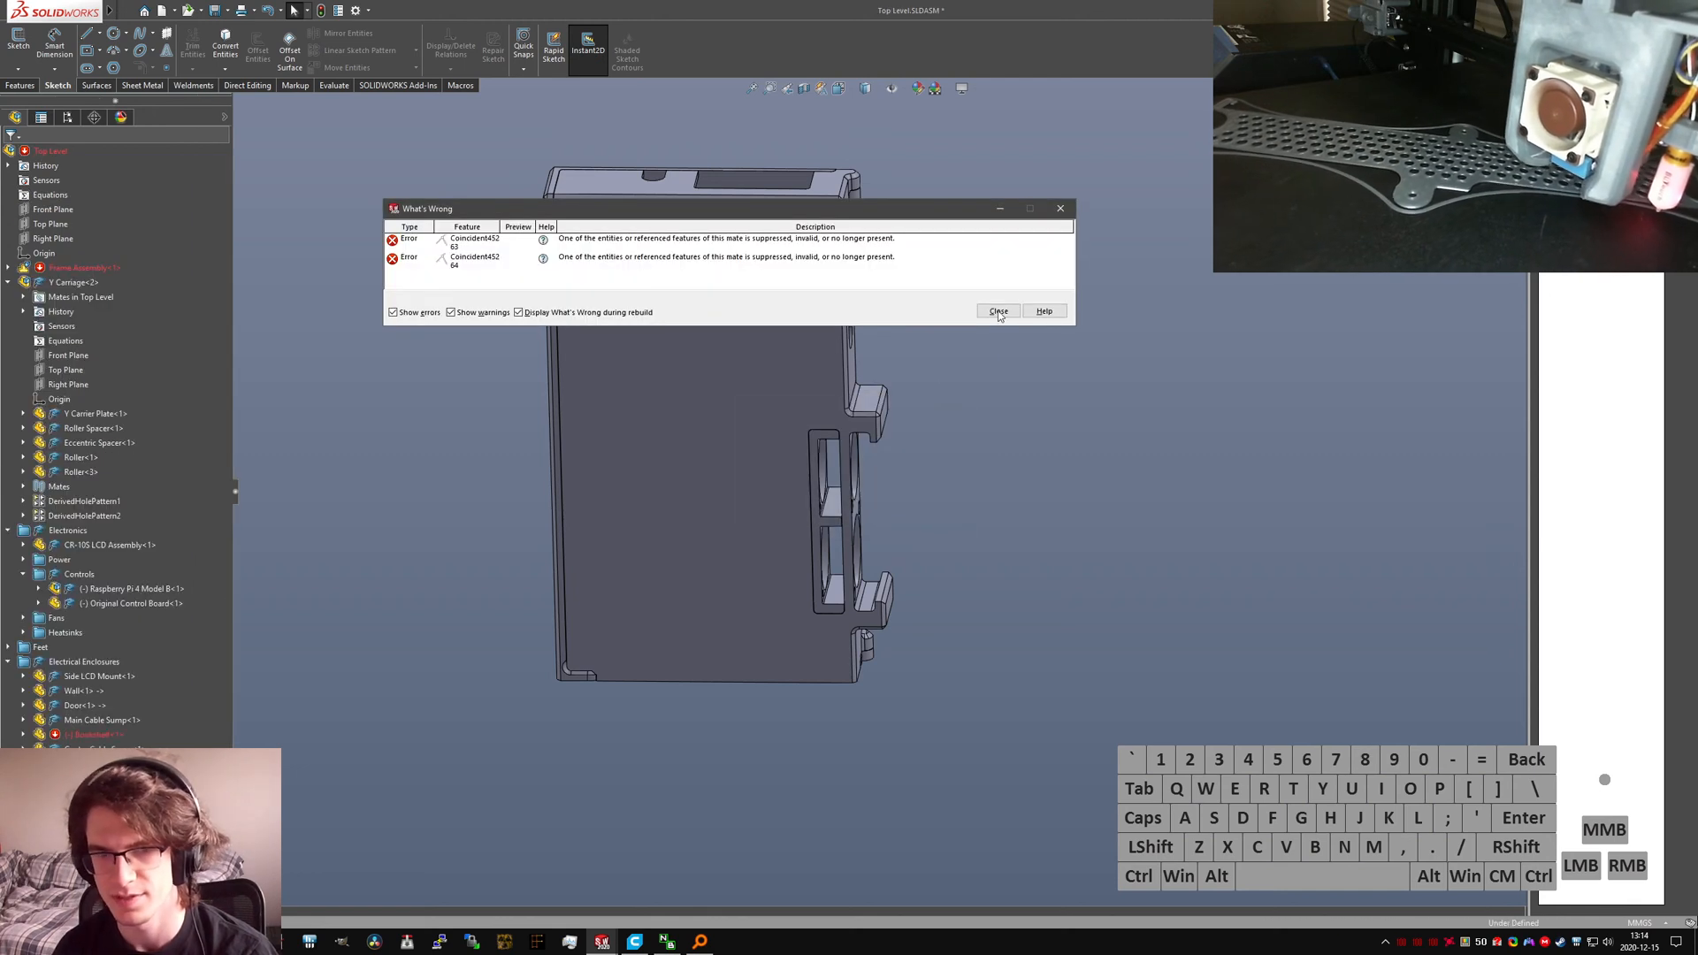
pyautogui.click(999, 312)
pyautogui.click(23, 734)
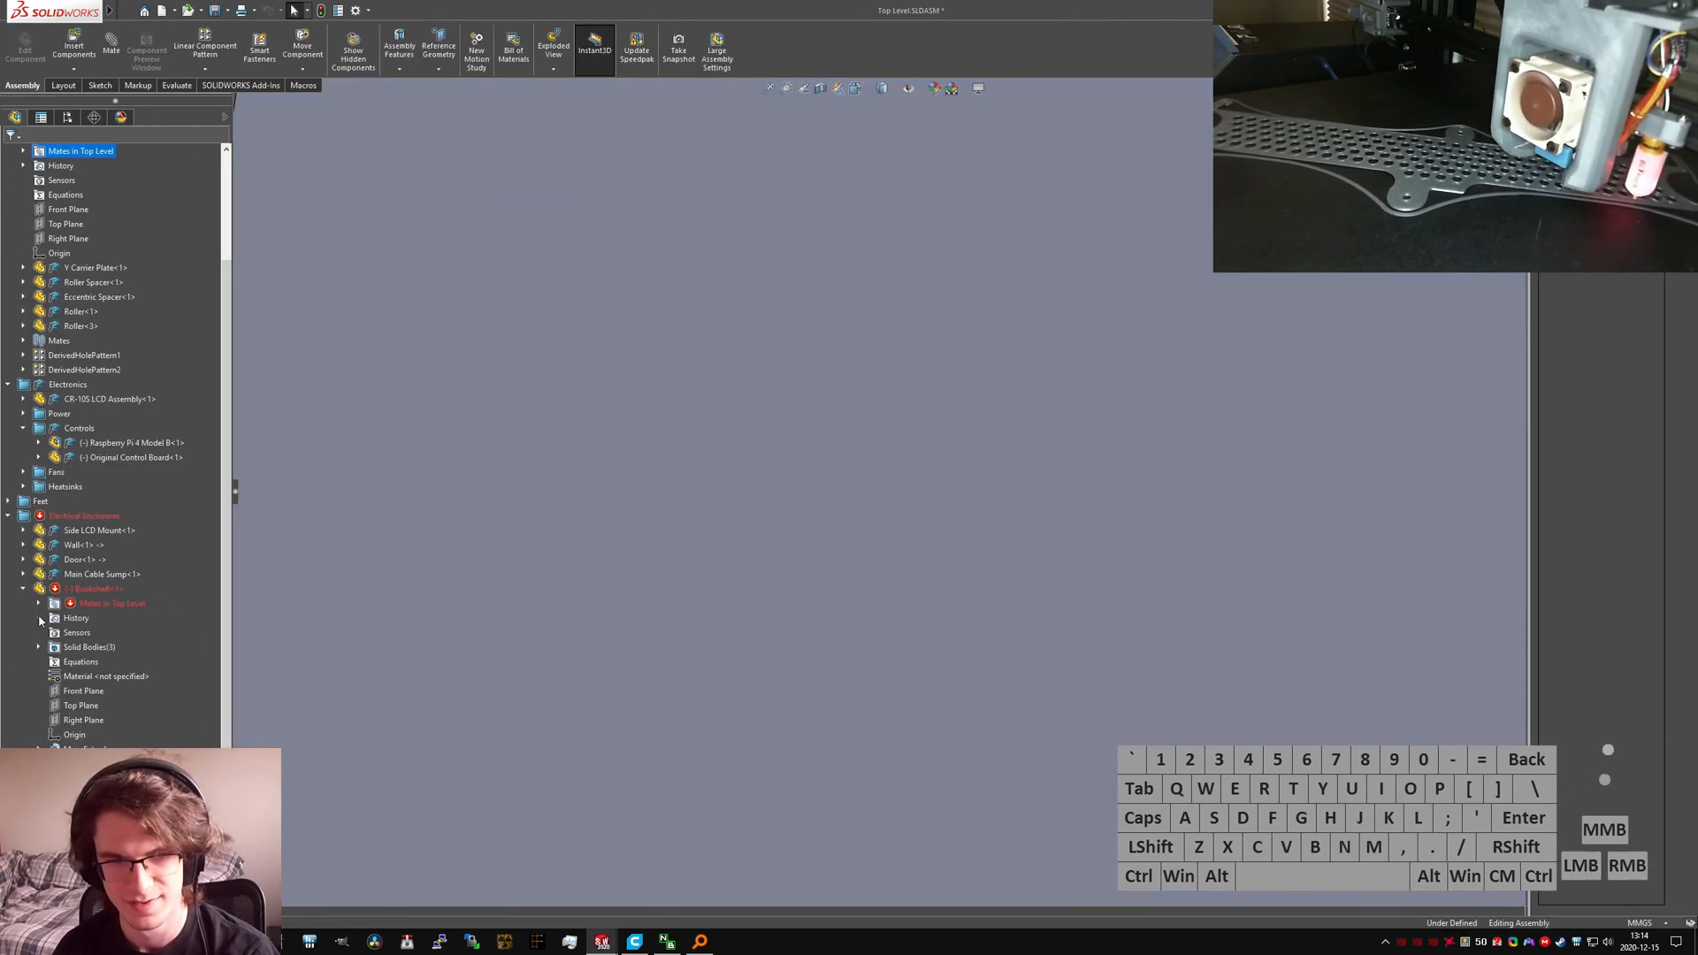
pyautogui.click(39, 604)
pyautogui.click(132, 617)
pyautogui.hotkey('ctrl', '7')
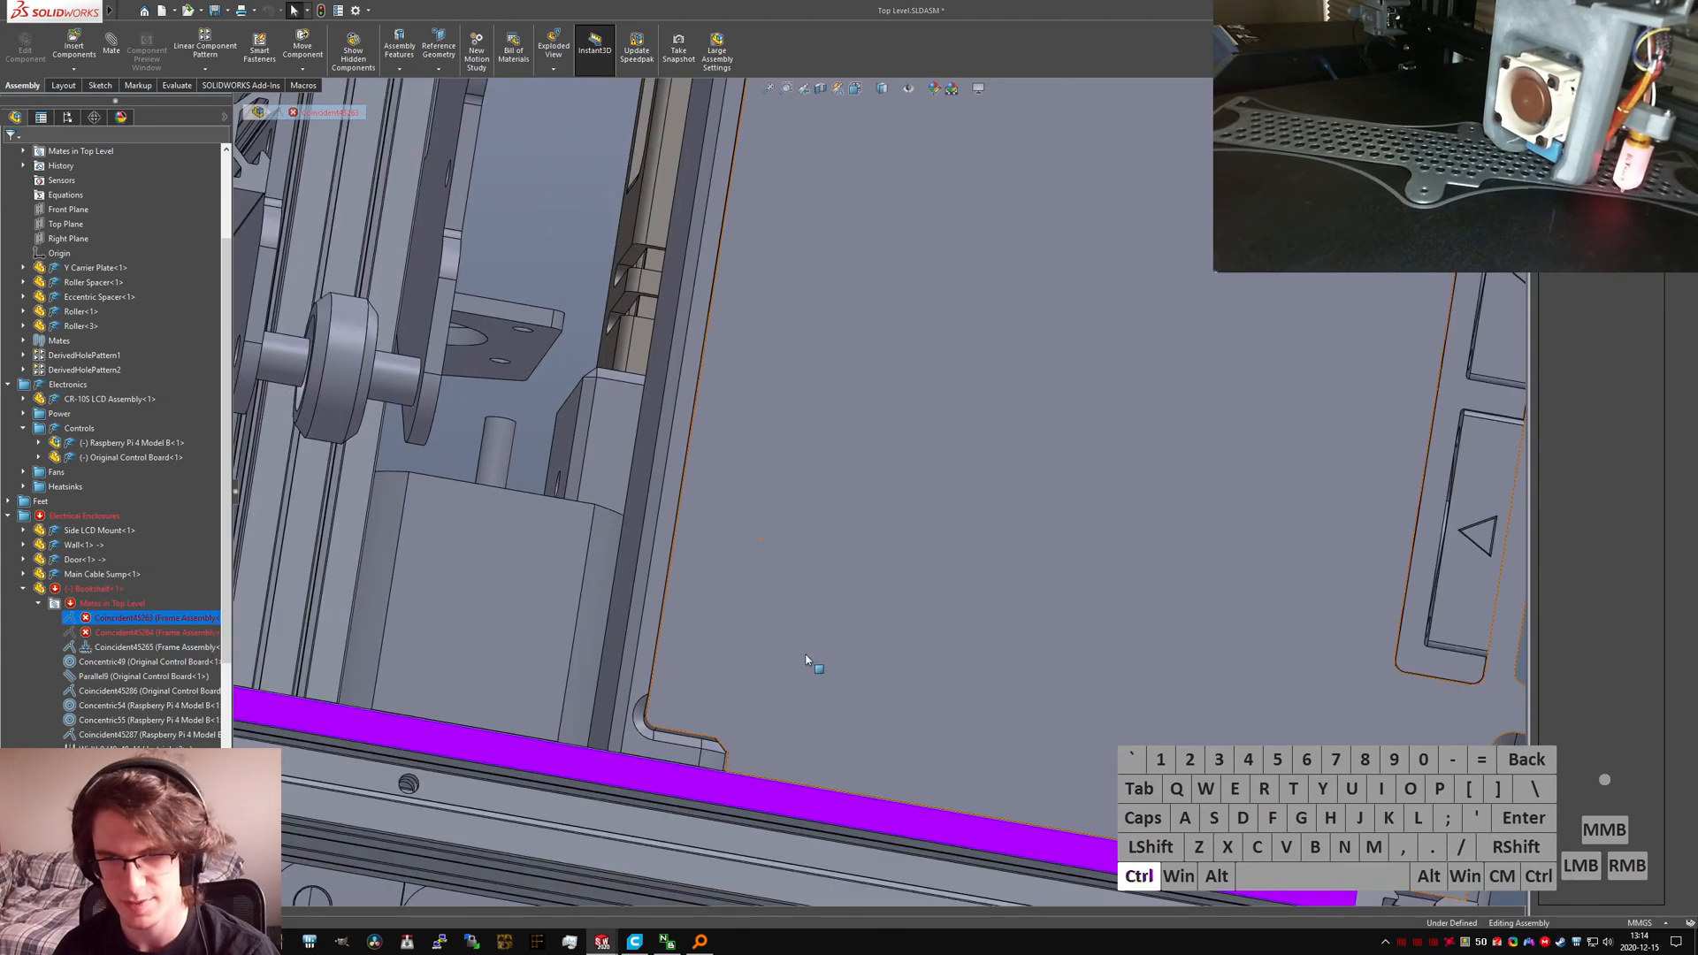
pyautogui.scroll(-10, 754, 528)
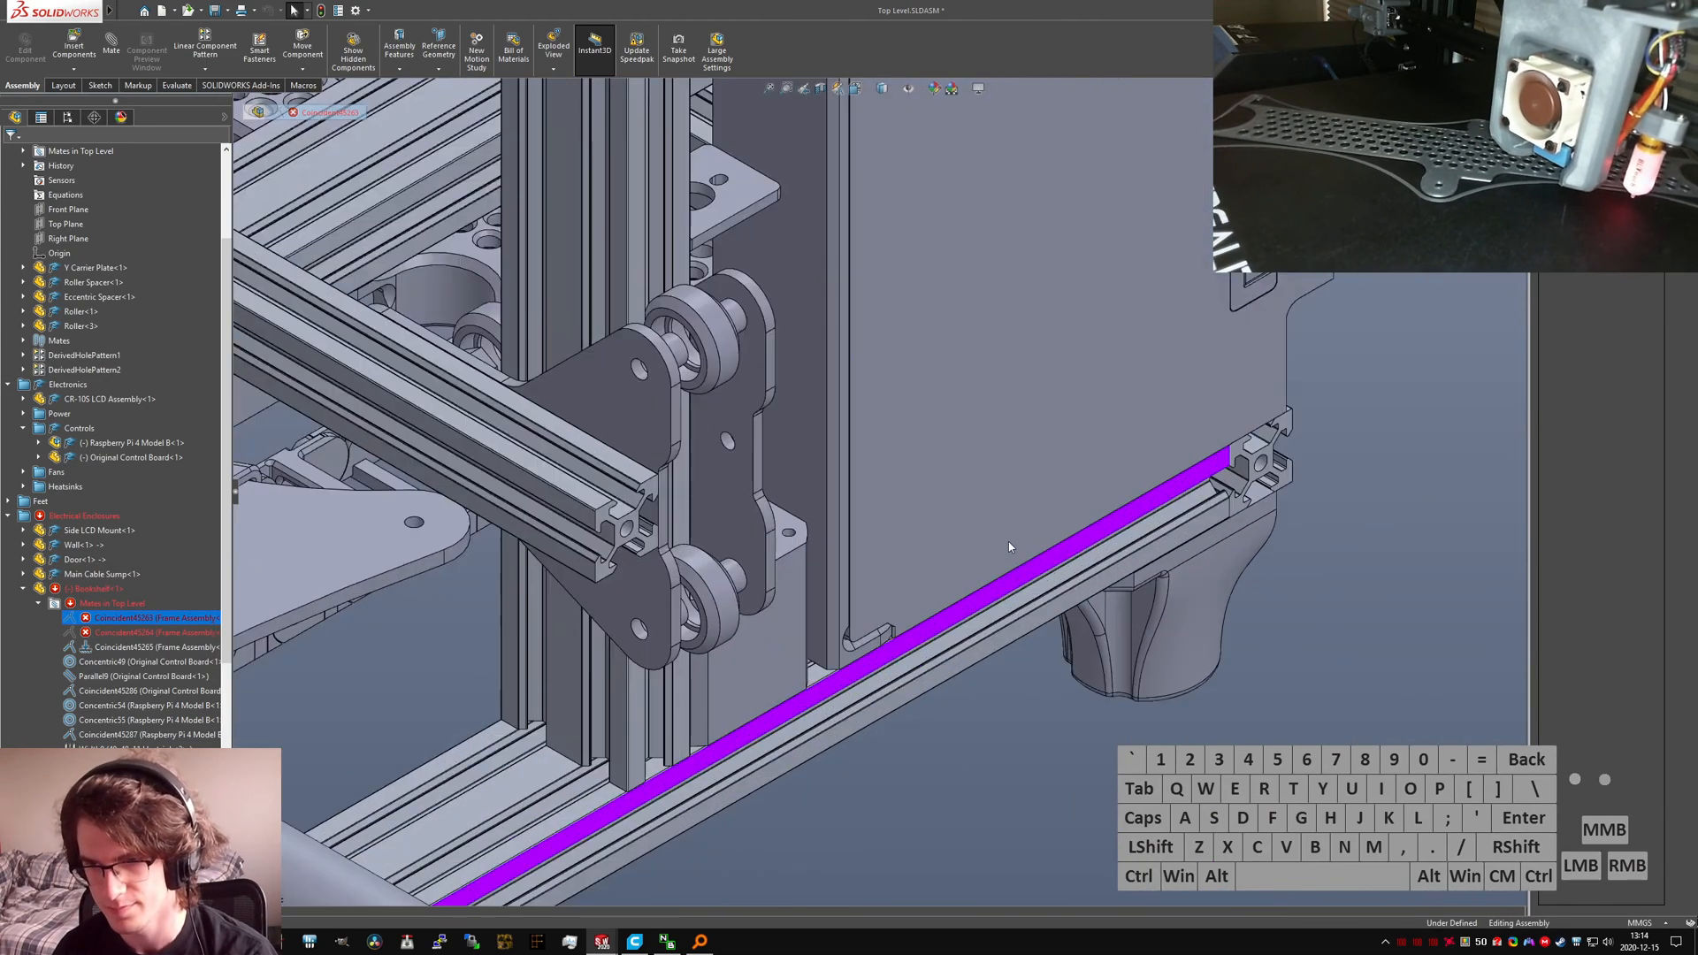
pyautogui.press('Delete')
pyautogui.press('Return')
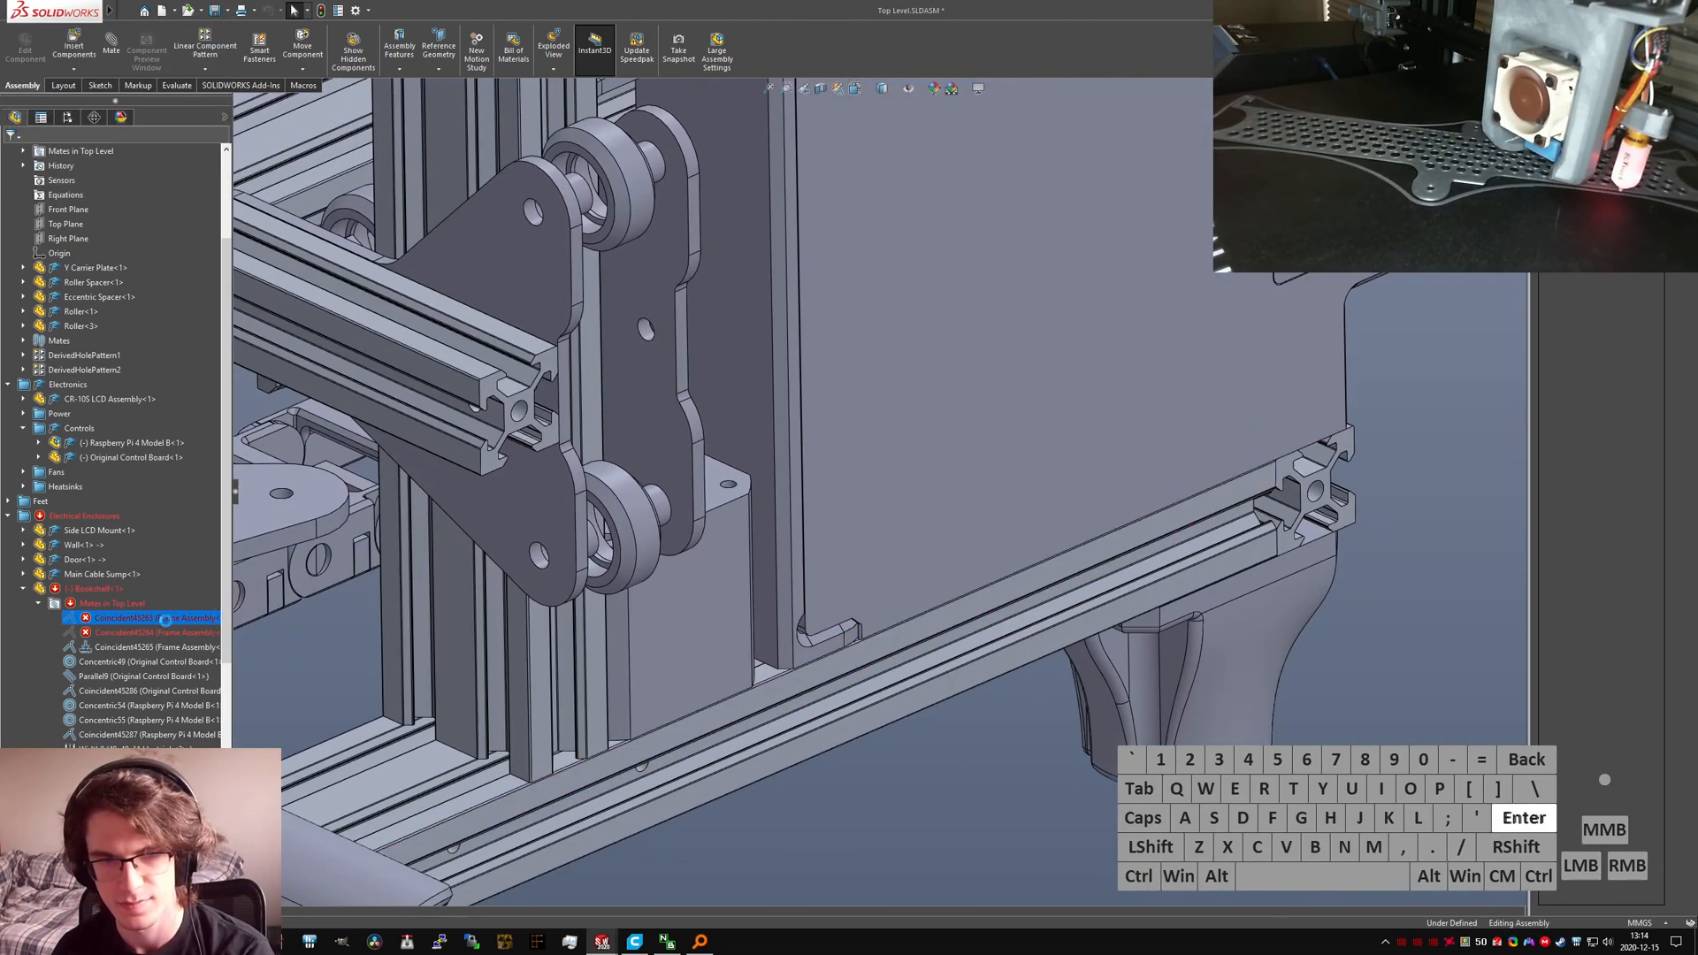
pyautogui.click(1000, 310)
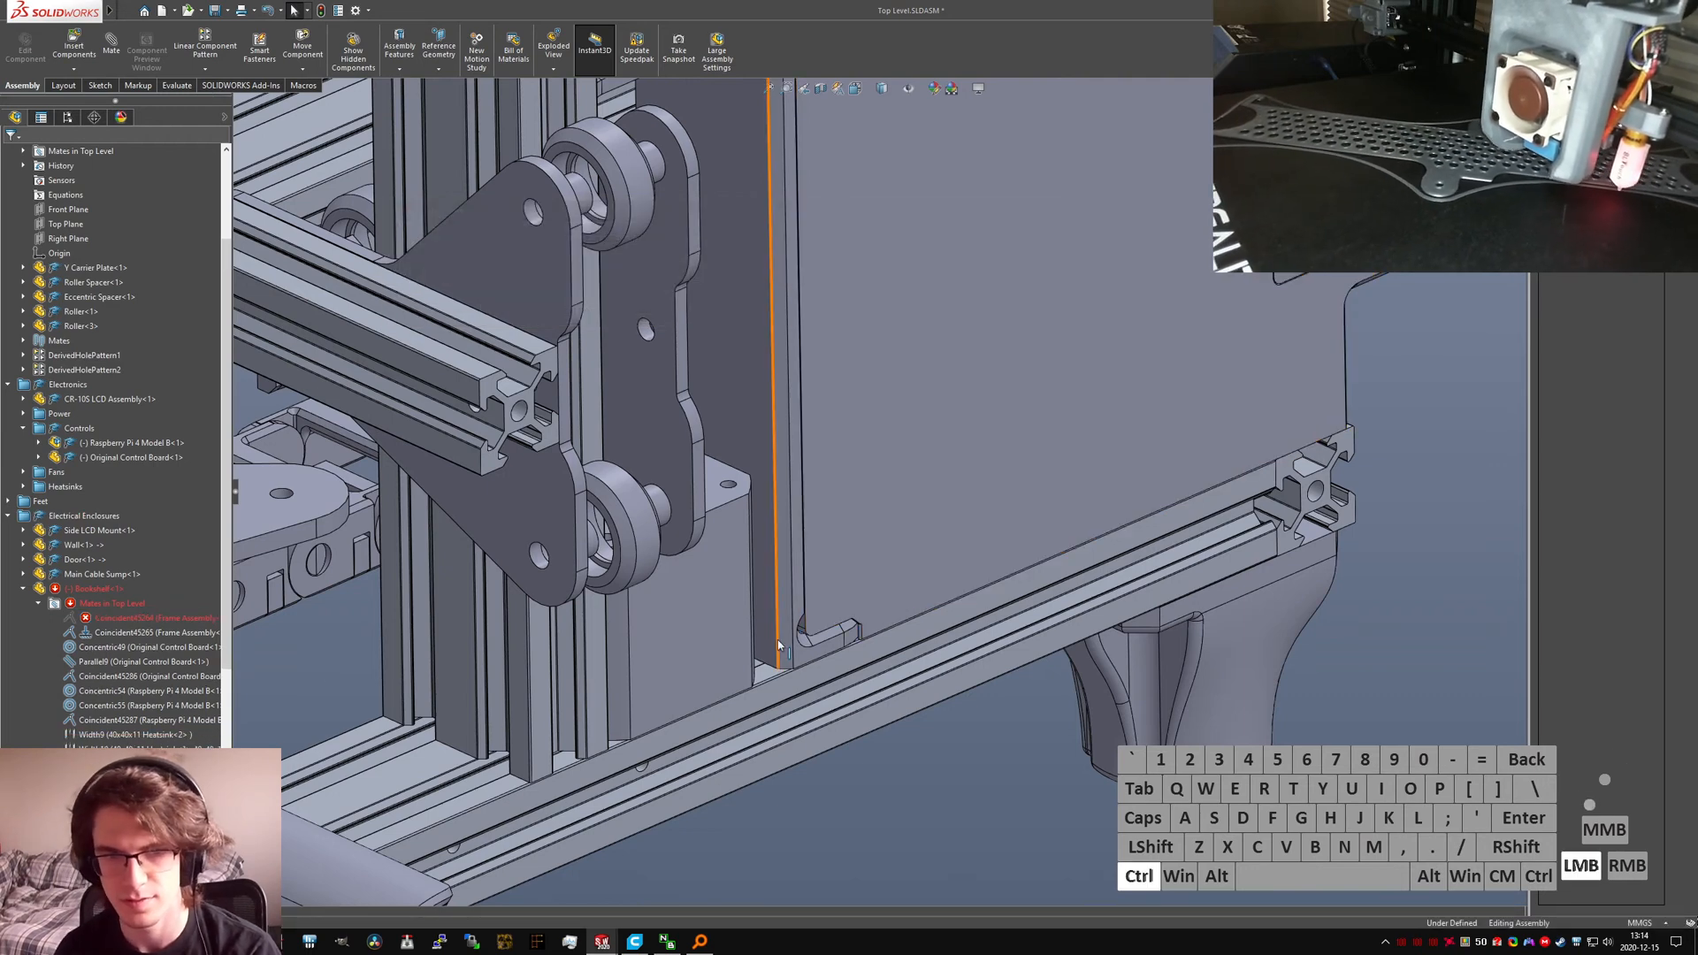
pyautogui.hotkey('ctrl', 'z')
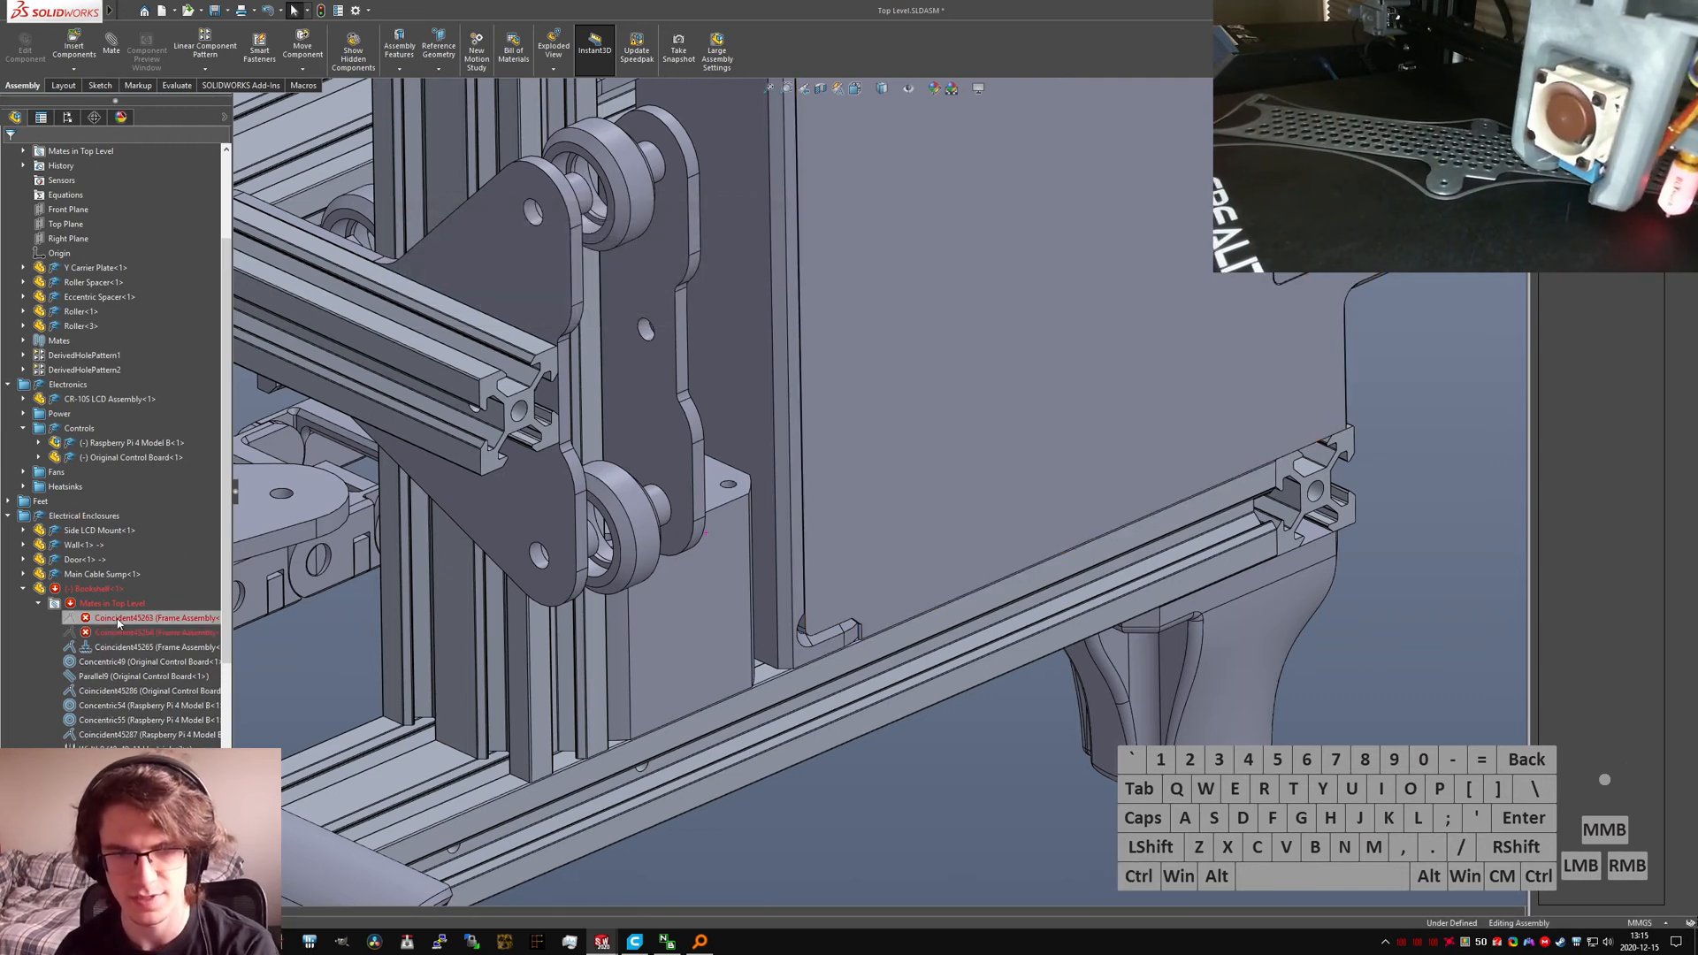
# Step: Edit mate Coincident45263, replacing its missing Bookshelf reference with the narrow face along the Bookshelf's front edge
pyautogui.rightClick(106, 619)
pyautogui.click(130, 512)
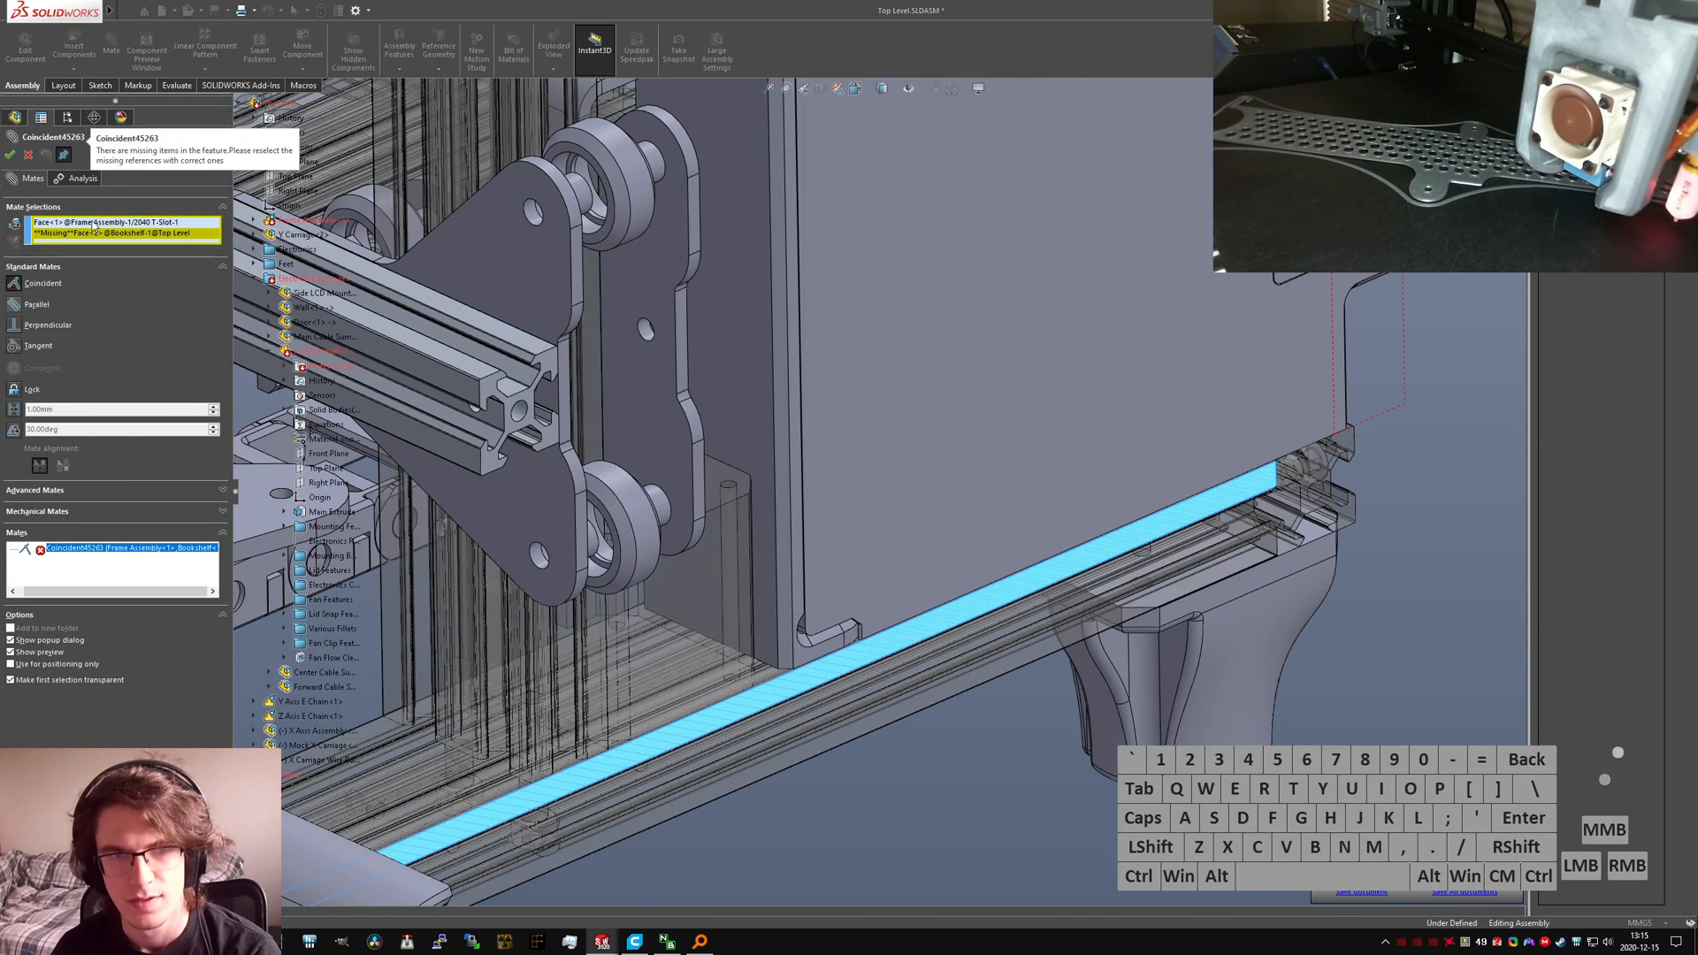
pyautogui.click(95, 234)
pyautogui.press('Delete')
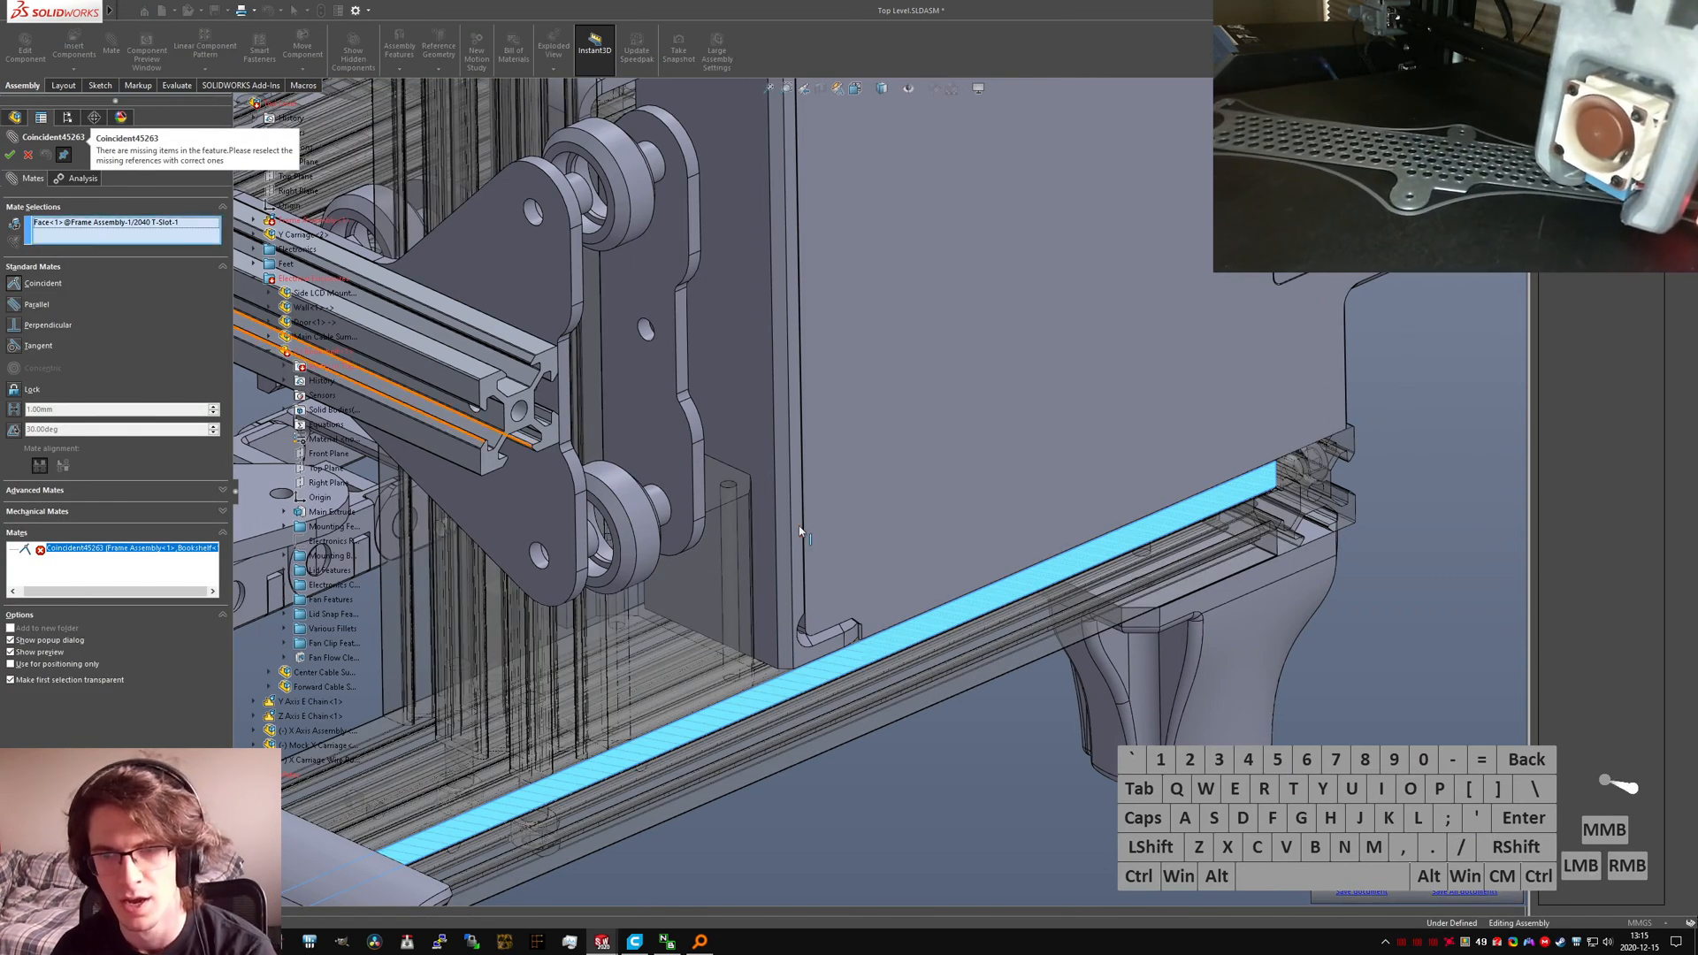
pyautogui.click(798, 647)
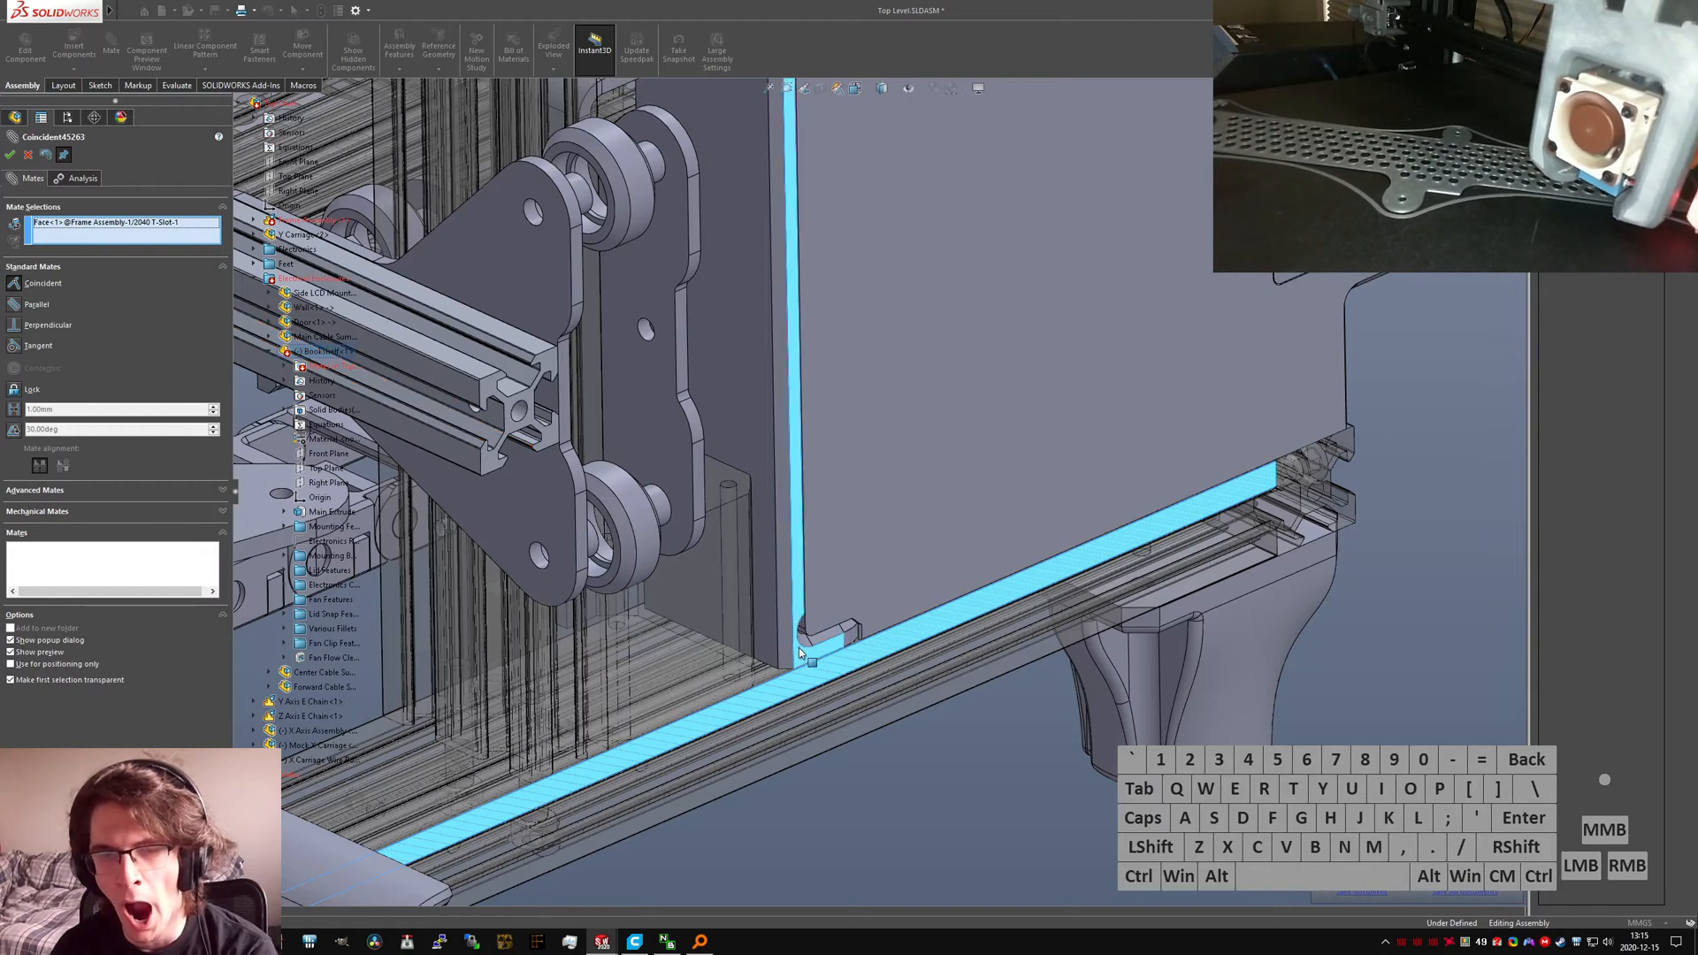
pyautogui.rightClick(799, 648)
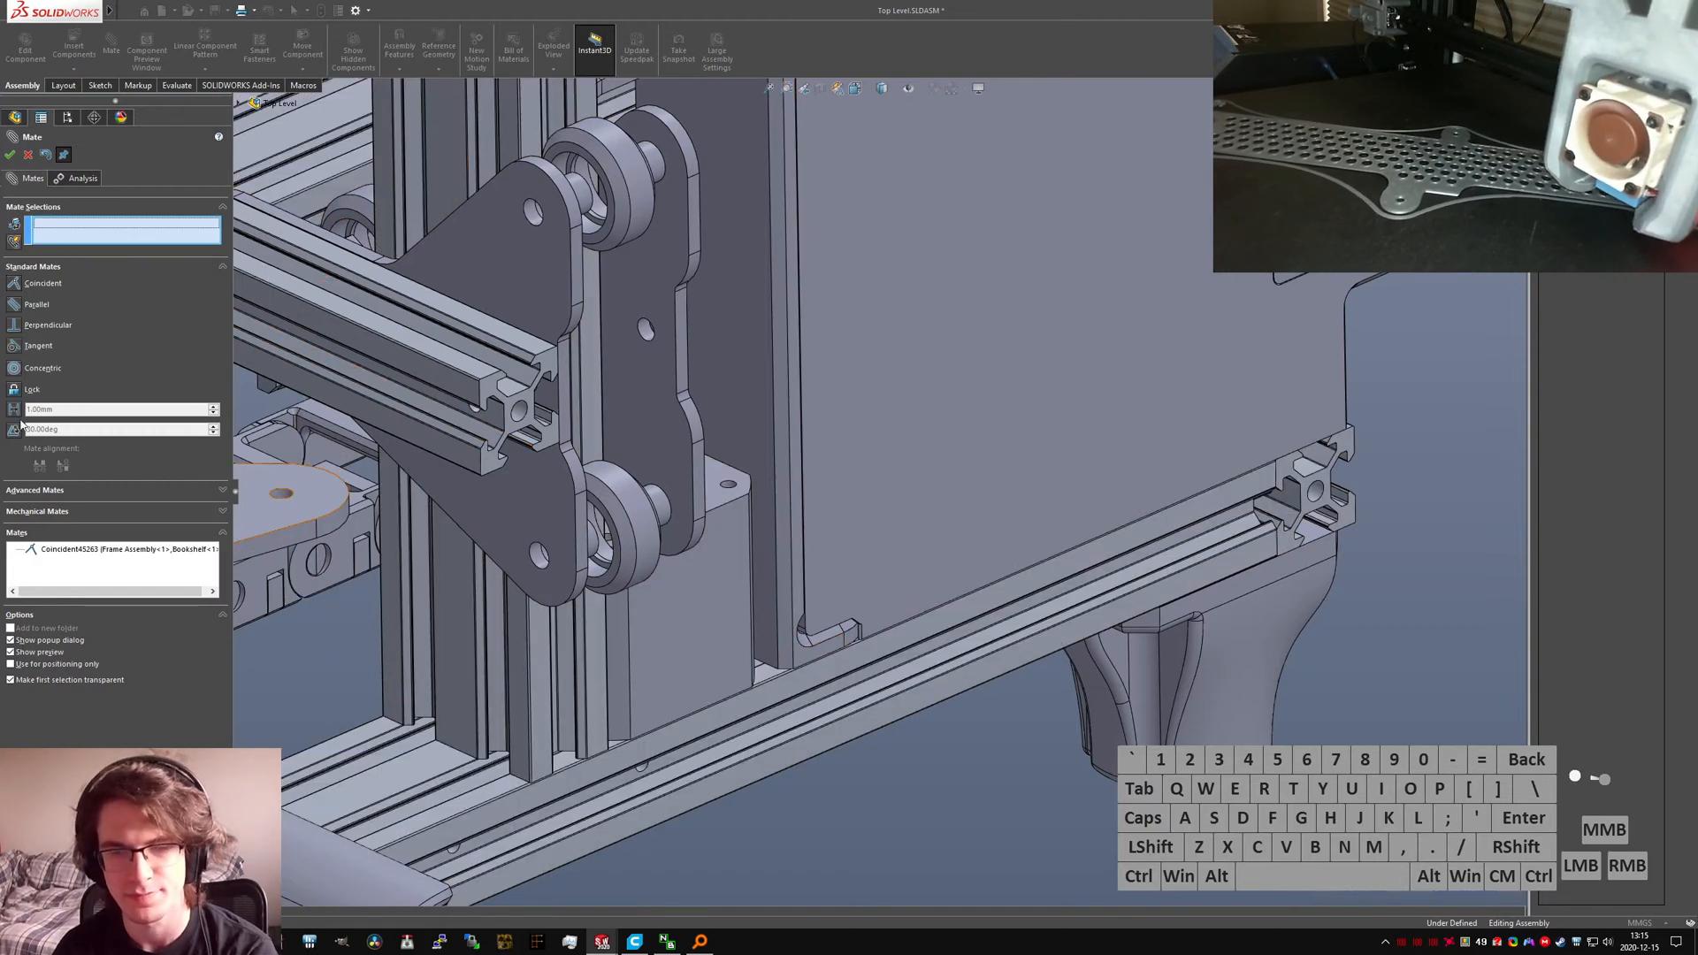
# Step: Clear both references of mate Coincident45263, reselect the 2040 T-Slot face and the Bookshelf's underside, and finish mate editing
pyautogui.click(105, 549)
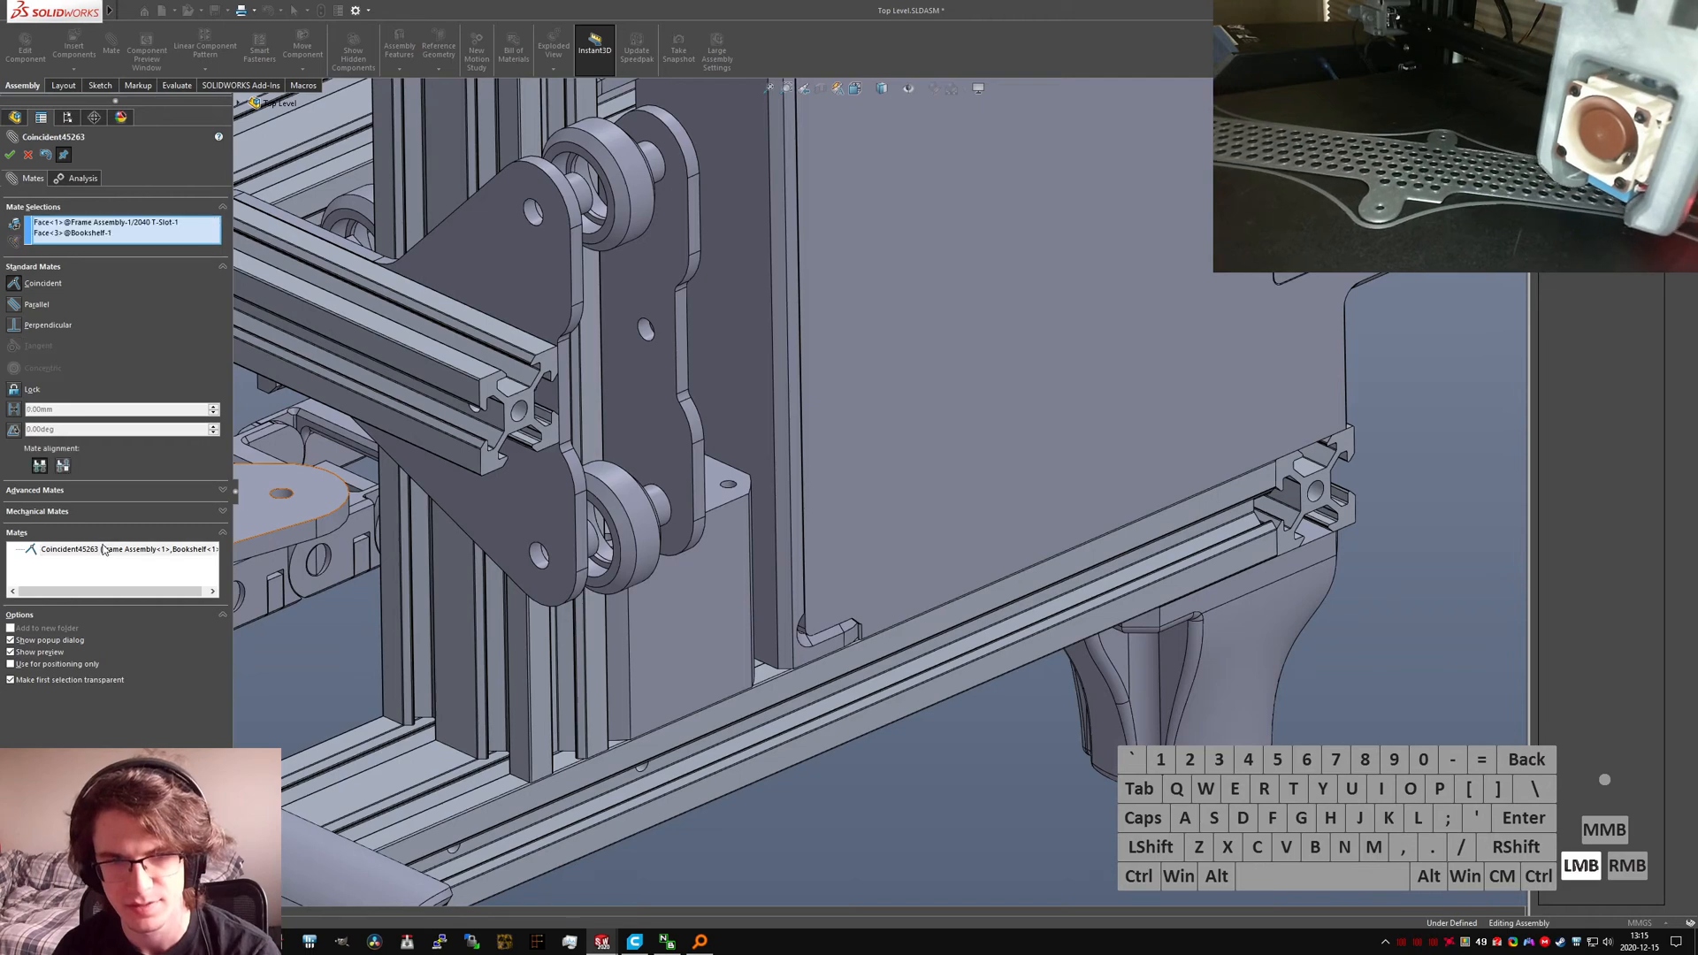
pyautogui.rightClick(79, 225)
pyautogui.click(135, 235)
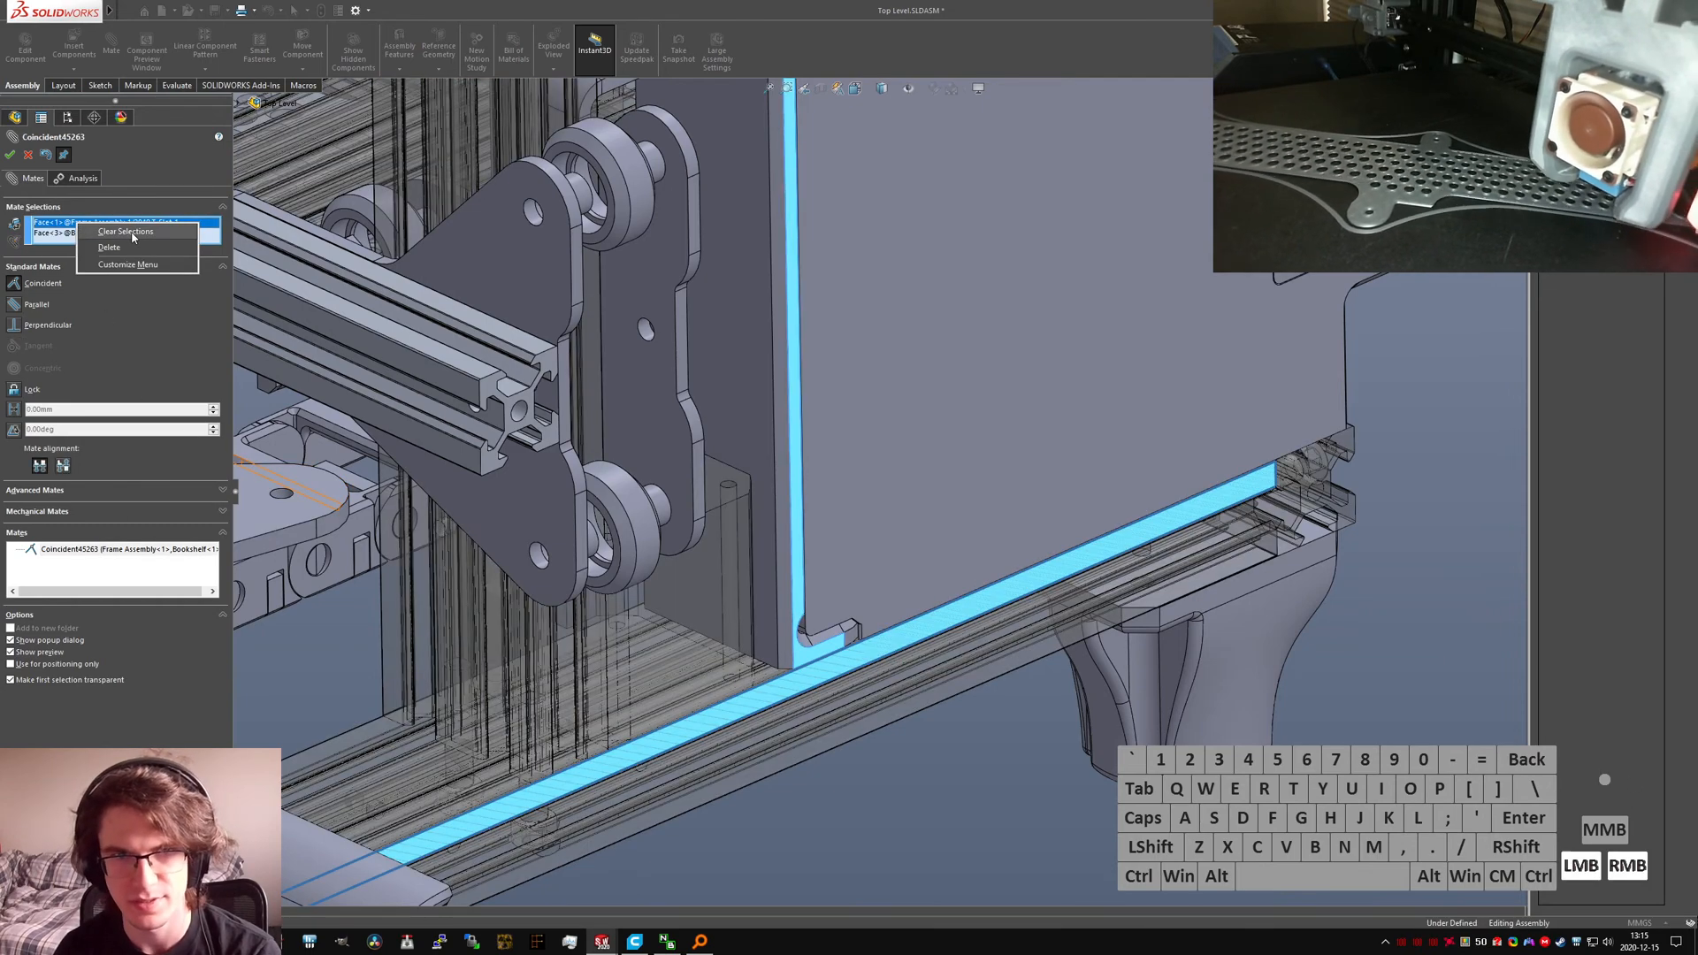
pyautogui.scroll(-1, 708, 640)
pyautogui.moveTo(708, 642); pyautogui.dragTo(933, 433, button='middle')
pyautogui.scroll(1, 929, 442)
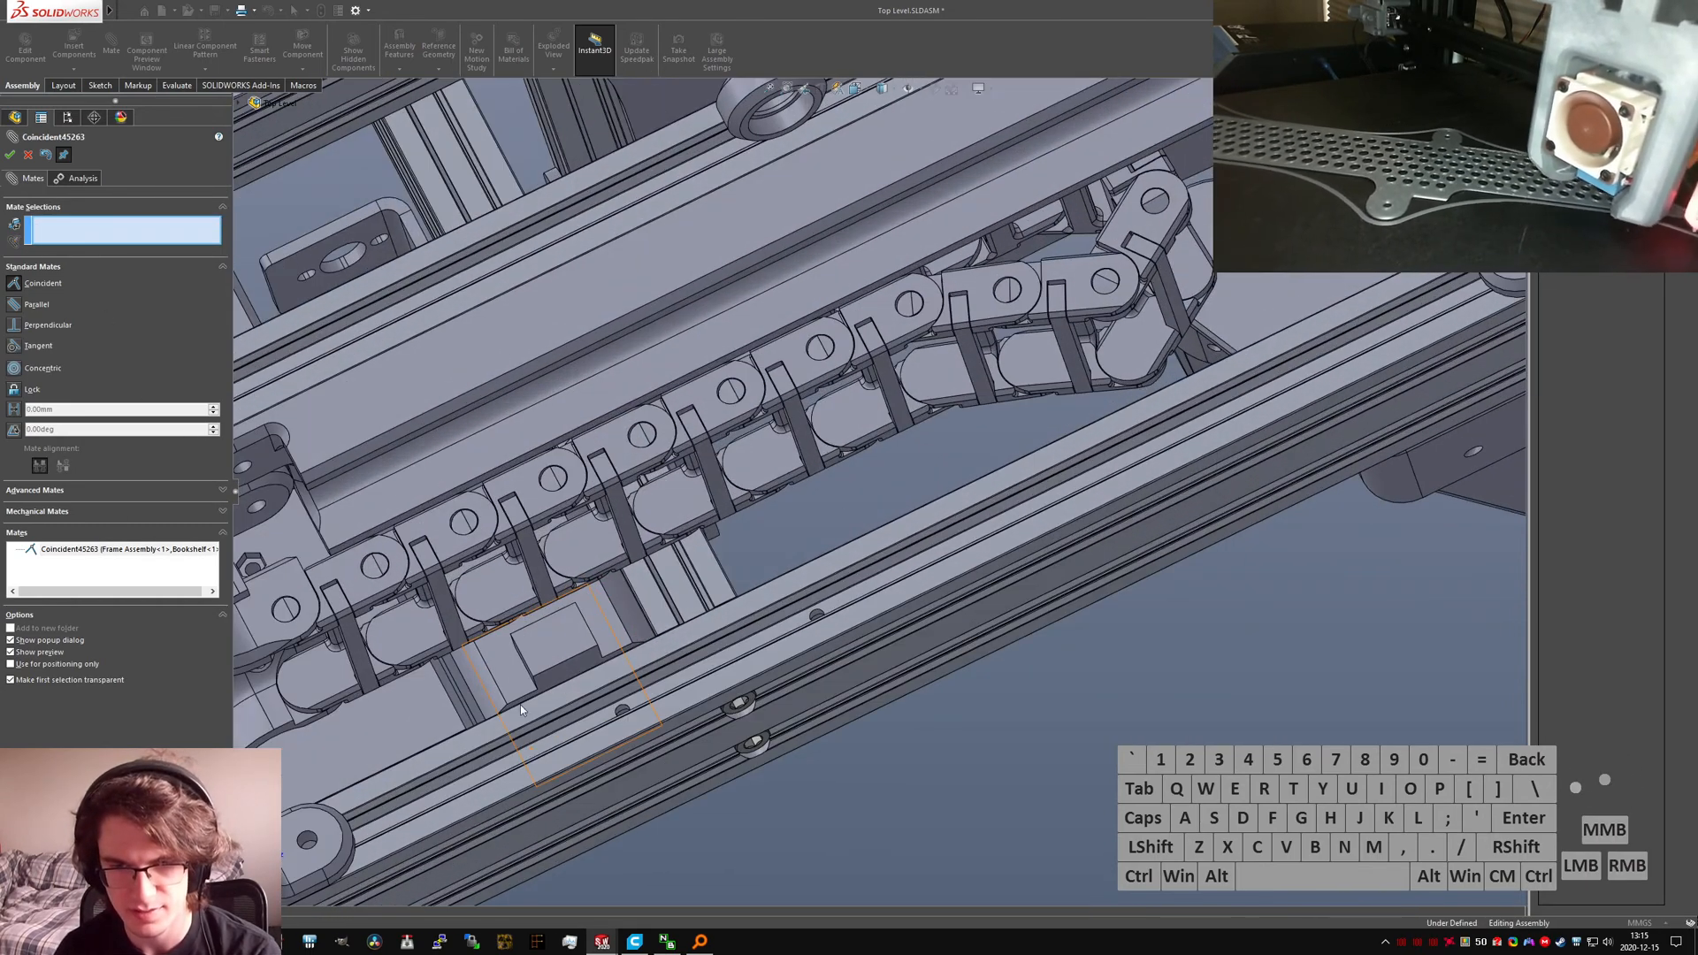
pyautogui.click(467, 741)
pyautogui.click(359, 737)
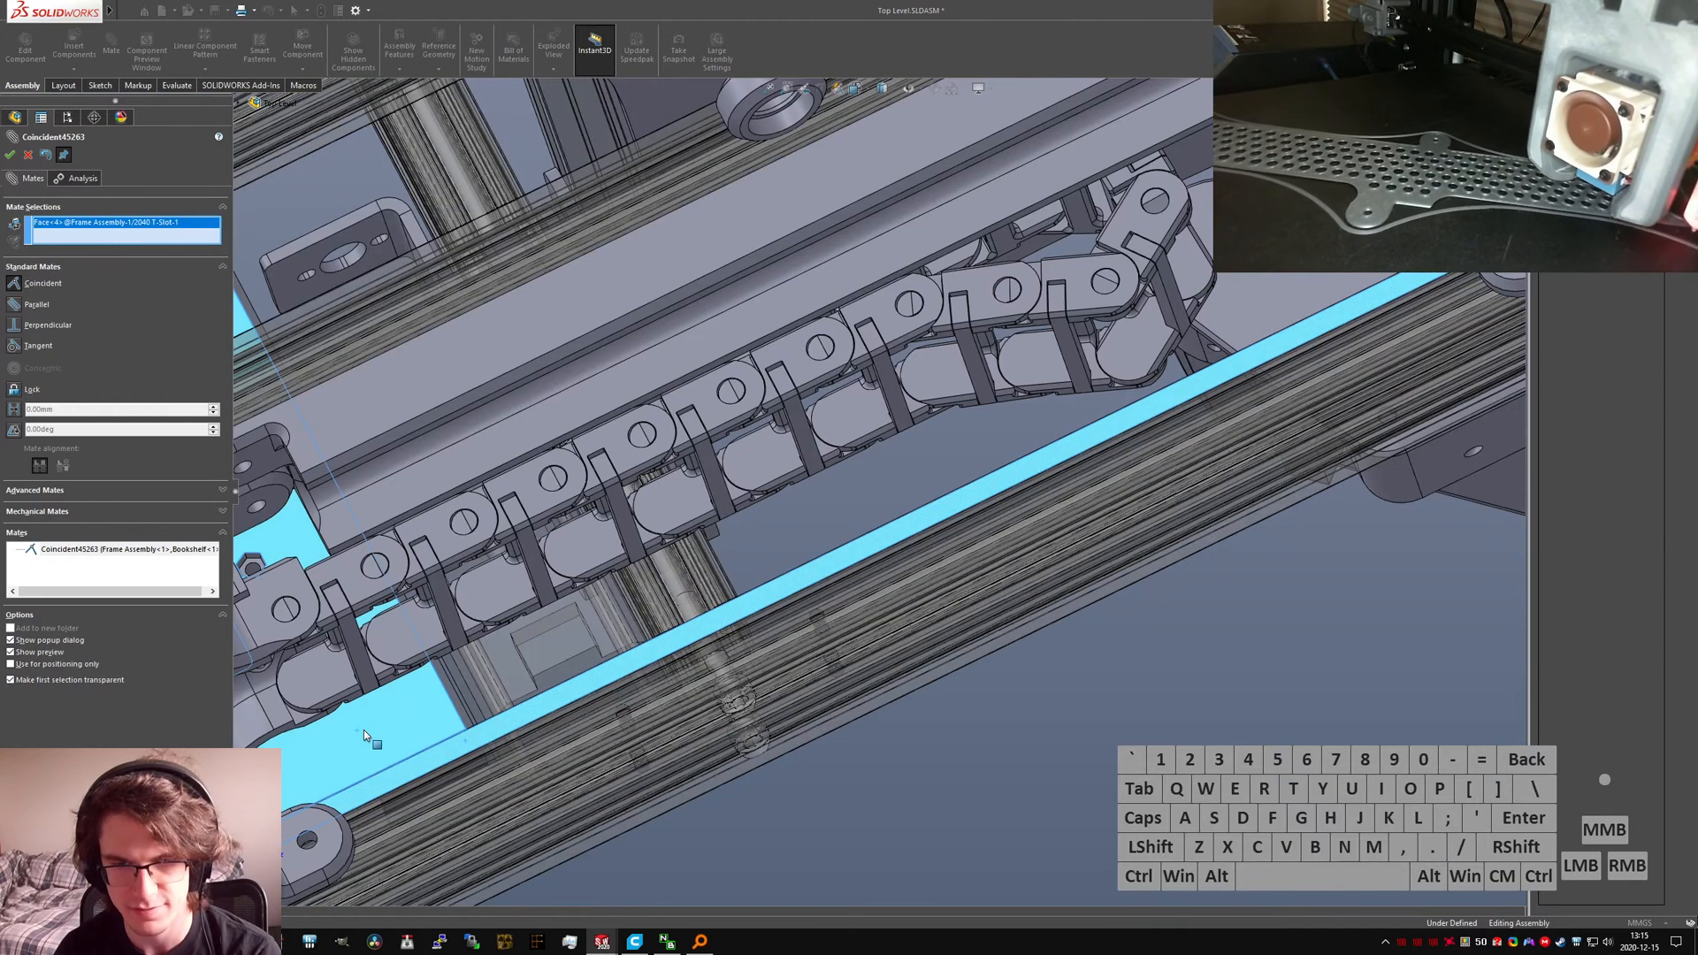
pyautogui.rightClick(360, 737)
pyautogui.scroll(-2, 614, 692)
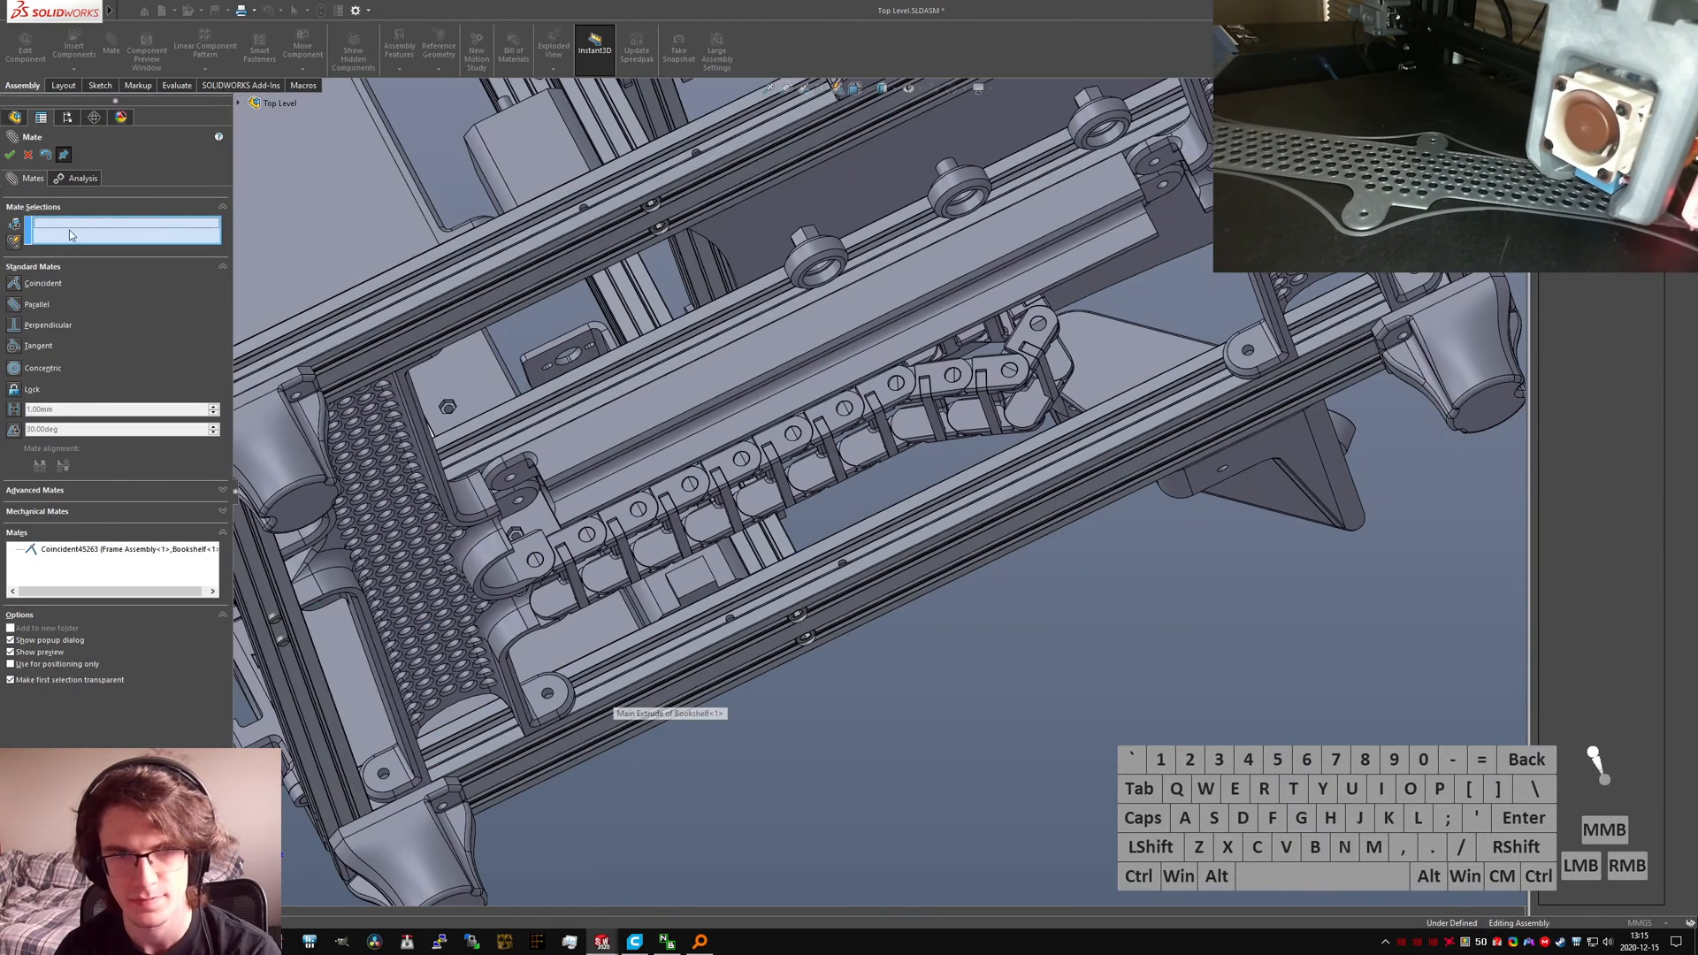
pyautogui.click(28, 155)
pyautogui.click(29, 155)
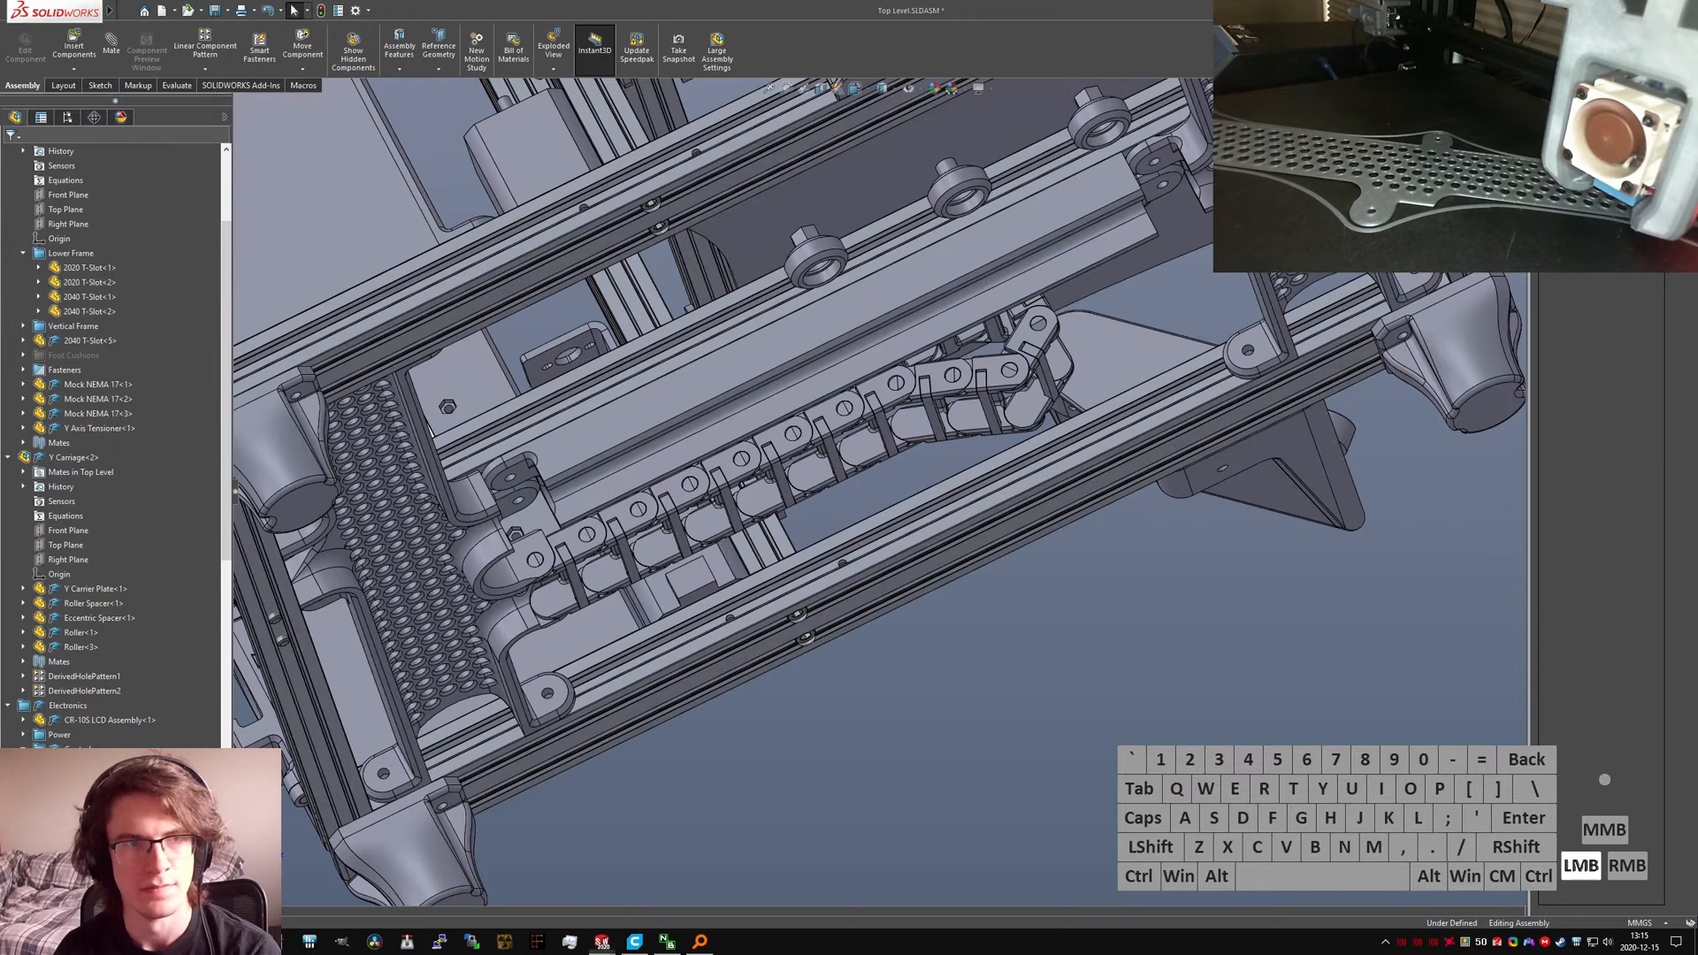
# Step: Collapse the assembly tree, expand the Bookshelf Mates folder, and select the failed mate Coincident45264
pyautogui.scroll(-2, 636, 574)
pyautogui.moveTo(583, 531); pyautogui.dragTo(656, 552, button='middle')
pyautogui.click(122, 537)
pyautogui.hotkey('shift', 'c')
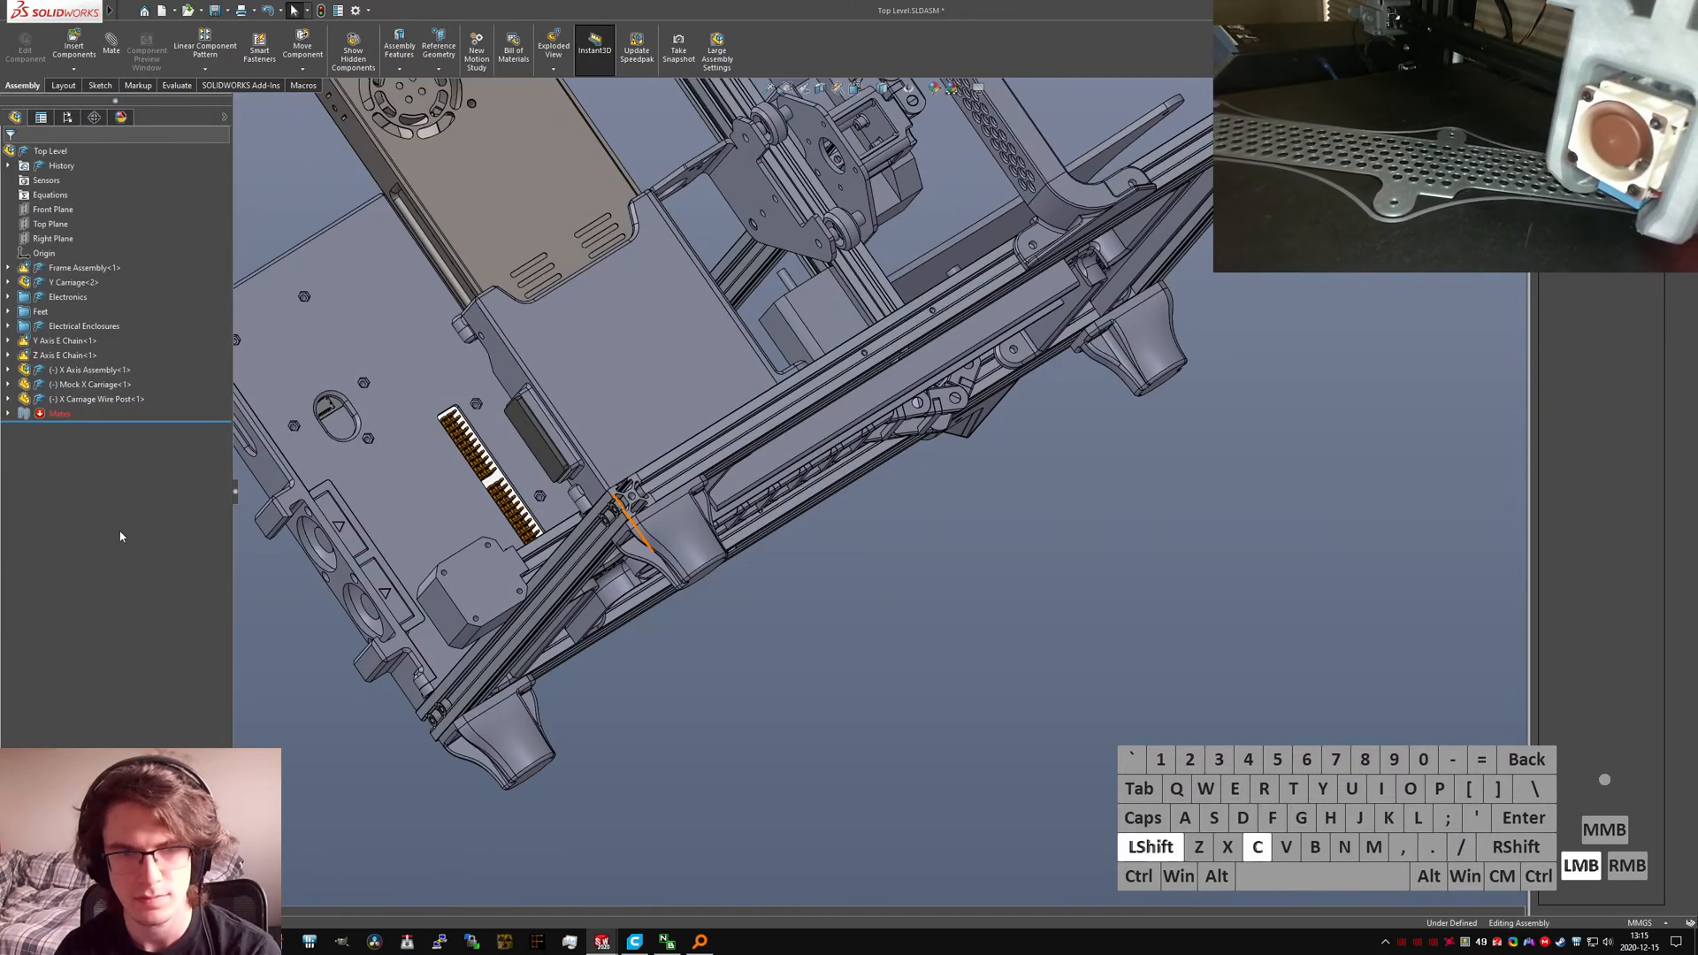
pyautogui.click(10, 414)
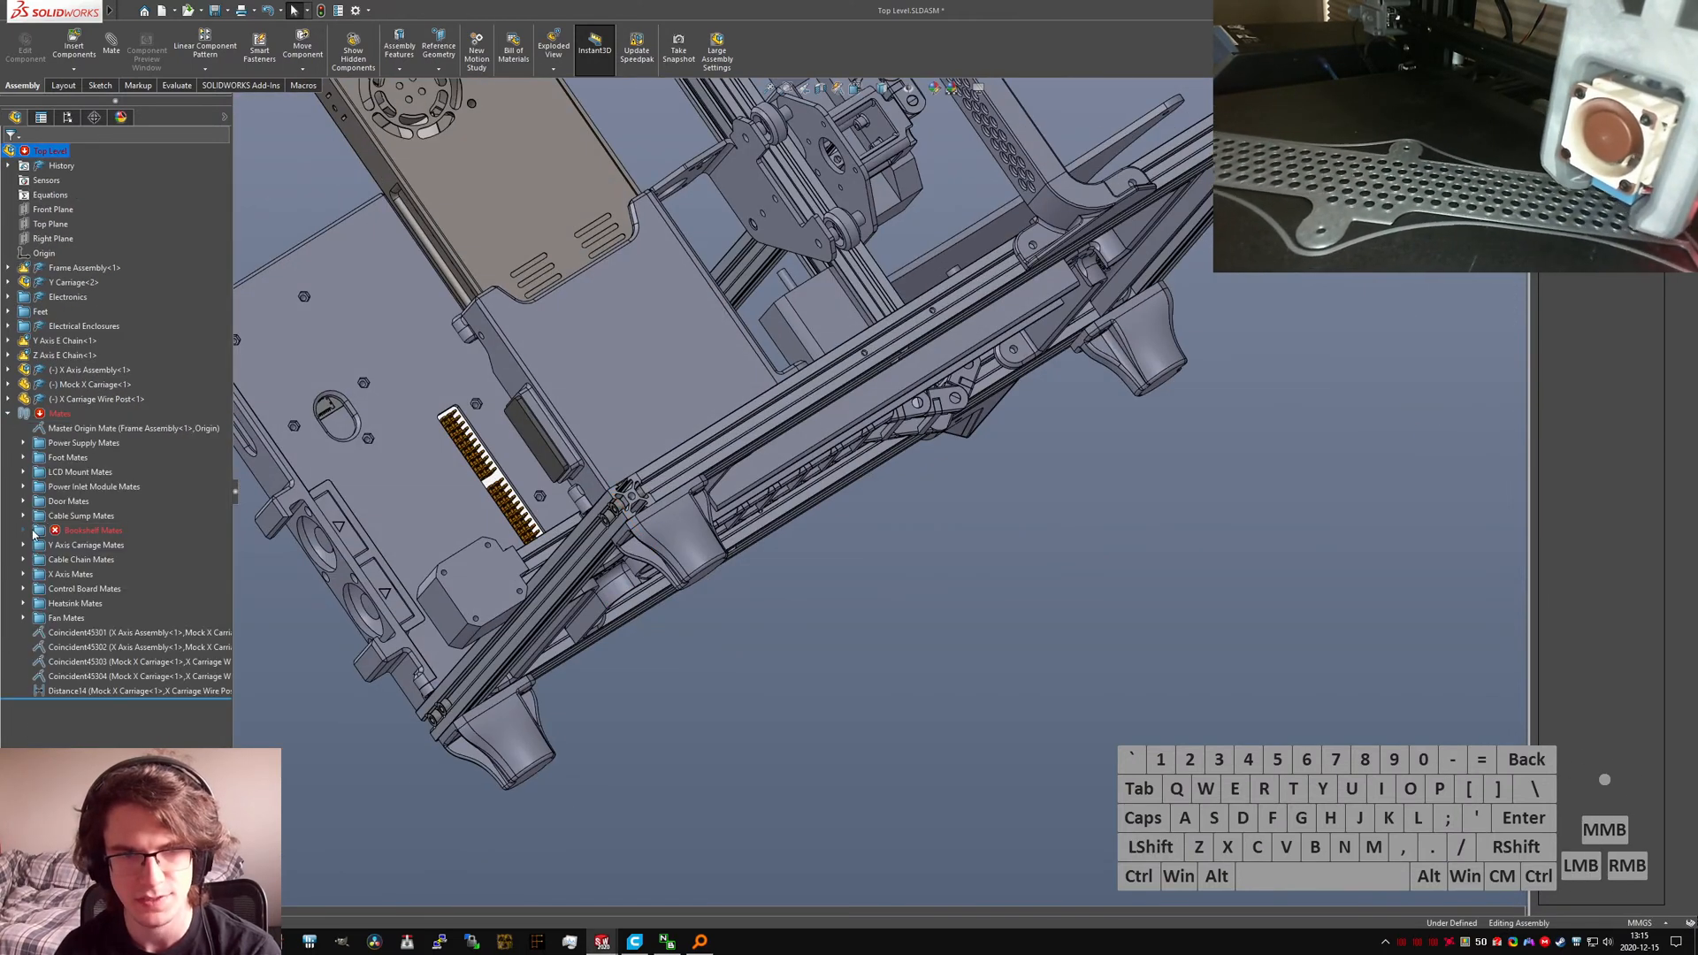
pyautogui.click(93, 559)
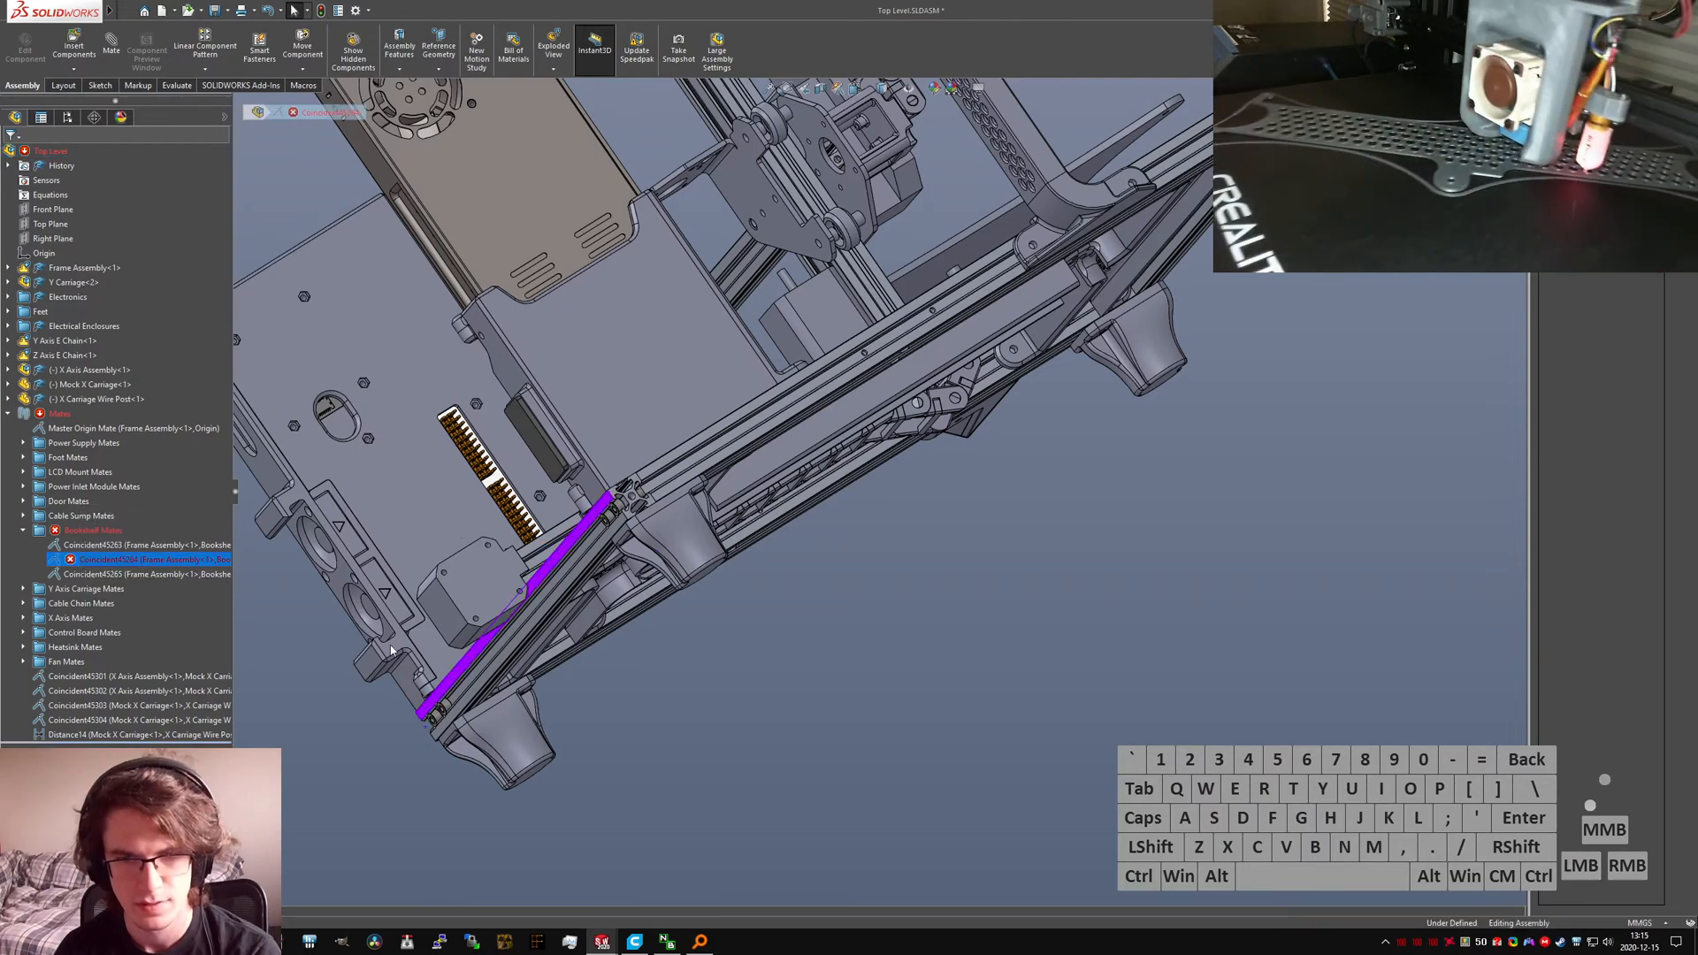
# Step: Edit mate Coincident45264, clearing its references and making the Bookshelf face below the fan clips coincident with the adjoining 2020 T-Slot face
pyautogui.scroll(-8, 439, 656)
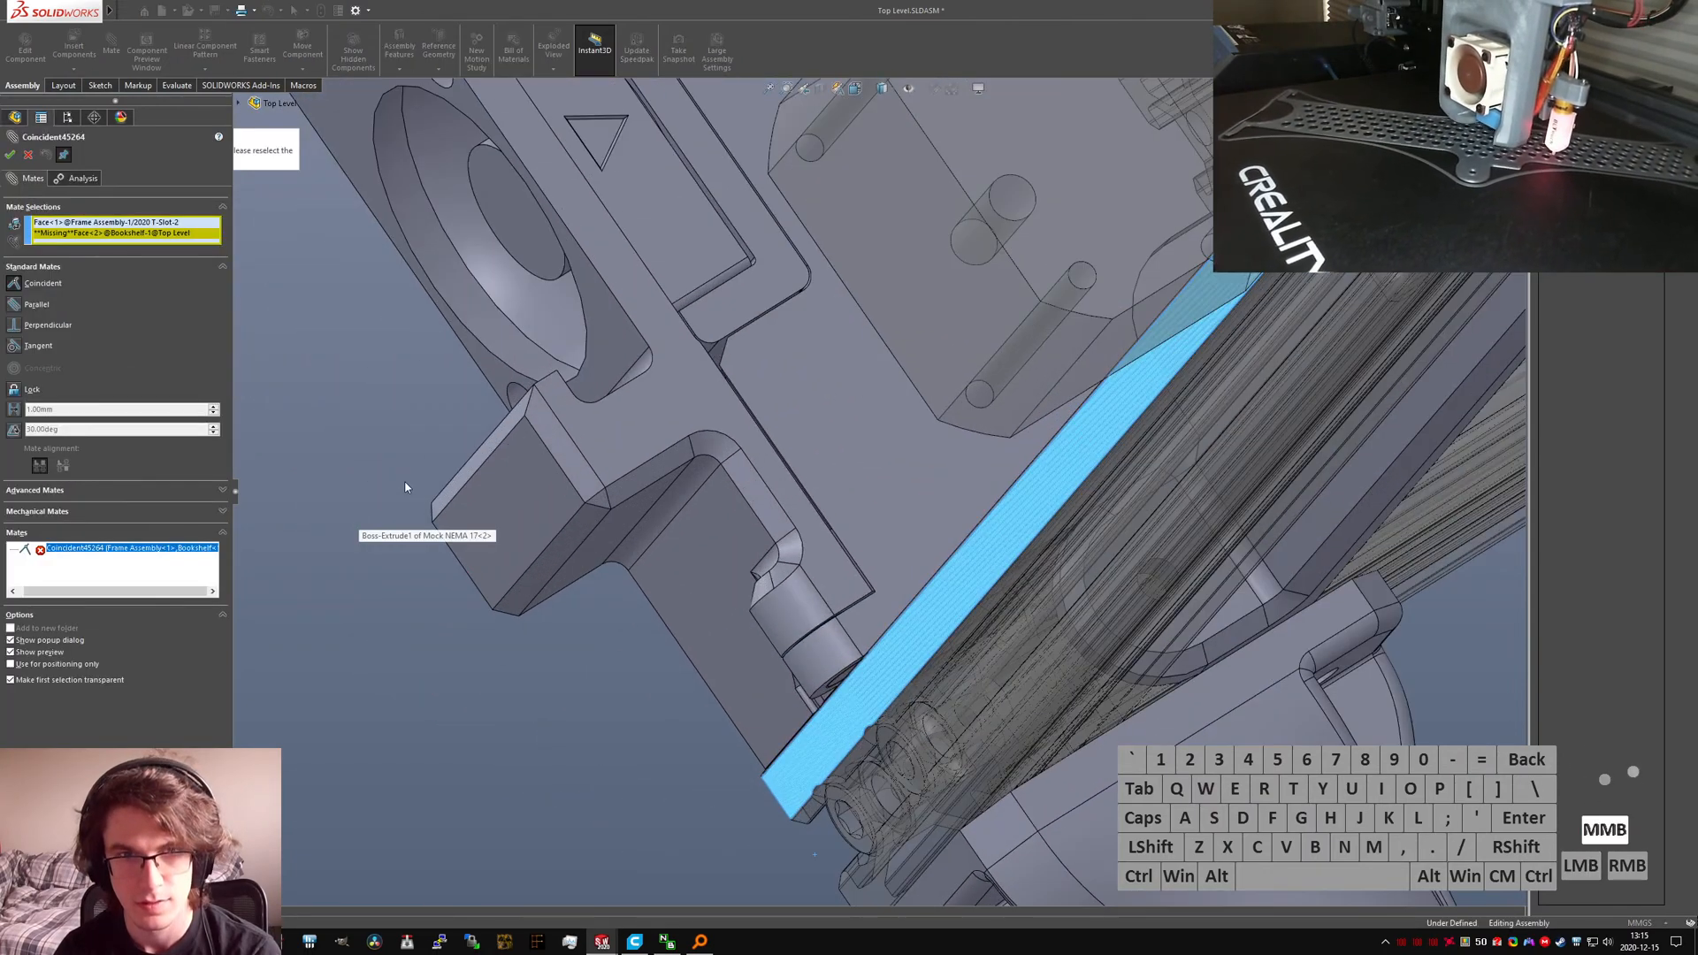
pyautogui.moveTo(406, 481); pyautogui.dragTo(492, 491, button='middle')
pyautogui.scroll(3, 460, 482)
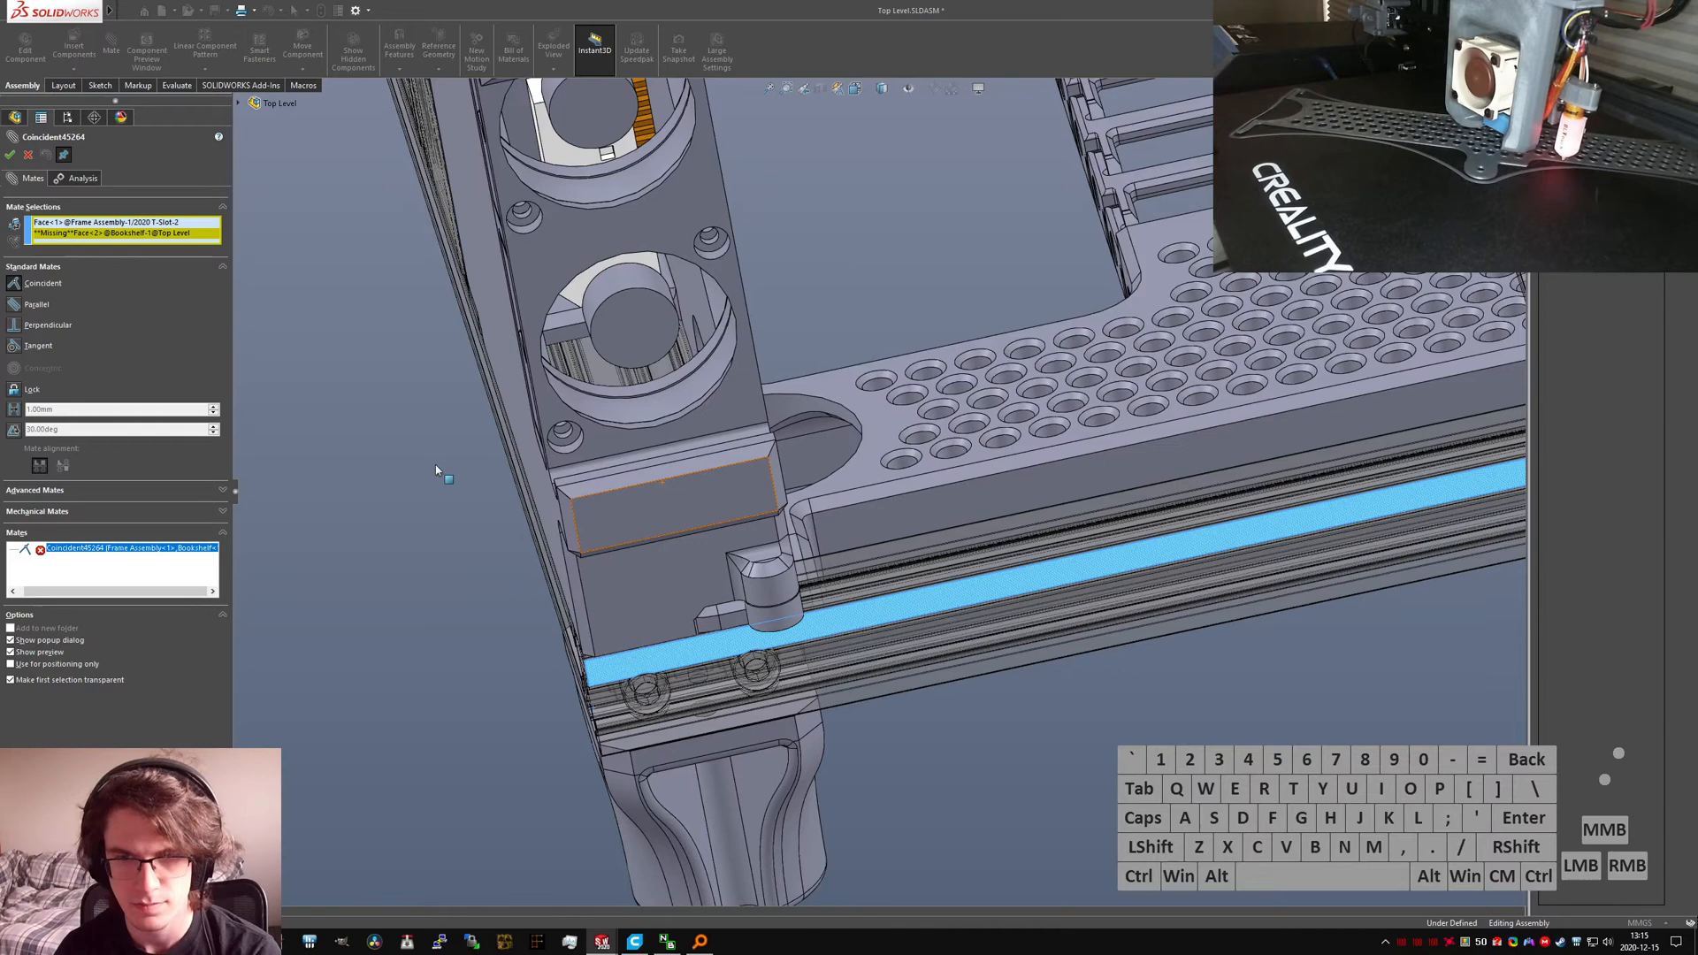
pyautogui.rightClick(146, 231)
pyautogui.click(177, 265)
pyautogui.click(665, 644)
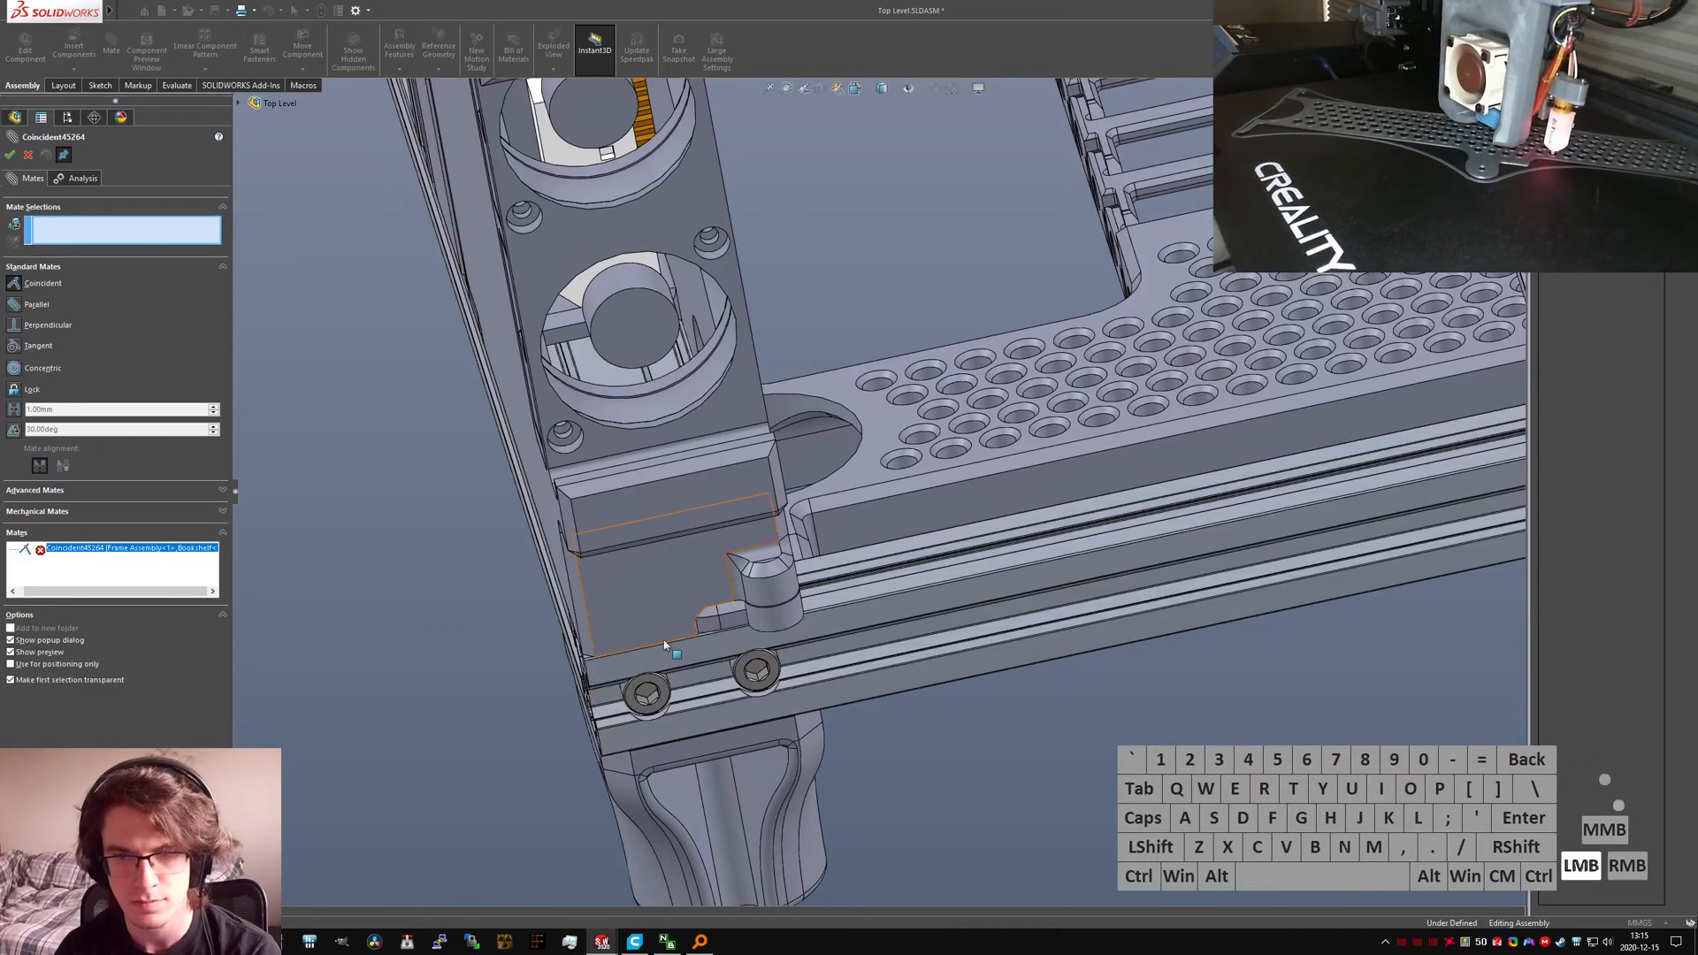
pyautogui.click(665, 669)
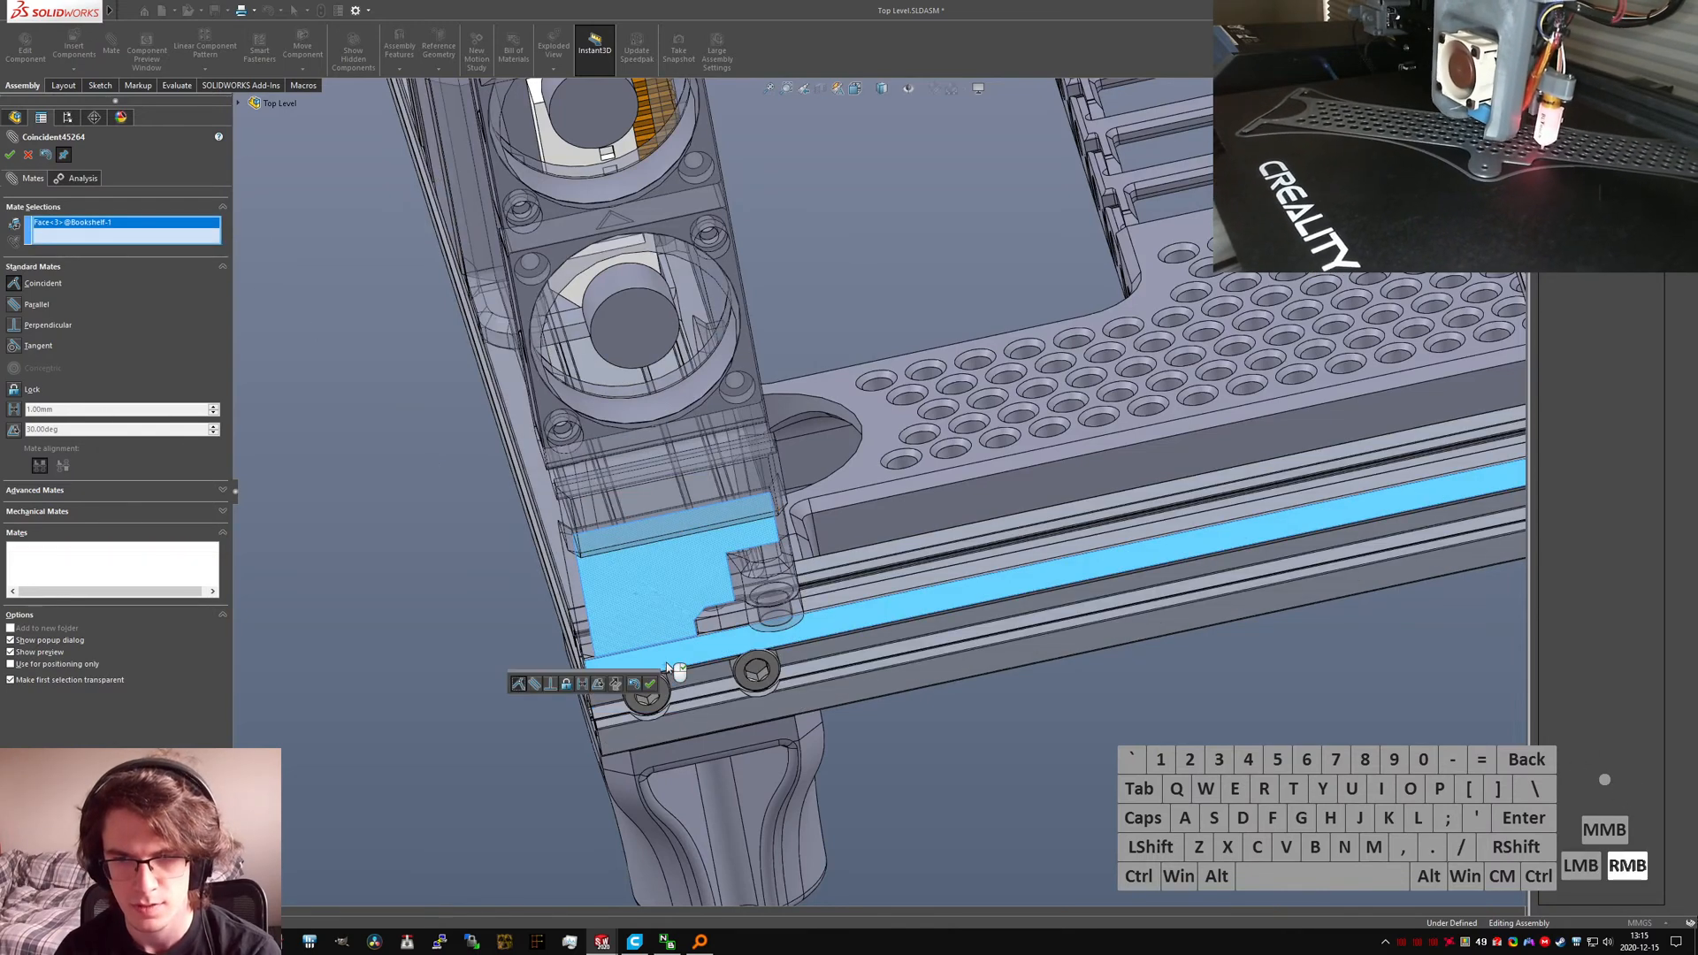
pyautogui.click(510, 683)
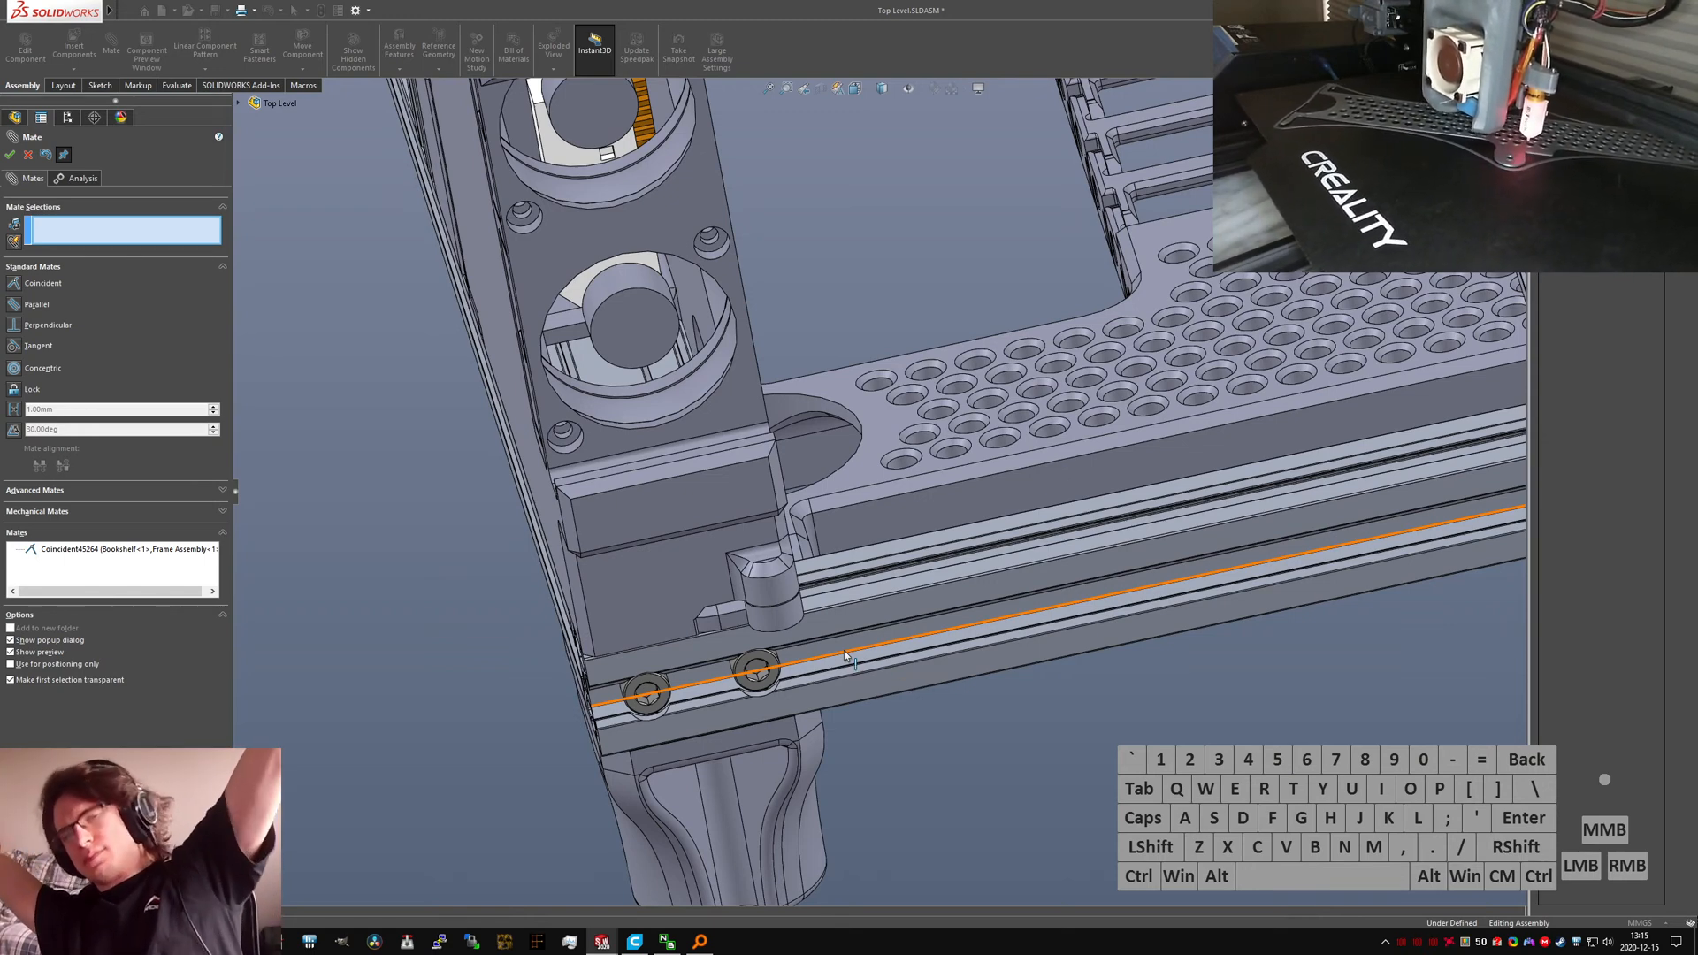
# Step: Leave mate editing and save the Top Level assembly
pyautogui.moveTo(843, 650); pyautogui.dragTo(672, 350, button='middle')
pyautogui.scroll(-2, 698, 364)
pyautogui.scroll(-2, 671, 351)
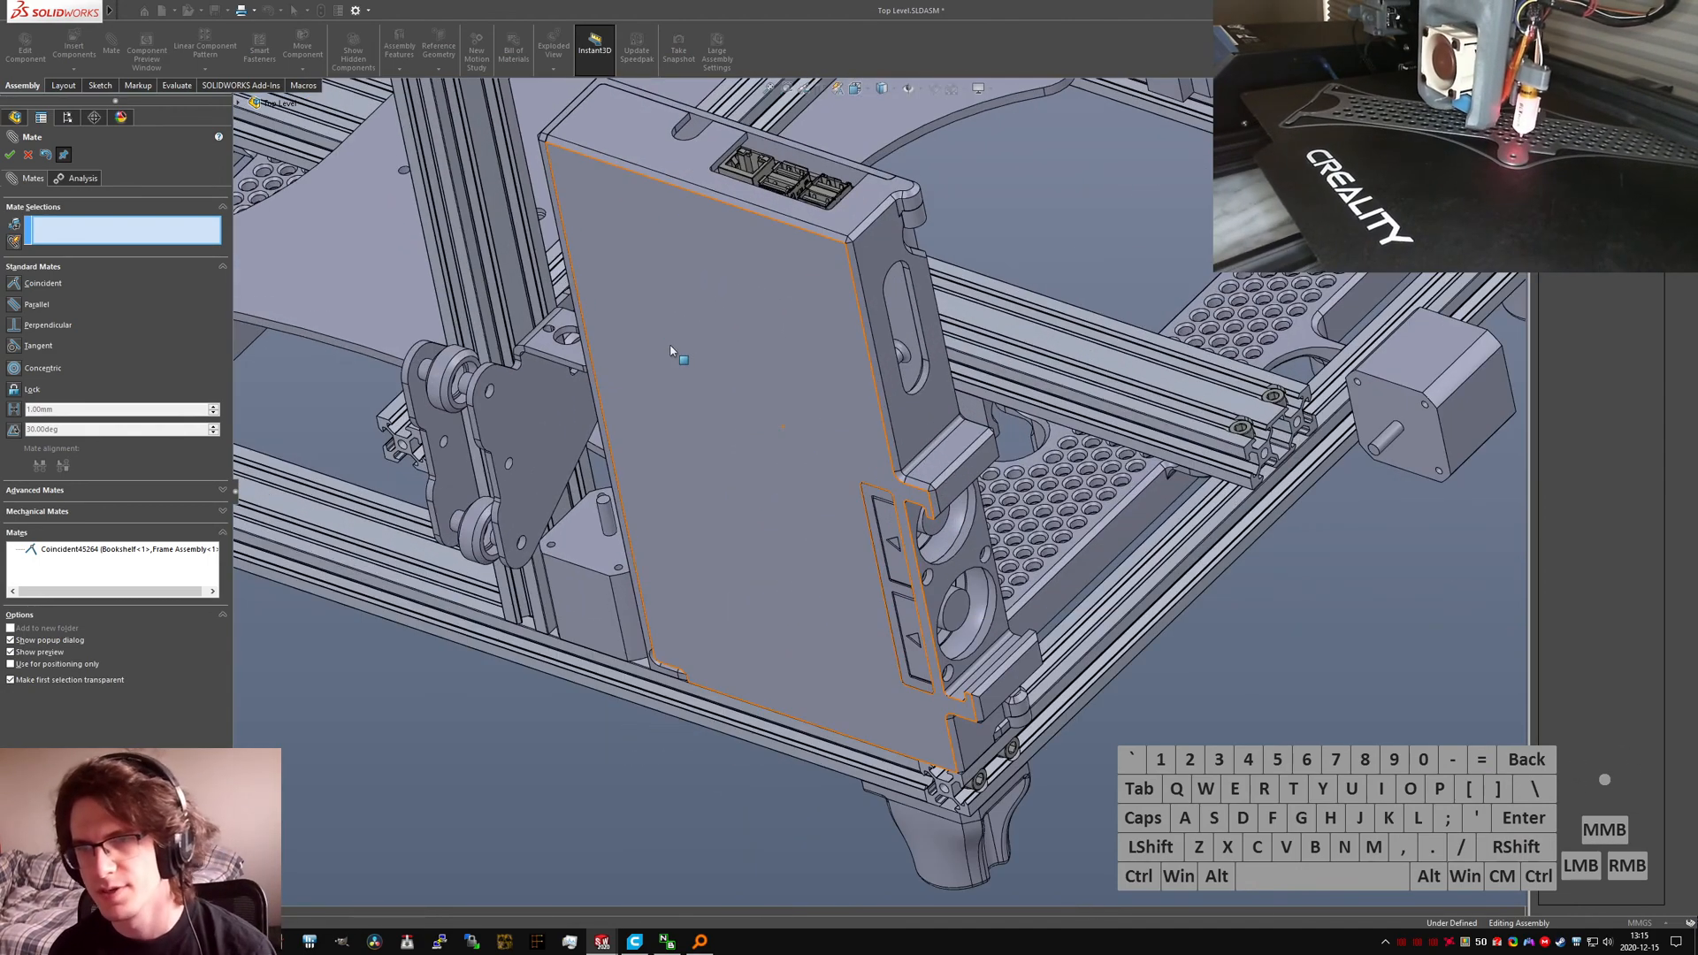
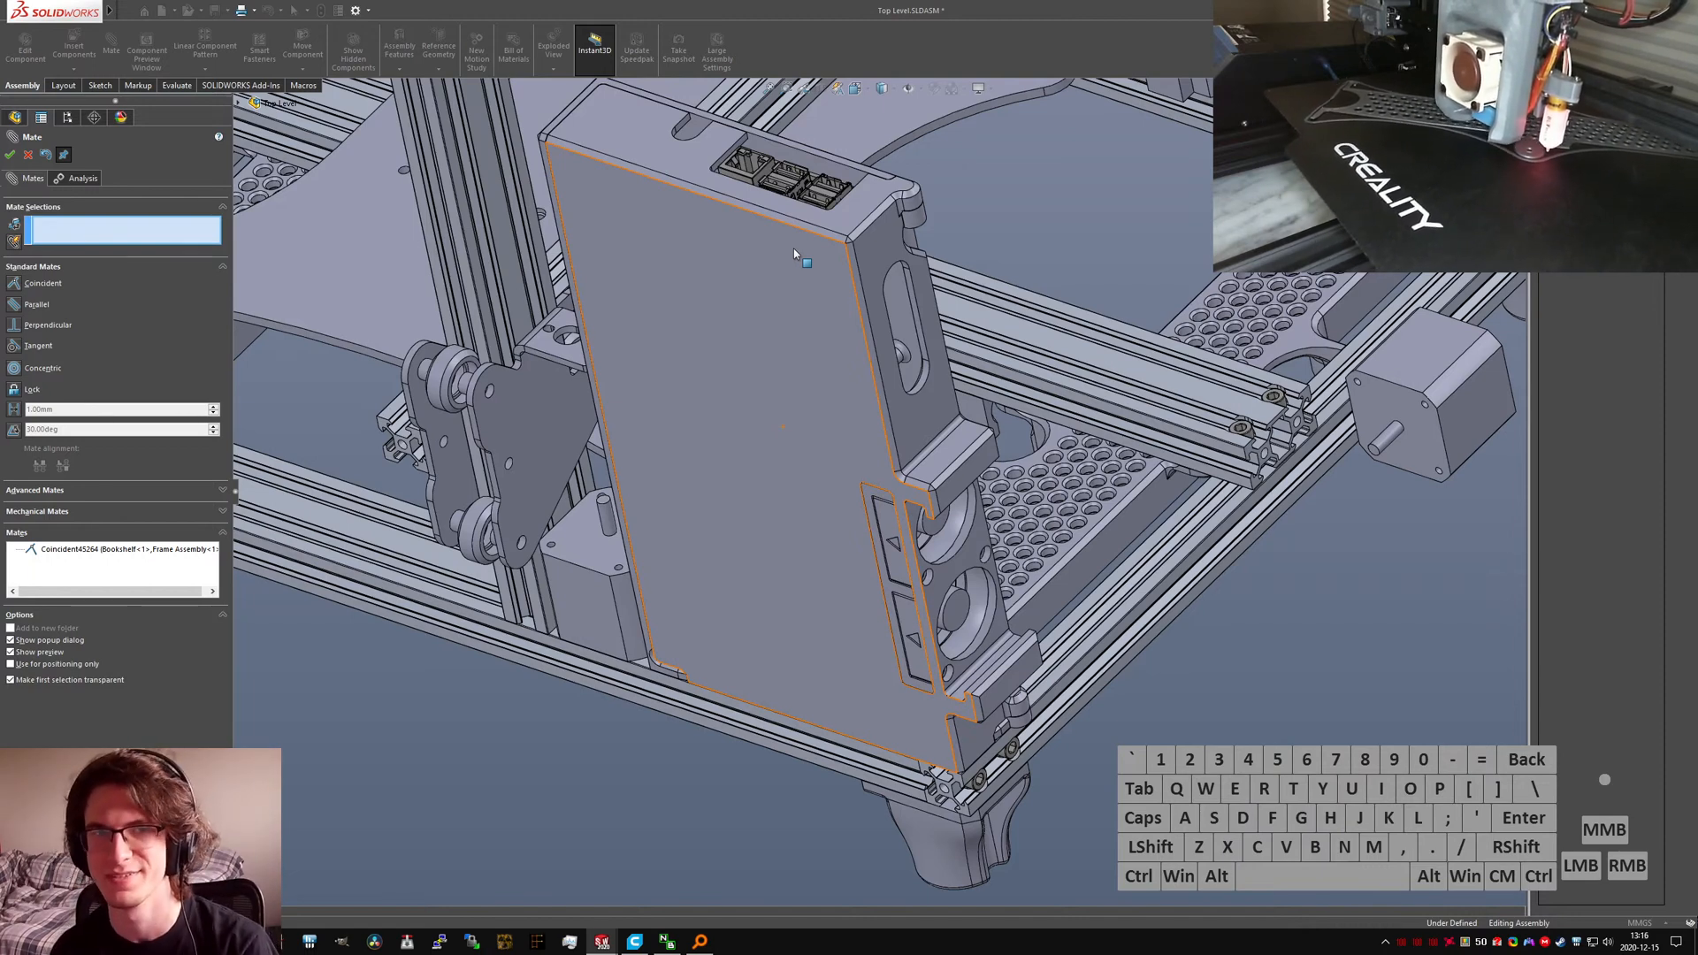
pyautogui.click(27, 156)
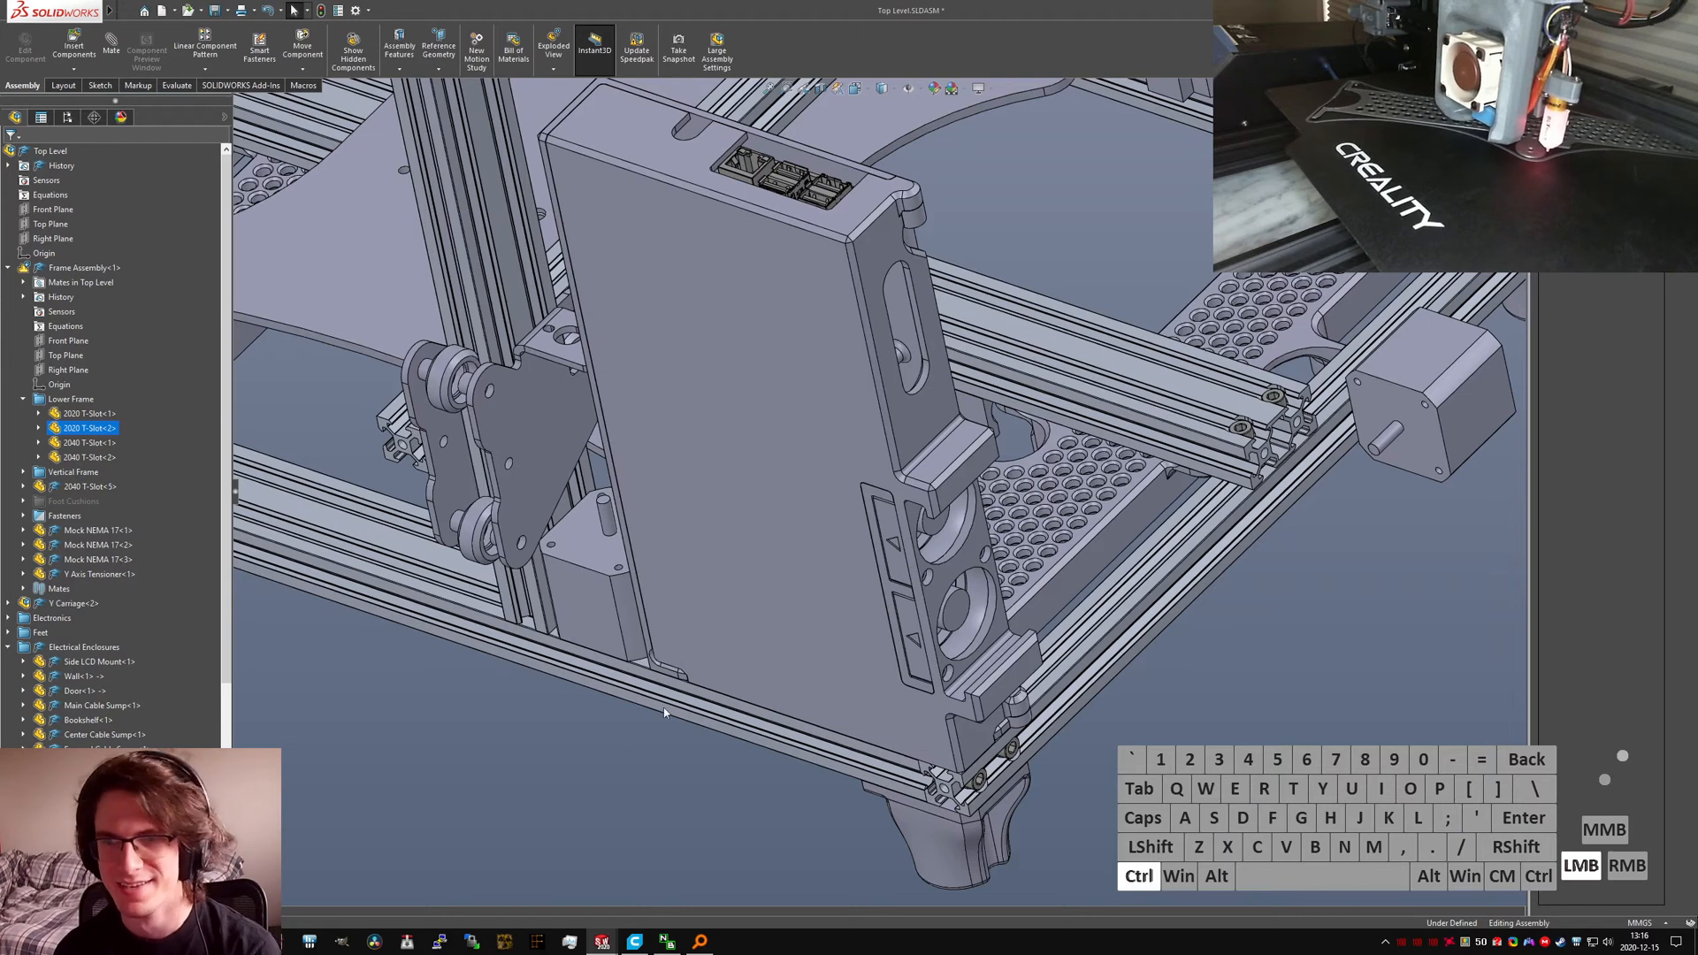
pyautogui.hotkey('ctrl', 's')
pyautogui.click(710, 476)
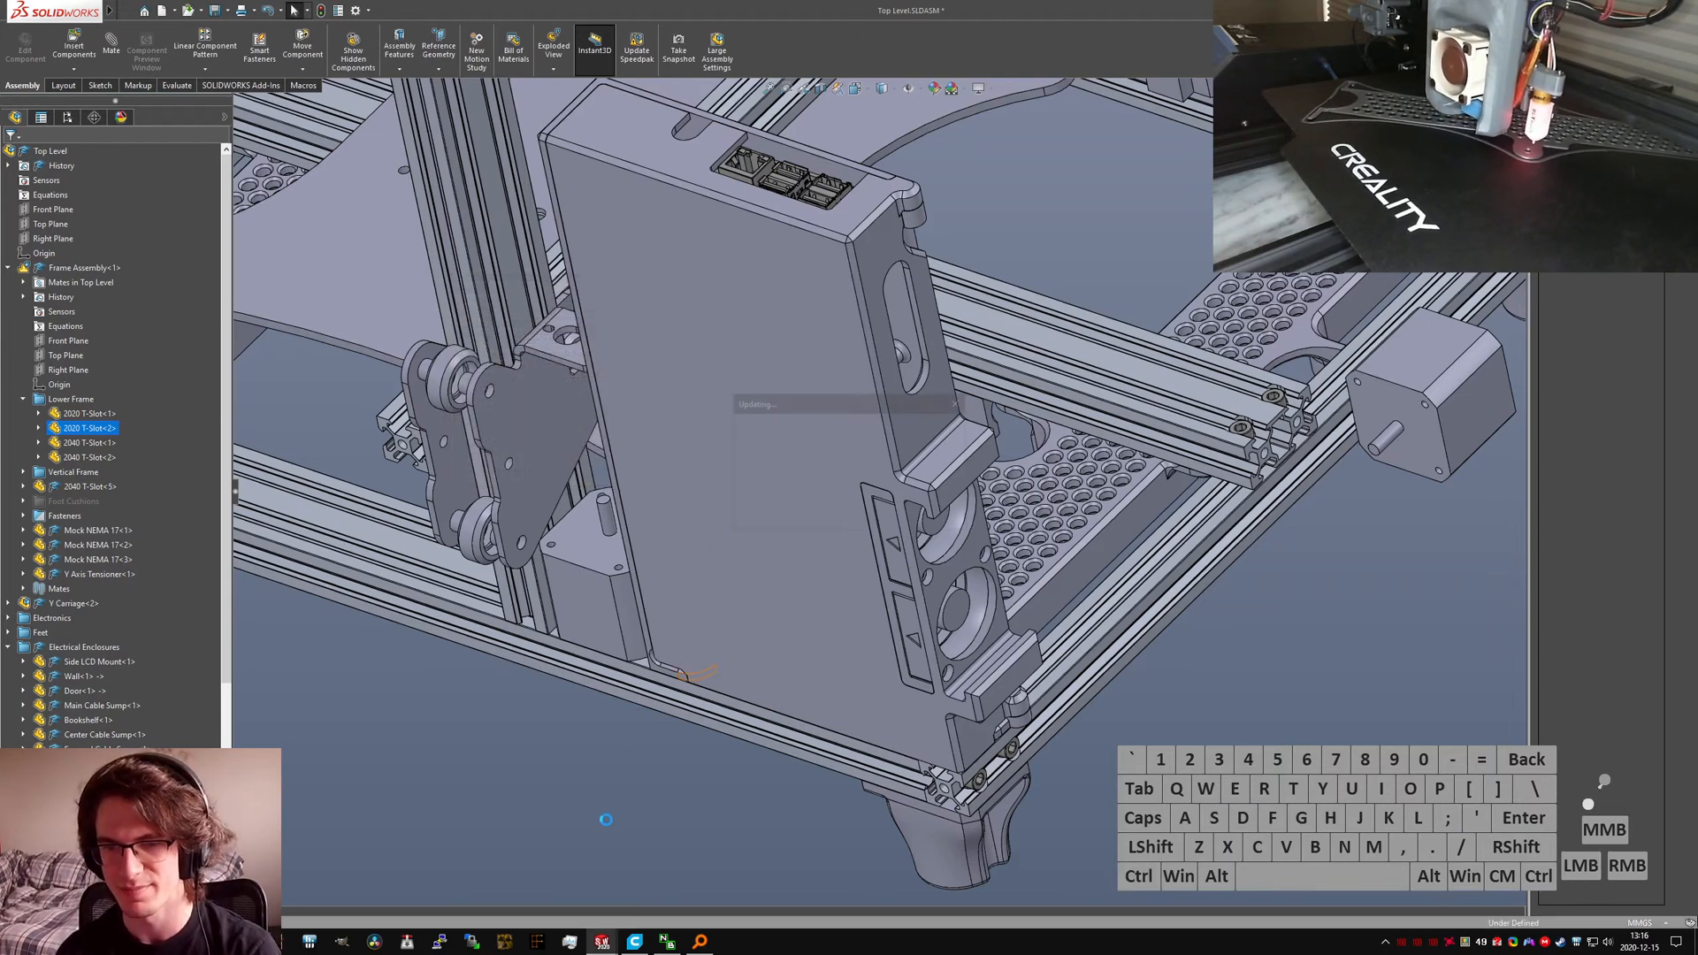
# Step: Switch to the PSU Enclosure V2 part and examine its wall and door from several angles
pyautogui.hotkey('ctrl', 'Tab')
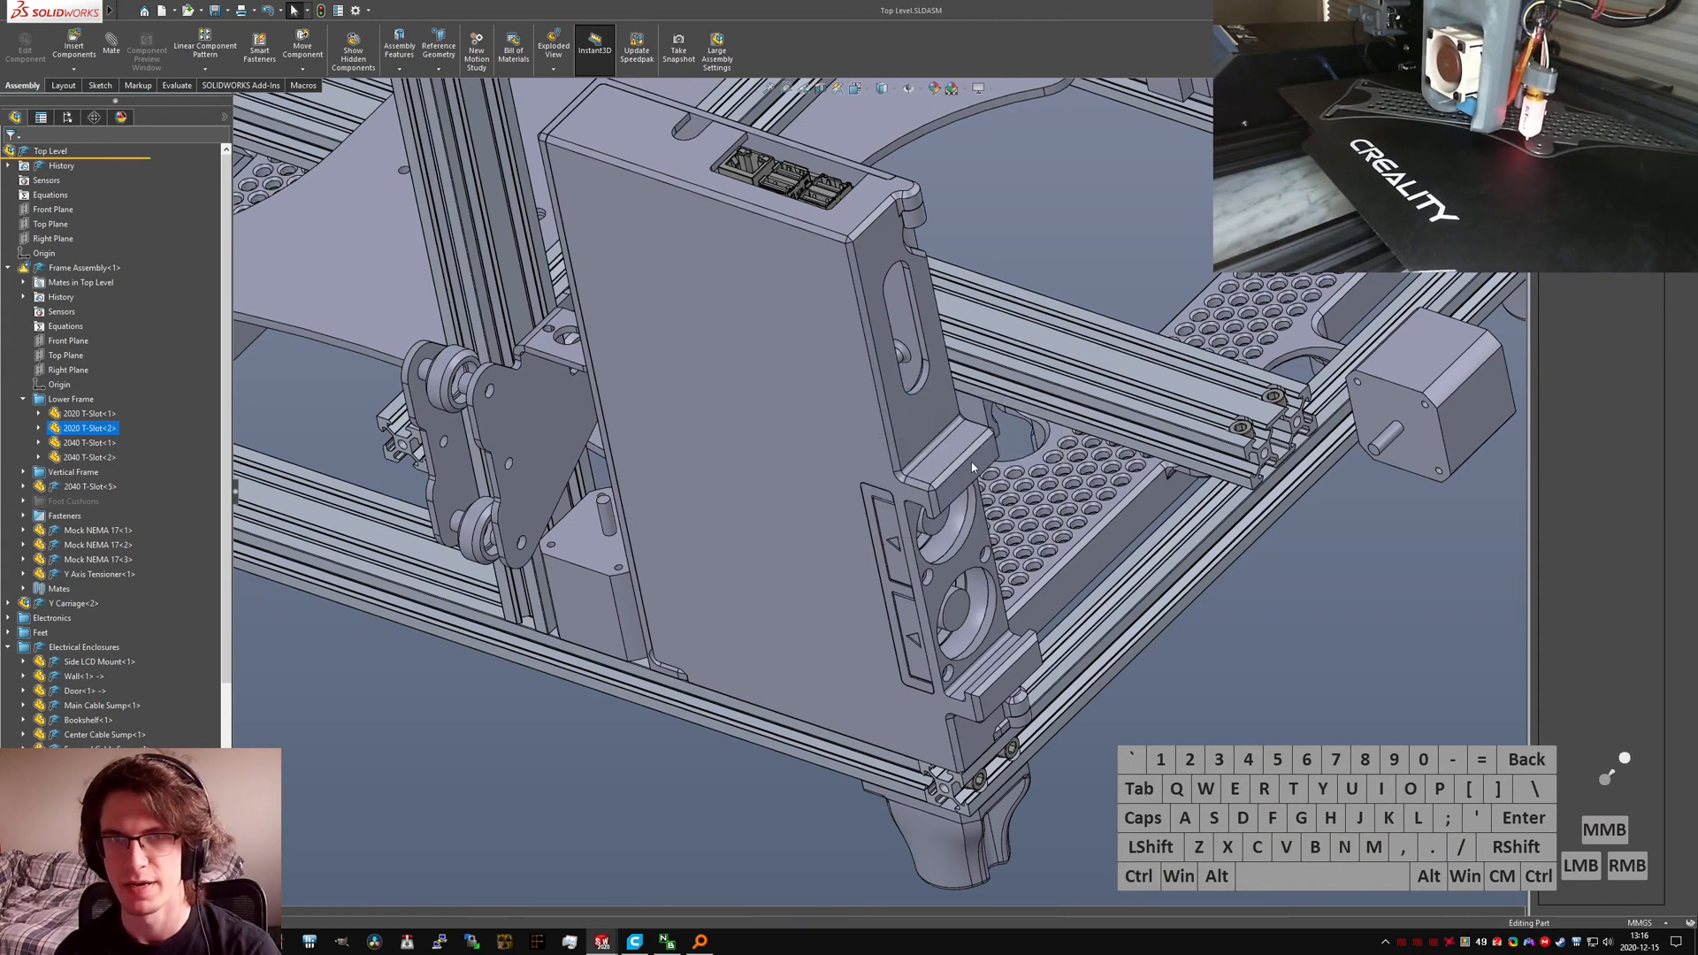
pyautogui.scroll(11, 911, 474)
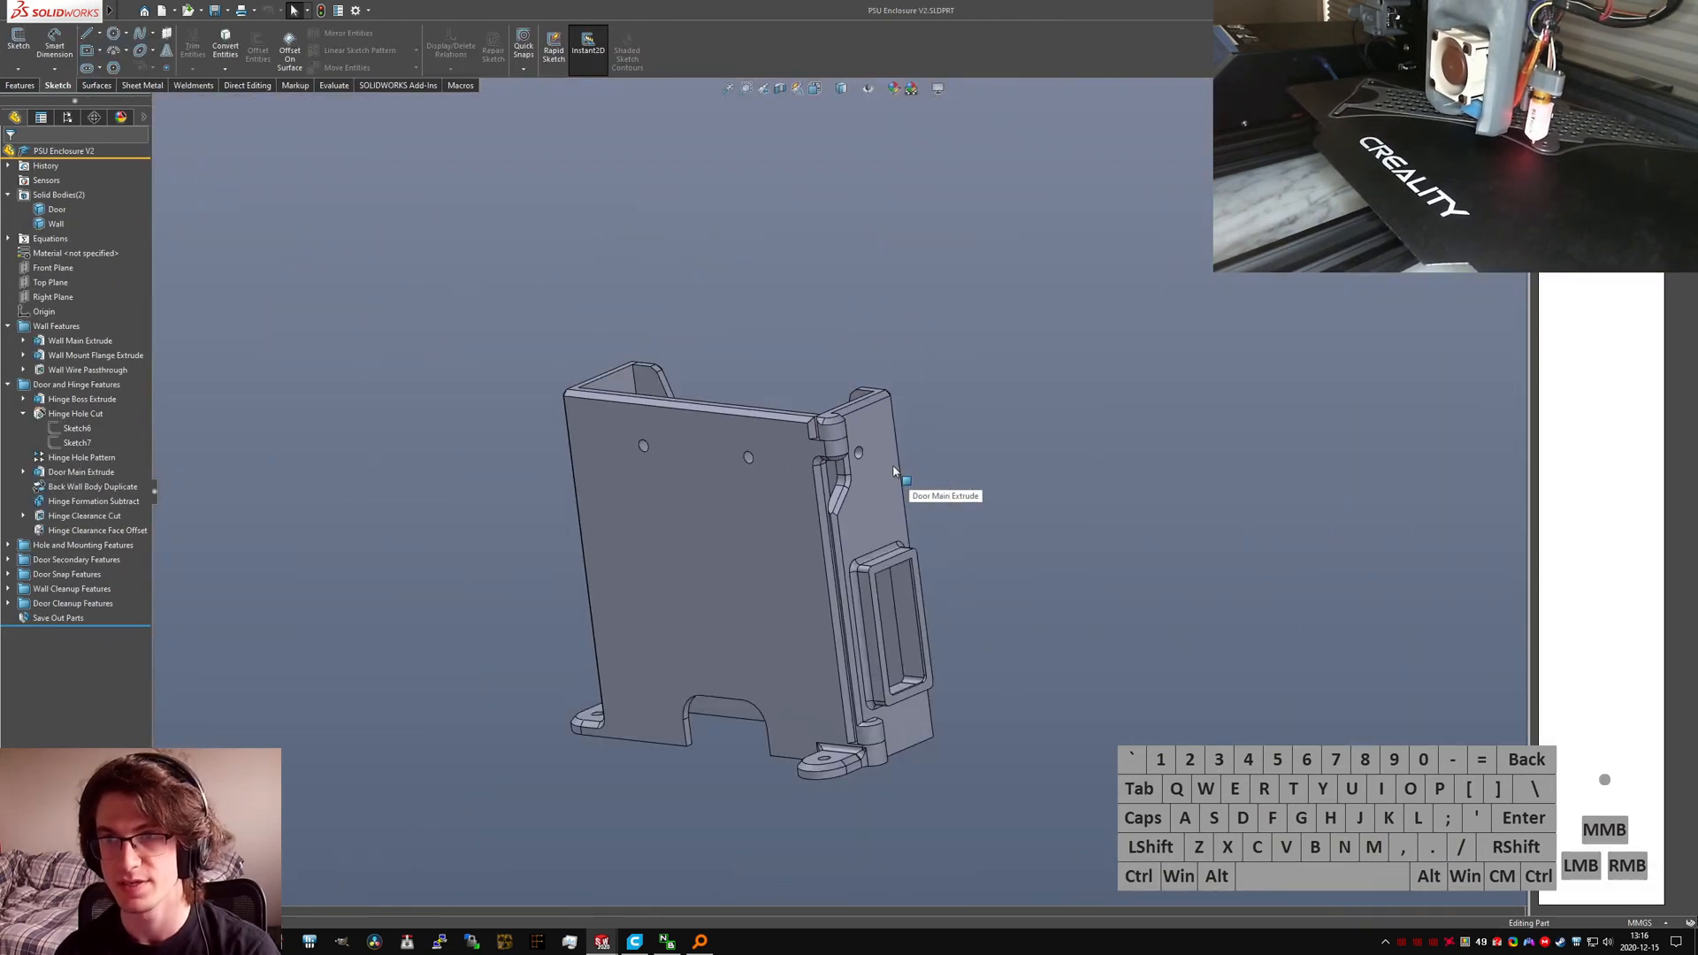
pyautogui.moveTo(898, 473); pyautogui.dragTo(769, 413, button='middle')
pyautogui.rightClick(597, 378)
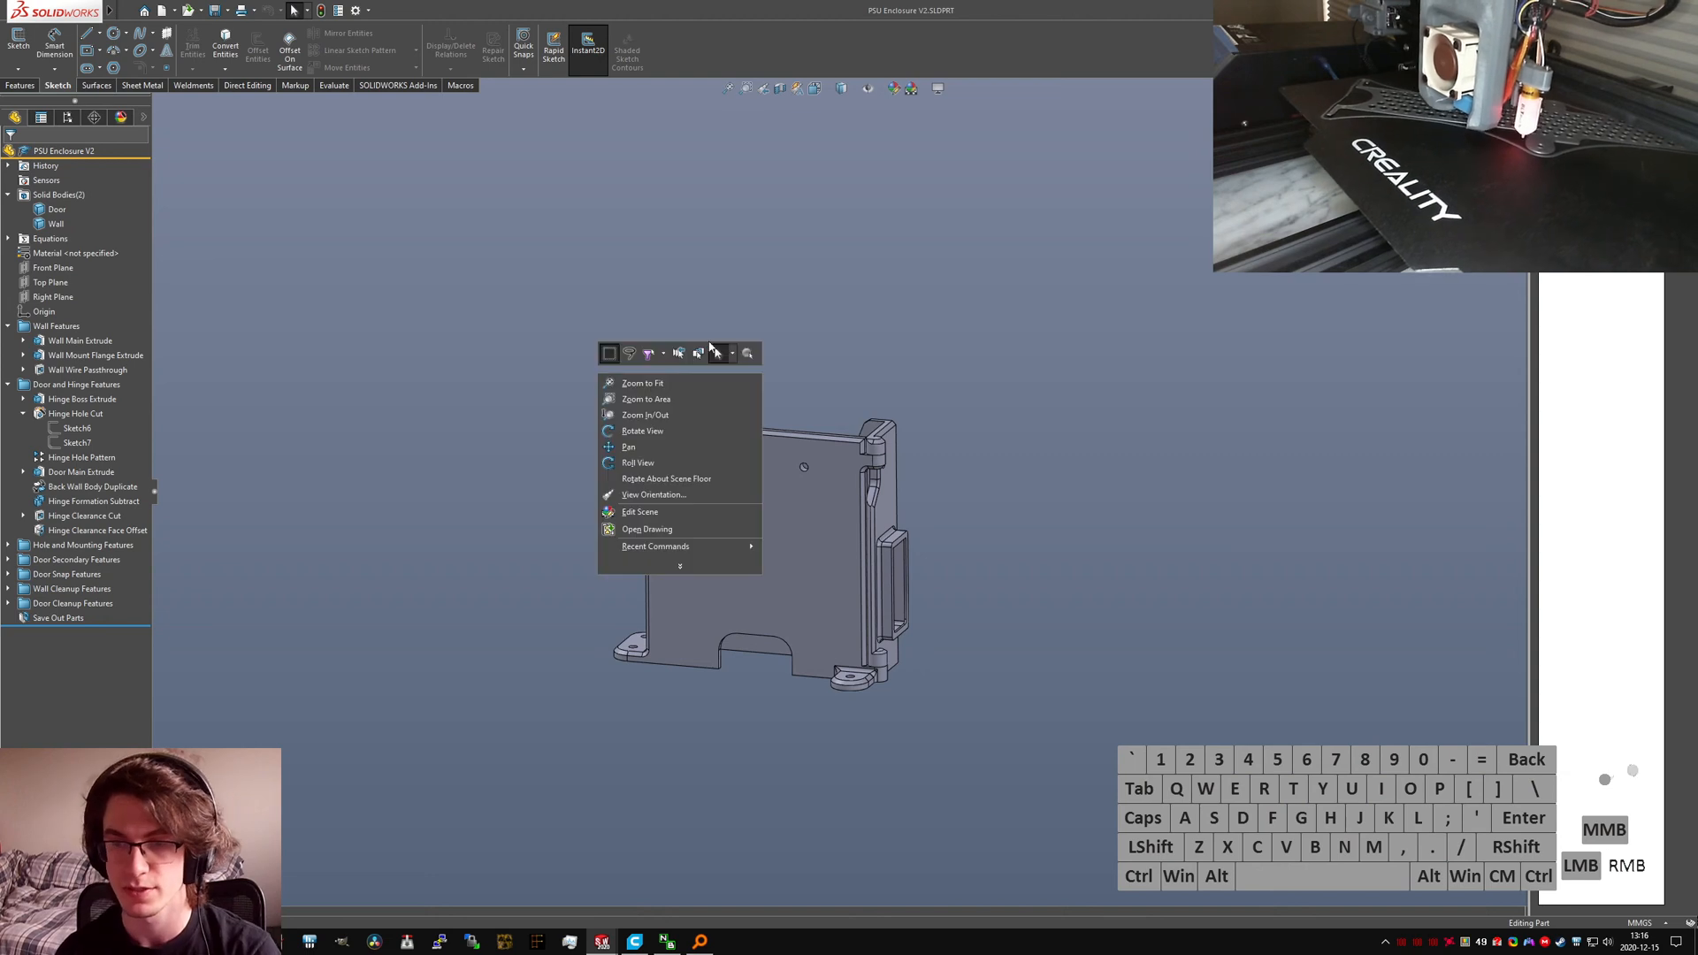
pyautogui.click(986, 618)
pyautogui.moveTo(985, 619); pyautogui.dragTo(892, 626, button='middle')
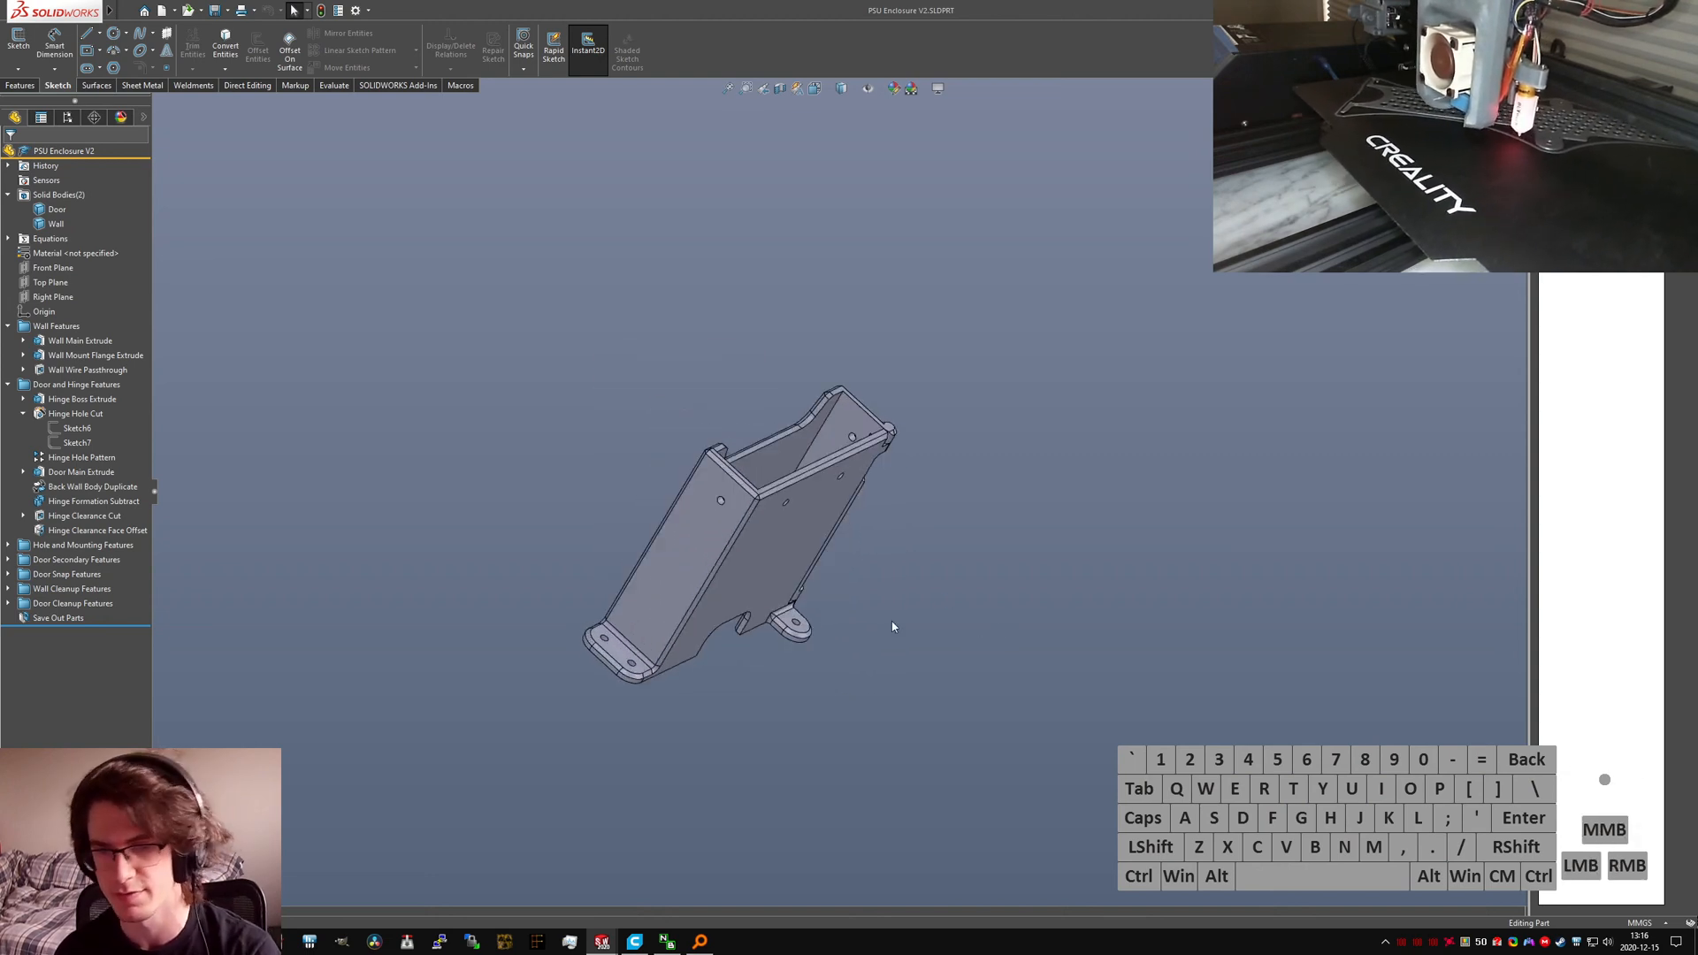
pyautogui.moveTo(735, 539); pyautogui.dragTo(956, 608, button='middle')
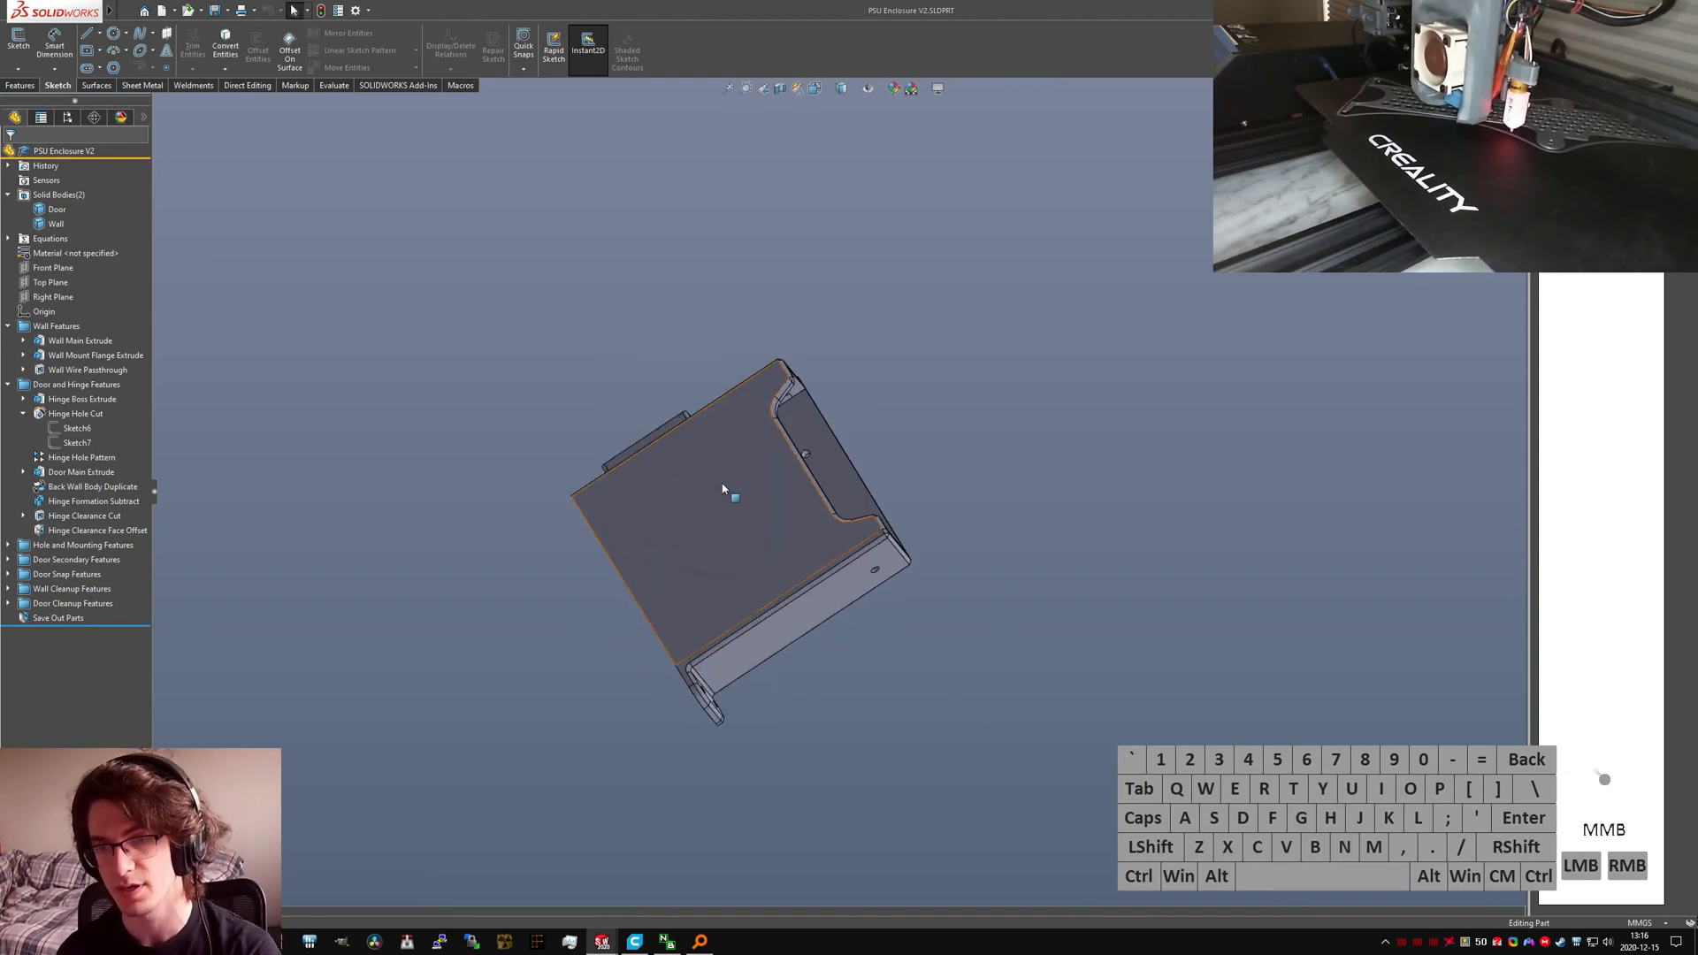
# Step: Finish viewing the PSU Enclosure V2 part and switch to the Bookshelf part
pyautogui.scroll(-3, 731, 468)
pyautogui.moveTo(732, 454); pyautogui.dragTo(668, 415, button='middle')
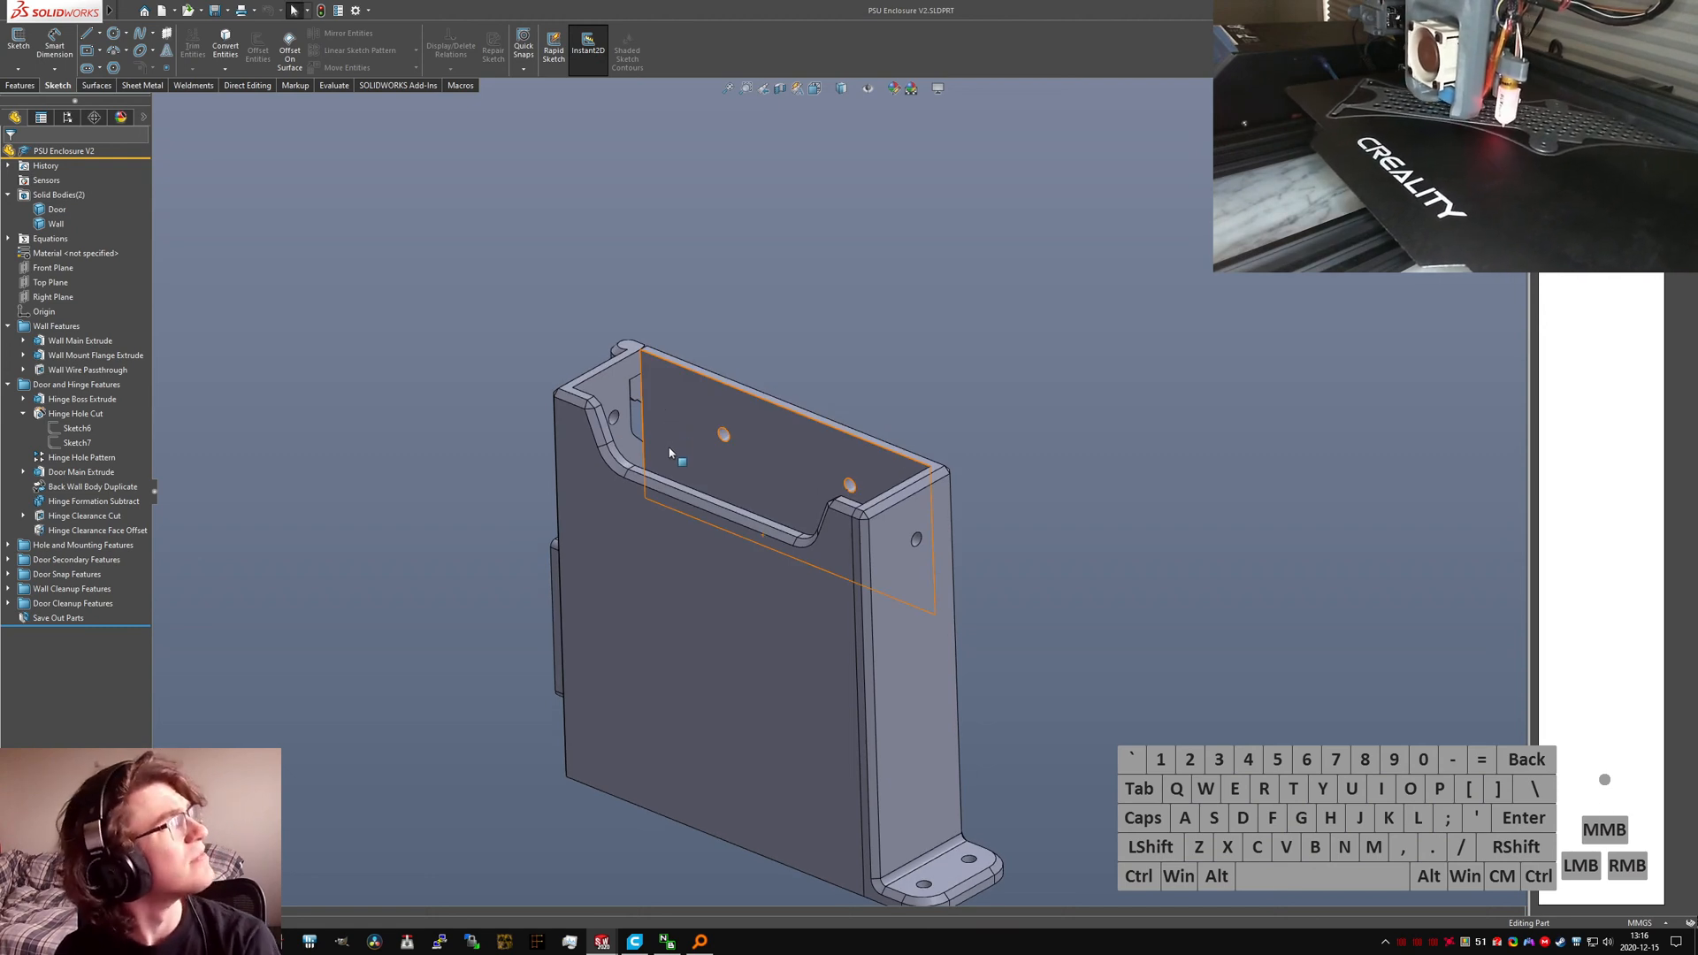
pyautogui.moveTo(761, 442); pyautogui.dragTo(783, 469, button='middle')
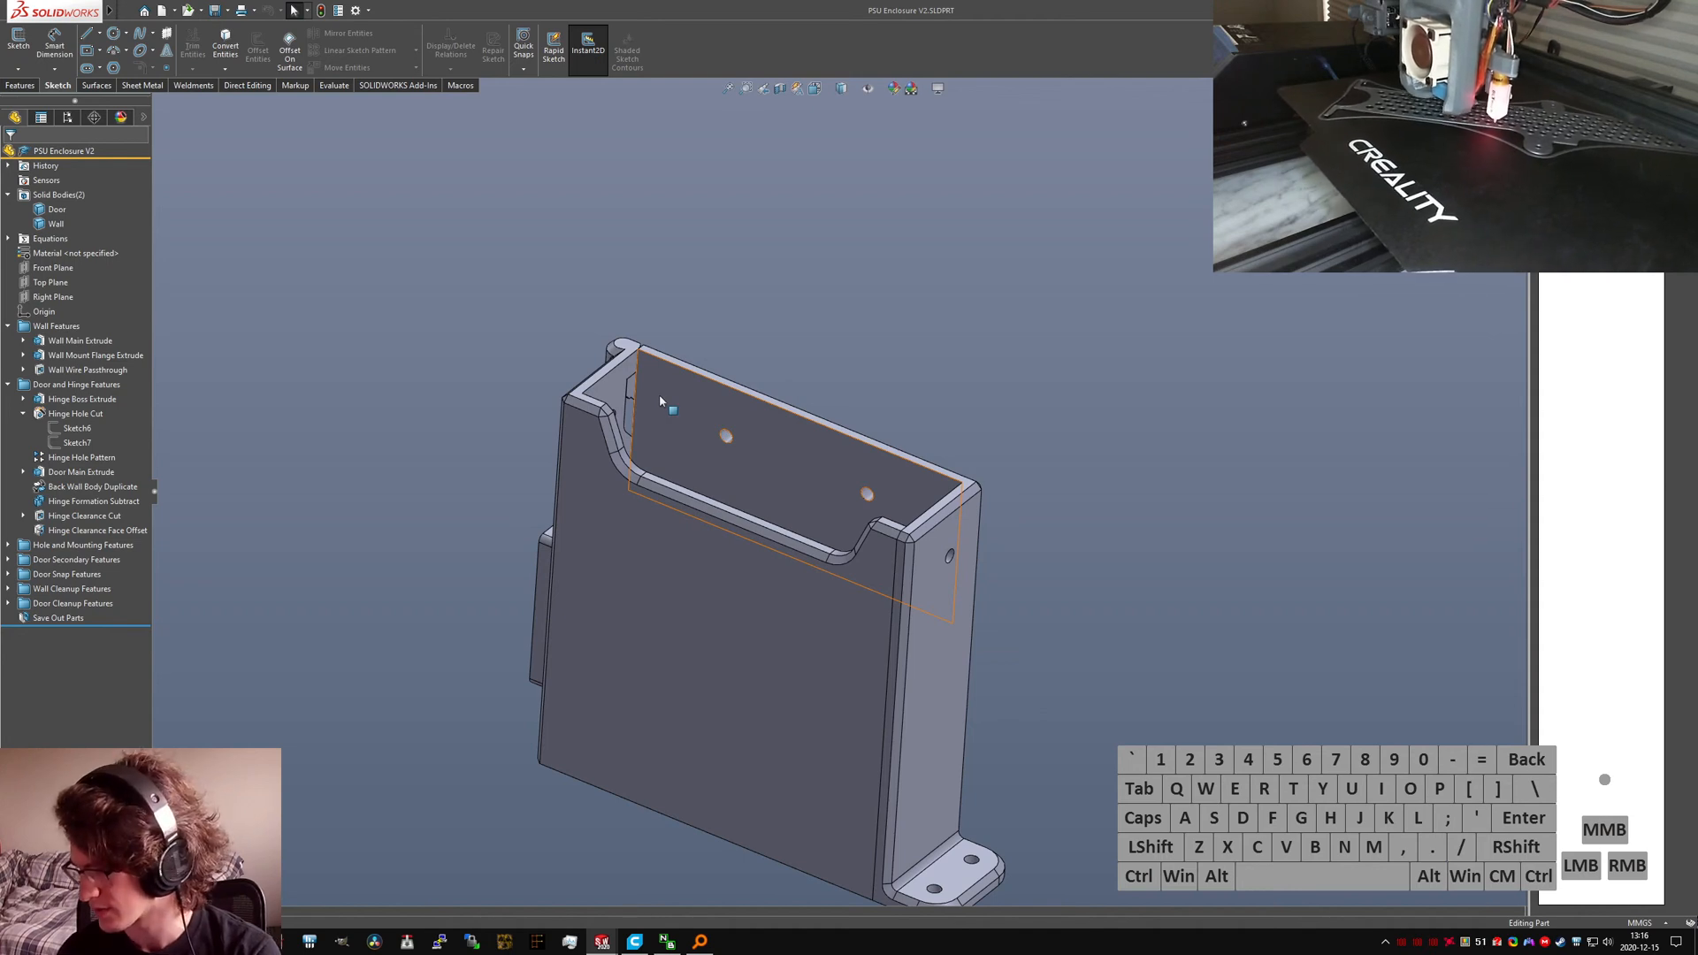
pyautogui.hotkey('ctrl', 'Tab')
pyautogui.hotkey('ctrl', 'Tab')
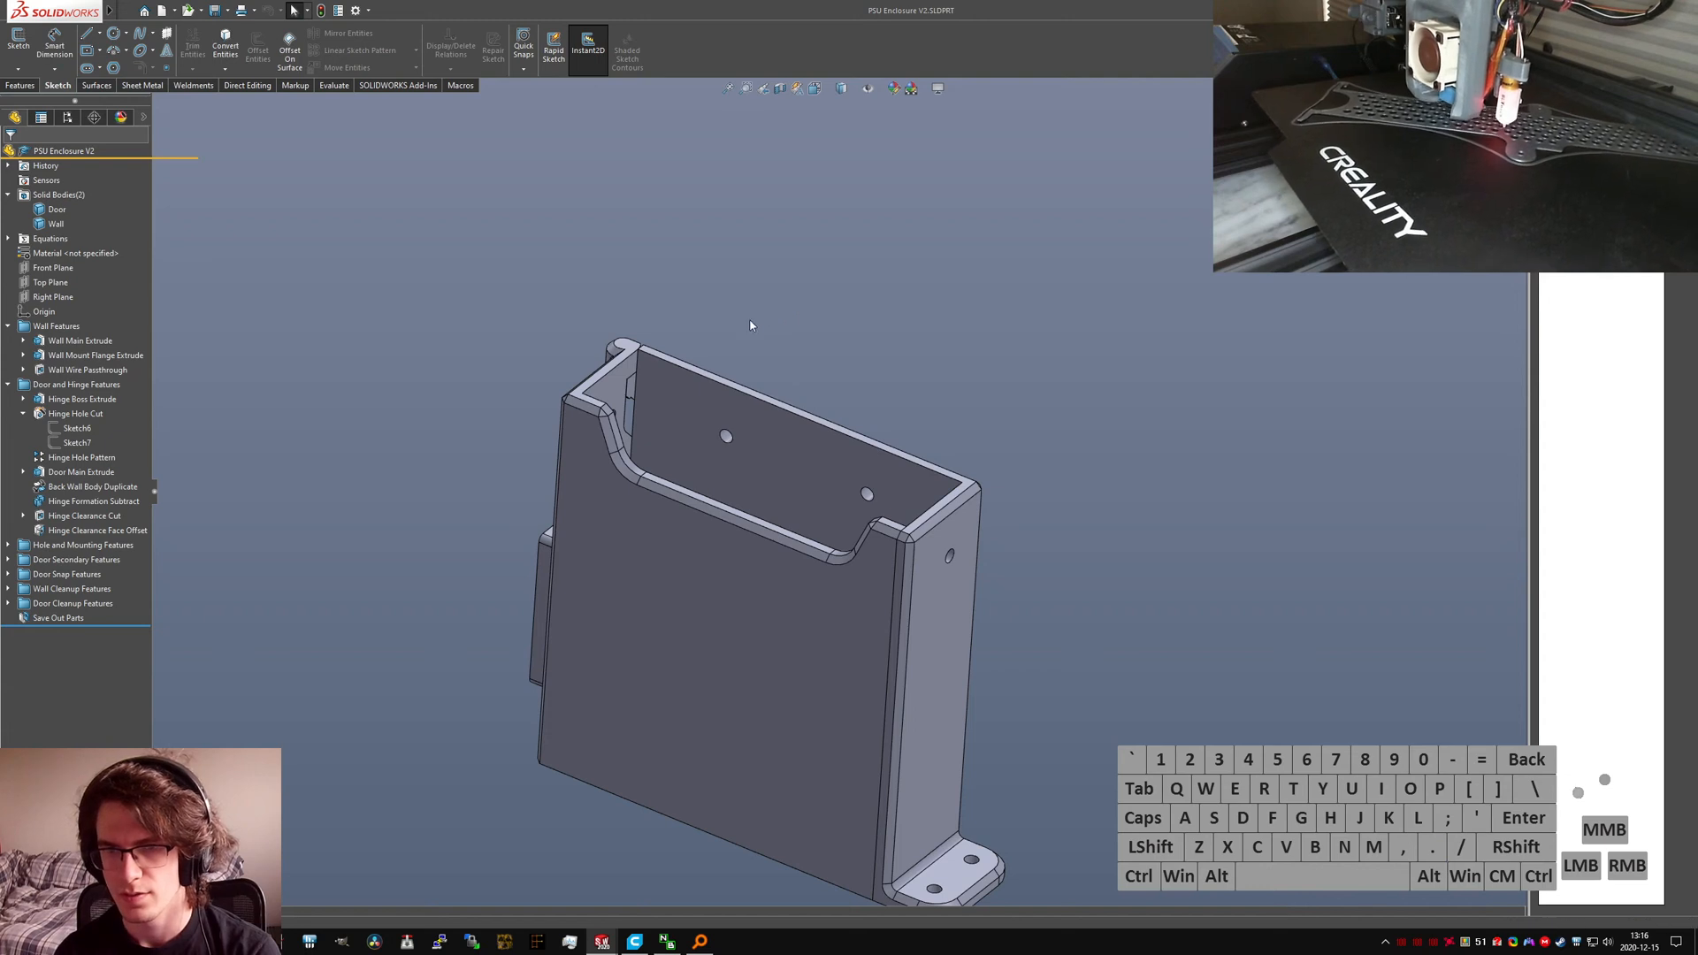
pyautogui.write('save bodies')
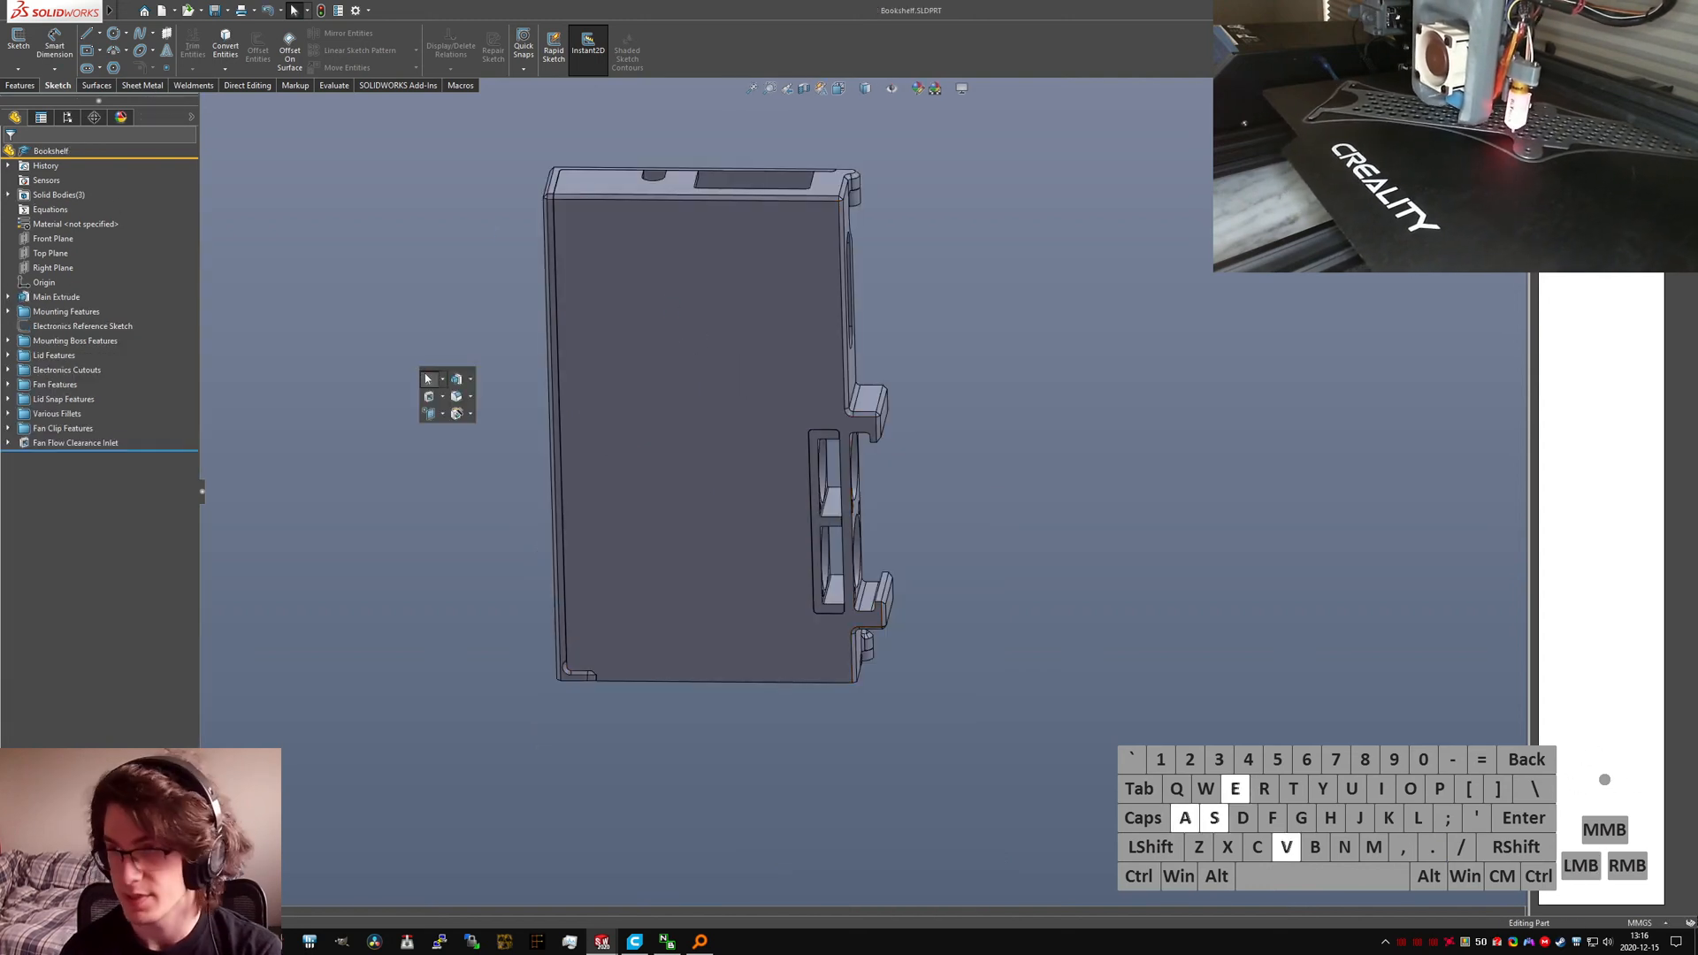
pyautogui.press('Return')
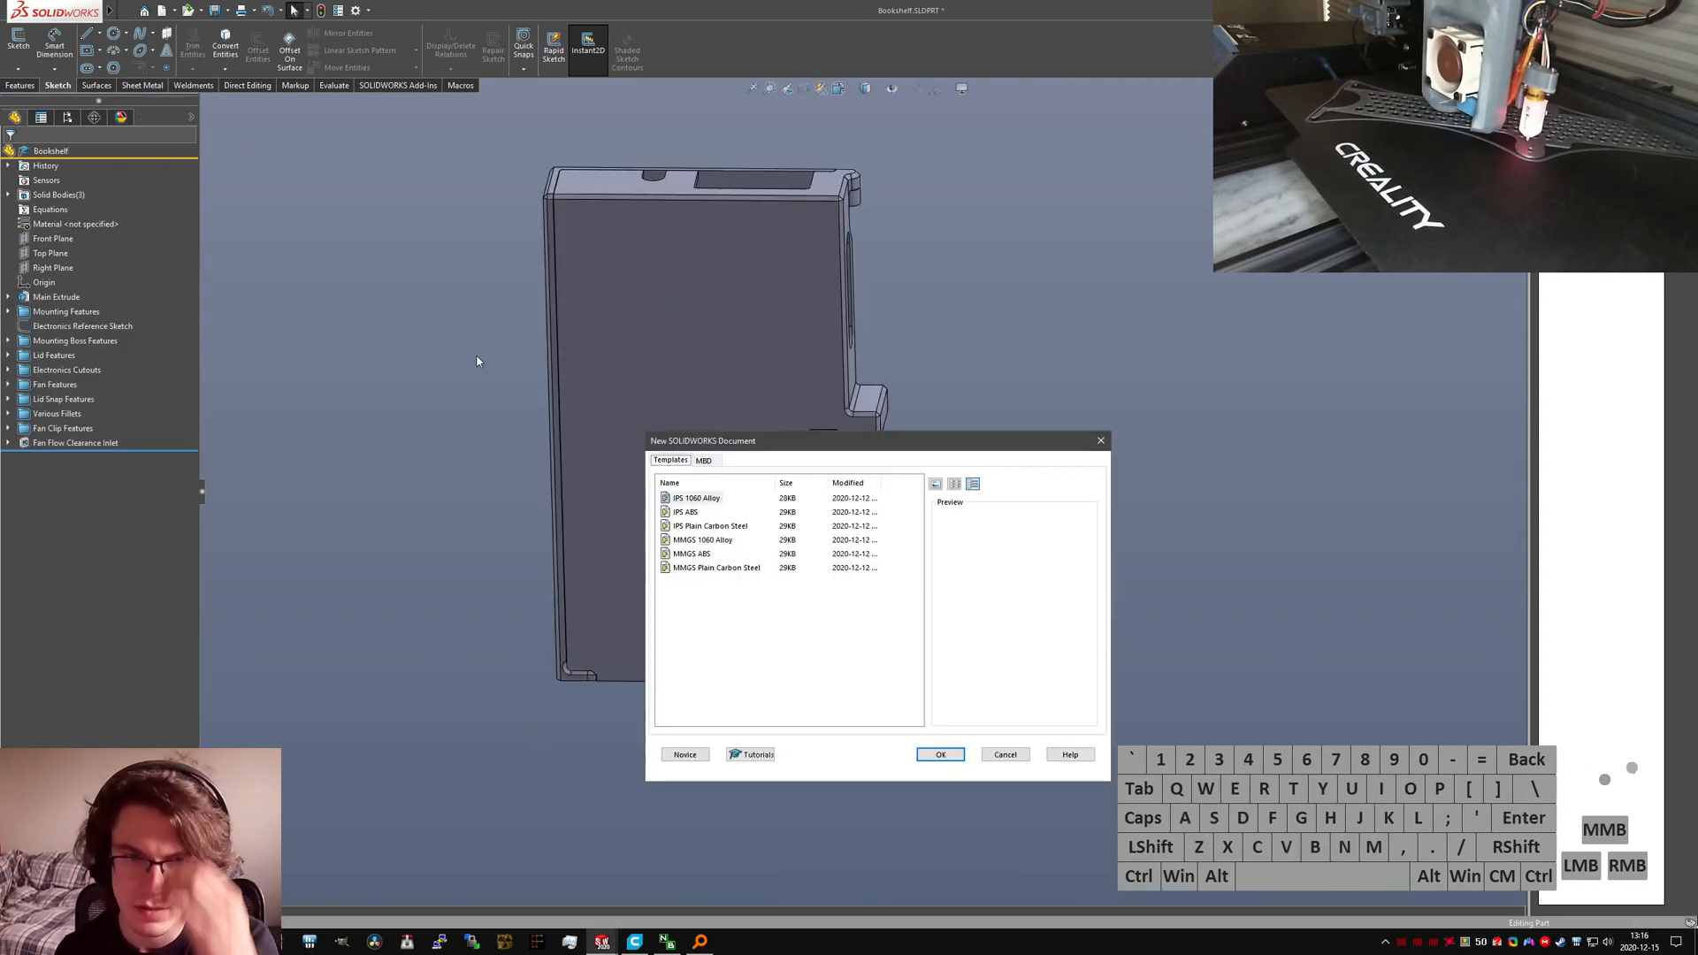
pyautogui.click(1101, 441)
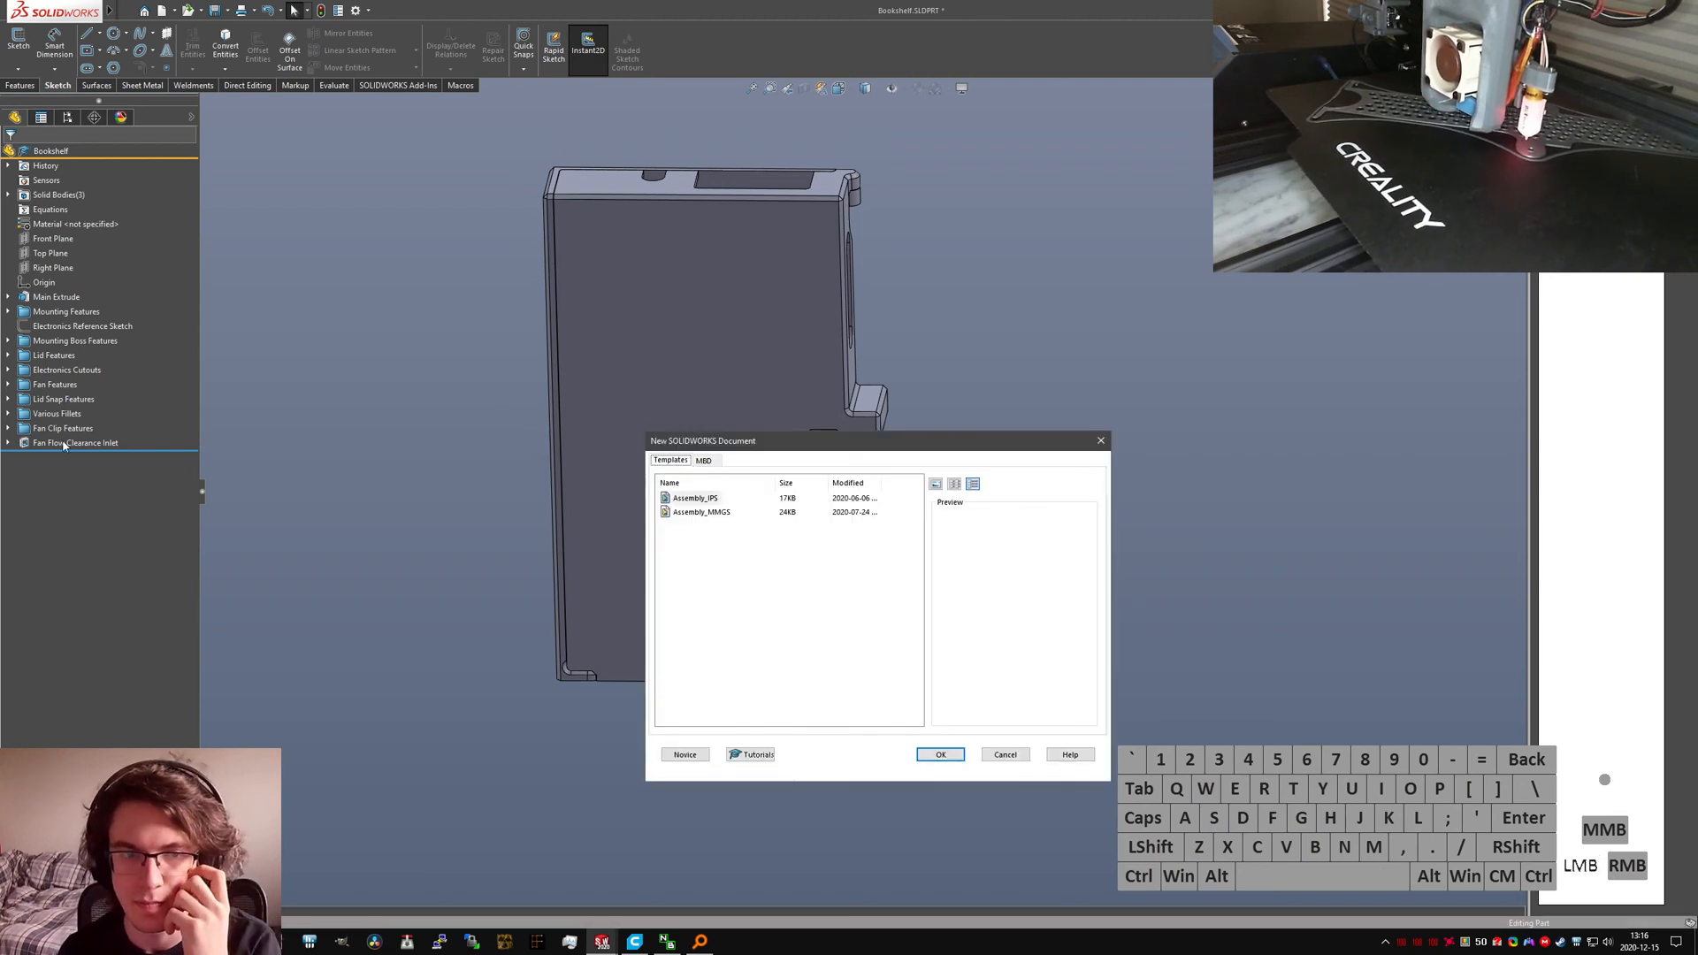
pyautogui.click(996, 753)
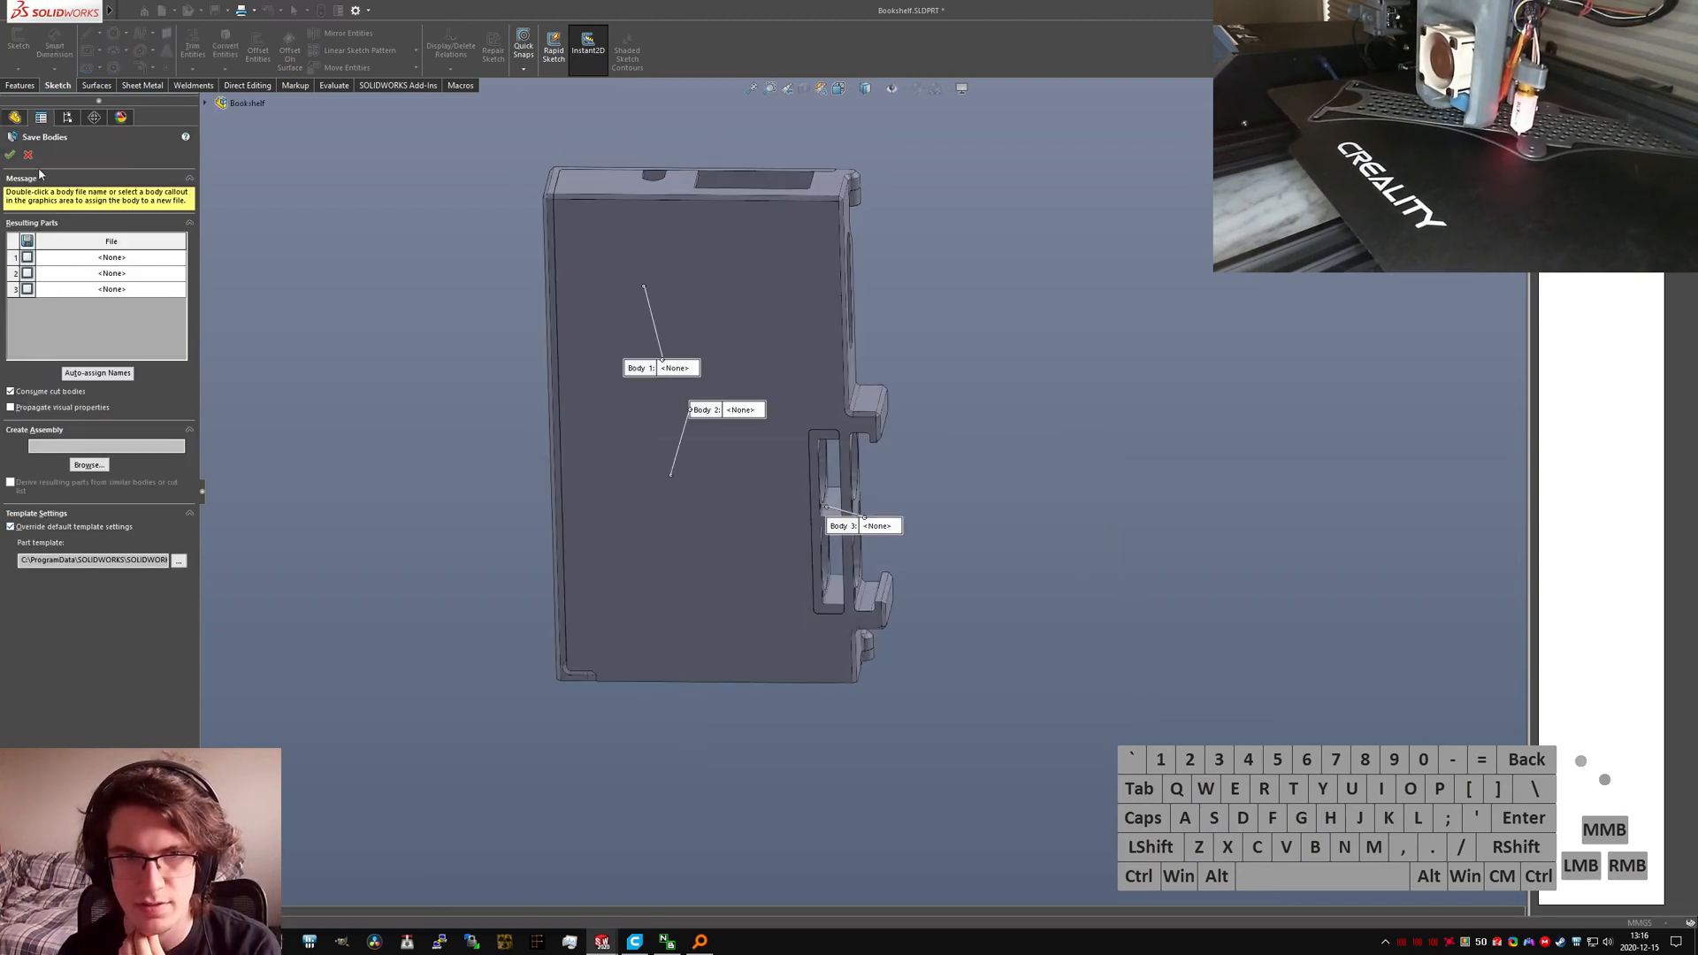
pyautogui.click(28, 155)
# Step: Move the Fan Flow Clearance Inlet feature into the Fan Clip Features folder, then save the Bookshelf part and view it isometrically
pyautogui.click(8, 428)
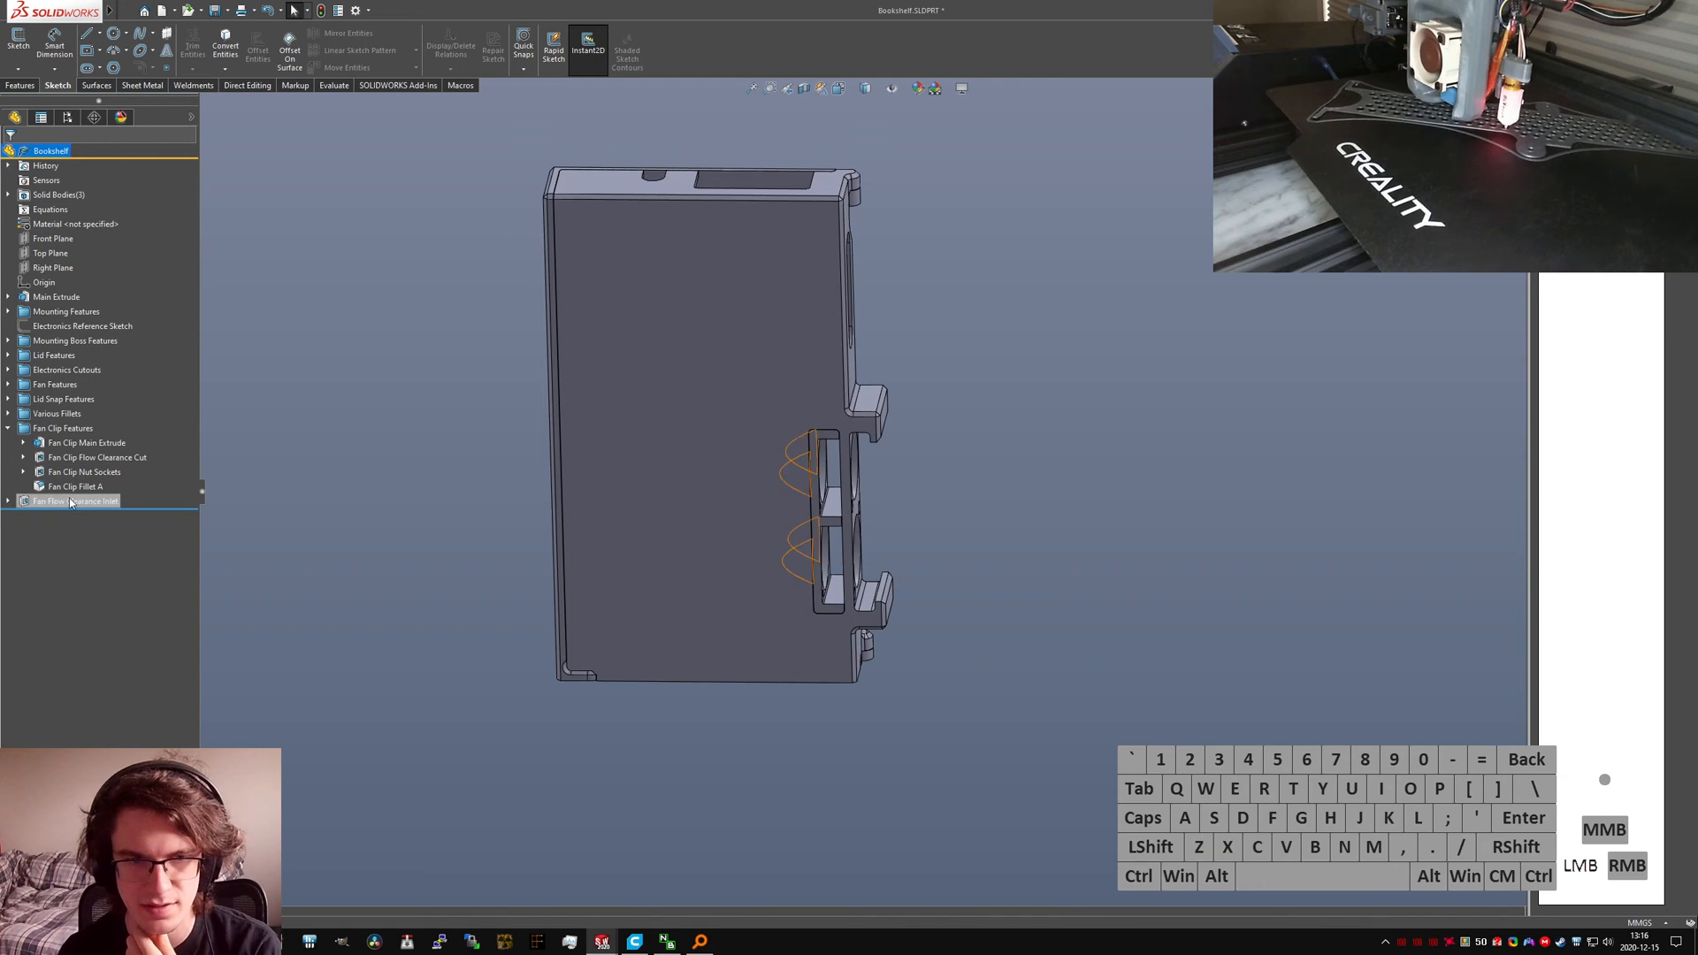
pyautogui.moveTo(71, 502); pyautogui.dragTo(48, 487)
pyautogui.click(348, 534)
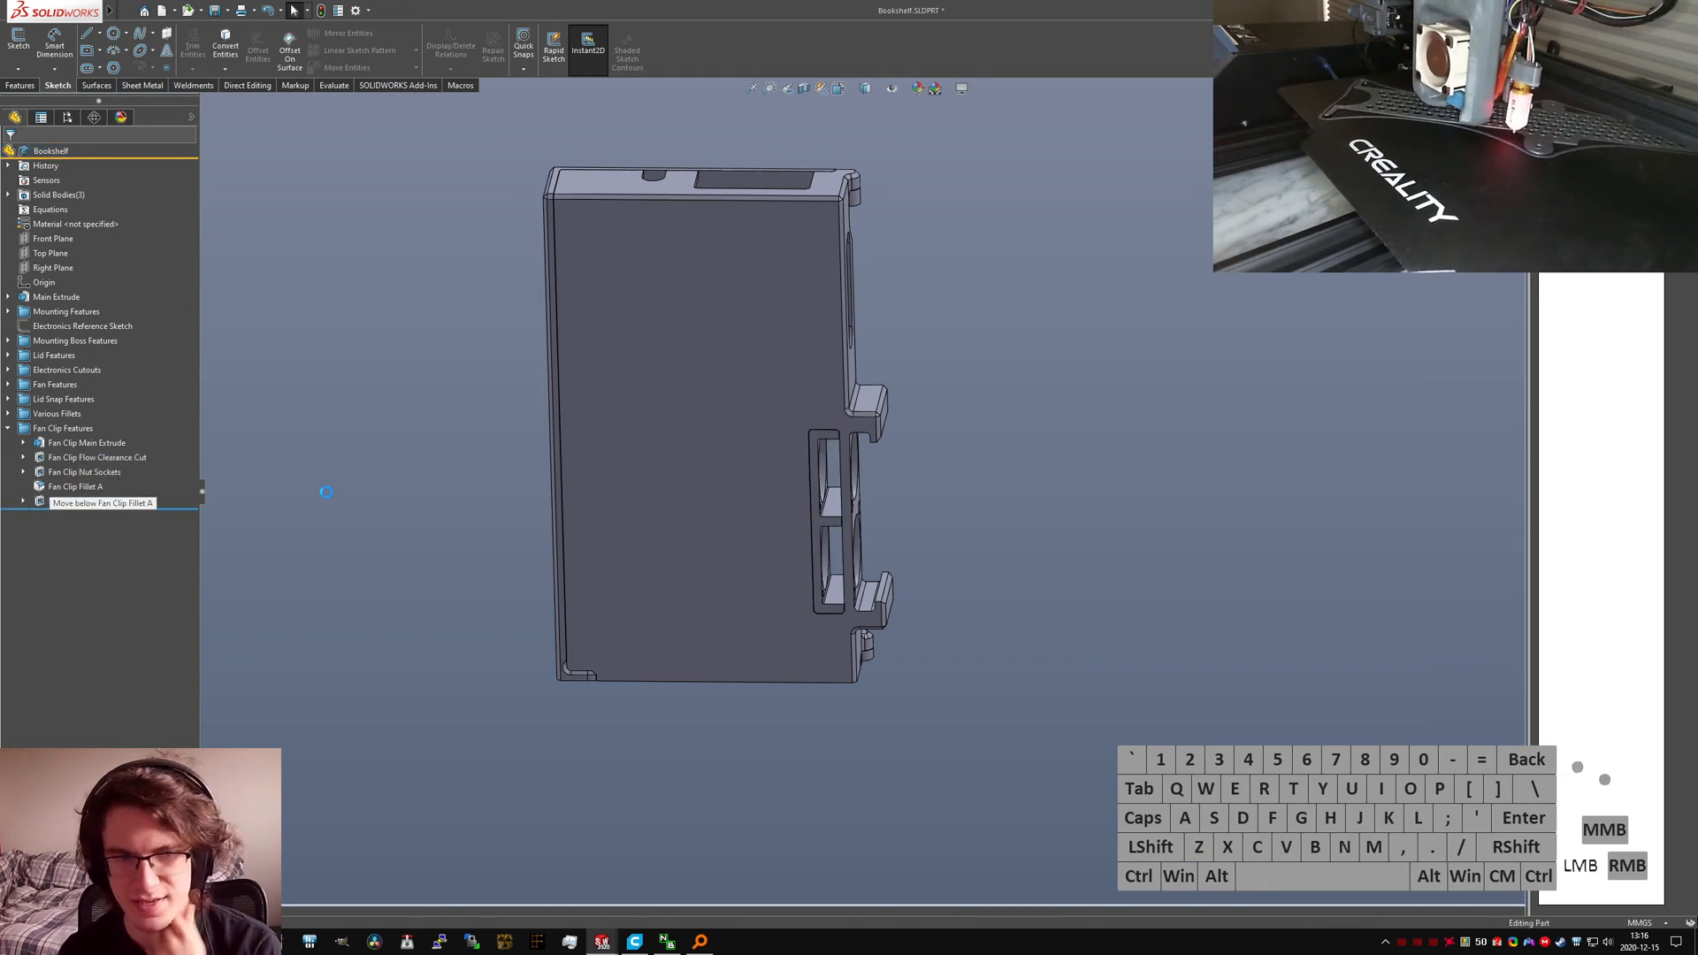
pyautogui.click(8, 428)
pyautogui.hotkey('ctrl', 's')
pyautogui.hotkey('ctrl', '7')
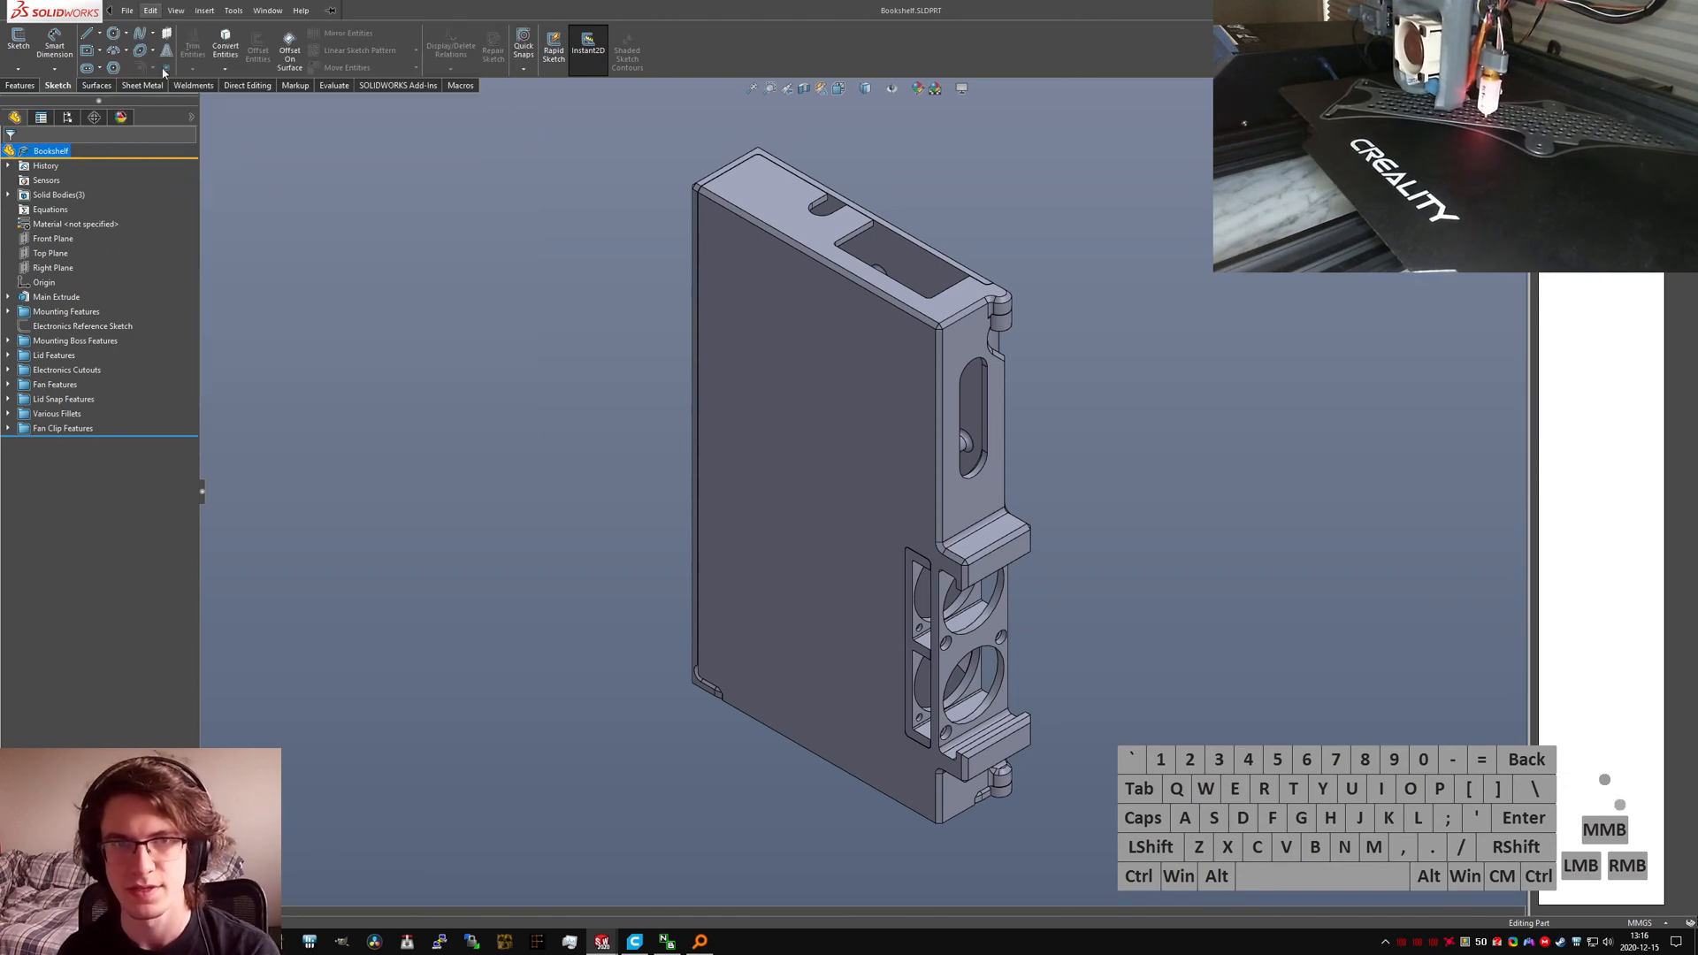
pyautogui.click(127, 10)
pyautogui.click(331, 9)
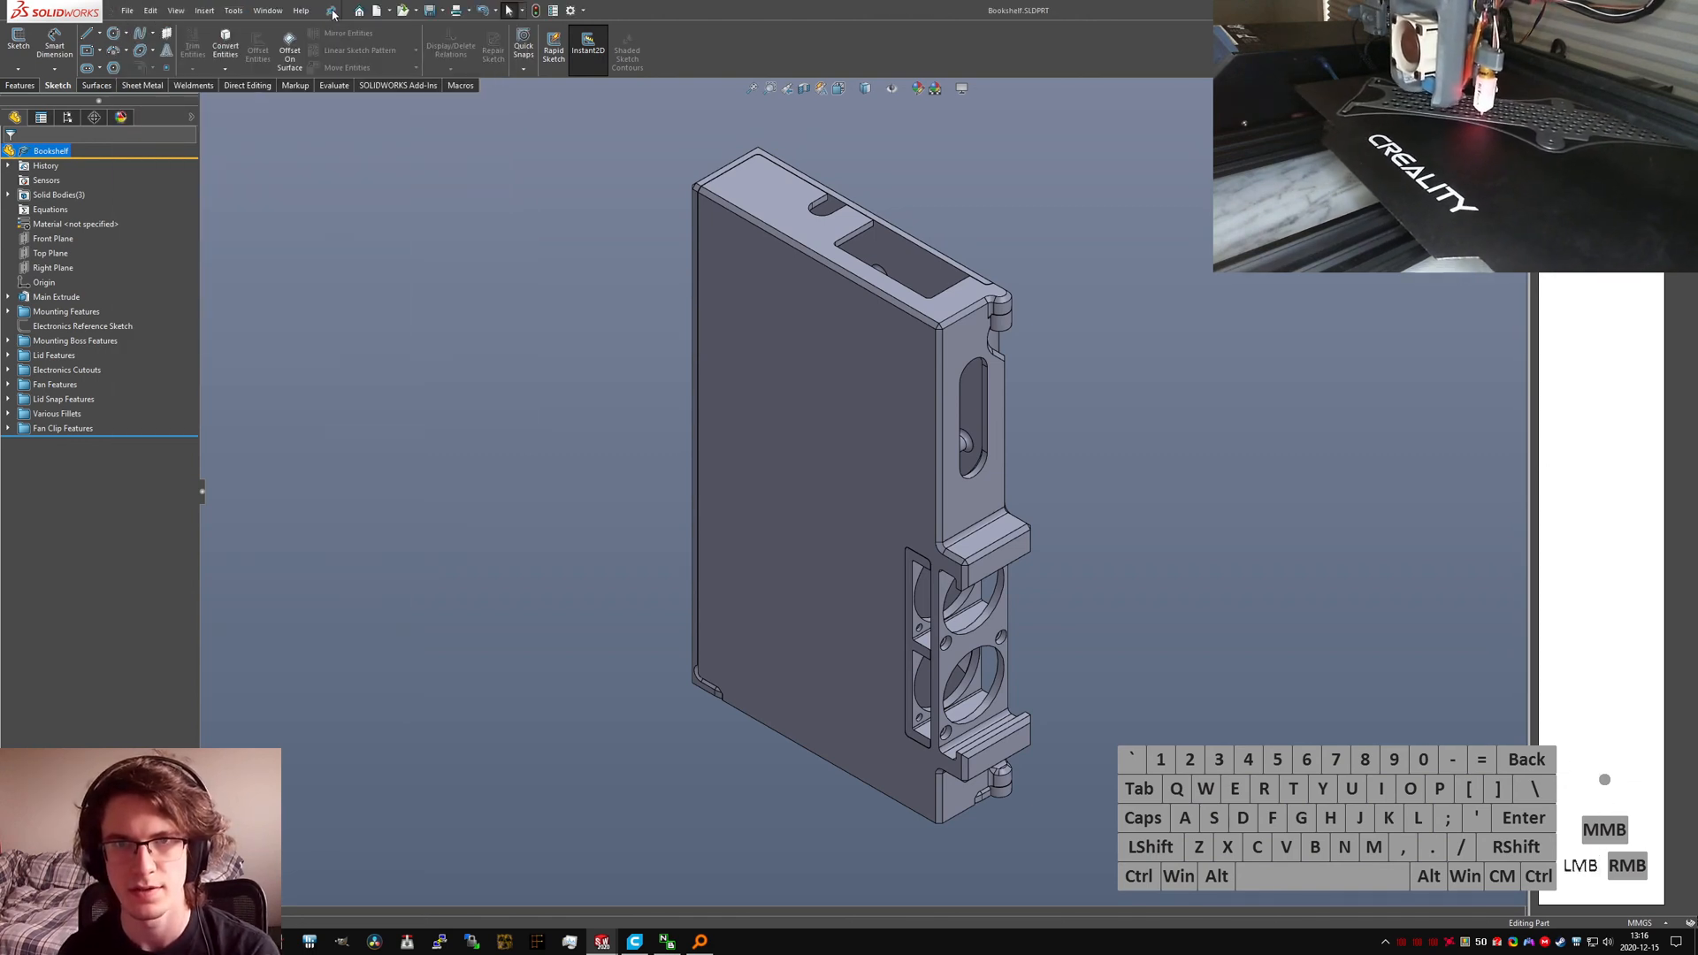
pyautogui.click(127, 10)
pyautogui.click(155, 171)
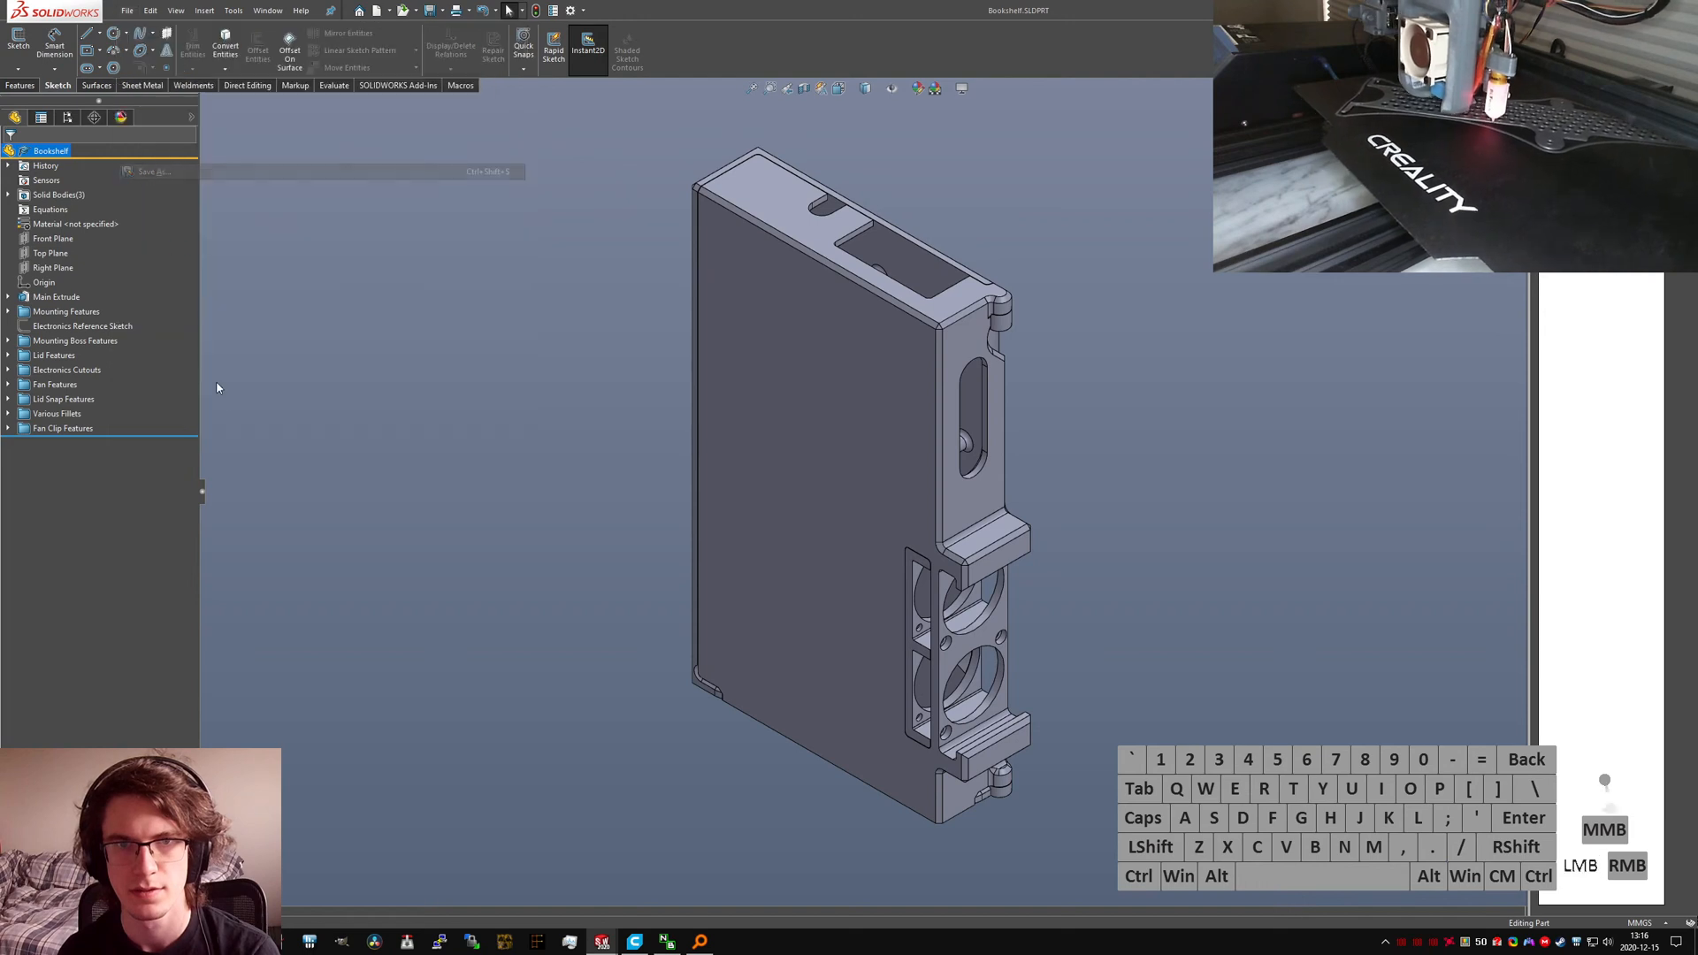
pyautogui.click(998, 750)
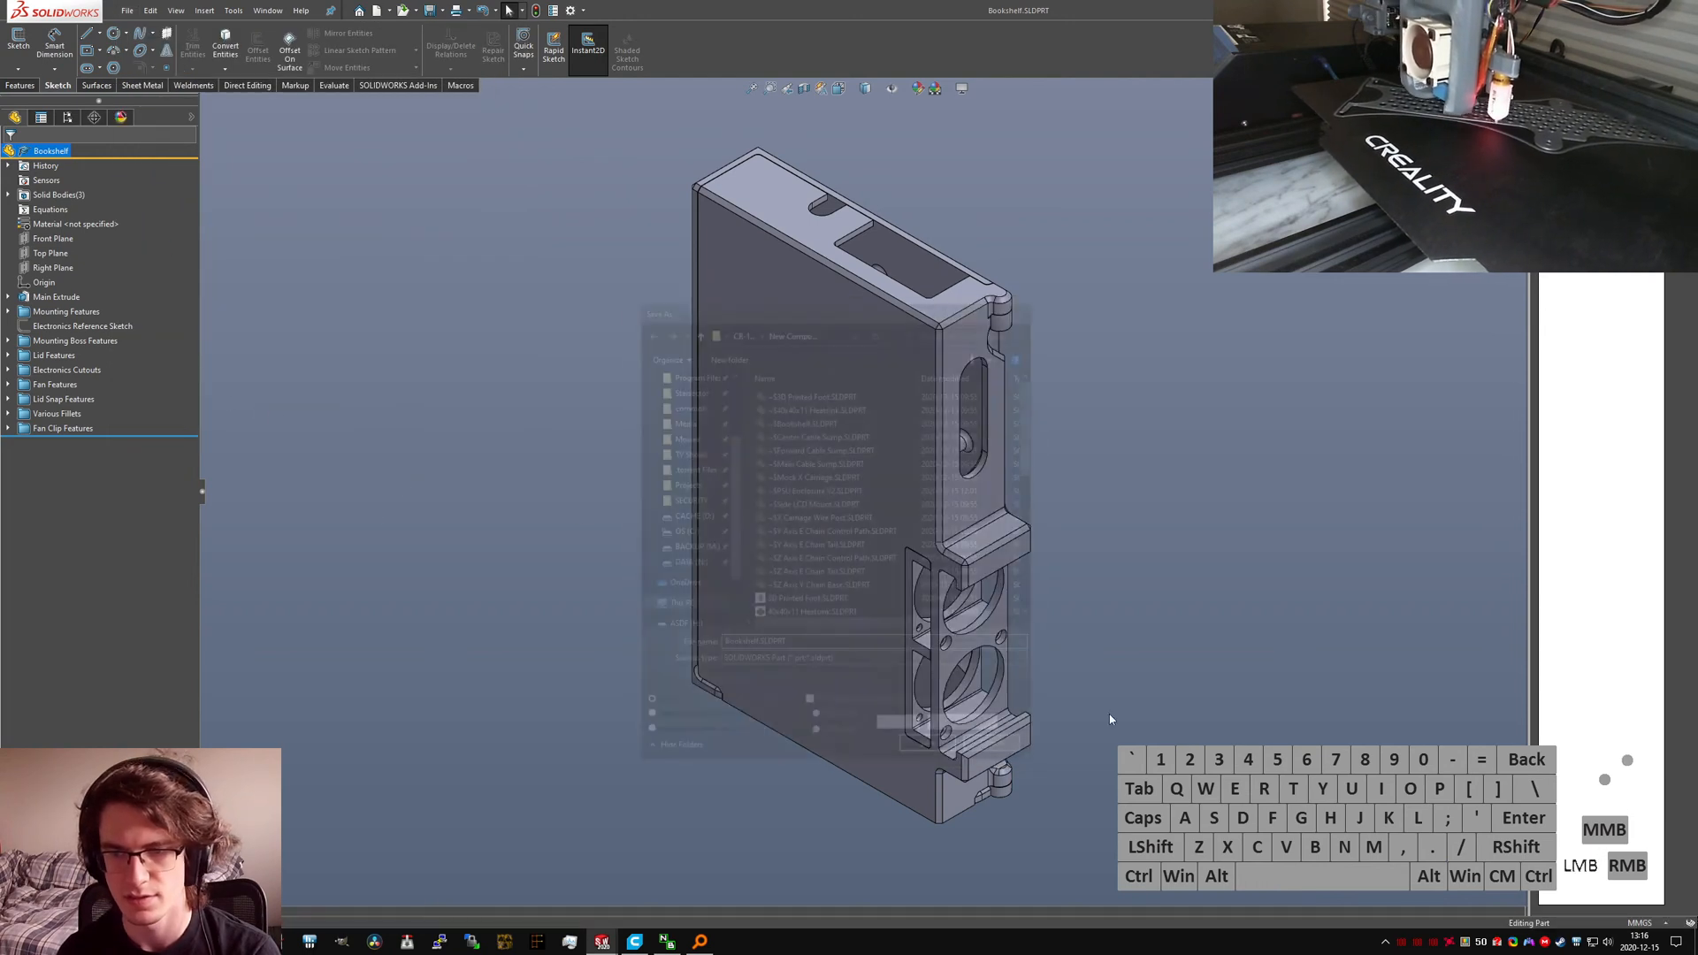
# Step: Start Save Bodies on the Bookshelf part, declining a part template and choosing the Assembly_MMGS assembly template
pyautogui.press('s')
pyautogui.press('s')
pyautogui.press('o')
pyautogui.press('BackSpace')
pyautogui.press('a')
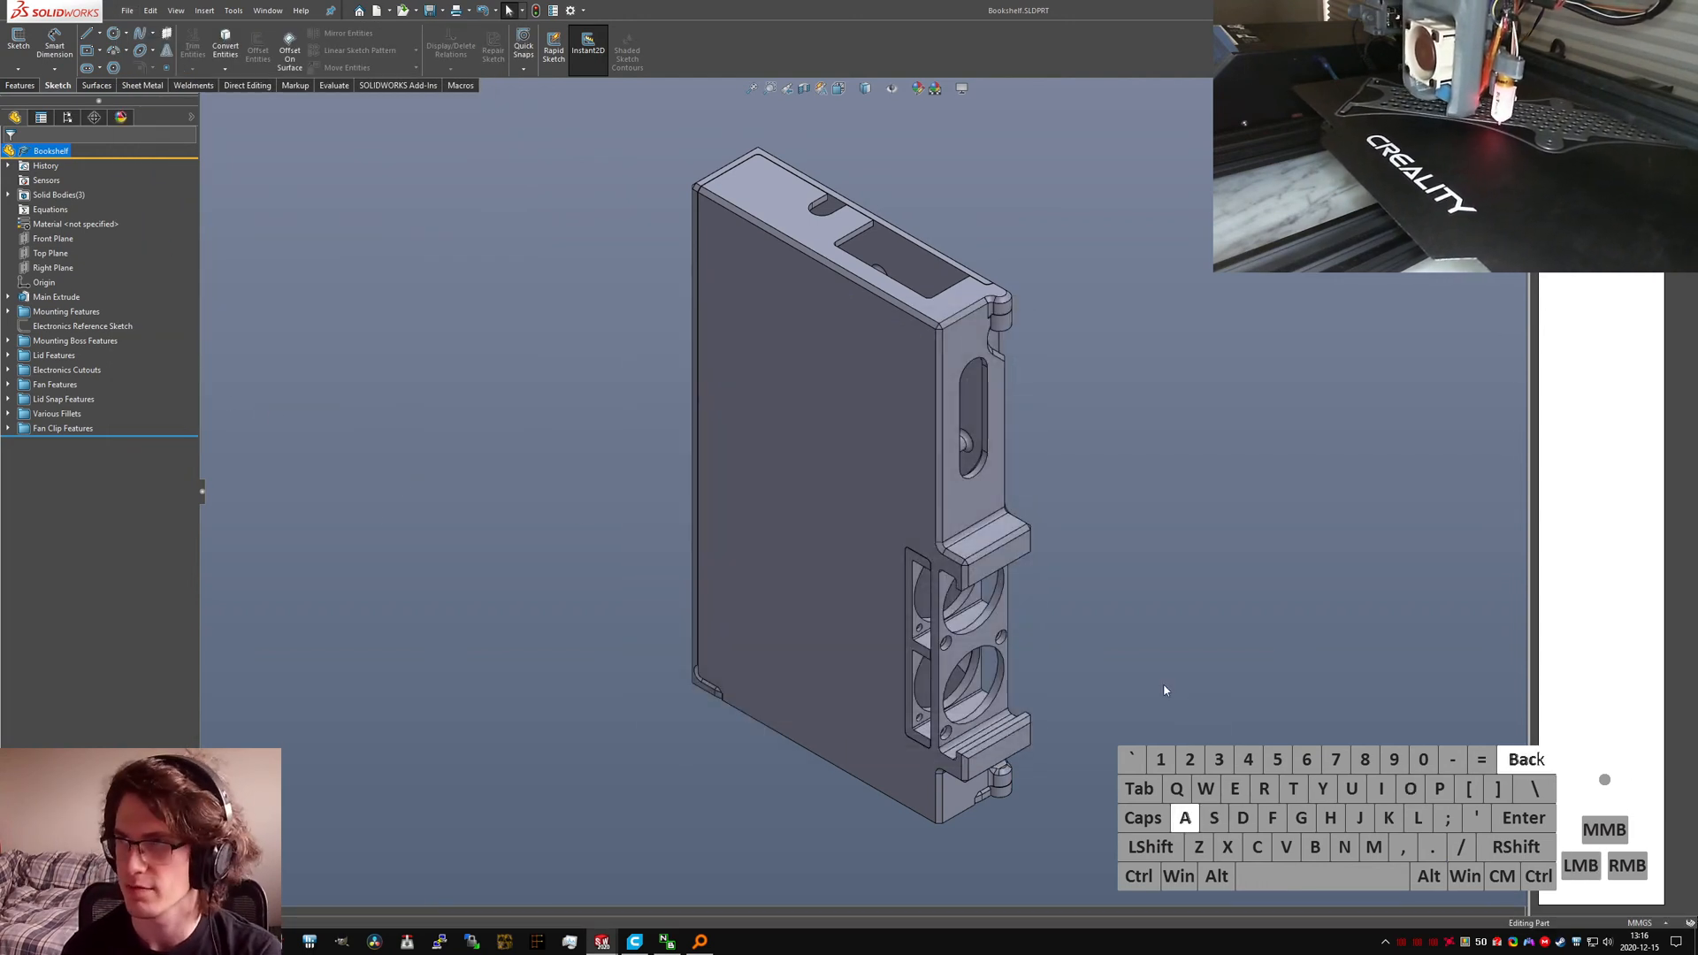
pyautogui.press('space')
pyautogui.press('v')
pyautogui.press('e')
pyautogui.press('b')
pyautogui.press('o')
pyautogui.press('i')
pyautogui.press('d')
pyautogui.press('s')
pyautogui.press('Return')
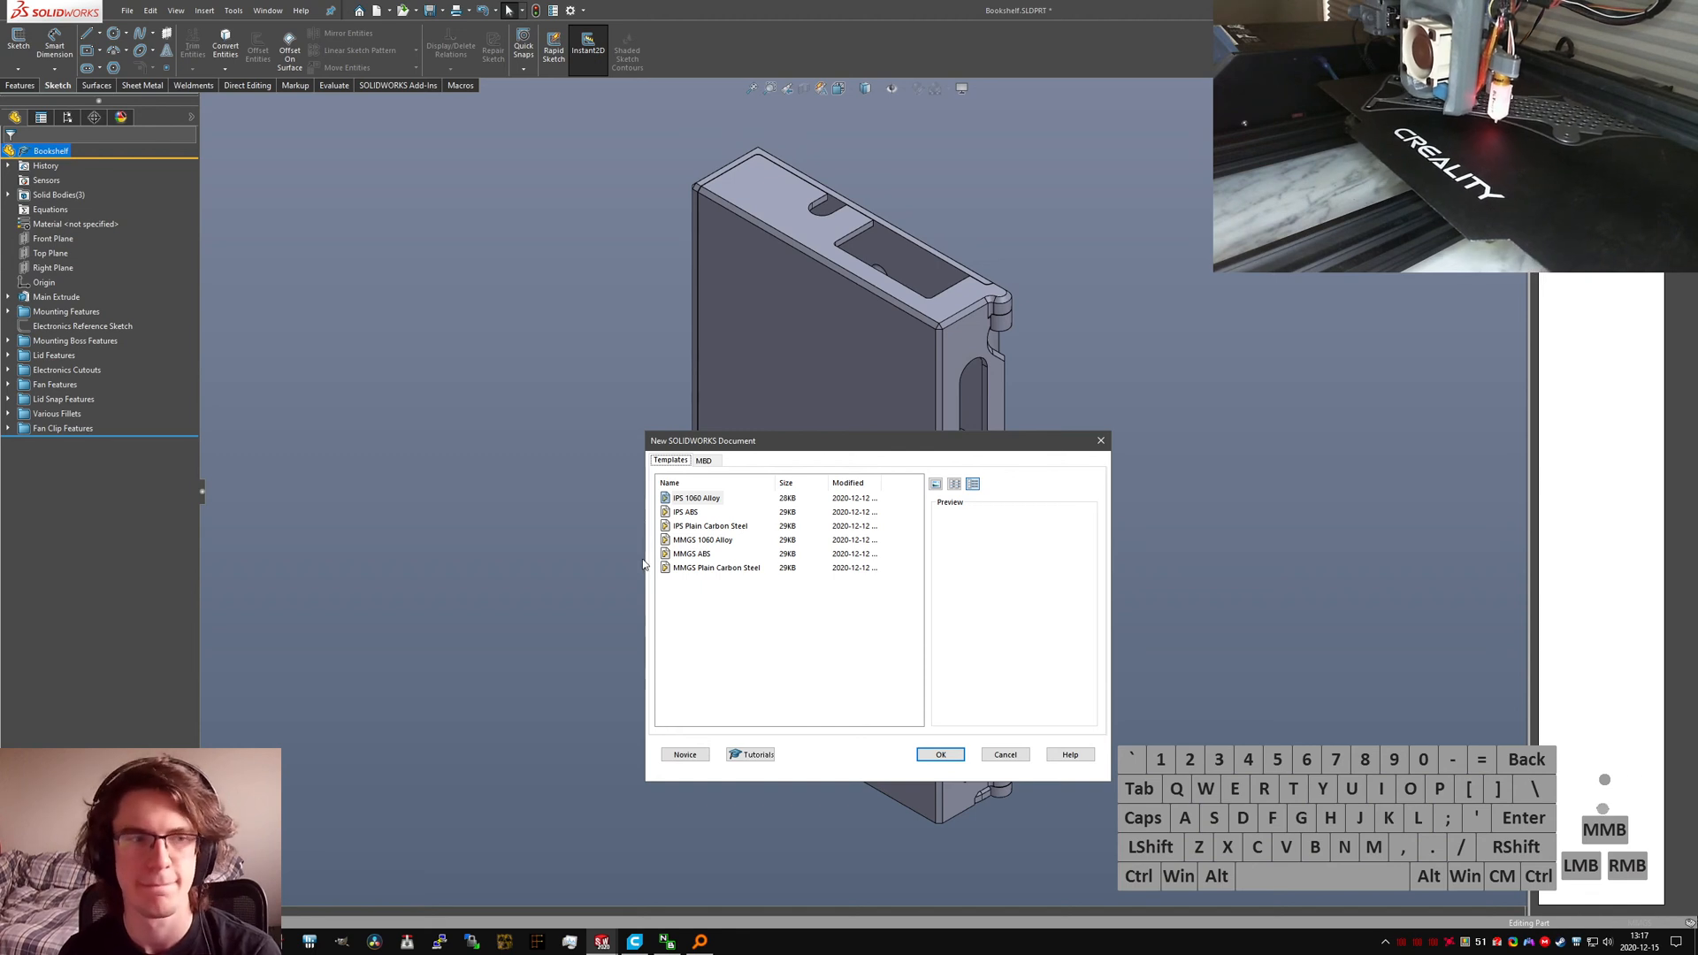
pyautogui.press('XF86AudioLowerVolume')
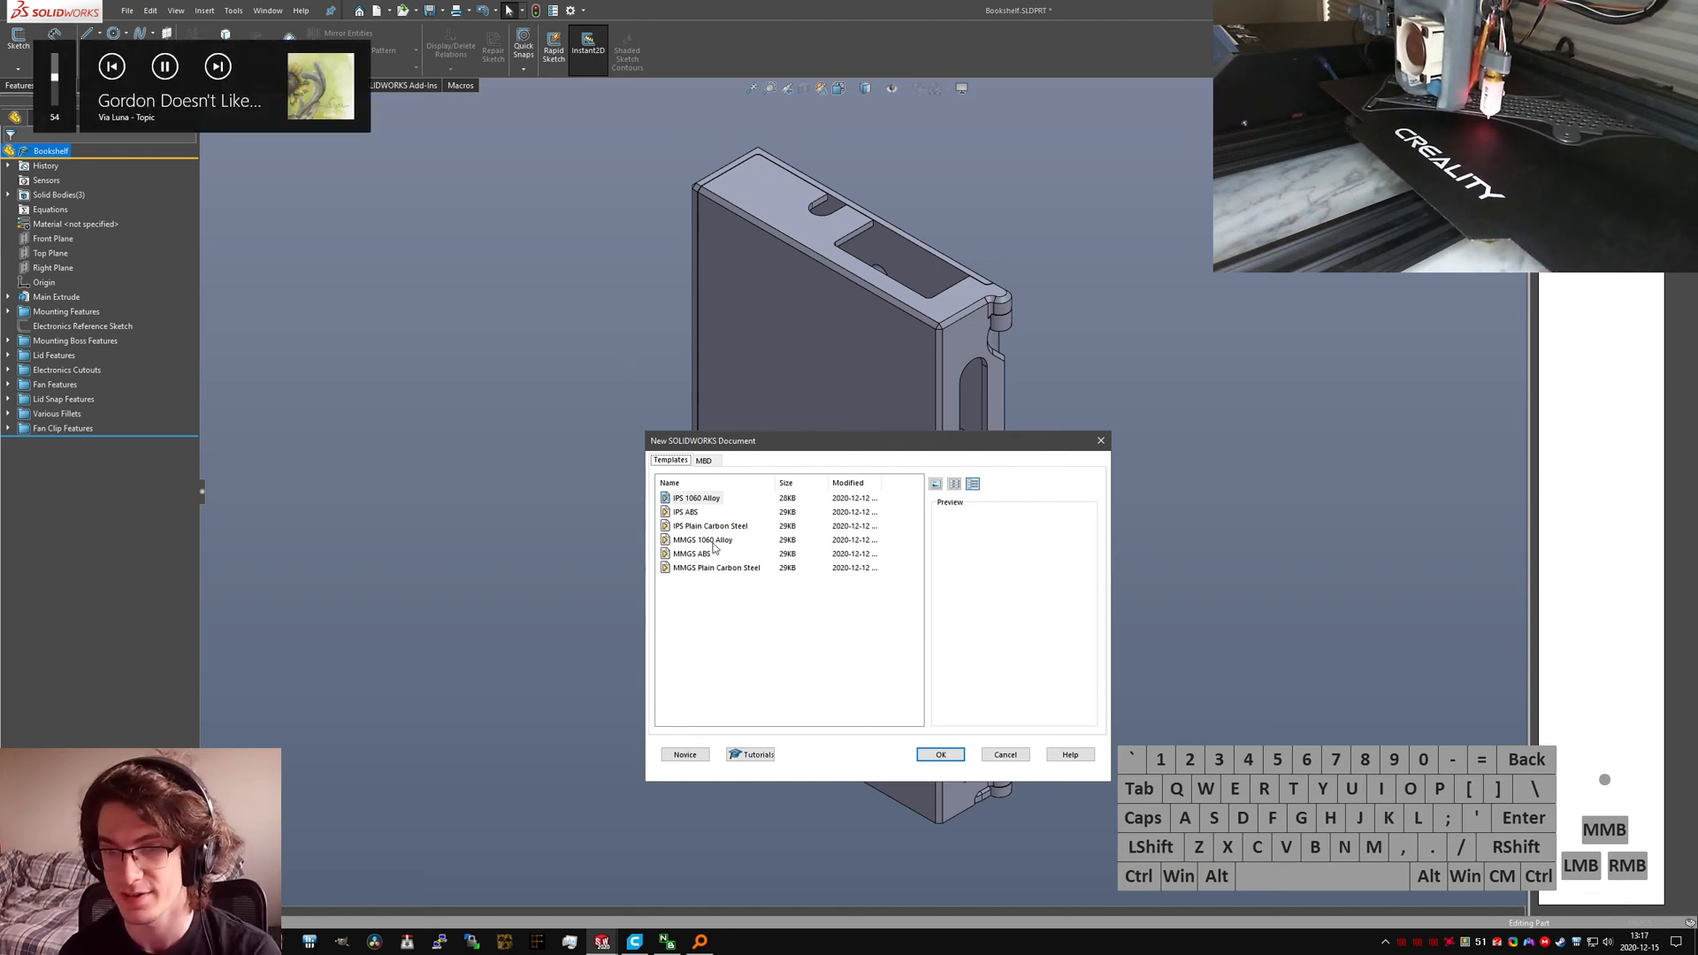
pyautogui.click(1006, 755)
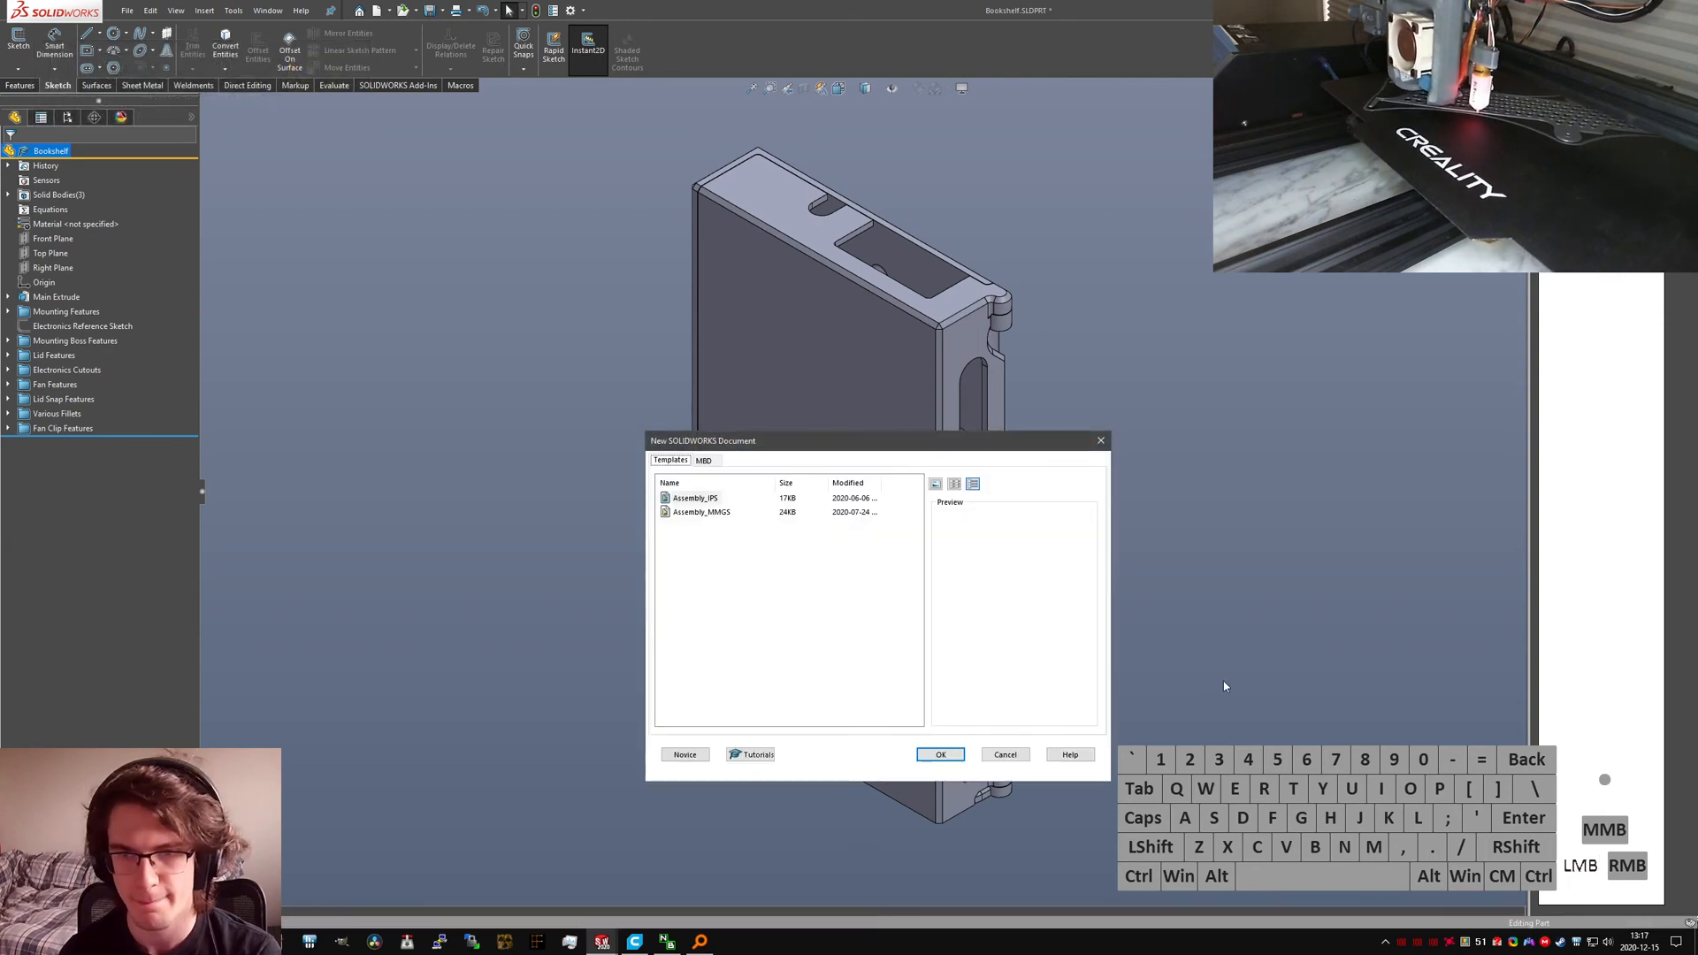
pyautogui.doubleClick(704, 513)
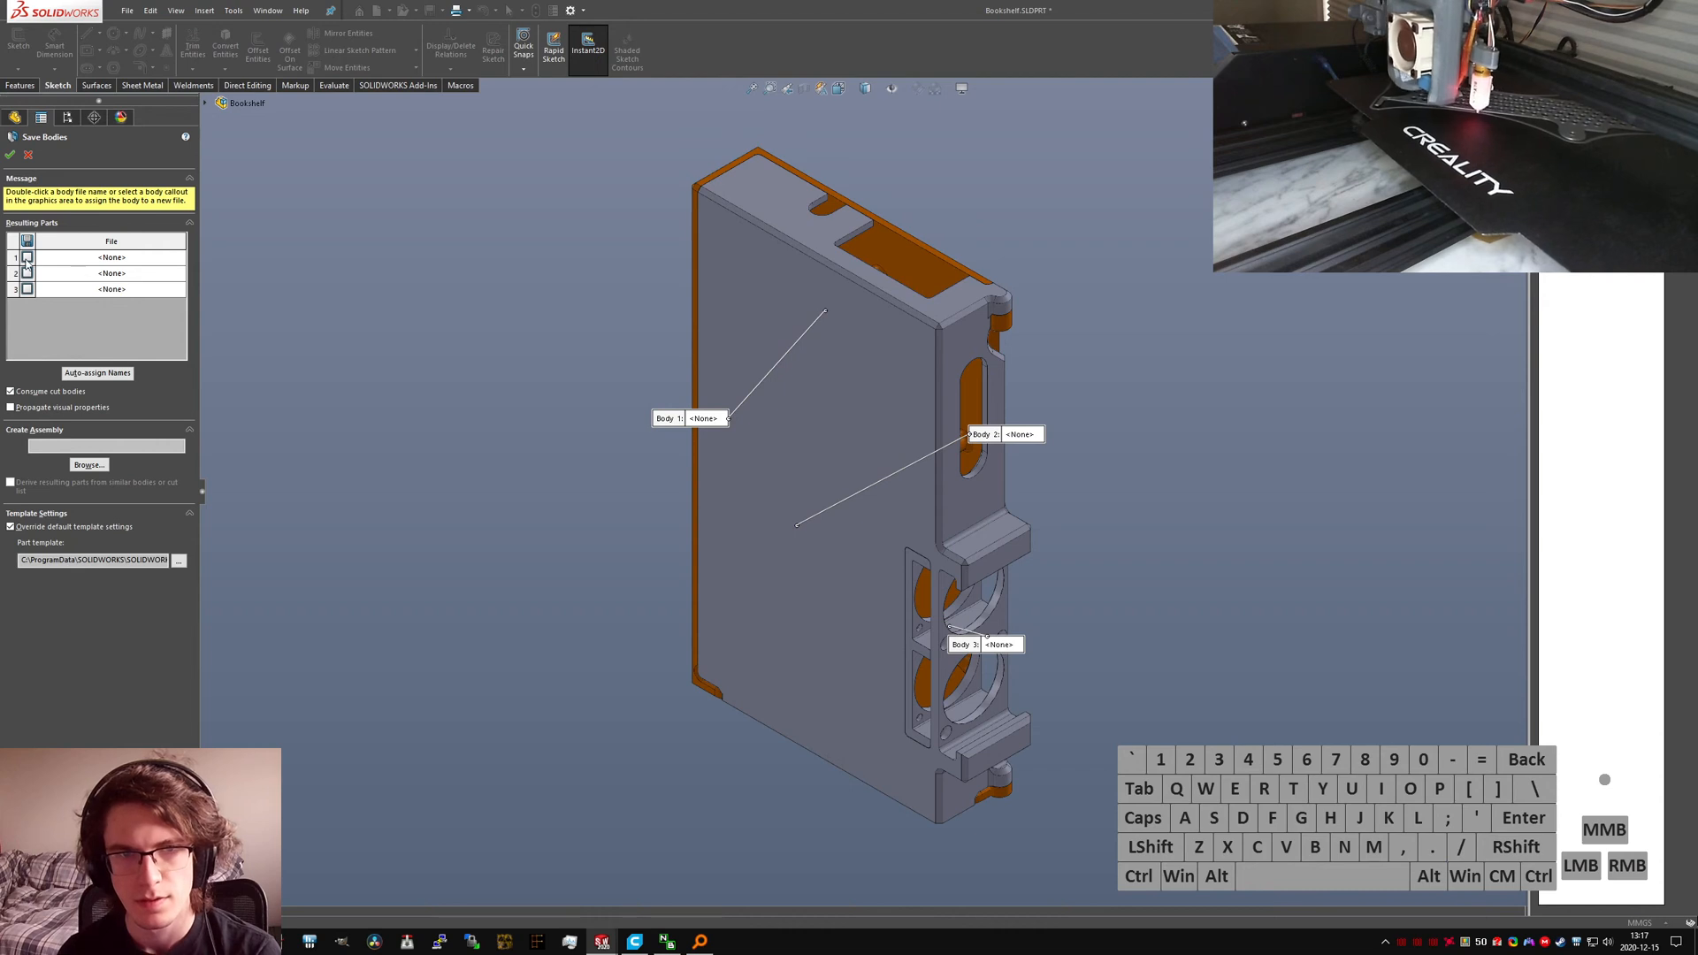
# Step: Include all three Bookshelf bodies as resulting parts in Save Bodies
pyautogui.click(26, 258)
pyautogui.click(27, 273)
pyautogui.click(26, 289)
pyautogui.doubleClick(104, 257)
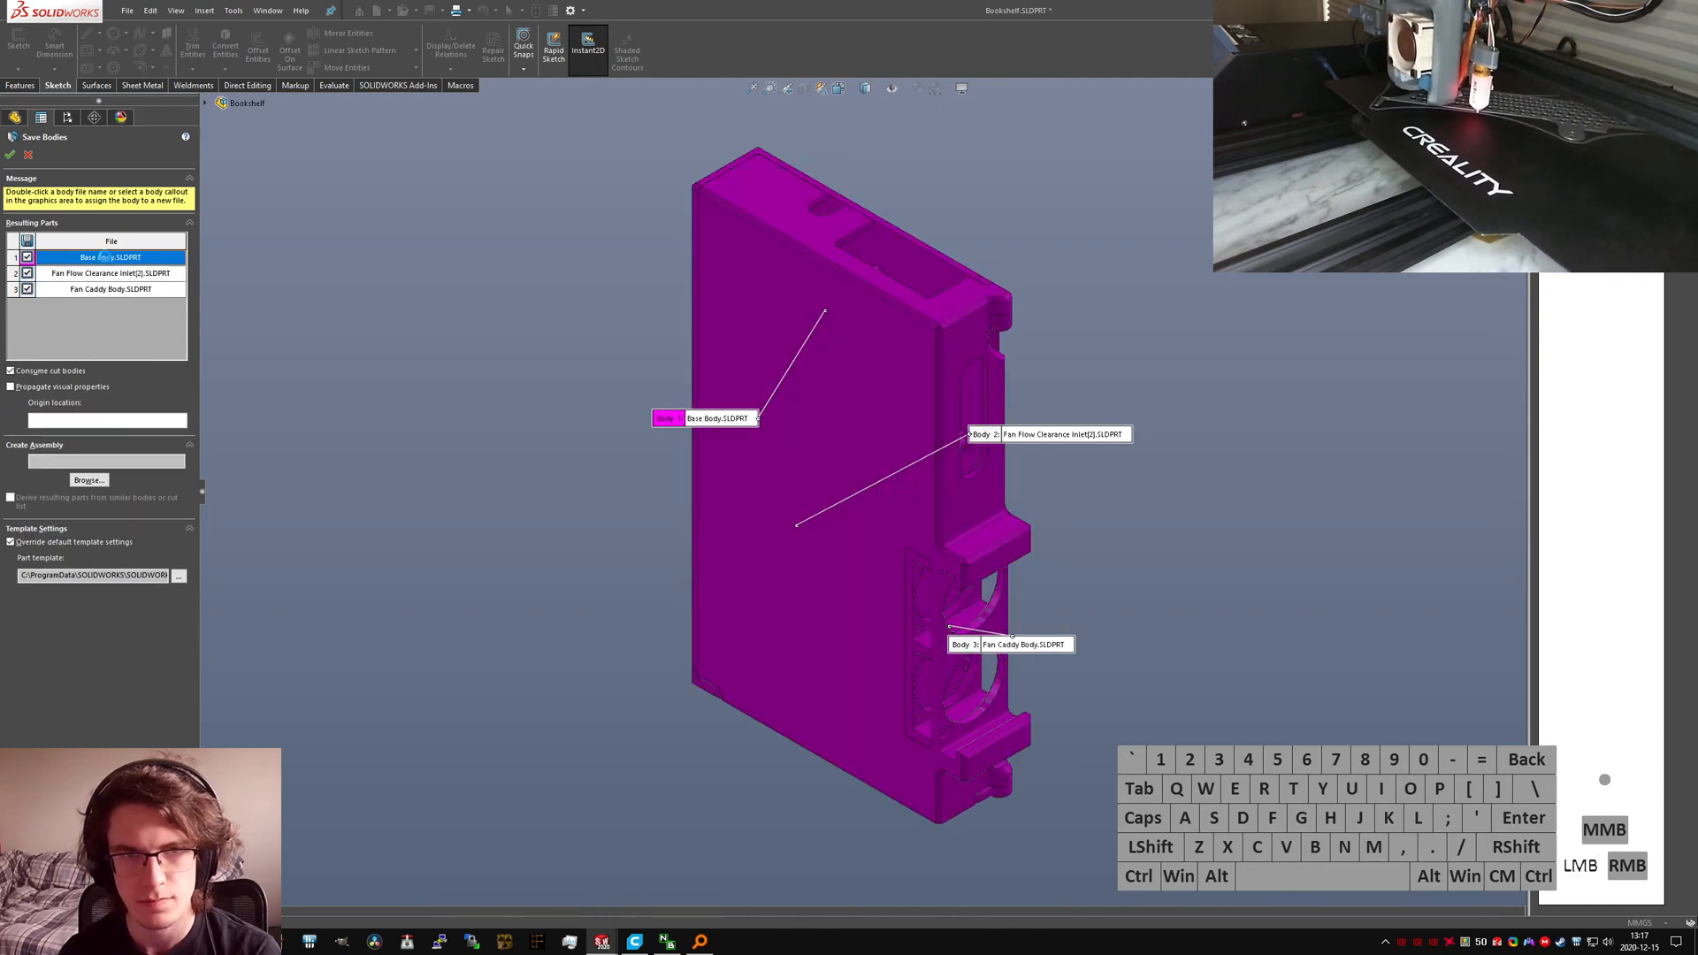
pyautogui.click(930, 750)
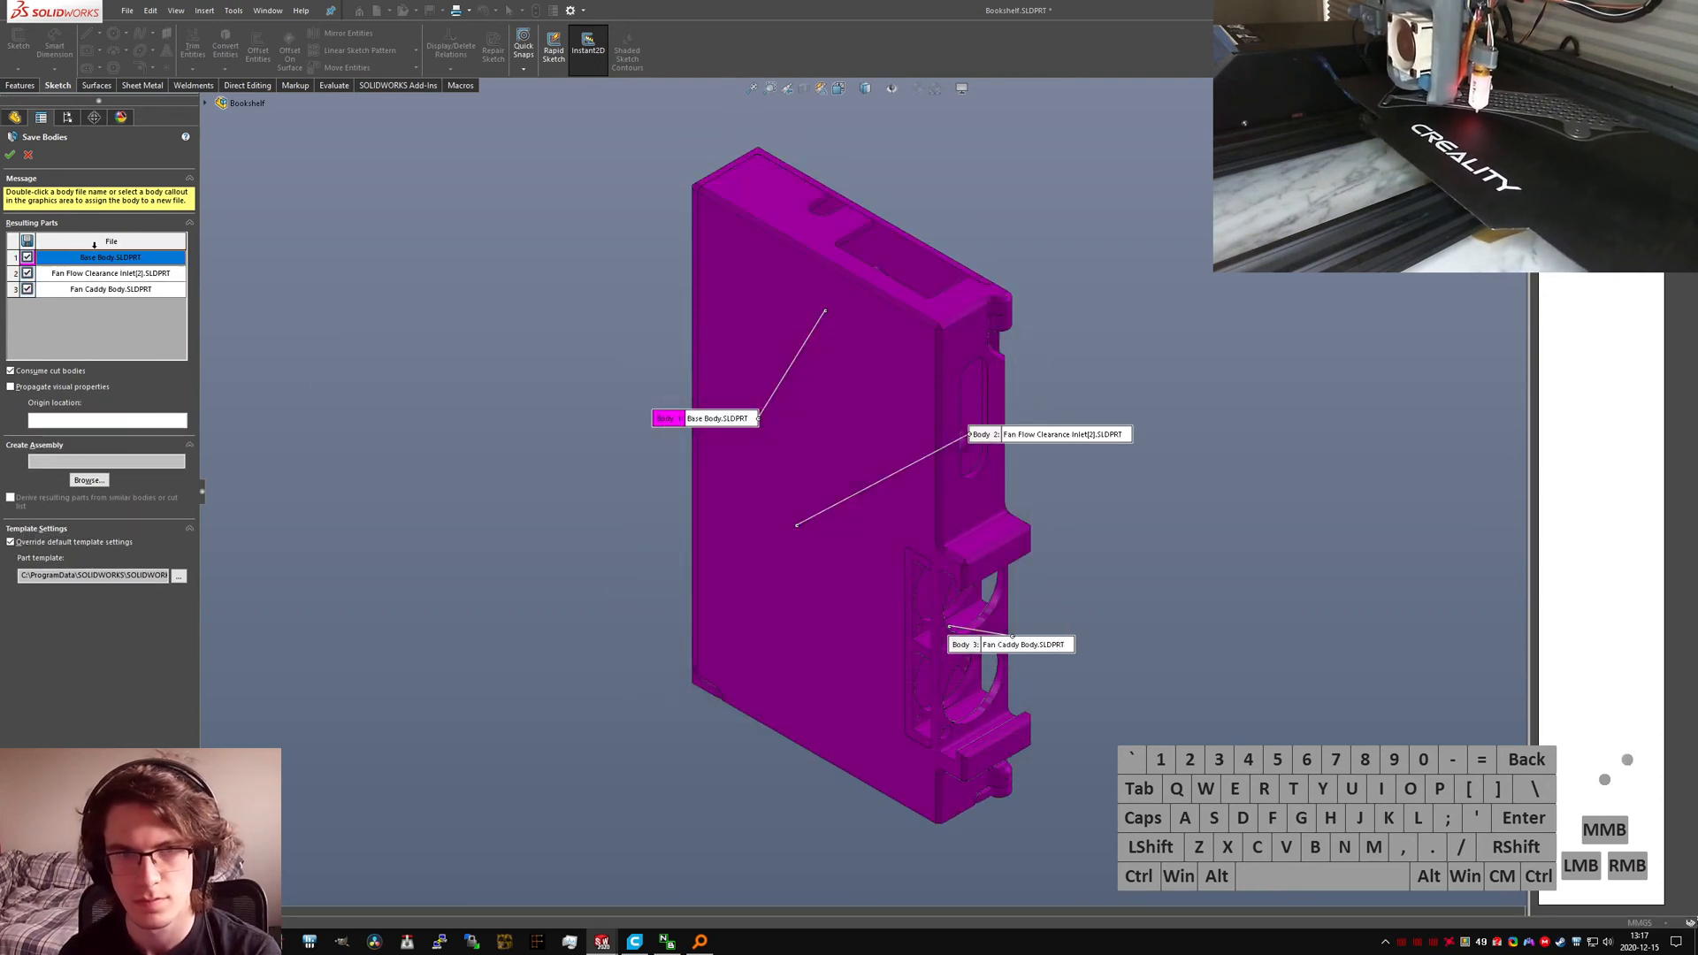
# Step: For the first body's file location, go to the New Components folder and create a subfolder named Bookshelf Subparts
pyautogui.doubleClick(108, 258)
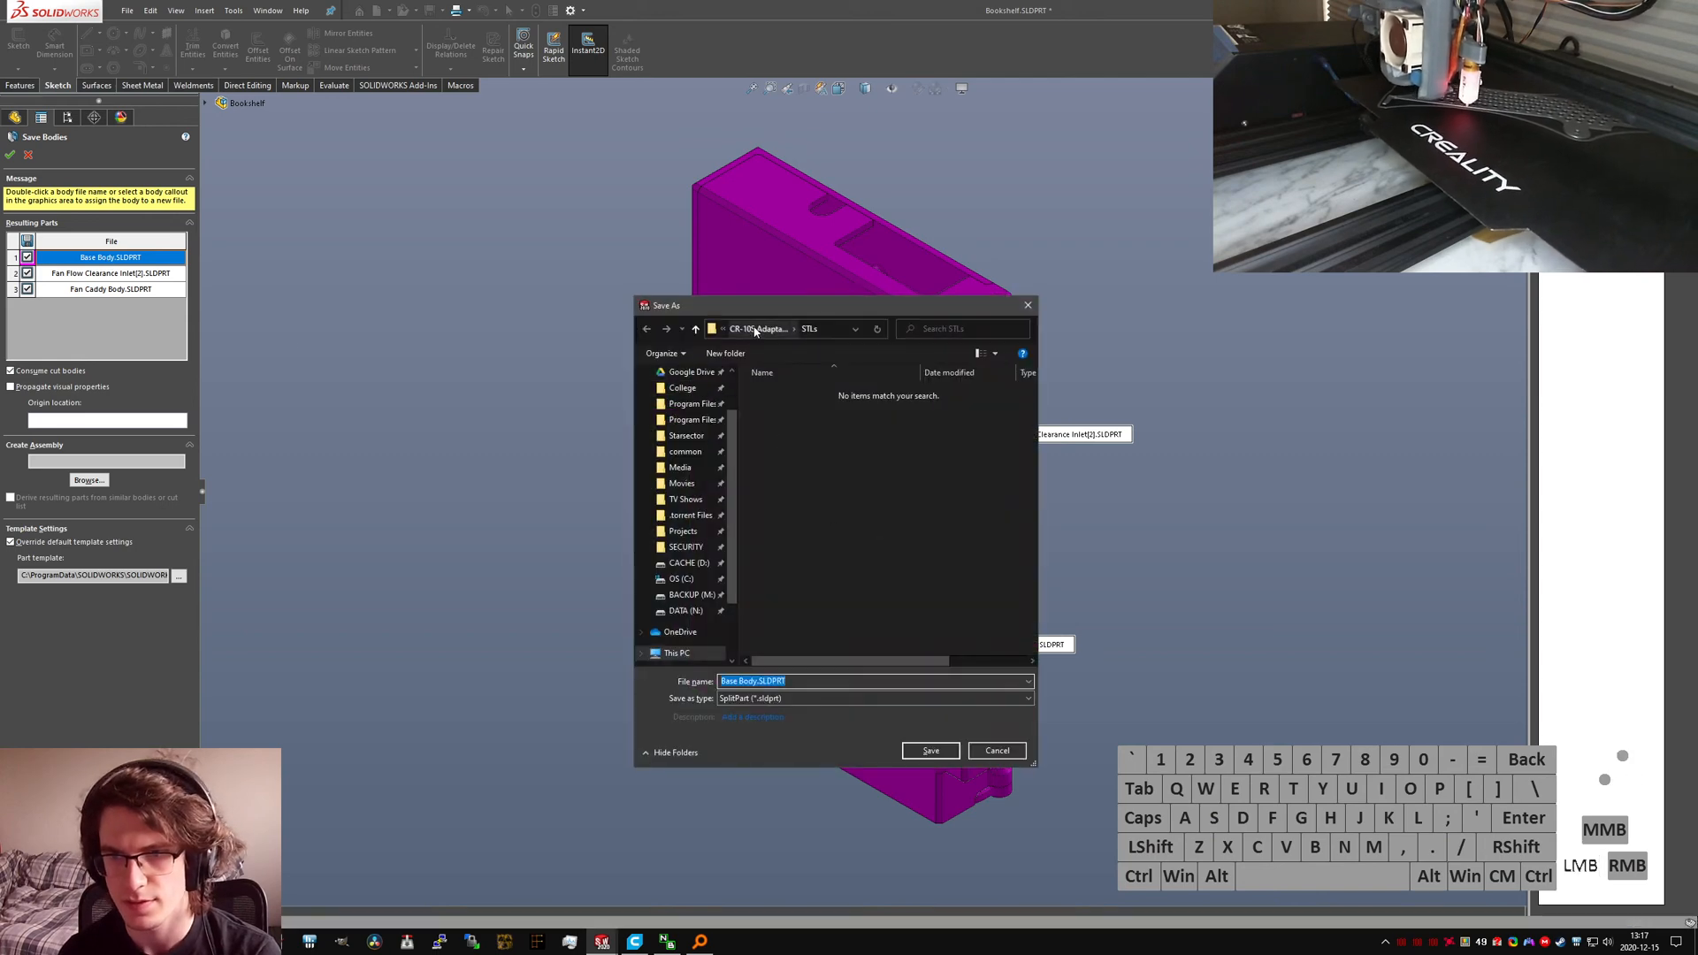
pyautogui.doubleClick(796, 434)
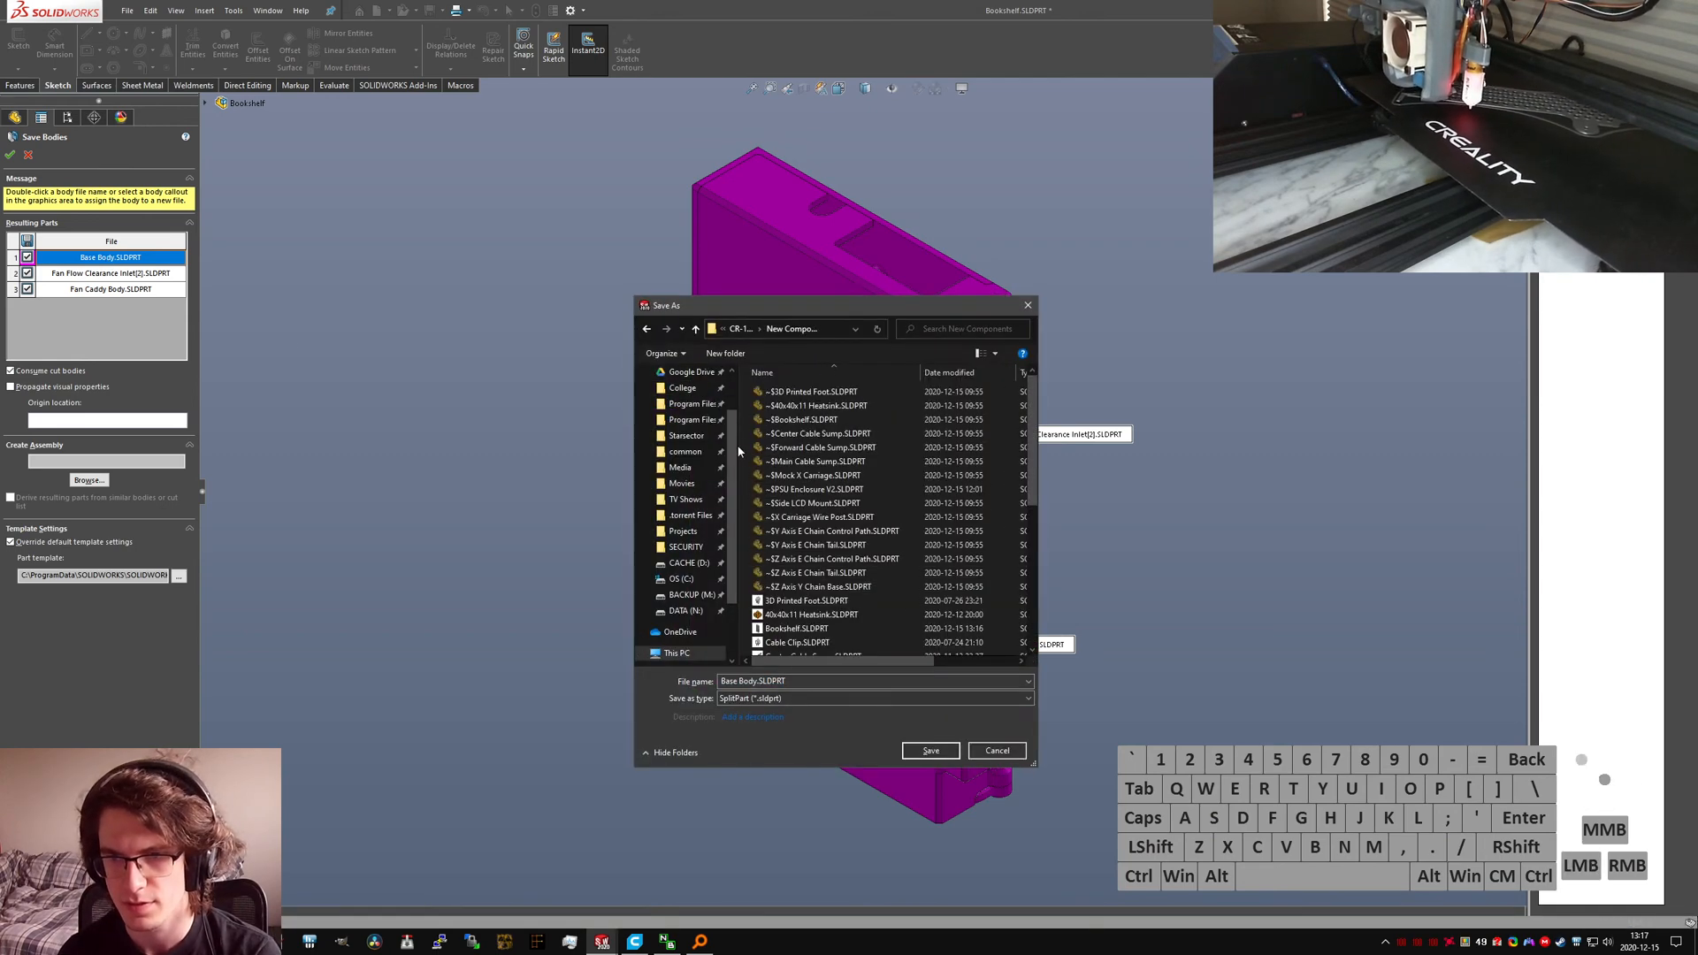
pyautogui.rightClick(746, 454)
pyautogui.click(836, 672)
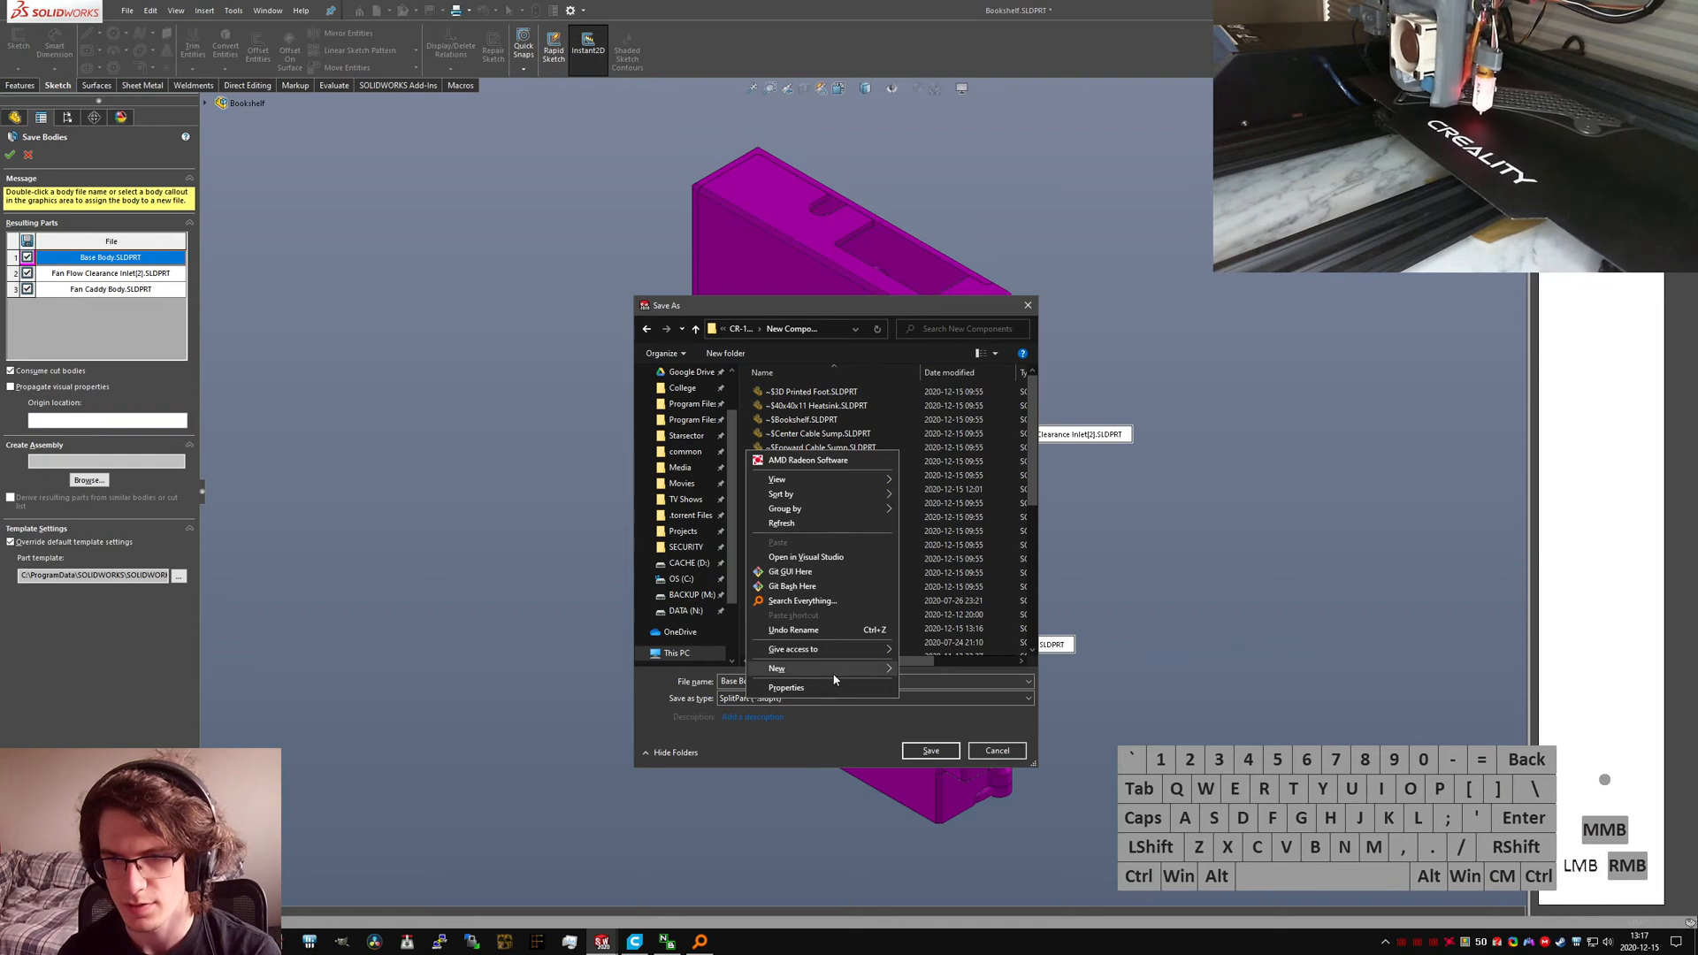
pyautogui.click(943, 671)
pyautogui.write('Bookshelf ')
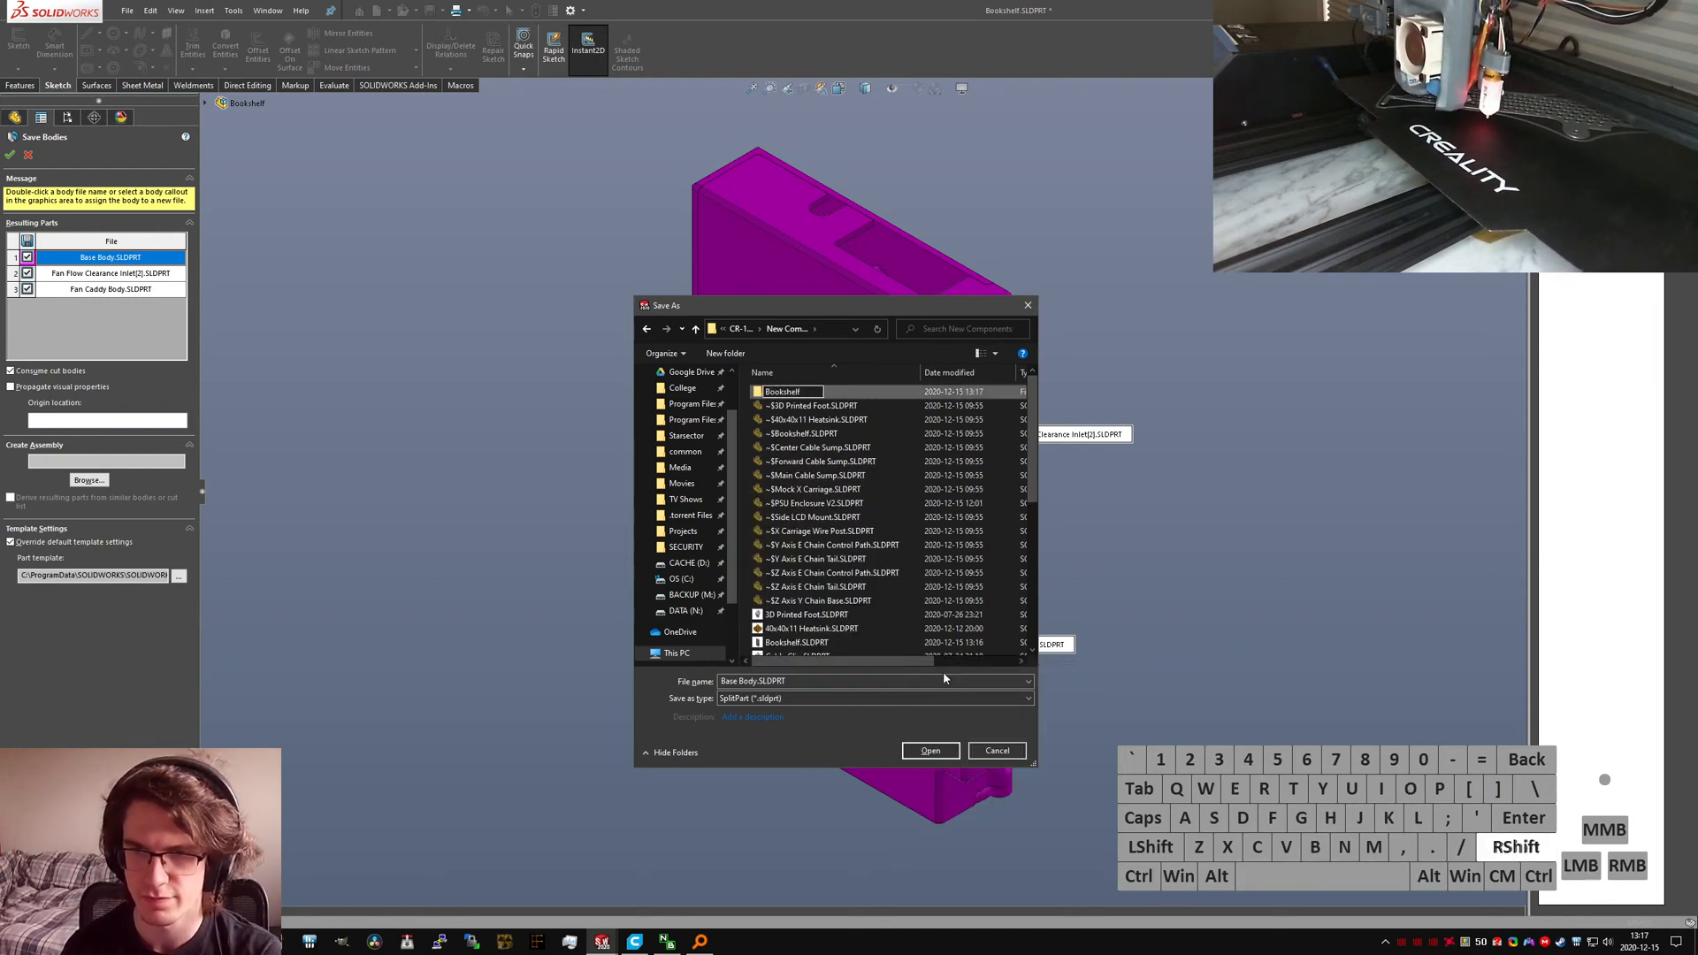
pyautogui.write('Subparts')
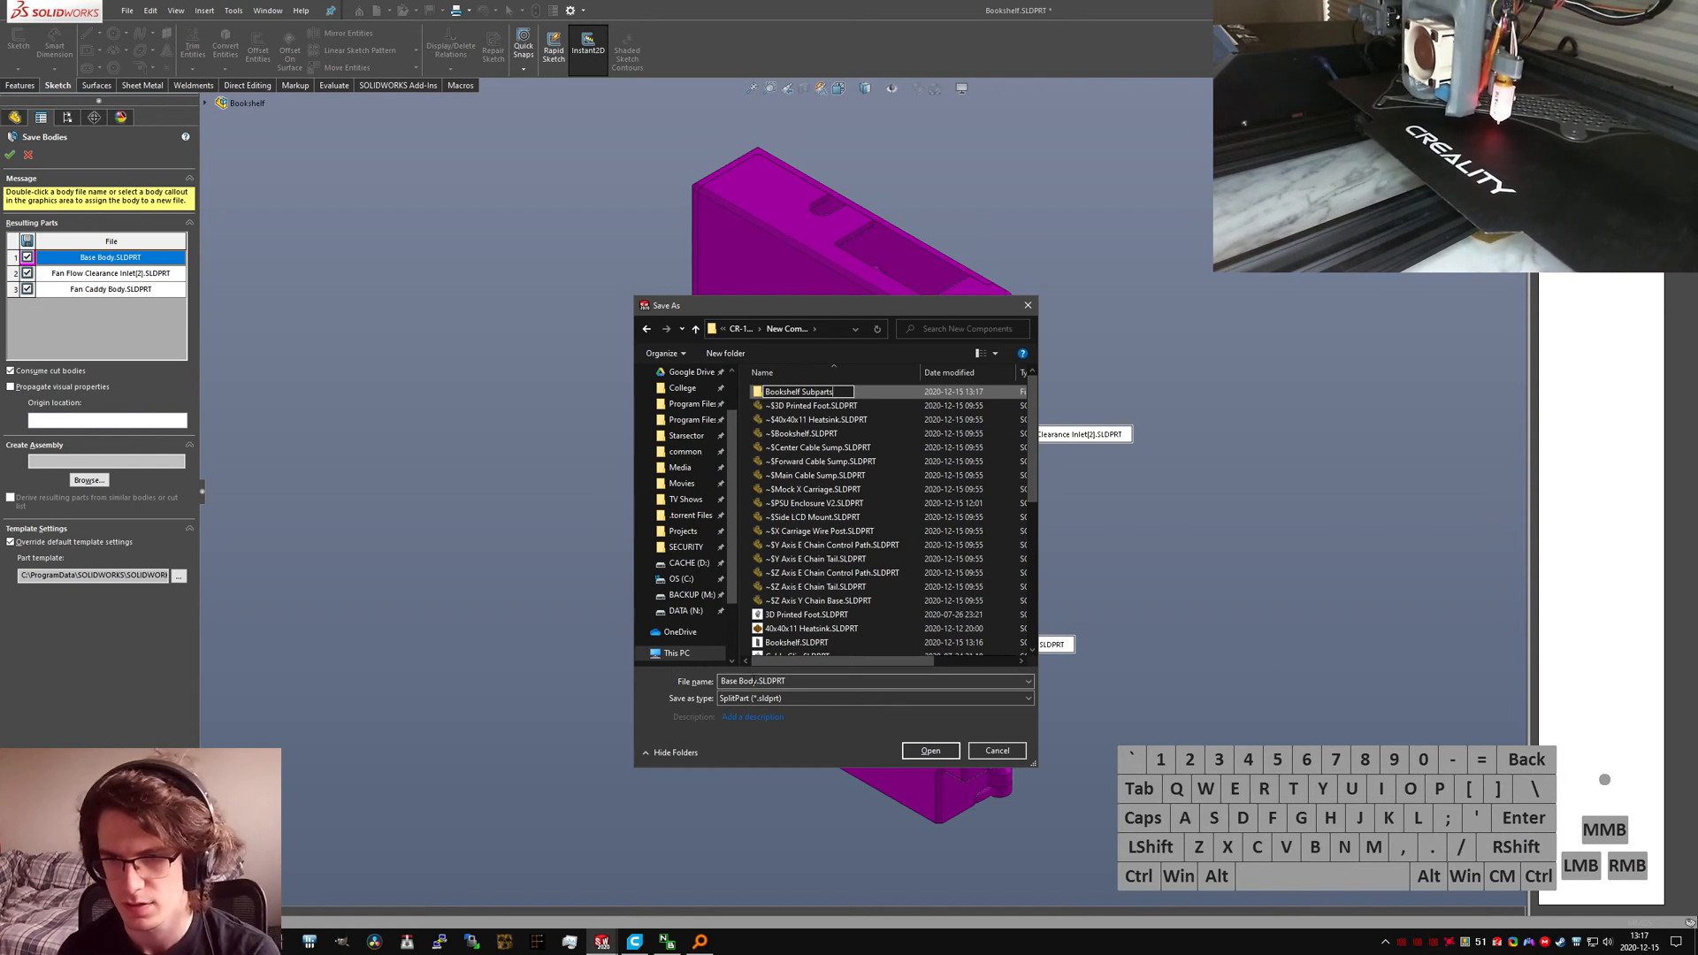
# Step: Set the first body's file name to Bookshelf Base.SLDPRT and accept it
pyautogui.click(760, 683)
pyautogui.click(758, 682)
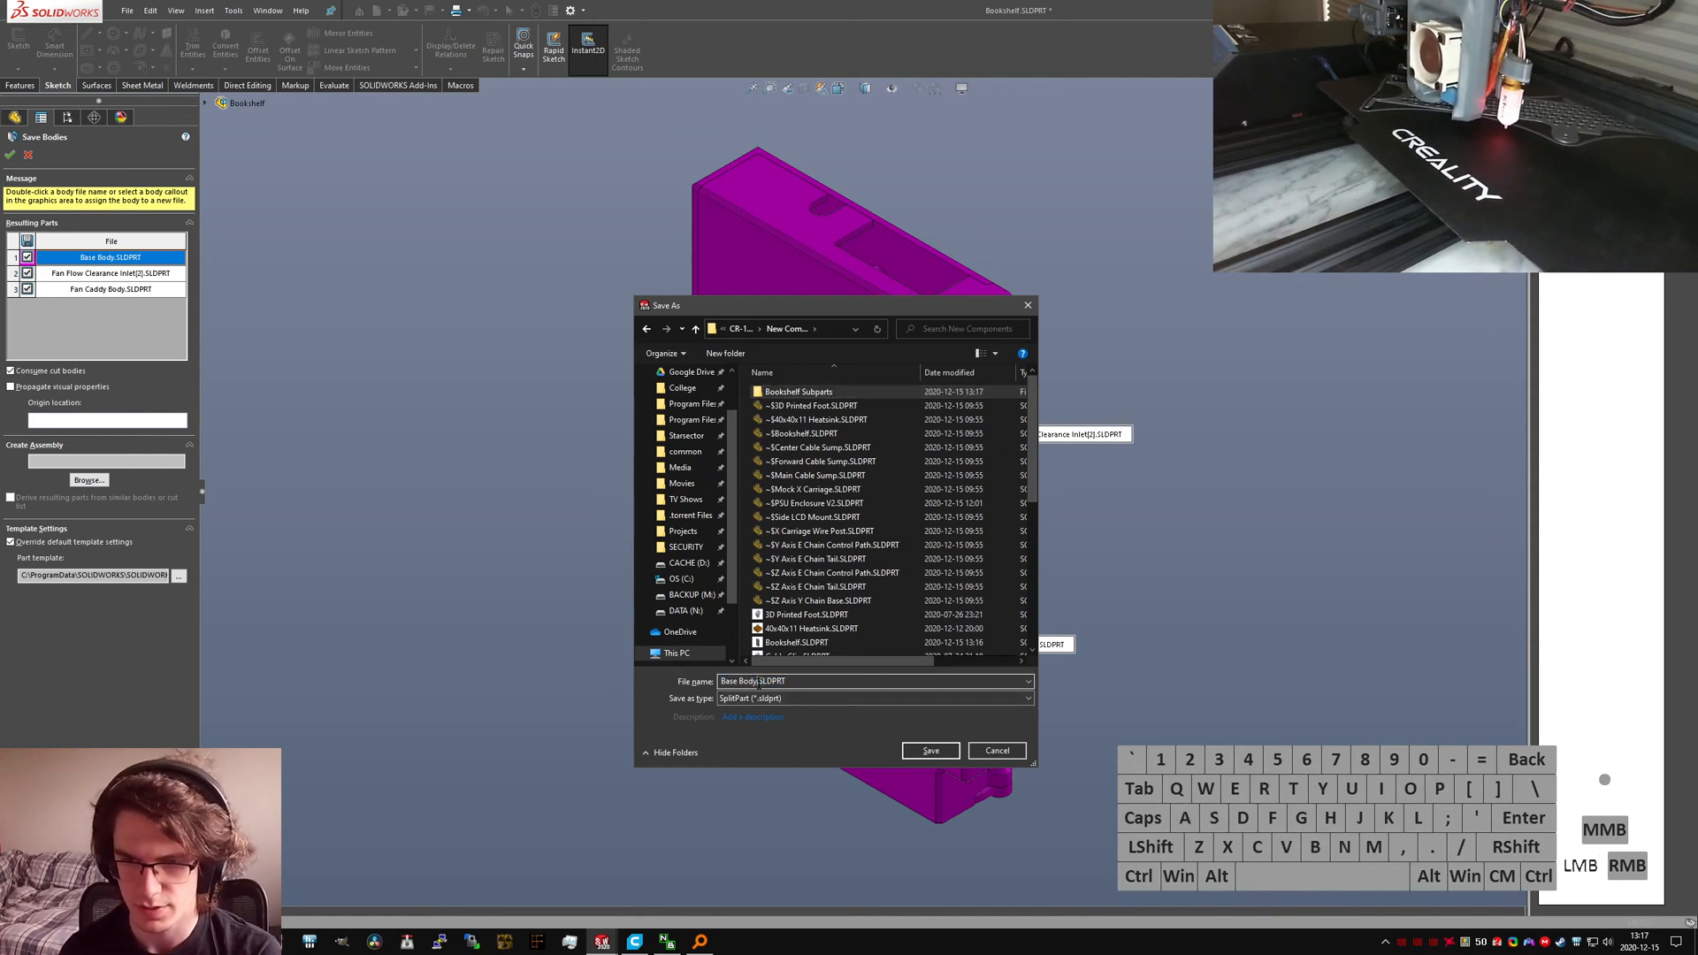
pyautogui.write('Boo')
pyautogui.write('Base')
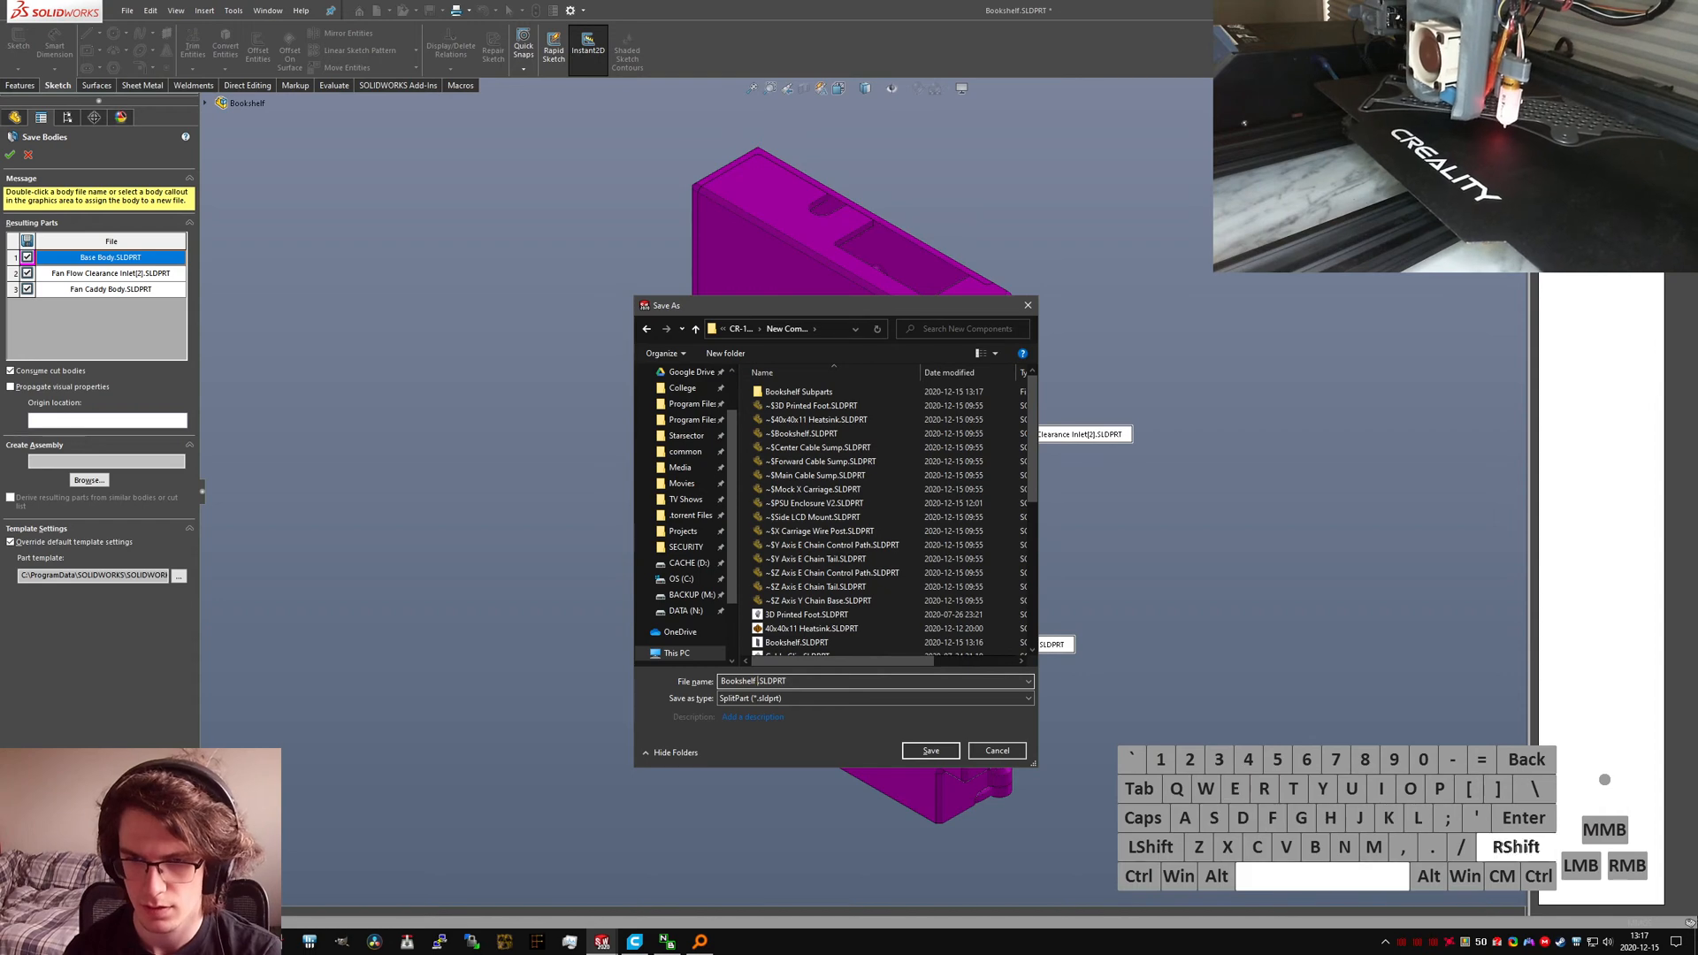
pyautogui.press('Return')
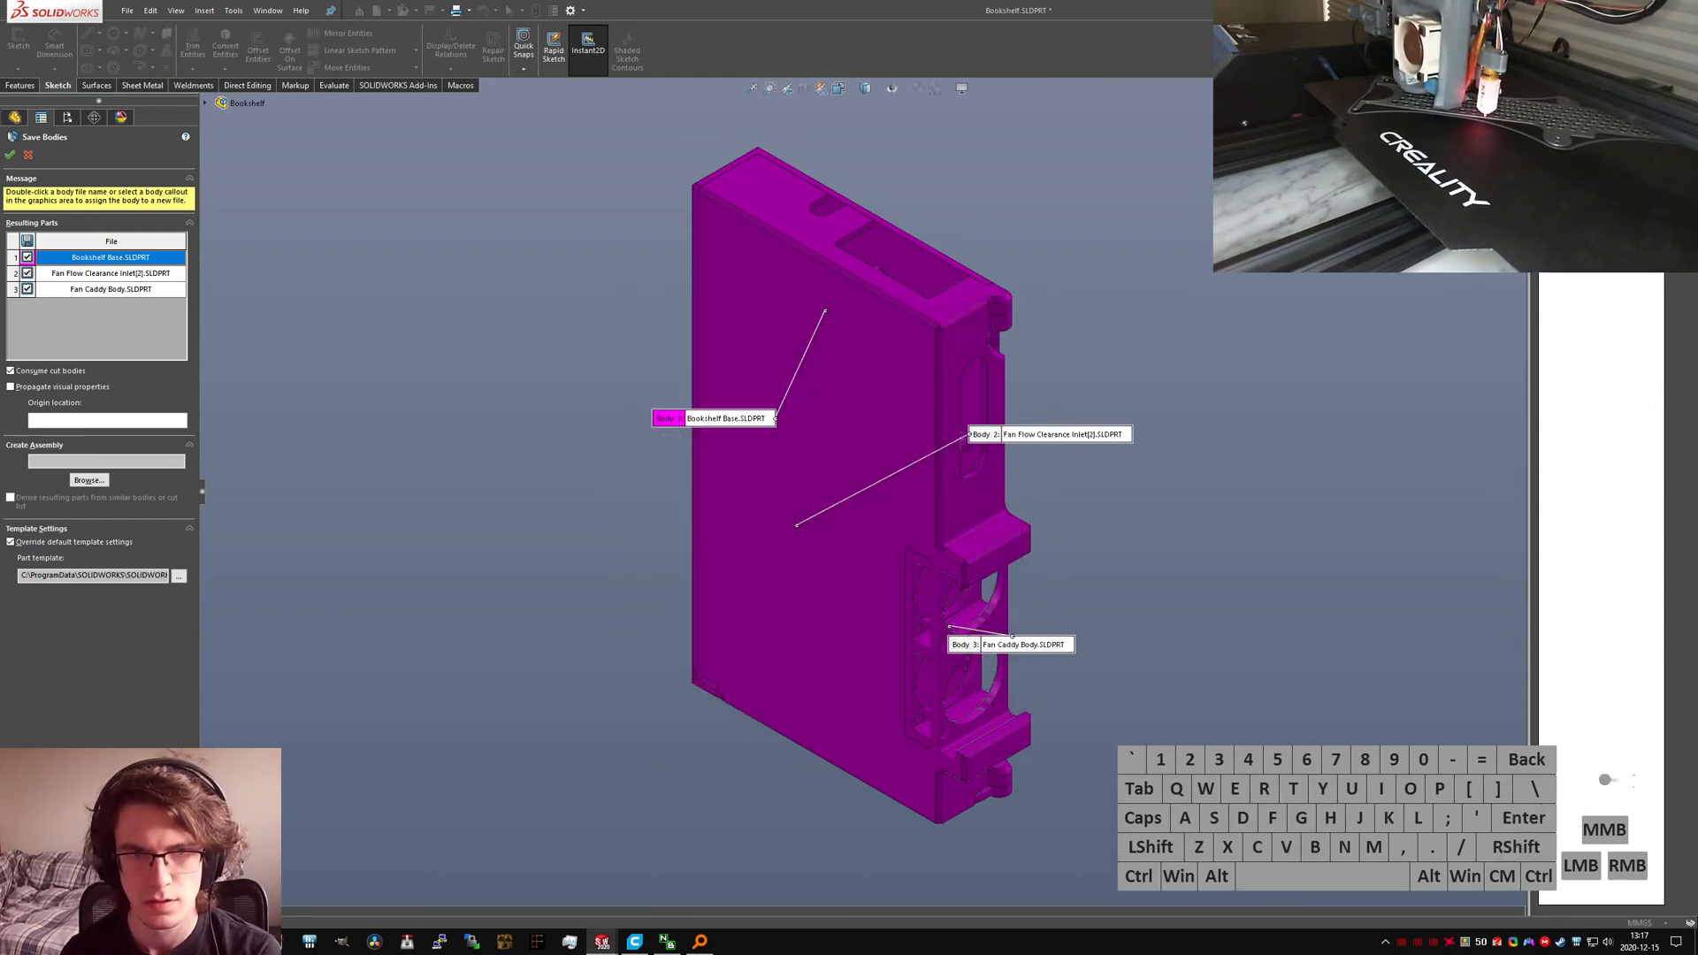
# Step: For the second body's file location, open the Bookshelf Subparts folder
pyautogui.click(96, 277)
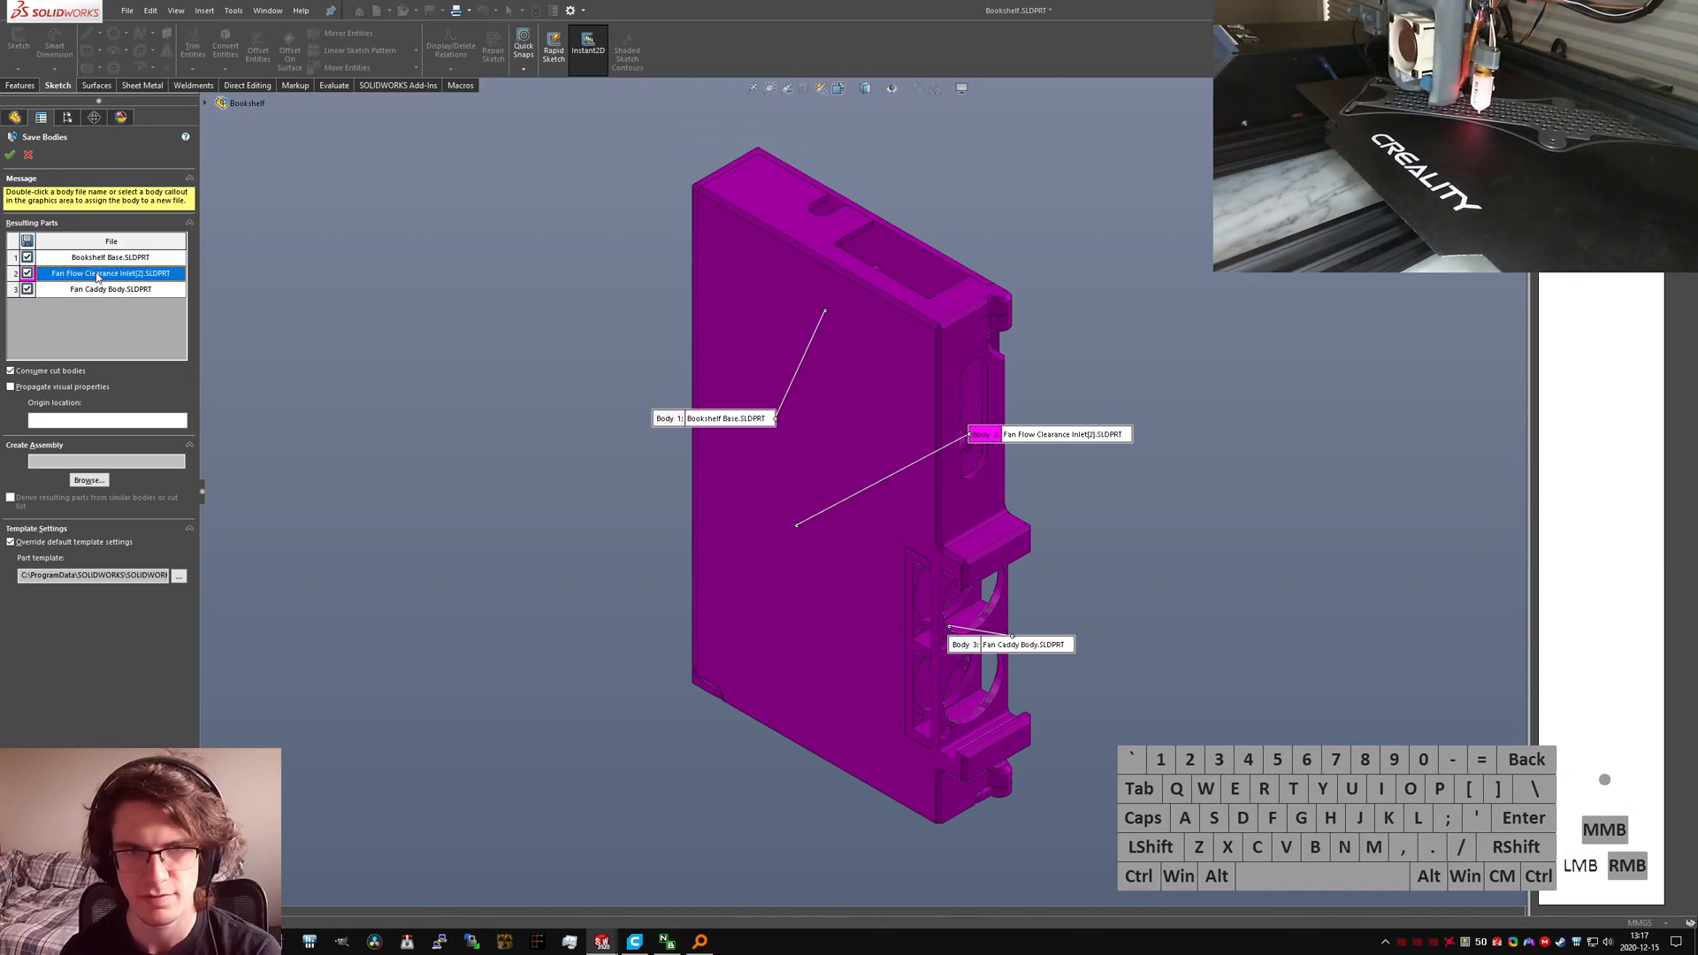
pyautogui.doubleClick(98, 277)
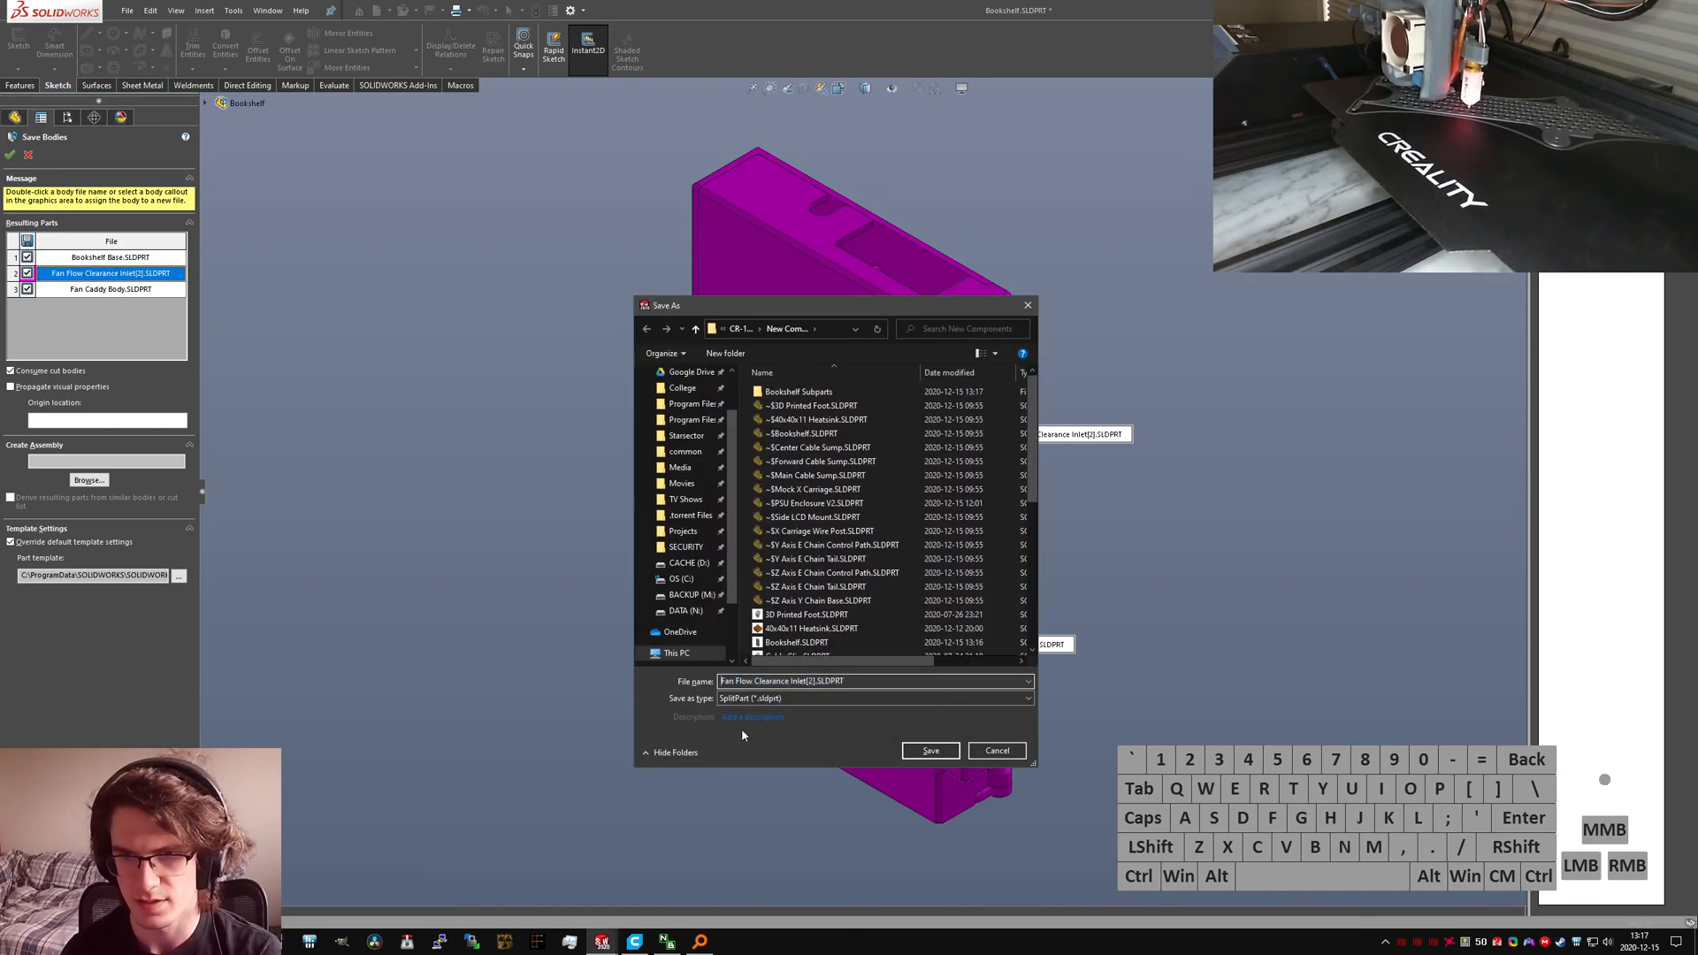
pyautogui.doubleClick(799, 390)
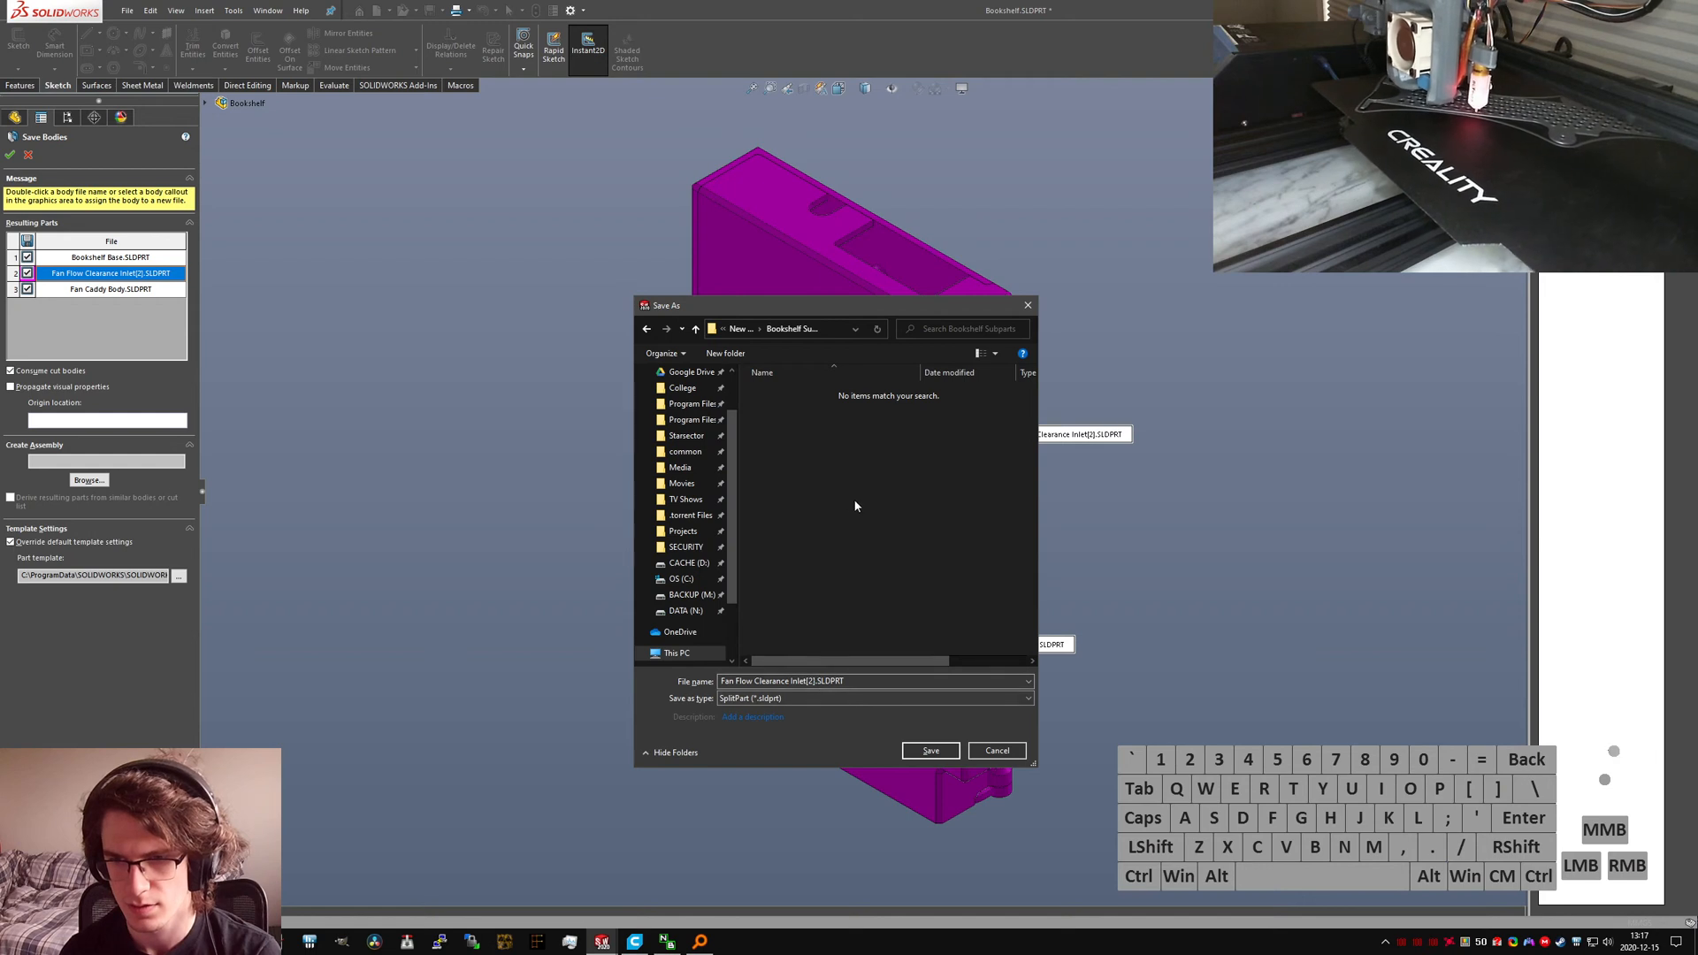
pyautogui.hotkey('alt', 'Left')
pyautogui.scroll(-1, 851, 500)
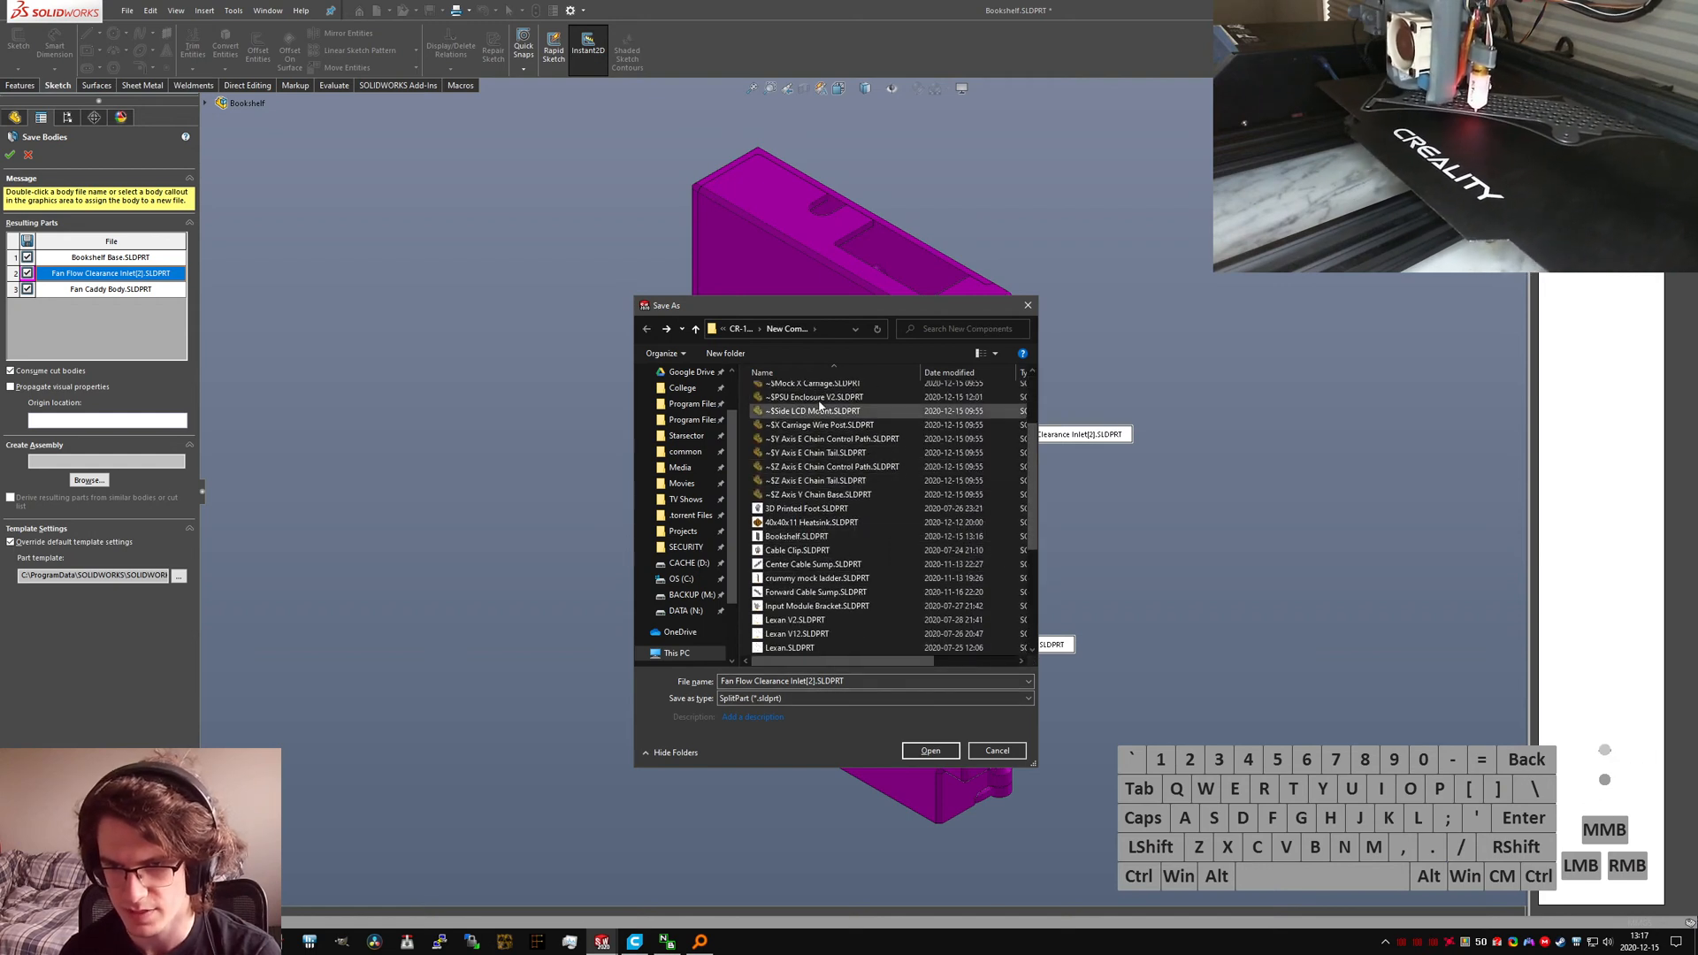
pyautogui.scroll(1, 818, 403)
pyautogui.doubleClick(801, 389)
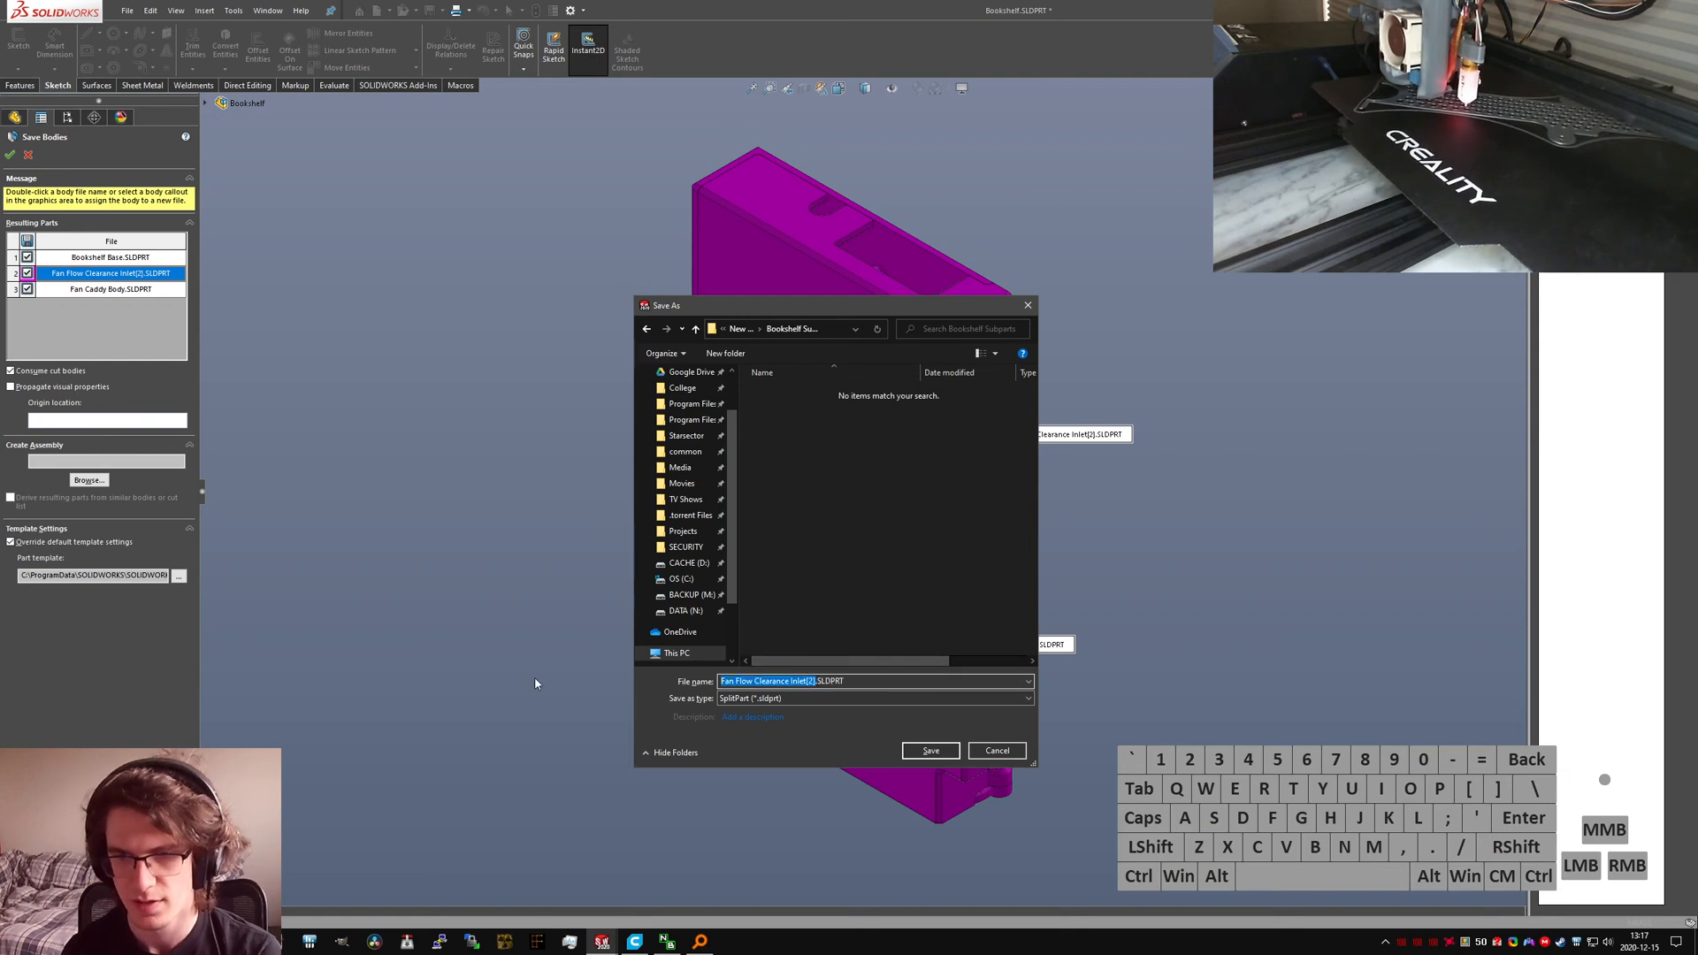
# Step: Set the second body's file name to Bookshelf Hinged Lid.SLDPRT and accept it
pyautogui.write('Bookshelf')
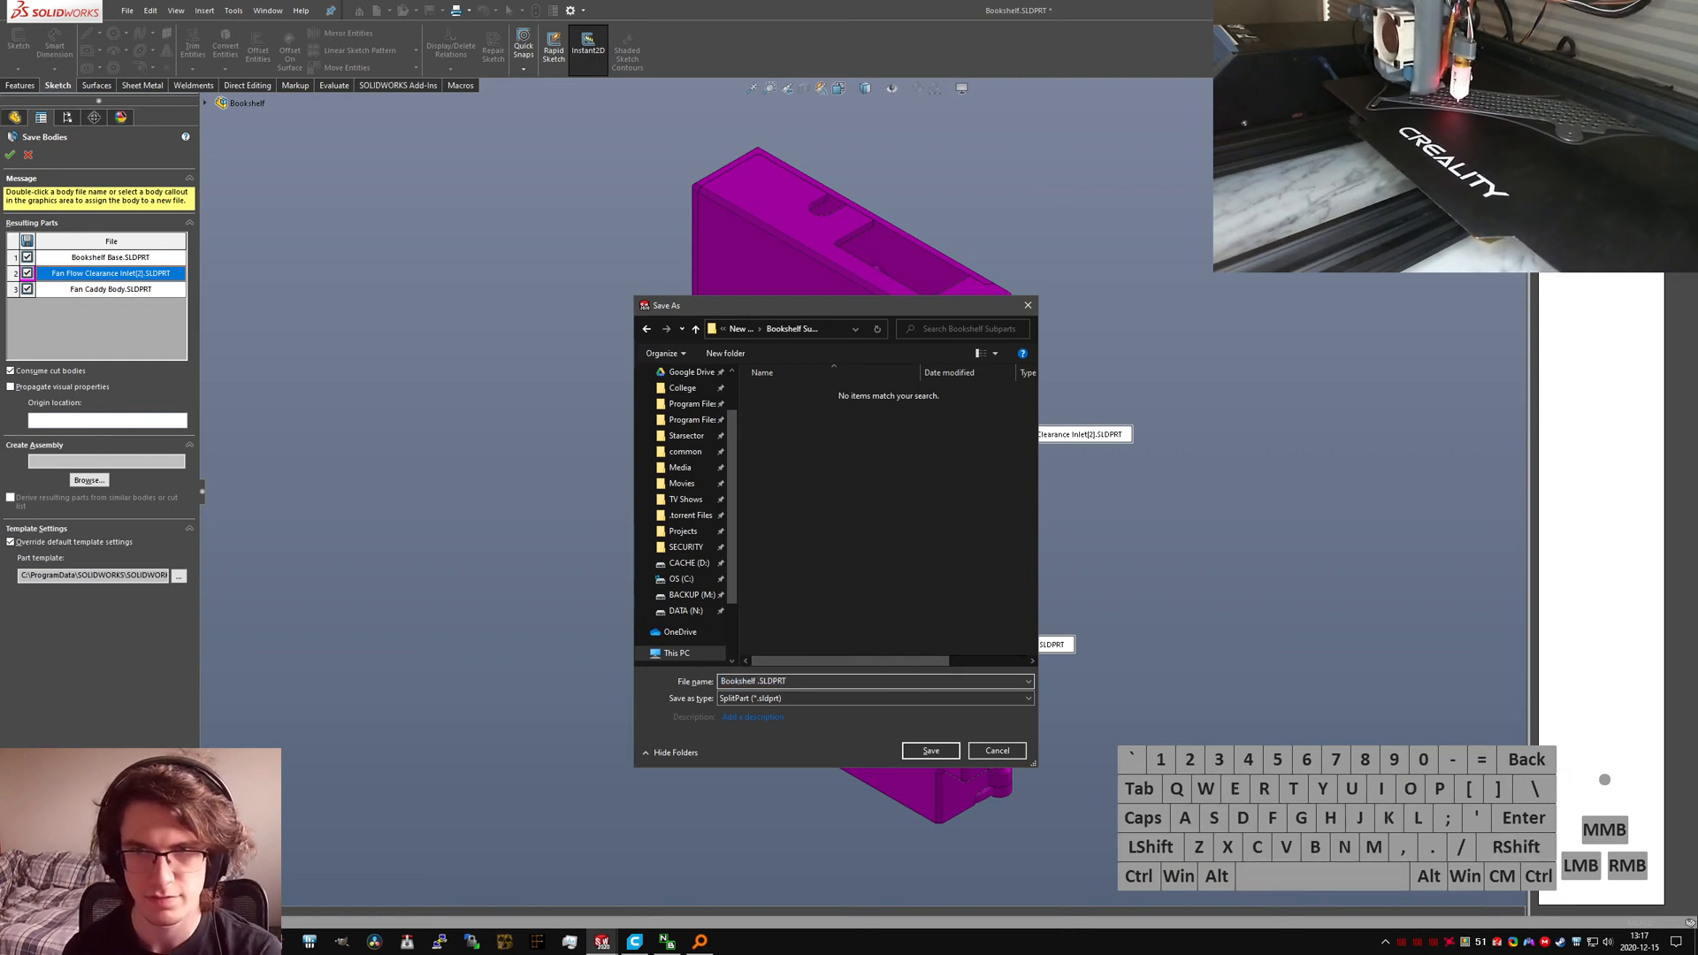
pyautogui.moveTo(834, 309); pyautogui.dragTo(847, 275)
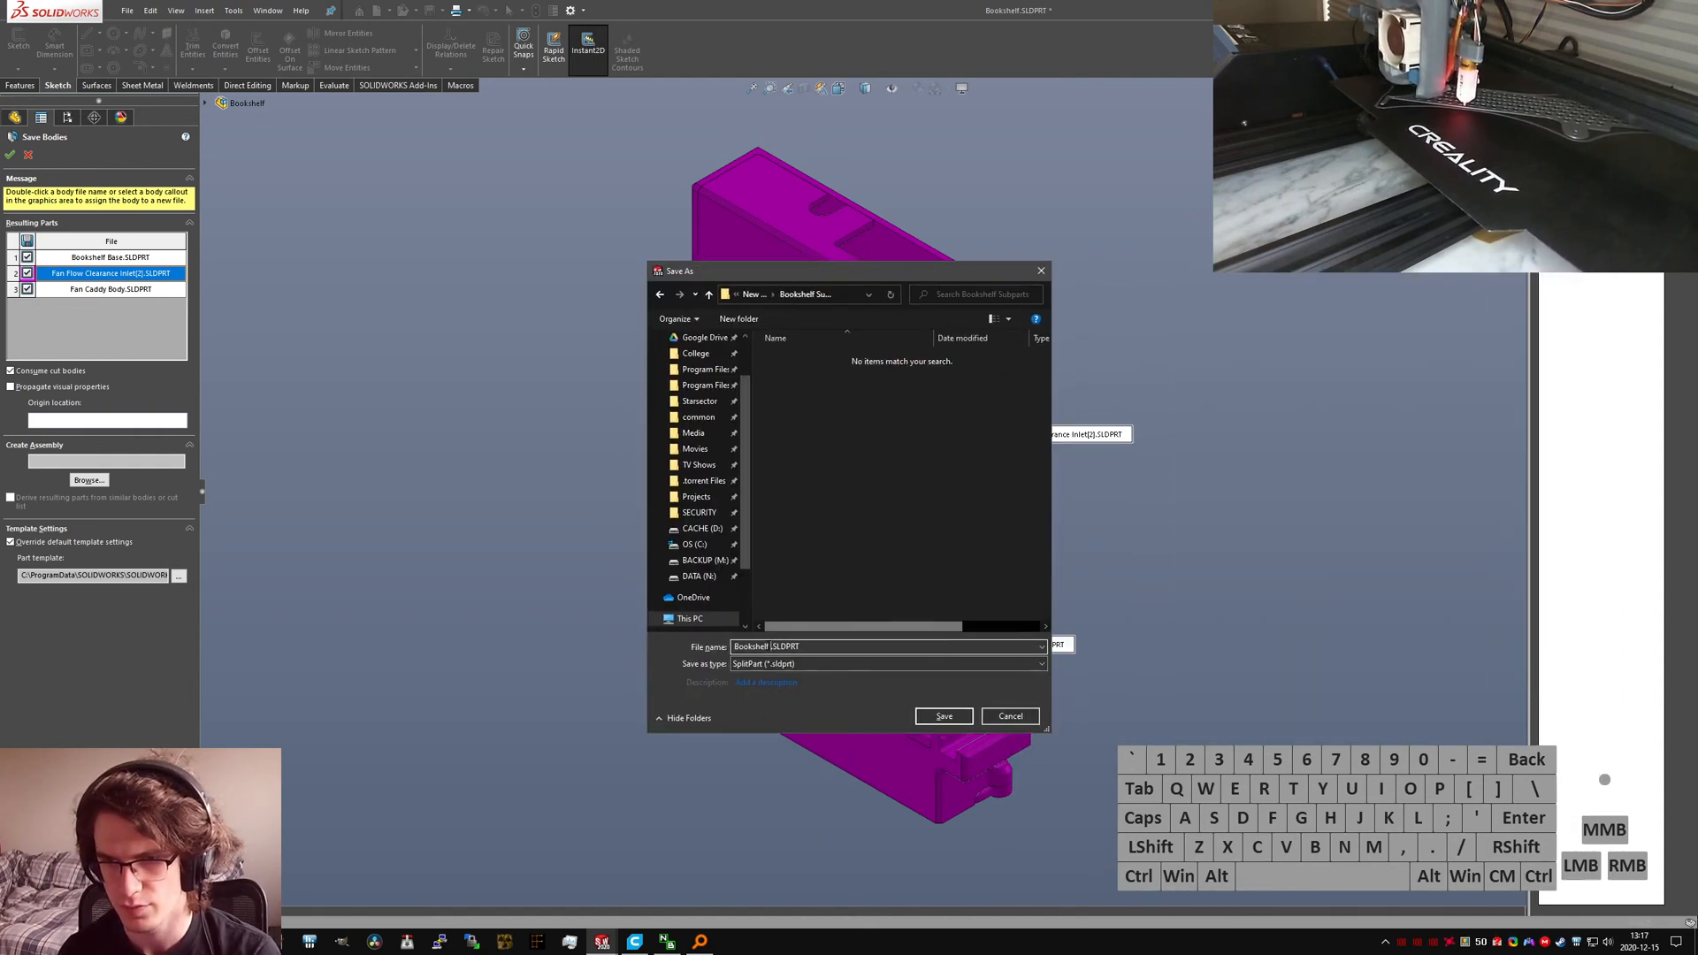
pyautogui.write('Lid')
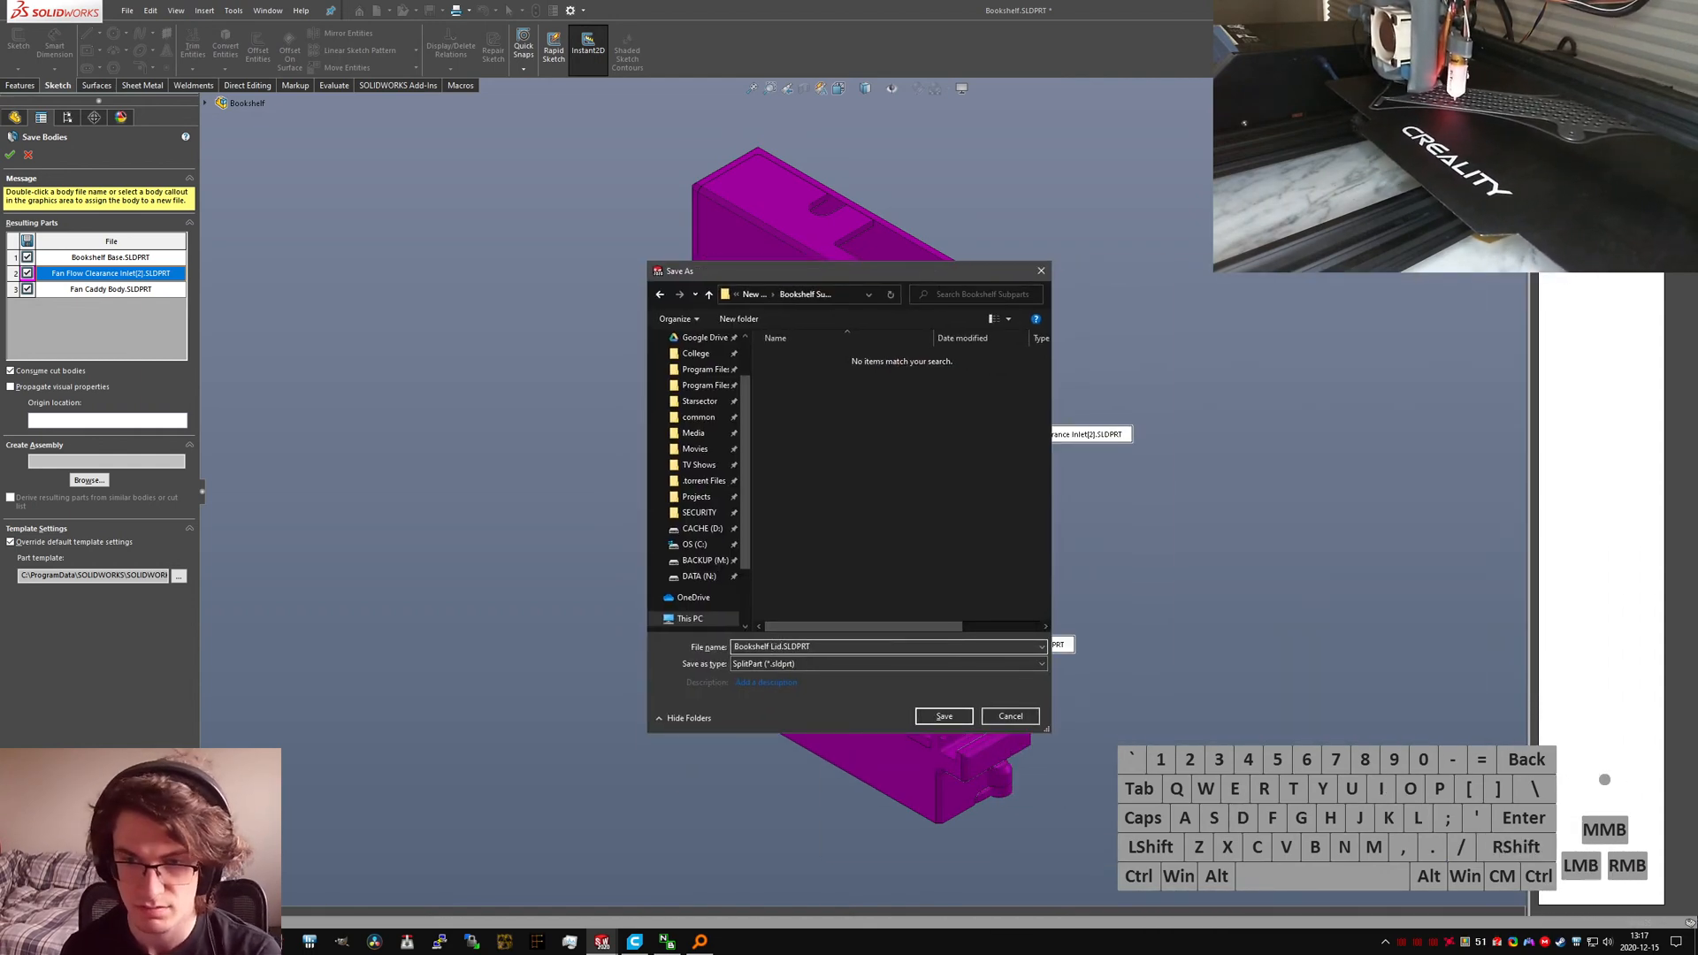
pyautogui.write('Hinged Lid')
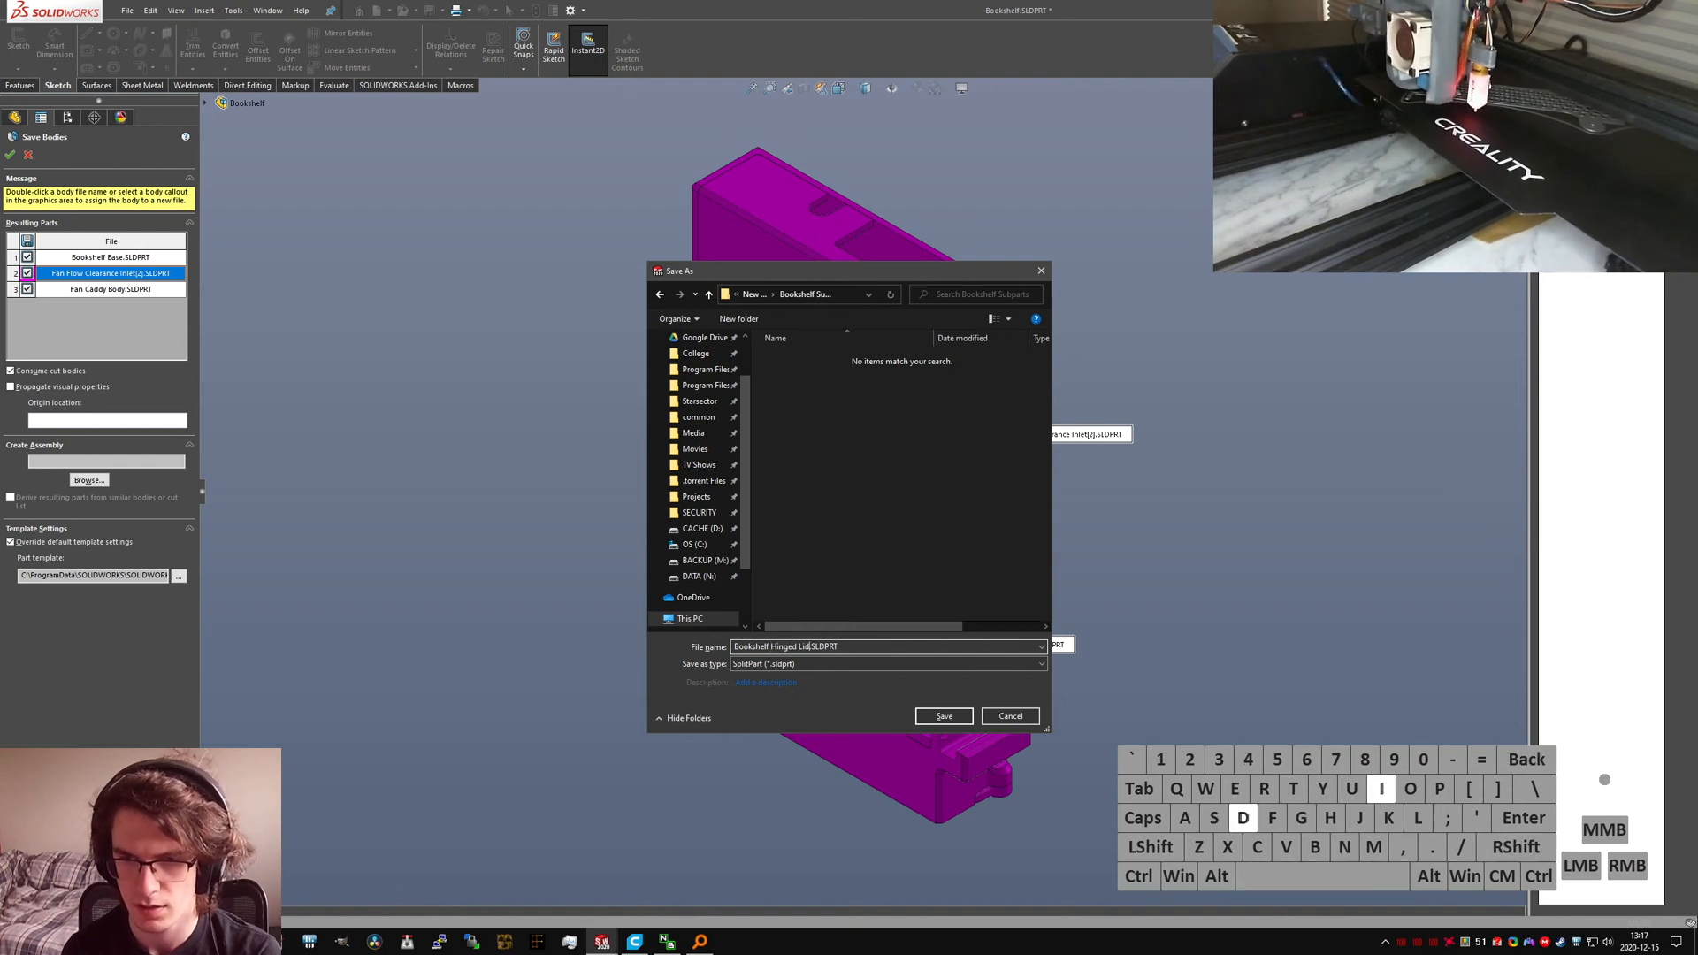
pyautogui.press('Return')
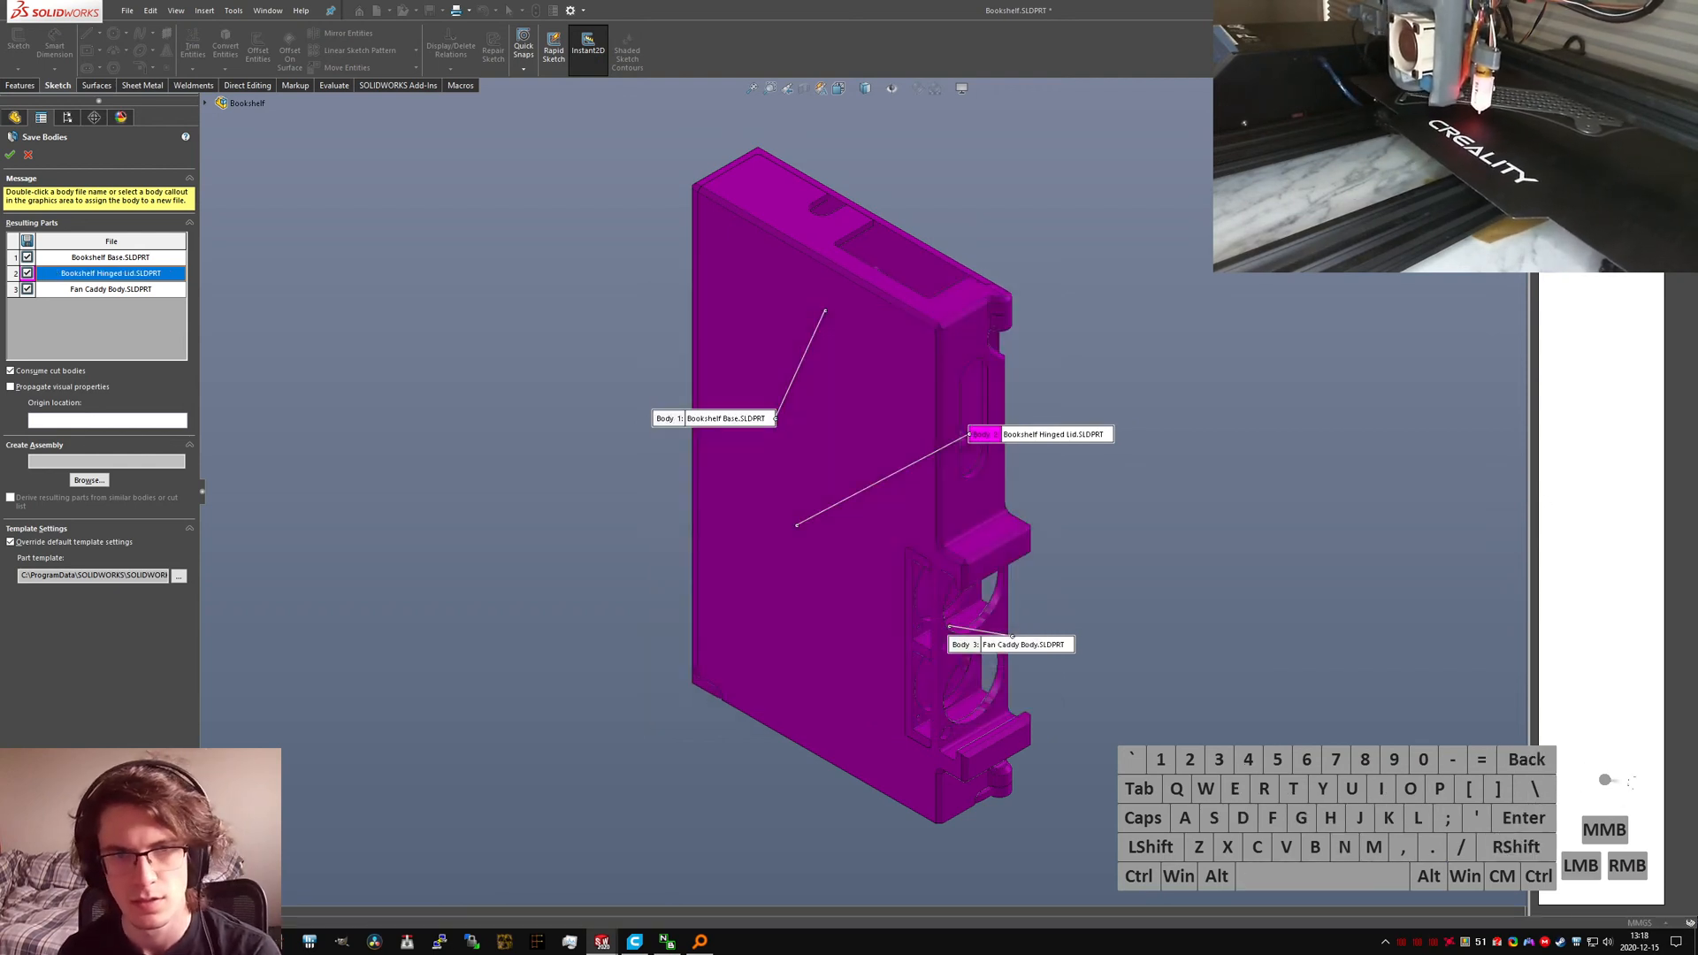
# Step: Set the third body's file name to Bookshelf Fan Caddy.SLDPRT in the Bookshelf Subparts folder and accept it
pyautogui.click(90, 290)
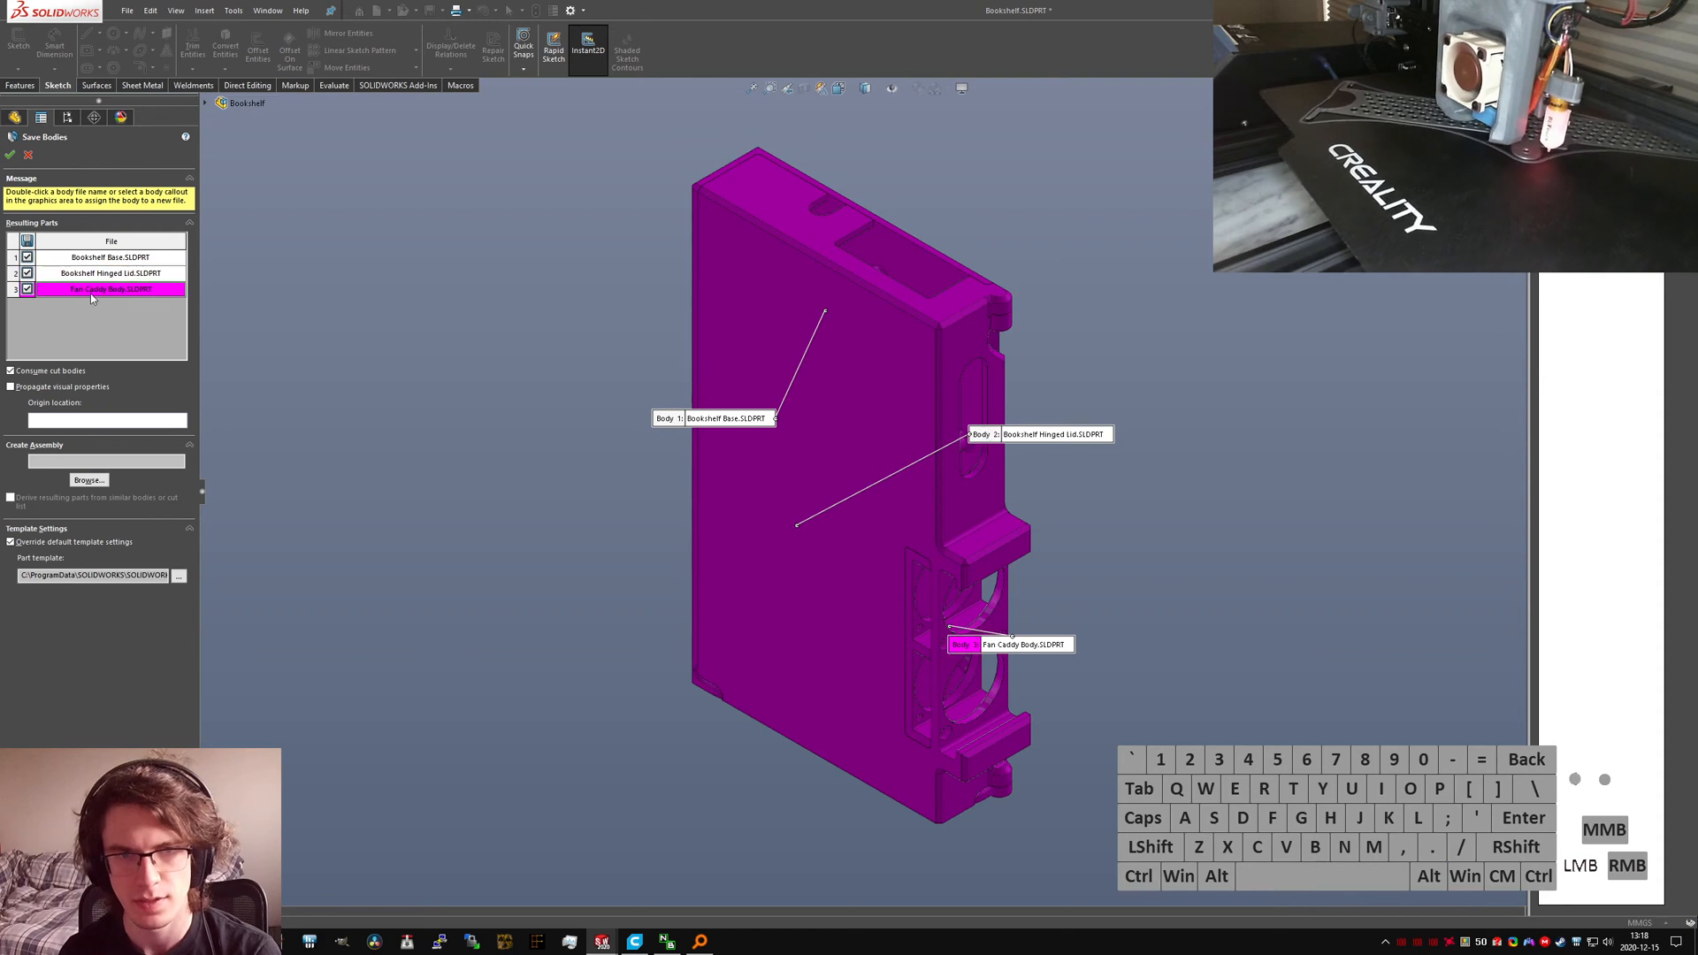
pyautogui.doubleClick(95, 292)
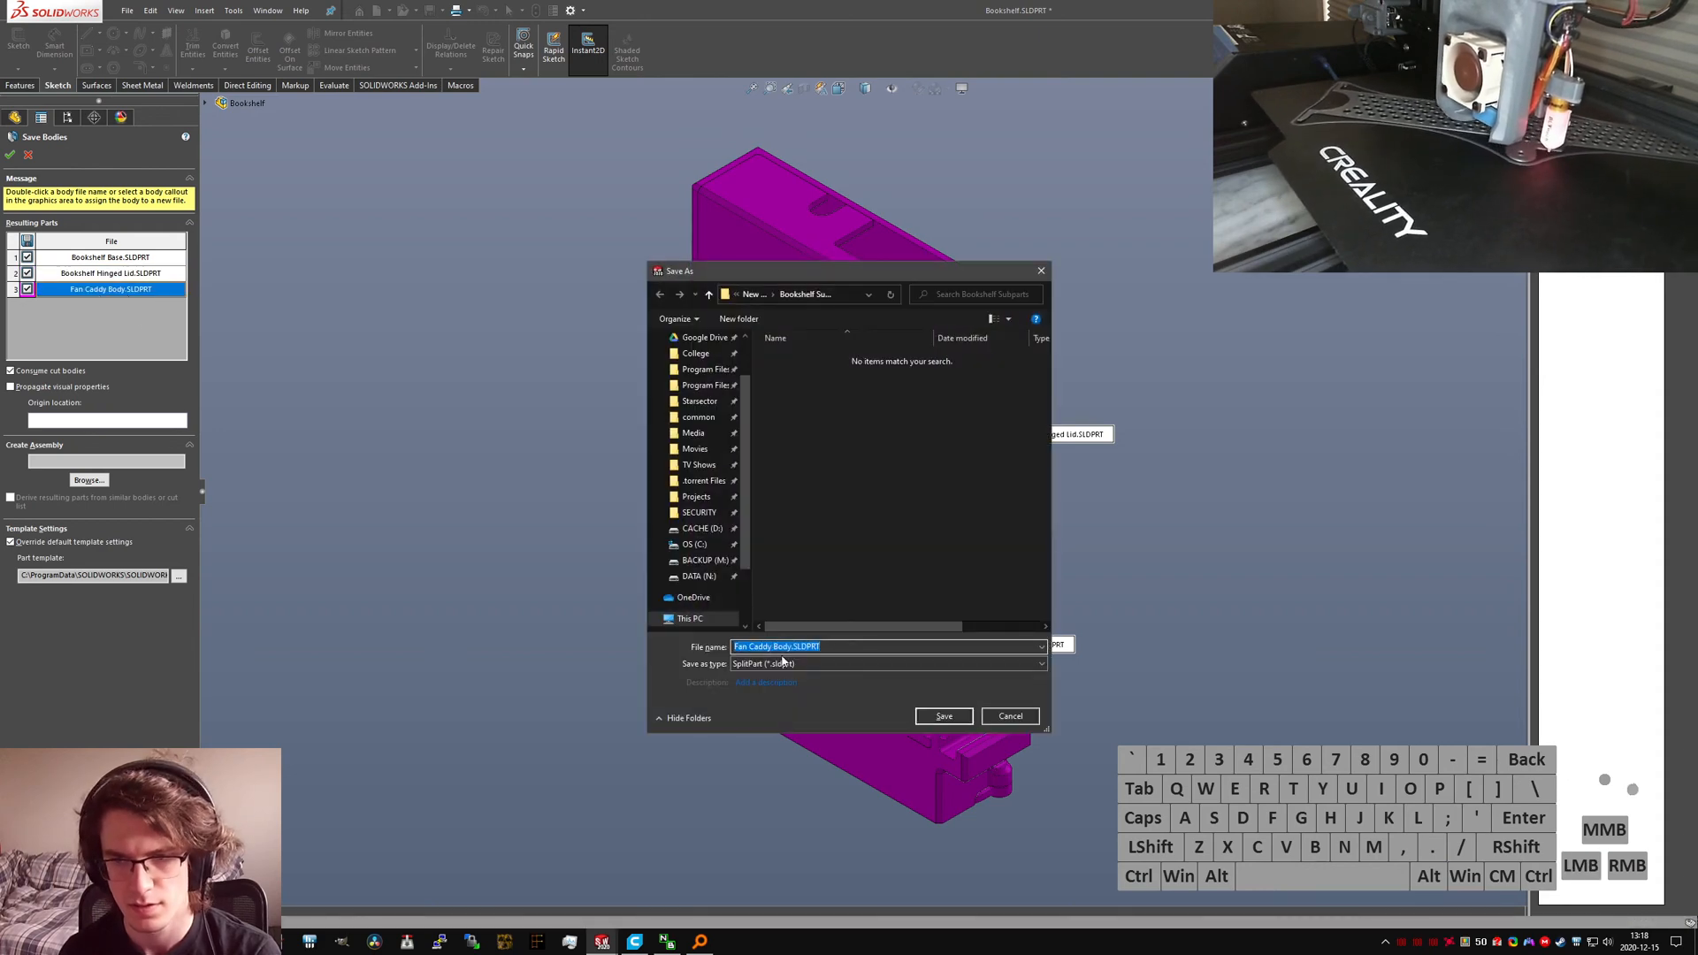
pyautogui.write('Bookshelf Fan')
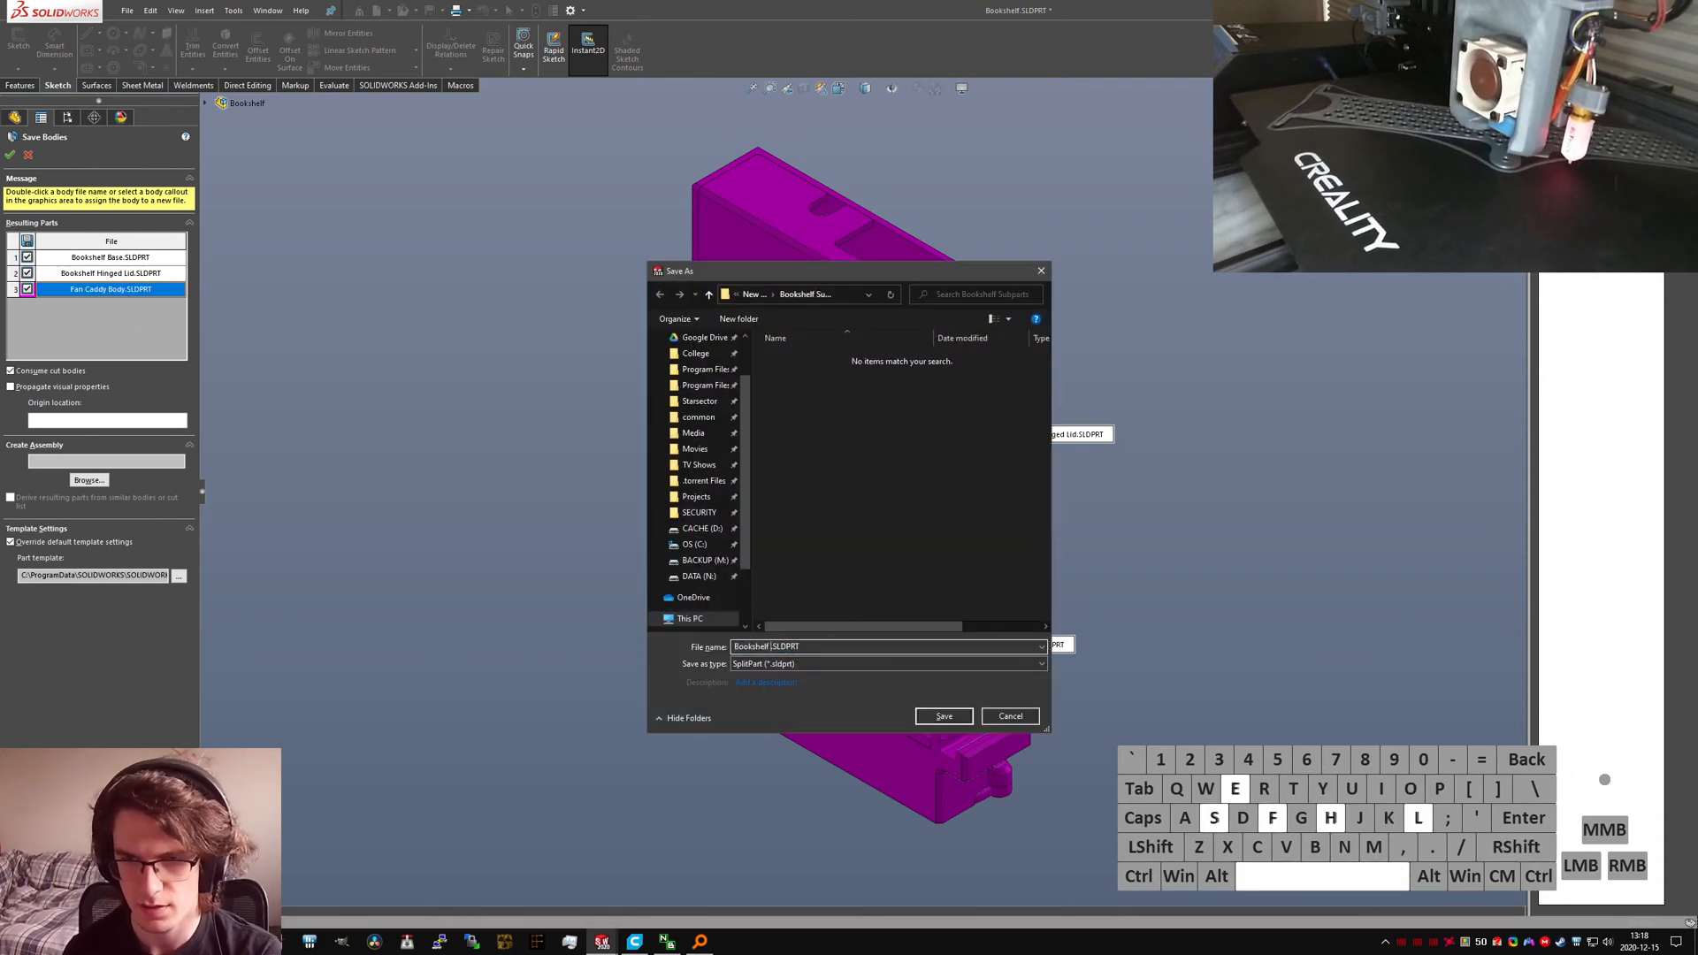
pyautogui.write(' Caddy')
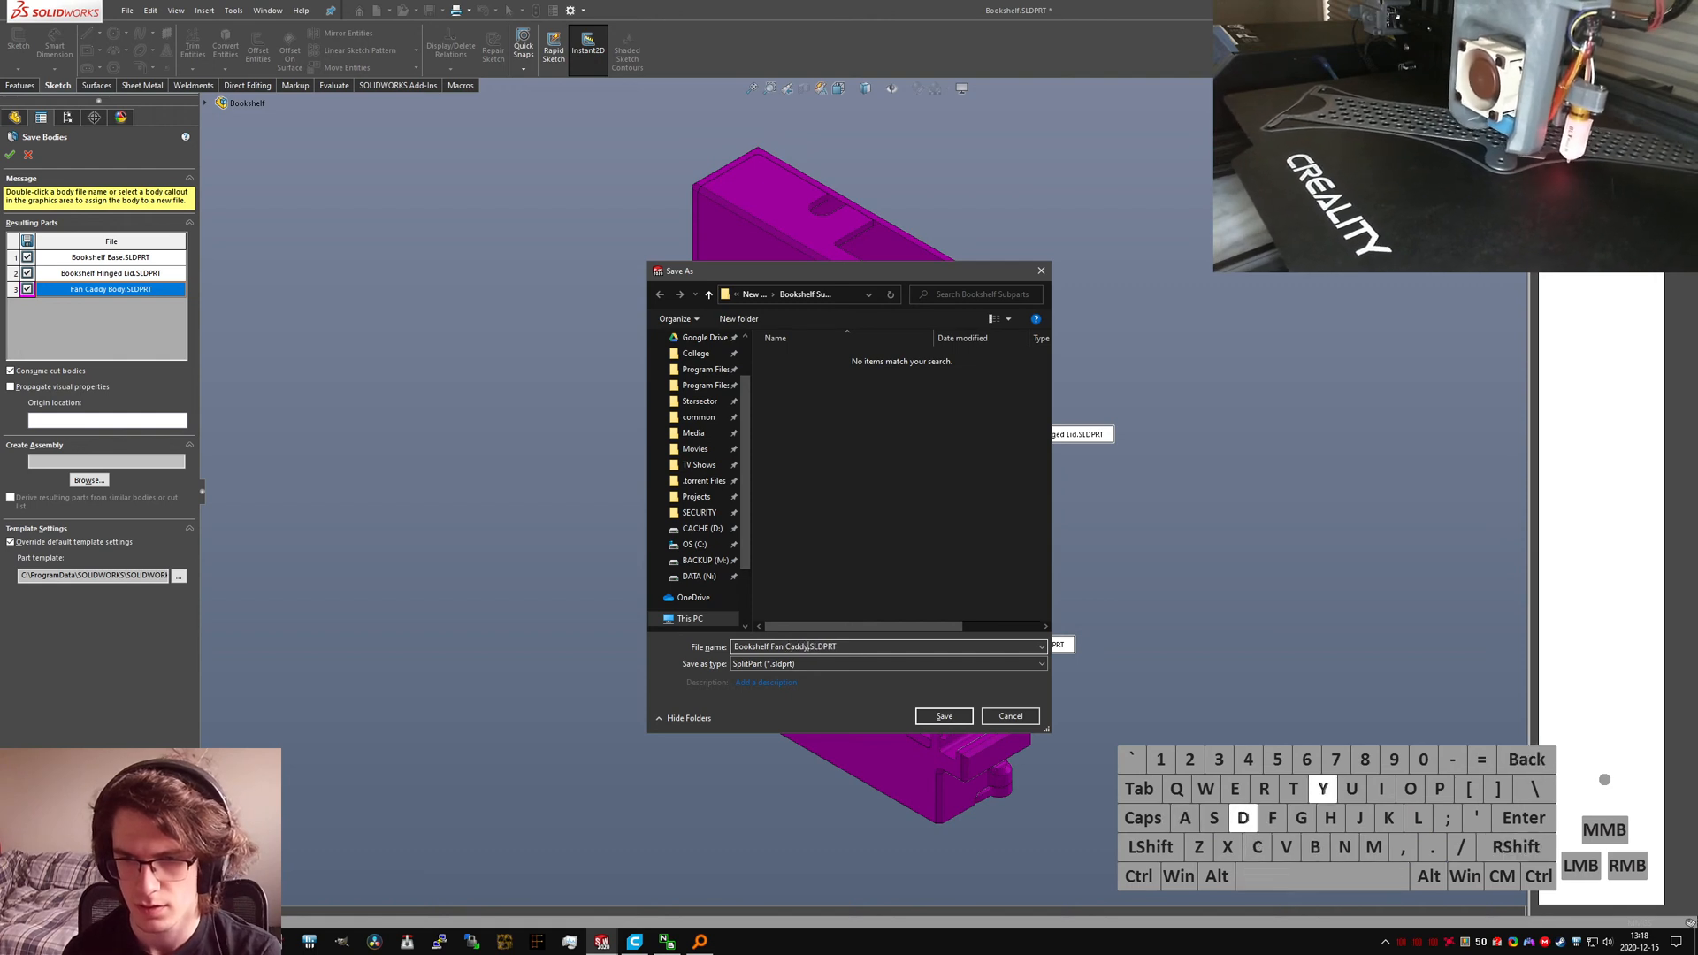
pyautogui.press('Return')
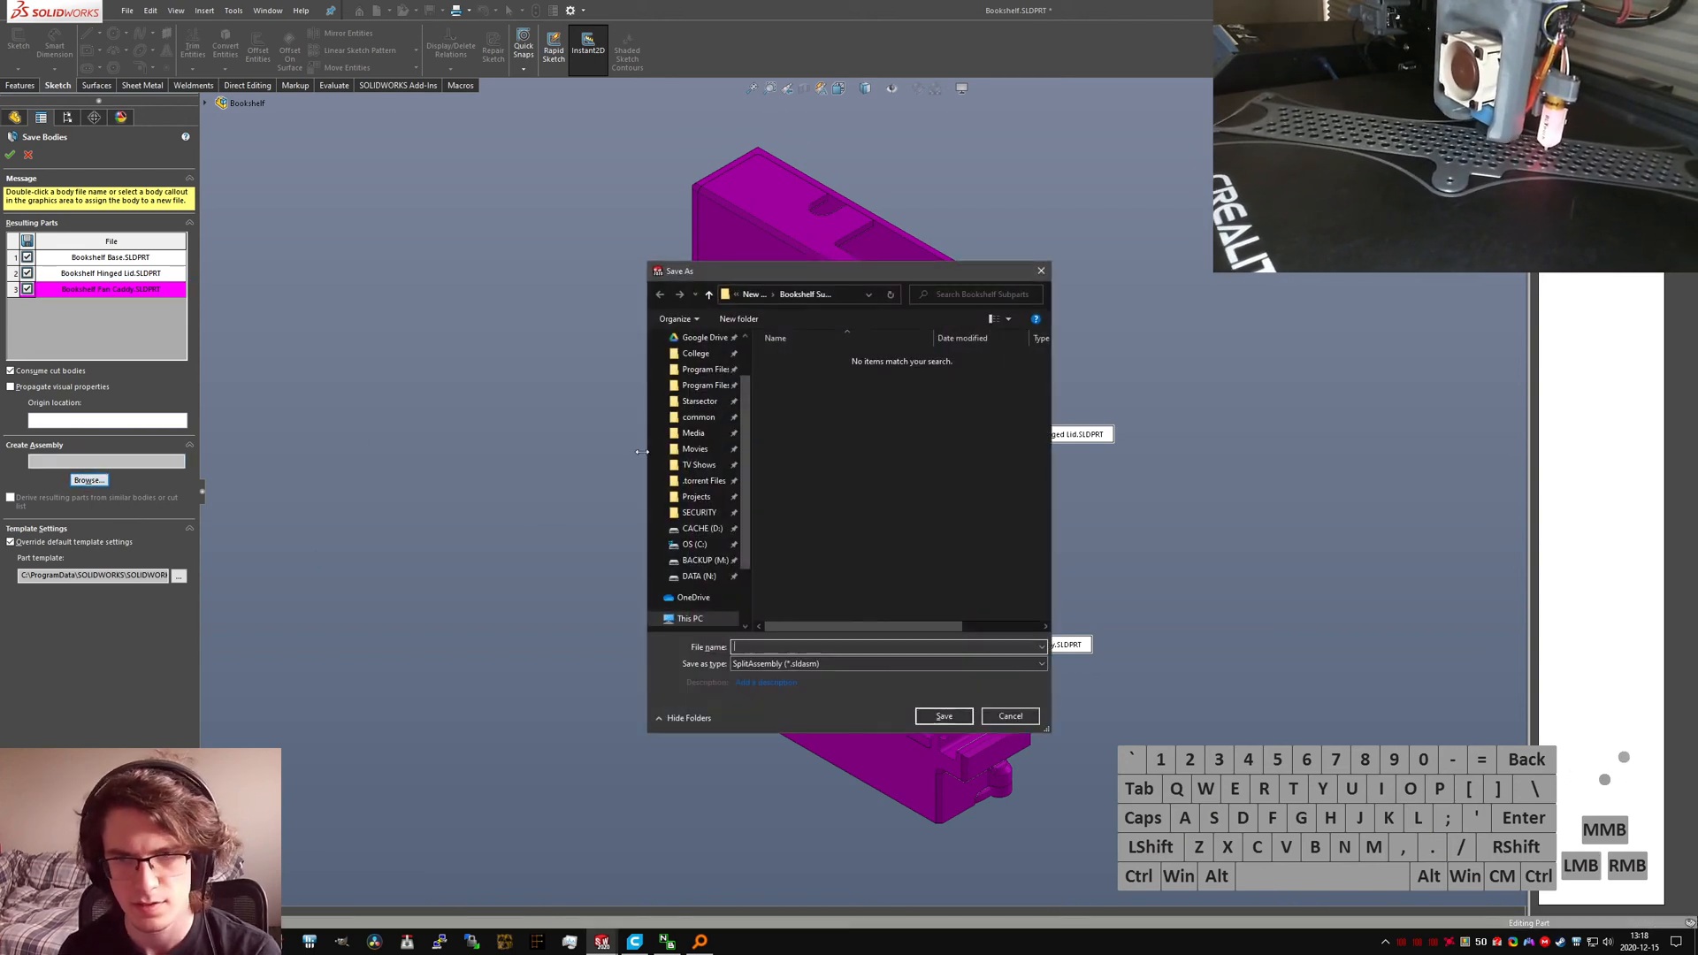
# Step: Set the created assembly's file name to Bookshelf Subpart Assembly in the Bookshelf Subparts folder and complete Save Bodies
pyautogui.write('Bookshelf Subpart ')
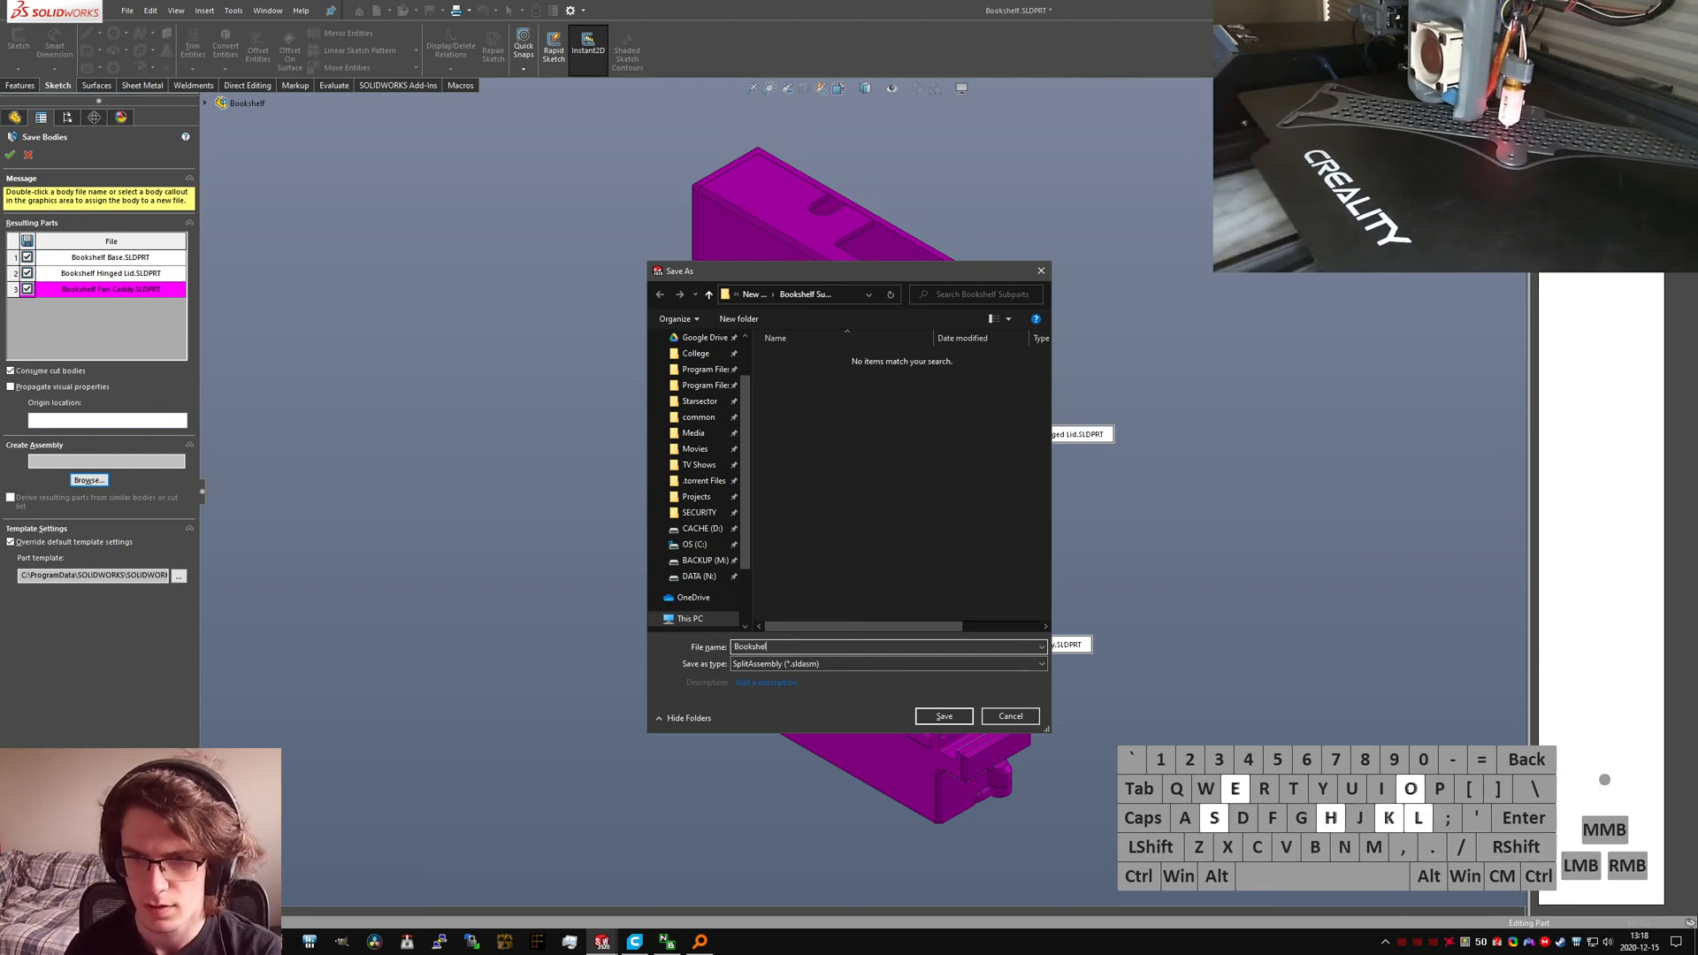
pyautogui.write('Assembly')
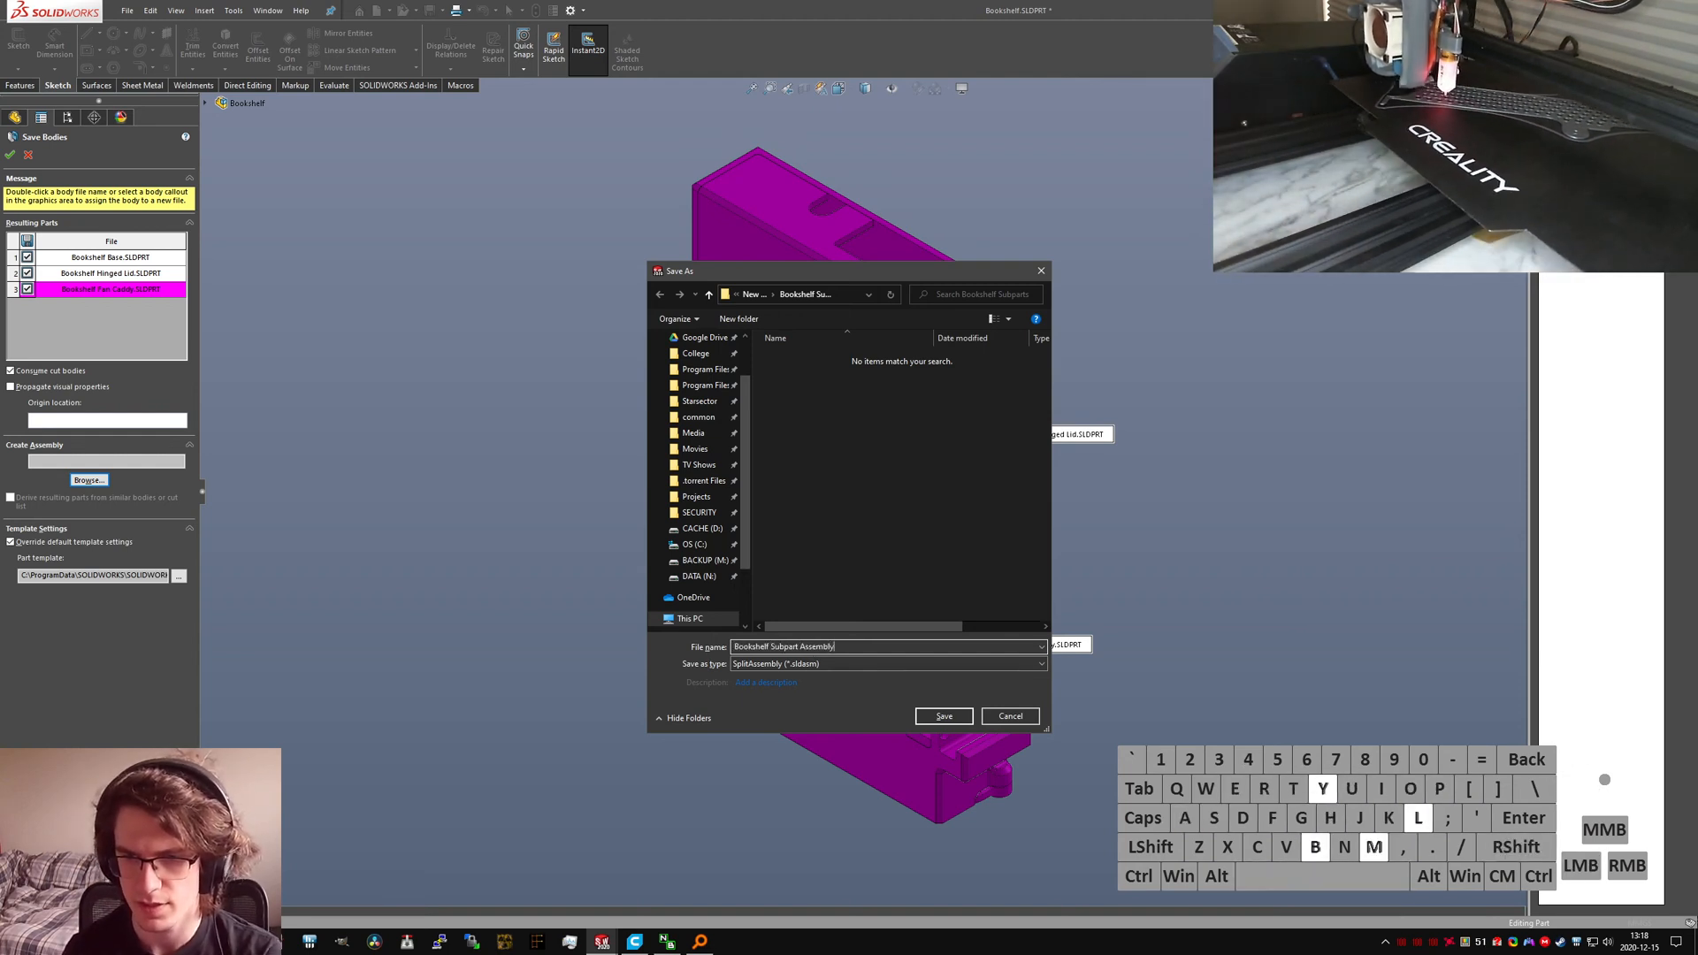
pyautogui.press('Return')
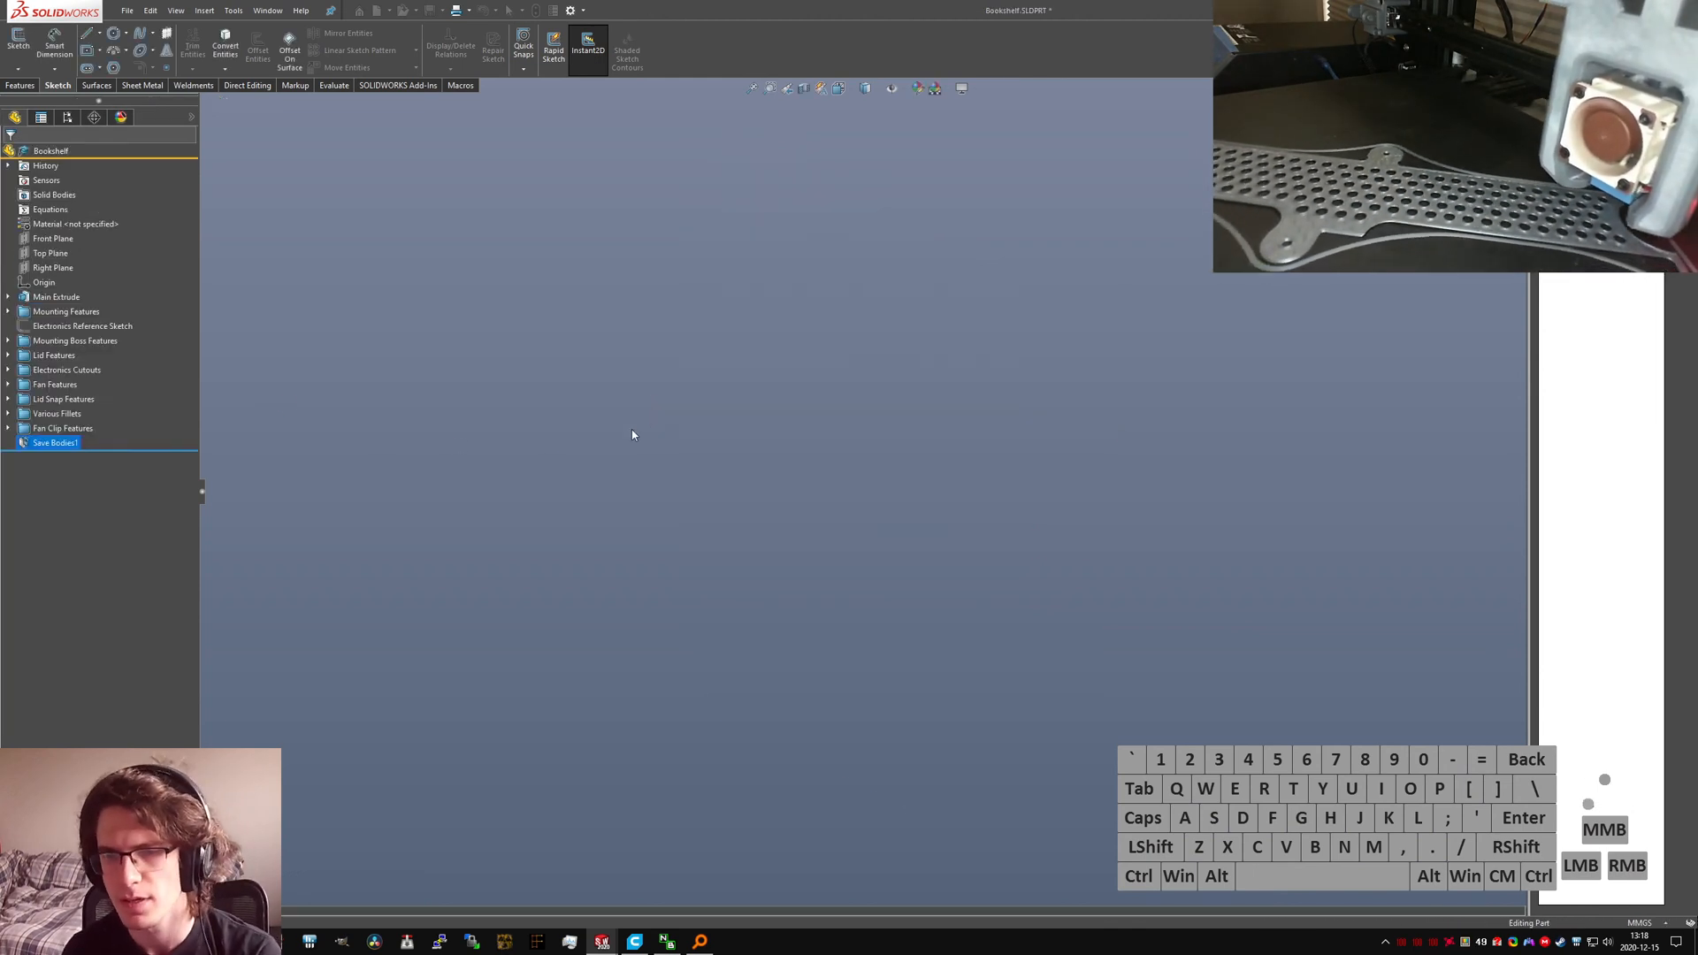
# Step: Edit the Save Bodies feature of the Bookshelf part, choosing the Assembly_MMGS assembly template, and accept it with a part template
pyautogui.rightClick(71, 442)
pyautogui.click(94, 406)
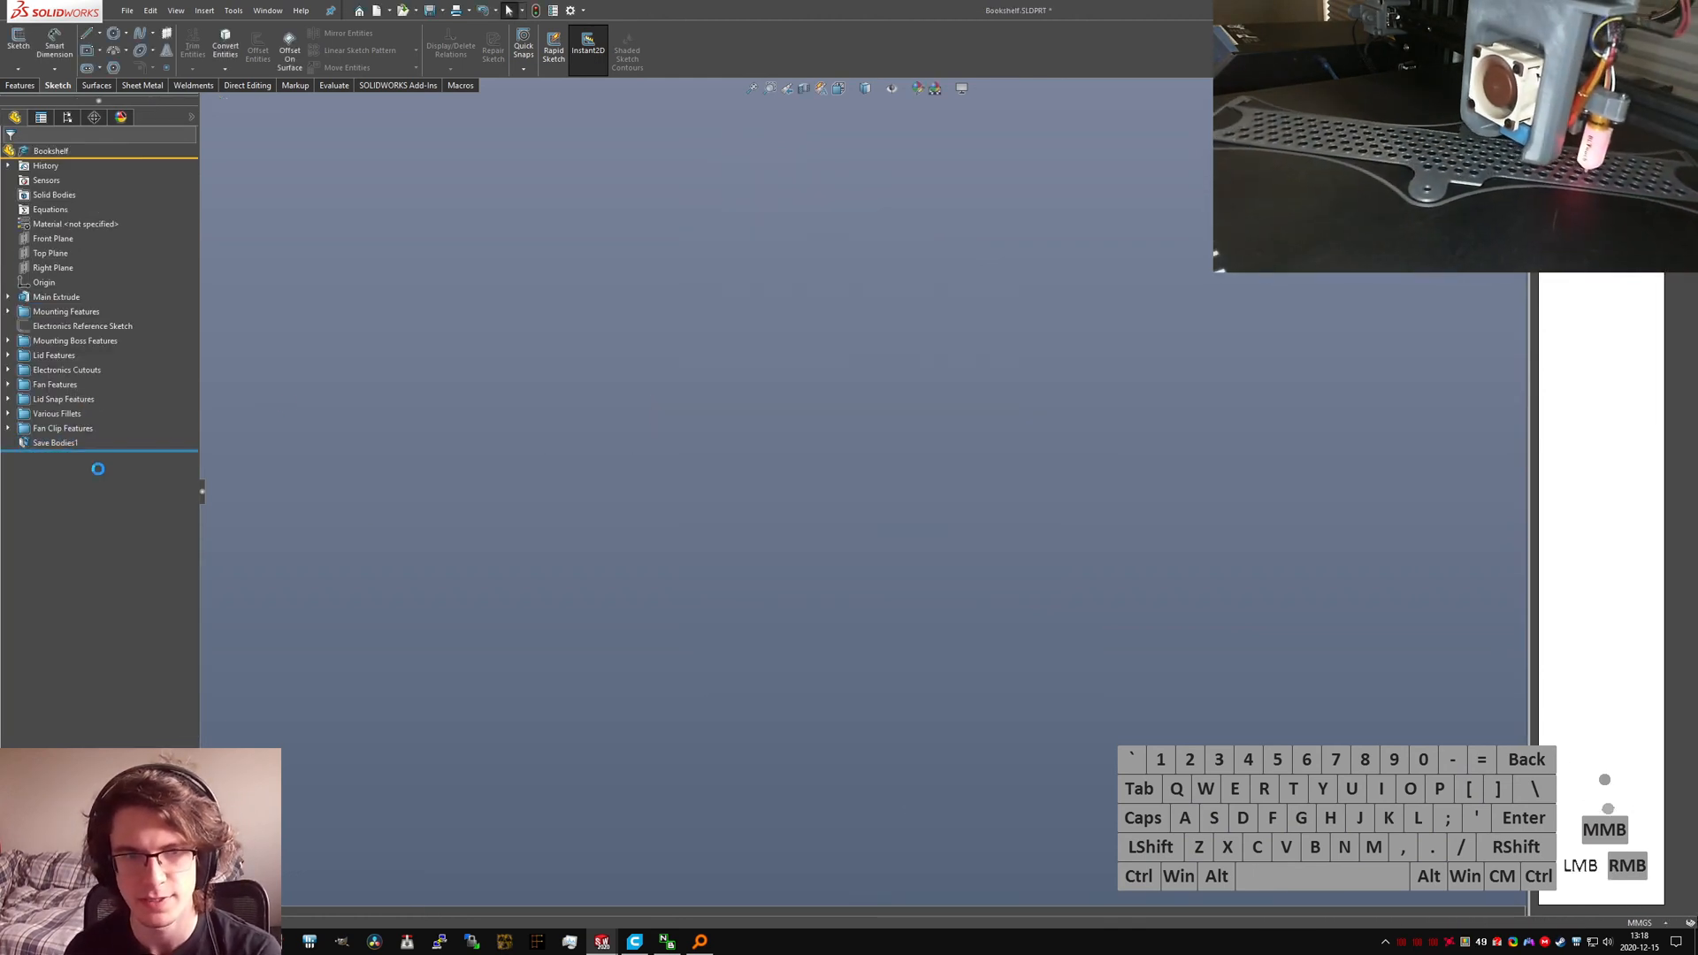
pyautogui.click(956, 753)
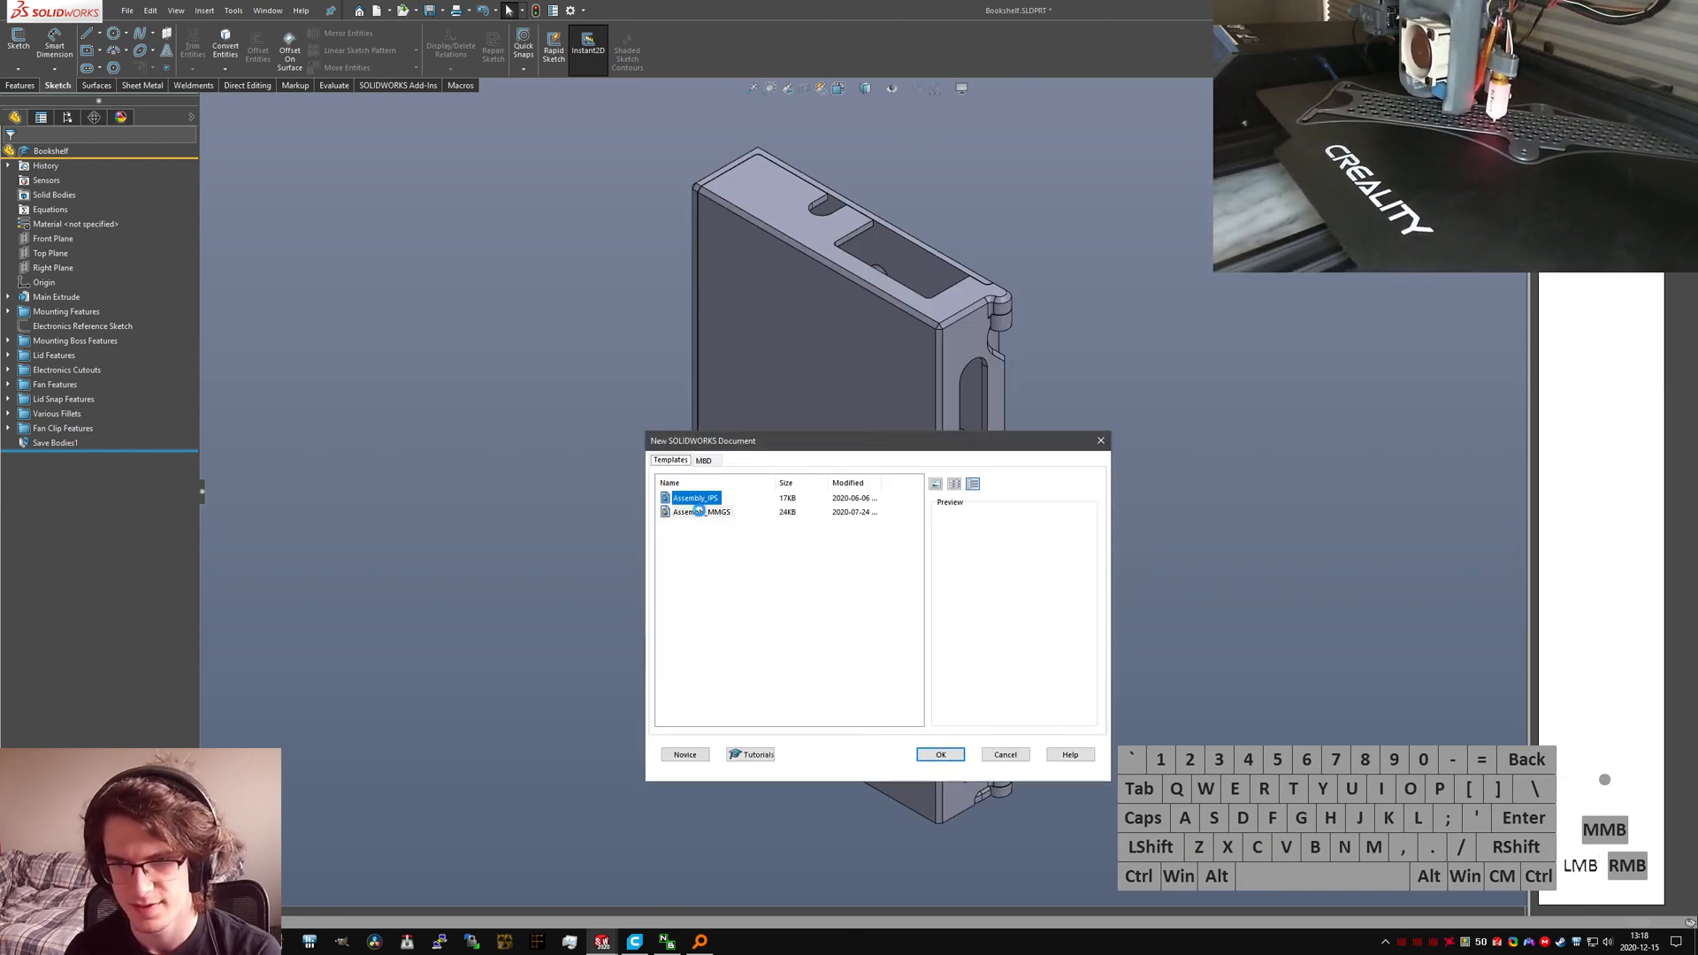
pyautogui.doubleClick(699, 512)
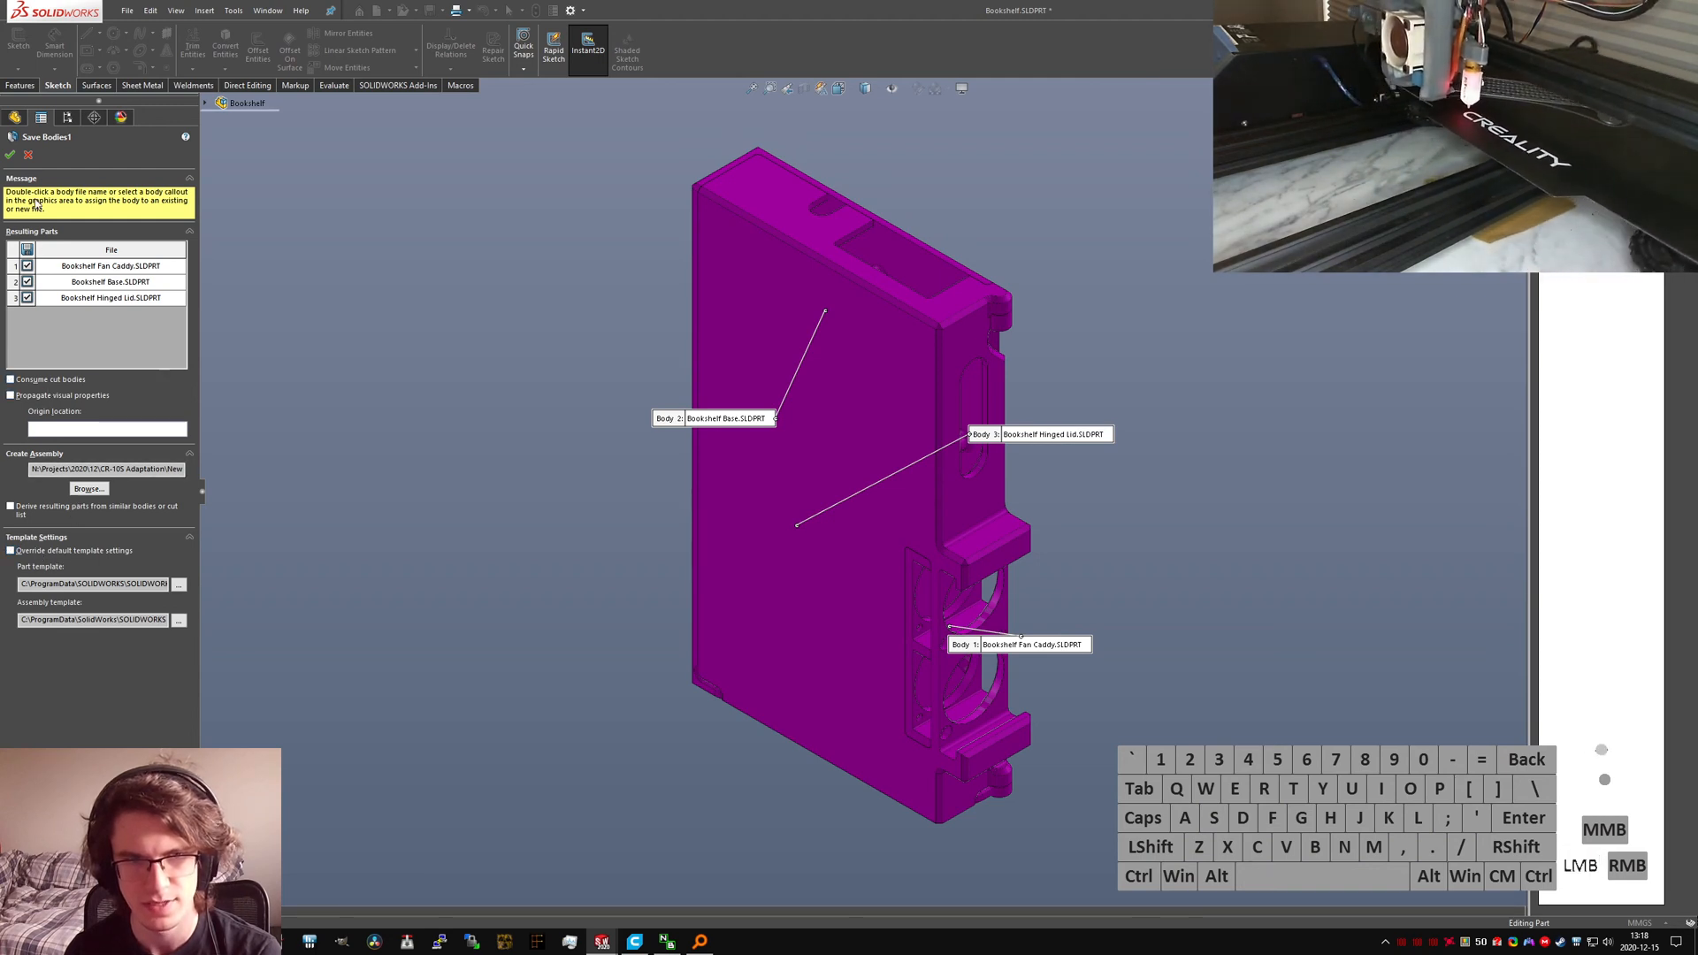
pyautogui.click(10, 155)
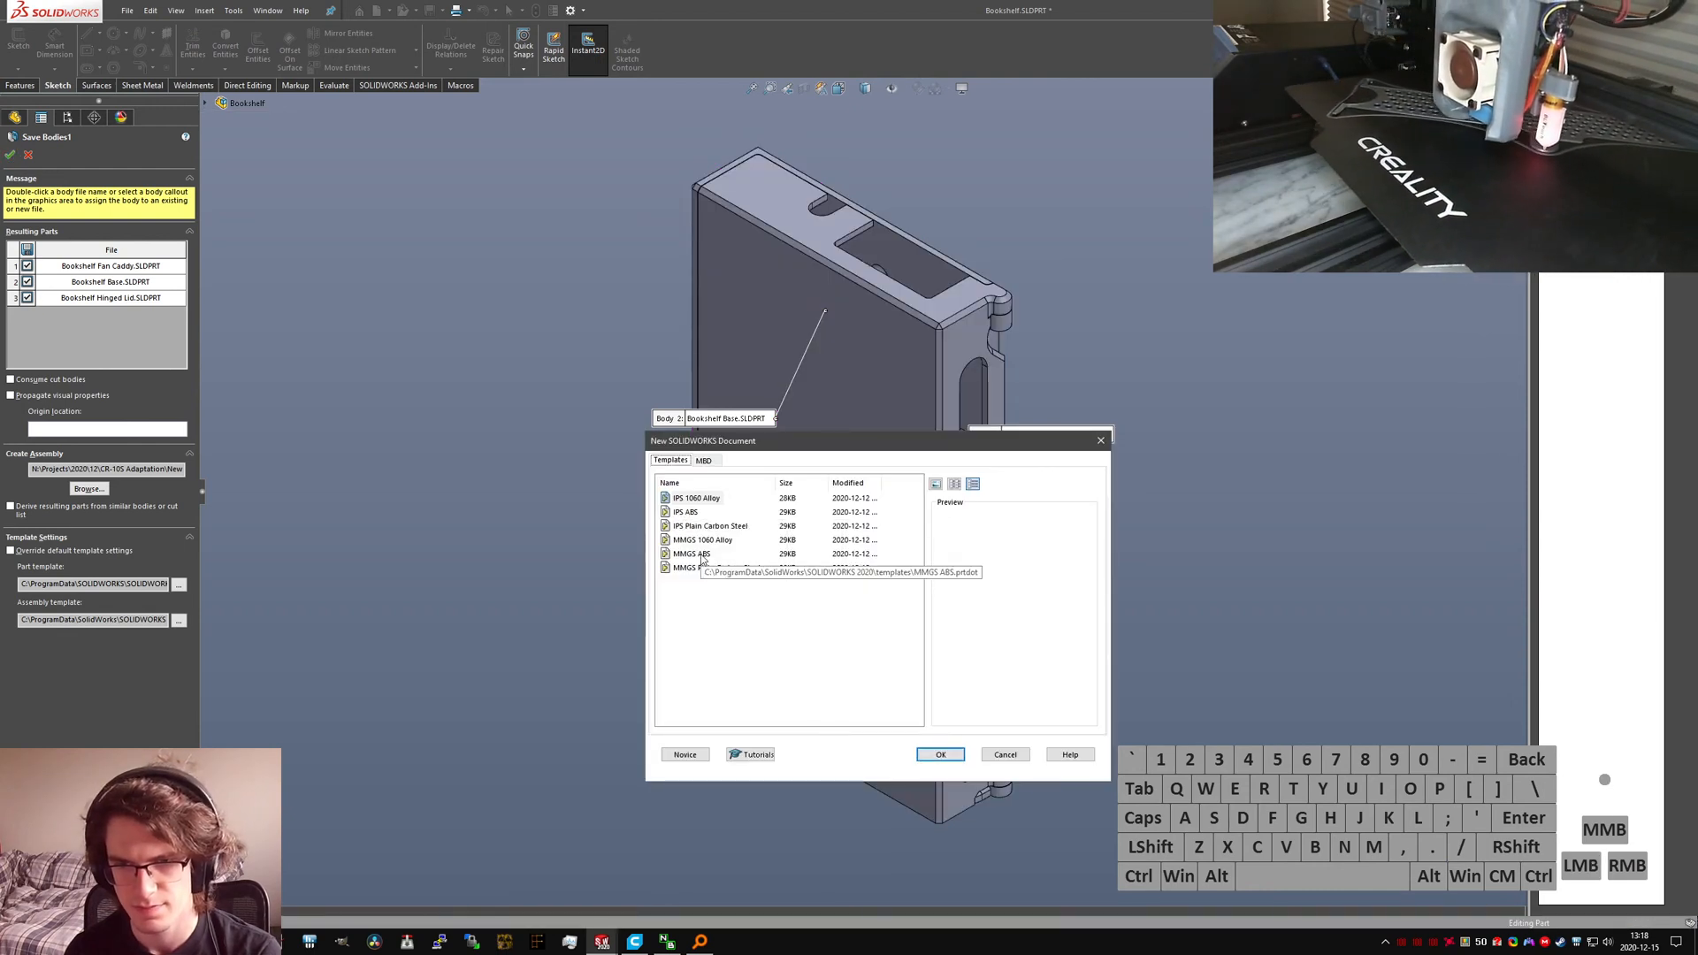
pyautogui.click(941, 755)
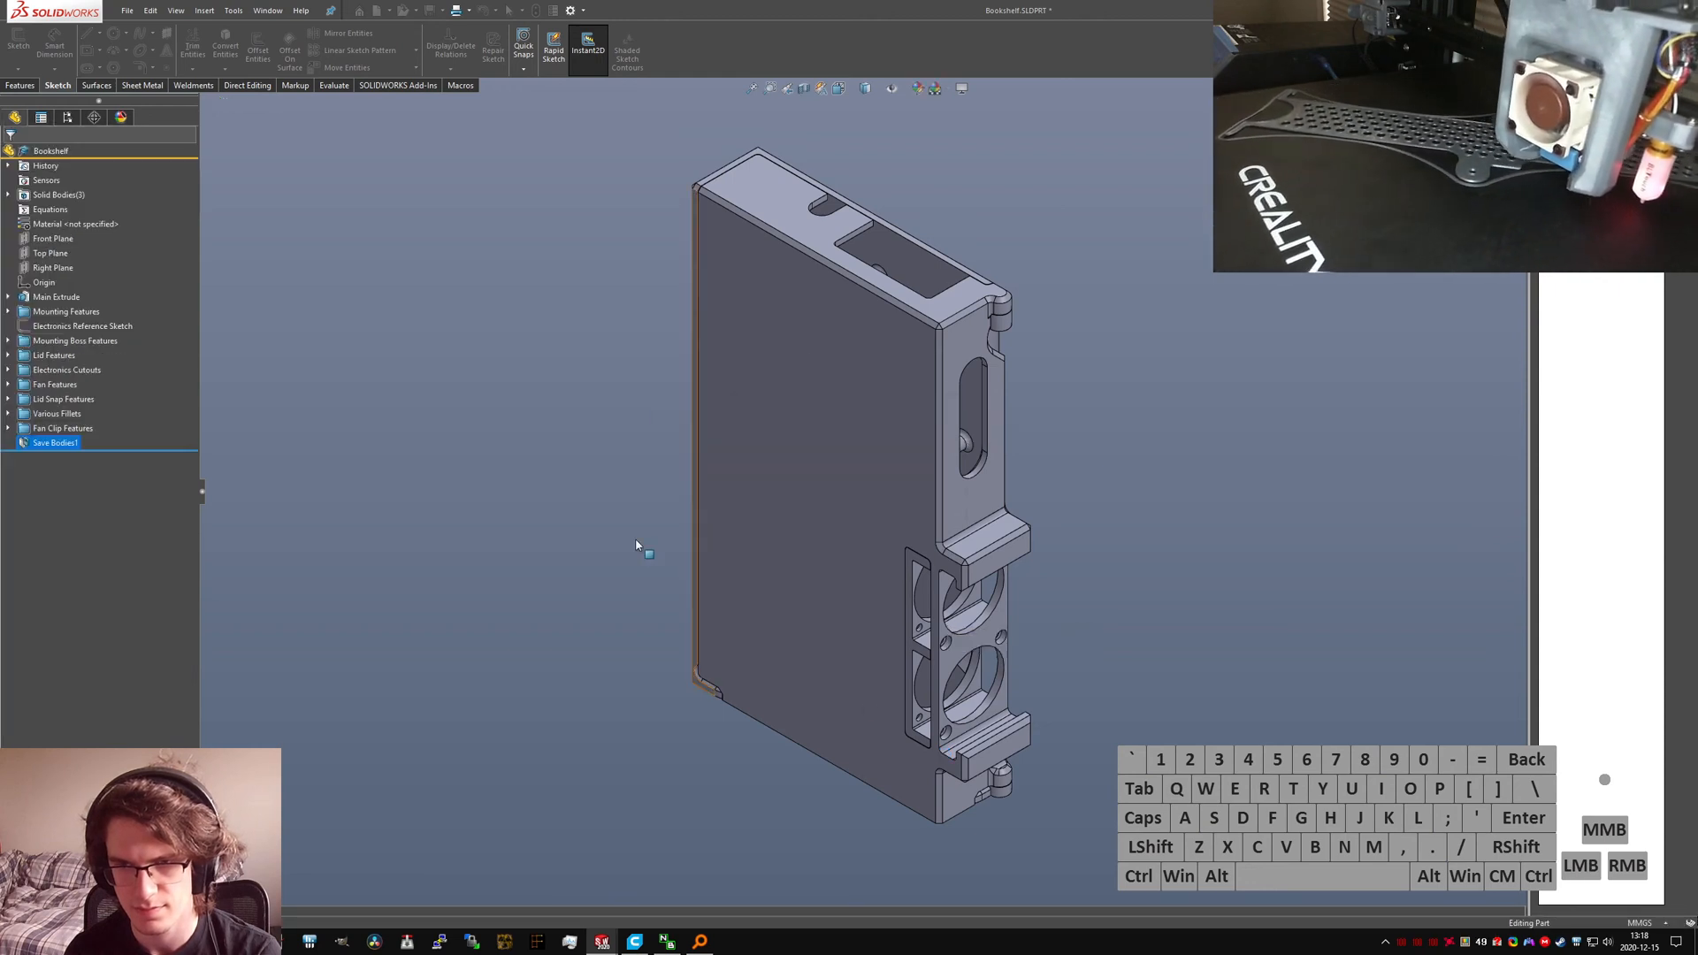
# Step: Switch to the Bookshelf Subpart Assembly and float its base, hinged lid and fan caddy components
pyautogui.hotkey('ctrl', 'Tab')
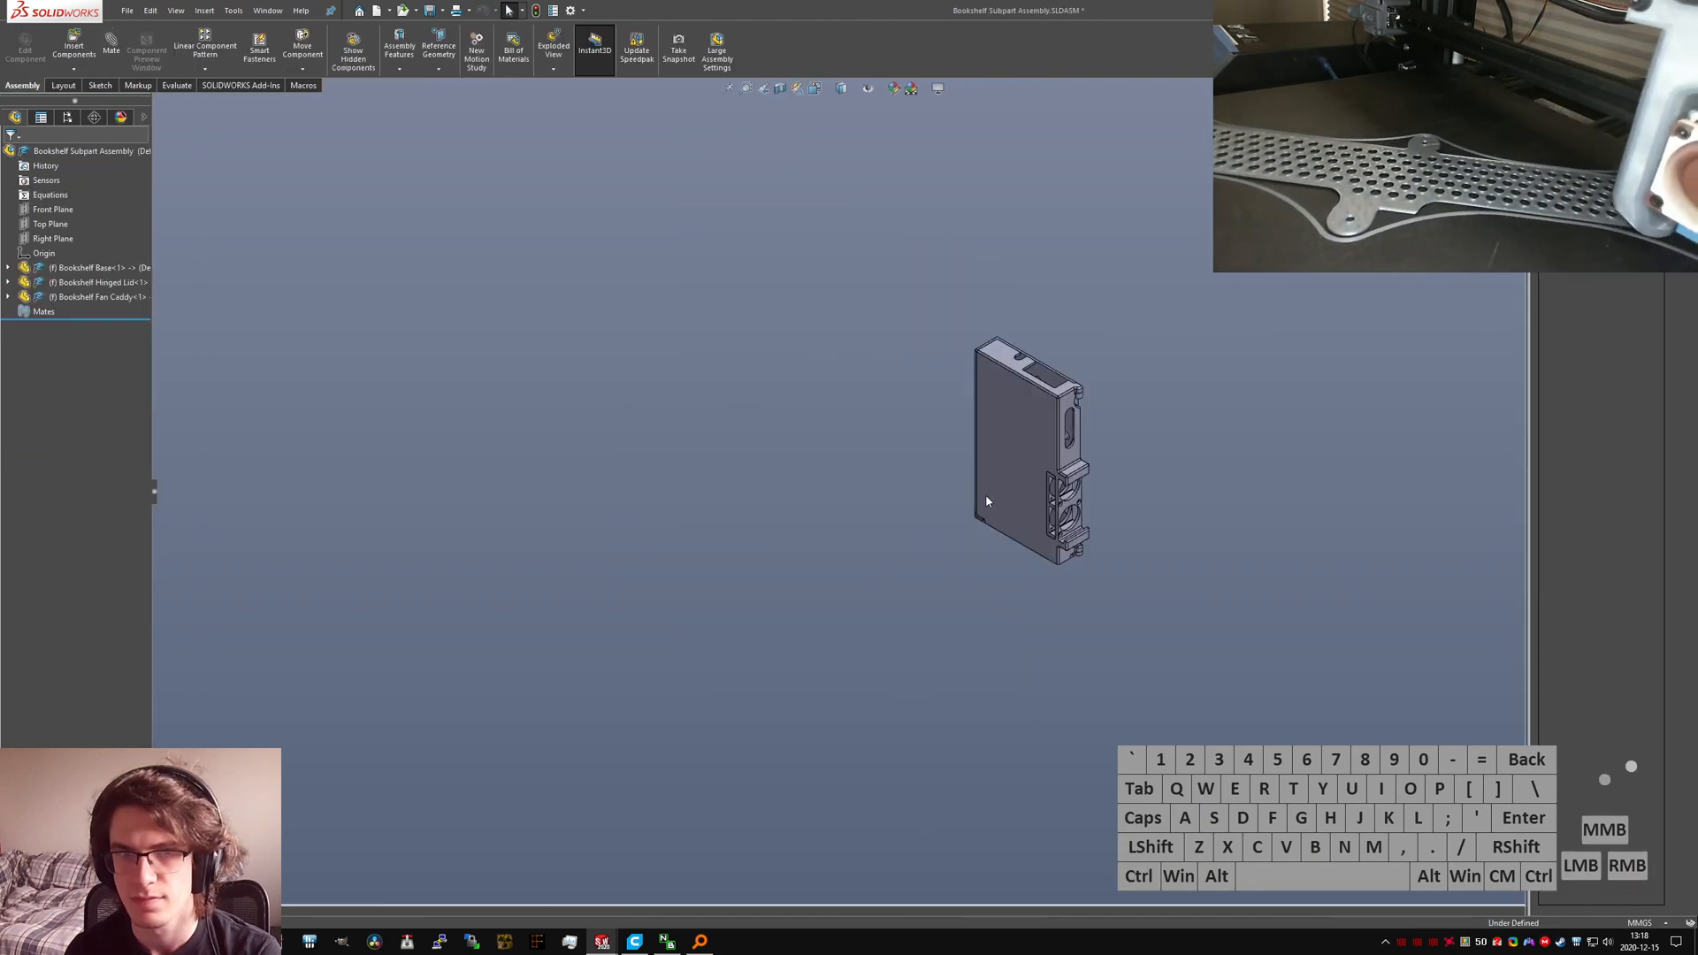
pyautogui.click(8, 267)
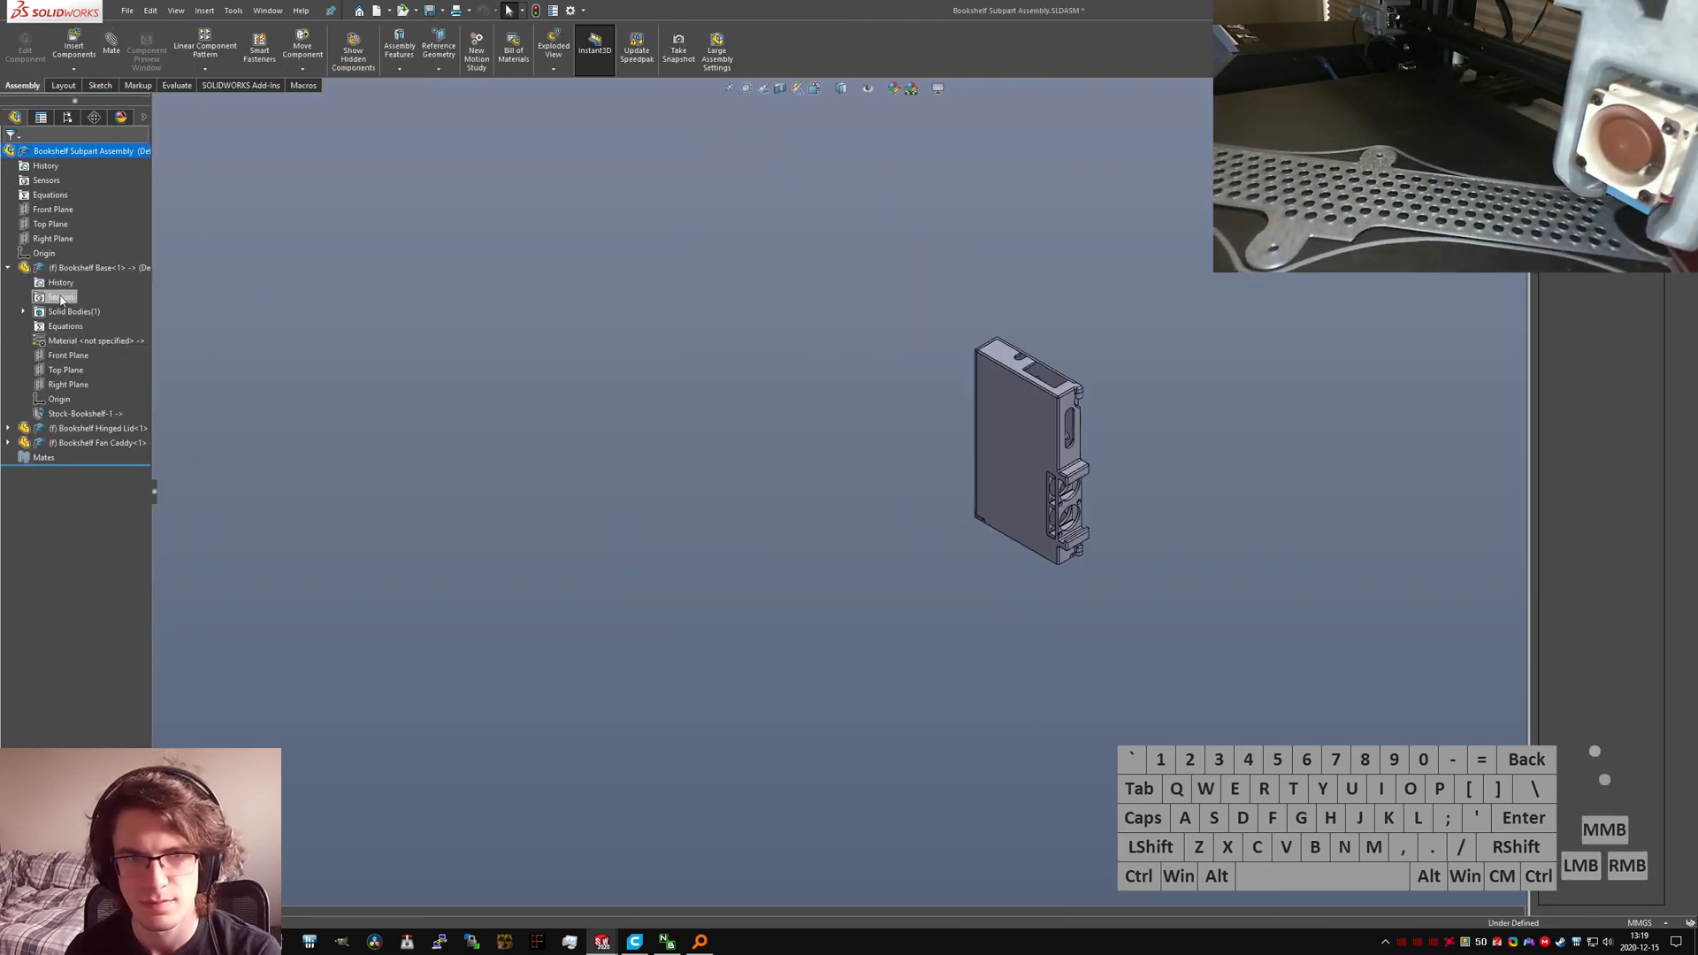
pyautogui.click(834, 436)
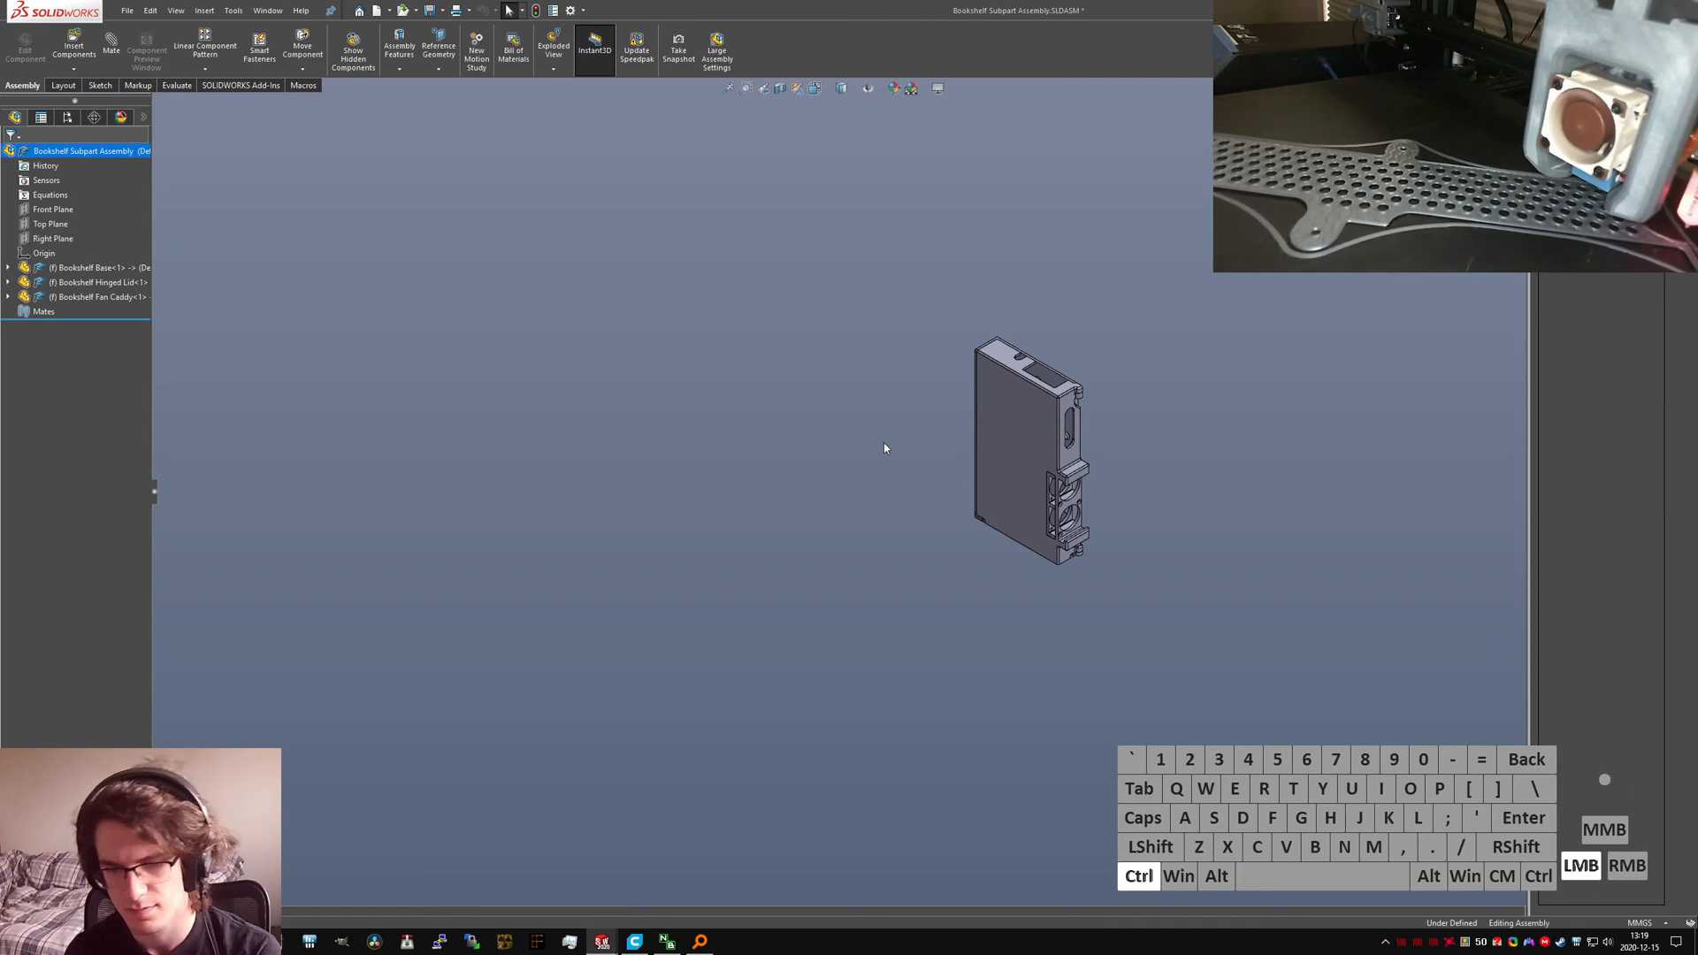
pyautogui.hotkey('ctrl', '7')
pyautogui.keyDown('ctrl'); pyautogui.click(1010, 473); pyautogui.keyUp('ctrl')
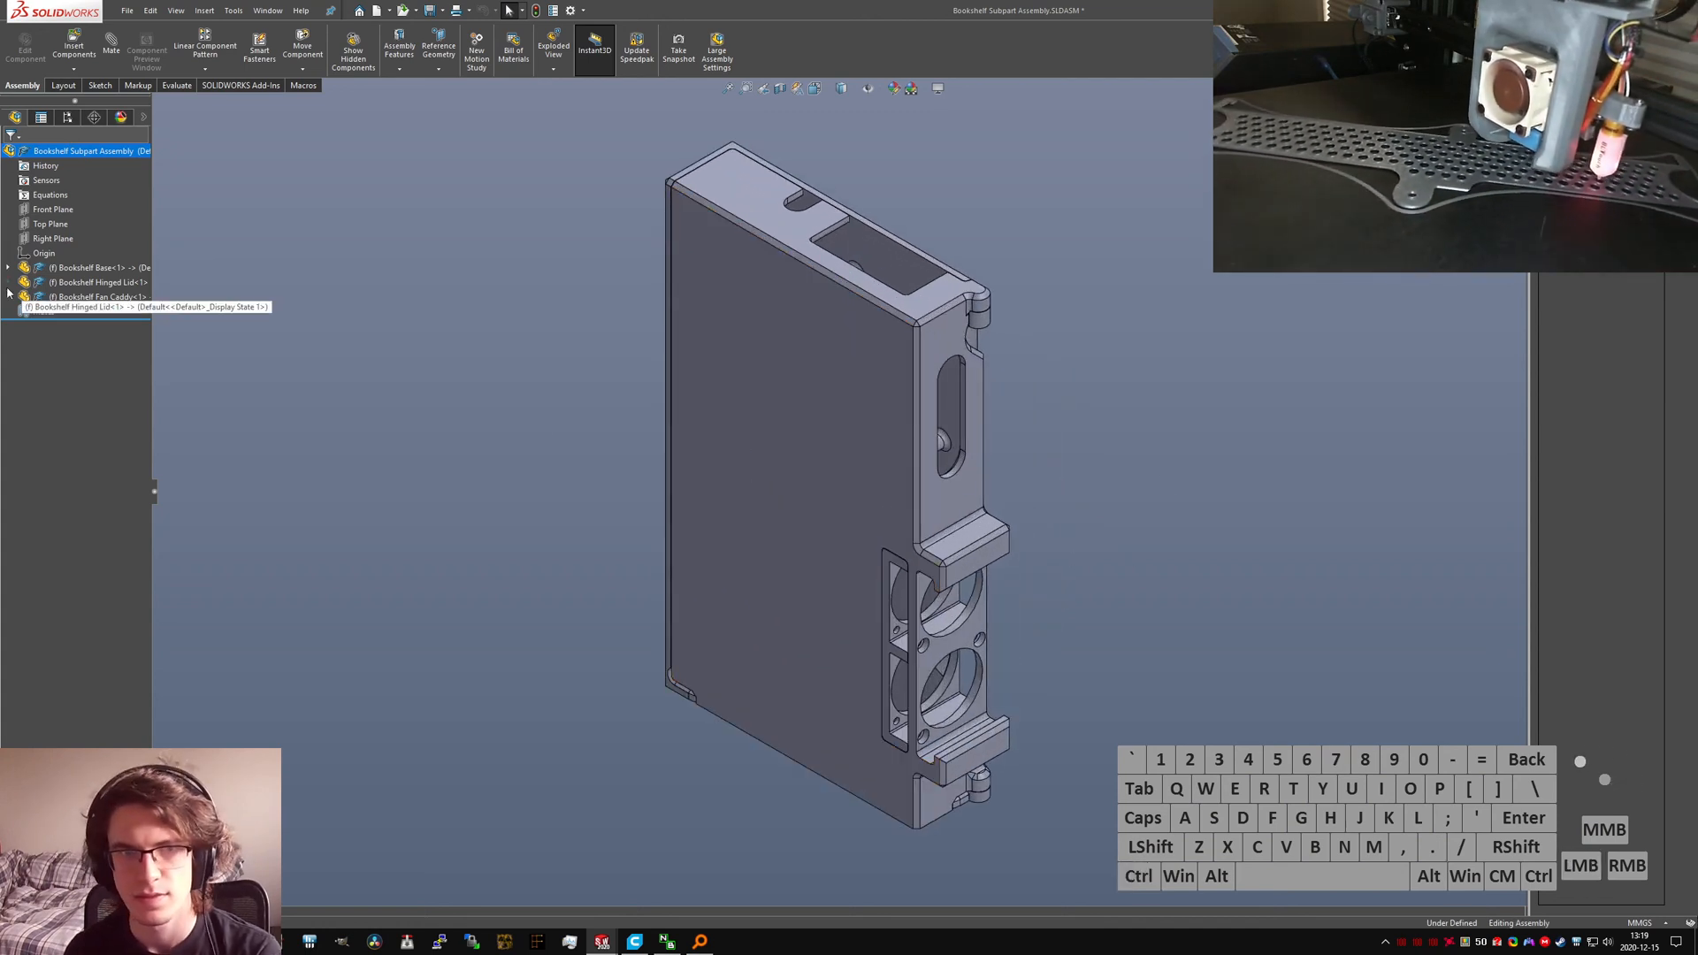
pyautogui.click(50, 299)
pyautogui.keyDown('shift'); pyautogui.click(79, 267); pyautogui.keyUp('shift')
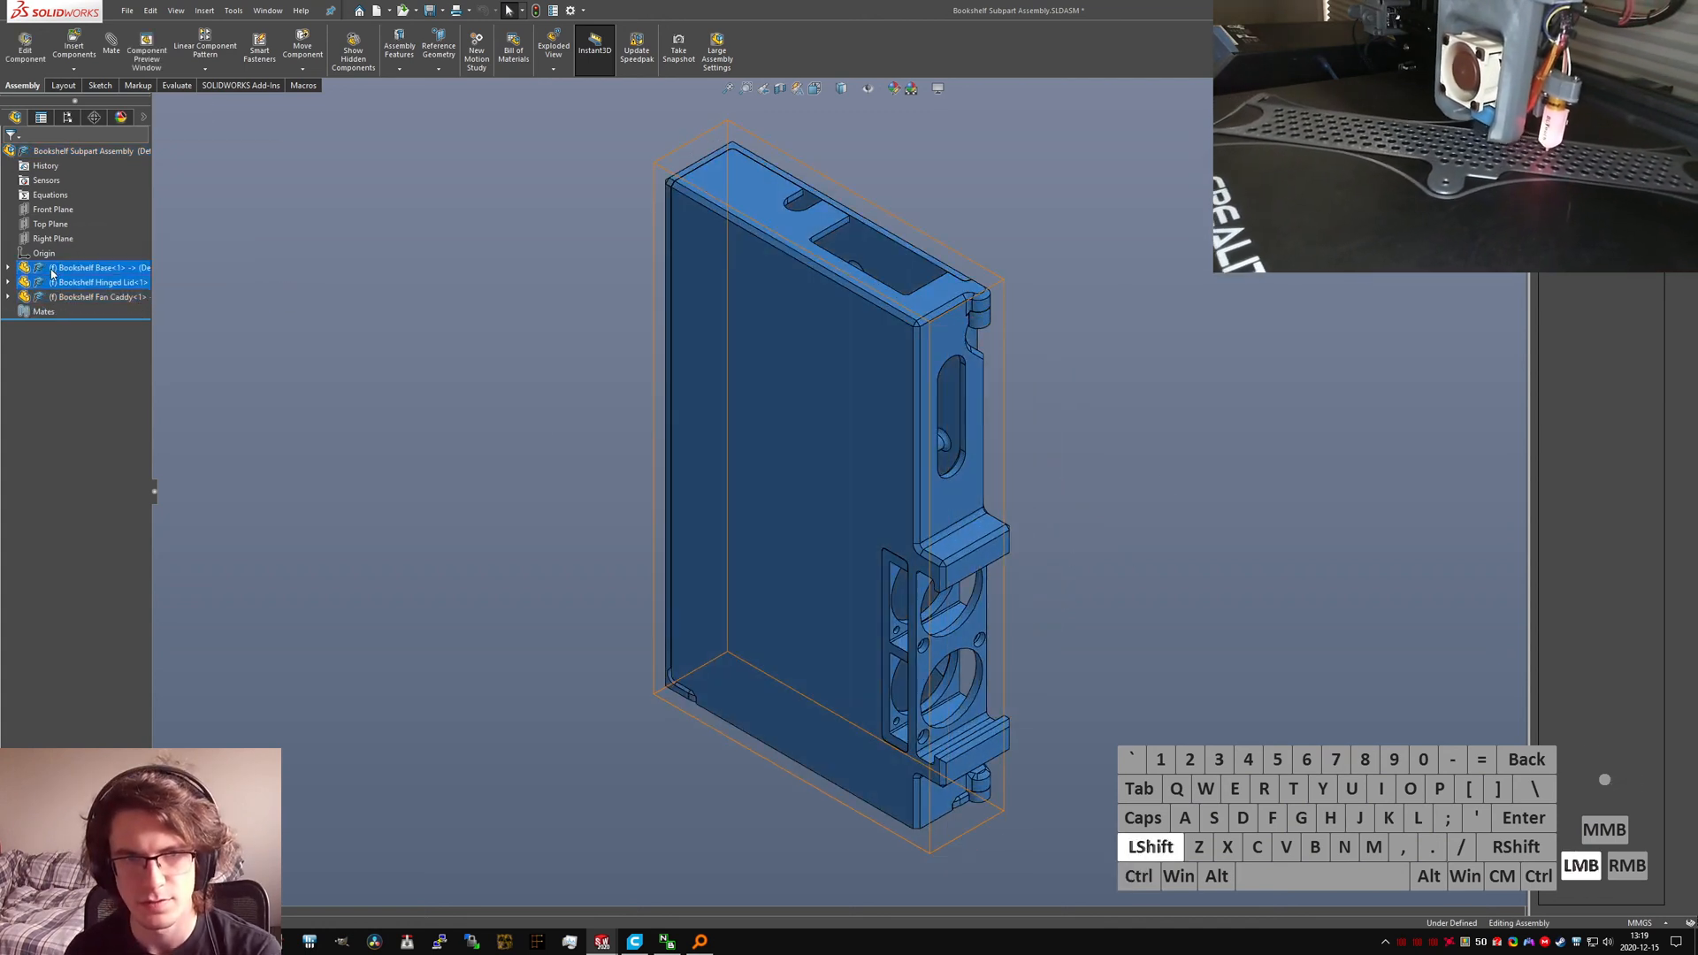
pyautogui.rightClick(55, 270)
pyautogui.click(84, 408)
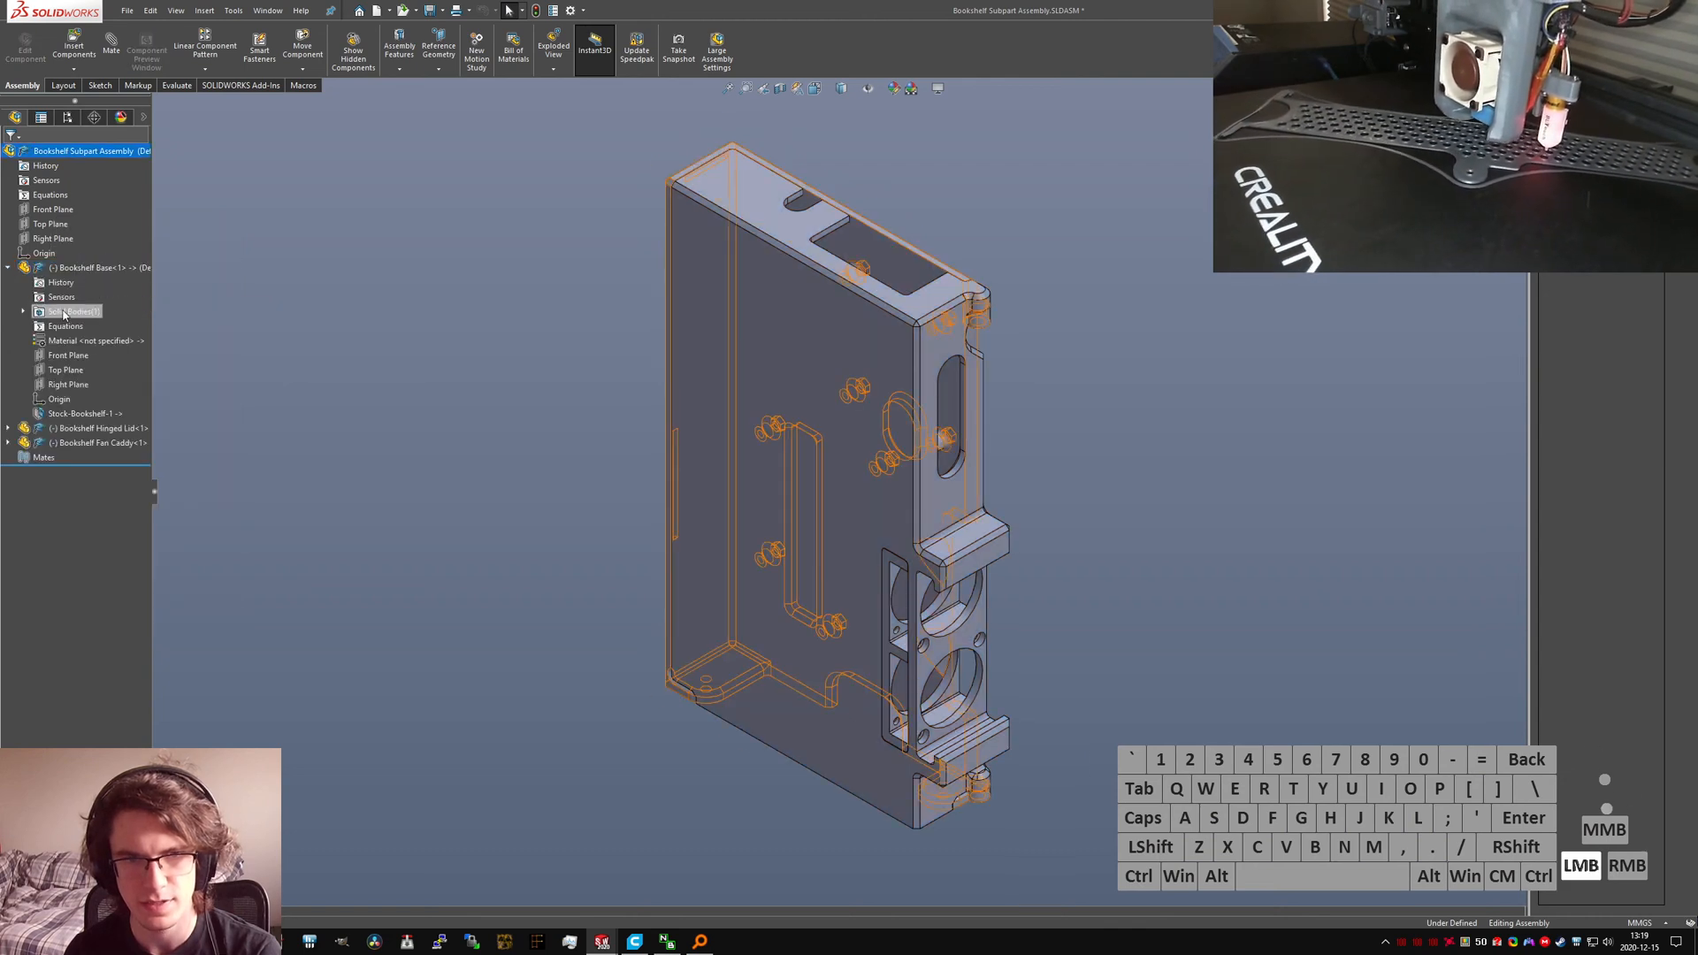
# Step: Mate the Bookshelf Base origin coincident with the assembly origin and finish mating
pyautogui.click(62, 400)
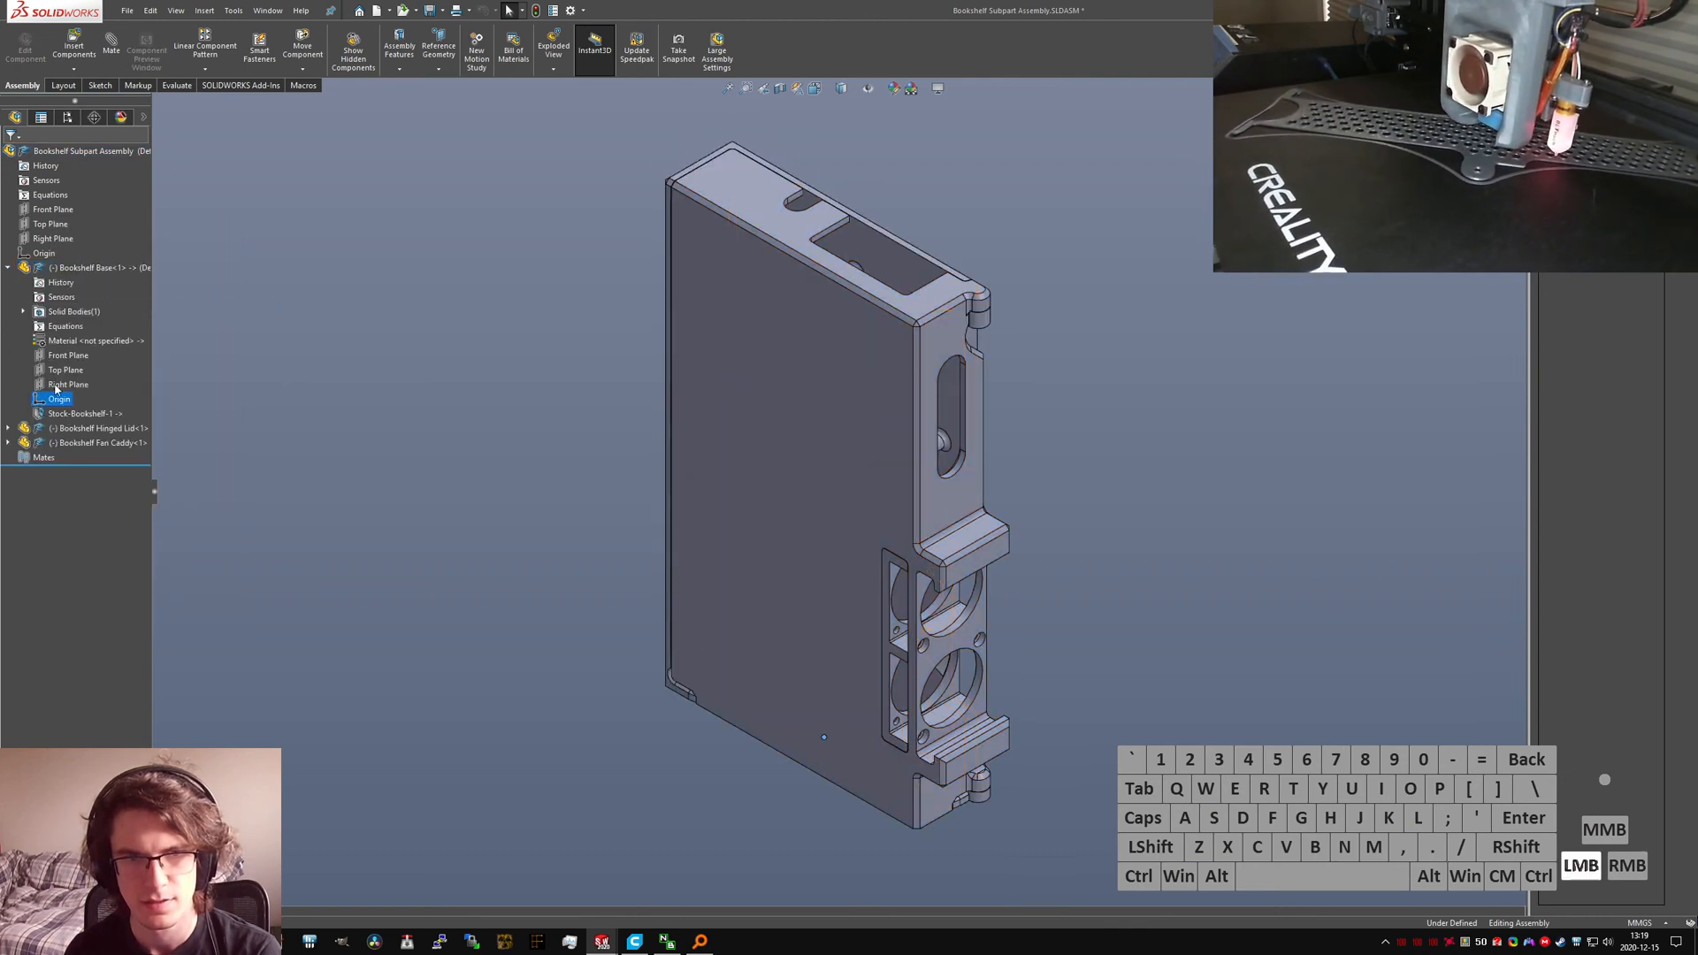
pyautogui.click(116, 50)
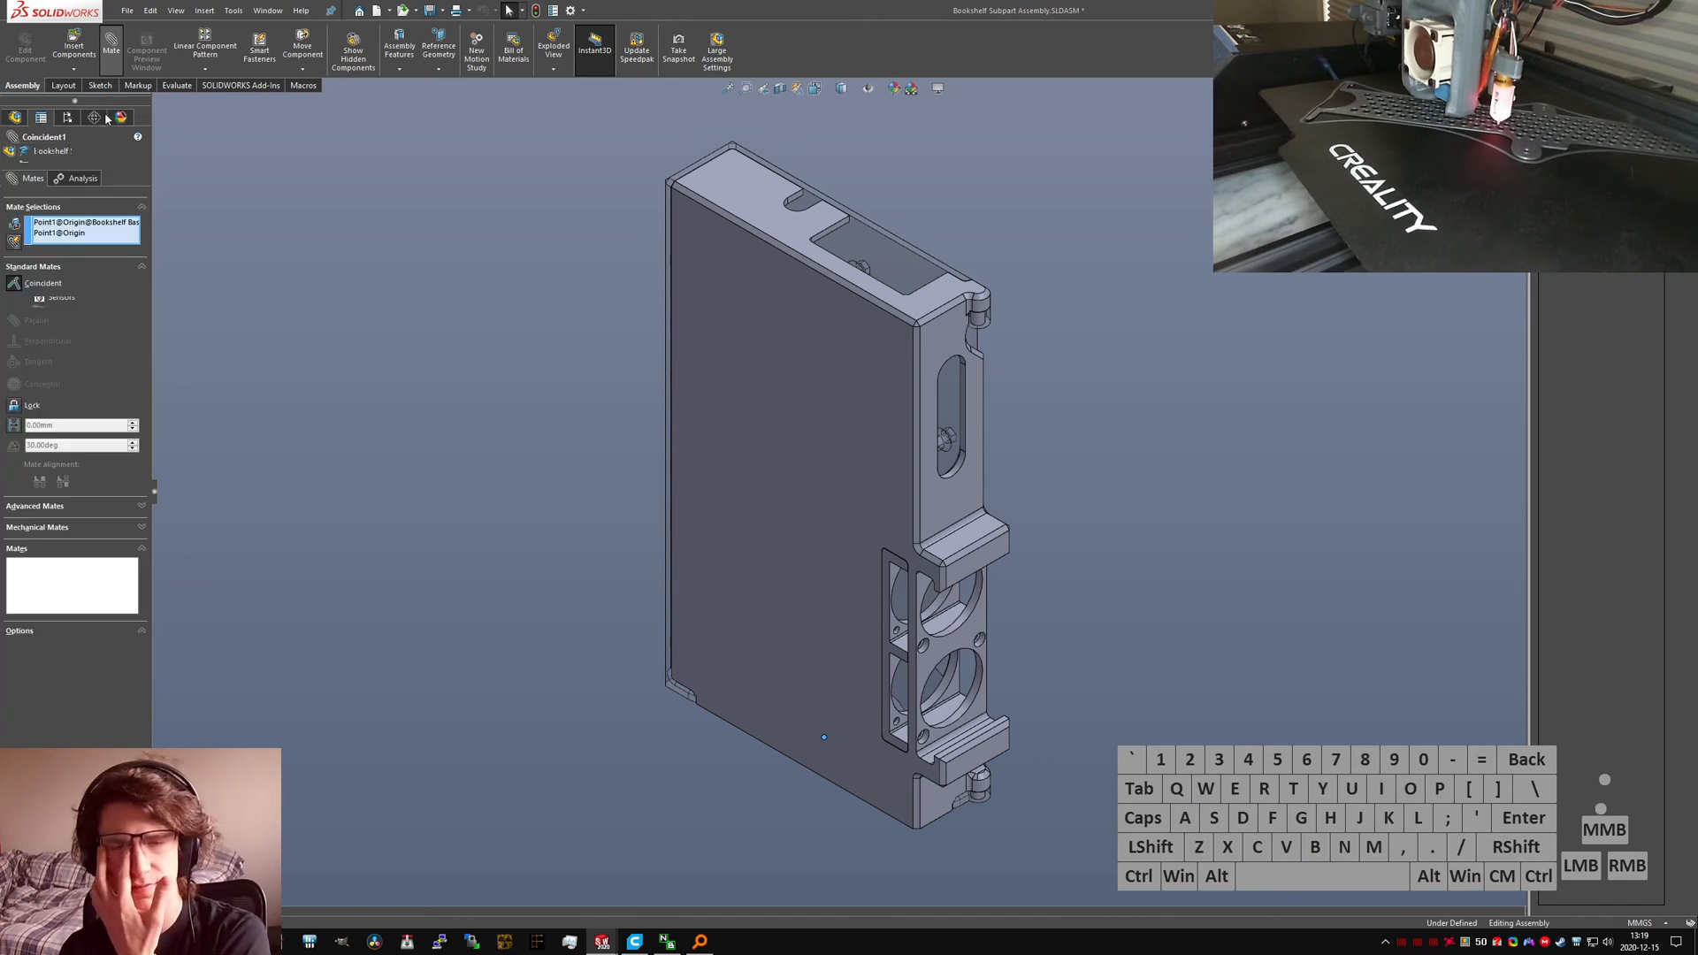
pyautogui.click(10, 156)
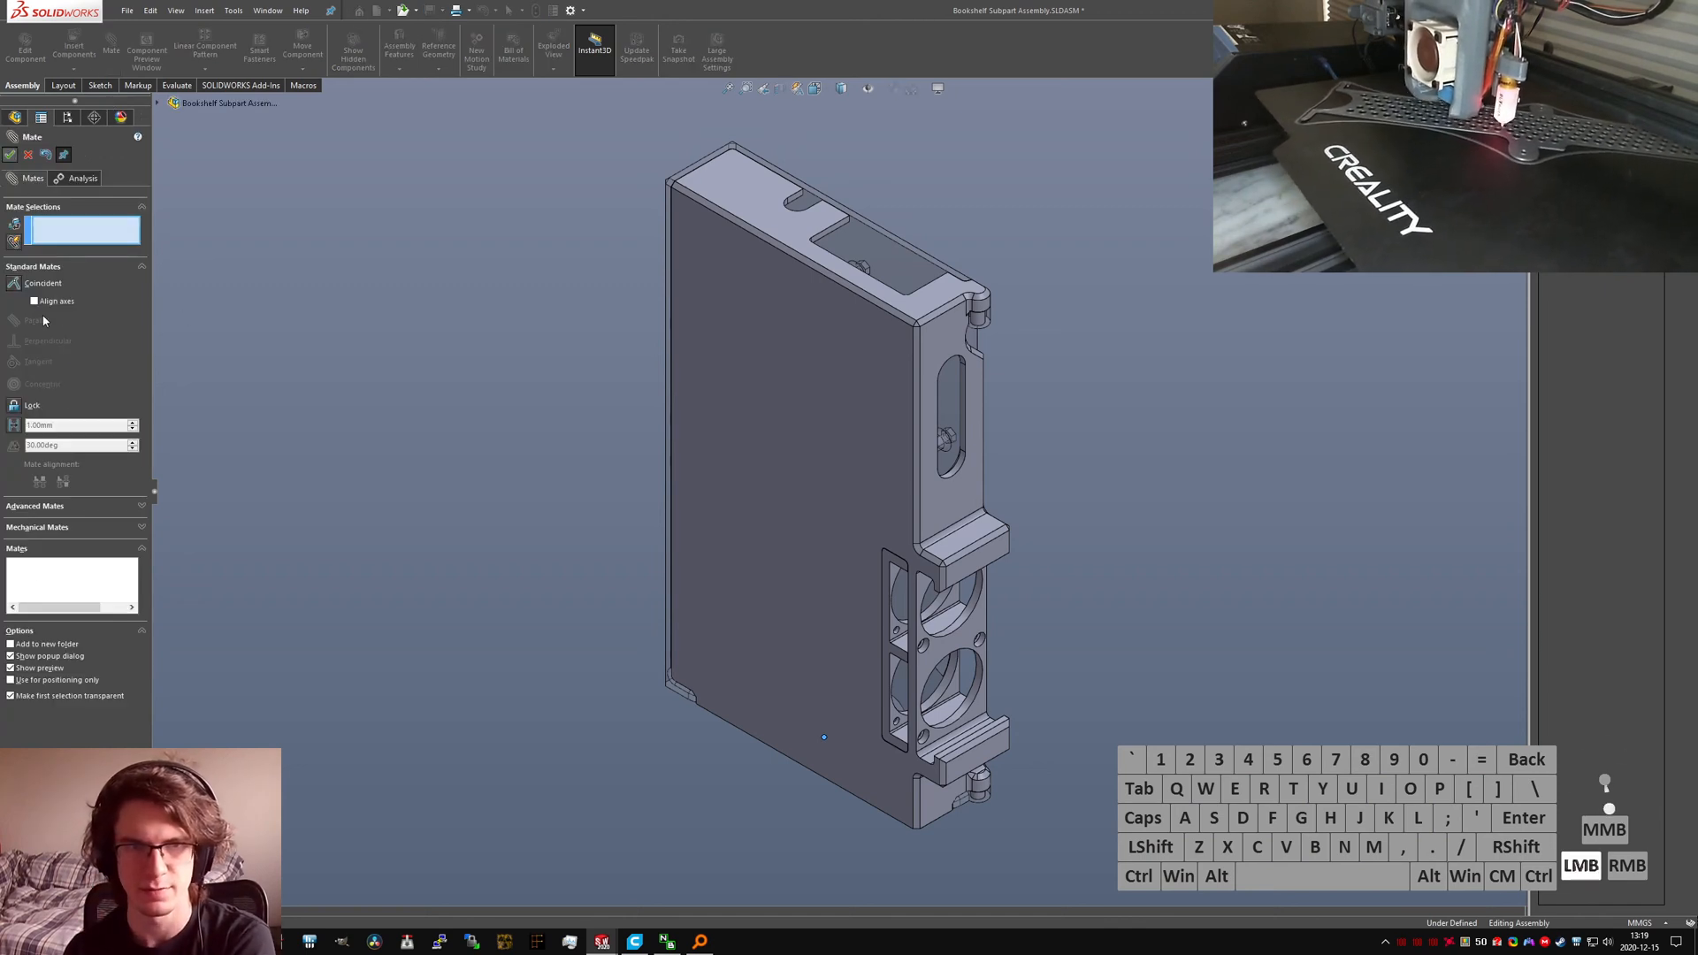
pyautogui.click(33, 155)
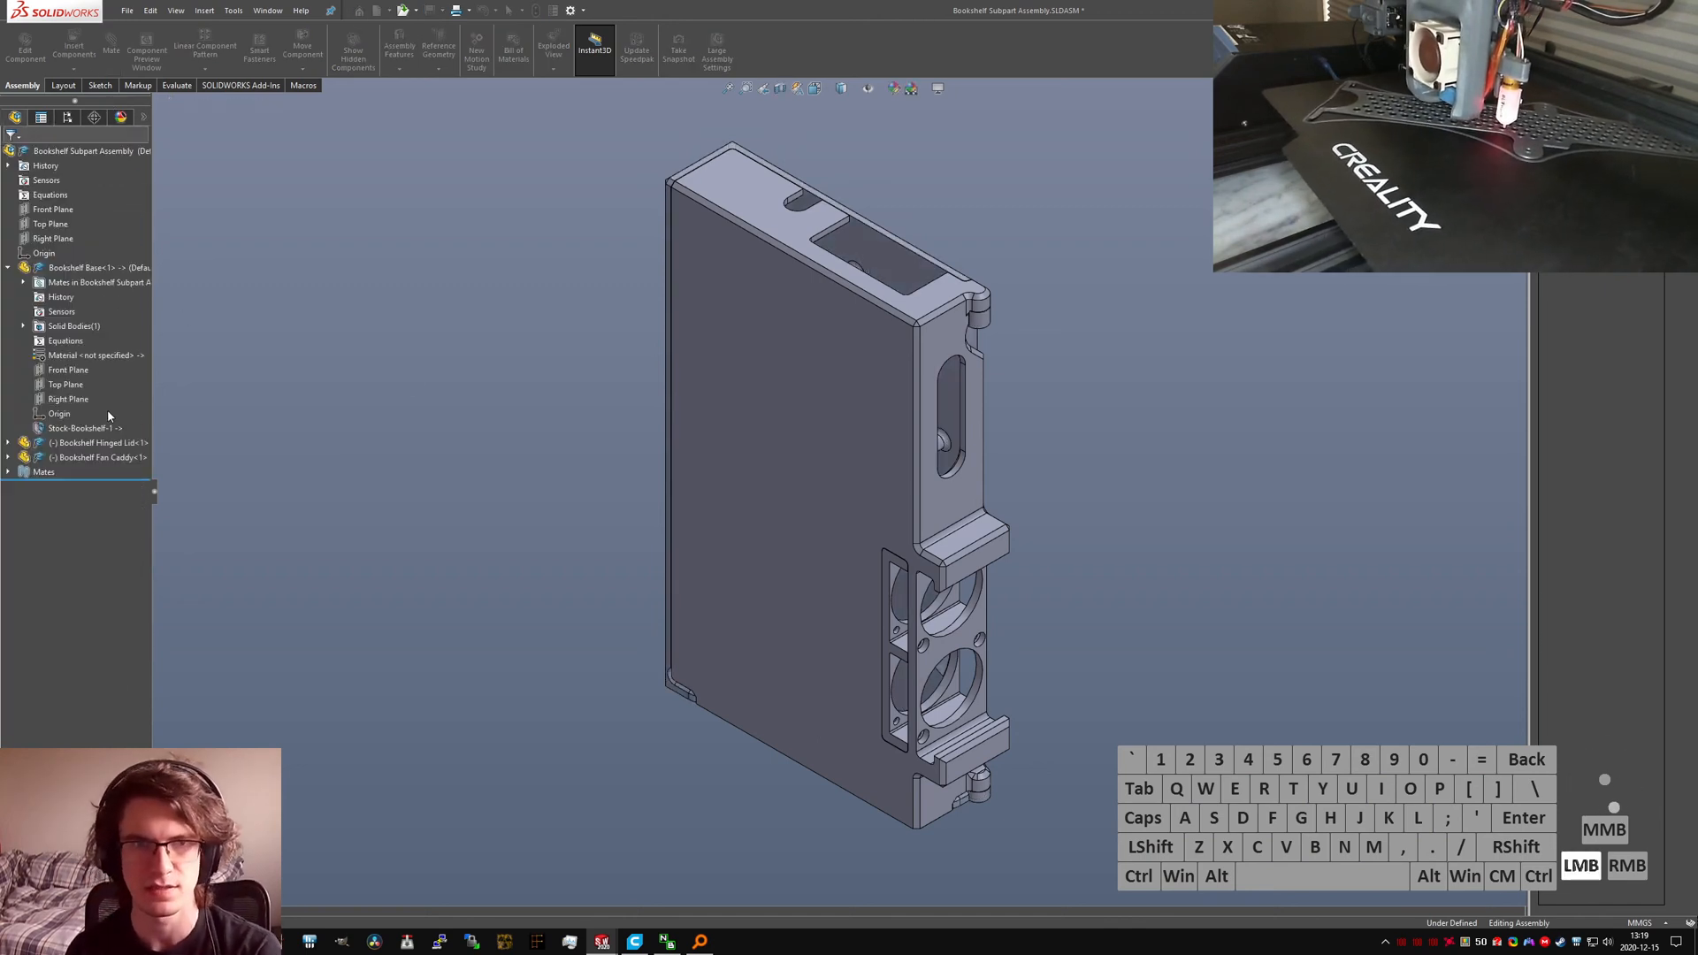
# Step: Expand the Bookshelf Hinged Lid component and move the fan caddy out of the bookshelf, clear of the other parts
pyautogui.click(11, 444)
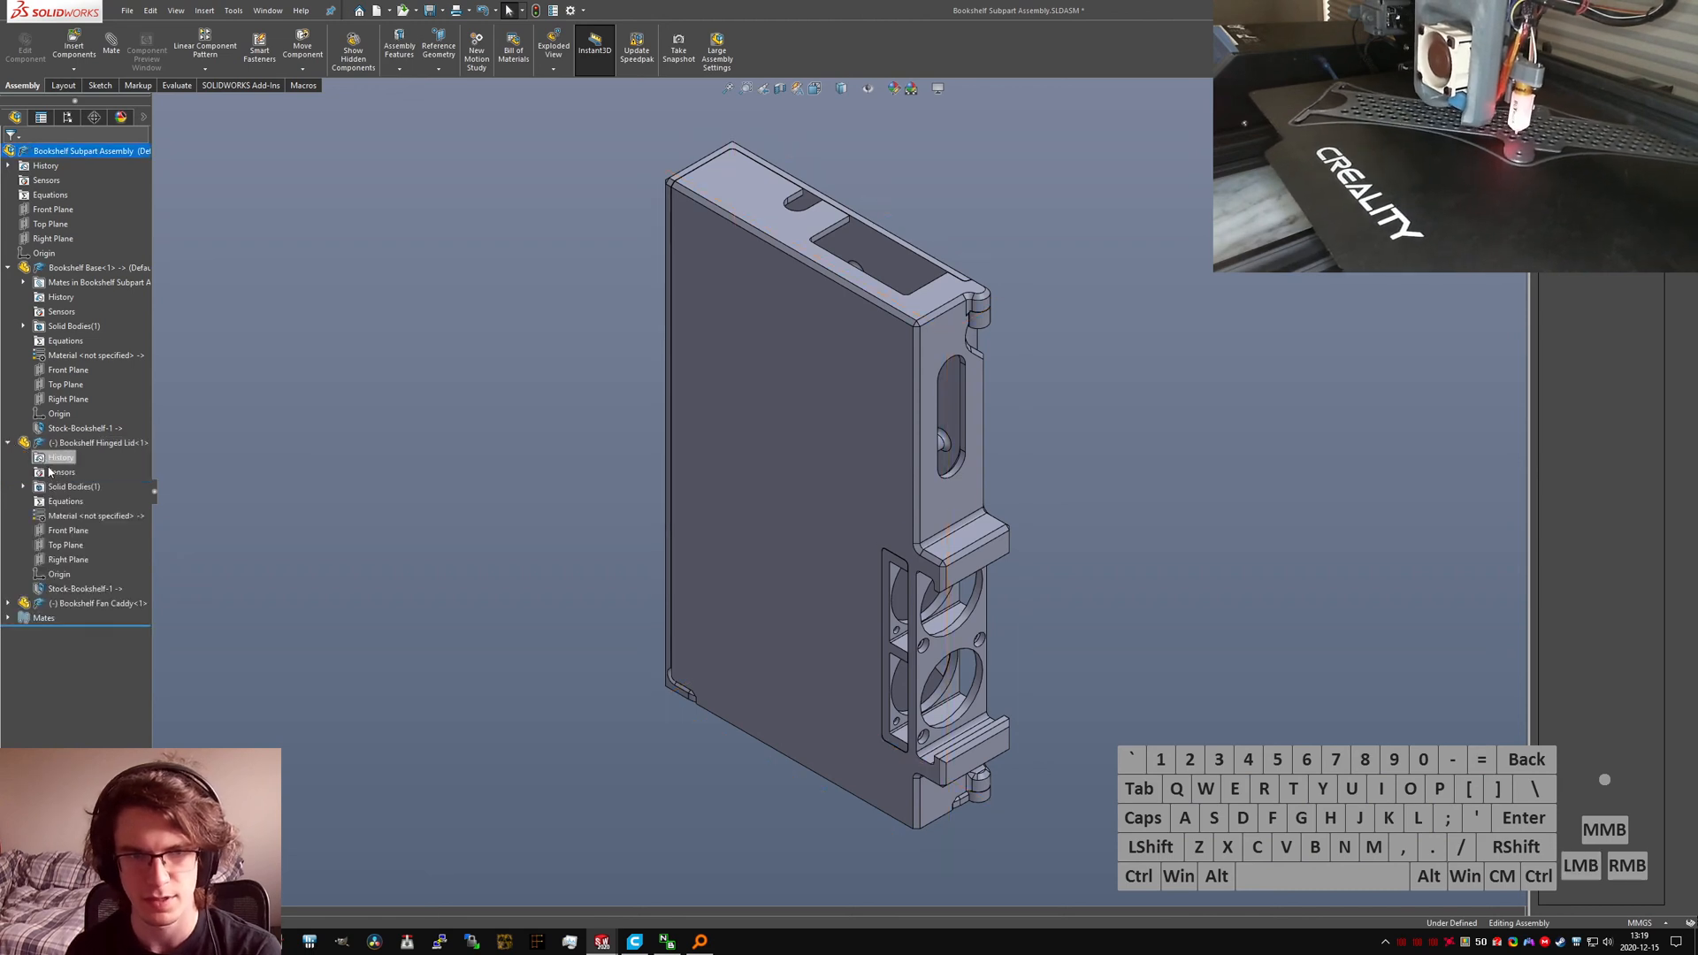
pyautogui.moveTo(893, 656); pyautogui.dragTo(1294, 600)
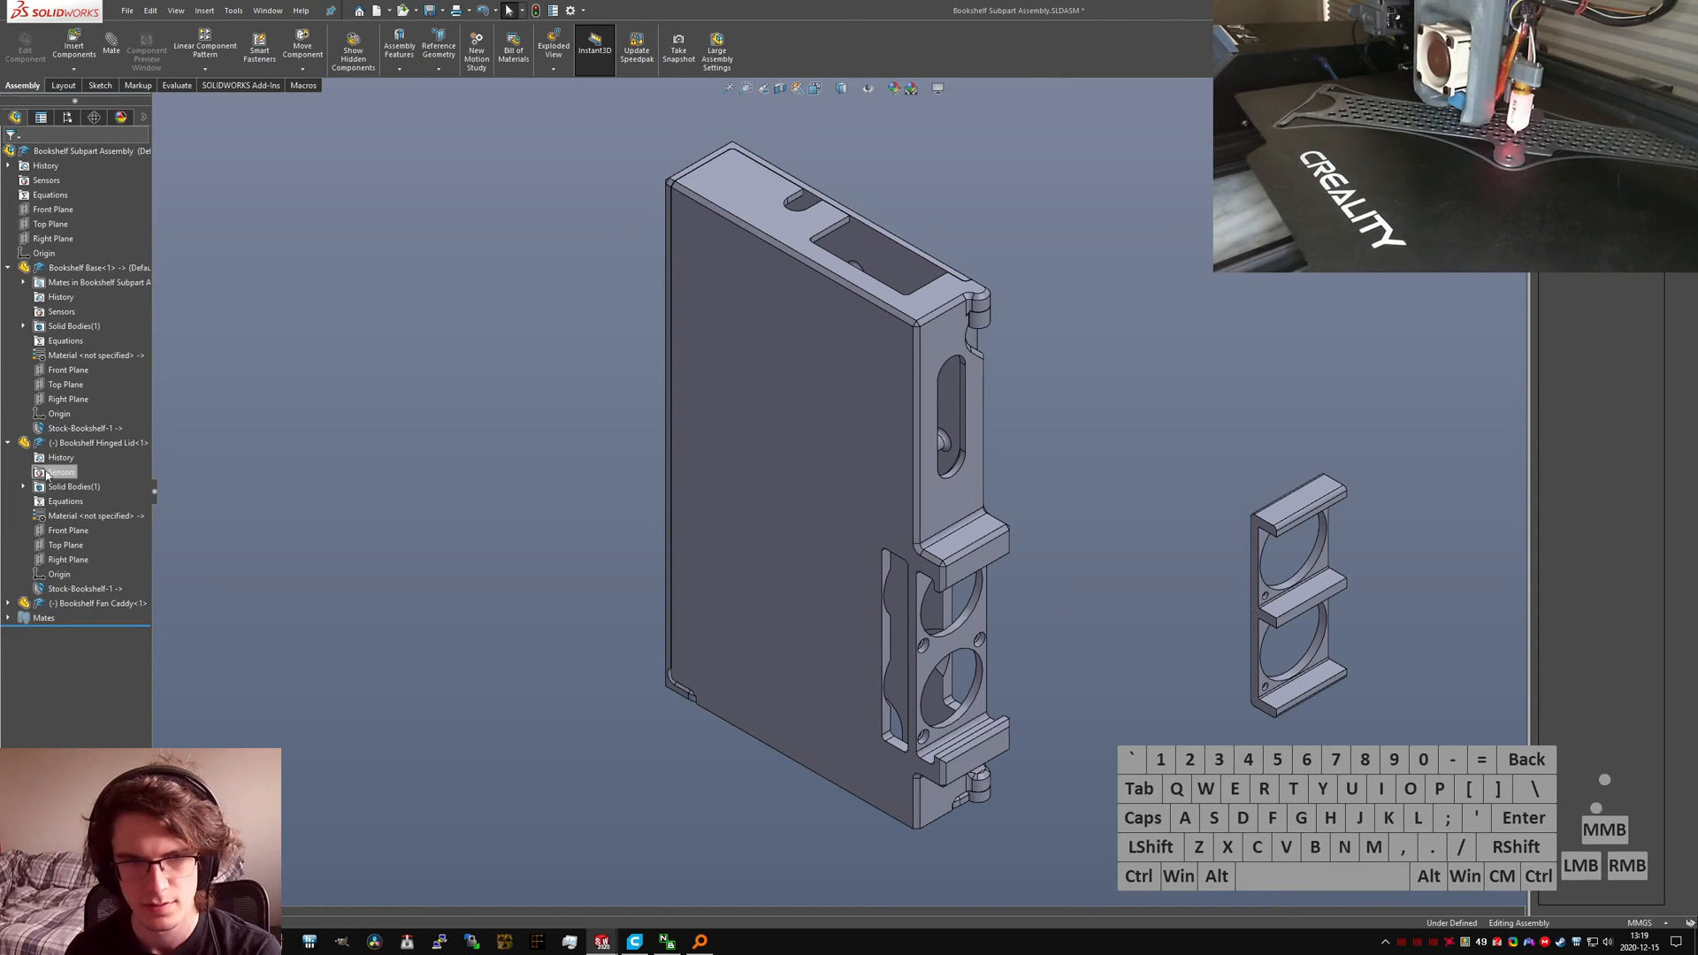
# Step: Add a concentric mate between the hinge pin and the matching hinge hole of the base and hinged lid
pyautogui.scroll(-10, 981, 769)
pyautogui.click(880, 423)
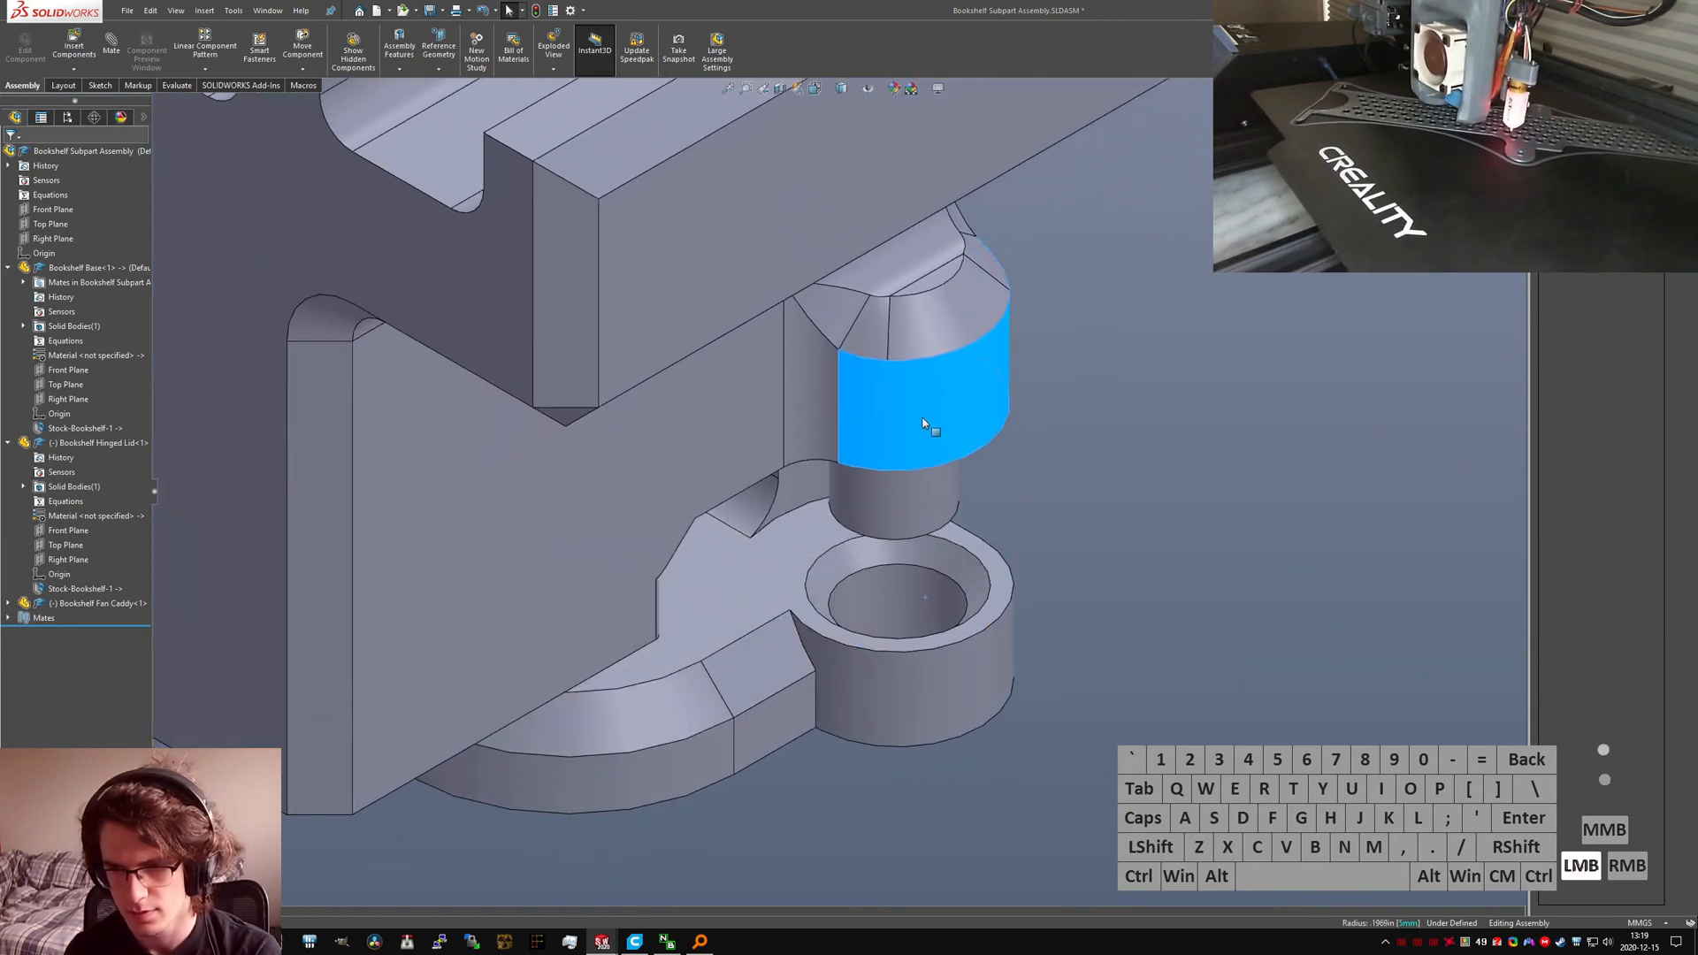
pyautogui.click(899, 570)
pyautogui.keyDown('ctrl'); pyautogui.click(893, 490); pyautogui.keyUp('ctrl')
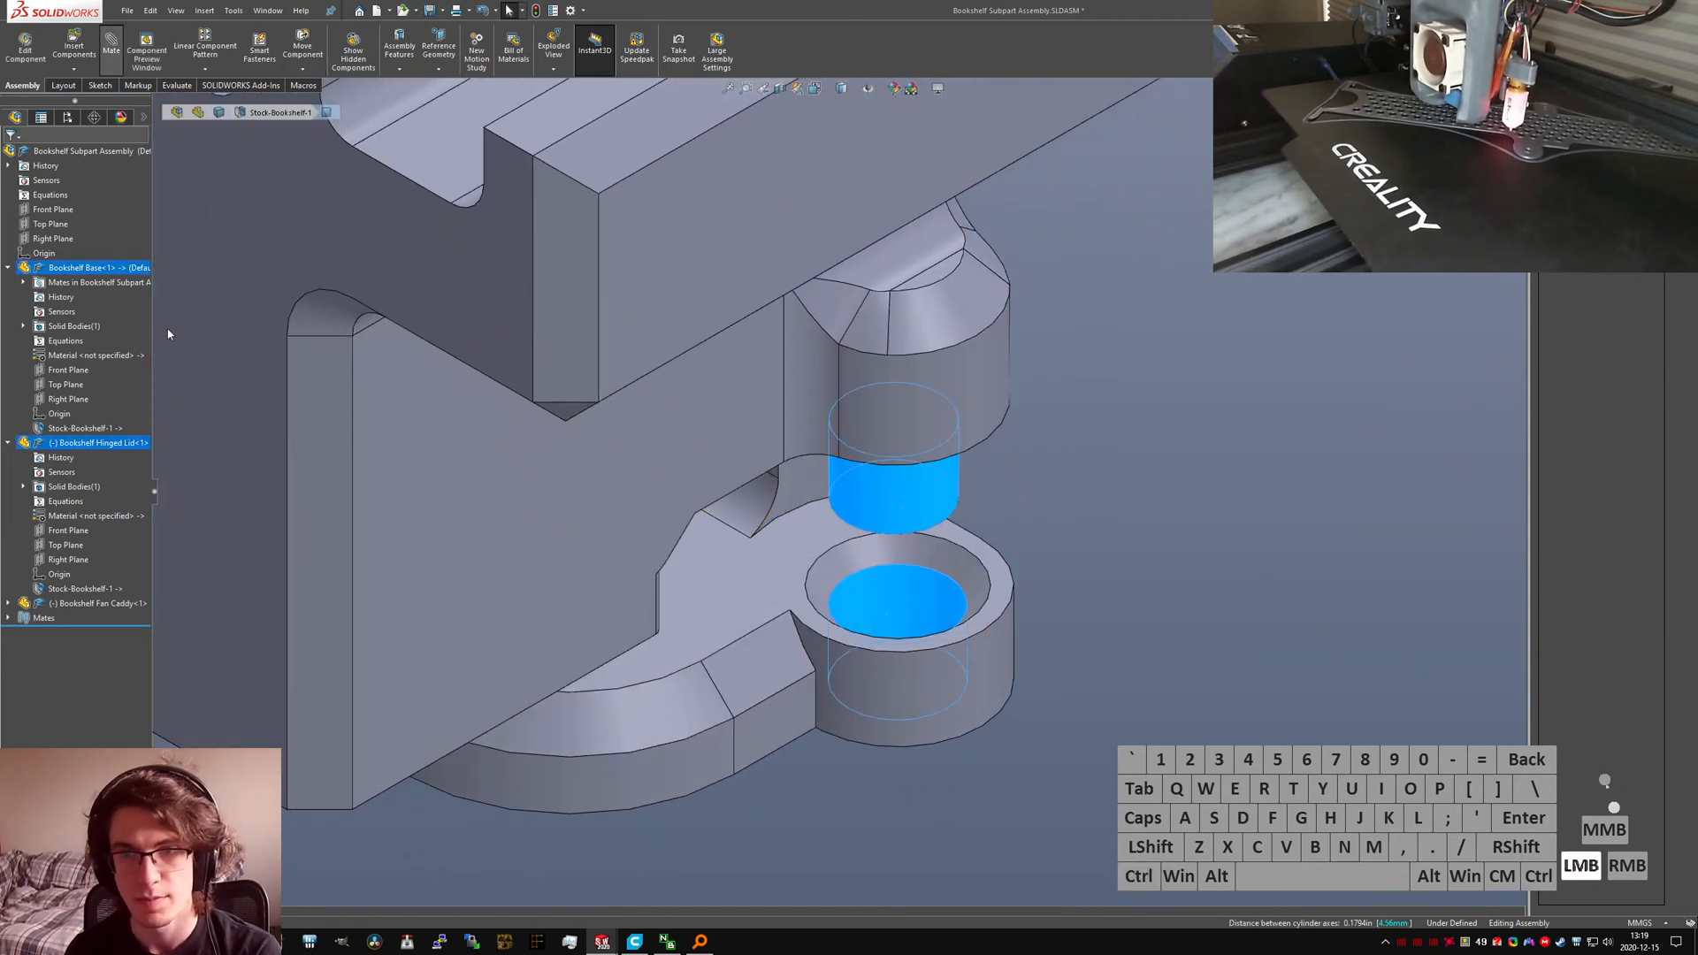
pyautogui.click(165, 303)
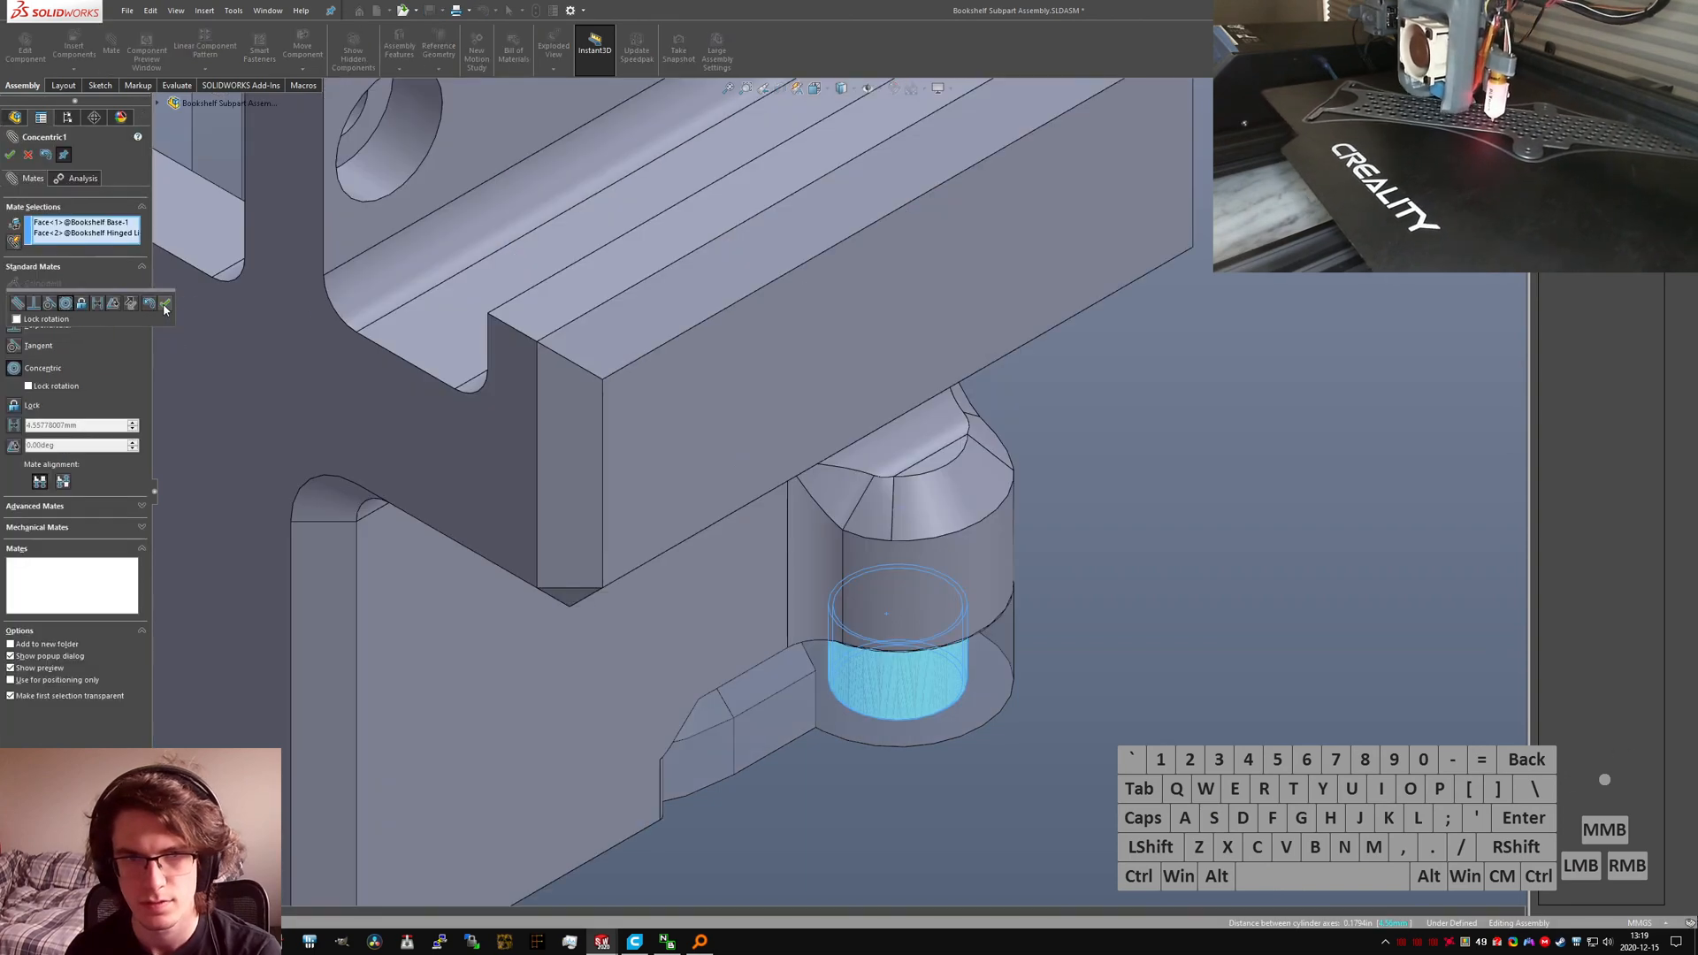
# Step: Add a coincident mate between the hinge pin's end face and the outer end face around the hinge hole
pyautogui.moveTo(910, 675); pyautogui.dragTo(904, 758, button='middle')
pyautogui.click(903, 758)
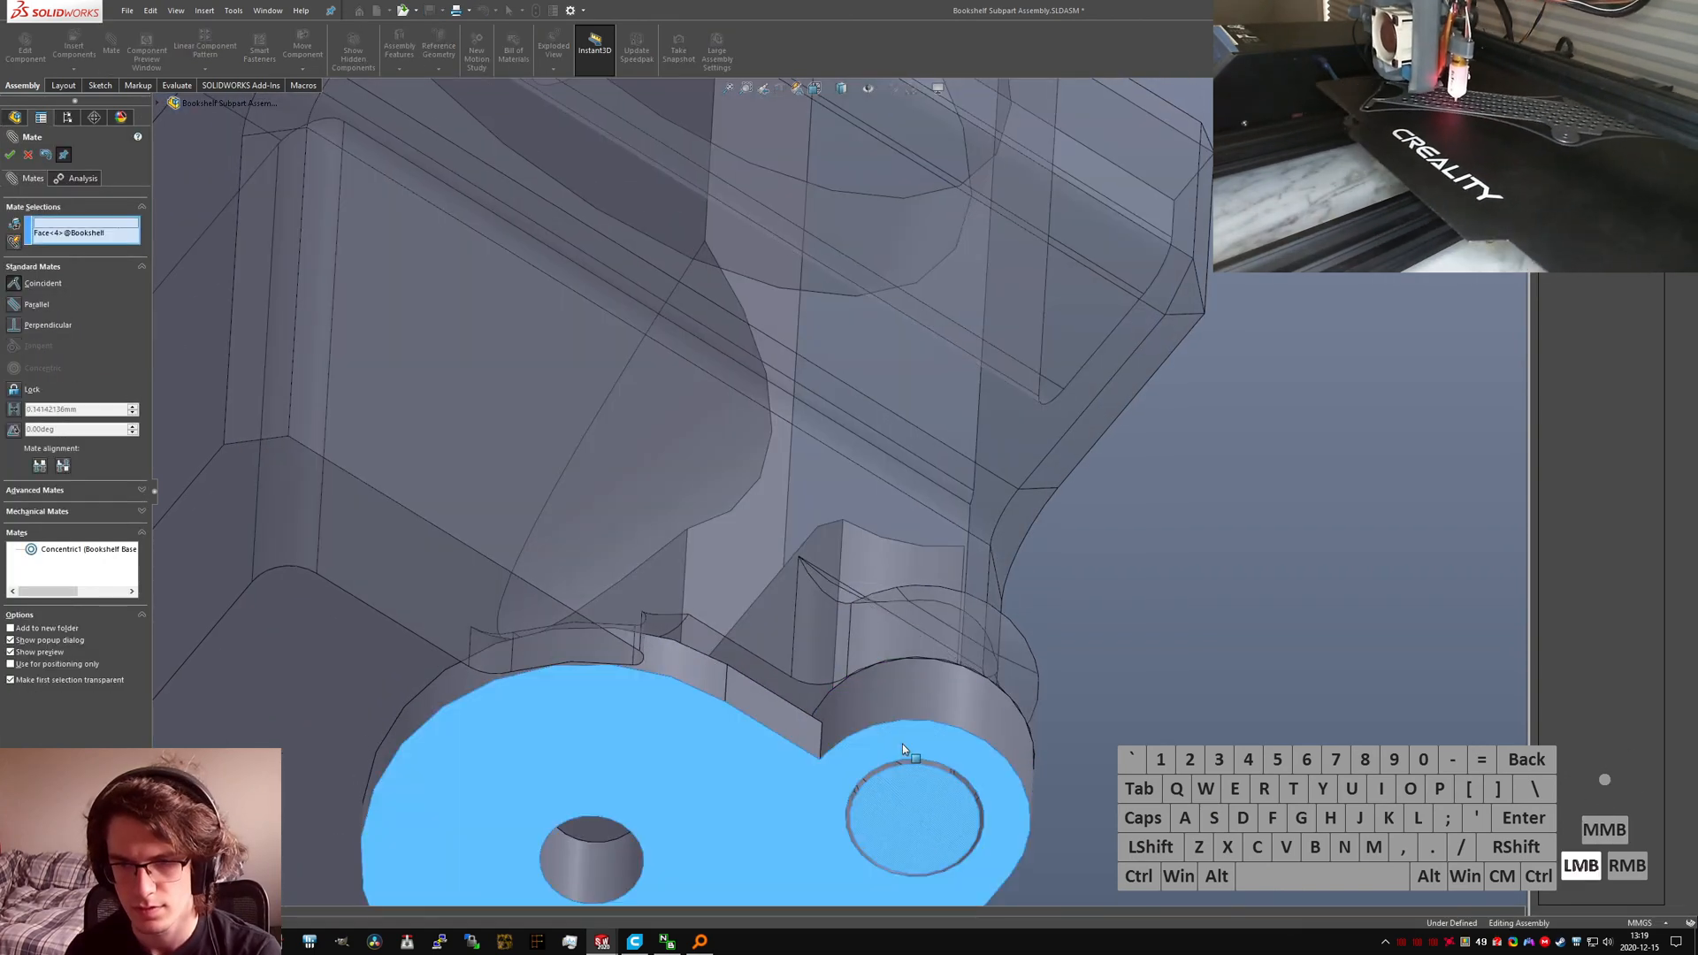
pyautogui.rightClick(902, 745)
pyautogui.click(1074, 805)
# Step: Add a limit angle mate of 90 to 180 degrees between the hinged lid's narrow slotted face and the base's large outer face
pyautogui.scroll(-5, 902, 687)
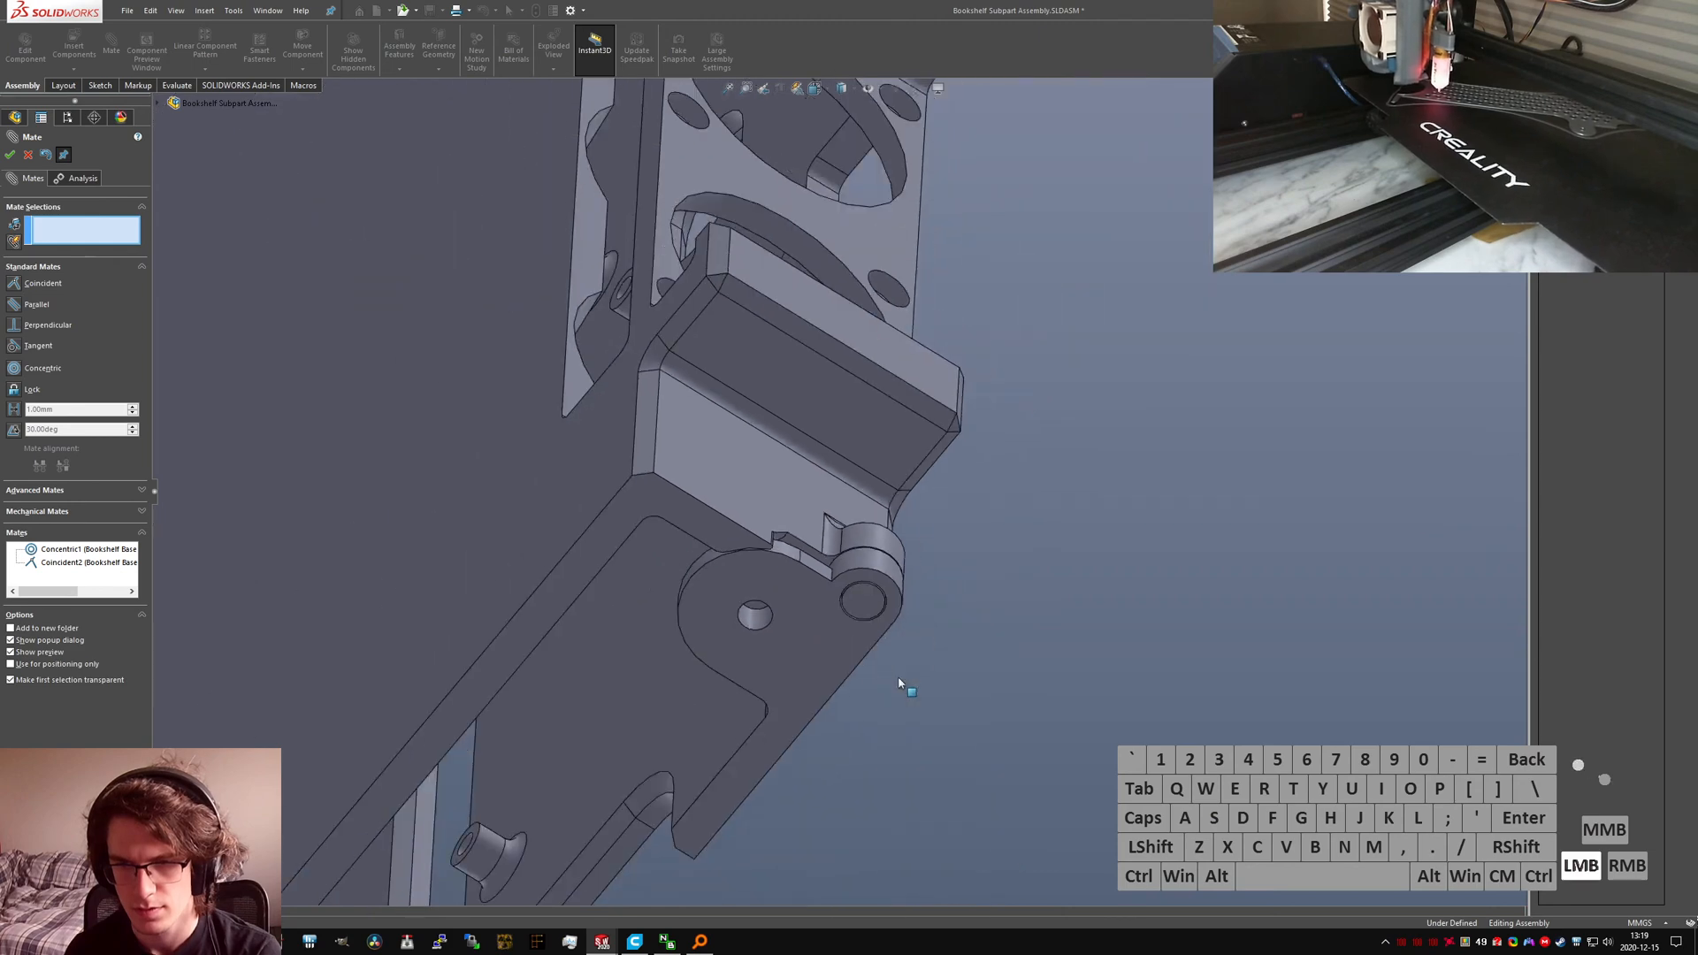
pyautogui.moveTo(902, 686); pyautogui.dragTo(601, 681, button='middle')
pyautogui.scroll(-5, 902, 602)
pyautogui.scroll(-2, 920, 412)
pyautogui.moveTo(920, 412); pyautogui.dragTo(981, 440, button='middle')
pyautogui.scroll(5, 891, 407)
pyautogui.click(845, 353)
pyautogui.click(877, 579)
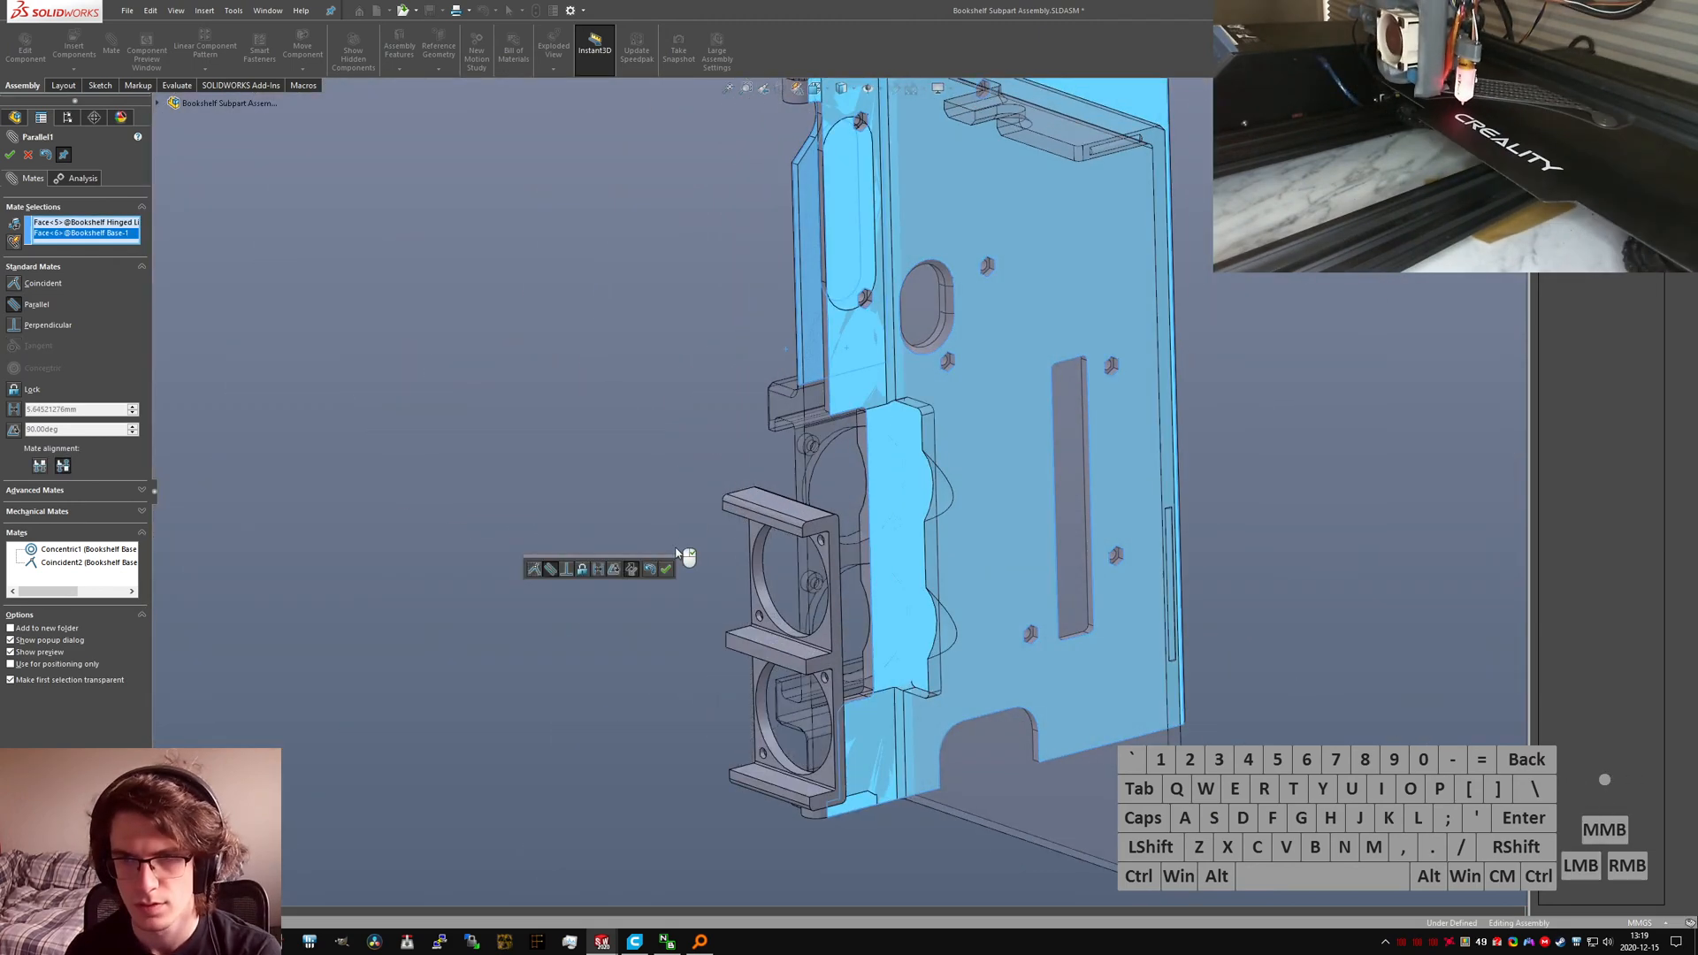
pyautogui.click(7, 493)
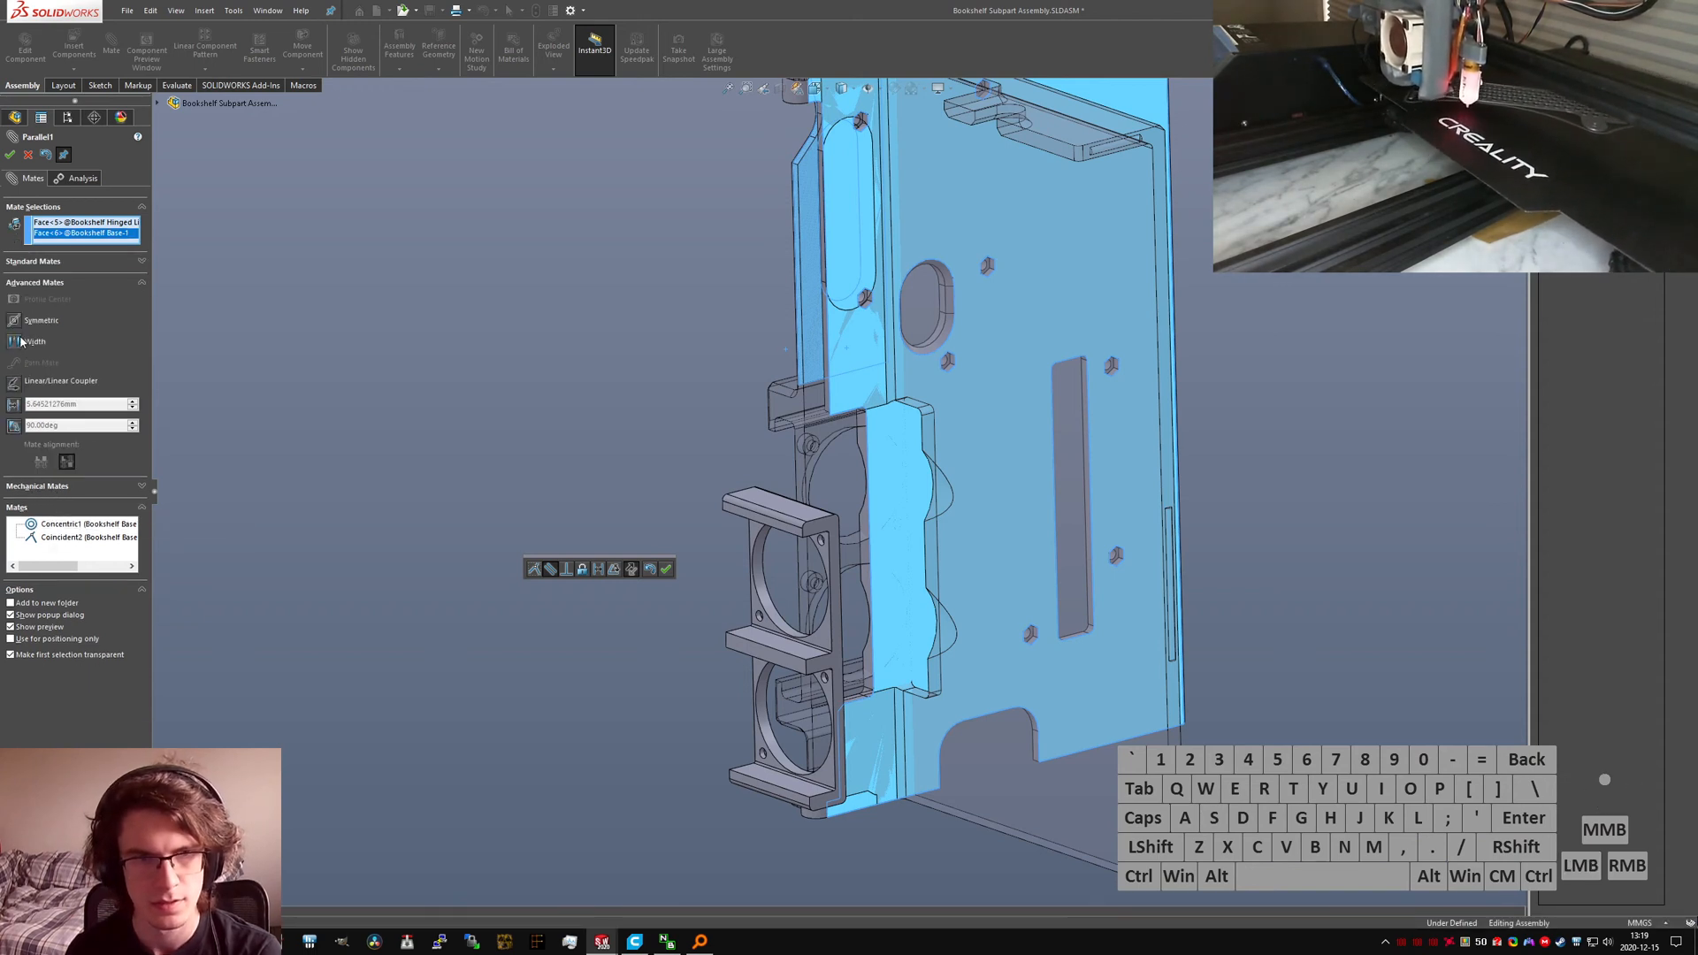
pyautogui.click(35, 486)
pyautogui.click(41, 266)
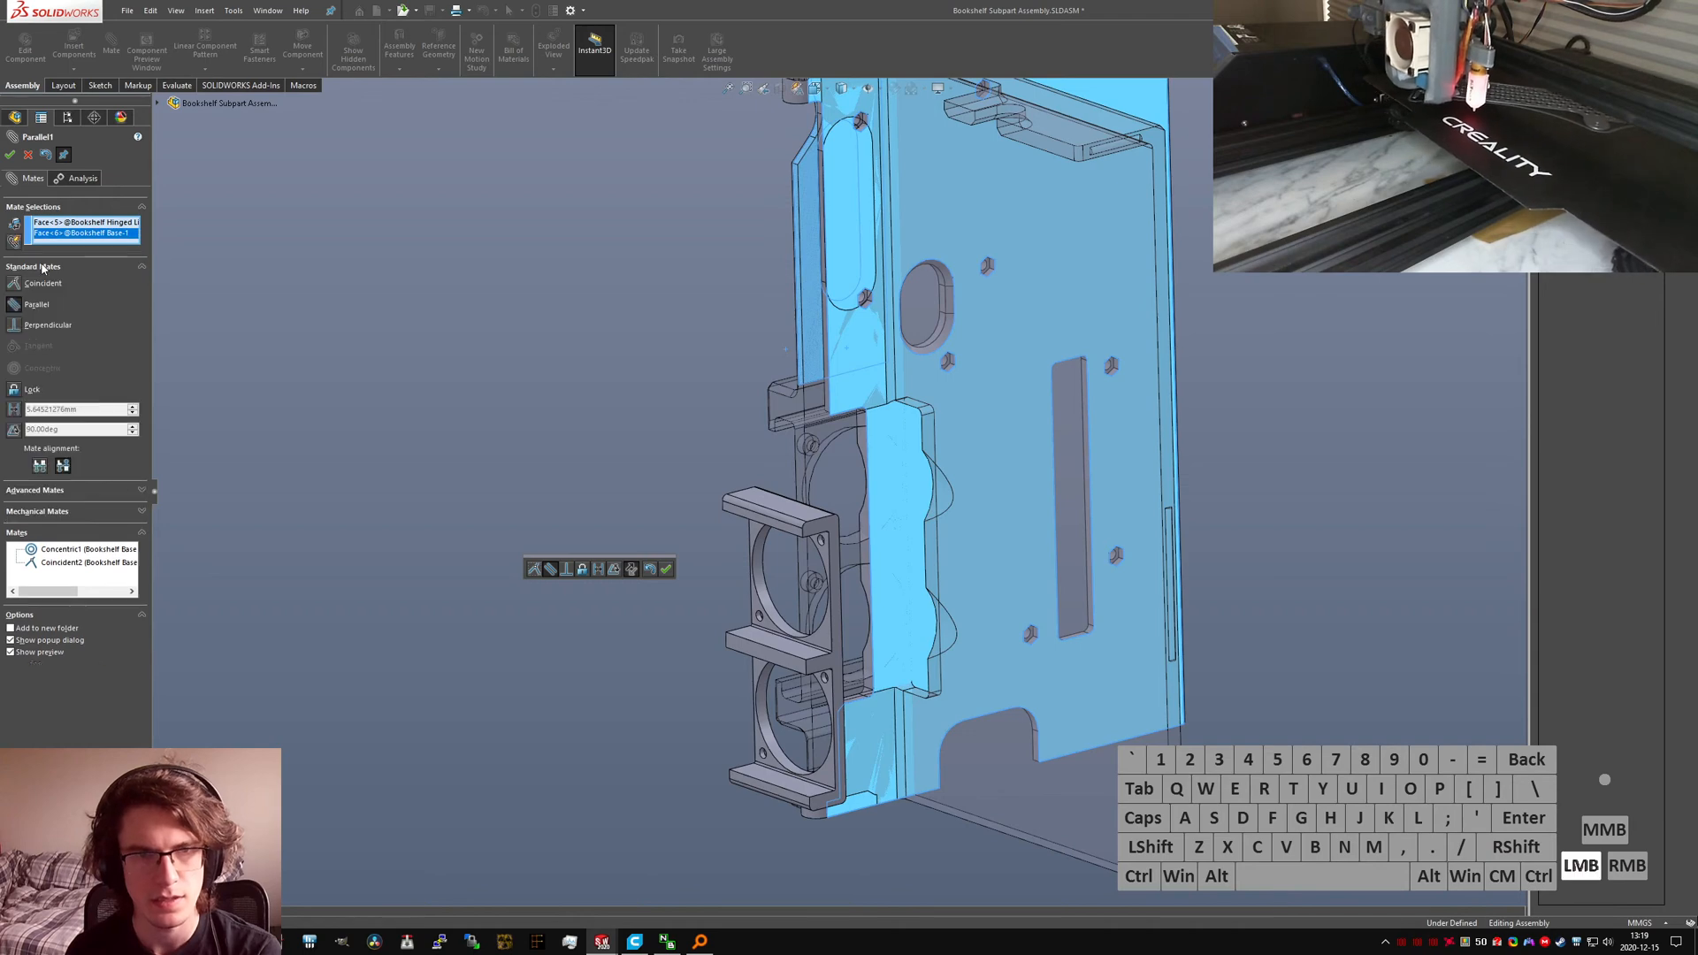
pyautogui.click(45, 486)
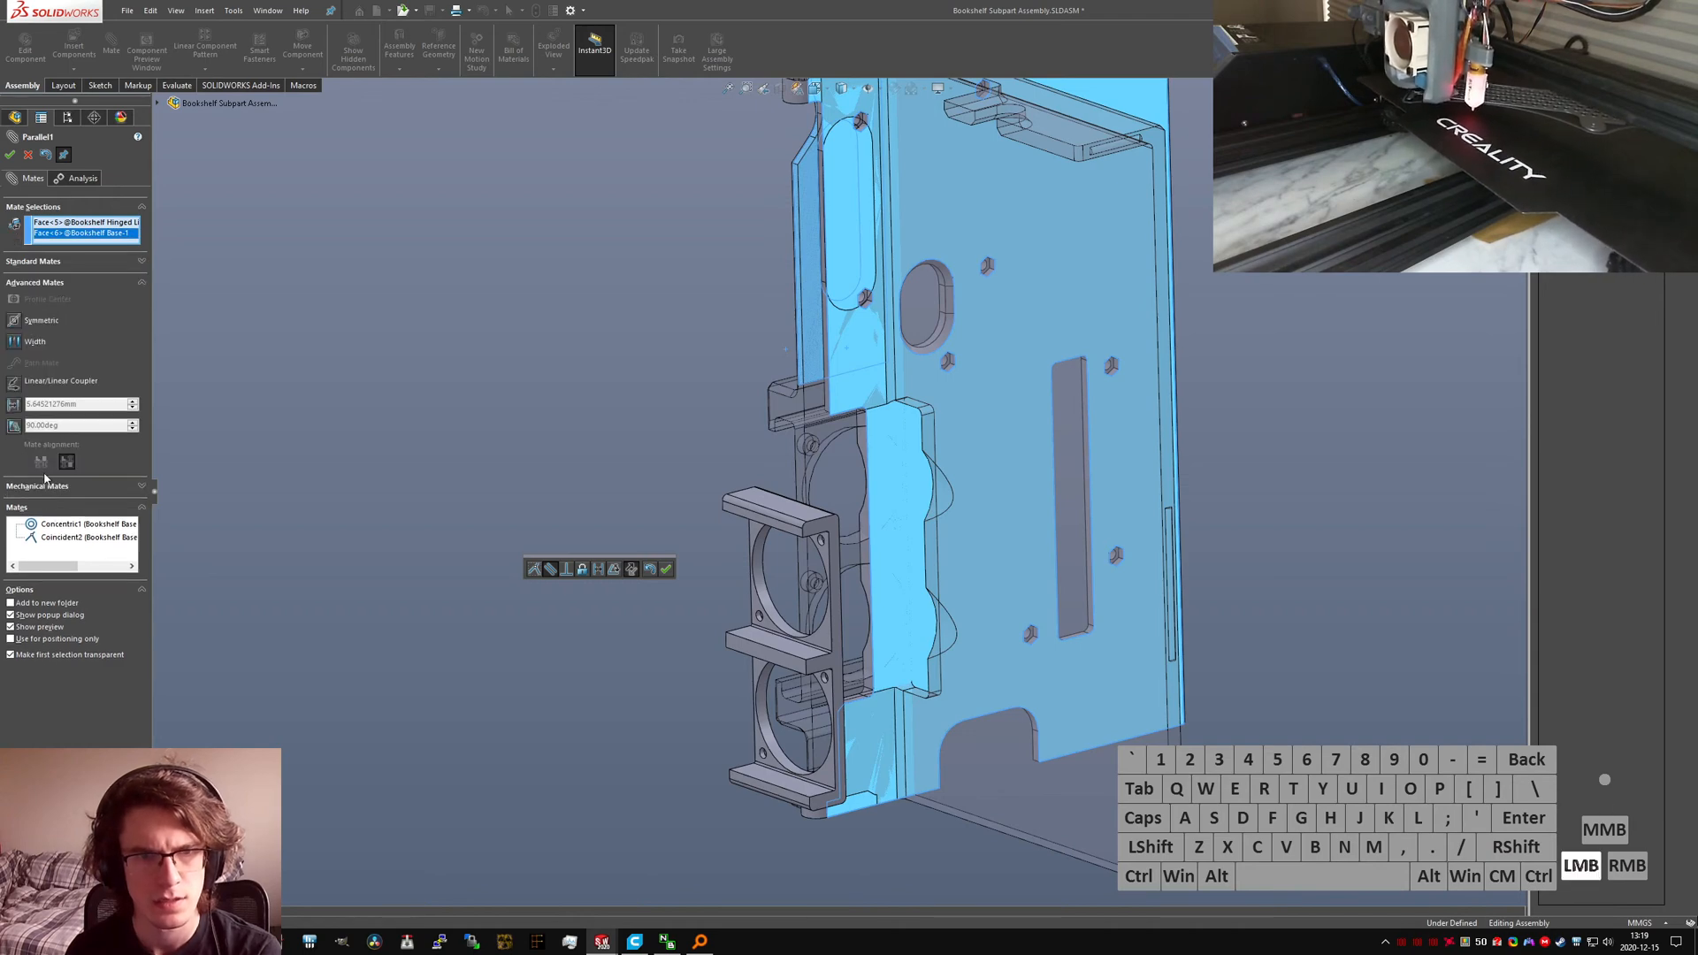
pyautogui.click(13, 429)
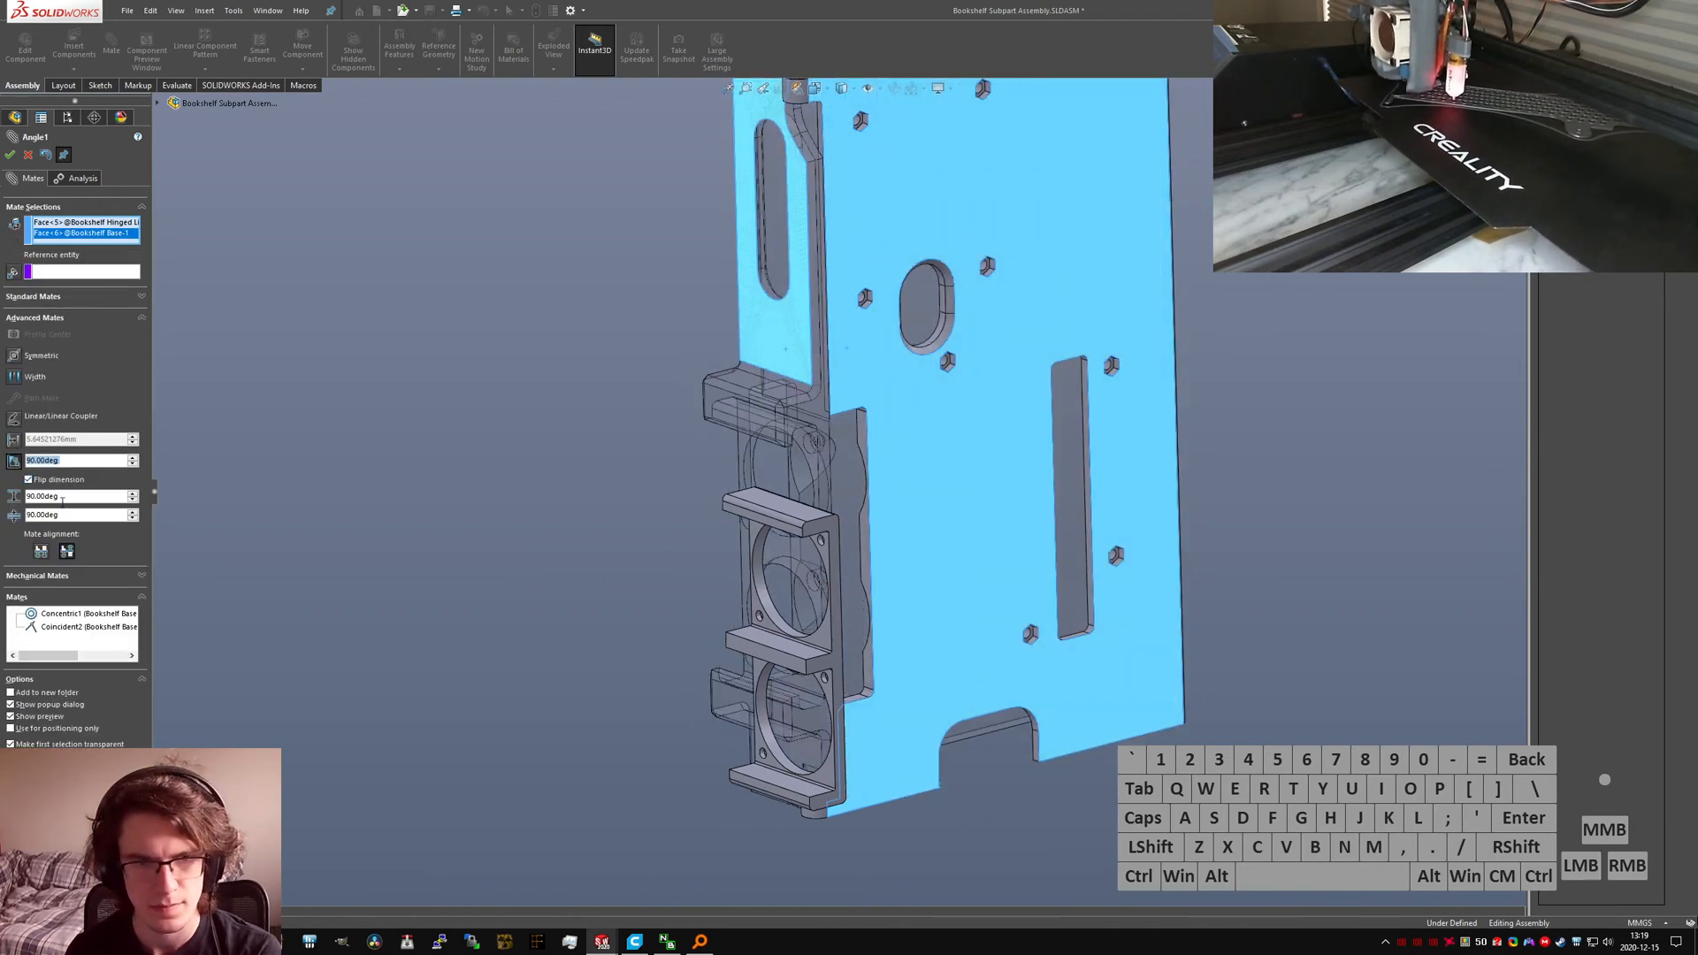
pyautogui.press('Return')
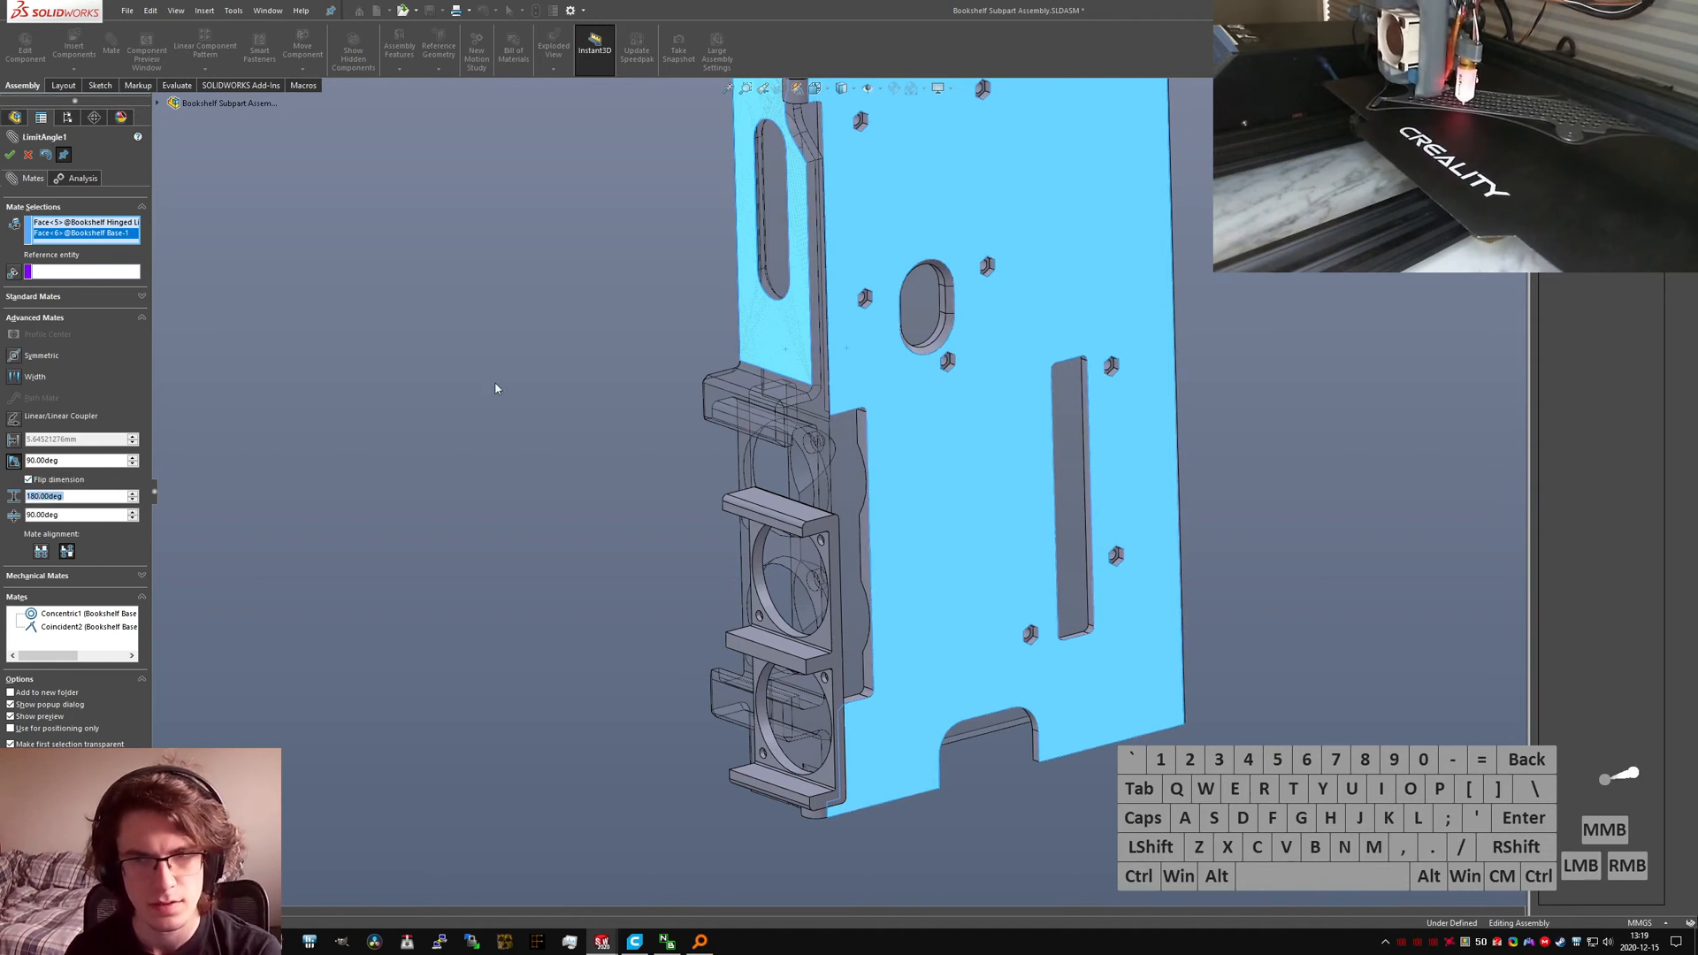
pyautogui.click(10, 155)
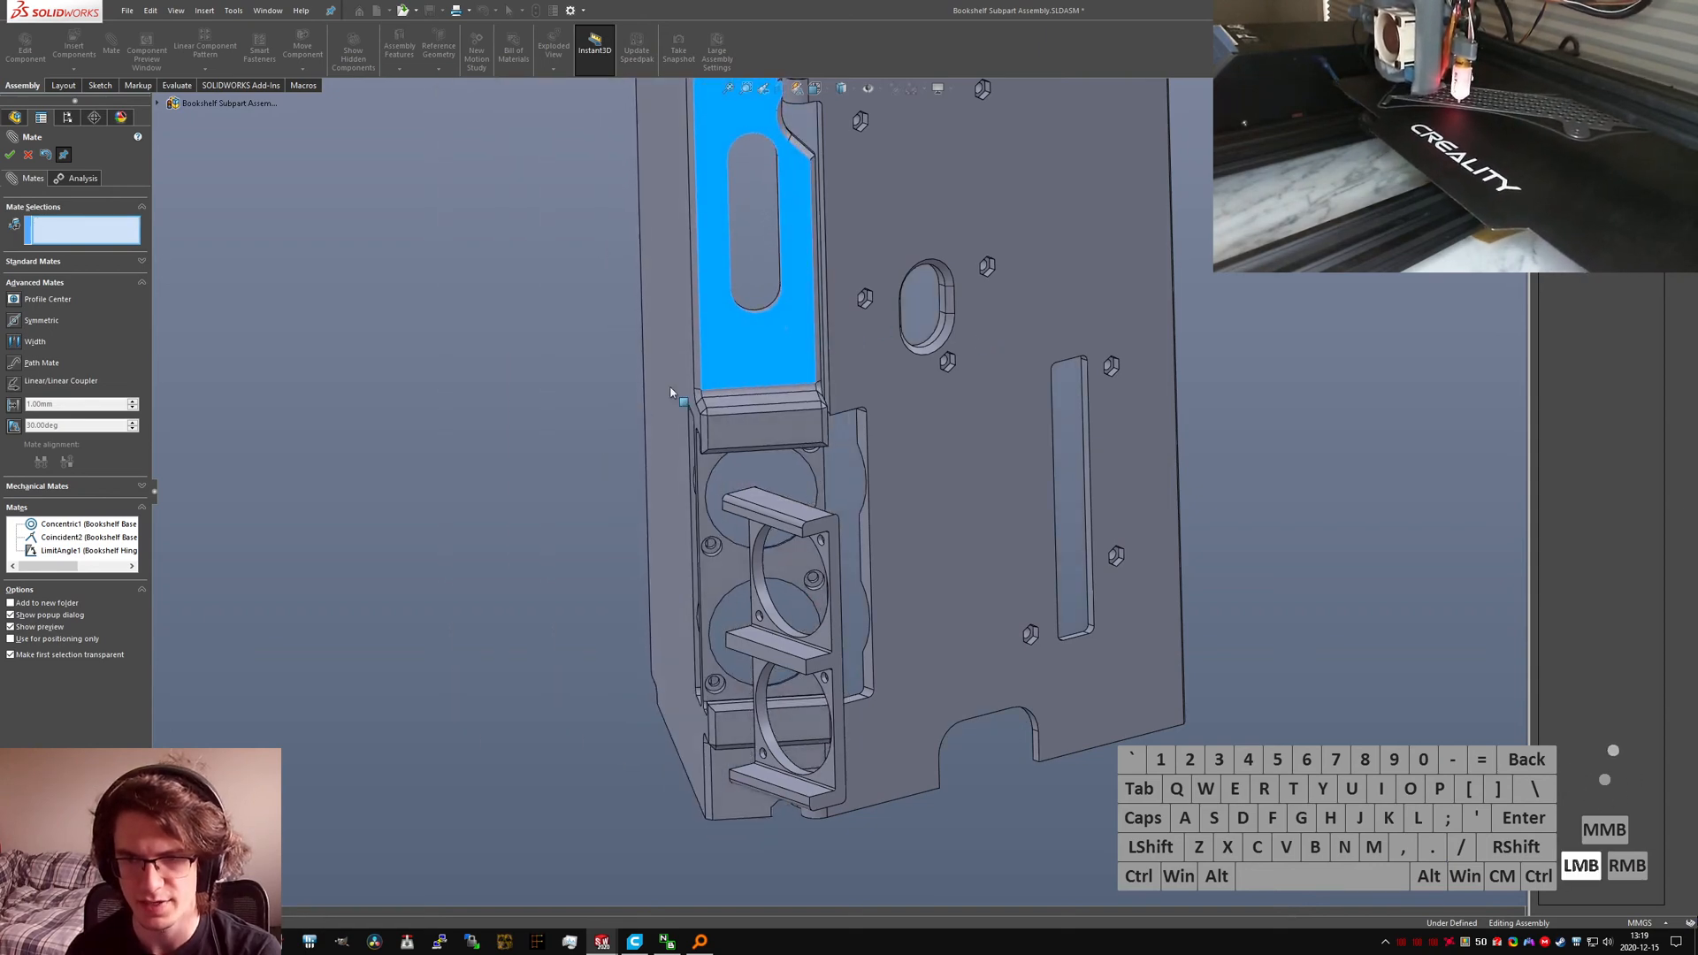
# Step: Swing the hinged lid about its hinge and examine the clearance along the base's edge beside the slotted opening
pyautogui.moveTo(801, 327); pyautogui.dragTo(390, 530, button='middle')
pyautogui.click(507, 572)
pyautogui.moveTo(507, 573); pyautogui.dragTo(814, 325)
pyautogui.moveTo(813, 330); pyautogui.dragTo(389, 518, button='middle')
pyautogui.click(589, 315)
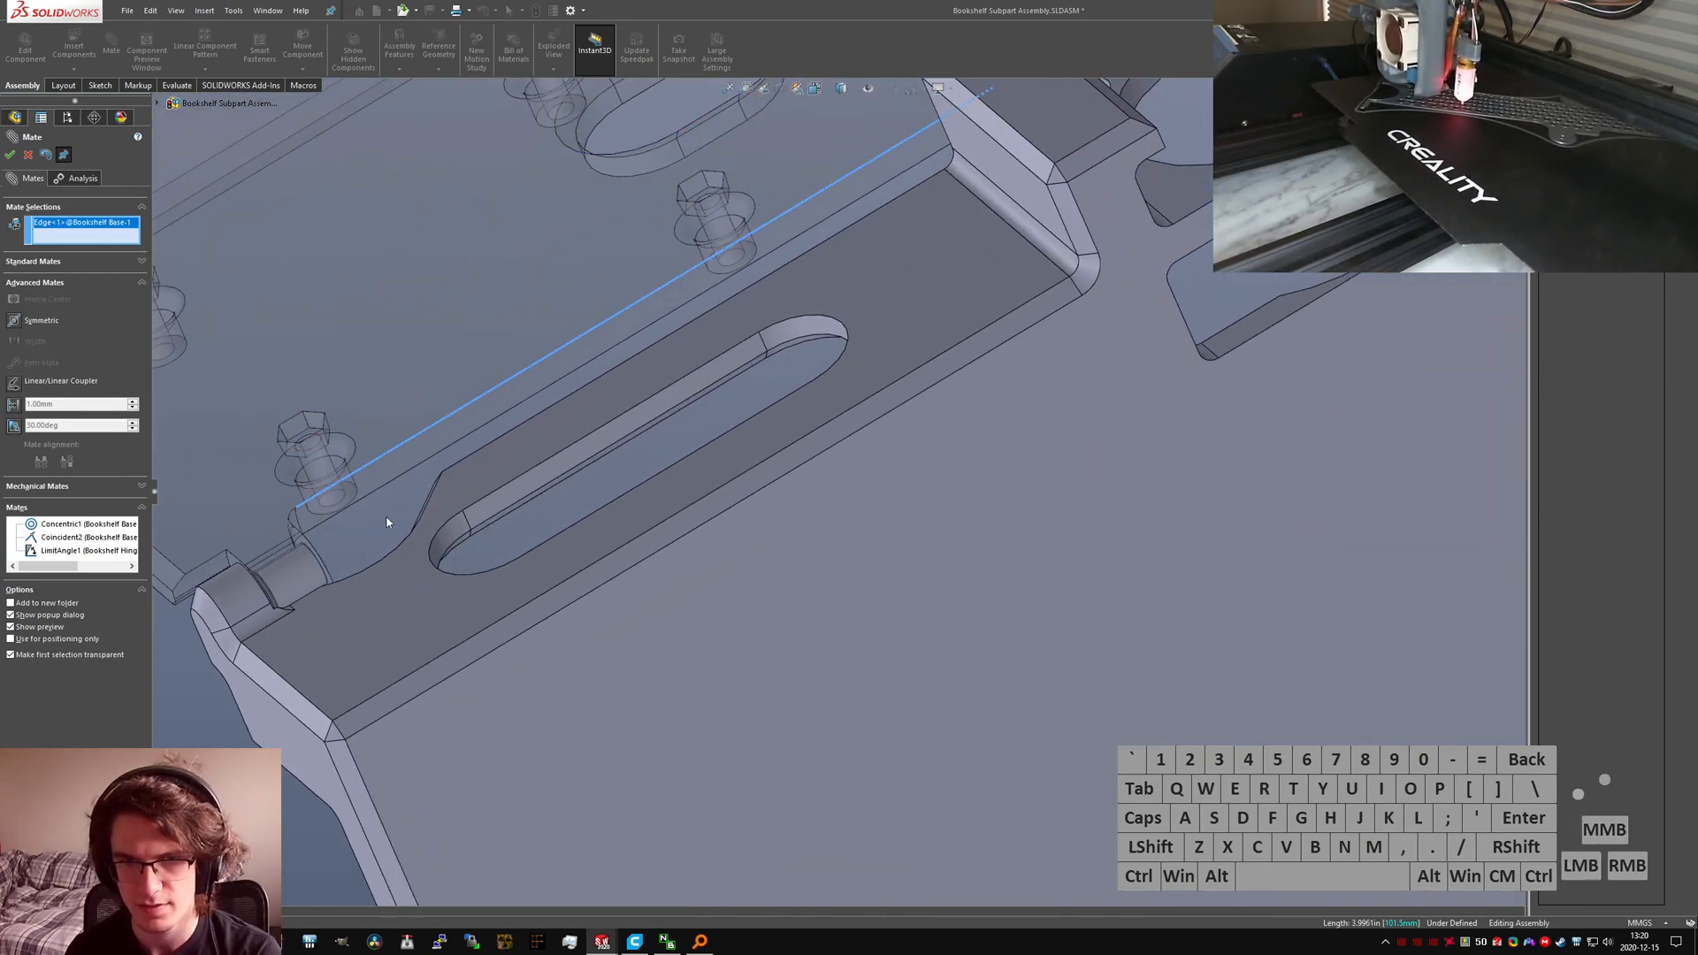
pyautogui.press('Escape')
pyautogui.click(366, 540)
pyautogui.scroll(-1, 293, 543)
pyautogui.scroll(-1, 292, 542)
# Step: Switch to the Bookshelf part document to work on the hinge area
pyautogui.hotkey('ctrl', 'Tab')
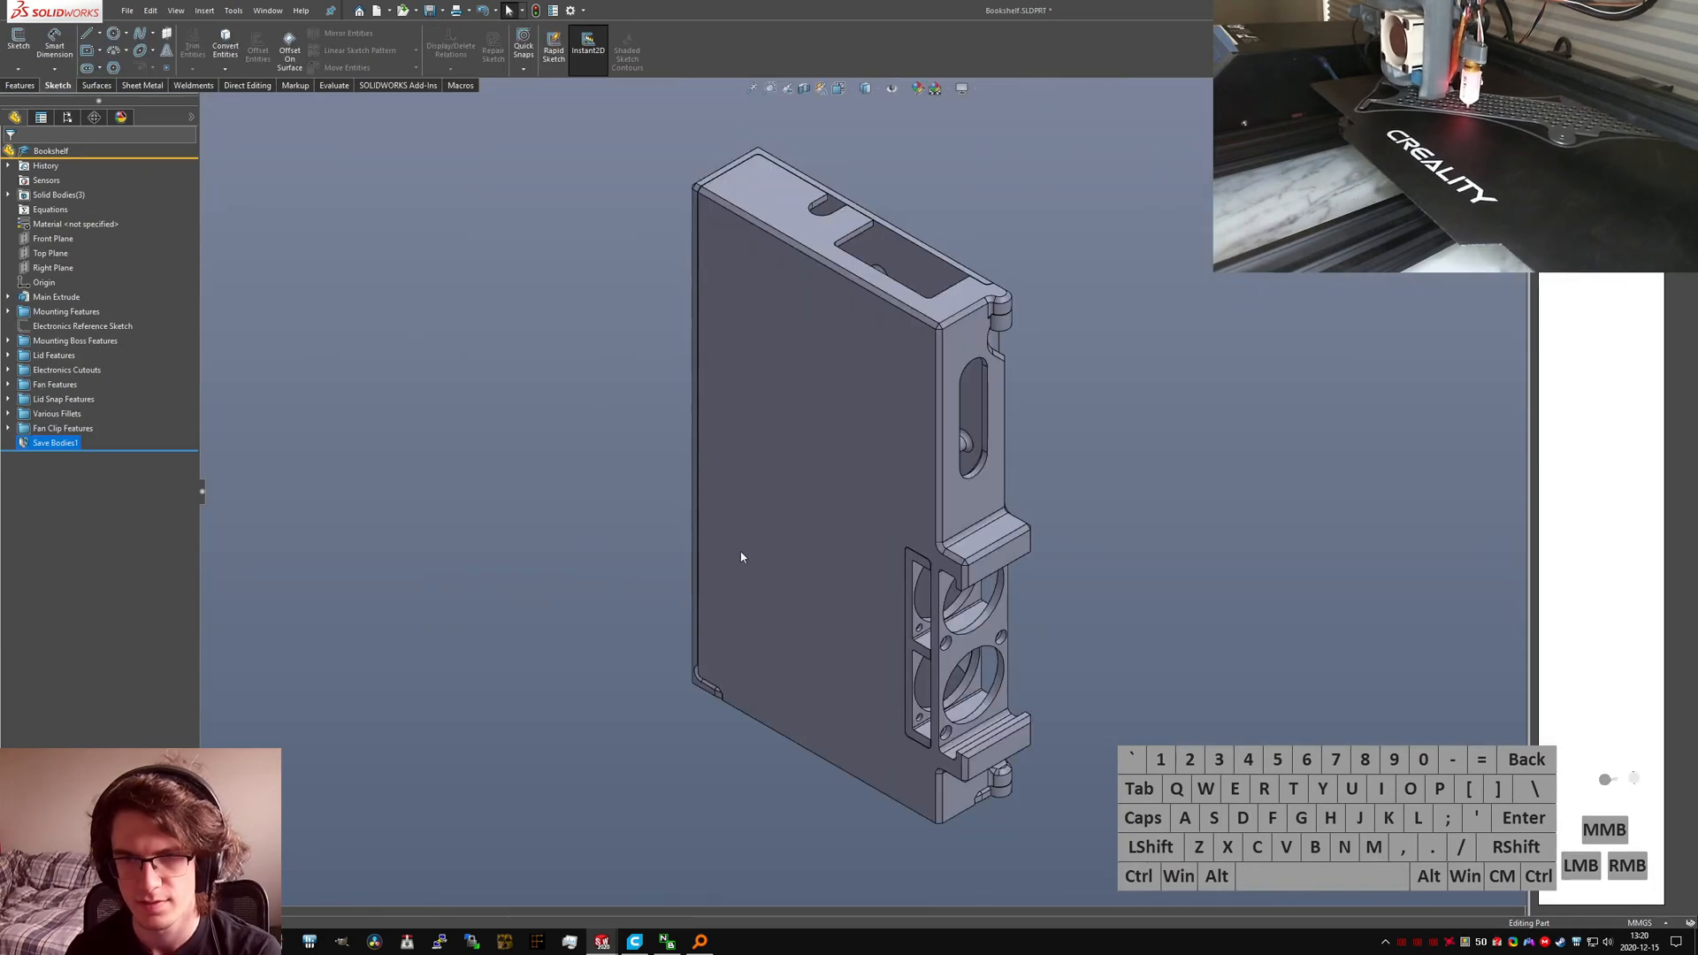
pyautogui.scroll(-1, 925, 326)
pyautogui.moveTo(925, 327); pyautogui.dragTo(801, 322, button='middle')
pyautogui.scroll(-3, 1225, 290)
pyautogui.write('s')
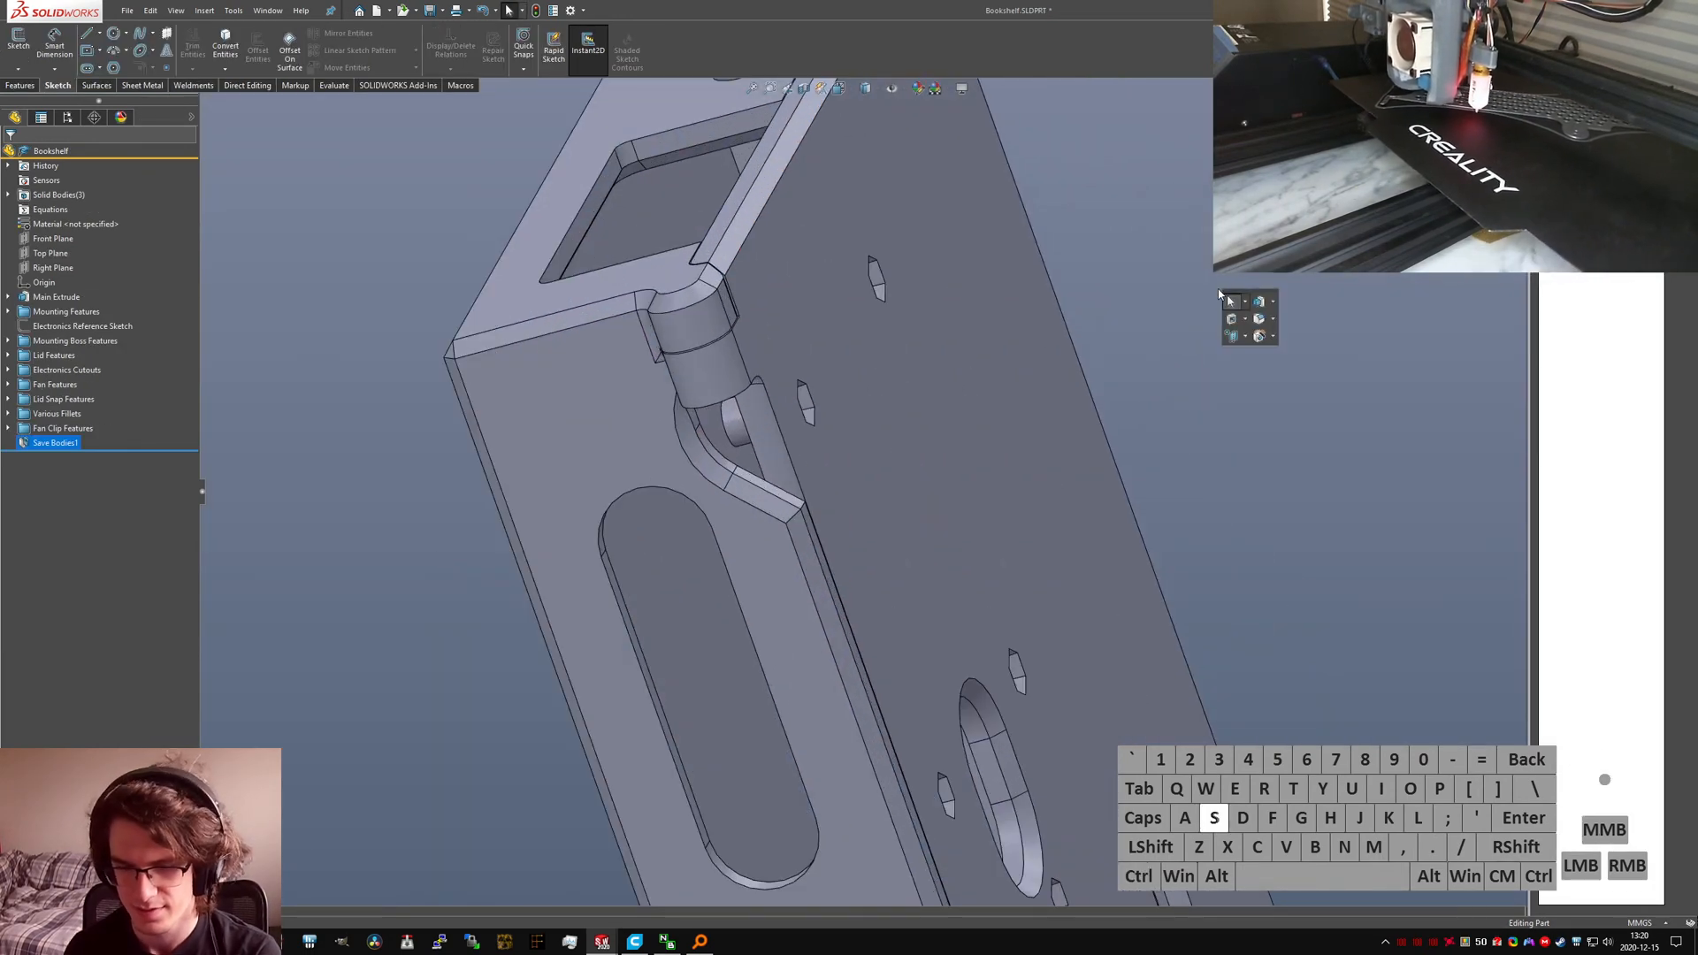
pyautogui.write('chamfer')
pyautogui.press('Return')
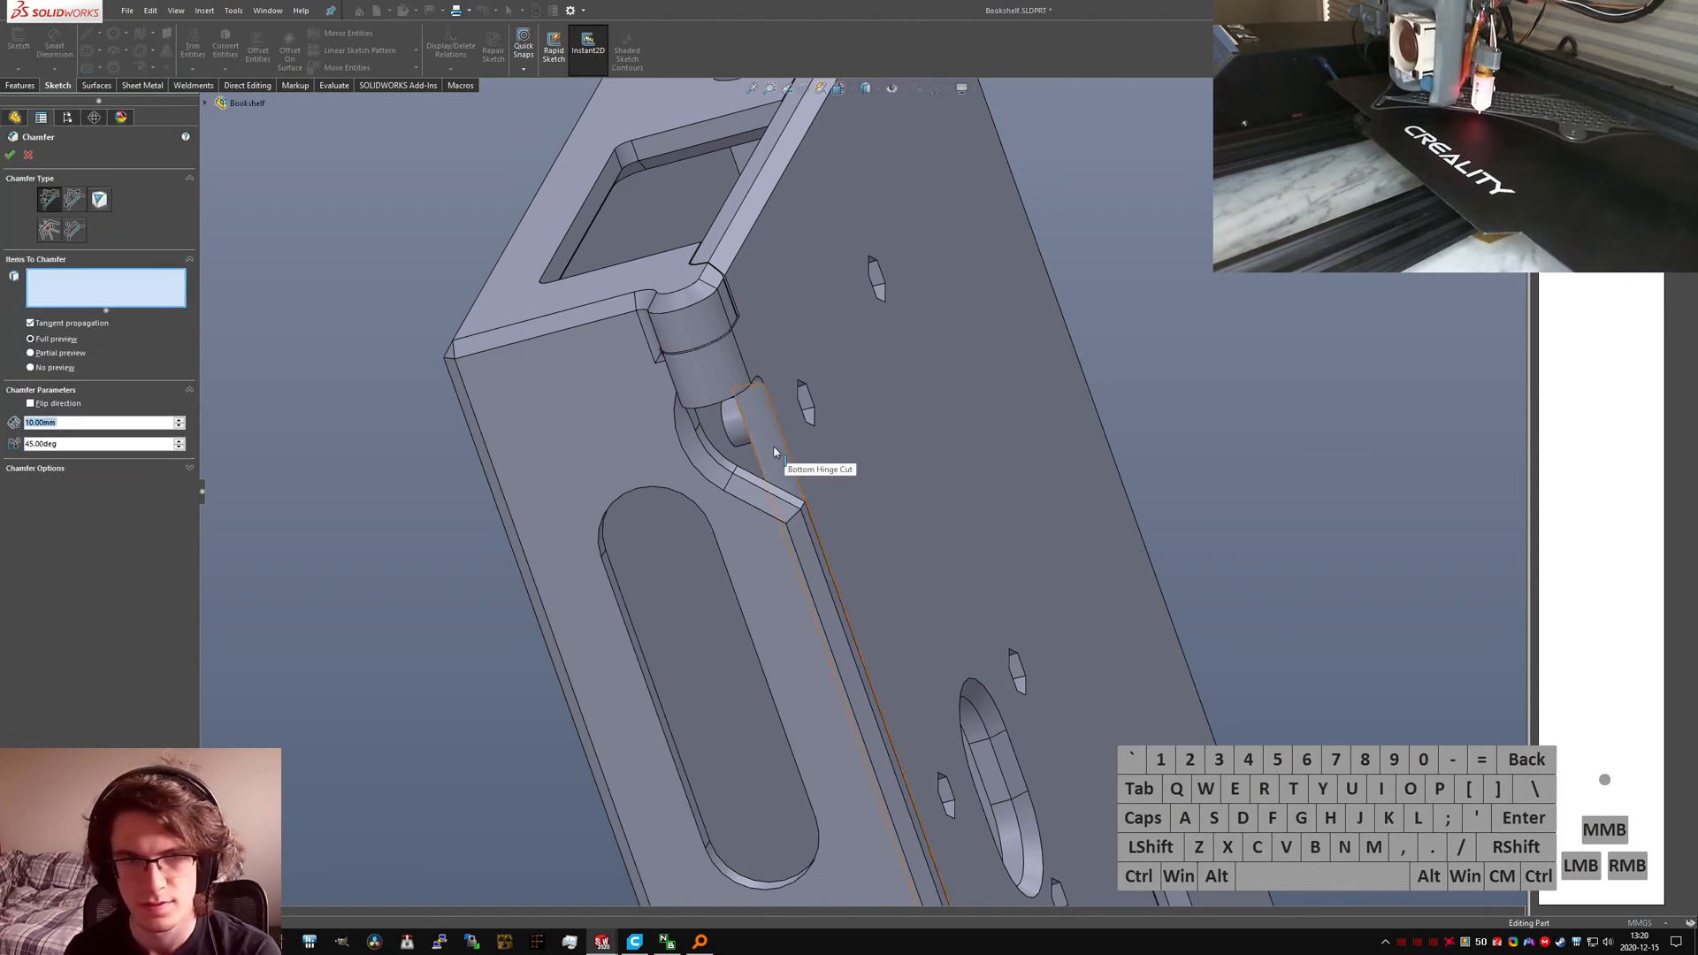
pyautogui.press('Escape')
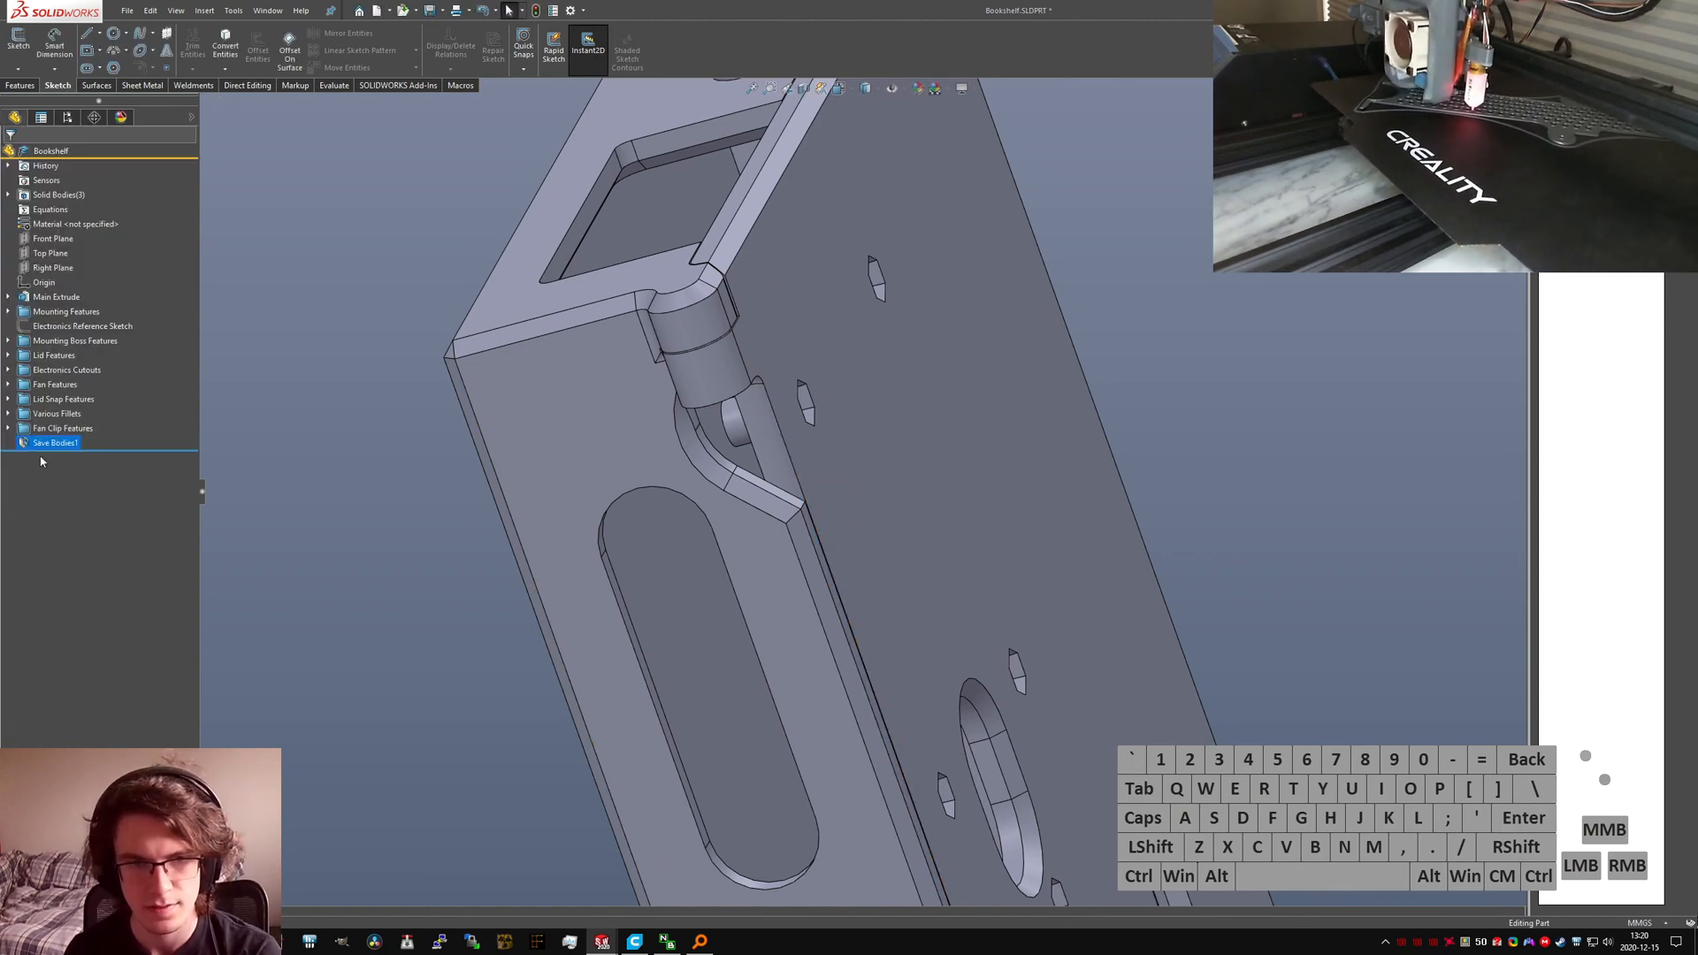
# Step: Edit Base Chamfer A in the Various Fillets folder and add the base's edges along the hinge cut beside the slotted opening
pyautogui.click(8, 413)
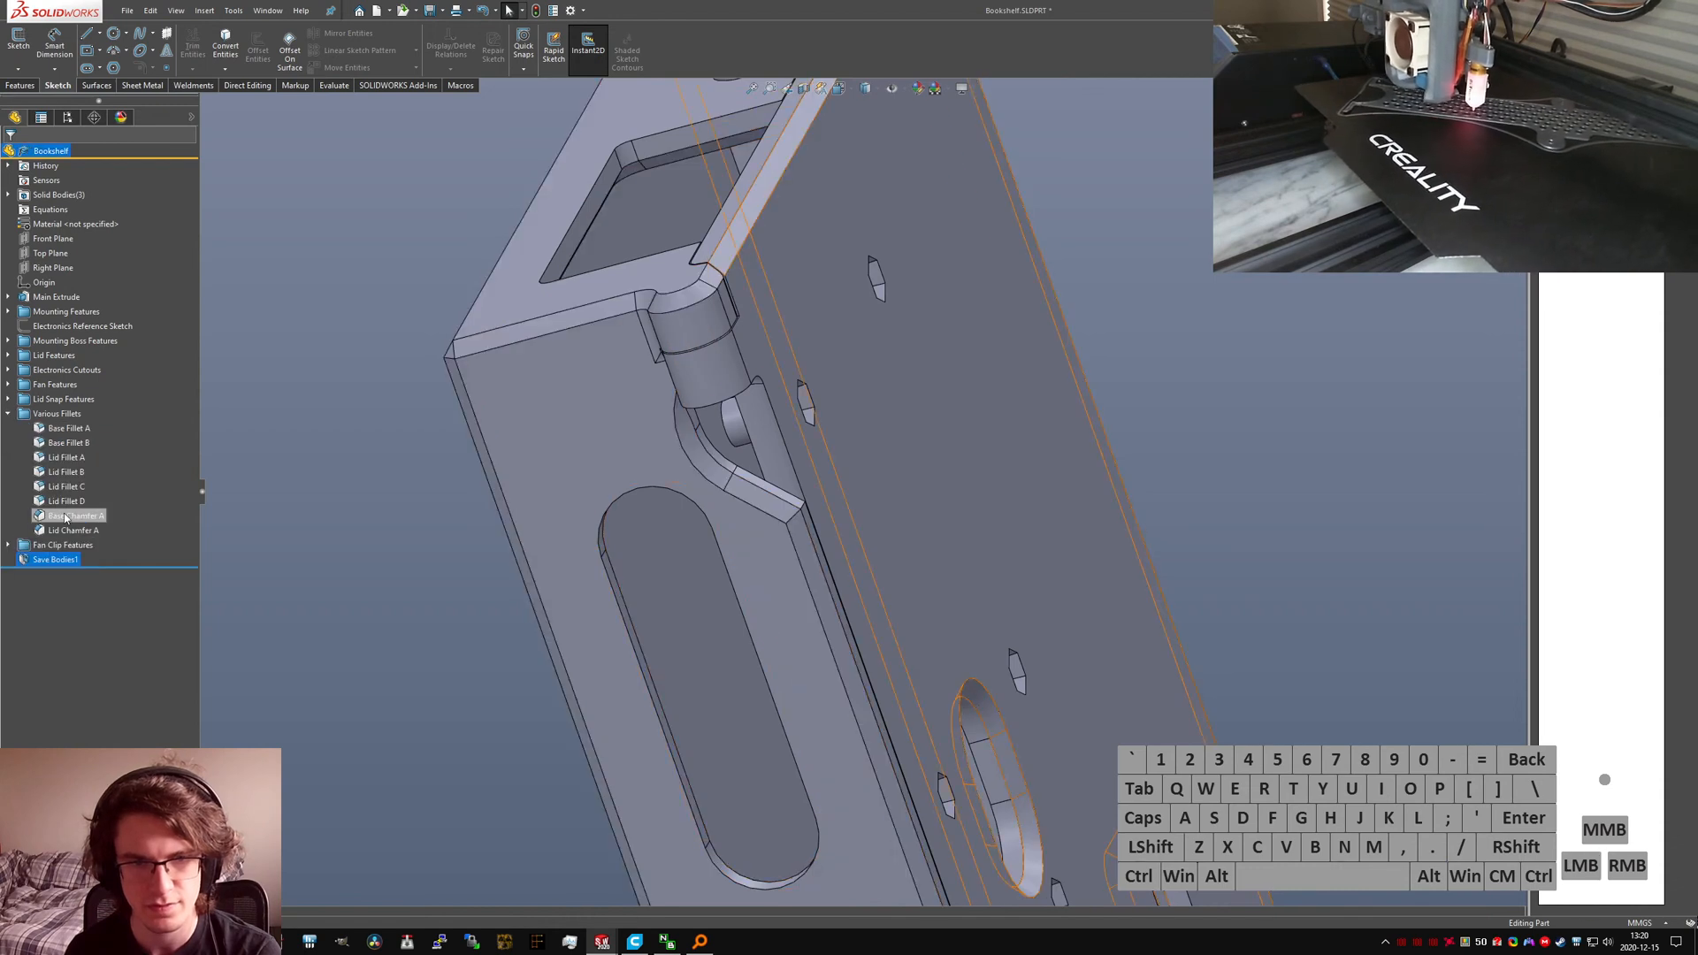
pyautogui.click(64, 517)
pyautogui.click(77, 474)
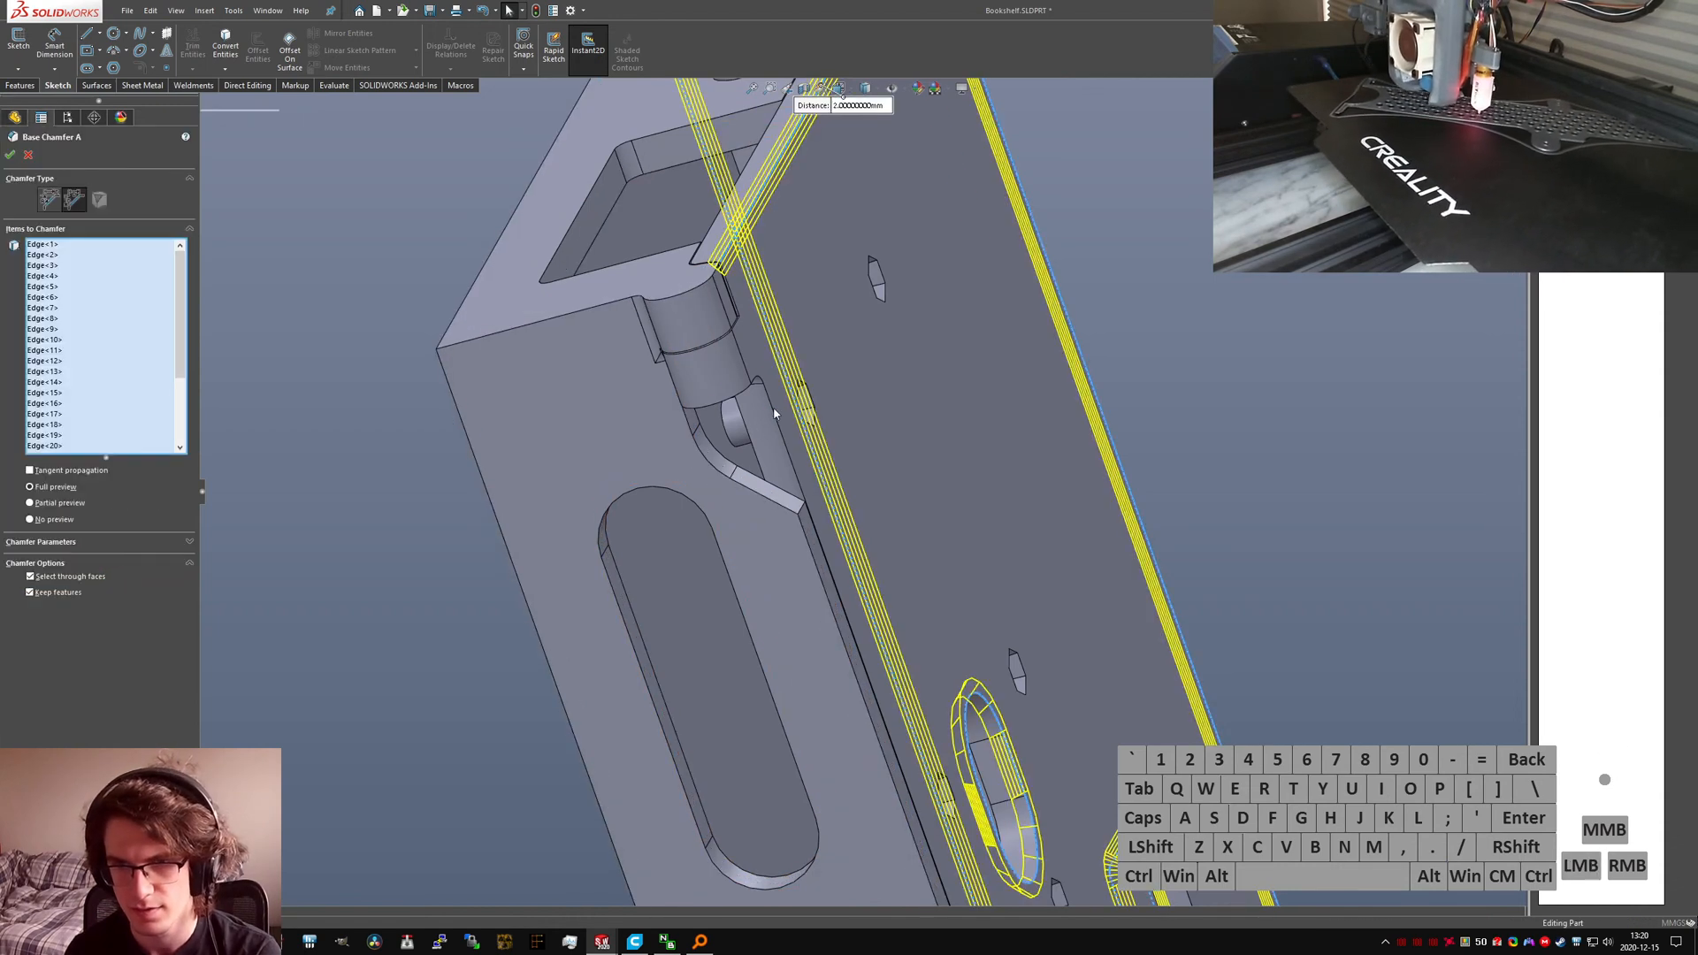
pyautogui.click(775, 413)
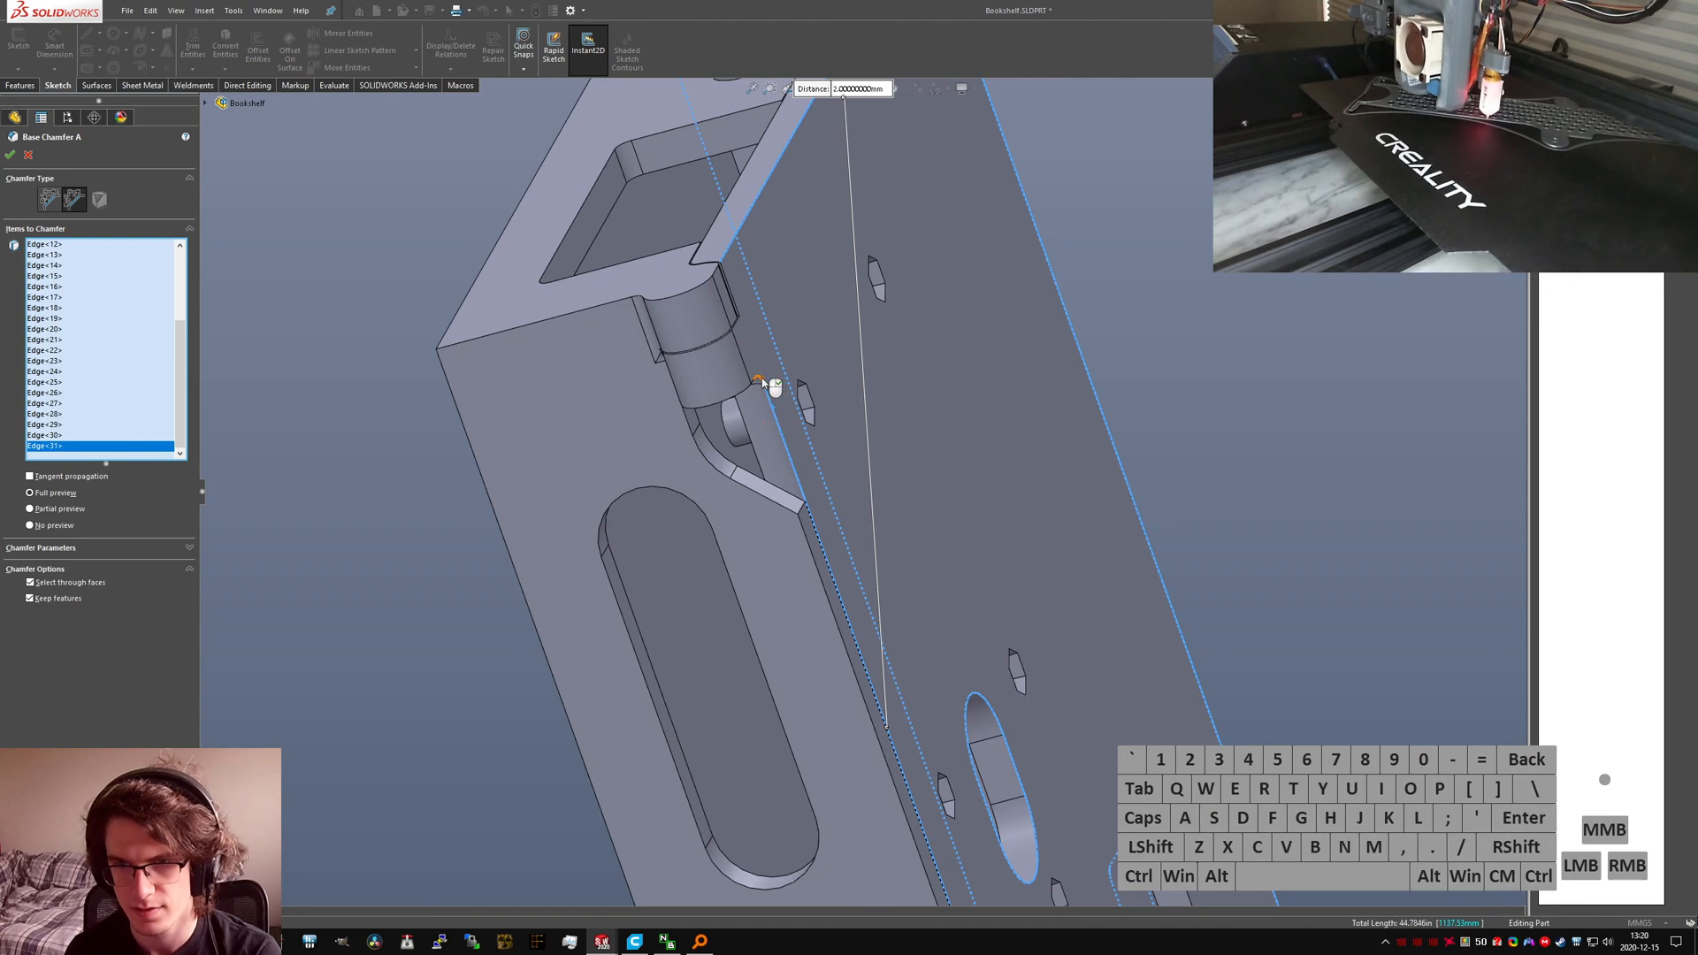
pyautogui.click(770, 378)
# Step: Add the curved edges around the hinge barrel to Base Chamfer A and accept the feature
pyautogui.scroll(-5, 691, 371)
pyautogui.moveTo(690, 371); pyautogui.dragTo(866, 320, button='middle')
pyautogui.click(882, 436)
pyautogui.click(824, 355)
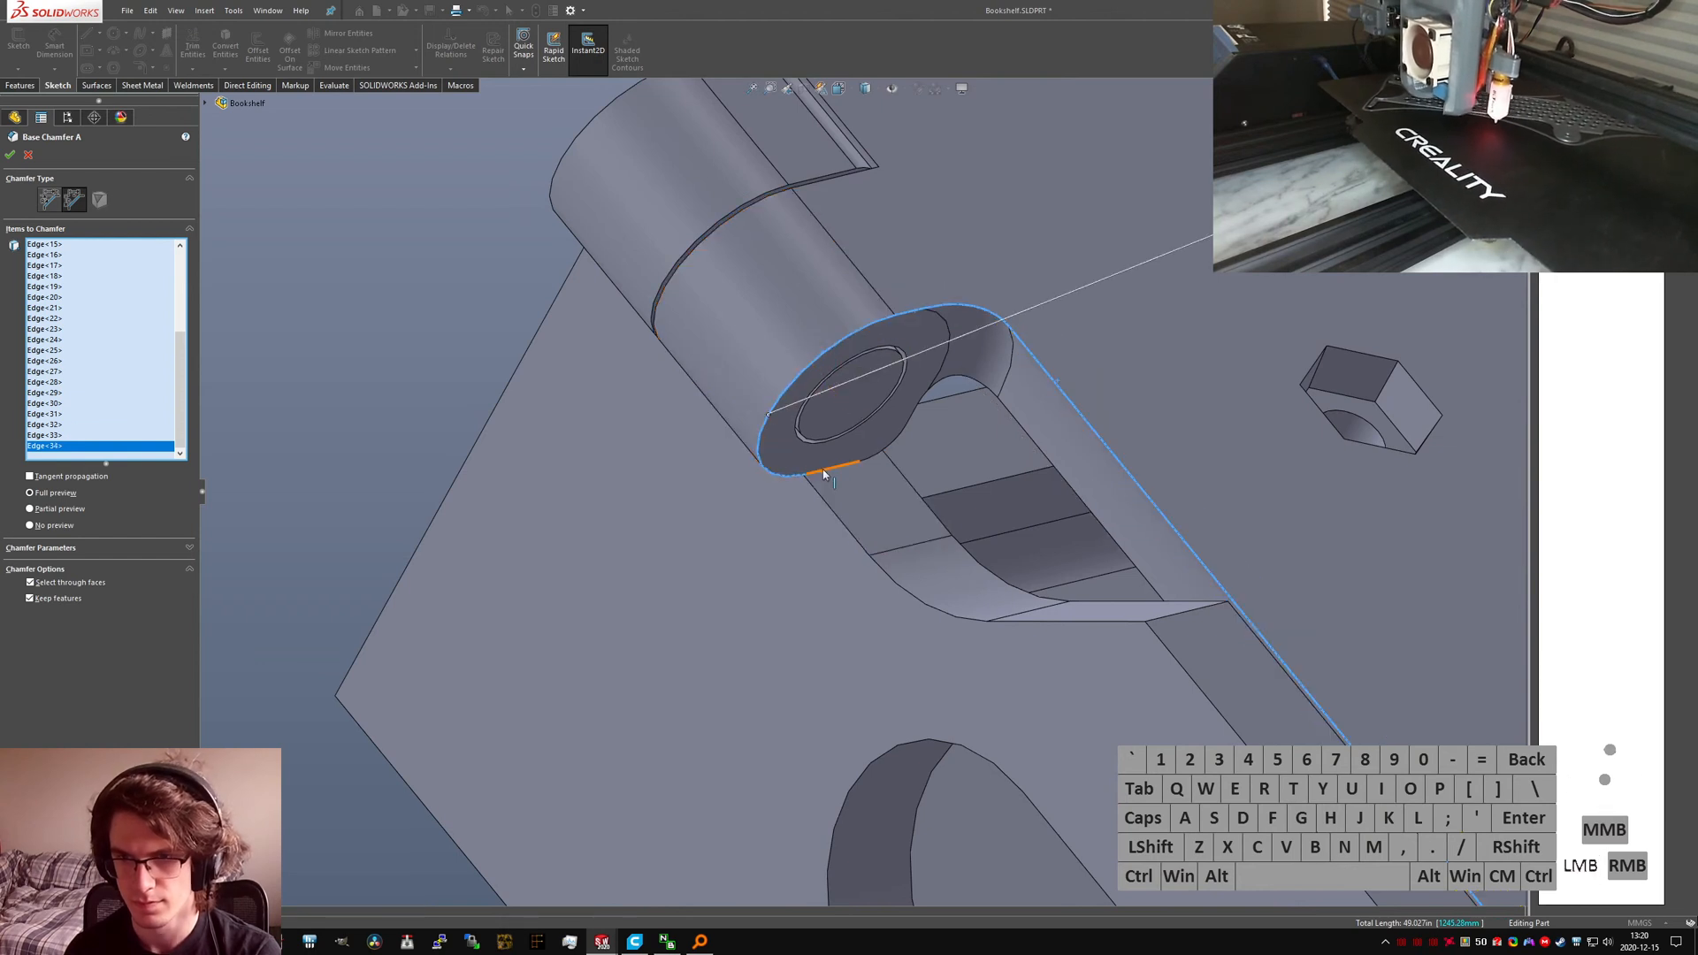
pyautogui.click(824, 470)
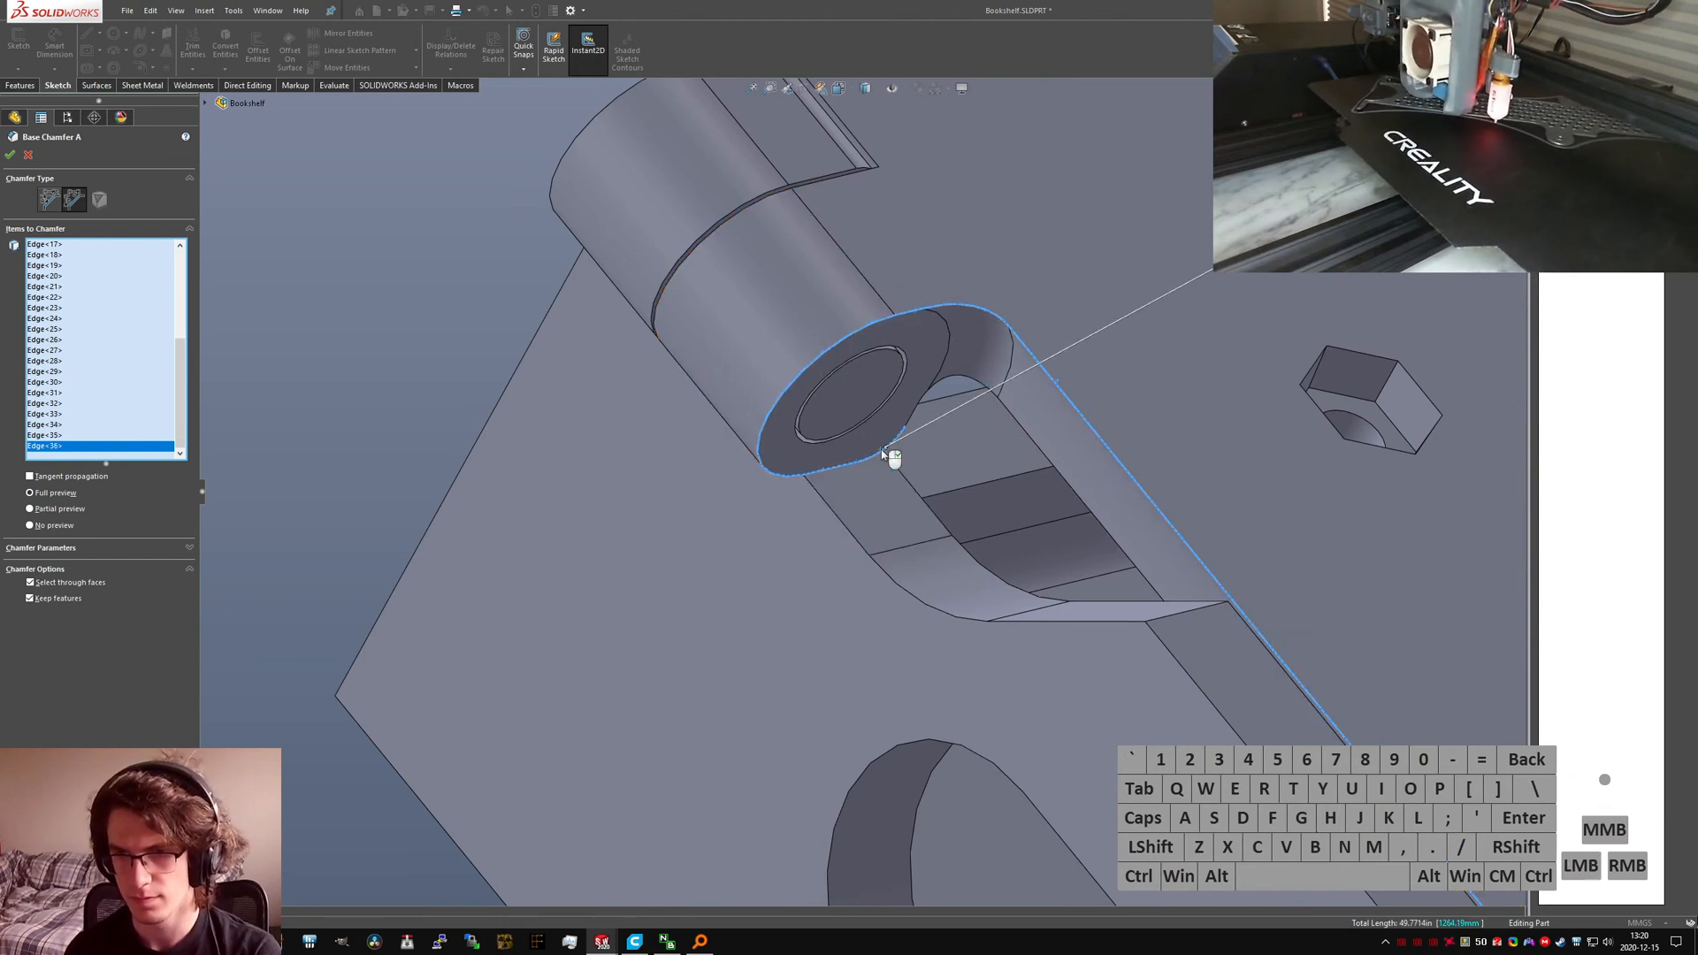
pyautogui.click(881, 454)
pyautogui.click(823, 470)
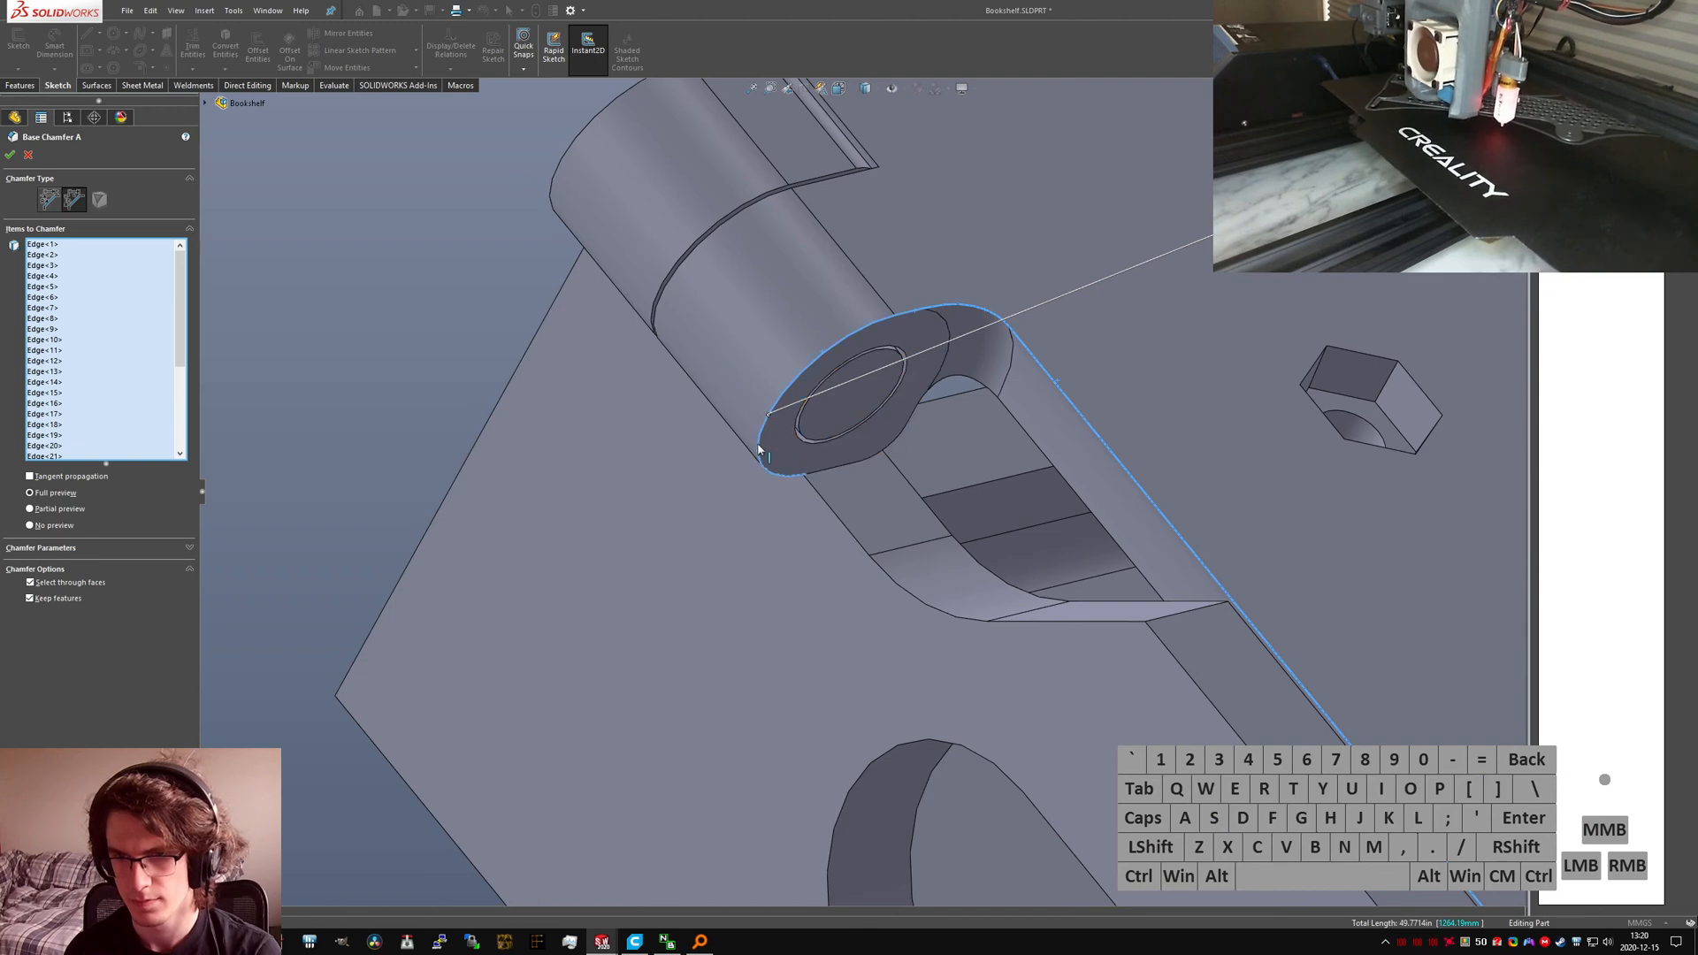
pyautogui.click(758, 449)
pyautogui.rightClick(758, 445)
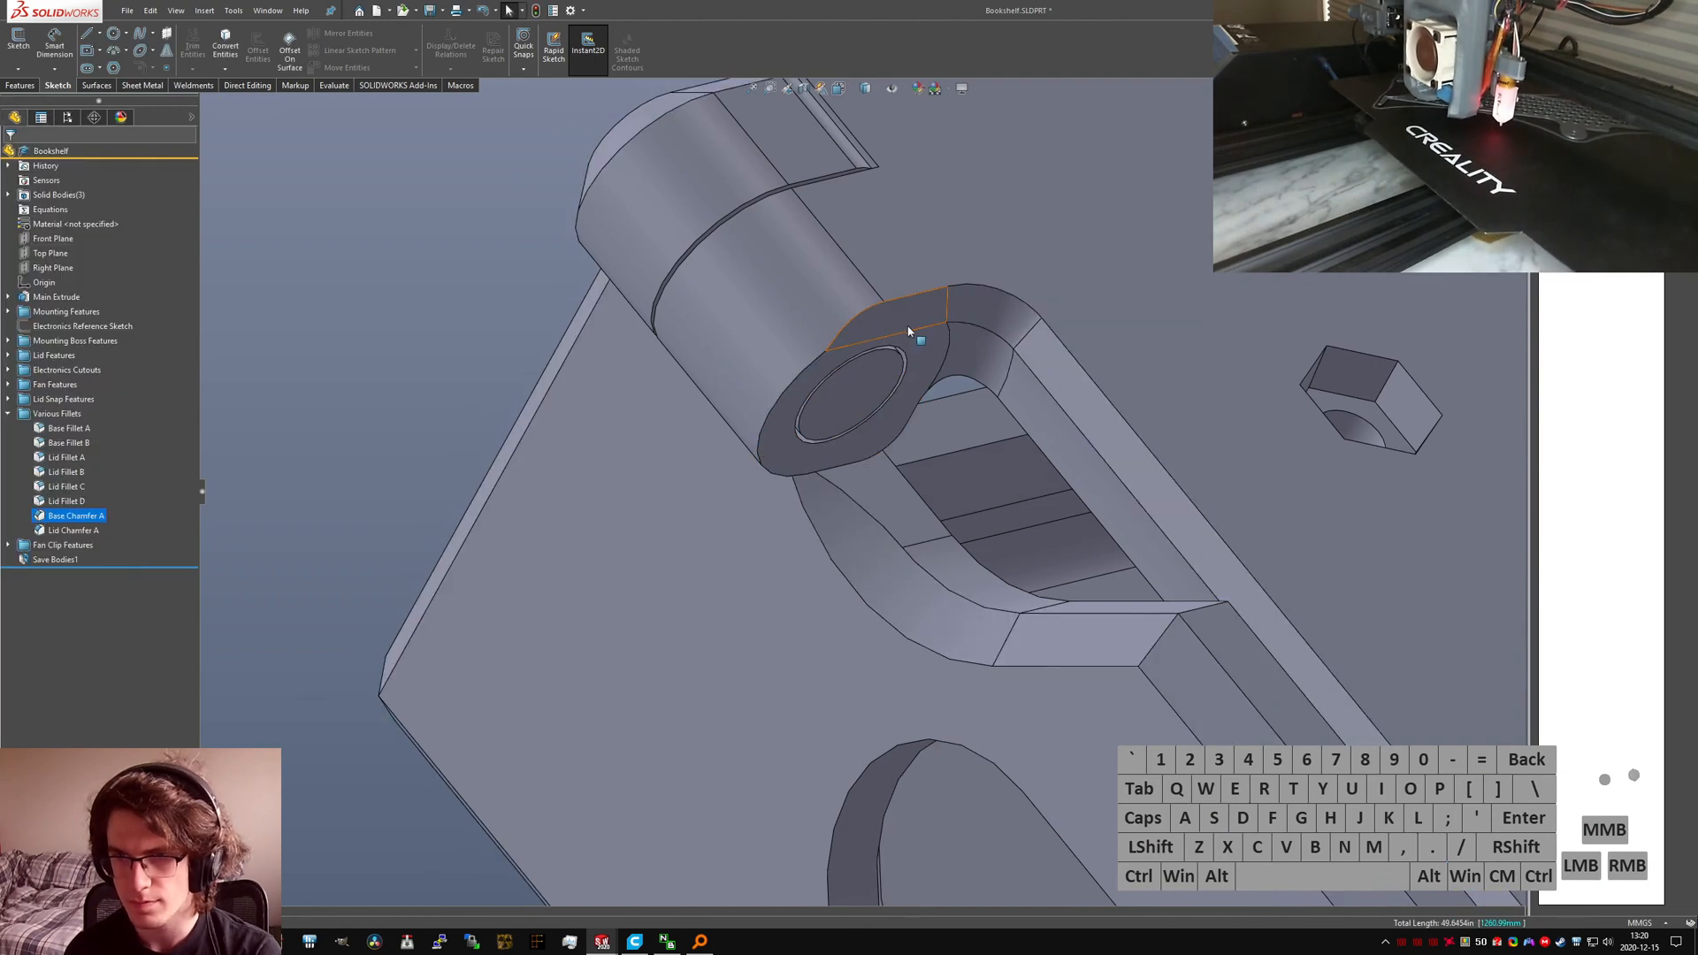
# Step: Add the base's short straight edge beside the hinge at the fan end to Base Chamfer A, accept it, and save the Bookshelf part
pyautogui.moveTo(910, 332); pyautogui.dragTo(940, 436, button='middle')
pyautogui.scroll(5, 955, 451)
pyautogui.moveTo(1041, 610); pyautogui.dragTo(1040, 849, button='middle')
pyautogui.scroll(-6, 1040, 849)
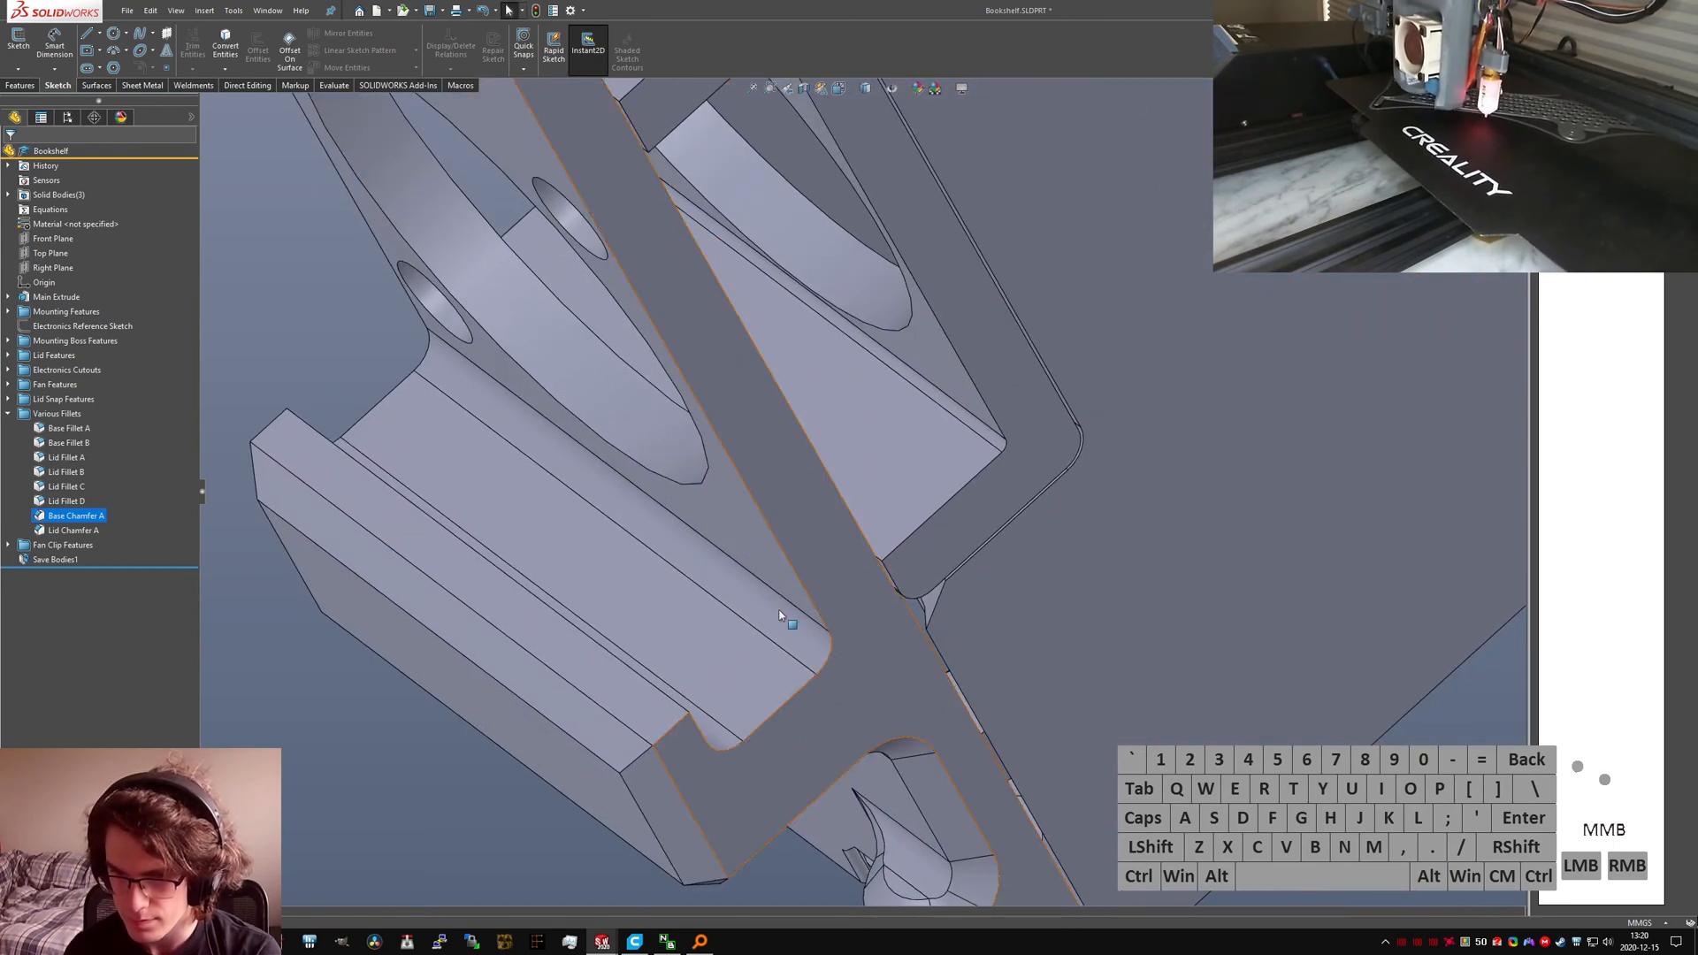
pyautogui.rightClick(66, 517)
pyautogui.click(77, 480)
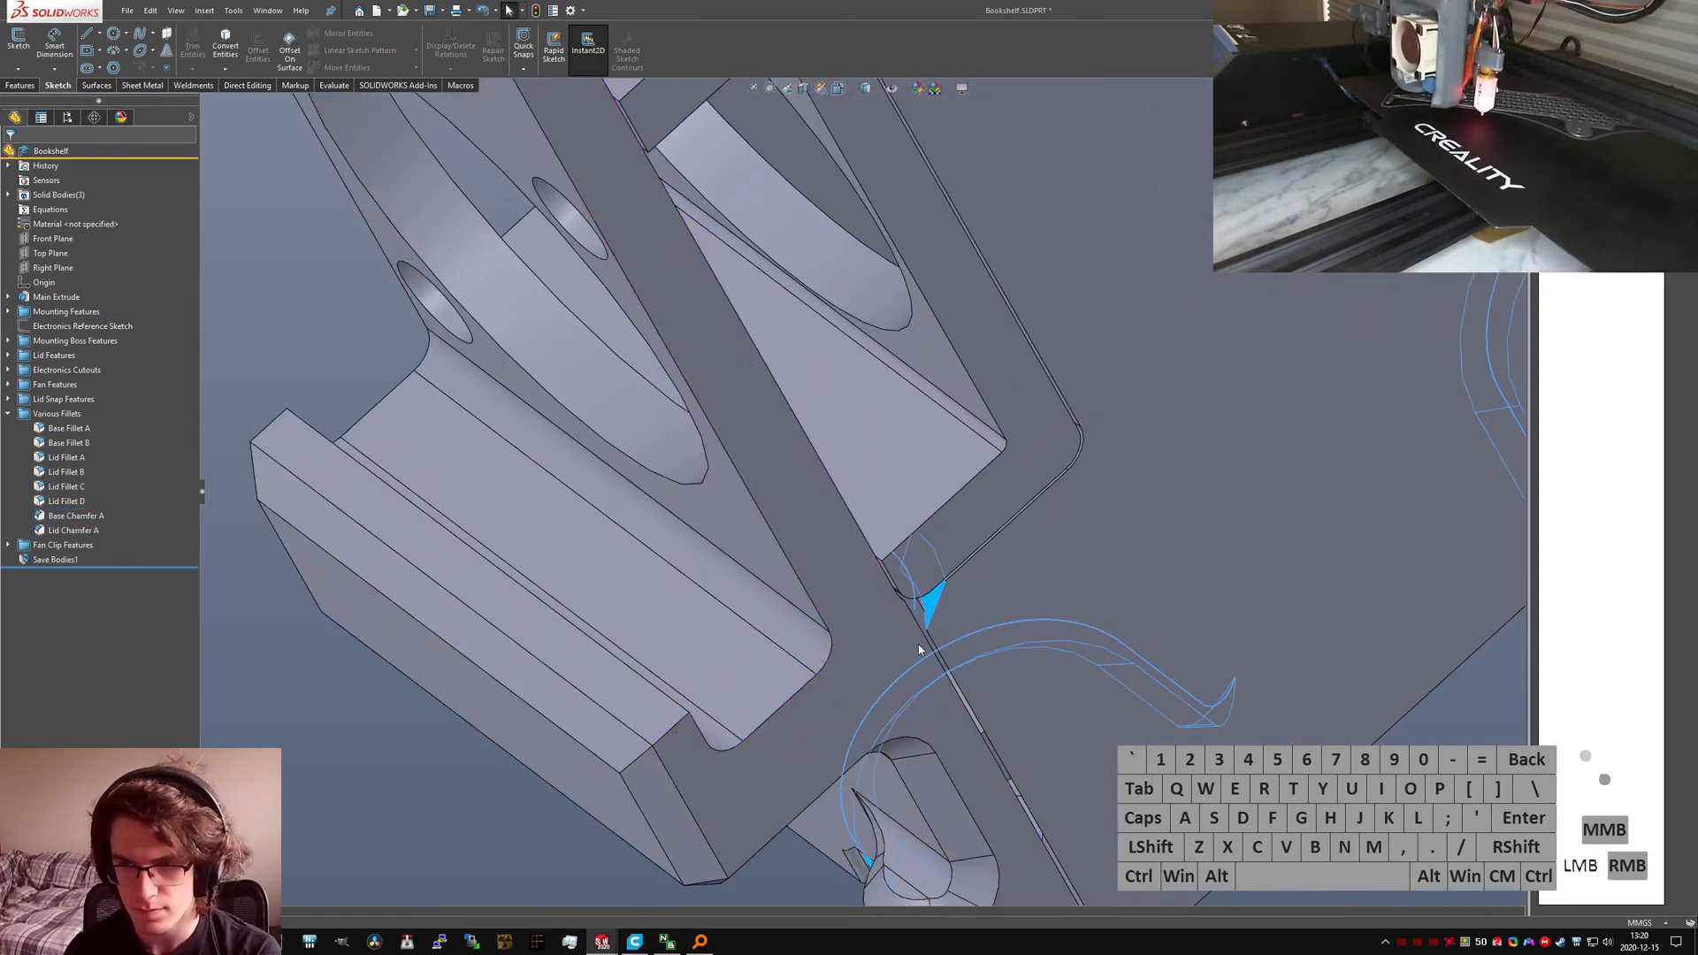
pyautogui.click(932, 648)
pyautogui.scroll(4, 939, 648)
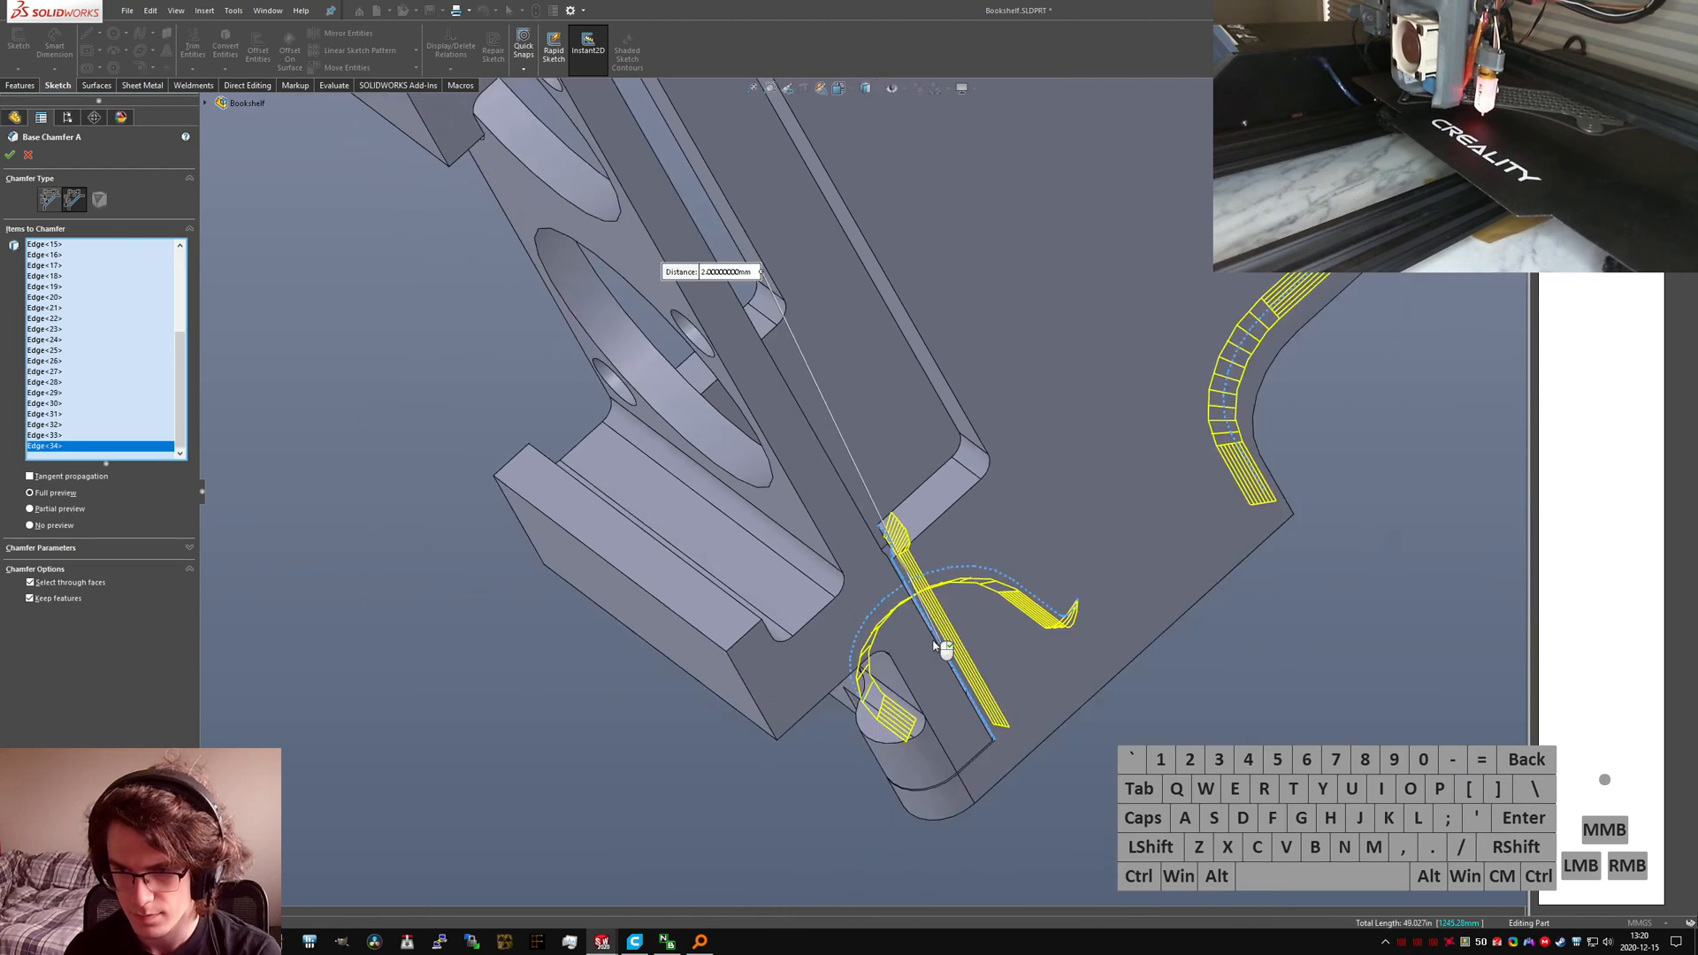
pyautogui.scroll(-3, 939, 609)
pyautogui.rightClick(934, 602)
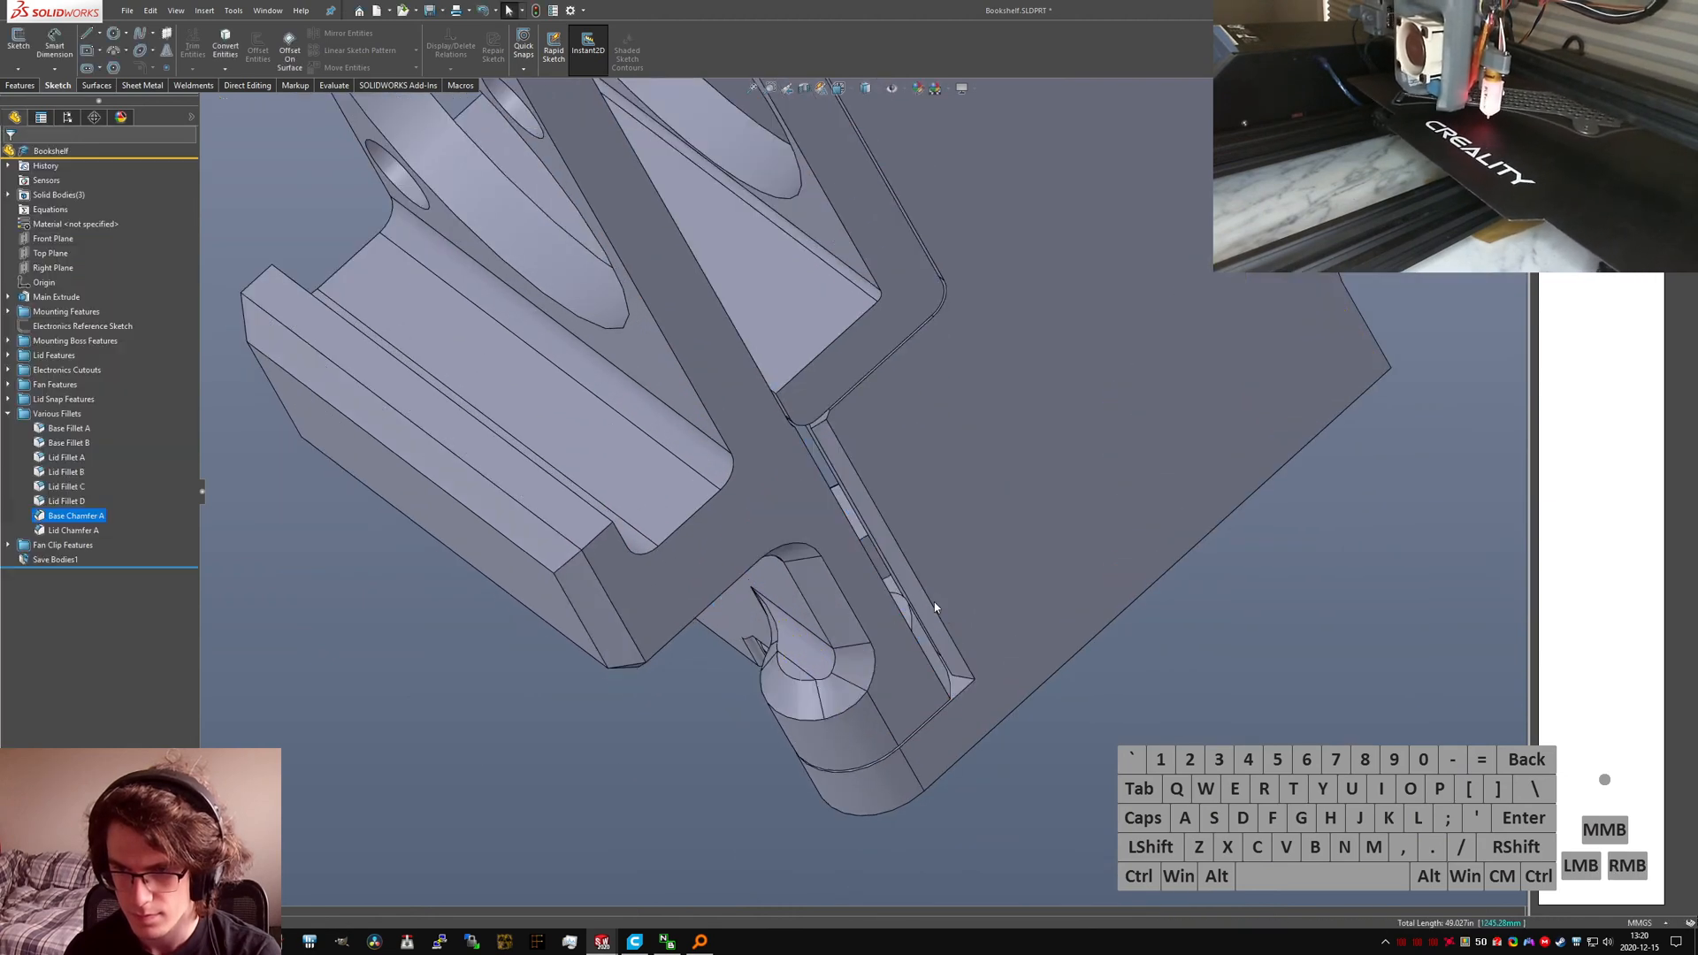
pyautogui.moveTo(937, 595); pyautogui.dragTo(931, 675, button='middle')
pyautogui.hotkey('ctrl', 's')
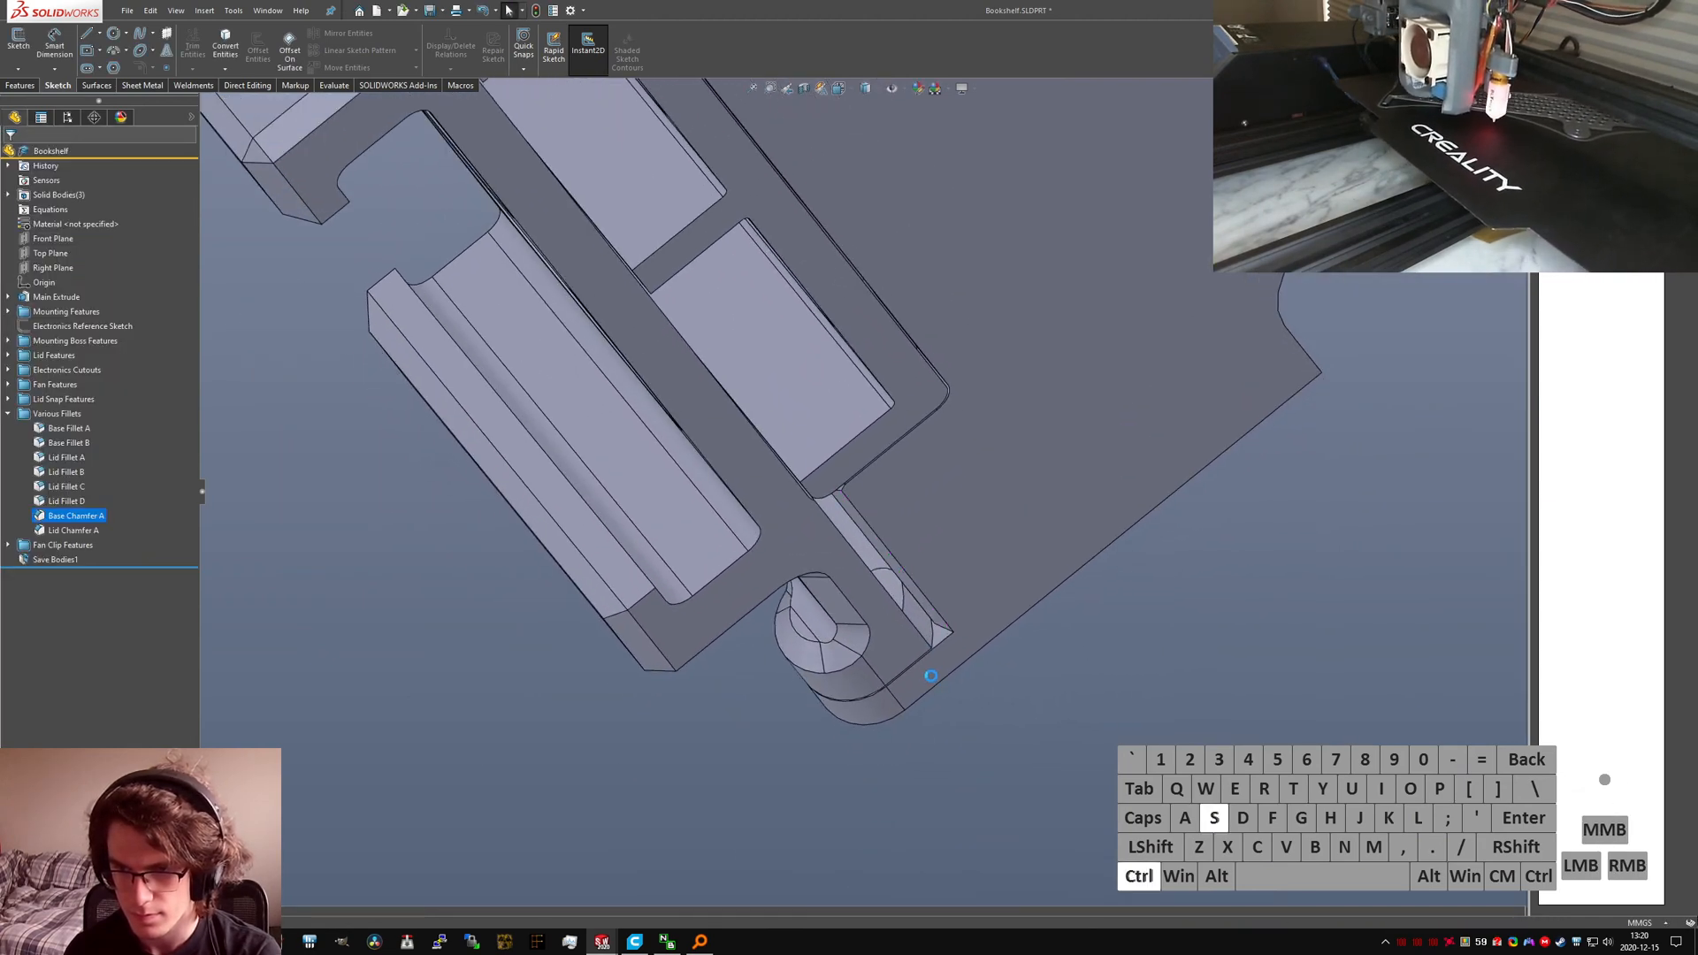
# Step: Switch back to the Bookshelf Subpart Assembly and swing the hinged lid to check its movement against the chamfered base
pyautogui.moveTo(892, 573)
pyautogui.mouseDown(button='middle')
pyautogui.moveTo(862, 619)
pyautogui.moveTo(871, 566)
pyautogui.moveTo(872, 581)
pyautogui.mouseUp(button='middle')
pyautogui.hotkey('ctrl', 'Tab')
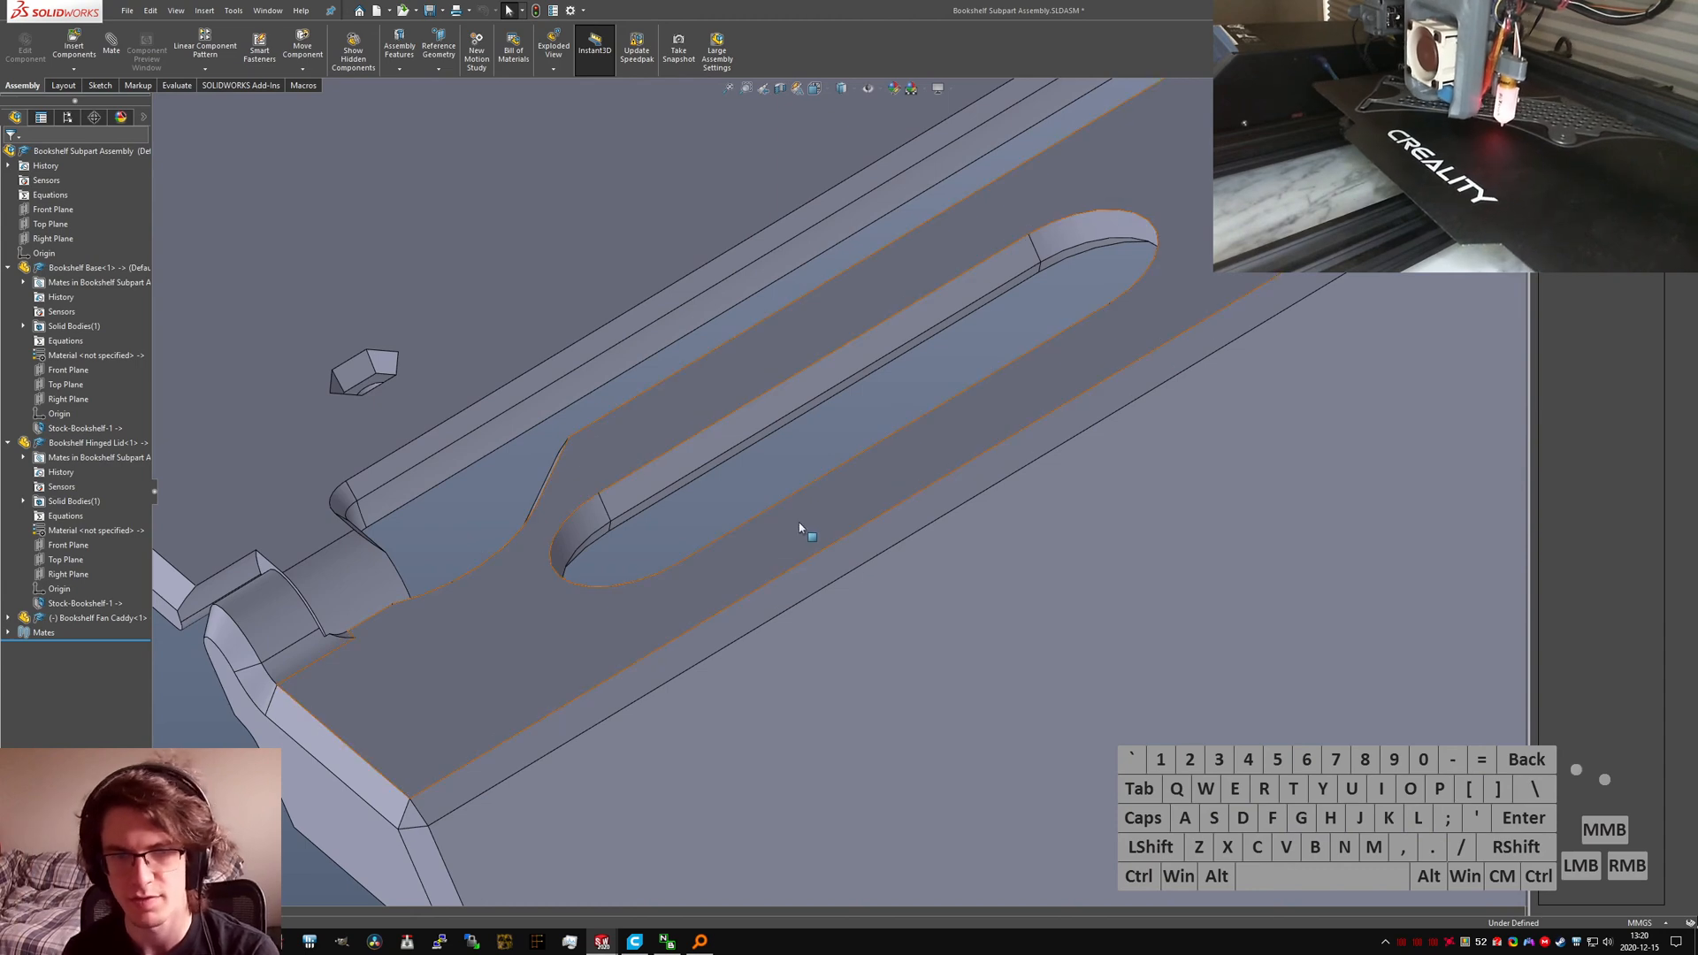
pyautogui.scroll(7, 805, 533)
pyautogui.moveTo(845, 555); pyautogui.dragTo(896, 740, button='middle')
pyautogui.scroll(-3, 791, 481)
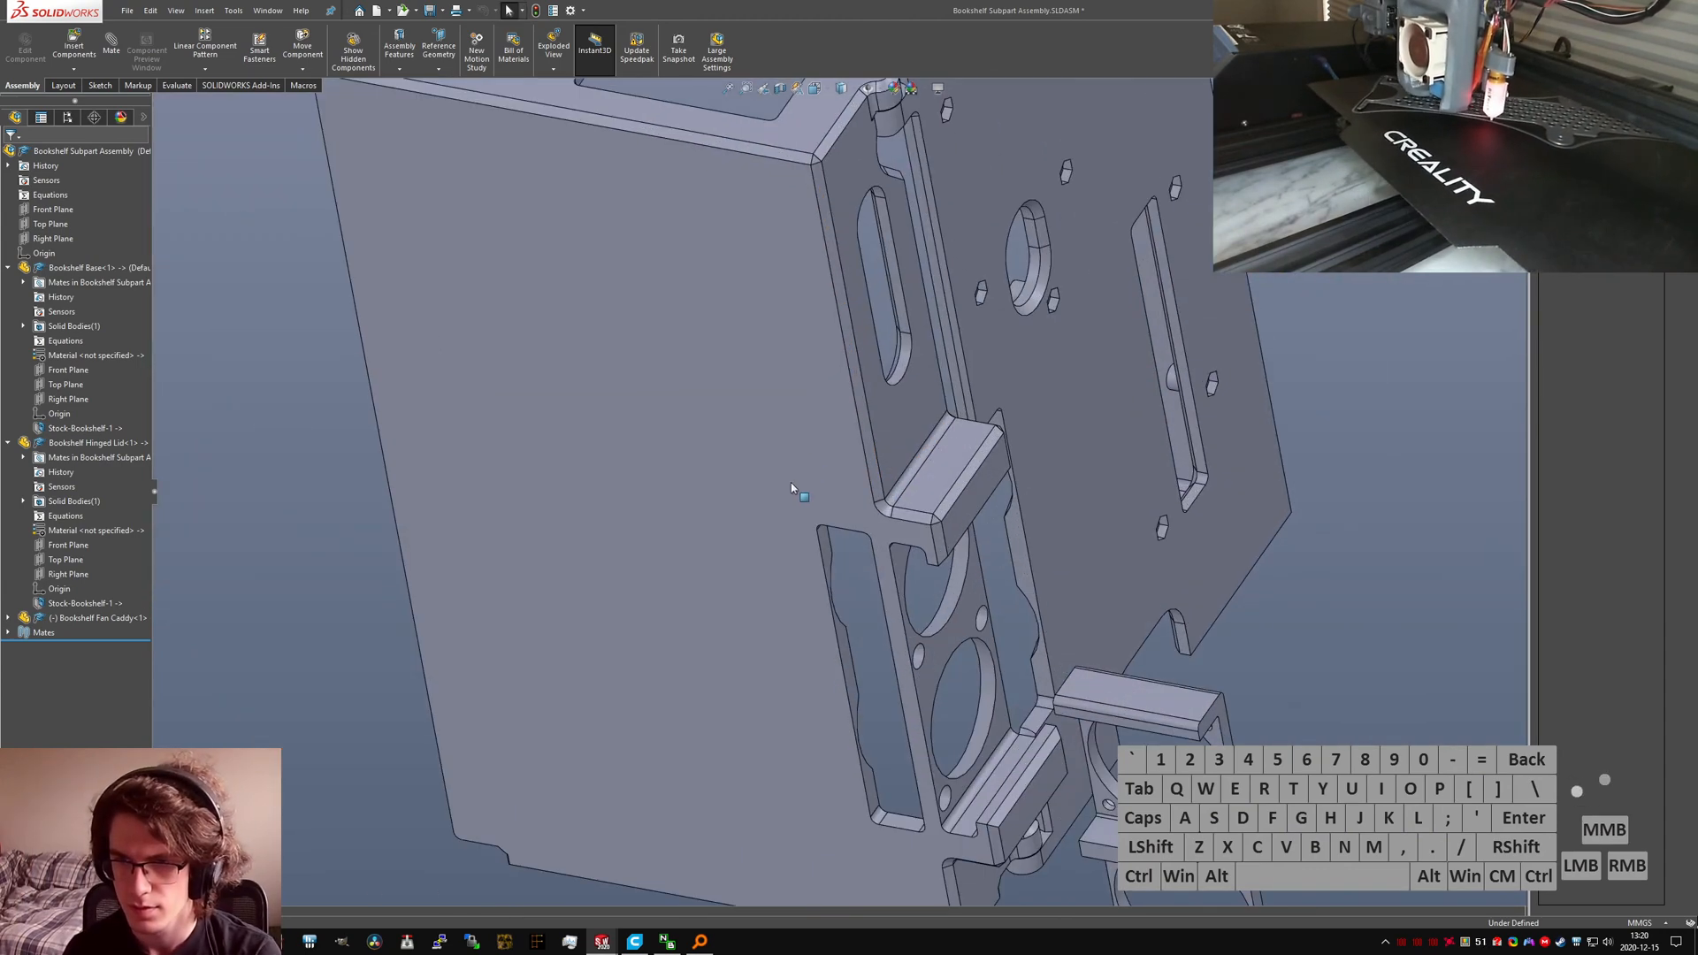
pyautogui.moveTo(791, 481); pyautogui.dragTo(1008, 203)
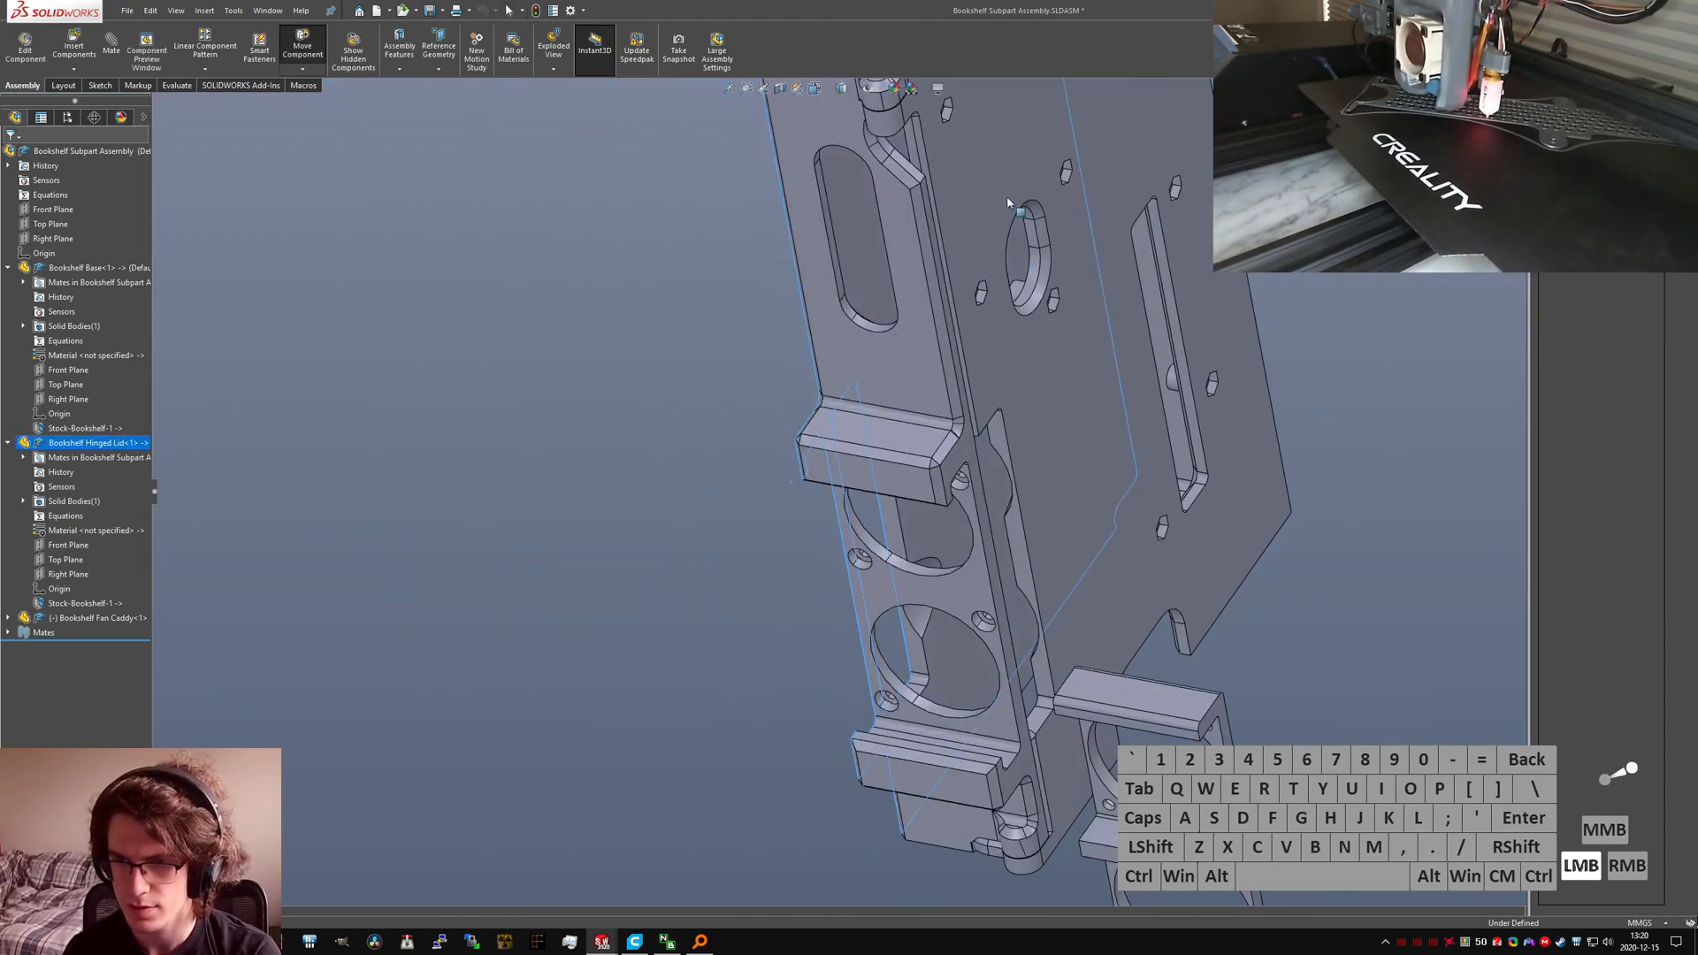
pyautogui.moveTo(979, 299); pyautogui.dragTo(605, 508)
# Step: Add a coincident mate between the fan caddy's side face and the hinged lid's large outer face
pyautogui.click(1288, 640)
pyautogui.scroll(-4, 1114, 743)
pyautogui.moveTo(892, 588); pyautogui.dragTo(1160, 598, button='middle')
pyautogui.scroll(2, 1164, 584)
pyautogui.scroll(-2, 1185, 522)
pyautogui.click(1185, 508)
pyautogui.scroll(4, 972, 482)
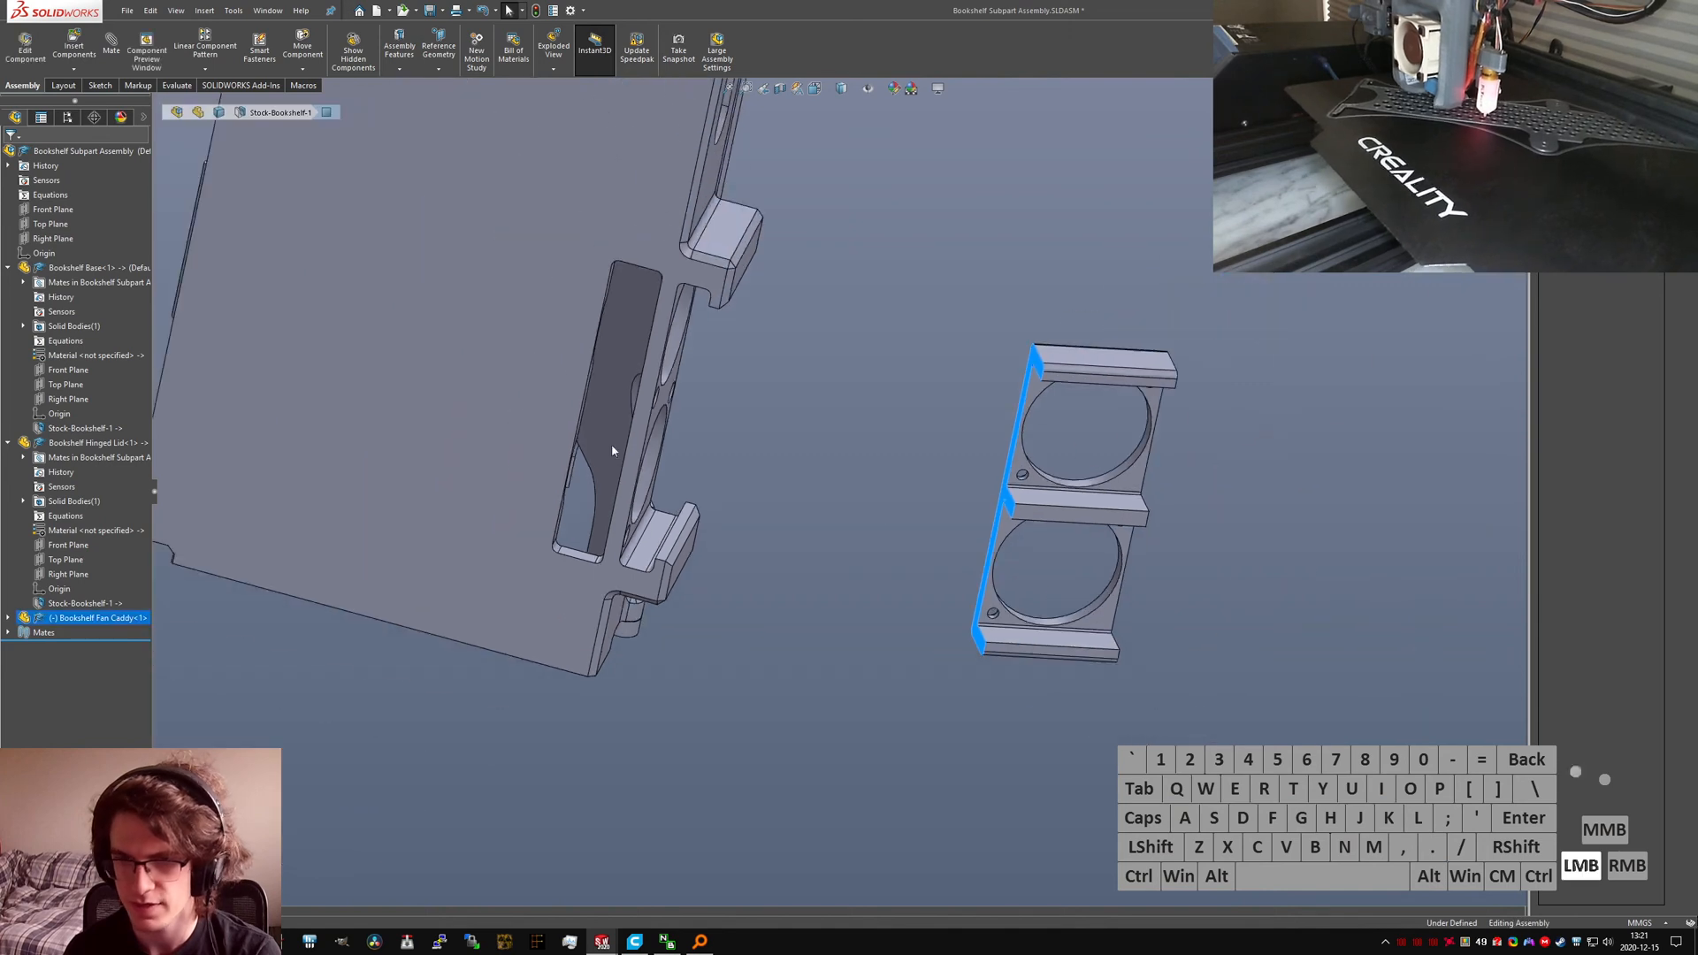
pyautogui.keyDown('shift'); pyautogui.click(419, 325); pyautogui.keyUp('shift')
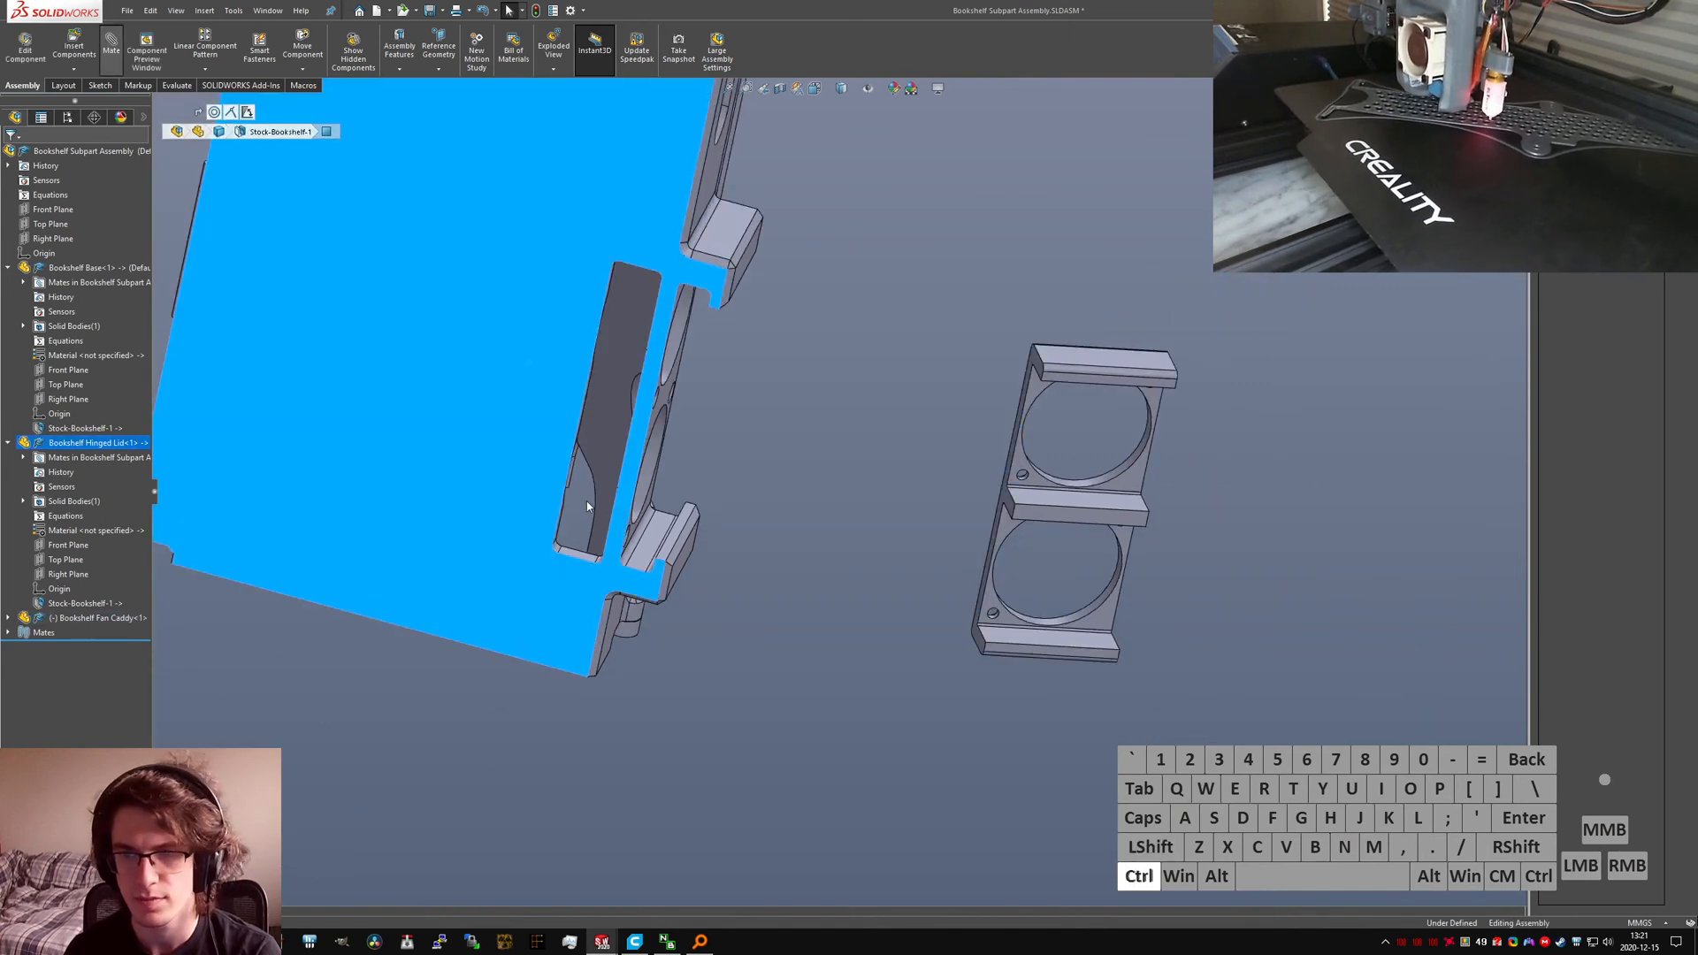
pyautogui.click(1008, 505)
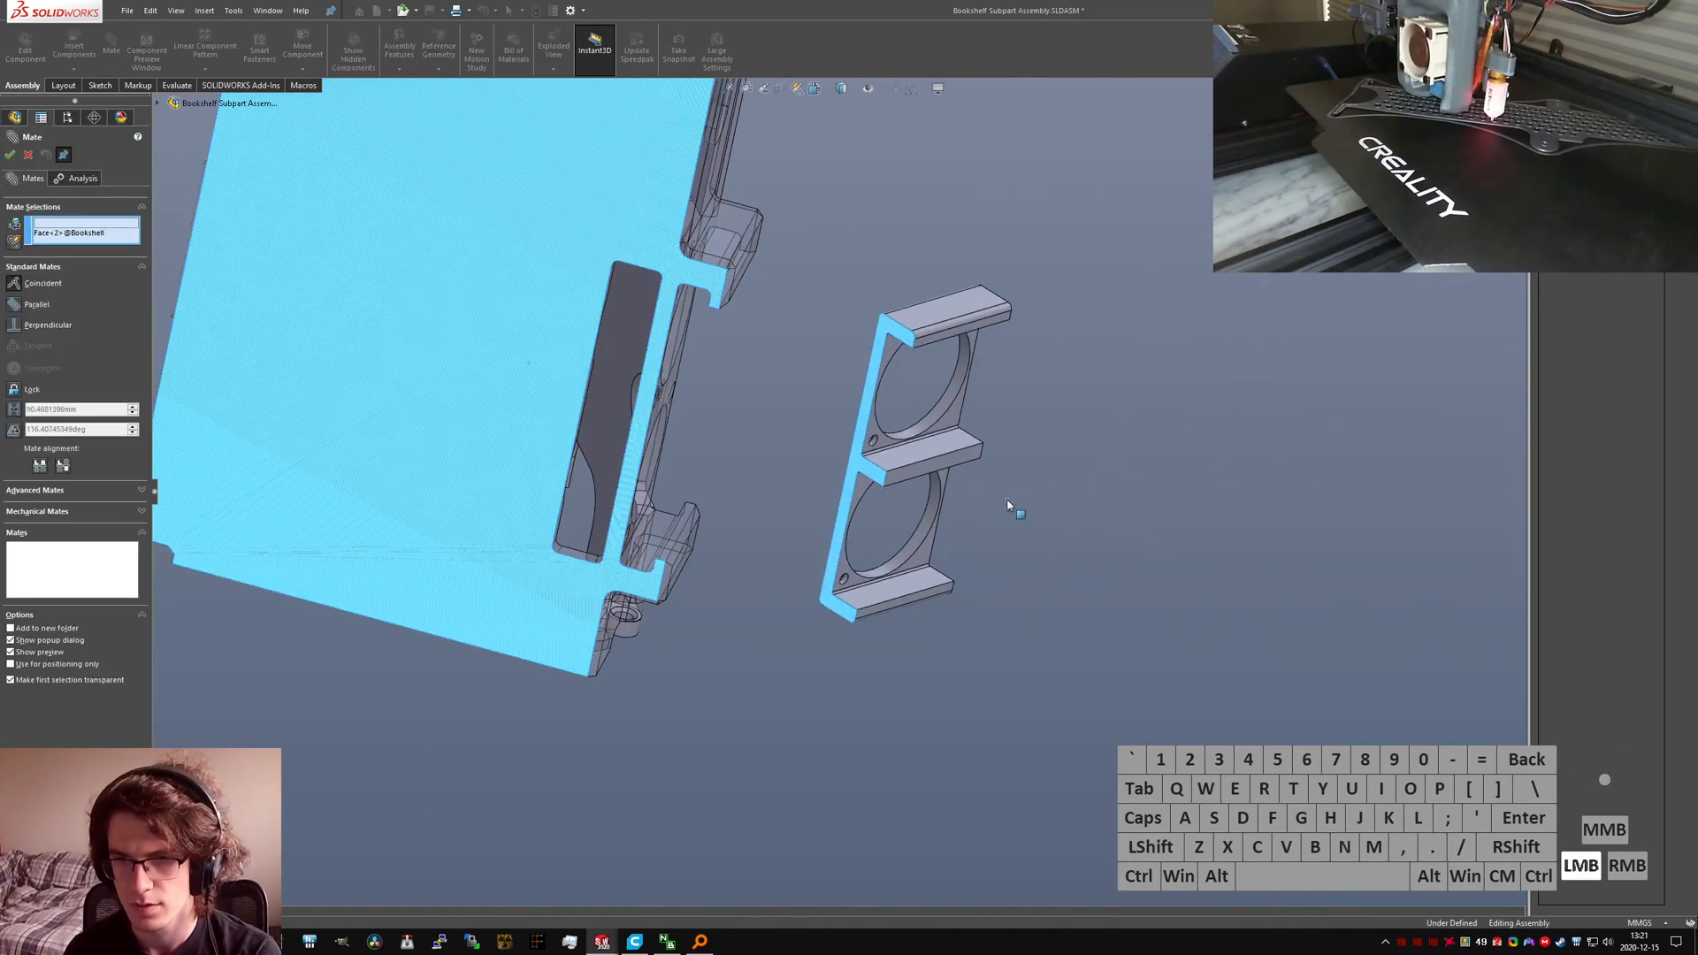
pyautogui.rightClick(620, 507)
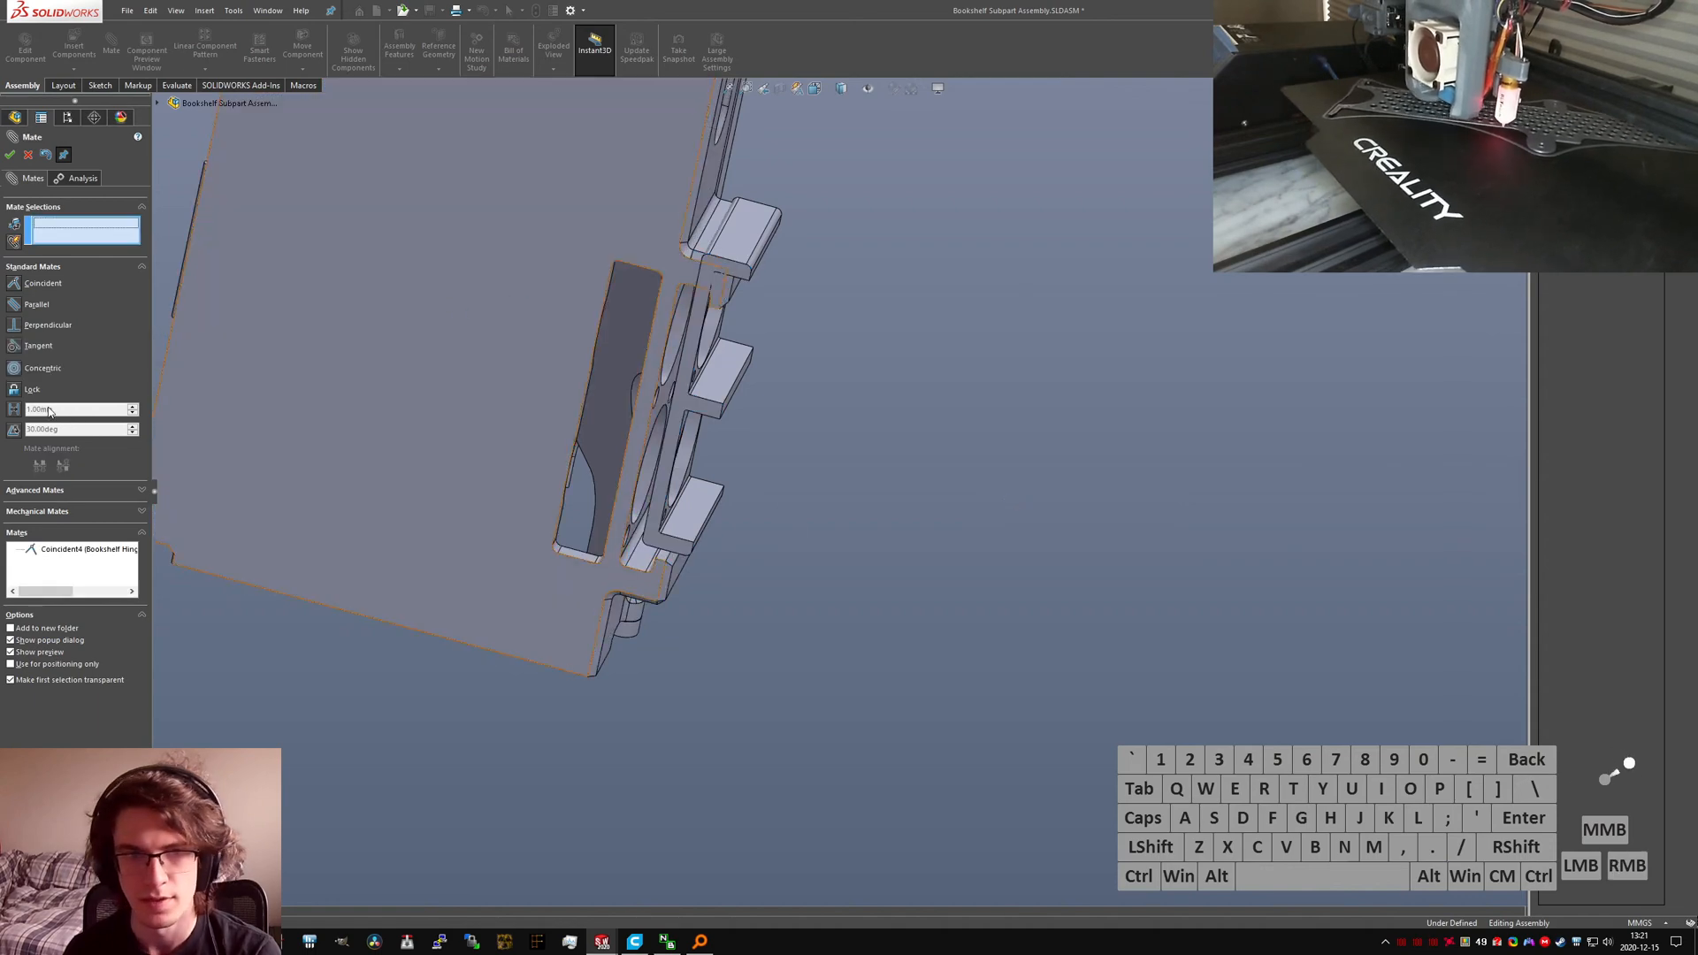
# Step: Set up an advanced Width mate with two opposing faces of the hinged lid at the fan openings as its width selections
pyautogui.click(37, 493)
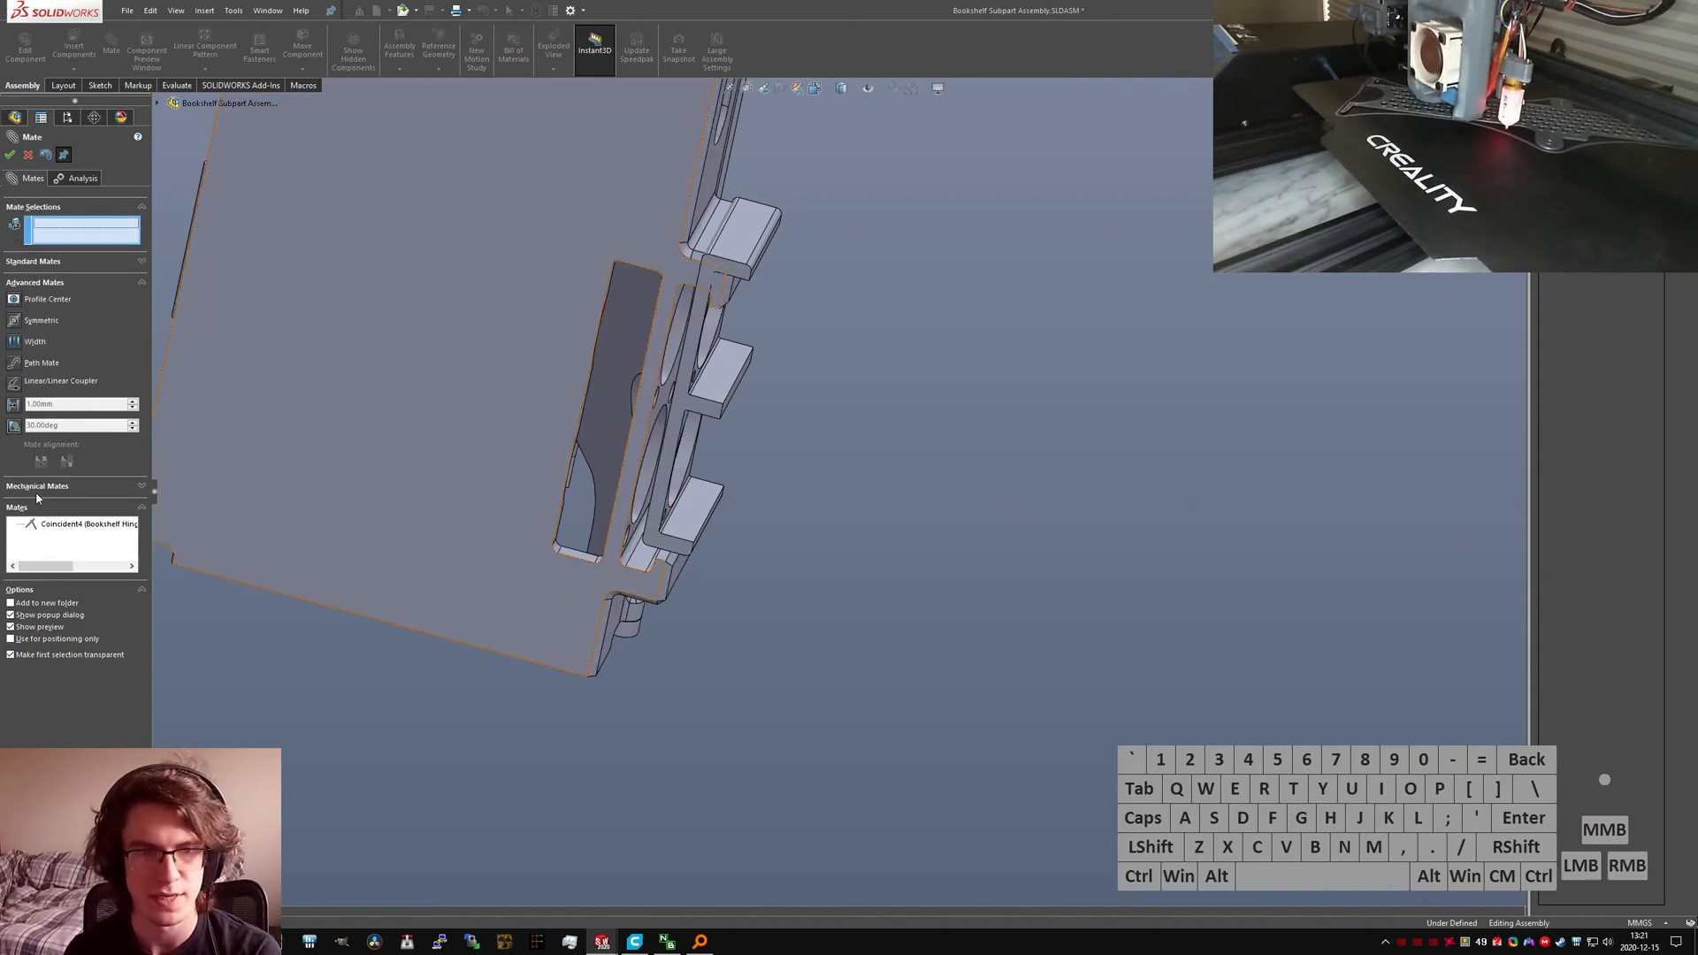
pyautogui.moveTo(467, 354); pyautogui.dragTo(657, 379, button='middle')
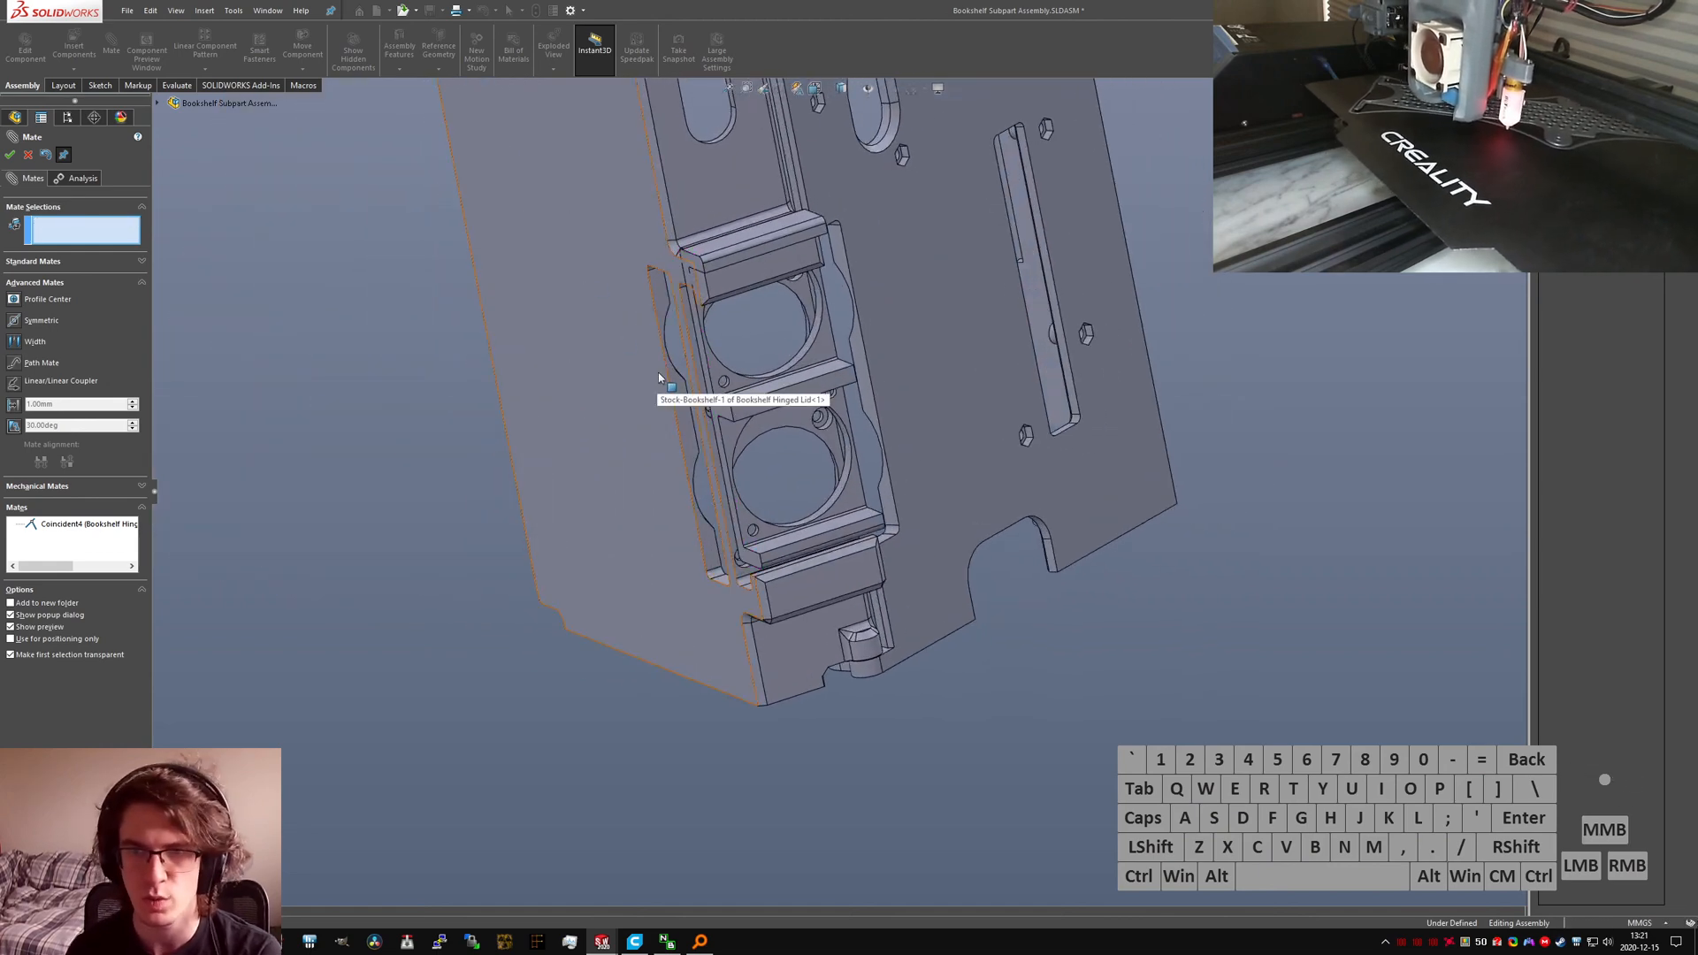
pyautogui.scroll(-5, 671, 301)
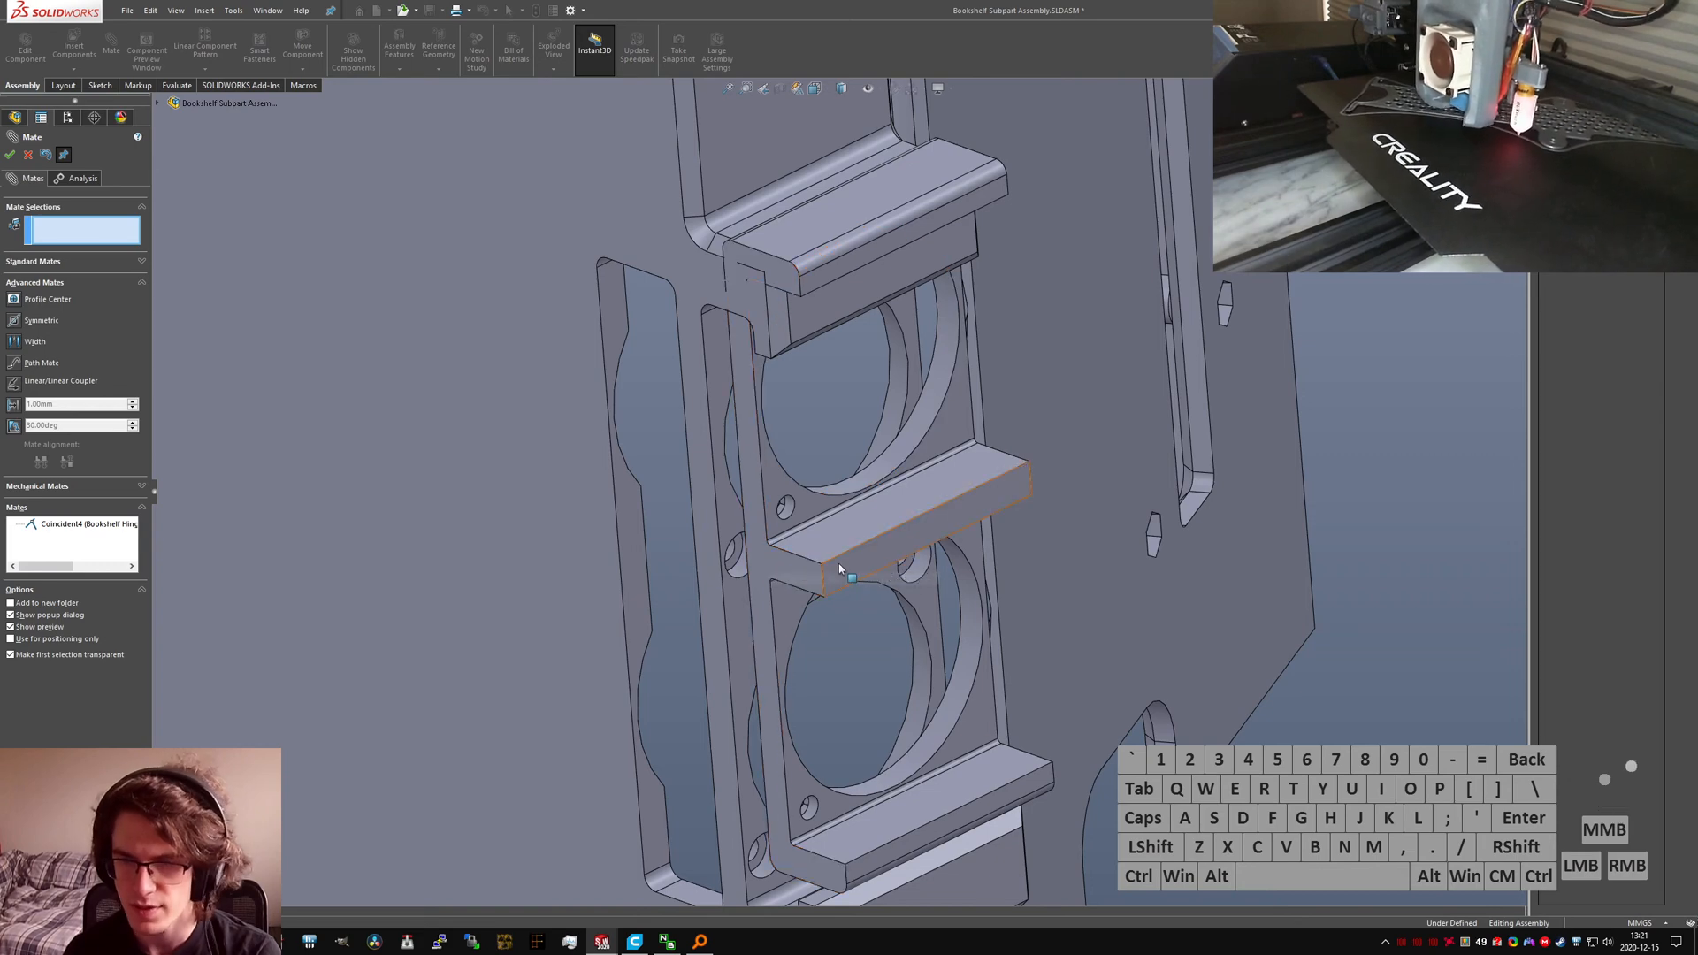
pyautogui.moveTo(844, 570); pyautogui.dragTo(946, 575, button='middle')
pyautogui.click(14, 342)
pyautogui.moveTo(566, 642); pyautogui.dragTo(760, 623, button='middle')
pyautogui.click(955, 606)
pyautogui.moveTo(955, 607); pyautogui.dragTo(740, 598, button='middle')
pyautogui.click(742, 598)
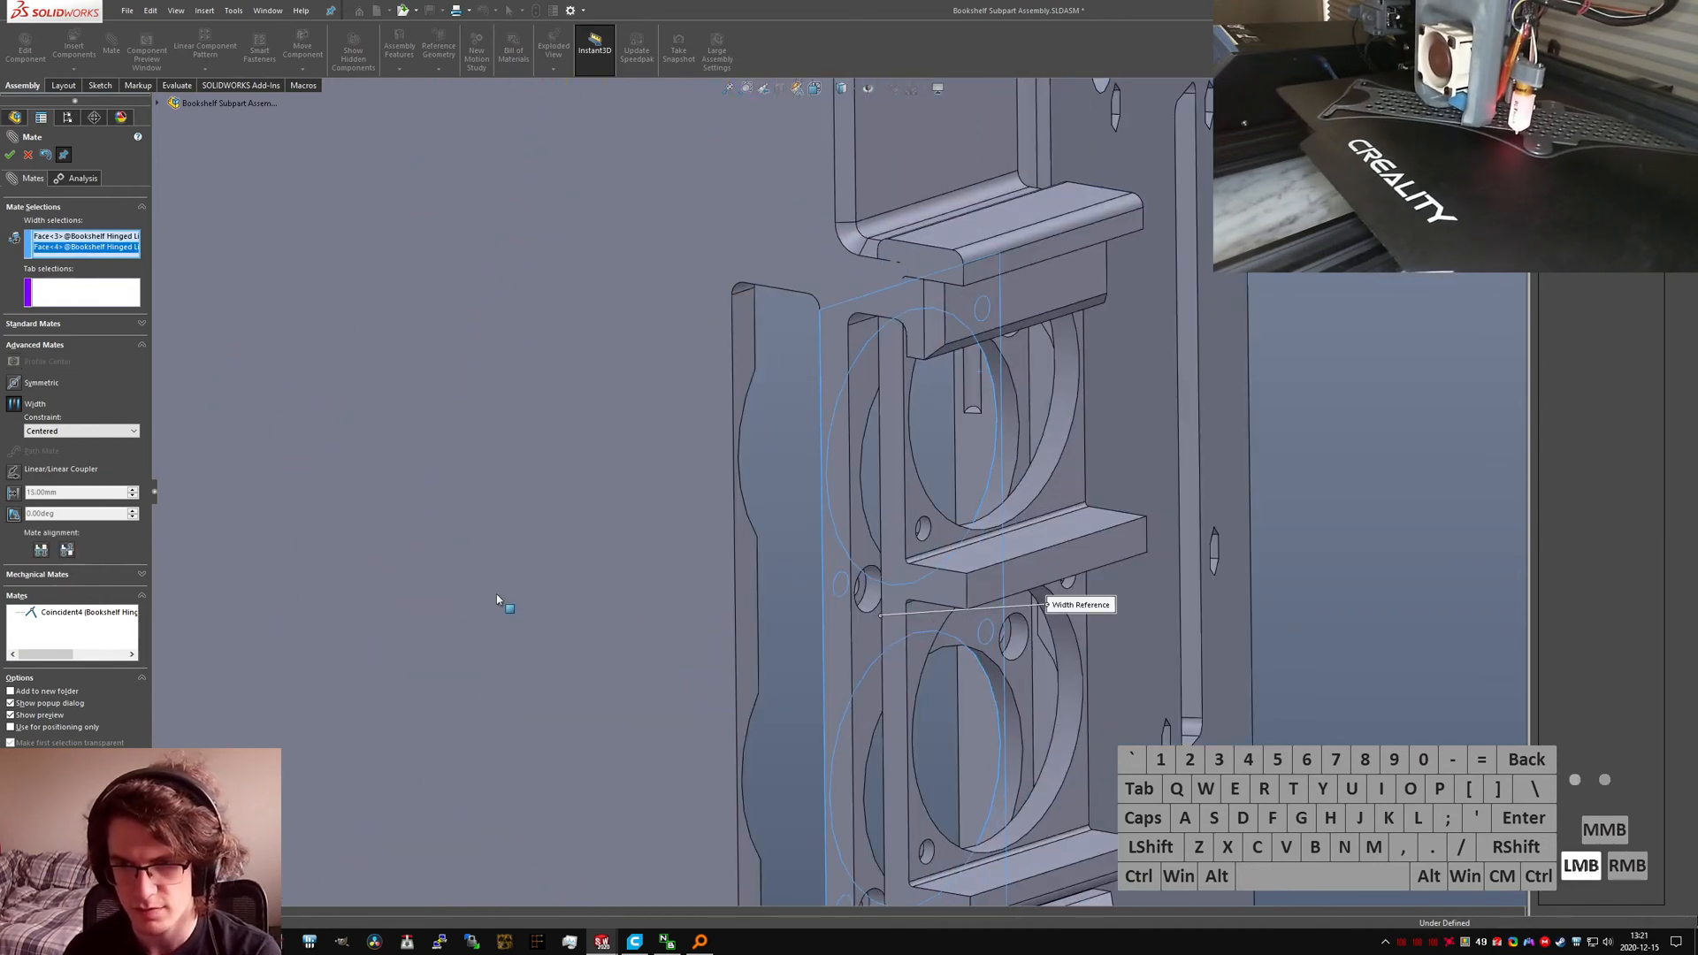
# Step: Use the fan caddy's opposing faces as the tab selections and accept the centered Width mate
pyautogui.click(109, 283)
pyautogui.moveTo(911, 560); pyautogui.dragTo(827, 573, button='middle')
pyautogui.click(856, 575)
pyautogui.rightClick(858, 576)
pyautogui.moveTo(858, 576); pyautogui.dragTo(508, 557, button='right')
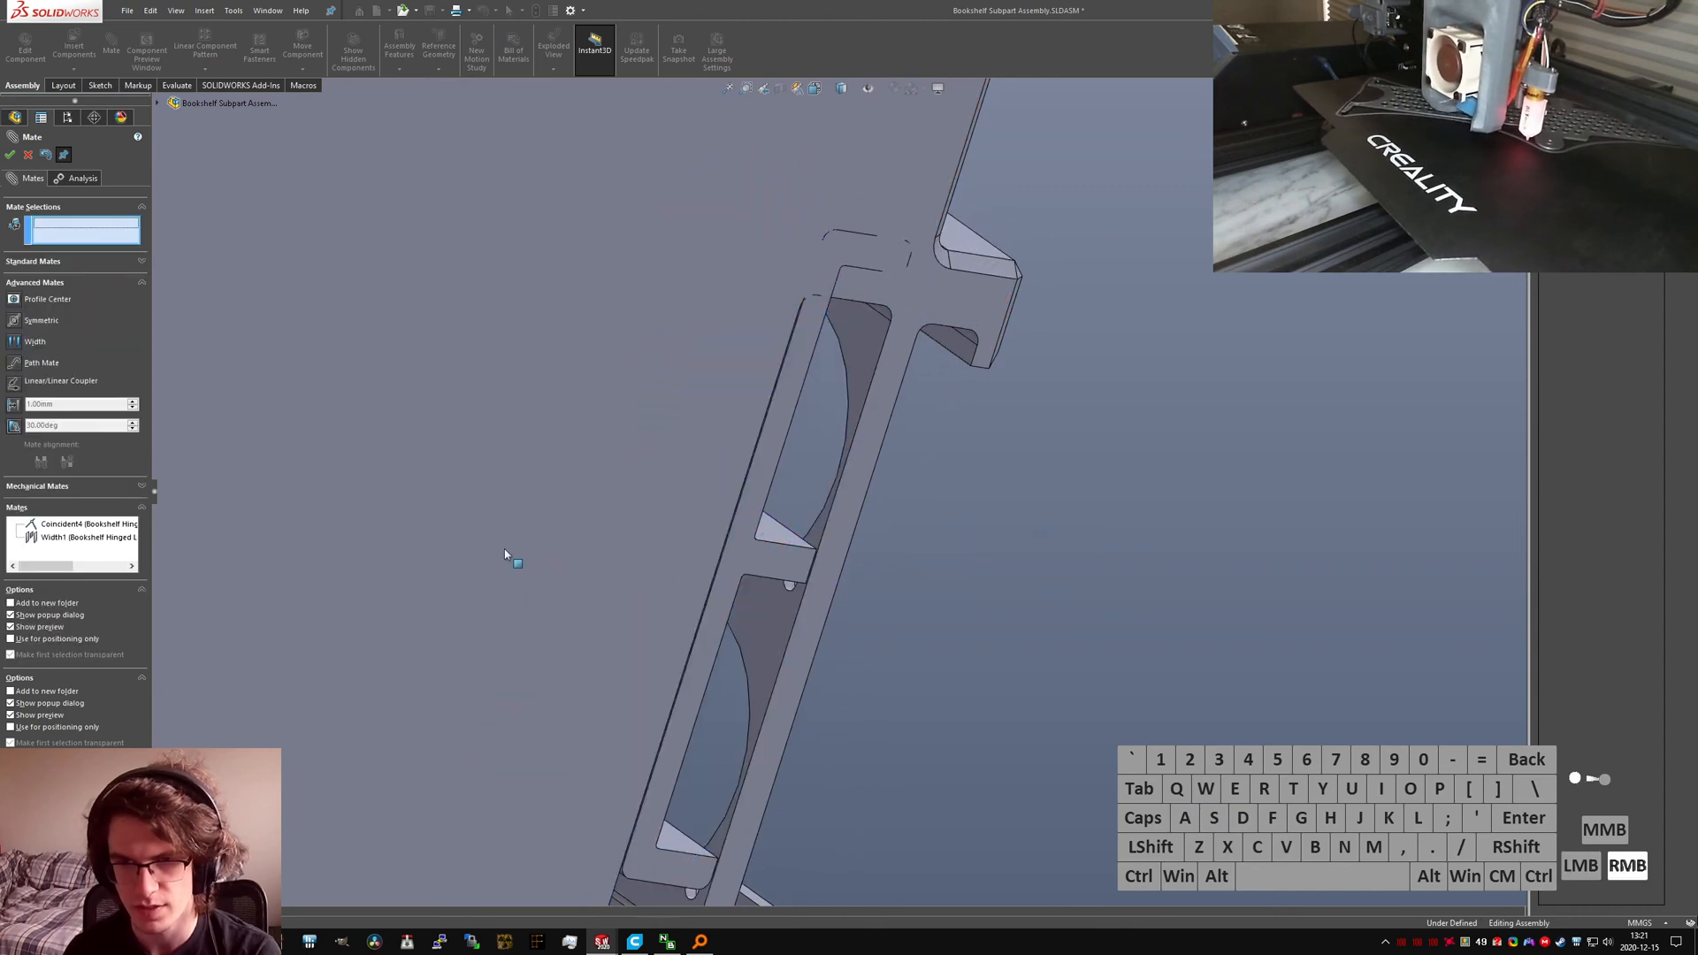
pyautogui.scroll(3, 776, 674)
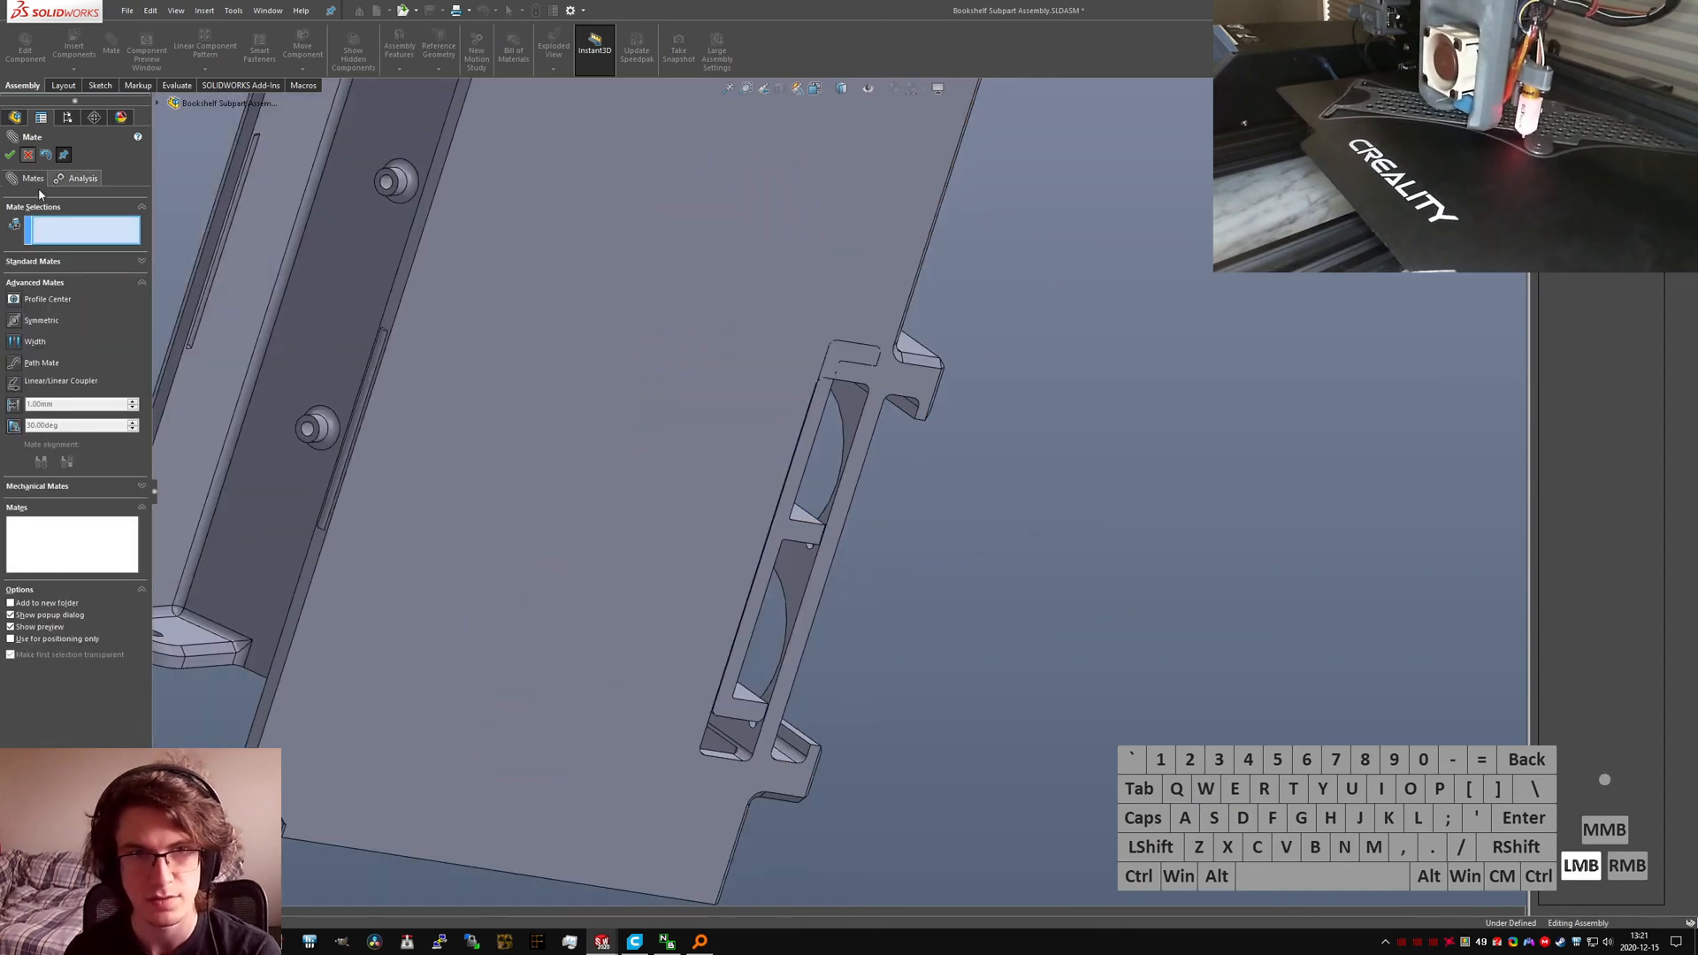
pyautogui.click(28, 156)
# Step: Delete the coincident mate between the hinged lid and the fan caddy
pyautogui.click(10, 633)
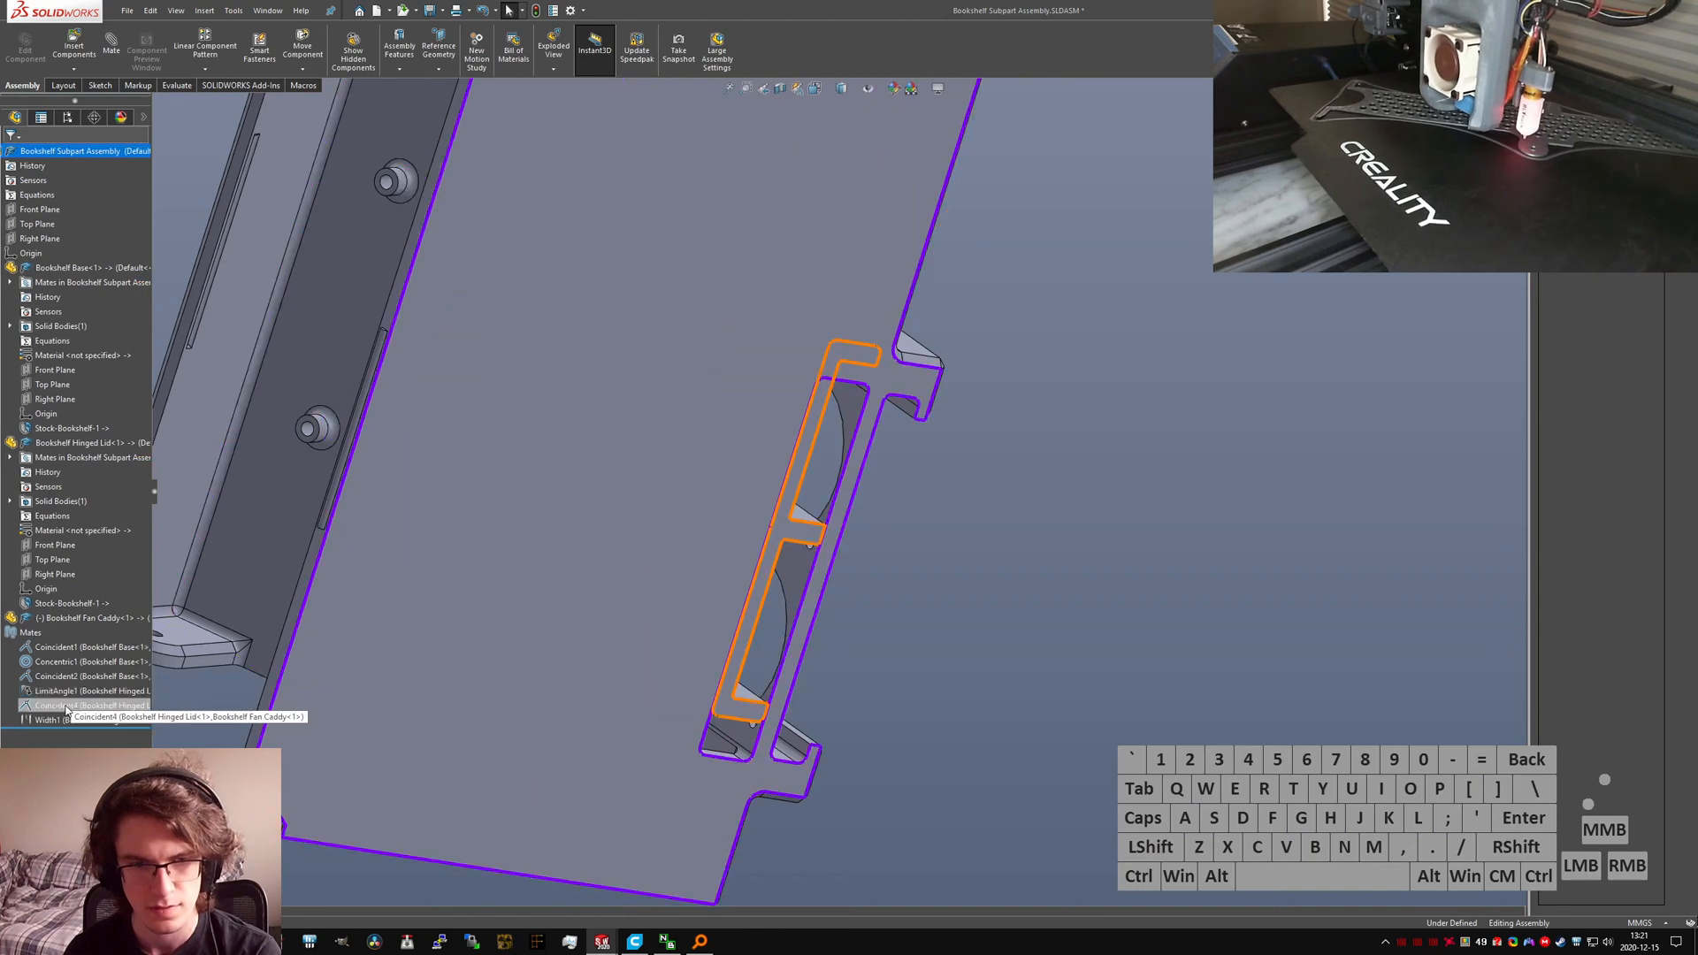
pyautogui.click(59, 703)
pyautogui.press('Delete')
pyautogui.press('Return')
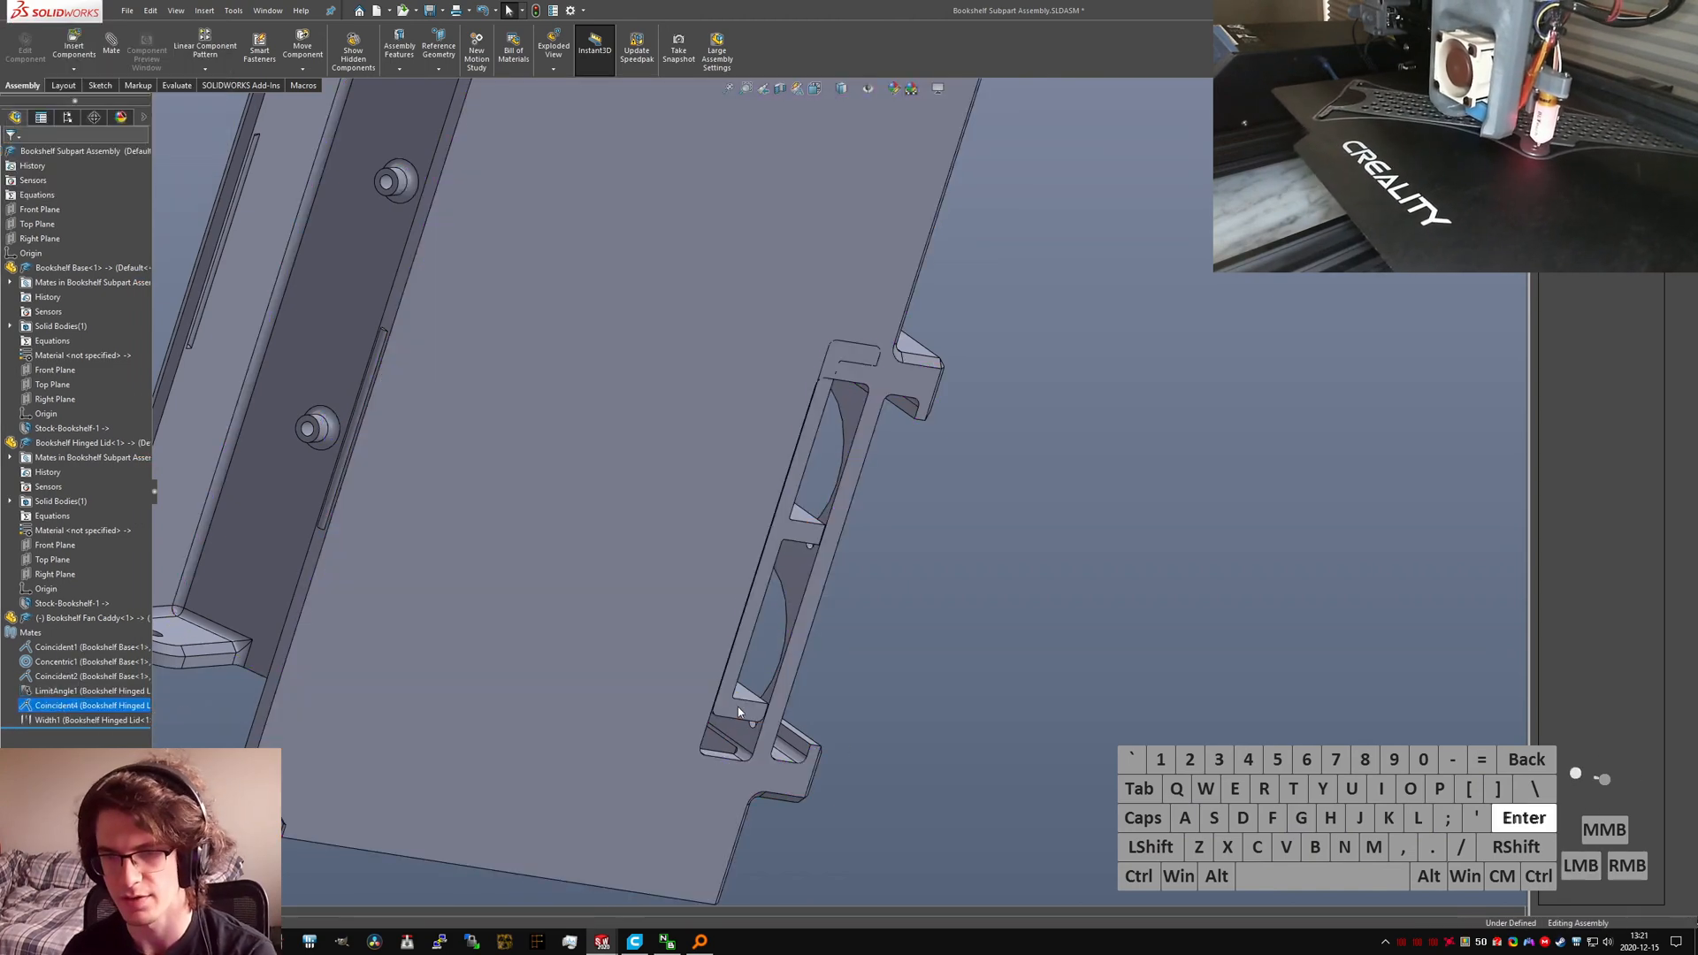
# Step: Add a concentric mate between the hinged lid's lower fan screw hole and the matching hole in the fan caddy
pyautogui.moveTo(566, 672); pyautogui.dragTo(655, 495, button='middle')
pyautogui.scroll(-5, 669, 458)
pyautogui.keyDown('ctrl'); pyautogui.click(643, 426); pyautogui.keyUp('ctrl')
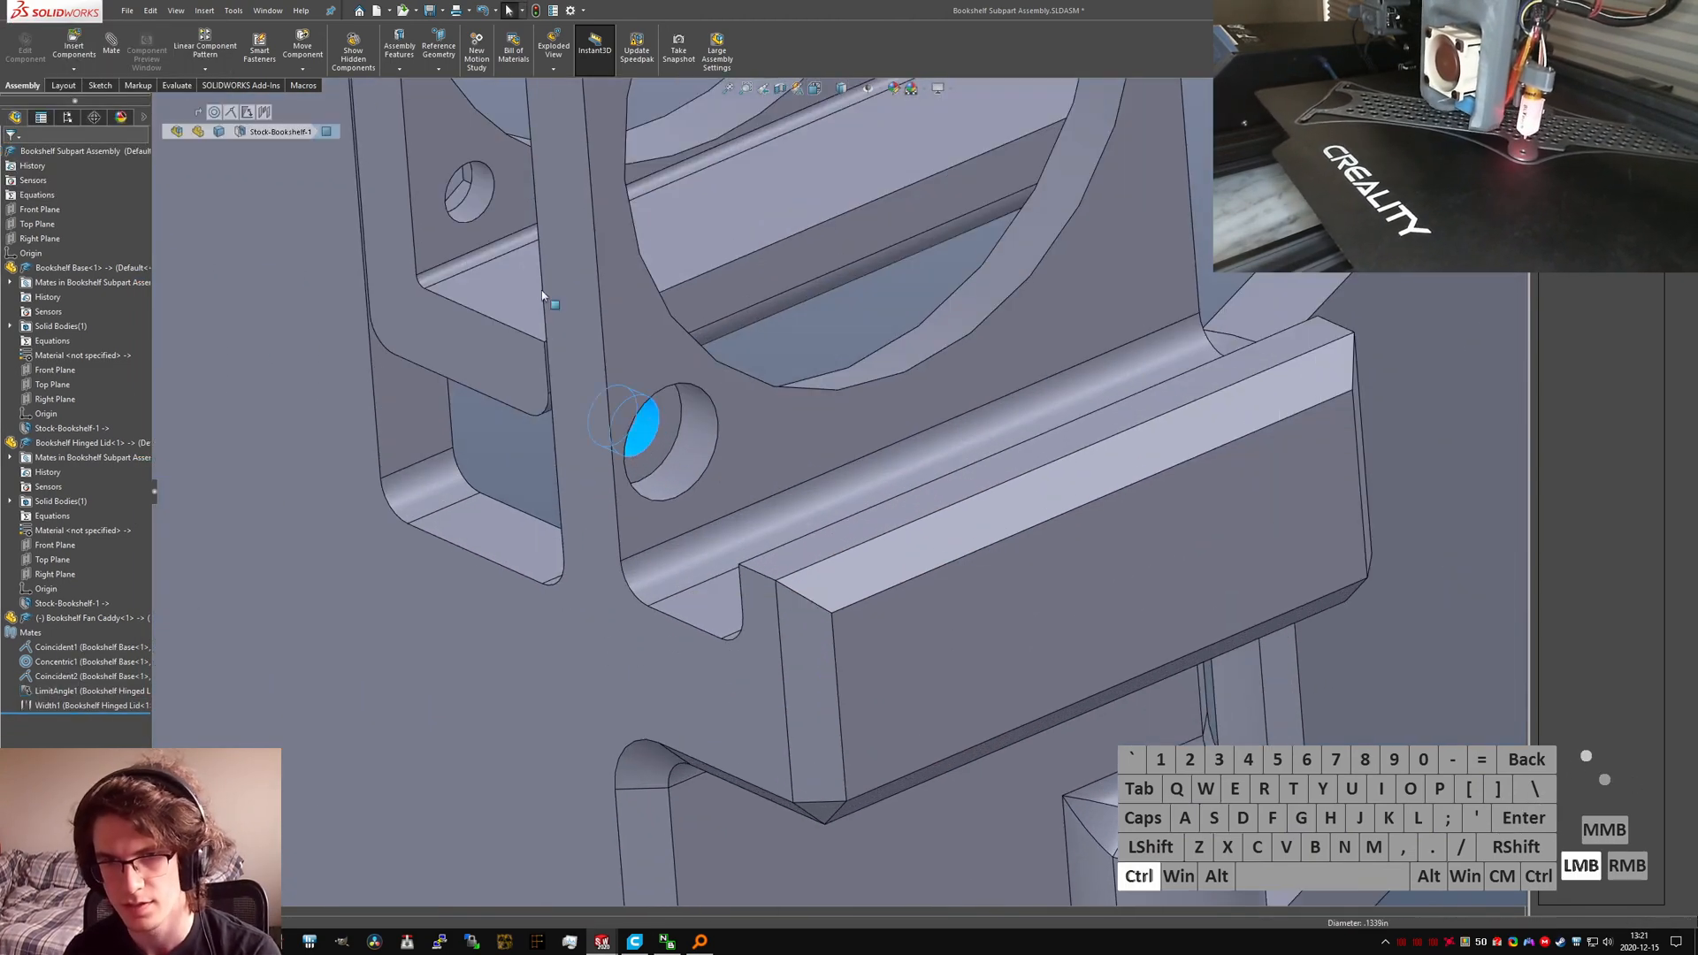
pyautogui.keyDown('ctrl'); pyautogui.click(477, 209); pyautogui.keyUp('ctrl')
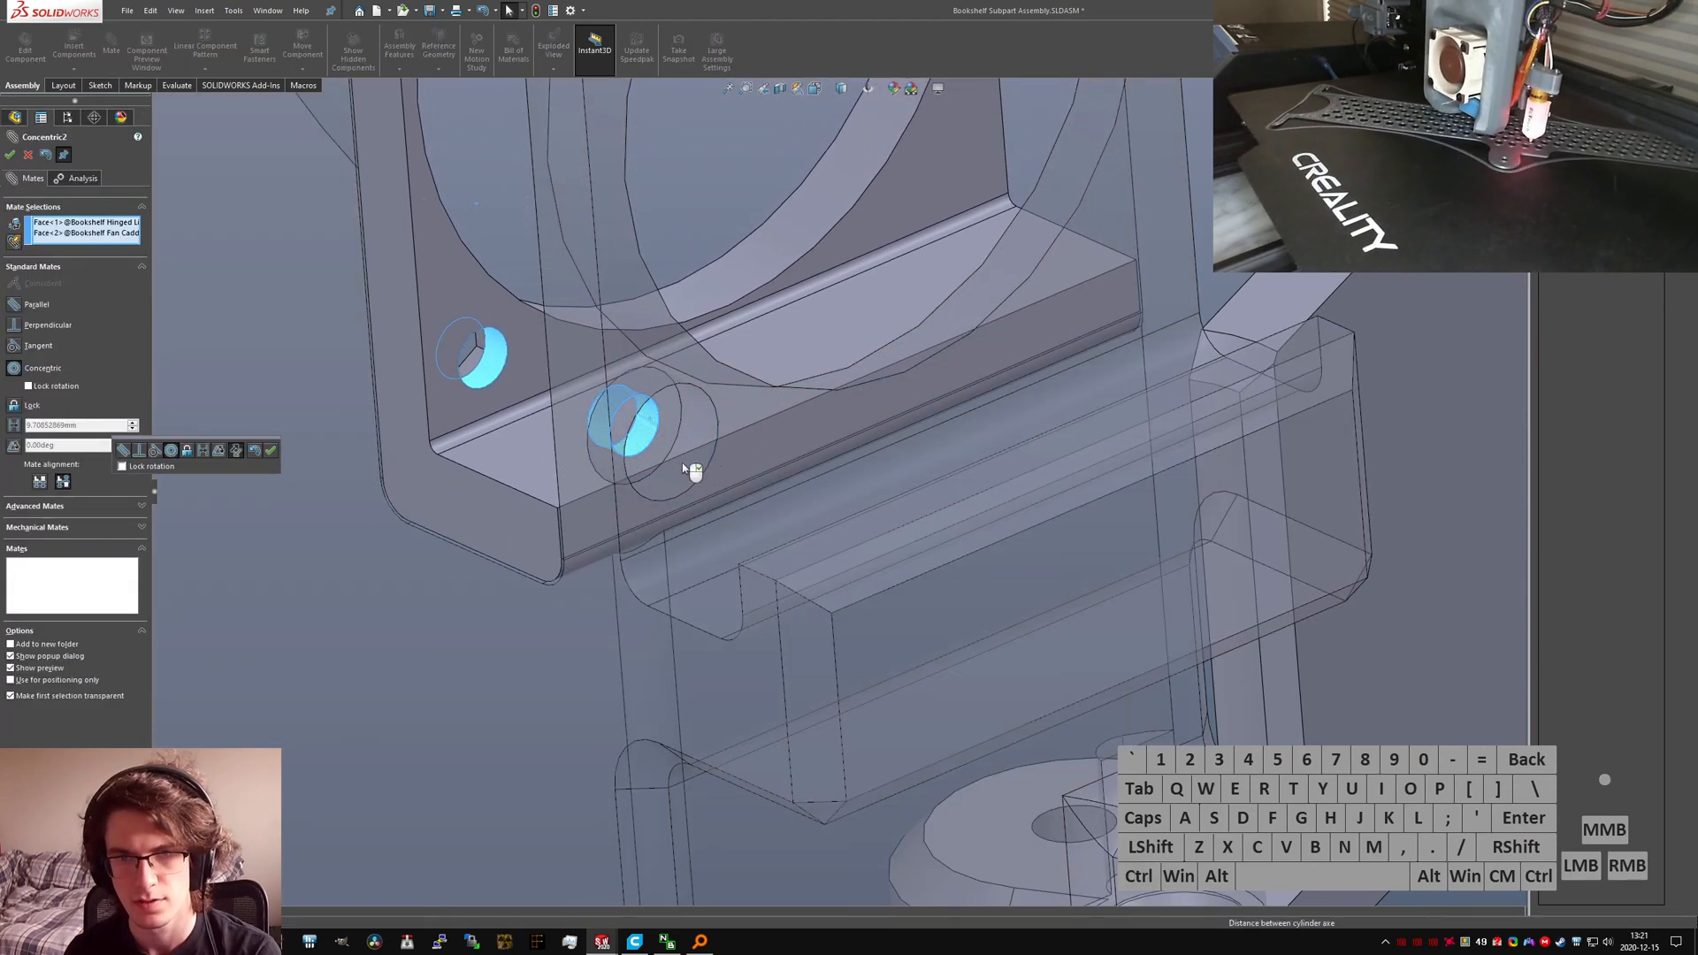
pyautogui.rightClick(682, 463)
# Step: Add a second concentric mate between the fan caddy's screw hole near its middle rib and the matching lid hole
pyautogui.scroll(8, 918, 336)
pyautogui.scroll(-5, 864, 310)
pyautogui.moveTo(864, 310); pyautogui.dragTo(809, 254, button='middle')
pyautogui.scroll(-5, 610, 356)
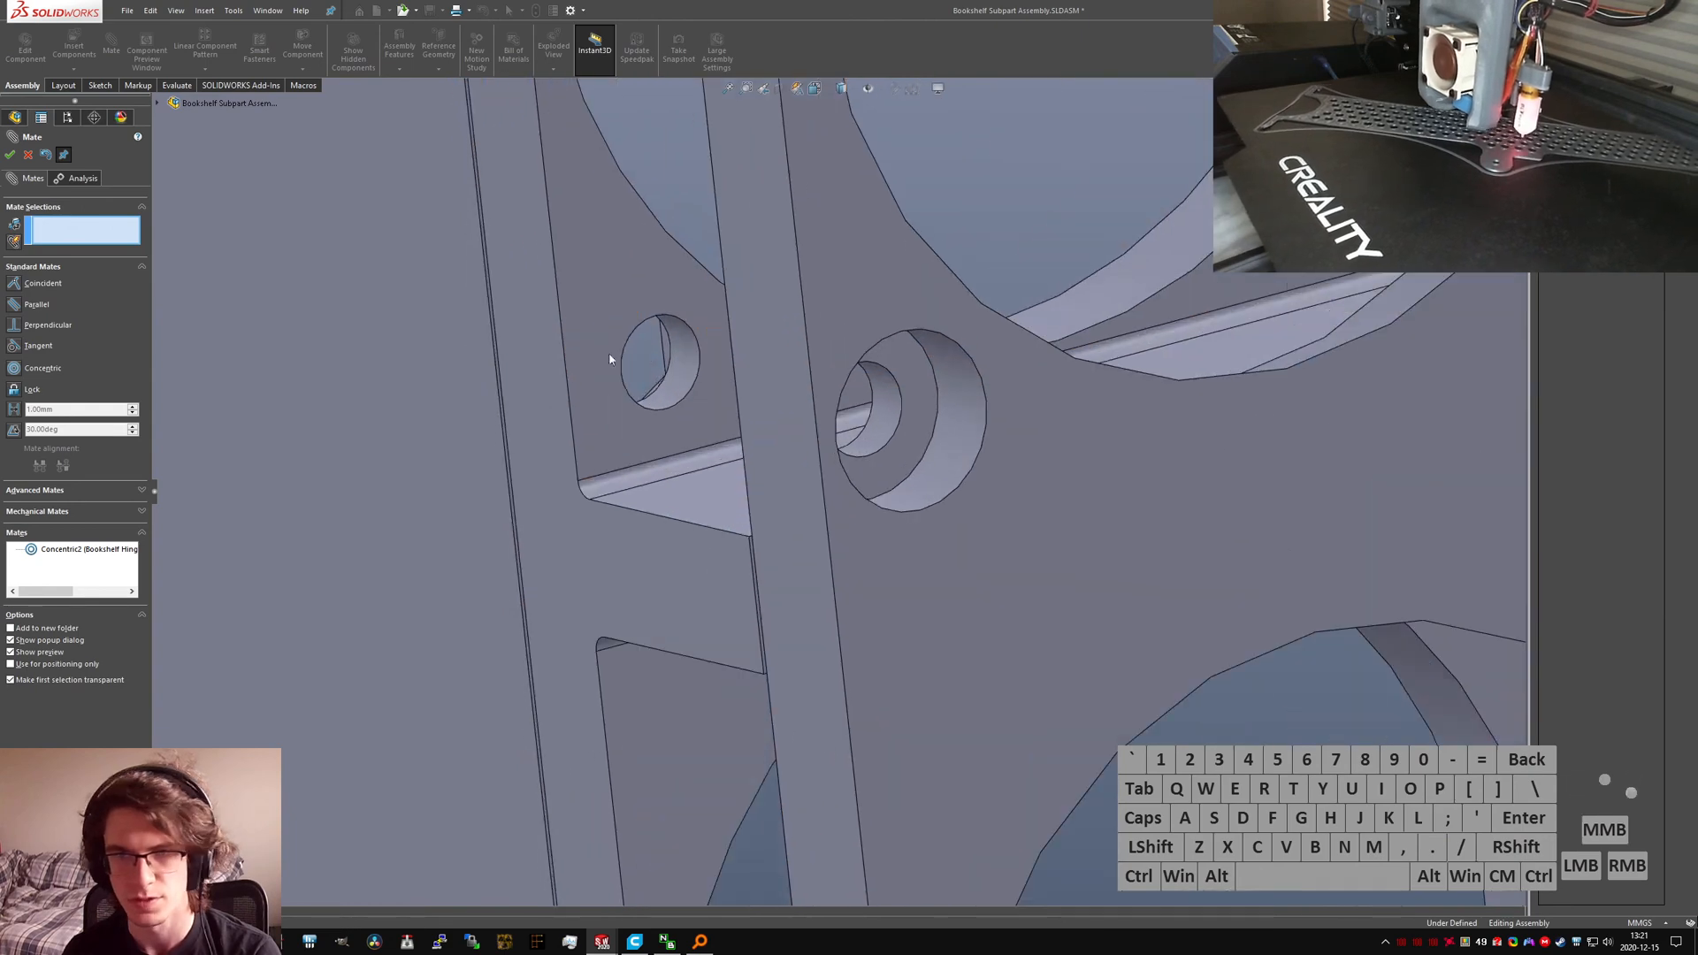
pyautogui.click(677, 375)
pyautogui.click(875, 422)
pyautogui.rightClick(875, 423)
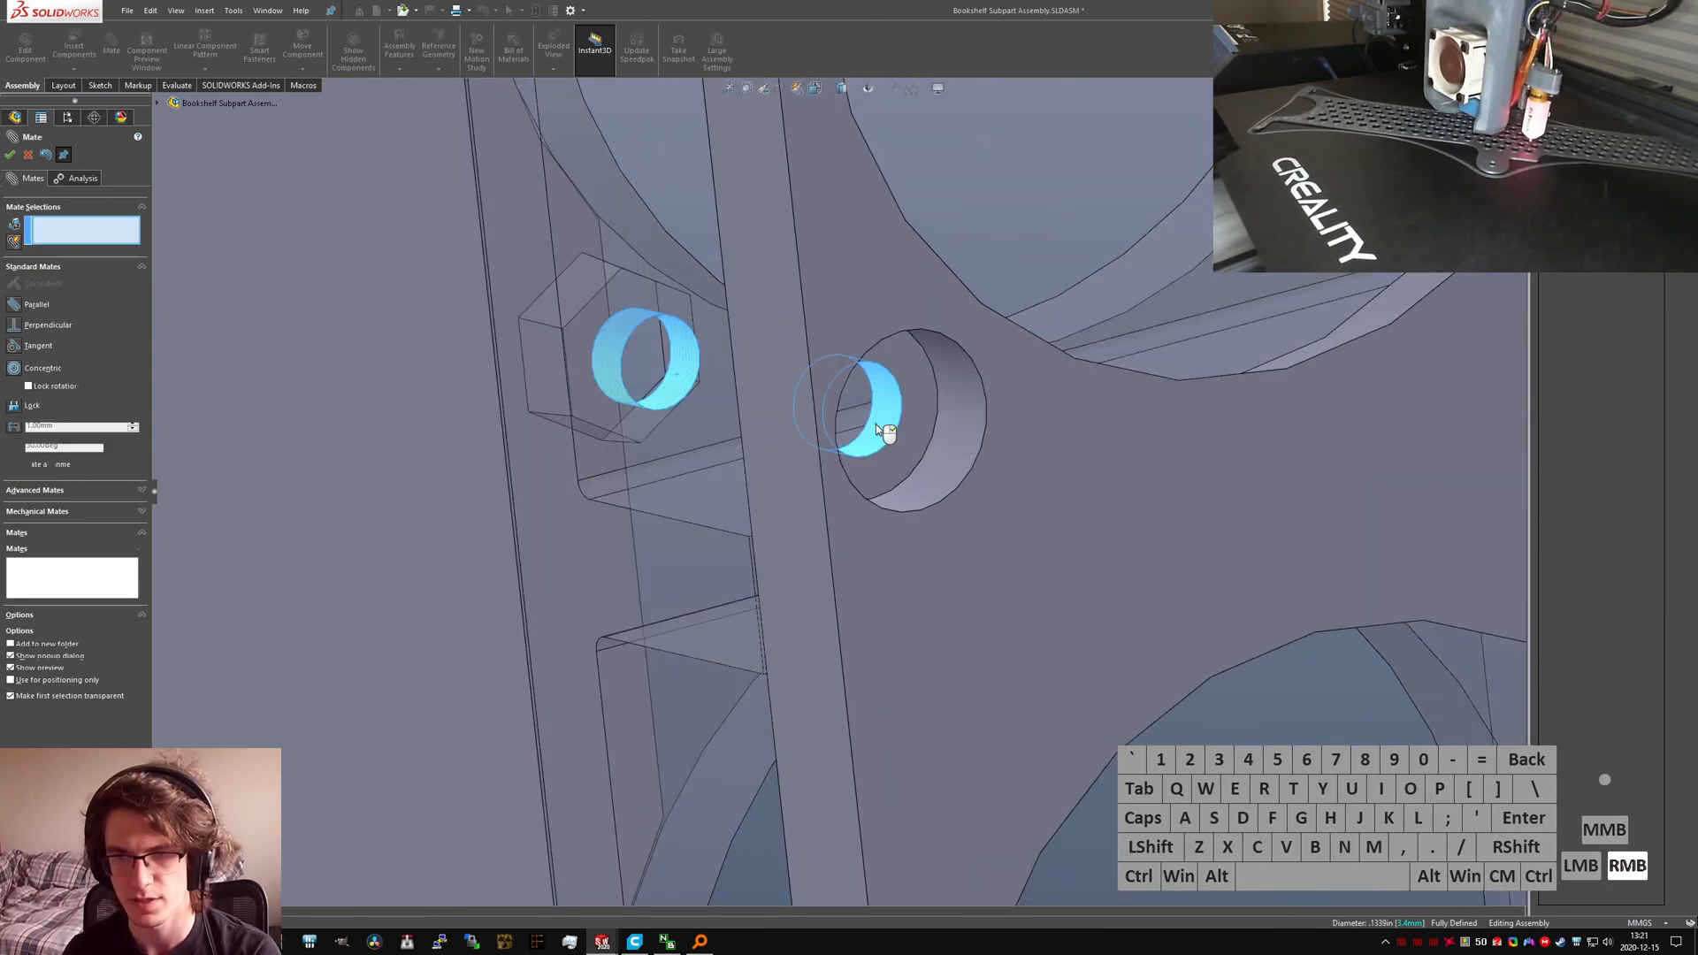
# Step: Finish mating and save the subpart assembly together with its modified parts
pyautogui.hotkey('ctrl', '7')
pyautogui.click(1190, 605)
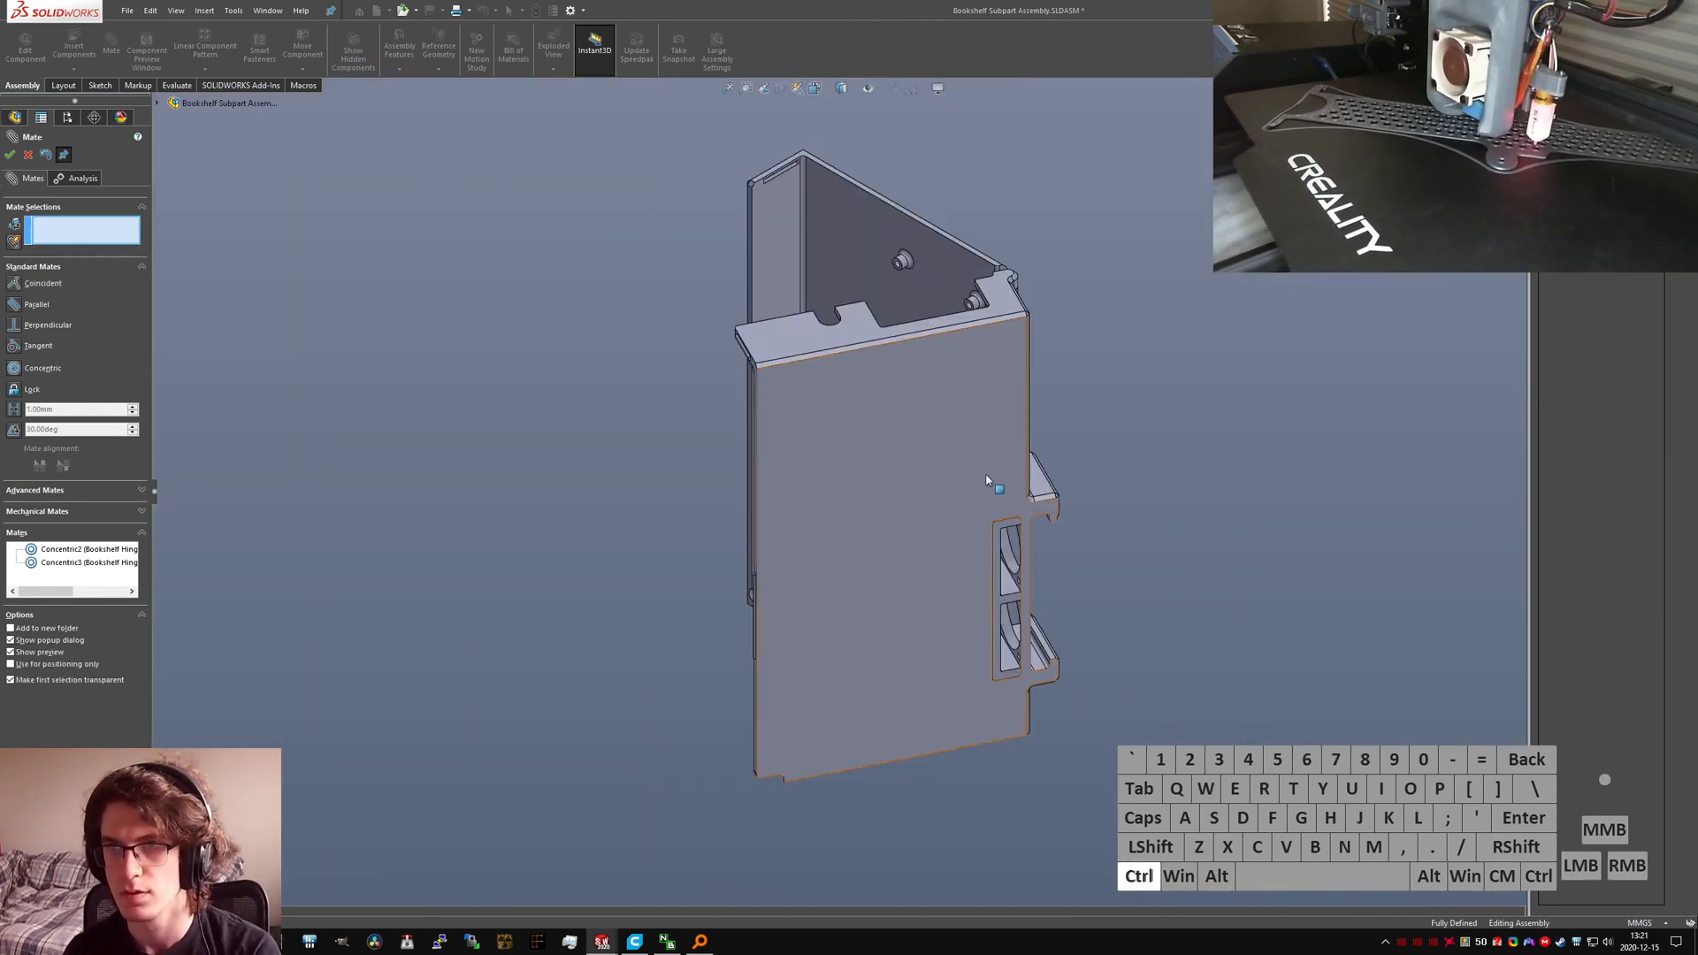
pyautogui.press('s')
pyautogui.click(30, 156)
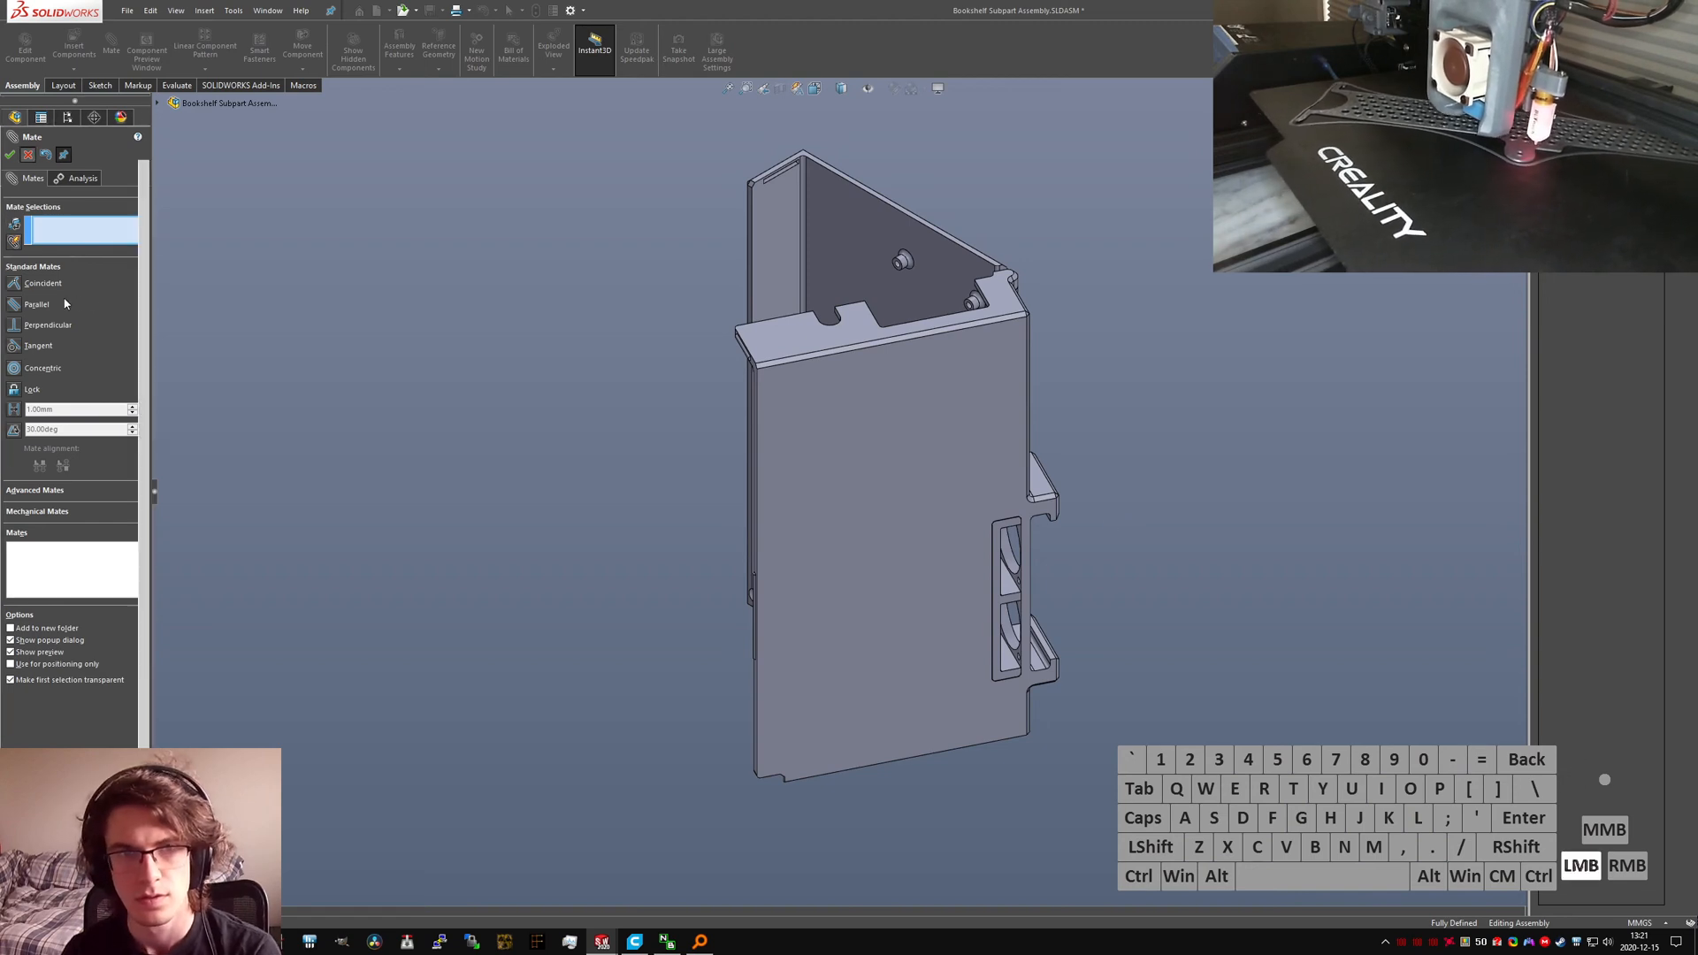
pyautogui.hotkey('ctrl', 's')
pyautogui.press('space')
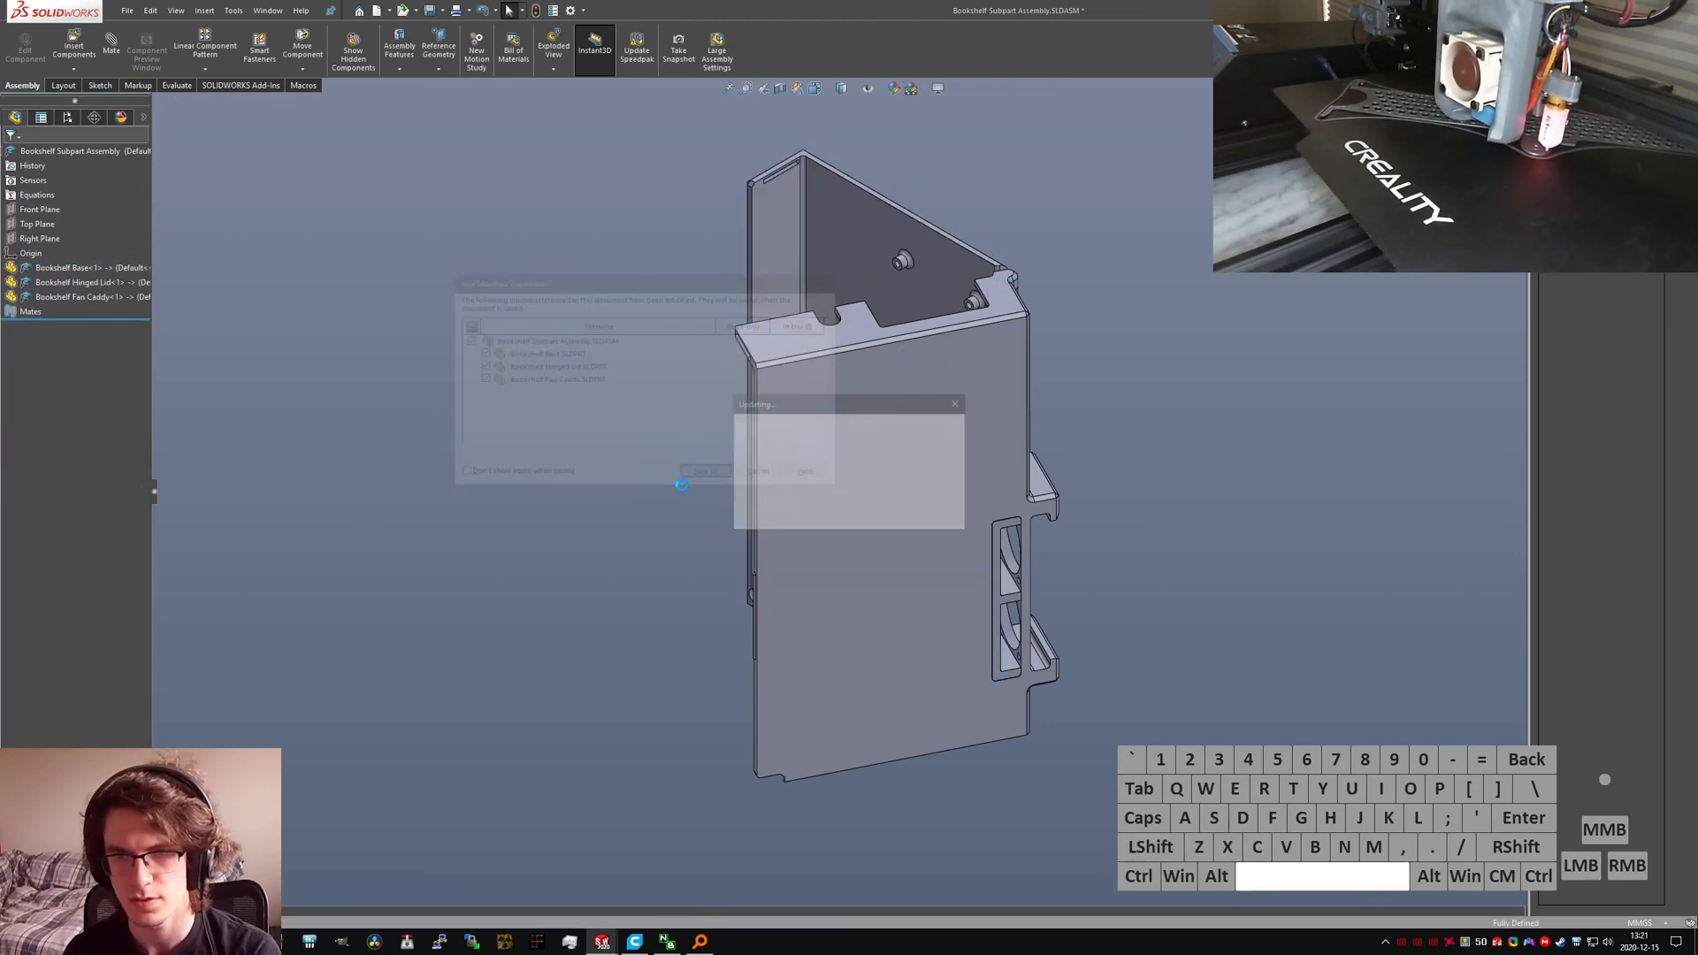
# Step: Swing the hinged lid open and examine the hinge and mounted fan caddy from inside and outside
pyautogui.moveTo(830, 410); pyautogui.dragTo(978, 524, button='middle')
pyautogui.moveTo(960, 478); pyautogui.dragTo(1005, 410)
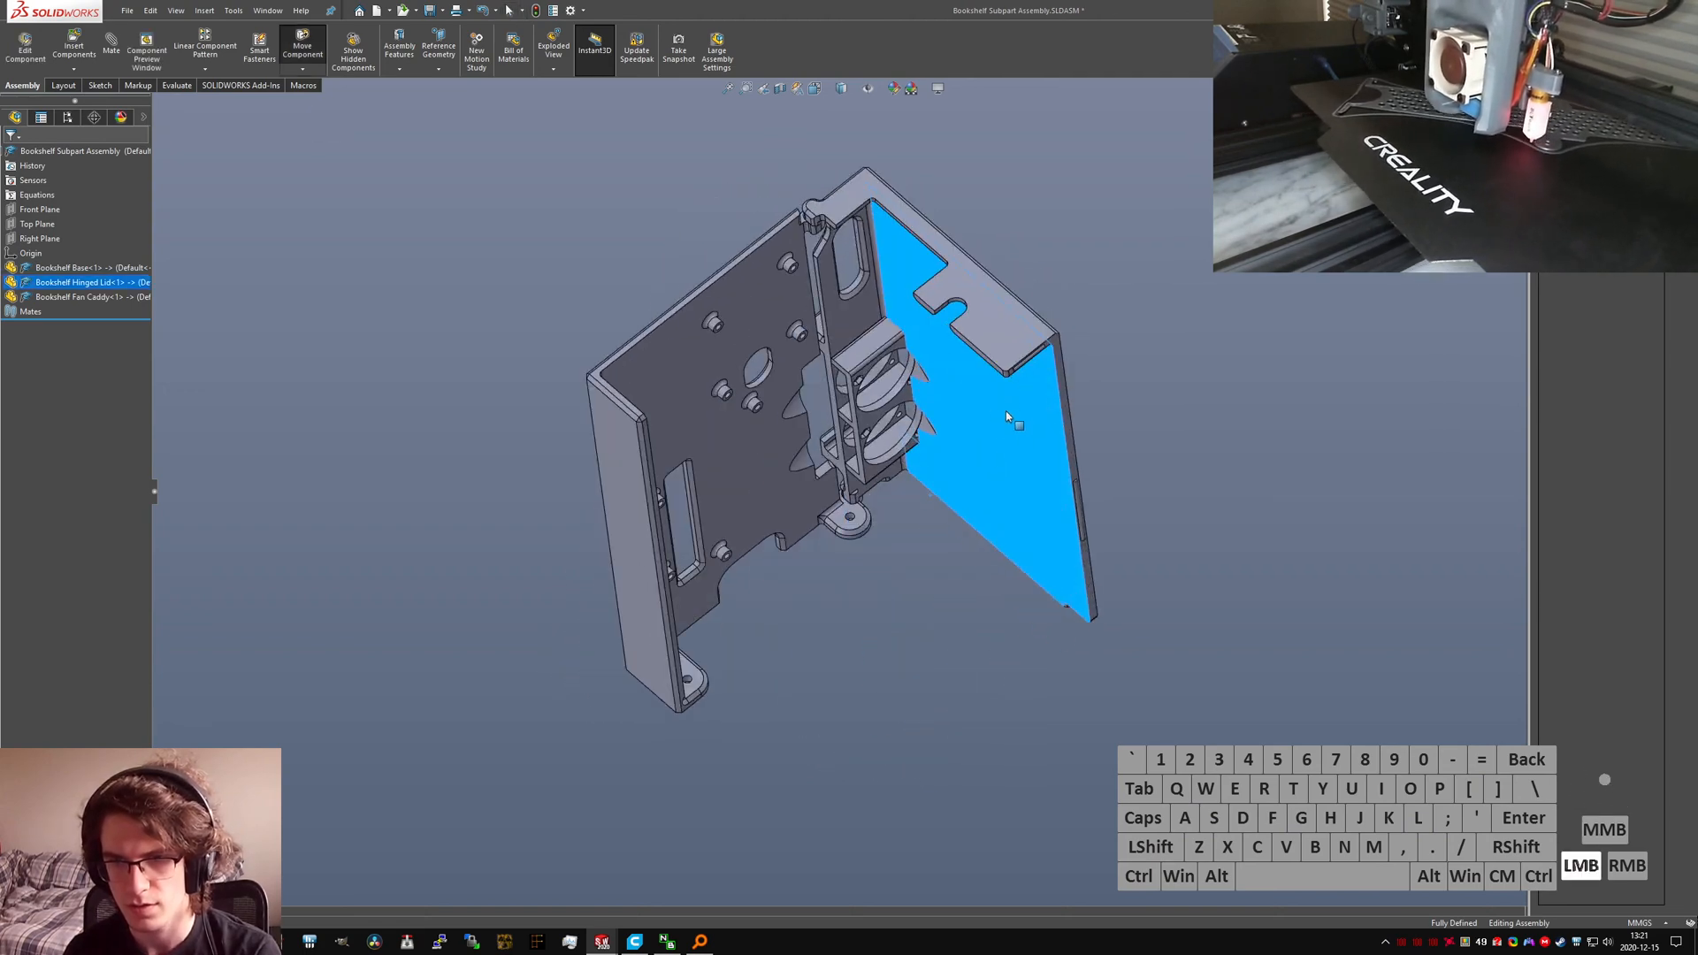
pyautogui.moveTo(1005, 410); pyautogui.dragTo(946, 323, button='middle')
pyautogui.scroll(-8, 897, 644)
pyautogui.moveTo(784, 547); pyautogui.dragTo(1147, 651, button='middle')
pyautogui.scroll(-2, 847, 507)
pyautogui.scroll(7, 1146, 652)
pyautogui.moveTo(818, 357); pyautogui.dragTo(858, 522, button='middle')
pyautogui.scroll(-6, 843, 358)
pyautogui.moveTo(846, 385); pyautogui.dragTo(822, 300, button='middle')
pyautogui.scroll(6, 831, 495)
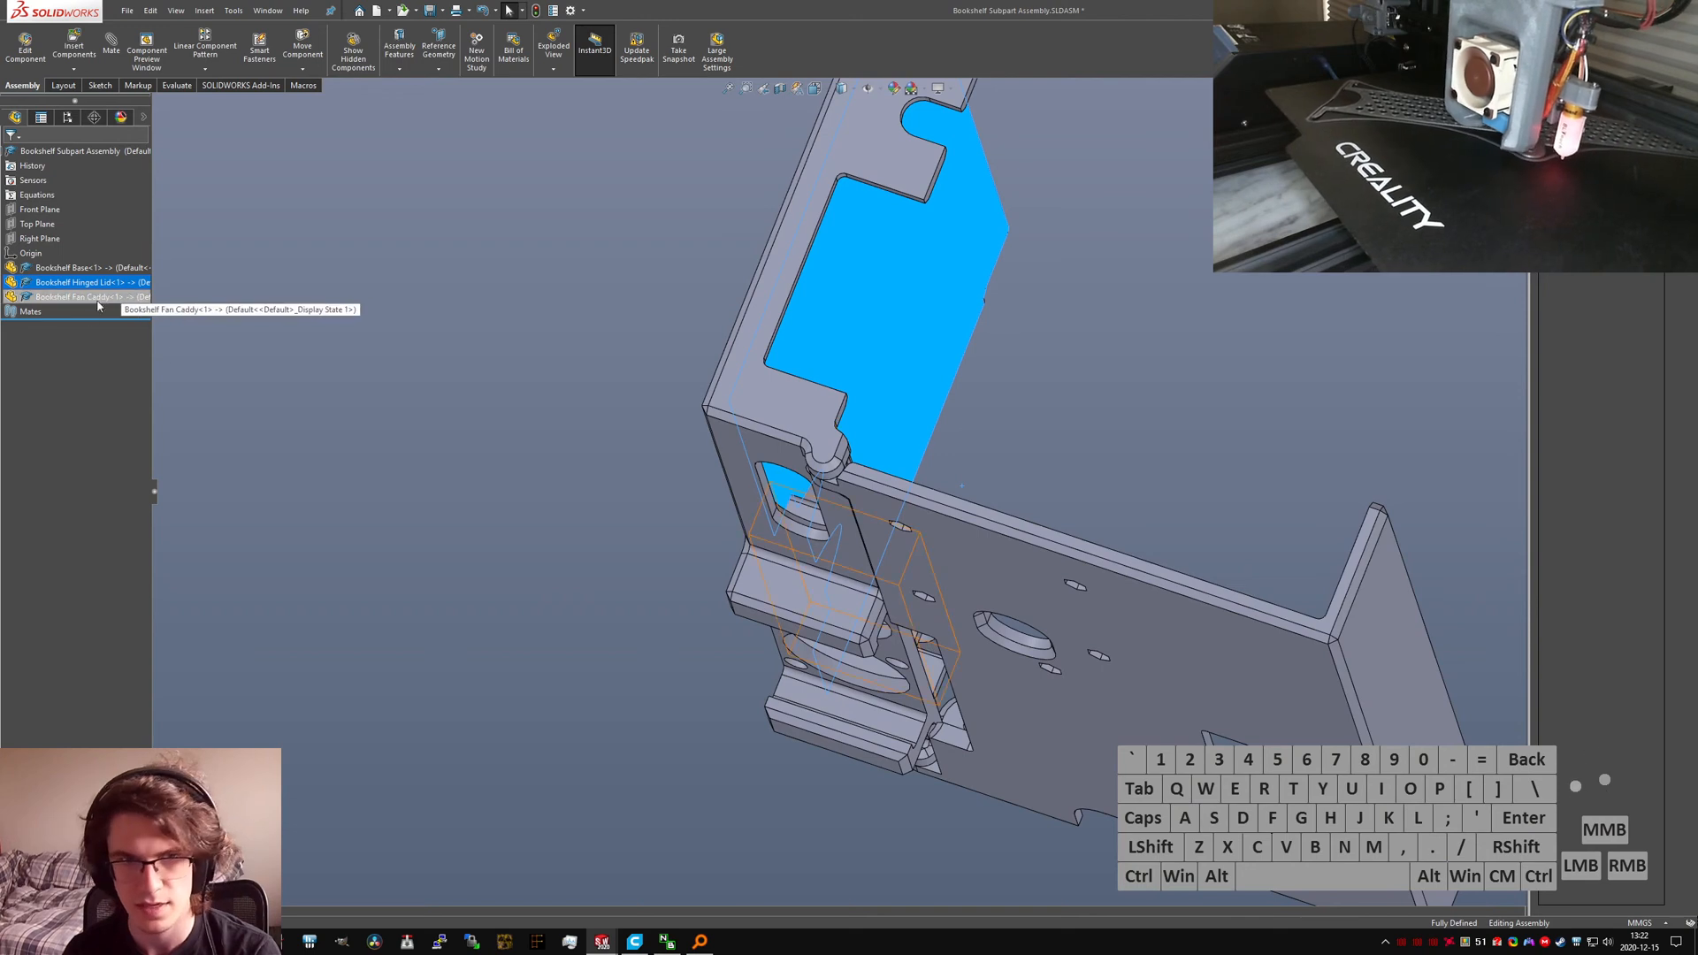
# Step: Widen the design tree and review the angle limits of the LimitAngle1 mate between the lid and the base
pyautogui.click(154, 493)
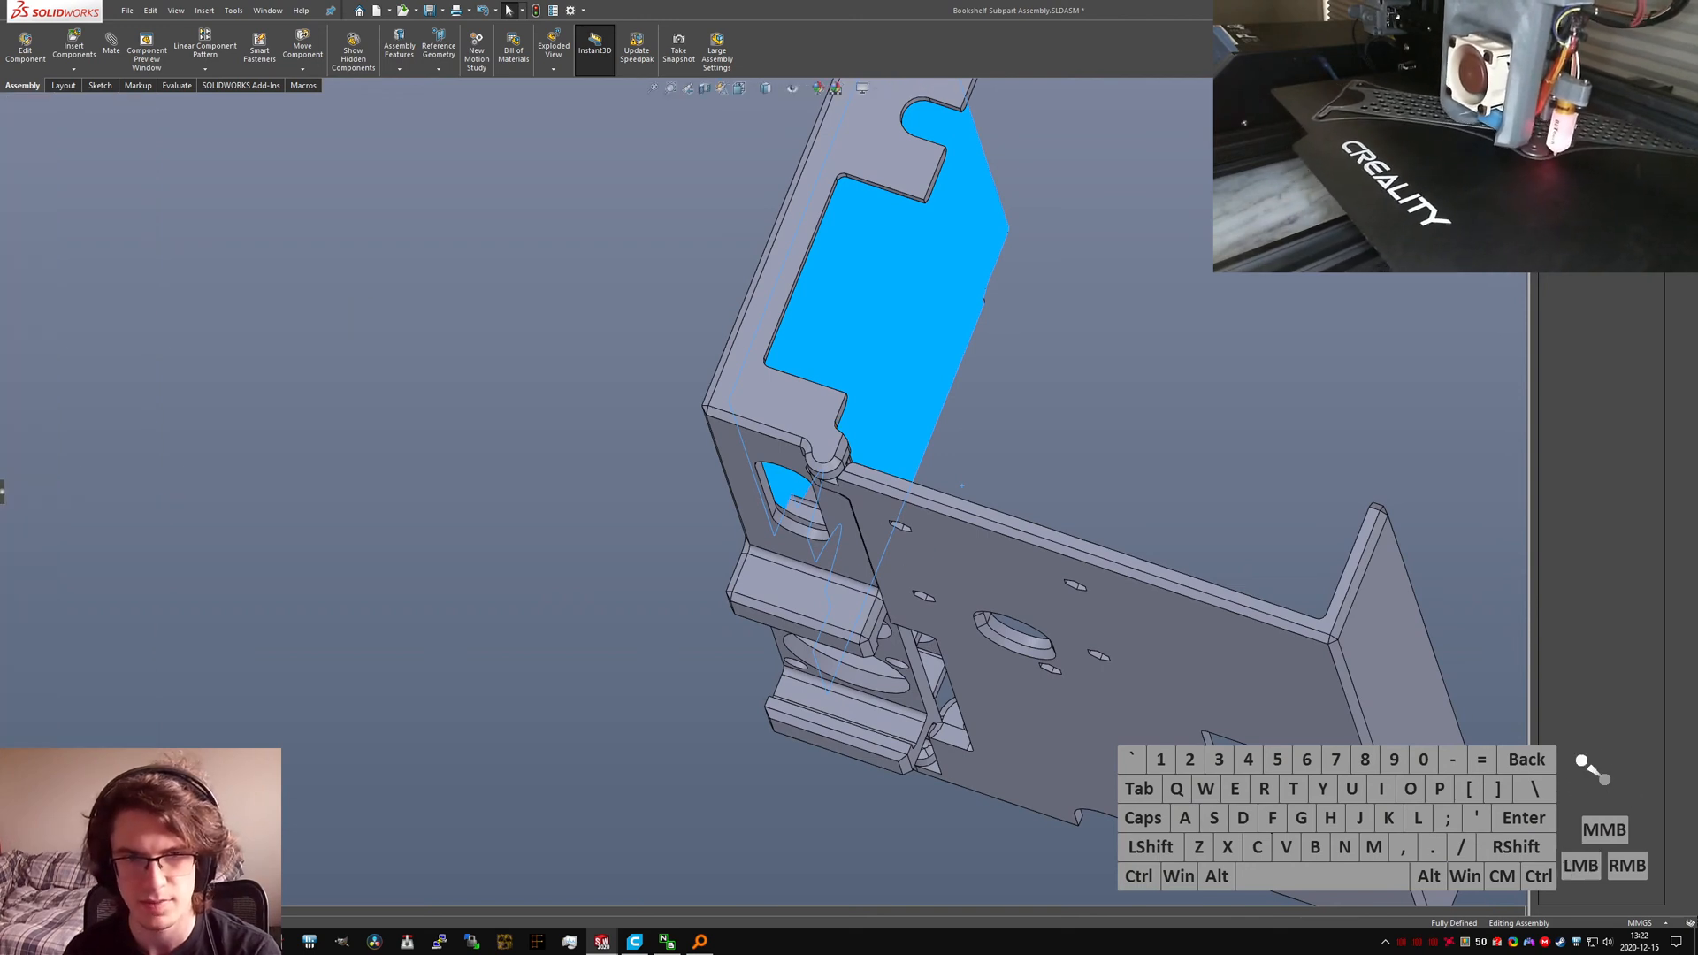
pyautogui.click(3, 491)
pyautogui.moveTo(158, 498); pyautogui.dragTo(260, 491)
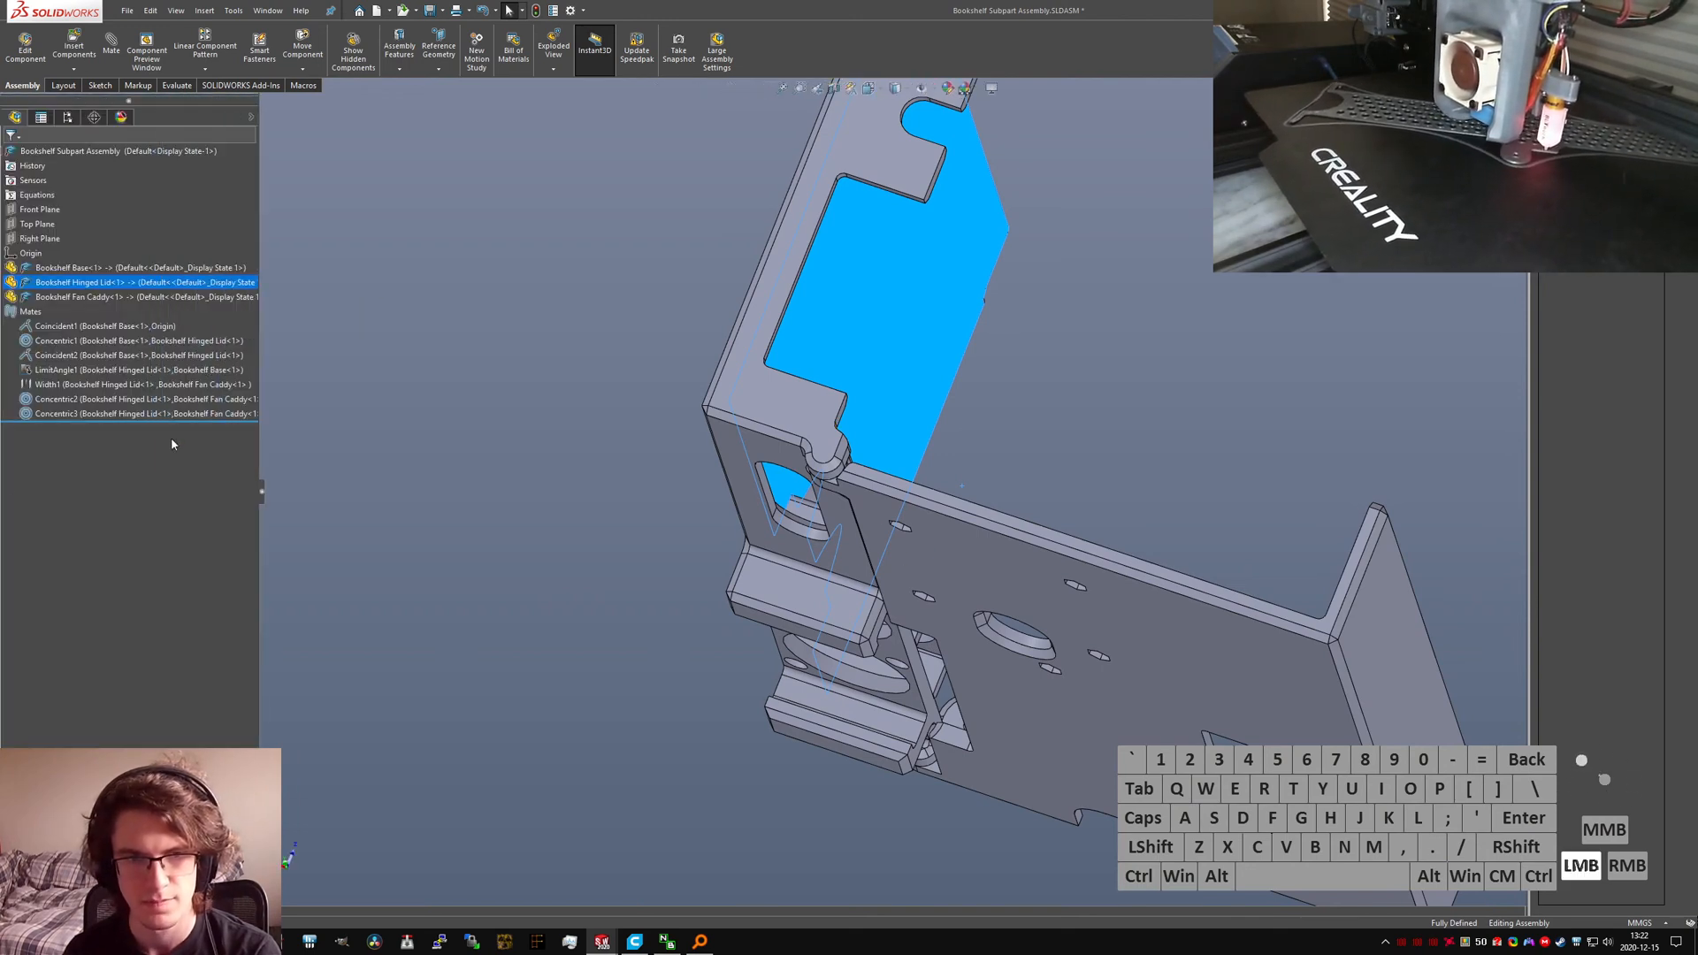
pyautogui.click(89, 370)
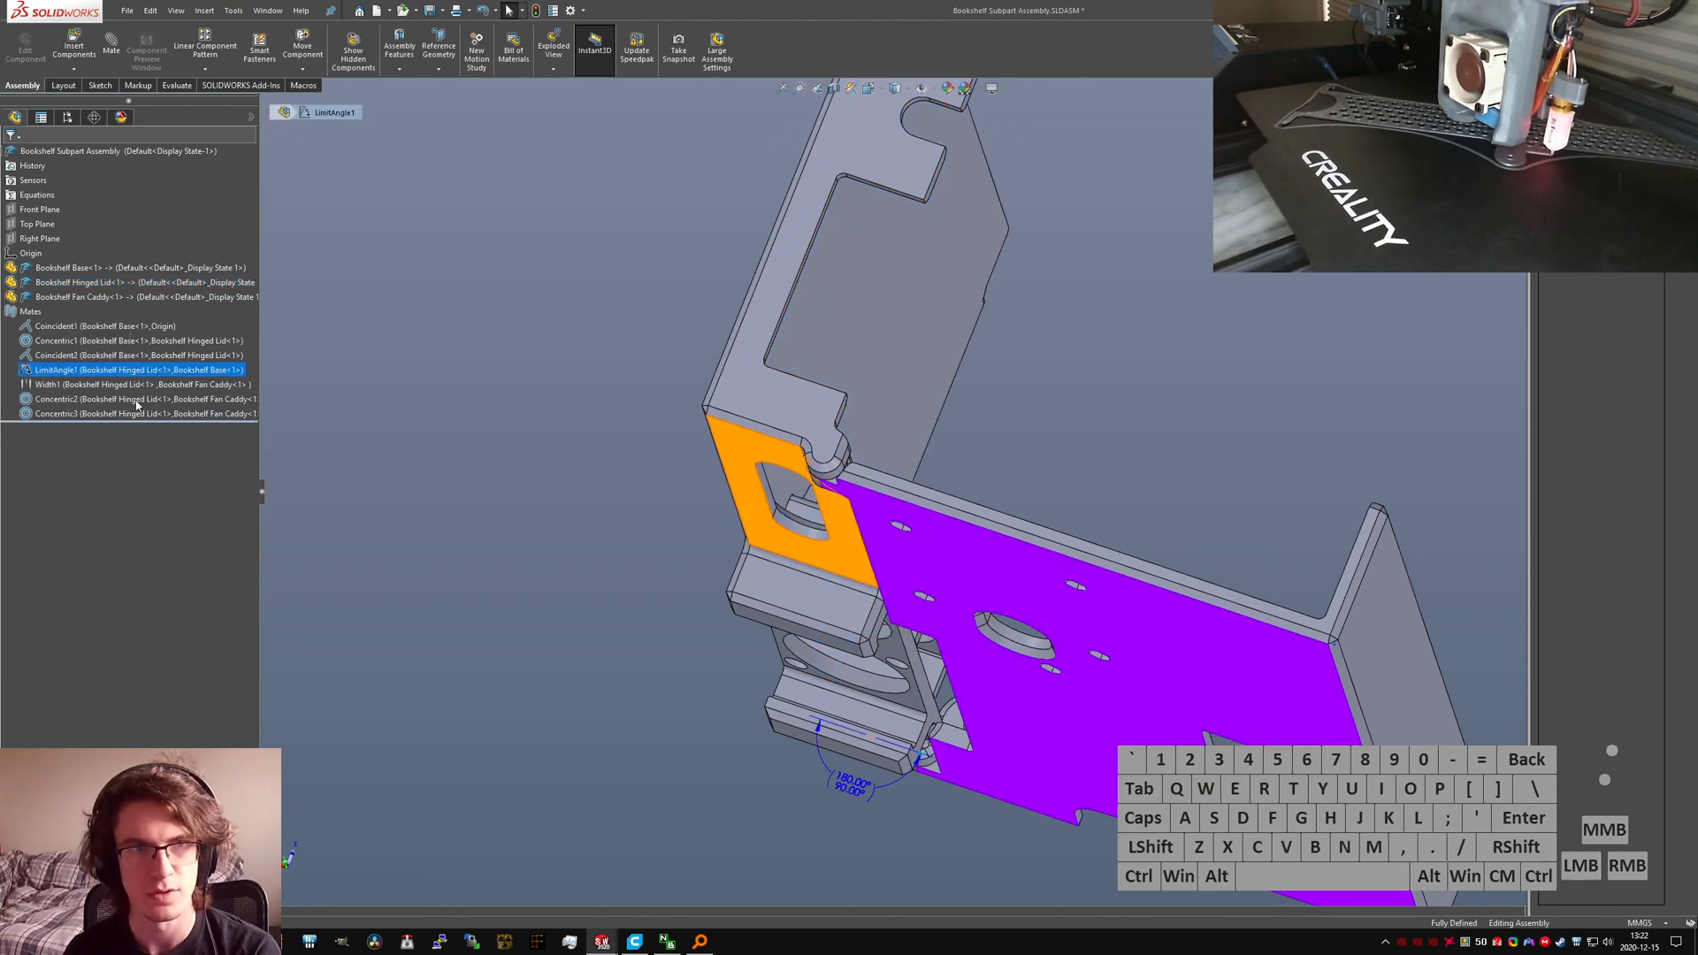
pyautogui.doubleClick(119, 369)
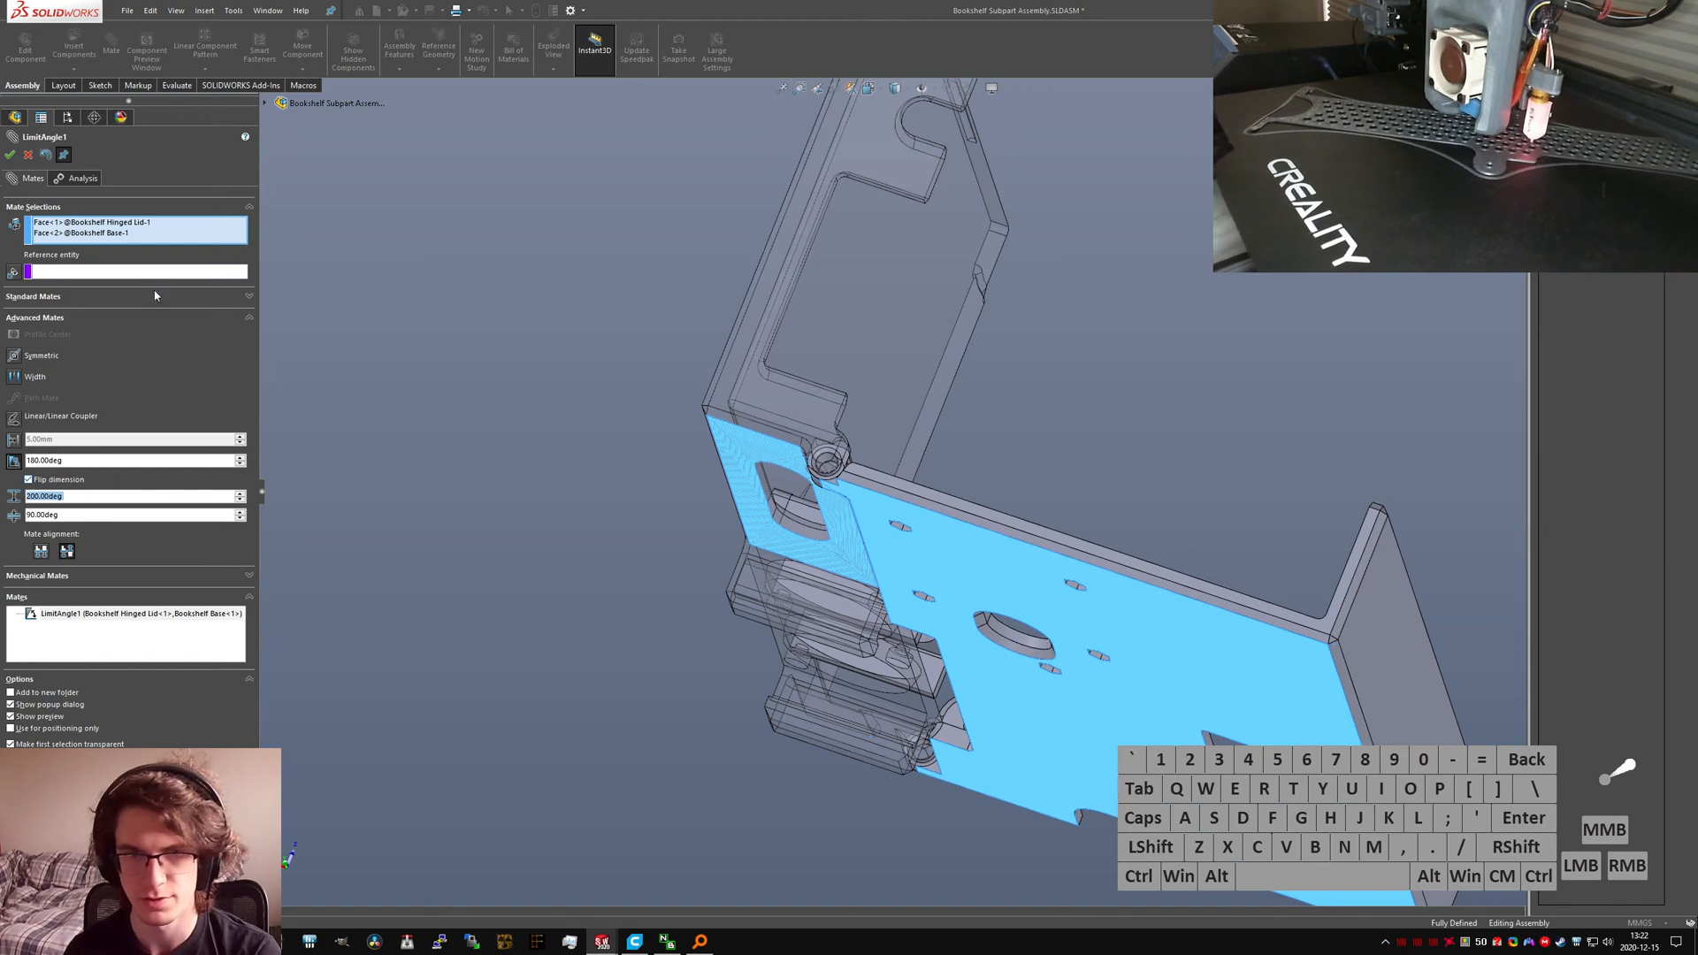
pyautogui.click(27, 154)
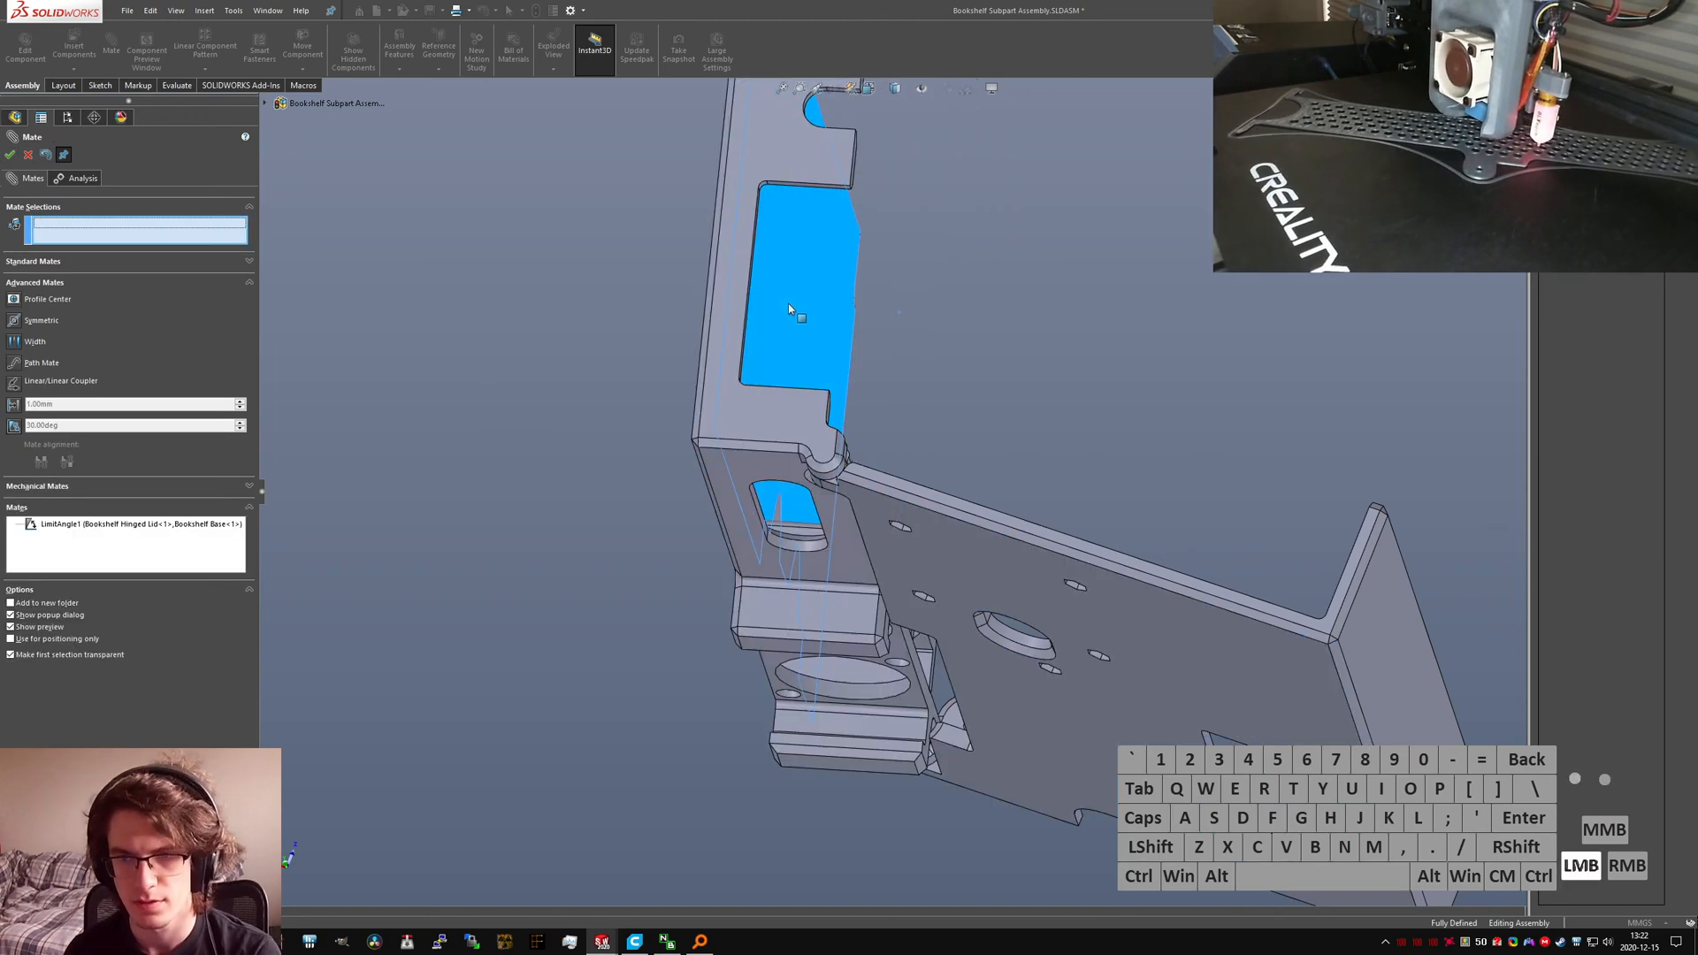
# Step: Examine the hinge corner and how the fan caddy sits inside the opened lid beside the base's slot
pyautogui.click(738, 329)
pyautogui.scroll(-8, 939, 752)
pyautogui.moveTo(971, 683); pyautogui.dragTo(935, 271, button='middle')
pyautogui.scroll(10, 958, 522)
pyautogui.moveTo(960, 520); pyautogui.dragTo(619, 438, button='middle')
pyautogui.scroll(2, 927, 420)
pyautogui.scroll(-3, 927, 420)
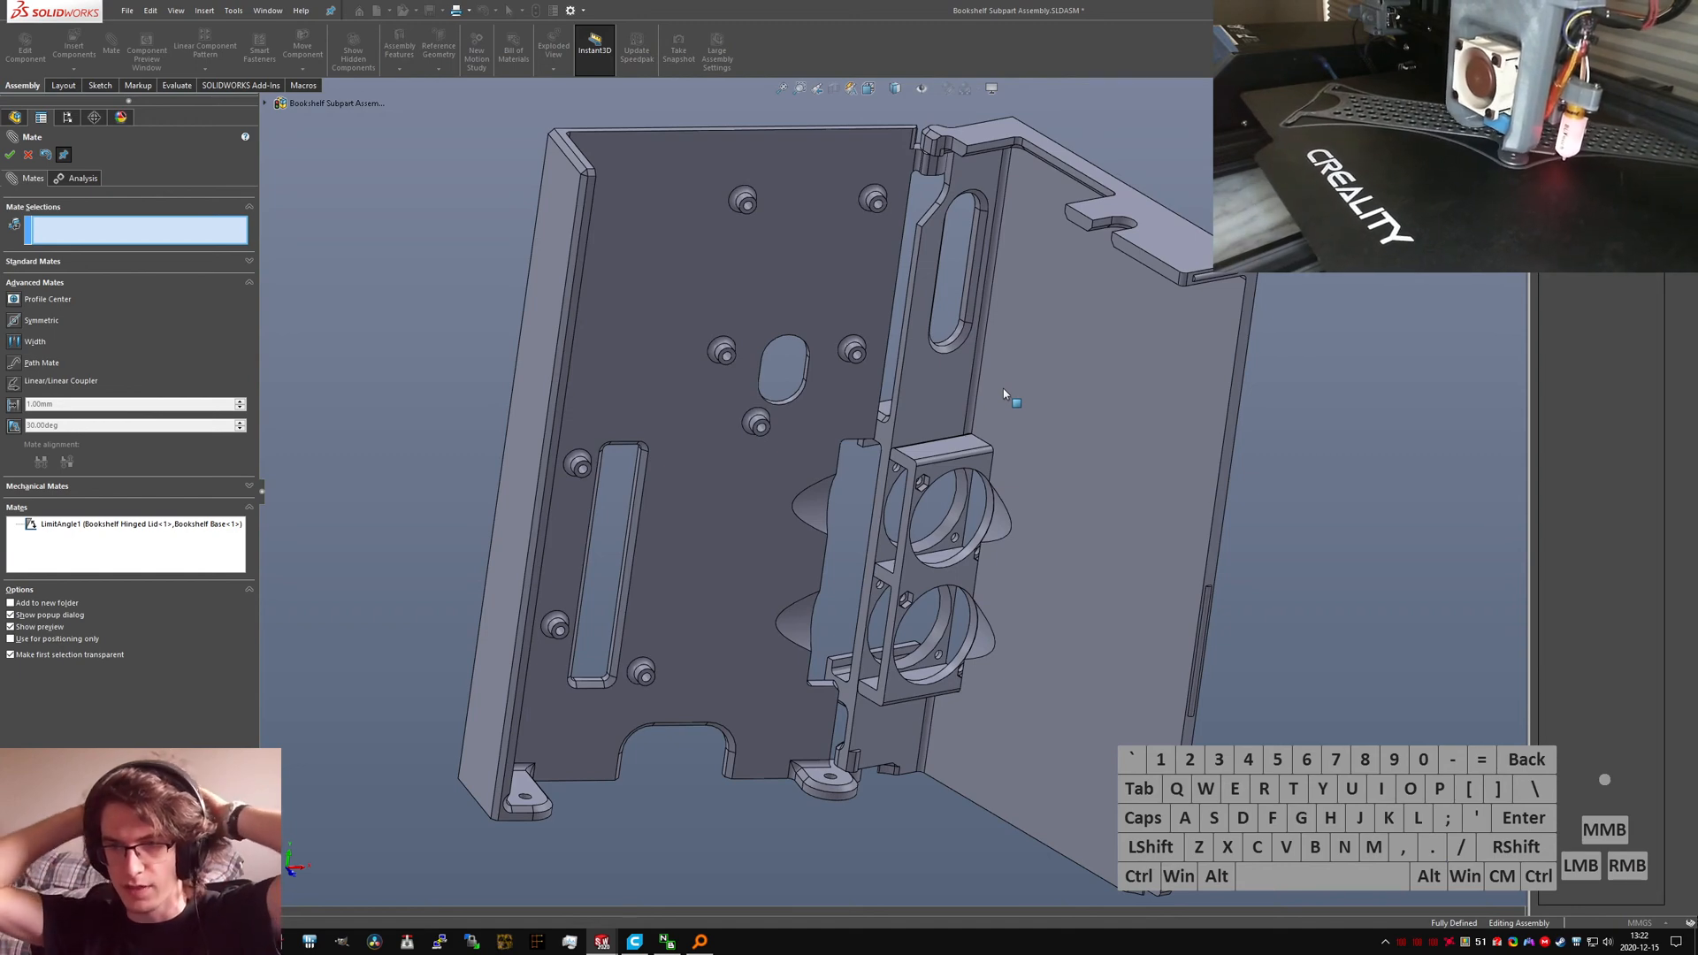
pyautogui.moveTo(1005, 393); pyautogui.dragTo(926, 535, button='middle')
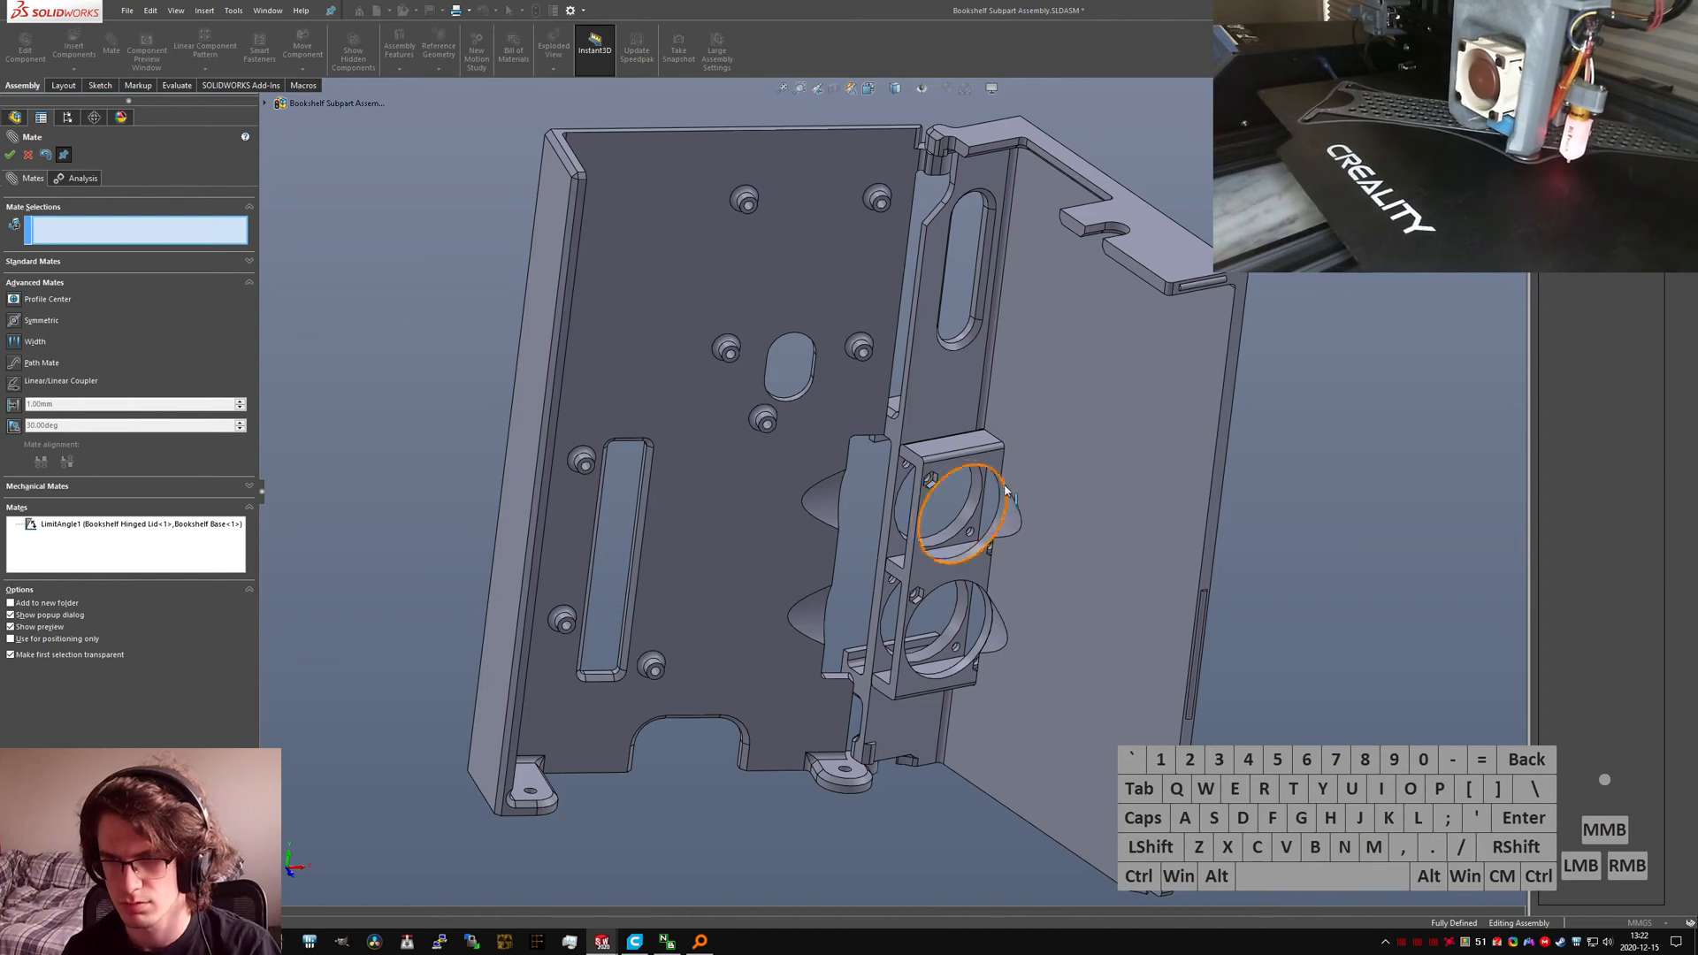
pyautogui.moveTo(992, 436)
pyautogui.mouseDown(button='middle')
pyautogui.moveTo(747, 409)
pyautogui.moveTo(969, 443)
pyautogui.mouseUp(button='middle')
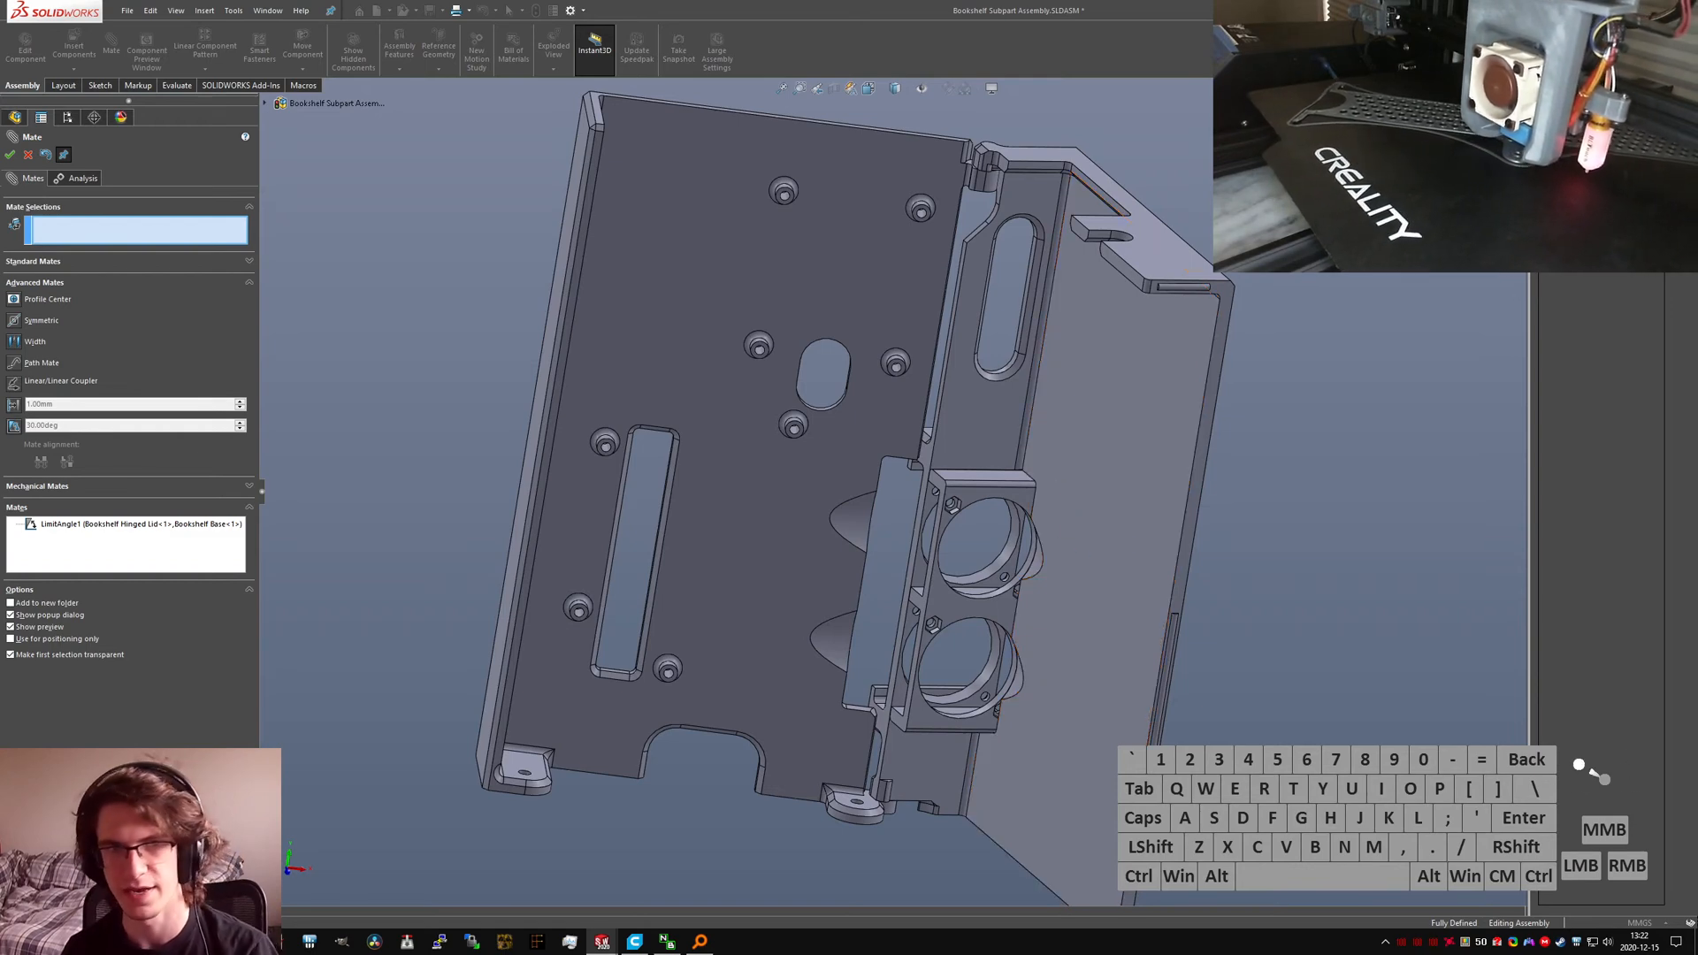
# Step: Leave the mate editor, swing the lid slightly, and make the Bookshelf Hinged Lid transparent
pyautogui.click(28, 155)
pyautogui.moveTo(1072, 682); pyautogui.dragTo(933, 708)
pyautogui.click(125, 328)
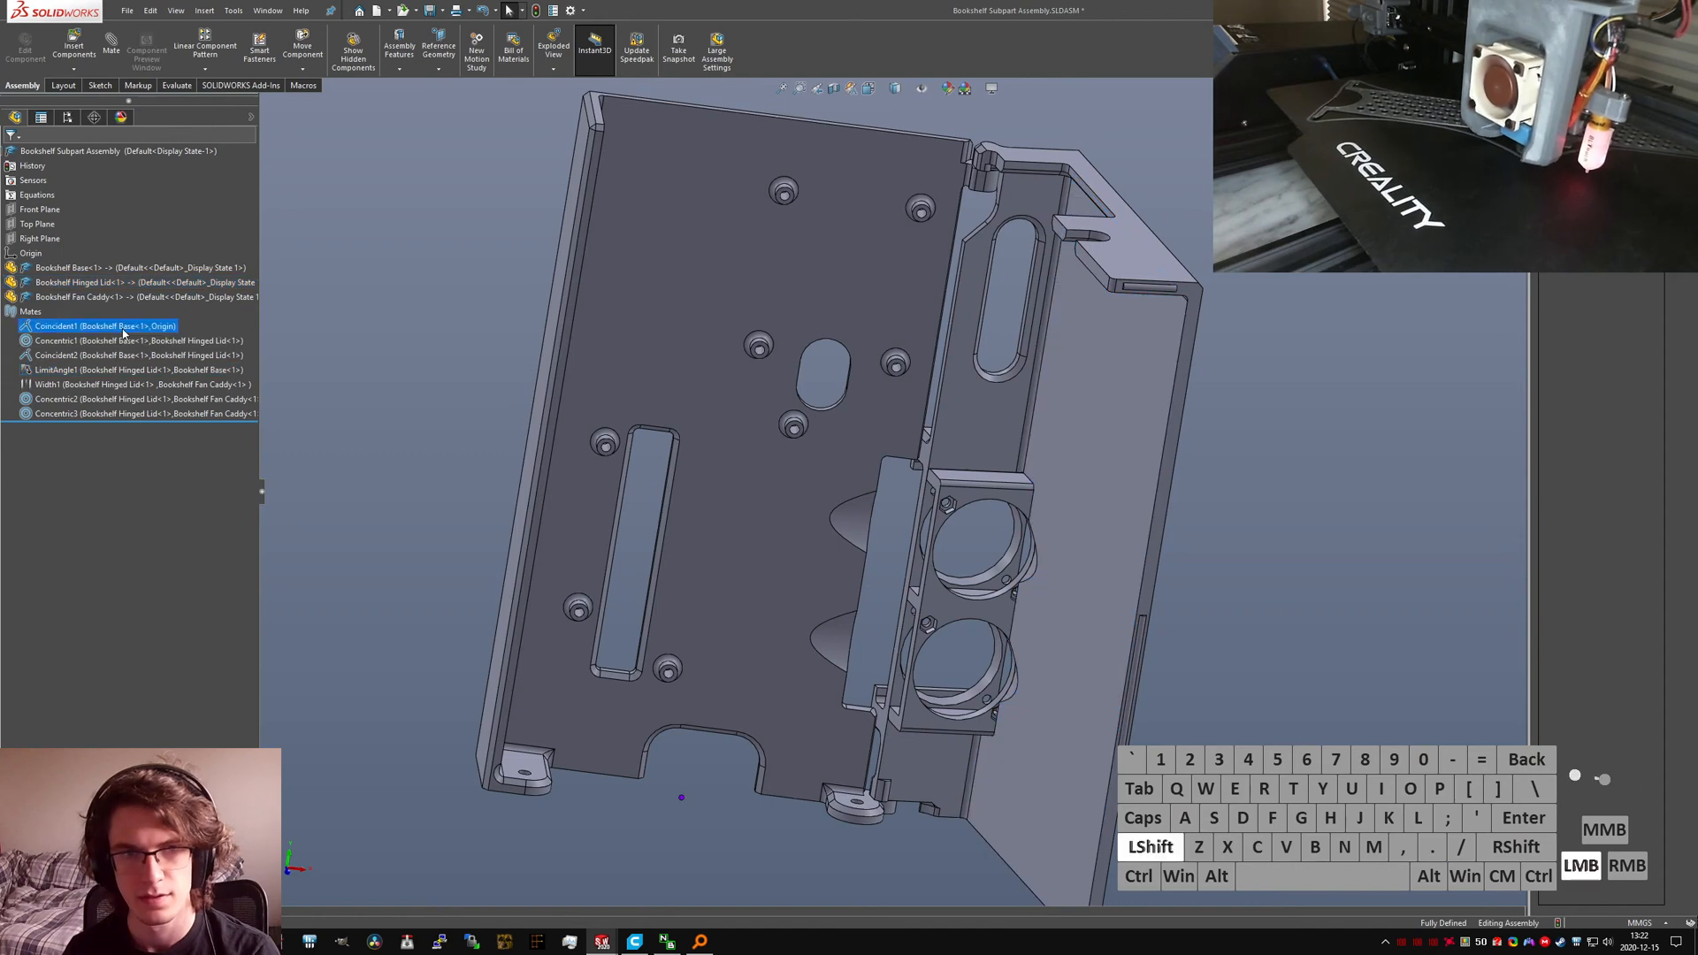
pyautogui.hotkey('shift', 'c')
pyautogui.rightClick(98, 285)
pyautogui.click(209, 248)
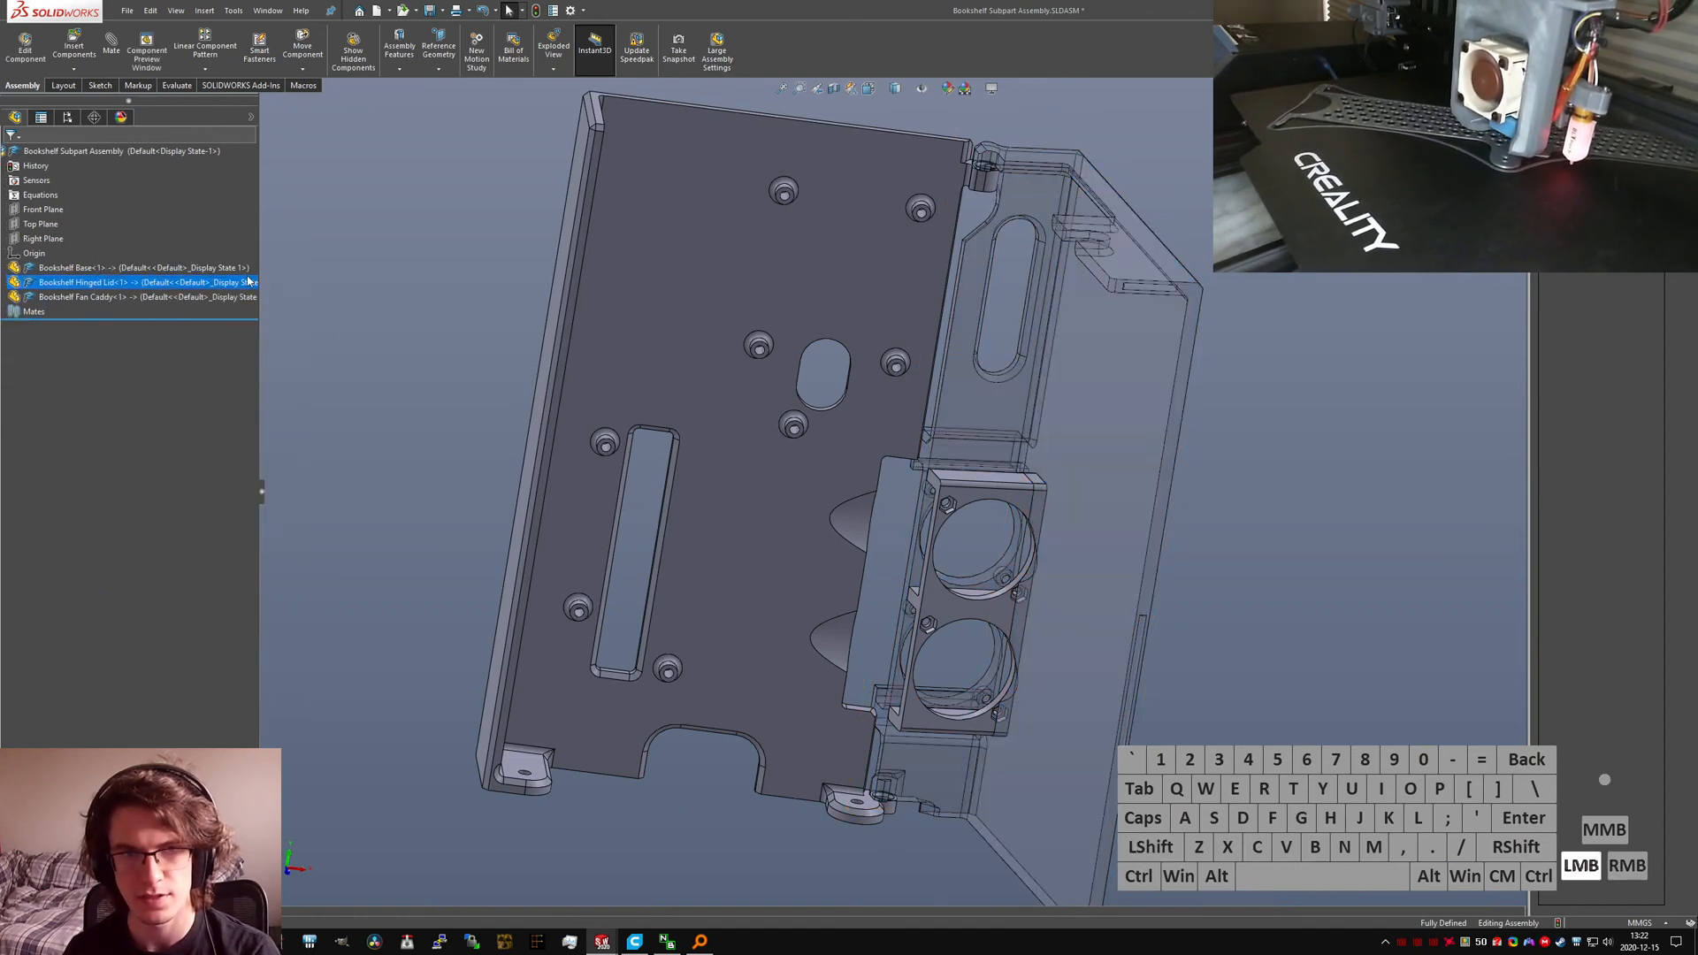
# Step: Swing the transparent lid closed over the base and examine the fan caddy's fit at the base's cutout
pyautogui.click(766, 458)
pyautogui.moveTo(766, 458); pyautogui.dragTo(990, 610, button='middle')
pyautogui.click(1054, 631)
pyautogui.moveTo(1053, 632); pyautogui.dragTo(672, 652)
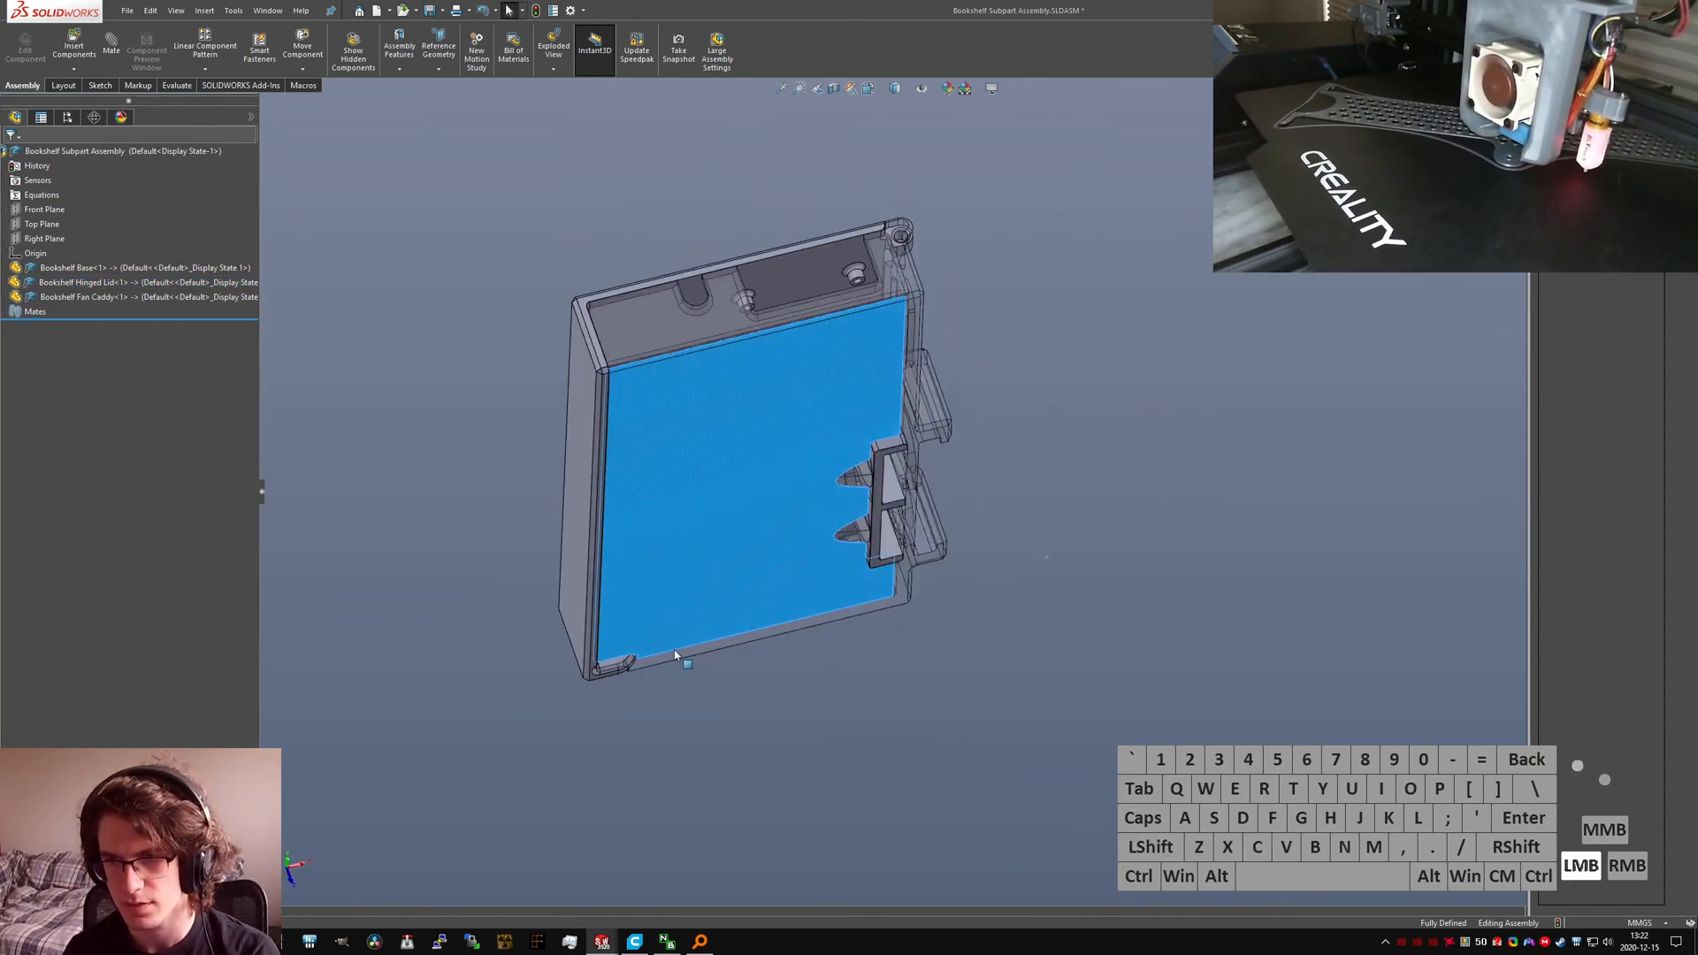
pyautogui.click(829, 533)
pyautogui.scroll(-6, 830, 534)
pyautogui.moveTo(830, 534); pyautogui.dragTo(1010, 637, button='middle')
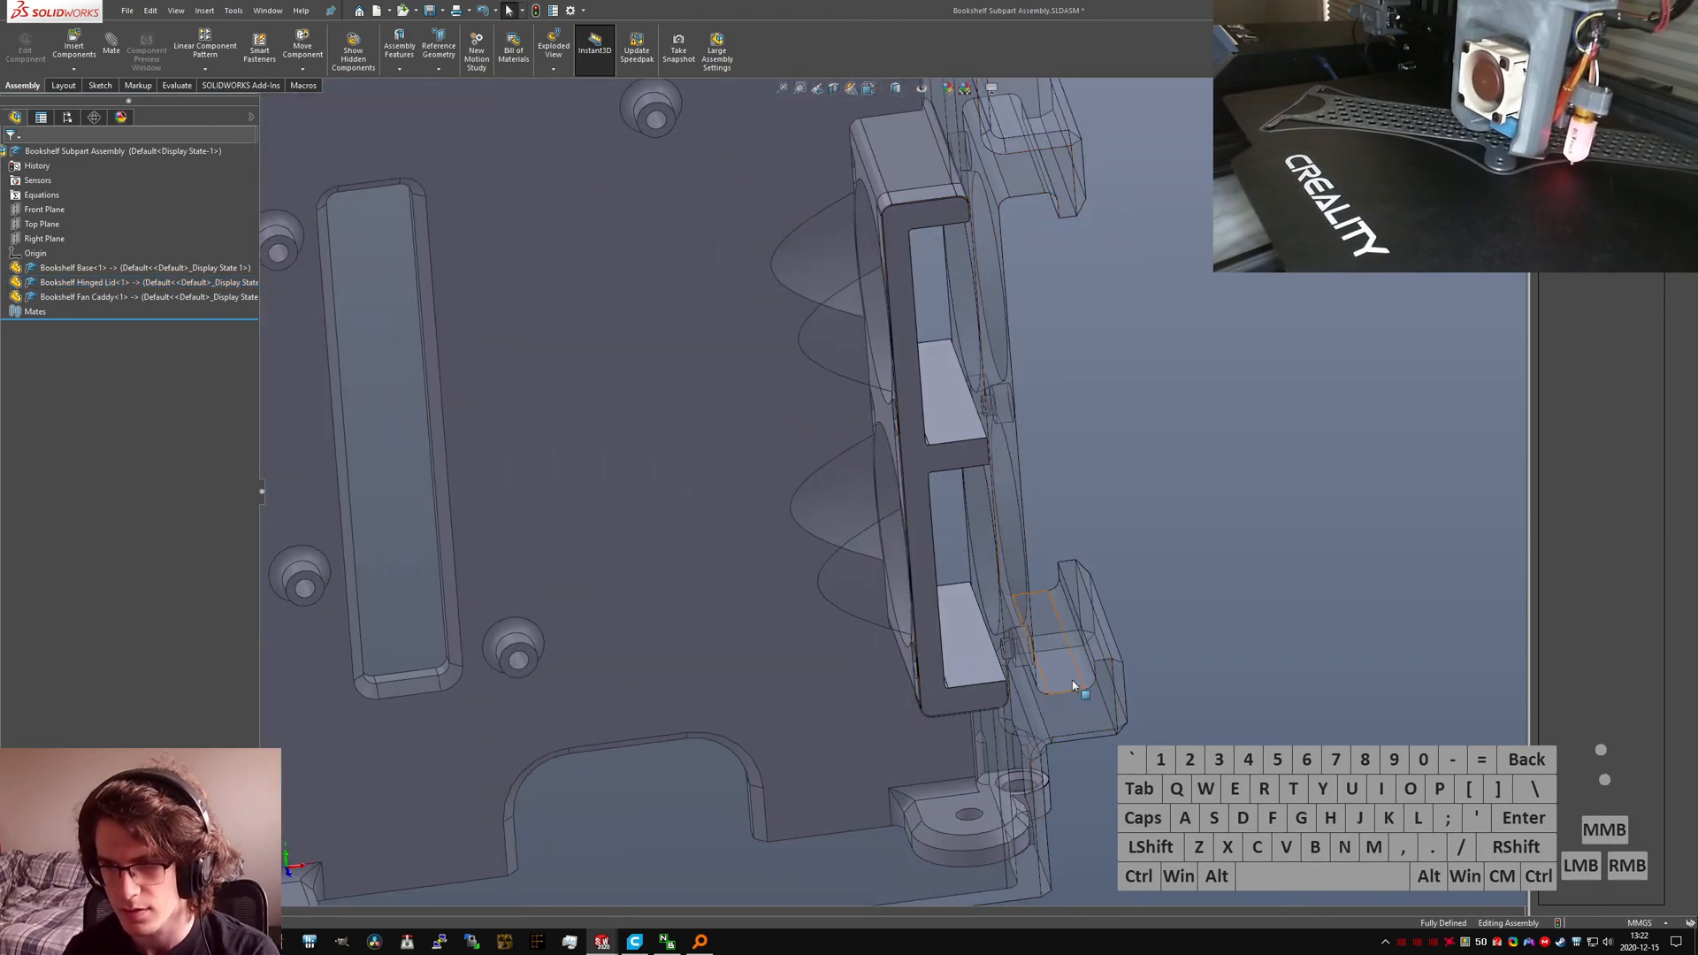
# Step: Check the clearance around the fan caddy and hinge through the transparent lid, and swing the lid back open
pyautogui.moveTo(1072, 681); pyautogui.dragTo(1074, 577)
pyautogui.moveTo(1075, 575); pyautogui.dragTo(1156, 512, button='middle')
pyautogui.scroll(-5, 938, 391)
pyautogui.scroll(4, 938, 396)
pyautogui.moveTo(938, 395); pyautogui.dragTo(921, 548, button='middle')
pyautogui.scroll(3, 921, 557)
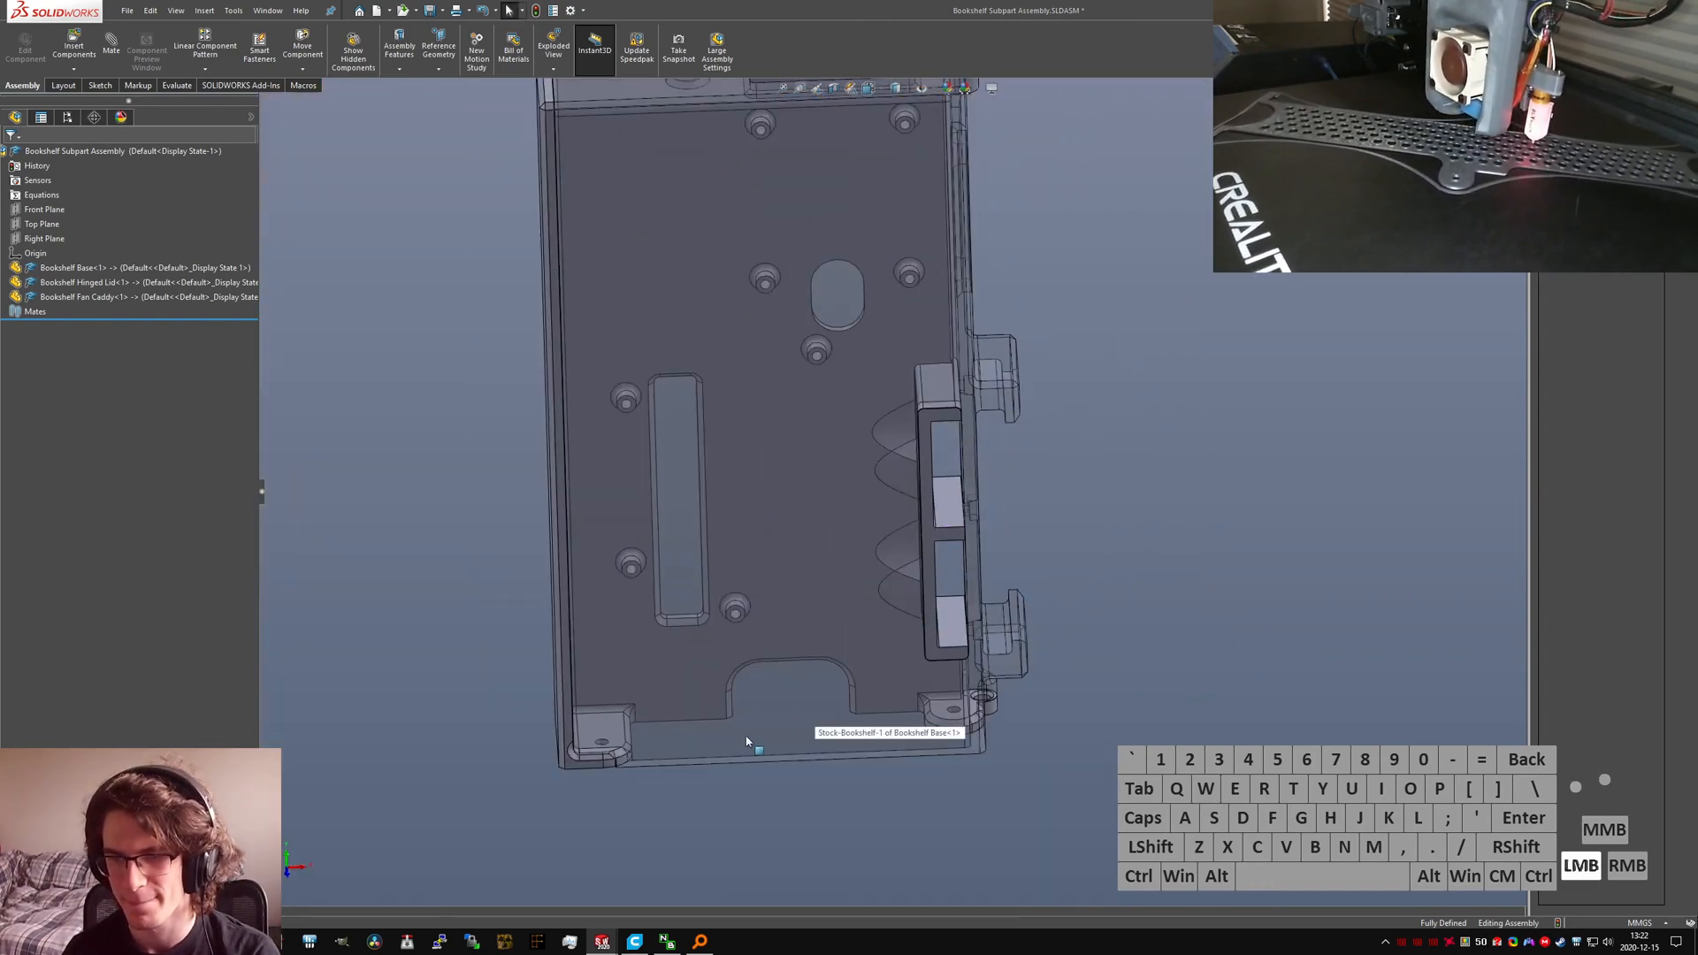
pyautogui.moveTo(746, 742); pyautogui.dragTo(1290, 686)
pyautogui.click(1109, 799)
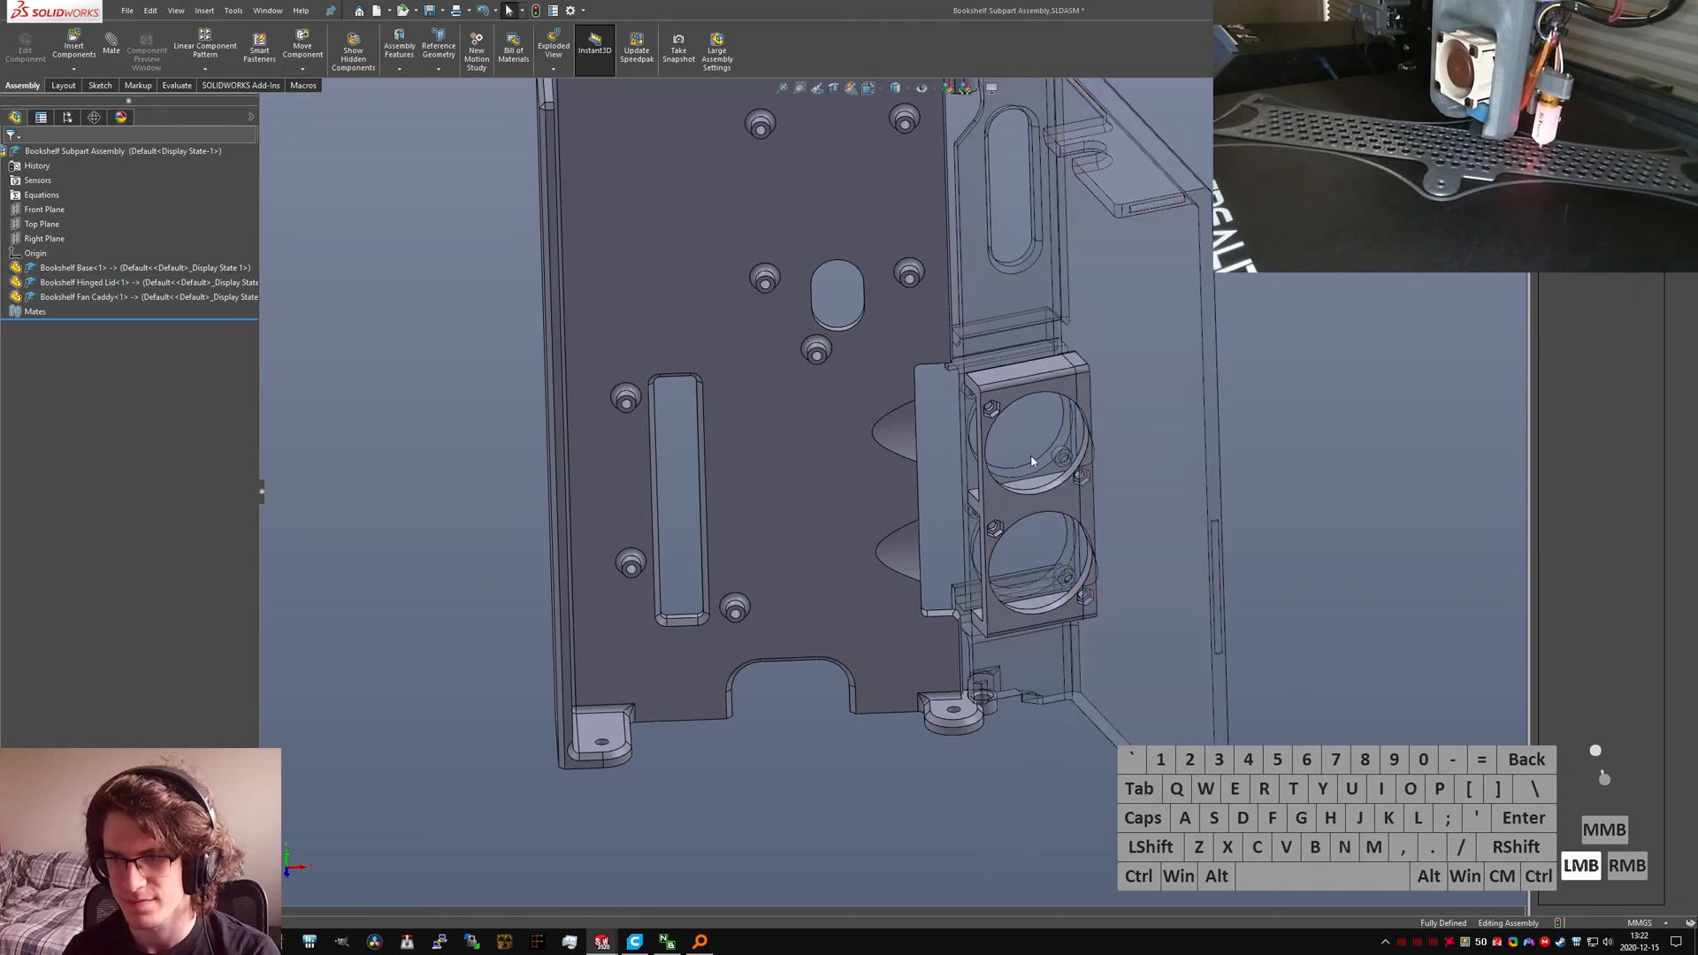
# Step: Examine the fan caddy's nut sockets, screw holes and fit against the base cutout through the transparent lid
pyautogui.scroll(-3, 1031, 460)
pyautogui.moveTo(1031, 461); pyautogui.dragTo(1013, 528, button='middle')
pyautogui.scroll(-2, 1014, 528)
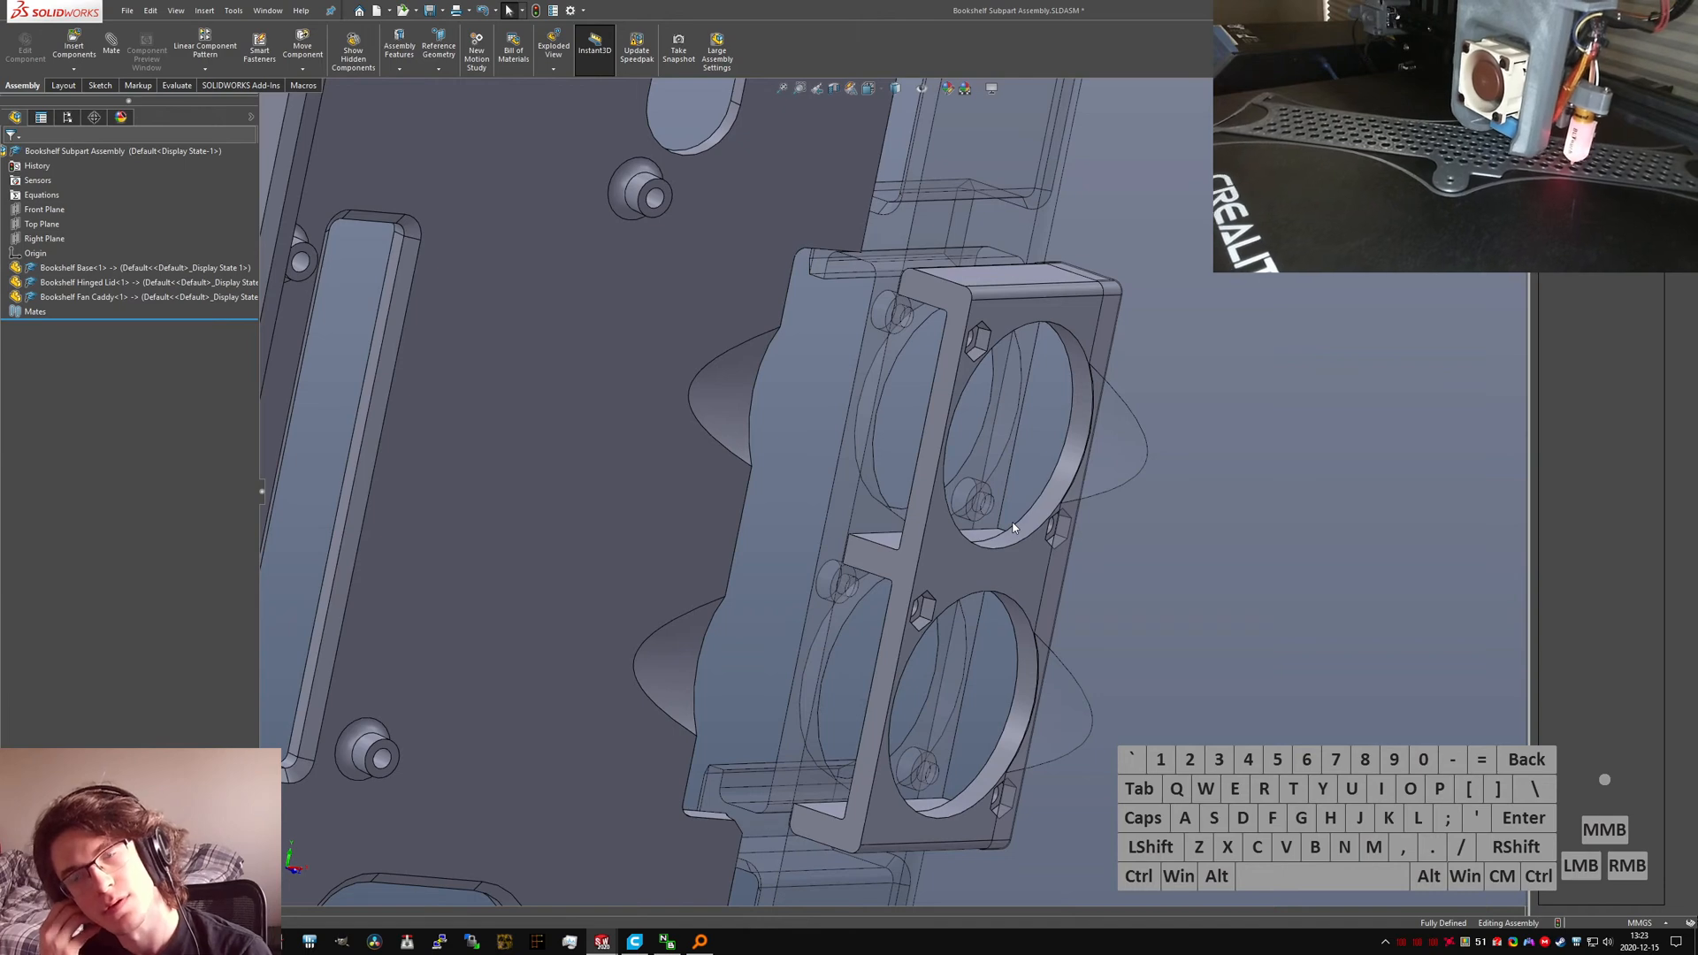
pyautogui.scroll(-3, 922, 318)
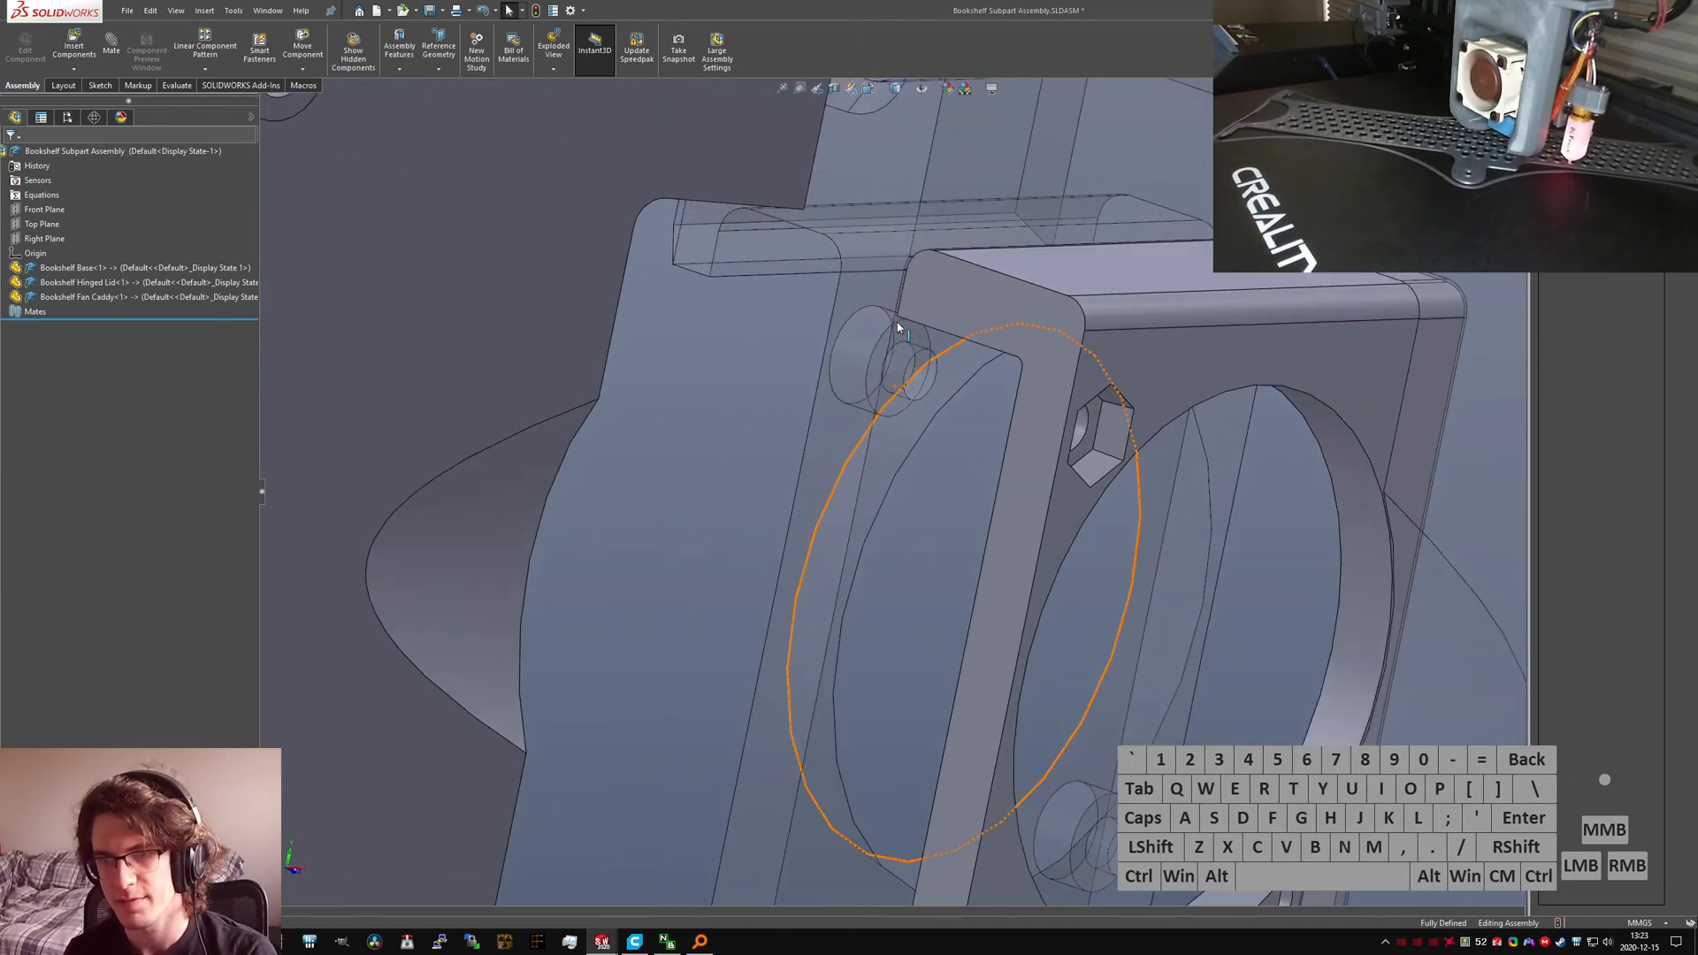
pyautogui.moveTo(922, 318); pyautogui.dragTo(1037, 484, button='middle')
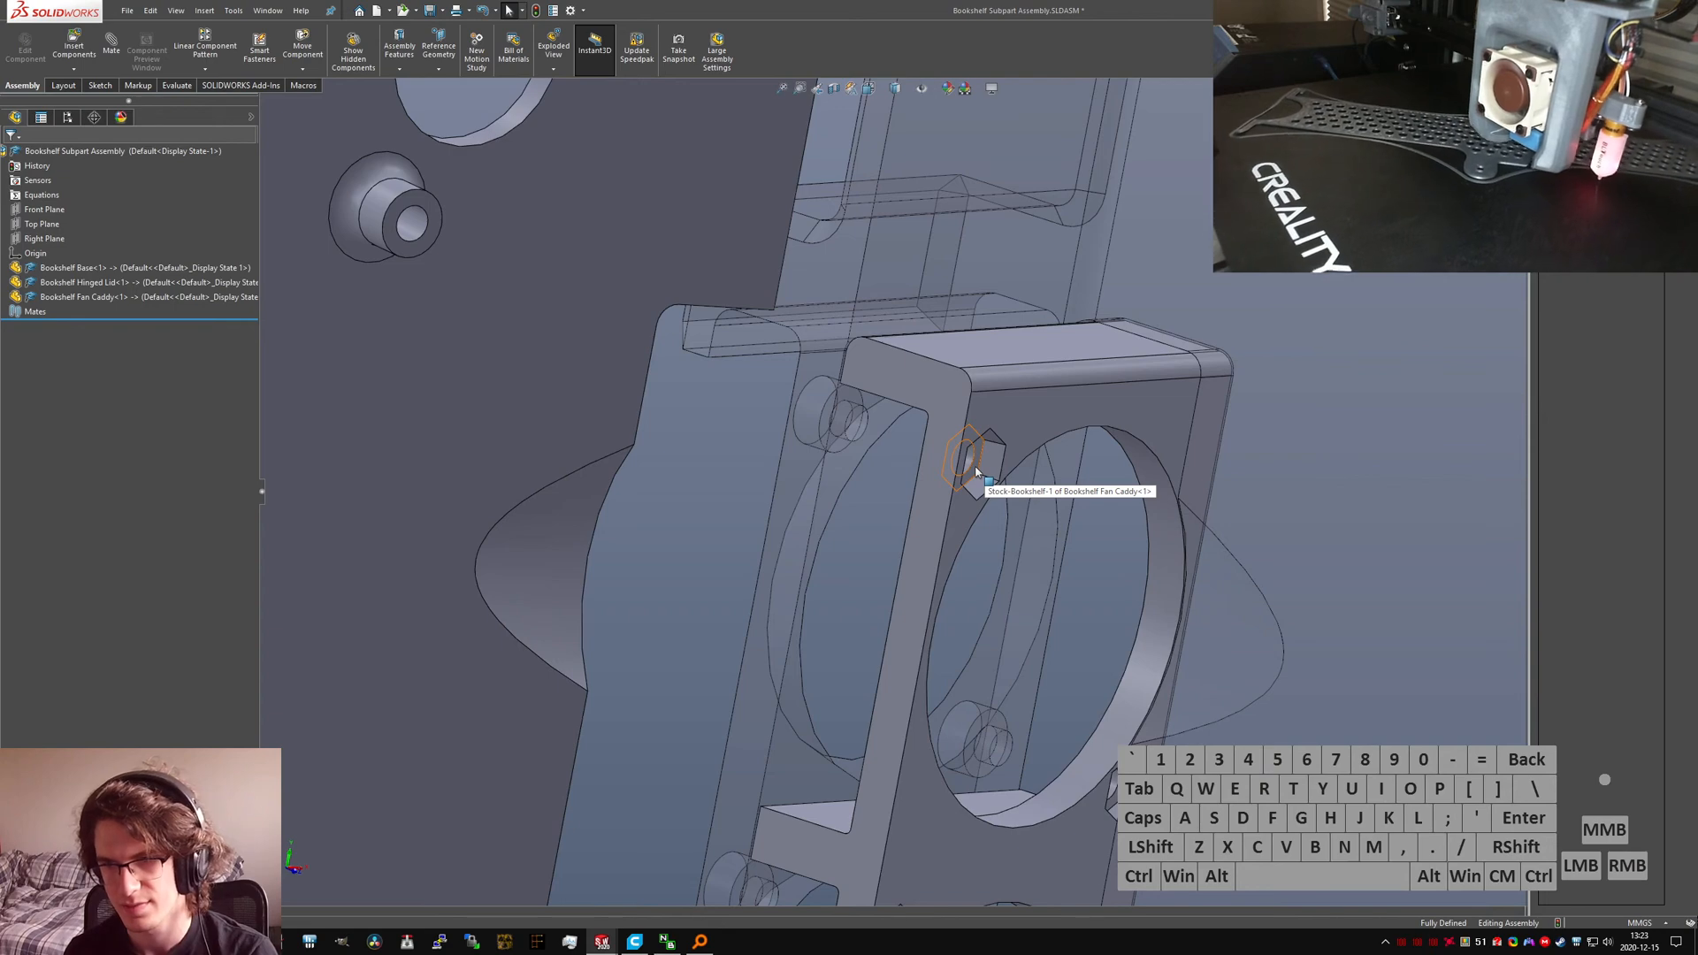
pyautogui.scroll(2, 976, 473)
pyautogui.moveTo(977, 473); pyautogui.dragTo(1017, 530, button='middle')
pyautogui.scroll(4, 1228, 599)
pyautogui.scroll(4, 1228, 599)
# Step: Swing the lid slightly and examine the fan caddy's central divider and its clearance beside the base cutout
pyautogui.moveTo(1013, 543); pyautogui.dragTo(968, 686)
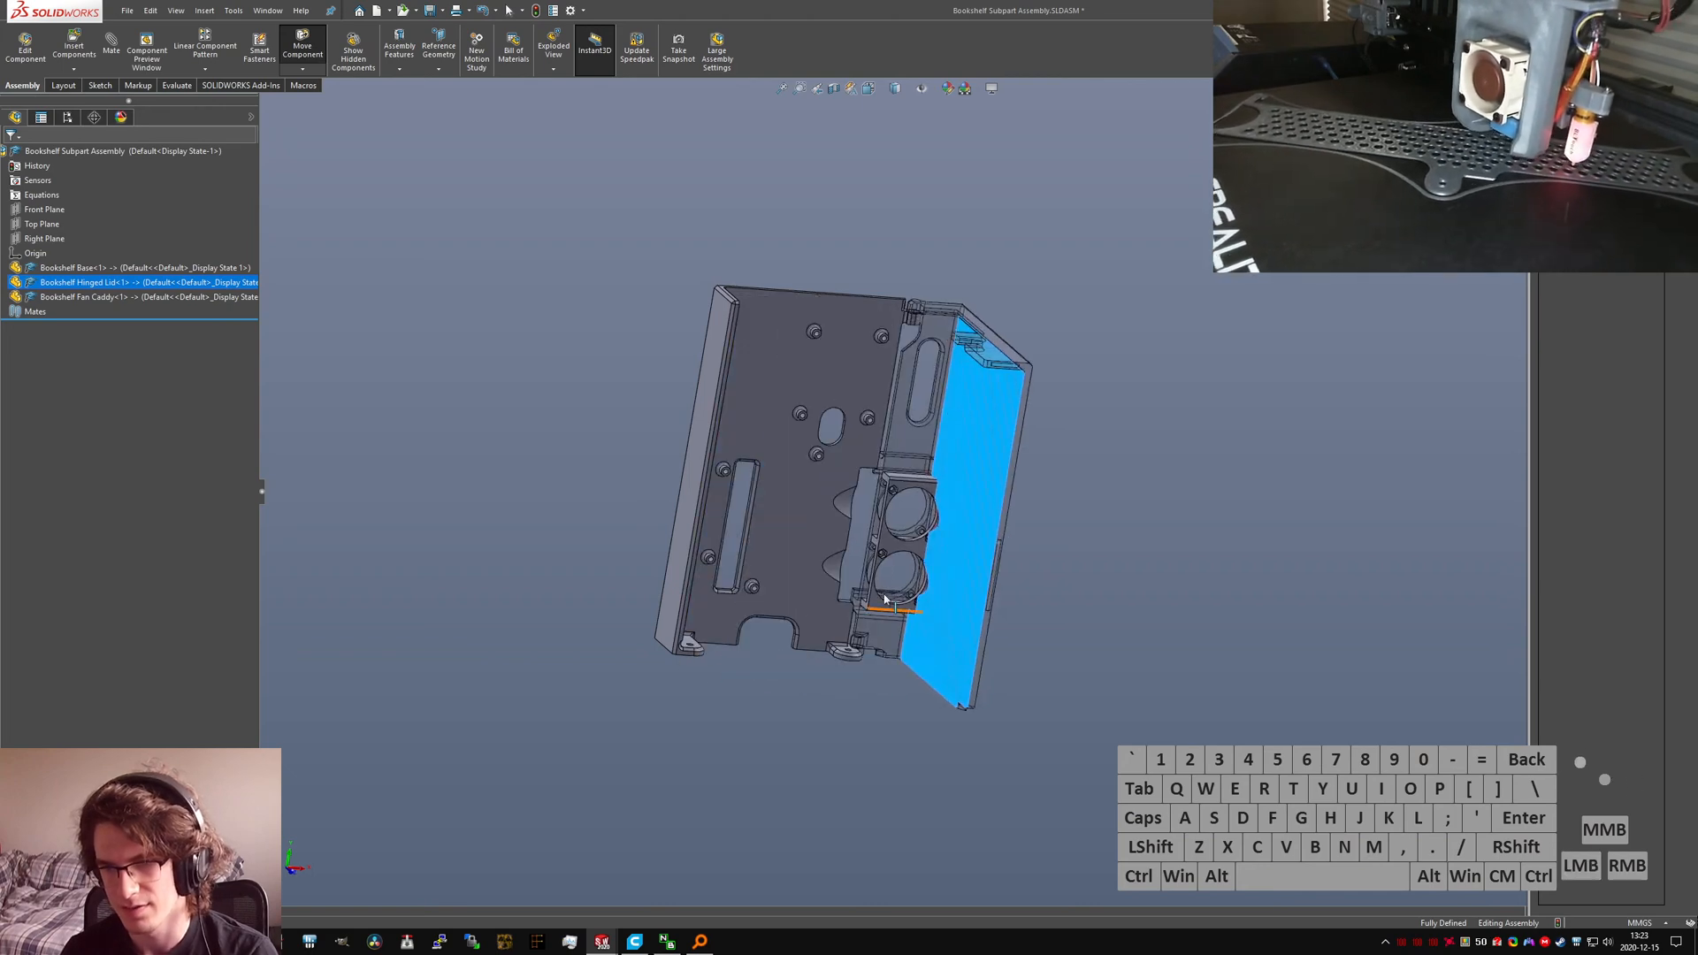
pyautogui.scroll(-5, 962, 520)
pyautogui.click(911, 509)
pyautogui.scroll(-6, 912, 491)
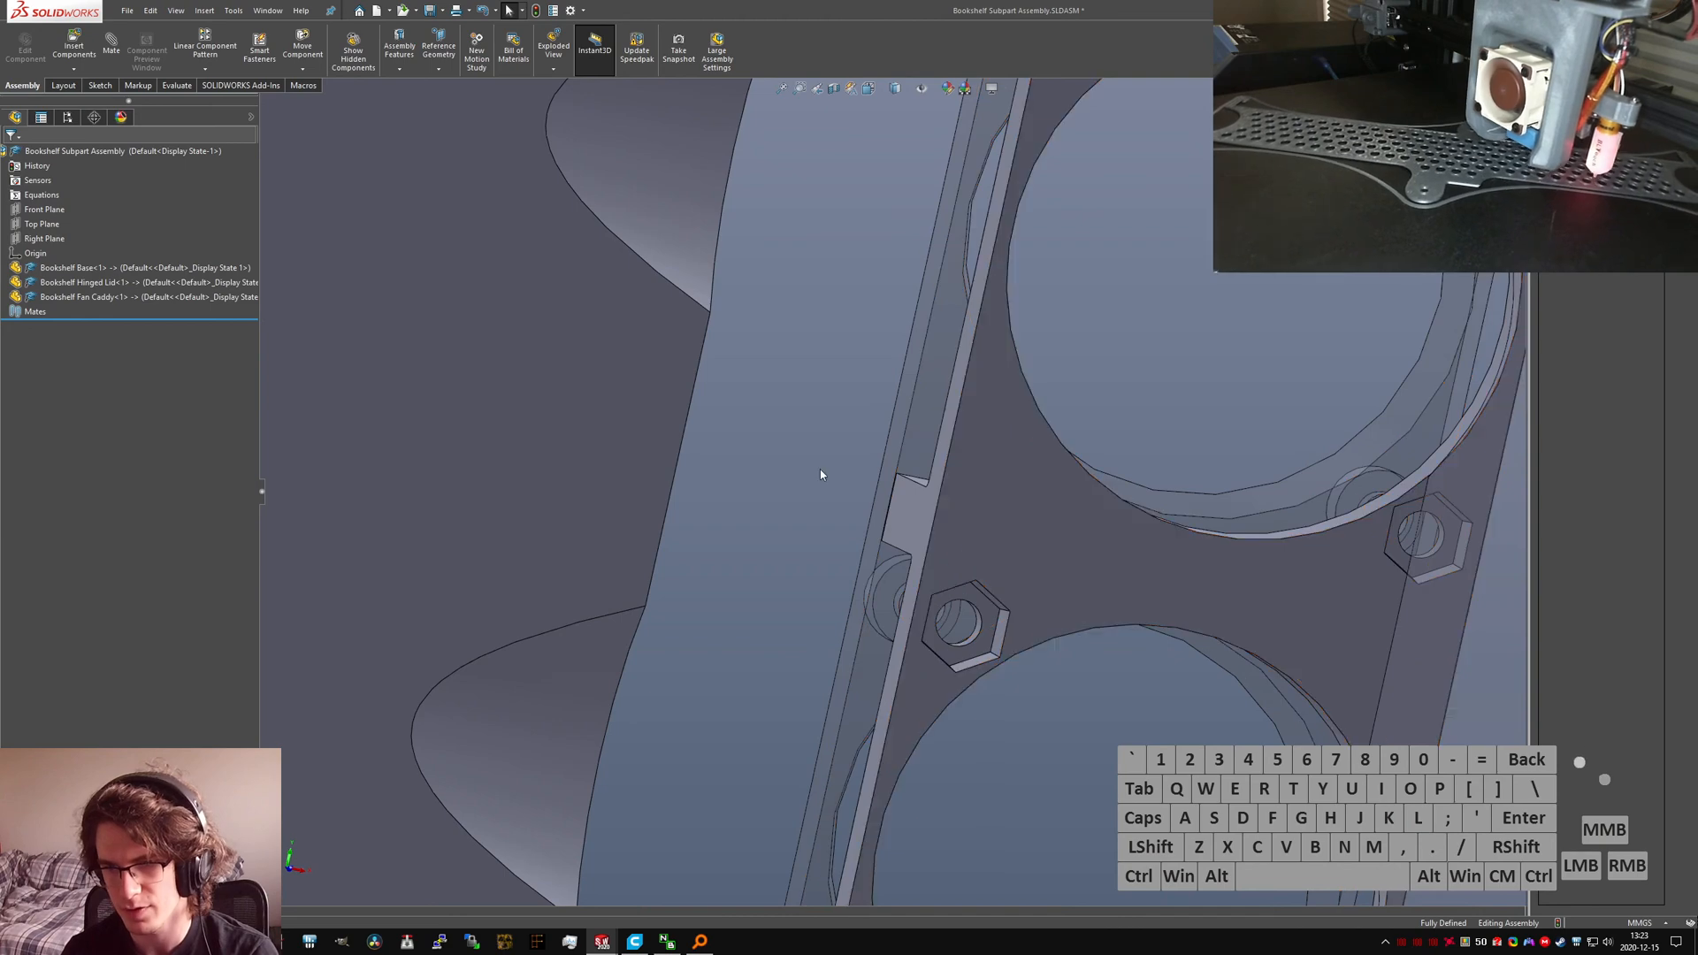
pyautogui.scroll(1, 893, 506)
pyautogui.scroll(5, 948, 561)
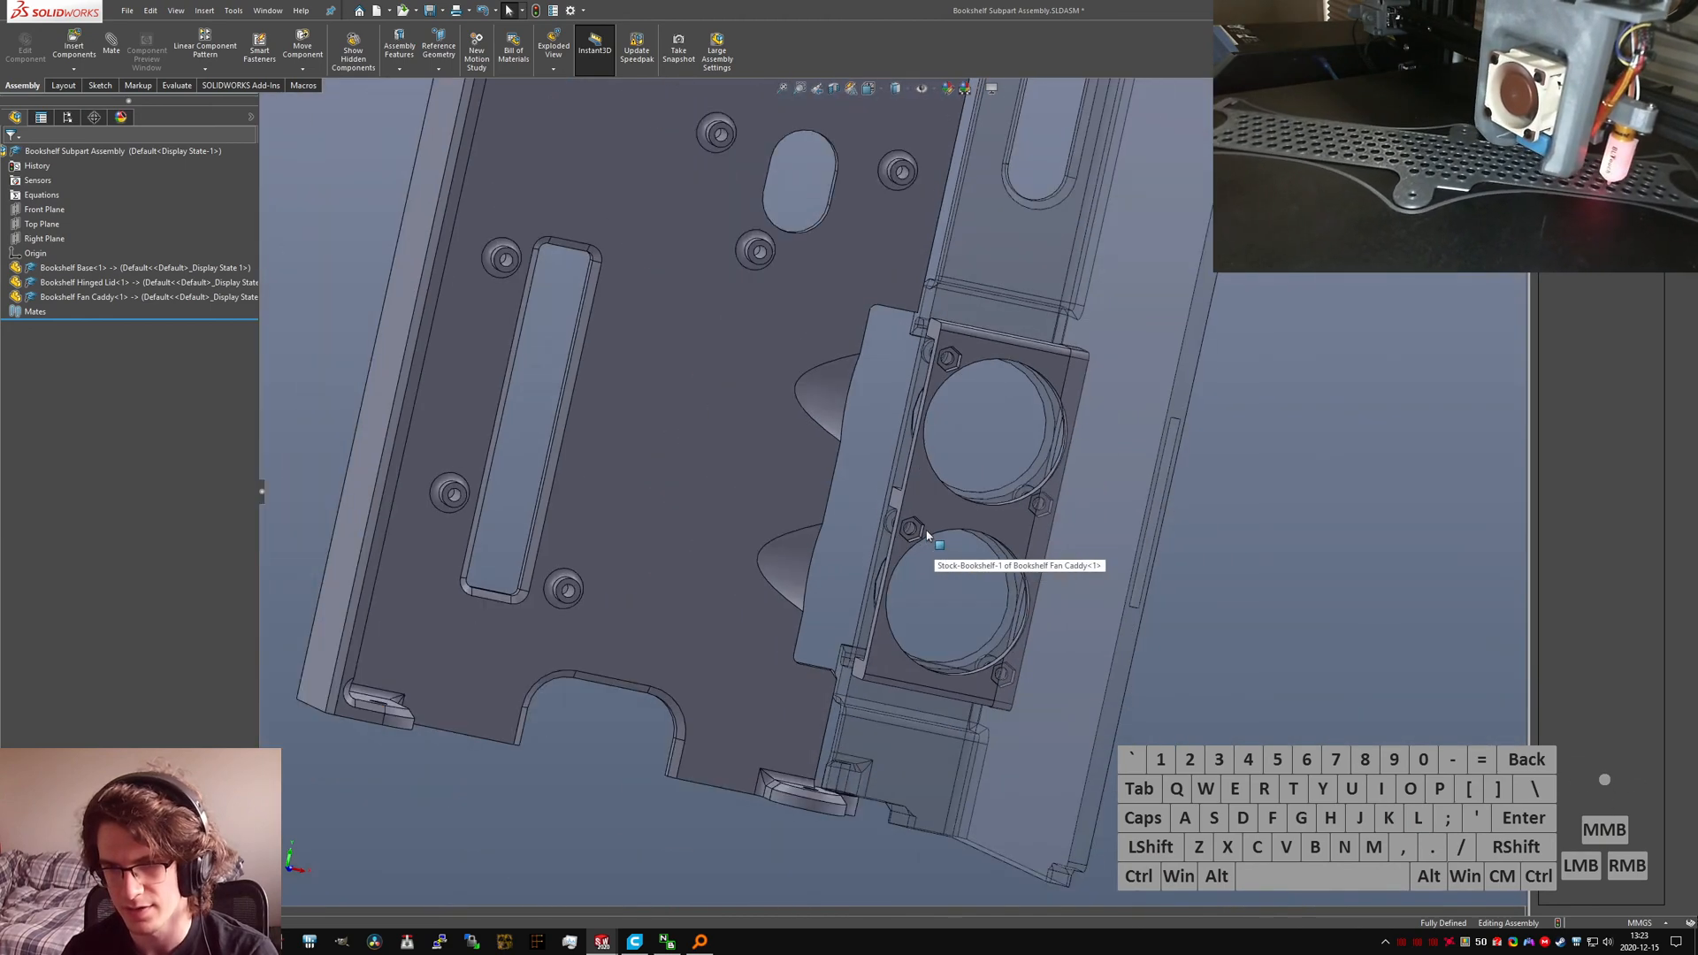
pyautogui.scroll(-8, 931, 513)
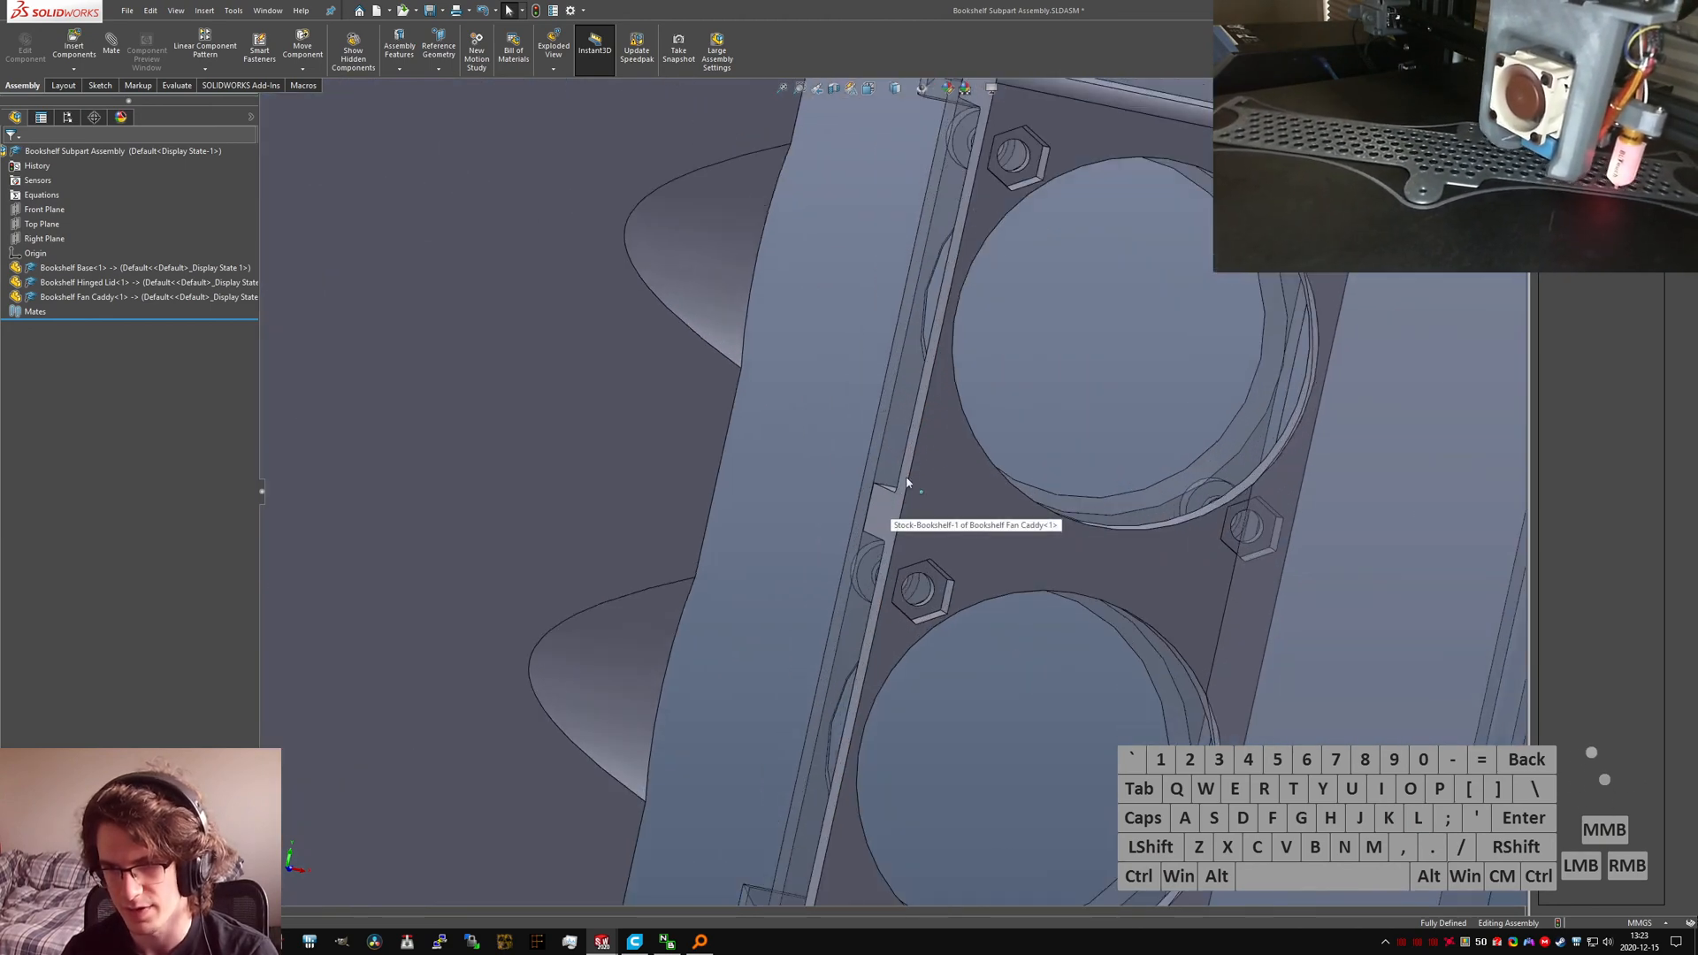
pyautogui.moveTo(883, 504)
pyautogui.mouseDown(button='middle')
pyautogui.moveTo(990, 576)
pyautogui.moveTo(888, 523)
pyautogui.mouseUp(button='middle')
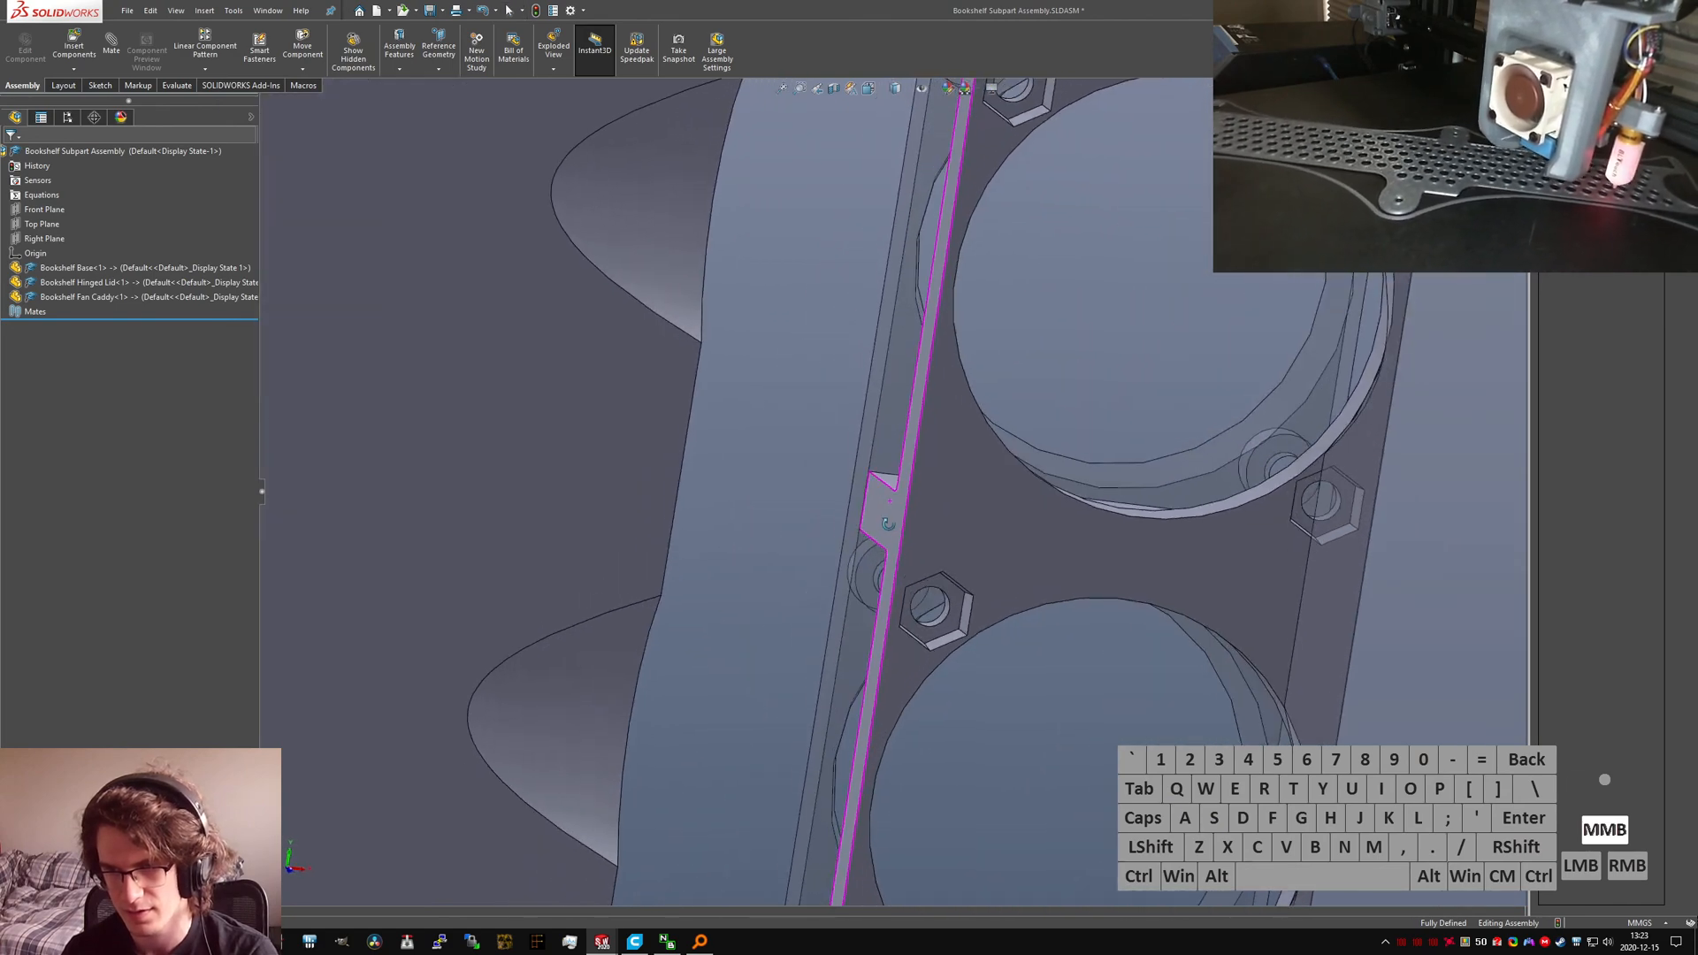
pyautogui.scroll(4, 888, 524)
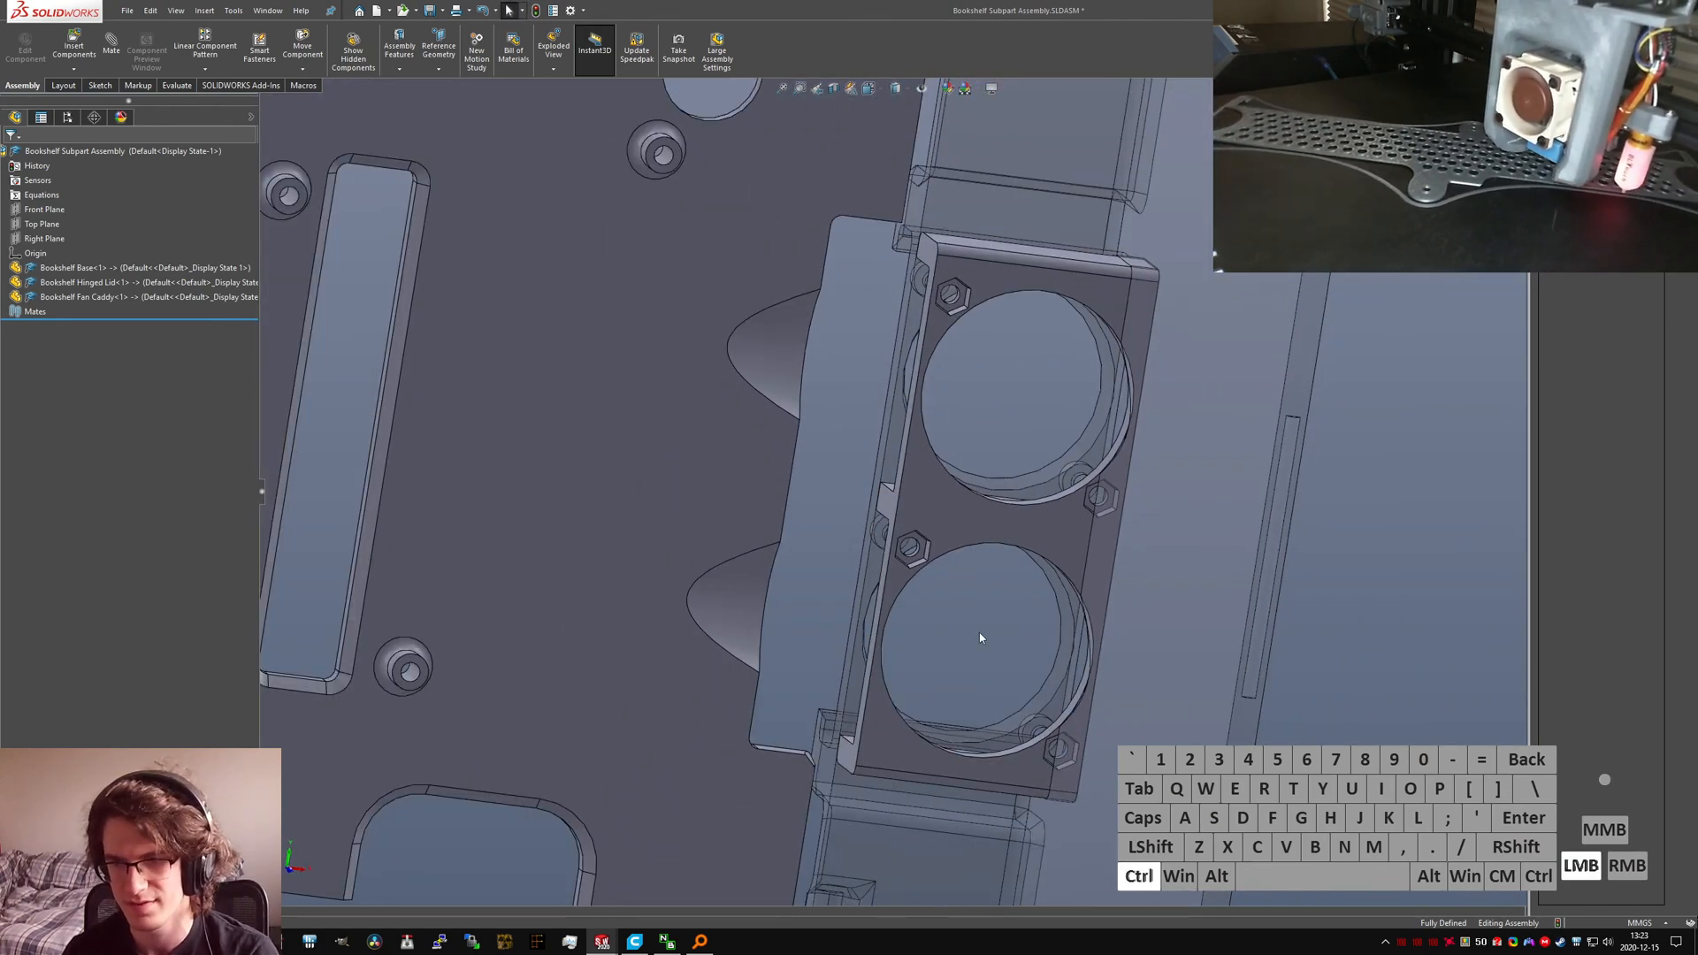
# Step: Switch to the Bookshelf part and examine the fan caddy's two openings and the crossbar between them
pyautogui.hotkey('ctrl', 'Tab')
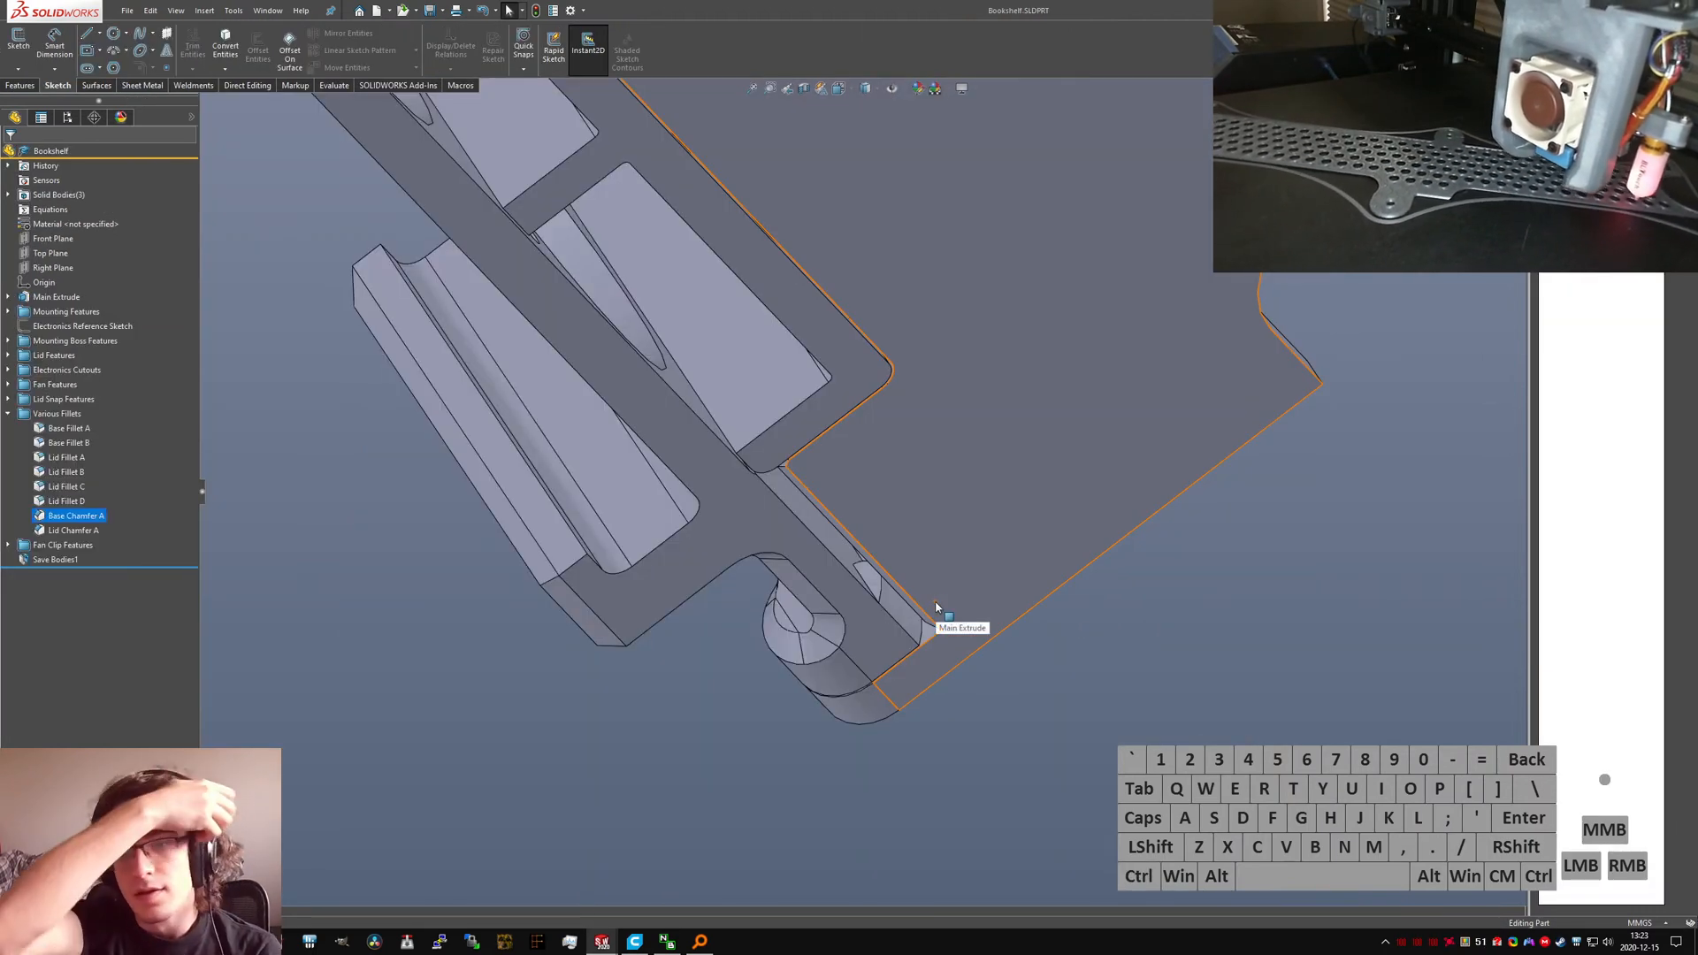
pyautogui.scroll(5, 894, 482)
pyautogui.moveTo(783, 327); pyautogui.dragTo(820, 237, button='middle')
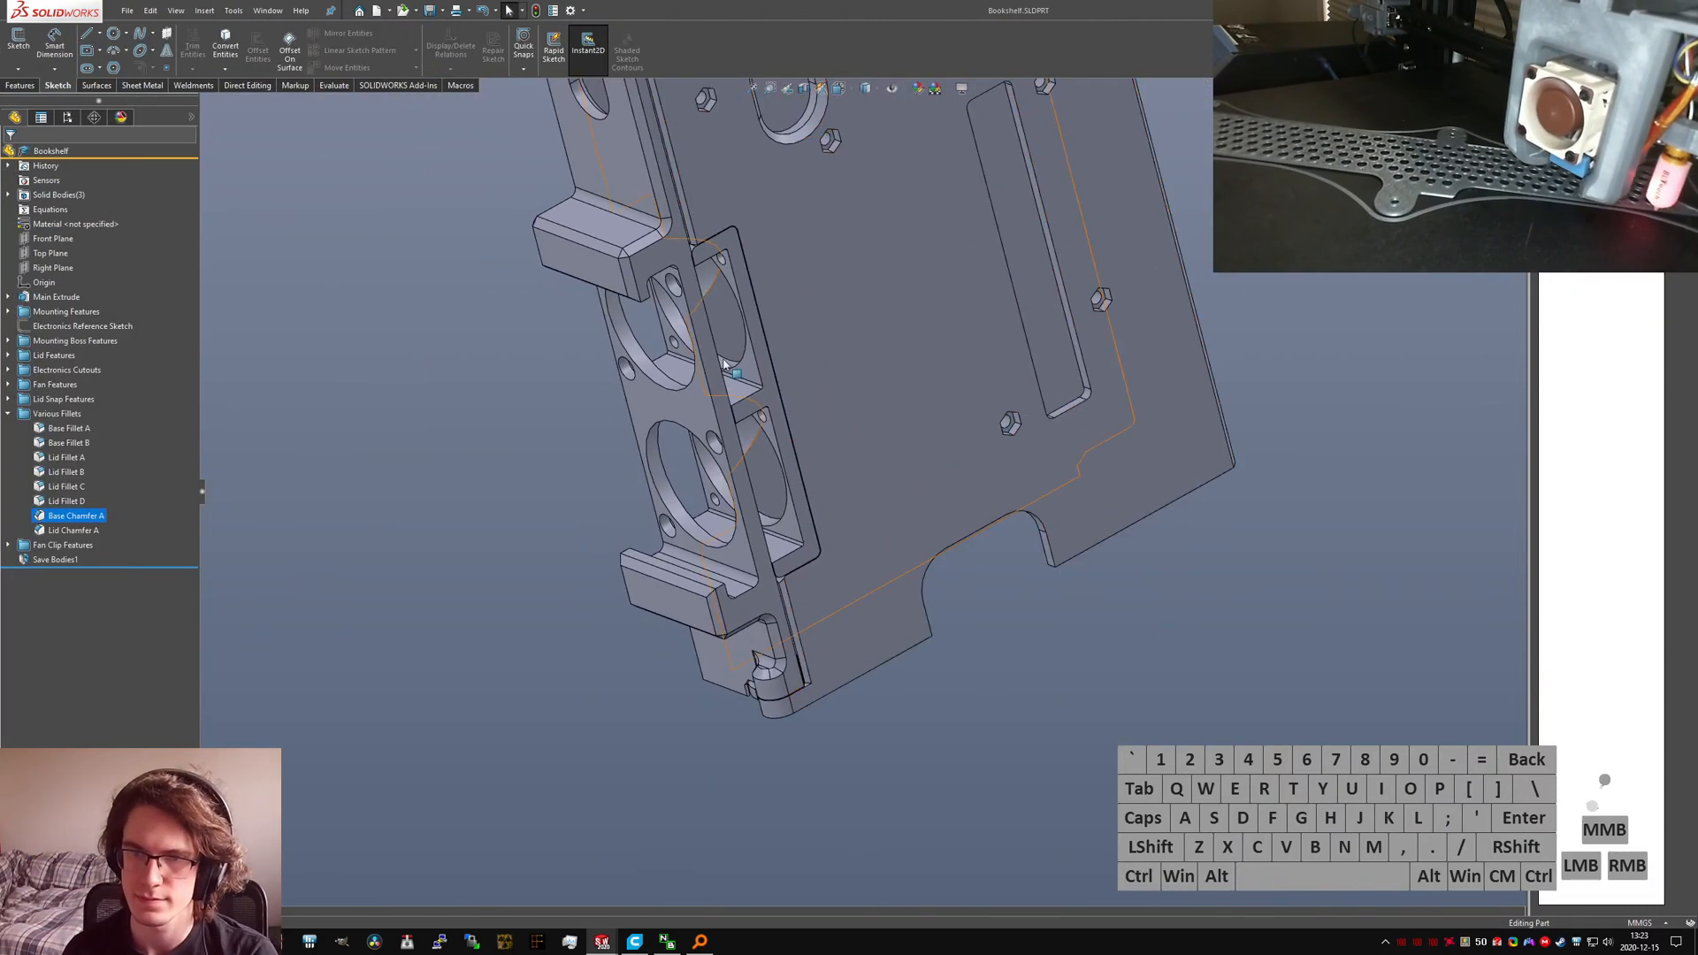
pyautogui.scroll(-5, 733, 380)
pyautogui.moveTo(799, 464)
pyautogui.mouseDown(button='middle')
pyautogui.moveTo(778, 398)
pyautogui.moveTo(792, 438)
pyautogui.mouseUp(button='middle')
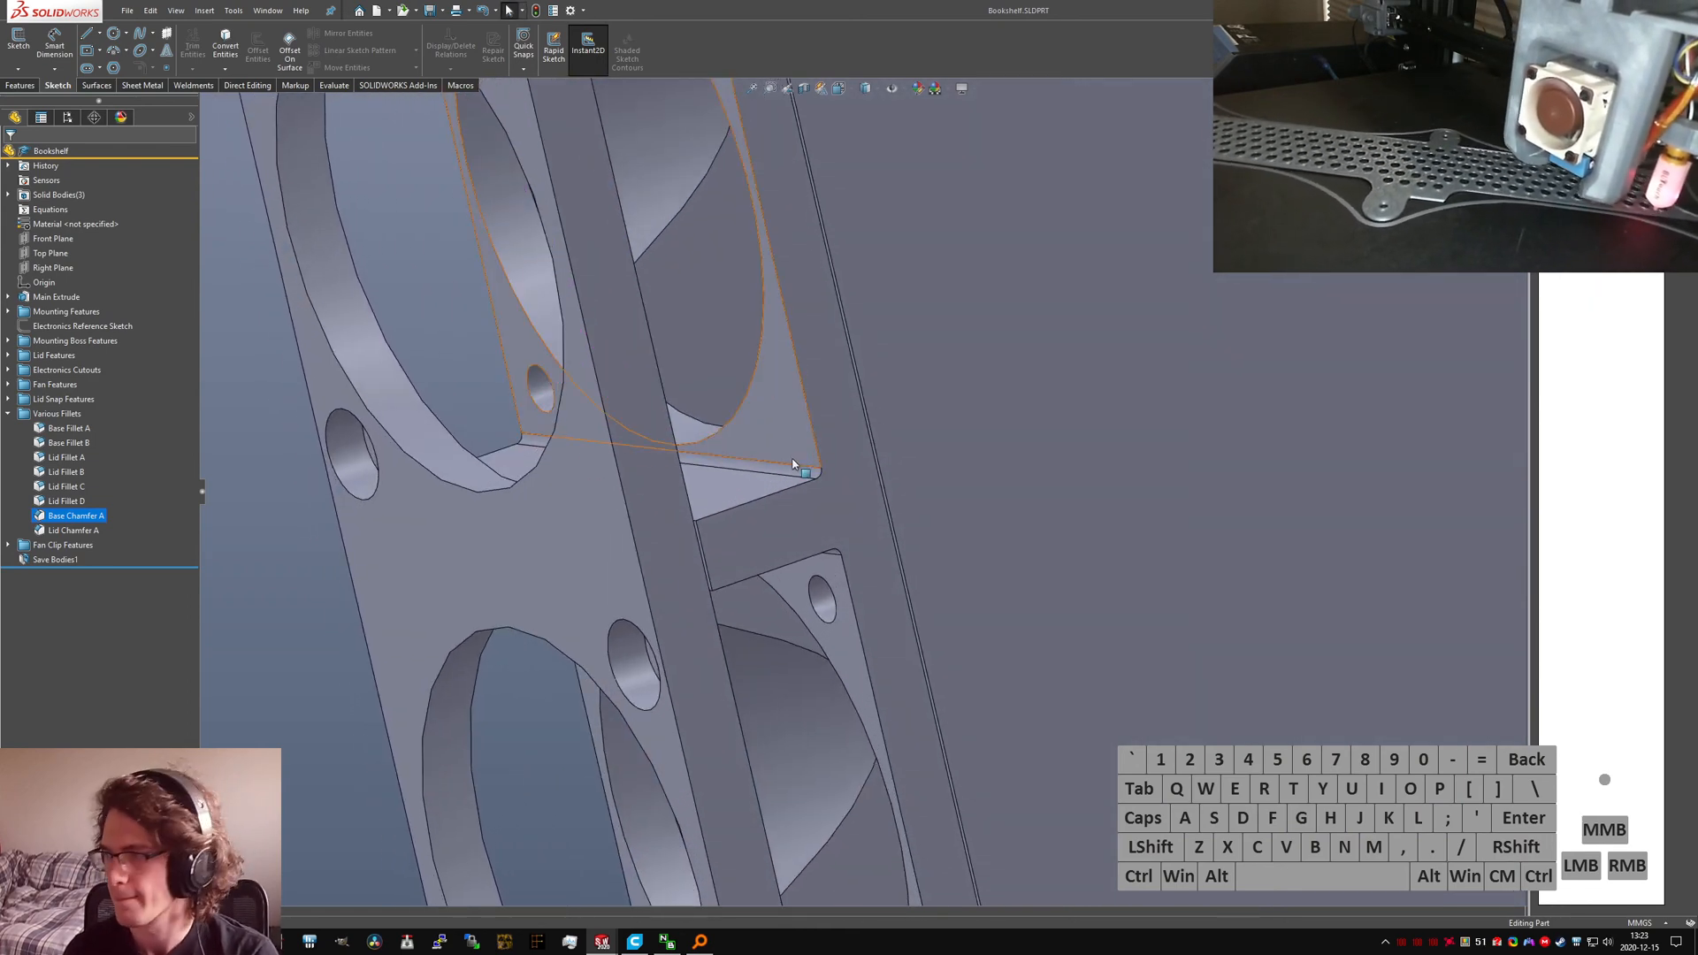
pyautogui.moveTo(792, 460); pyautogui.dragTo(764, 522, button='middle')
pyautogui.scroll(4, 783, 545)
# Step: Roll the model back to before Save Bodies, collapse Various Fillets, and review the Fan Clip Features around the crossbar
pyautogui.click(8, 414)
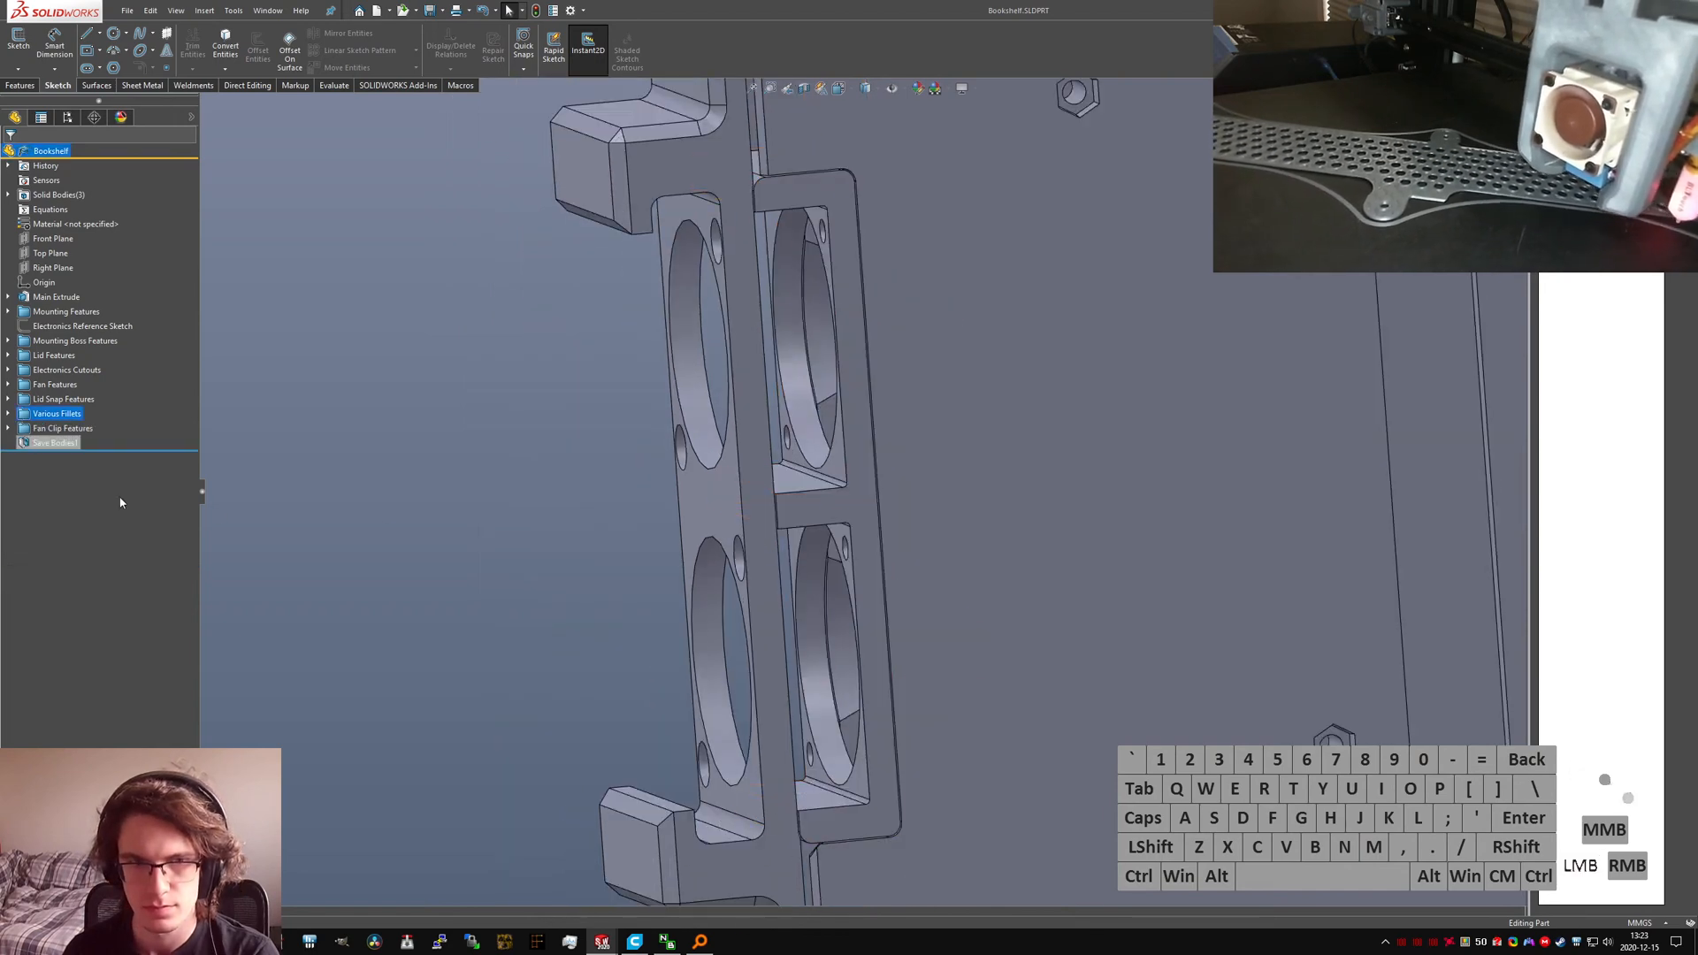
pyautogui.click(8, 429)
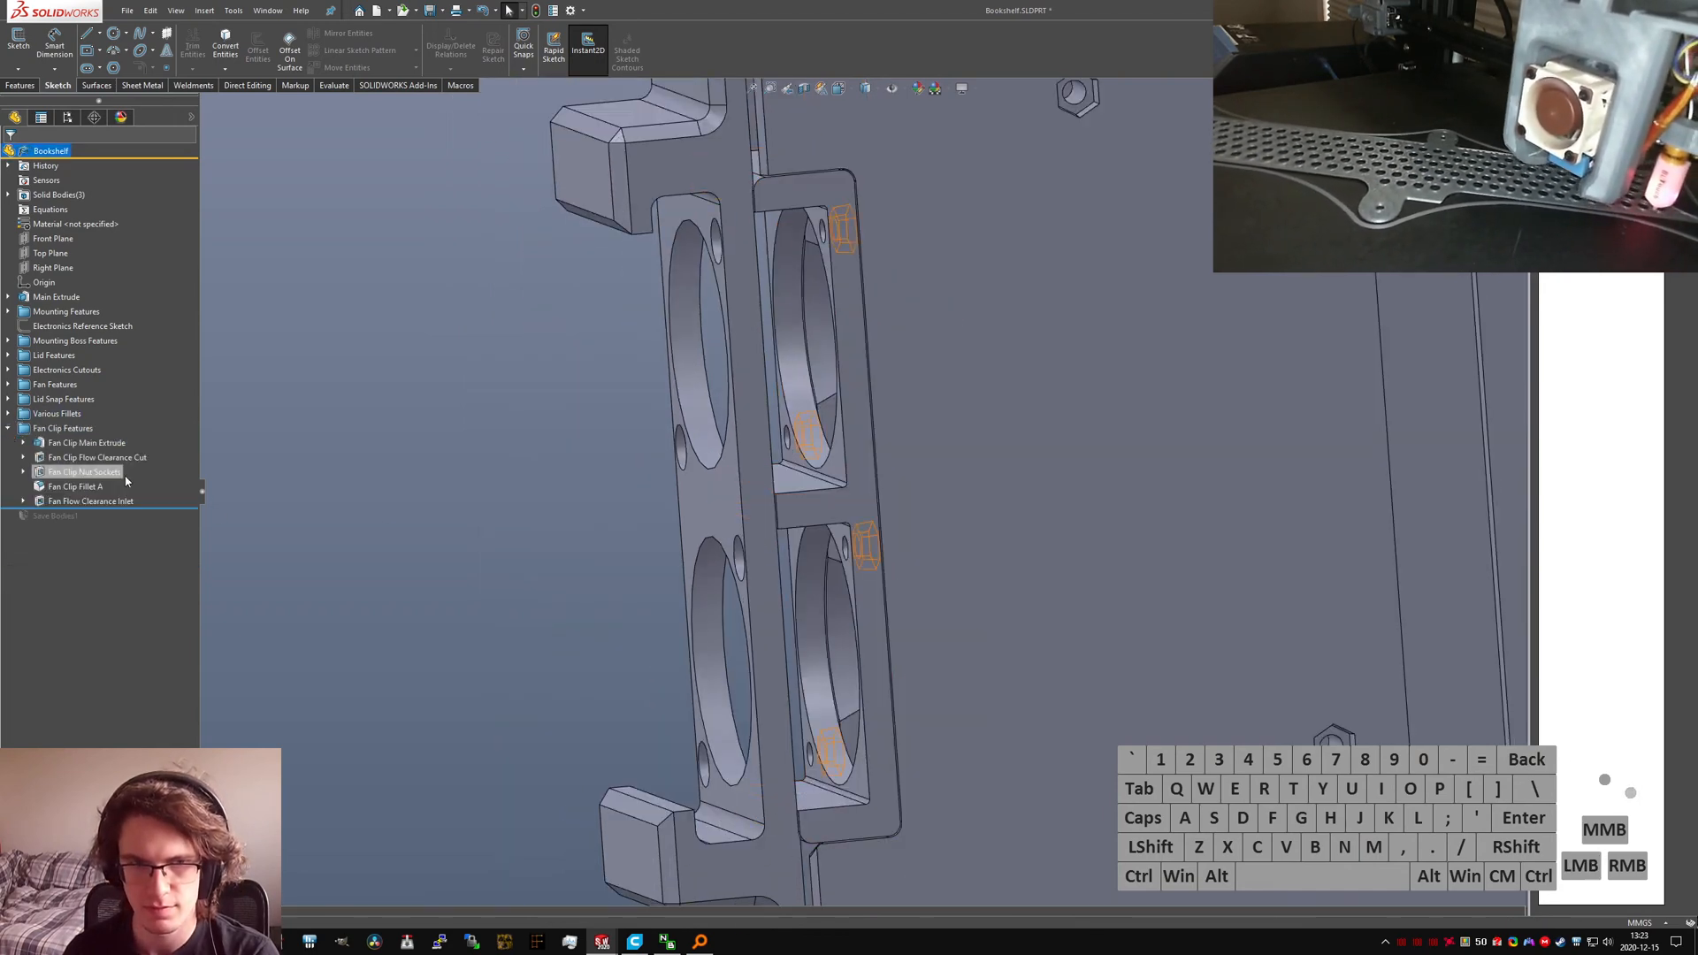
pyautogui.scroll(-6, 851, 473)
pyautogui.scroll(6, 831, 477)
pyautogui.moveTo(853, 470); pyautogui.dragTo(778, 541, button='middle')
pyautogui.scroll(-5, 861, 489)
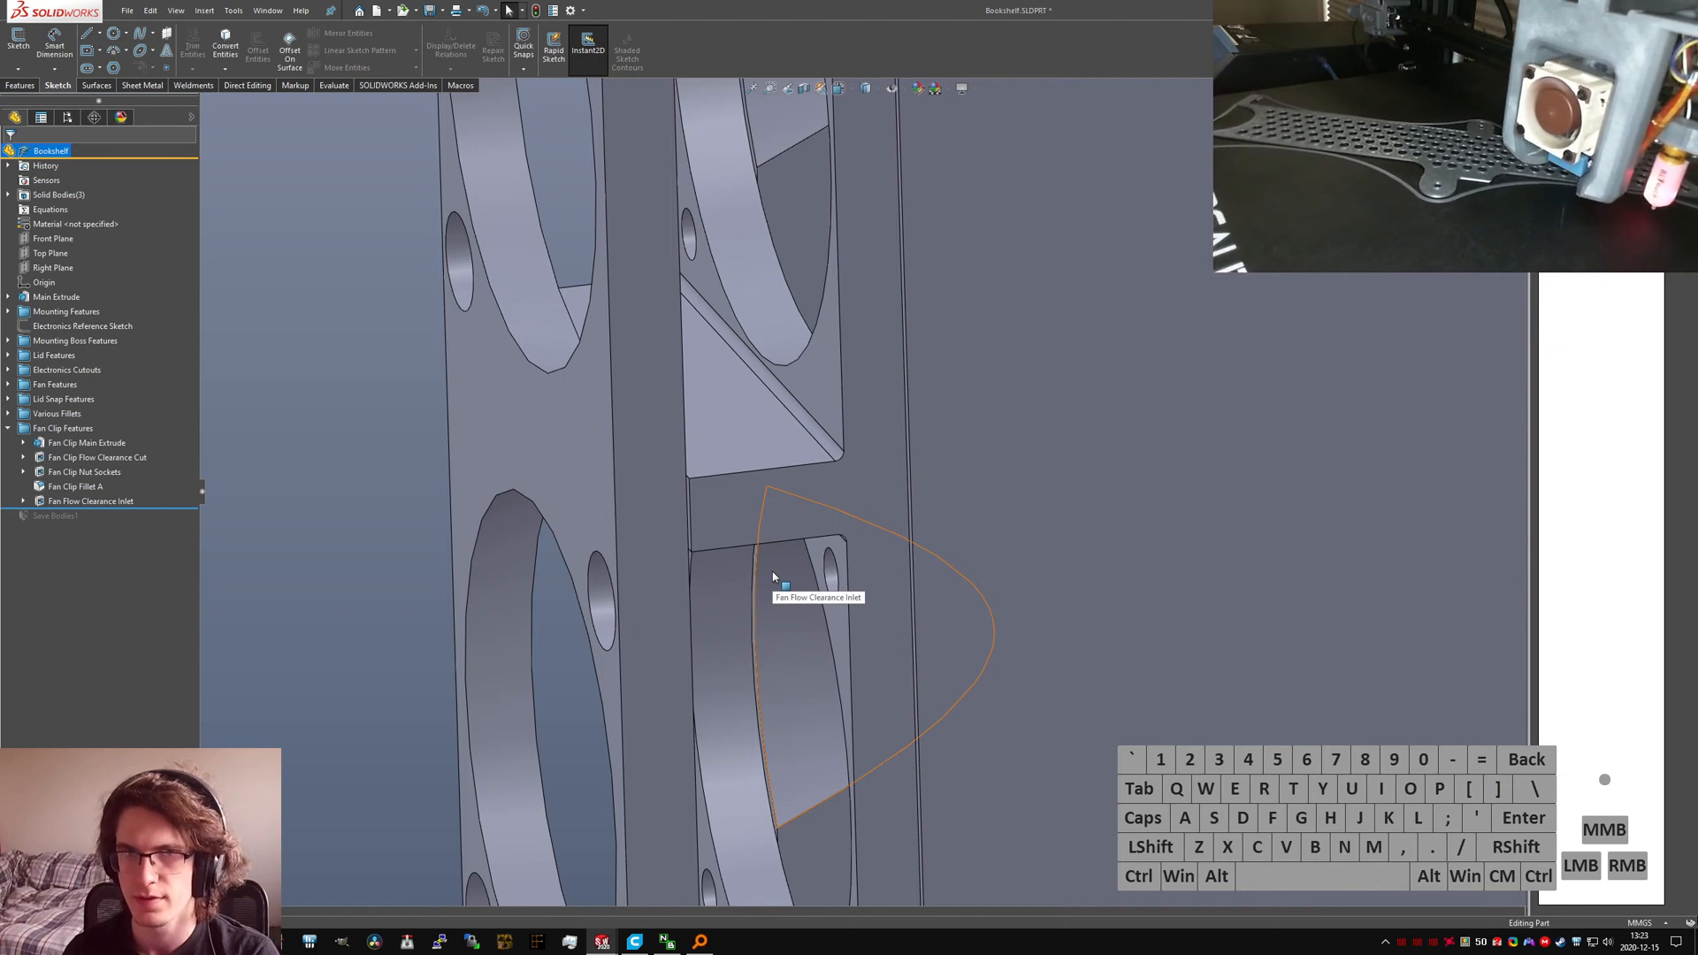
# Step: Start an extruded cut sketch on the fan caddy's crossbar face and view it from the back
pyautogui.click(22, 85)
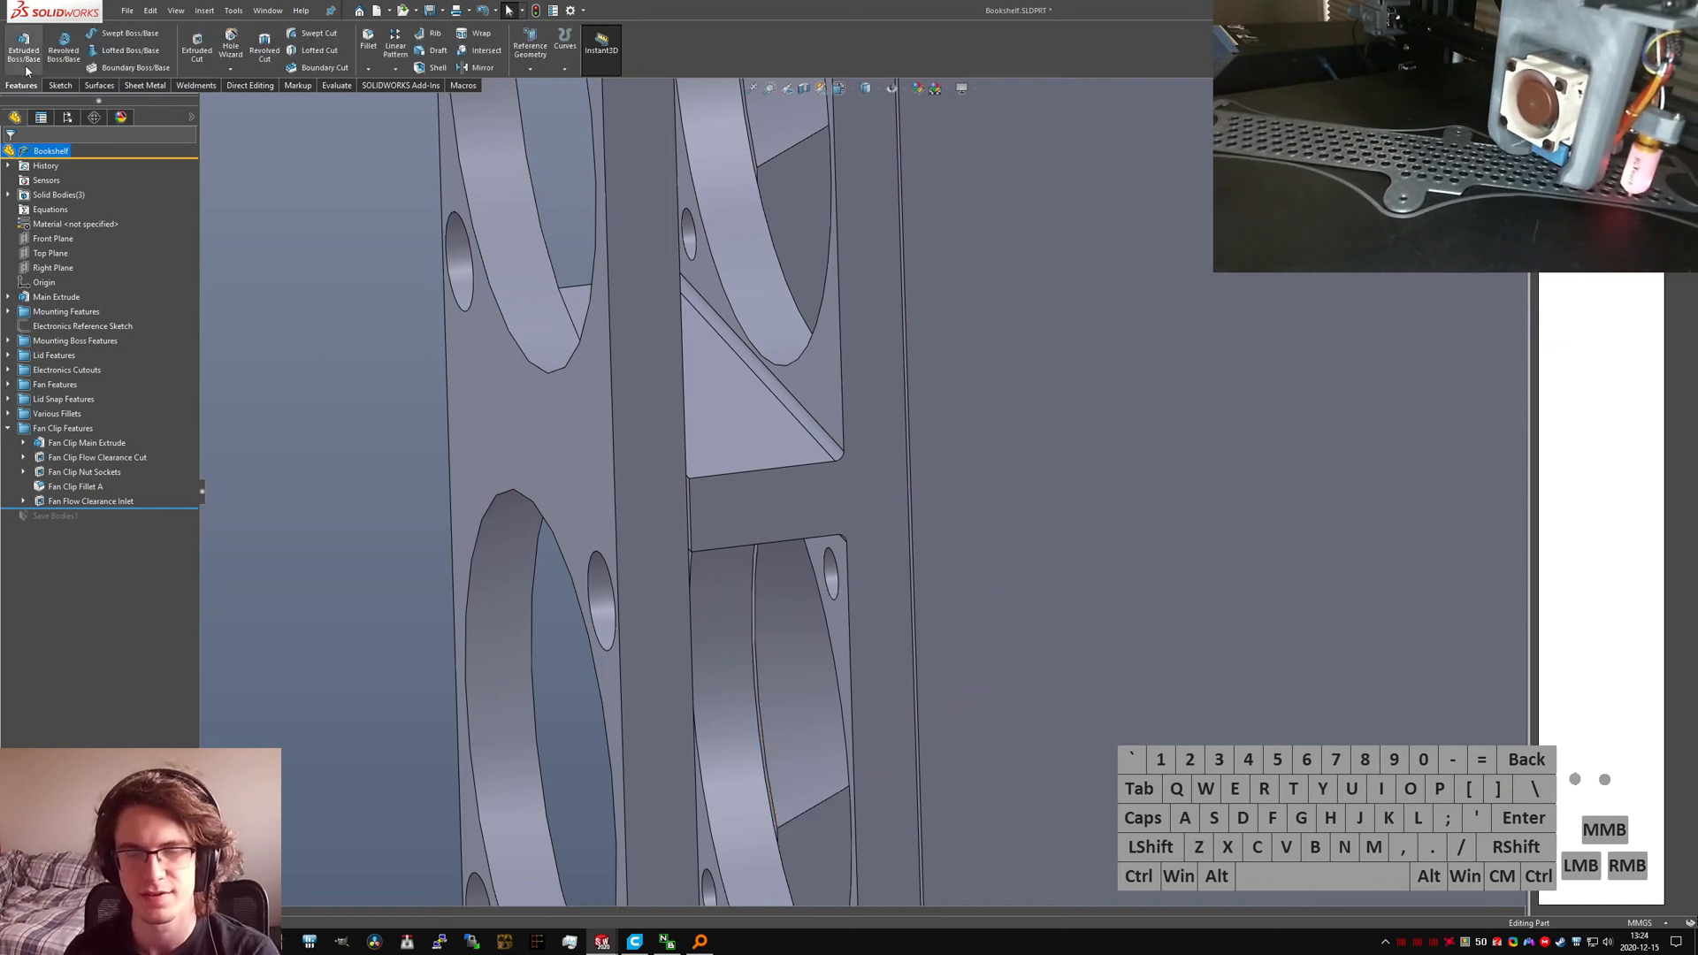
pyautogui.click(183, 56)
pyautogui.click(735, 464)
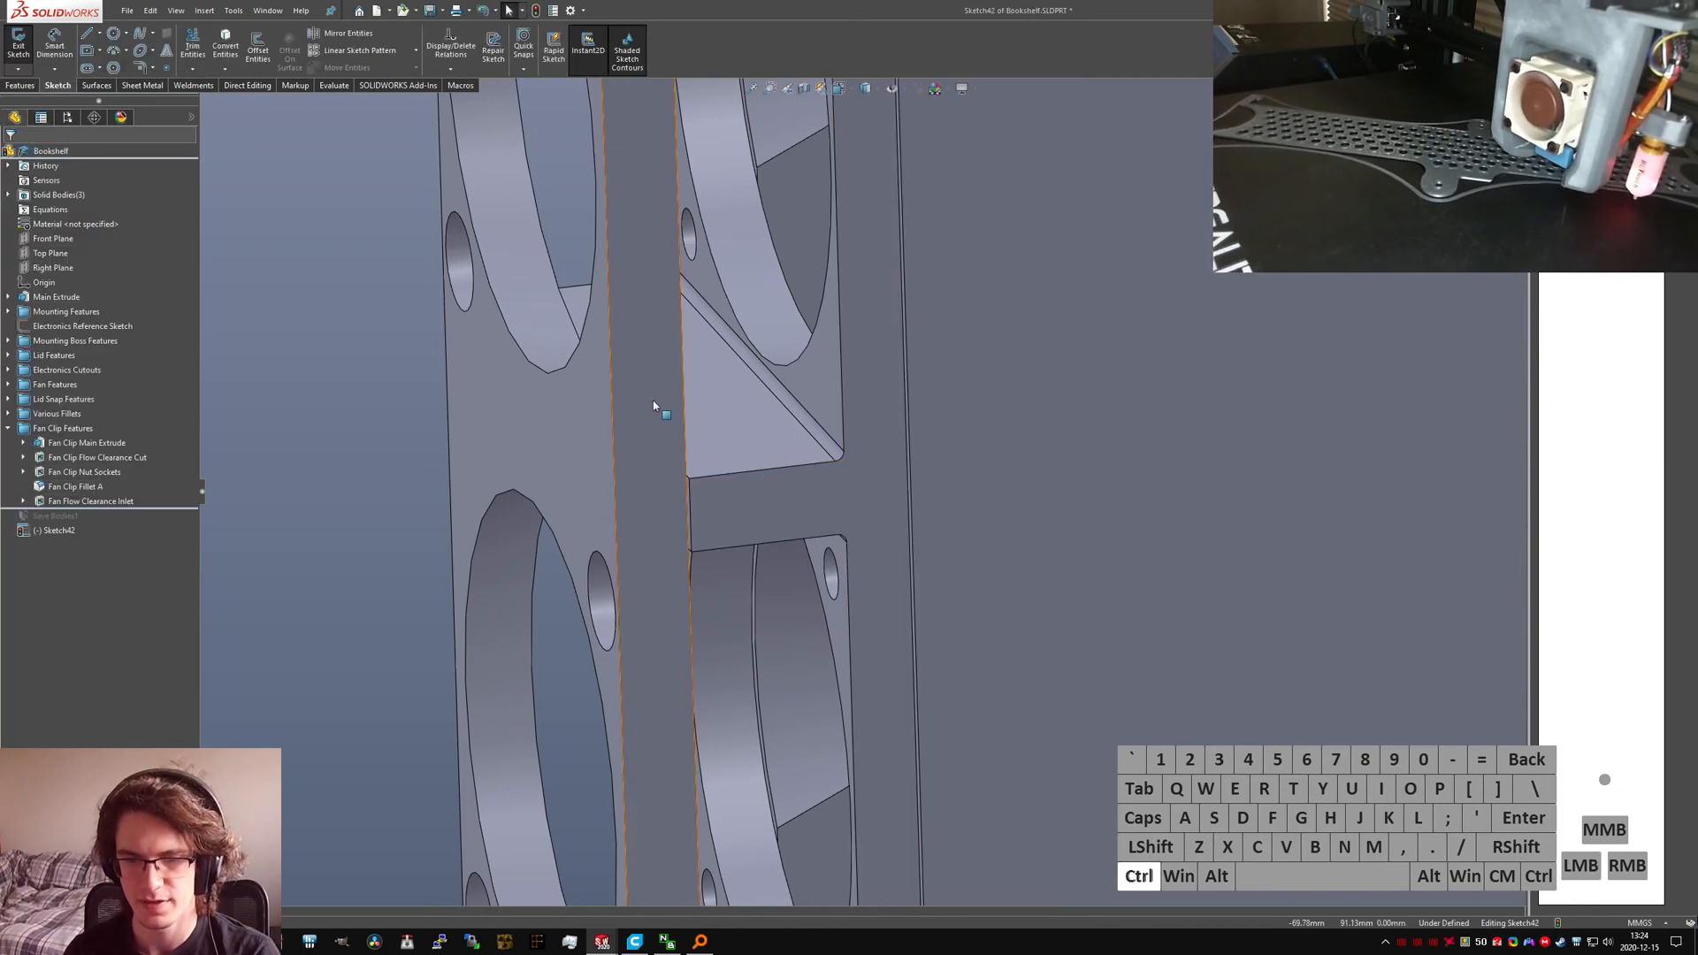
pyautogui.hotkey('ctrl', '3')
pyautogui.hotkey('ctrl', '2')
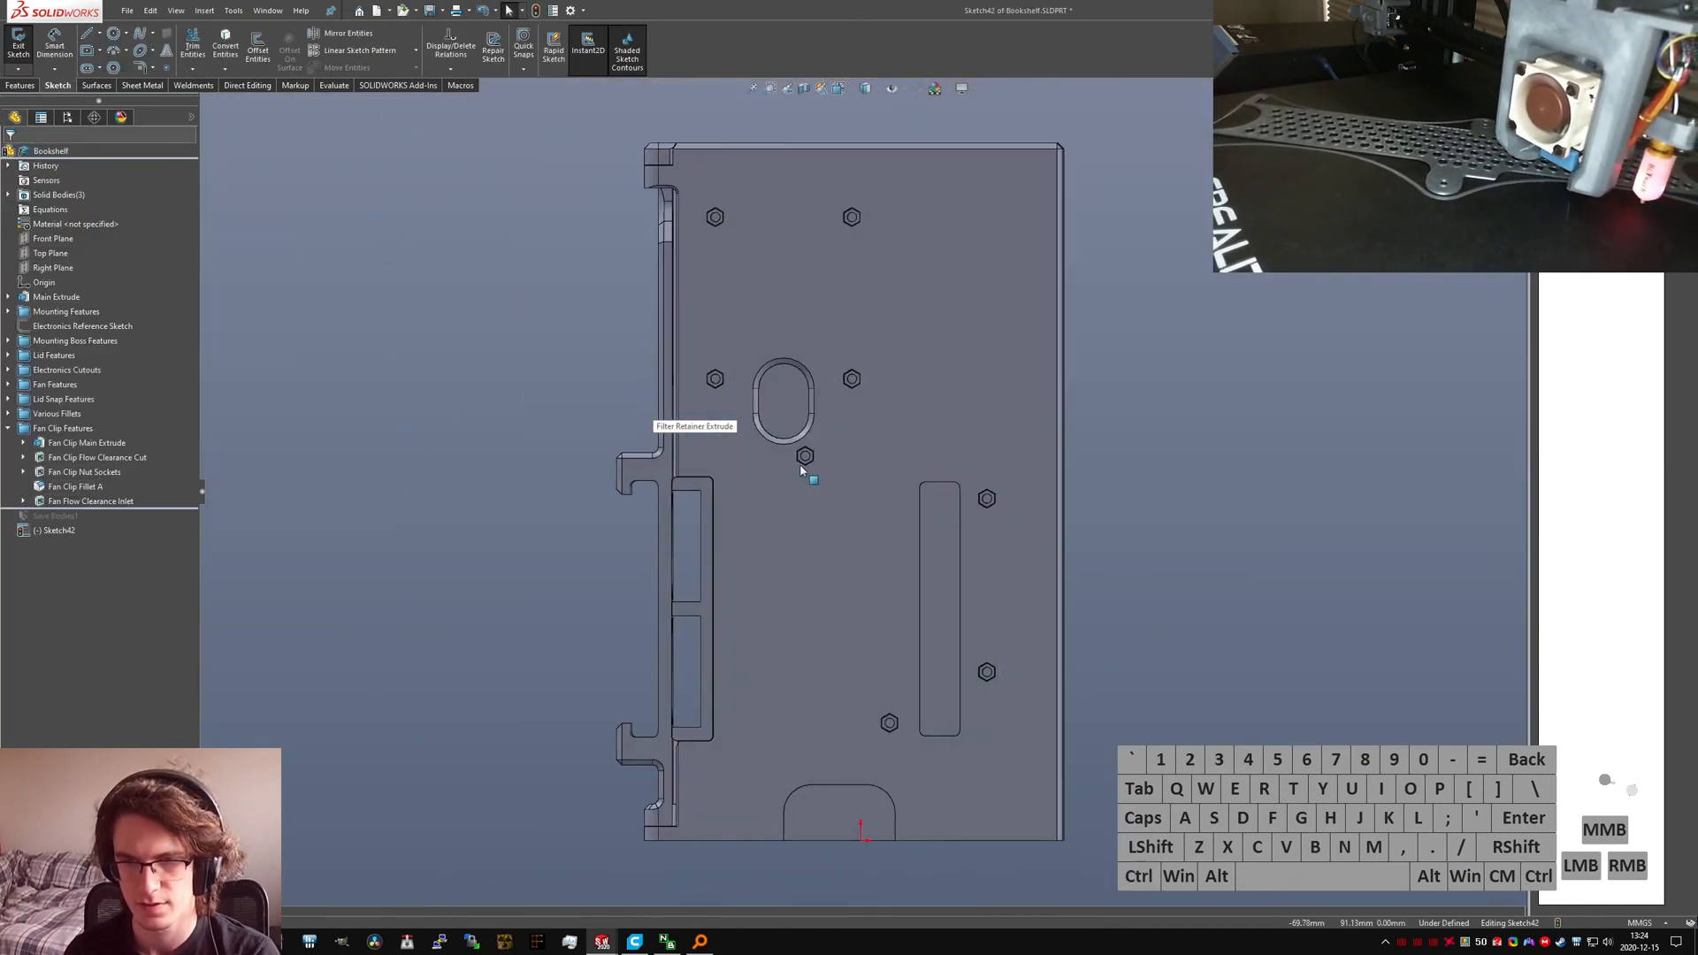
pyautogui.scroll(-10, 713, 475)
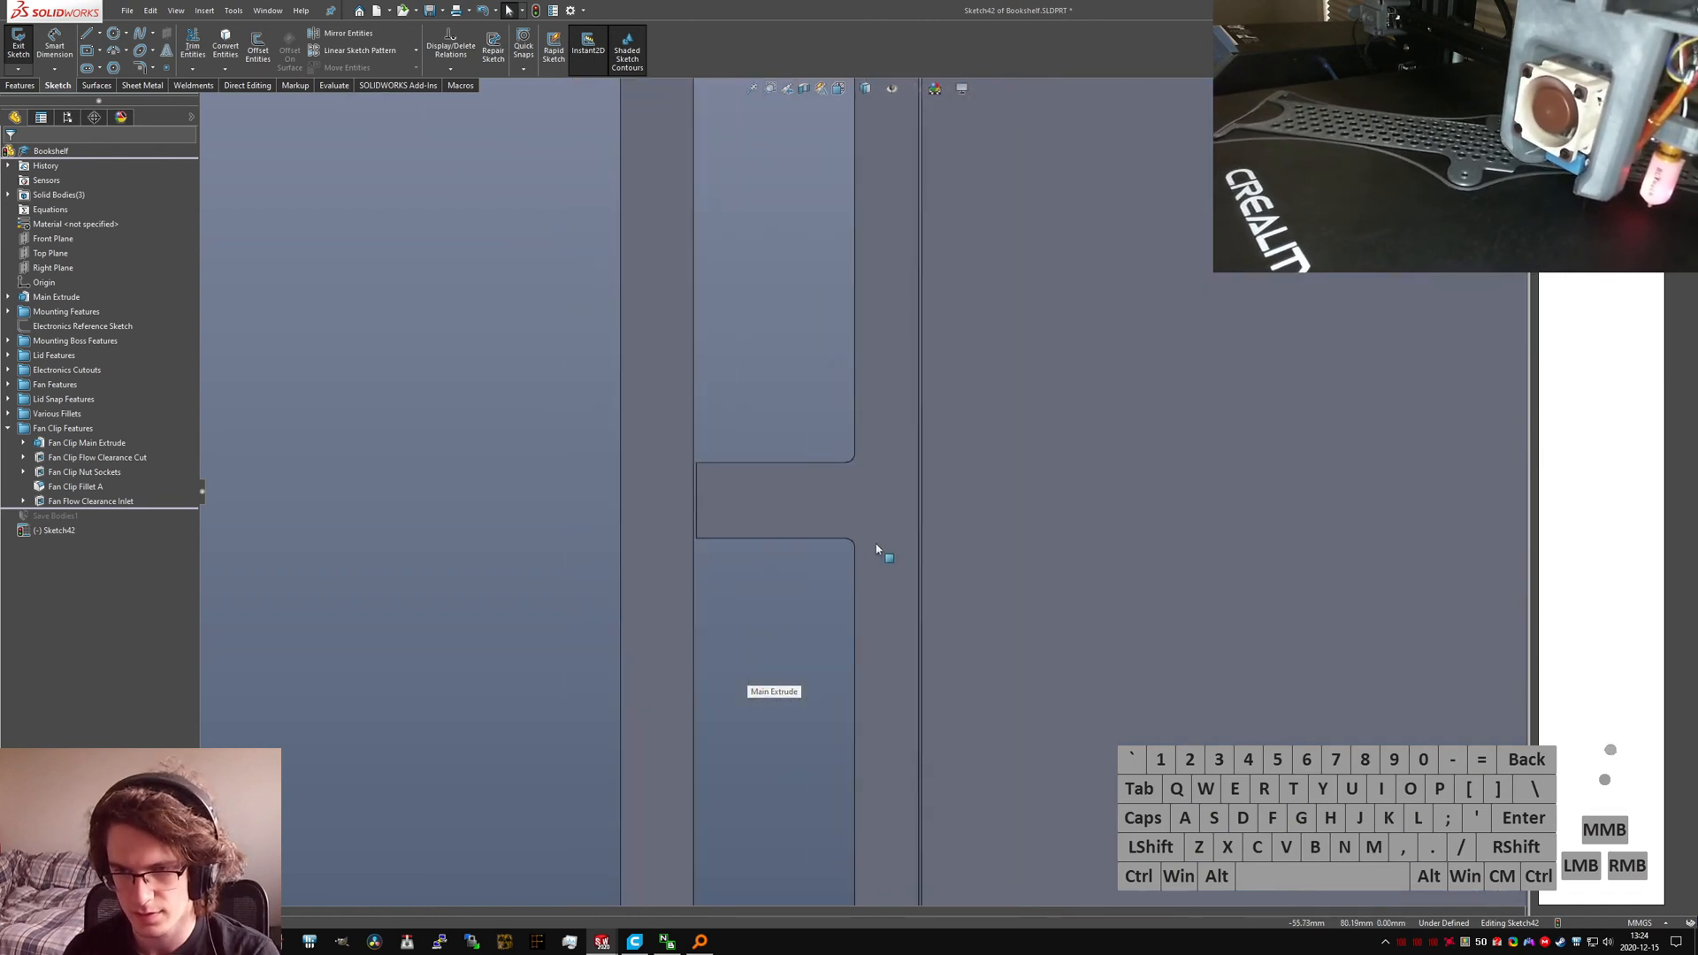
# Step: Sketch a vertical line through the crossbar, a tangent arc of about 6 mm radius above it, and a horizontal line across the caddy wall
pyautogui.press('l')
pyautogui.click(764, 602)
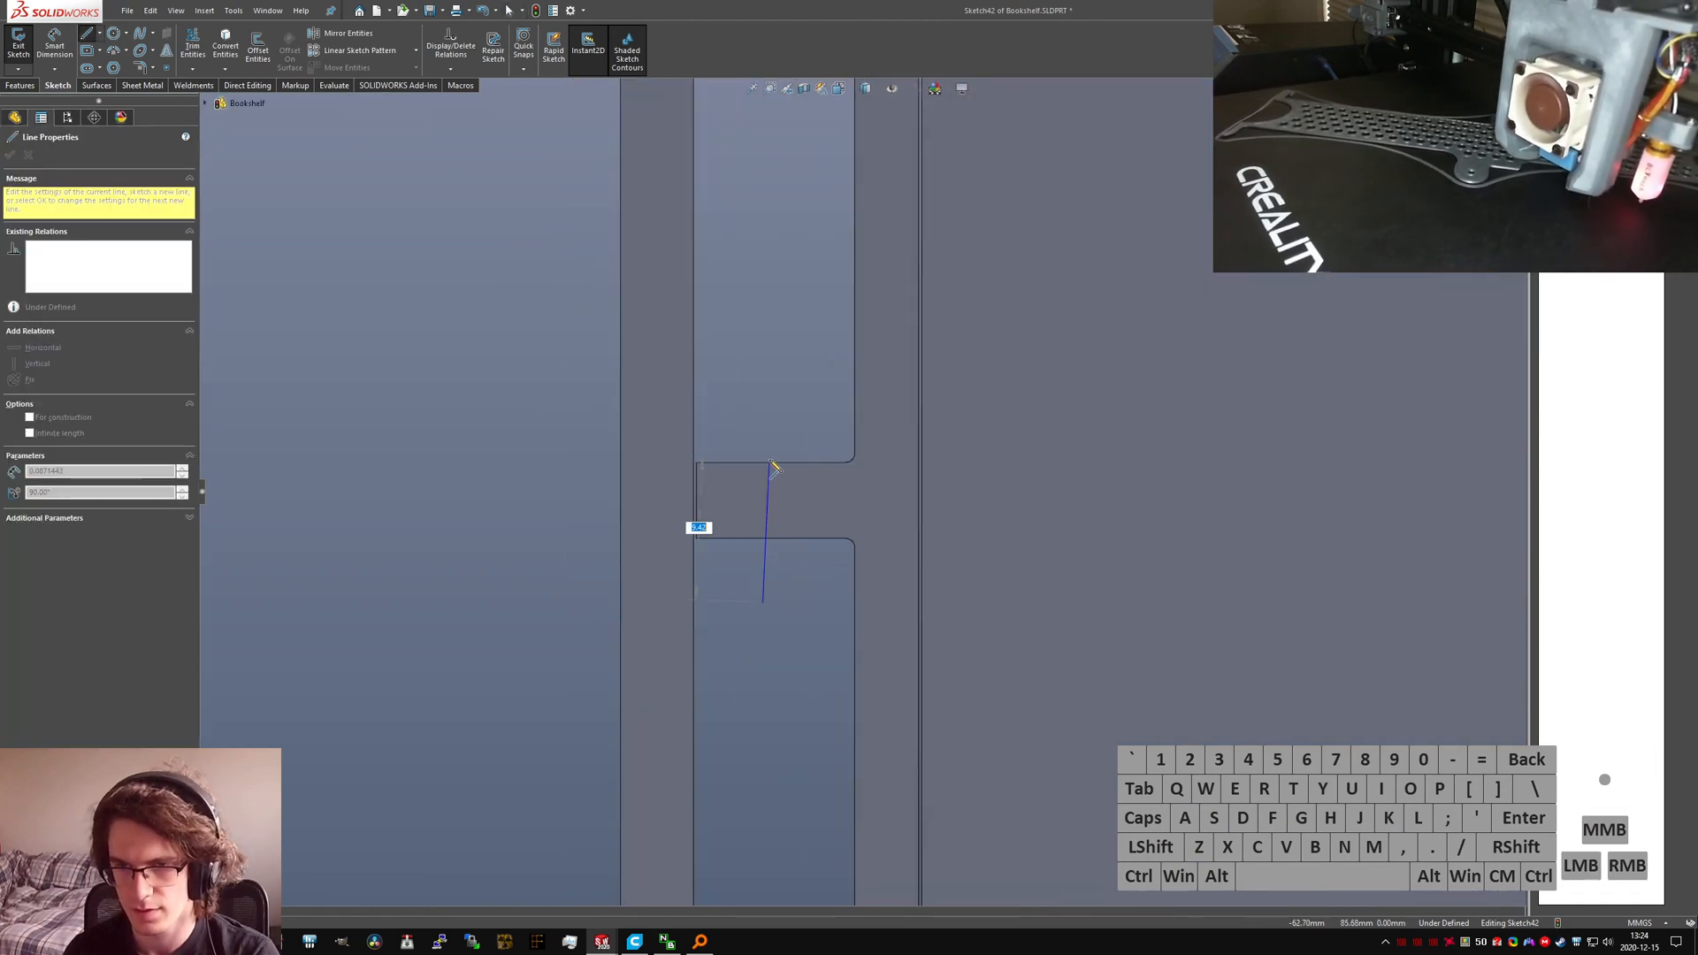
pyautogui.moveTo(767, 464); pyautogui.dragTo(766, 462)
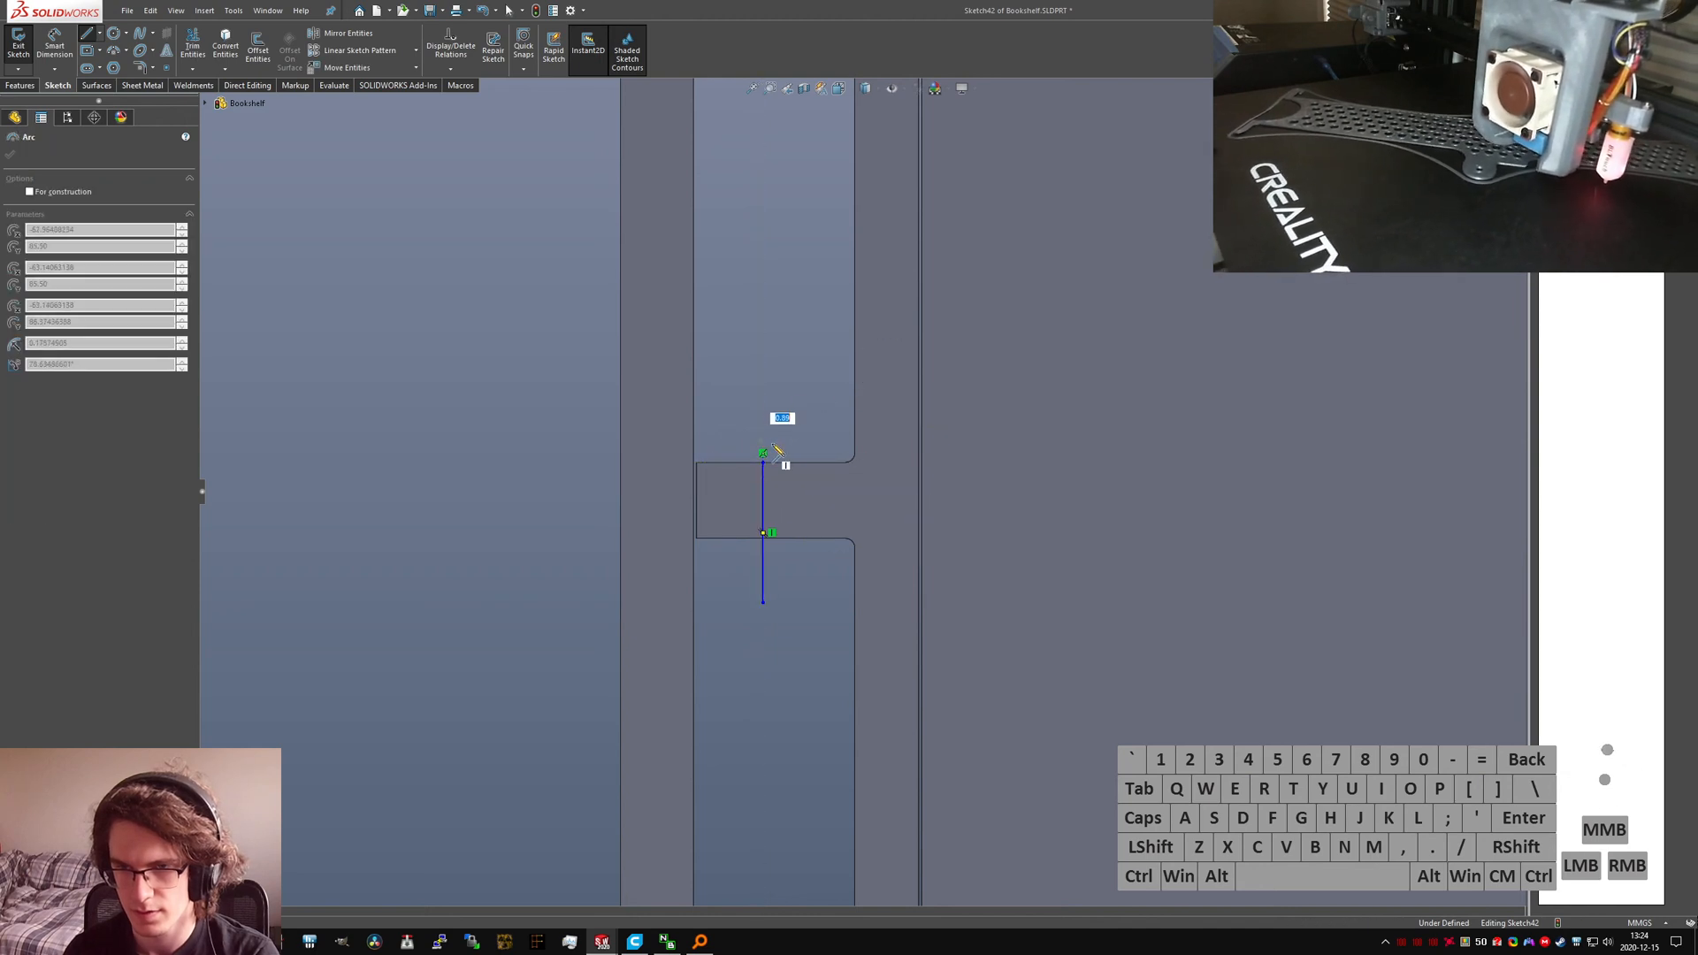
pyautogui.click(856, 373)
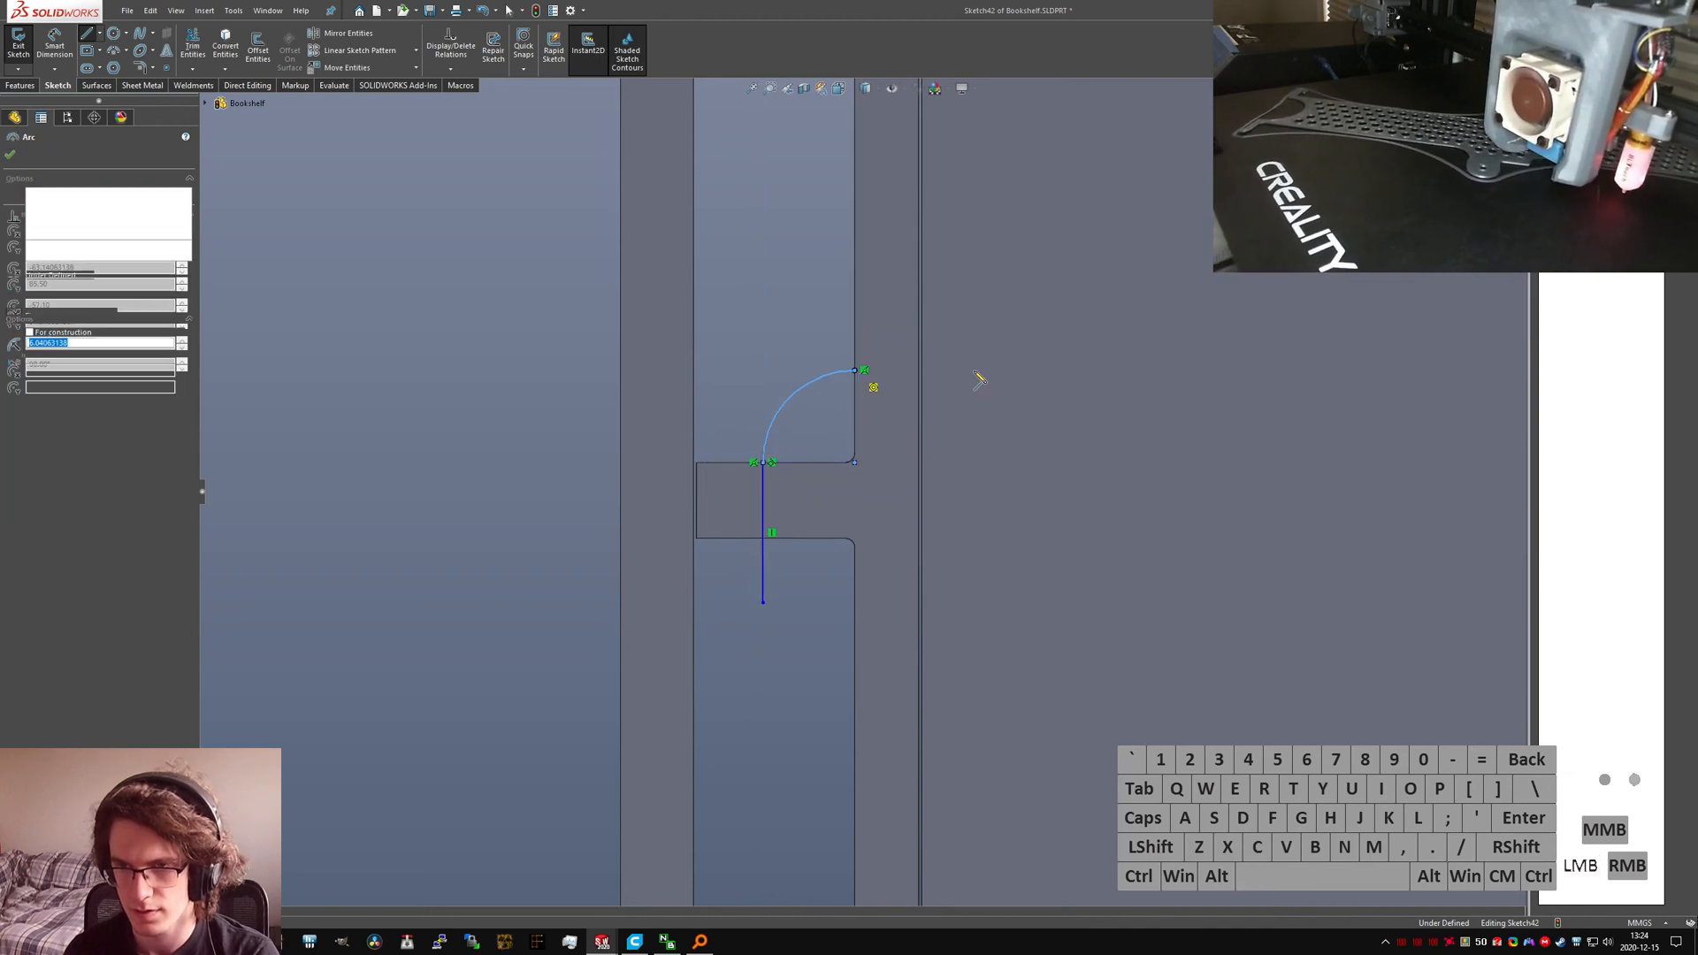
pyautogui.press('Escape')
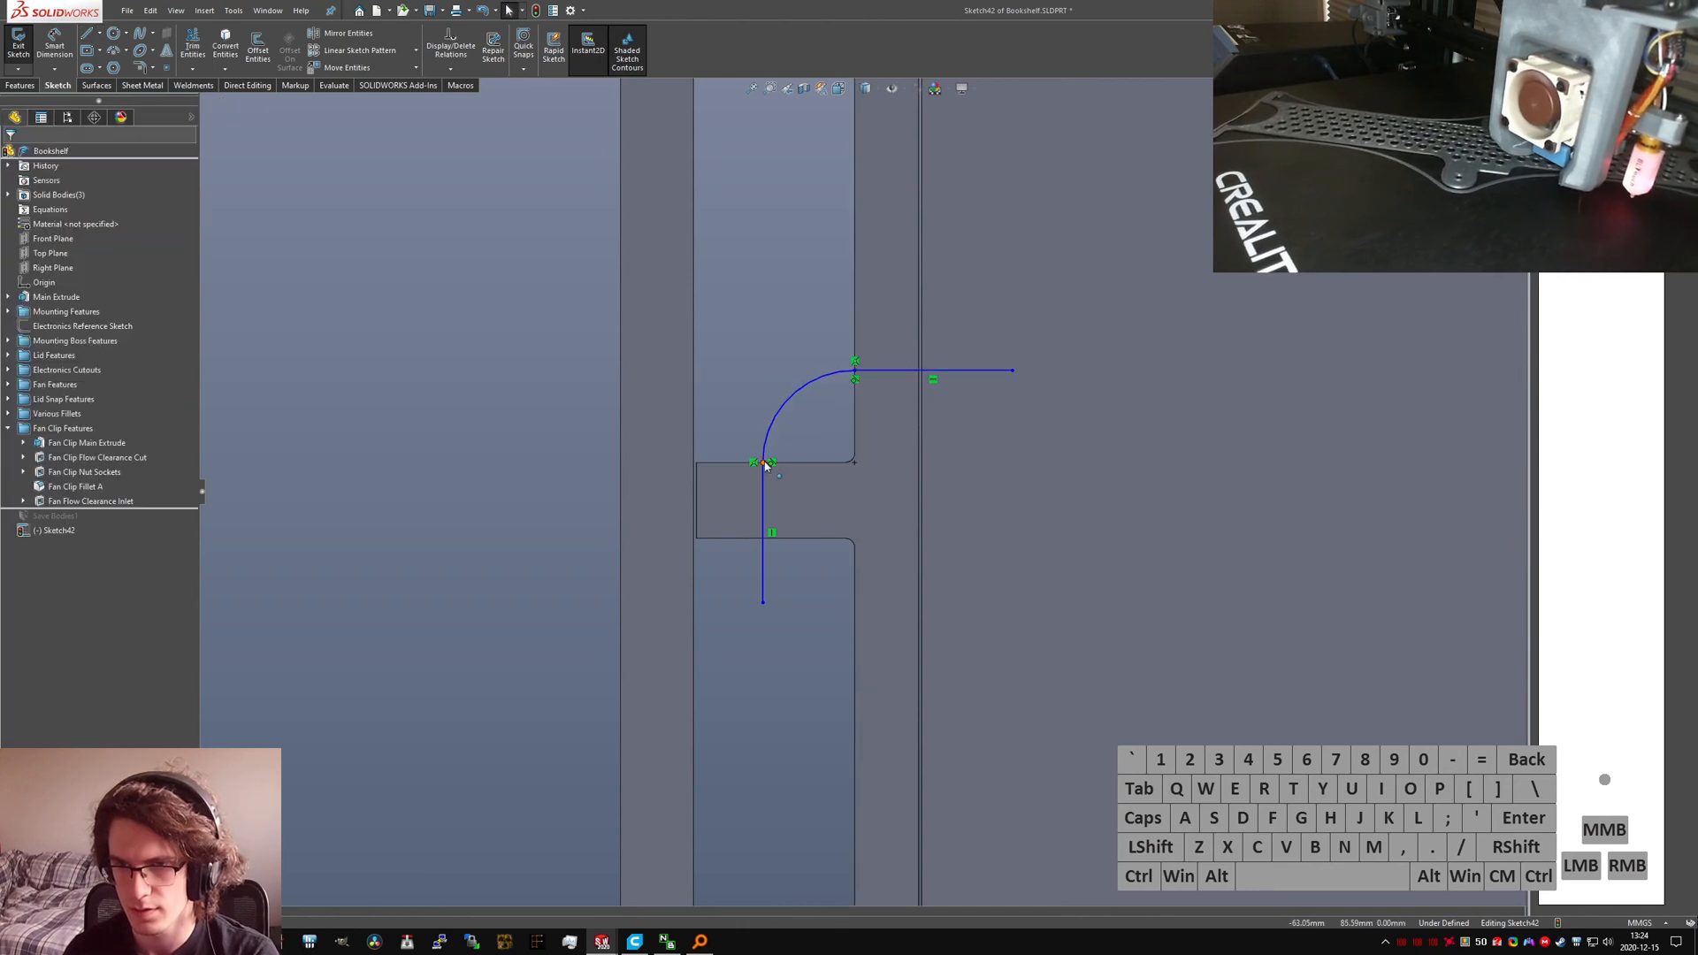
# Step: Try to make the arc's lower endpoint coincident with the midpoint of the crossbar's upper edge, and undo it
pyautogui.moveTo(763, 463); pyautogui.dragTo(783, 463)
pyautogui.keyDown('ctrl'); pyautogui.rightClick(765, 466); pyautogui.keyUp('ctrl')
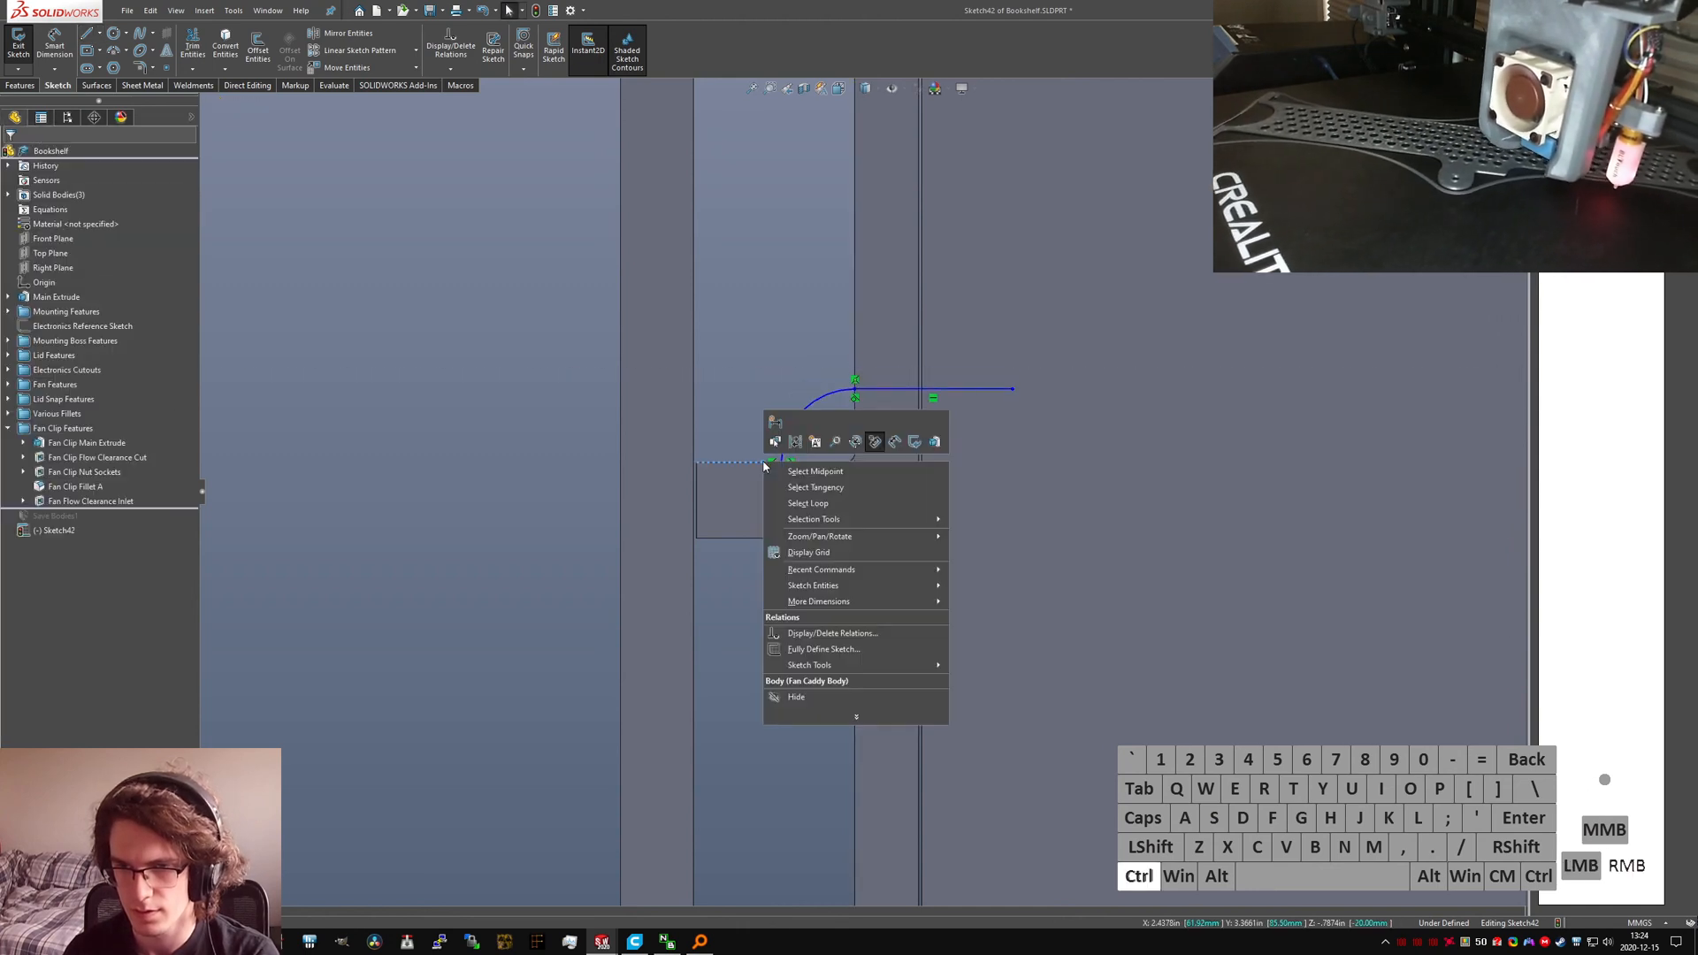
pyautogui.click(793, 471)
pyautogui.keyDown('ctrl'); pyautogui.click(774, 462); pyautogui.keyUp('ctrl')
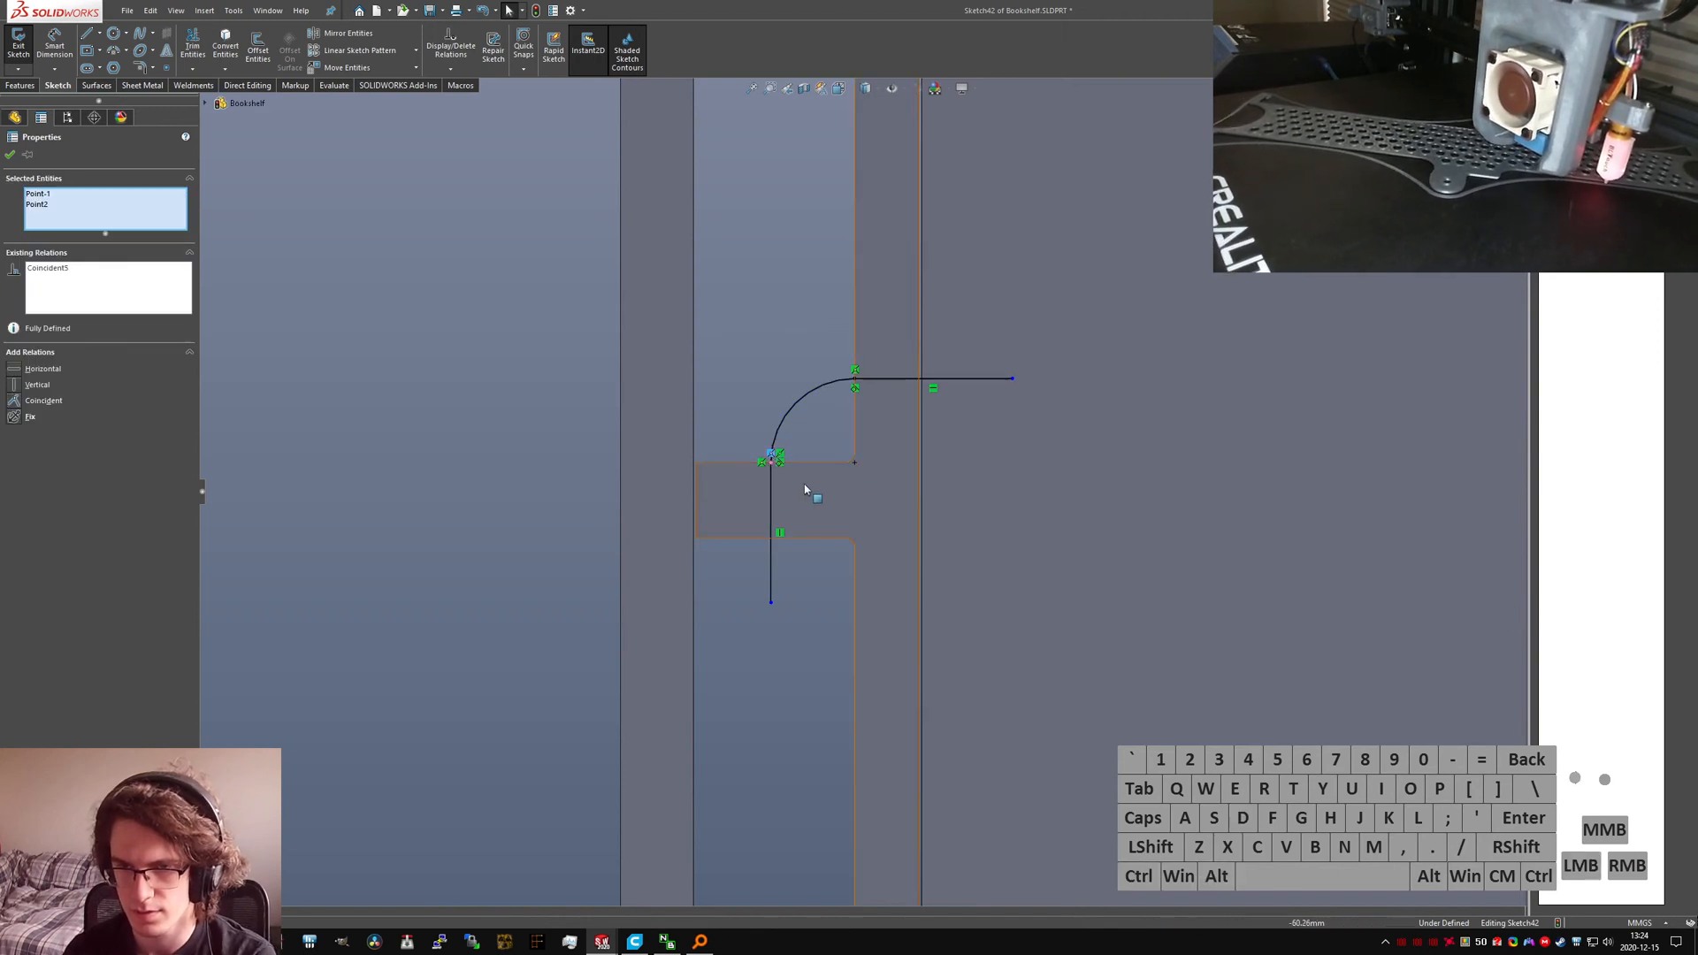
pyautogui.hotkey('ctrl', 'z')
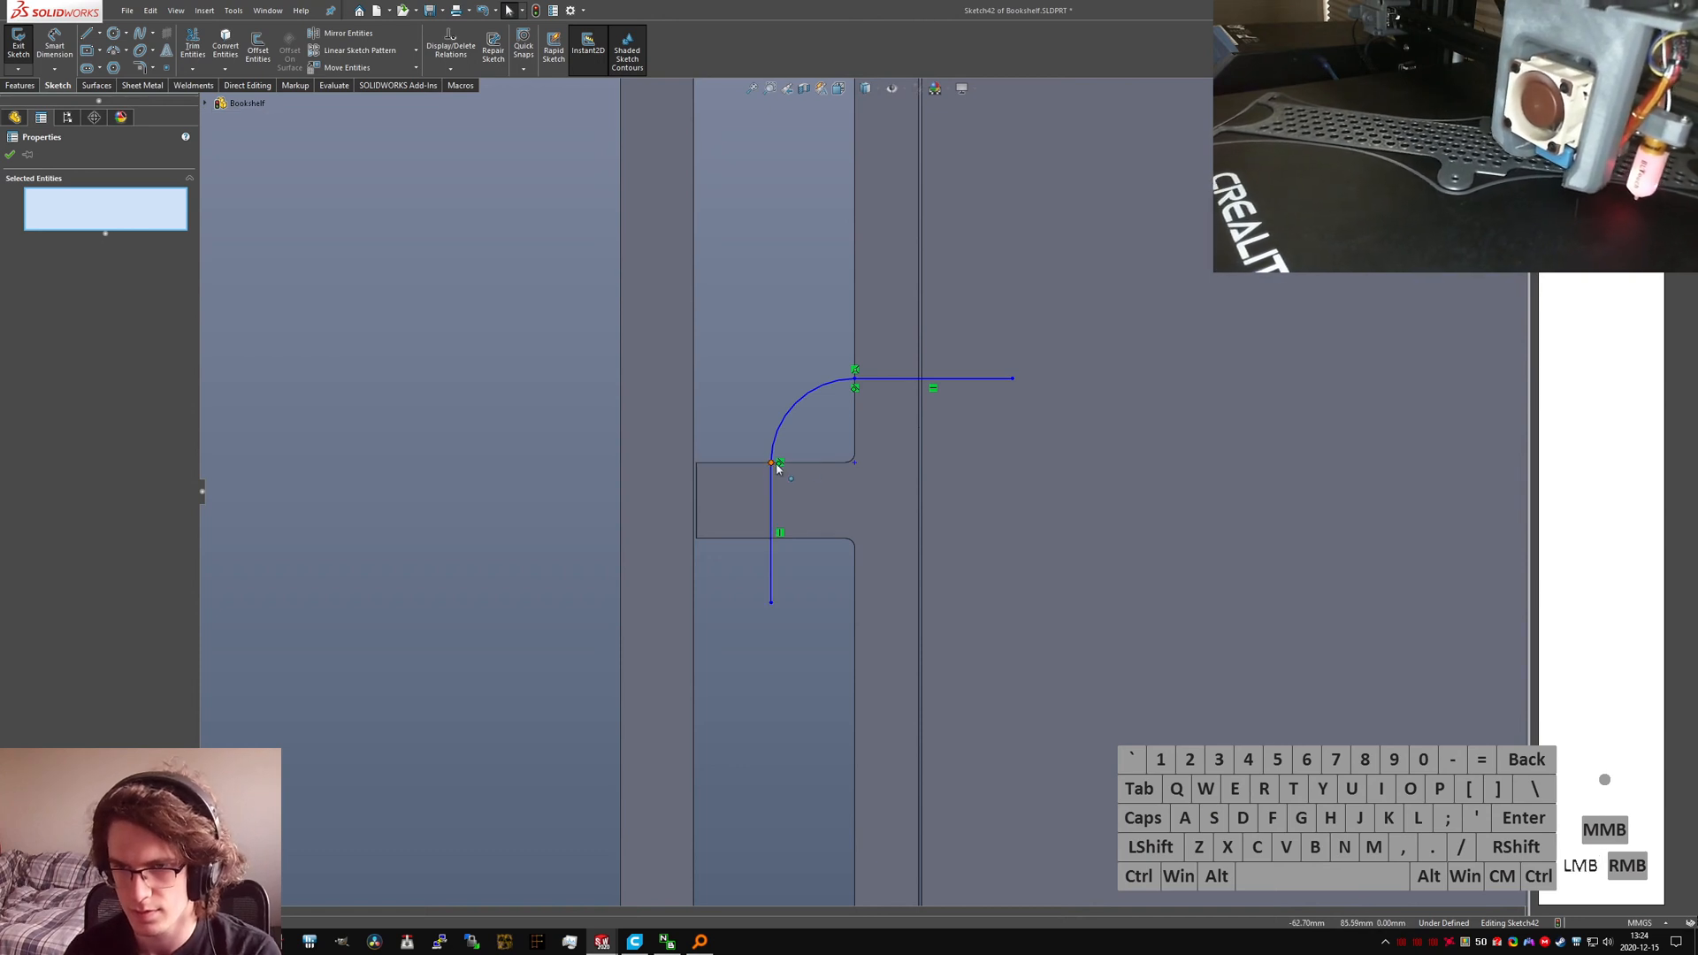
# Step: Constrain the arc's lower endpoint to the crossbar's upper edge with a Midpoint relation
pyautogui.click(773, 464)
pyautogui.keyDown('ctrl'); pyautogui.click(807, 464); pyautogui.keyUp('ctrl')
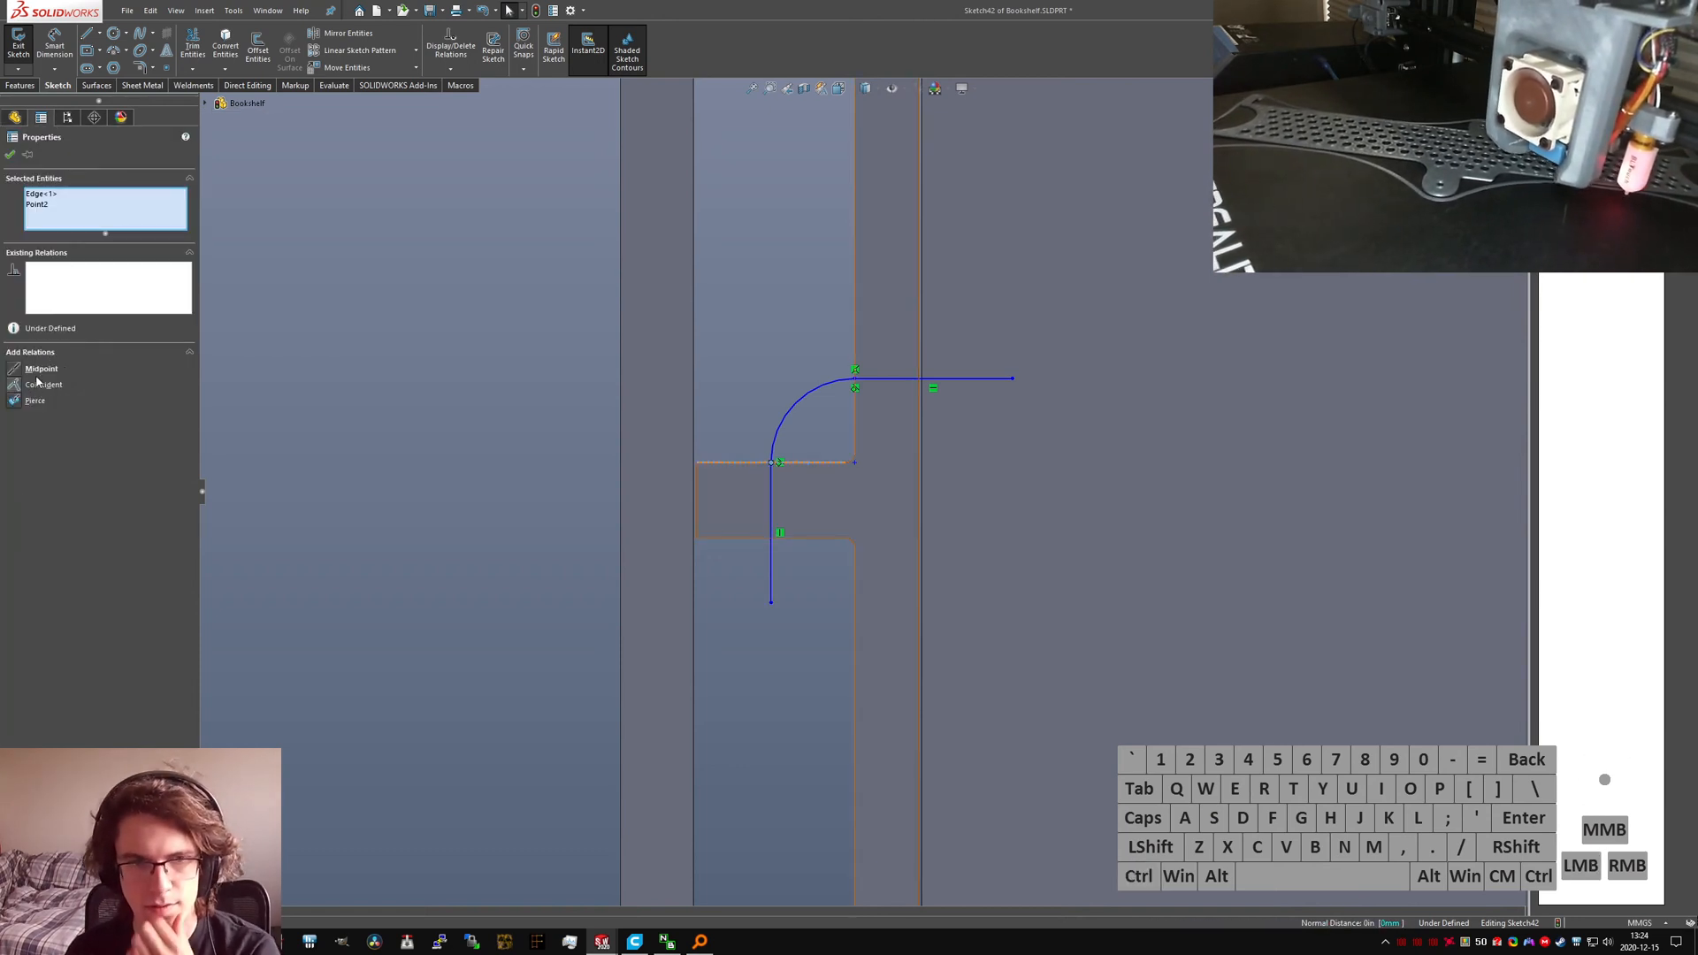
pyautogui.click(38, 369)
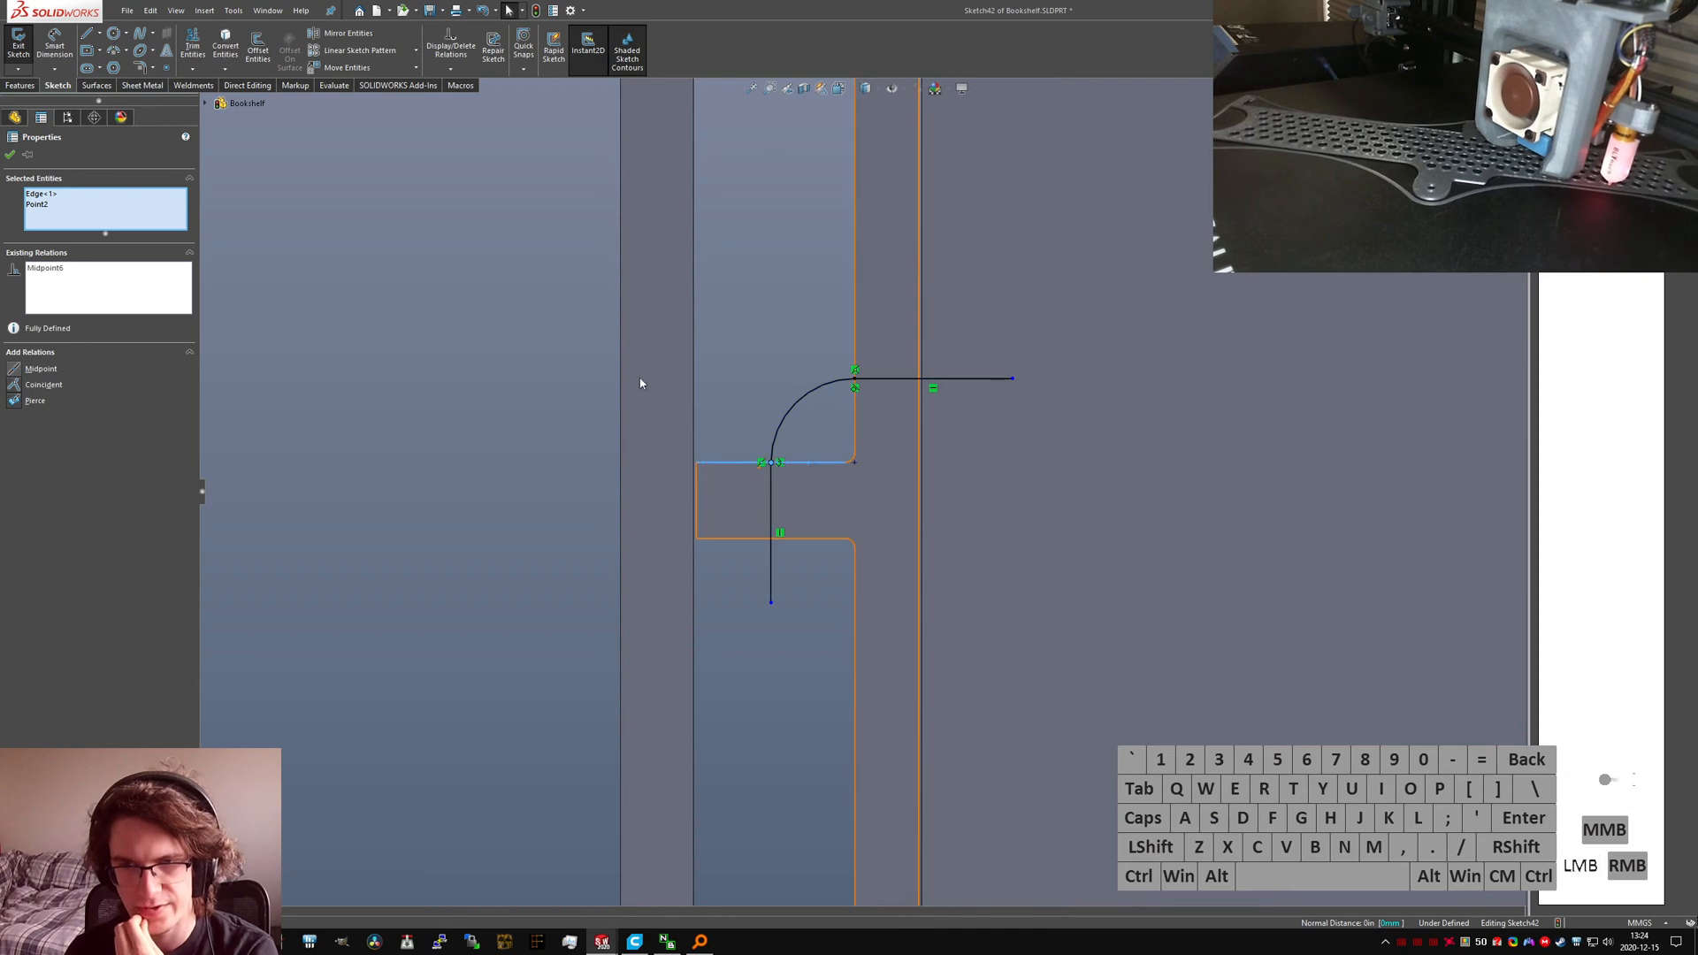
pyautogui.click(707, 495)
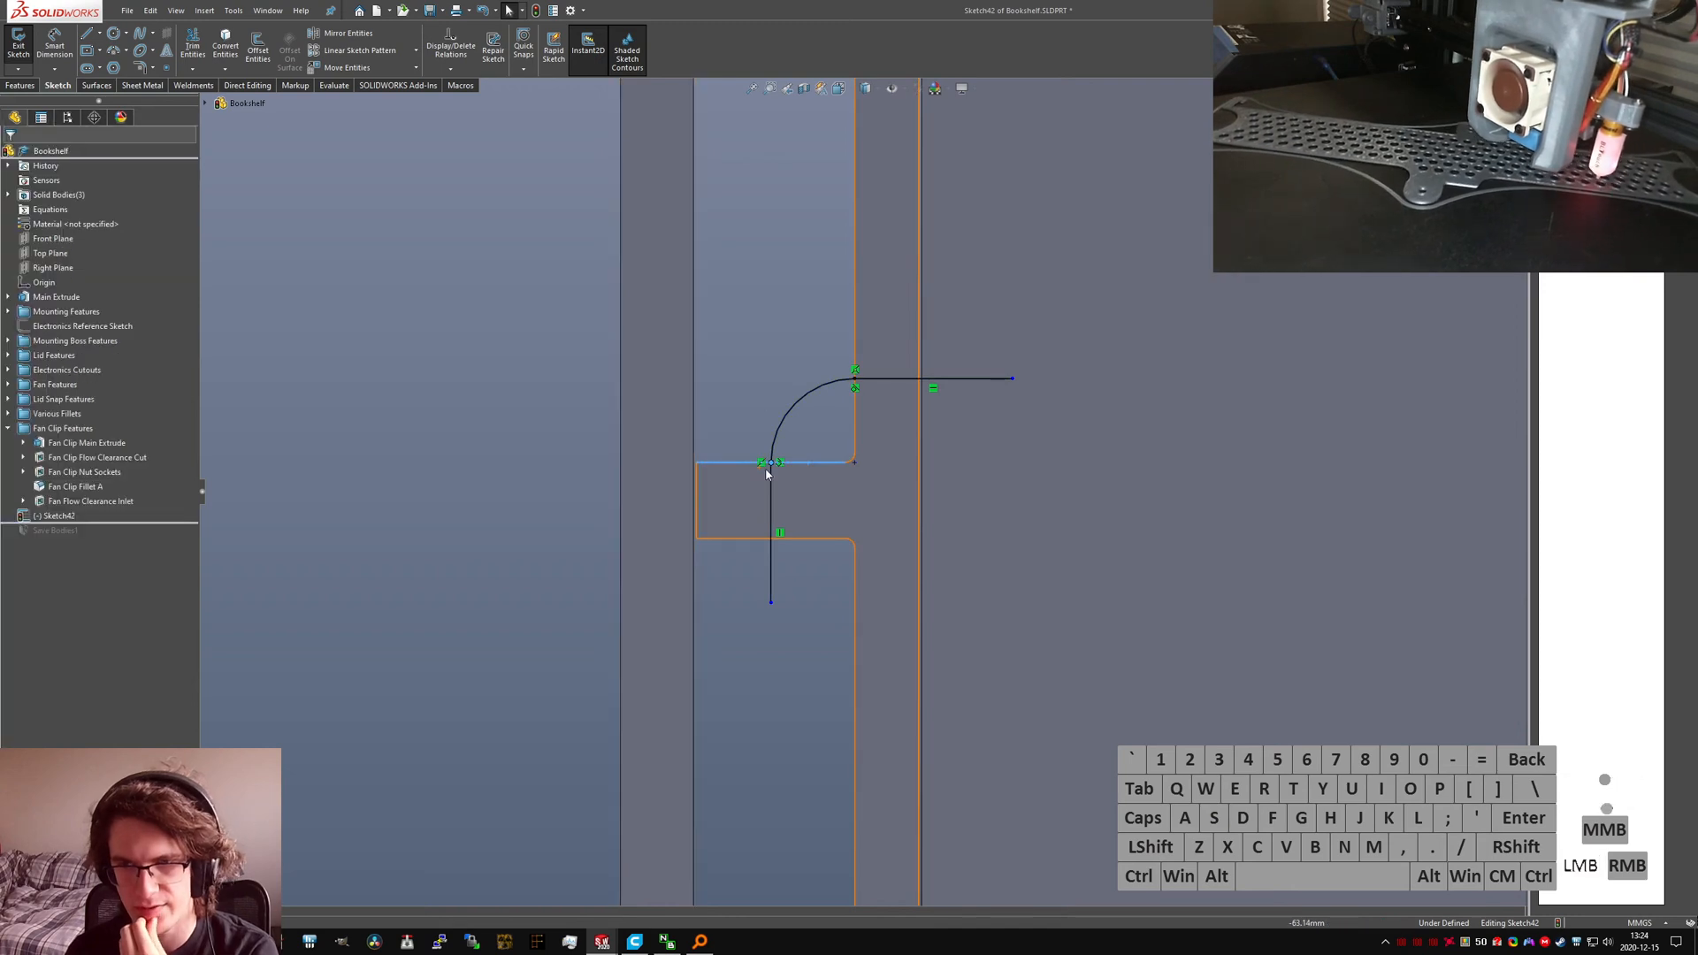
# Step: Make the vertical and horizontal lines equal and dimension the horizontal line to 10 mm
pyautogui.keyDown('ctrl'); pyautogui.click(931, 380); pyautogui.keyUp('ctrl')
pyautogui.hotkey('ctrl', 'alt', 'q')
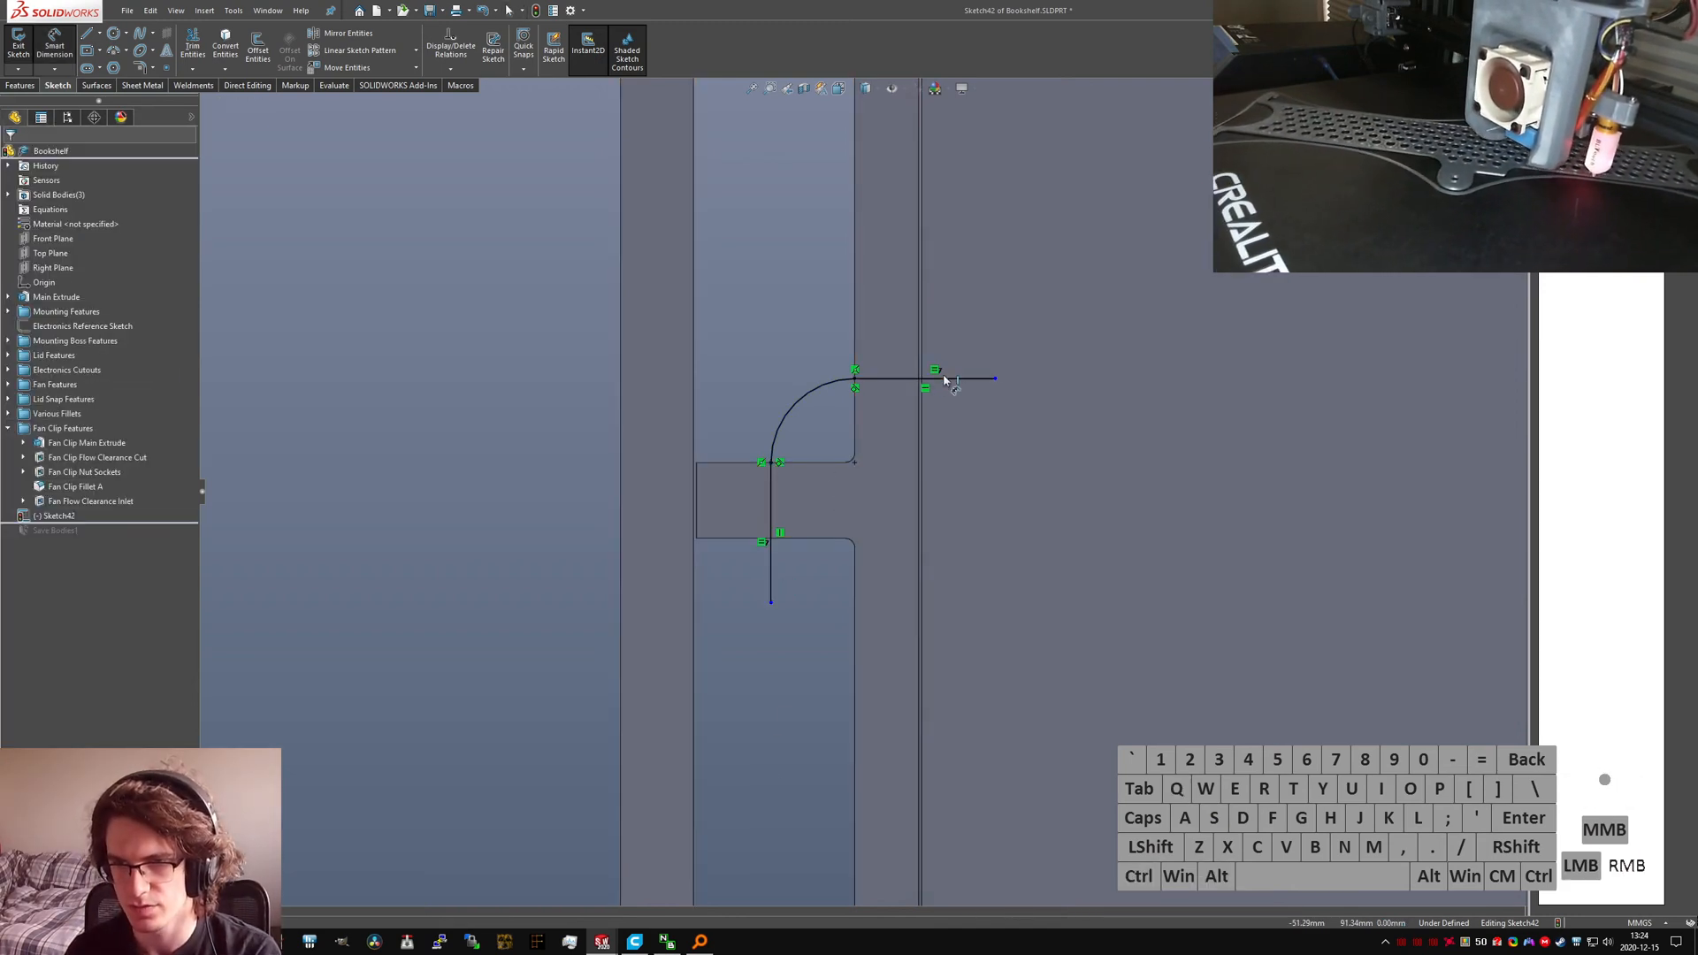
pyautogui.click(944, 379)
pyautogui.click(943, 314)
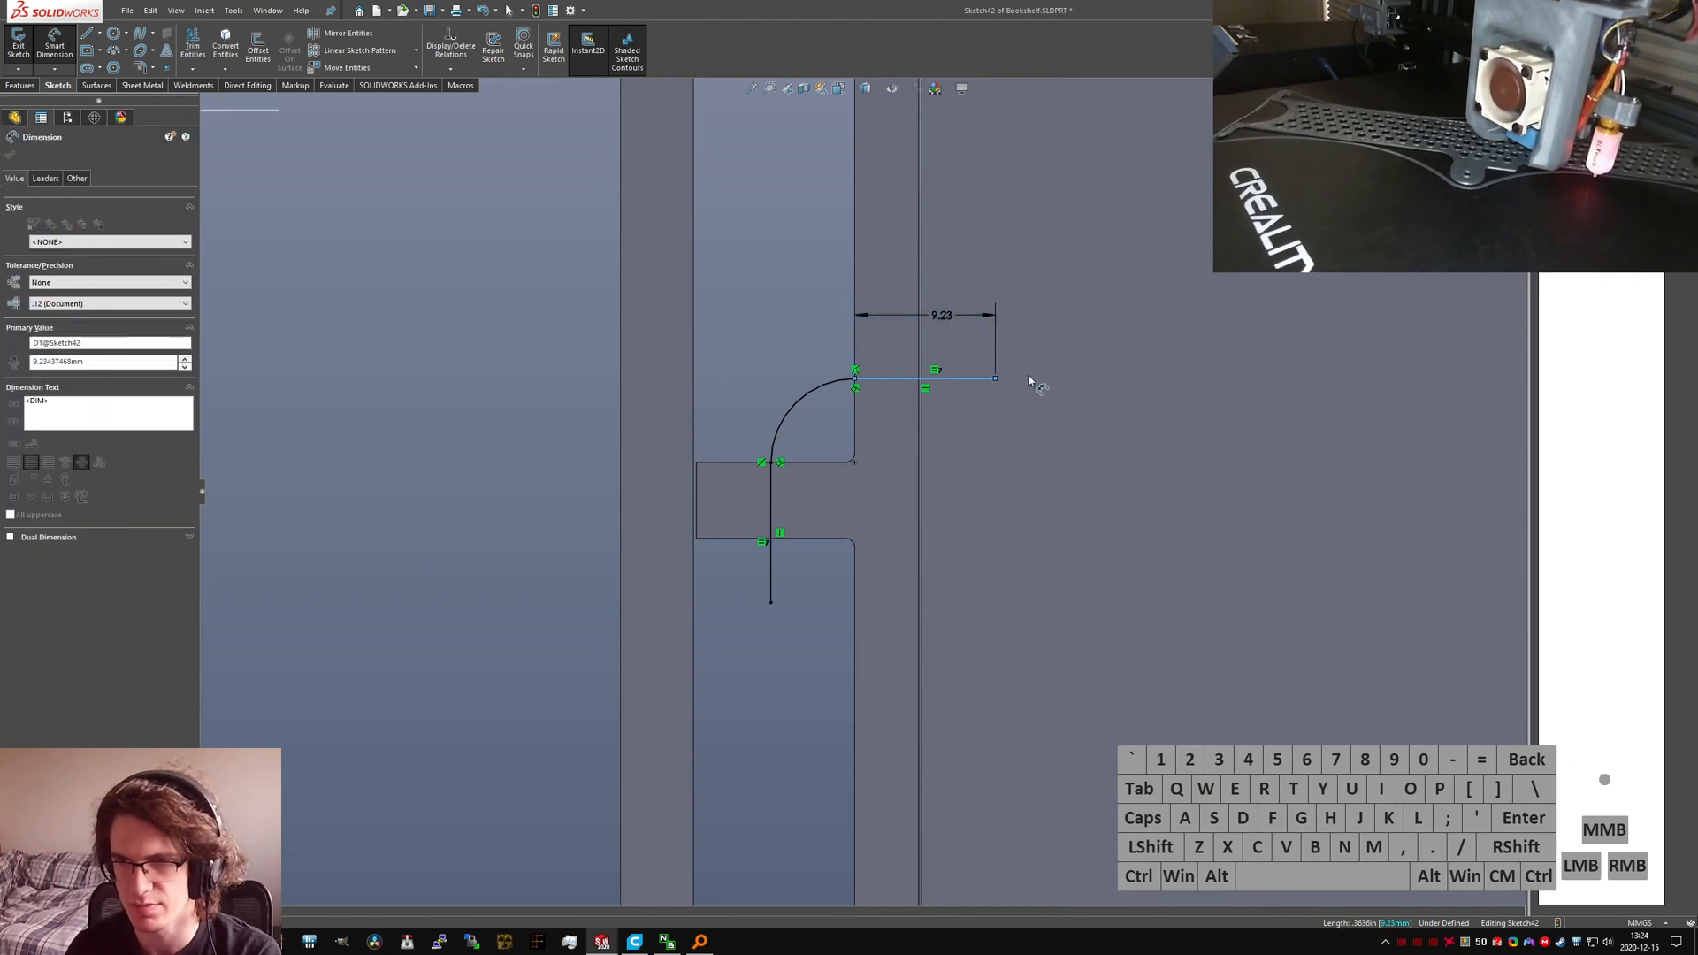
pyautogui.press('Return')
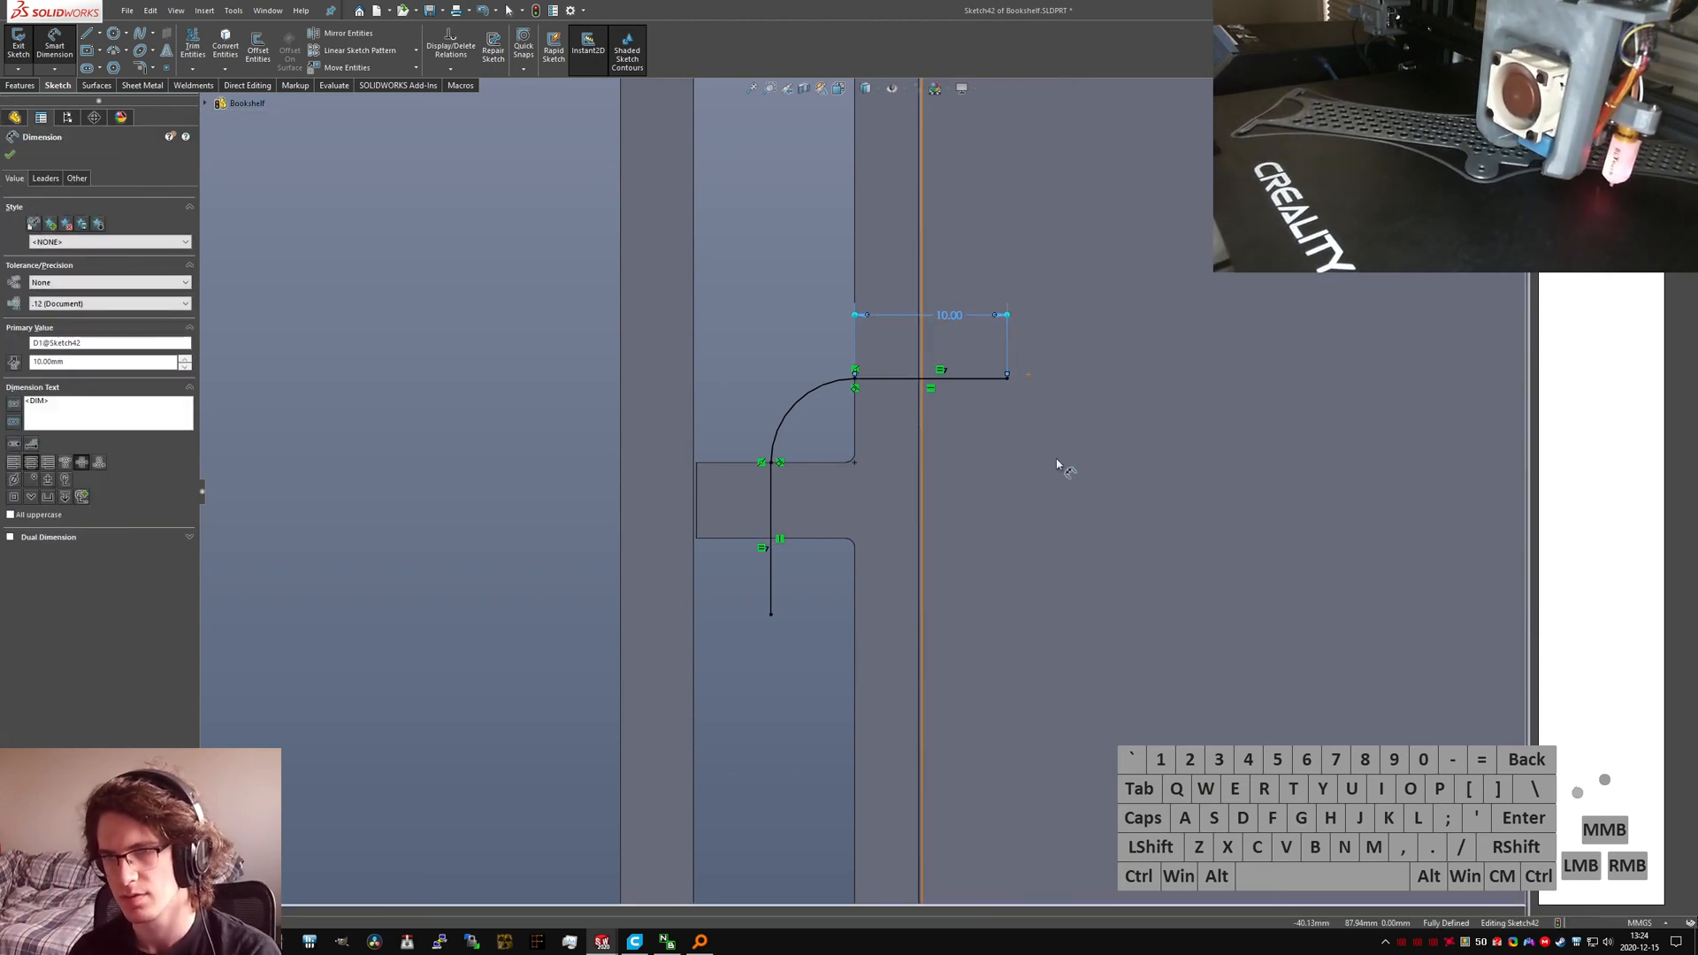
pyautogui.press('Escape')
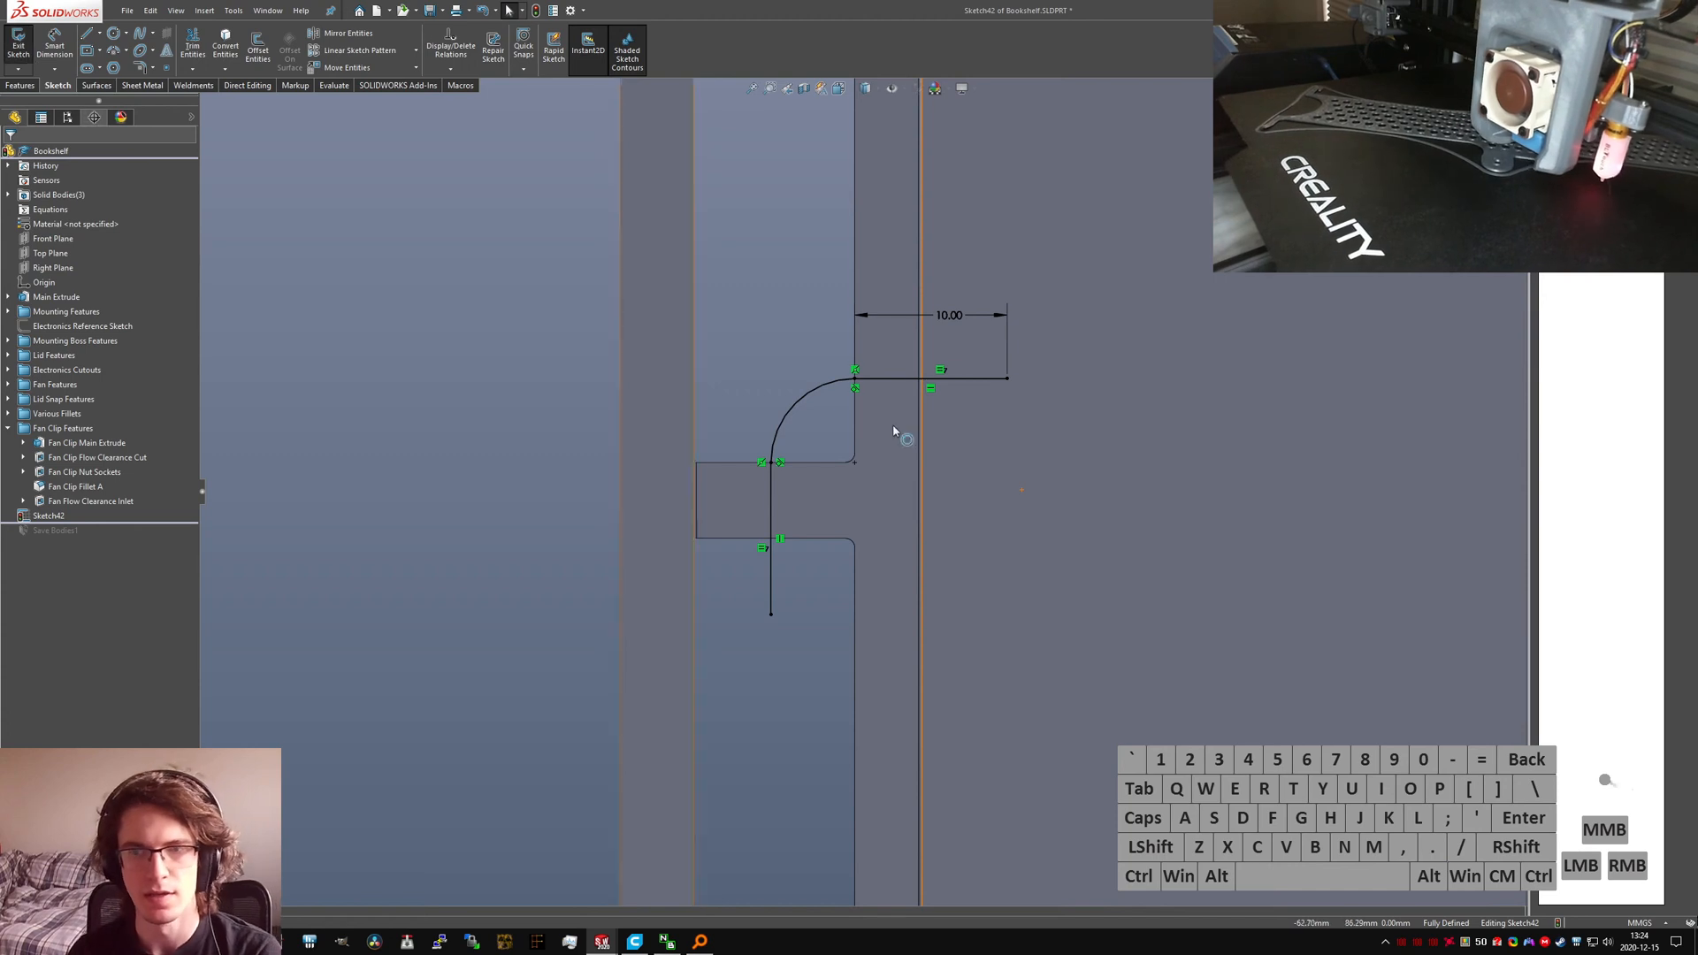
pyautogui.moveTo(693, 284); pyautogui.dragTo(808, 396)
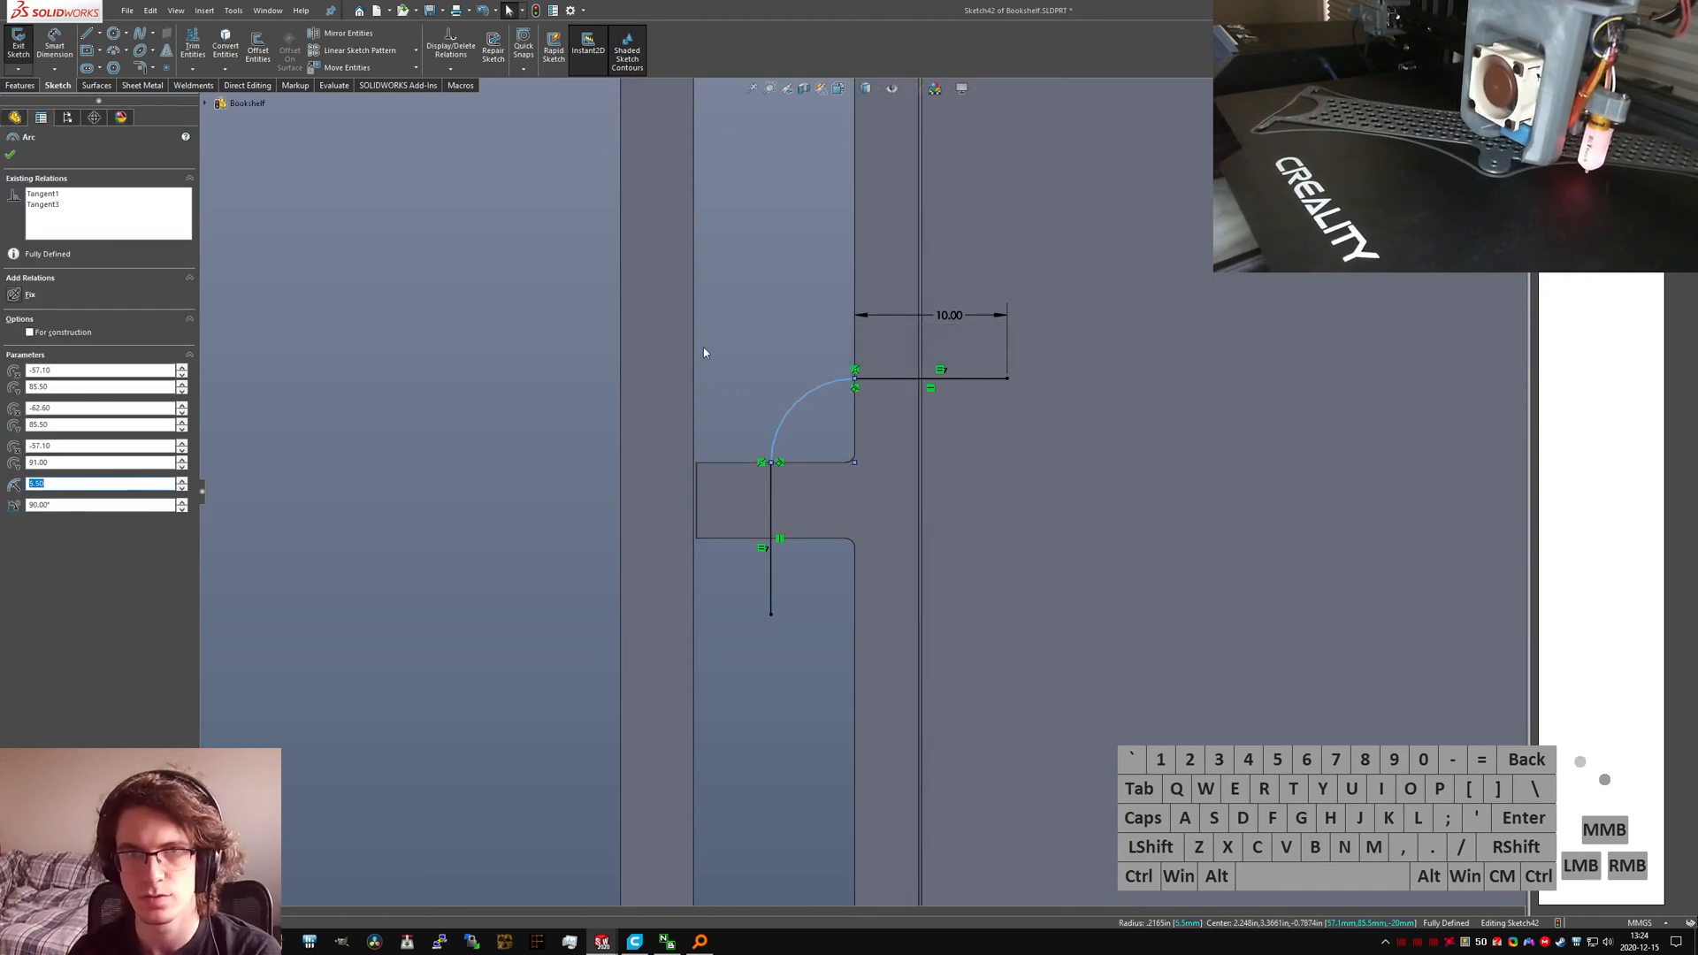
pyautogui.click(703, 347)
pyautogui.keyDown('ctrl'); pyautogui.click(808, 399); pyautogui.keyUp('ctrl')
pyautogui.rightClick(801, 400)
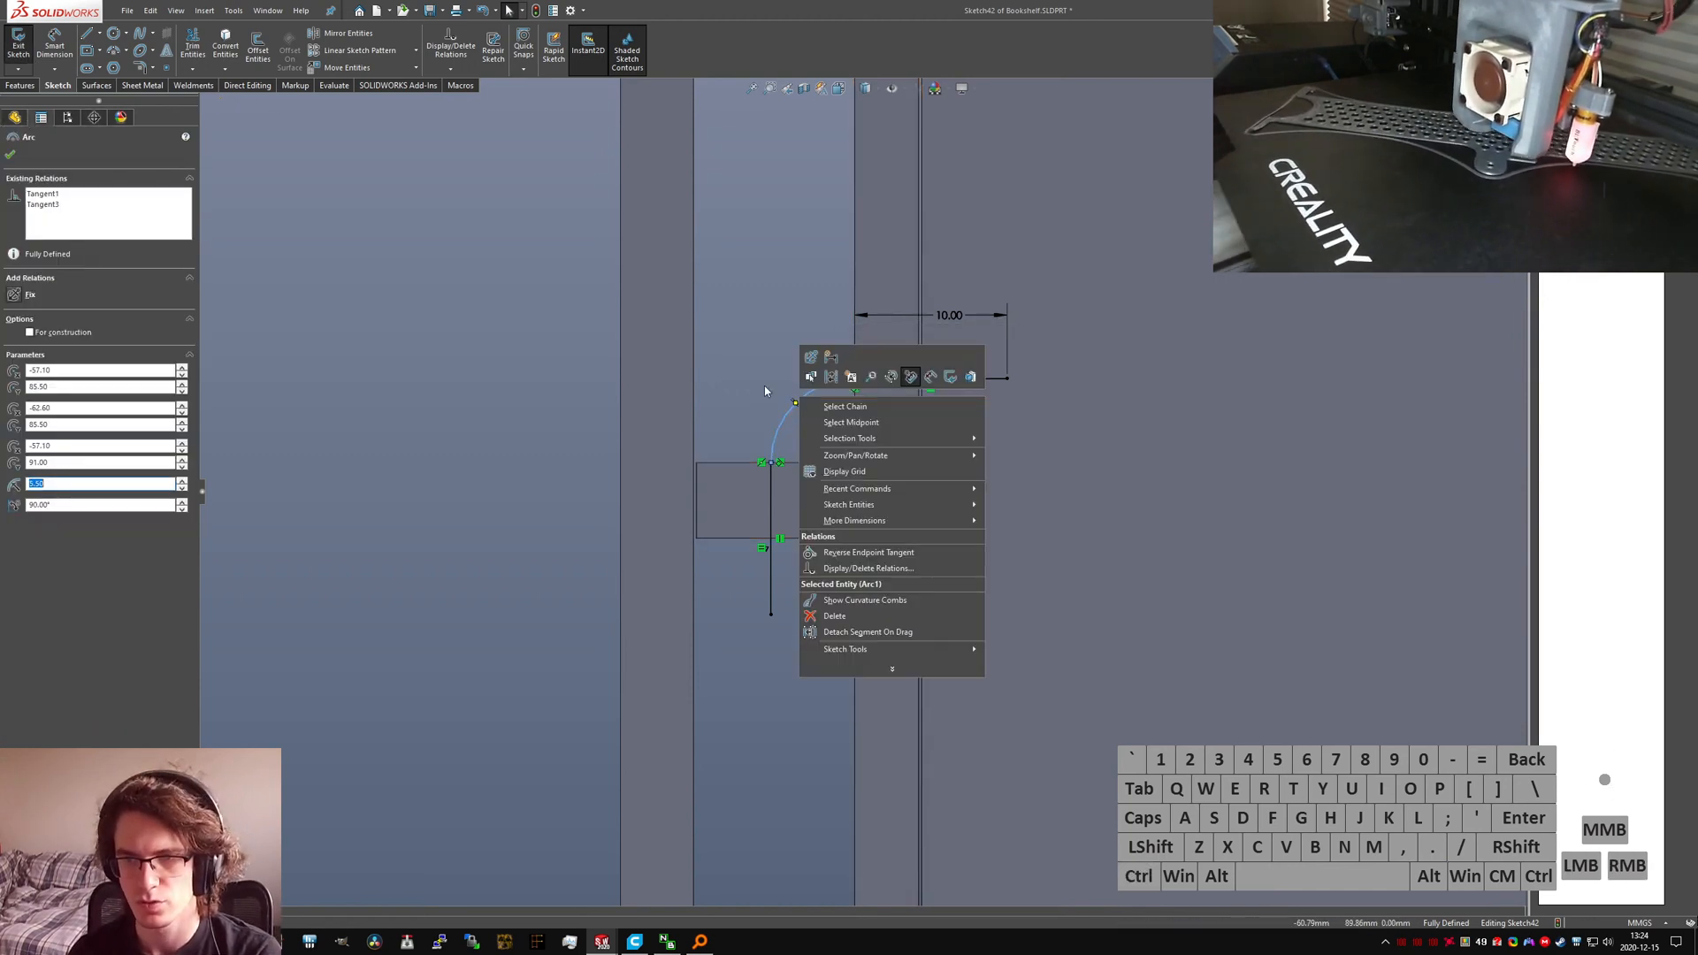
pyautogui.click(762, 384)
pyautogui.click(19, 46)
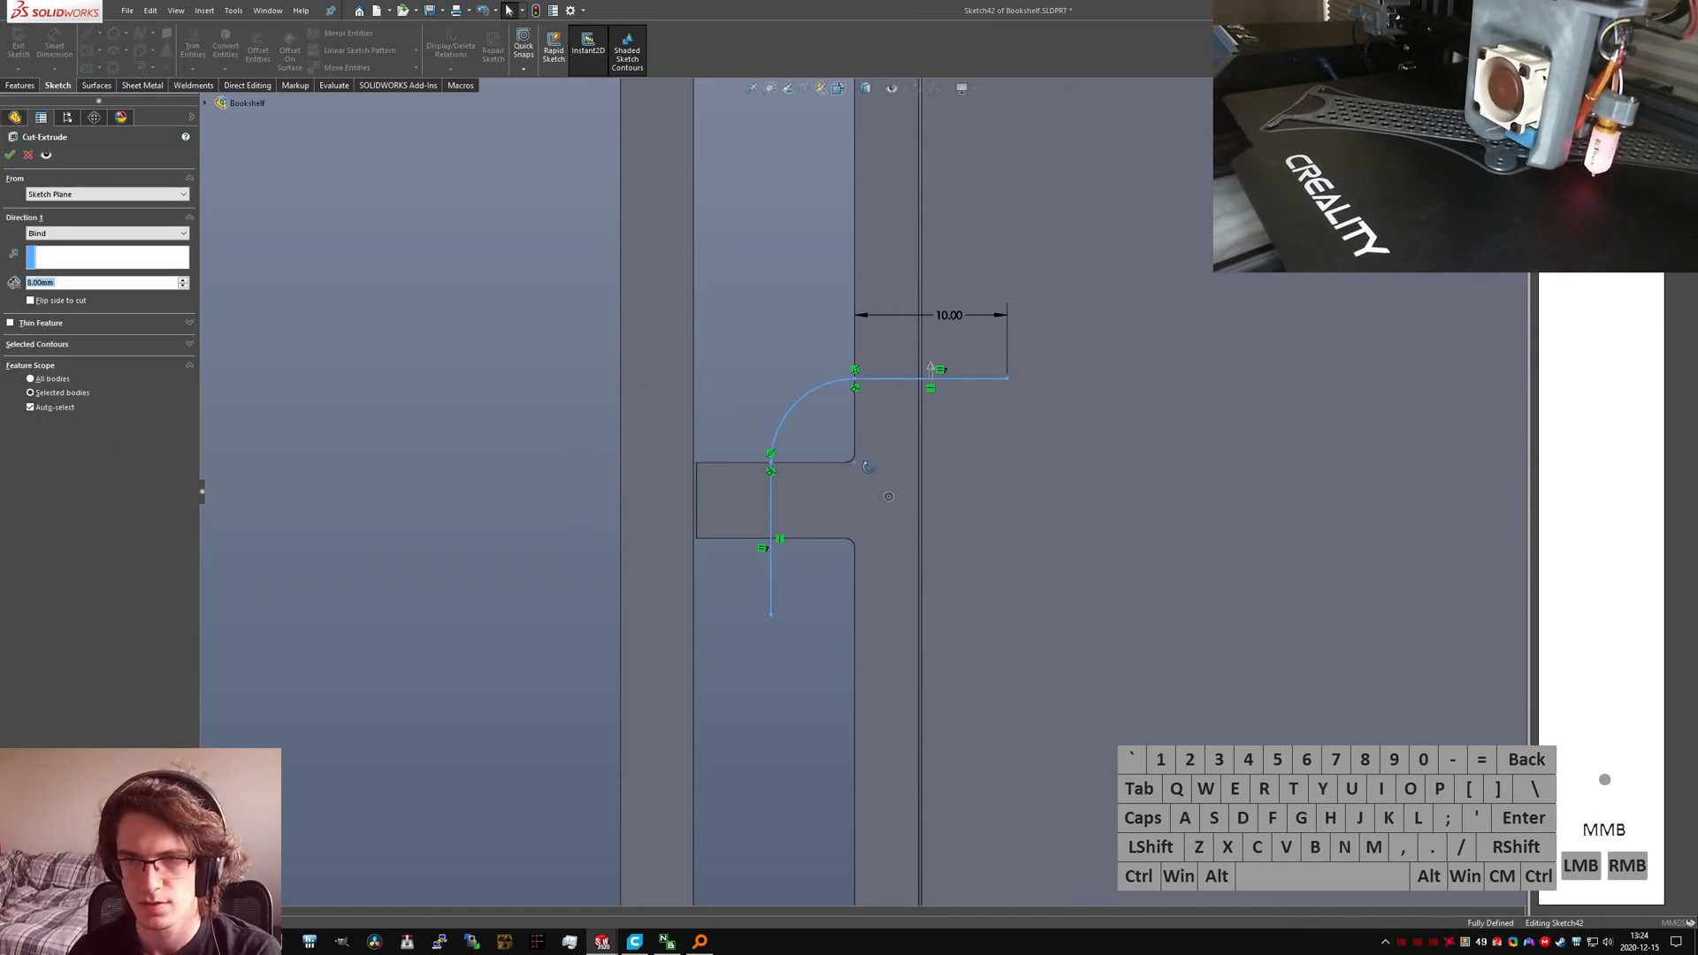
pyautogui.moveTo(868, 470); pyautogui.dragTo(893, 507, button='middle')
pyautogui.click(86, 234)
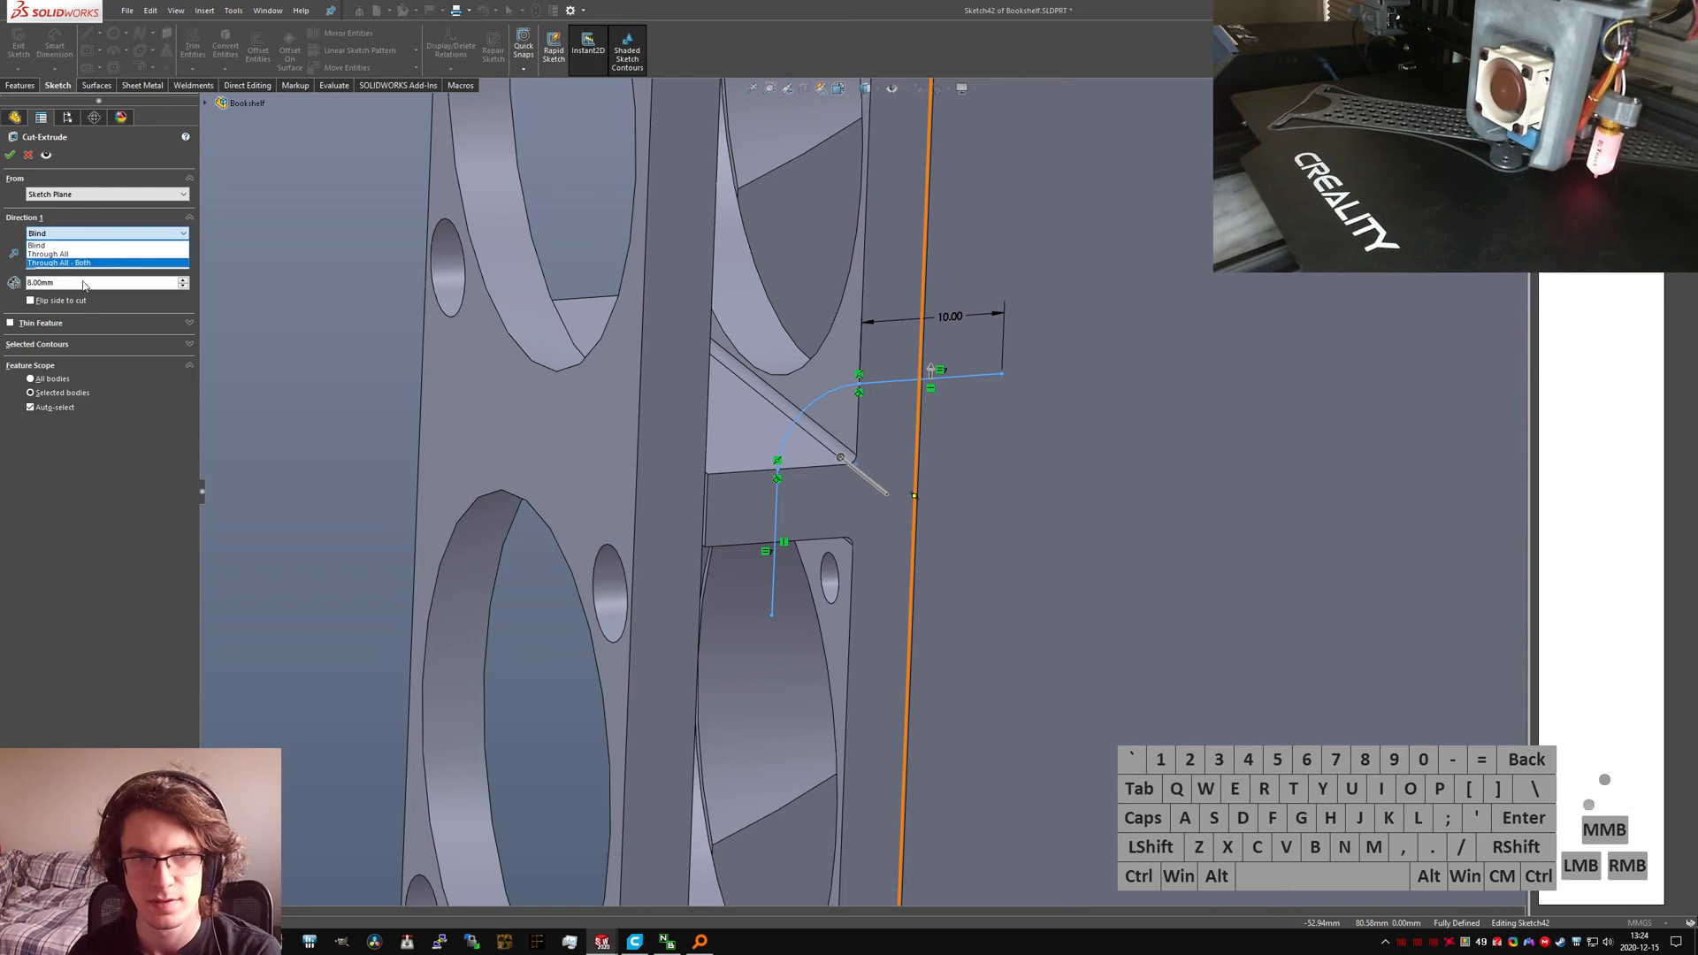
pyautogui.click(69, 235)
pyautogui.click(69, 239)
pyautogui.click(69, 238)
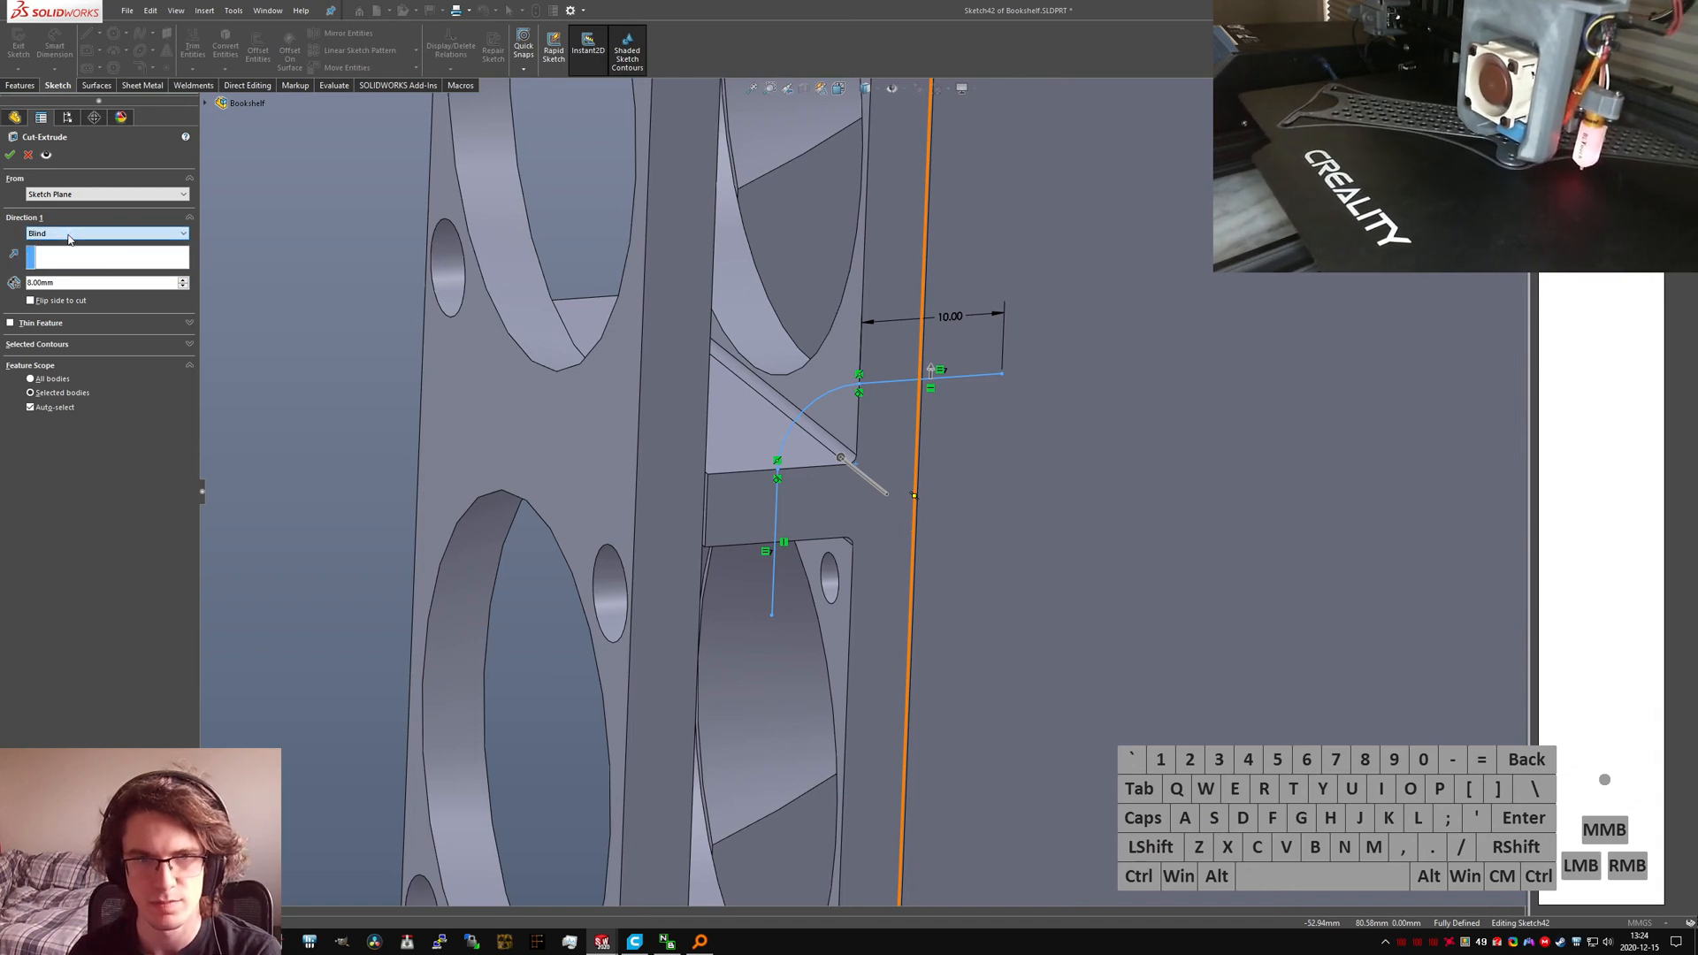
pyautogui.click(47, 324)
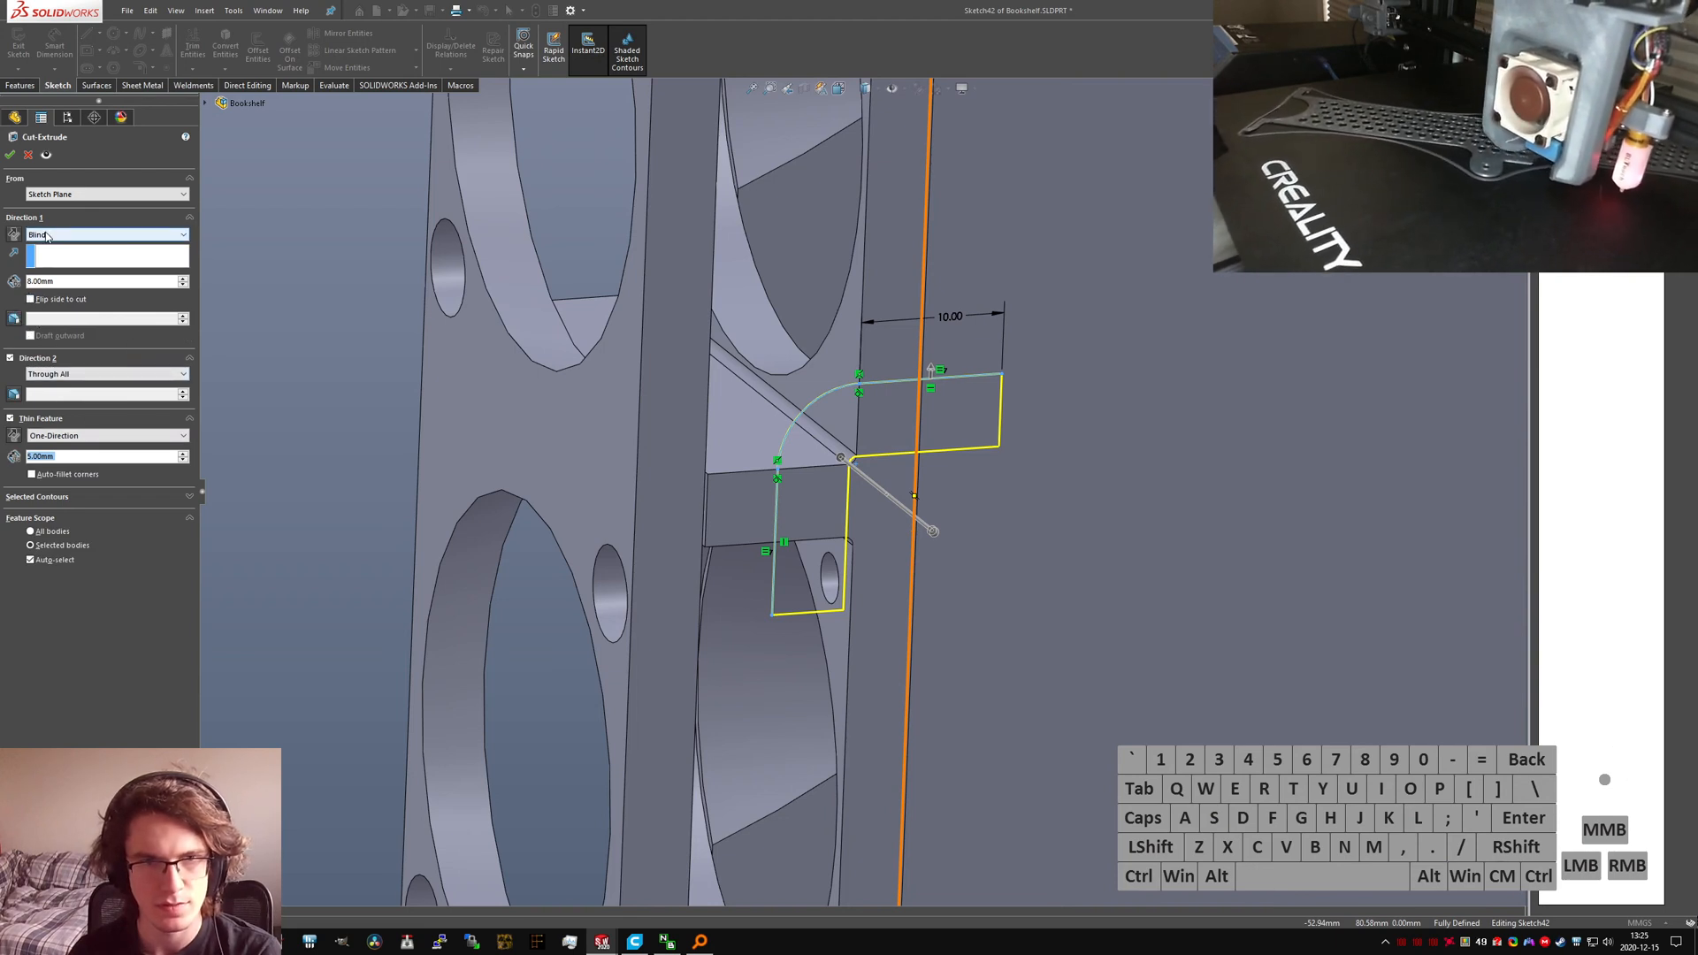
pyautogui.click(106, 435)
pyautogui.click(66, 458)
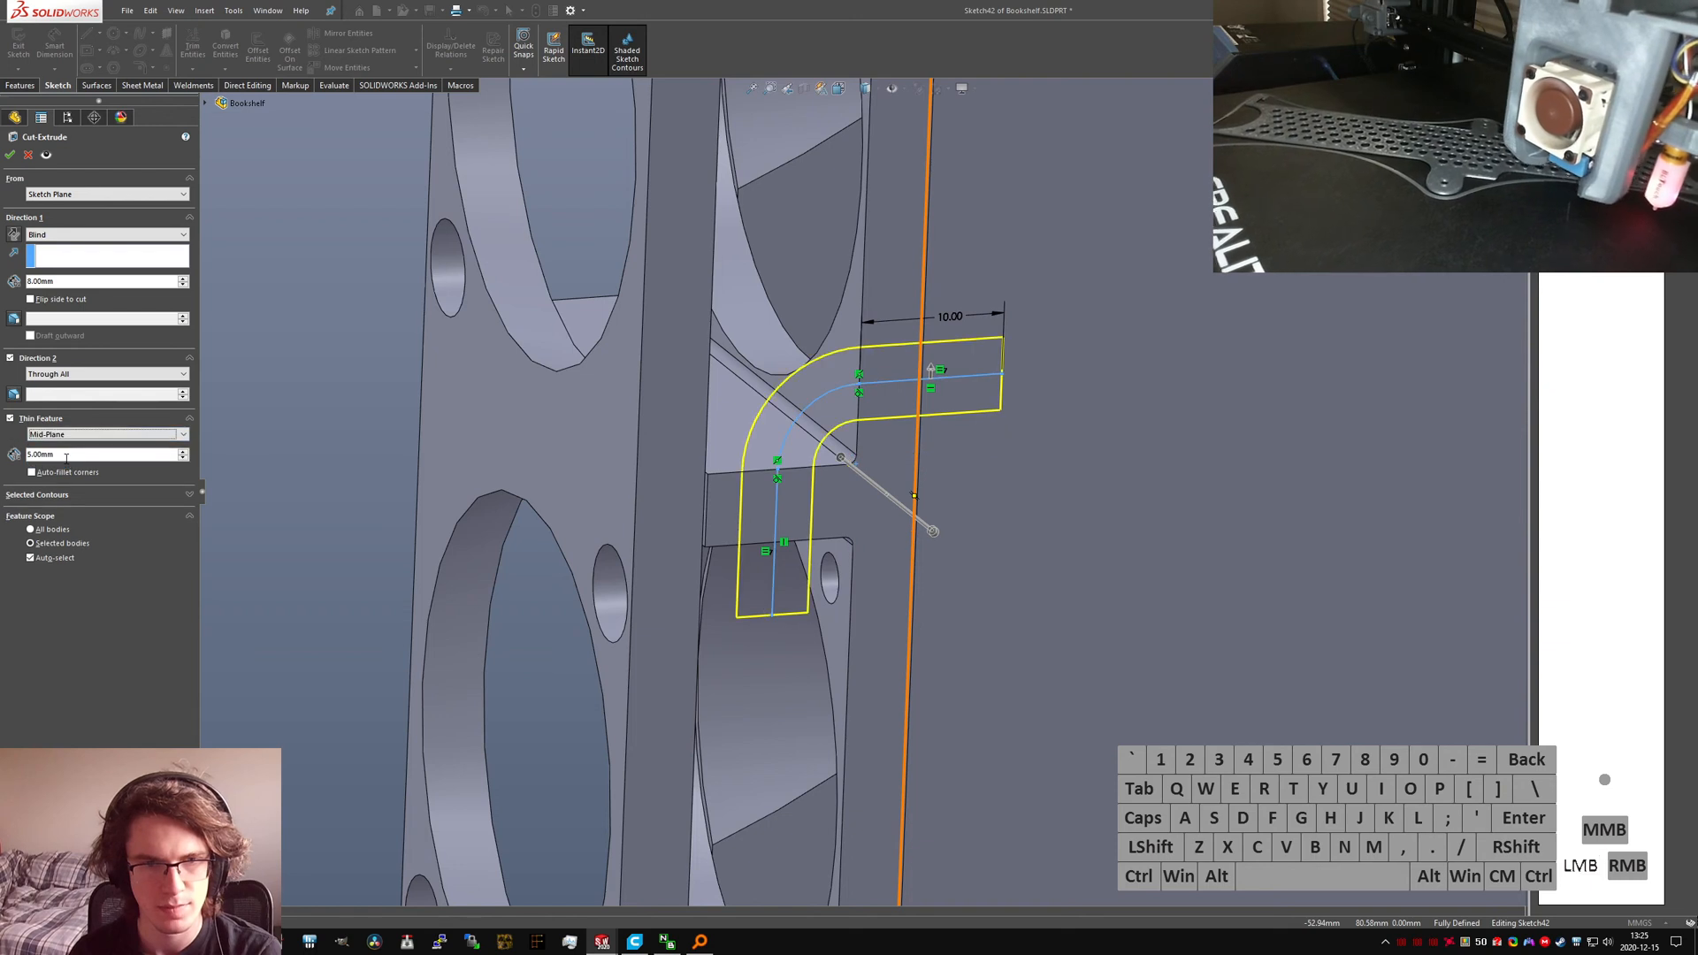
pyautogui.click(54, 475)
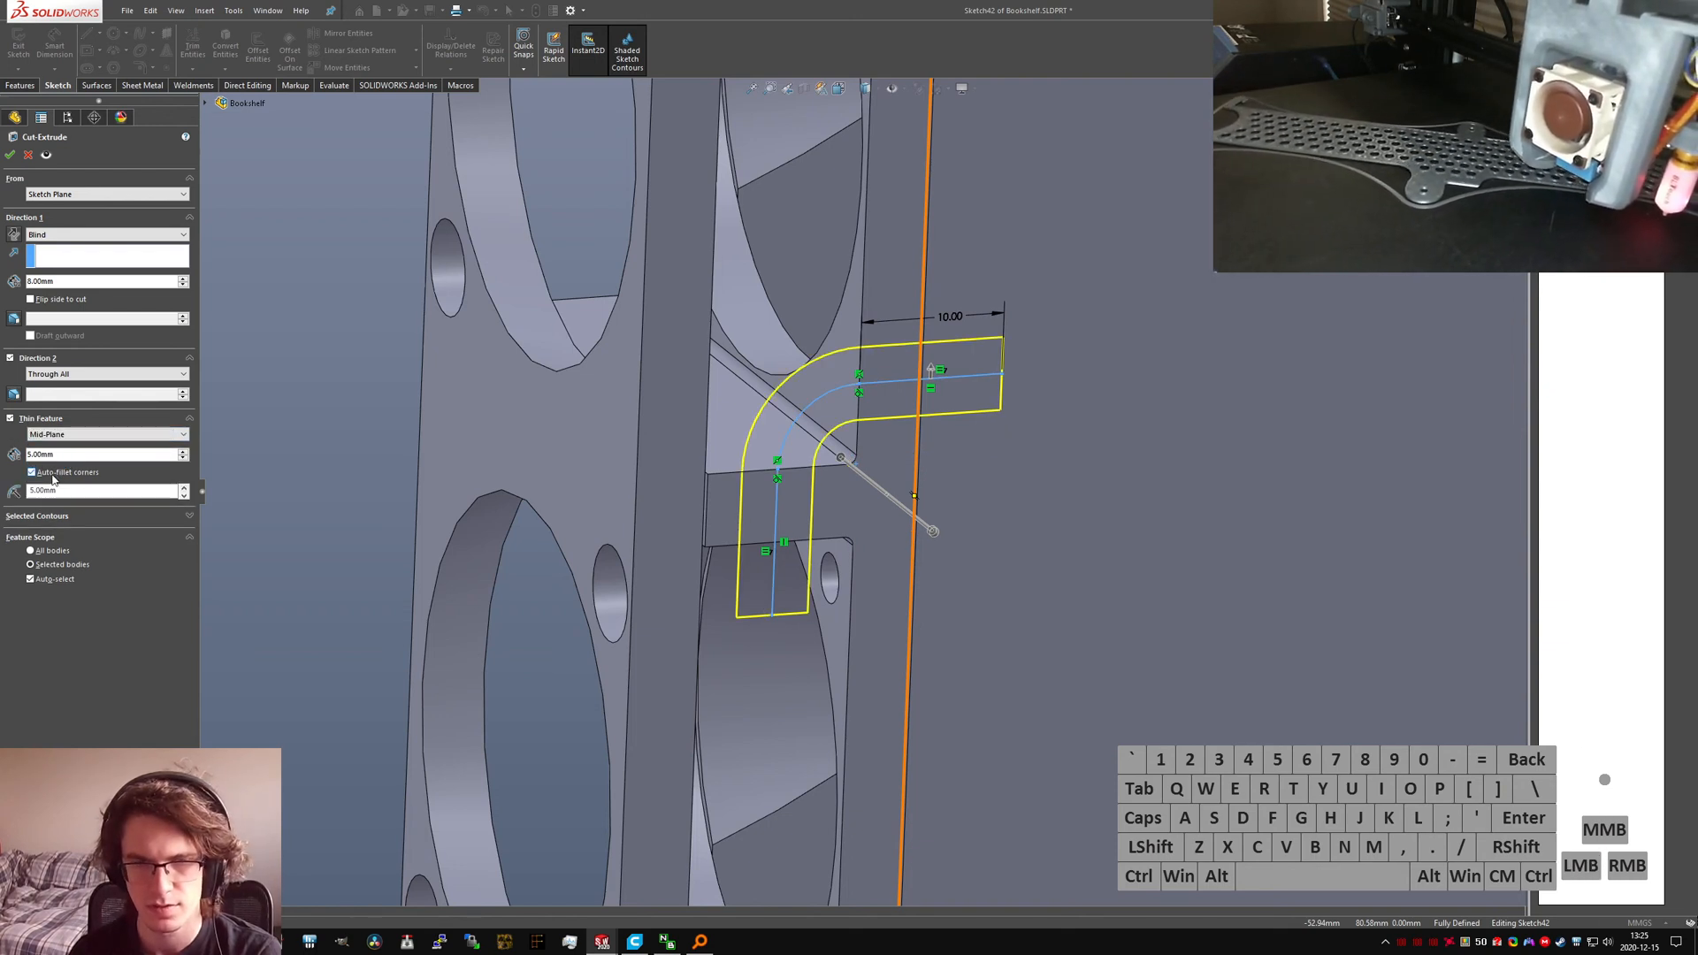
pyautogui.scroll(-3, 967, 374)
pyautogui.moveTo(968, 374)
pyautogui.mouseDown(button='middle')
pyautogui.moveTo(1093, 395)
pyautogui.moveTo(978, 350)
pyautogui.mouseUp(button='middle')
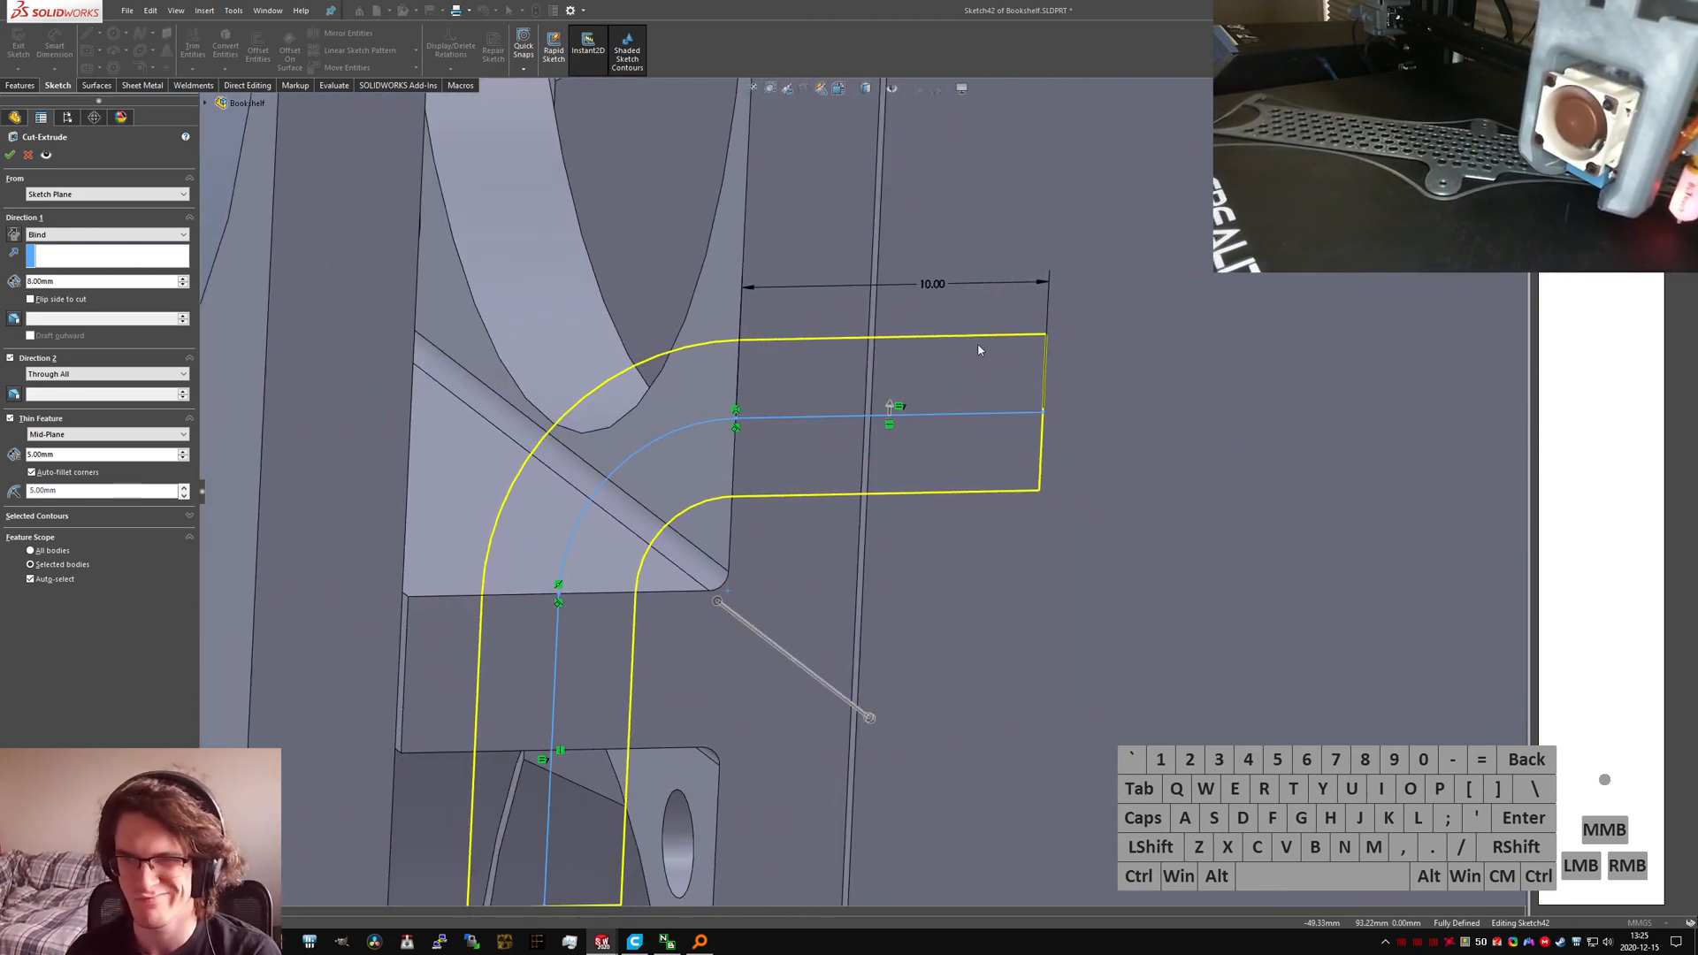
pyautogui.click(28, 155)
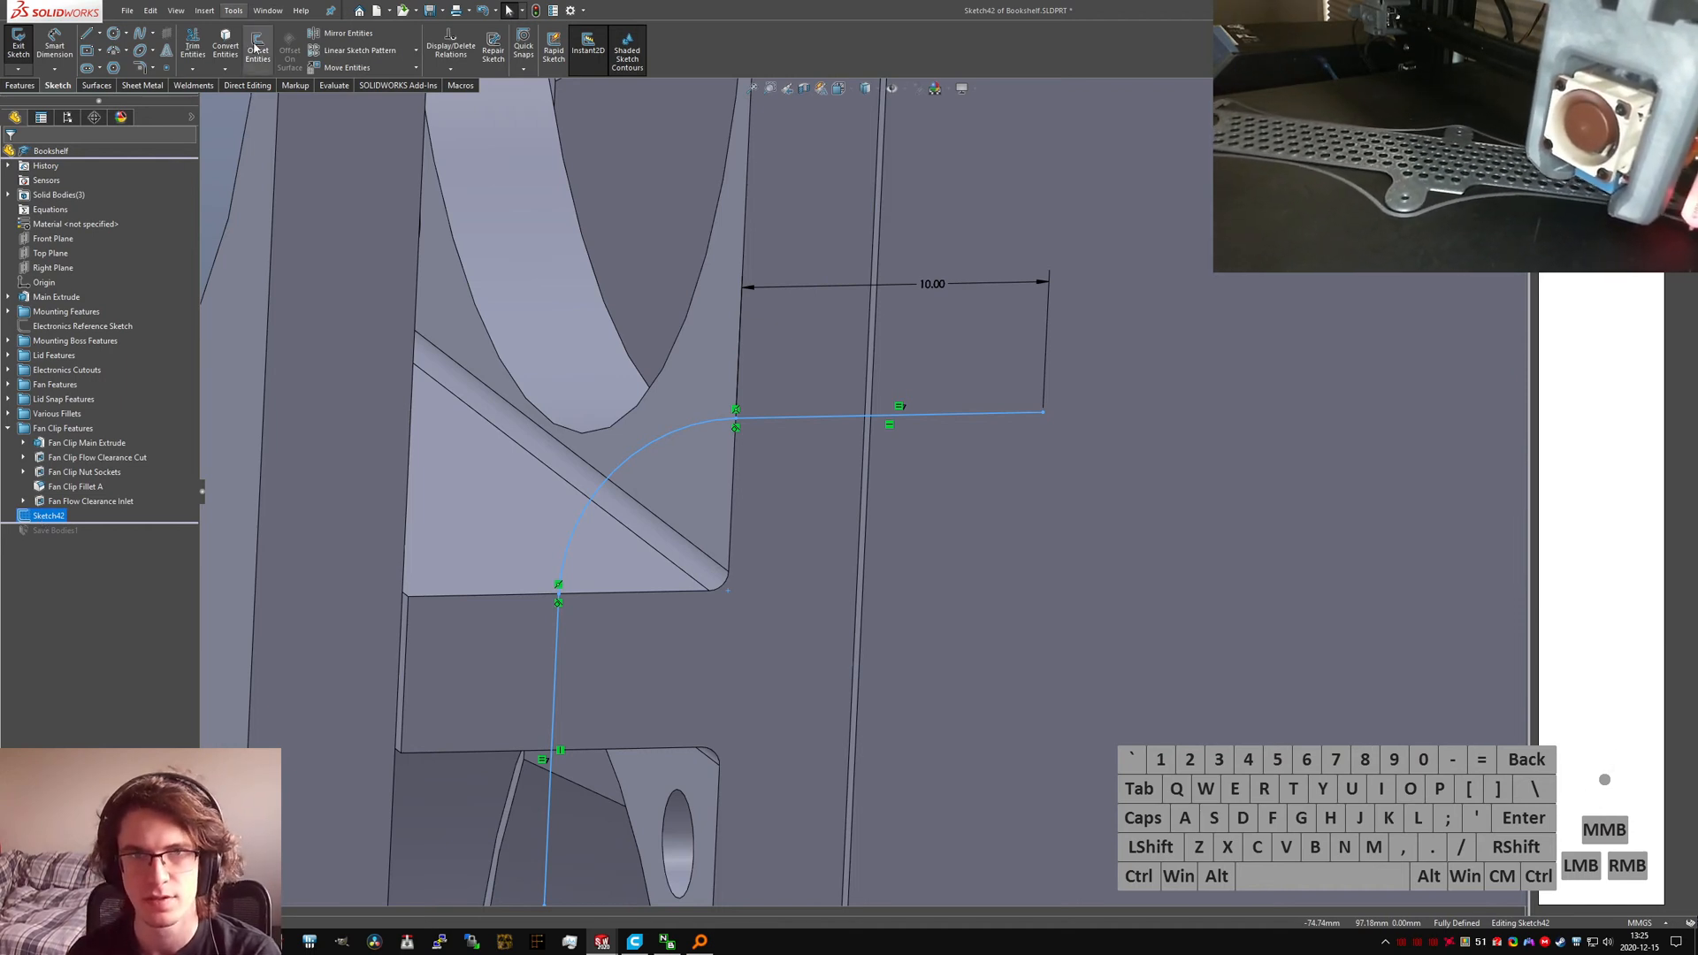
# Step: Offset the line-arc-line chain 2.50 mm bi-directionally with arc end caps, converting the base geometry to construction
pyautogui.scroll(2, 682, 429)
pyautogui.click(670, 500)
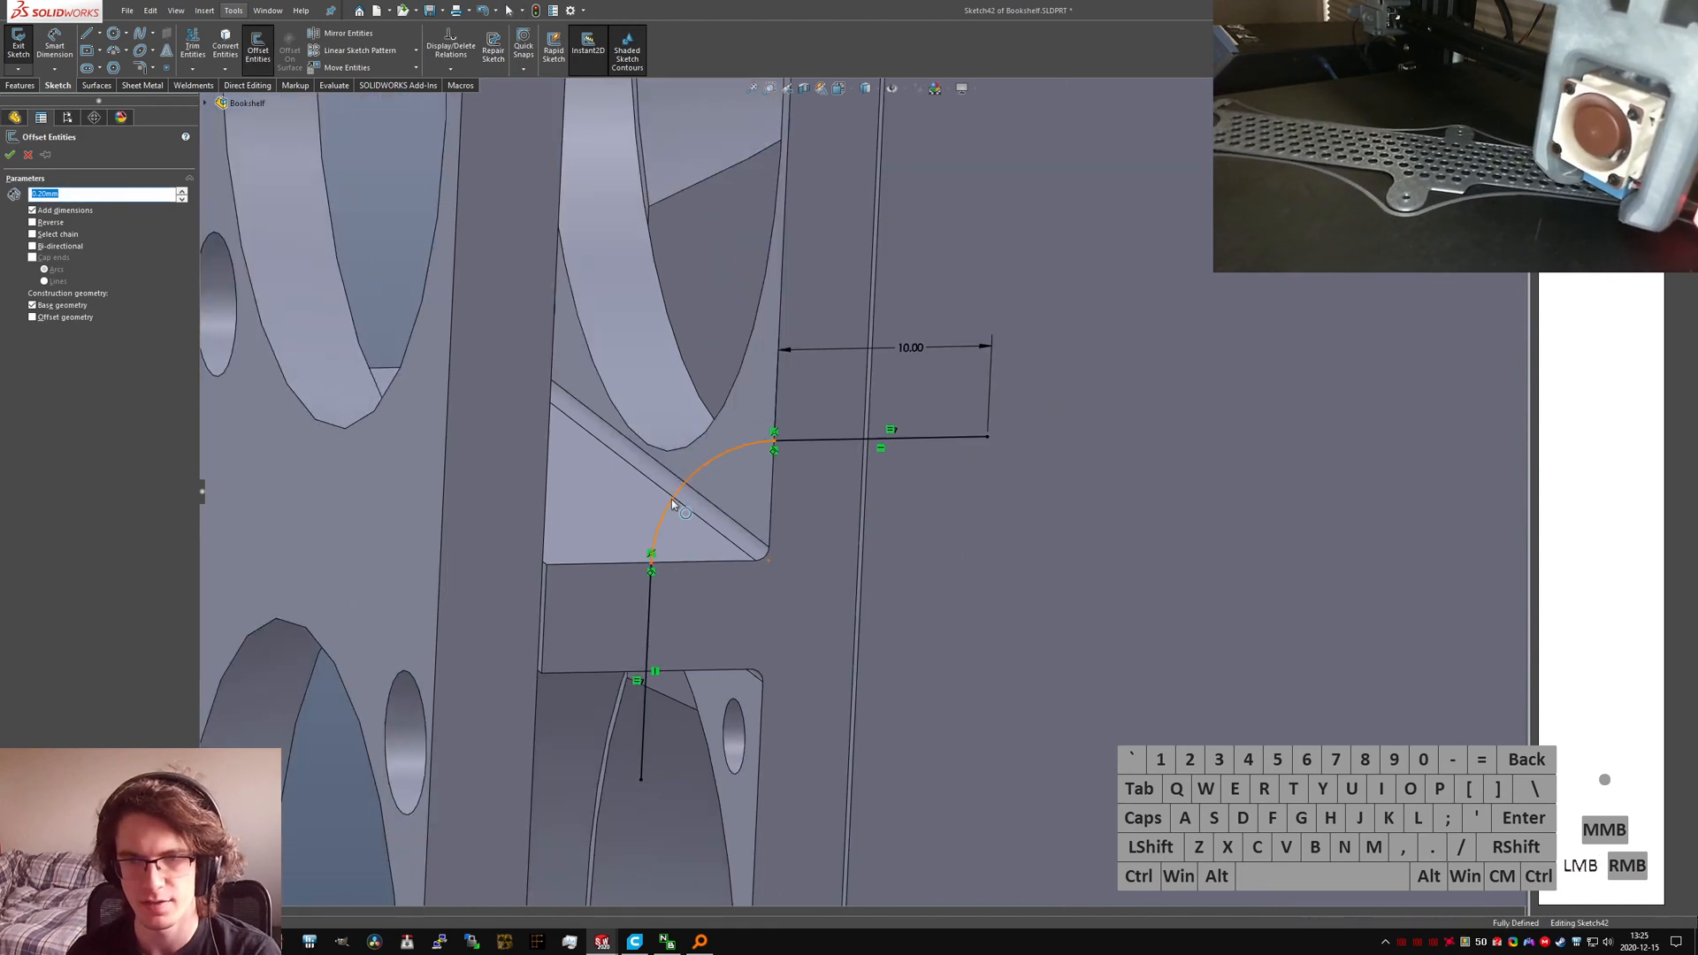
pyautogui.click(648, 610)
pyautogui.click(840, 439)
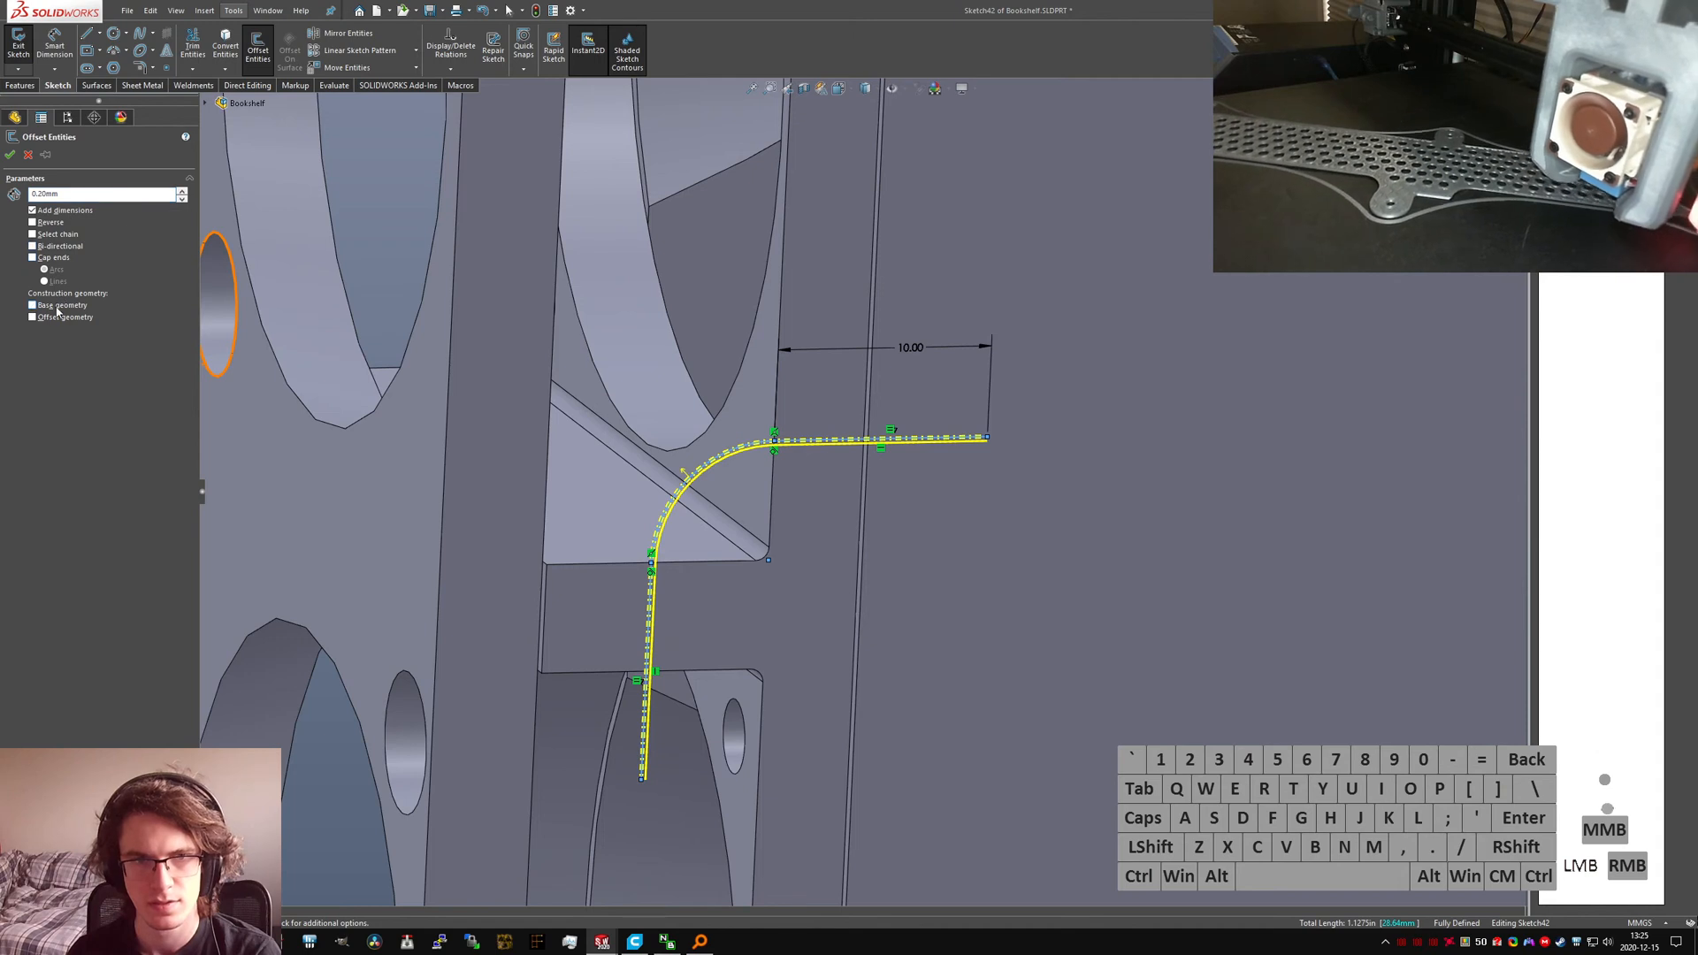
pyautogui.click(47, 248)
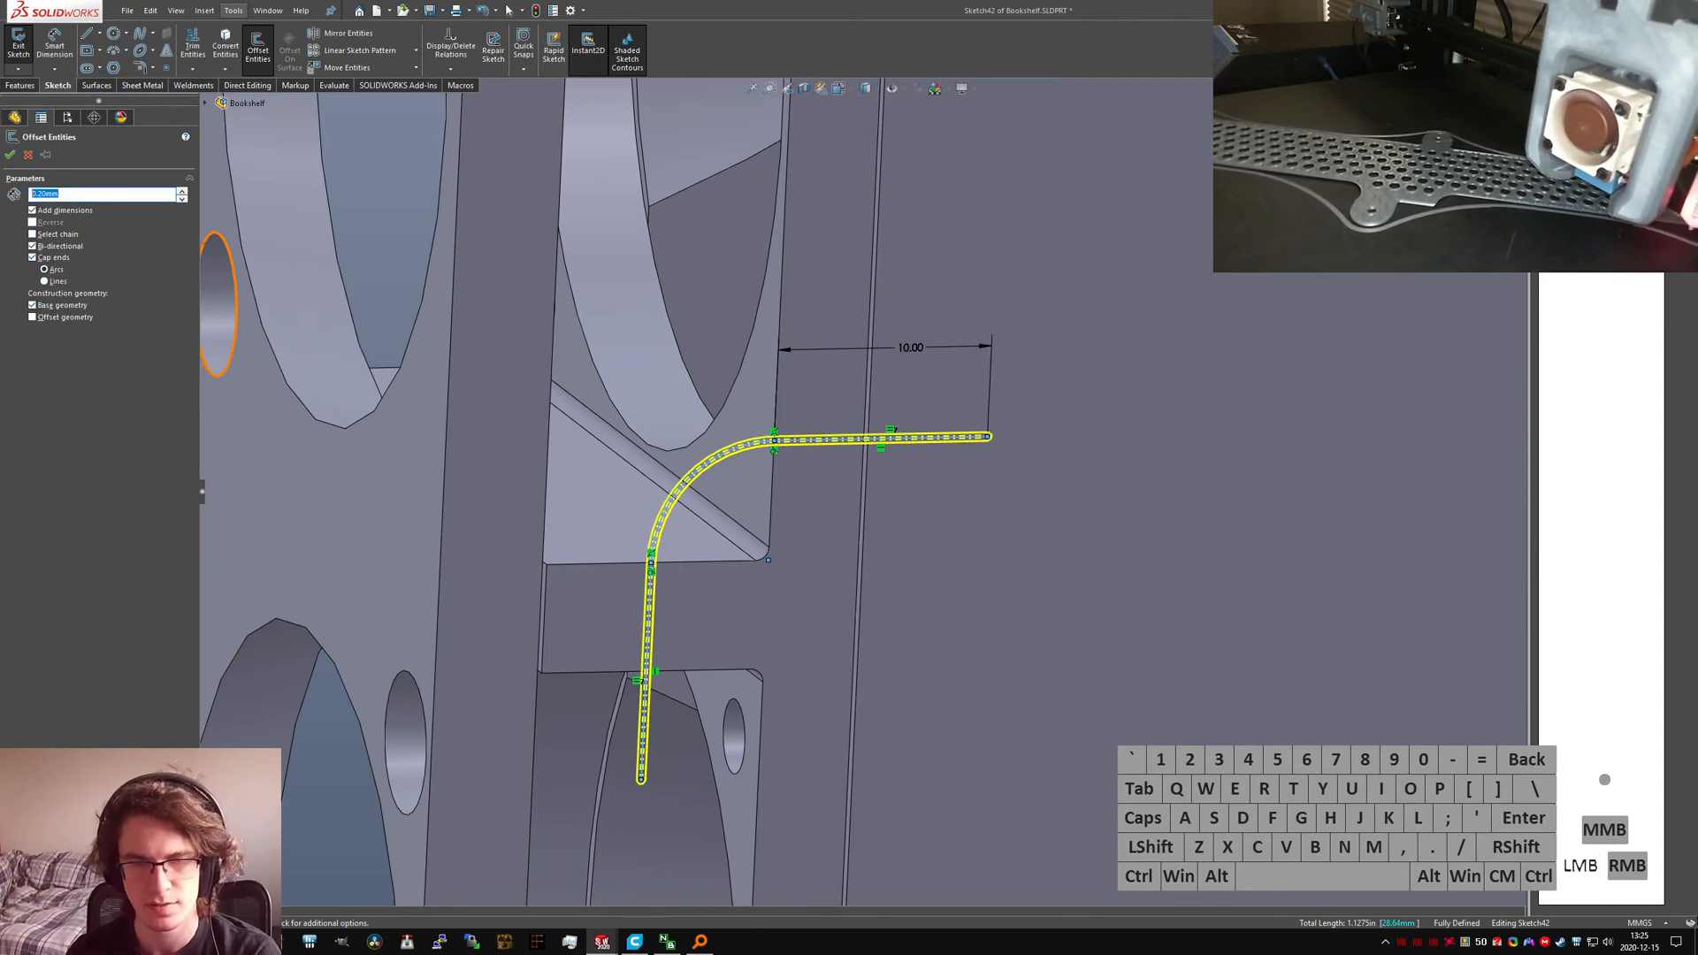
pyautogui.press('Return')
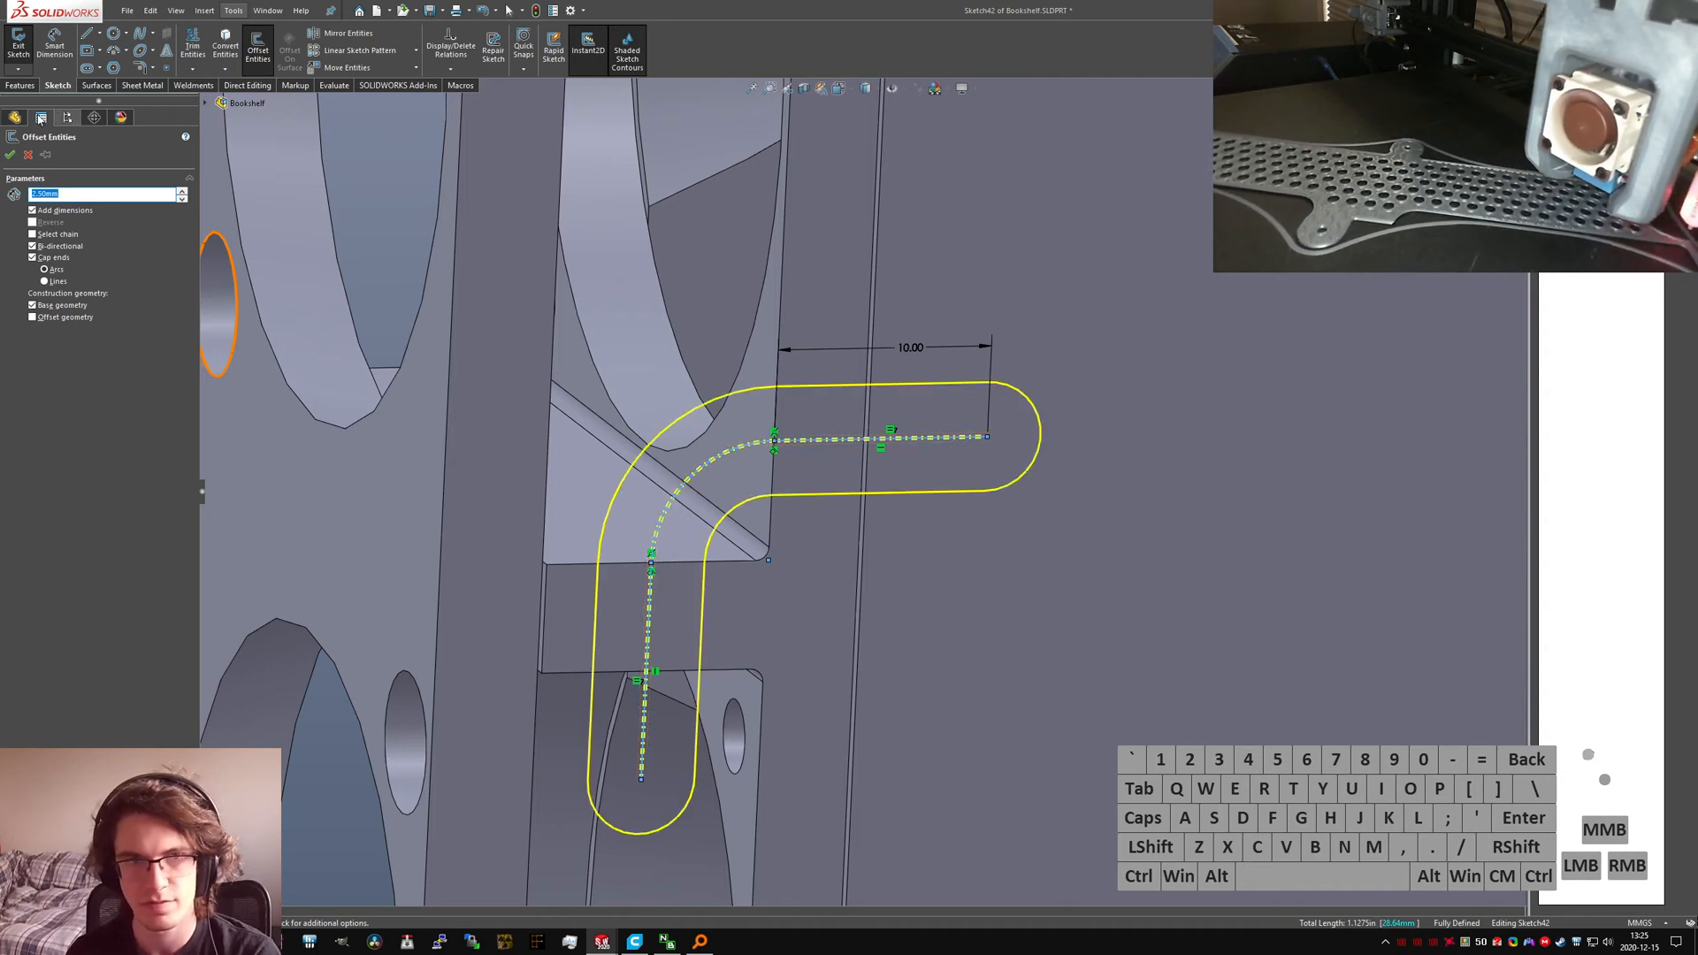
pyautogui.click(10, 155)
# Step: Delete both 2.50 mm offset dimensions from the slot outline's vertical leg
pyautogui.moveTo(701, 652); pyautogui.dragTo(943, 480, button='middle')
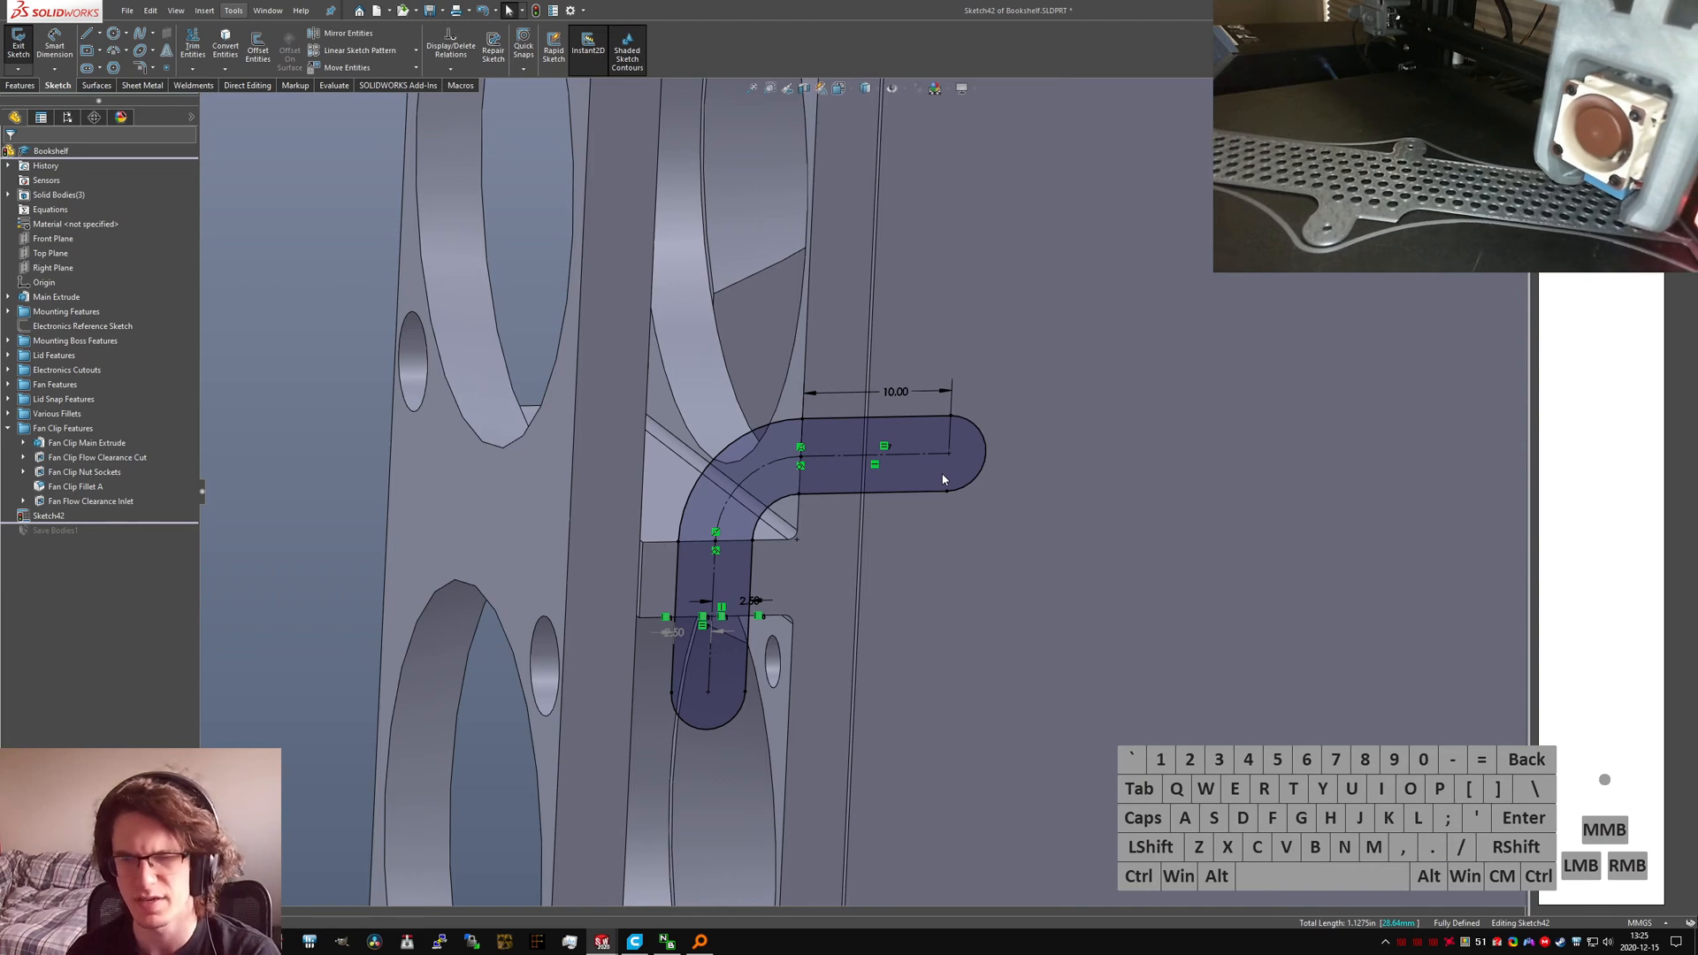
pyautogui.moveTo(943, 480)
pyautogui.mouseDown(button='middle')
pyautogui.moveTo(878, 469)
pyautogui.moveTo(886, 494)
pyautogui.moveTo(813, 443)
pyautogui.moveTo(827, 478)
pyautogui.moveTo(796, 496)
pyautogui.moveTo(815, 492)
pyautogui.mouseUp(button='middle')
pyautogui.scroll(-1, 831, 522)
pyautogui.scroll(6, 830, 534)
pyautogui.scroll(-5, 829, 538)
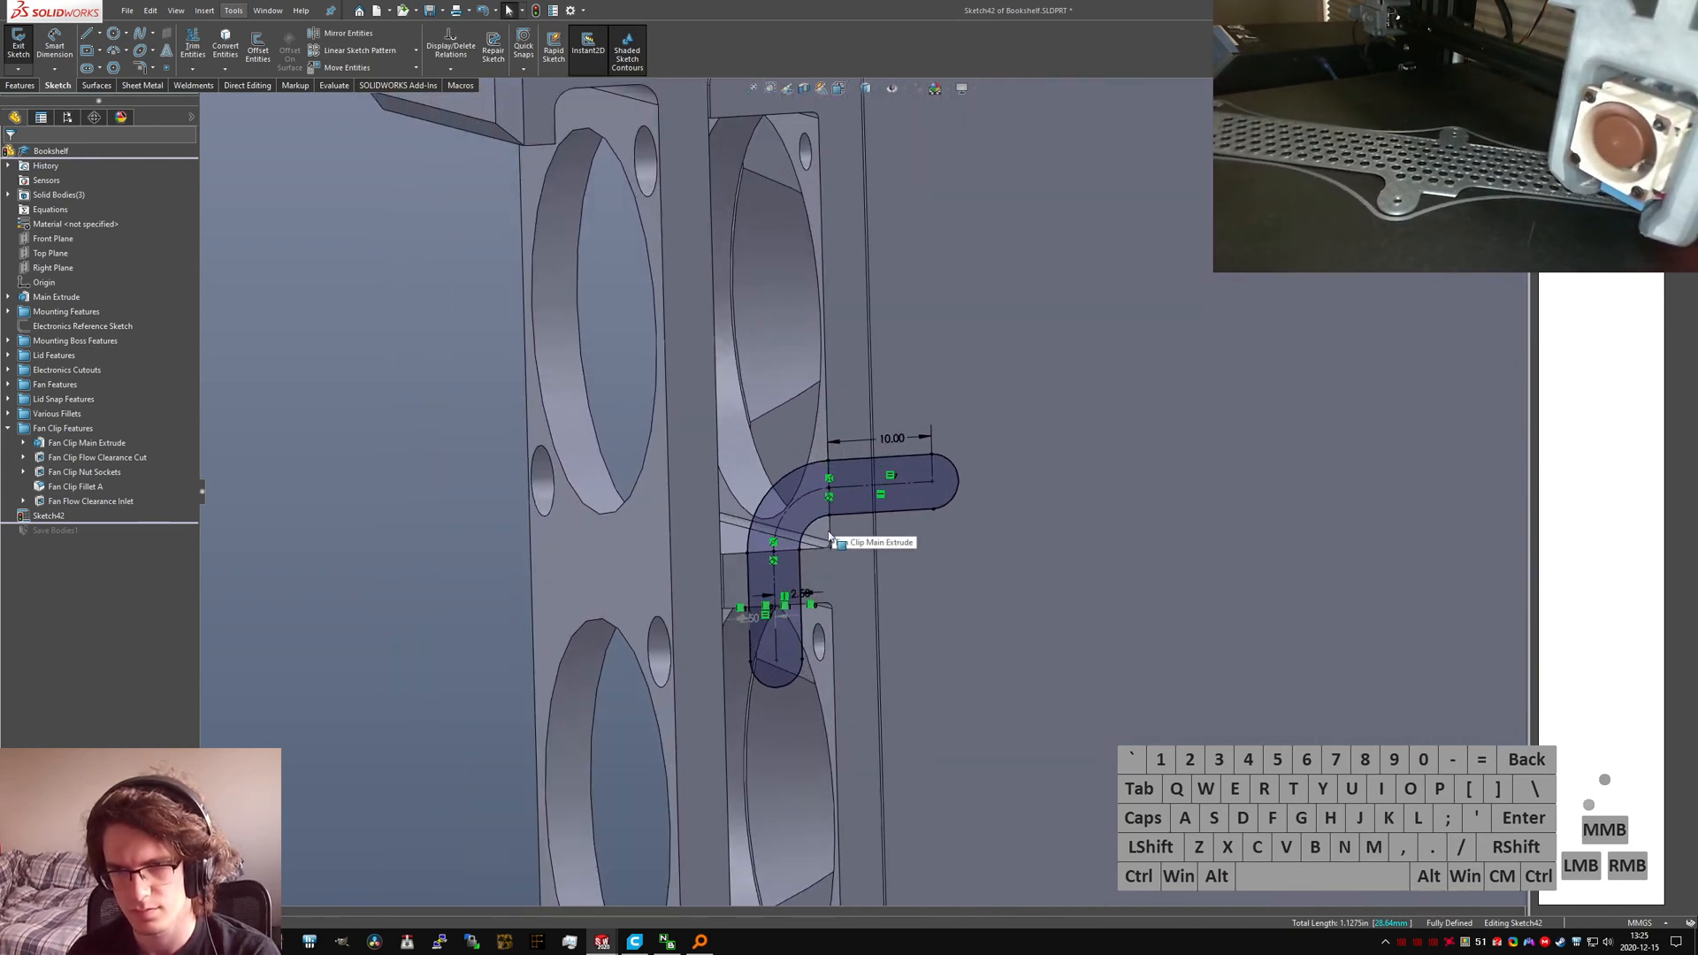
pyautogui.moveTo(750, 619); pyautogui.dragTo(857, 582)
pyautogui.press('Delete')
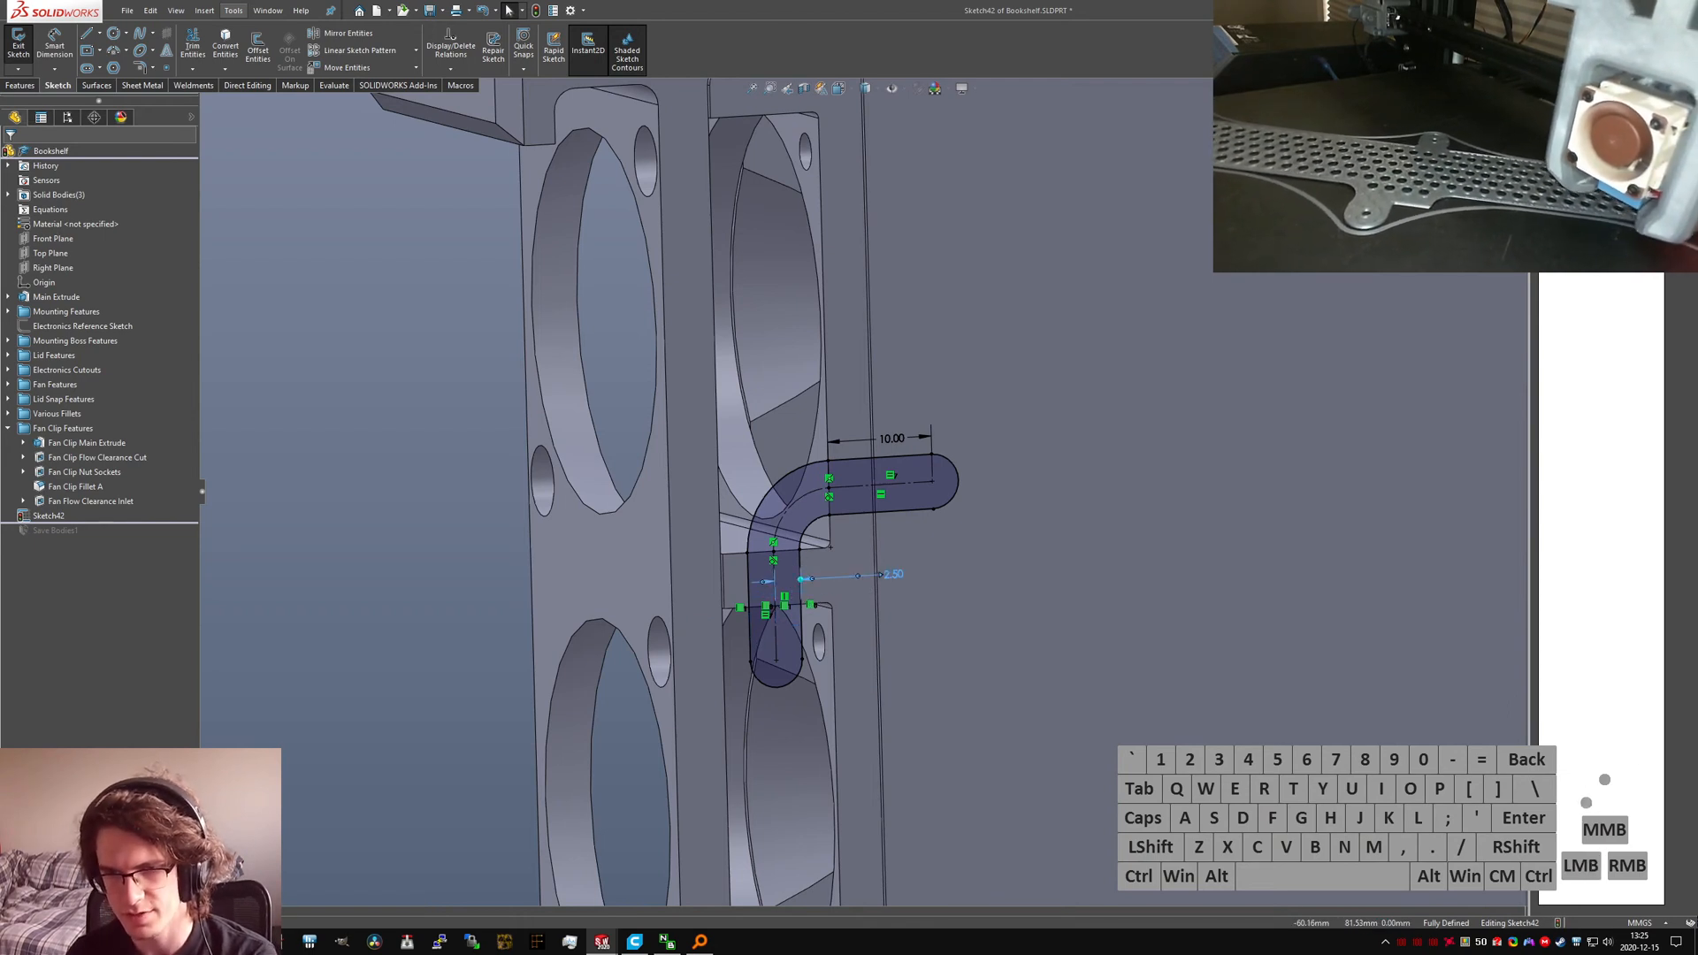
pyautogui.press('Delete')
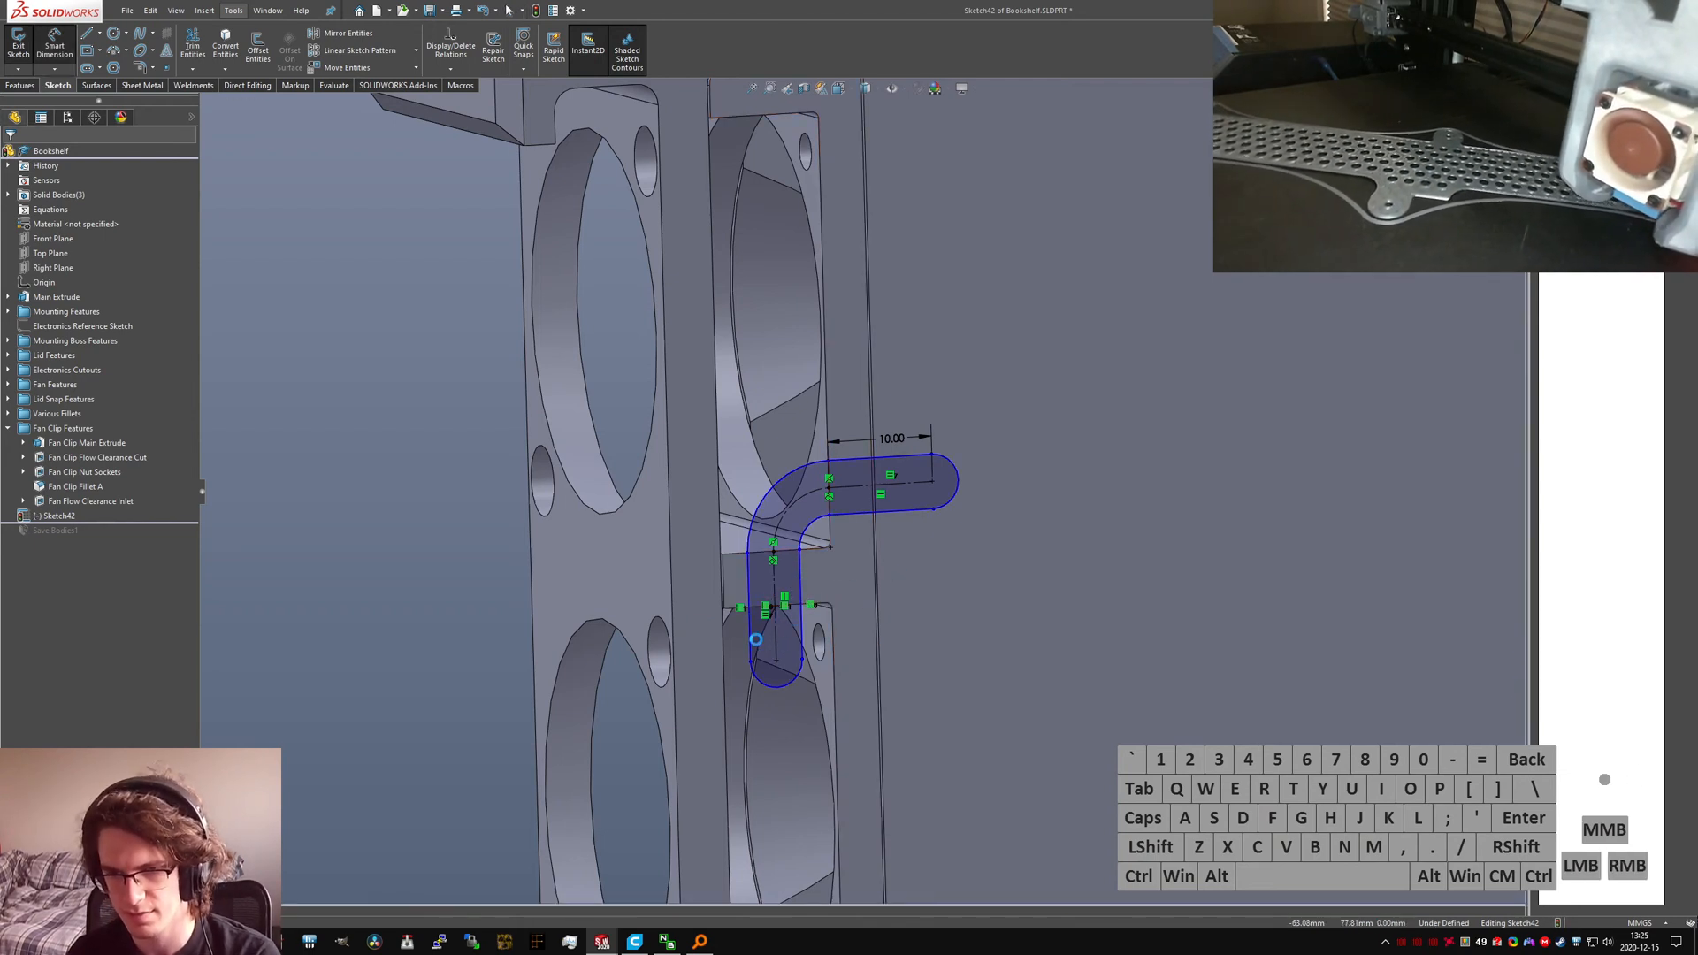
# Step: Dimension the slot's width across the two sides of its vertical leg to 6 mm and finish the sketch
pyautogui.click(760, 646)
pyautogui.click(801, 630)
pyautogui.click(783, 723)
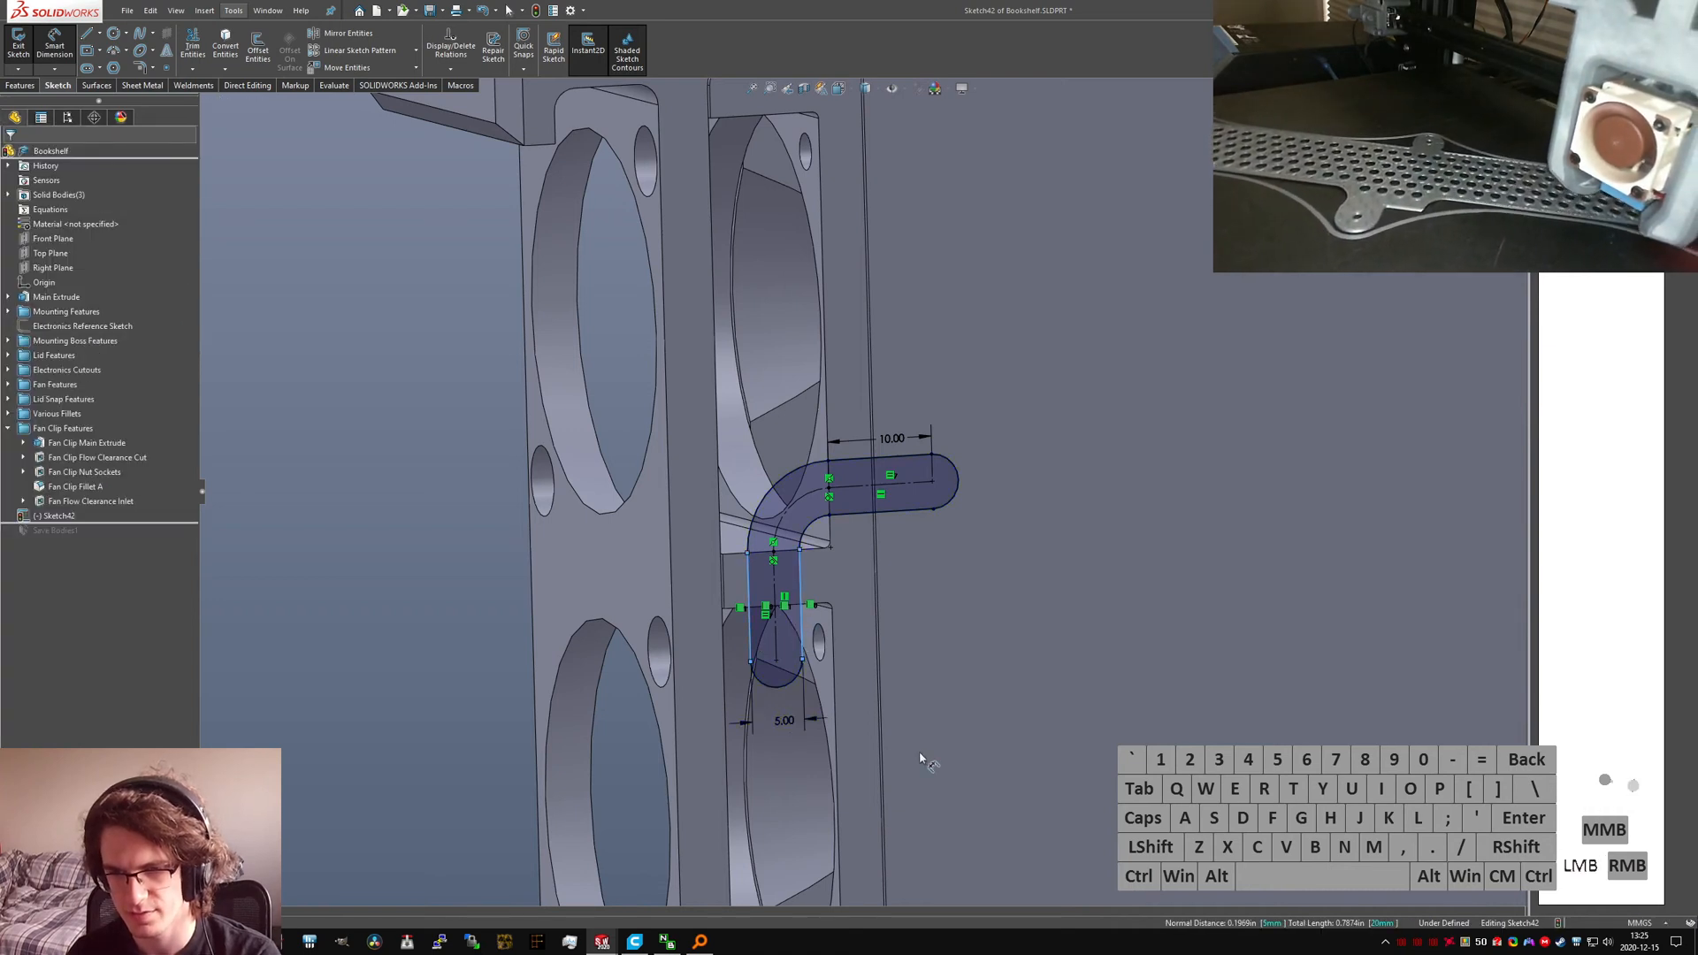
pyautogui.write('6')
pyautogui.press('Return')
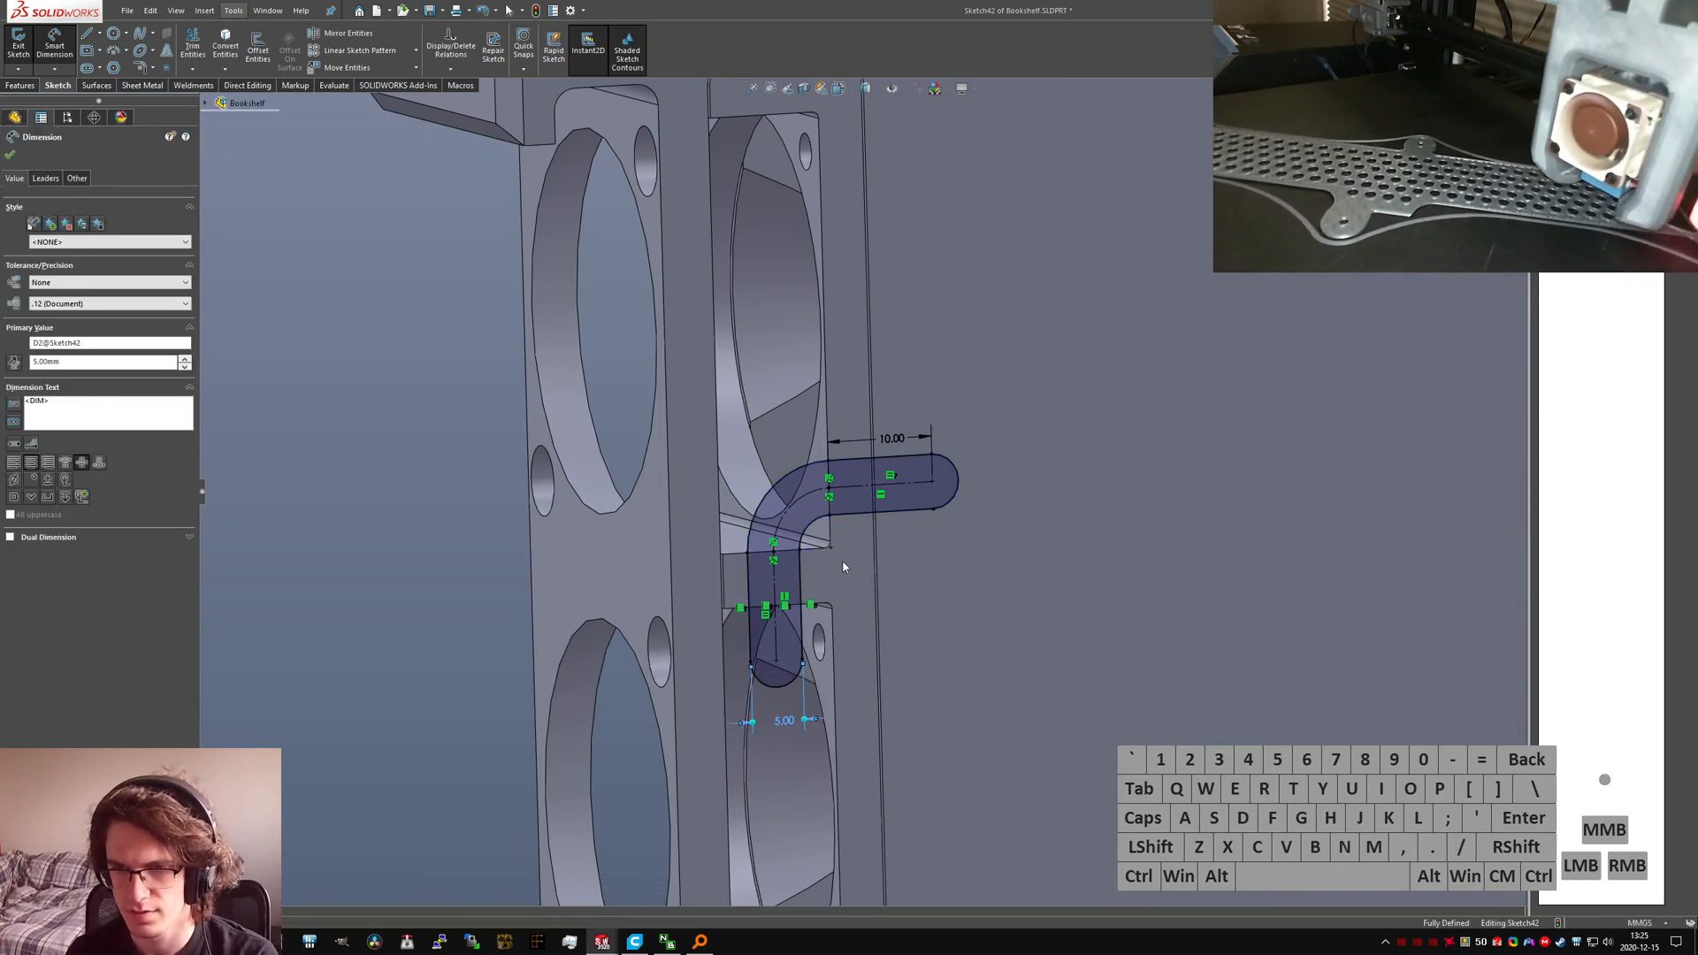
pyautogui.press('Escape')
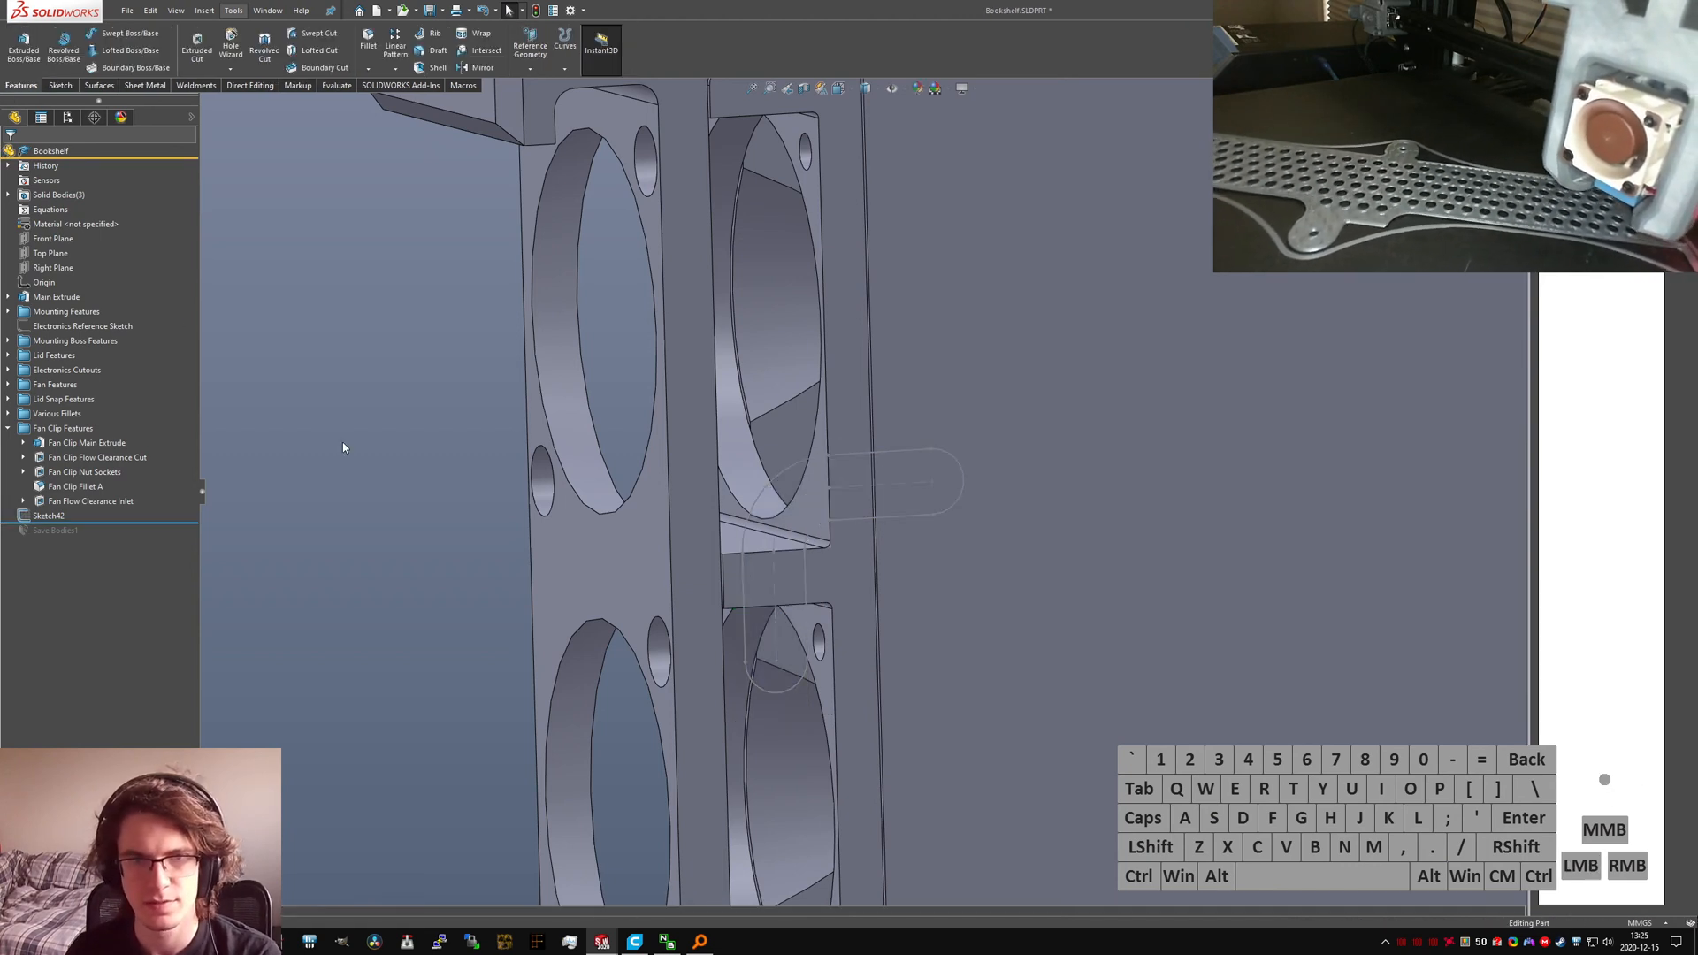
# Step: Cut-extrude the bent slot sketch into the fan caddy to a blind depth of 5 mm
pyautogui.click(35, 520)
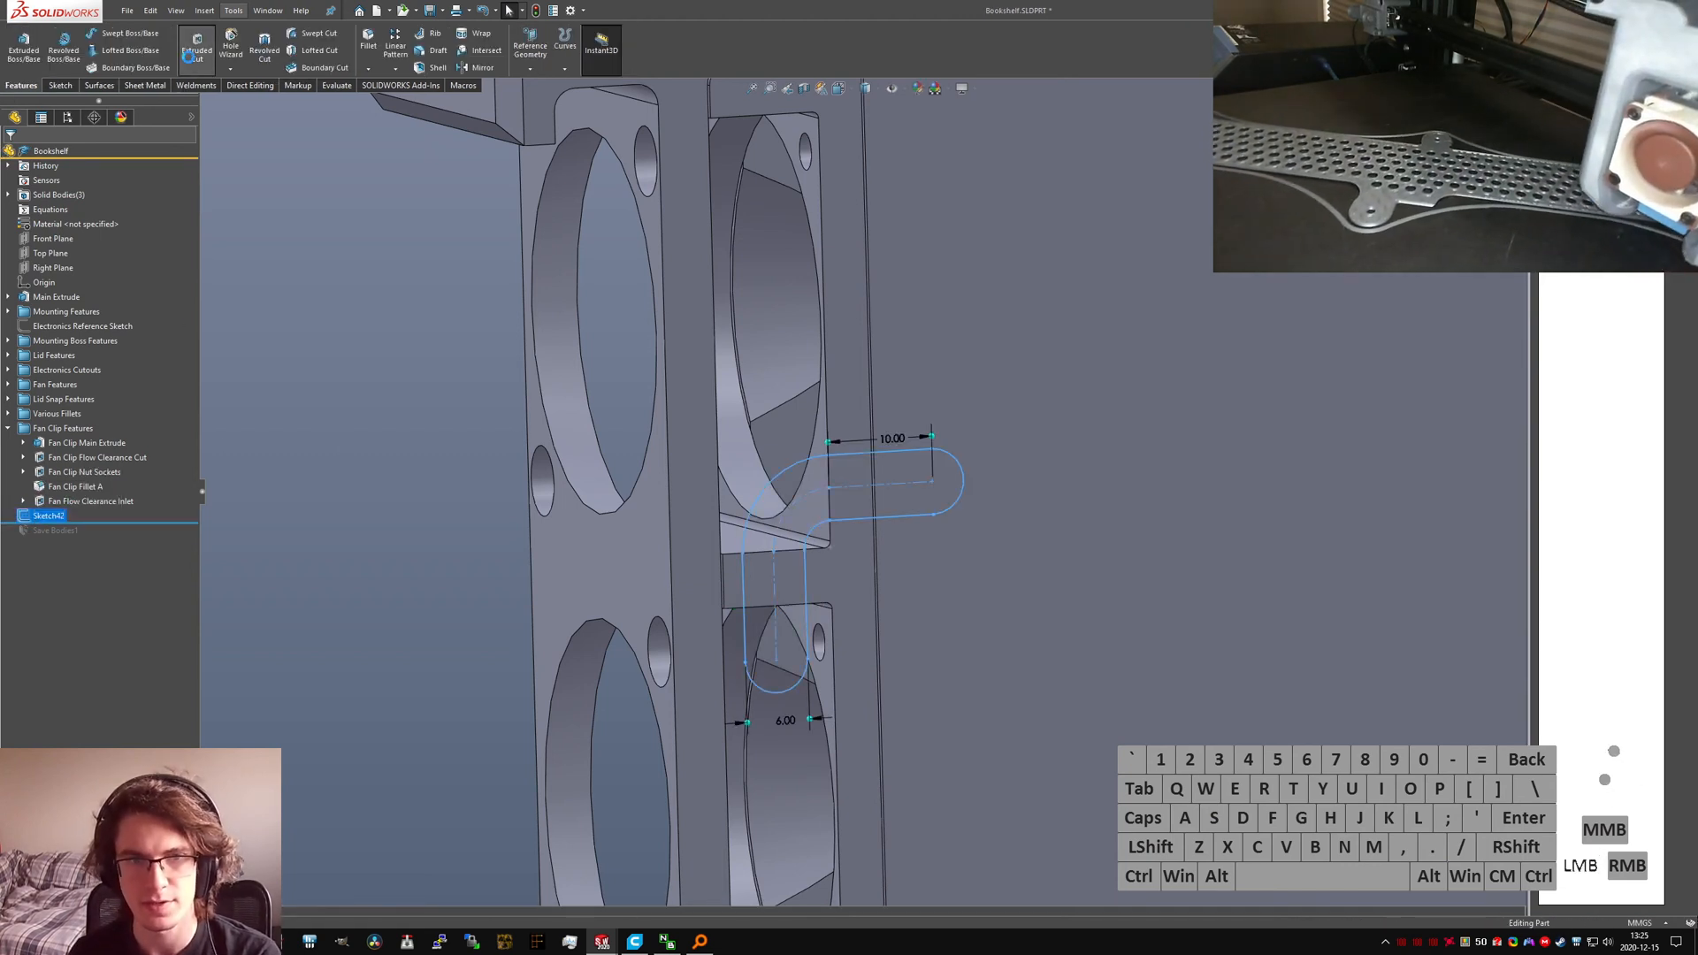
pyautogui.click(193, 51)
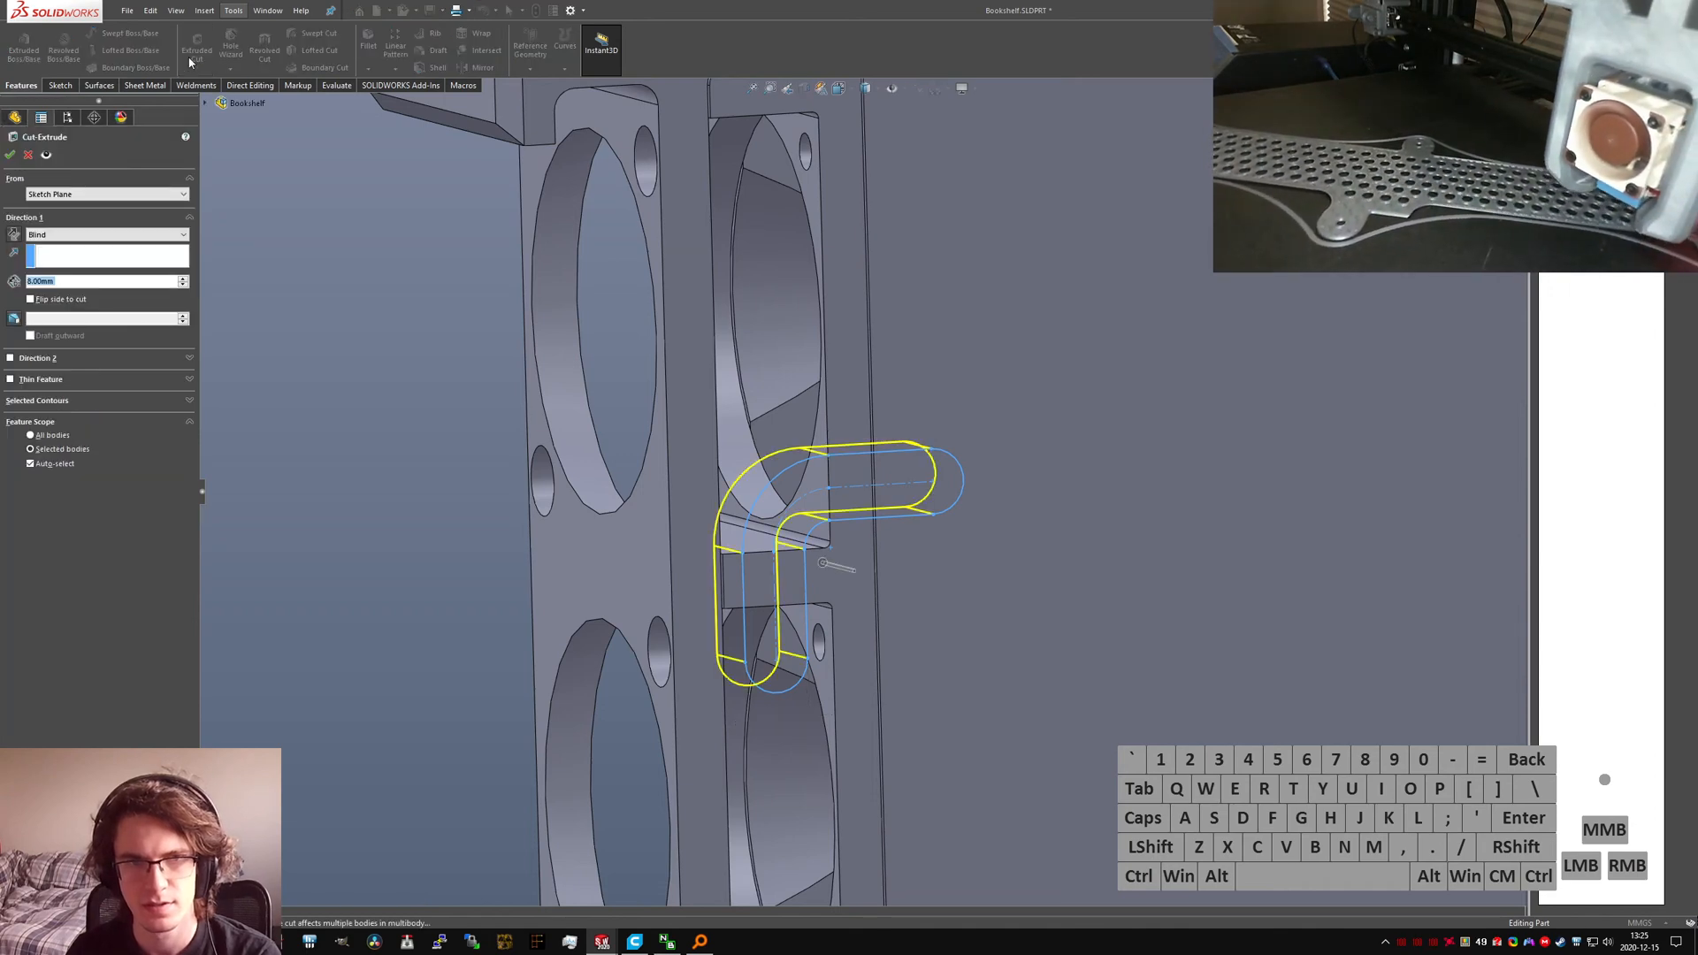
pyautogui.write('5')
pyautogui.moveTo(959, 394); pyautogui.dragTo(1017, 444, button='middle')
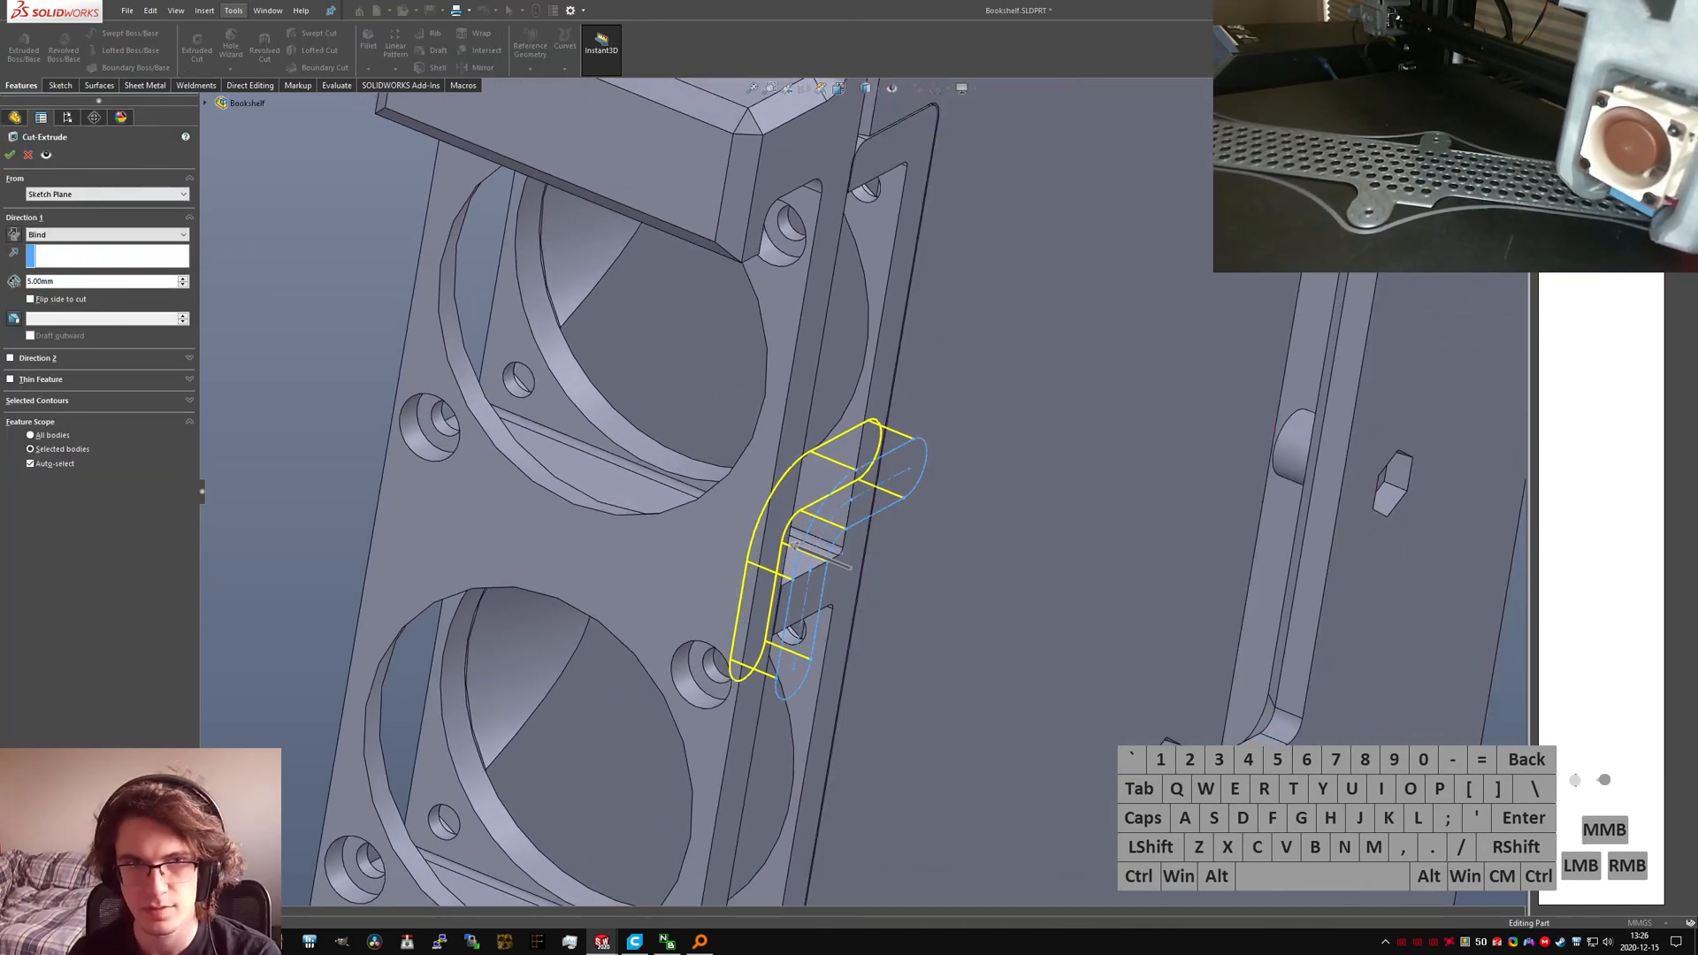
pyautogui.click(10, 154)
# Step: In the cut's sketch, delete the arc's Midpoint relation, move its lower endpoint along the crossbar edge toward the caddy wall, and rebuild
pyautogui.scroll(-1, 830, 456)
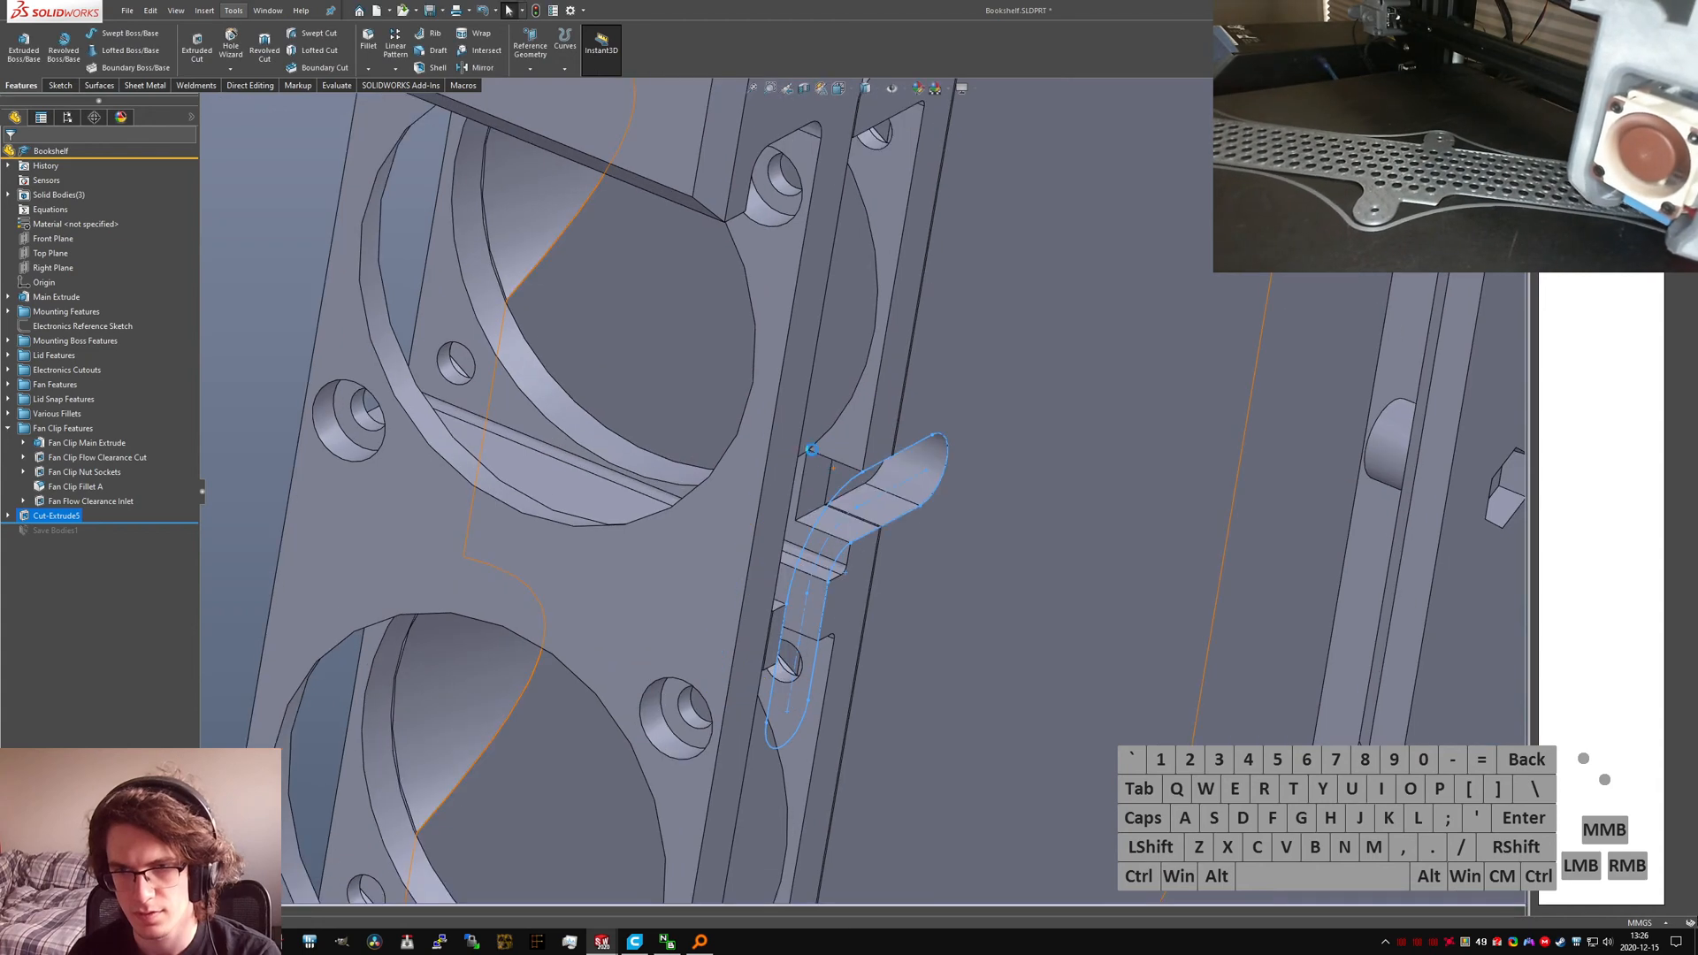
pyautogui.scroll(-3, 809, 451)
pyautogui.moveTo(828, 491); pyautogui.dragTo(753, 482, button='middle')
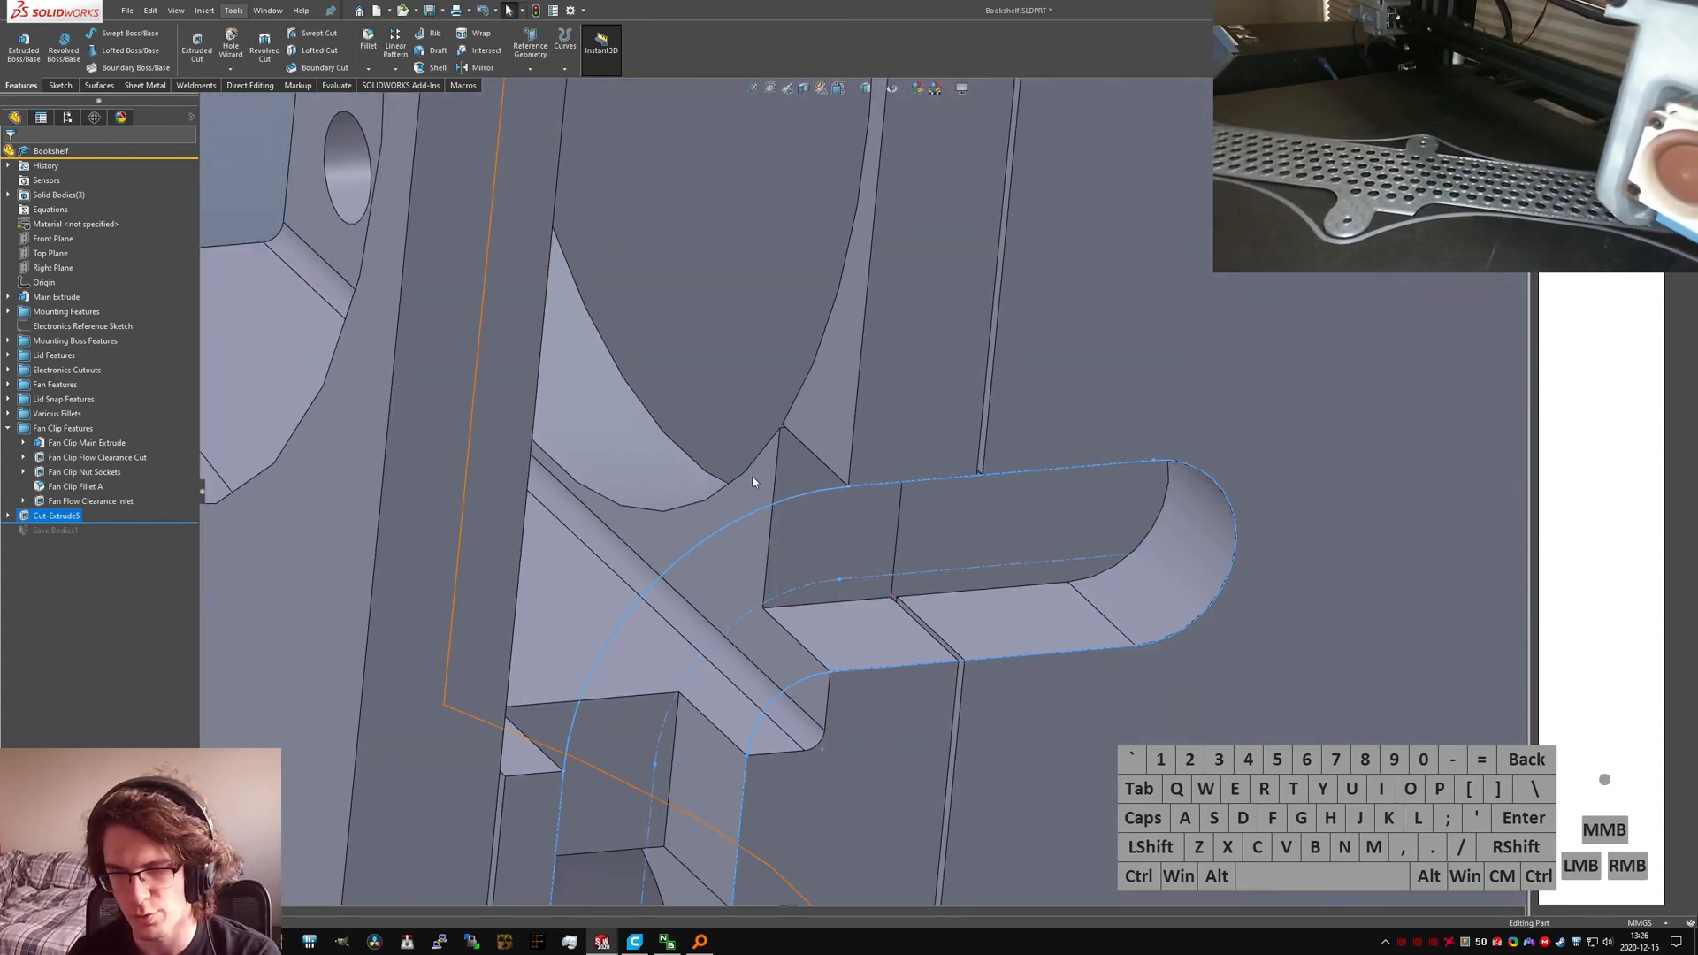
pyautogui.scroll(2, 782, 496)
pyautogui.click(8, 516)
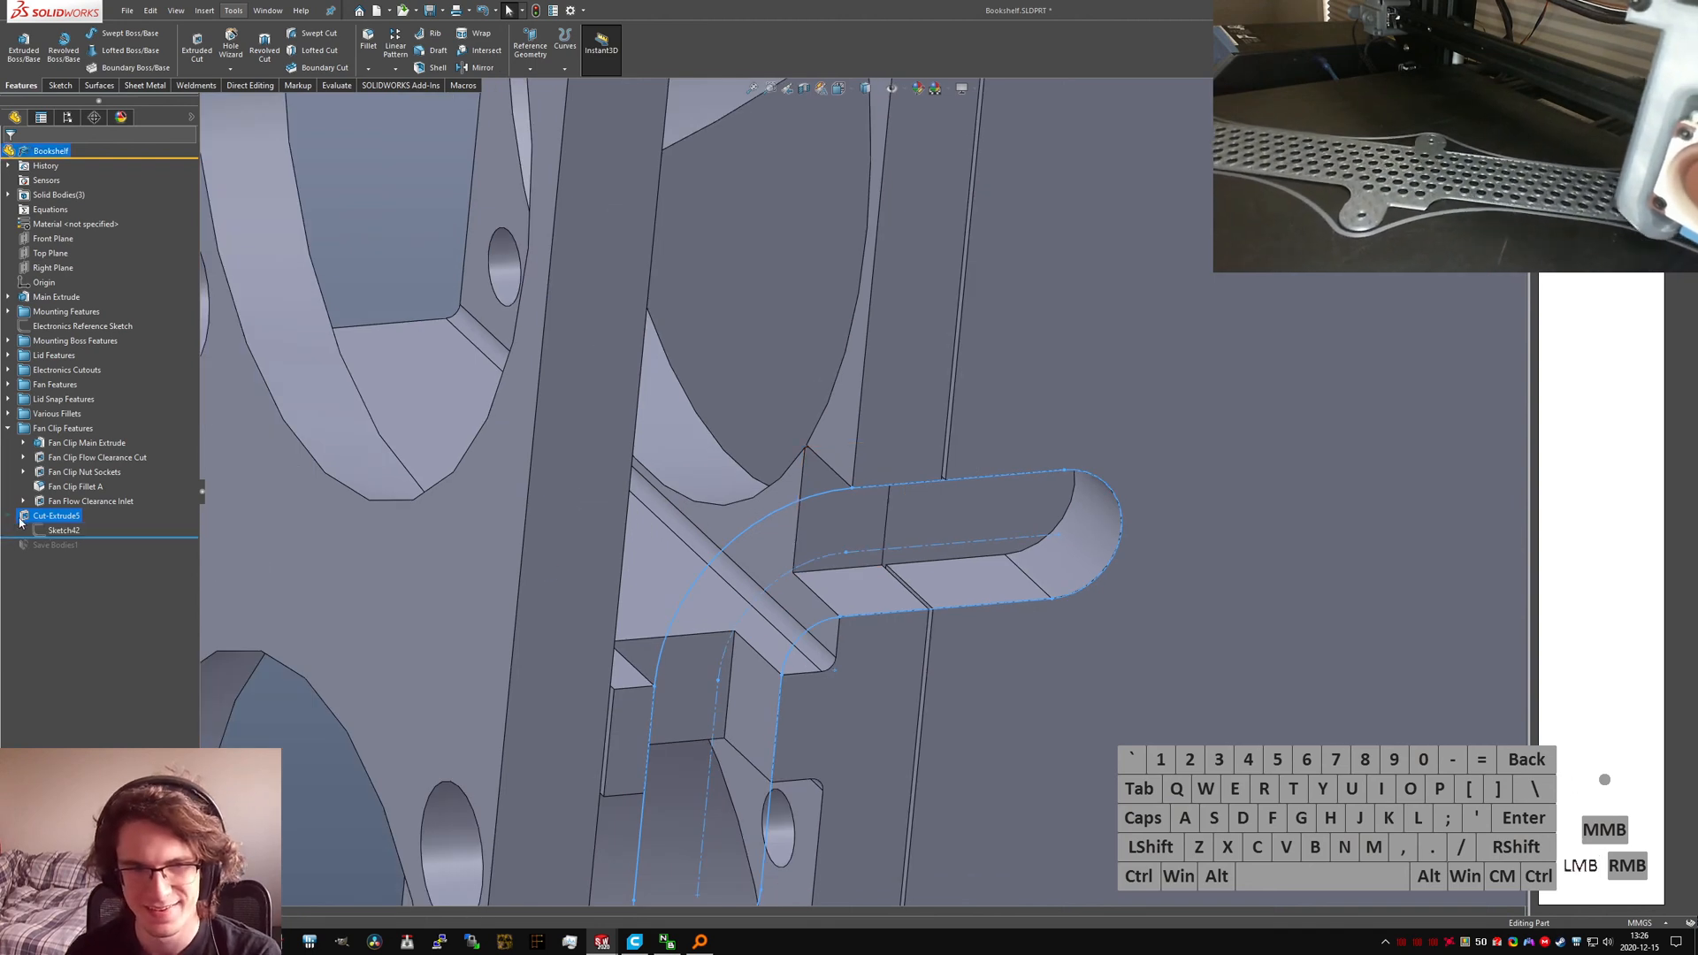
pyautogui.doubleClick(53, 529)
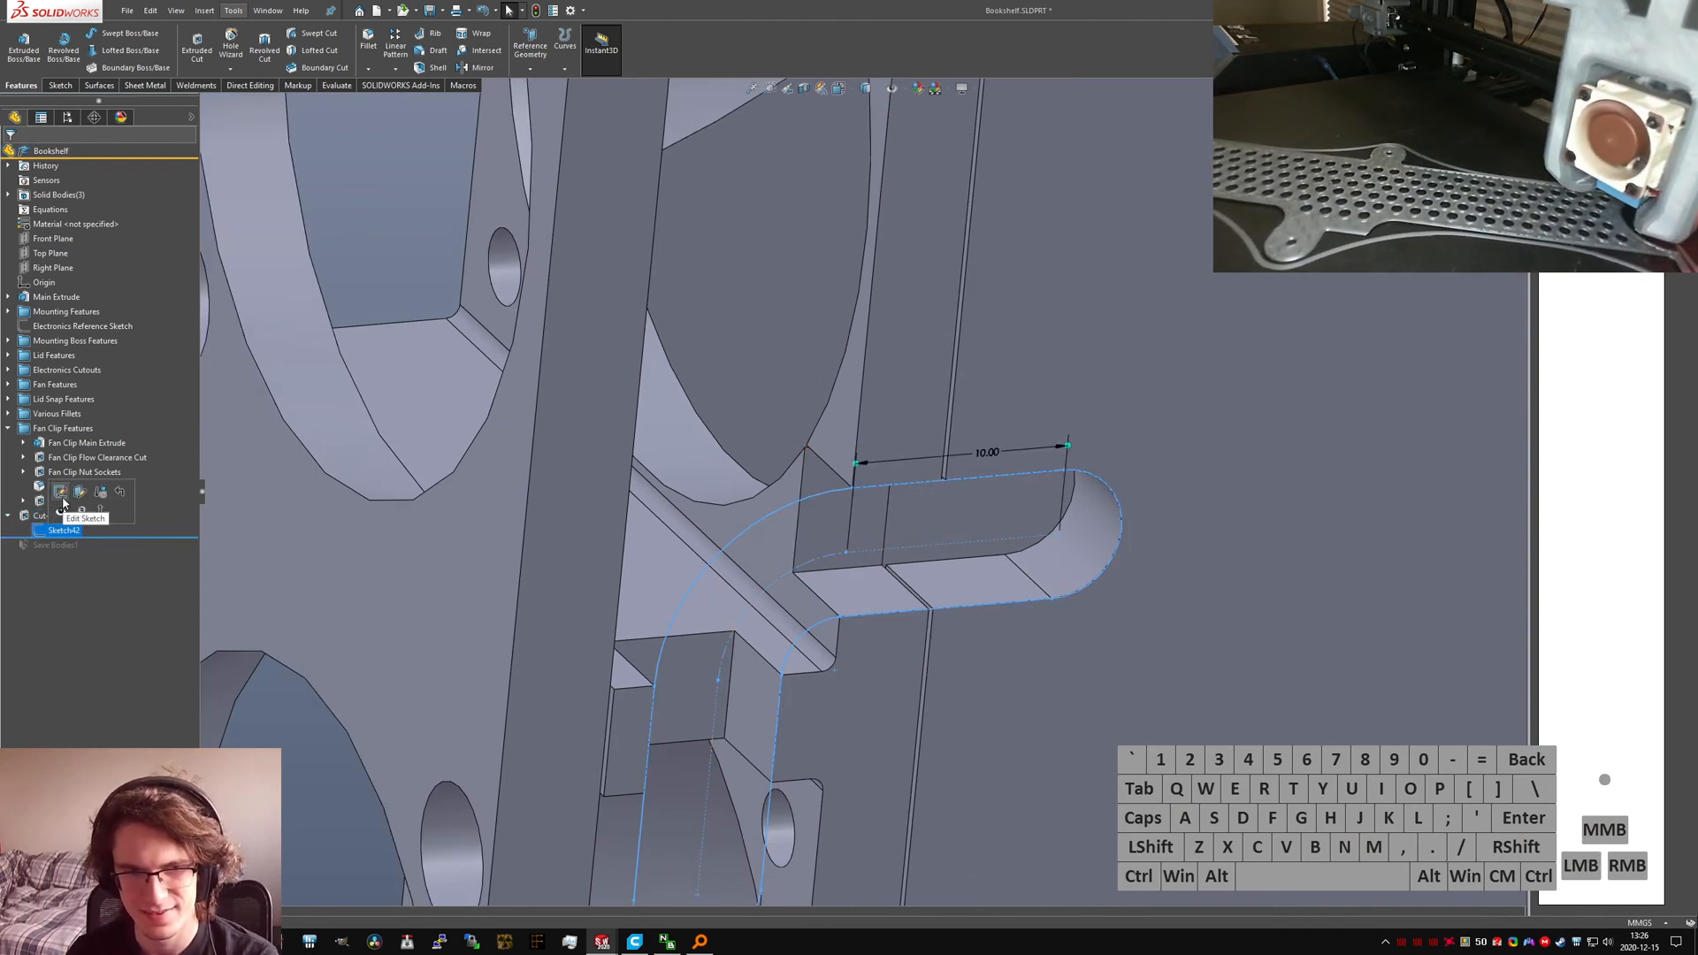
pyautogui.doubleClick(650, 698)
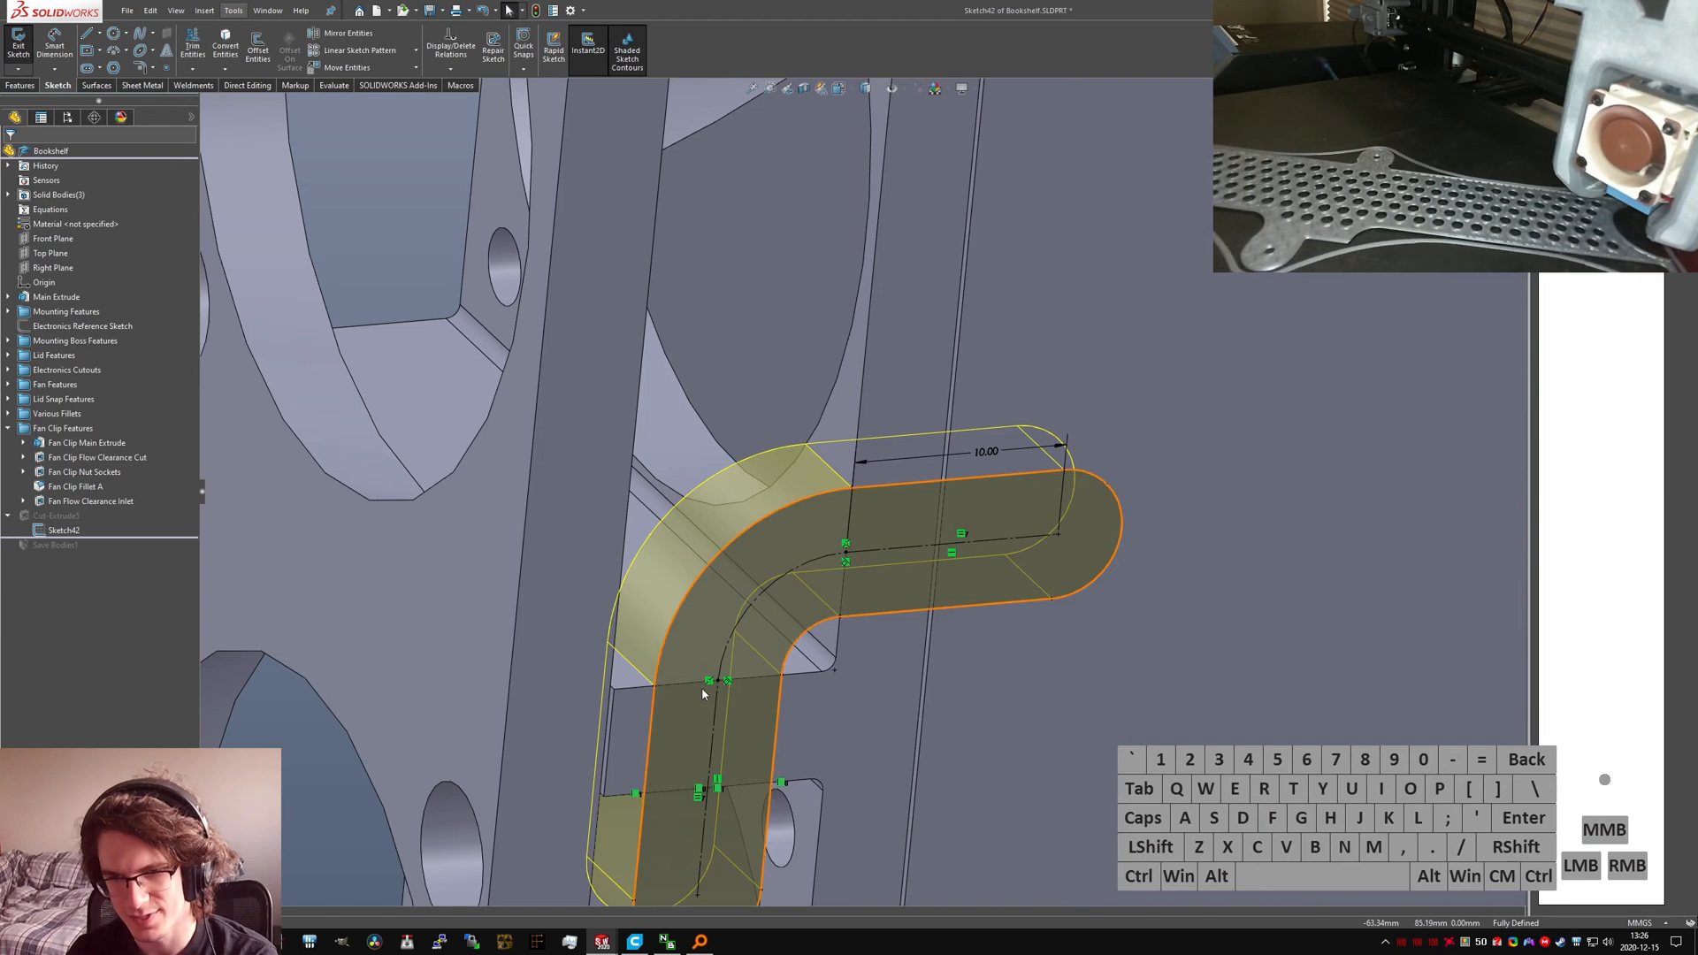
pyautogui.click(709, 683)
pyautogui.press('Delete')
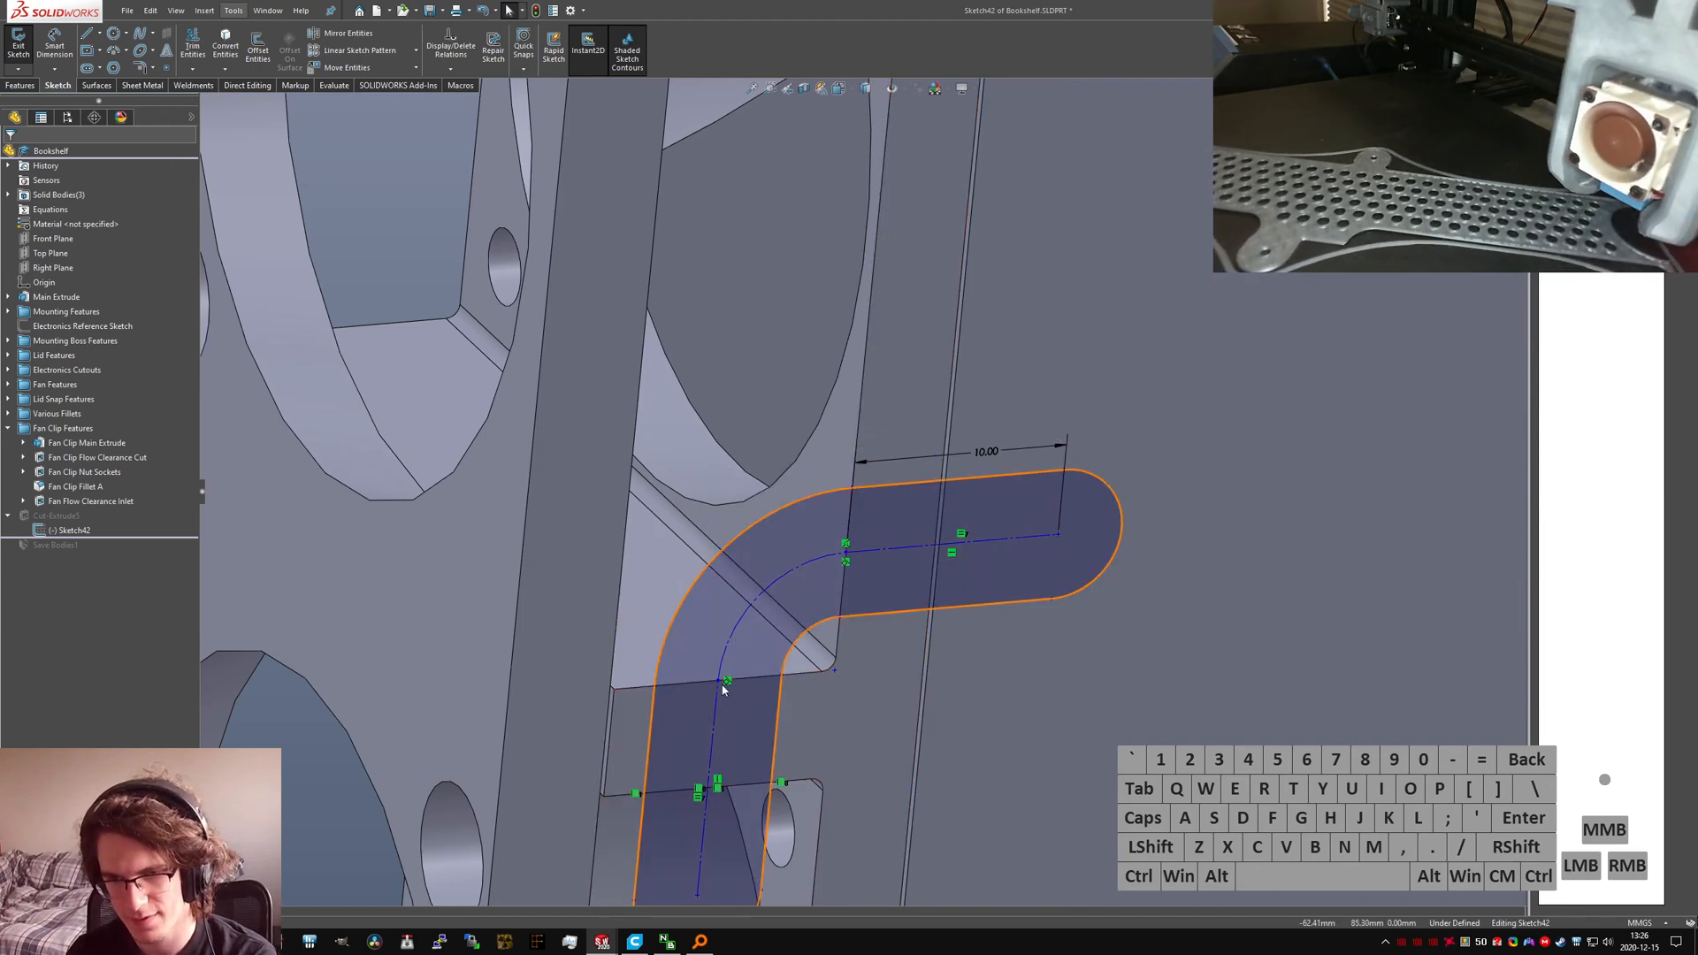
pyautogui.moveTo(720, 685)
pyautogui.mouseDown()
pyautogui.moveTo(771, 689)
pyautogui.moveTo(749, 681)
pyautogui.mouseUp()
pyautogui.click(9, 154)
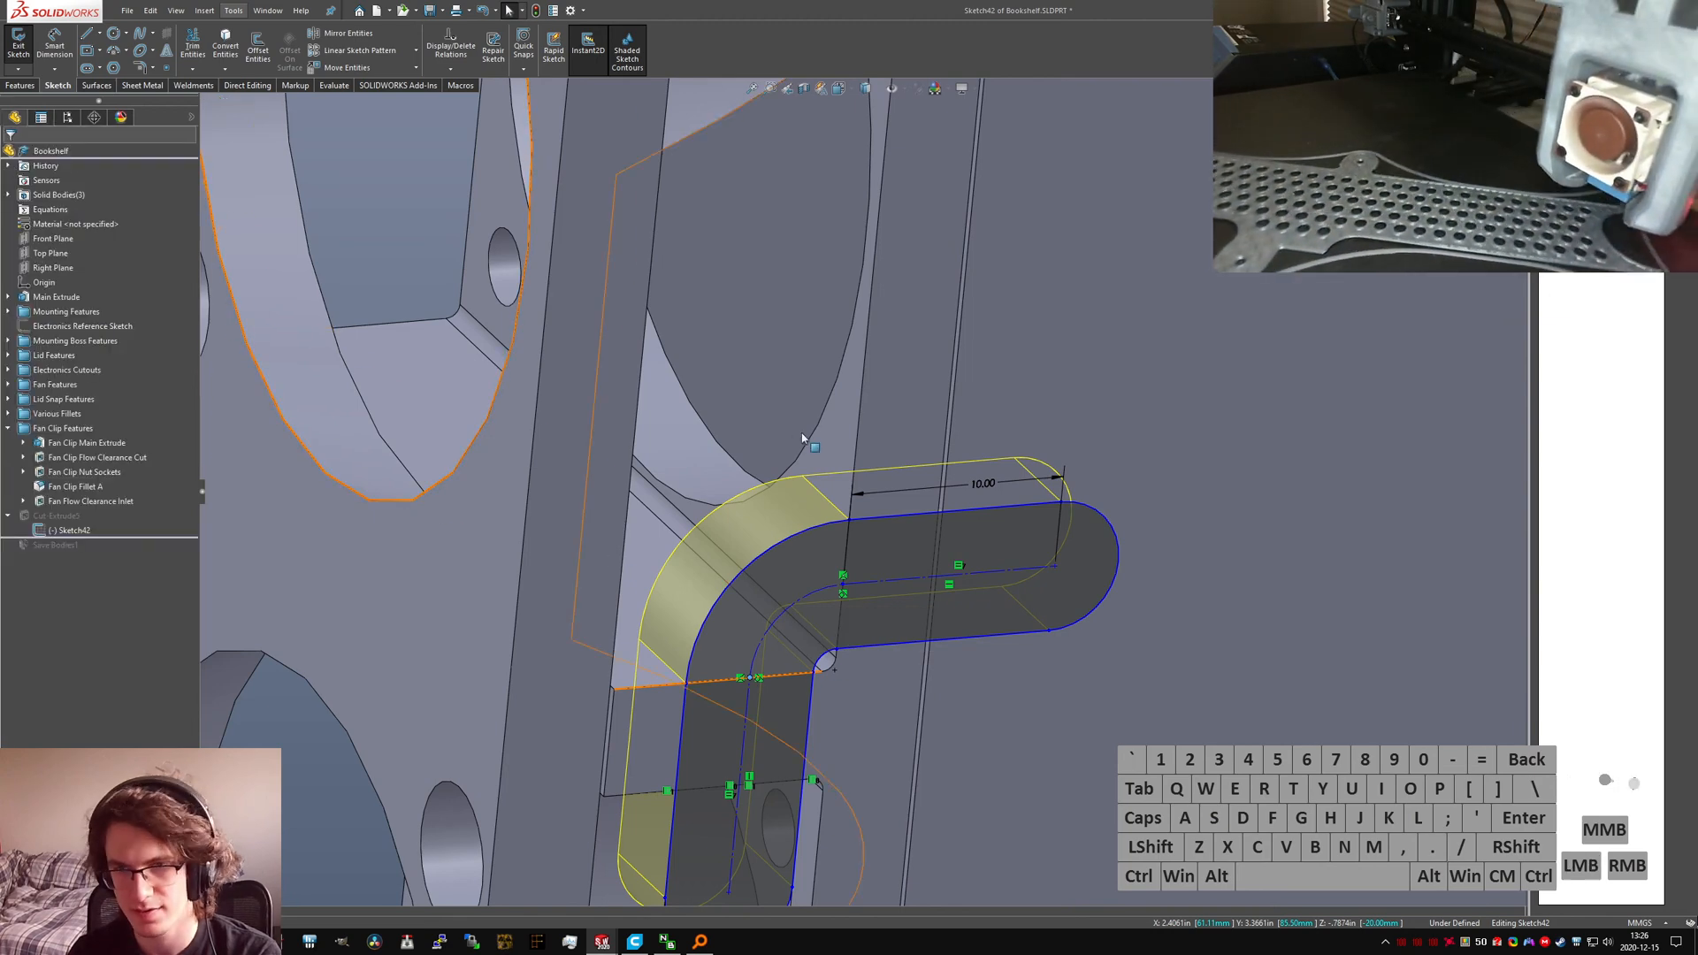
pyautogui.click(18, 45)
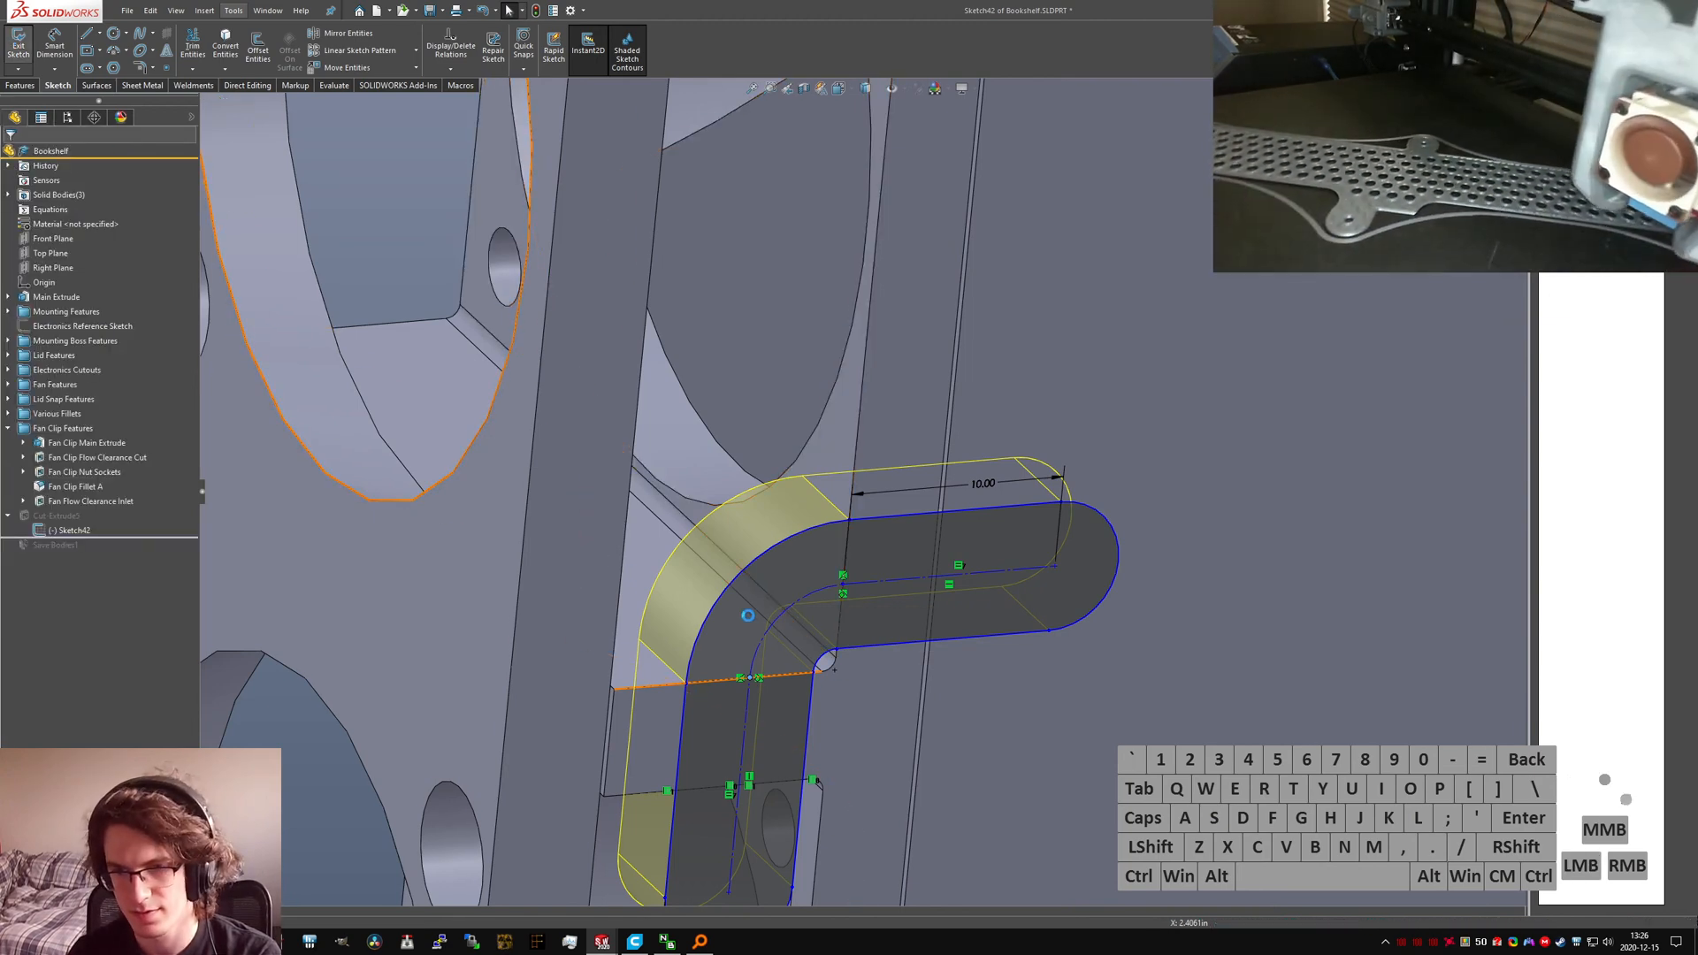
pyautogui.scroll(2, 860, 647)
pyautogui.moveTo(861, 642)
pyautogui.mouseDown(button='middle')
pyautogui.moveTo(833, 630)
pyautogui.moveTo(840, 605)
pyautogui.mouseUp(button='middle')
pyautogui.write('sfillet')
pyautogui.press('Return')
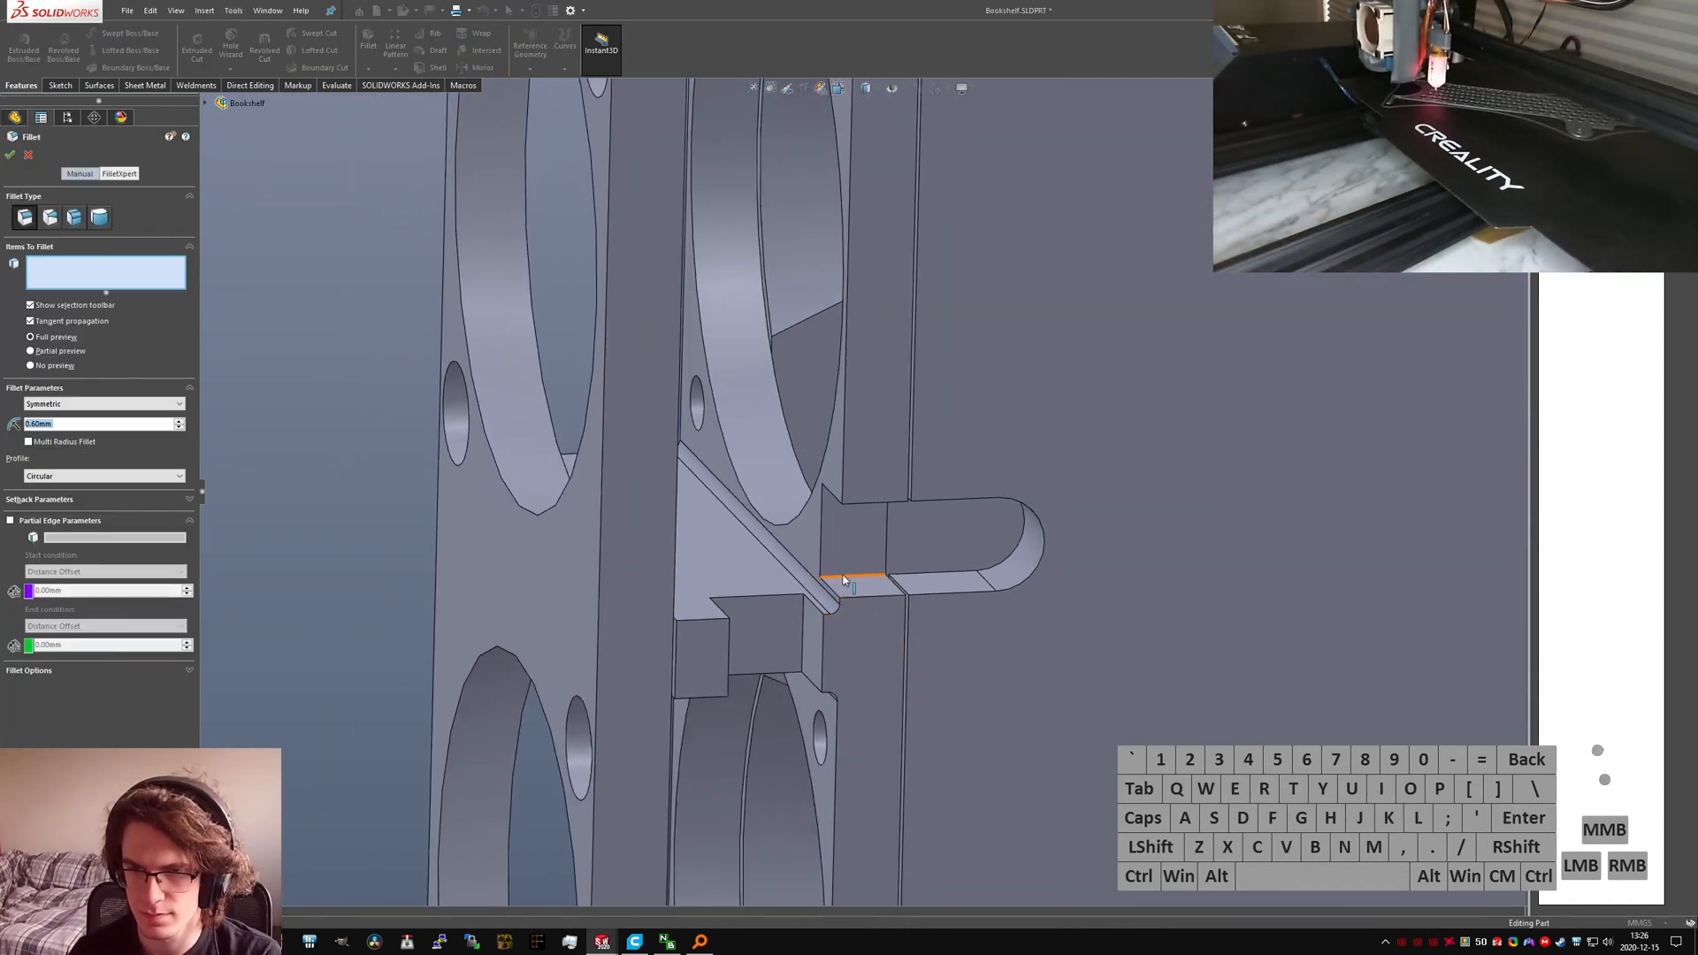
pyautogui.click(847, 580)
pyautogui.moveTo(847, 580); pyautogui.dragTo(833, 401, button='middle')
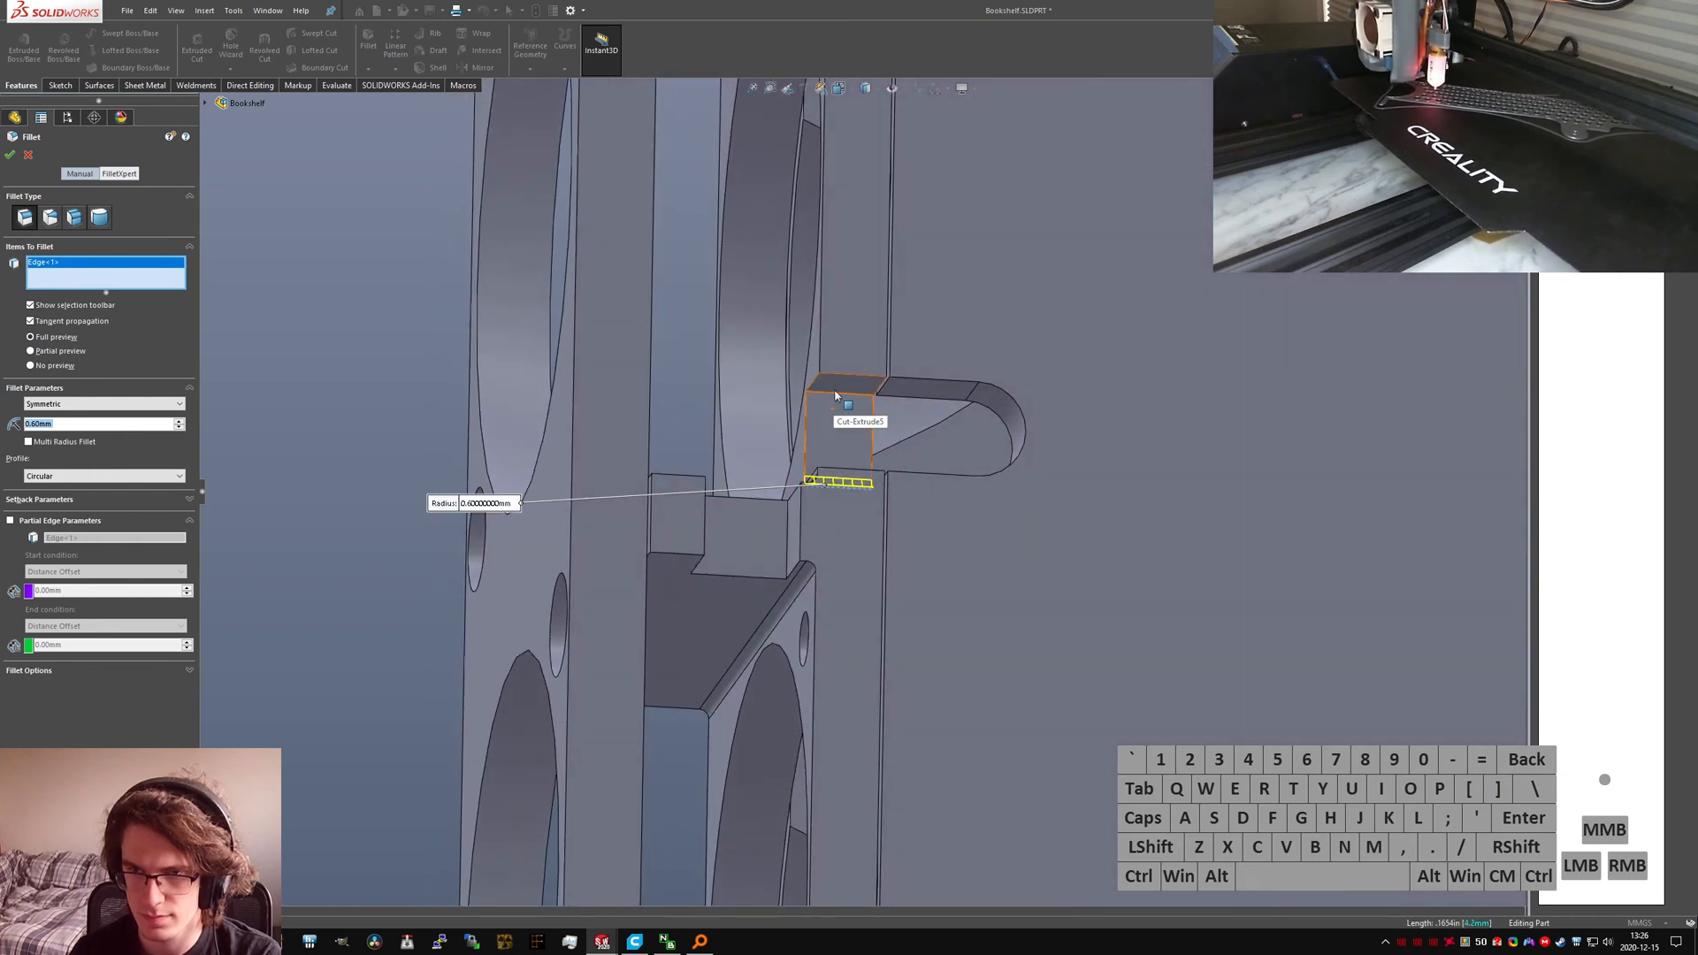
pyautogui.click(837, 397)
pyautogui.click(782, 542)
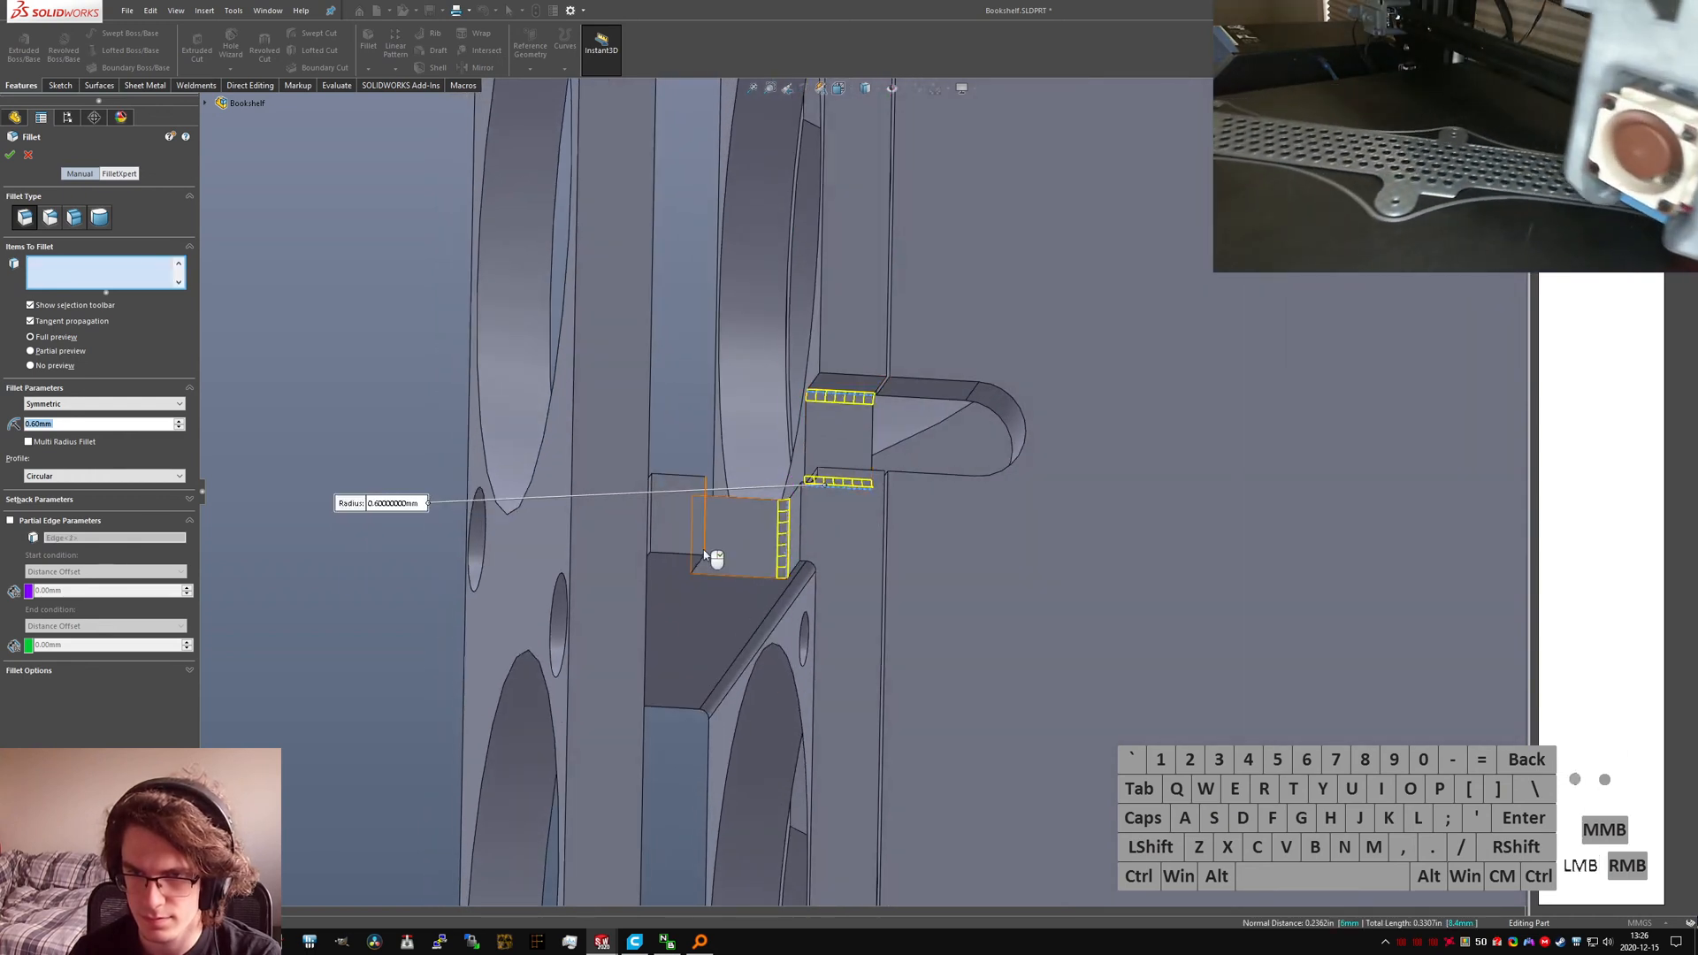
pyautogui.click(697, 540)
pyautogui.click(398, 503)
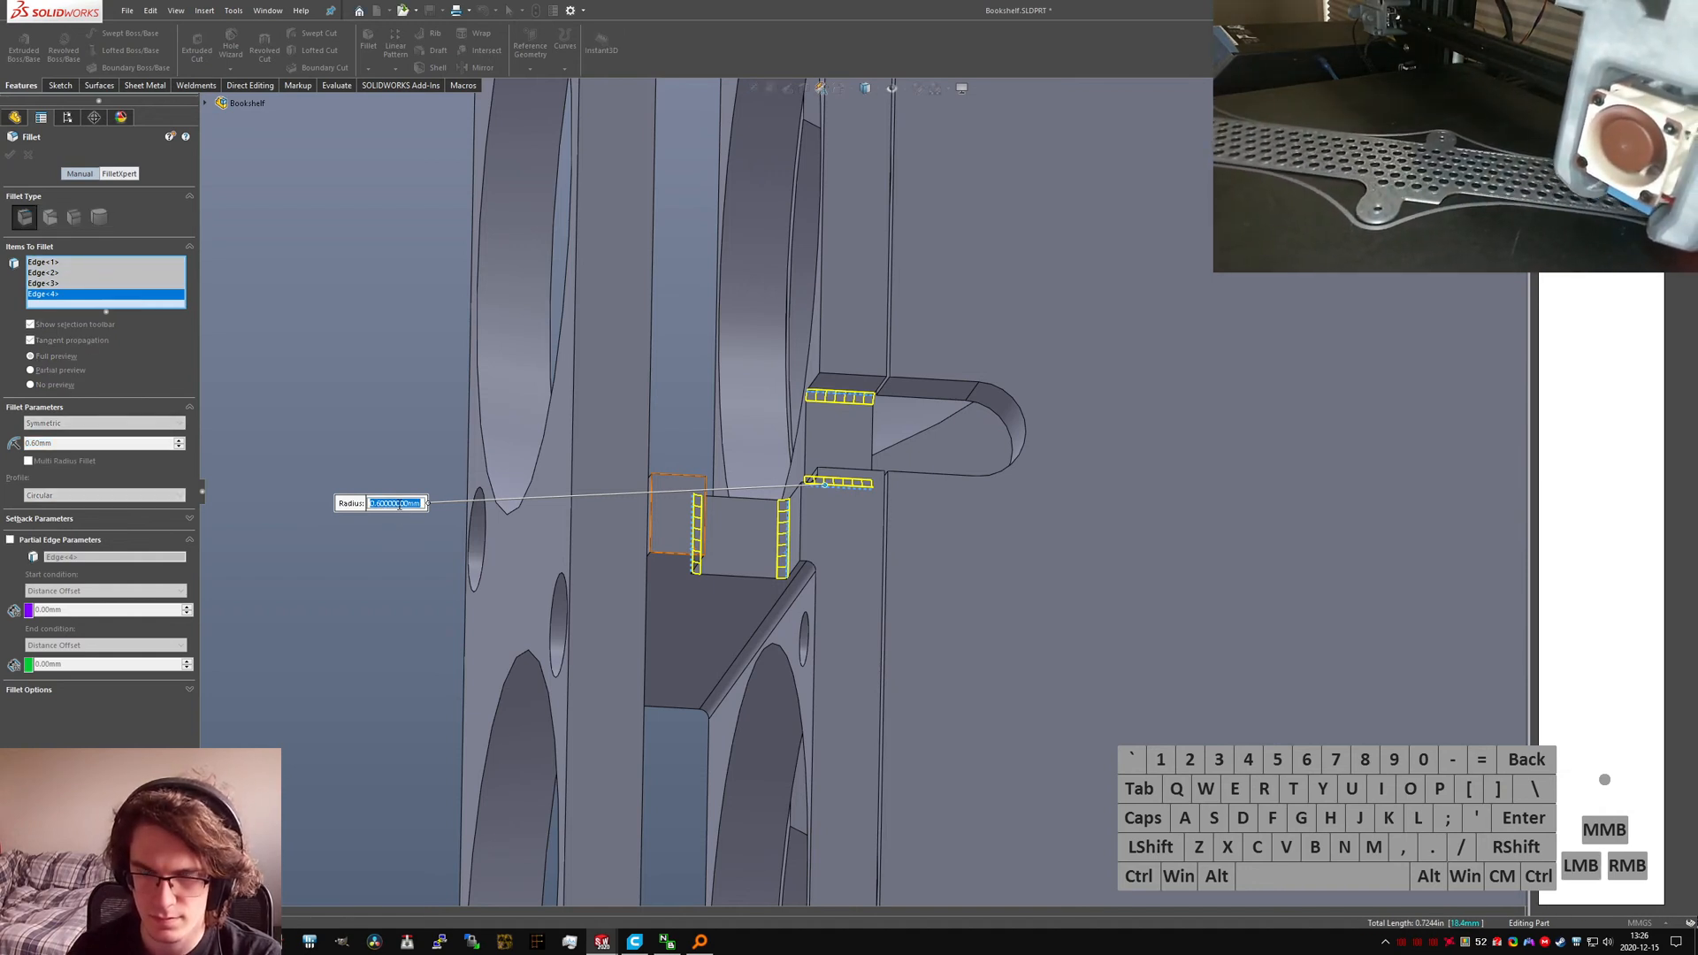
pyautogui.click(27, 154)
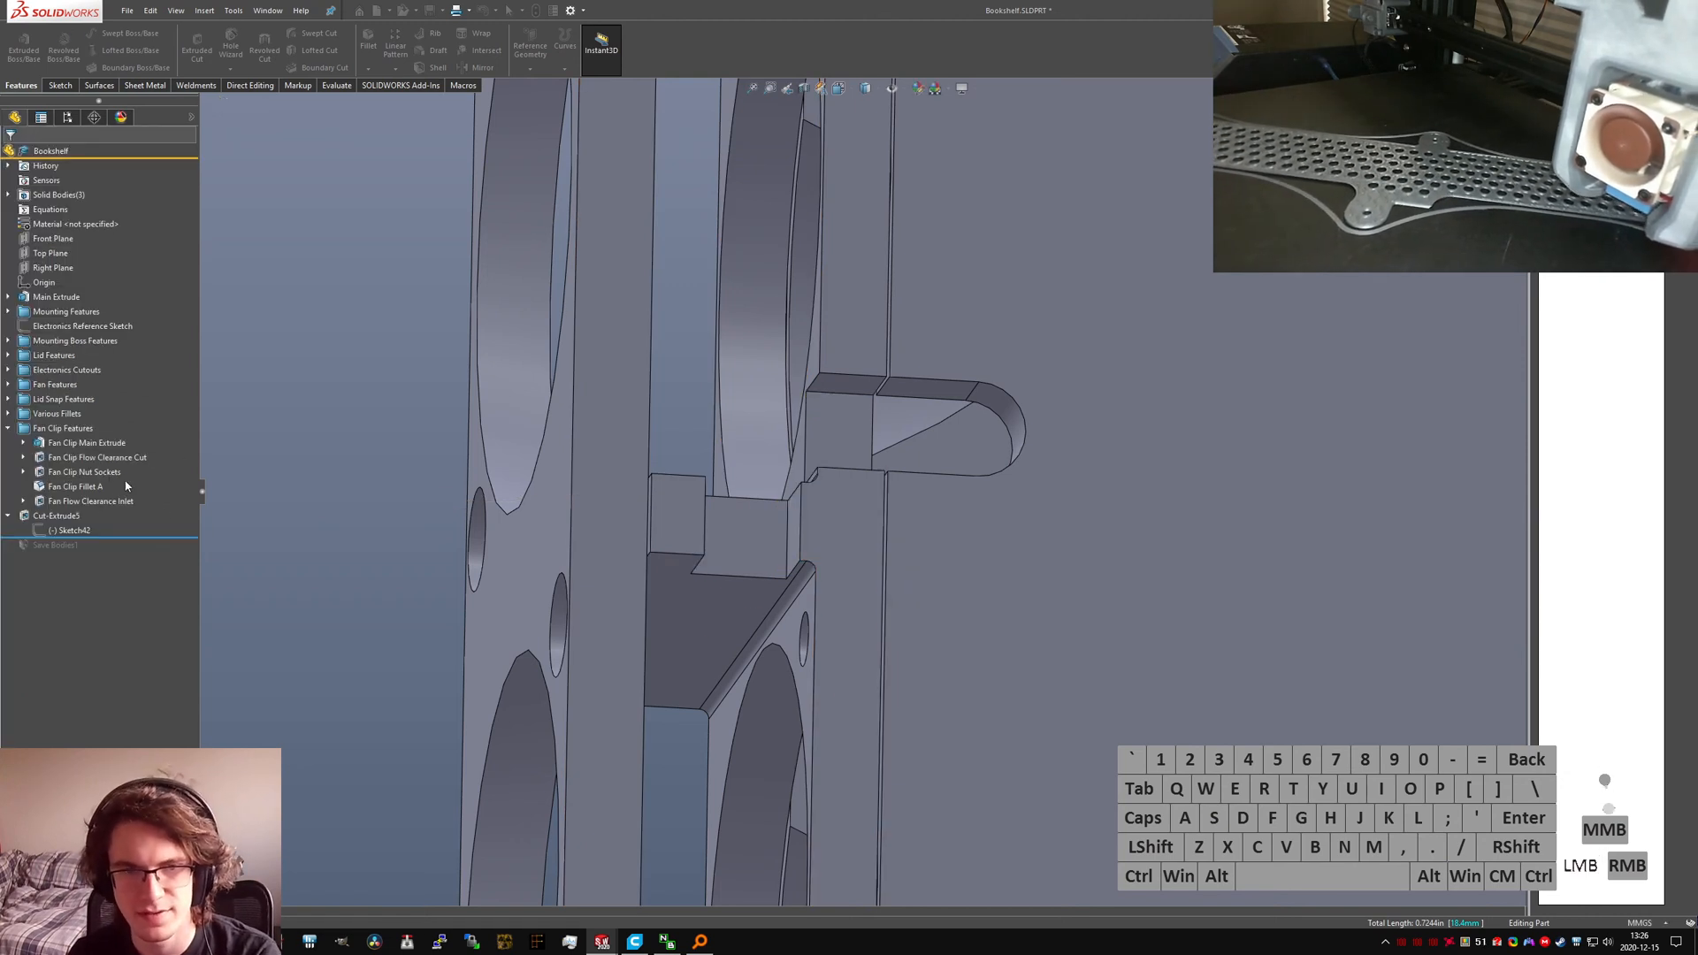
# Step: Try to set the slot's width dimension to 8 mm in the cut's sketch
pyautogui.click(74, 531)
pyautogui.click(88, 485)
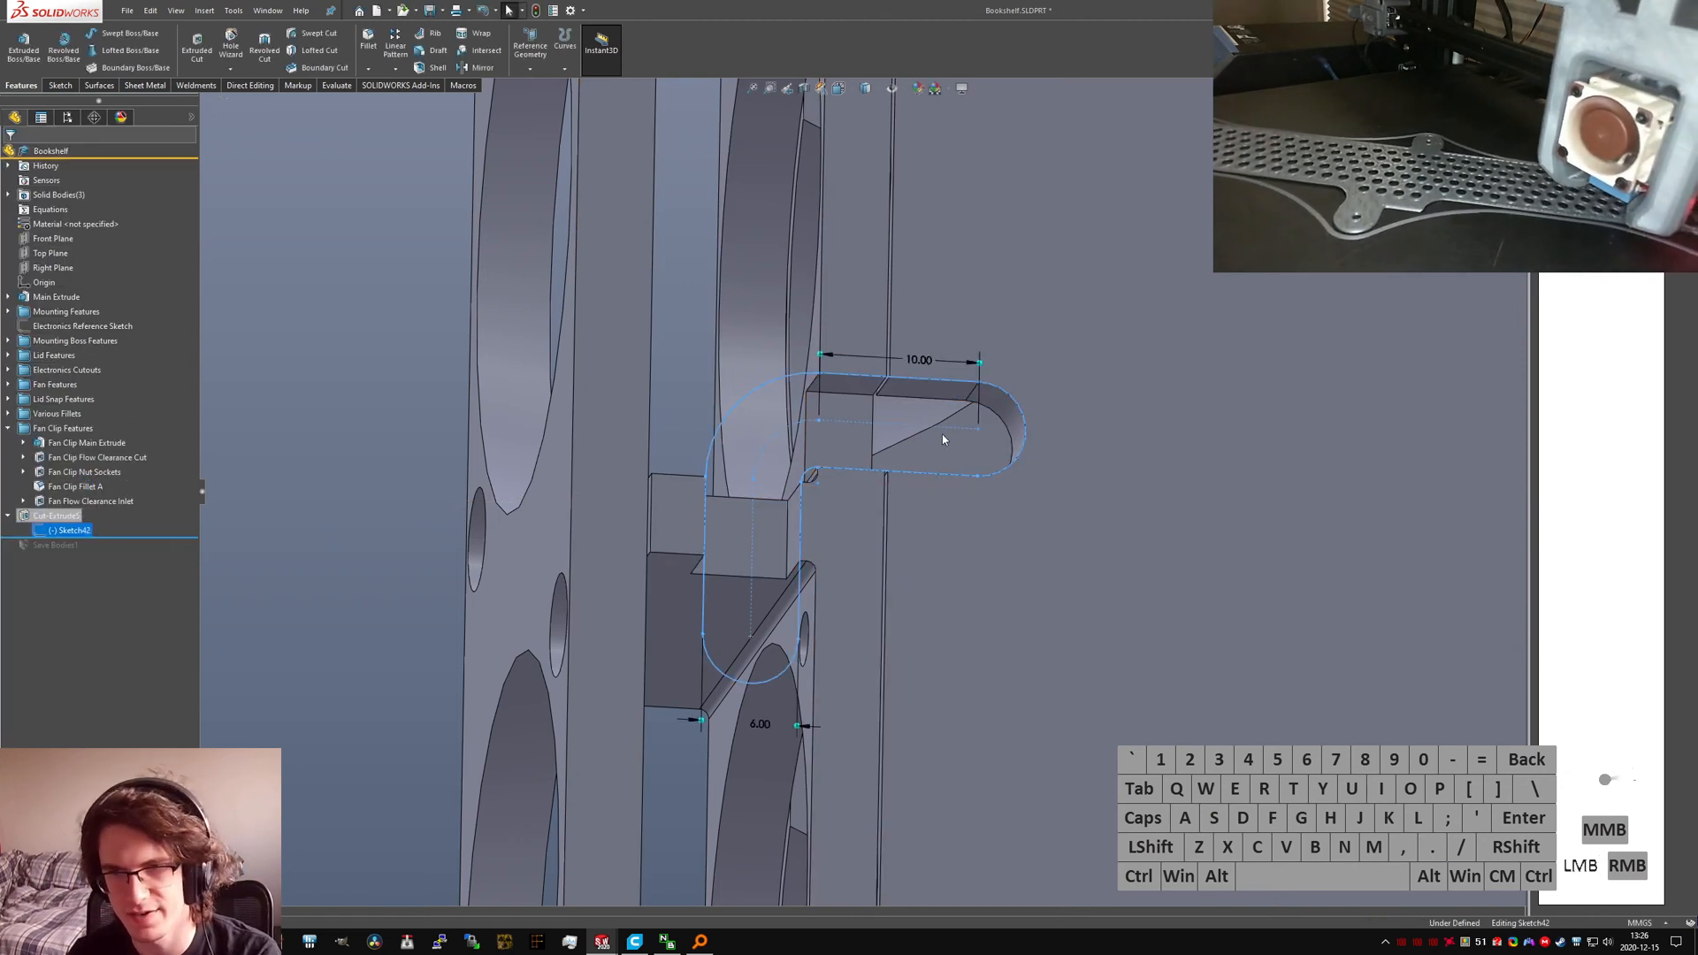
pyautogui.click(759, 727)
pyautogui.click(761, 725)
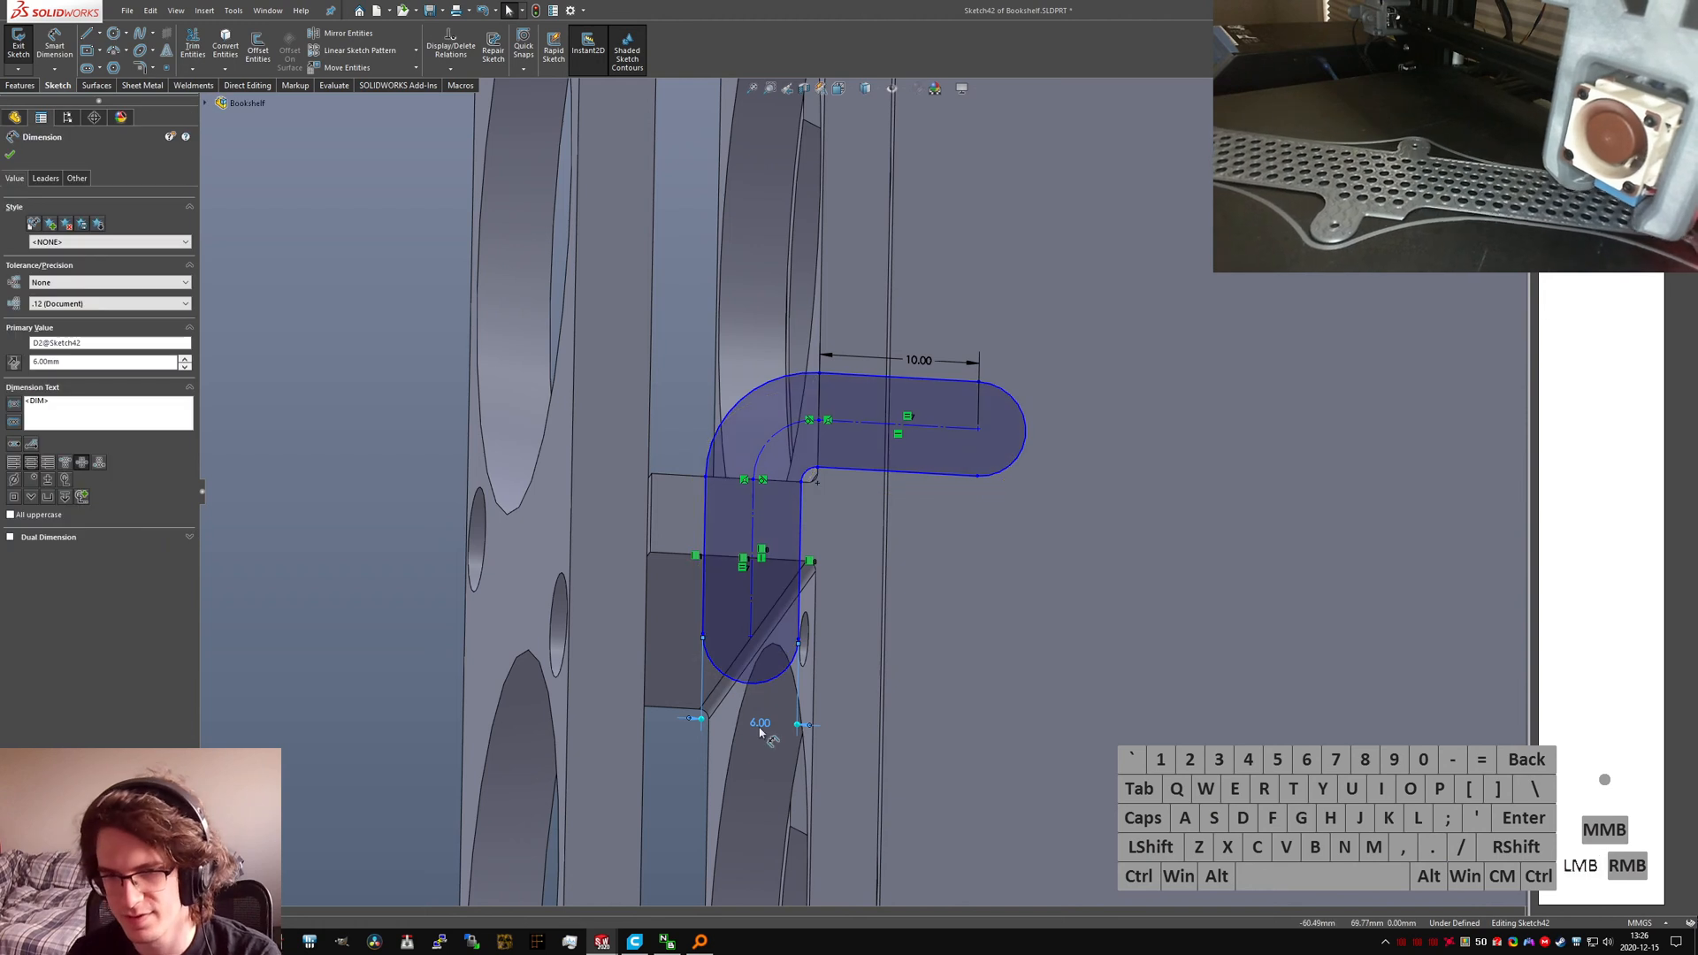
pyautogui.write('8')
pyautogui.press('Return')
pyautogui.click(767, 727)
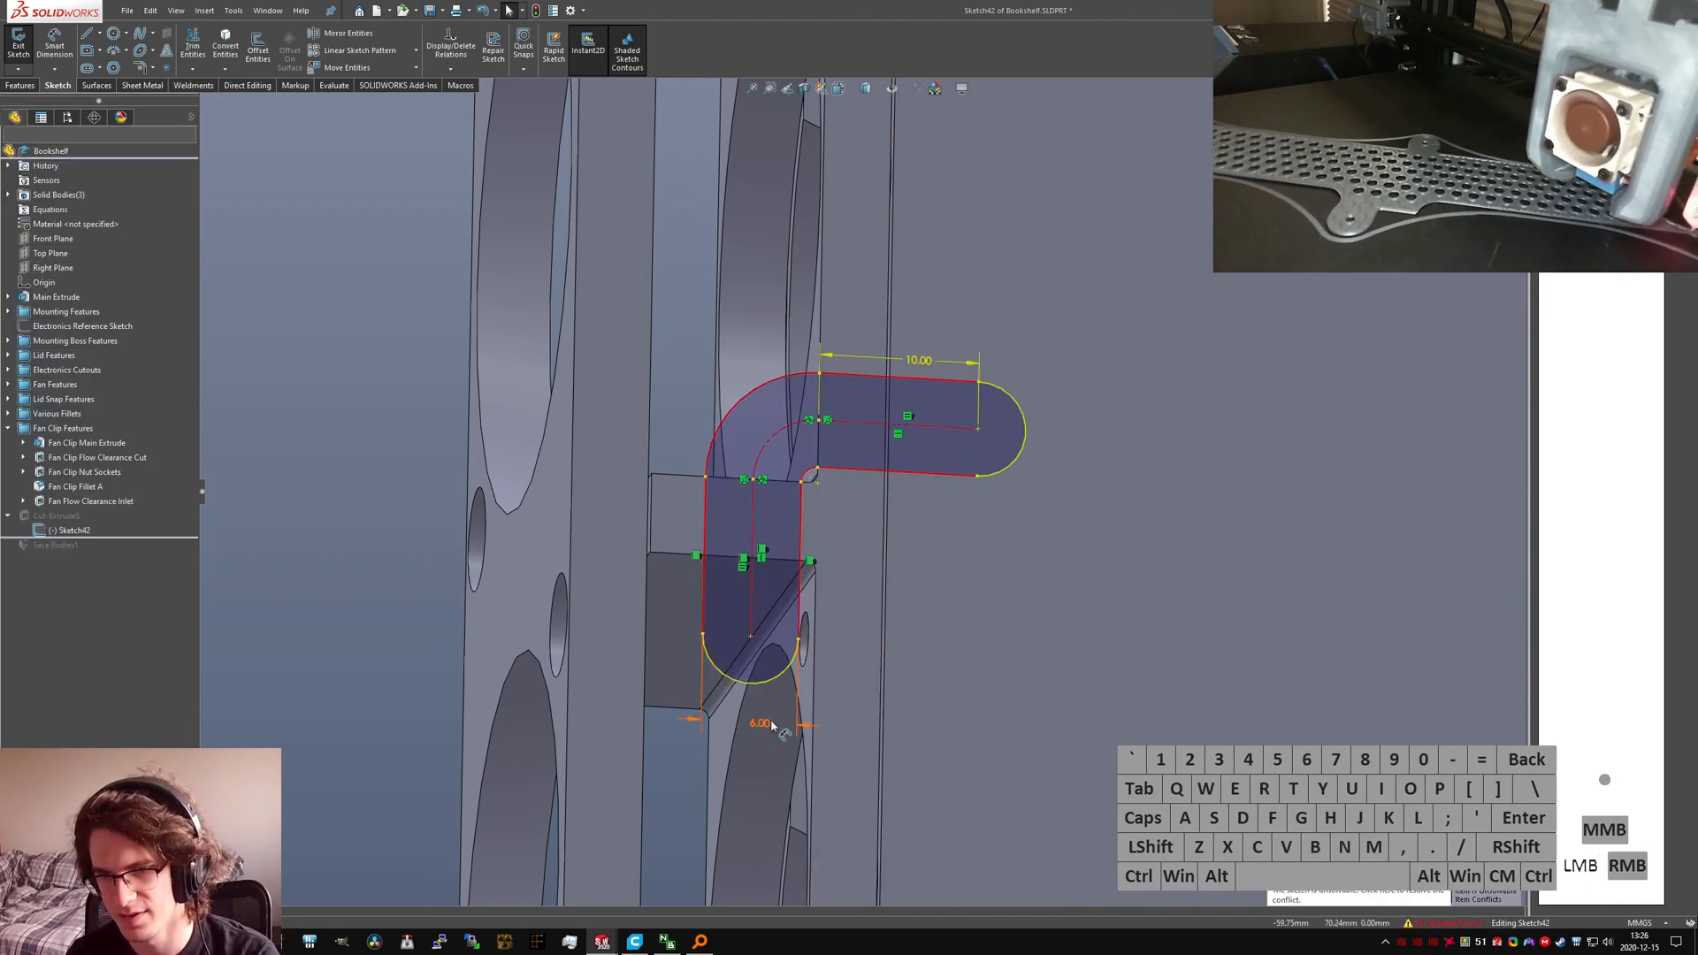
pyautogui.click(766, 726)
pyautogui.press('Escape')
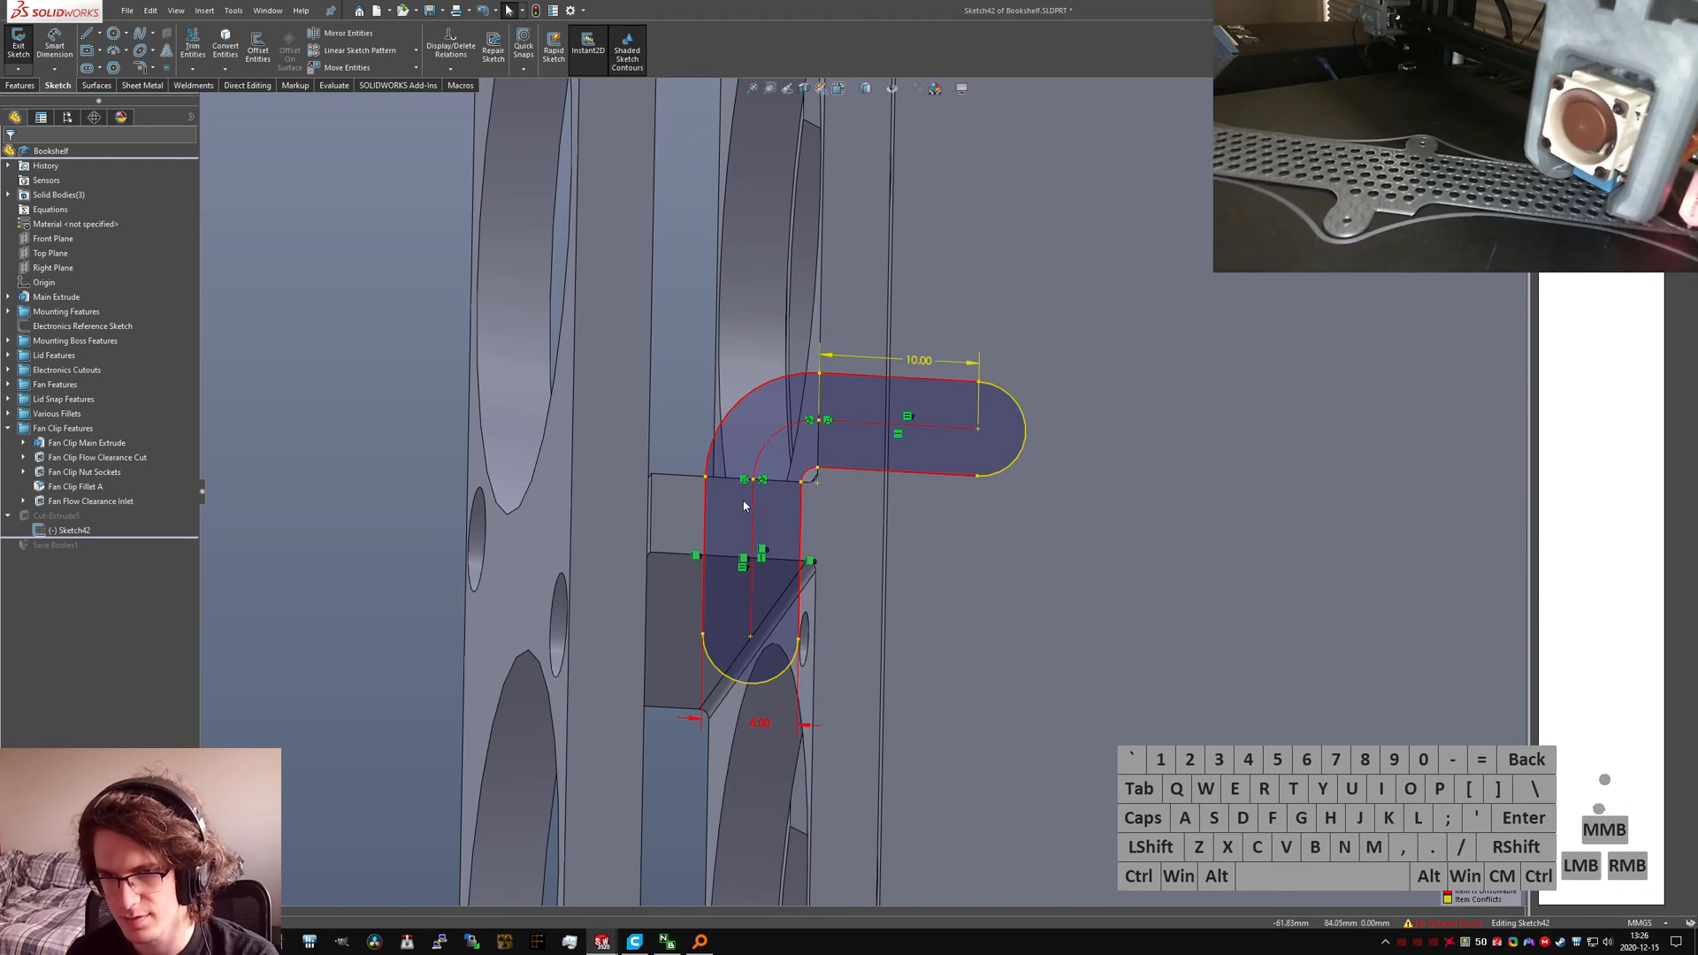
# Step: Move the arc's lower endpoint along the crossbar edge away from the caddy wall and delete its Midpoint relation
pyautogui.moveTo(752, 481)
pyautogui.mouseDown()
pyautogui.moveTo(704, 479)
pyautogui.moveTo(731, 480)
pyautogui.mouseUp()
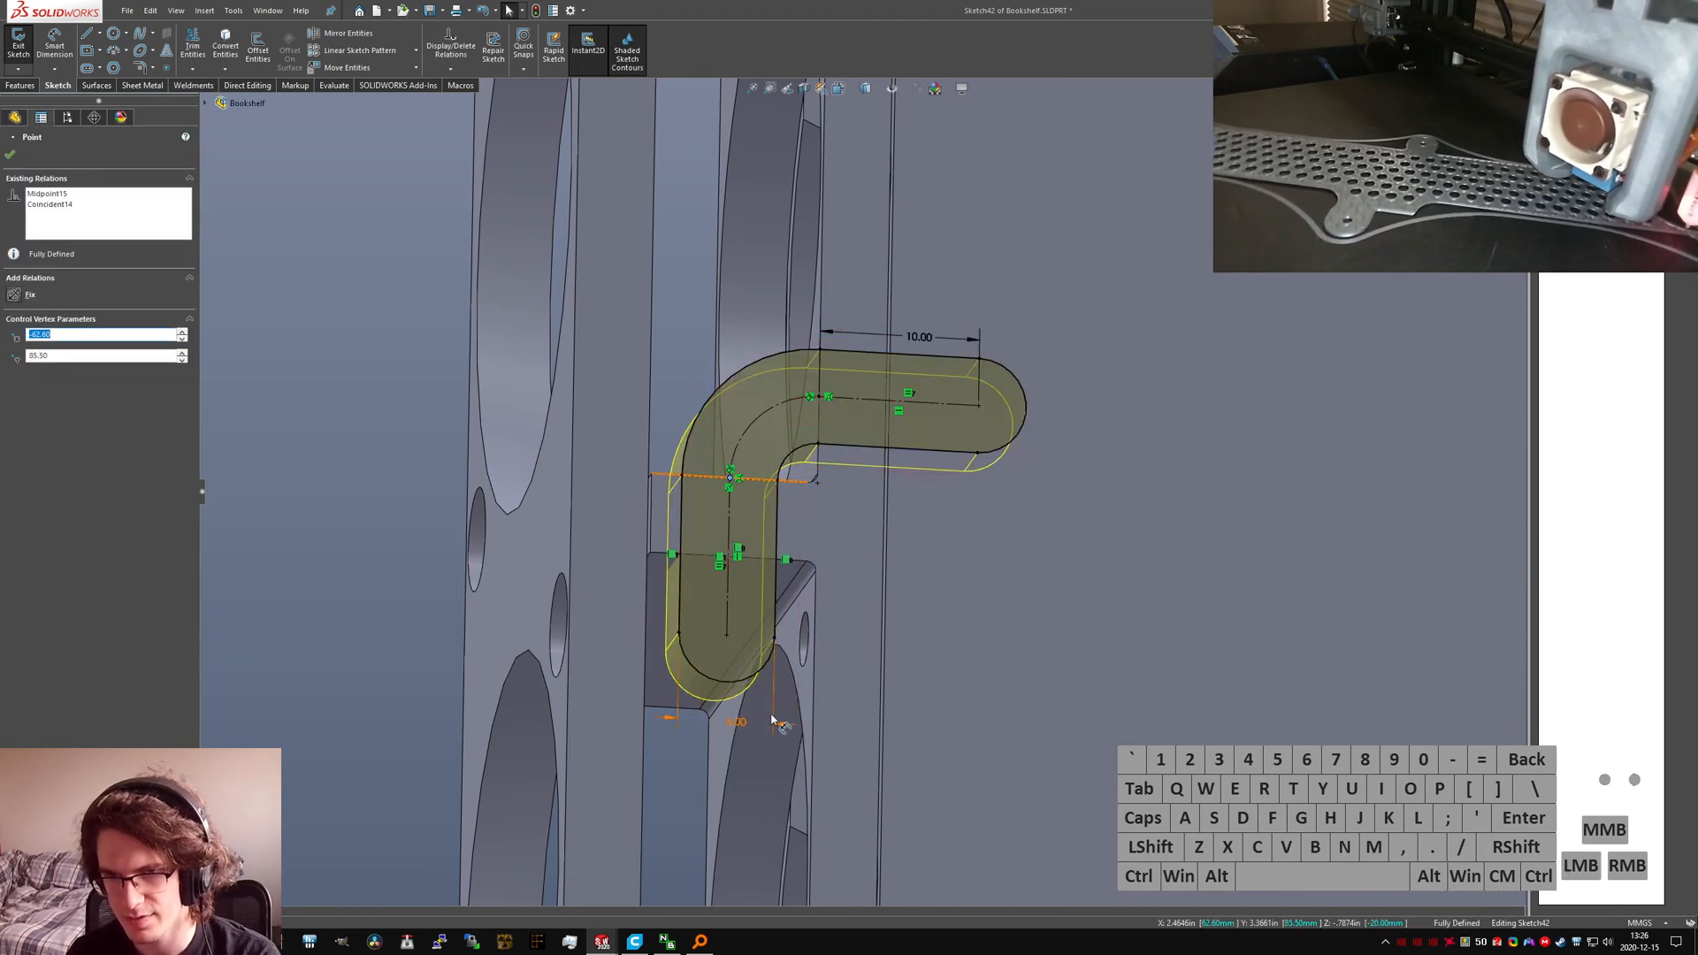
pyautogui.press('Escape')
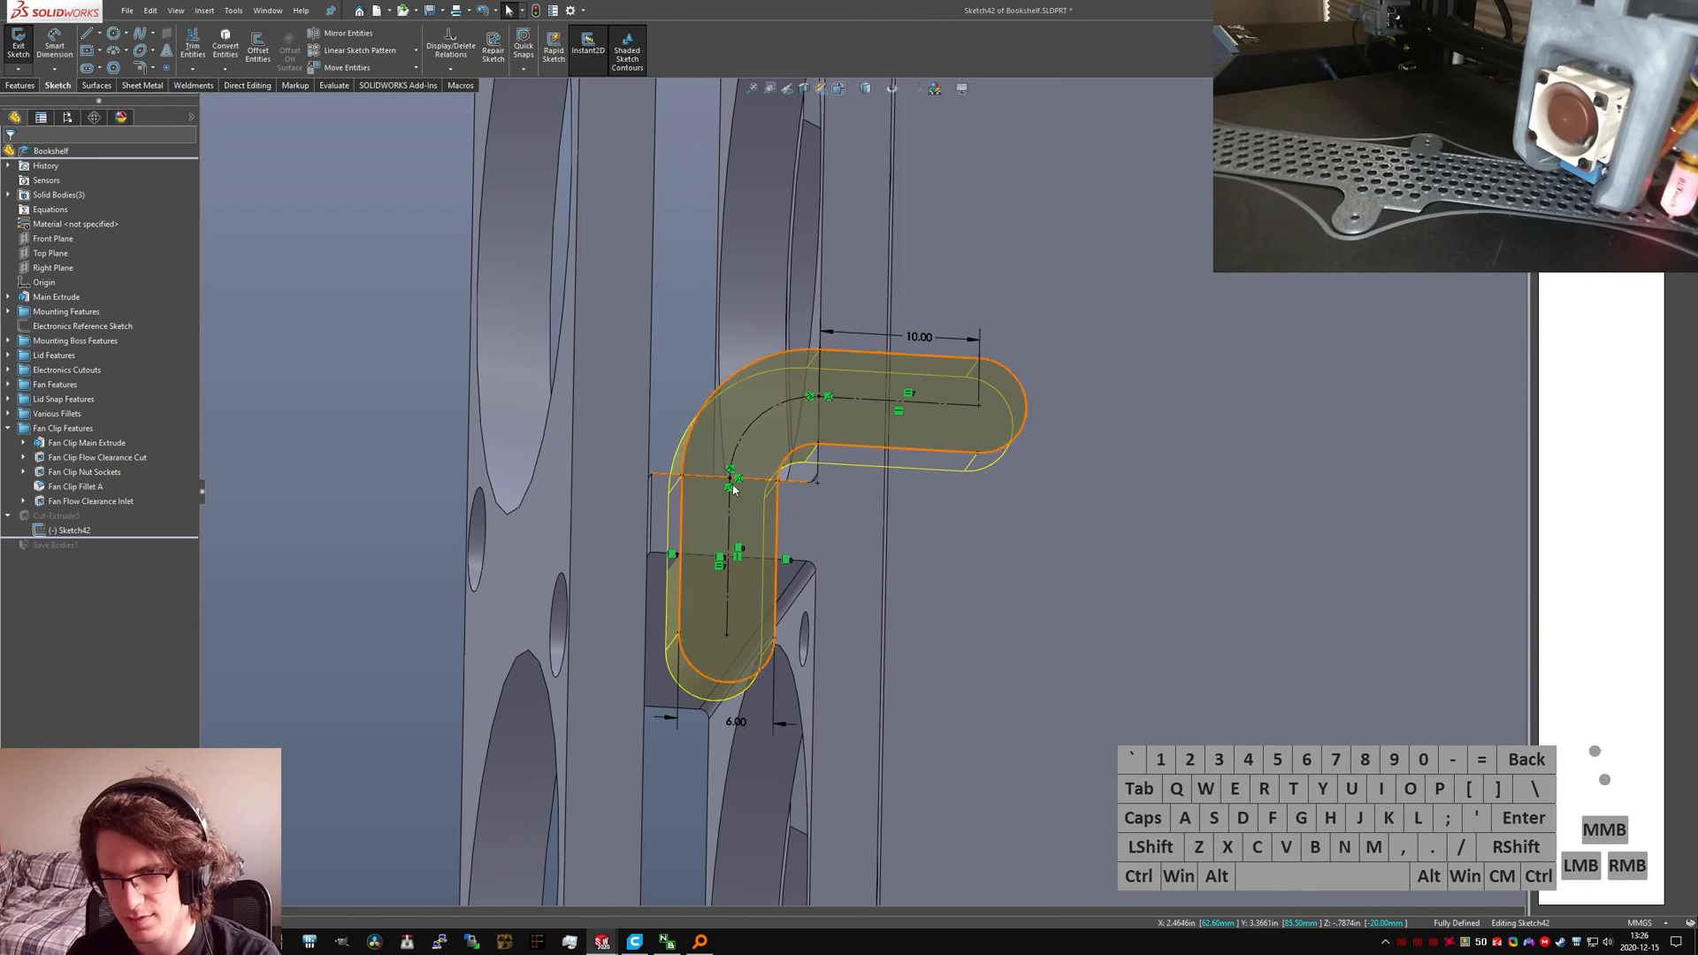
pyautogui.click(732, 486)
pyautogui.press('Delete')
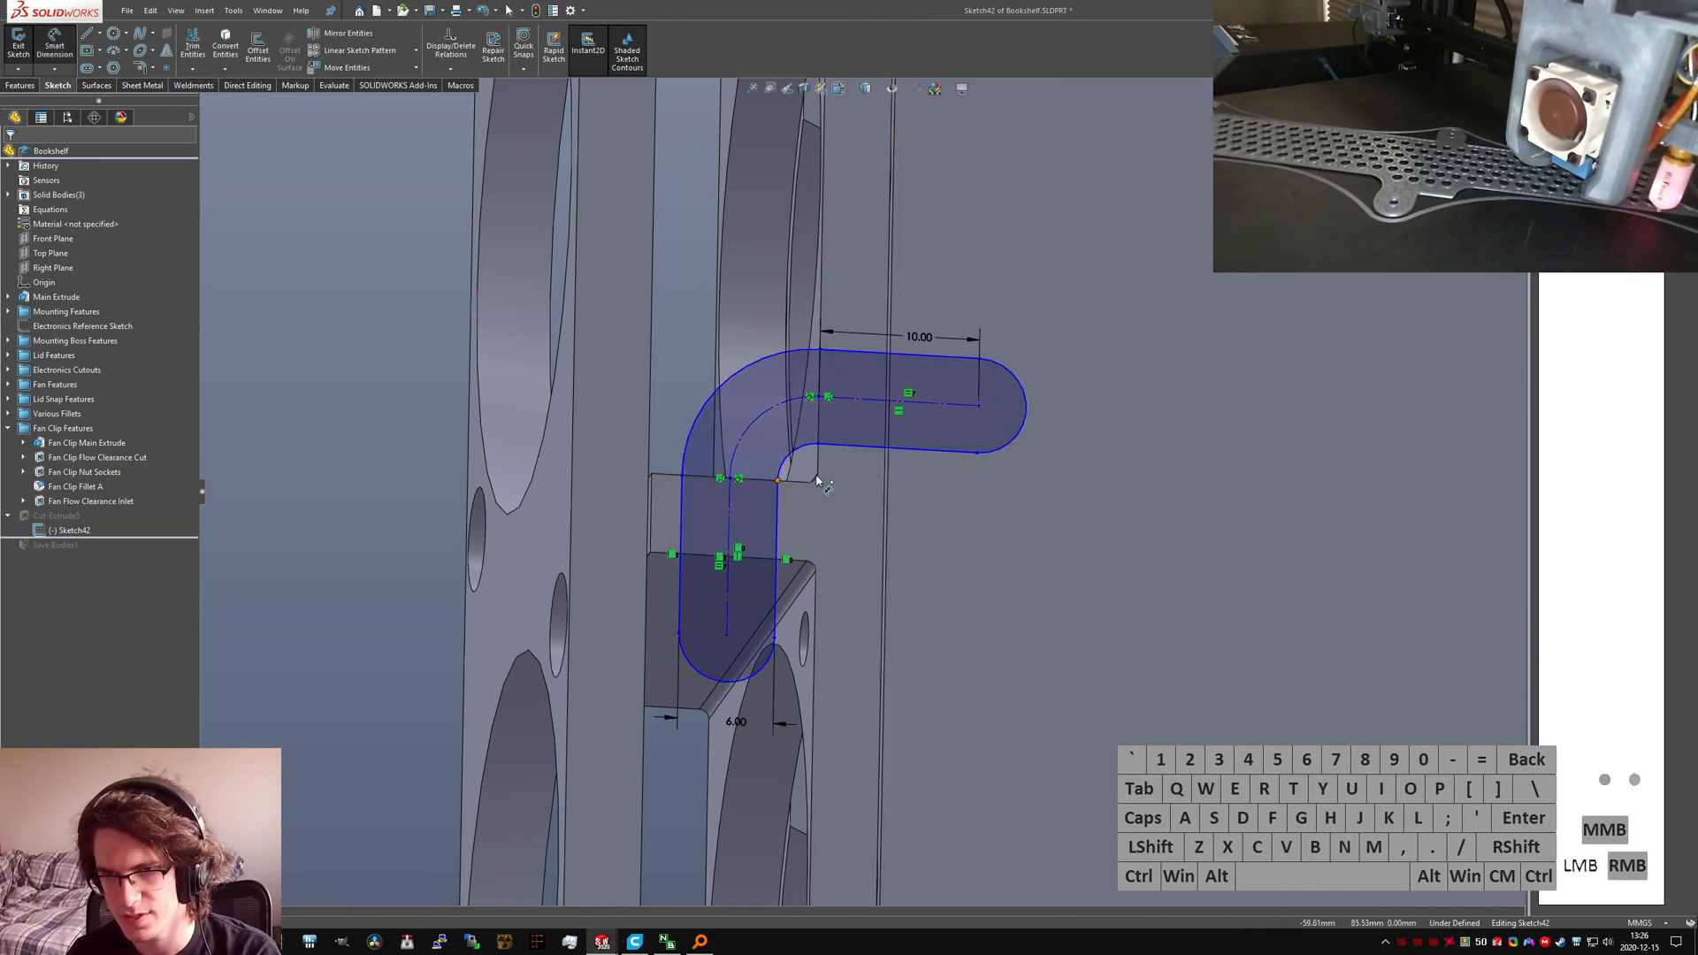
# Step: Dimension the inner arc's lower end 1 mm from the caddy wall edge and set the slot's width to 8 mm
pyautogui.click(777, 480)
pyautogui.keyDown('shift'); pyautogui.click(819, 470); pyautogui.keyUp('shift')
pyautogui.keyDown('shift'); pyautogui.click(800, 519); pyautogui.keyUp('shift')
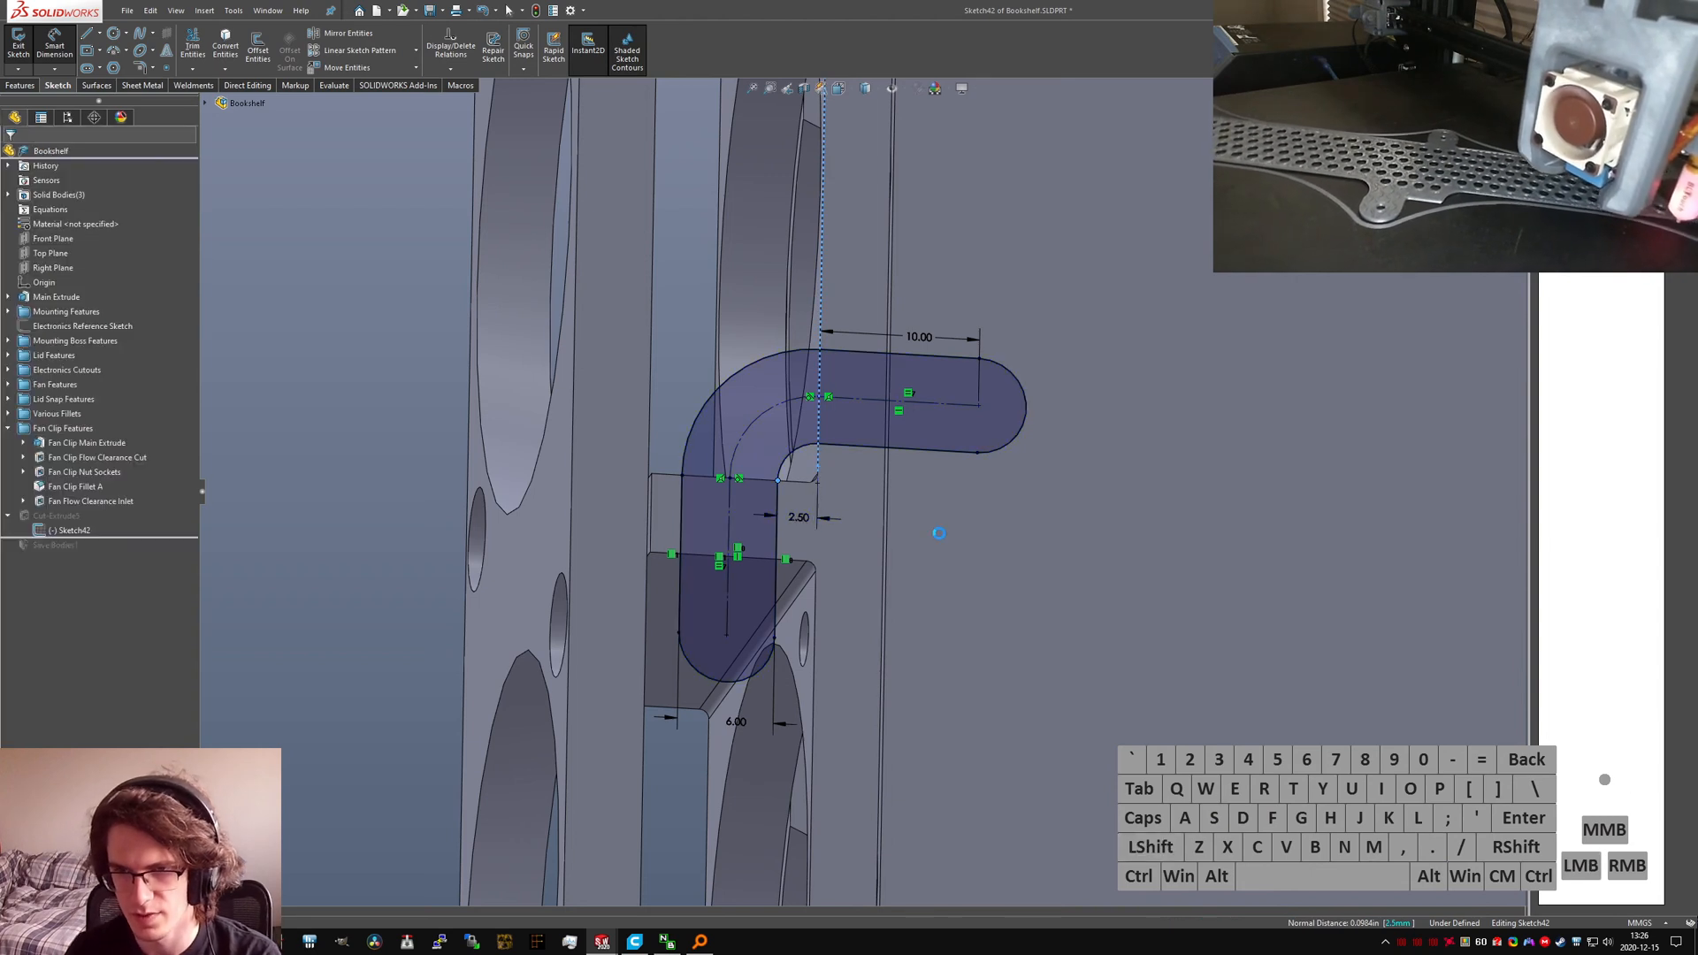
pyautogui.write('1')
pyautogui.press('Return')
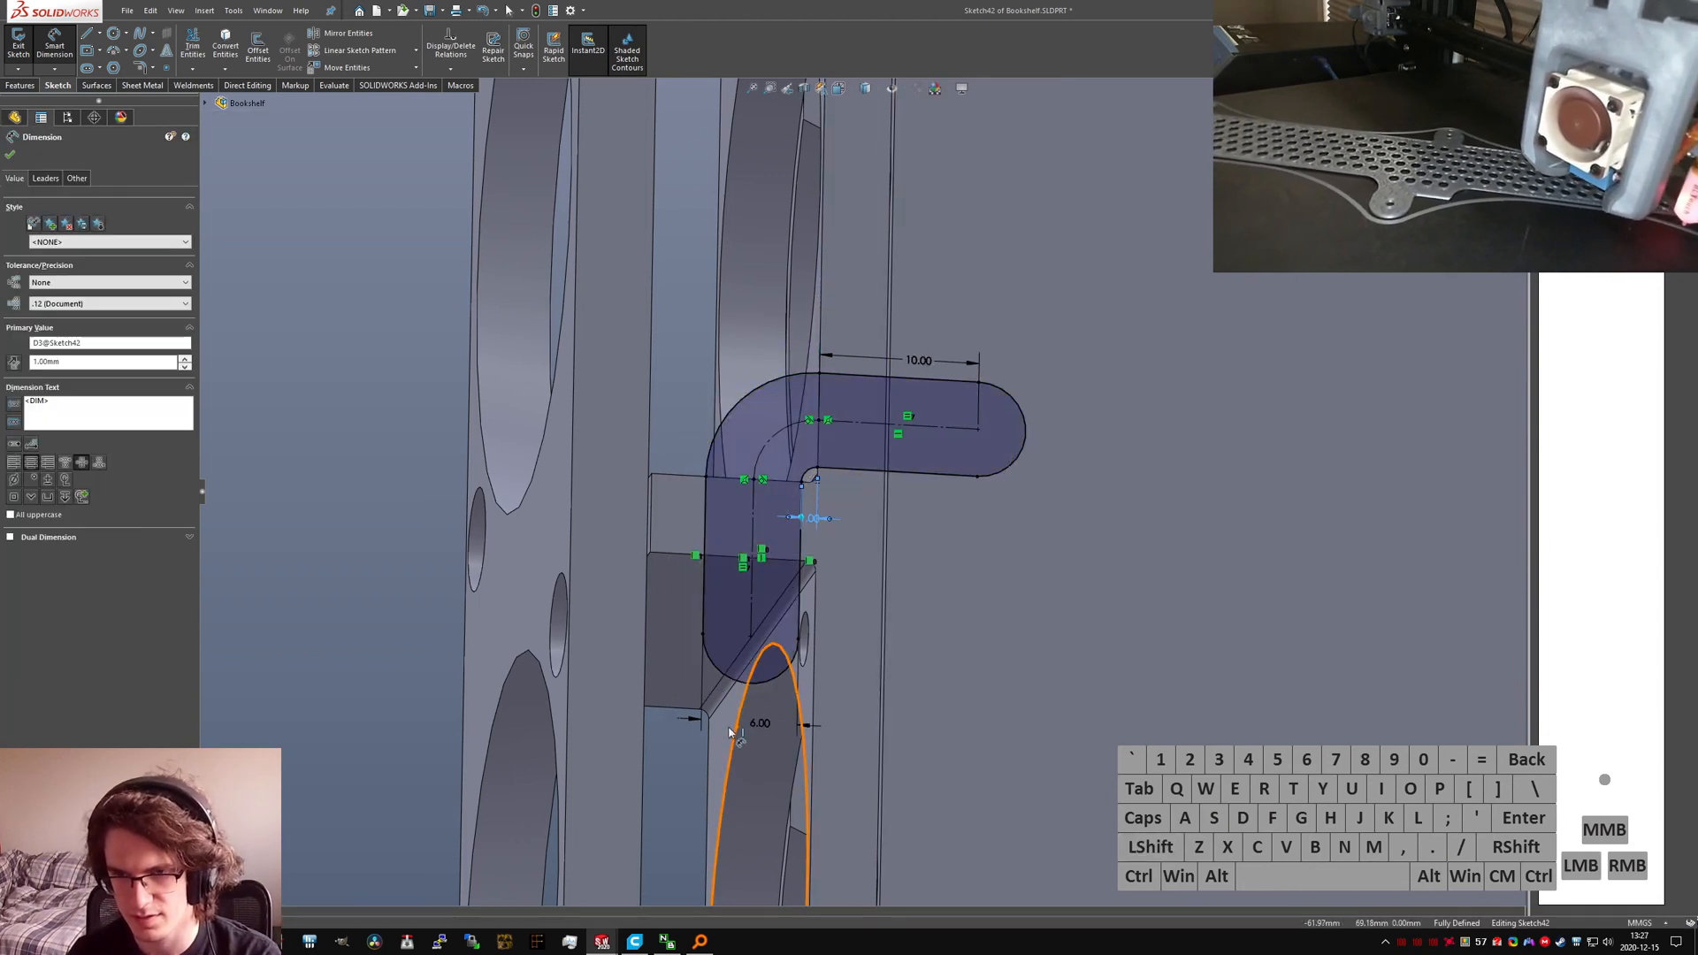
pyautogui.doubleClick(759, 723)
pyautogui.press('Return')
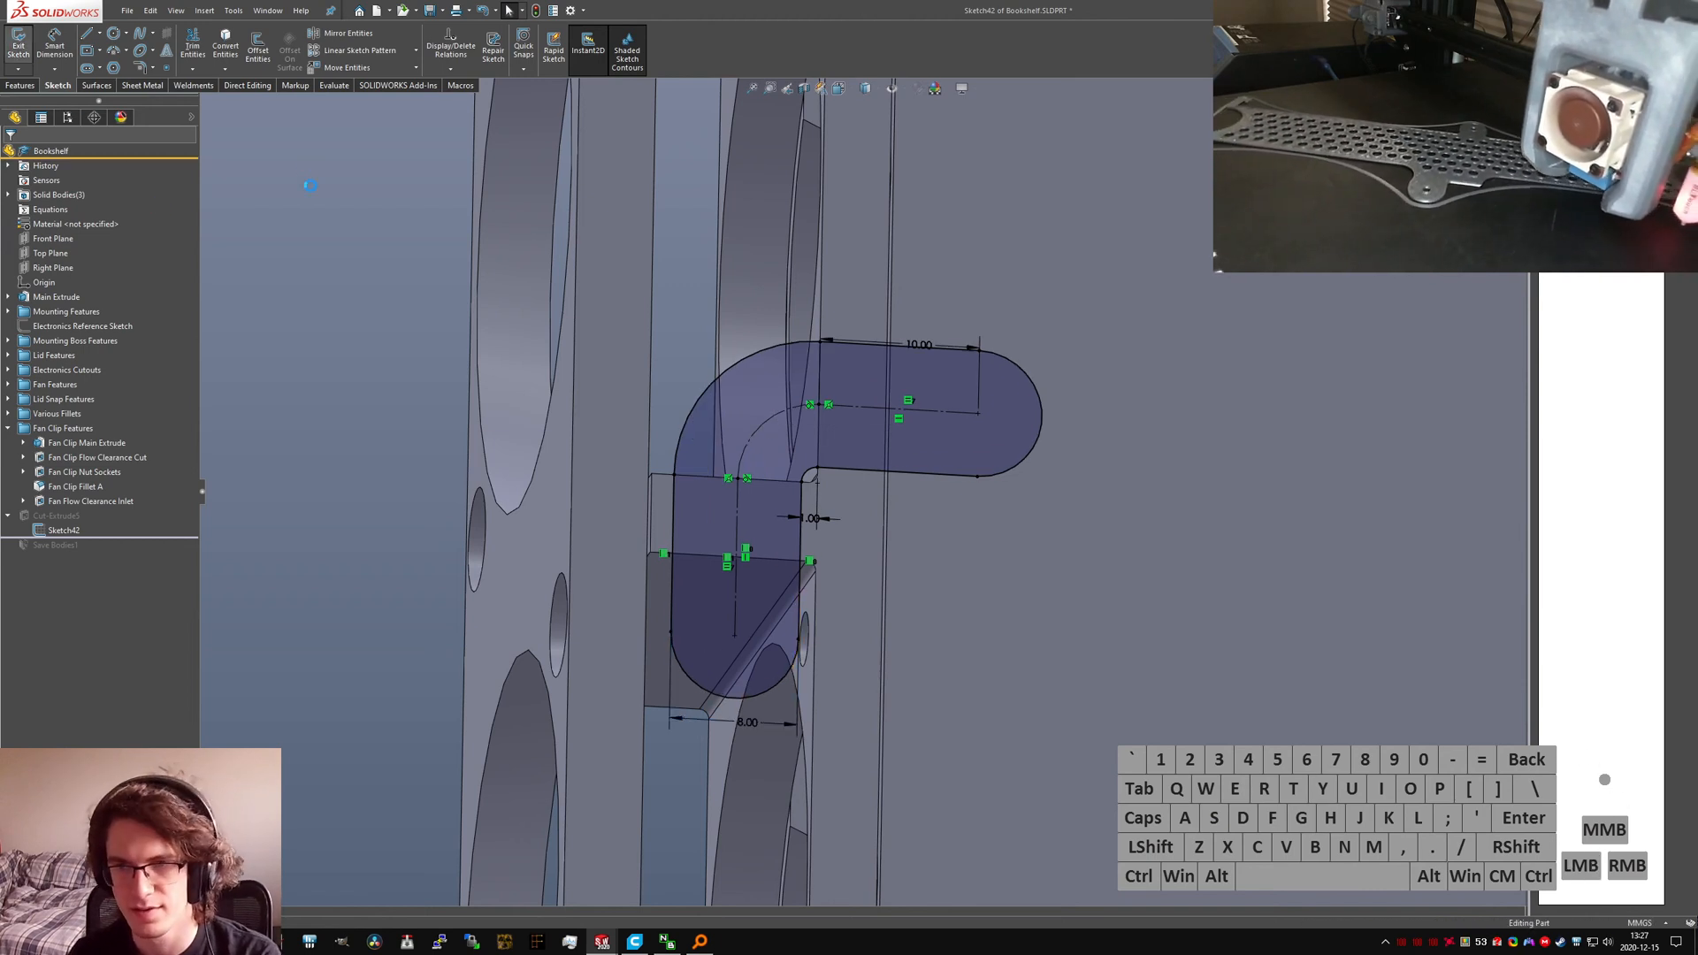
# Step: Edit the slot's cut-extrude to add a 30-degree draft
pyautogui.click(58, 519)
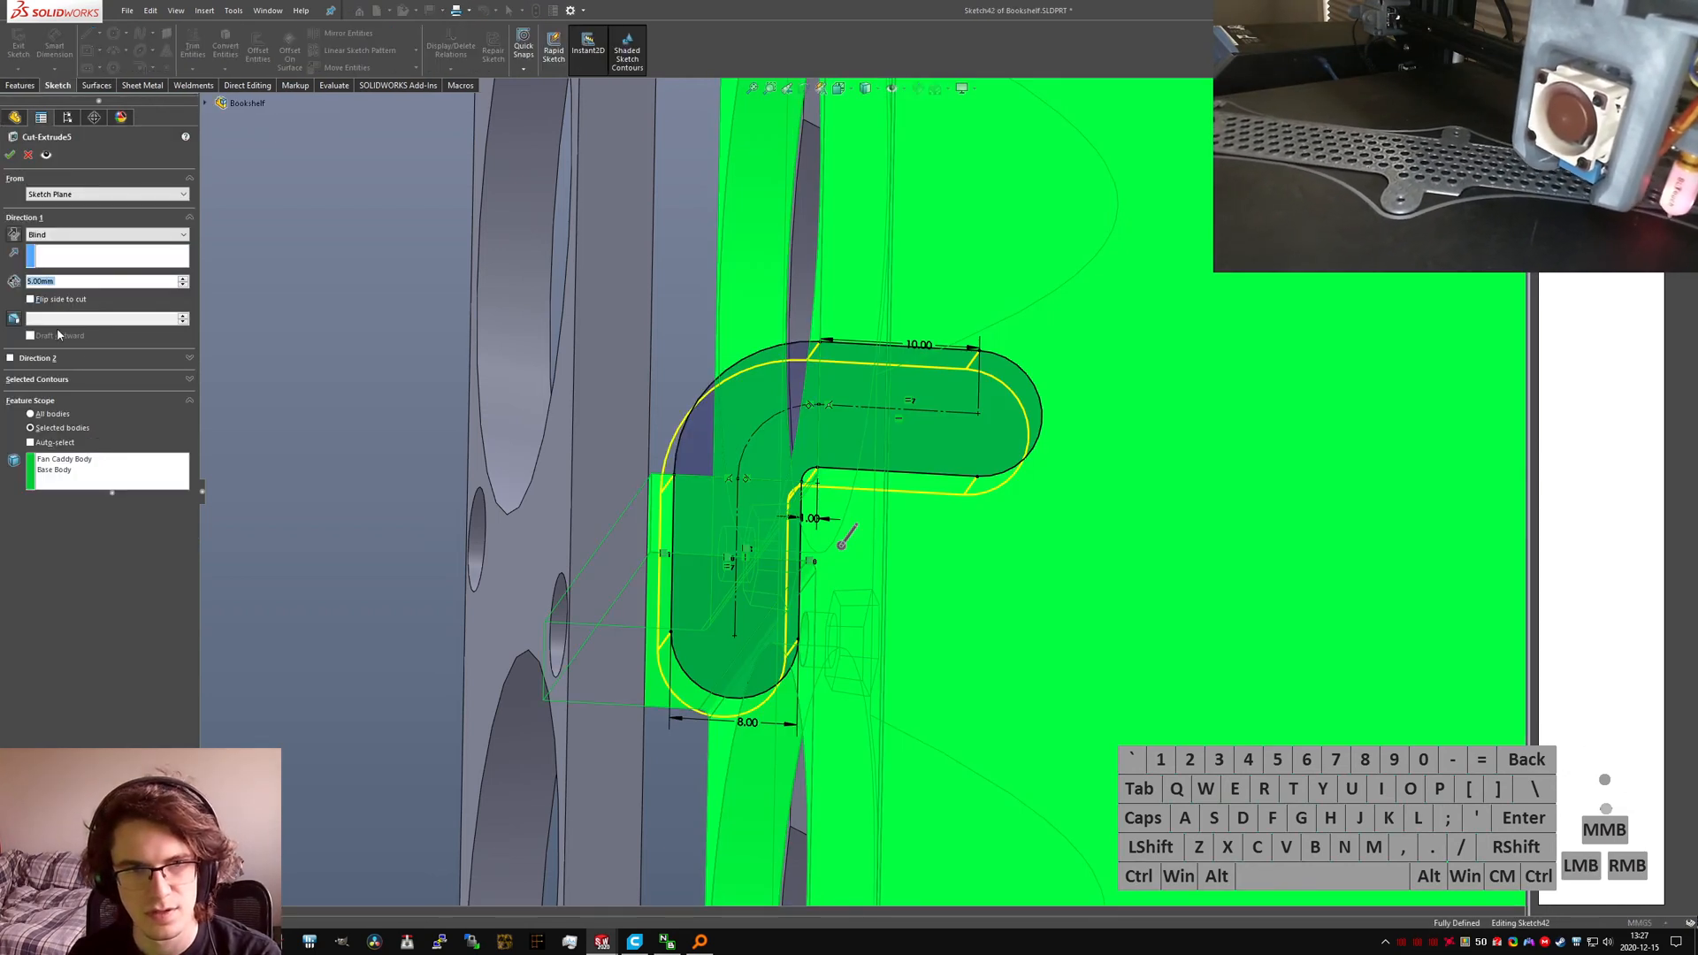
pyautogui.click(22, 319)
pyautogui.write('30')
pyautogui.press('Return')
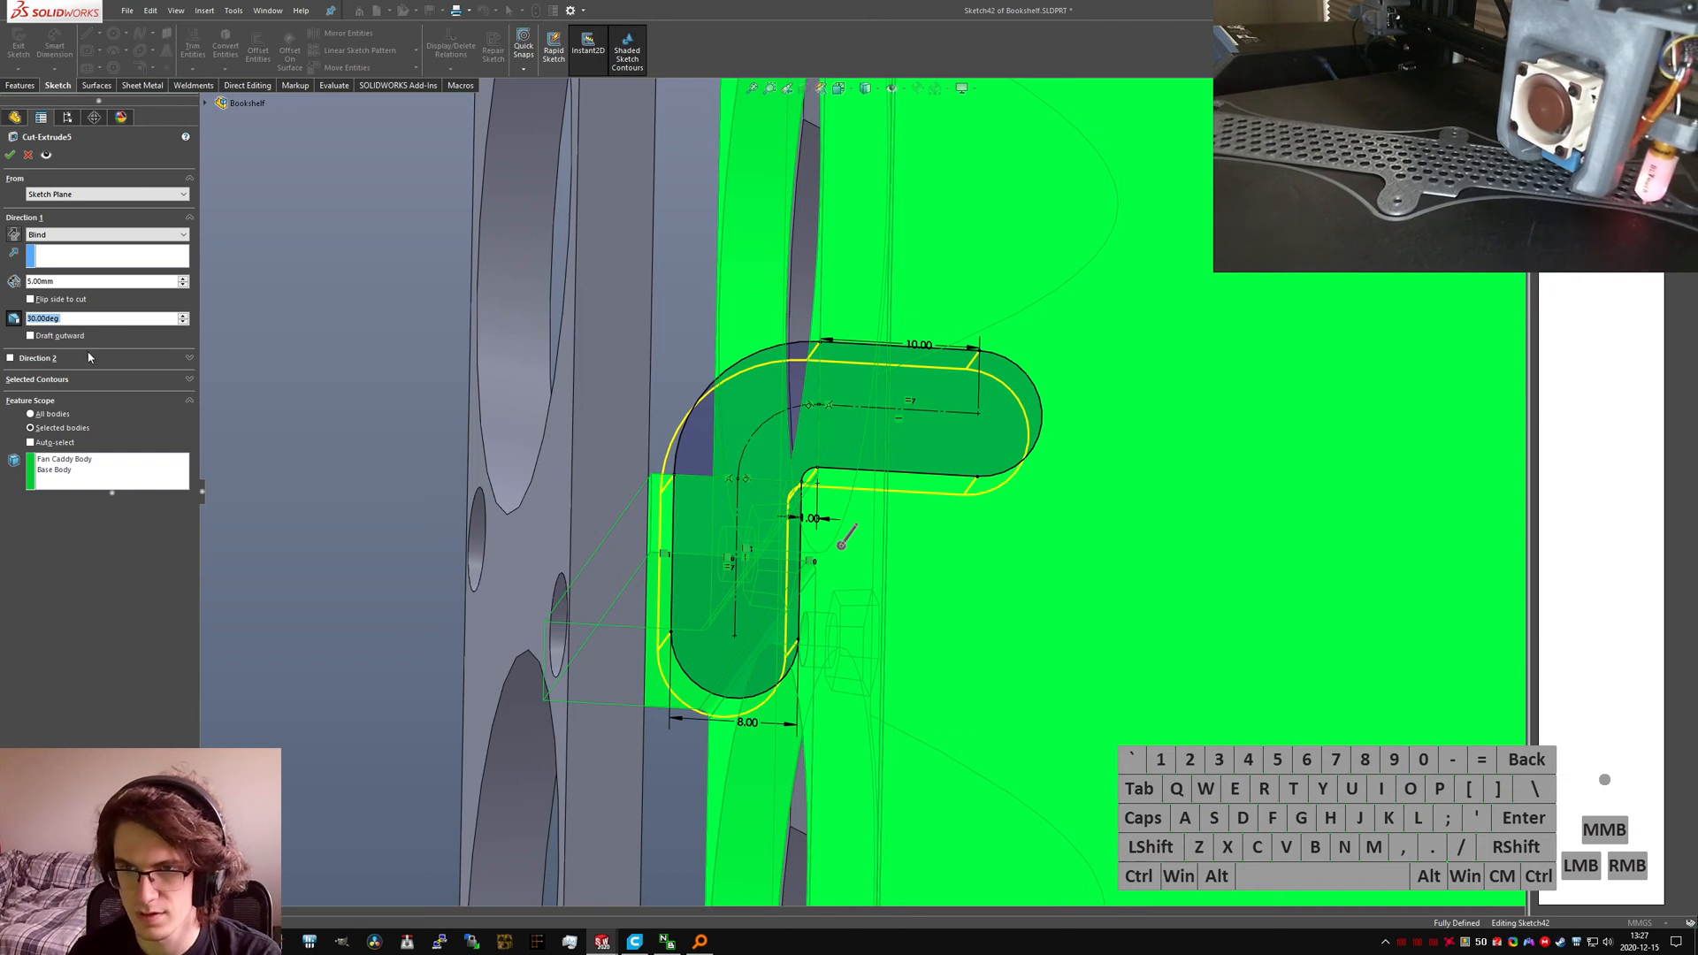
pyautogui.click(11, 153)
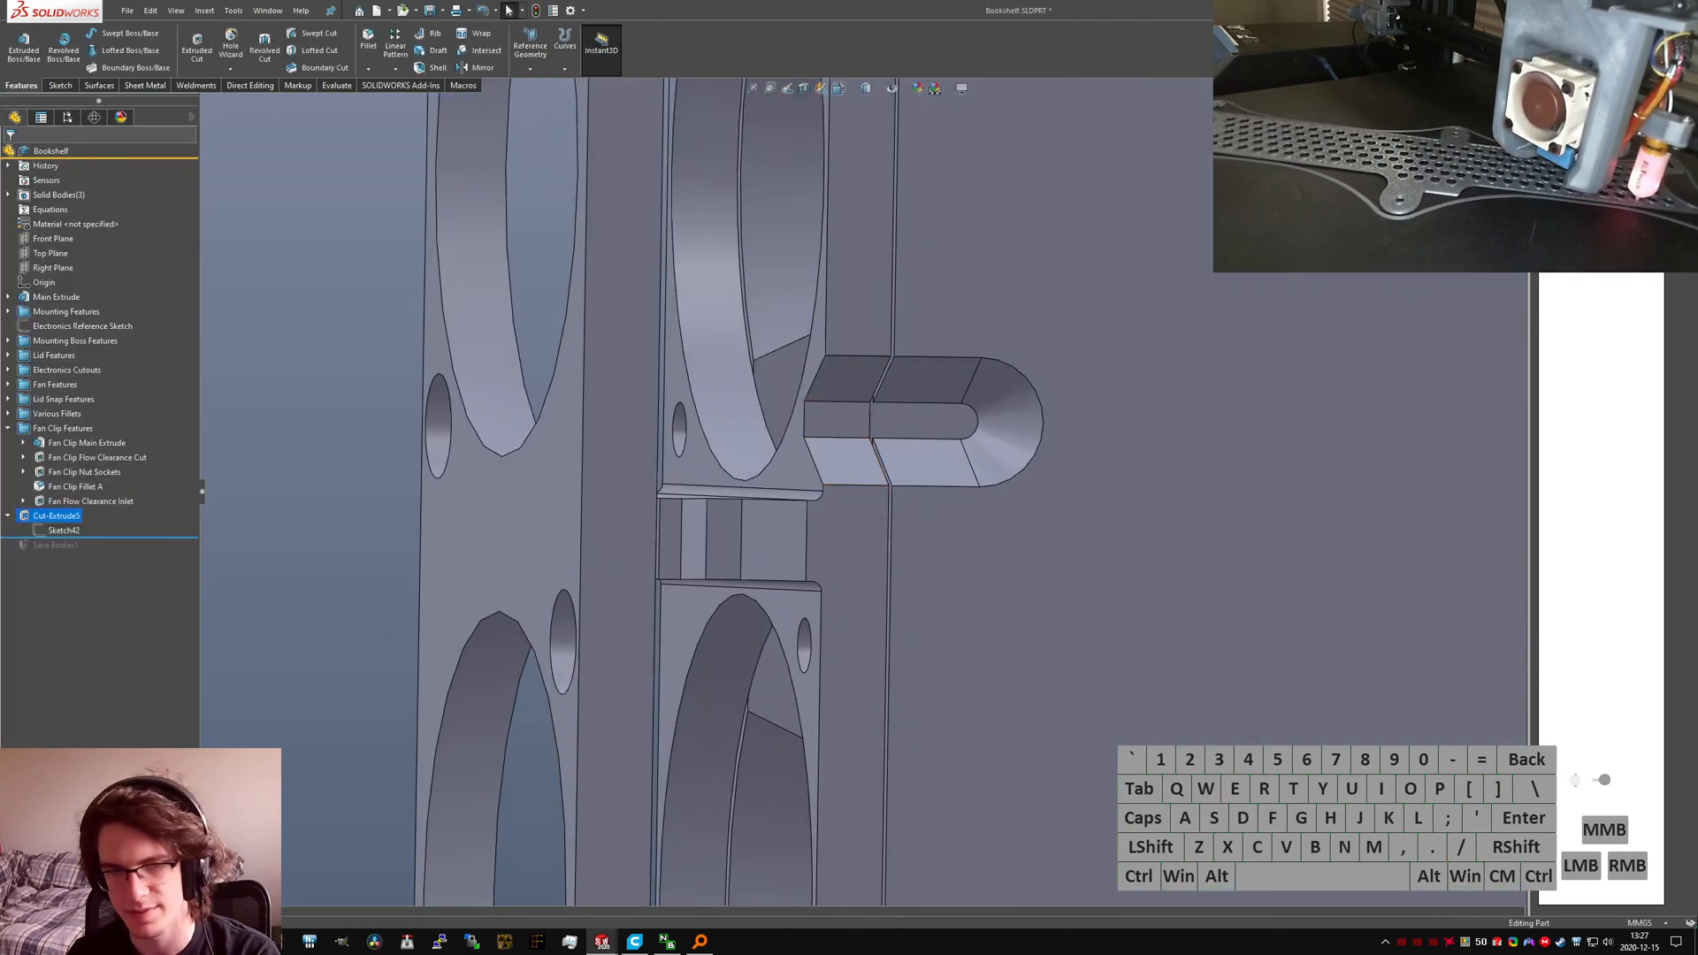
# Step: Set the slot's width dimension to 6 mm in the cut's sketch
pyautogui.click(60, 531)
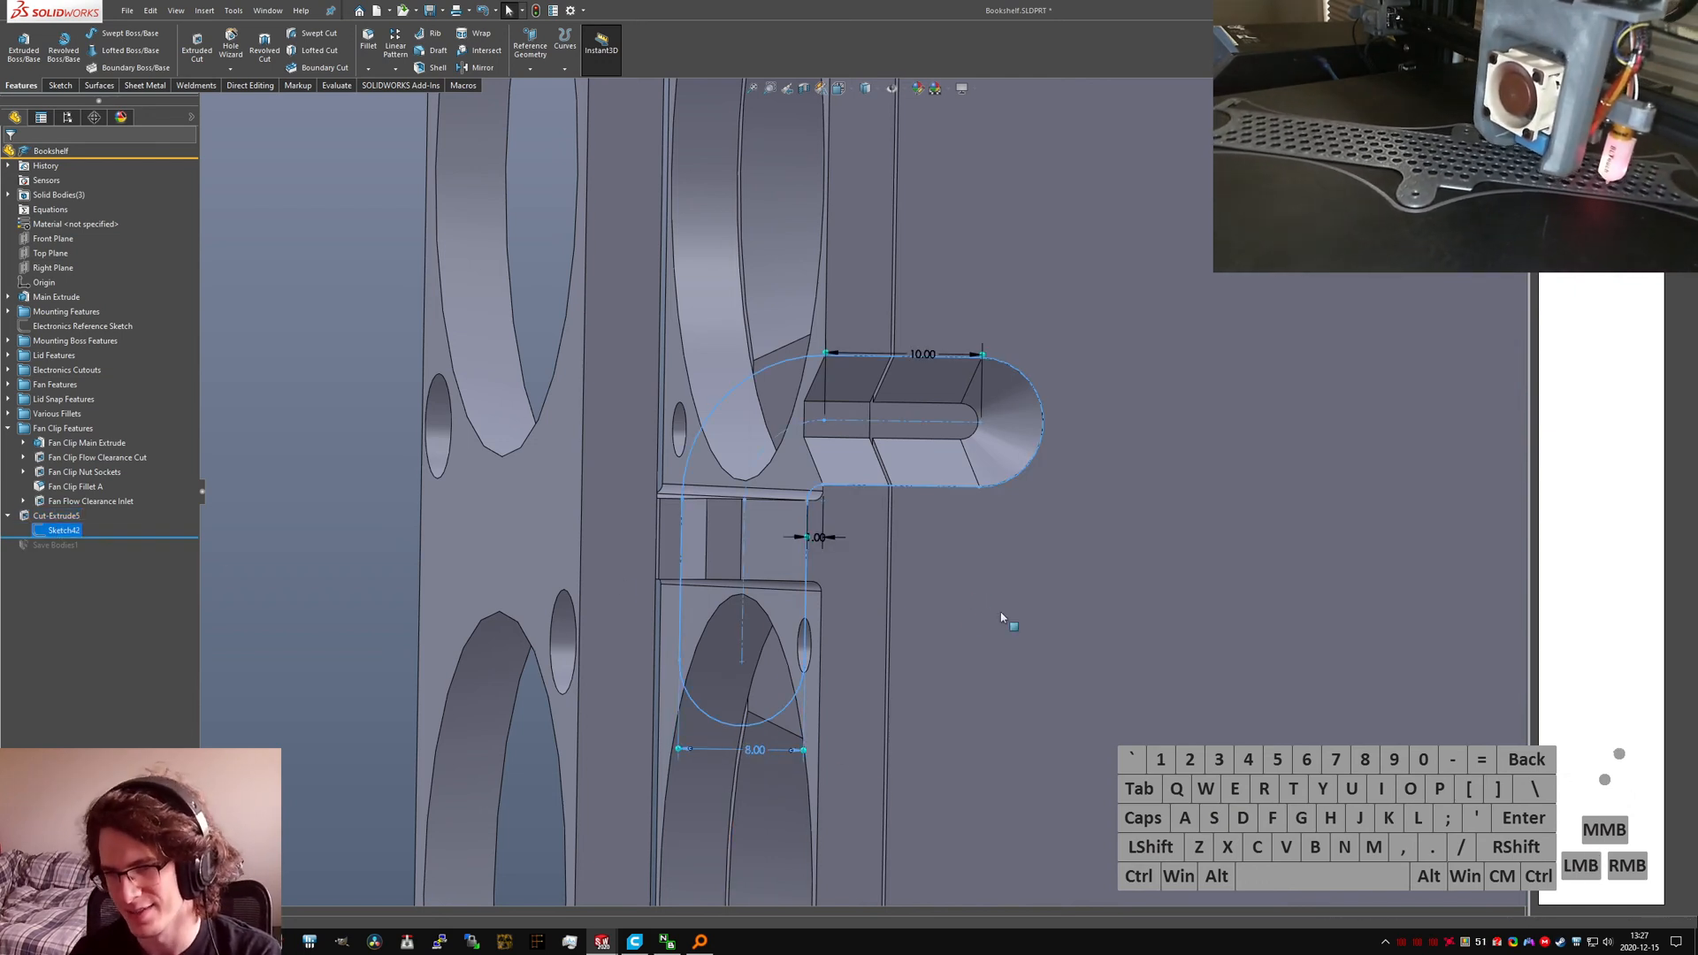
pyautogui.click(815, 537)
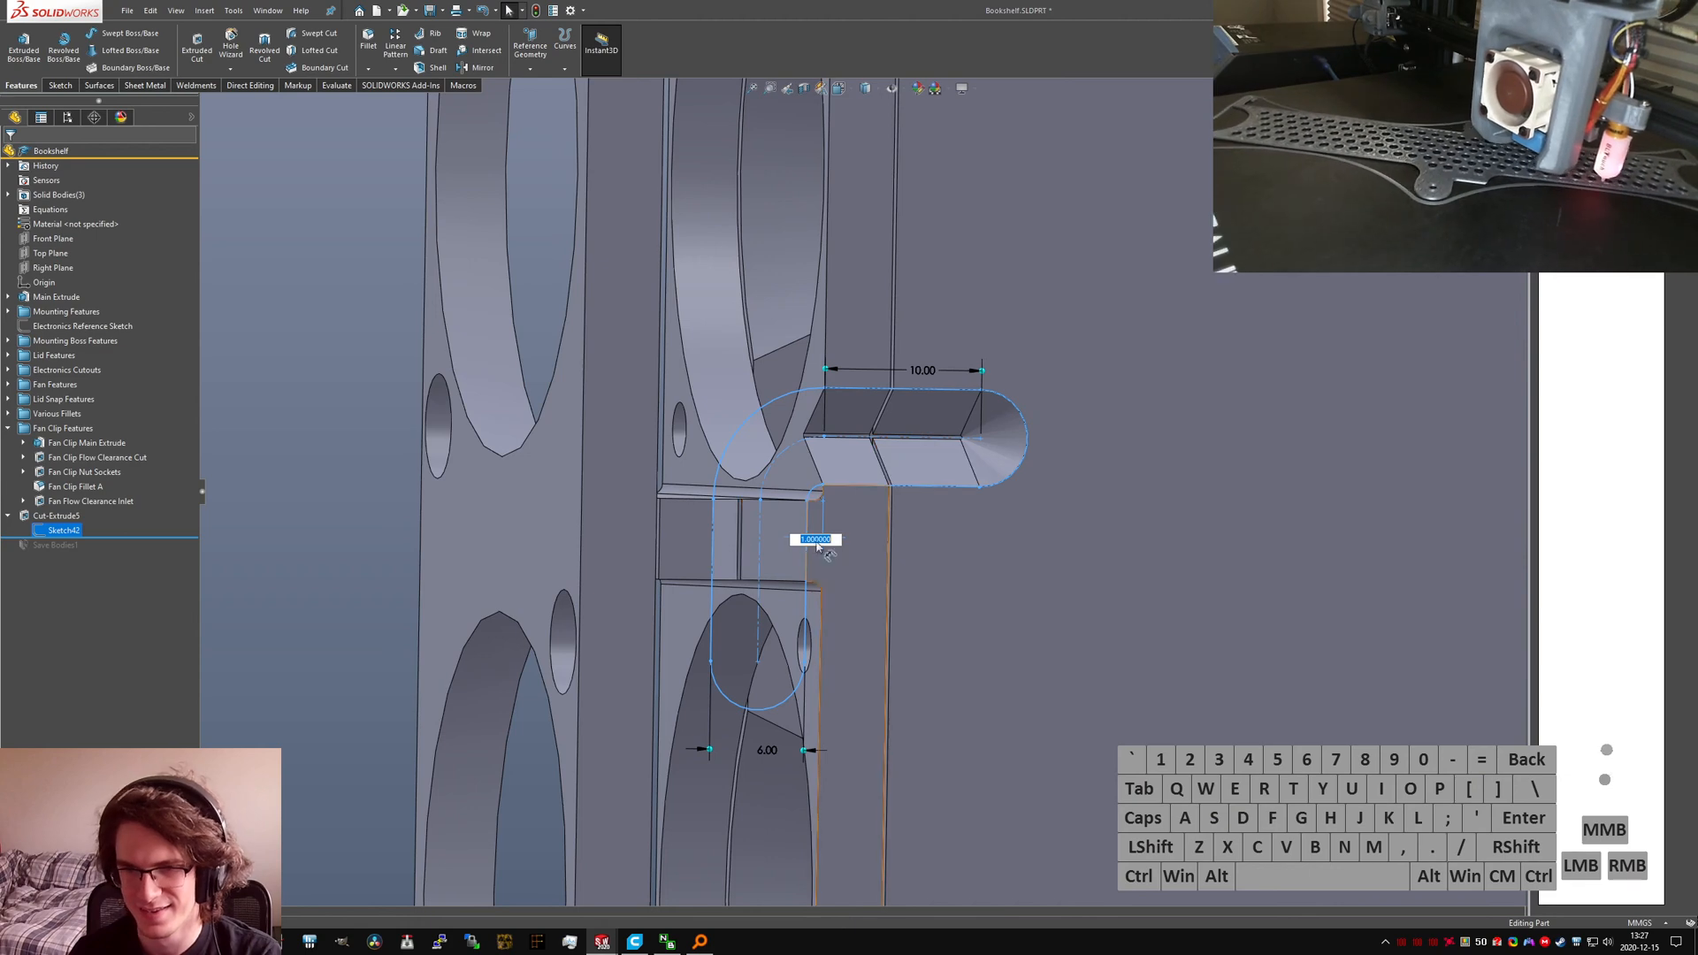
pyautogui.click(872, 539)
# Step: Edit the slot's cut-extrude and set its draft angle to 10 degrees
pyautogui.rightClick(56, 516)
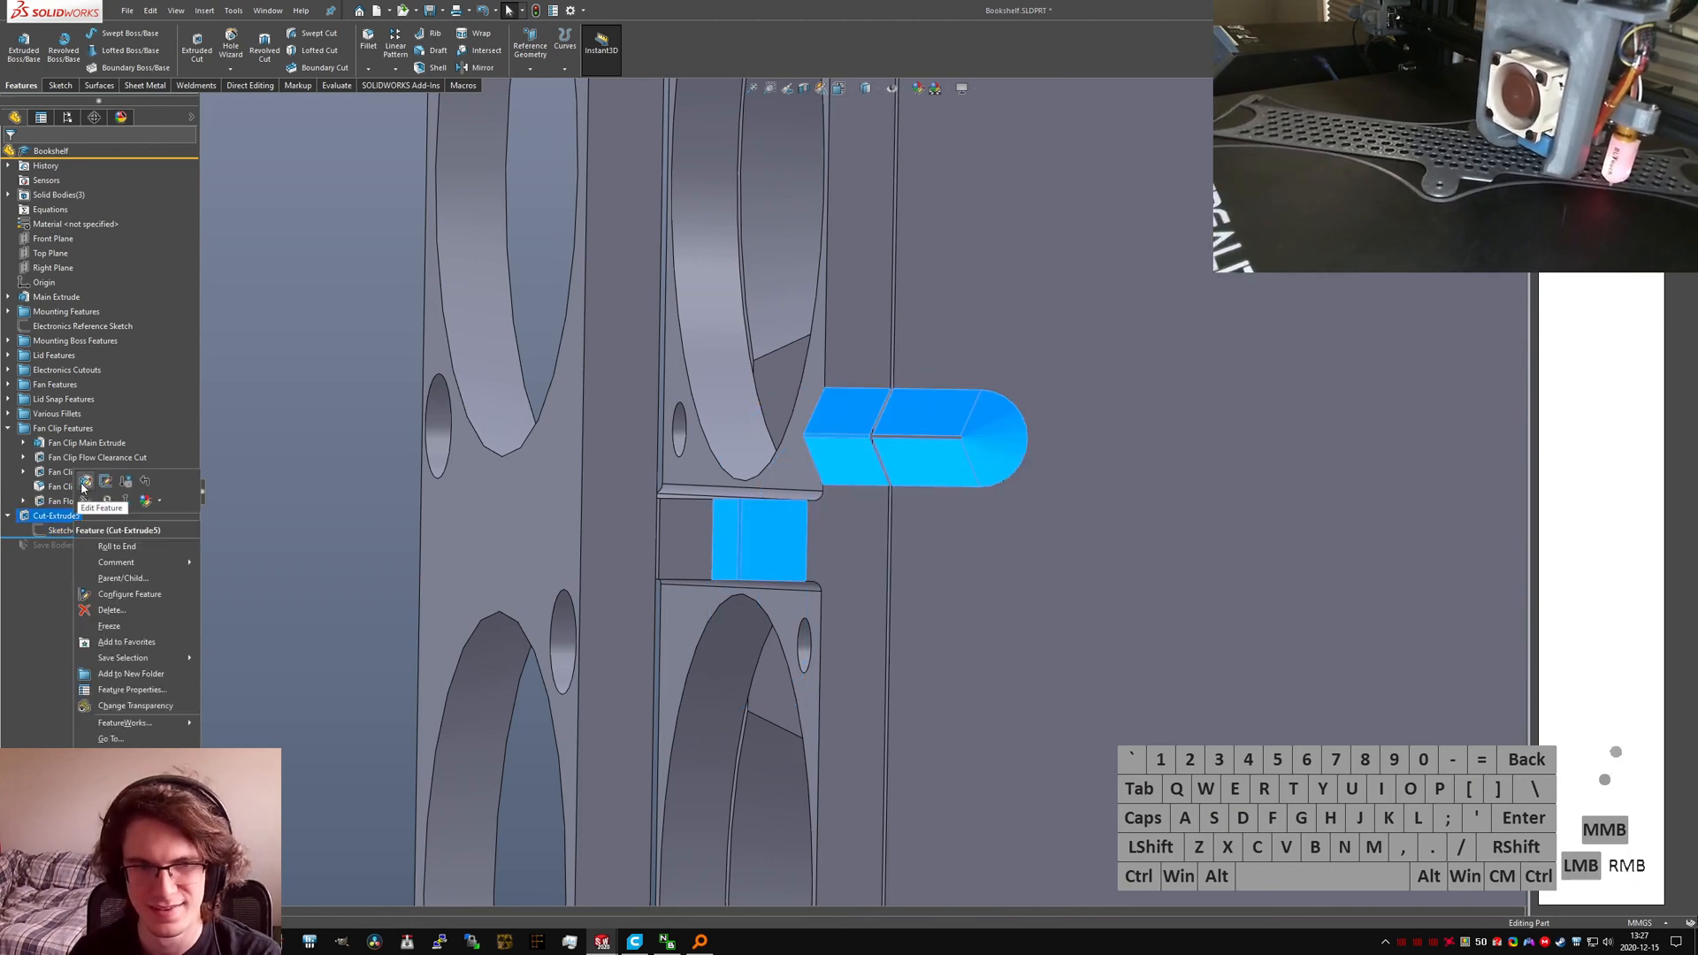
pyautogui.click(85, 482)
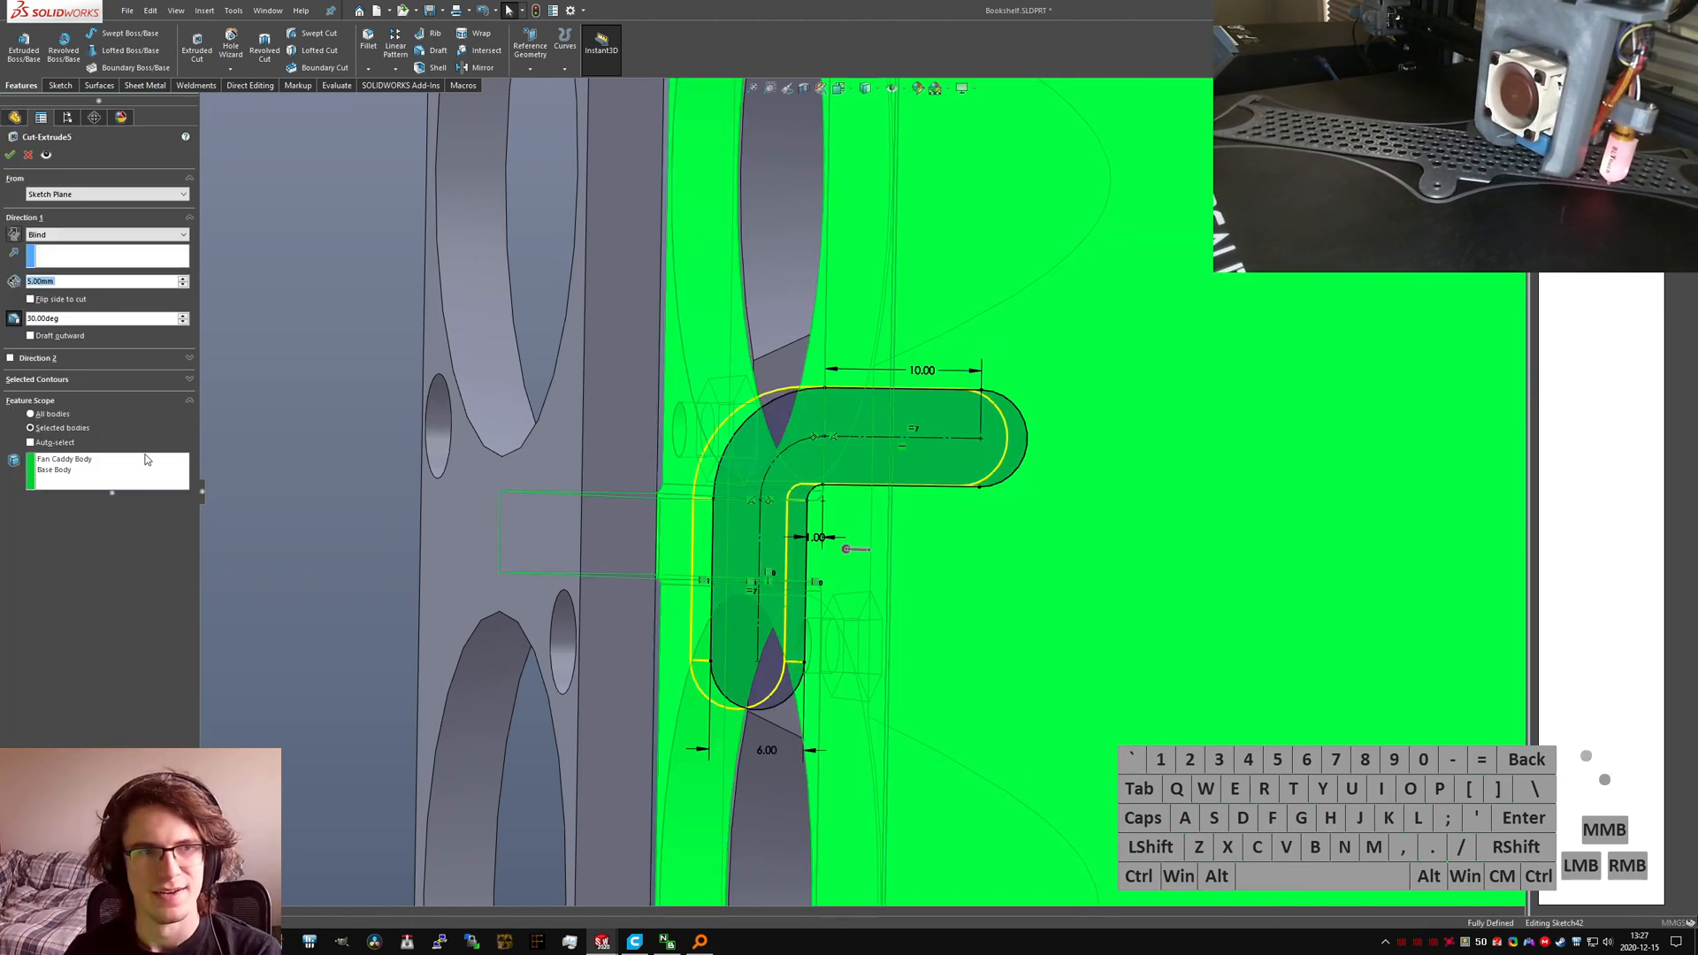
pyautogui.click(14, 318)
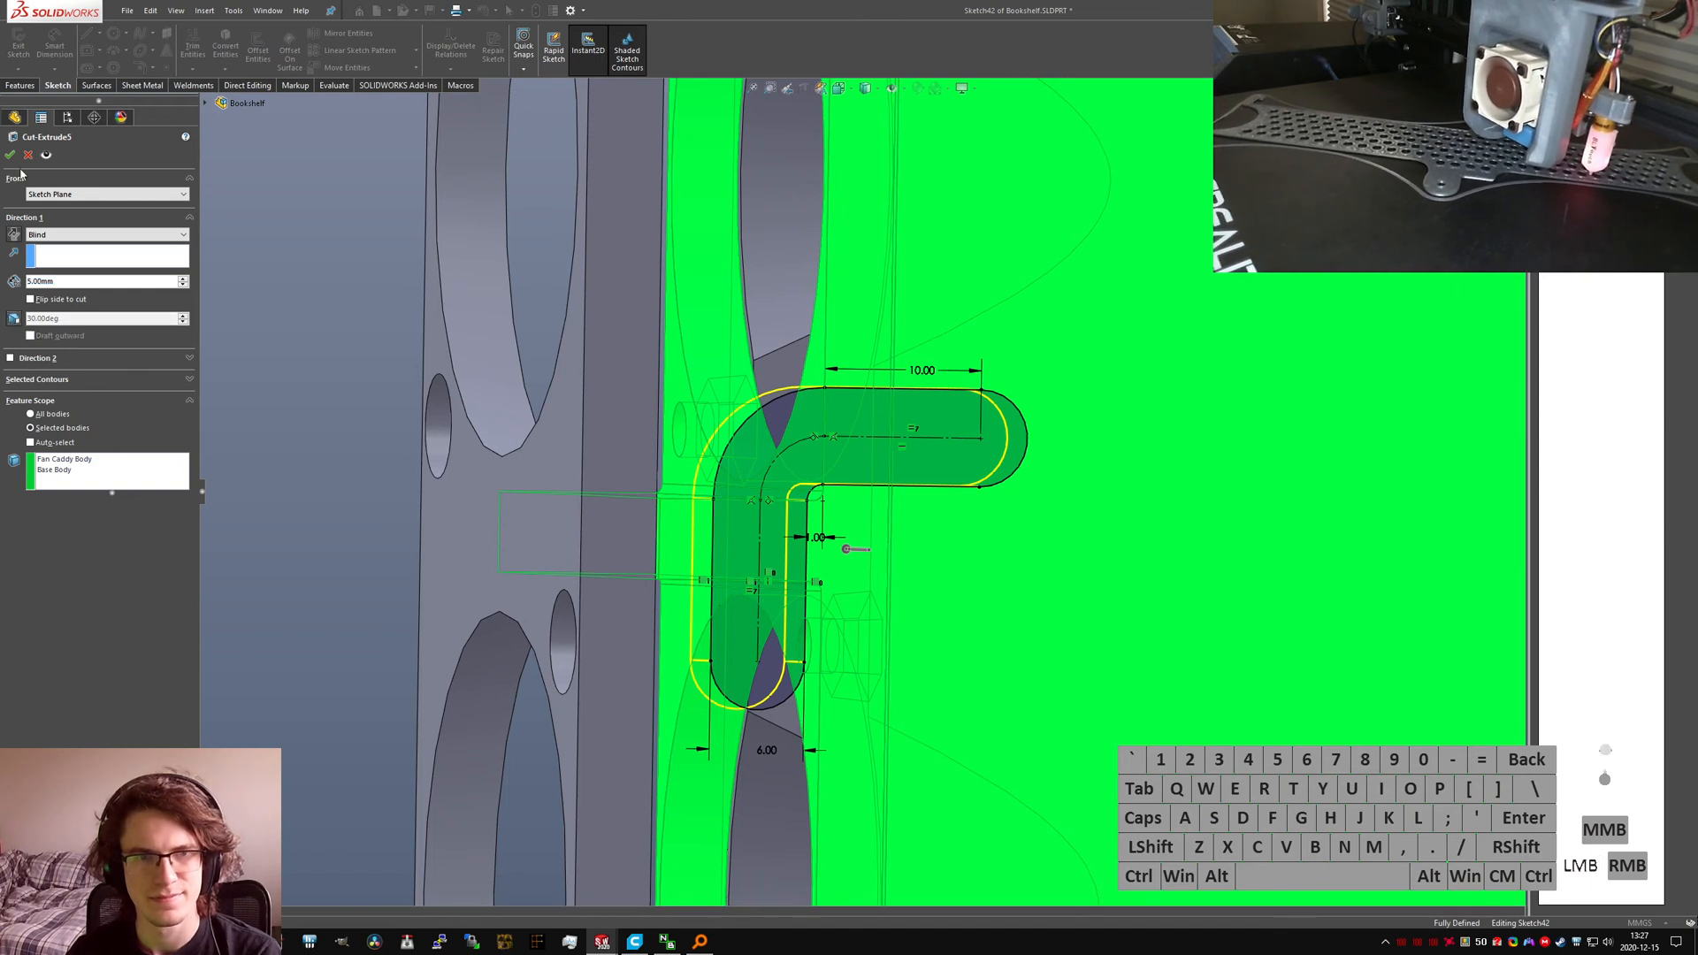
pyautogui.click(14, 318)
pyautogui.doubleClick(62, 321)
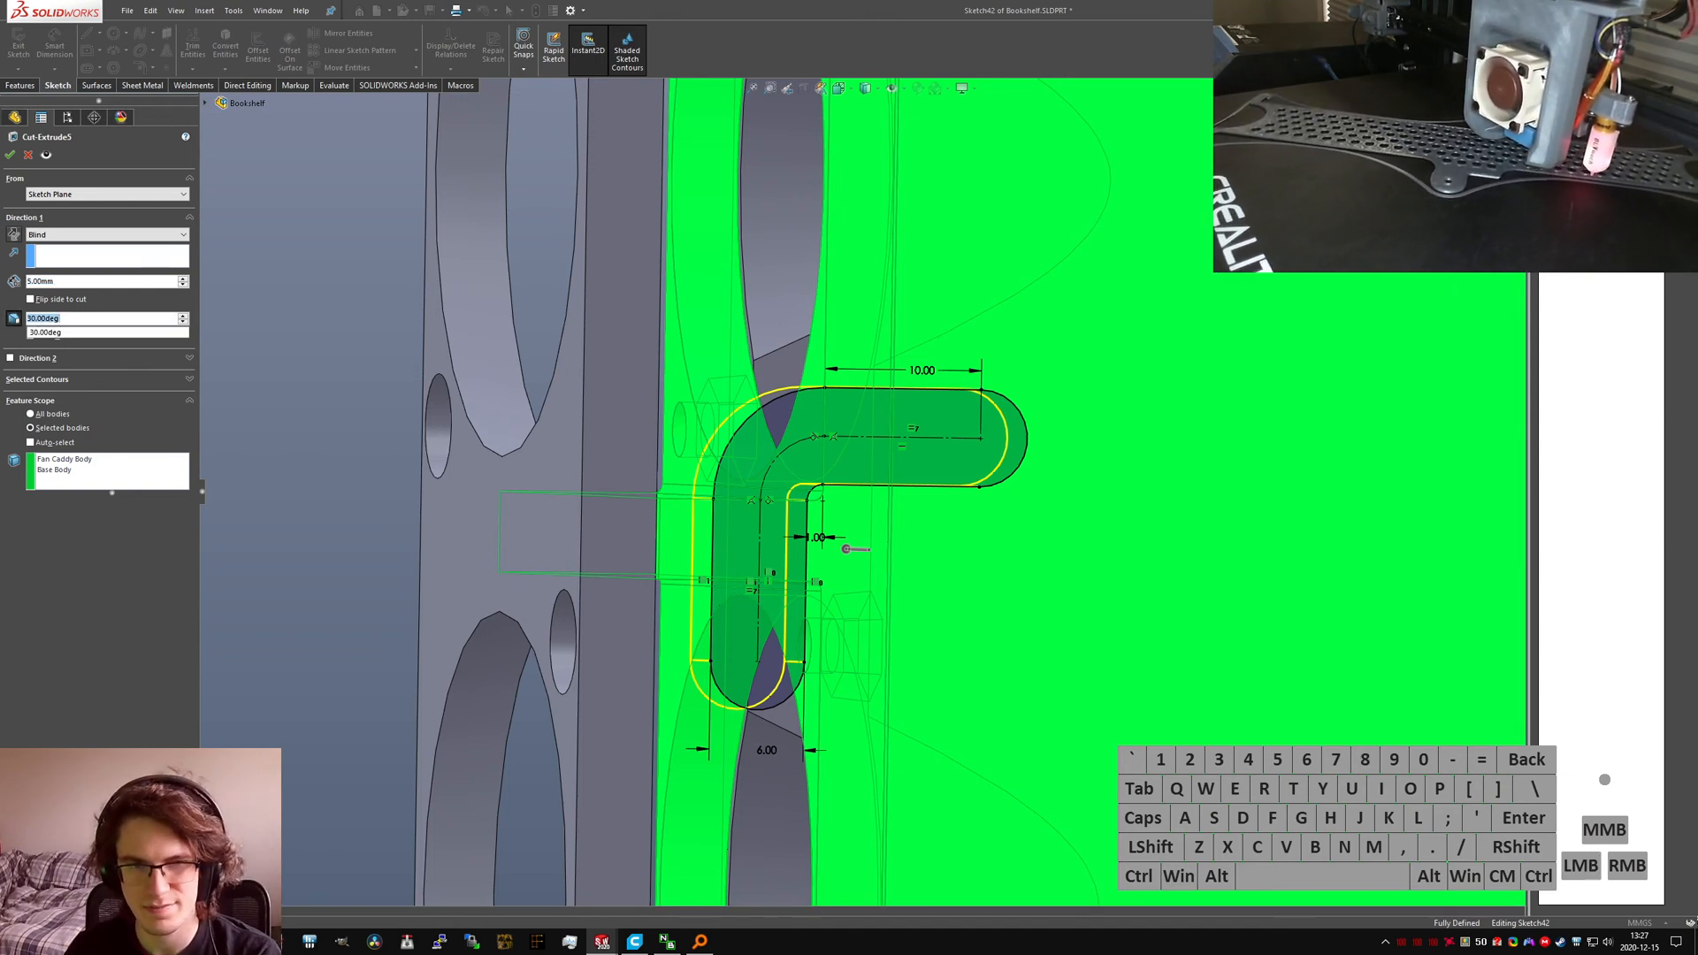
pyautogui.write('10')
pyautogui.press('Return')
pyautogui.click(10, 157)
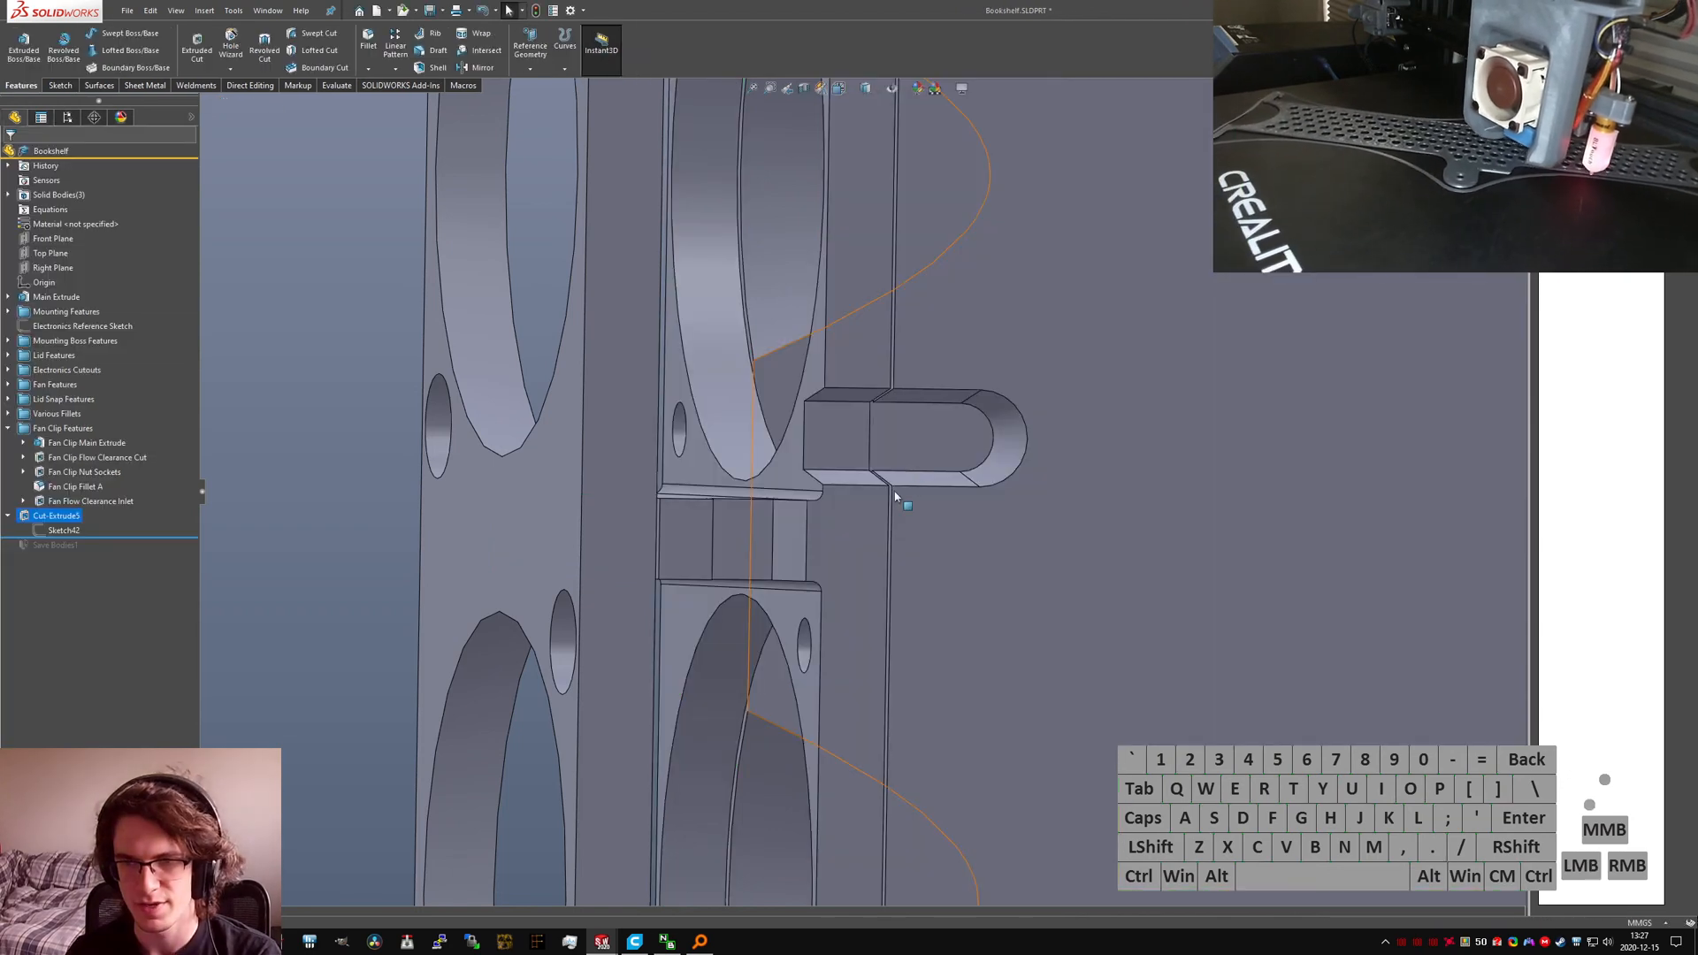
# Step: In the cut's sketch, delete the 1 mm offset dimension and move the arc's lower endpoint down onto the crossbar's face
pyautogui.moveTo(894, 491); pyautogui.dragTo(989, 496, button='middle')
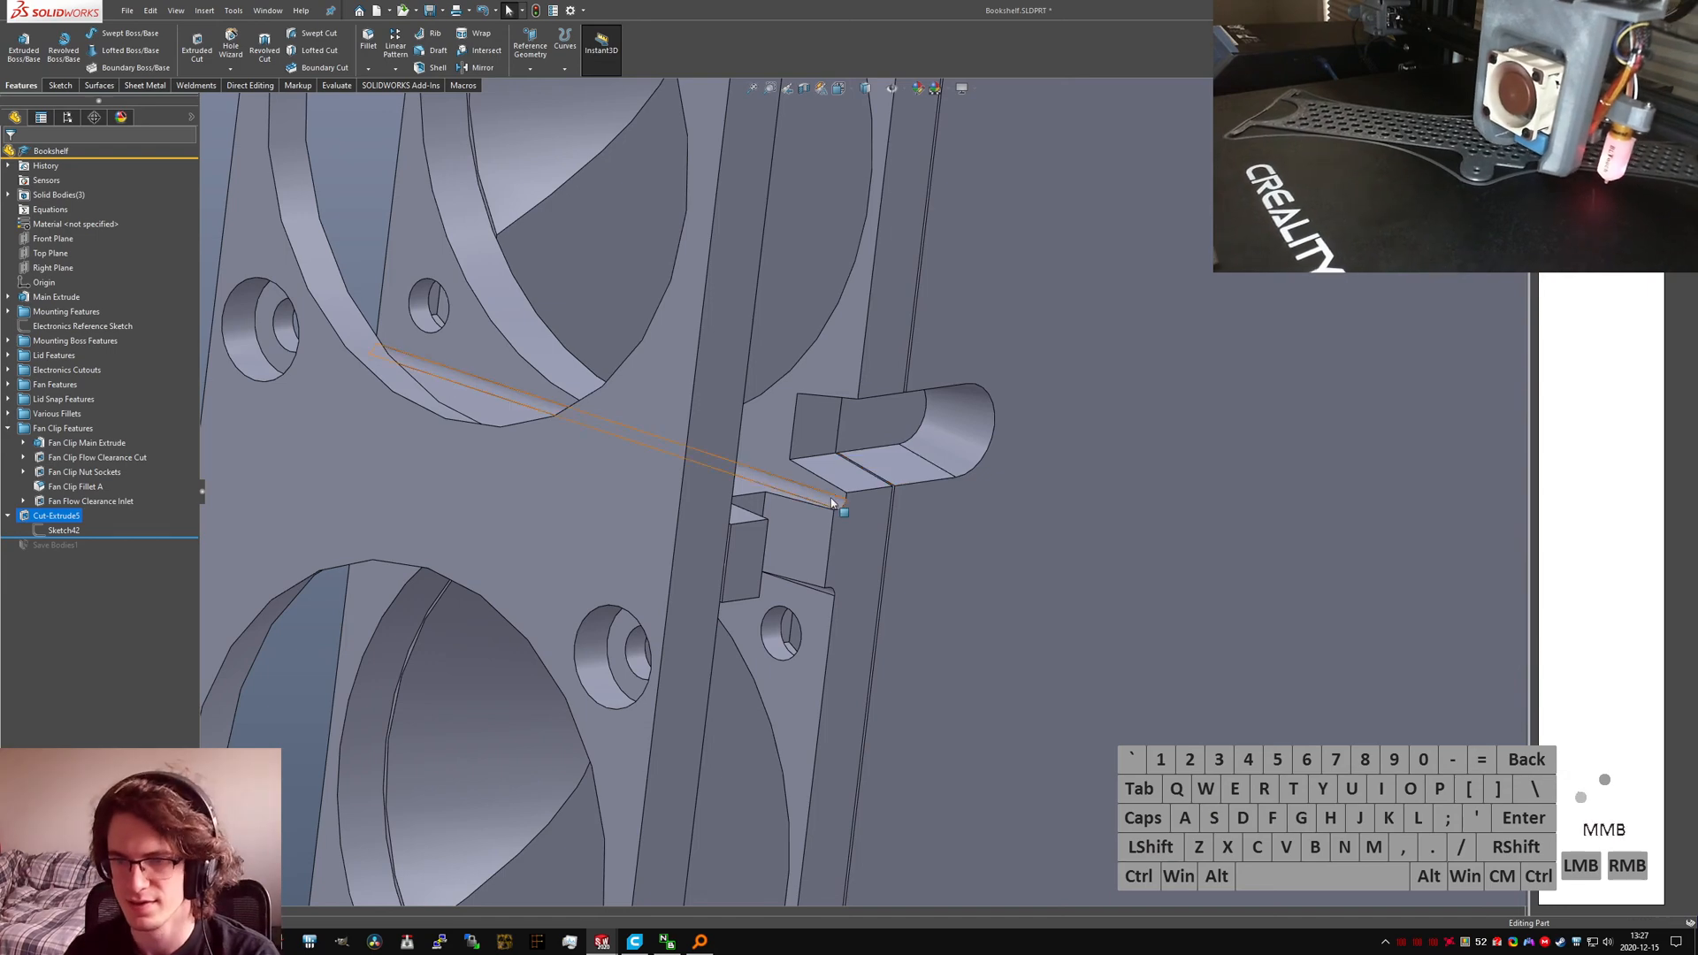
pyautogui.moveTo(834, 501); pyautogui.dragTo(825, 434, button='middle')
pyautogui.scroll(-3, 752, 513)
pyautogui.scroll(3, 830, 413)
pyautogui.scroll(-5, 932, 452)
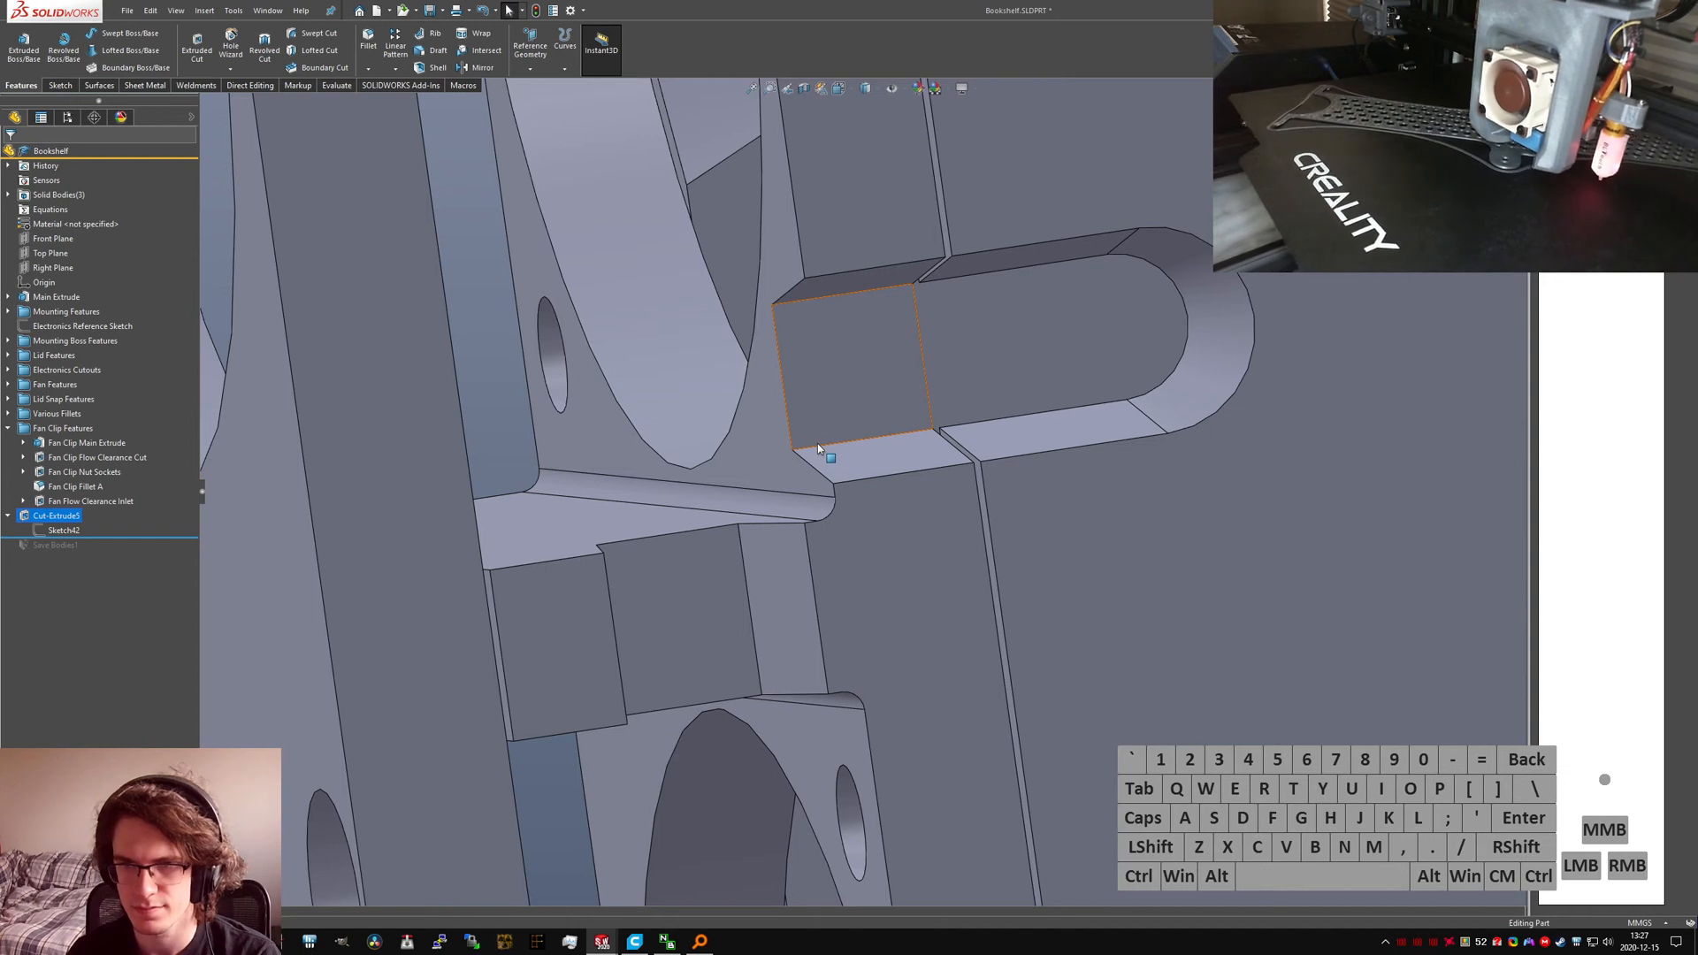
pyautogui.click(78, 531)
pyautogui.click(104, 494)
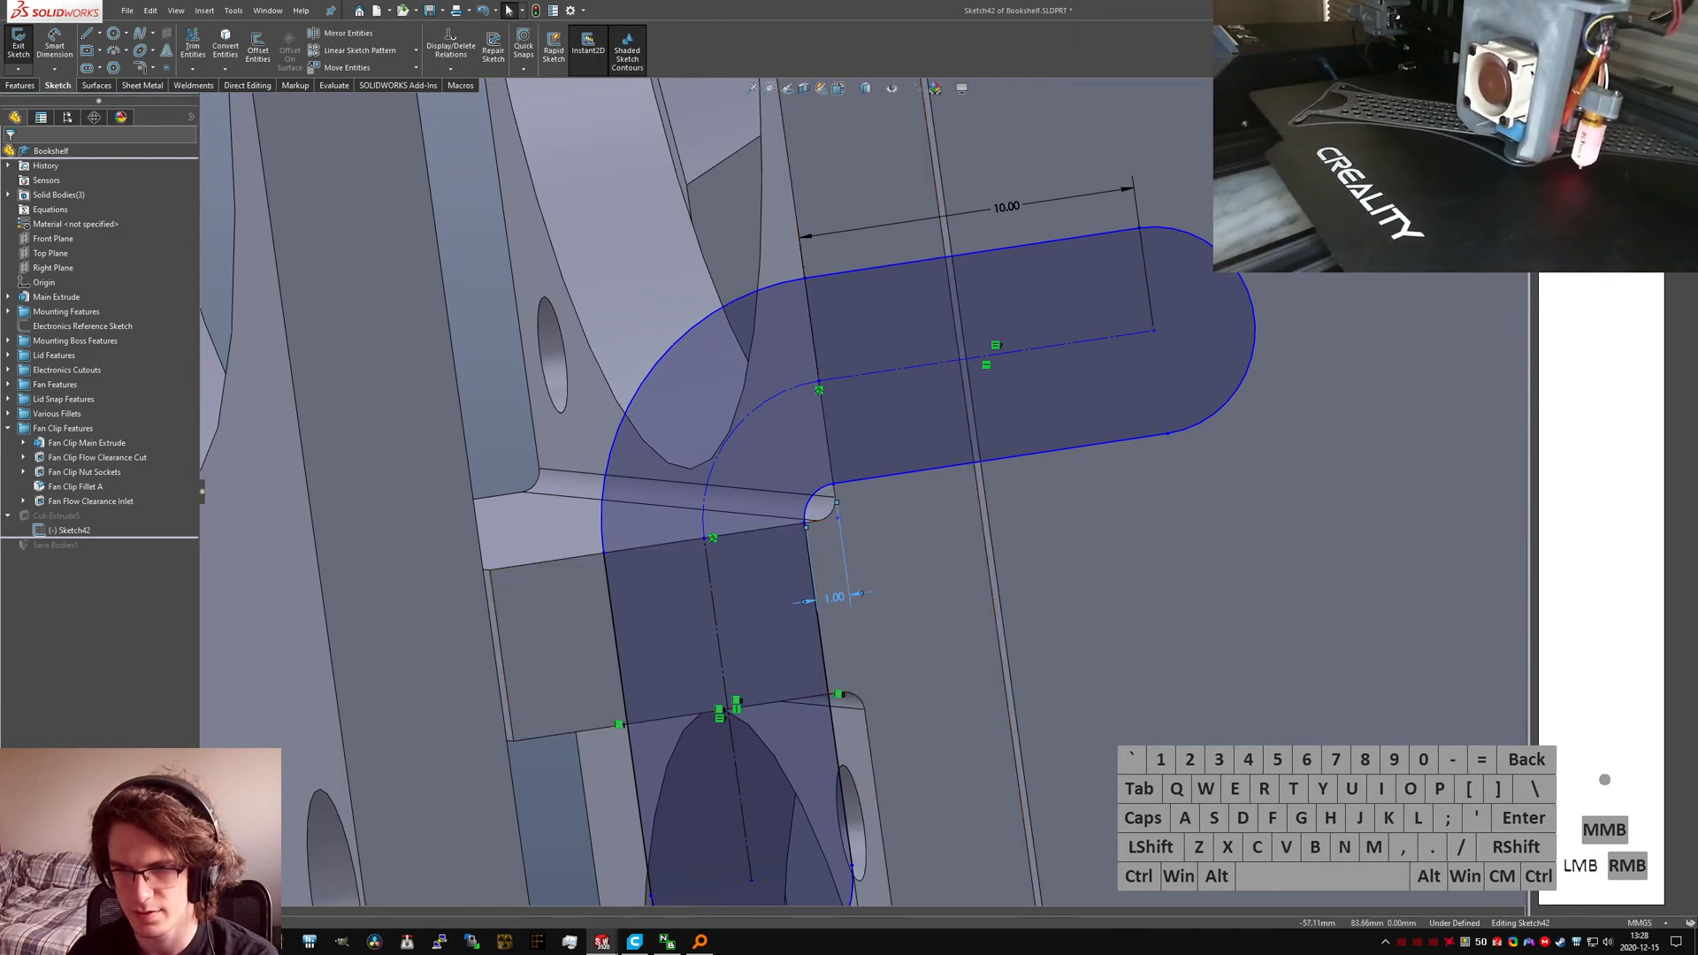
pyautogui.press('Delete')
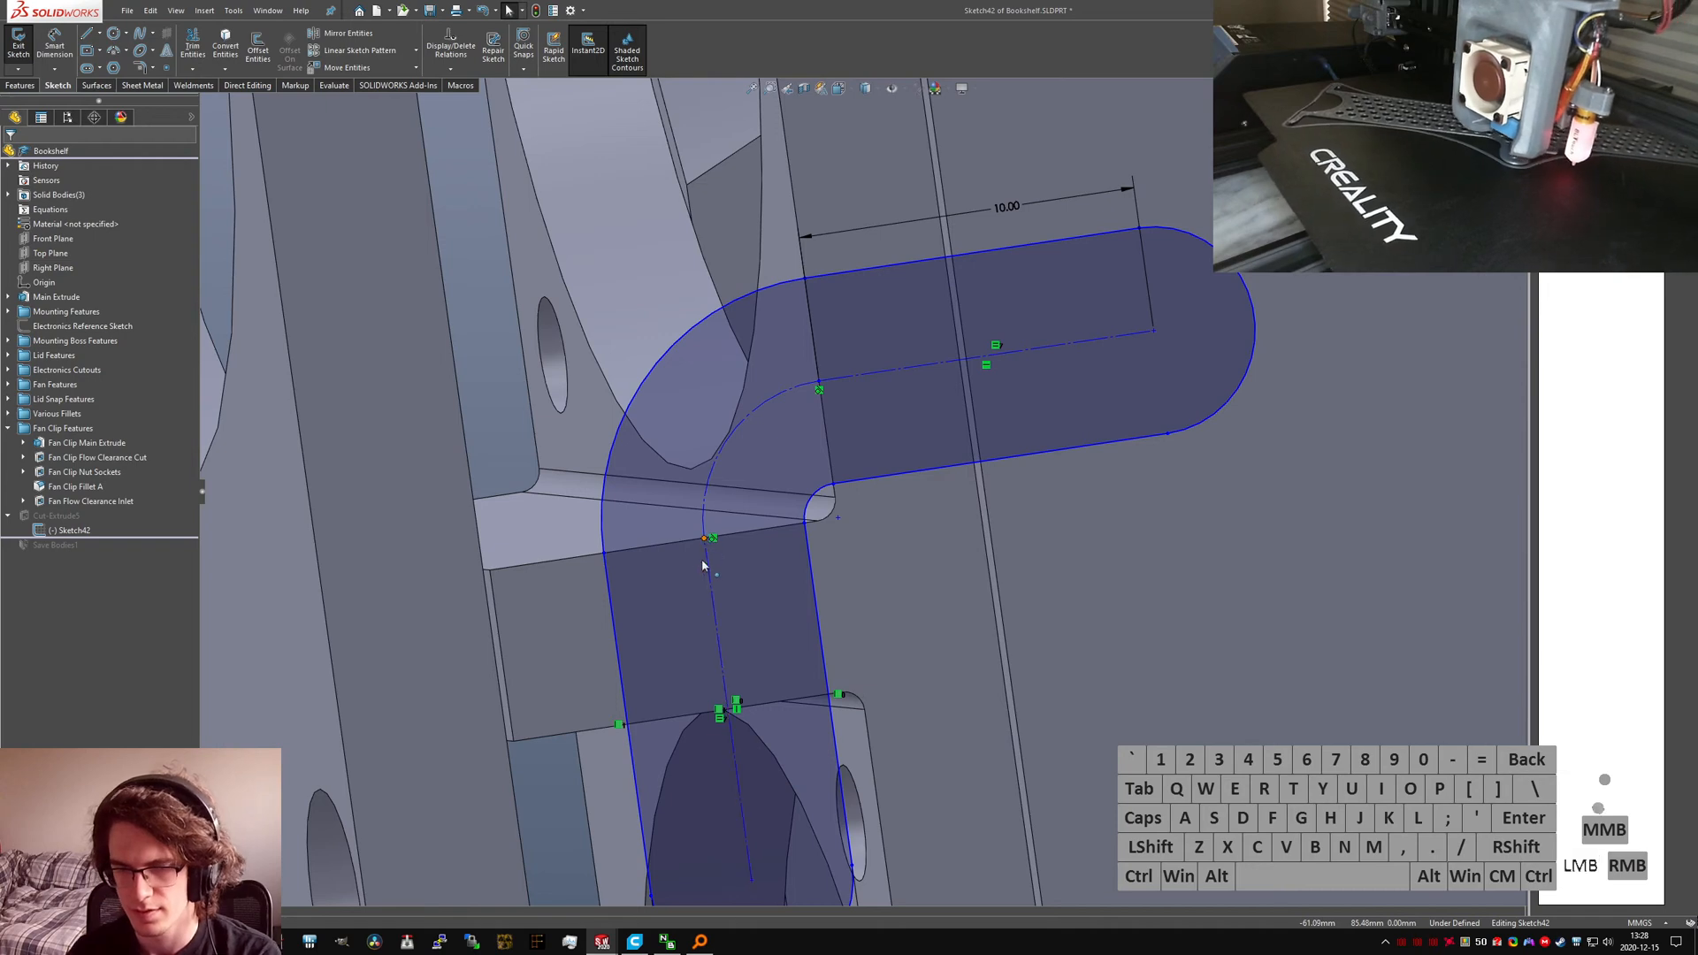
pyautogui.moveTo(704, 538); pyautogui.dragTo(714, 617)
pyautogui.scroll(5, 909, 576)
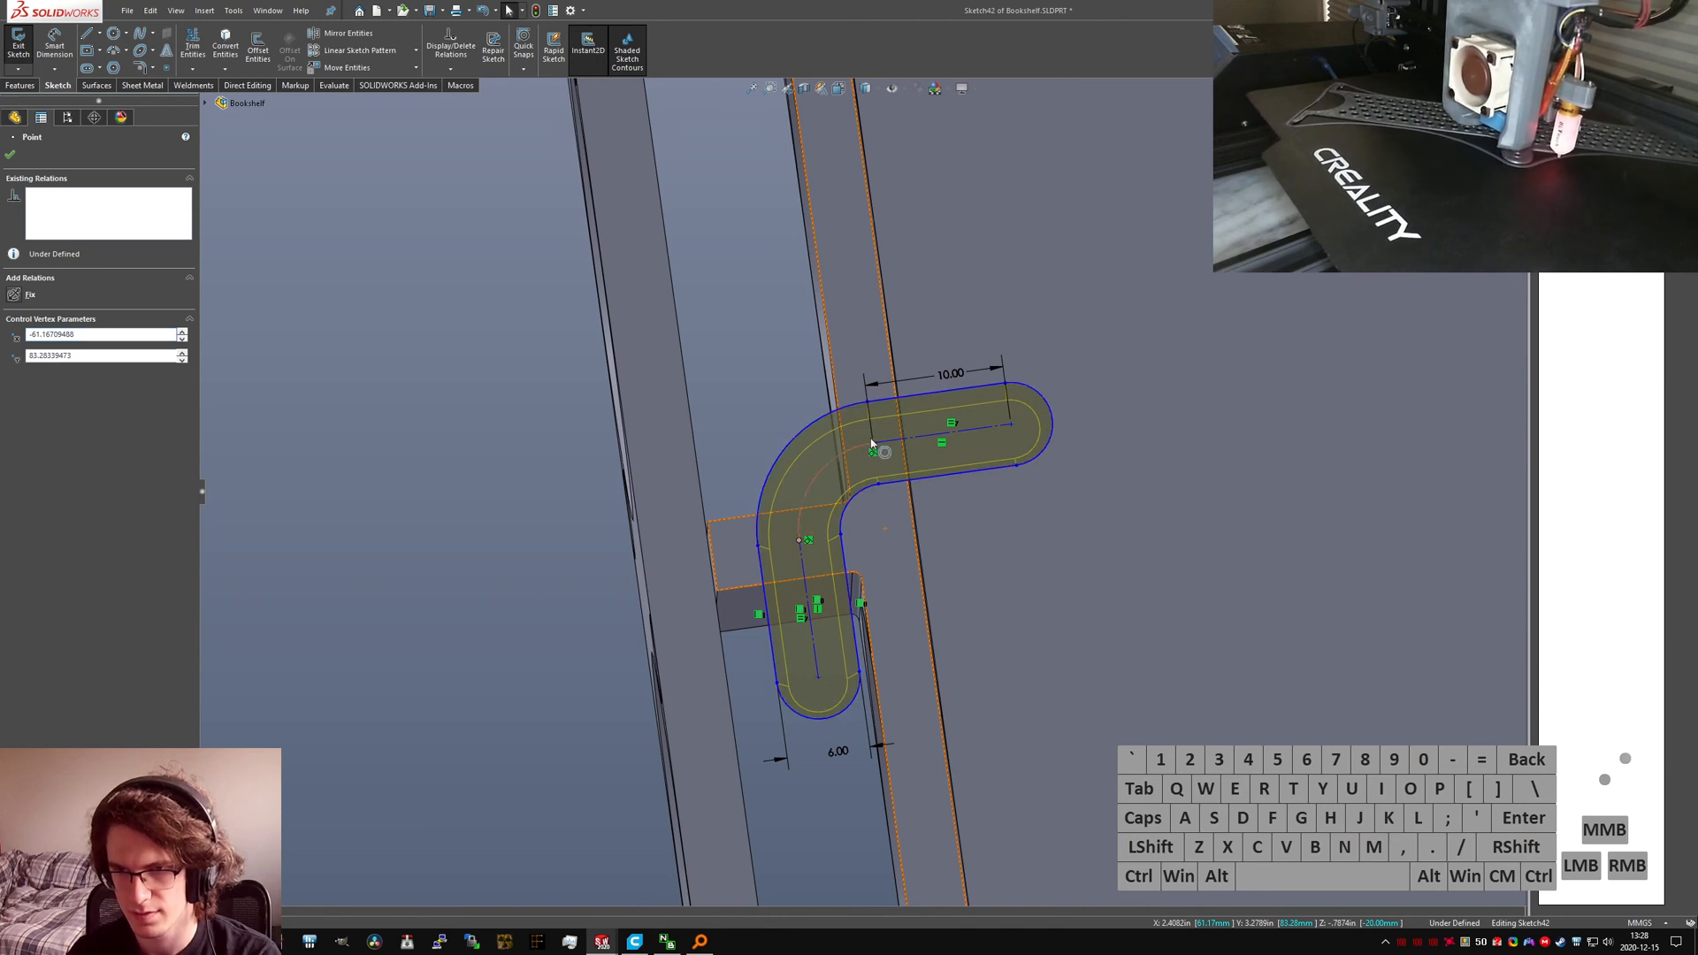
# Step: Replace the horizontal leg's length dimension with a 10 mm dimension from the caddy wall edge to the end arc's centre
pyautogui.press('Delete')
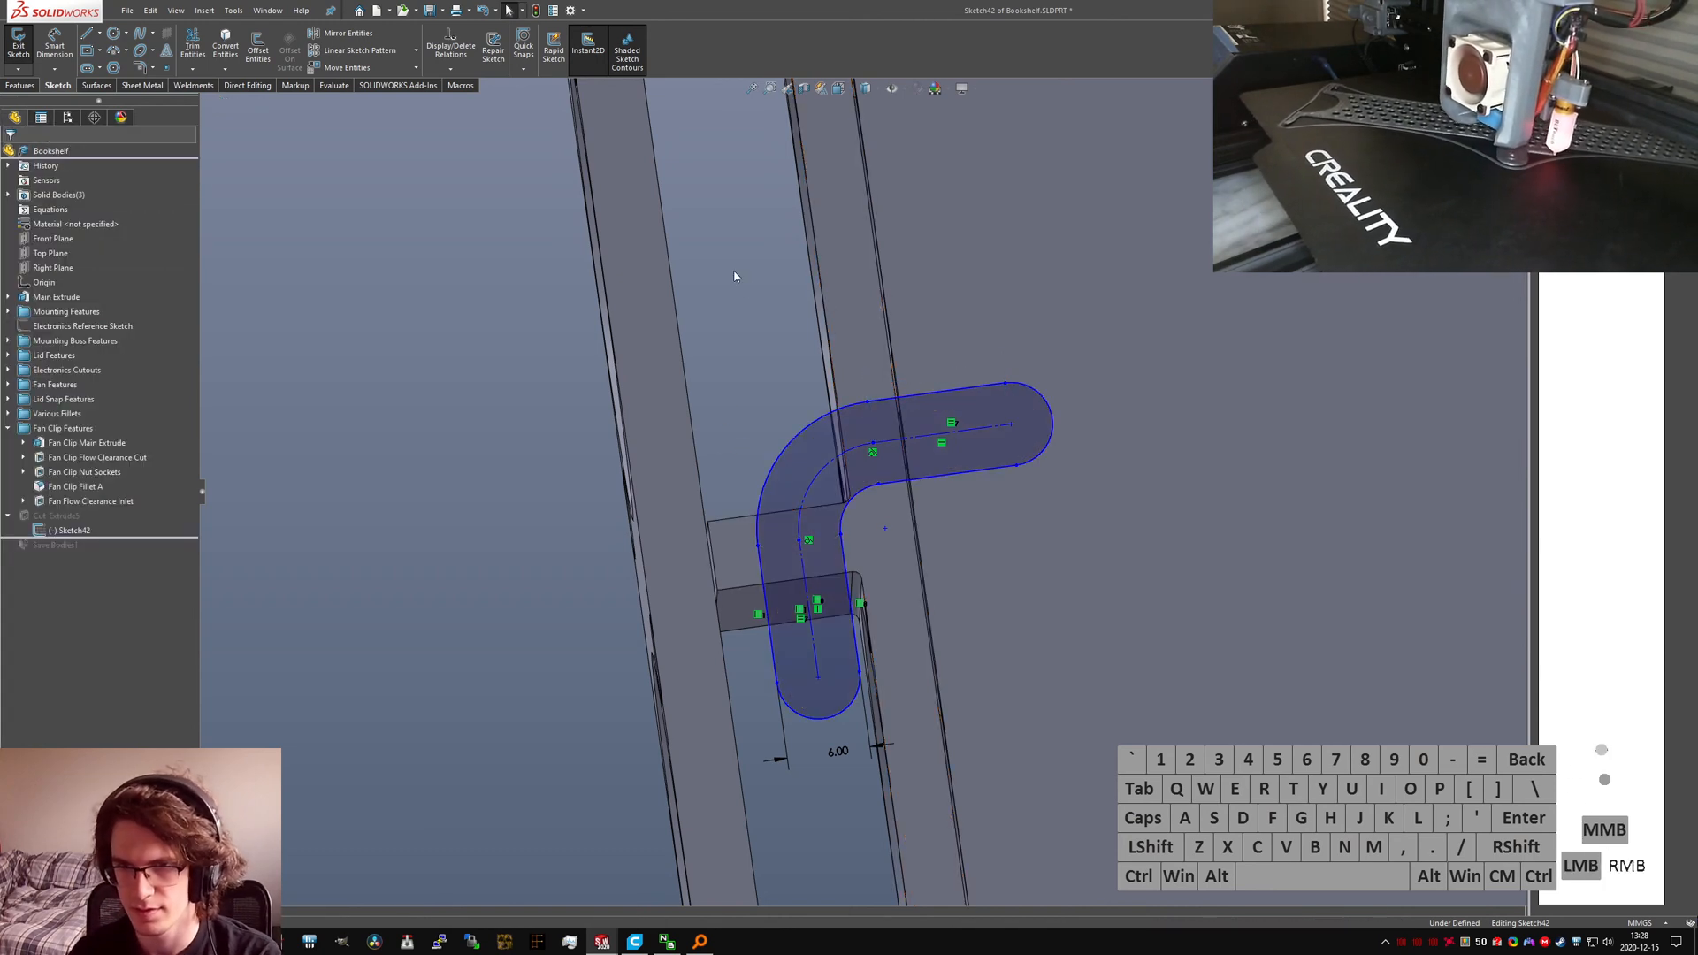
pyautogui.click(844, 443)
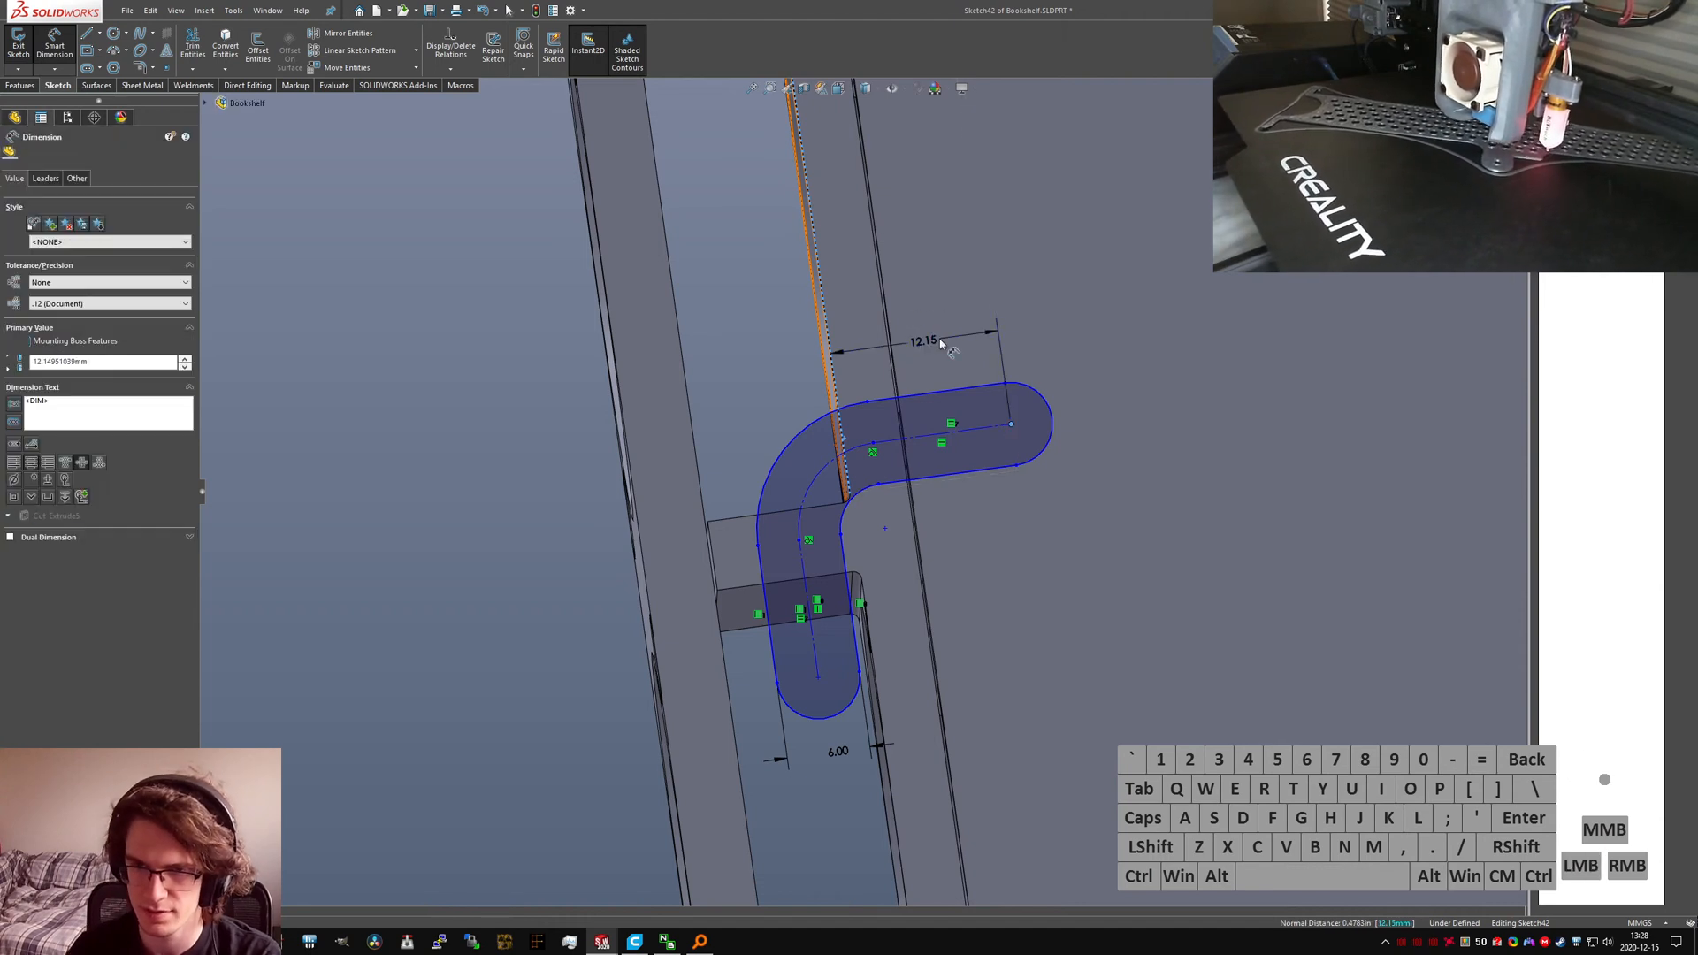
pyautogui.click(941, 346)
pyautogui.write('10')
pyautogui.press('Return')
# Step: Set the slot's width across its vertical leg to 7 mm
pyautogui.doubleClick(835, 726)
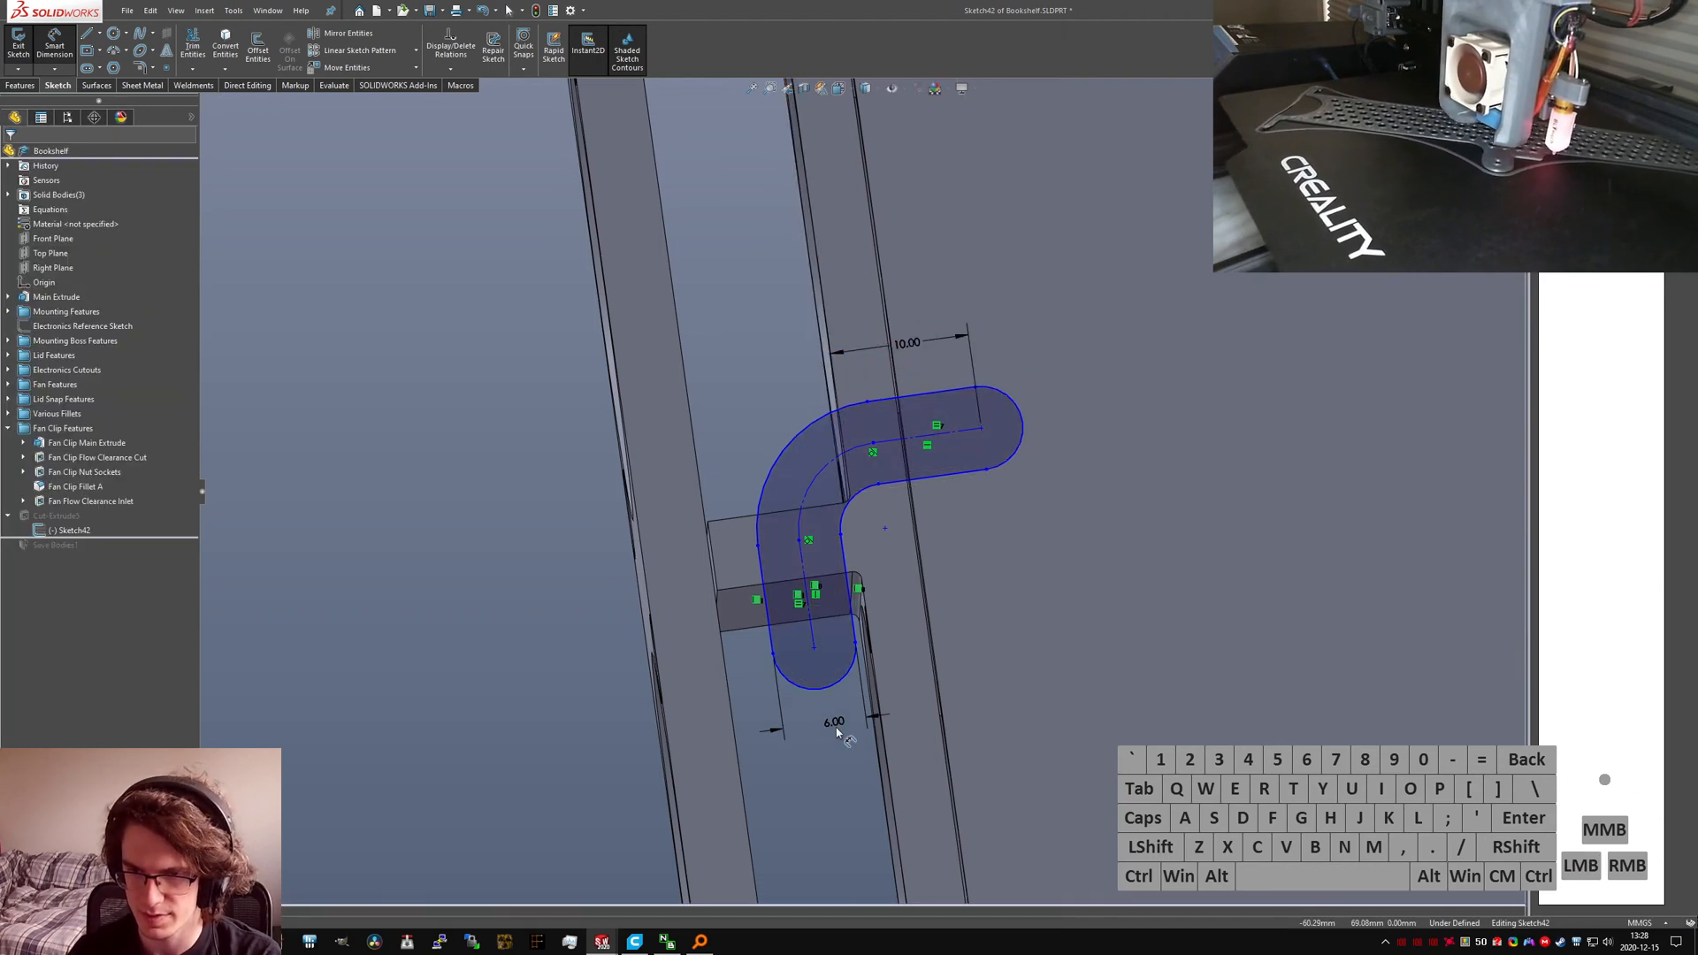
pyautogui.write('7')
pyautogui.press('Return')
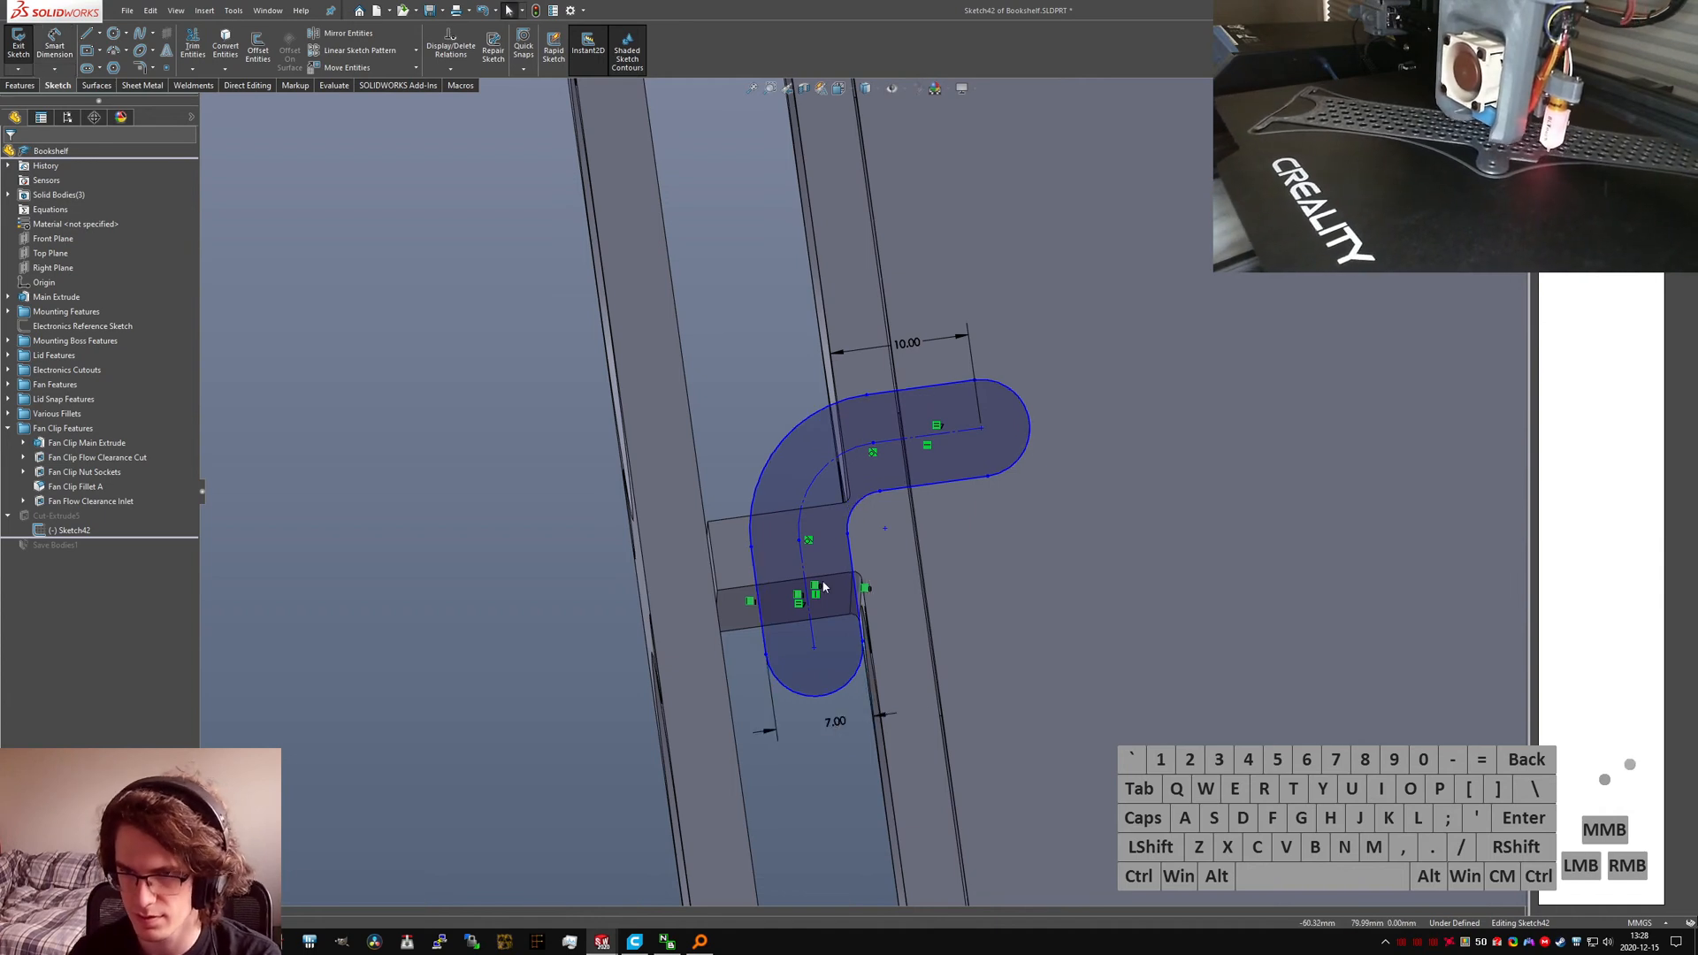
pyautogui.scroll(-2, 840, 551)
pyautogui.moveTo(840, 546); pyautogui.dragTo(856, 533, button='middle')
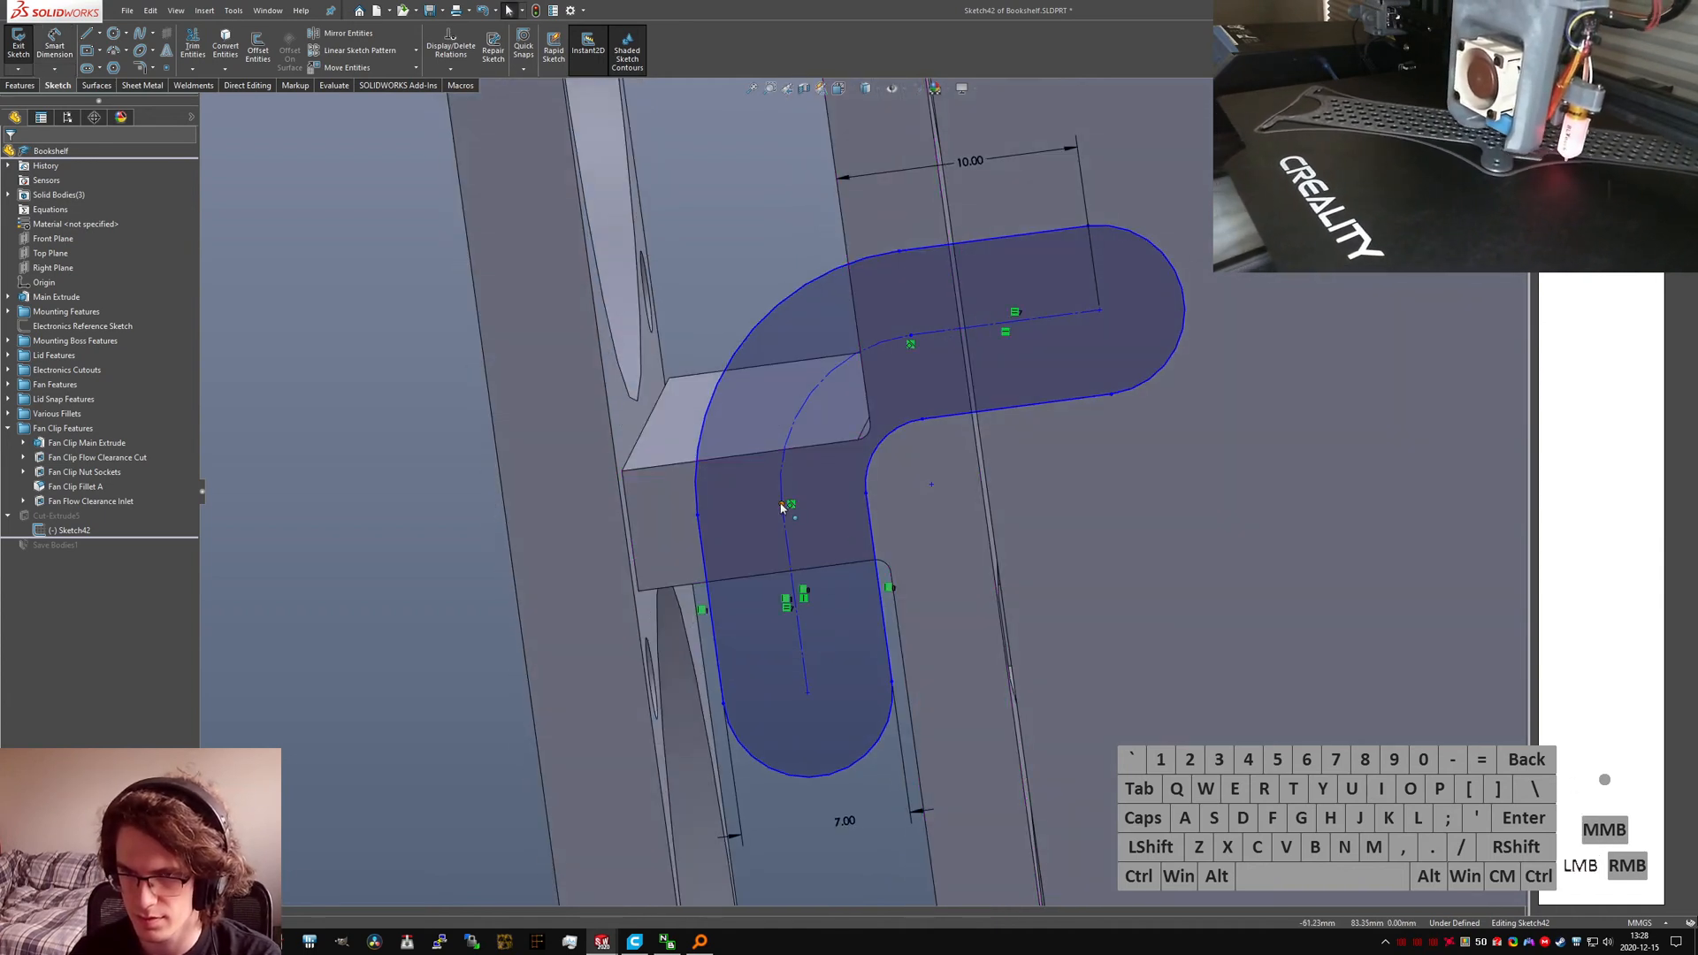
# Step: Make the slot's inner vertical edge coincident with the vertex at the crossbar's lower corner
pyautogui.moveTo(782, 506); pyautogui.dragTo(771, 507)
pyautogui.click(871, 568)
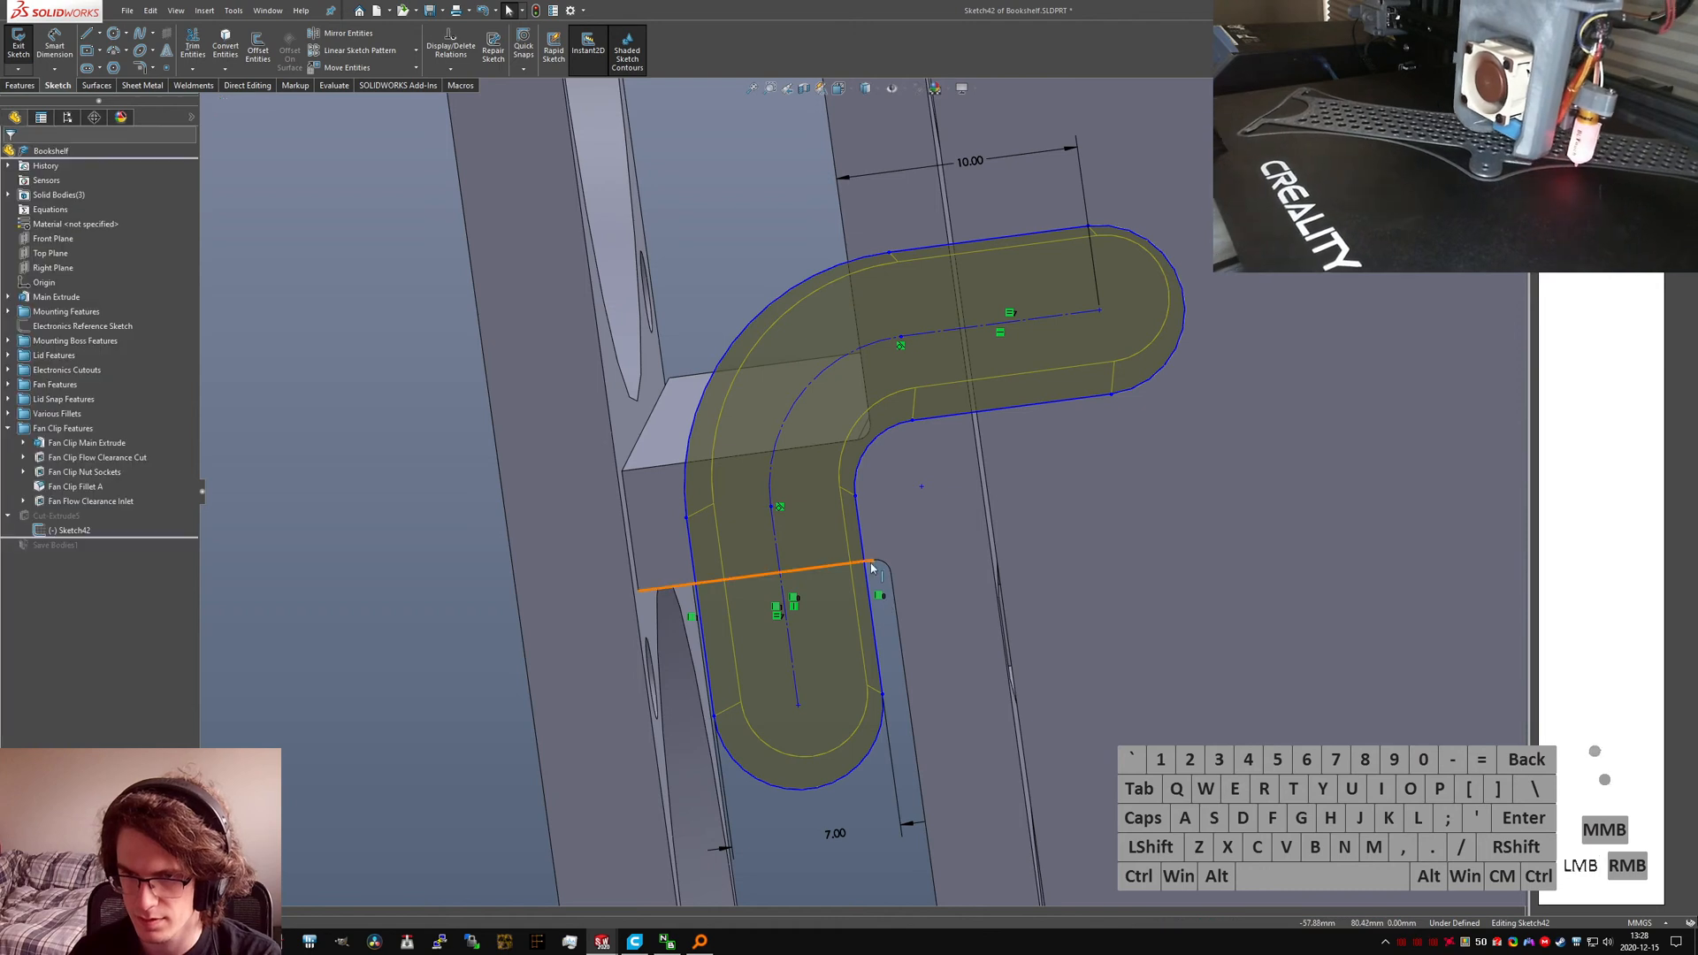
pyautogui.keyDown('ctrl'); pyautogui.click(865, 556); pyautogui.keyUp('ctrl')
pyautogui.press('d')
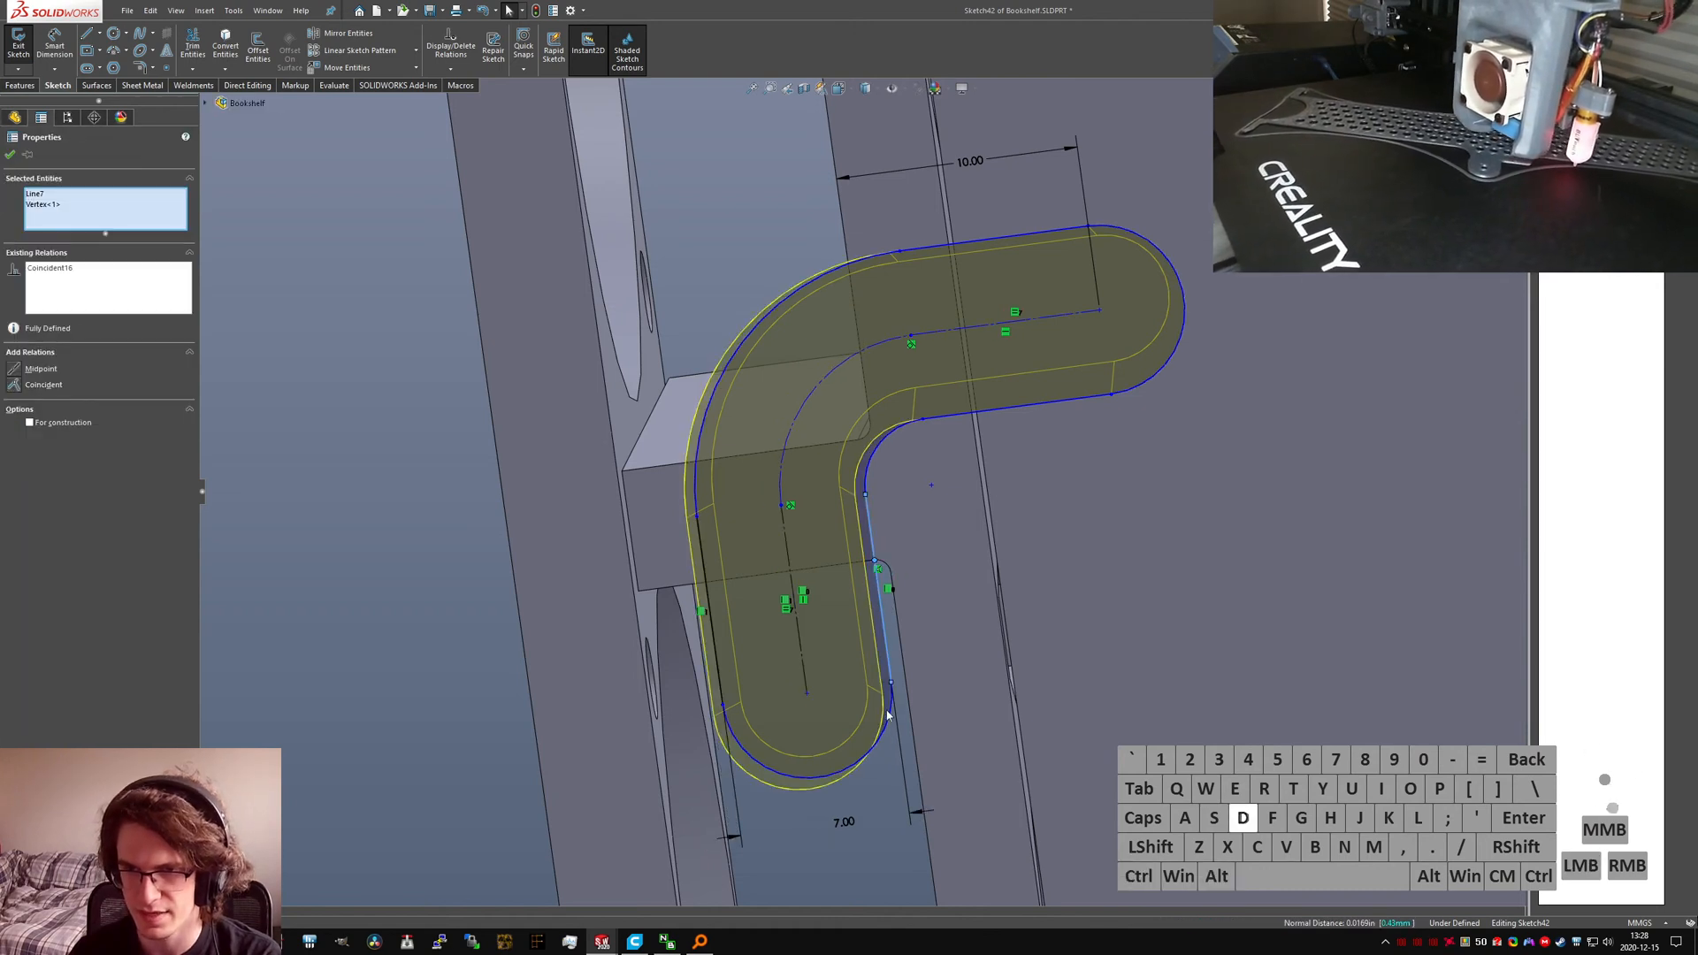
pyautogui.click(894, 716)
pyautogui.click(876, 521)
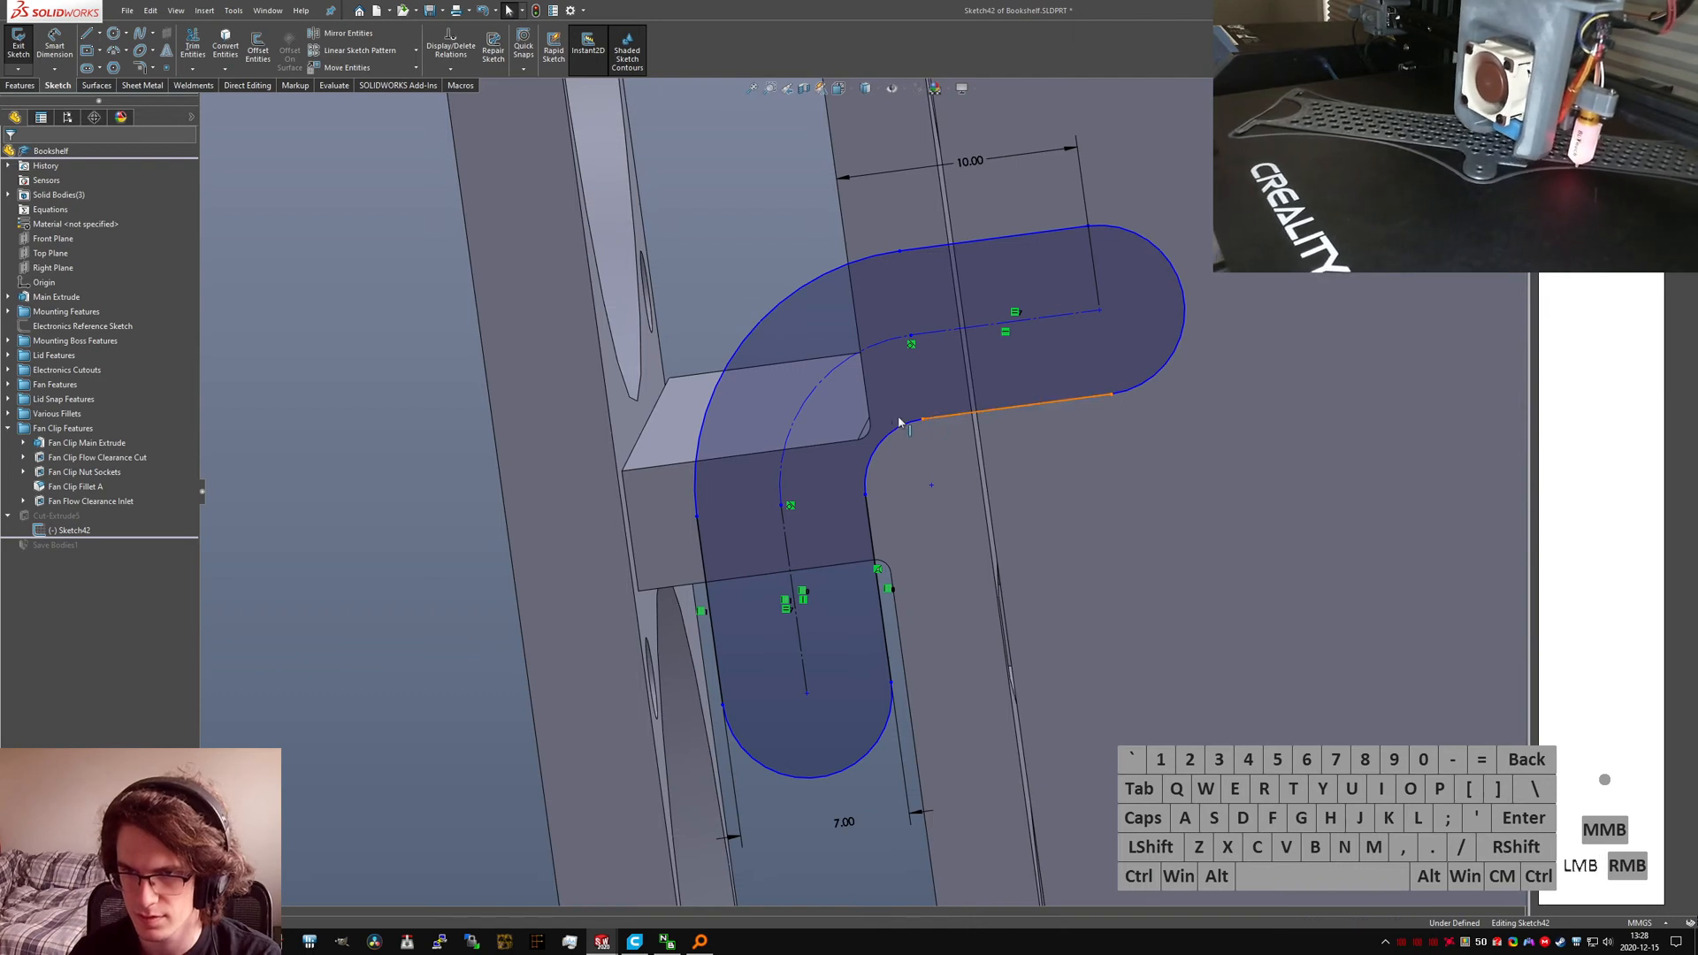
# Step: Make the lower edge of the slot's horizontal leg coincident with the vertex at the crossbar's upper corner
pyautogui.click(925, 419)
pyautogui.keyDown('ctrl'); pyautogui.click(871, 425); pyautogui.keyUp('ctrl')
pyautogui.hotkey('alt', 'd')
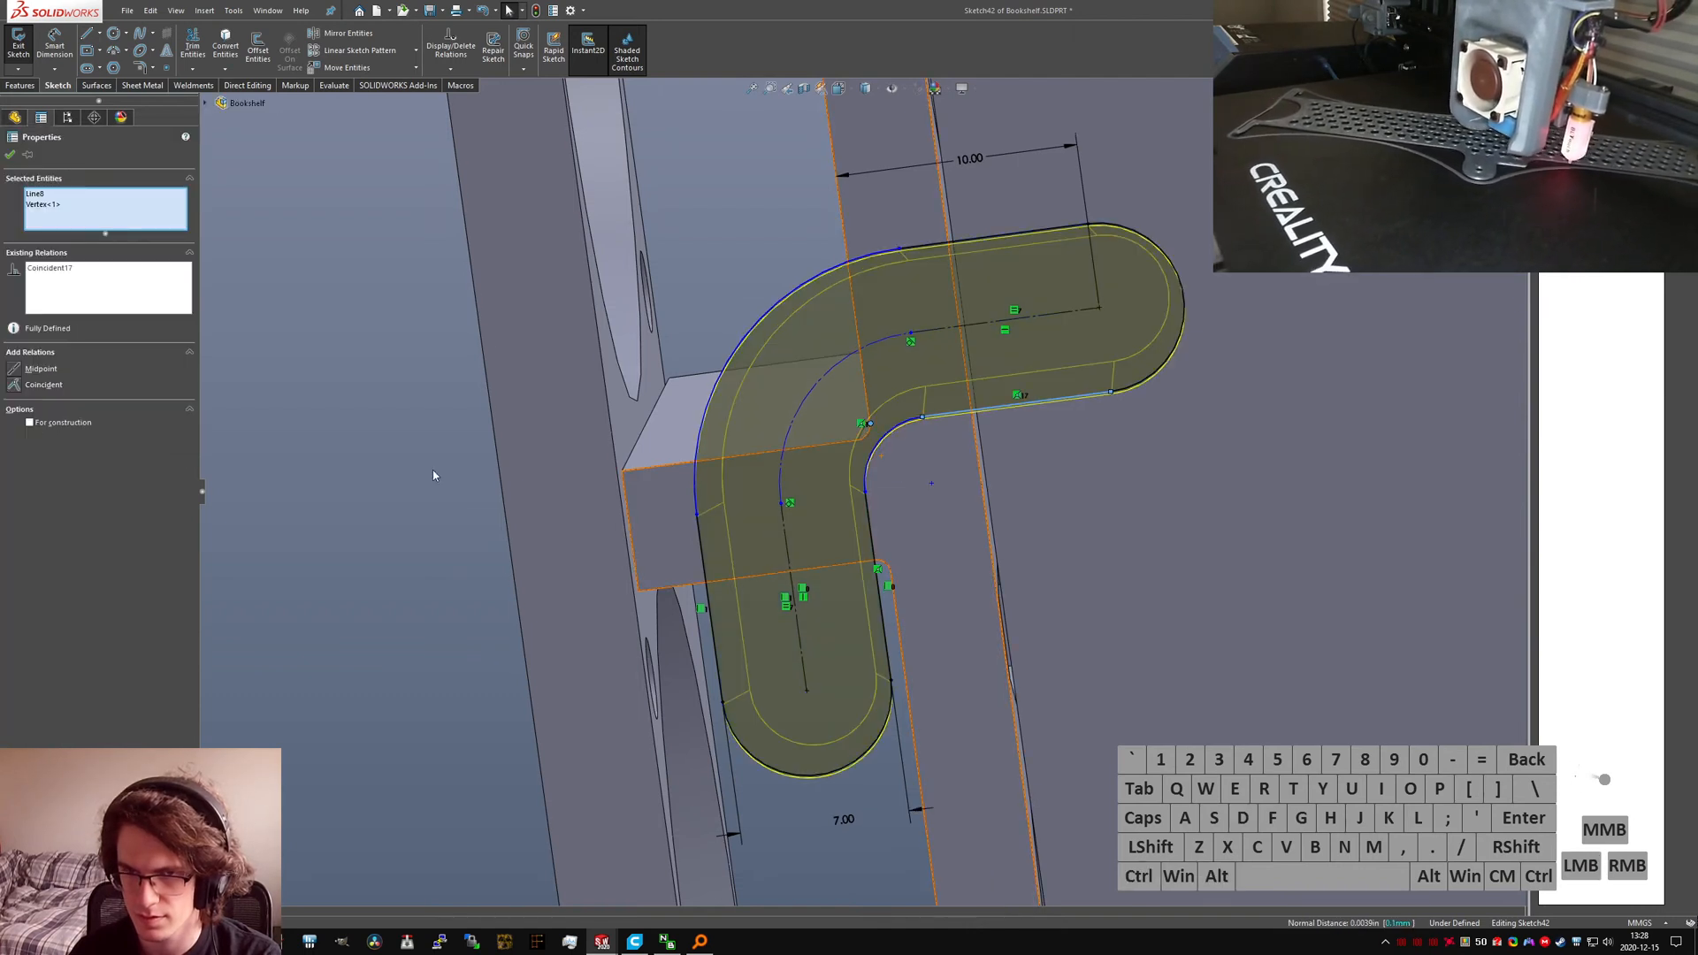
pyautogui.press('Escape')
# Step: Dimension the slot's inner bend arc with a 1.5 mm radius and exit the sketch
pyautogui.click(932, 483)
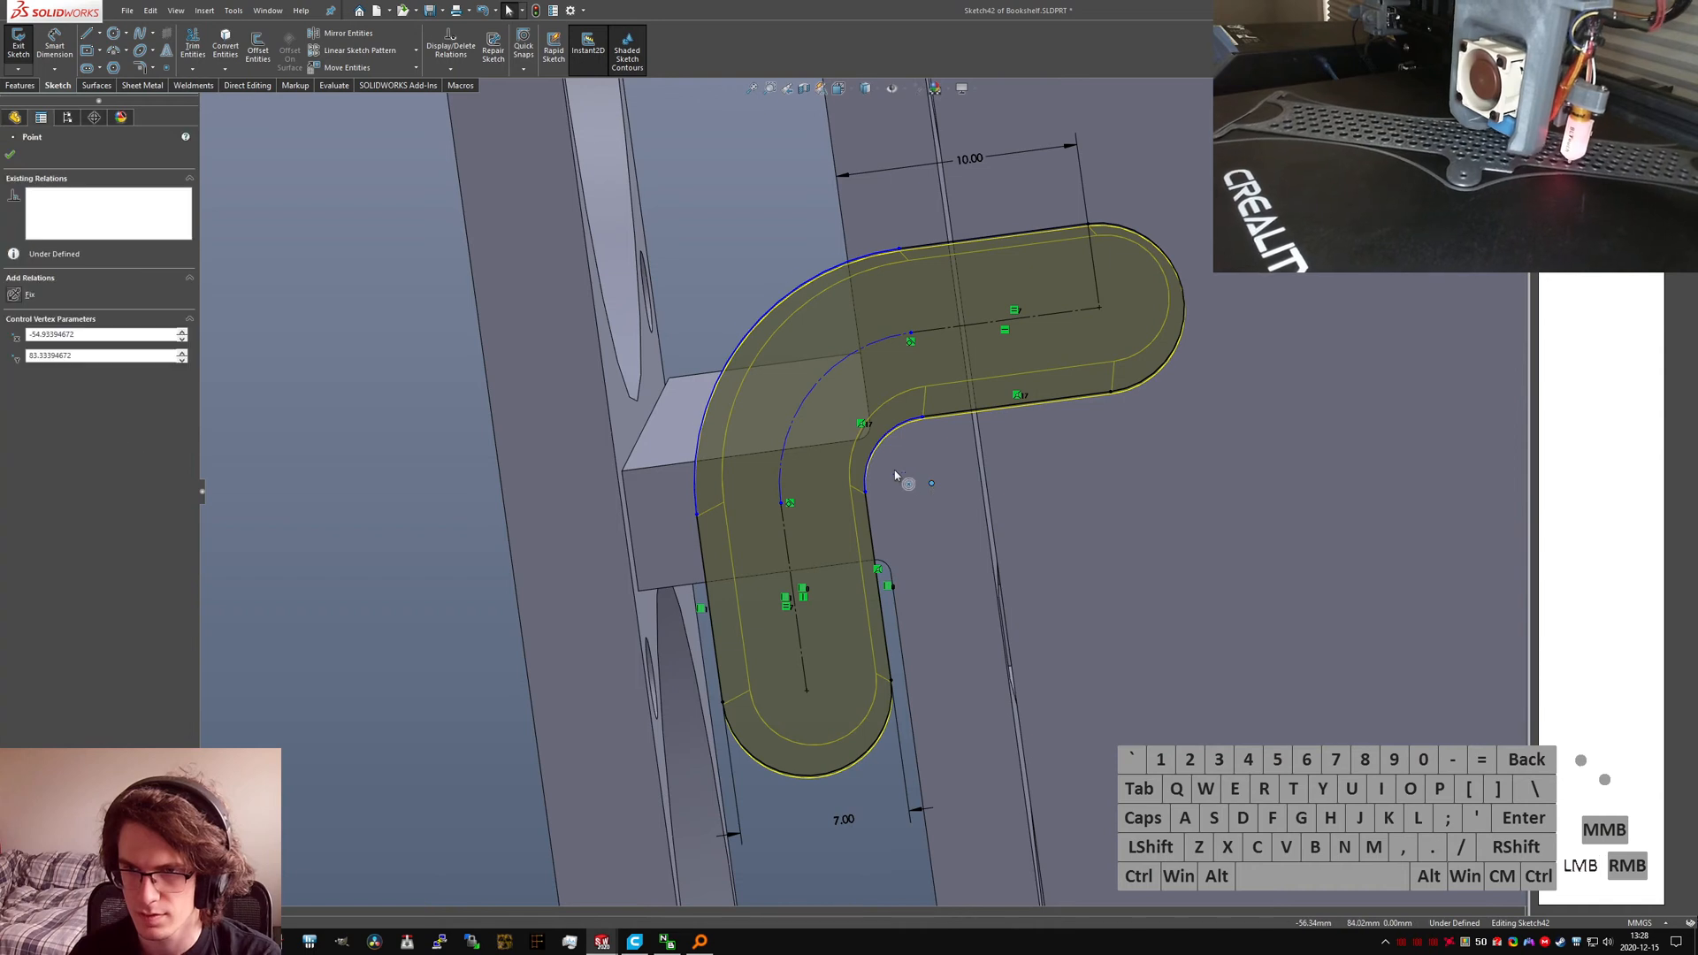
pyautogui.moveTo(895, 476); pyautogui.dragTo(928, 483)
pyautogui.moveTo(495, 451); pyautogui.dragTo(493, 379, button='right')
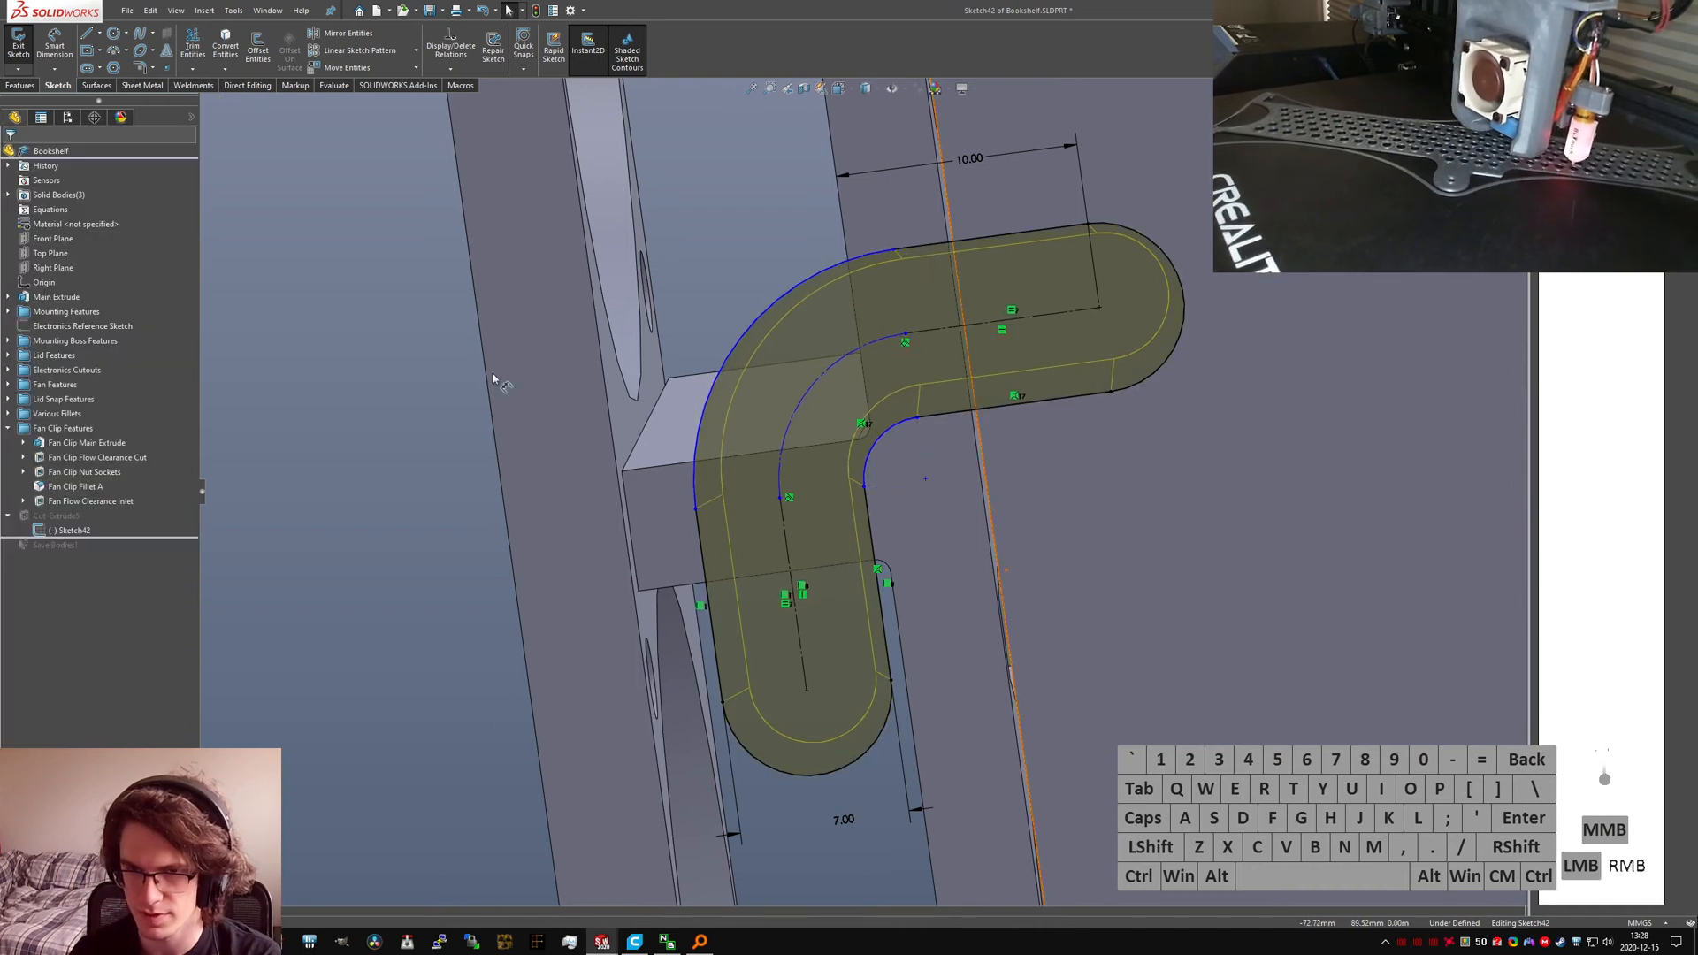
pyautogui.click(883, 439)
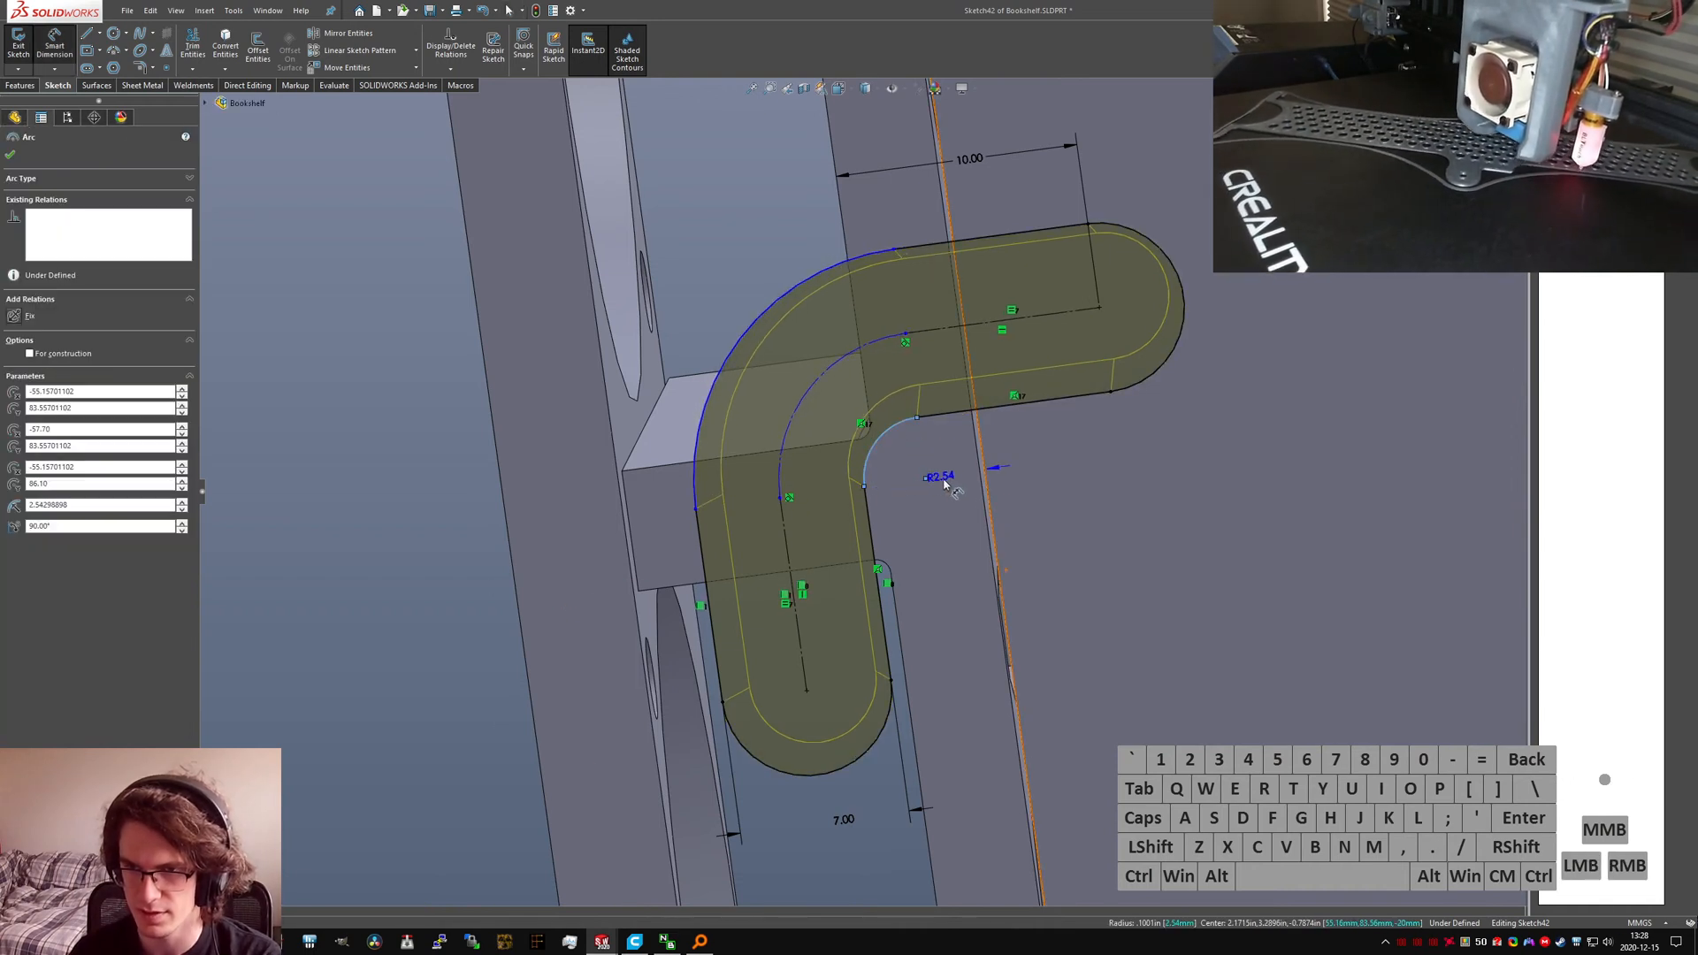
pyautogui.click(1103, 562)
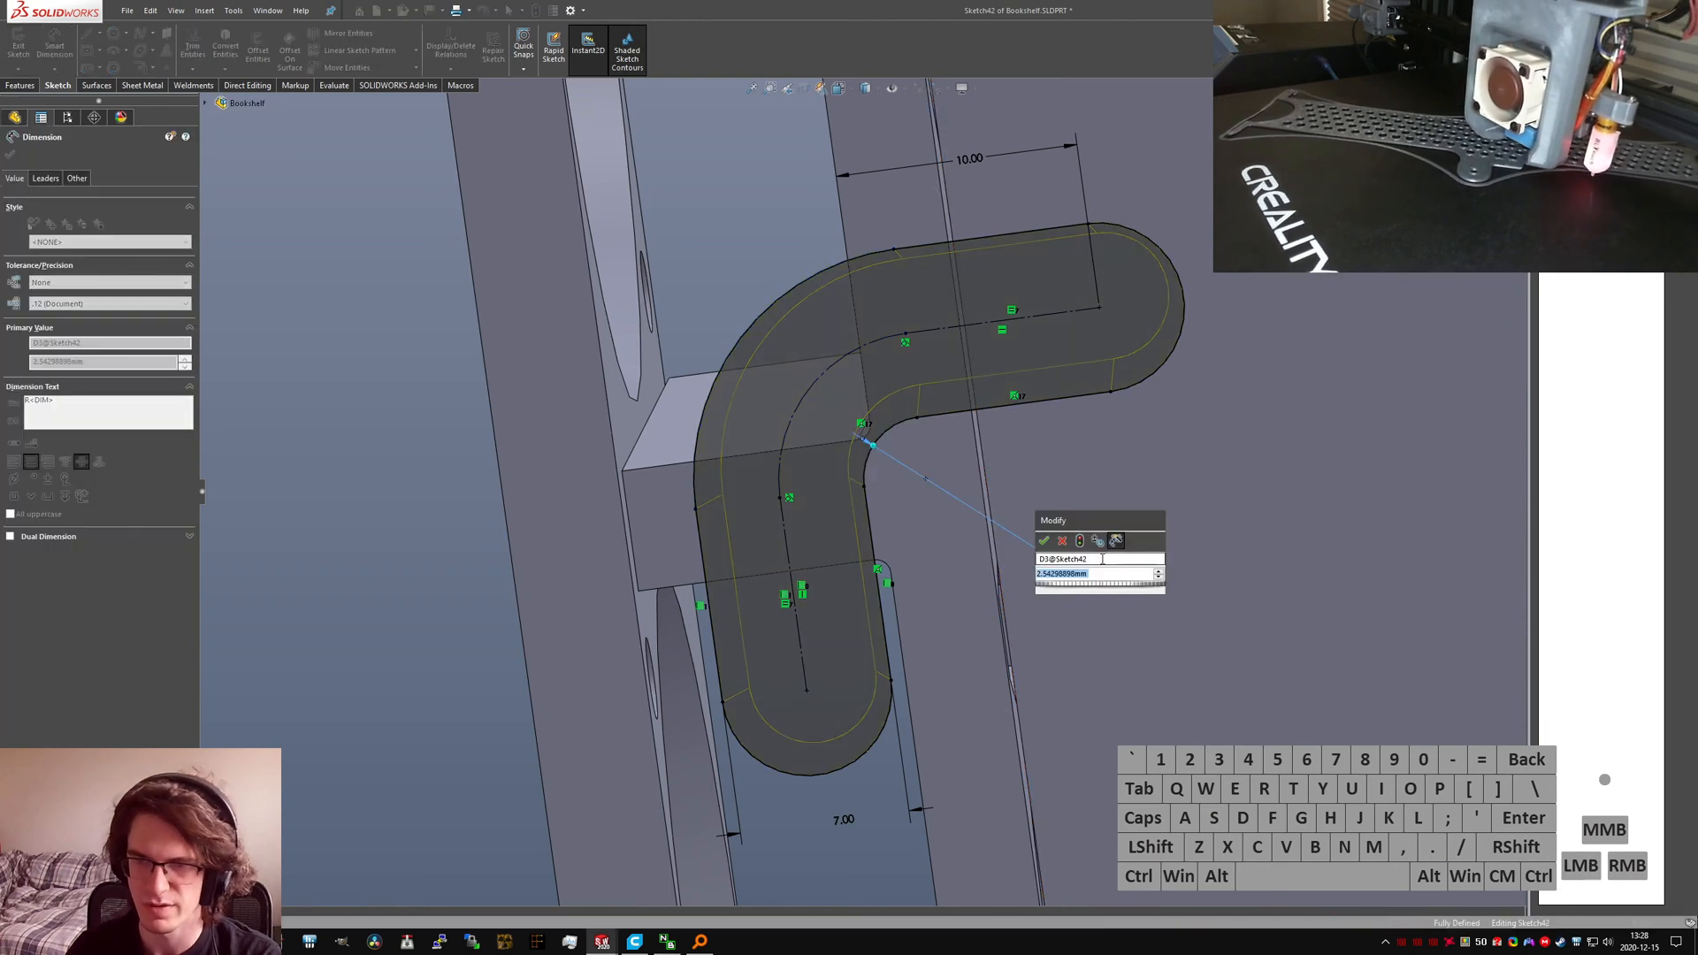
pyautogui.press('Return')
pyautogui.press('Escape')
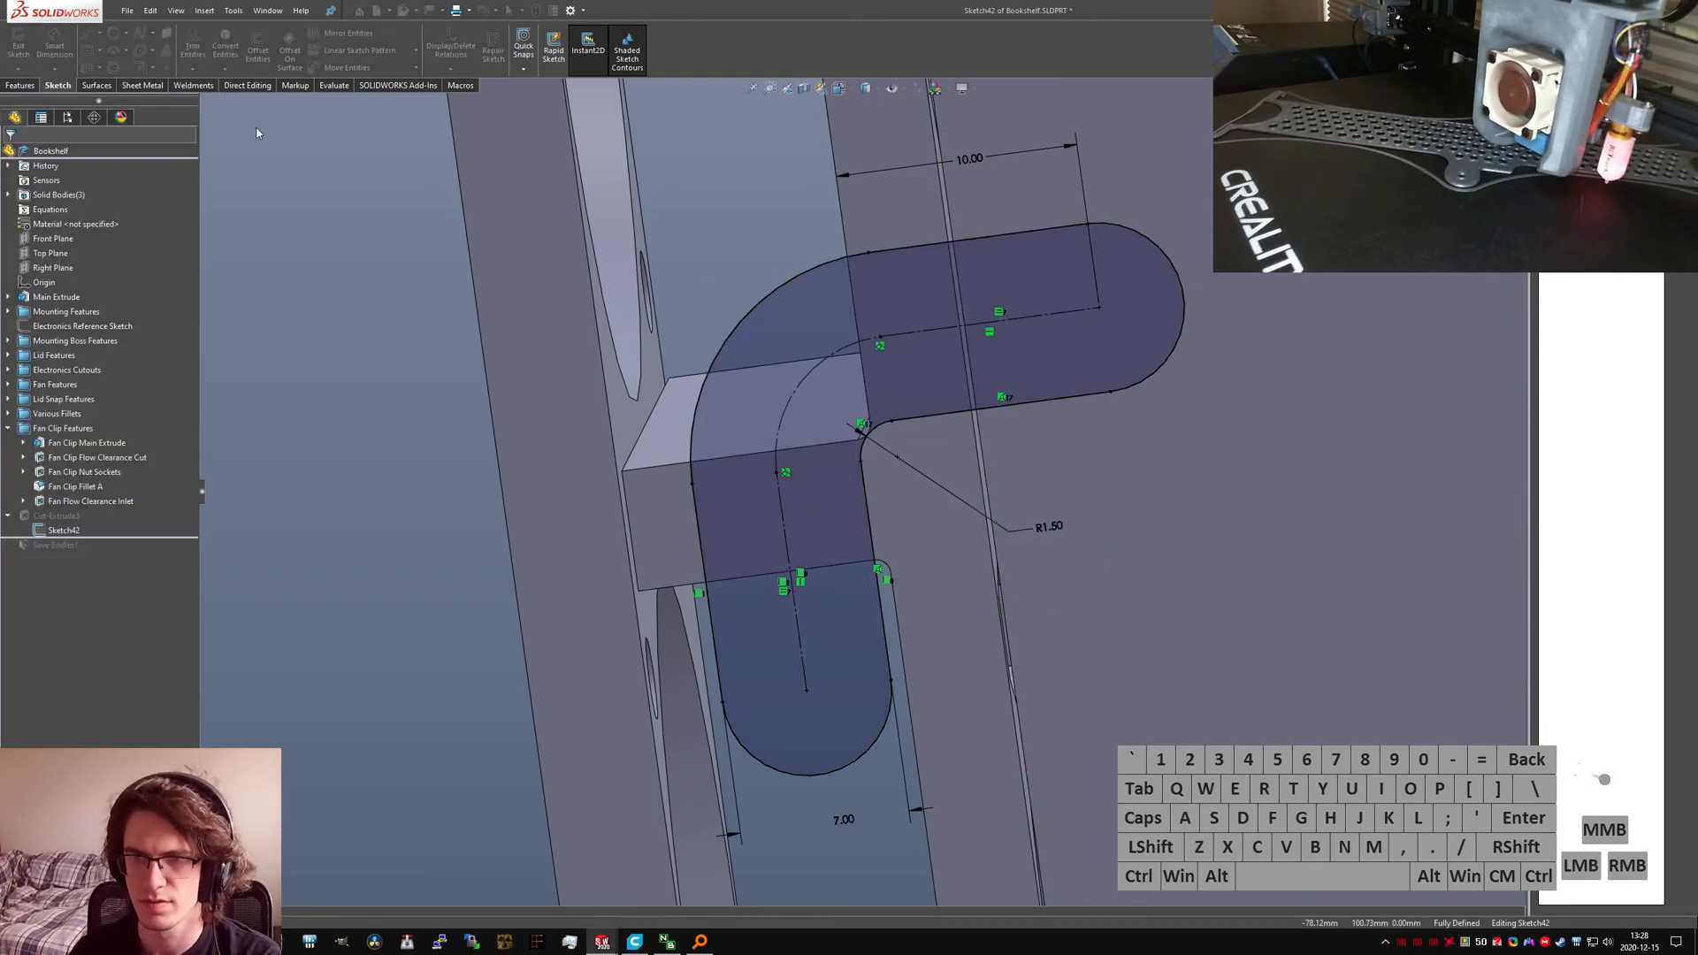
pyautogui.click(18, 44)
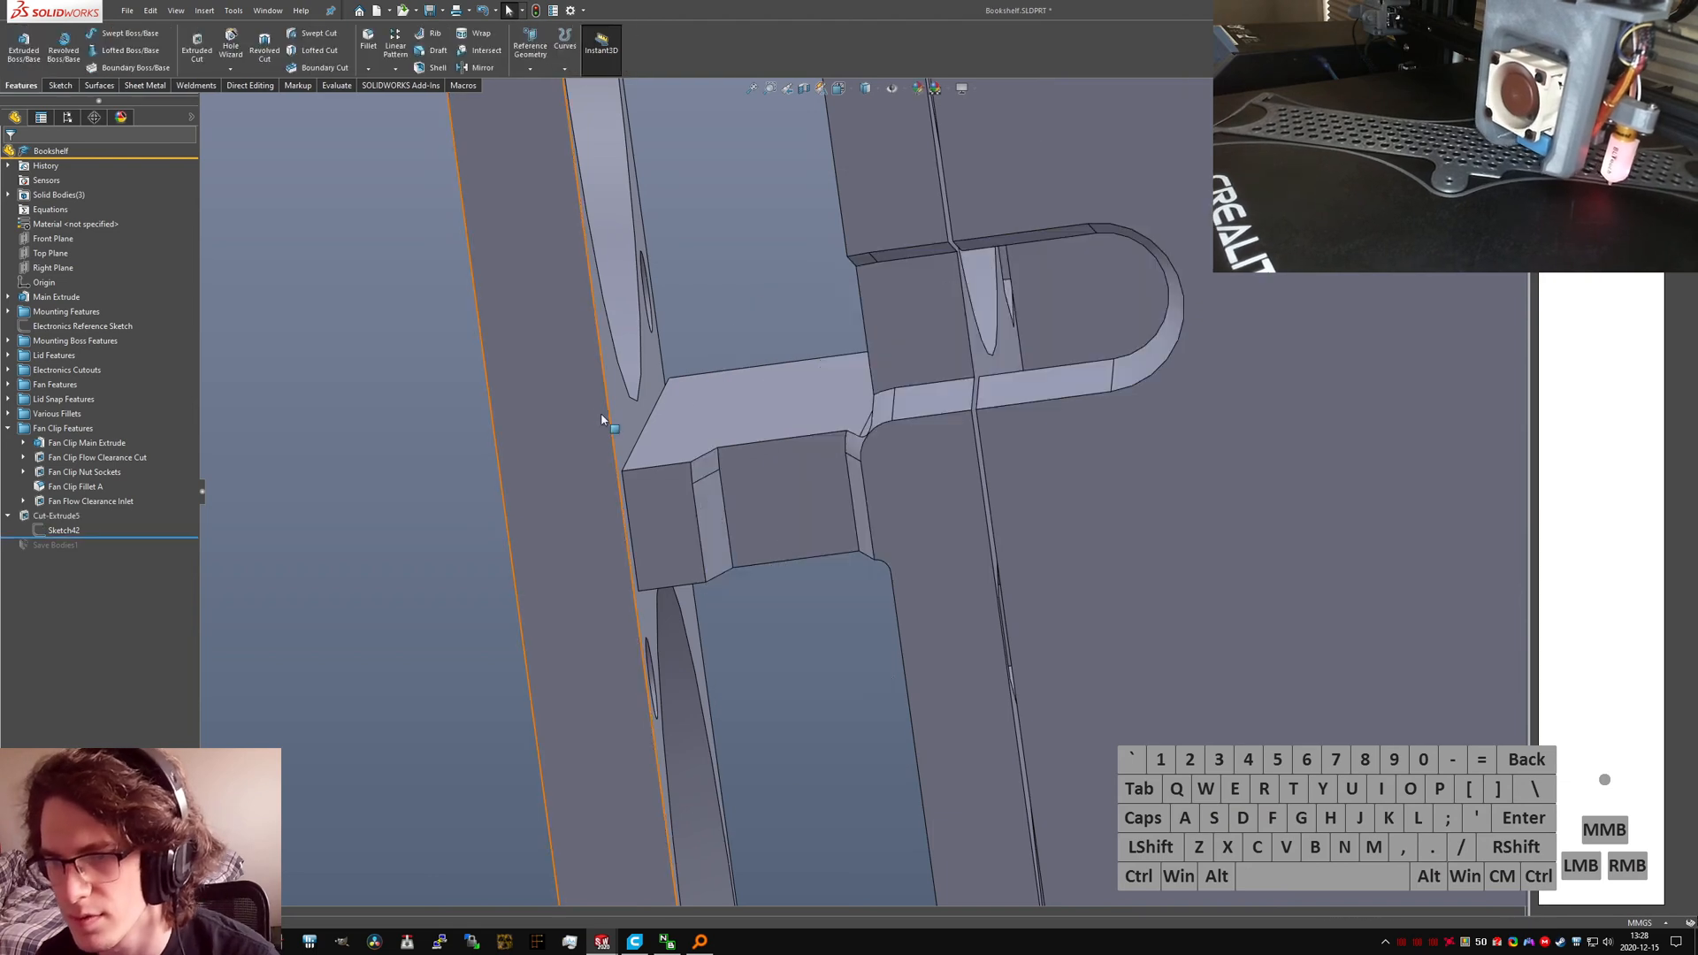
# Step: Set the slot's width across its vertical leg to 6 mm on the finished cut
pyautogui.moveTo(936, 431)
pyautogui.mouseDown(button='middle')
pyautogui.moveTo(989, 456)
pyautogui.moveTo(920, 360)
pyautogui.moveTo(792, 315)
pyautogui.moveTo(795, 369)
pyautogui.mouseUp(button='middle')
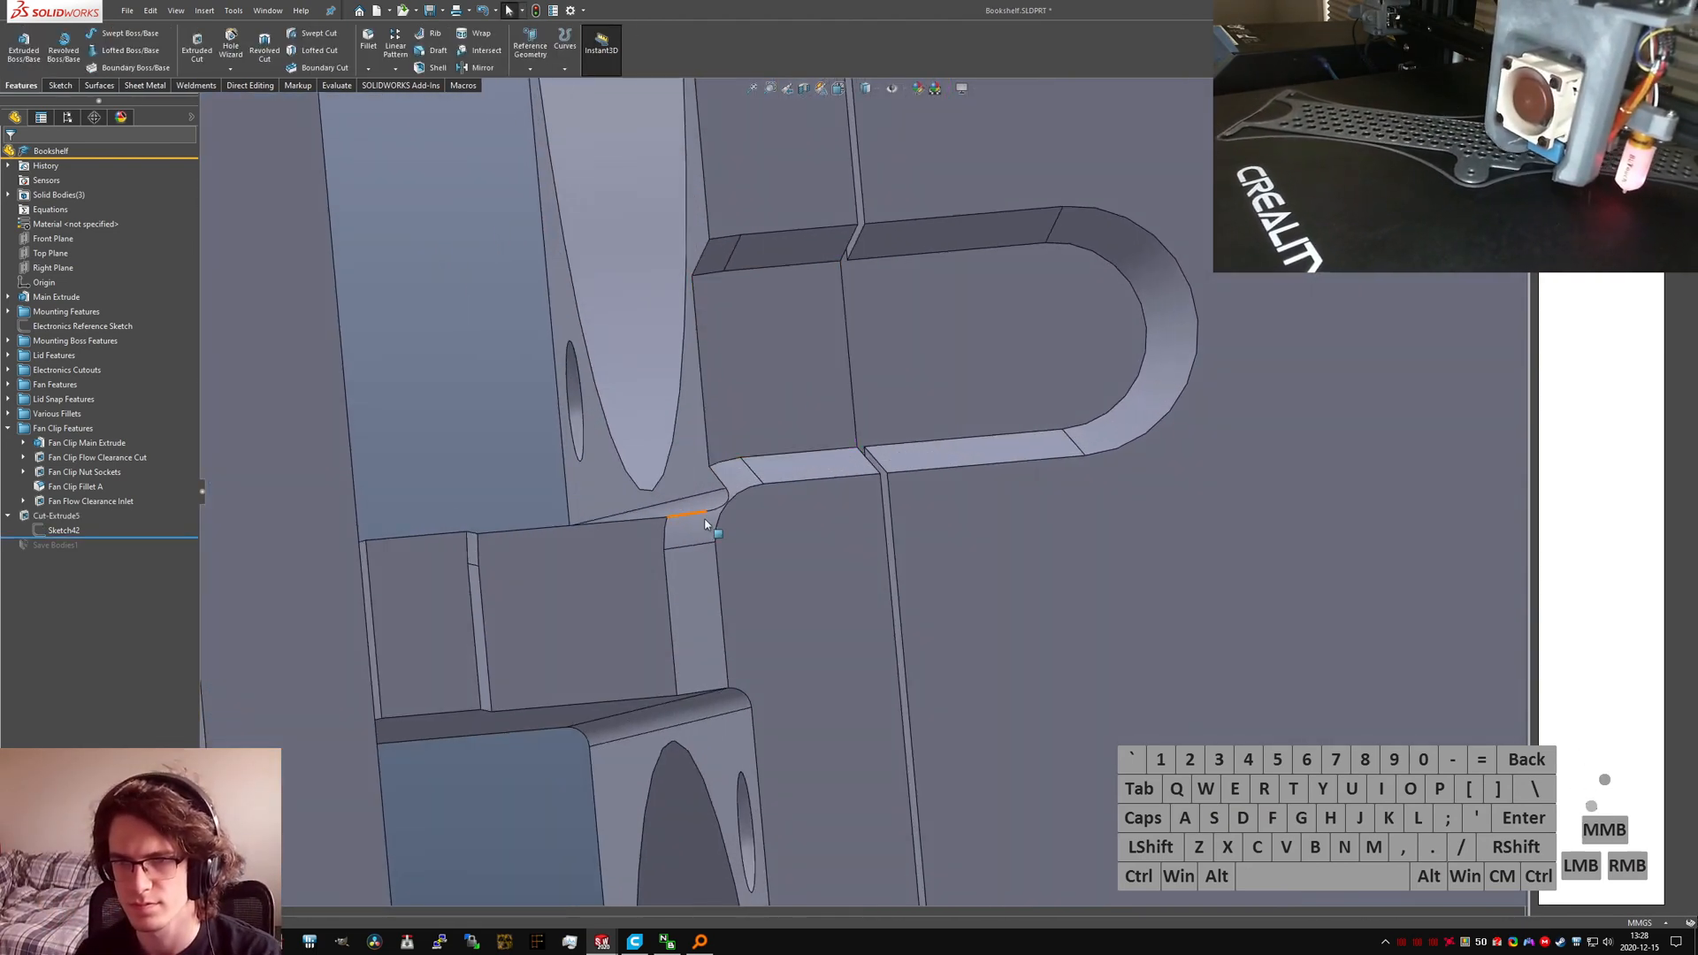
pyautogui.click(747, 473)
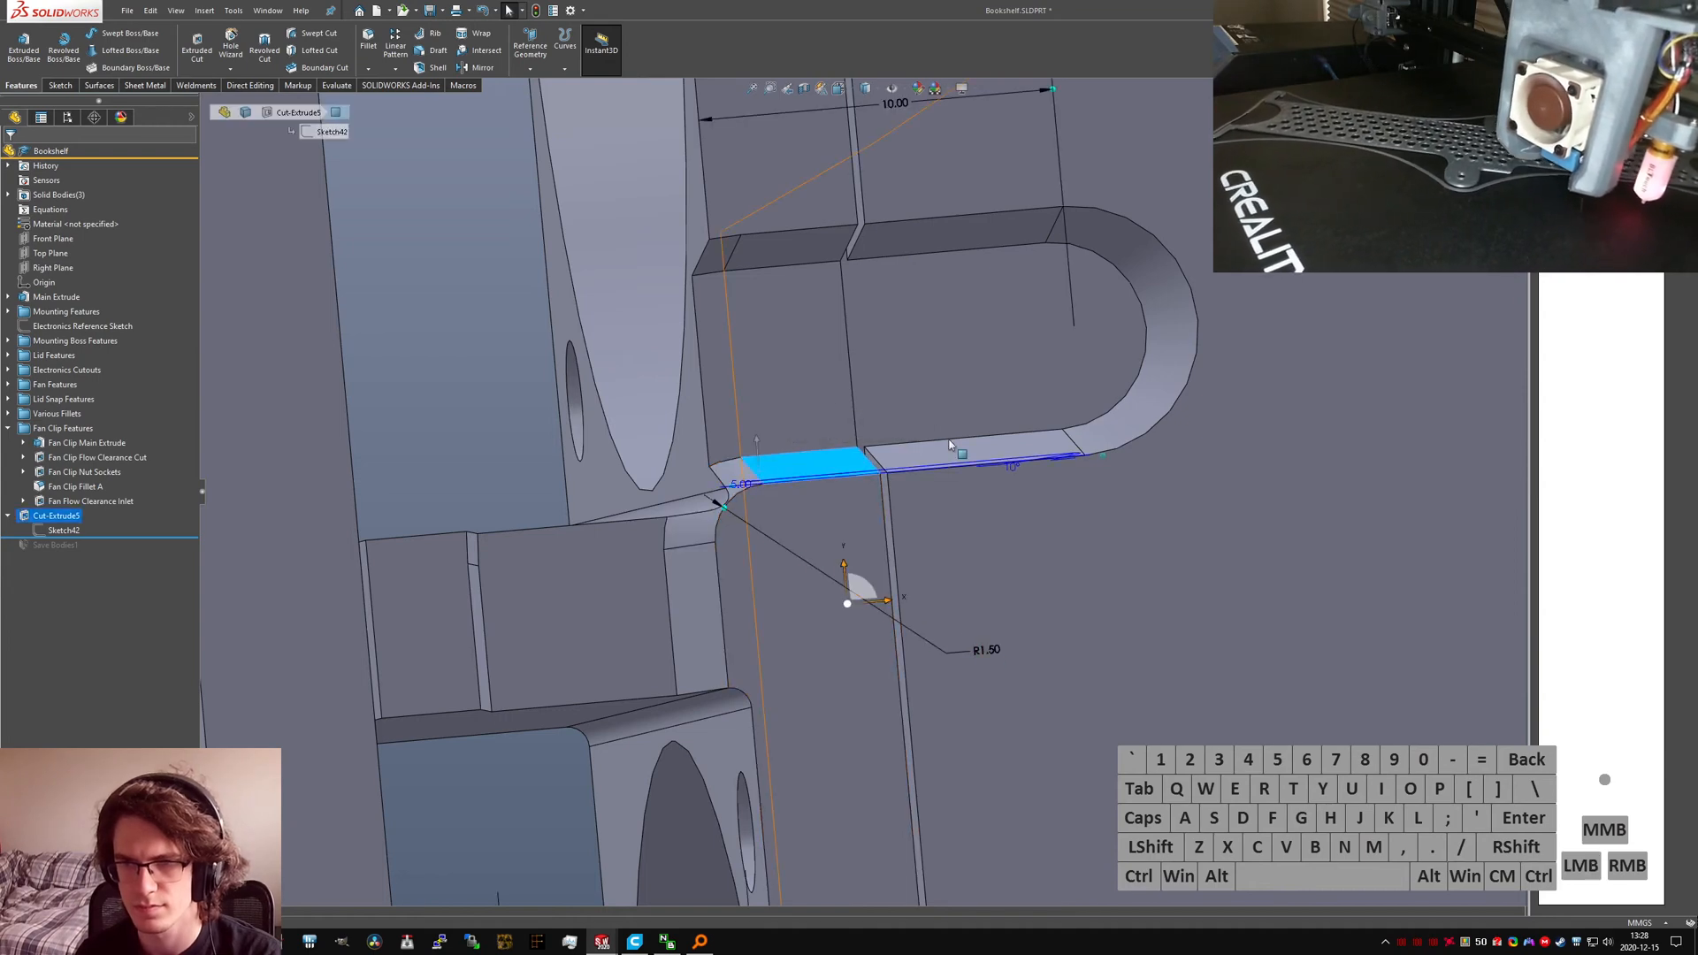
pyautogui.moveTo(788, 269); pyautogui.dragTo(862, 272, button='middle')
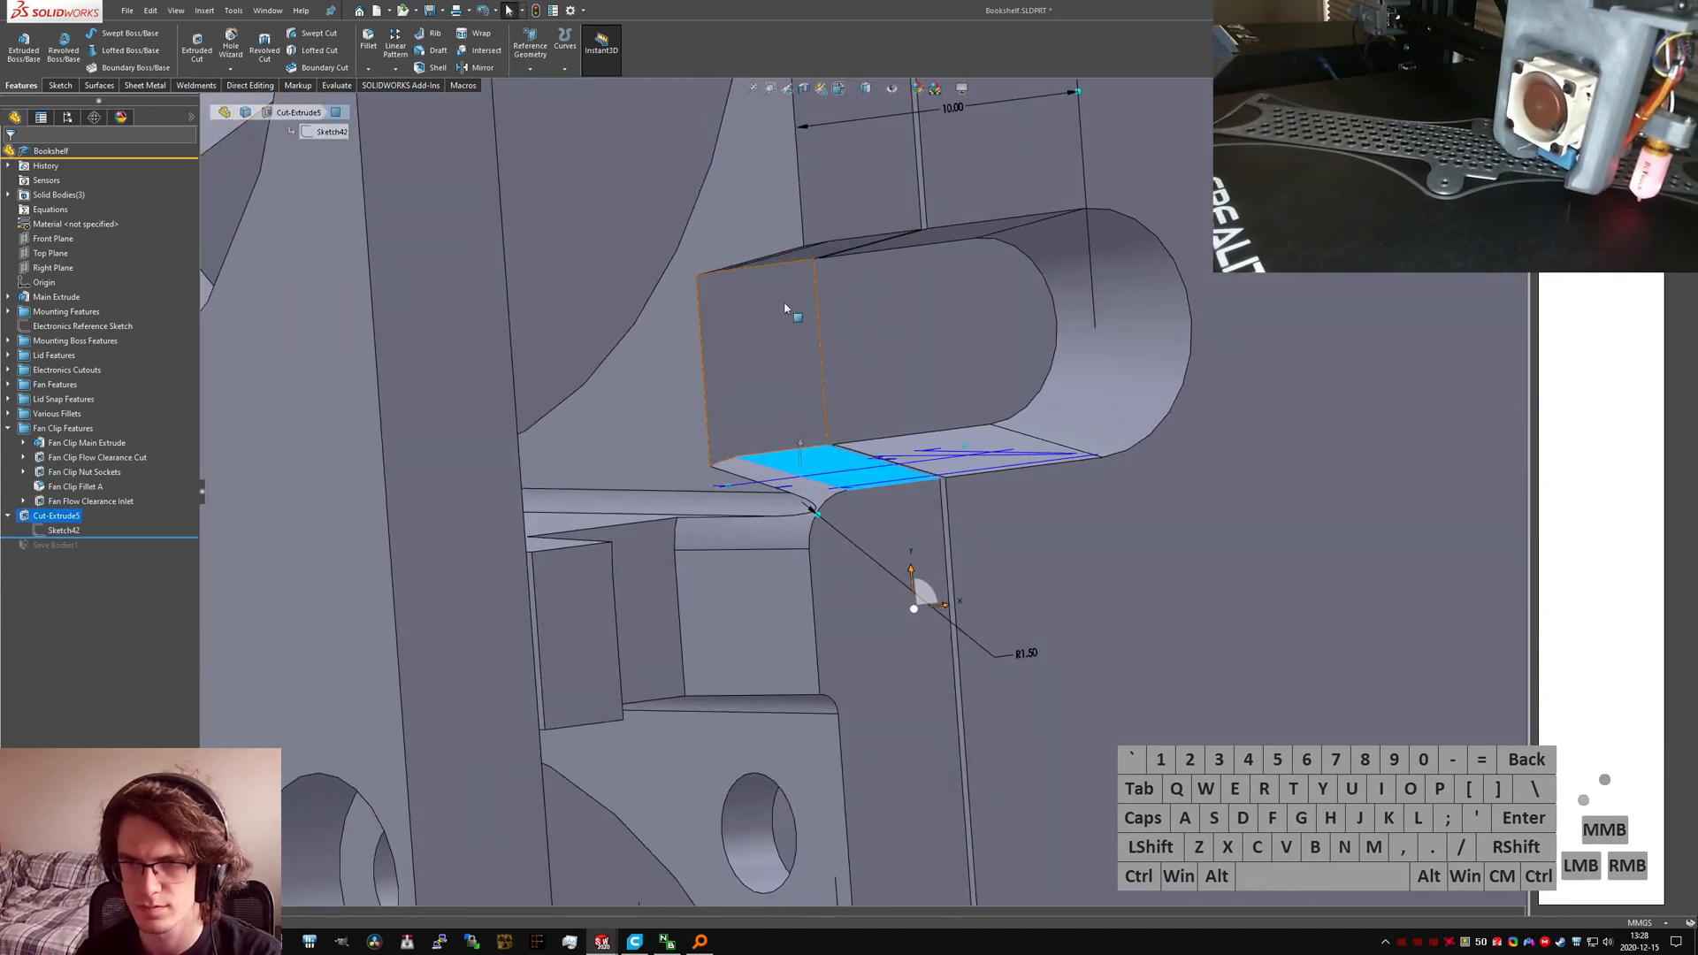
pyautogui.click(735, 607)
pyautogui.scroll(2, 729, 609)
pyautogui.moveTo(727, 608); pyautogui.dragTo(677, 626, button='middle')
pyautogui.scroll(1, 679, 628)
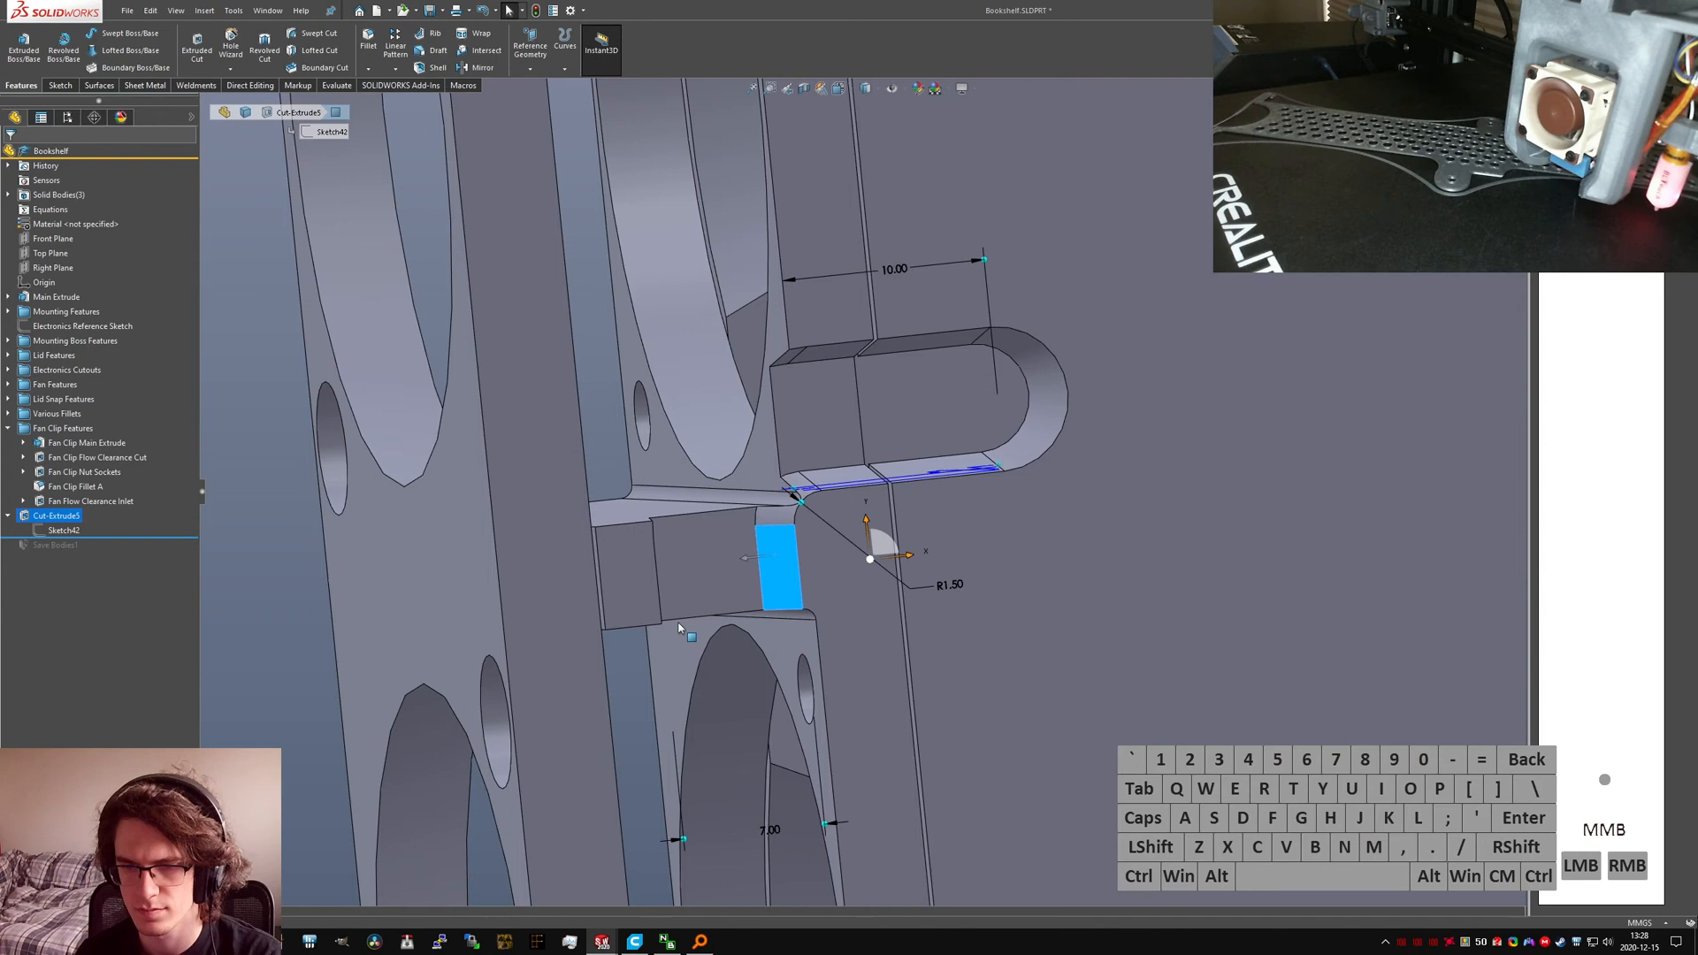
pyautogui.doubleClick(771, 829)
pyautogui.write('6')
pyautogui.press('Return')
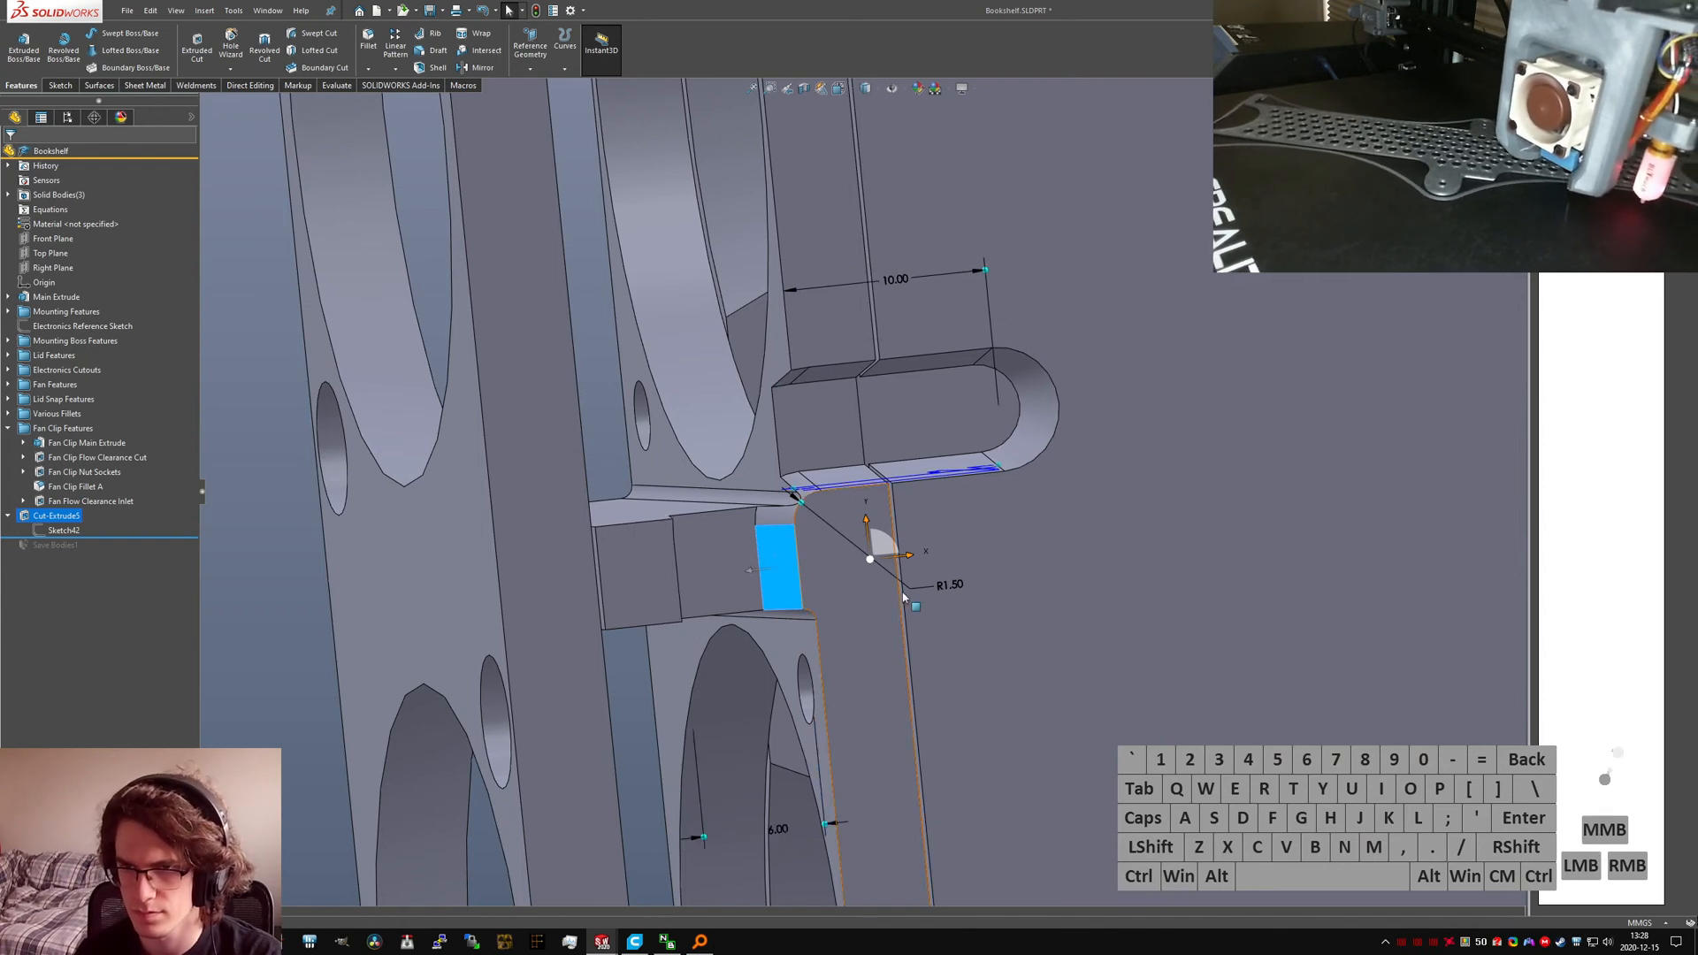
# Step: Move the slot's cut feature into the Fan Clip Features folder
pyautogui.moveTo(886, 464)
pyautogui.mouseDown(button='middle')
pyautogui.moveTo(899, 422)
pyautogui.moveTo(864, 644)
pyautogui.mouseUp(button='middle')
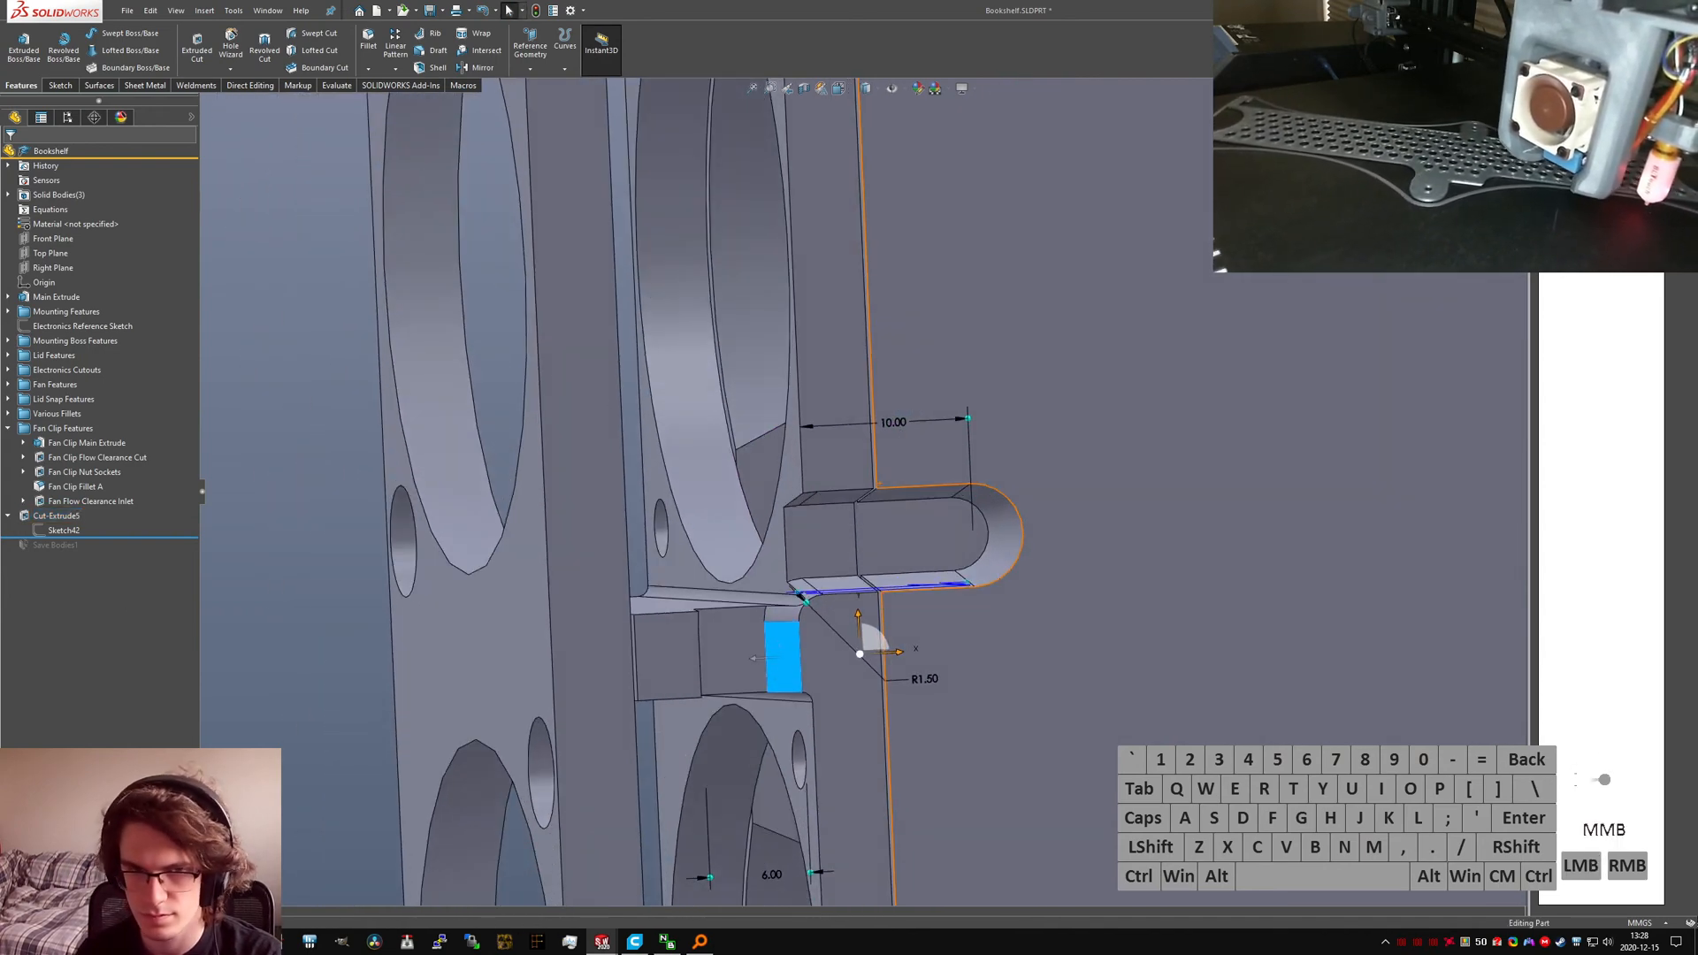
pyautogui.moveTo(56, 515)
pyautogui.mouseDown()
pyautogui.moveTo(41, 501)
pyautogui.moveTo(49, 517)
pyautogui.mouseUp()
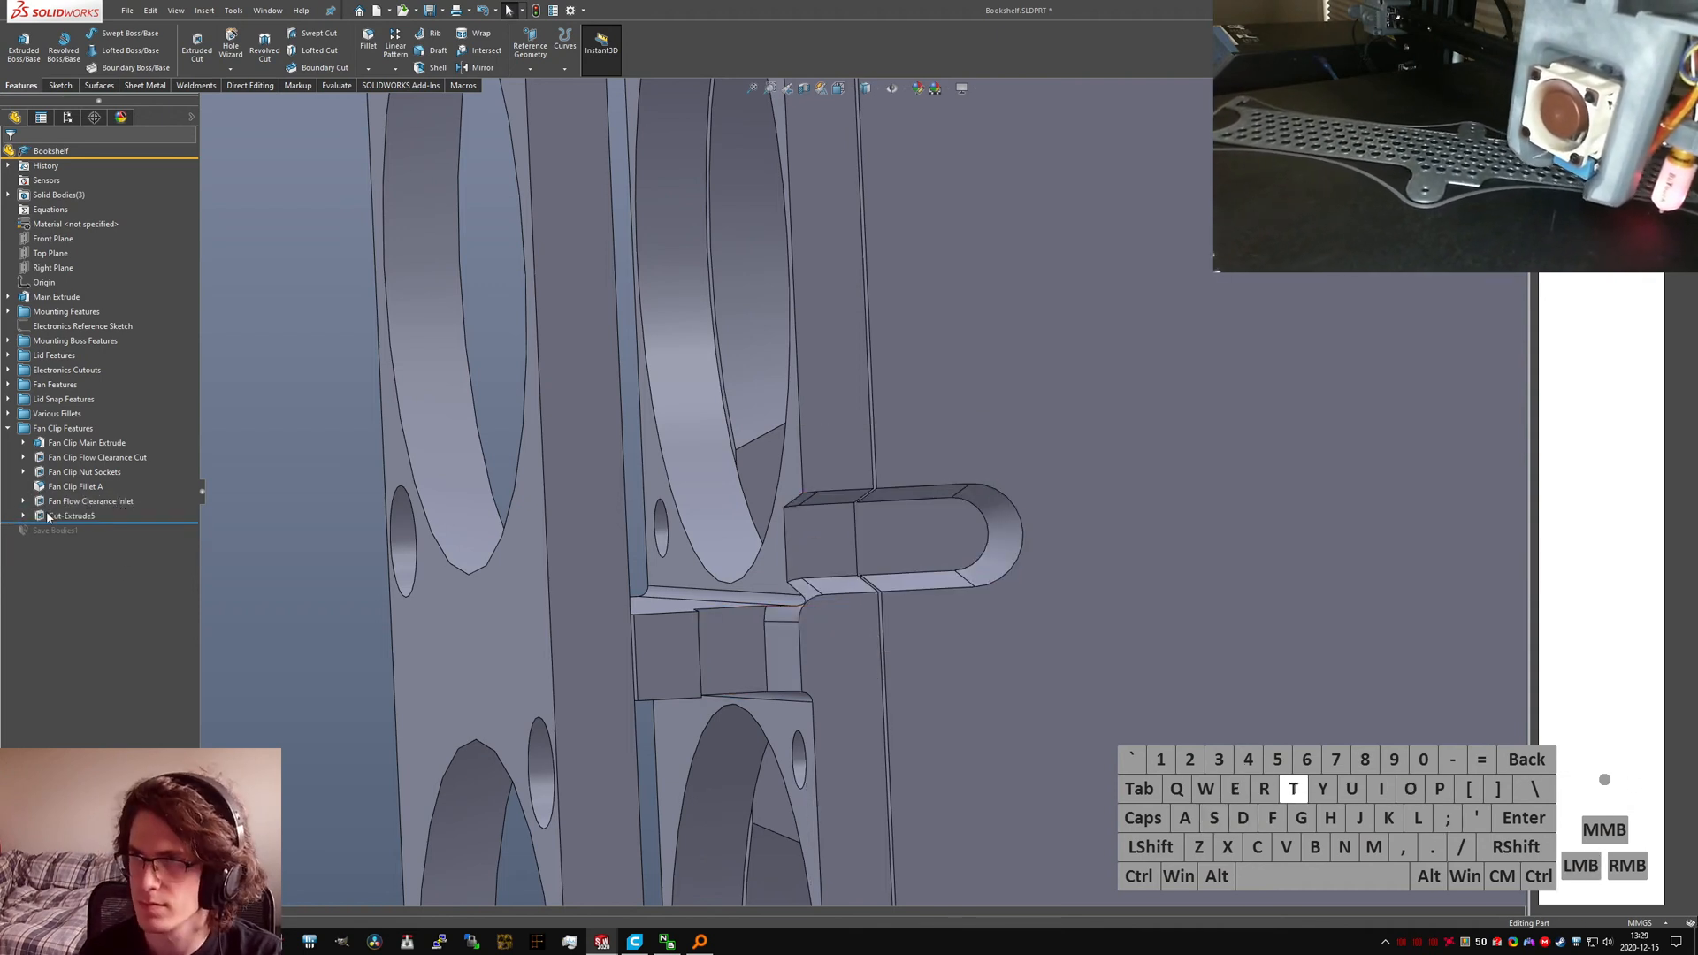
pyautogui.write('sfillet')
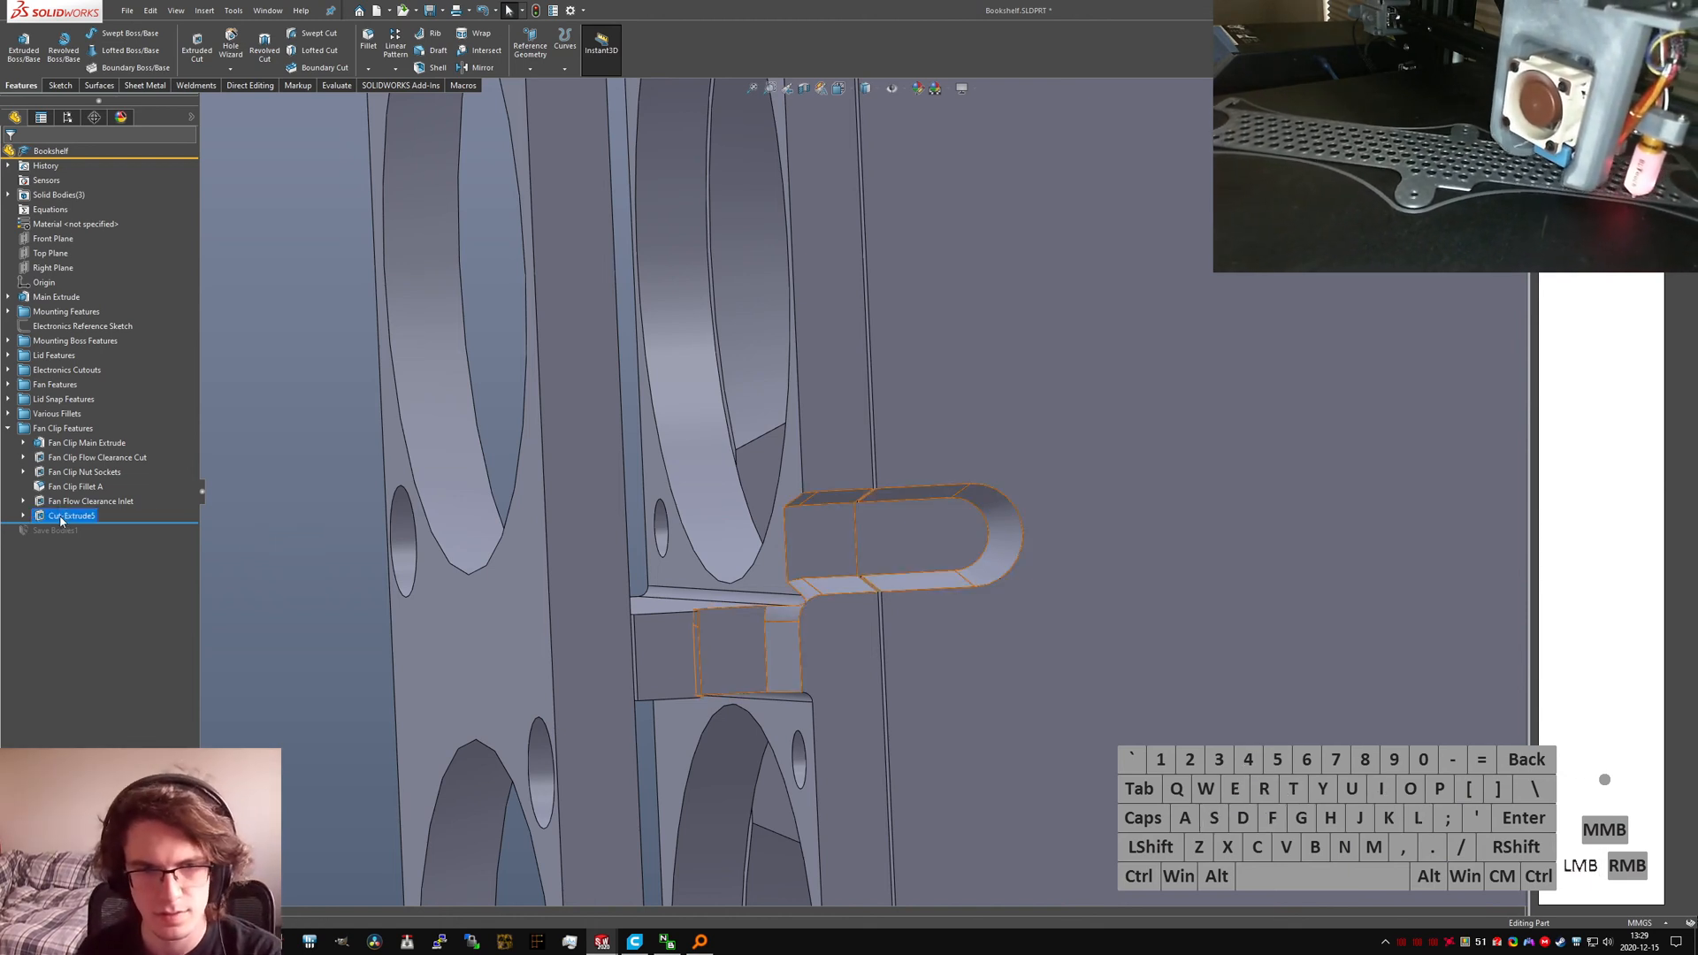
# Step: Delete the slot's cut-extrude and its leftover sketch from the Fan Clip Features folder
pyautogui.moveTo(67, 517)
pyautogui.mouseDown()
pyautogui.moveTo(43, 475)
pyautogui.moveTo(44, 526)
pyautogui.mouseUp()
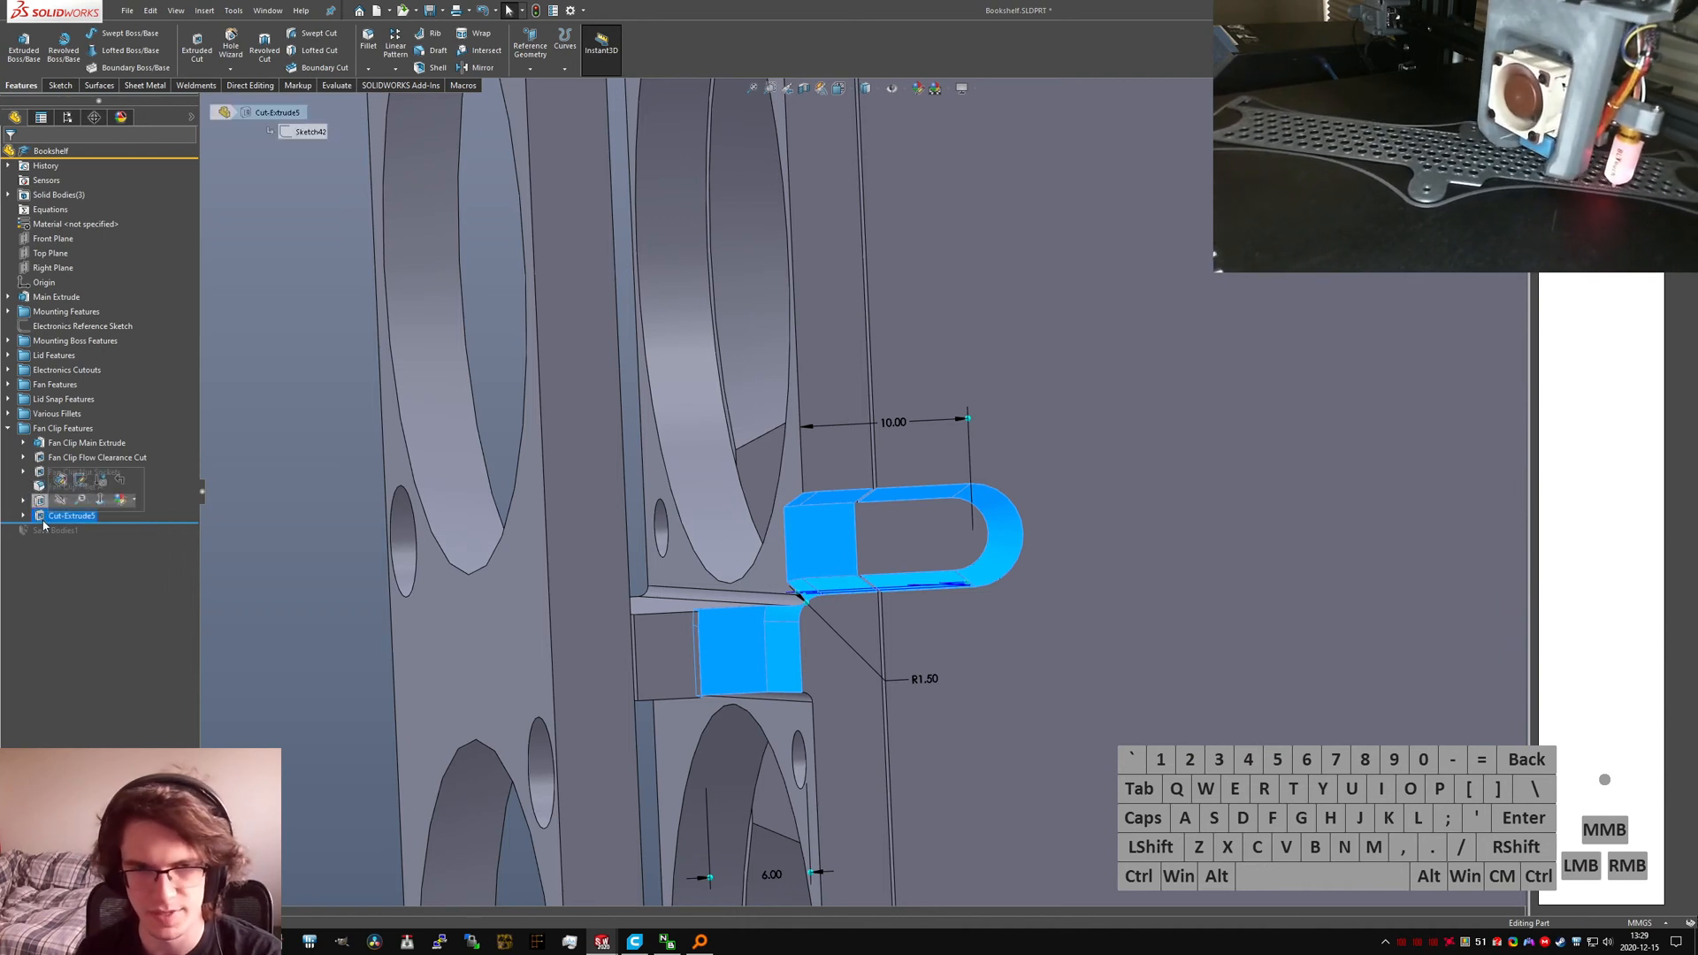
pyautogui.press('Delete')
pyautogui.press('Return')
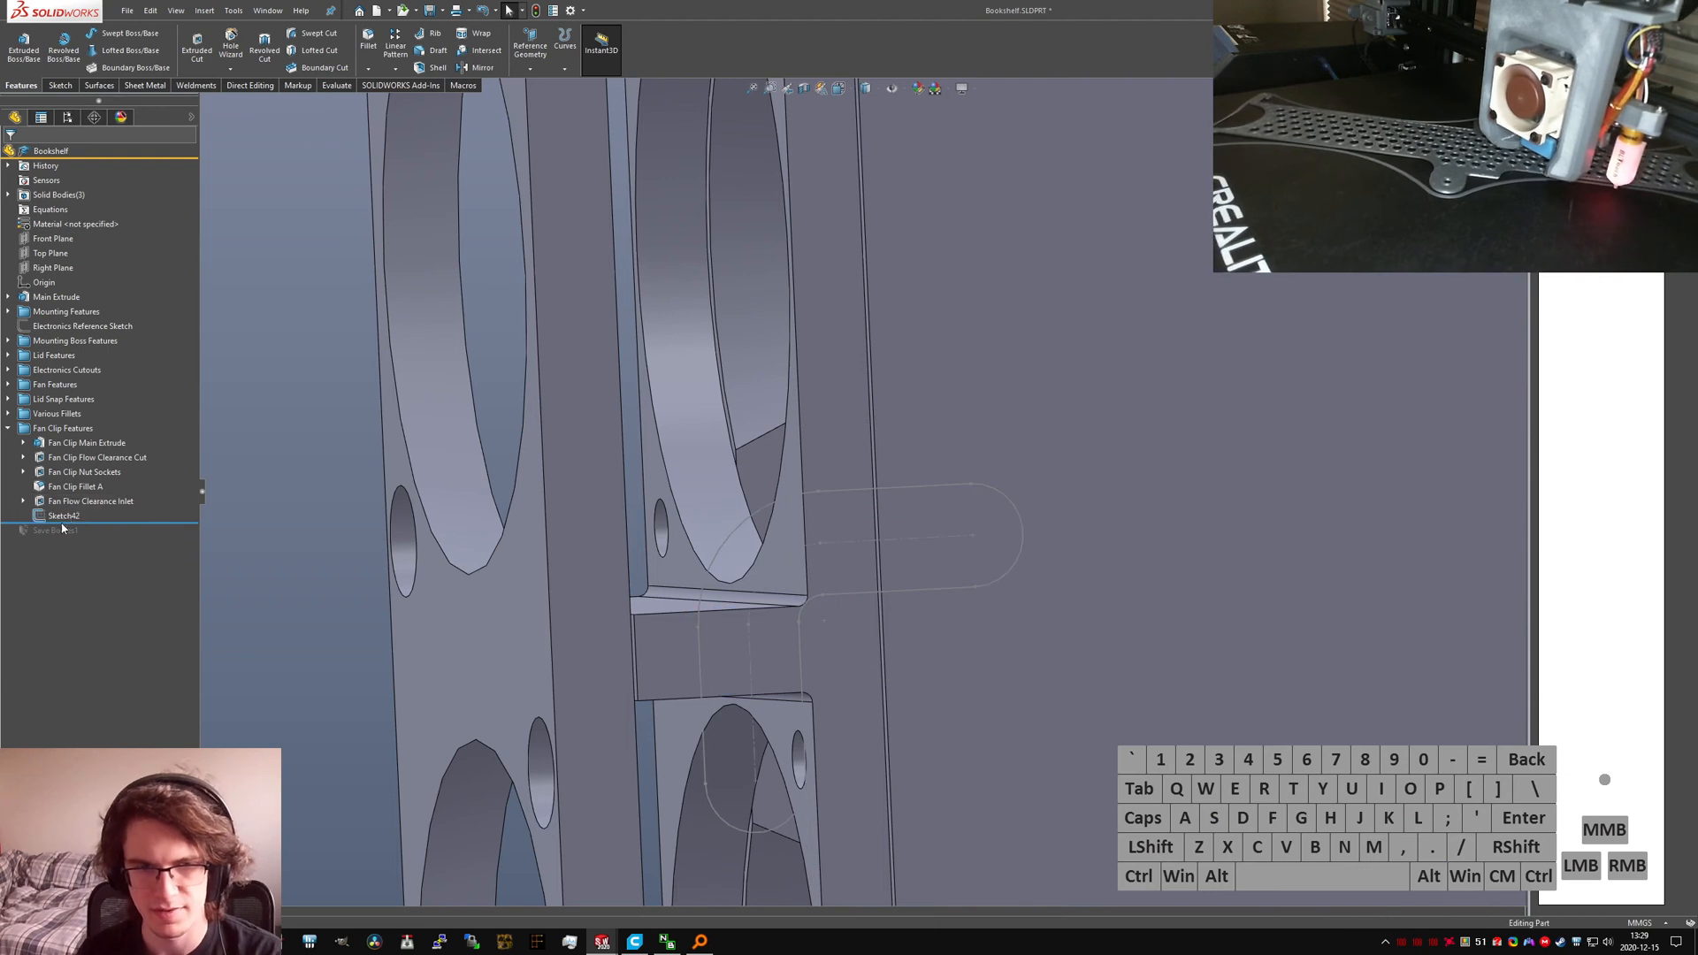
pyautogui.click(57, 516)
pyautogui.press('Delete')
pyautogui.press('Return')
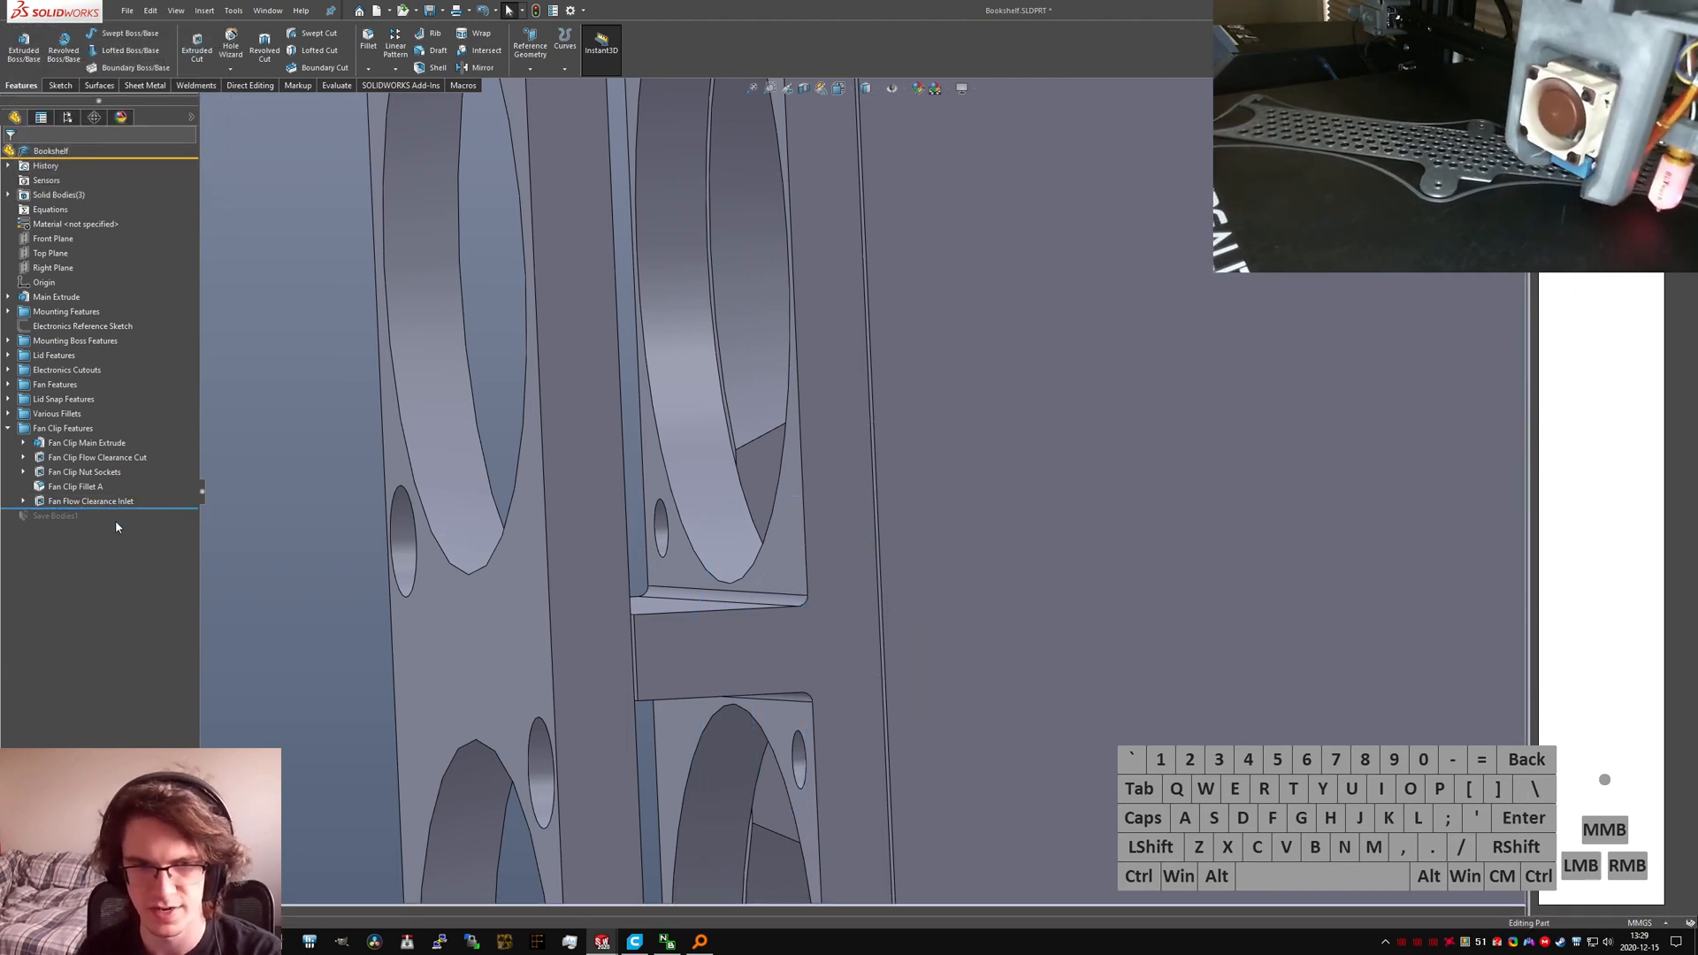
# Step: Roll the model back to before Fan Clip Fillet A and start a new extrude sketch on the crossbar's front face
pyautogui.moveTo(131, 506); pyautogui.dragTo(133, 481)
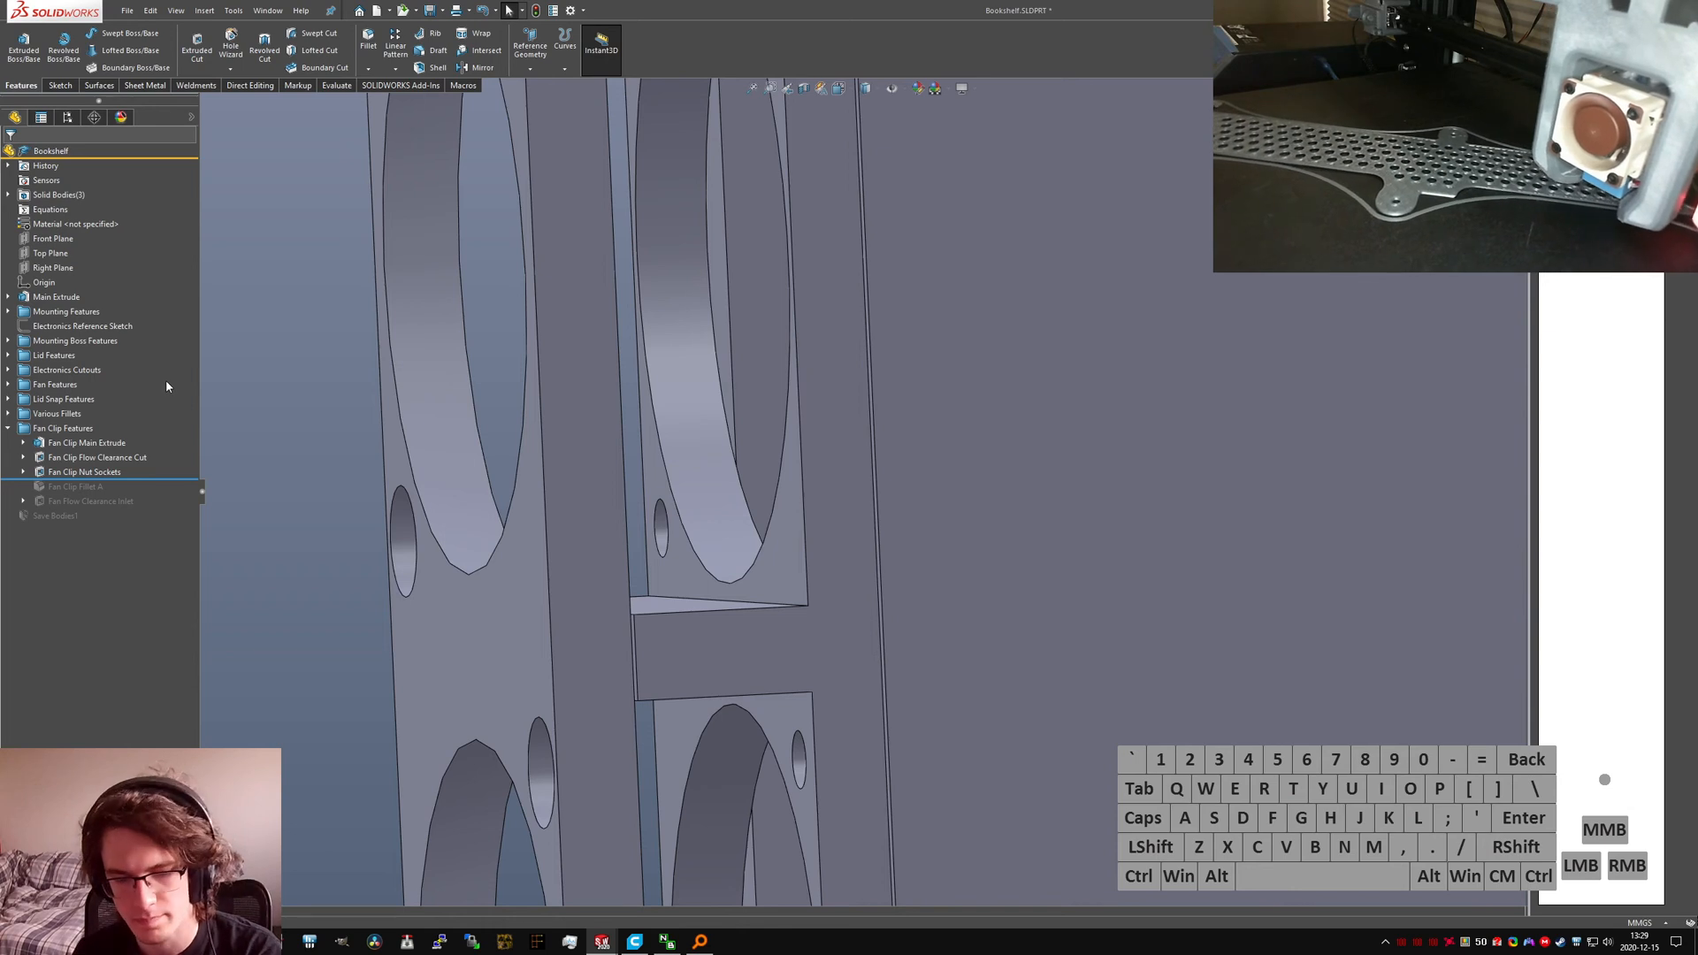
pyautogui.press('d')
pyautogui.press('s')
pyautogui.press('e')
pyautogui.press('x')
pyautogui.press('u')
pyautogui.press('BackSpace')
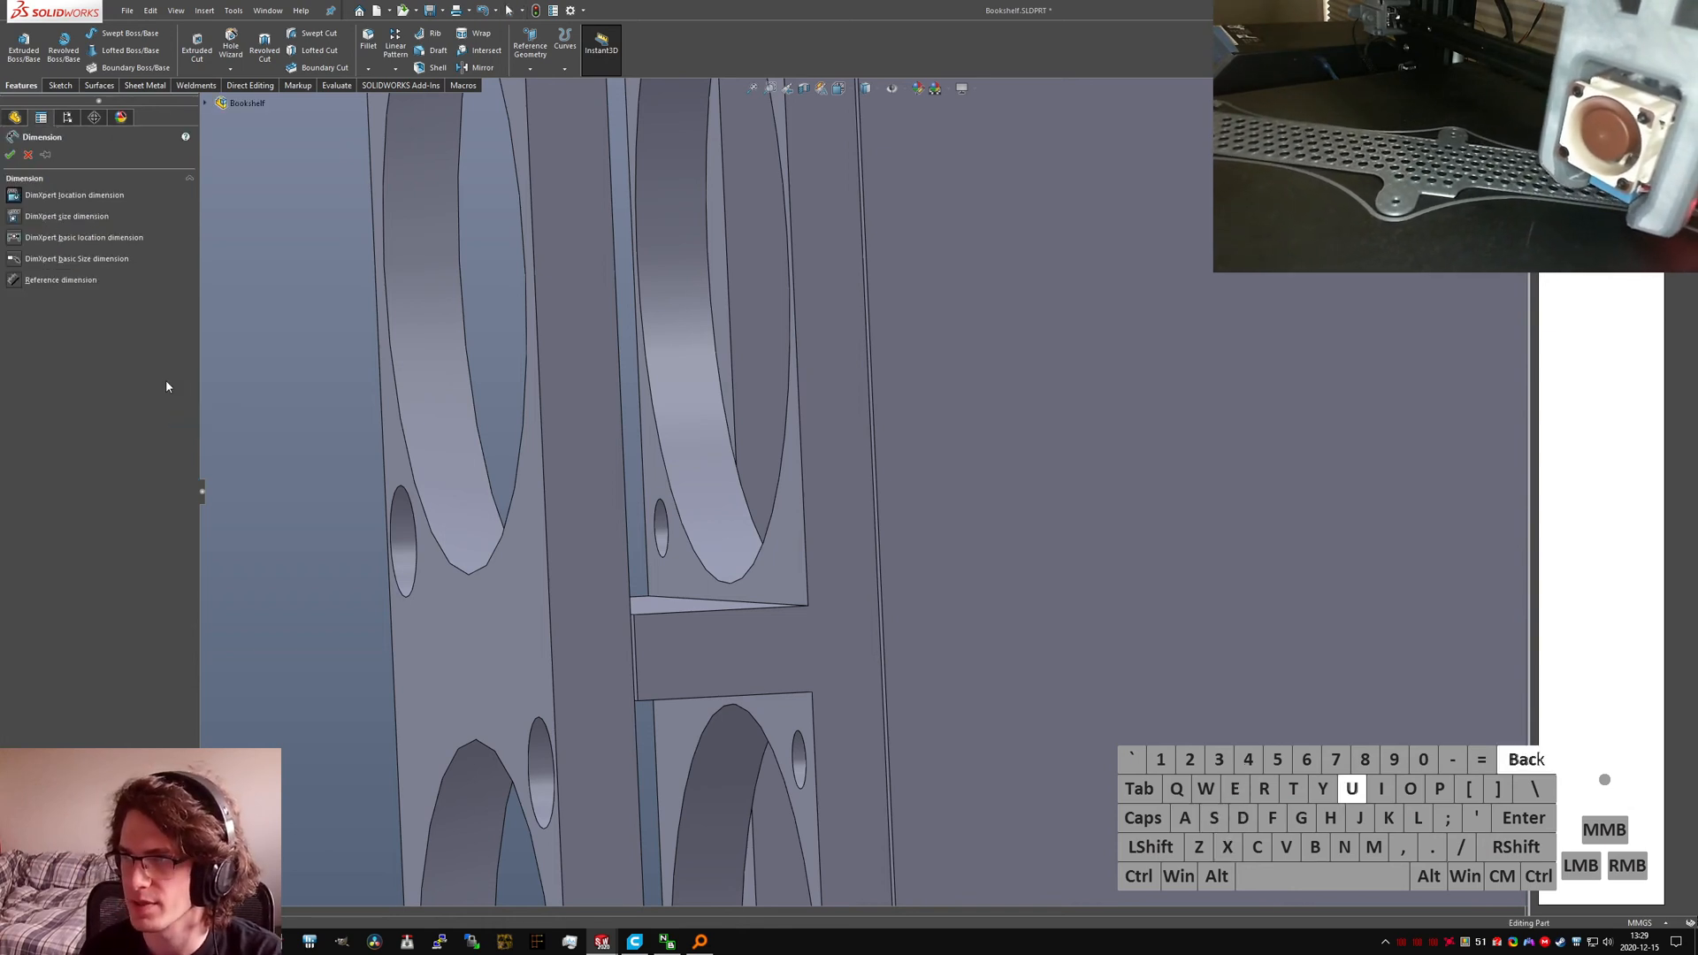
pyautogui.press('Return')
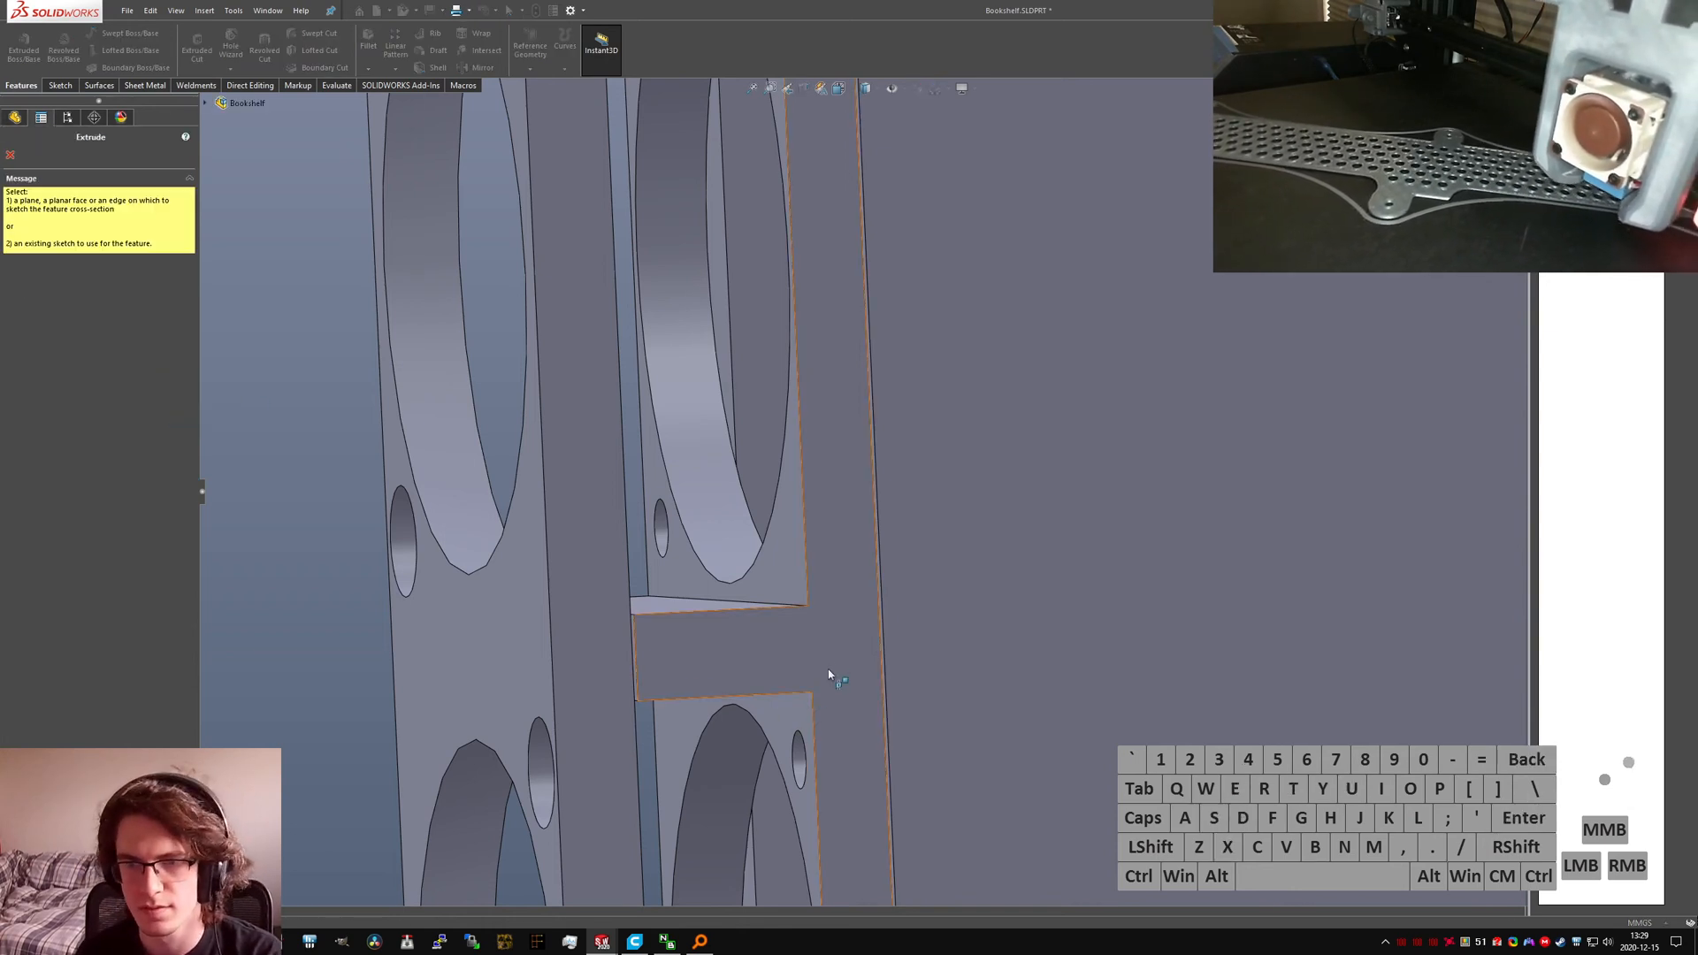
pyautogui.click(828, 669)
# Step: Sketch a vertical line from below the crossbar, a tangent arc of about 5.9 mm radius and a horizontal line into the wall
pyautogui.moveTo(838, 640); pyautogui.dragTo(735, 748, button='right')
pyautogui.click(747, 750)
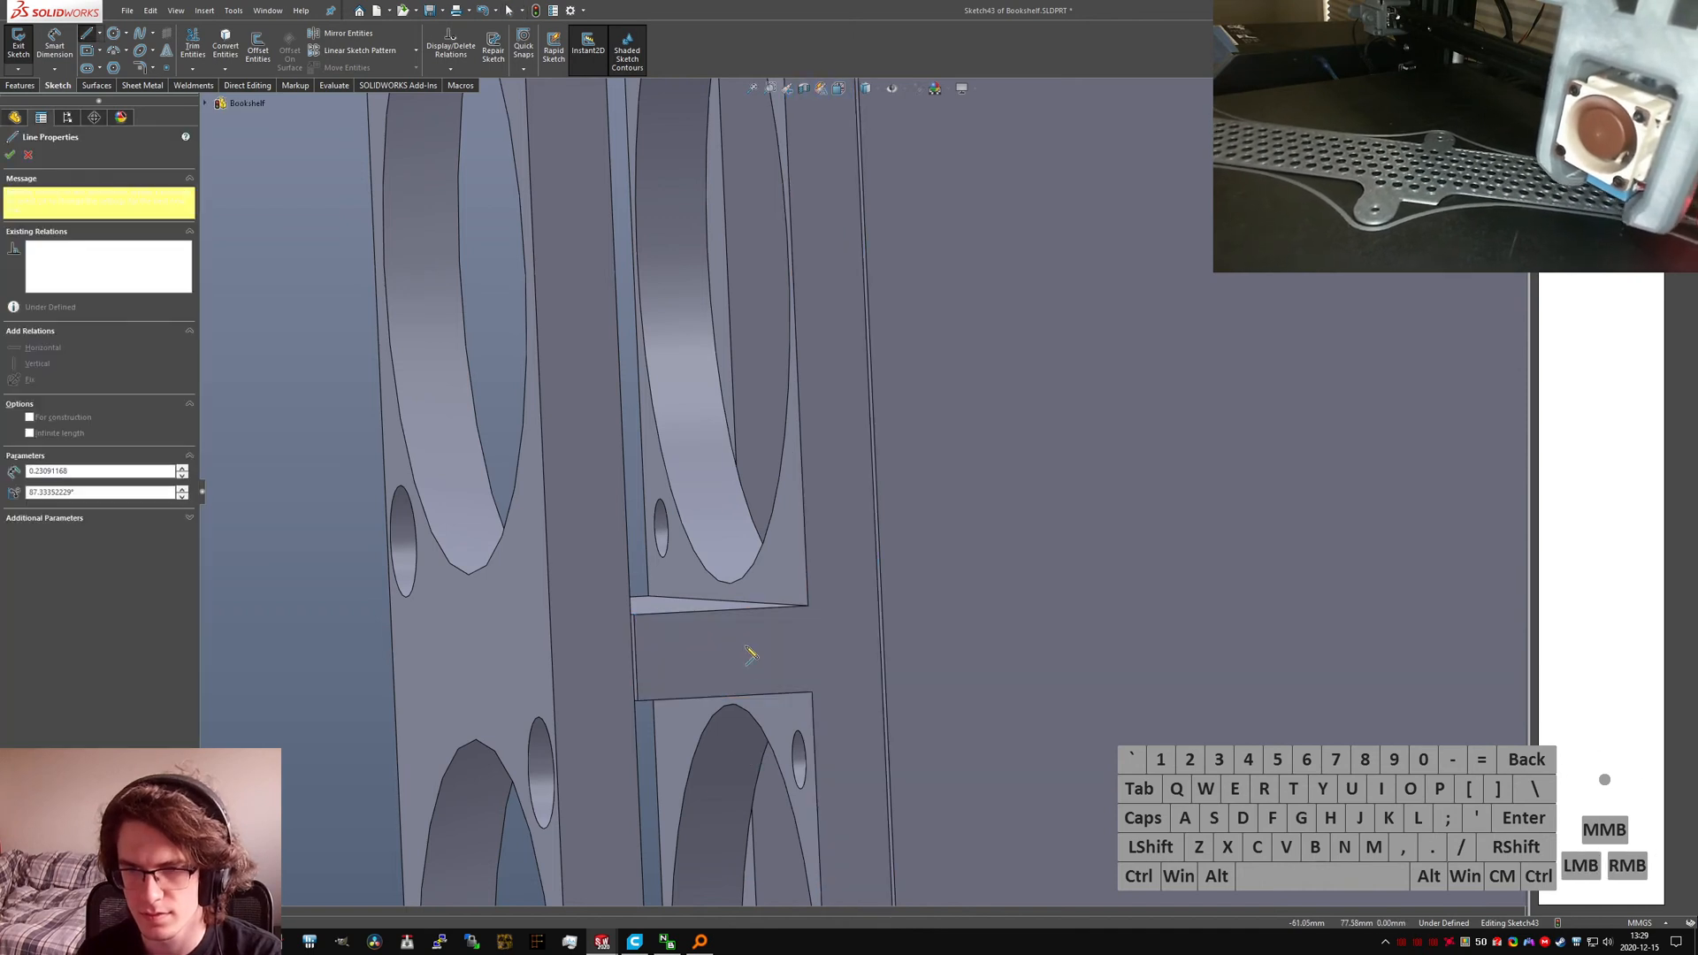
pyautogui.click(744, 645)
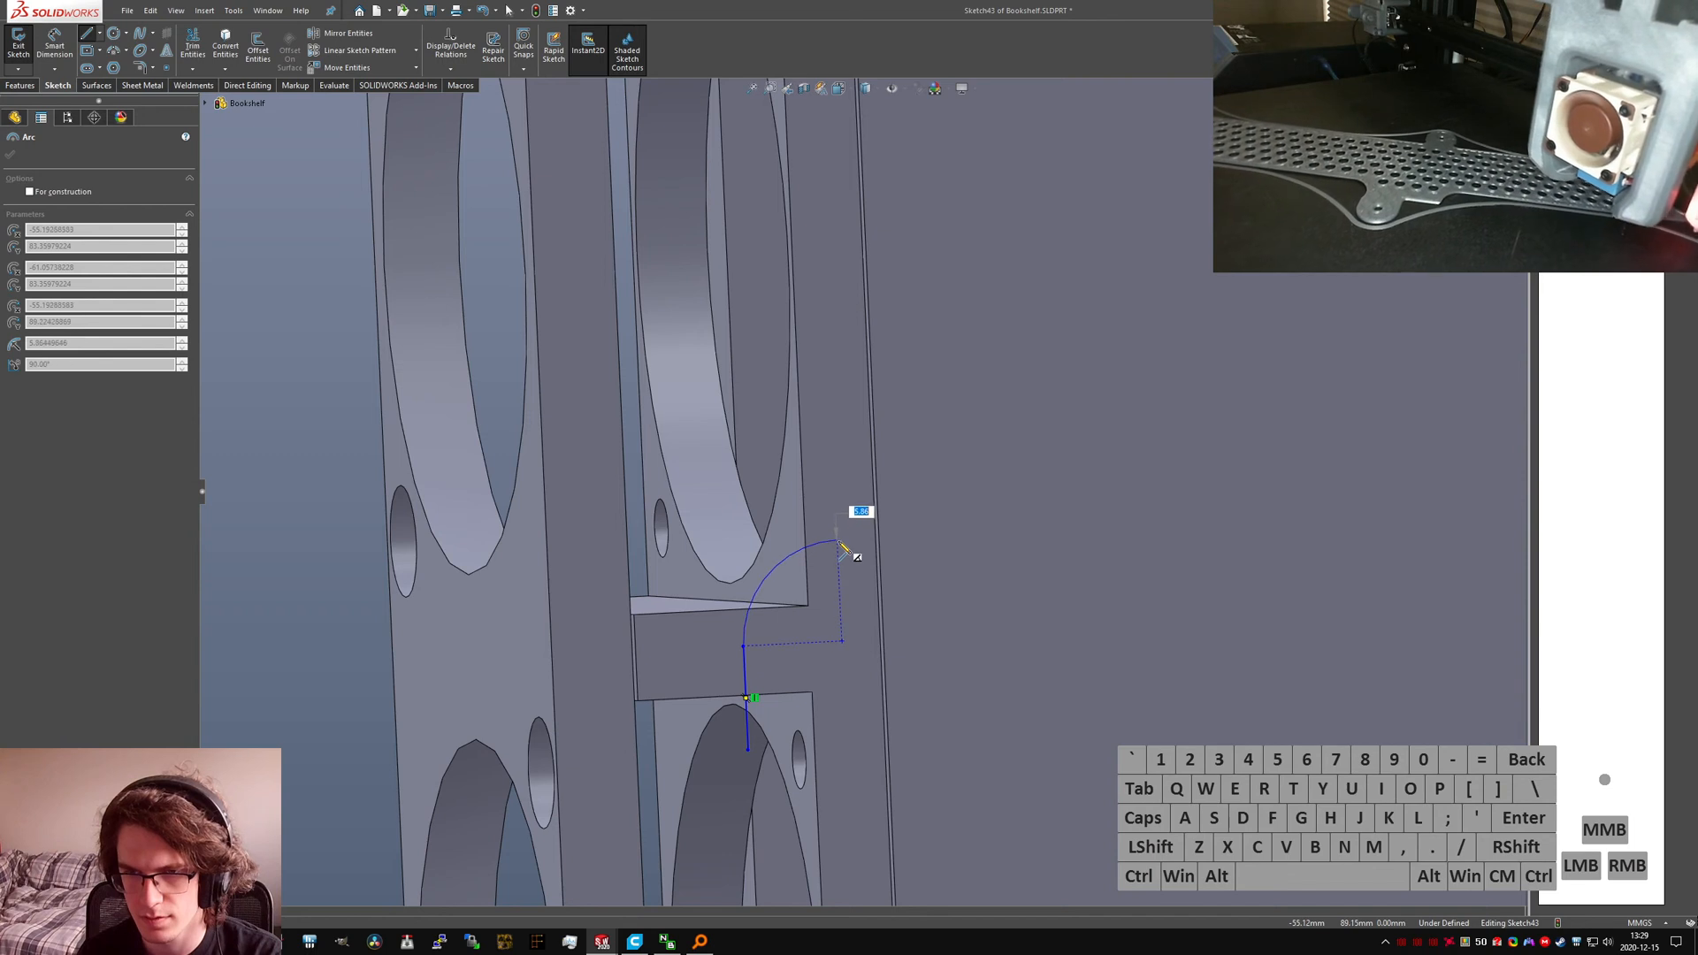
pyautogui.click(838, 540)
pyautogui.doubleClick(941, 535)
pyautogui.press('Escape')
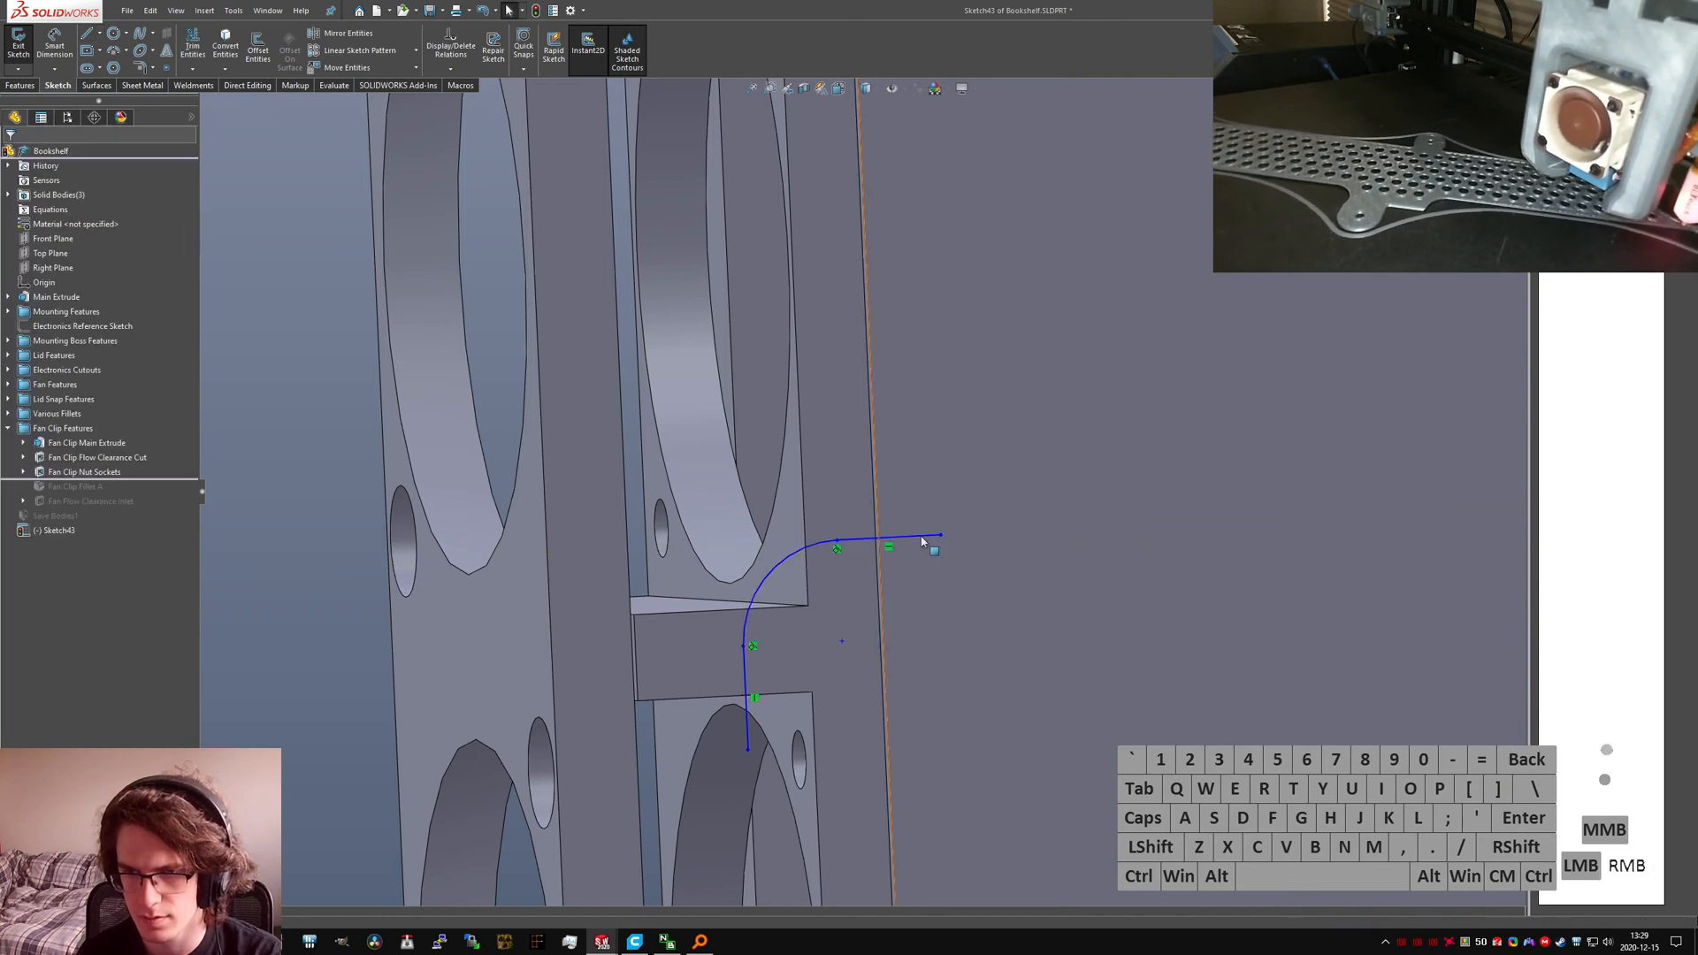
# Step: Dimension the horizontal line's outer endpoint 10 mm from the caddy wall edge
pyautogui.click(940, 535)
pyautogui.click(805, 533)
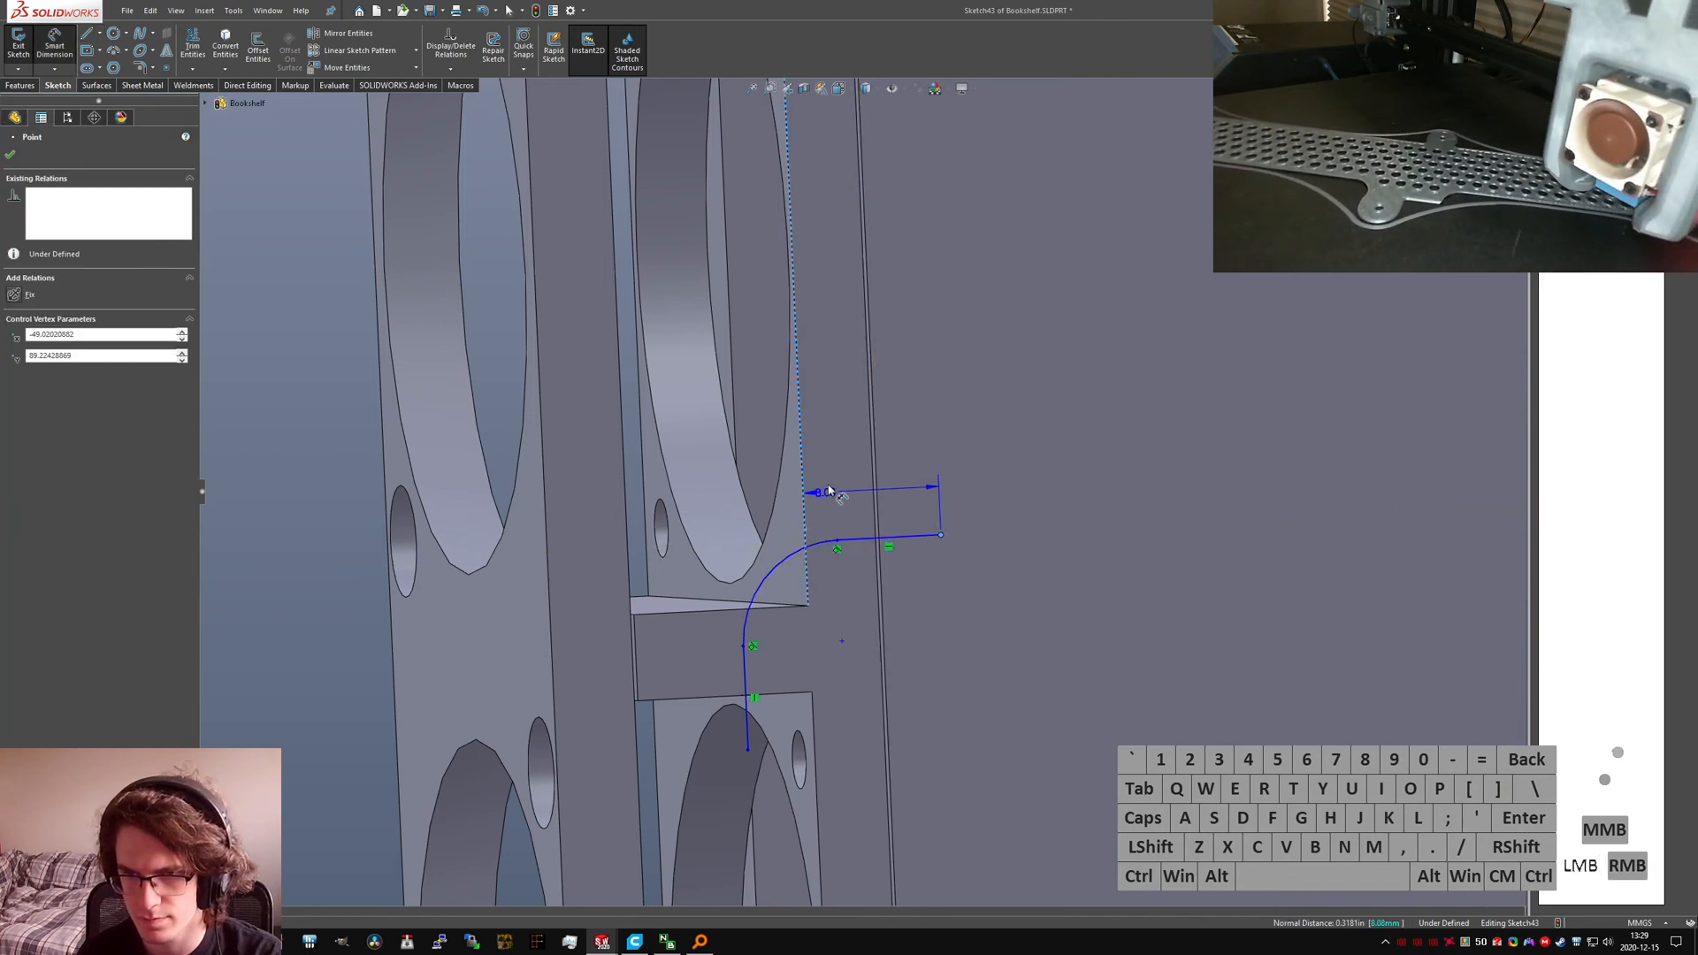
pyautogui.click(834, 470)
pyautogui.press('Return')
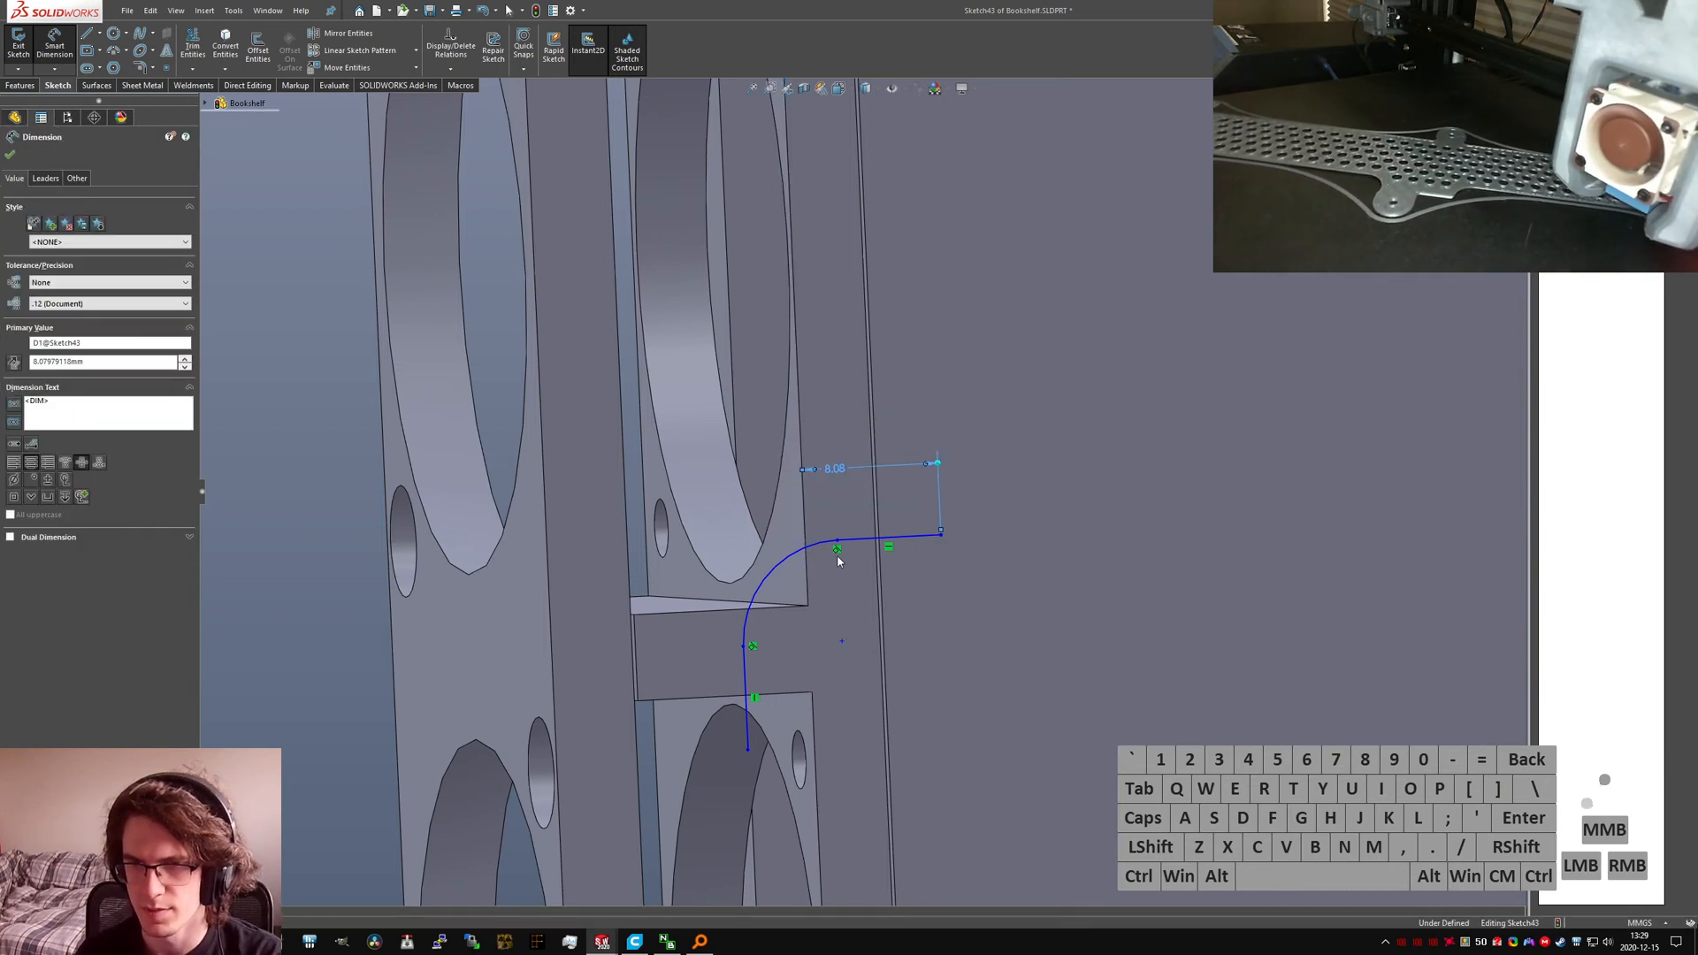
pyautogui.press('Escape')
# Step: Make the horizontal and vertical lines of the sketched path equal in length
pyautogui.click(891, 539)
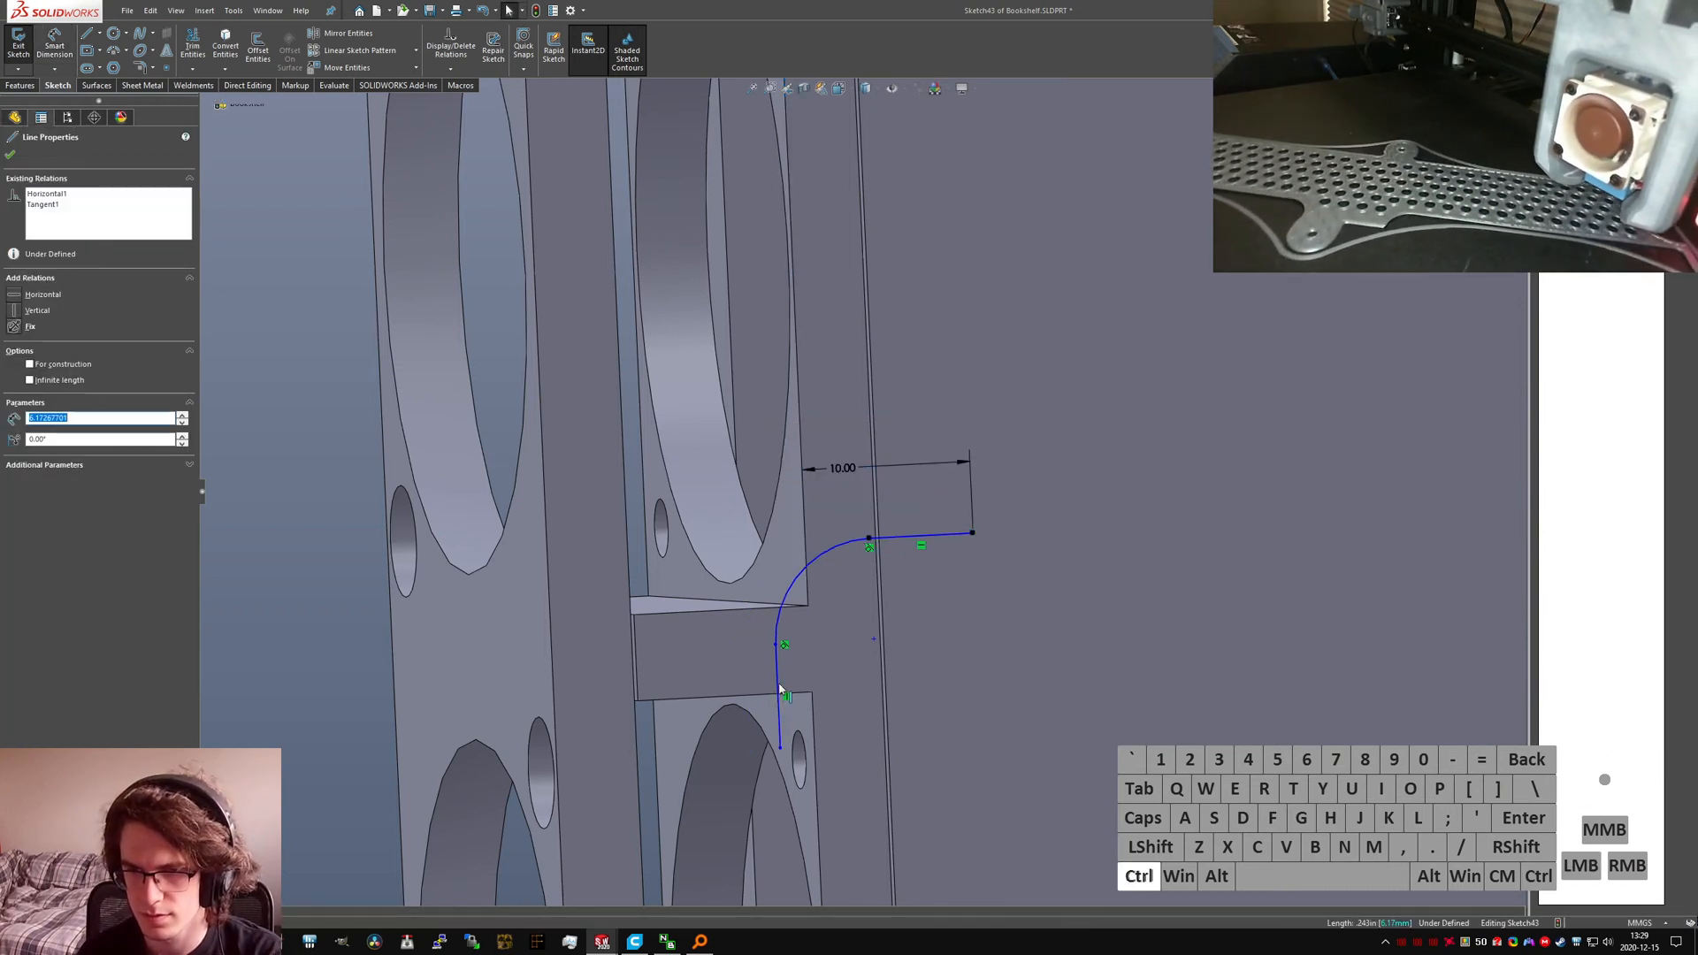
pyautogui.keyDown('ctrl'); pyautogui.click(779, 684); pyautogui.keyUp('ctrl')
pyautogui.hotkey('alt', 'q')
pyautogui.click(961, 741)
# Step: Dimension the path's bend arc with a 6 mm radius
pyautogui.moveTo(961, 729); pyautogui.dragTo(937, 566, button='right')
pyautogui.click(743, 521)
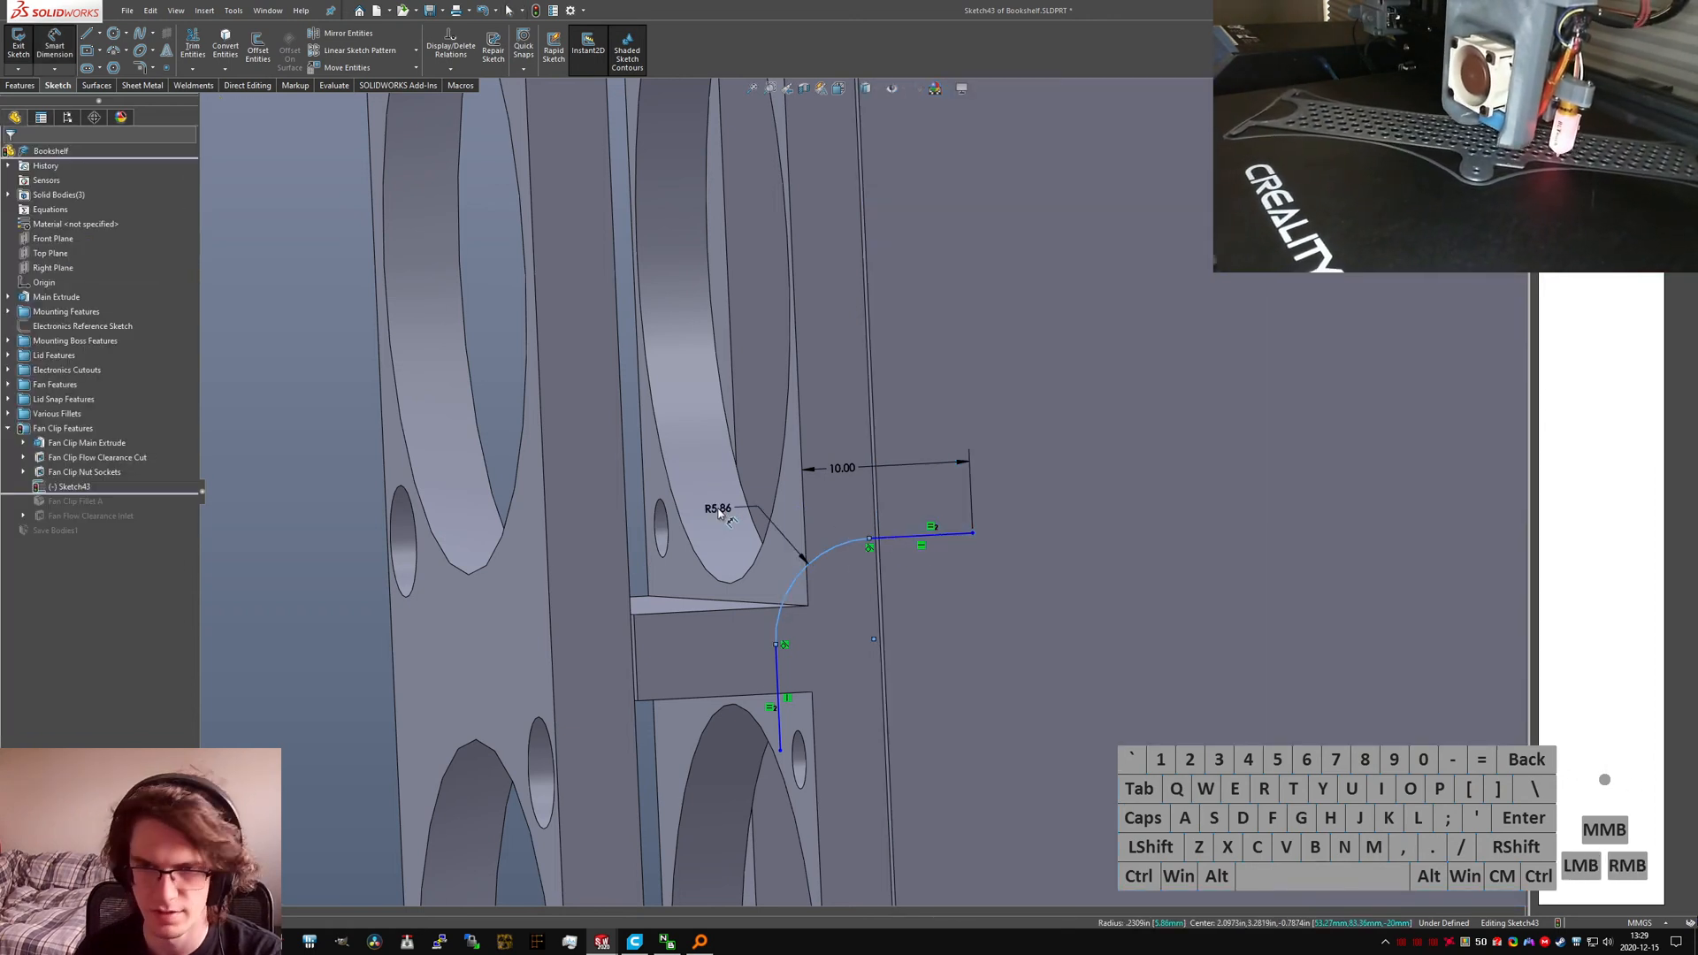
pyautogui.click(719, 513)
pyautogui.write('6')
pyautogui.press('Return')
pyautogui.press('Escape')
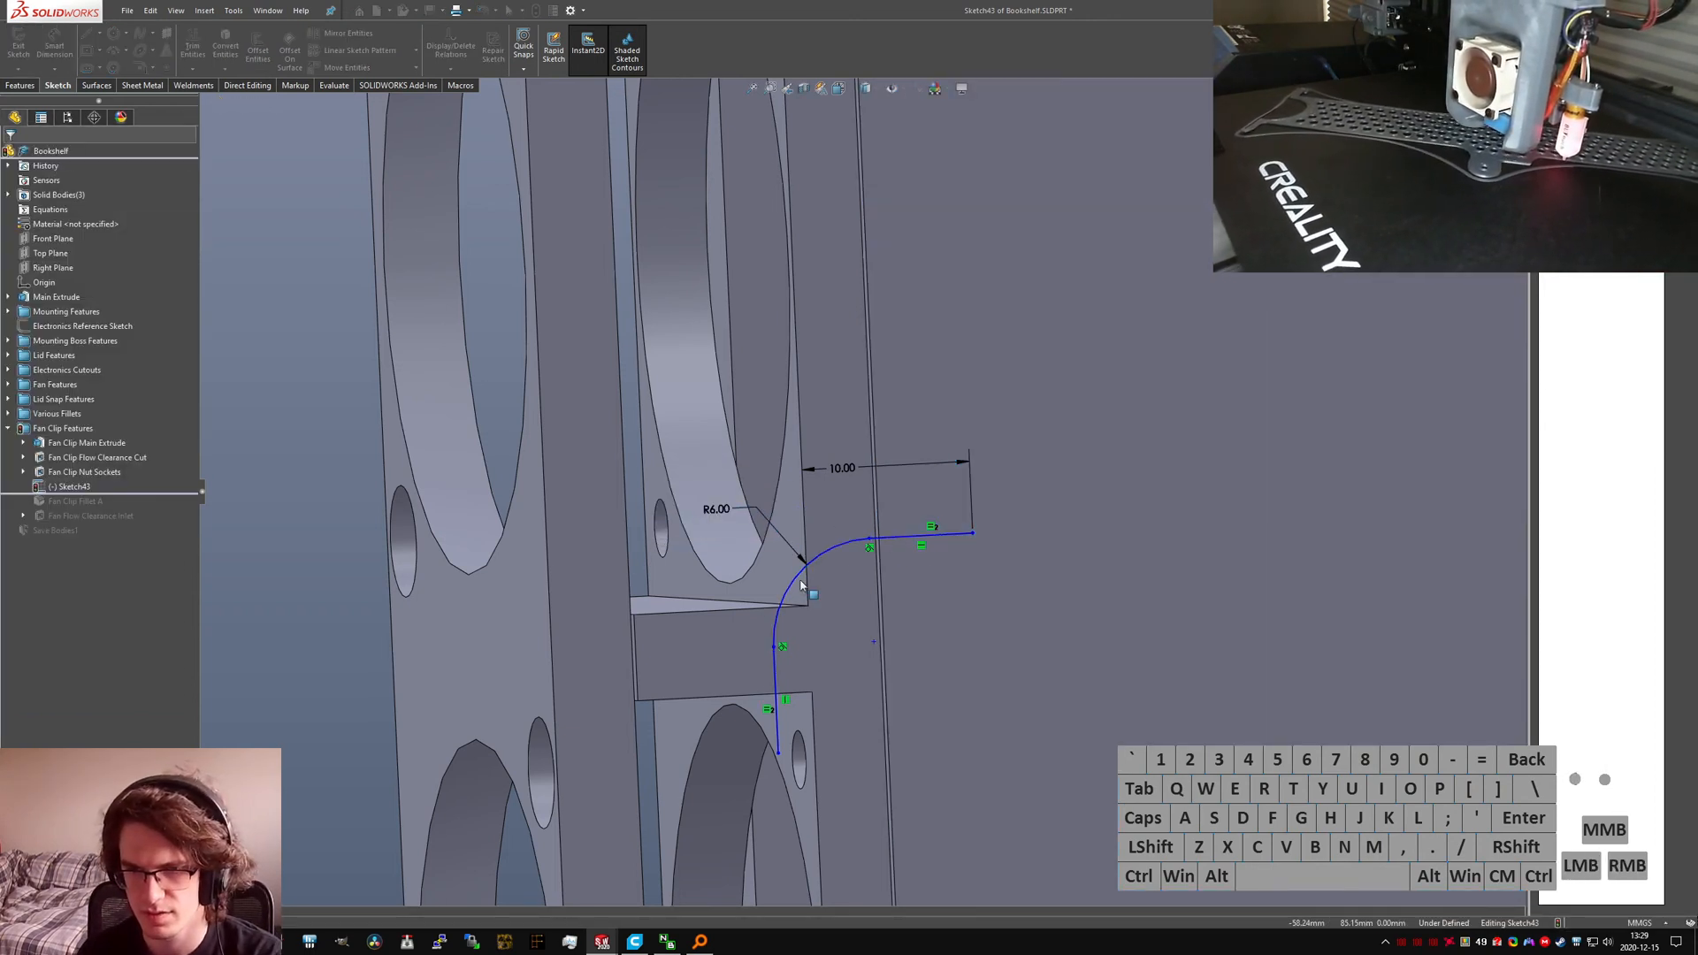
# Step: Offset the entire bent path 3 mm in both directions with arc-capped ends, converting the base geometry to construction
pyautogui.click(801, 586)
pyautogui.rightClick(793, 585)
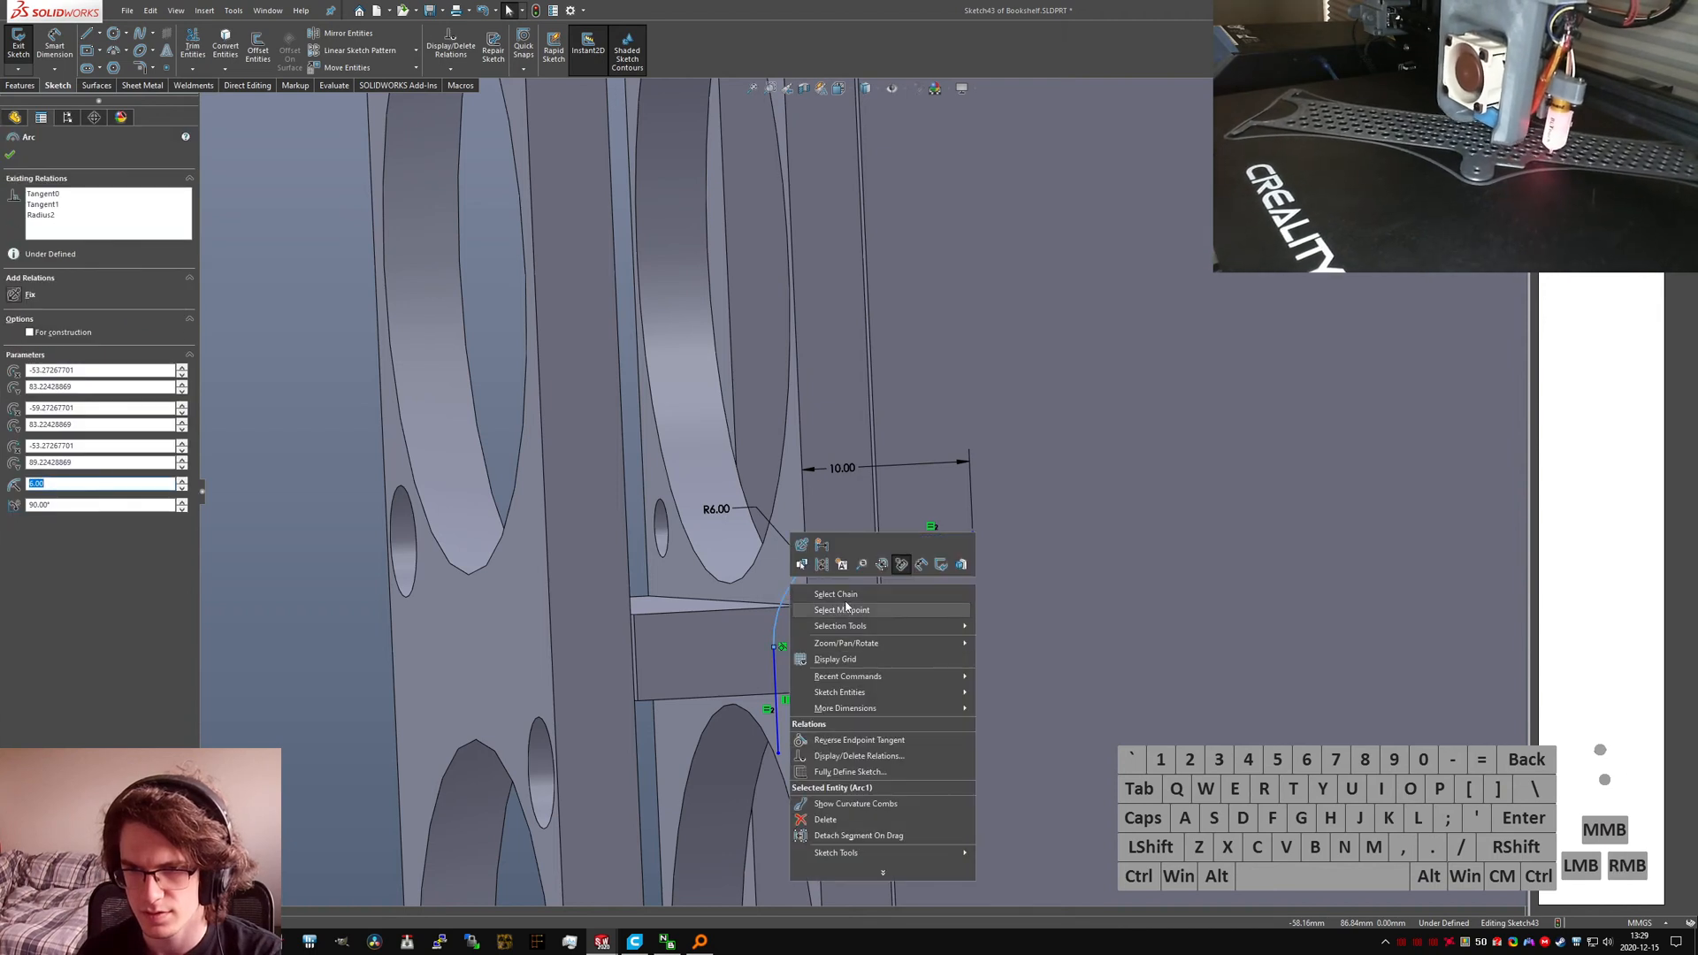
pyautogui.click(836, 595)
pyautogui.click(257, 48)
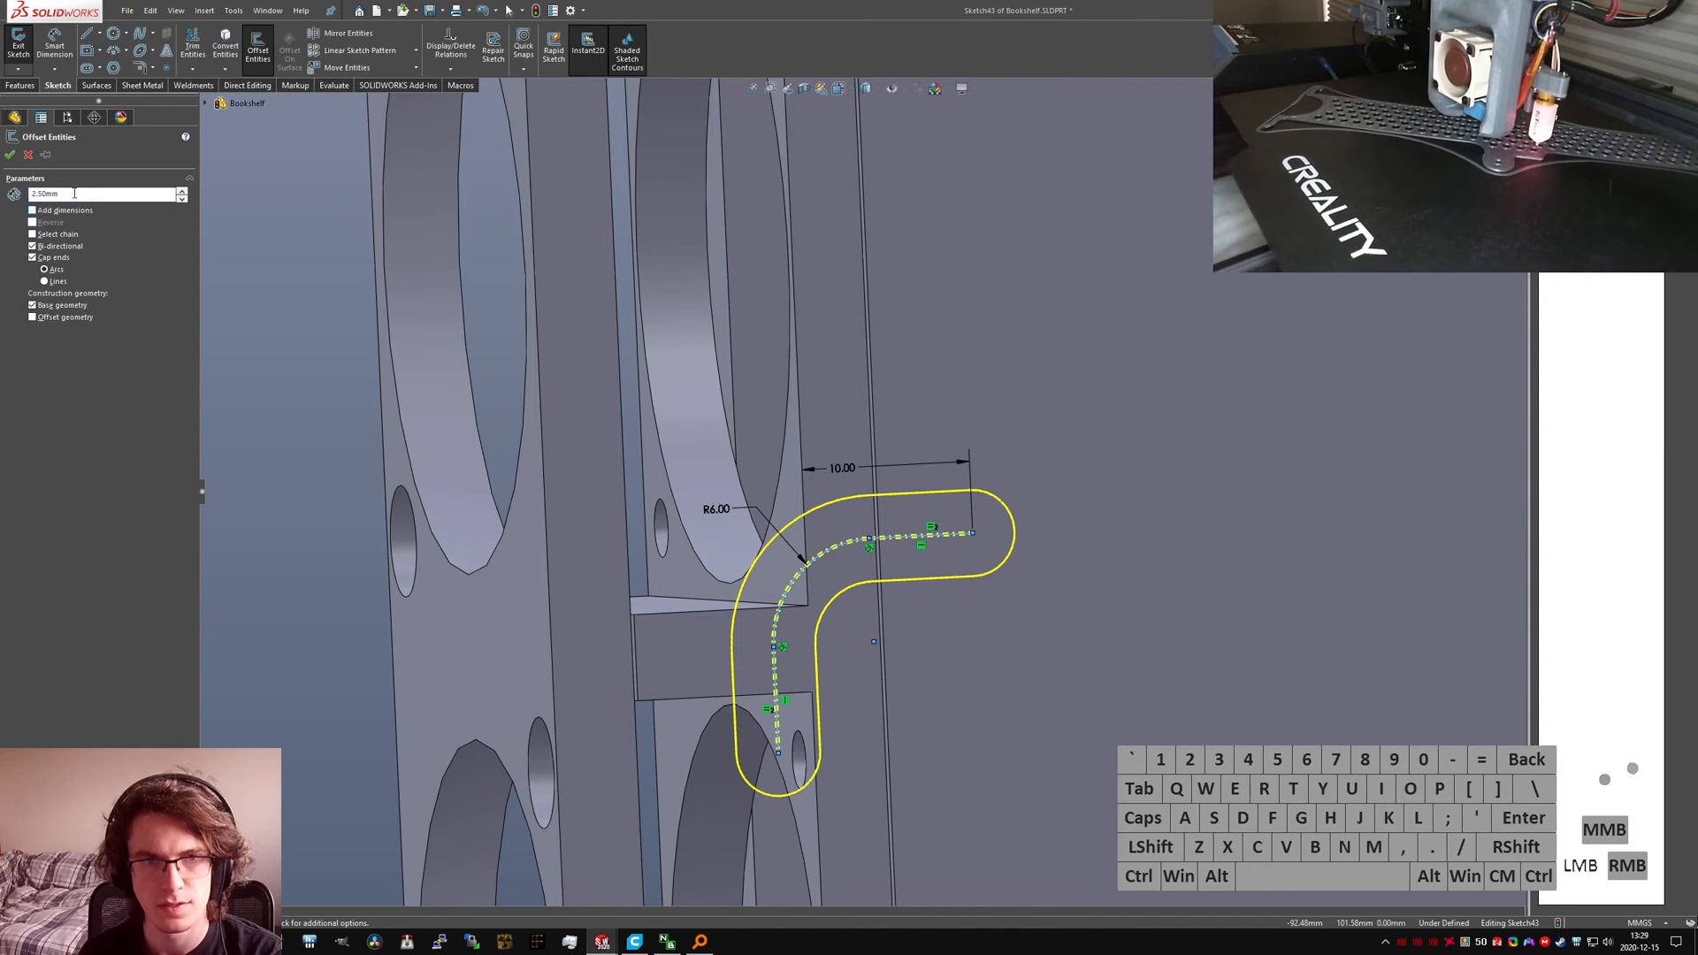
pyautogui.write('3')
pyautogui.press('Return')
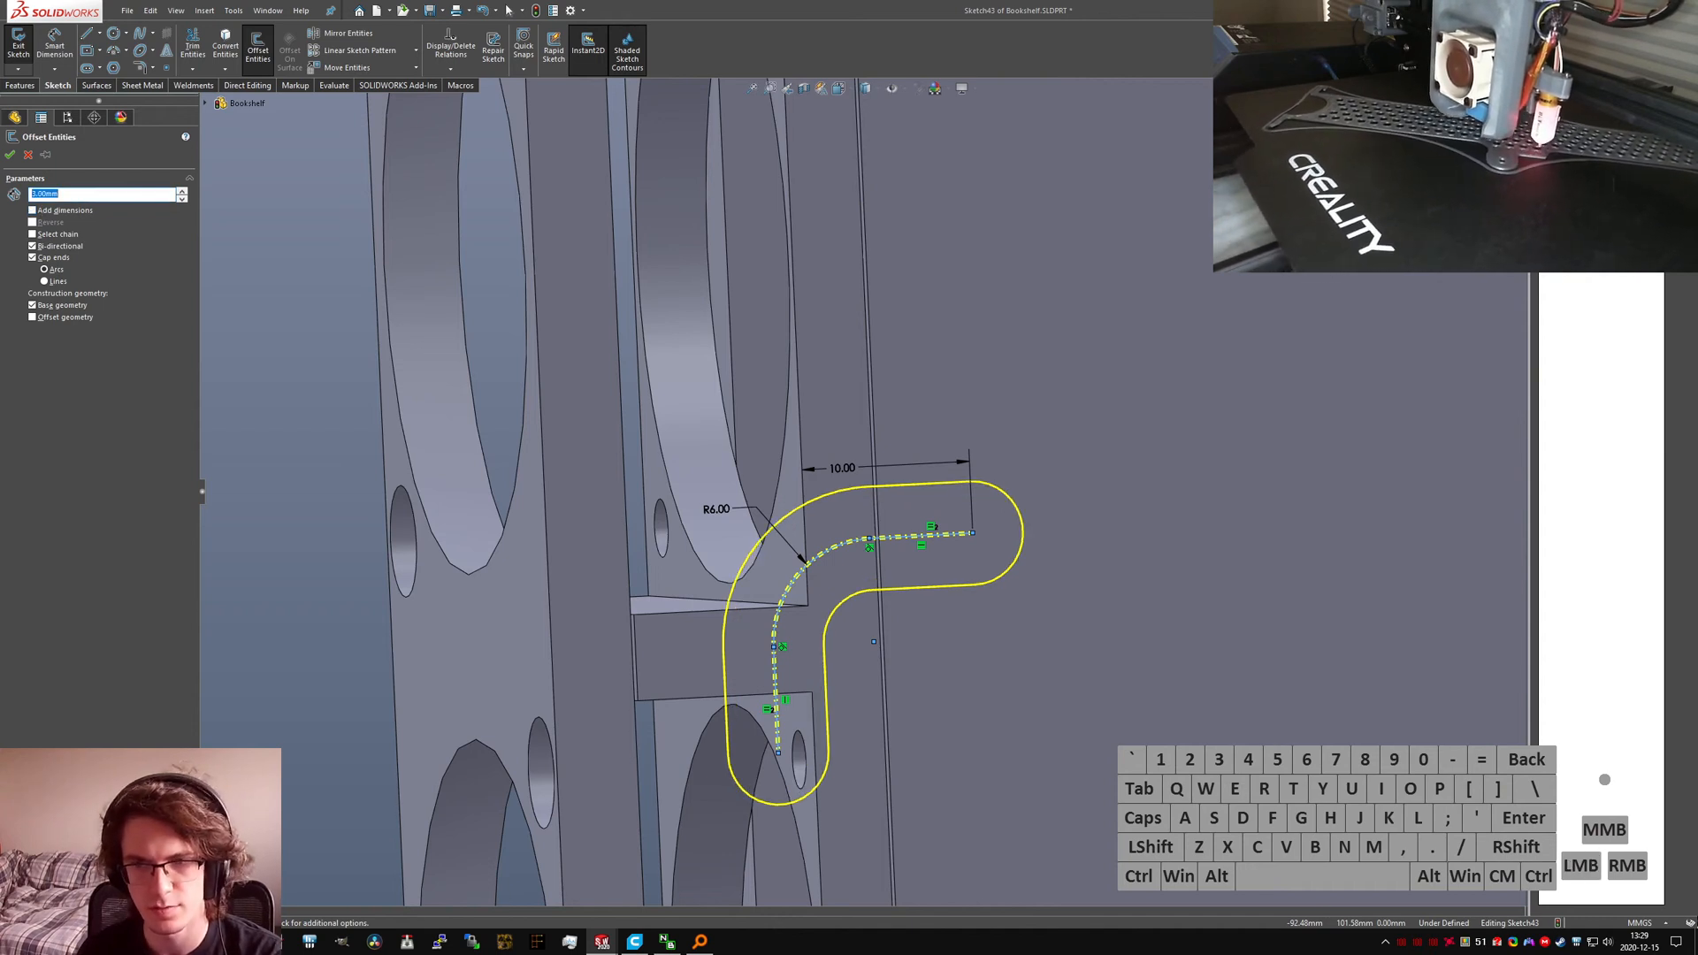
pyautogui.click(11, 154)
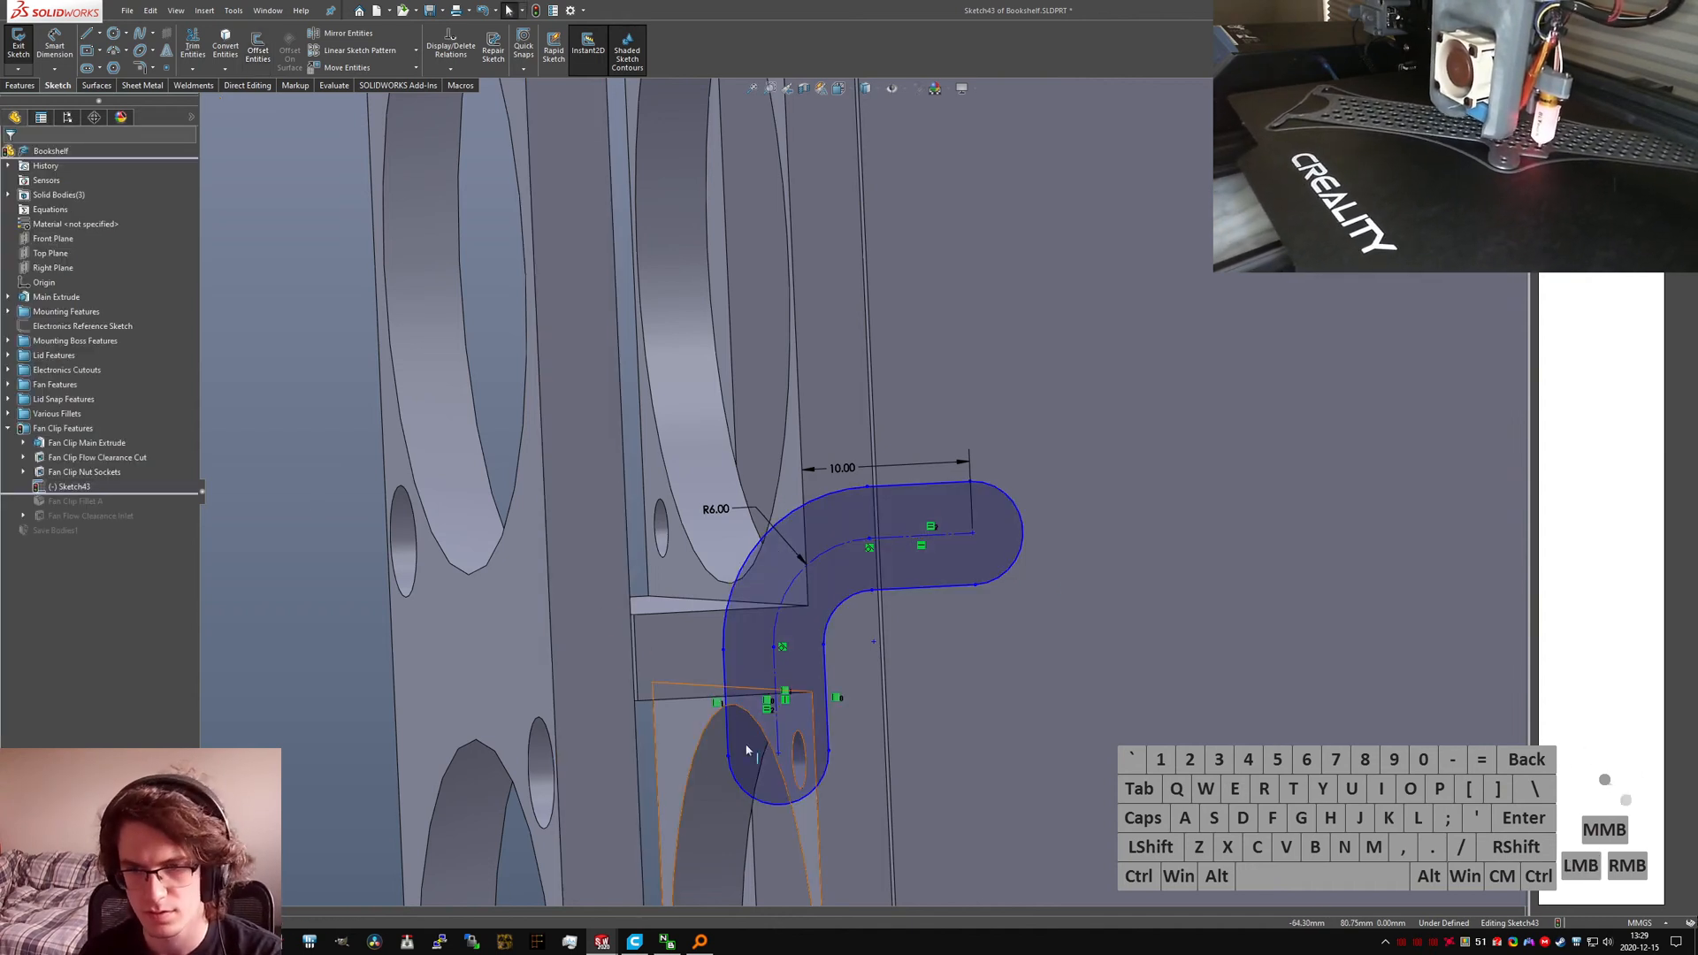
# Step: Dimension the slot's width across its two vertical sides as 7 mm
pyautogui.click(823, 728)
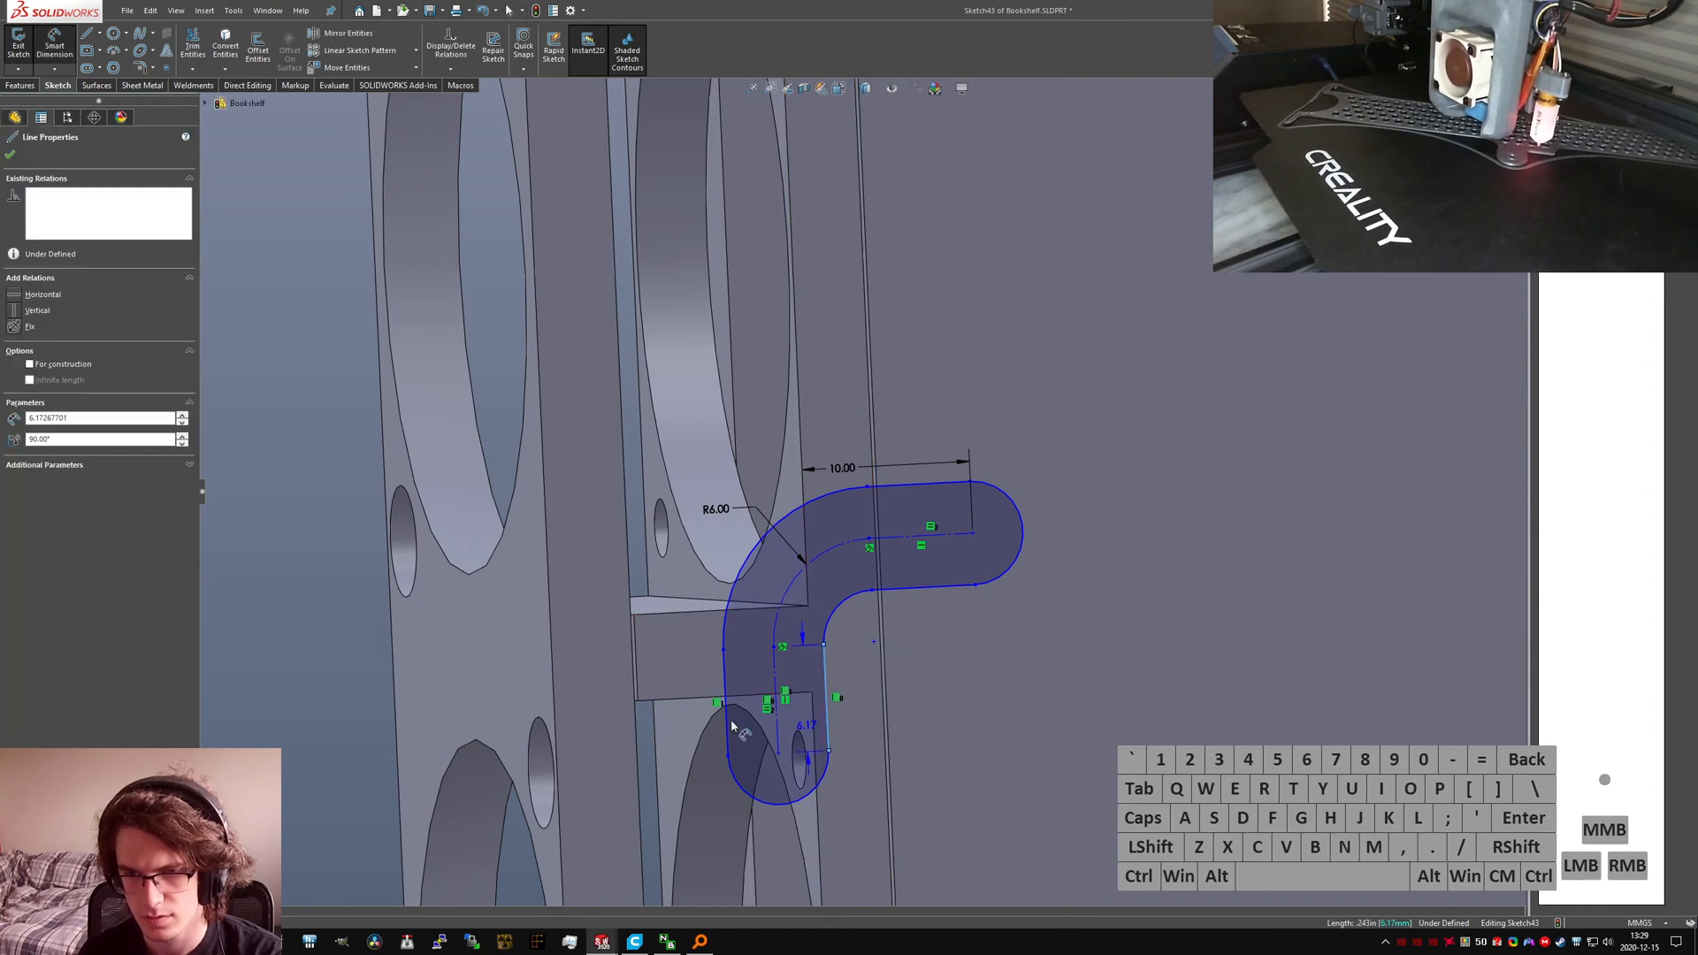
pyautogui.click(815, 874)
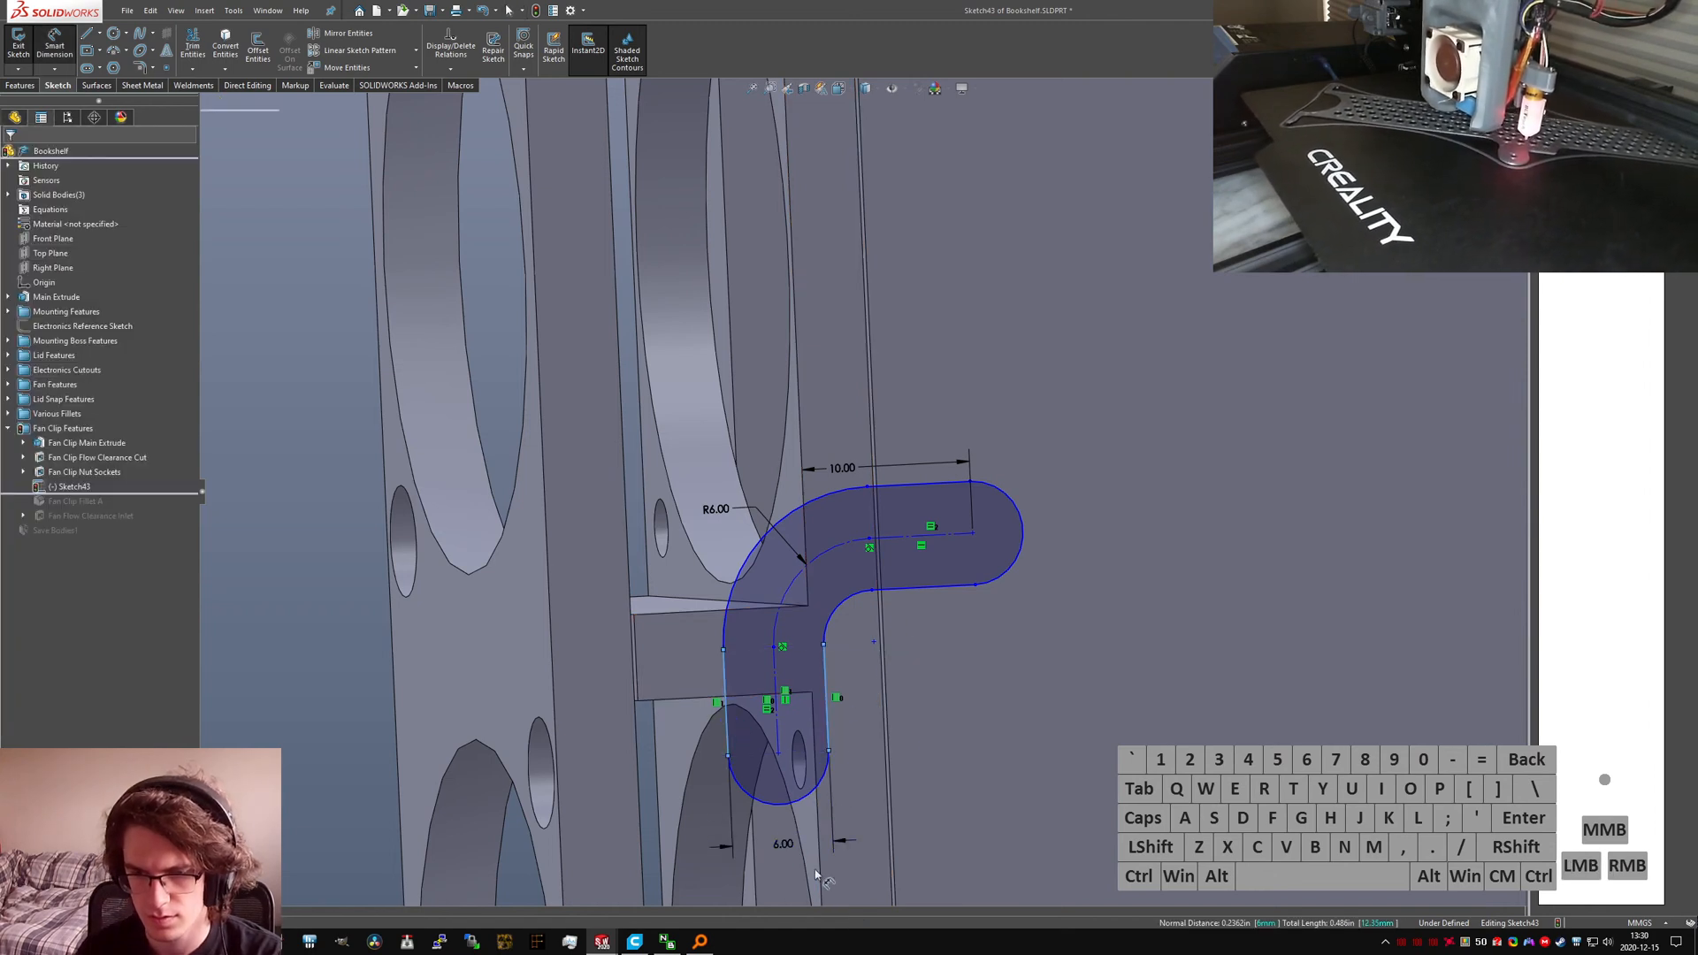
pyautogui.click(815, 874)
pyautogui.press('Return')
pyautogui.press('Escape')
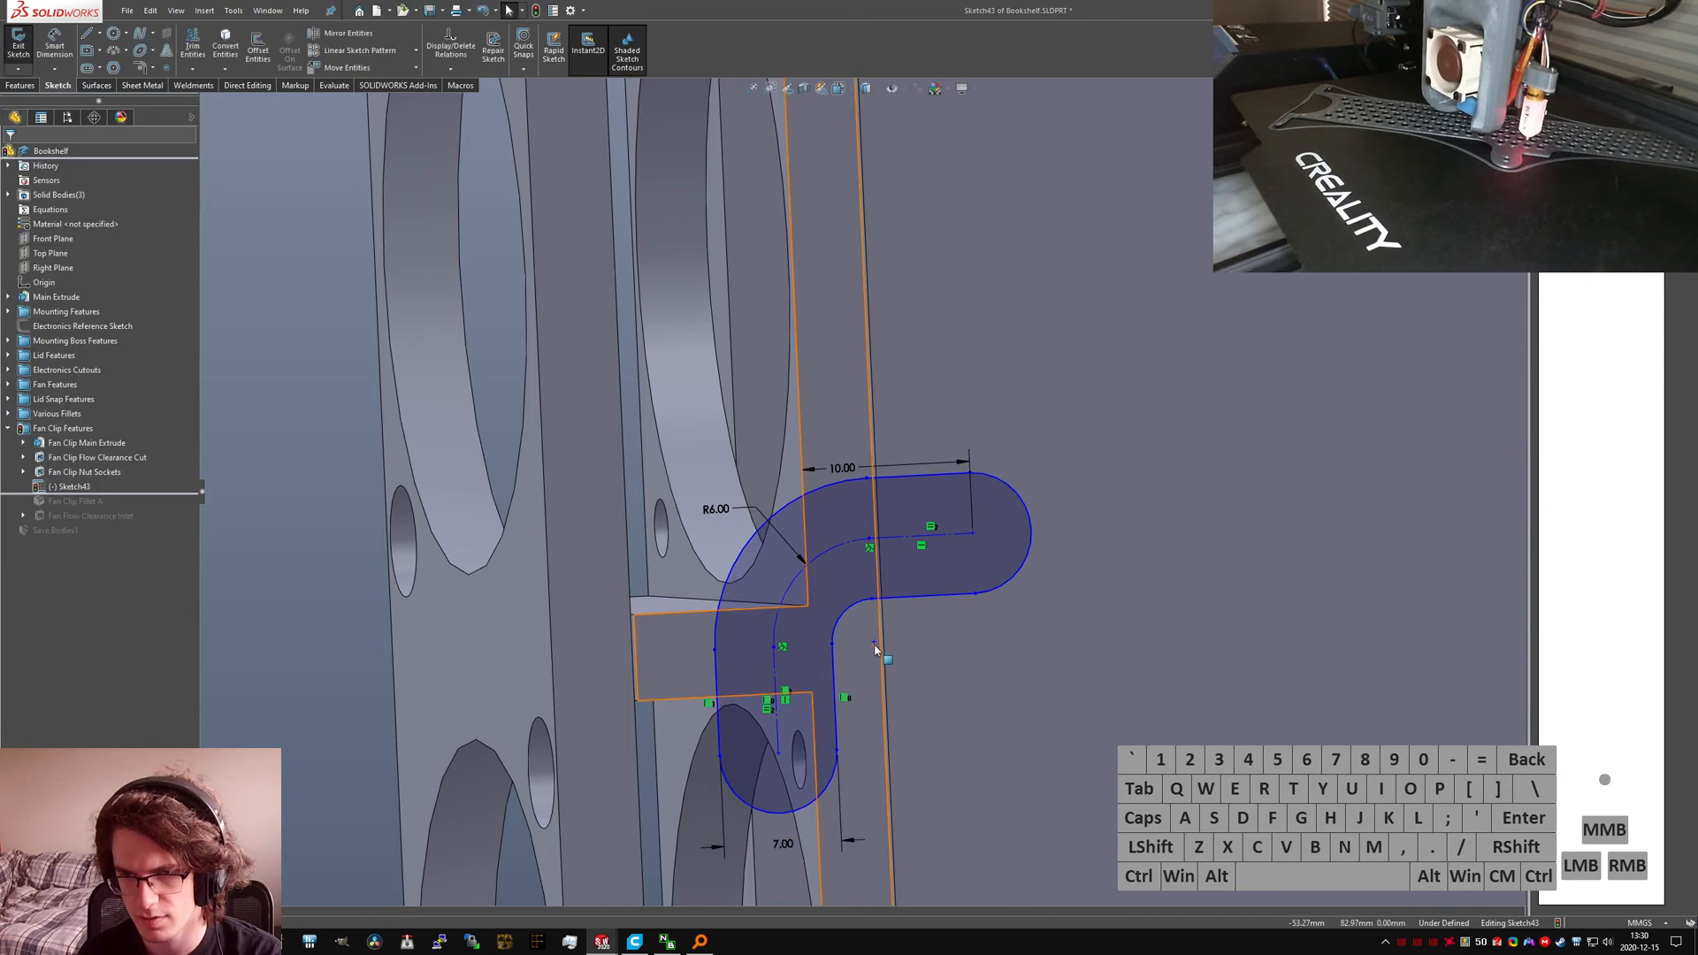
# Step: Shift the slot profile towards the crossbar and dimension its inner vertical side 1 mm from the caddy wall edge
pyautogui.moveTo(873, 643); pyautogui.dragTo(829, 633)
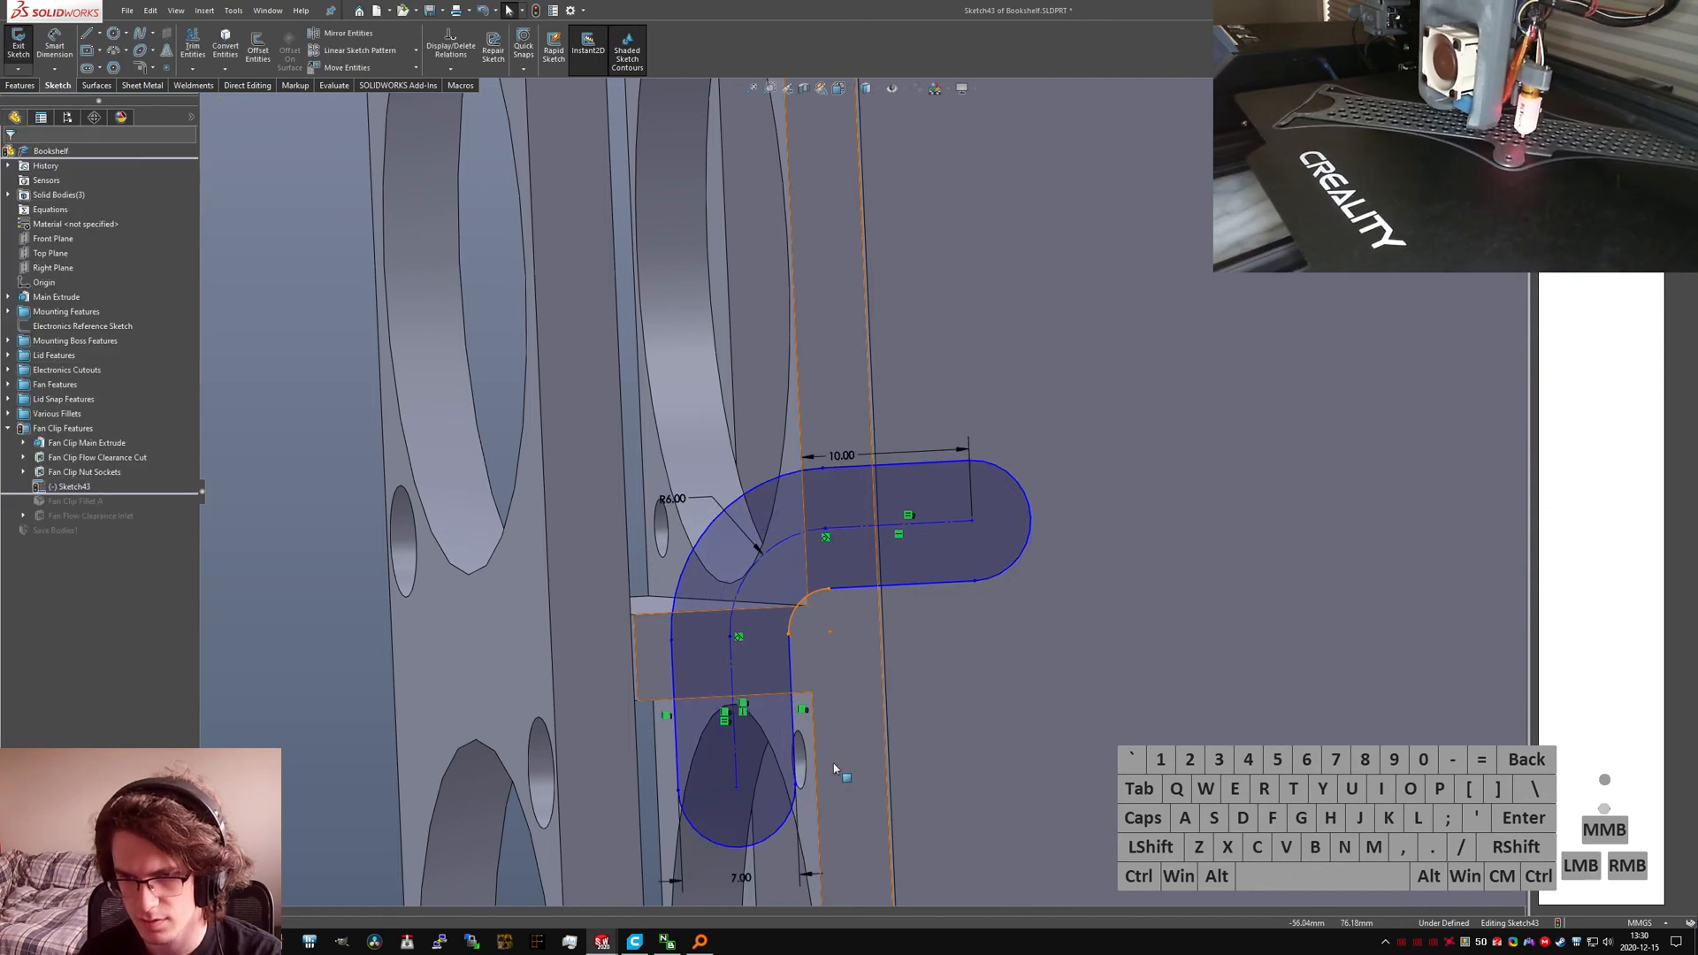
pyautogui.click(795, 723)
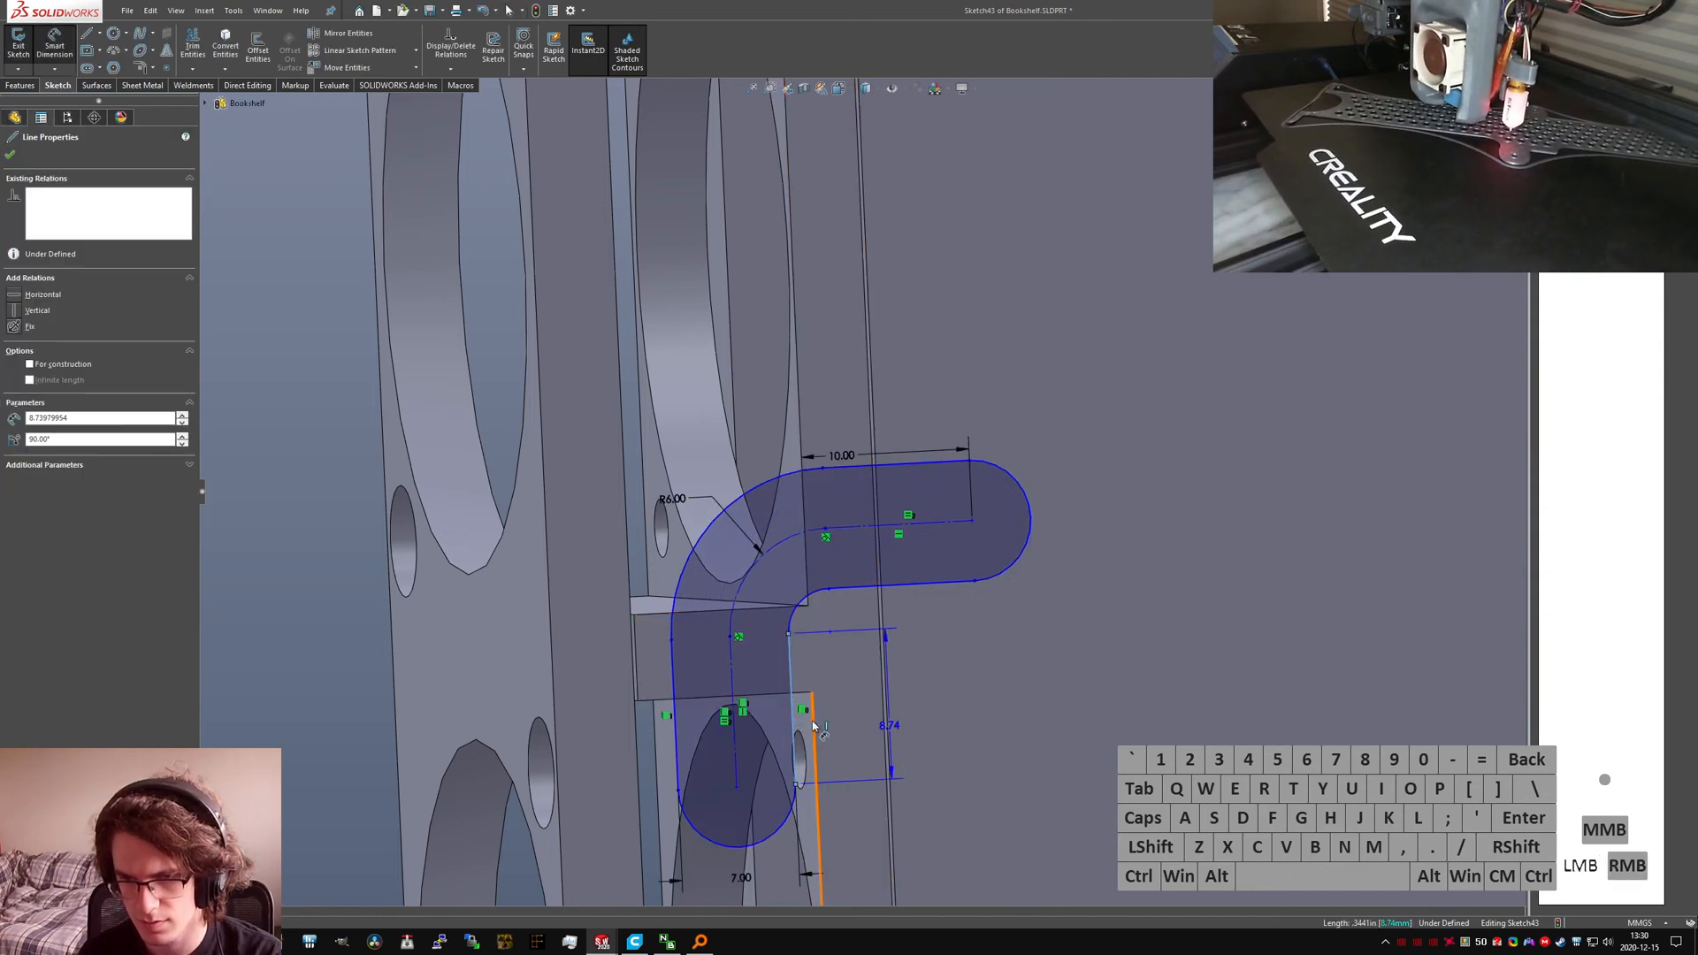
pyautogui.click(813, 719)
pyautogui.click(837, 707)
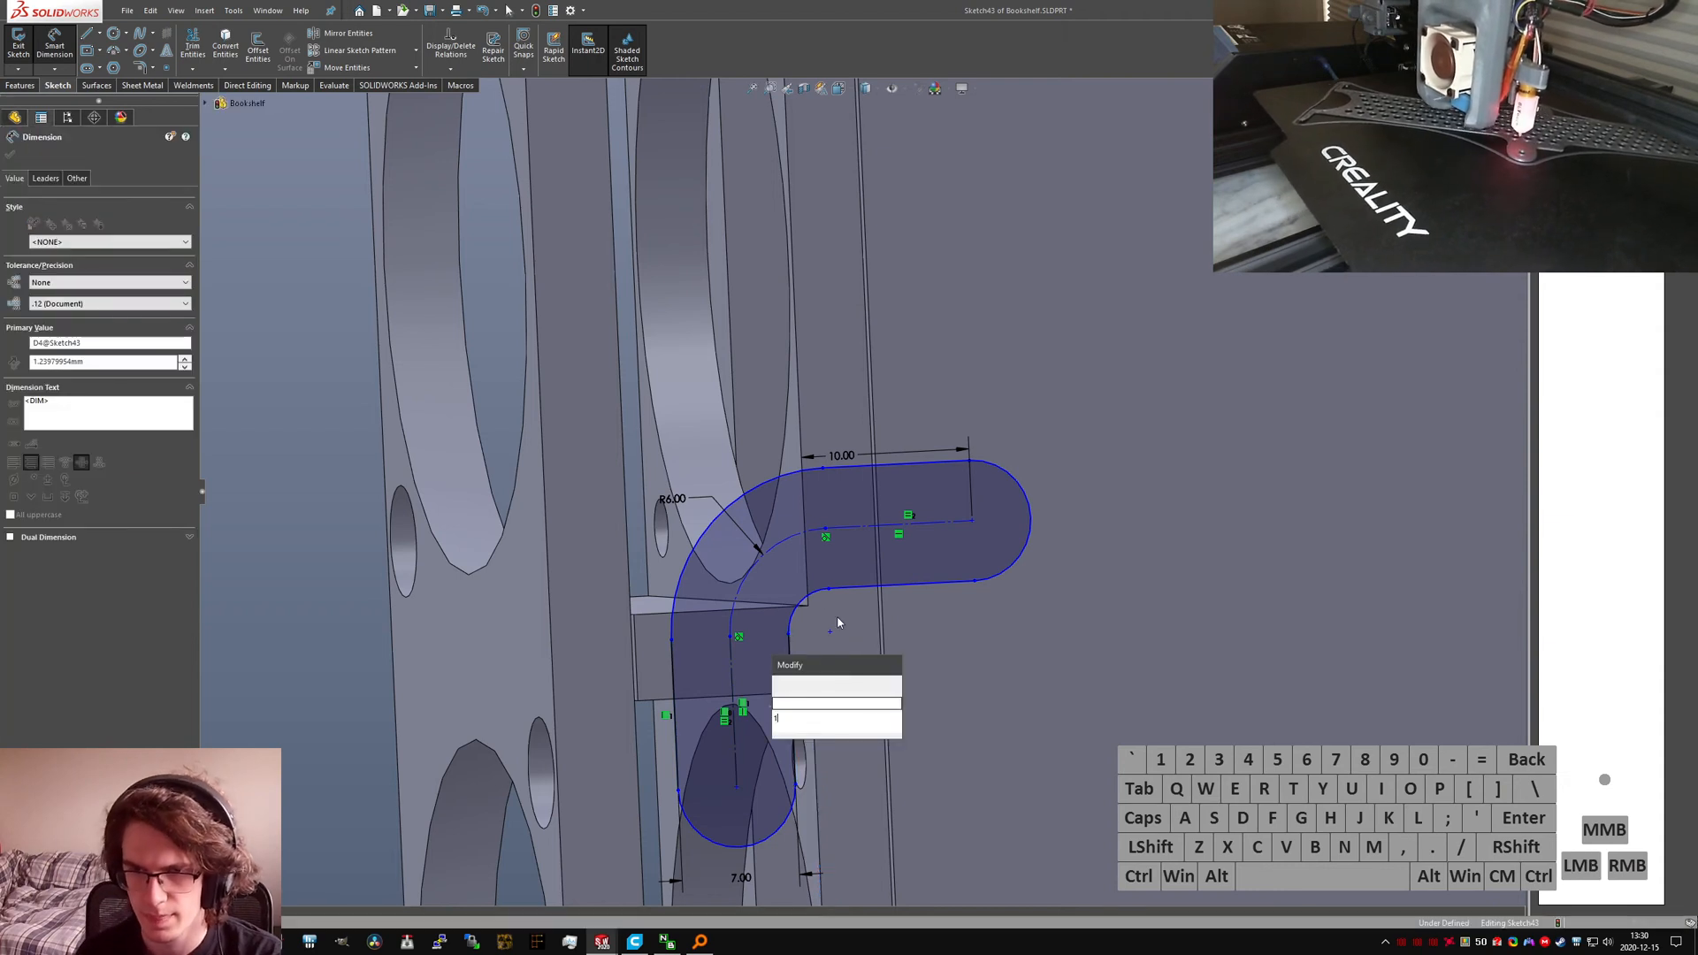
pyautogui.write('1')
pyautogui.press('Return')
# Step: Dimension the lower side of the slot's horizontal leg 1 mm from the crossbar's upper edge
pyautogui.click(756, 610)
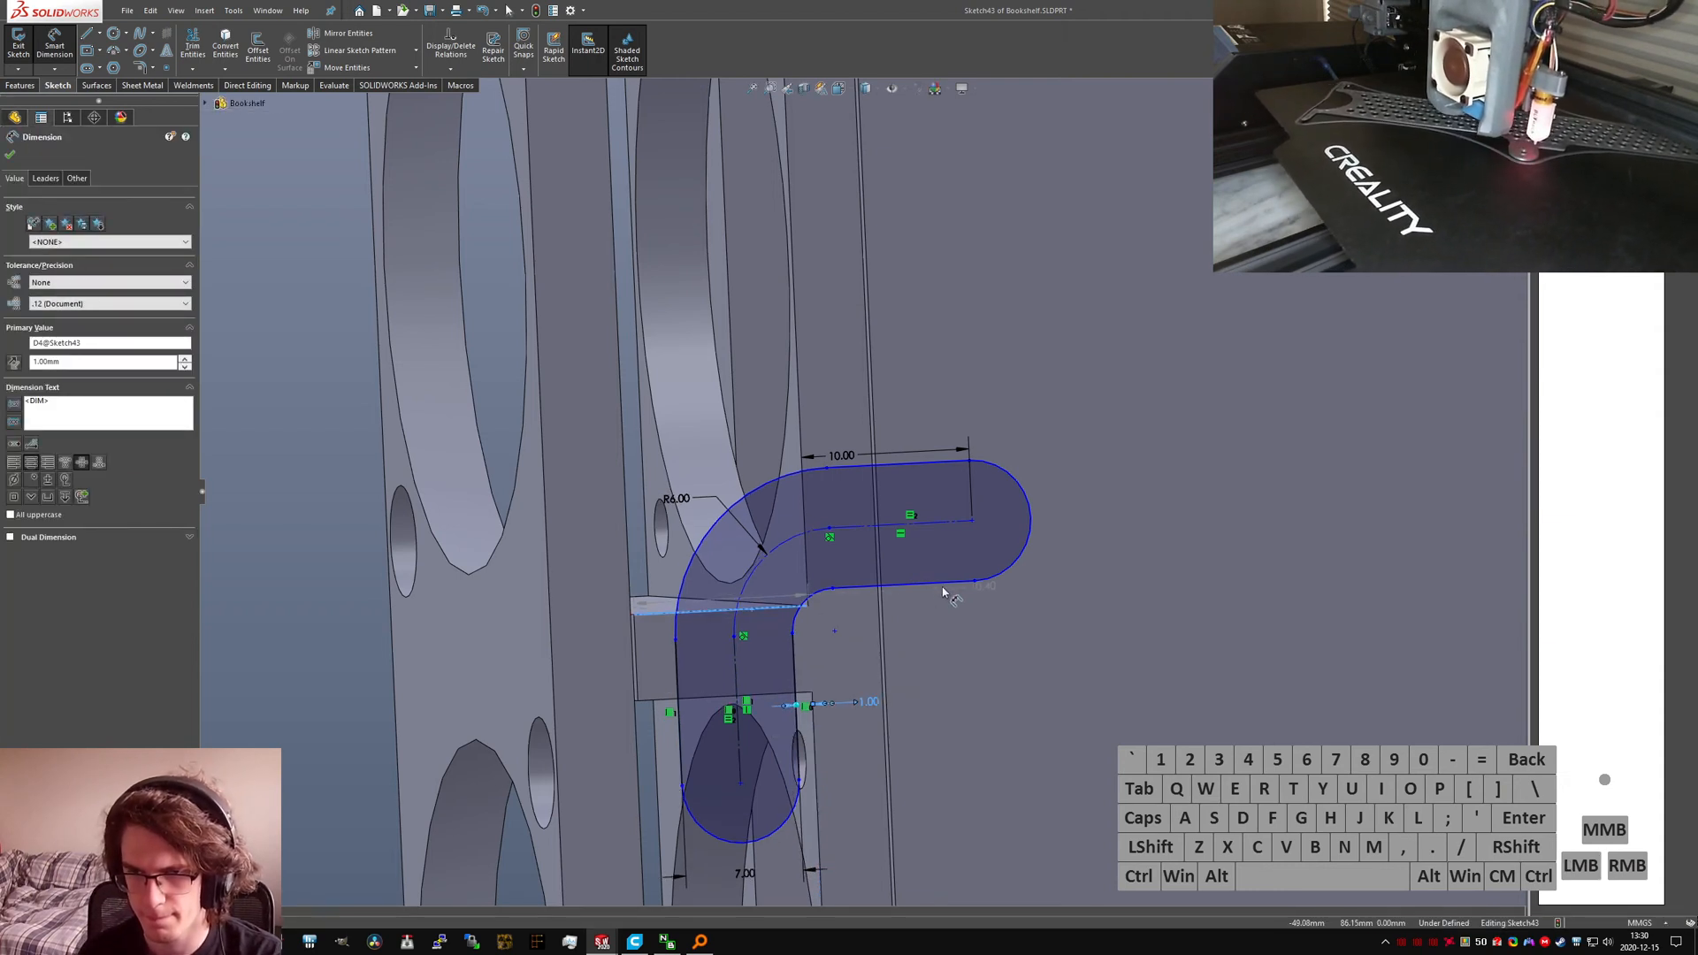
pyautogui.click(940, 598)
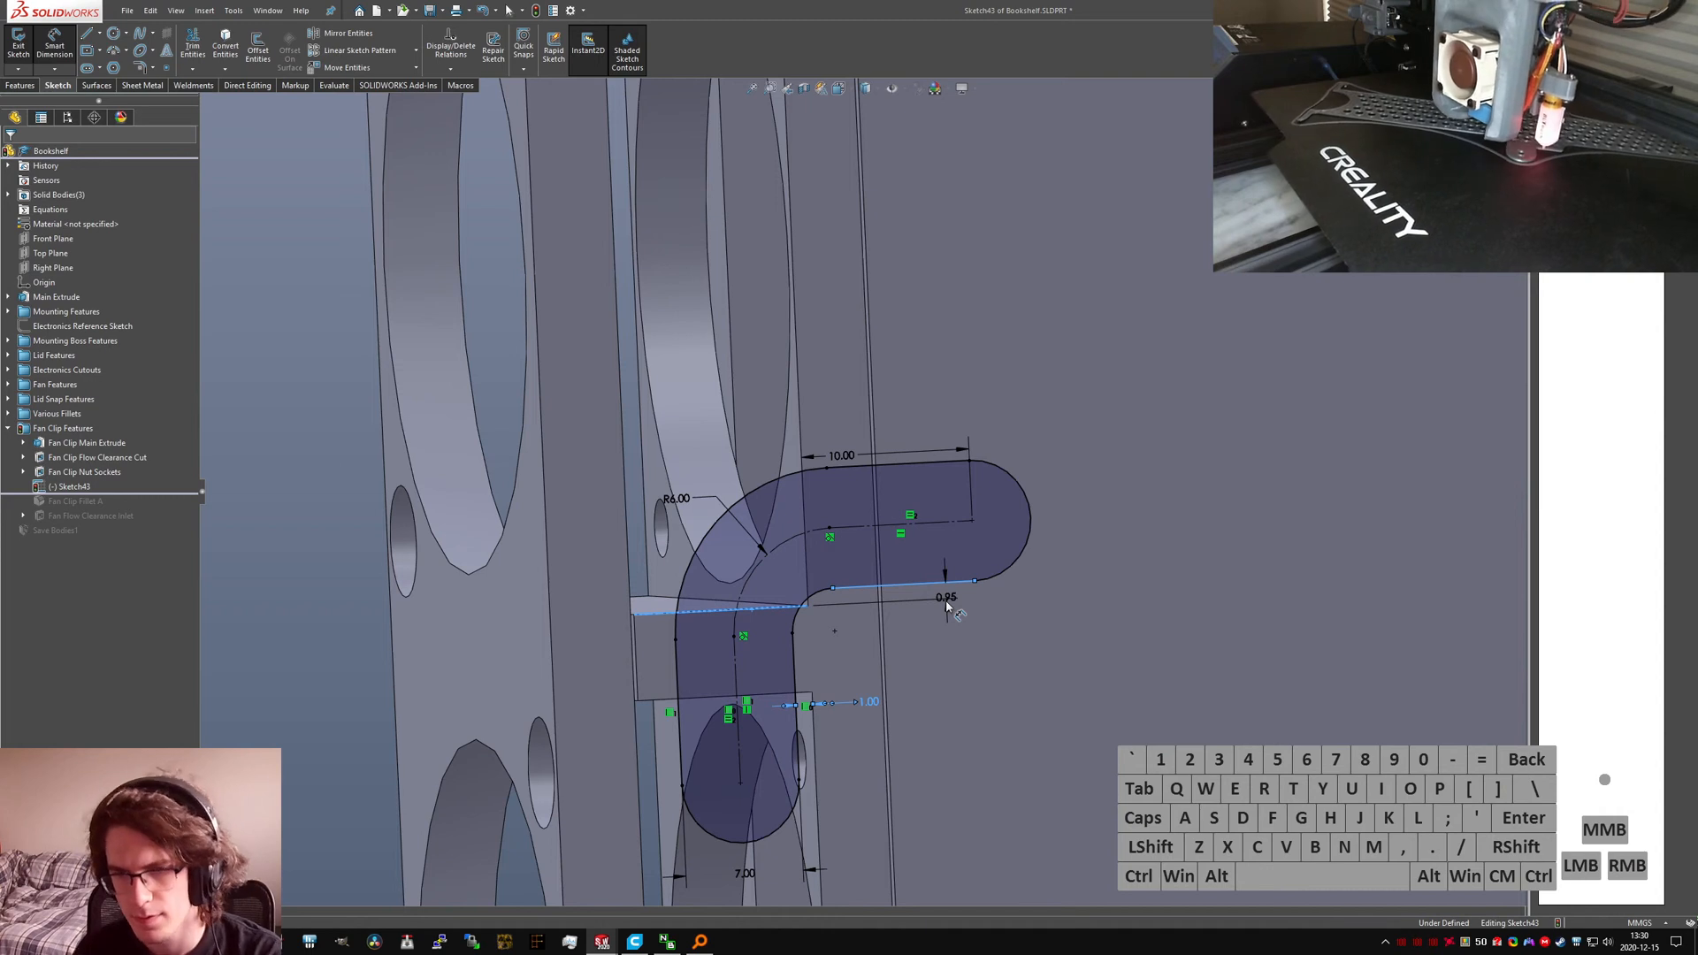
pyautogui.click(946, 606)
pyautogui.write('1')
pyautogui.press('Return')
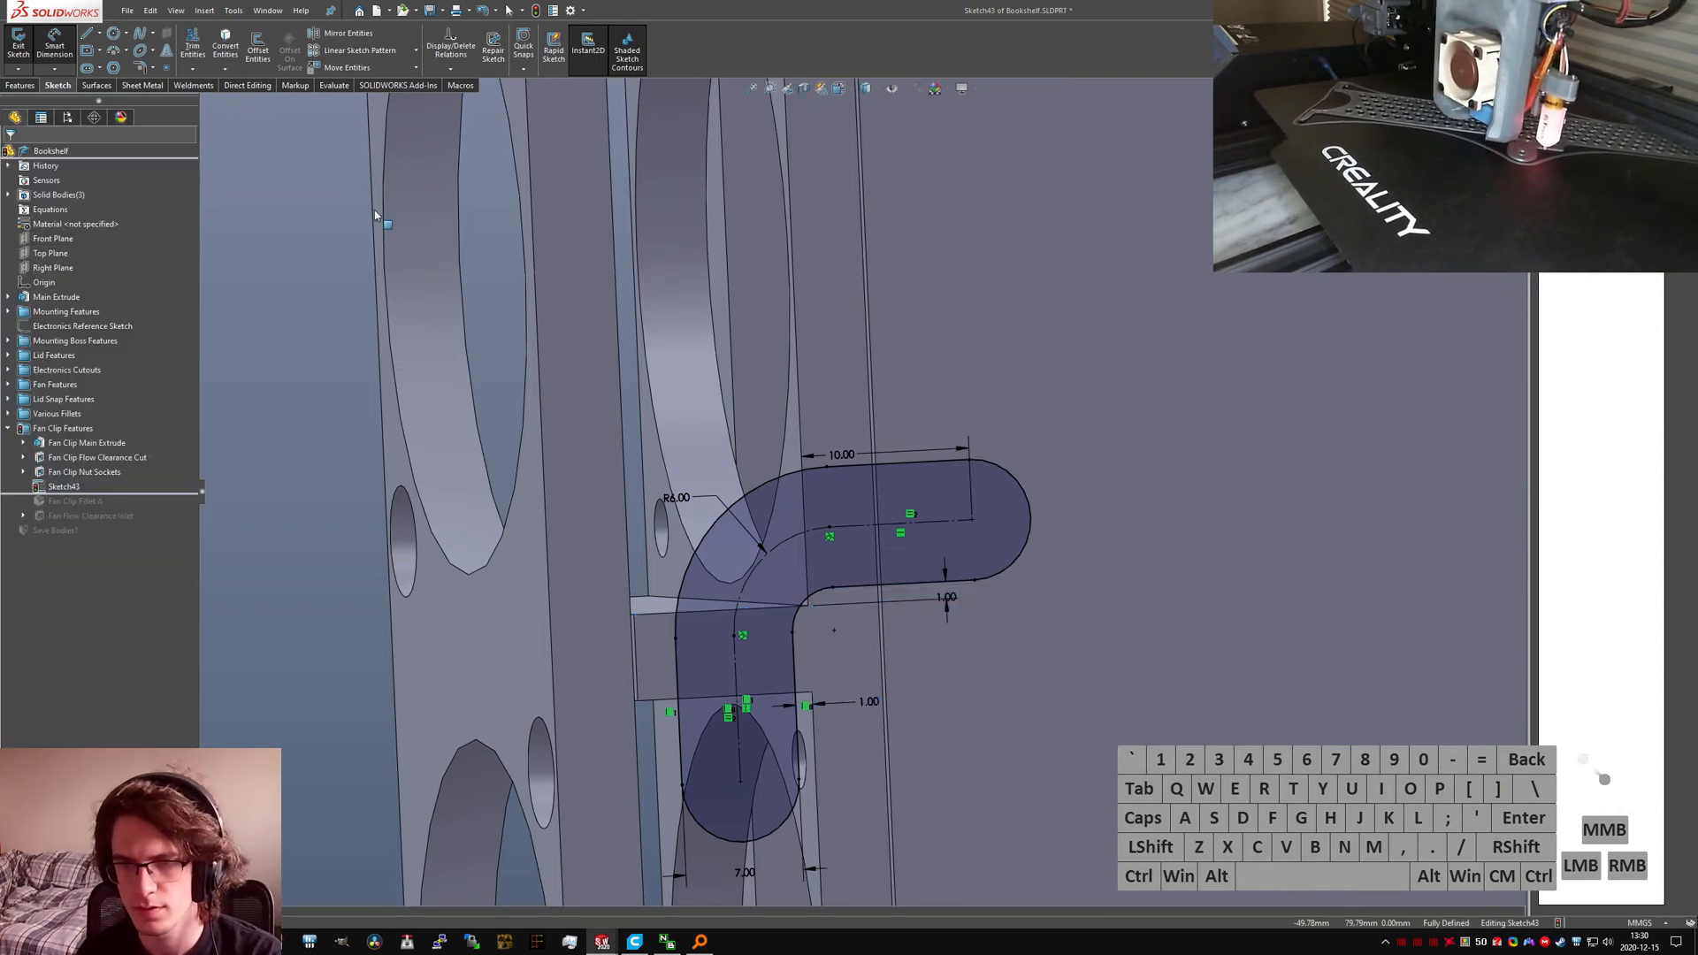
pyautogui.press('Escape')
# Step: Cut-extrude the bent slot profile blind 5 mm deep with a 10-degree draft
pyautogui.click(28, 53)
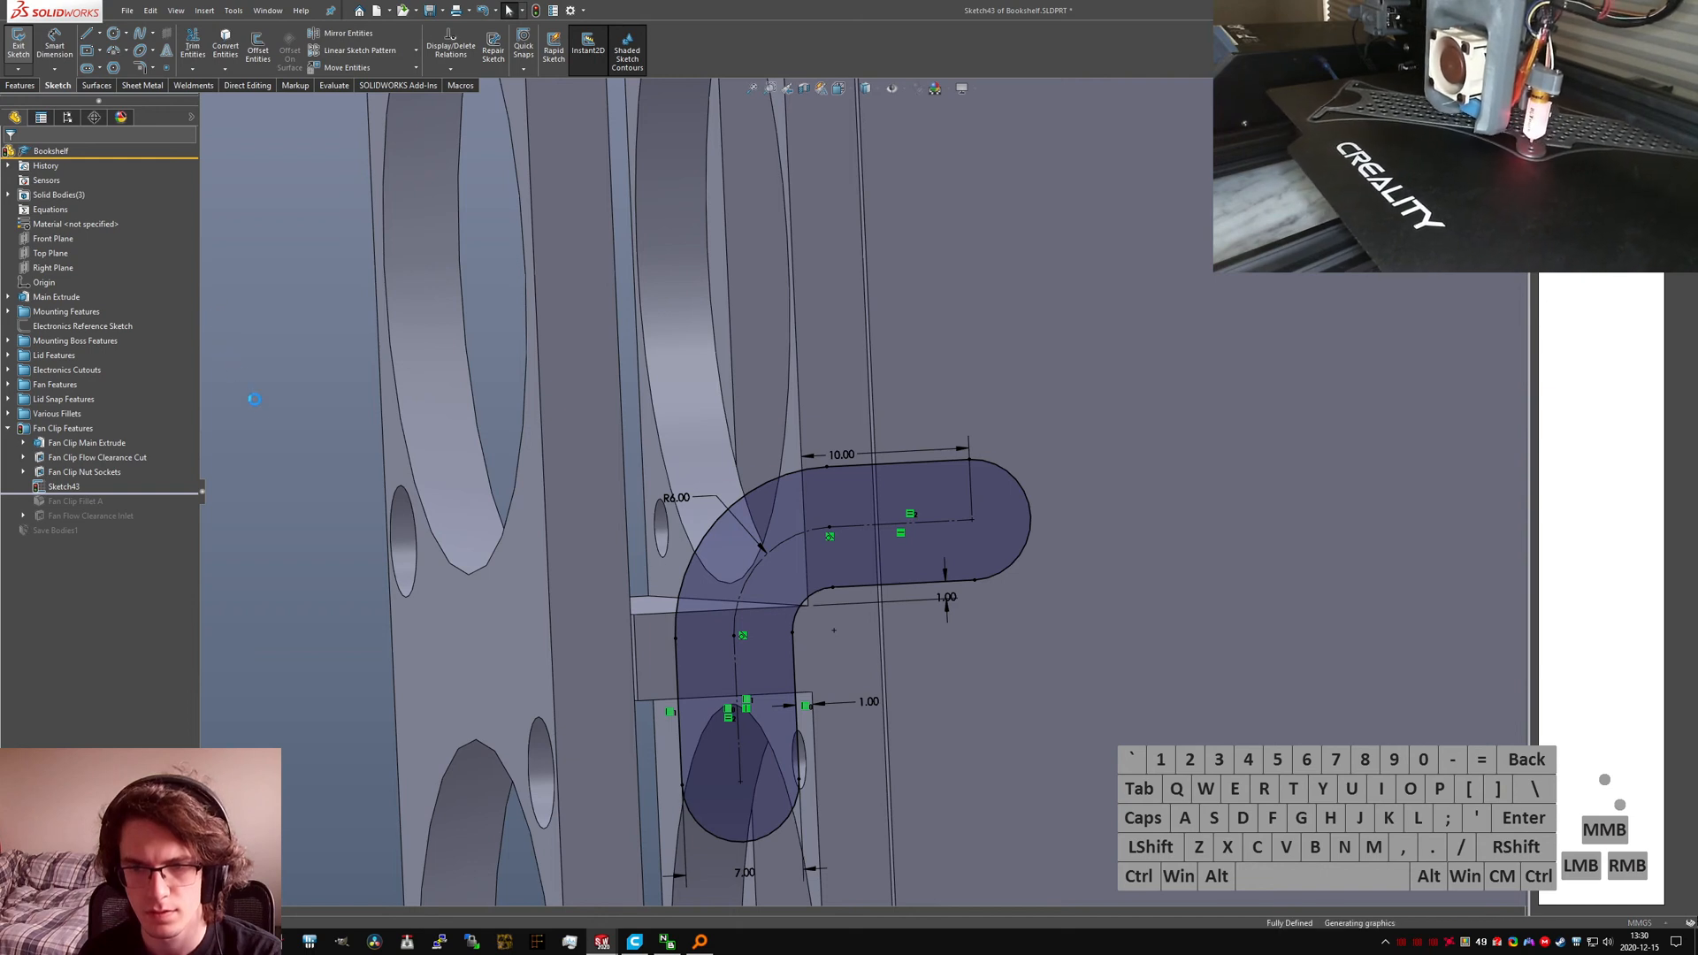
pyautogui.click(14, 318)
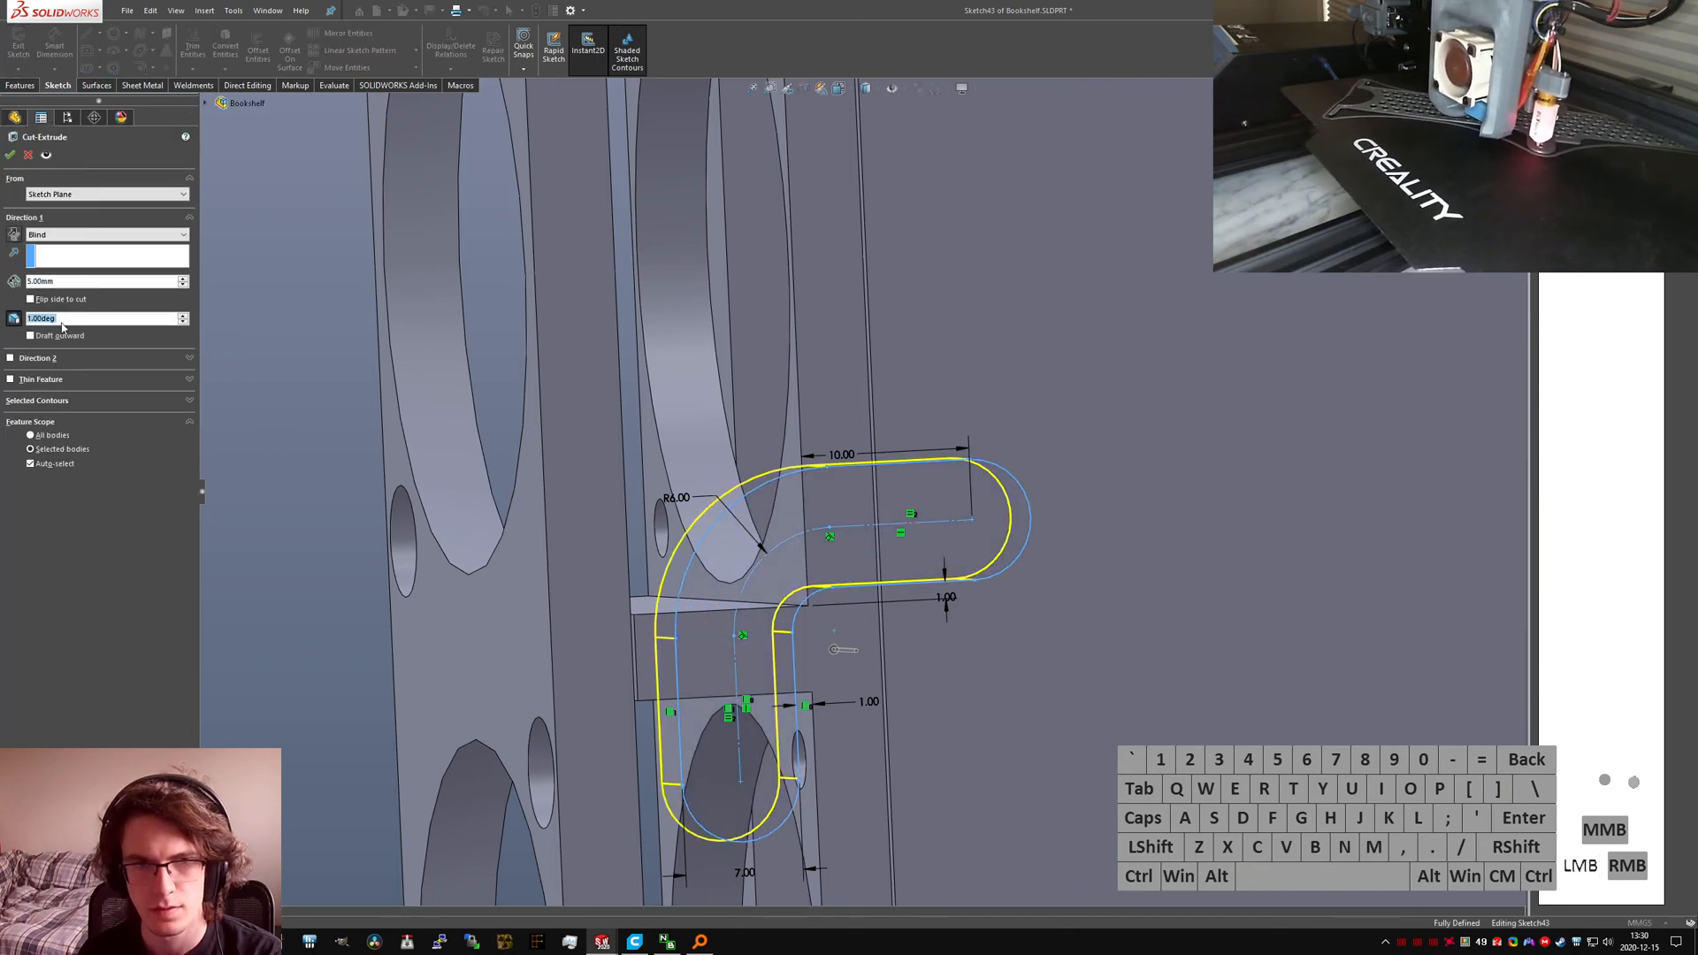
pyautogui.write('10')
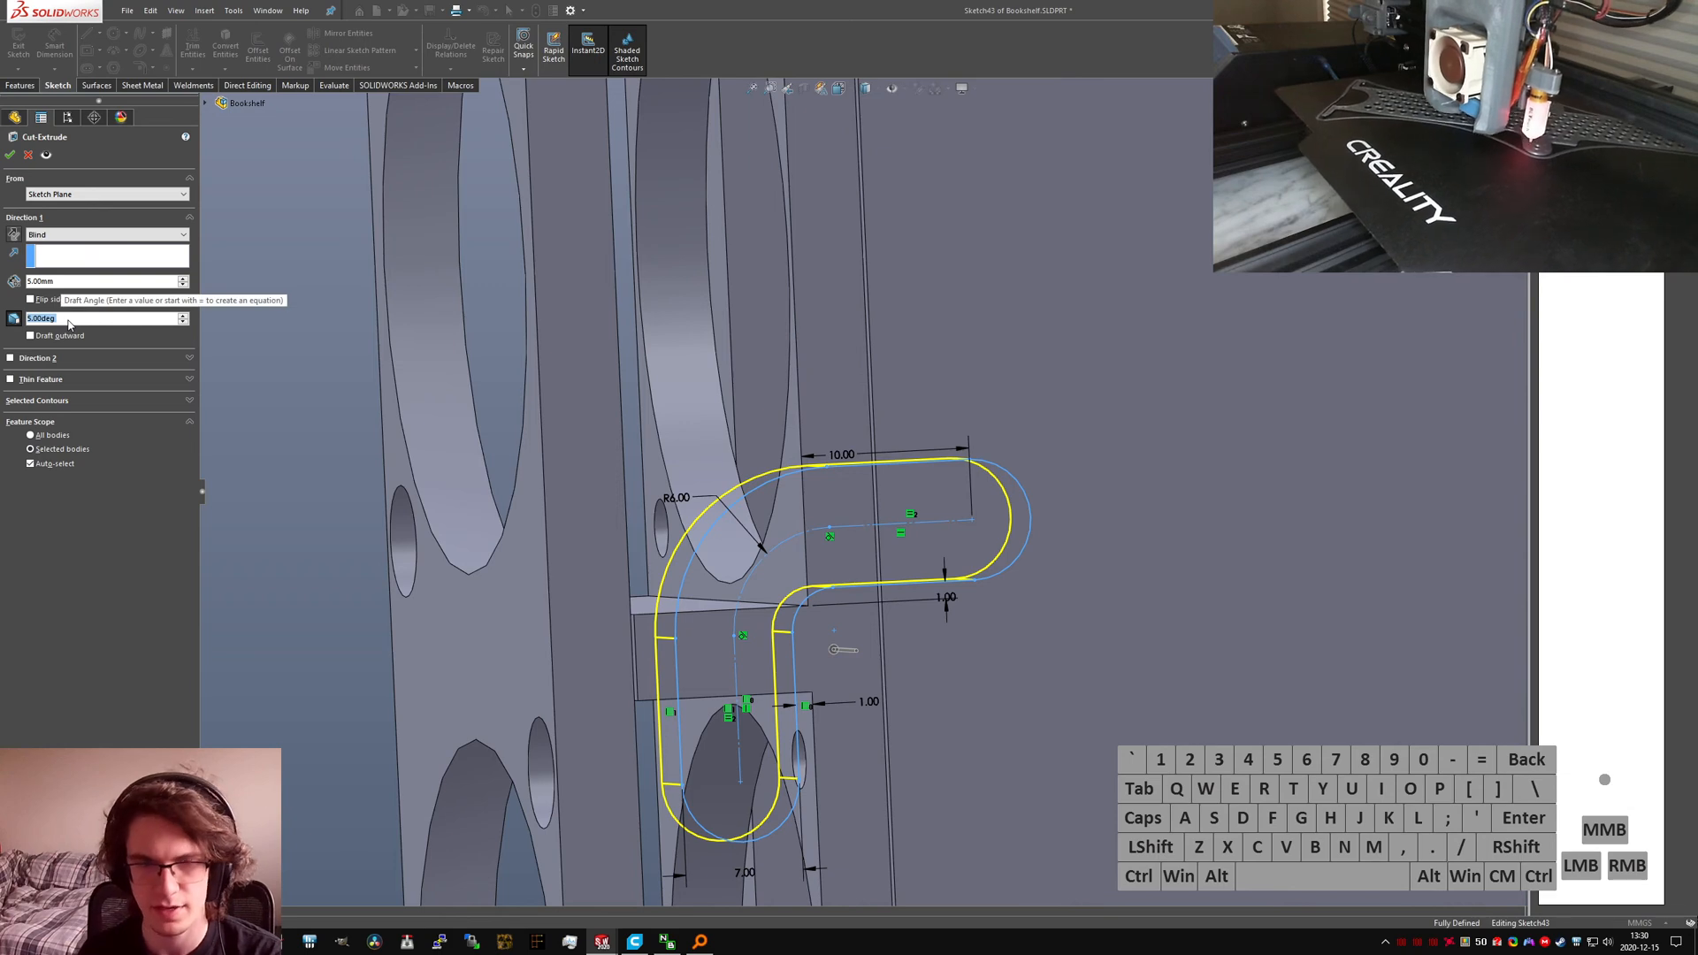
pyautogui.press('Return')
pyautogui.click(10, 155)
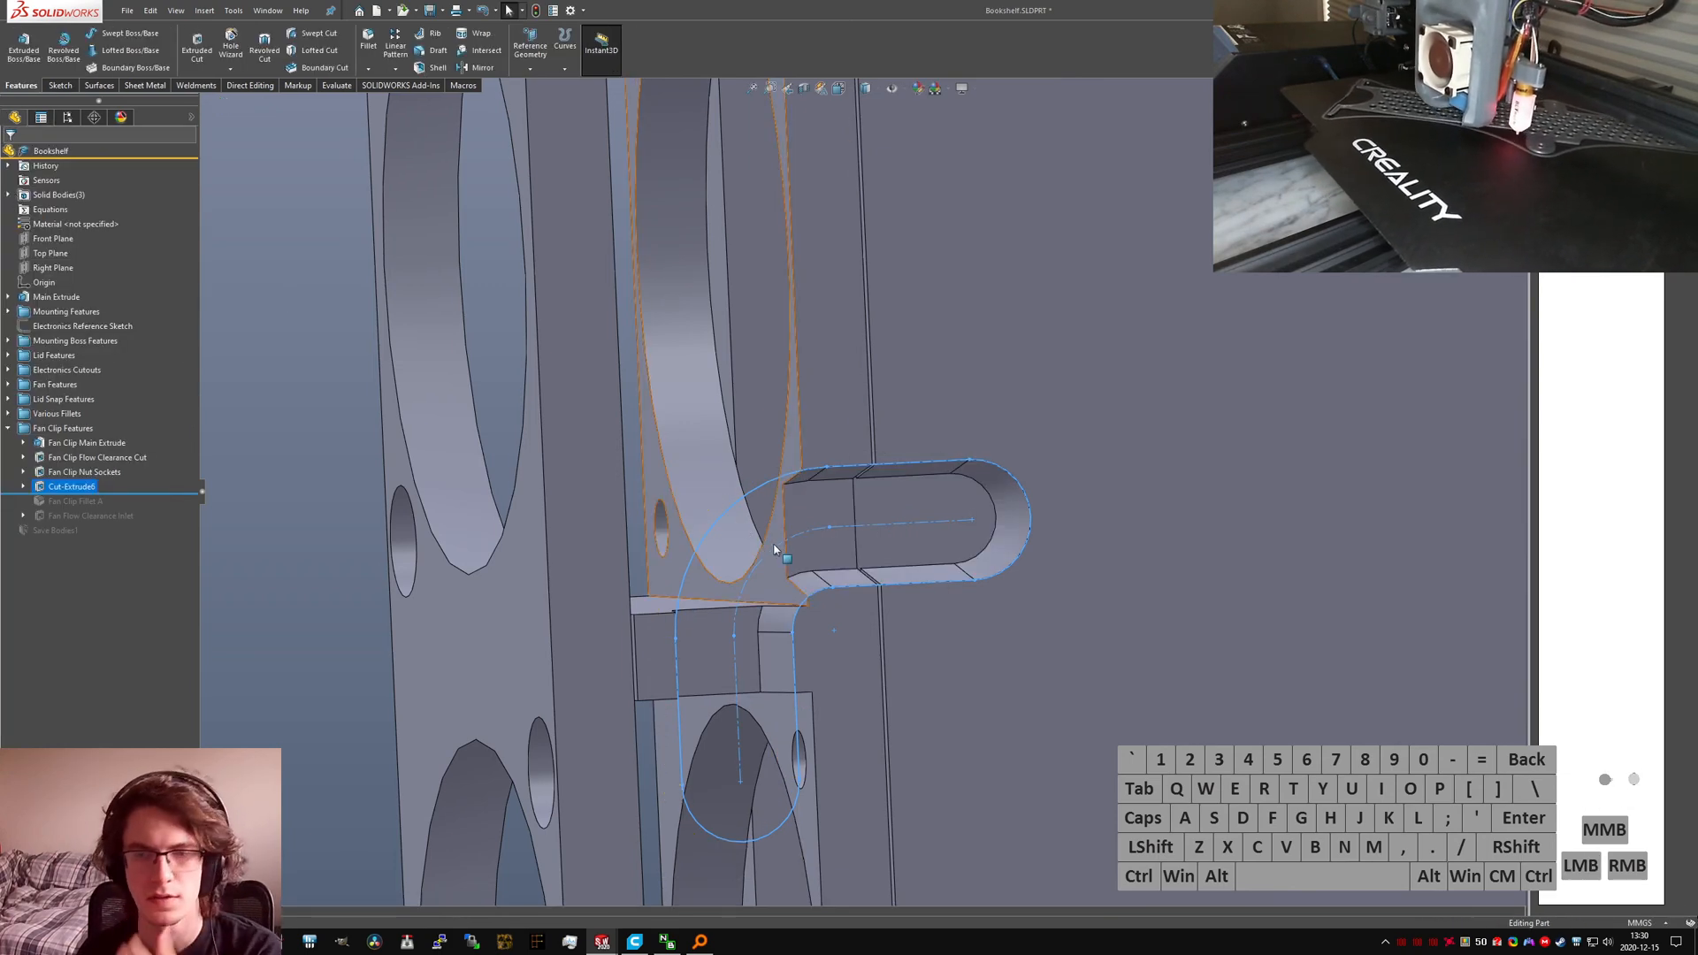
# Step: Roll the feature history forward past Fan Clip Fillet A and Fan Flow Clearance Inlet
pyautogui.scroll(-3, 774, 571)
pyautogui.moveTo(833, 591); pyautogui.dragTo(822, 638, button='middle')
pyautogui.moveTo(135, 491); pyautogui.dragTo(126, 515)
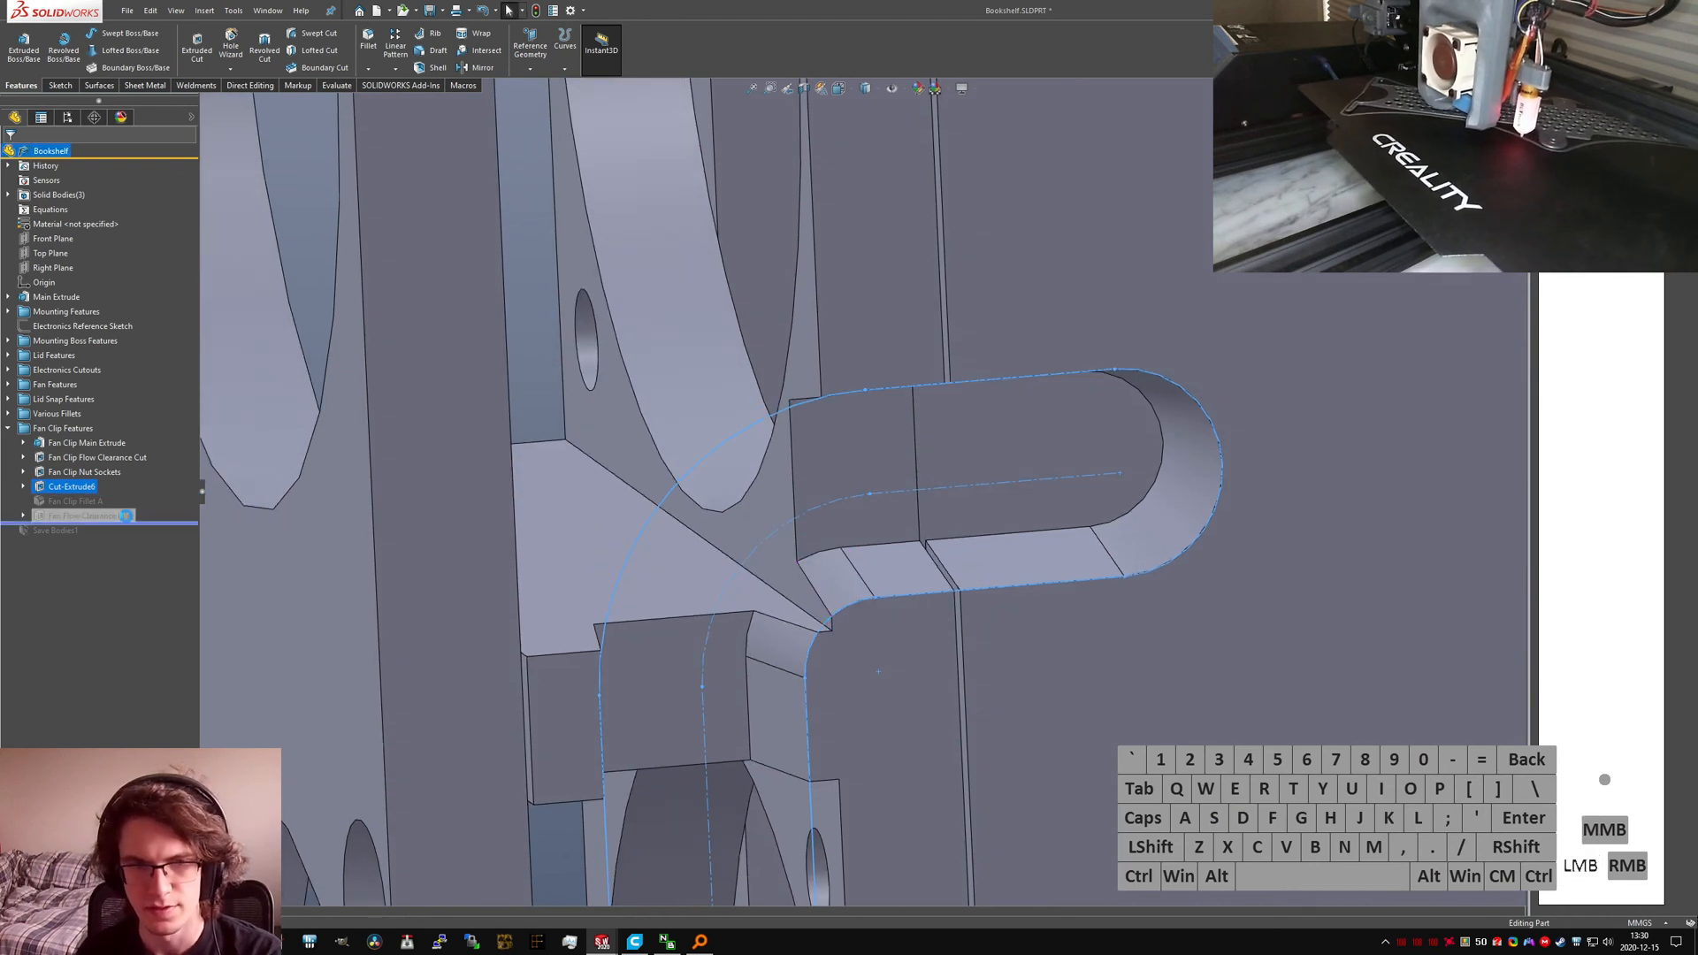
# Step: Add the slot's tangent floor edges in the crossbar and caddy wall to the 0.60 mm Fan Clip Fillet A
pyautogui.click(78, 501)
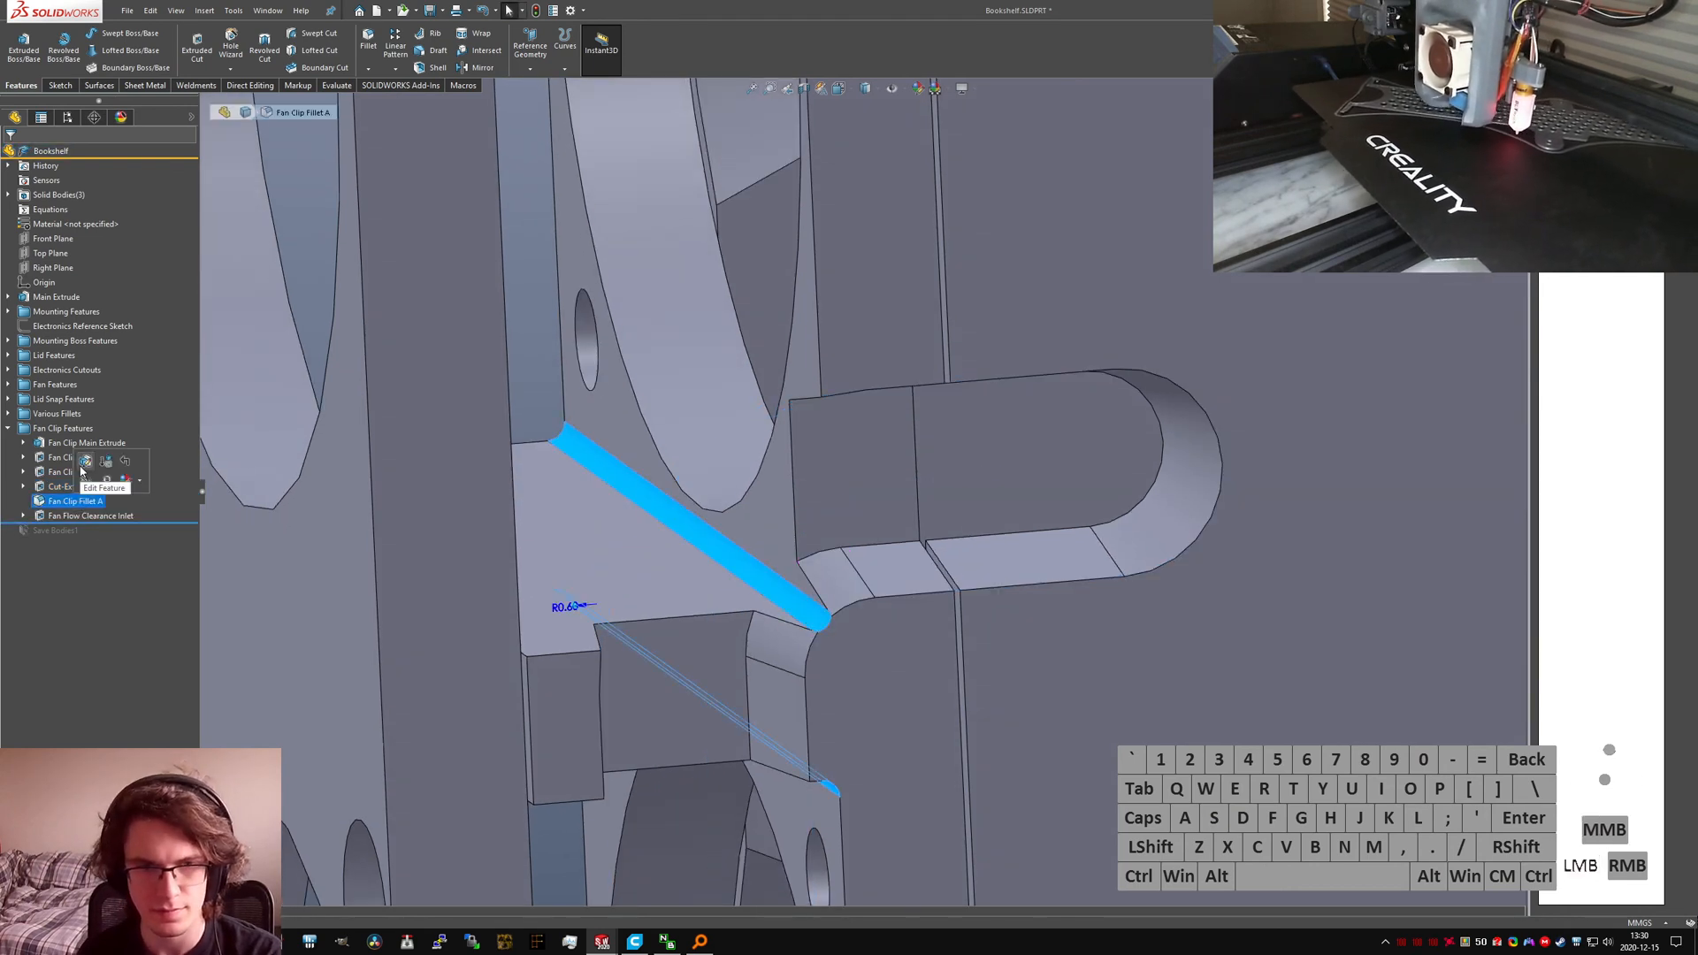
pyautogui.click(876, 544)
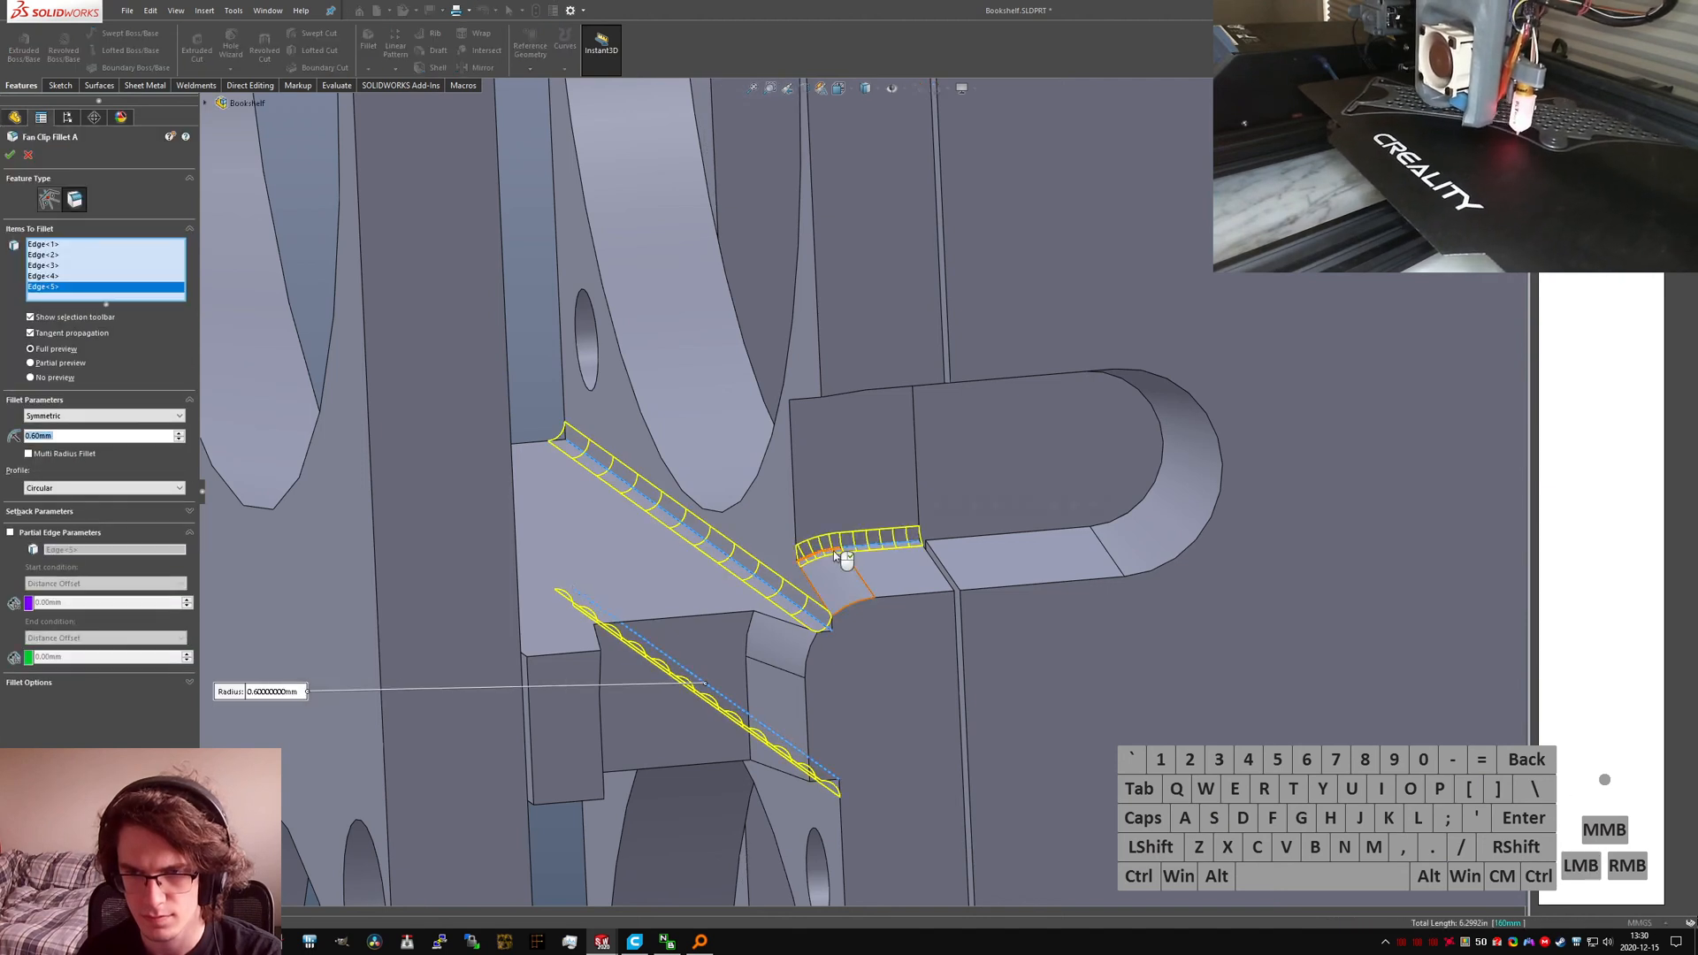
pyautogui.rightClick(747, 651)
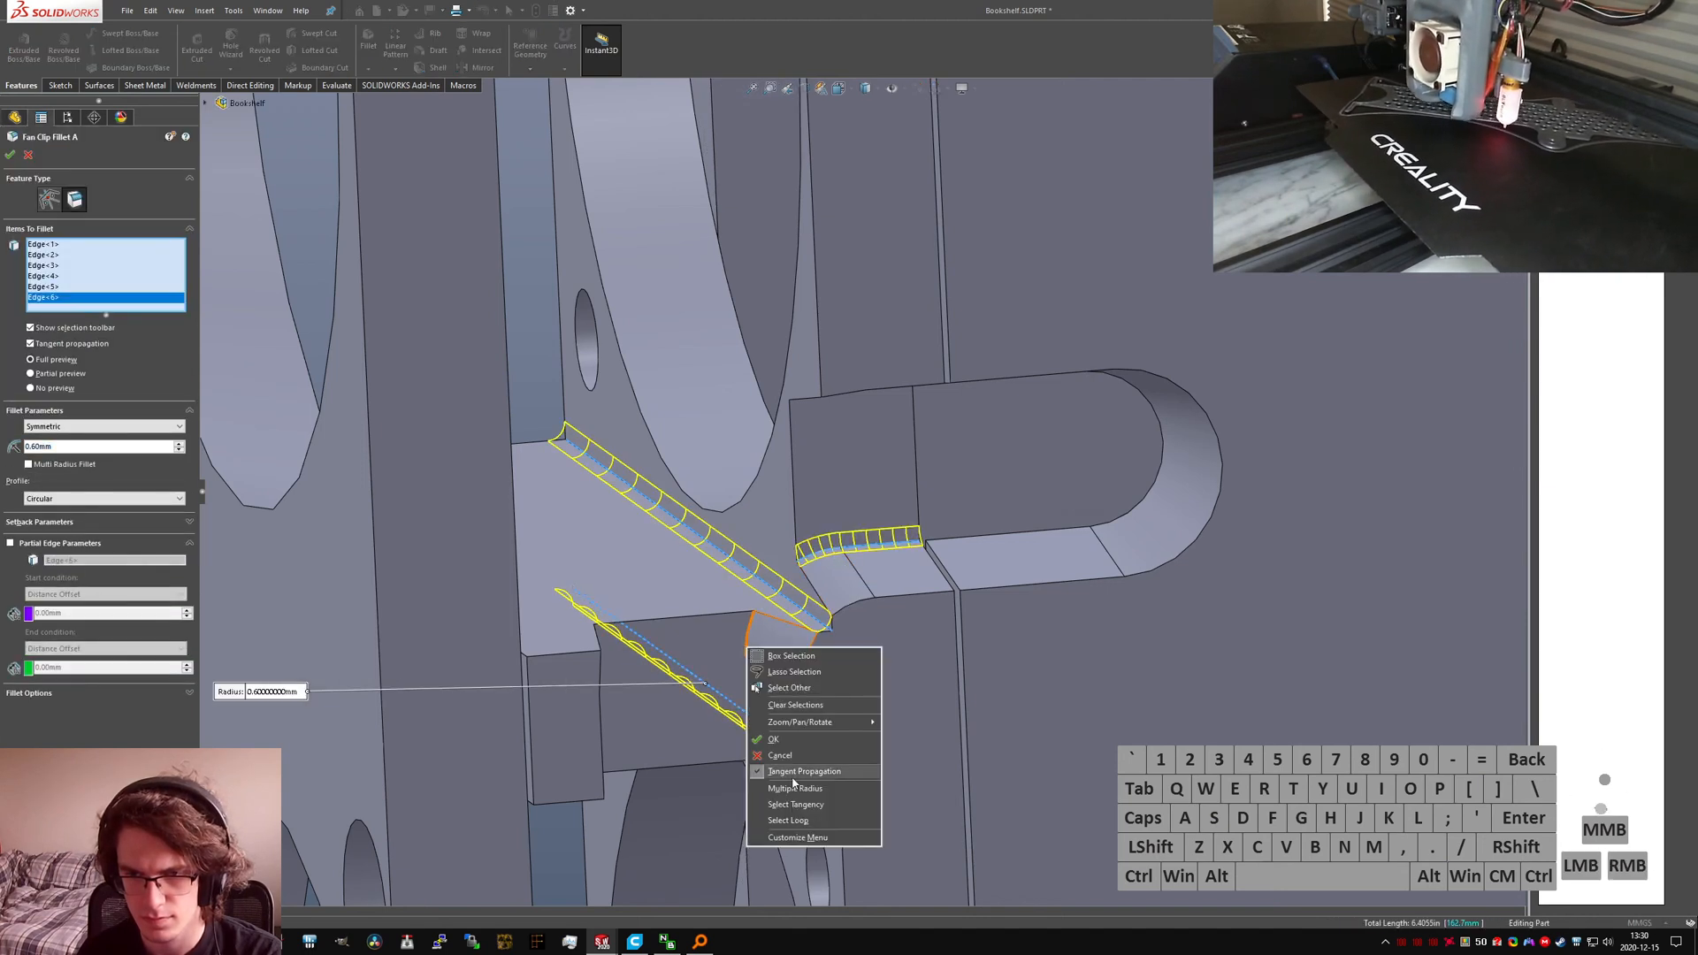
pyautogui.click(789, 805)
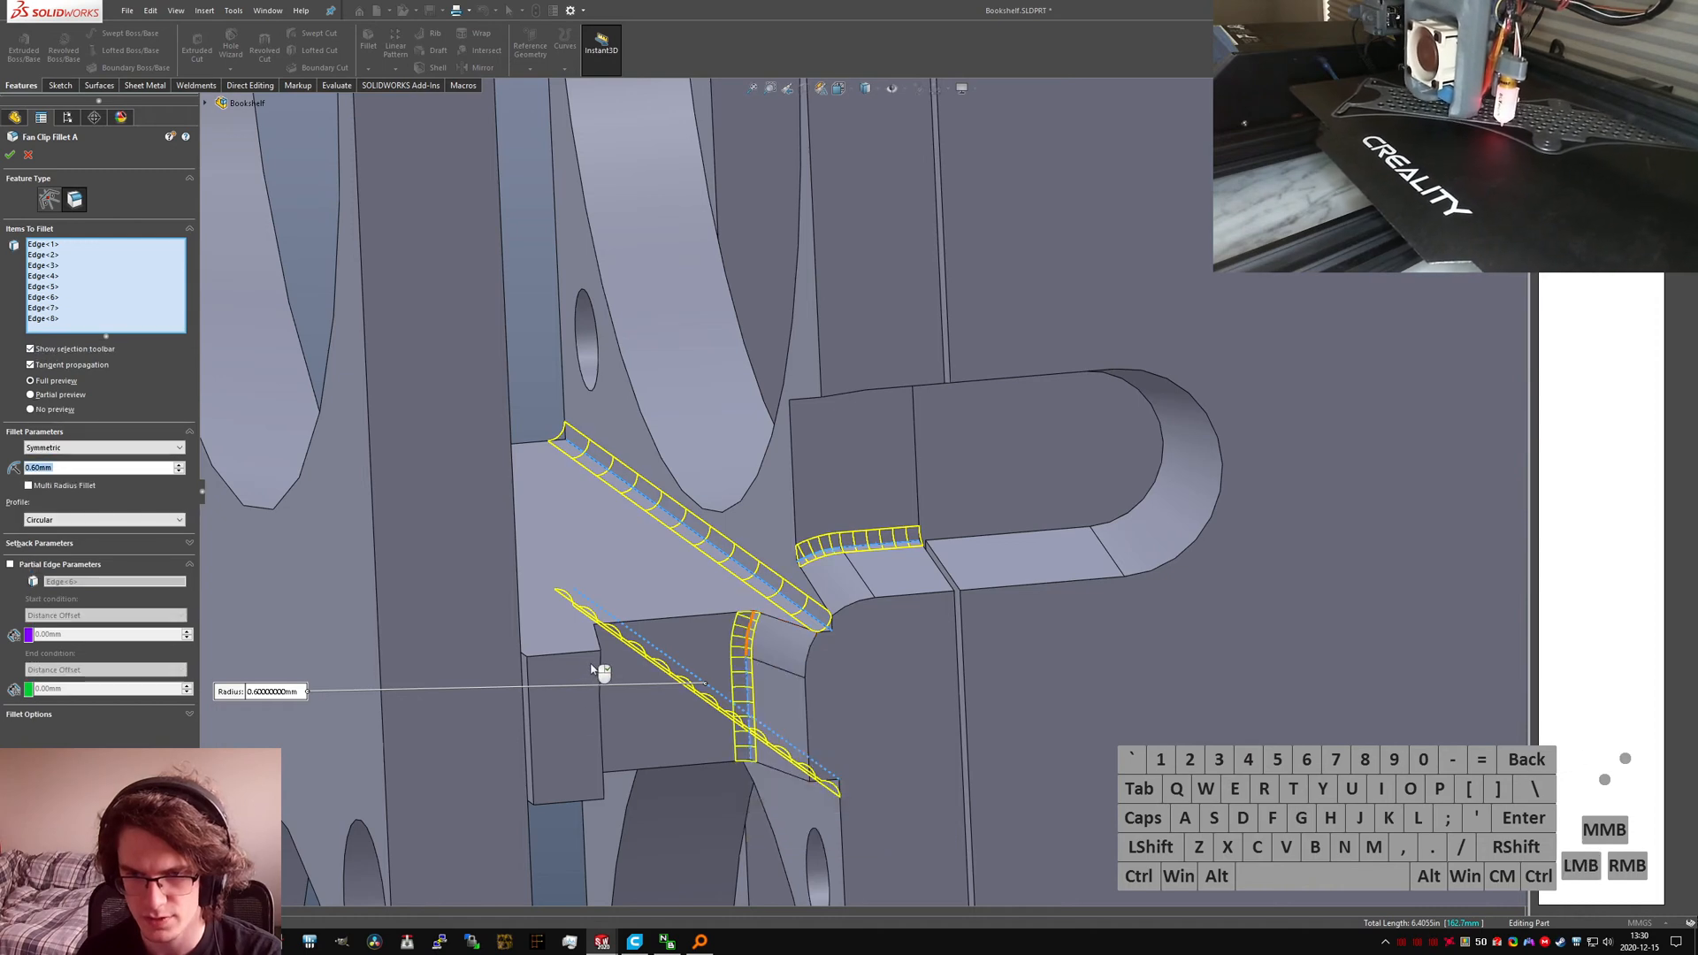
pyautogui.rightClick(594, 695)
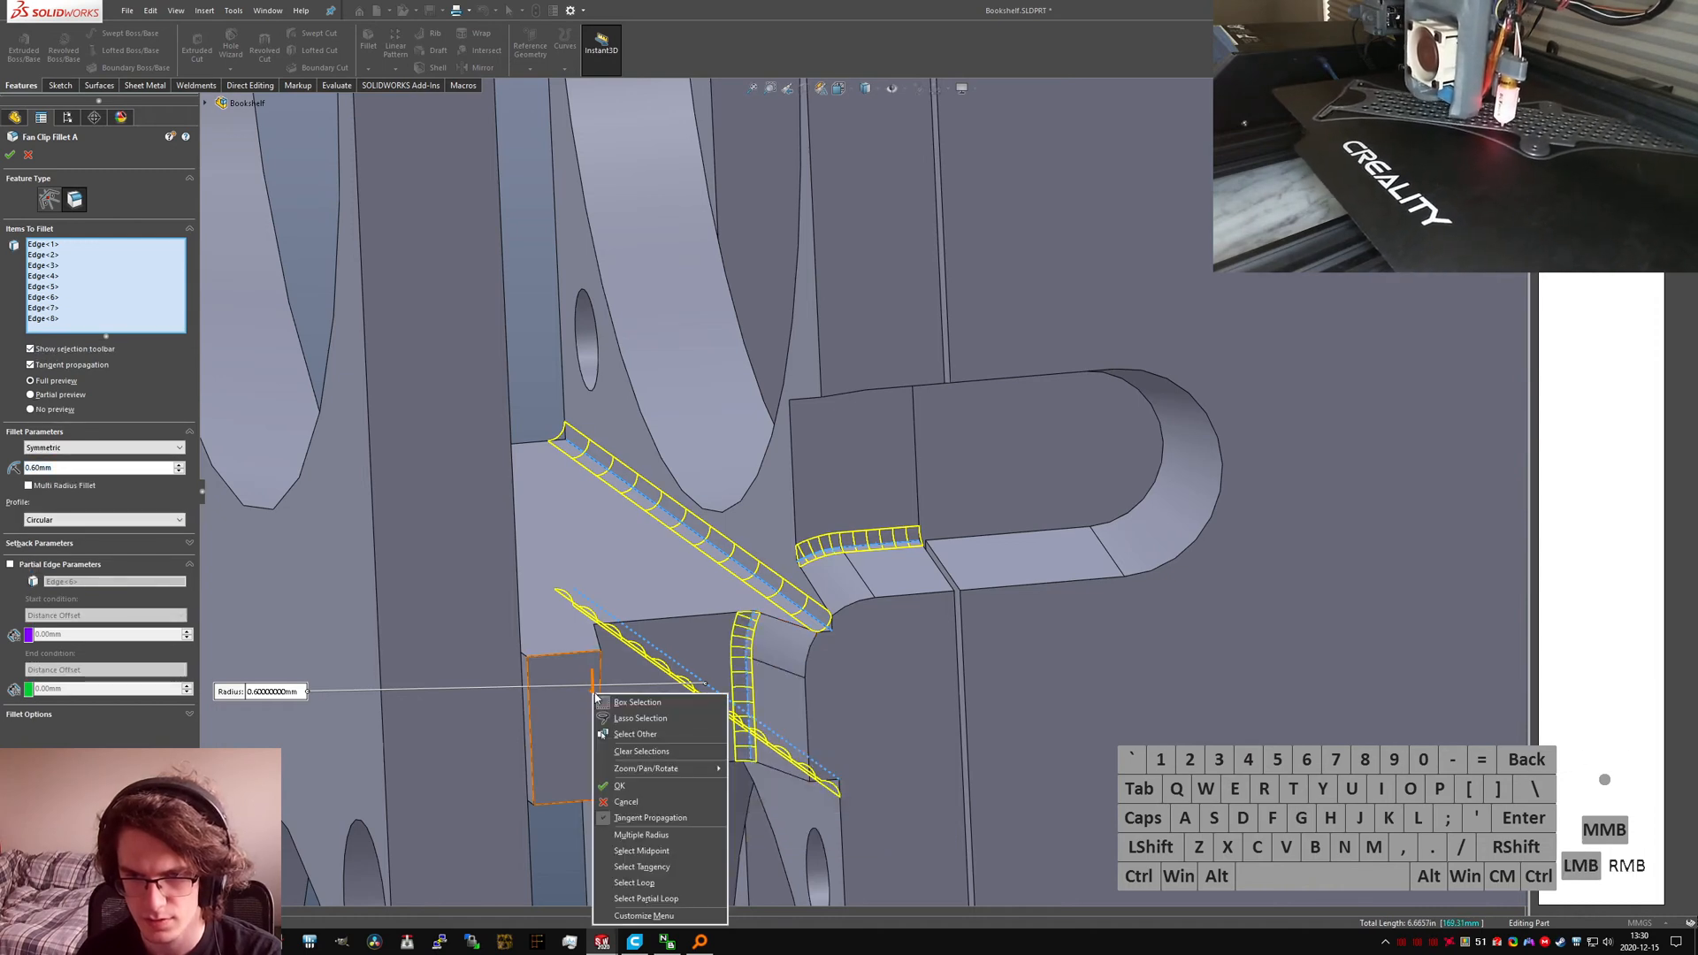
pyautogui.click(652, 865)
pyautogui.moveTo(794, 531); pyautogui.dragTo(829, 395, button='middle')
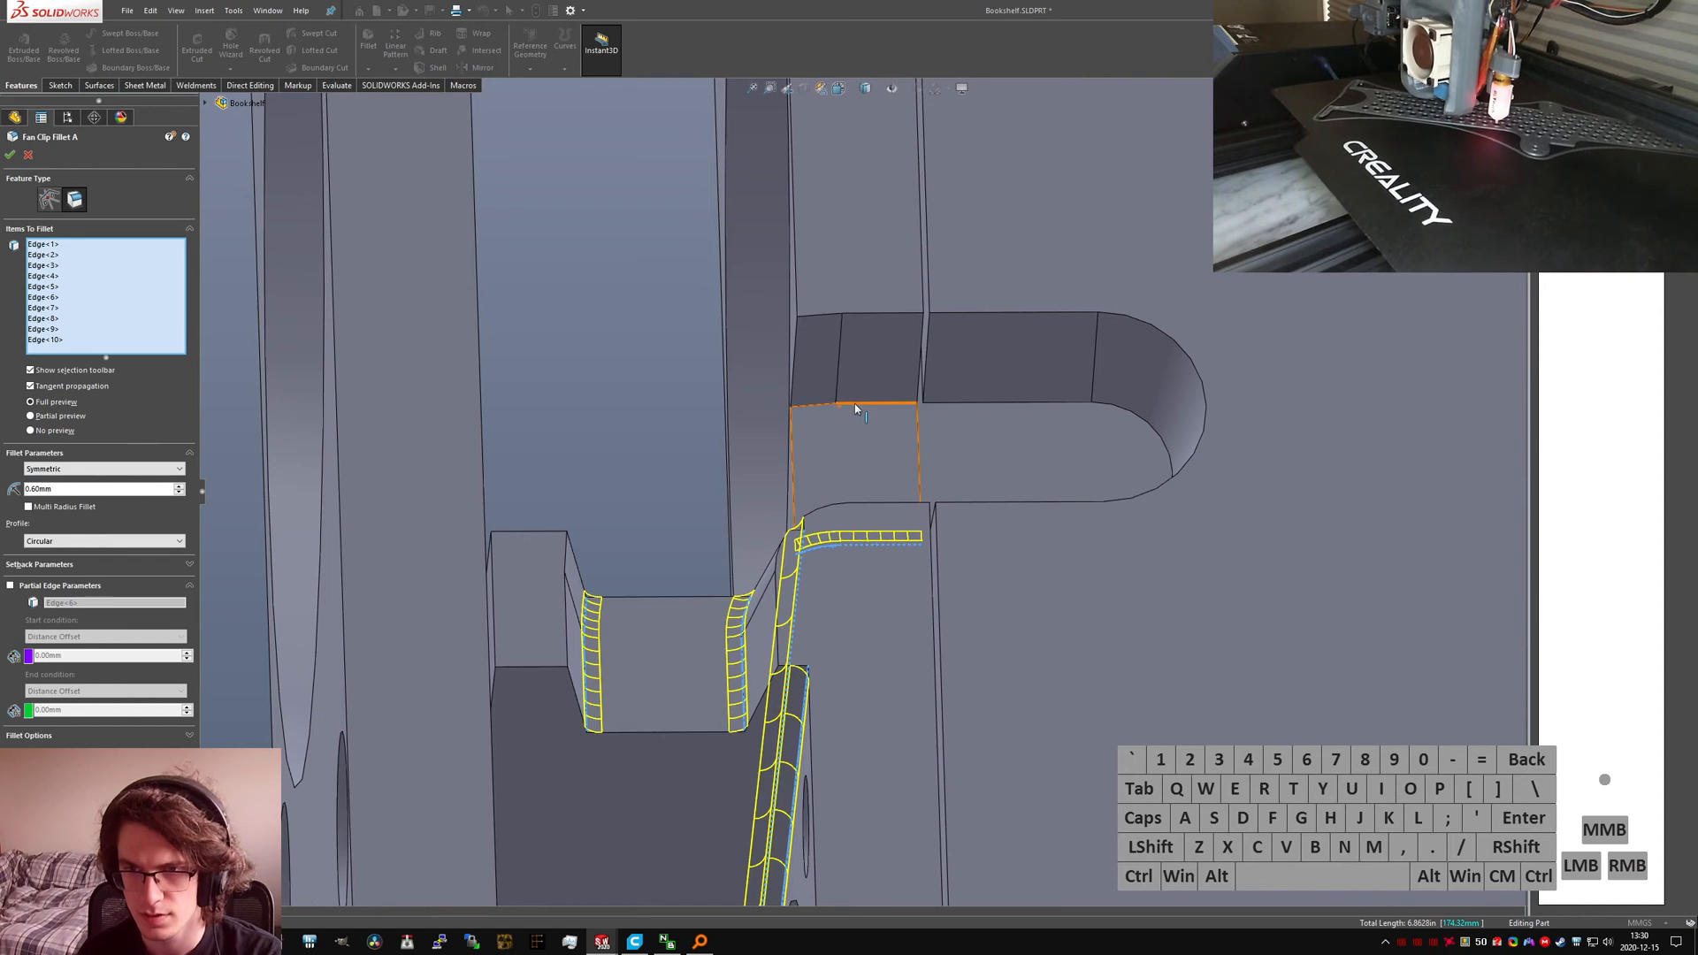
pyautogui.rightClick(854, 404)
pyautogui.click(918, 577)
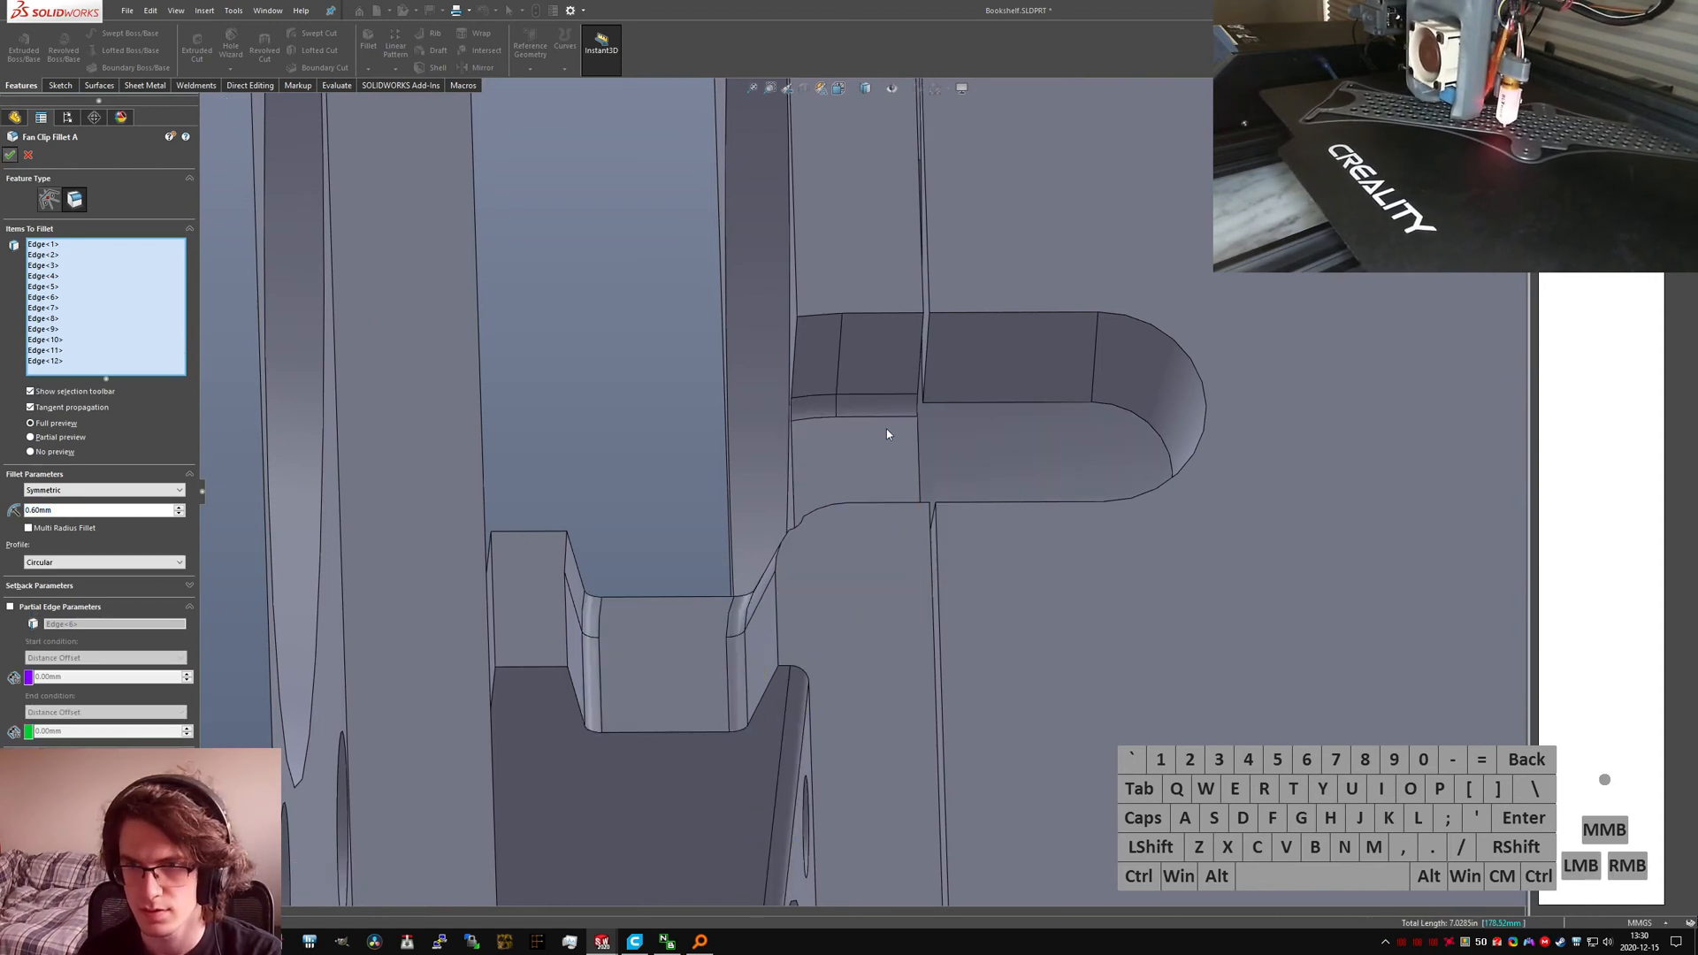
# Step: Inspect the filleted slot around the fan caddy and save the Bookshelf part
pyautogui.moveTo(902, 504); pyautogui.dragTo(926, 657, button='middle')
pyautogui.scroll(5, 926, 655)
pyautogui.scroll(4, 867, 517)
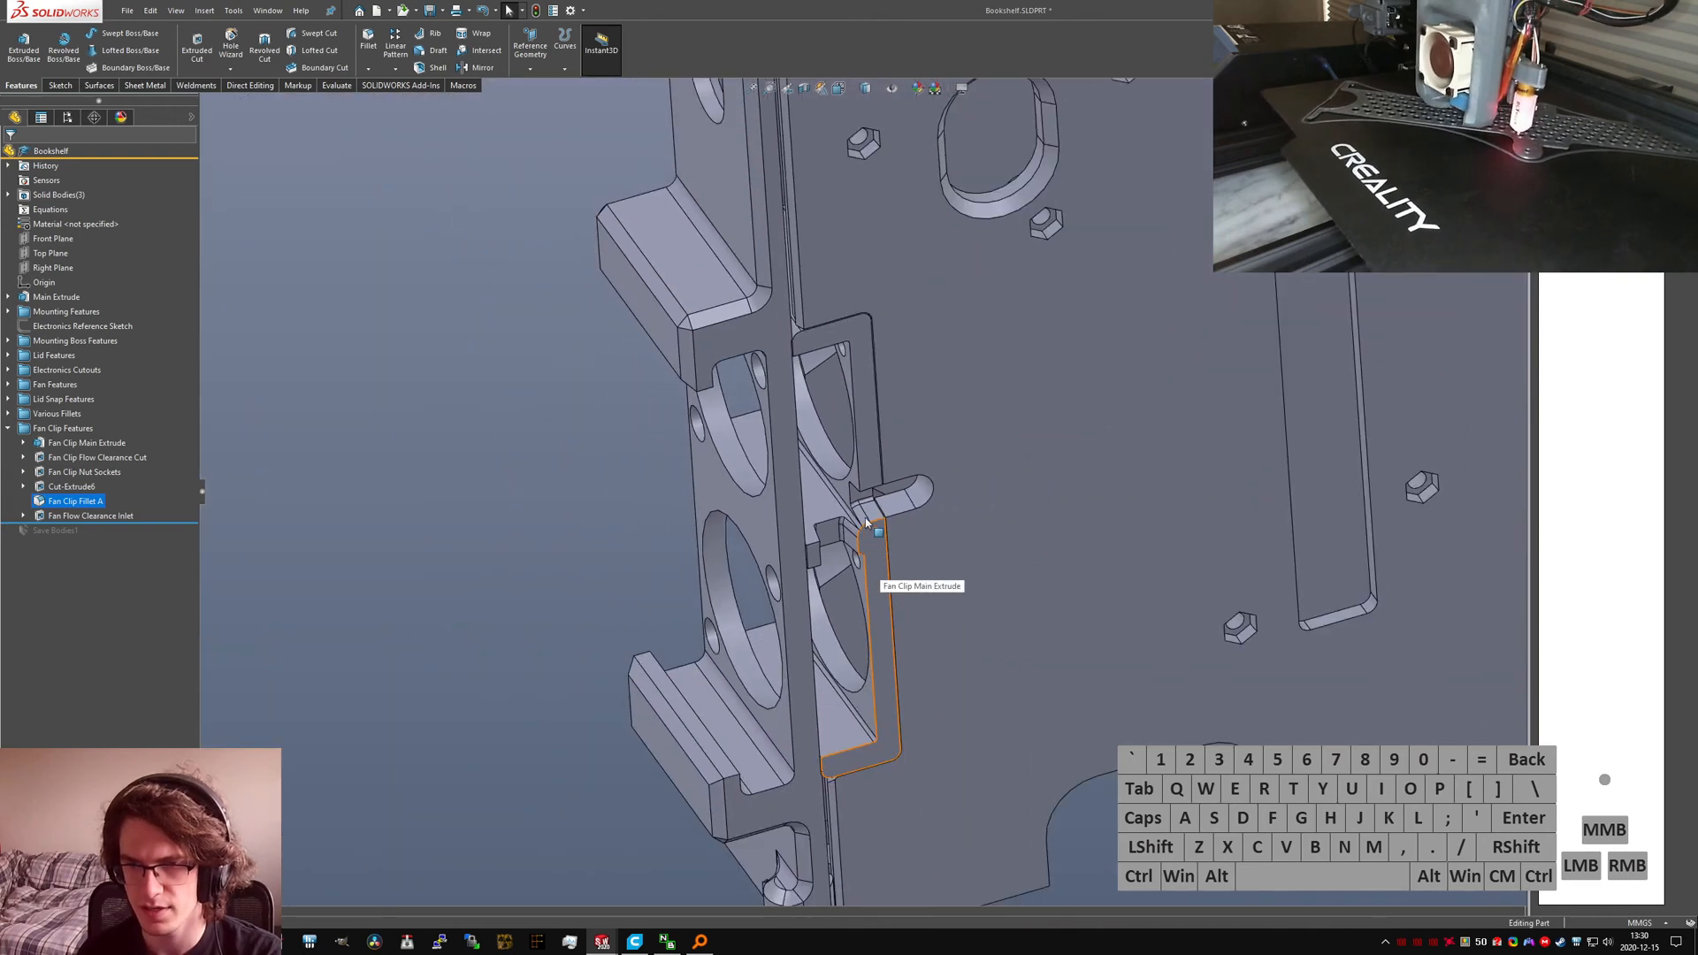
pyautogui.hotkey('ctrl', 's')
pyautogui.scroll(-5, 854, 485)
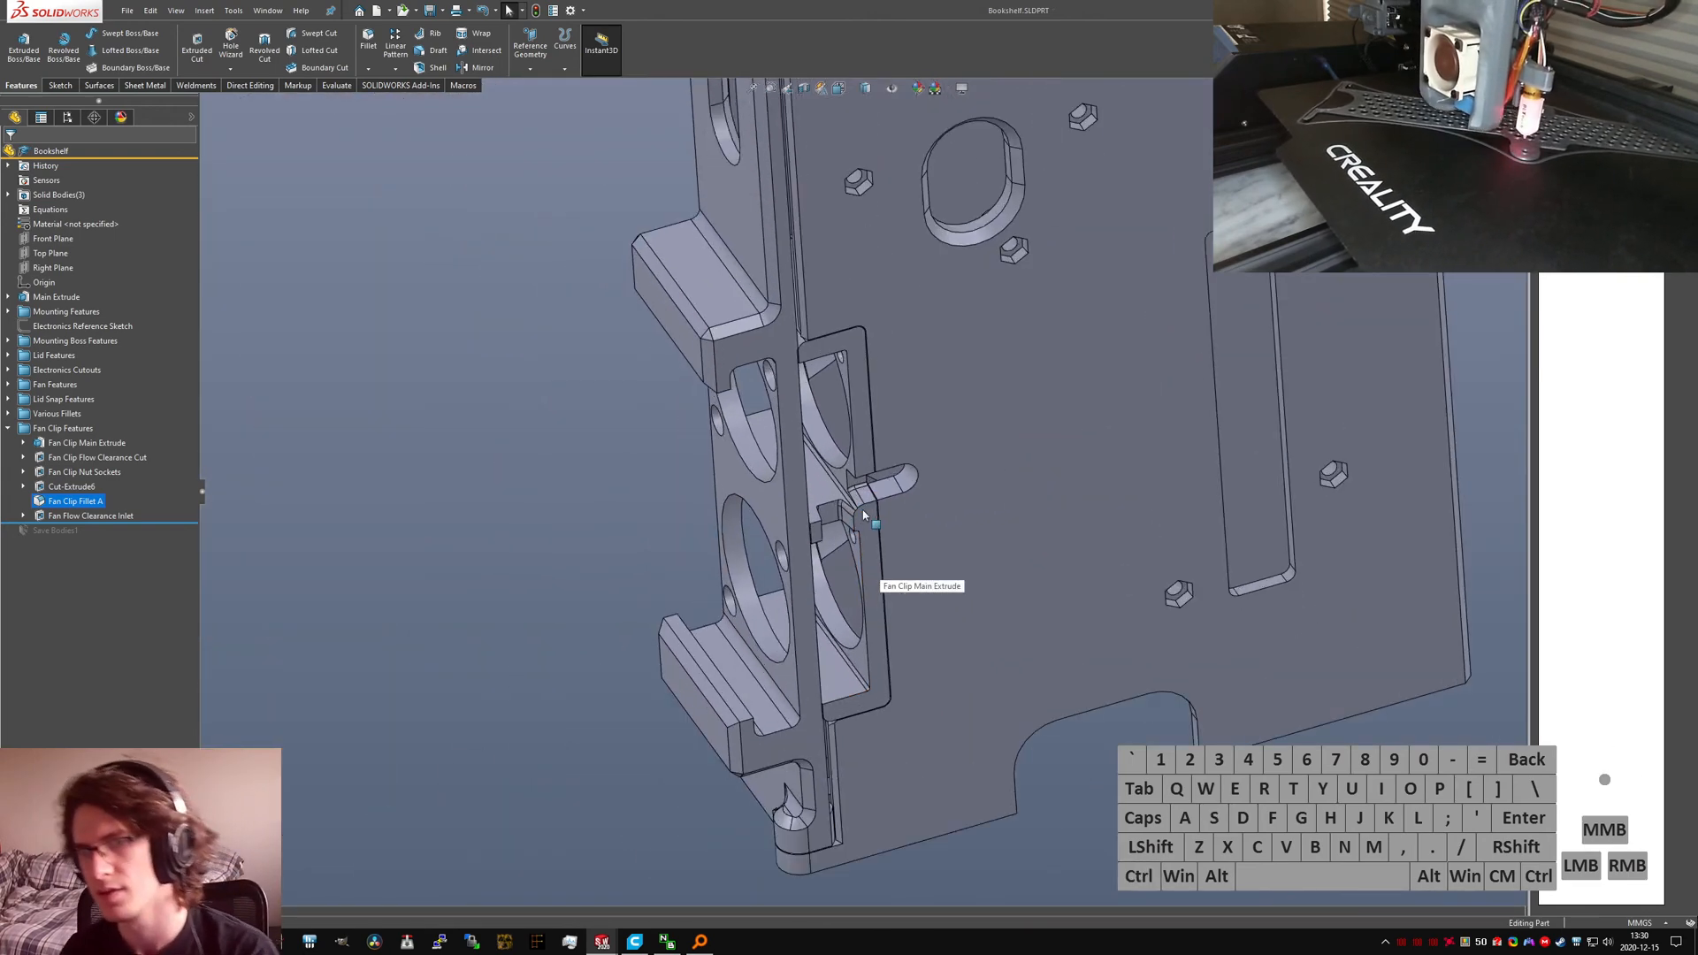
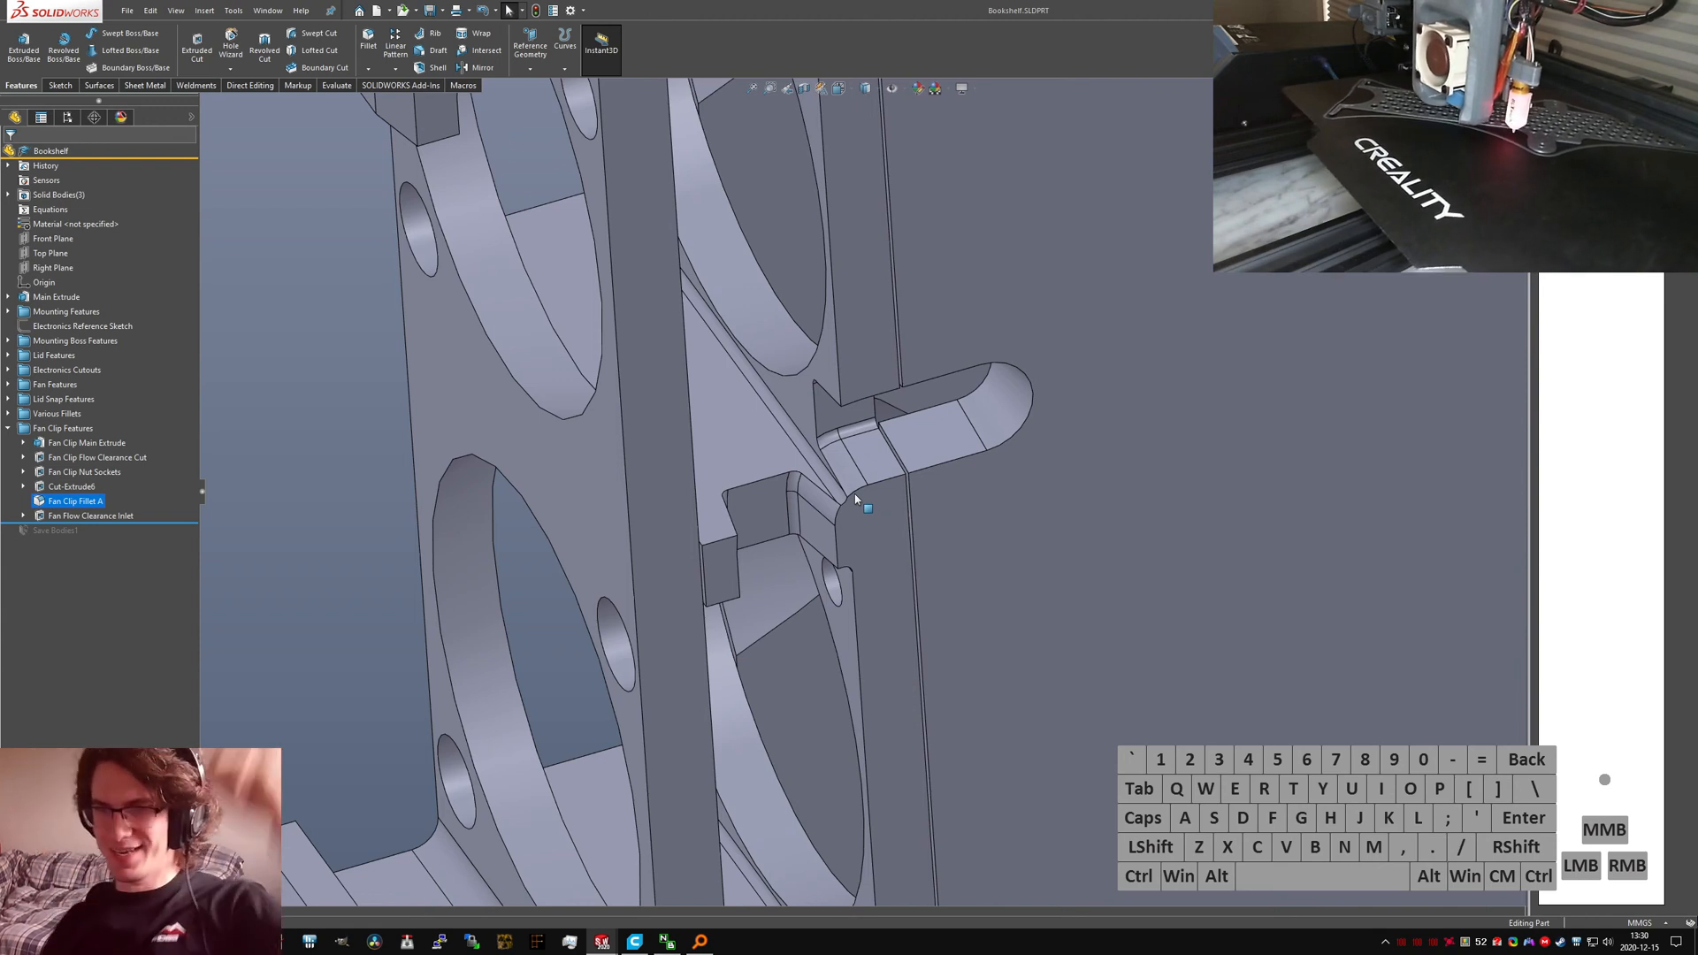
# Step: Set the slot endpoint's distance from the caddy wall edge to 15 mm and save the part
pyautogui.click(924, 438)
pyautogui.click(875, 387)
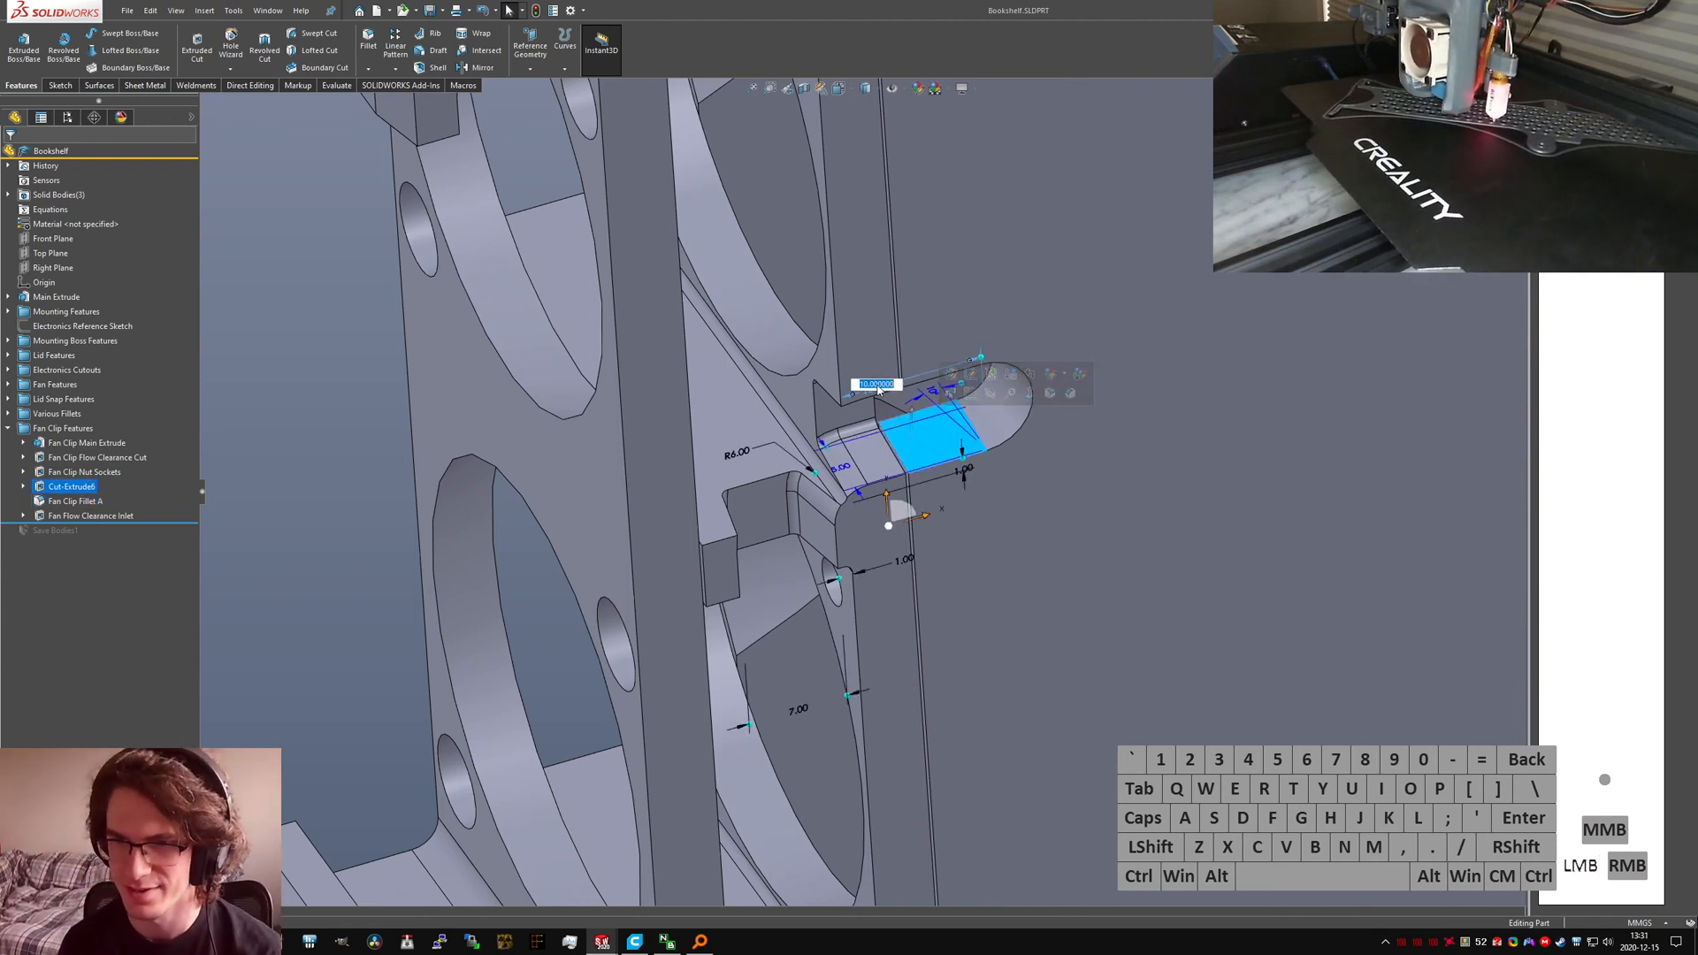
pyautogui.scroll(7, 928, 542)
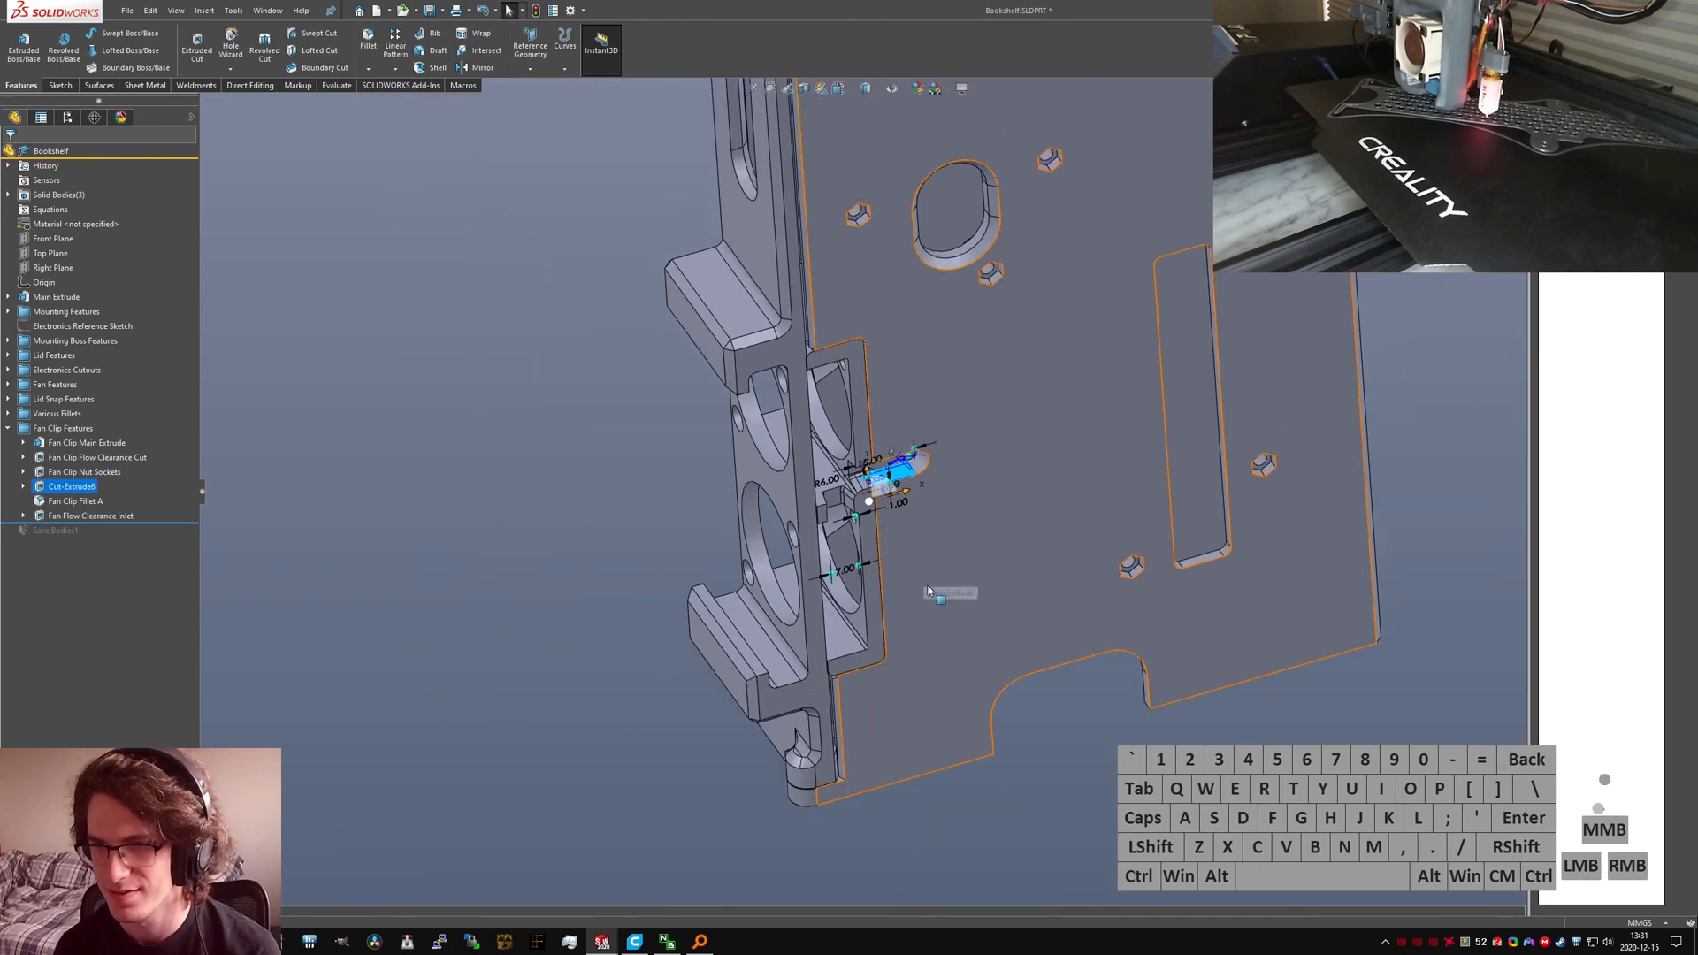
pyautogui.click(929, 543)
pyautogui.hotkey('ctrl', 's')
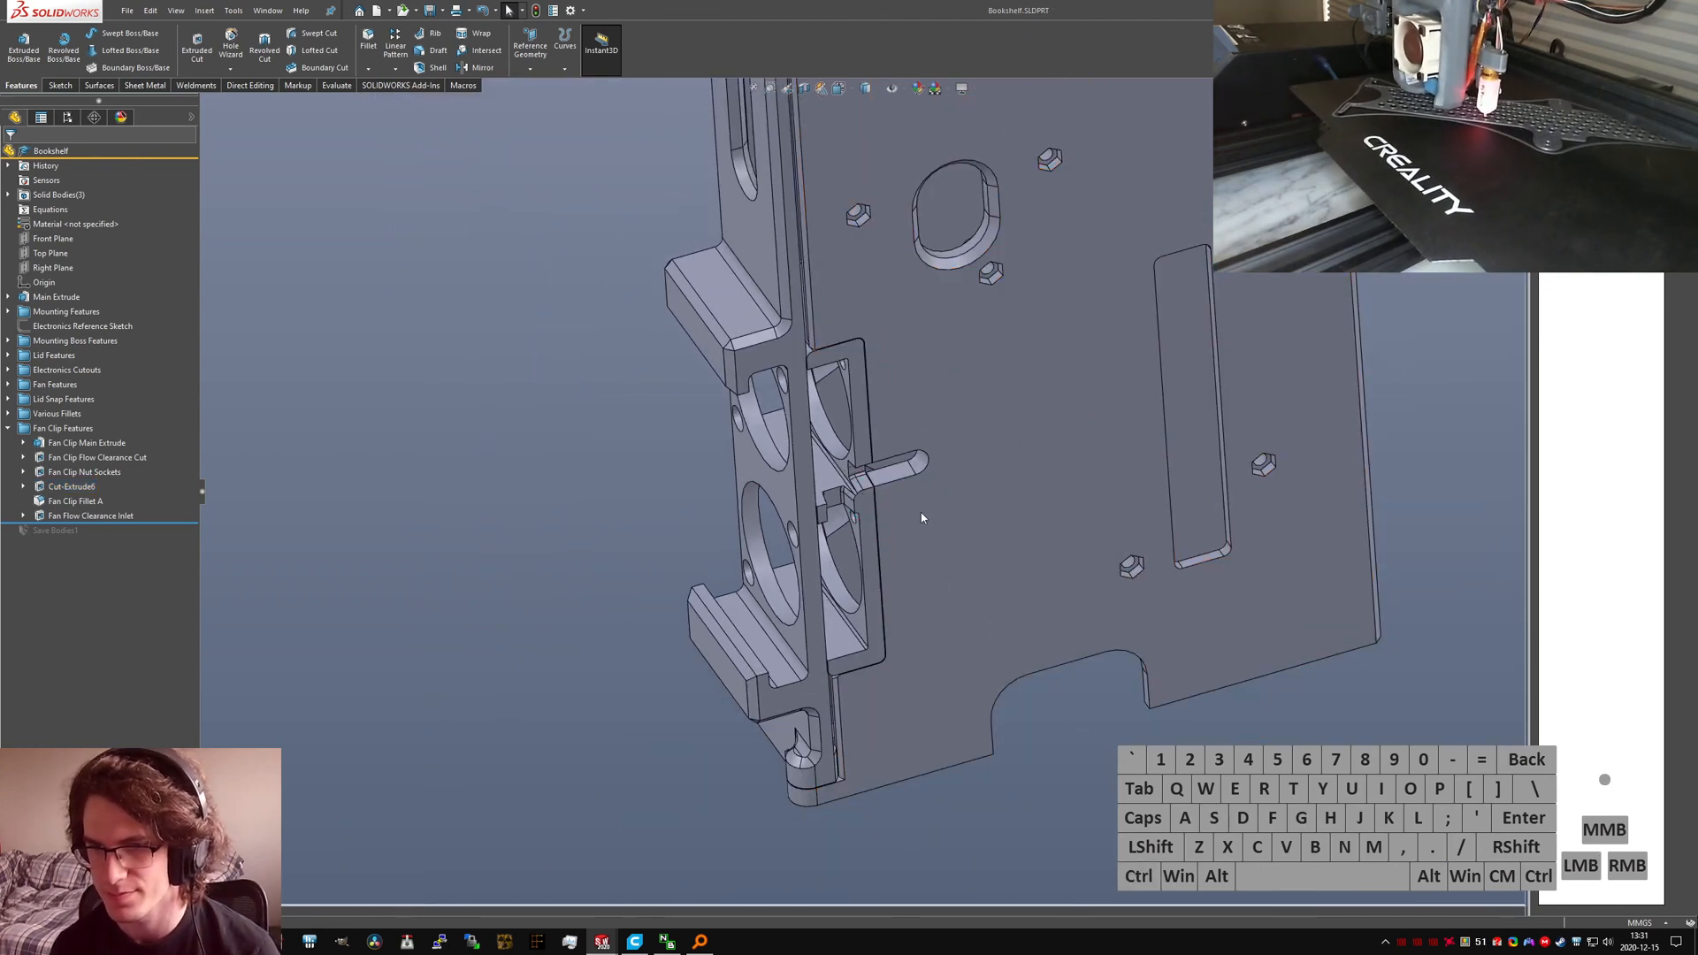
# Step: Switch to the Bookshelf Subpart Assembly, force a rebuild while checking the fan caddy, and return to the Bookshelf part
pyautogui.hotkey('ctrl', 'Tab')
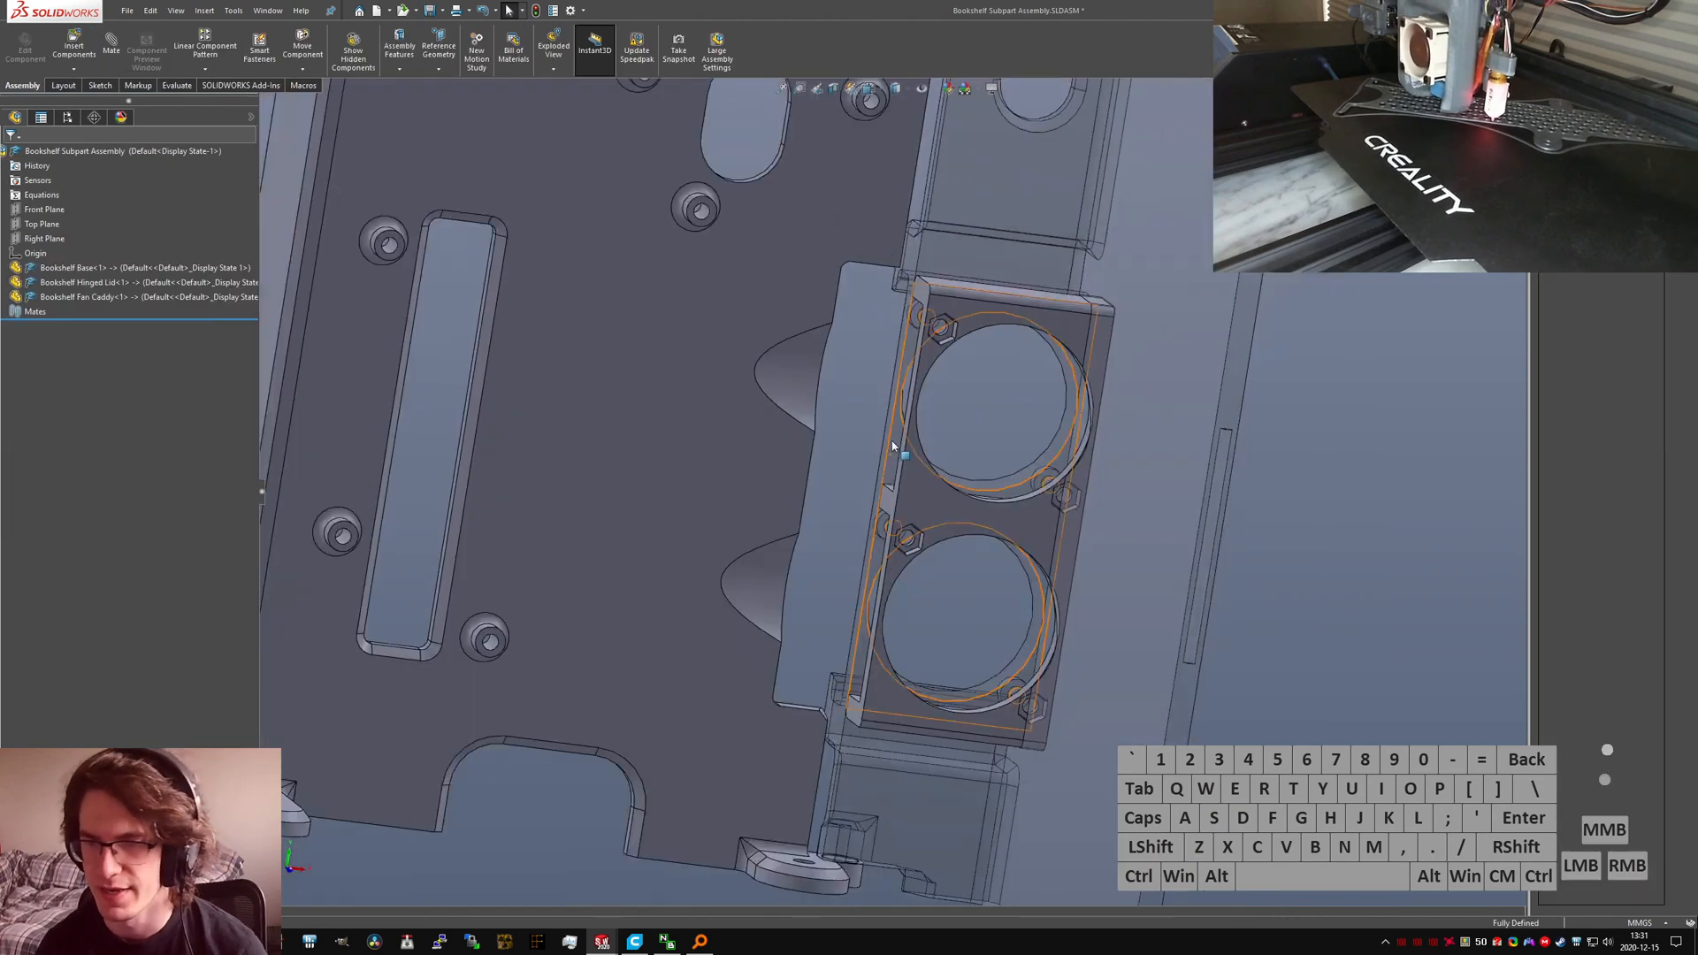
pyautogui.moveTo(892, 441); pyautogui.dragTo(947, 504, button='middle')
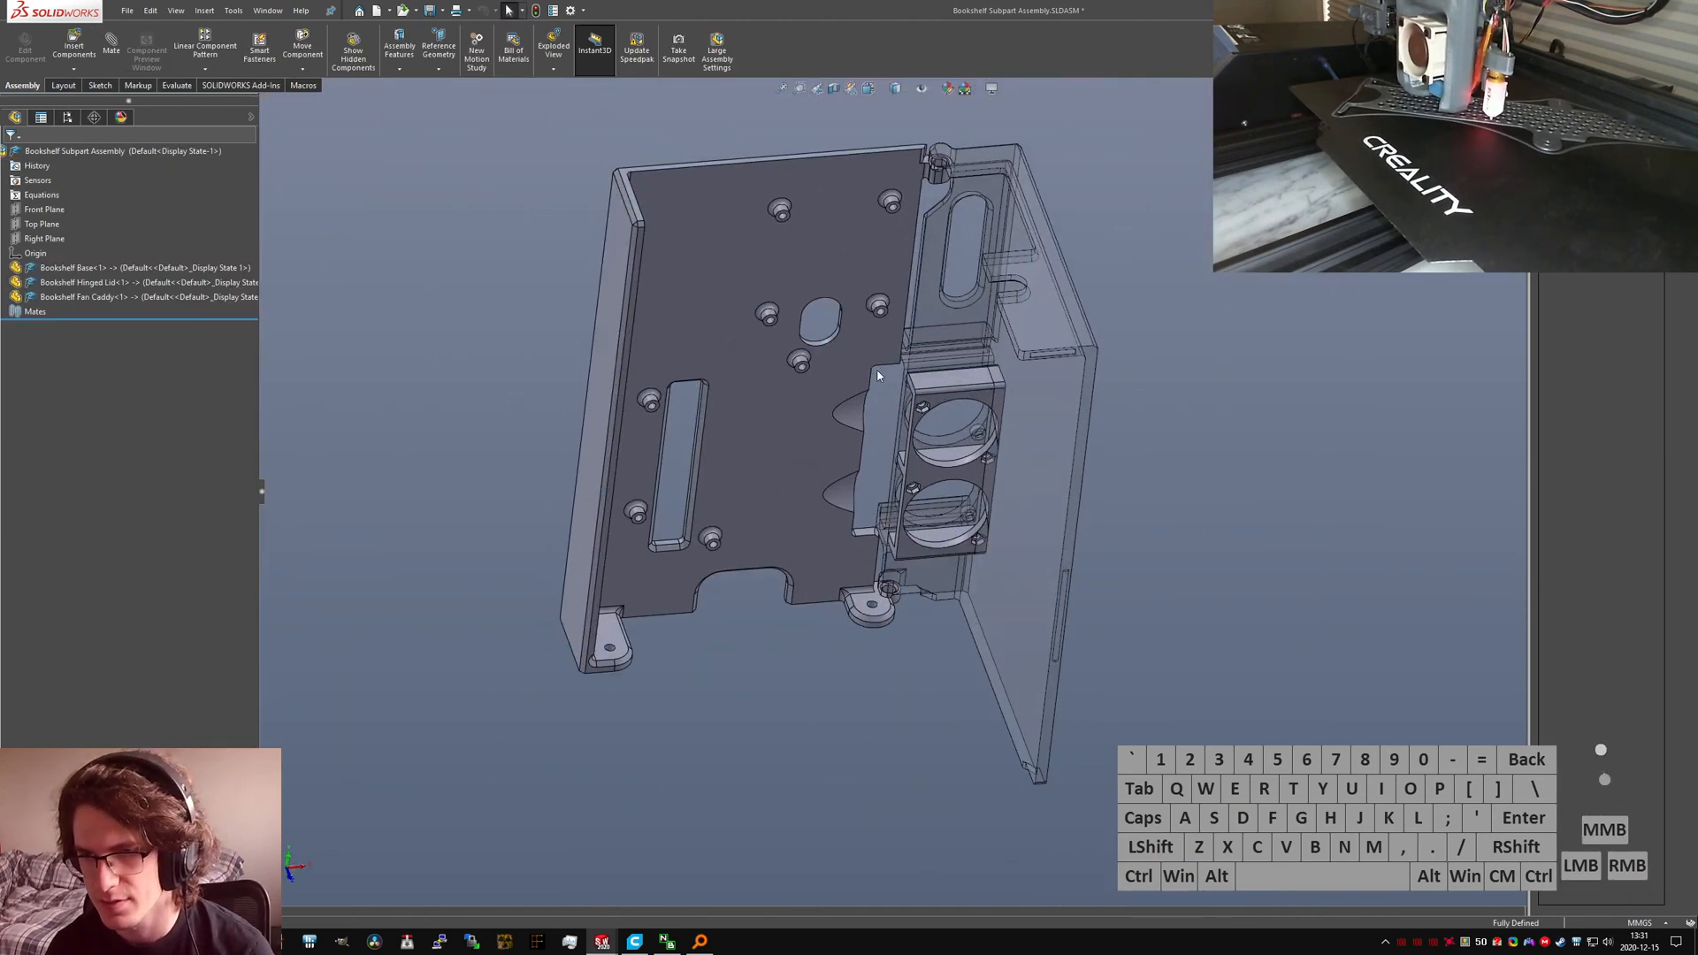
pyautogui.scroll(-4, 898, 540)
pyautogui.click(1035, 718)
pyautogui.hotkey('ctrl', 'q')
pyautogui.click(921, 803)
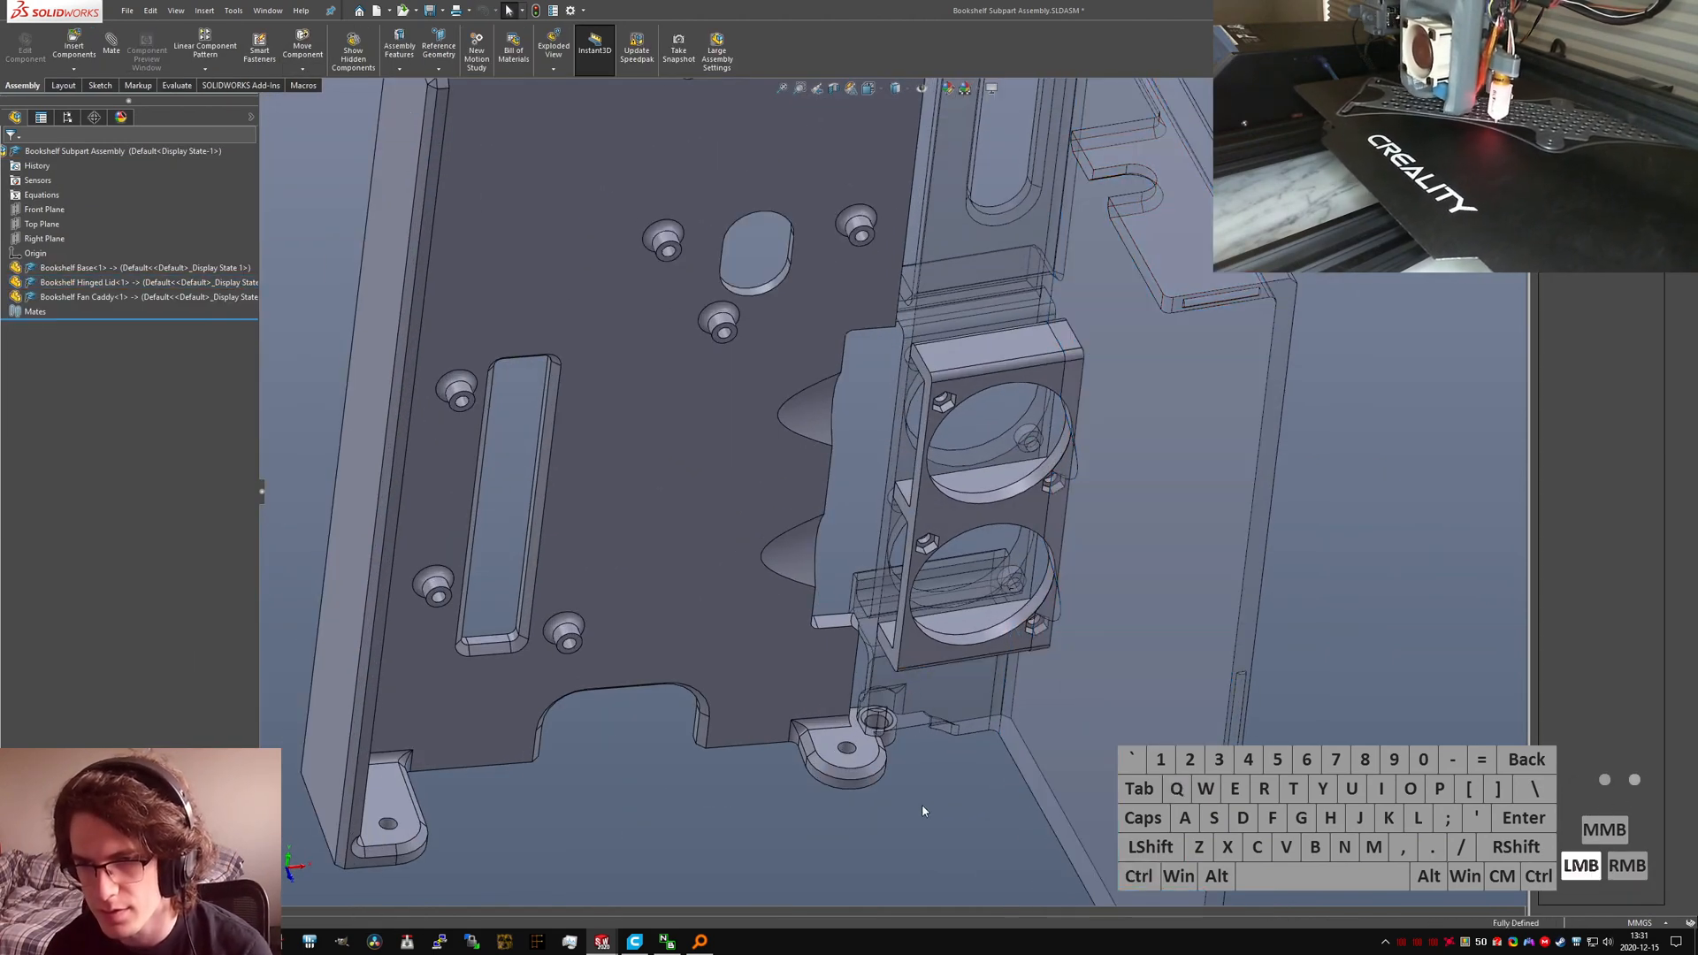
pyautogui.hotkey('ctrl', 'Tab')
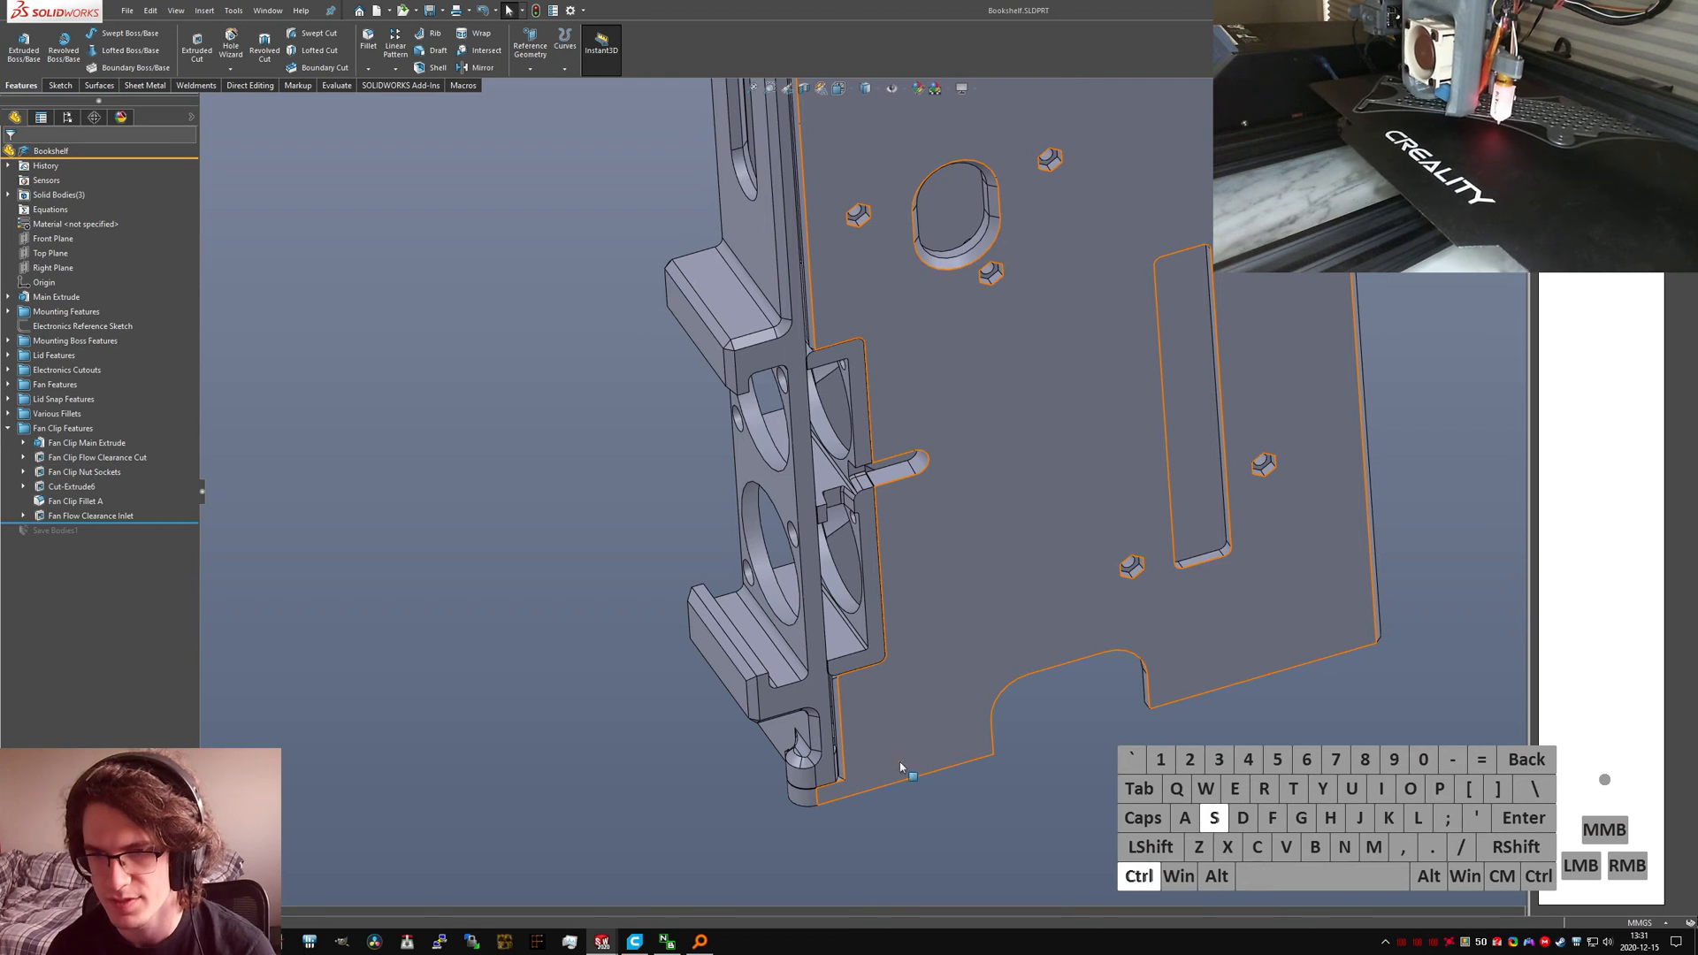
# Step: Roll the Bookshelf part's feature history forward past Save Bodies1 and save the part
pyautogui.click(136, 525)
pyautogui.click(148, 523)
pyautogui.moveTo(154, 523); pyautogui.dragTo(150, 538)
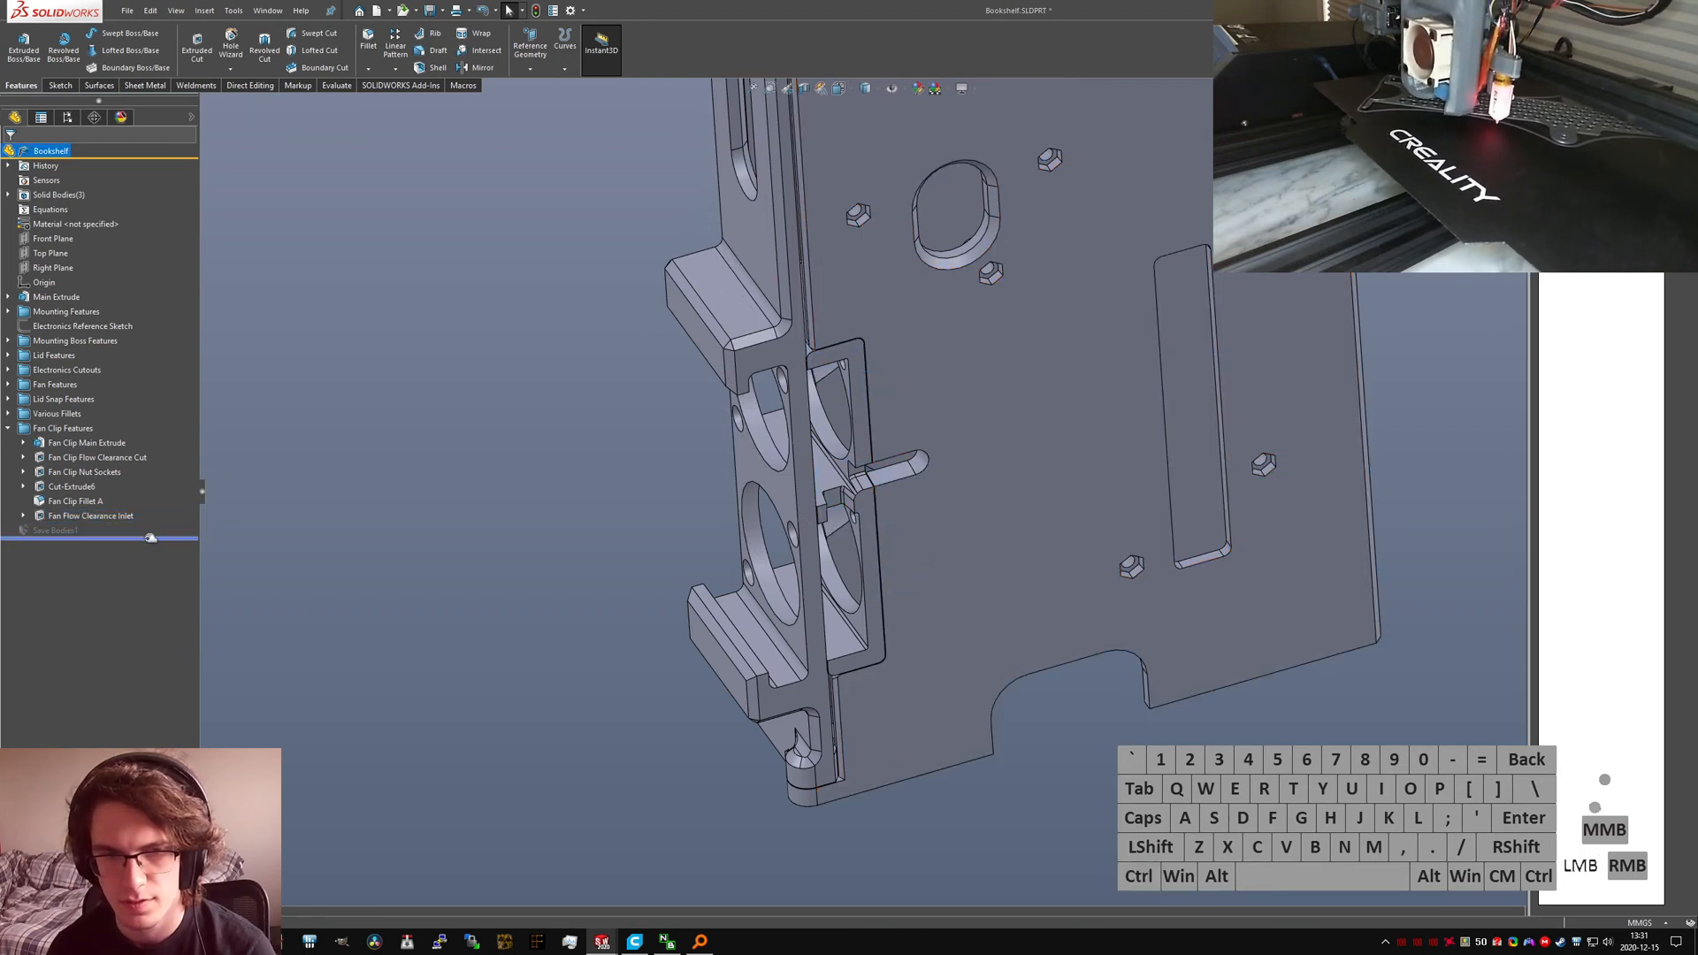
pyautogui.hotkey('ctrl', 's')
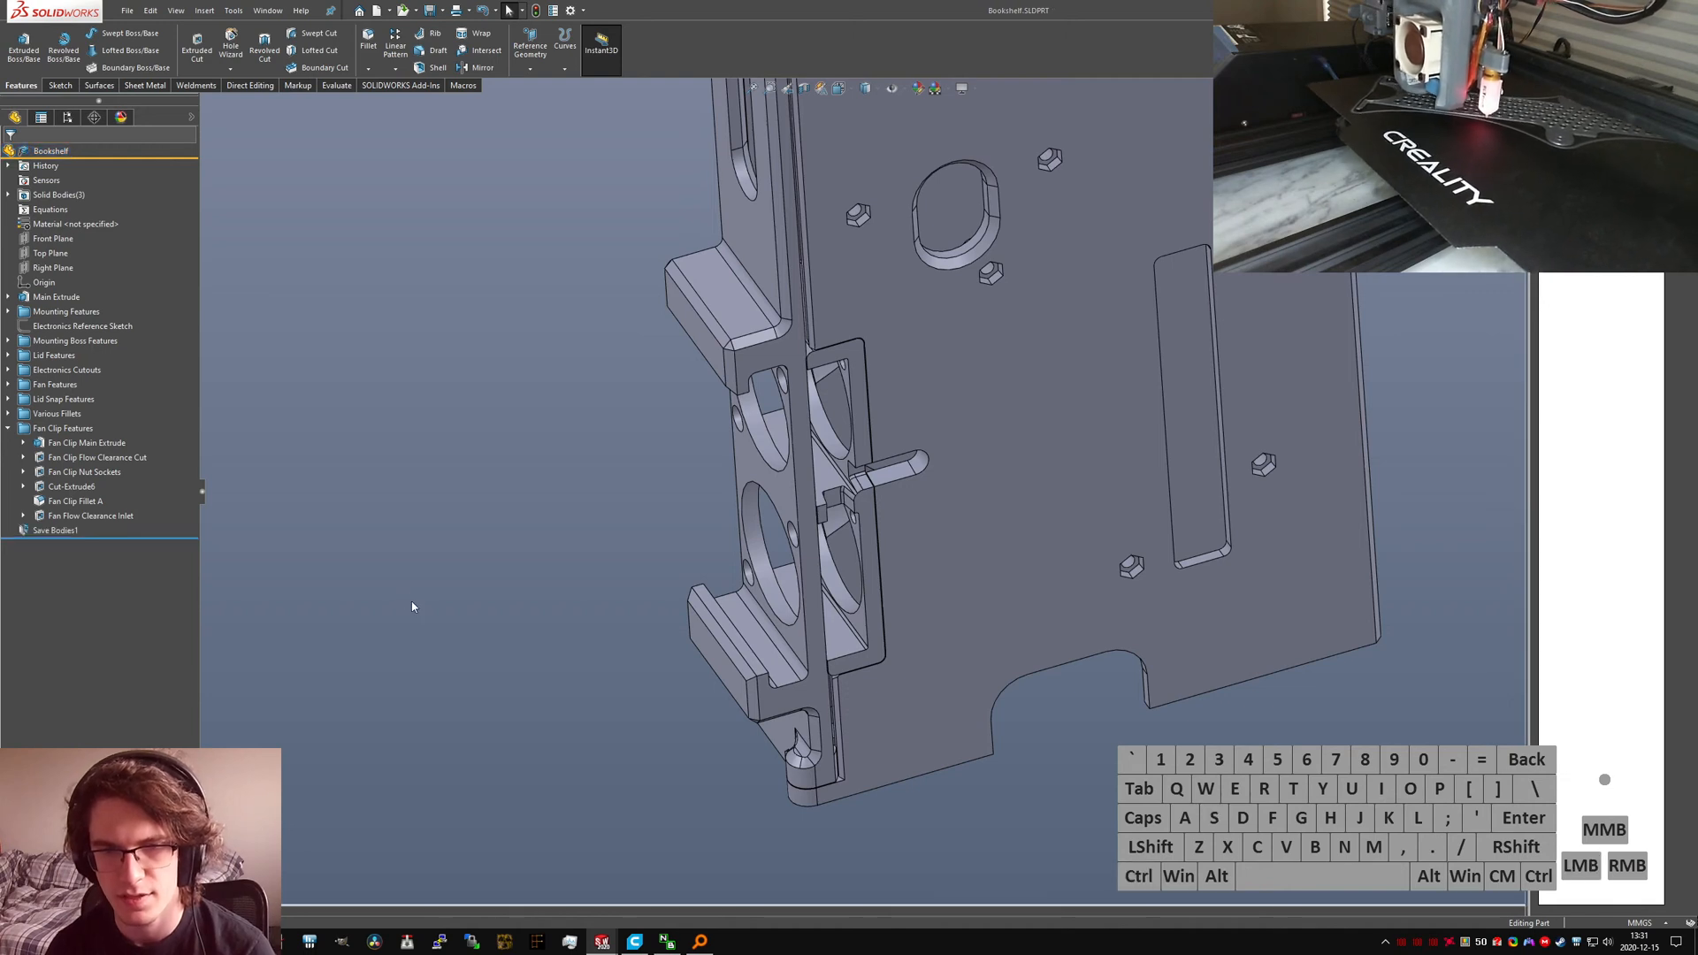
# Step: Switch to the Bookshelf Subpart Assembly and swing the hinged lid away from the base to expose the fan caddy's slot
pyautogui.hotkey('ctrl', 'Tab')
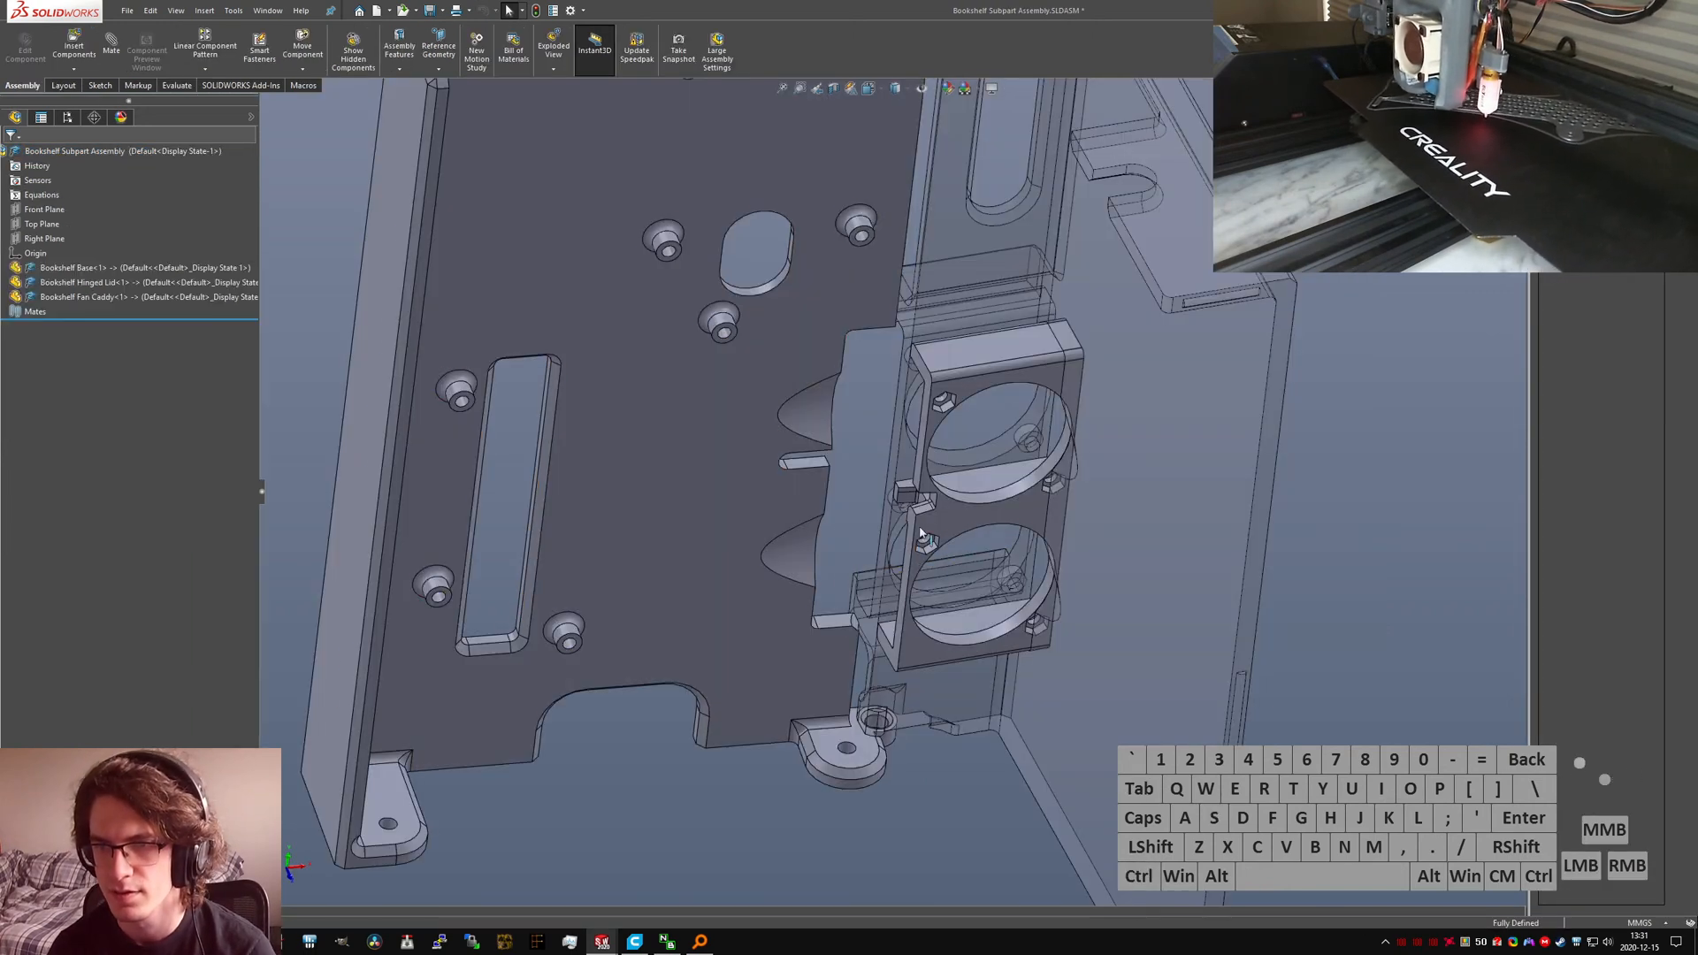
pyautogui.press('f')
pyautogui.click(887, 631)
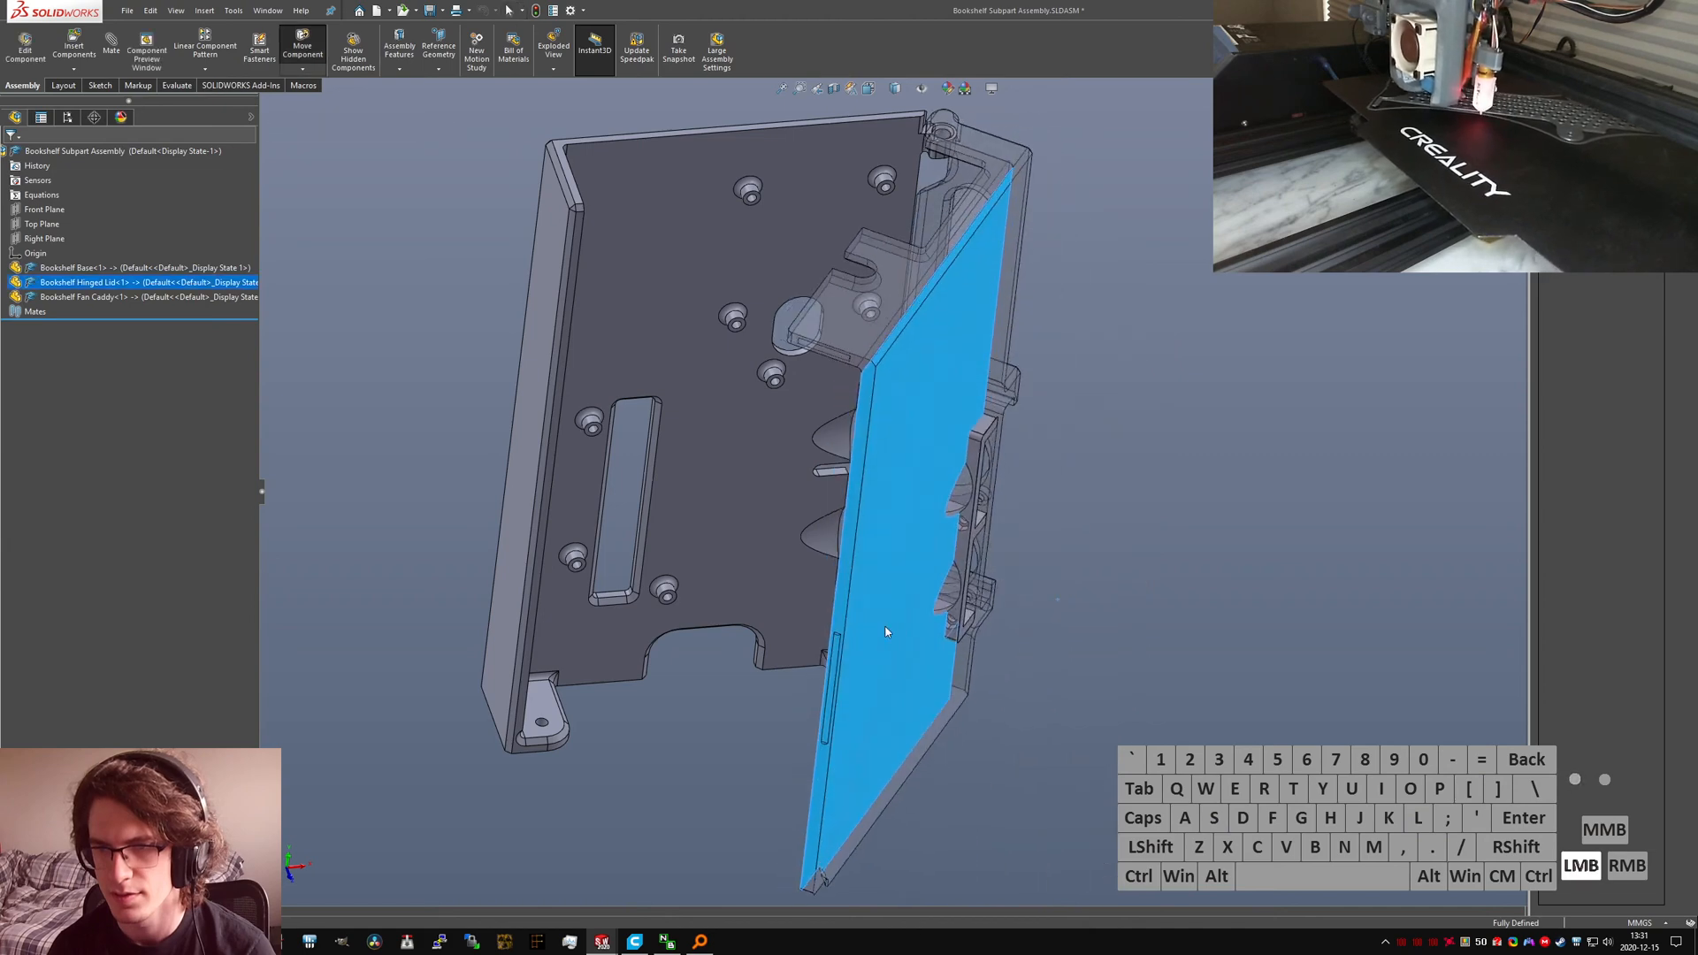
pyautogui.moveTo(887, 631); pyautogui.dragTo(1088, 570)
pyautogui.scroll(-7, 902, 495)
pyautogui.moveTo(963, 531); pyautogui.dragTo(1067, 509, button='middle')
pyautogui.scroll(-4, 980, 523)
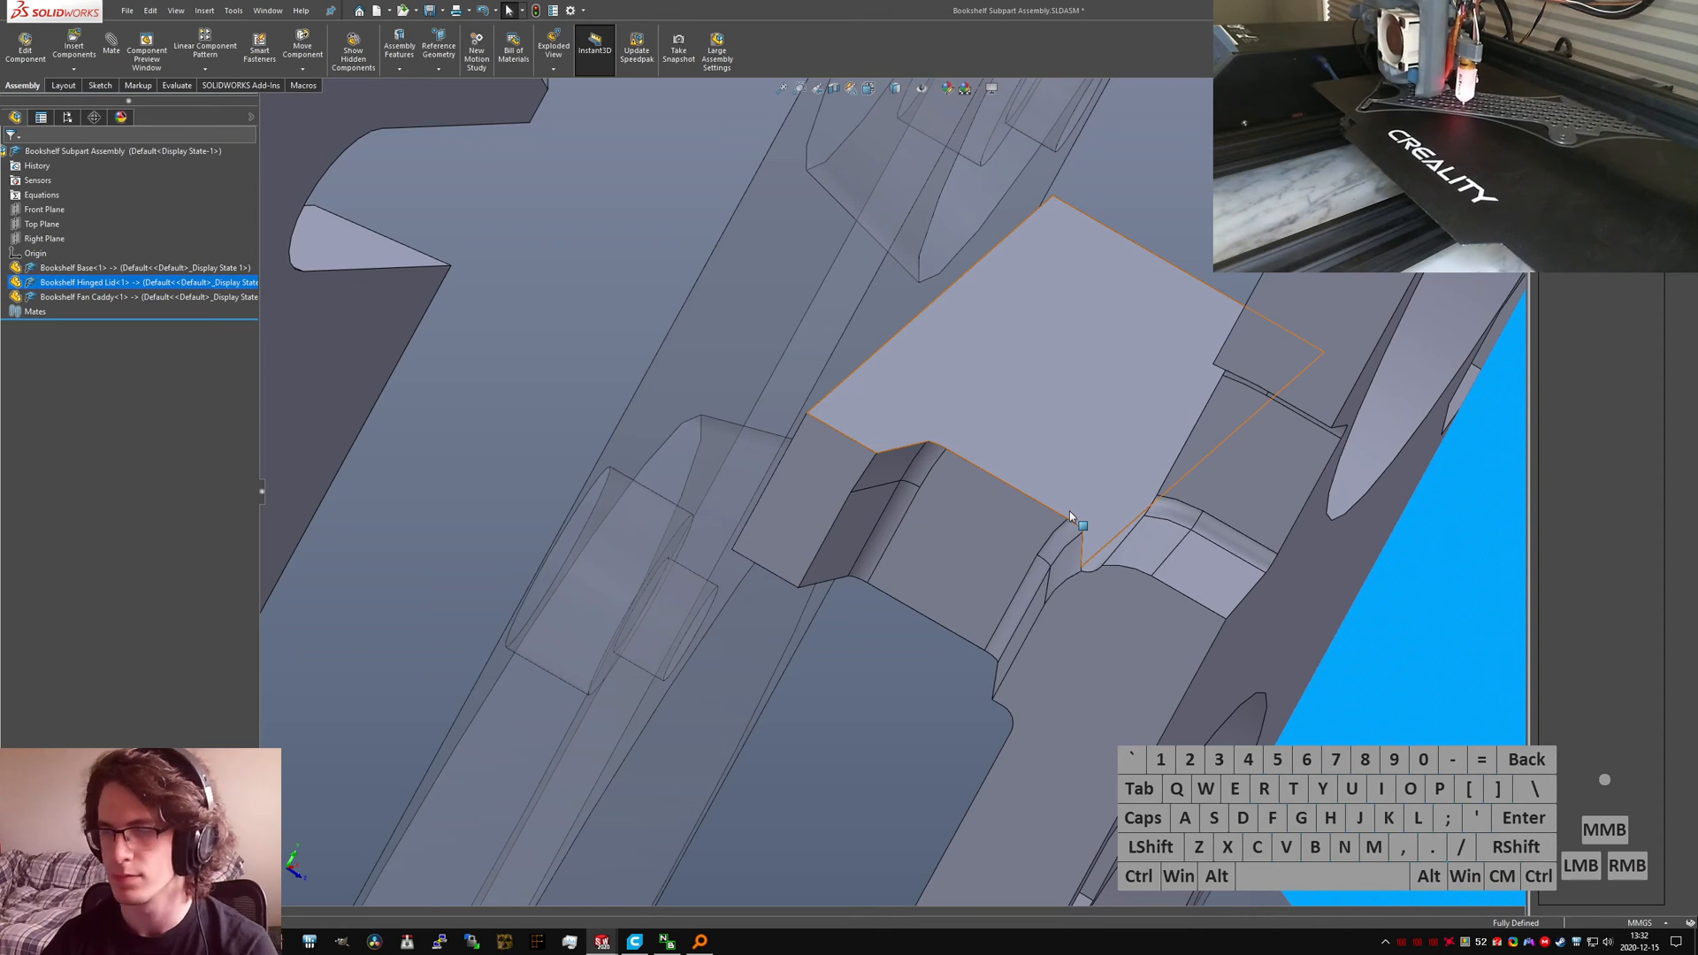
# Step: Swing the Bookshelf Hinged Lid closed against the base after checking the slot in the fan caddy's crossbar
pyautogui.click(899, 686)
pyautogui.scroll(9, 883, 704)
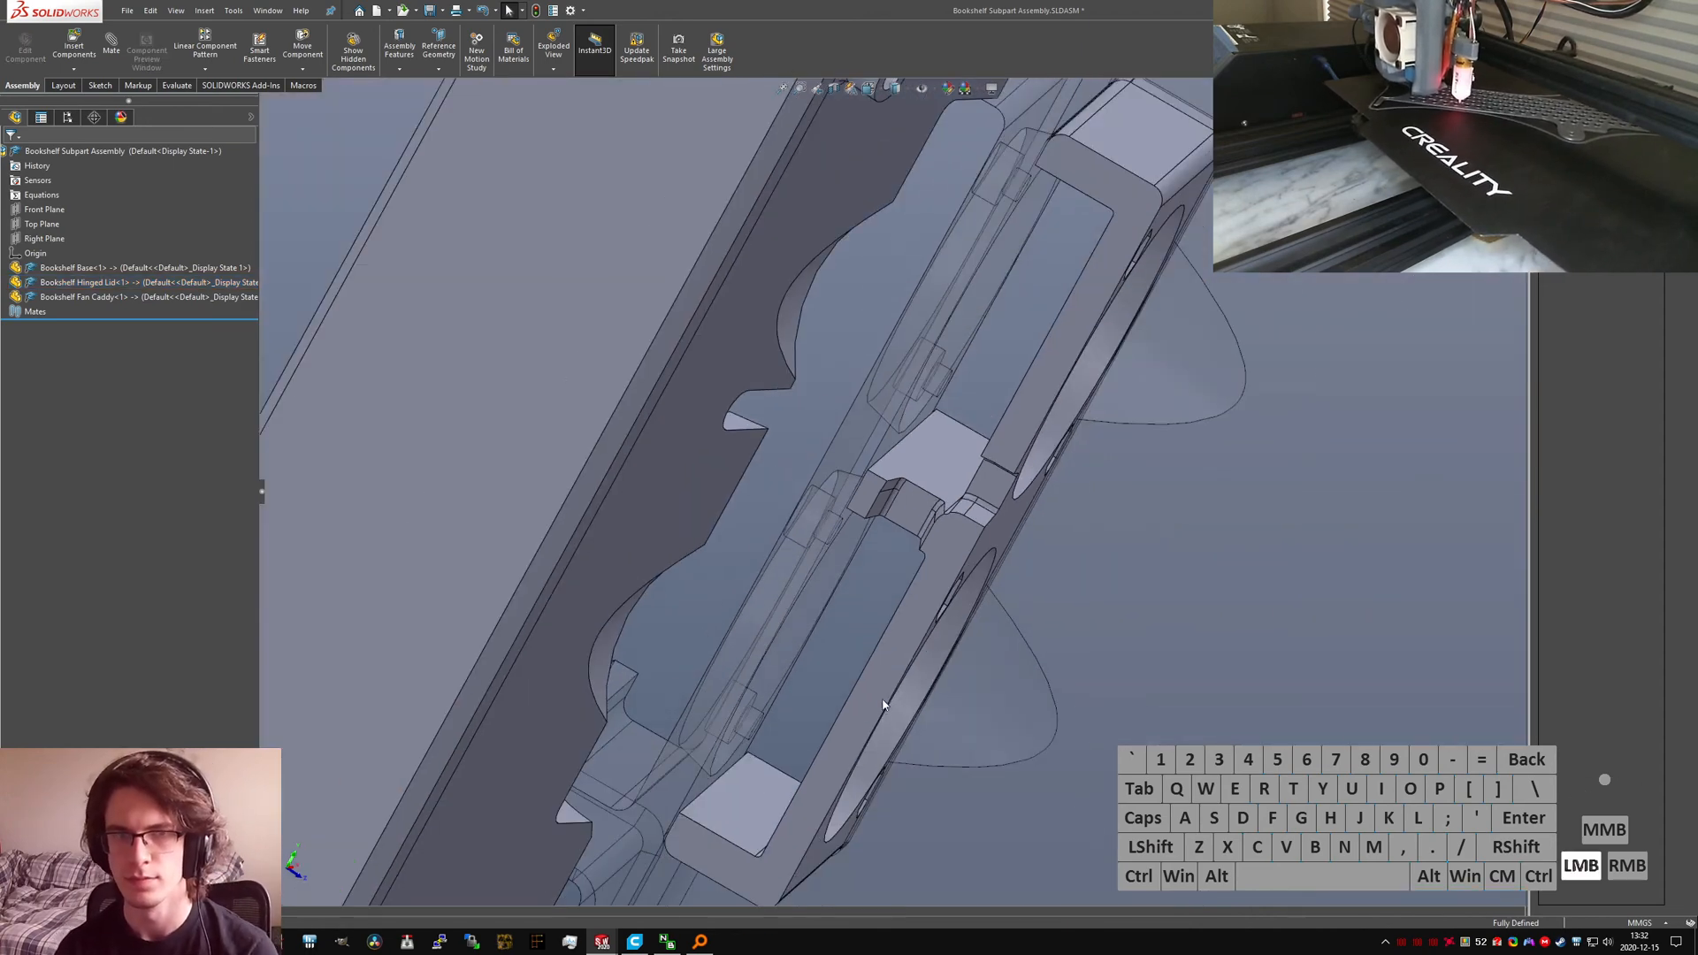
pyautogui.moveTo(822, 619)
pyautogui.mouseDown(button='middle')
pyautogui.moveTo(728, 568)
pyautogui.moveTo(849, 610)
pyautogui.mouseUp(button='middle')
pyautogui.scroll(5, 933, 640)
pyautogui.moveTo(936, 642); pyautogui.dragTo(905, 619, button='middle')
pyautogui.click(909, 601)
pyautogui.moveTo(911, 601); pyautogui.dragTo(632, 659)
pyautogui.click(855, 571)
# Step: Examine the closed subpart assembly from several sides, focusing on the slot across the base wall and fan caddy
pyautogui.moveTo(855, 573); pyautogui.dragTo(596, 607, button='middle')
pyautogui.scroll(-4, 739, 536)
pyautogui.scroll(6, 602, 592)
pyautogui.scroll(-5, 681, 482)
pyautogui.moveTo(828, 320); pyautogui.dragTo(827, 411, button='middle')
pyautogui.scroll(-5, 835, 365)
pyautogui.scroll(5, 840, 420)
pyautogui.scroll(2, 943, 463)
pyautogui.moveTo(944, 463); pyautogui.dragTo(1027, 472, button='middle')
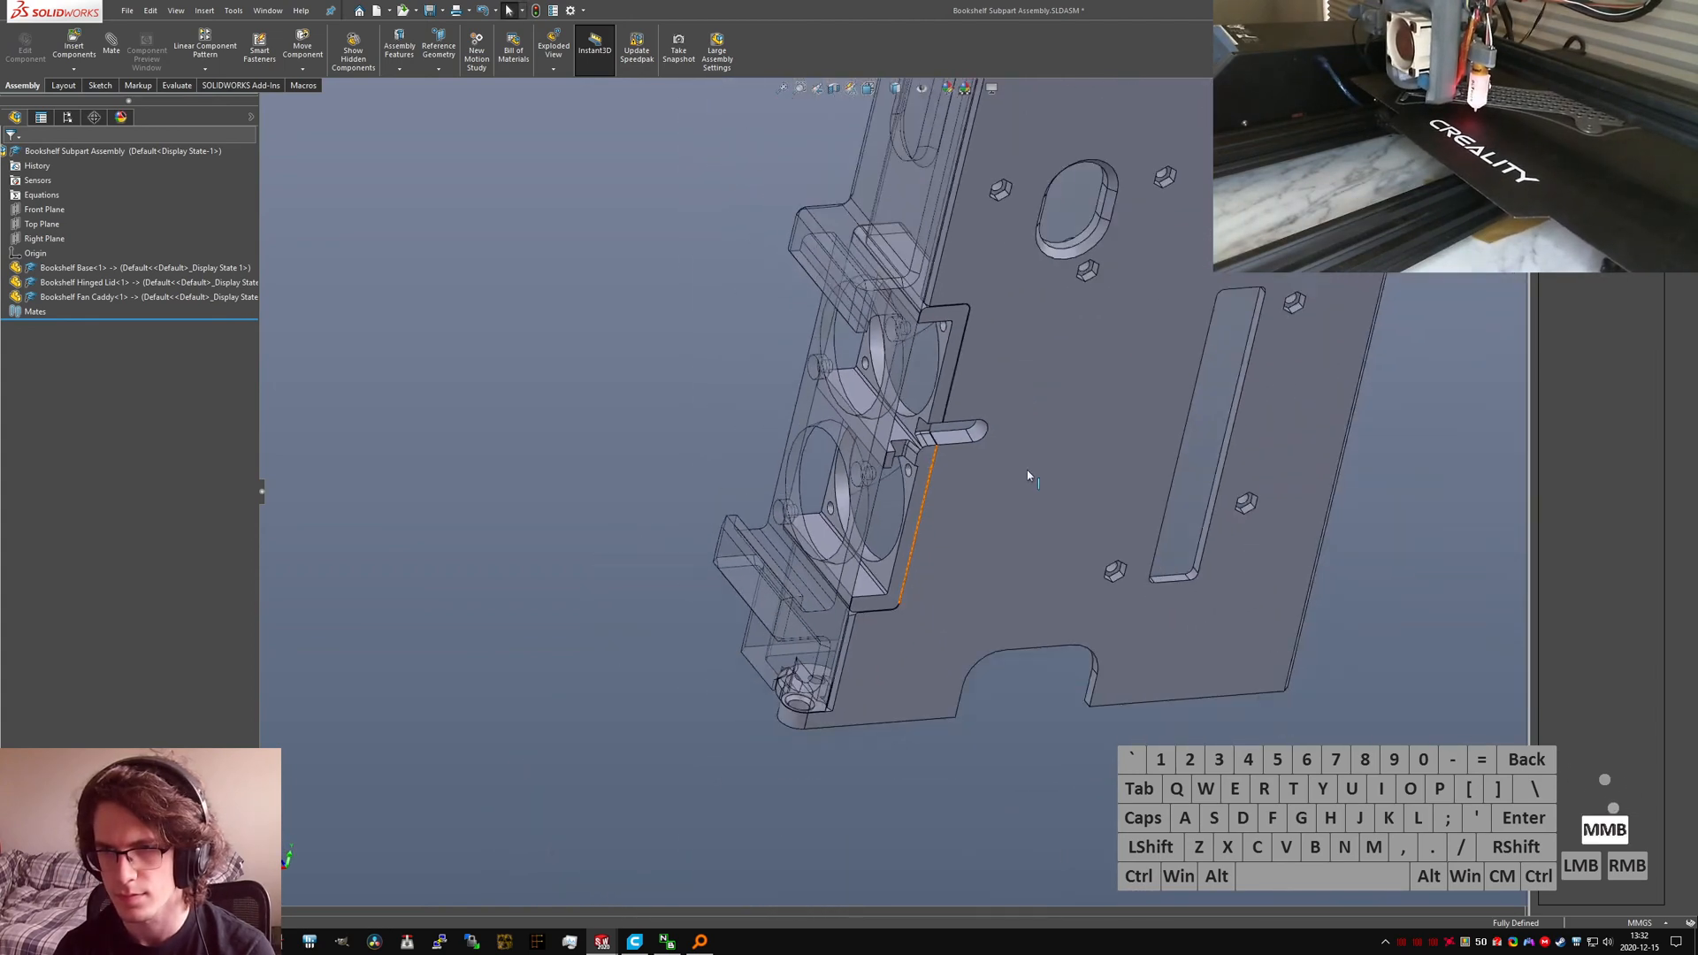
pyautogui.scroll(4, 973, 449)
pyautogui.moveTo(921, 427); pyautogui.dragTo(935, 464, button='middle')
pyautogui.scroll(-3, 935, 464)
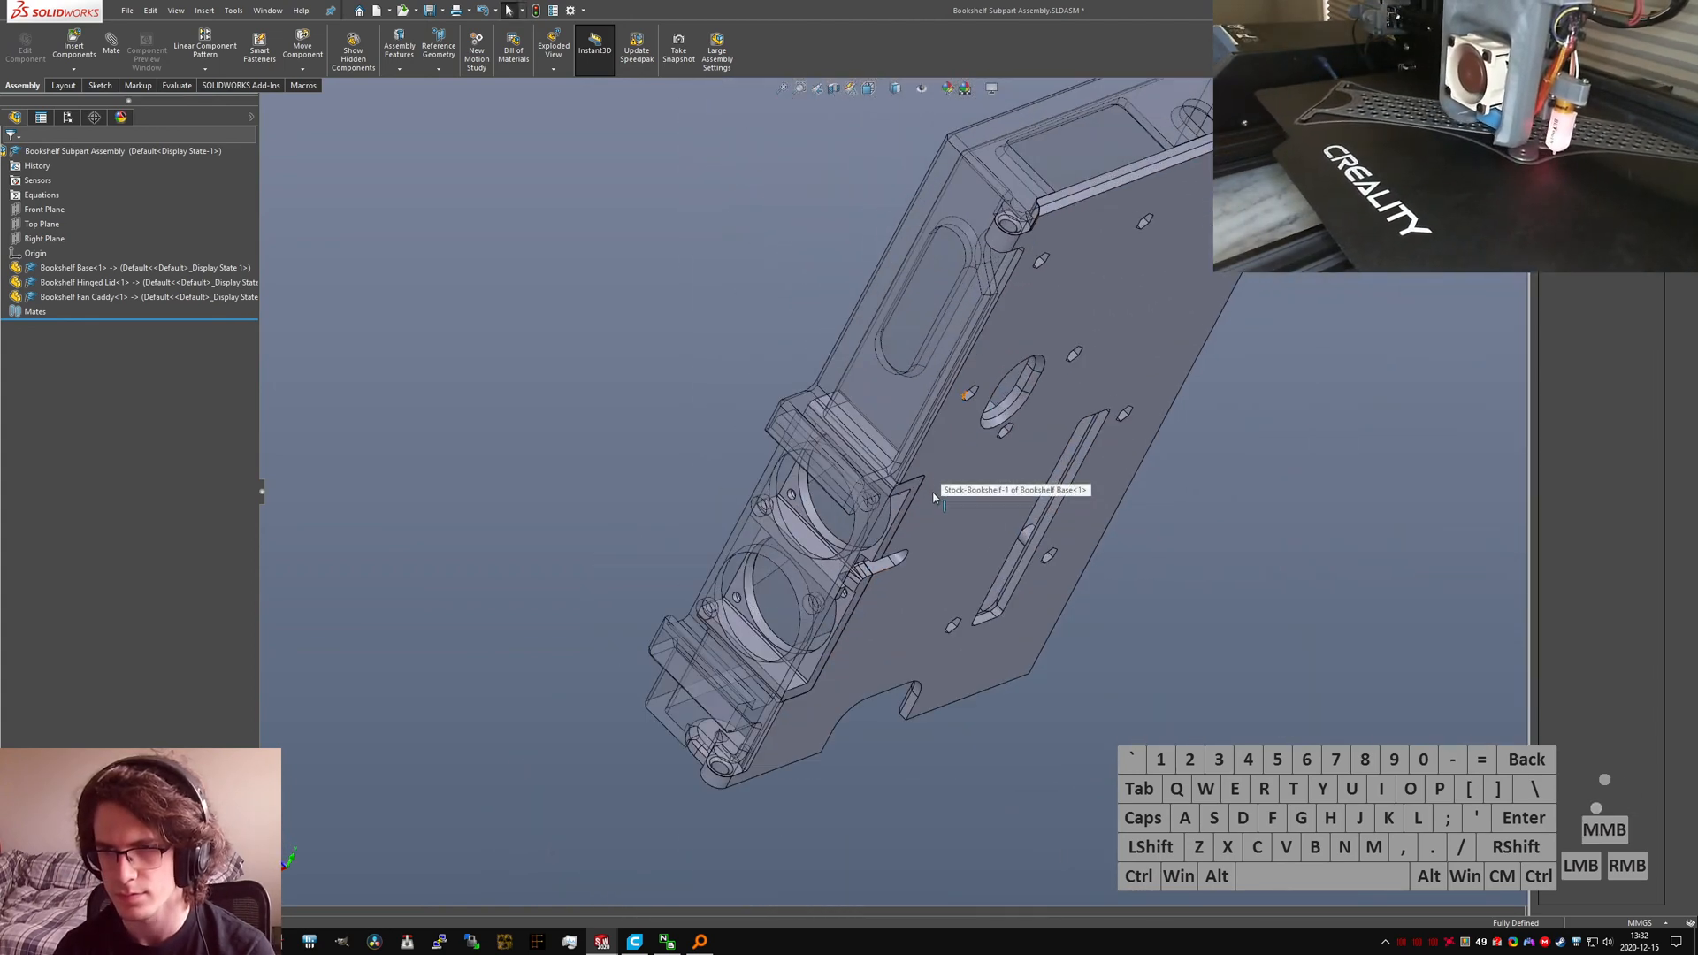
pyautogui.scroll(3, 946, 442)
pyautogui.moveTo(978, 390); pyautogui.dragTo(1017, 393, button='middle')
pyautogui.scroll(-4, 1024, 390)
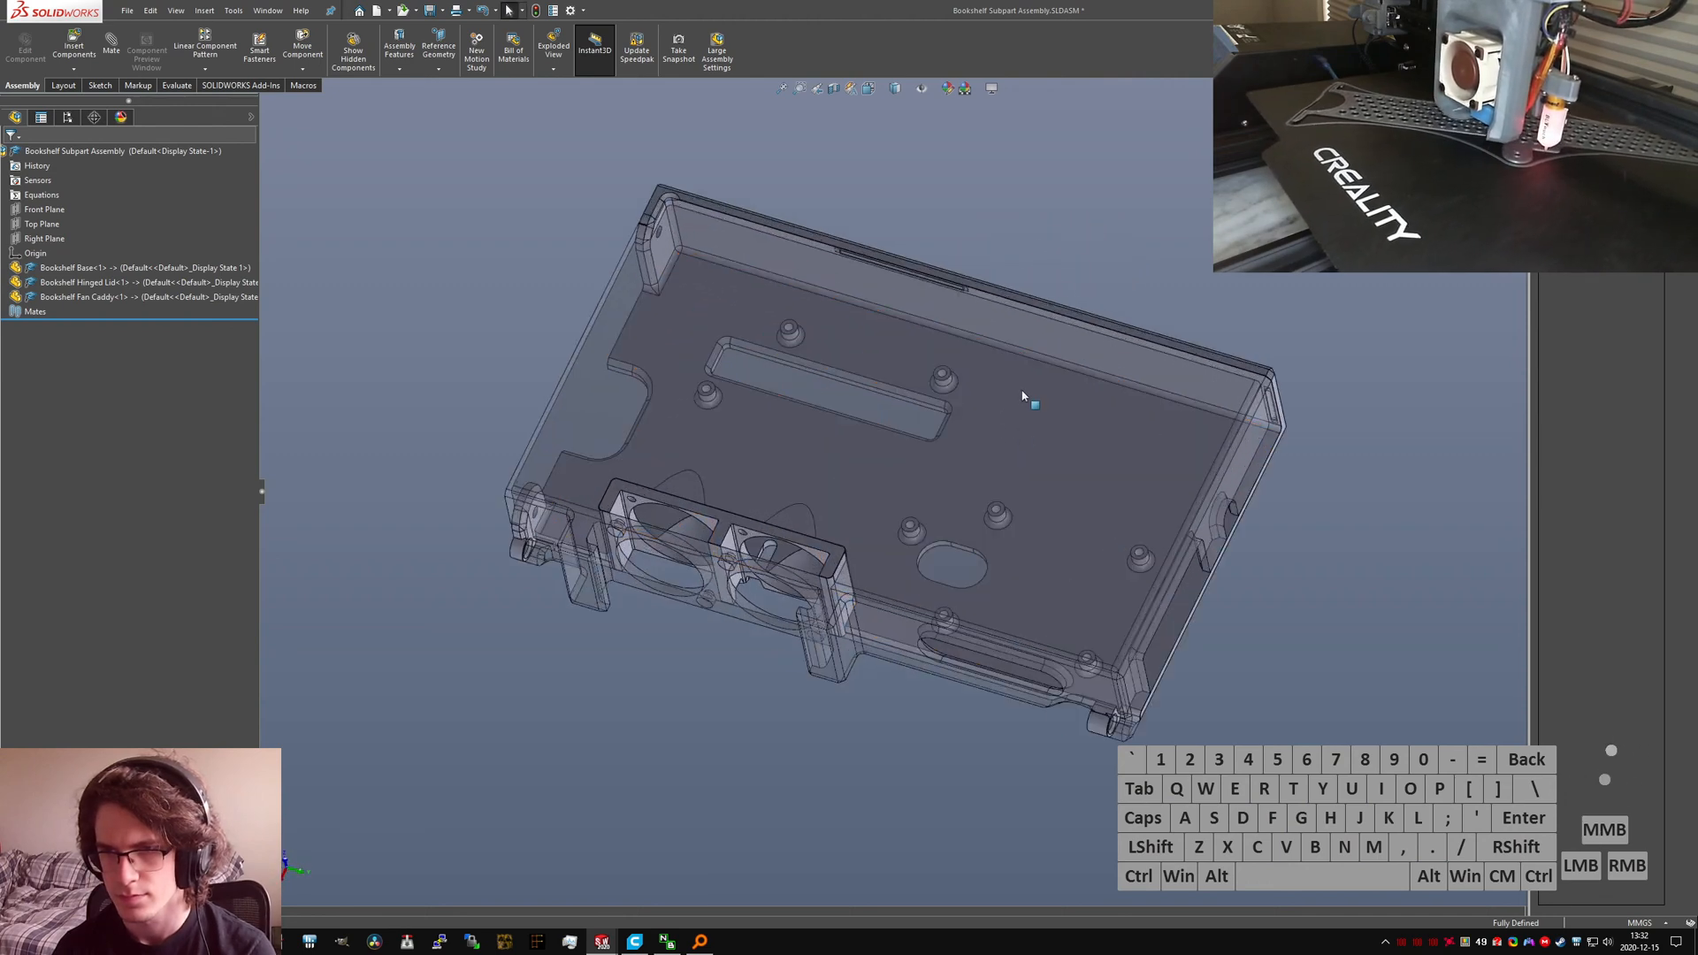
# Step: Switch to the Top Level assembly document
pyautogui.hotkey('ctrl', 'Tab')
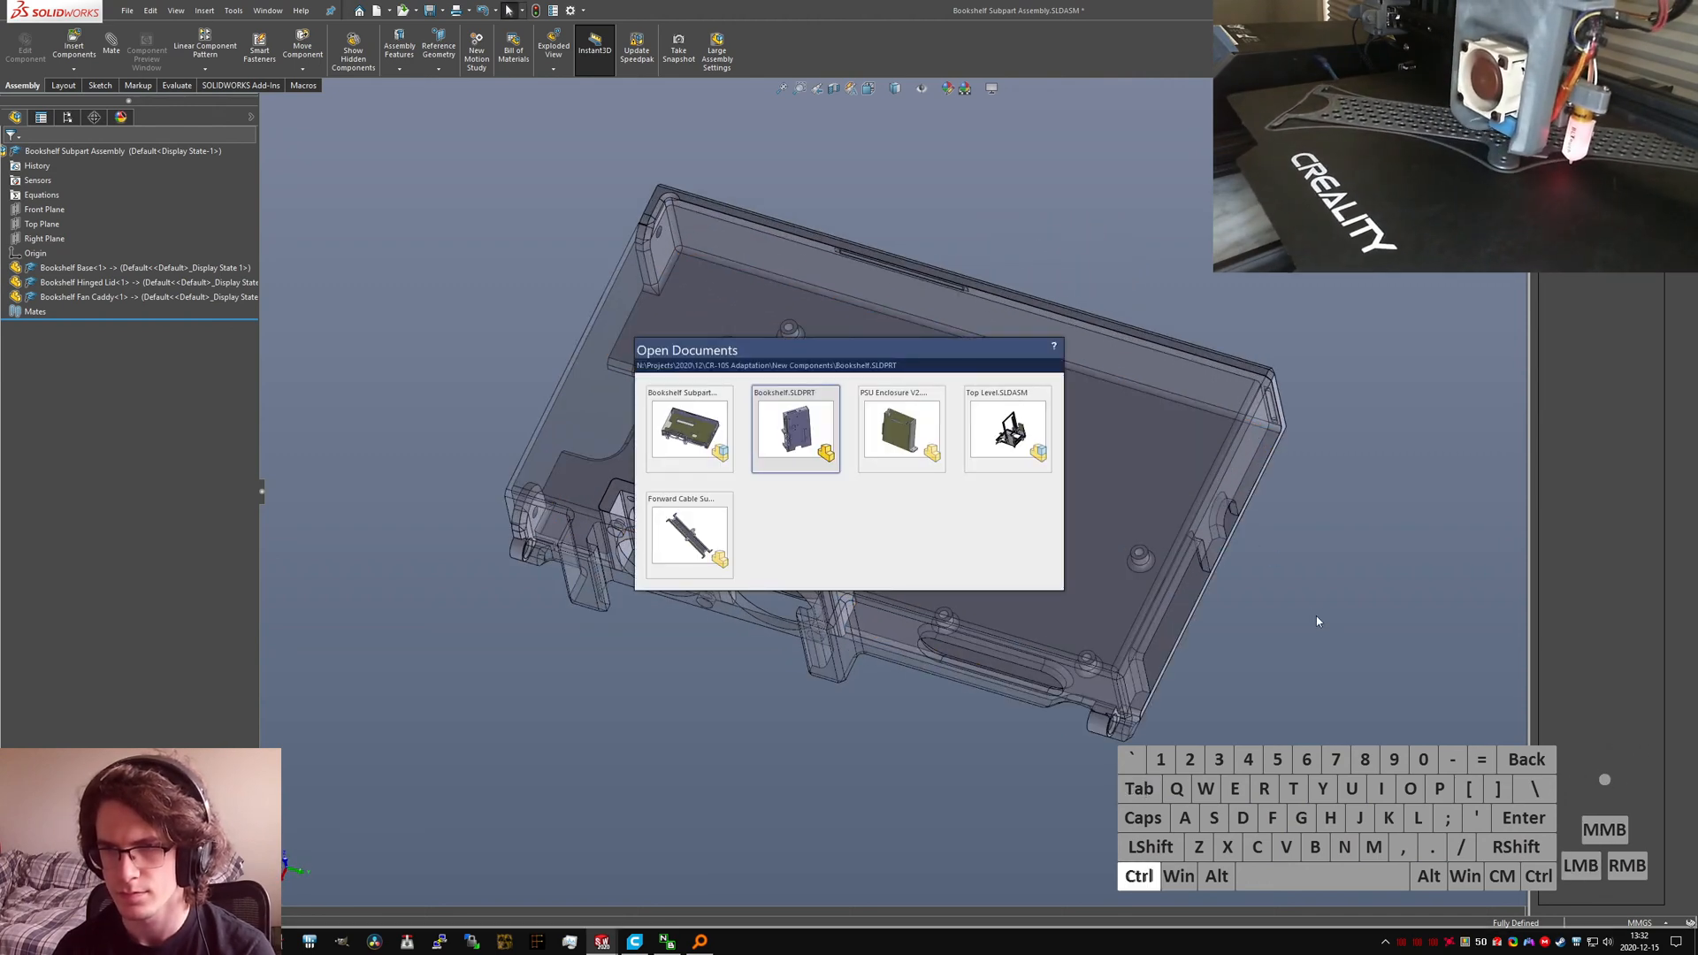
pyautogui.hotkey('ctrl', 'Tab')
pyautogui.hotkey('ctrl', 'Tab')
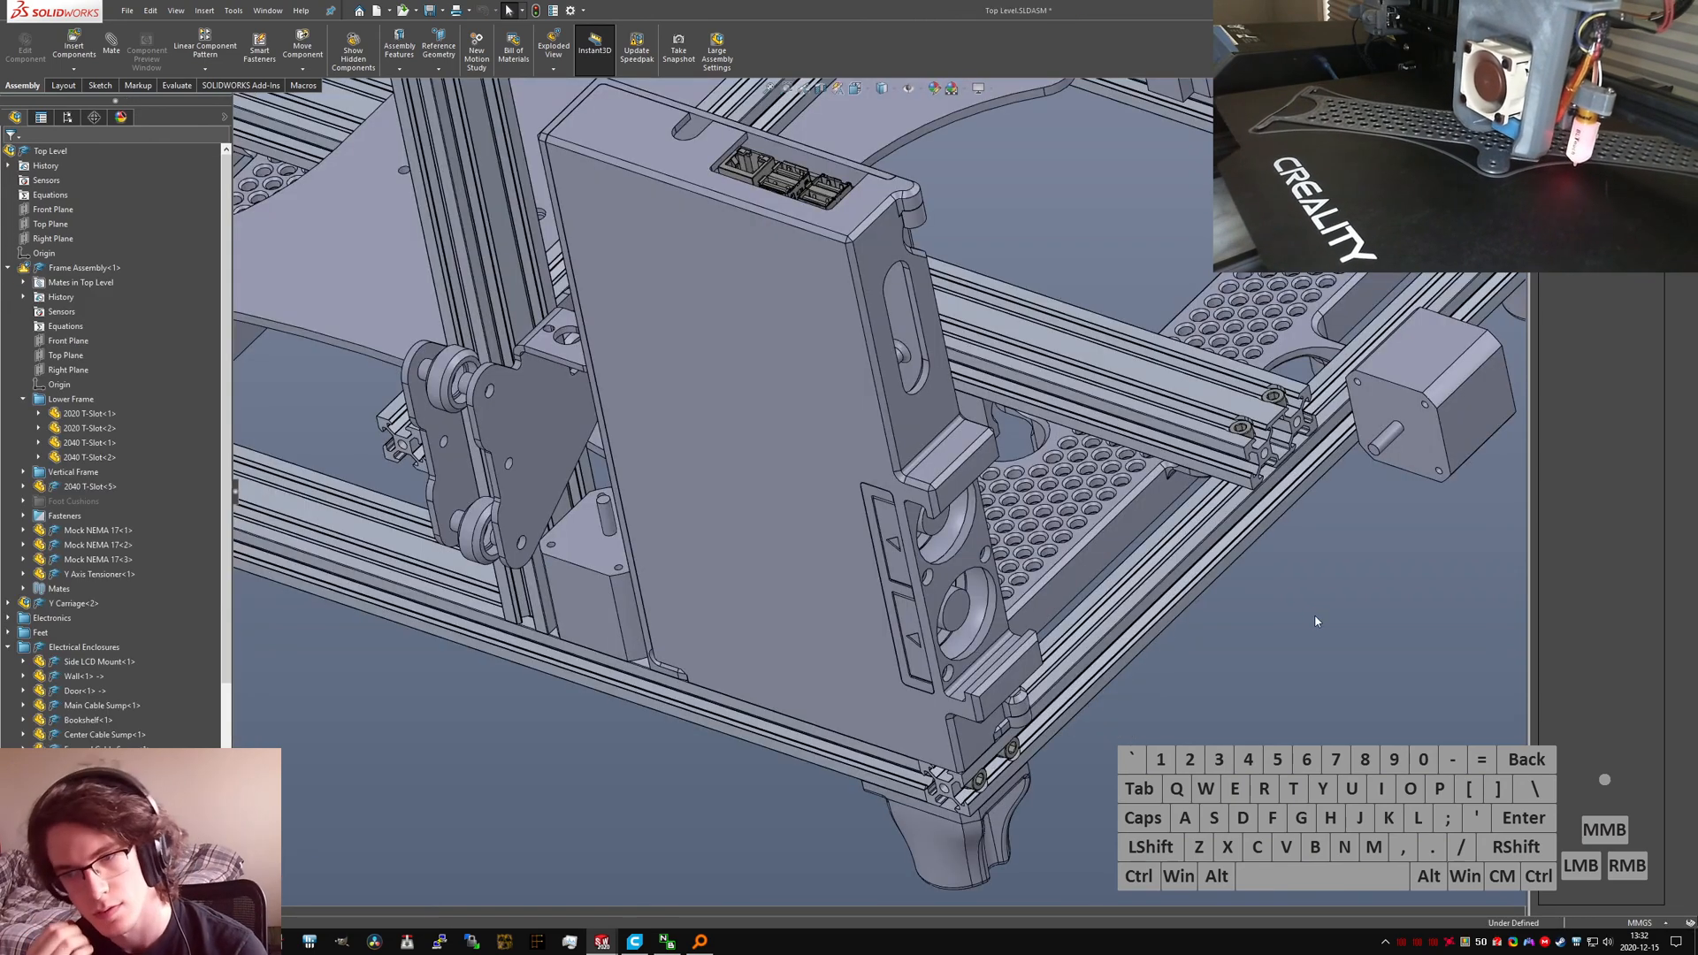
pyautogui.click(708, 561)
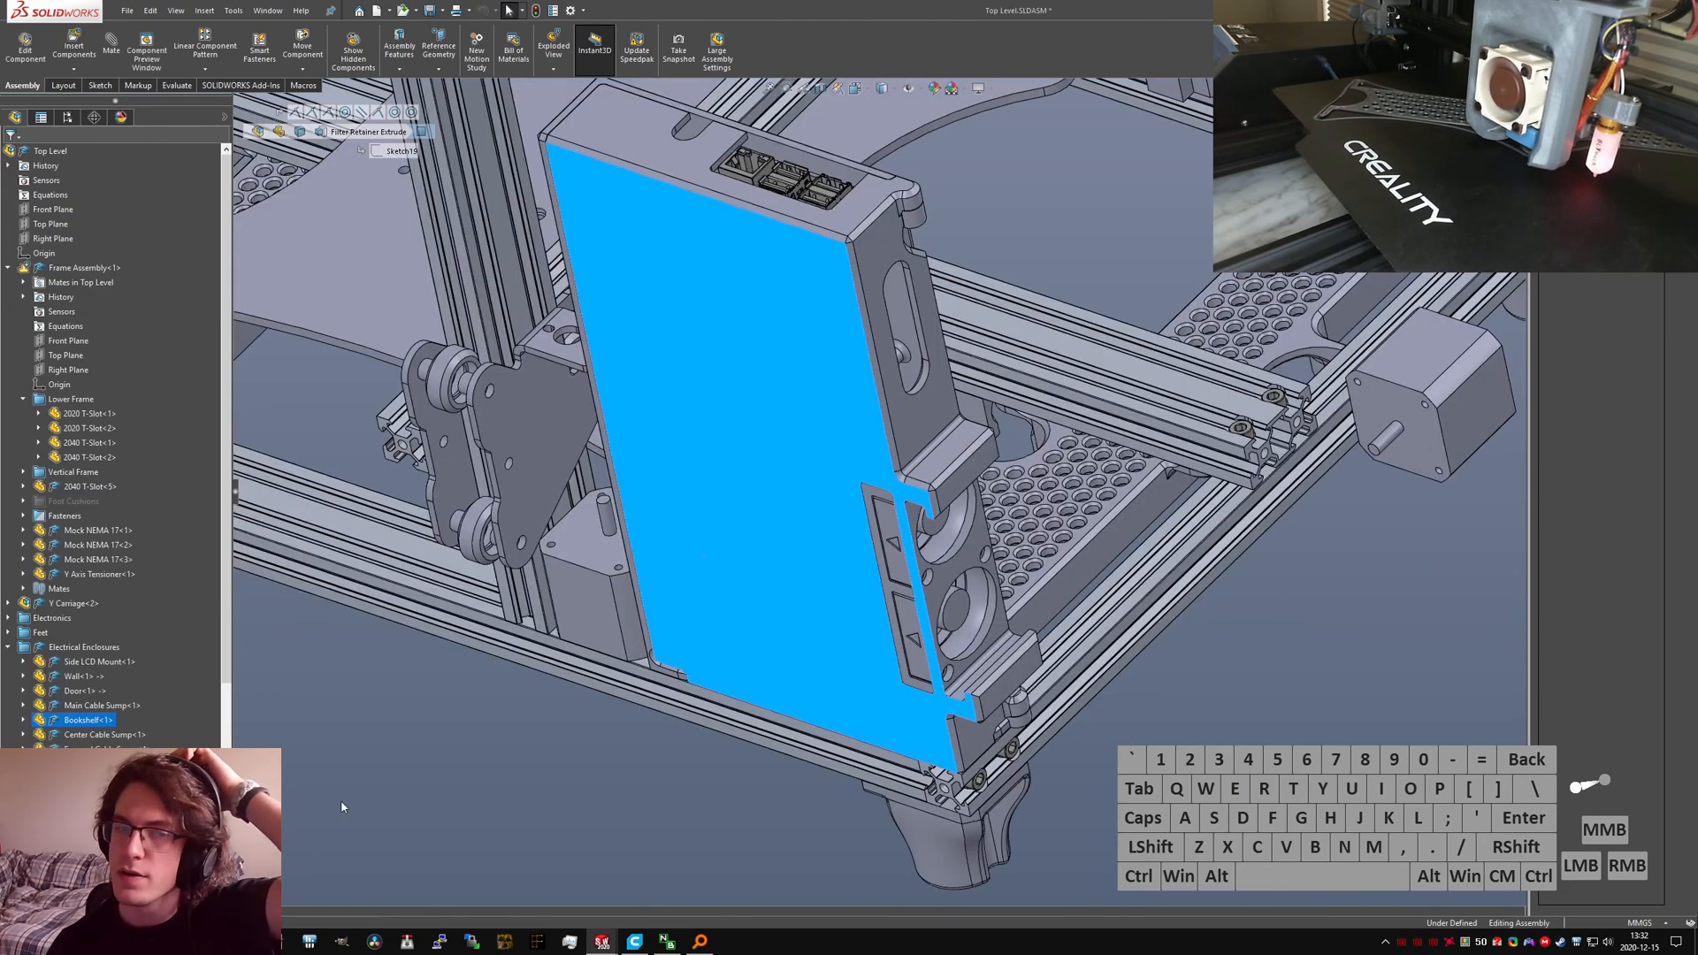
pyautogui.rightClick(88, 719)
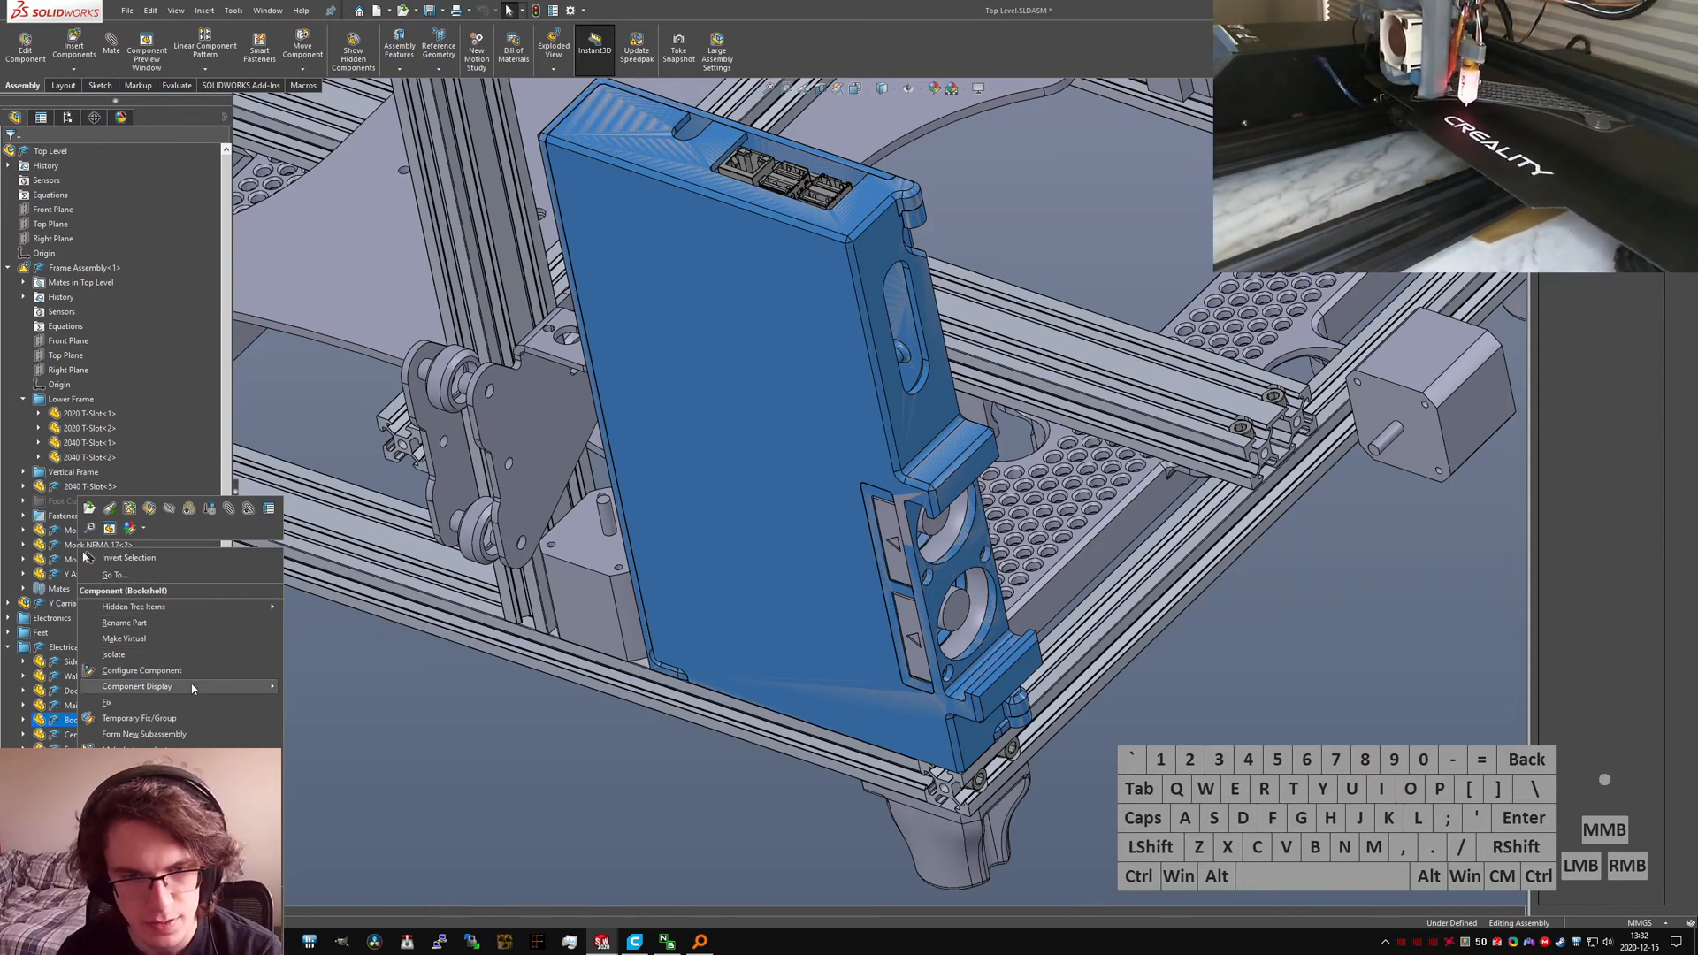
pyautogui.moveTo(188, 686)
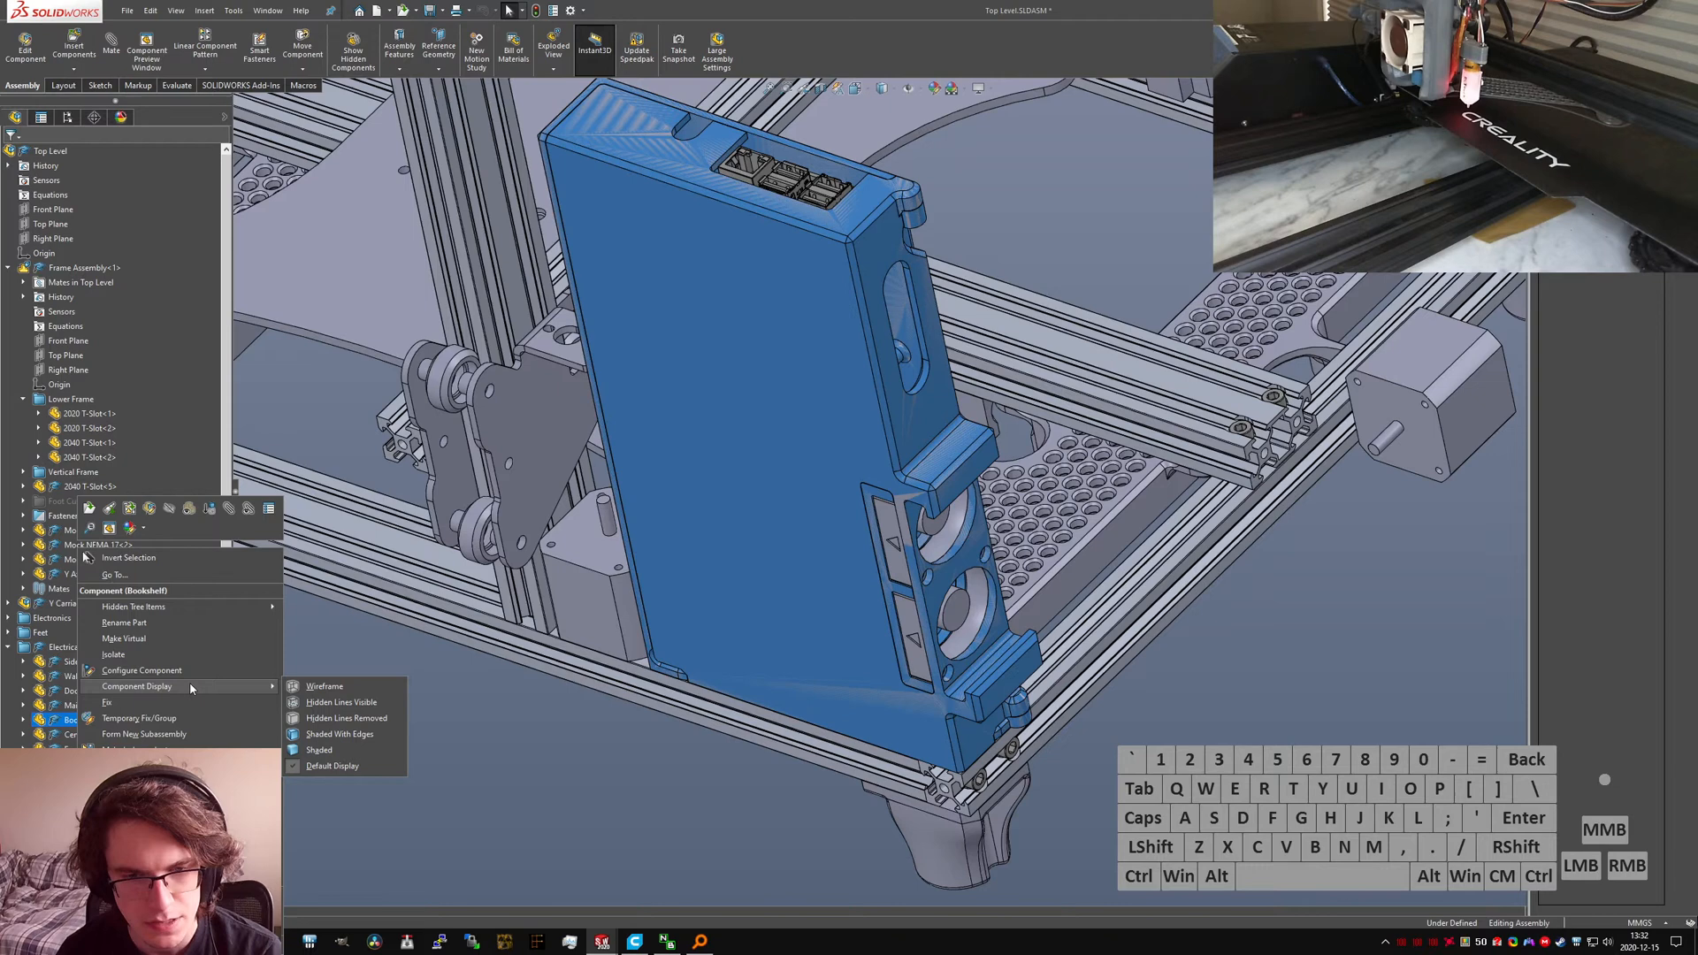
pyautogui.click(298, 639)
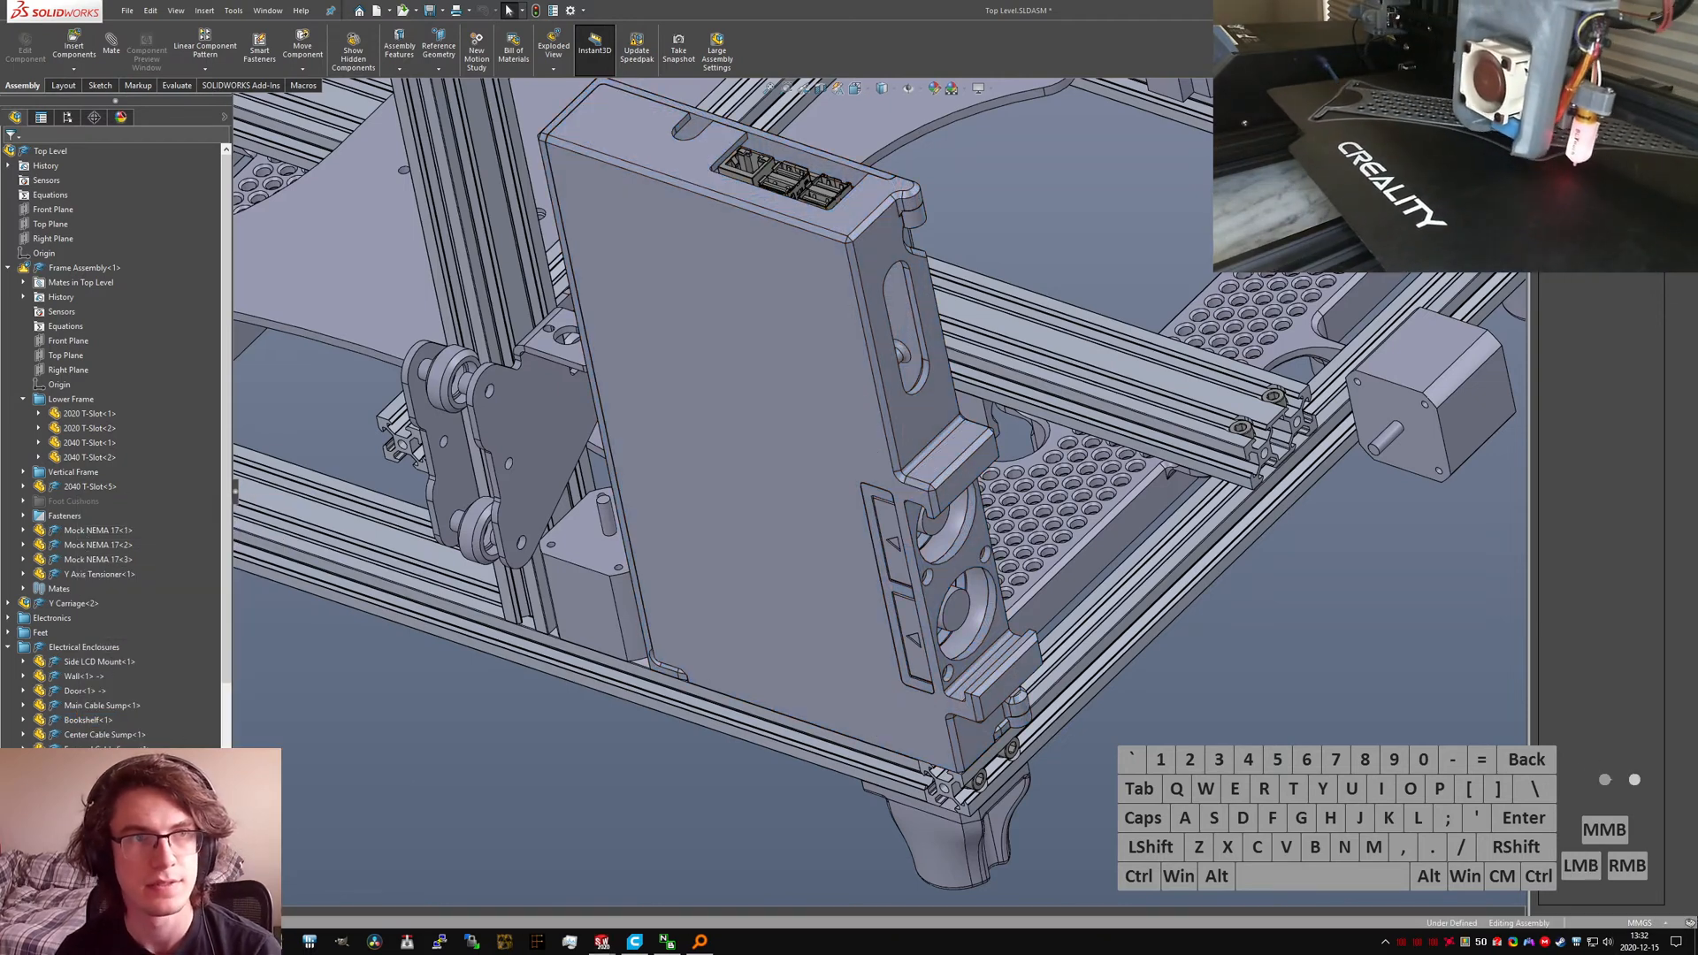
# Step: Search the web in the browser for "solidworks replace part" and read how to replace a component
pyautogui.moveTo(1697, 177); pyautogui.dragTo(815, 162)
pyautogui.hotkey('alt', 'd')
pyautogui.write('solidworks replace part')
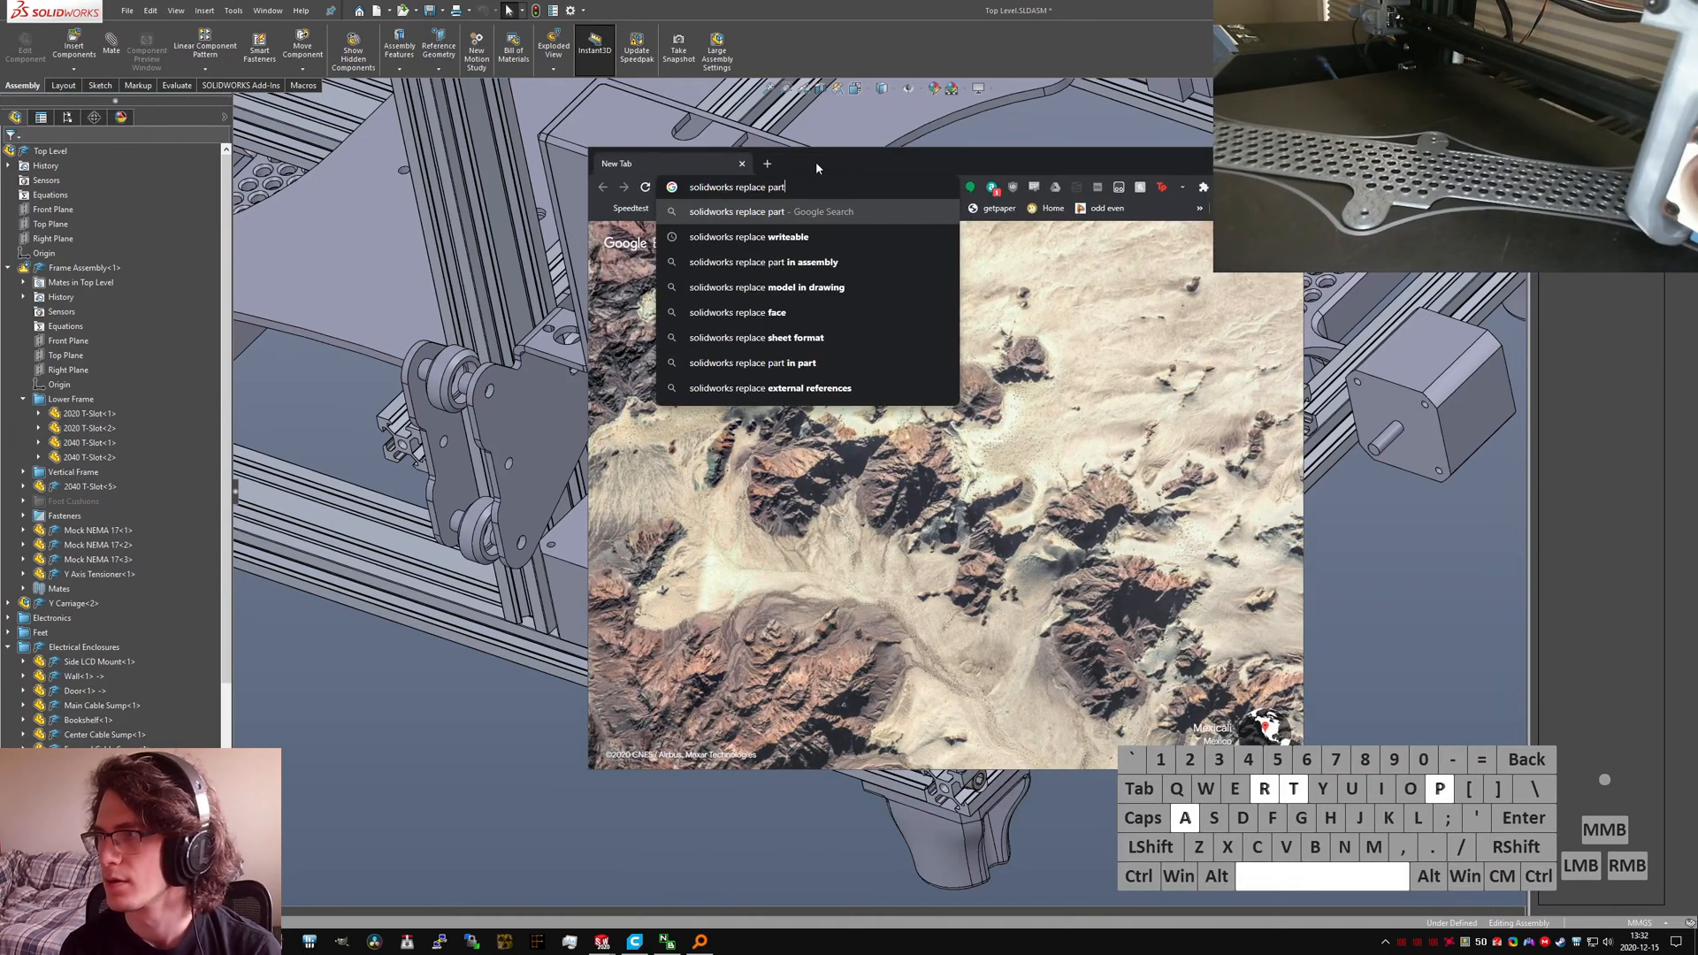
pyautogui.press('Return')
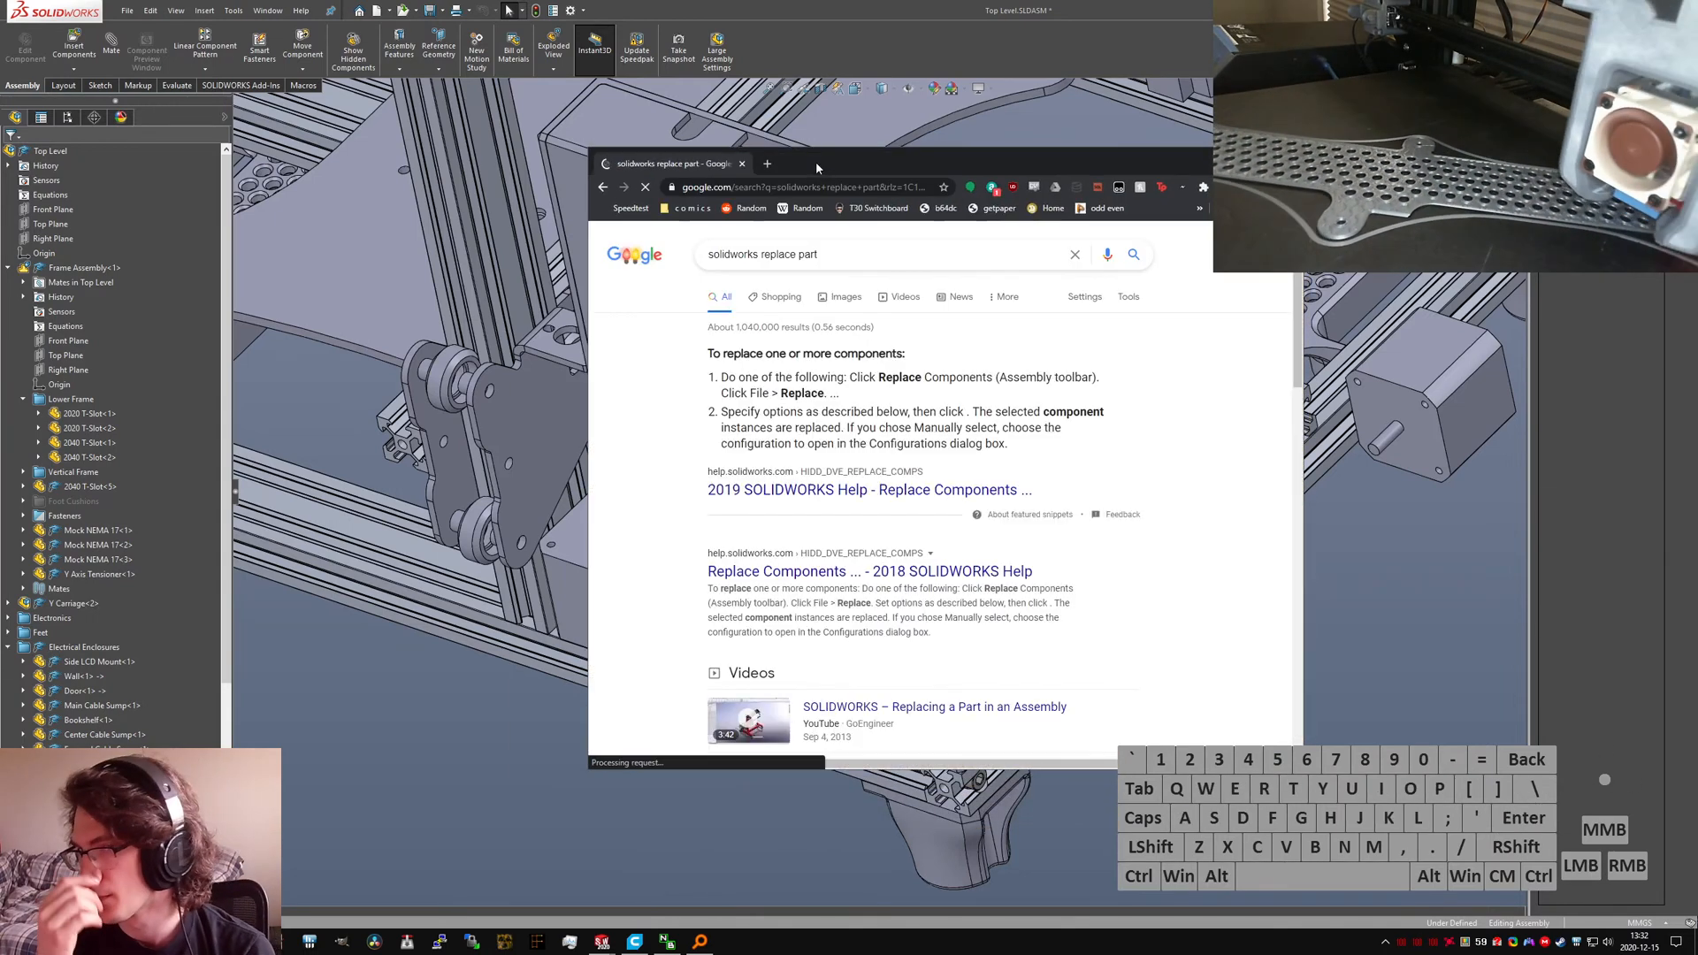
pyautogui.click(920, 404)
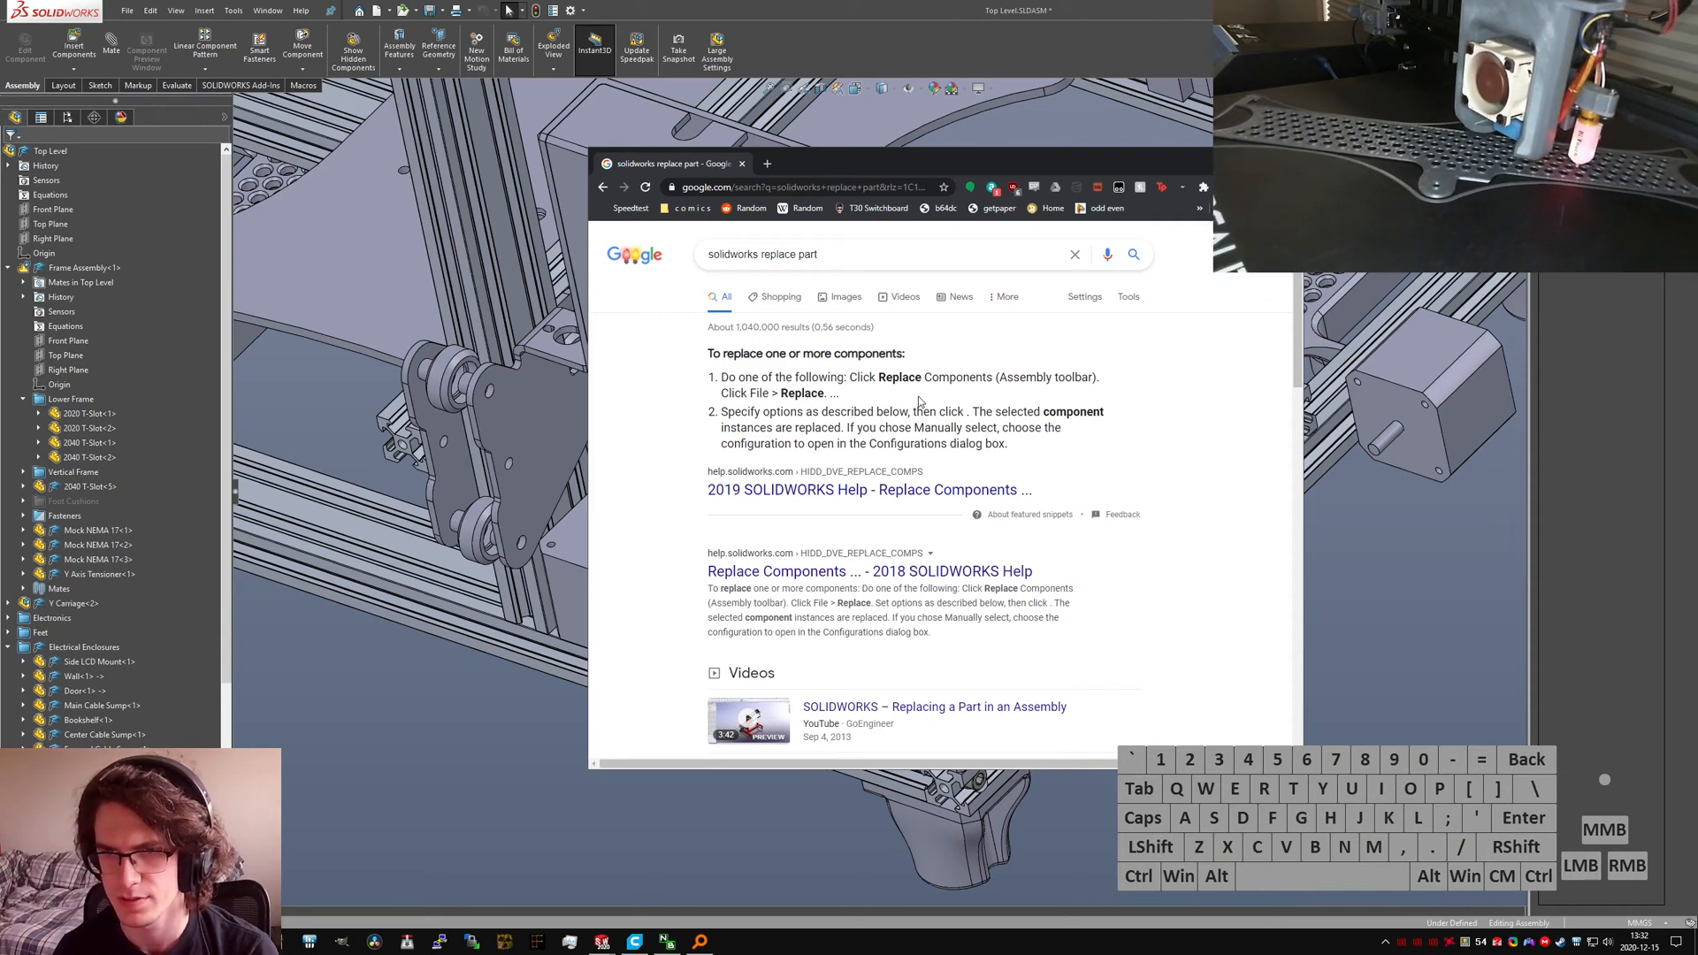
pyautogui.hotkey('ctrl', 'w')
# Step: Replace the Bookshelf component with the open Bookshelf Subpart Assembly and dismiss the resulting error report
pyautogui.hotkey('shift', 'c')
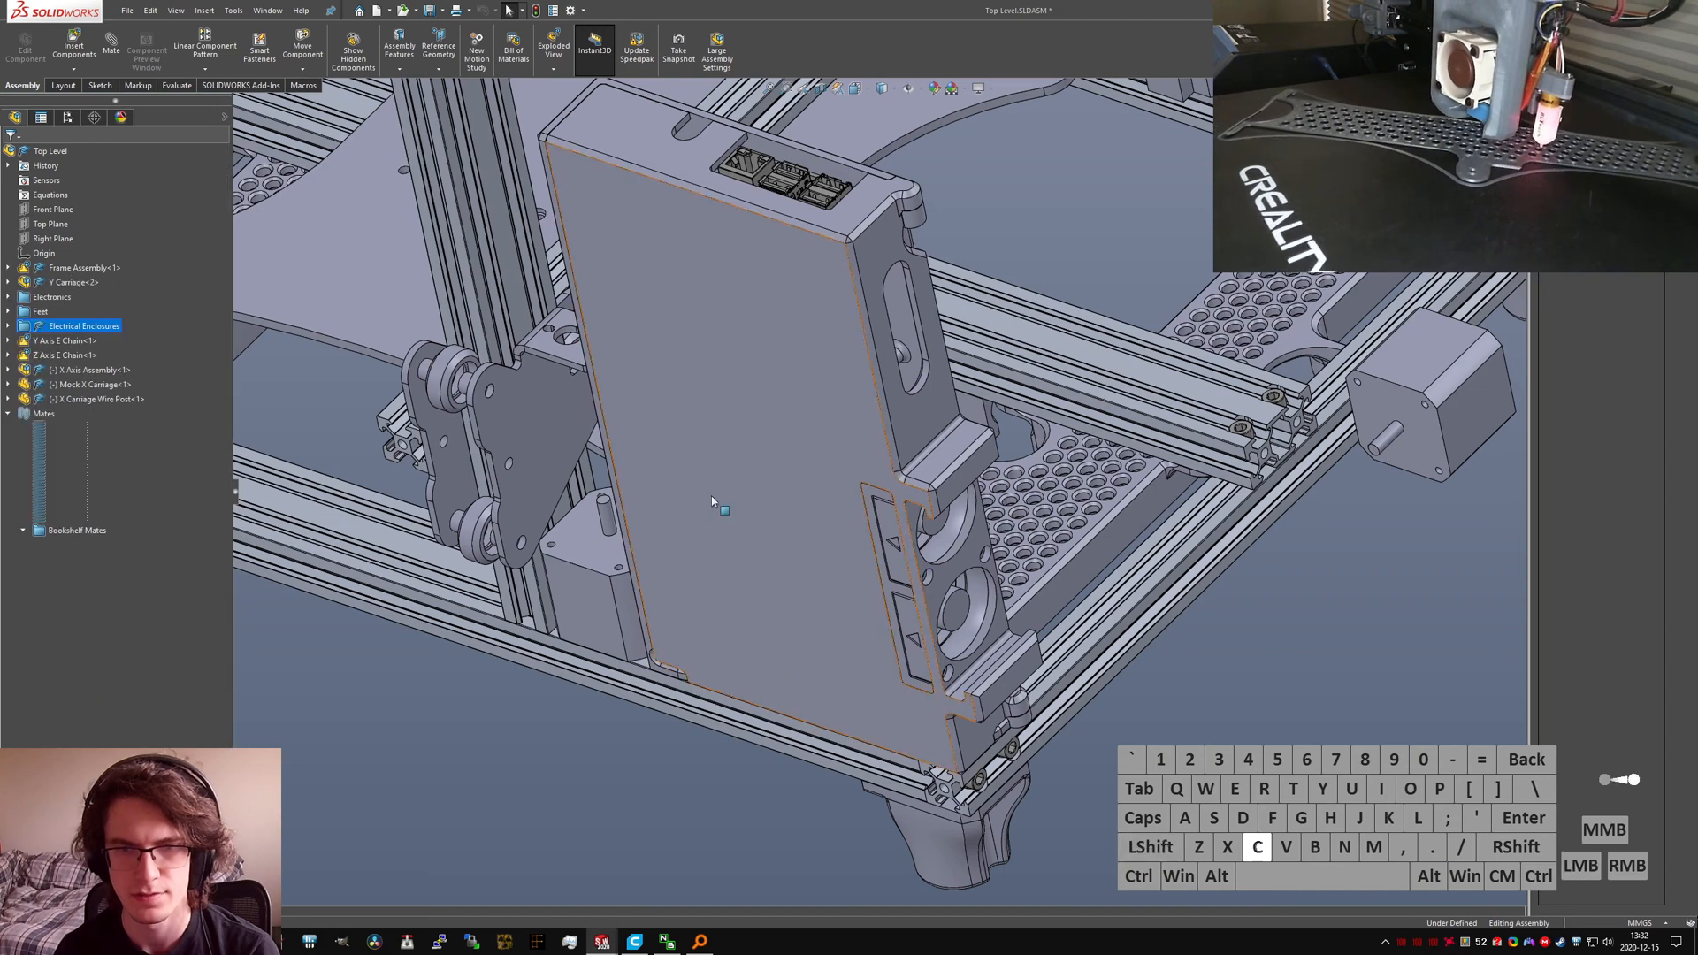
pyautogui.click(711, 495)
pyautogui.click(122, 10)
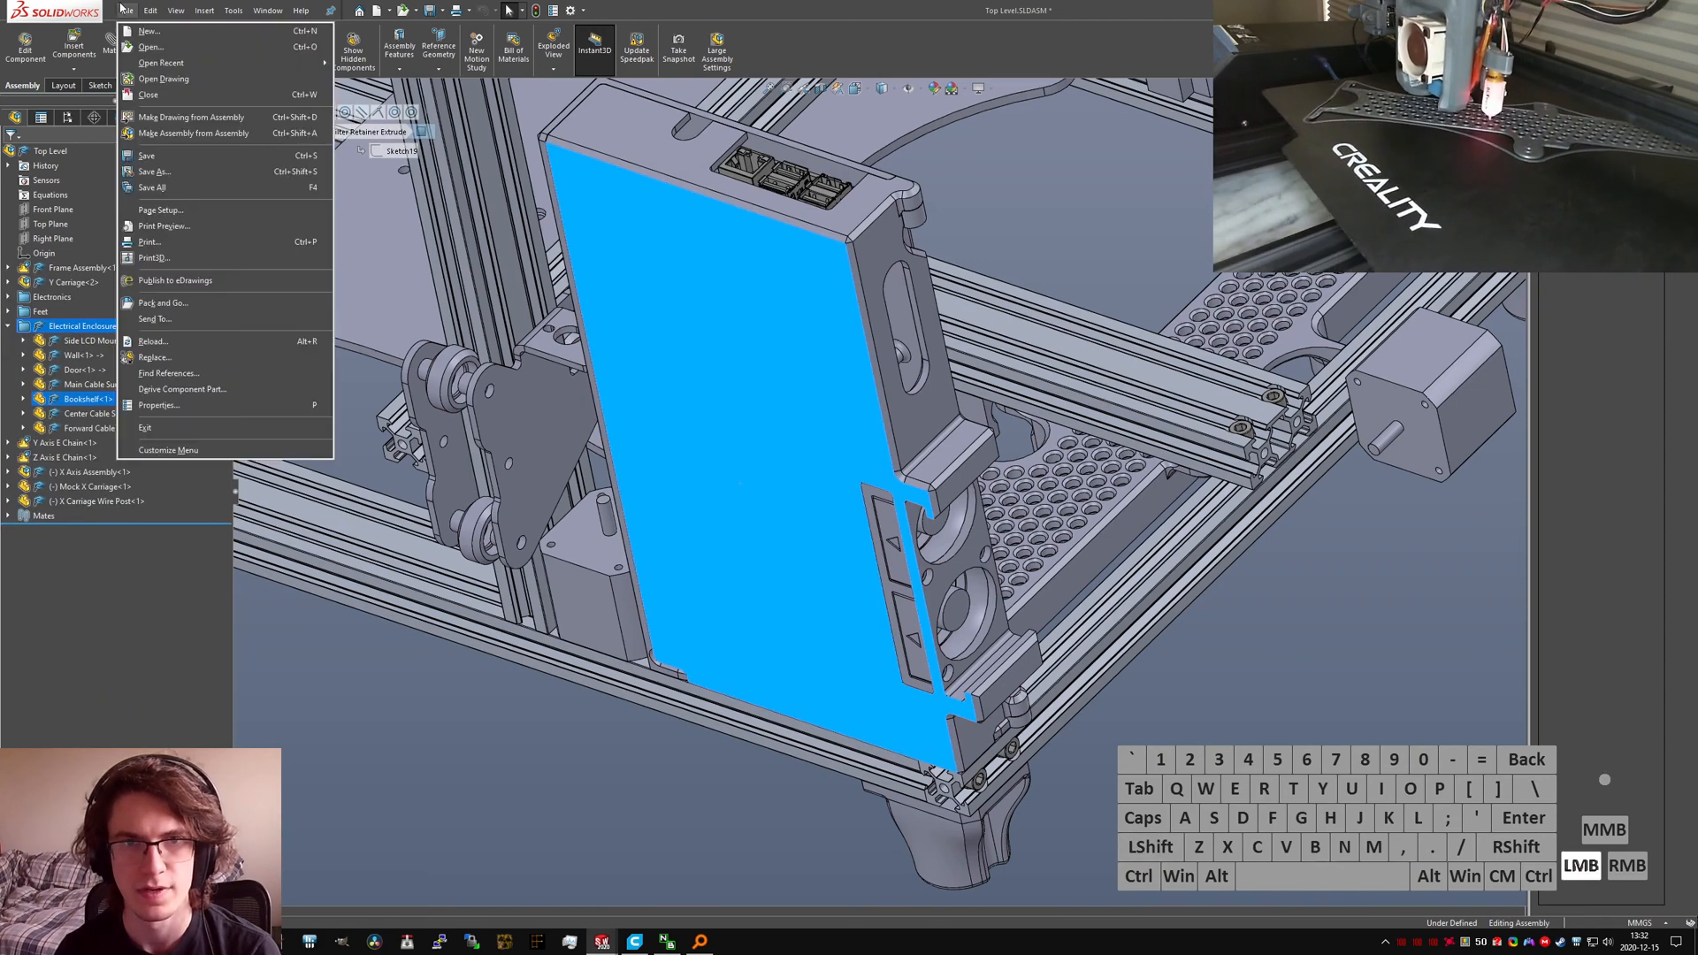
pyautogui.click(162, 358)
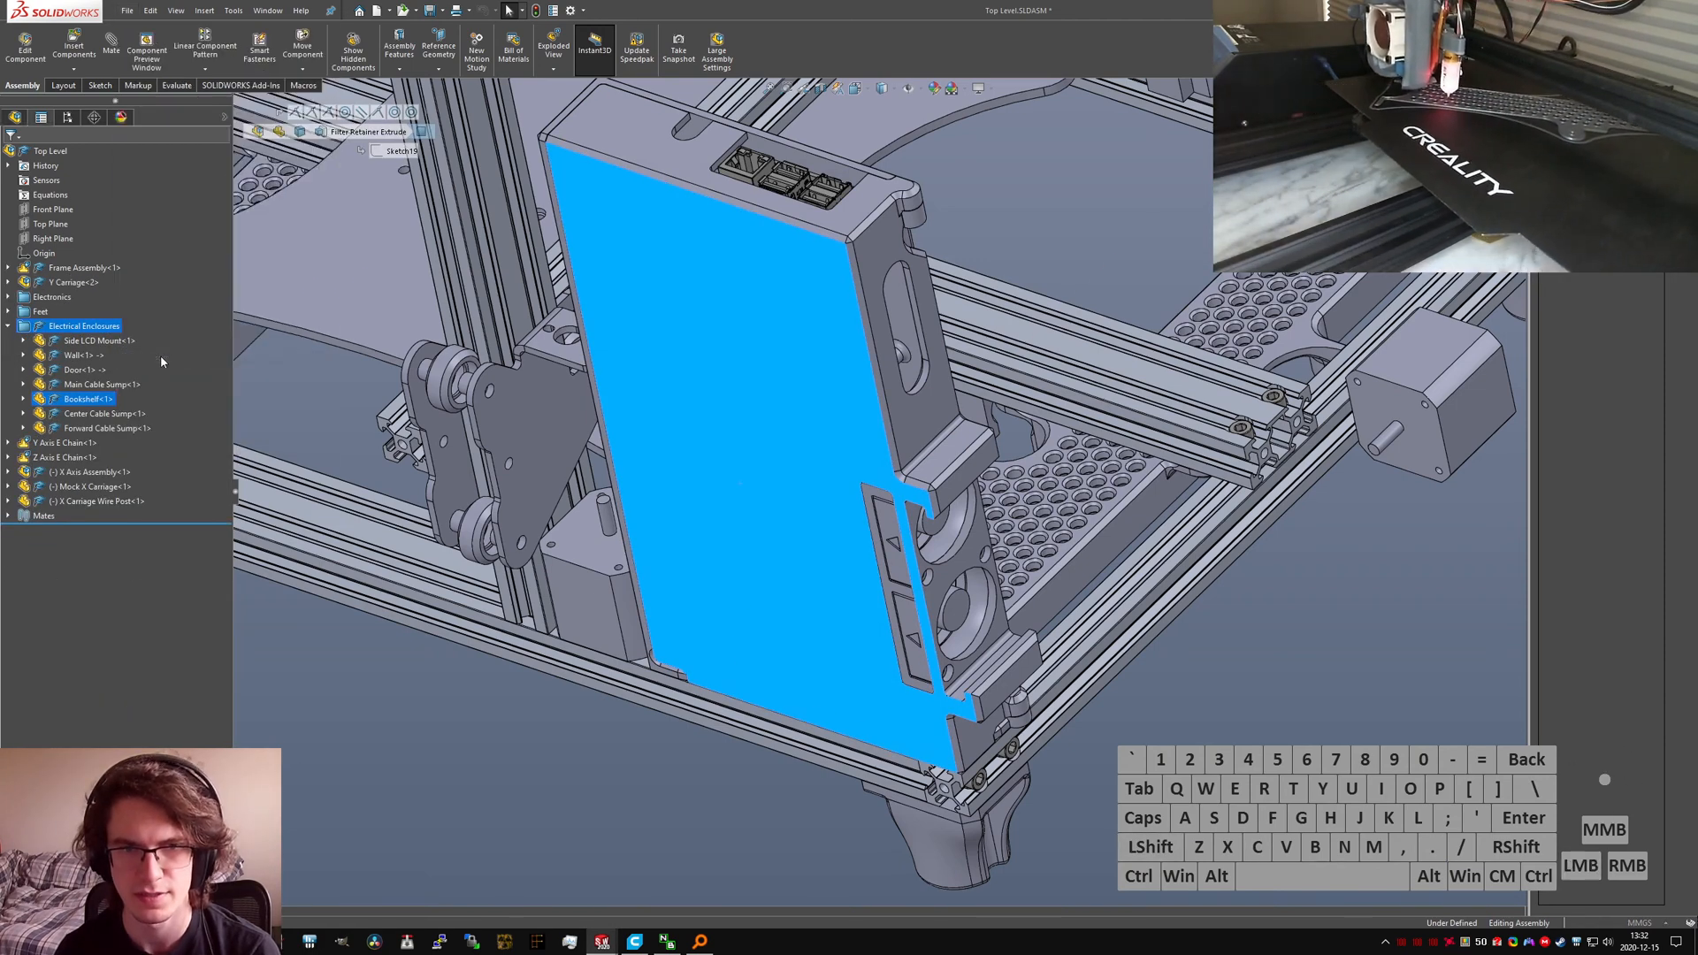
pyautogui.click(93, 269)
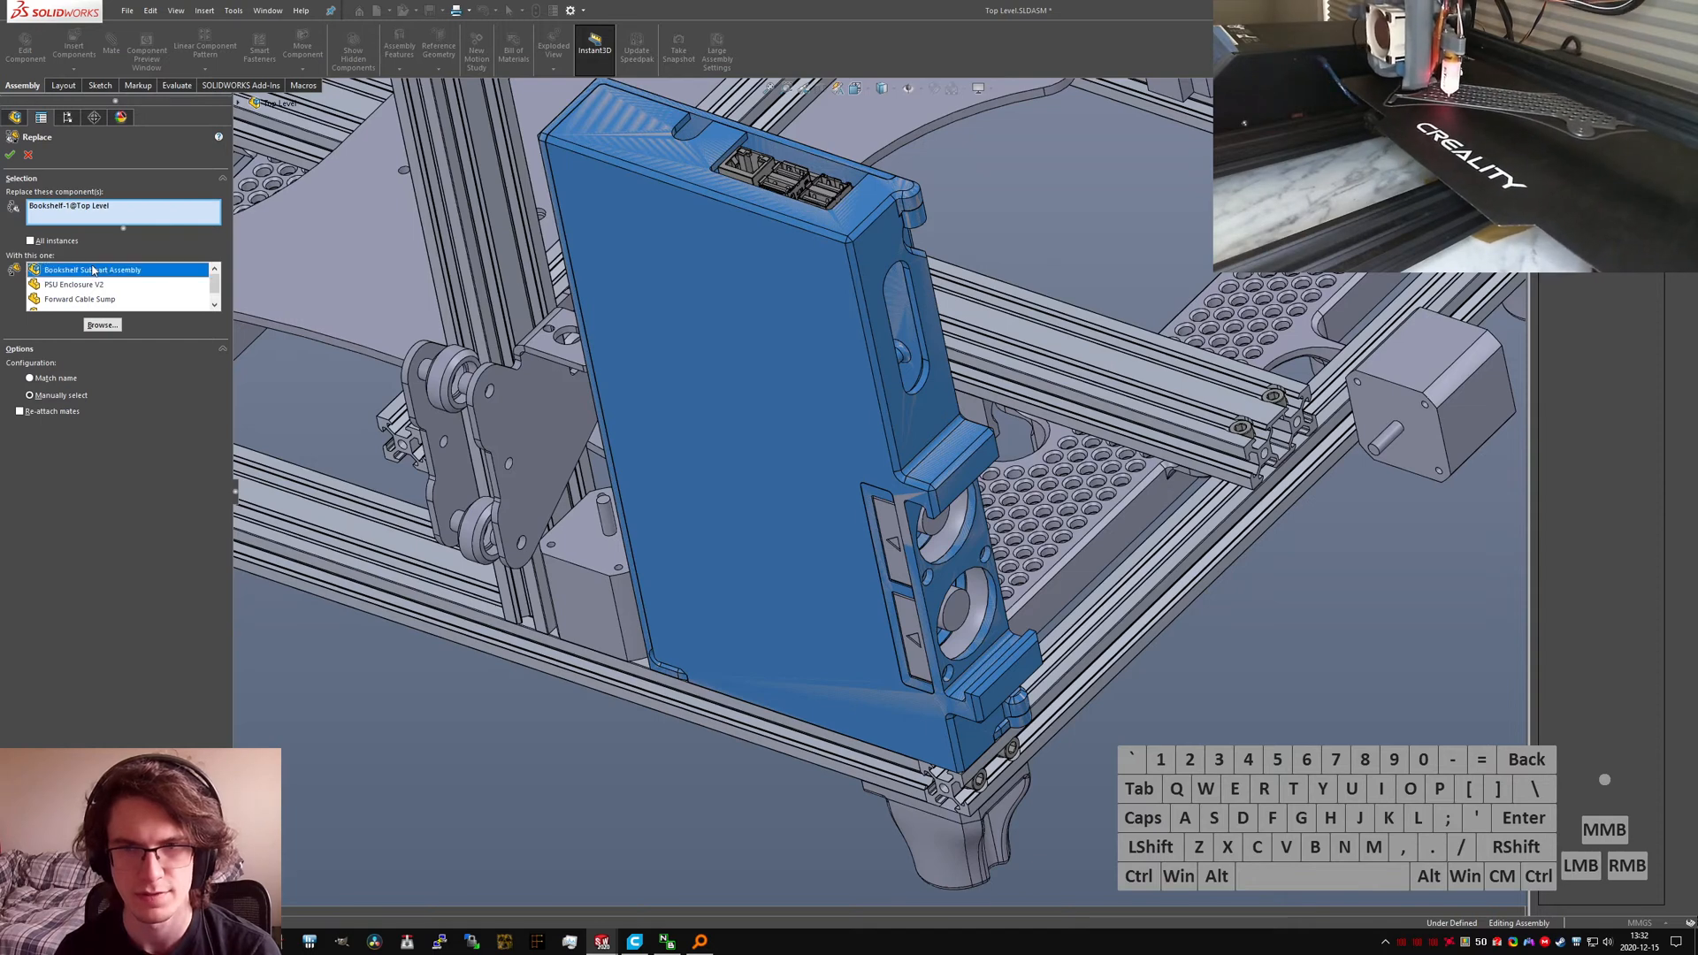
pyautogui.click(10, 156)
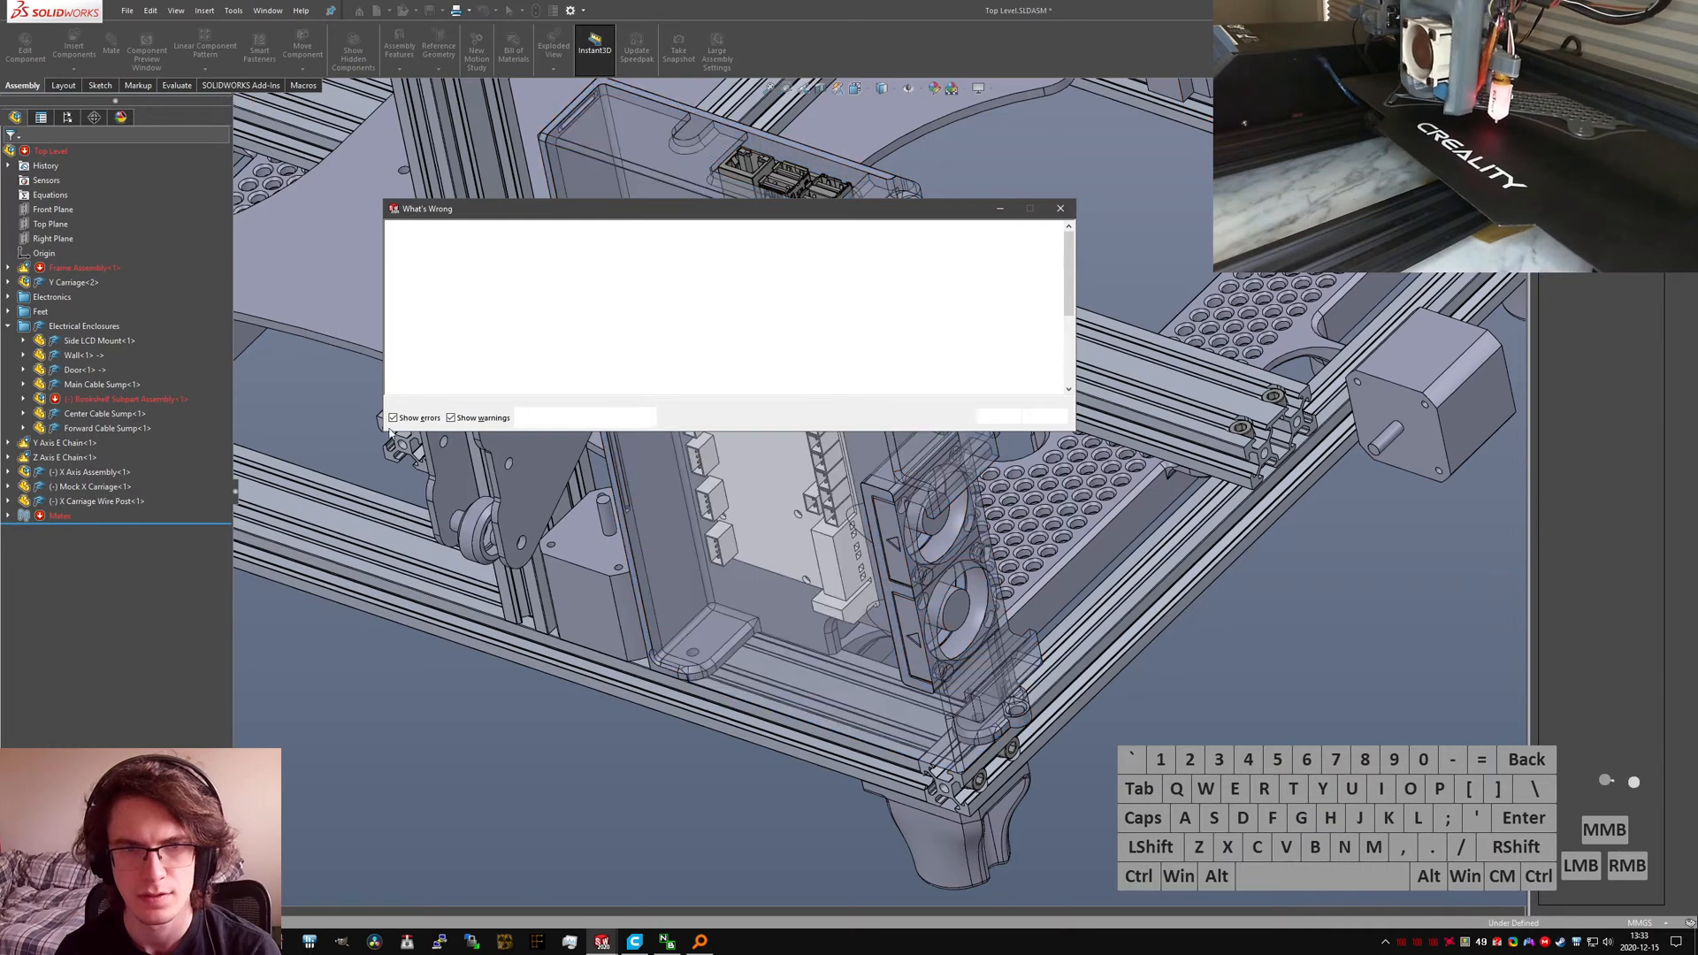
pyautogui.click(998, 416)
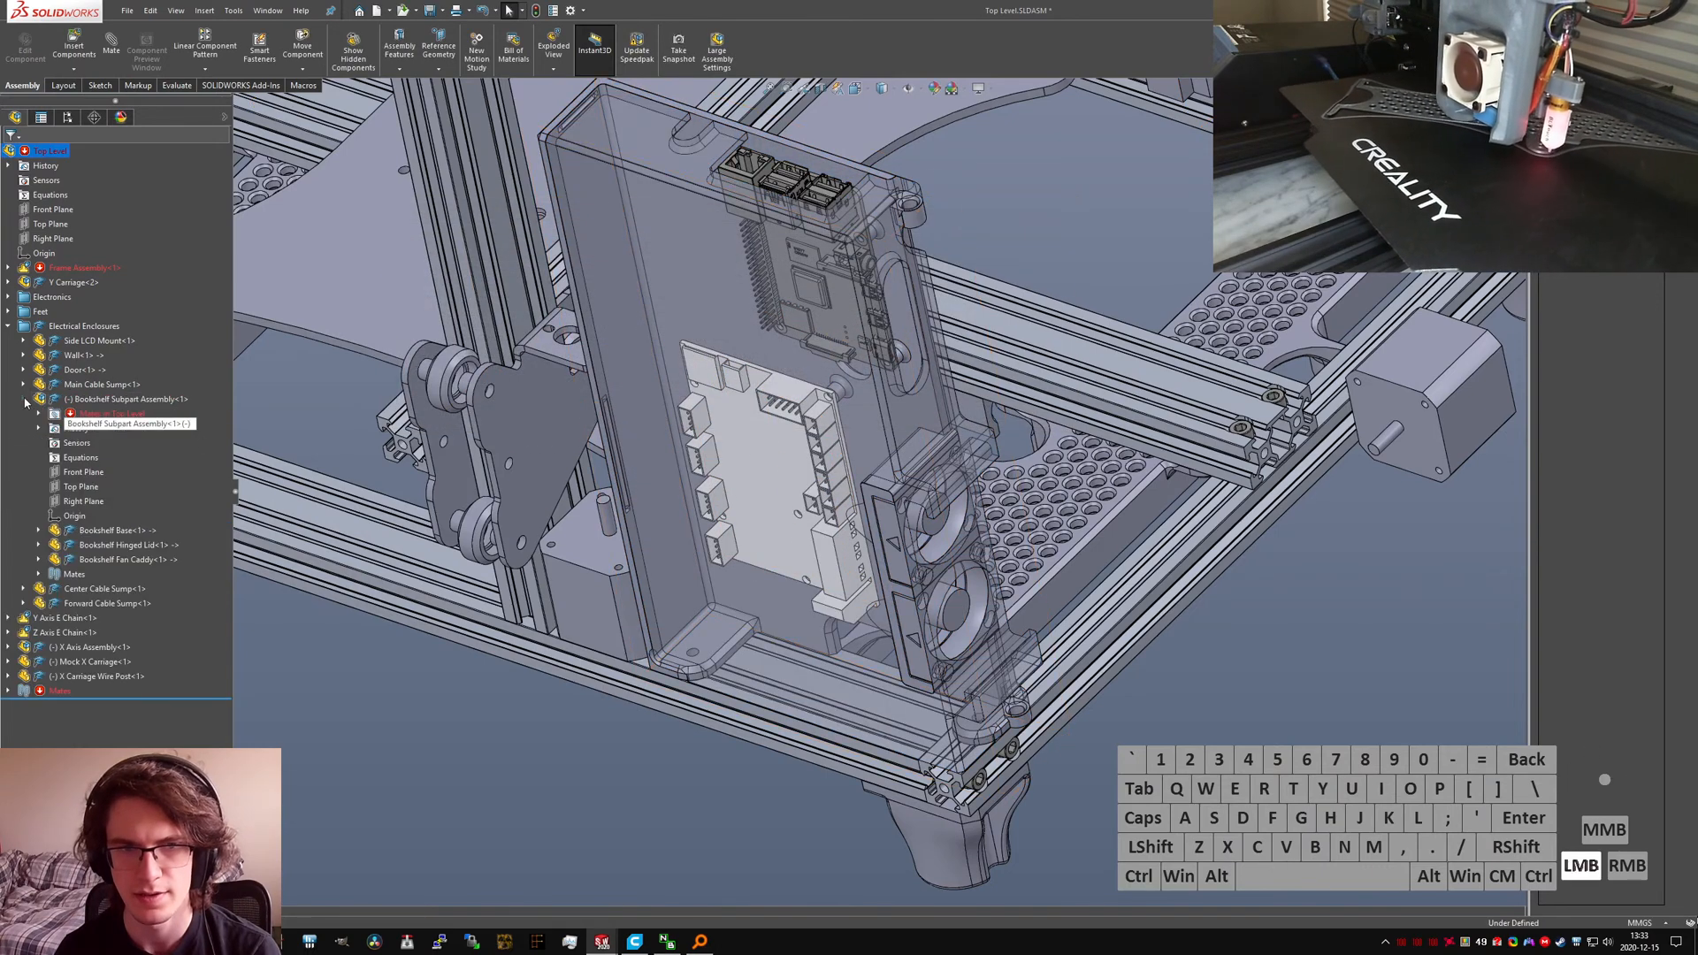
# Step: Repair the first broken coincident mate of Bookshelf Subpart Assembly by replacing its missing reference with the base's large flat outer face
pyautogui.click(51, 414)
pyautogui.click(93, 428)
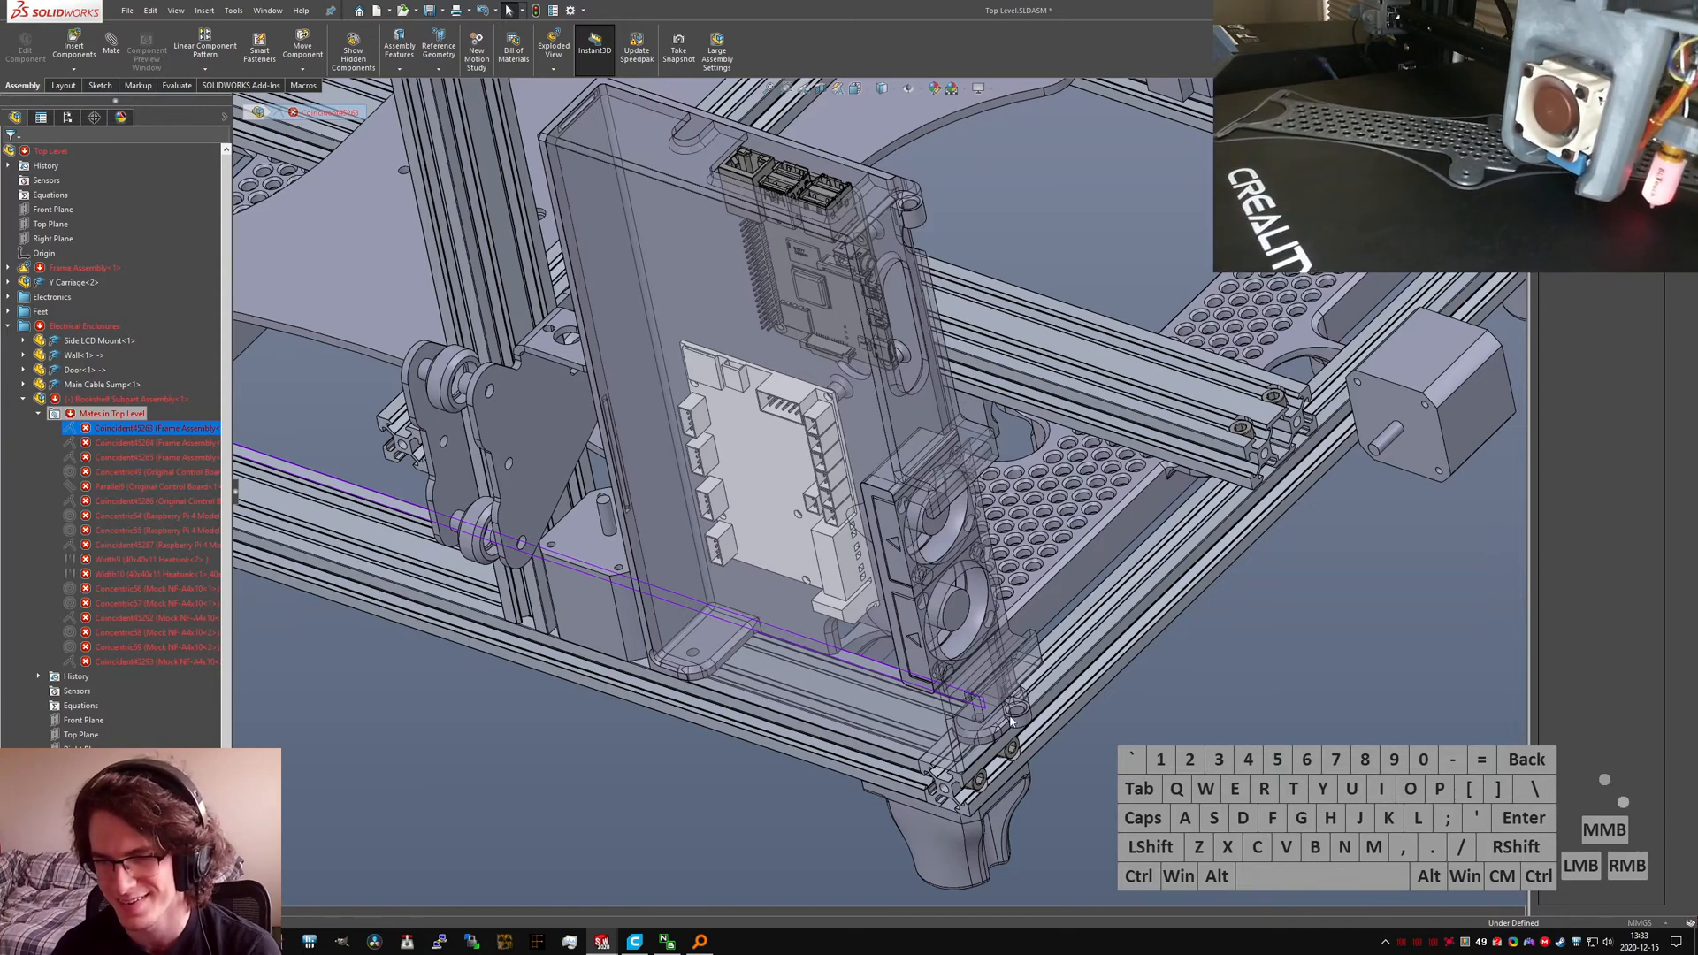
pyautogui.moveTo(966, 698); pyautogui.dragTo(810, 705, button='middle')
pyautogui.click(198, 234)
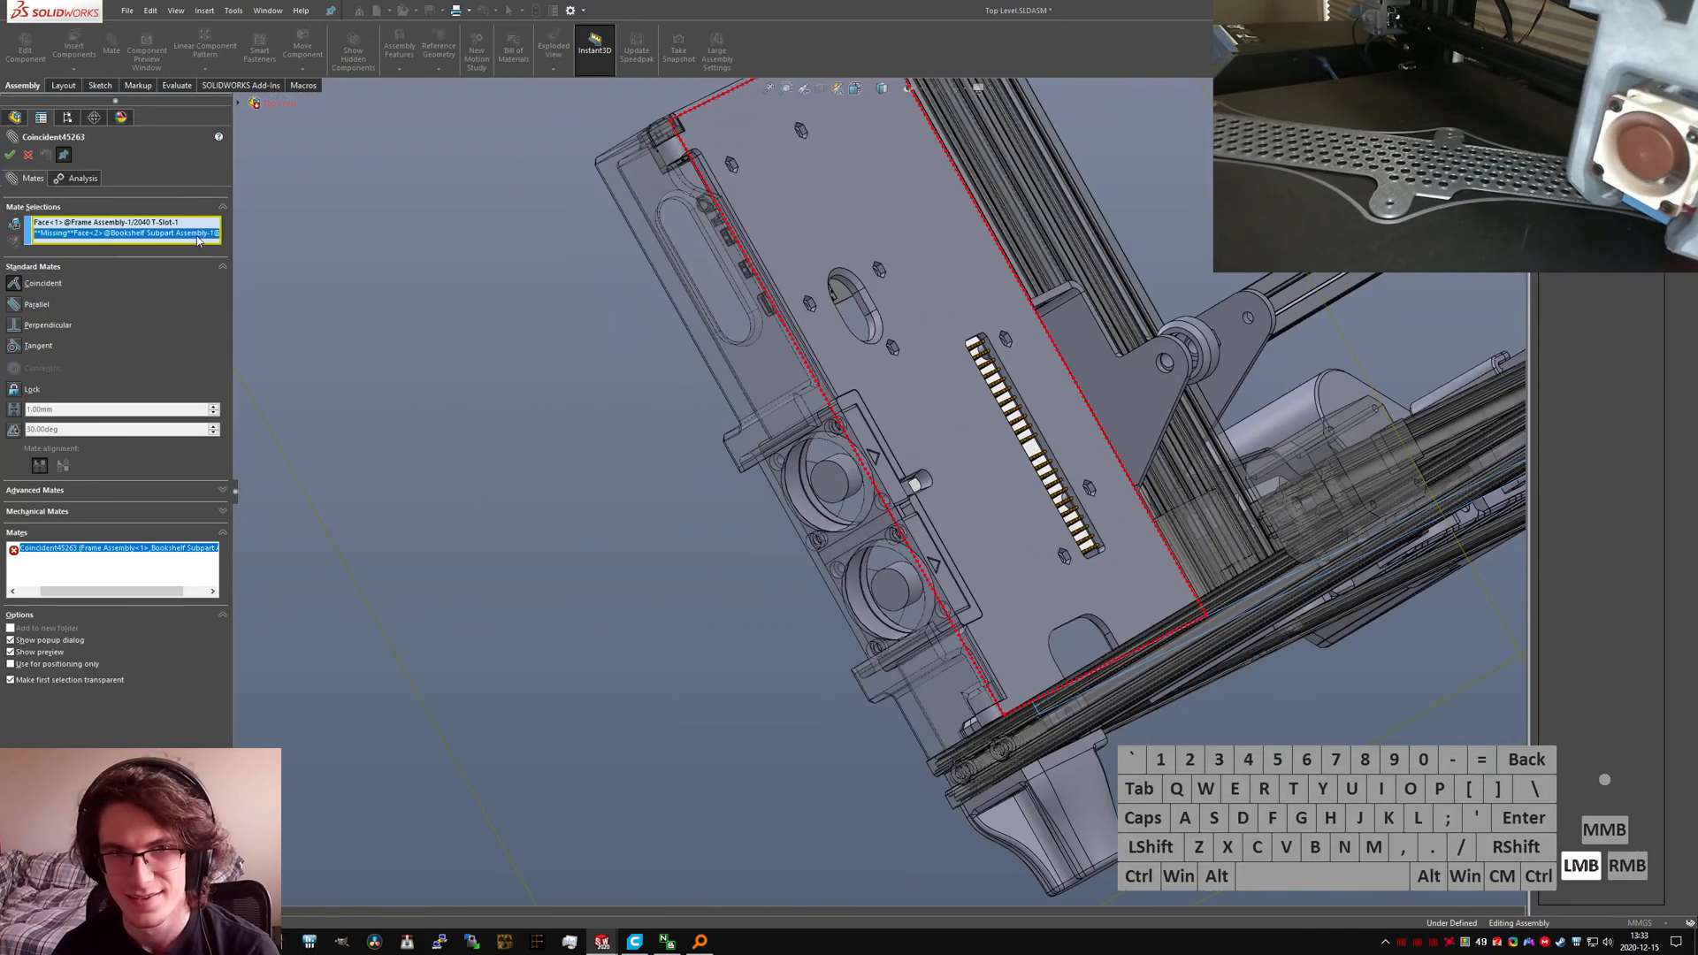
pyautogui.click(1081, 595)
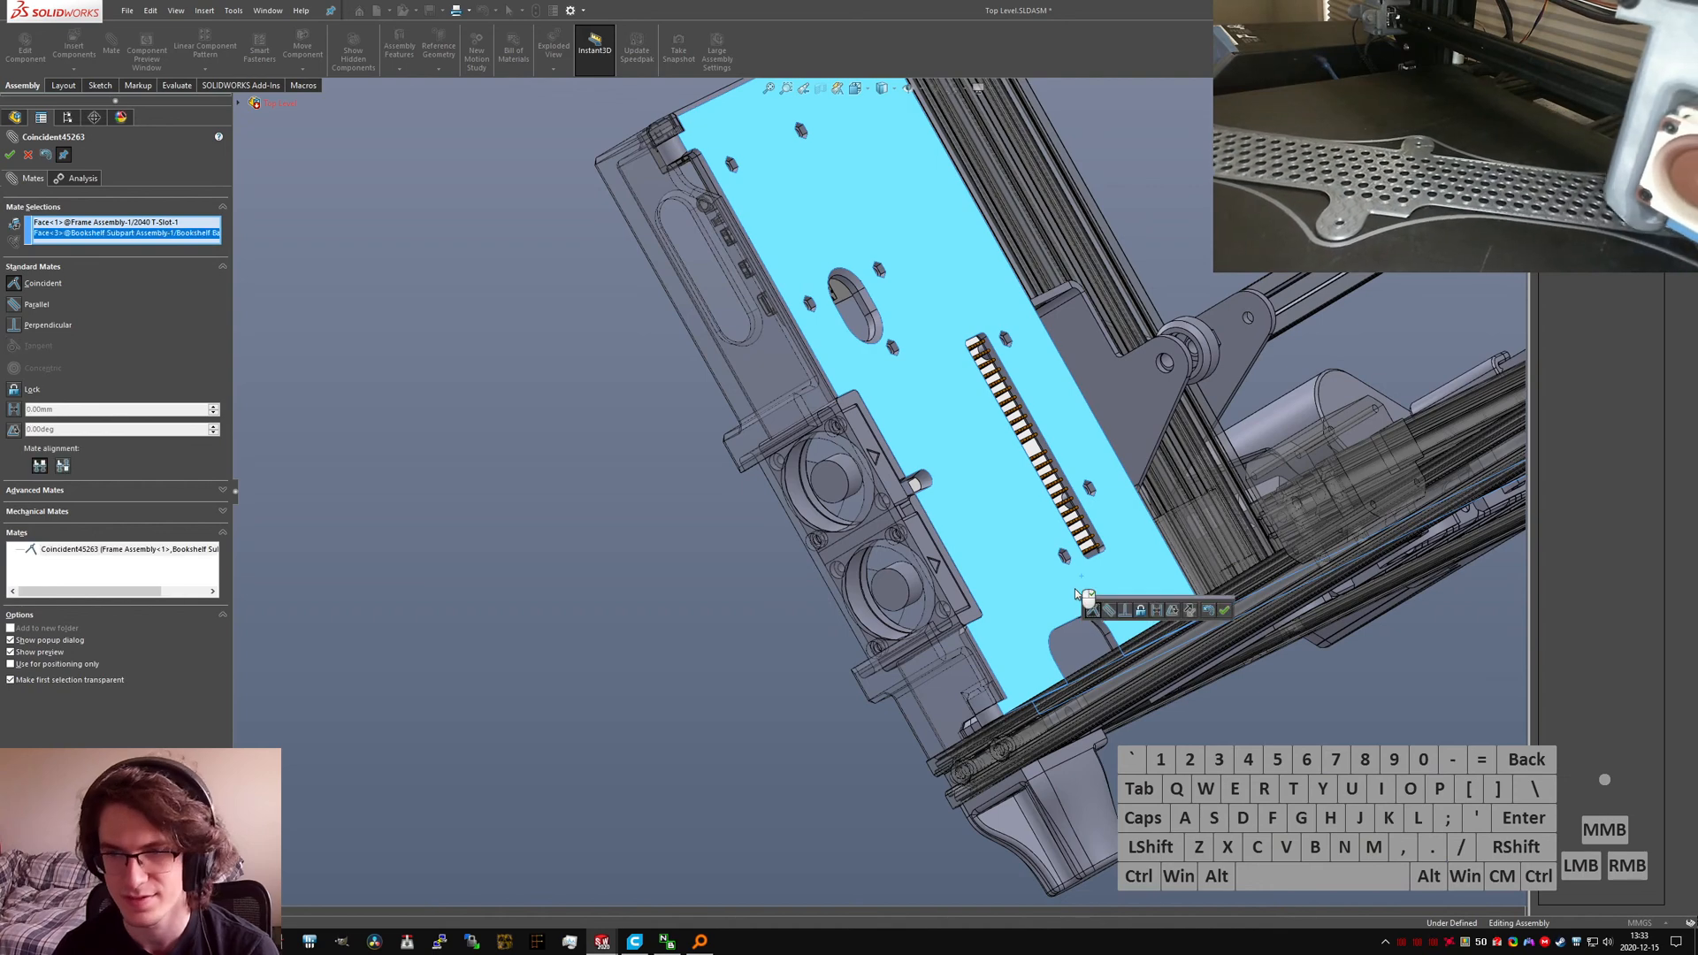
pyautogui.rightClick(1076, 595)
pyautogui.click(11, 155)
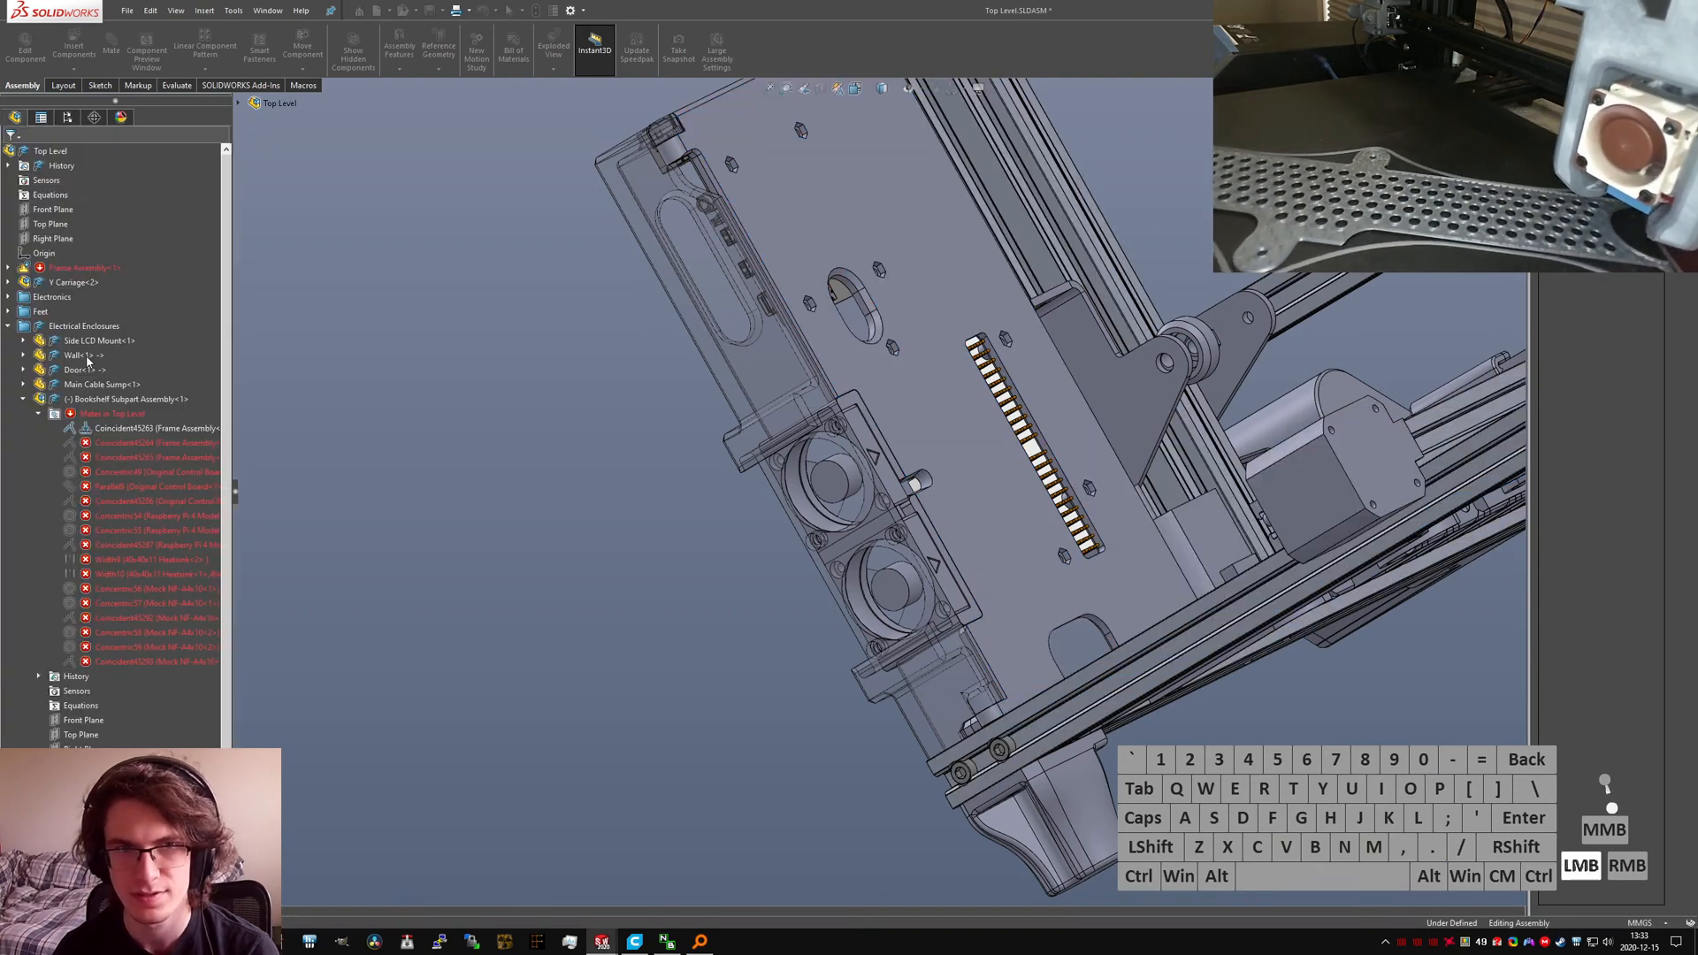
# Step: Repair the second broken coincident mate by replacing its missing reference with the lower end face of the bookshelf, mated to the 2020 T-Slot
pyautogui.click(142, 442)
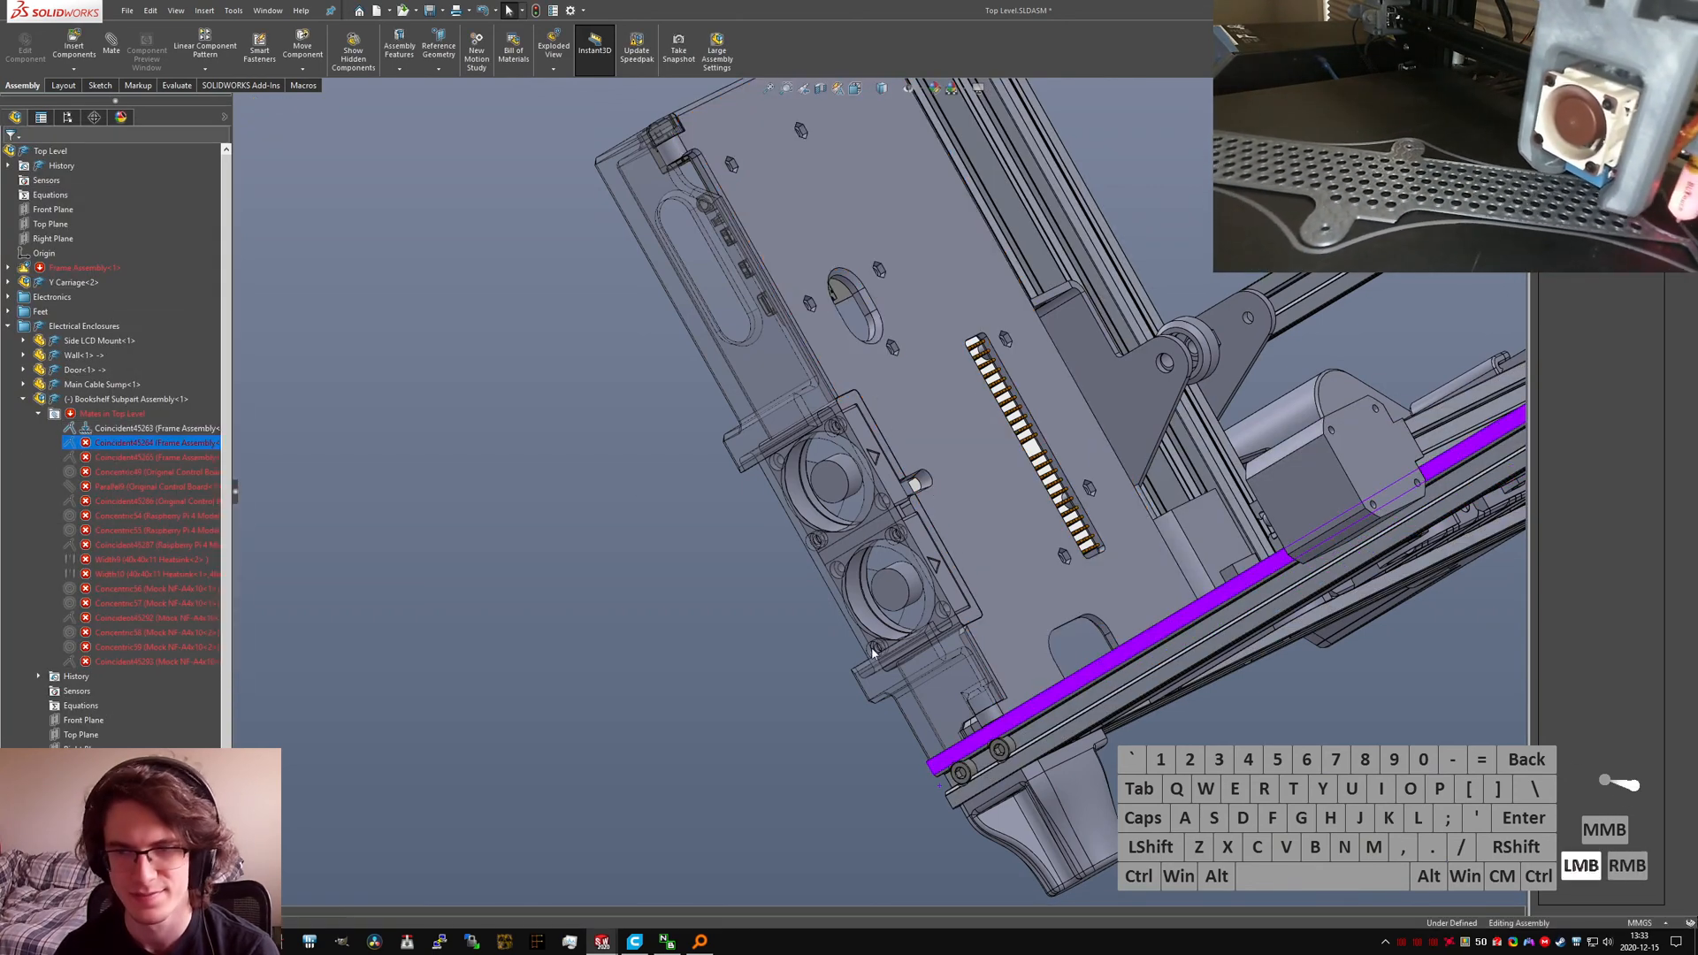
pyautogui.moveTo(964, 714); pyautogui.dragTo(1026, 718, button='middle')
pyautogui.scroll(-5, 930, 707)
pyautogui.click(165, 222)
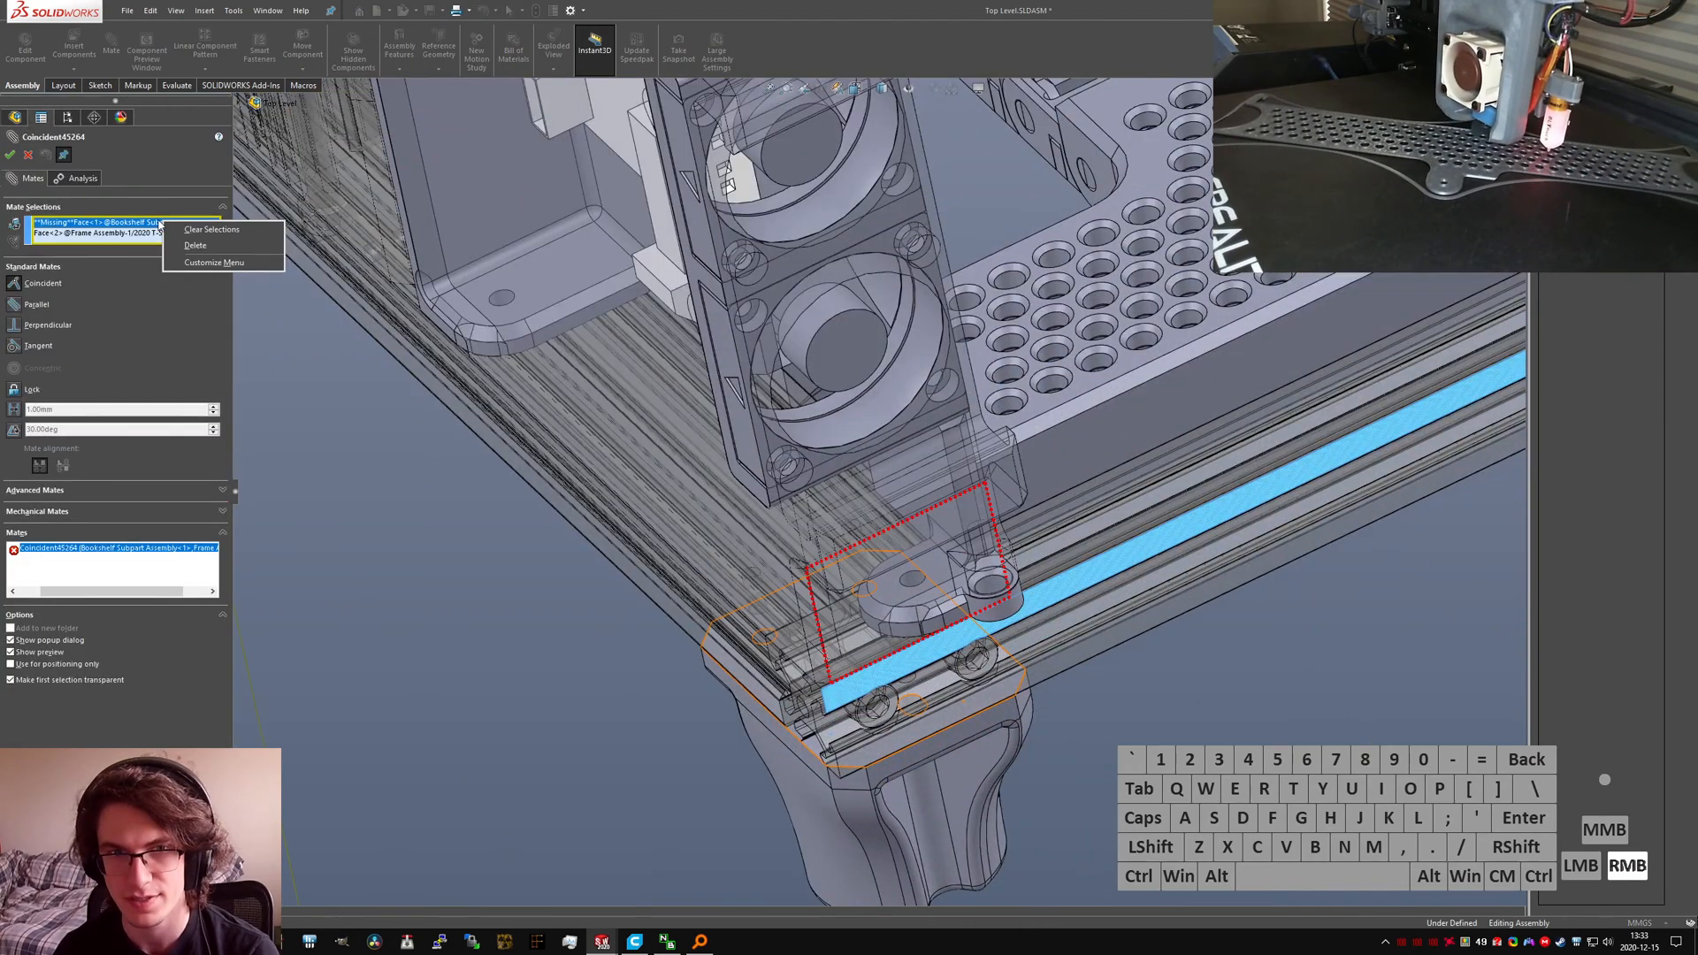
pyautogui.click(855, 643)
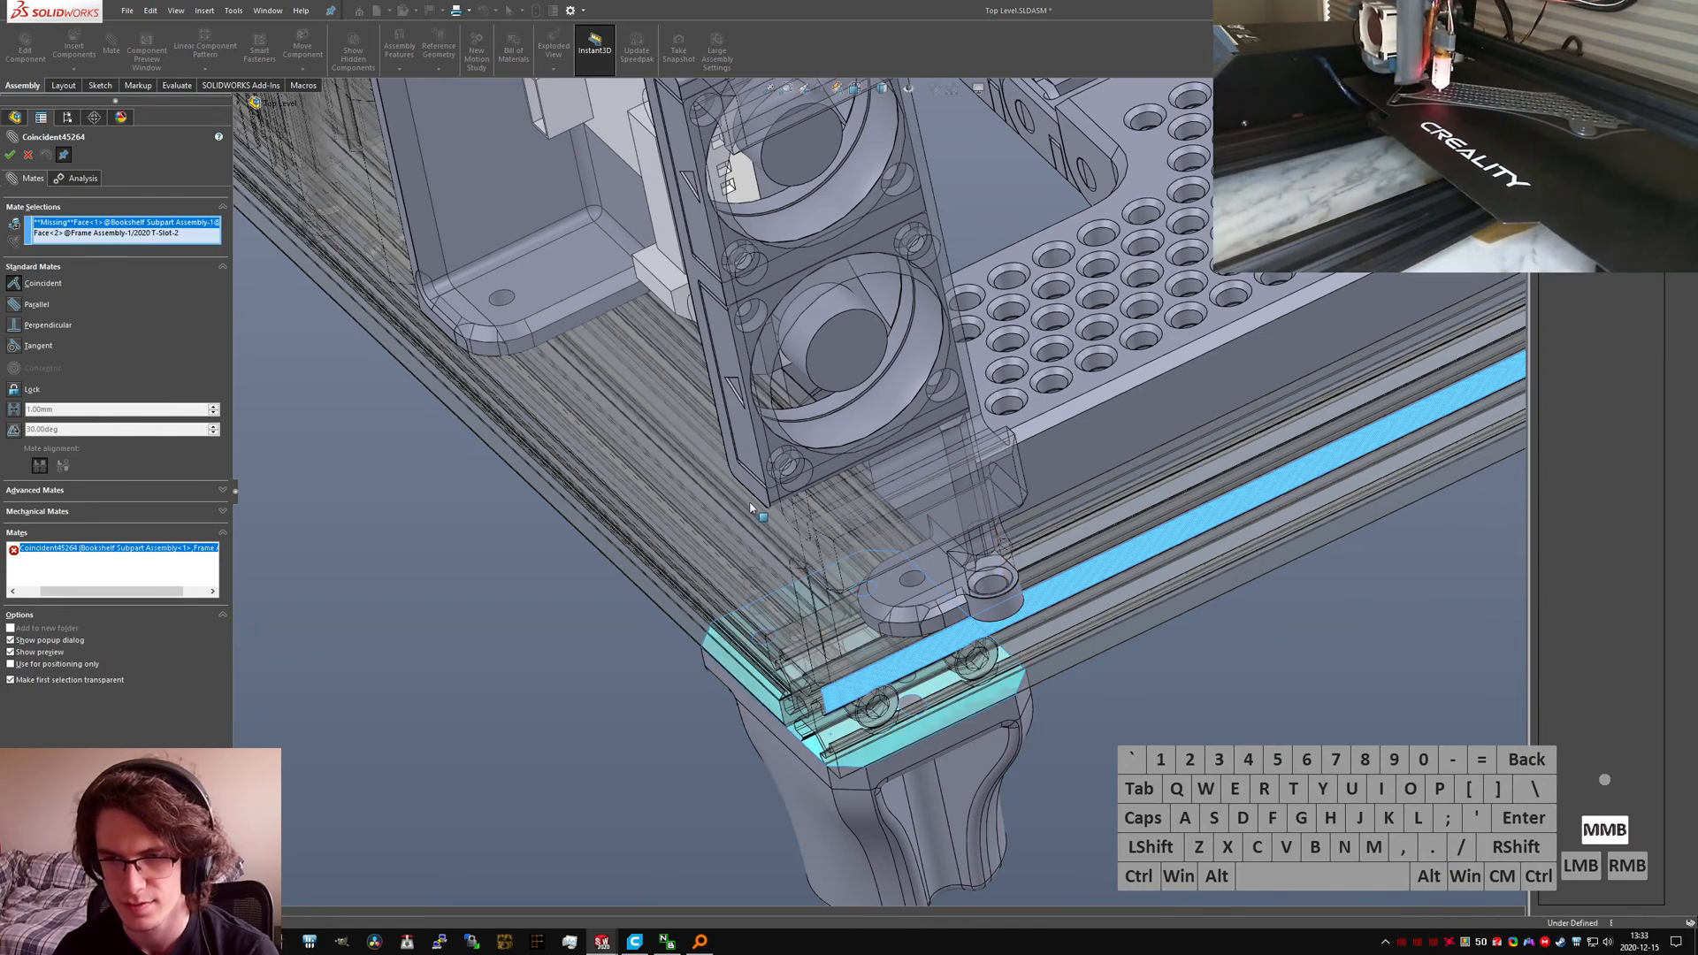
pyautogui.moveTo(750, 509); pyautogui.dragTo(1029, 581, button='middle')
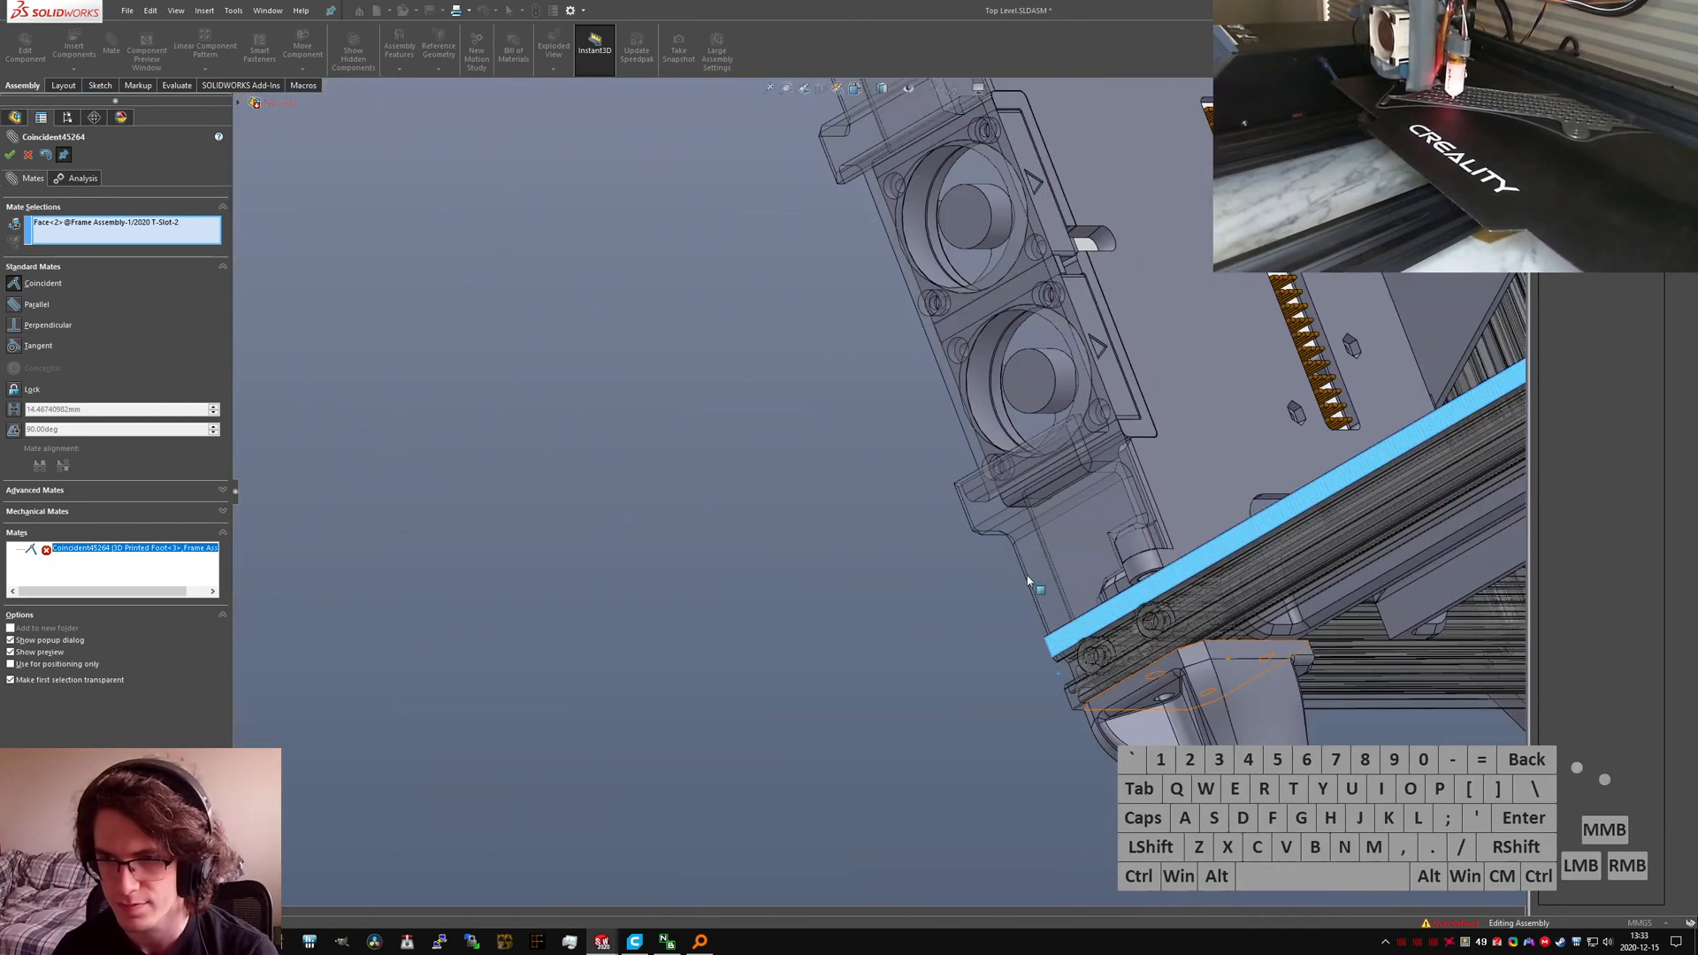
pyautogui.click(1040, 575)
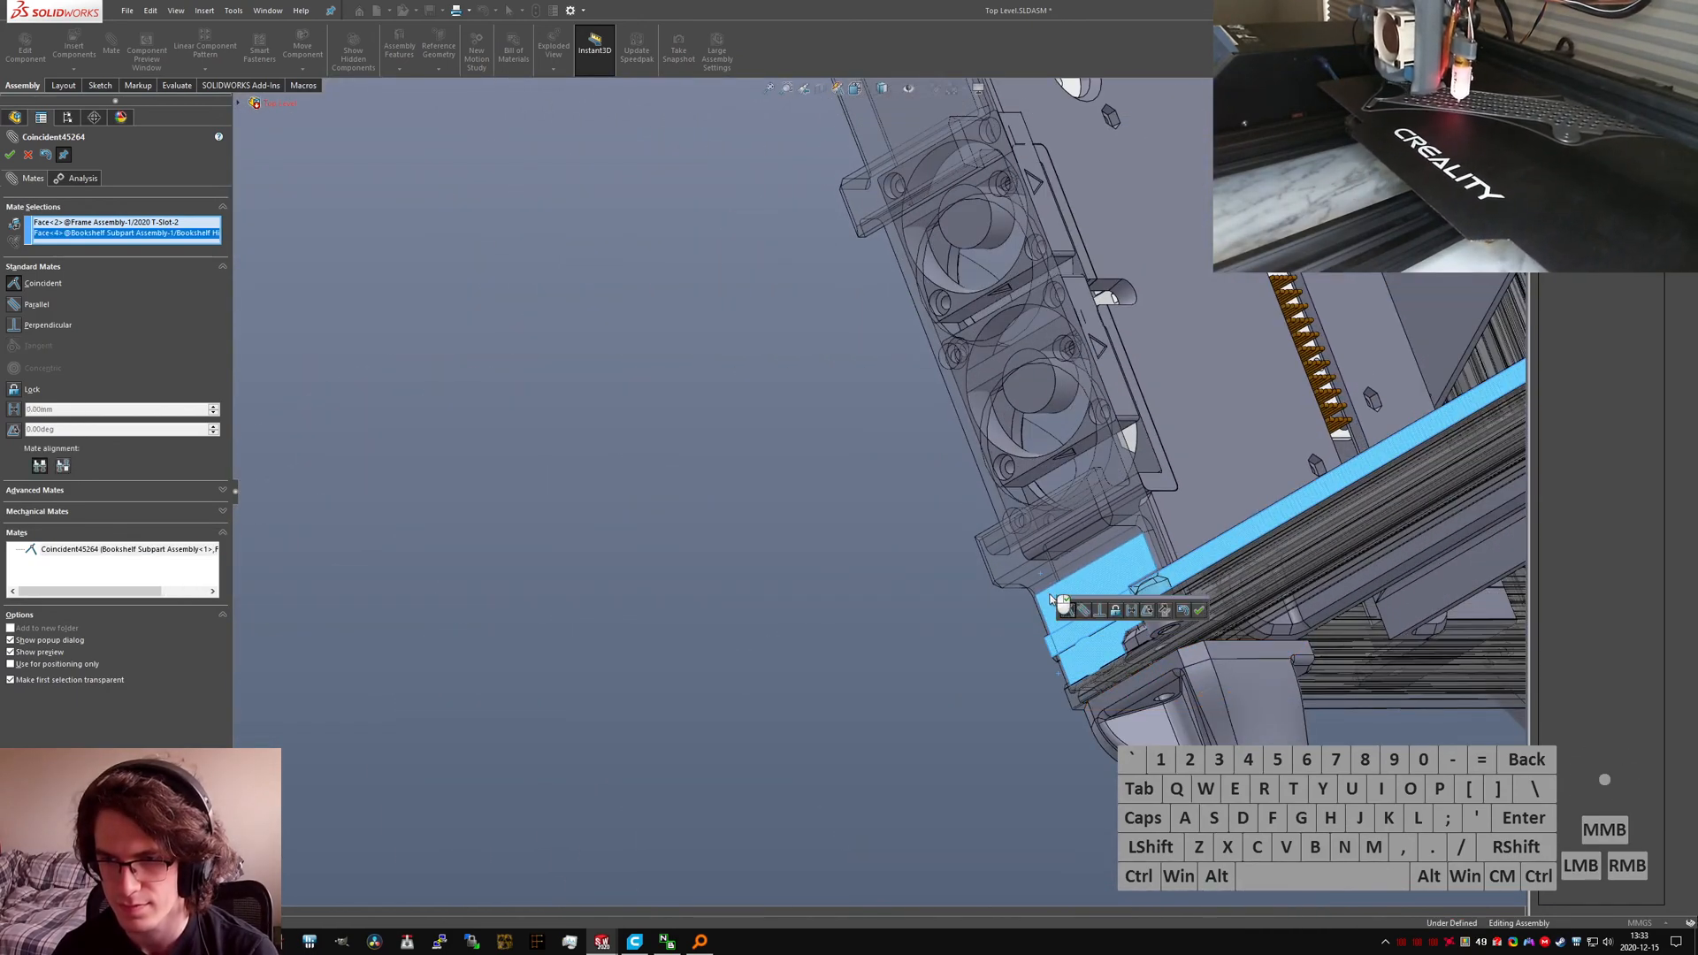
pyautogui.rightClick(1054, 601)
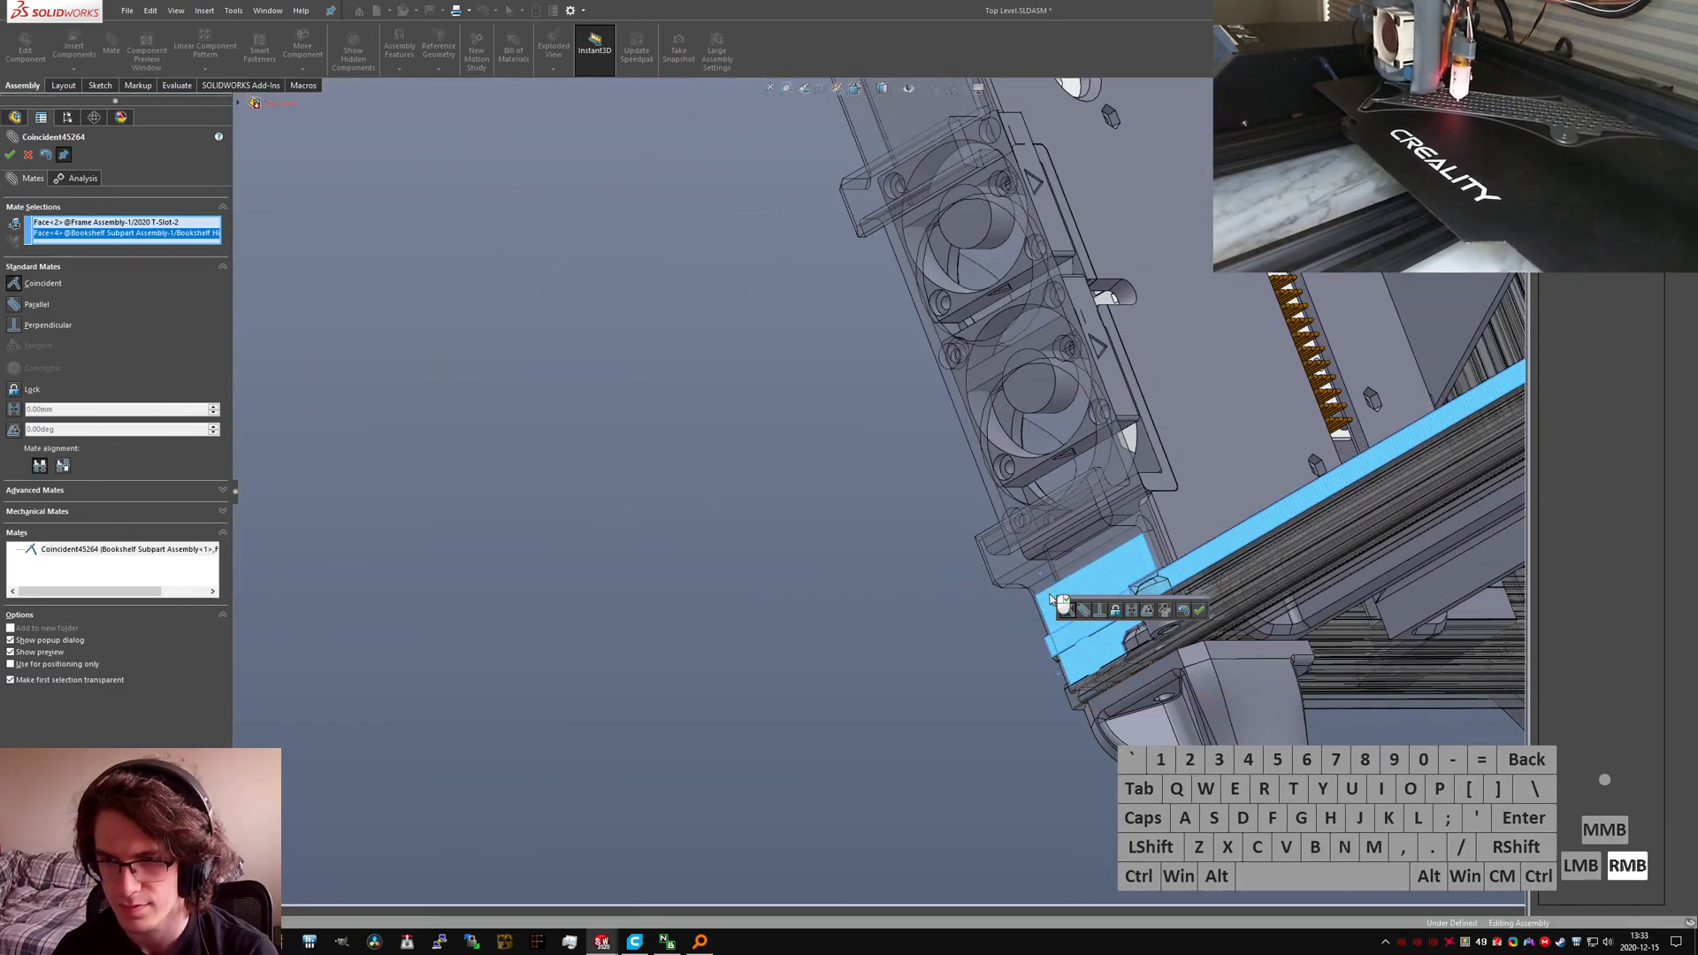
pyautogui.click(29, 155)
# Step: Repair the third broken coincident mate by mating the underside of the base's mounting tab to the 2040 T-Slot face
pyautogui.click(137, 502)
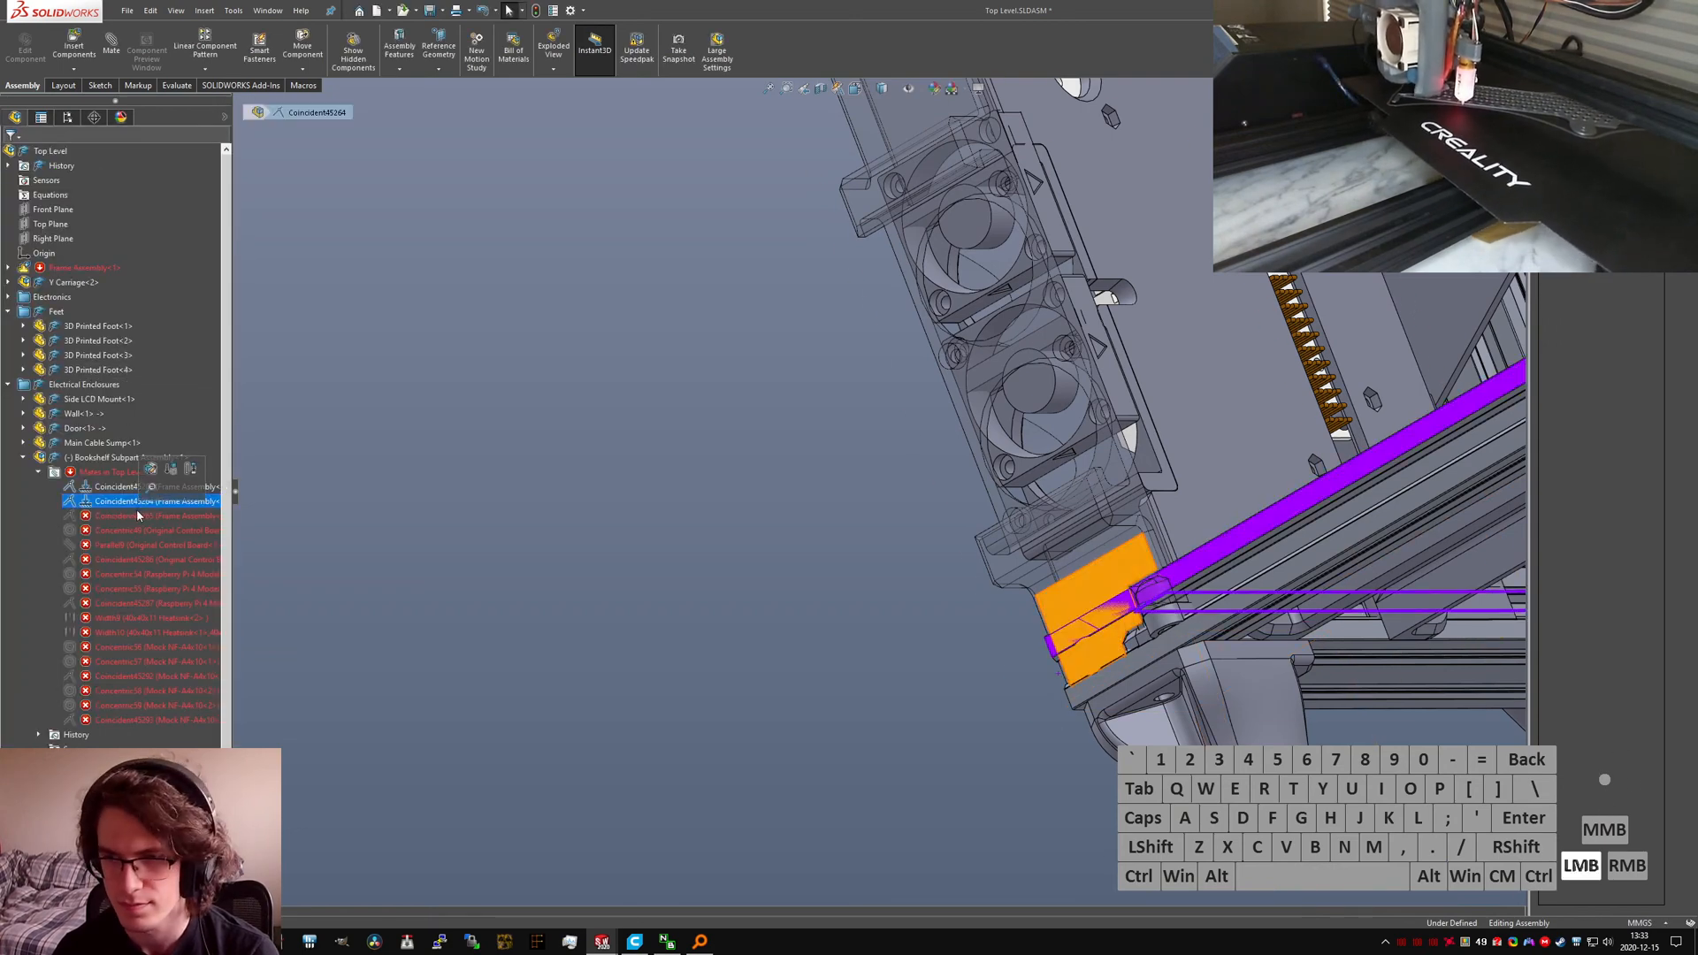
pyautogui.click(137, 515)
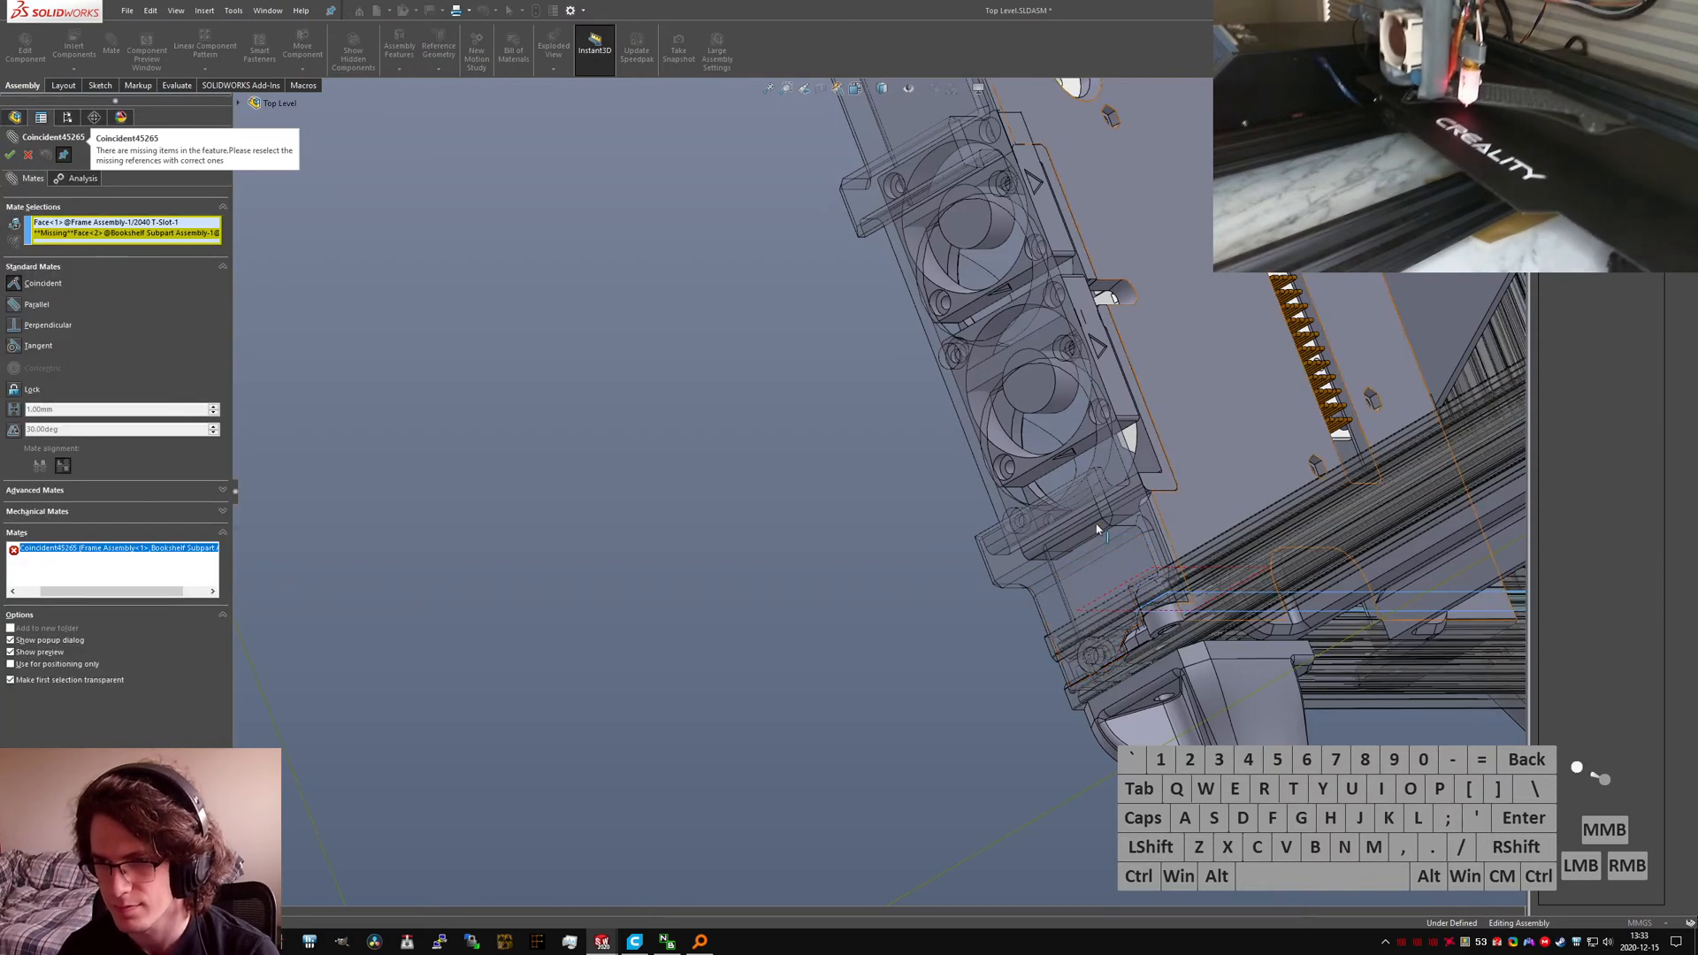
pyautogui.click(1159, 544)
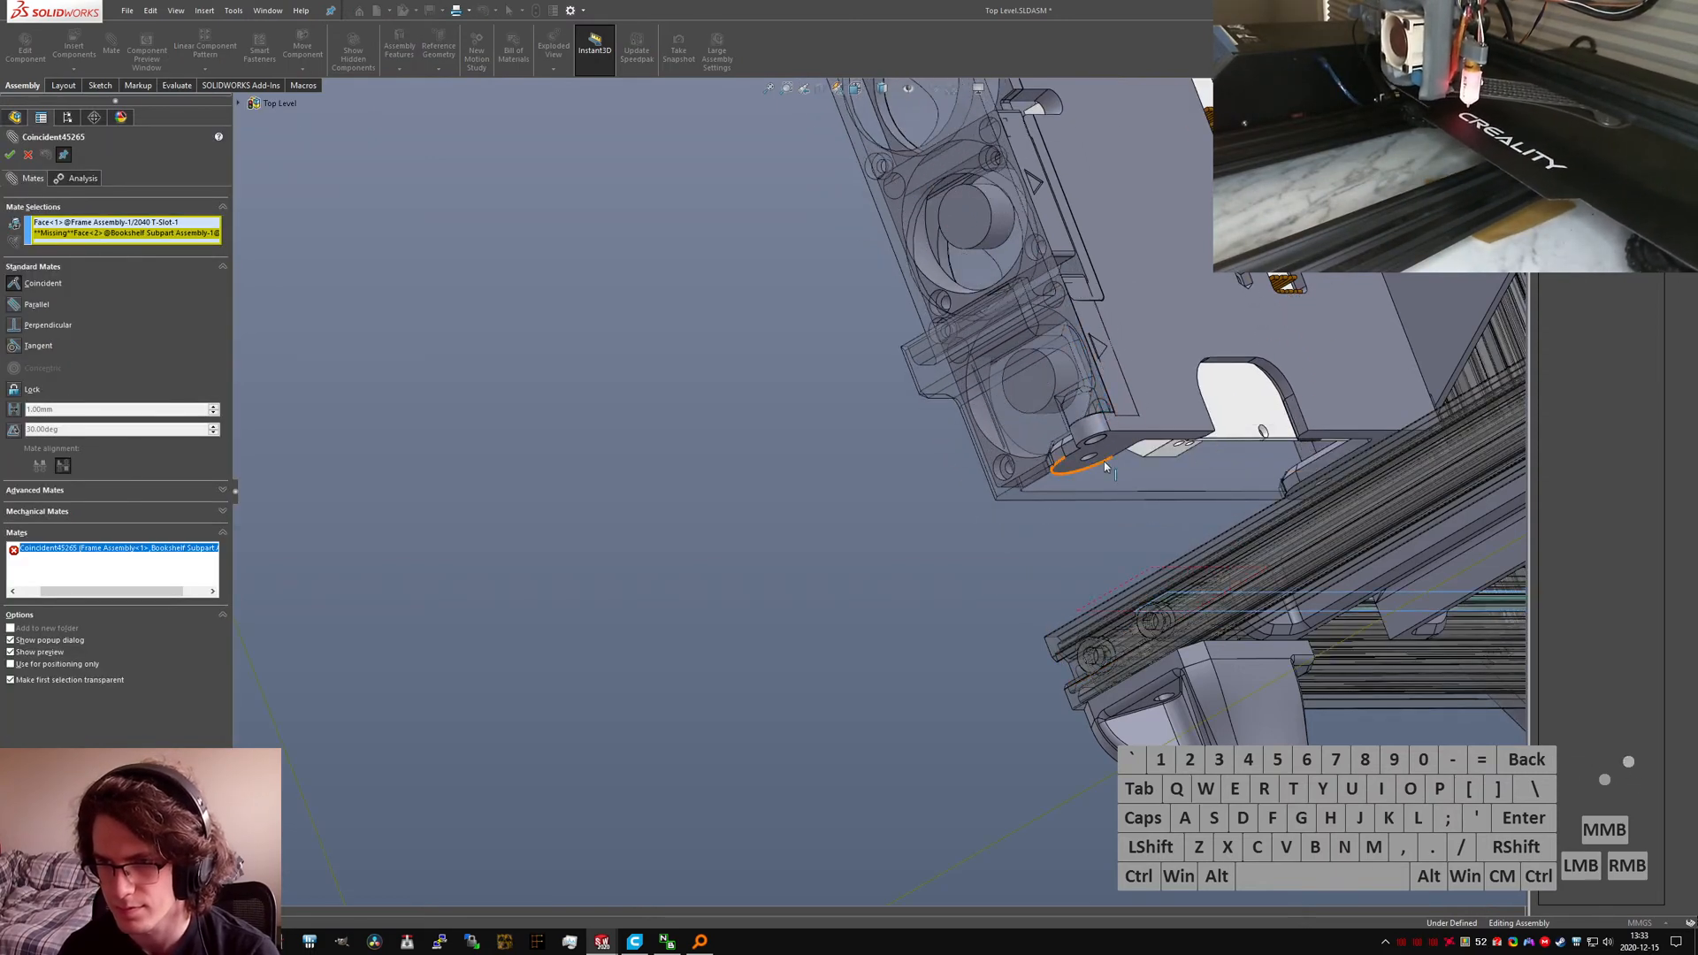
pyautogui.click(1105, 452)
pyautogui.rightClick(1105, 451)
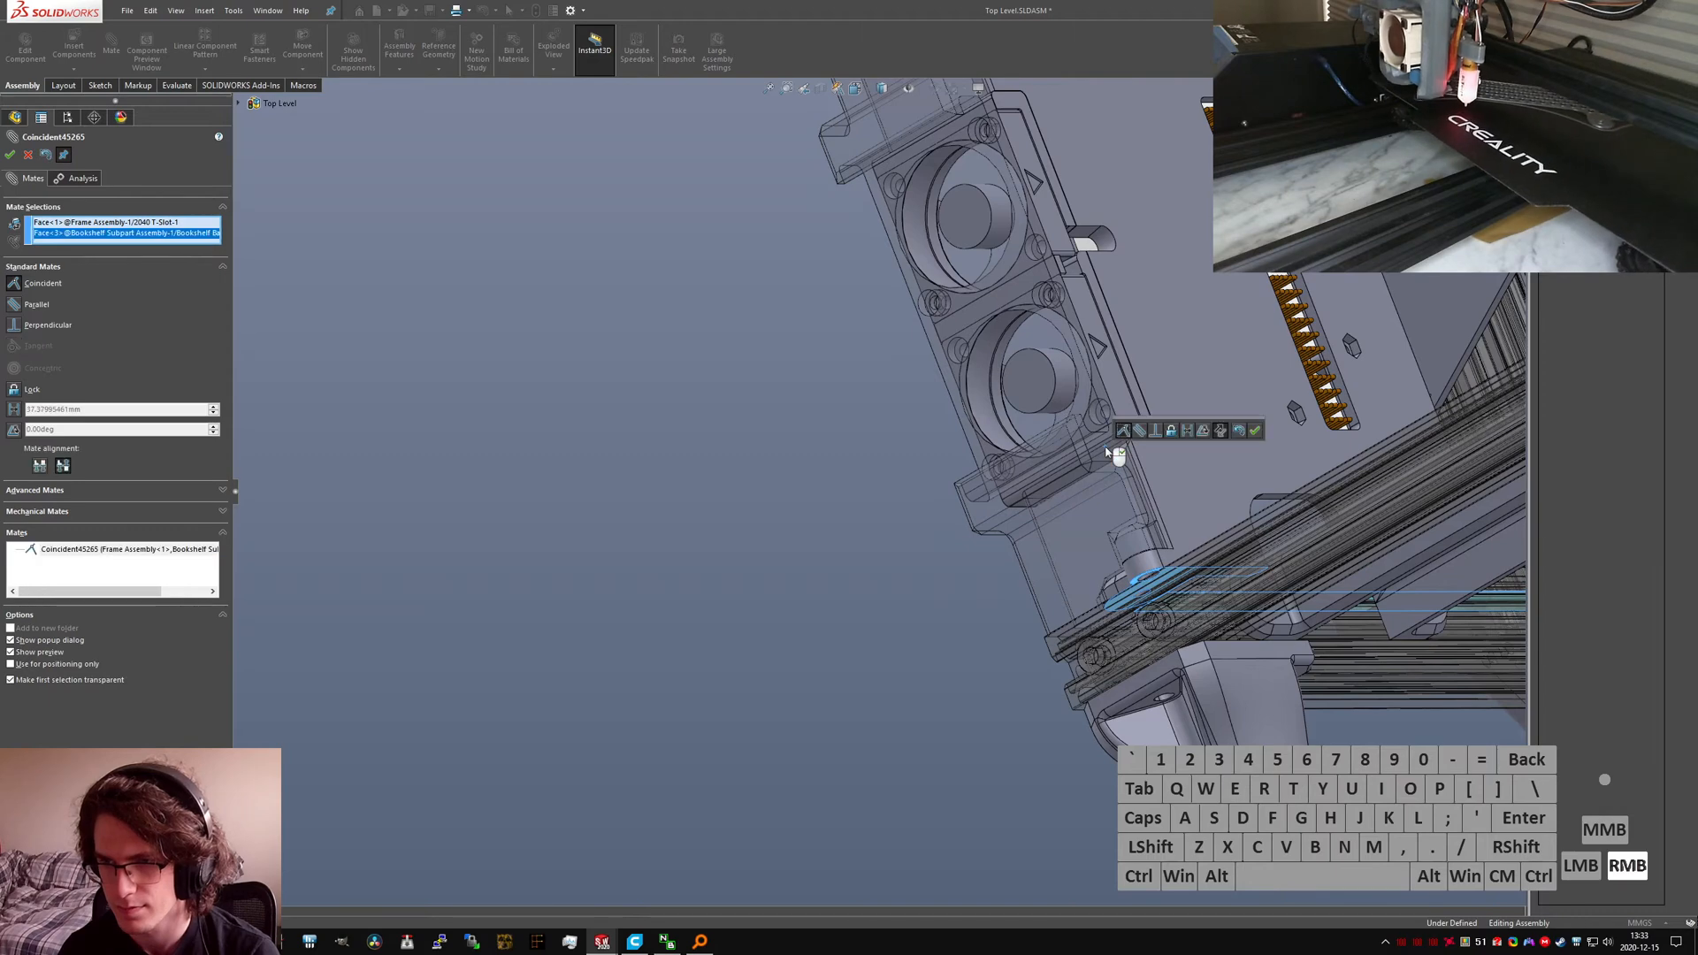
pyautogui.moveTo(1121, 520); pyautogui.dragTo(1216, 570, button='middle')
pyautogui.scroll(-2, 1141, 548)
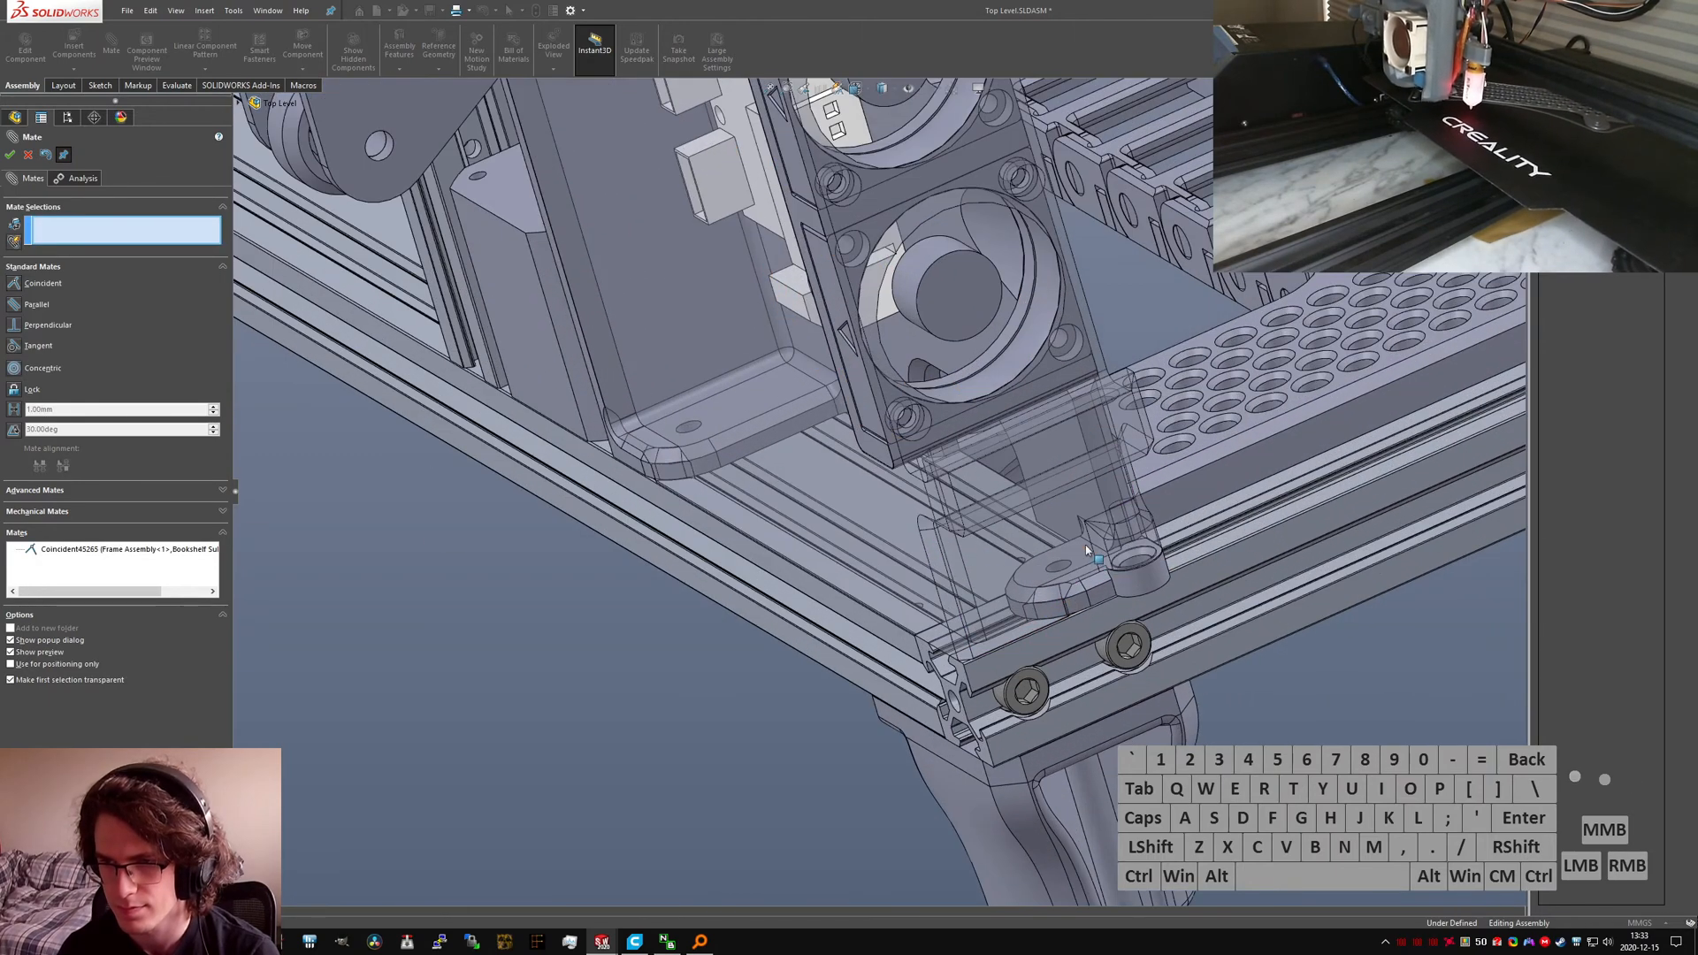
pyautogui.click(29, 155)
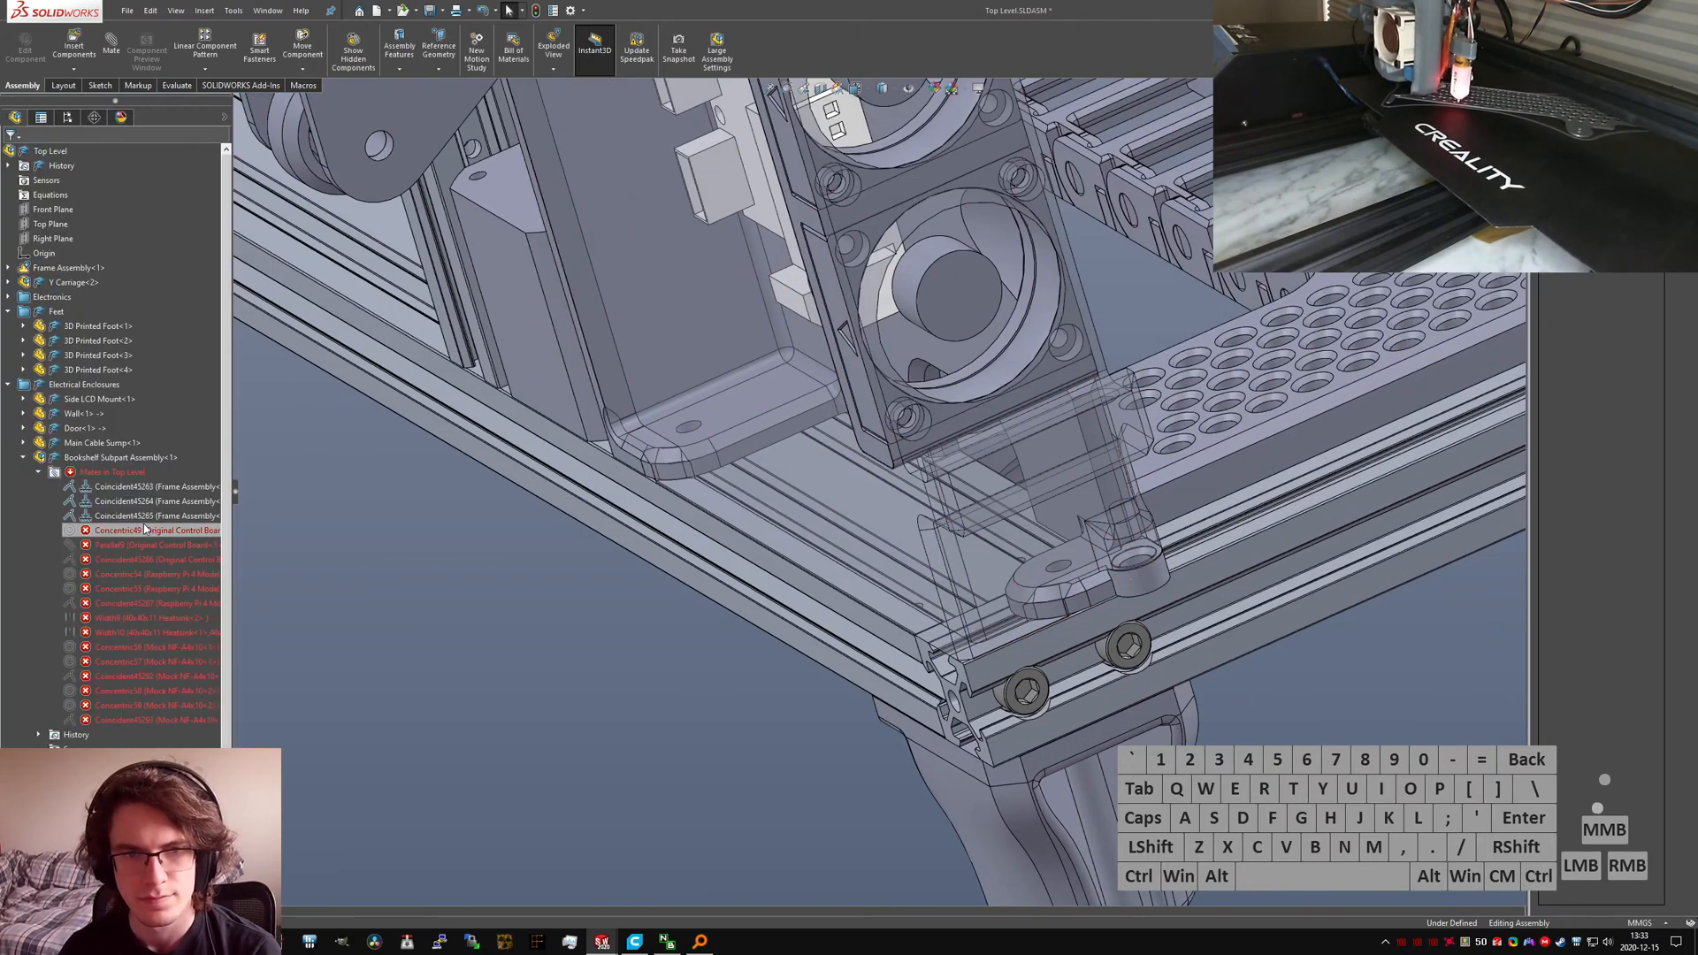
# Step: Repair the broken Original Control Board concentric mate by replacing its missing reference with the bookshelf standoff's bore behind the board's mounting hole
pyautogui.rightClick(141, 527)
pyautogui.click(180, 487)
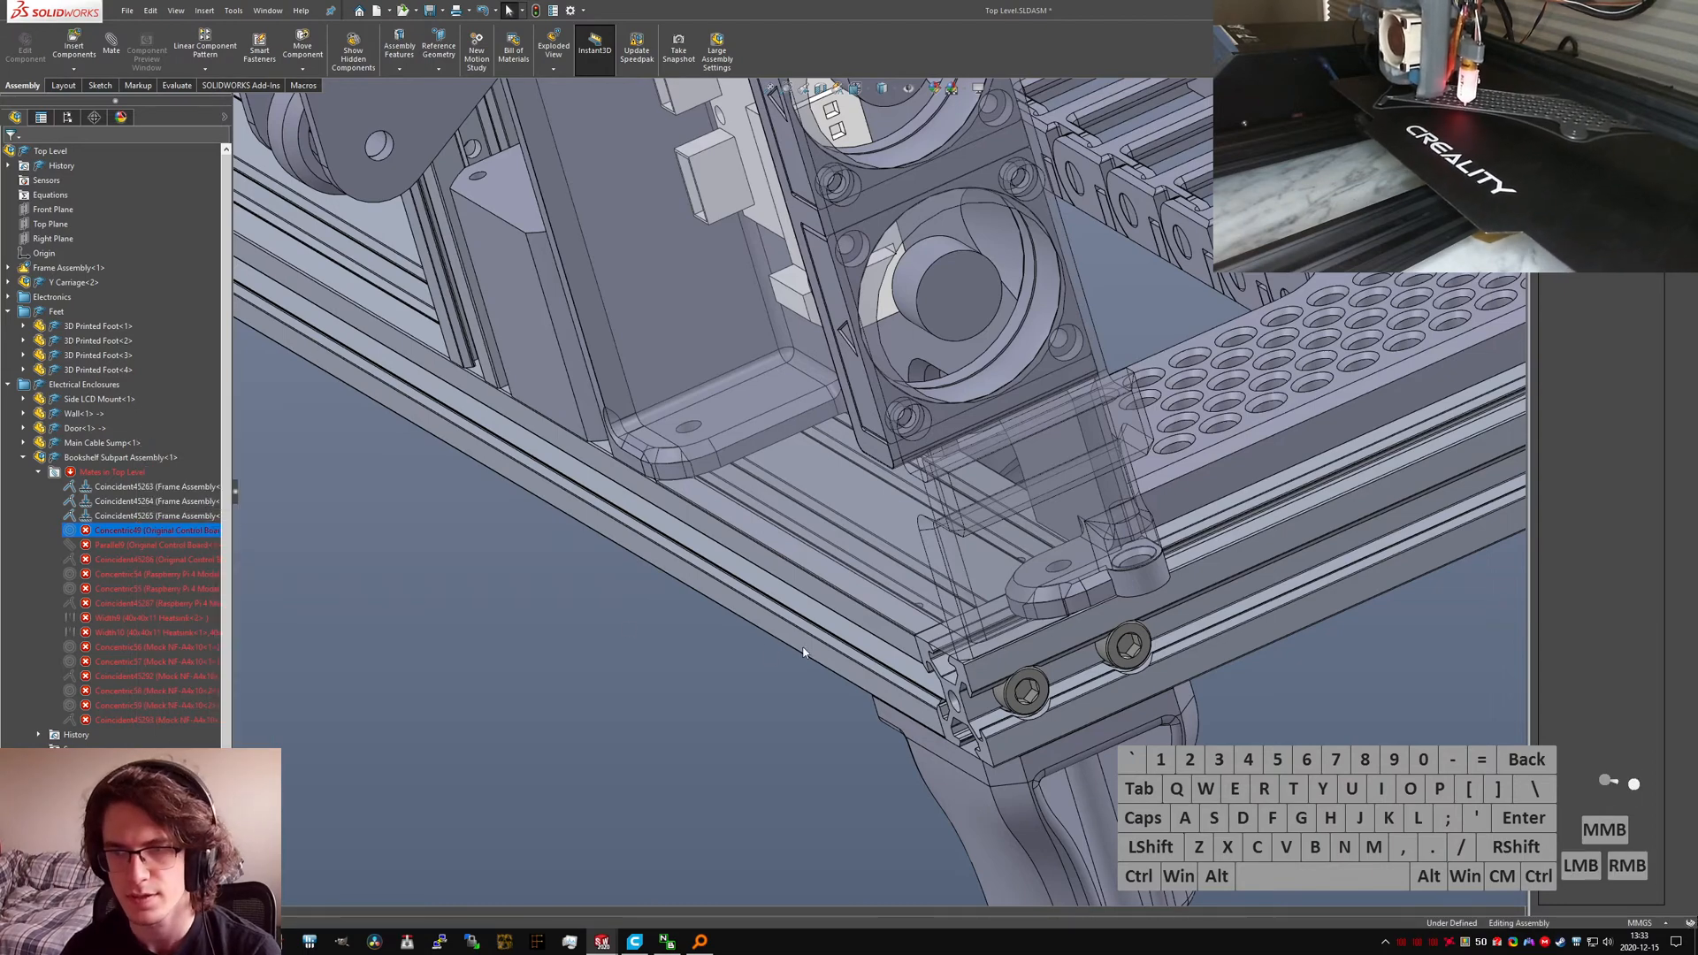
pyautogui.scroll(6, 808, 524)
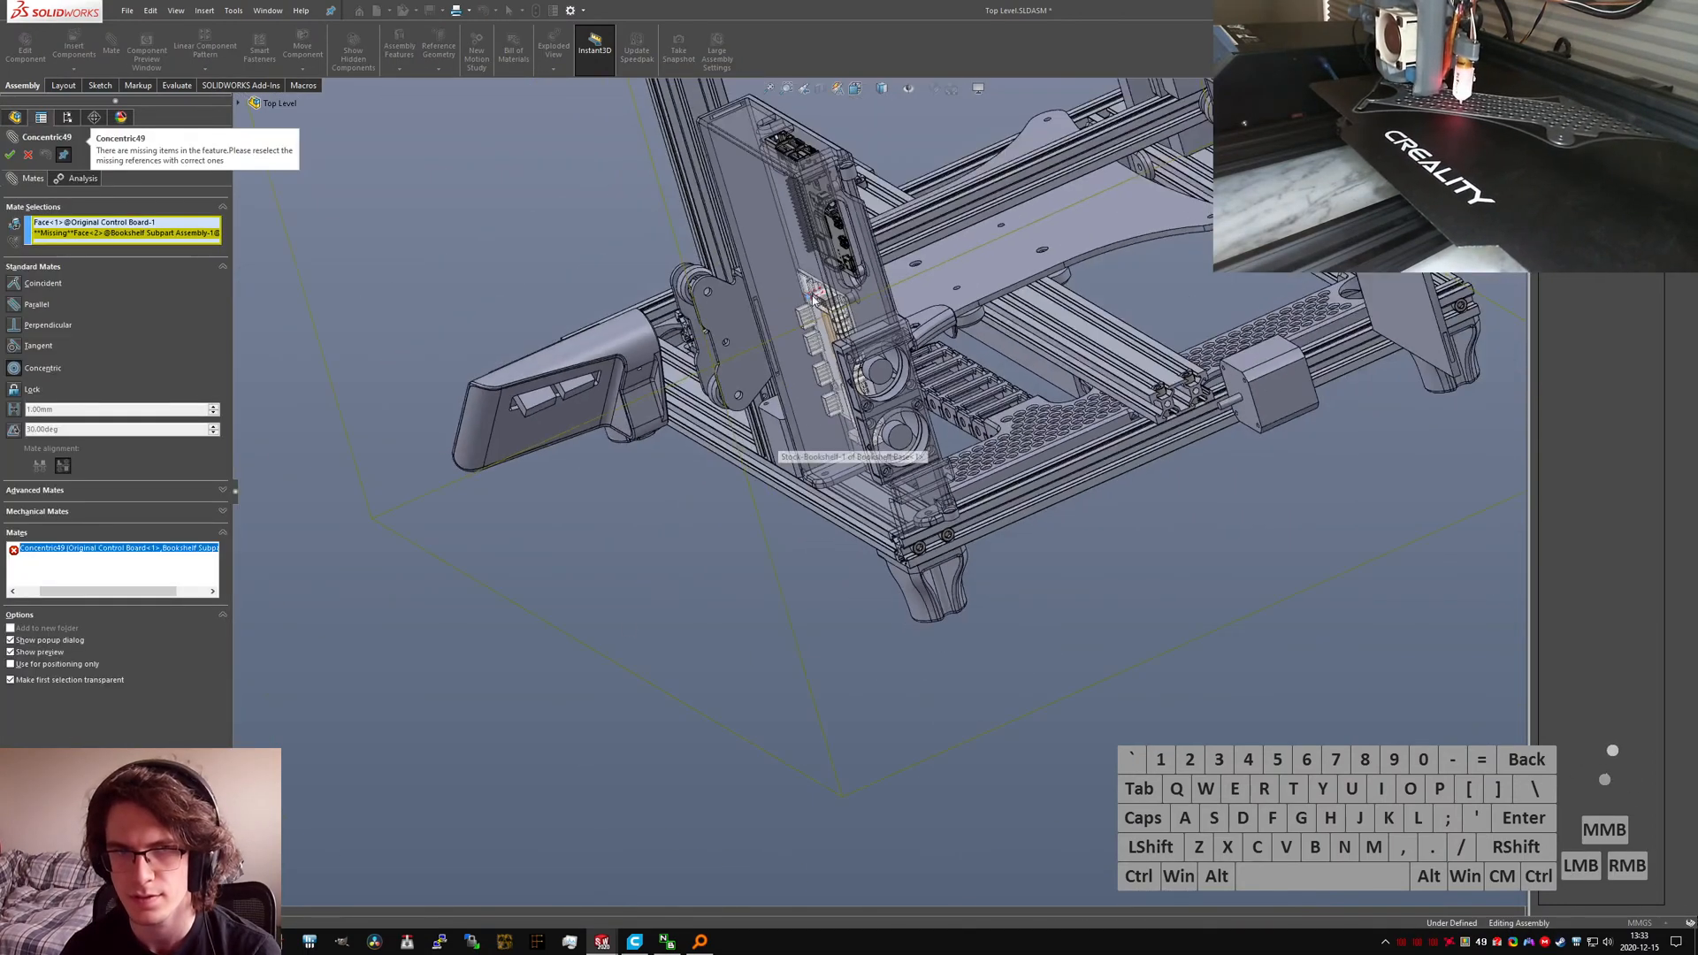
pyautogui.moveTo(778, 453); pyautogui.dragTo(827, 354, button='middle')
pyautogui.scroll(-6, 752, 356)
pyautogui.click(133, 222)
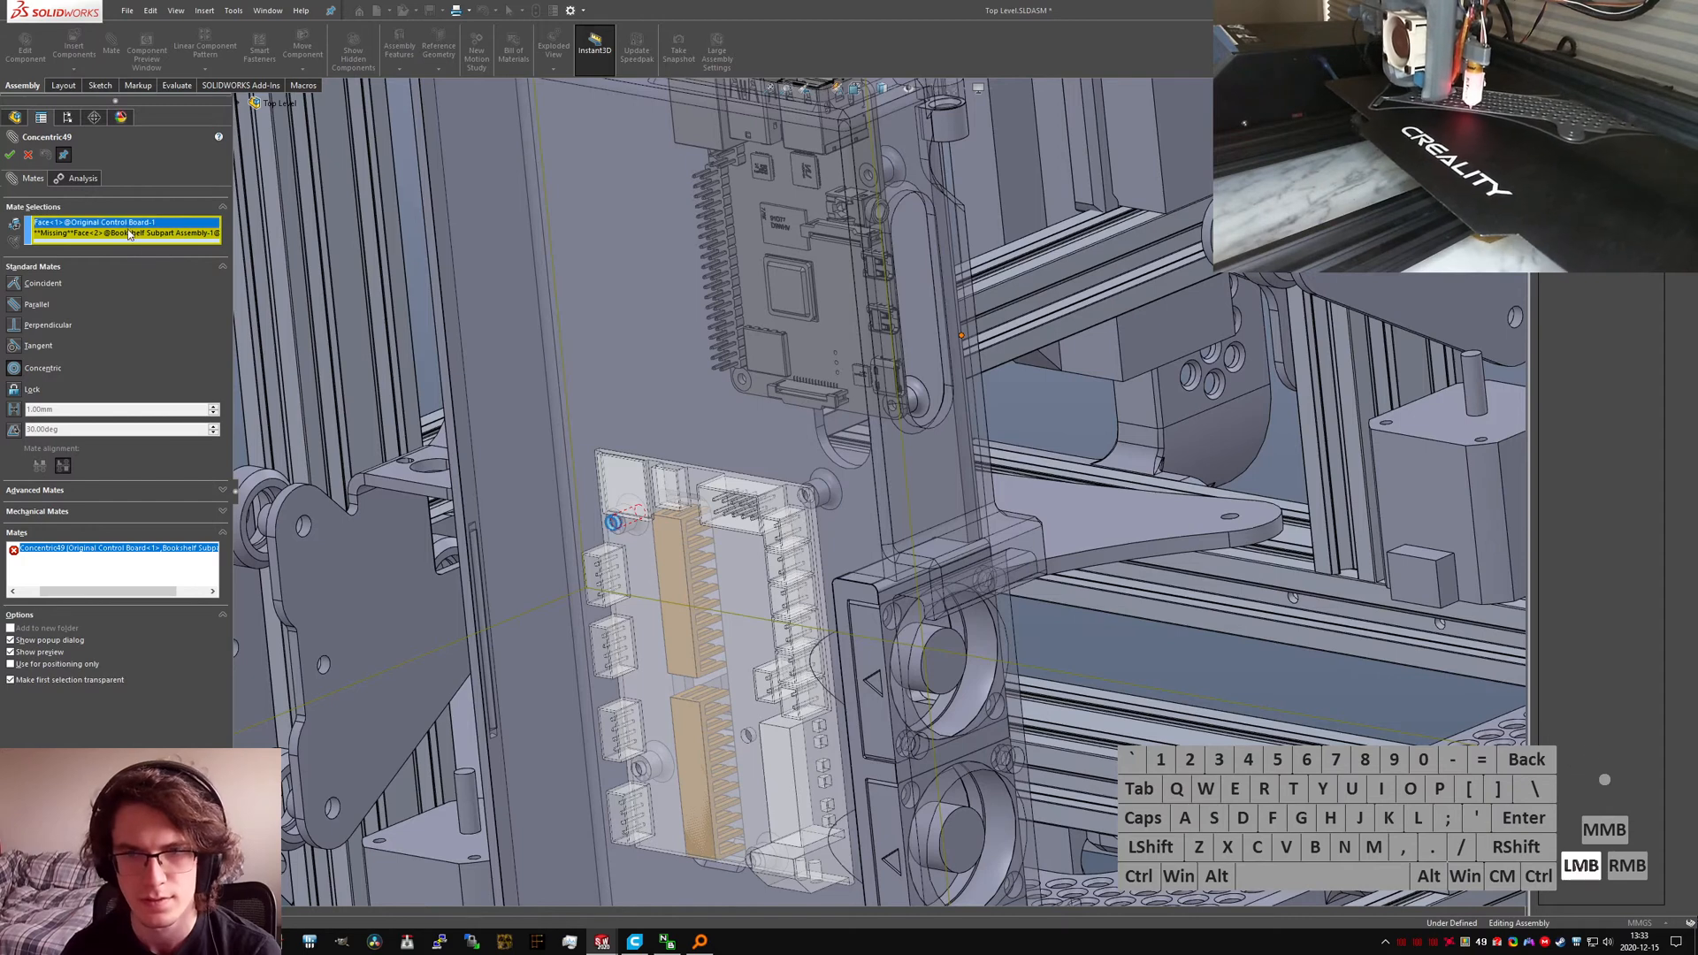
pyautogui.scroll(-8, 619, 520)
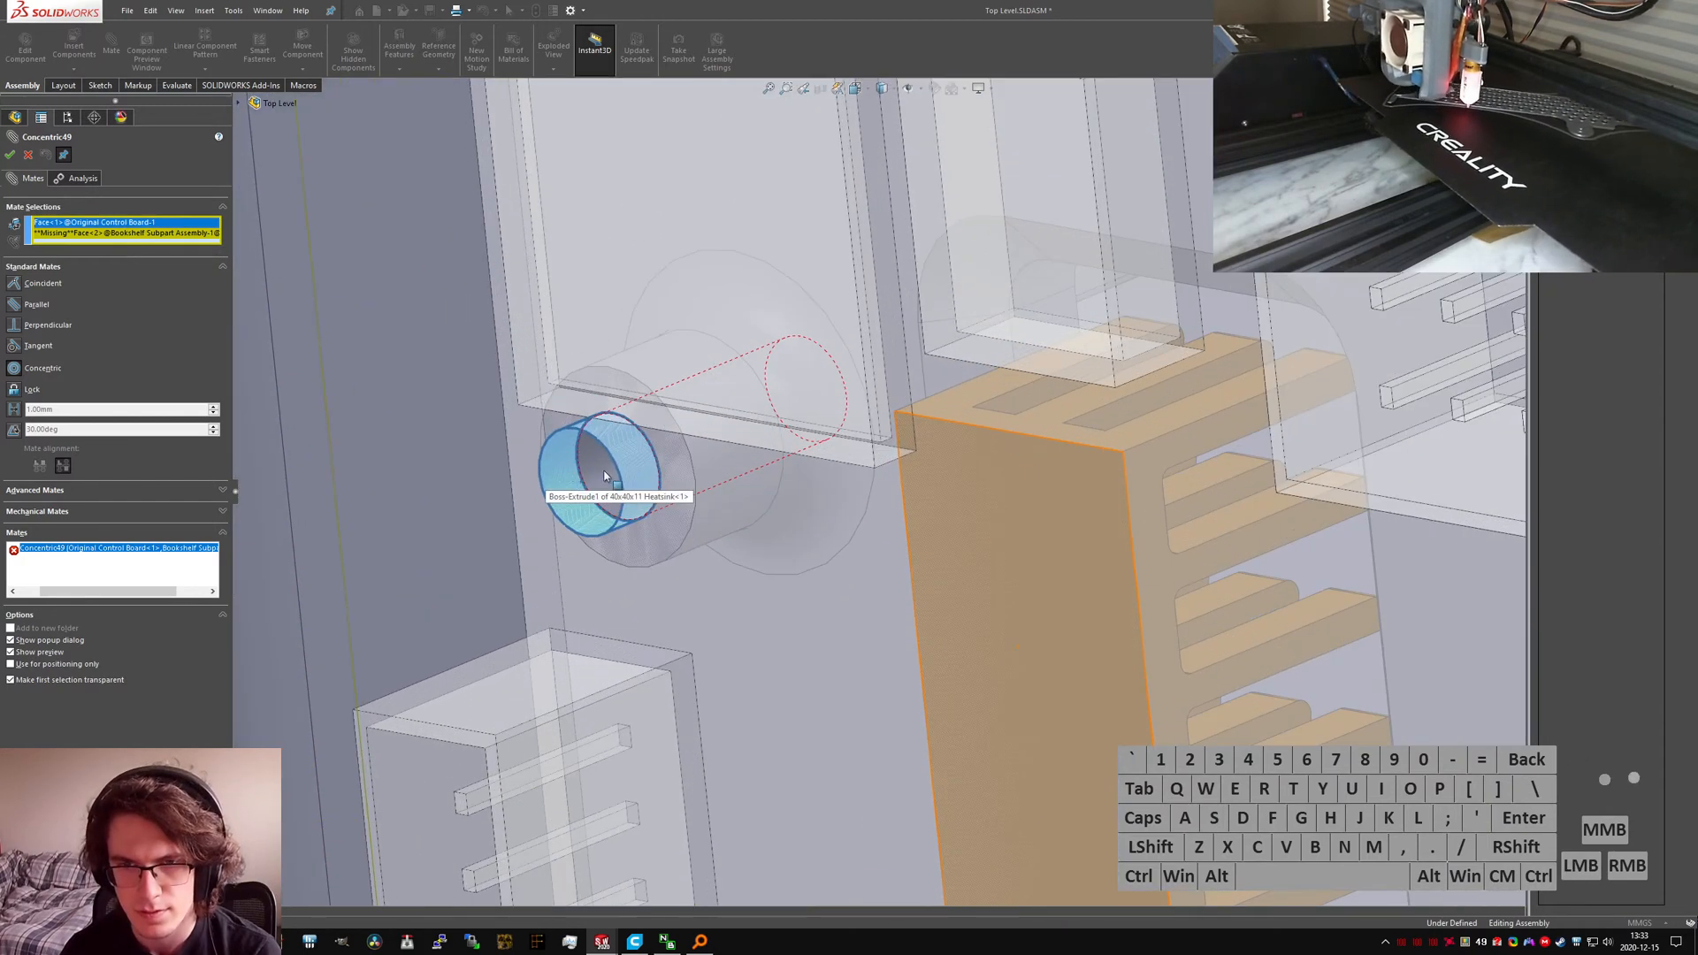
pyautogui.click(604, 472)
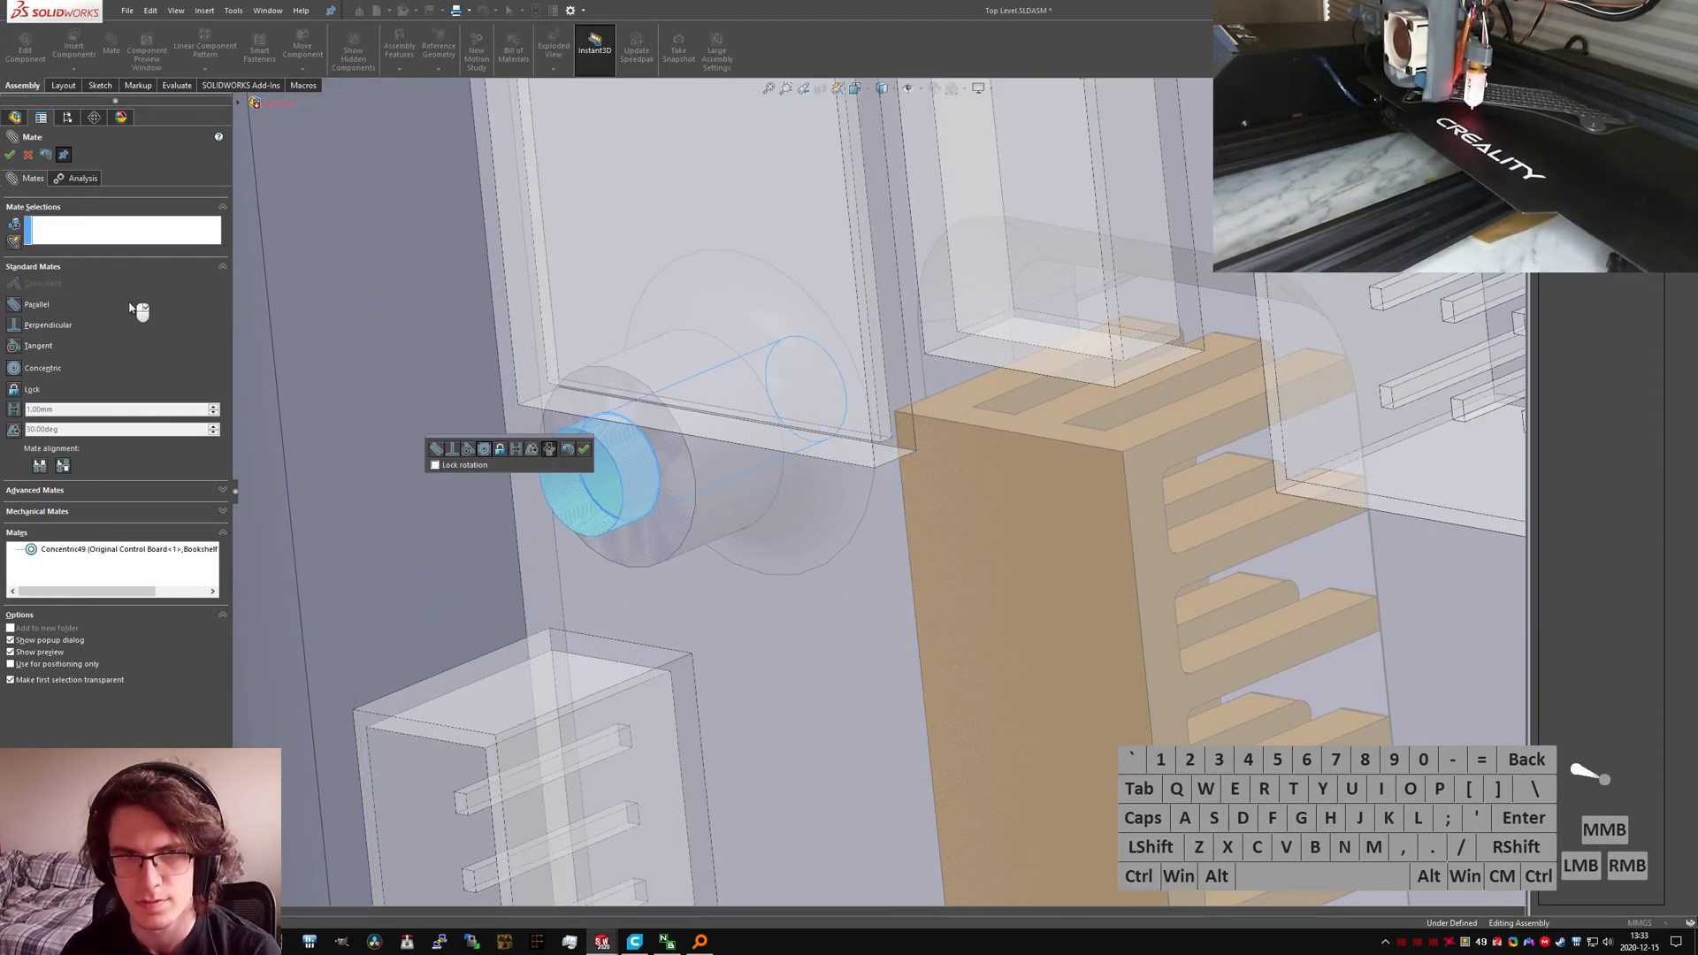
pyautogui.click(584, 449)
pyautogui.click(27, 156)
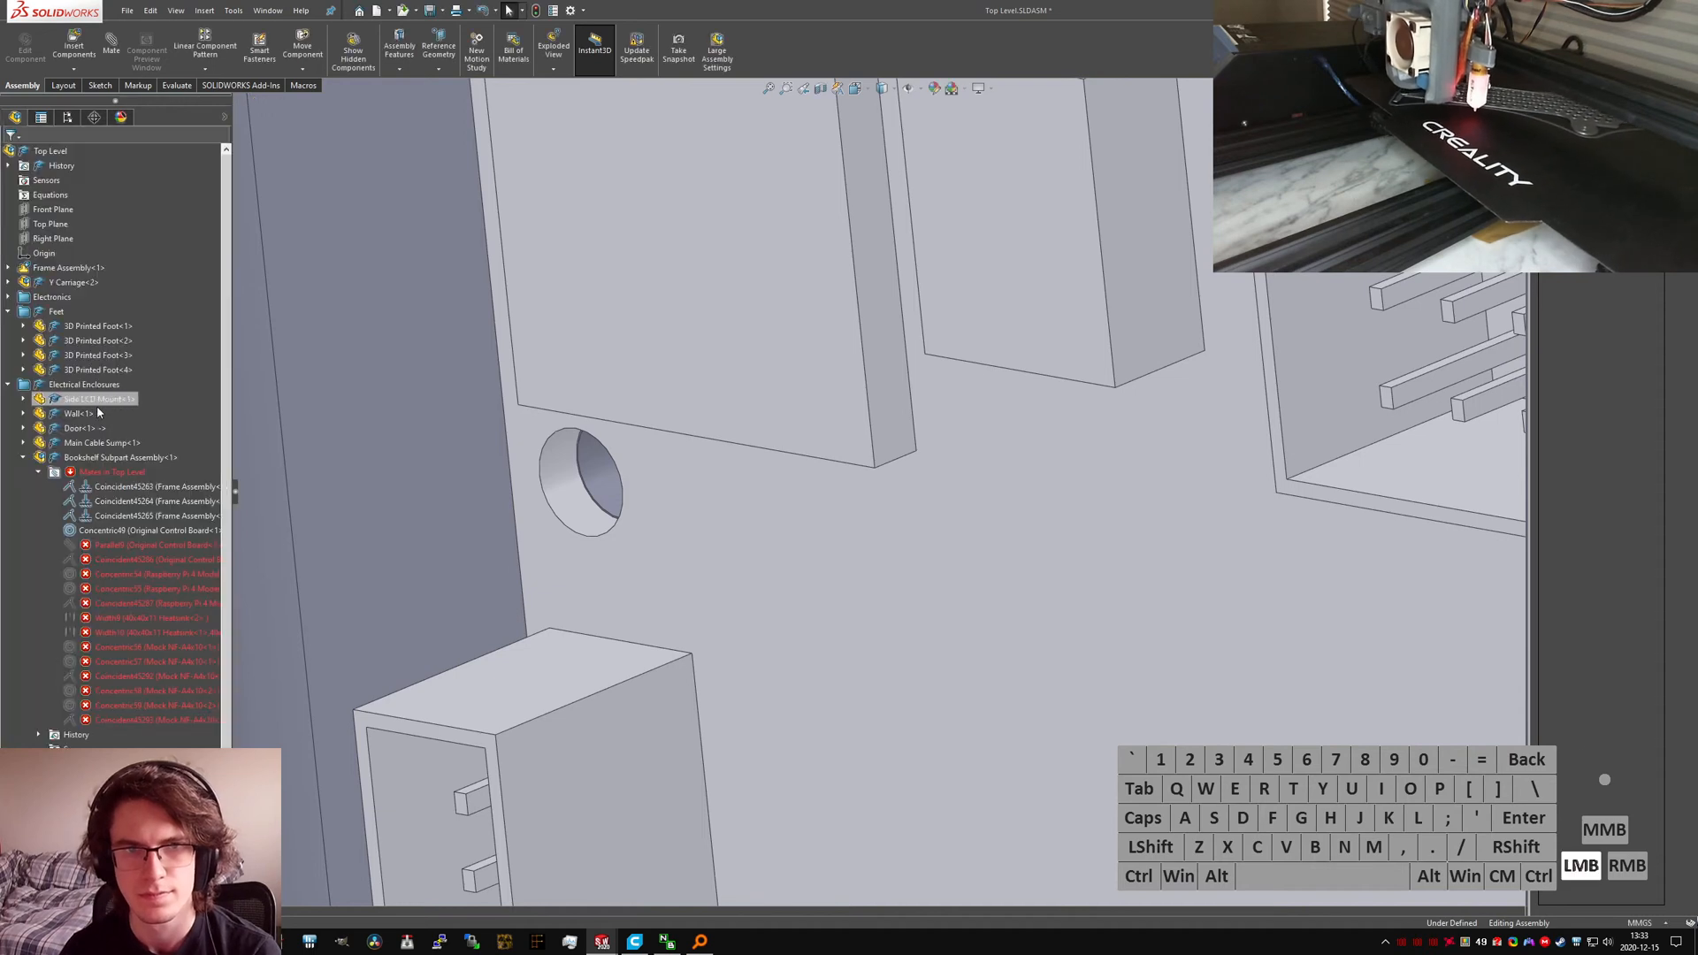
# Step: Repair the Original Control Board's broken parallel mate by replacing its missing reference with the bookshelf side wall's long flat face beside the board
pyautogui.click(151, 545)
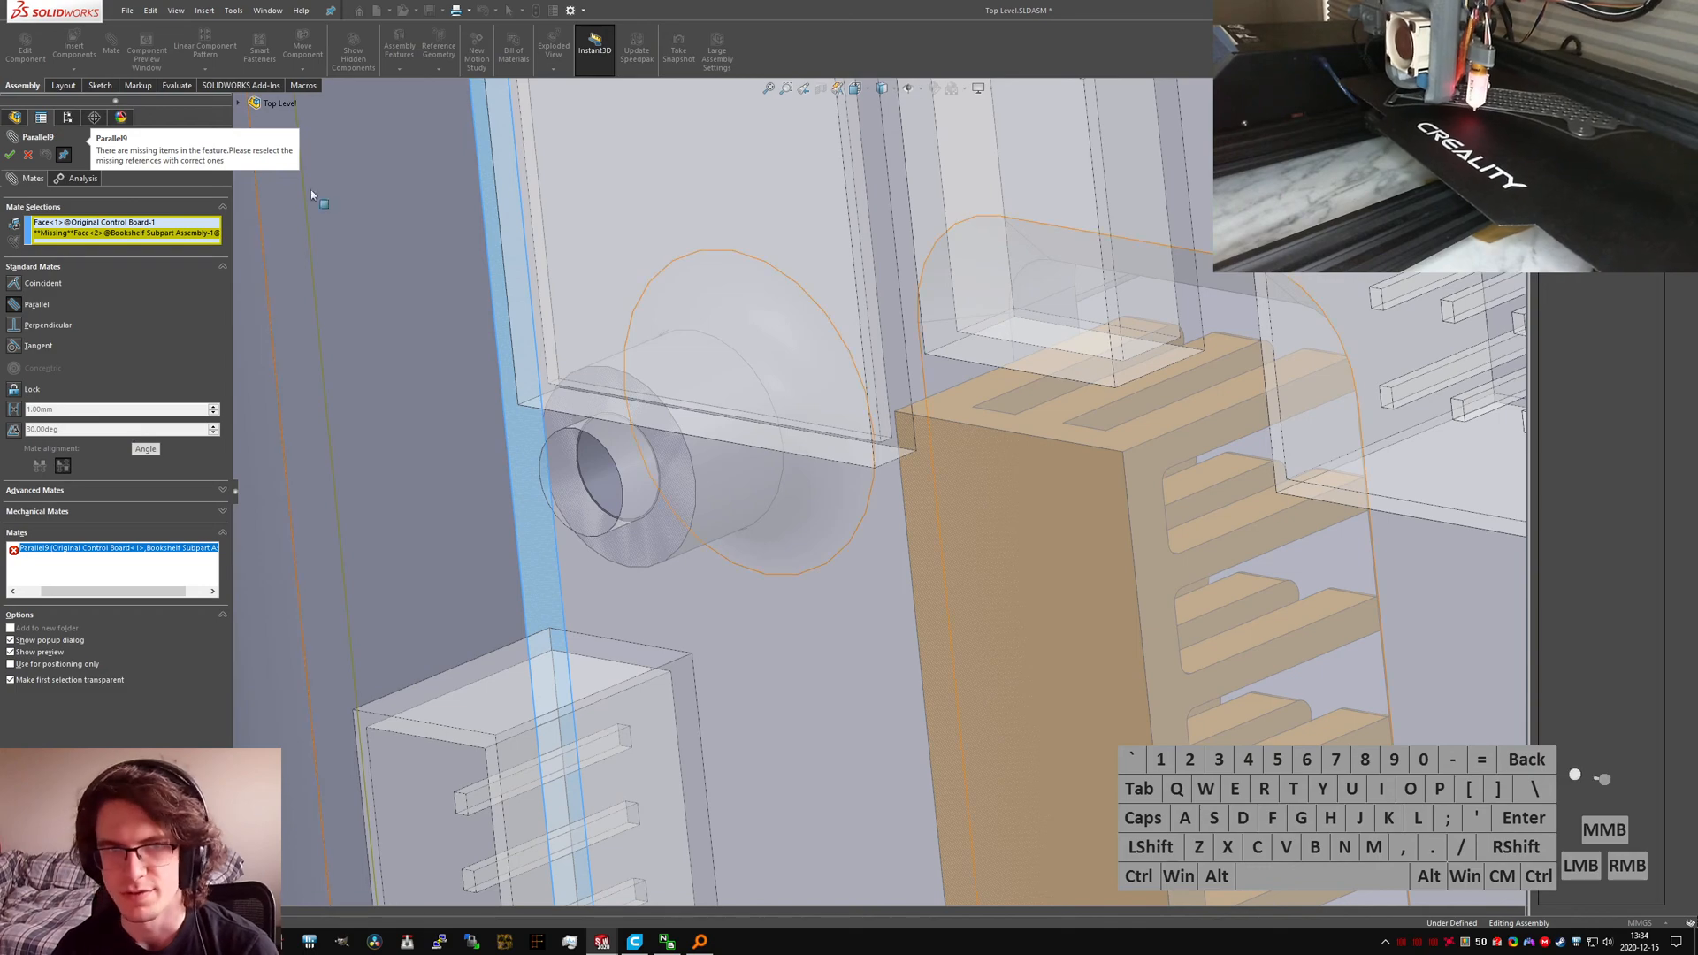
pyautogui.click(190, 234)
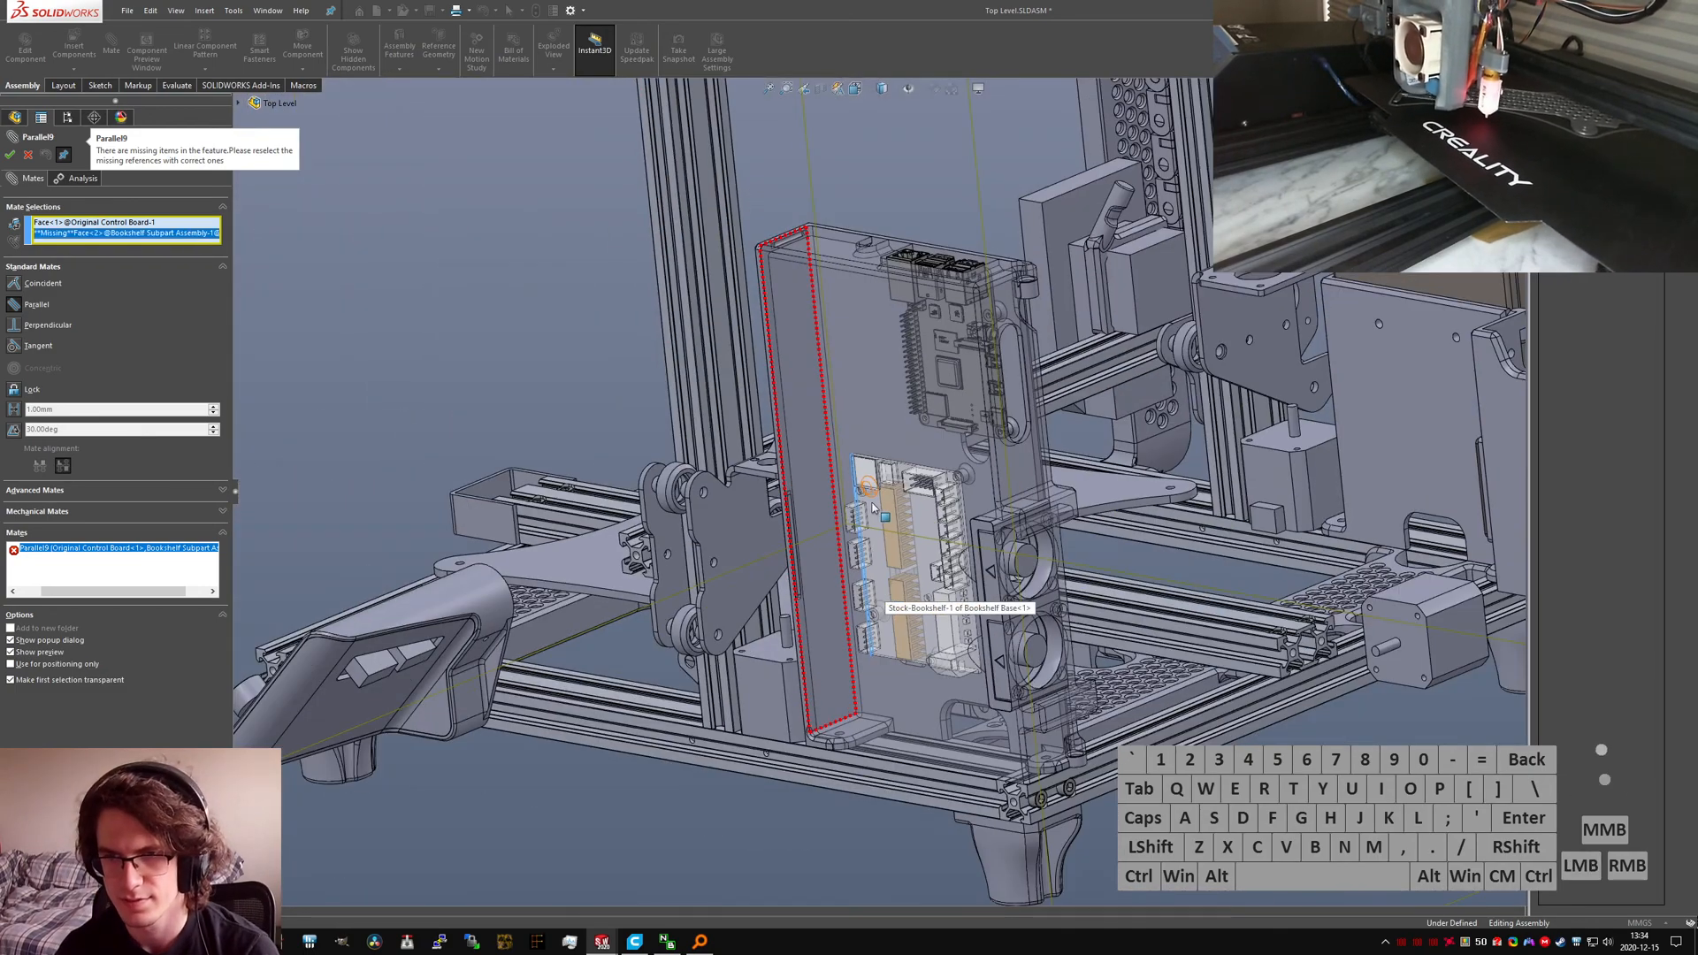
pyautogui.scroll(-6, 889, 612)
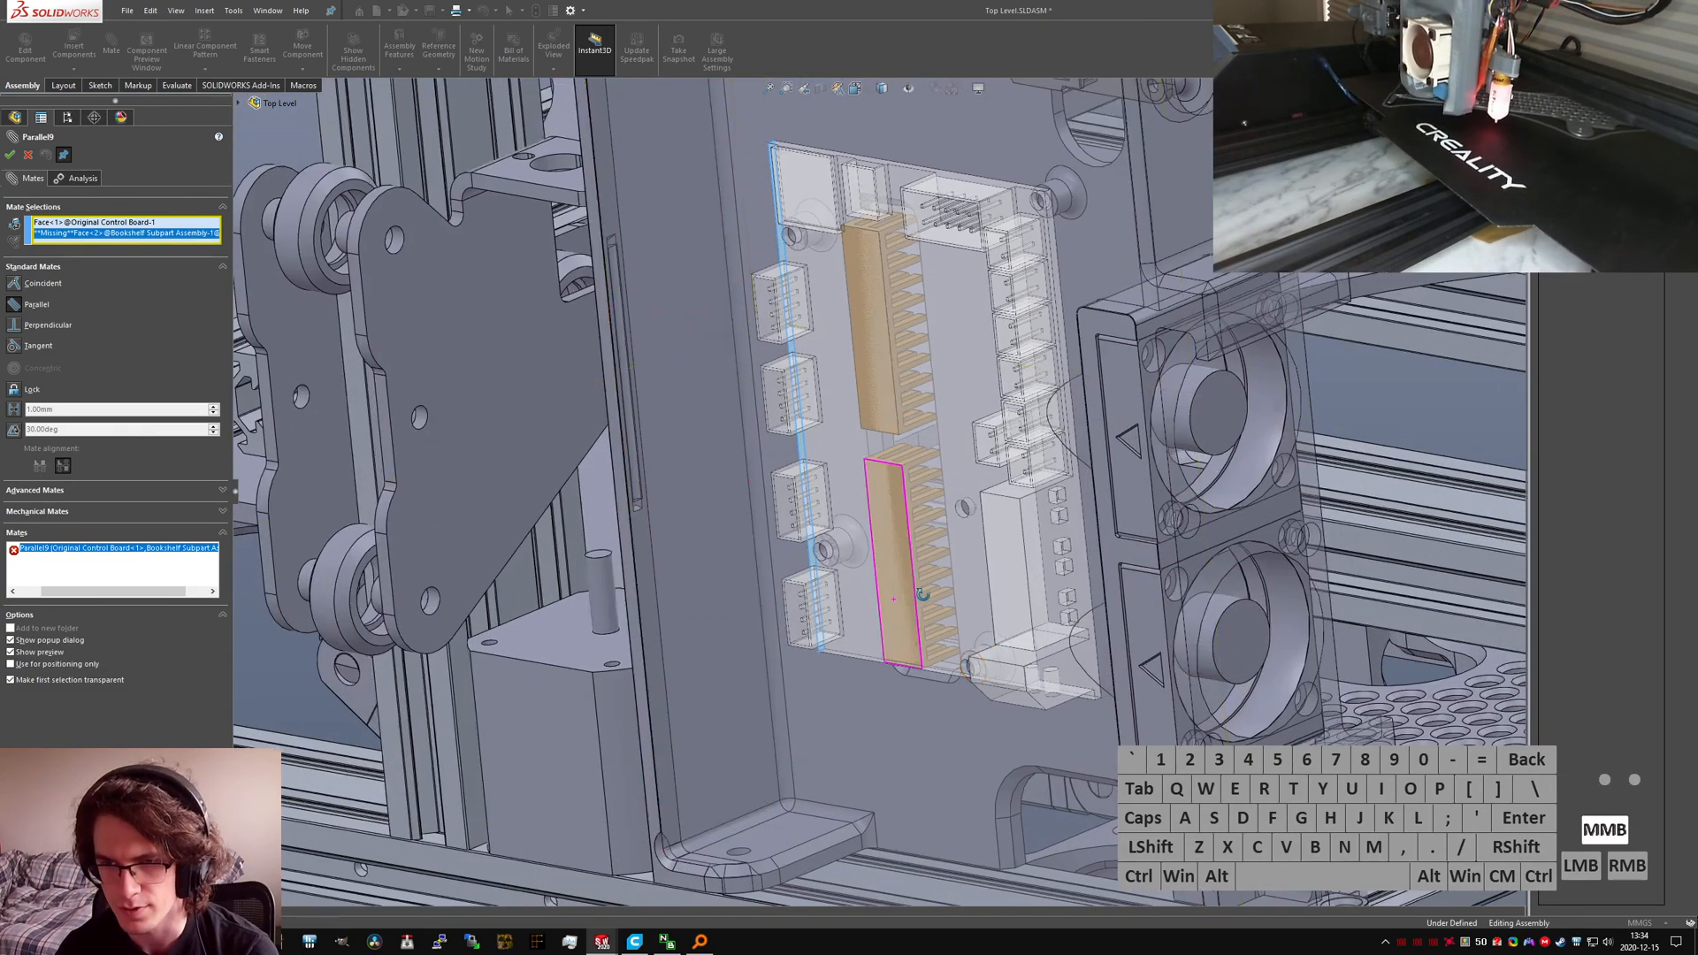
pyautogui.moveTo(923, 594); pyautogui.dragTo(836, 513, button='middle')
pyautogui.click(147, 222)
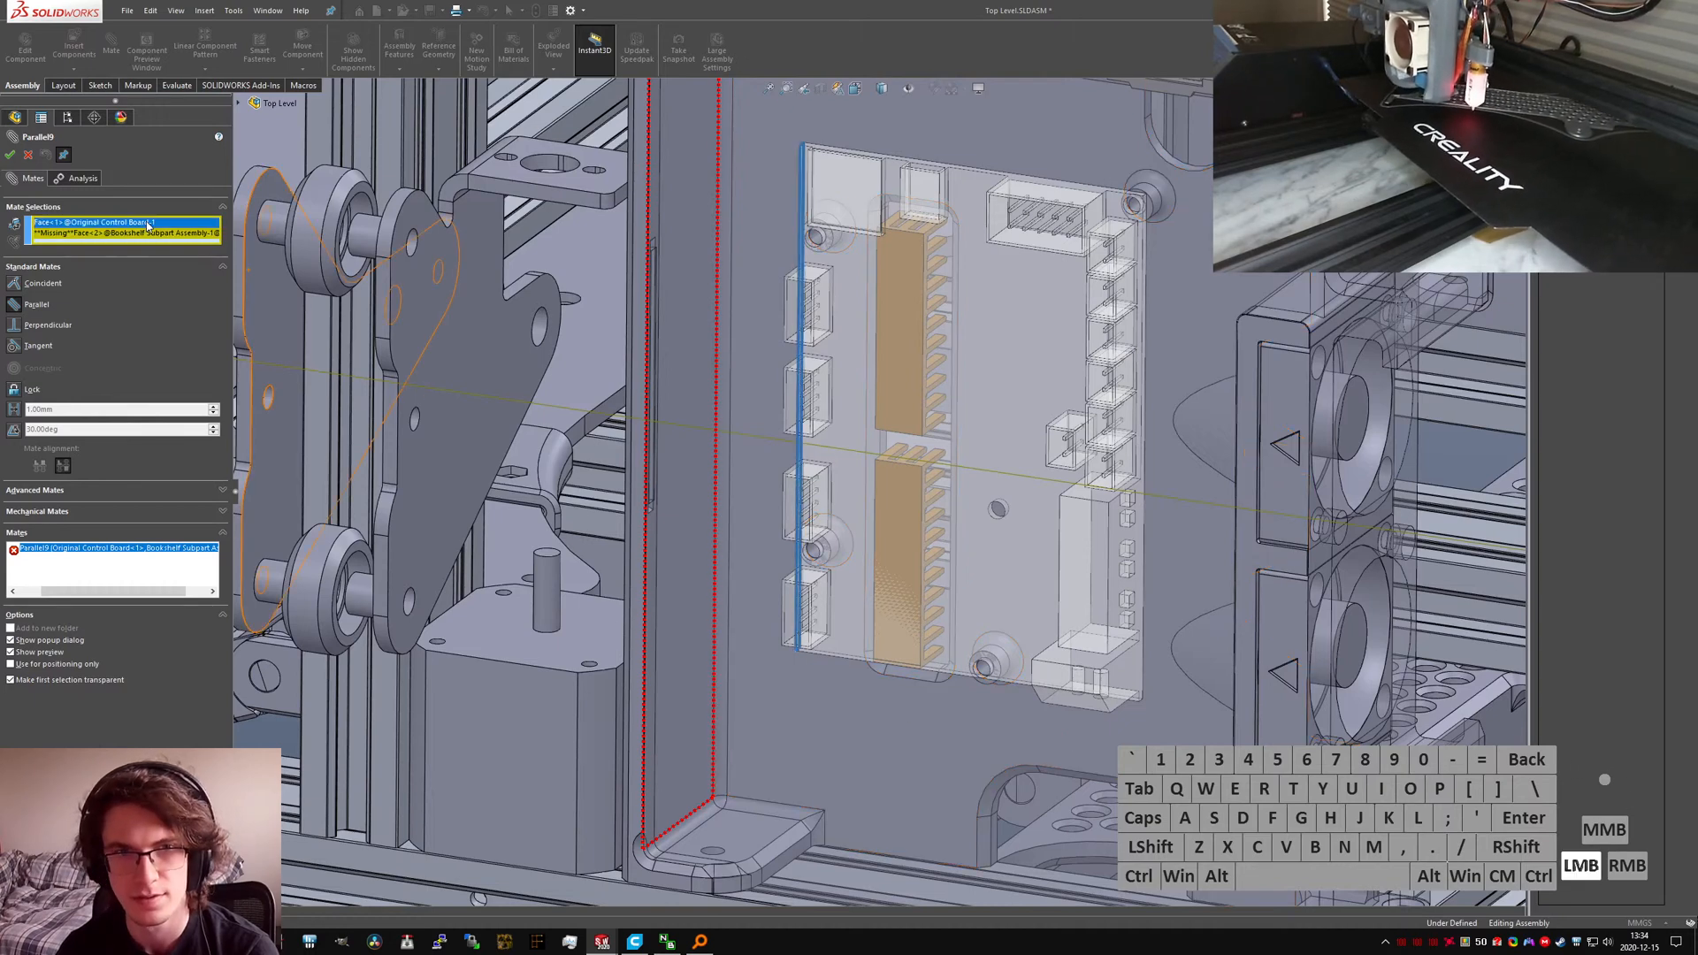
pyautogui.click(146, 234)
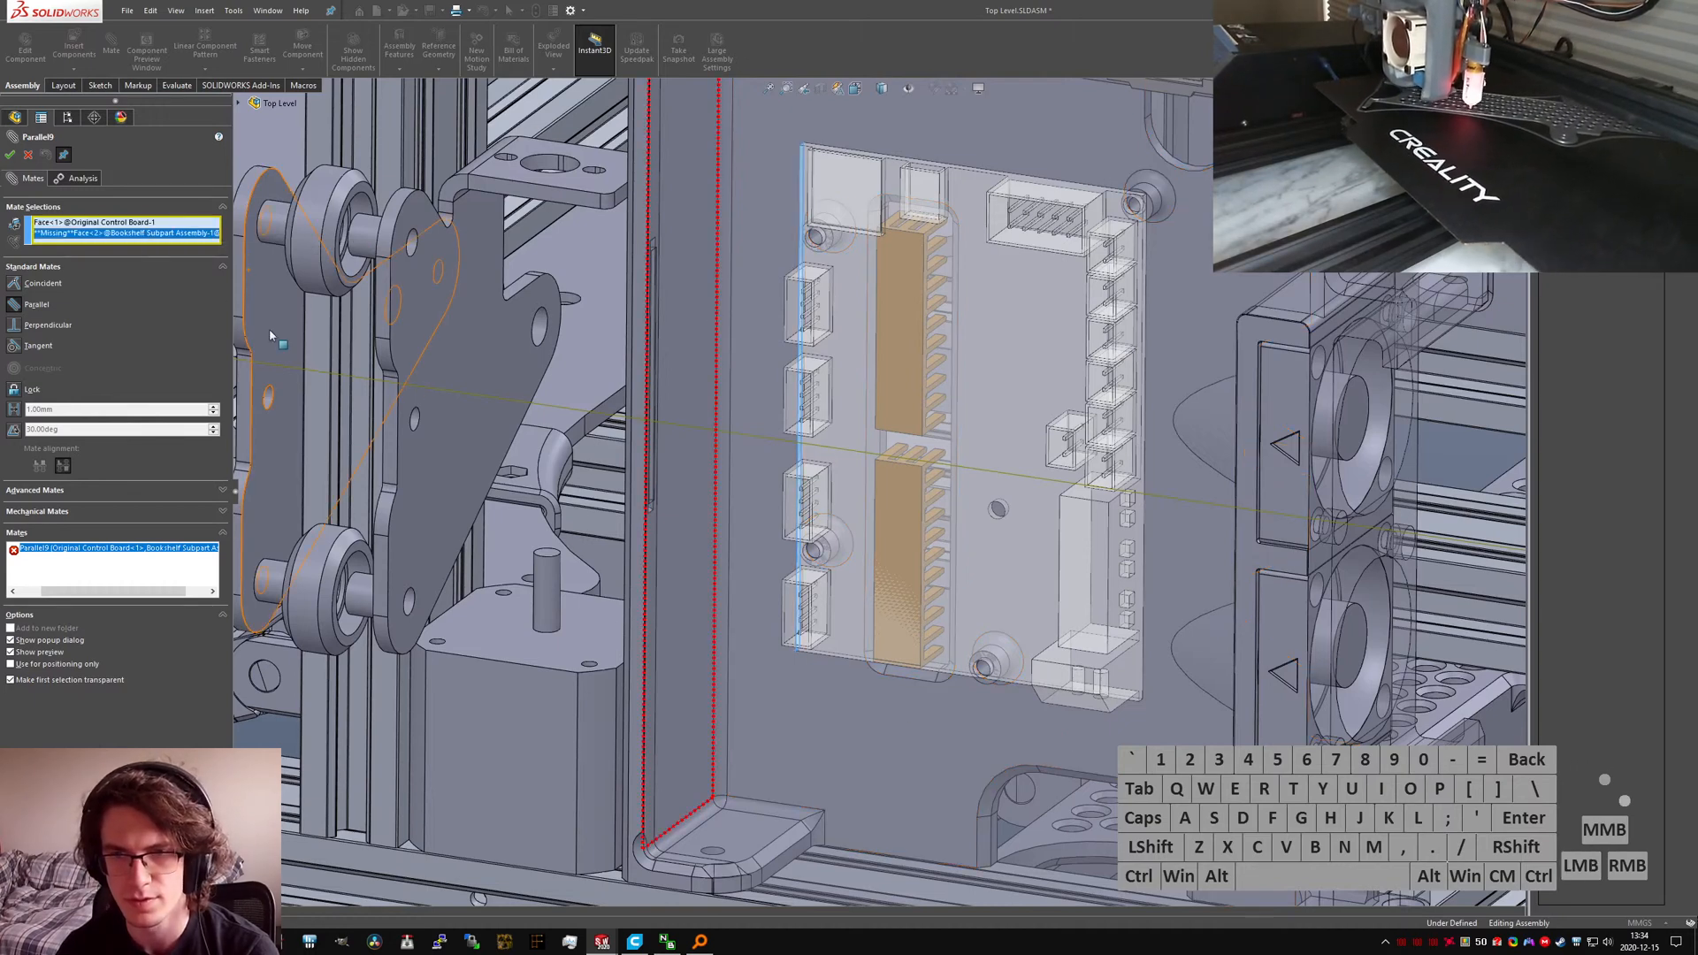
pyautogui.moveTo(650, 566); pyautogui.dragTo(671, 633, button='middle')
pyautogui.click(674, 637)
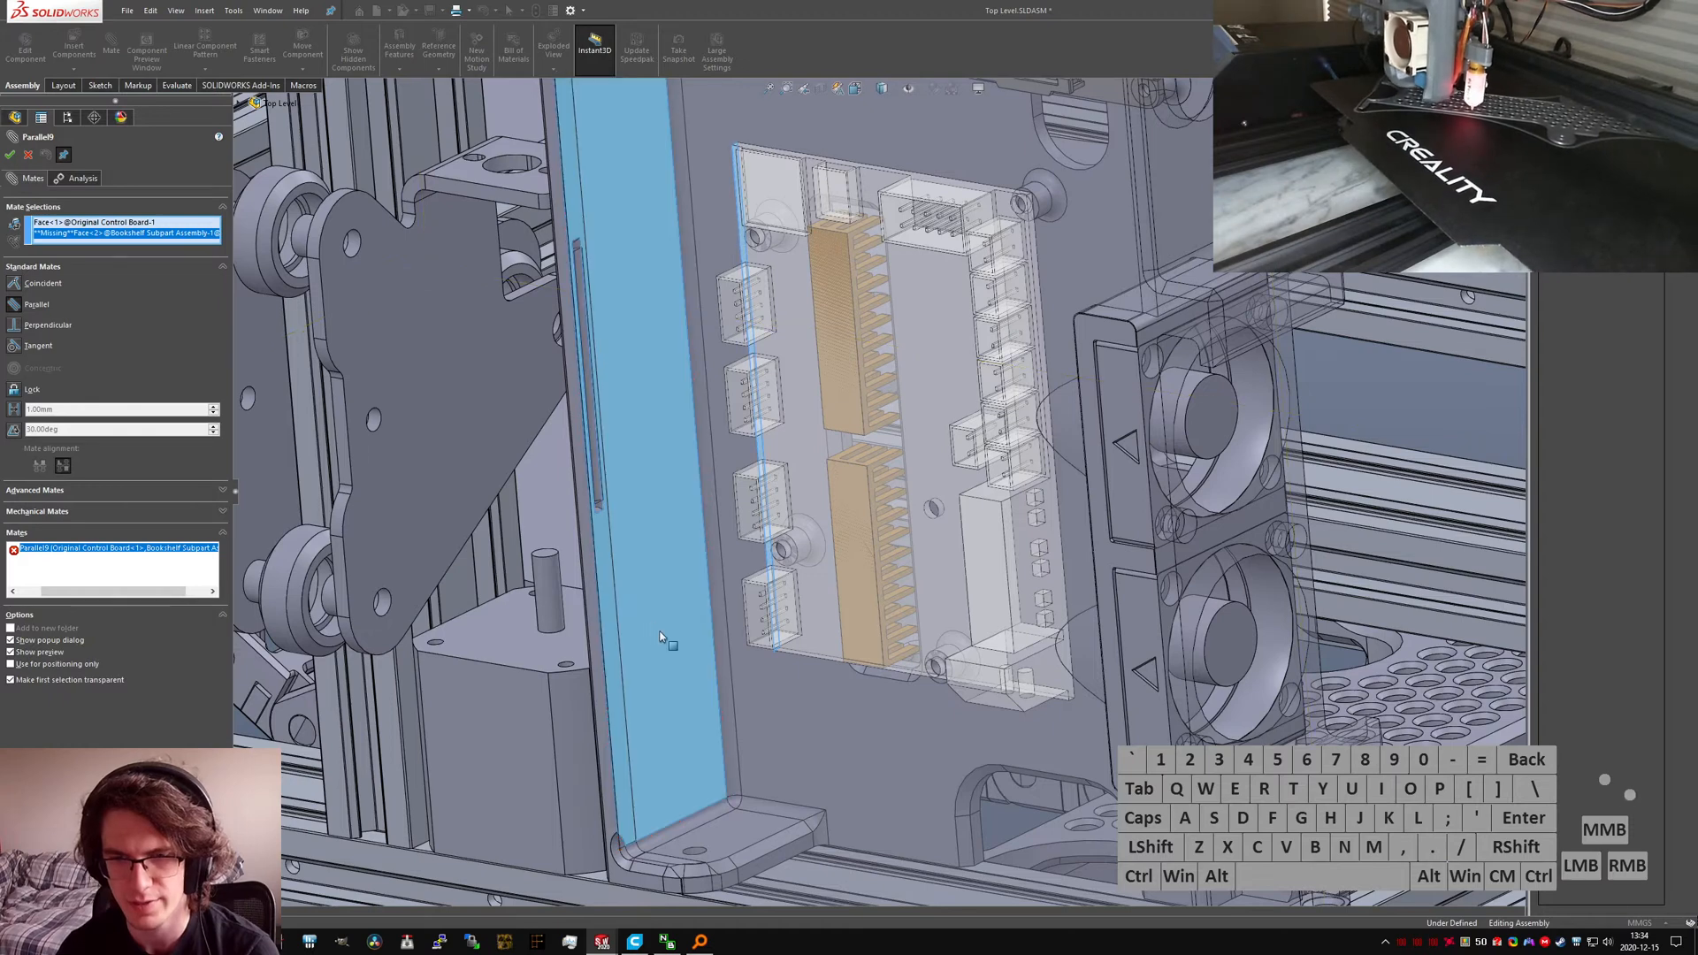
pyautogui.rightClick(676, 636)
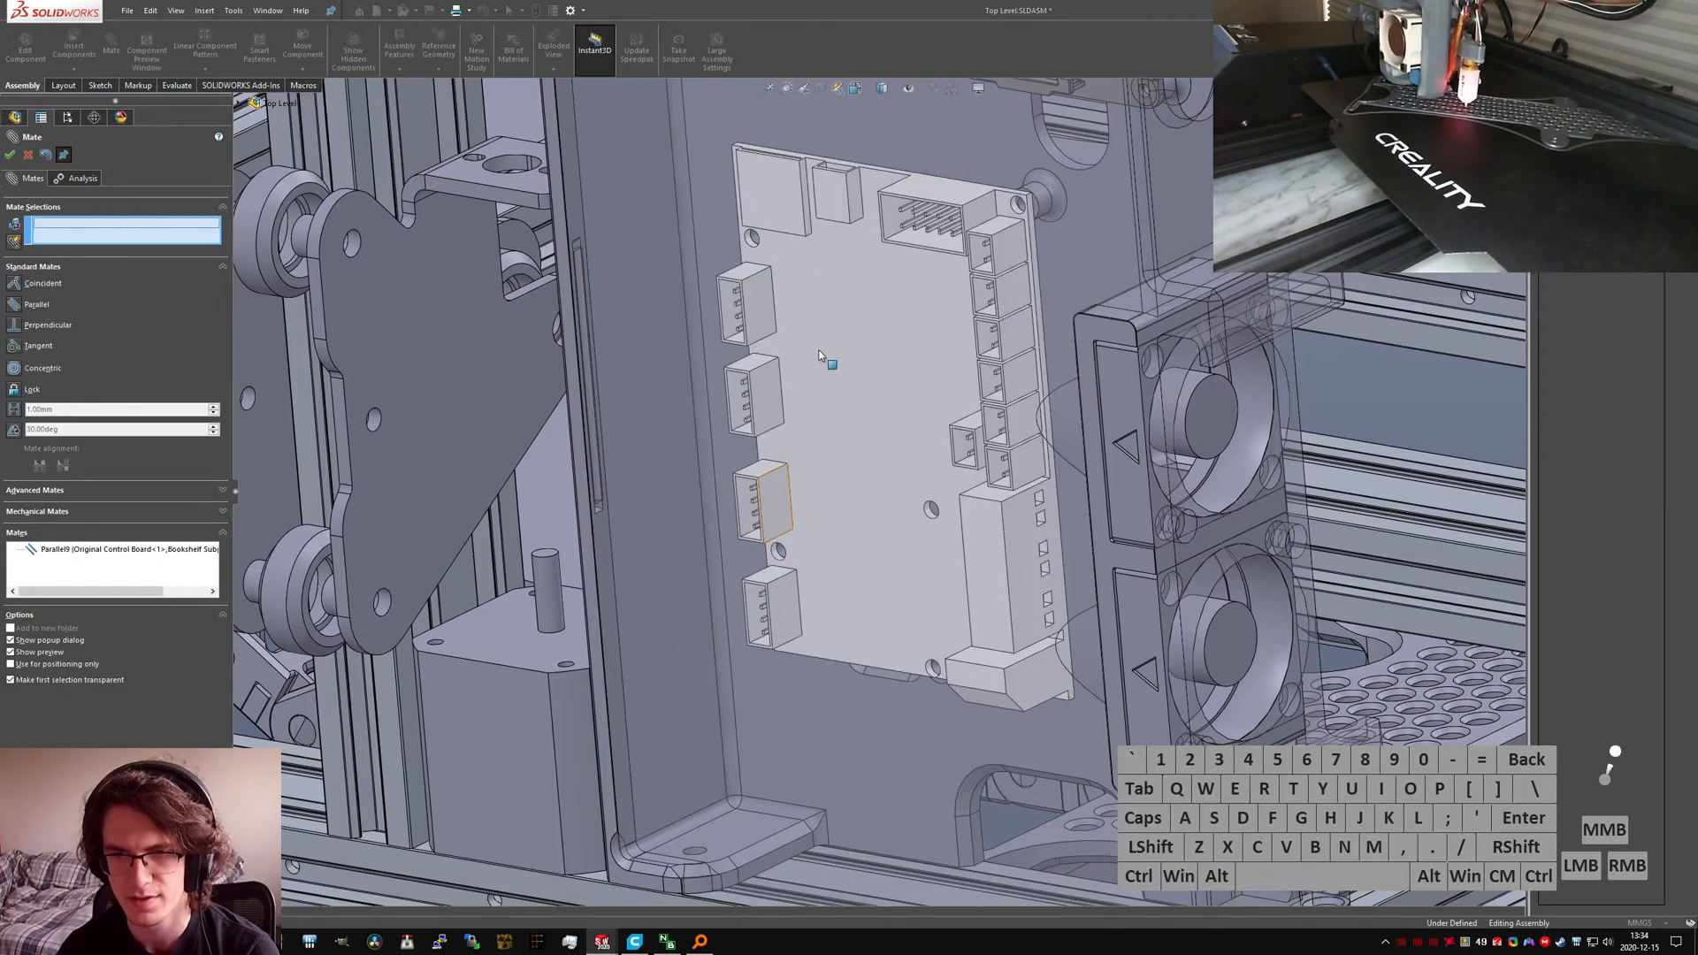
pyautogui.click(28, 156)
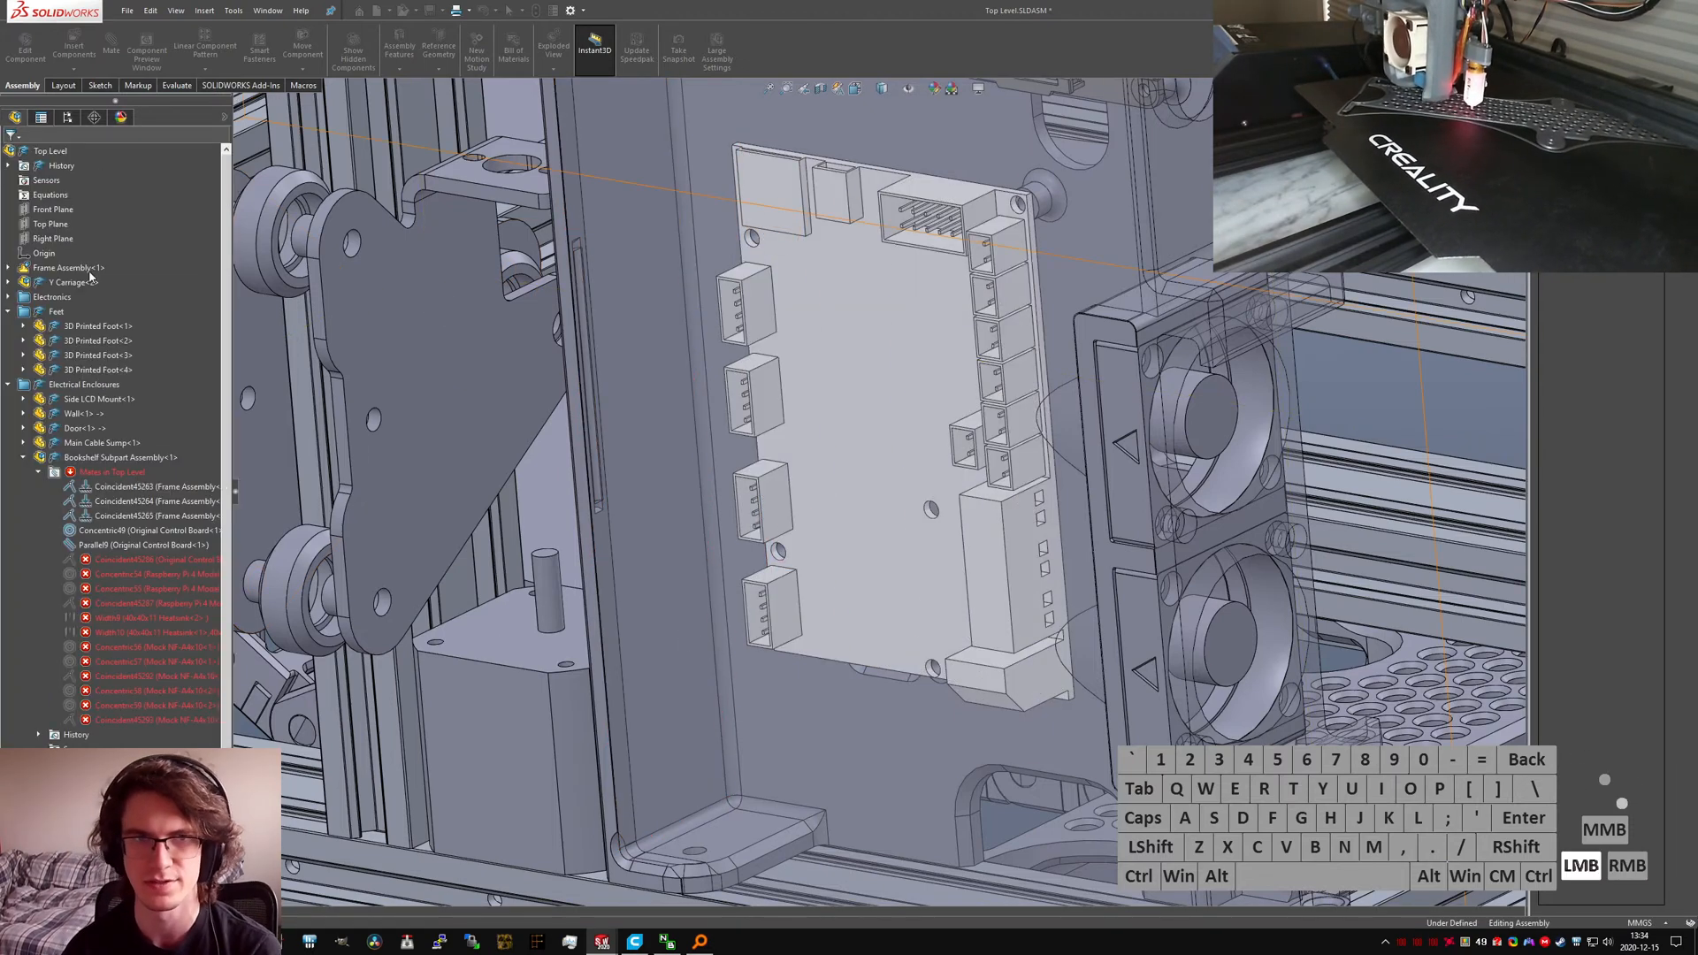
# Step: Repair the Original Control Board's broken coincident mate by replacing its missing reference with the end face of the bookshelf standoff
pyautogui.rightClick(131, 560)
pyautogui.click(142, 453)
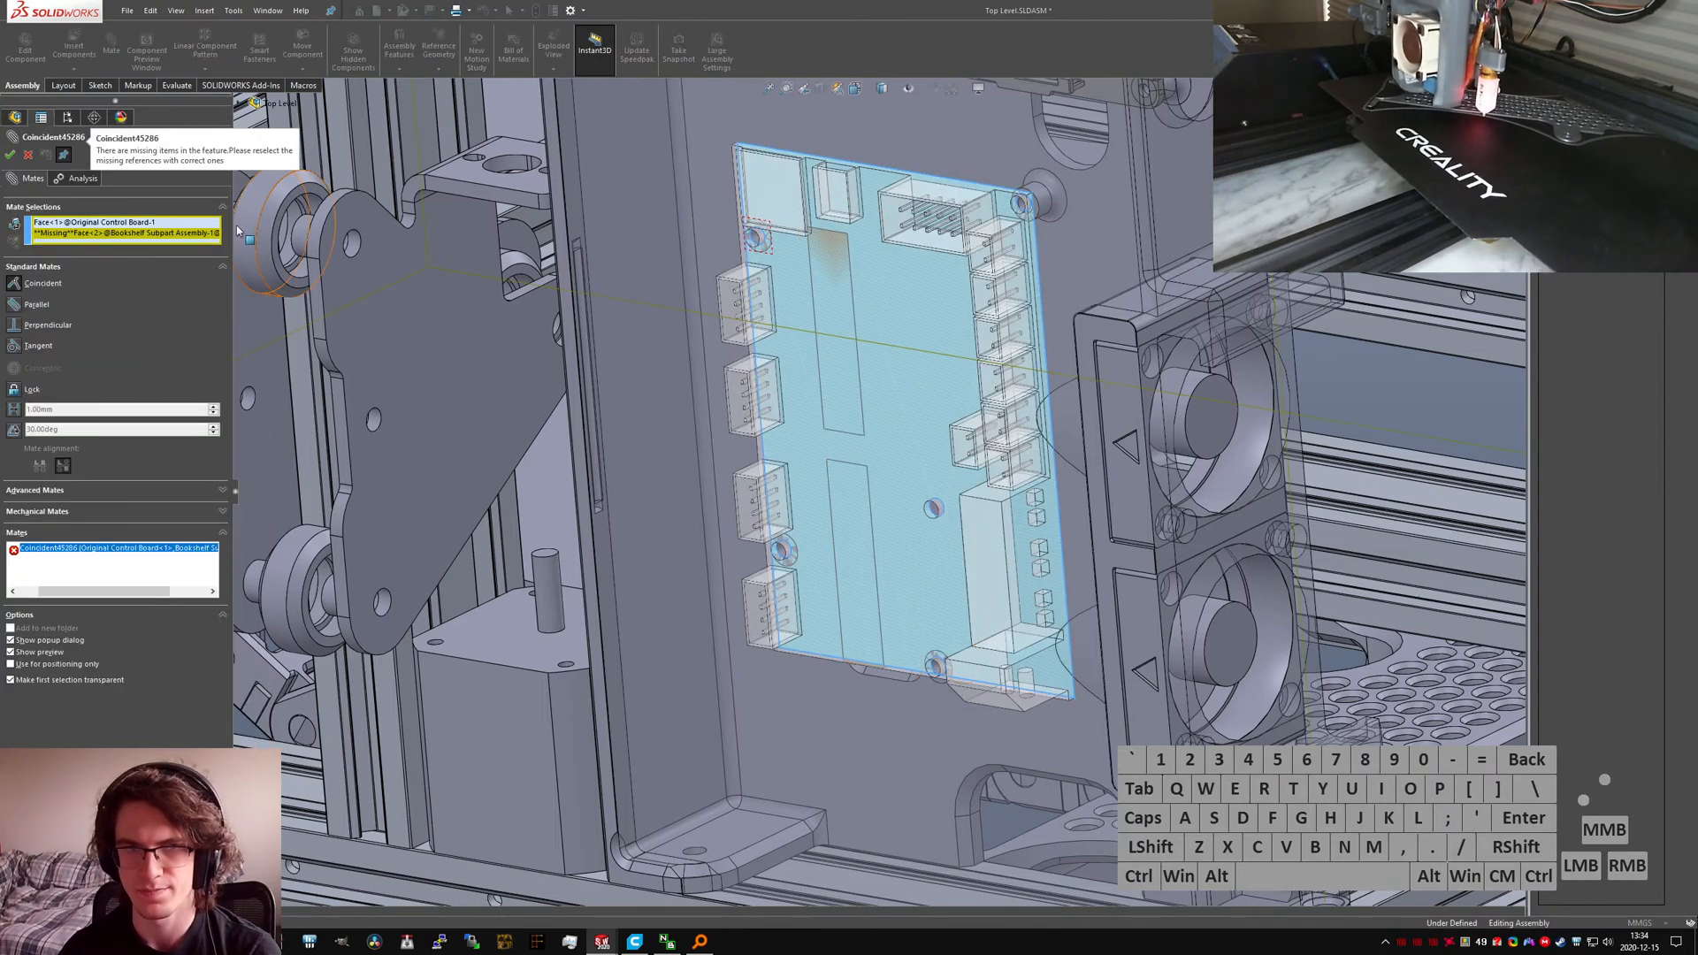
pyautogui.scroll(-5, 734, 263)
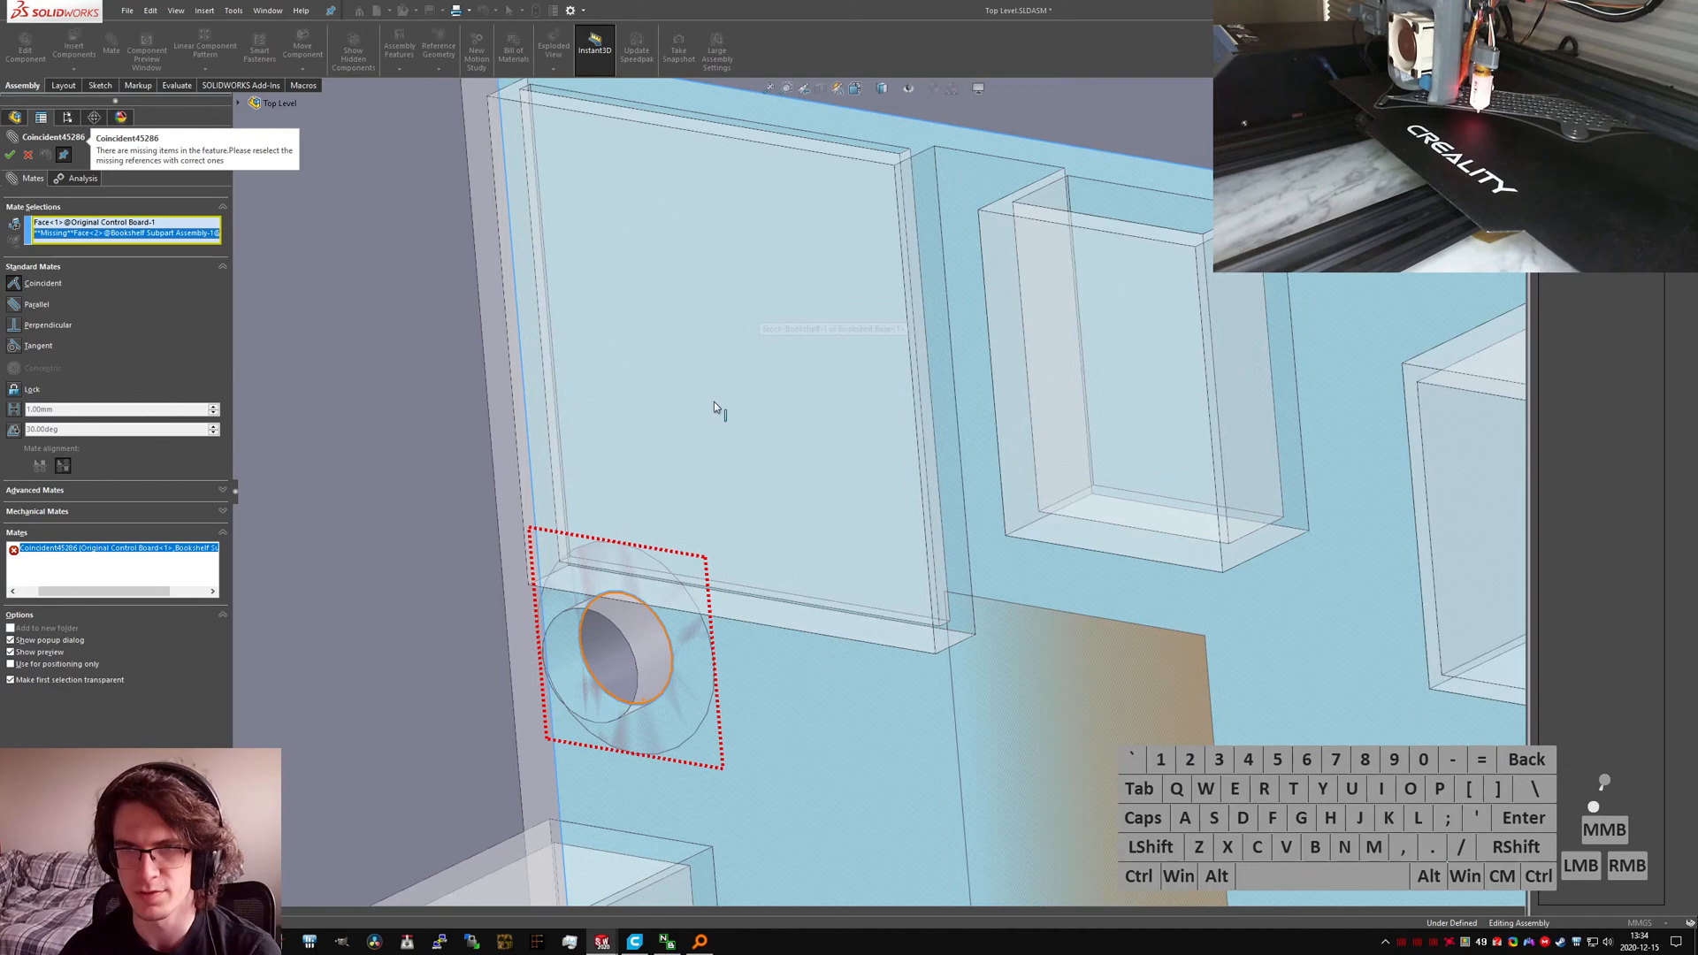
pyautogui.click(687, 633)
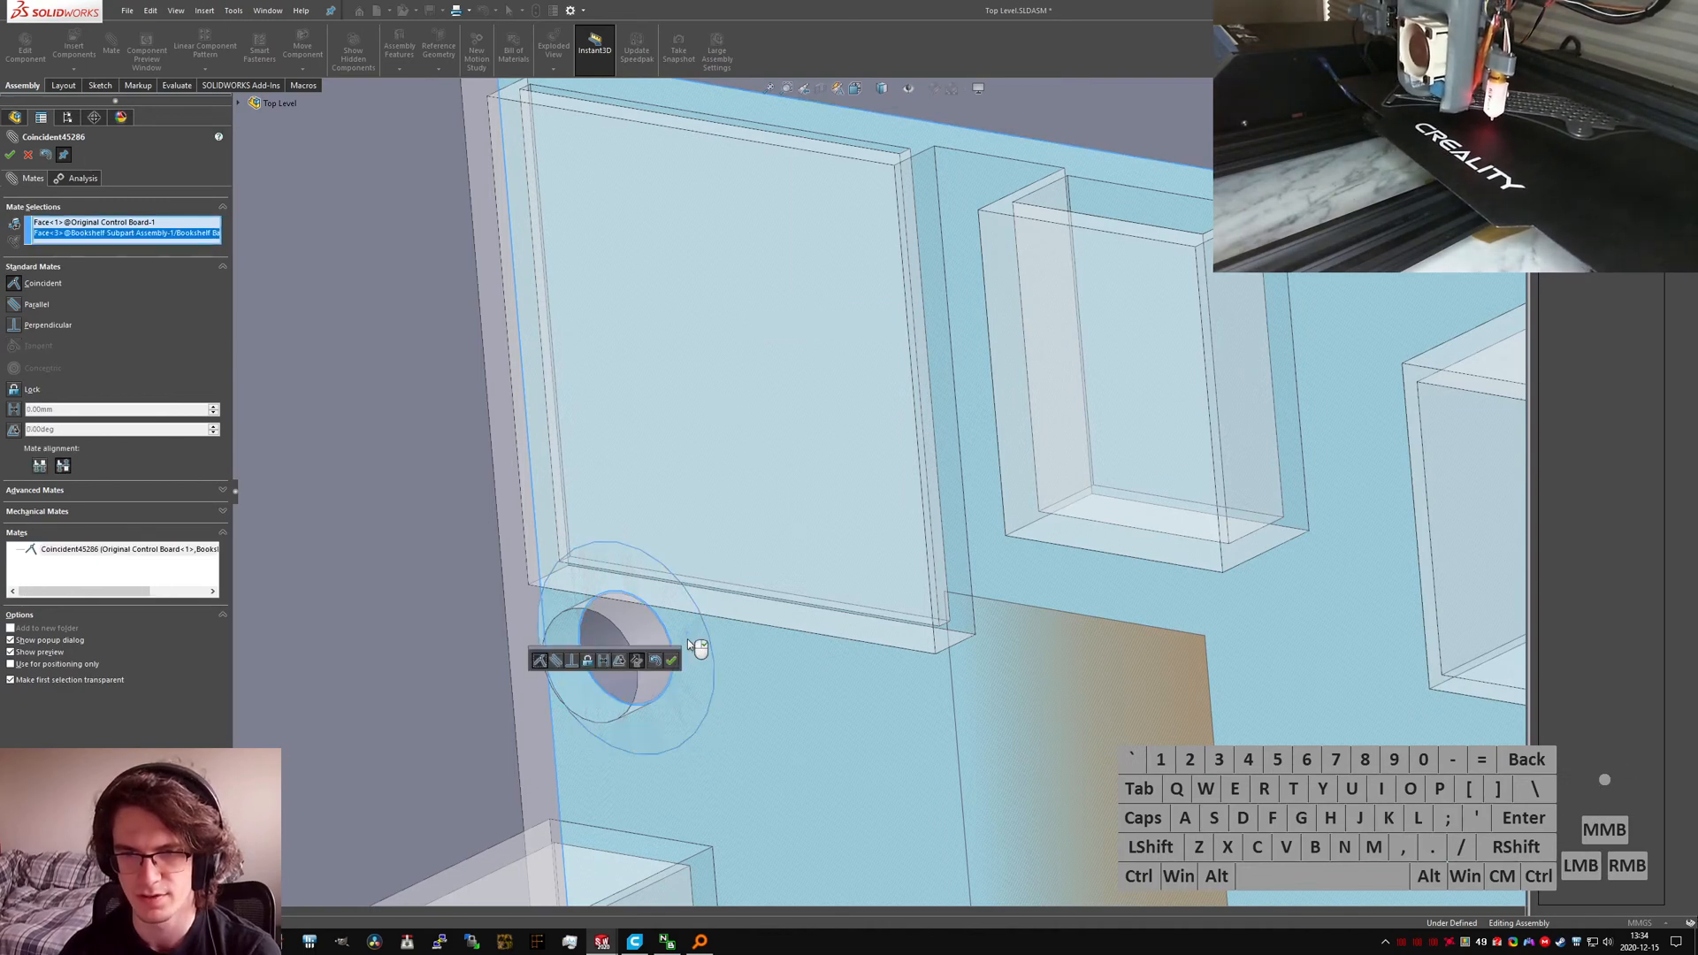
pyautogui.rightClick(687, 639)
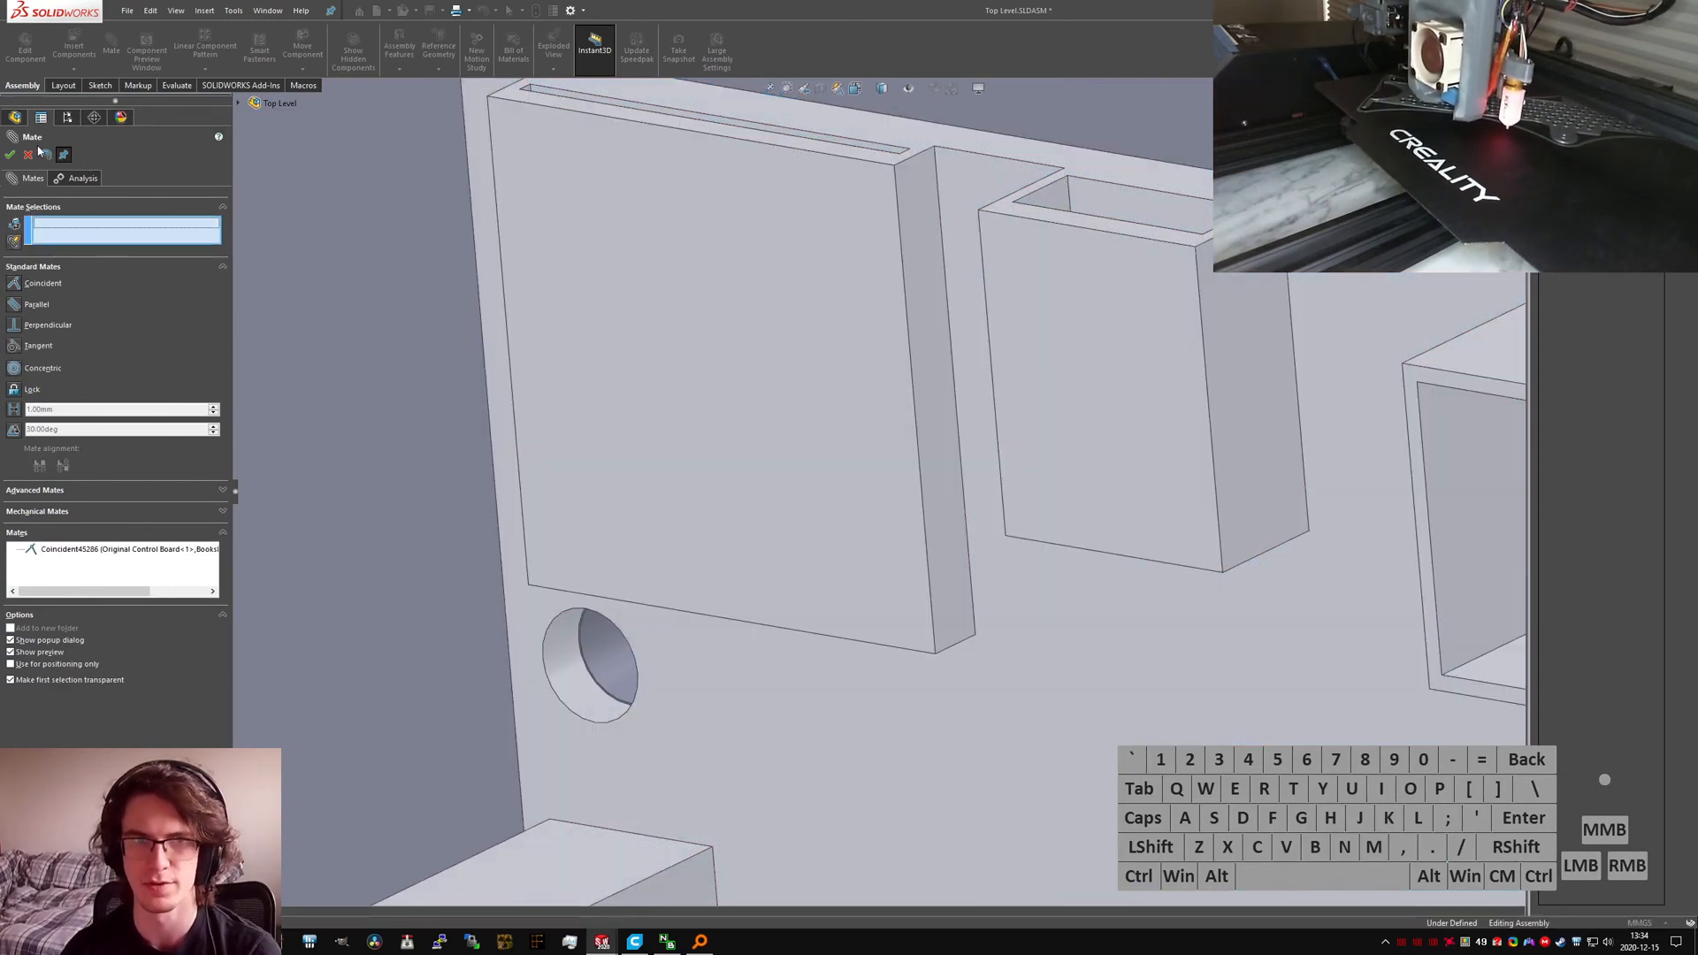
pyautogui.click(36, 153)
# Step: Repair the first broken Raspberry Pi 4 concentric mate with the bookshelf standoff bore behind the mounting hole beside the pin header
pyautogui.rightClick(102, 574)
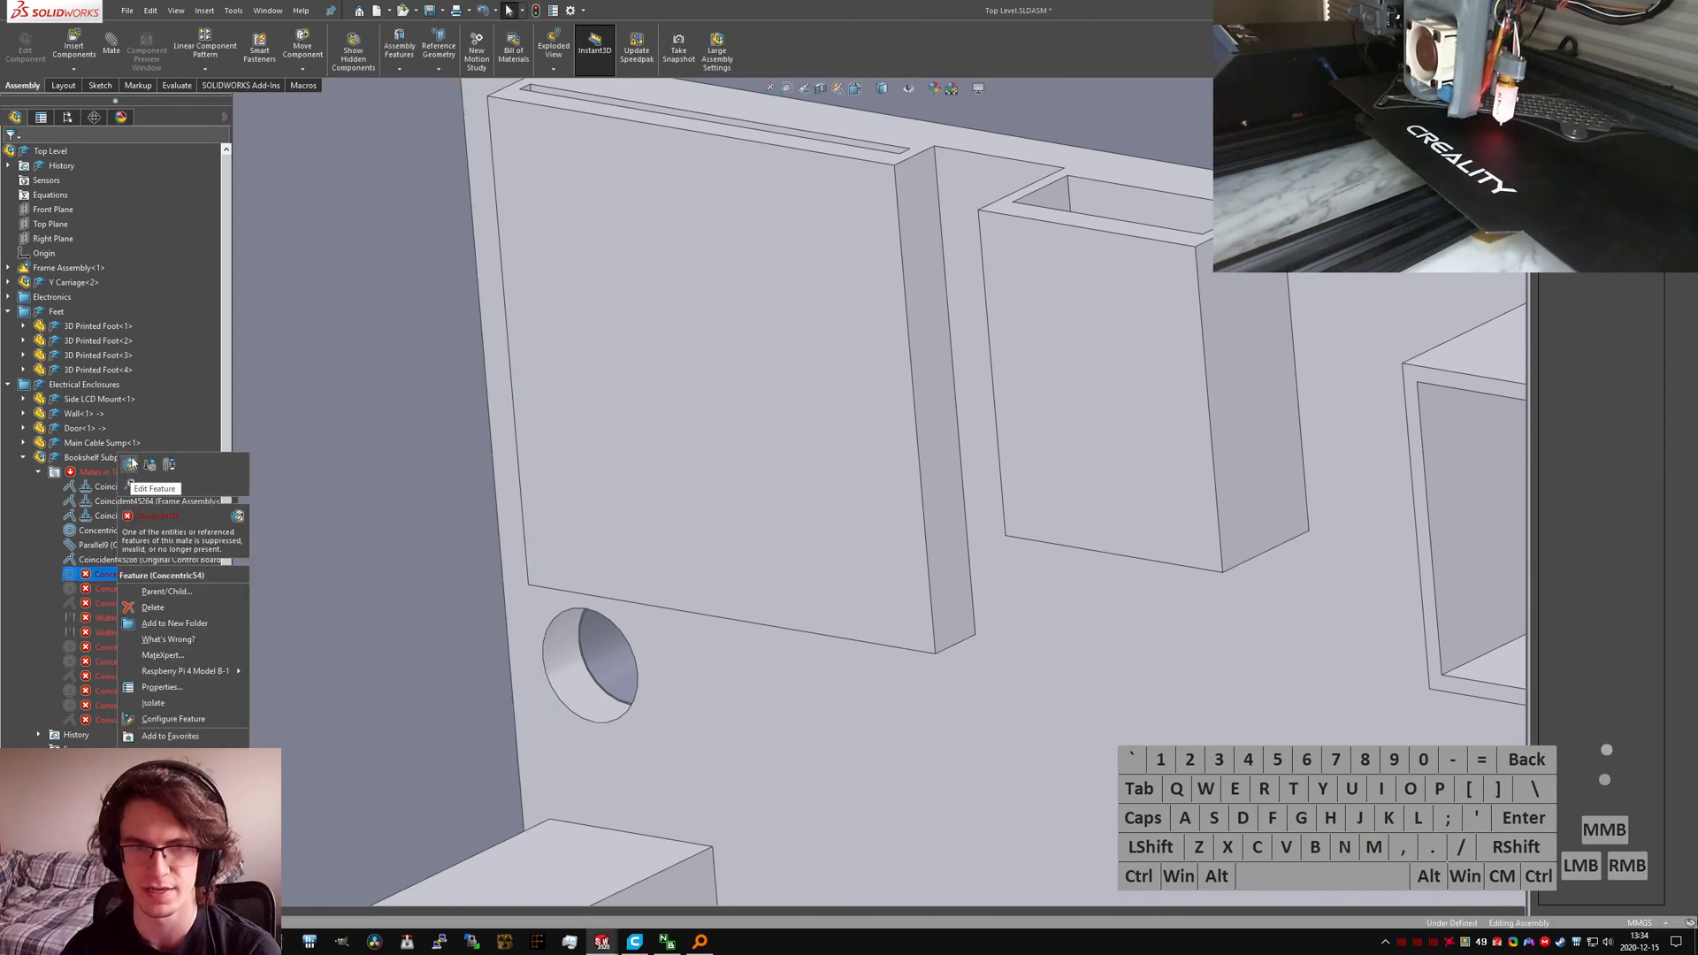
pyautogui.click(131, 463)
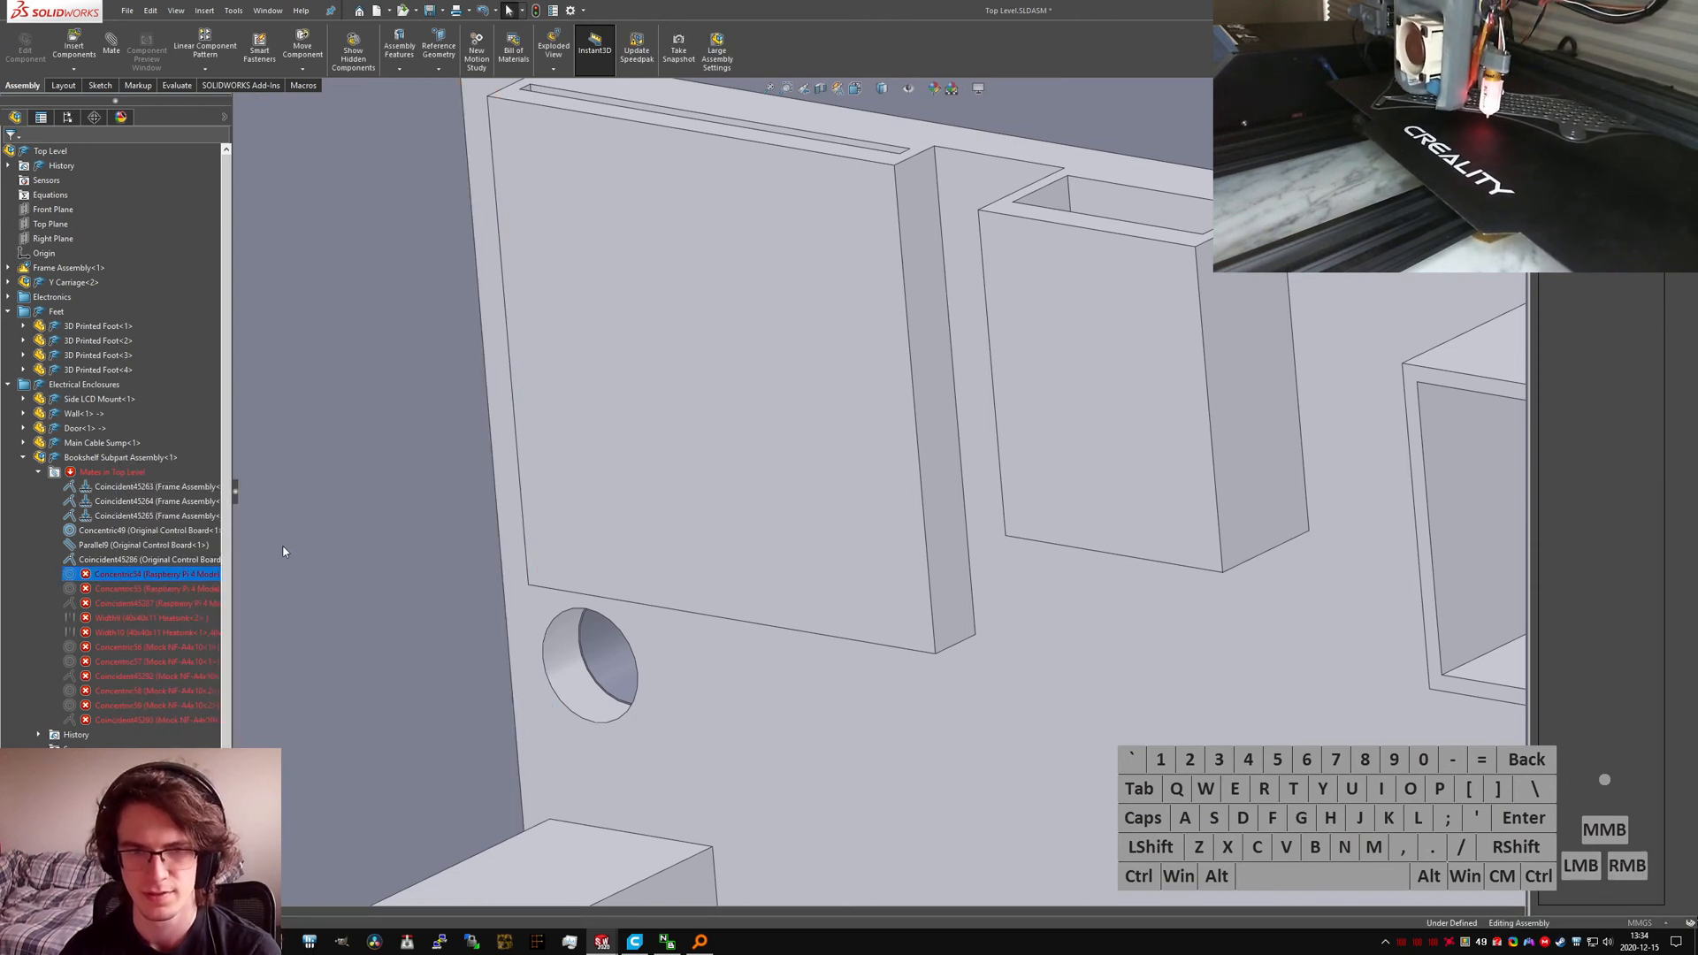
pyautogui.click(131, 233)
pyautogui.scroll(9, 864, 485)
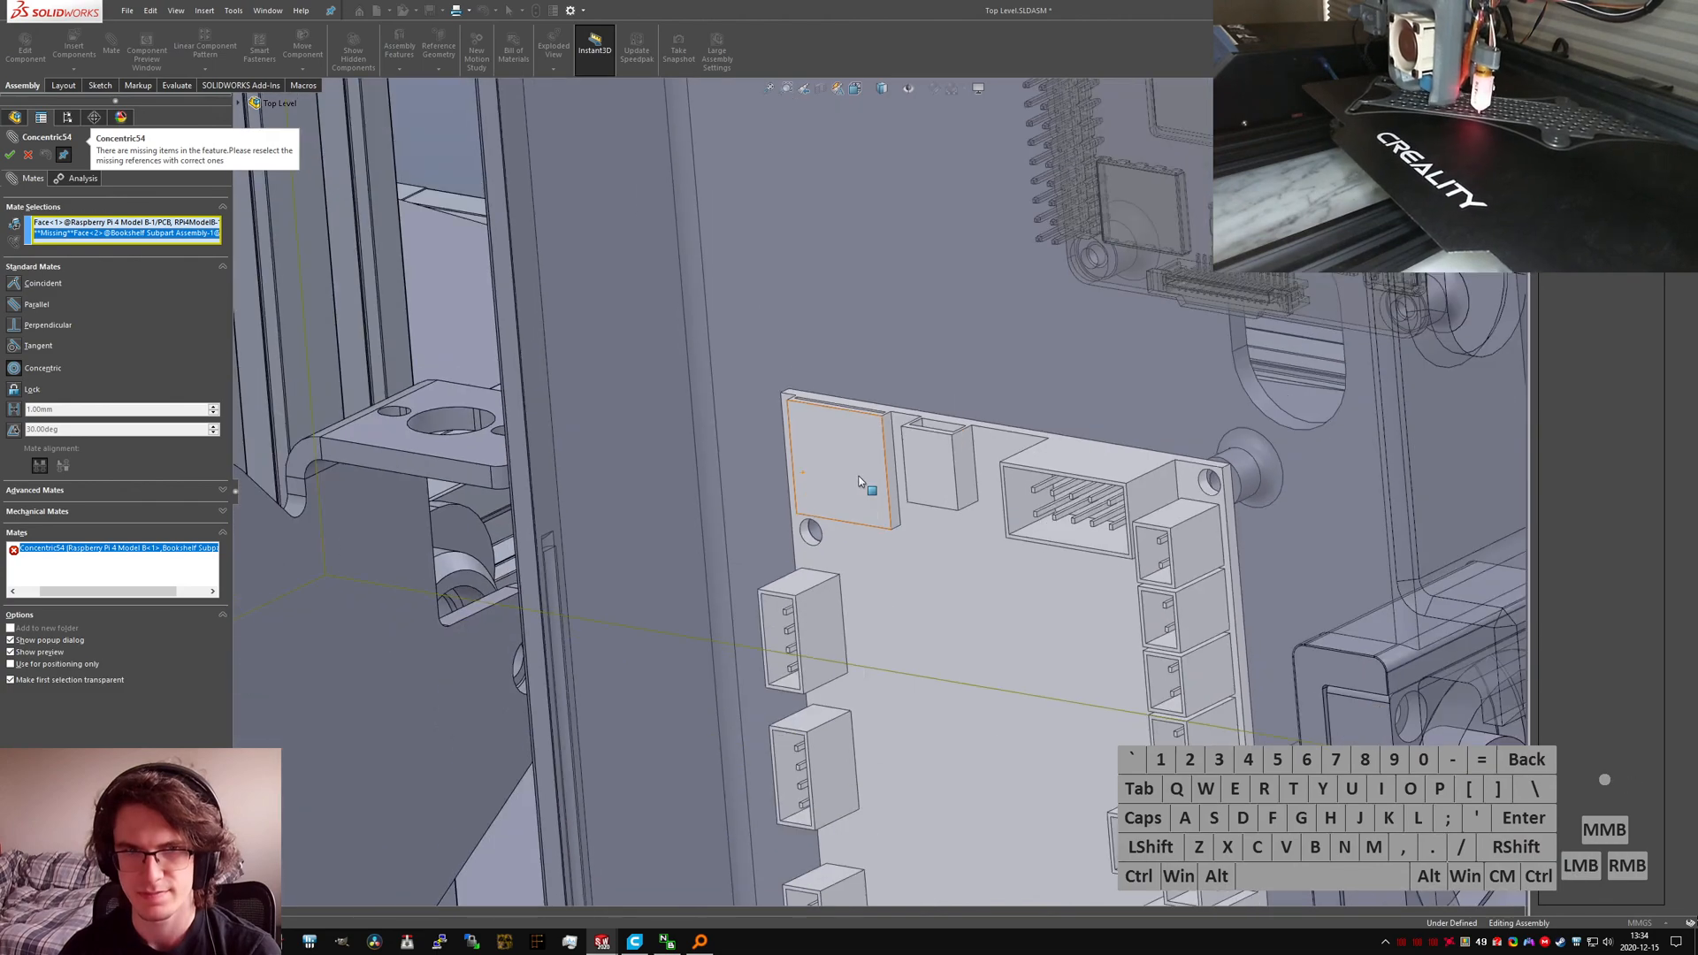
pyautogui.scroll(-5, 941, 267)
pyautogui.scroll(-4, 872, 306)
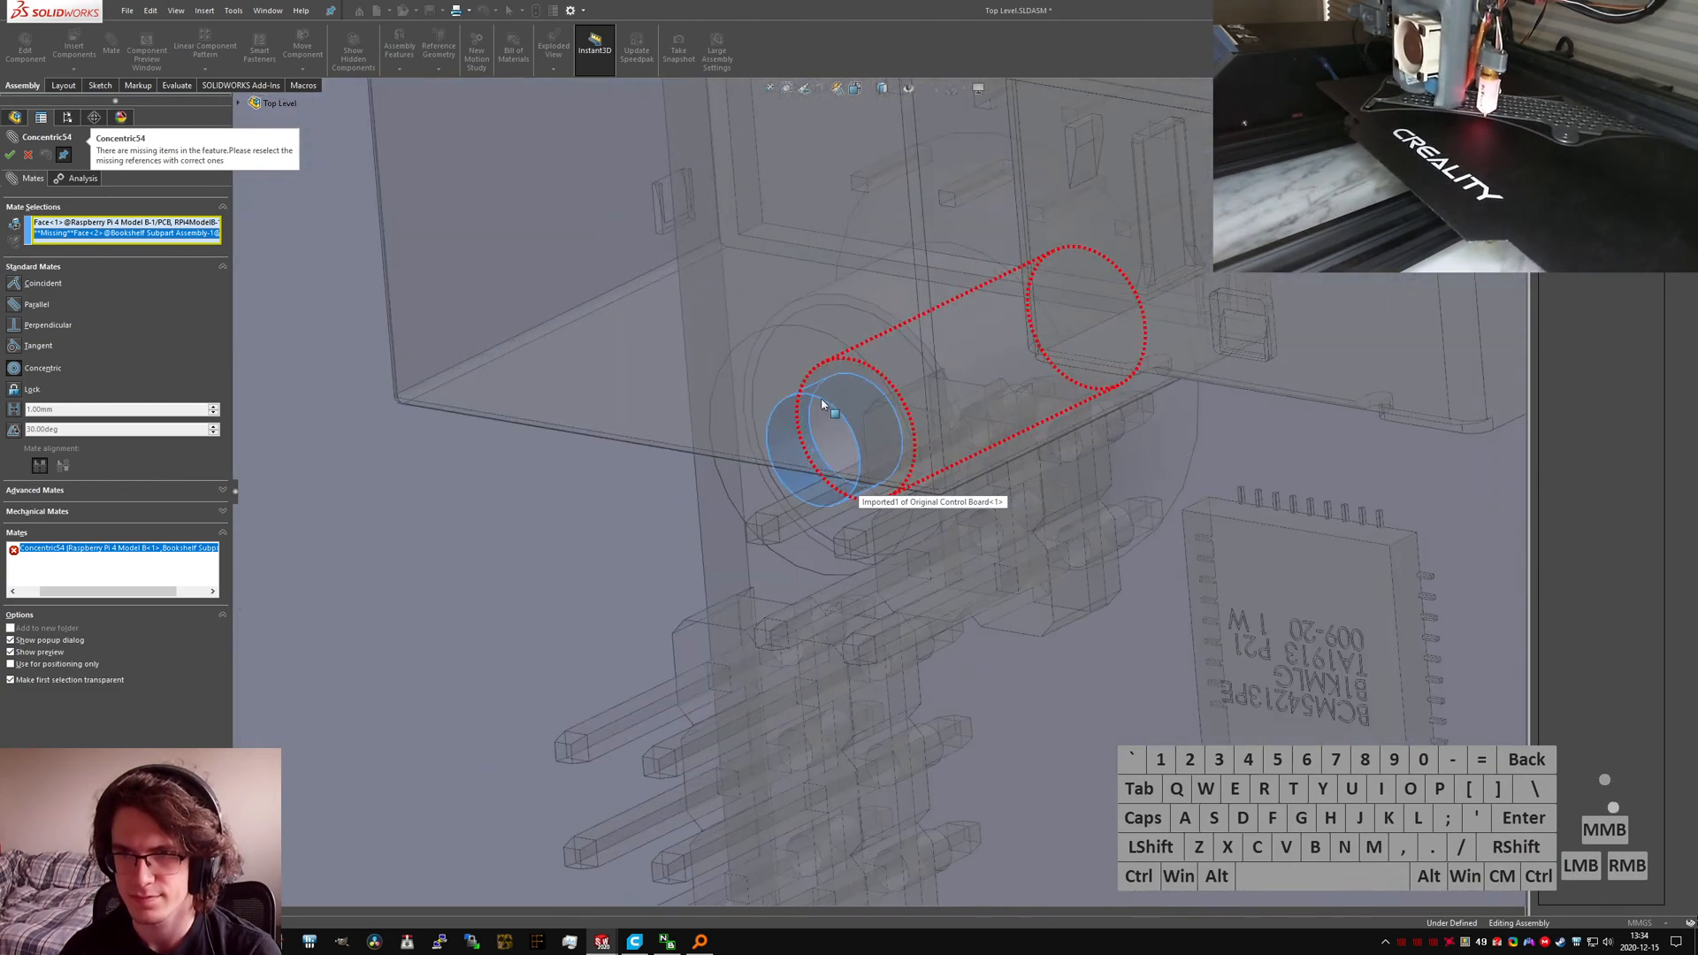
pyautogui.click(835, 460)
pyautogui.moveTo(835, 460); pyautogui.dragTo(807, 566, button='middle')
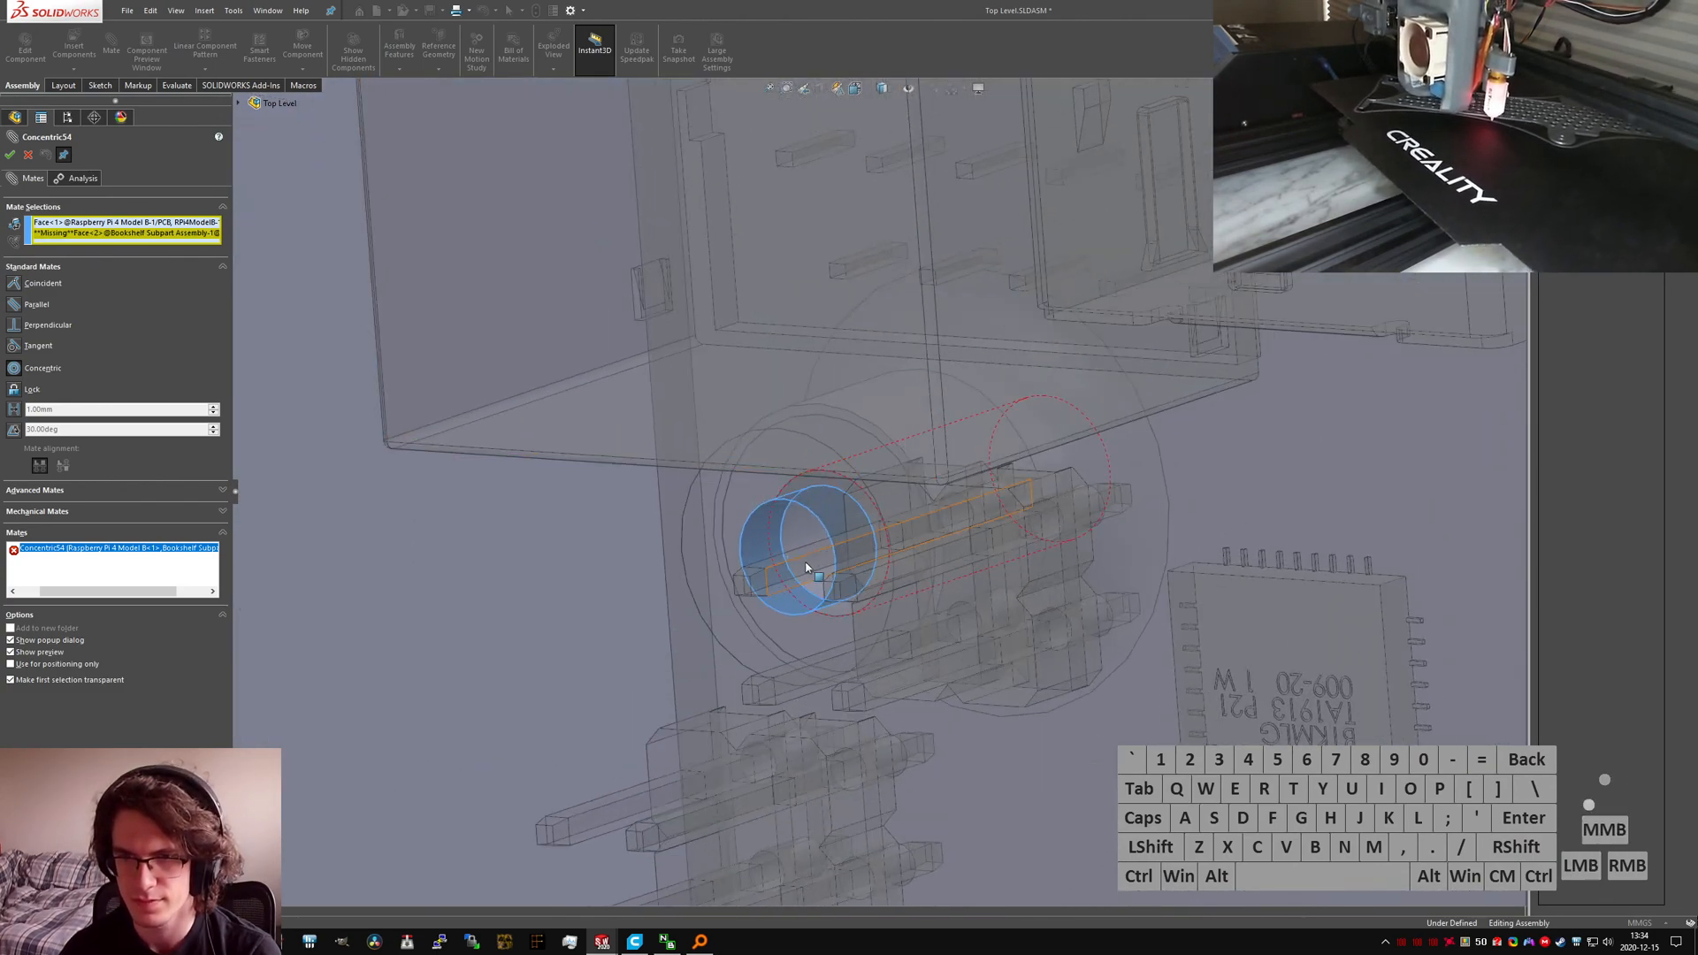
pyautogui.click(800, 537)
pyautogui.rightClick(800, 537)
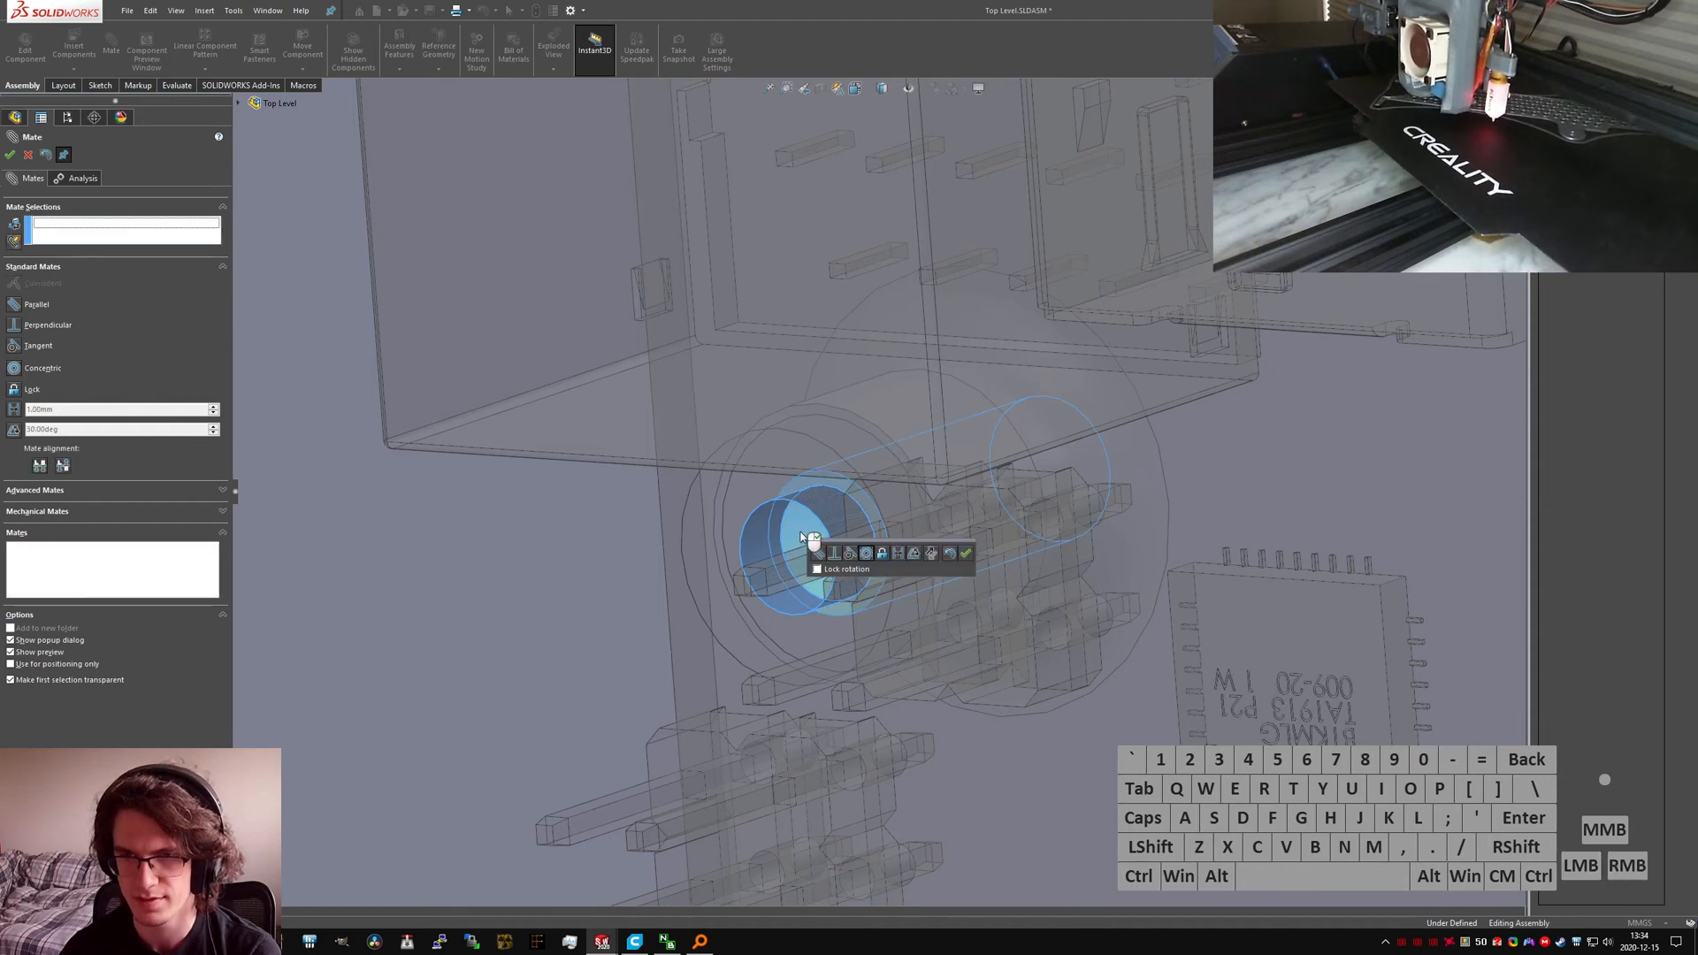
pyautogui.click(9, 155)
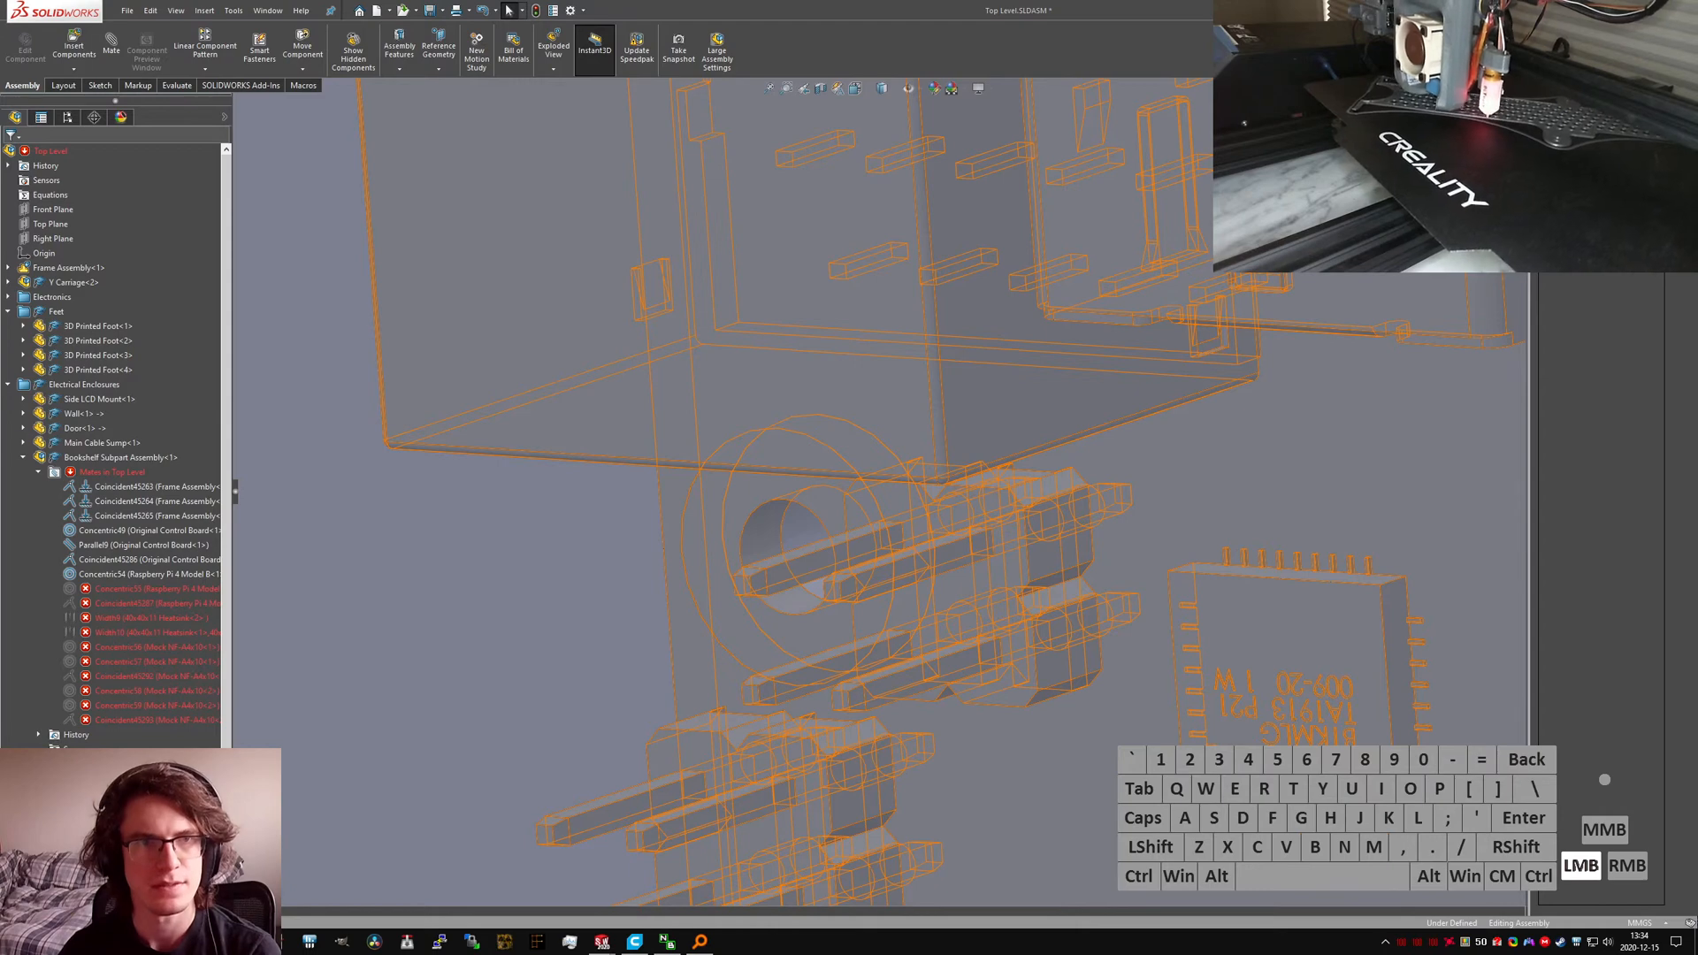
# Step: Repair the second broken Raspberry Pi 4 concentric mate with the bookshelf standoff bore behind the mounting hole near the Ethernet port
pyautogui.rightClick(159, 588)
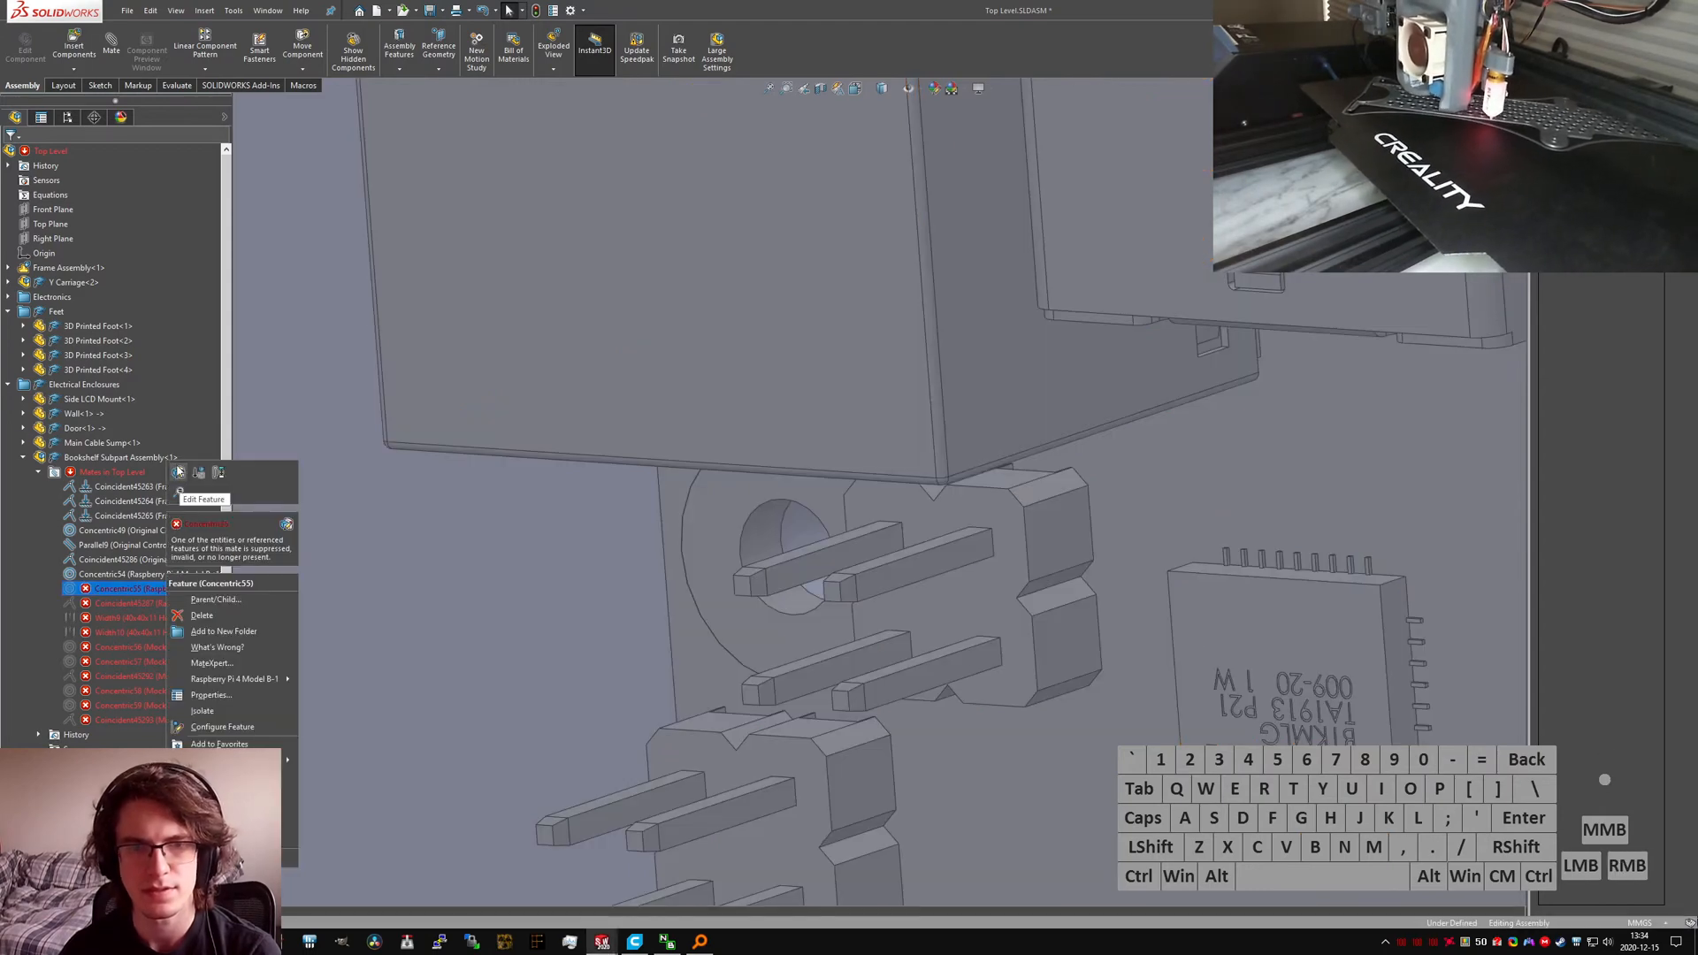
pyautogui.click(177, 471)
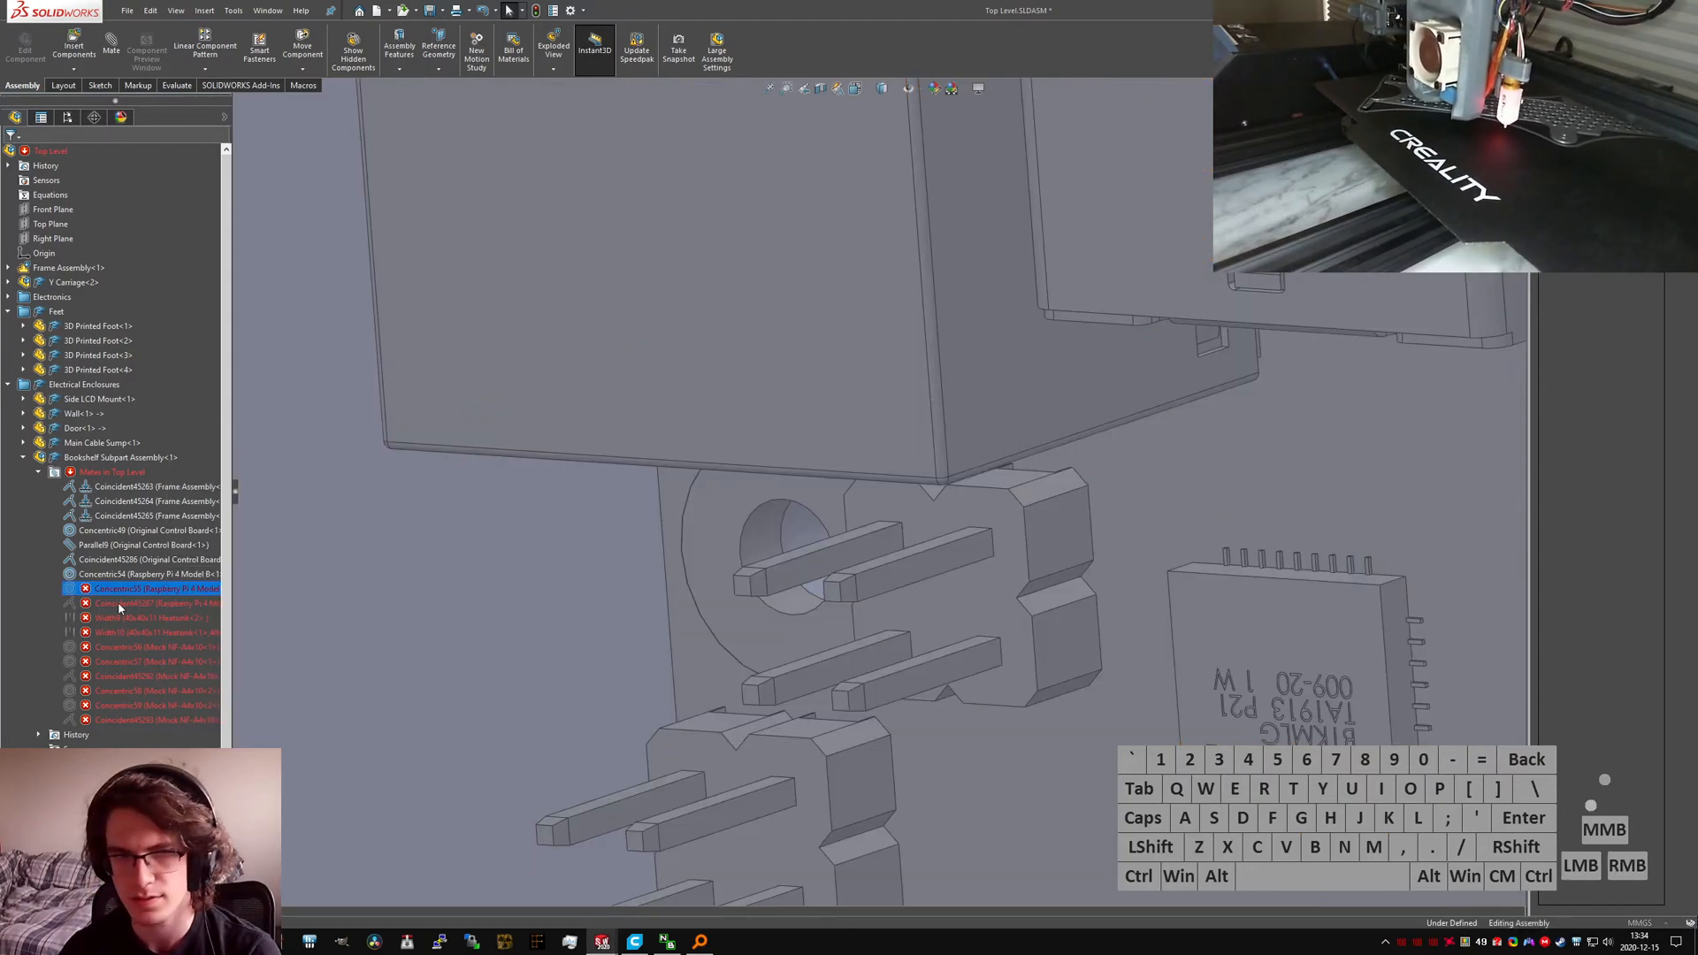
pyautogui.rightClick(100, 232)
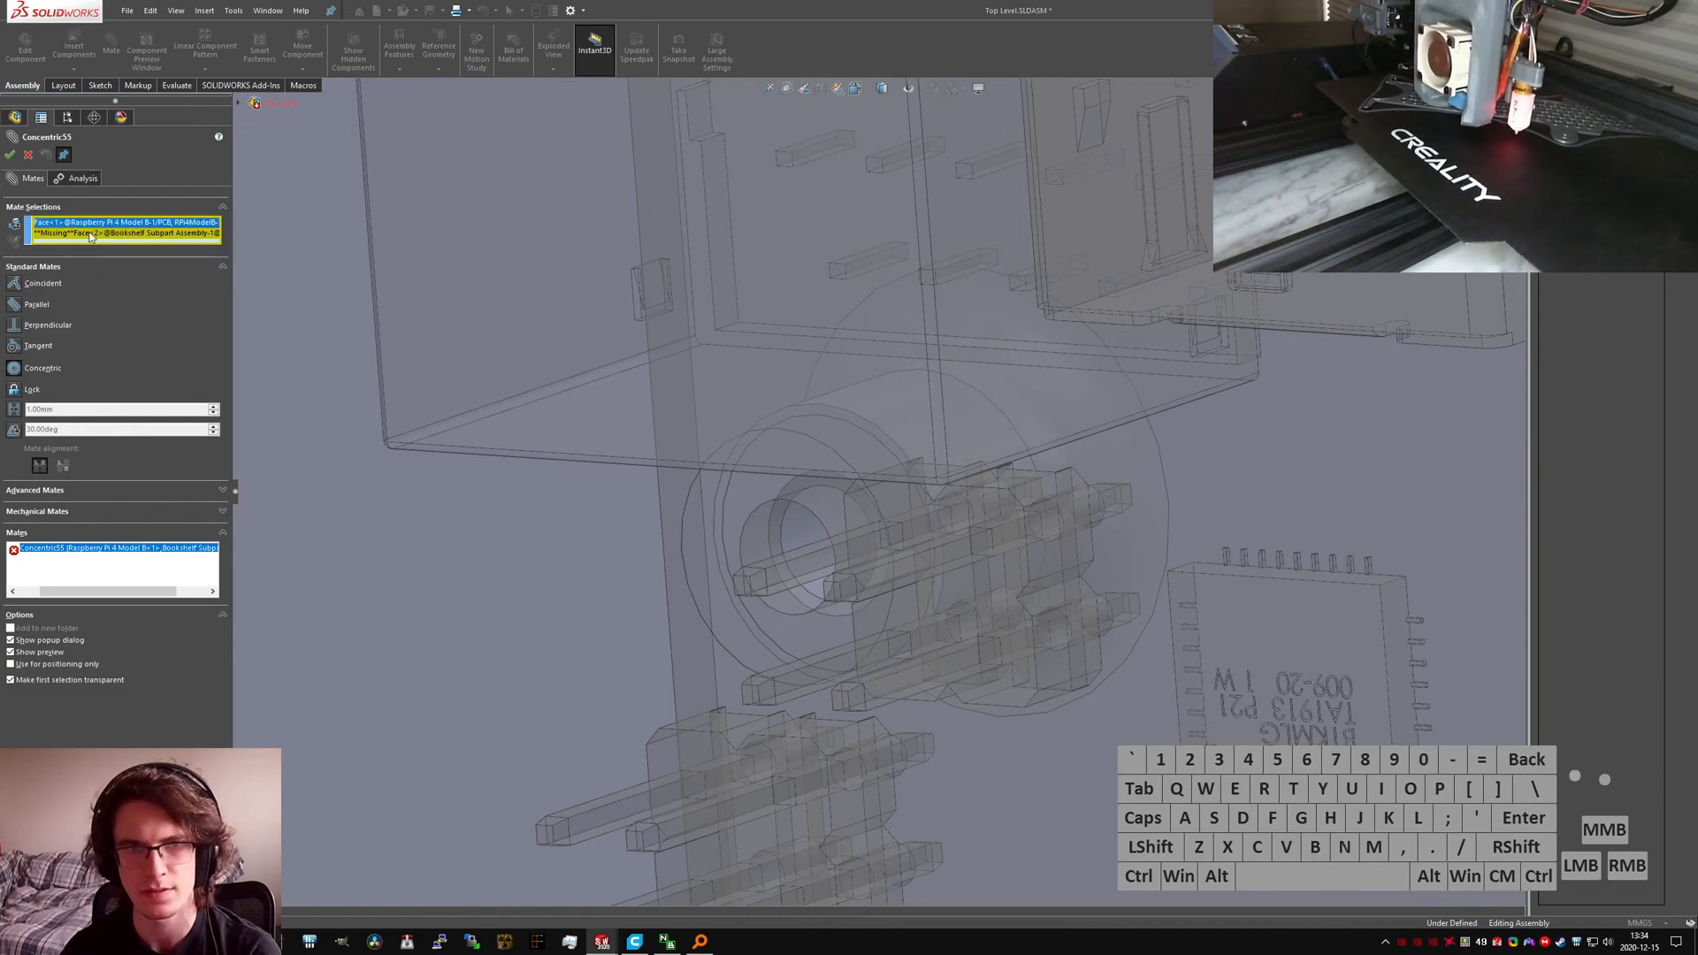
pyautogui.click(99, 234)
pyautogui.scroll(10, 752, 542)
pyautogui.scroll(-8, 946, 569)
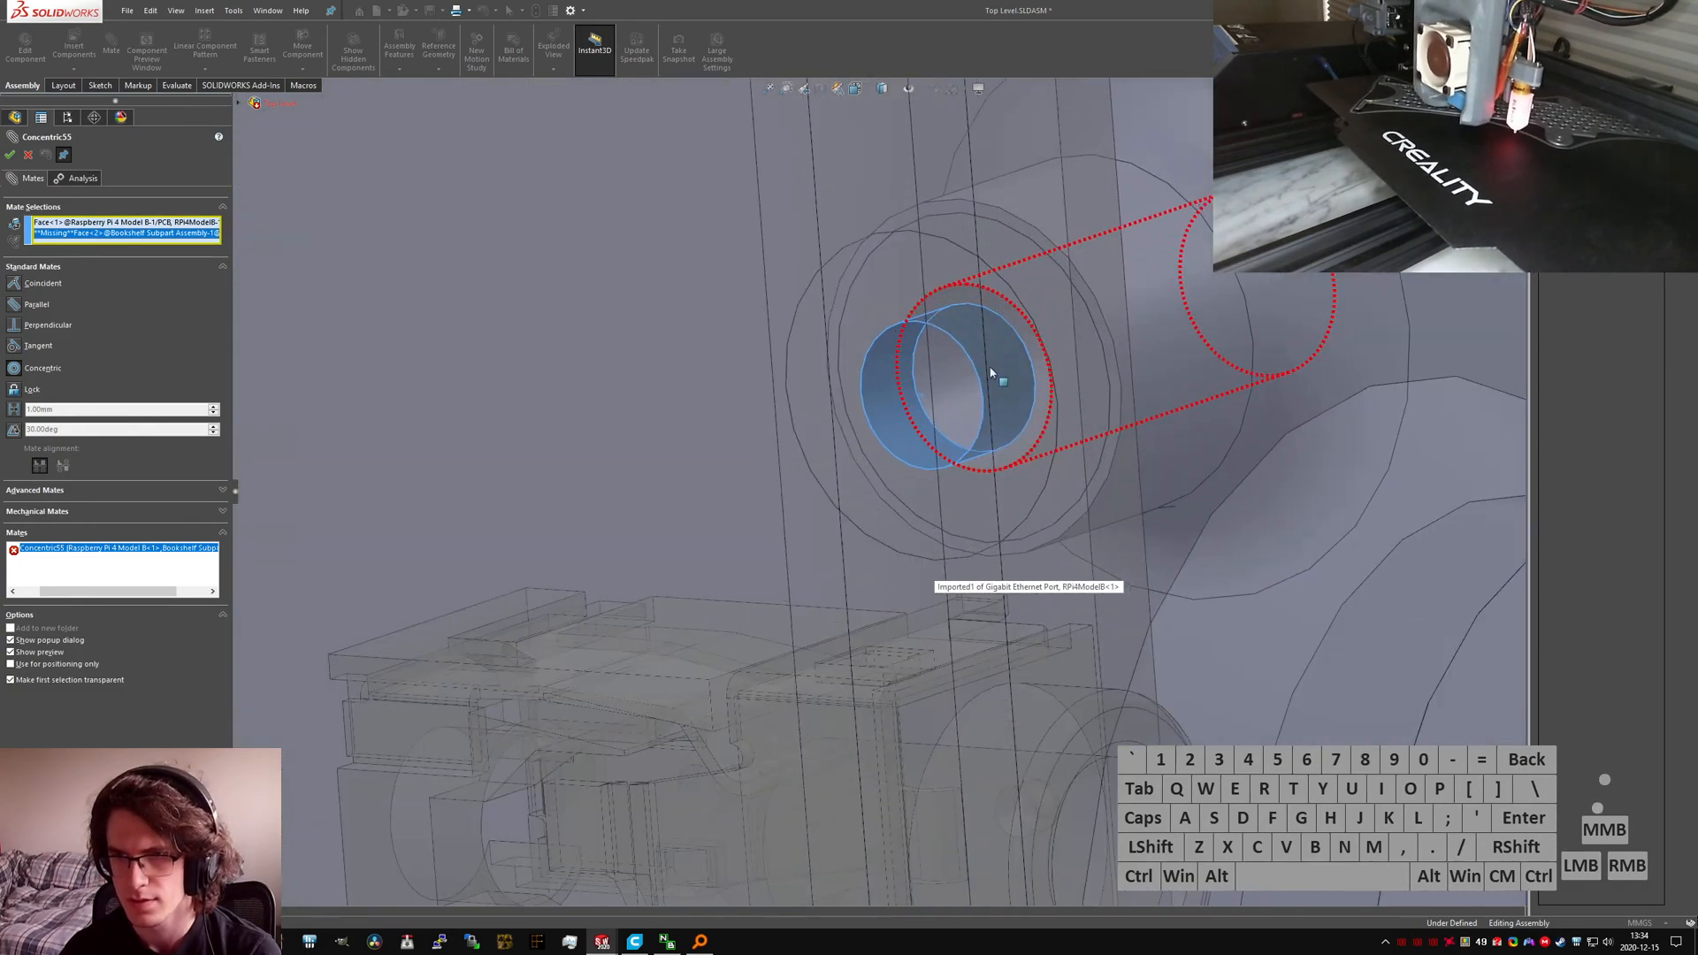
pyautogui.click(945, 392)
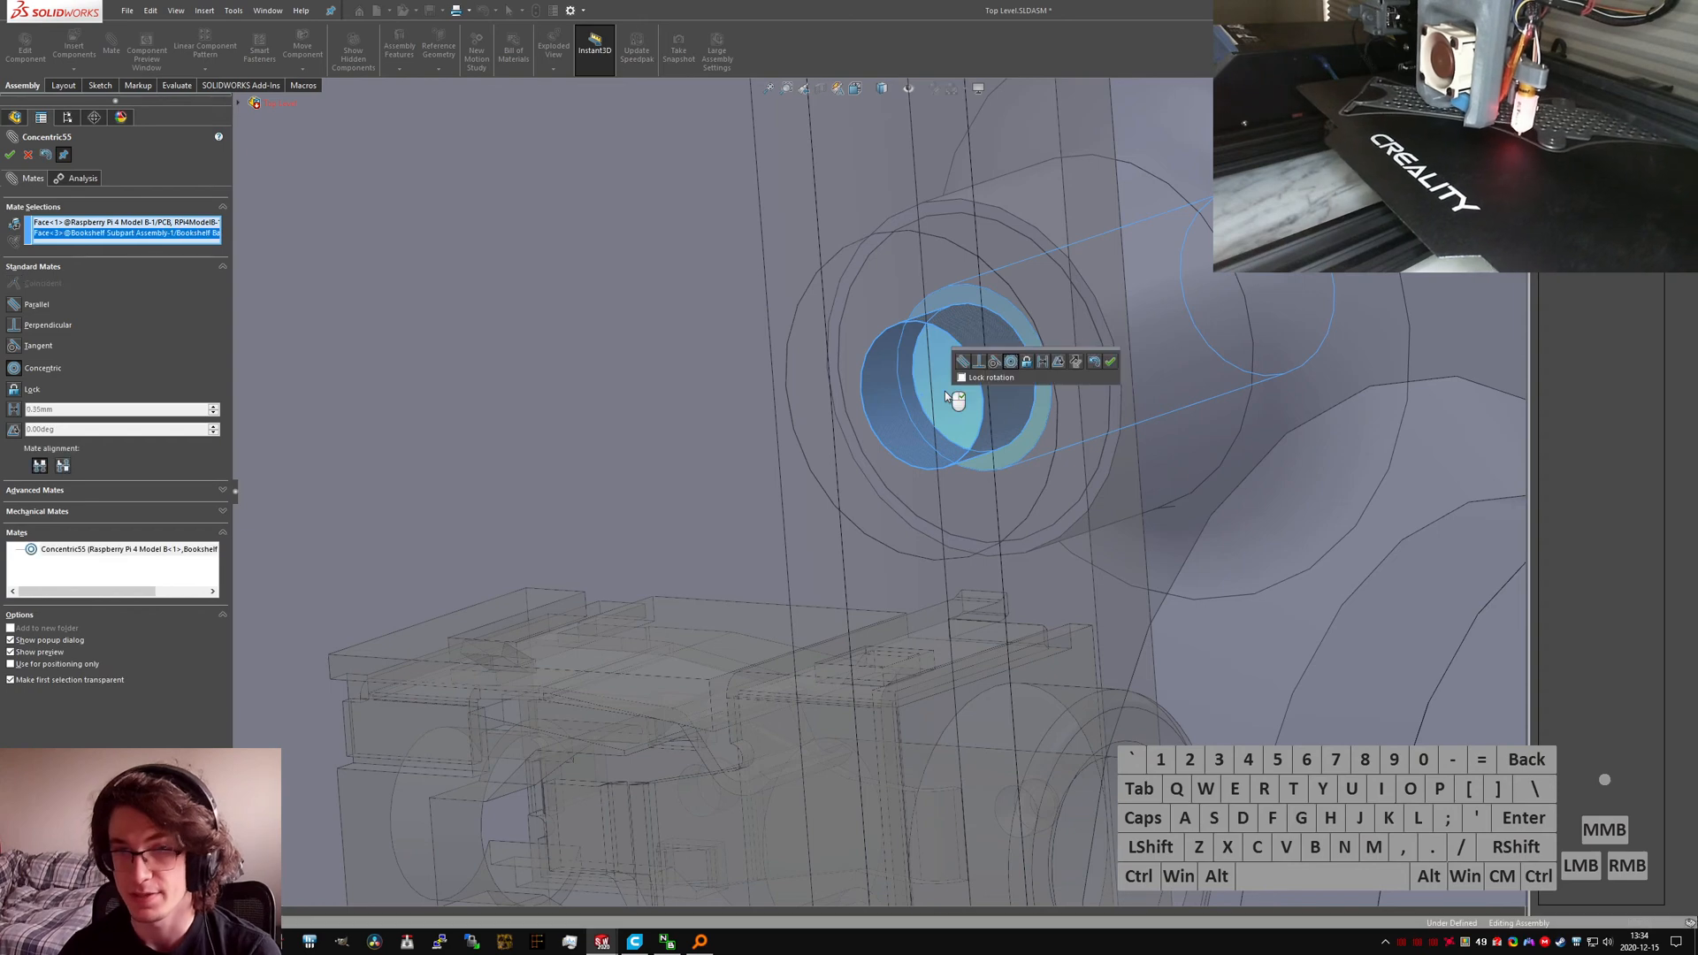
pyautogui.rightClick(944, 391)
pyautogui.click(34, 154)
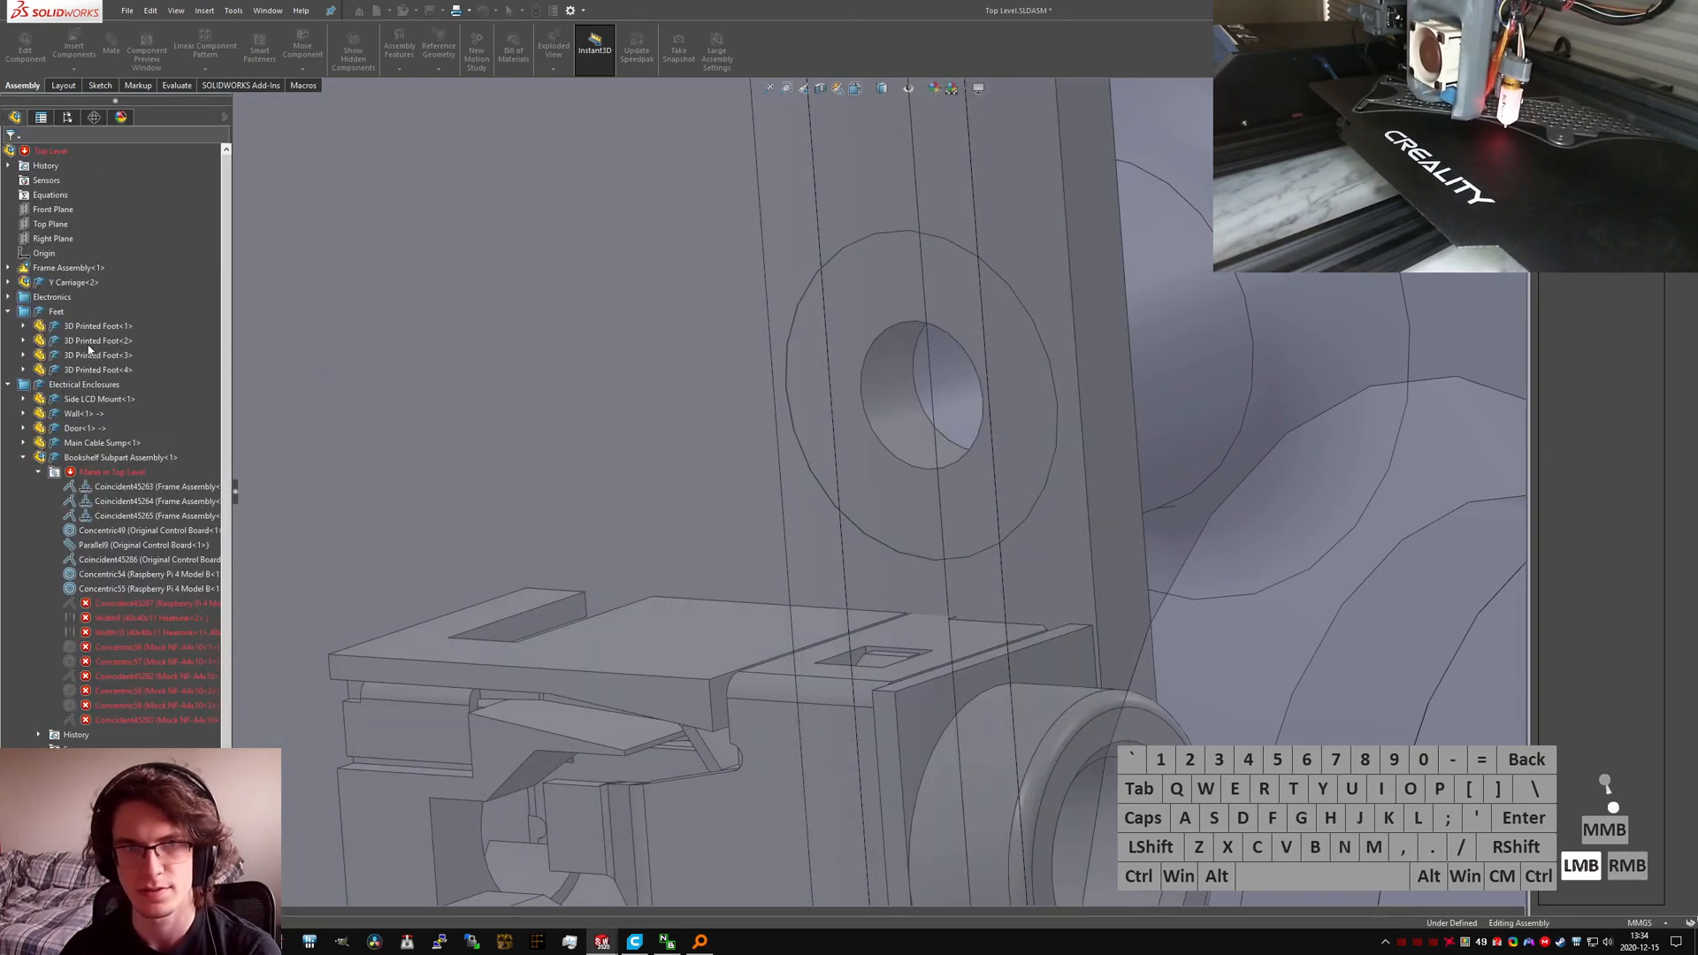
# Step: Repair the Raspberry Pi 4's broken coincident mate by replacing its missing reference with the Bookshelf Base standoff's end face behind the mounting hole
pyautogui.click(124, 603)
pyautogui.click(144, 570)
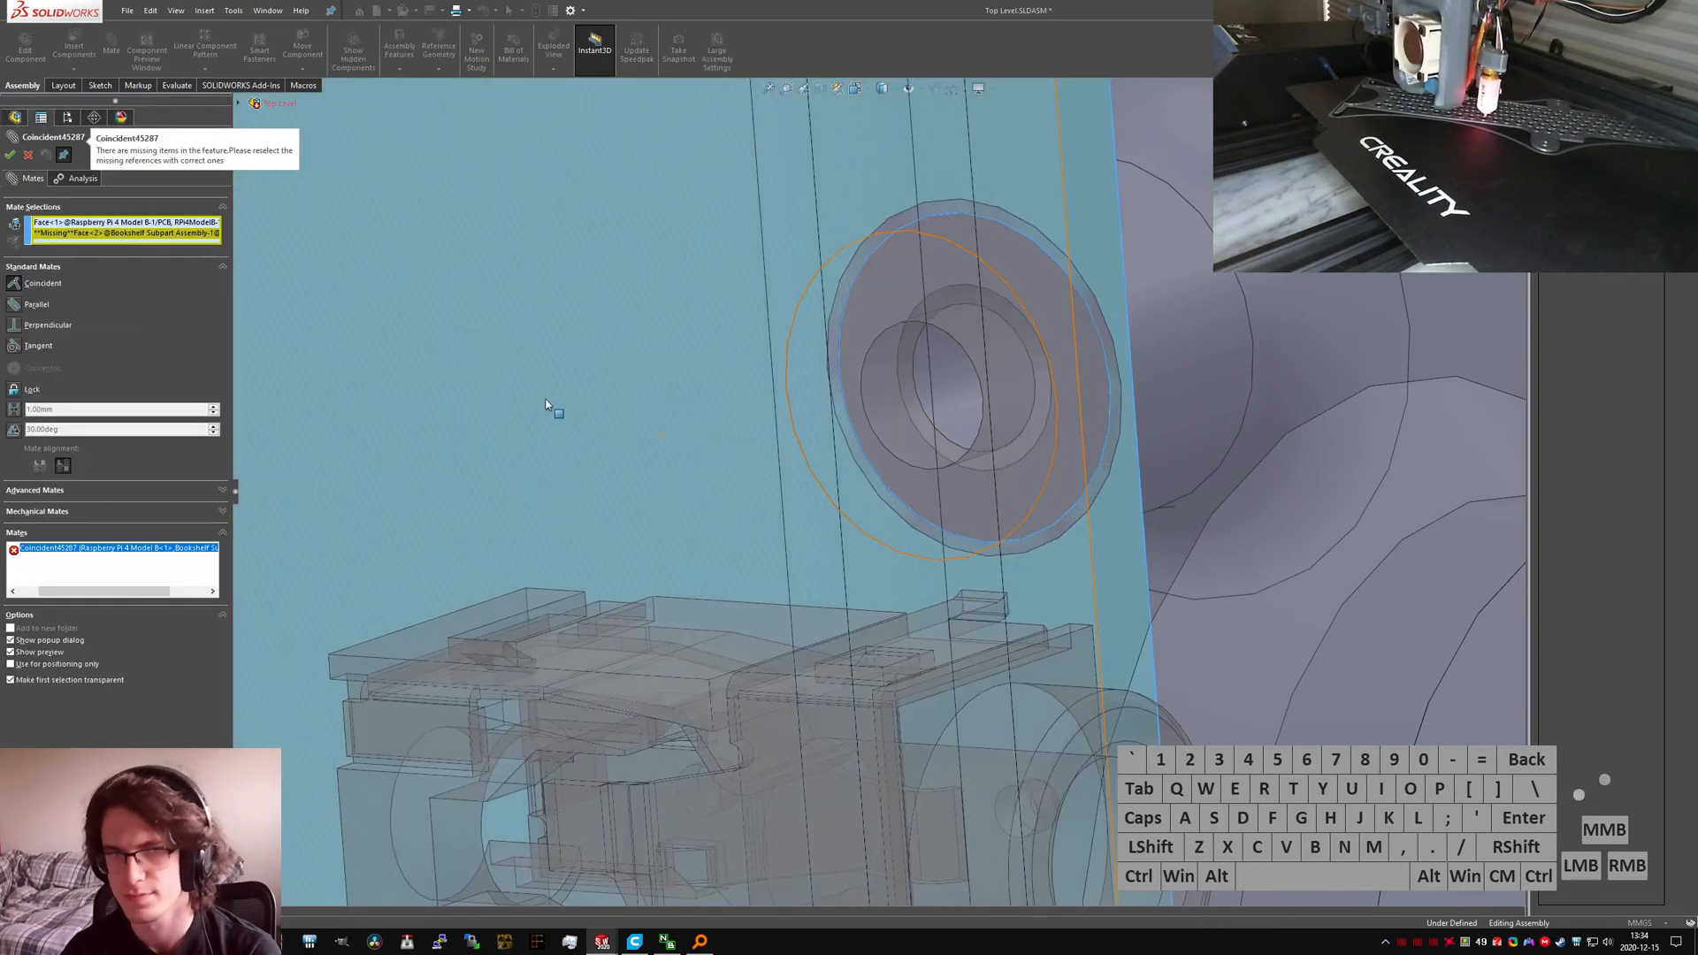
pyautogui.click(153, 234)
pyautogui.click(156, 223)
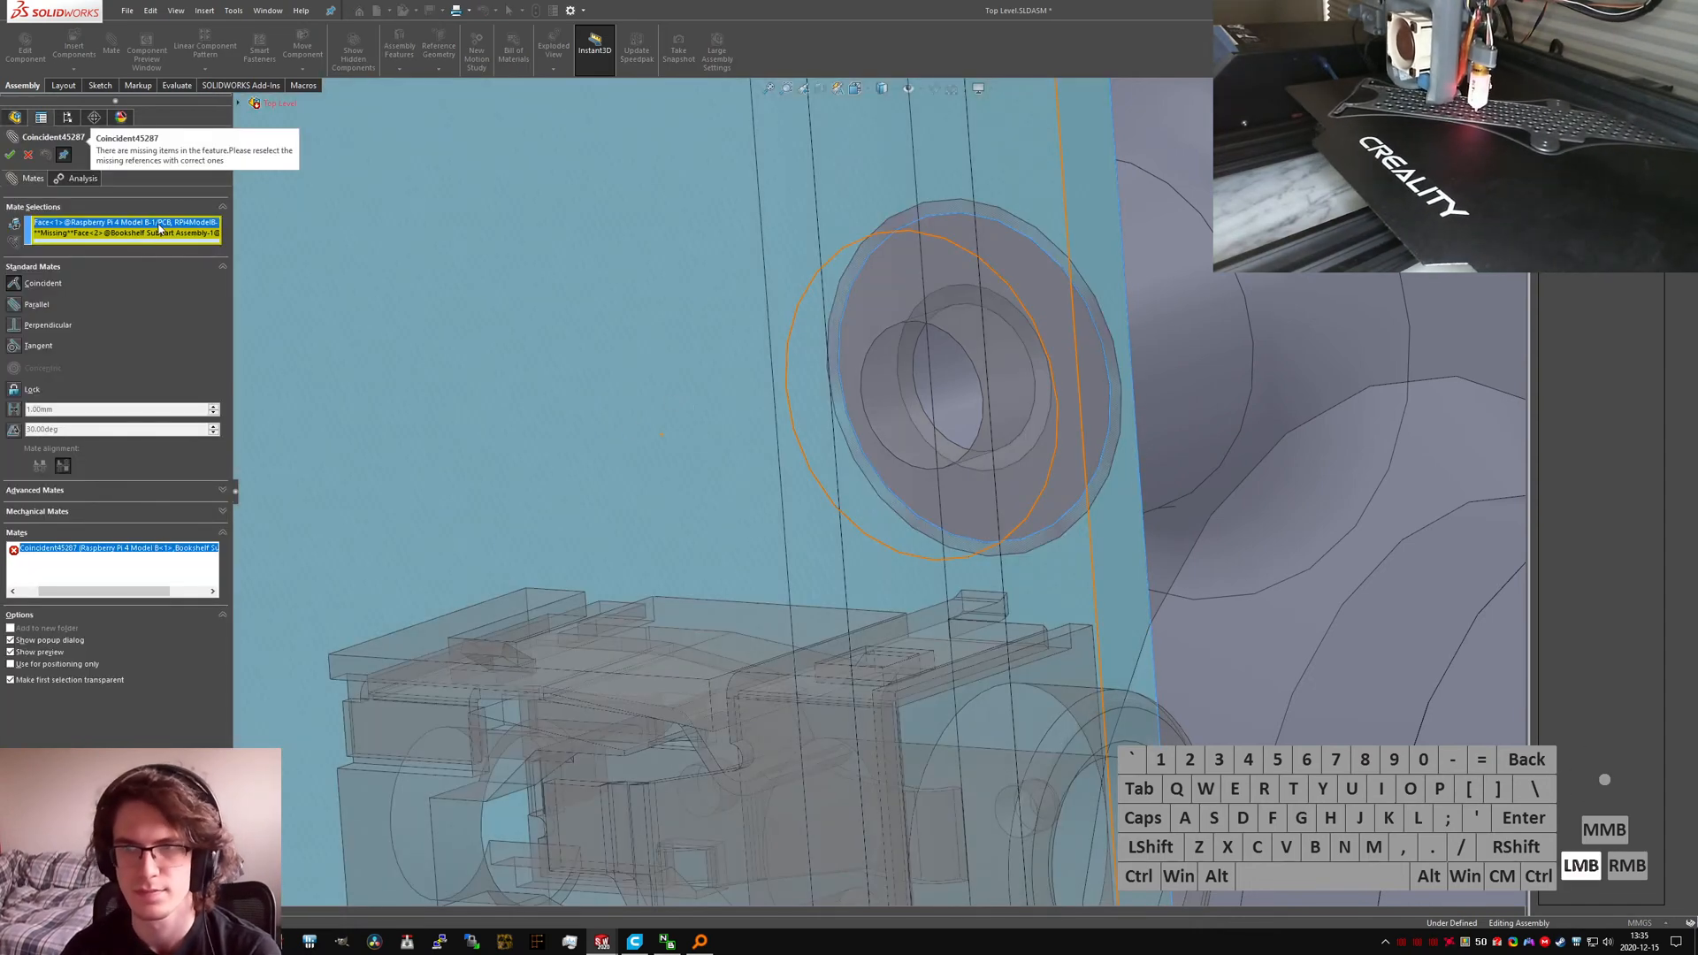
pyautogui.click(157, 234)
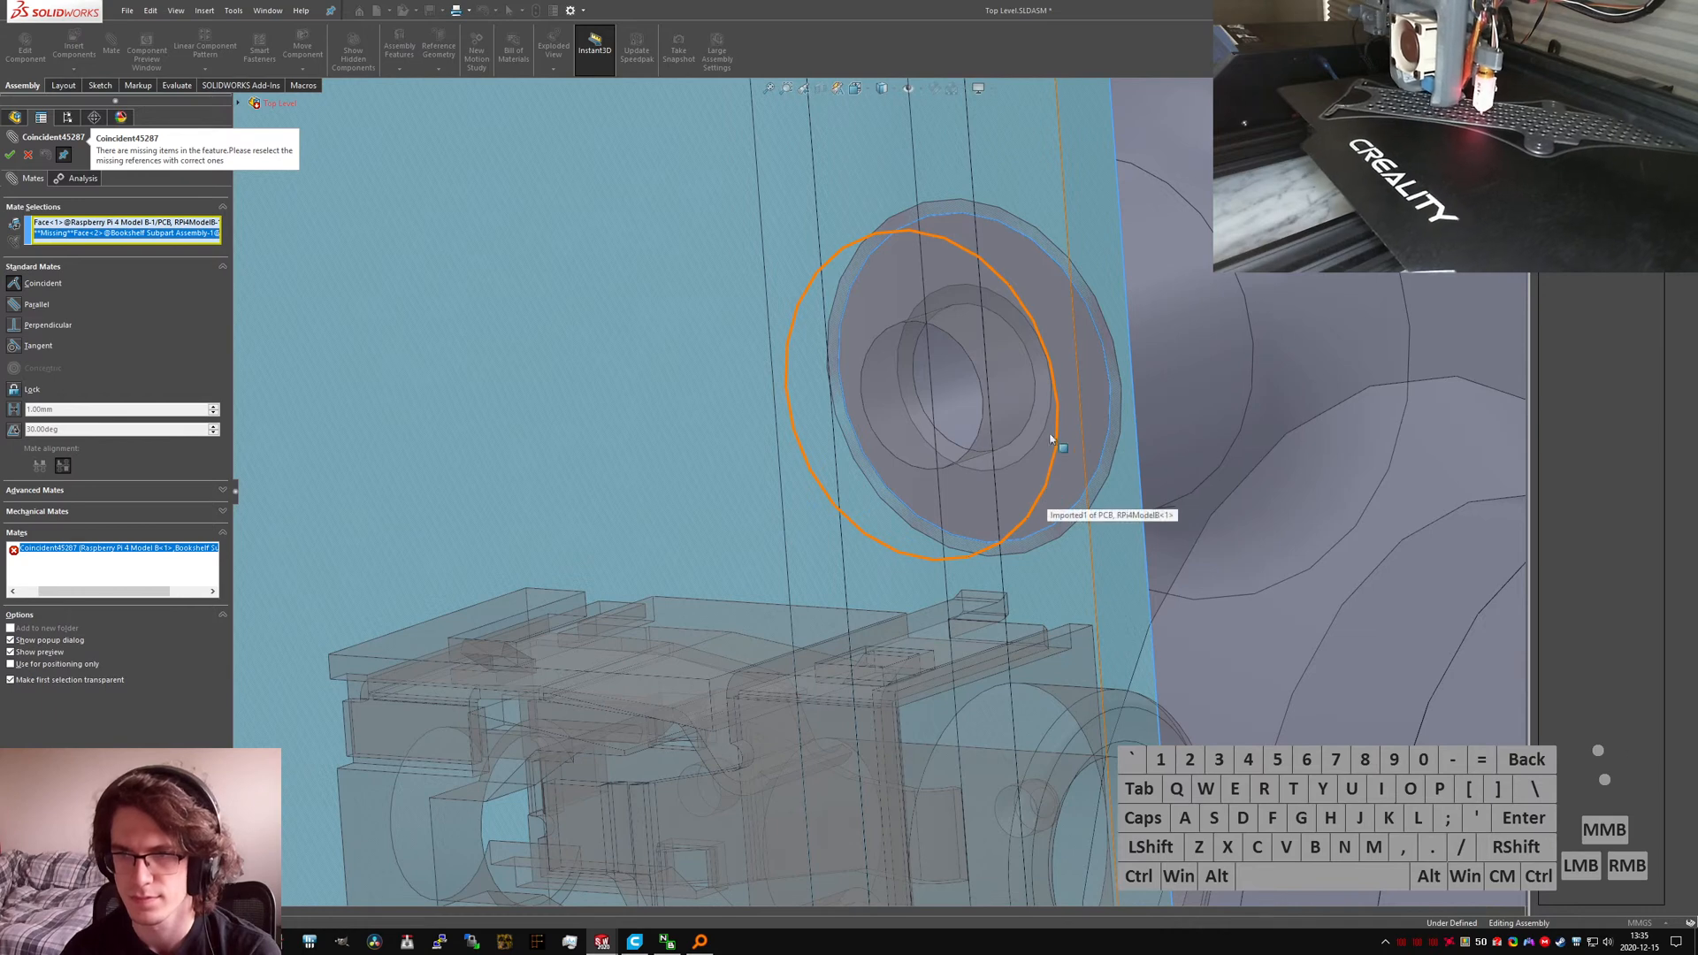
pyautogui.click(972, 496)
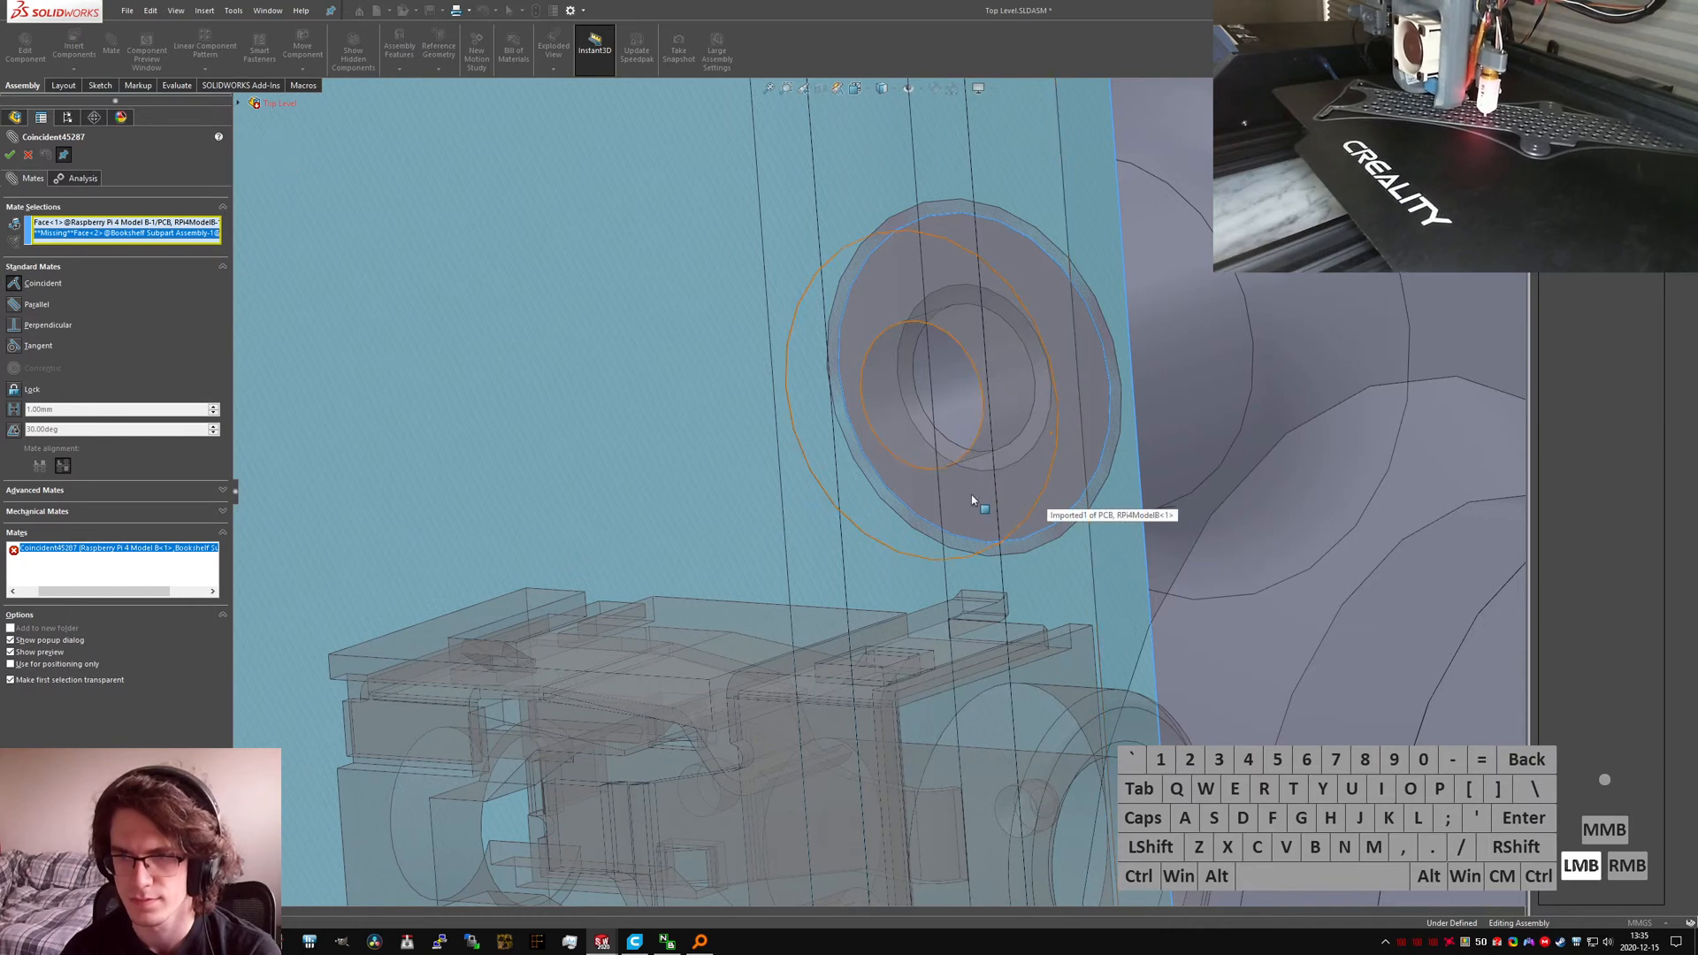
pyautogui.click(907, 437)
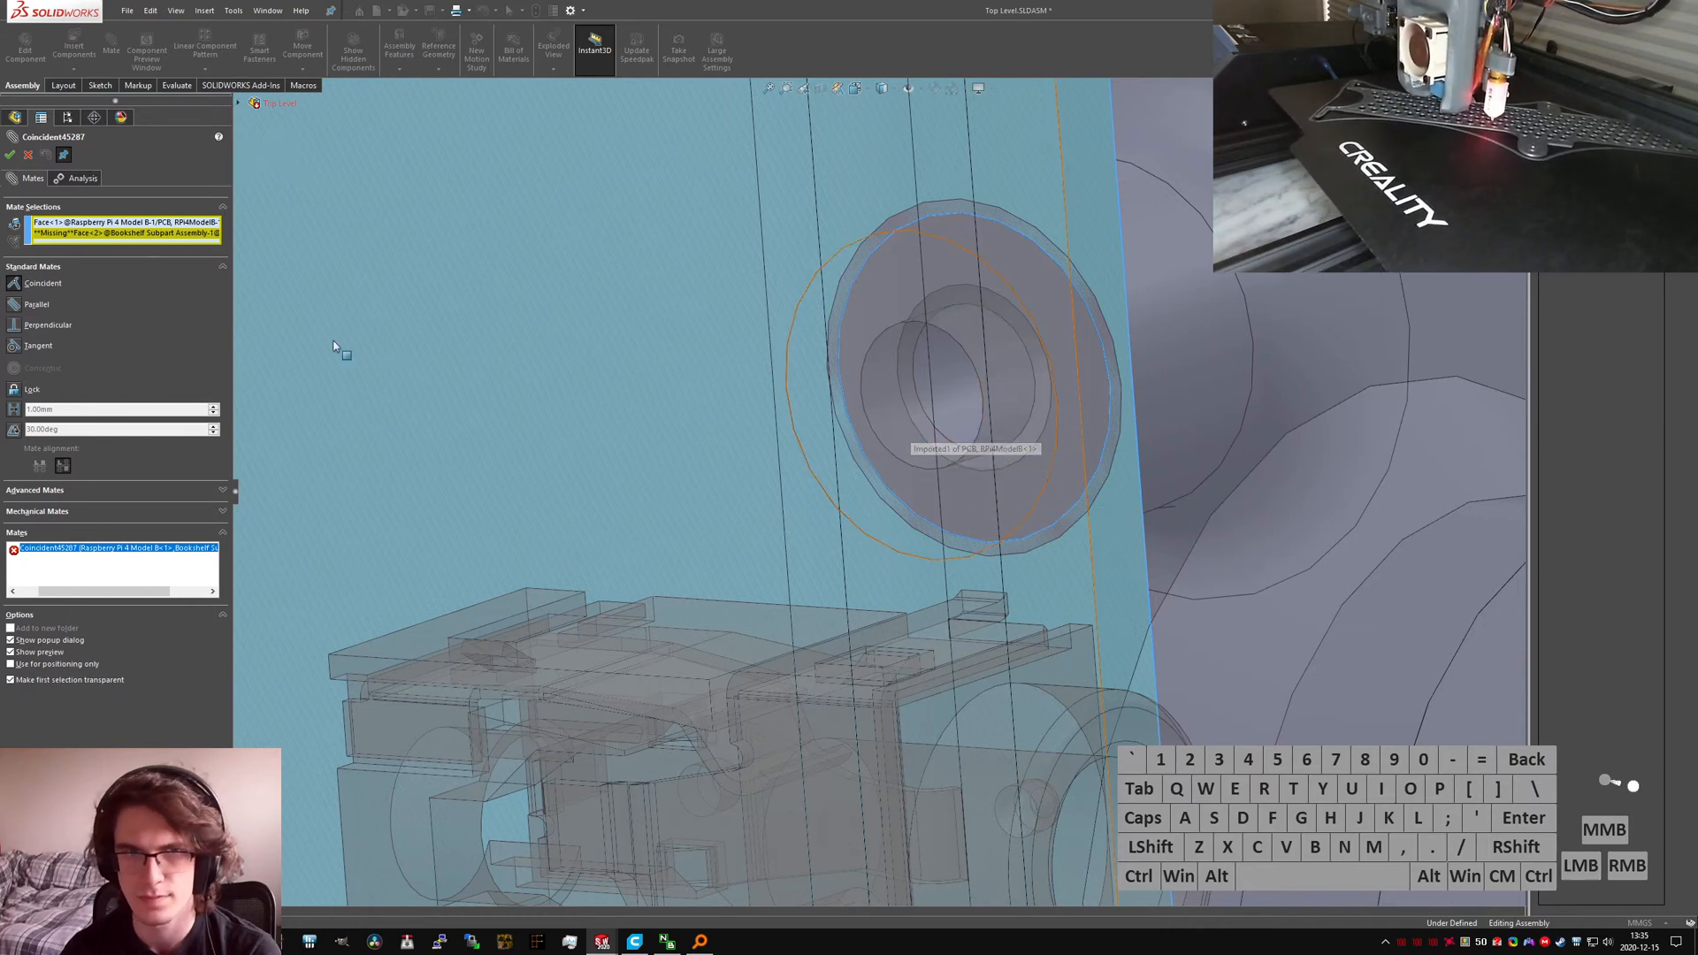
pyautogui.scroll(10, 342, 352)
pyautogui.moveTo(894, 425); pyautogui.dragTo(991, 343, button='middle')
pyautogui.scroll(-6, 889, 488)
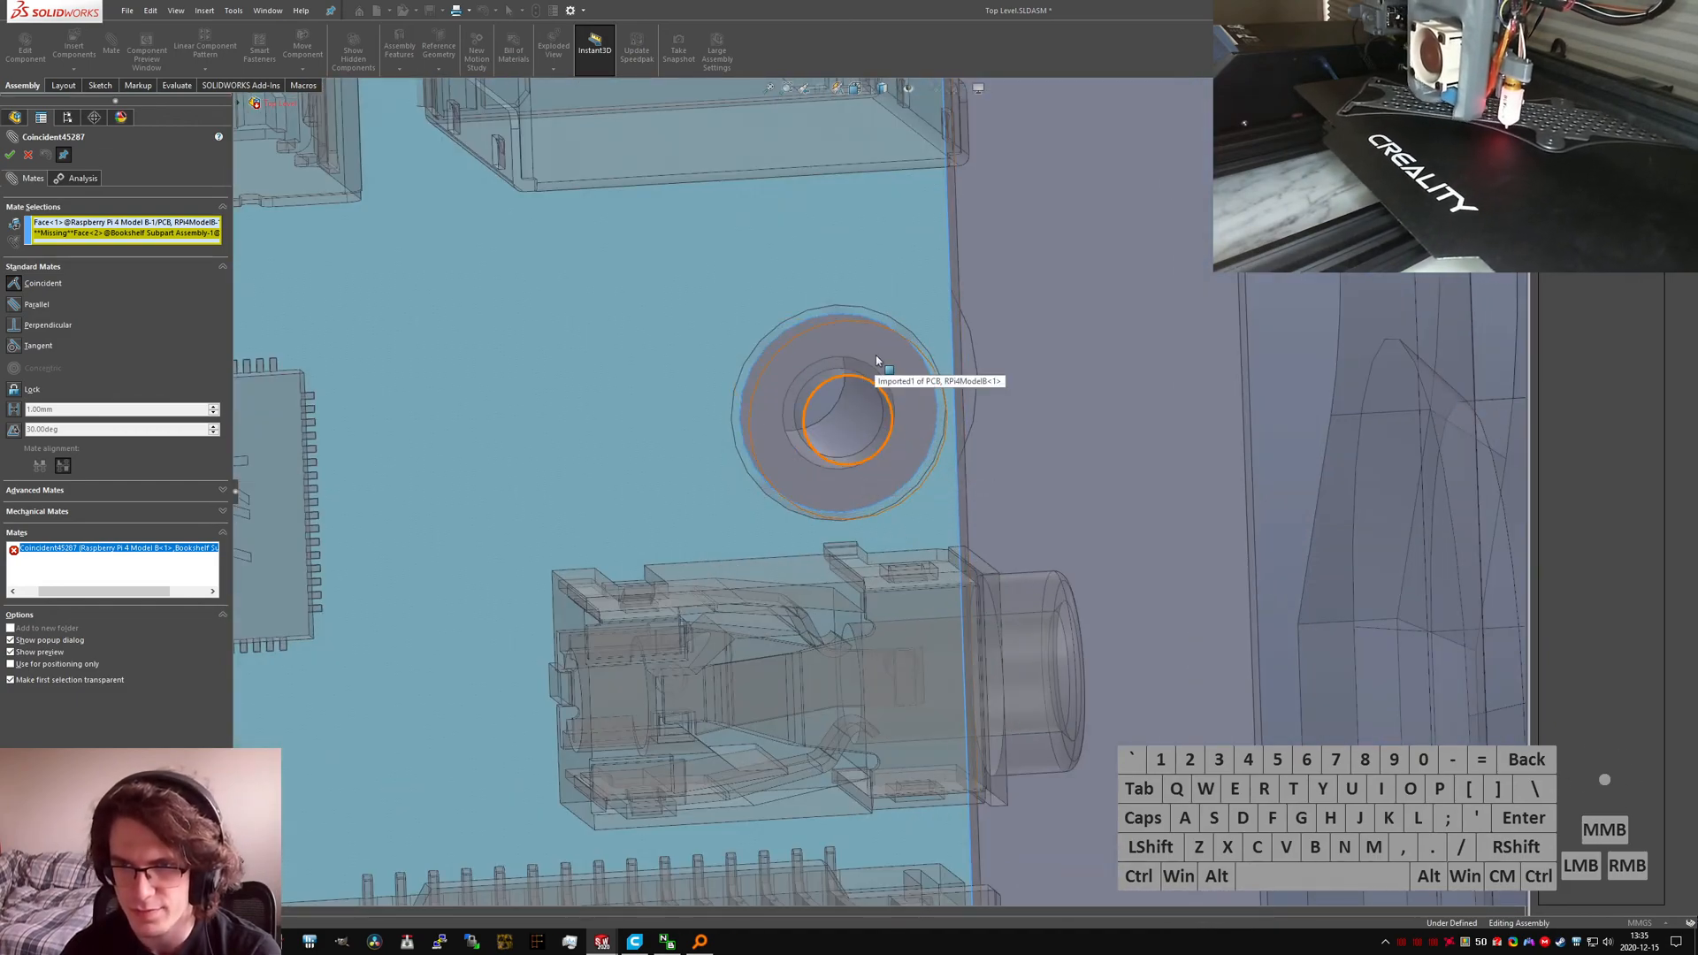
pyautogui.rightClick(876, 354)
pyautogui.click(942, 410)
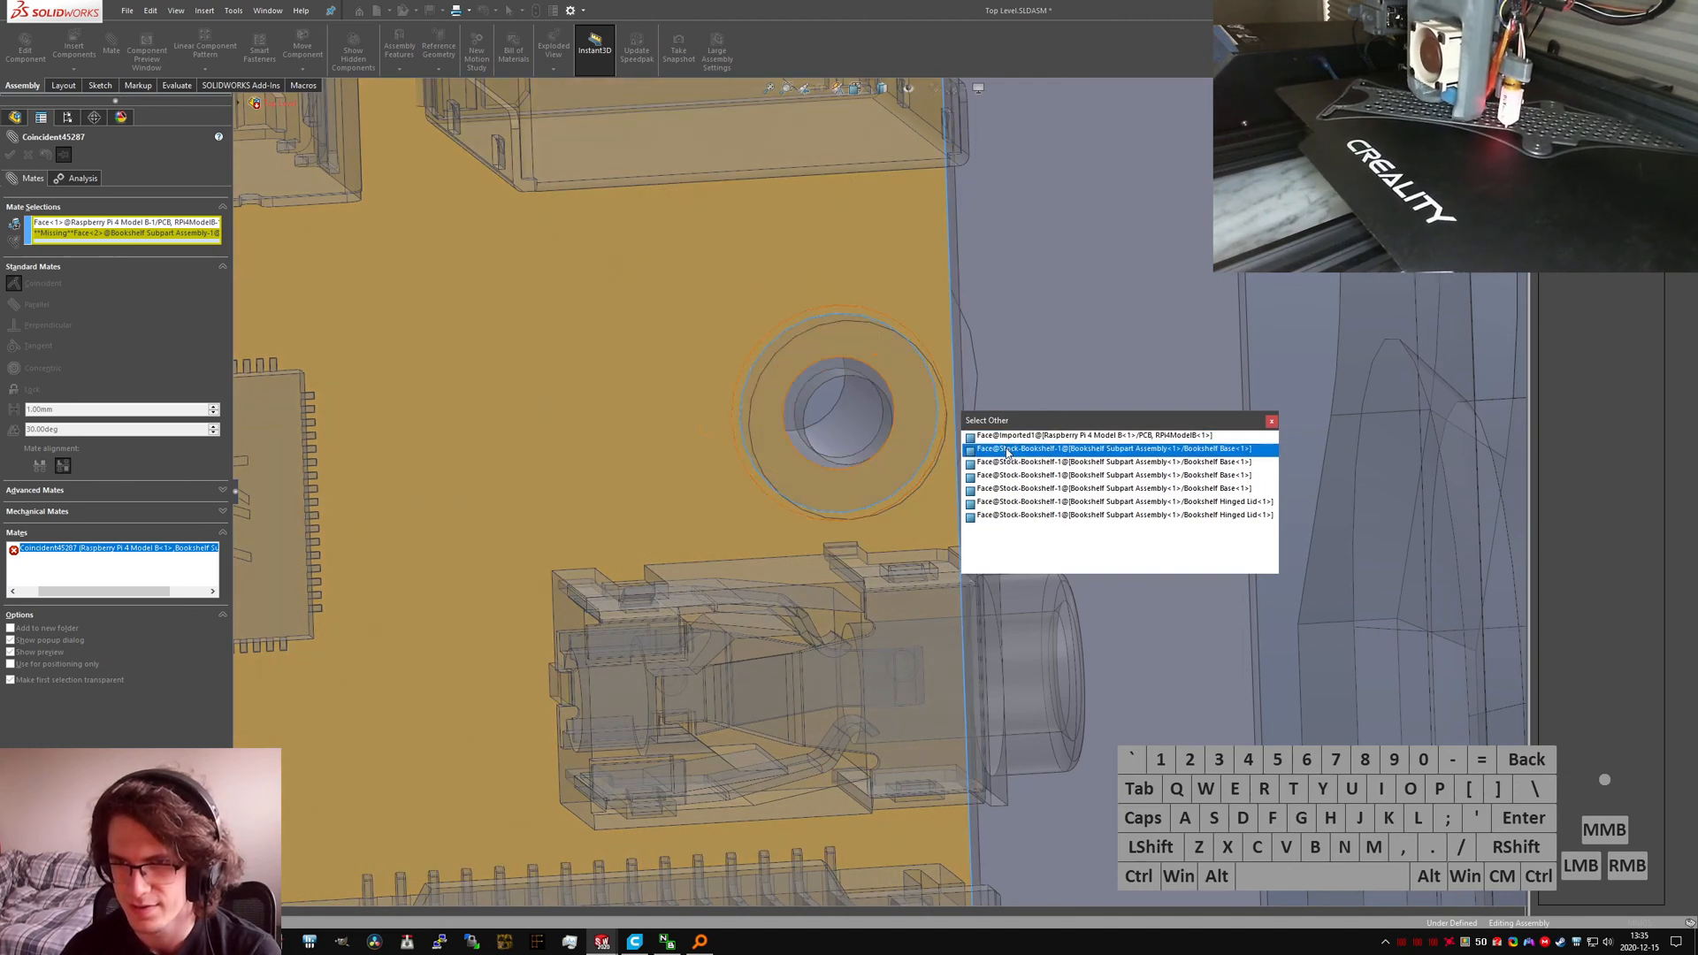
pyautogui.click(1009, 449)
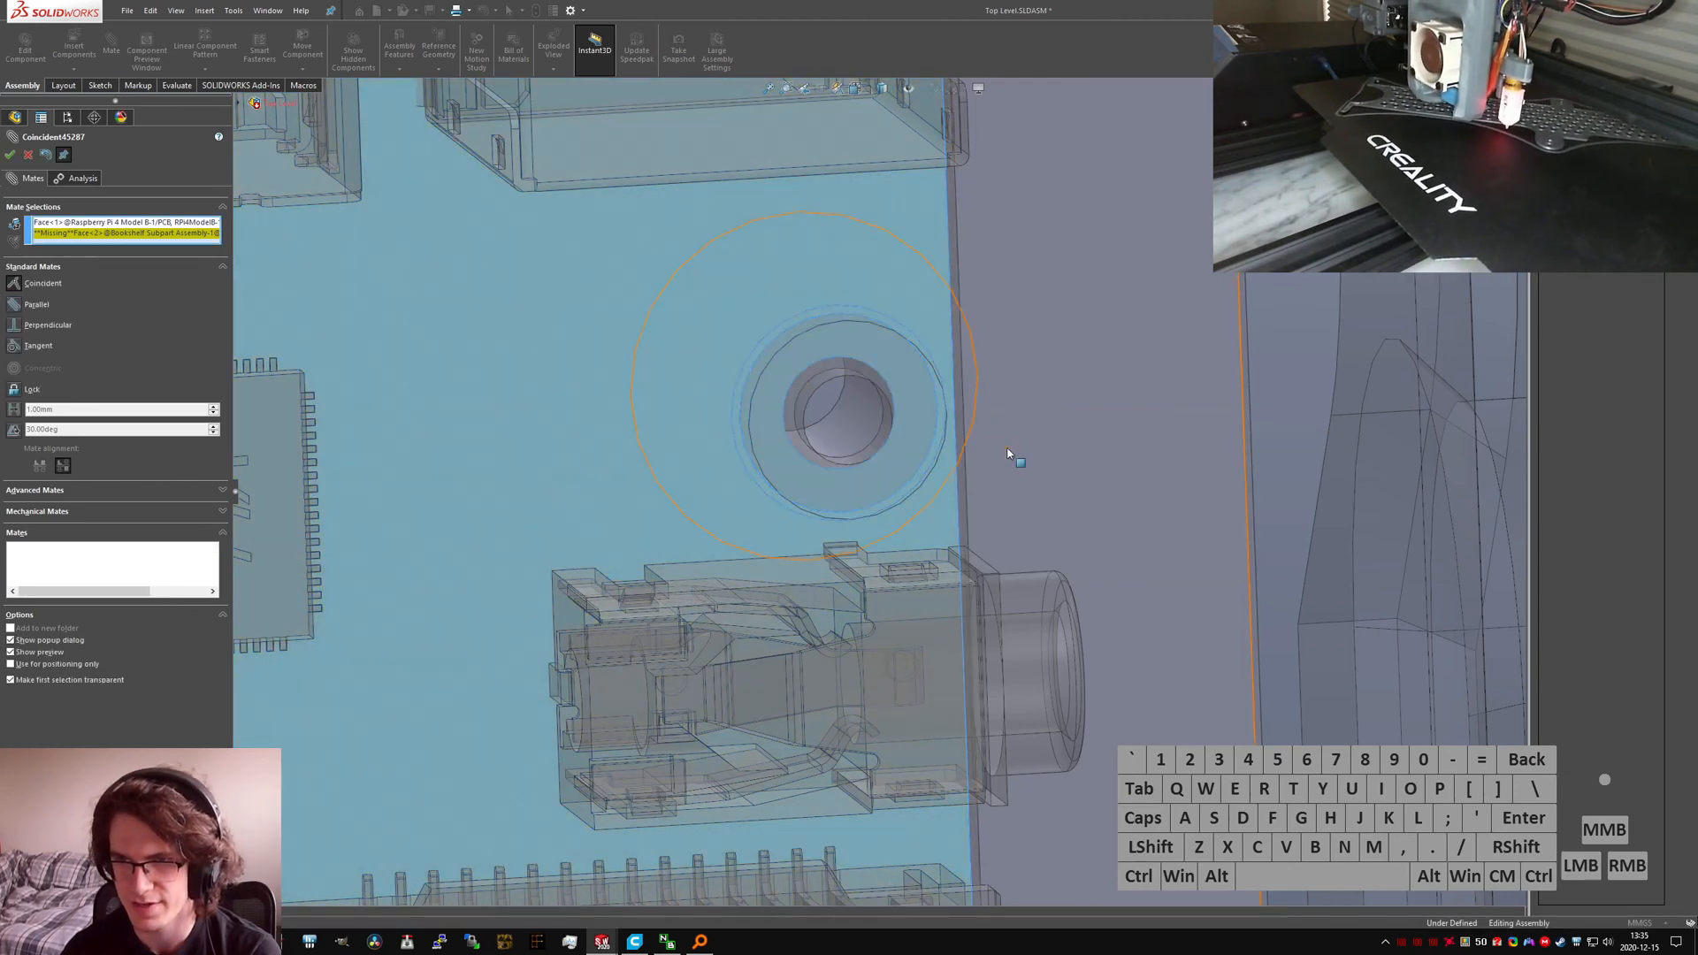
pyautogui.click(10, 156)
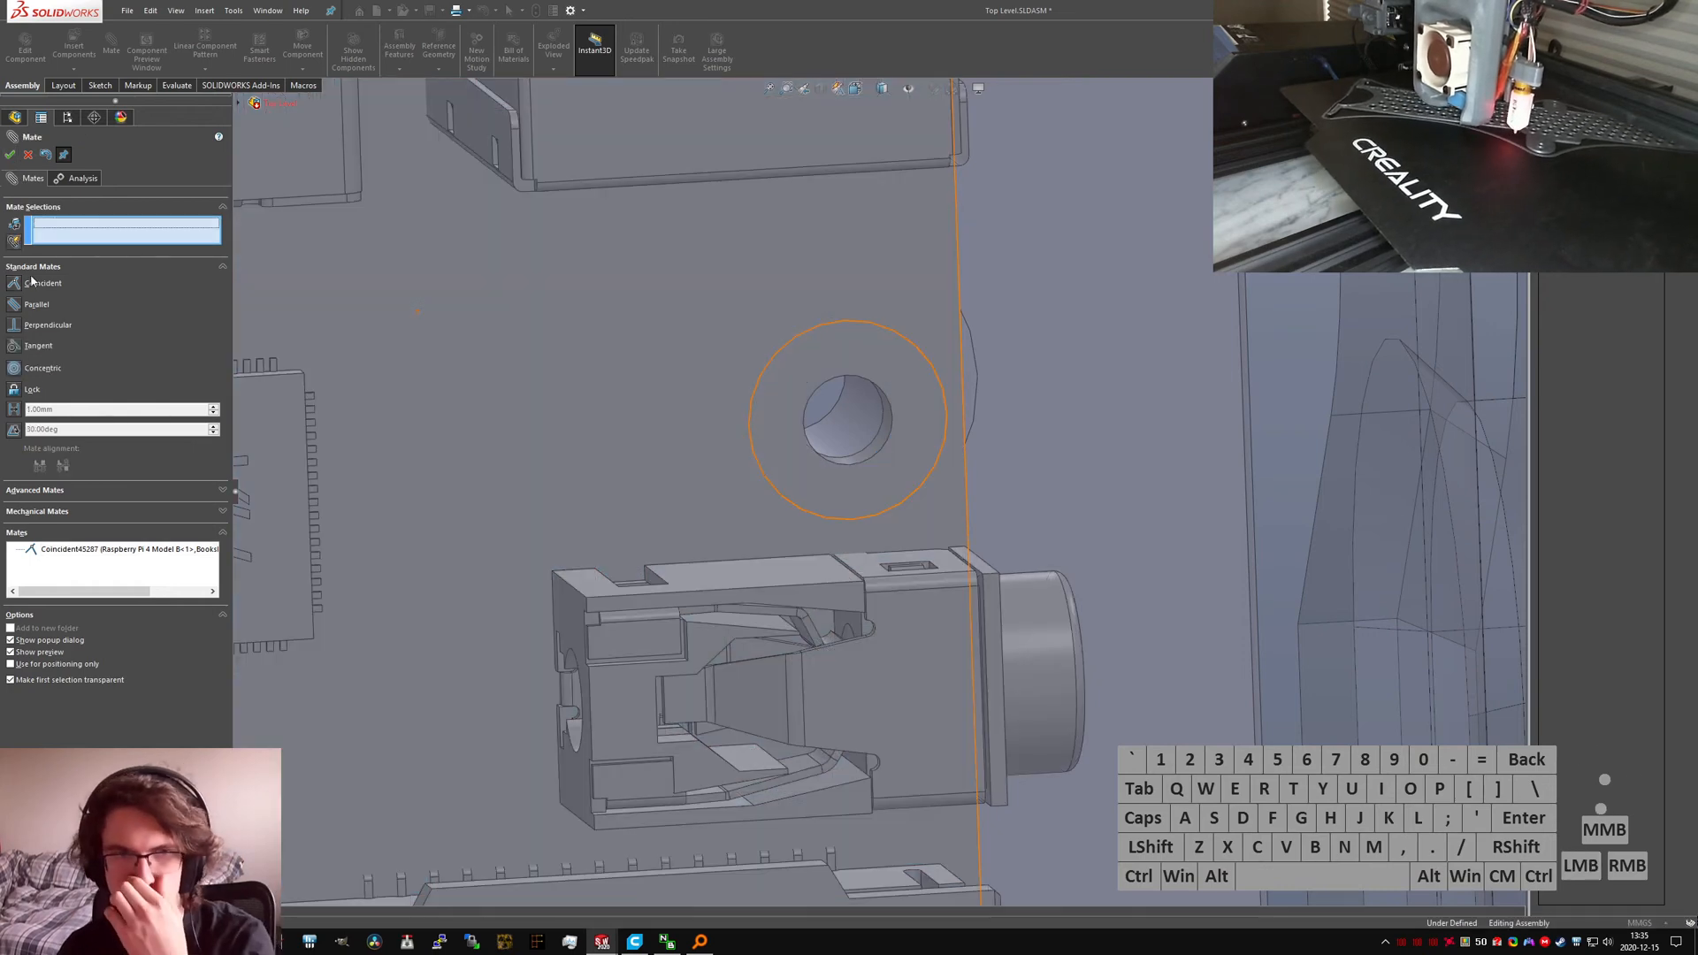
pyautogui.click(11, 155)
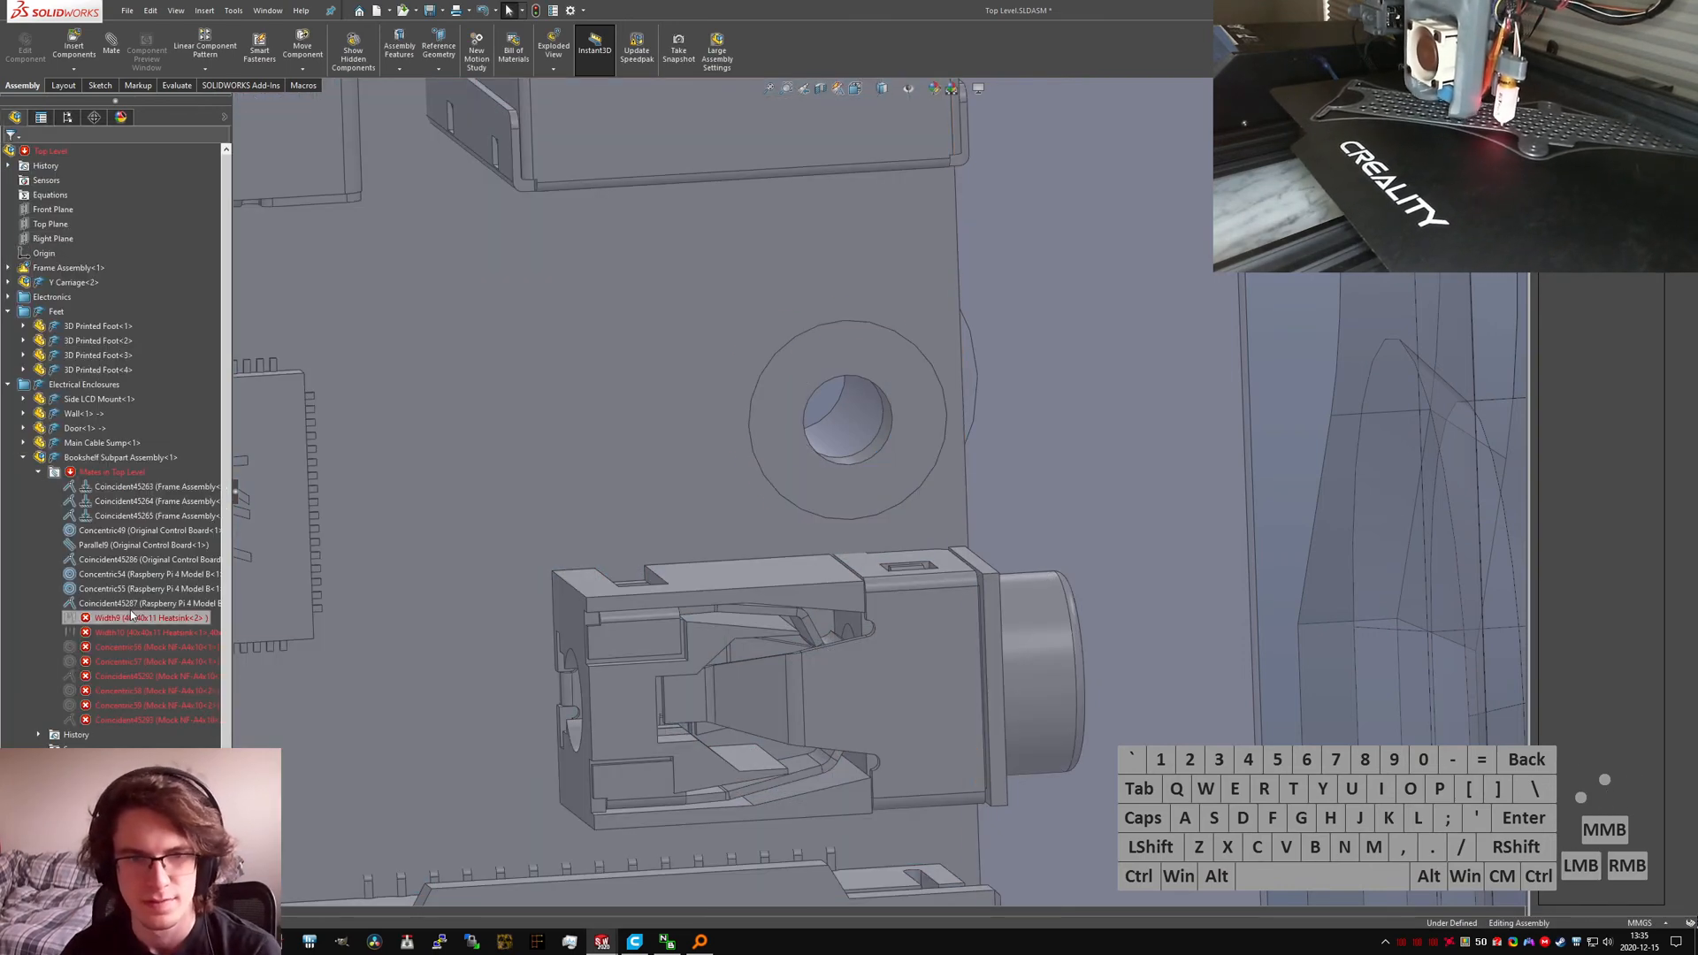
# Step: In the first broken 40x40x11 Heatsink width mate, replace the first missing width reference with the heatsink slot's long side wall
pyautogui.rightClick(104, 617)
pyautogui.scroll(10, 778, 610)
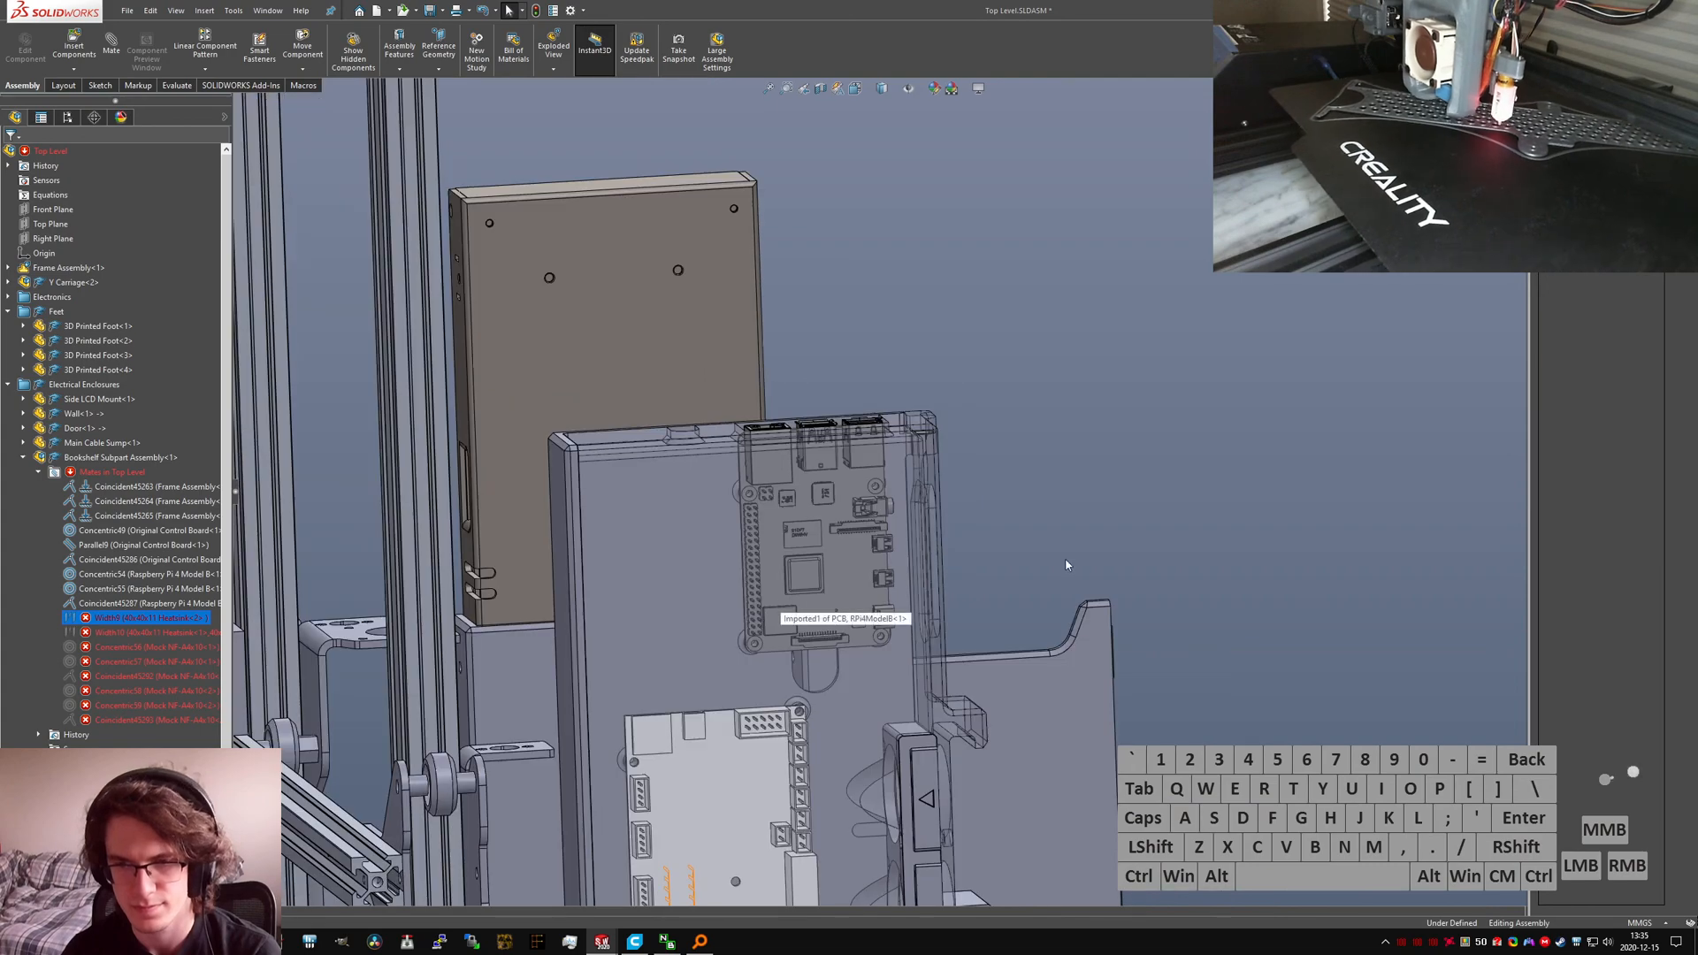
pyautogui.scroll(5, 780, 602)
pyautogui.scroll(-6, 695, 555)
pyautogui.scroll(-5, 695, 555)
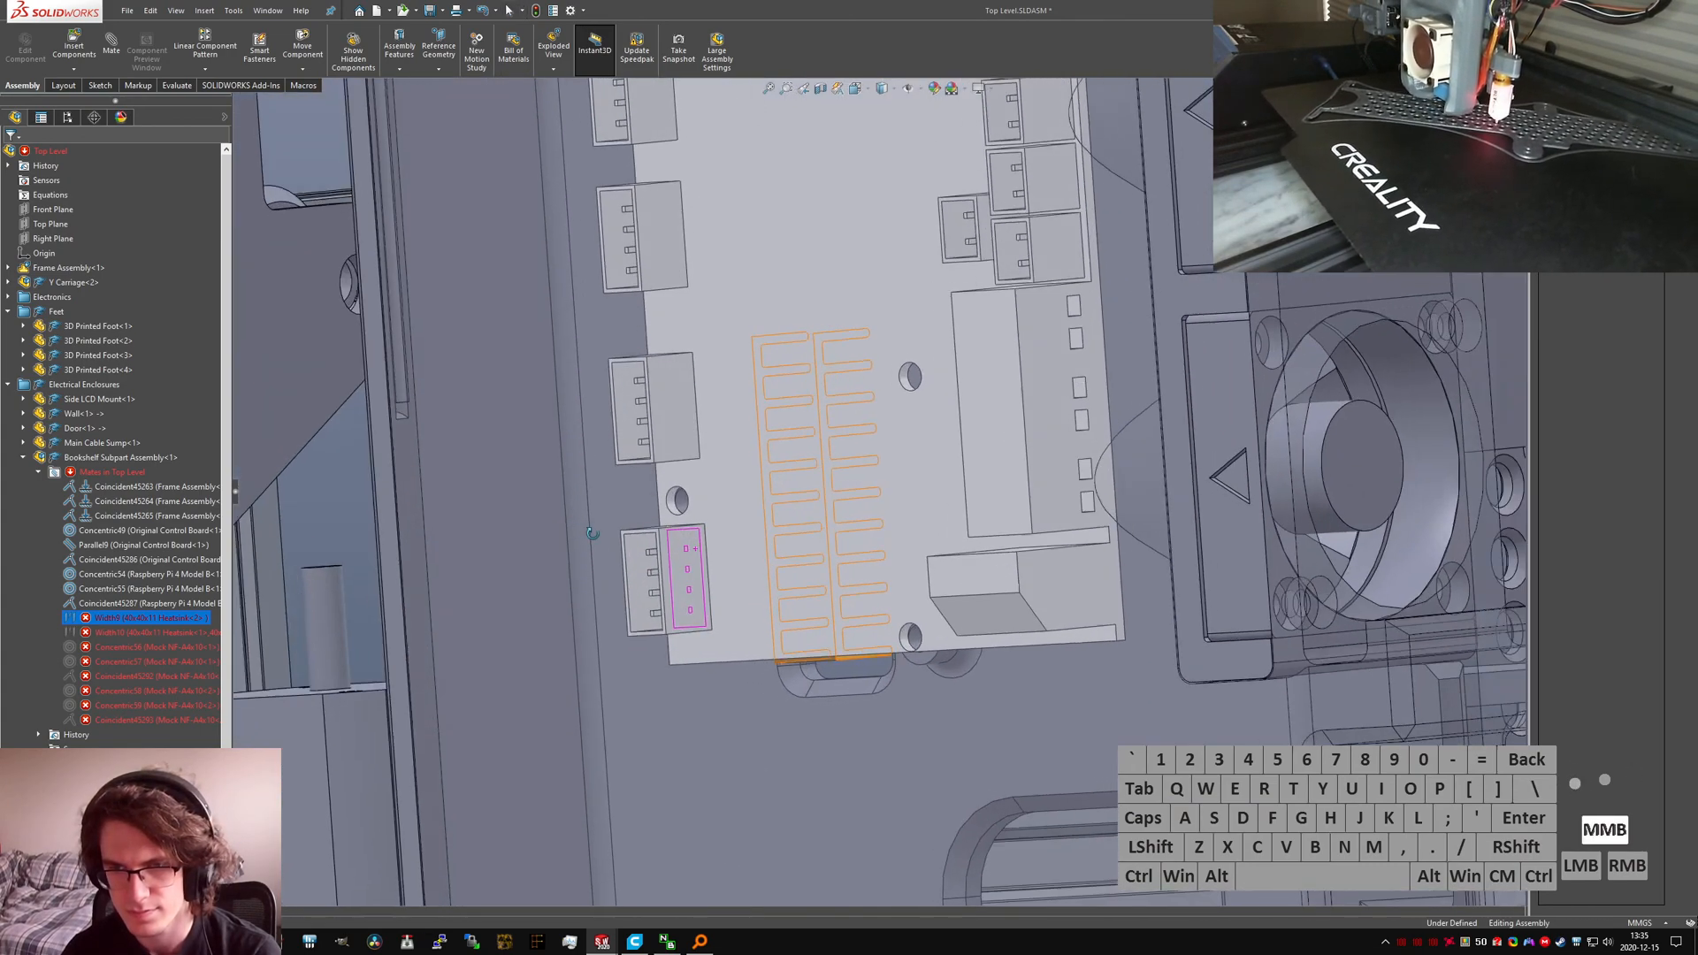
pyautogui.rightClick(150, 619)
pyautogui.click(508, 562)
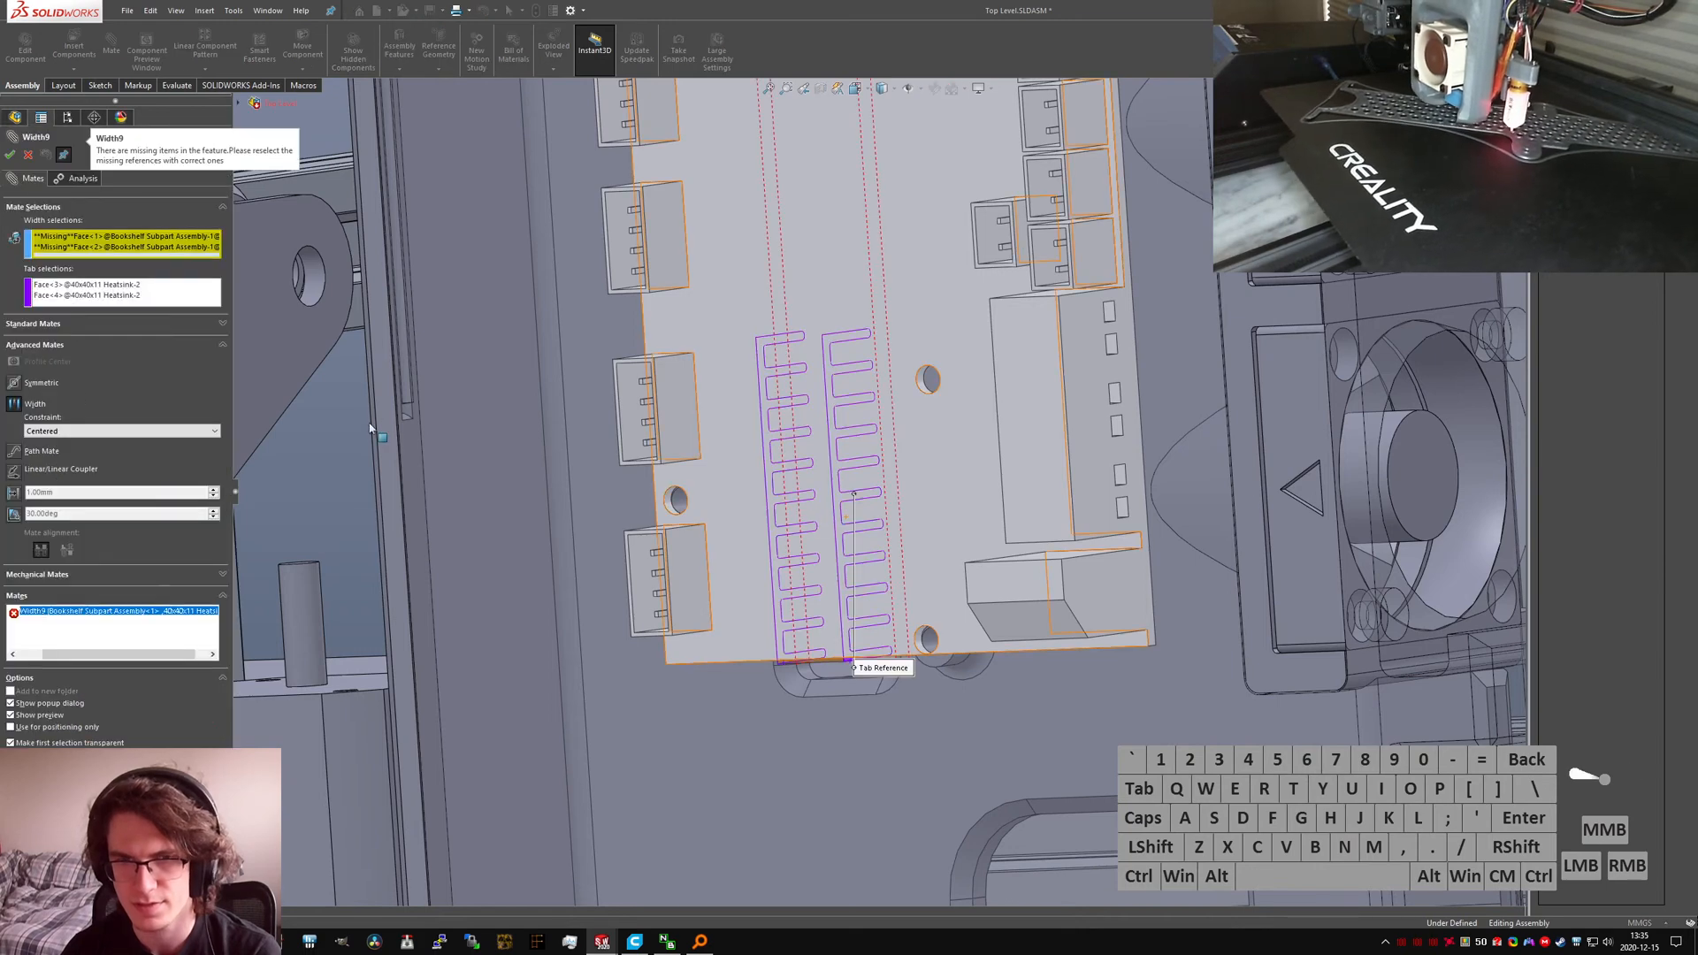
pyautogui.click(124, 236)
pyautogui.scroll(-4, 789, 650)
pyautogui.moveTo(789, 650); pyautogui.dragTo(796, 563, button='middle')
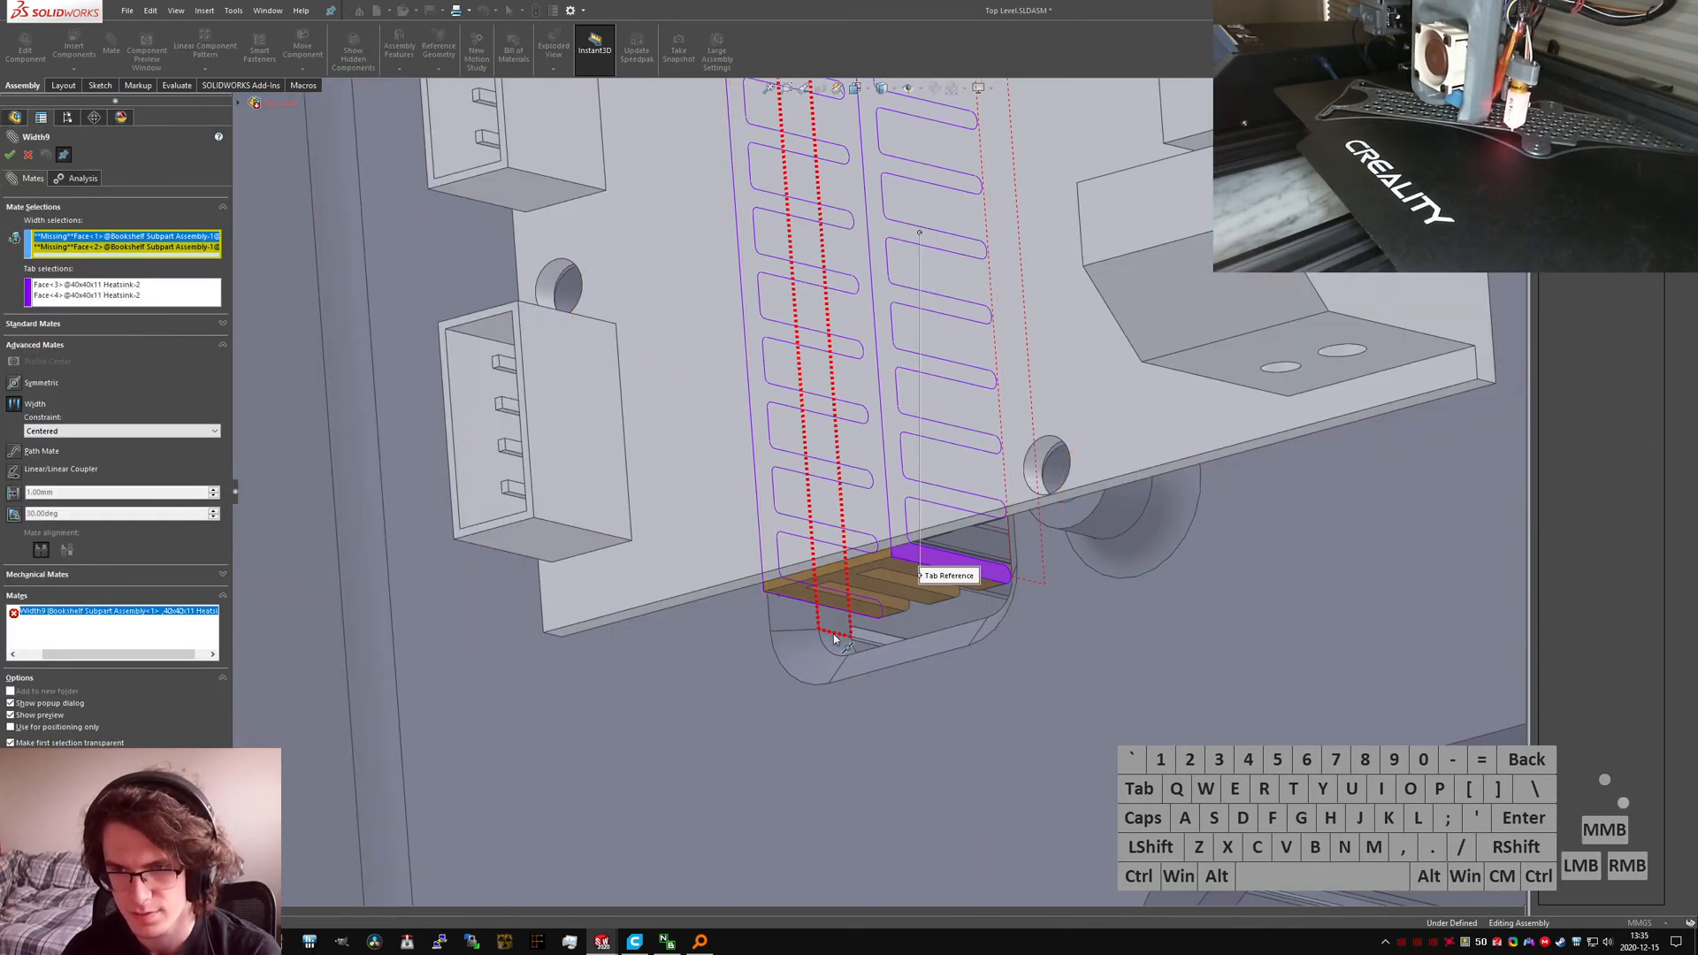
pyautogui.click(837, 638)
# Step: Replace the heatsink width mate's second missing reference with the slot's opposite long side wall and accept the repaired mate
pyautogui.moveTo(1007, 651); pyautogui.dragTo(928, 598, button='middle')
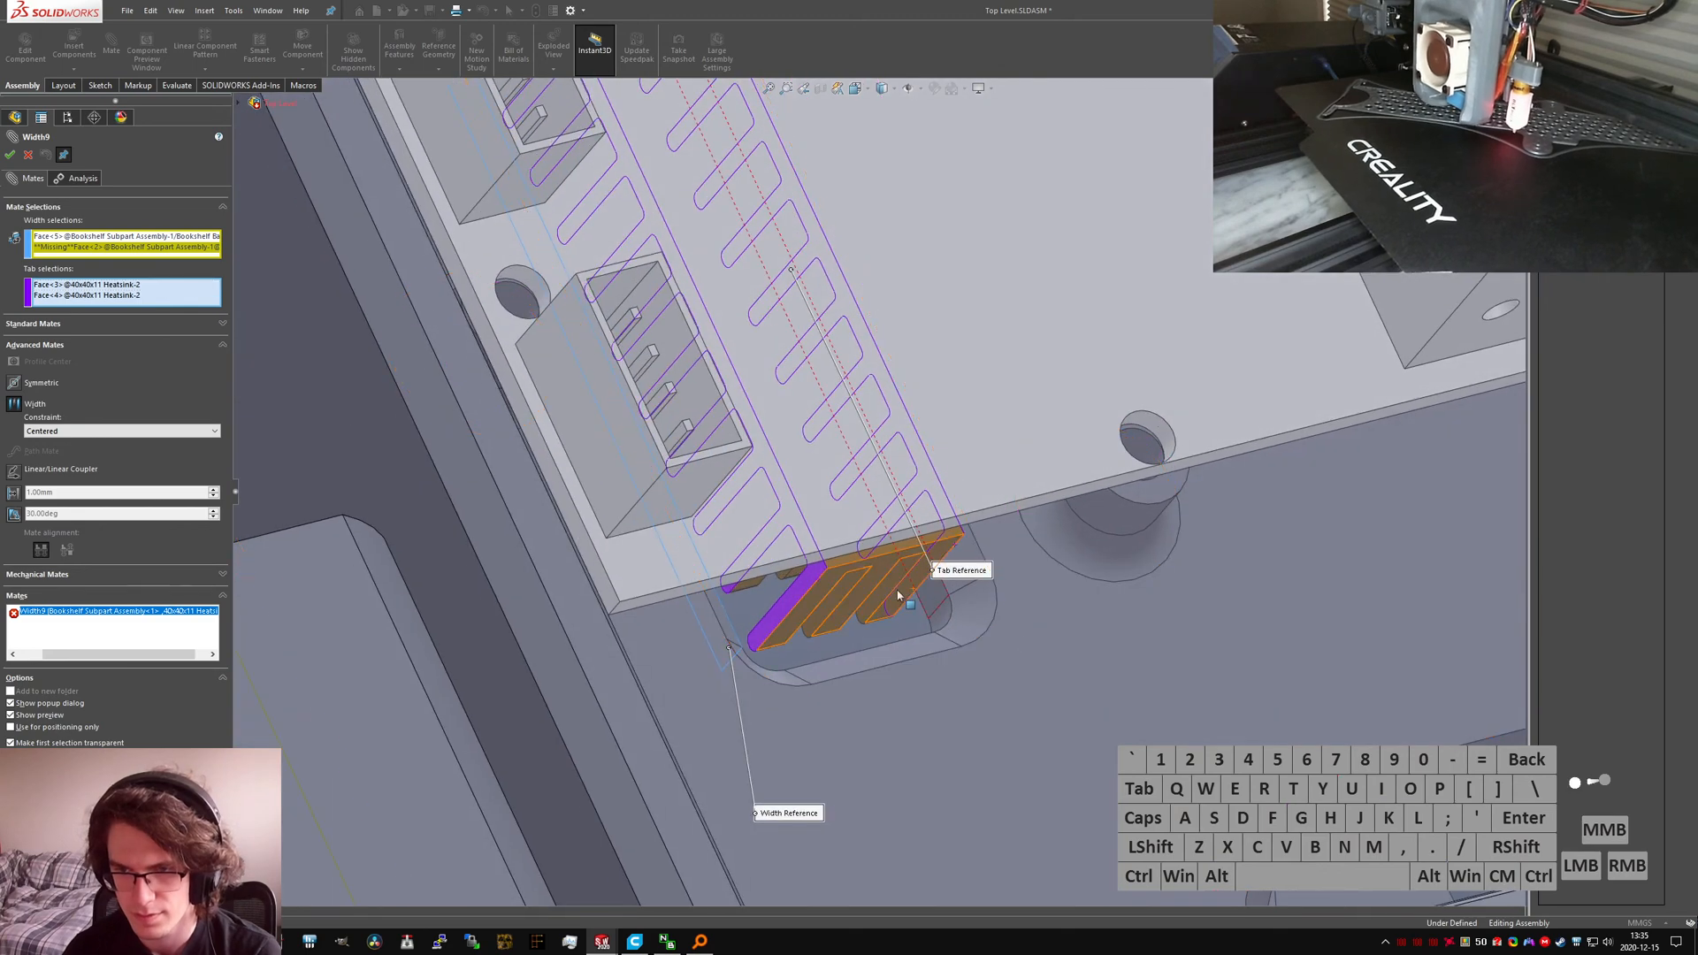
pyautogui.click(929, 598)
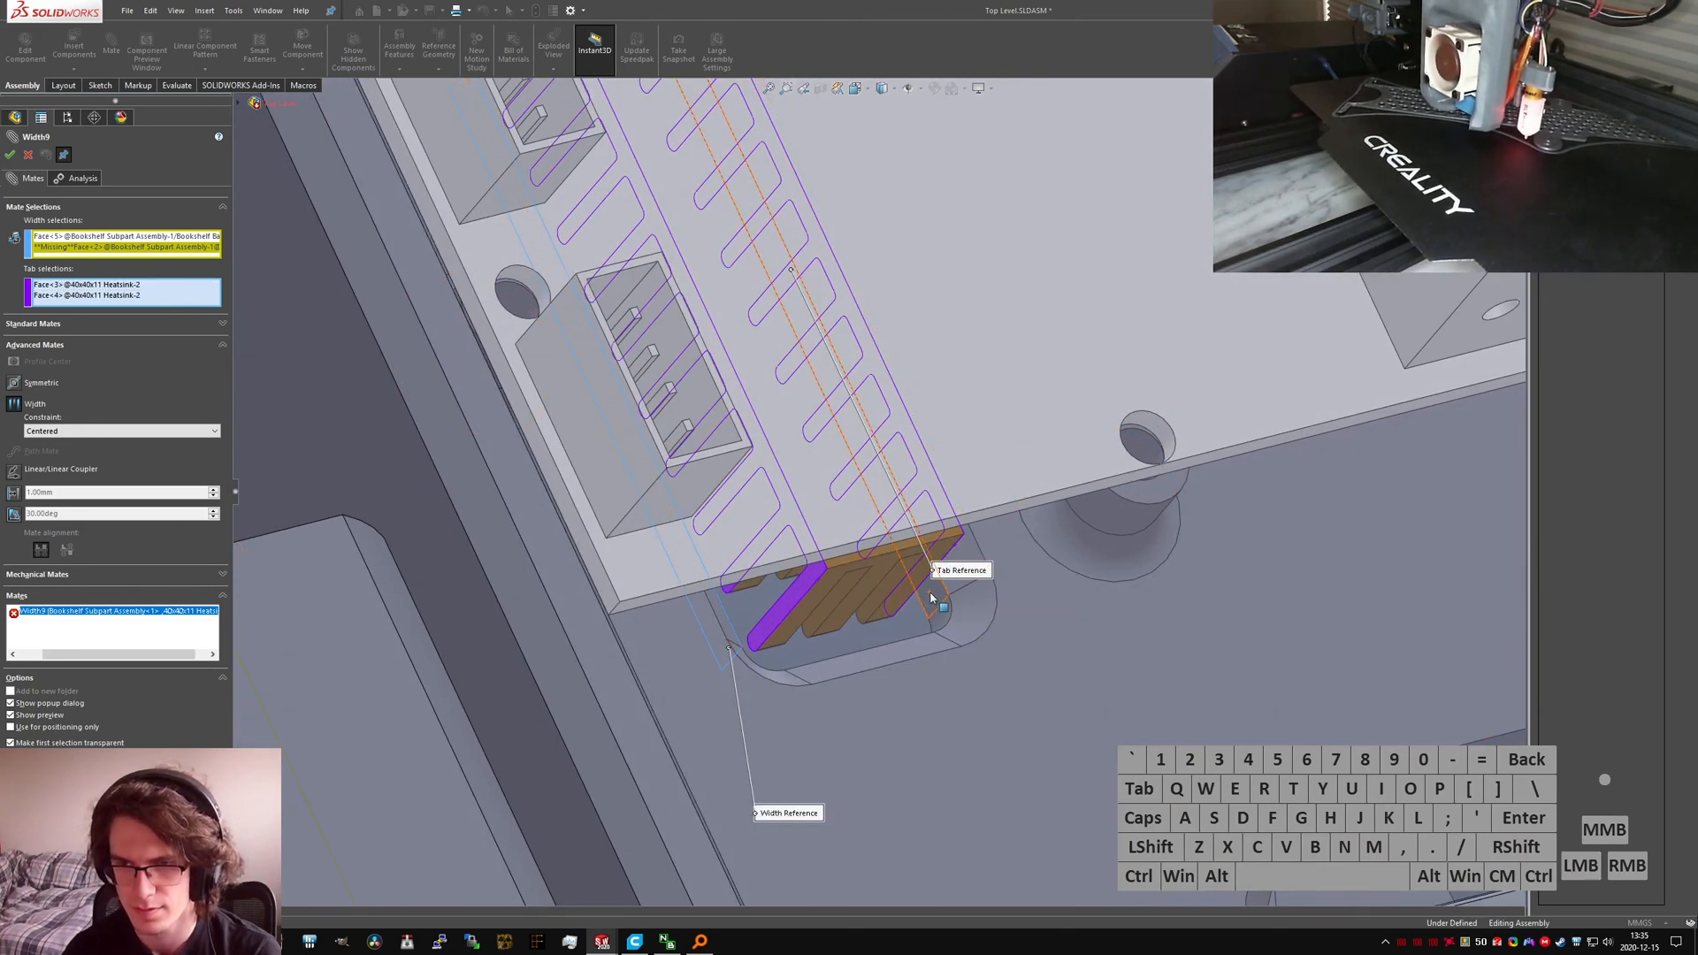
pyautogui.click(932, 598)
pyautogui.click(936, 598)
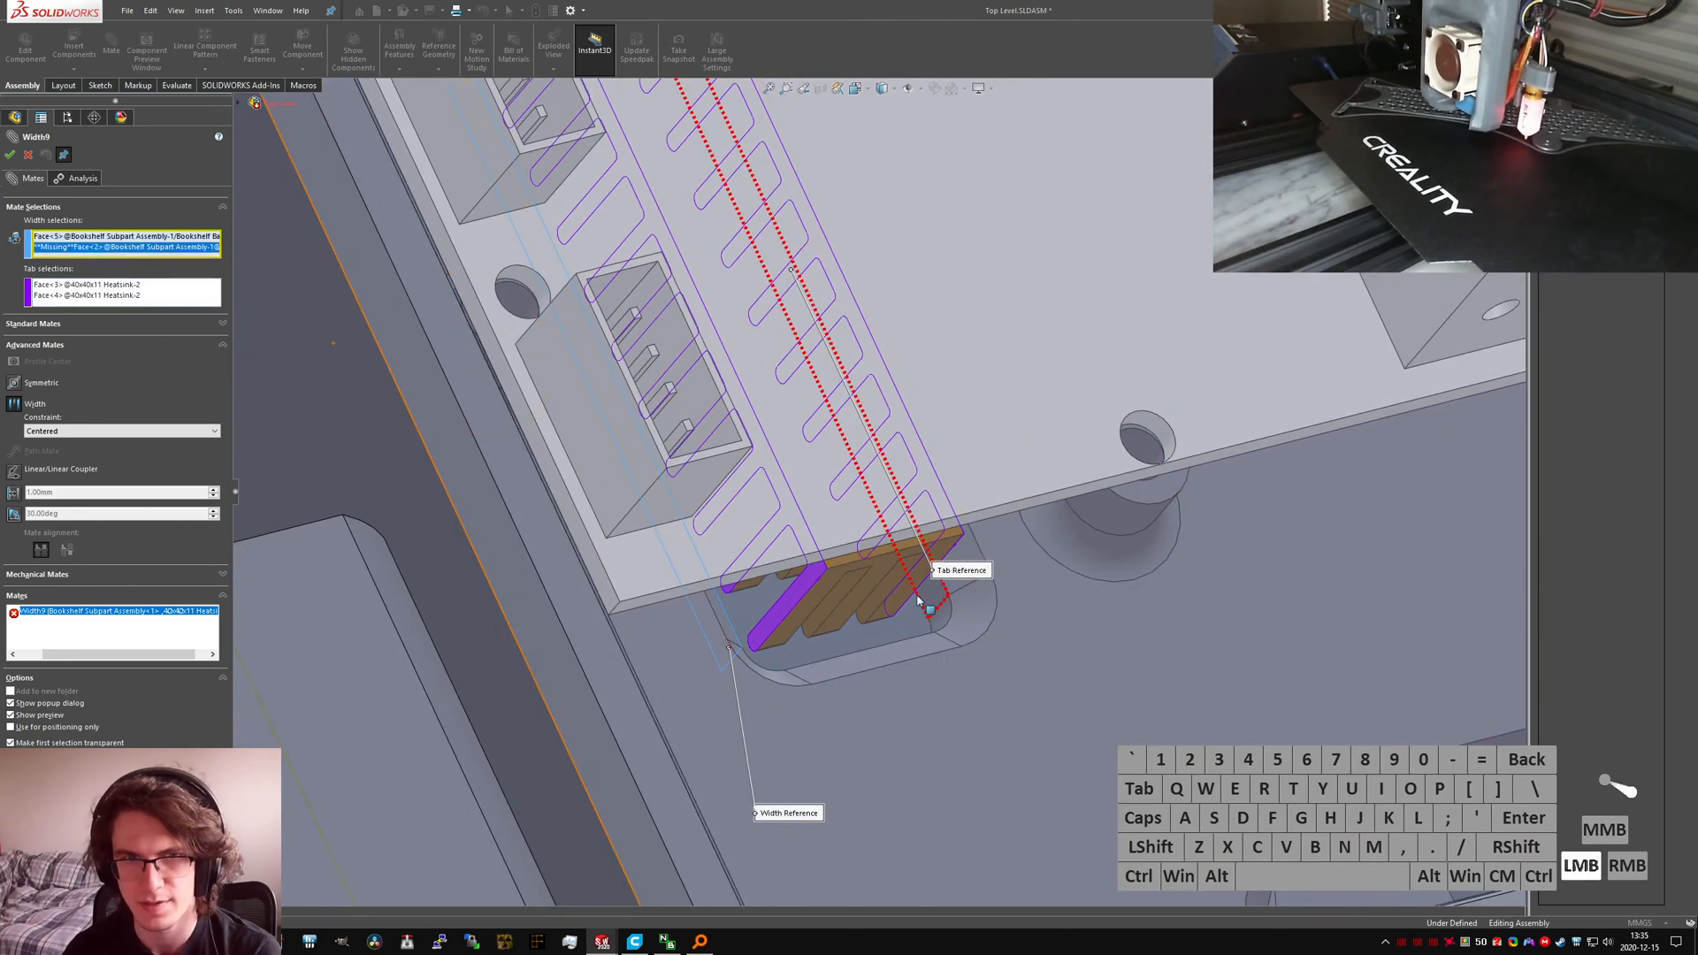
pyautogui.rightClick(938, 595)
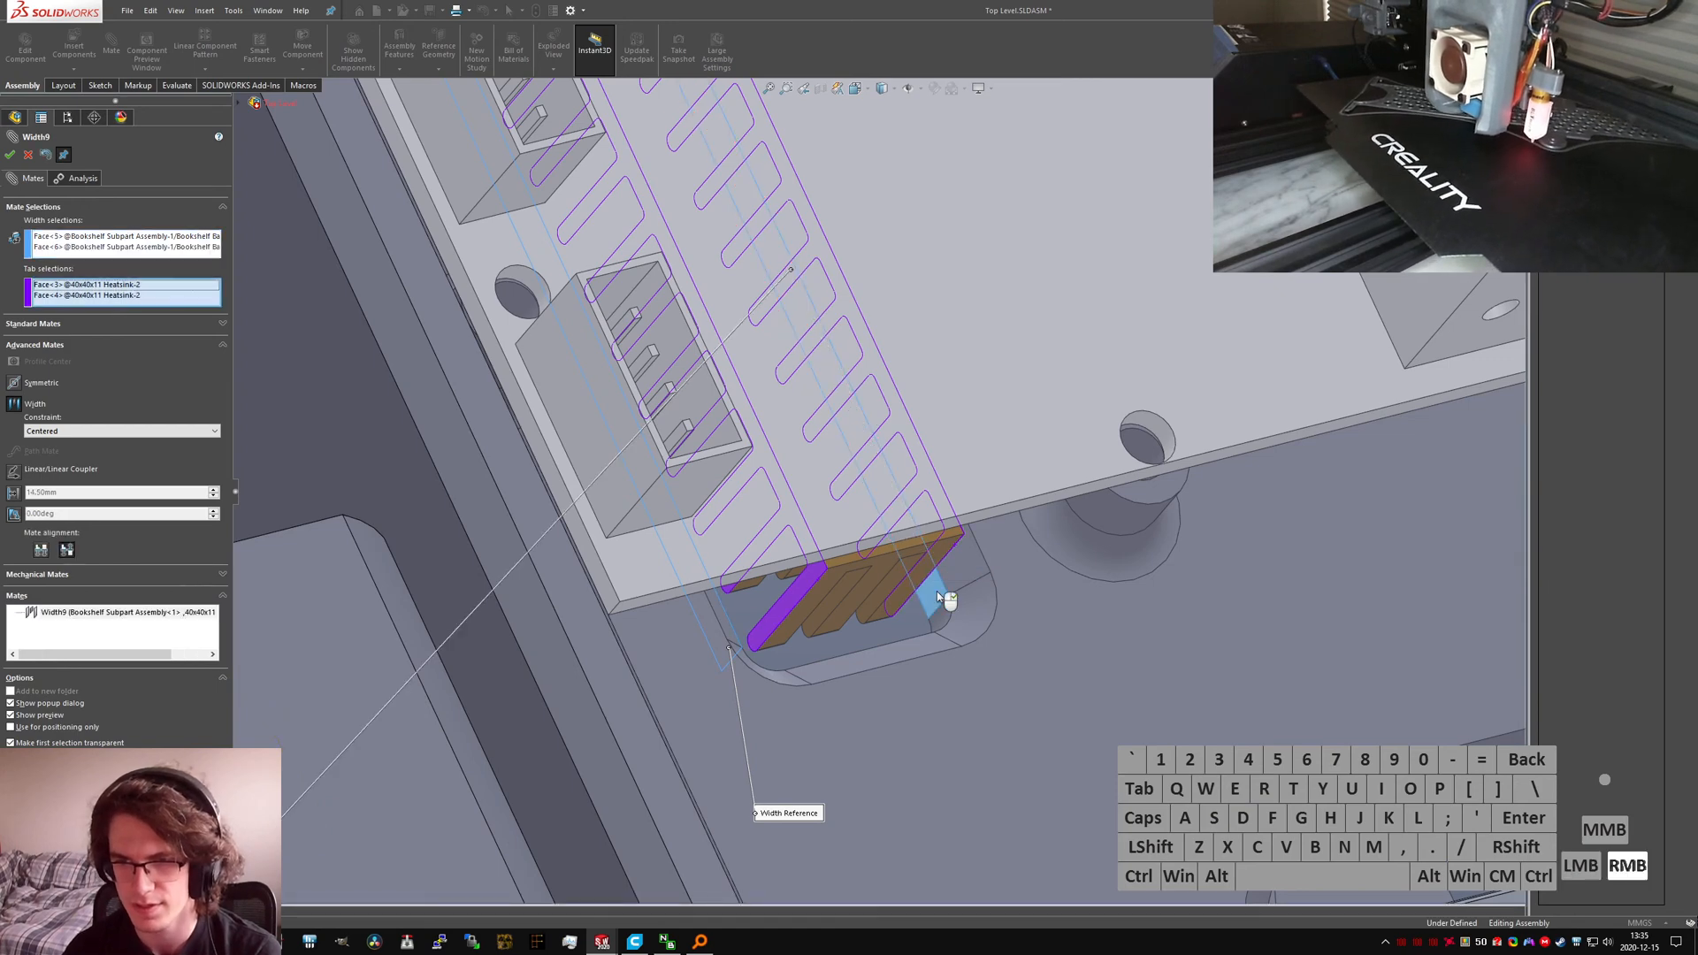
pyautogui.click(28, 154)
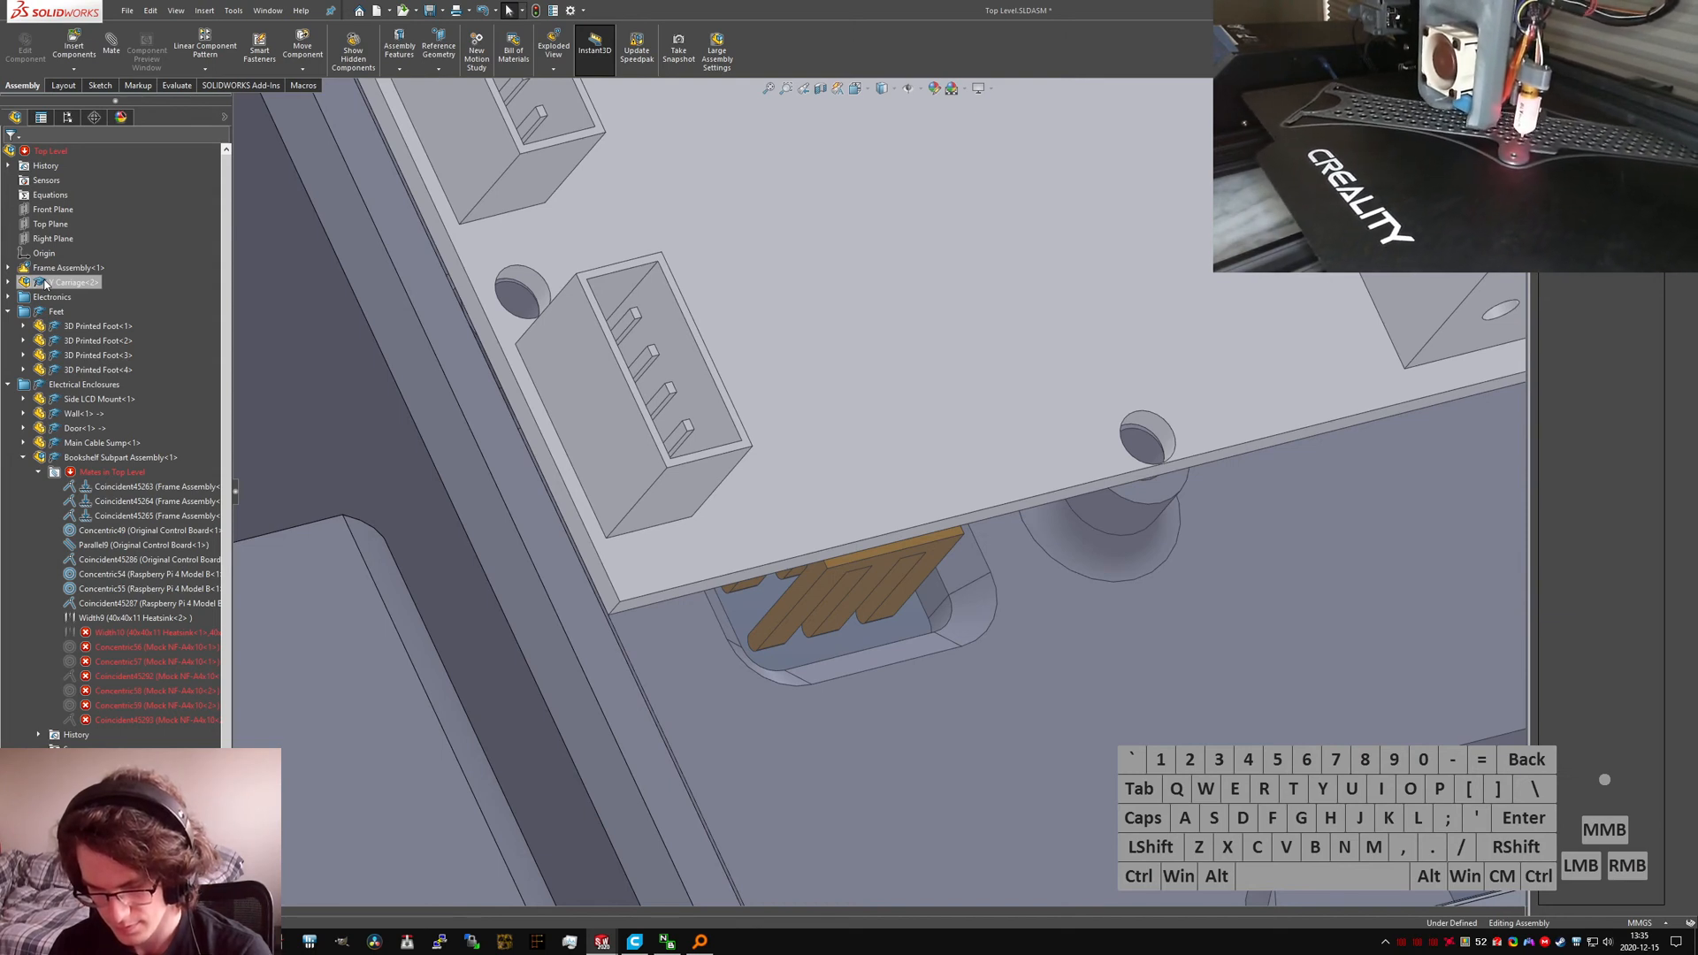
# Step: Repair the second broken heatsink width mate by clearing its missing width references and selecting the two short end walls of the heatsink slot
pyautogui.click(133, 632)
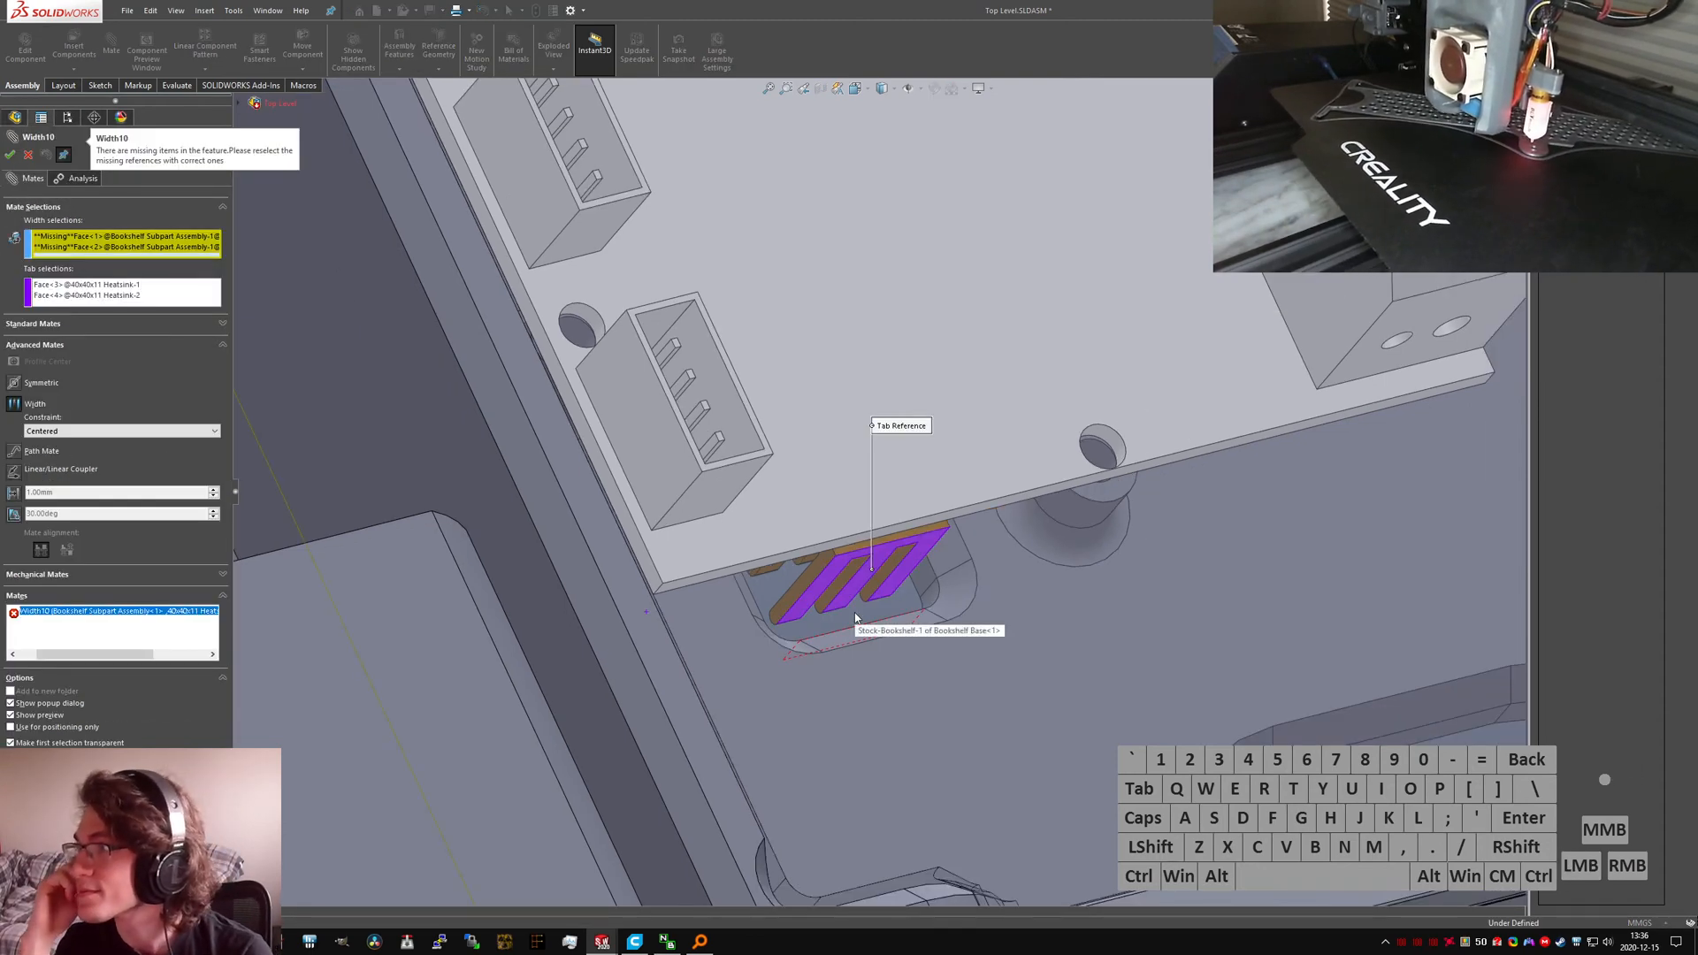
pyautogui.rightClick(161, 244)
pyautogui.click(180, 257)
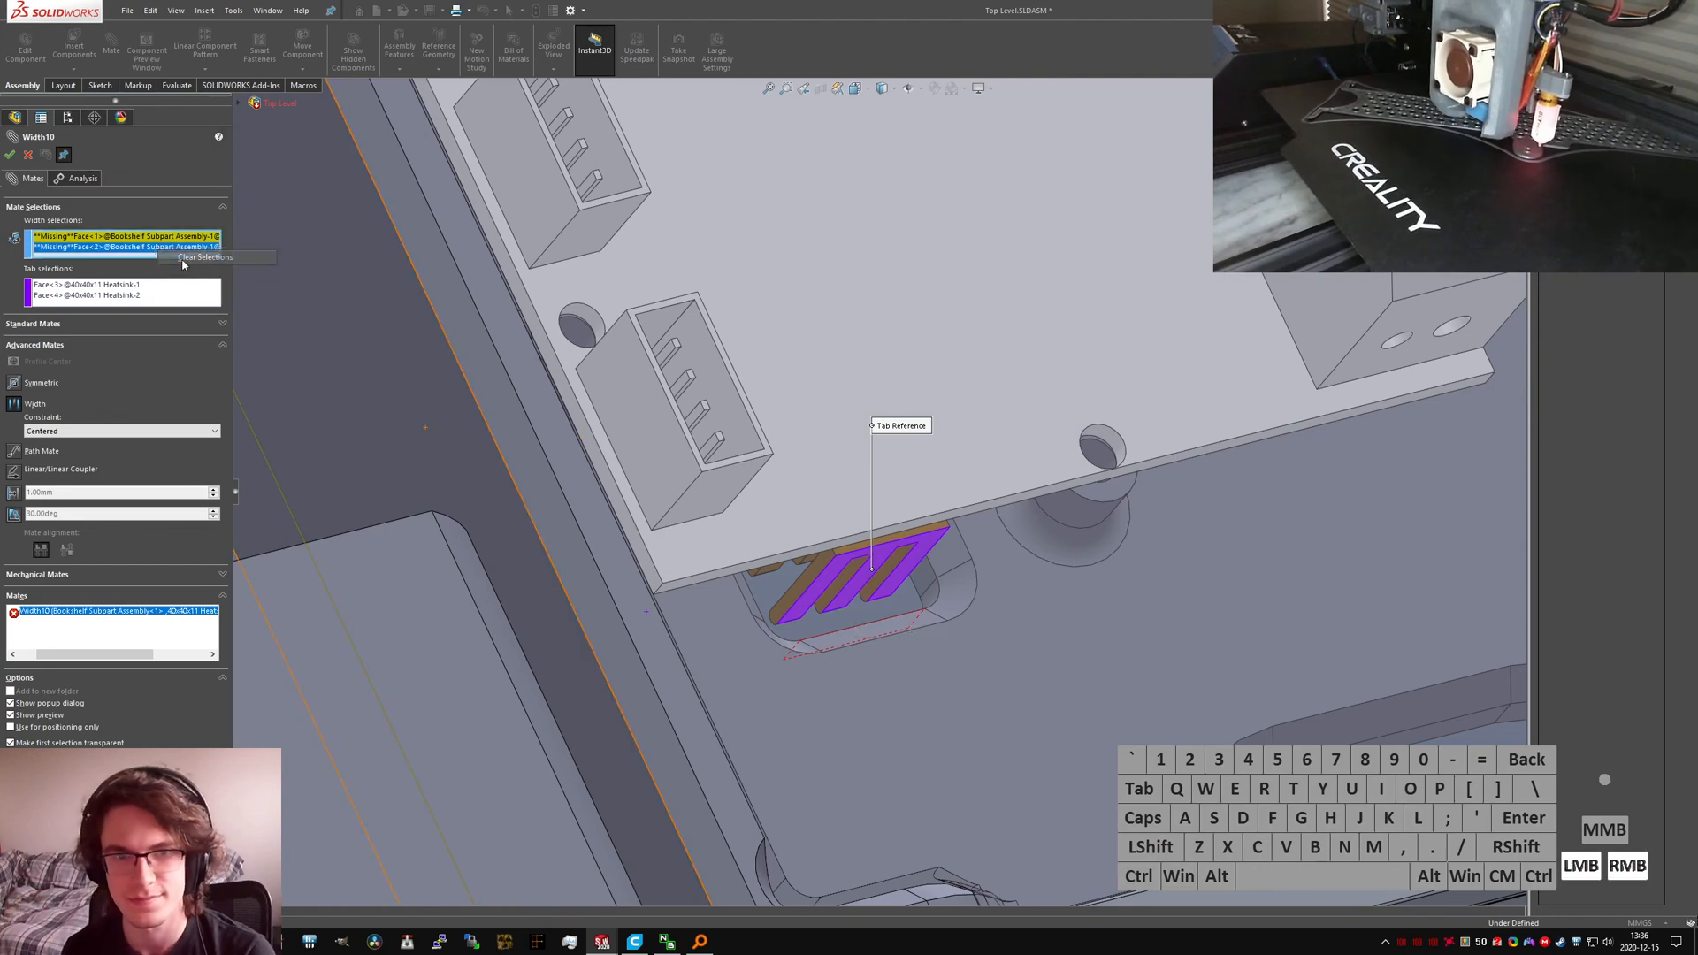
pyautogui.moveTo(851, 630); pyautogui.dragTo(1096, 566, button='middle')
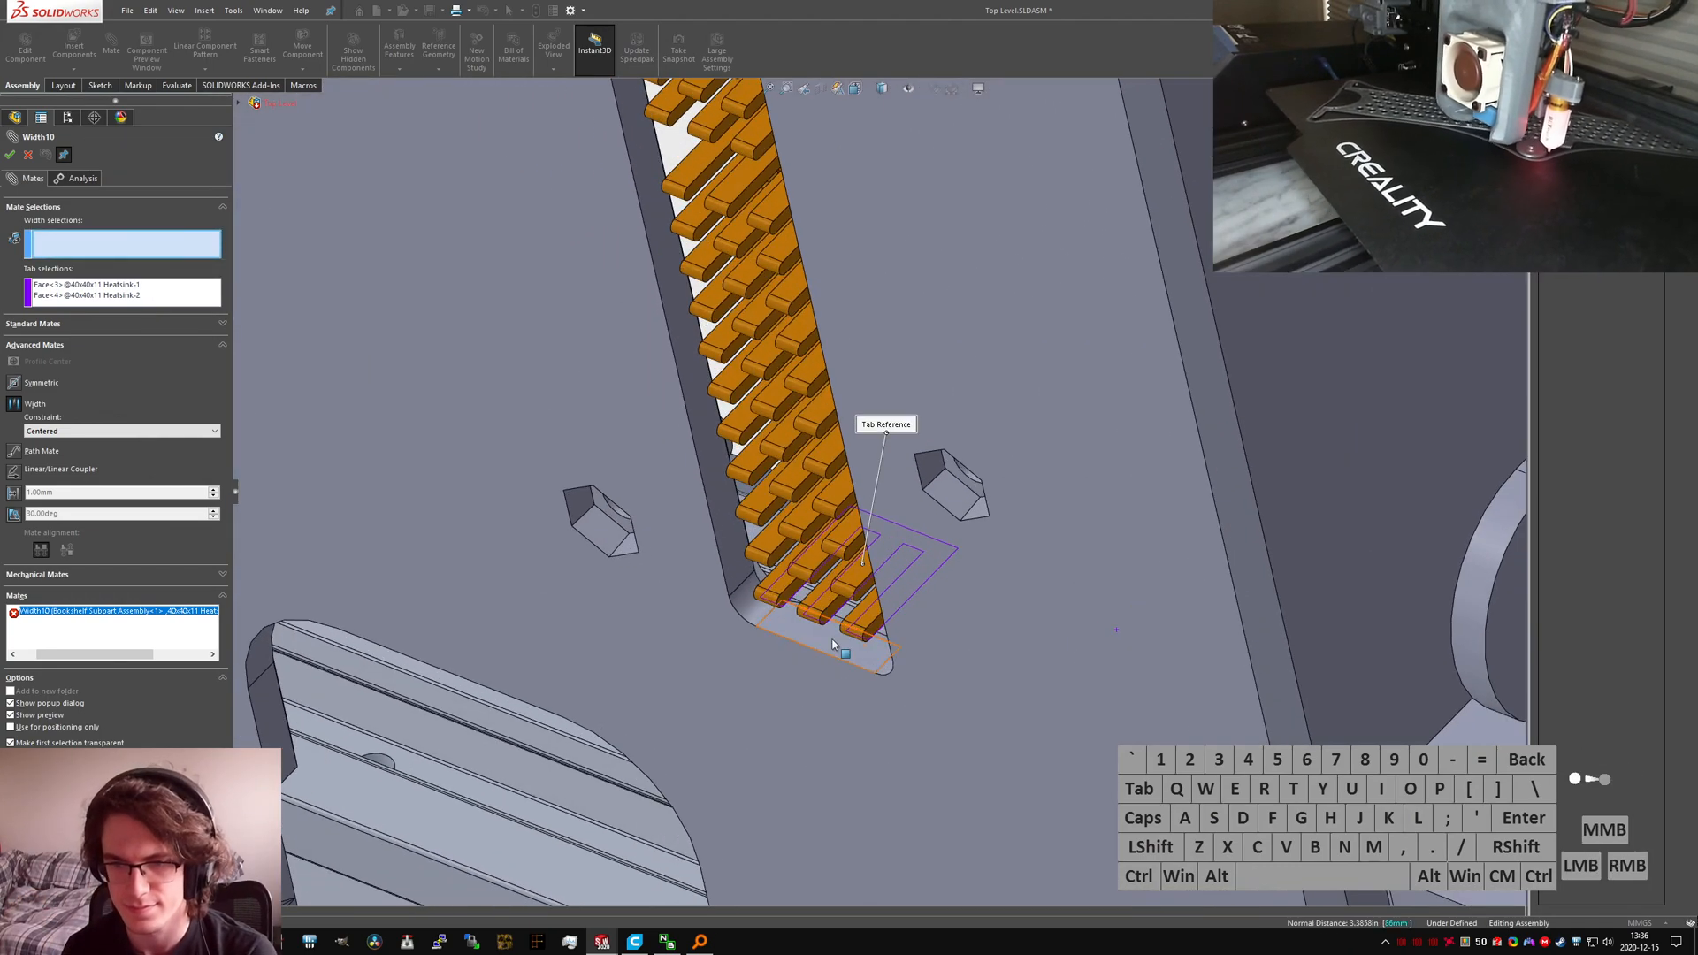
pyautogui.click(833, 640)
pyautogui.scroll(8, 836, 642)
pyautogui.moveTo(842, 650); pyautogui.dragTo(809, 473, button='middle')
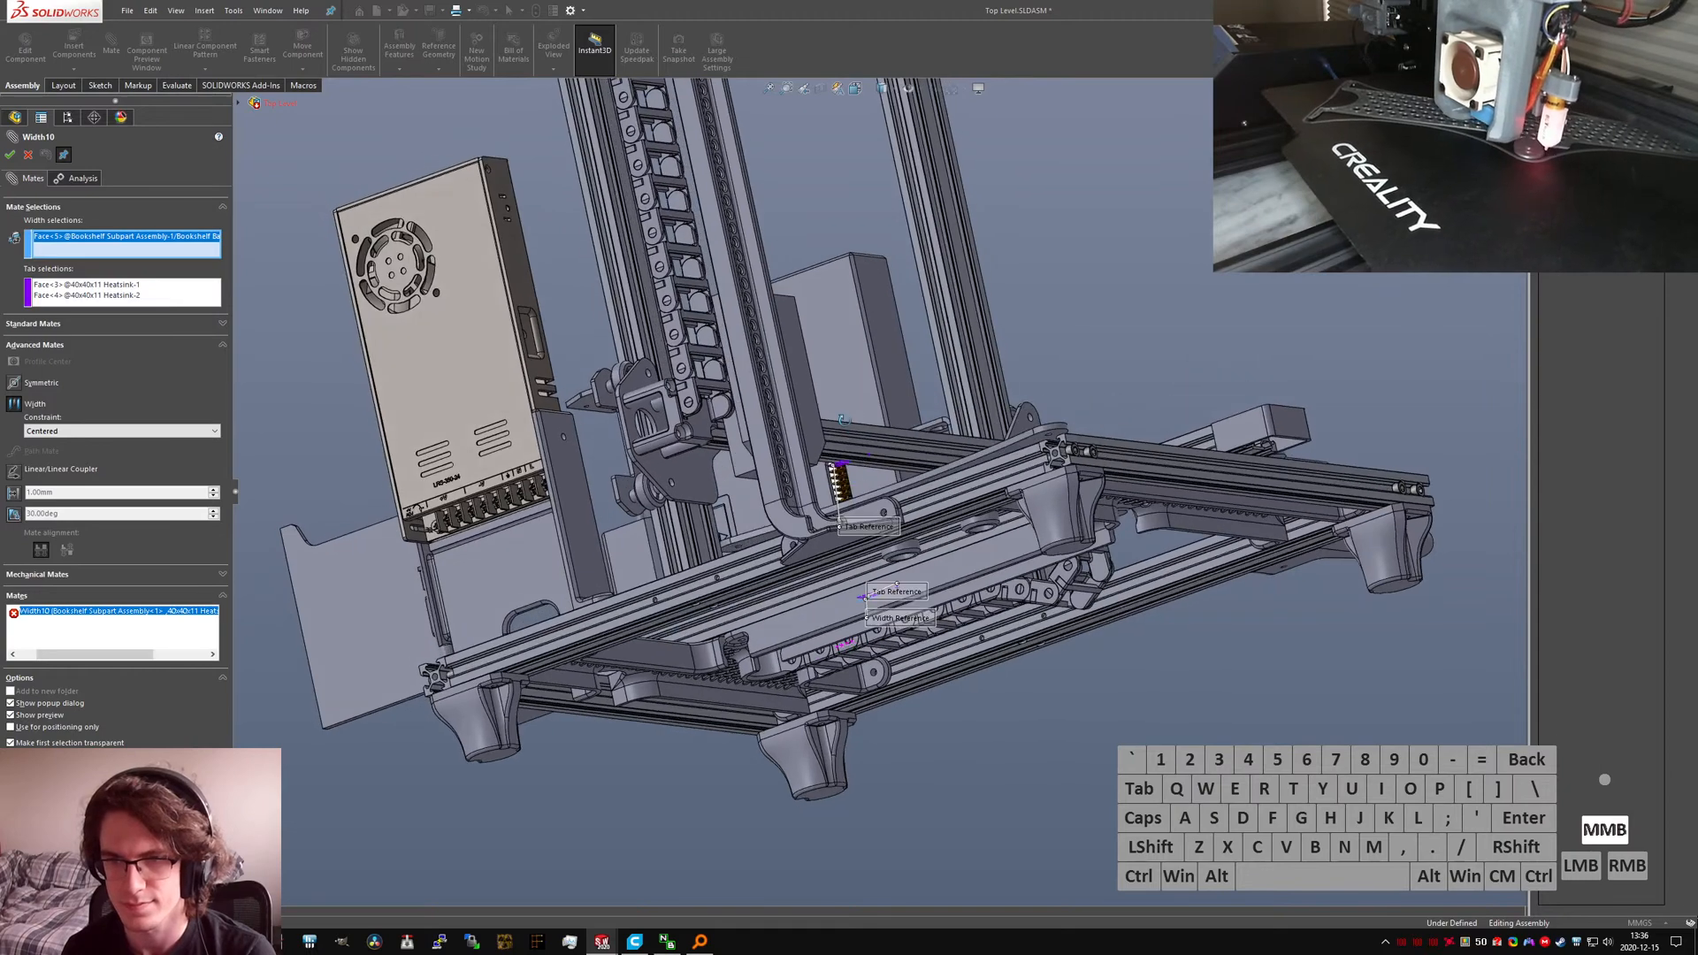
pyautogui.scroll(-10, 809, 471)
pyautogui.moveTo(923, 365); pyautogui.dragTo(1065, 292, button='middle')
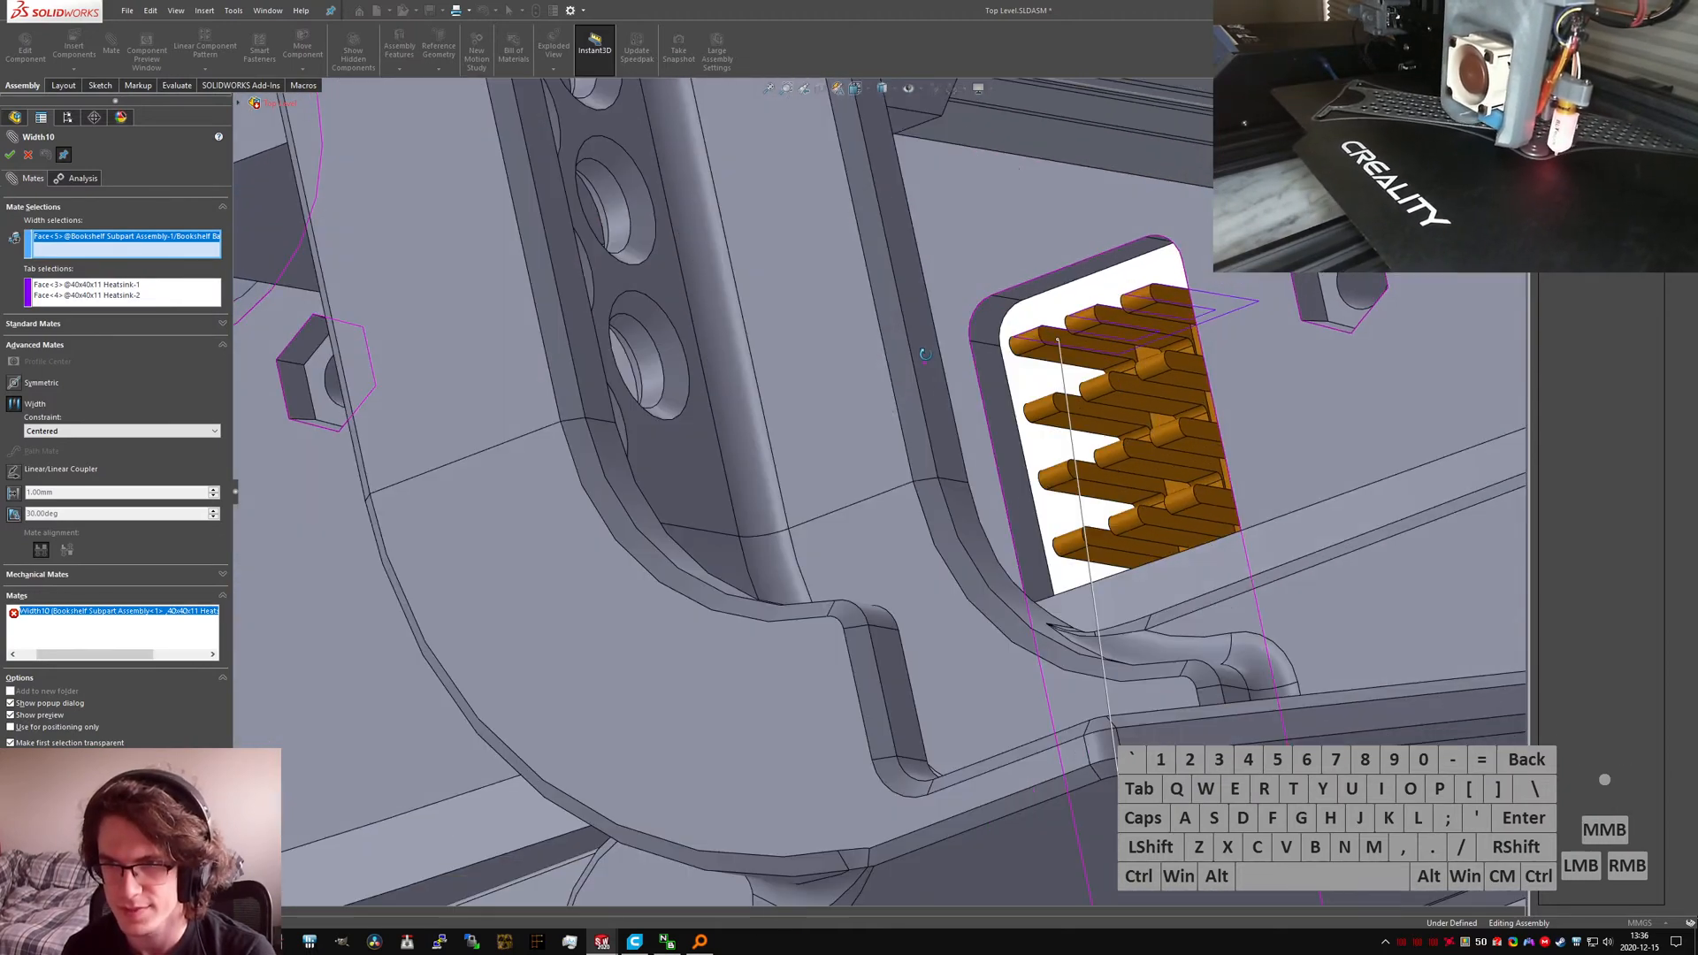
pyautogui.click(1051, 289)
pyautogui.rightClick(1051, 288)
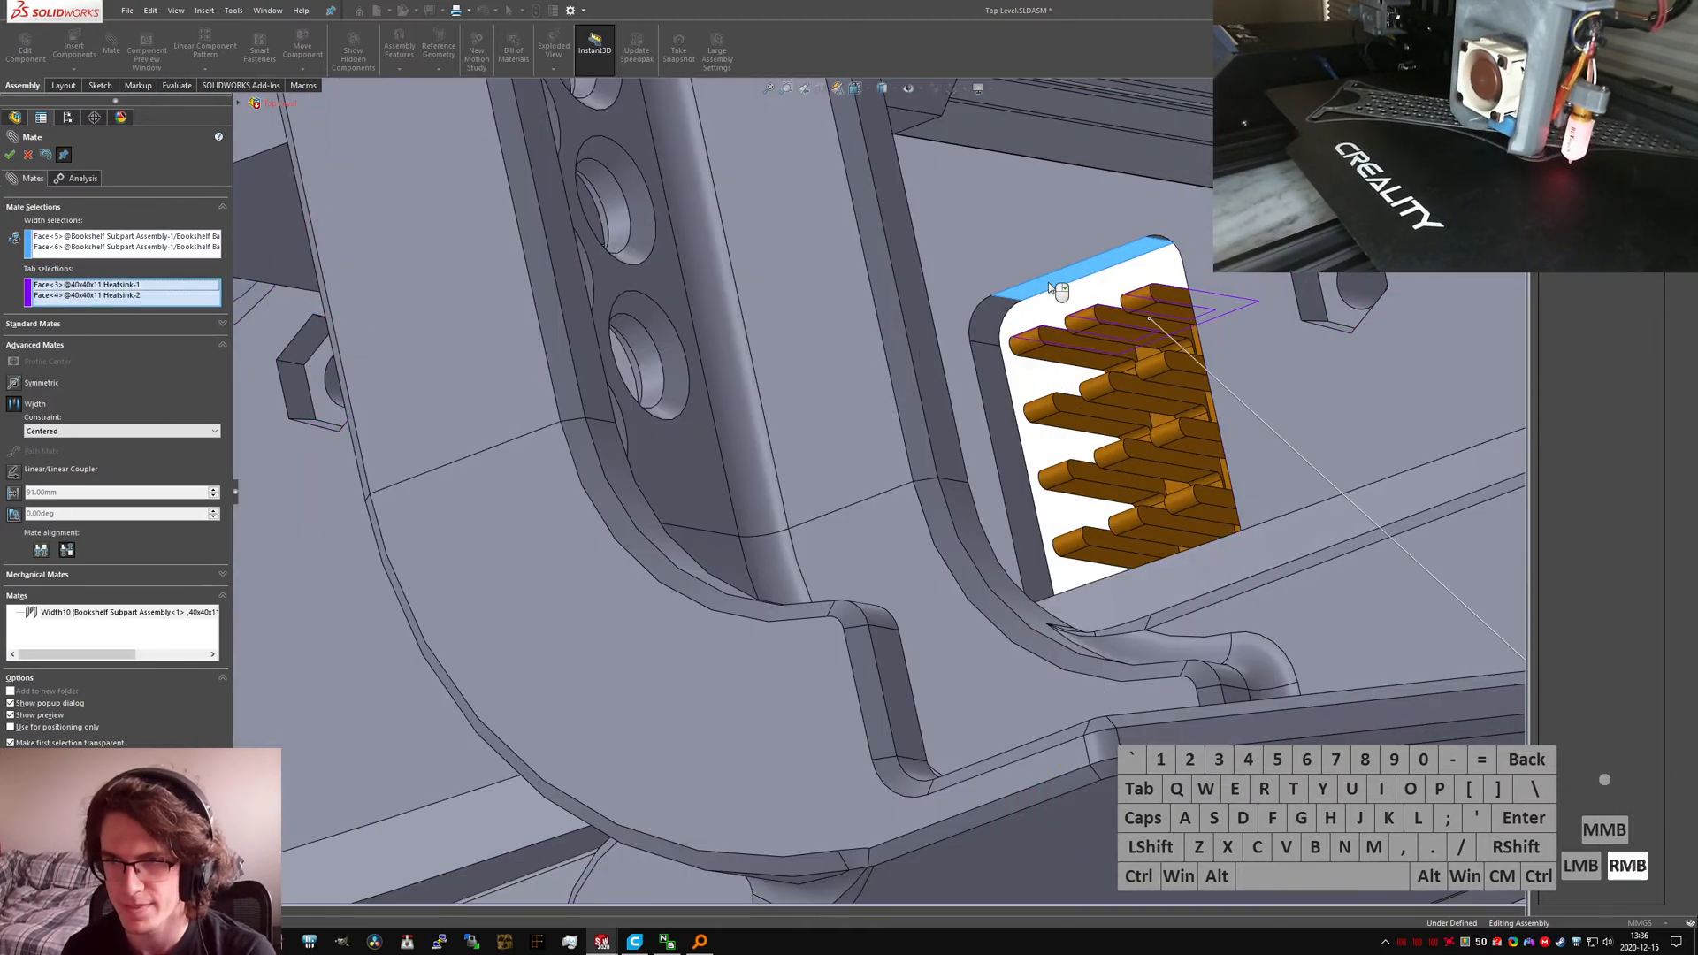
pyautogui.click(27, 154)
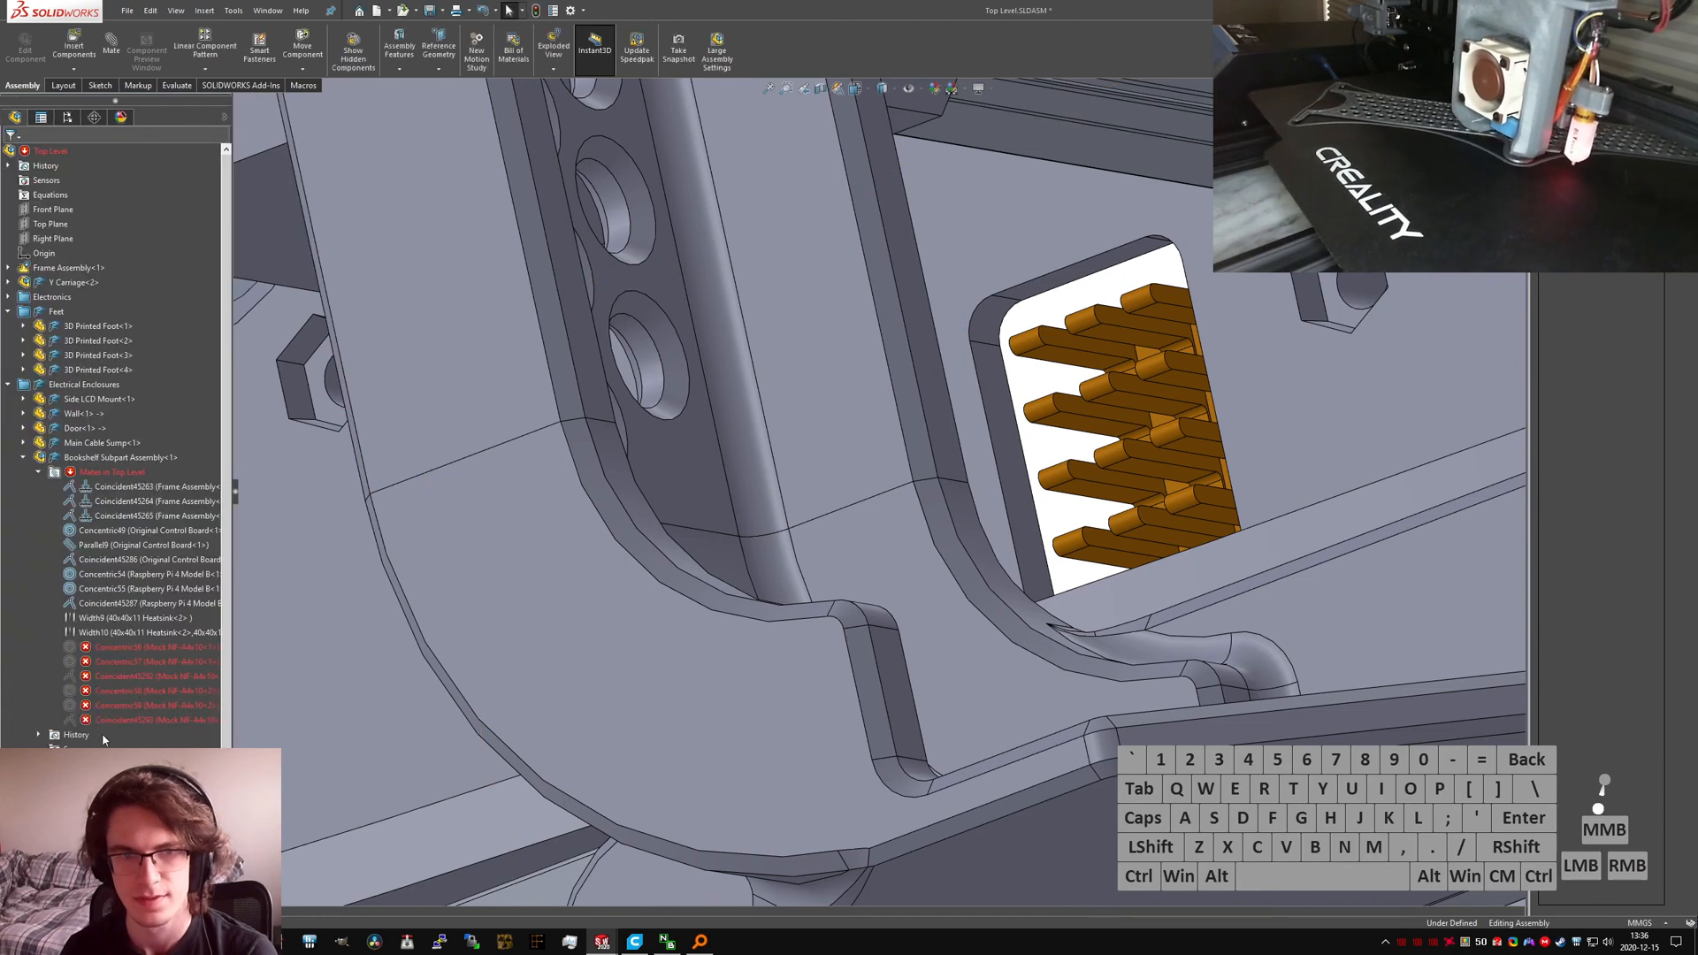
# Step: Repair the first broken Mock NF-A4x10<1> fan concentric mate by replacing its missing reference with the Bookshelf Hinged Lid bore at the fan's corner hole
pyautogui.click(106, 647)
pyautogui.click(138, 602)
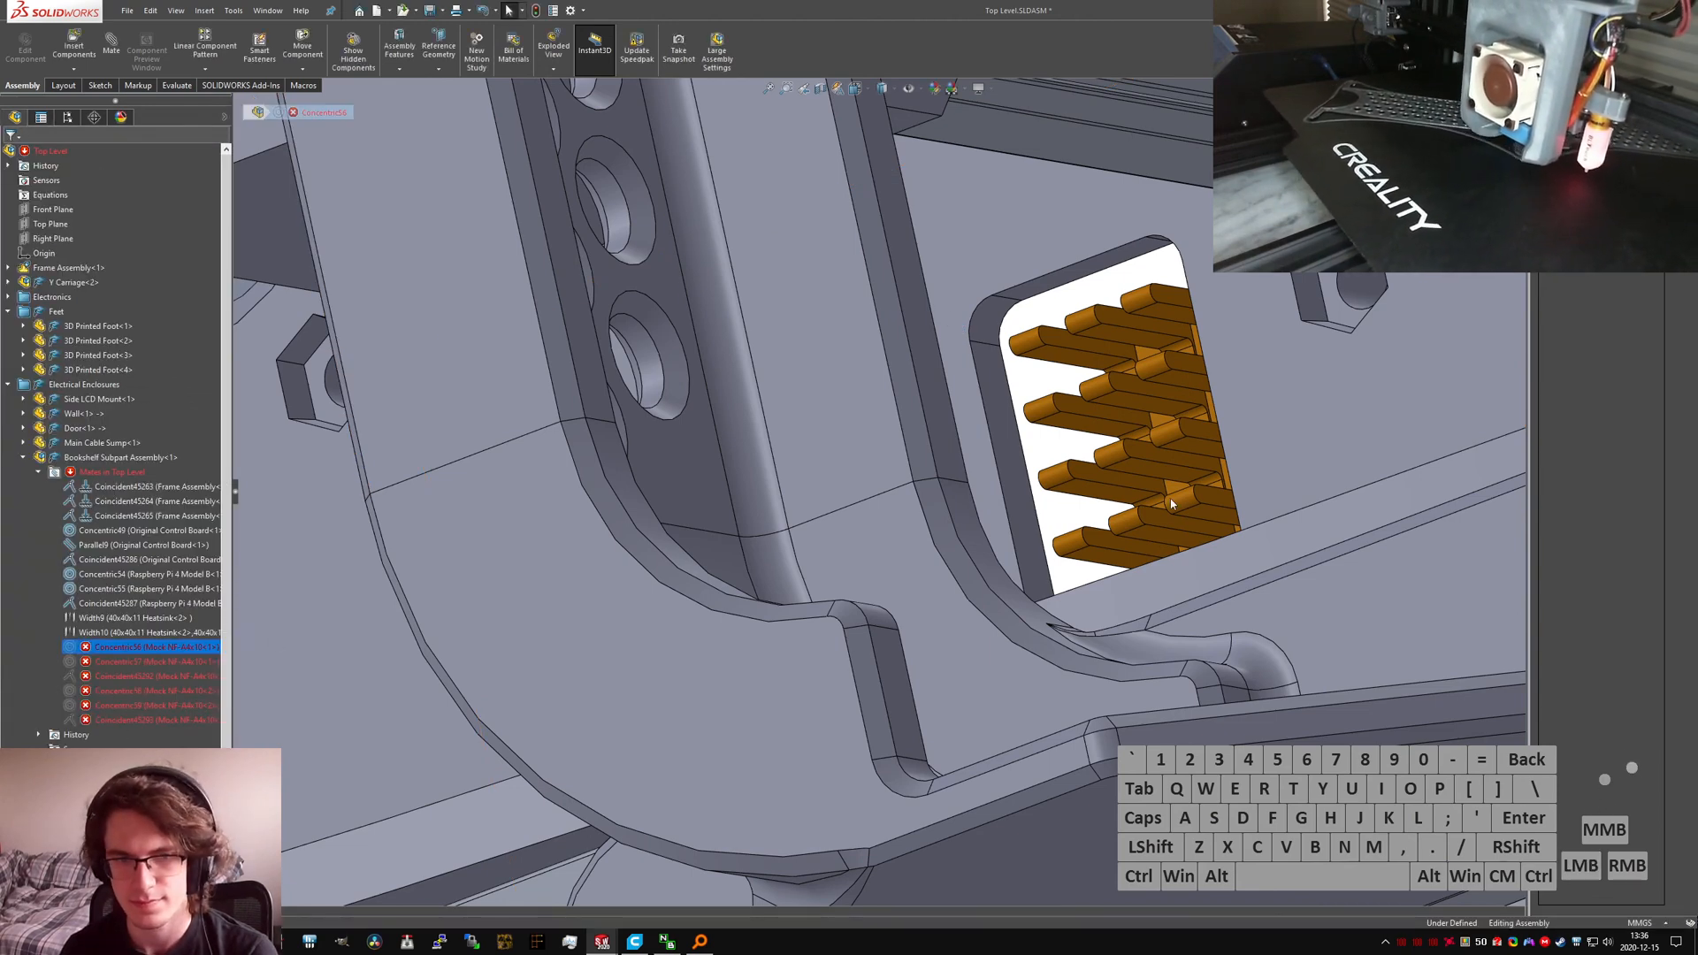
pyautogui.scroll(8, 1228, 490)
pyautogui.moveTo(1228, 490); pyautogui.dragTo(981, 508, button='middle')
pyautogui.scroll(8, 1062, 542)
pyautogui.scroll(-6, 1138, 571)
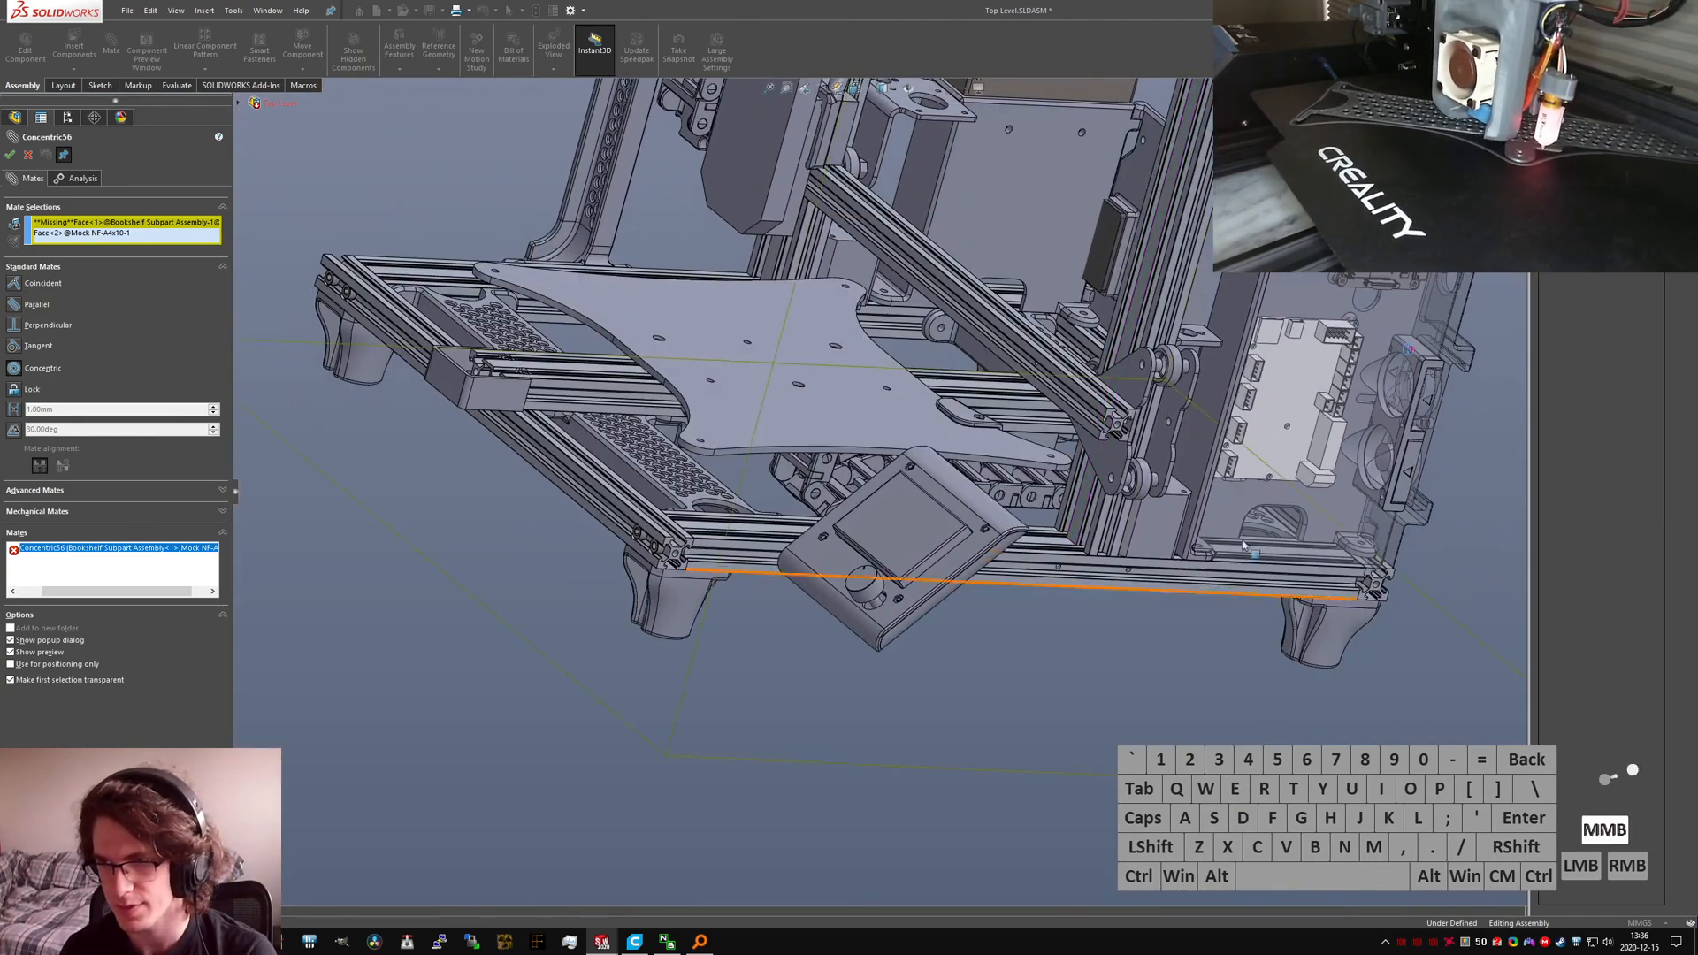
pyautogui.scroll(-6, 1144, 434)
pyautogui.moveTo(1045, 429); pyautogui.dragTo(938, 265, button='middle')
pyautogui.scroll(4, 1234, 699)
pyautogui.scroll(-10, 1140, 643)
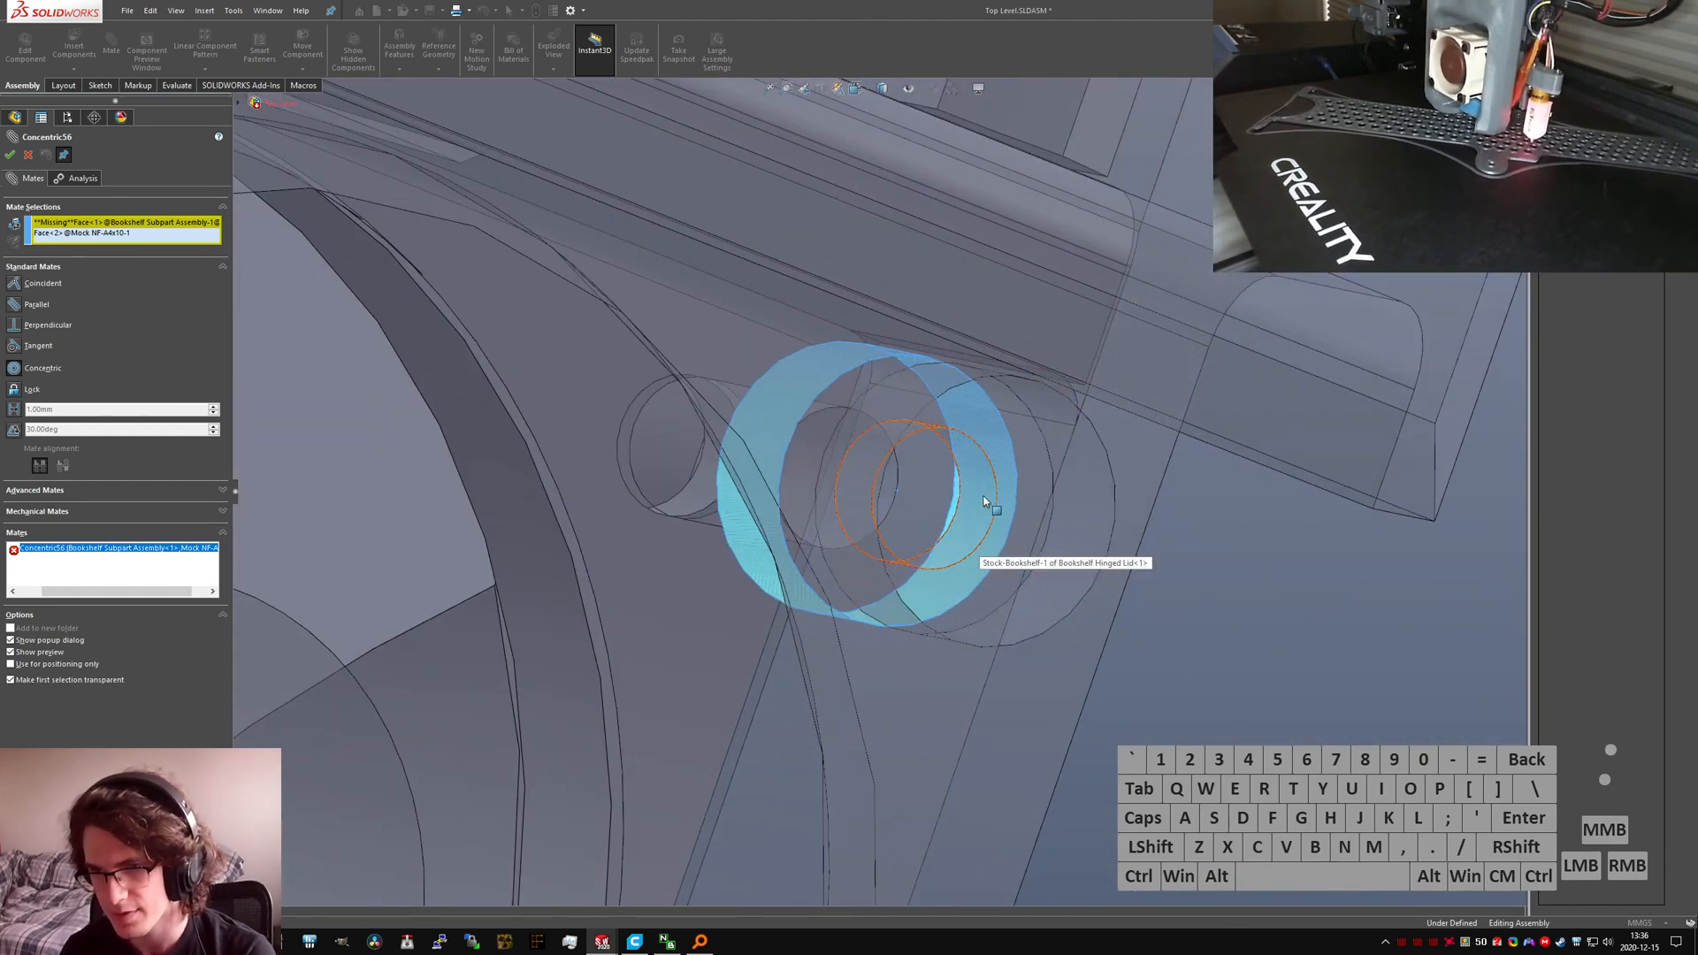
pyautogui.click(984, 501)
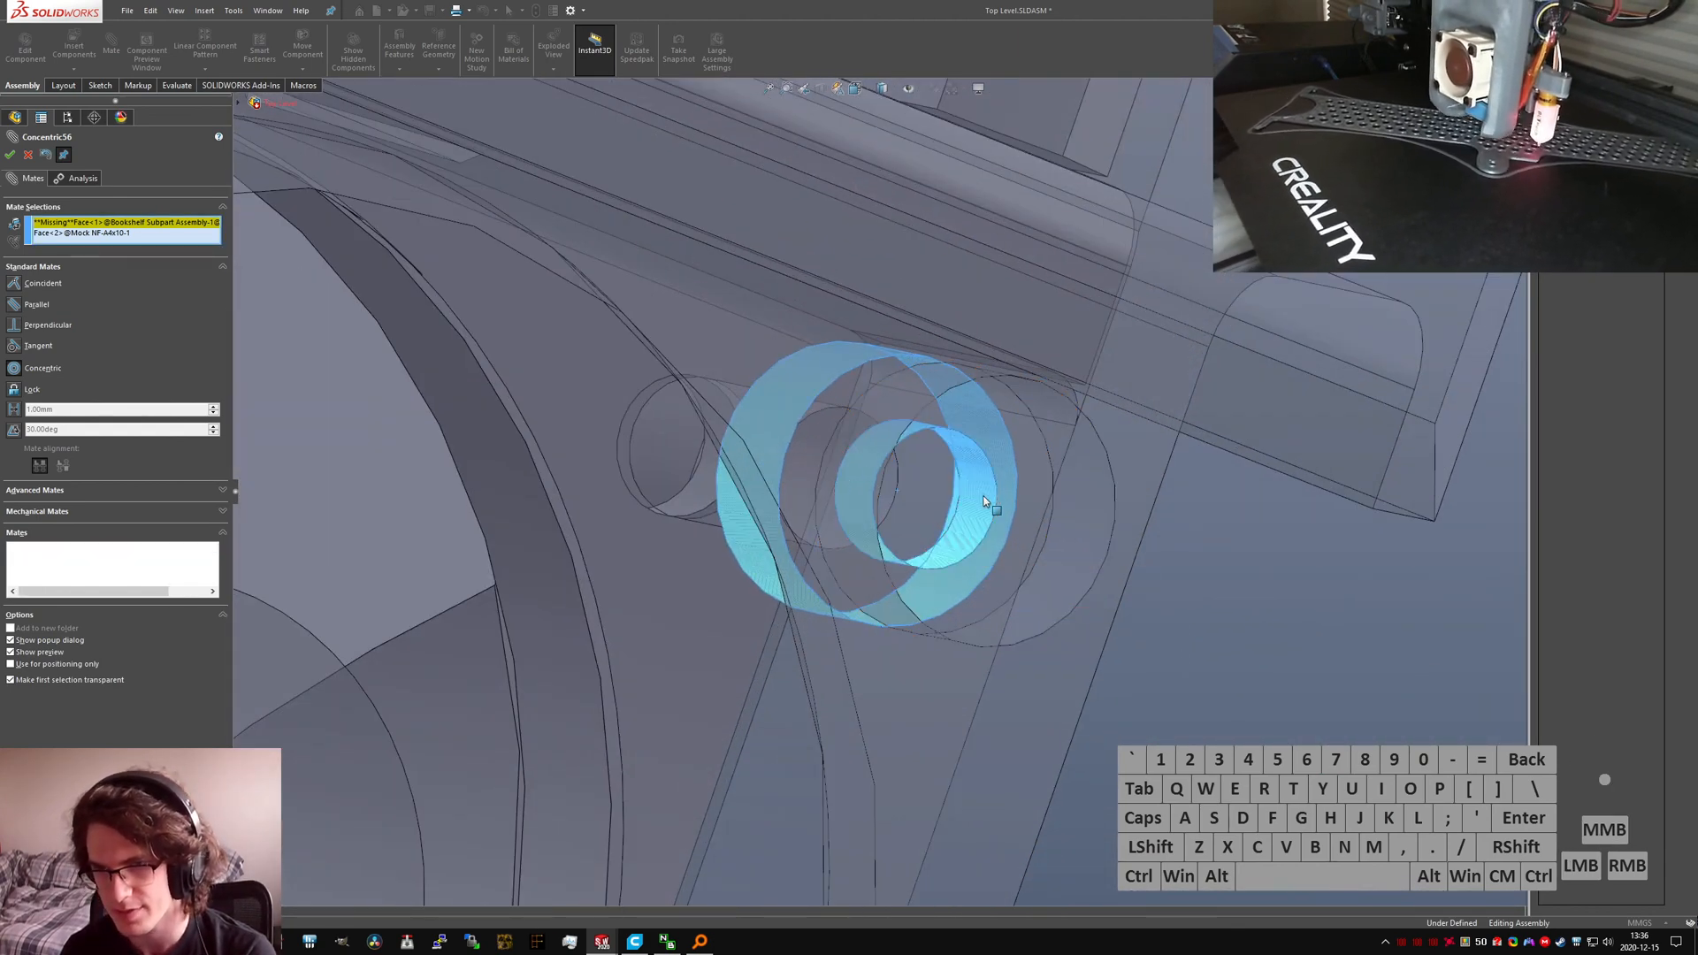
pyautogui.rightClick(985, 501)
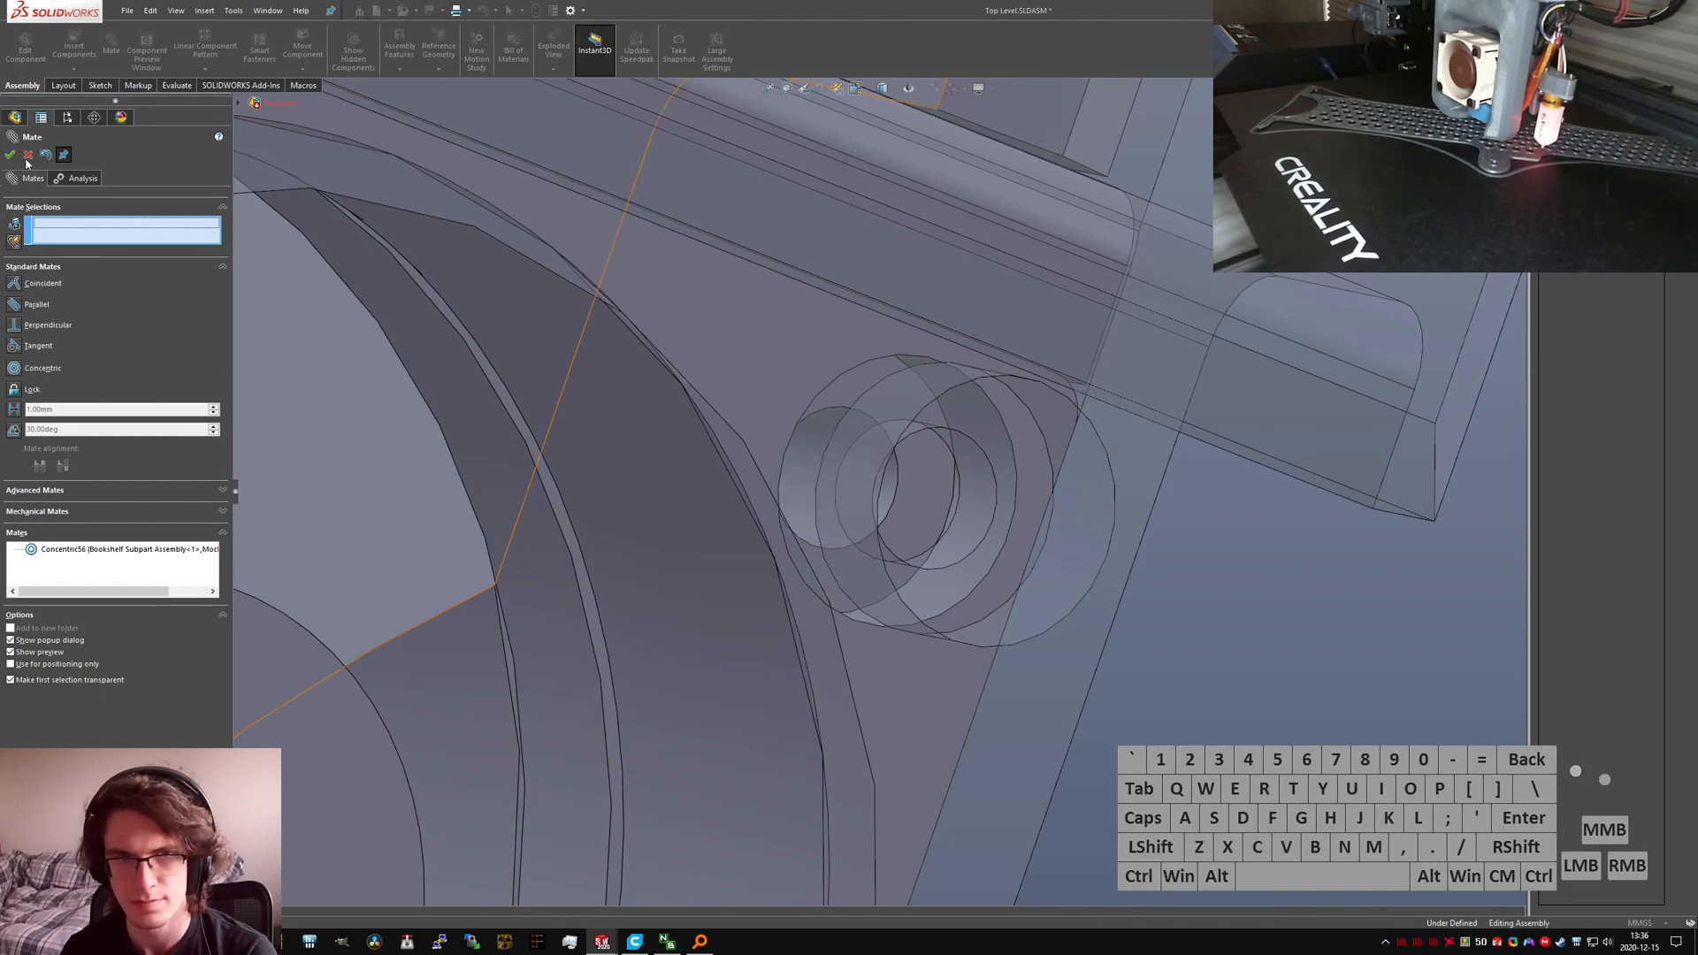
pyautogui.click(28, 155)
pyautogui.click(174, 660)
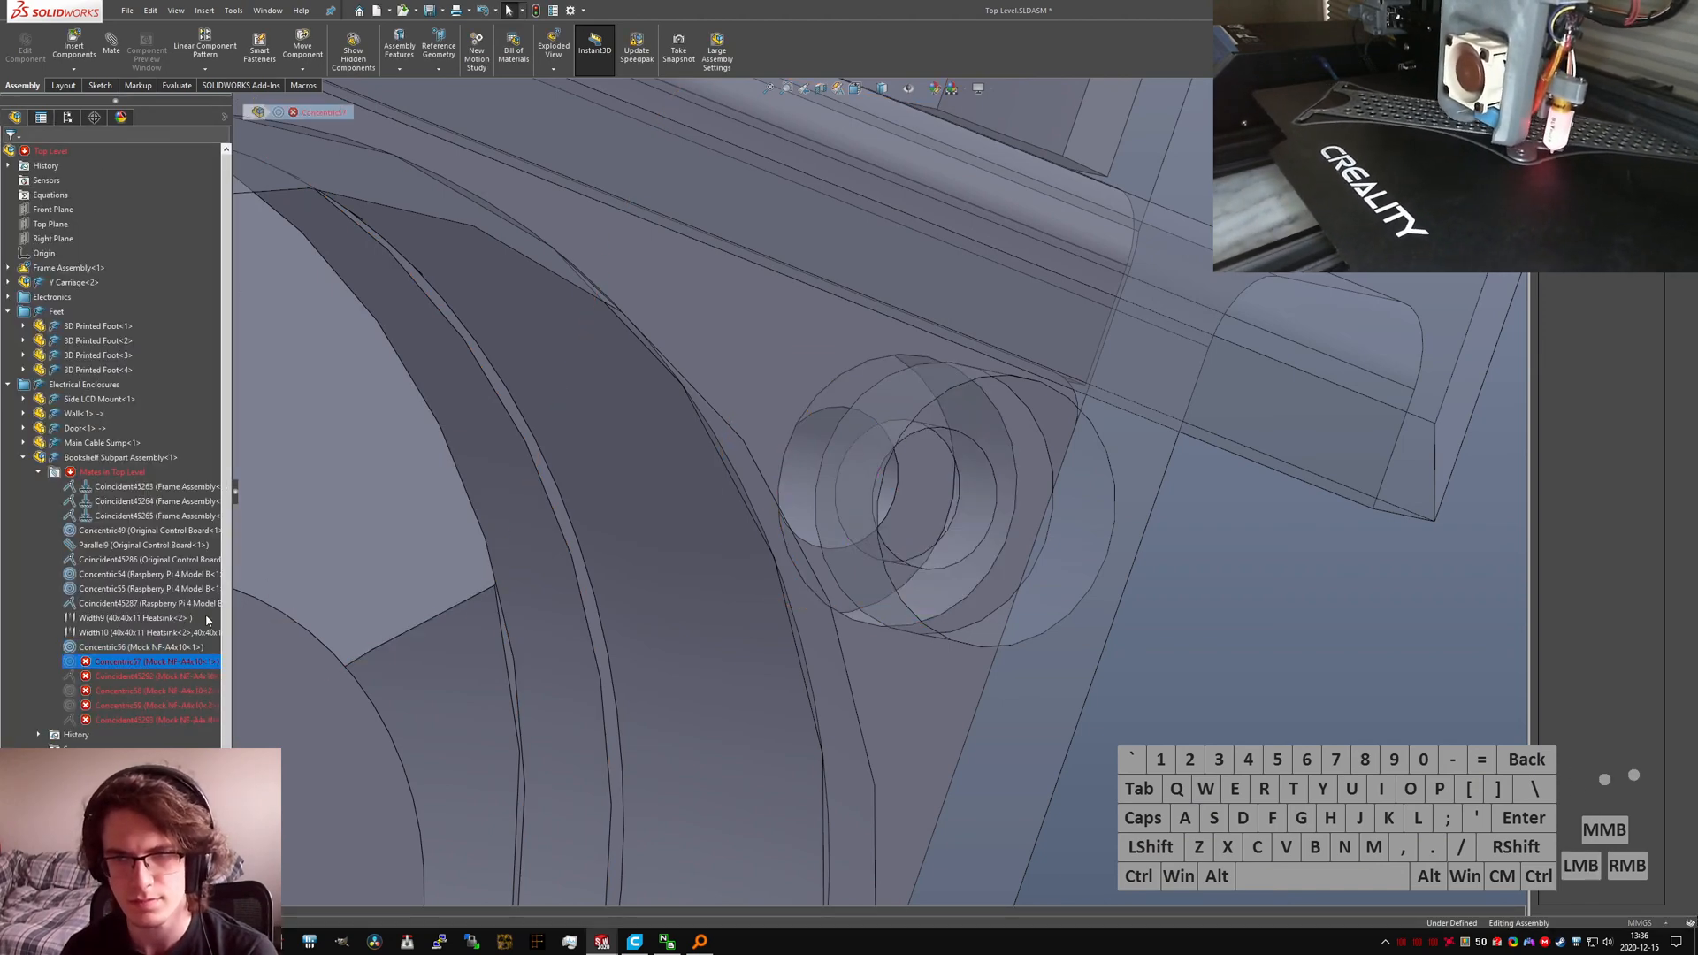
pyautogui.doubleClick(159, 660)
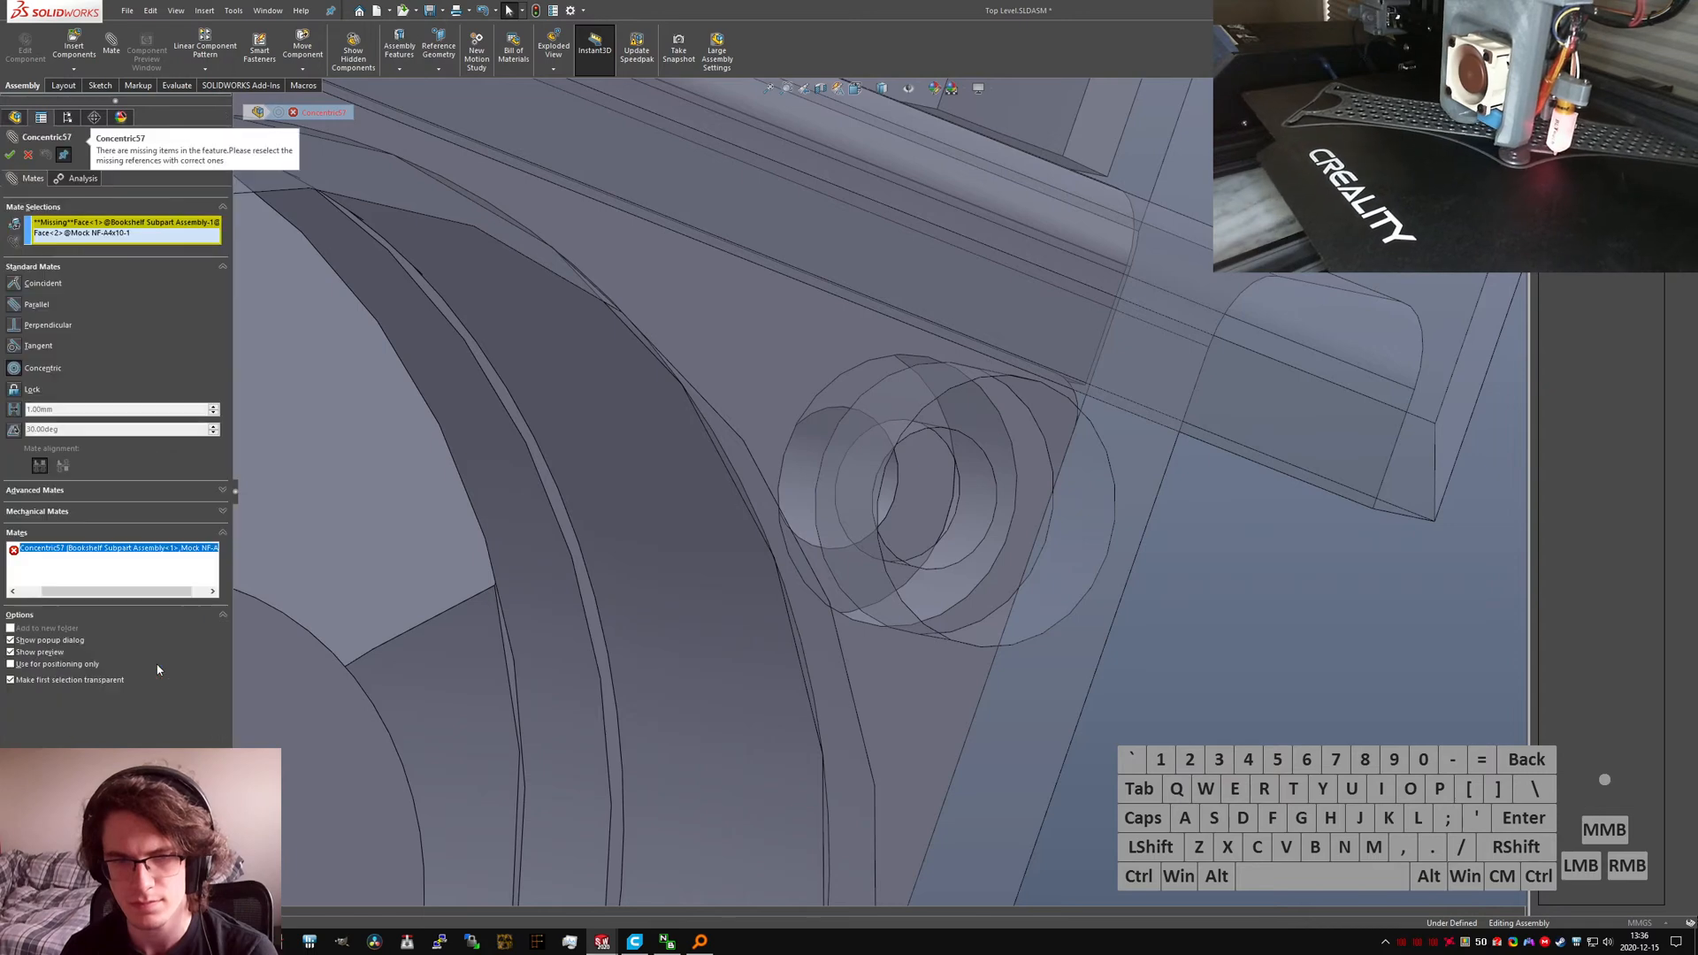
pyautogui.click(121, 224)
pyautogui.rightClick(122, 223)
pyautogui.click(173, 249)
pyautogui.scroll(4, 803, 523)
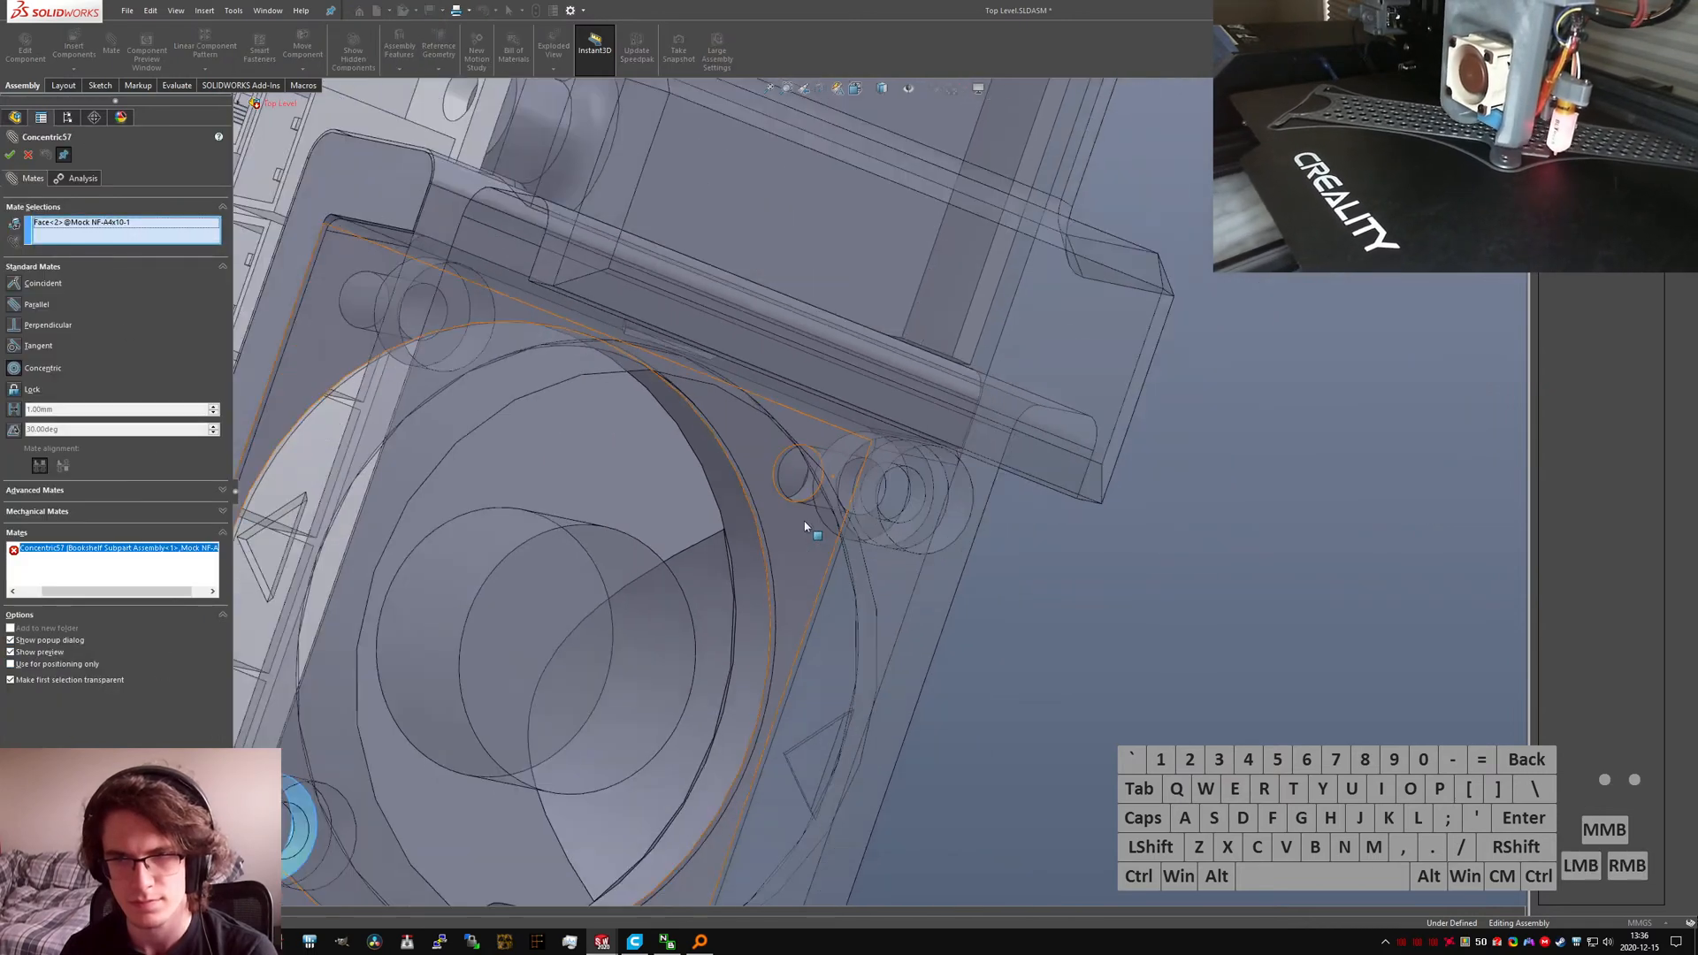
pyautogui.scroll(3, 805, 525)
pyautogui.scroll(-6, 809, 530)
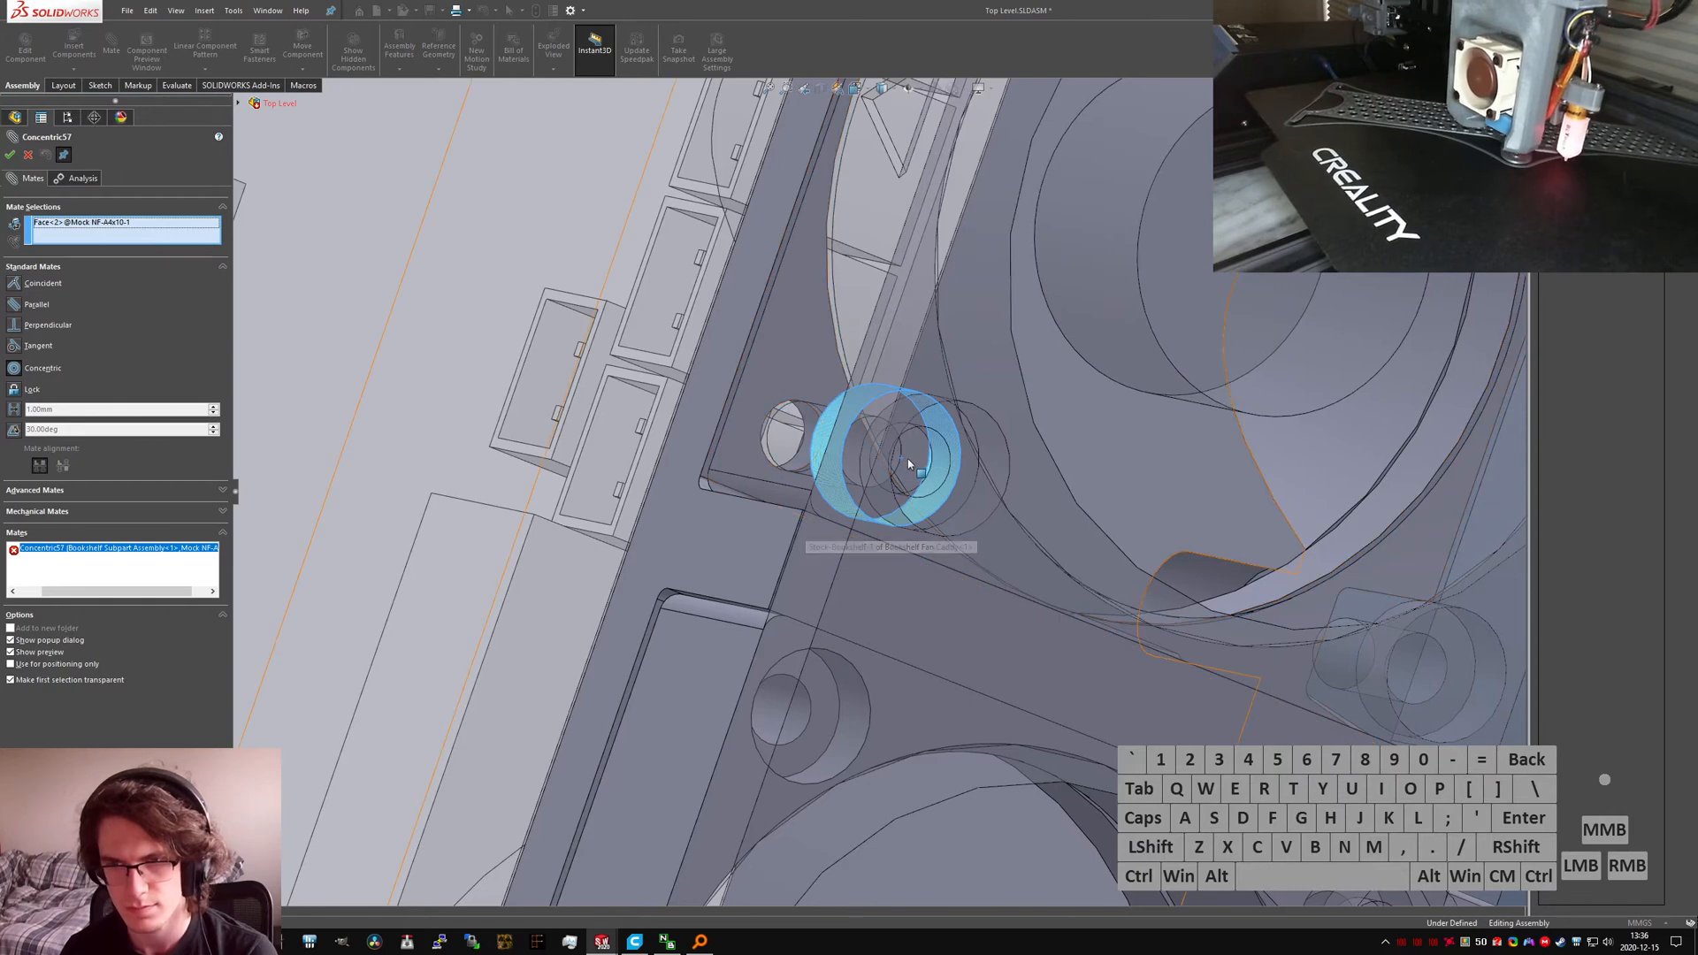
pyautogui.moveTo(907, 459); pyautogui.dragTo(715, 533, button='middle')
pyautogui.scroll(-5, 689, 506)
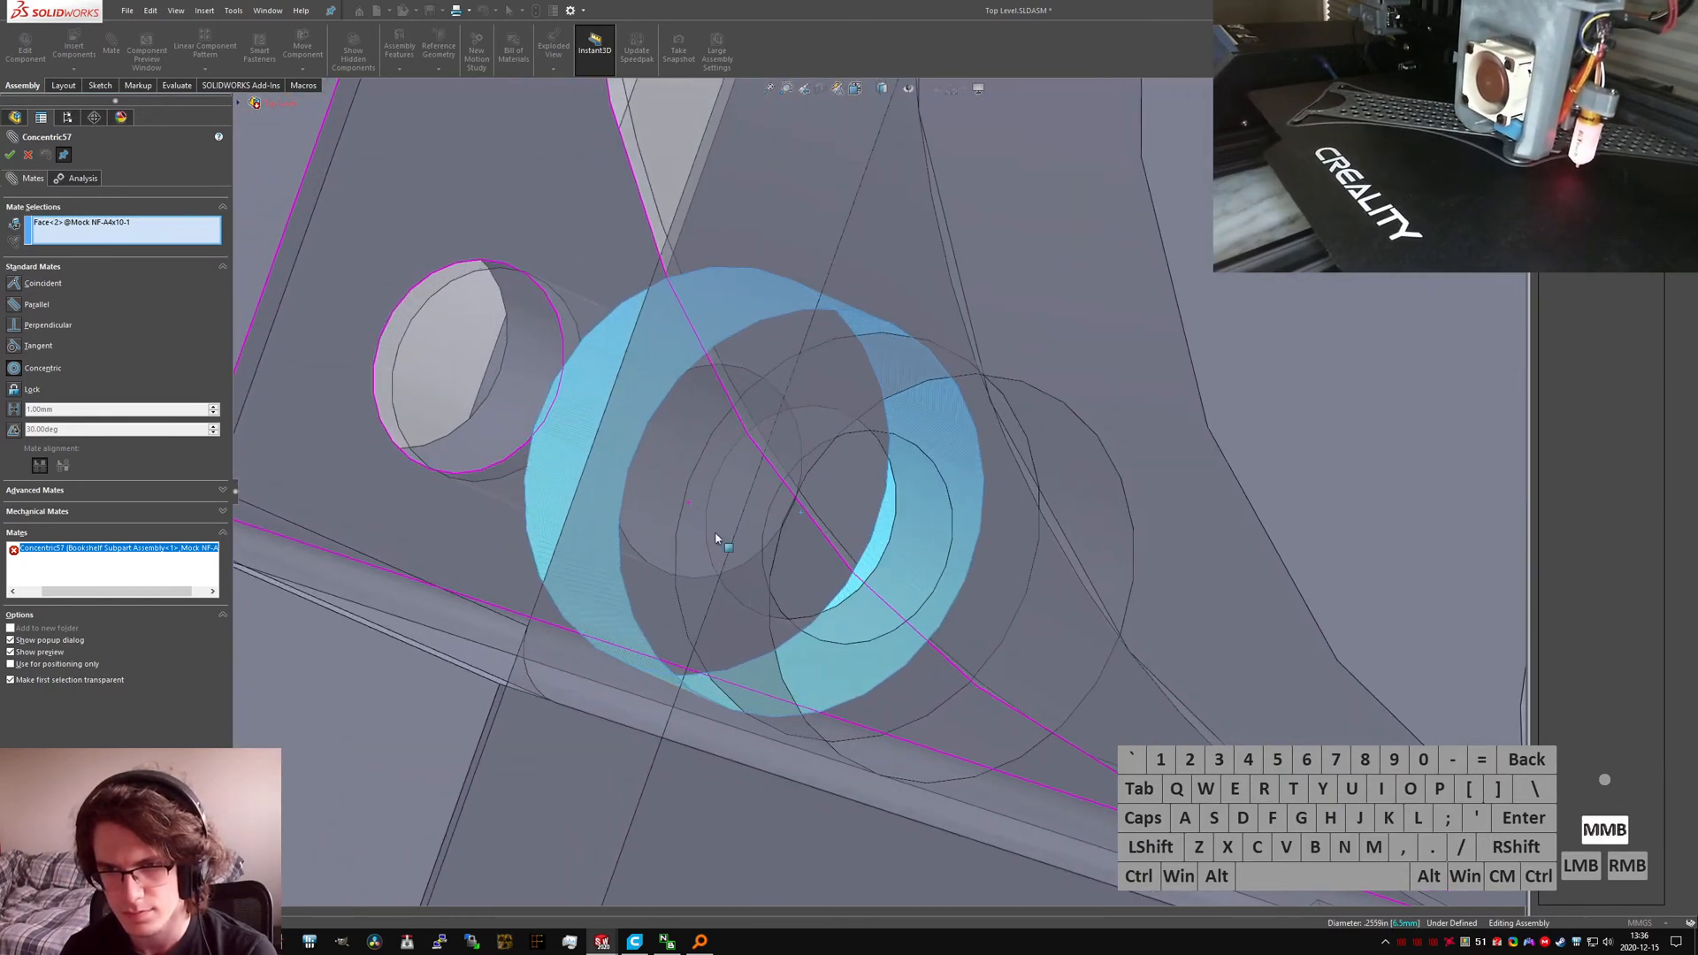
pyautogui.rightClick(921, 558)
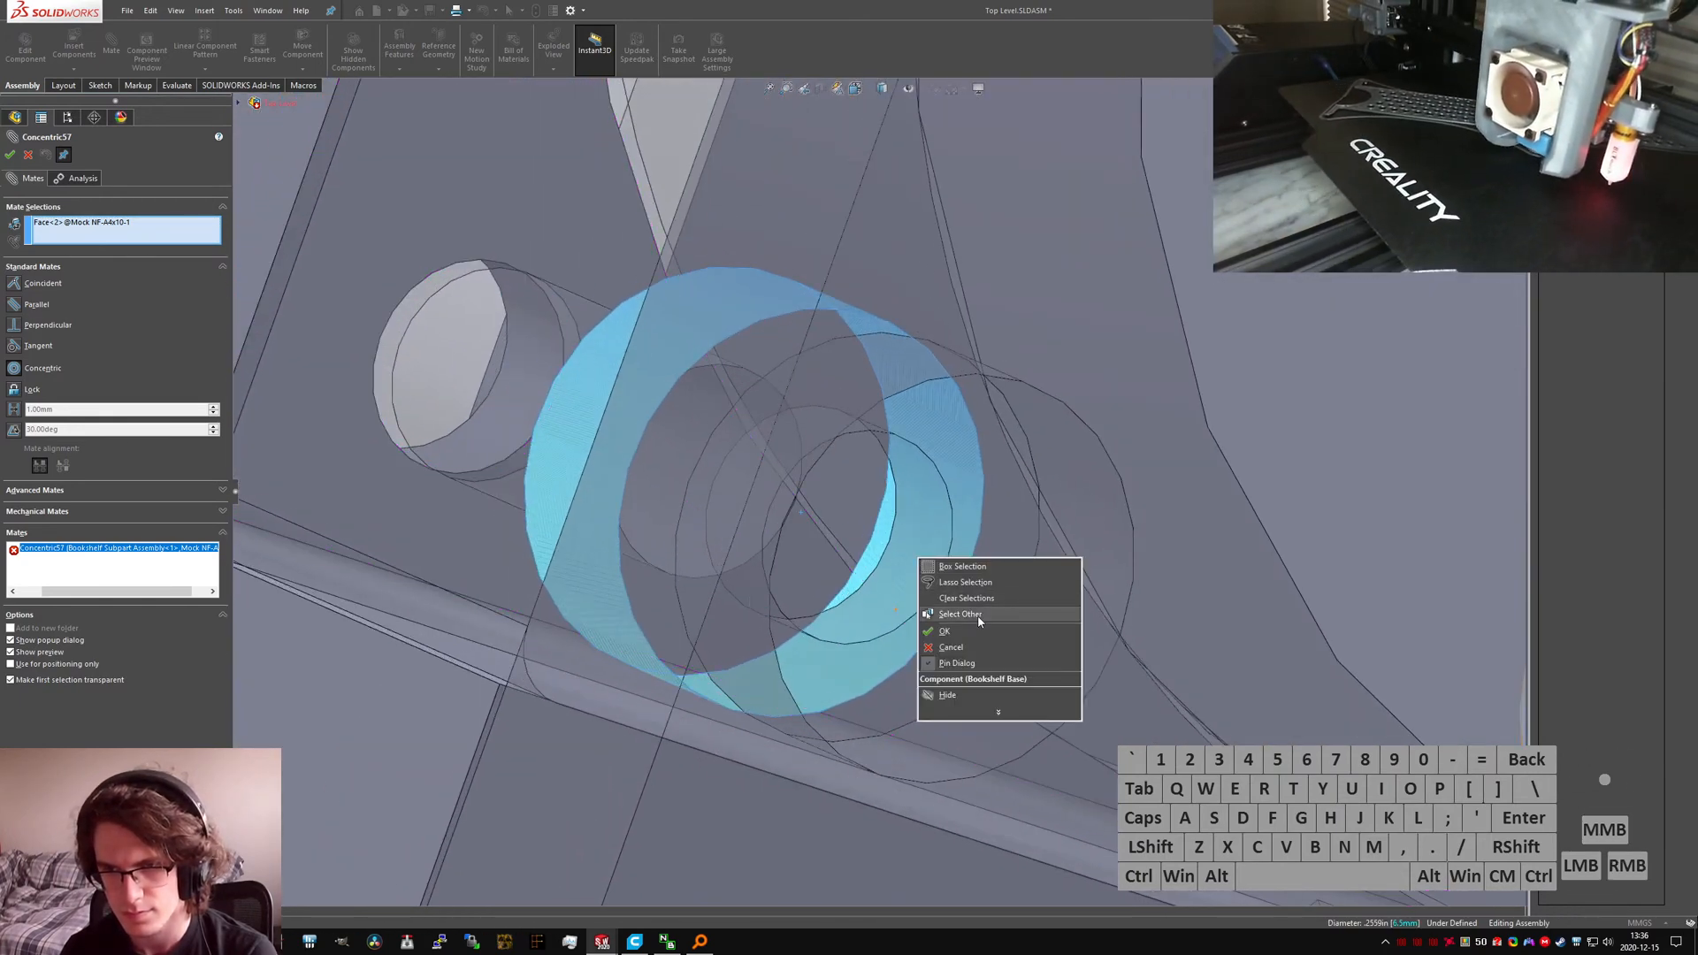
pyautogui.click(1021, 603)
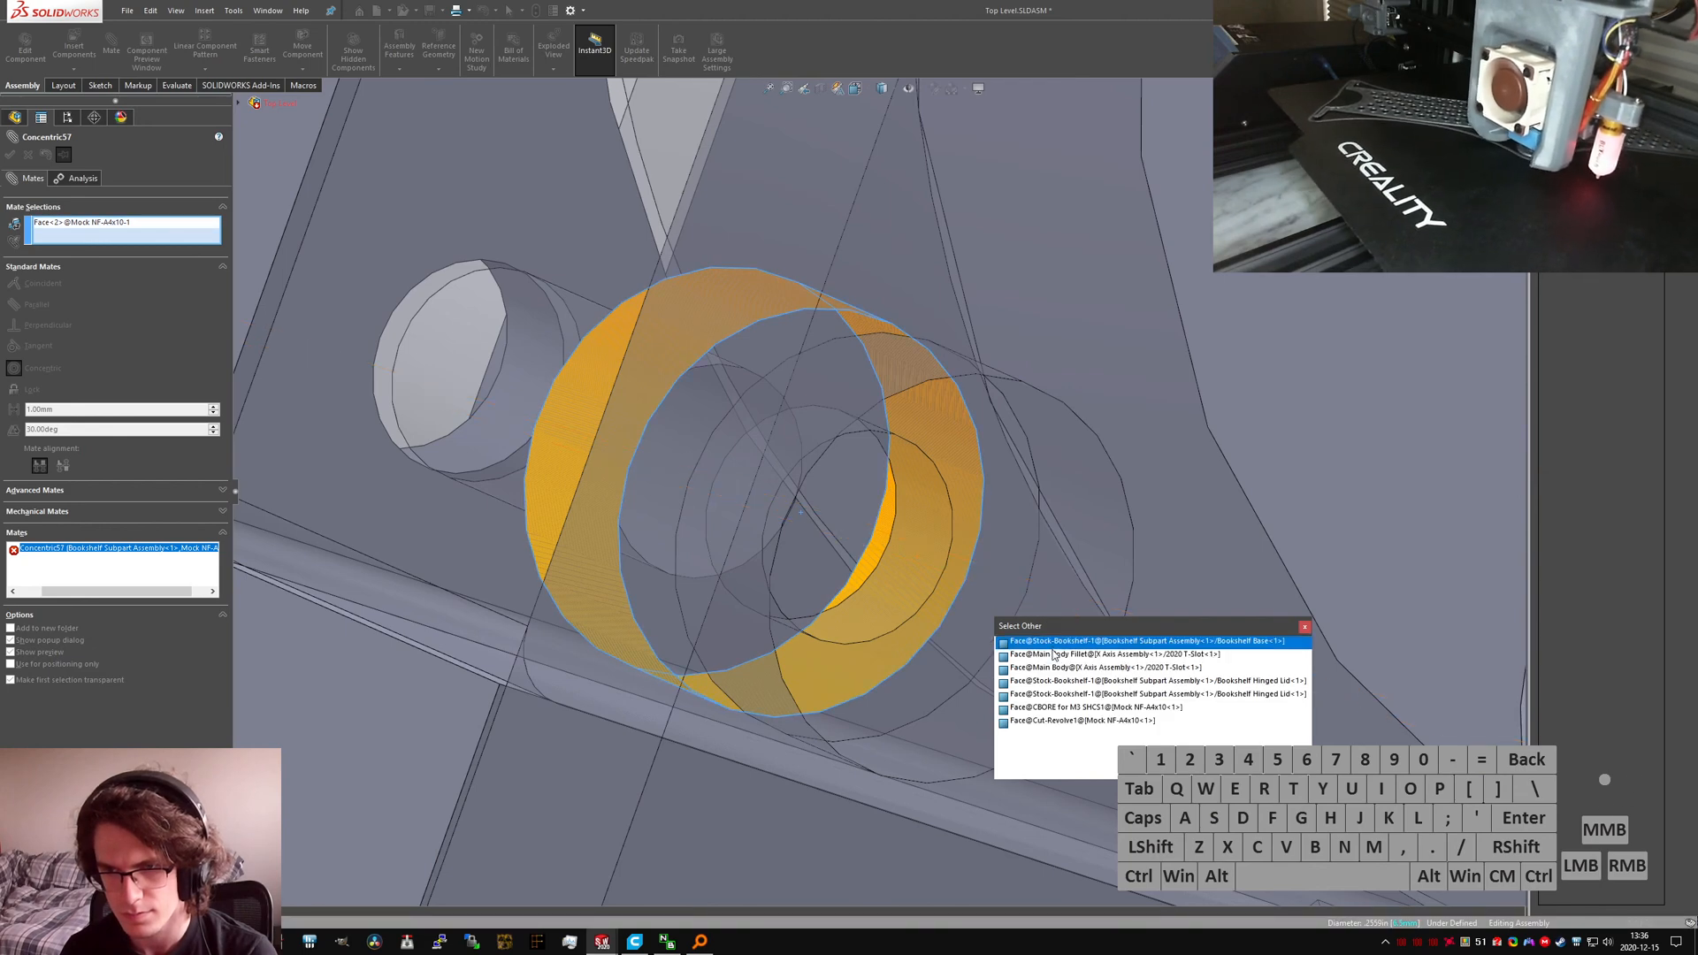
pyautogui.press('Escape')
pyautogui.press('Escape')
# Step: Repair the second broken Mock NF-A4x10<1> concentric mate by replacing its missing reference with the Bookshelf Hinged Lid bore at the fan's other corner hole
pyautogui.scroll(4, 884, 608)
pyautogui.moveTo(814, 611); pyautogui.dragTo(774, 517, button='middle')
pyautogui.scroll(5, 142, 378)
pyautogui.click(137, 663)
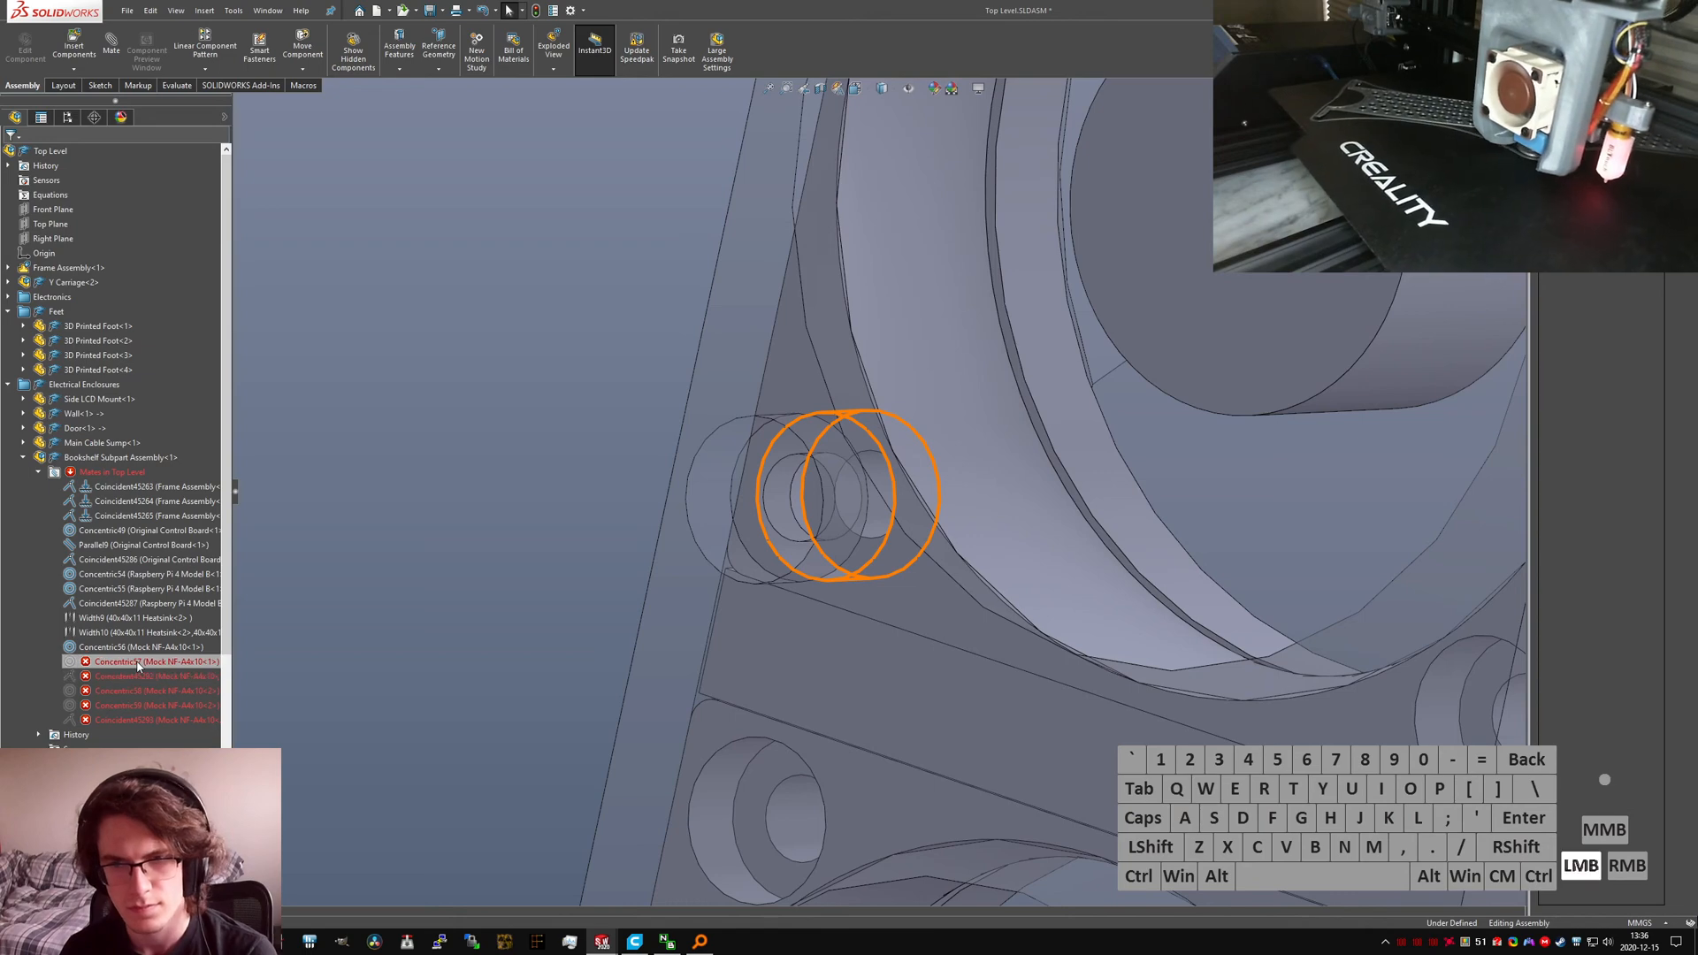
pyautogui.click(151, 624)
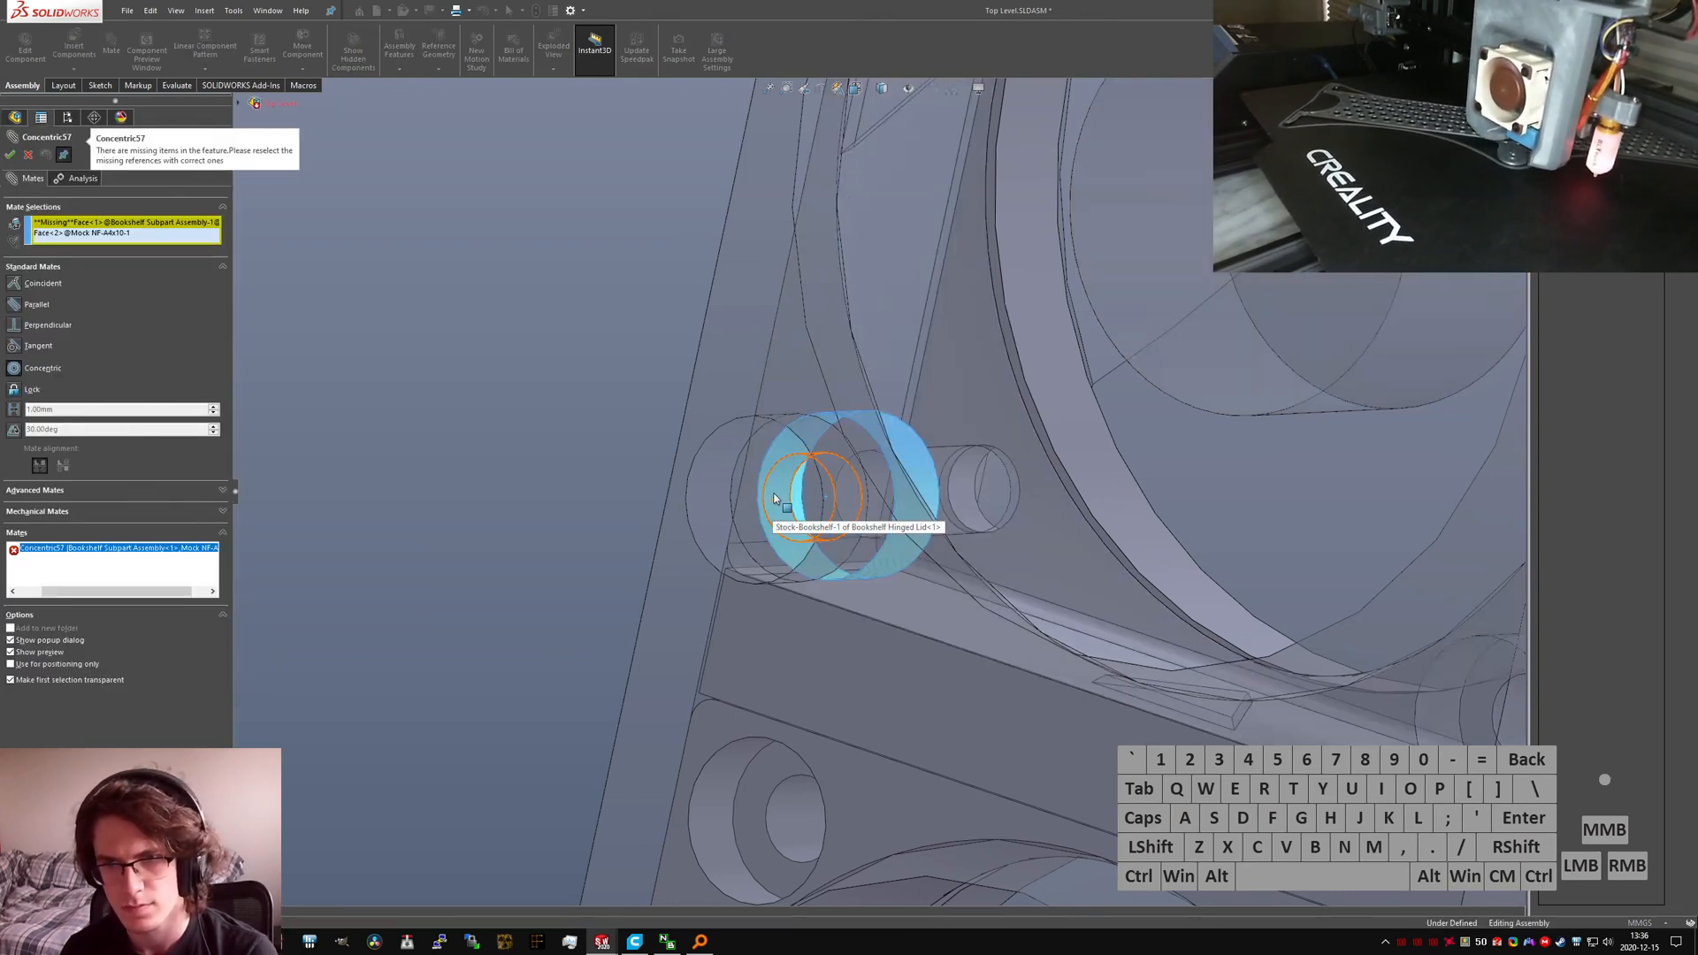
pyautogui.click(773, 500)
pyautogui.rightClick(773, 499)
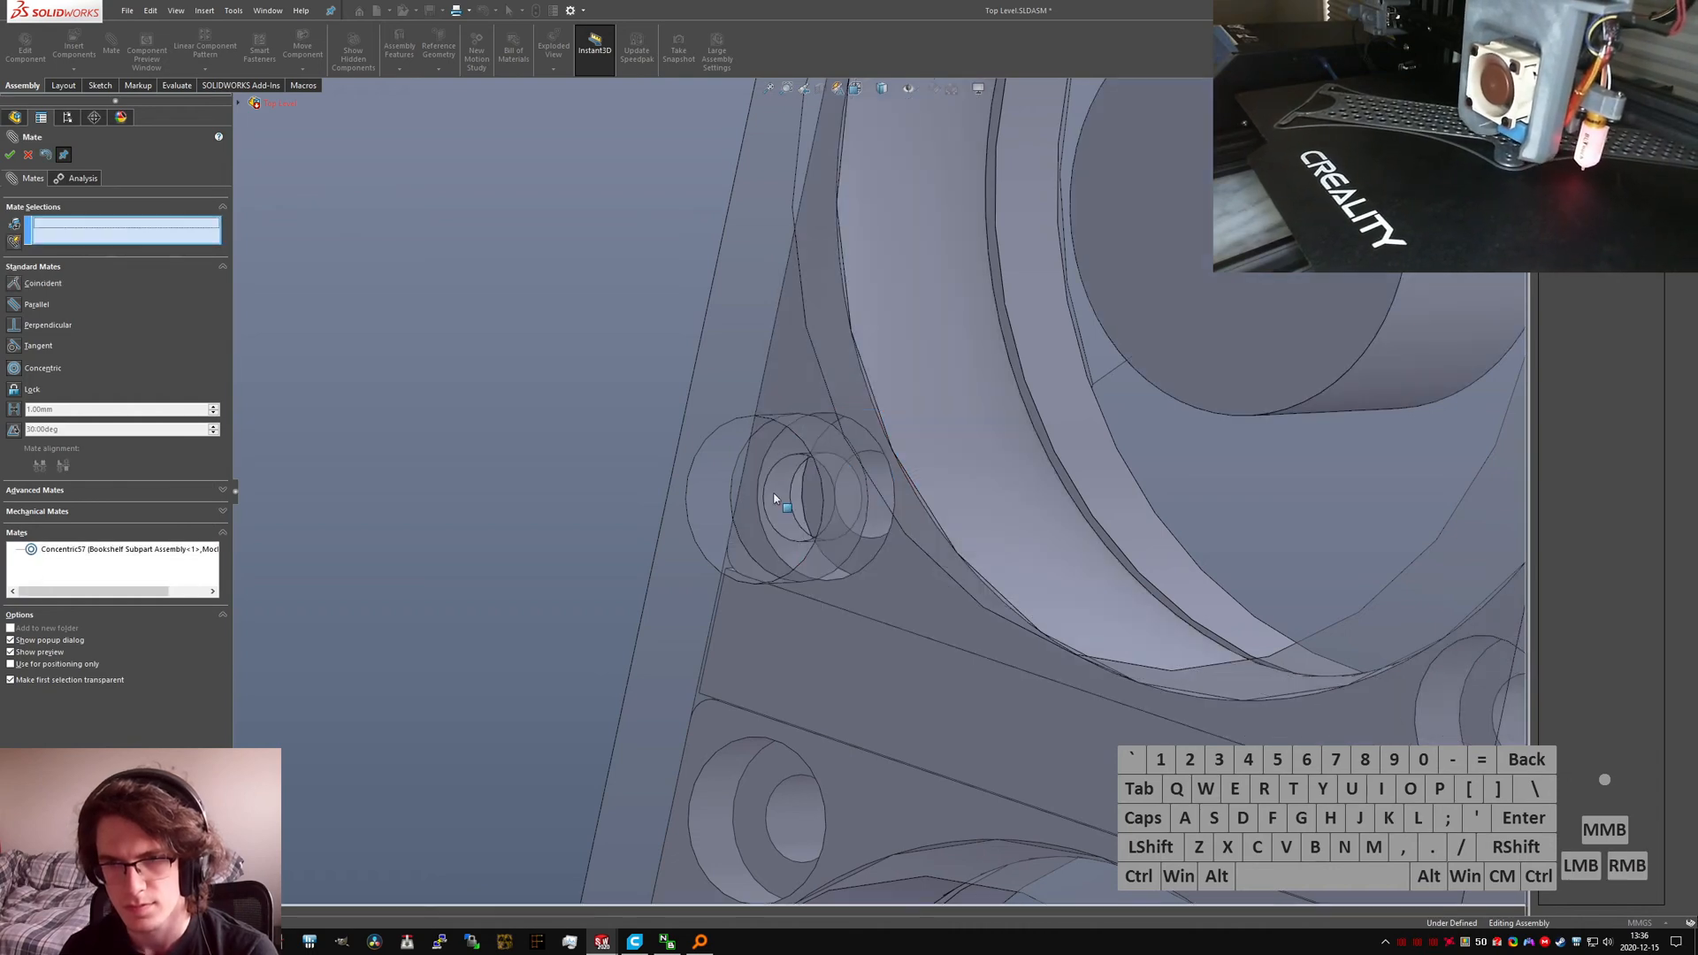
# Step: Examine how the two Mock NF-A4x10 fans sit in the Bookshelf Hinged Lid, and finish the mate editing
pyautogui.scroll(2, 794, 531)
pyautogui.scroll(3, 962, 530)
pyautogui.scroll(-3, 962, 529)
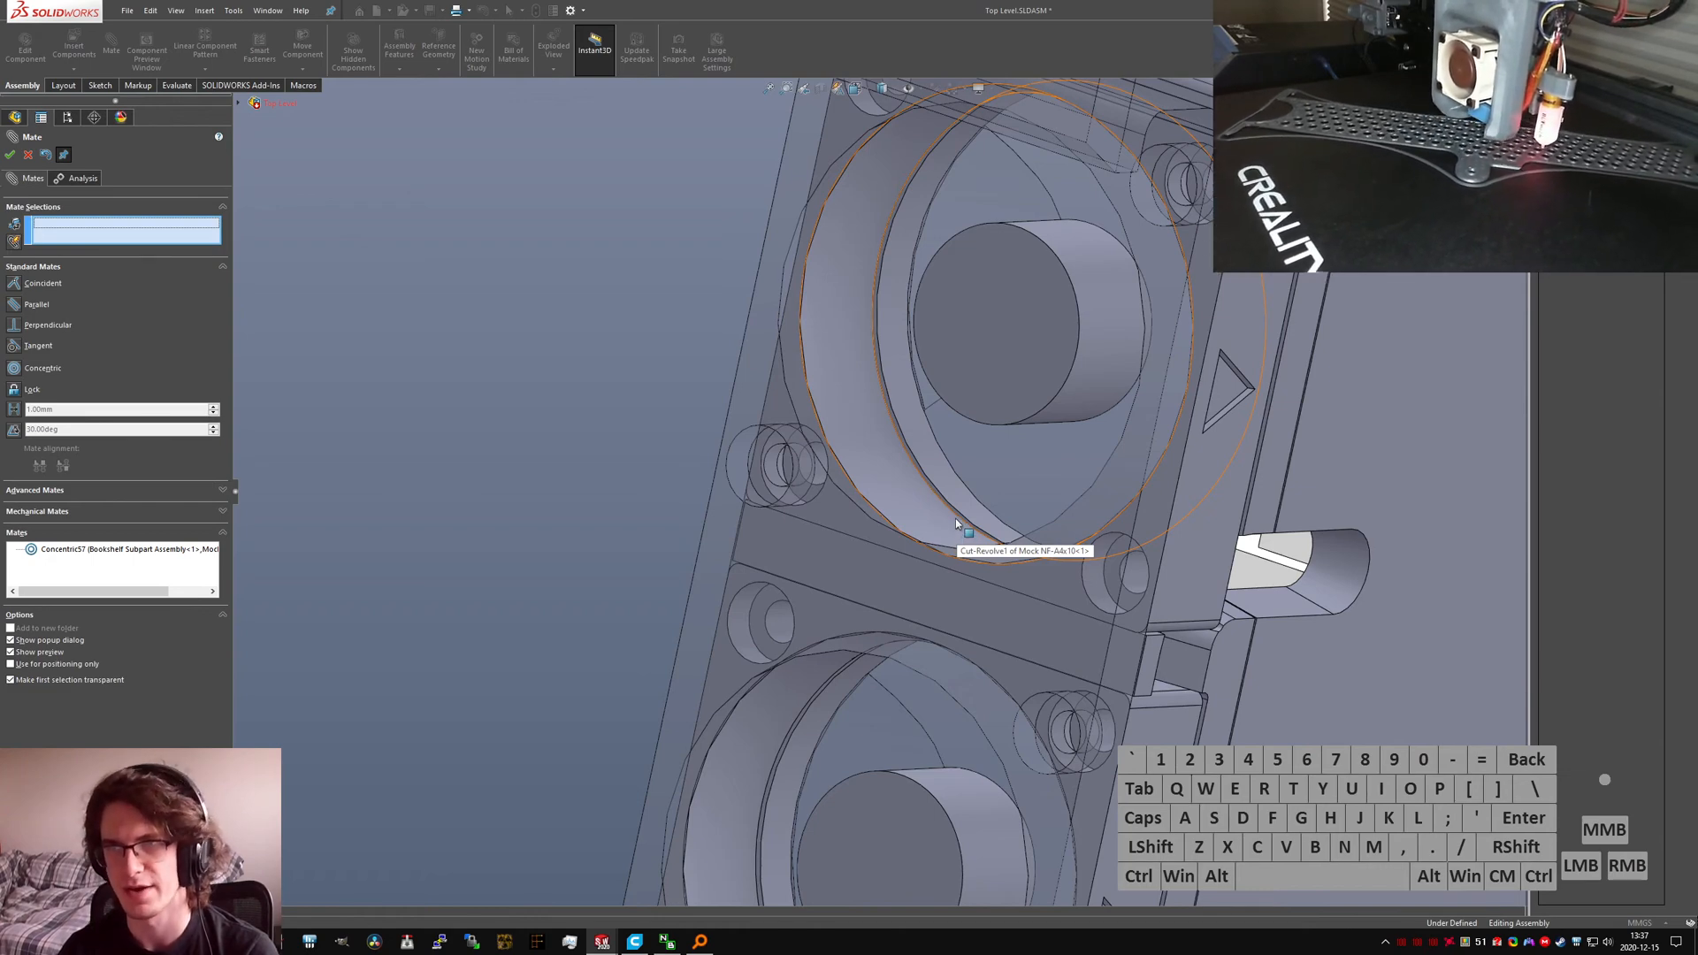
pyautogui.scroll(3, 956, 520)
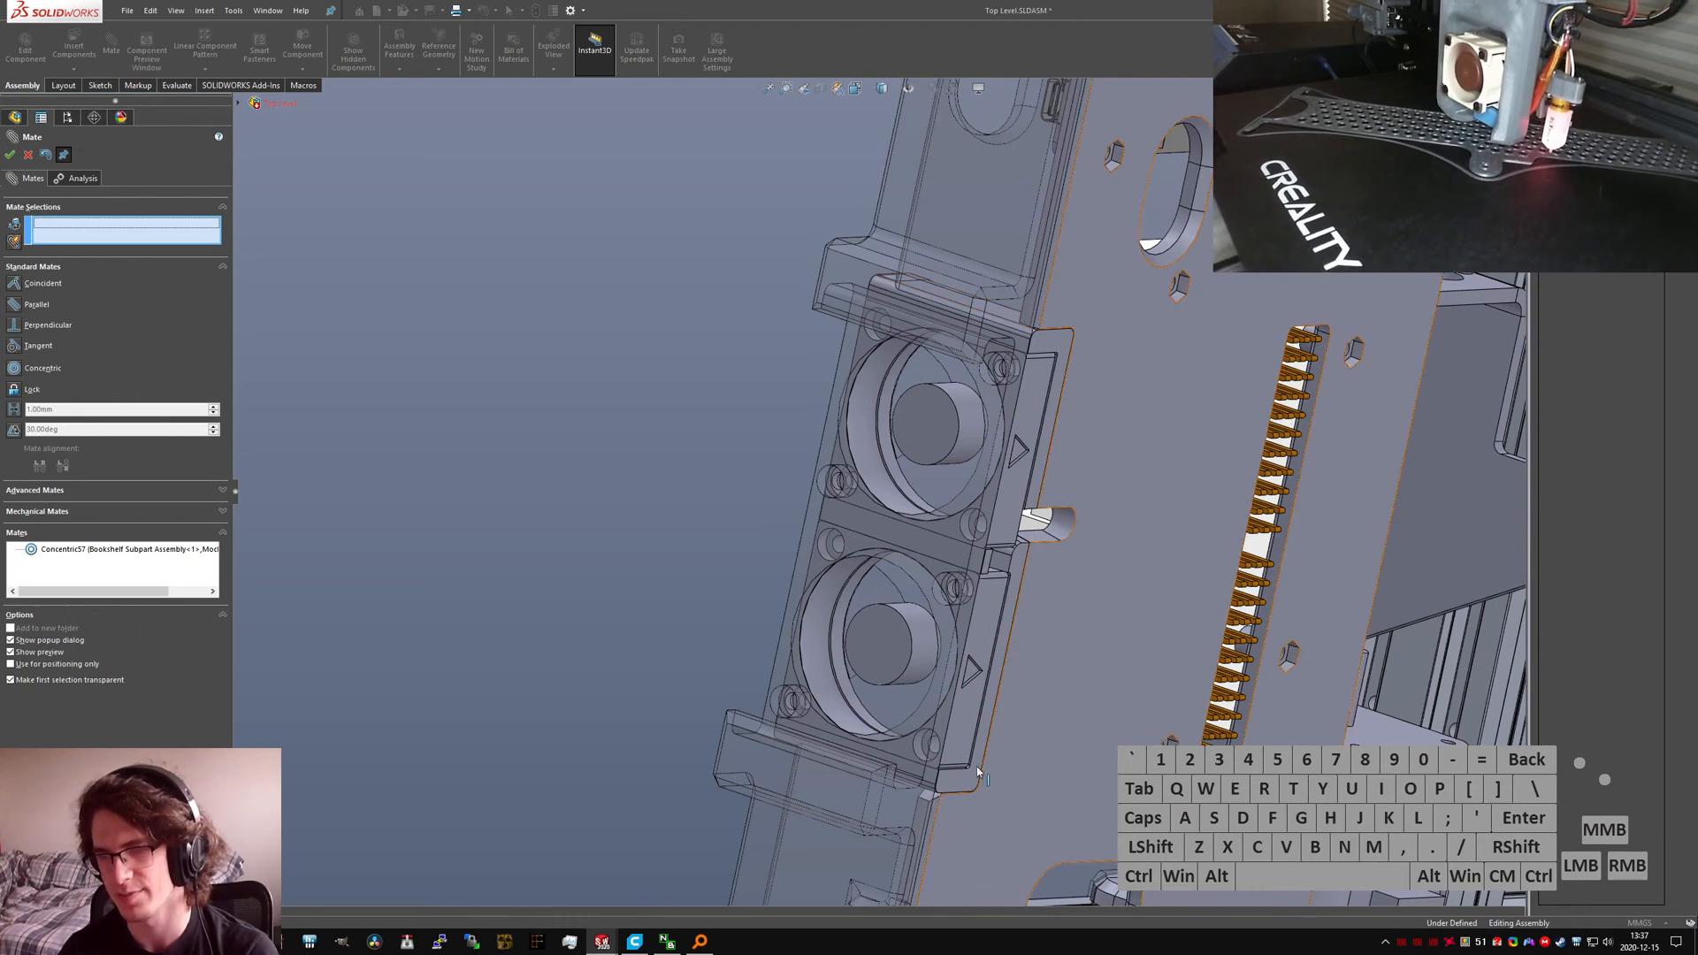
pyautogui.scroll(-7, 1043, 529)
pyautogui.moveTo(899, 580); pyautogui.dragTo(956, 543, button='middle')
pyautogui.scroll(4, 911, 610)
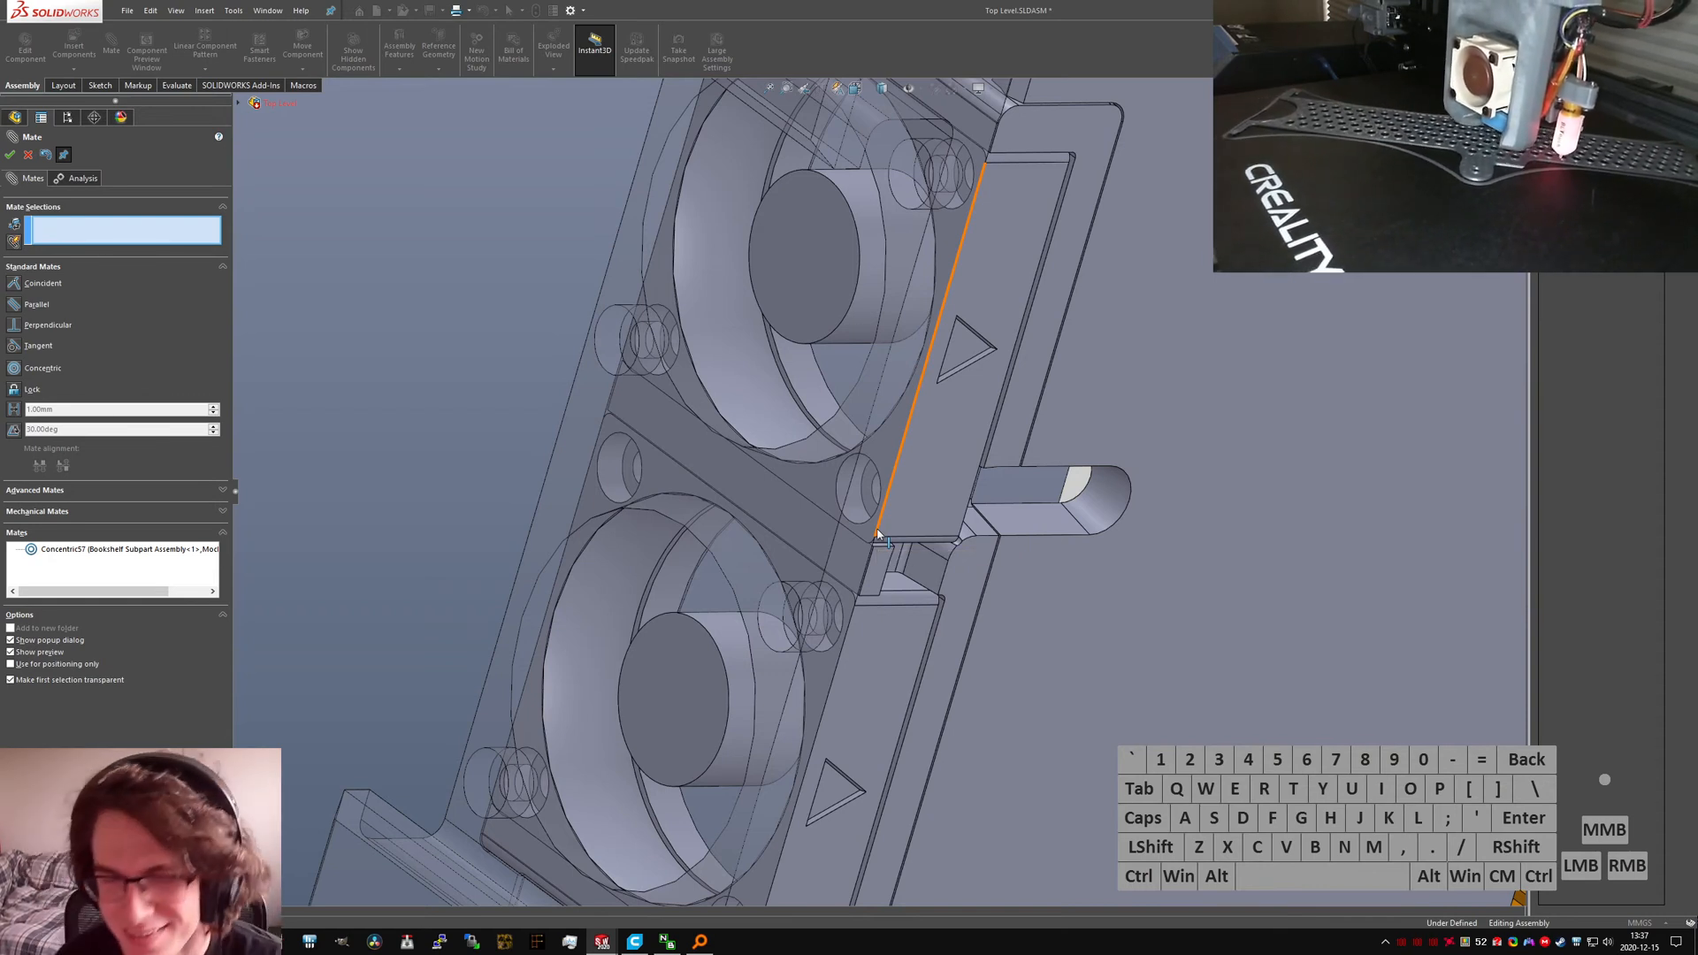
pyautogui.click(10, 154)
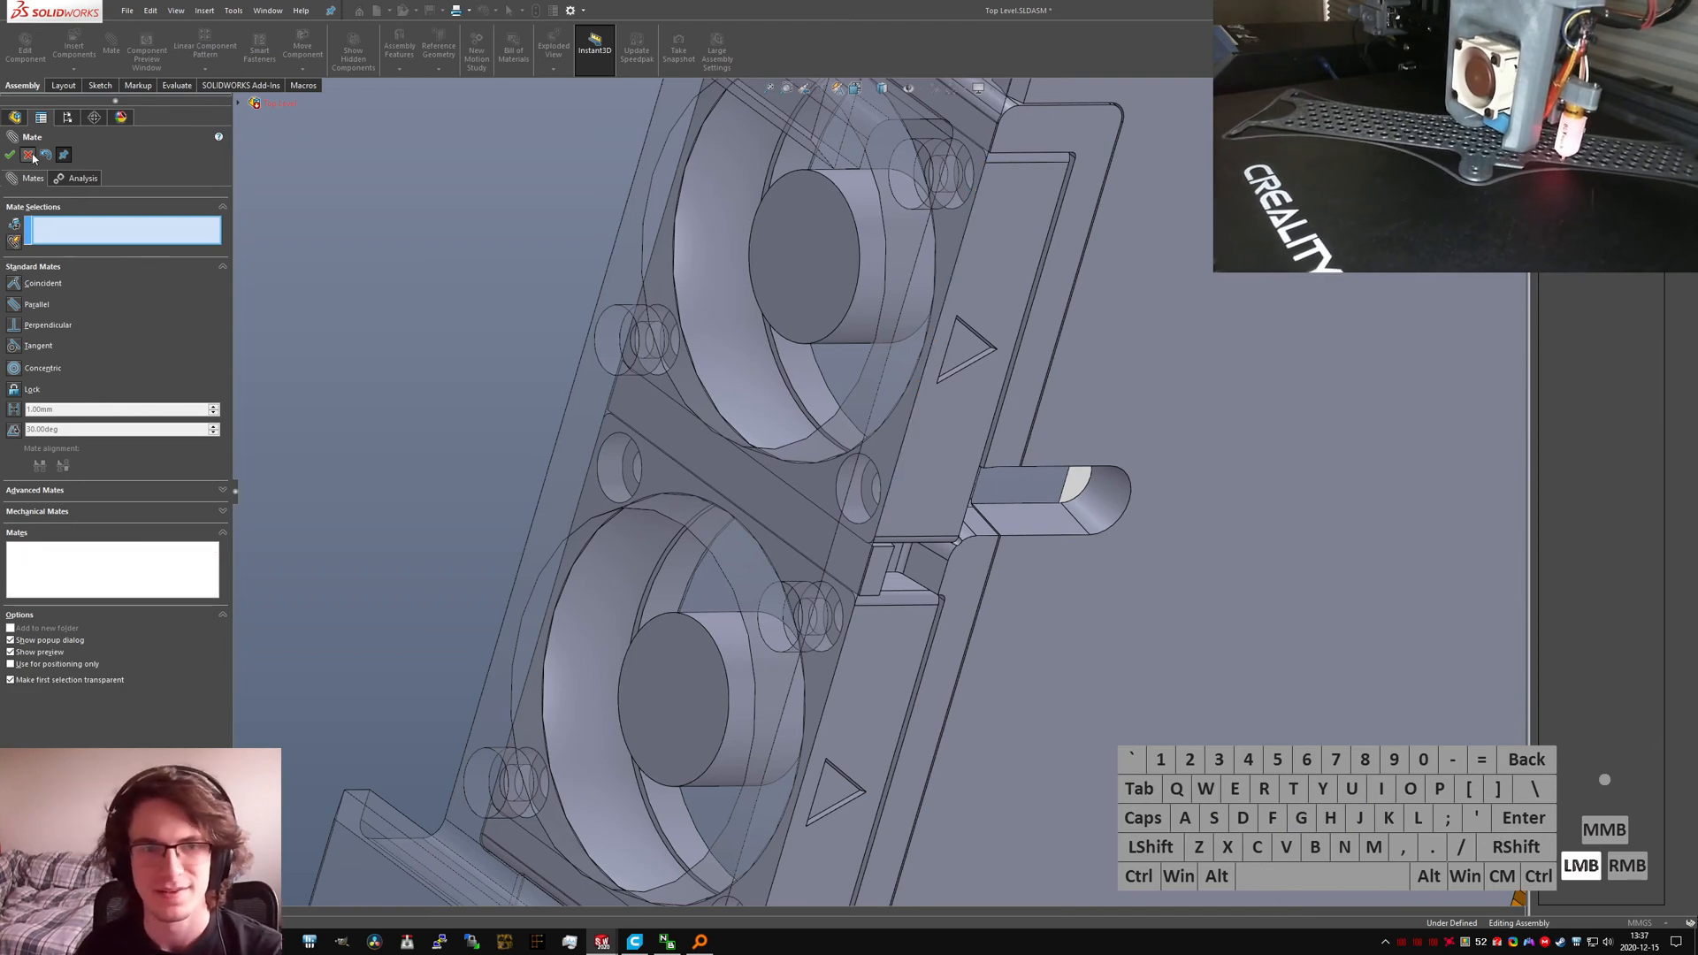
# Step: Check which fan face the broken Mock NF-A4x10<1> coincident mate references and inspect the fan area from the outside
pyautogui.click(127, 677)
pyautogui.rightClick(127, 677)
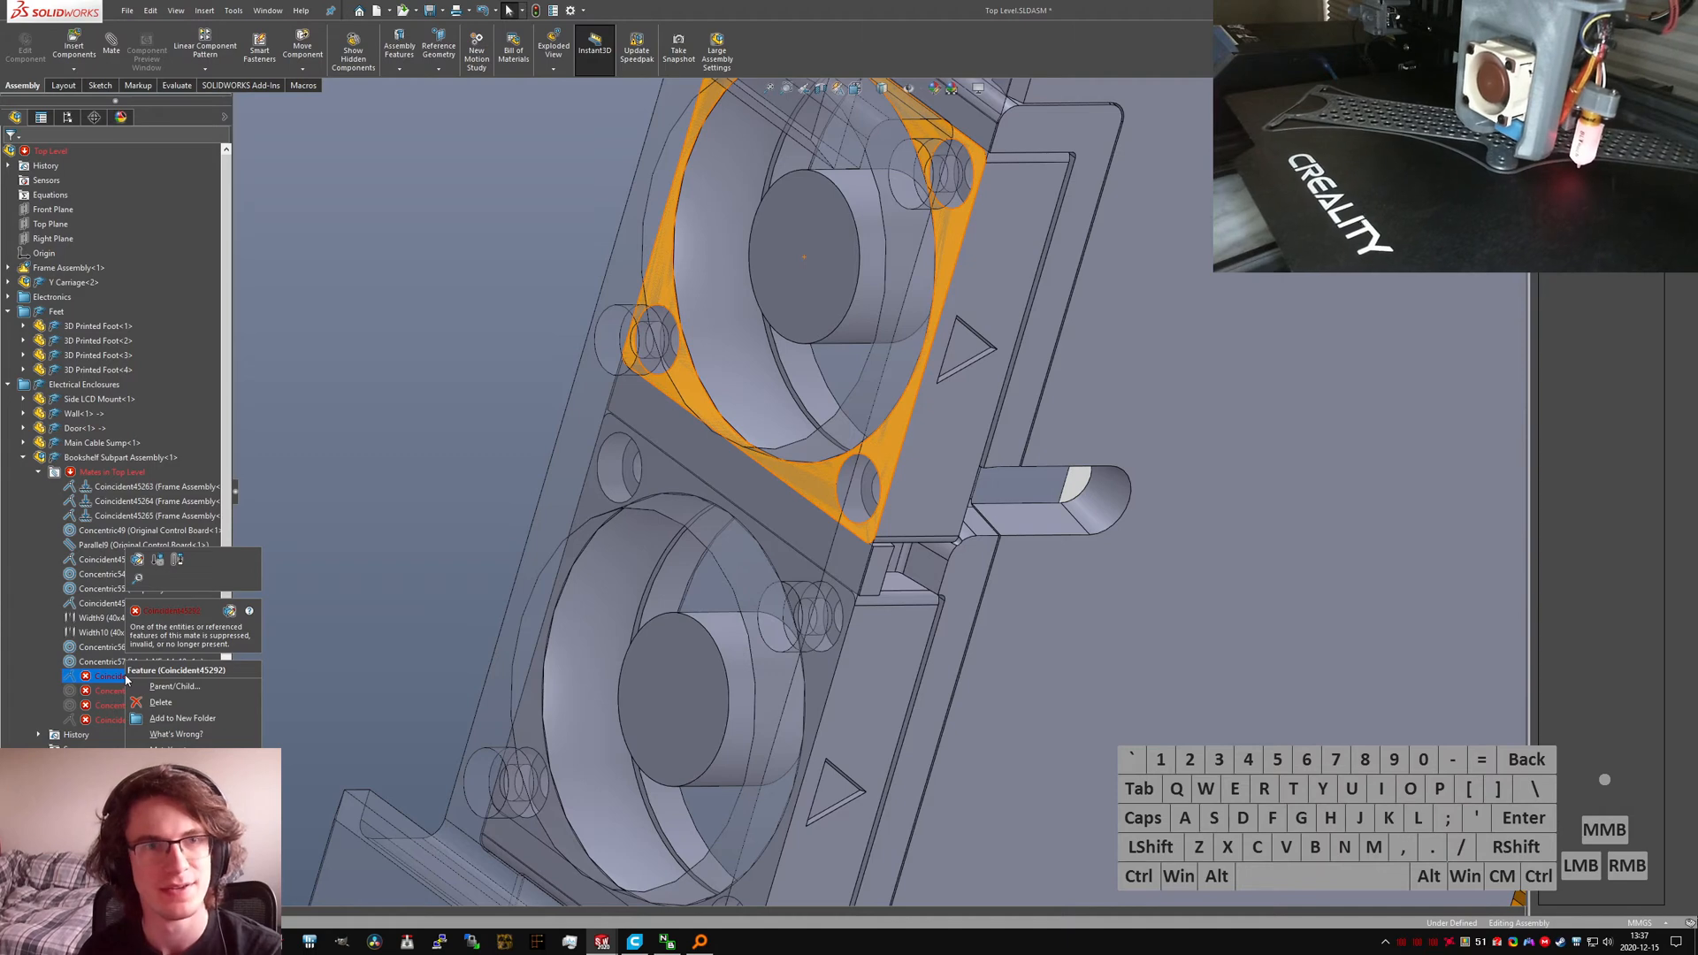
pyautogui.click(425, 478)
pyautogui.click(439, 530)
pyautogui.scroll(4, 465, 544)
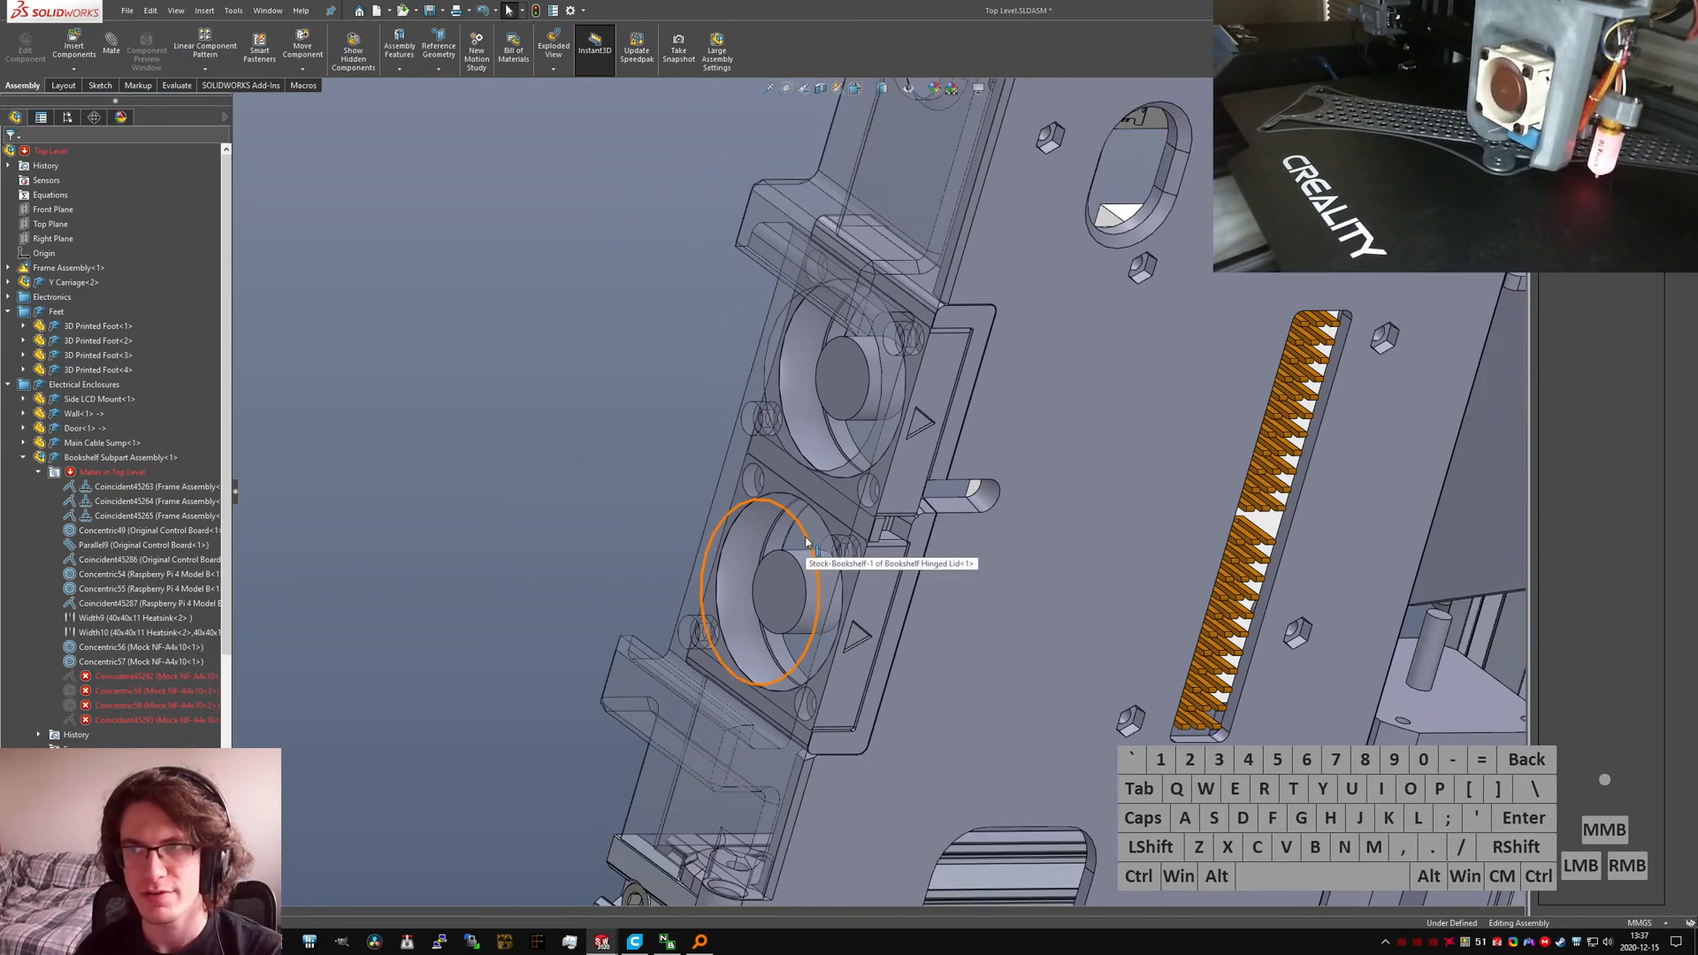
pyautogui.scroll(-4, 823, 551)
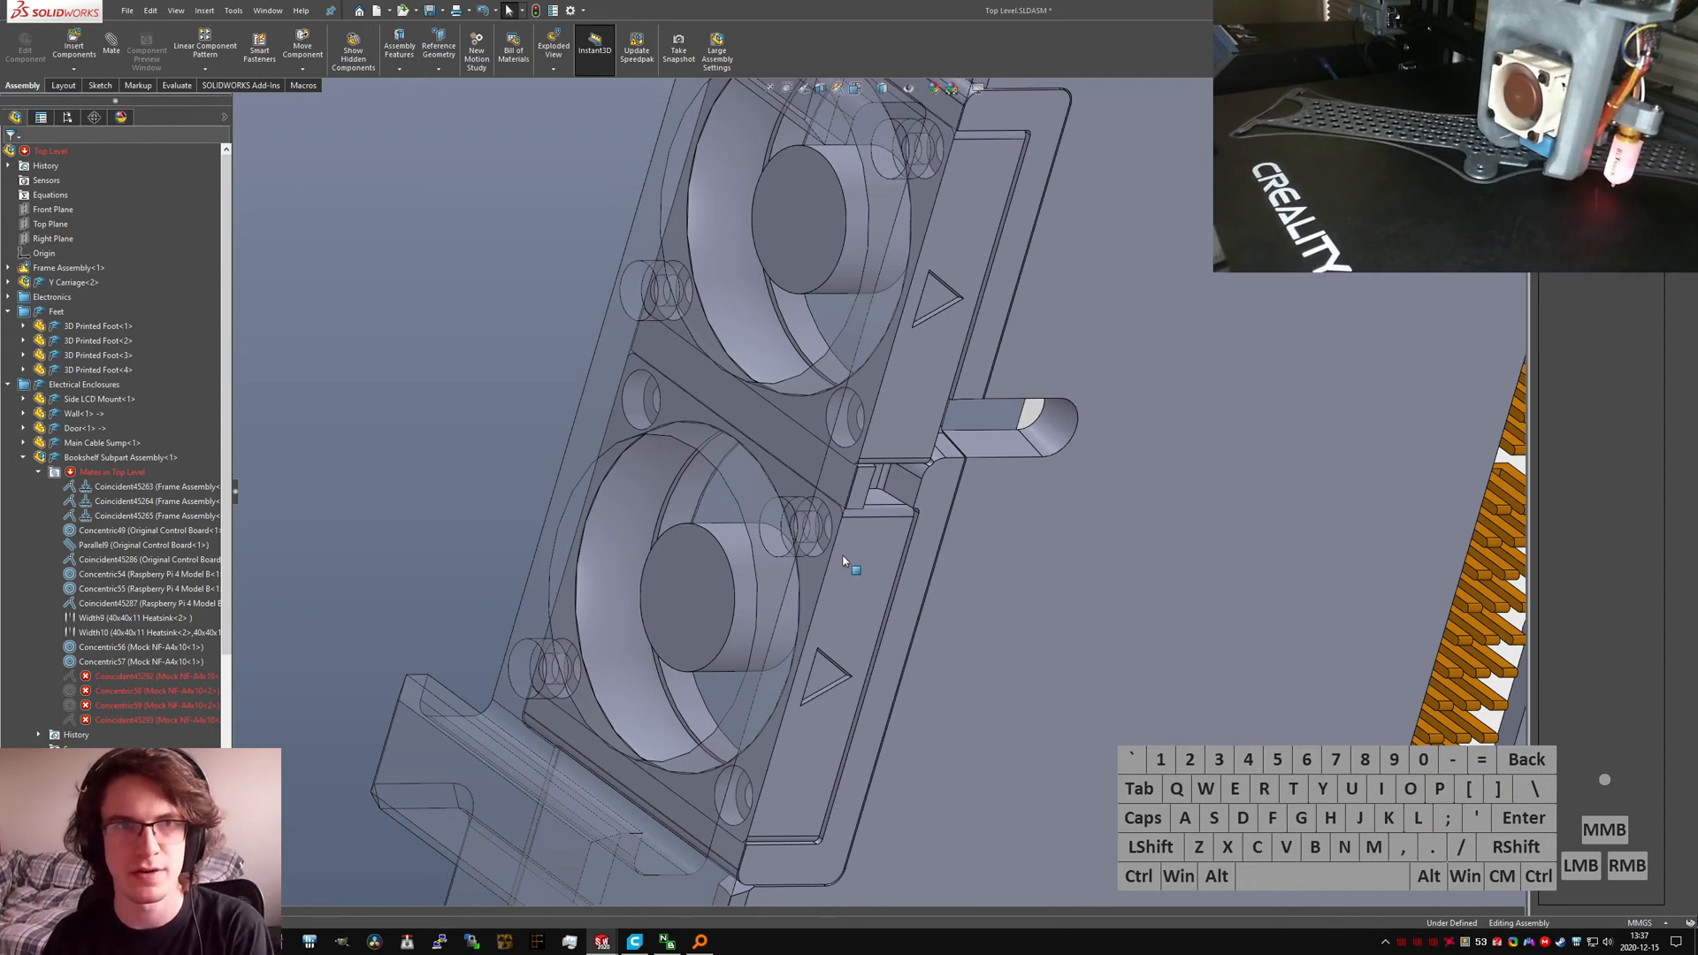
pyautogui.scroll(4, 668, 502)
pyautogui.moveTo(699, 504); pyautogui.dragTo(801, 494, button='middle')
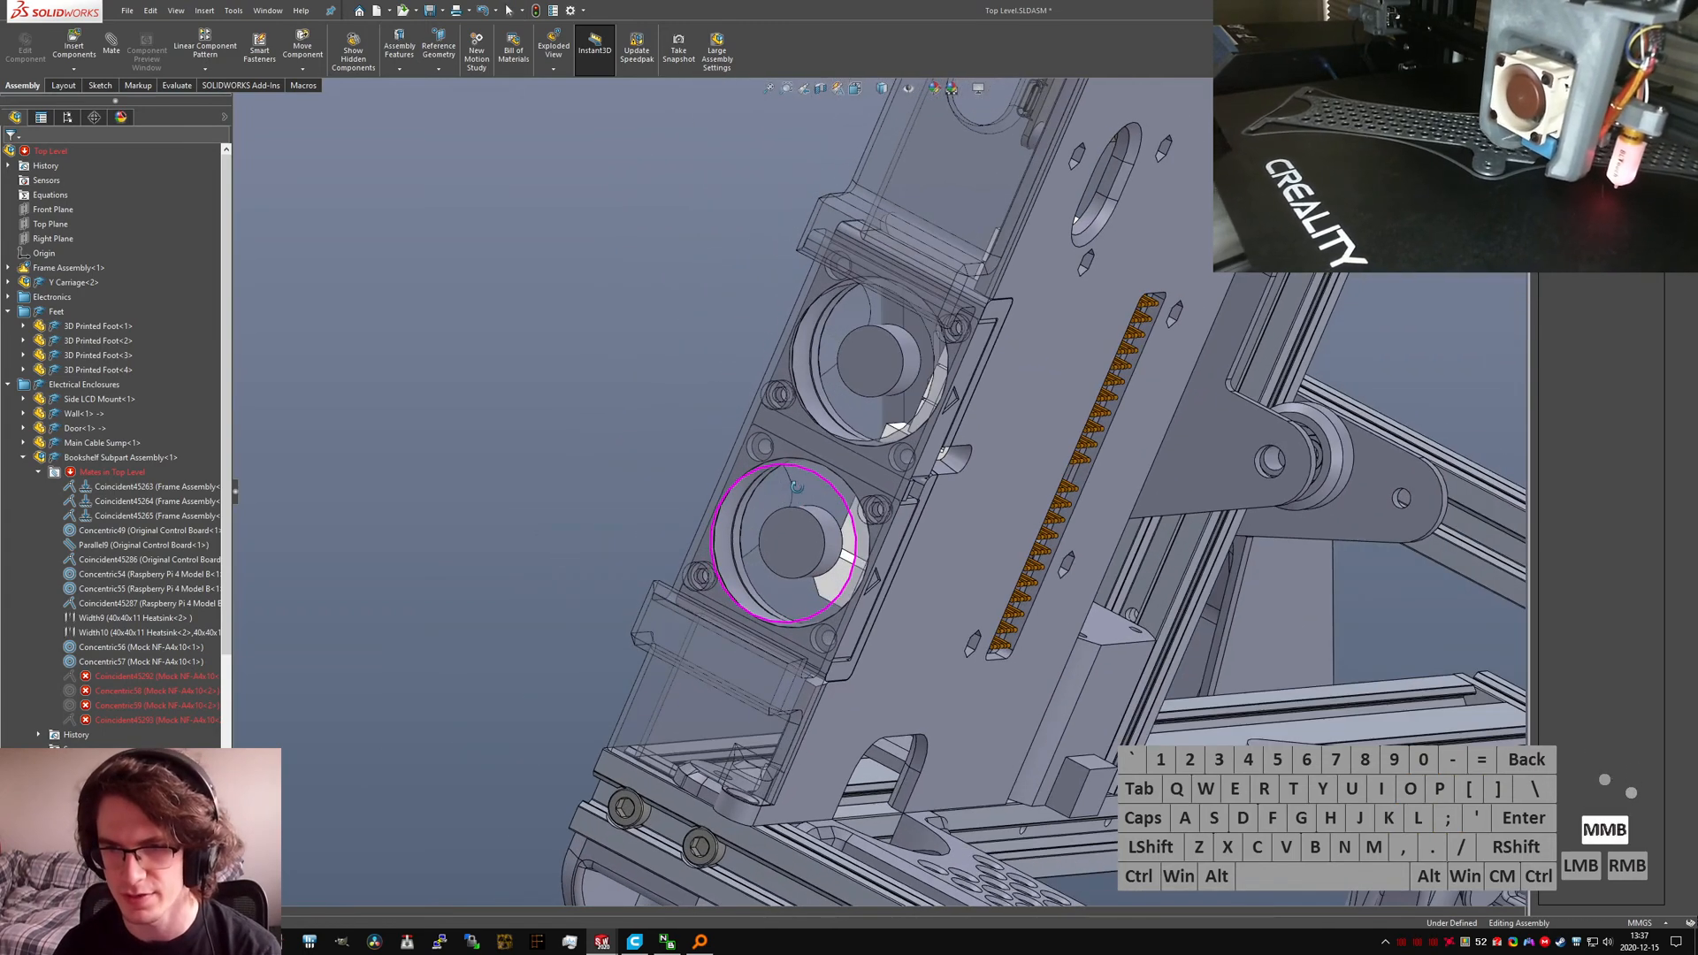
# Step: Switch to the original Bookshelf part and section it parallel to the Top Plane at 60 mm to inspect the fan mounting area
pyautogui.click(702, 513)
pyautogui.hotkey('ctrl', 'Tab')
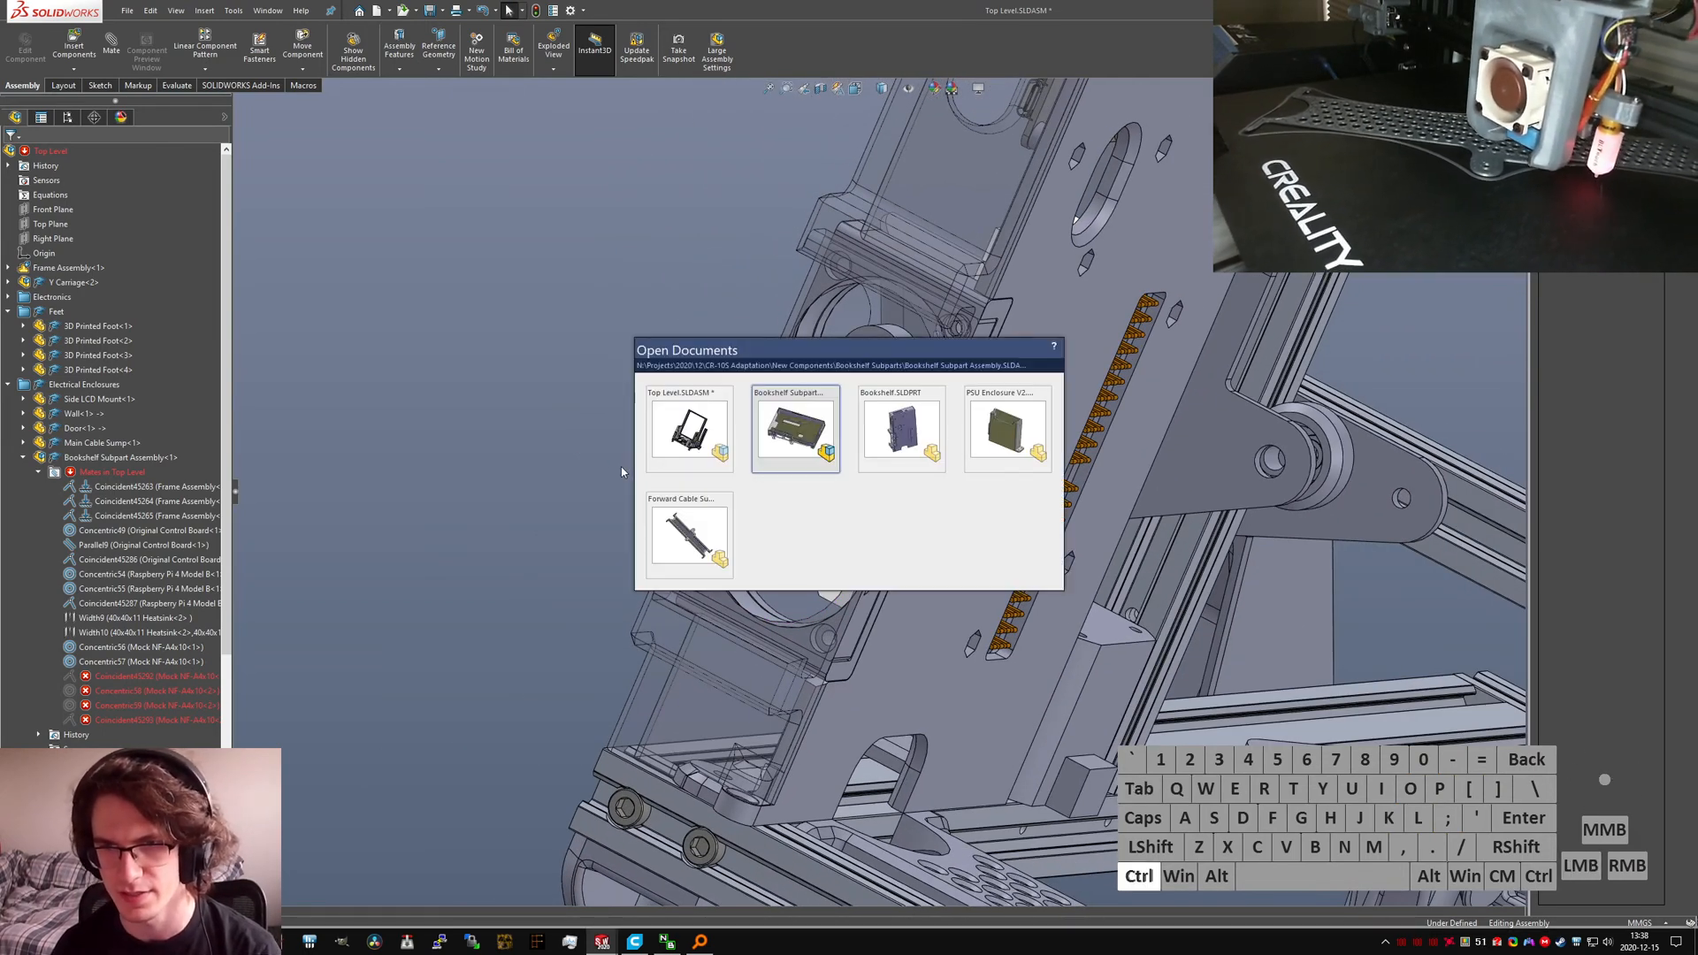
pyautogui.hotkey('ctrl', 'Tab')
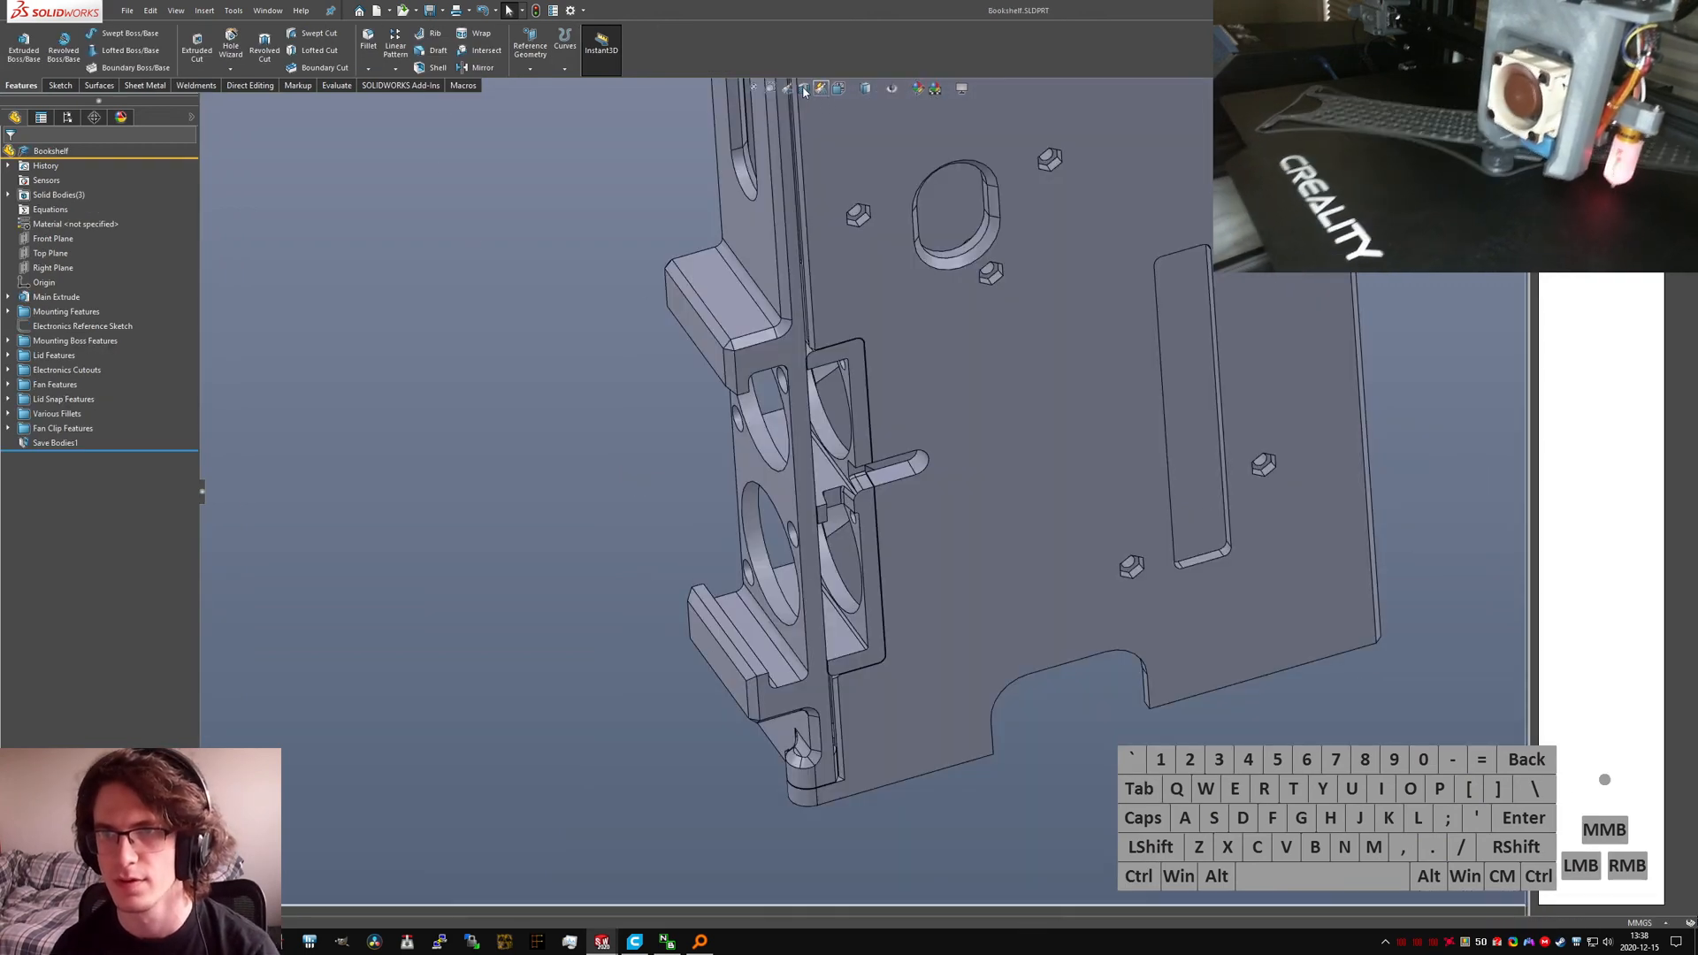
pyautogui.click(805, 89)
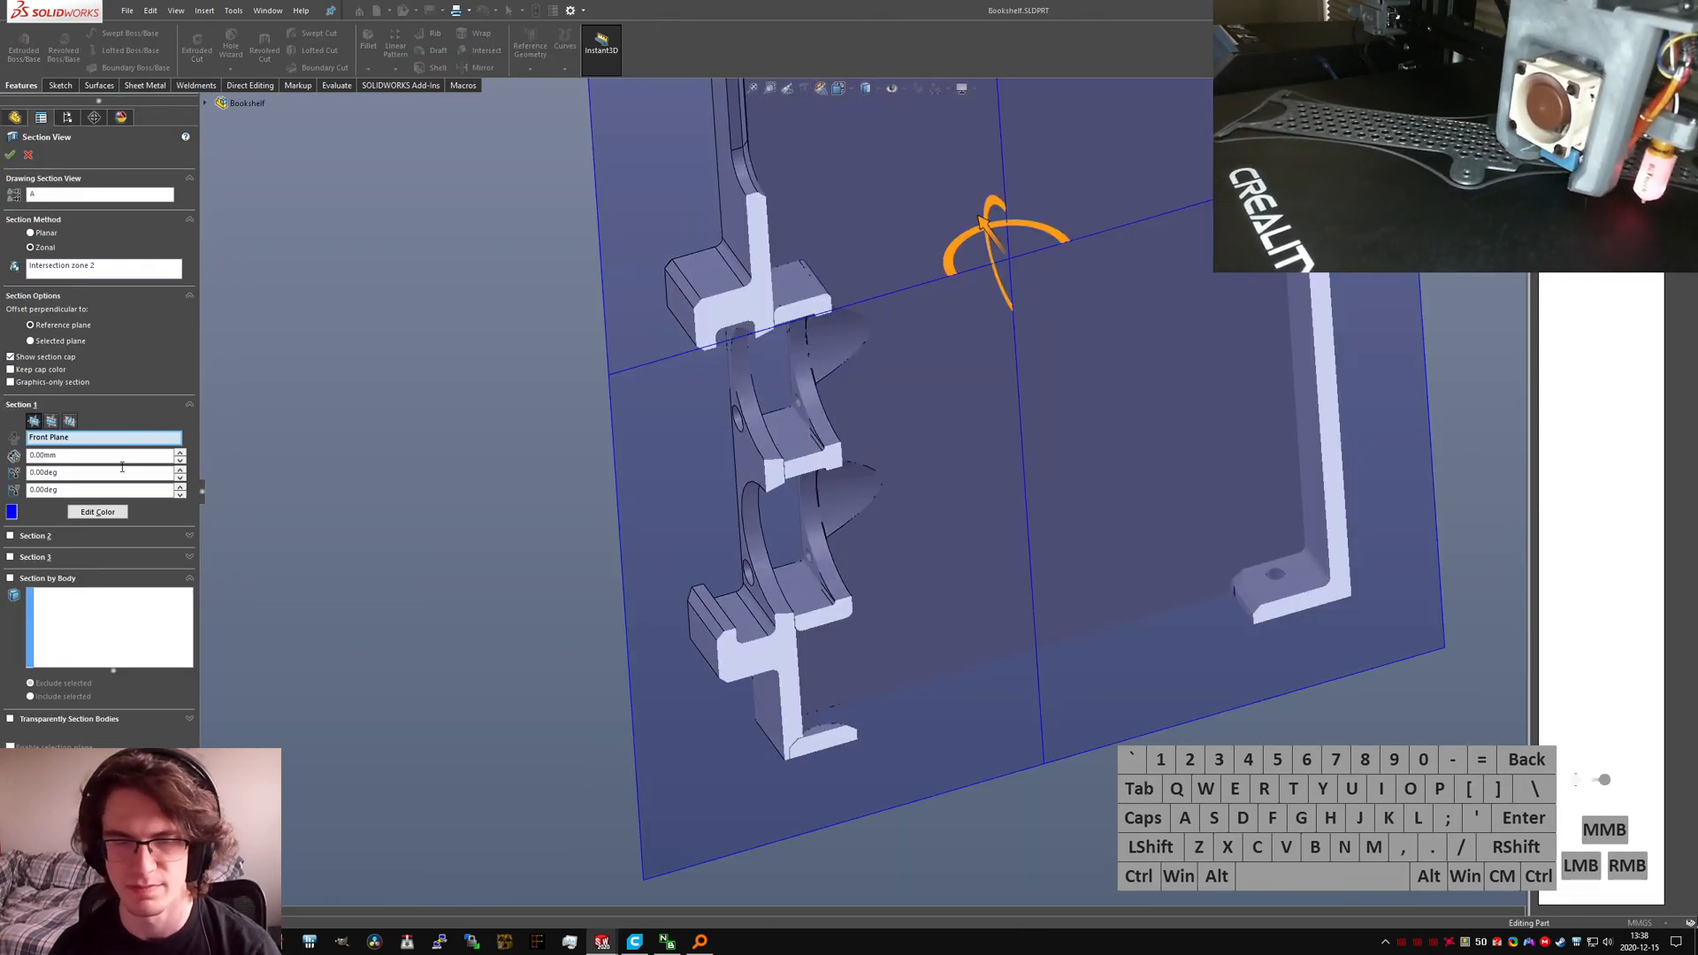
pyautogui.click(51, 420)
pyautogui.moveTo(1026, 670); pyautogui.dragTo(1046, 423)
pyautogui.moveTo(880, 498); pyautogui.dragTo(870, 621, button='middle')
pyautogui.scroll(-4, 871, 610)
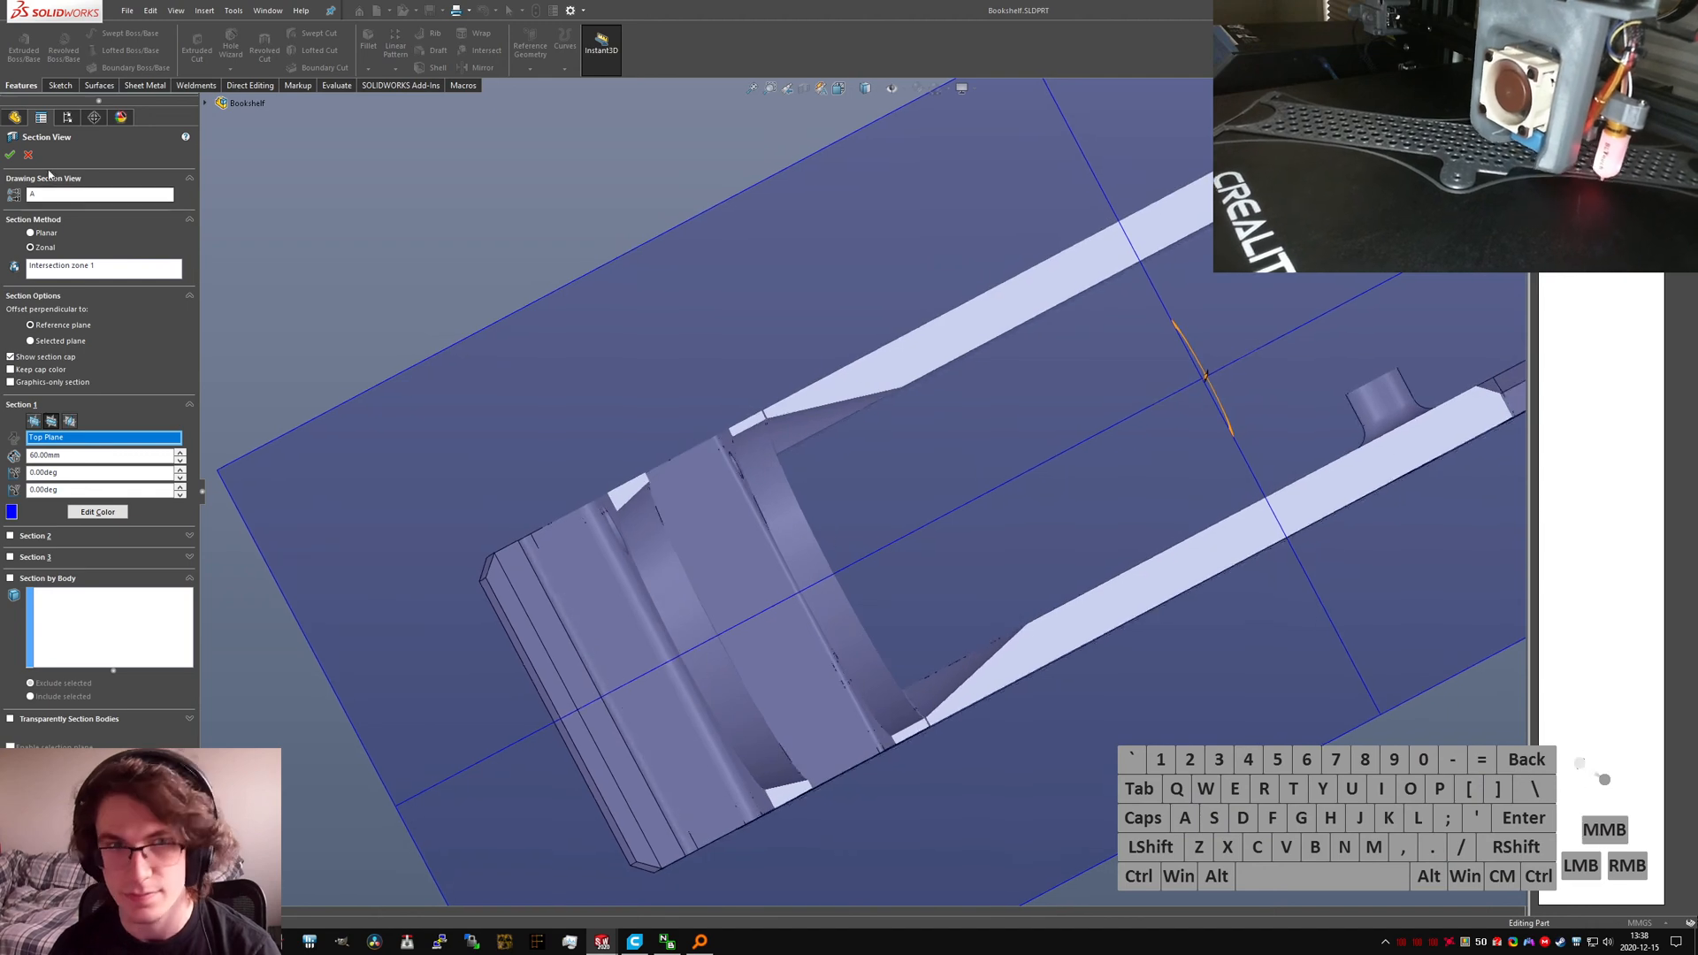
pyautogui.click(10, 155)
# Step: Return to the Top Level assembly, section it parallel to the Top Plane through the bookshelf's fan, and view the cut from above
pyautogui.hotkey('ctrl', 'Tab')
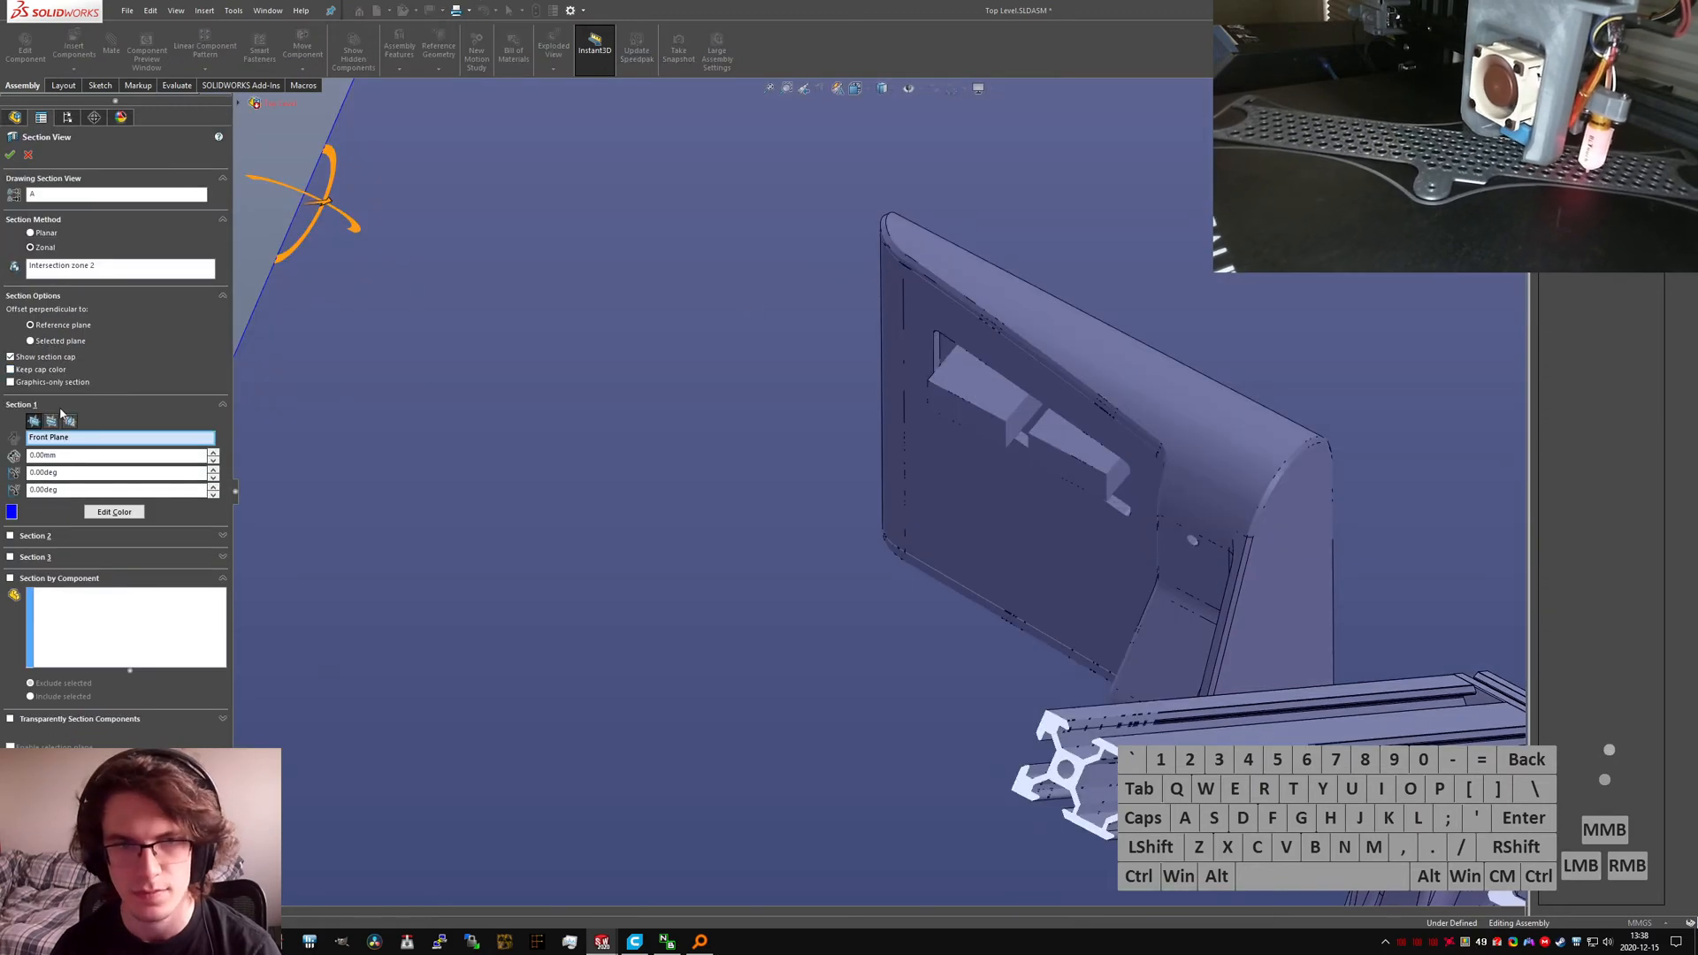
pyautogui.click(51, 421)
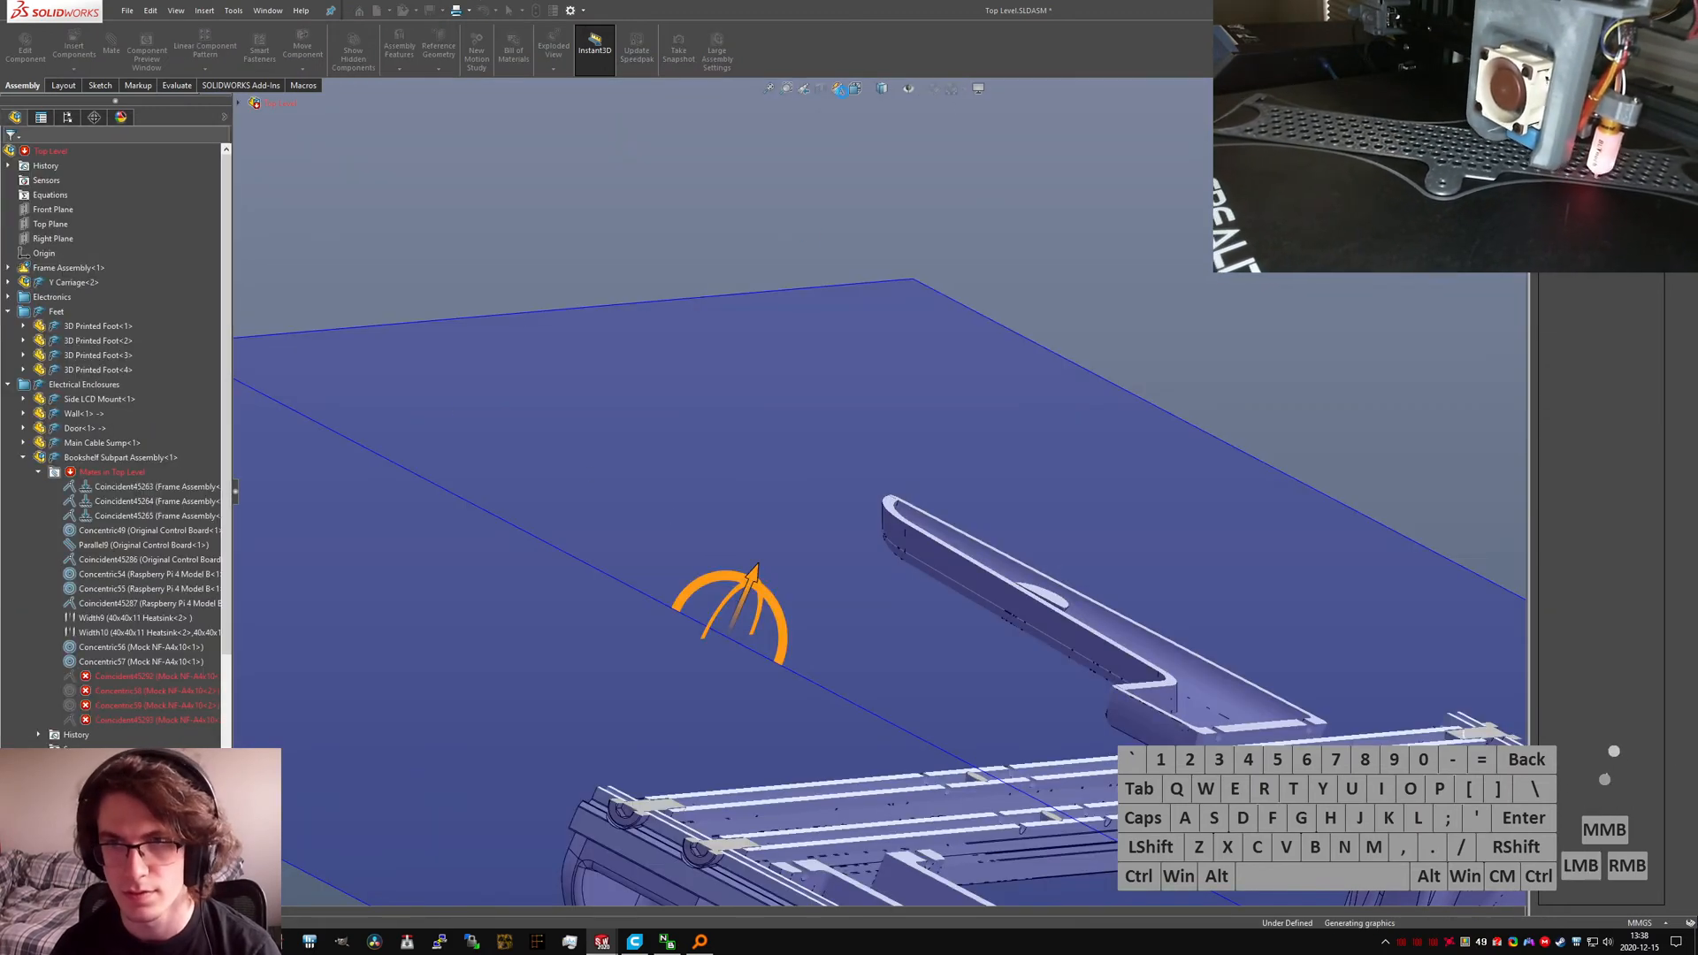
pyautogui.click(823, 89)
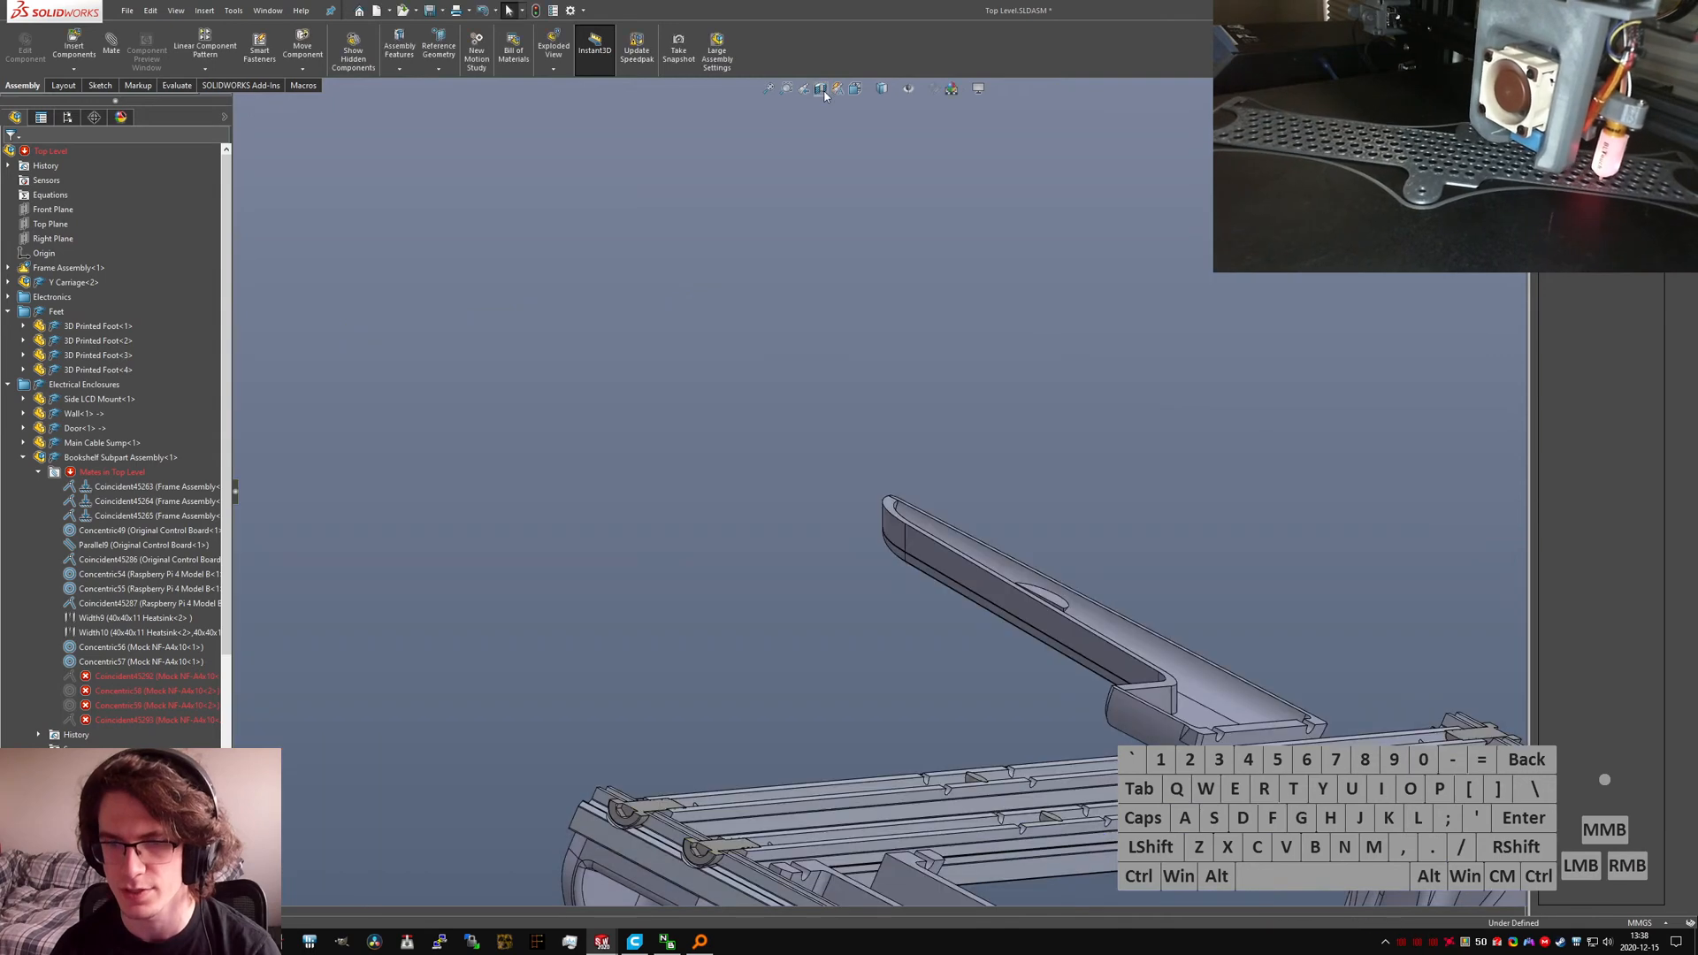
pyautogui.click(825, 89)
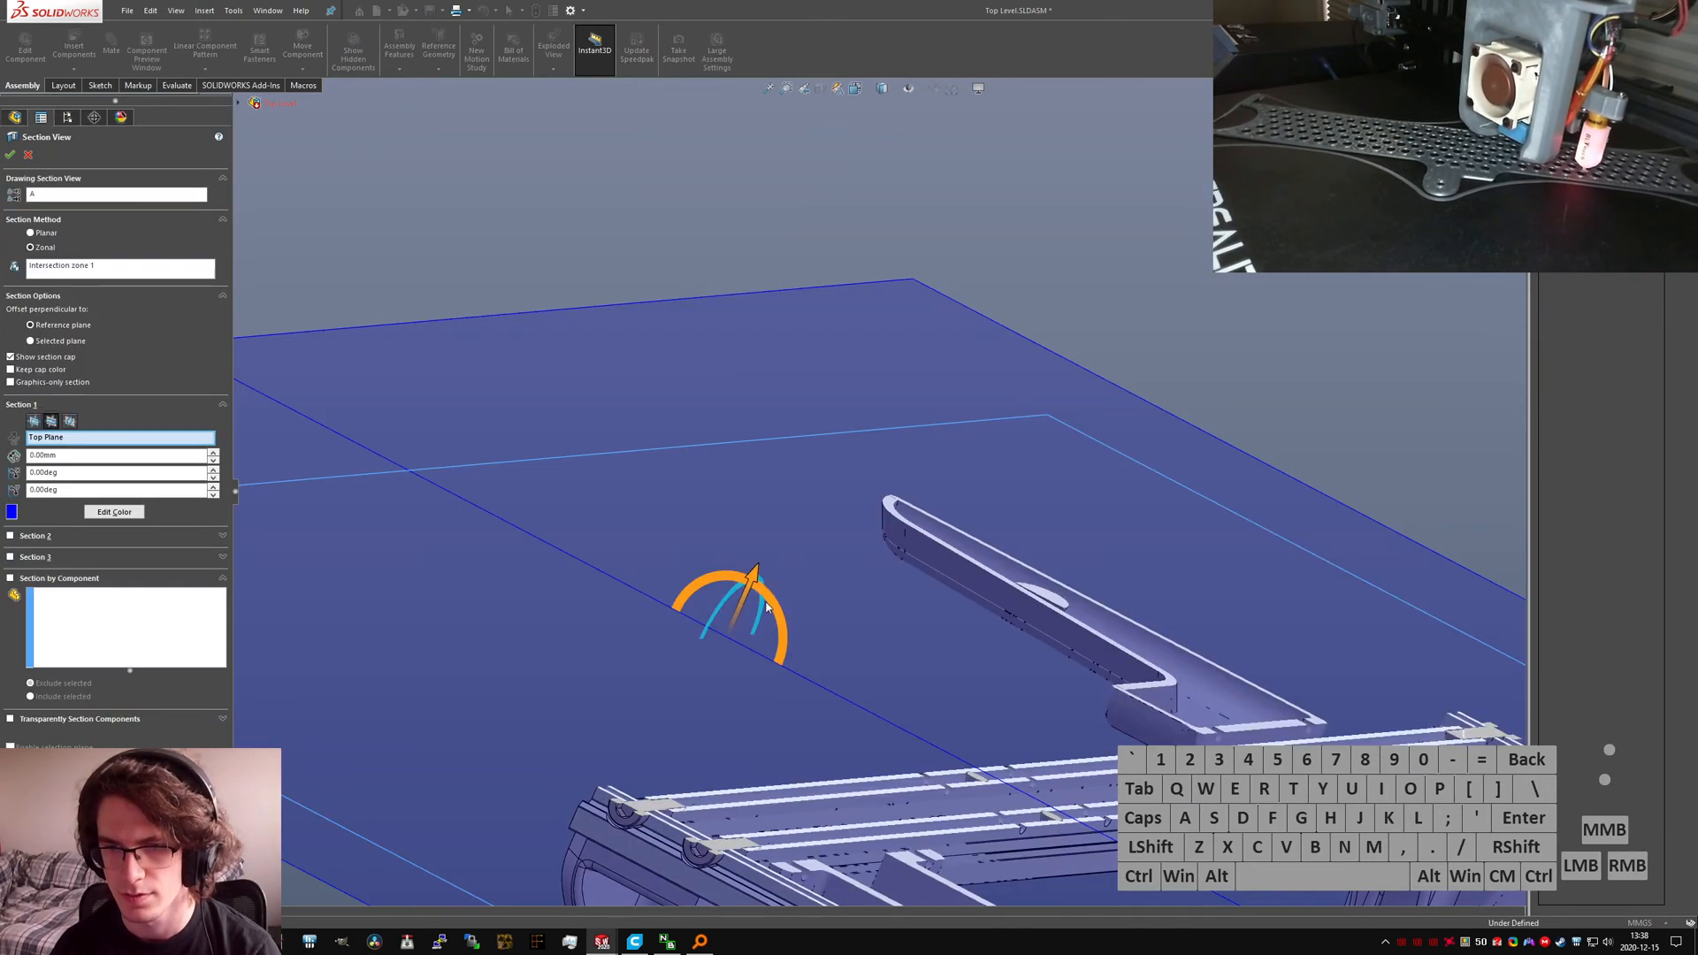
pyautogui.moveTo(760, 596); pyautogui.dragTo(856, 312)
pyautogui.click(10, 155)
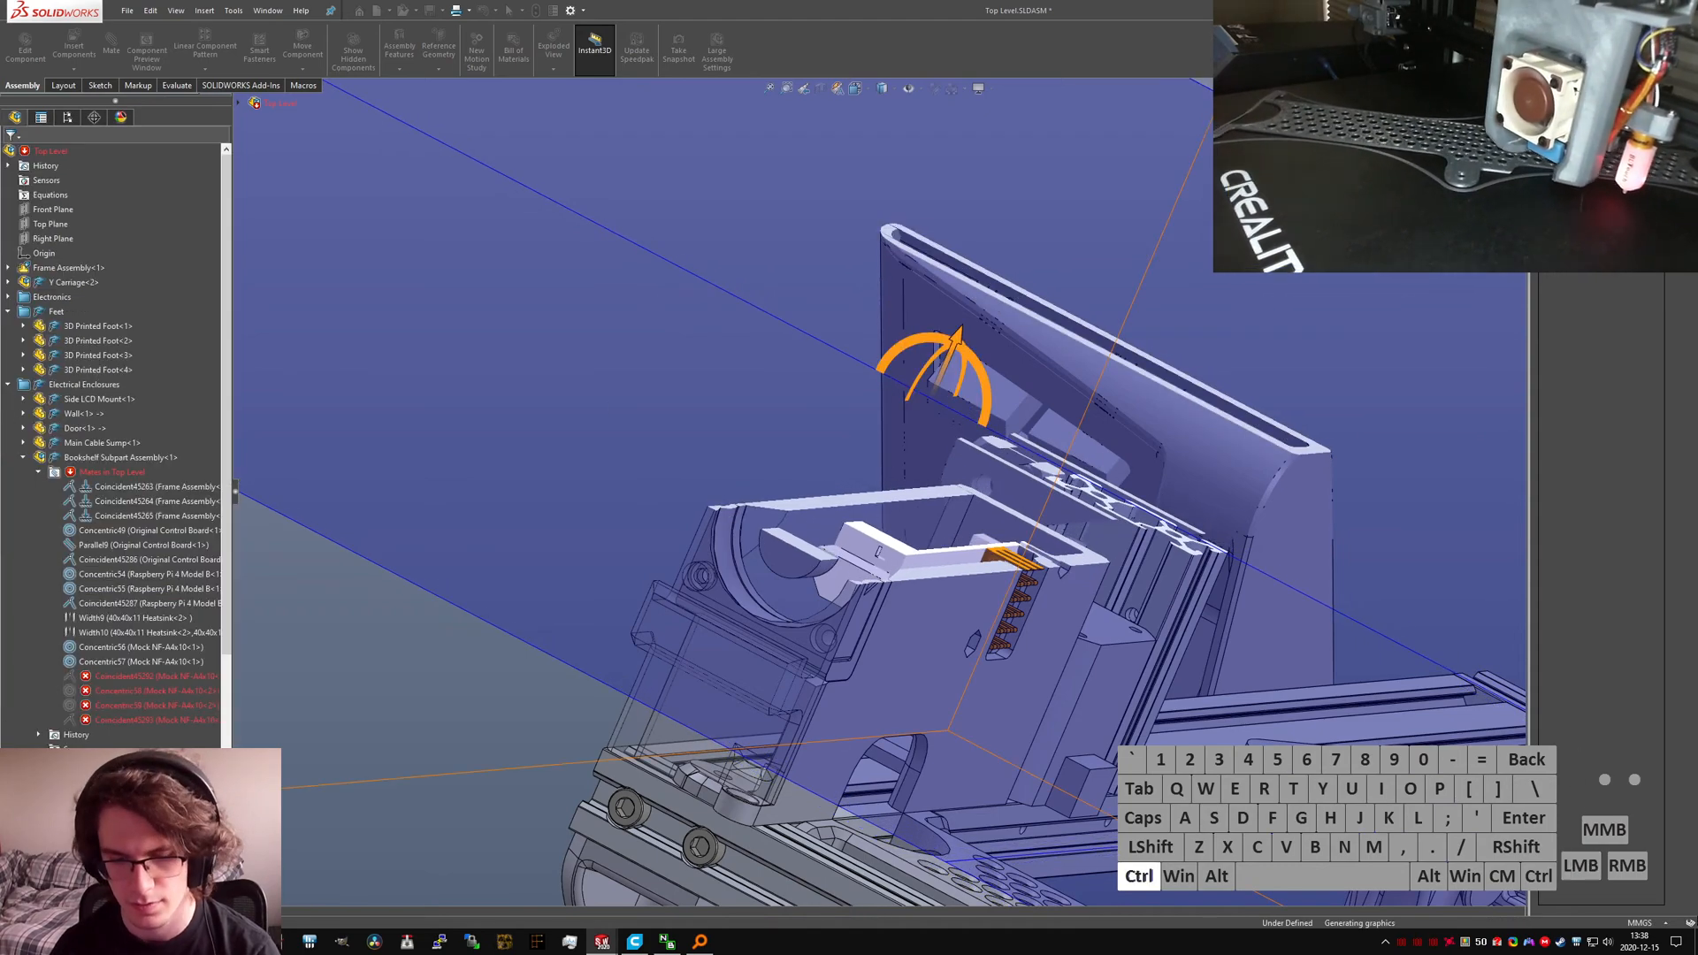
pyautogui.hotkey('ctrl', '5')
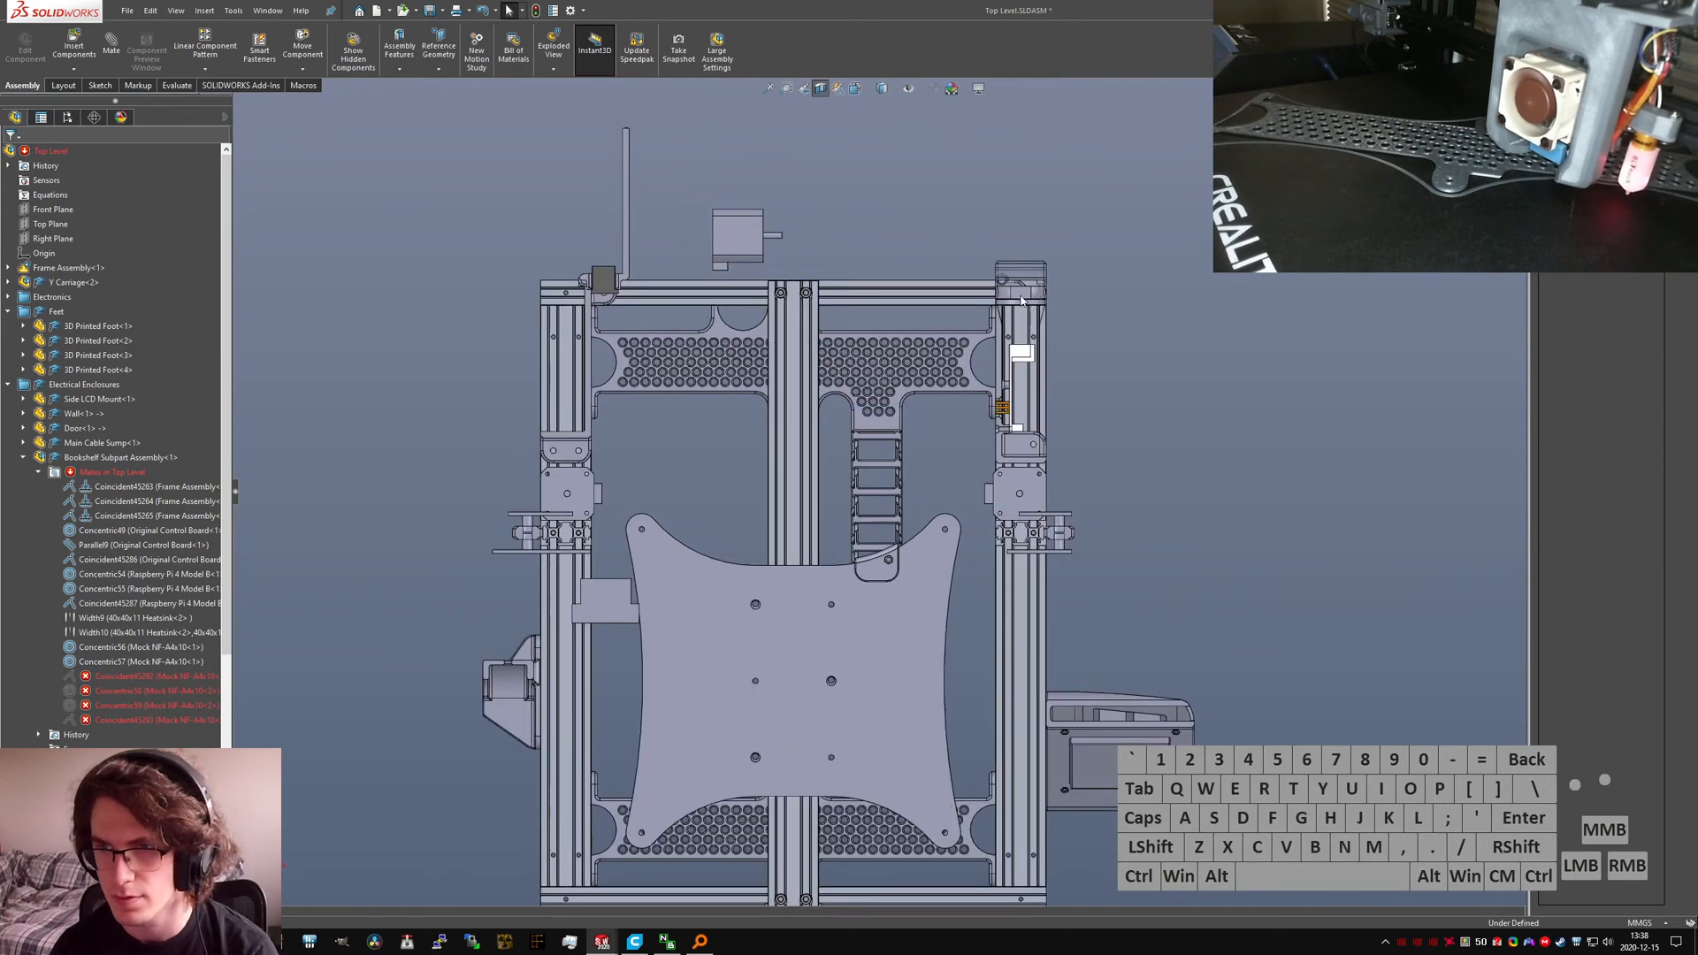
pyautogui.scroll(-5, 1021, 301)
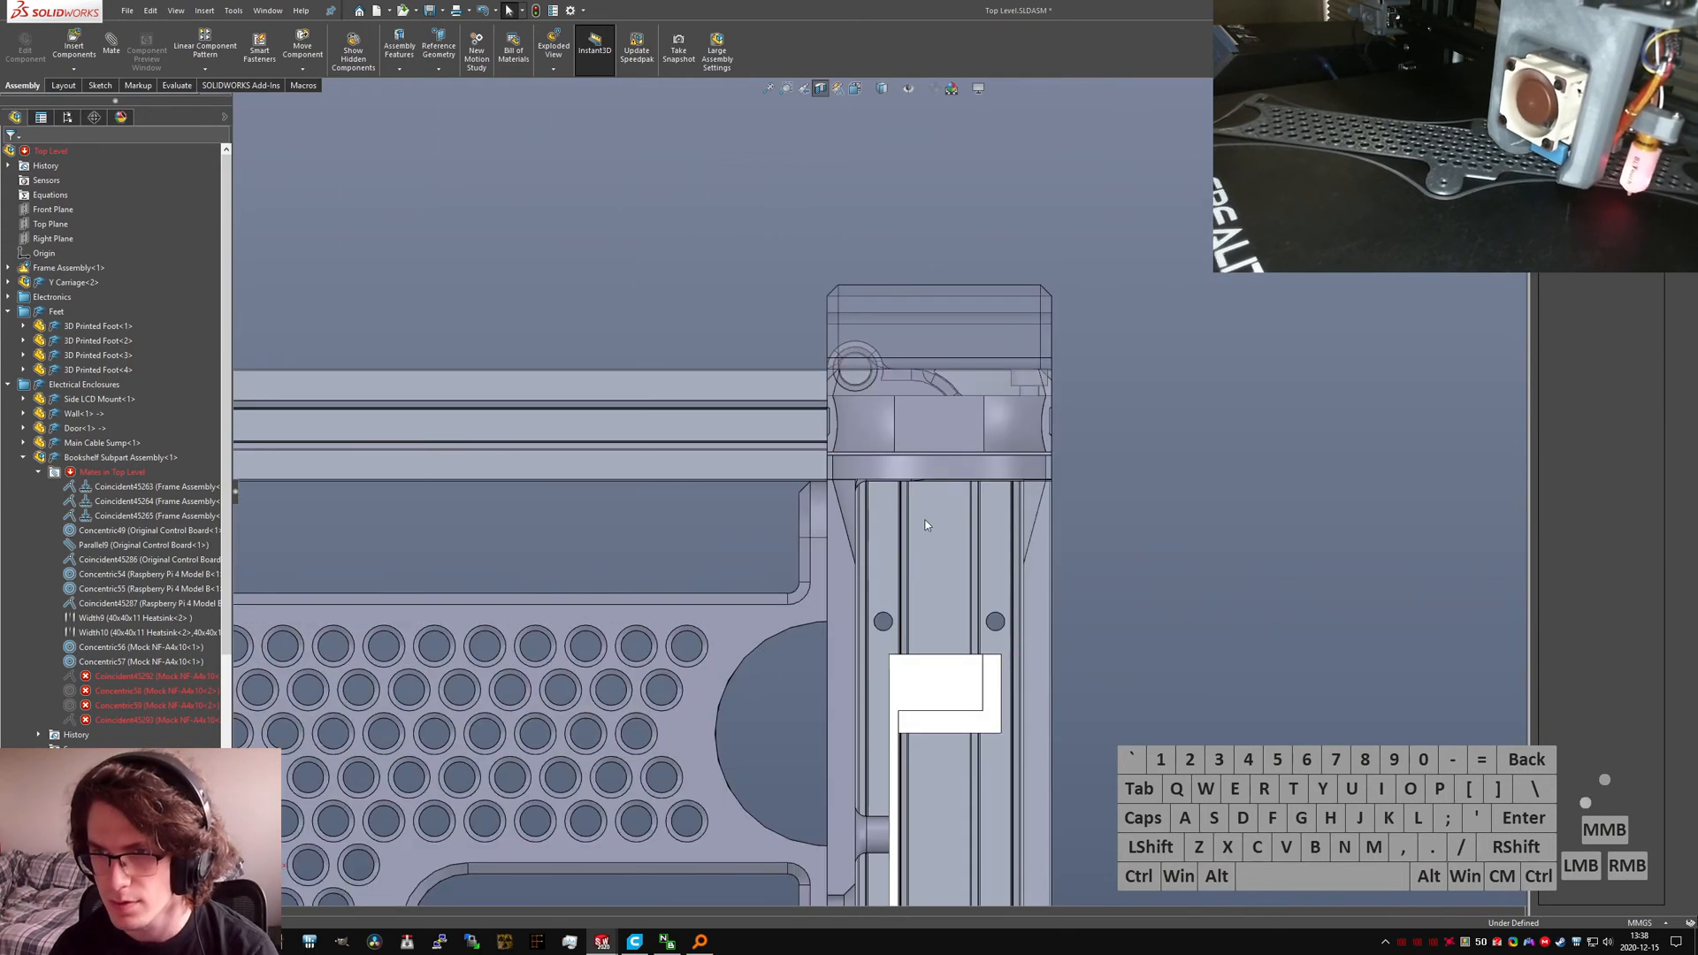
# Step: Turn off the transparency of the Bookshelf Hinged Lid inside Bookshelf Subpart Assembly
pyautogui.click(39, 473)
pyautogui.rightClick(77, 618)
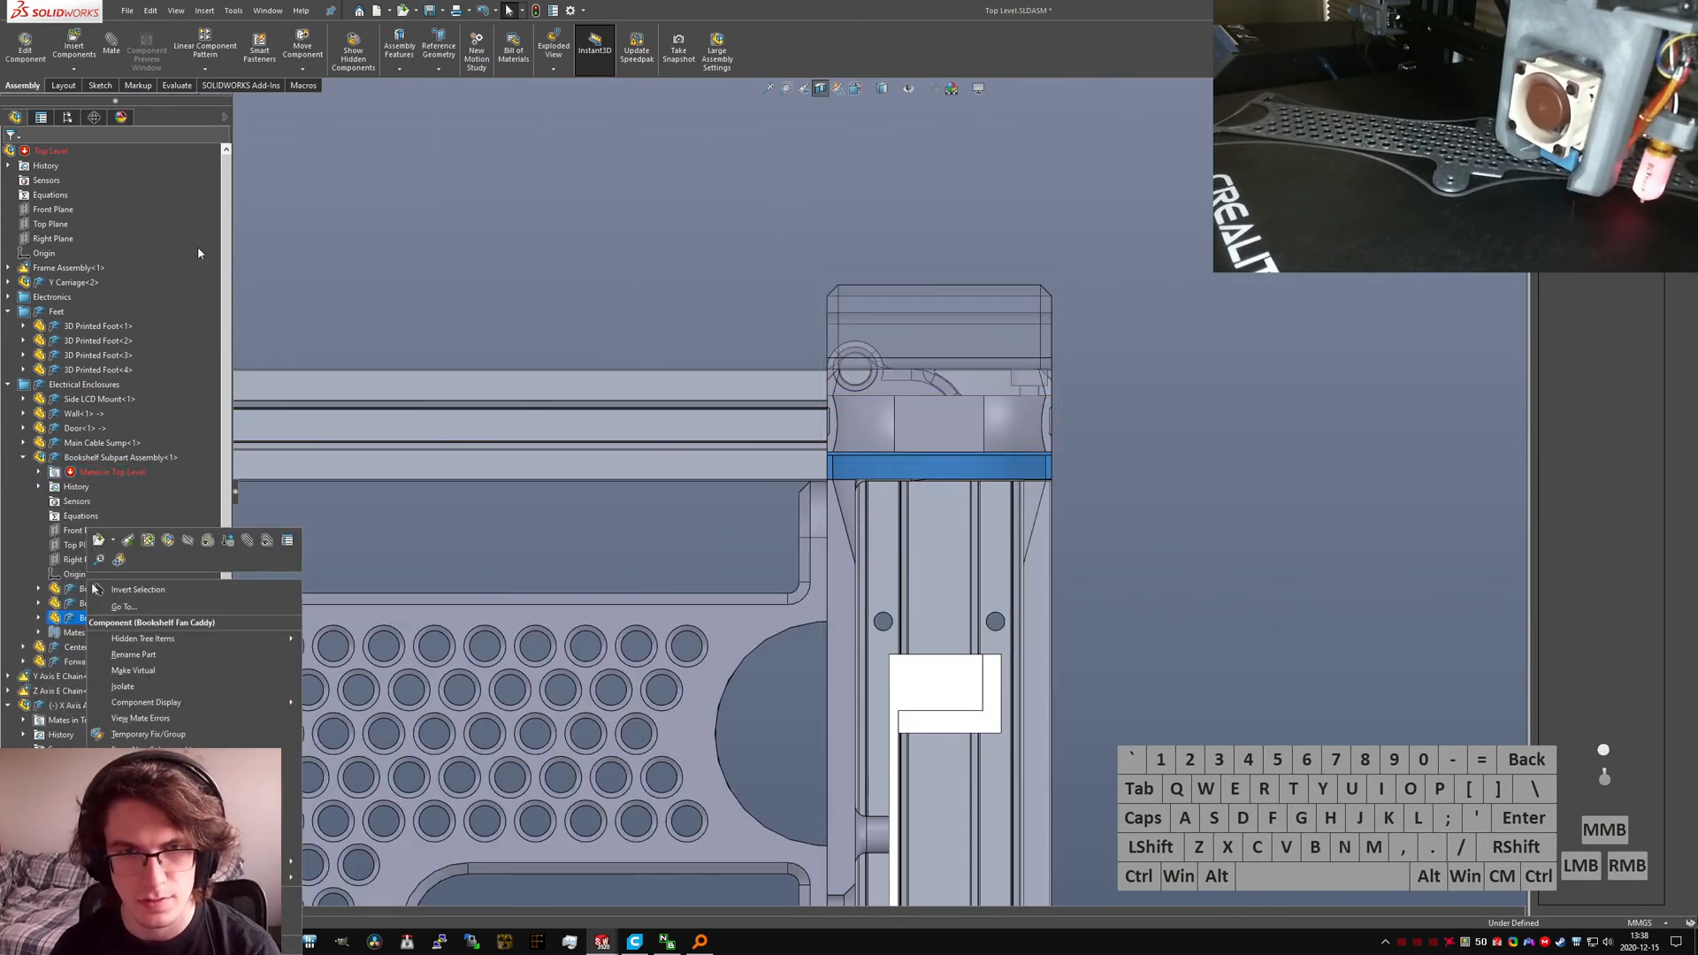
pyautogui.click(225, 117)
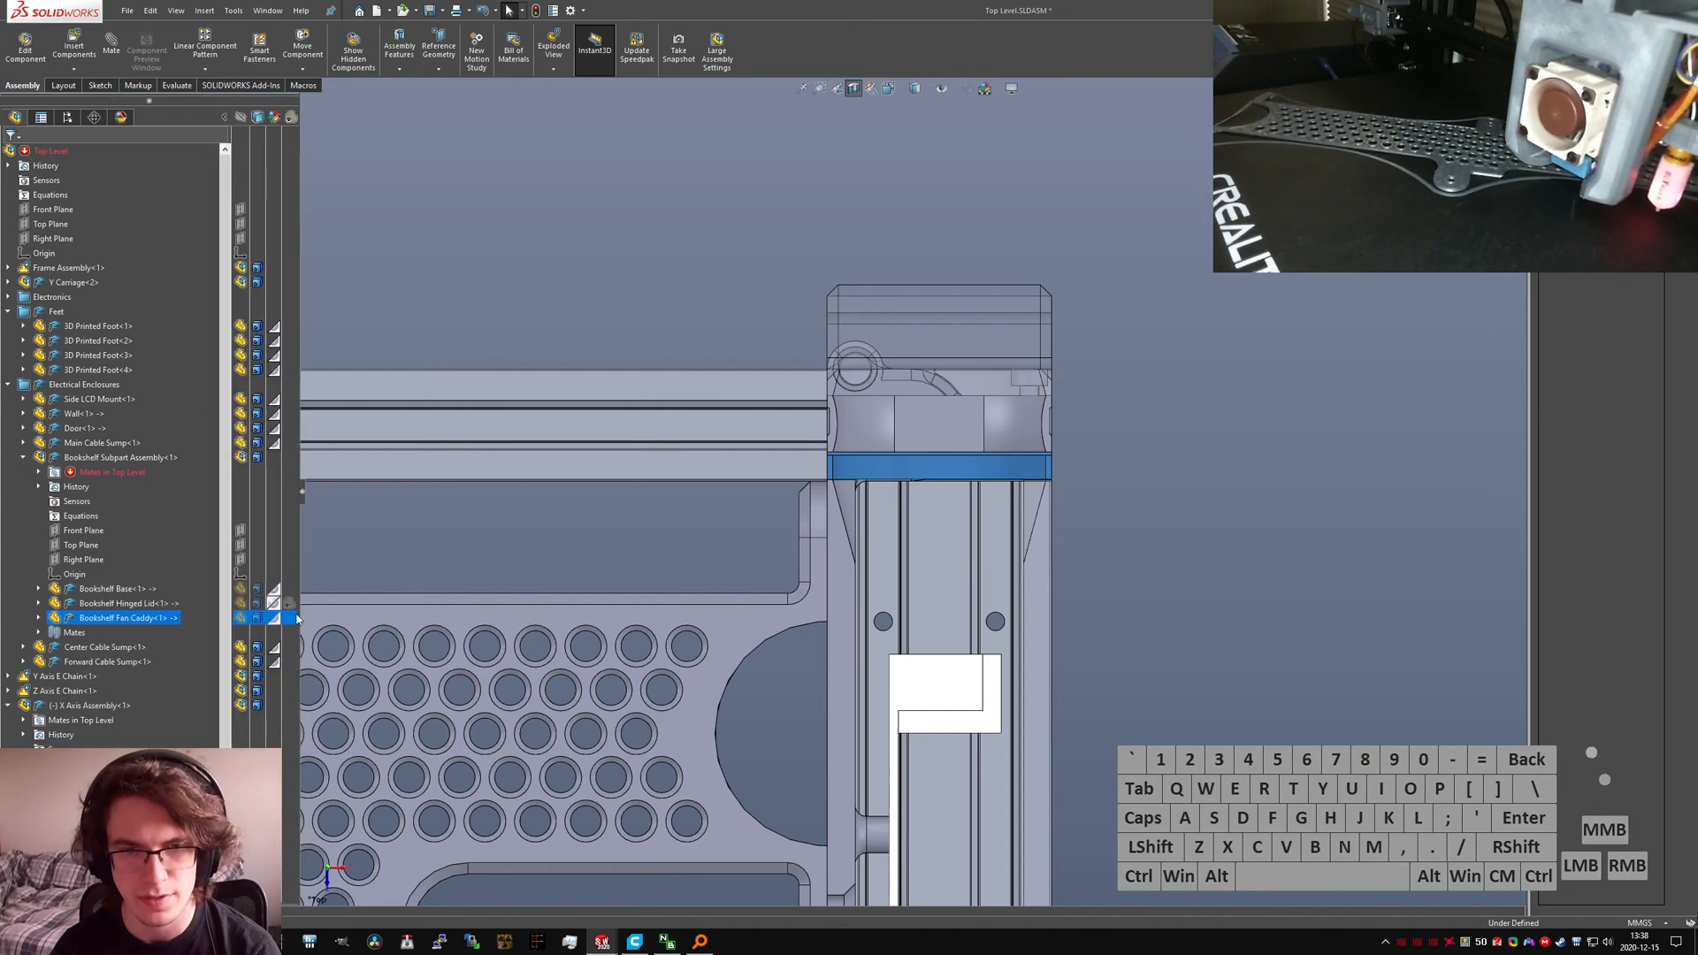
# Step: Highlight the cut faces of the Bookshelf Hinged Lid and Mock NF-A4x10<2> on both sides of the fan to compare them, and clear the selection
pyautogui.scroll(-3, 860, 395)
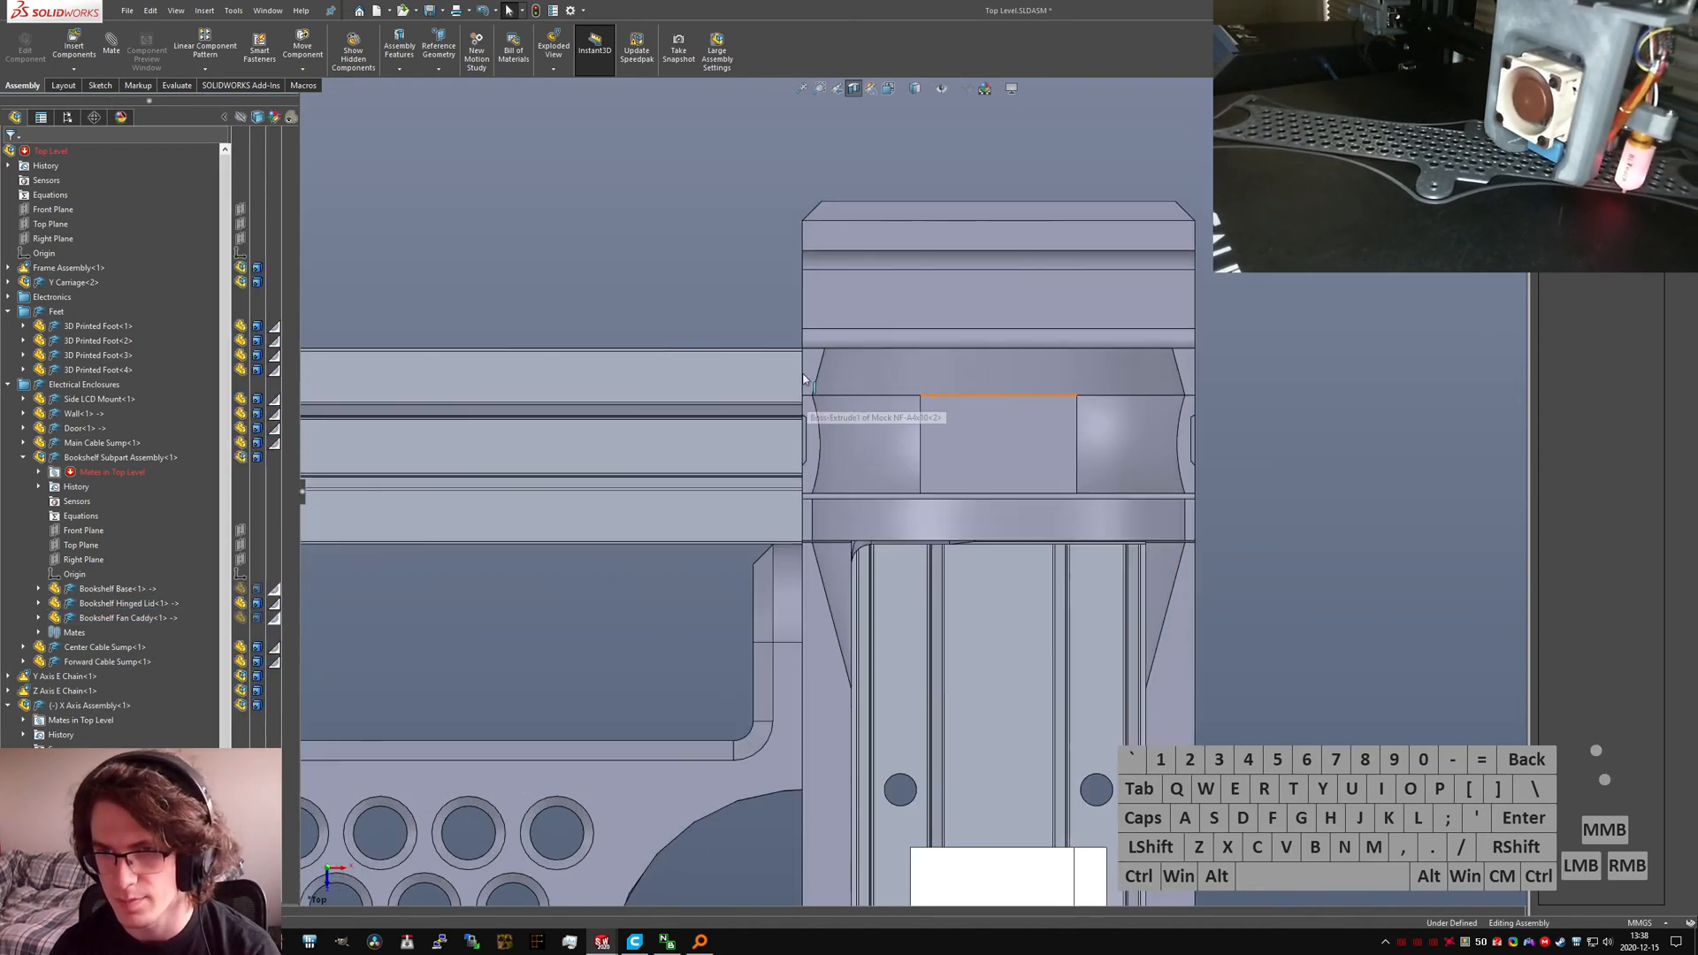
pyautogui.keyDown('ctrl'); pyautogui.click(811, 405); pyautogui.keyUp('ctrl')
pyautogui.keyDown('ctrl'); pyautogui.click(806, 527); pyautogui.keyUp('ctrl')
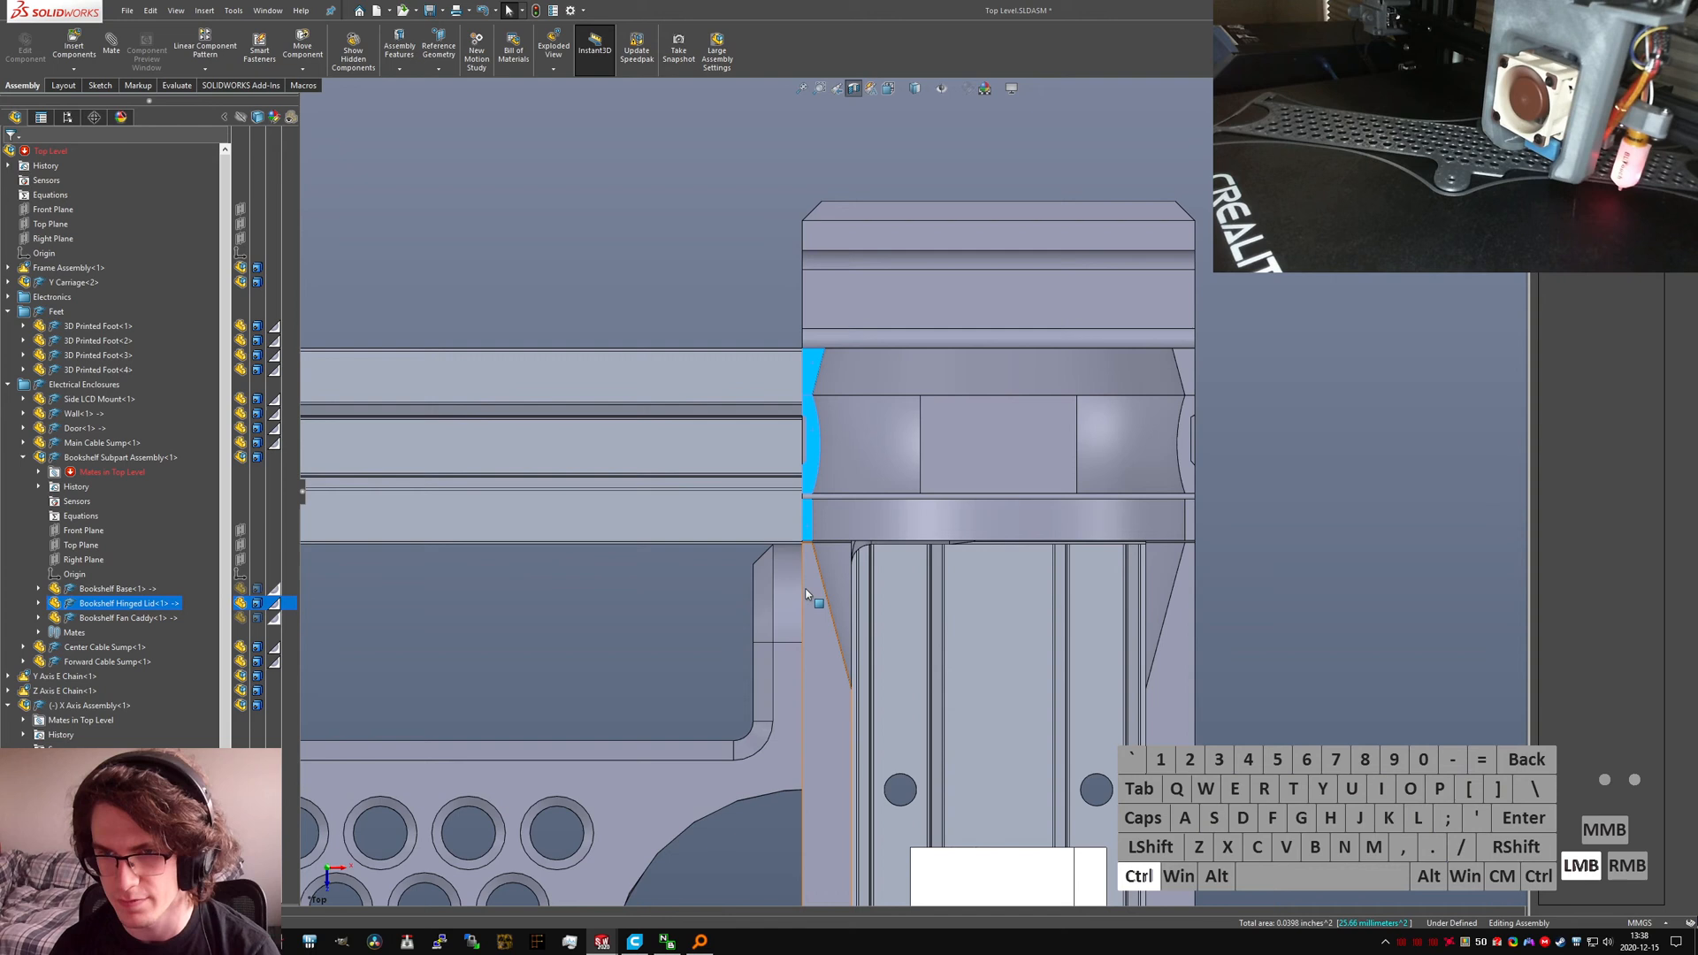
pyautogui.keyDown('ctrl'); pyautogui.click(1181, 638); pyautogui.keyUp('ctrl')
pyautogui.keyDown('ctrl'); pyautogui.click(1190, 511); pyautogui.keyUp('ctrl')
pyautogui.keyDown('ctrl'); pyautogui.click(1179, 369); pyautogui.keyUp('ctrl')
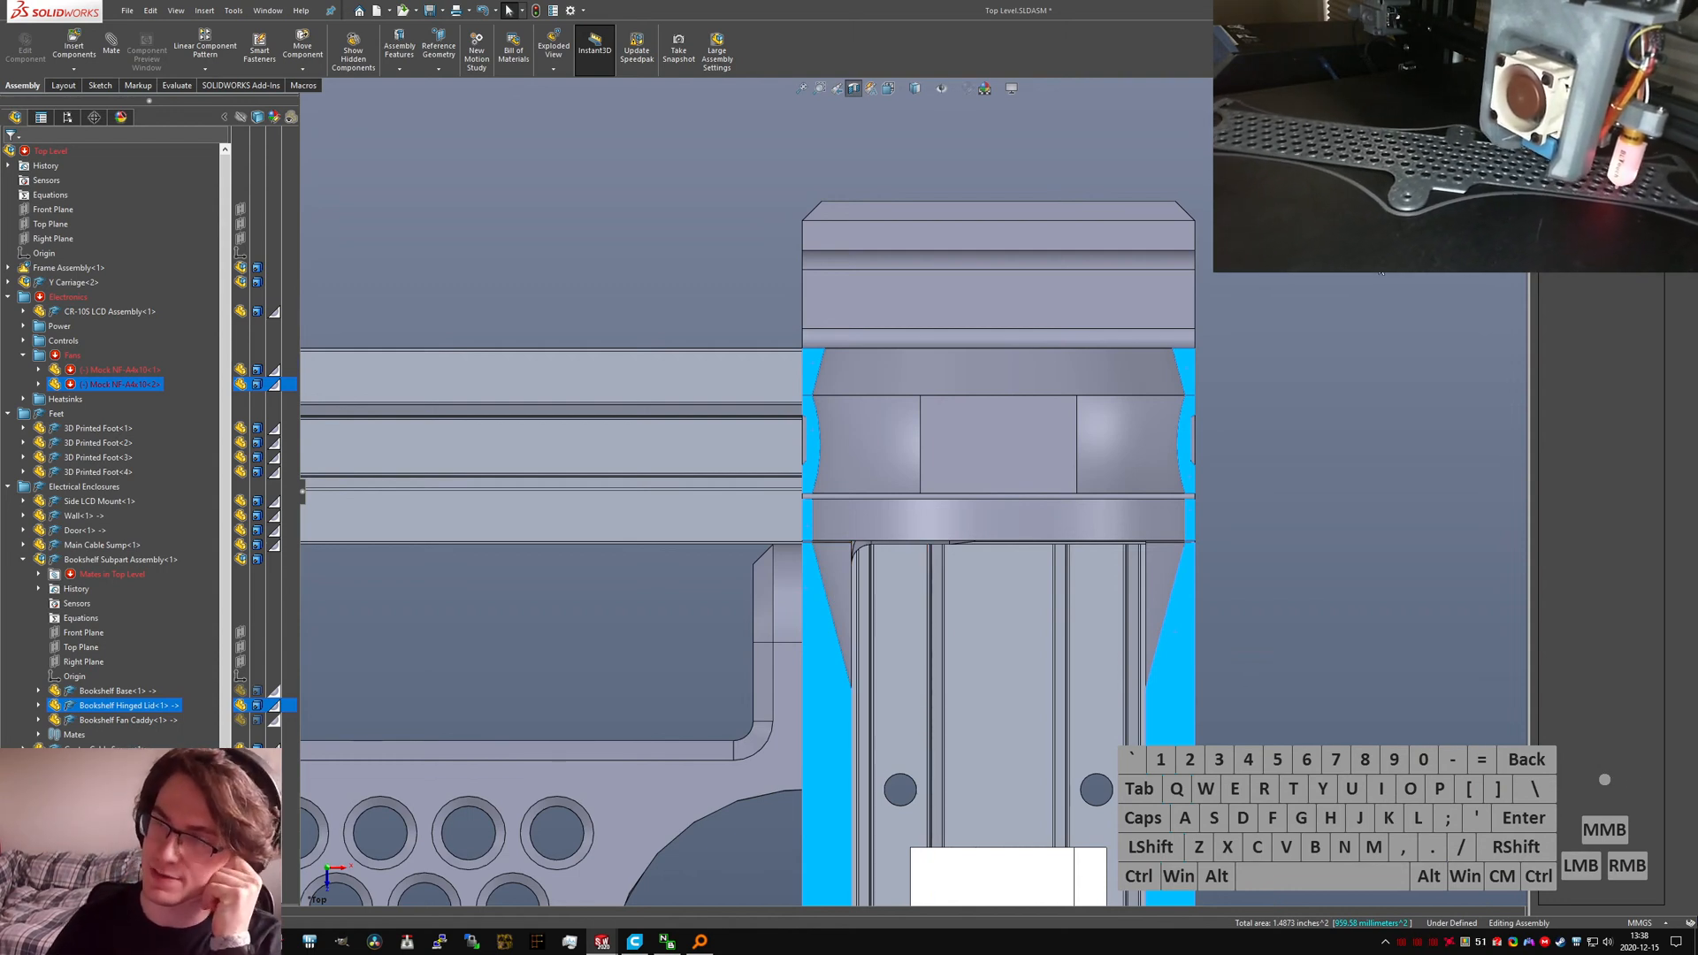
pyautogui.click(1321, 501)
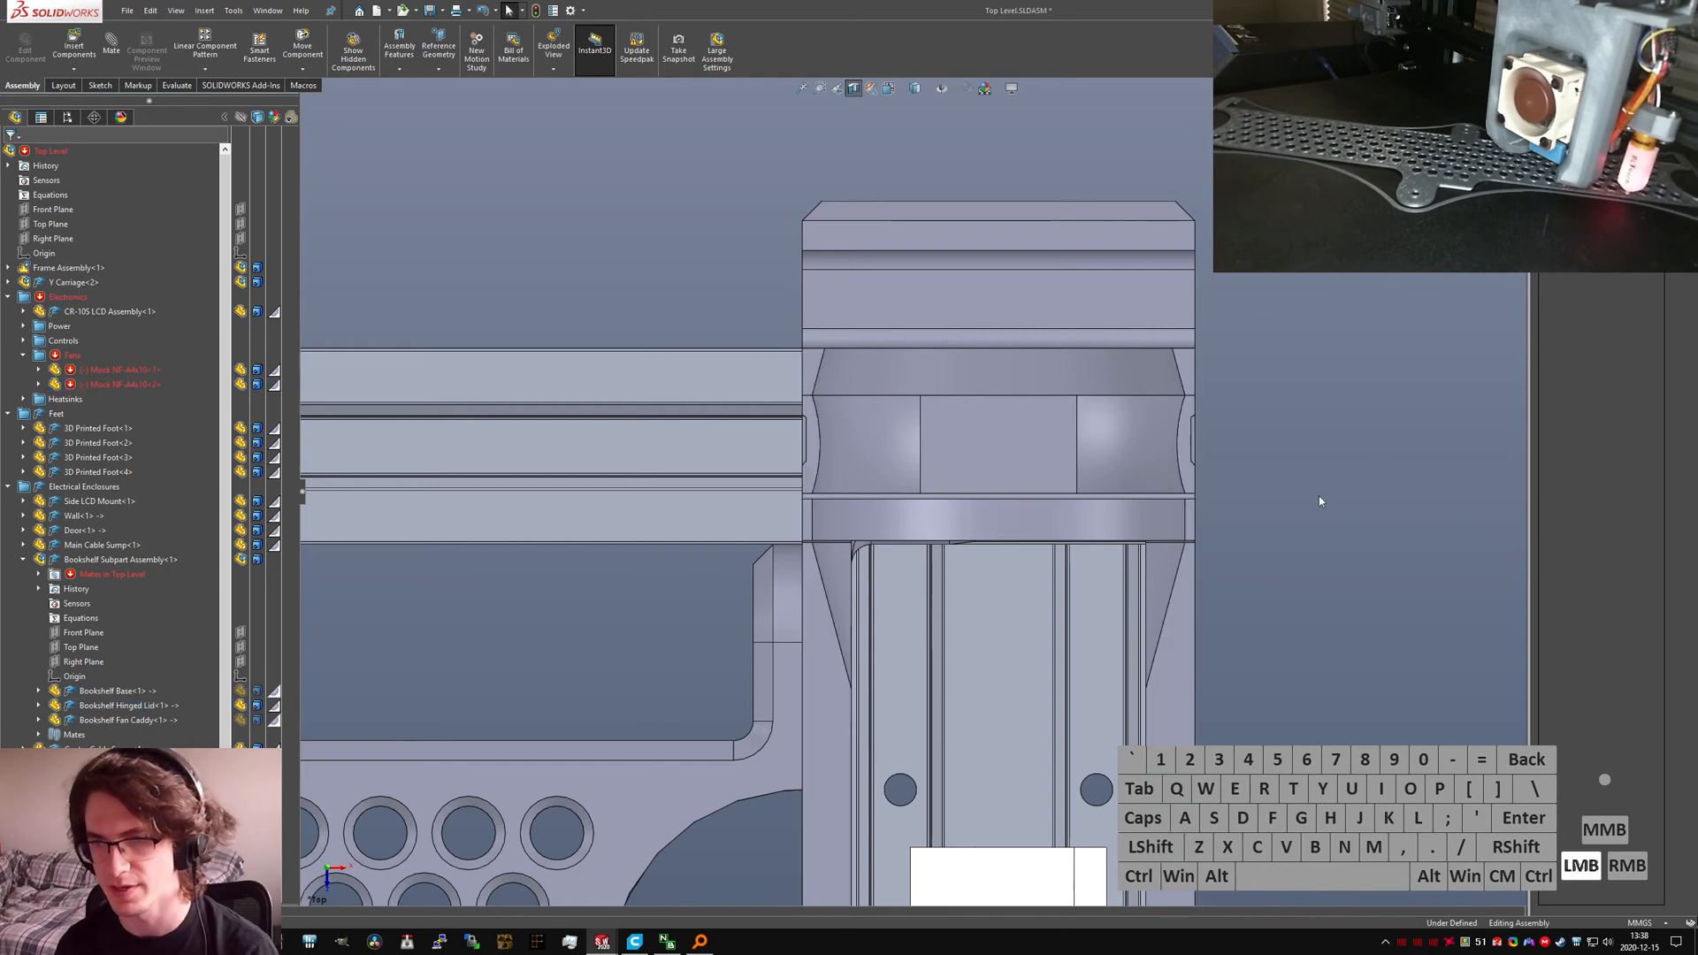
# Step: Expand the Mates in Top Level folder of Bookshelf Subpart Assembly to list its broken fan mates
pyautogui.moveTo(1141, 550); pyautogui.dragTo(1181, 568, button='middle')
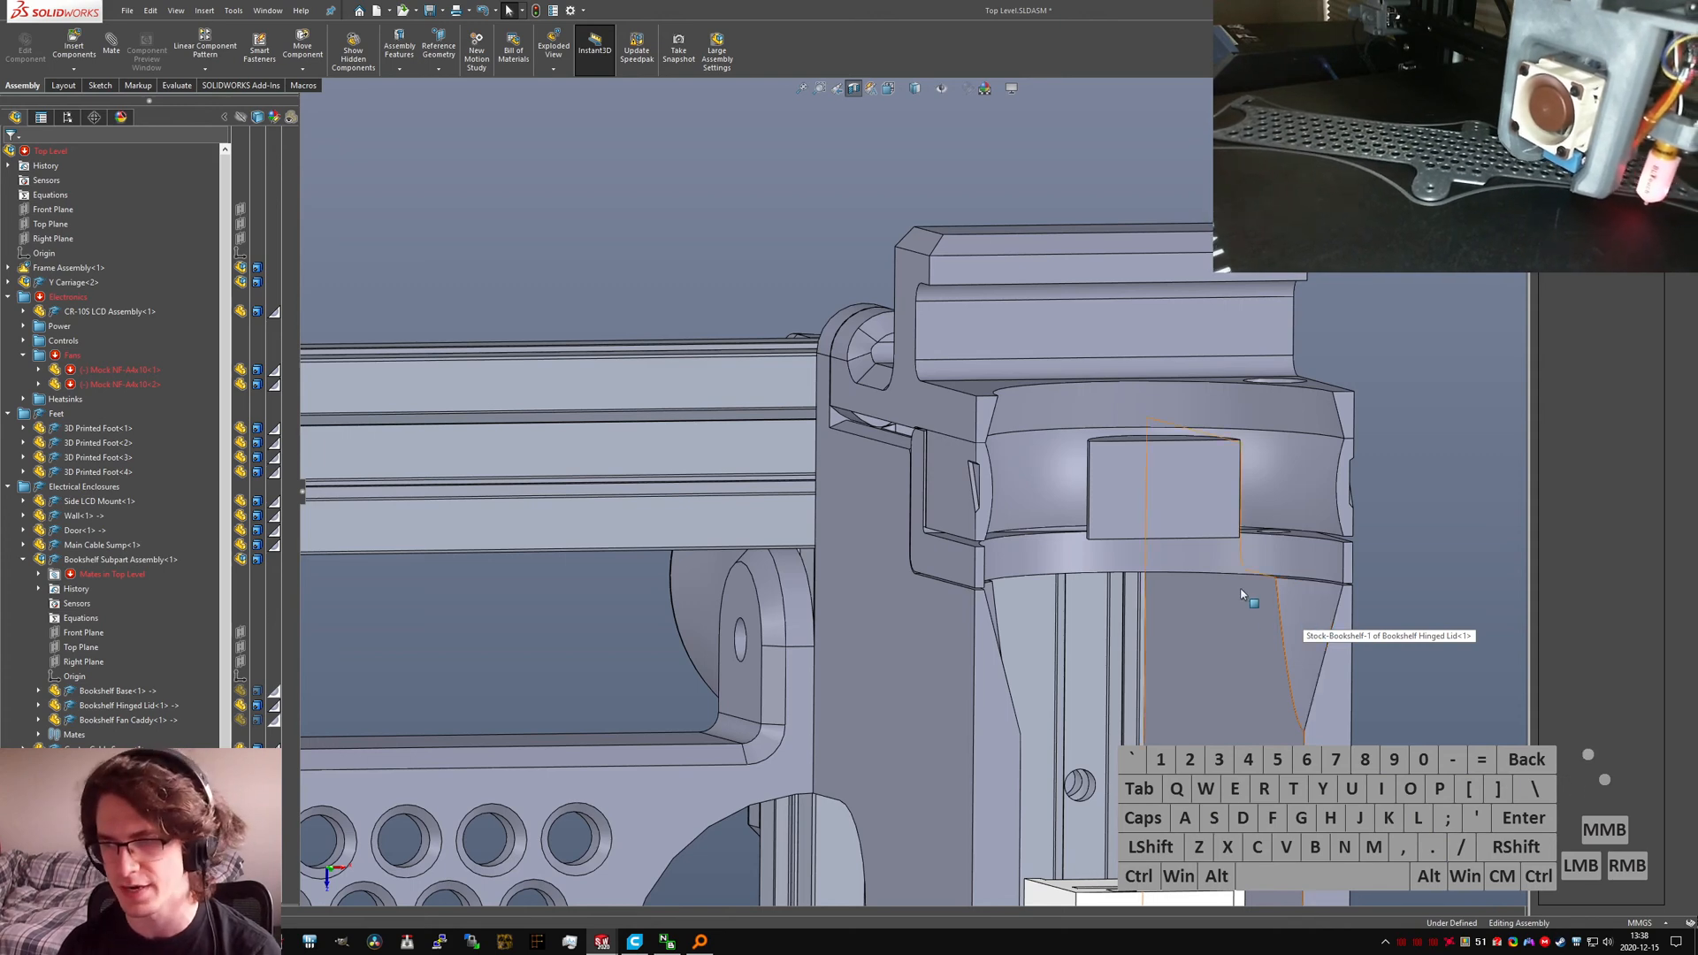
pyautogui.moveTo(1250, 595); pyautogui.dragTo(1196, 431, button='middle')
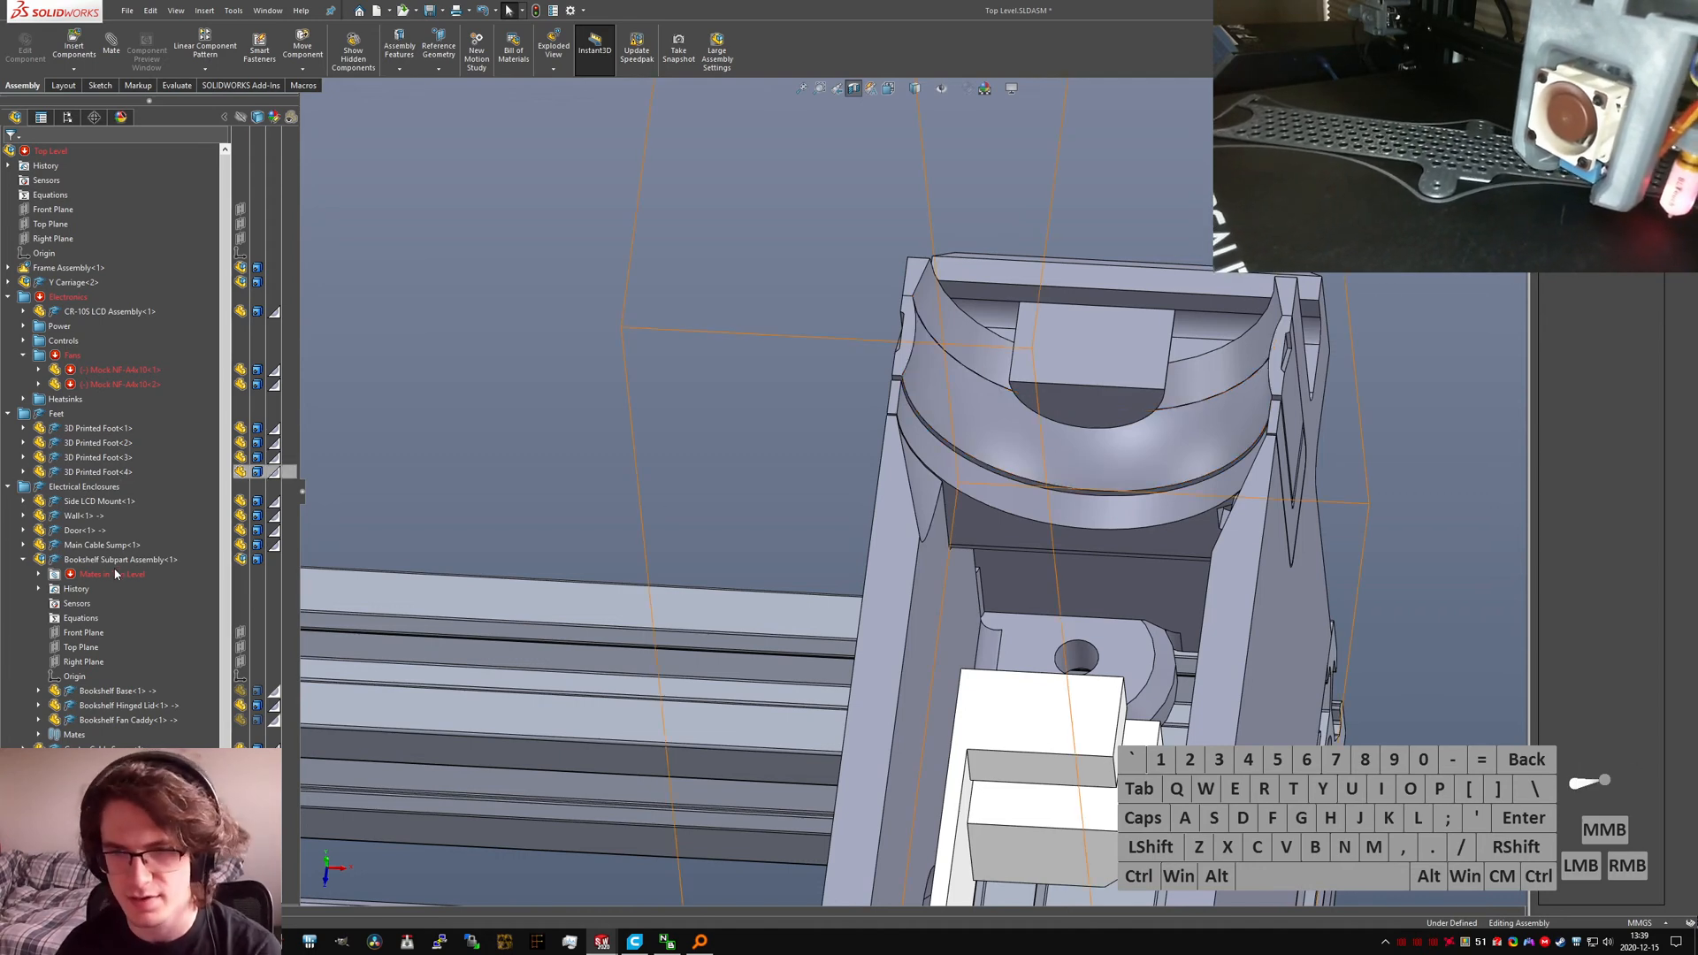
pyautogui.scroll(-4, 112, 569)
pyautogui.click(38, 399)
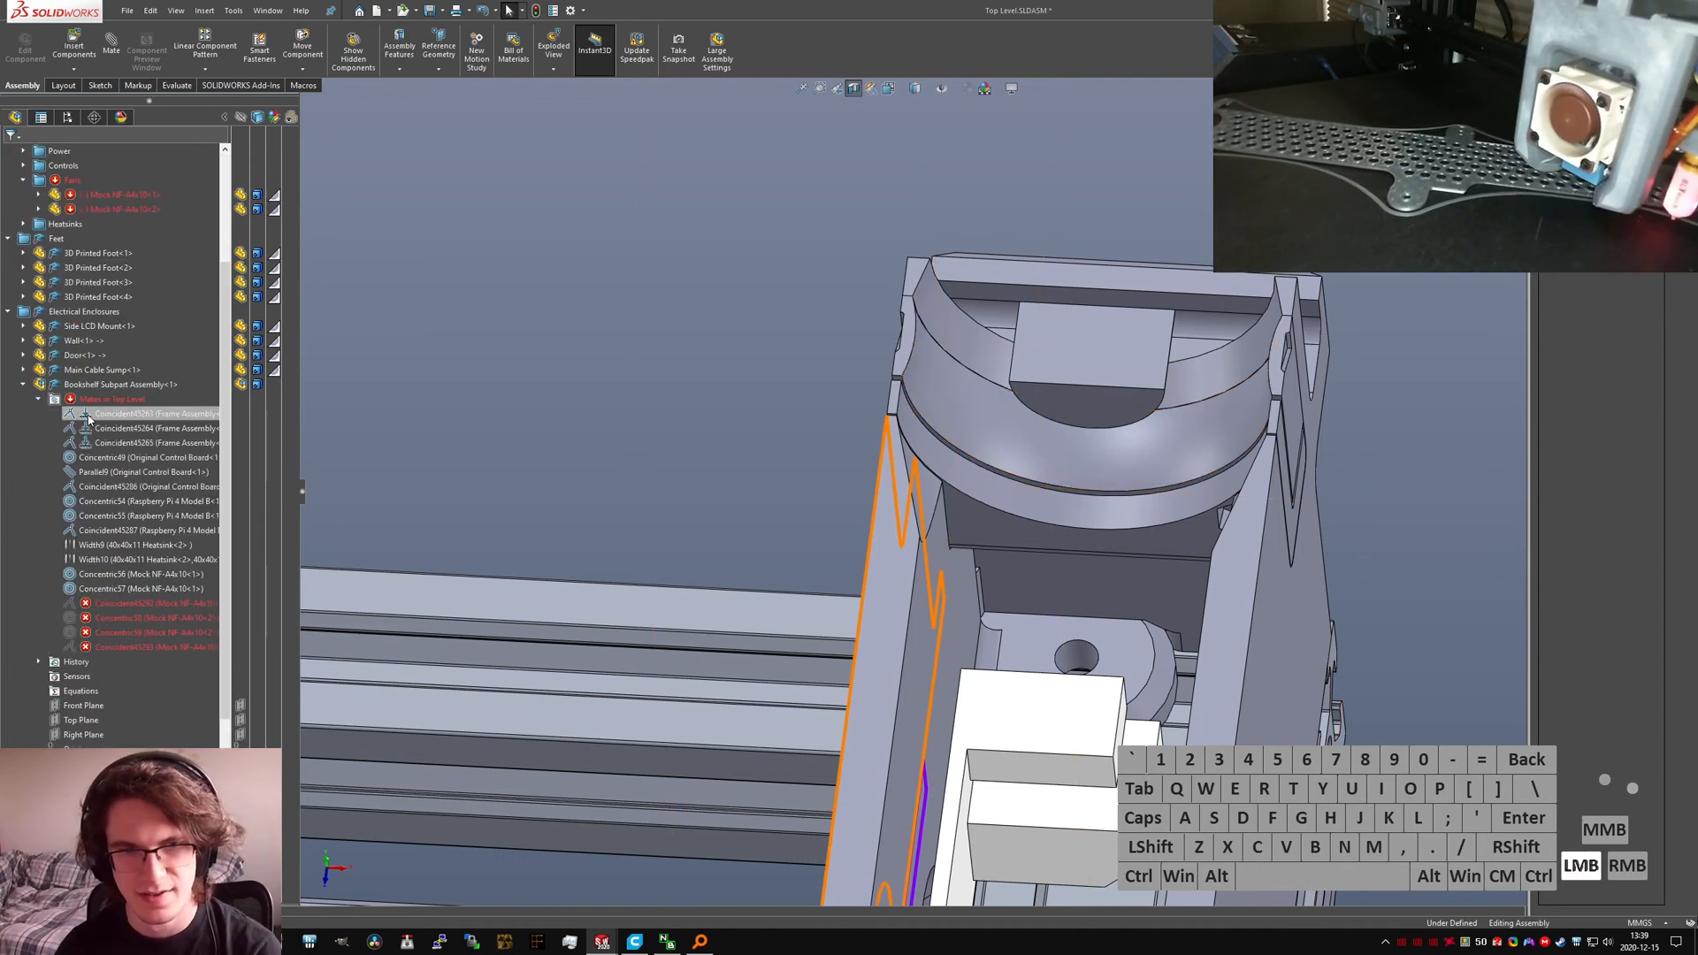
# Step: Repair mate Coincident45292 of Mock NF-A4x10<1> by replacing its missing face with the Bookshelf Hinged Lid's flat face against the fan
pyautogui.click(111, 603)
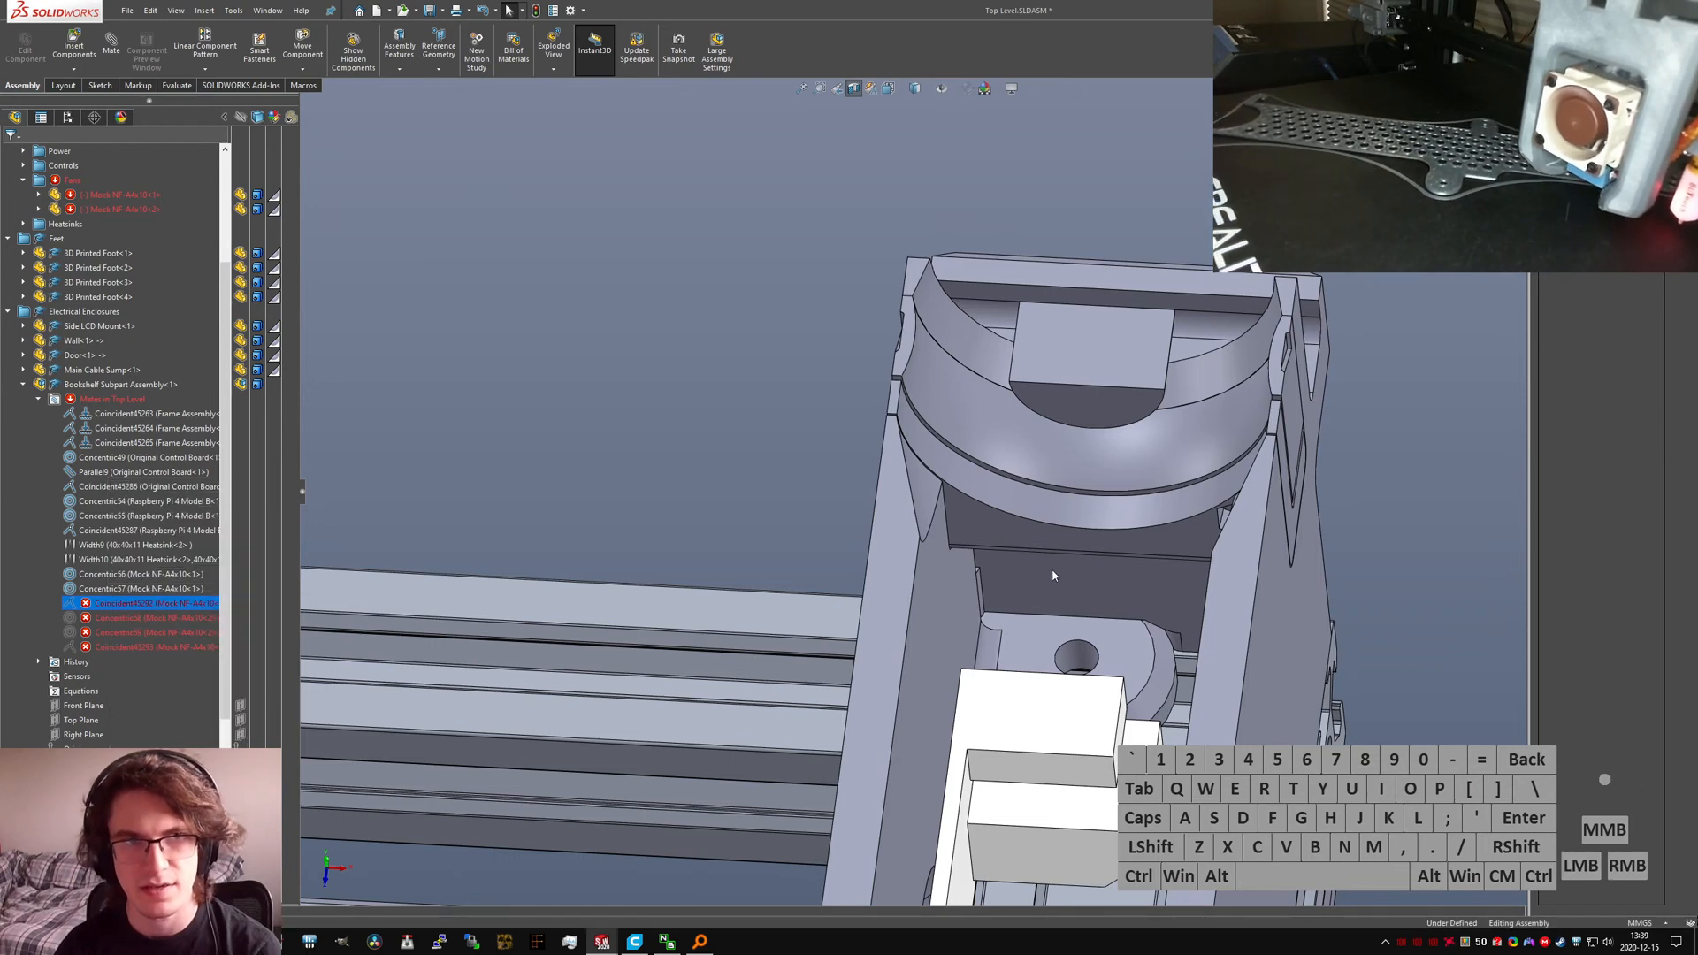
pyautogui.scroll(4, 1103, 591)
pyautogui.moveTo(1102, 591); pyautogui.dragTo(995, 575, button='middle')
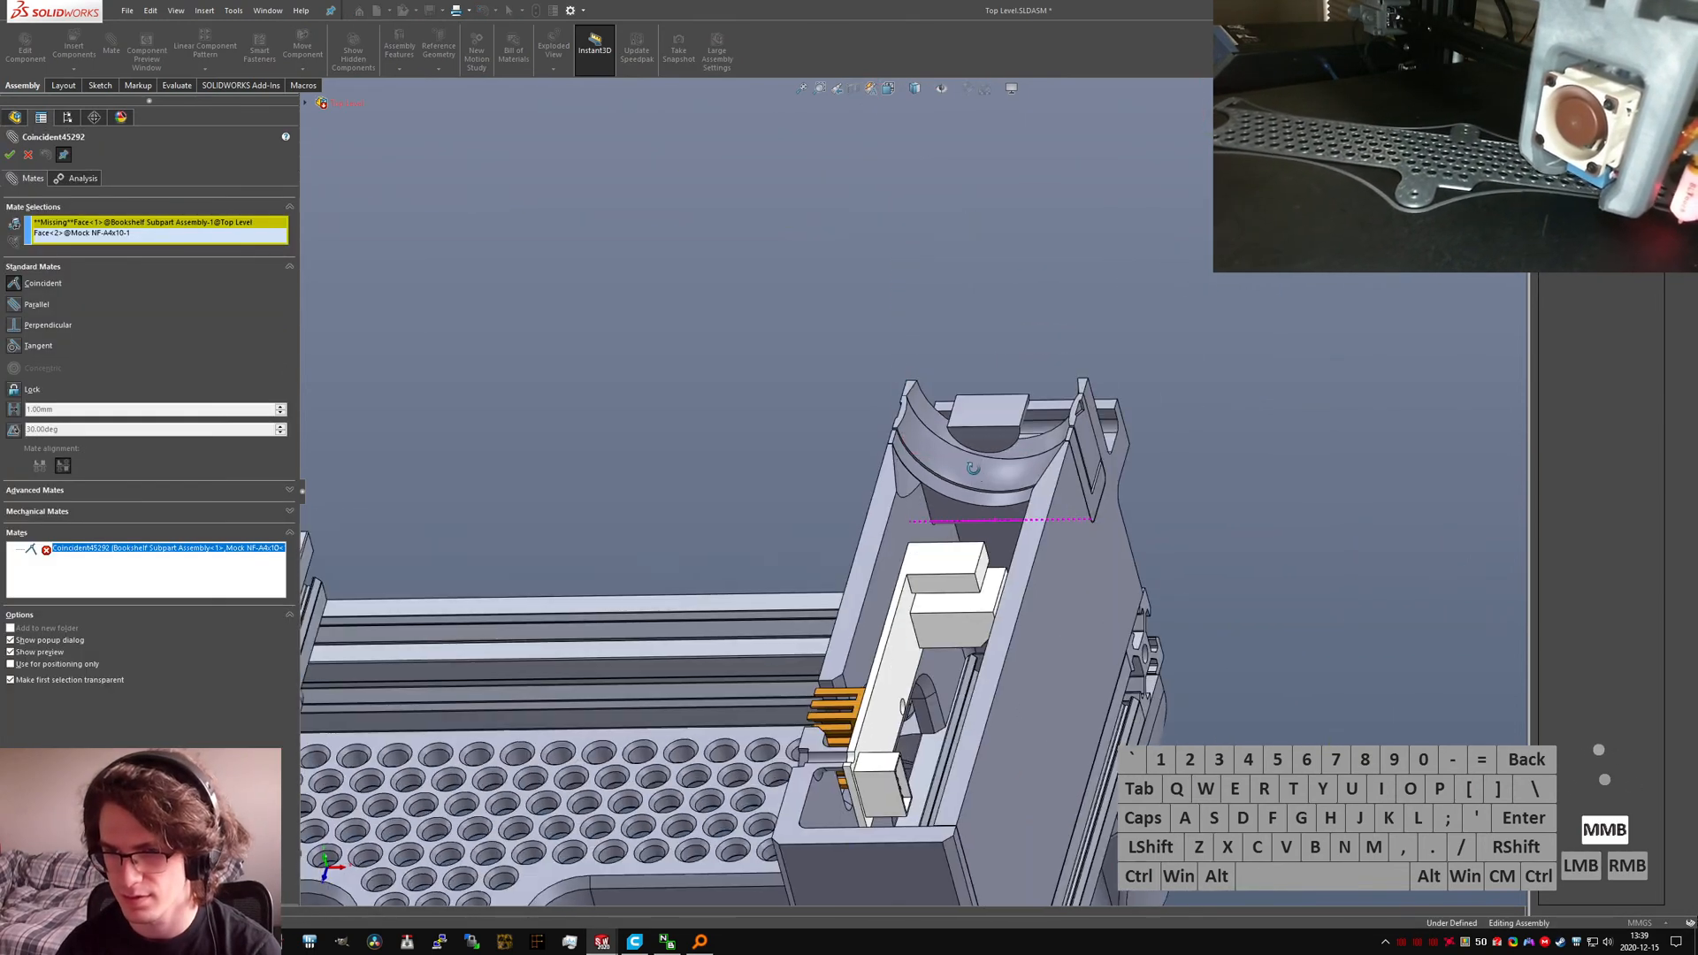
pyautogui.click(129, 223)
pyautogui.scroll(5, 911, 482)
pyautogui.moveTo(991, 442); pyautogui.dragTo(645, 561, button='middle')
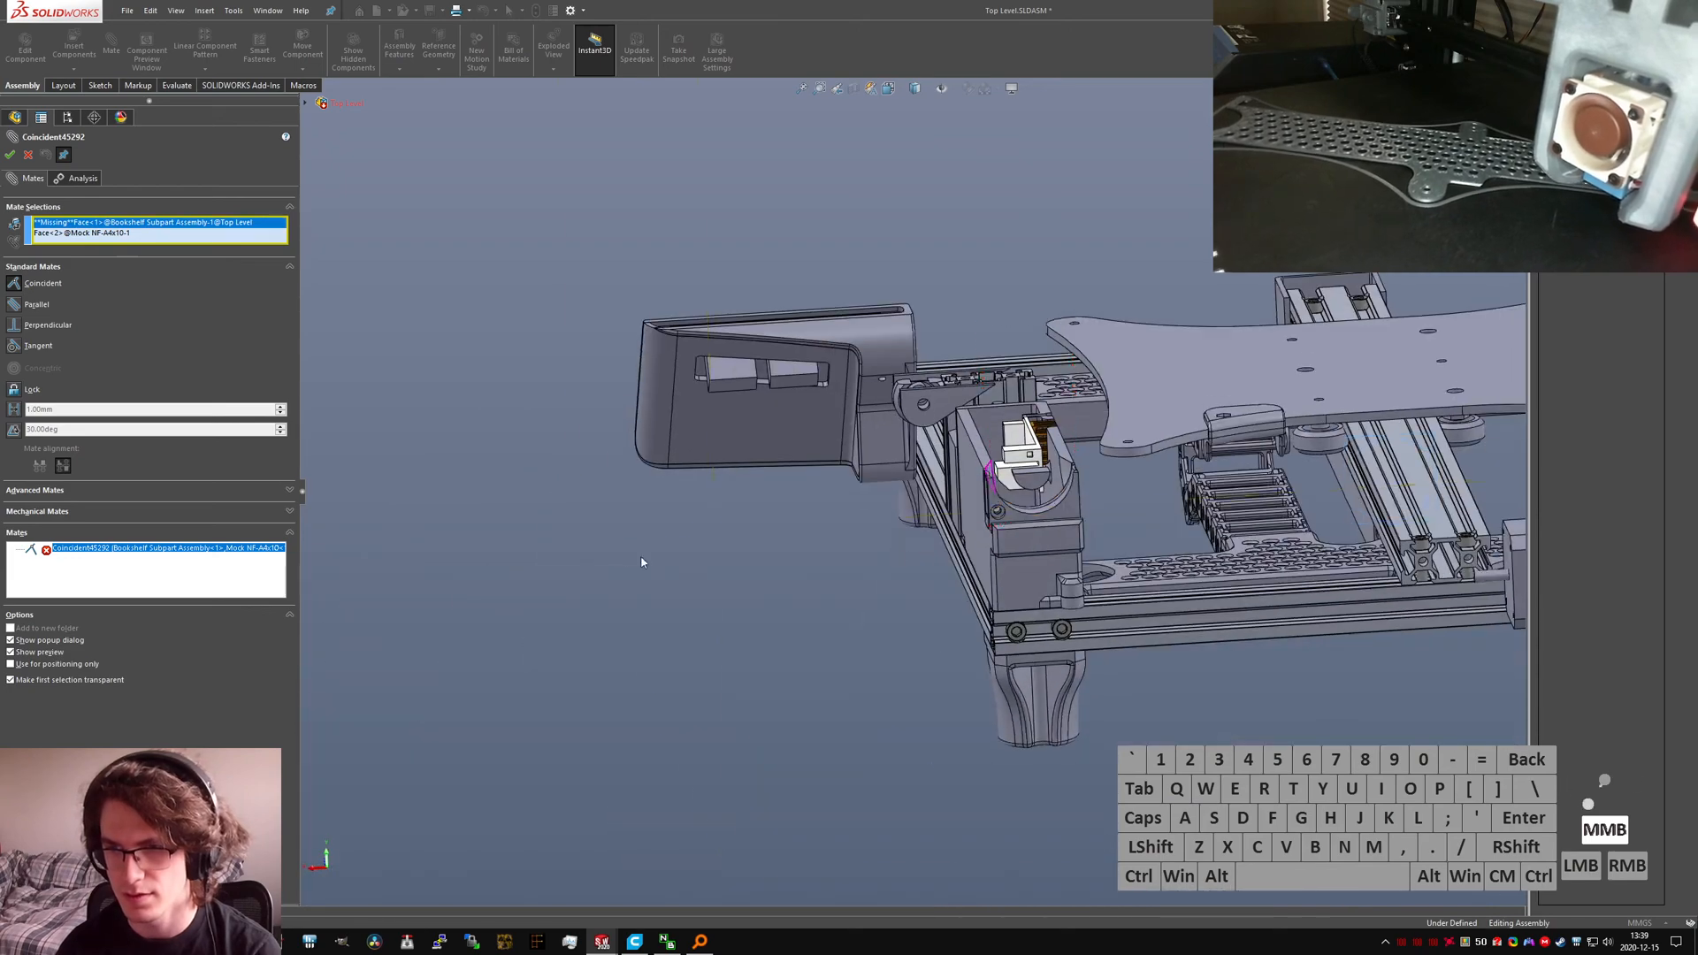
pyautogui.scroll(-6, 1025, 530)
pyautogui.moveTo(964, 513); pyautogui.dragTo(1415, 685, button='middle')
pyautogui.scroll(-5, 1039, 485)
pyautogui.scroll(-7, 1023, 731)
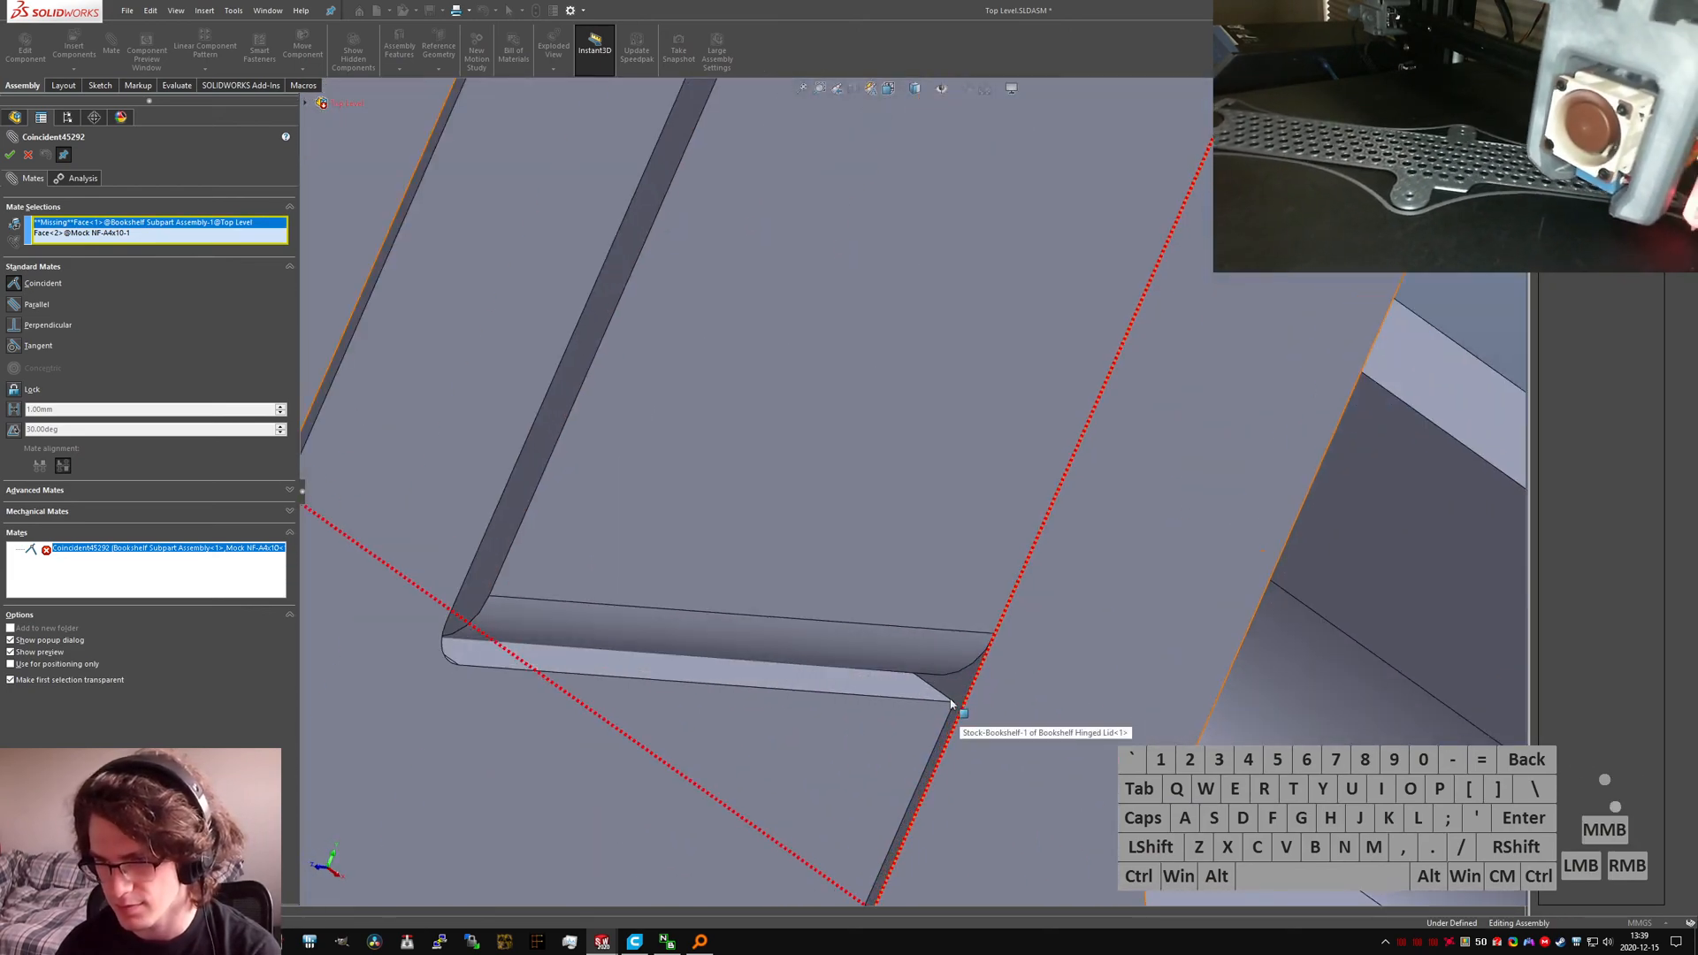
pyautogui.click(961, 690)
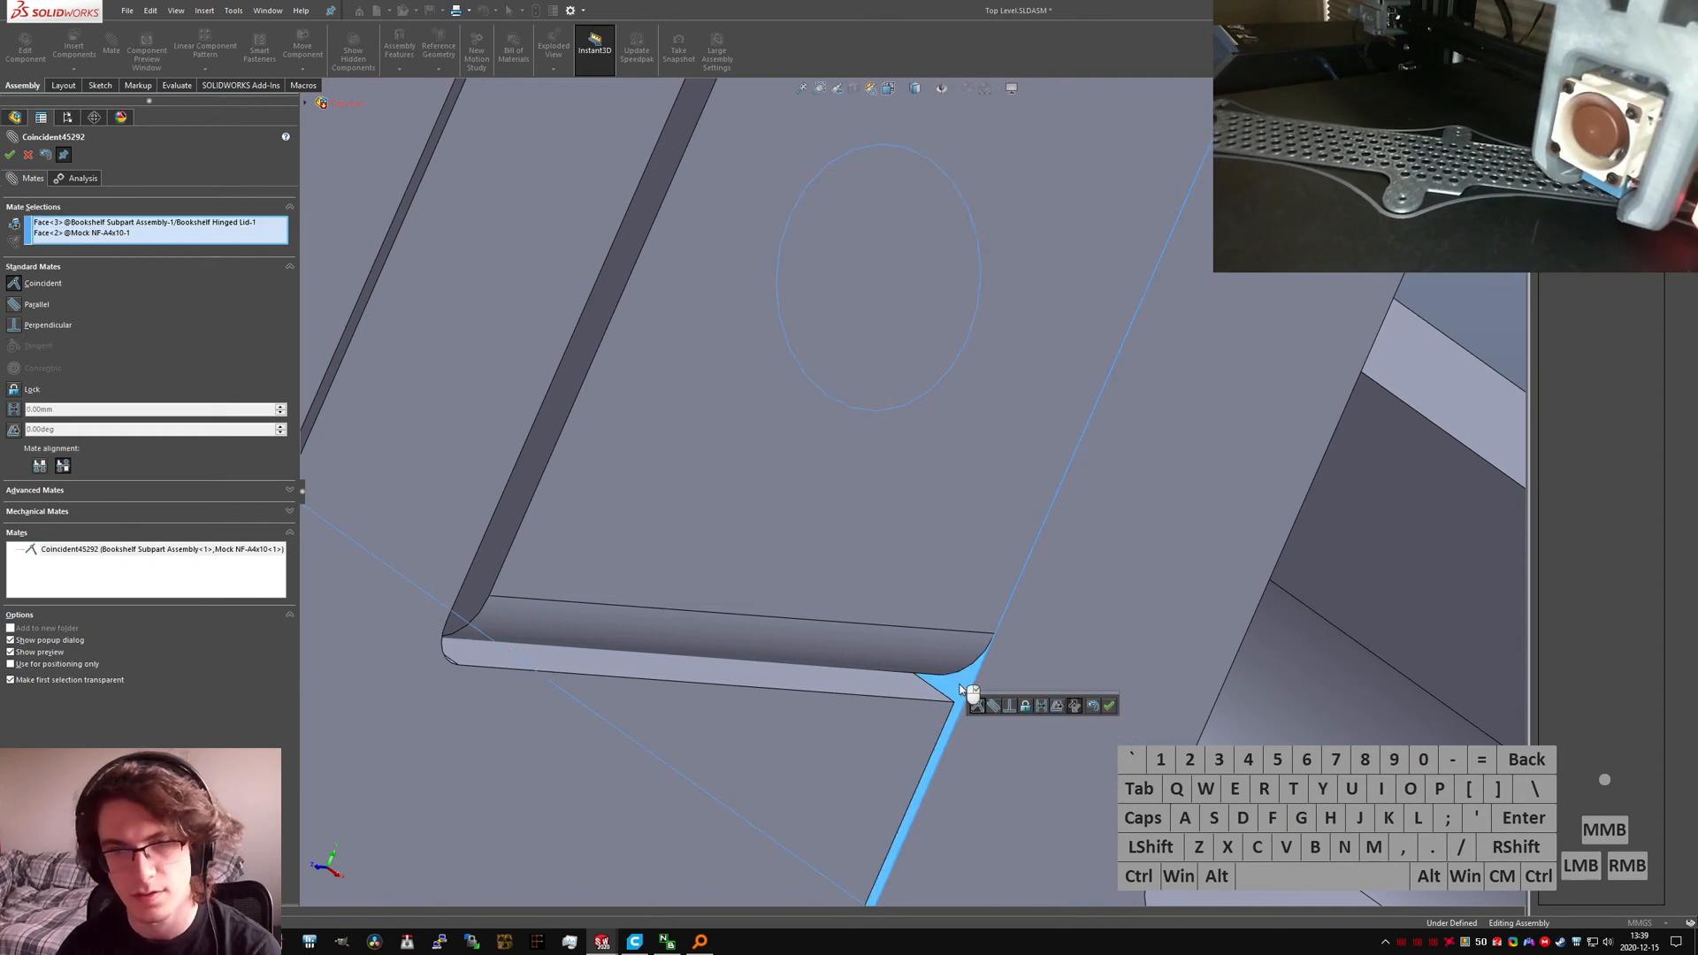
pyautogui.rightClick(964, 692)
pyautogui.click(28, 155)
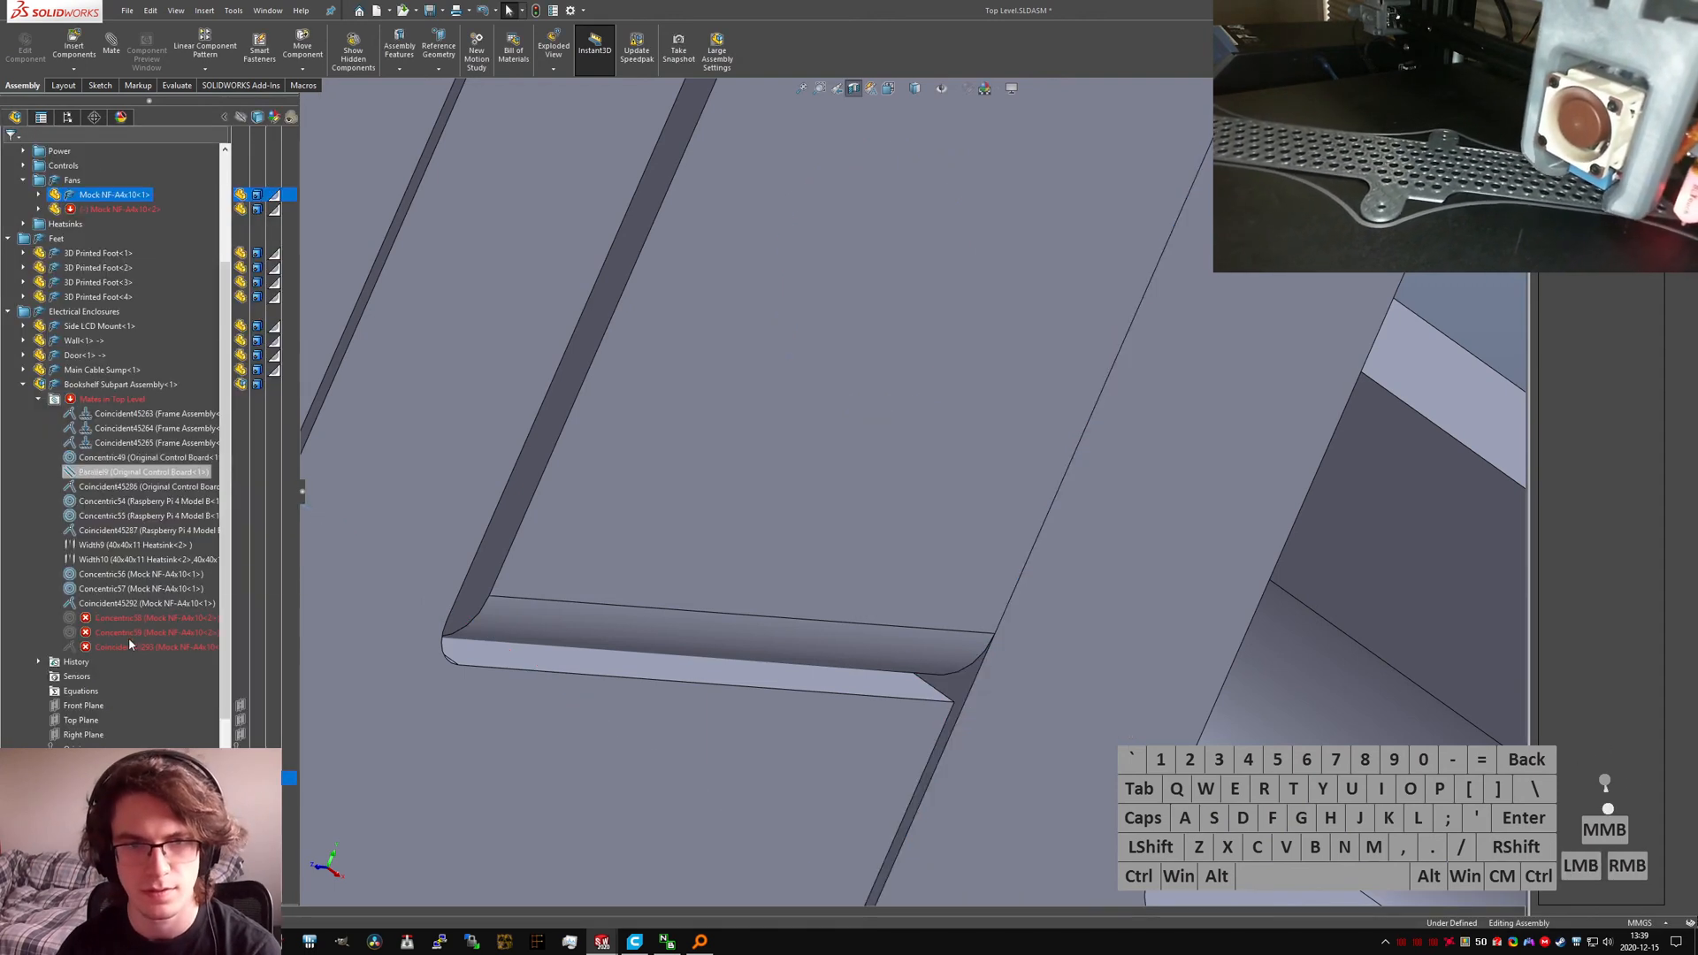
pyautogui.rightClick(141, 618)
pyautogui.click(386, 573)
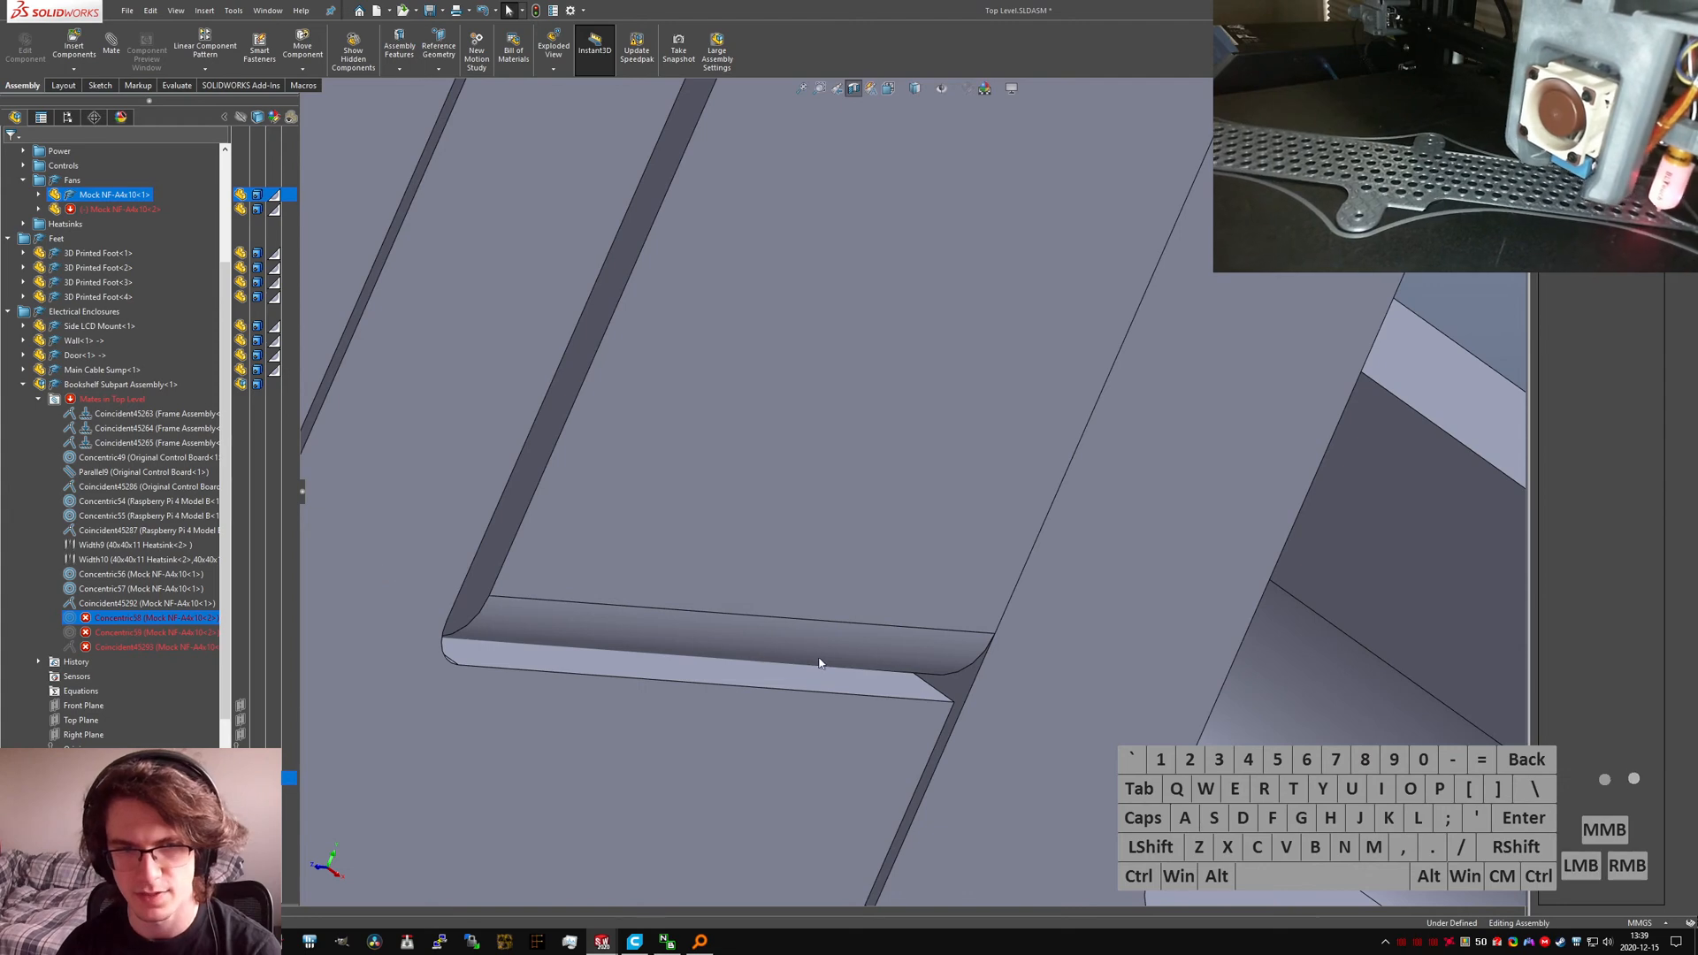
pyautogui.click(853, 89)
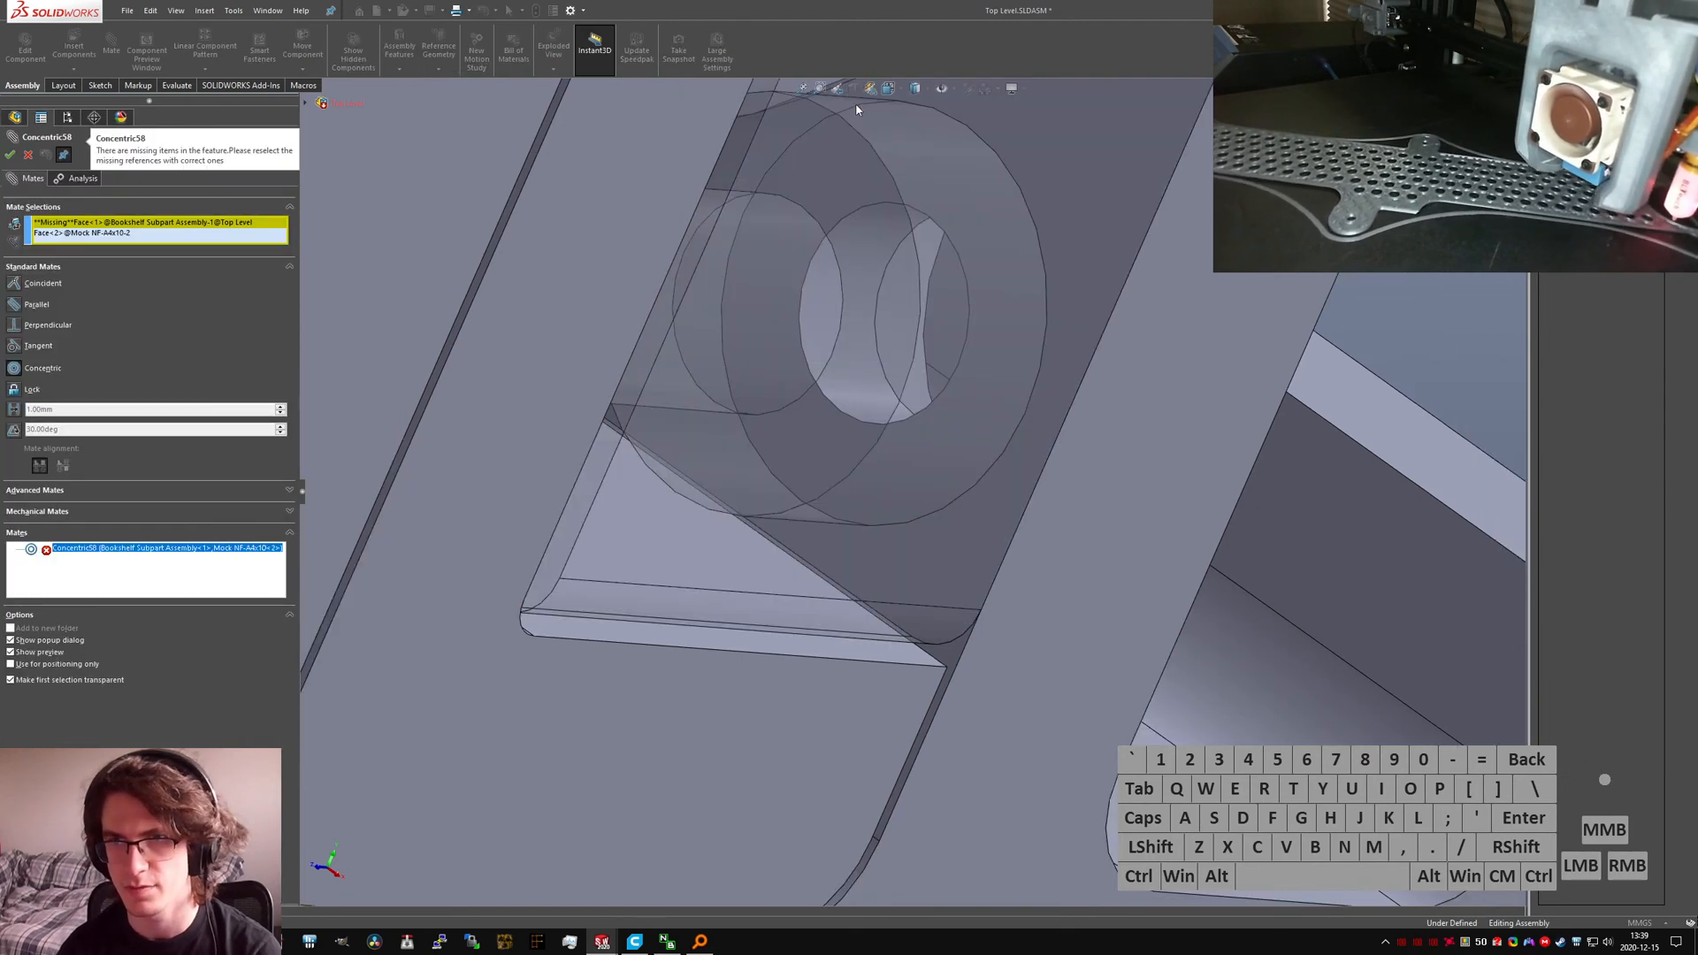
pyautogui.scroll(11, 962, 290)
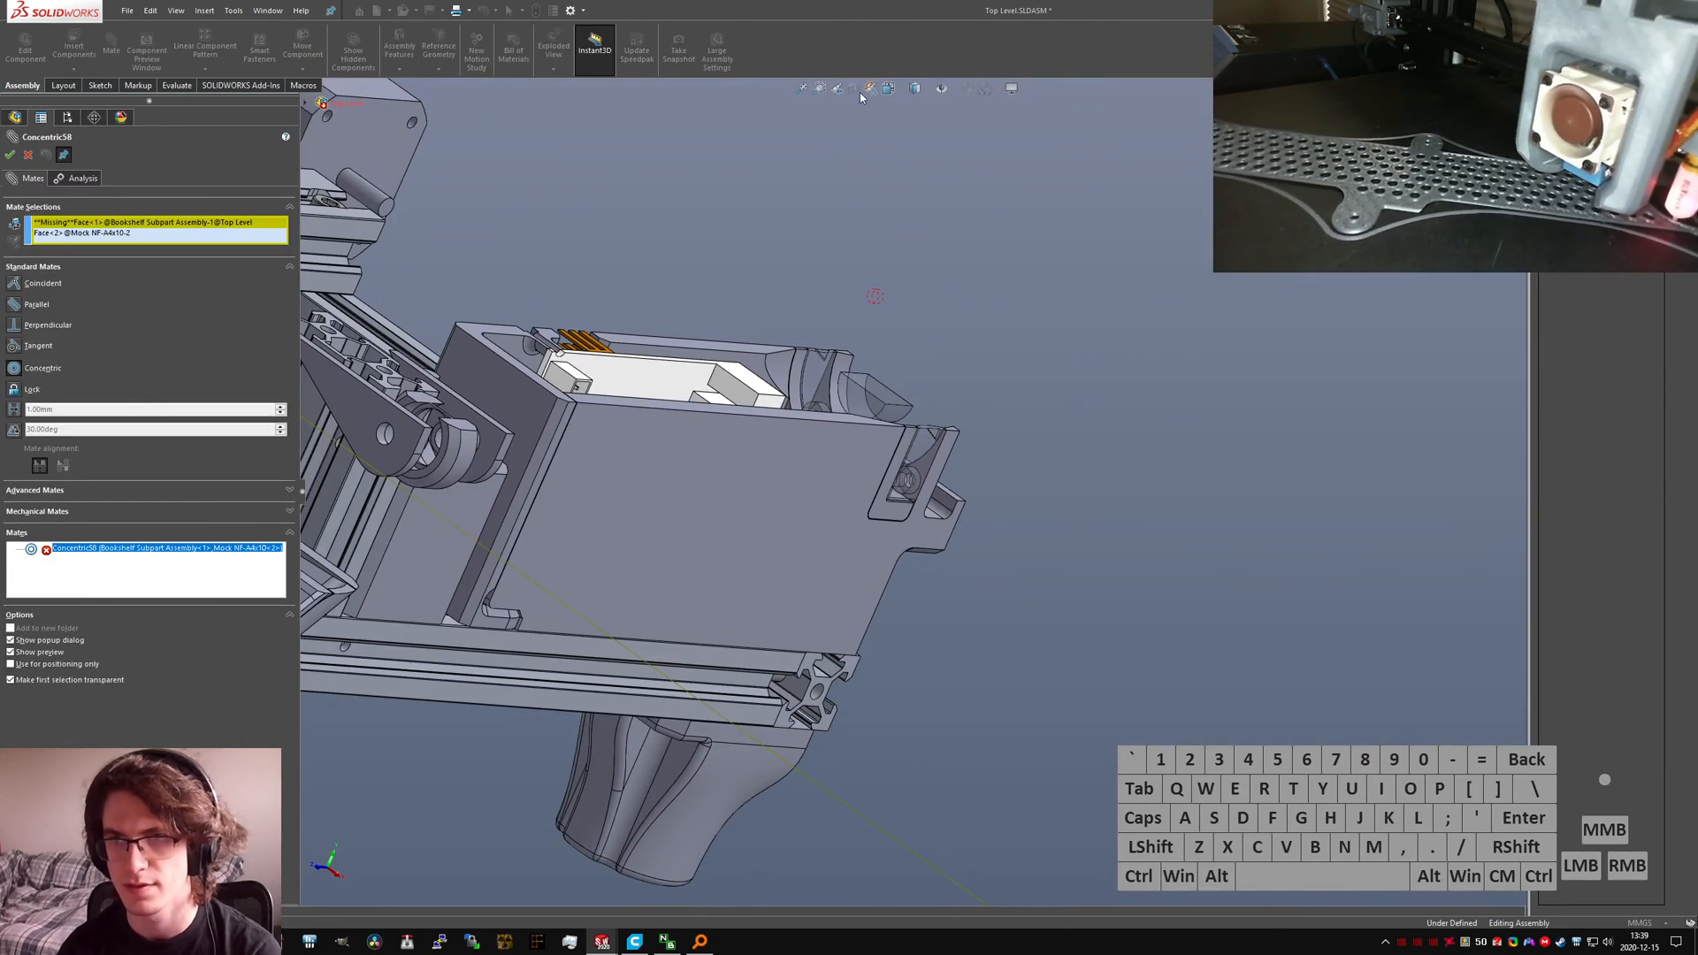
pyautogui.press('Escape')
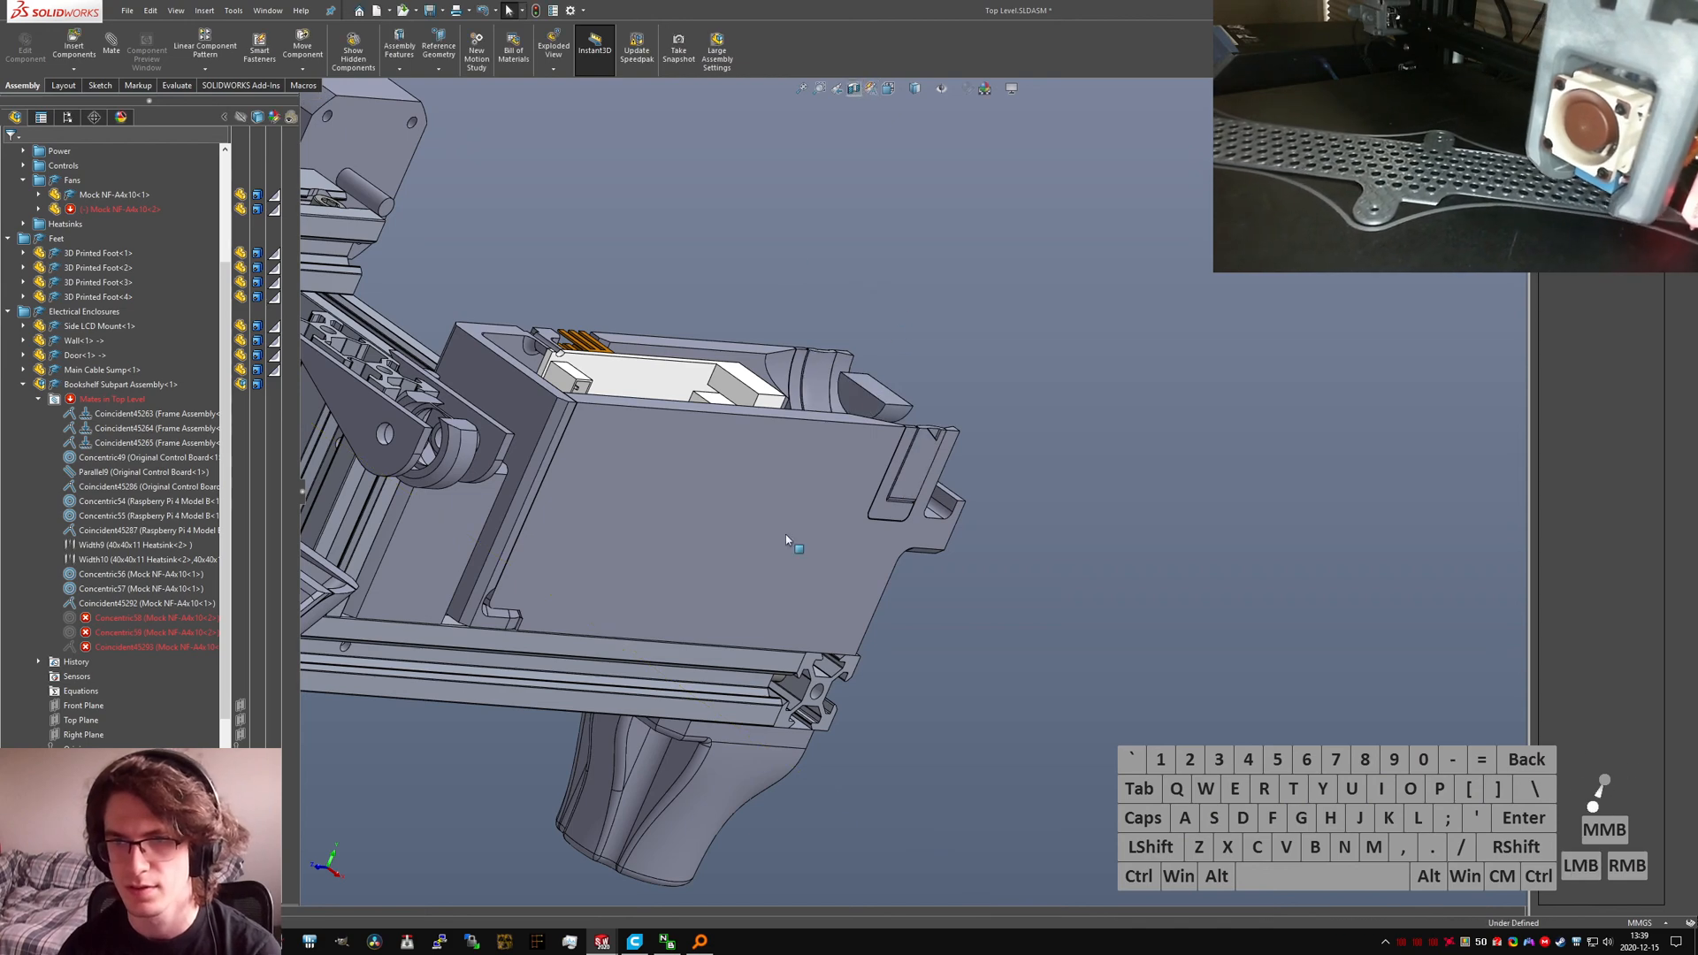
# Step: Turn off the section view and repair mate Concentric58 of Mock NF-A4x10<2> using the lid's screw hole at the lower fan opening's upper corner
pyautogui.rightClick(131, 621)
pyautogui.click(406, 503)
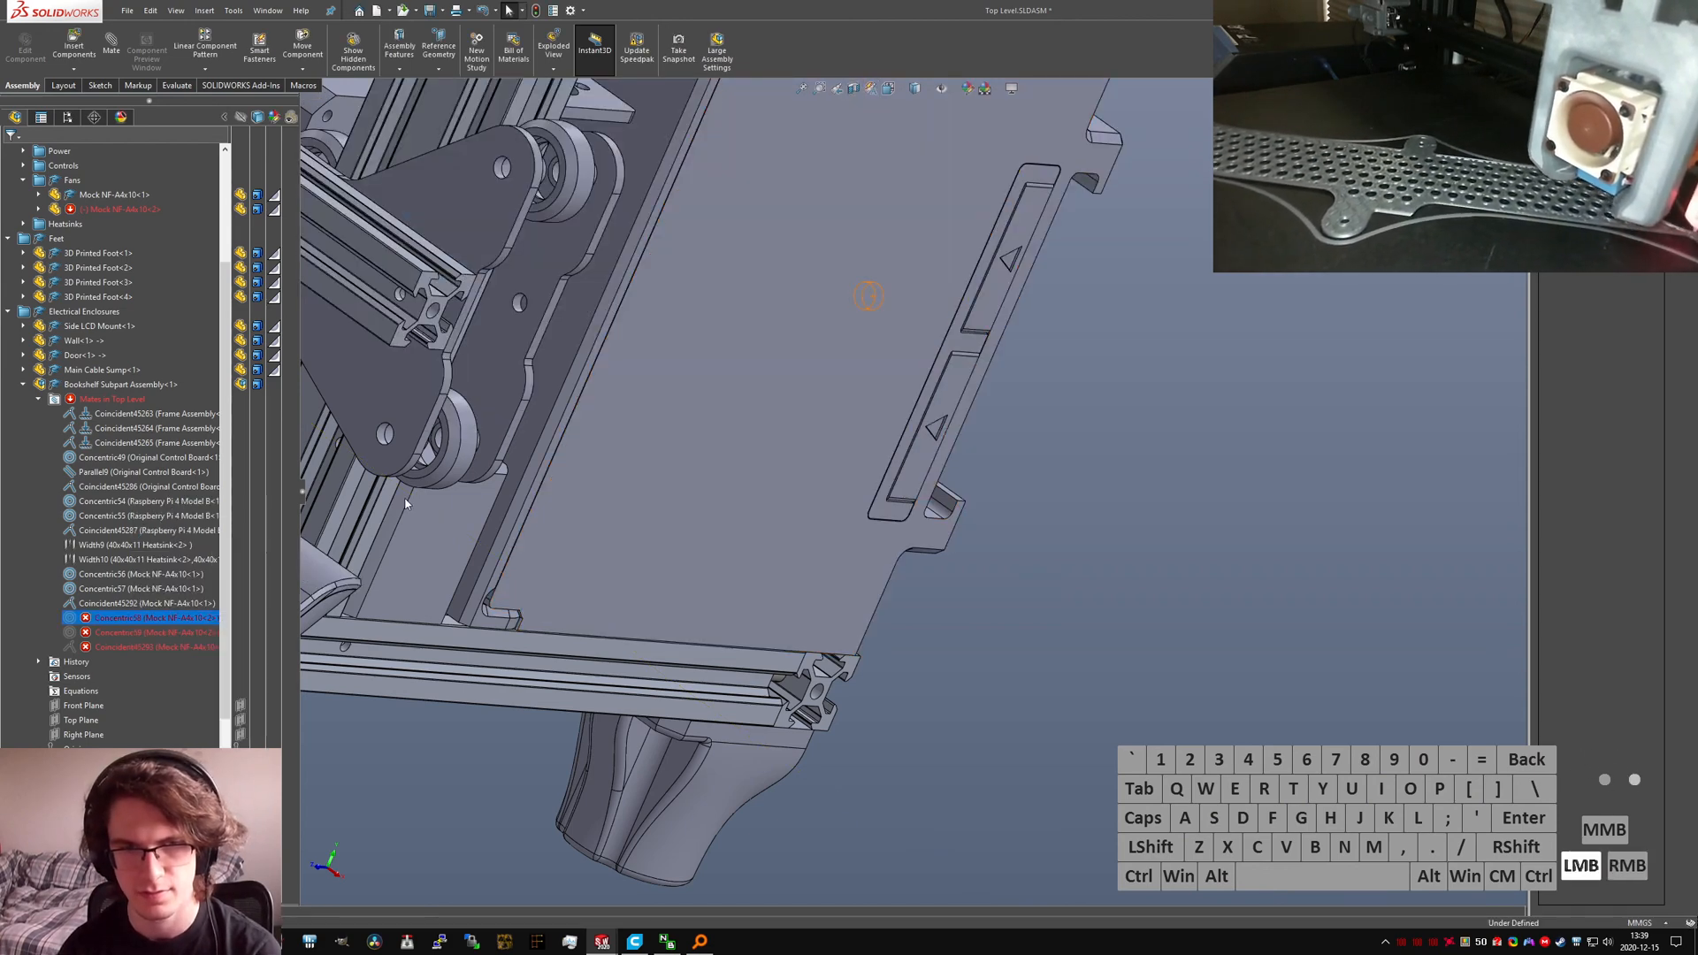
pyautogui.moveTo(1008, 239); pyautogui.dragTo(853, 201, button='middle')
pyautogui.scroll(-6, 1110, 331)
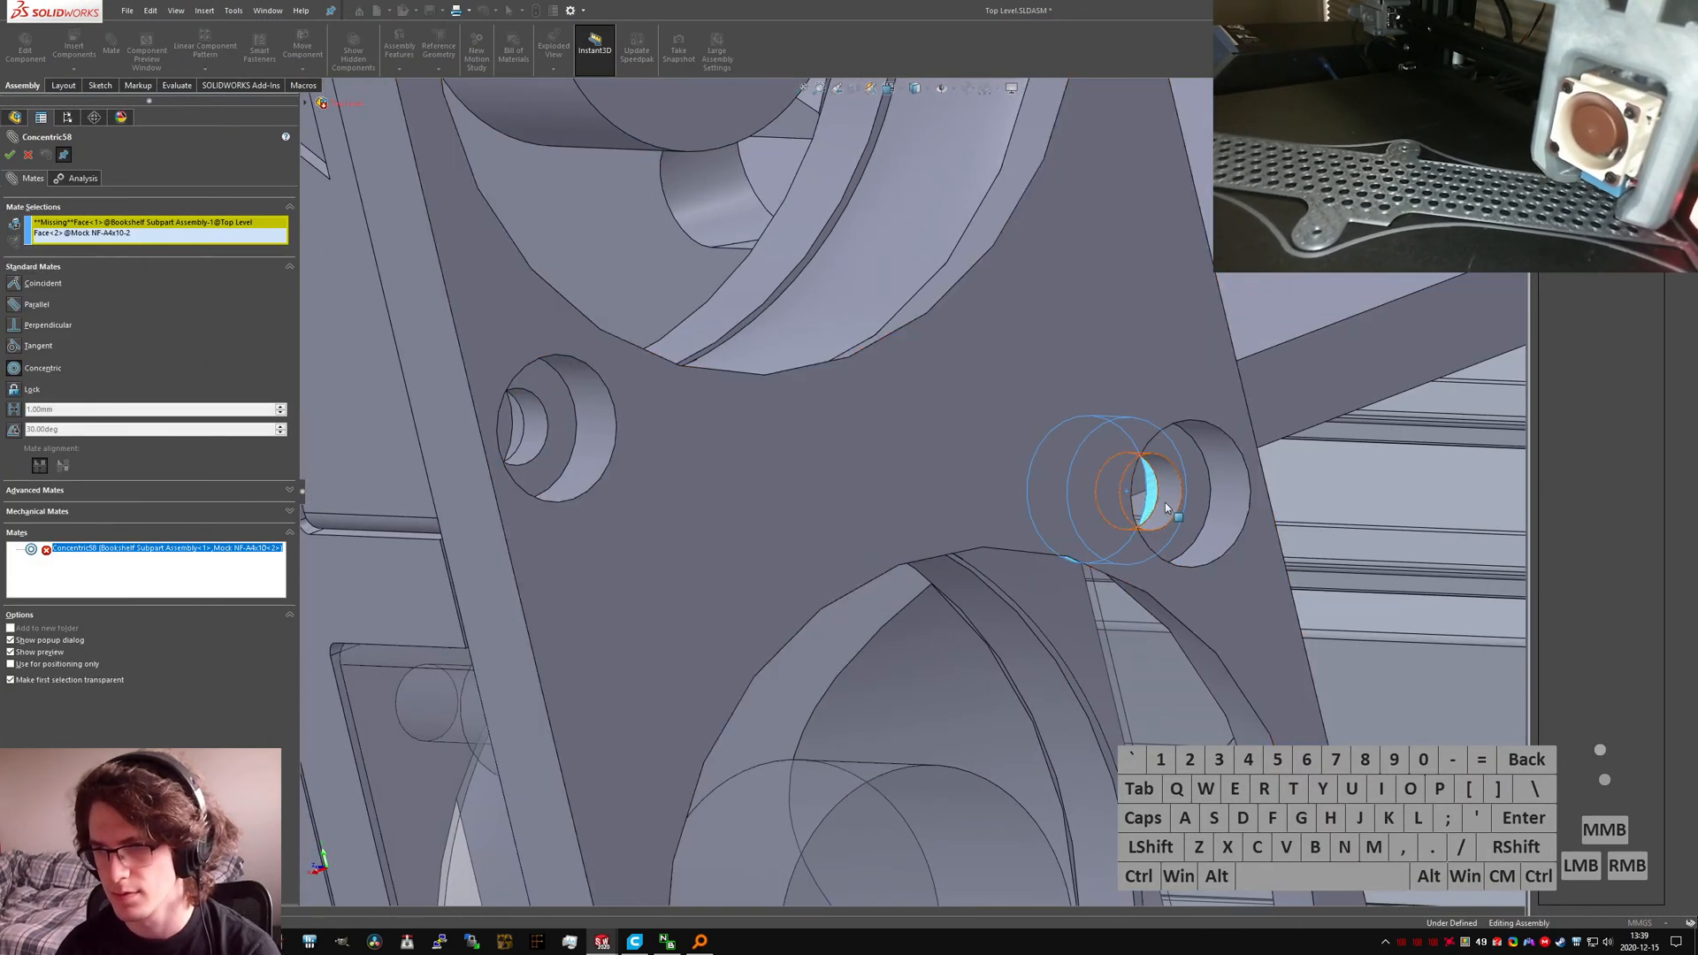
pyautogui.click(1167, 507)
pyautogui.rightClick(1167, 506)
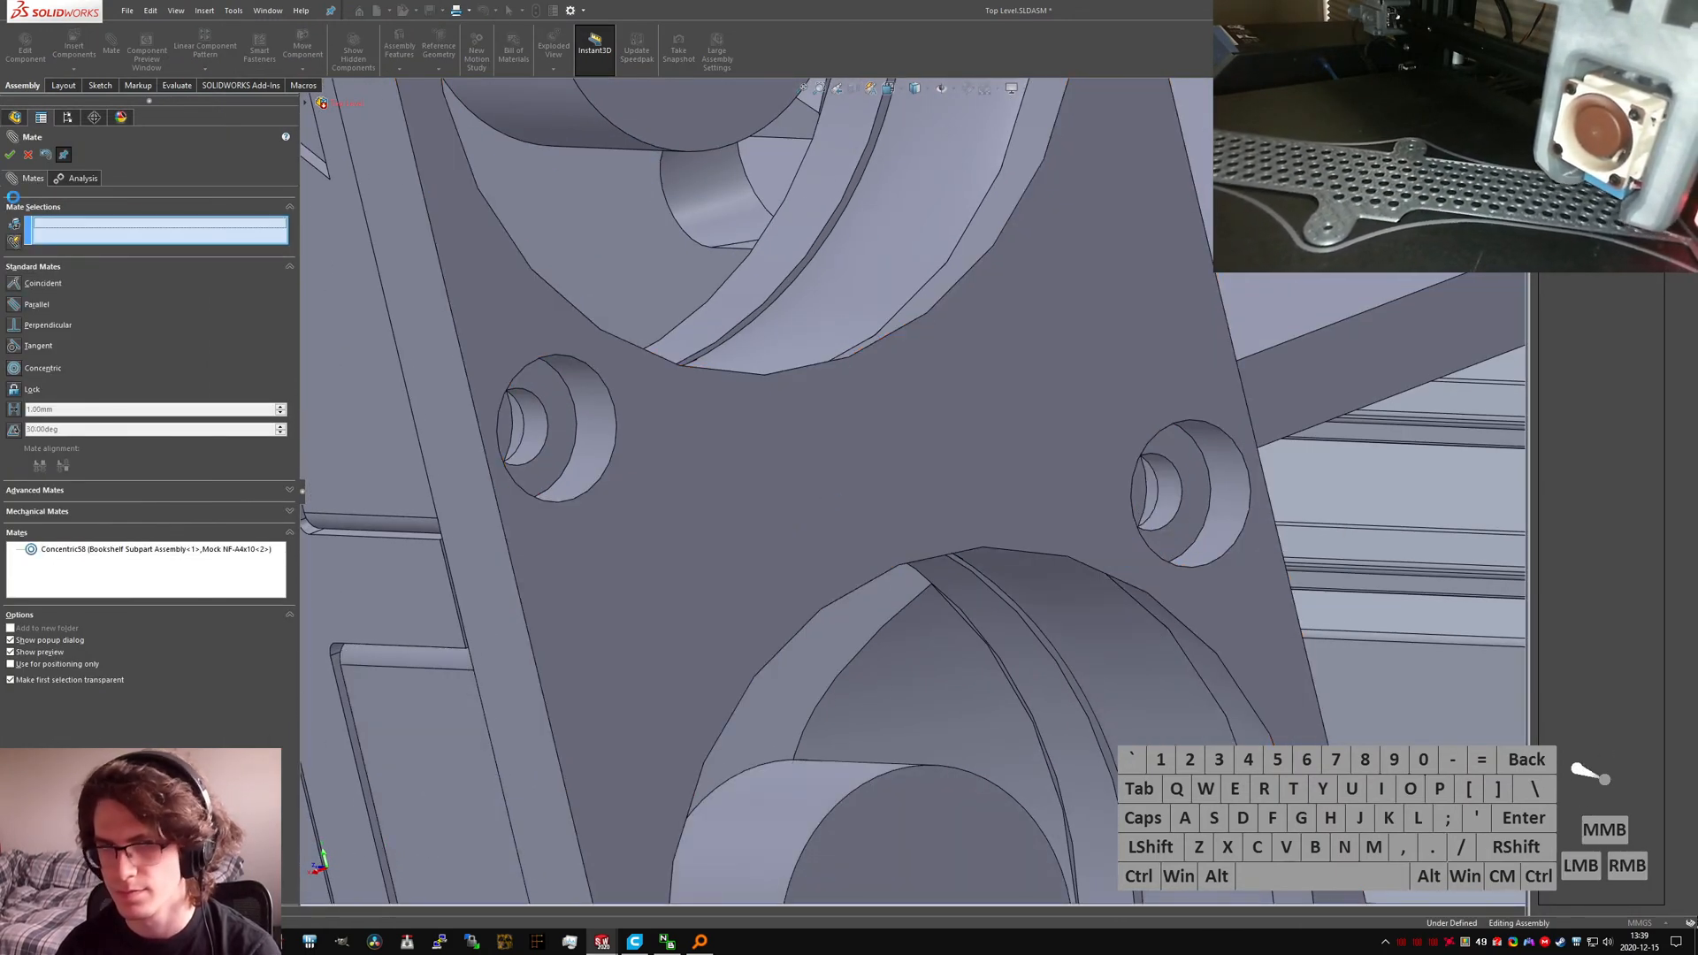
pyautogui.click(33, 157)
# Step: Repair mate Concentric59 of Mock NF-A4x10<2> by replacing its missing face with the lid's screw hole at the lower fan opening's bottom corner
pyautogui.rightClick(114, 632)
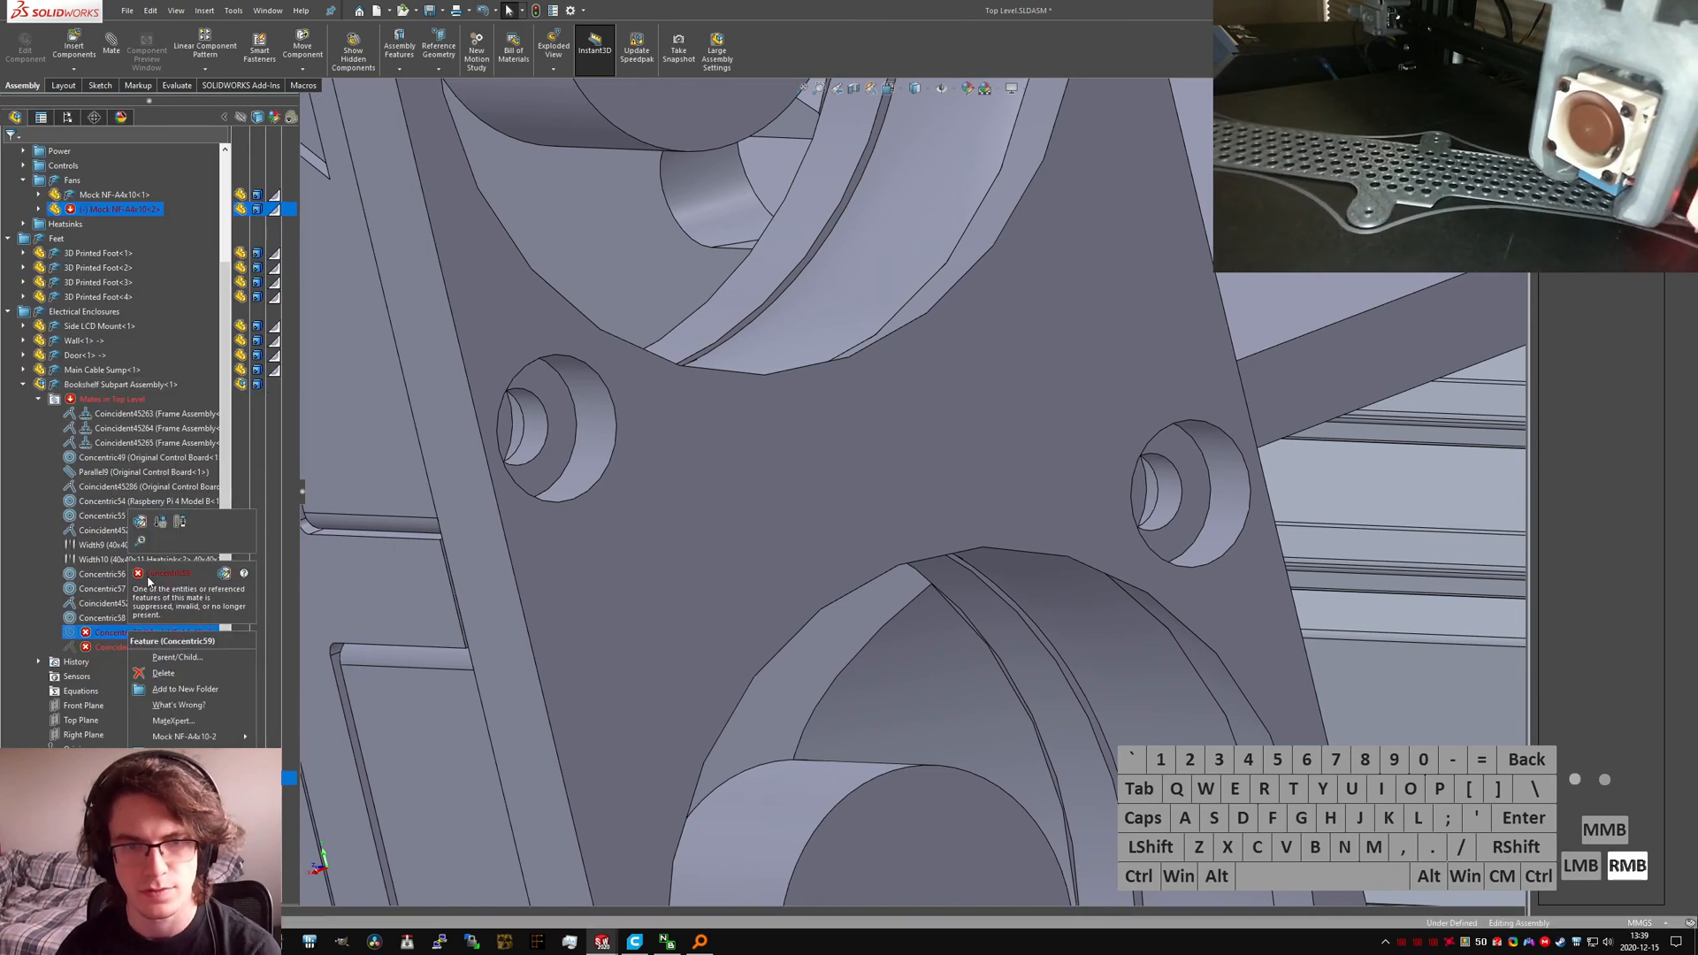
pyautogui.click(144, 518)
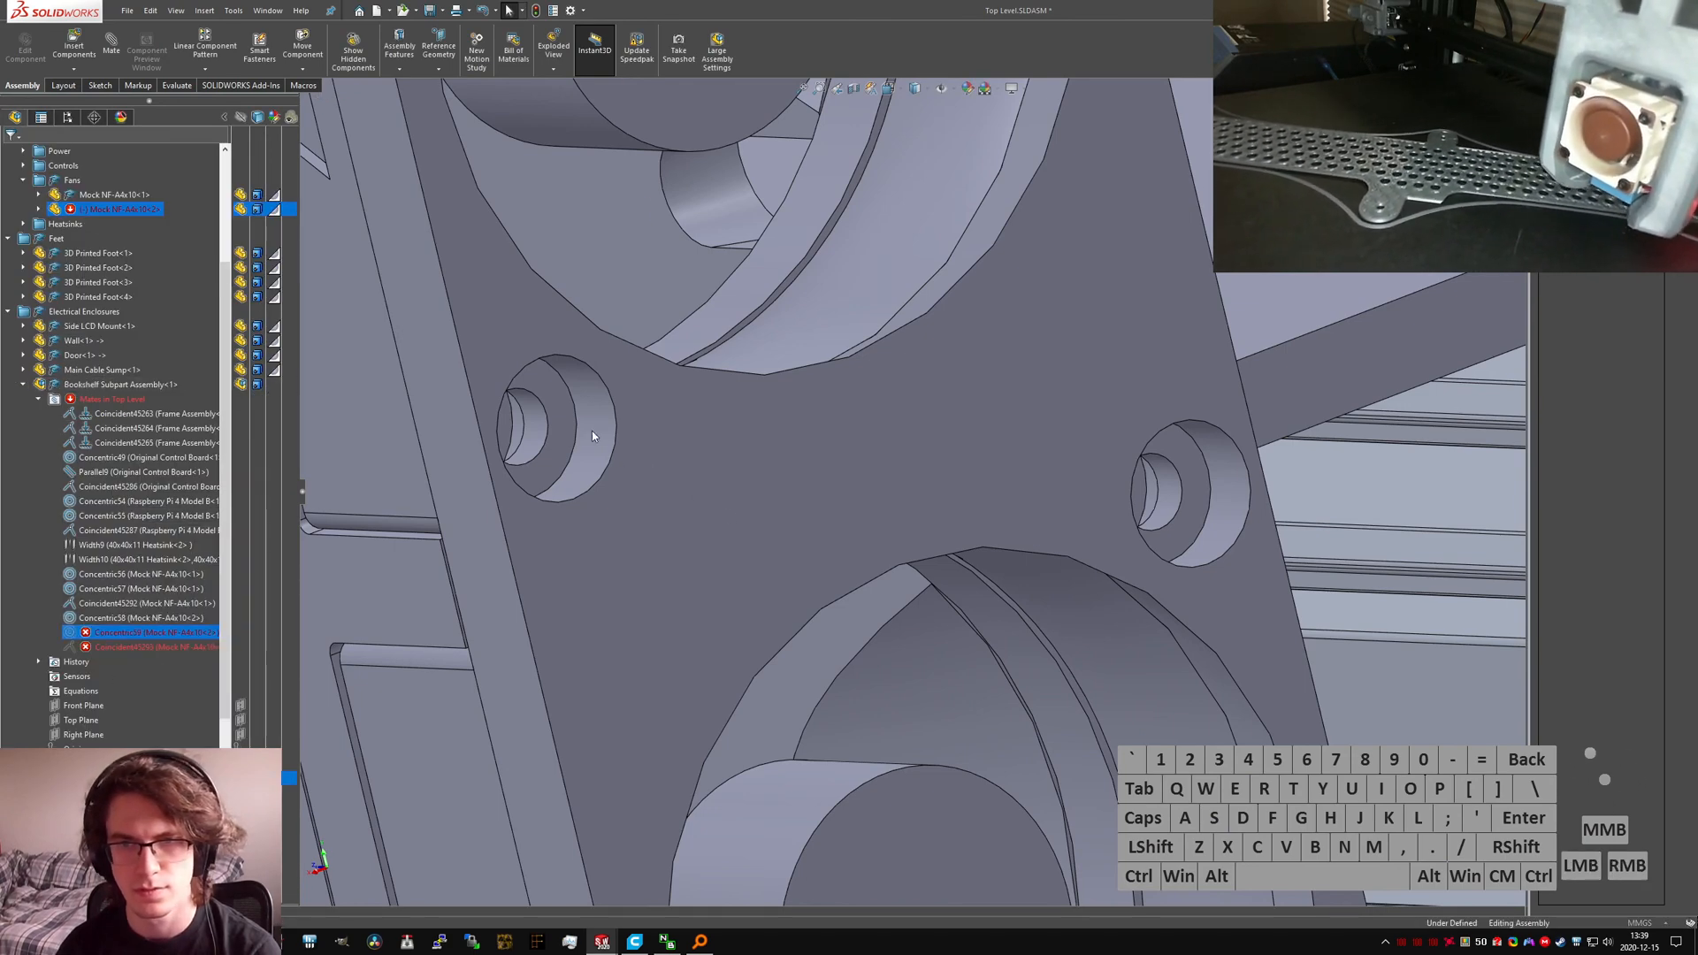
pyautogui.scroll(5, 565, 407)
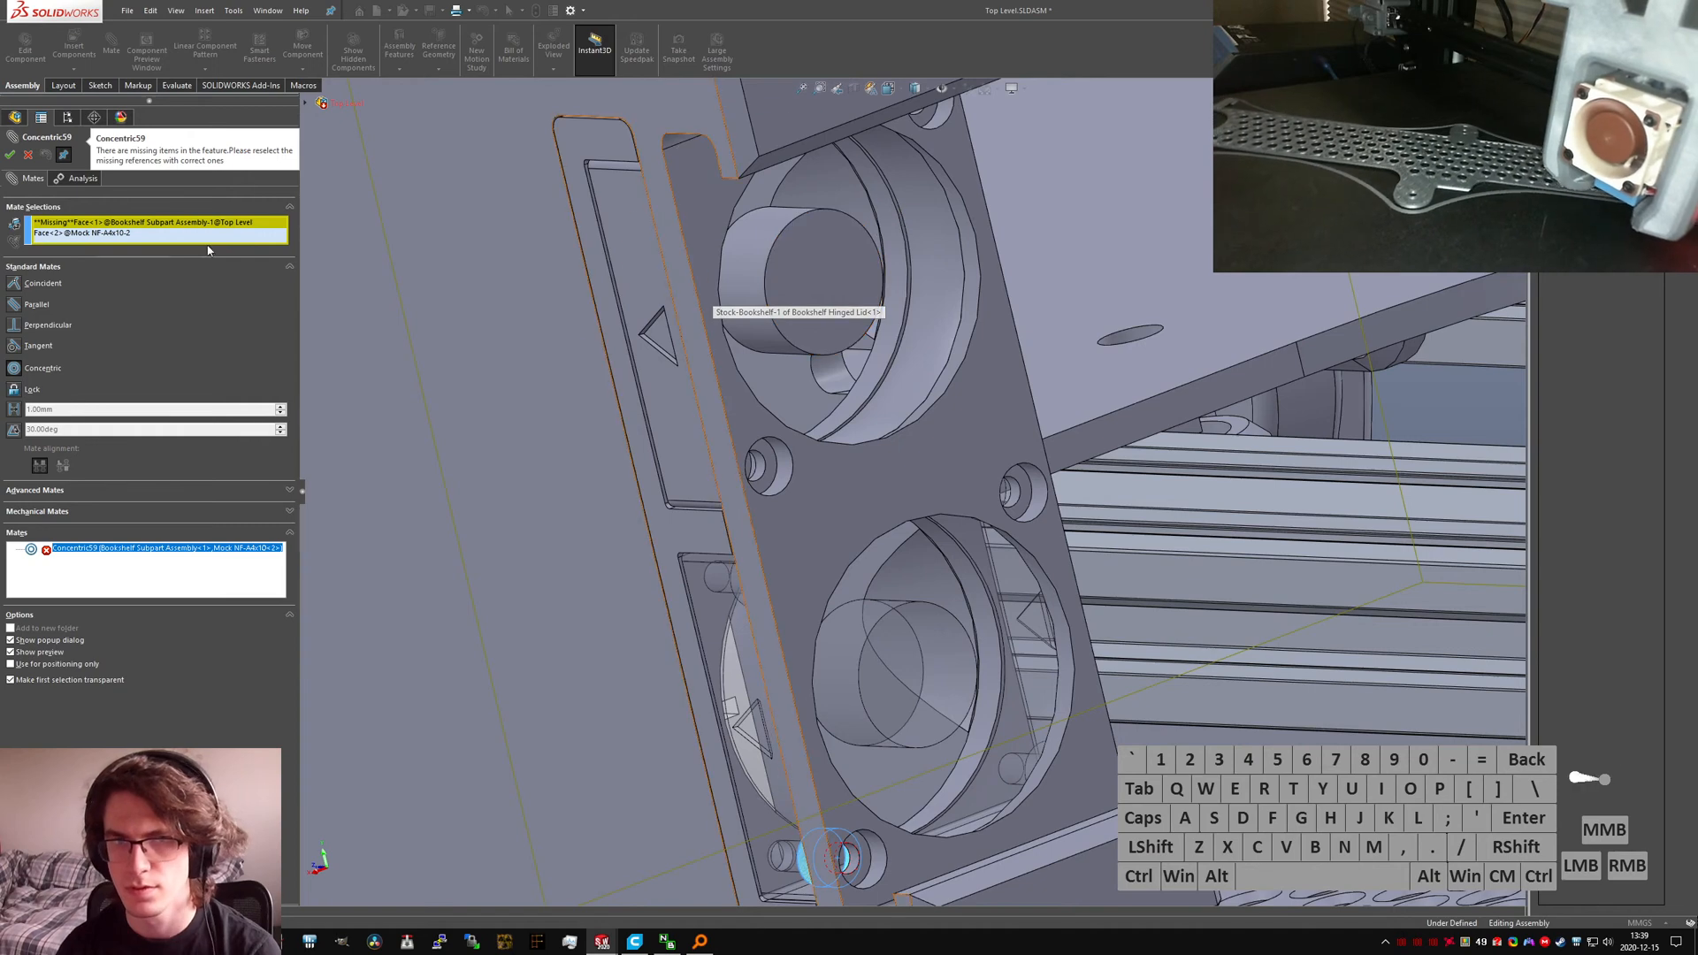
pyautogui.click(167, 222)
pyautogui.scroll(-4, 849, 840)
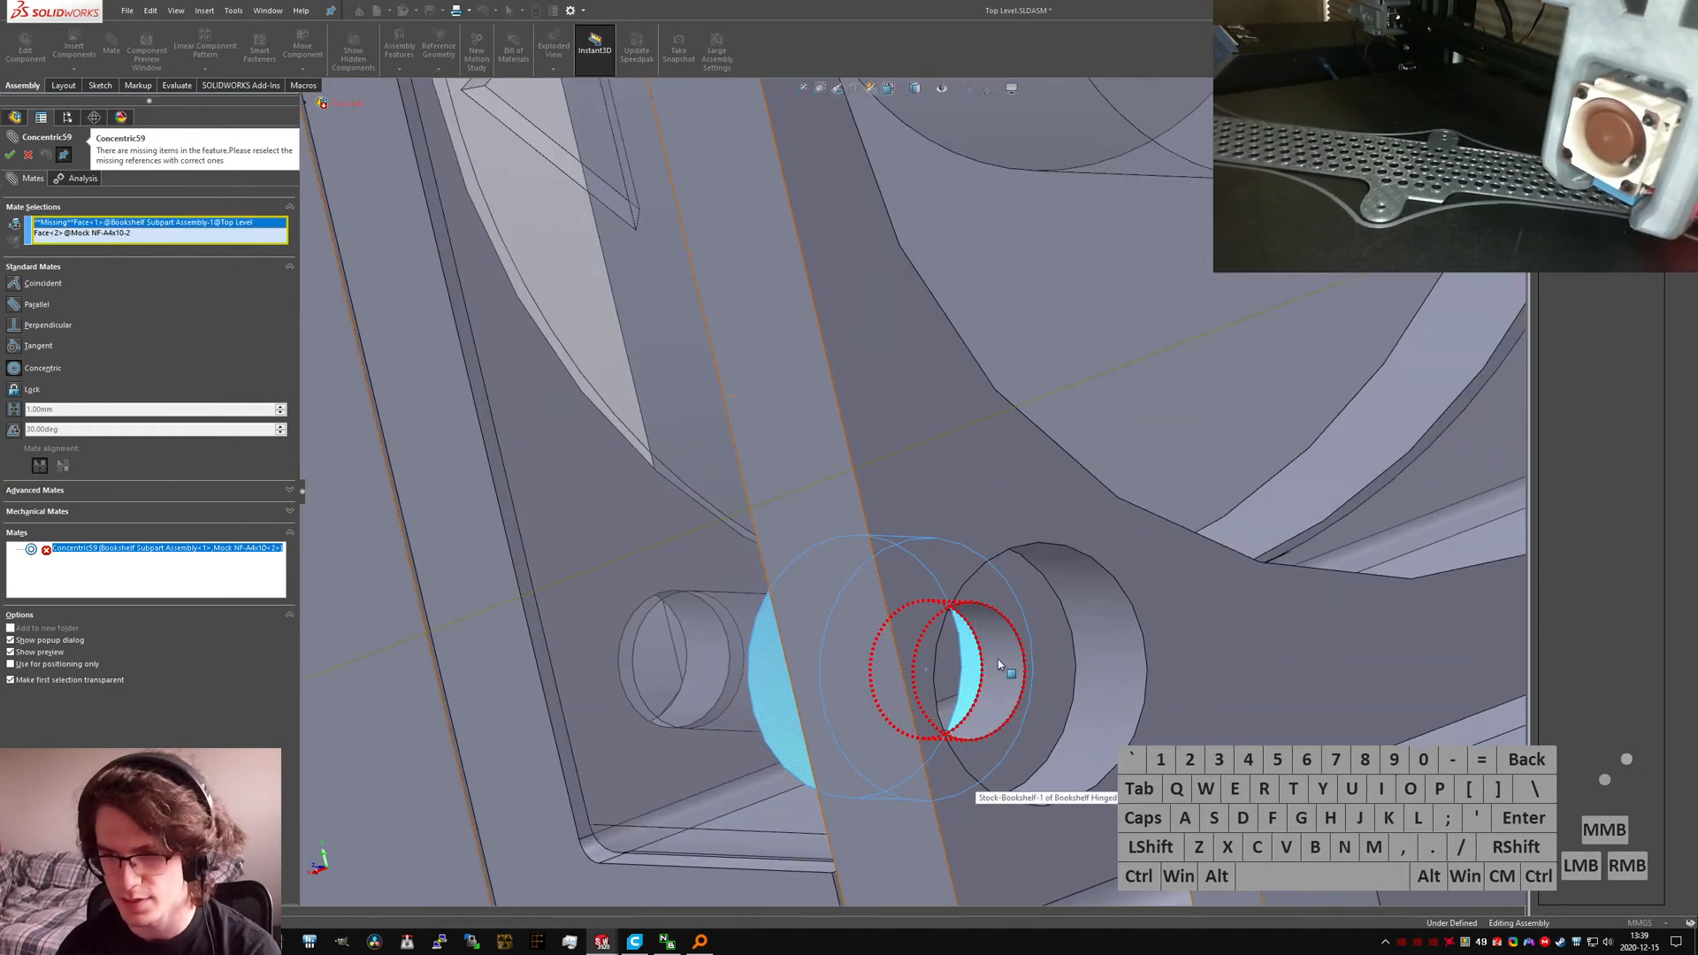
pyautogui.click(1008, 665)
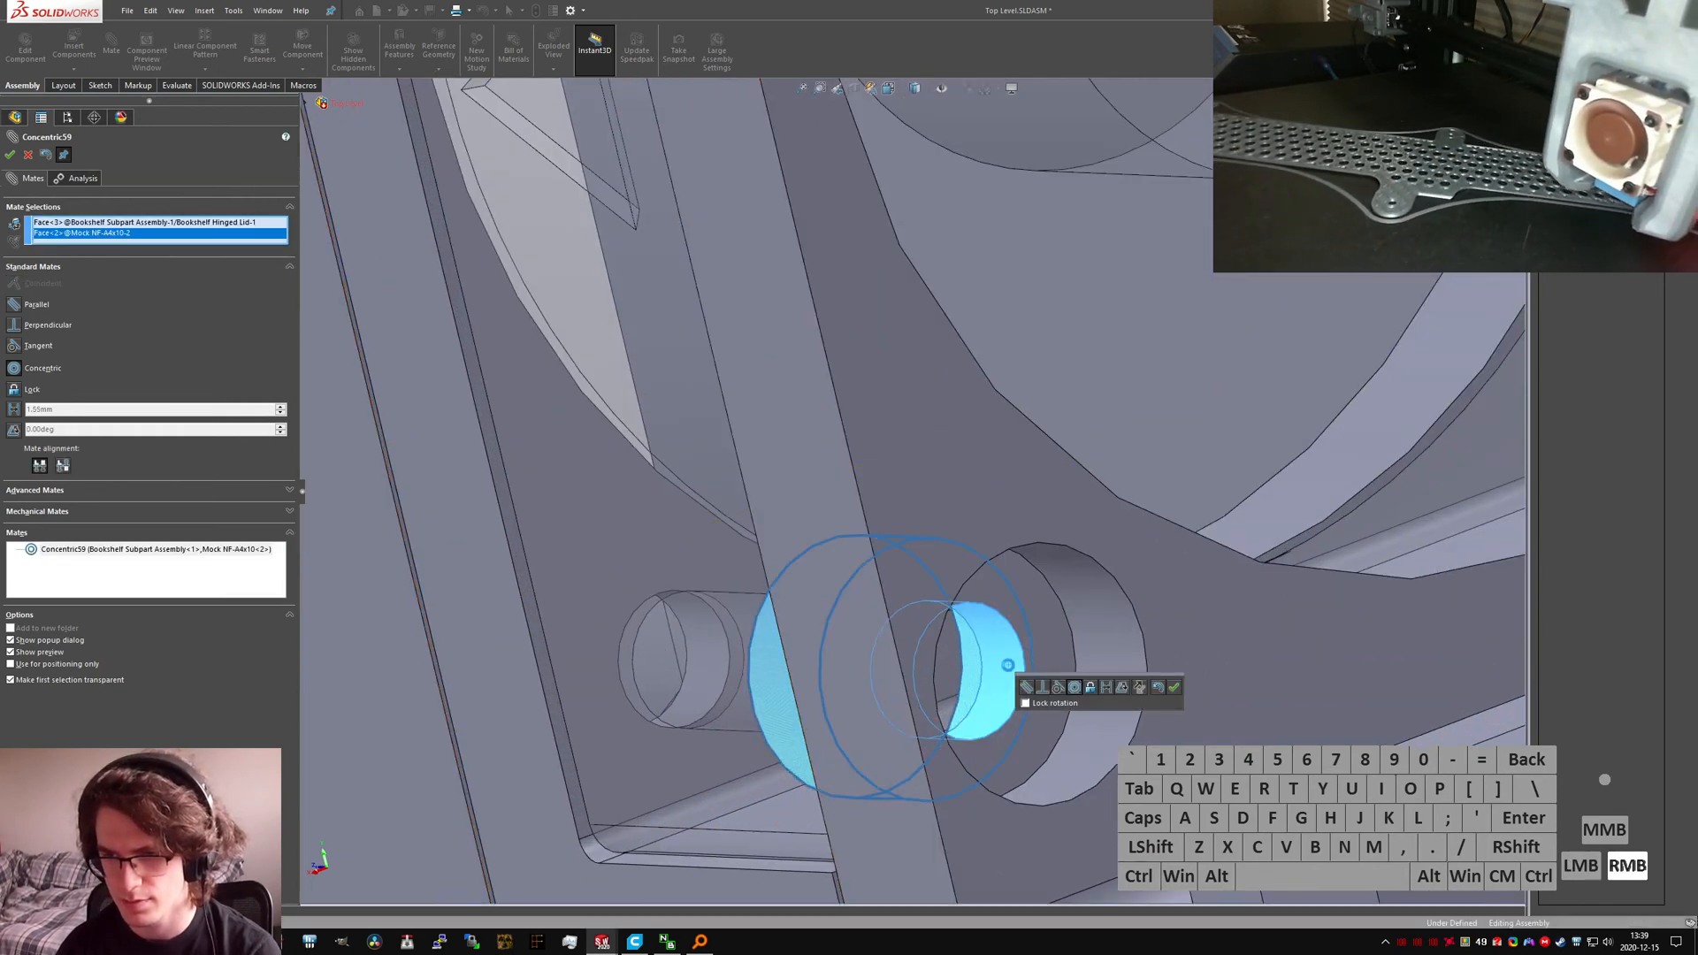
pyautogui.rightClick(1008, 665)
pyautogui.scroll(10, 1008, 672)
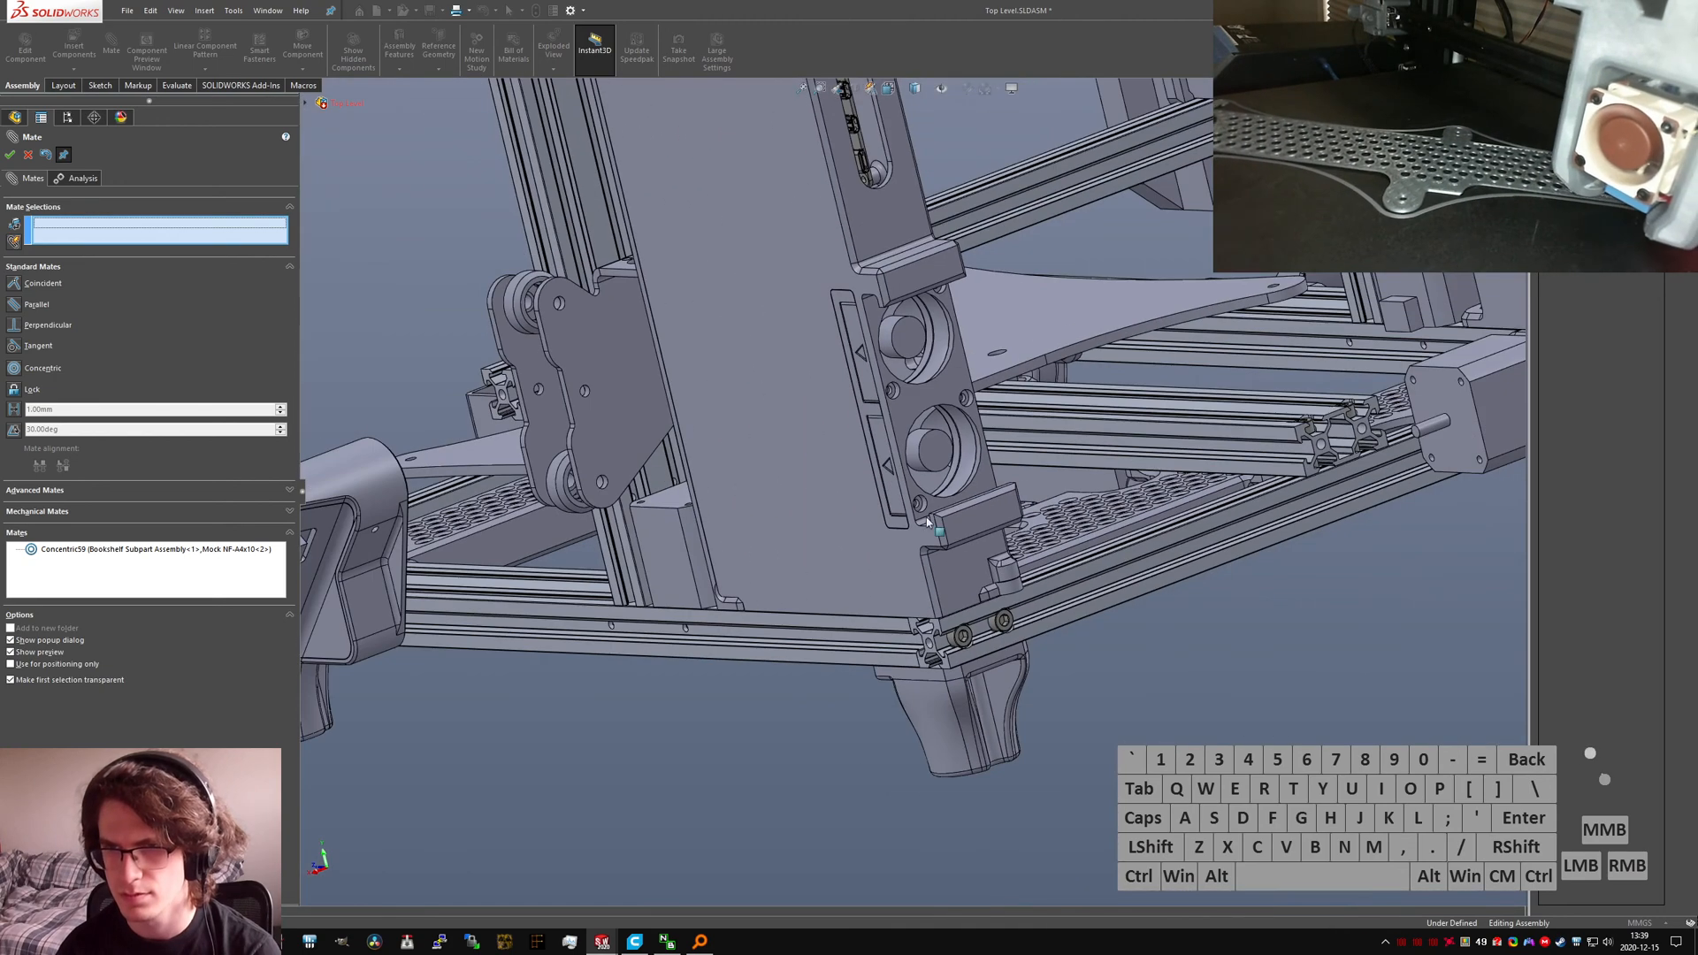
pyautogui.click(28, 154)
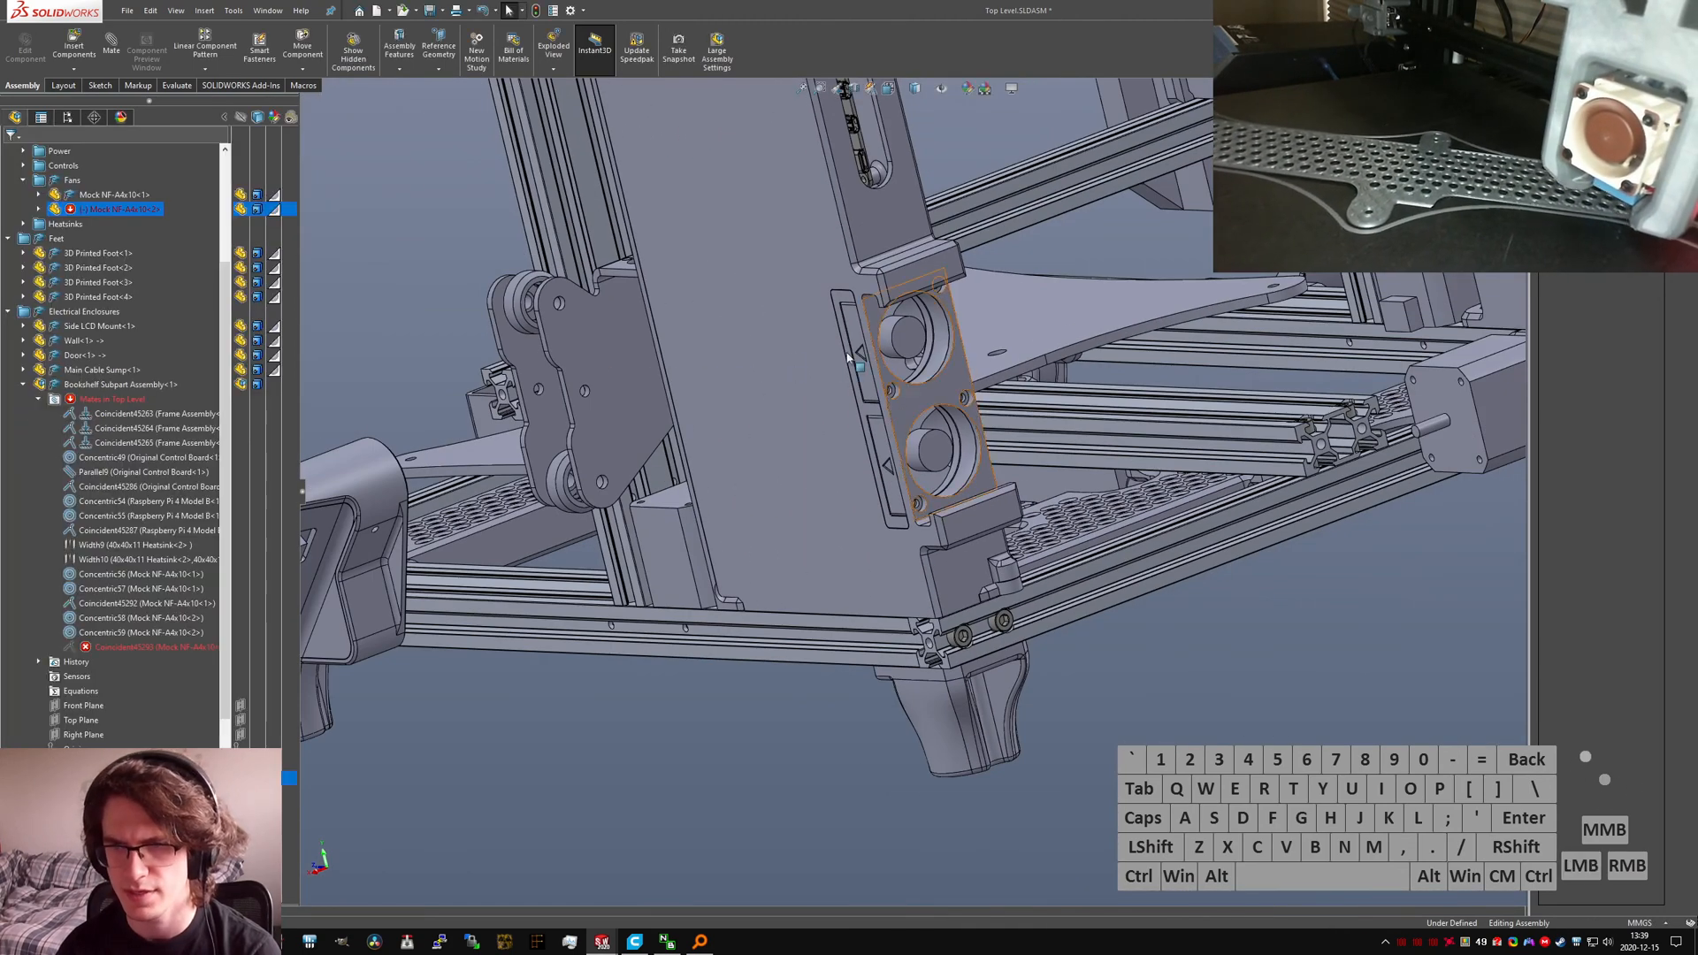
# Step: Repair mate Coincident45293 of Mock NF-A4x10<2> by replacing its missing face with the Bookshelf Hinged Lid's flat face against the fan
pyautogui.click(122, 644)
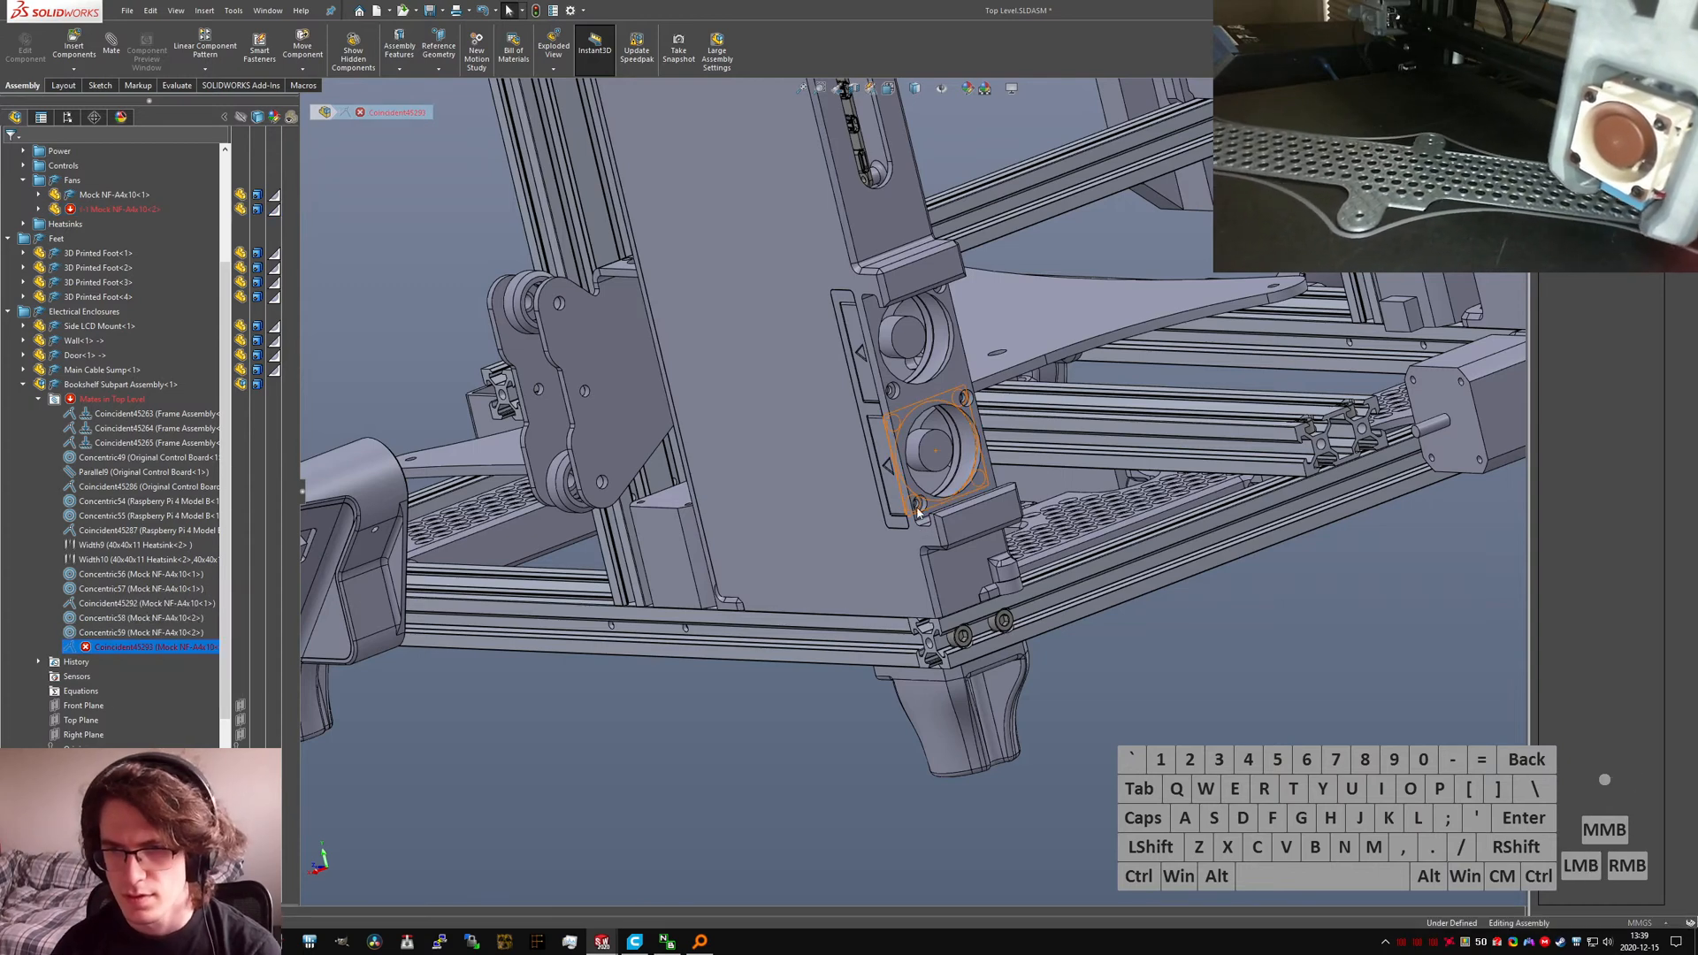
pyautogui.moveTo(916, 510); pyautogui.dragTo(1116, 500, button='middle')
pyautogui.scroll(-10, 940, 528)
pyautogui.click(898, 560)
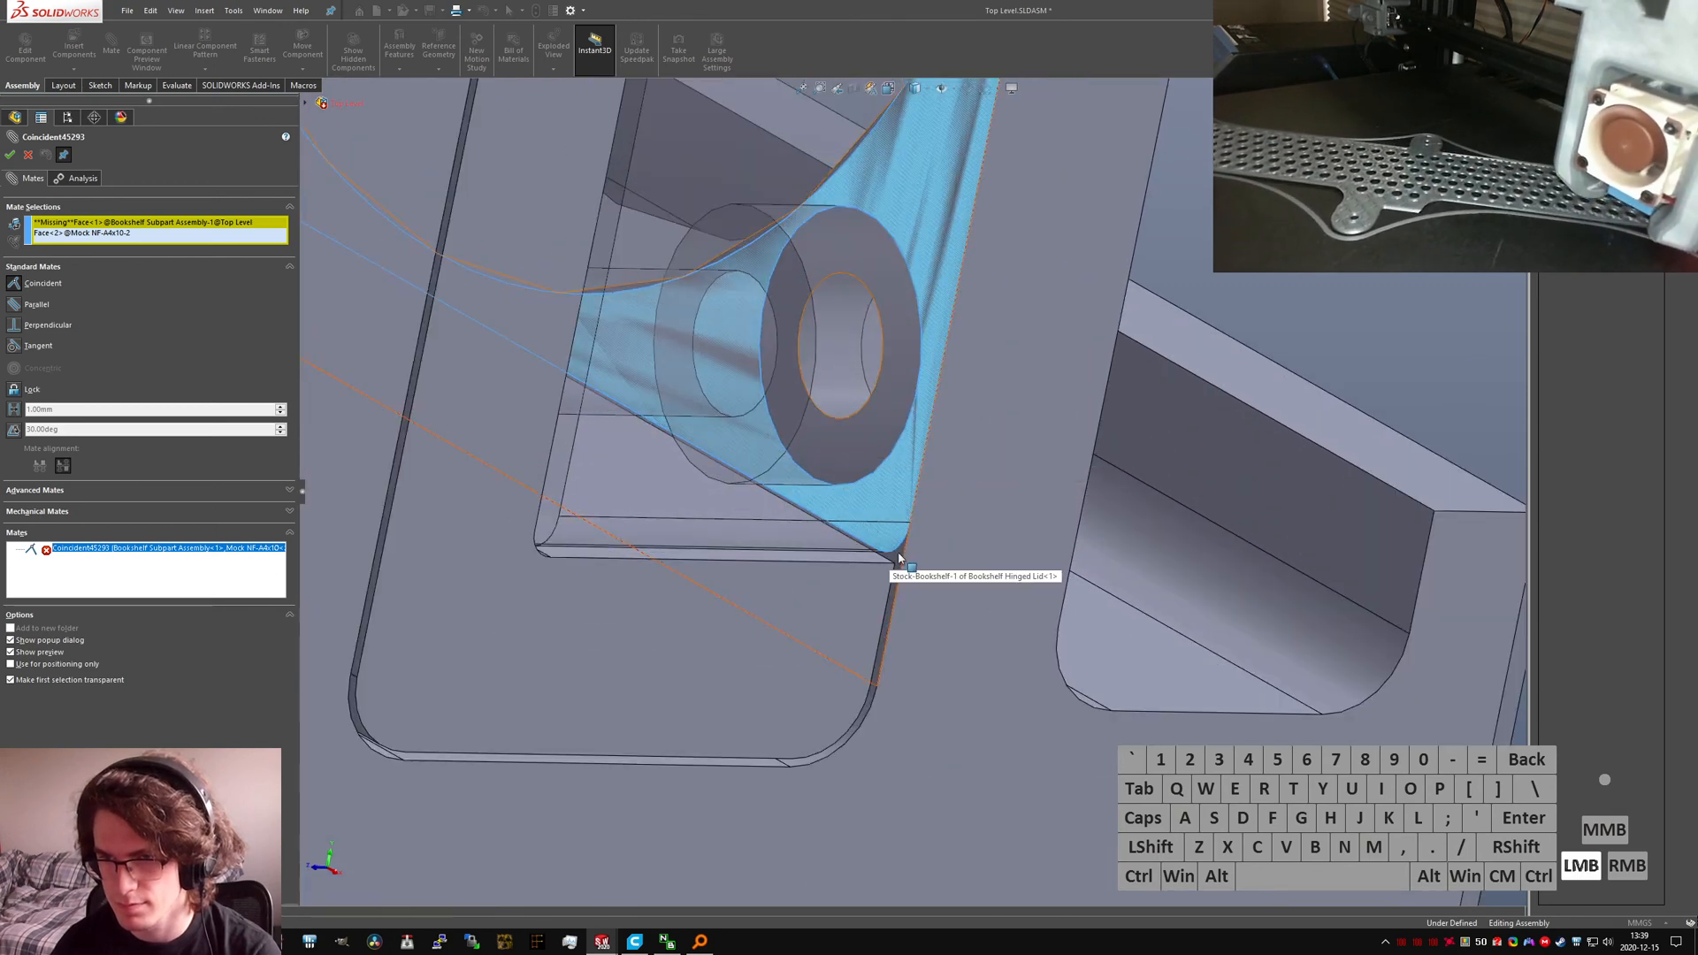
pyautogui.rightClick(901, 559)
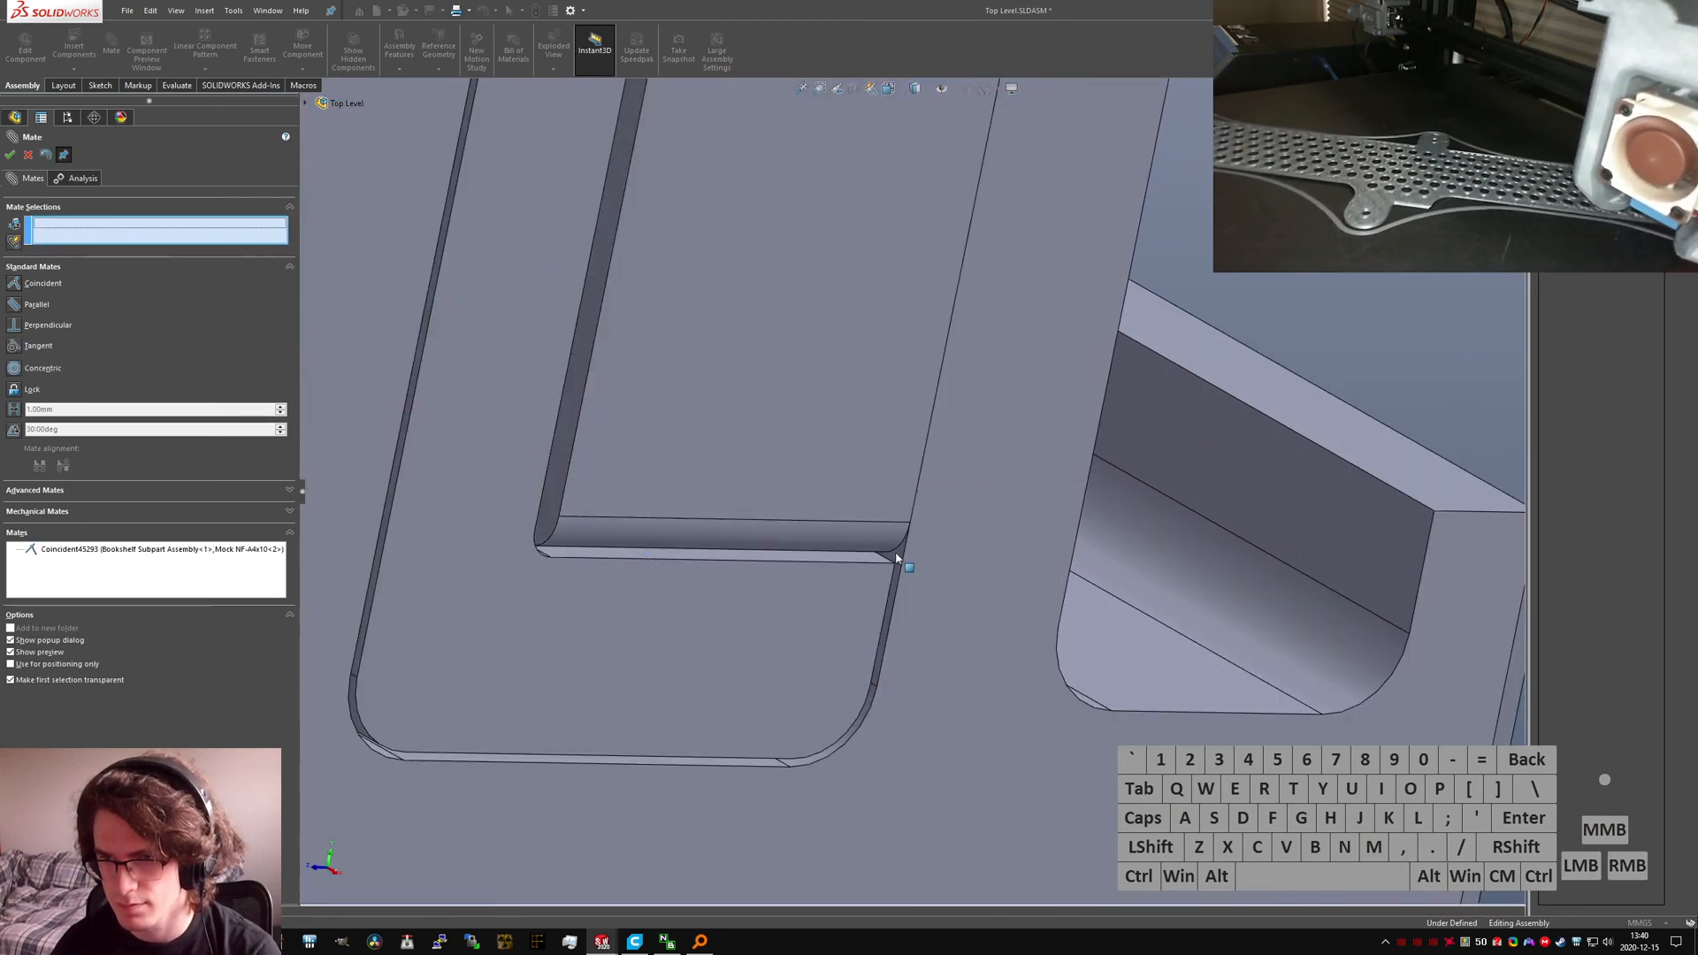
pyautogui.scroll(9, 899, 559)
pyautogui.scroll(1, 688, 434)
pyautogui.click(11, 155)
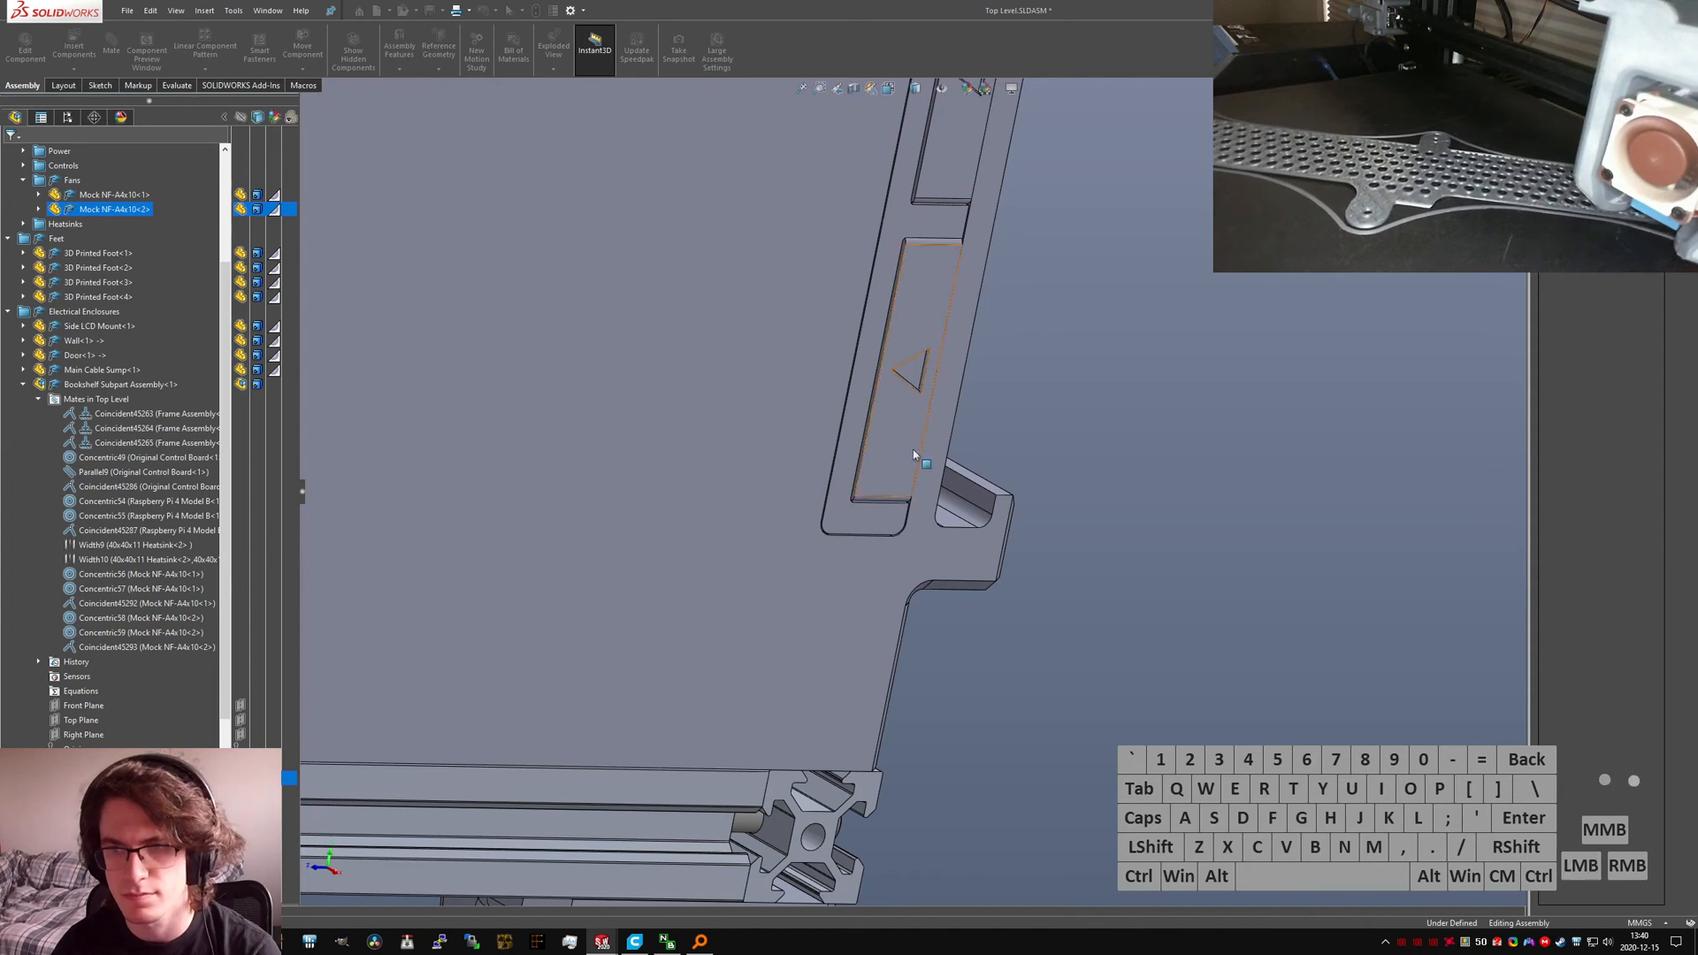
# Step: Make the Bookshelf Hinged Lid transparent to expose both fans and the Bookshelf Fan Caddy, and clear the selection
pyautogui.moveTo(425, 346); pyautogui.dragTo(907, 326, button='middle')
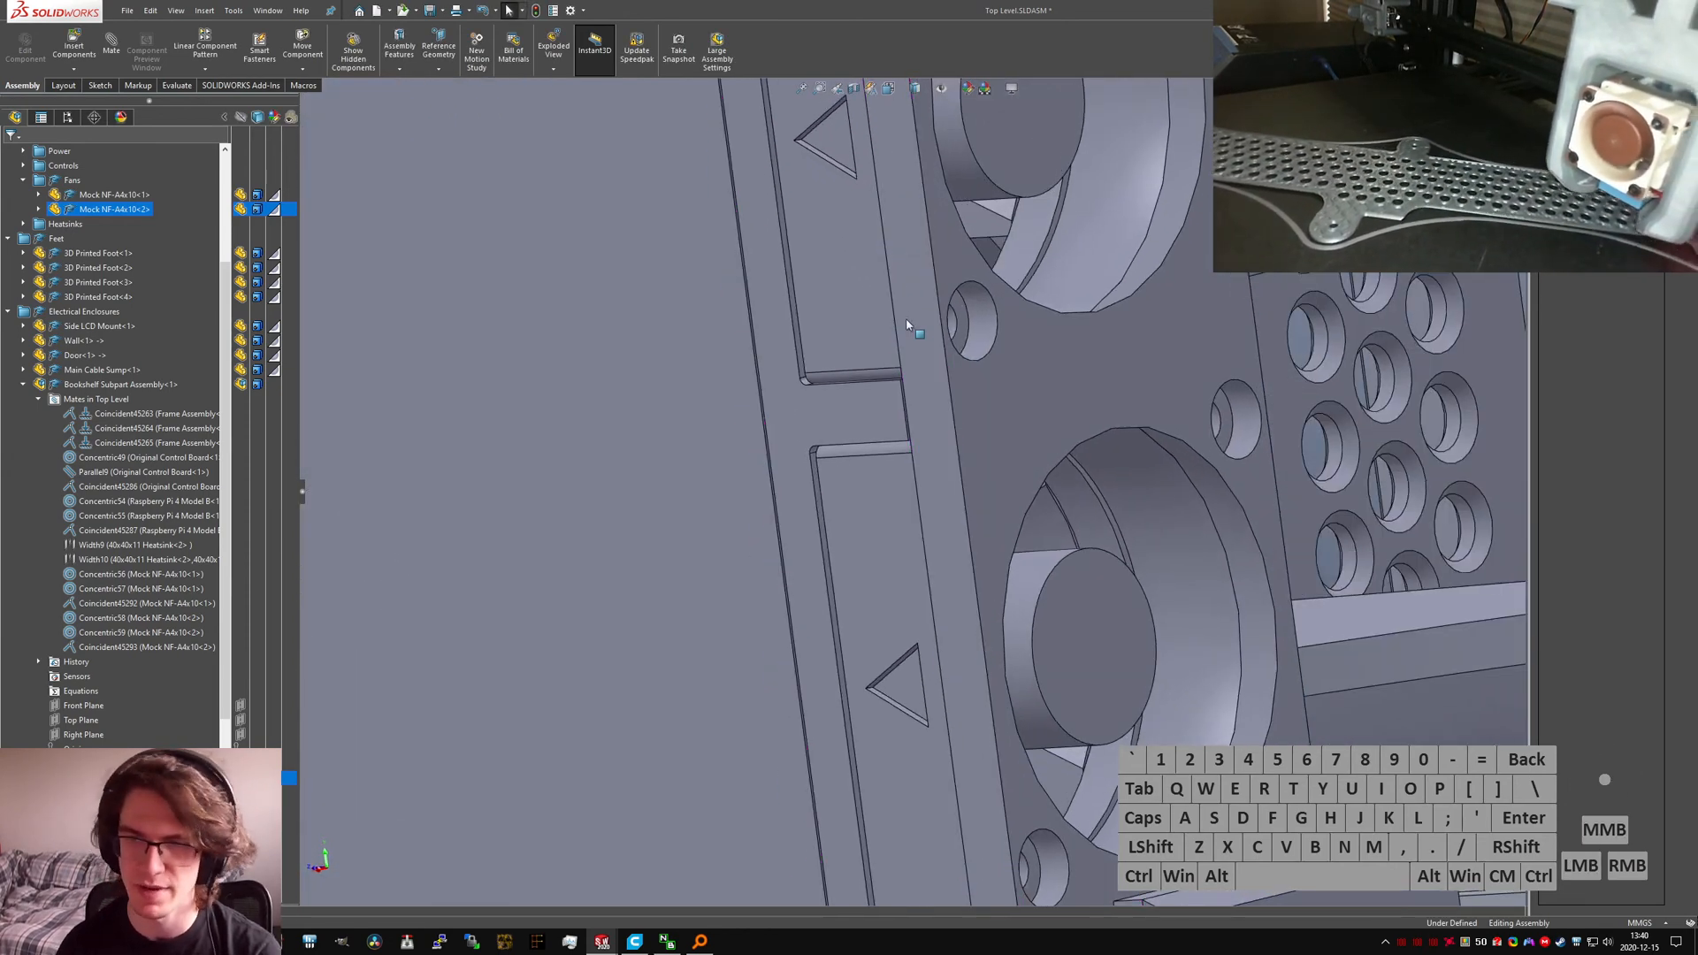
pyautogui.scroll(4, 918, 521)
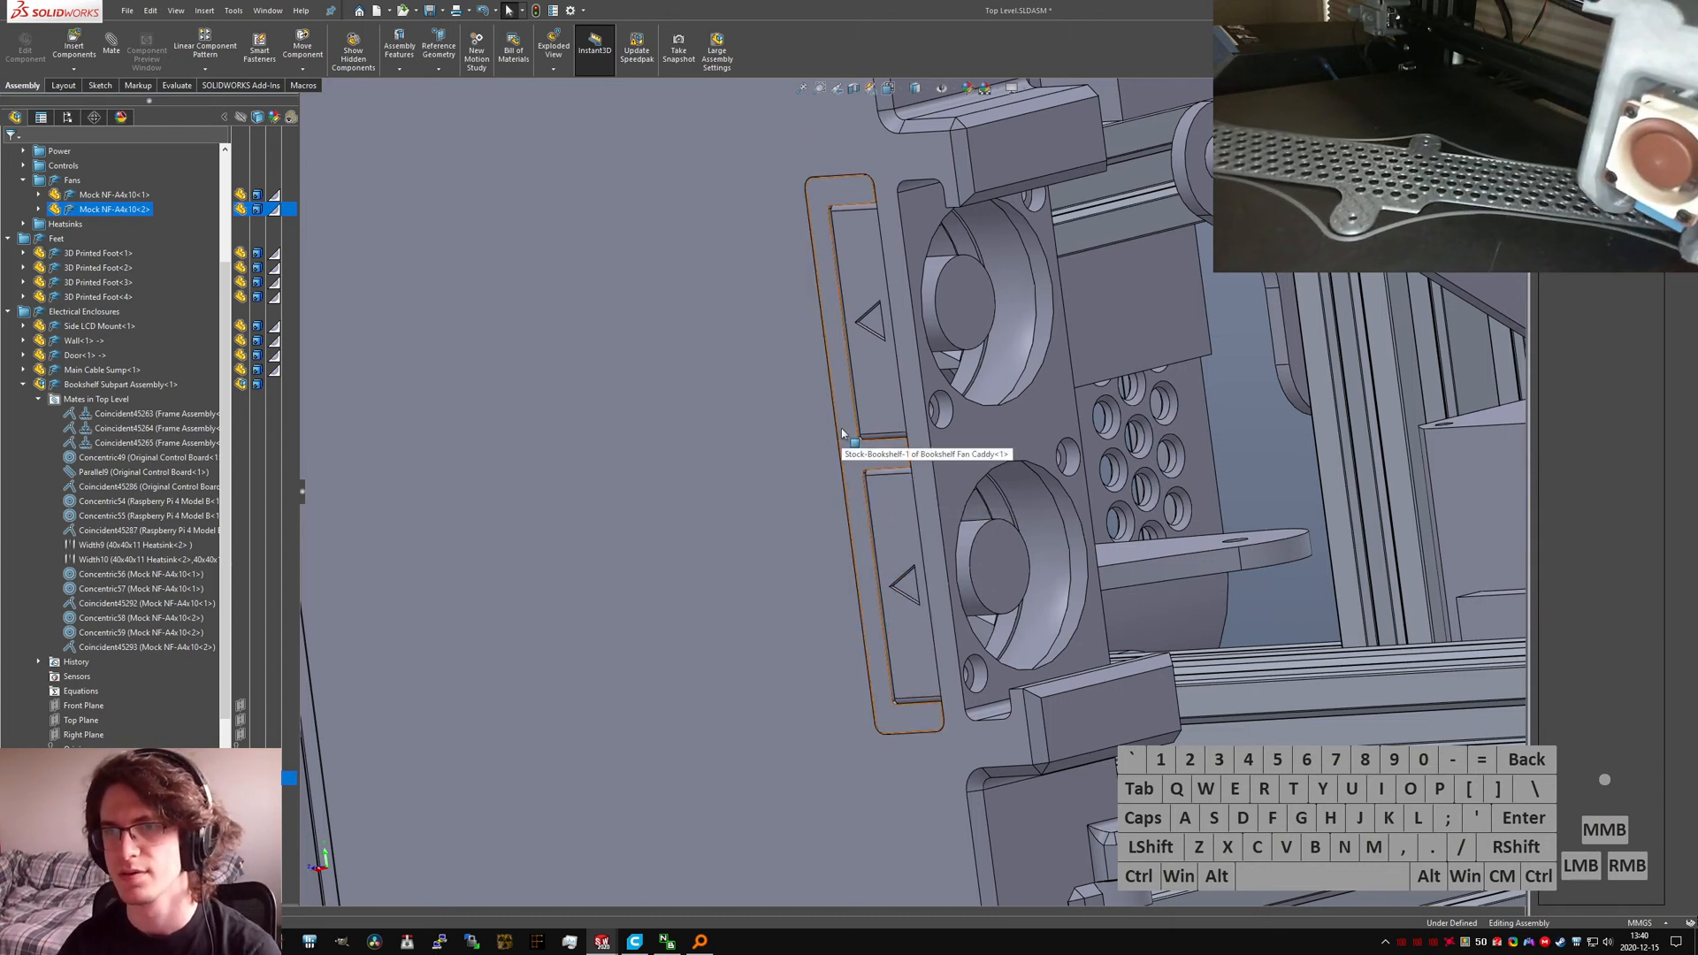
pyautogui.moveTo(842, 434); pyautogui.dragTo(898, 420, button='middle')
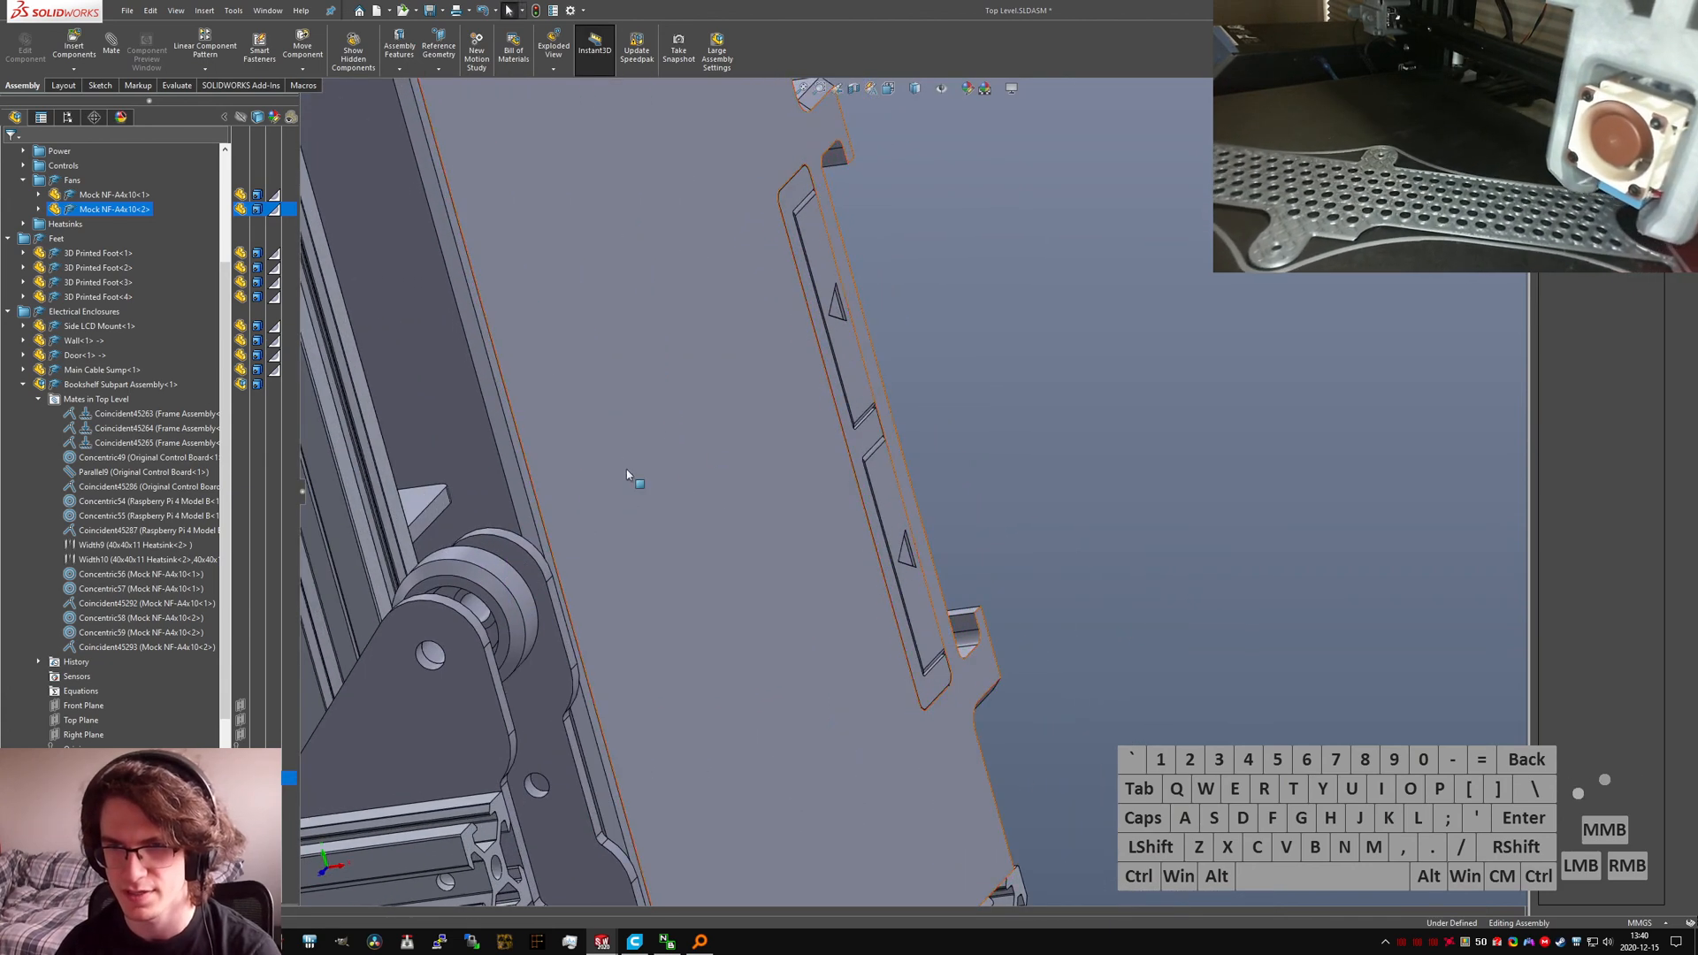
pyautogui.click(285, 784)
pyautogui.click(1023, 466)
# Step: Examine how the Bookshelf Fan Caddy holds both fans against the lid, checking its nut pockets and its outer face with the arrow panels
pyautogui.scroll(-5, 826, 436)
pyautogui.middleClick(824, 435)
pyautogui.moveTo(824, 435); pyautogui.dragTo(829, 453, button='middle')
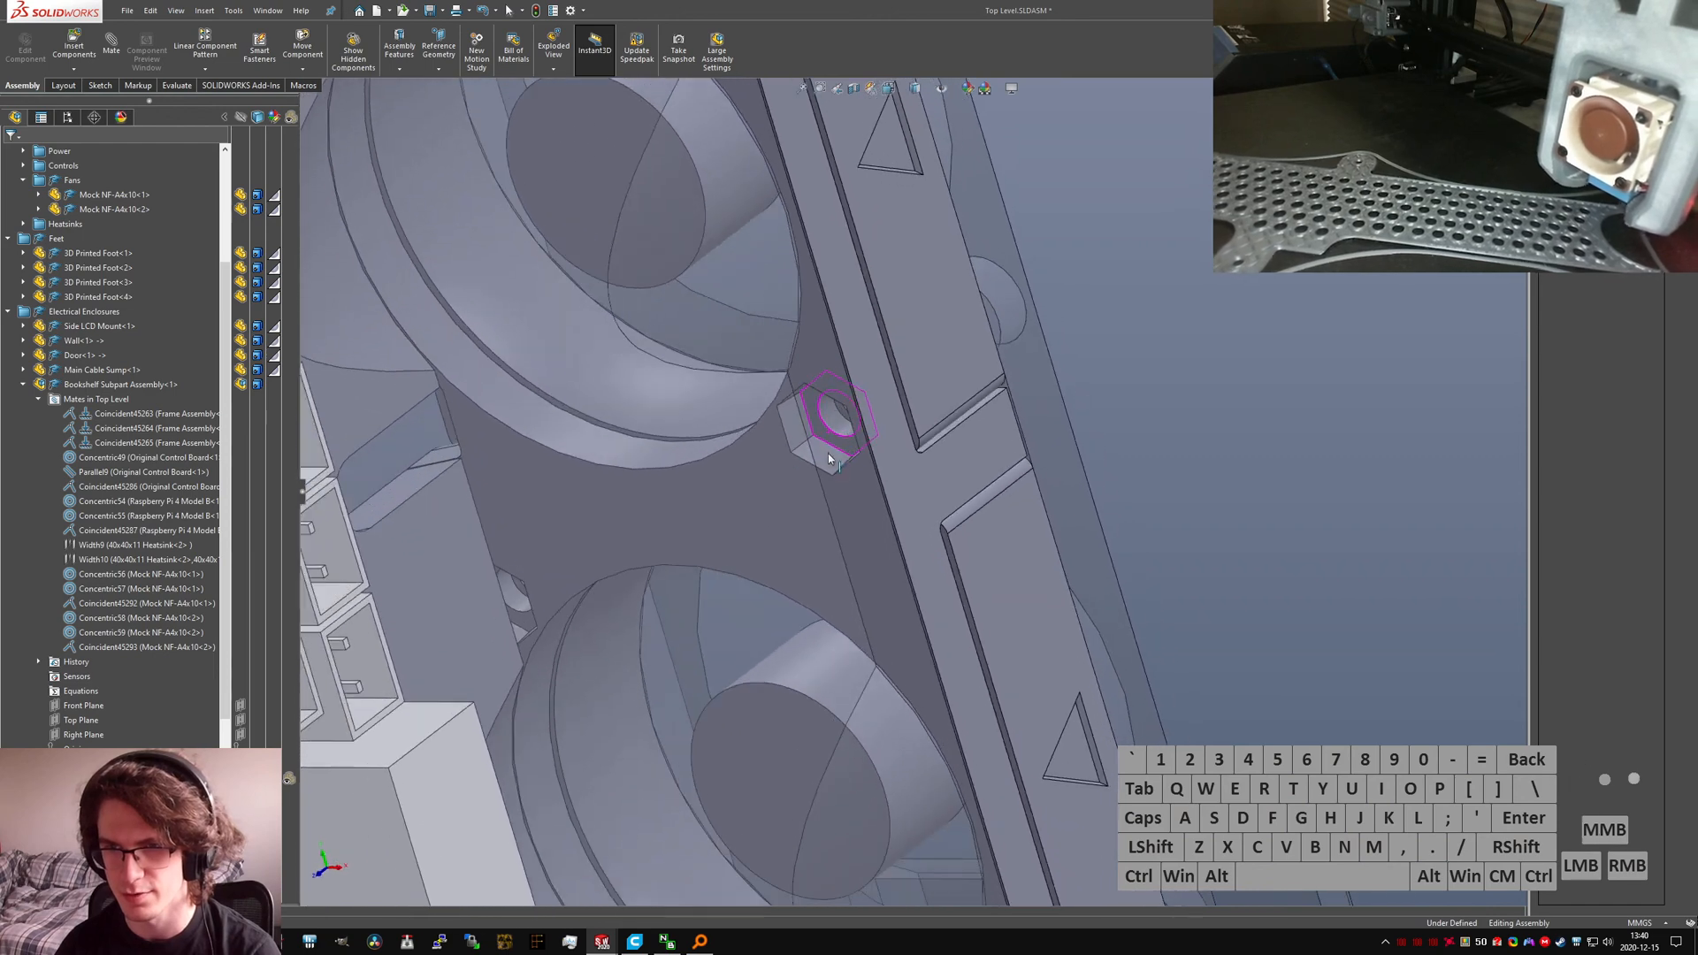
pyautogui.scroll(6, 829, 457)
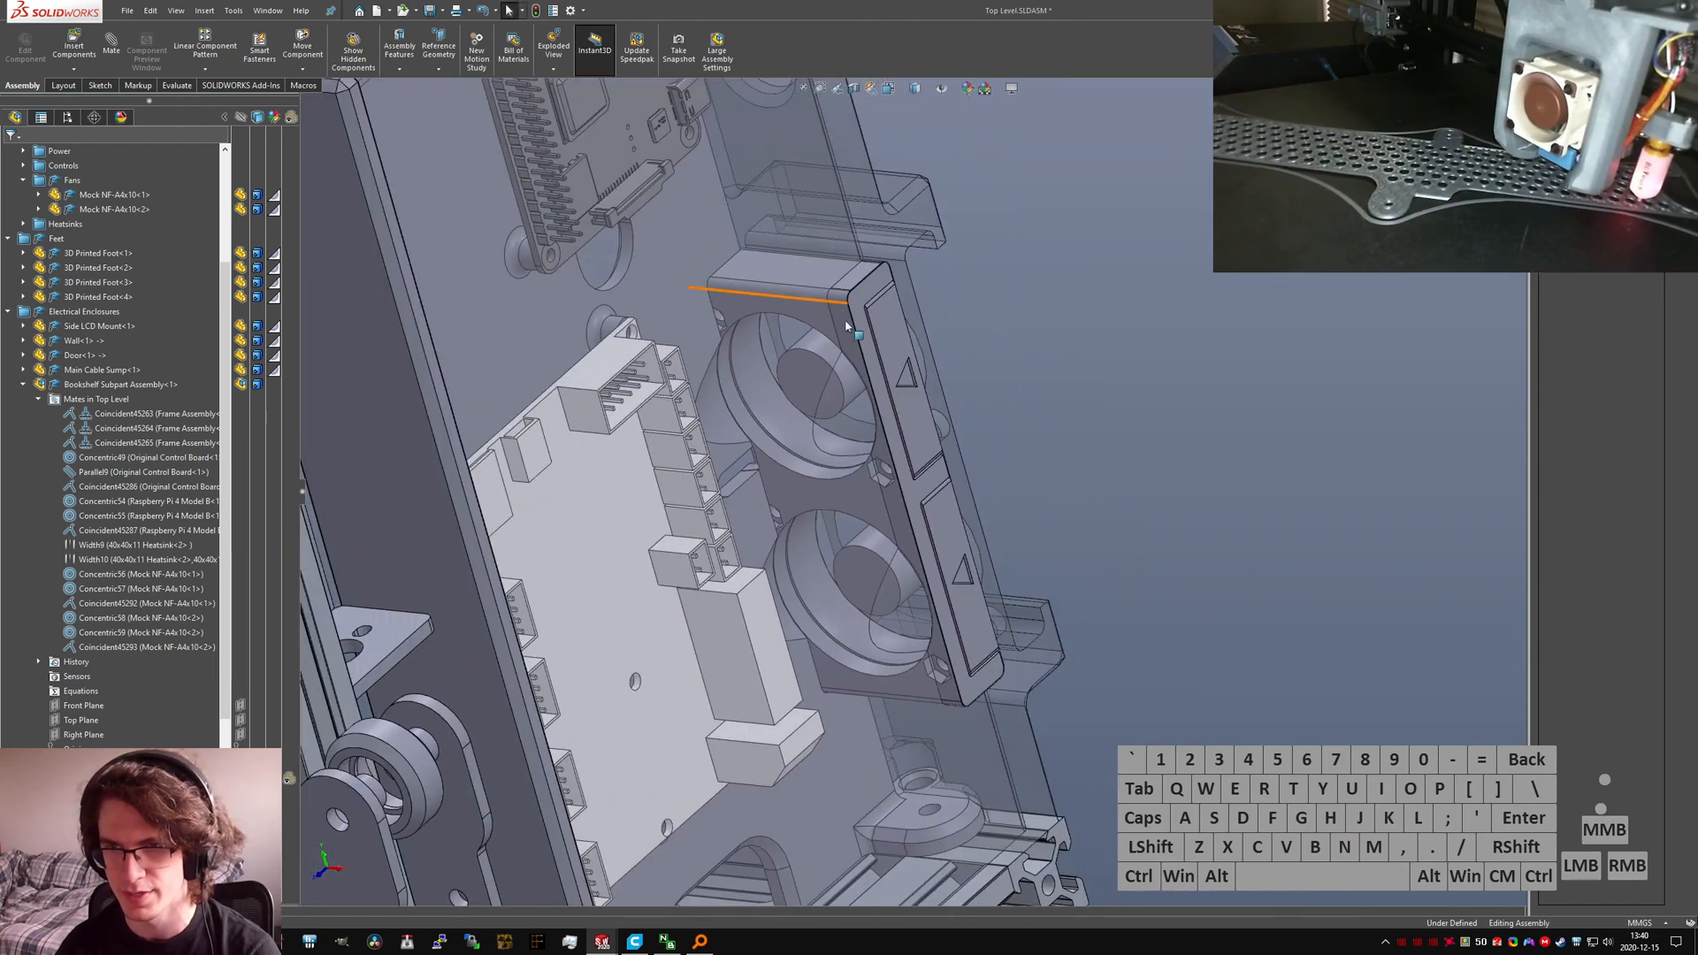
pyautogui.click(925, 498)
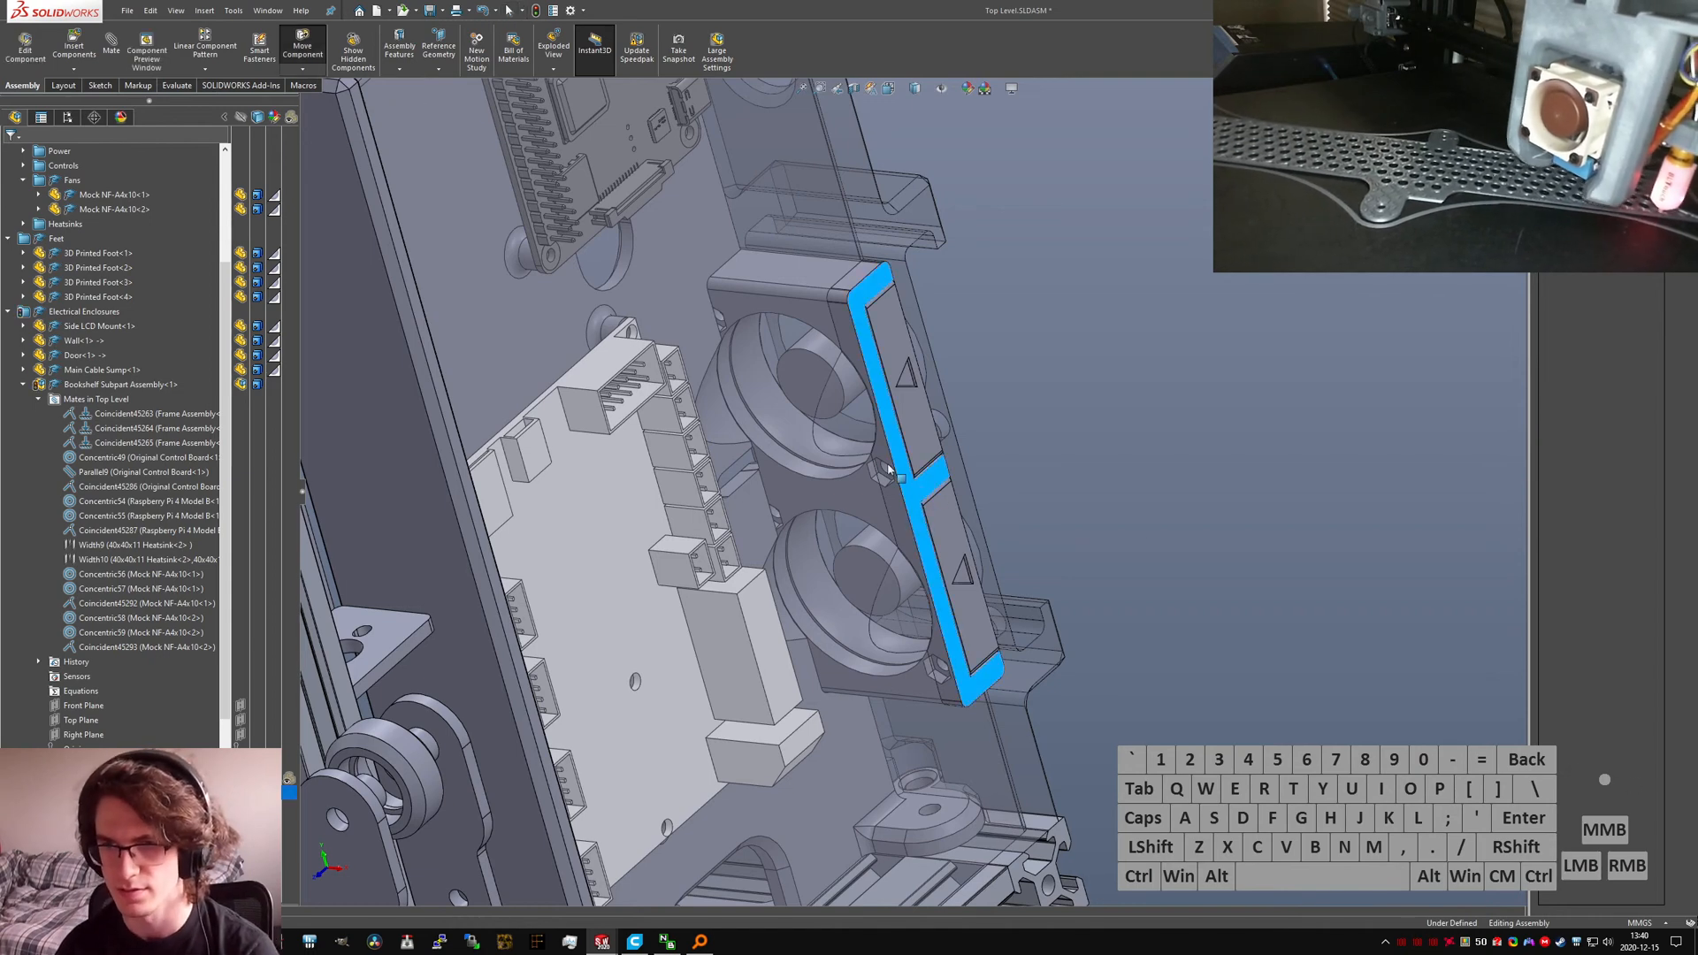
pyautogui.click(1111, 550)
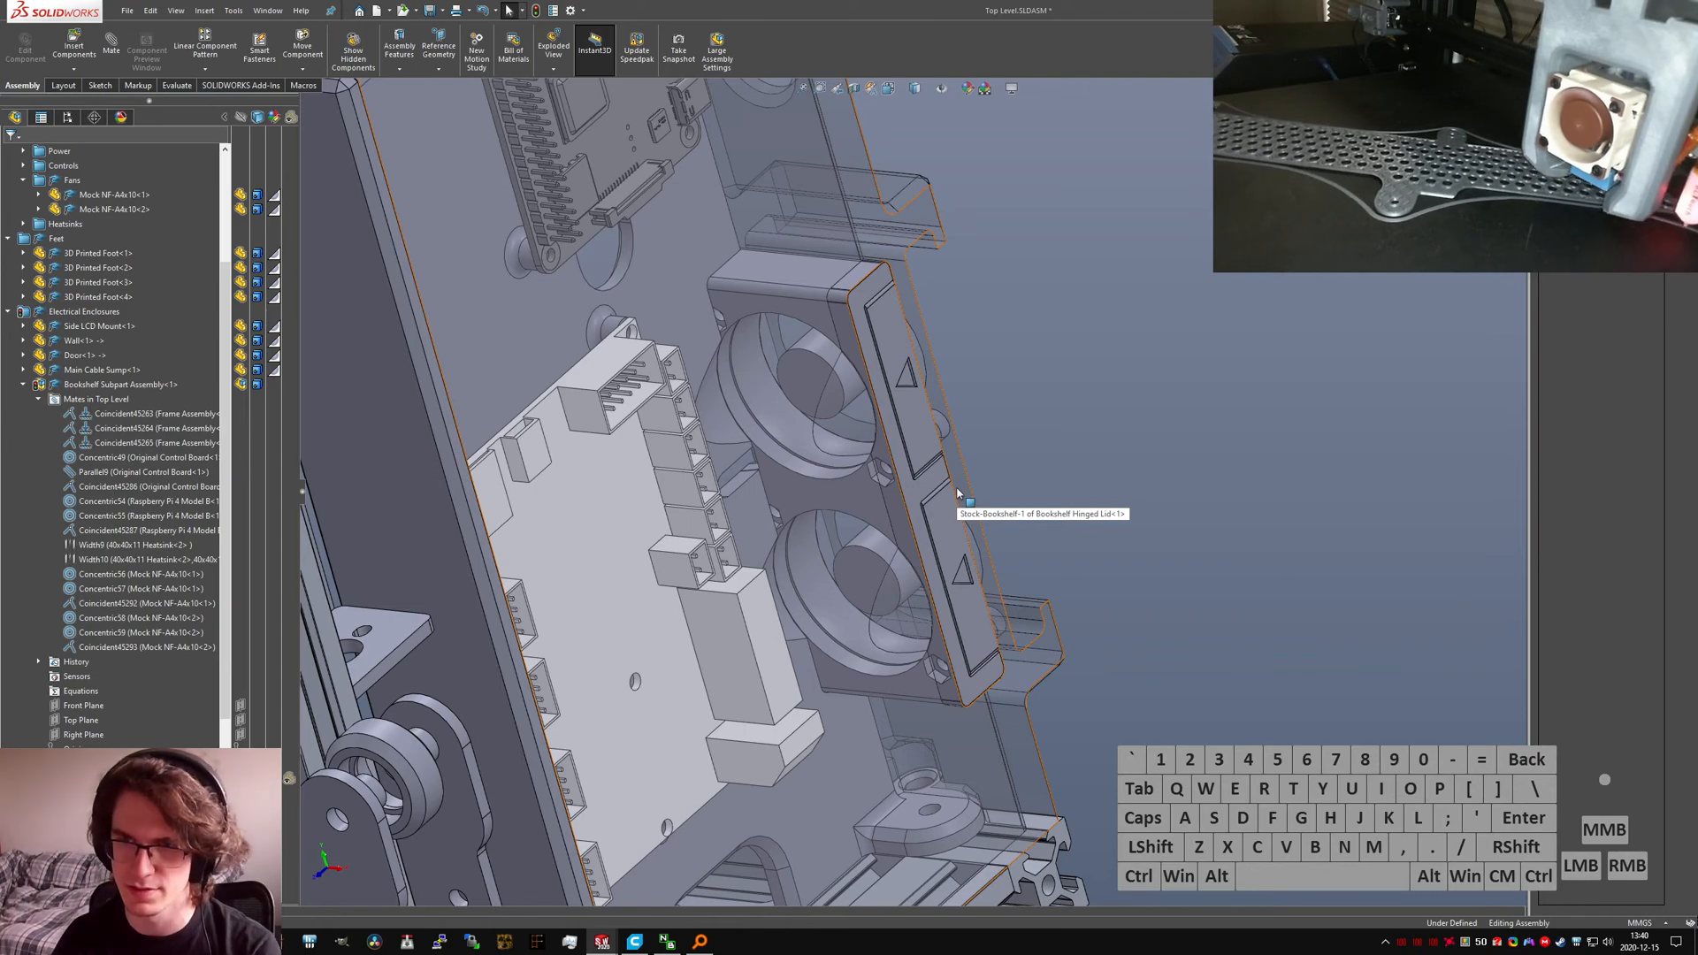
pyautogui.moveTo(957, 492); pyautogui.dragTo(962, 517, button='middle')
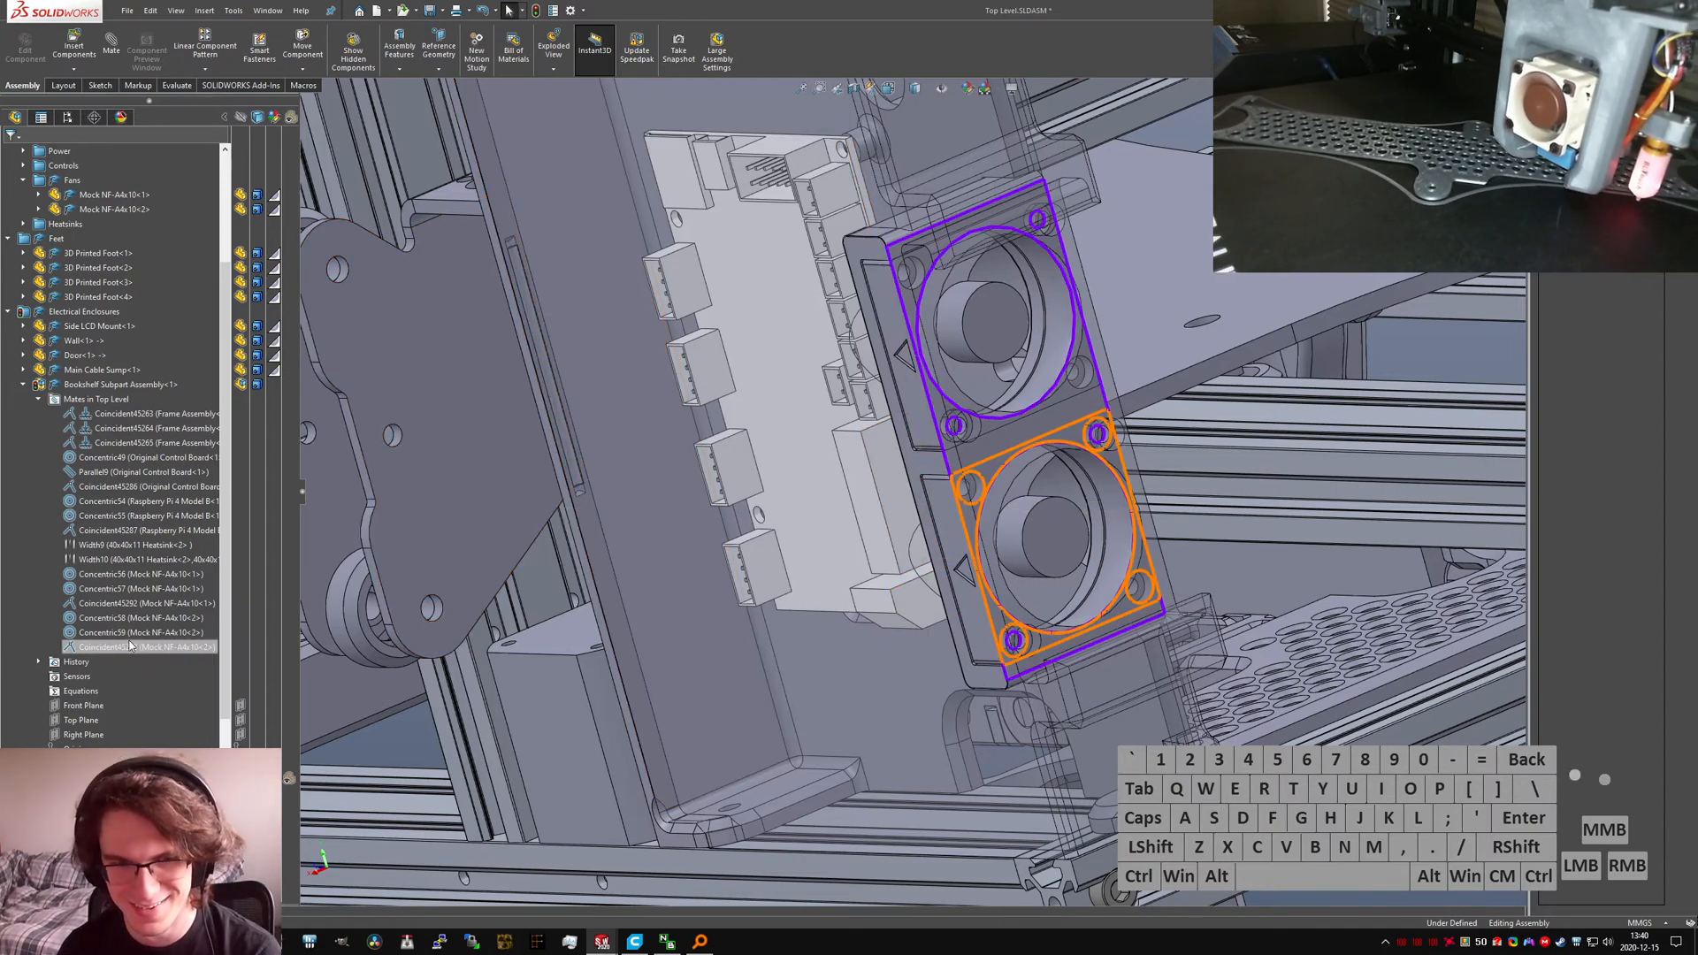
# Step: Make the Bookshelf Hinged Lid opaque again
pyautogui.moveTo(1061, 442); pyautogui.dragTo(951, 423, button='middle')
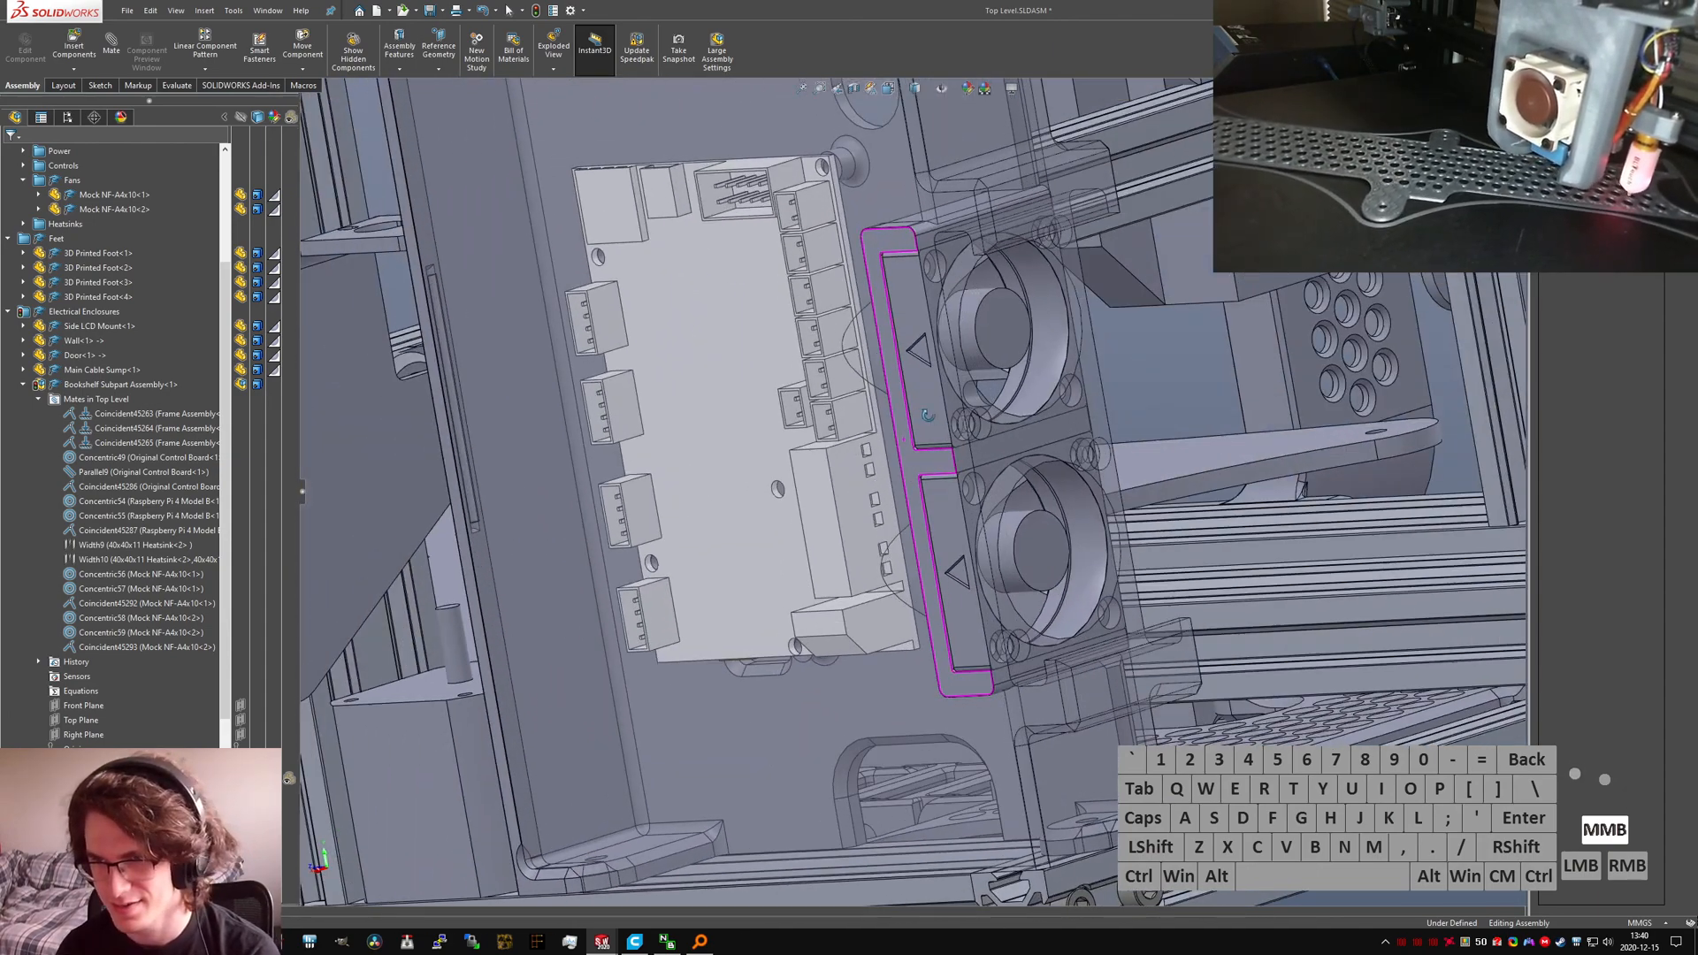
pyautogui.click(283, 779)
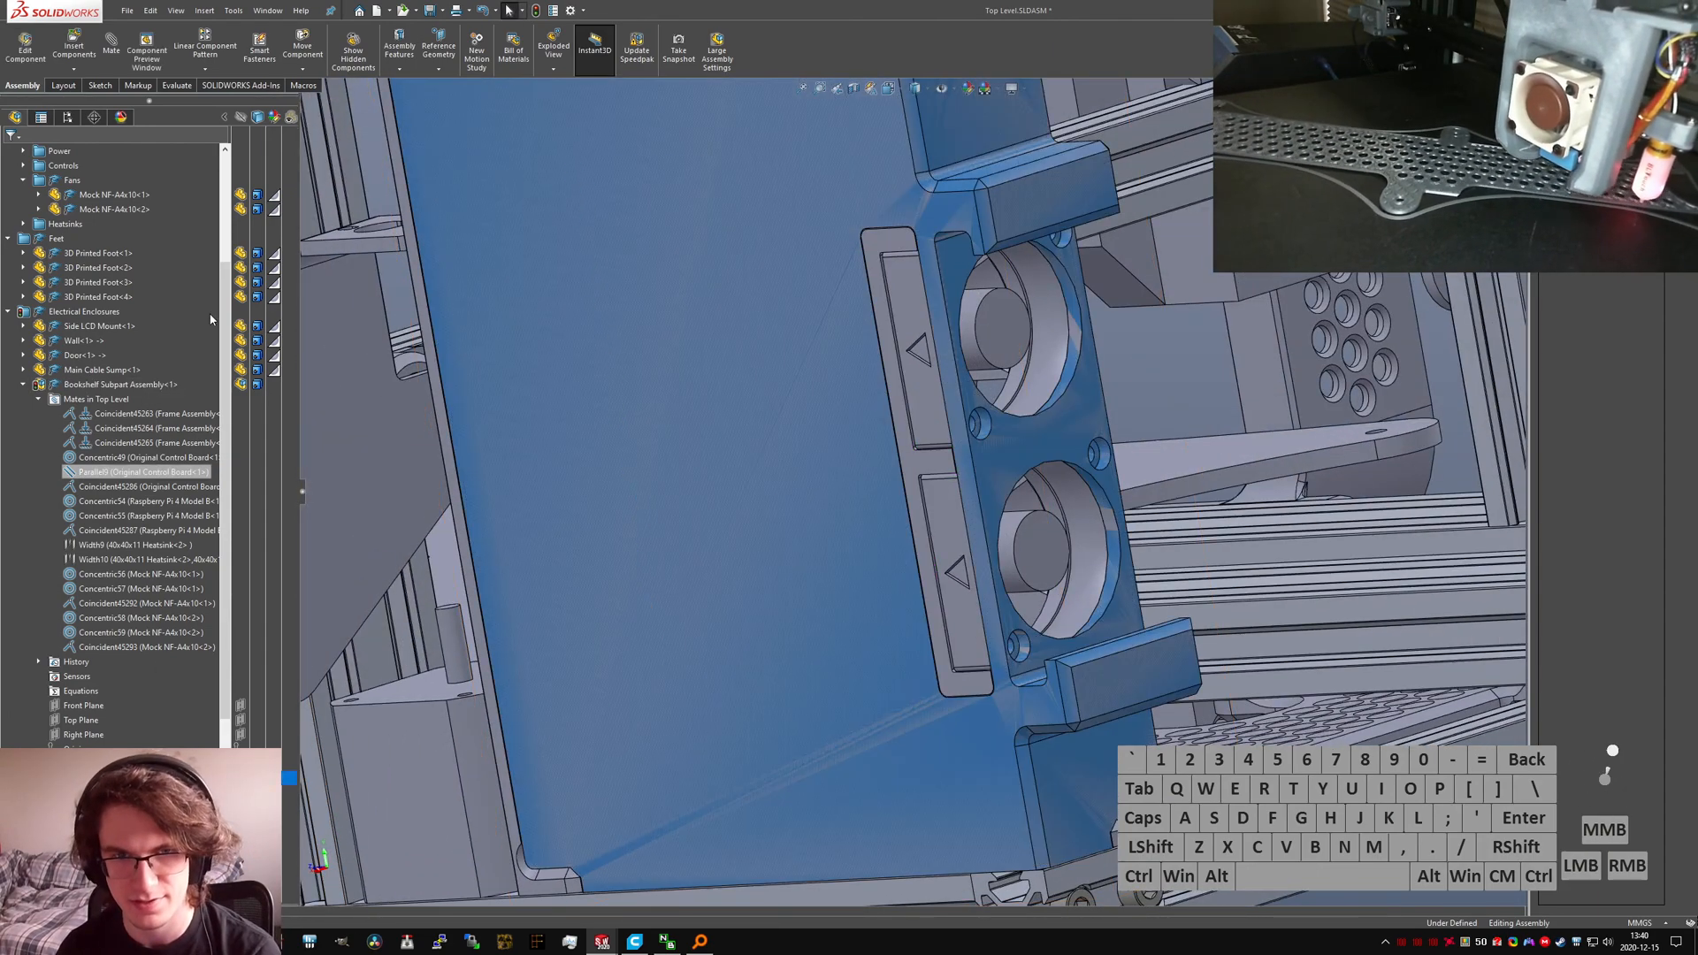
# Step: Try to change the Top Level tree display by hiding component names and toggling the option that suppresses single configuration names
pyautogui.scroll(3, 163, 531)
pyautogui.scroll(2, 163, 563)
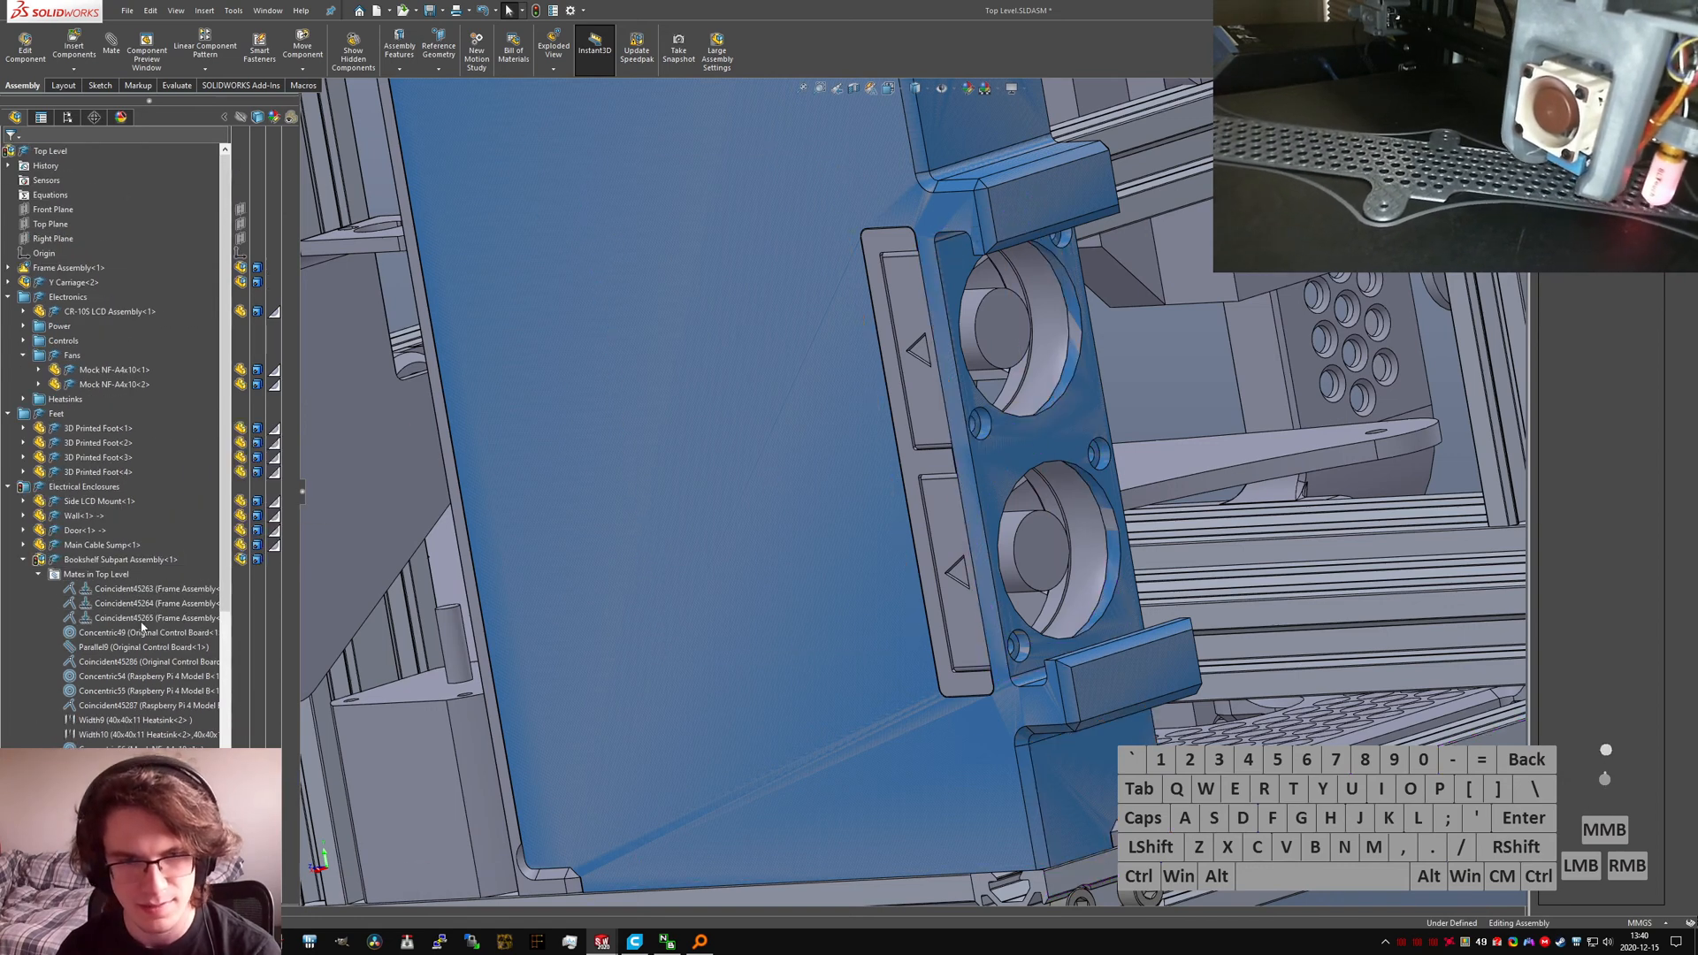
pyautogui.click(132, 588)
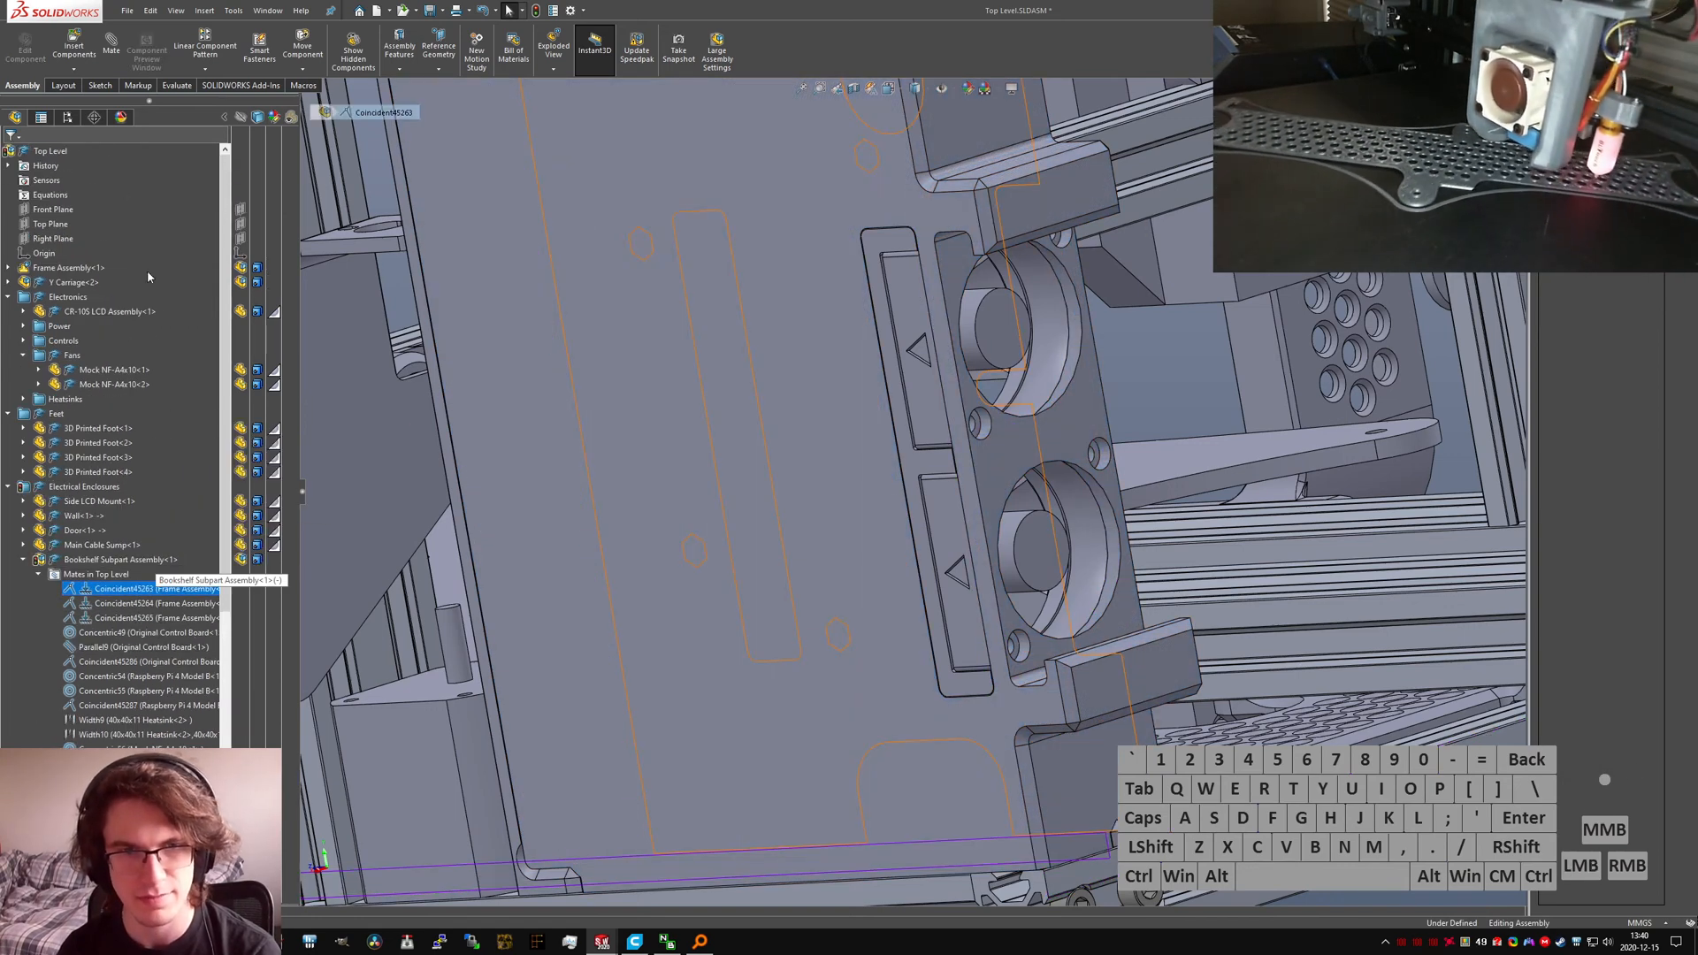
pyautogui.rightClick(53, 151)
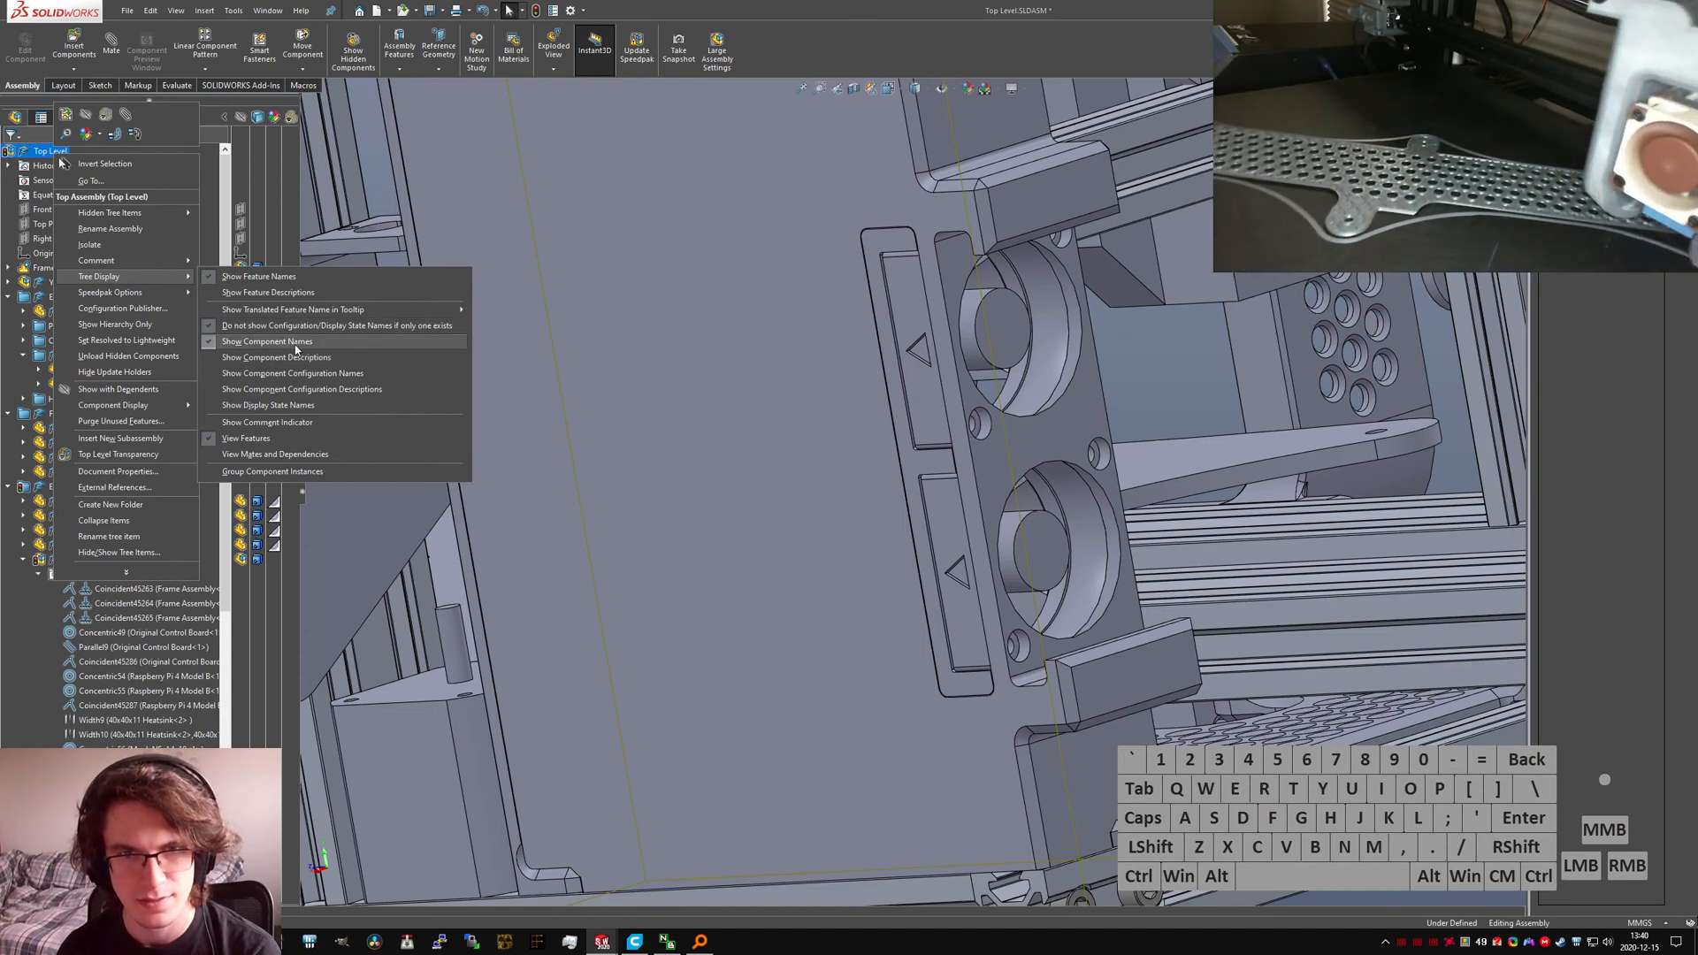
pyautogui.click(292, 343)
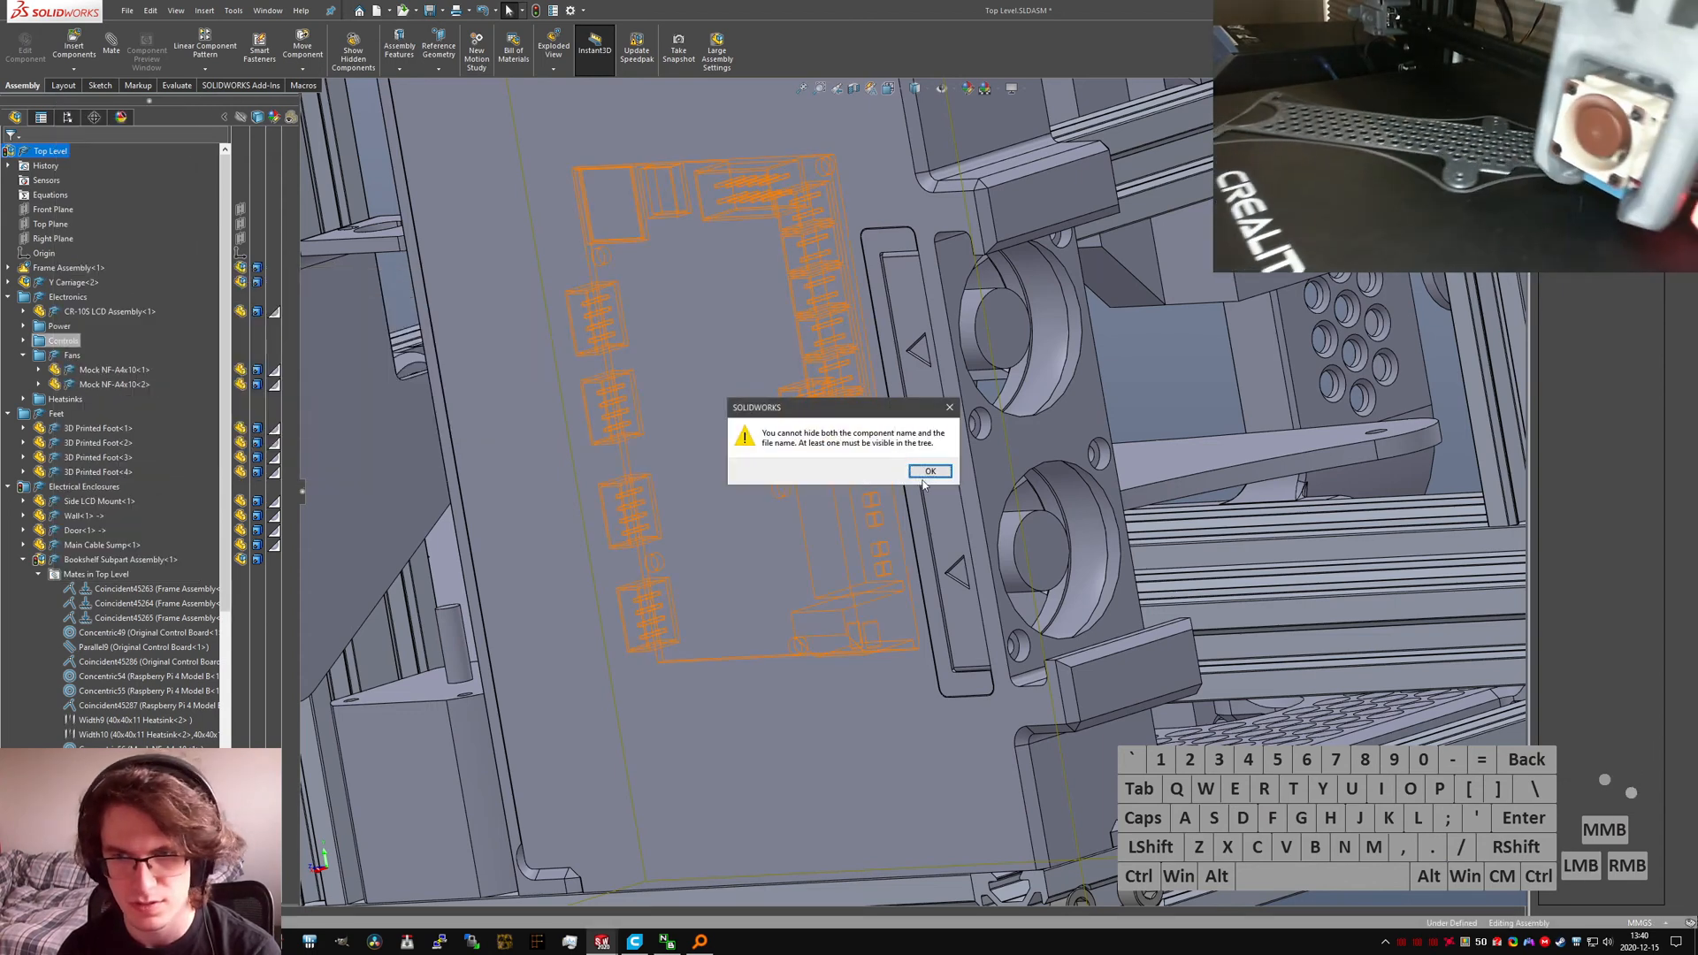
pyautogui.click(925, 474)
pyautogui.rightClick(44, 150)
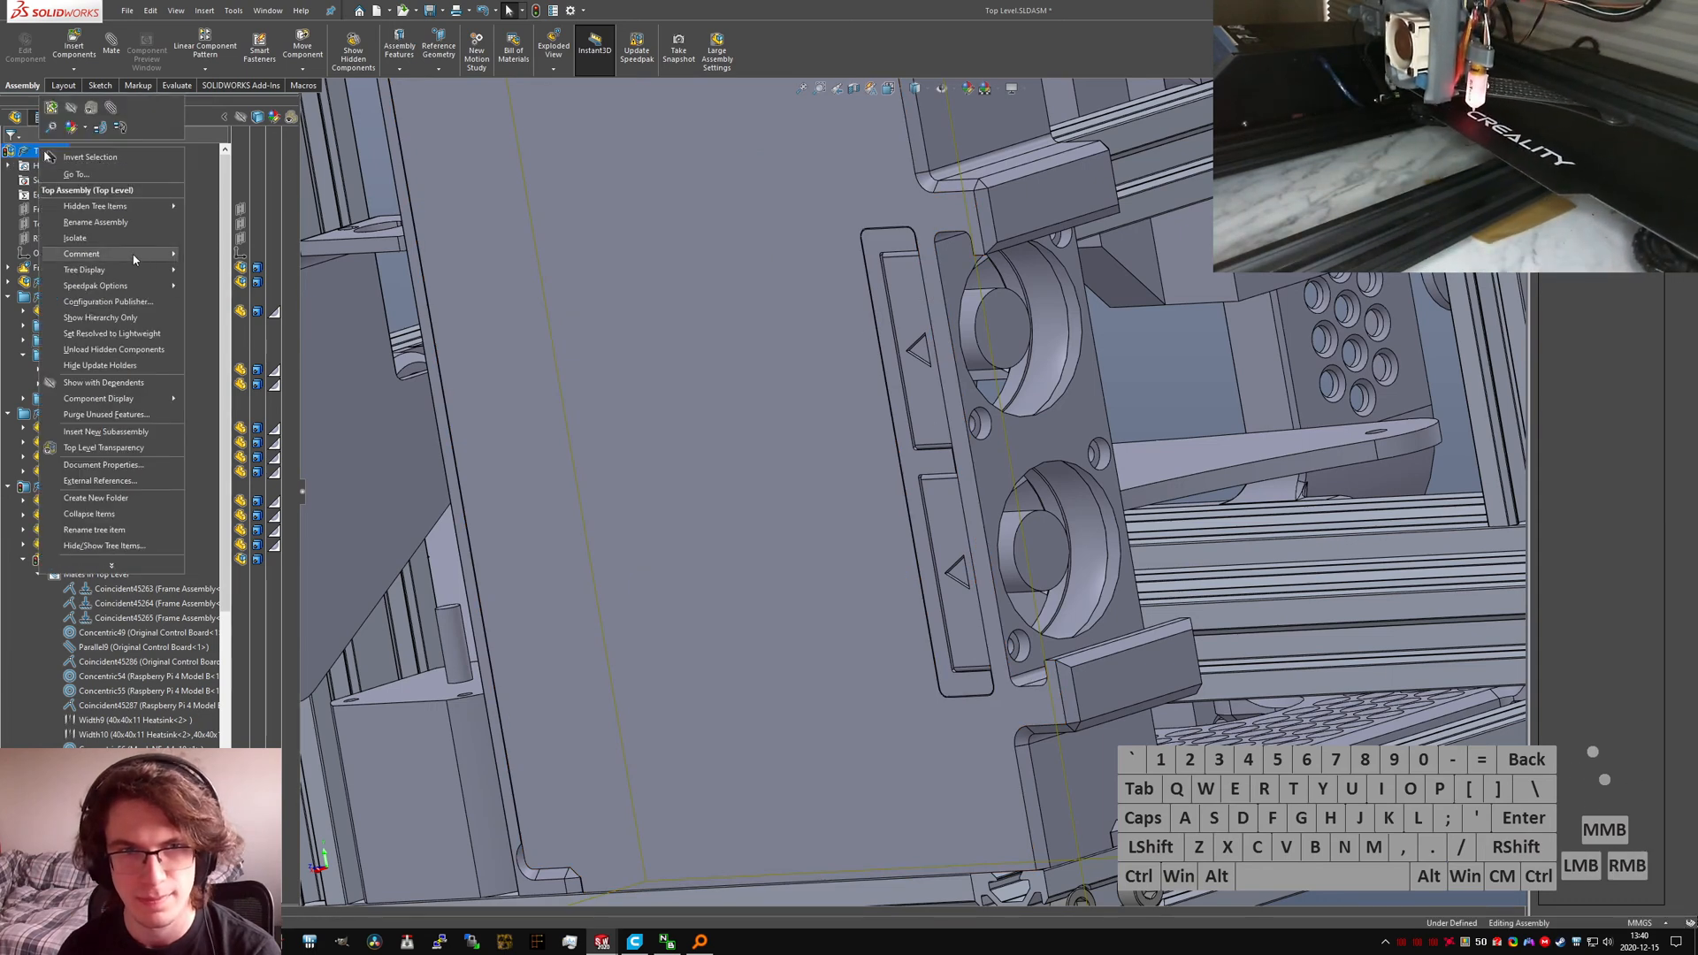
pyautogui.moveTo(132, 270)
pyautogui.click(265, 319)
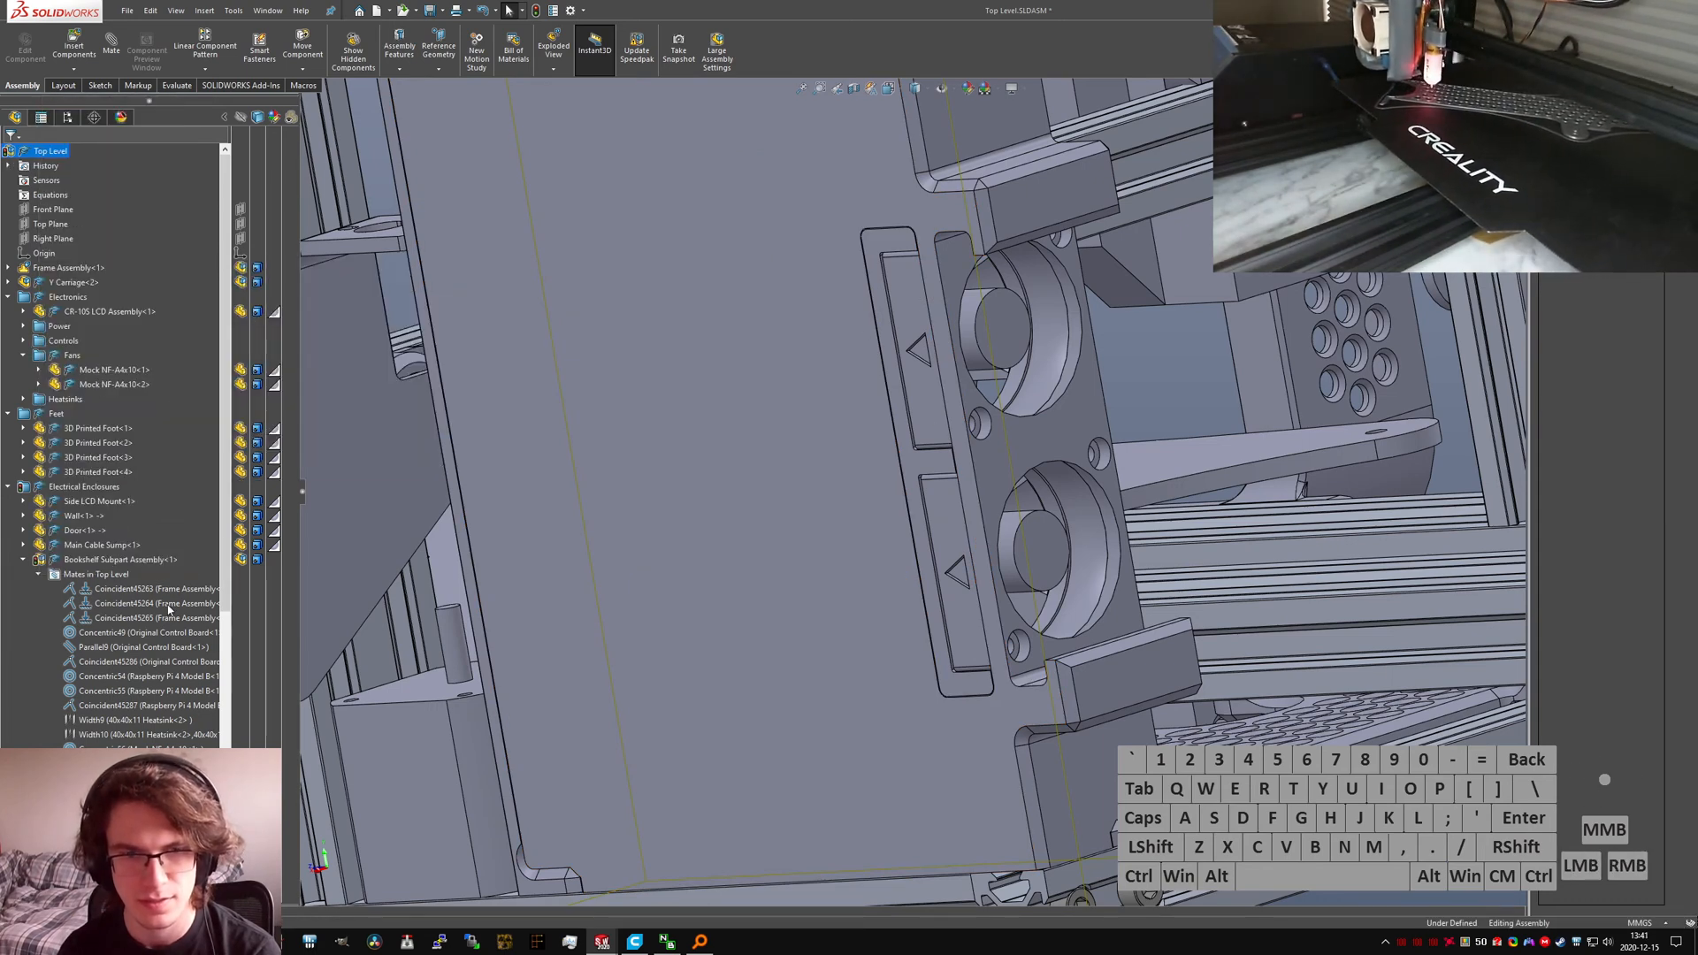
pyautogui.rightClick(78, 152)
pyautogui.moveTo(196, 275)
pyautogui.click(272, 341)
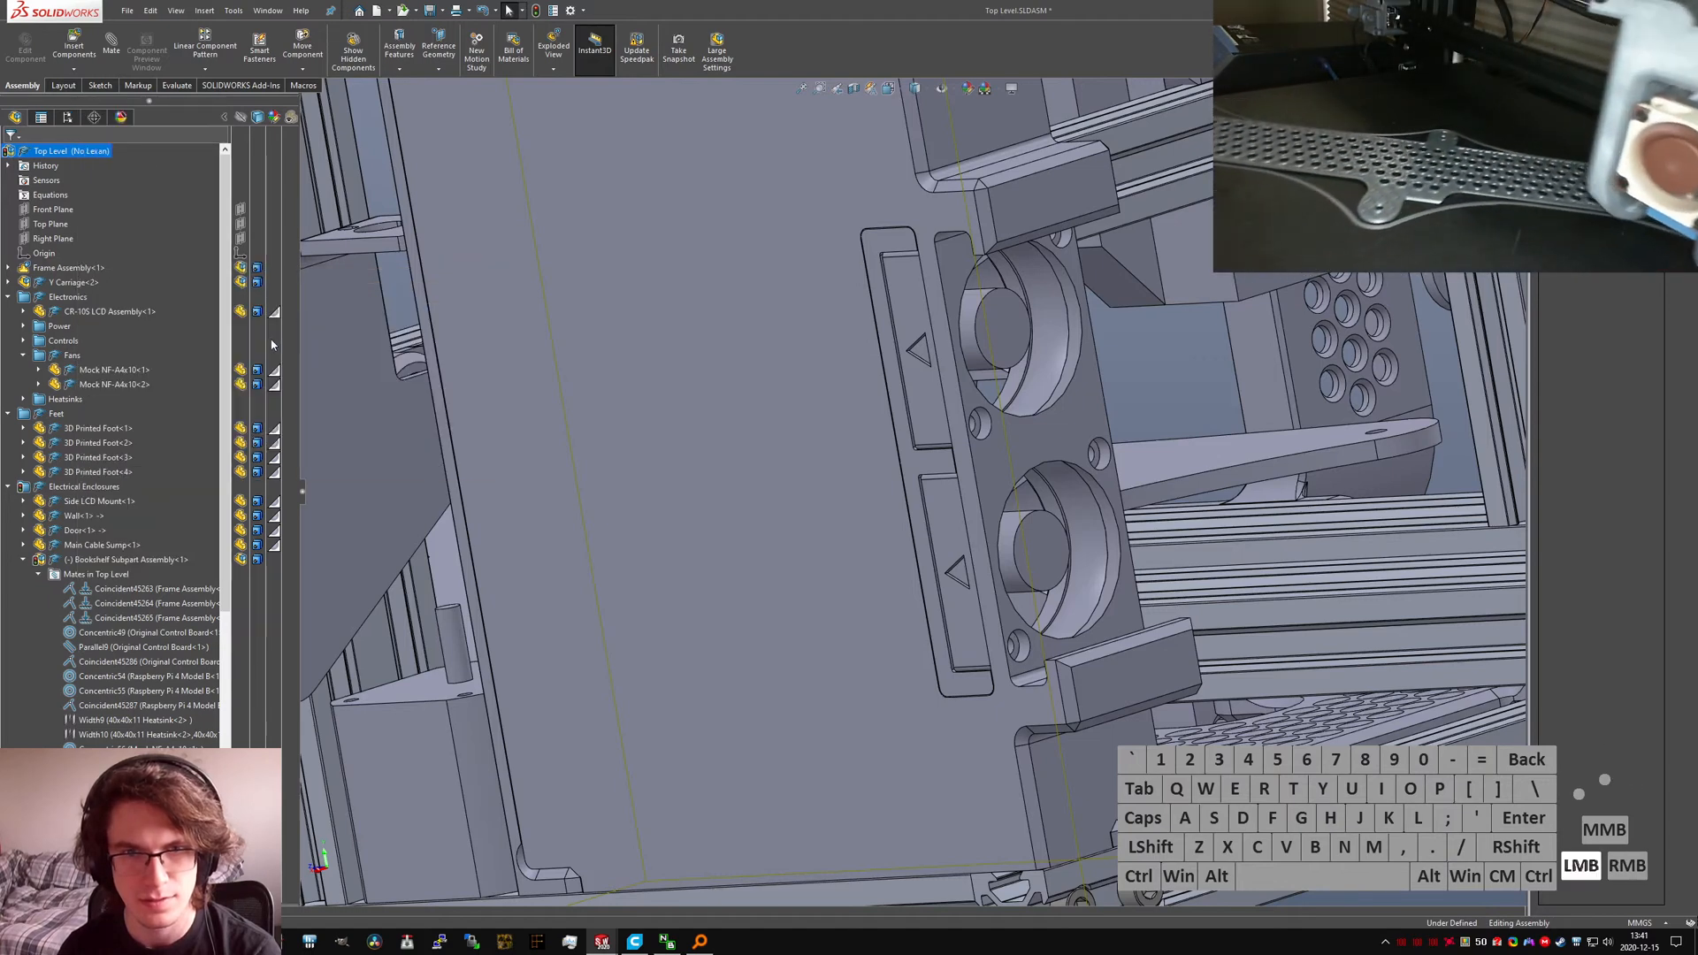
# Step: Collapse all items in the Top Level feature tree and clear the mate selection
pyautogui.click(142, 589)
pyautogui.scroll(-3, 160, 677)
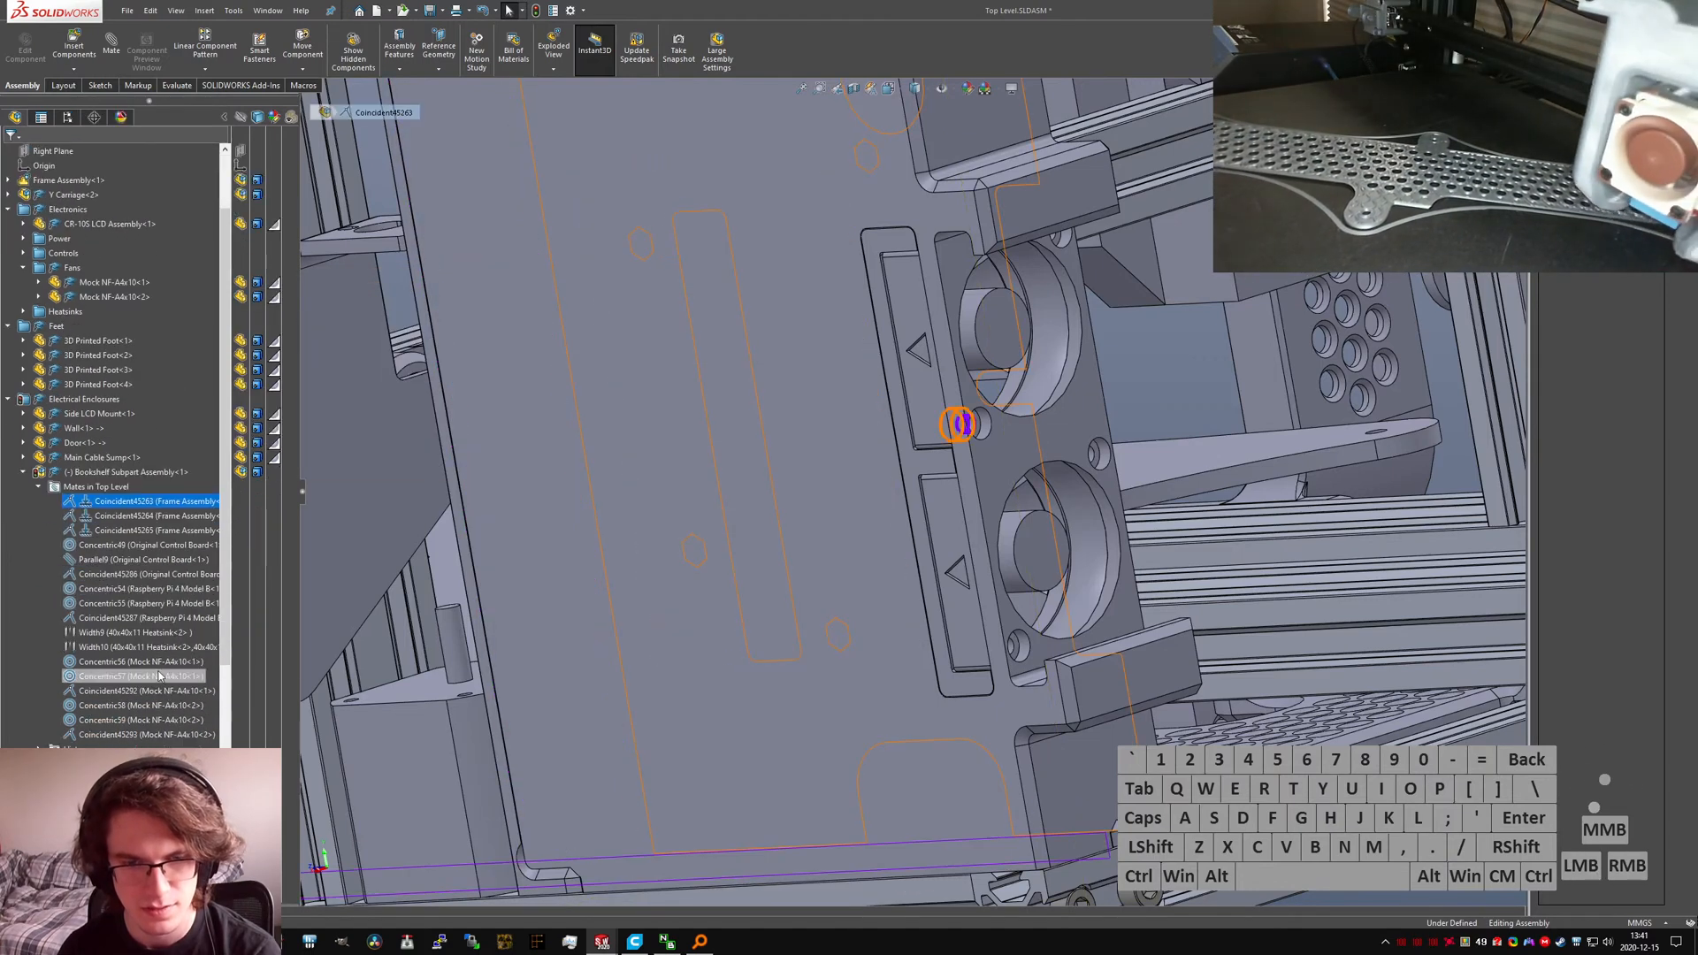
pyautogui.moveTo(106, 898)
pyautogui.mouseDown()
pyautogui.moveTo(155, 898)
pyautogui.moveTo(106, 899)
pyautogui.mouseUp()
pyautogui.click(131, 576)
pyautogui.hotkey('shift', 'c')
pyautogui.scroll(4, 531, 433)
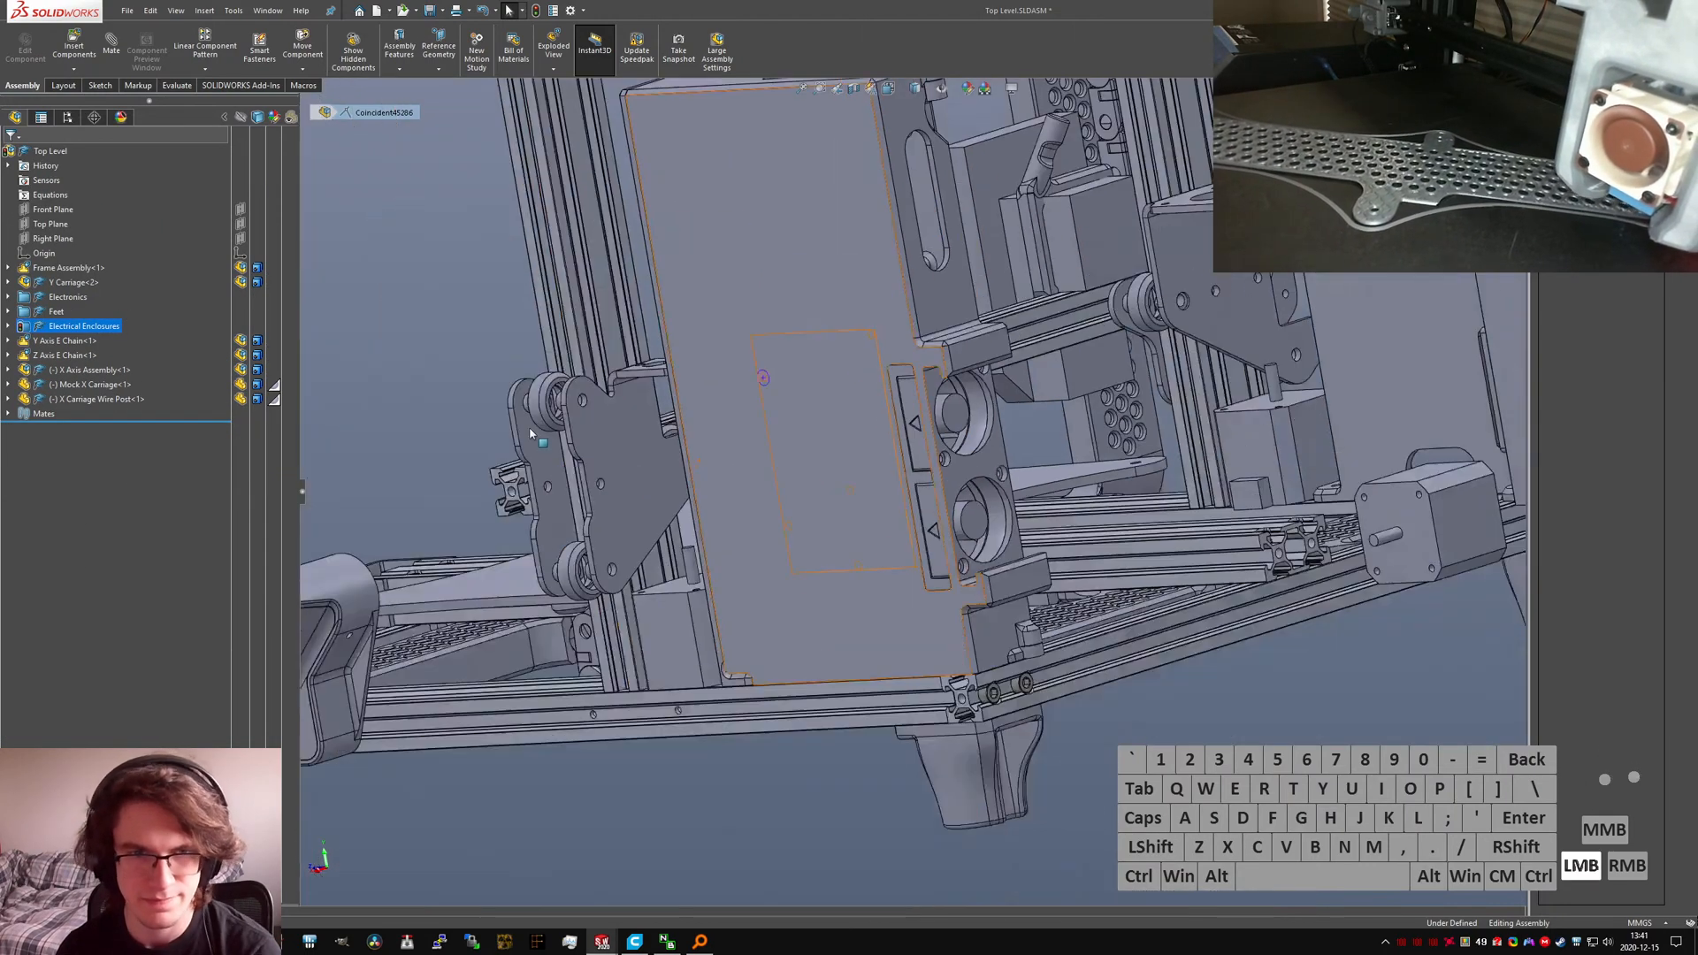
pyautogui.scroll(5, 531, 433)
pyautogui.click(429, 331)
pyautogui.scroll(-5, 894, 408)
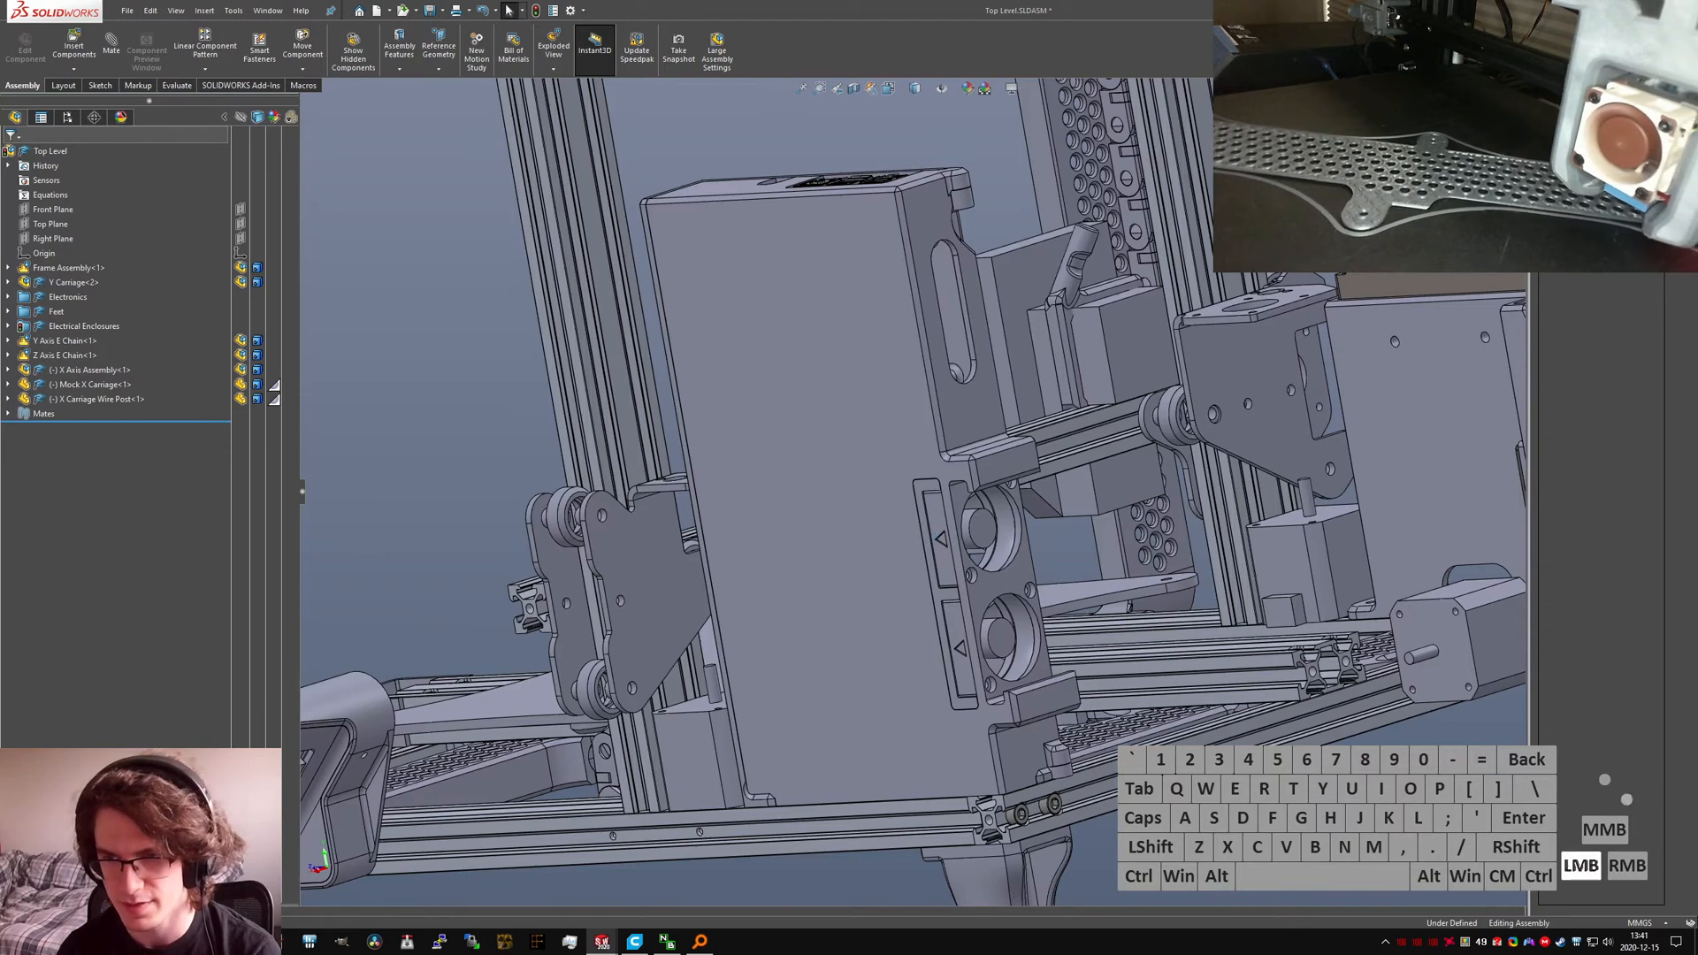
# Step: Inspect the lid's counterbored screw hole at the upper fan opening's bottom corner and select its seat face
pyautogui.moveTo(814, 535); pyautogui.dragTo(834, 470, button='middle')
pyautogui.scroll(-5, 1087, 650)
pyautogui.moveTo(929, 535); pyautogui.dragTo(768, 500, button='middle')
pyautogui.scroll(7, 767, 501)
pyautogui.scroll(-9, 703, 610)
pyautogui.click(824, 507)
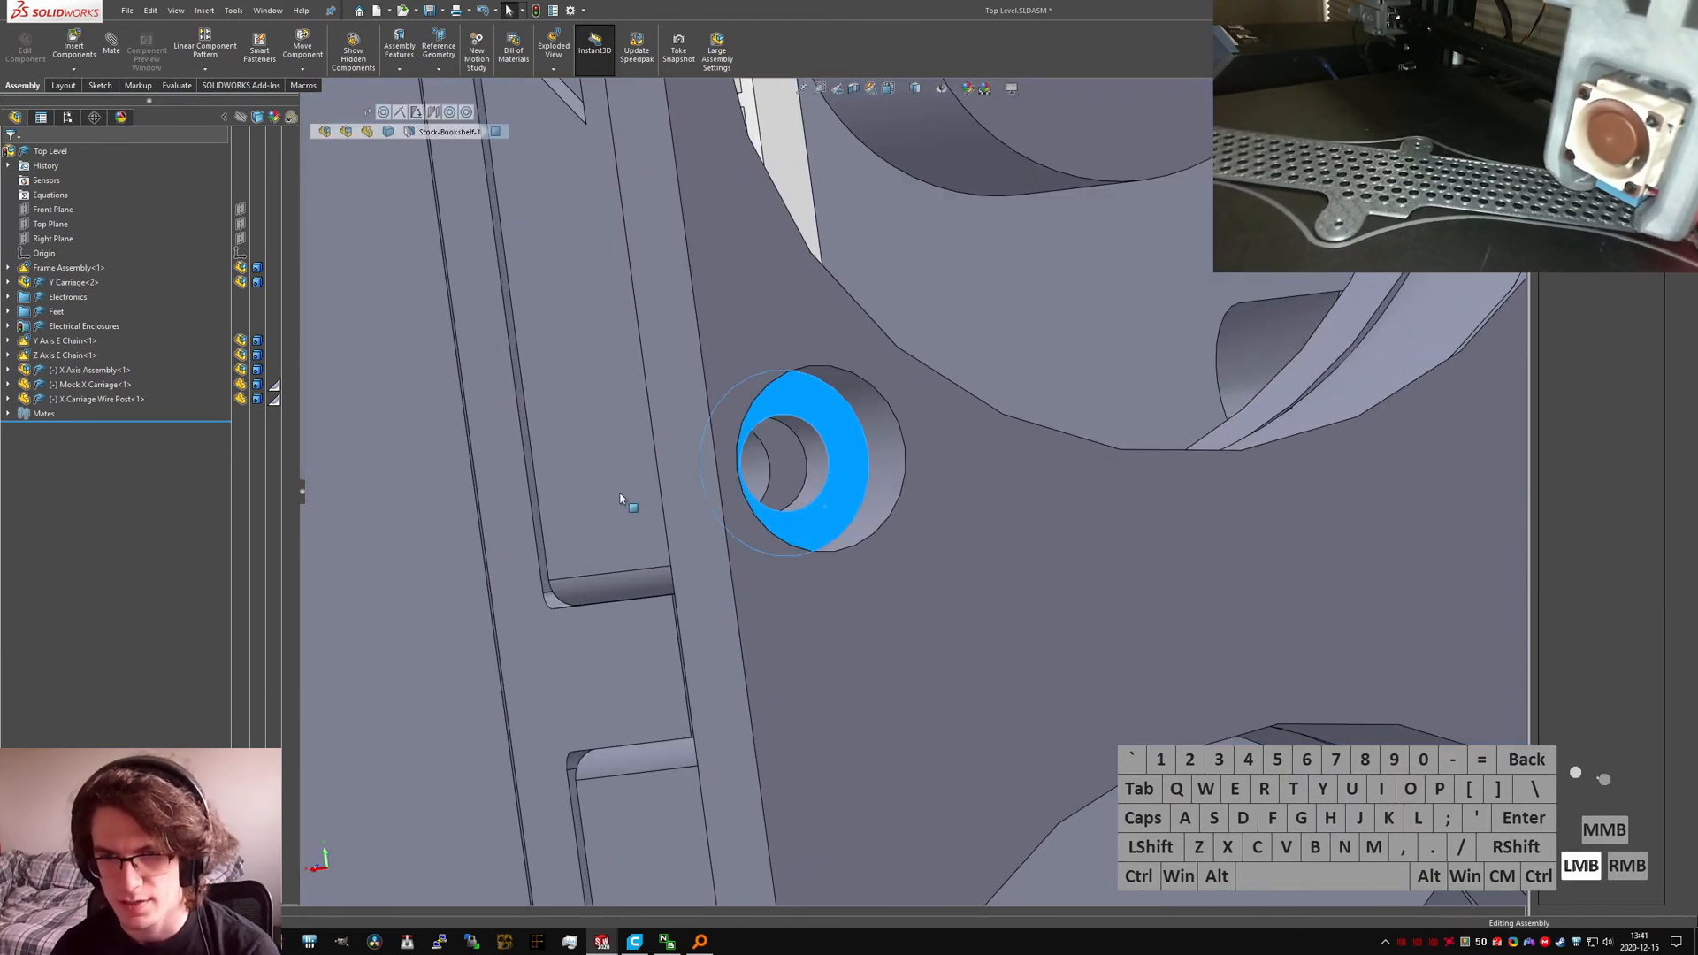
pyautogui.scroll(2, 610, 499)
pyautogui.moveTo(593, 499); pyautogui.dragTo(924, 486, button='middle')
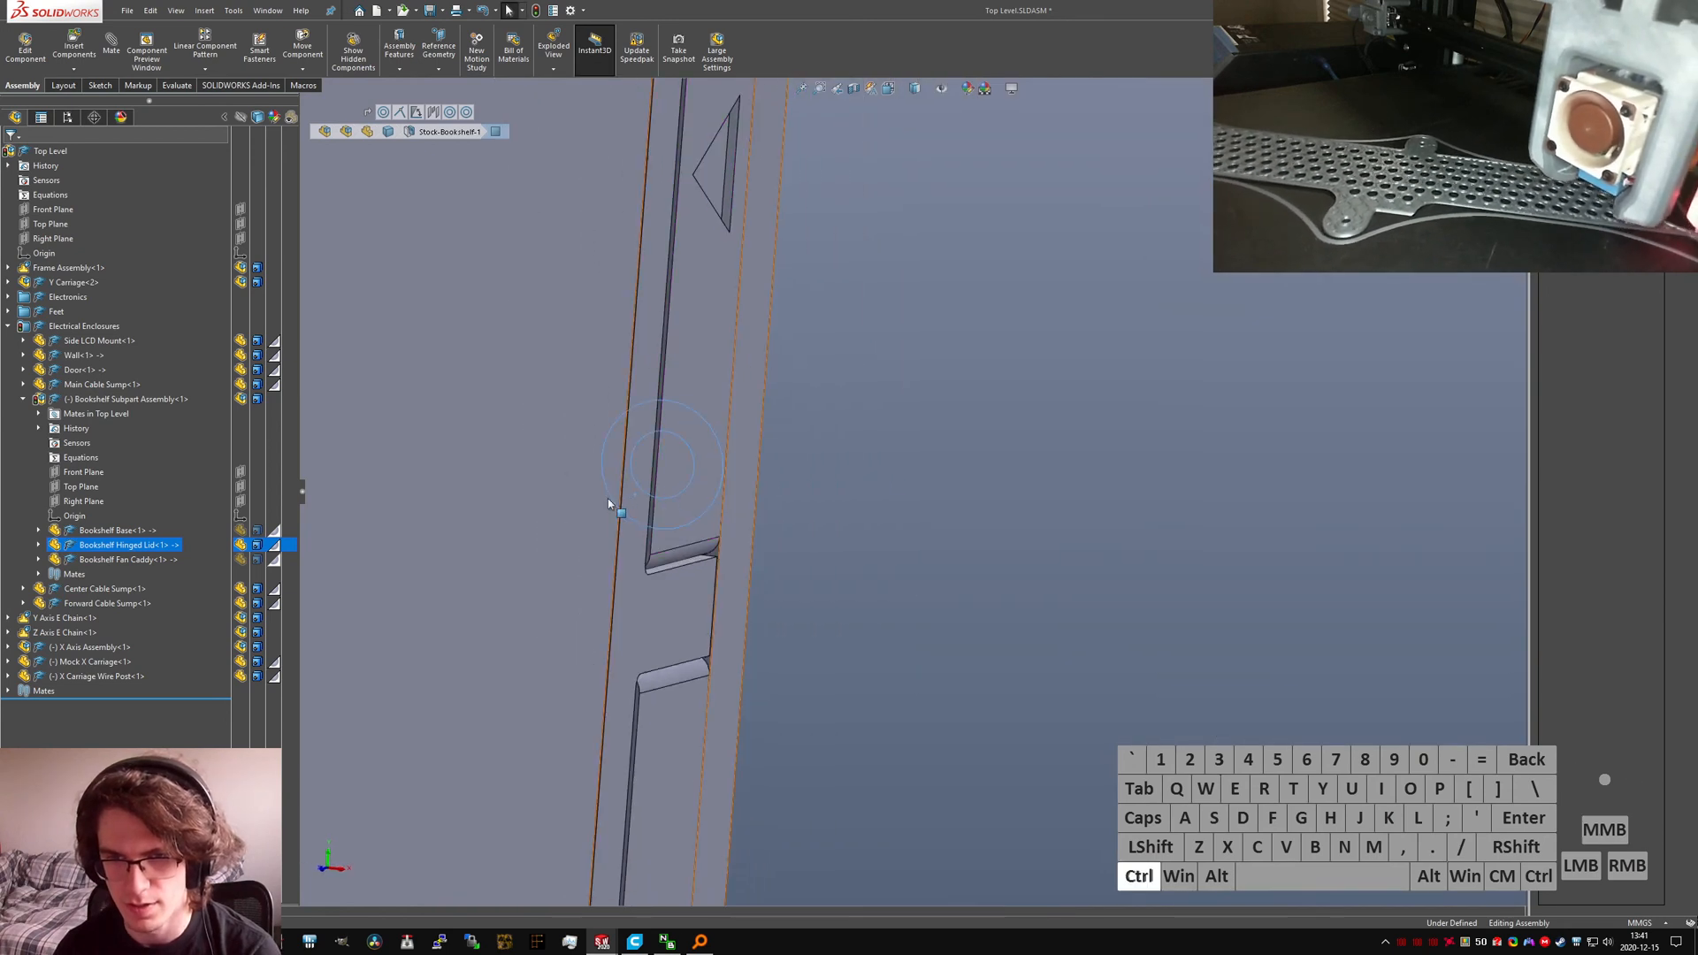
pyautogui.rightClick(608, 501)
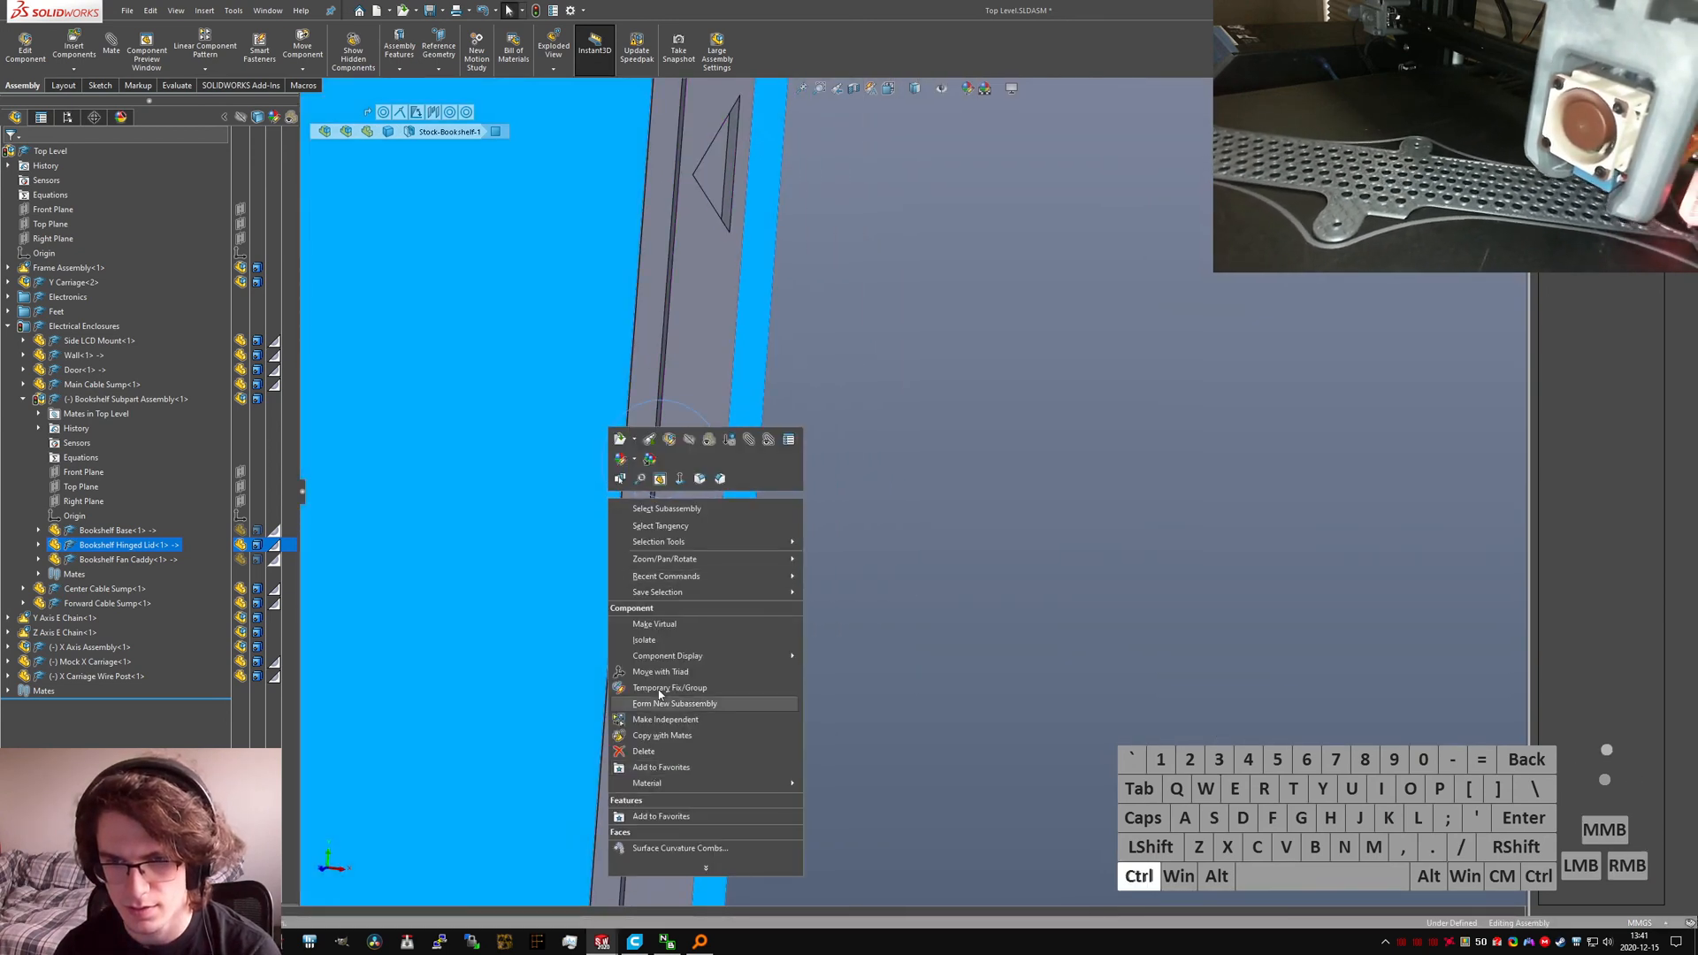
pyautogui.click(700, 462)
pyautogui.press('space')
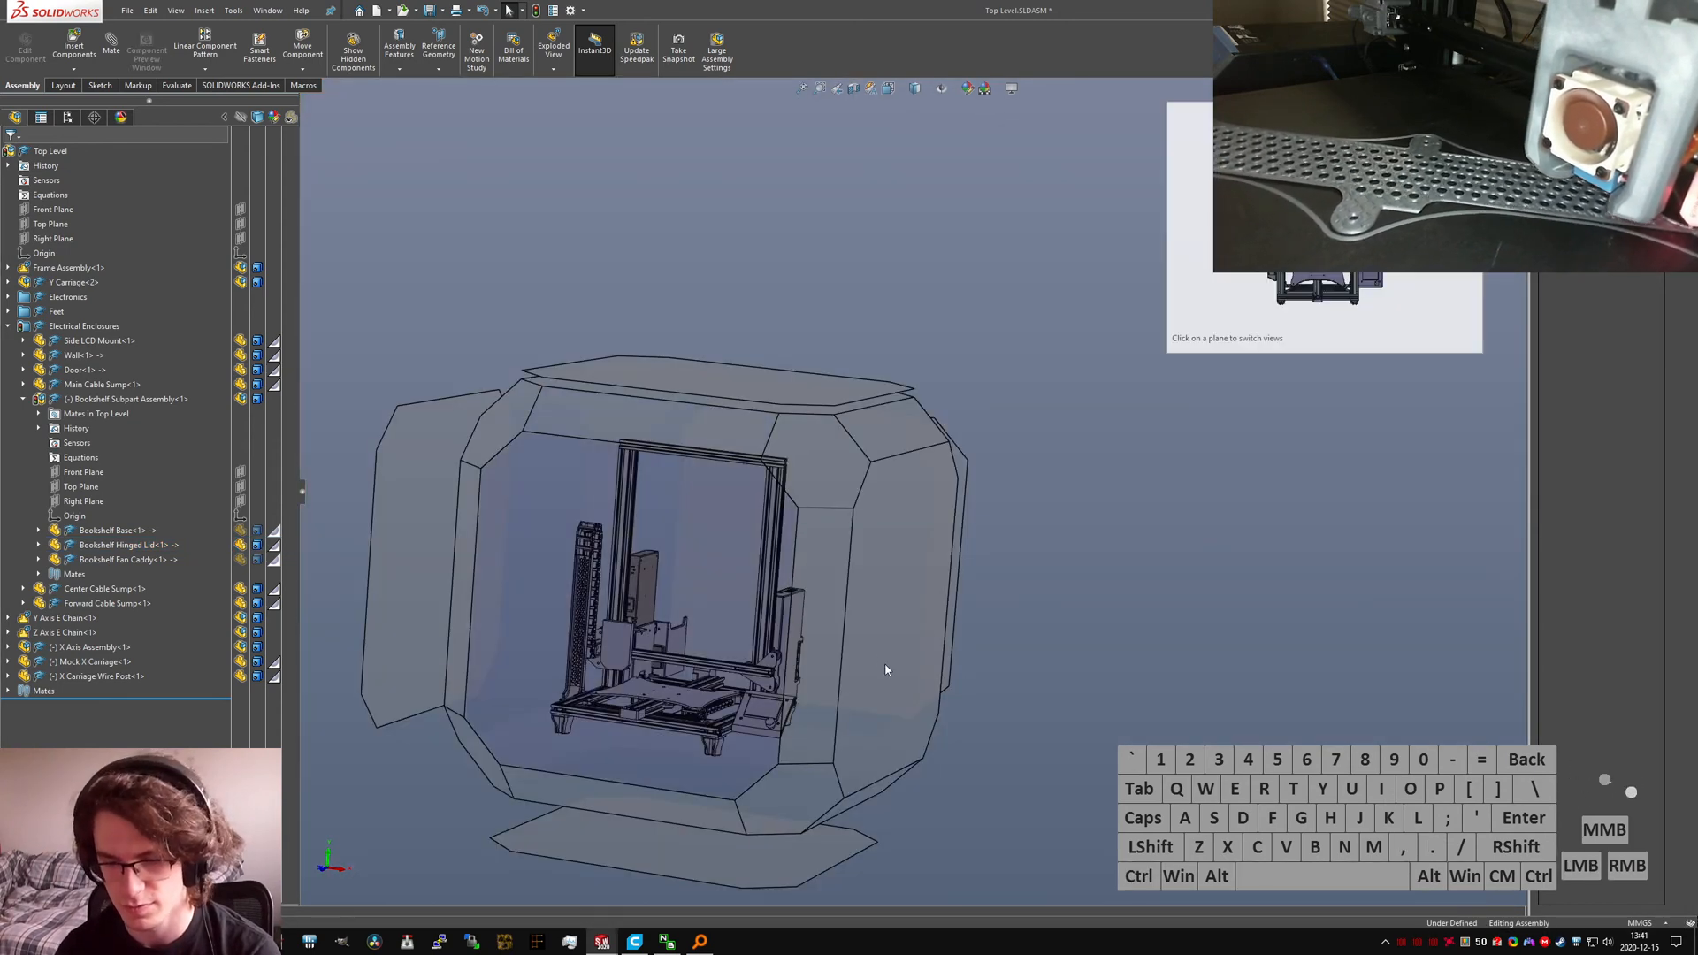
pyautogui.press('Escape')
# Step: Try to measure from the counterbore seat of the lid's screw hole between the two fan openings
pyautogui.press('m')
pyautogui.moveTo(718, 564); pyautogui.dragTo(398, 497, button='middle')
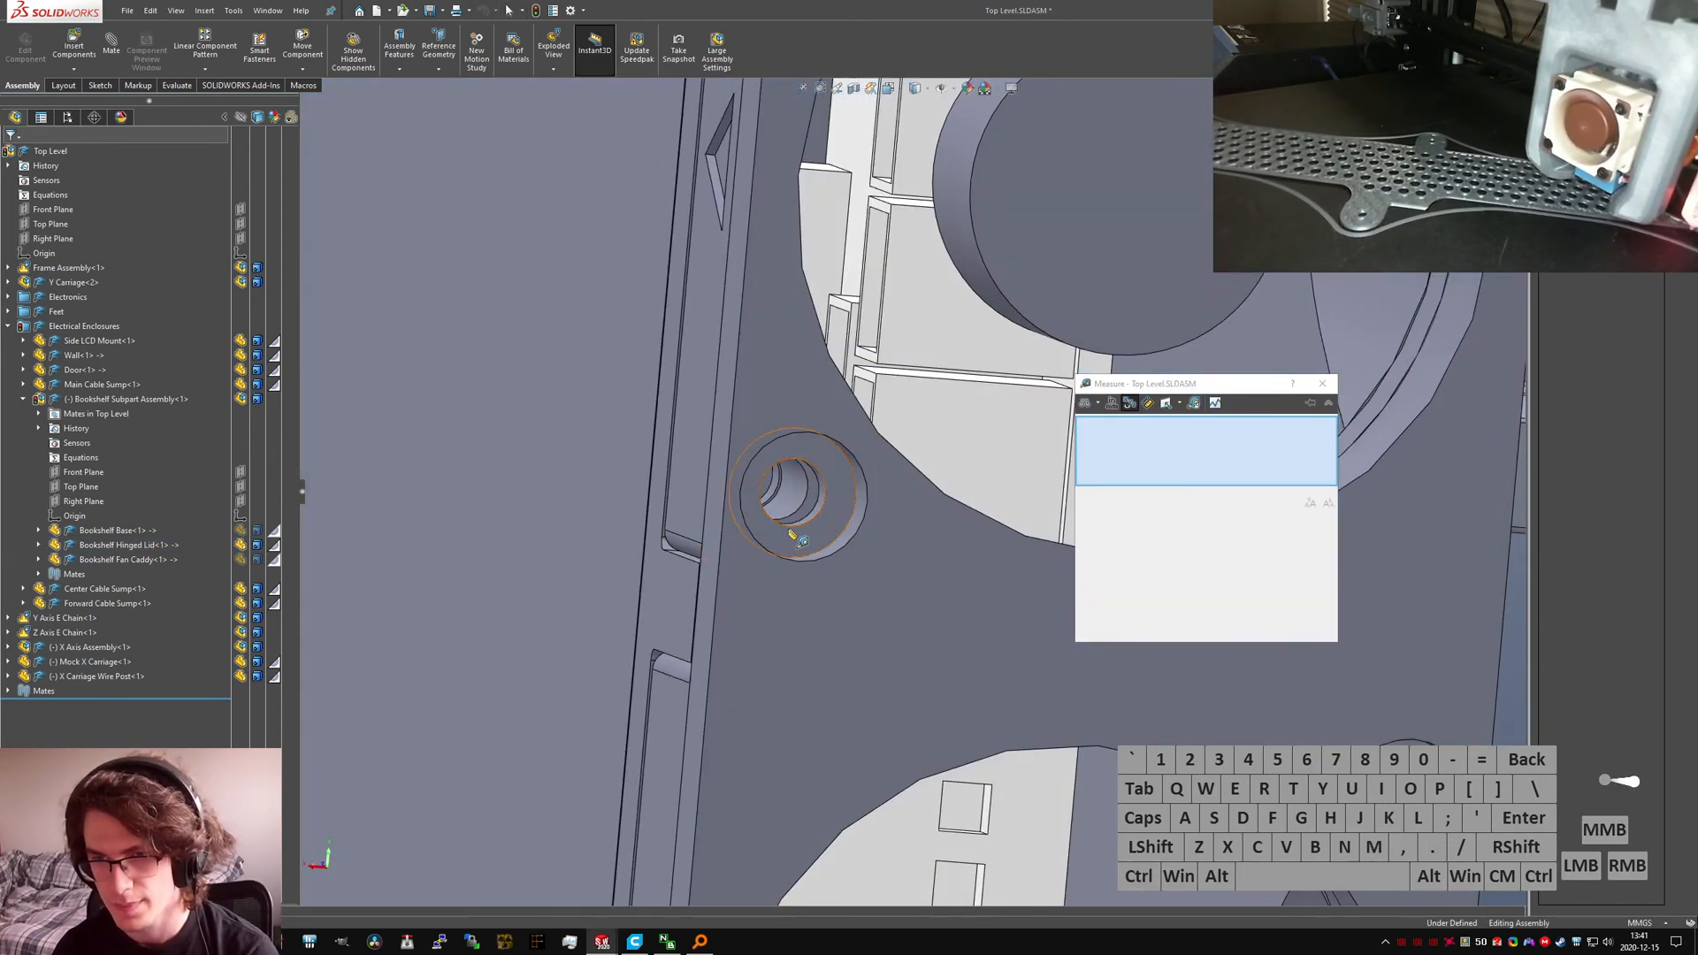
pyautogui.click(810, 495)
pyautogui.moveTo(769, 485); pyautogui.dragTo(803, 478, button='middle')
pyautogui.click(848, 521)
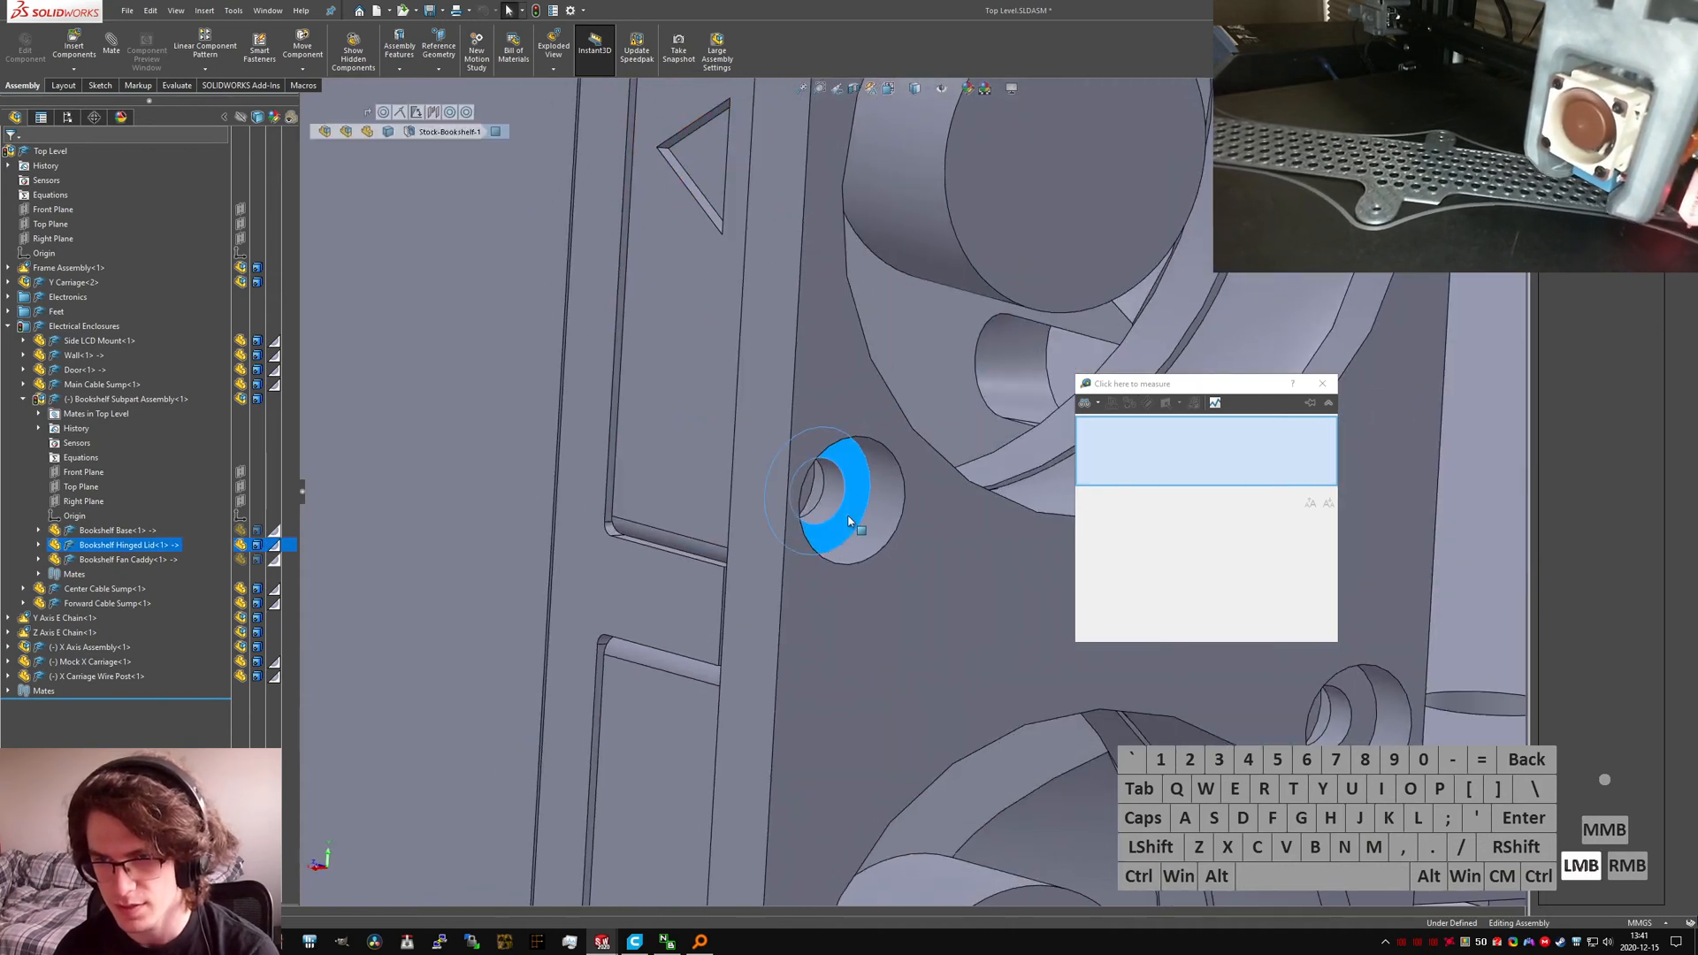
pyautogui.moveTo(944, 506); pyautogui.dragTo(900, 529, button='middle')
pyautogui.rightClick(549, 460)
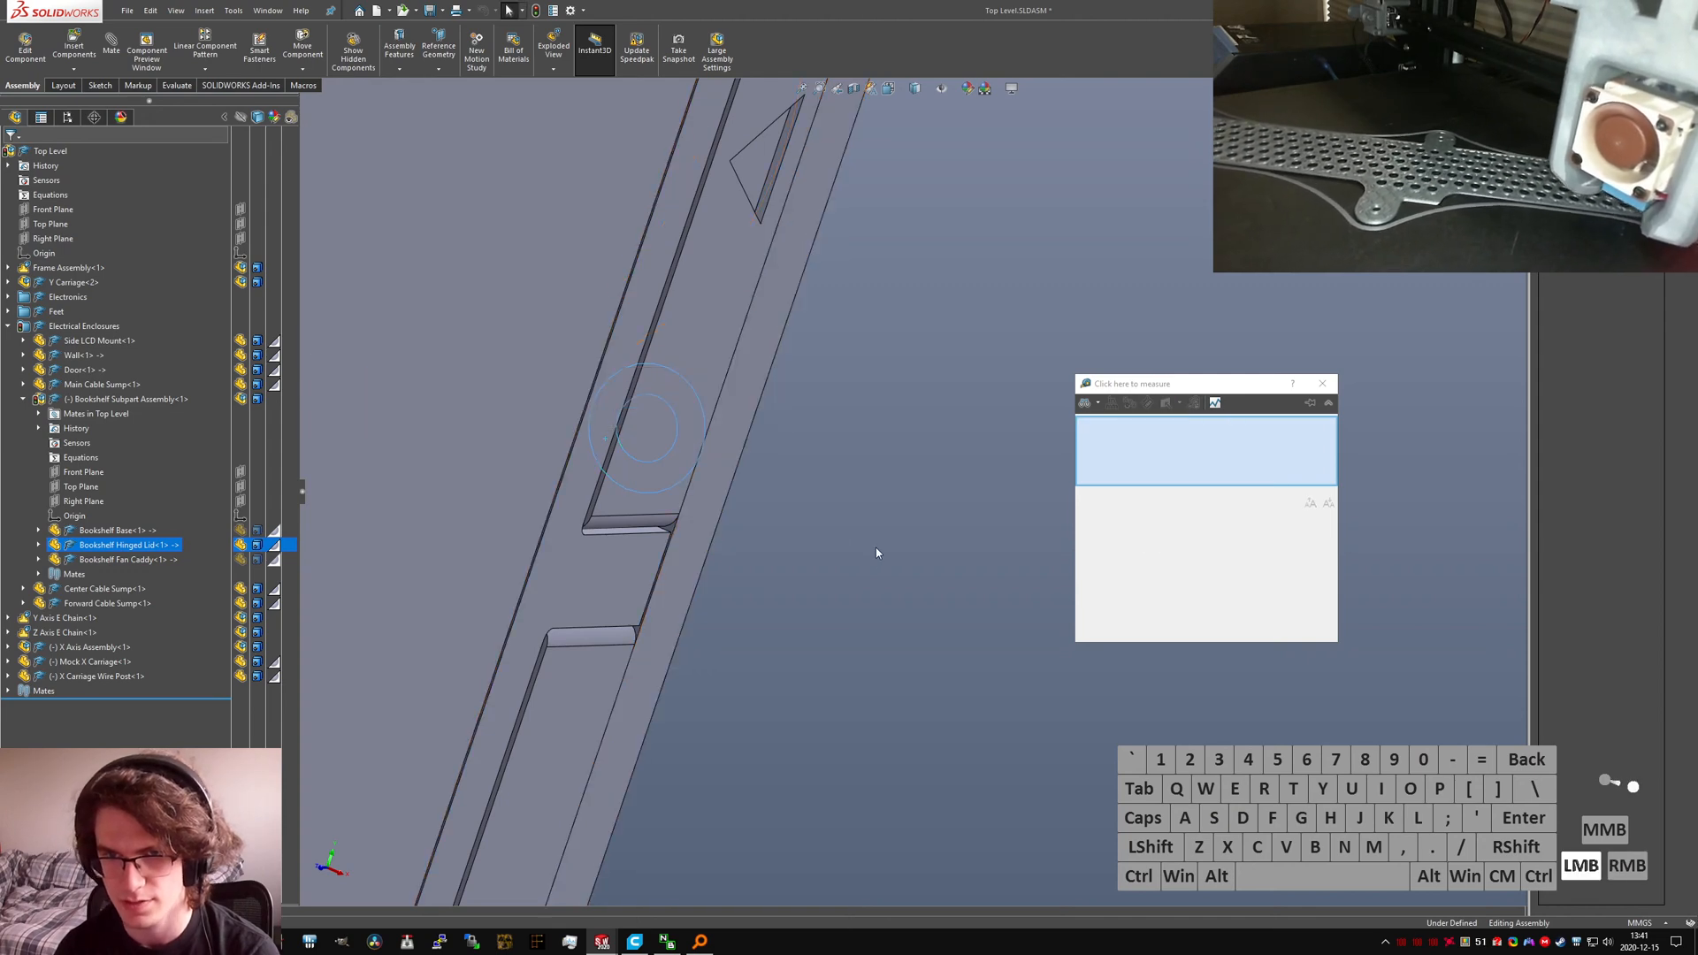
pyautogui.click(460, 464)
pyautogui.rightClick(79, 545)
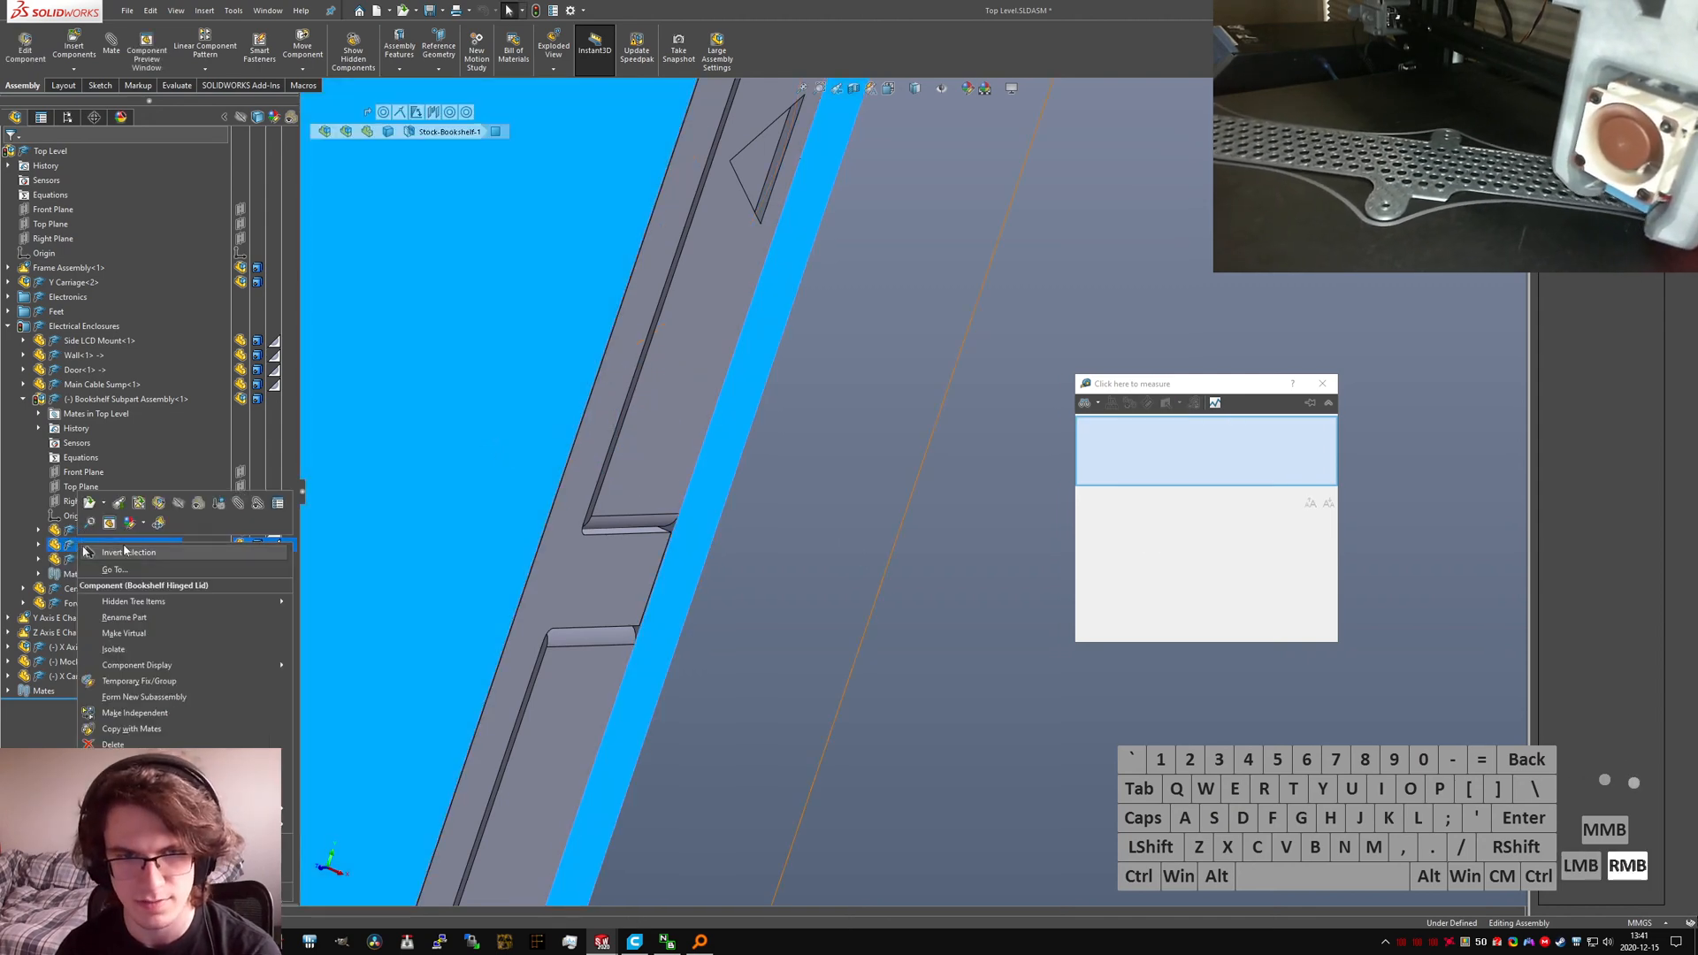
pyautogui.click(683, 613)
pyautogui.scroll(4, 665, 548)
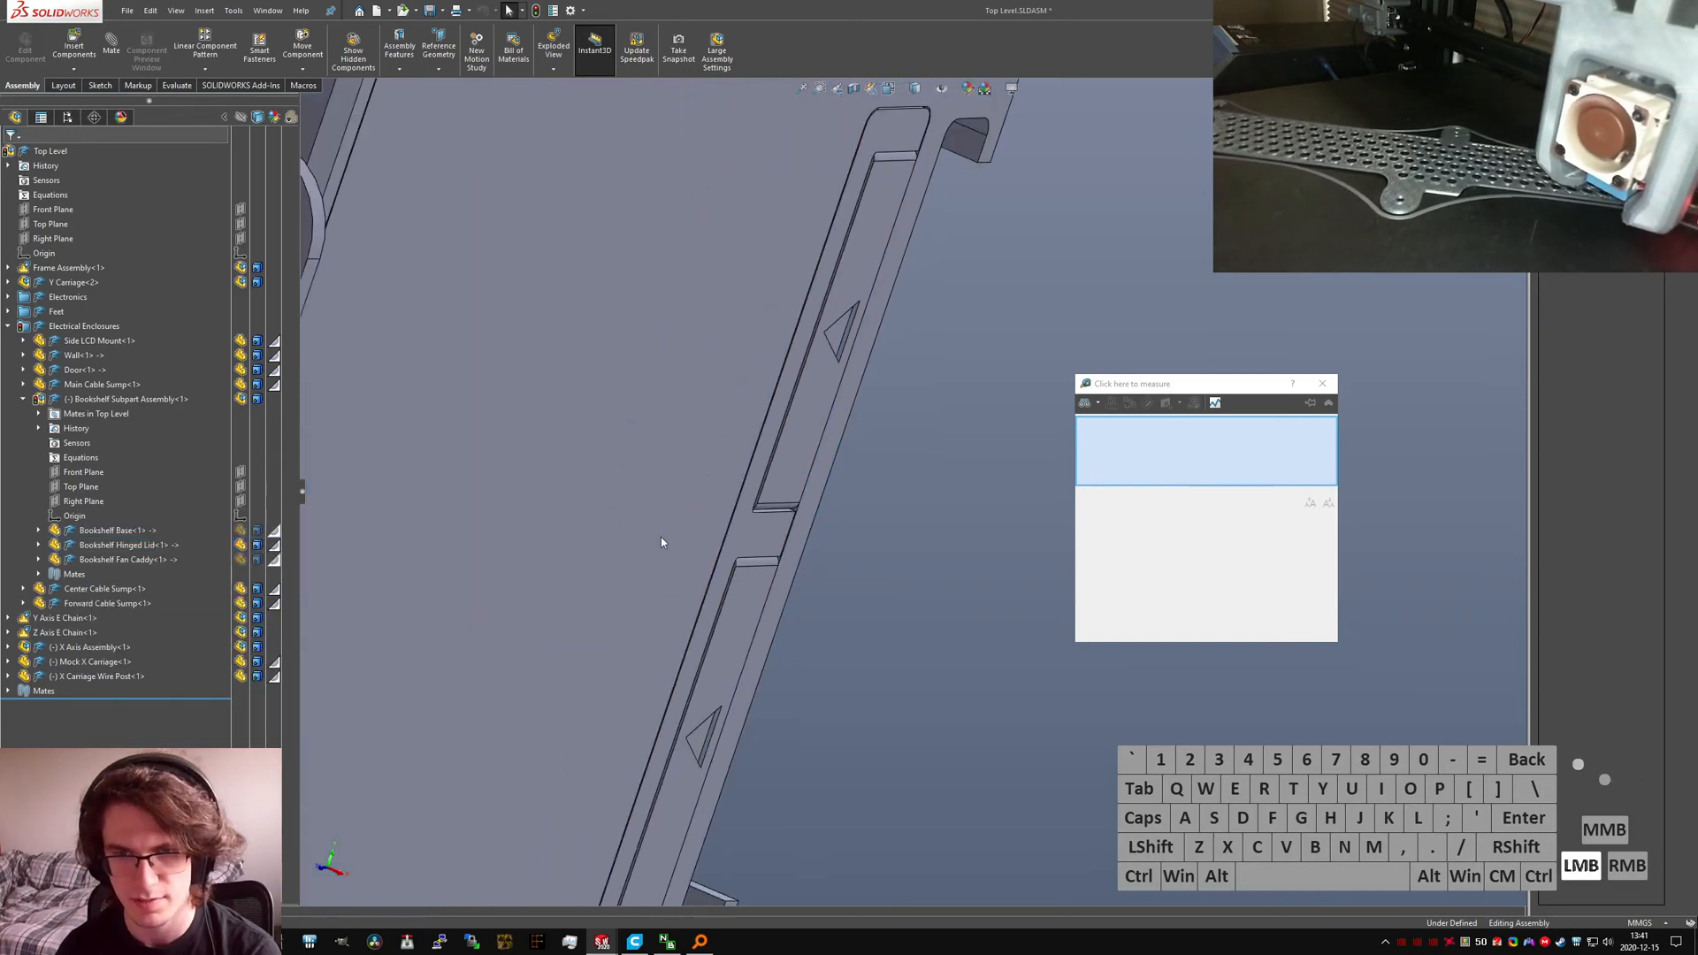
# Step: Hide the Bookshelf Base to expose the control board, fans and fan caddy behind it
pyautogui.moveTo(663, 542); pyautogui.dragTo(463, 557, button='middle')
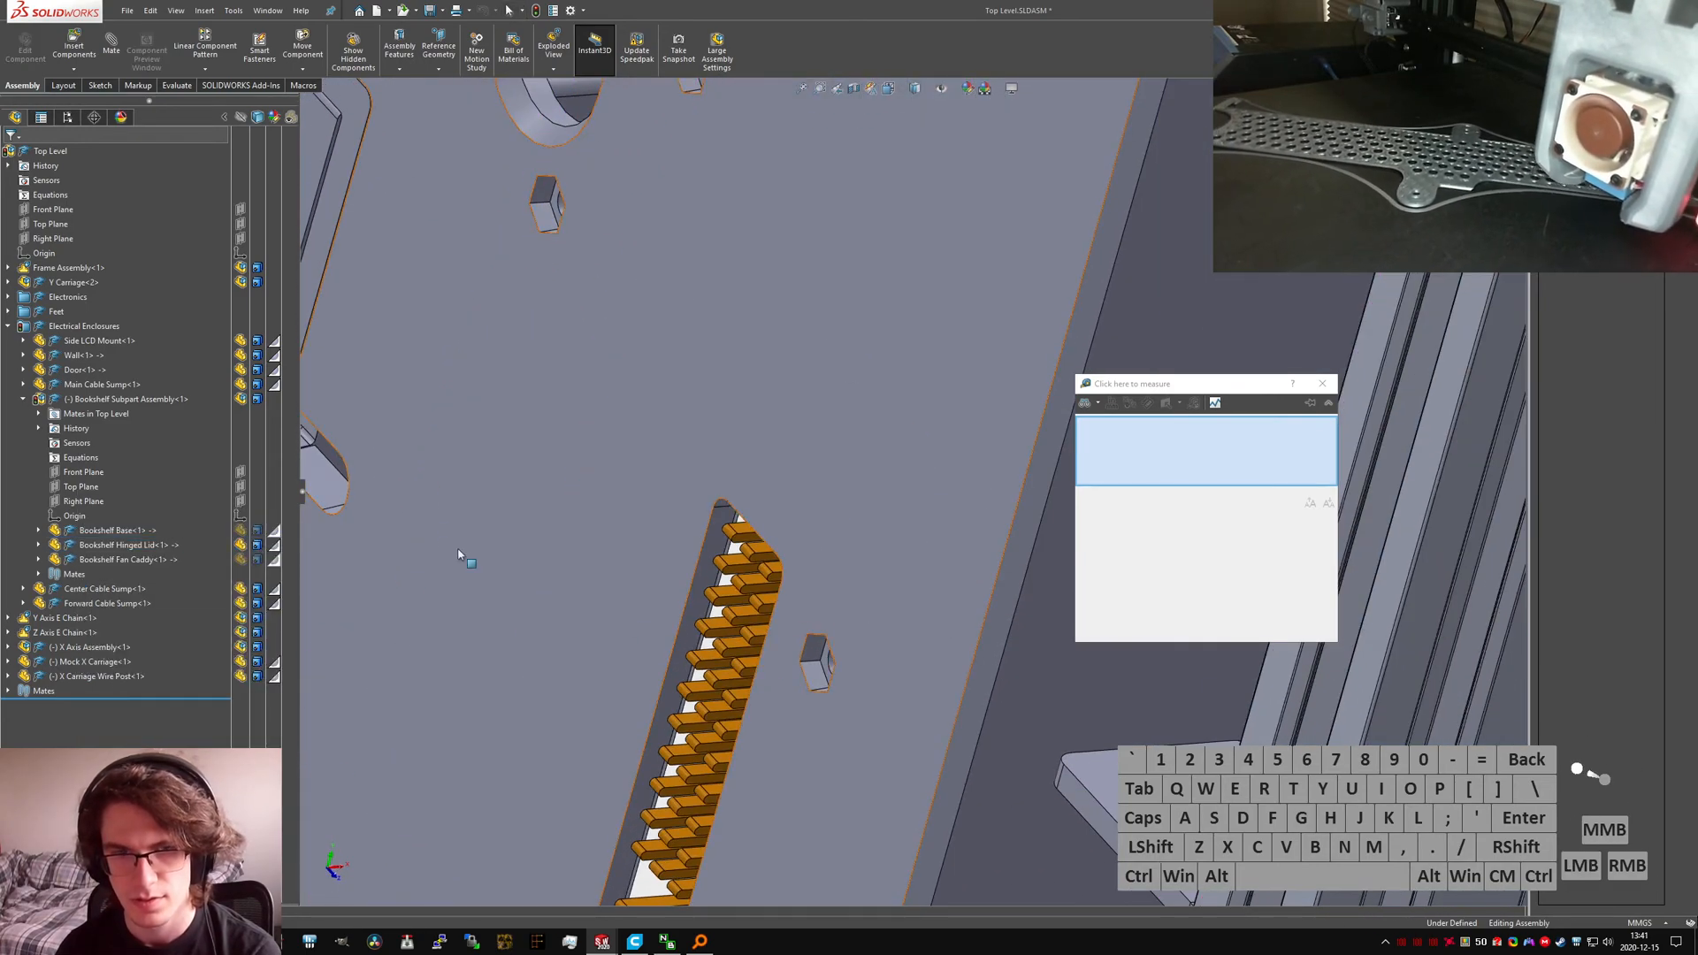
pyautogui.click(406, 510)
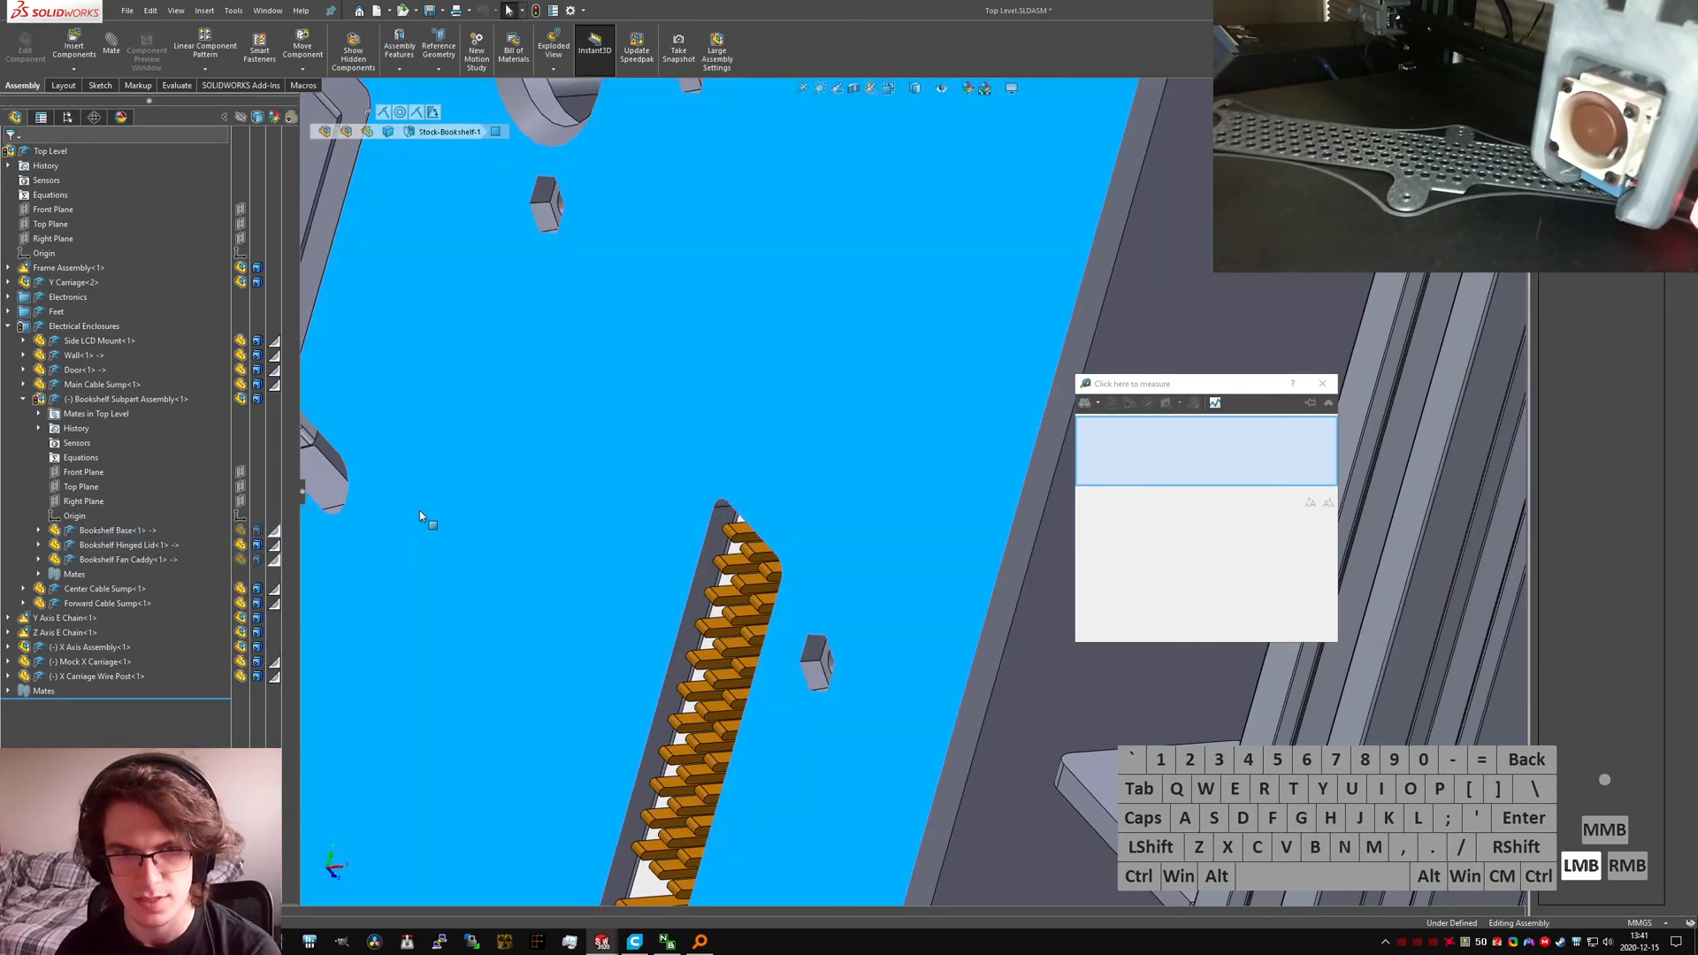
pyautogui.click(255, 531)
pyautogui.click(619, 534)
pyautogui.scroll(4, 622, 535)
pyautogui.click(382, 429)
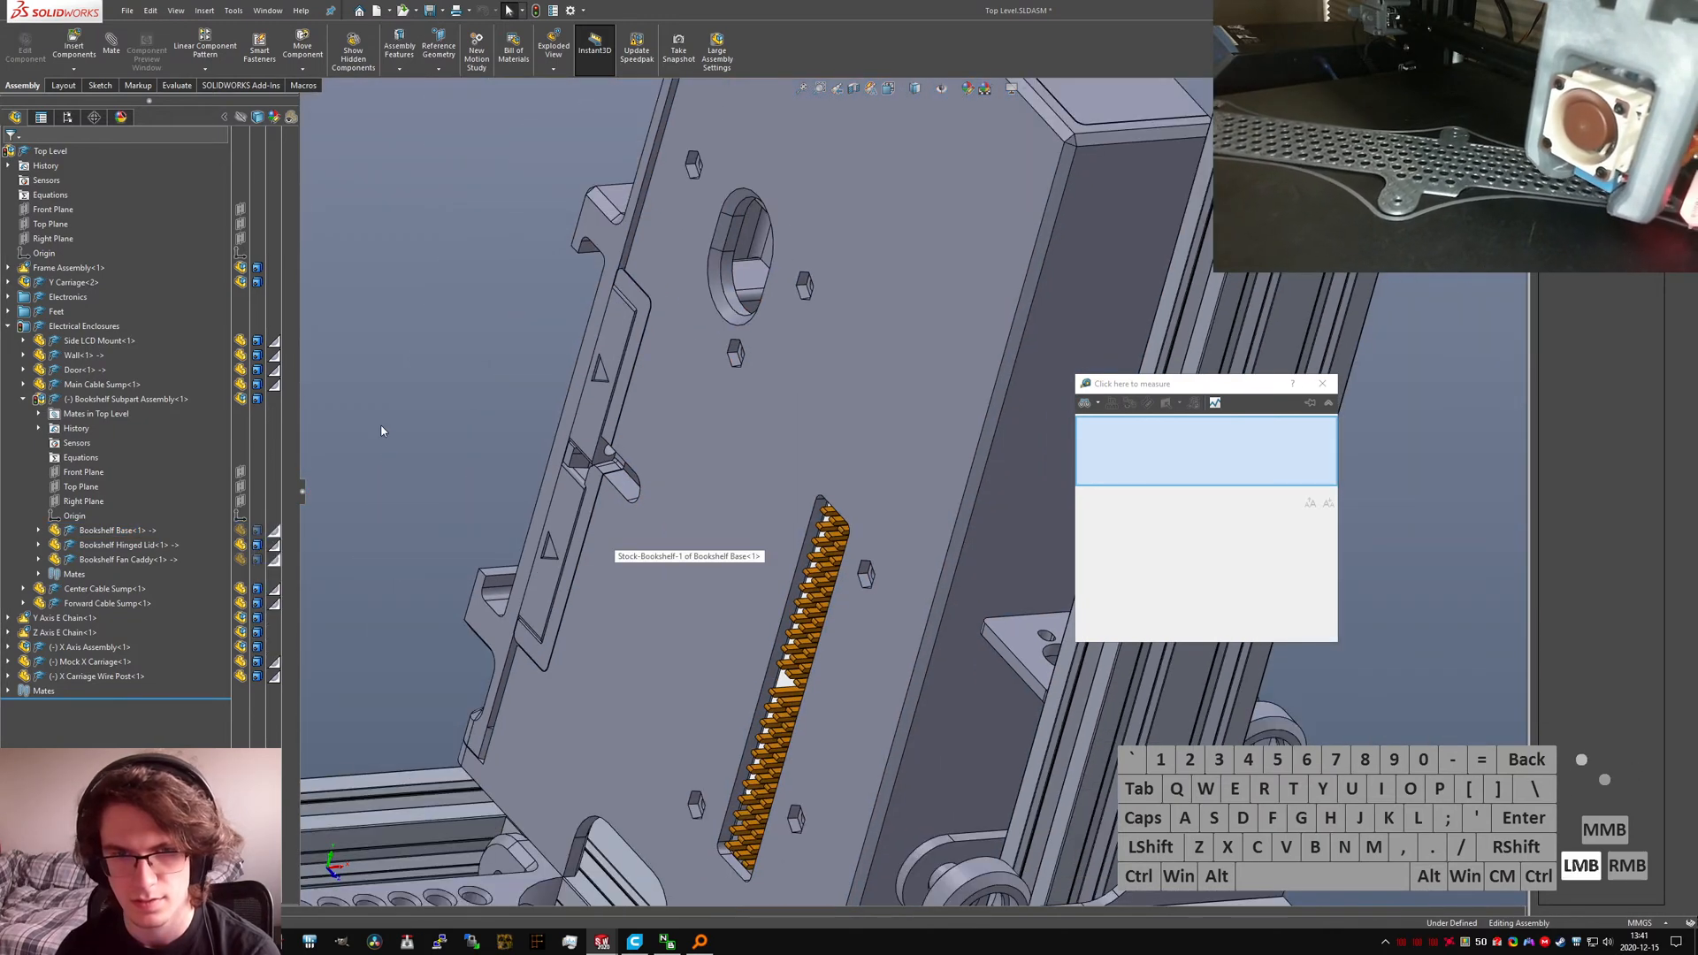
pyautogui.click(242, 533)
pyautogui.click(392, 469)
# Step: Measure the distance from the lid's counterbore seat at the upper fan's top corner to the matching nut pocket floor in the Bookshelf Fan Caddy
pyautogui.scroll(-5, 522, 283)
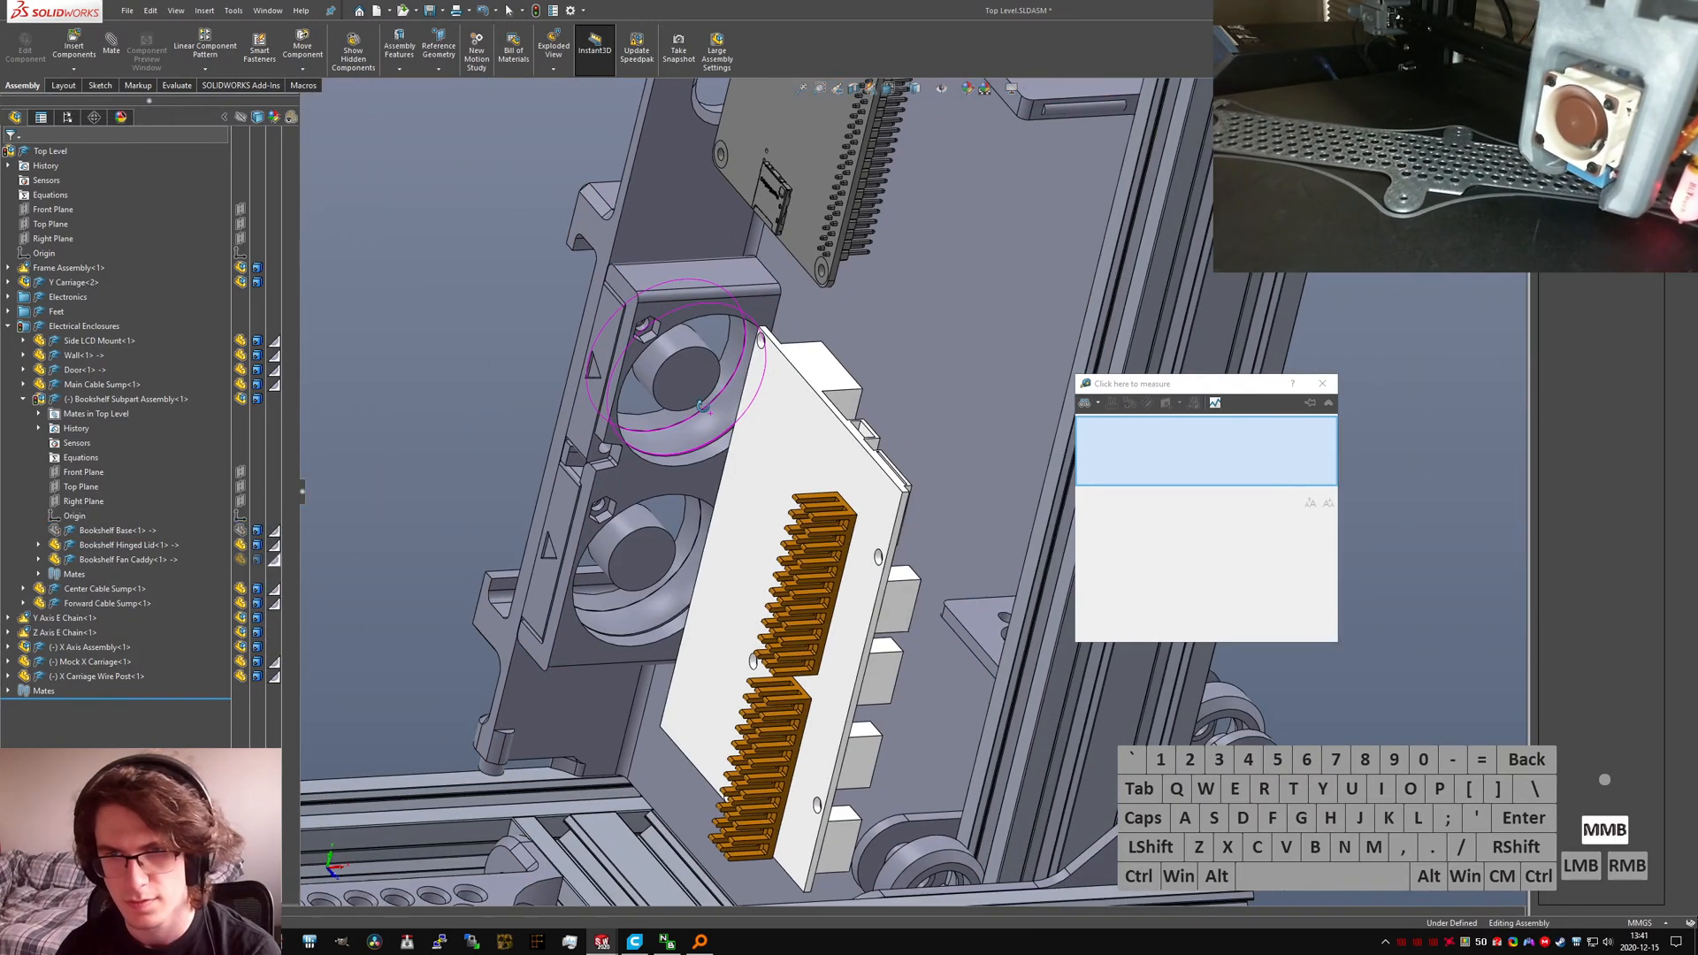
pyautogui.click(707, 331)
pyautogui.moveTo(707, 331); pyautogui.dragTo(963, 375, button='middle')
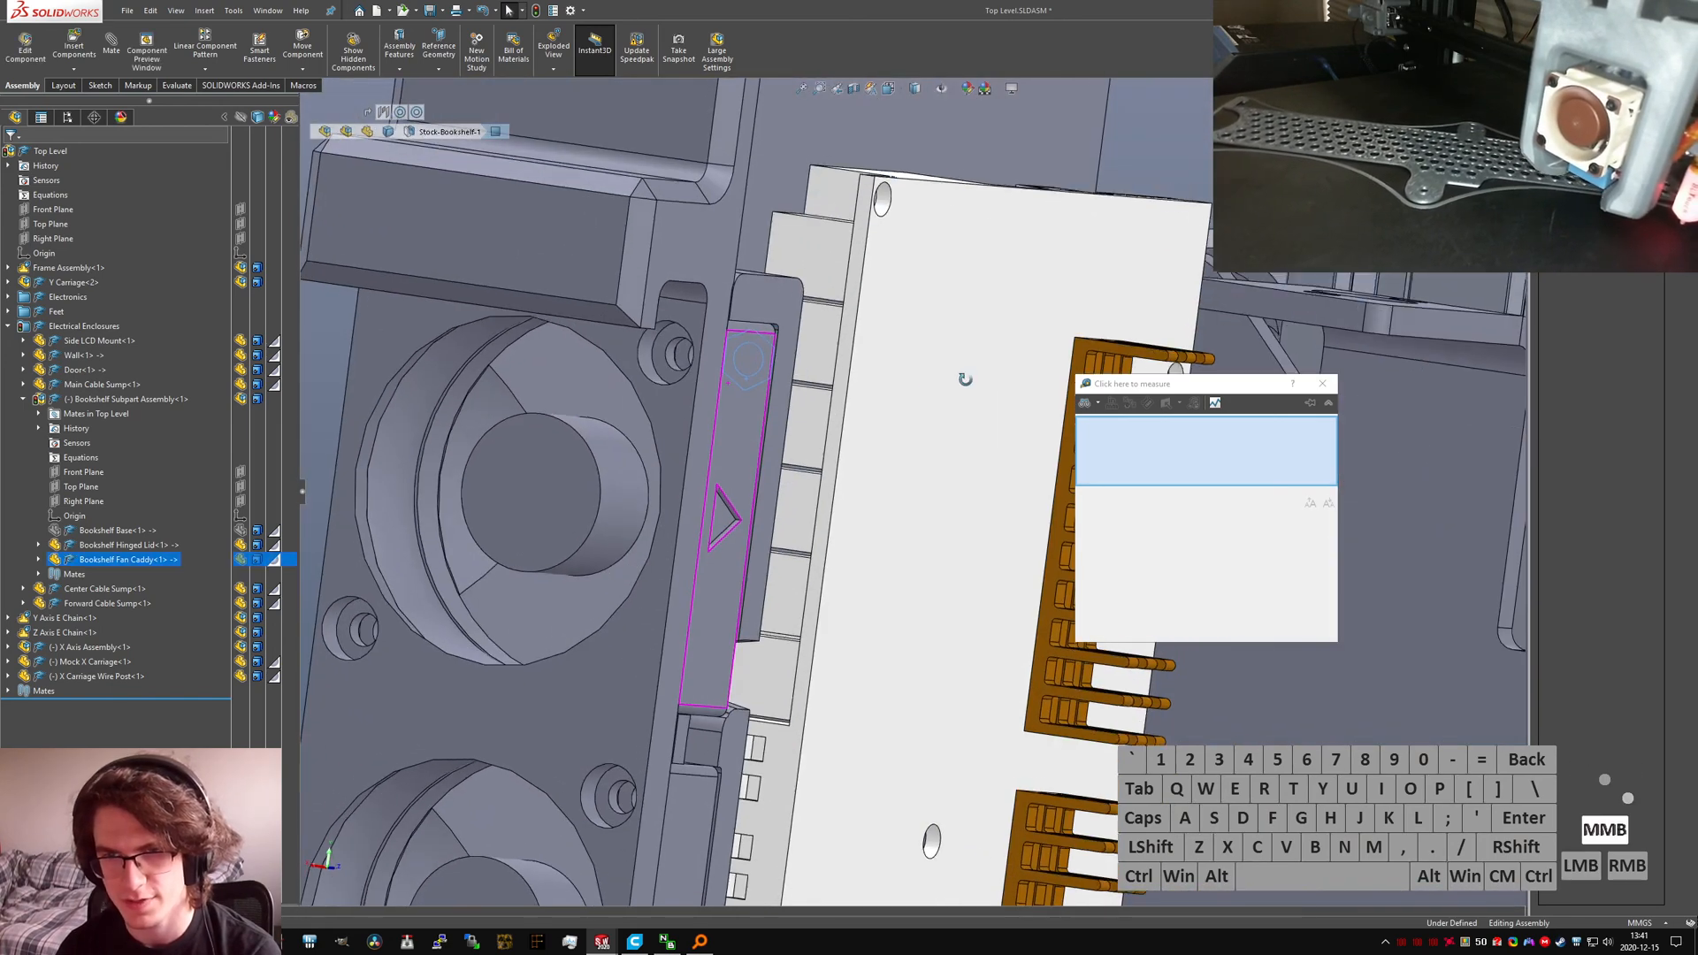
pyautogui.keyDown('ctrl'); pyautogui.click(669, 373); pyautogui.keyUp('ctrl')
pyautogui.press('m')
pyautogui.click(1158, 501)
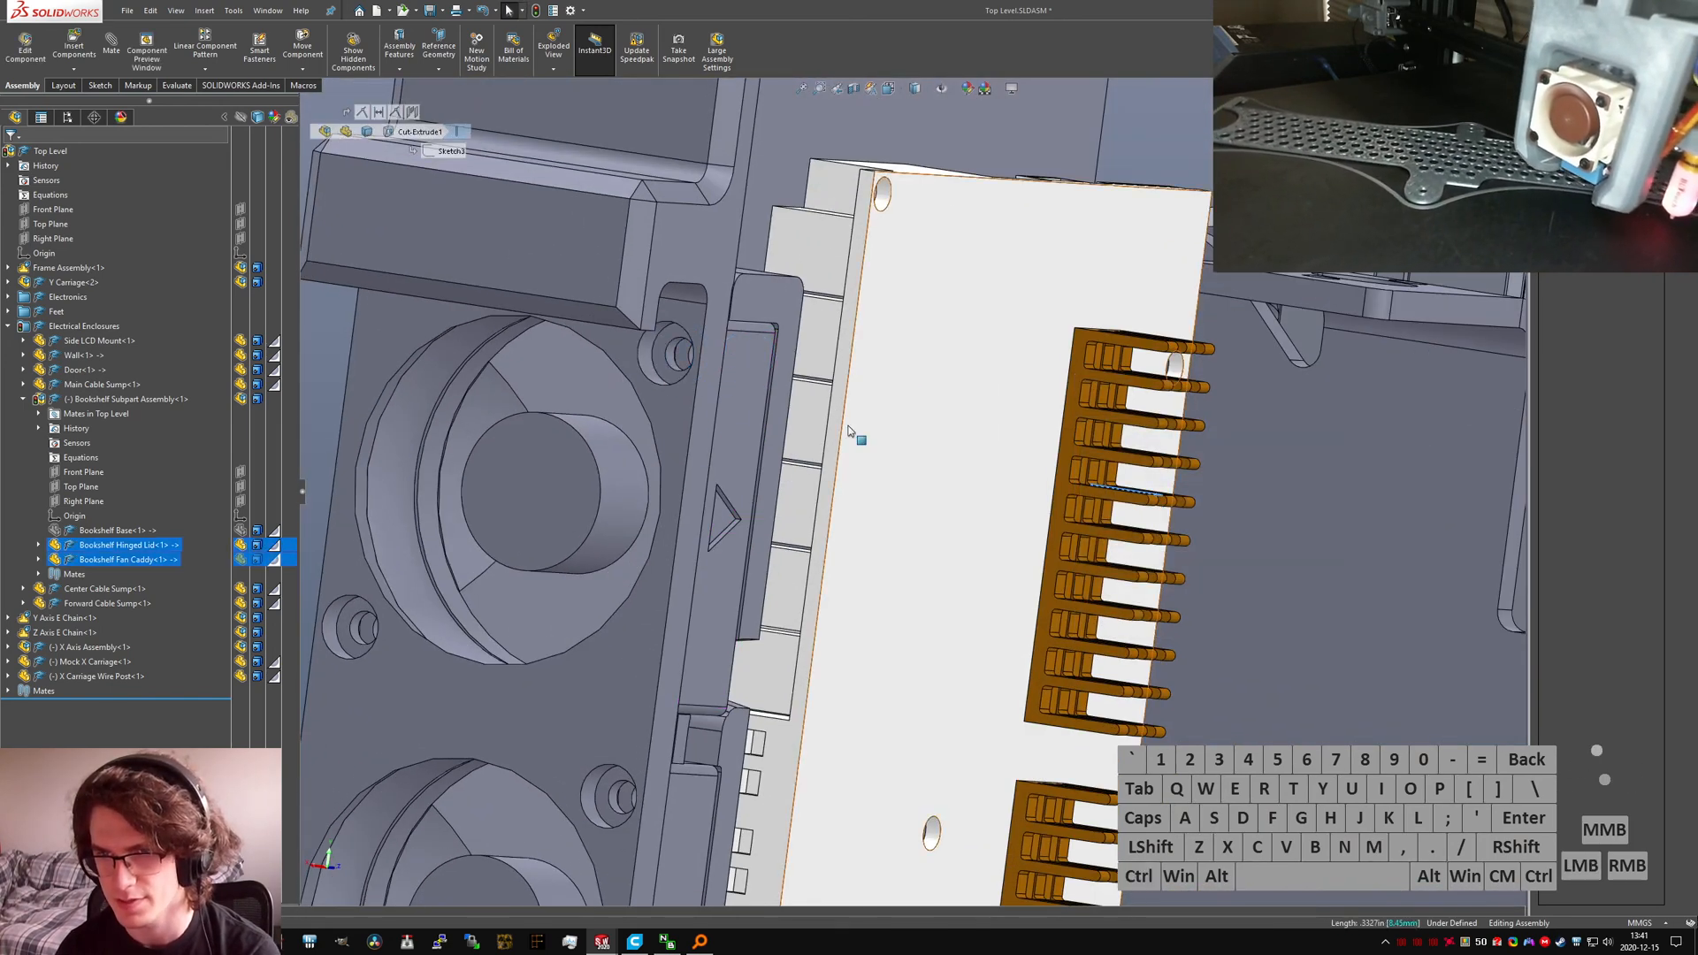
pyautogui.click(674, 353)
pyautogui.moveTo(902, 352); pyautogui.dragTo(707, 382, button='middle')
pyautogui.click(842, 387)
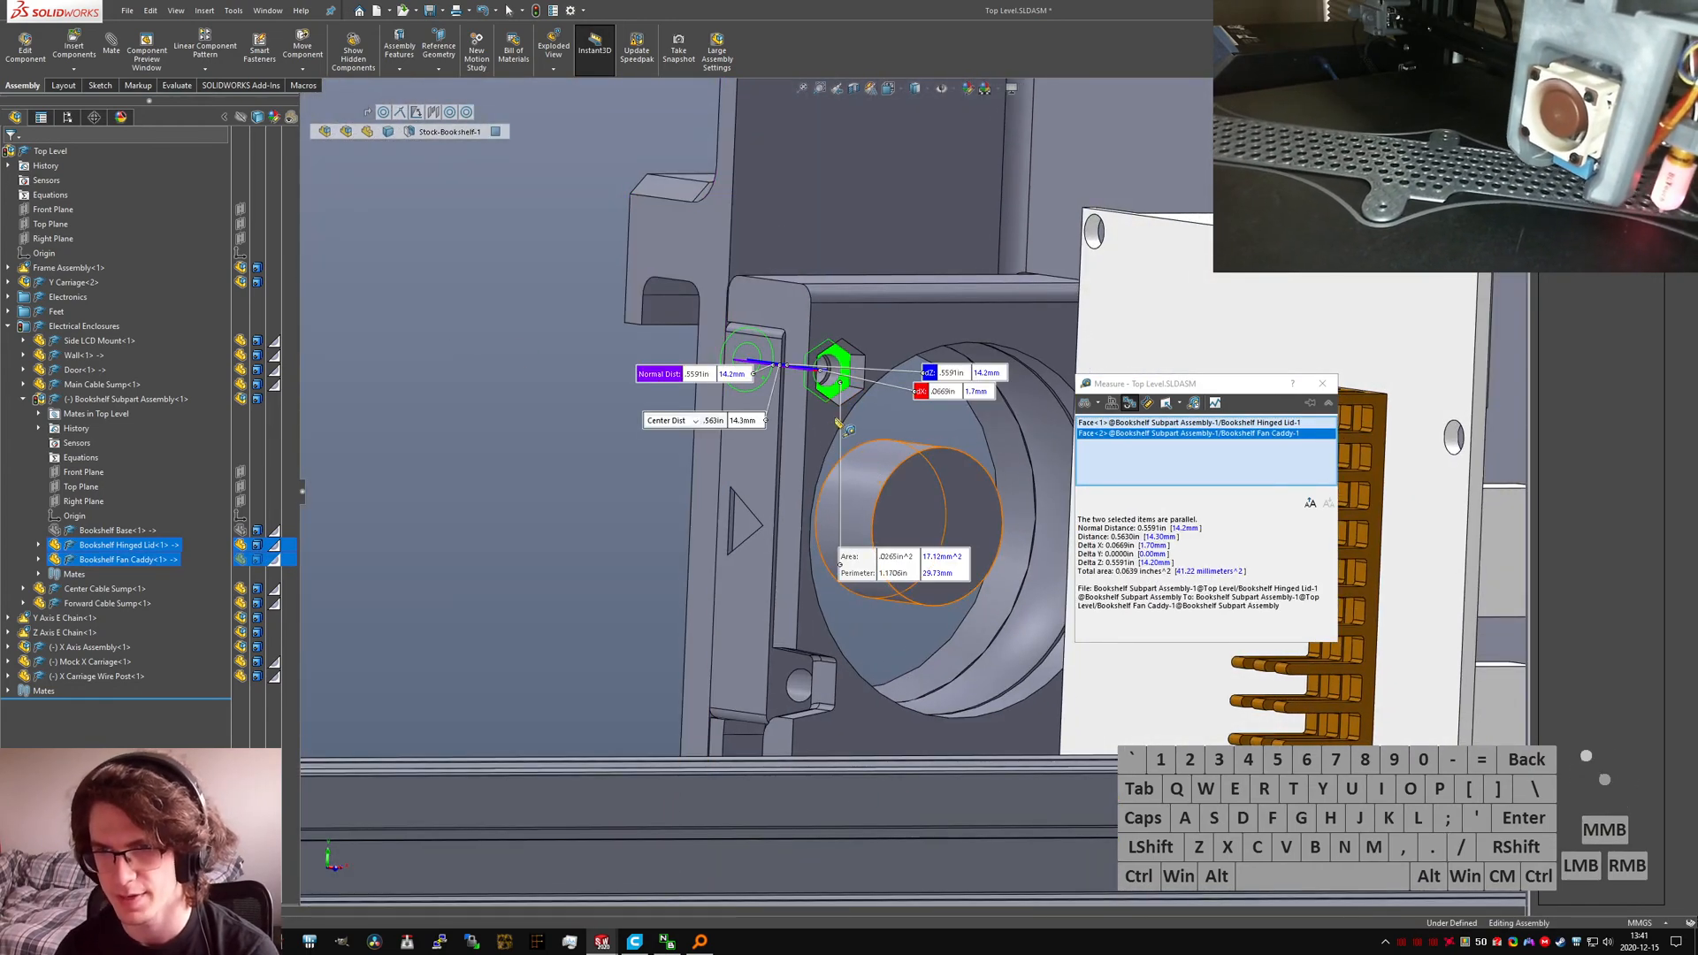
pyautogui.moveTo(845, 389); pyautogui.dragTo(652, 422, button='middle')
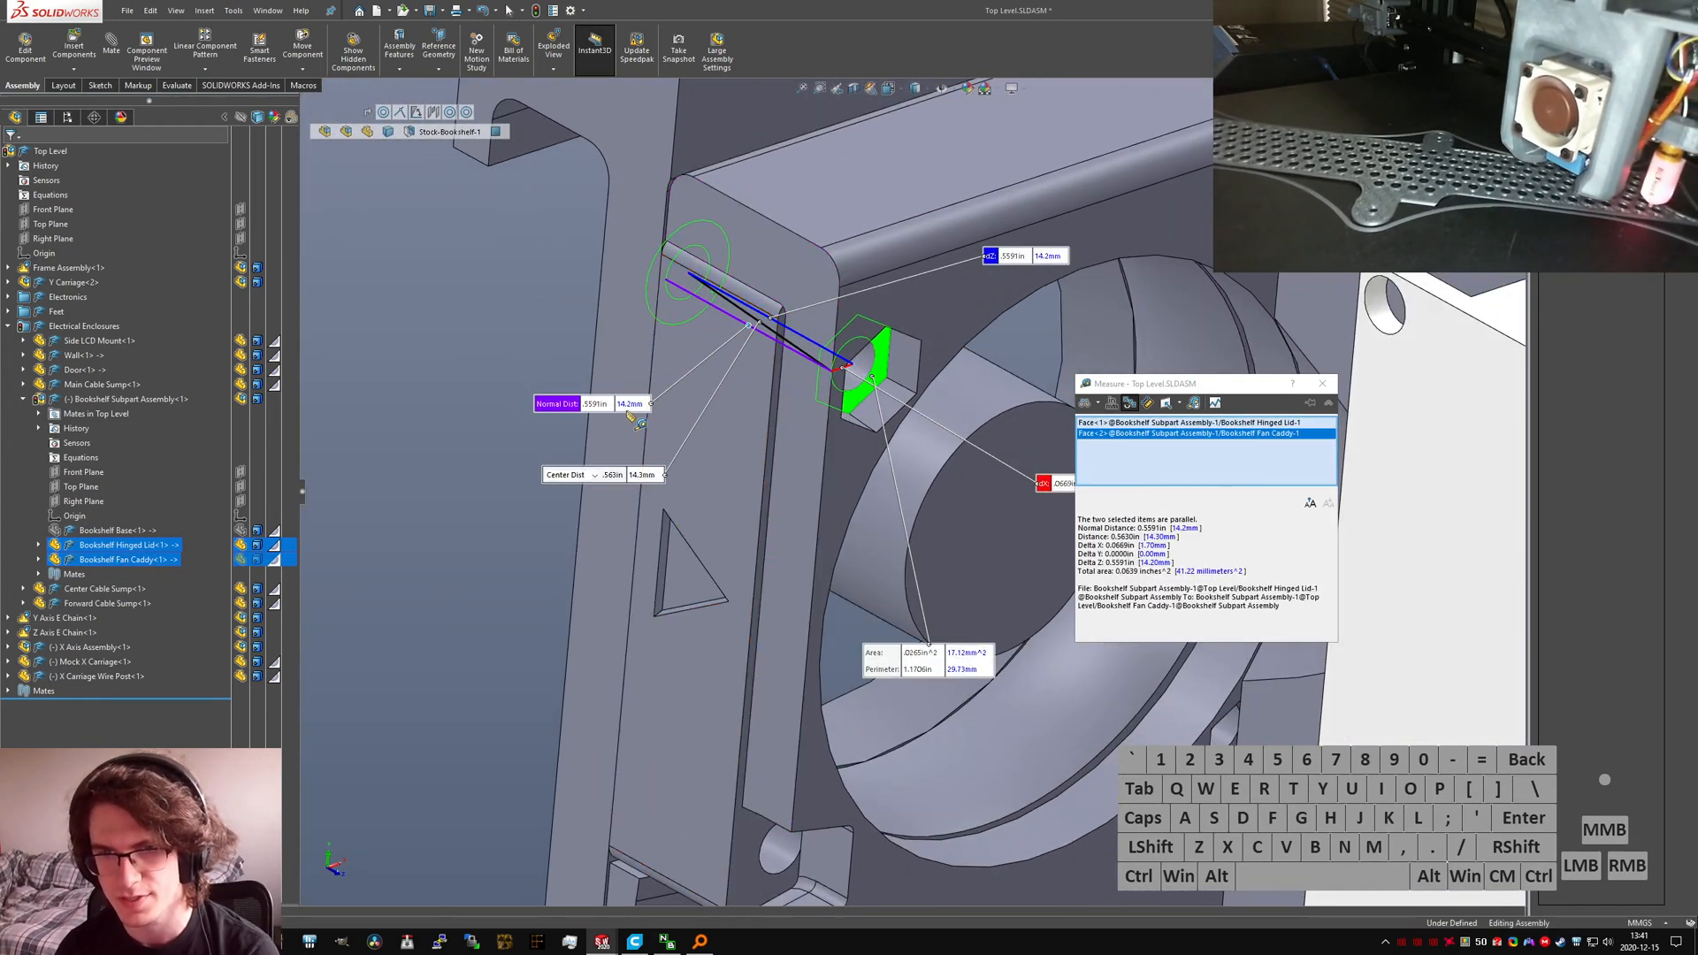
pyautogui.scroll(-3, 886, 362)
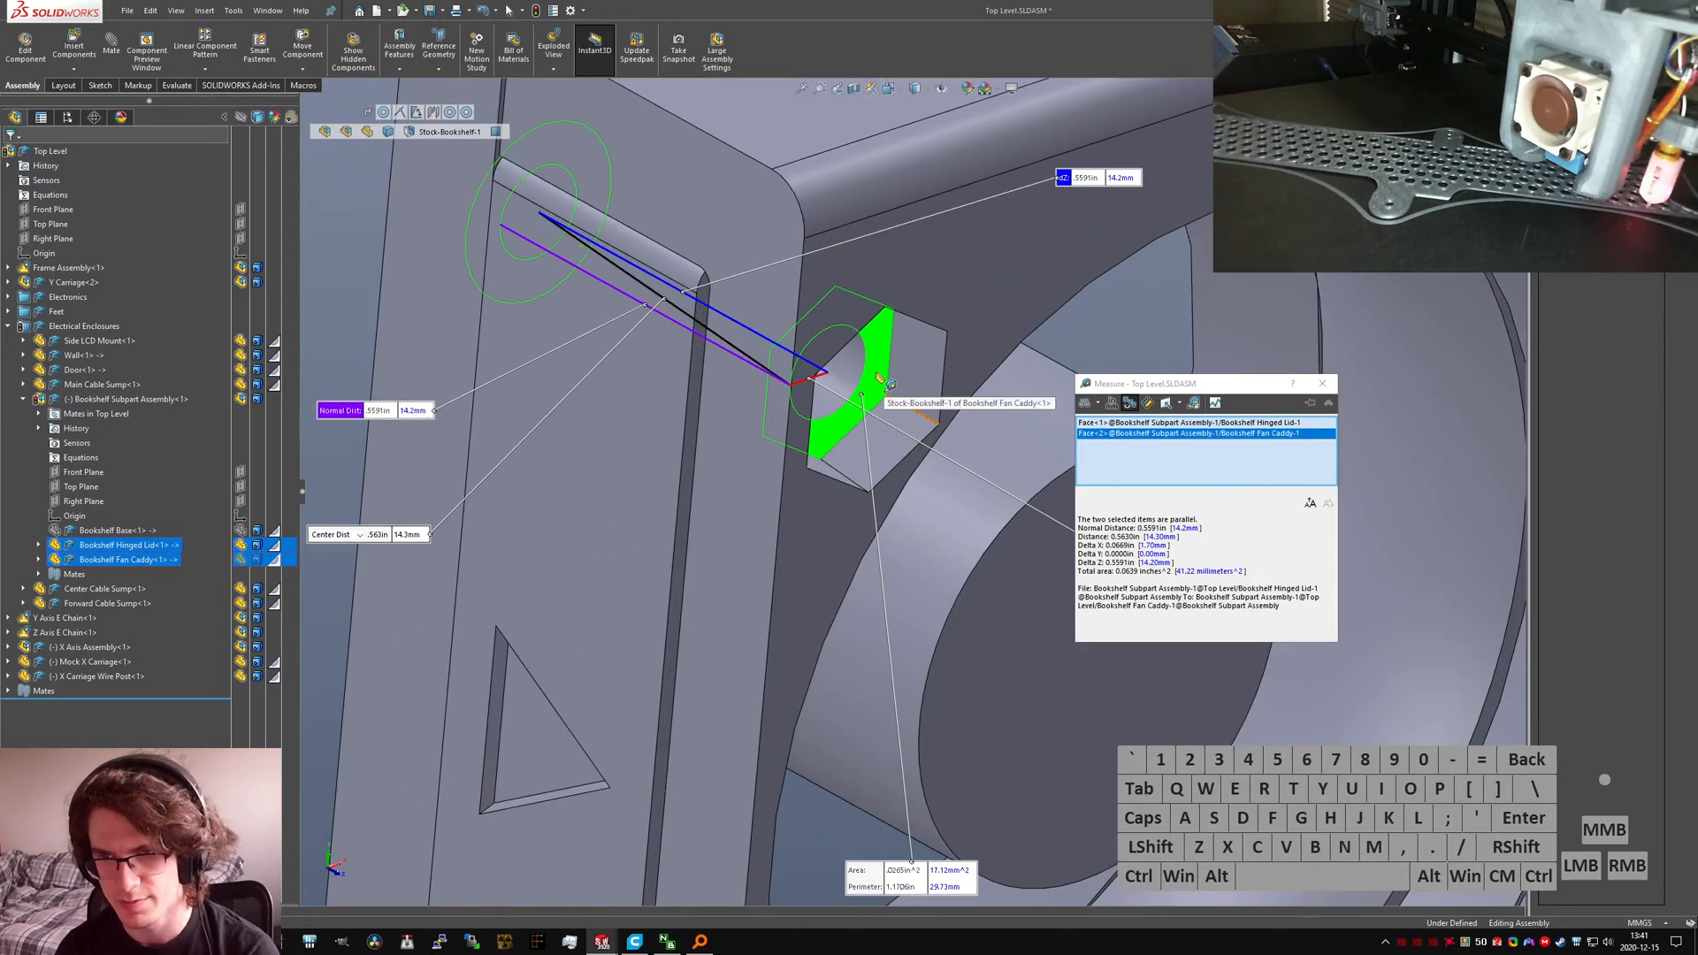
# Step: Measure from the same counterbore seat to the caddy's flat face around the nut pocket, and clear the measured faces
pyautogui.click(876, 379)
pyautogui.click(848, 523)
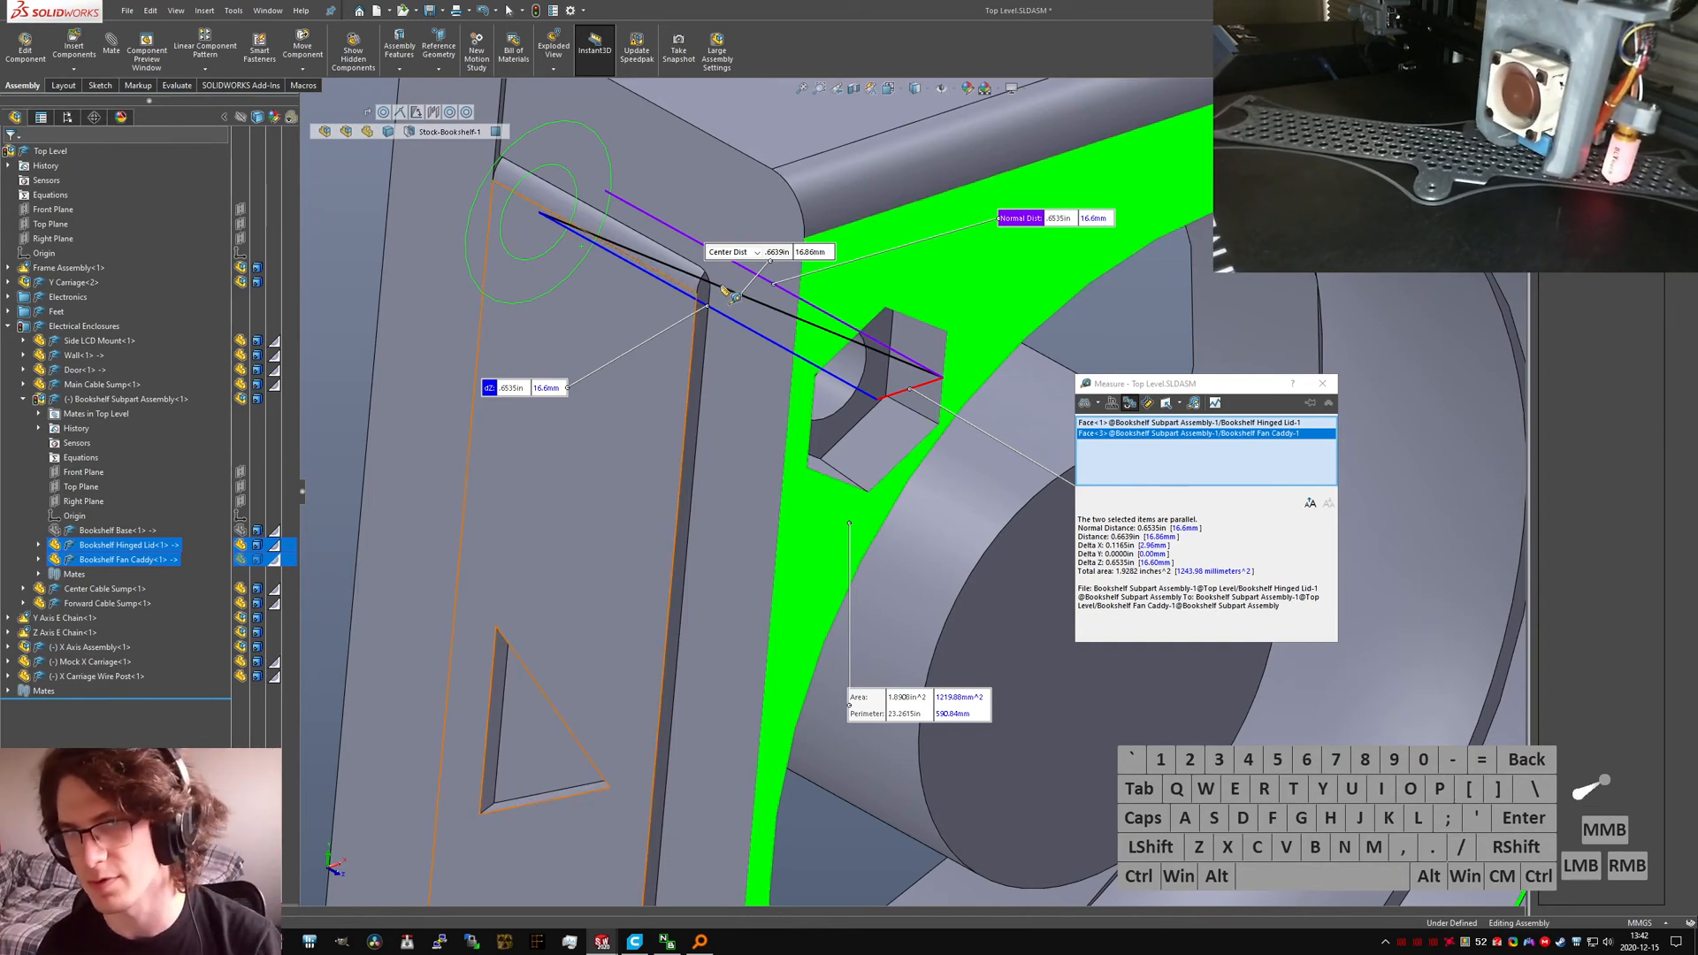
pyautogui.moveTo(690, 291); pyautogui.dragTo(937, 424, button='middle')
pyautogui.scroll(3, 933, 392)
pyautogui.scroll(-3, 948, 467)
pyautogui.click(938, 425)
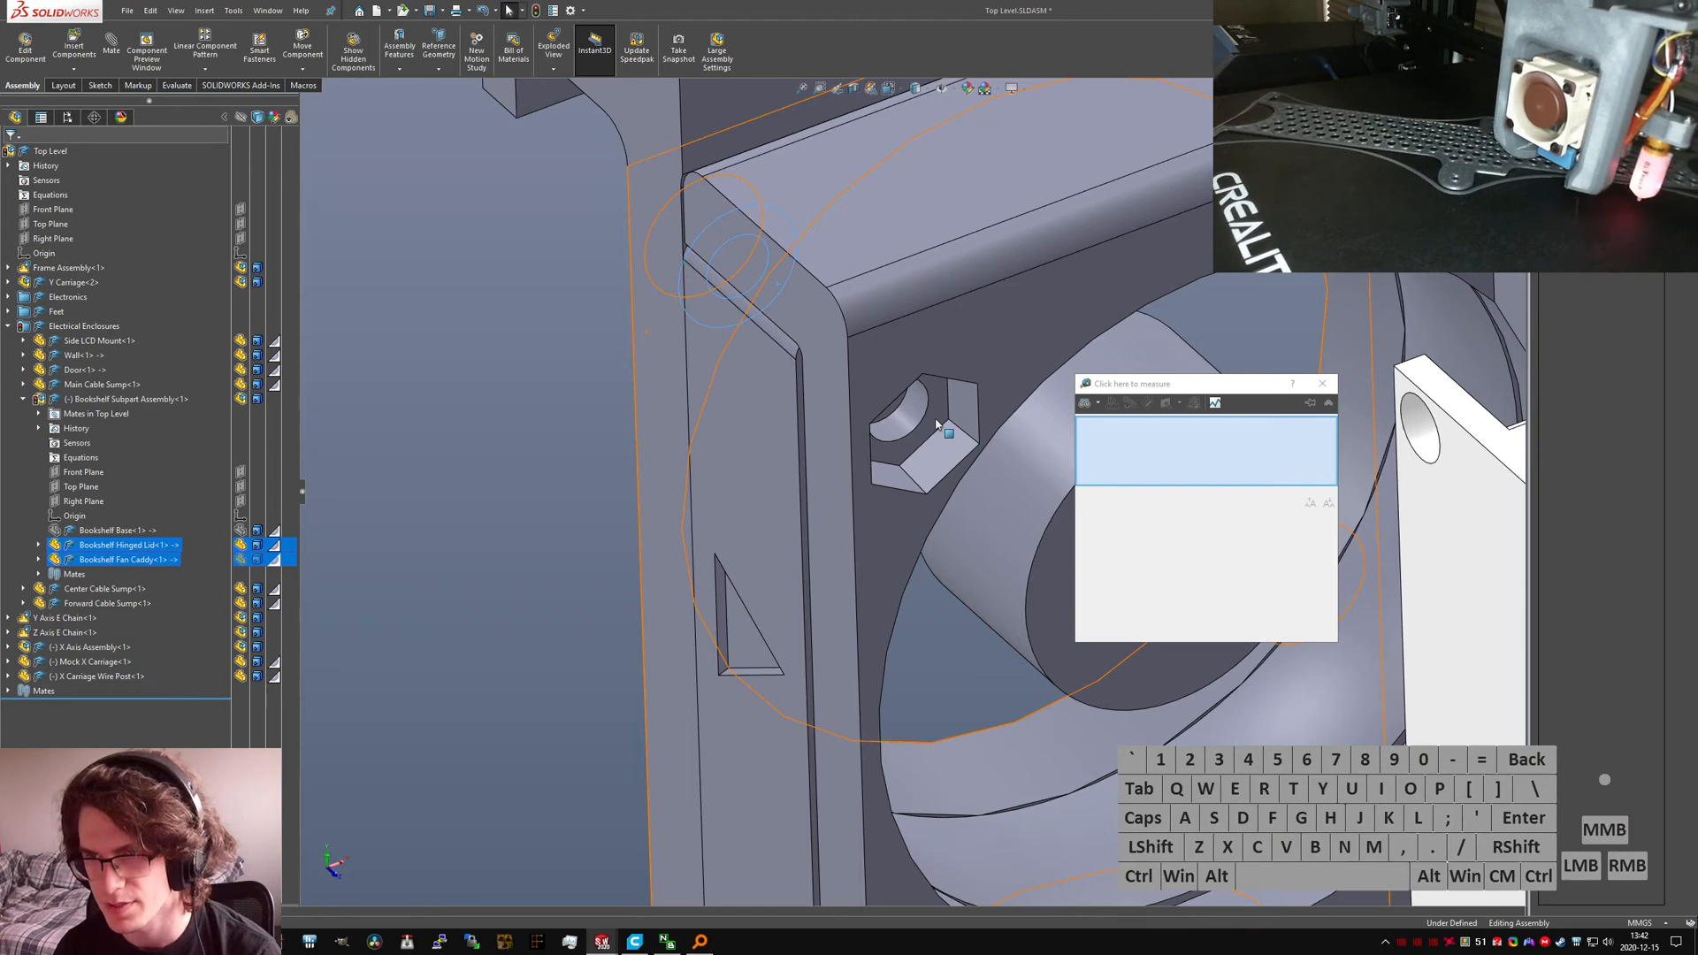
# Step: Measure again between the caddy's nut pocket floor and the lid's counterbore seat, and end the measurement
pyautogui.click(938, 424)
pyautogui.moveTo(937, 424); pyautogui.dragTo(1096, 301, button='middle')
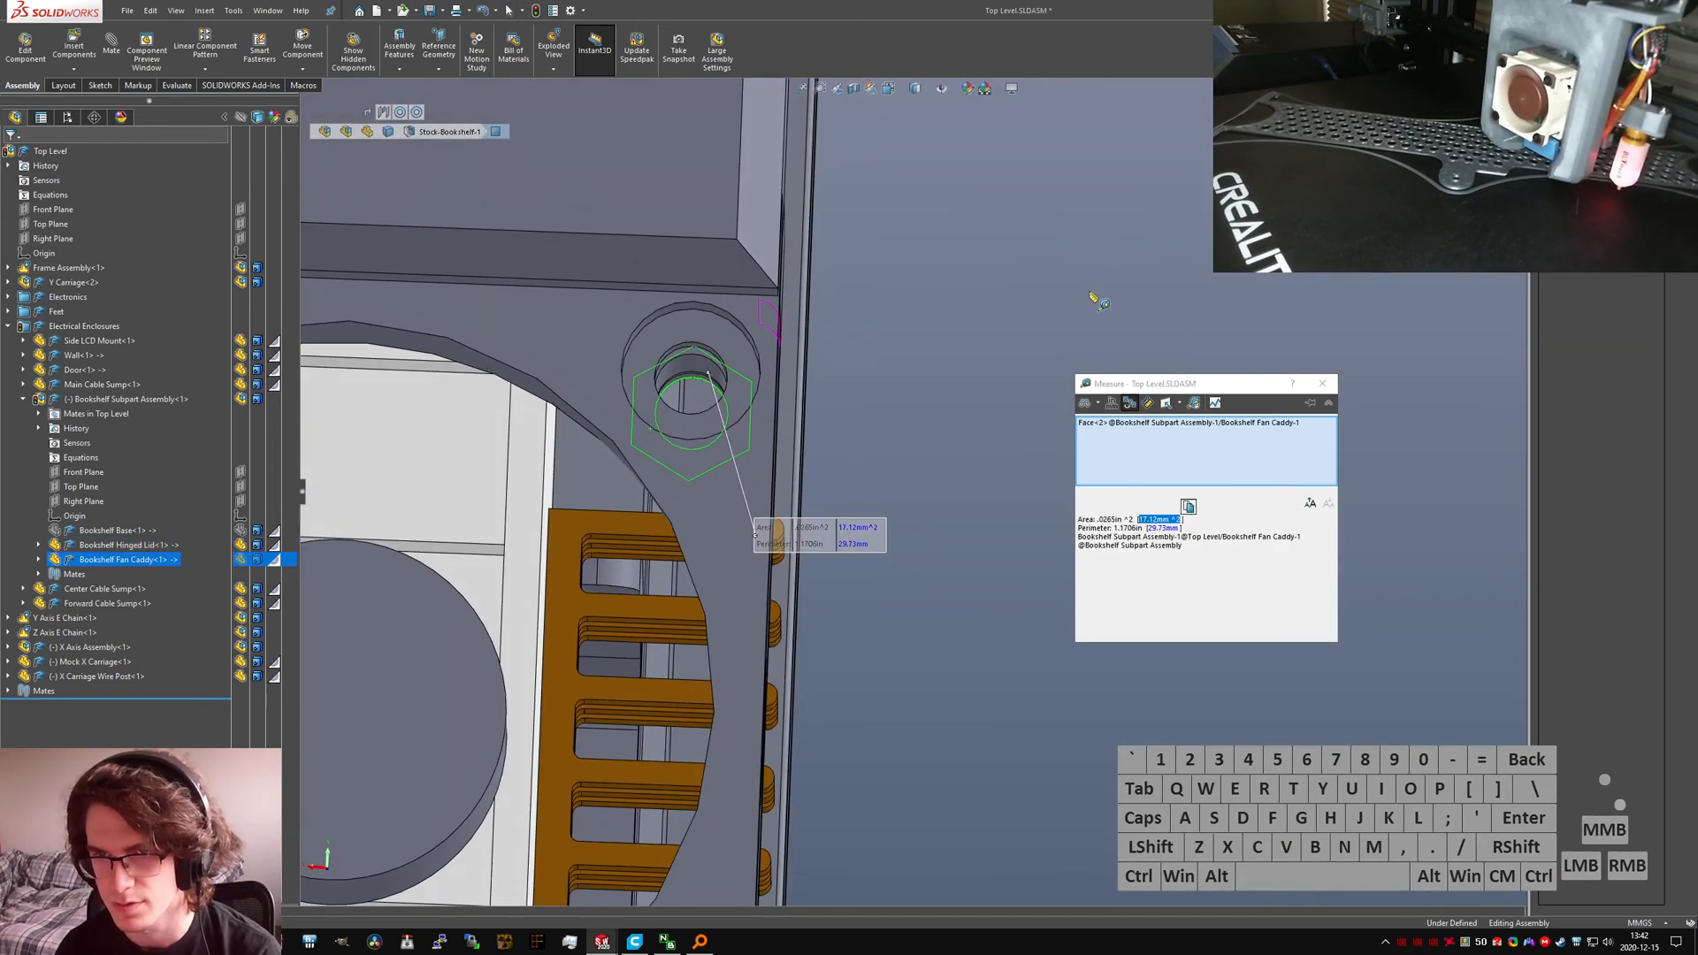
pyautogui.click(714, 327)
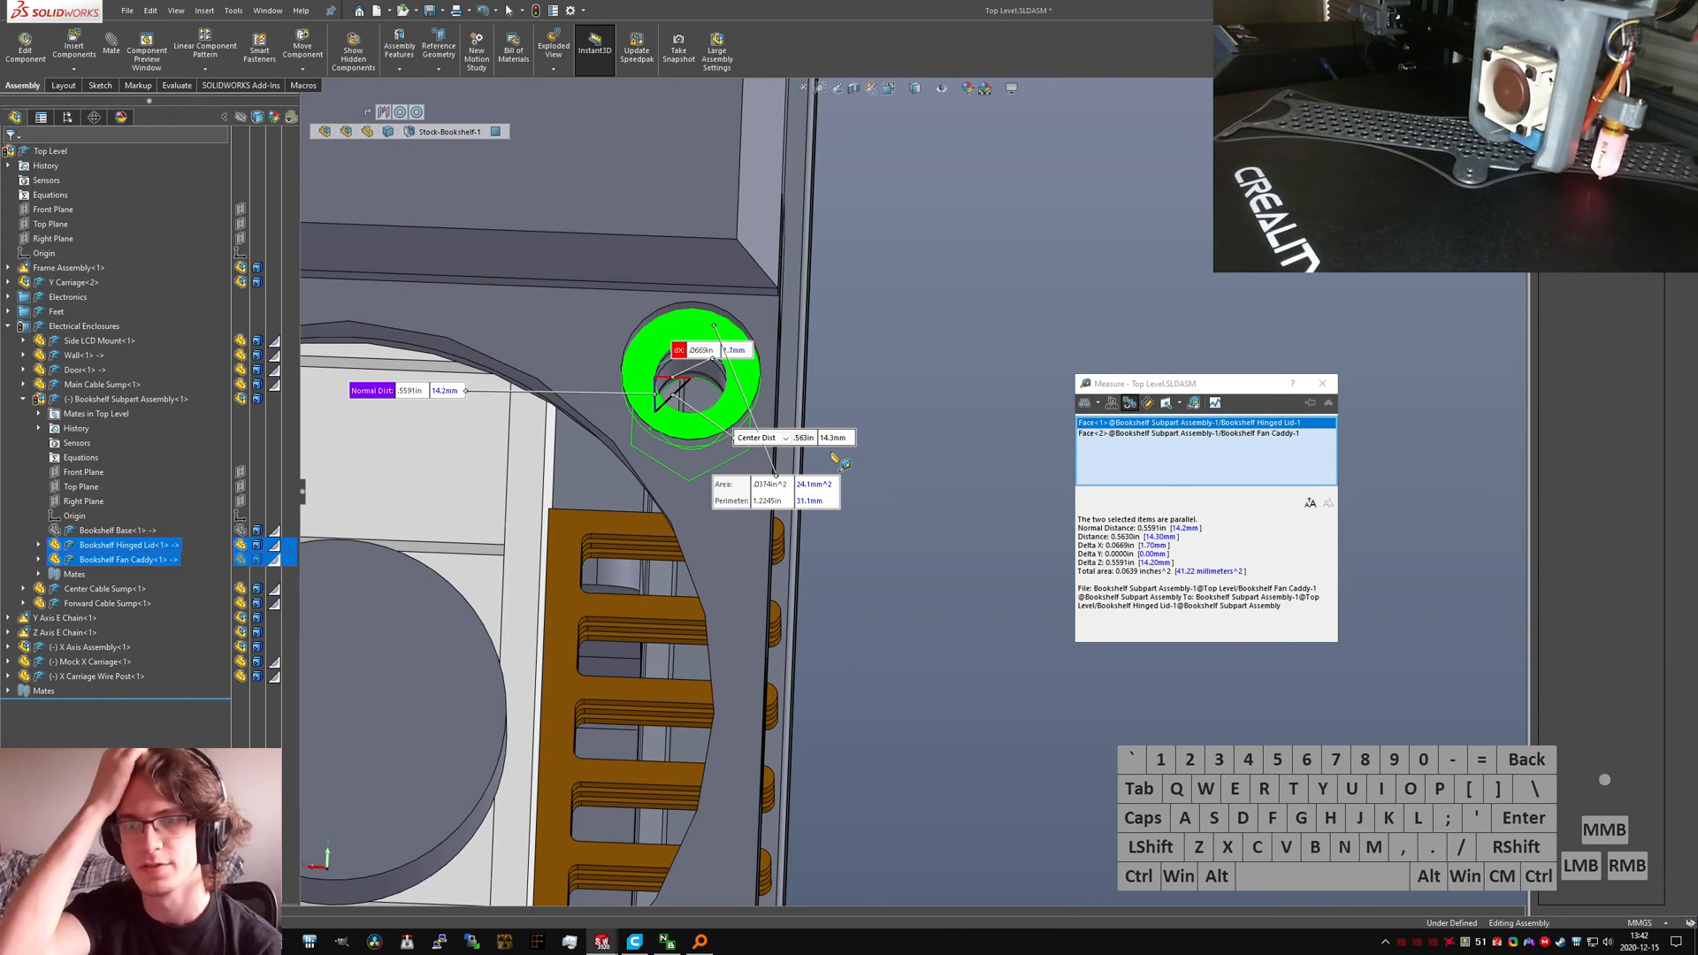
pyautogui.press('Escape')
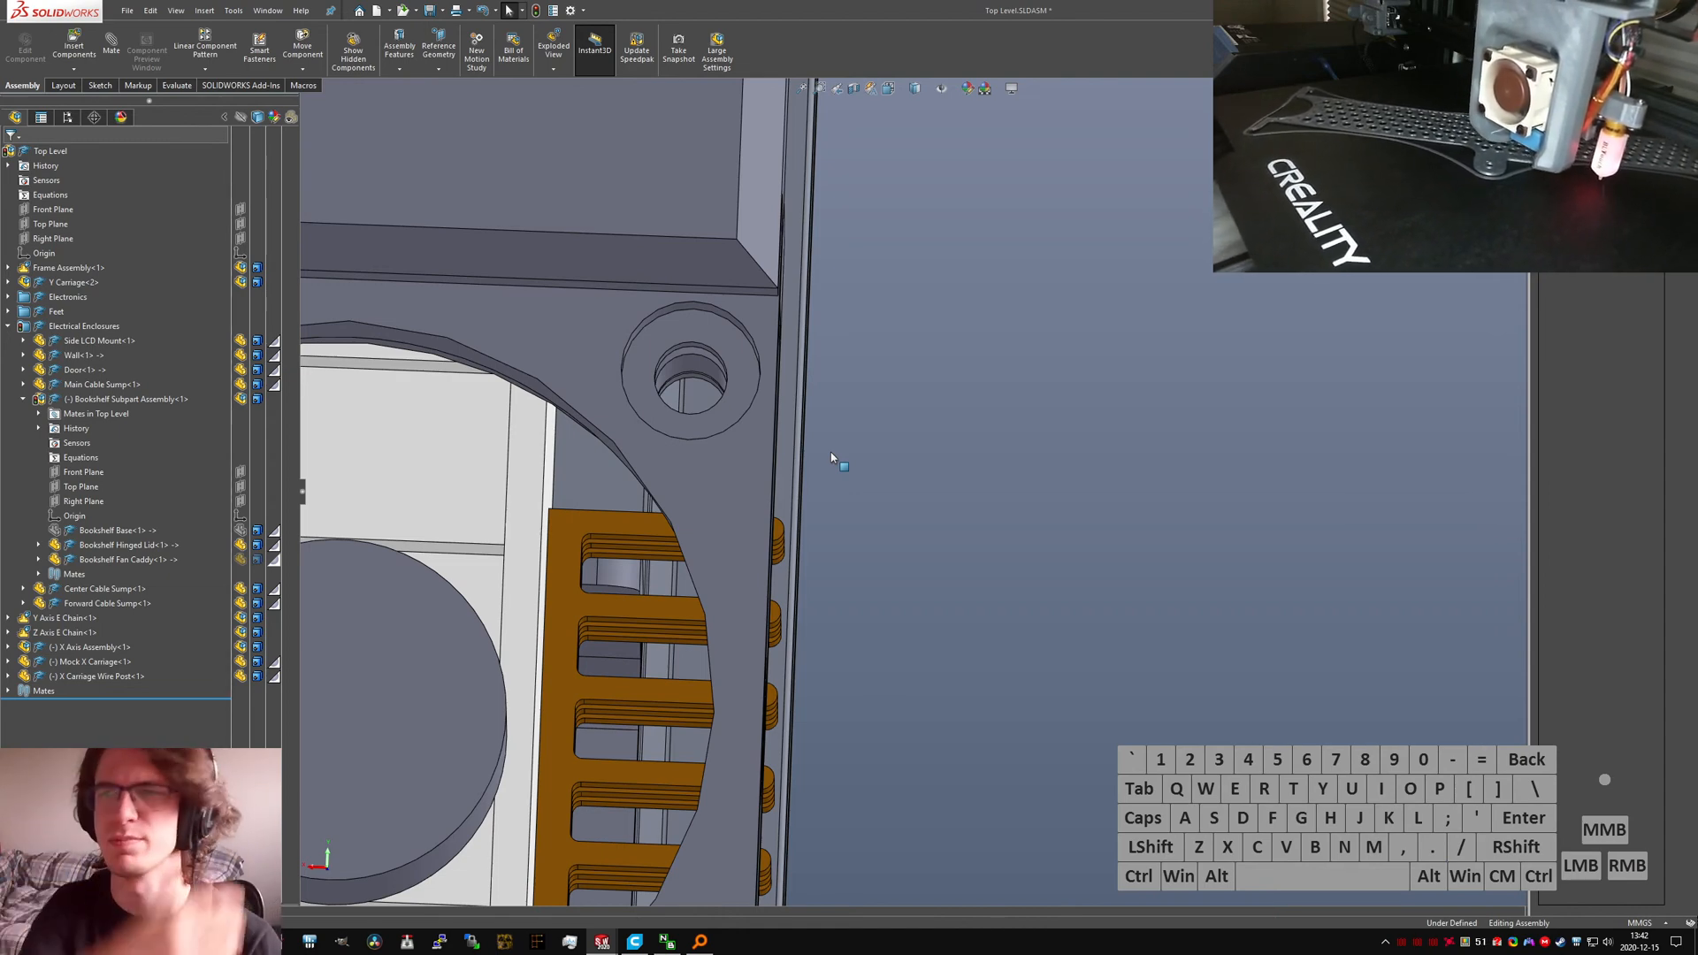
# Step: Restore the display of the Bookshelf parts and save the Top Level assembly with all modified components
pyautogui.hotkey('ctrl', '7')
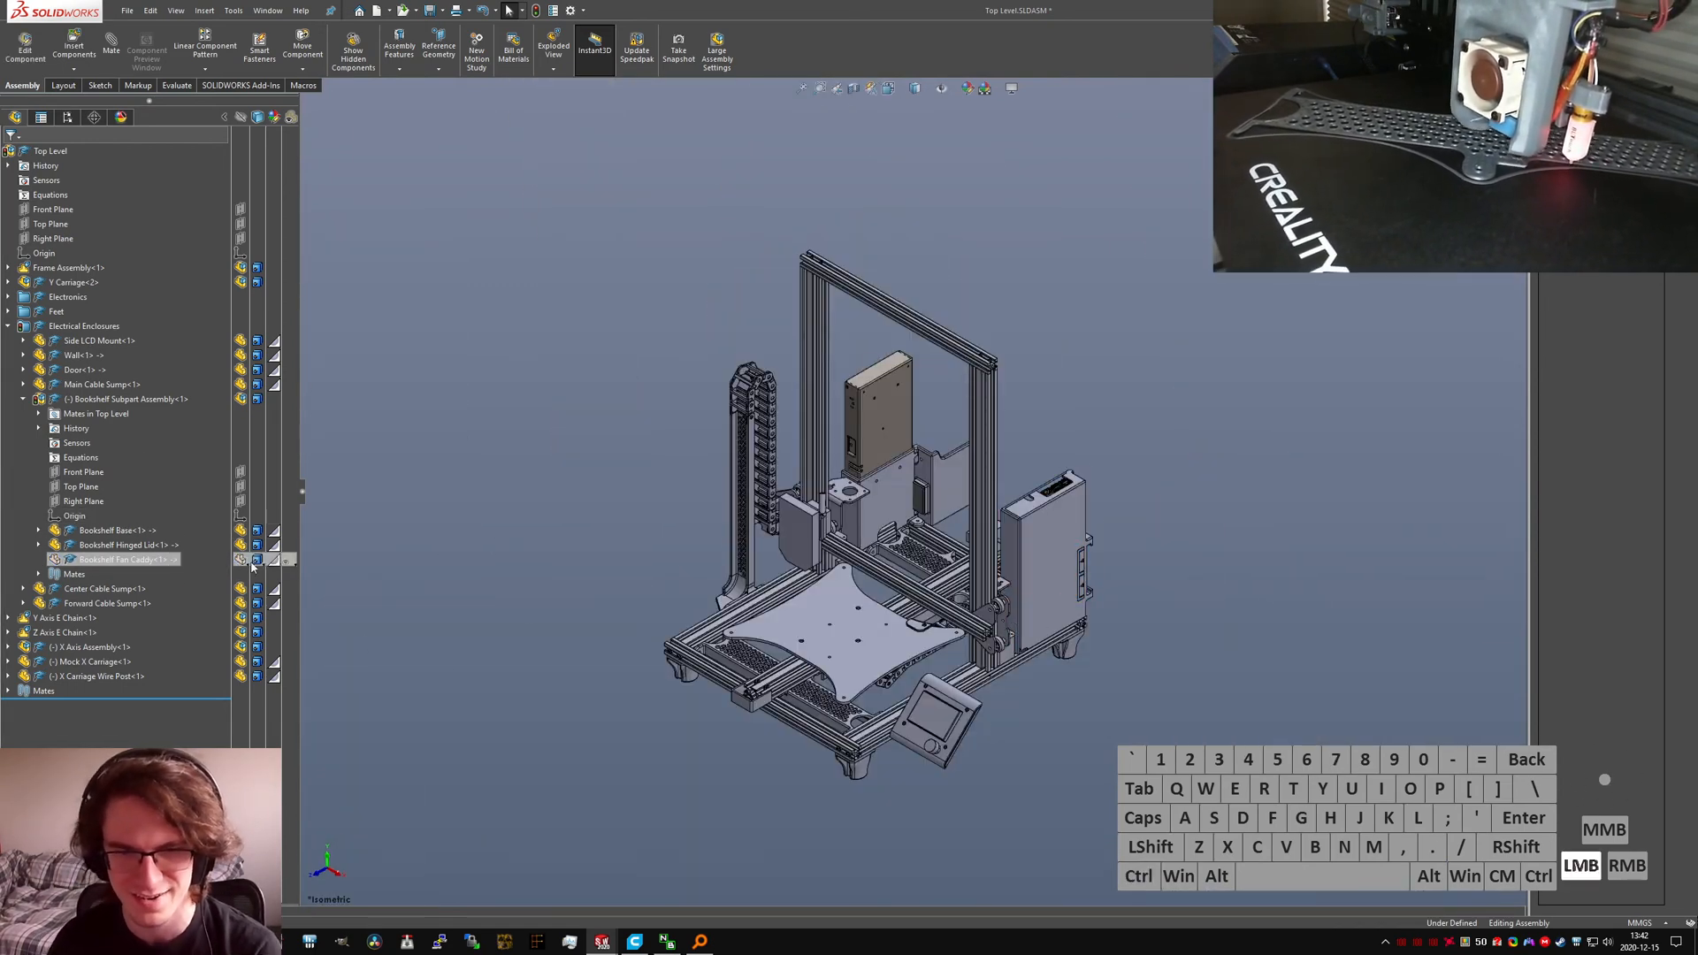
pyautogui.scroll(-5, 902, 663)
pyautogui.hotkey('ctrl', 's')
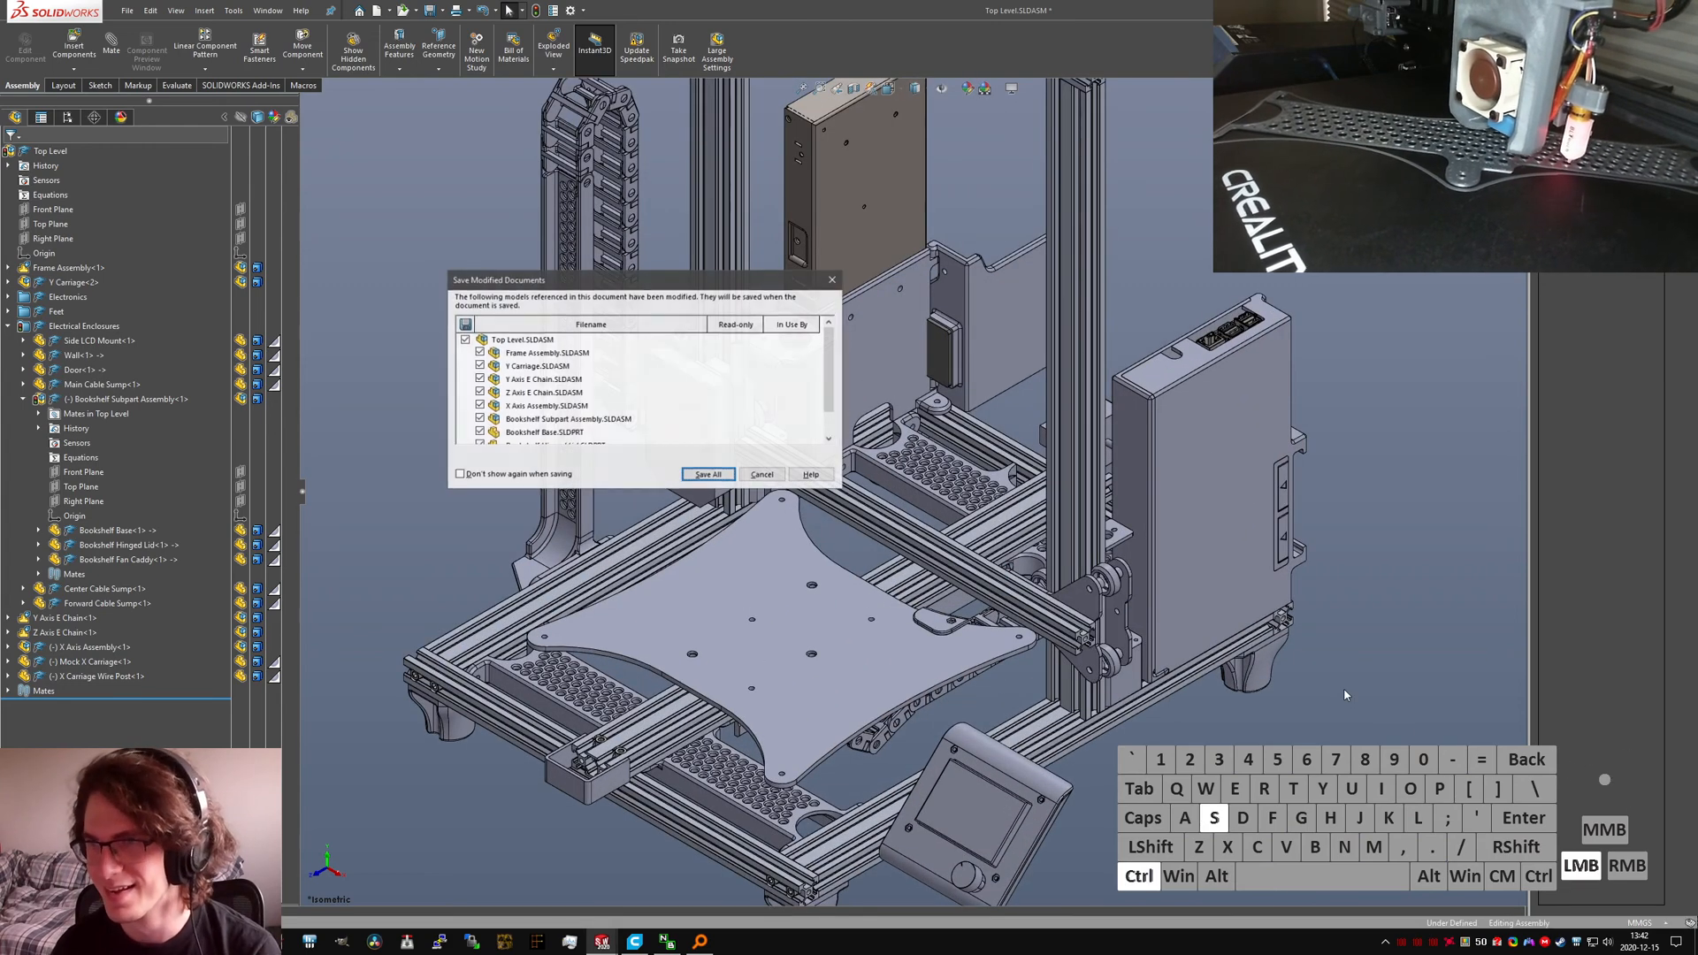
pyautogui.press('space')
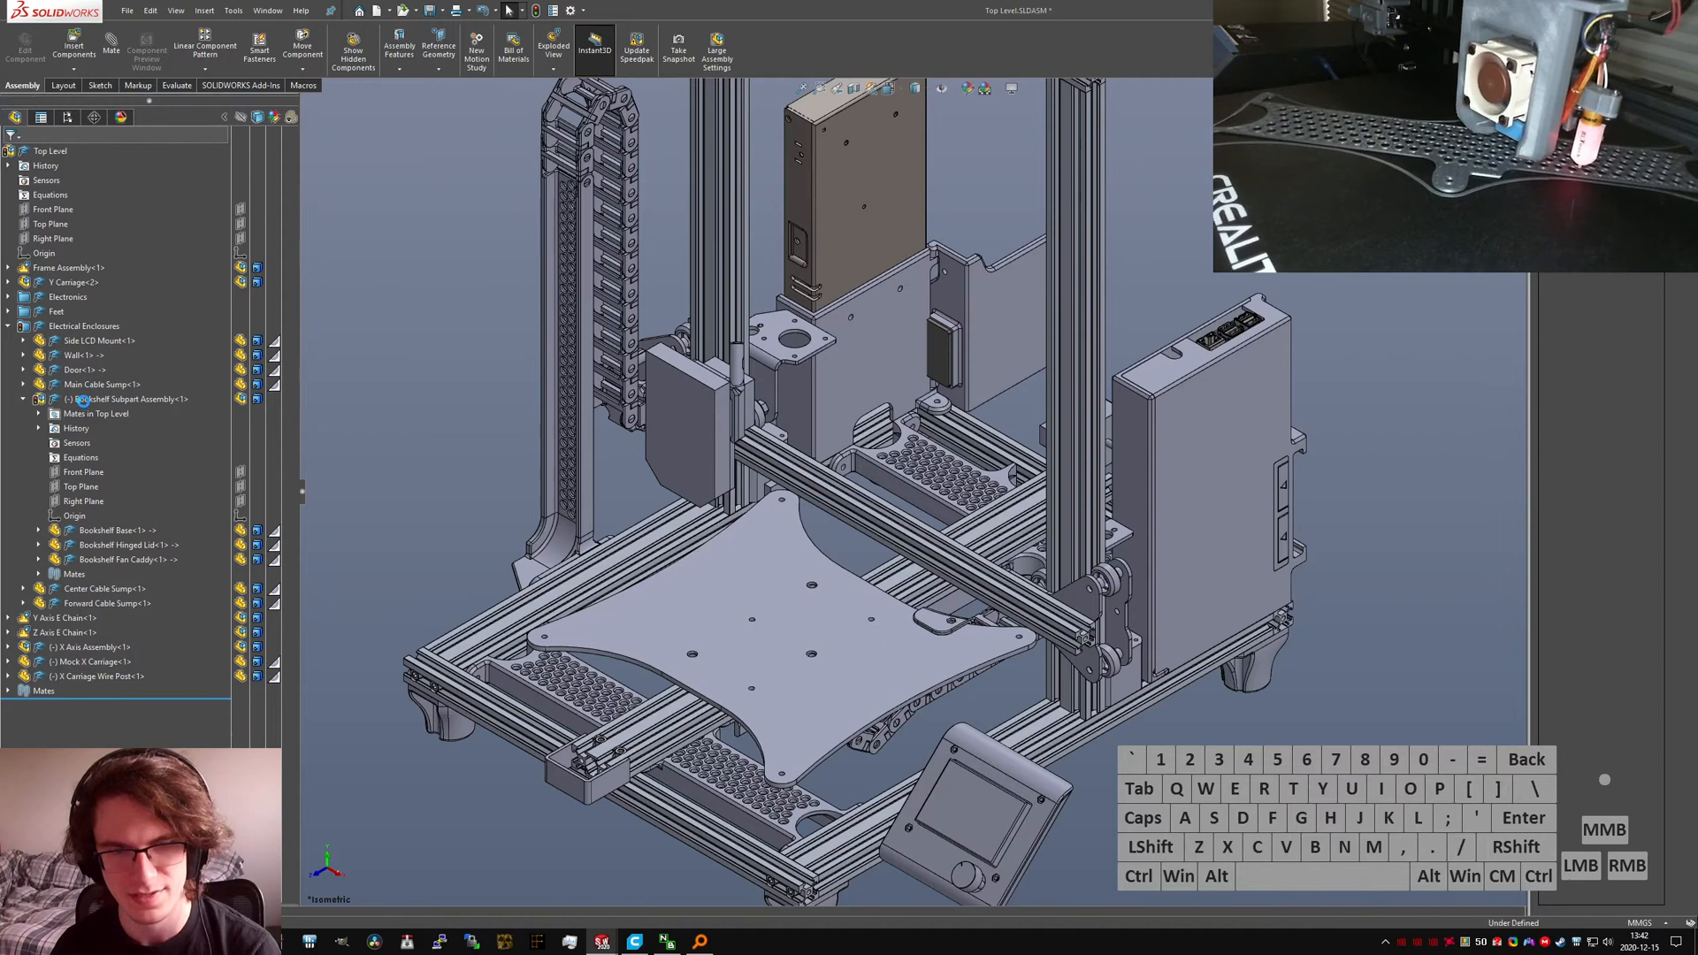
# Step: Collapse the feature tree and reposition the Y Carriage along the frame and the Mock X Carriage with its X axis
pyautogui.click(62, 400)
pyautogui.click(112, 400)
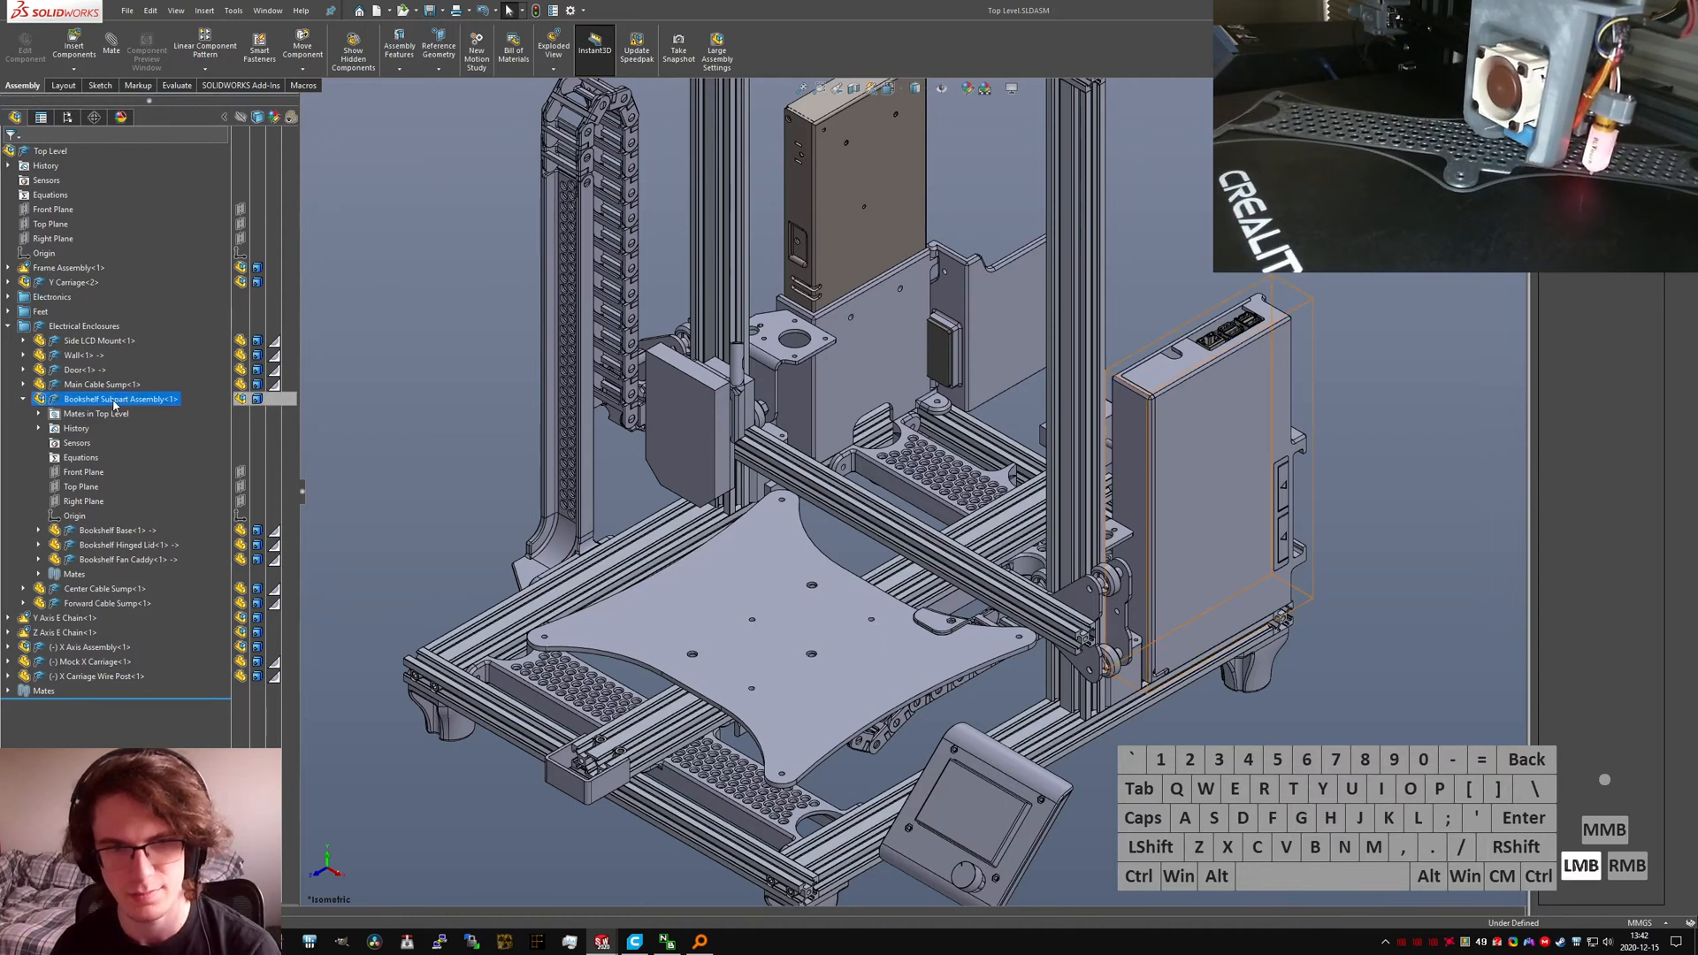
pyautogui.hotkey('shift', 'c')
pyautogui.click(433, 504)
pyautogui.scroll(3, 884, 654)
pyautogui.click(868, 582)
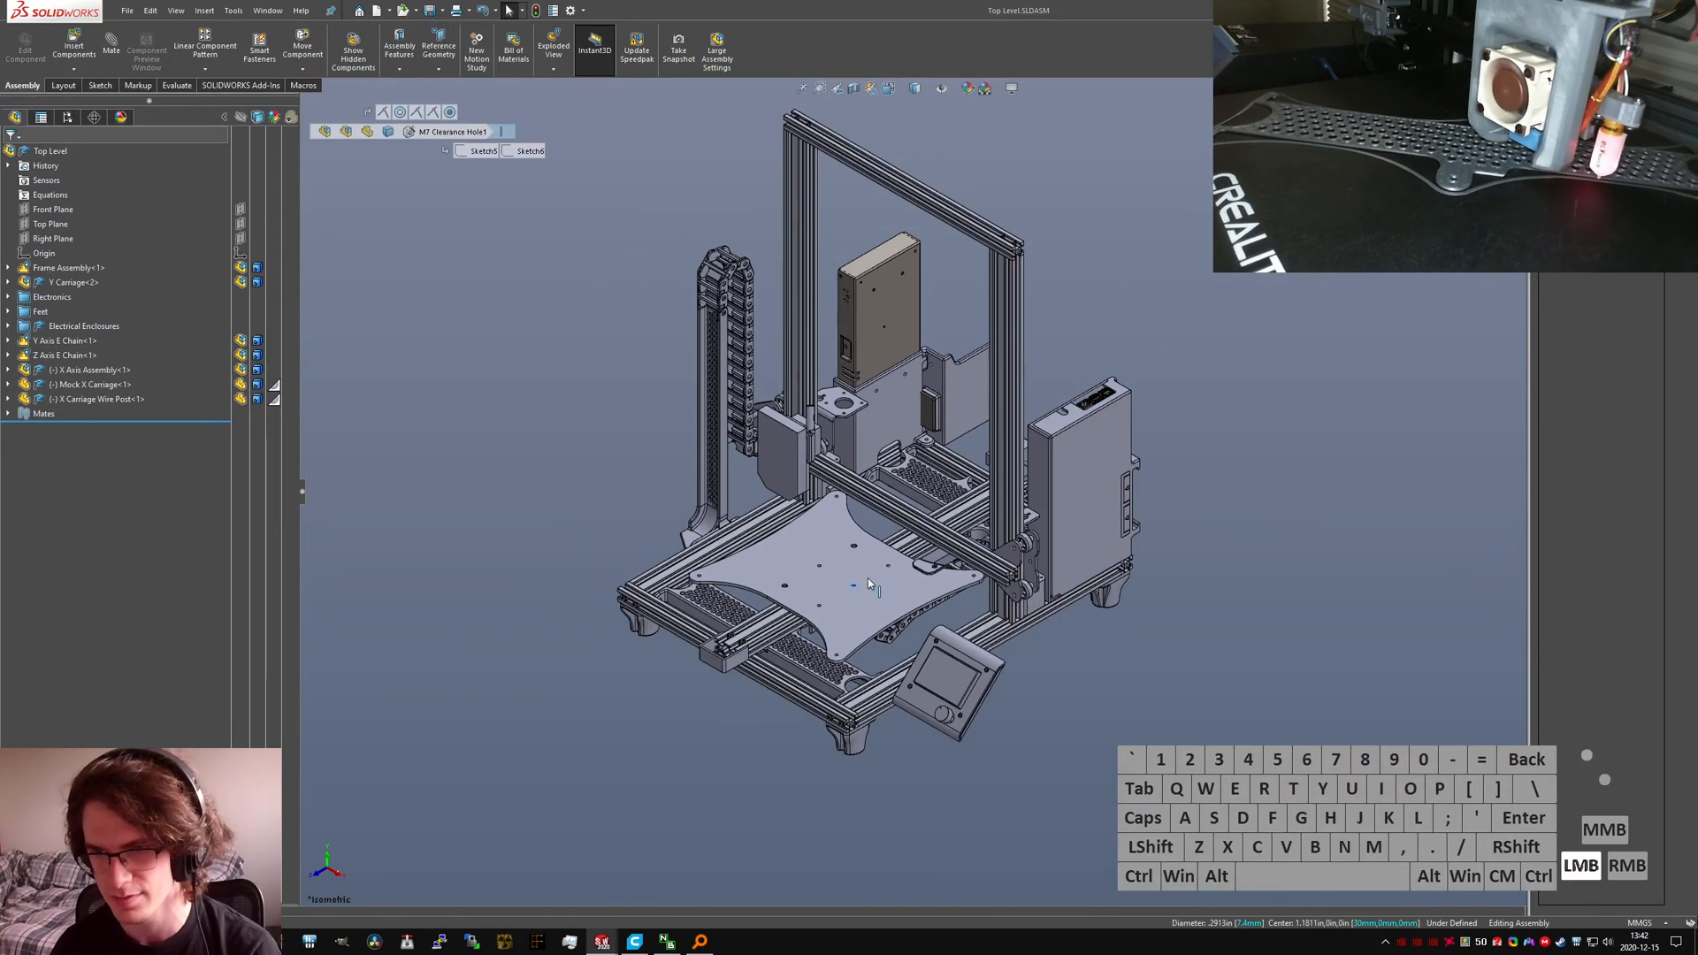
pyautogui.moveTo(931, 537); pyautogui.dragTo(889, 573)
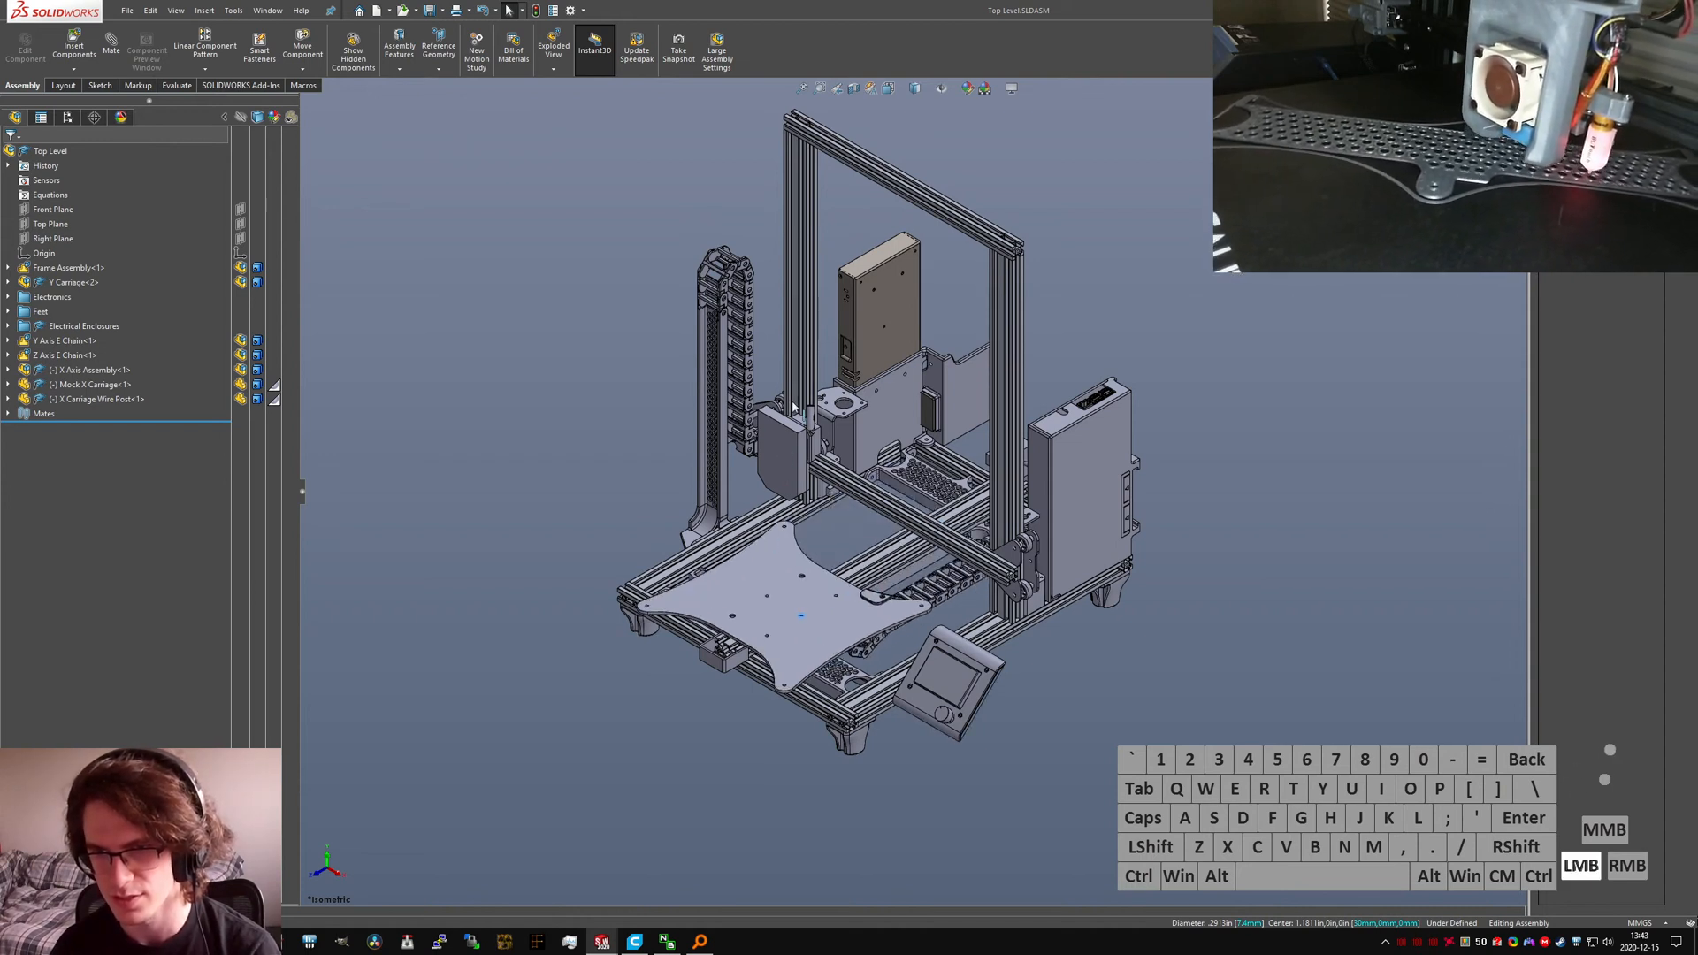
pyautogui.moveTo(801, 307); pyautogui.dragTo(765, 299)
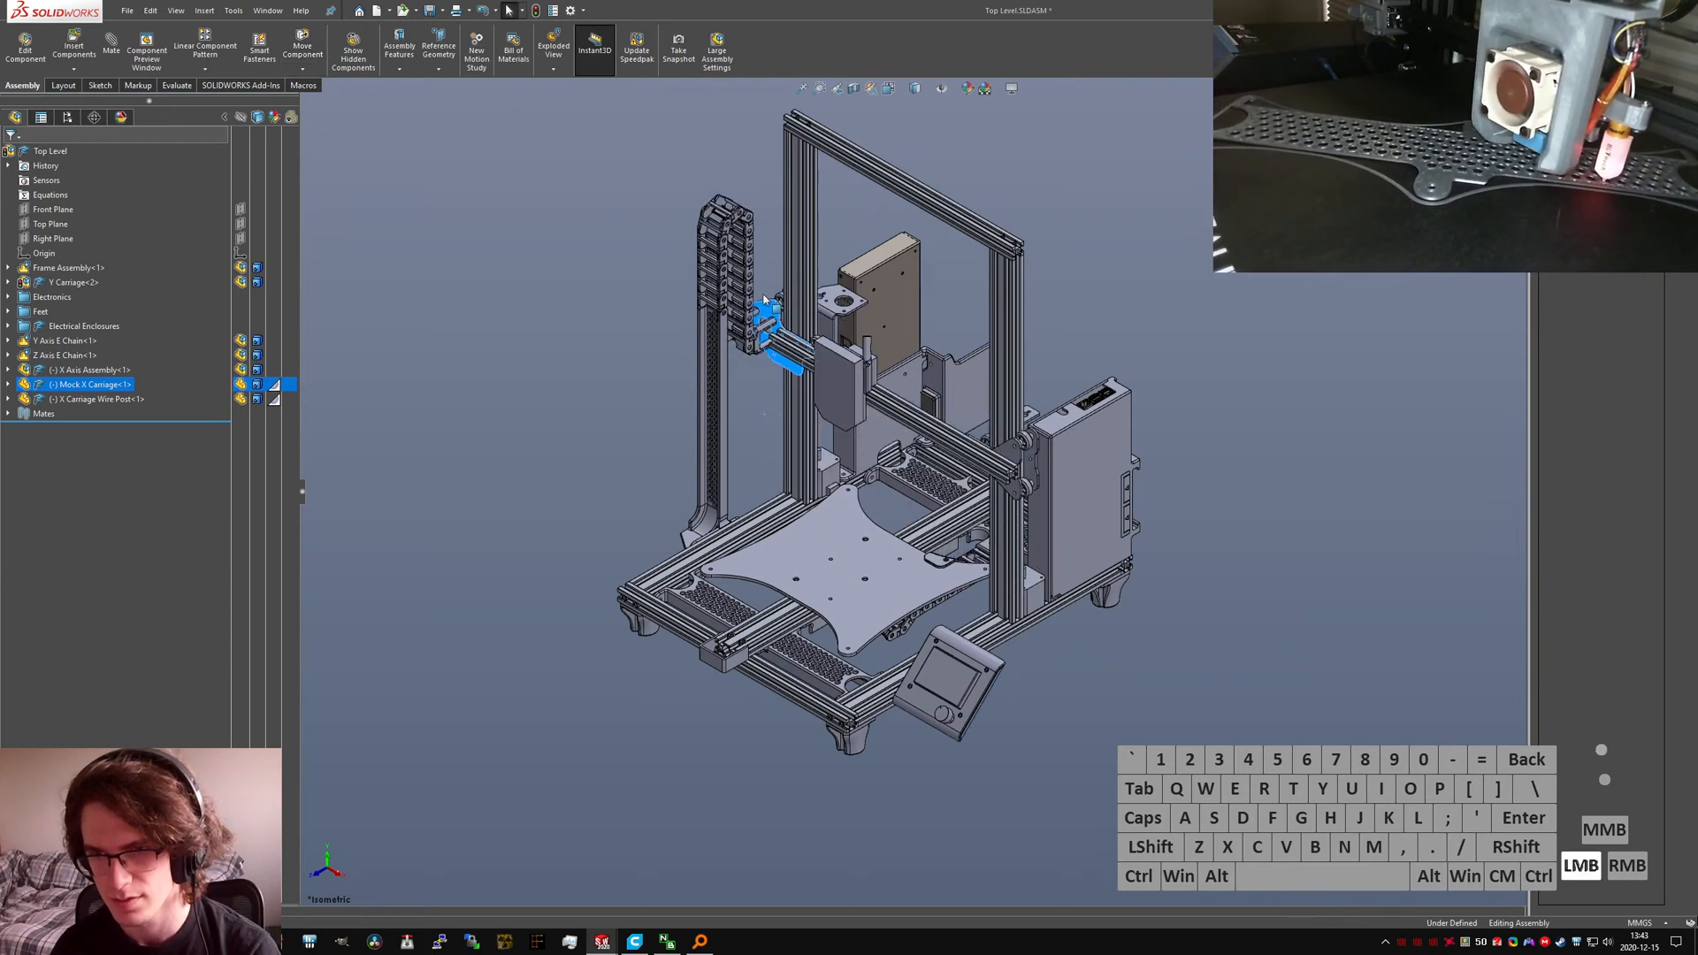
# Step: Save the assembly with all modified components and collapse the display settings beside the feature tree
pyautogui.hotkey('ctrl', 's')
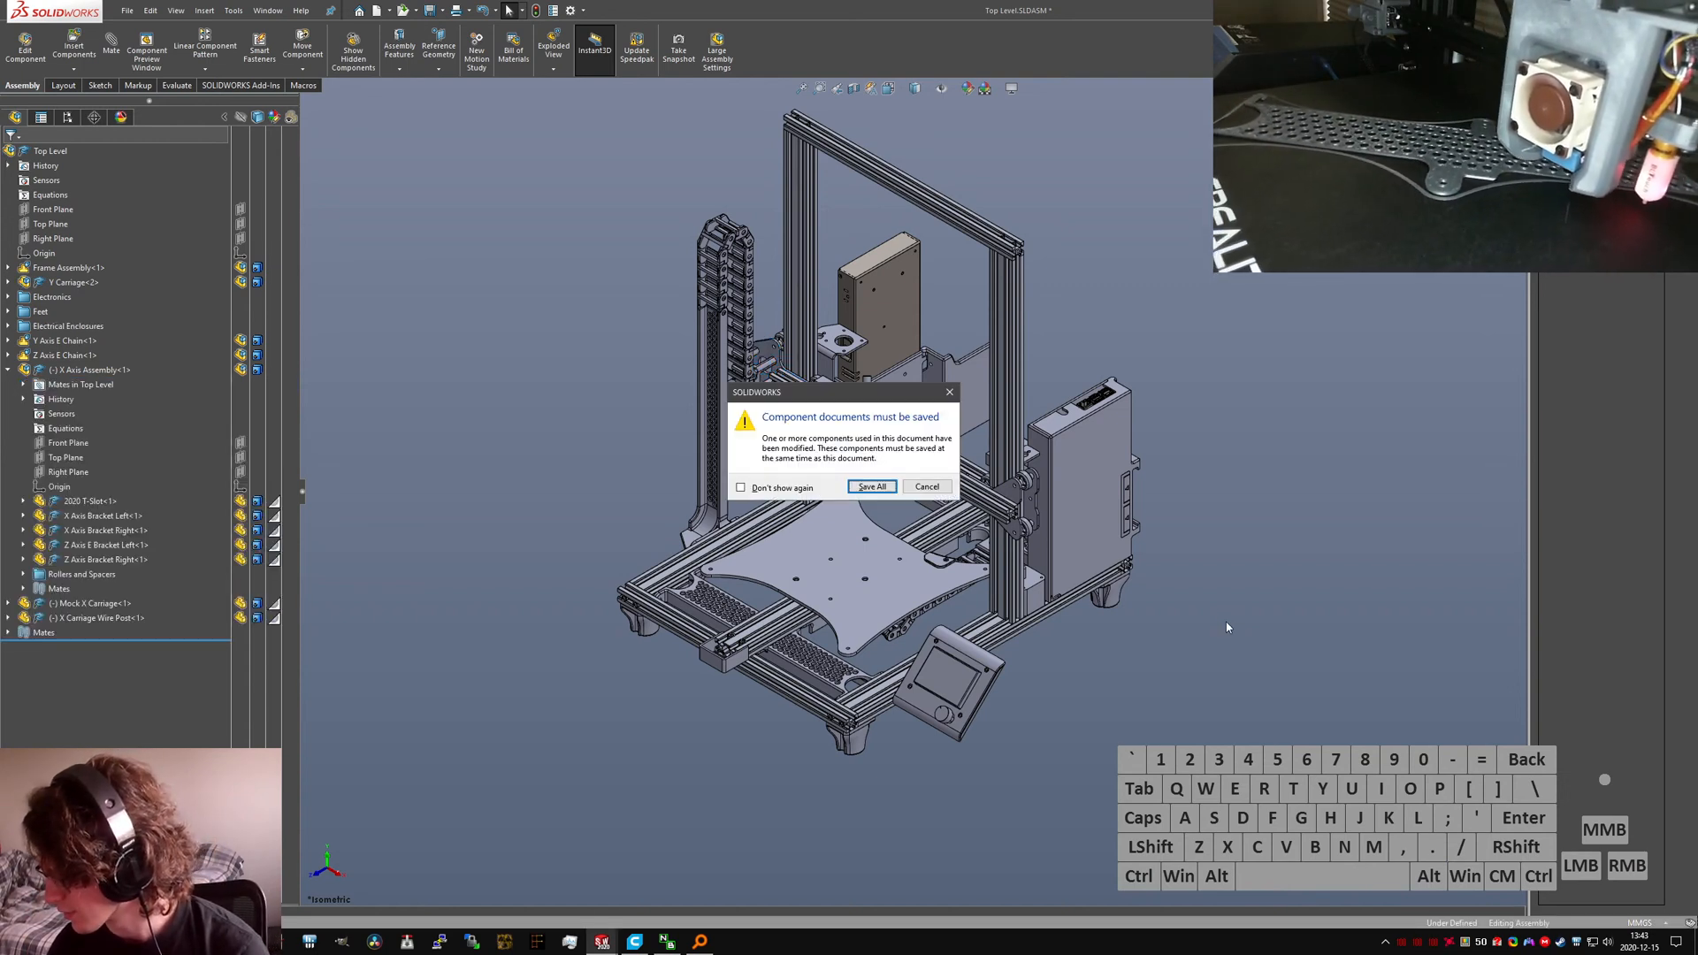
pyautogui.click(894, 487)
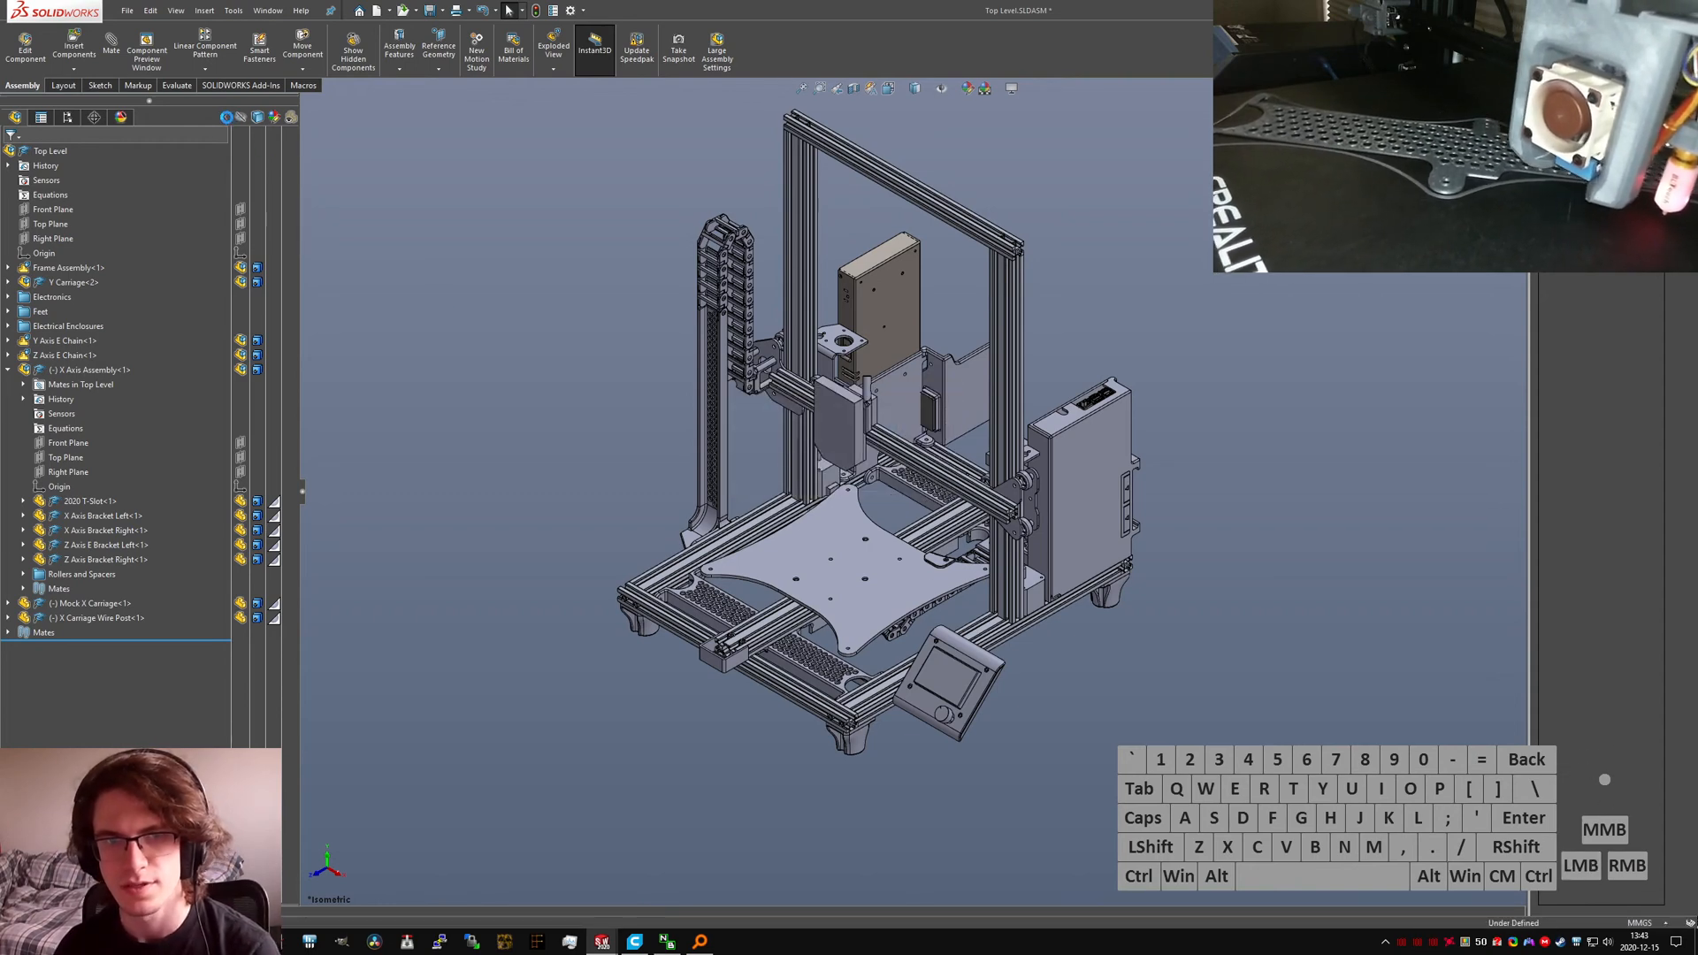
pyautogui.click(226, 119)
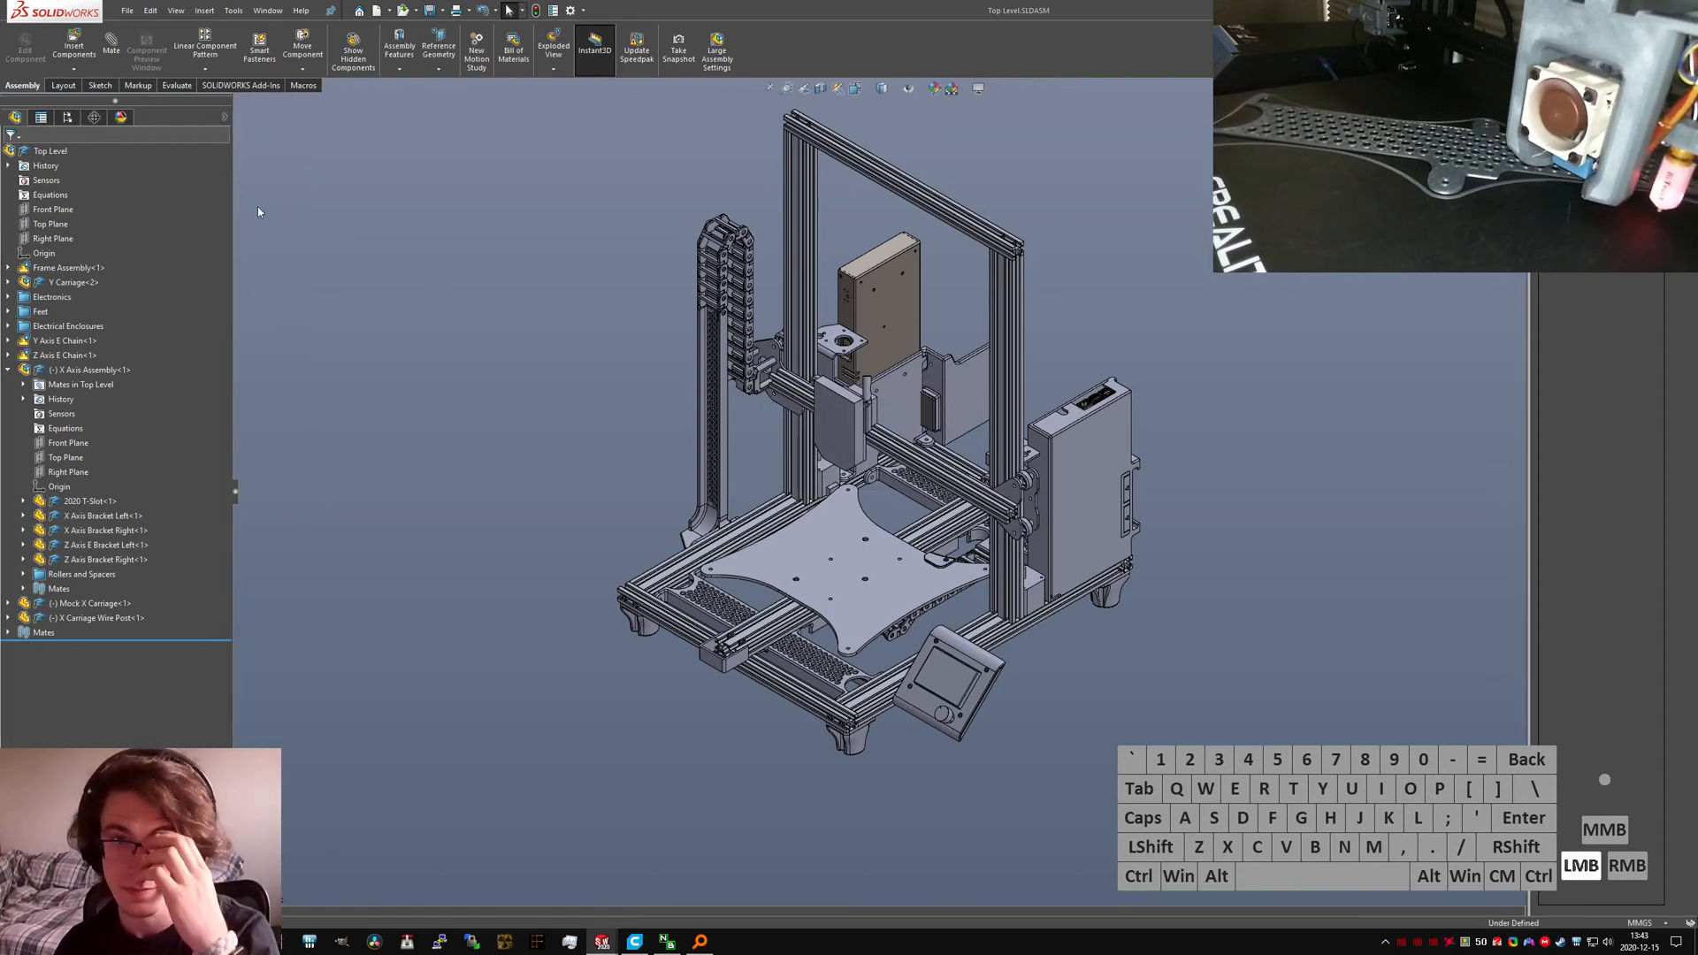
pyautogui.click(1066, 688)
pyautogui.scroll(-3, 1031, 522)
pyautogui.moveTo(1095, 476); pyautogui.dragTo(860, 456, button='middle')
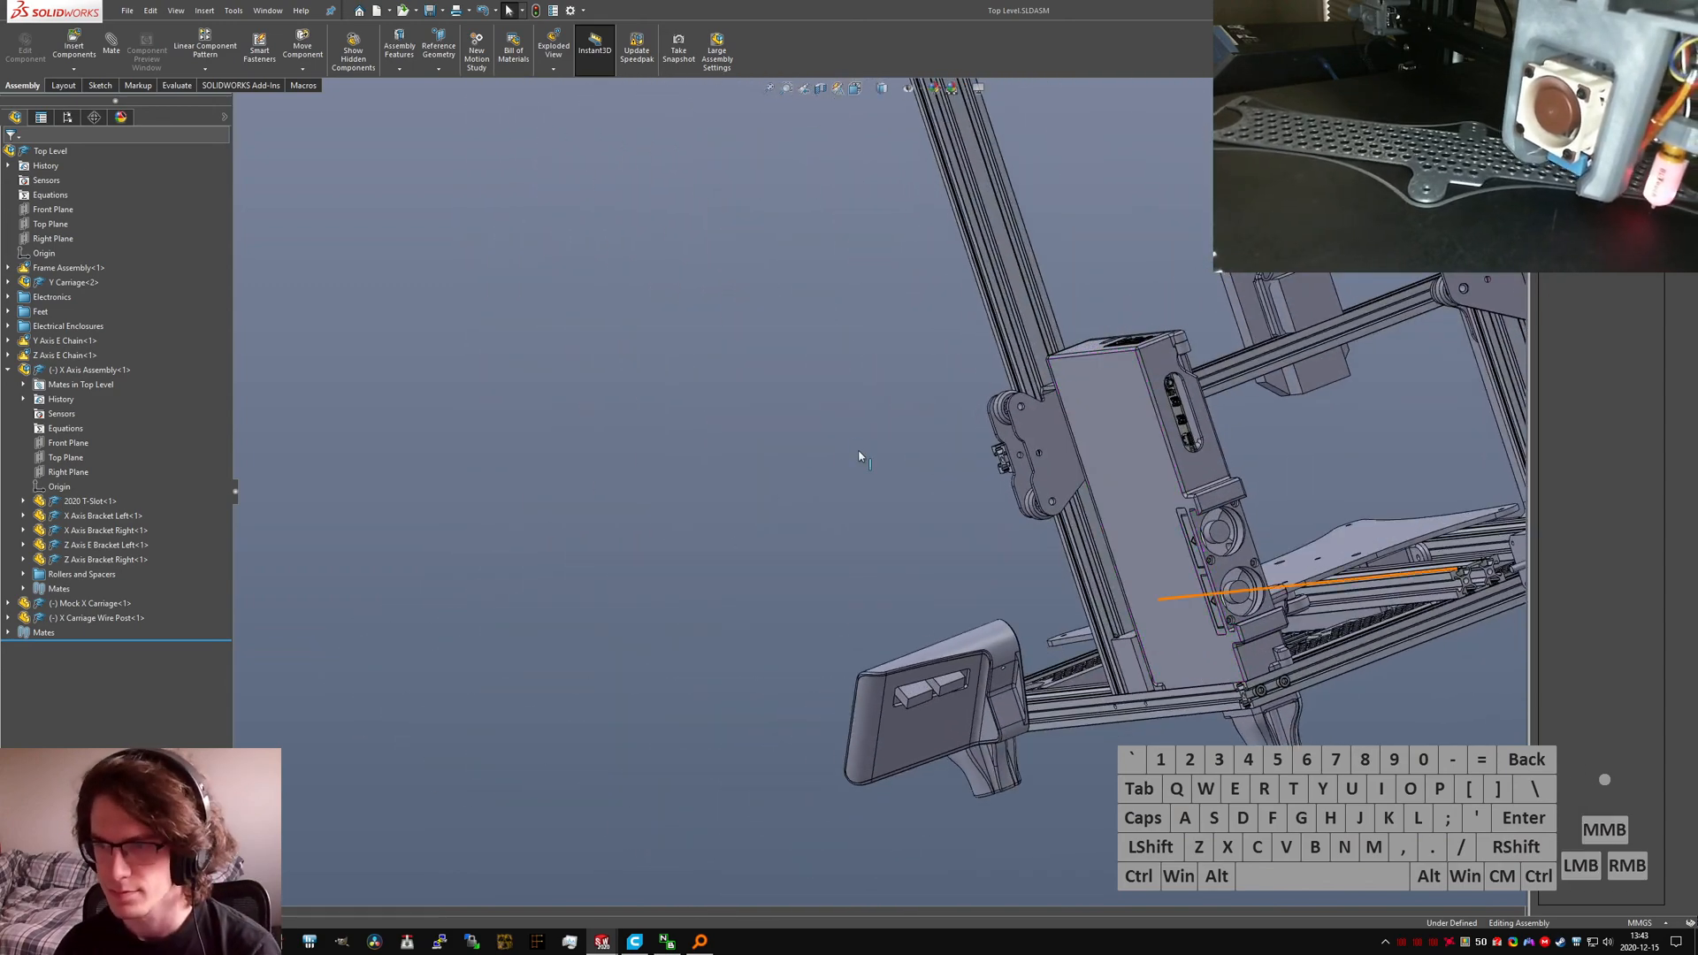
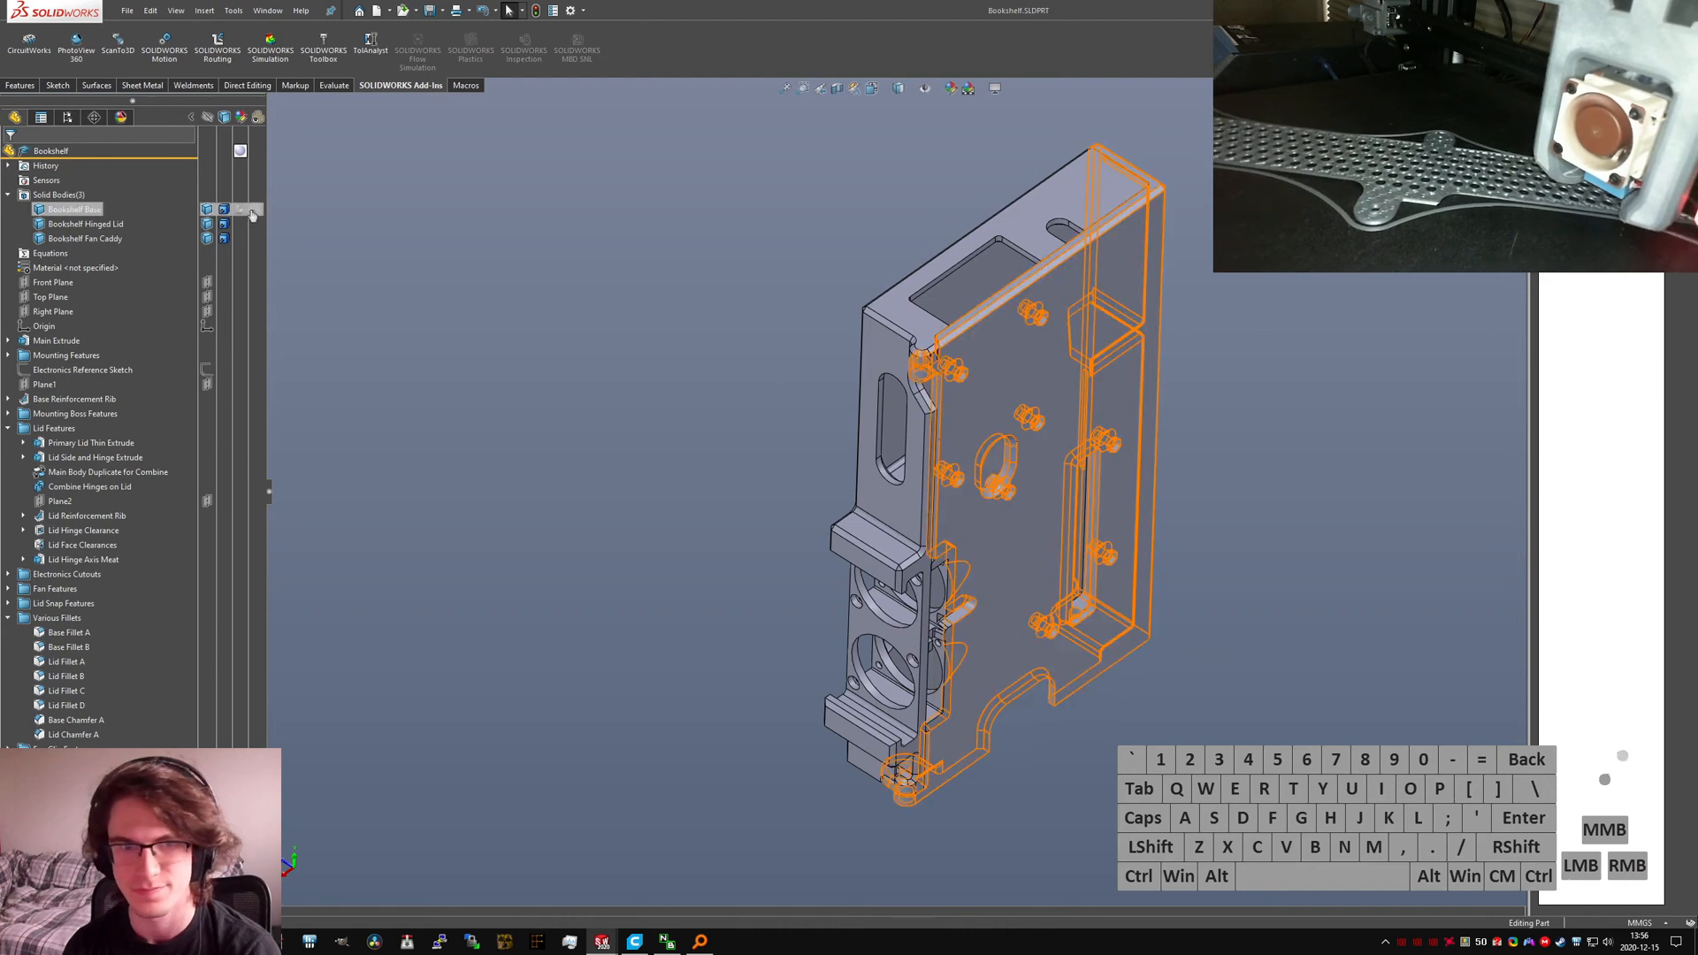
# Step: Make the Bookshelf Base and Bookshelf Hinged Lid transparent and inspect the Bookshelf Fan Caddy between them
pyautogui.click(257, 239)
pyautogui.click(257, 224)
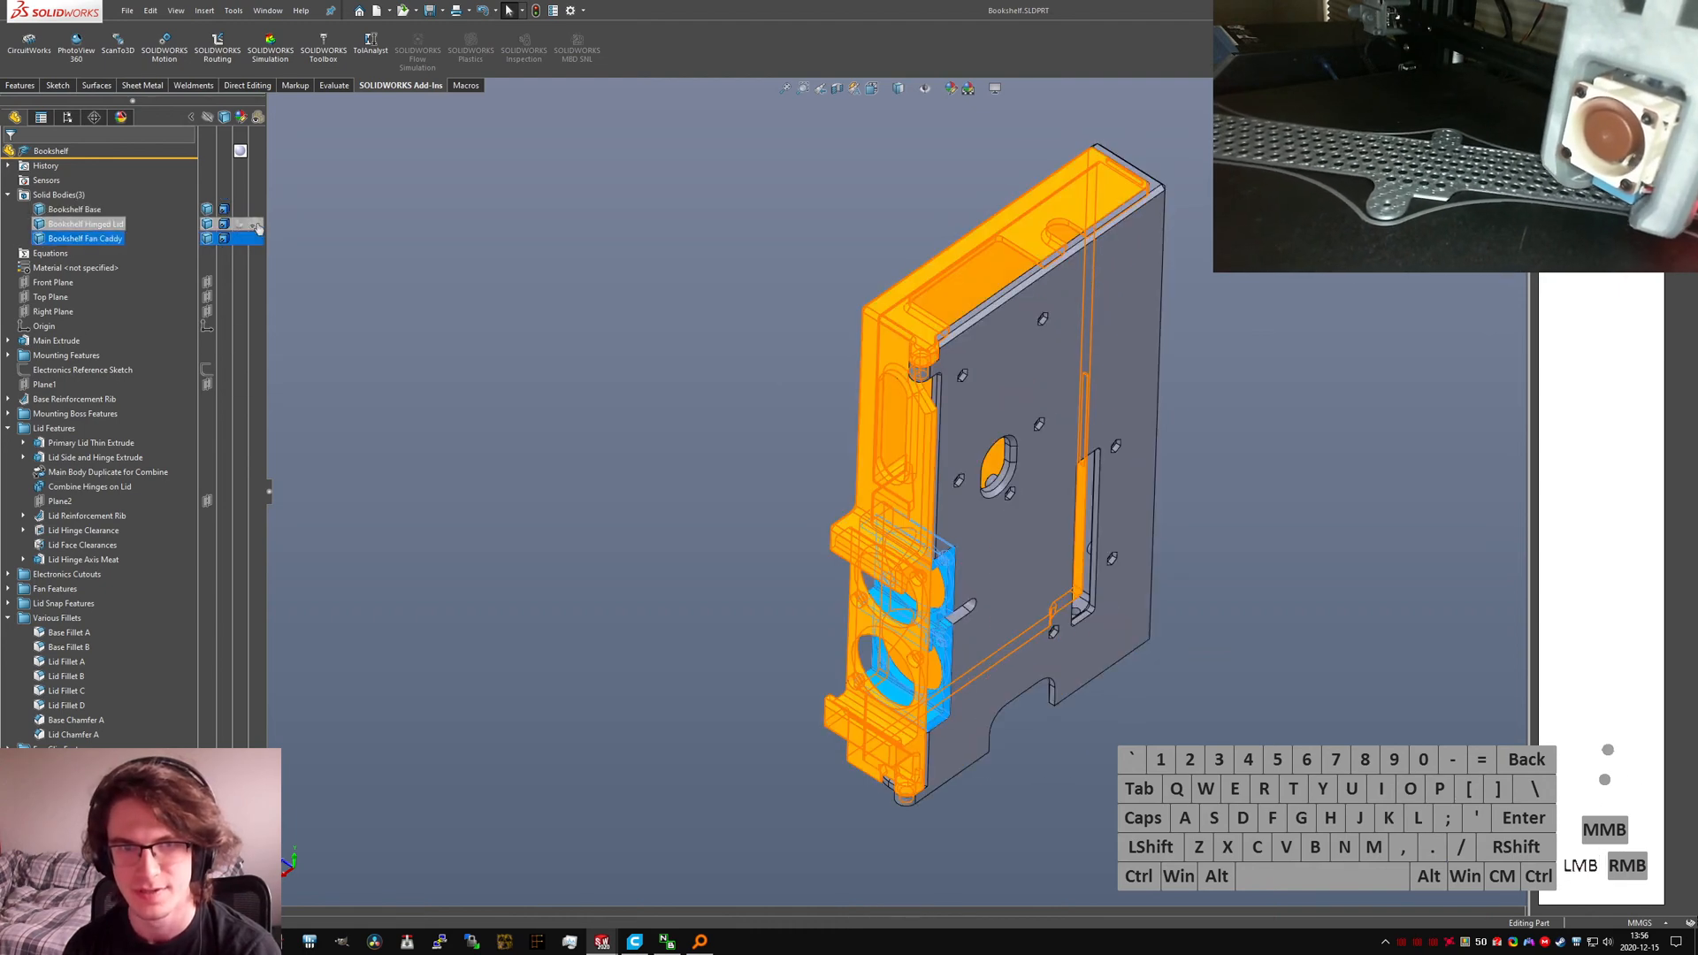
pyautogui.click(258, 209)
pyautogui.click(493, 318)
pyautogui.moveTo(919, 310); pyautogui.dragTo(939, 629, button='middle')
pyautogui.scroll(-5, 859, 478)
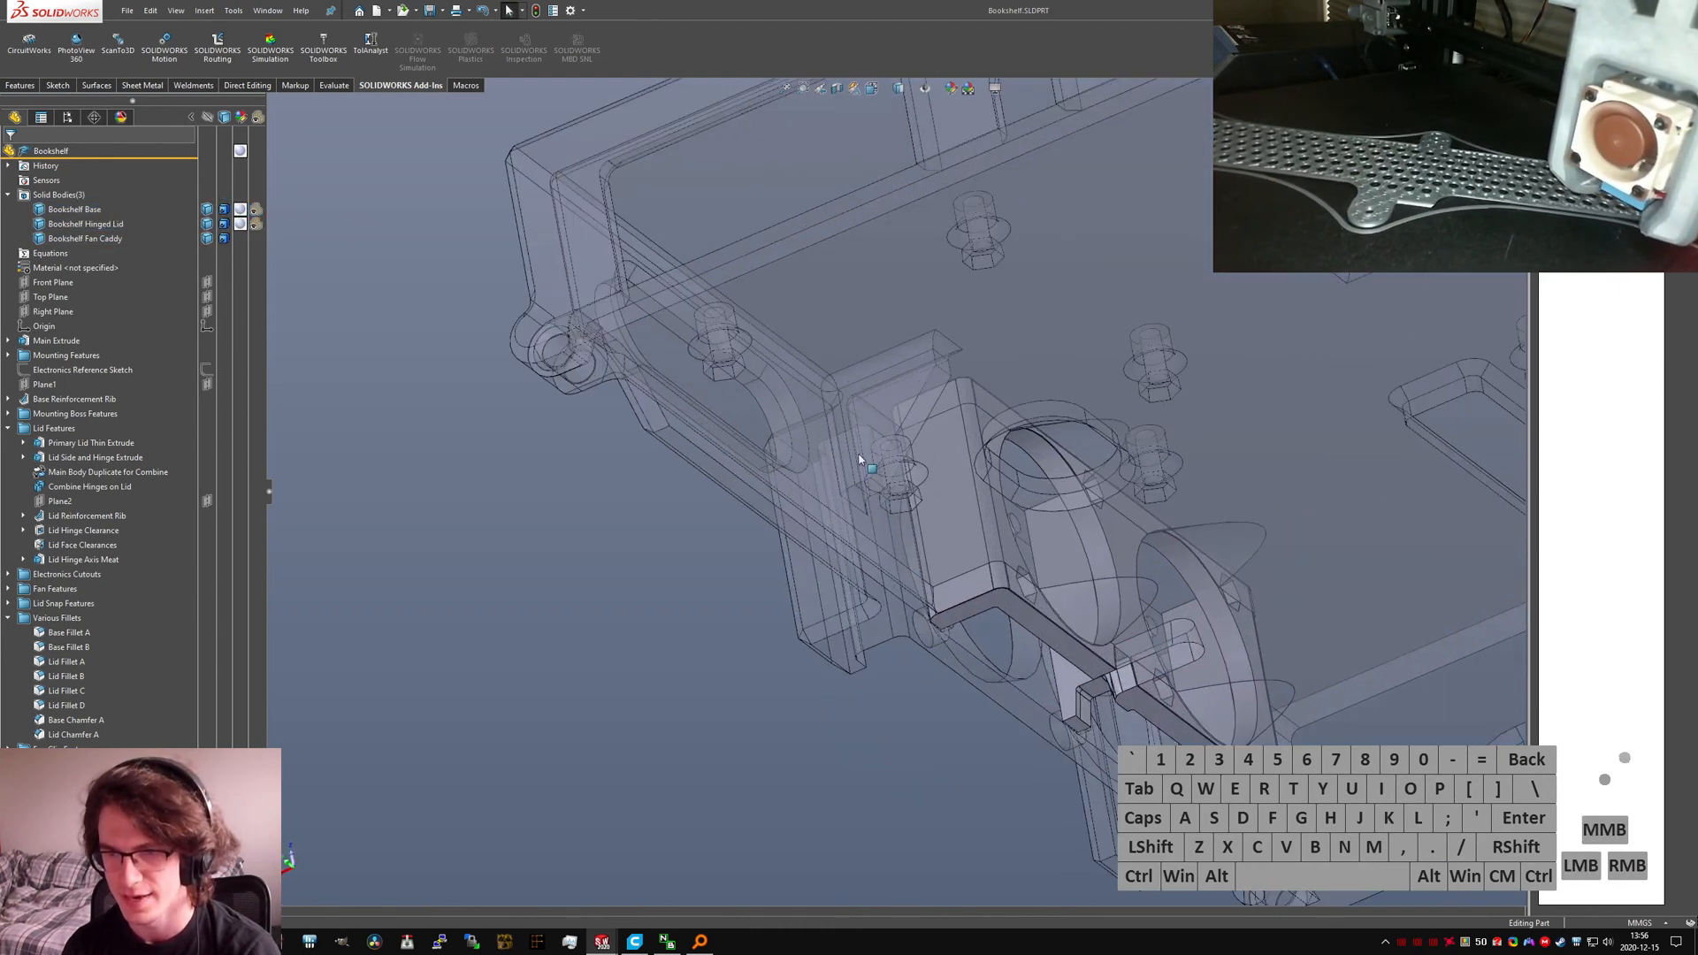
pyautogui.moveTo(863, 460); pyautogui.dragTo(858, 531, button='middle')
pyautogui.moveTo(851, 350); pyautogui.dragTo(845, 413, button='middle')
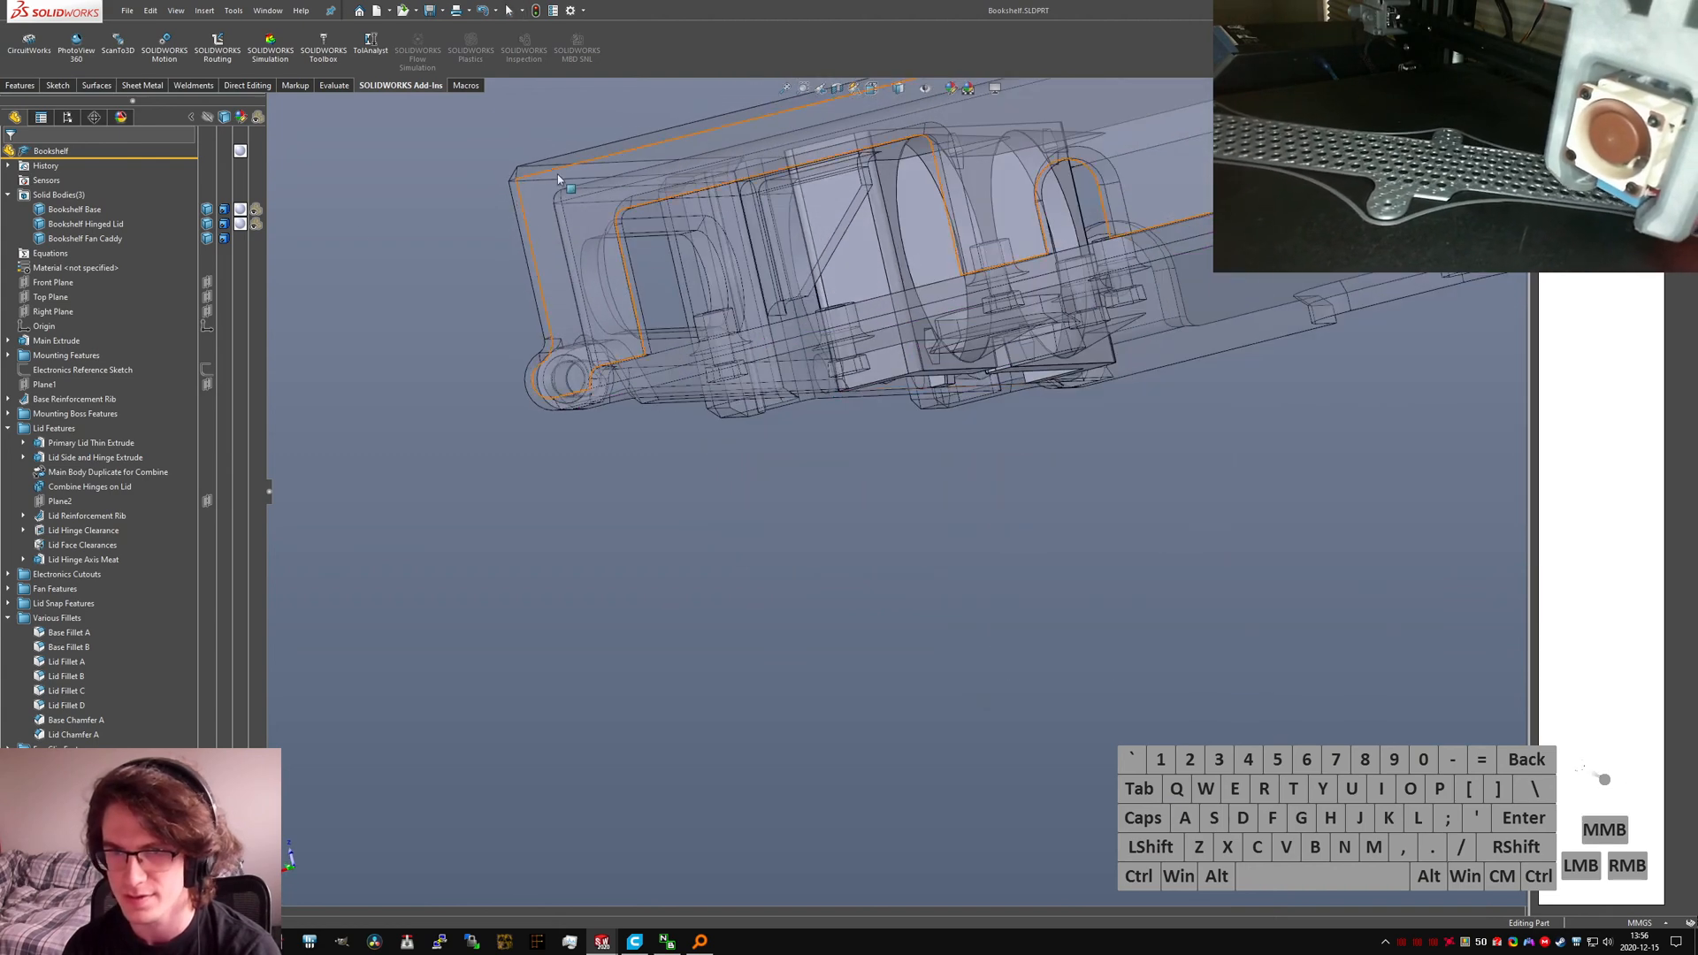
# Step: Make the base and lid opaque again, and hide the Bookshelf Base to inspect the lid and fan caddy from inside
pyautogui.click(257, 224)
pyautogui.click(257, 210)
pyautogui.click(633, 474)
pyautogui.moveTo(816, 212); pyautogui.dragTo(474, 277, button='middle')
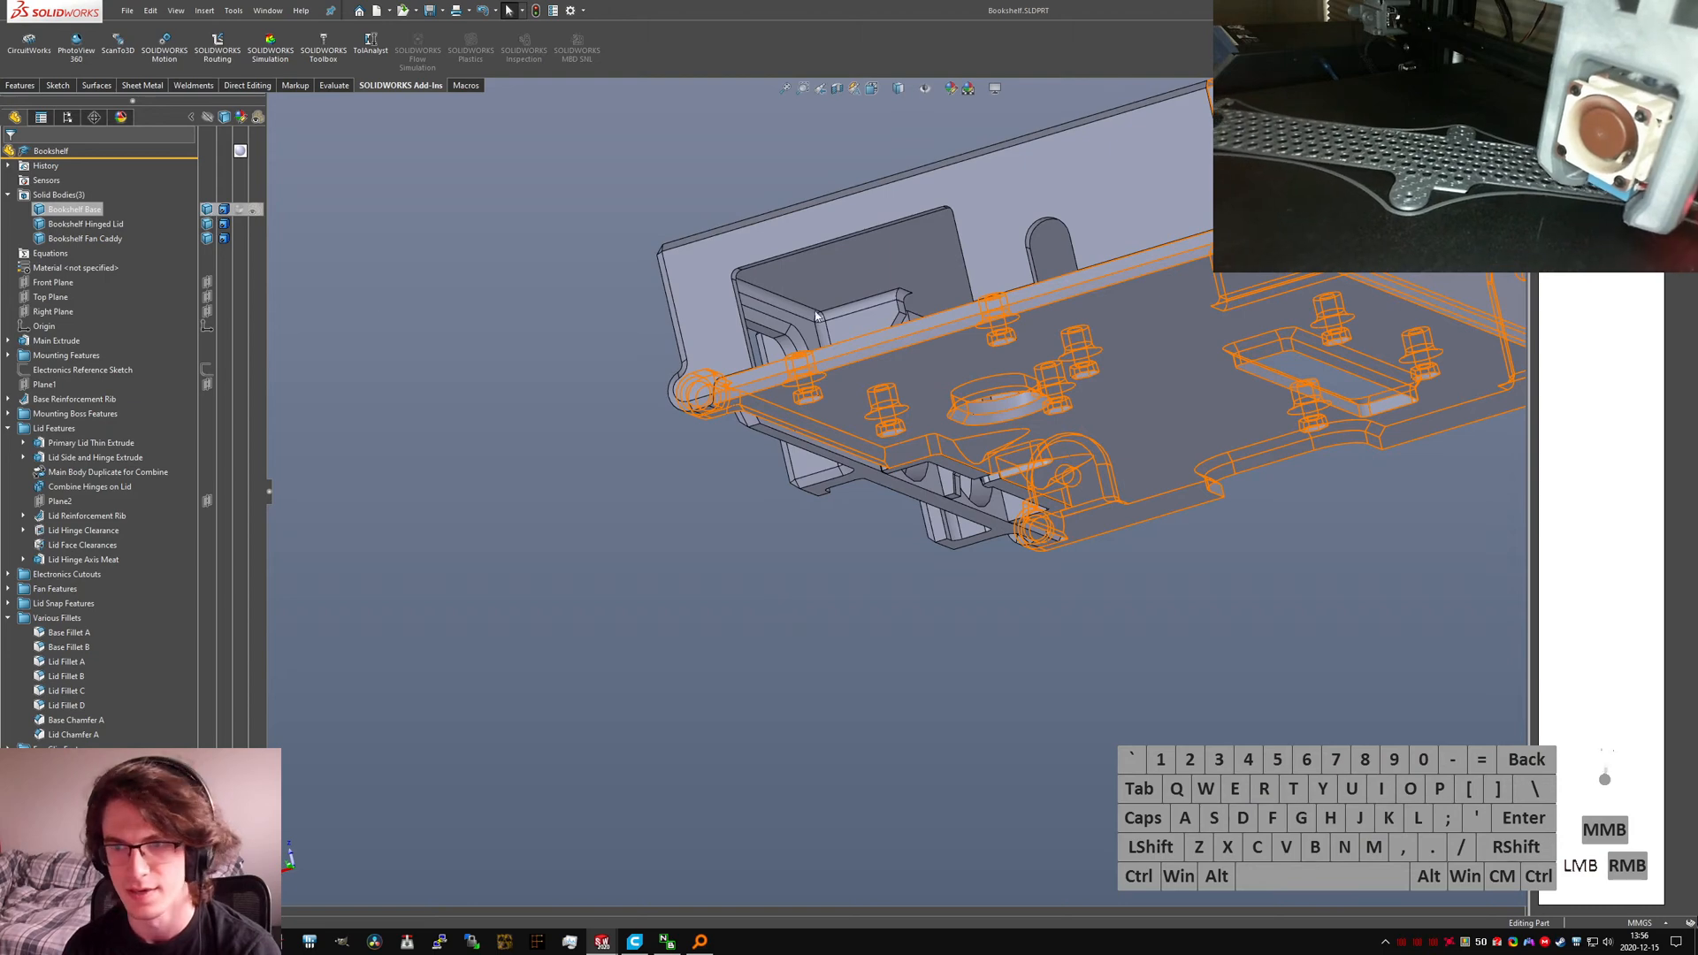
pyautogui.moveTo(853, 424); pyautogui.dragTo(860, 295, button='middle')
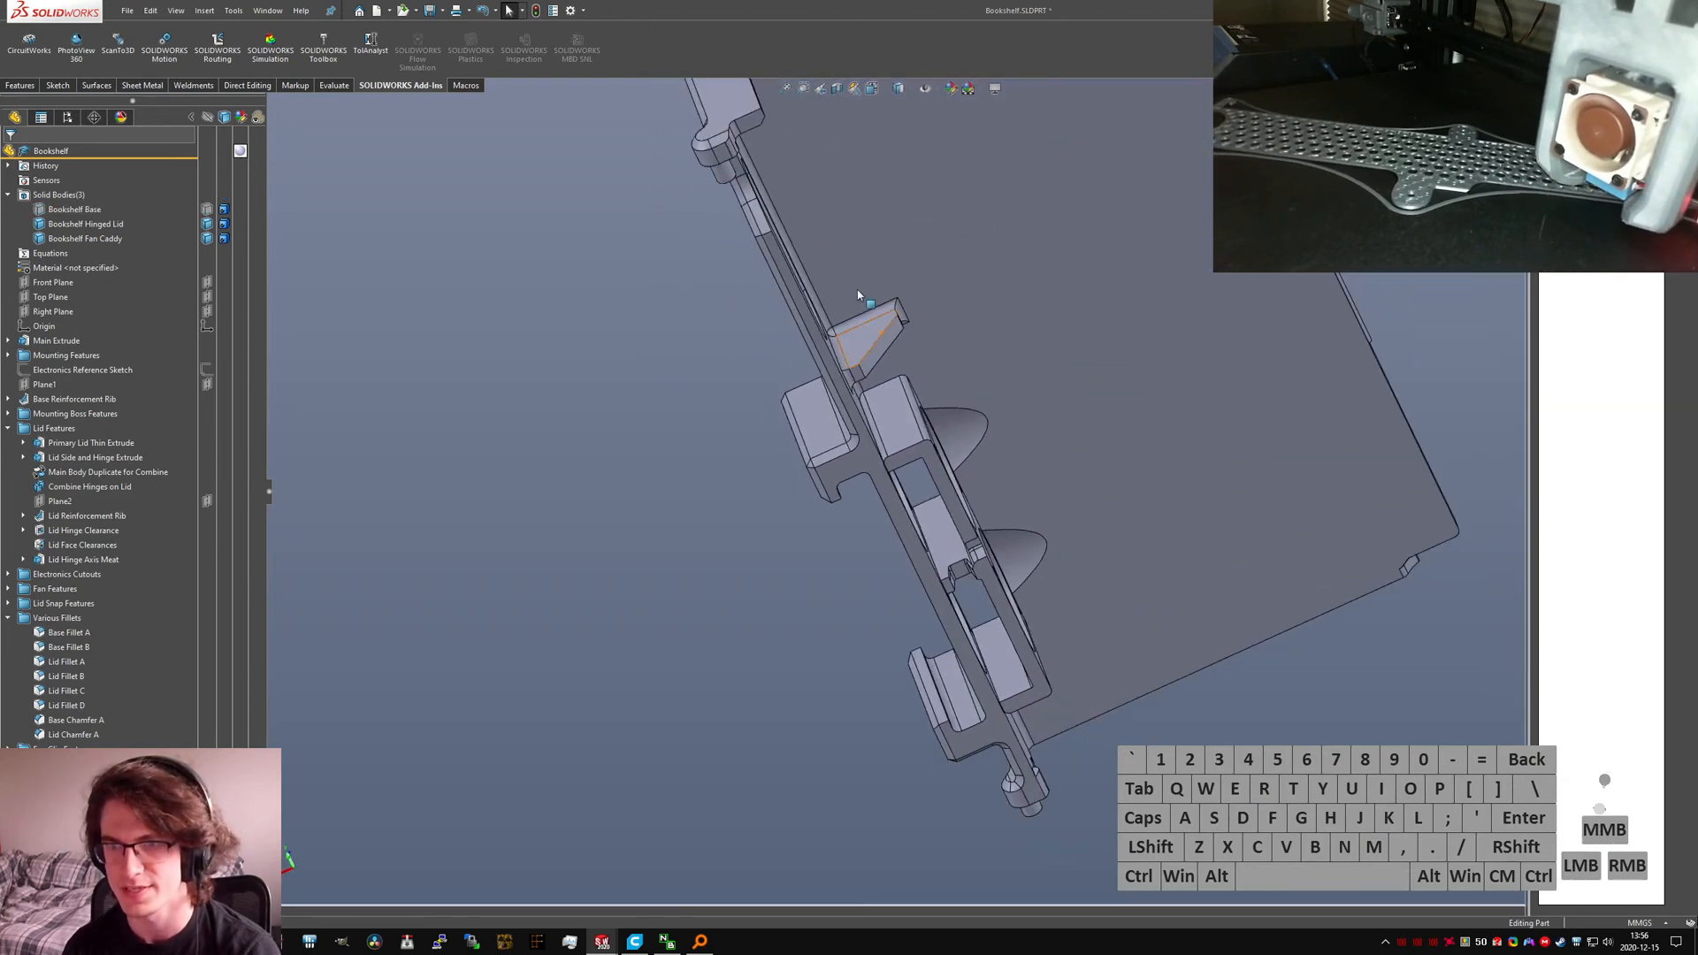
# Step: Show the Bookshelf Base, hide the Bookshelf Hinged Lid, and examine the reinforcement rib inside the base
pyautogui.click(207, 210)
pyautogui.click(208, 224)
pyautogui.moveTo(1071, 384); pyautogui.dragTo(748, 451, button='middle')
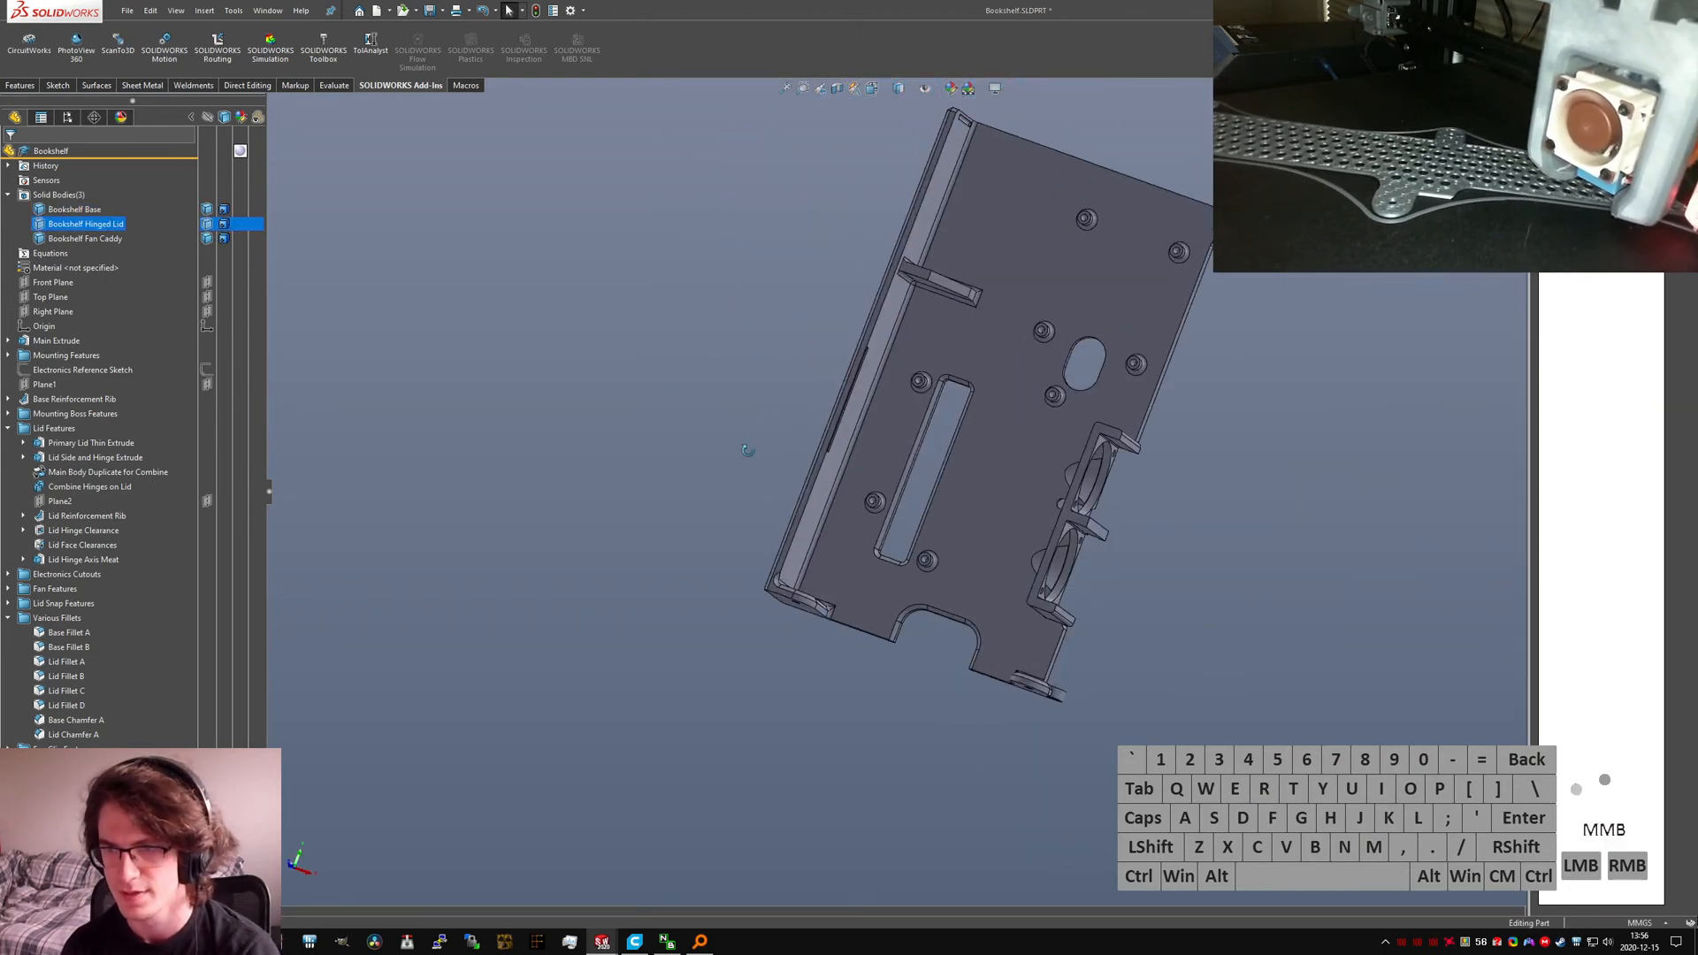
pyautogui.scroll(-5, 966, 299)
pyautogui.moveTo(962, 305); pyautogui.dragTo(856, 332, button='middle')
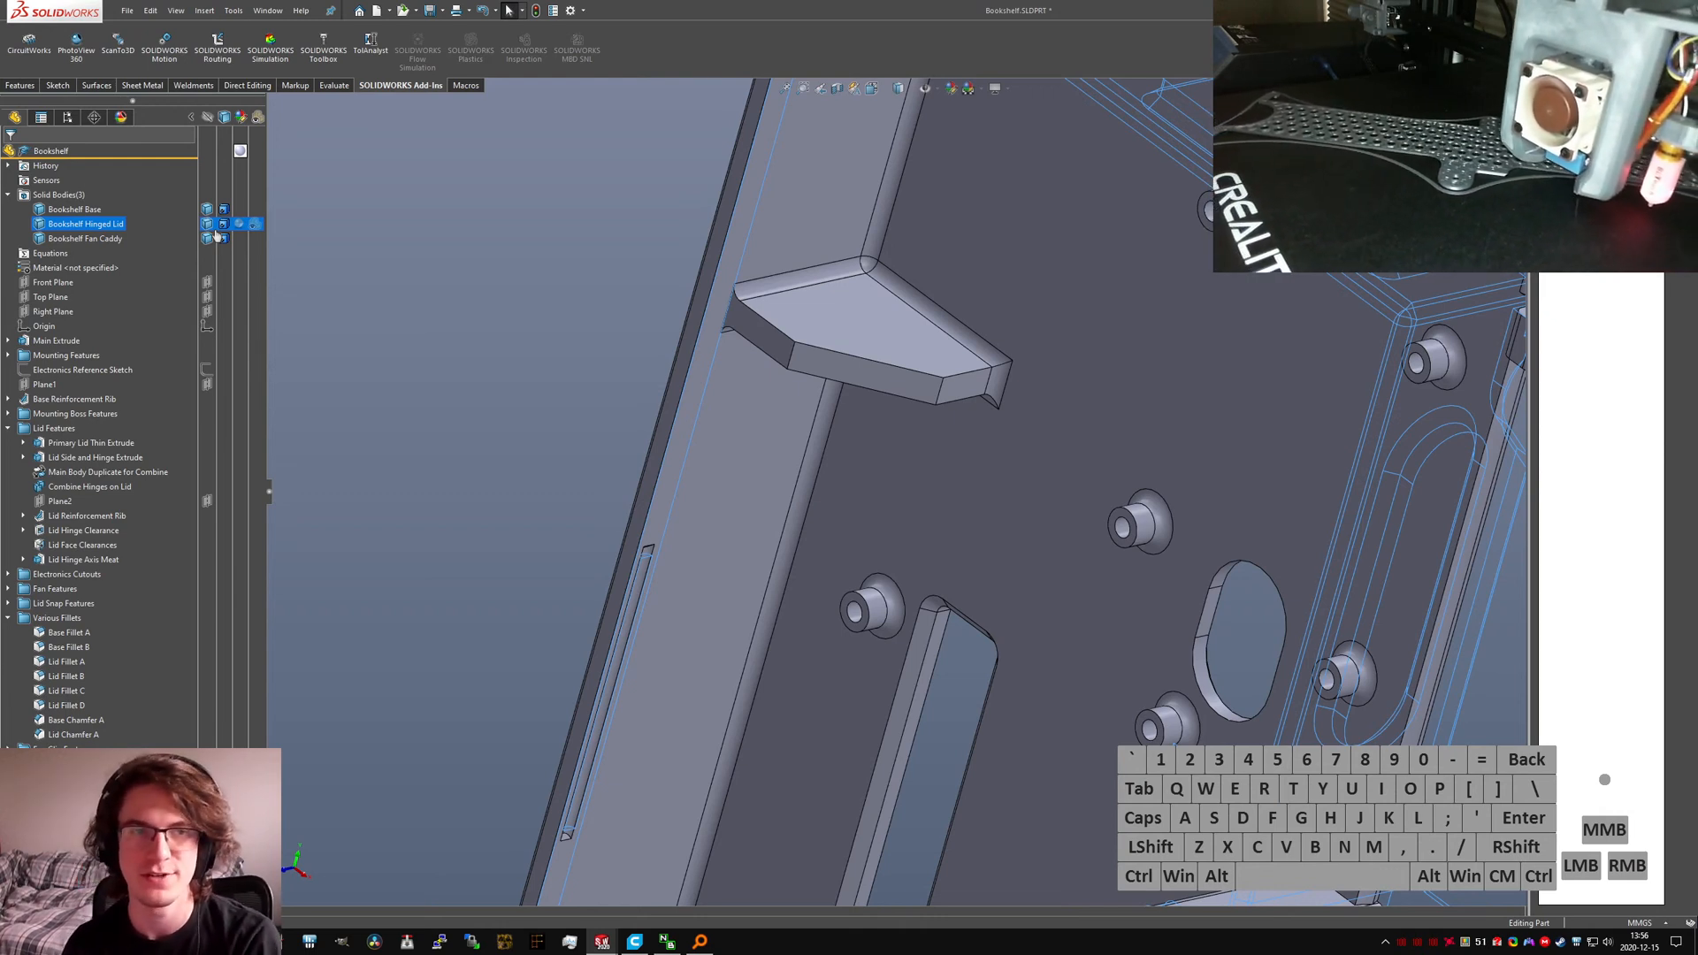
# Step: Show the Bookshelf Hinged Lid again, collapse the display settings, and save the Bookshelf part in isometric view
pyautogui.click(289, 410)
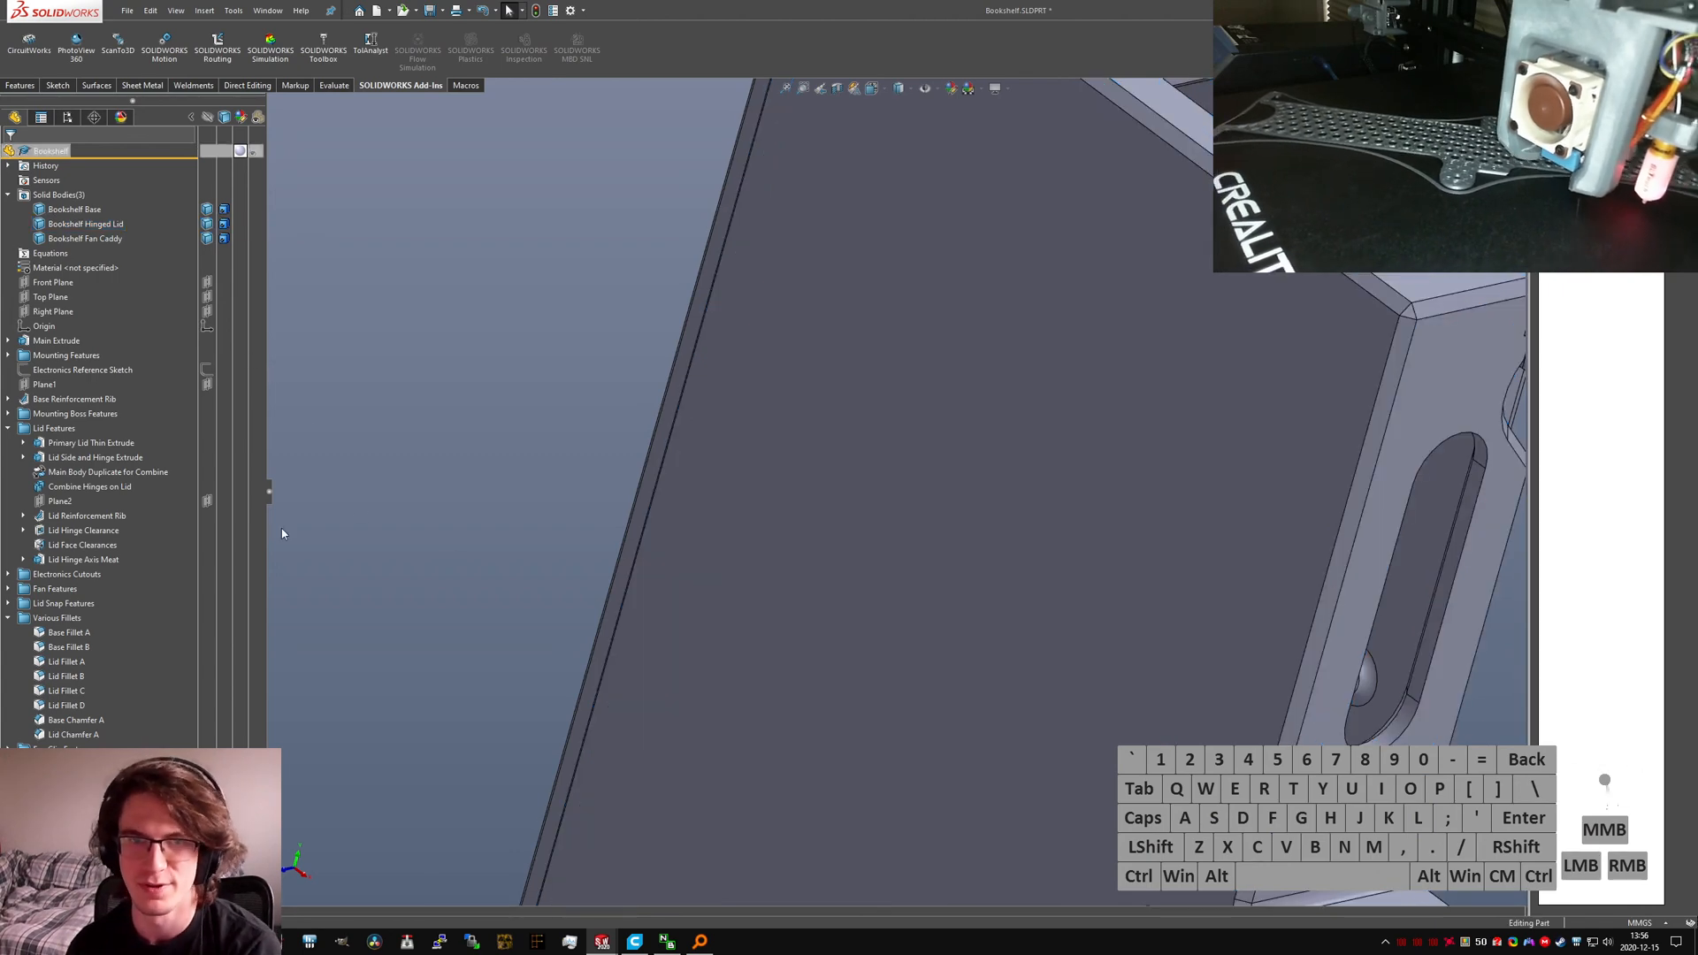
pyautogui.click(191, 117)
pyautogui.scroll(6, 683, 502)
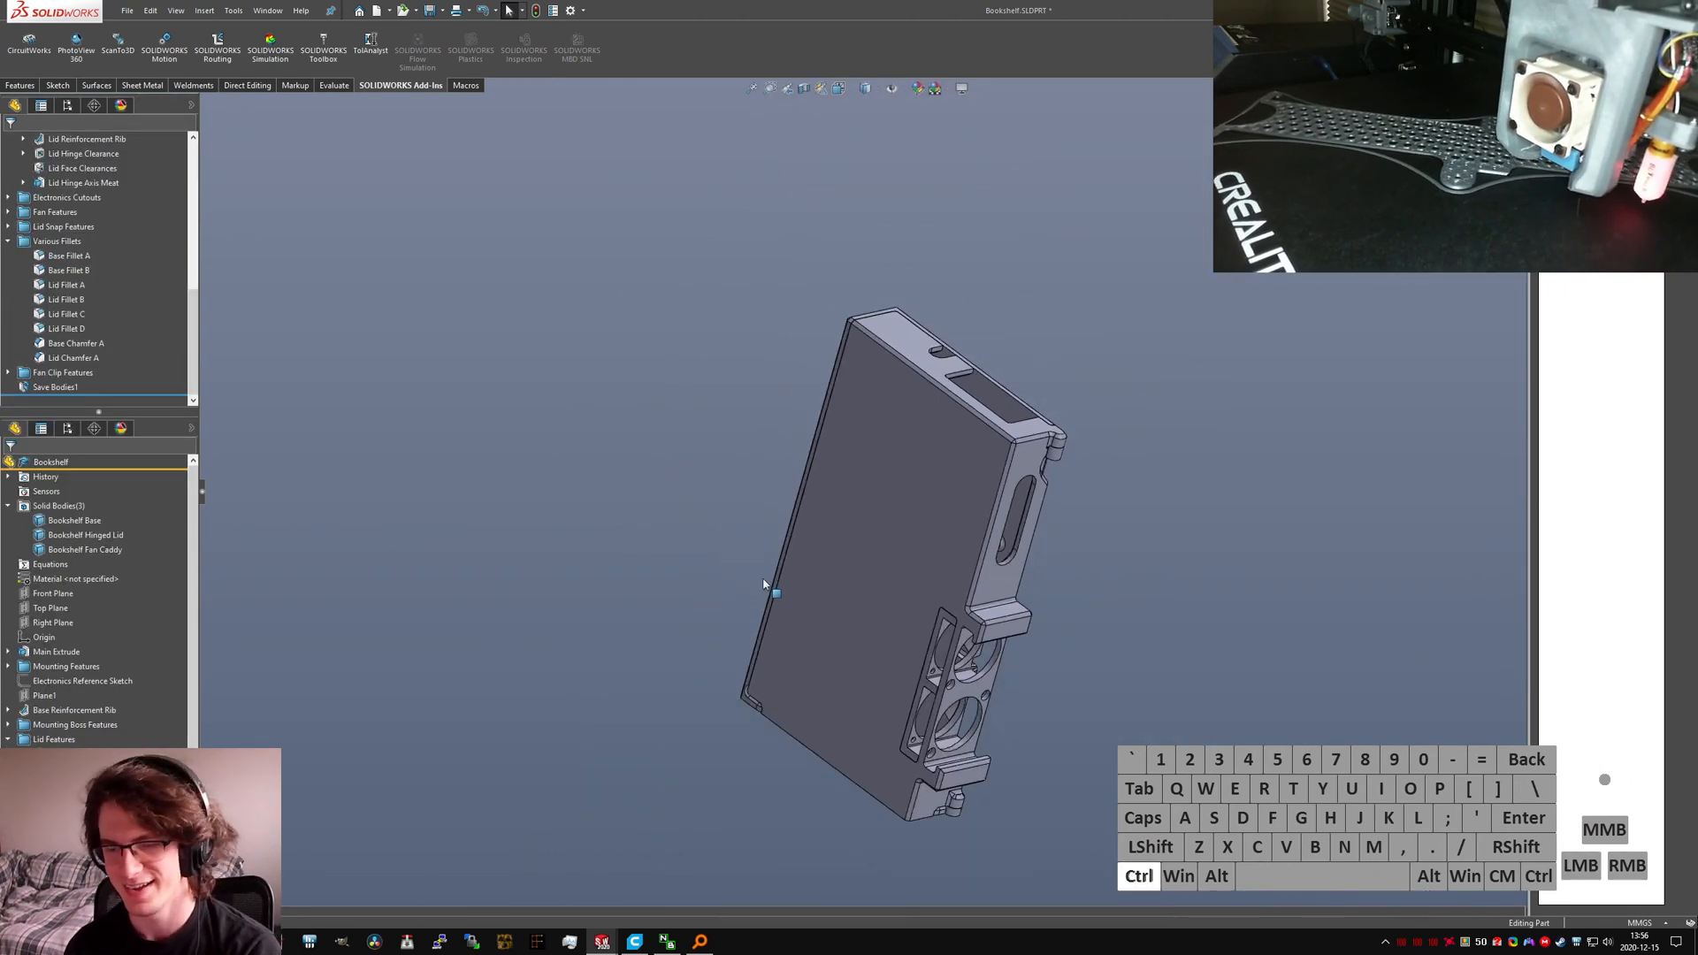
pyautogui.hotkey('ctrl', '7')
pyautogui.hotkey('ctrl', 's')
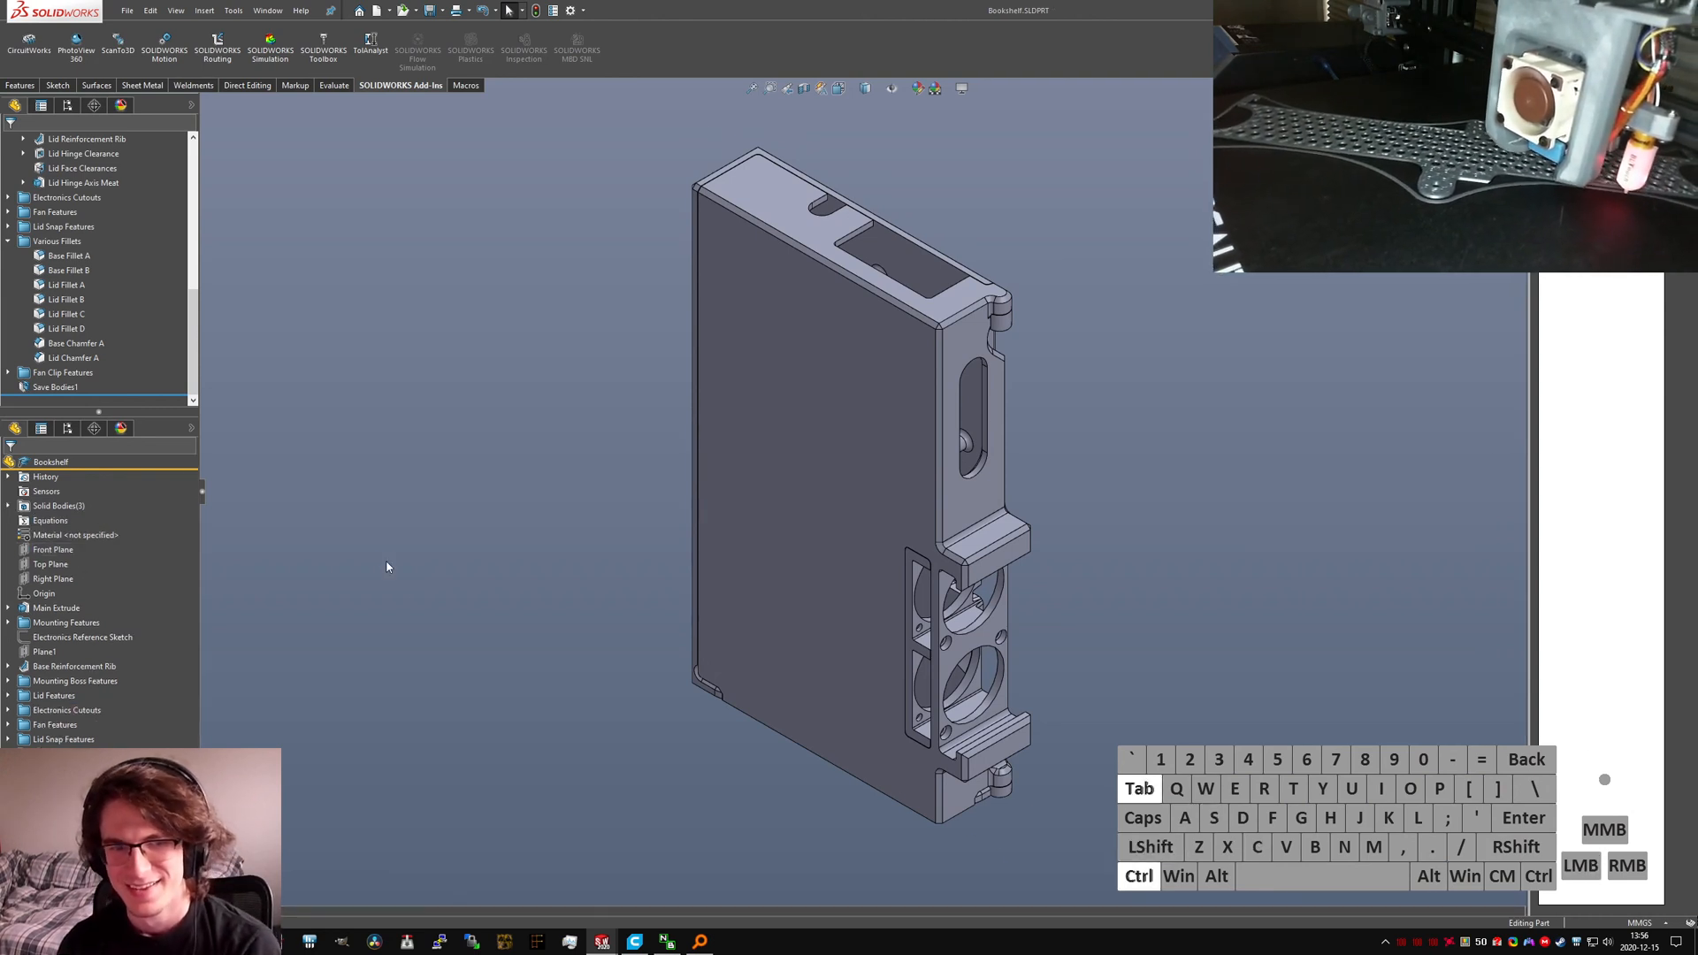
# Step: Switch to the Top Level assembly and make the Bookshelf Subpart Assembly flexible
pyautogui.hotkey('ctrl', 'Tab')
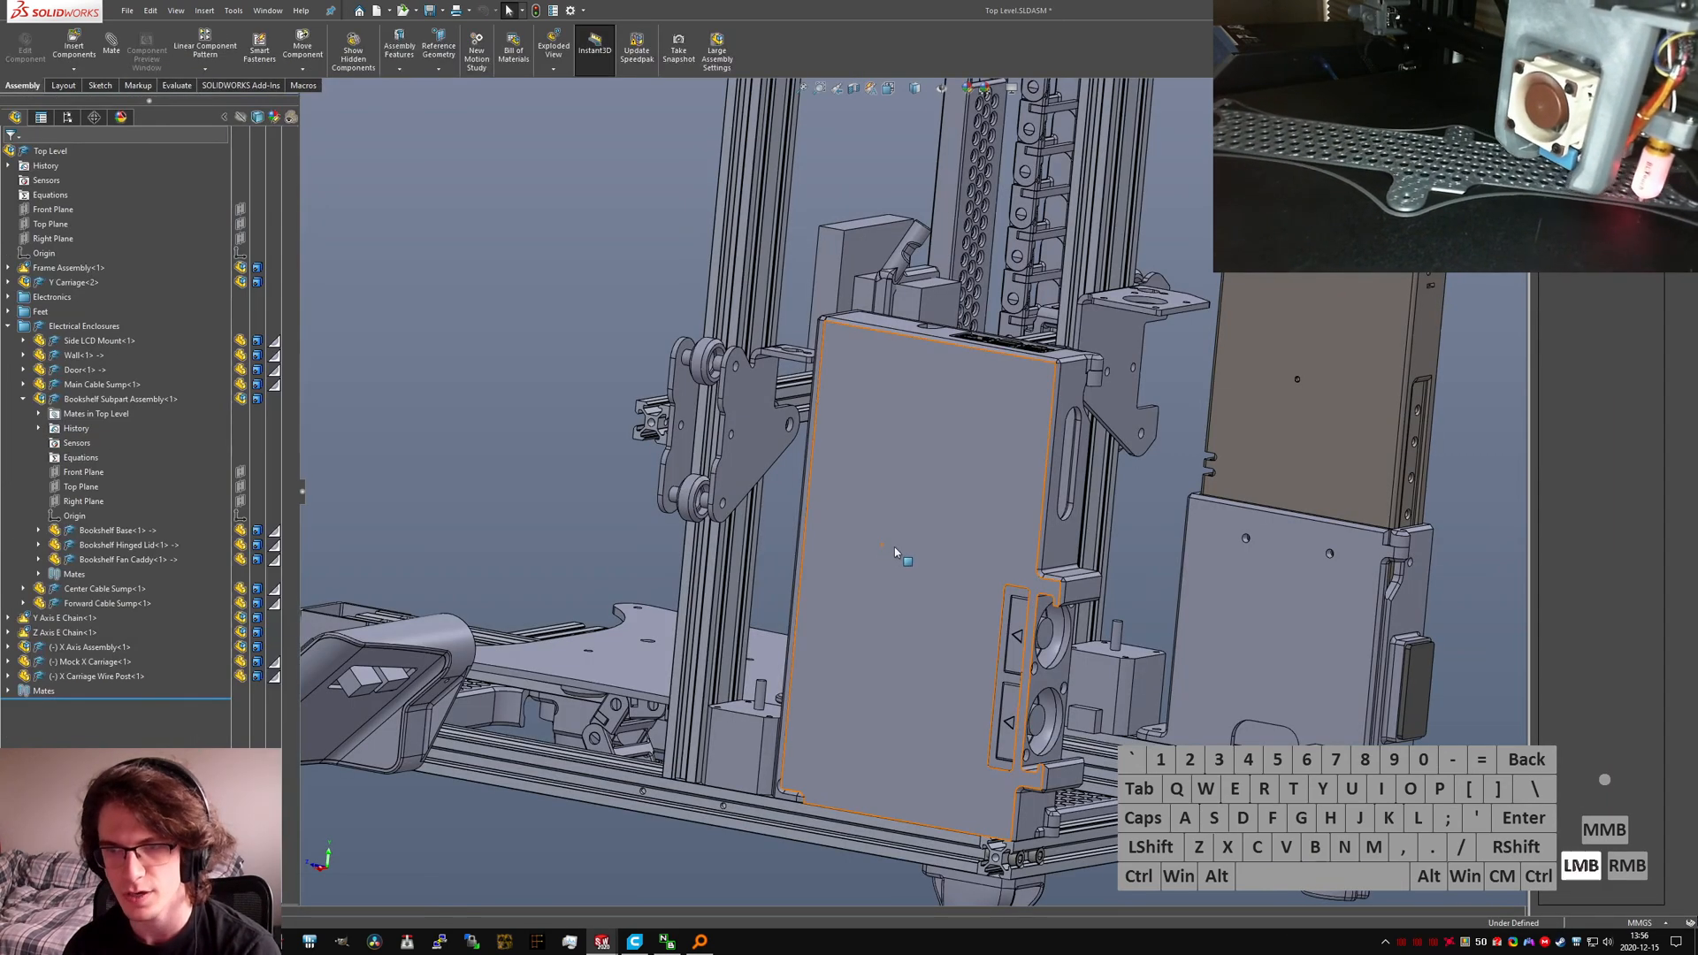
pyautogui.click(894, 548)
pyautogui.scroll(1, 894, 547)
pyautogui.click(27, 401)
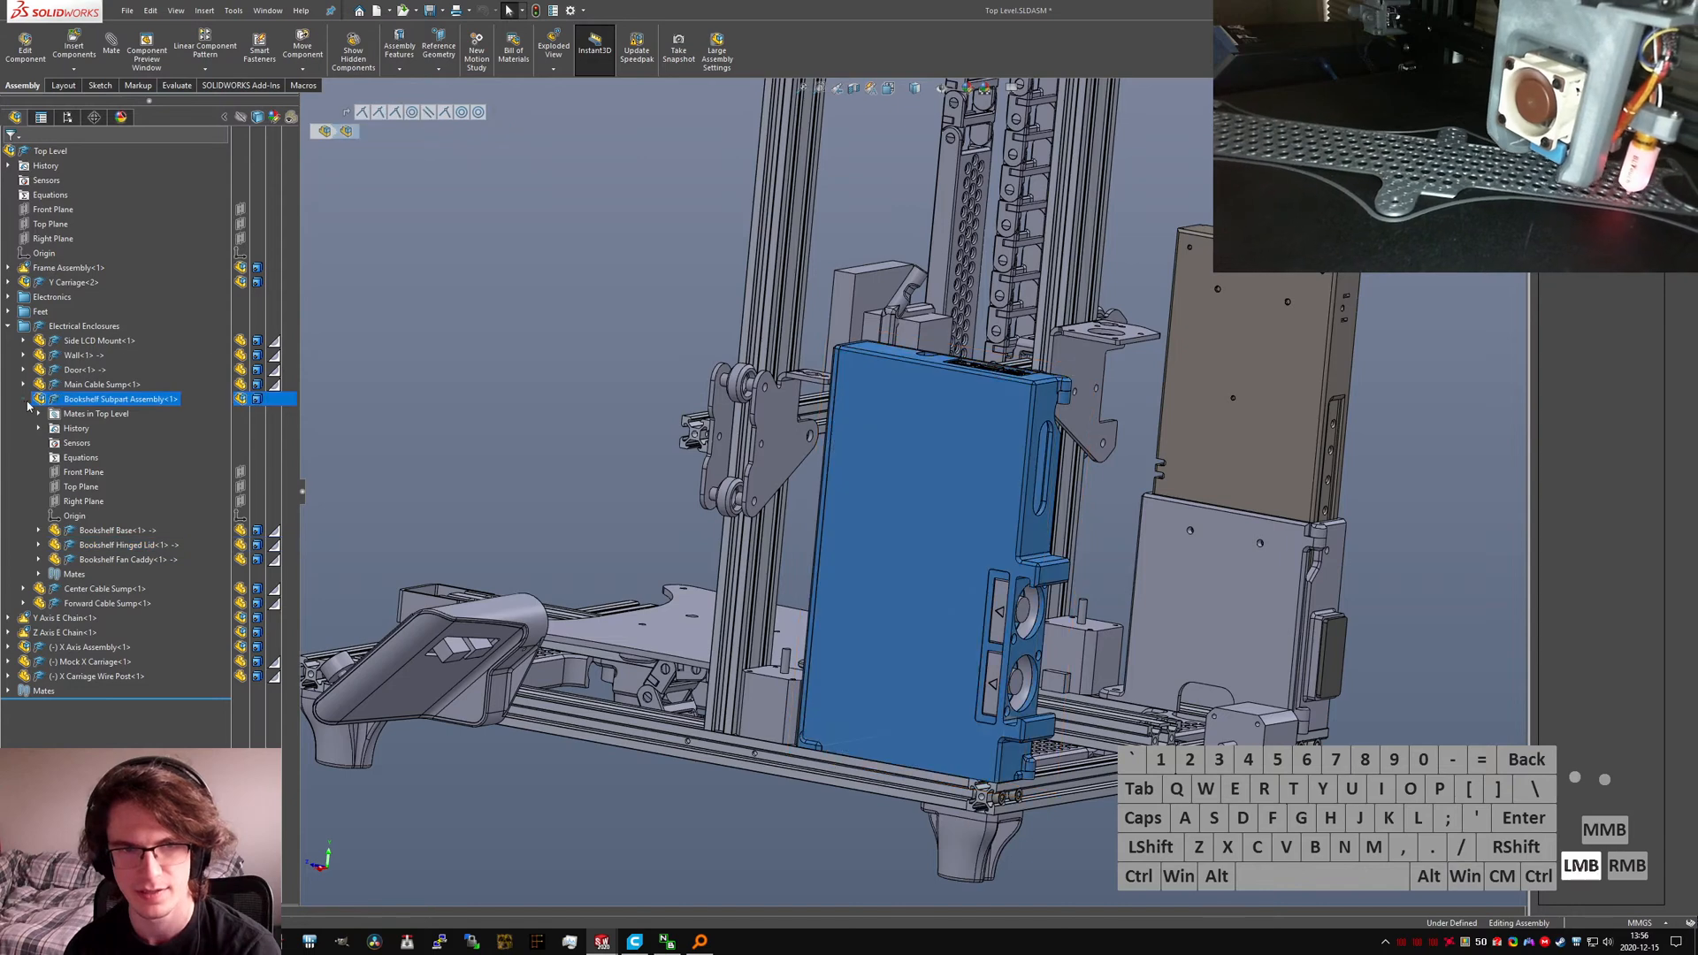
pyautogui.rightClick(64, 402)
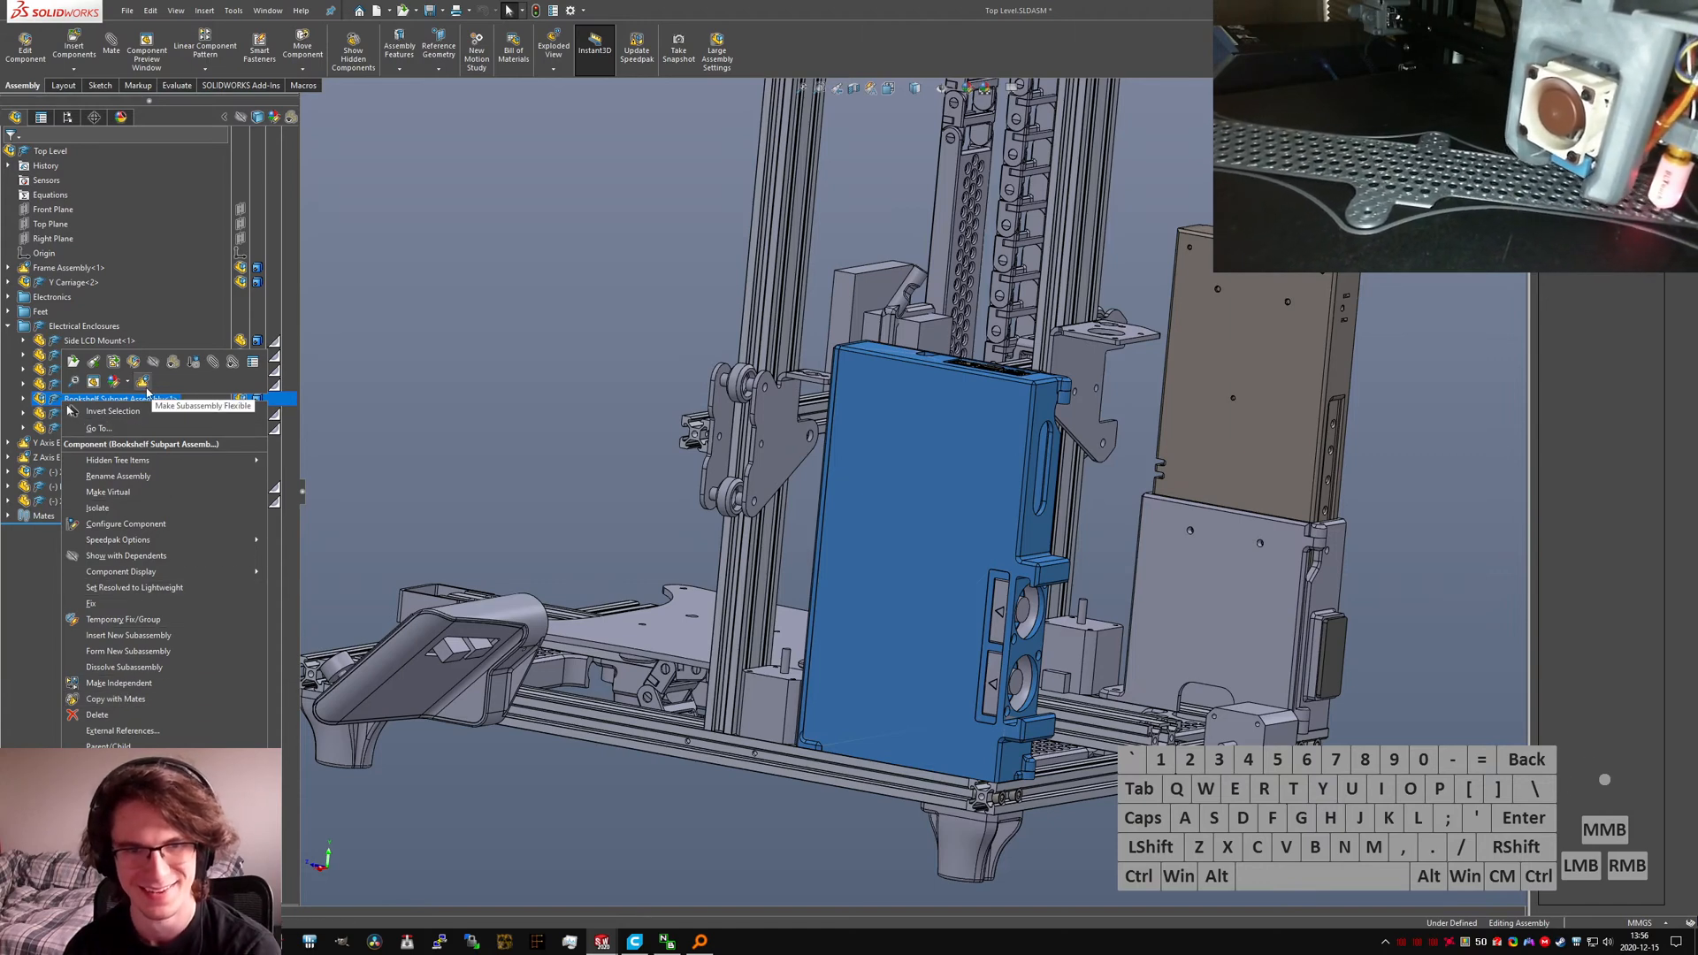
pyautogui.click(143, 389)
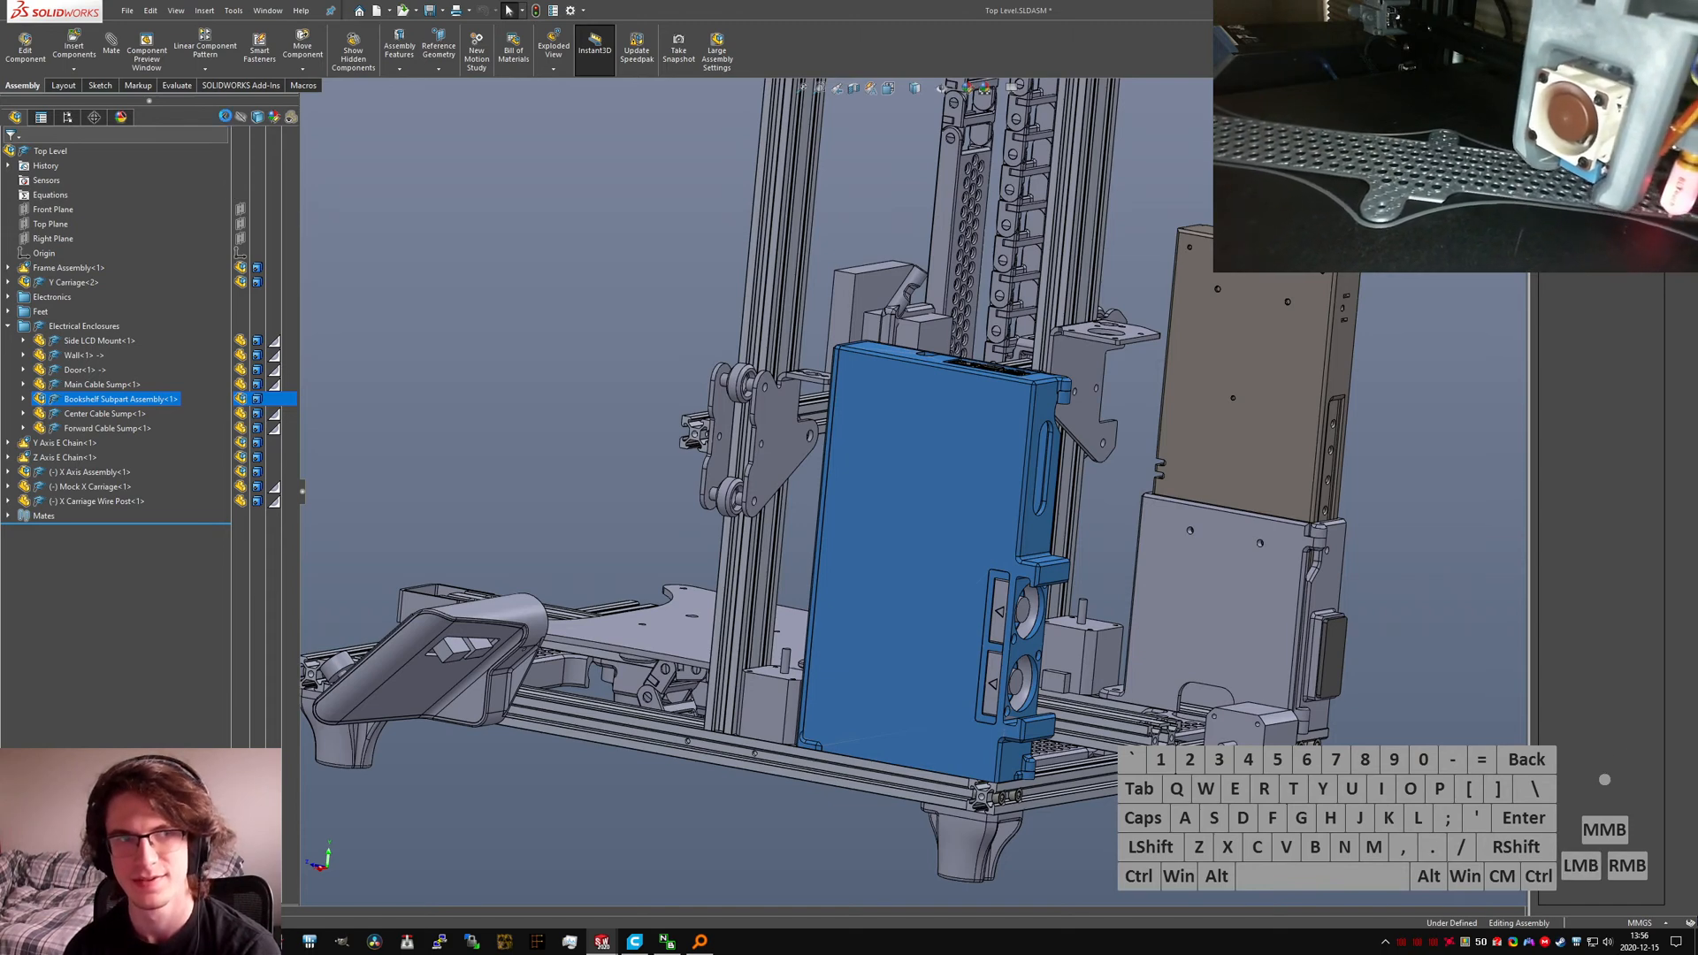
pyautogui.click(223, 117)
pyautogui.click(440, 360)
# Step: Try to swing the Bookshelf Hinged Lid open on its hinge, and force a full rebuild of the assembly
pyautogui.scroll(2, 954, 568)
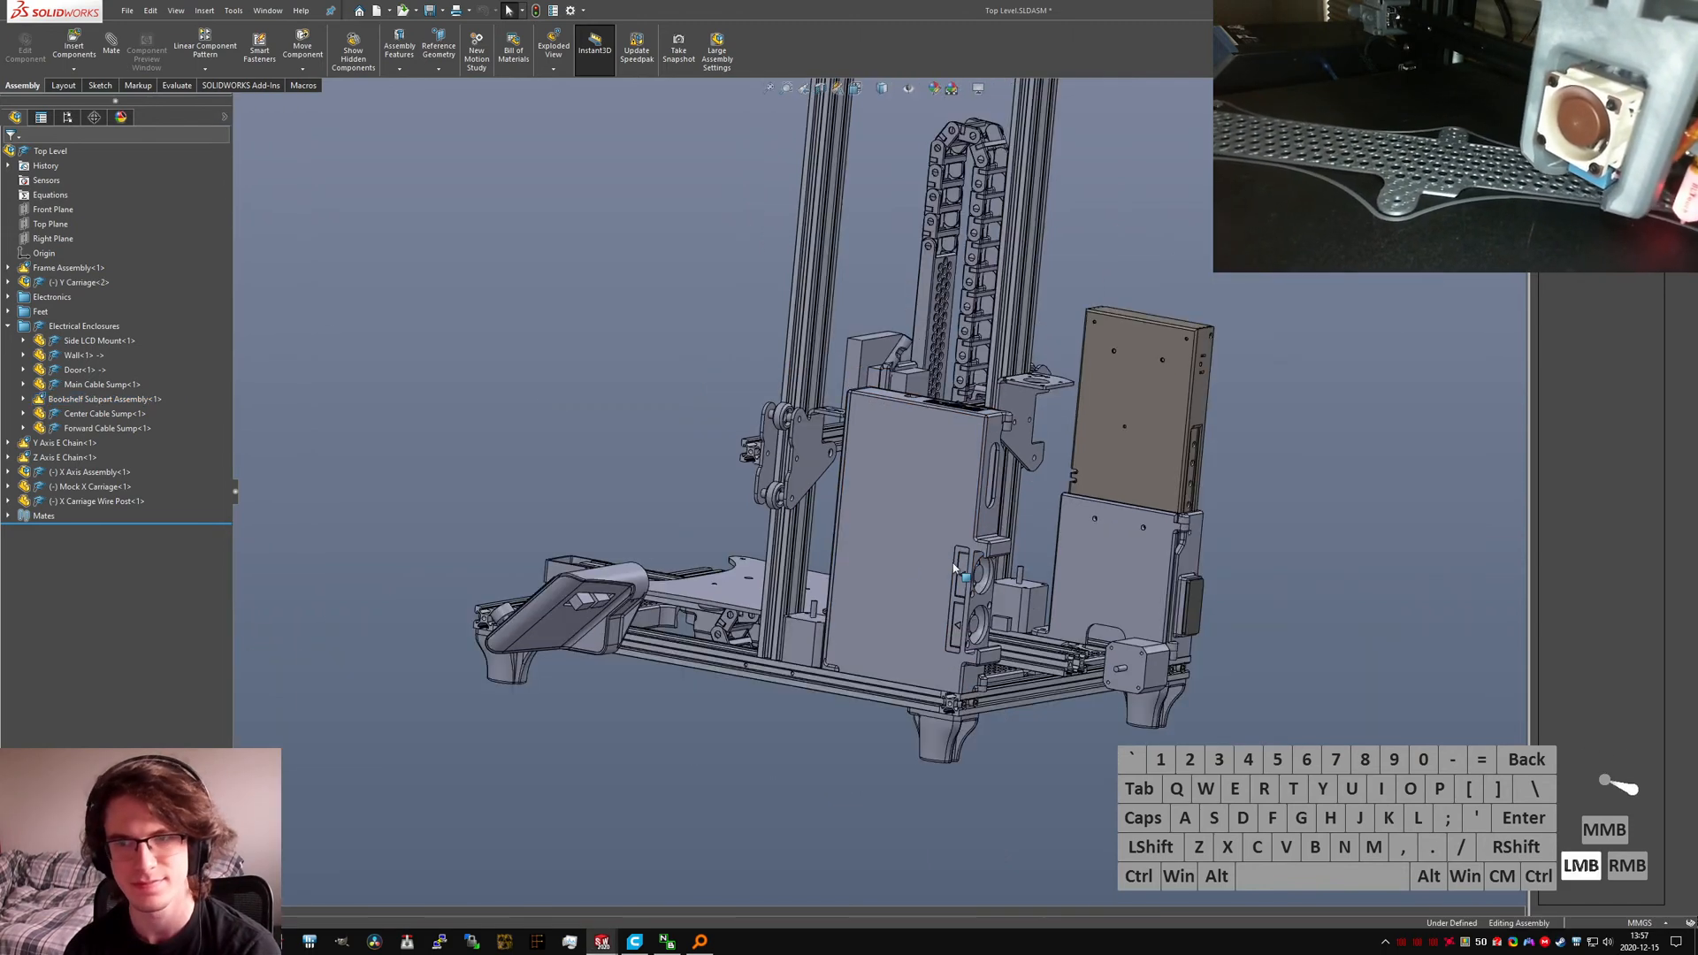
pyautogui.moveTo(876, 500); pyautogui.dragTo(981, 659, button='middle')
pyautogui.scroll(-2, 879, 504)
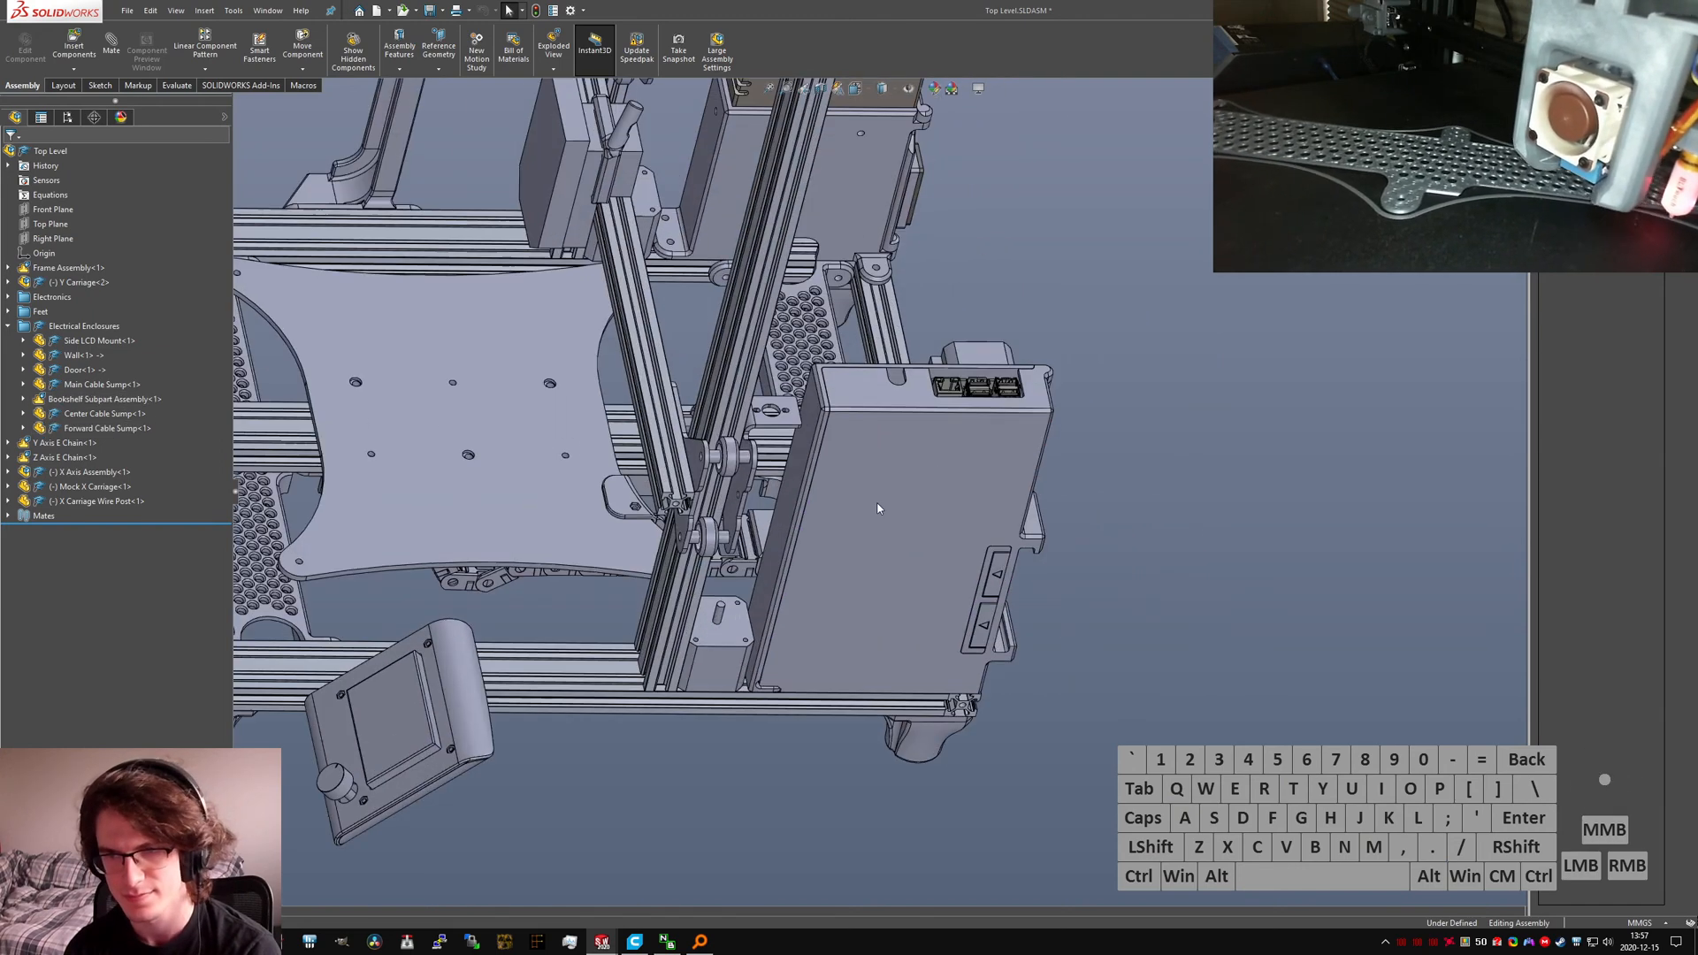
pyautogui.click(952, 674)
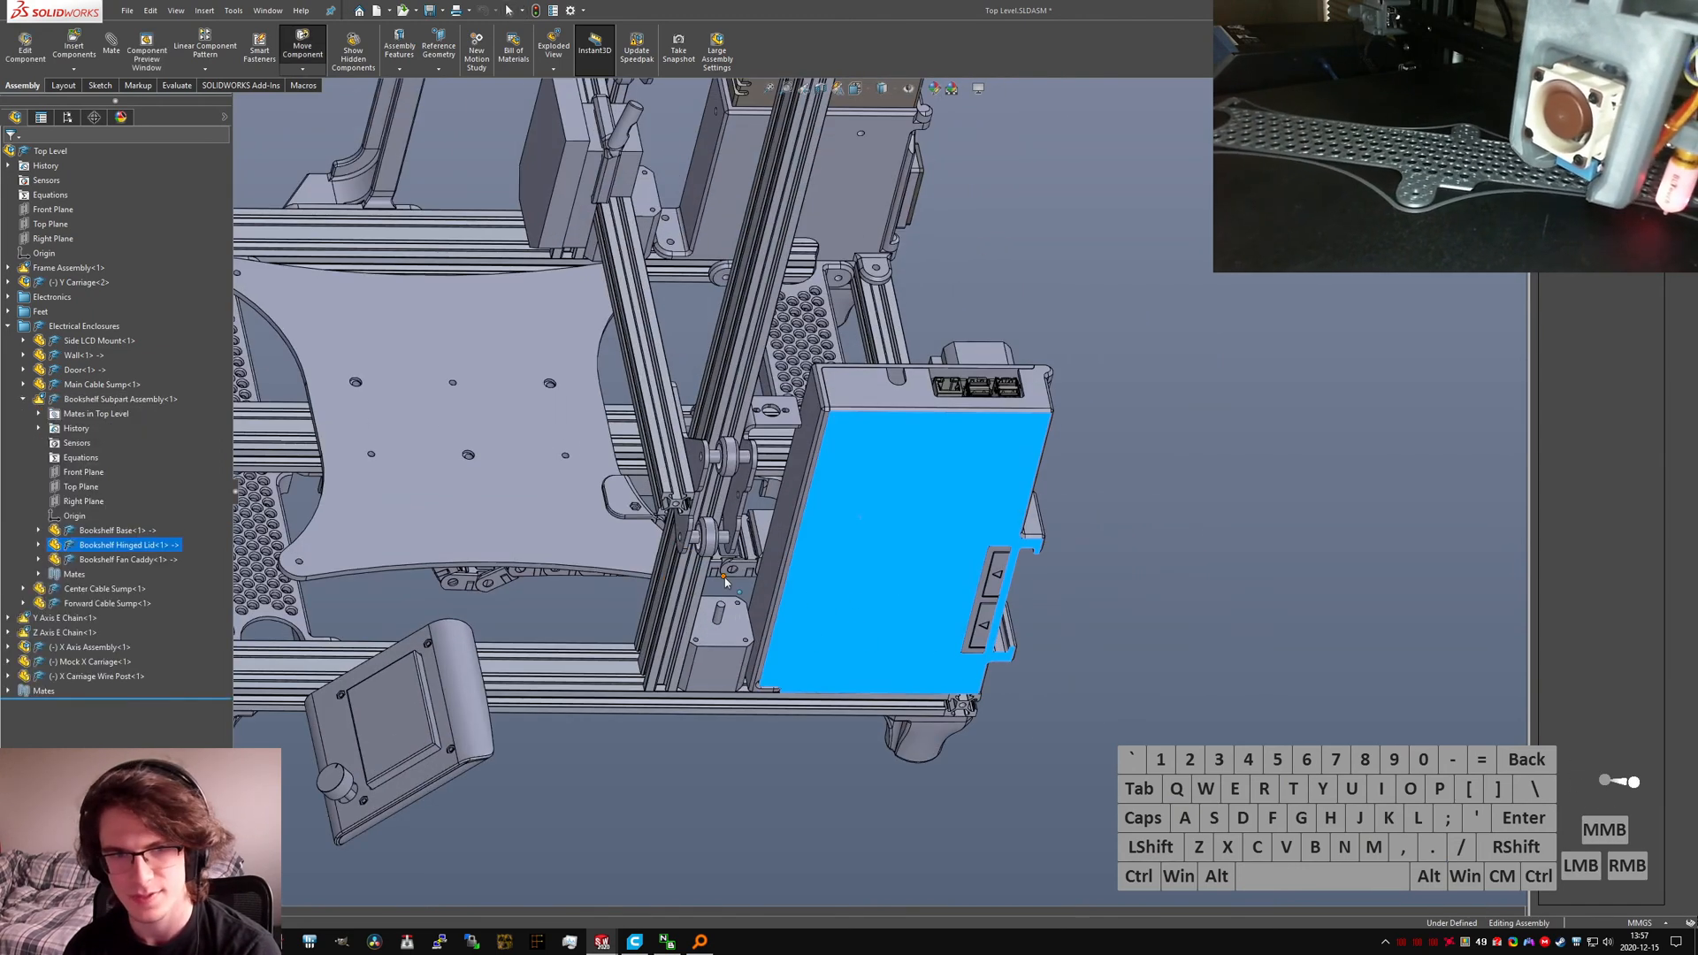
pyautogui.moveTo(881, 604); pyautogui.dragTo(804, 488)
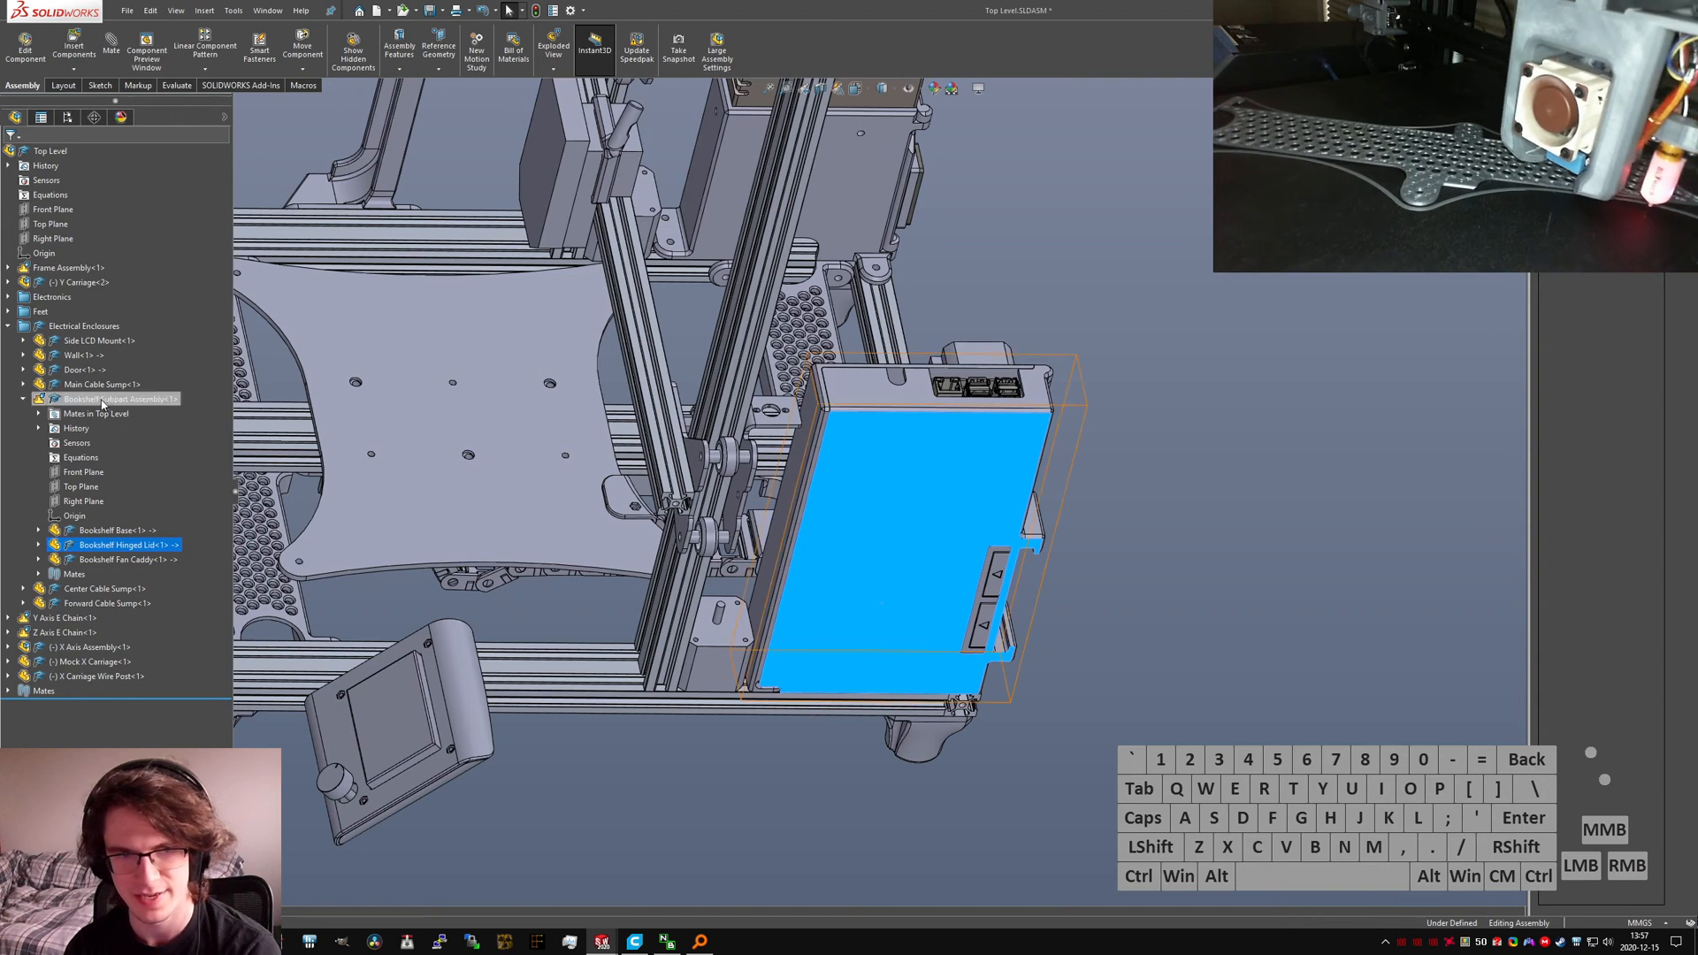
pyautogui.click(950, 680)
pyautogui.hotkey('ctrl', 'q')
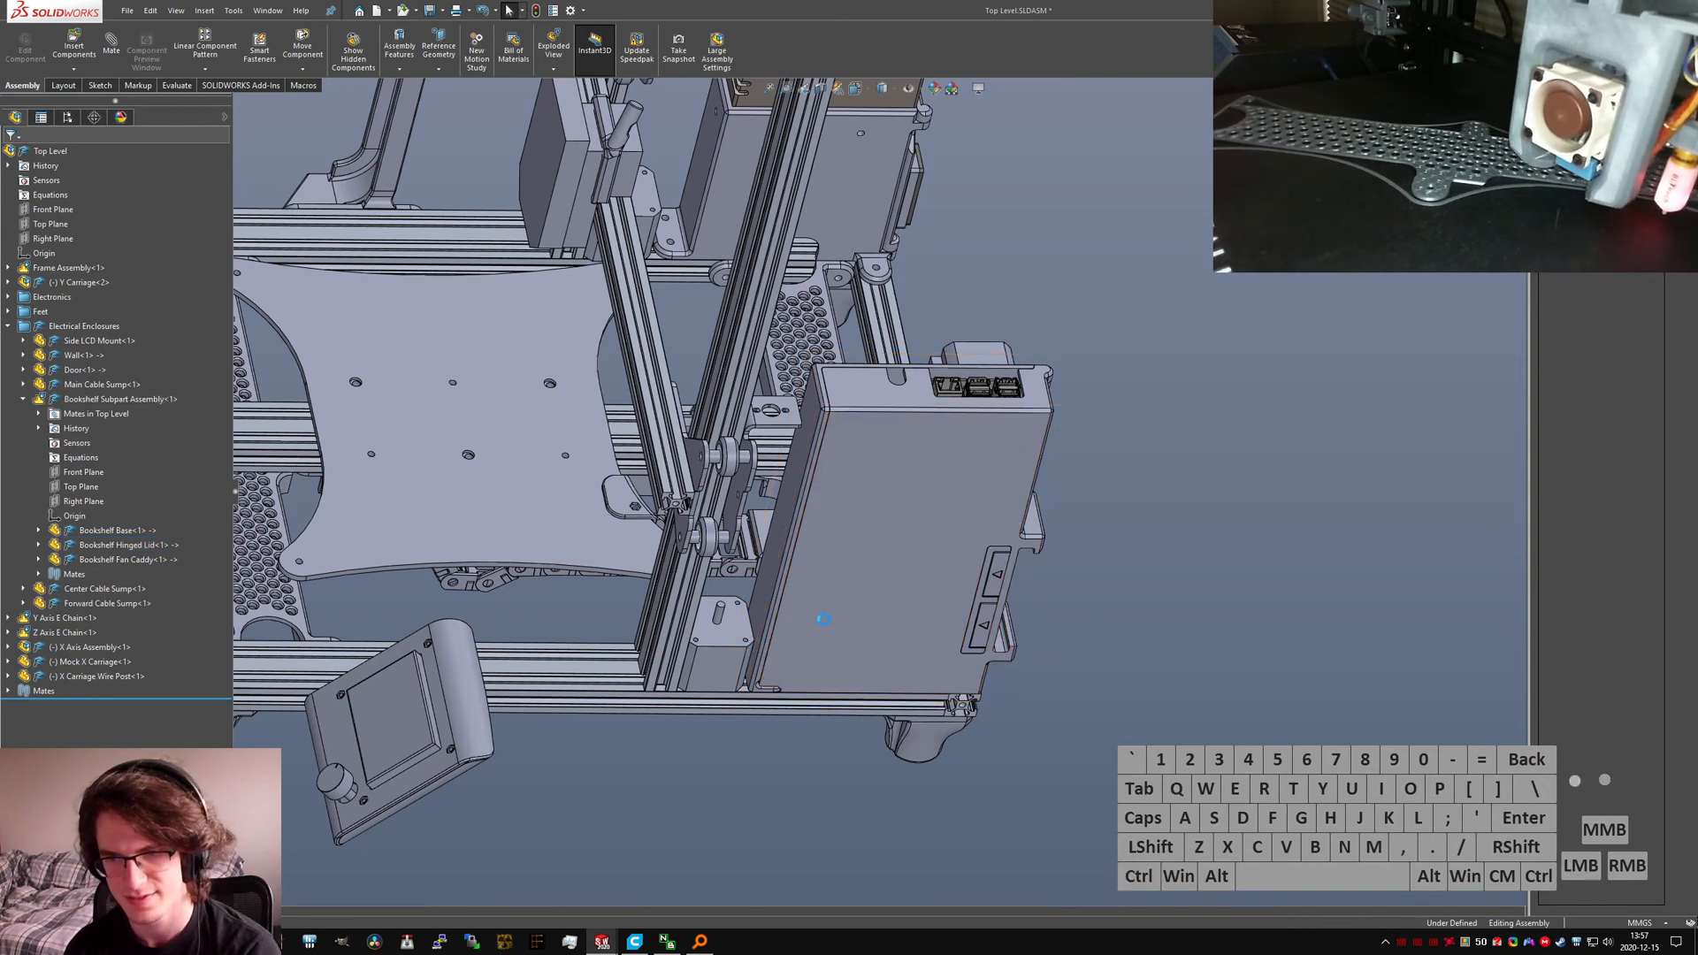
# Step: Expand the Top Level mates of the fan Mock NF-A4x10<1> and inspect its concentric and coincident mates to the bookshelf
pyautogui.scroll(3, 988, 617)
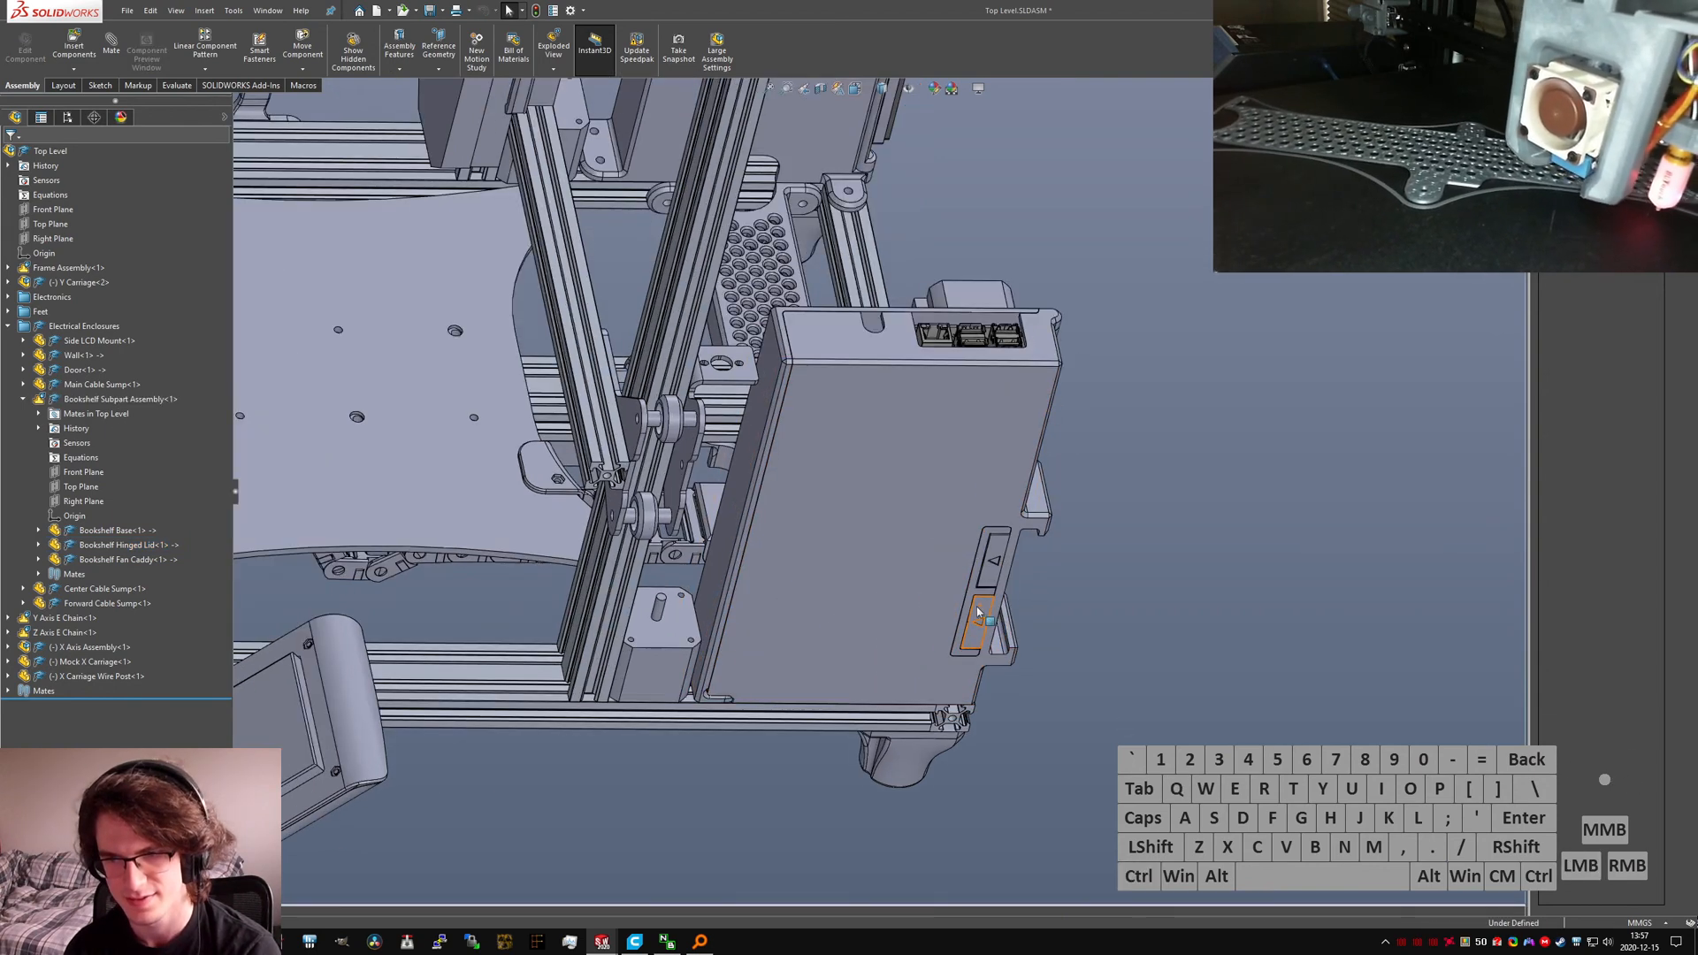
pyautogui.click(976, 607)
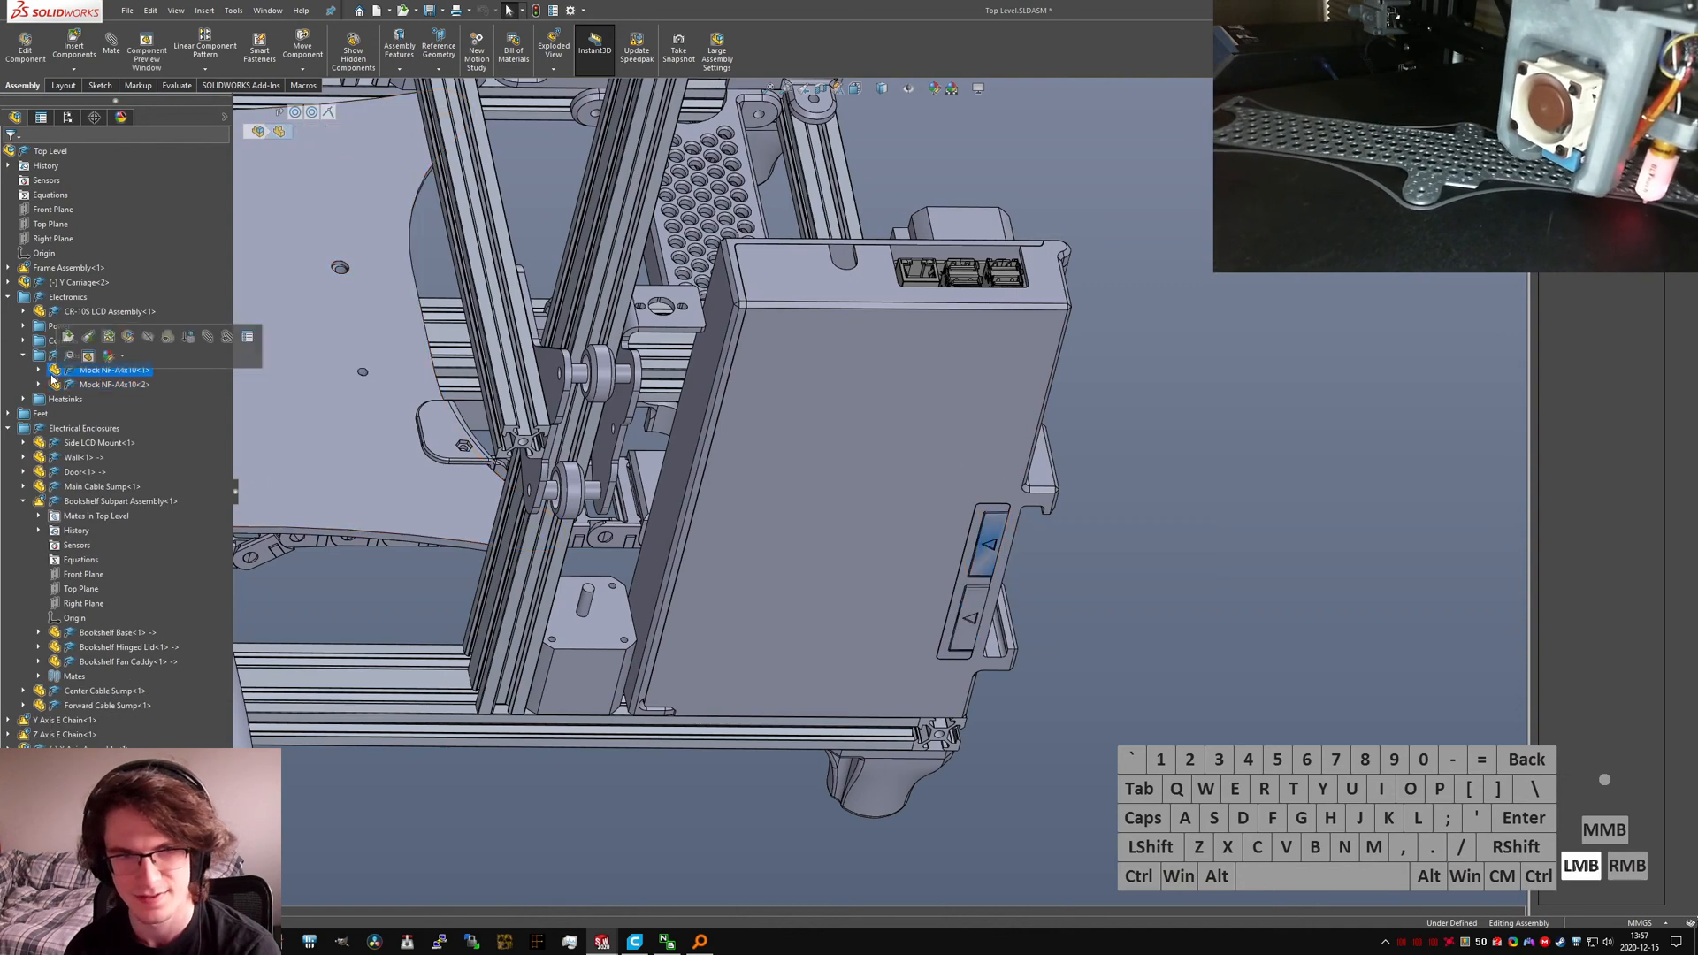
pyautogui.doubleClick(57, 371)
pyautogui.click(55, 385)
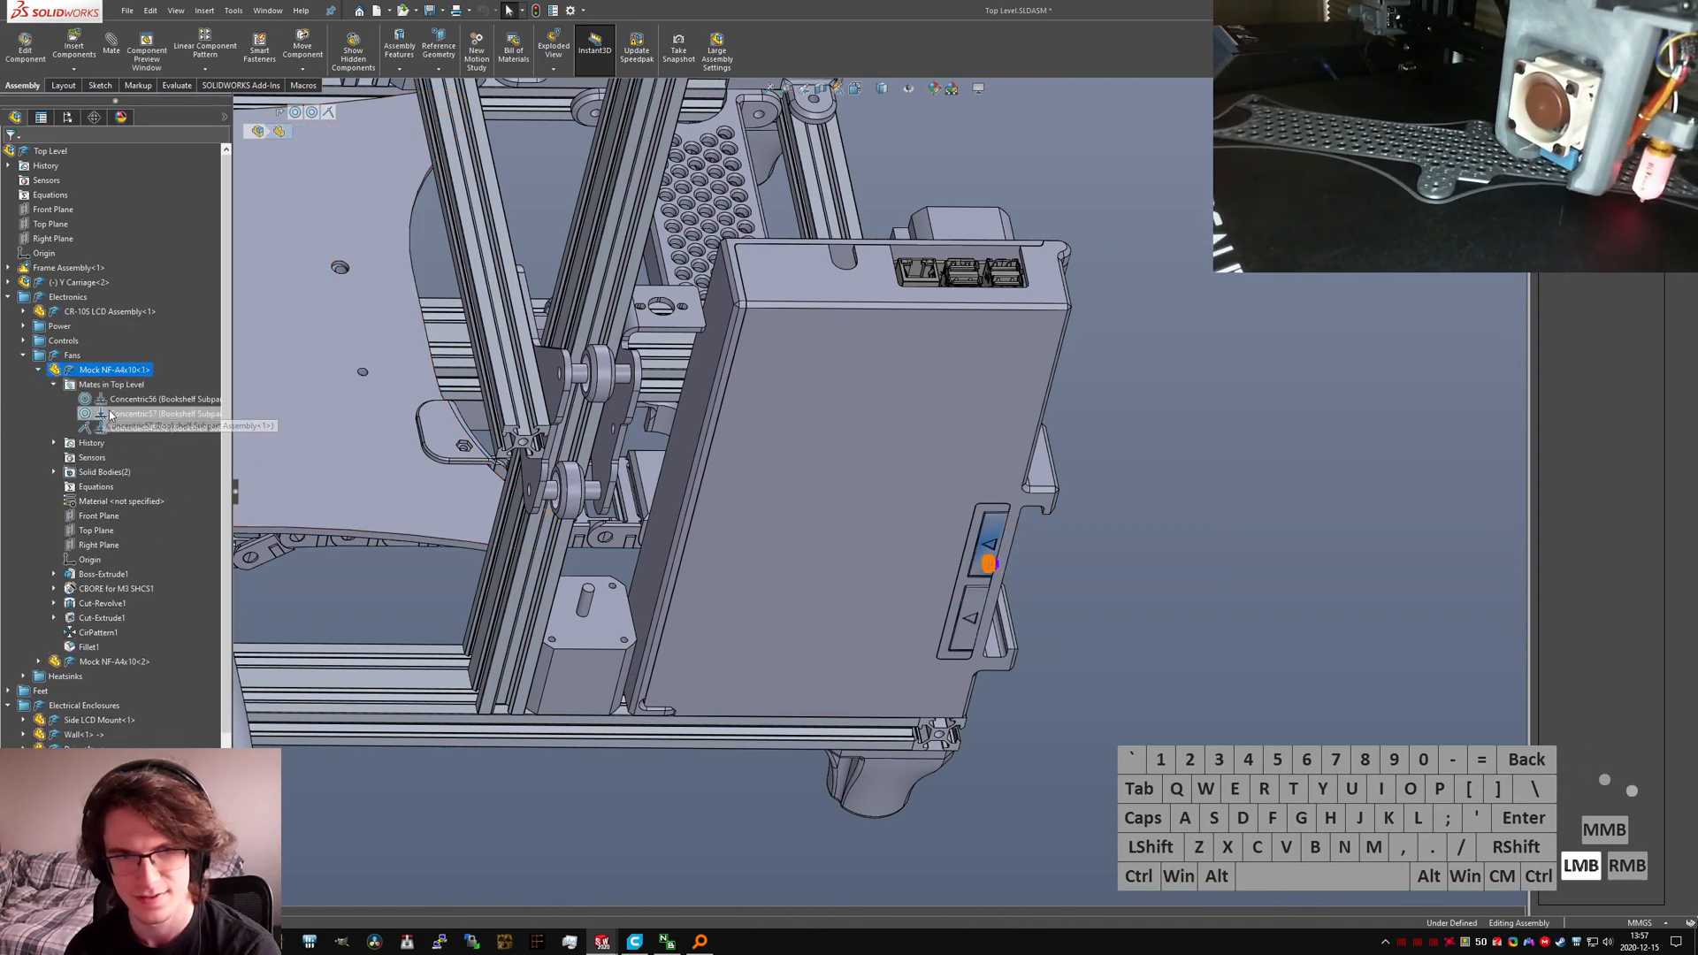
pyautogui.click(131, 428)
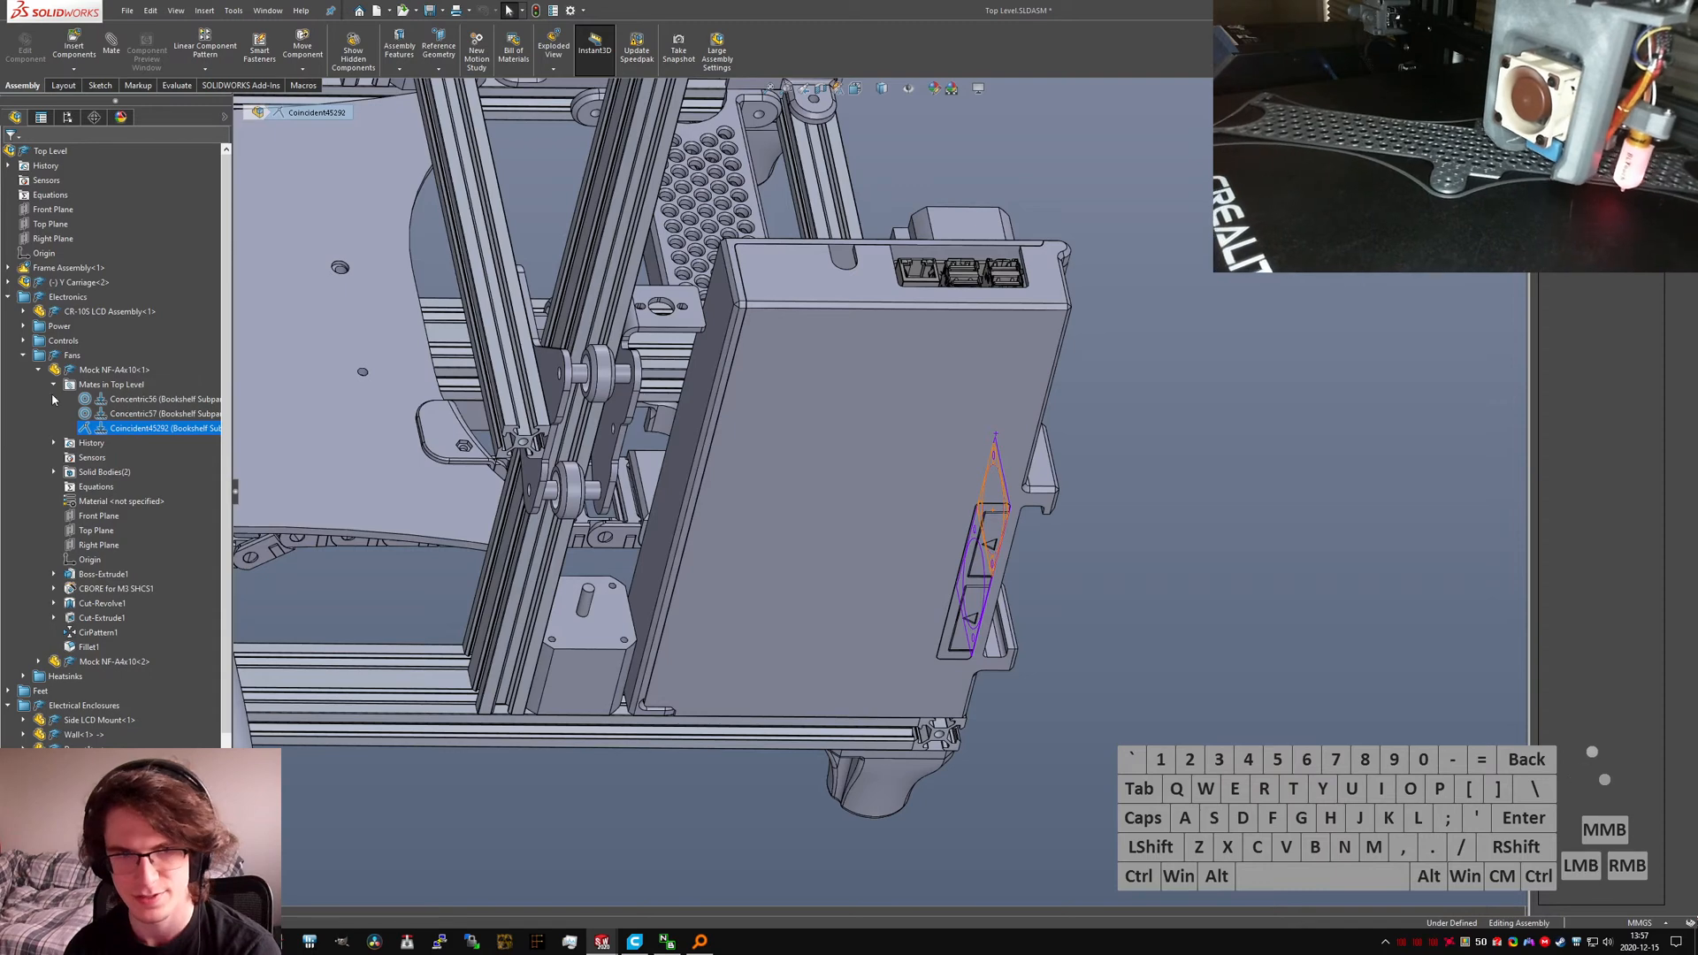
# Step: Inspect the Top Level mates of the second fan, Mock NF-A4x10<2>, and collapse the Fans folder
pyautogui.click(54, 385)
pyautogui.click(38, 370)
pyautogui.click(38, 385)
pyautogui.click(54, 399)
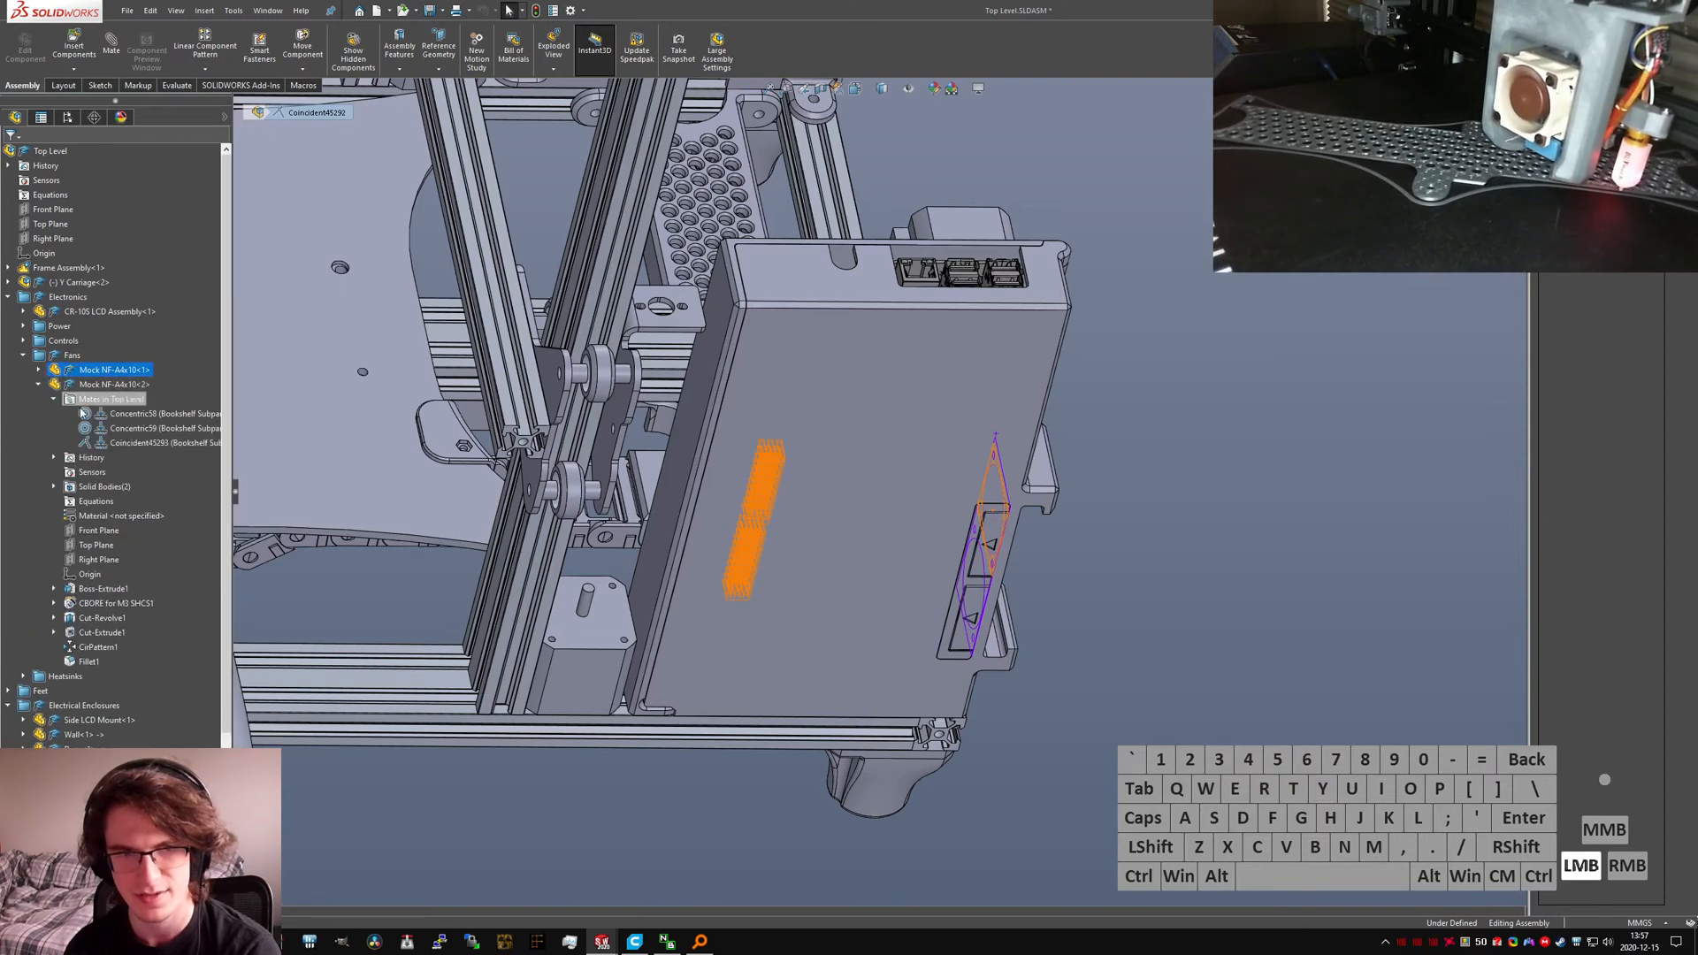
pyautogui.click(38, 384)
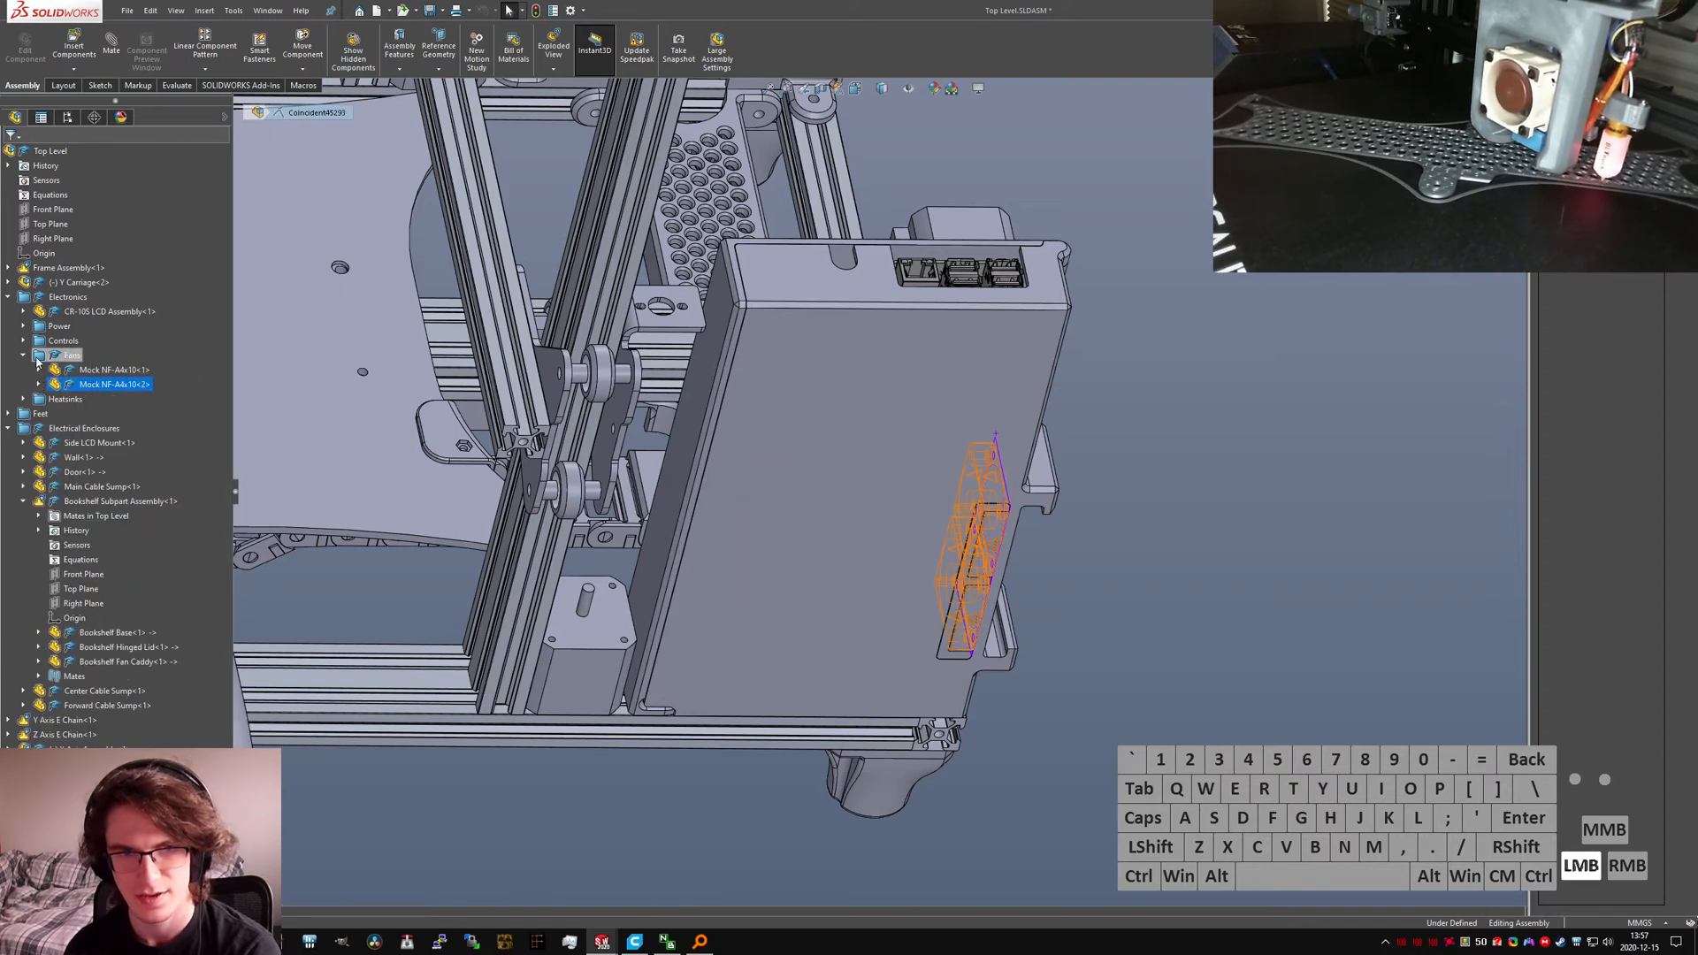
pyautogui.click(23, 355)
# Step: Review the Bookshelf Subpart Assembly's mates in Top Level and the subassembly mates of the Bookshelf Hinged Lid
pyautogui.click(38, 486)
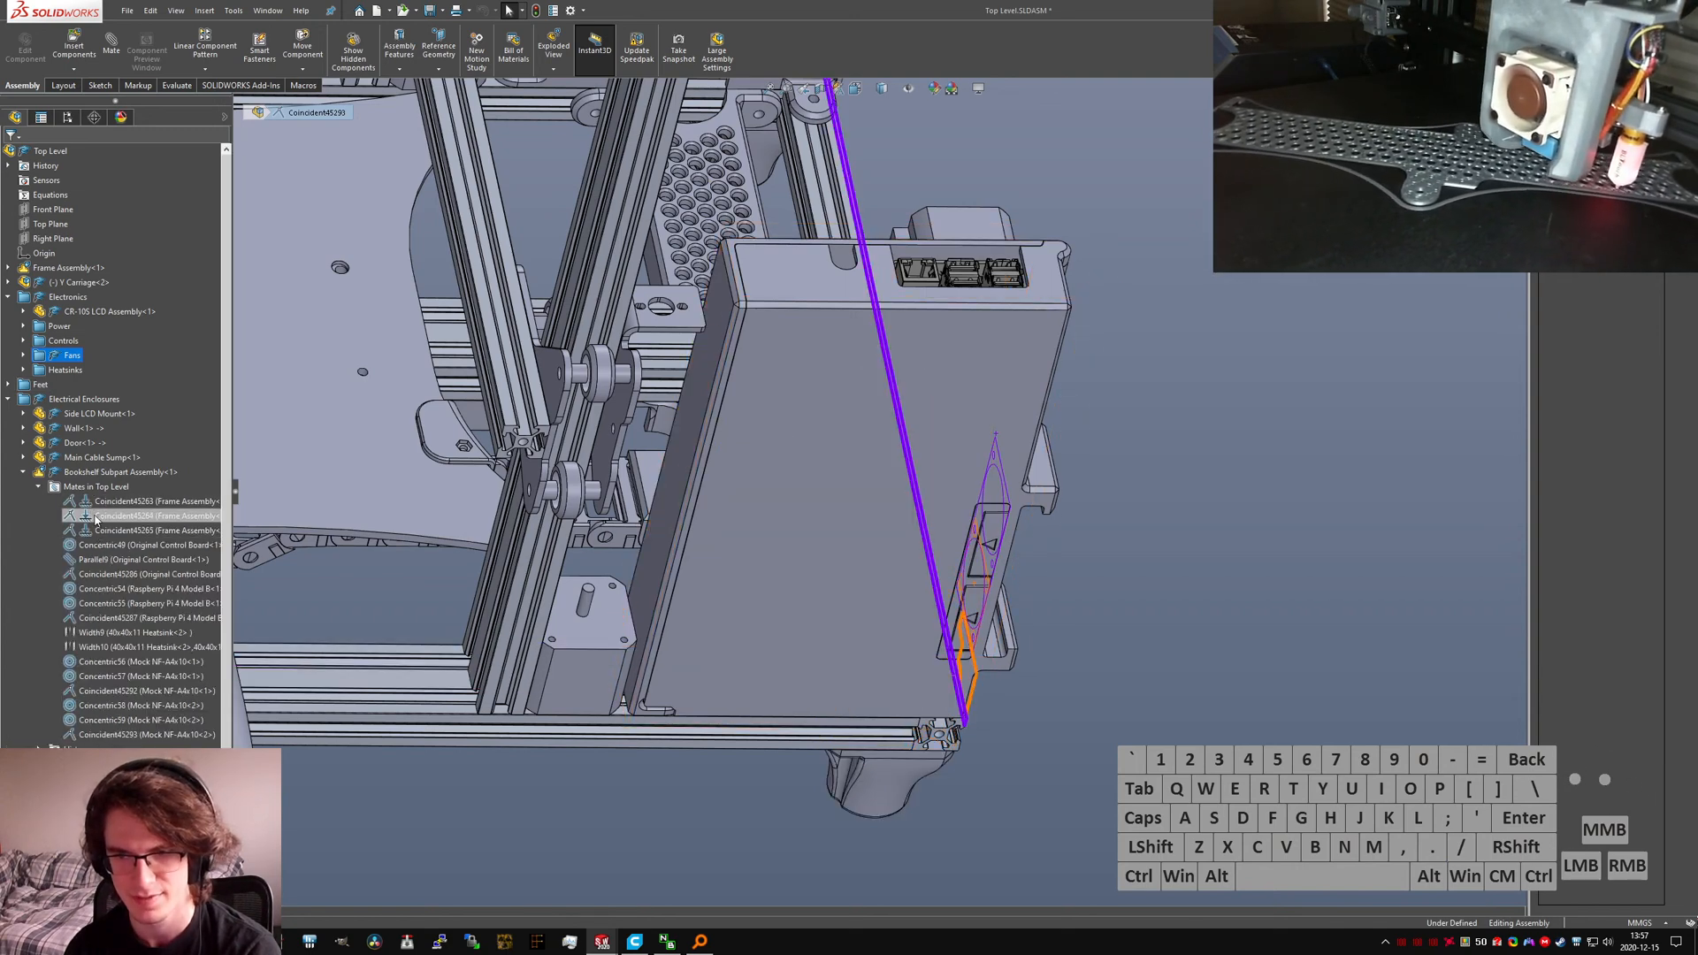
pyautogui.click(98, 501)
pyautogui.click(786, 691)
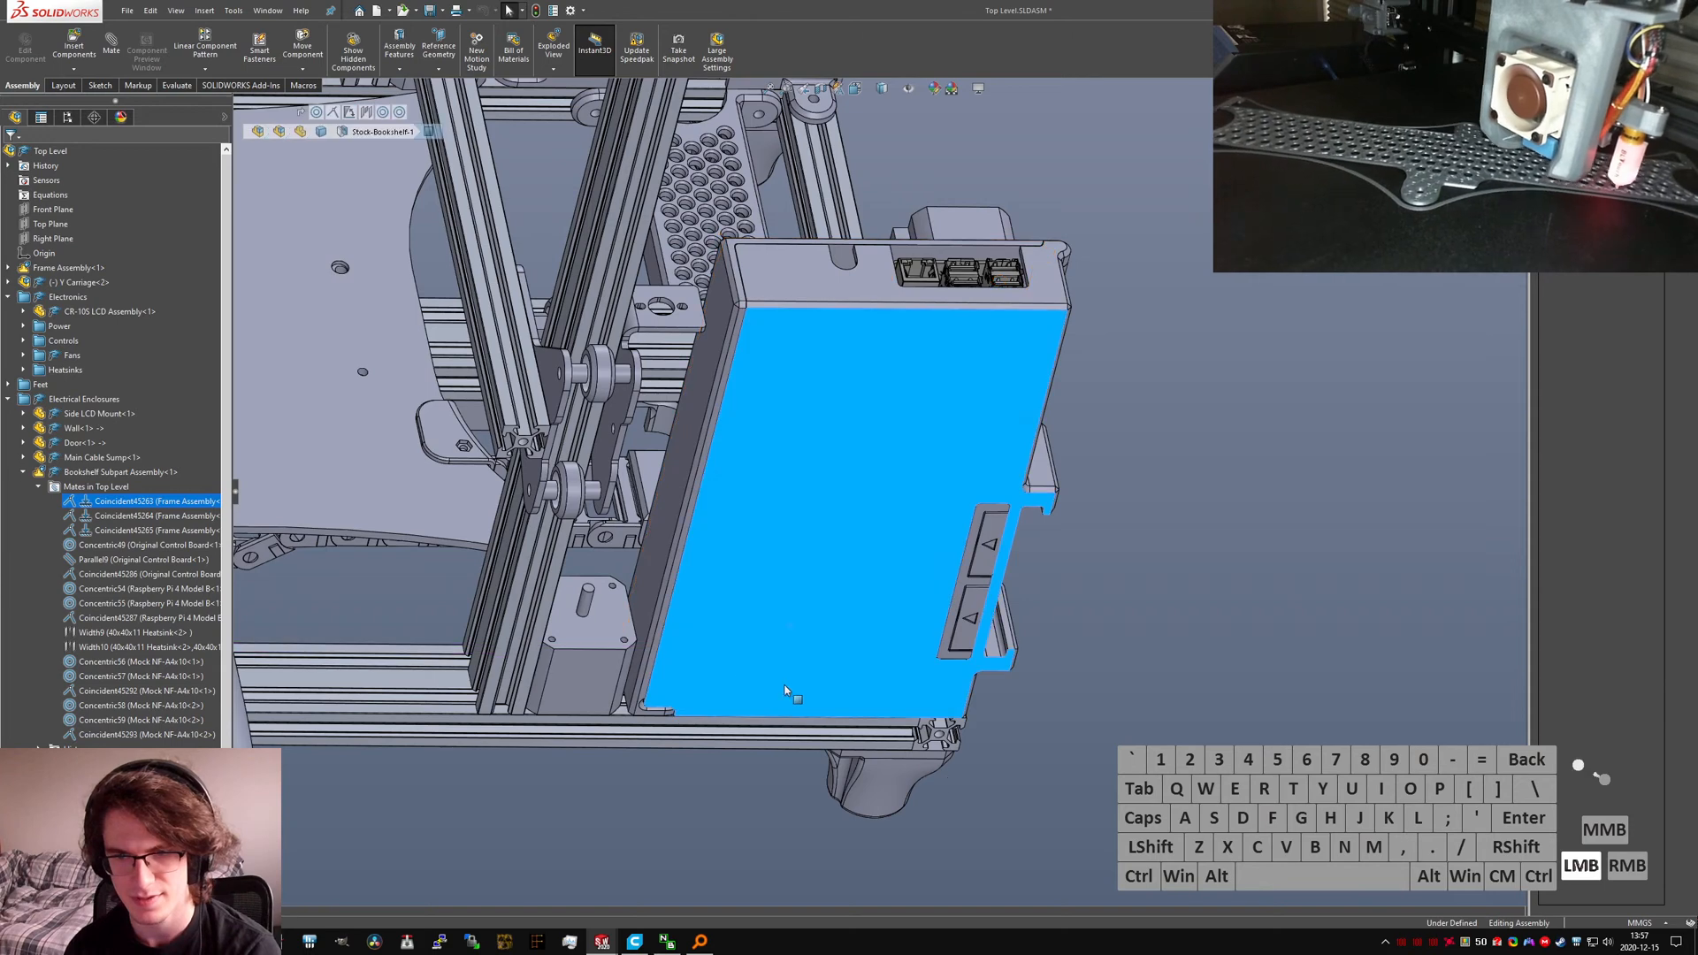
pyautogui.click(725, 666)
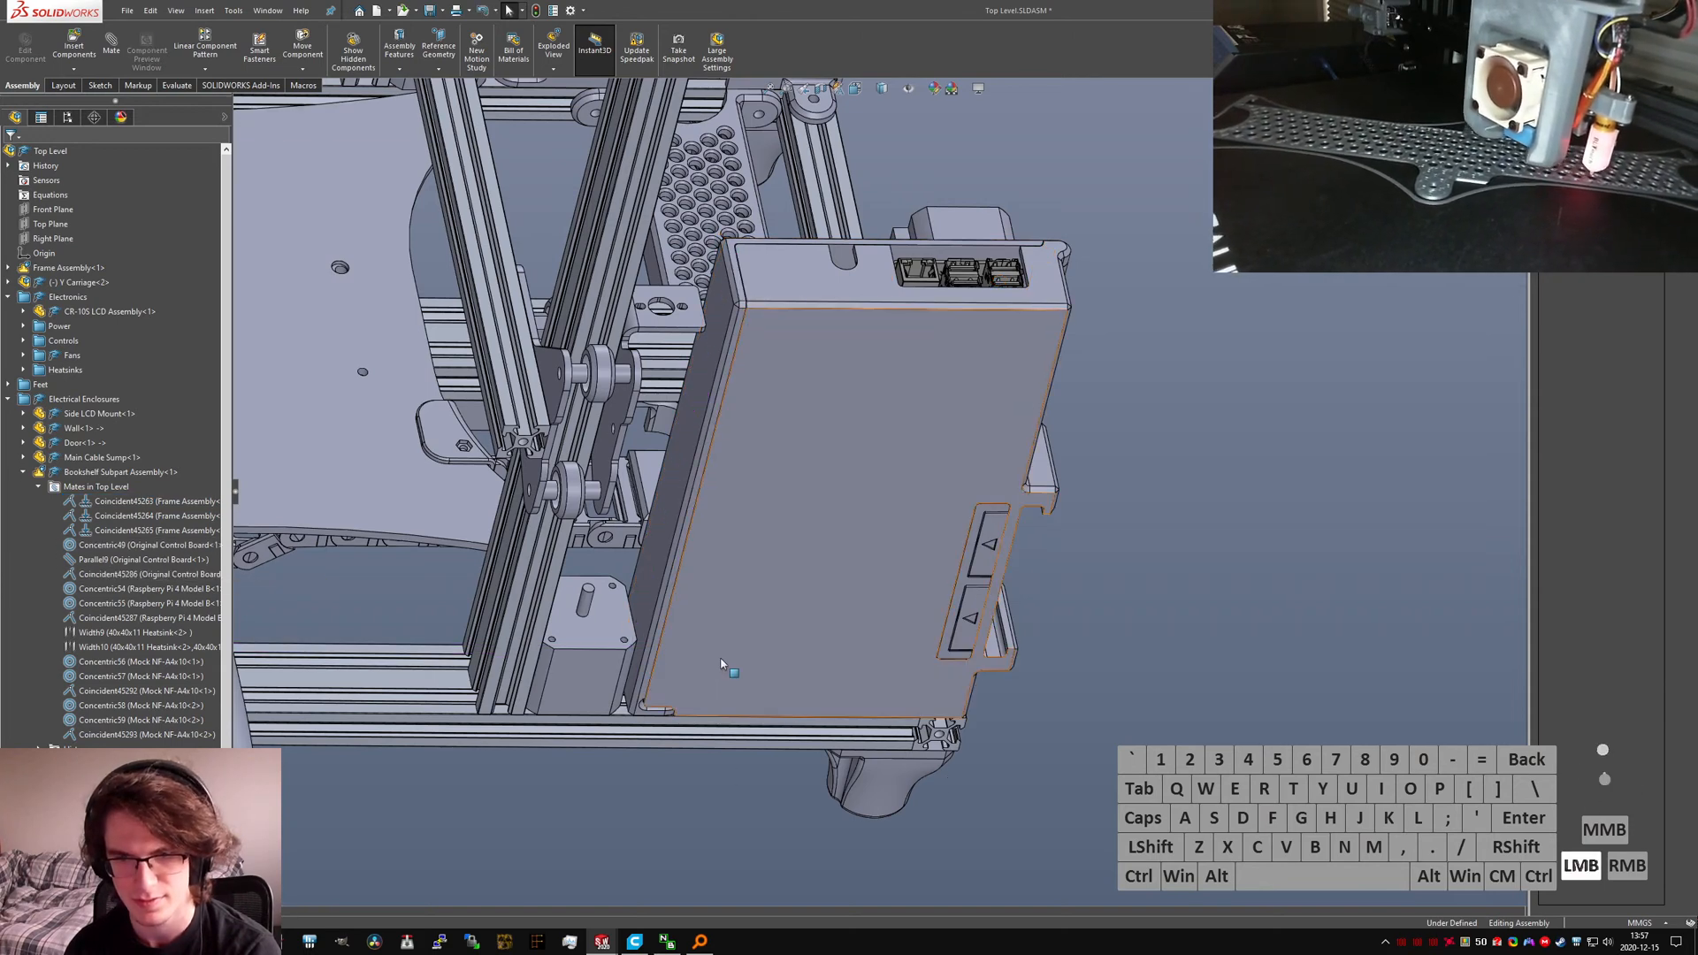
pyautogui.click(724, 667)
pyautogui.scroll(-2, 146, 670)
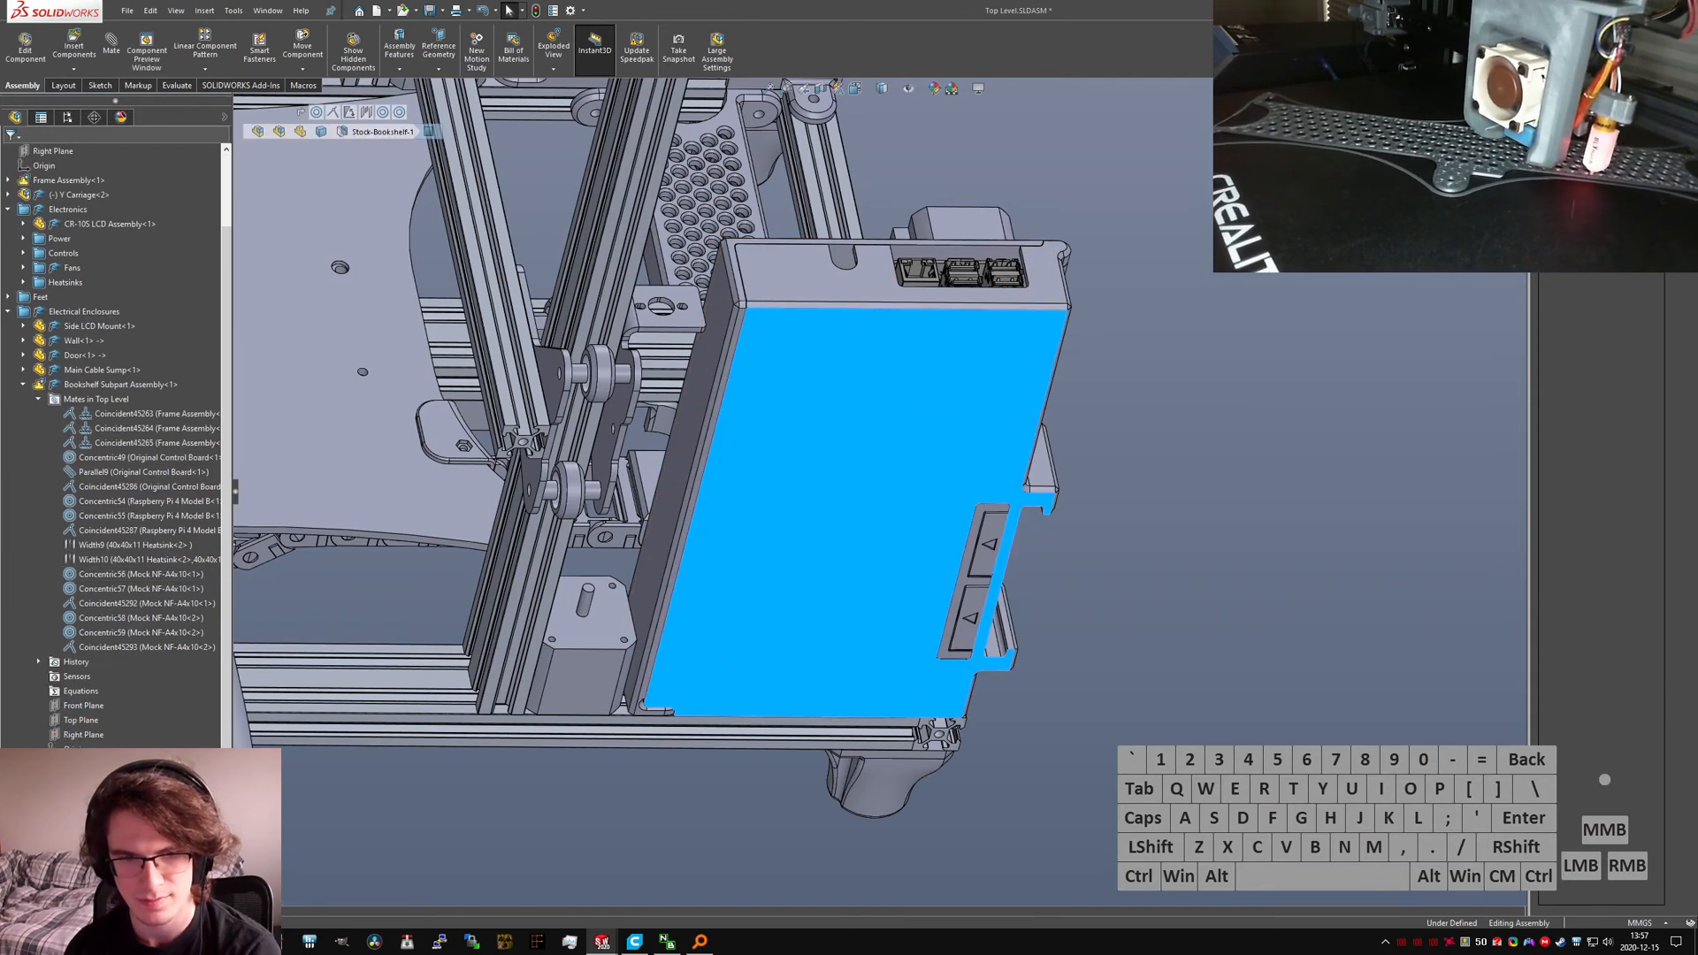
pyautogui.scroll(-2, 92, 745)
pyautogui.click(39, 720)
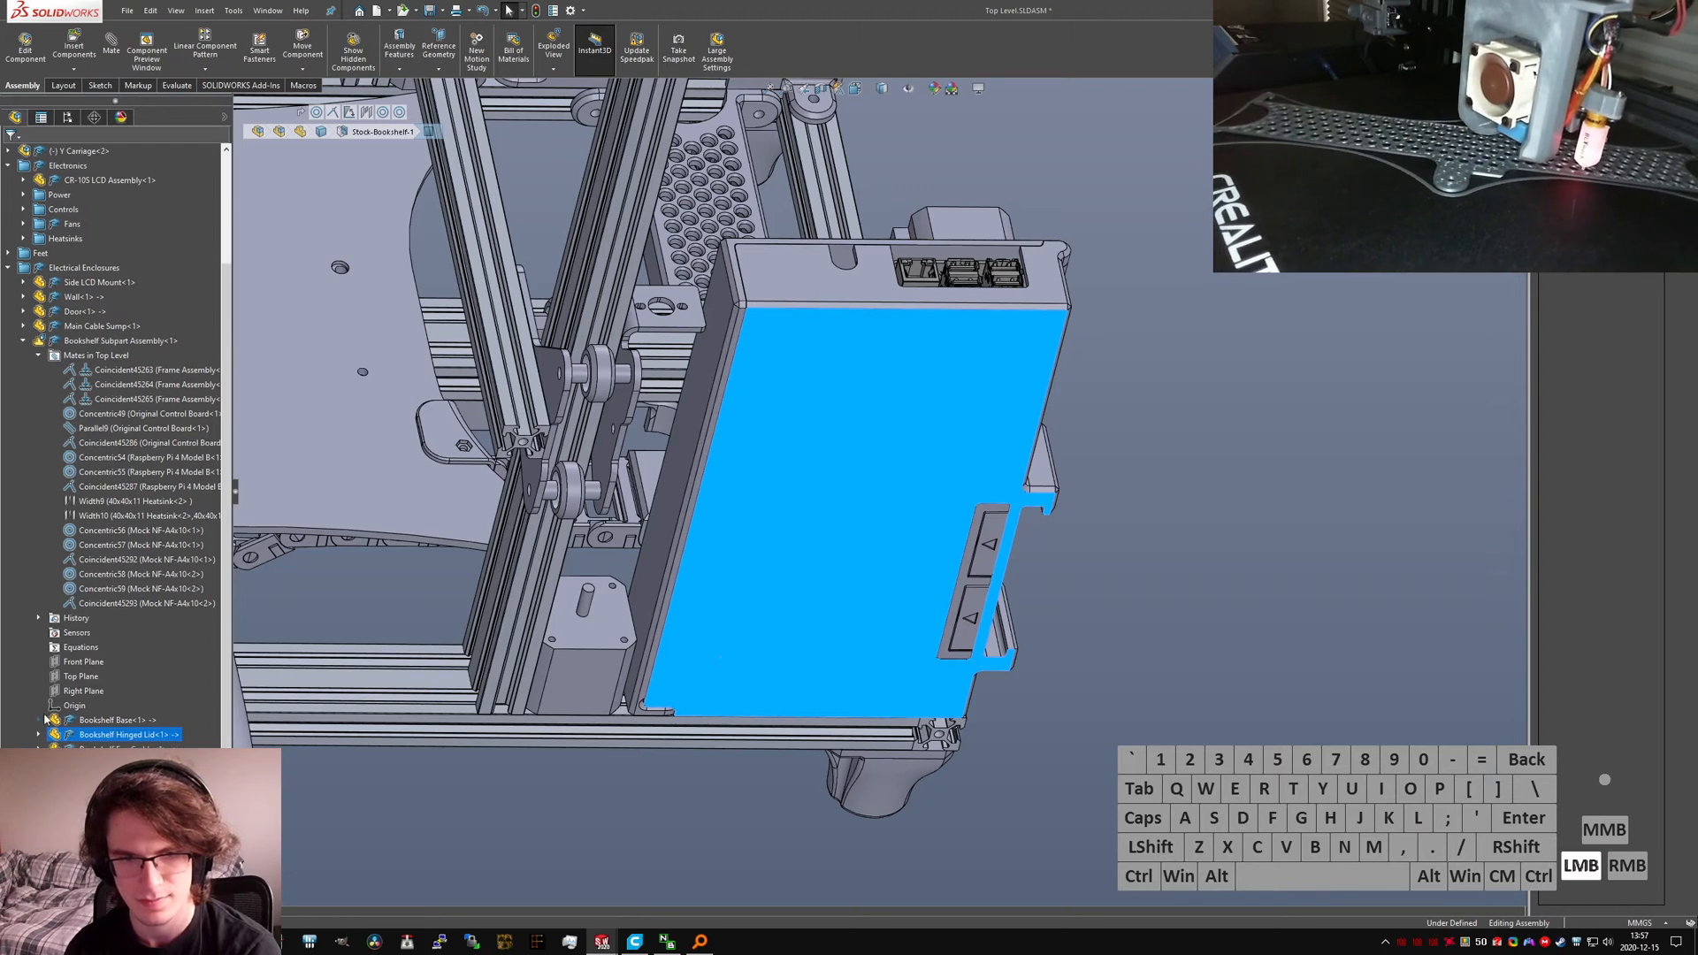
pyautogui.click(38, 734)
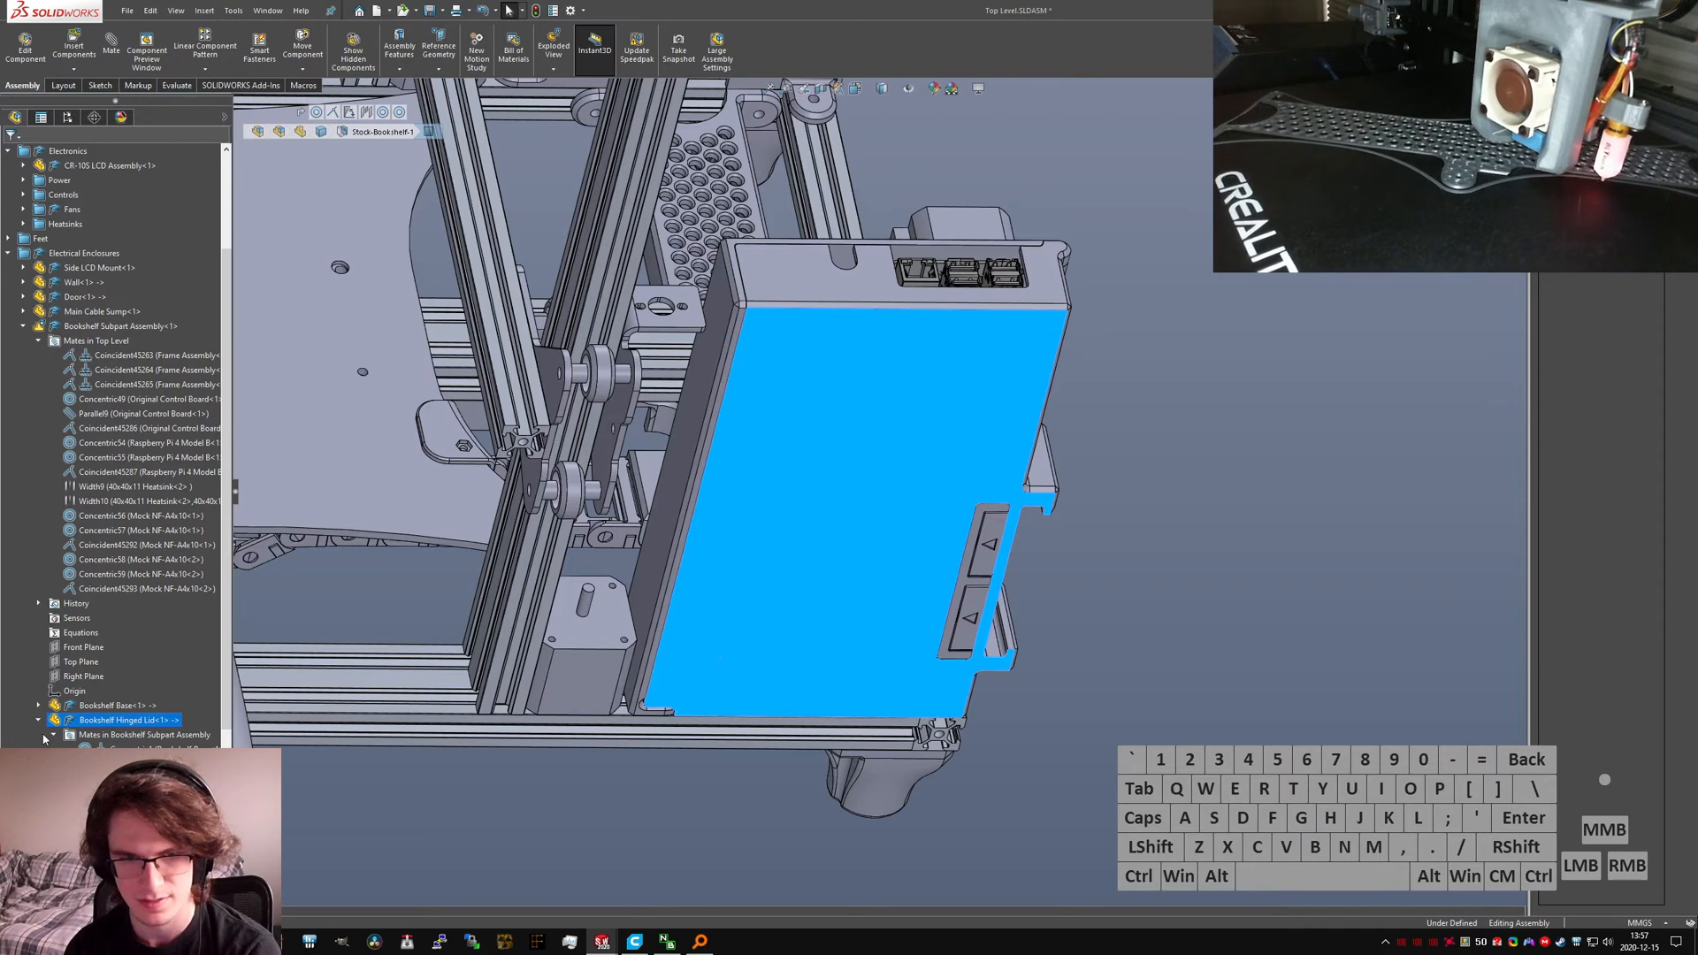
pyautogui.click(39, 720)
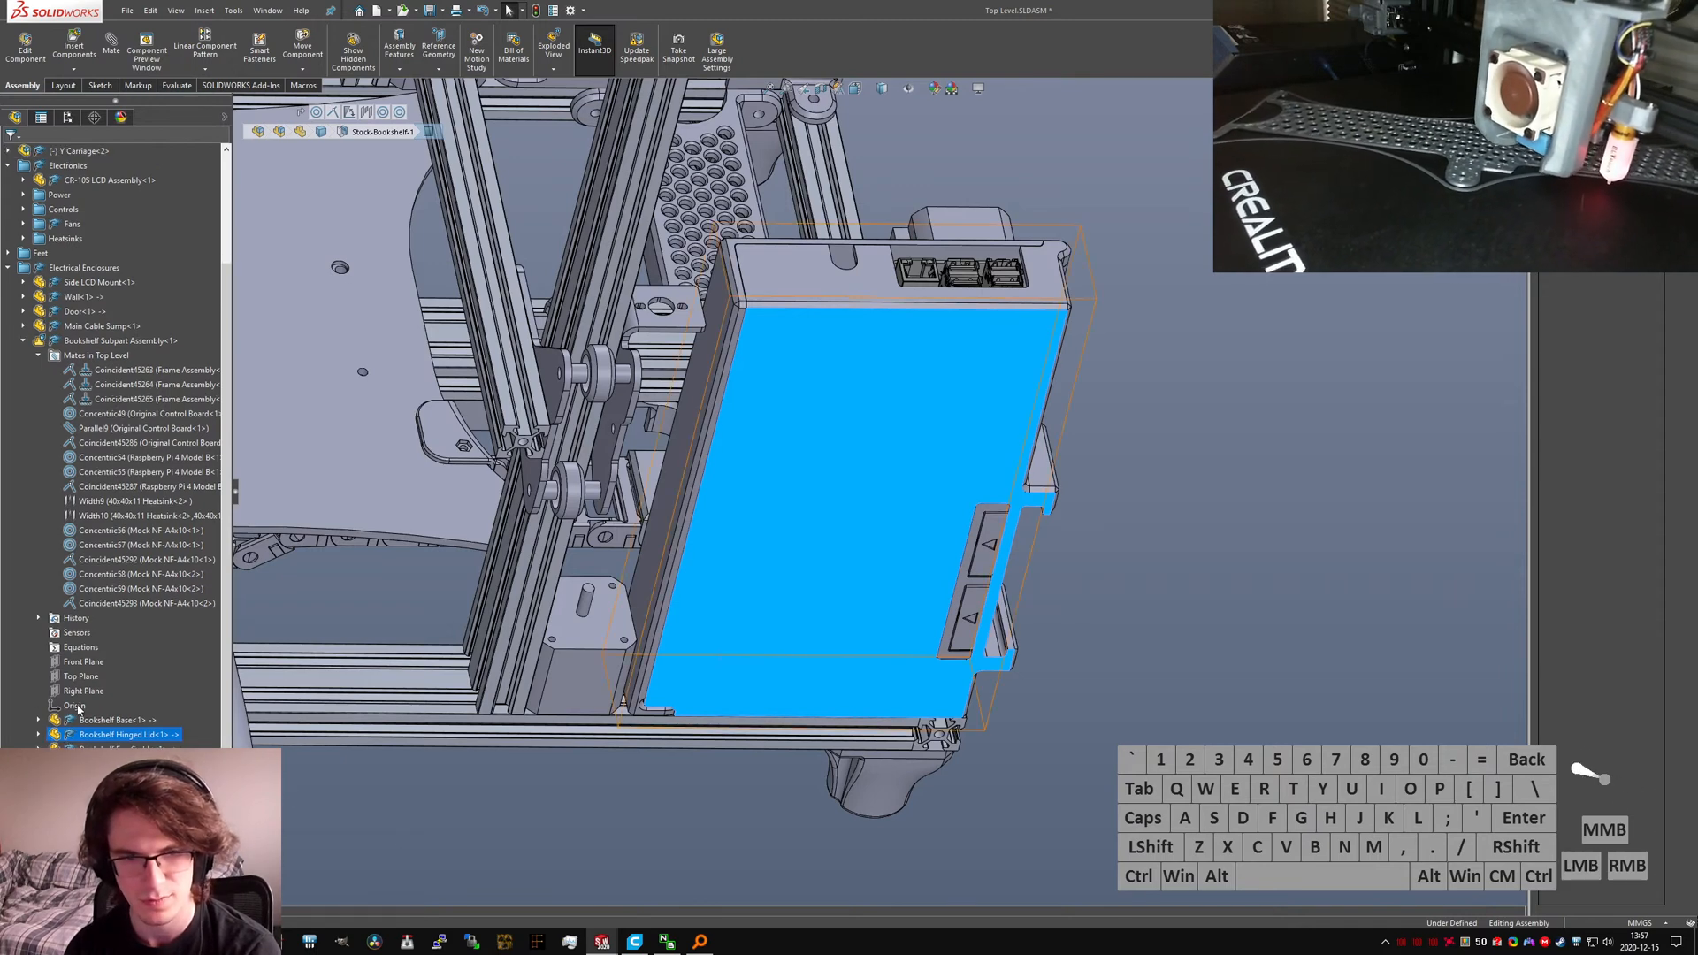
pyautogui.click(749, 526)
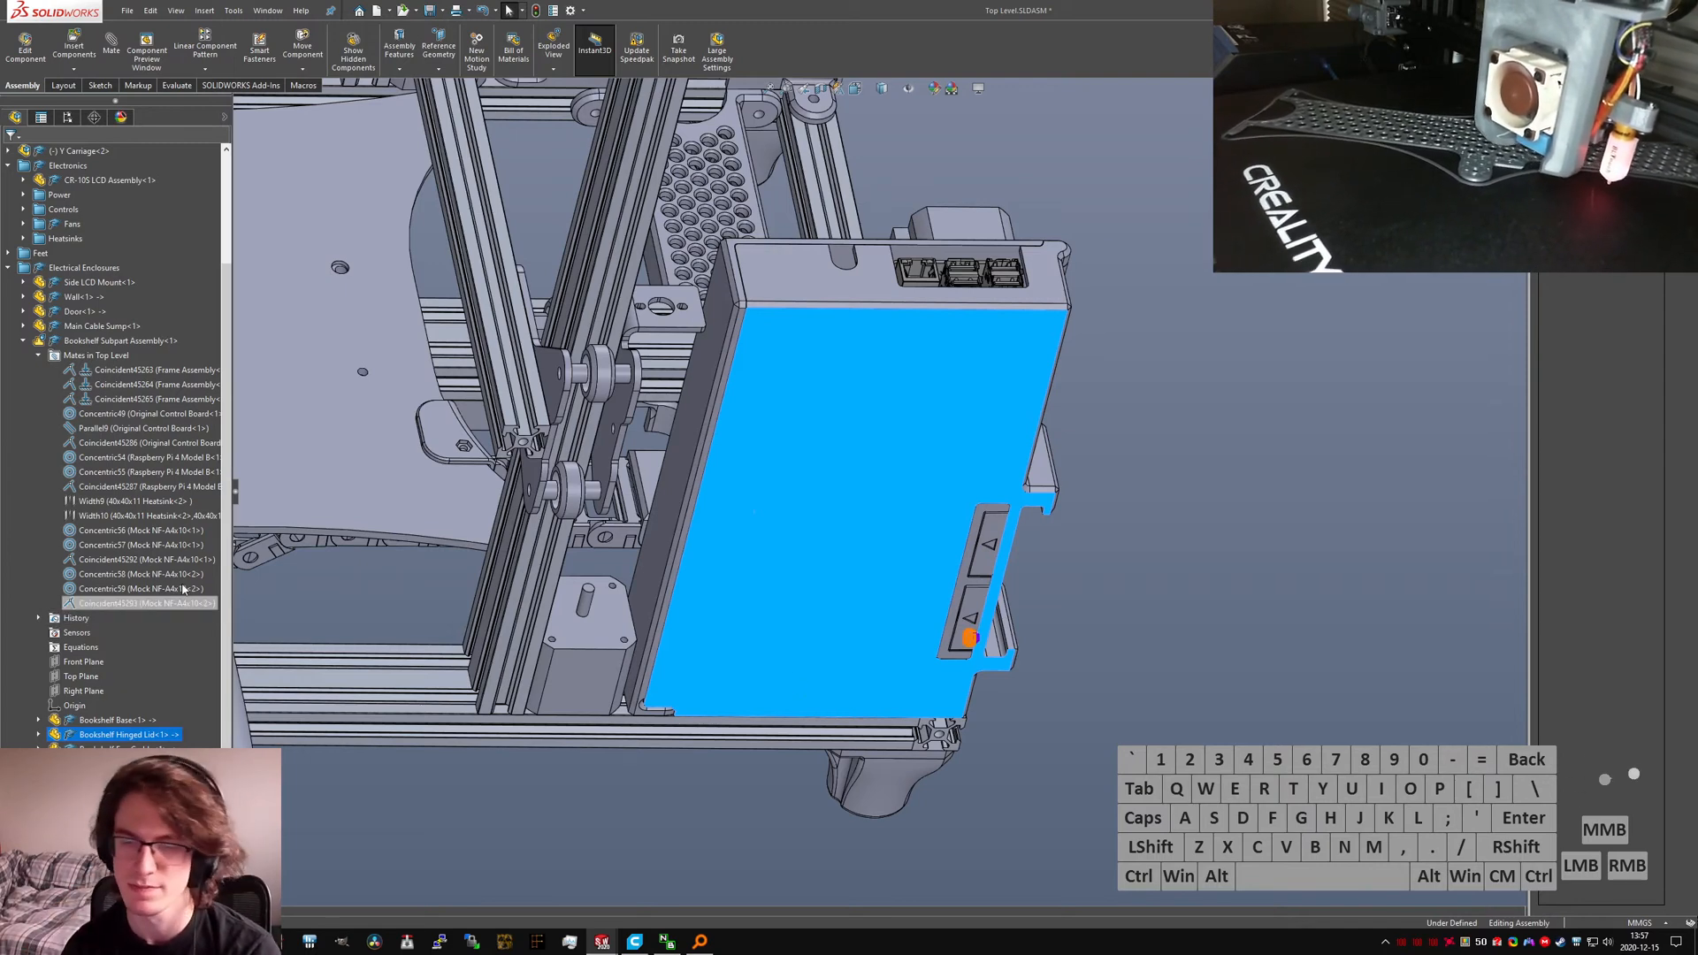
# Step: Examine the chamfer inside the lid's rounded cable slot beside the USB ports, and switch to the Bookshelf part
pyautogui.scroll(-5, 964, 498)
pyautogui.moveTo(909, 380); pyautogui.dragTo(942, 293, button='middle')
pyautogui.scroll(-5, 875, 345)
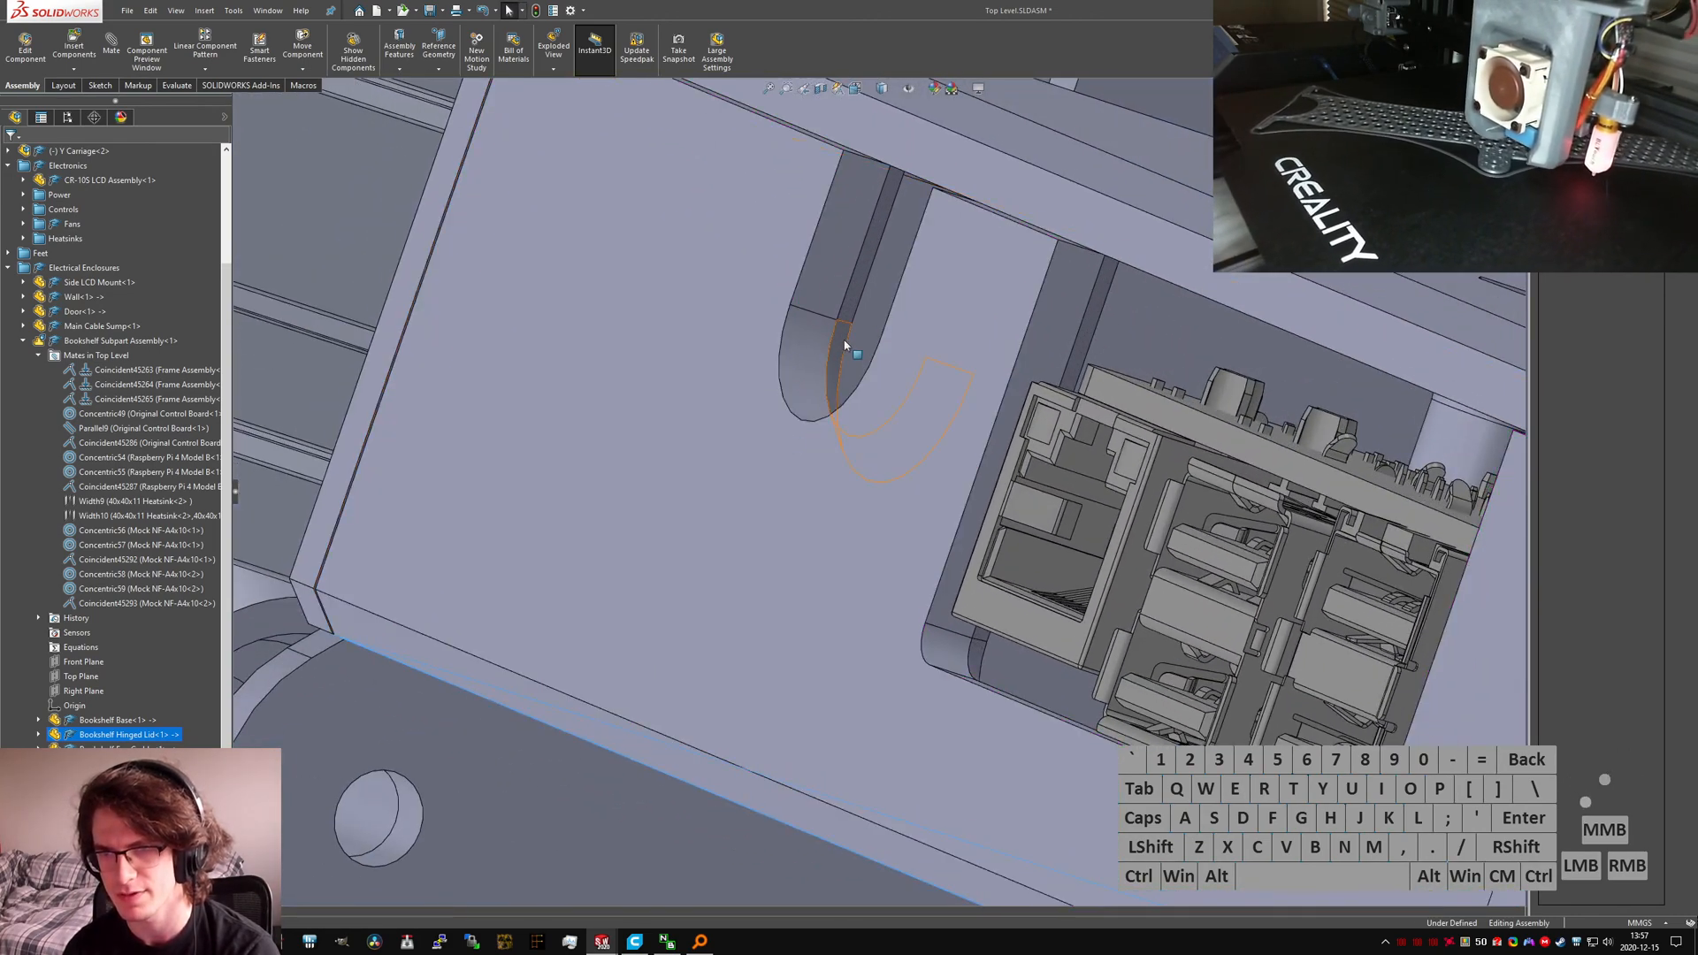
pyautogui.click(863, 317)
pyautogui.hotkey('ctrl', 'Tab')
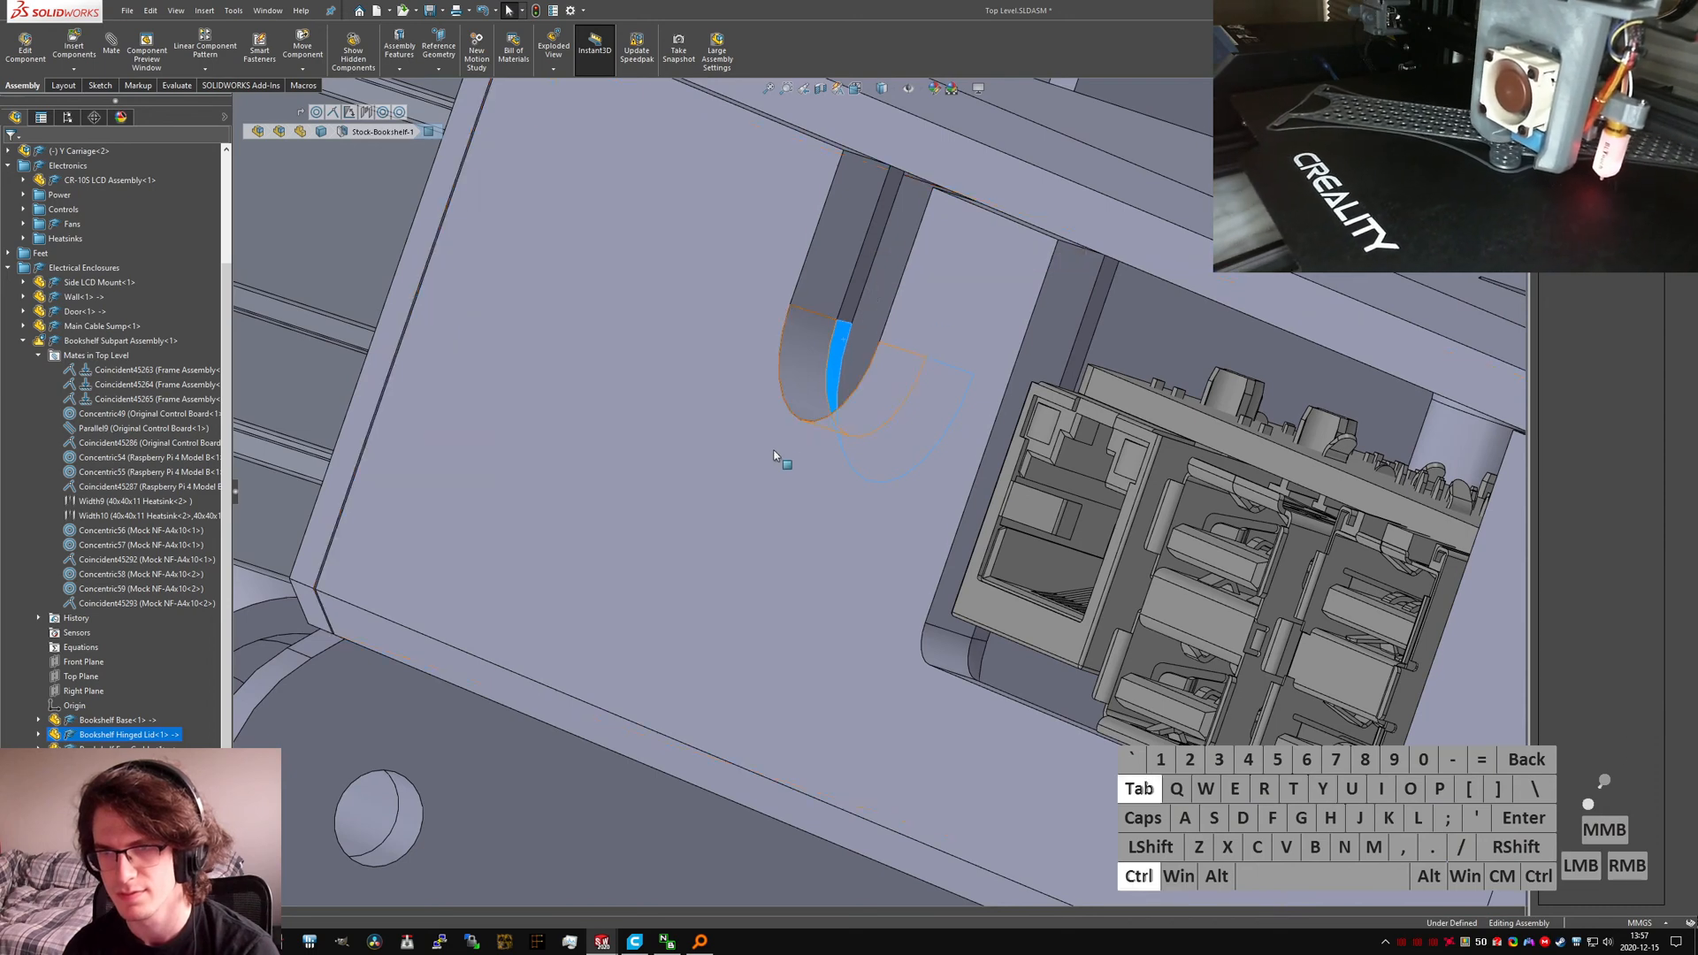
pyautogui.keyDown('ctrl'); pyautogui.click(819, 425); pyautogui.keyUp('ctrl')
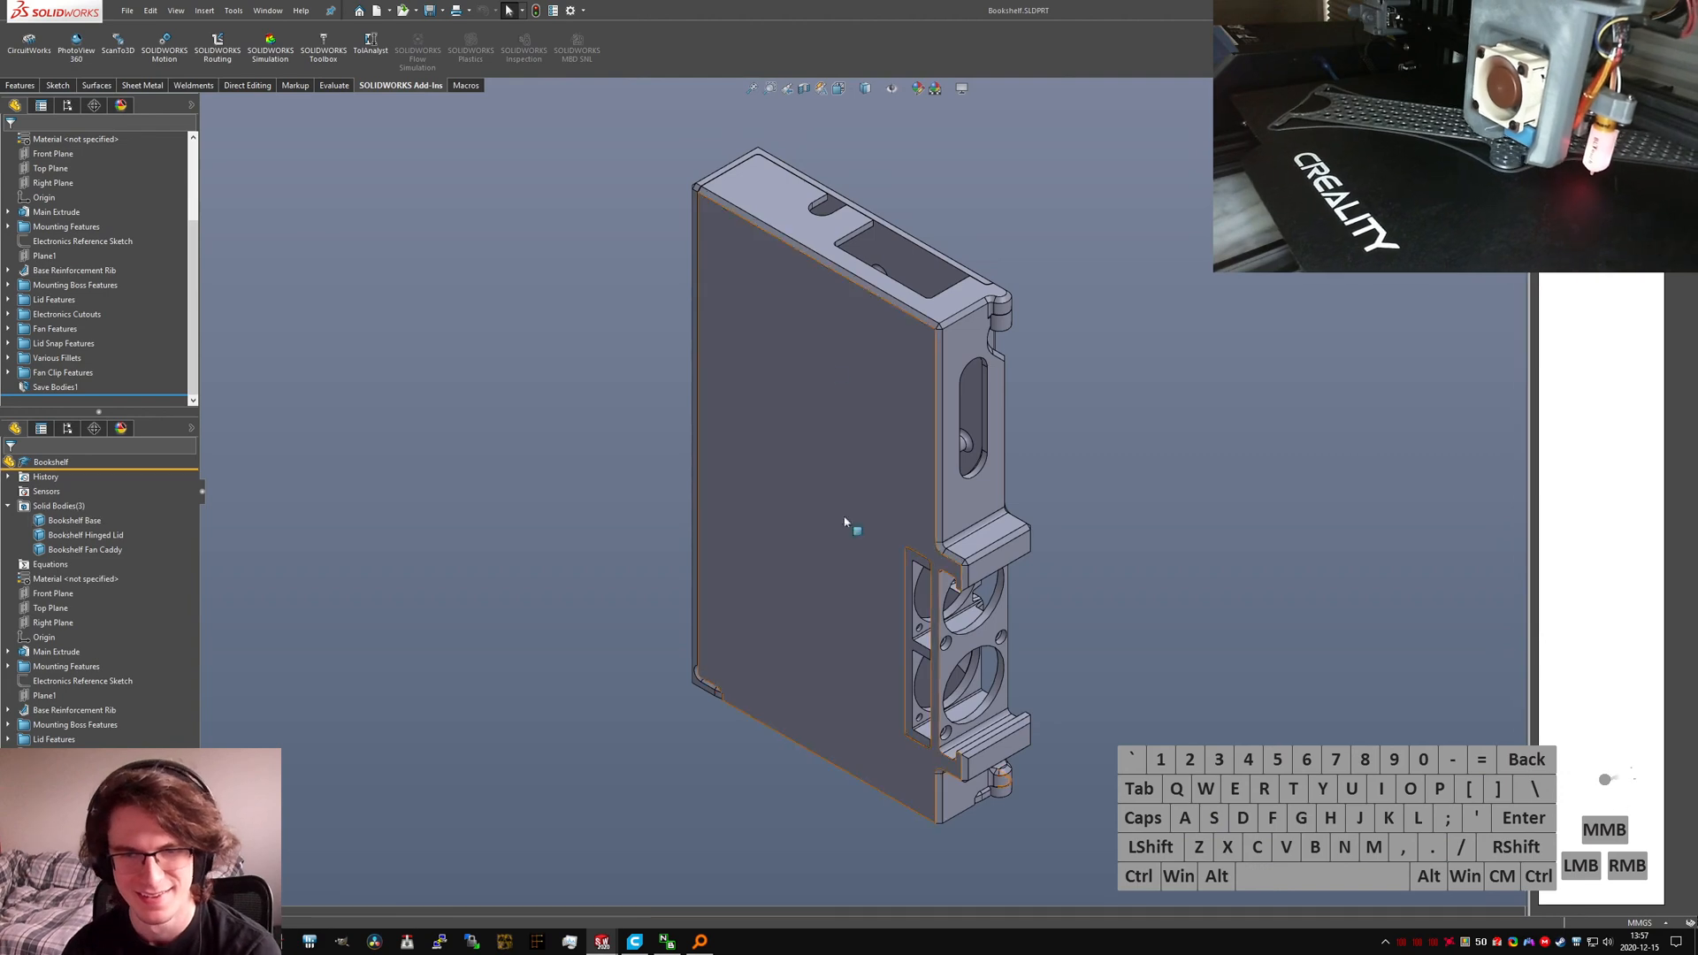
# Step: Edit Lid Chamfer A and remove the inner edges of the rounded cable slot and the adjacent side of the port cutout
pyautogui.scroll(-5, 825, 270)
pyautogui.moveTo(860, 374); pyautogui.dragTo(806, 431, button='middle')
pyautogui.scroll(-5, 806, 440)
pyautogui.click(812, 450)
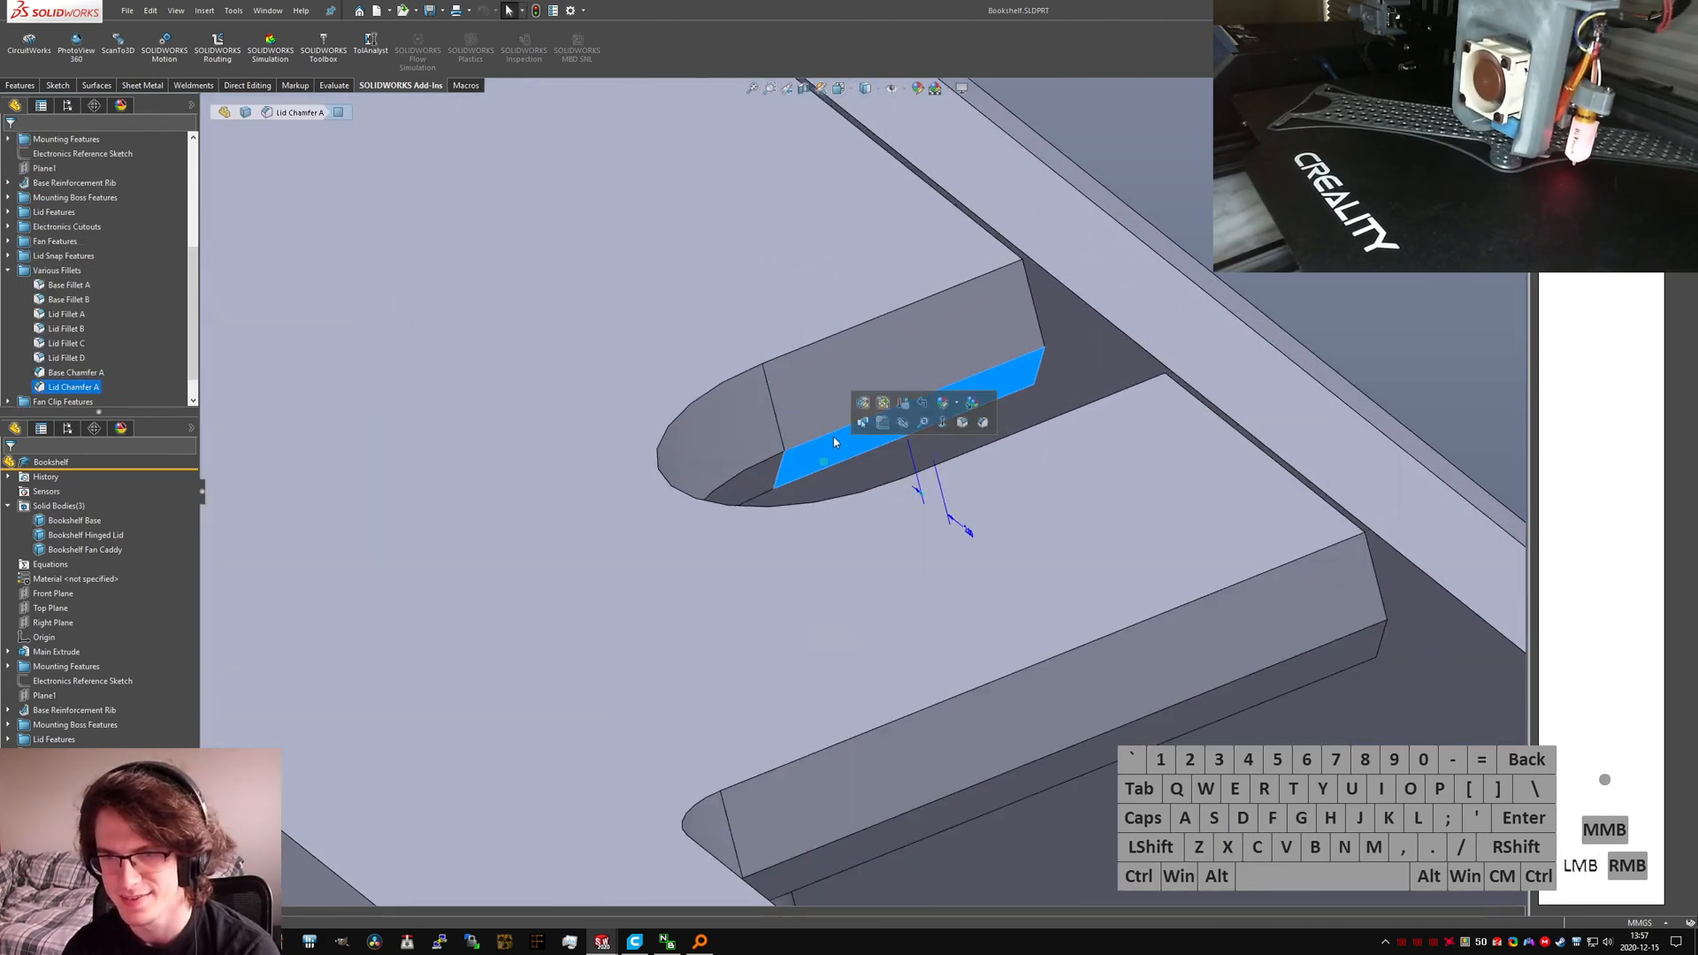
pyautogui.click(854, 490)
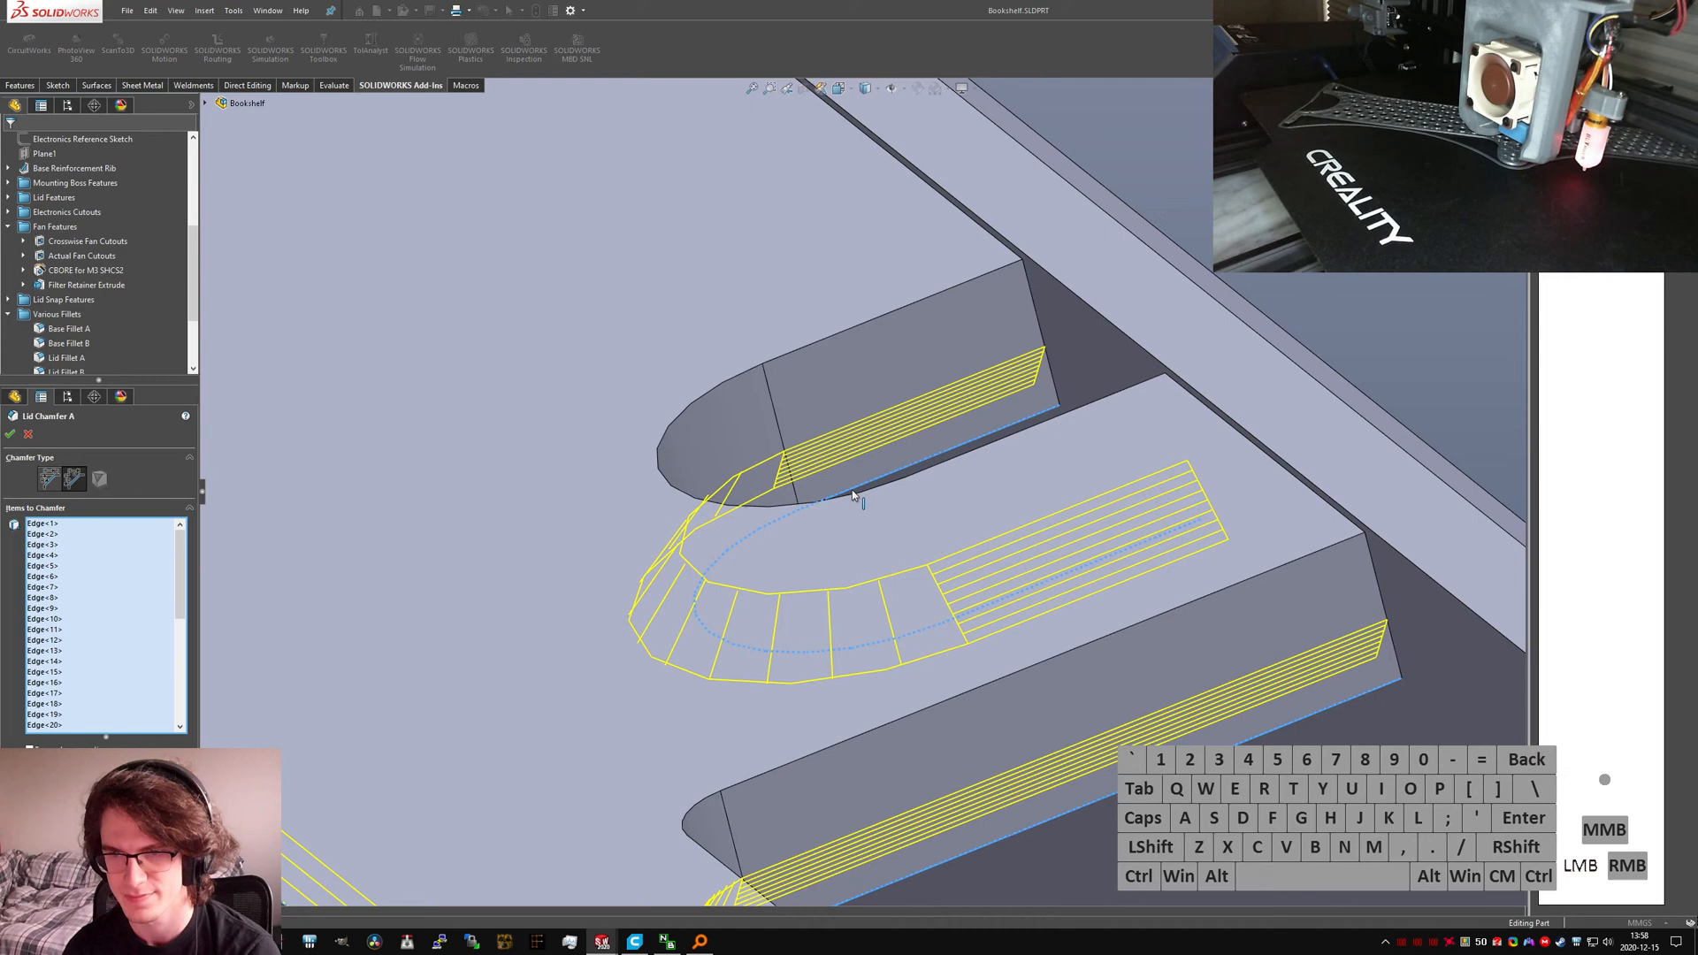
pyautogui.click(984, 605)
pyautogui.click(1107, 801)
# Step: Remove the remaining inner edges of the port cutout from Lid Chamfer A
pyautogui.scroll(7, 1017, 829)
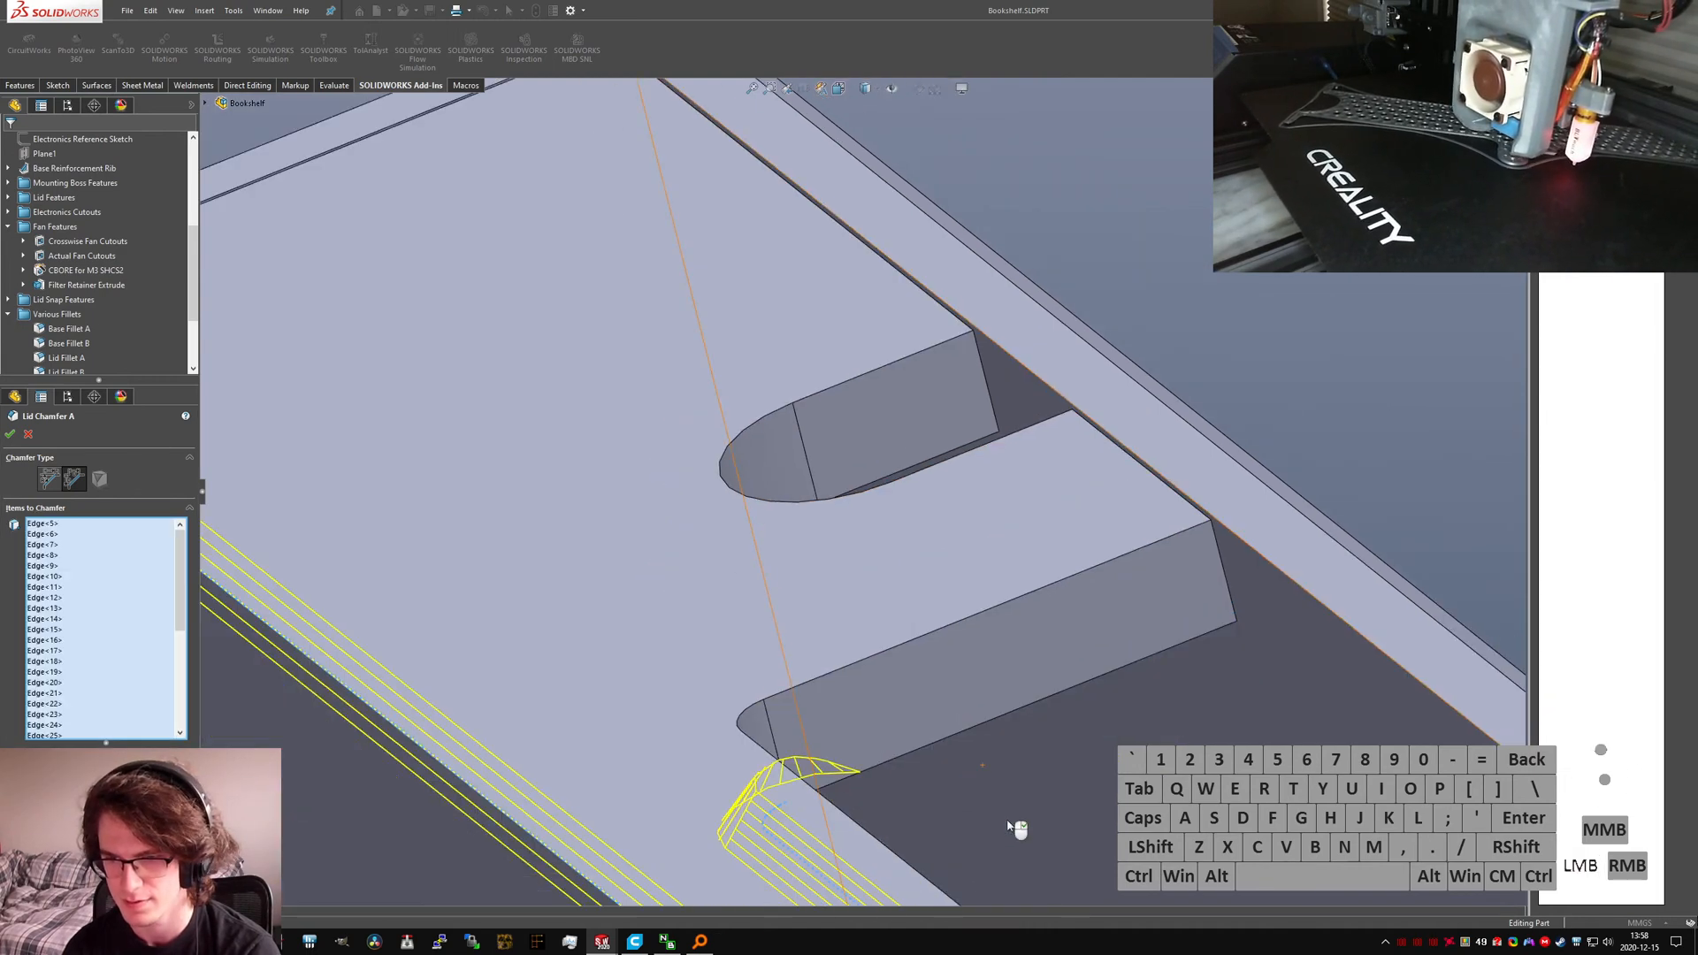
pyautogui.scroll(-4, 851, 624)
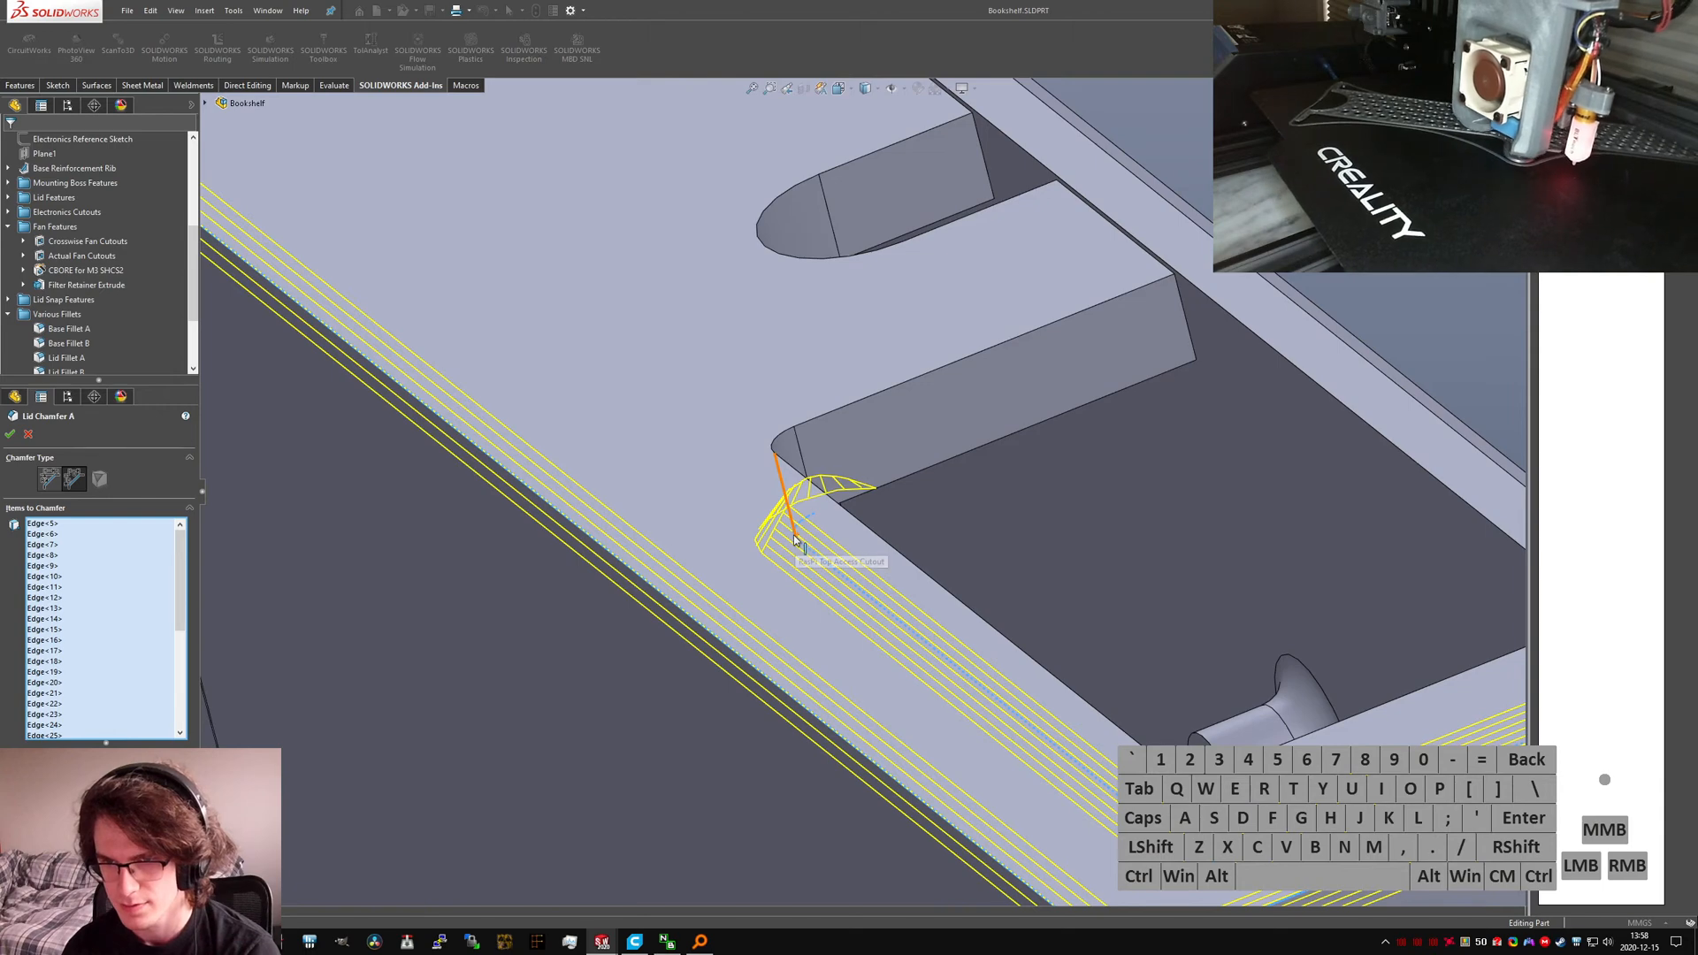
pyautogui.click(830, 569)
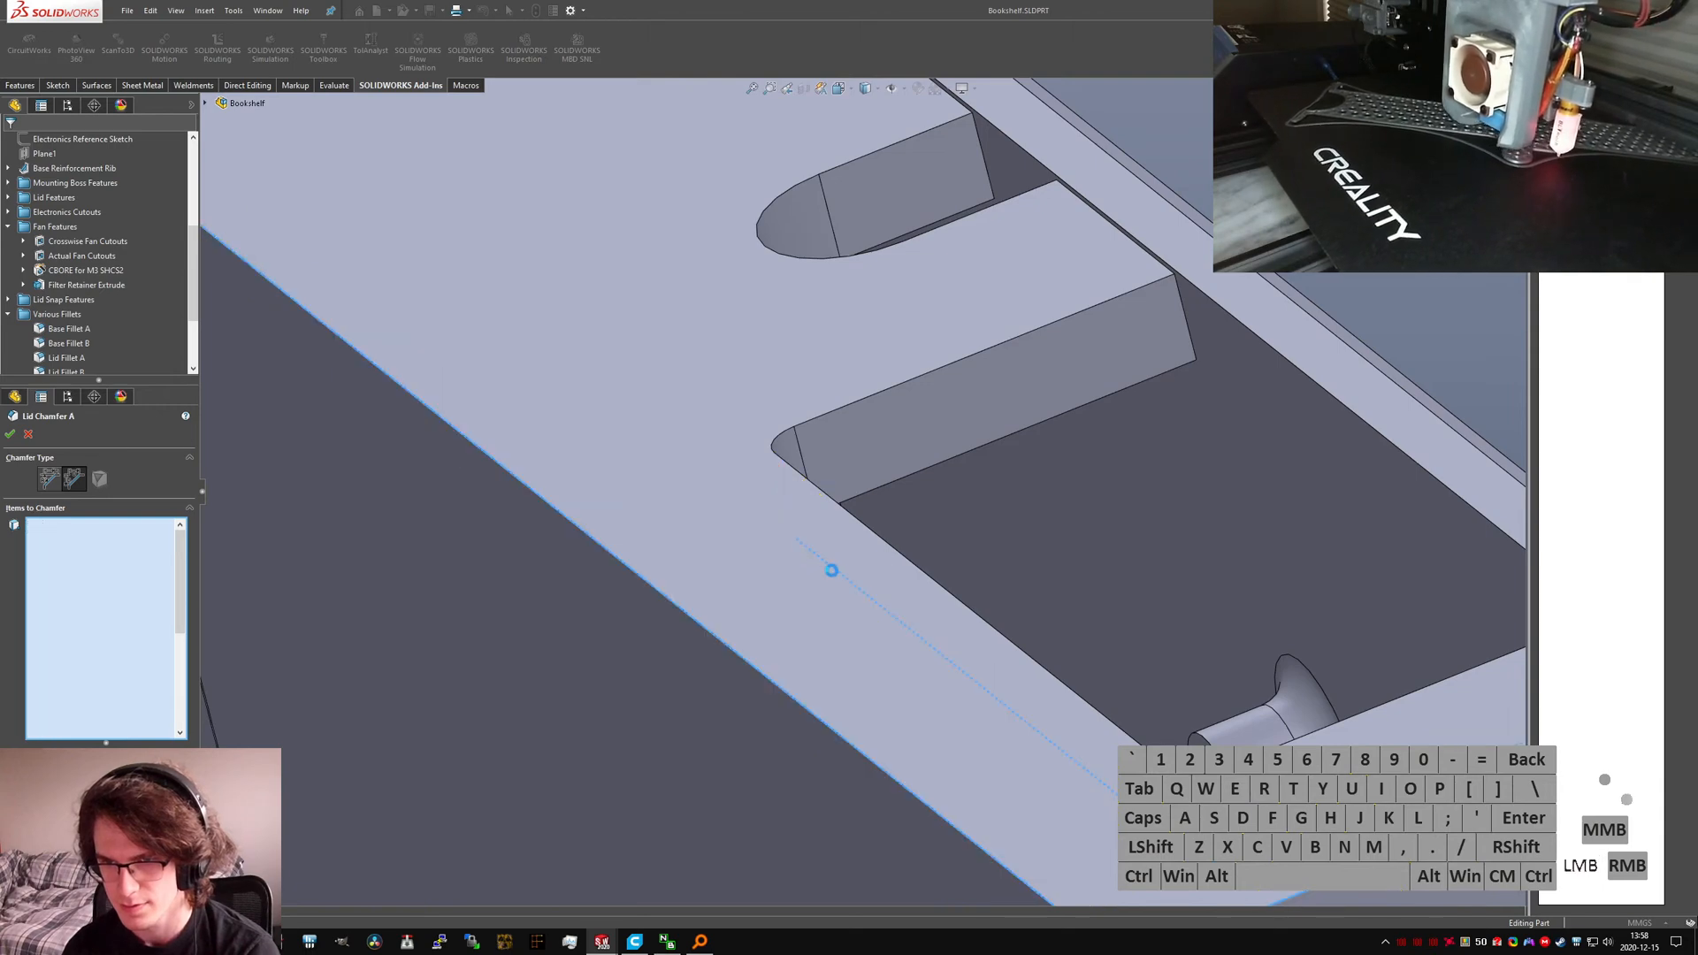
pyautogui.click(833, 571)
pyautogui.click(697, 619)
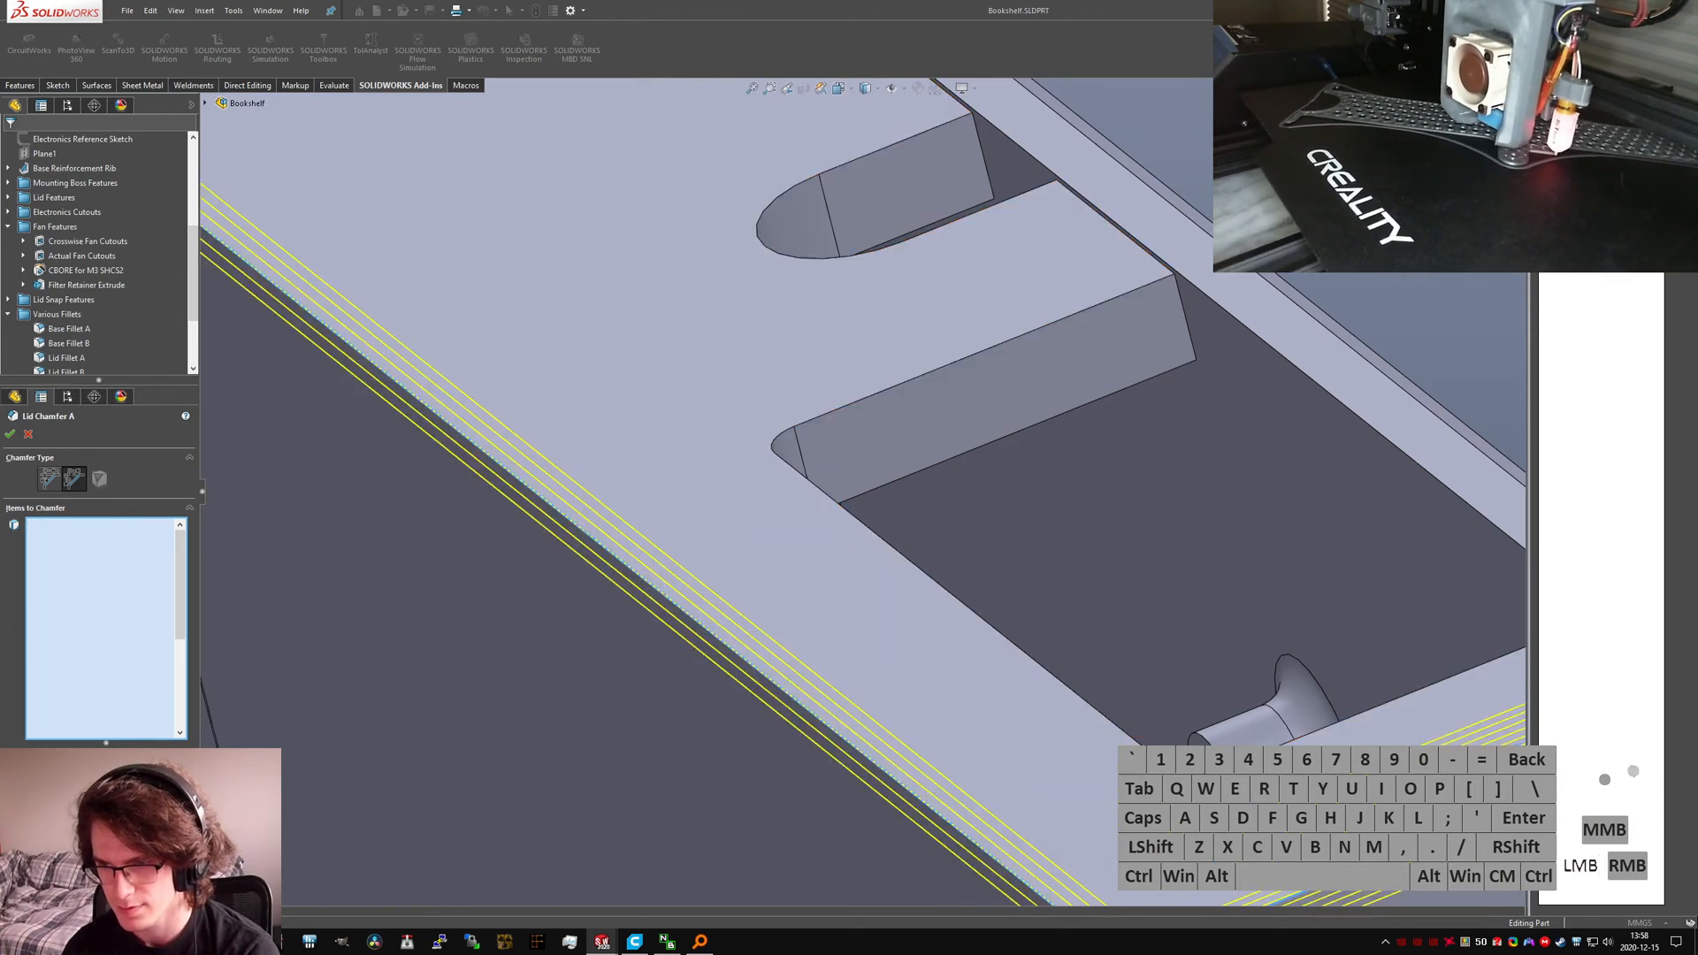
# Step: Add the outer tangent edges of the port cutout and rounded cable slot to Lid Chamfer A, accept it, and save the part
pyautogui.rightClick(904, 386)
pyautogui.click(898, 570)
pyautogui.rightClick(852, 168)
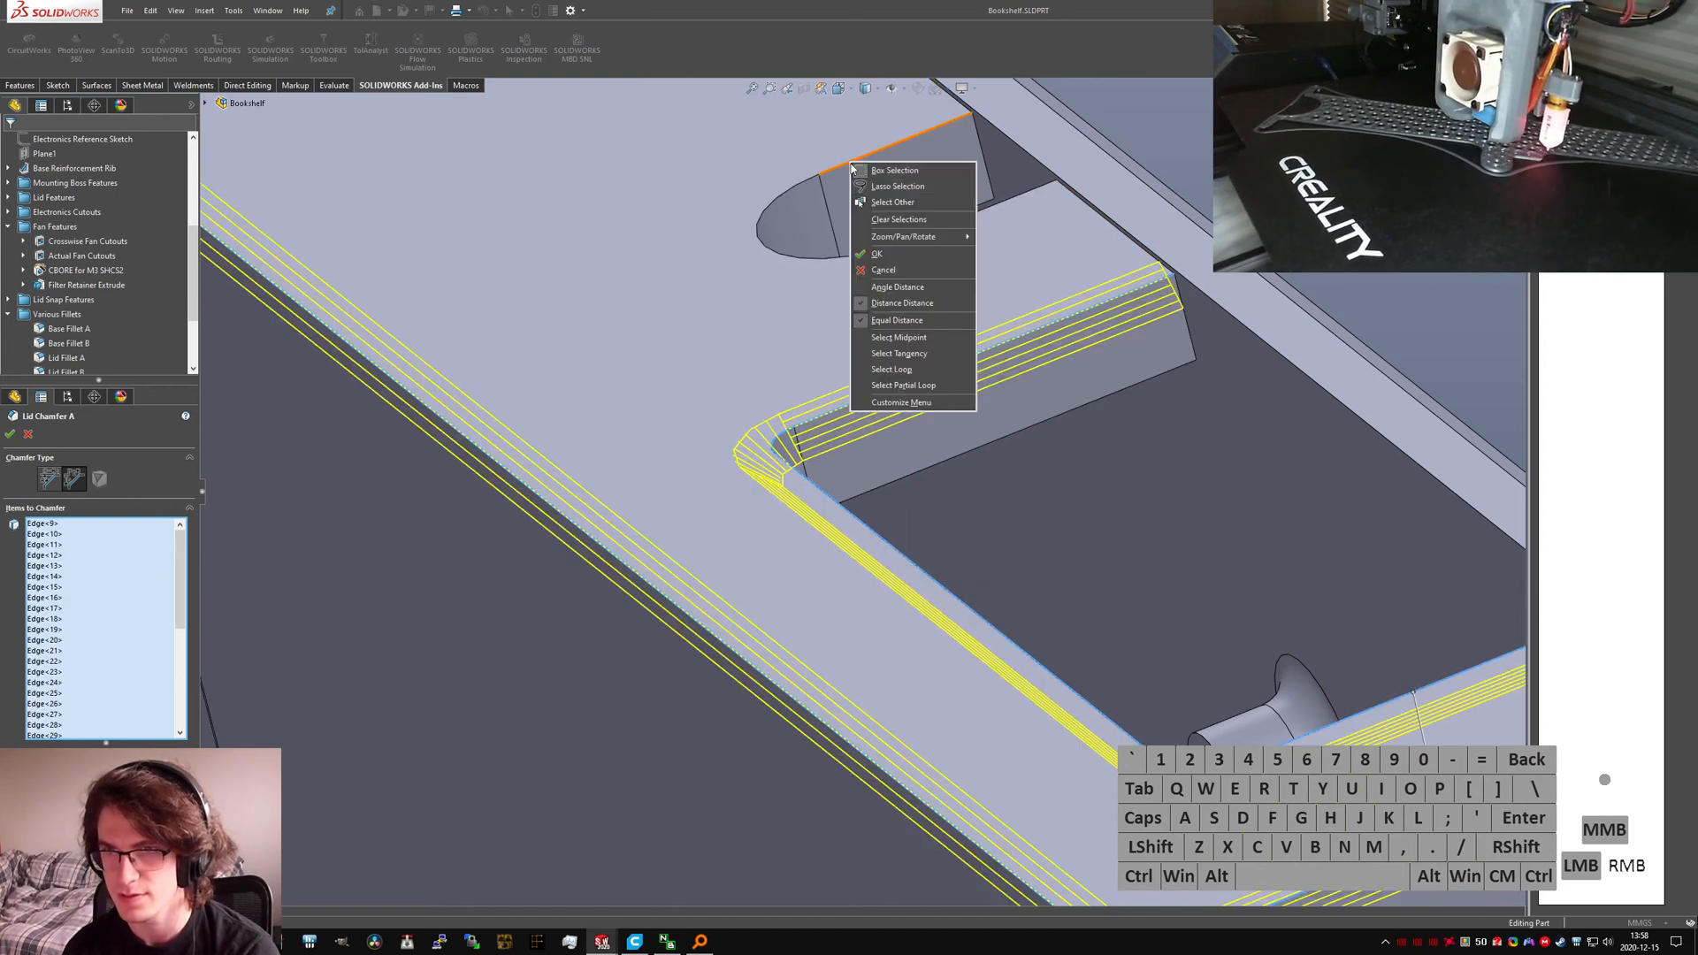
pyautogui.click(927, 362)
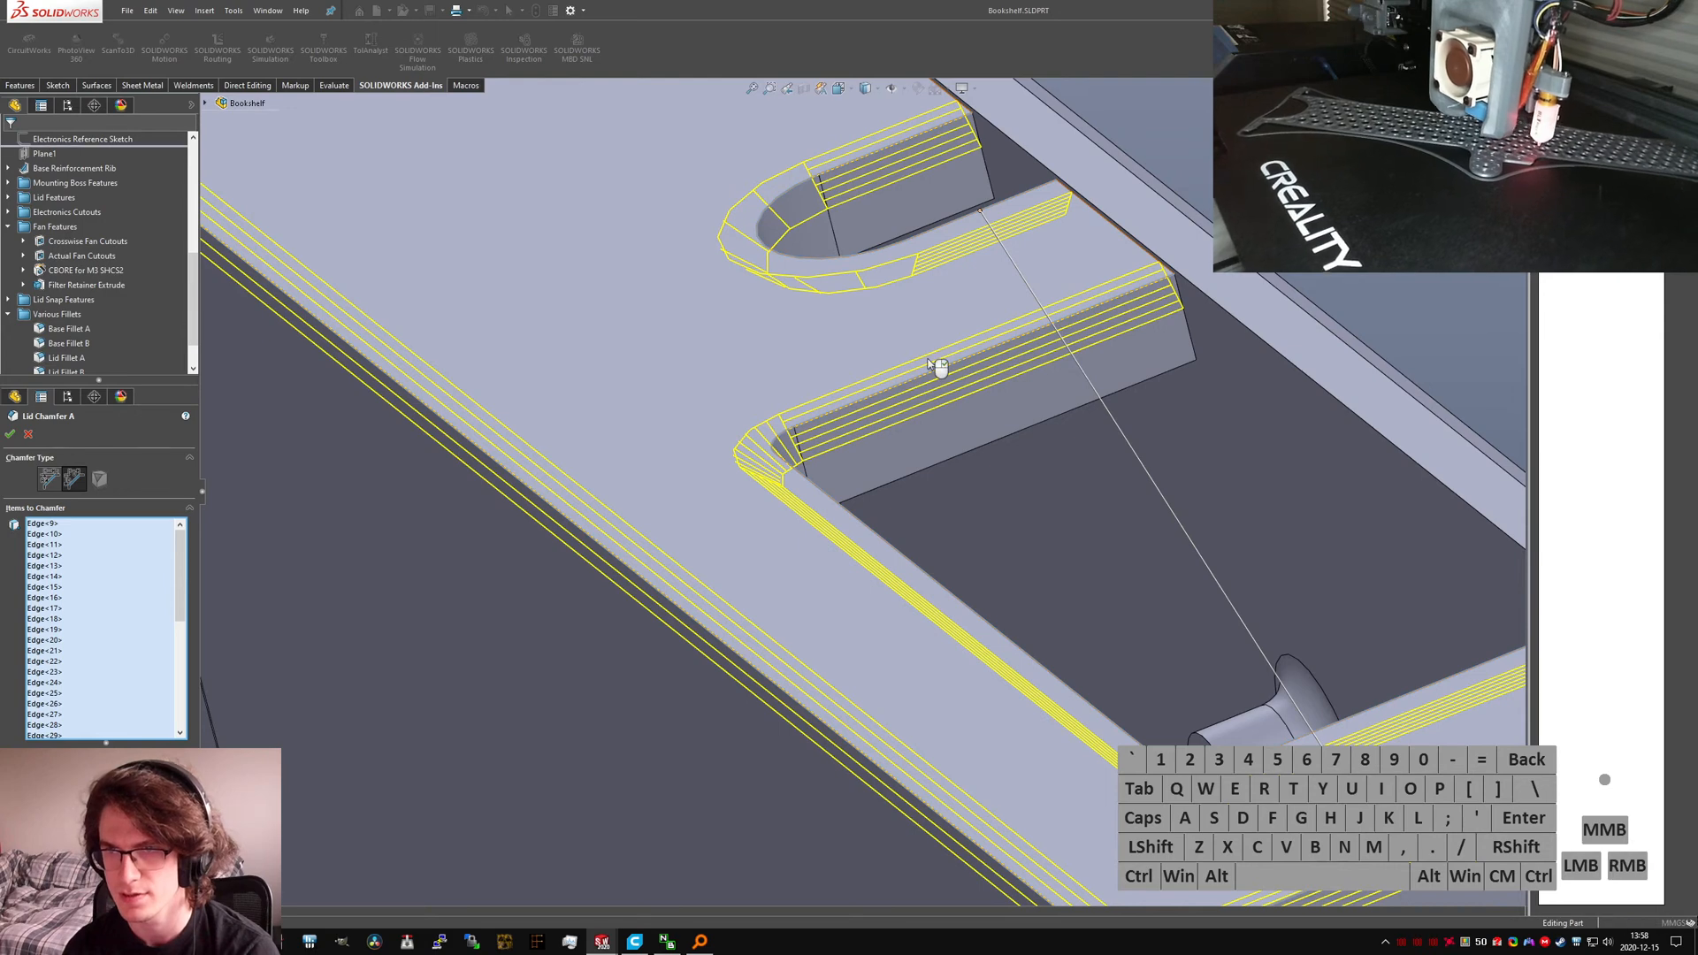
pyautogui.rightClick(929, 359)
pyautogui.scroll(4, 1066, 338)
pyautogui.click(1102, 356)
pyautogui.hotkey('ctrl', 's')
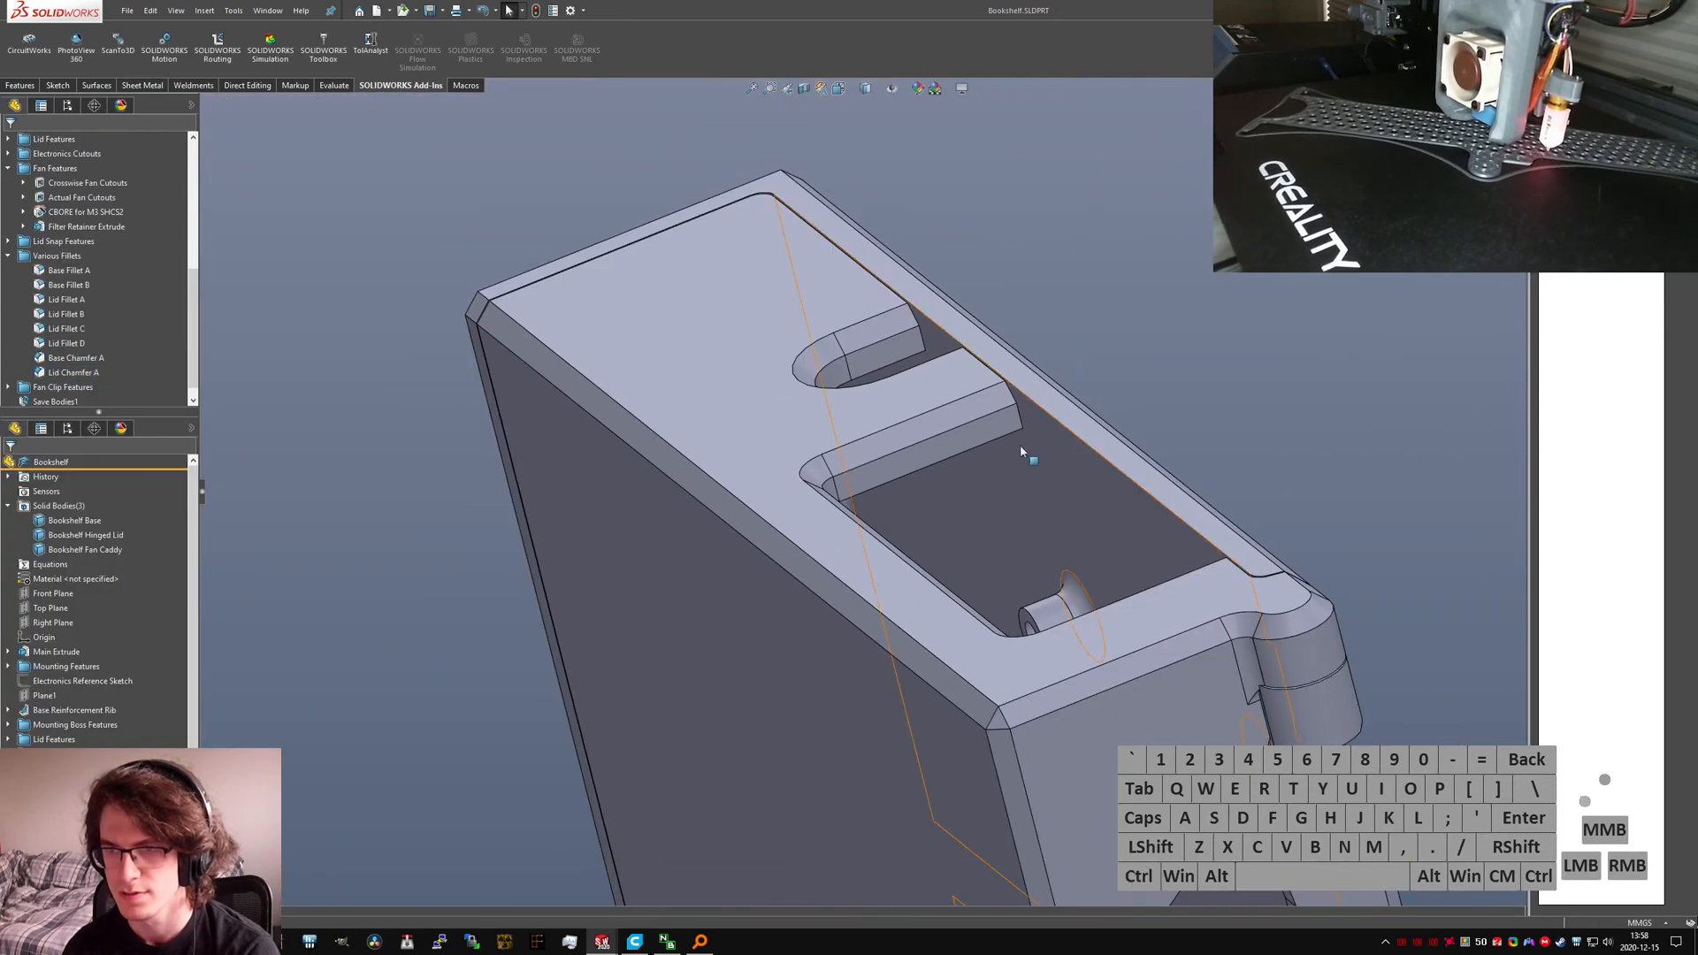
# Step: Edit Lid Chamfer A to remove the inner edges of the oblong side opening, and accept the change
pyautogui.scroll(2, 999, 646)
pyautogui.moveTo(994, 650); pyautogui.dragTo(1041, 724, button='middle')
pyautogui.scroll(-5, 935, 686)
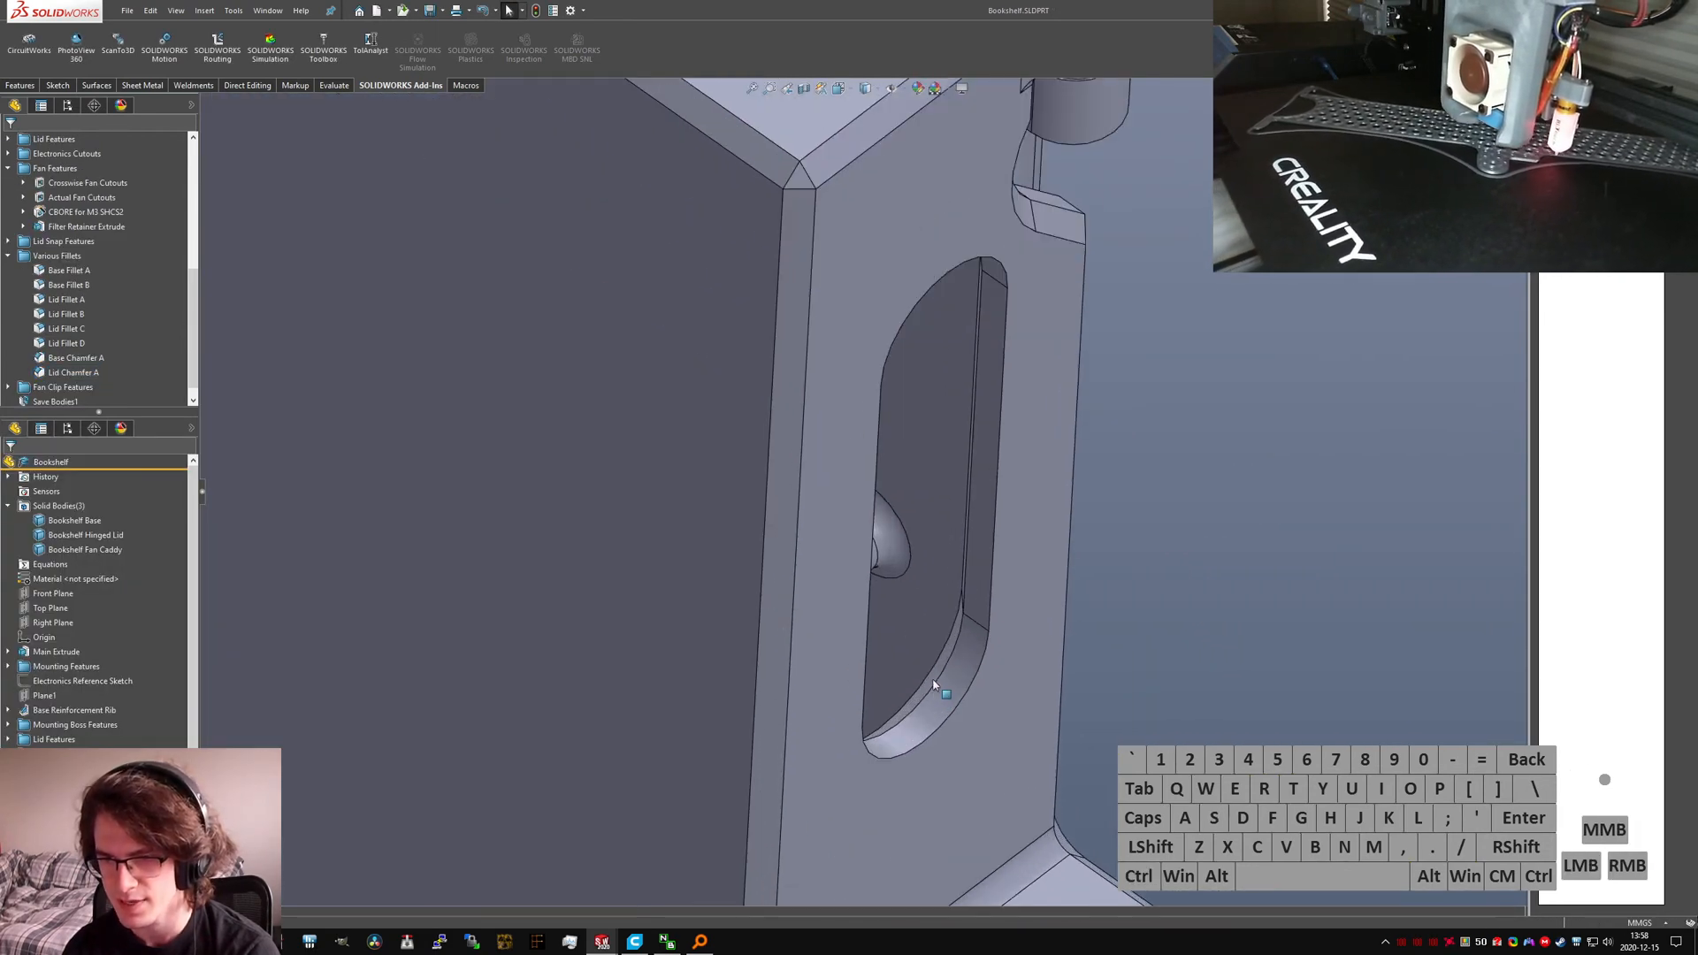
pyautogui.click(937, 674)
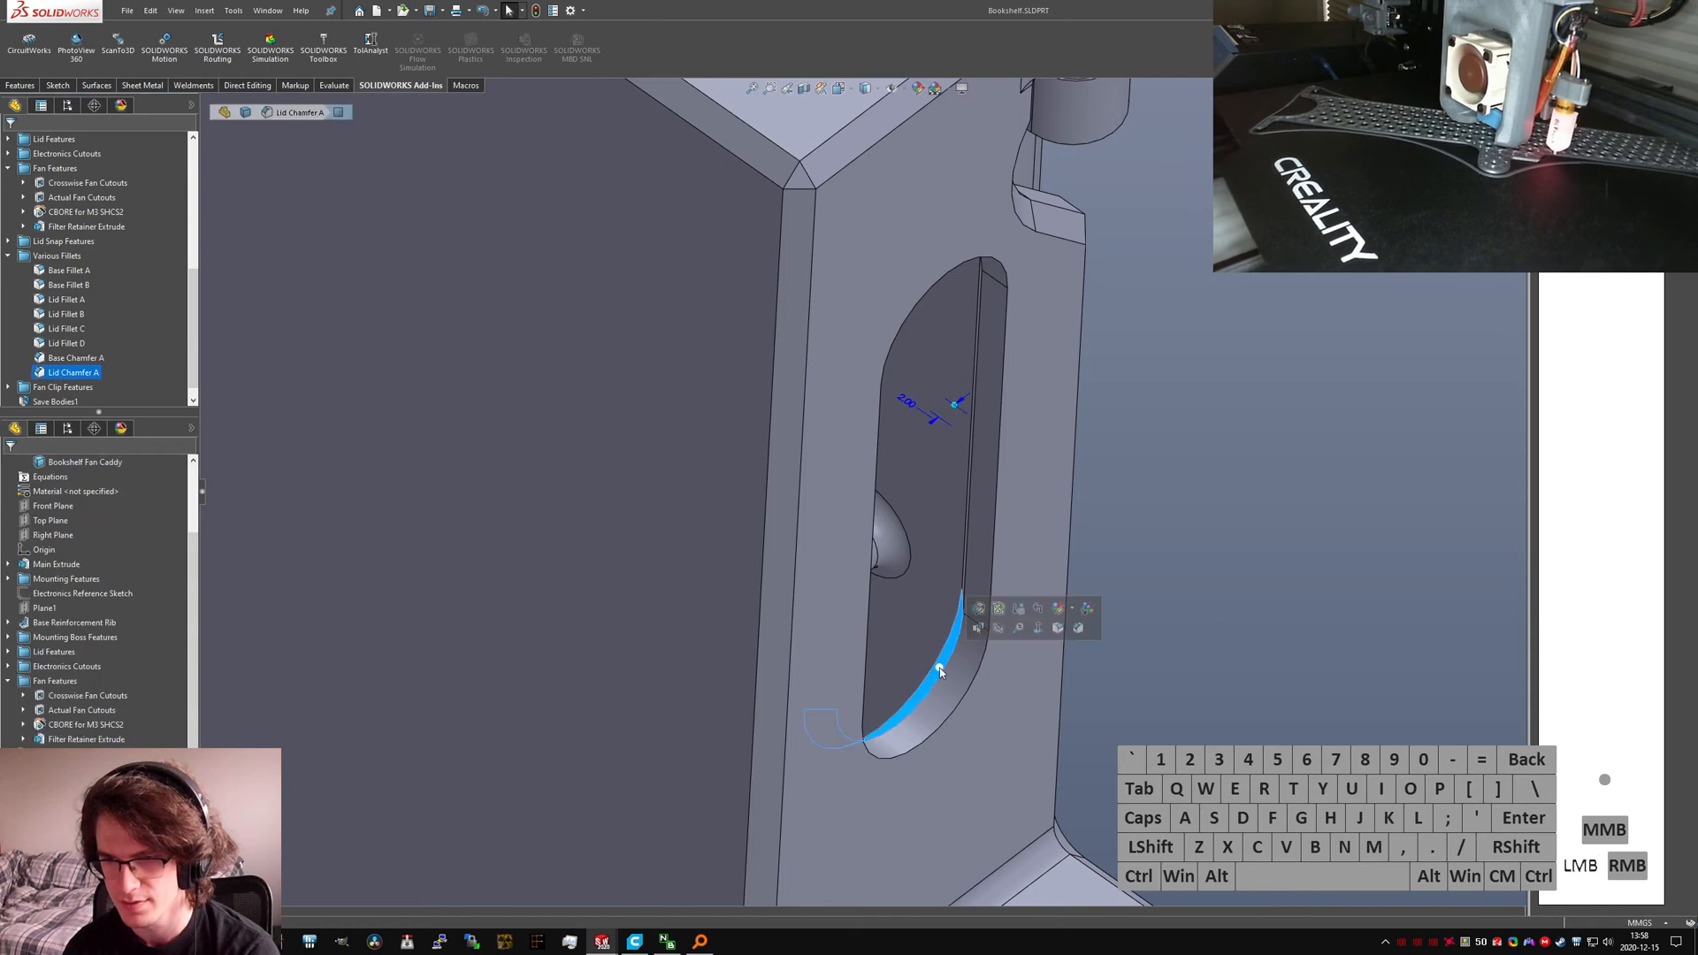
pyautogui.click(977, 610)
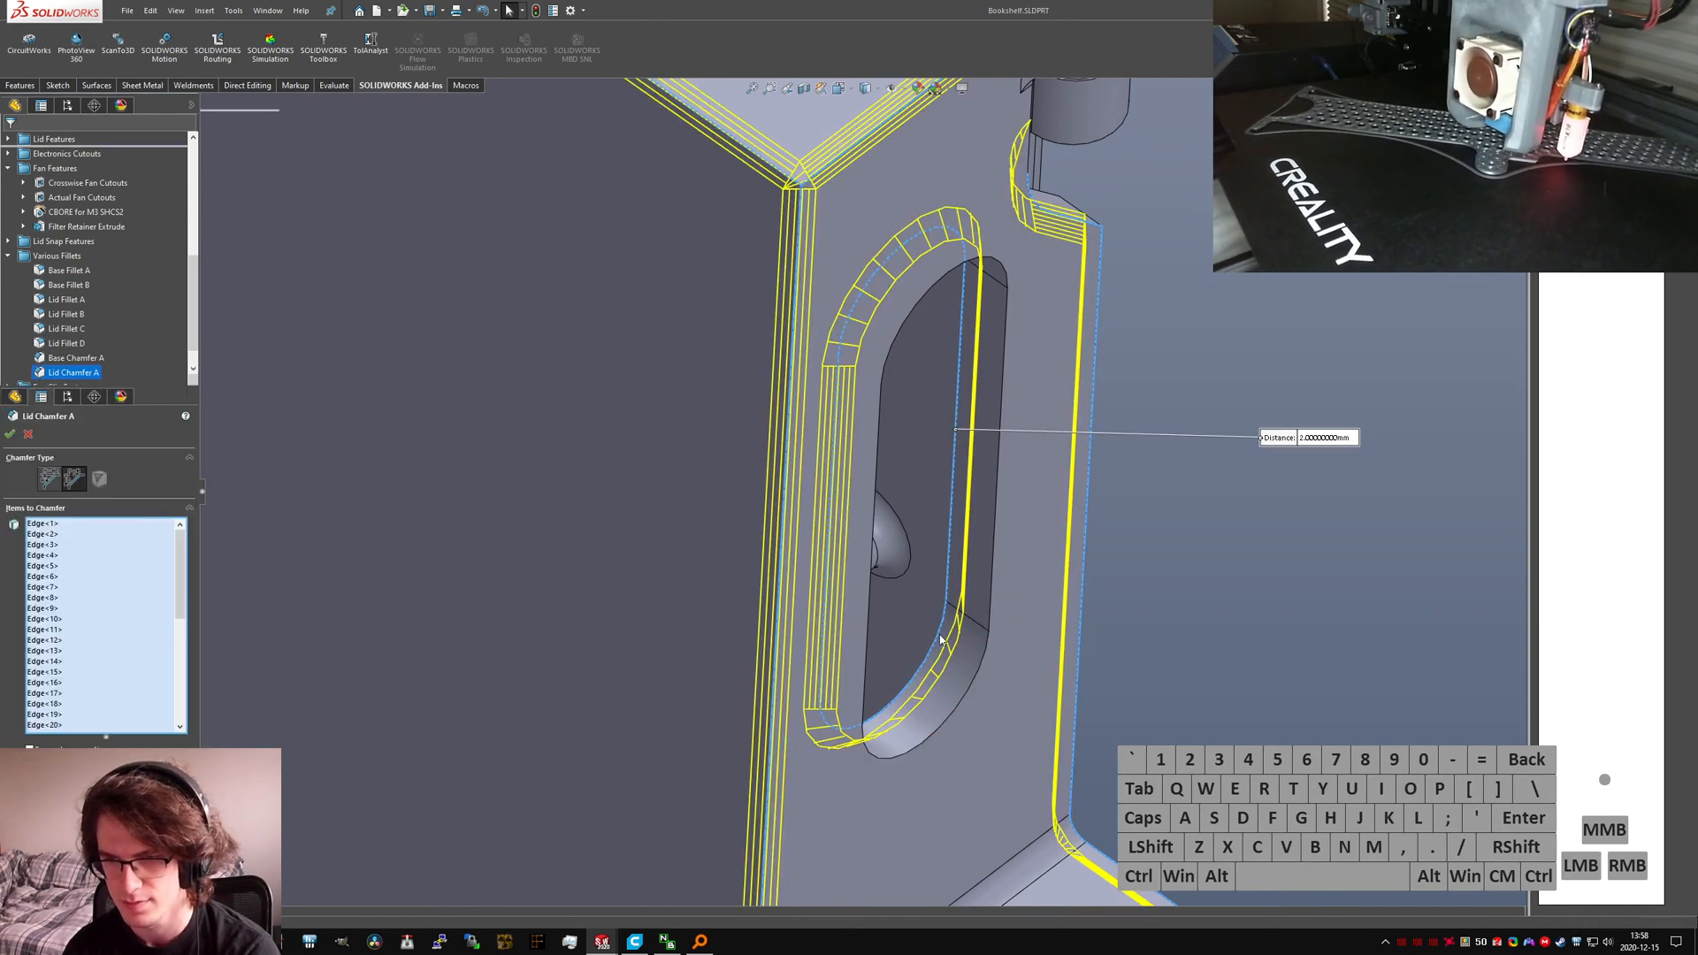
pyautogui.click(936, 635)
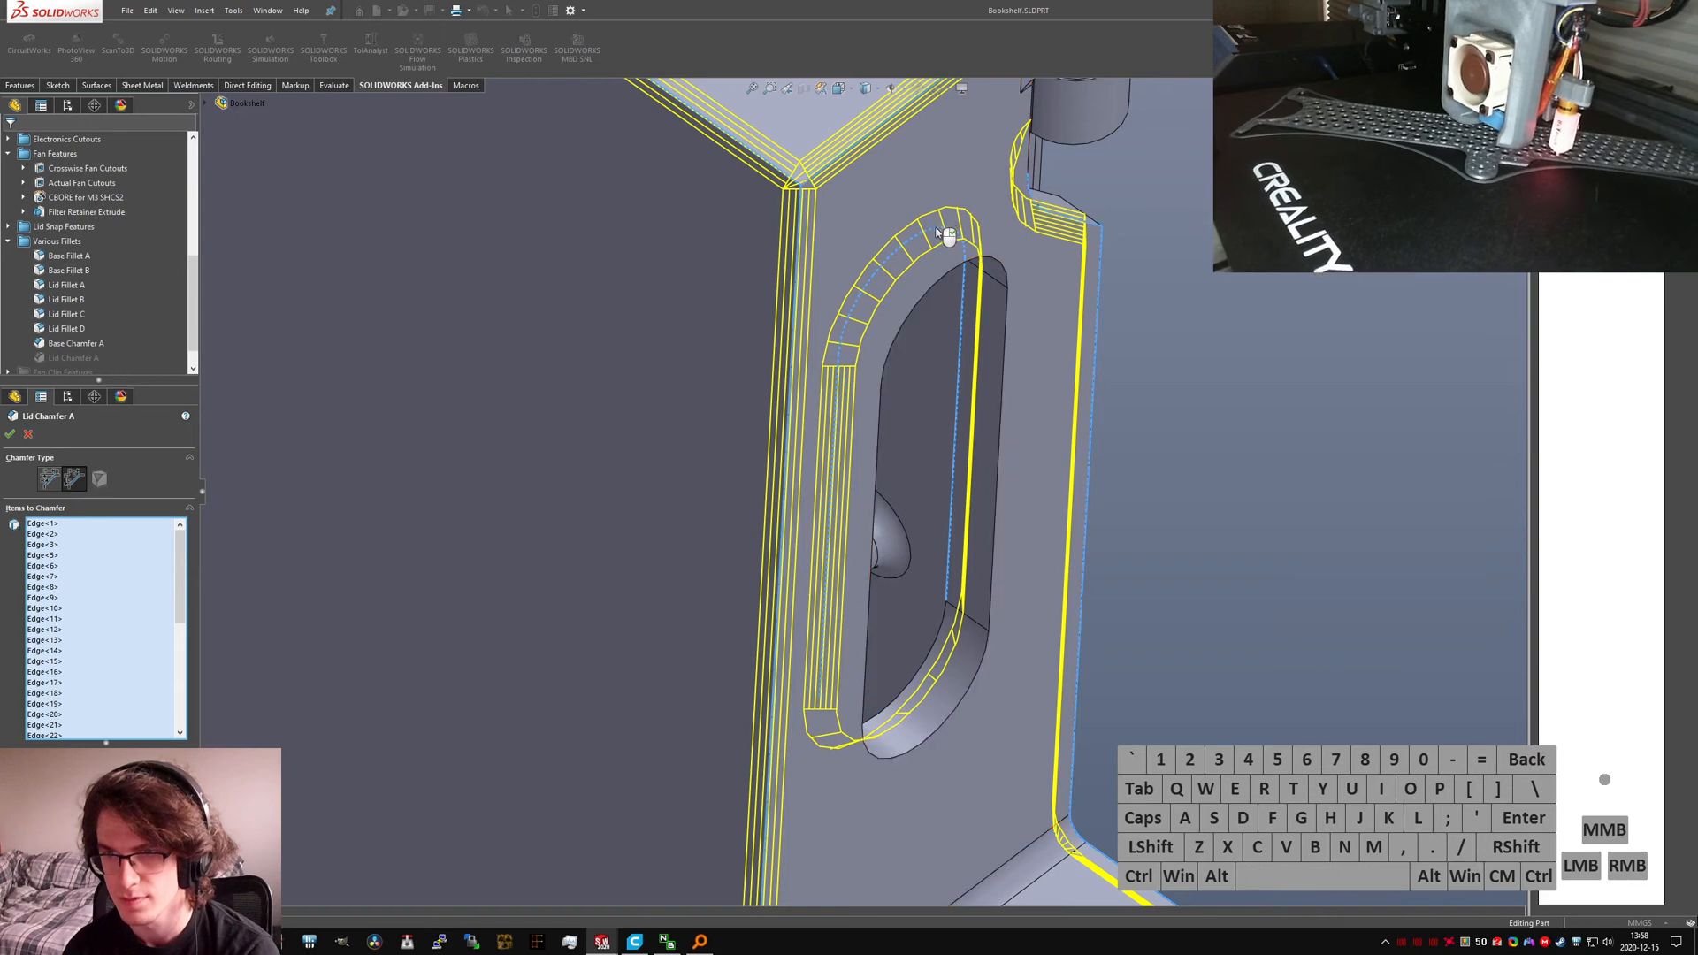
pyautogui.click(982, 296)
pyautogui.click(966, 302)
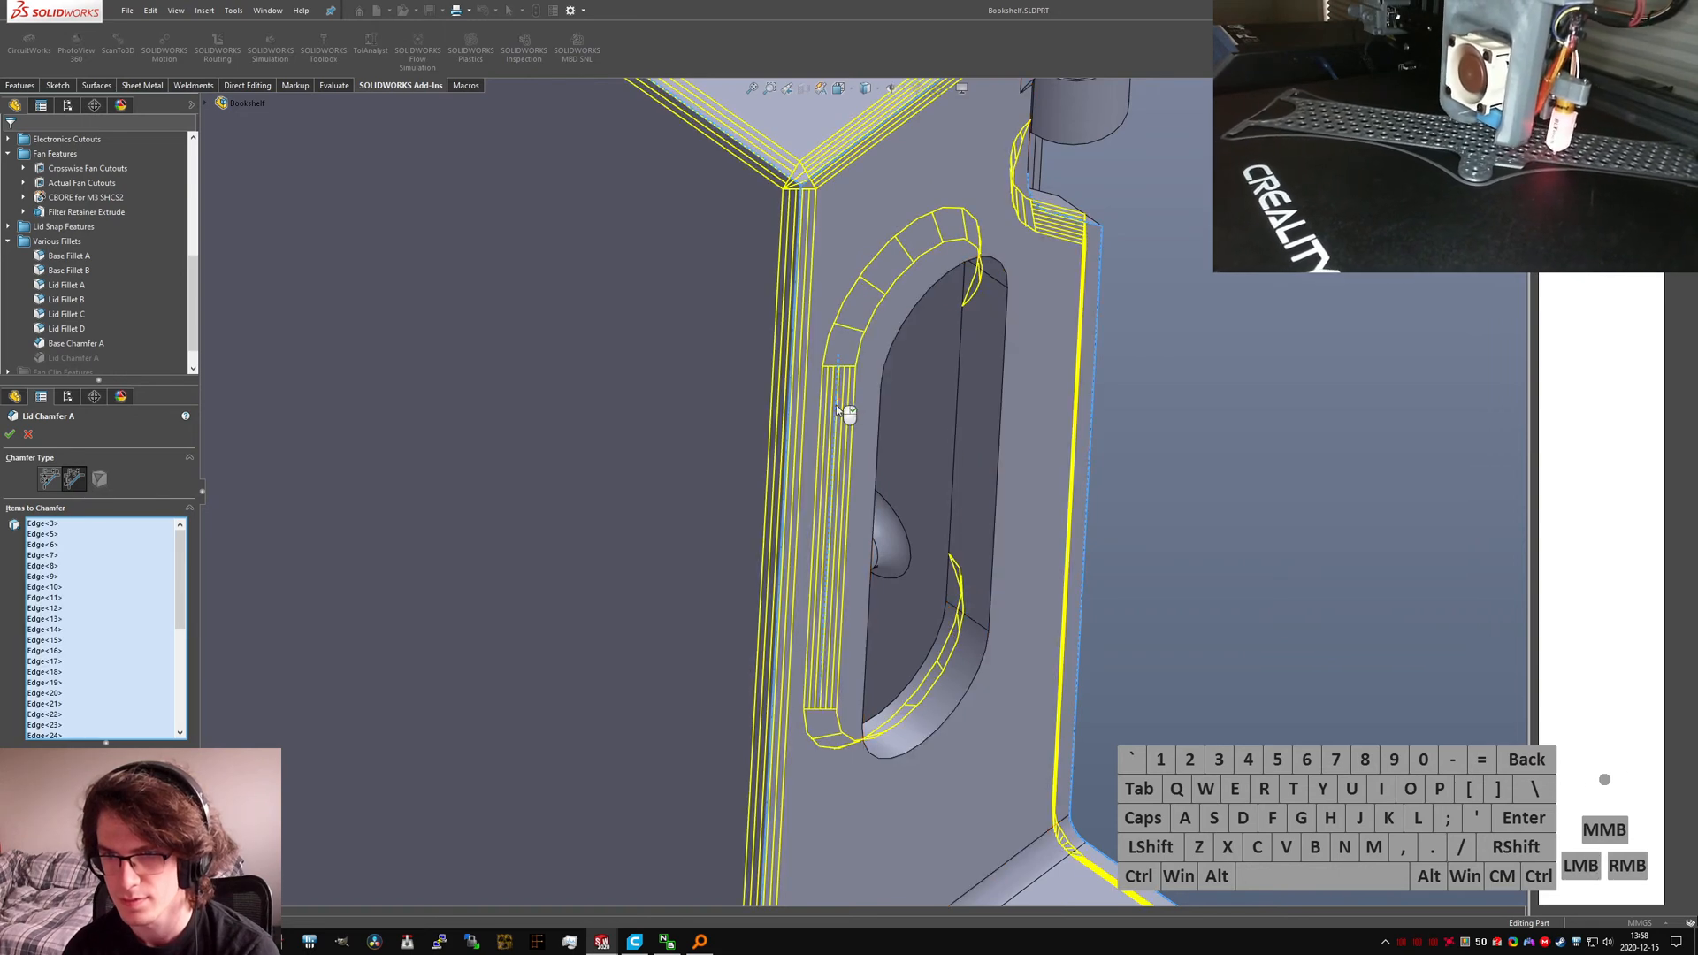
pyautogui.click(847, 384)
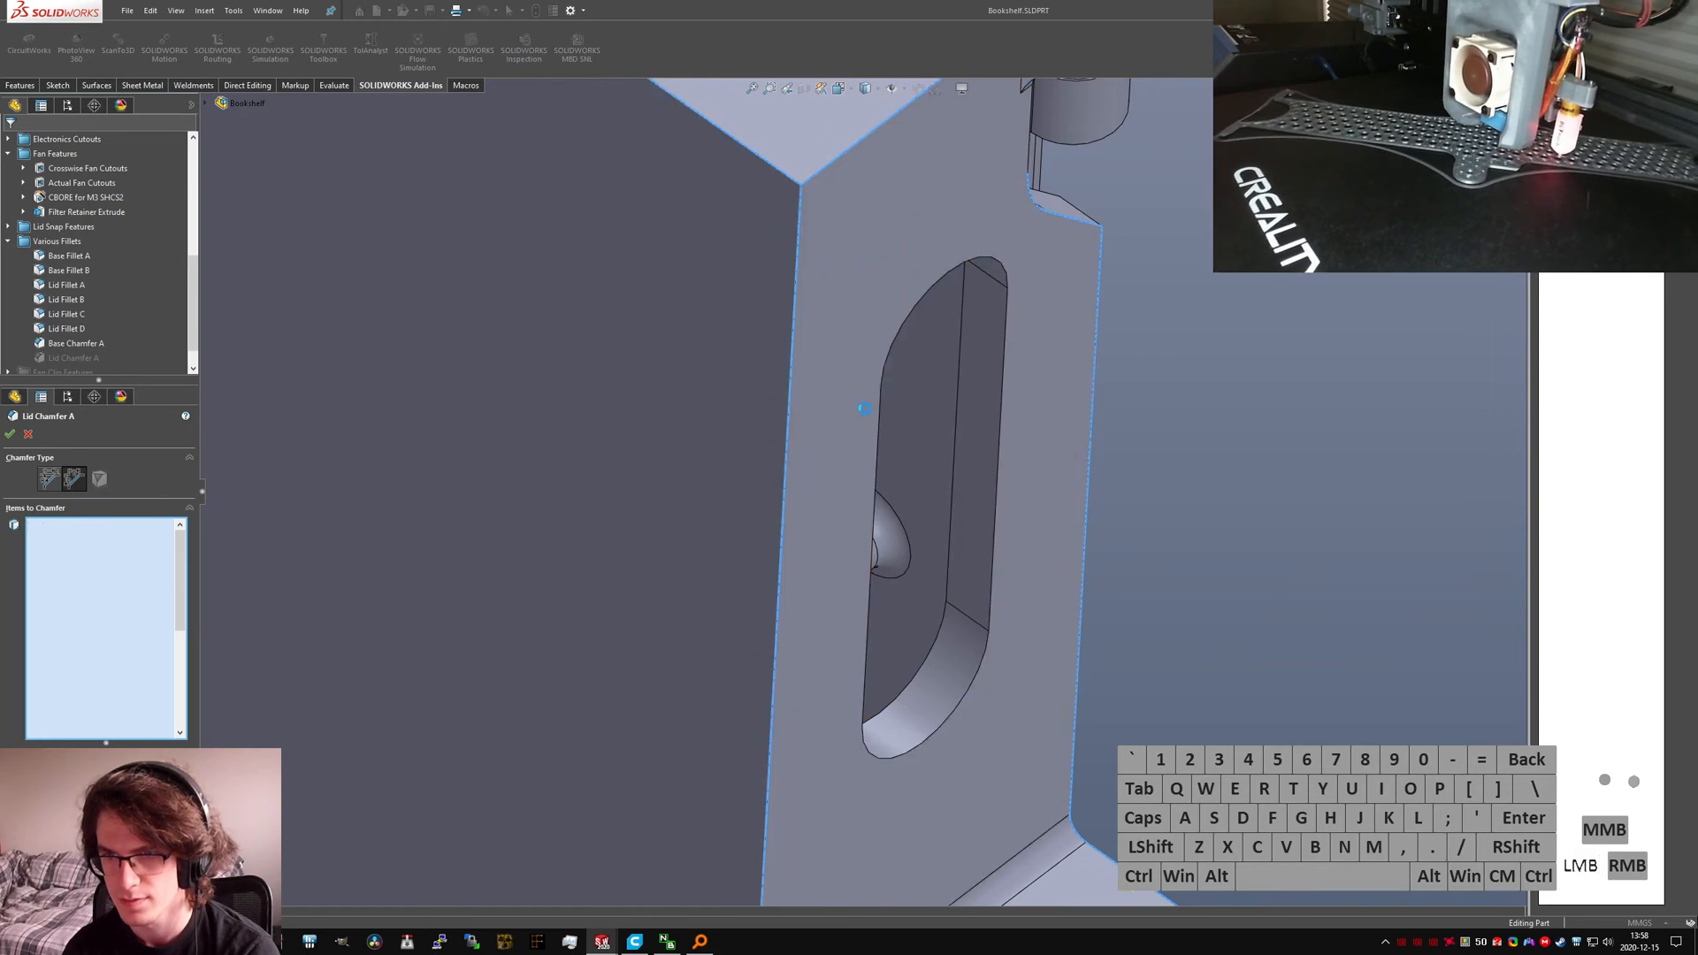
pyautogui.rightClick(944, 513)
# Step: Edit Lid Chamfer A again to add the outer tangent edges of the oblong side opening, and save the part
pyautogui.rightClick(85, 372)
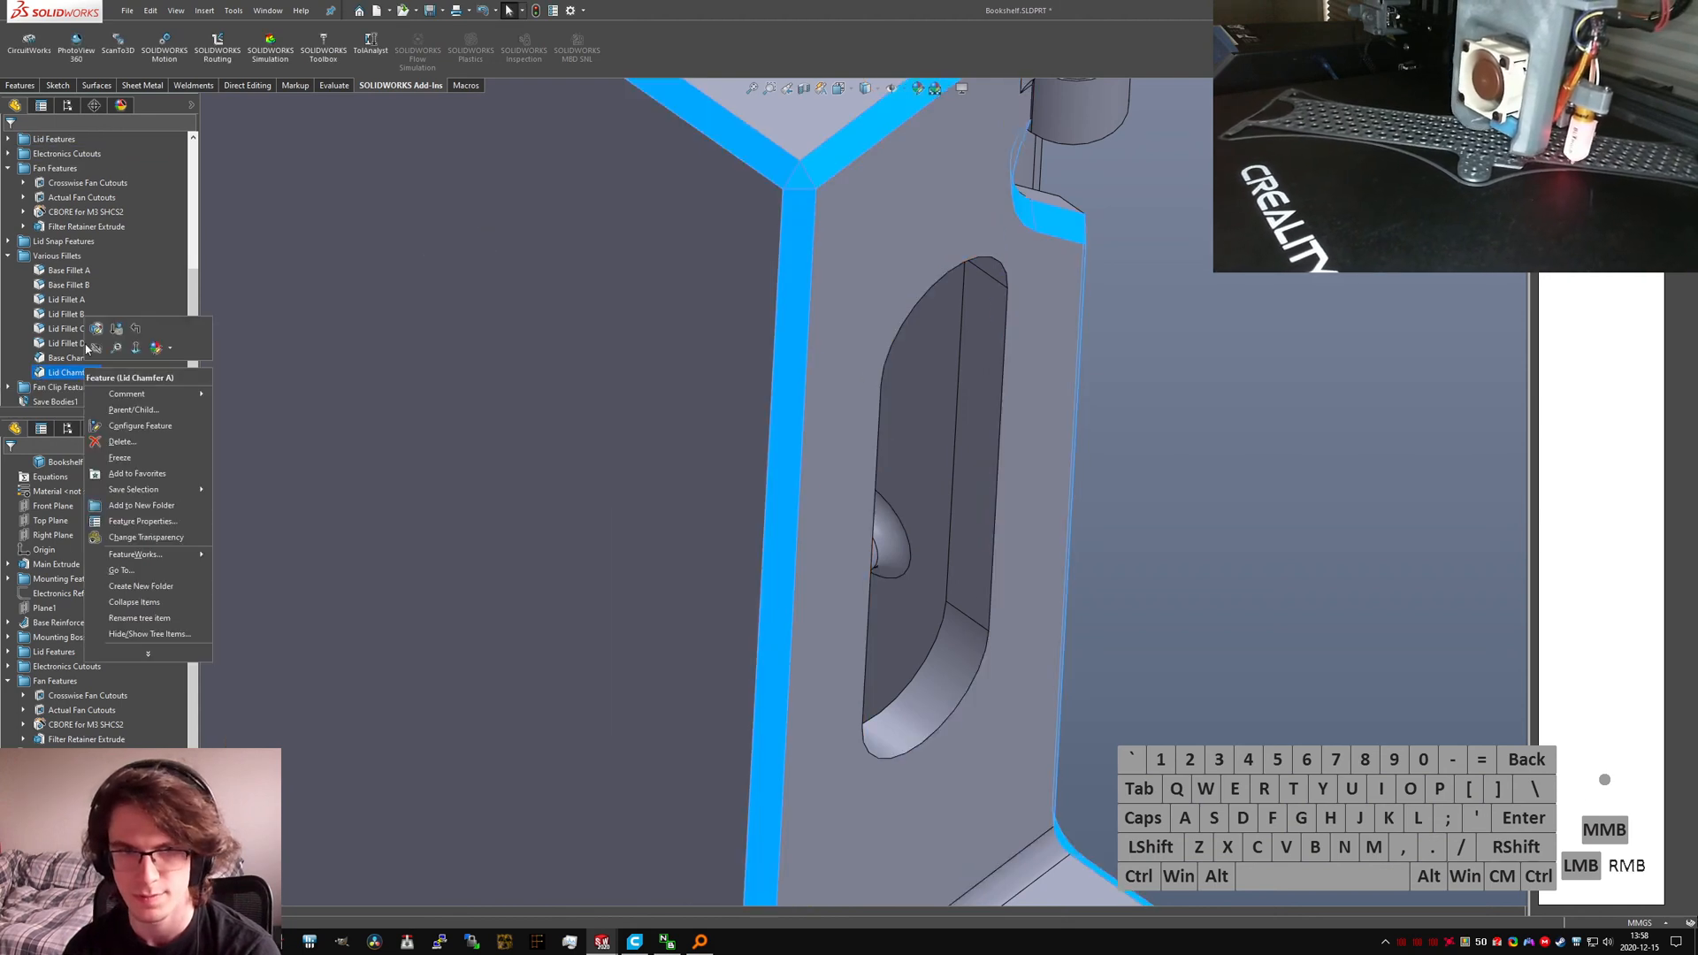
pyautogui.click(96, 328)
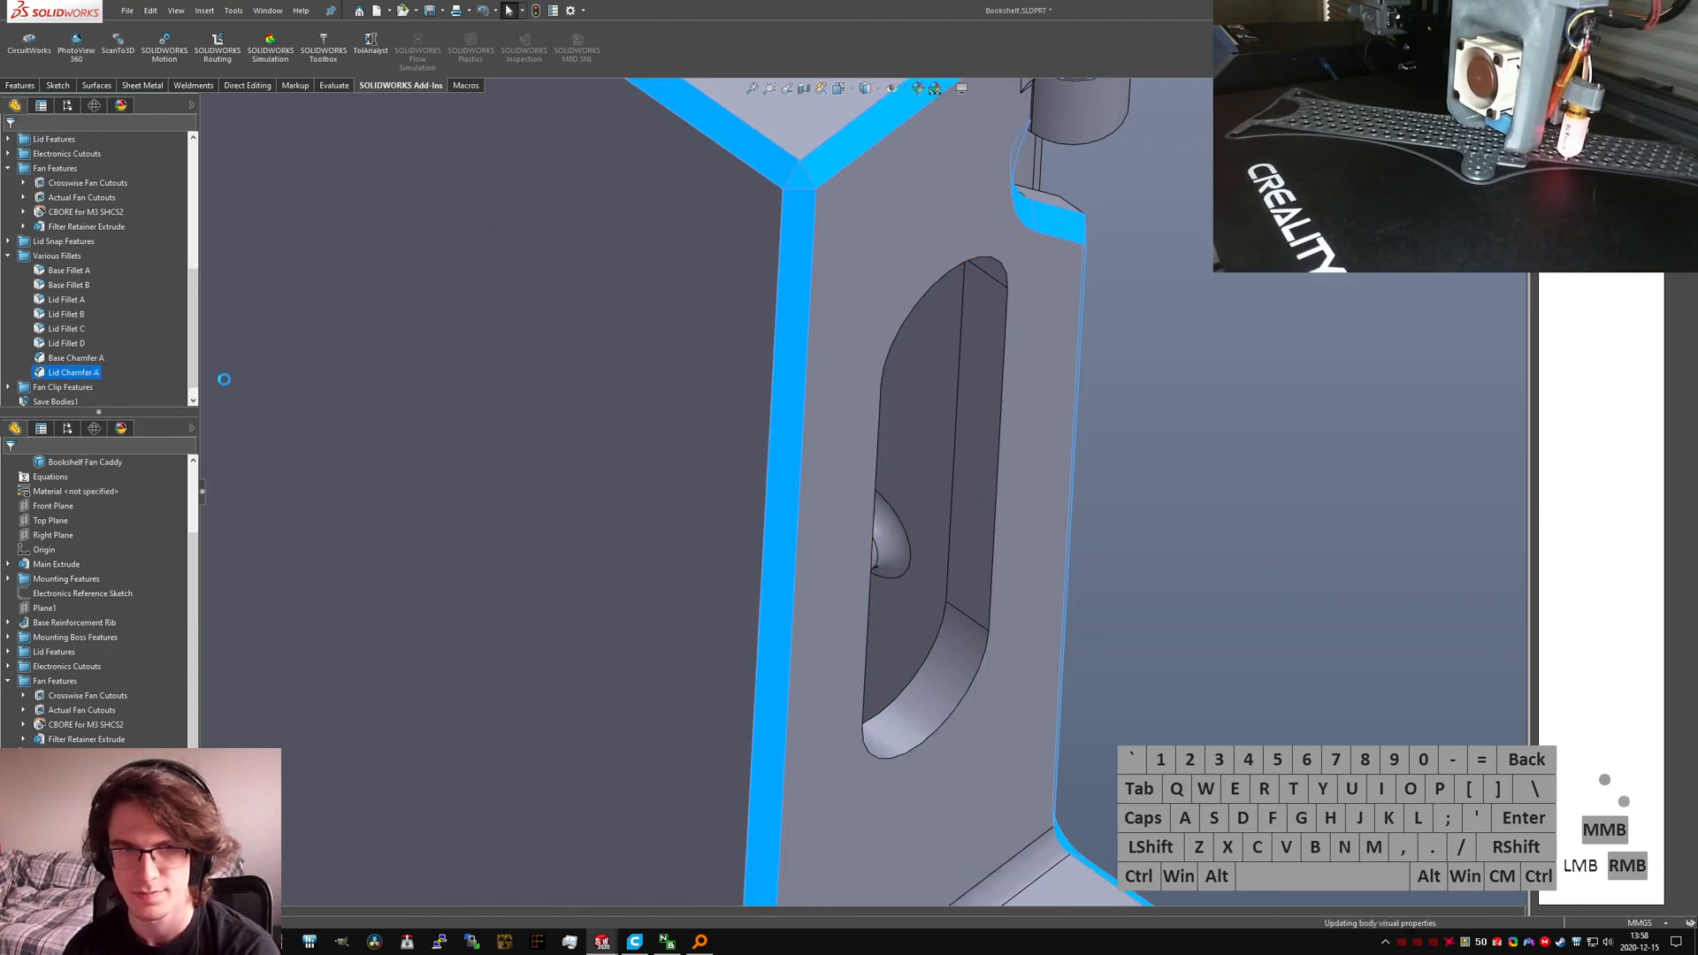
pyautogui.rightClick(878, 441)
pyautogui.click(909, 629)
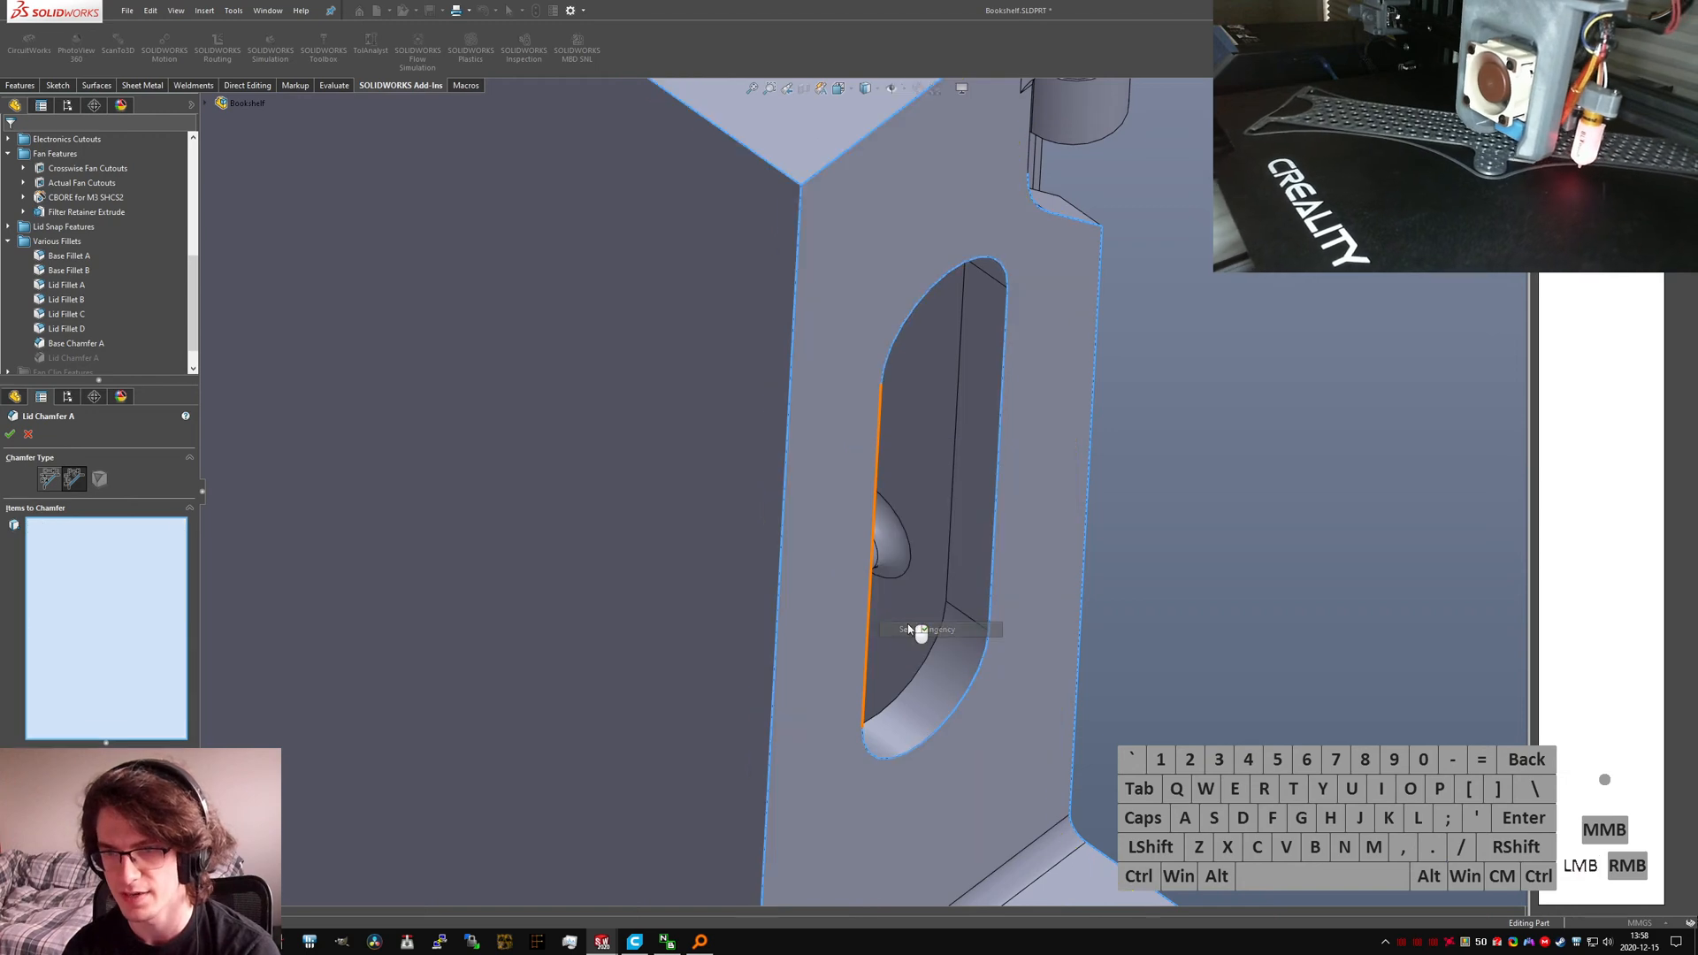
pyautogui.rightClick(933, 306)
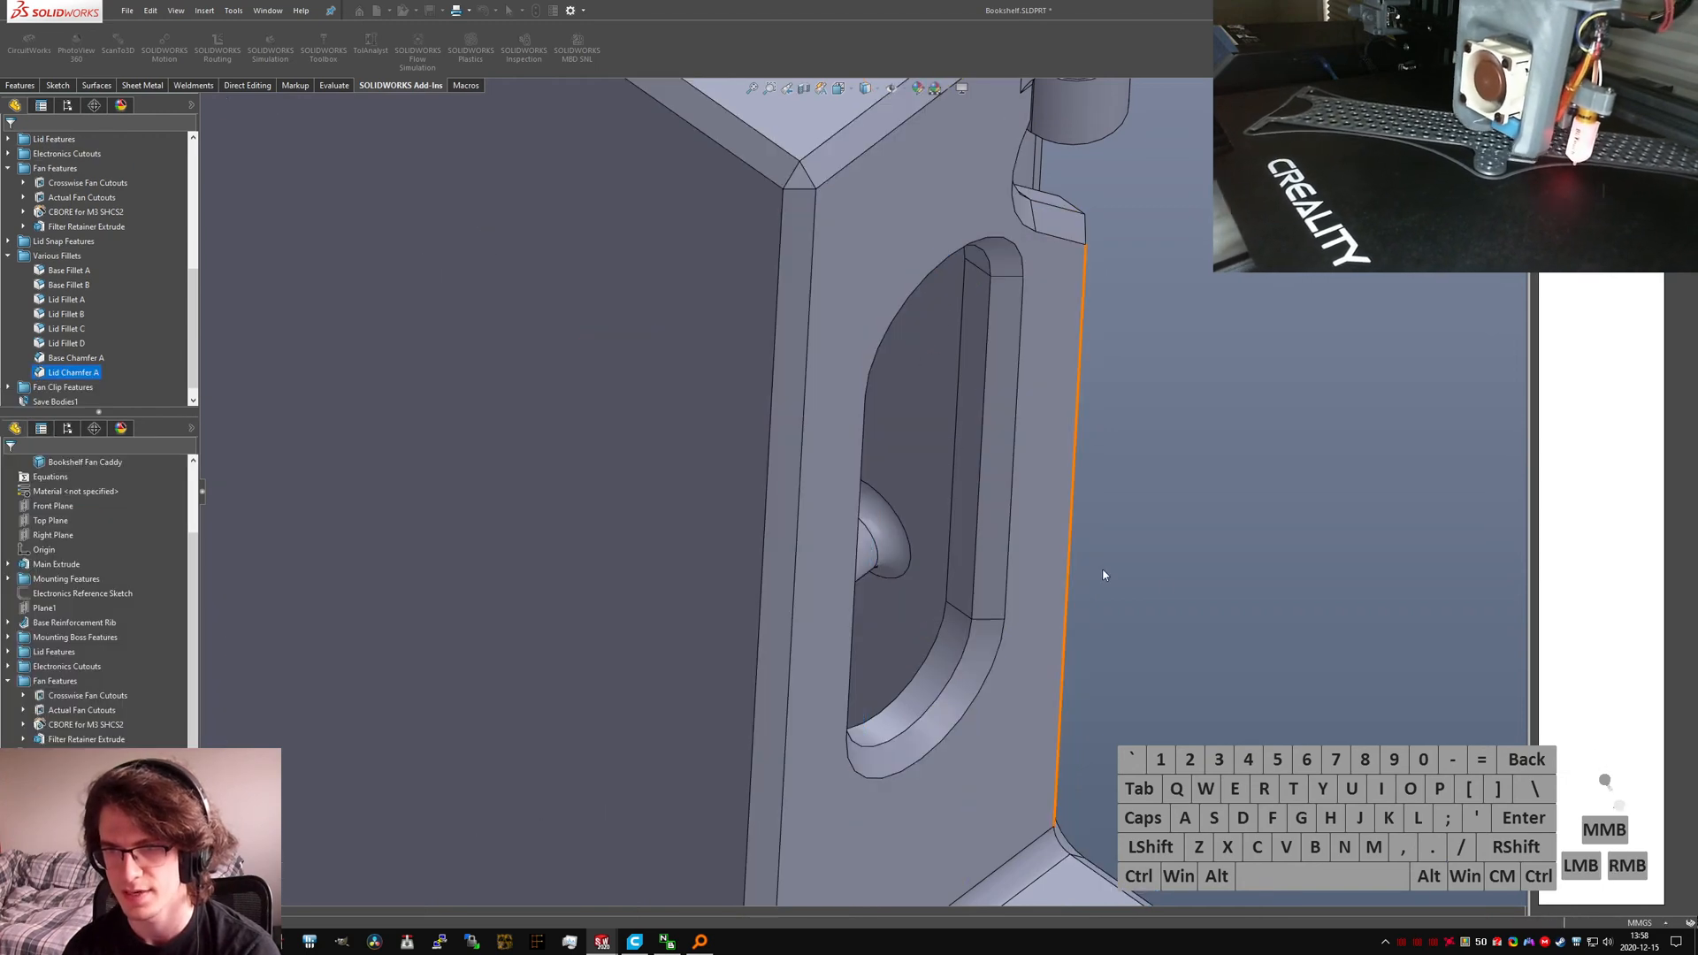
pyautogui.hotkey('ctrl', 's')
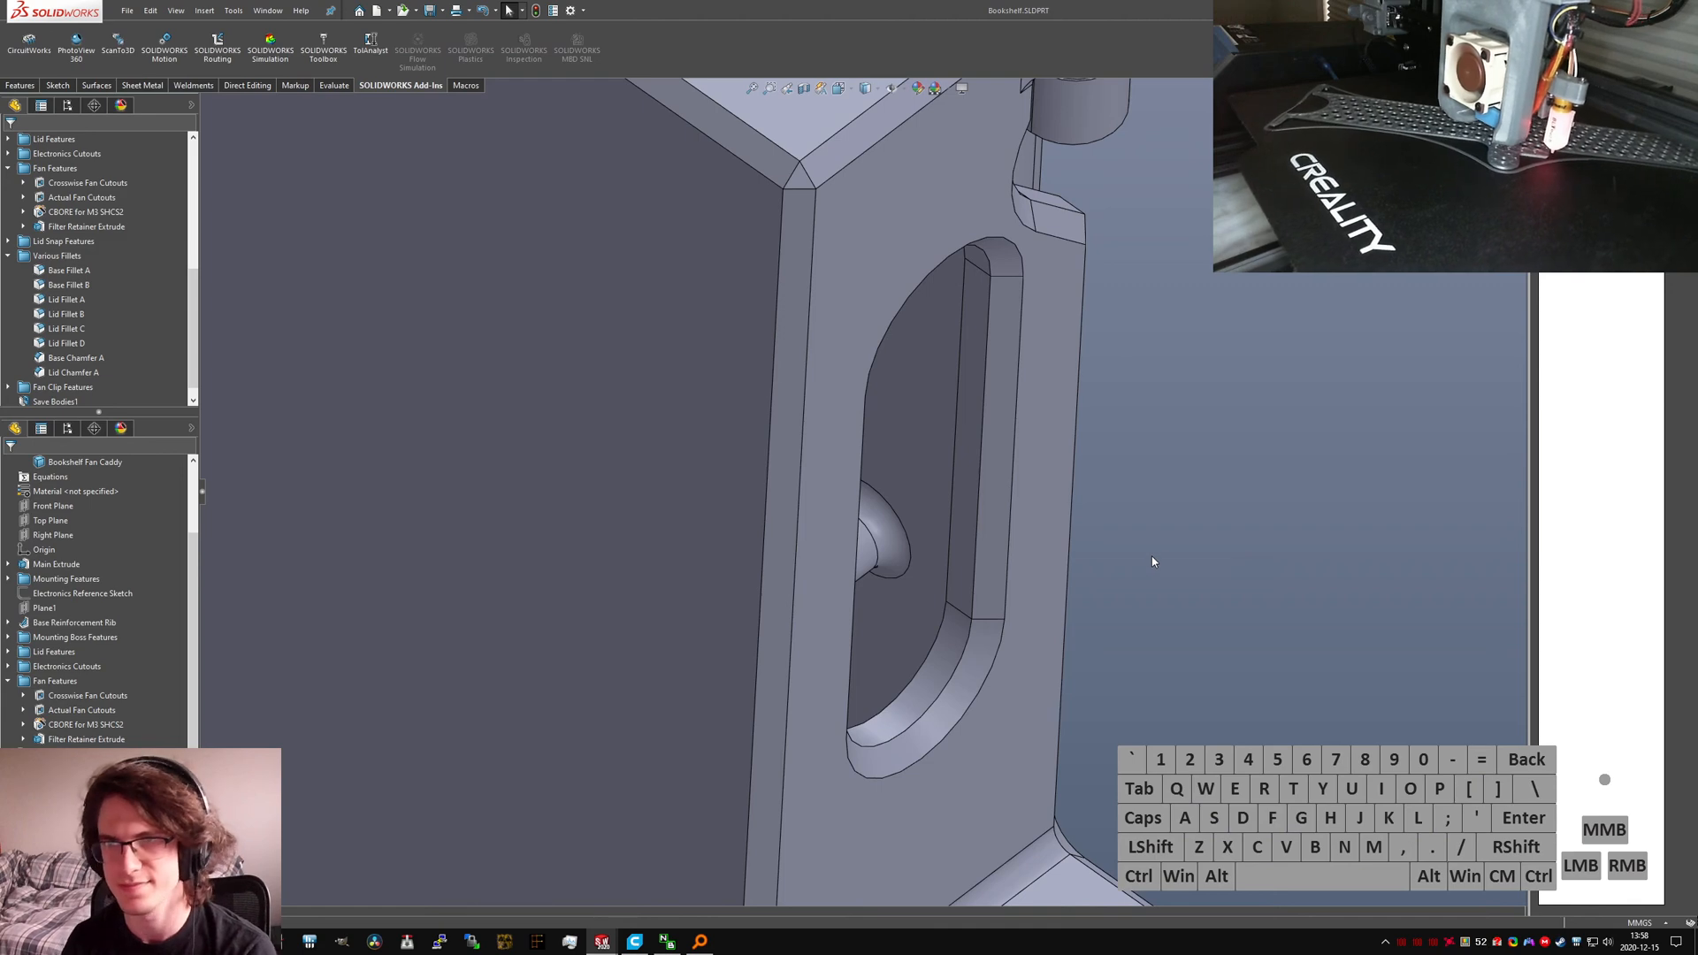
pyautogui.hotkey('ctrl', 's')
# Step: Inspect the chamfered oblong side opening and the outer face of the Bookshelf part from several angles, leaving nothing selected
pyautogui.click(1020, 587)
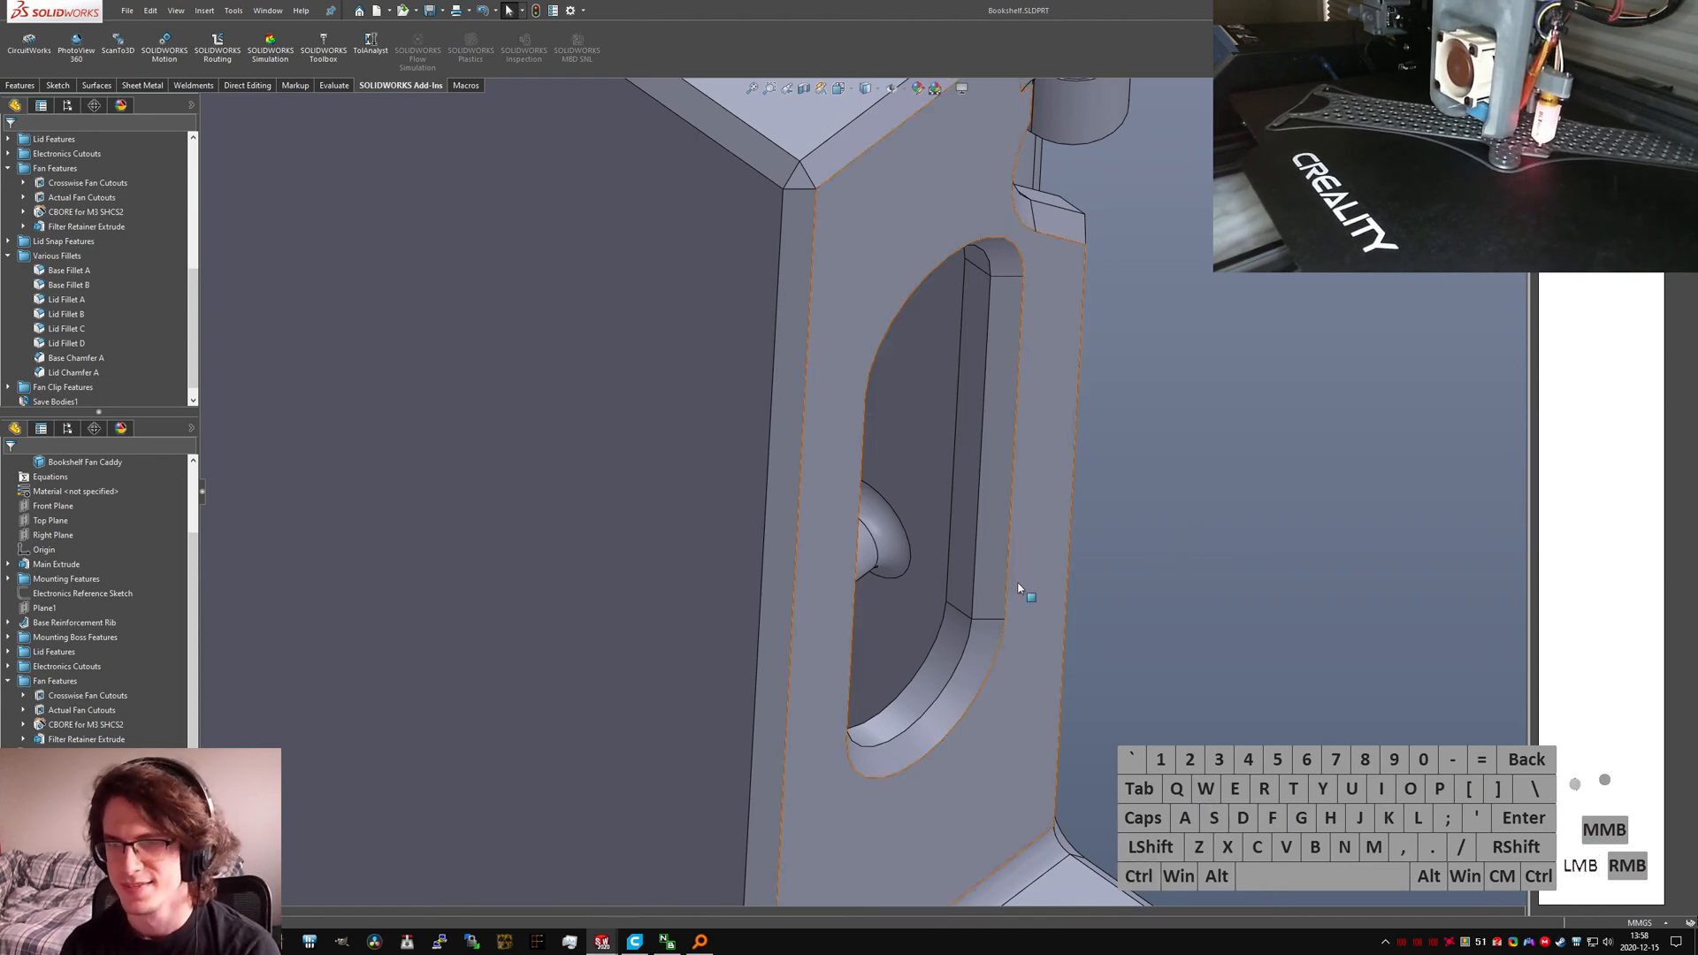
pyautogui.scroll(9, 938, 610)
pyautogui.scroll(-2, 855, 676)
pyautogui.scroll(-3, 850, 679)
pyautogui.moveTo(851, 680); pyautogui.dragTo(995, 584, button='middle')
pyautogui.keyDown('ctrl'); pyautogui.click(808, 605); pyautogui.keyUp('ctrl')
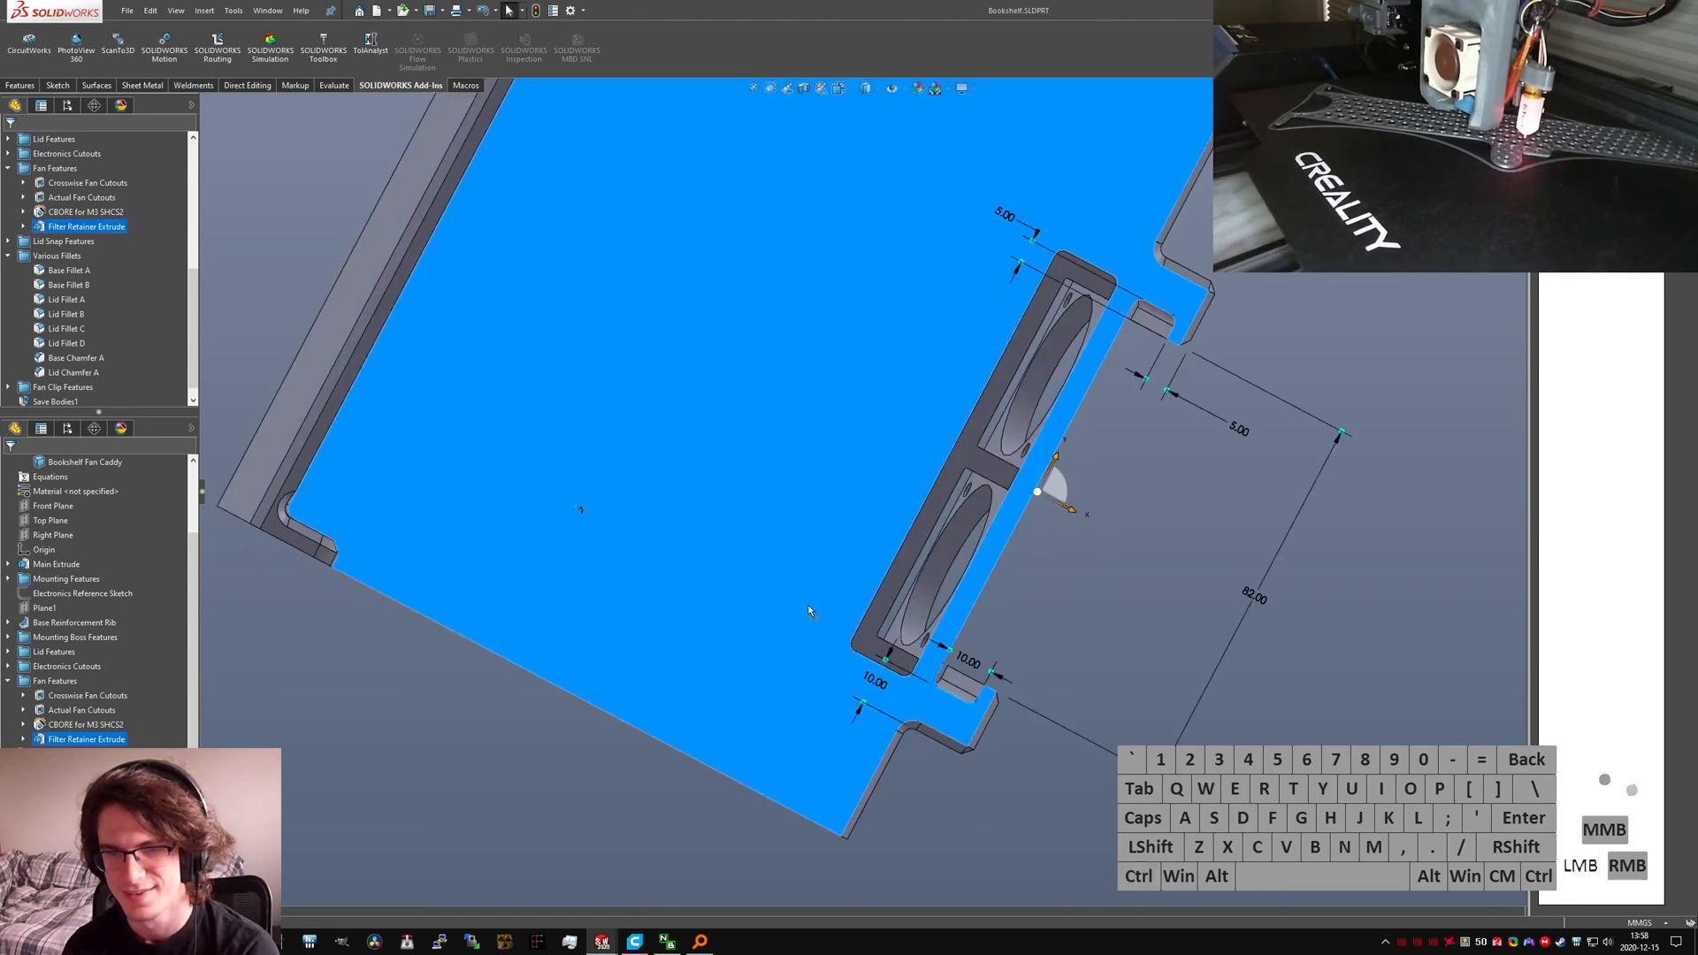
pyautogui.moveTo(508, 573); pyautogui.dragTo(520, 607)
pyautogui.click(970, 489)
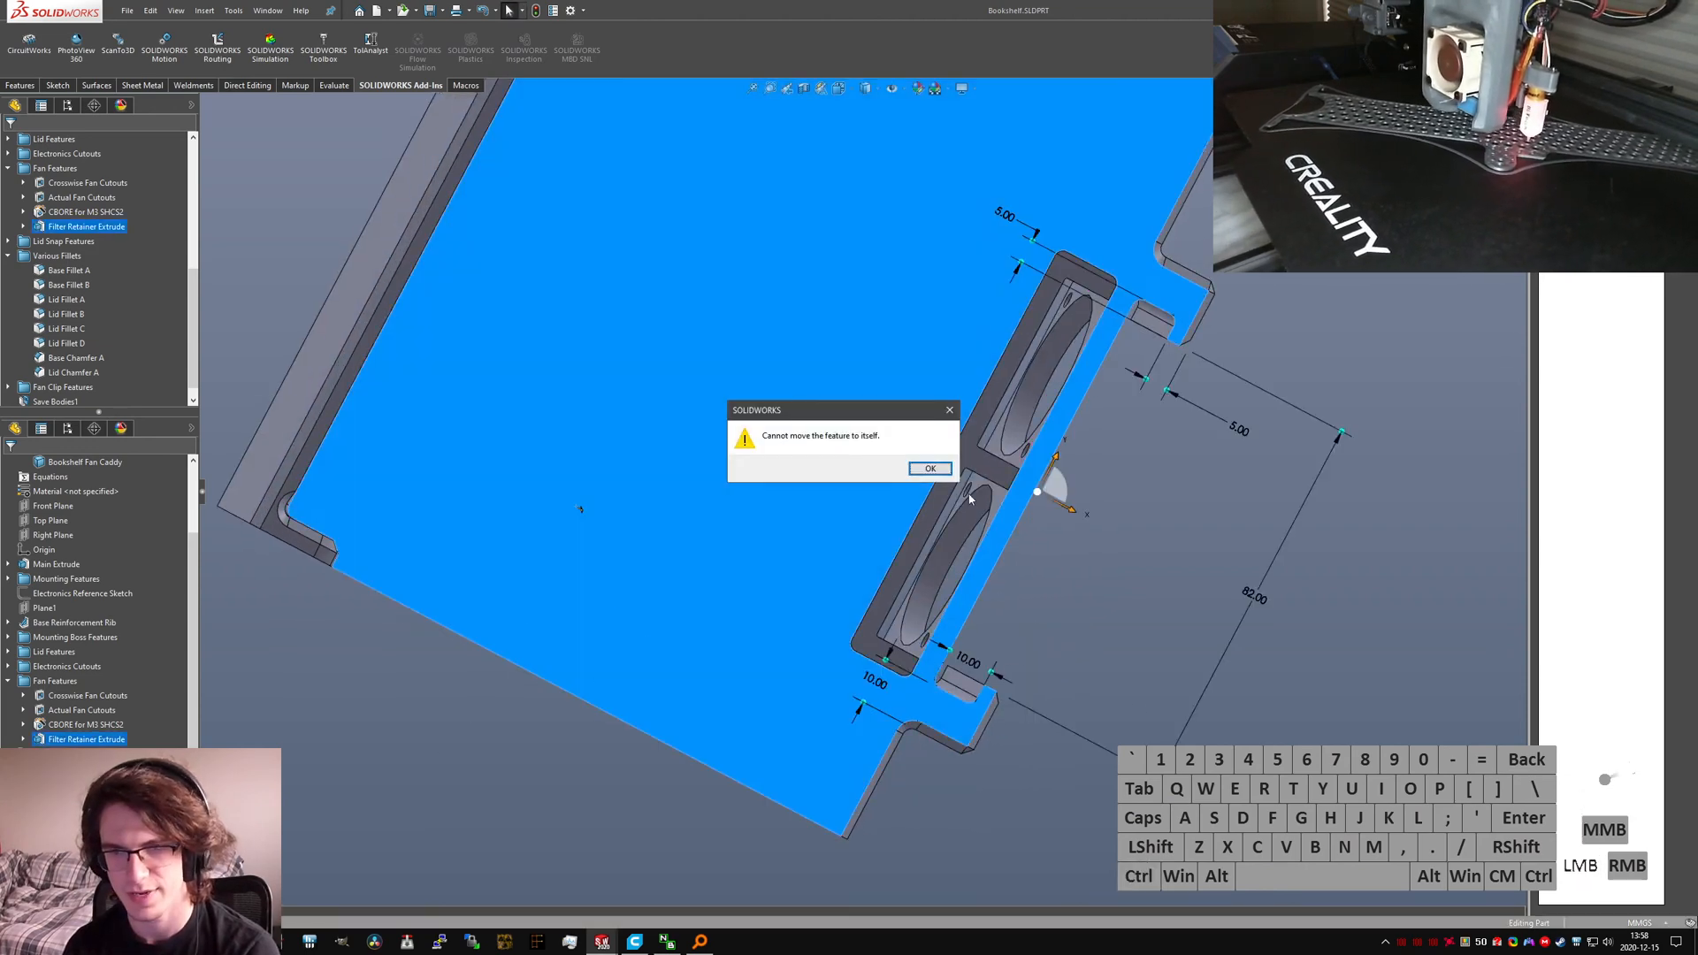
pyautogui.click(928, 469)
pyautogui.press('Escape')
# Step: Switch to the Bookshelf Subpart Assembly and save it in isometric view together with its Base, Hinged Lid and Fan Caddy parts
pyautogui.hotkey('ctrl', 'Tab')
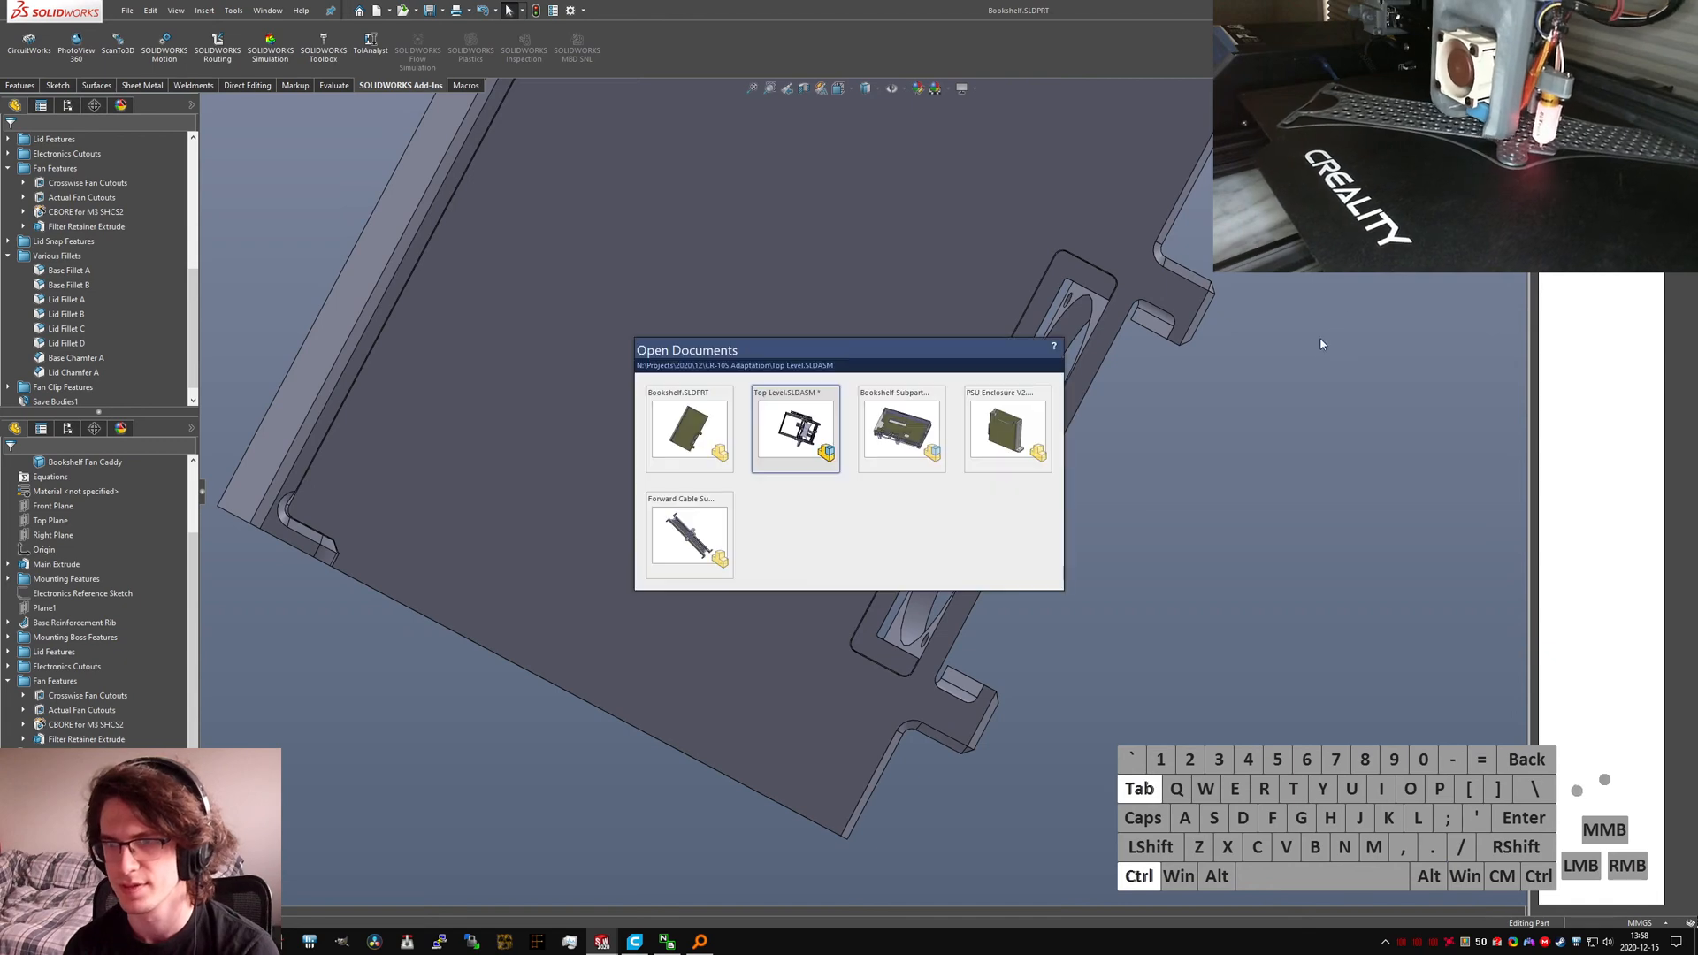
pyautogui.hotkey('ctrl', 'Tab')
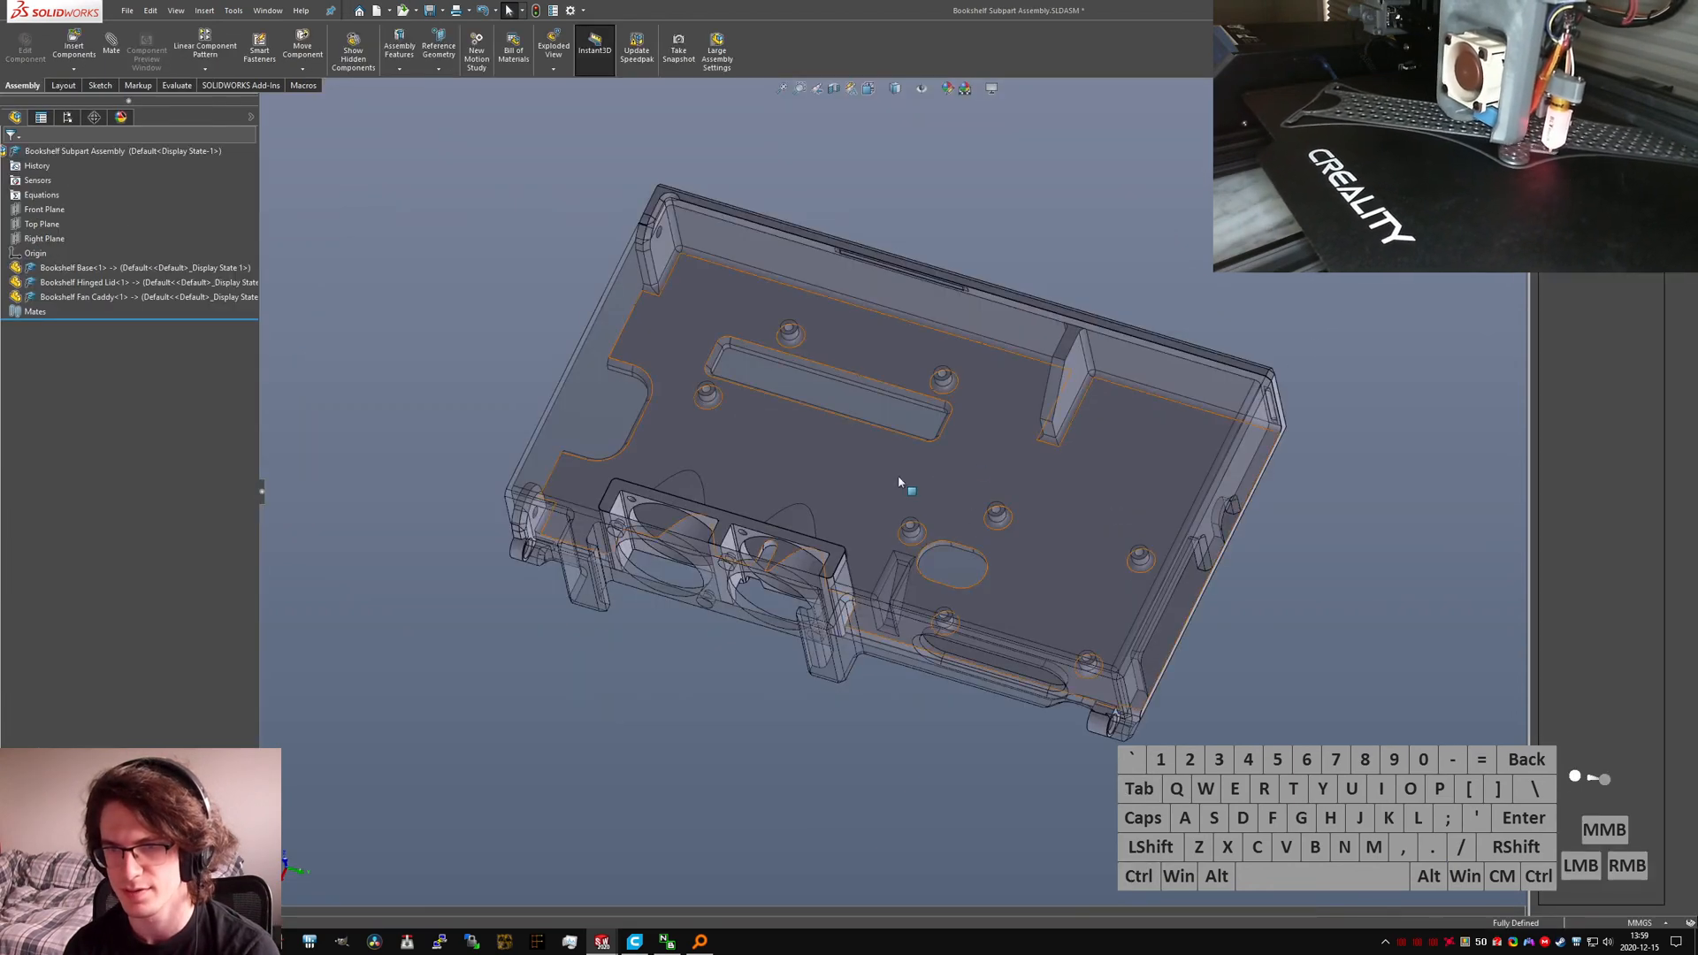
pyautogui.moveTo(1049, 446); pyautogui.dragTo(1137, 469, button='middle')
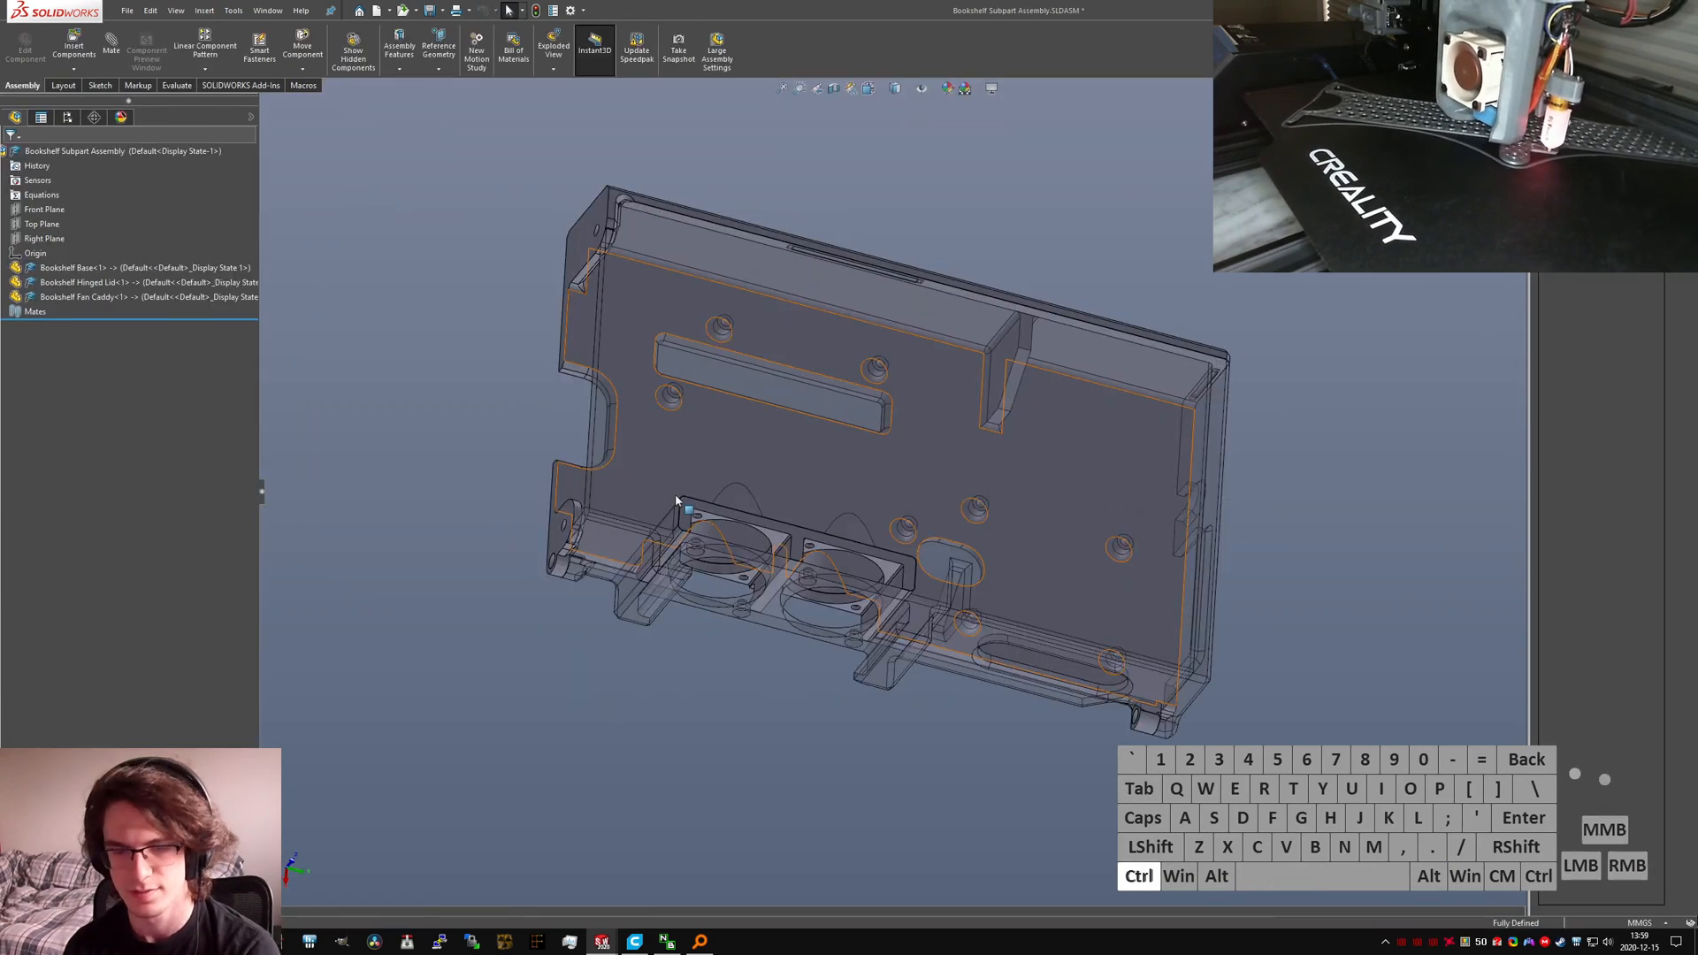
pyautogui.hotkey('ctrl', '7')
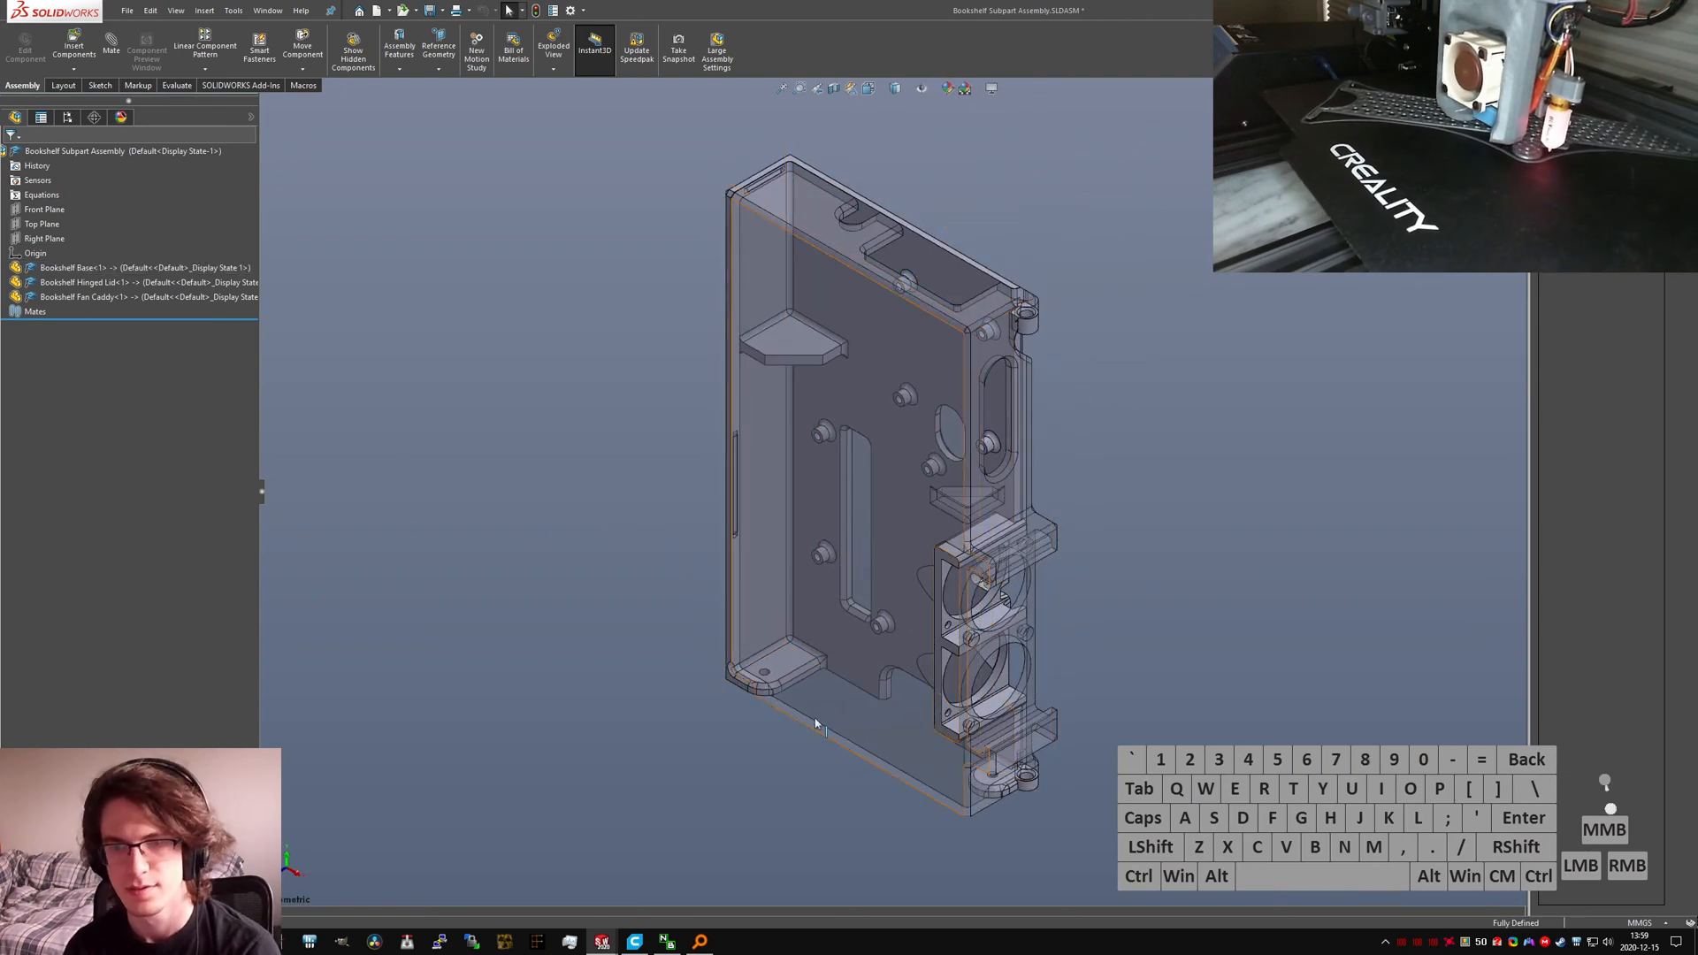
pyautogui.moveTo(815, 720); pyautogui.dragTo(616, 769)
pyautogui.hotkey('ctrl', 's')
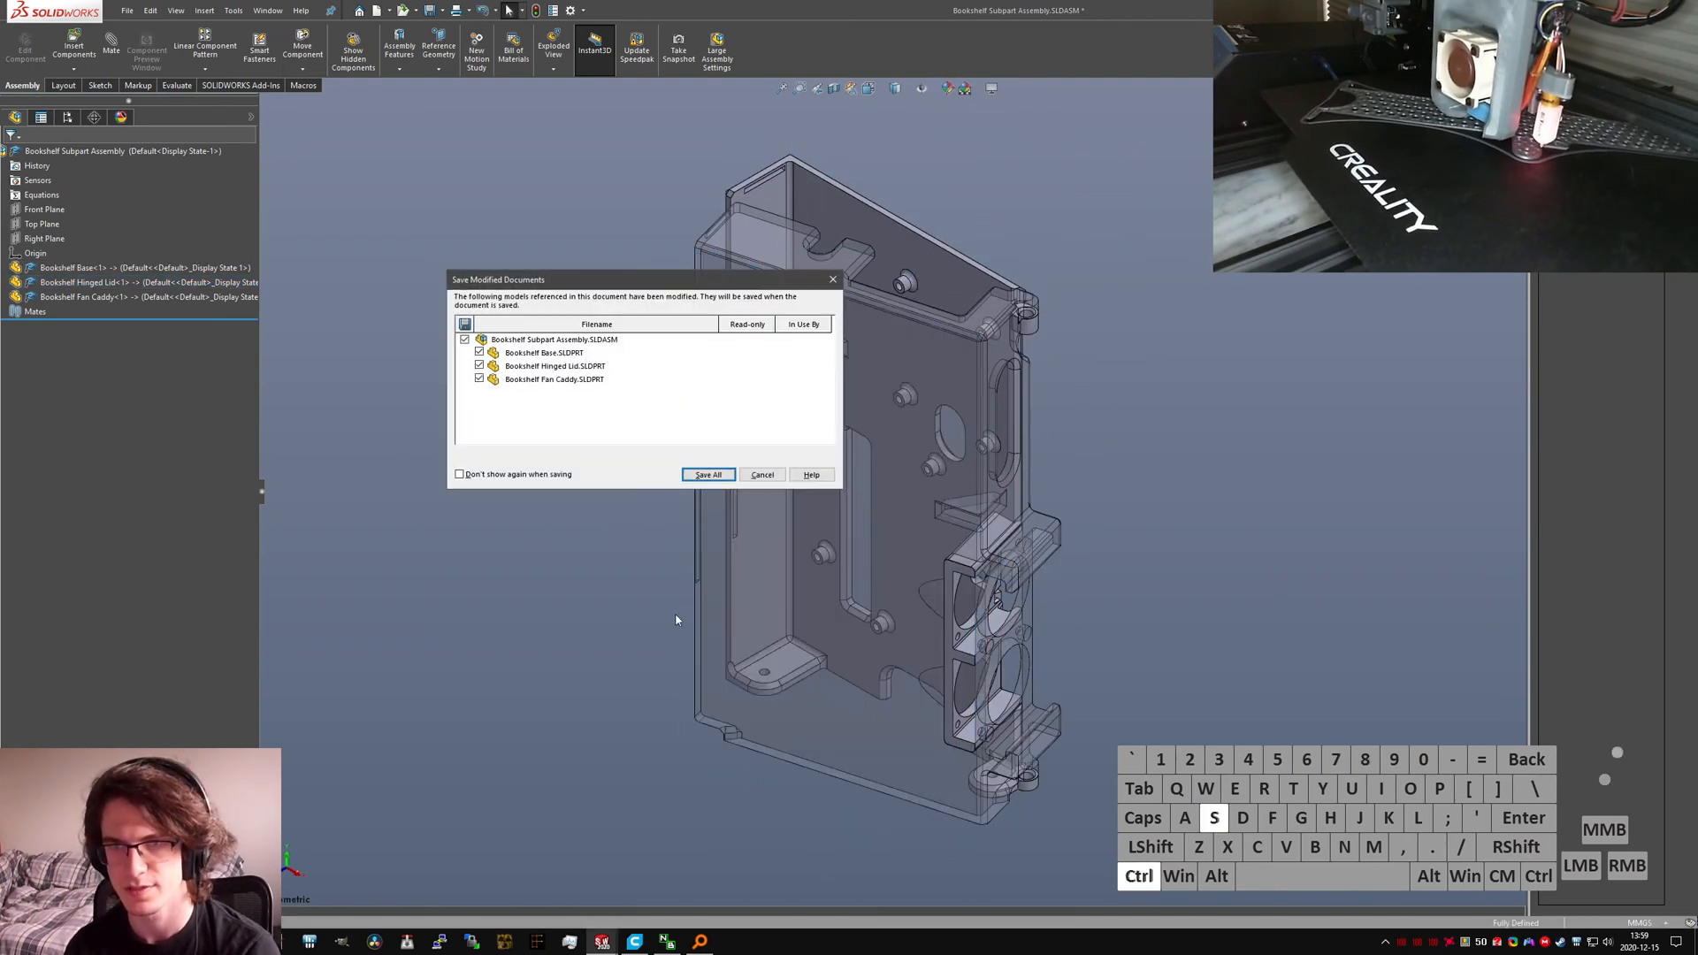
pyautogui.click(705, 470)
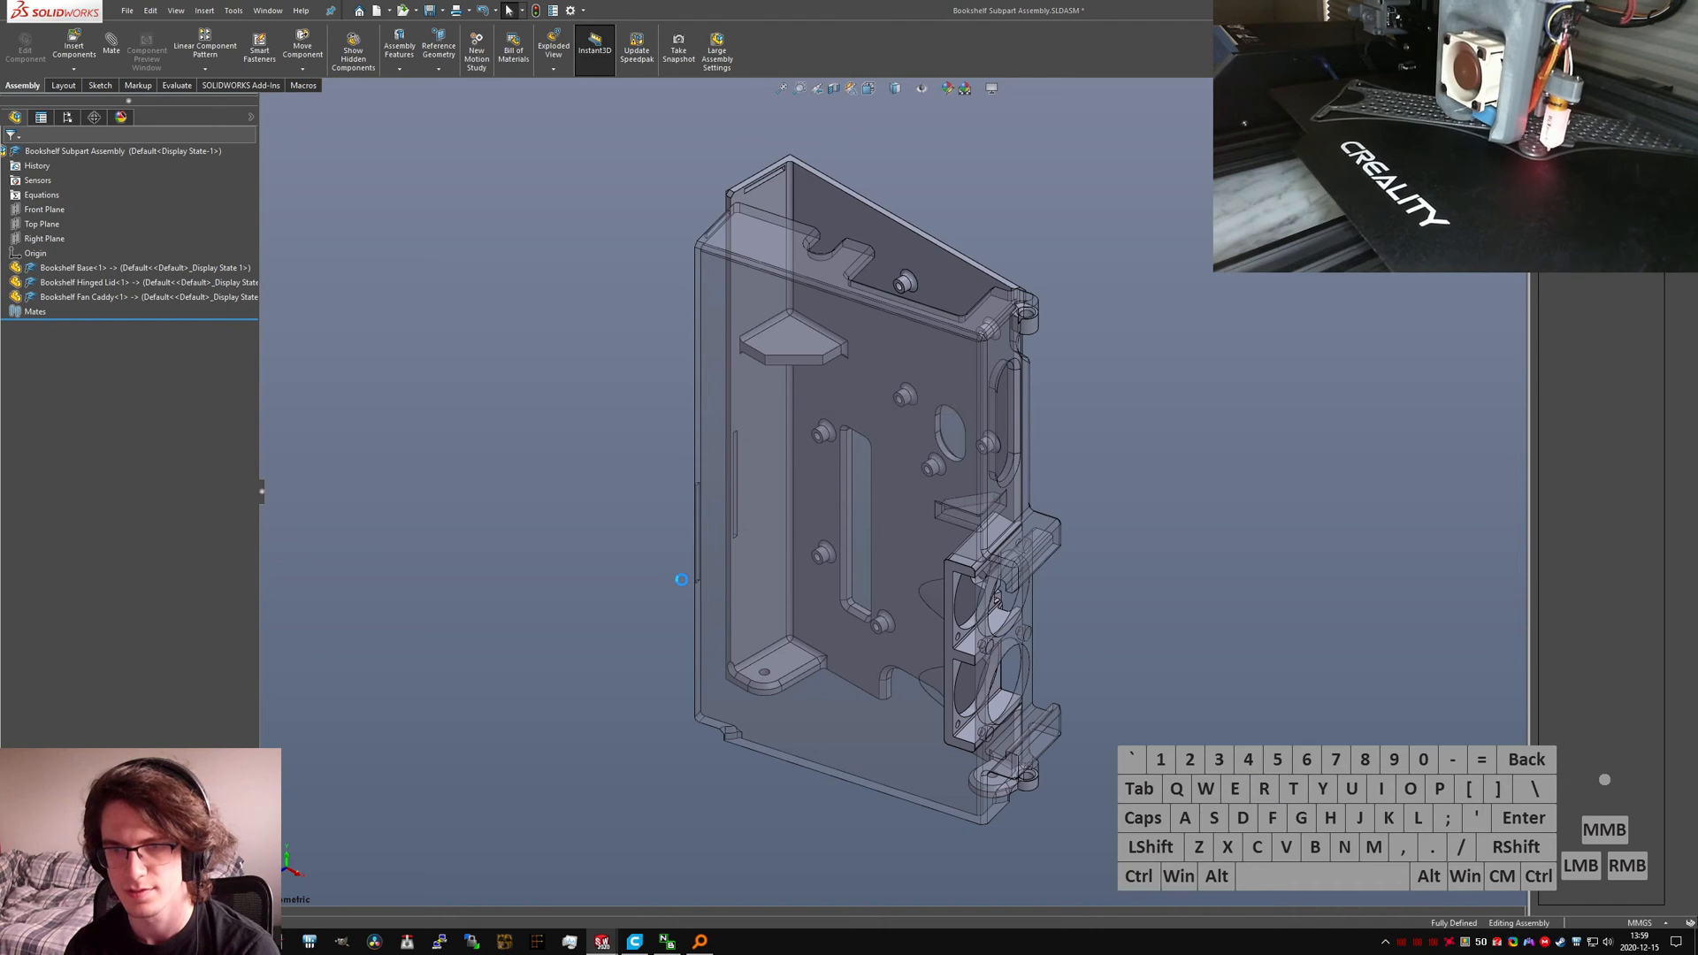
# Step: Switch to the Top Level assembly and examine the updated bookshelf lid and its fit against the frame
pyautogui.hotkey('ctrl', 'Tab')
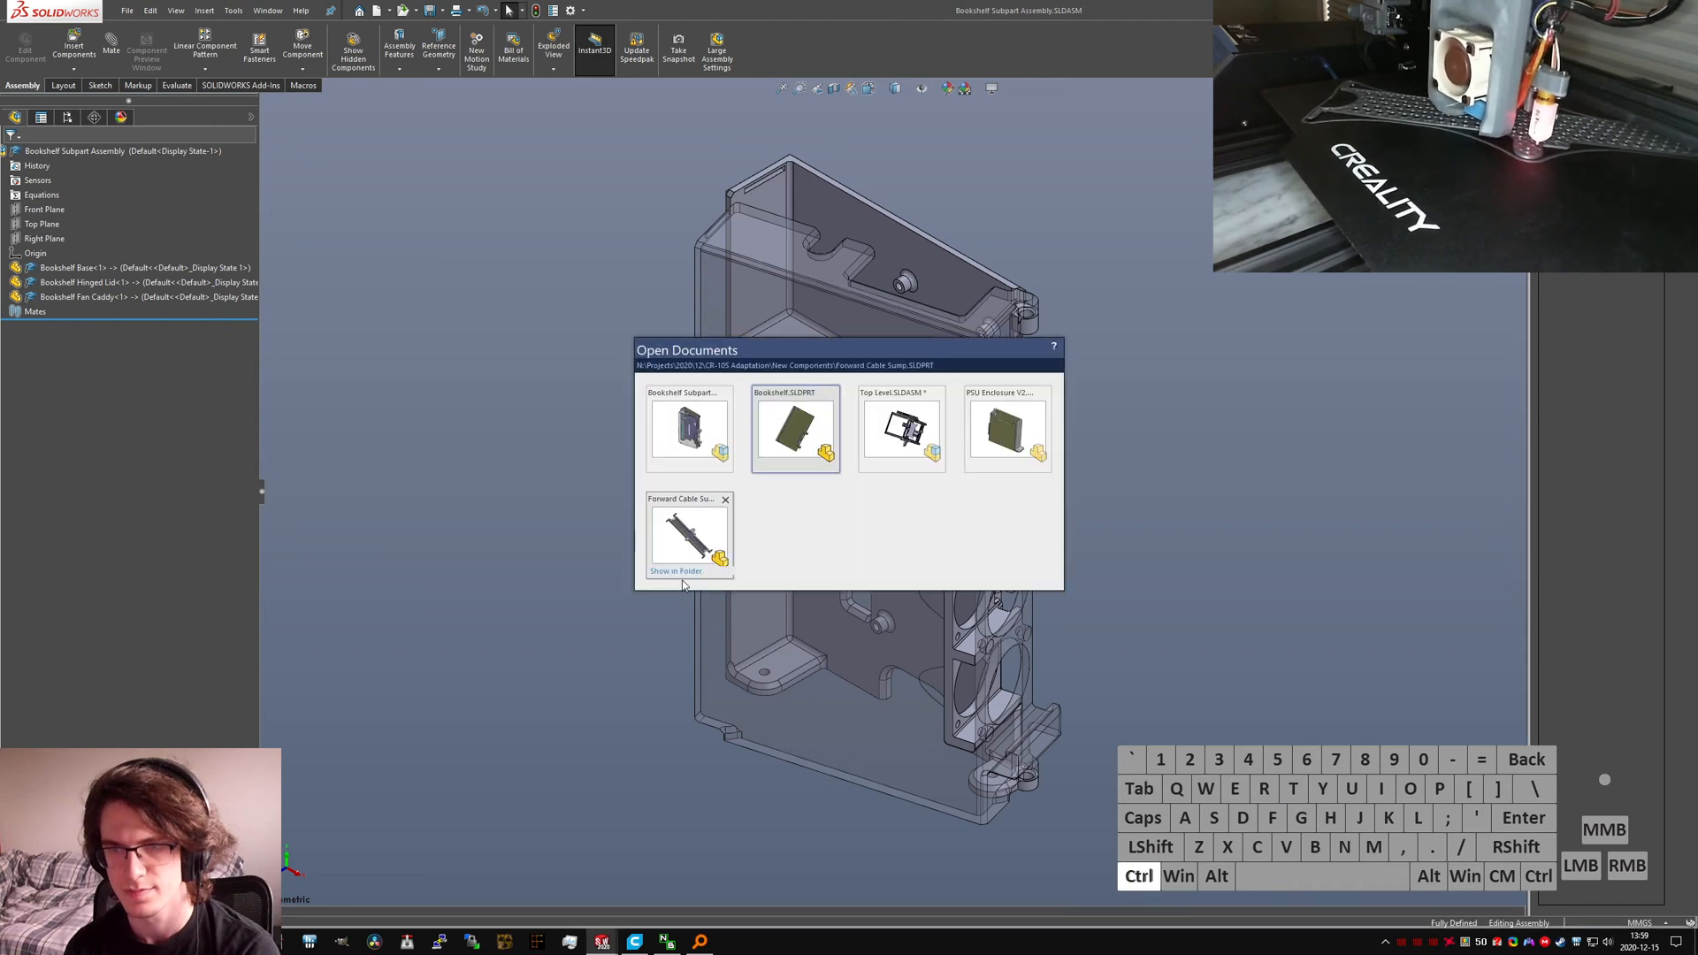
pyautogui.hotkey('ctrl', 'Tab')
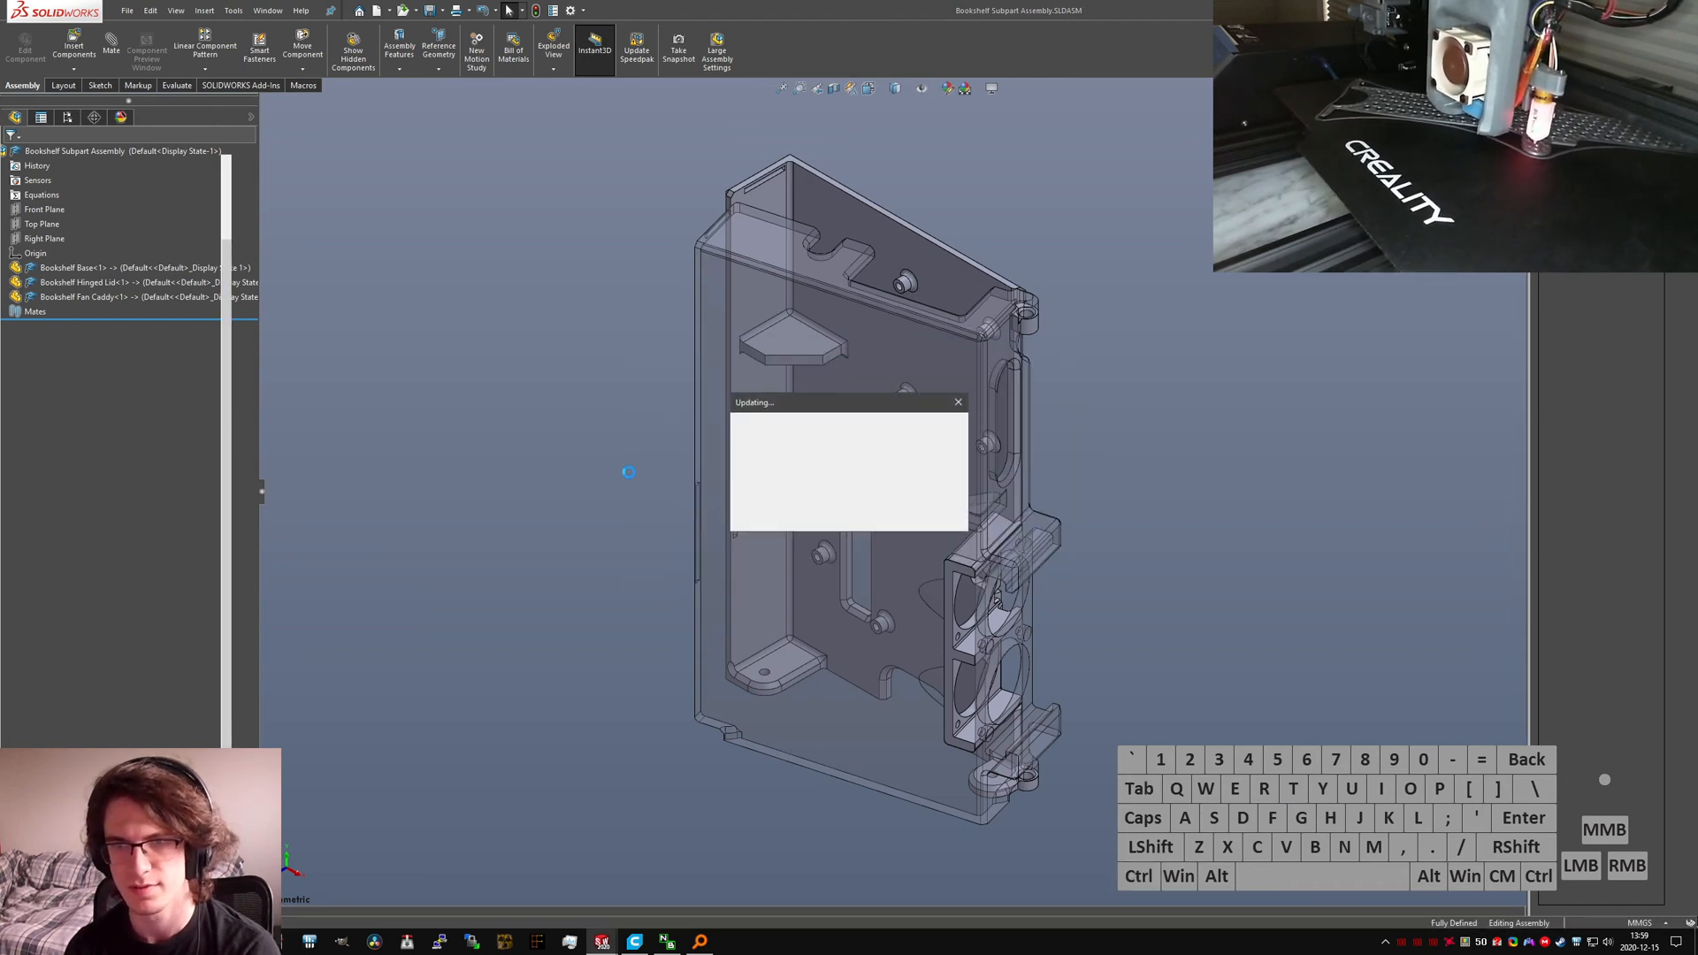
pyautogui.scroll(5, 769, 496)
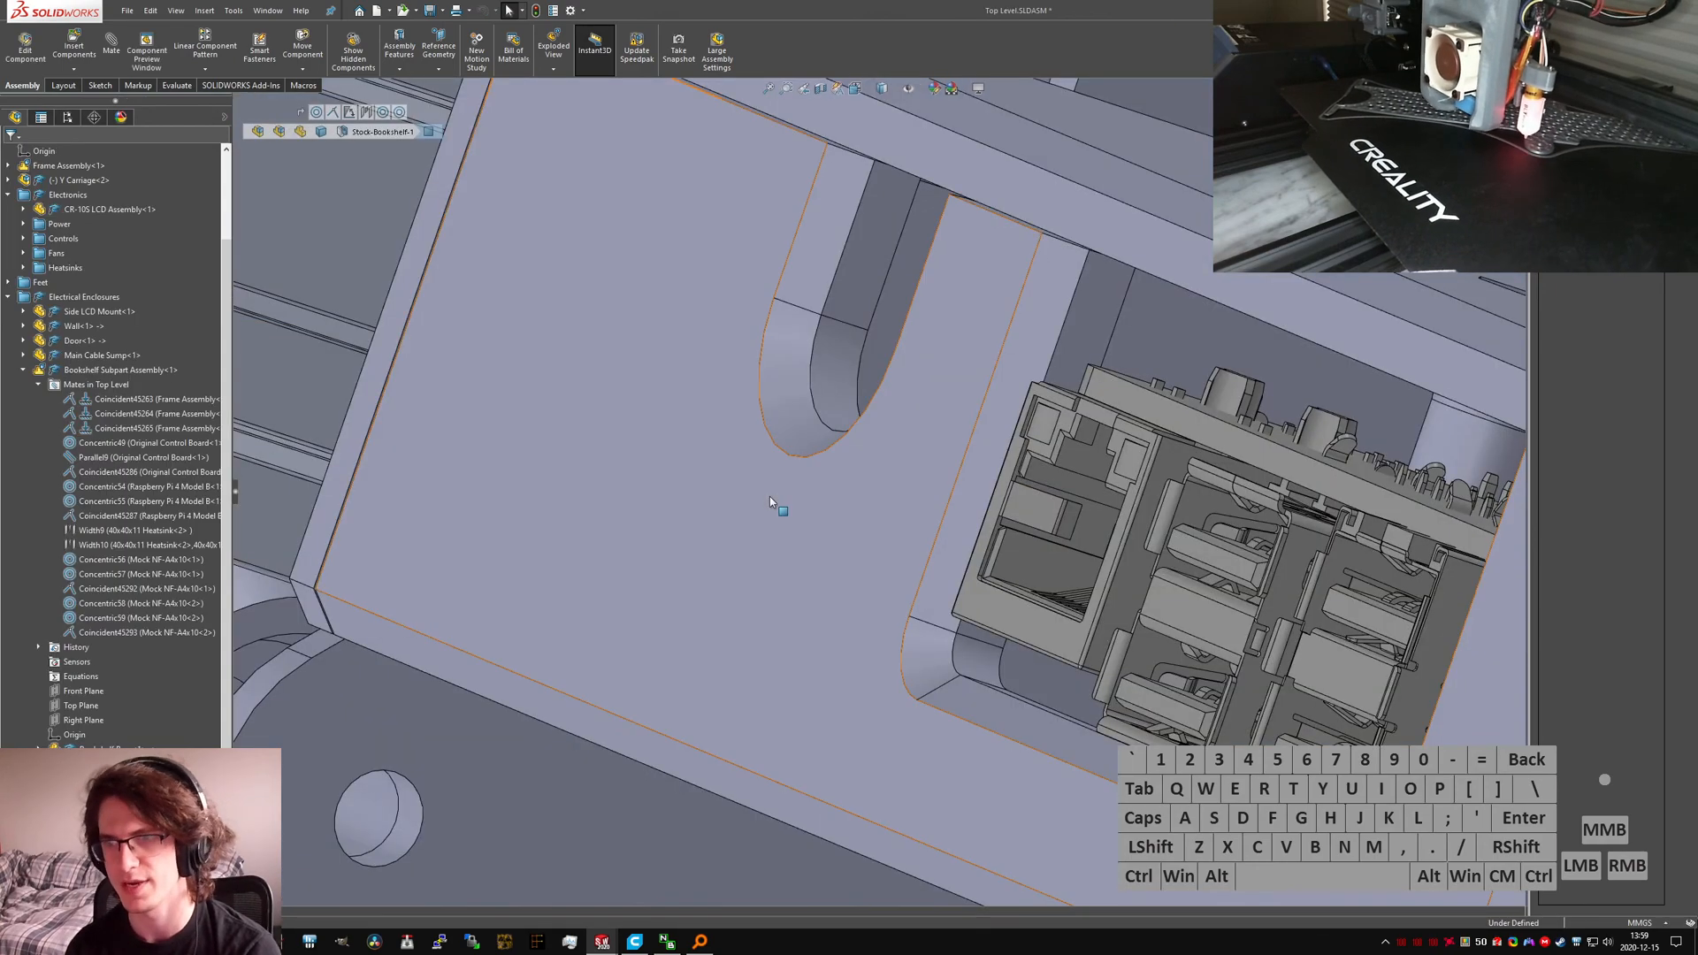
pyautogui.moveTo(796, 443); pyautogui.dragTo(823, 741, button='middle')
pyautogui.click(823, 743)
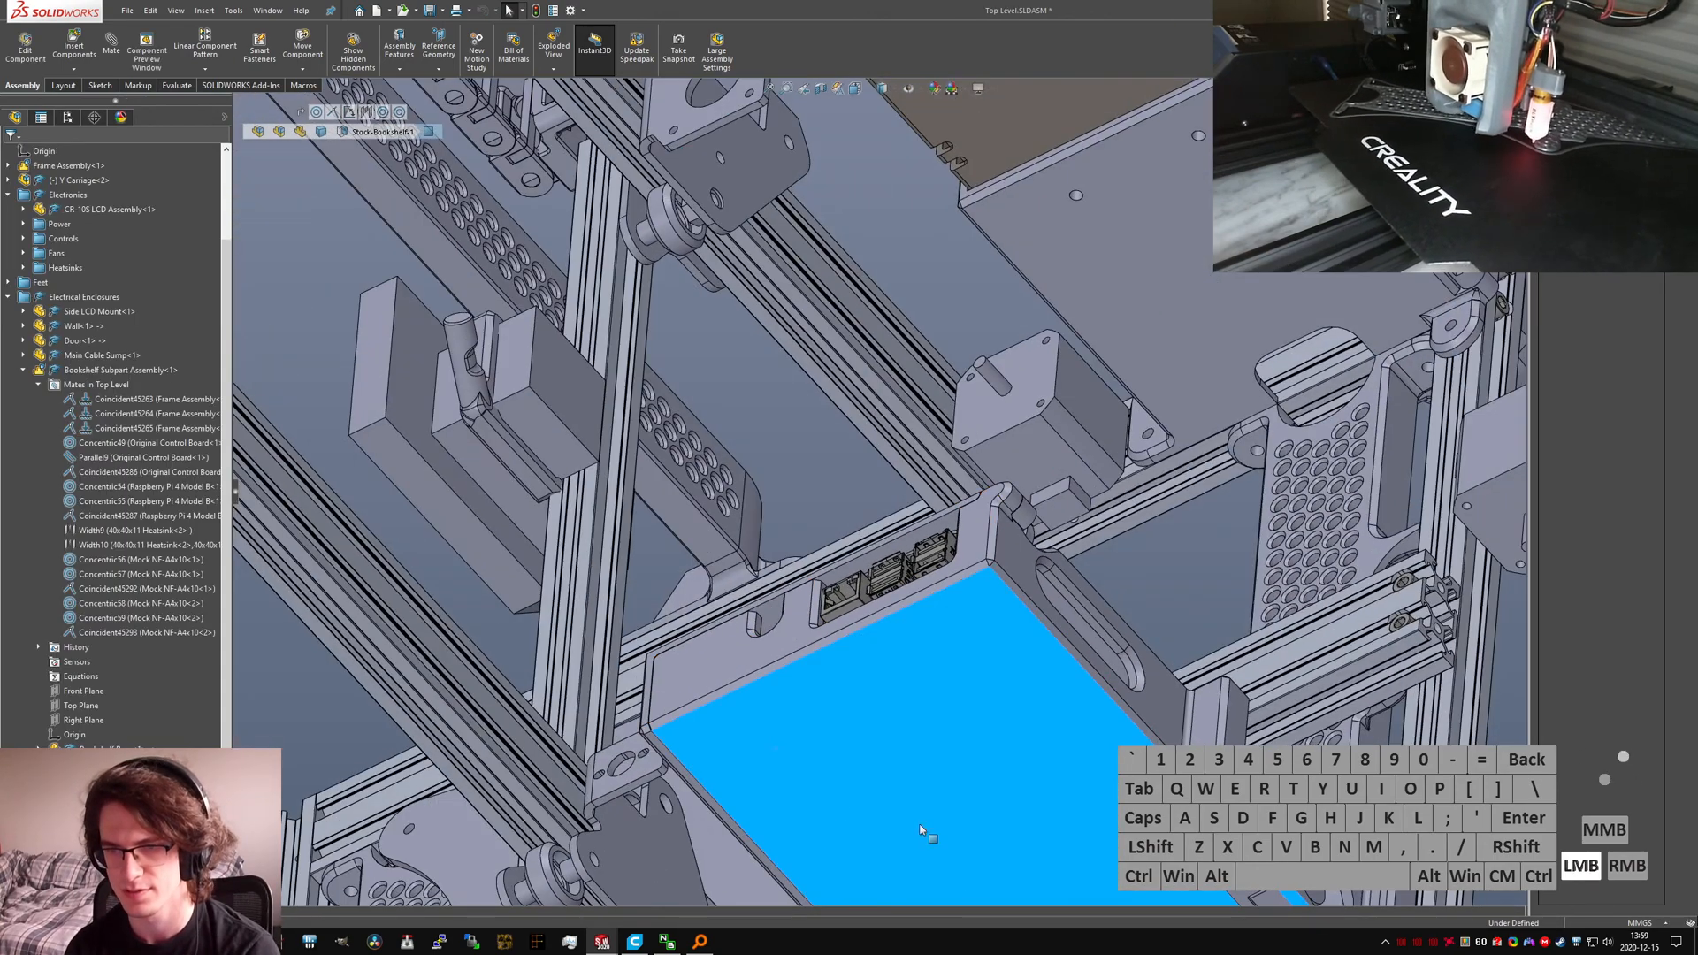
pyautogui.scroll(2, 79, 628)
pyautogui.scroll(-3, 79, 629)
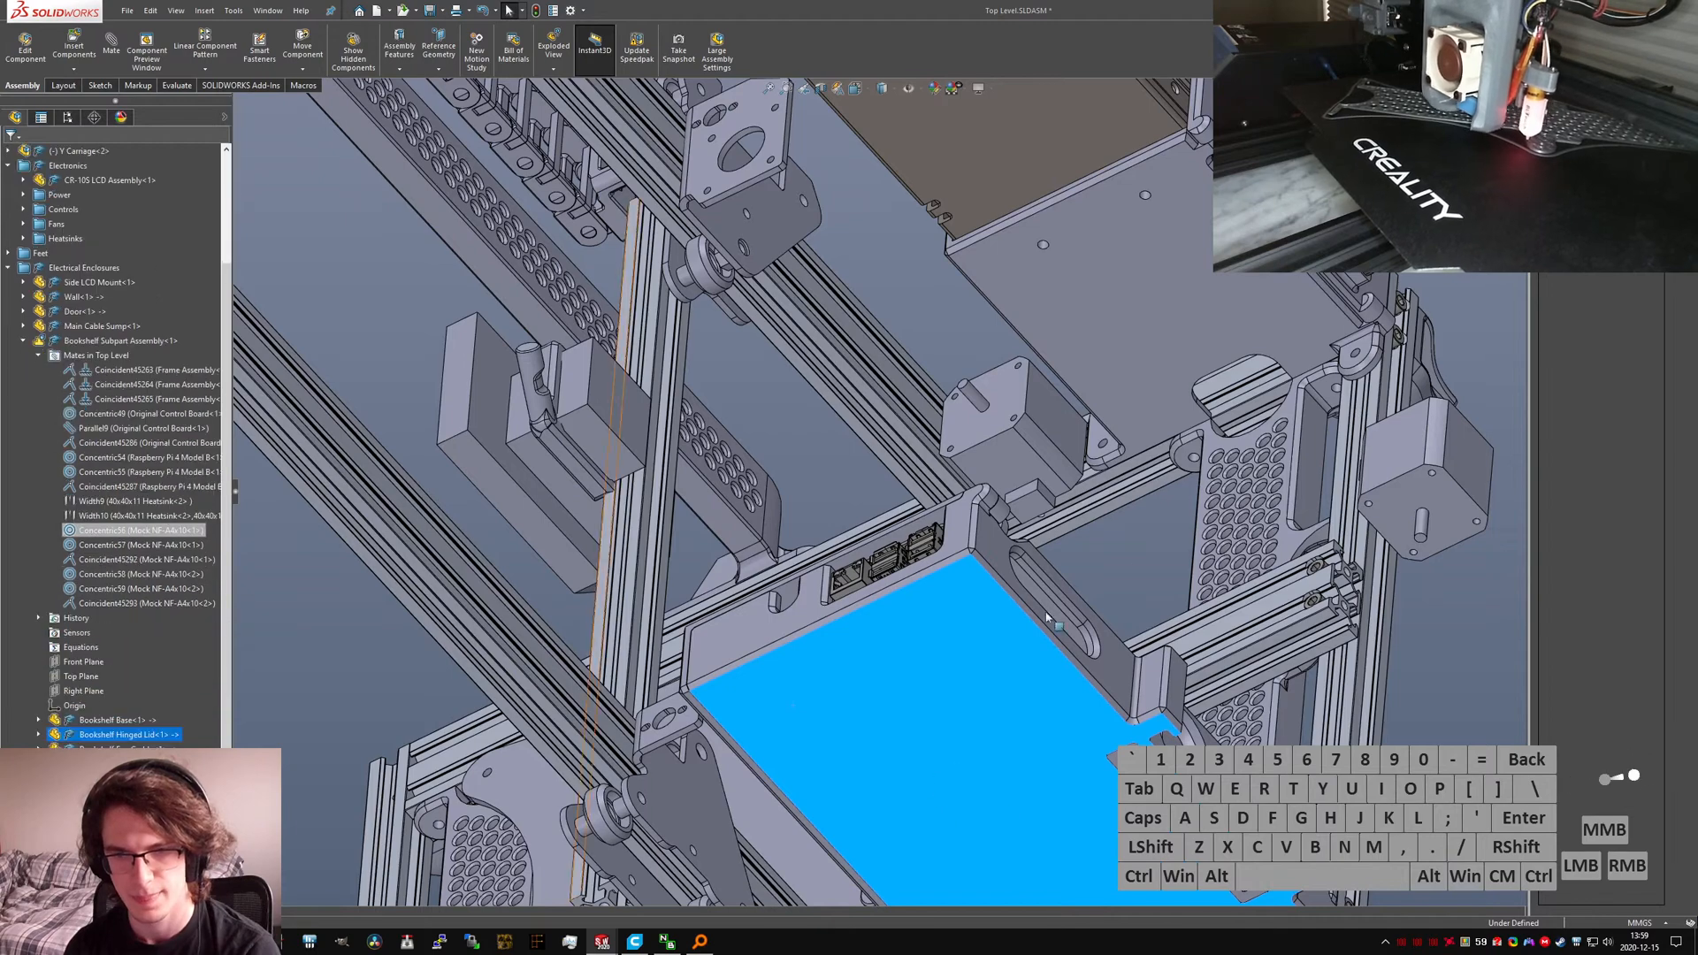
pyautogui.scroll(7, 1053, 619)
pyautogui.moveTo(1080, 644); pyautogui.dragTo(955, 618, button='middle')
pyautogui.scroll(-7, 951, 616)
pyautogui.moveTo(902, 548); pyautogui.dragTo(898, 508, button='middle')
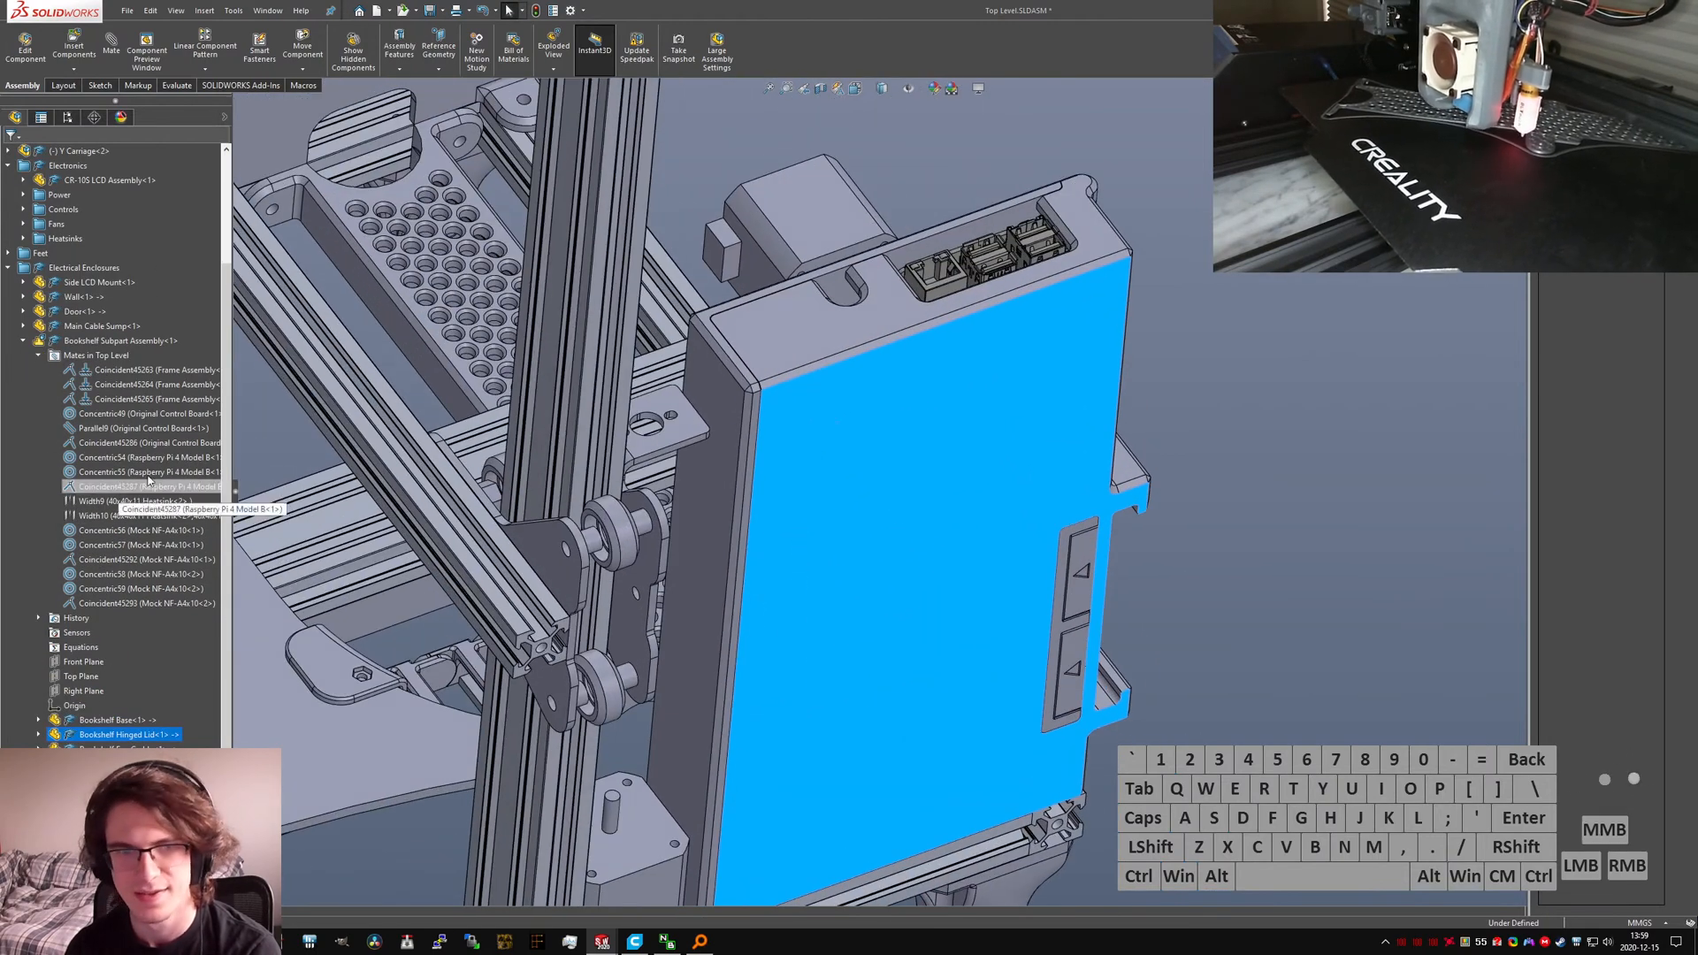
# Step: Try to edit mate Coincident45264 by removing the Hinged Lid face from its selections
pyautogui.click(115, 385)
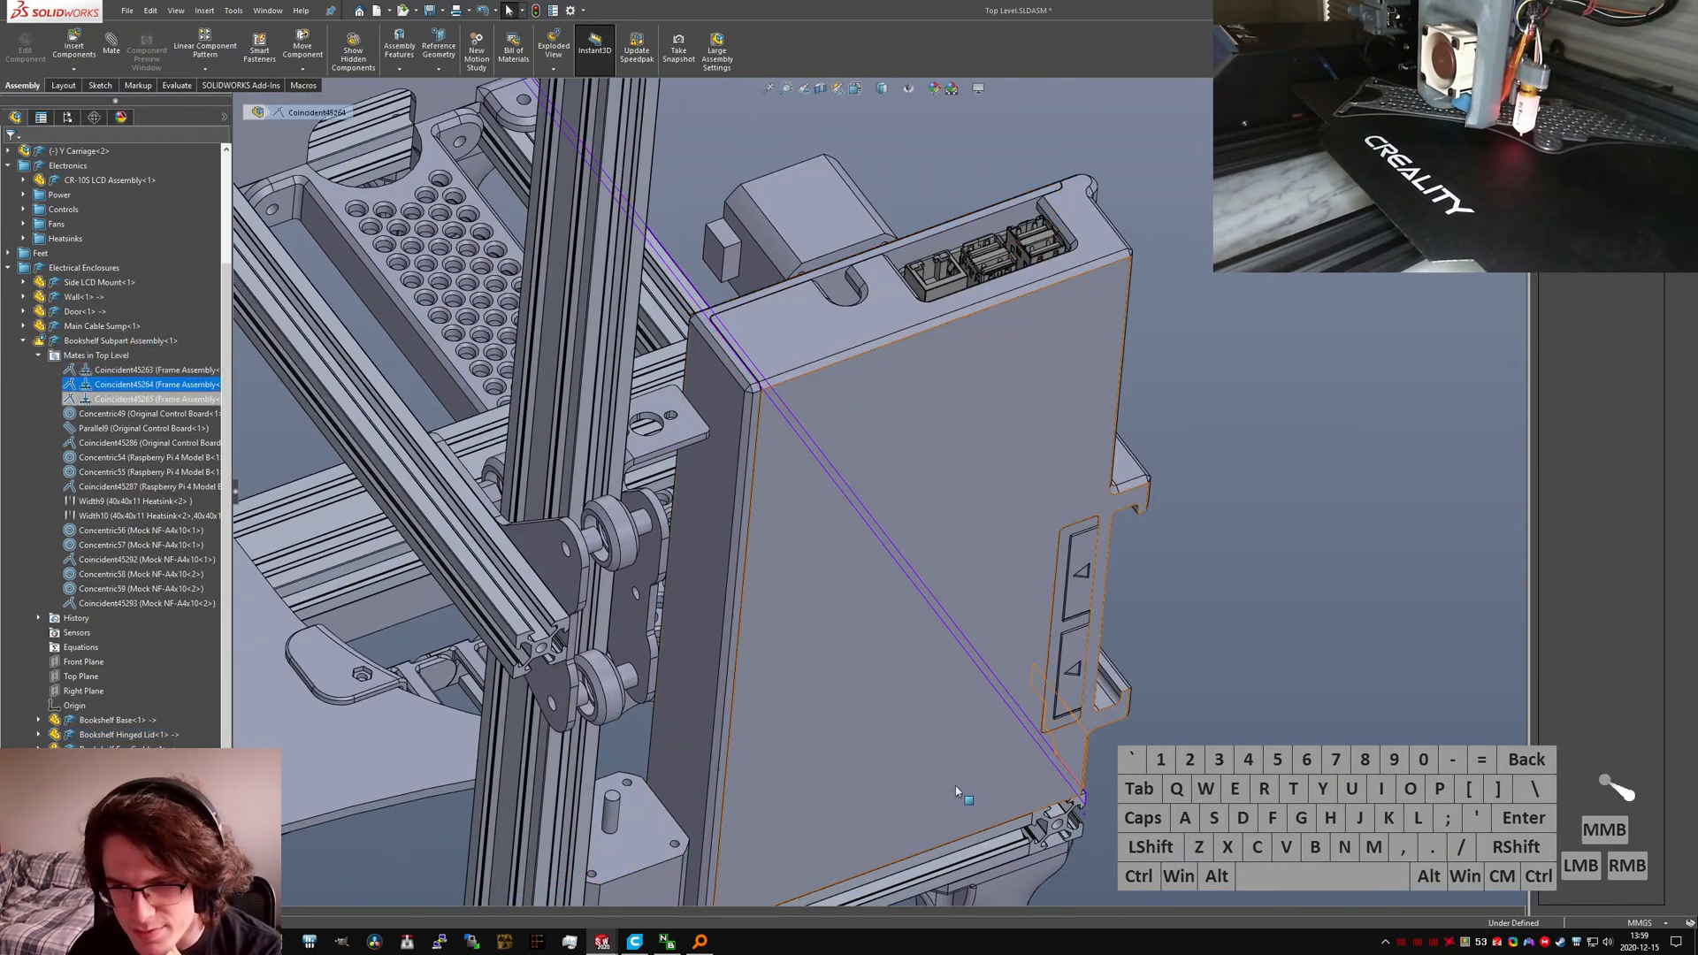
pyautogui.scroll(3, 929, 725)
pyautogui.moveTo(870, 573); pyautogui.dragTo(610, 513, button='middle')
pyautogui.scroll(-7, 959, 707)
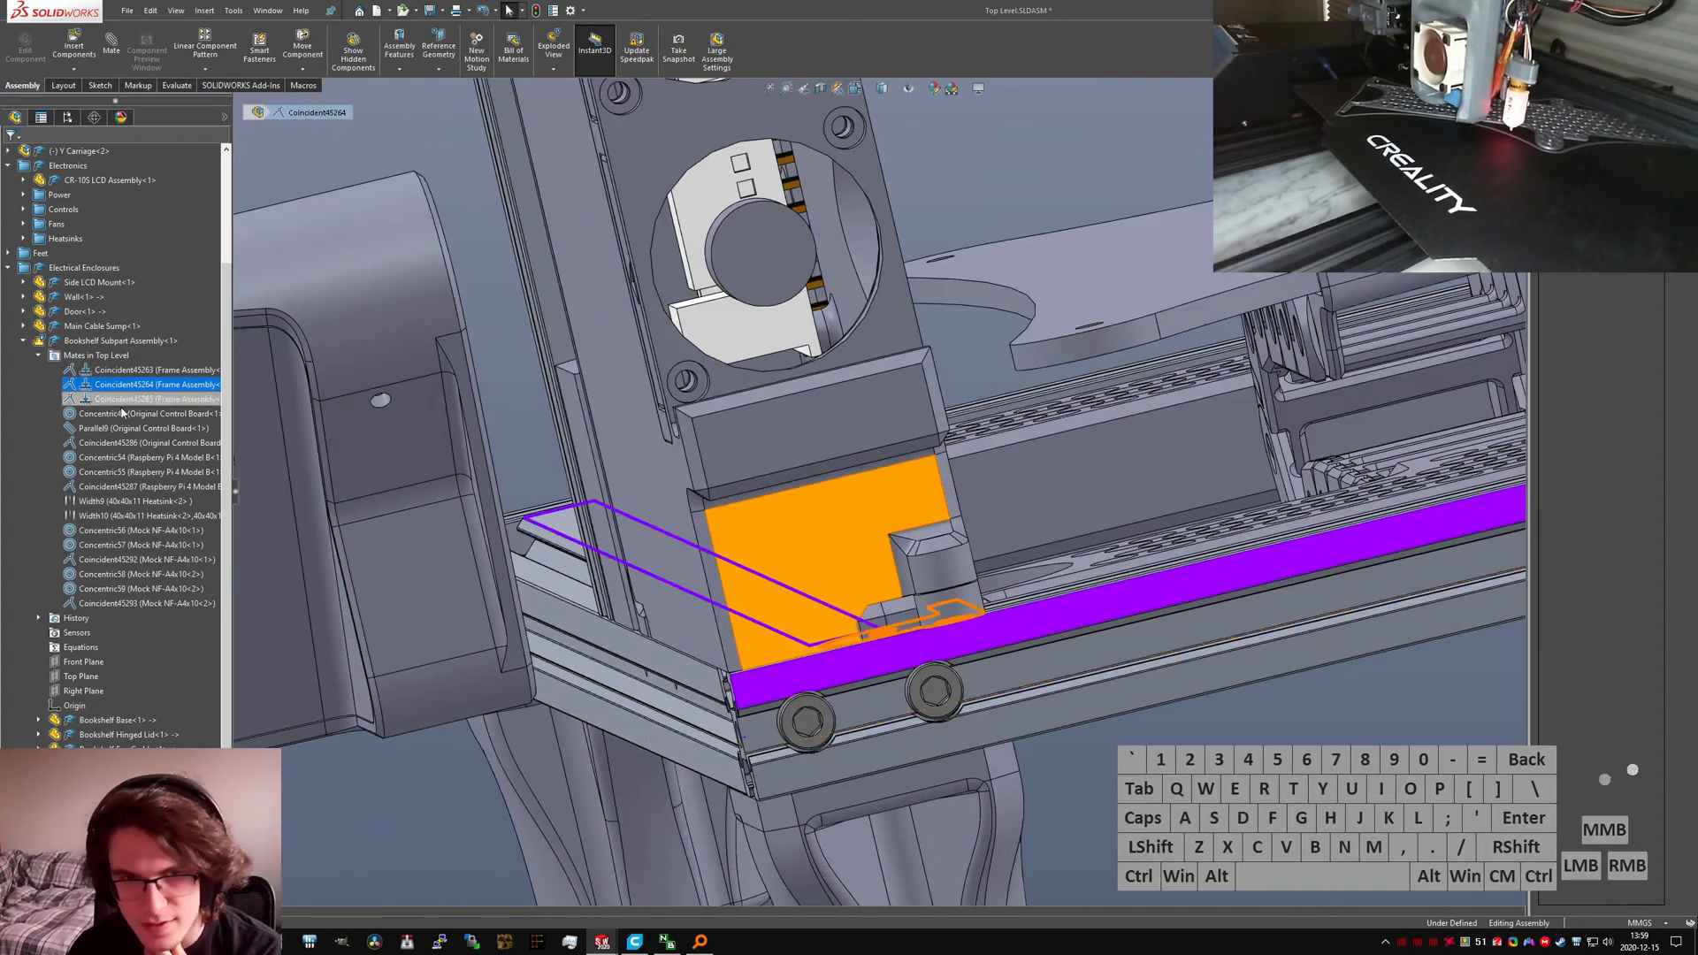
pyautogui.rightClick(126, 383)
pyautogui.click(132, 341)
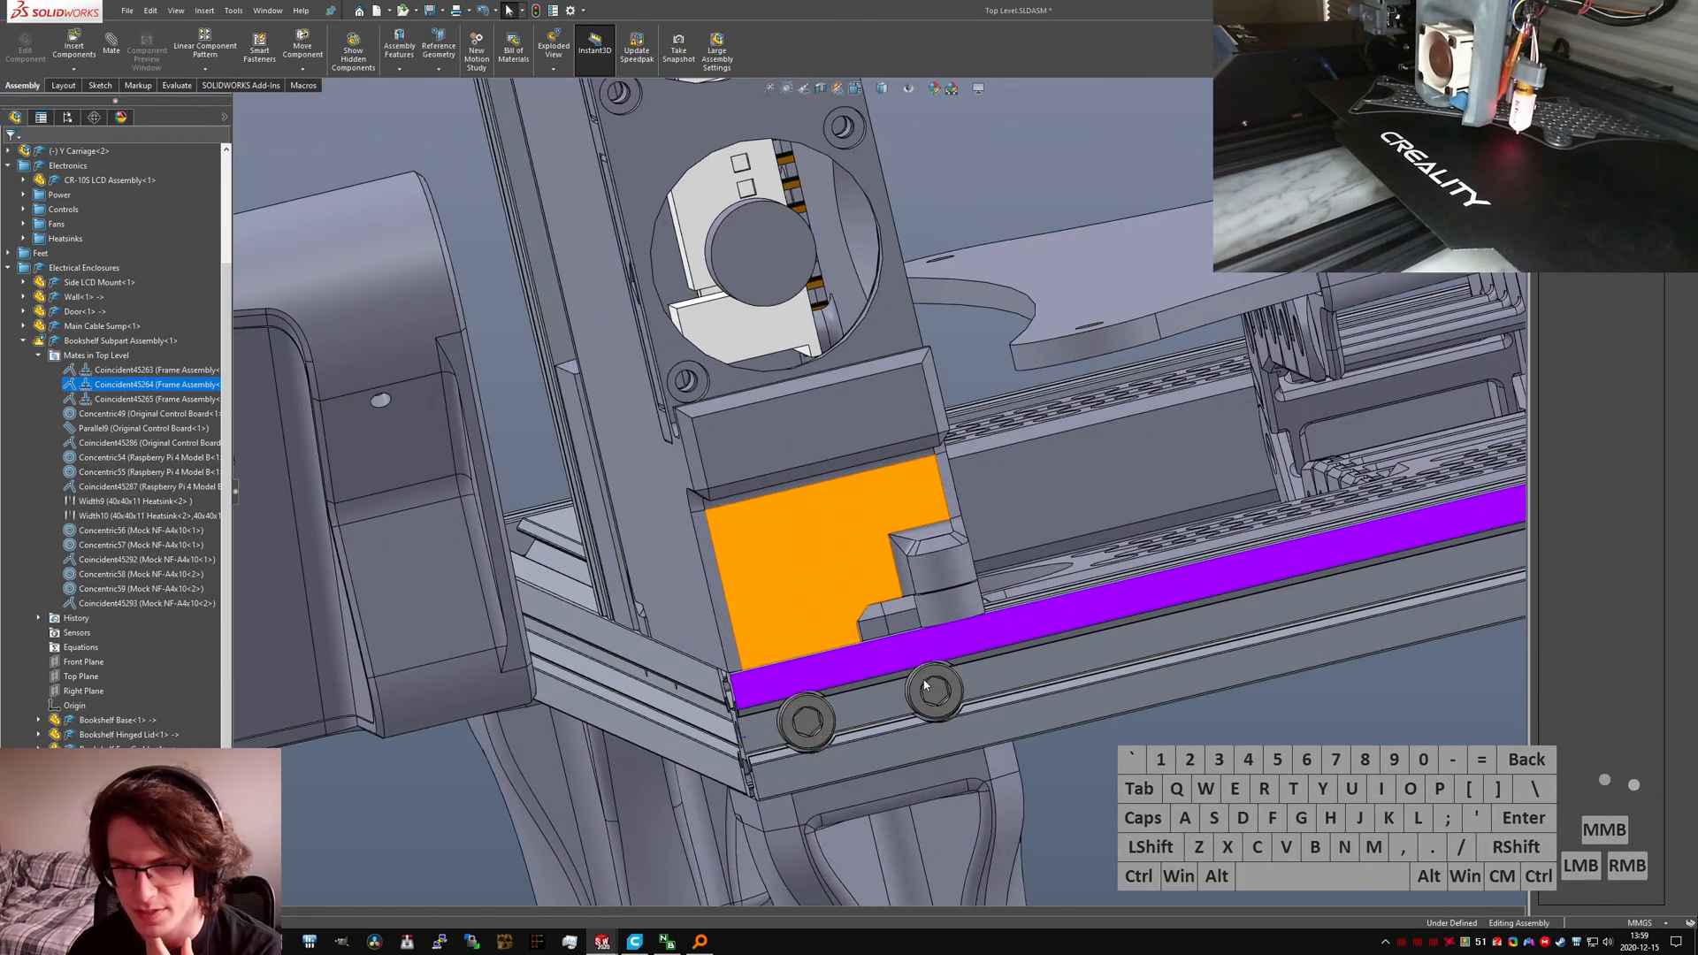
pyautogui.click(913, 654)
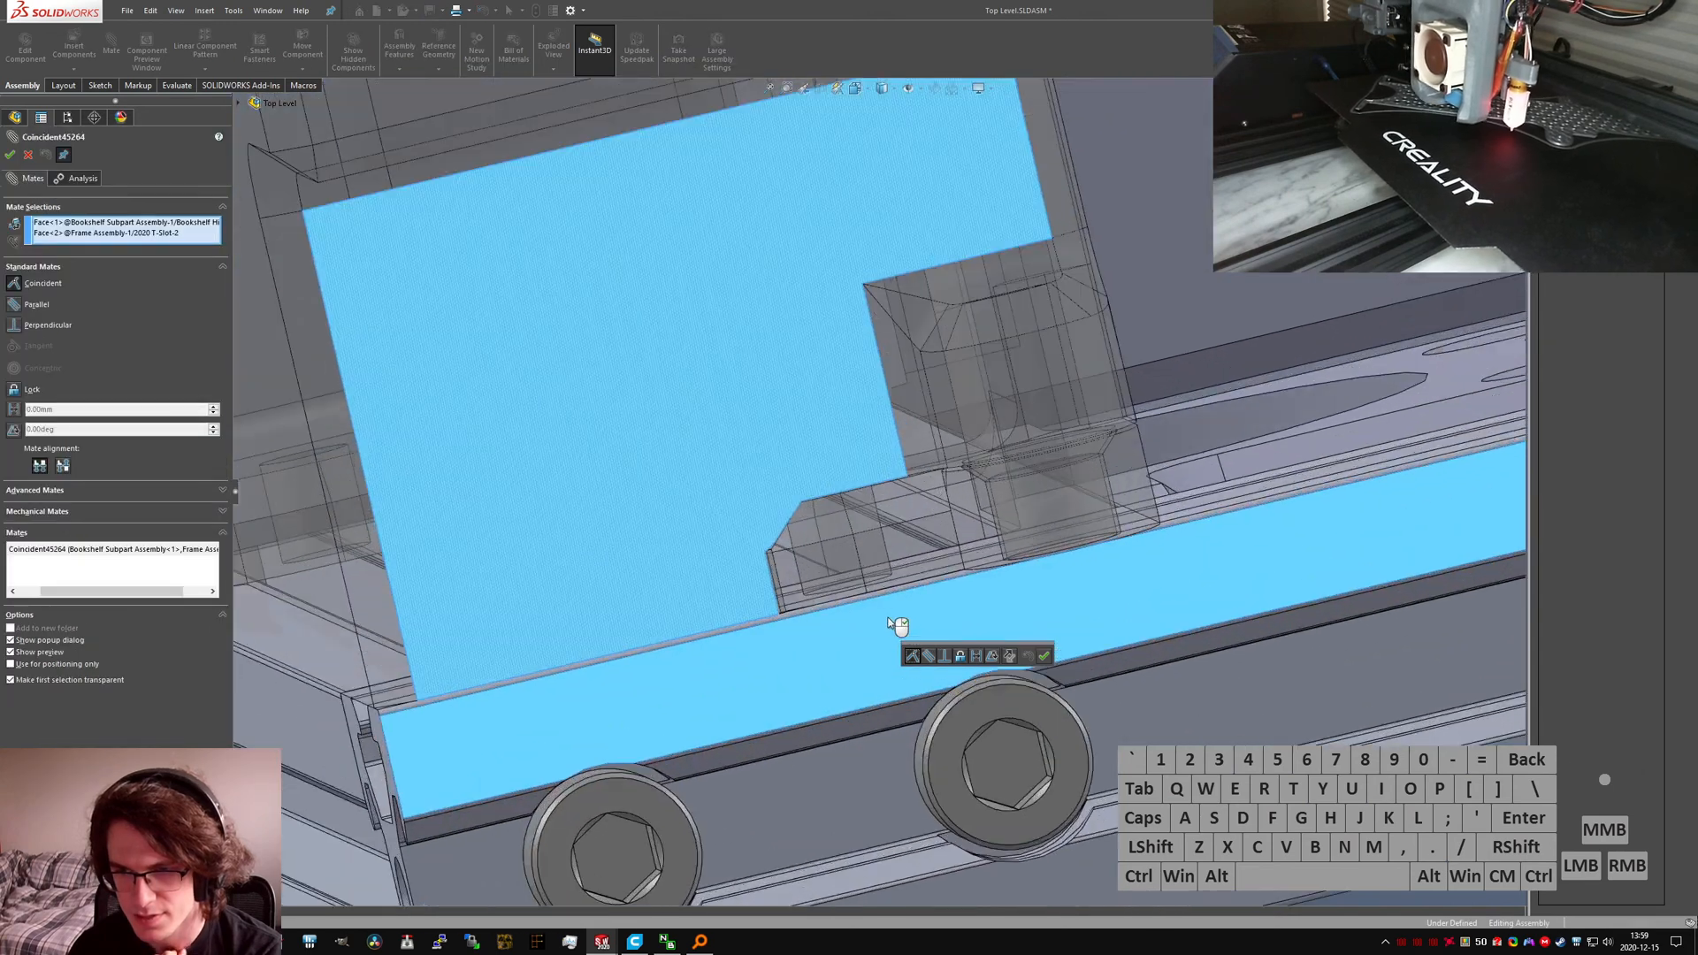
pyautogui.click(99, 228)
pyautogui.press('Delete')
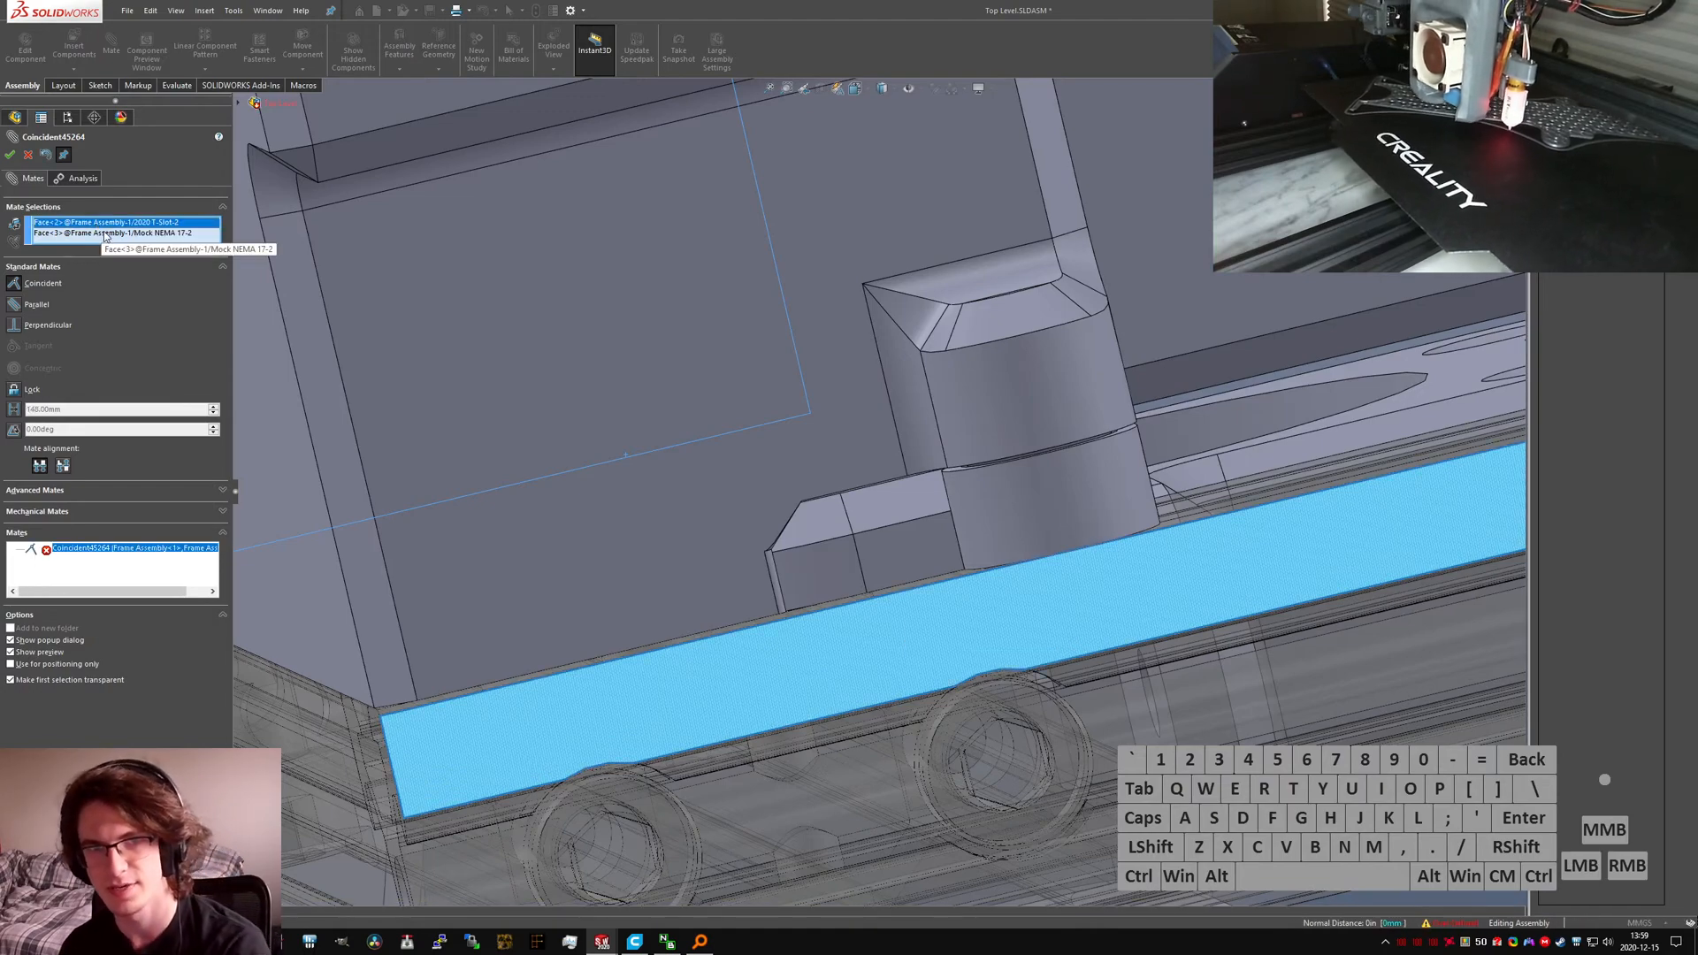
# Step: Try removing the 2020 T-slot face from the mate and picking the bookshelf's small tab face beside the hinge
pyautogui.scroll(9, 874, 488)
pyautogui.moveTo(874, 486); pyautogui.dragTo(995, 484, button='middle')
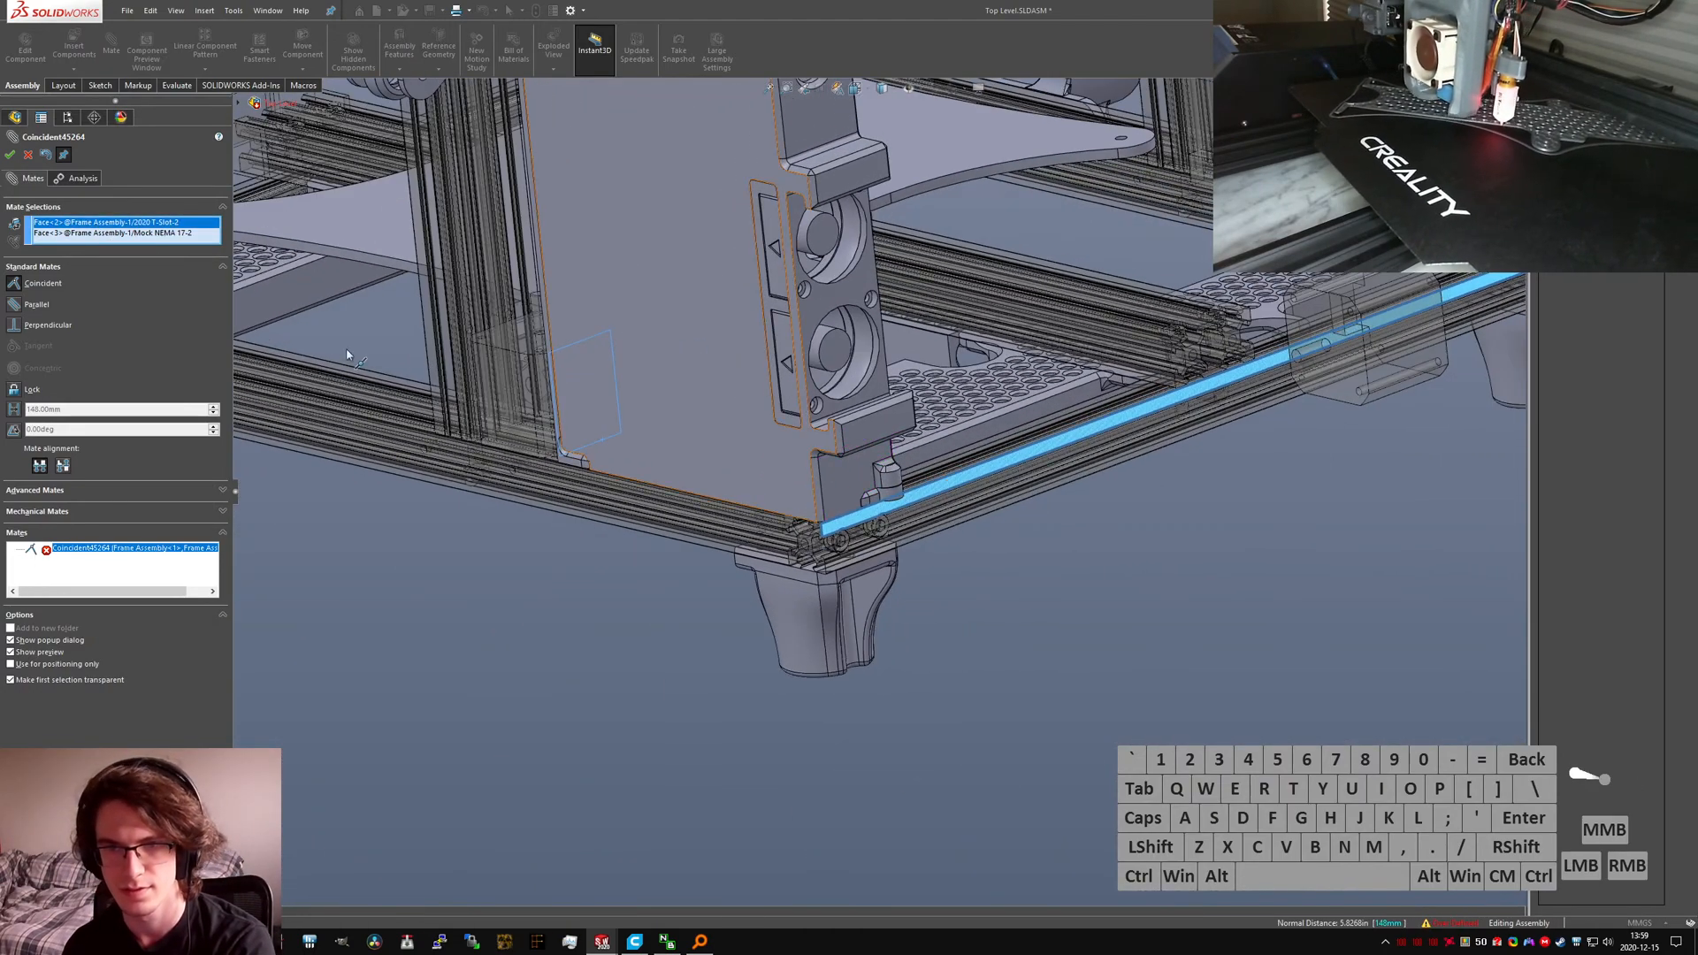
pyautogui.click(129, 223)
pyautogui.press('Delete')
pyautogui.scroll(-6, 924, 487)
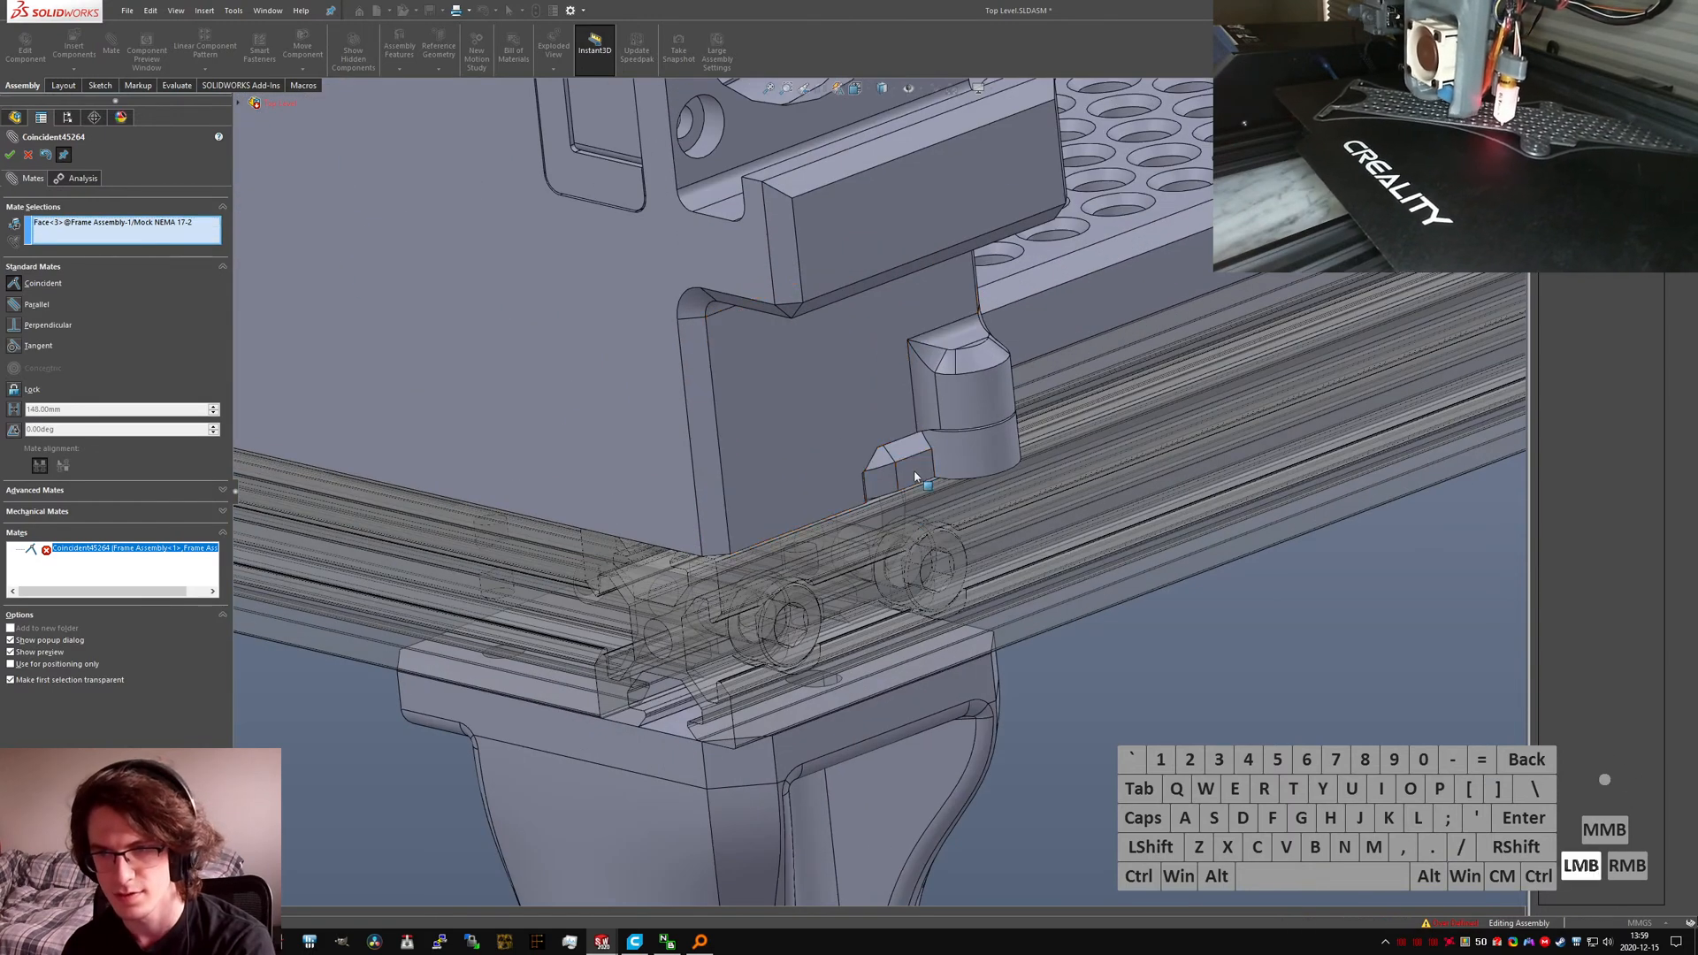
pyautogui.click(915, 477)
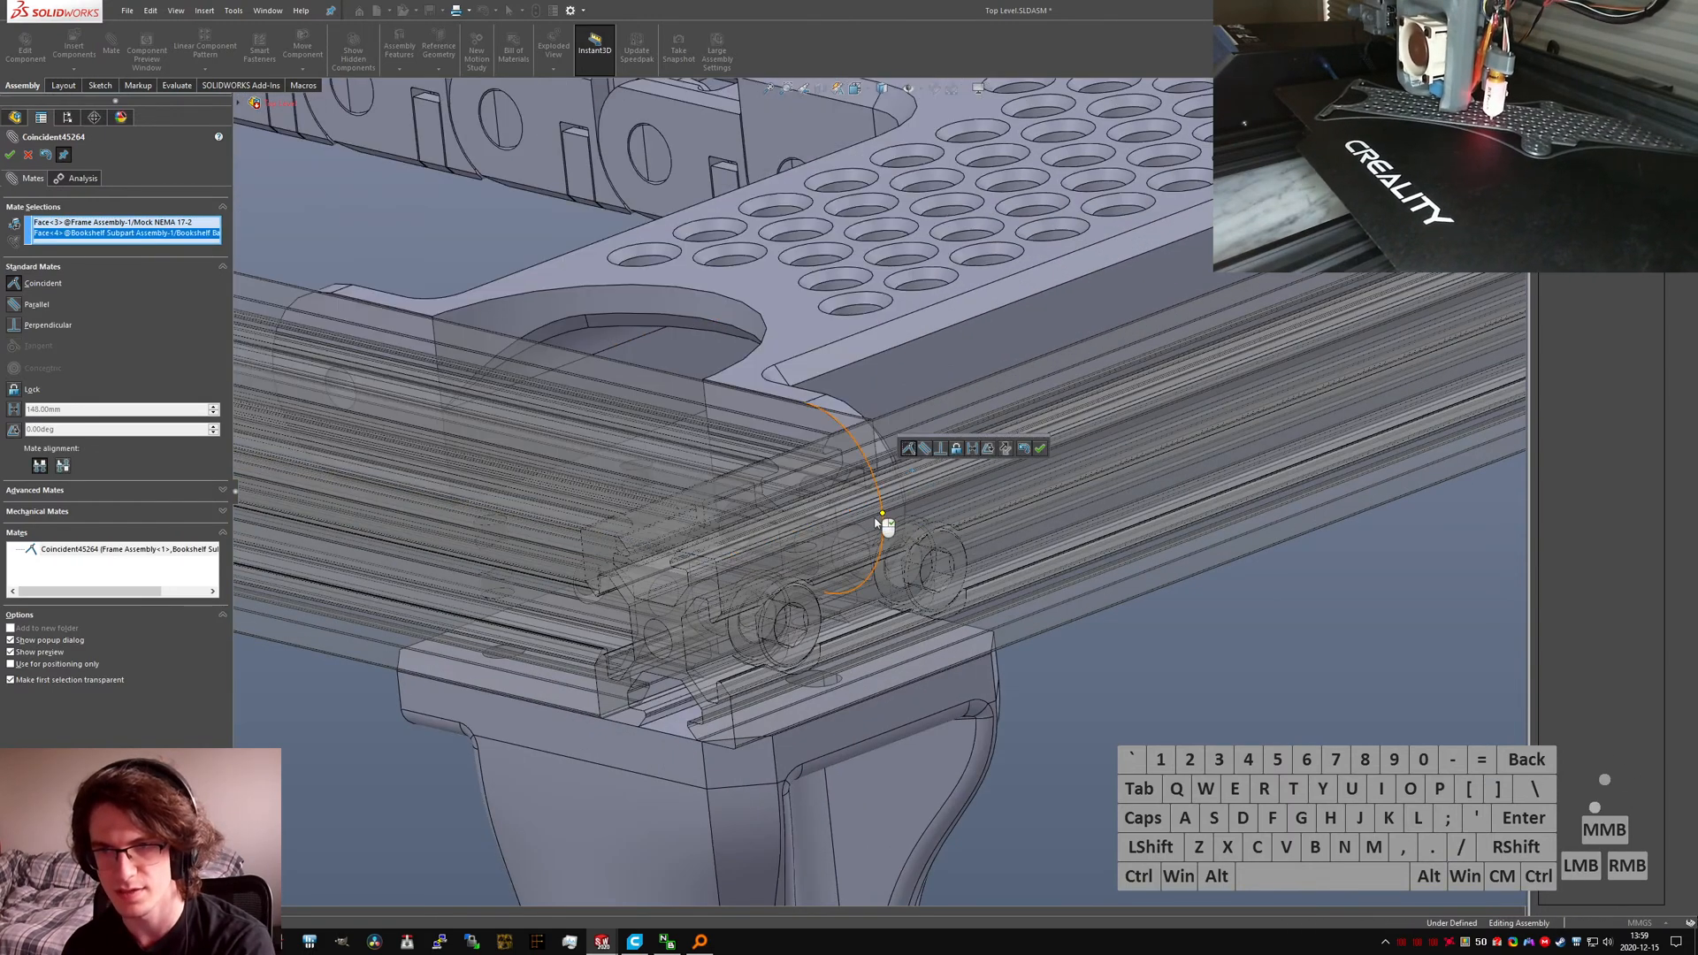
# Step: Clear the wrong face selections from mate Coincident45264 and abandon the edit
pyautogui.scroll(5, 903, 562)
pyautogui.scroll(3, 904, 563)
pyautogui.rightClick(129, 236)
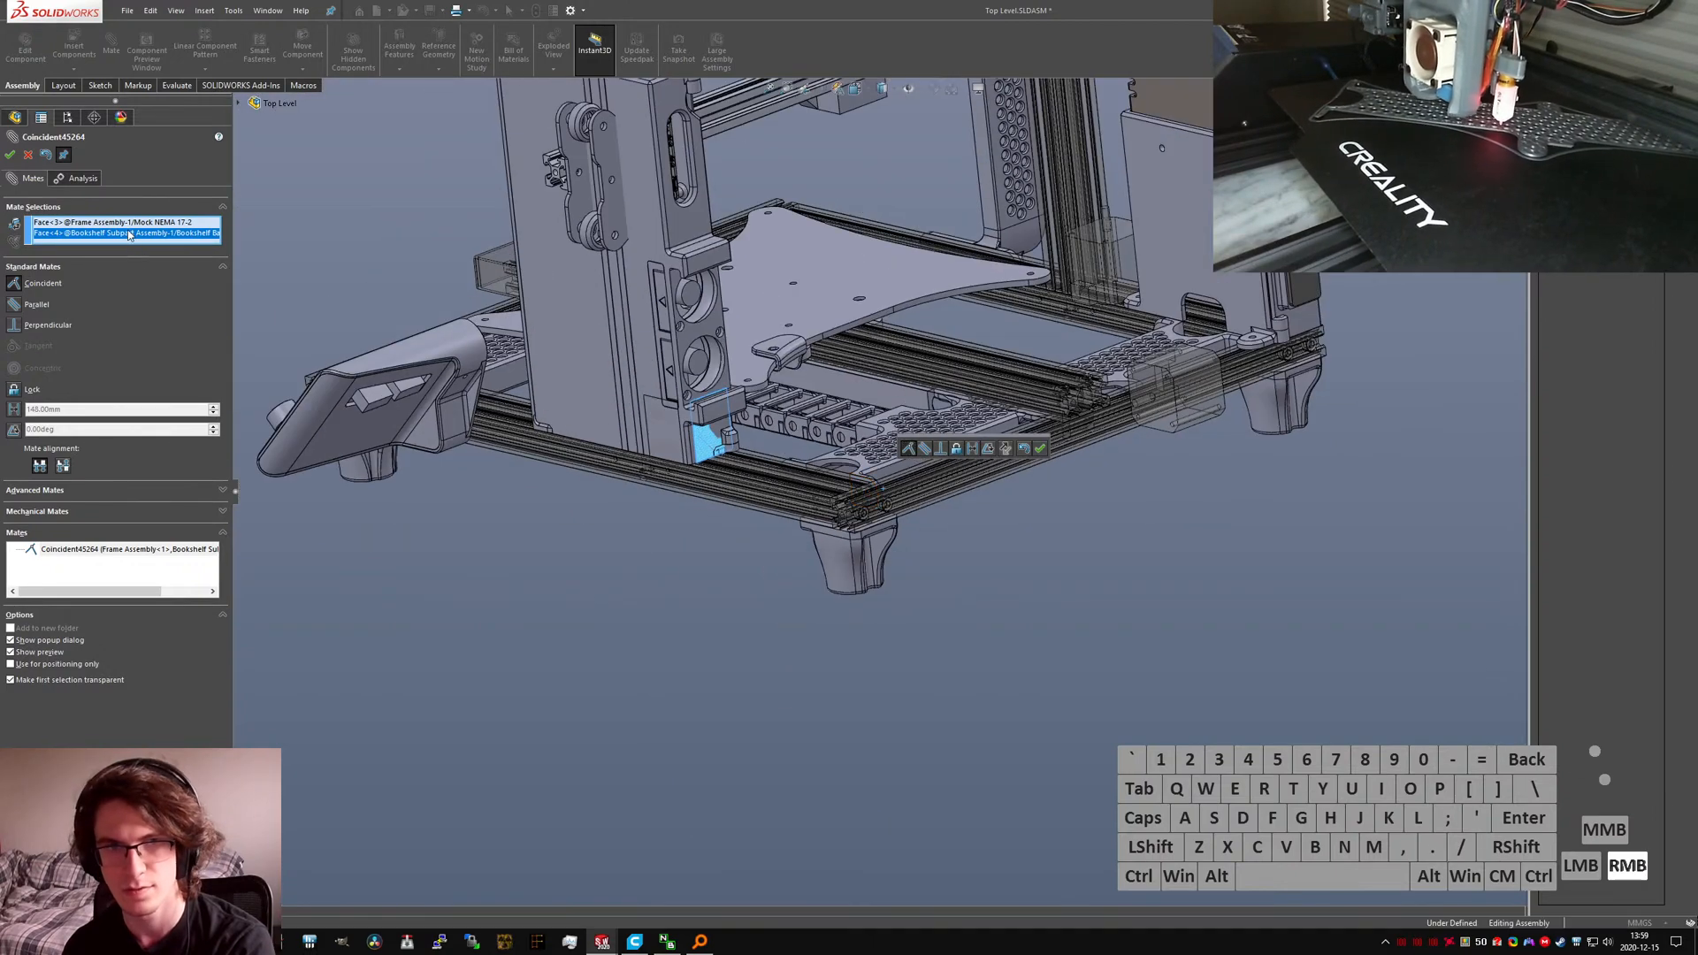
pyautogui.click(163, 242)
pyautogui.scroll(-6, 769, 451)
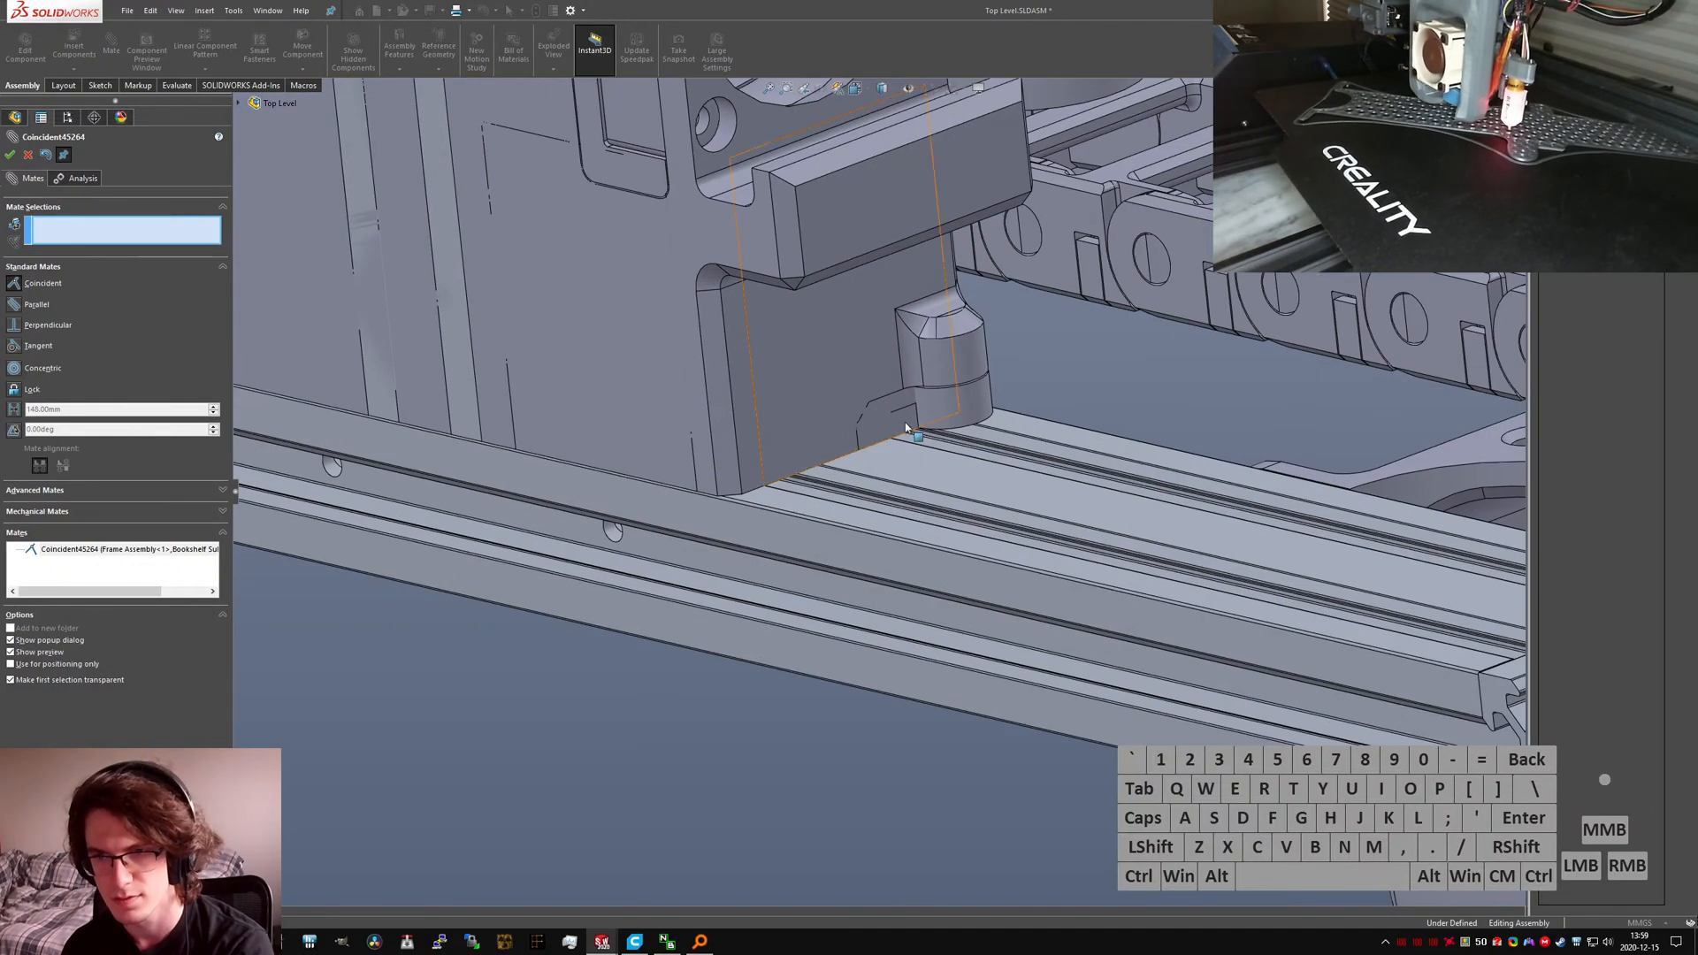
pyautogui.click(720, 431)
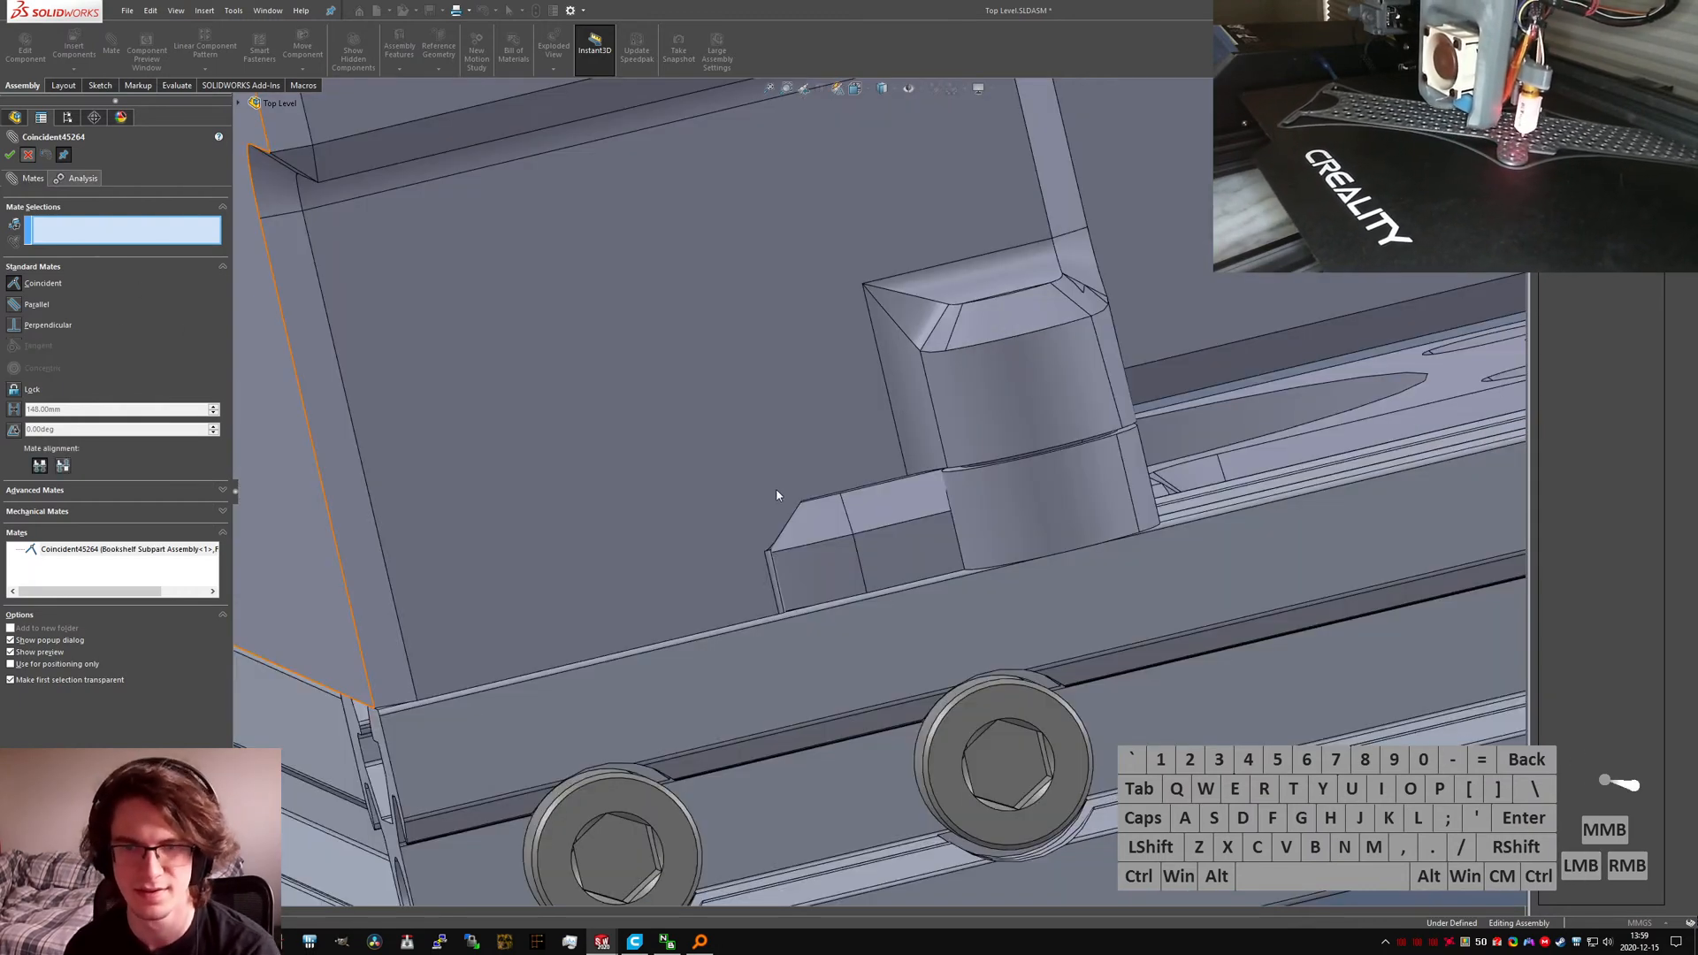
pyautogui.scroll(-1, 782, 492)
pyautogui.scroll(-5, 150, 547)
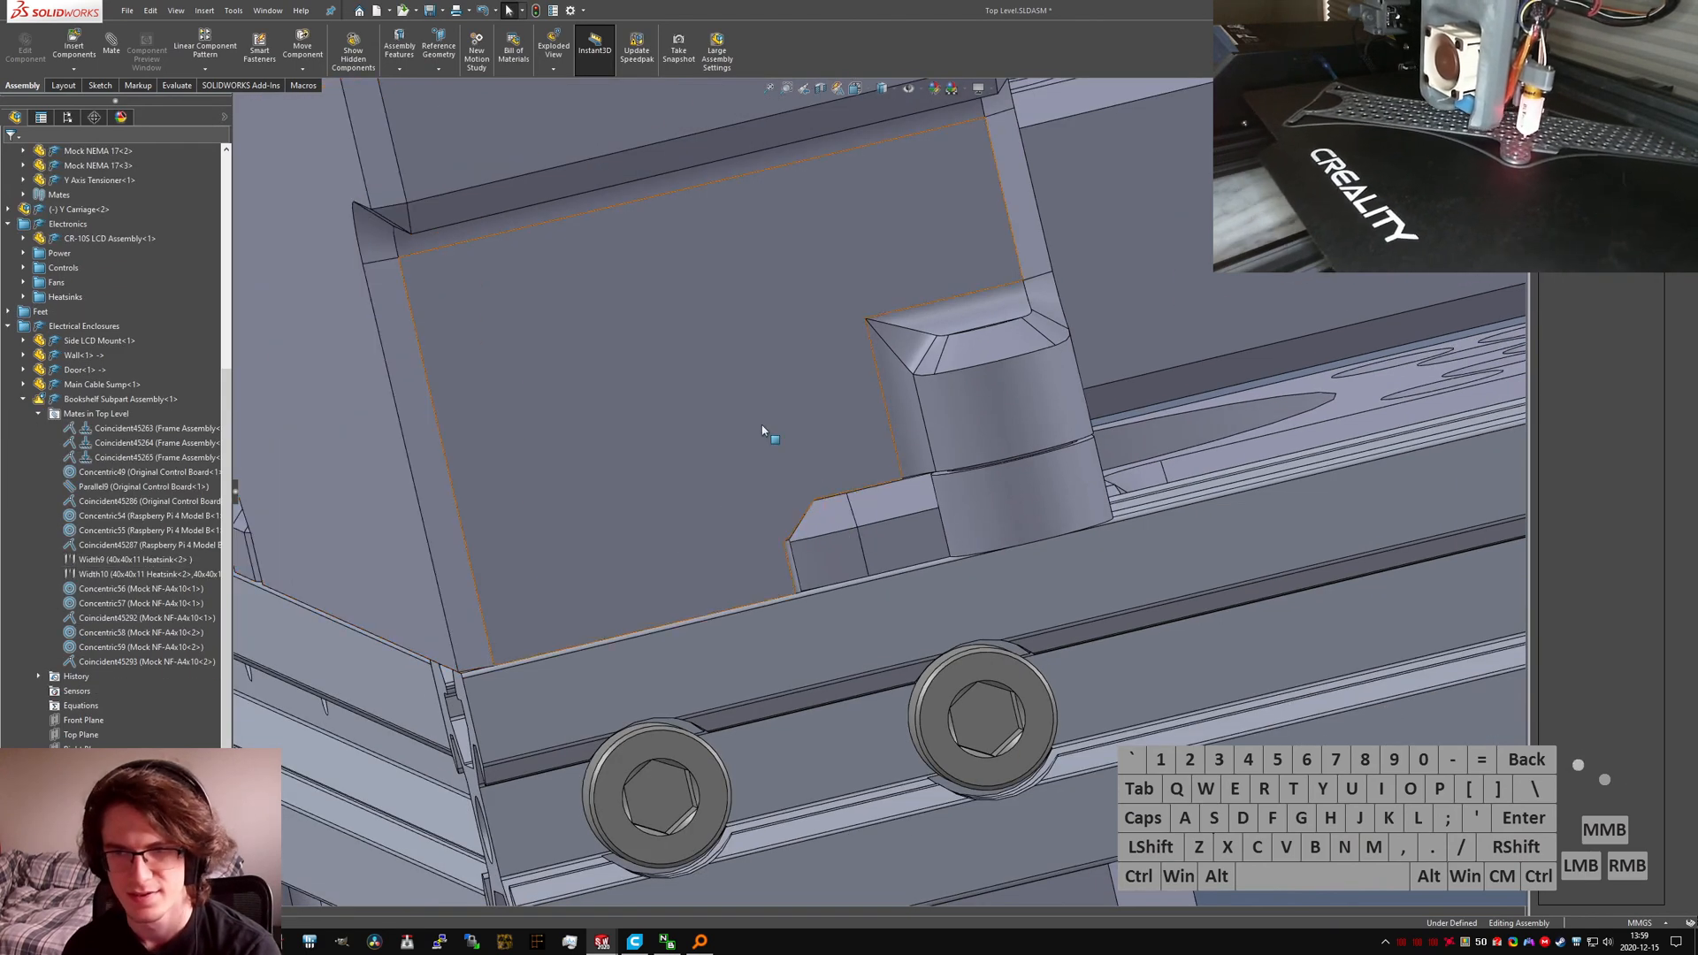
# Step: Edit mate Coincident45264 to replace the Hinged Lid face with the small tab face beside the hinge, and close mate editing
pyautogui.click(110, 457)
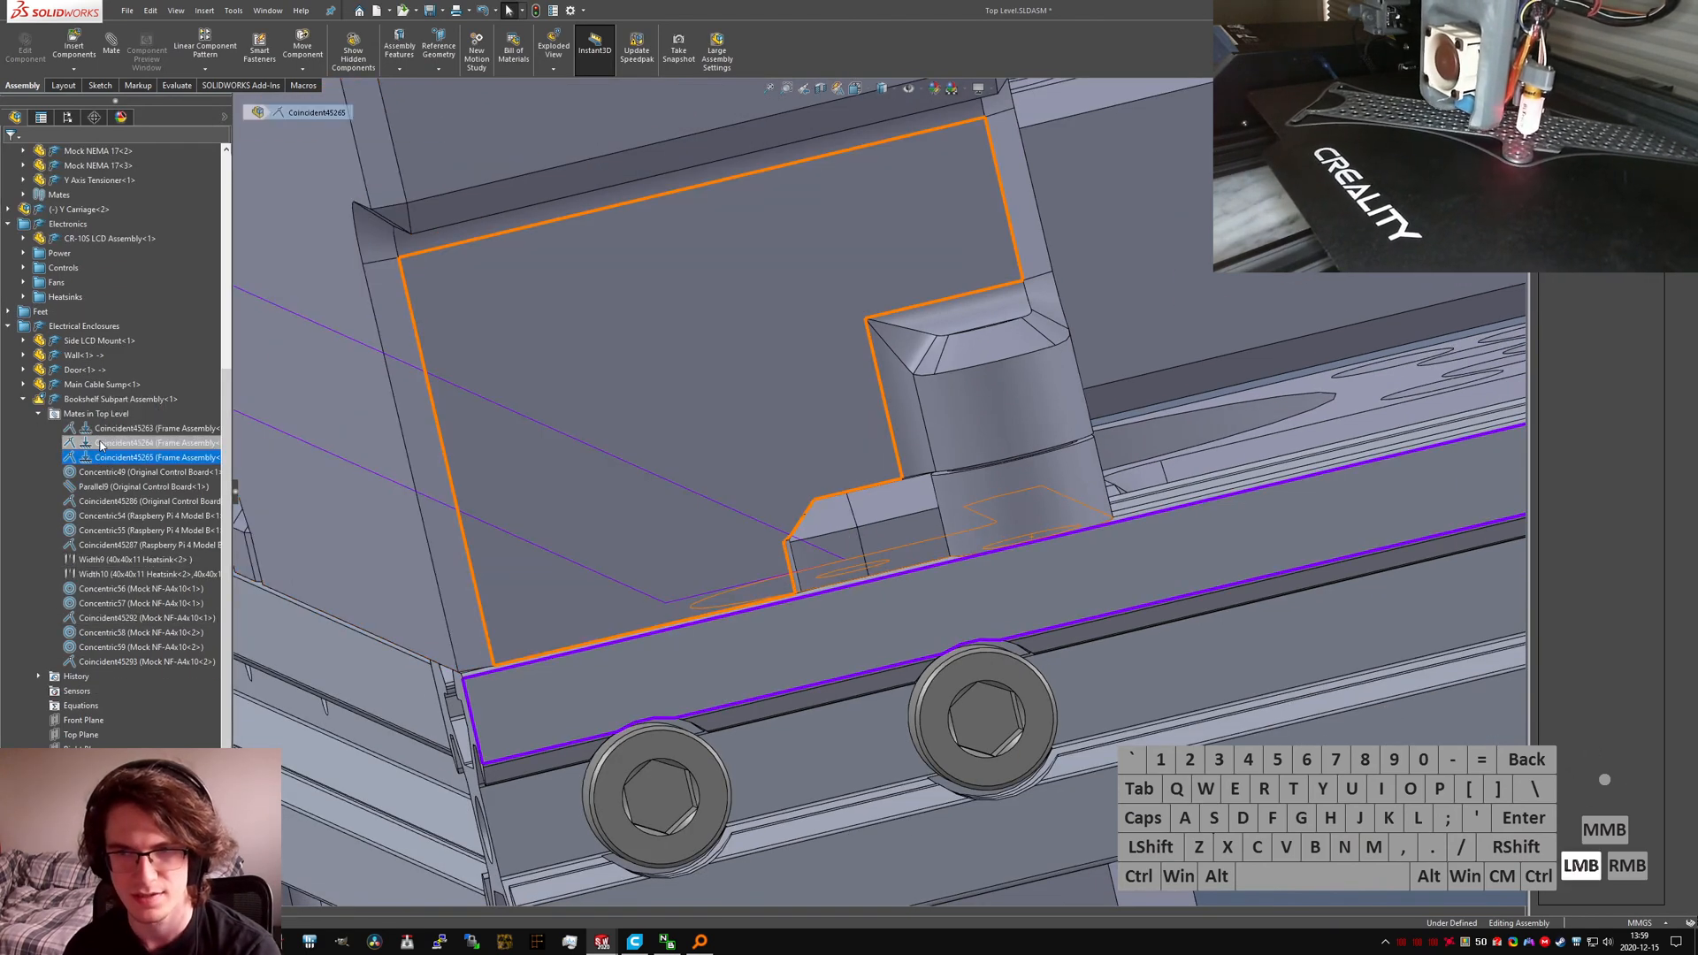
pyautogui.click(104, 442)
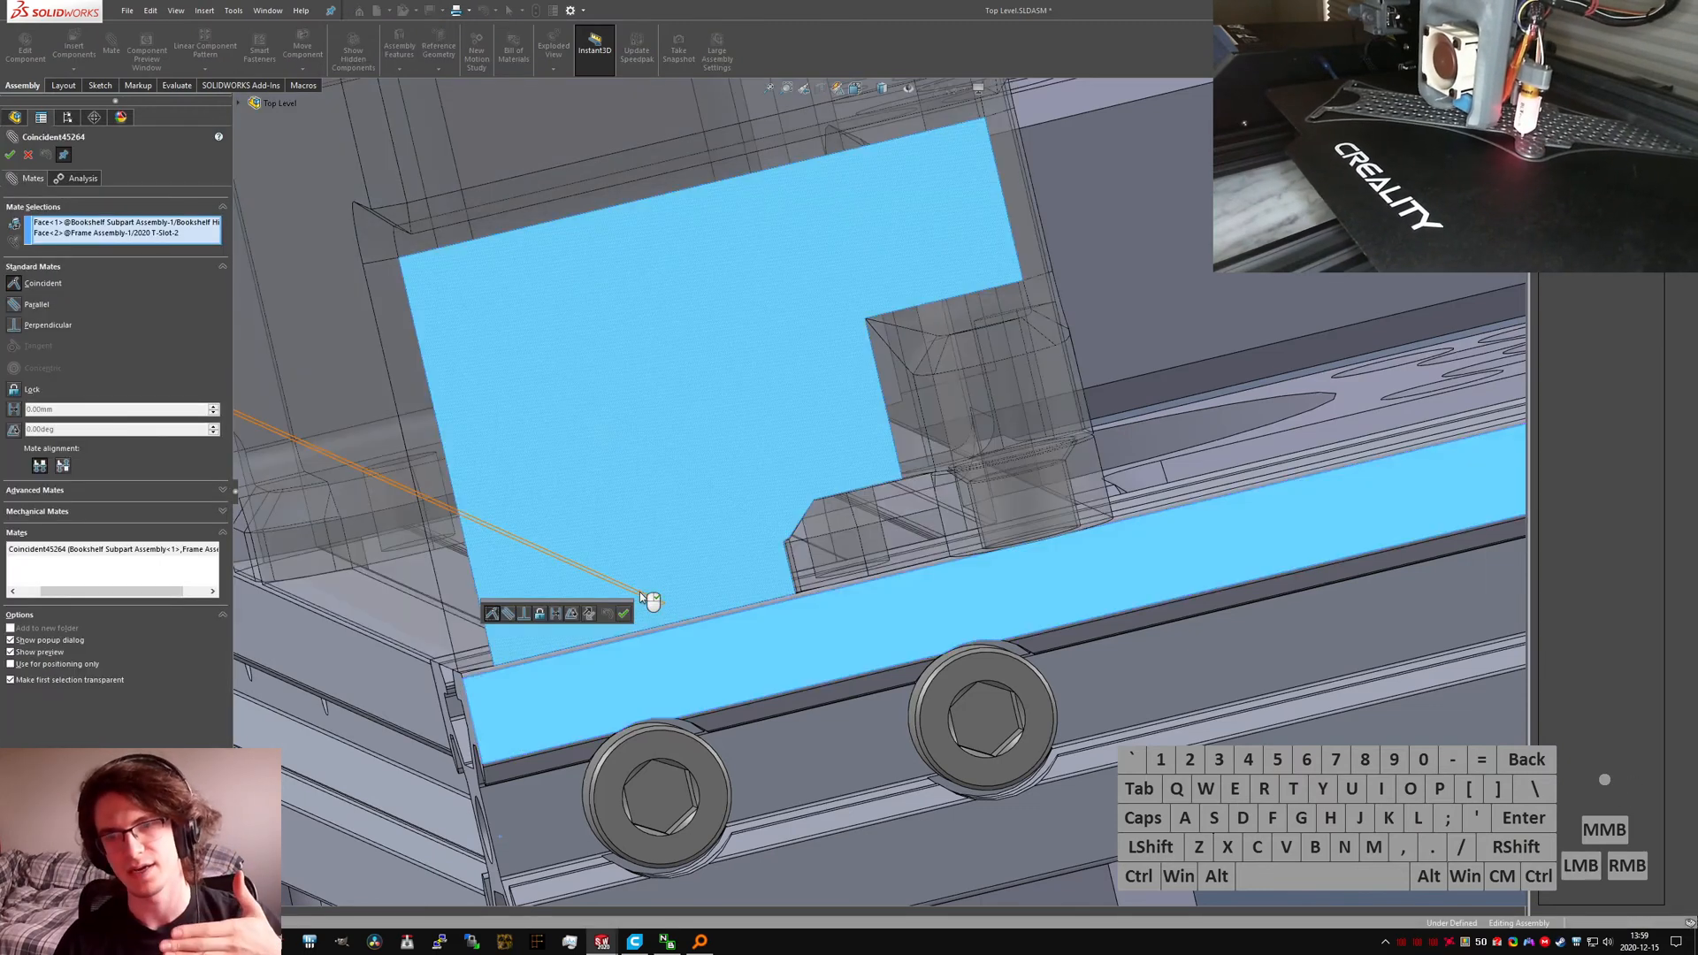
pyautogui.click(111, 234)
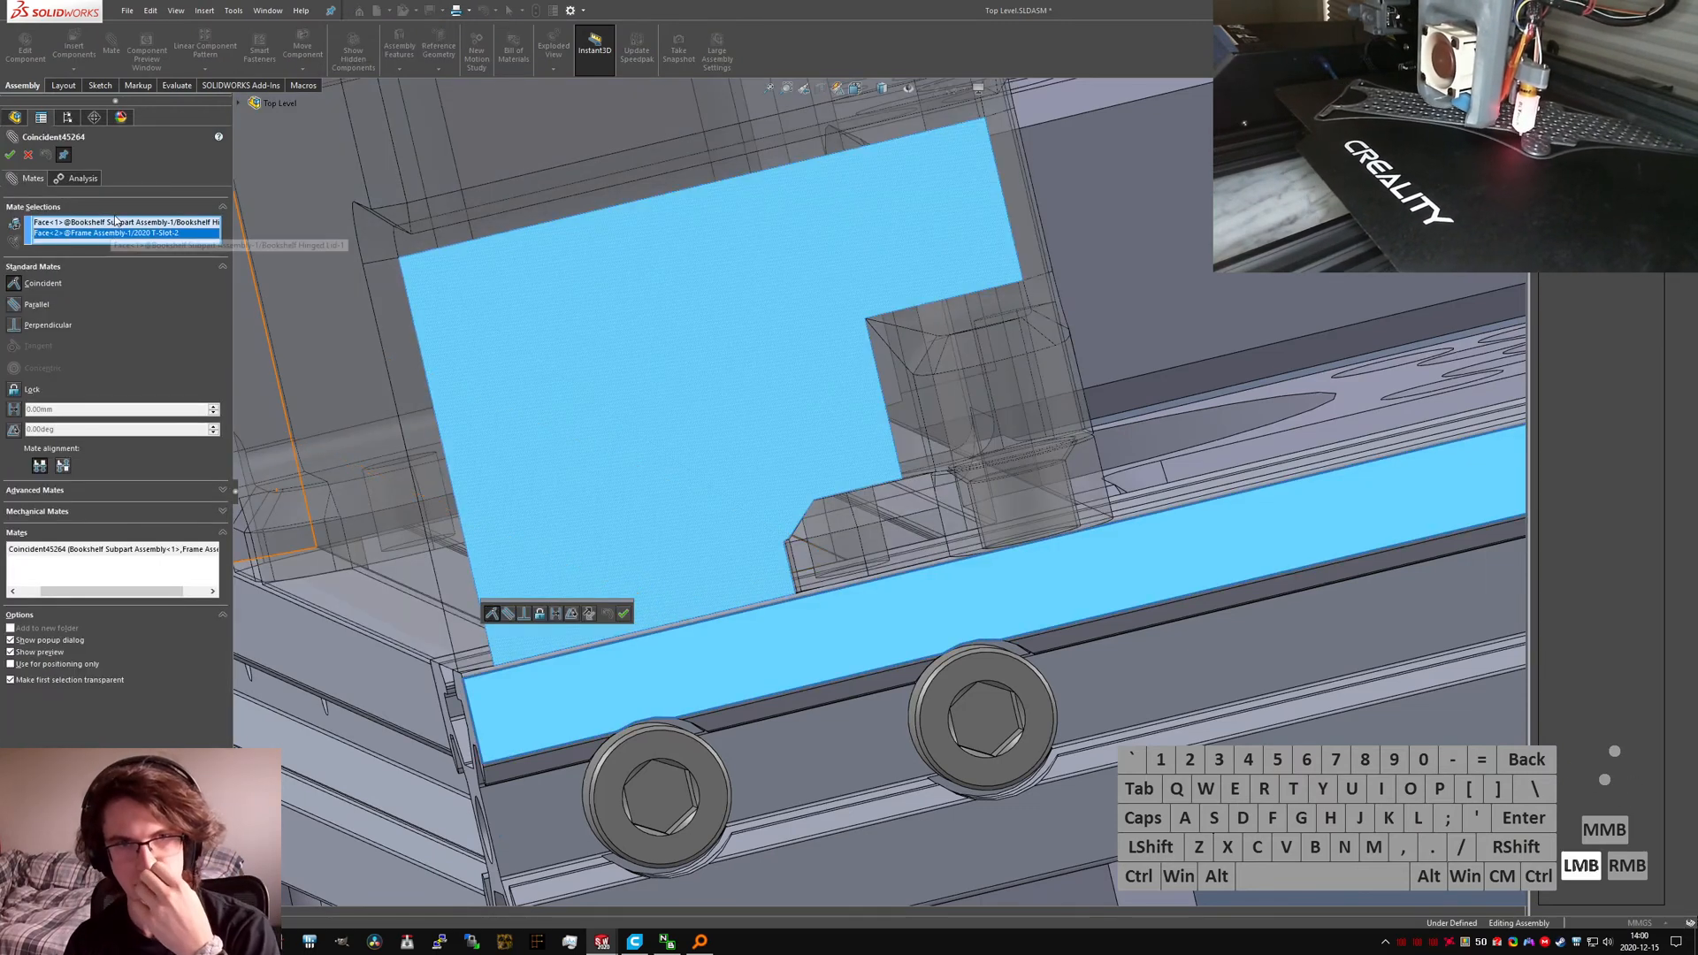
pyautogui.click(115, 221)
pyautogui.press('Delete')
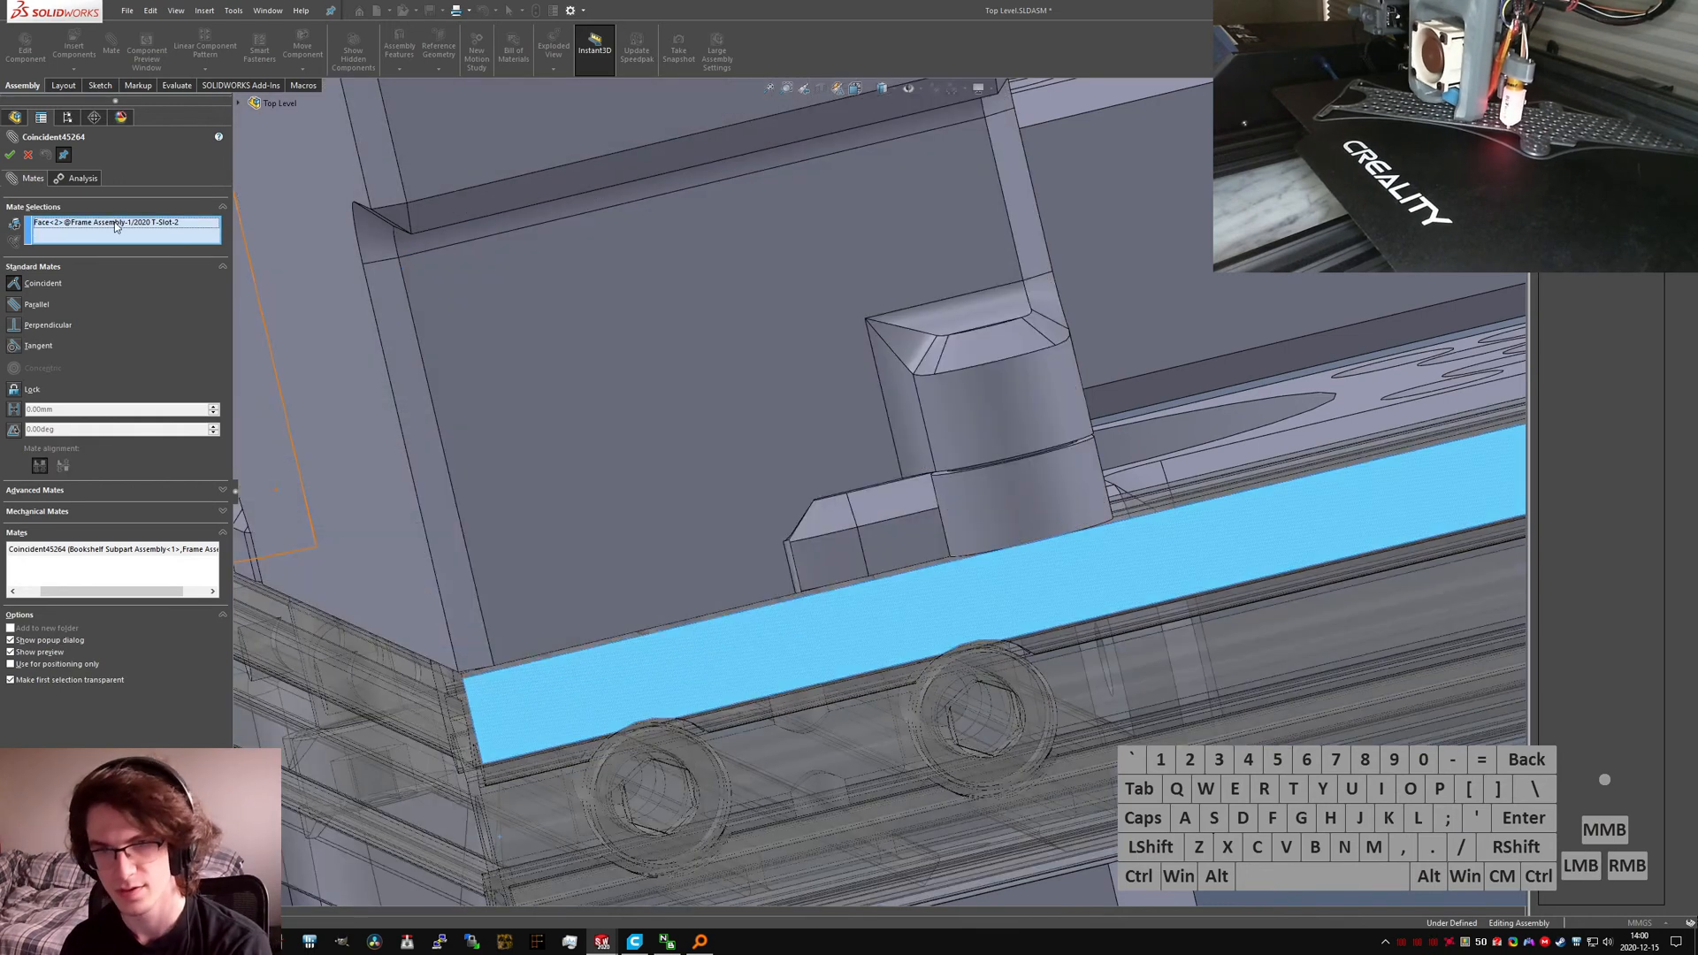
pyautogui.rightClick(905, 550)
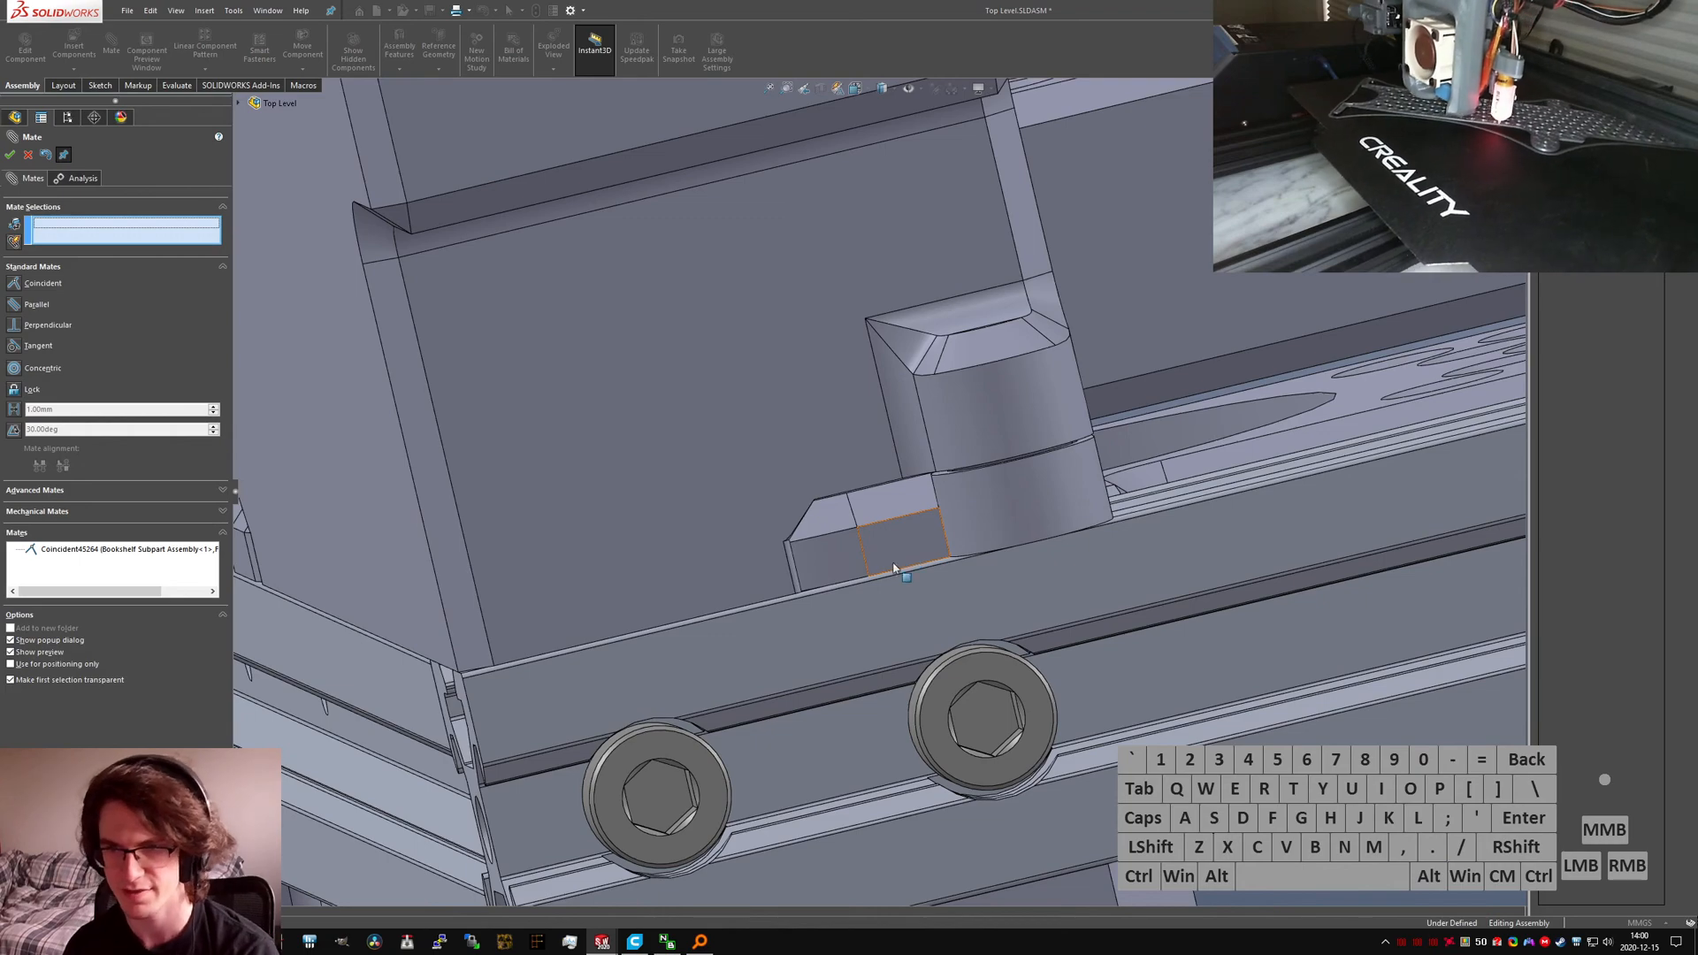
pyautogui.scroll(8, 920, 564)
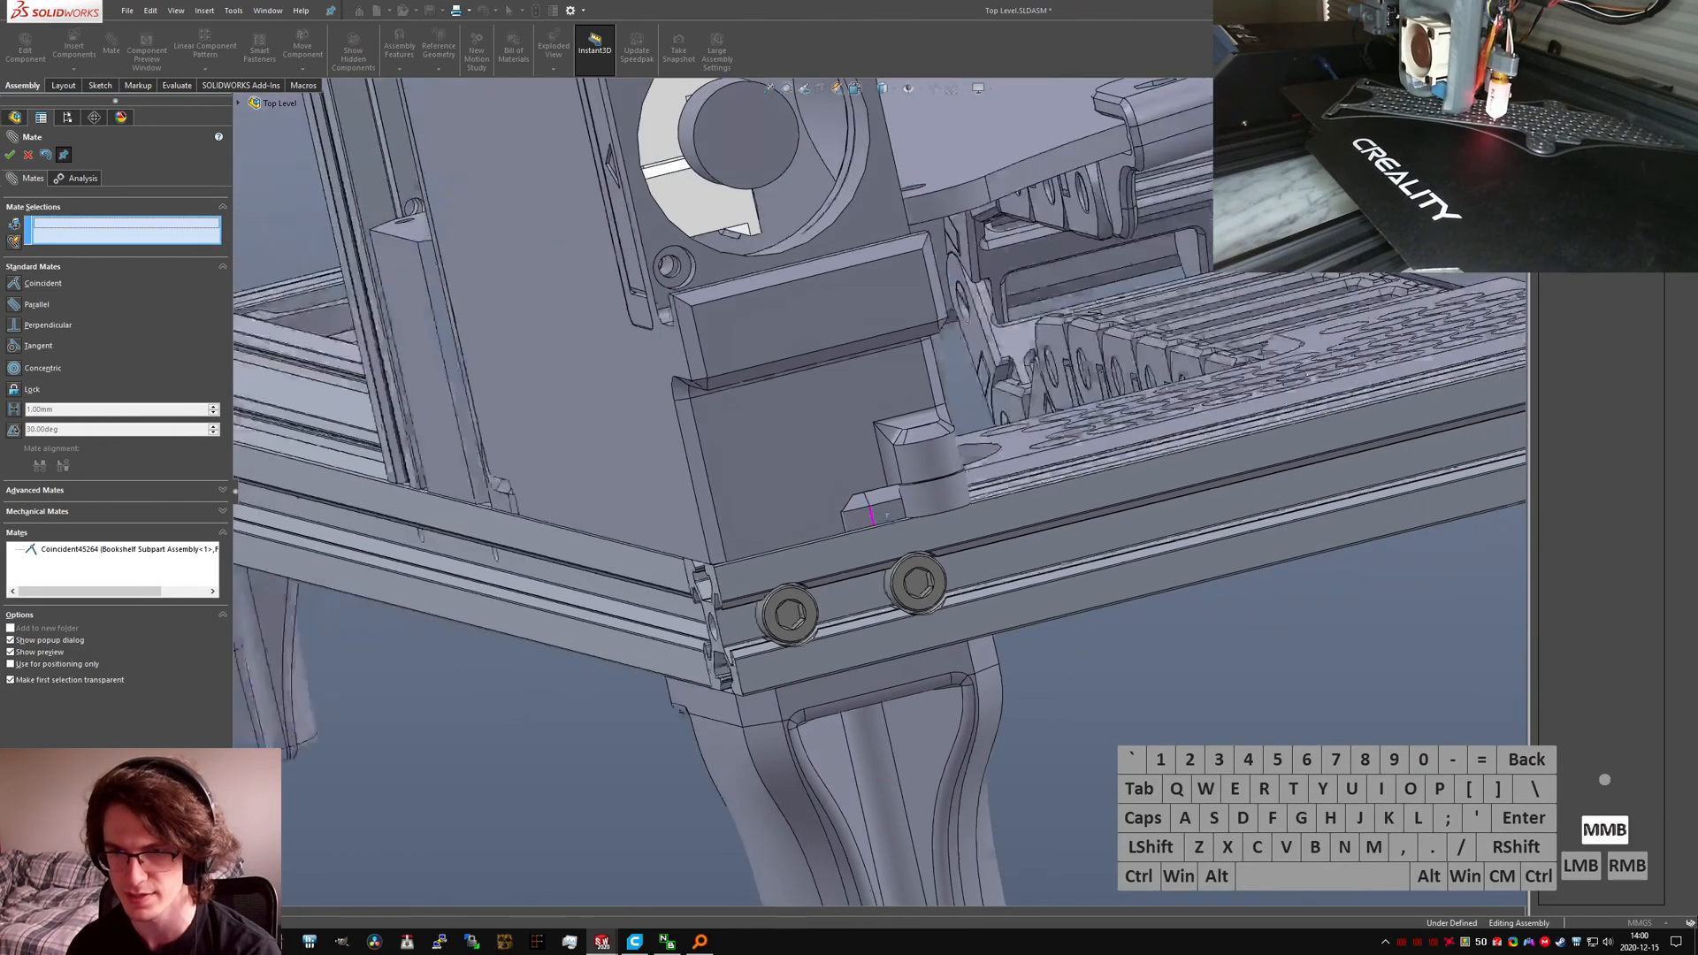
pyautogui.scroll(3, 853, 517)
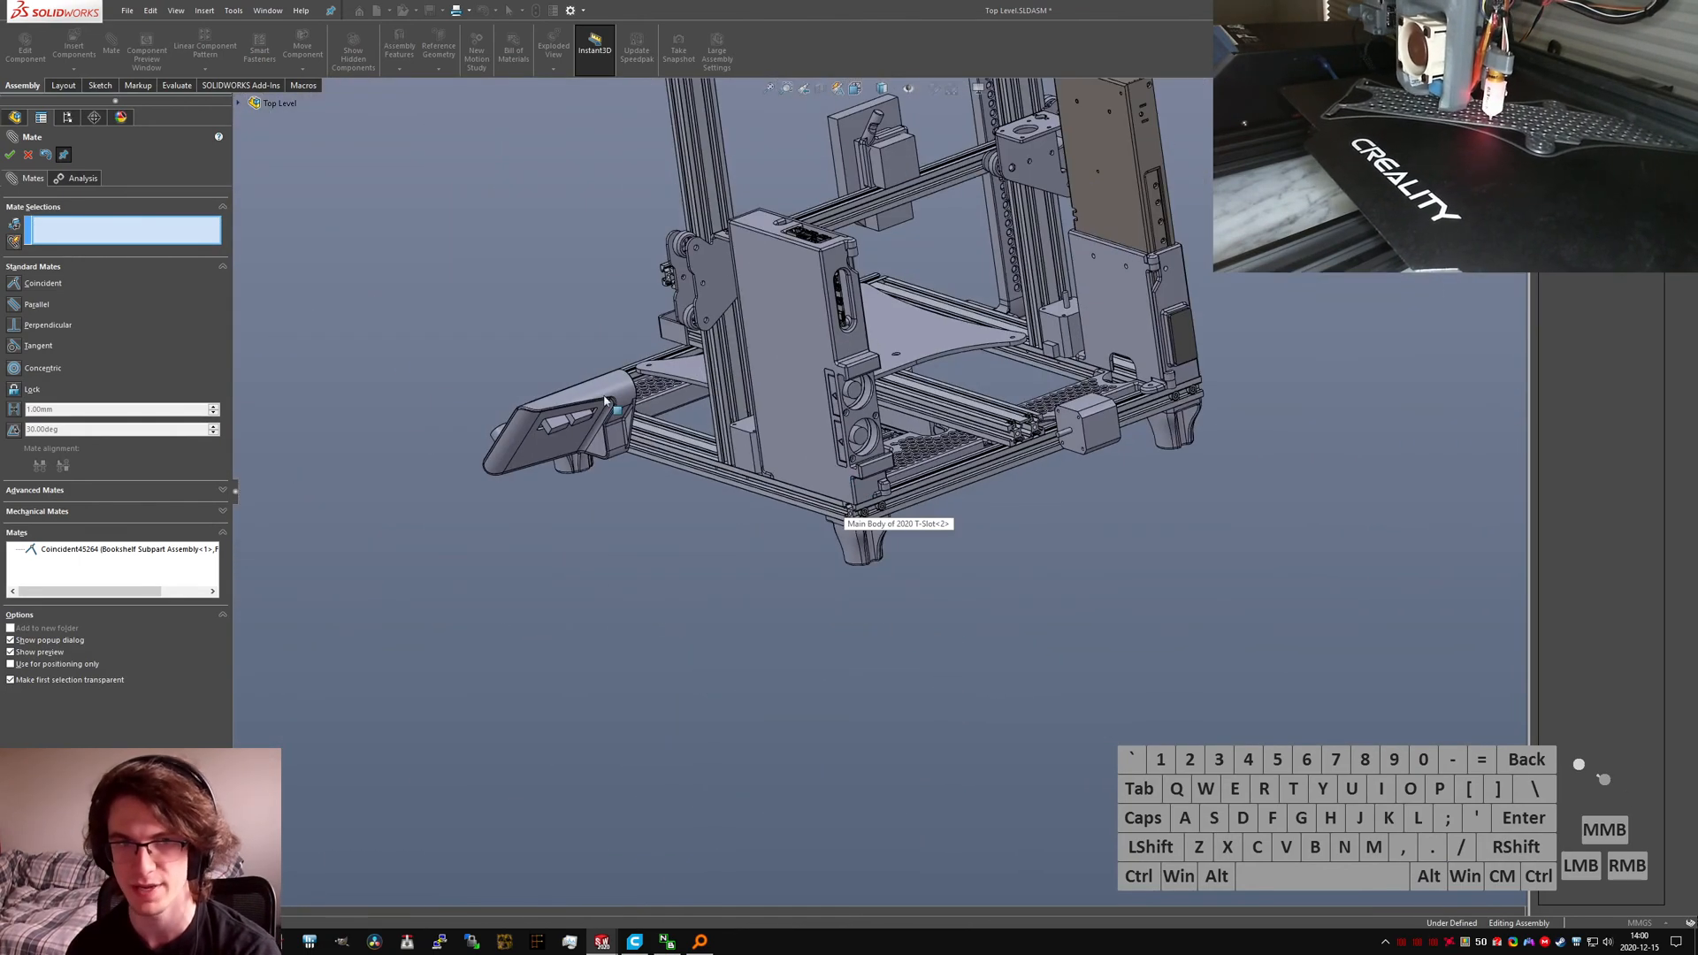
pyautogui.click(27, 155)
# Step: Switch the assembly to the isometric view and save it with all of its modified subassemblies
pyautogui.hotkey('ctrl', '7')
pyautogui.hotkey('ctrl', 's')
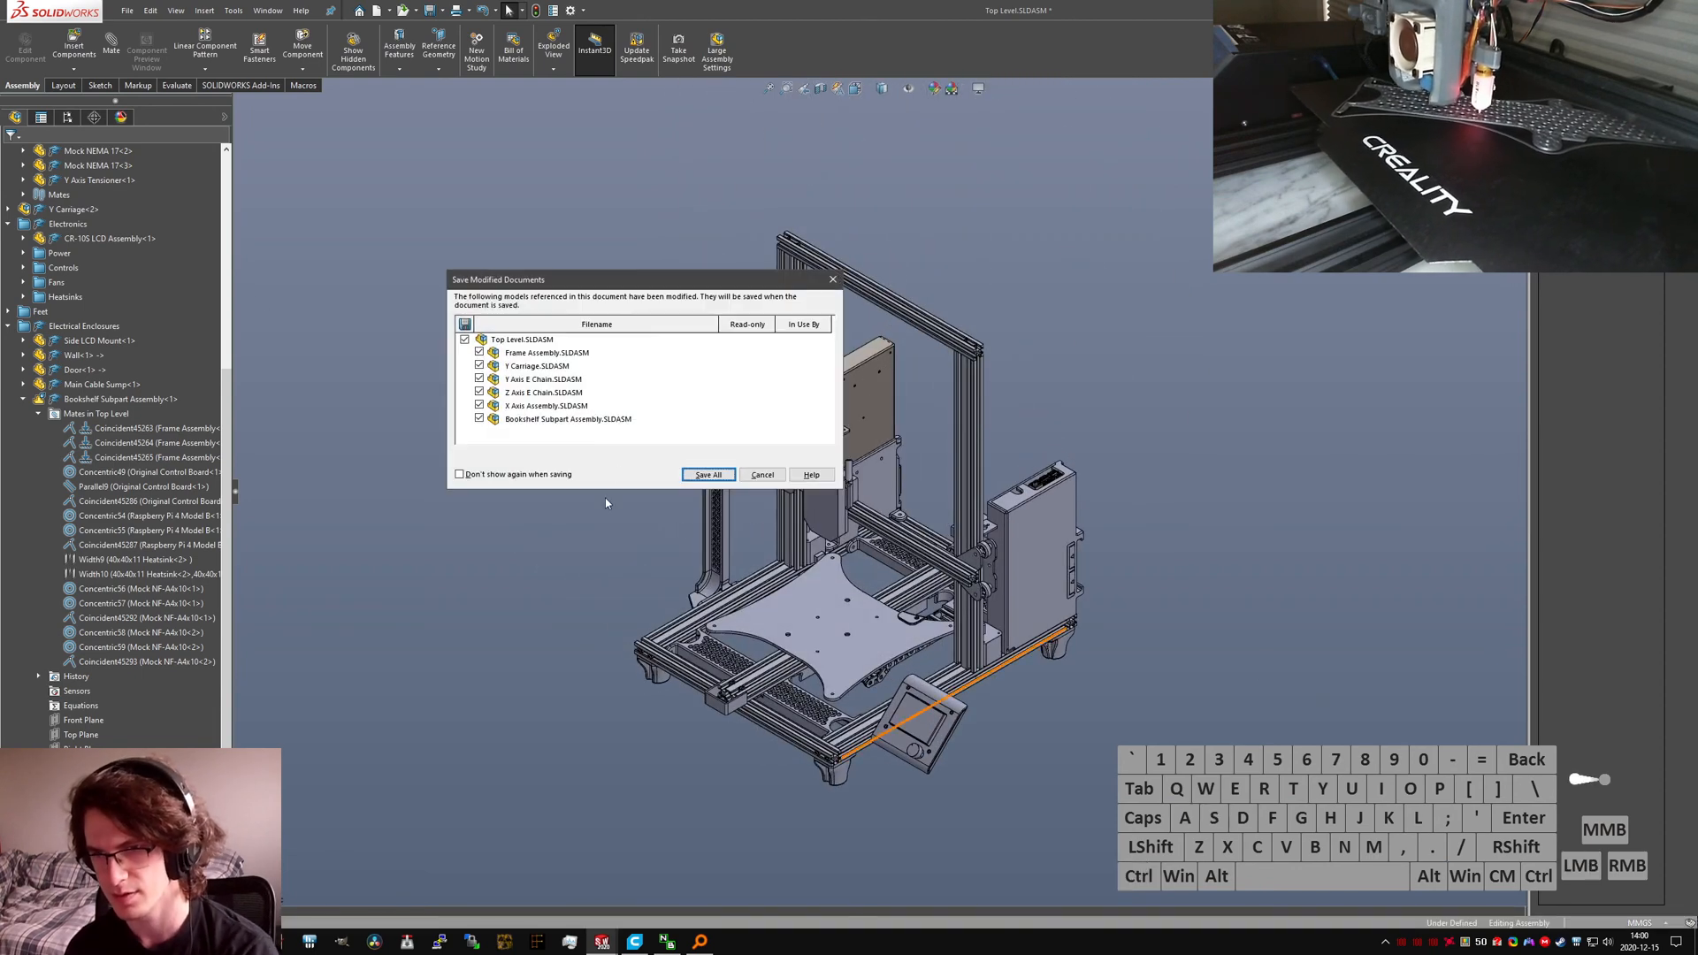
pyautogui.click(707, 475)
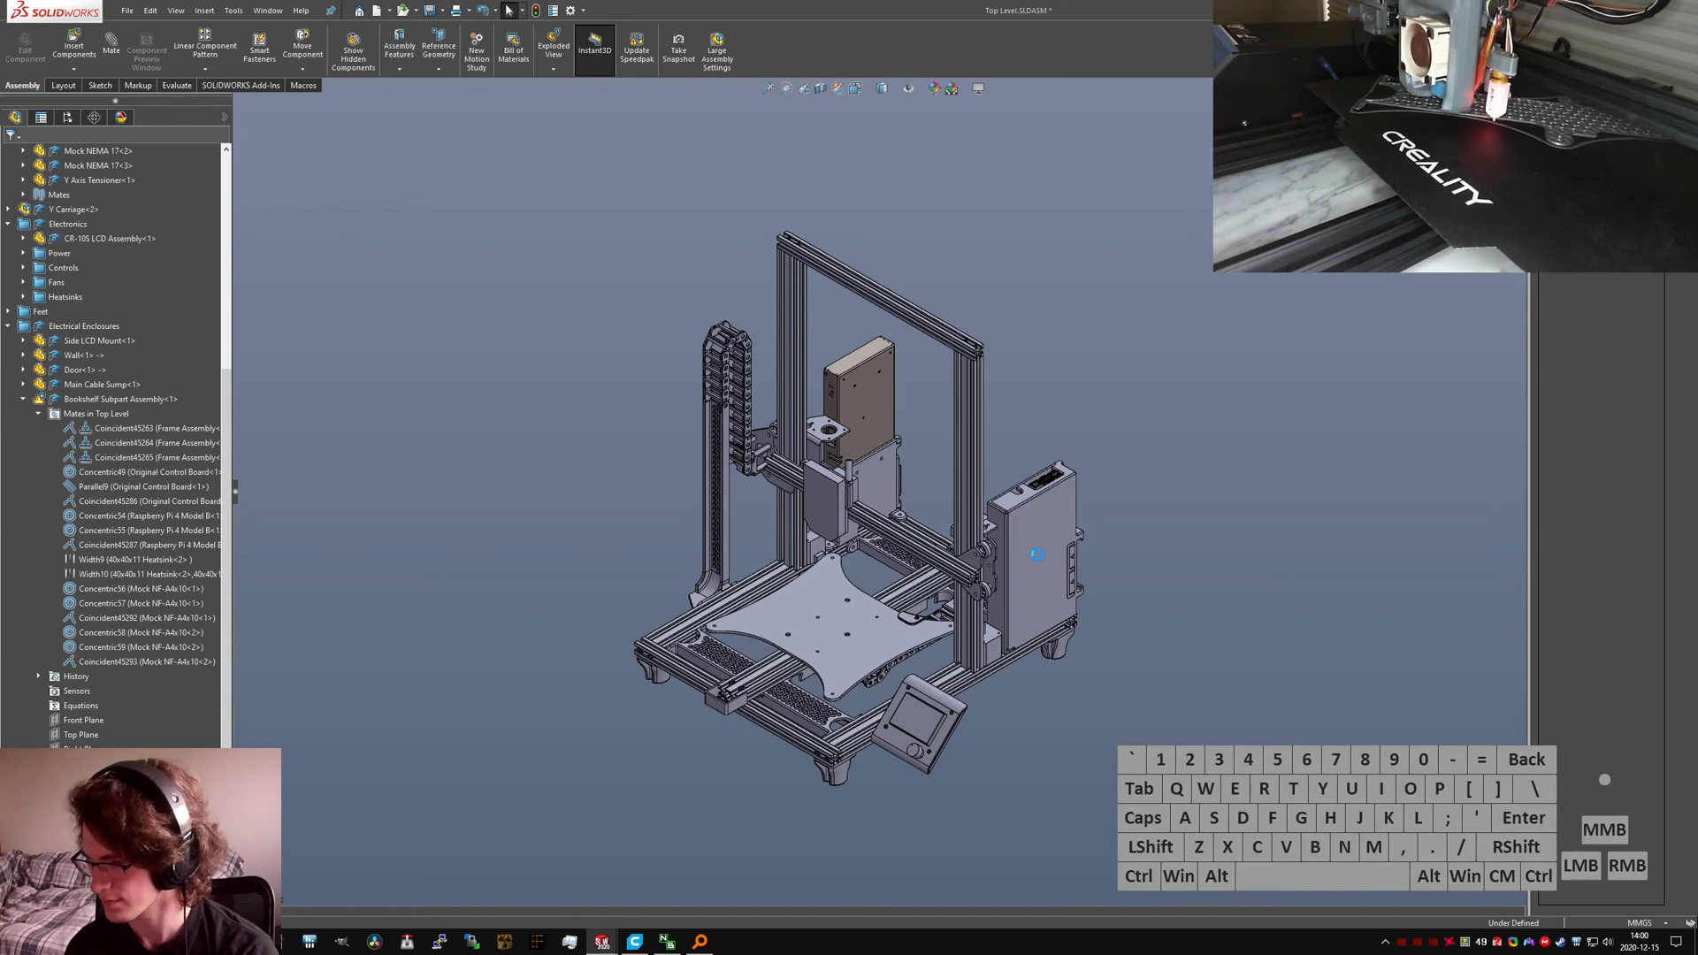
# Step: Swing the bookshelf's hinged lid open and swing the power supply enclosure's Door closed against its side
pyautogui.scroll(-5, 1037, 563)
pyautogui.moveTo(1039, 566); pyautogui.dragTo(1205, 587)
pyautogui.moveTo(705, 425); pyautogui.dragTo(546, 534, button='middle')
pyautogui.click(305, 495)
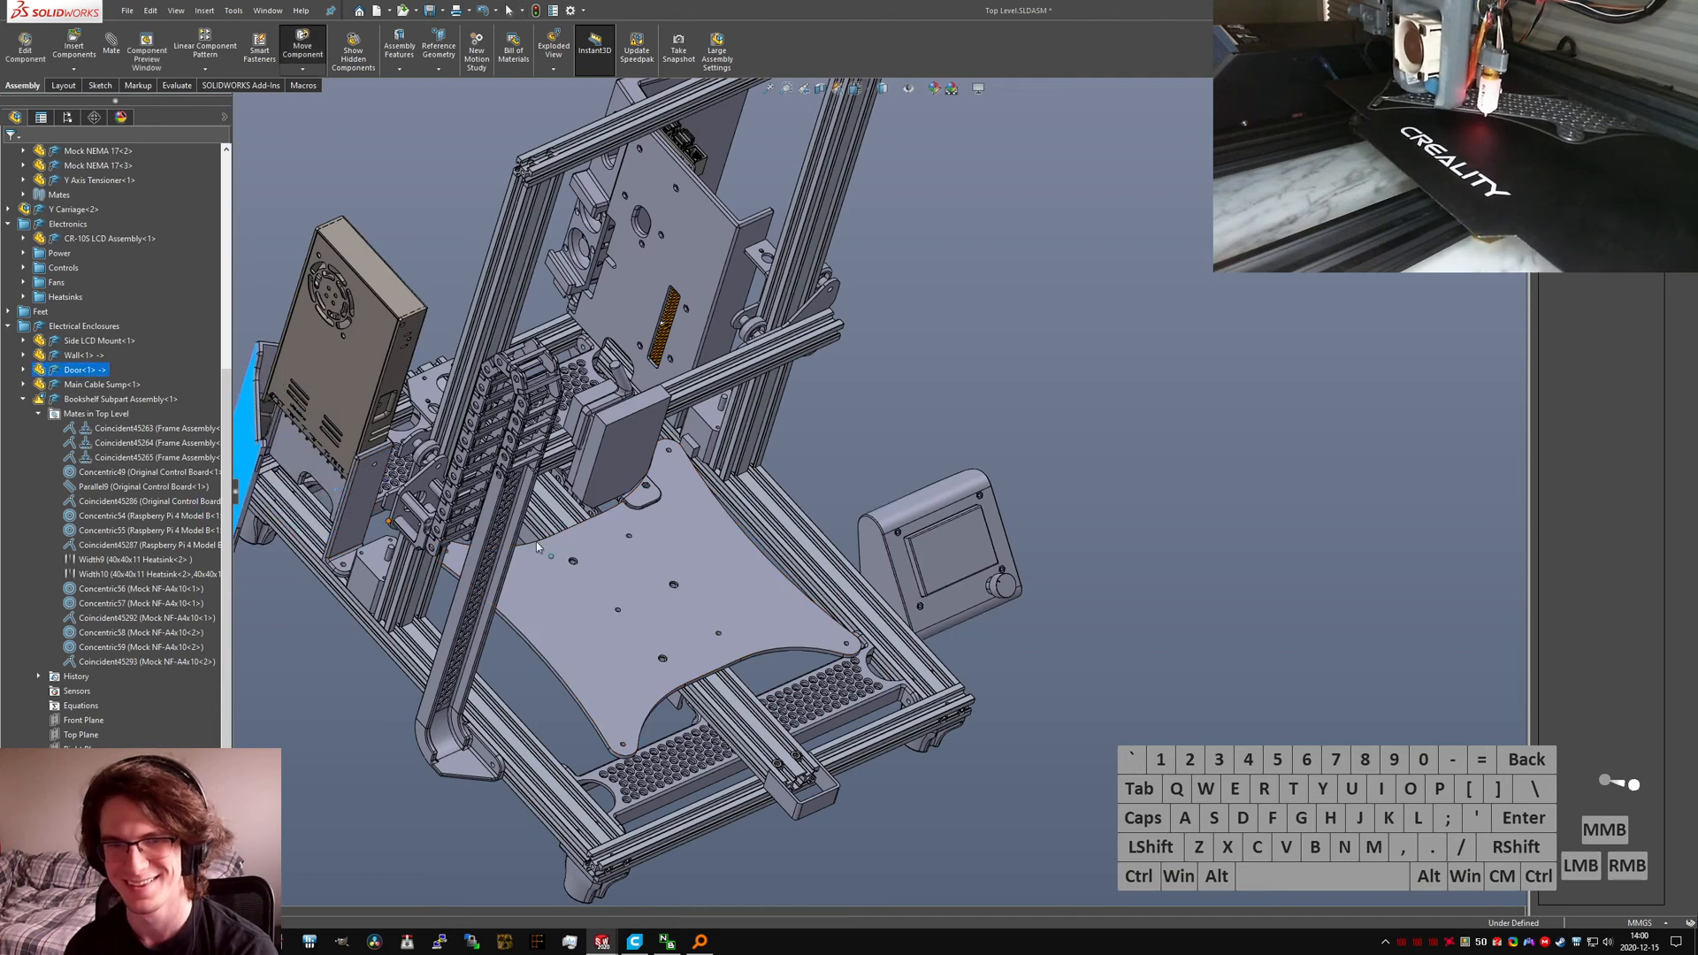
pyautogui.hotkey('ctrl', '5')
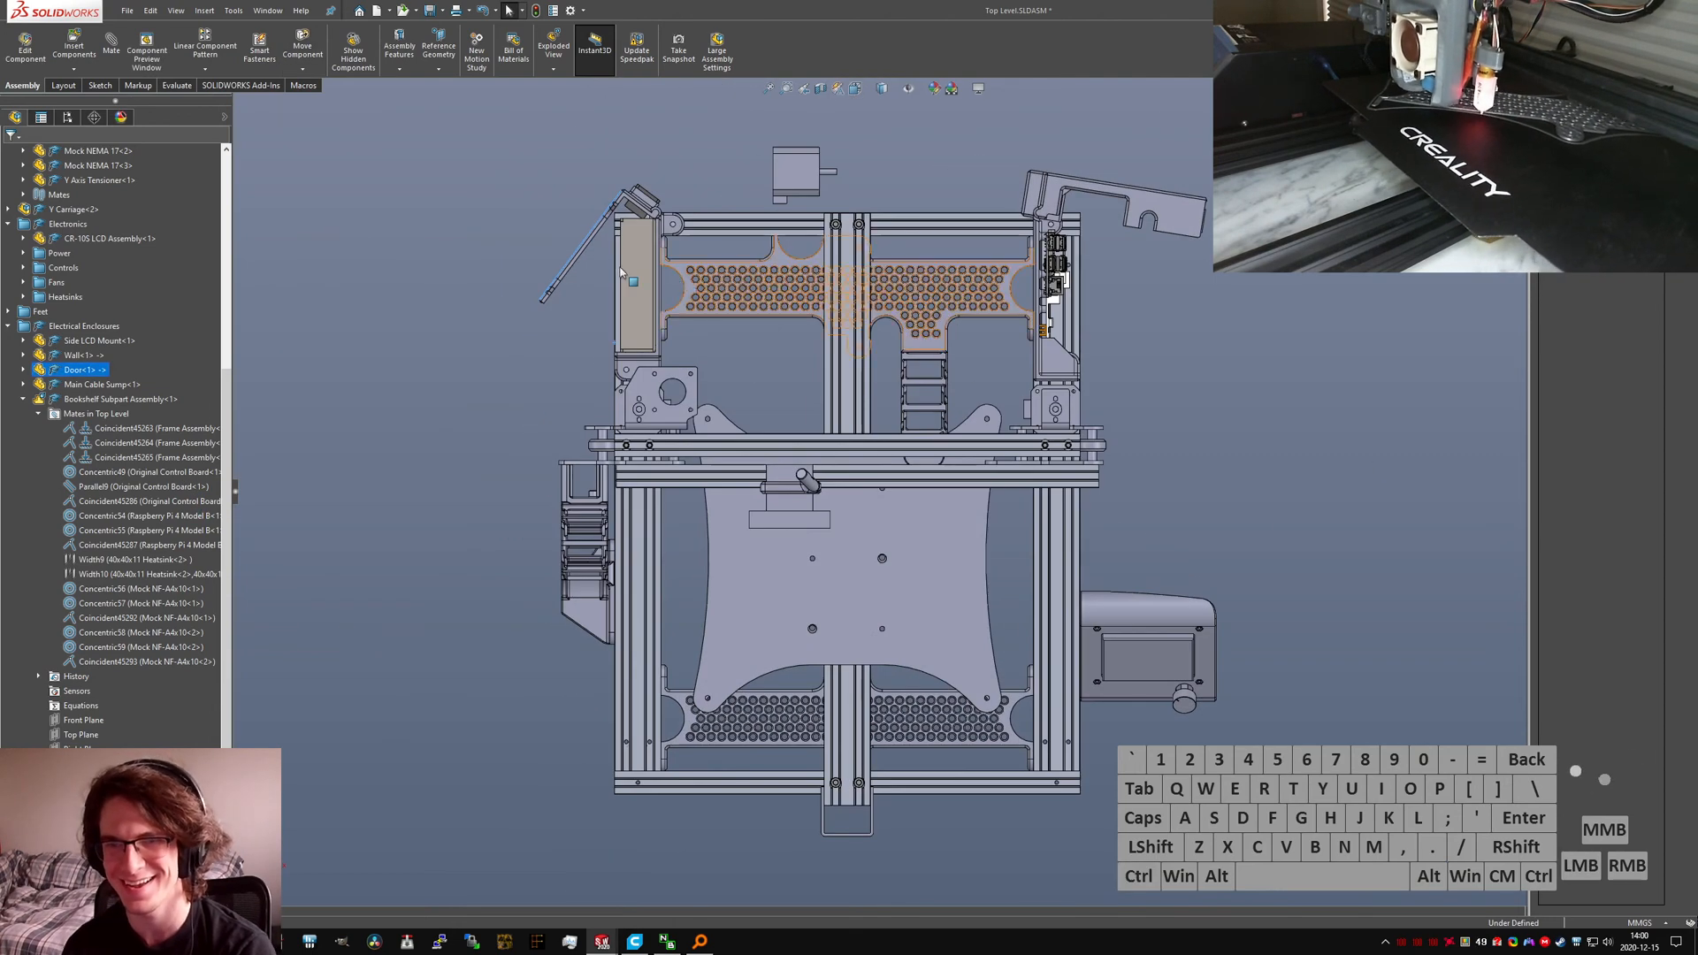
pyautogui.click(696, 213)
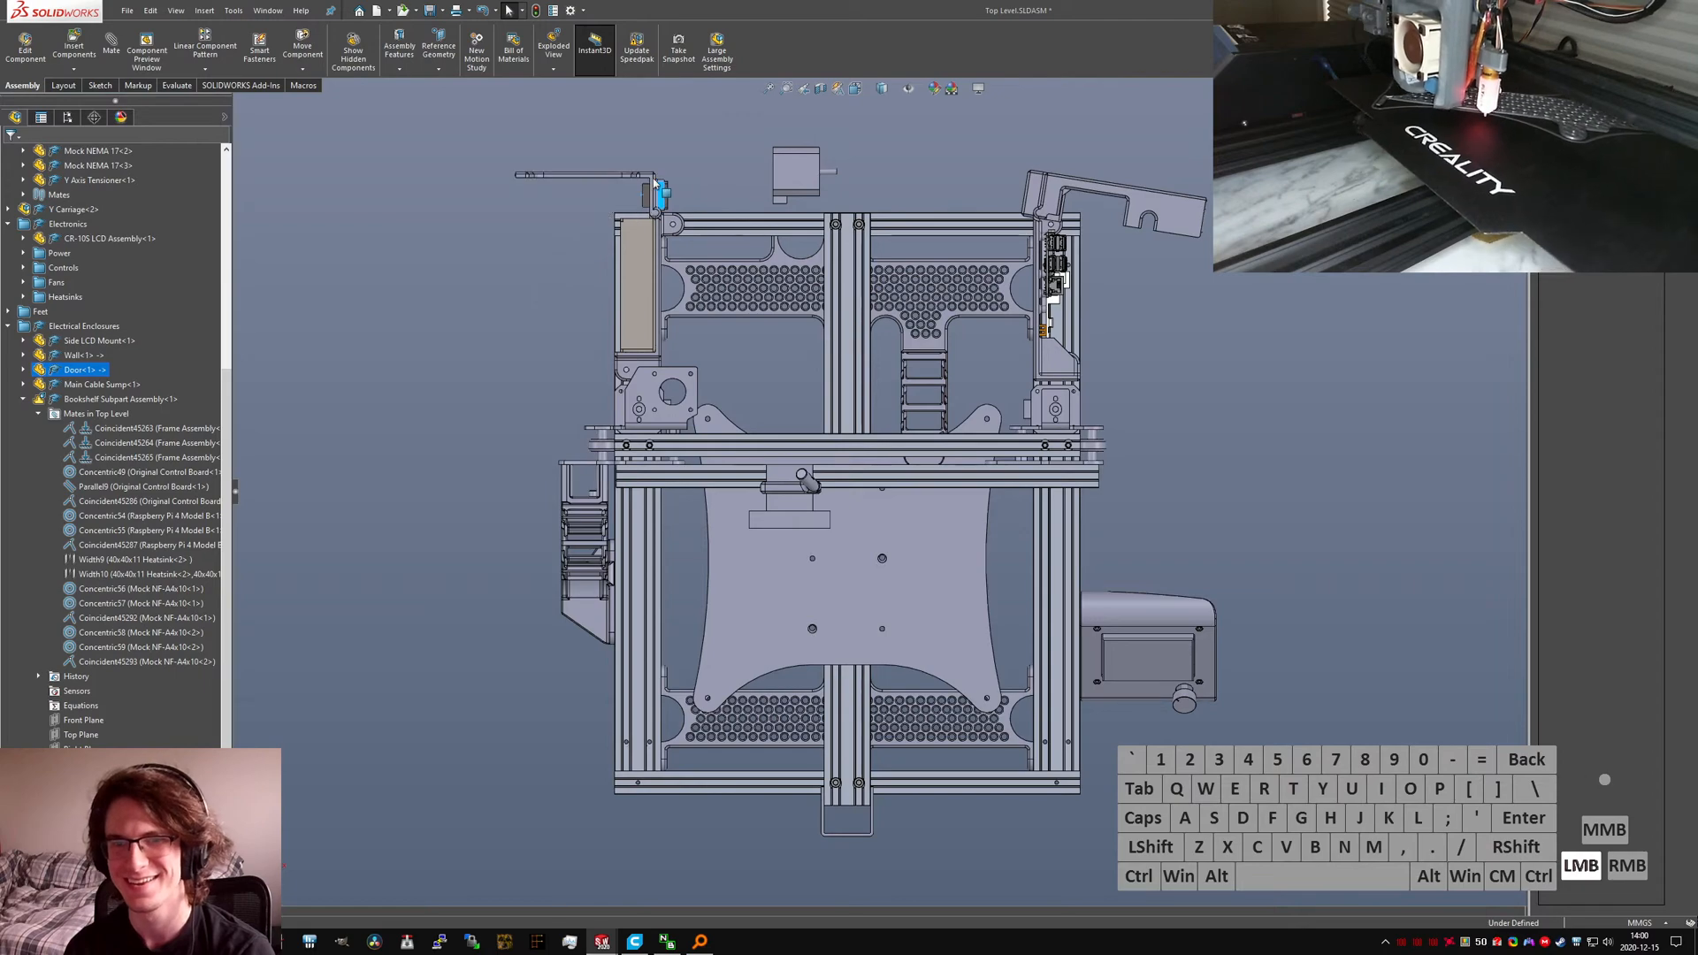
pyautogui.moveTo(655, 182); pyautogui.dragTo(609, 183)
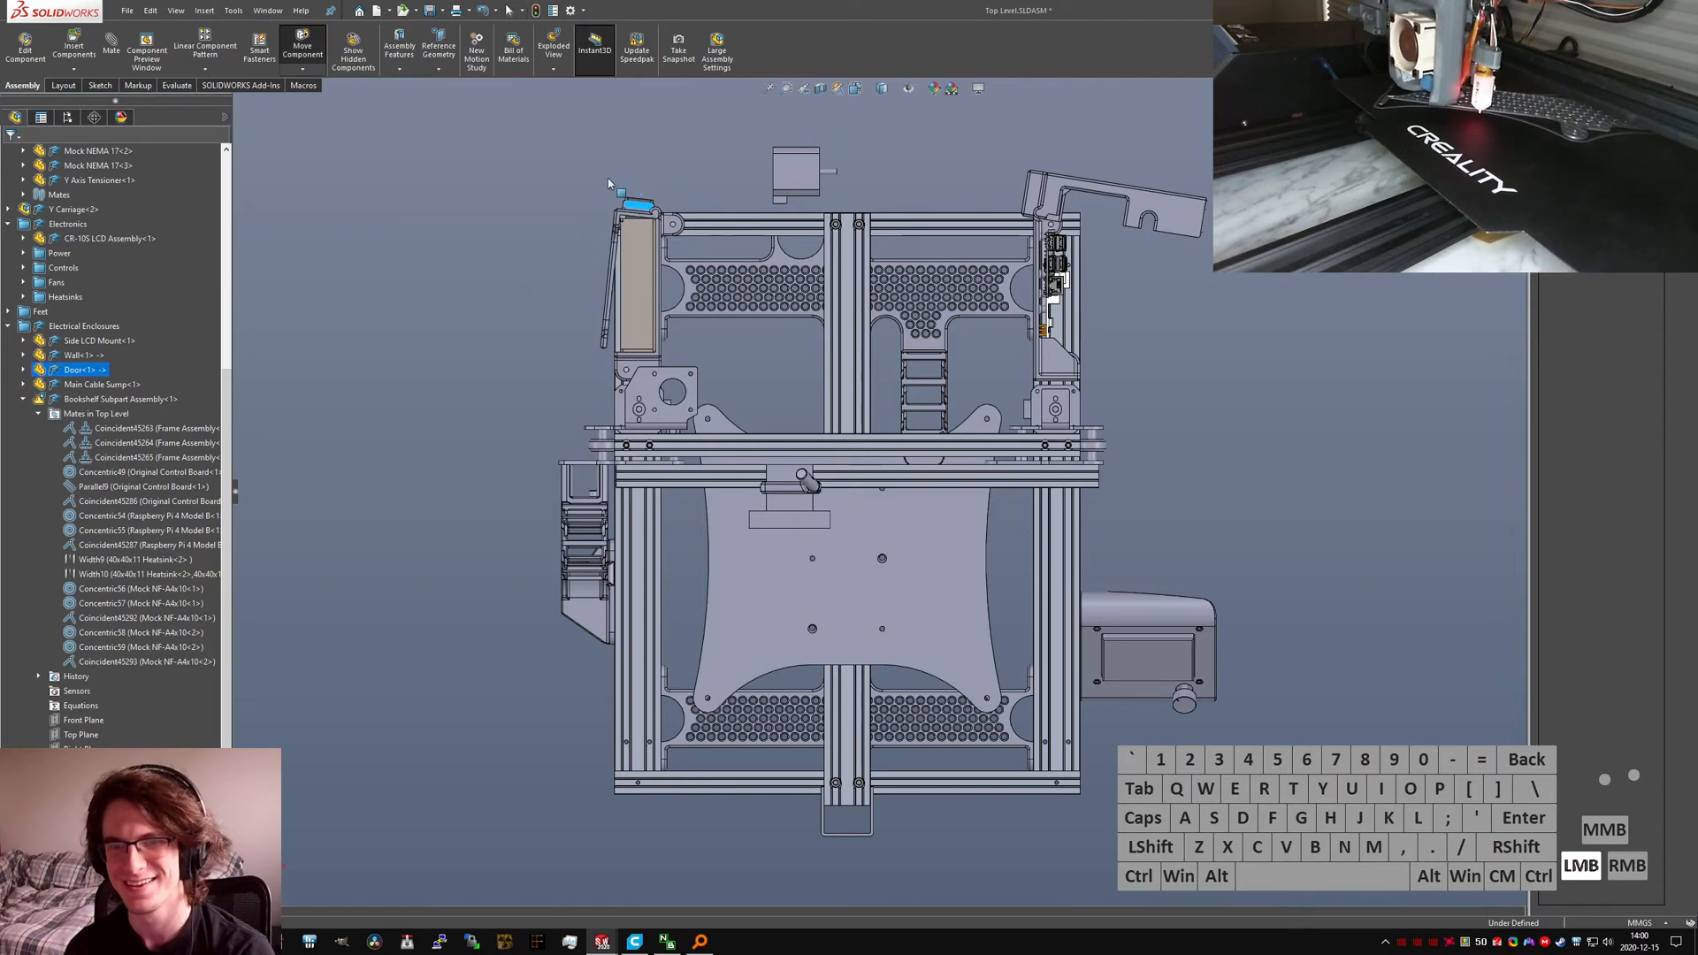
# Step: Save the Top Level assembly together with its modified component documents
pyautogui.click(1102, 315)
pyautogui.moveTo(1083, 321); pyautogui.dragTo(995, 274, button='middle')
pyautogui.scroll(3, 1000, 442)
pyautogui.scroll(-6, 1061, 425)
pyautogui.moveTo(1012, 520); pyautogui.dragTo(871, 550, button='middle')
pyautogui.scroll(3, 966, 507)
pyautogui.scroll(-5, 871, 550)
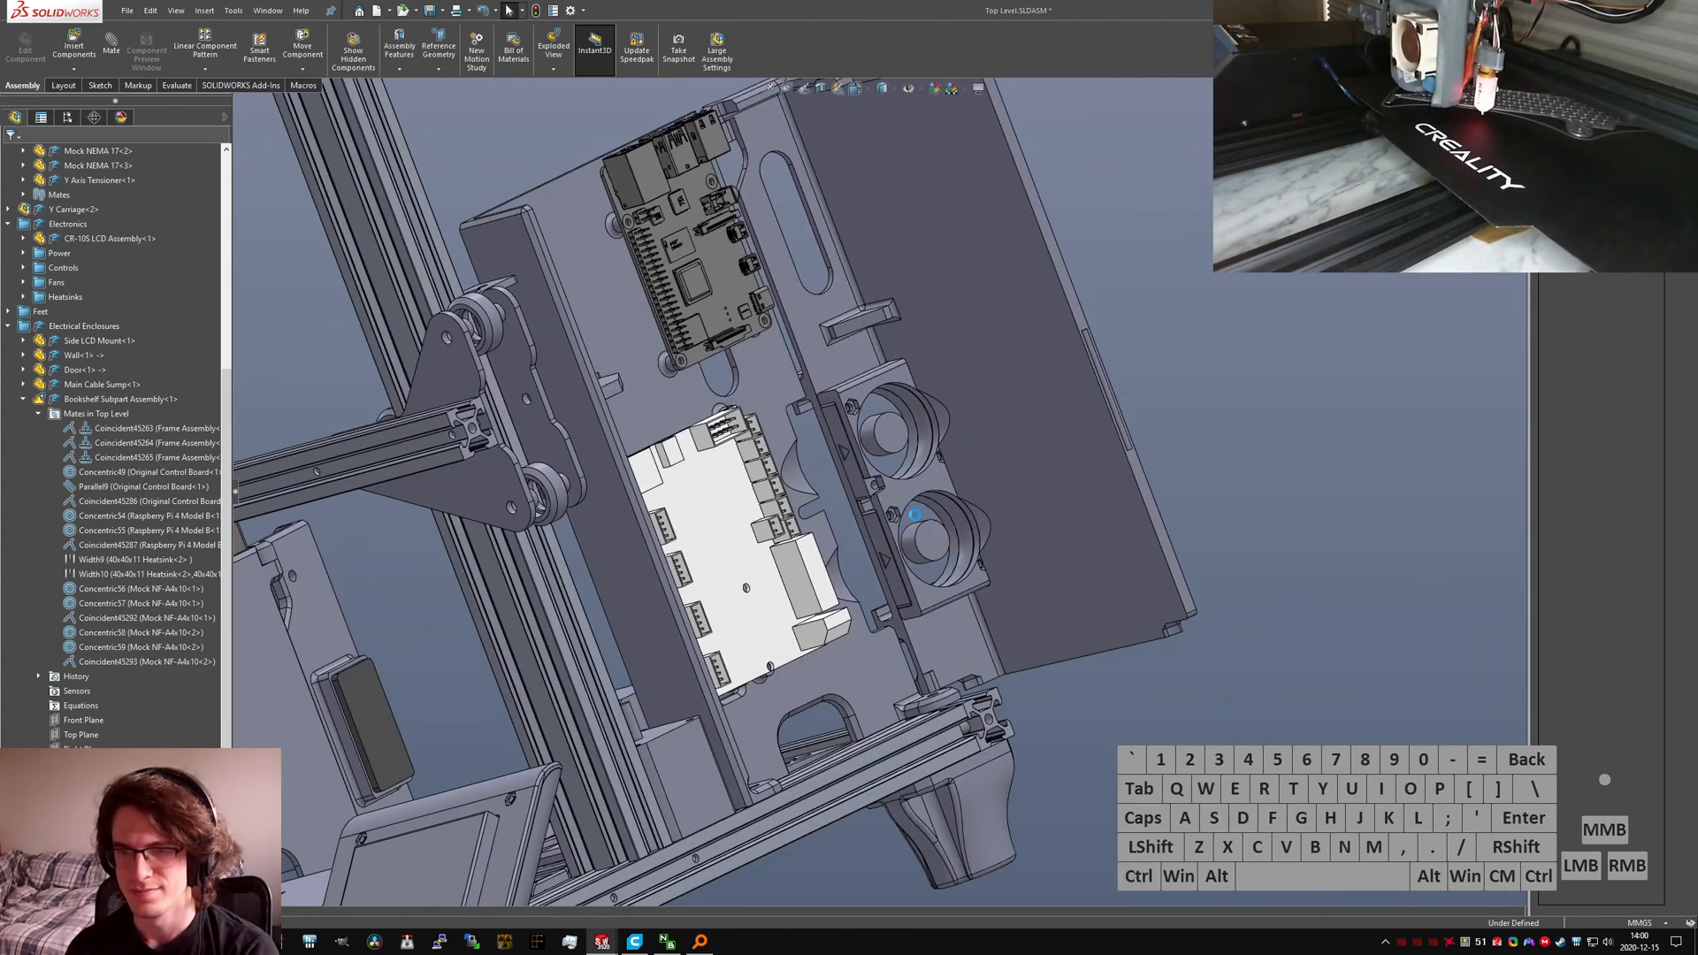
pyautogui.hotkey('ctrl', 's')
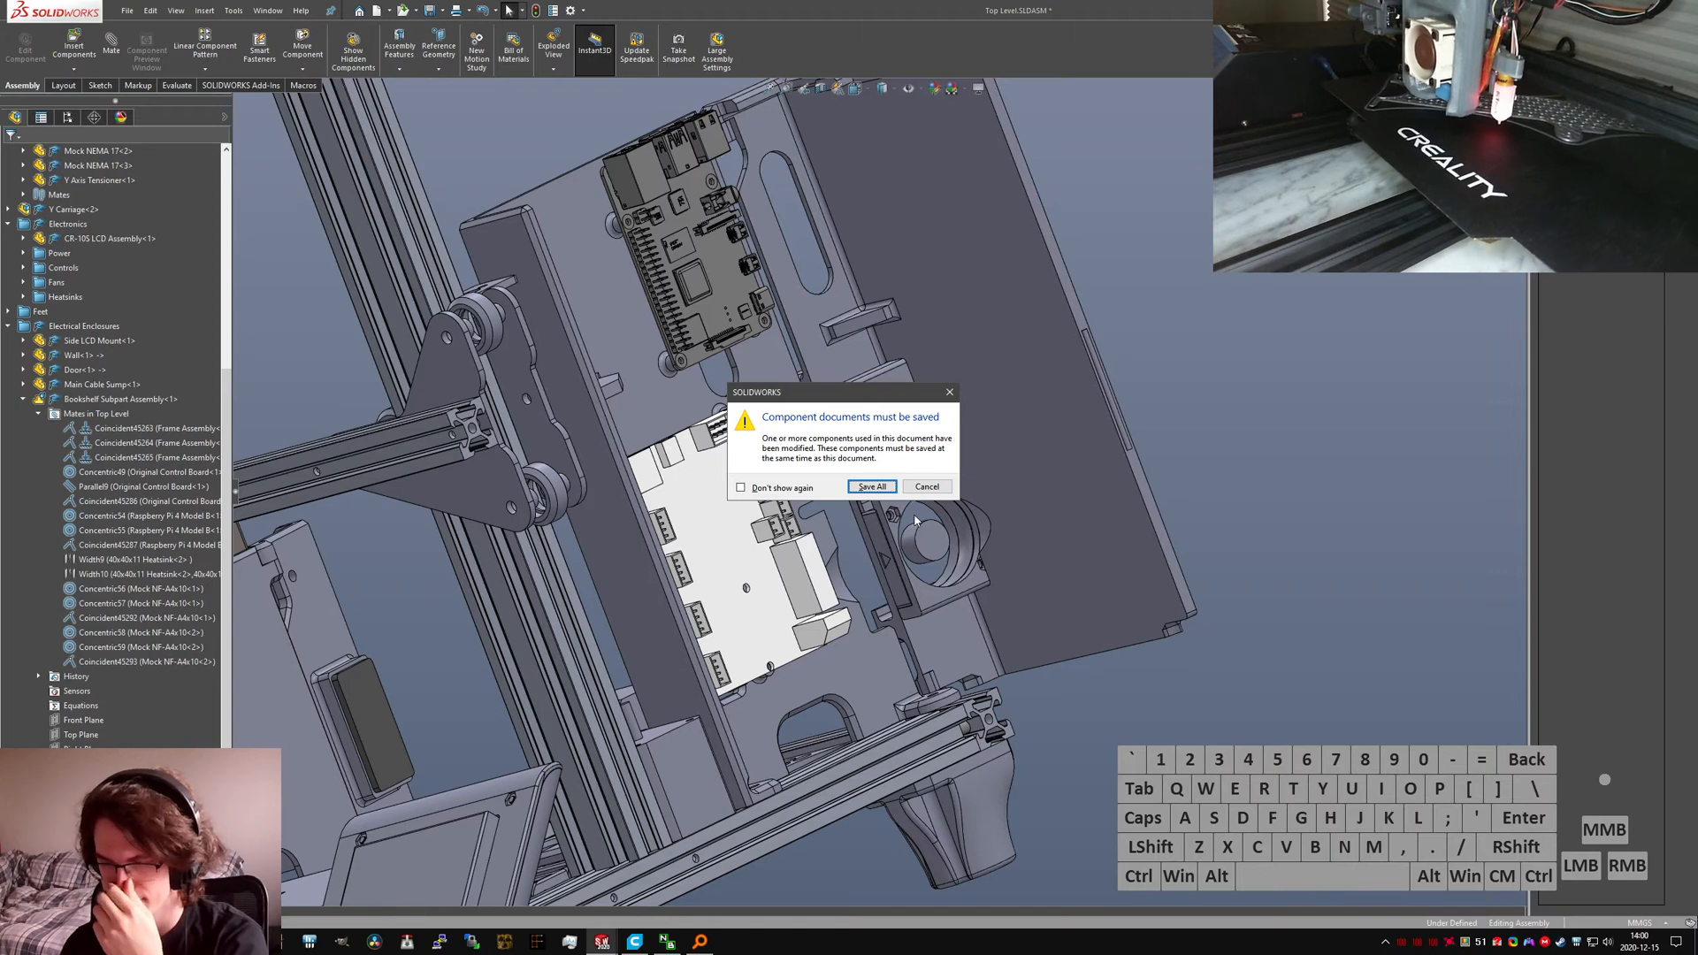
pyautogui.click(872, 487)
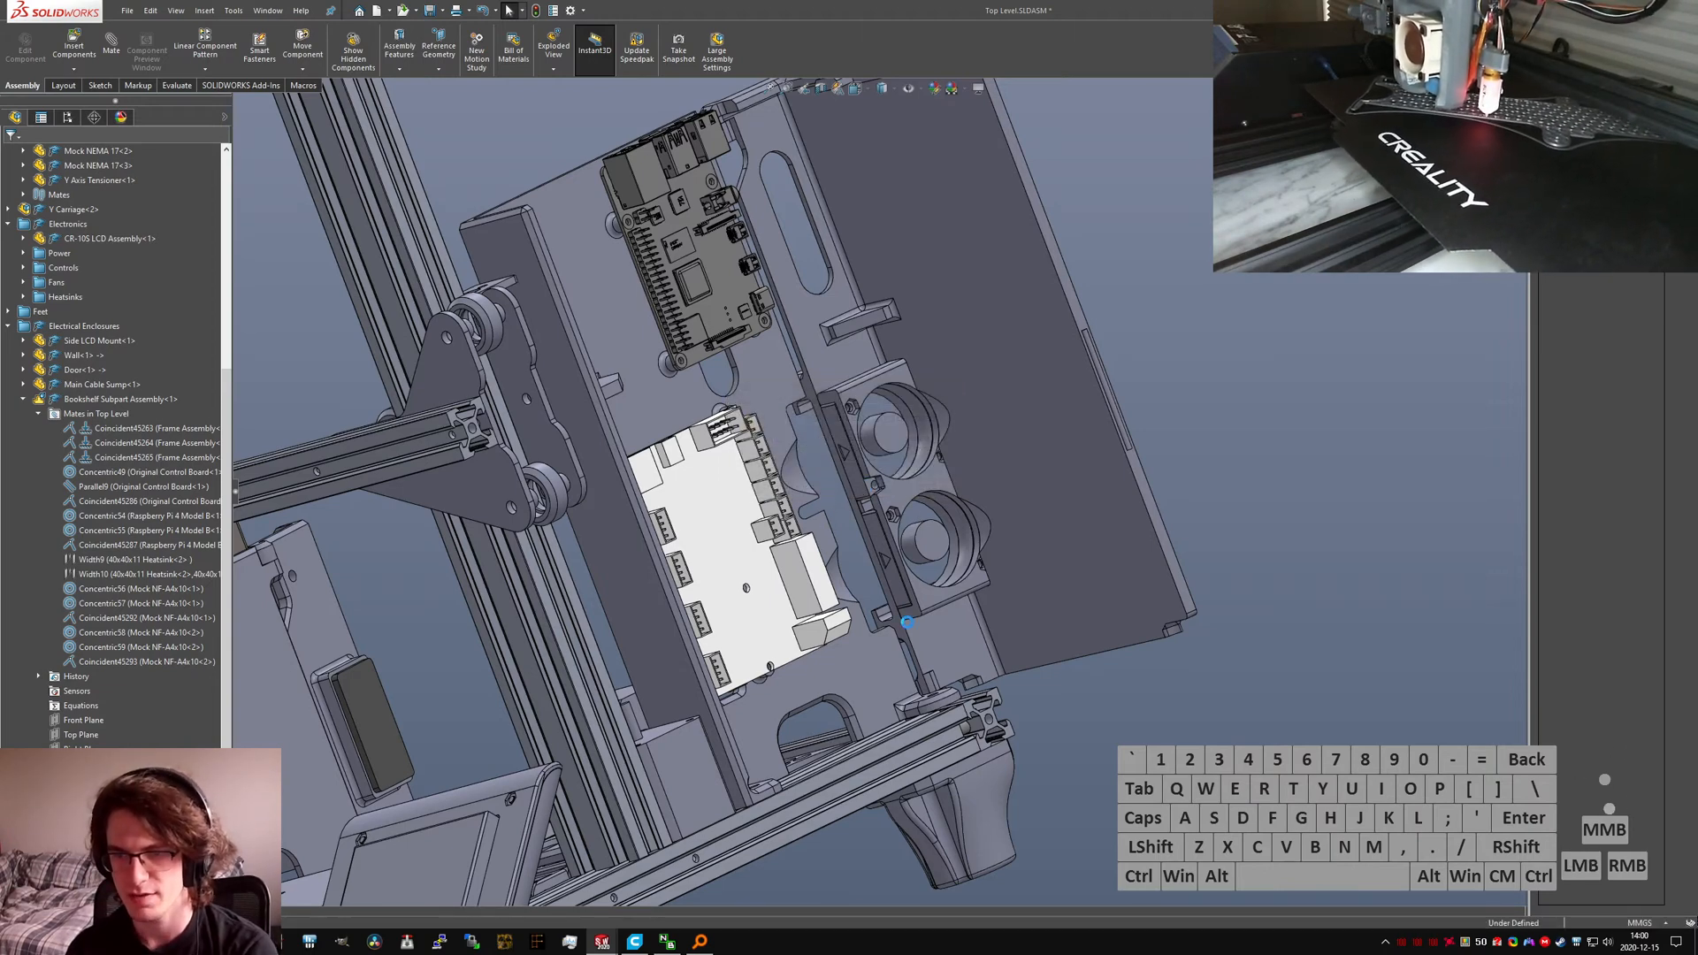
# Step: Swing the bookshelf enclosure's hinged lid closed over the electronics
pyautogui.scroll(2, 909, 629)
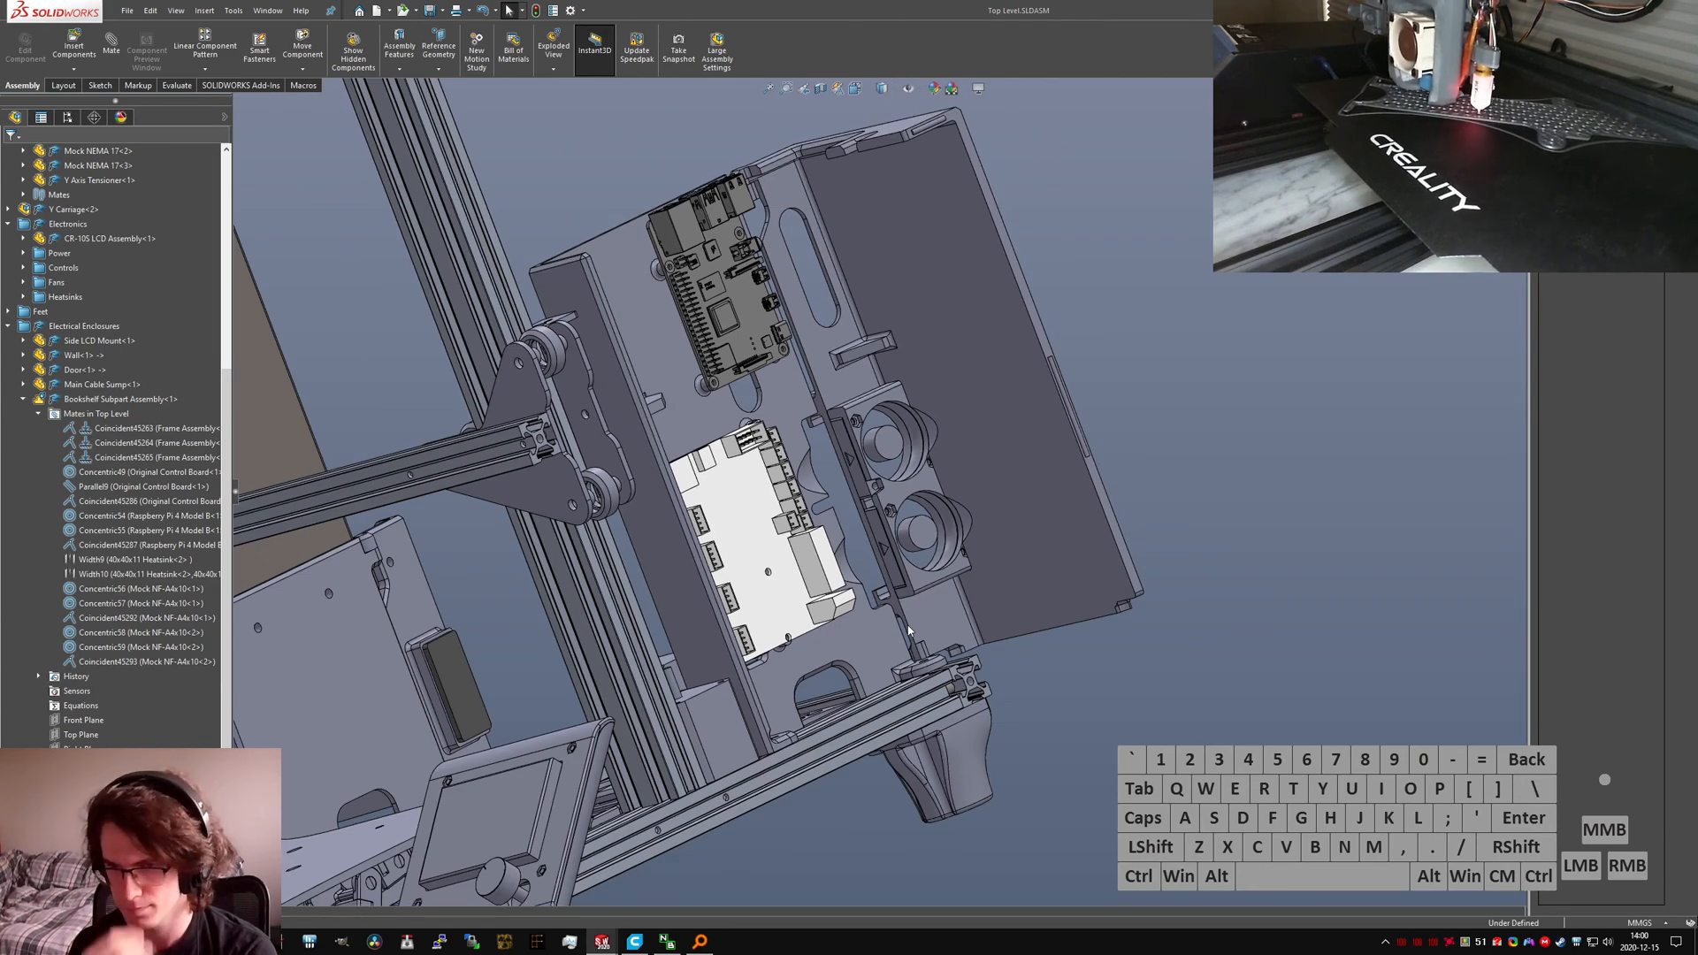
pyautogui.scroll(-6, 927, 656)
pyautogui.moveTo(1045, 498); pyautogui.dragTo(1107, 655, button='middle')
pyautogui.scroll(4, 1109, 657)
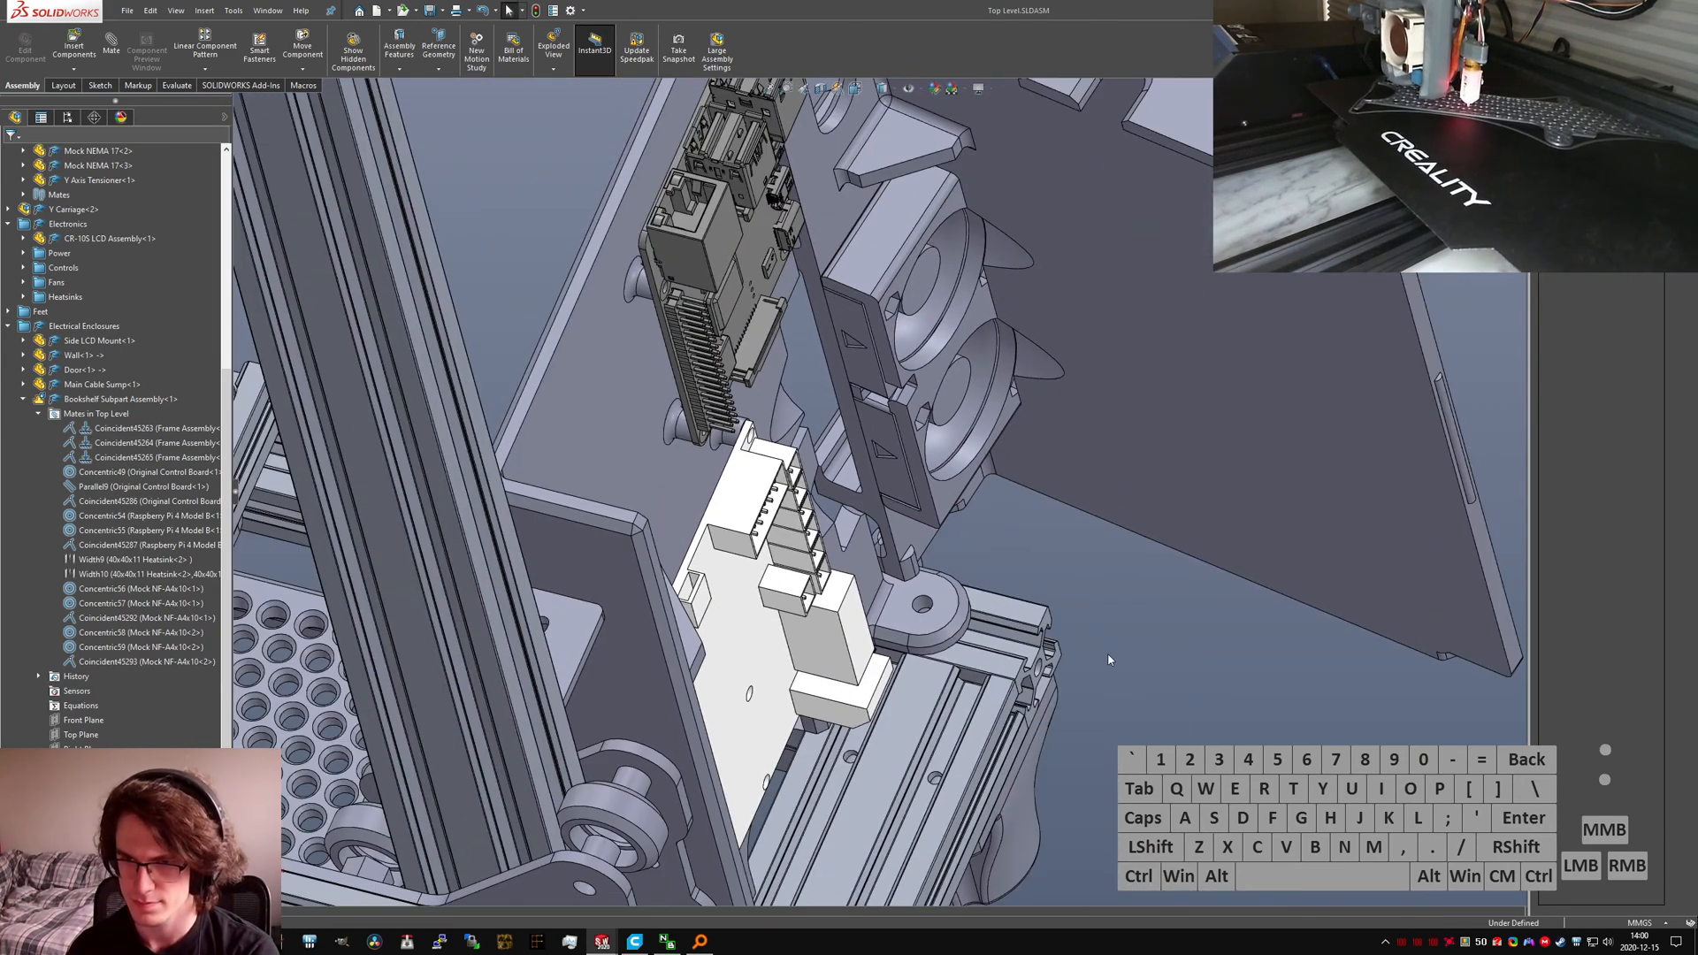
pyautogui.moveTo(1201, 517); pyautogui.dragTo(1238, 663)
# Step: Examine the closed bookshelf enclosure around the cut-out beside the build plate carriage
pyautogui.moveTo(1236, 663); pyautogui.dragTo(980, 629, button='middle')
pyautogui.scroll(-5, 996, 694)
pyautogui.scroll(6, 990, 584)
pyautogui.moveTo(883, 574); pyautogui.dragTo(856, 607, button='middle')
pyautogui.scroll(-4, 738, 606)
pyautogui.moveTo(747, 563); pyautogui.dragTo(796, 527, button='middle')
pyautogui.scroll(-5, 823, 478)
pyautogui.click(856, 421)
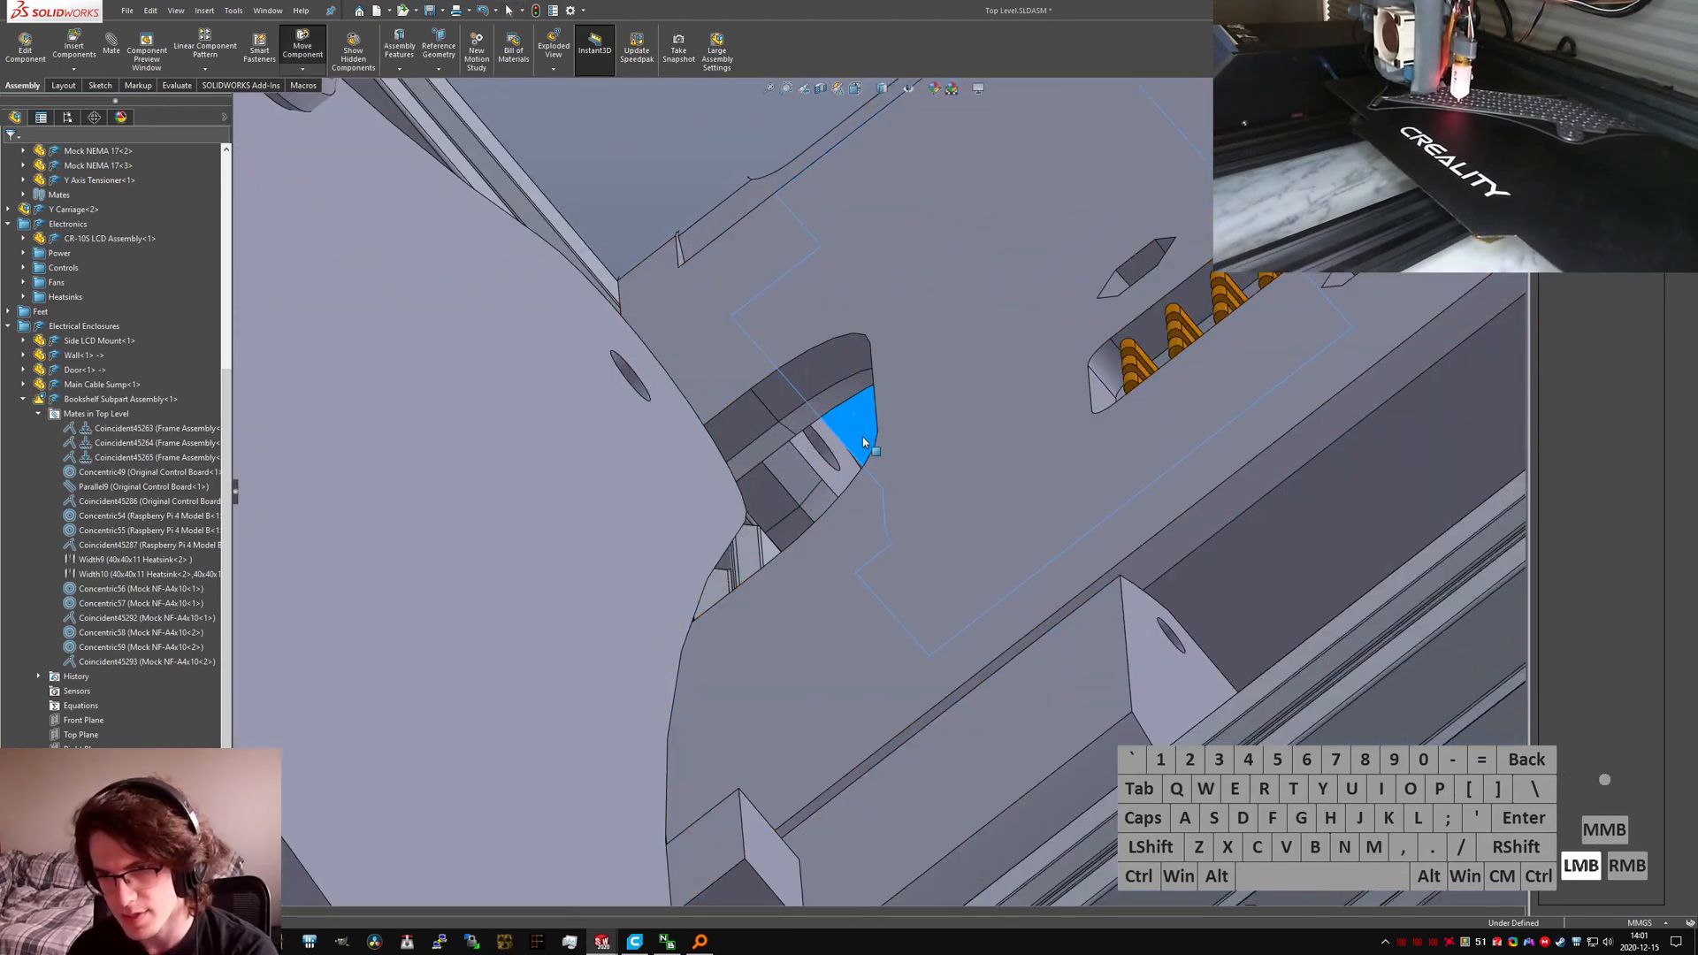
pyautogui.scroll(9, 867, 485)
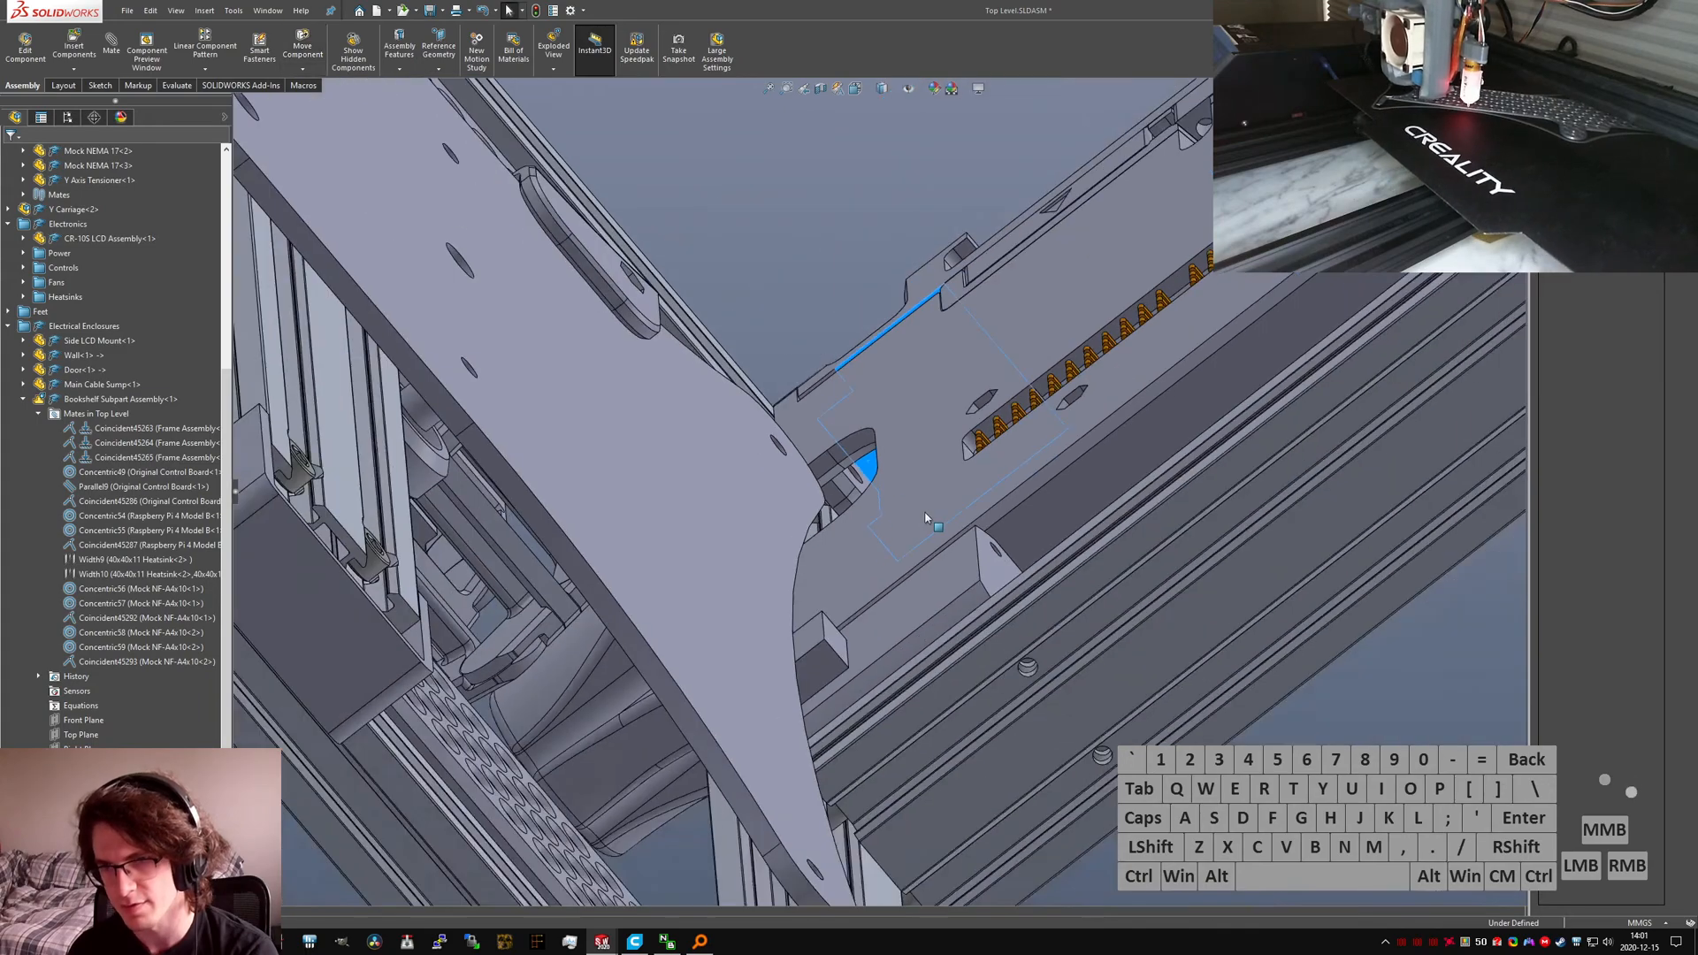
pyautogui.moveTo(942, 523); pyautogui.dragTo(893, 530, button='middle')
pyautogui.scroll(-5, 1070, 482)
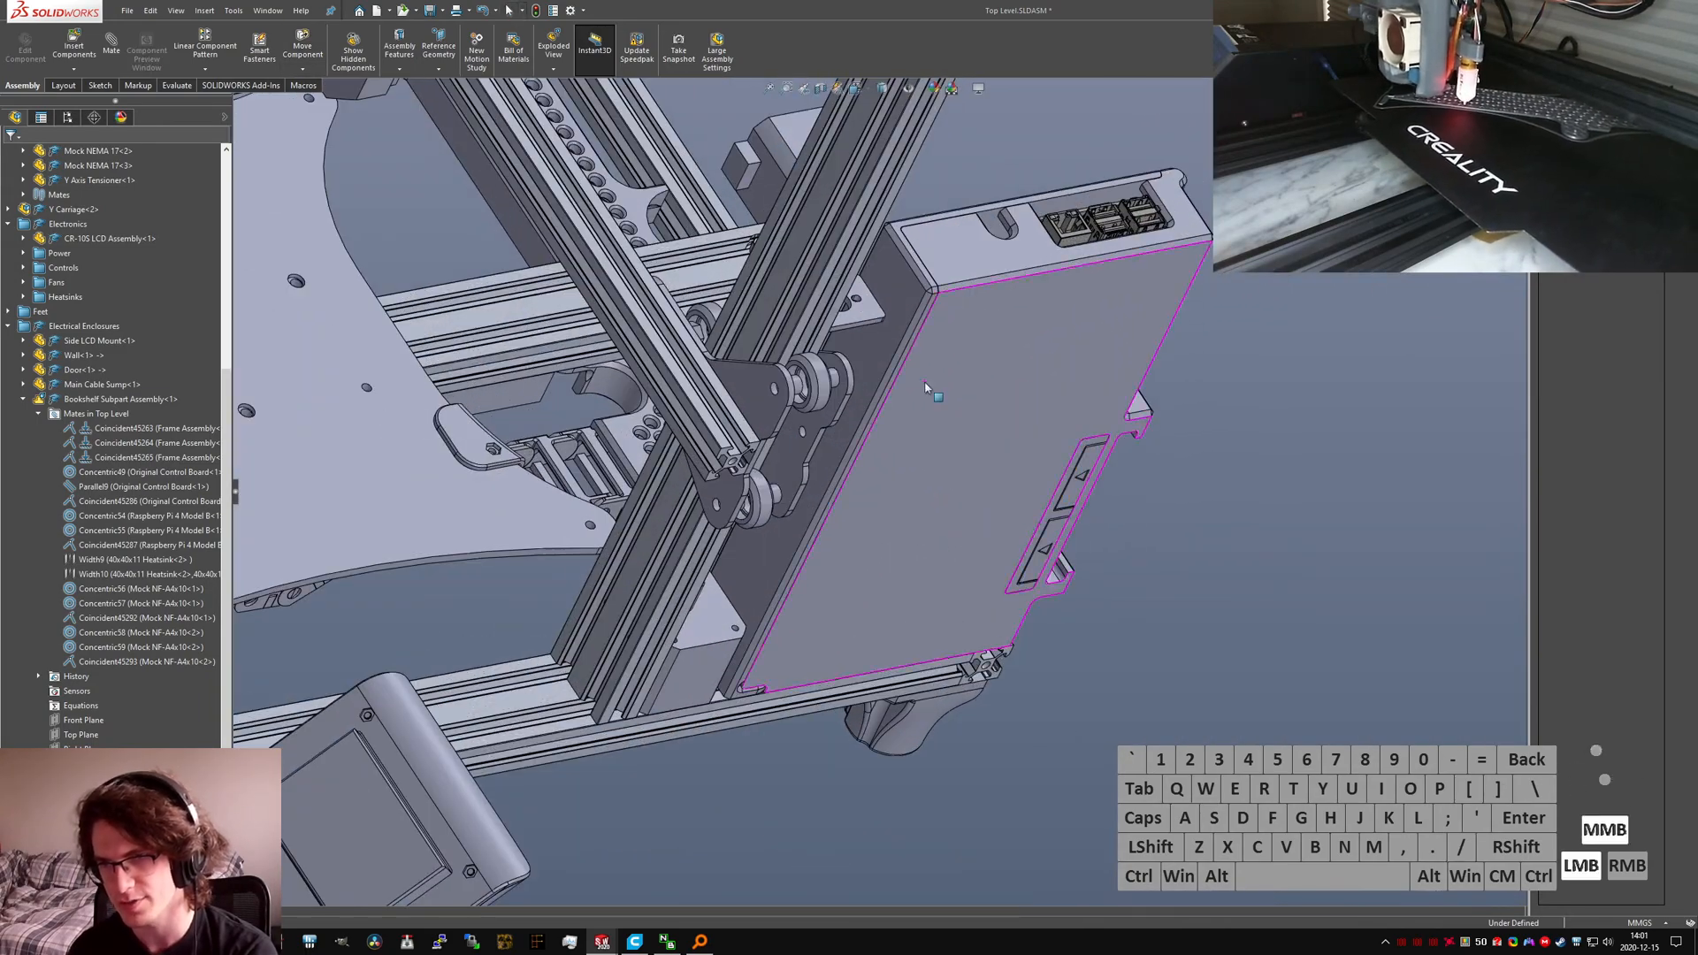
# Step: Examine the closed bookshelf enclosure's port openings and the power supply side of the printer
pyautogui.moveTo(926, 387); pyautogui.dragTo(771, 474, button='middle')
pyautogui.scroll(5, 910, 445)
pyautogui.scroll(-5, 909, 446)
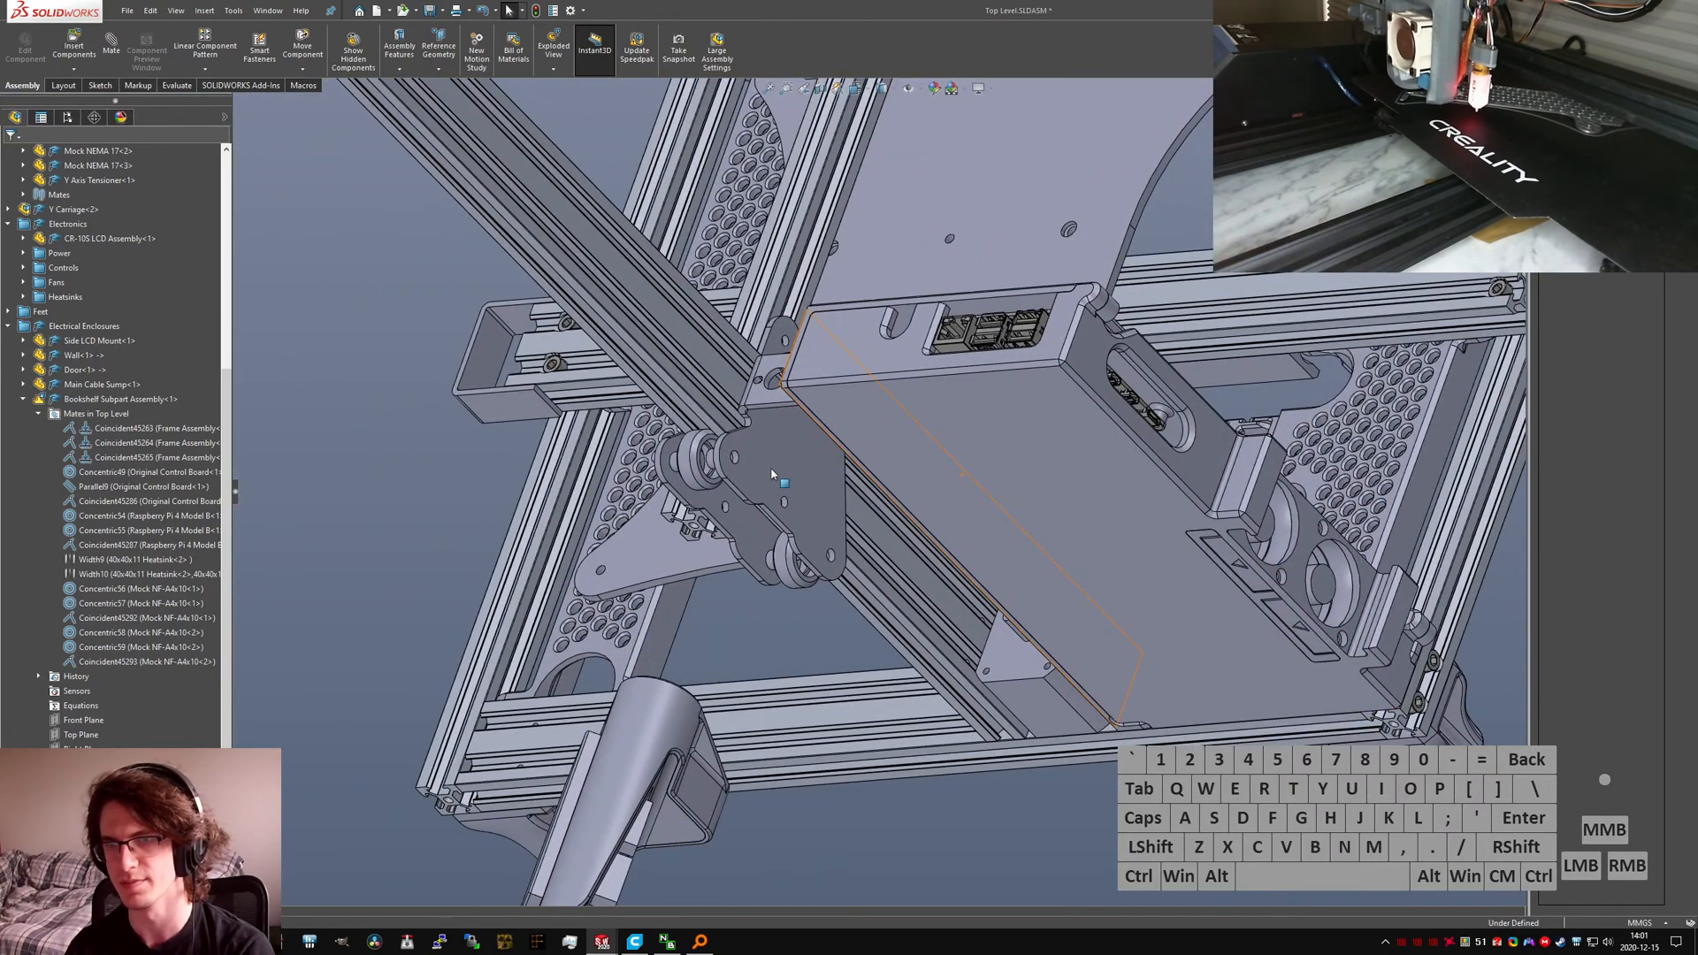
pyautogui.moveTo(771, 474); pyautogui.dragTo(693, 369, button='middle')
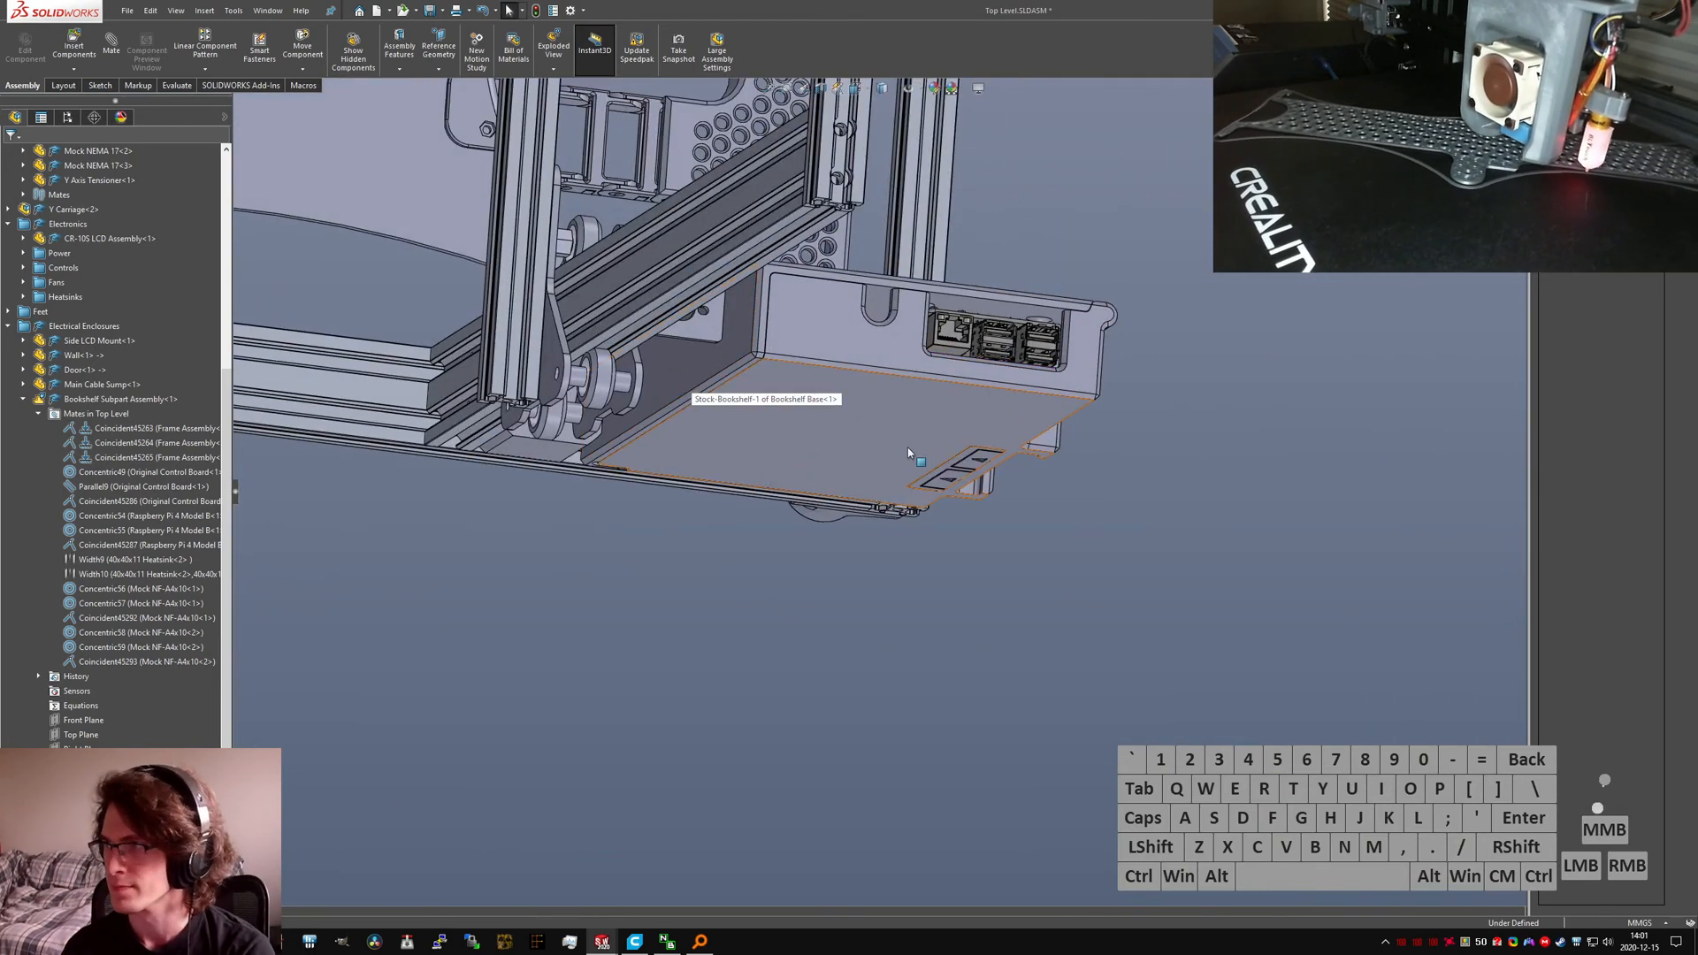
pyautogui.moveTo(909, 449); pyautogui.dragTo(991, 283, button='middle')
pyautogui.scroll(7, 912, 343)
pyautogui.scroll(-8, 644, 349)
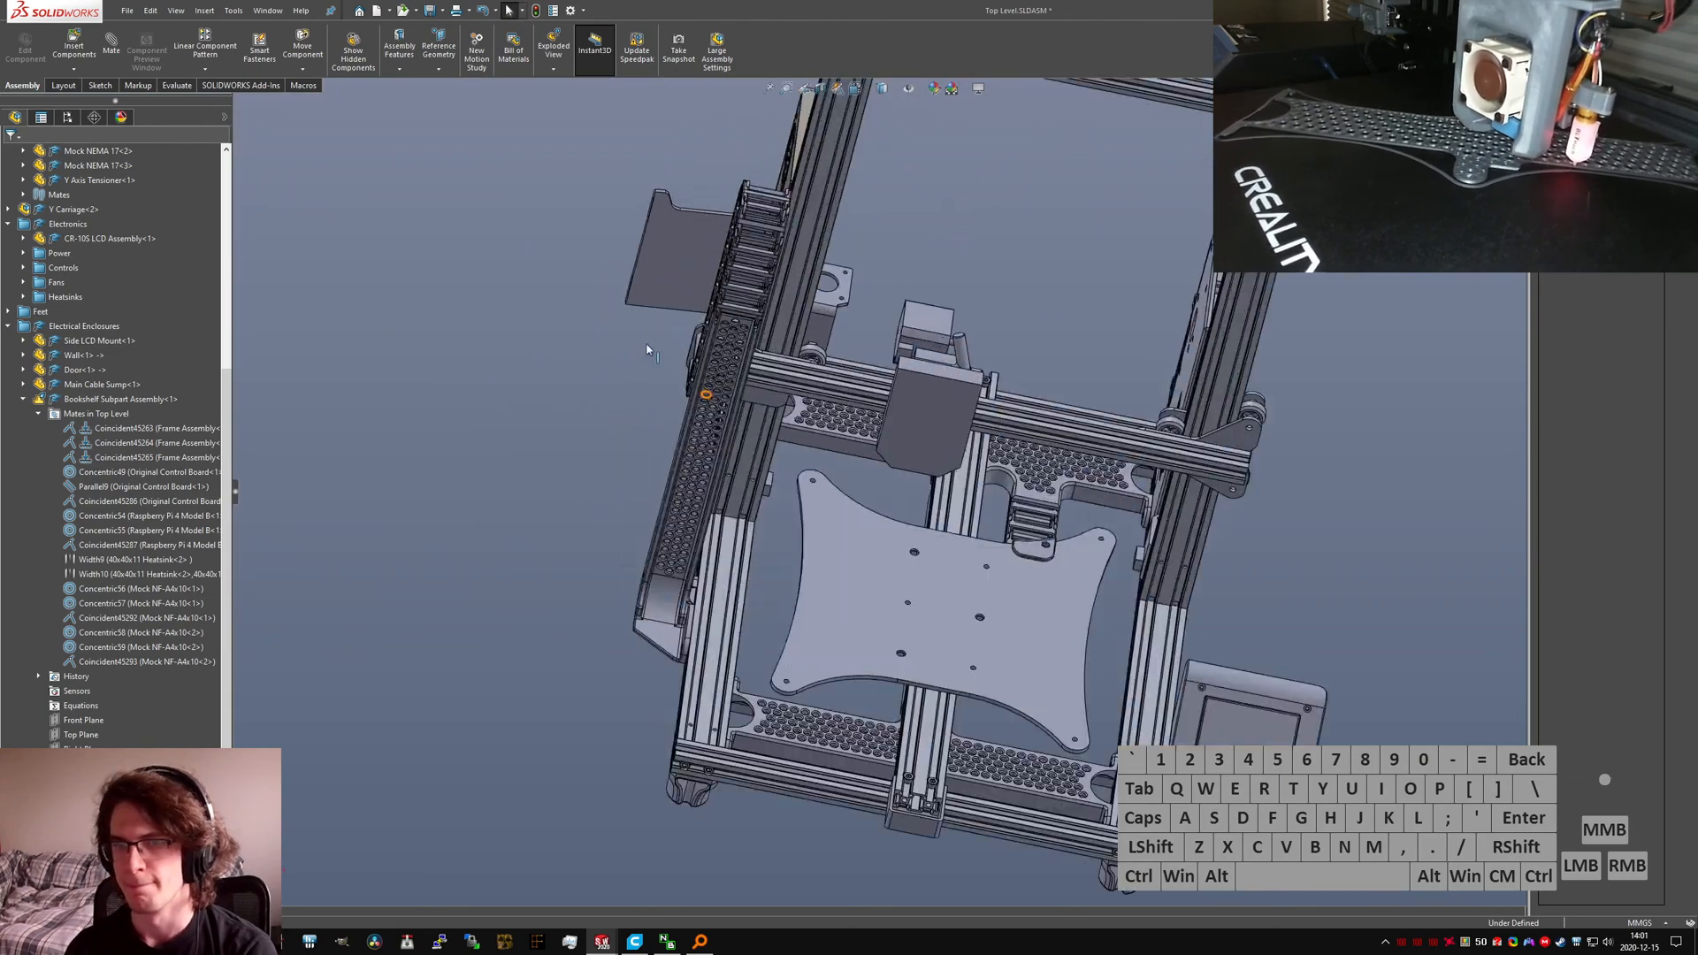
pyautogui.middleClick(757, 260)
pyautogui.moveTo(758, 260); pyautogui.dragTo(851, 385, button='middle')
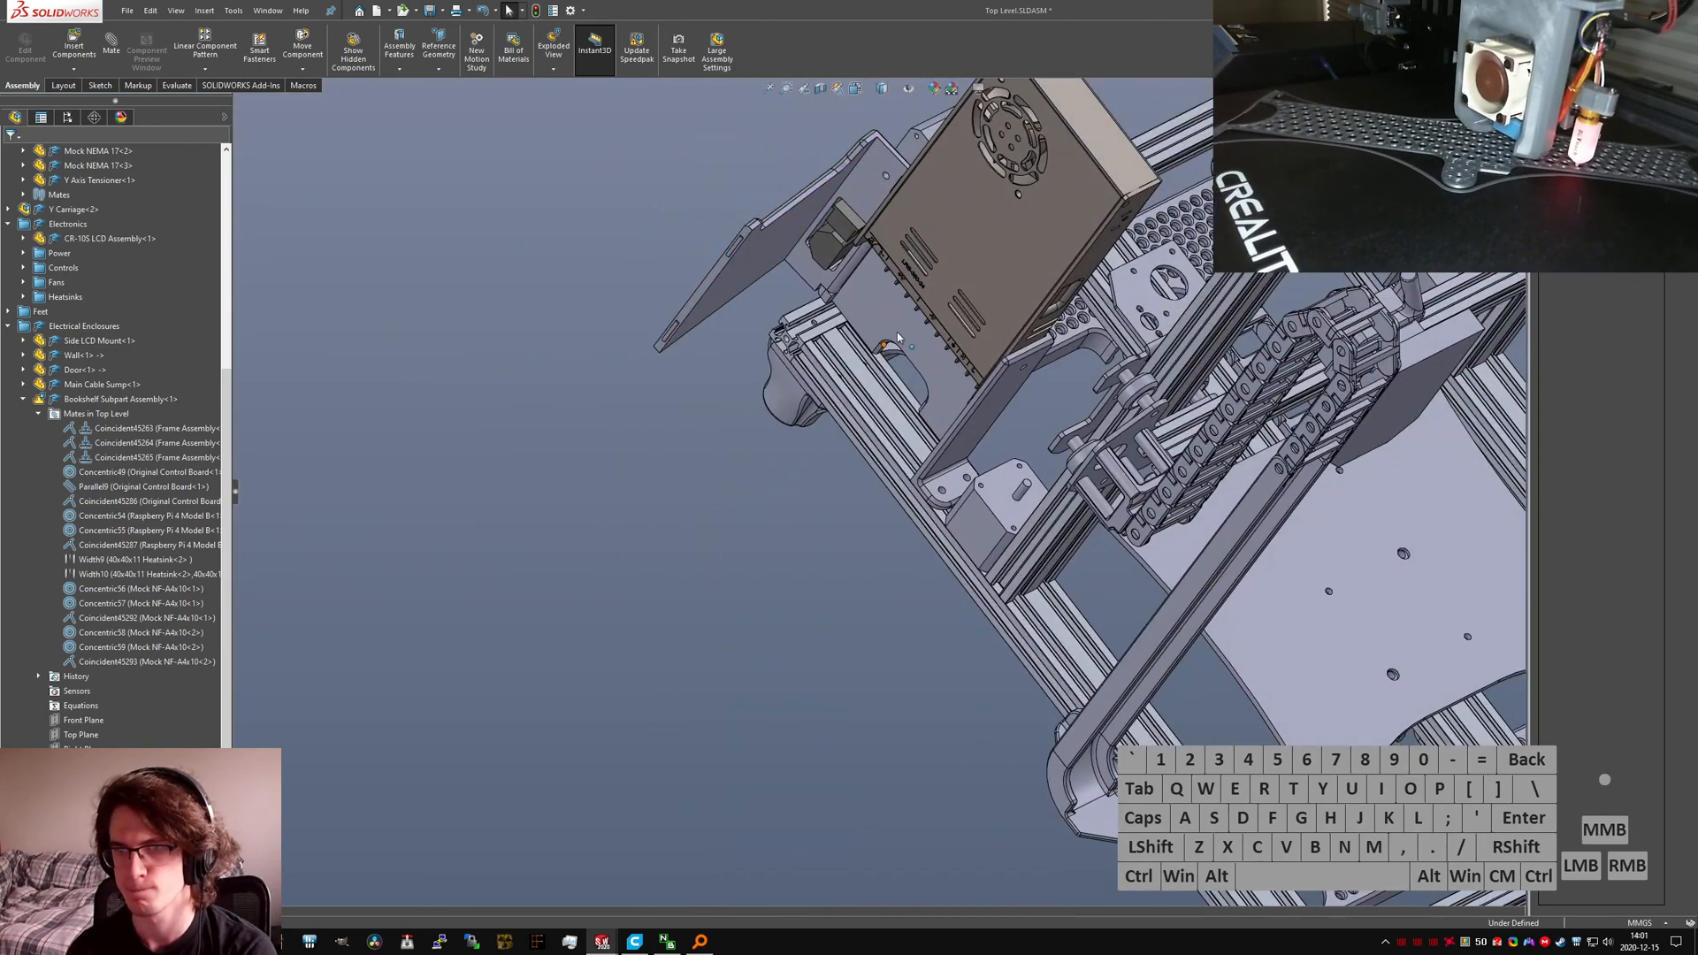
pyautogui.scroll(4, 948, 343)
pyautogui.moveTo(1135, 529); pyautogui.dragTo(1252, 421, button='middle')
pyautogui.scroll(-5, 1252, 422)
pyautogui.scroll(5, 1252, 422)
# Step: Swing the bookshelf's hinged lid open again to expose the Raspberry Pi and control board
pyautogui.click(1177, 415)
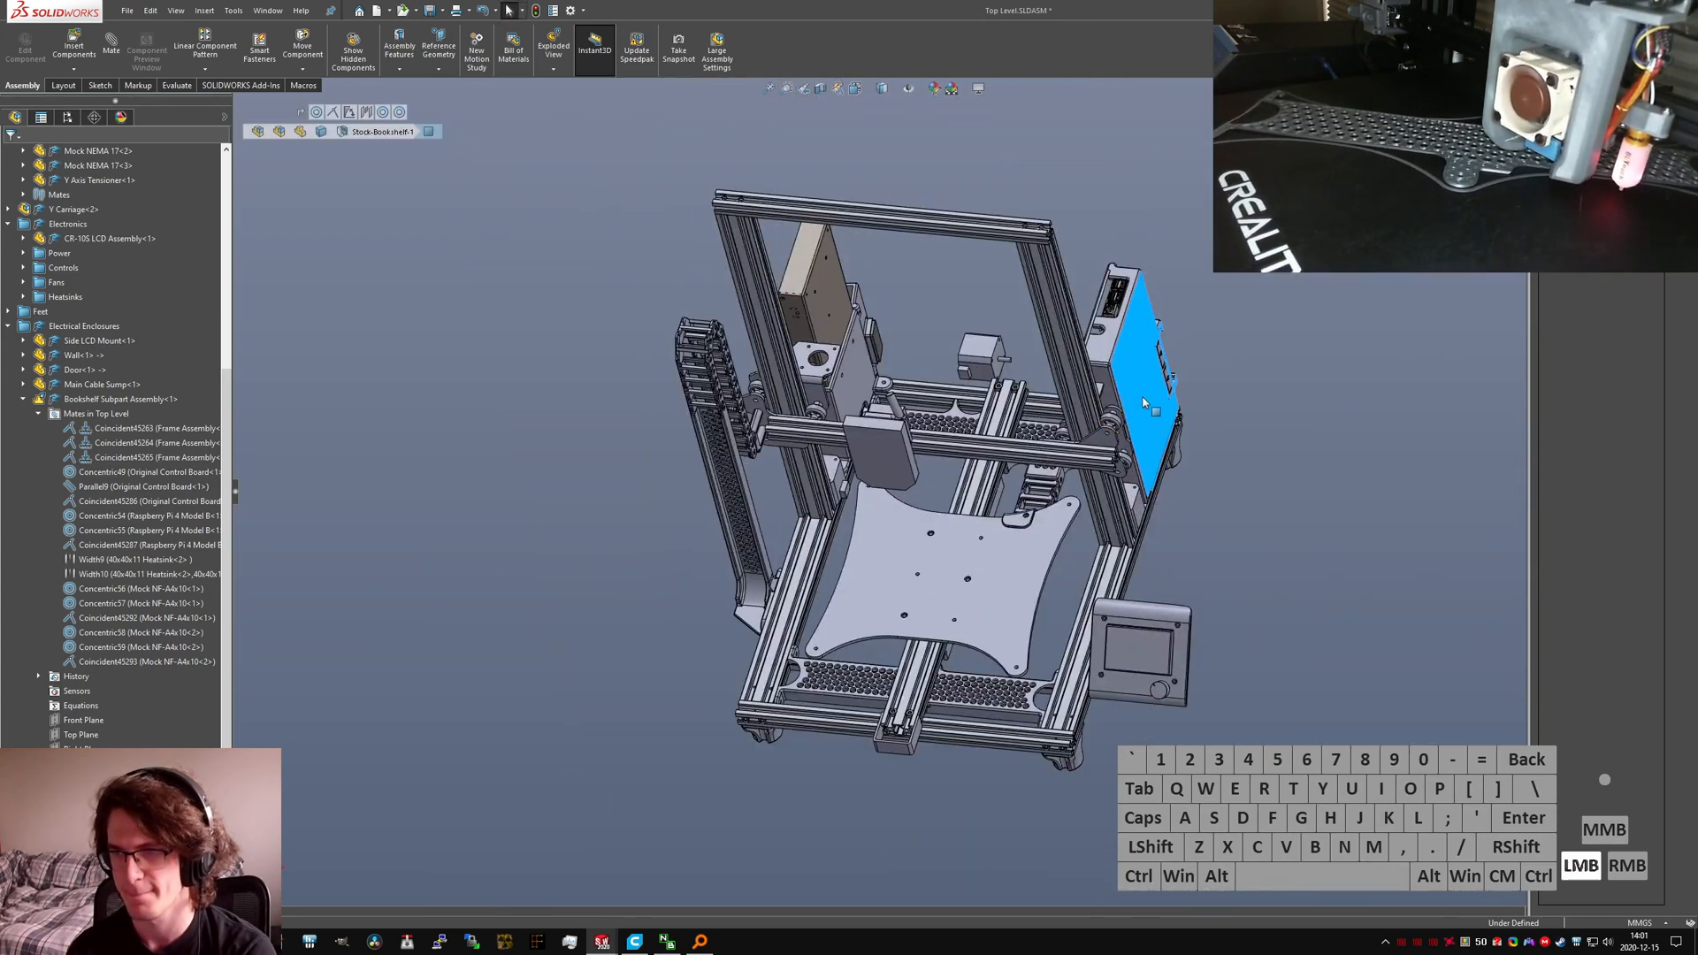
pyautogui.moveTo(1196, 416); pyautogui.dragTo(1273, 349)
pyautogui.click(1392, 460)
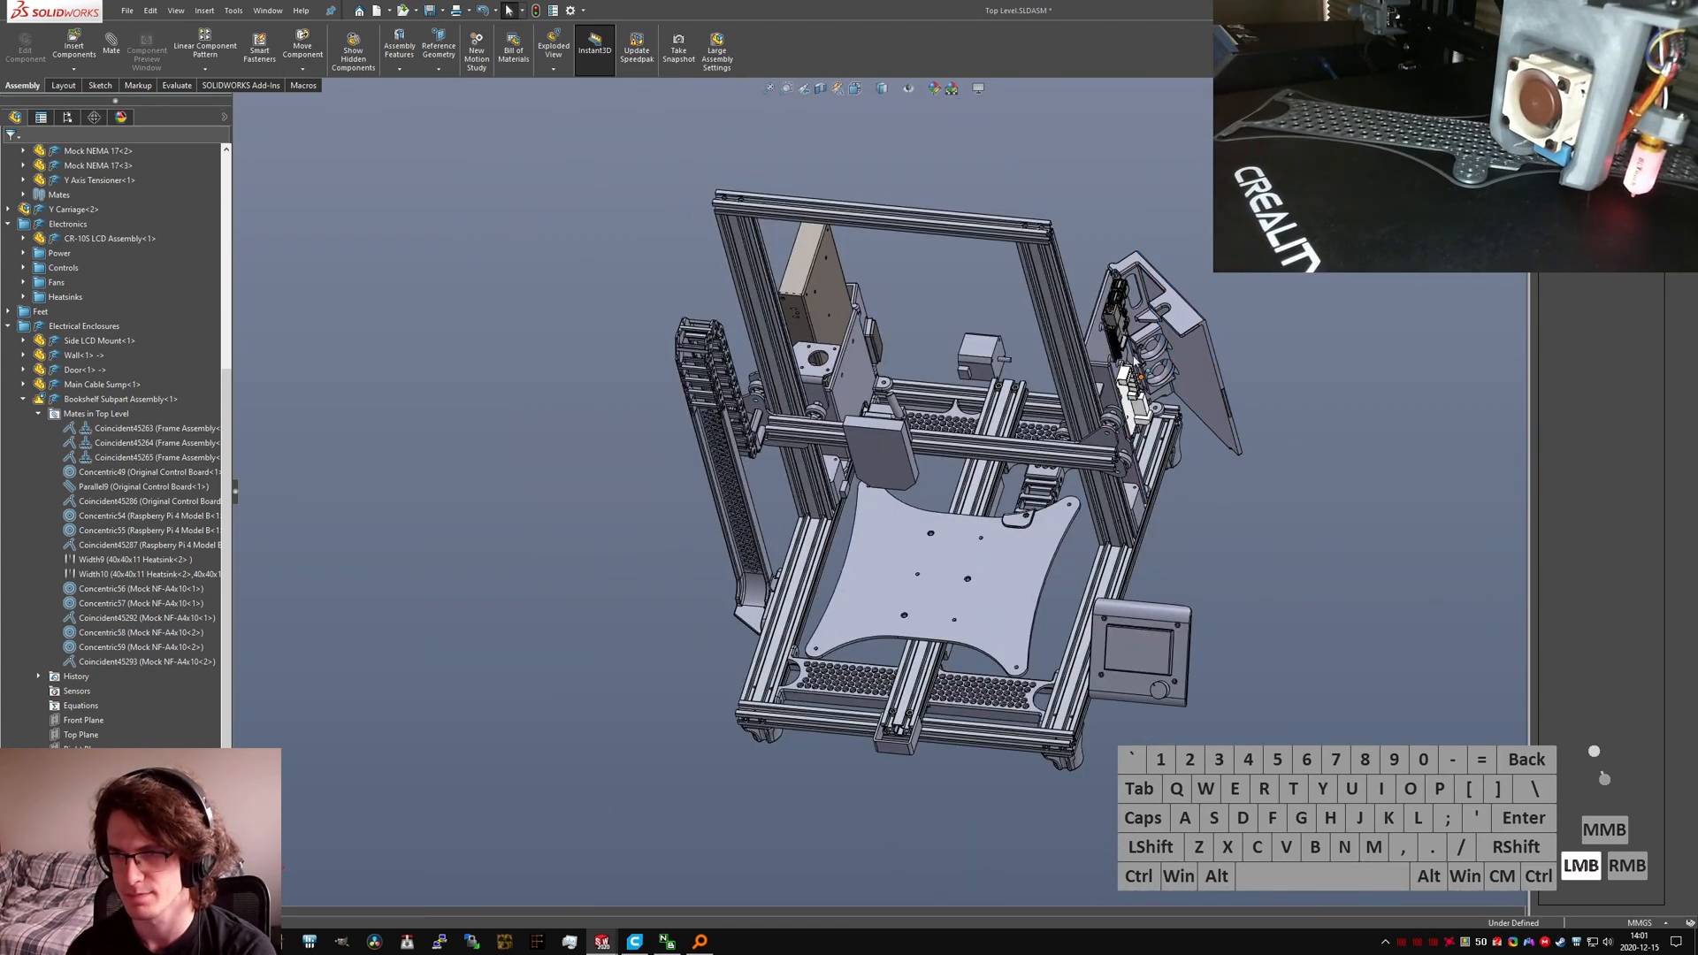
pyautogui.scroll(-6, 1187, 326)
pyautogui.moveTo(1116, 400); pyautogui.dragTo(1097, 311, button='middle')
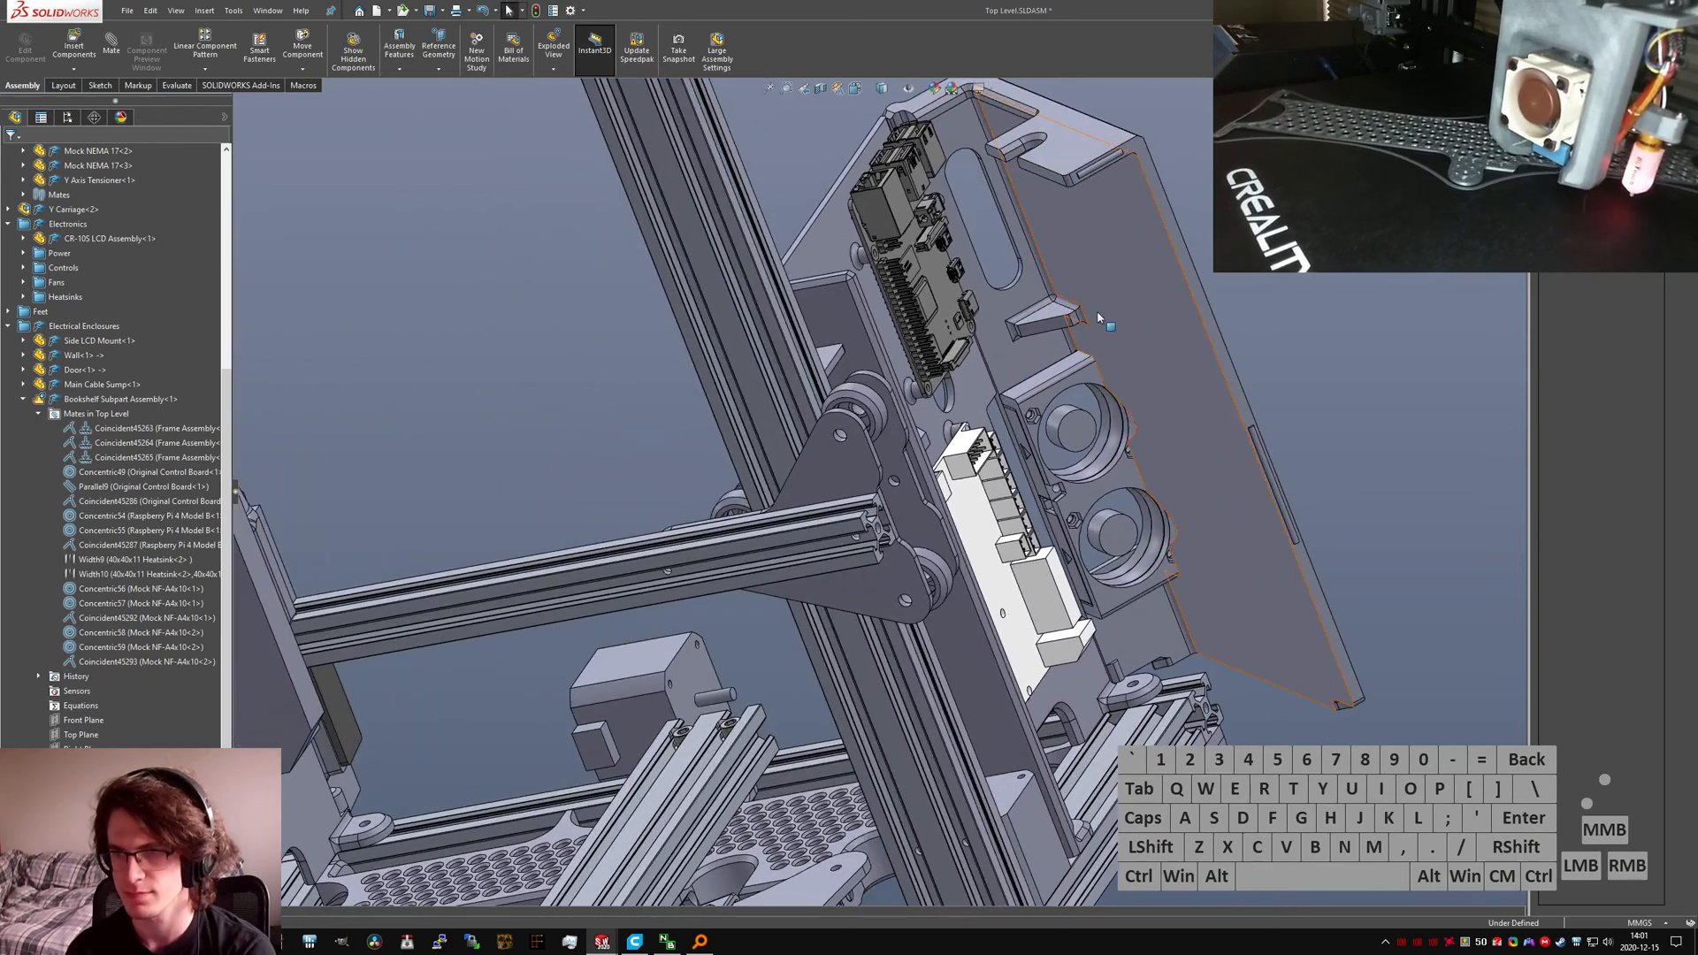
# Step: Examine the boards, fans and wall cut-outs inside the open bookshelf enclosure
pyautogui.moveTo(1105, 383); pyautogui.dragTo(909, 428, button='middle')
pyautogui.scroll(-2, 1038, 478)
pyautogui.scroll(2, 908, 428)
pyautogui.scroll(-1, 1037, 623)
pyautogui.click(1040, 657)
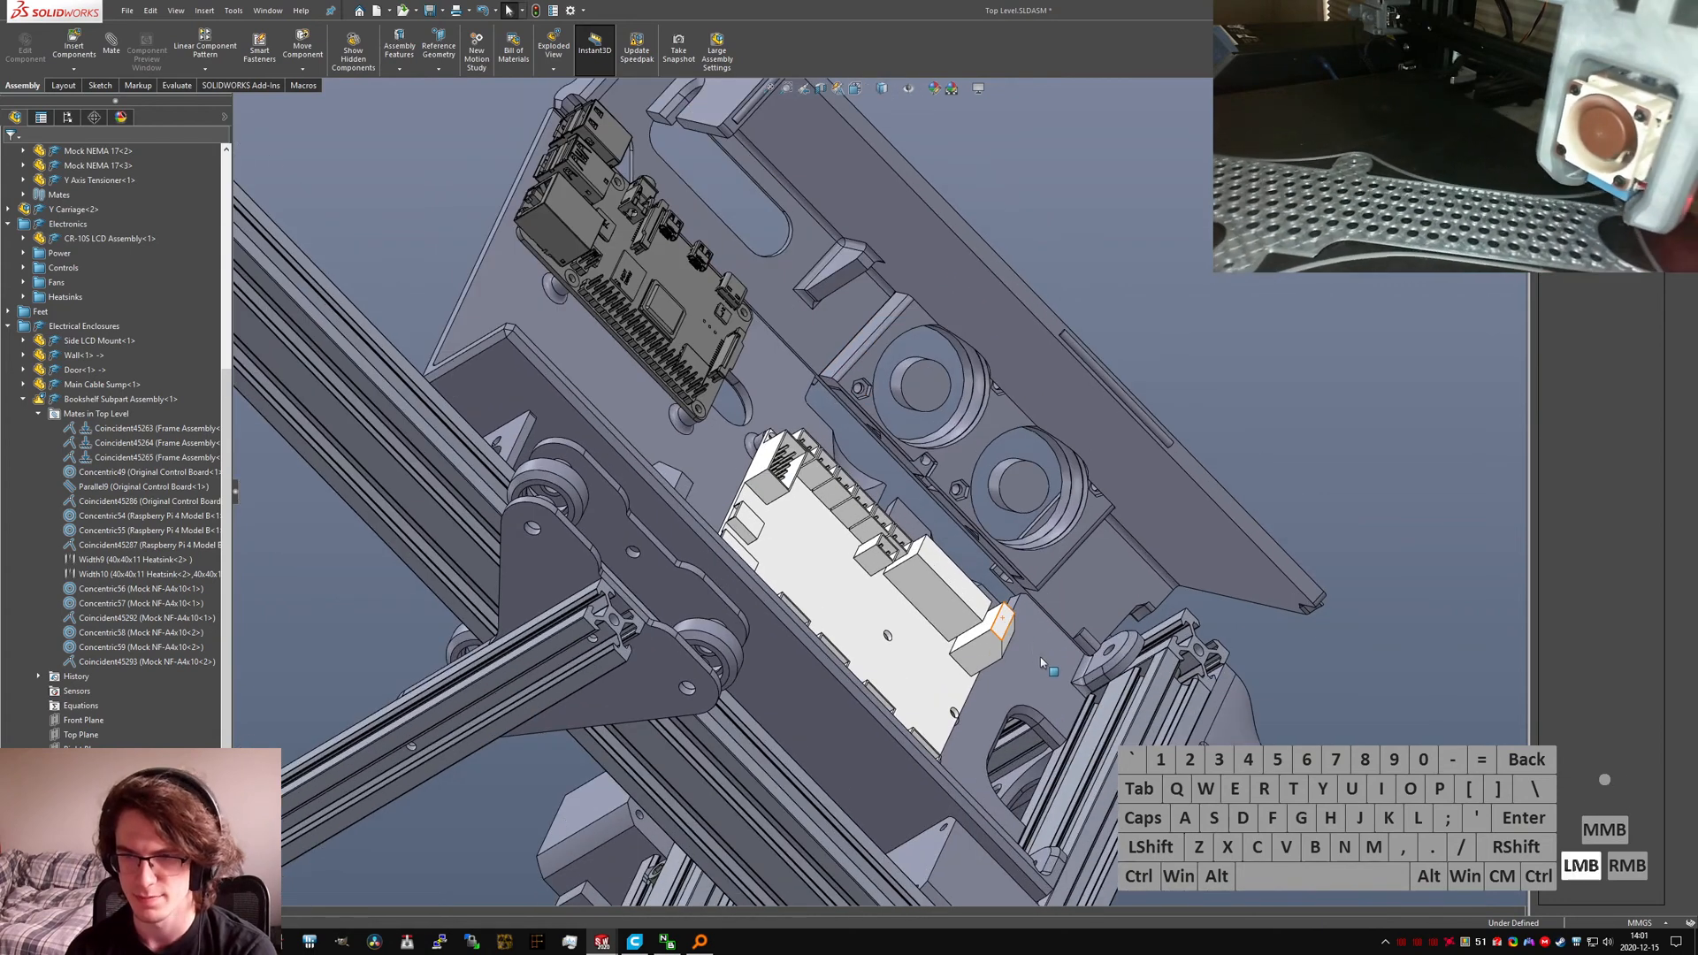
pyautogui.click(1168, 309)
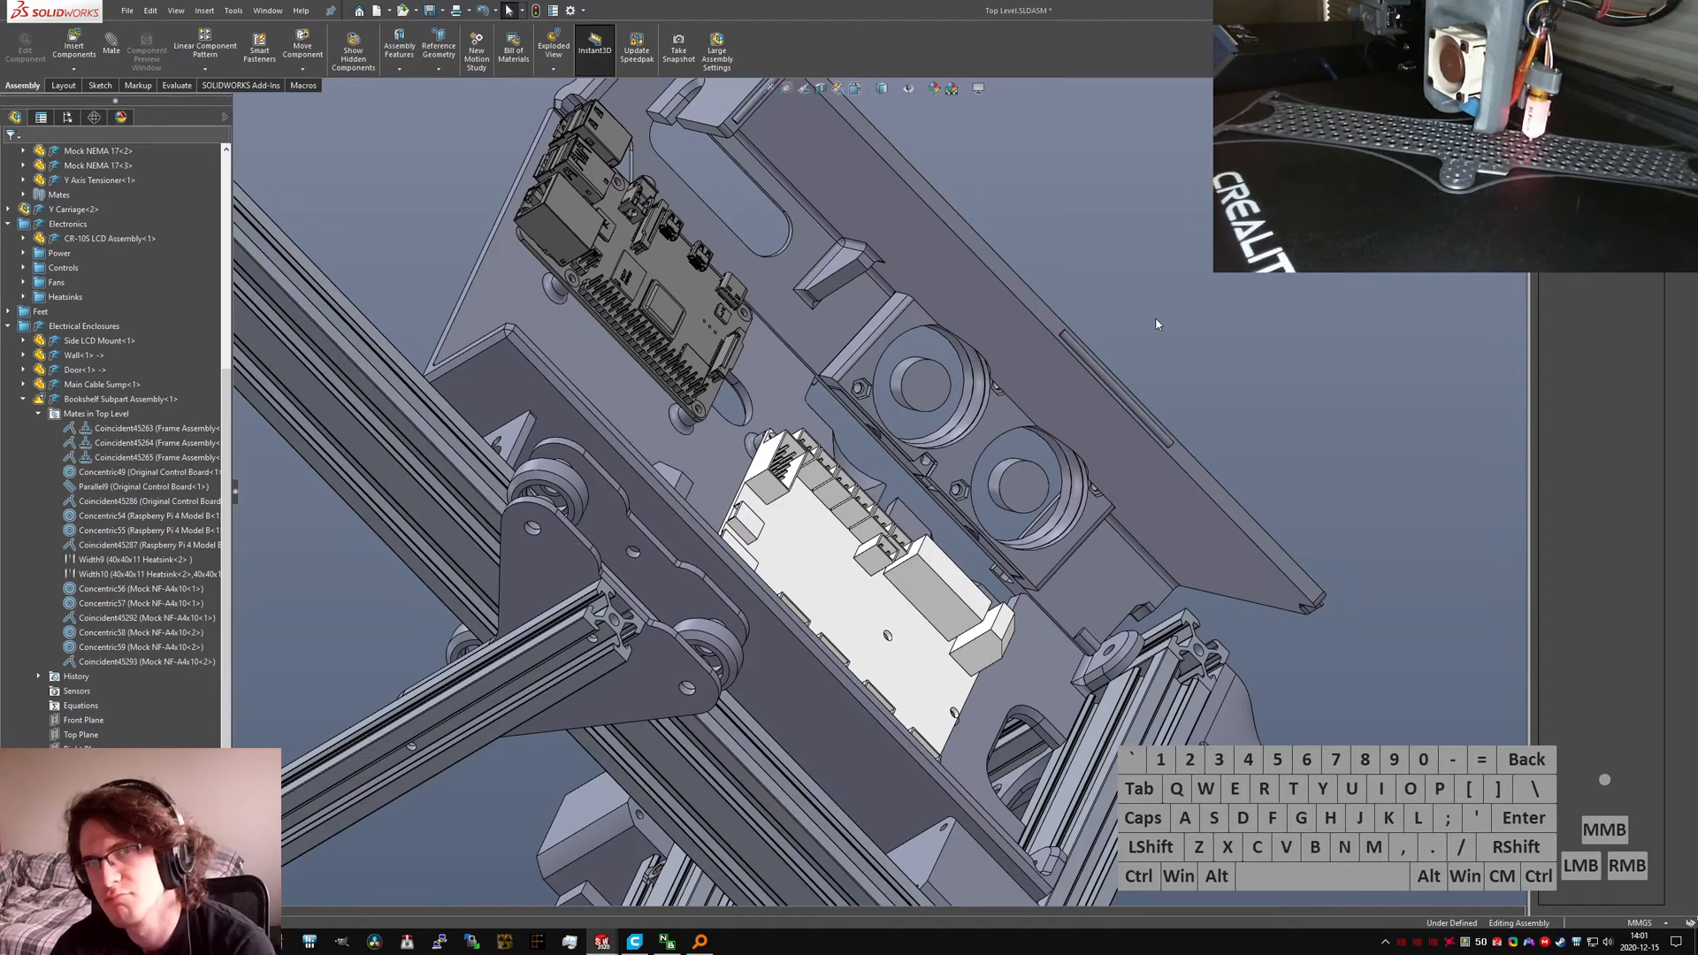
pyautogui.moveTo(1136, 353); pyautogui.dragTo(1081, 559, button='middle')
pyautogui.moveTo(1097, 419); pyautogui.dragTo(1076, 381)
pyautogui.scroll(1, 981, 375)
pyautogui.scroll(-4, 895, 332)
pyautogui.middleClick(884, 356)
pyautogui.moveTo(885, 356); pyautogui.dragTo(663, 477, button='middle')
pyautogui.scroll(-7, 890, 454)
pyautogui.middleClick(818, 433)
pyautogui.scroll(5, 658, 482)
pyautogui.scroll(-5, 658, 482)
# Step: Measure between the narrow face of the cut-out beside the fans and the adjacent bookshelf face, and clear the selection
pyautogui.click(872, 495)
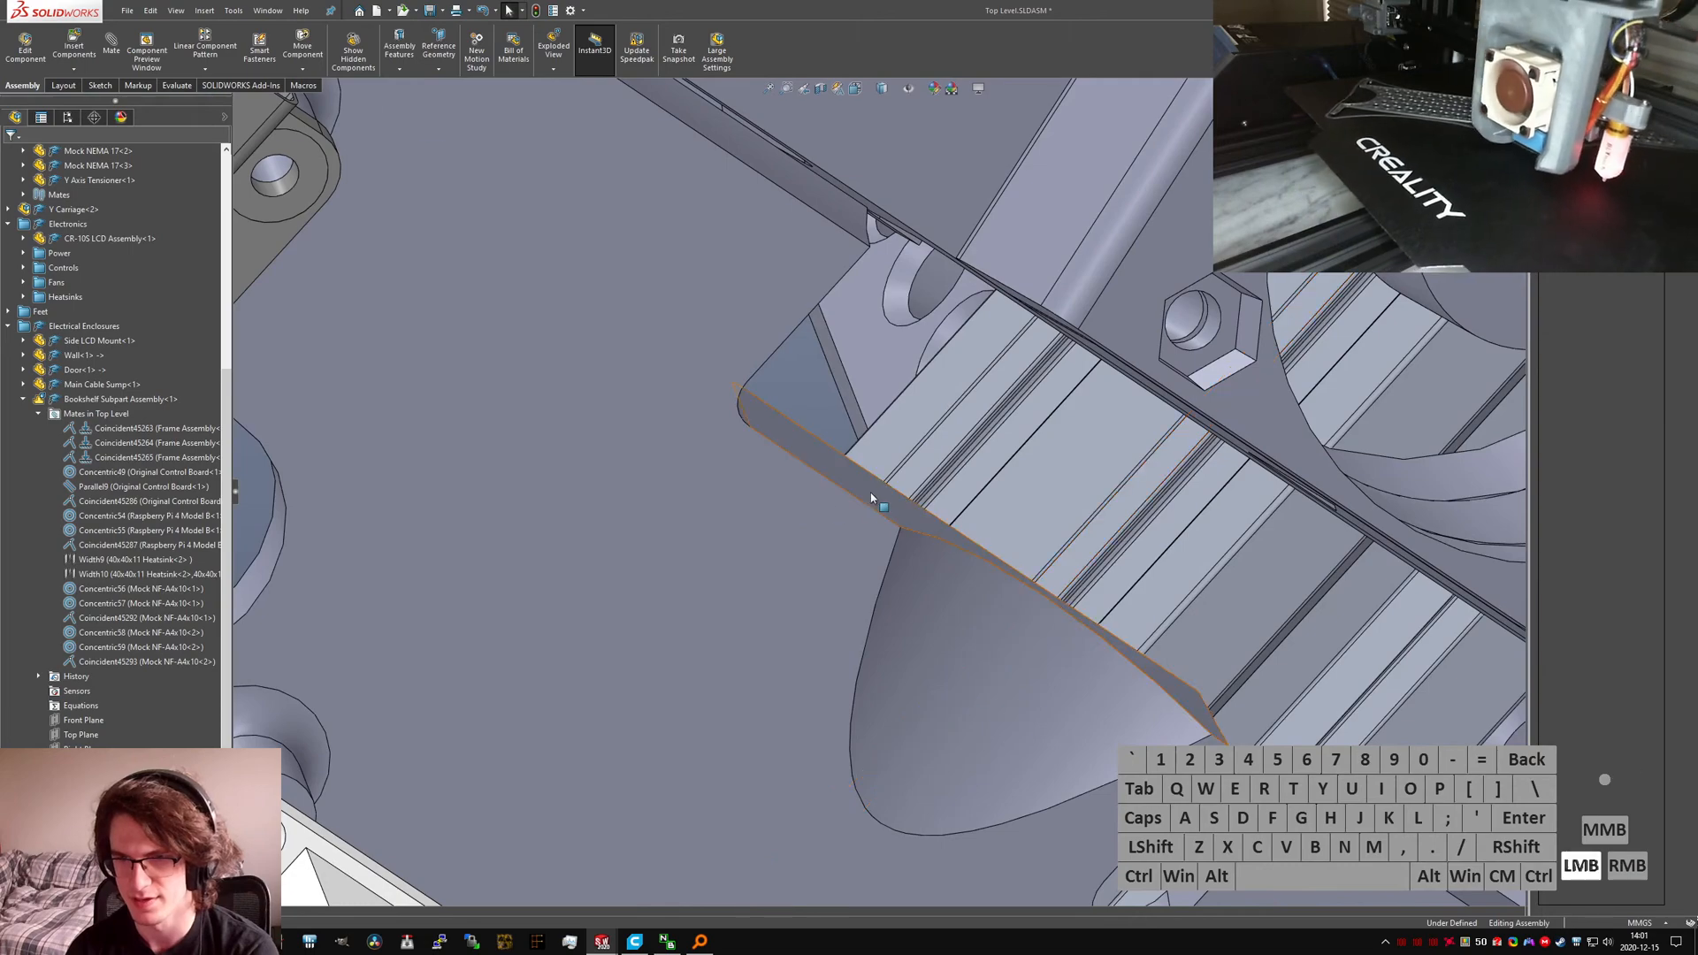
pyautogui.scroll(3, 1101, 432)
pyautogui.moveTo(1101, 433); pyautogui.dragTo(1118, 343, button='middle')
pyautogui.scroll(5, 1116, 340)
pyautogui.scroll(-7, 1079, 283)
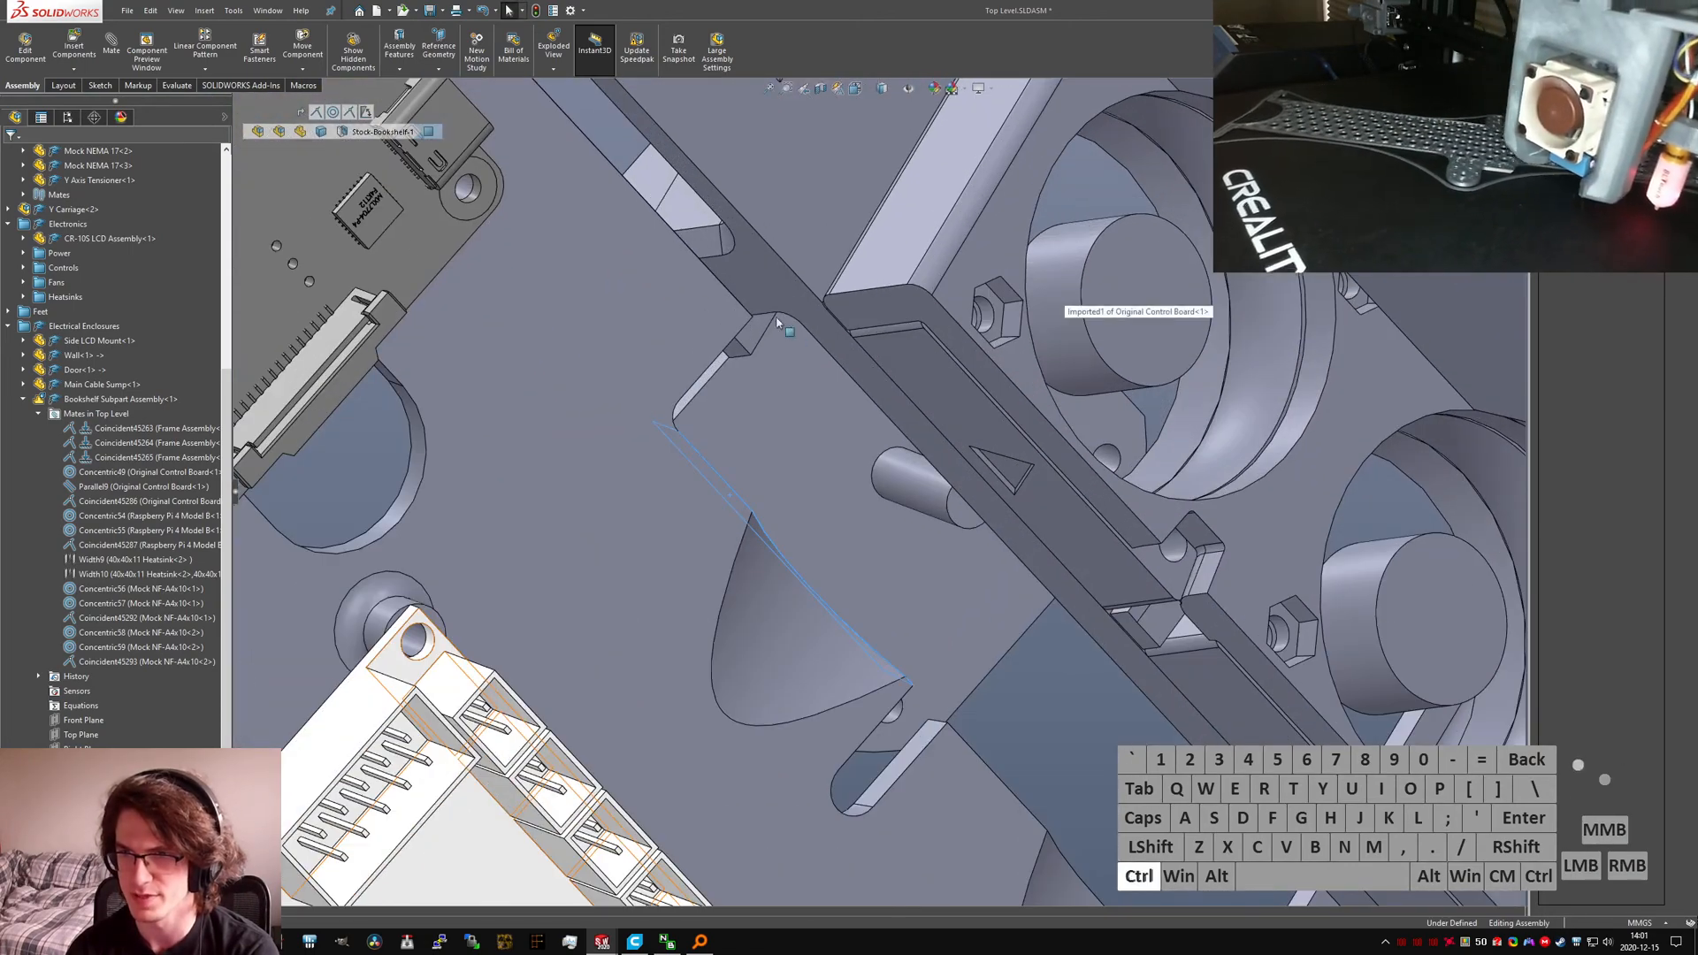
pyautogui.keyDown('ctrl'); pyautogui.click(777, 290); pyautogui.keyUp('ctrl')
pyautogui.press('Escape')
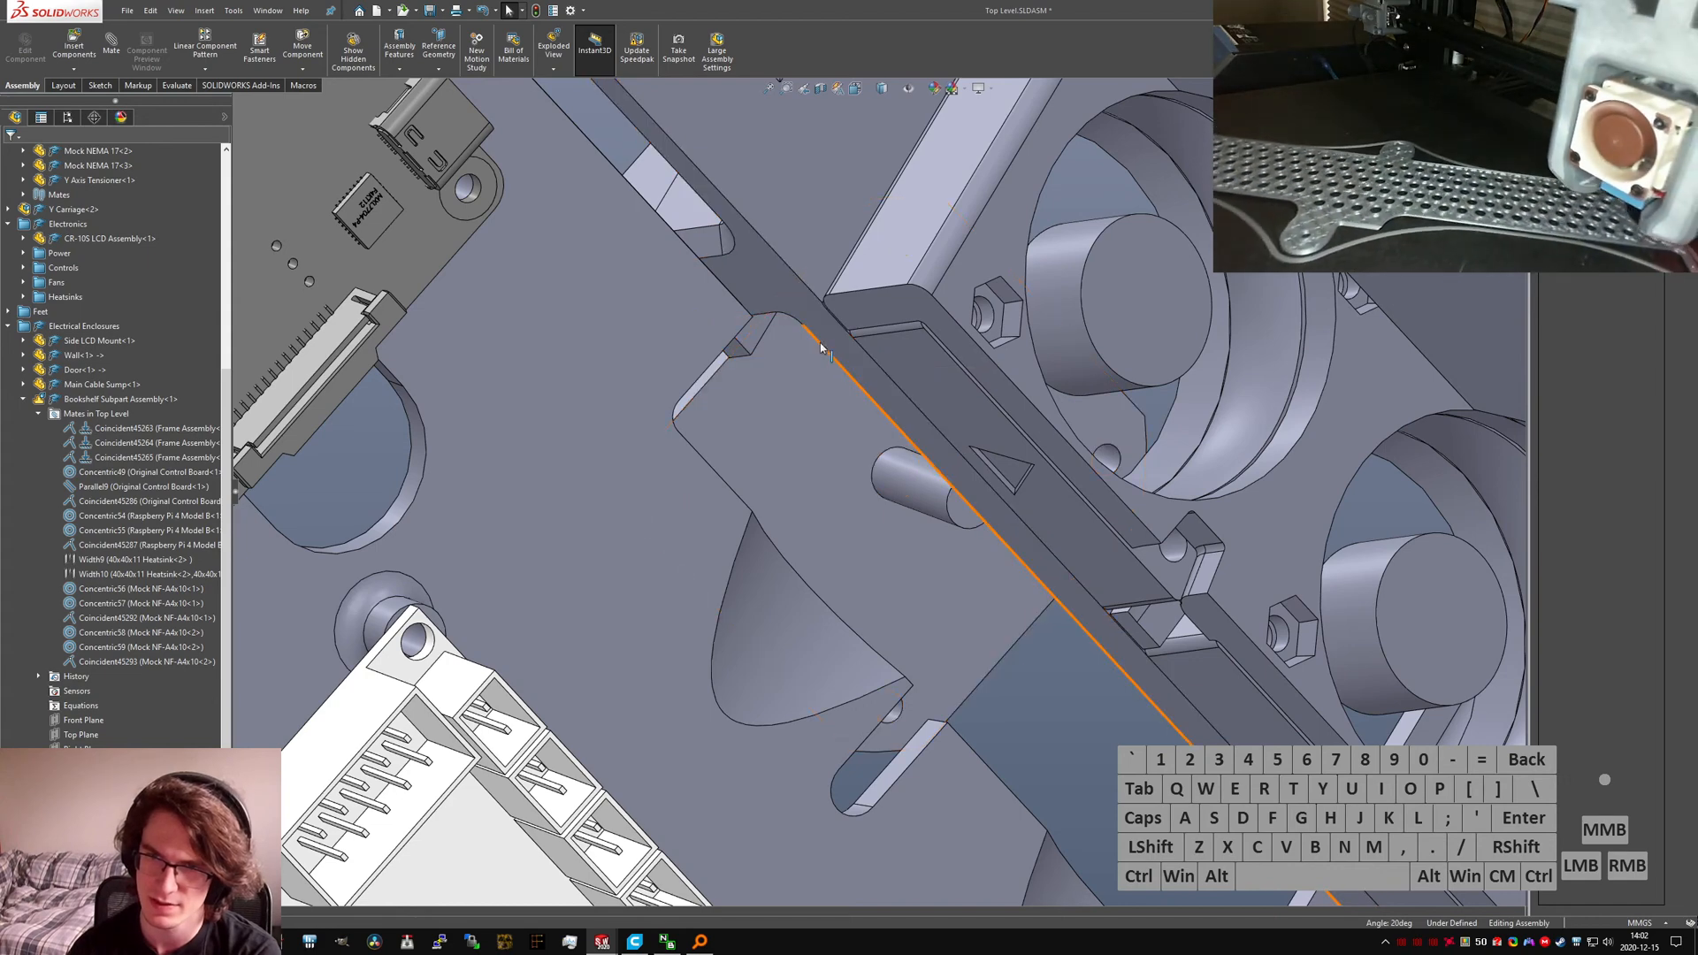
# Step: Measure the distance between the cut-out's edge and the parallel bookshelf edge beside the fans, and clear the selection
pyautogui.keyDown('ctrl'); pyautogui.click(822, 346); pyautogui.keyUp('ctrl')
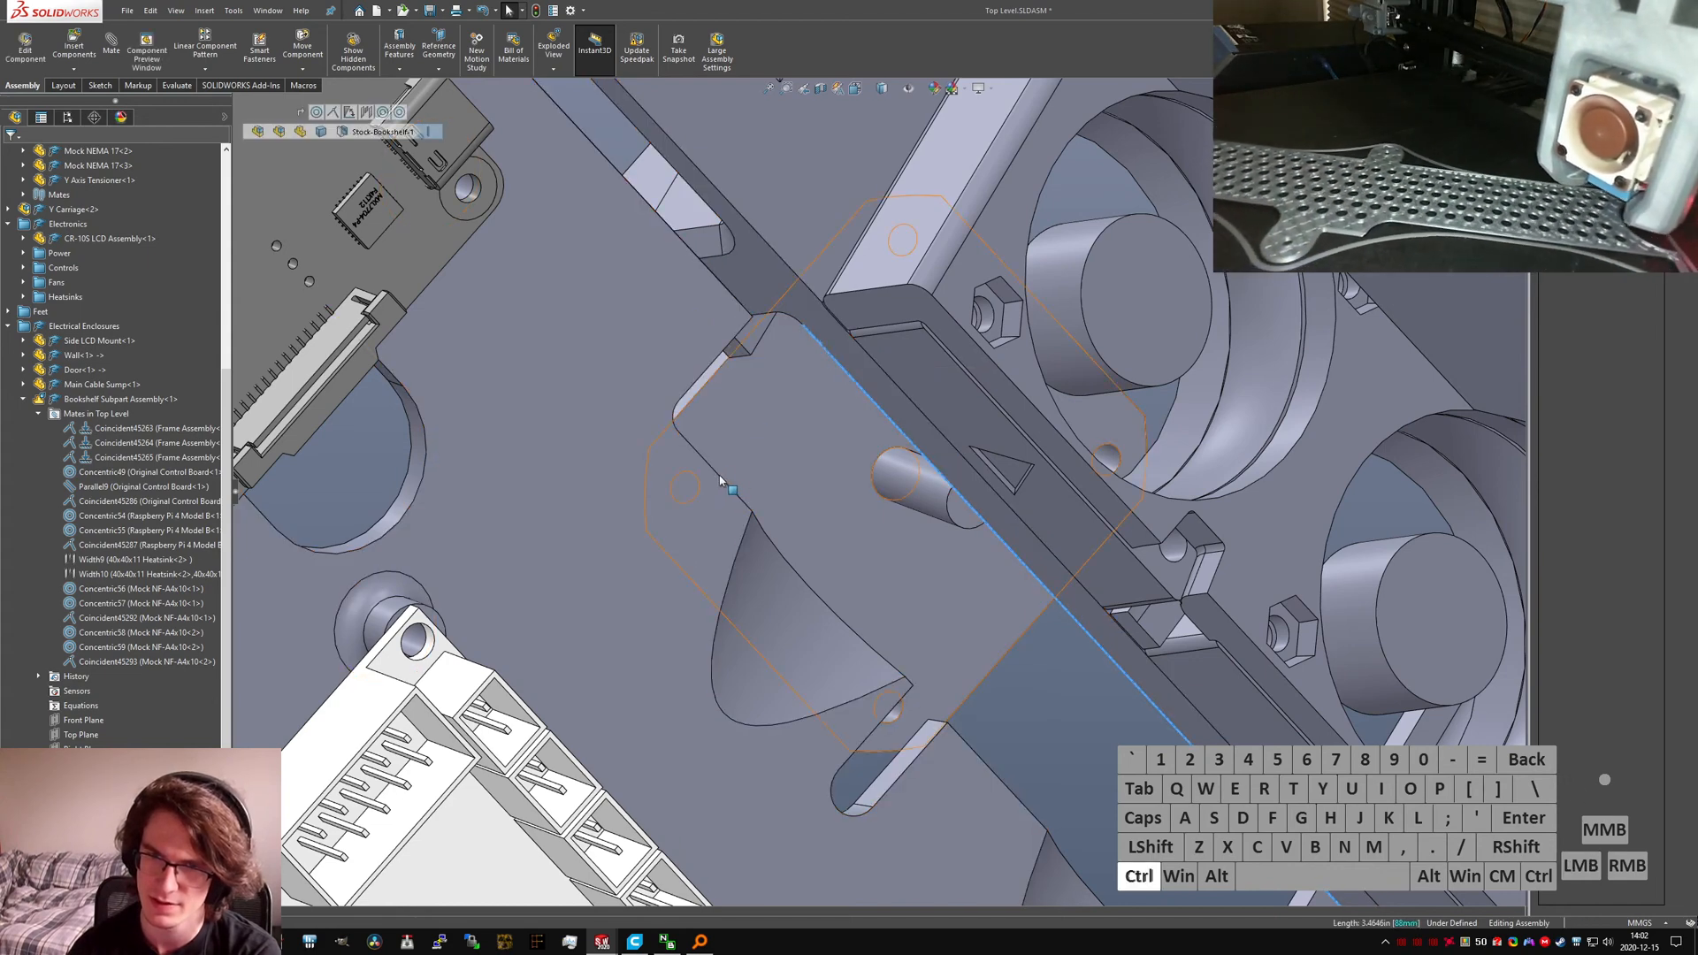
pyautogui.keyDown('ctrl'); pyautogui.click(721, 482); pyautogui.keyUp('ctrl')
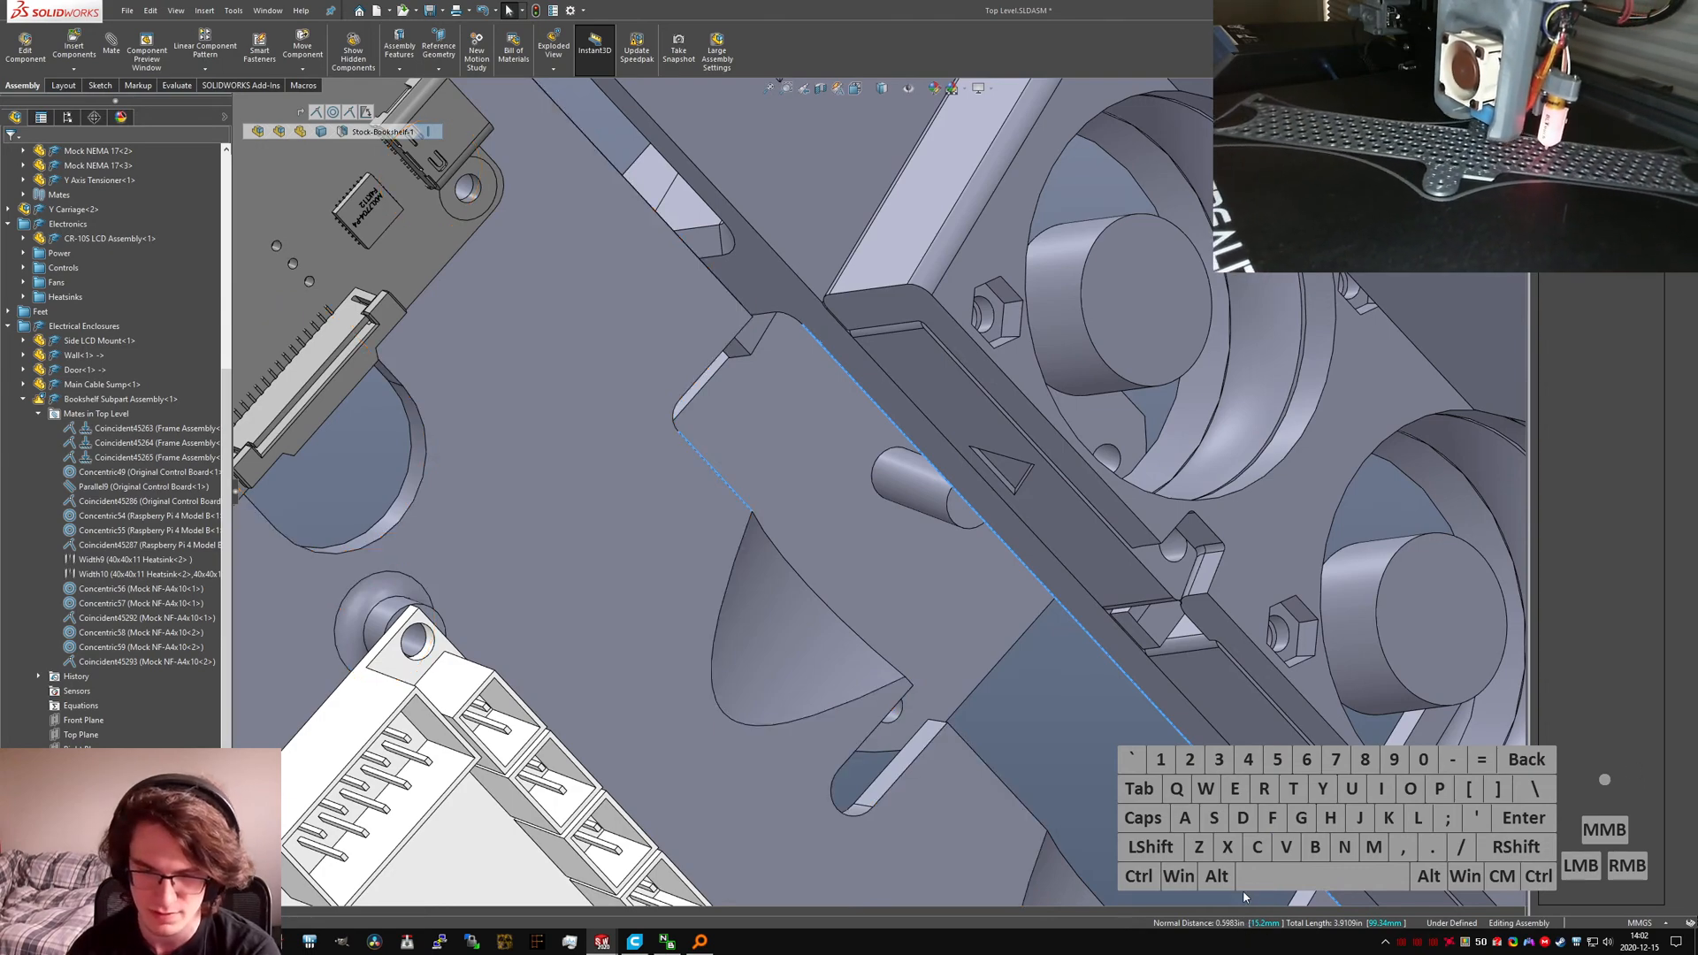
pyautogui.scroll(5, 858, 496)
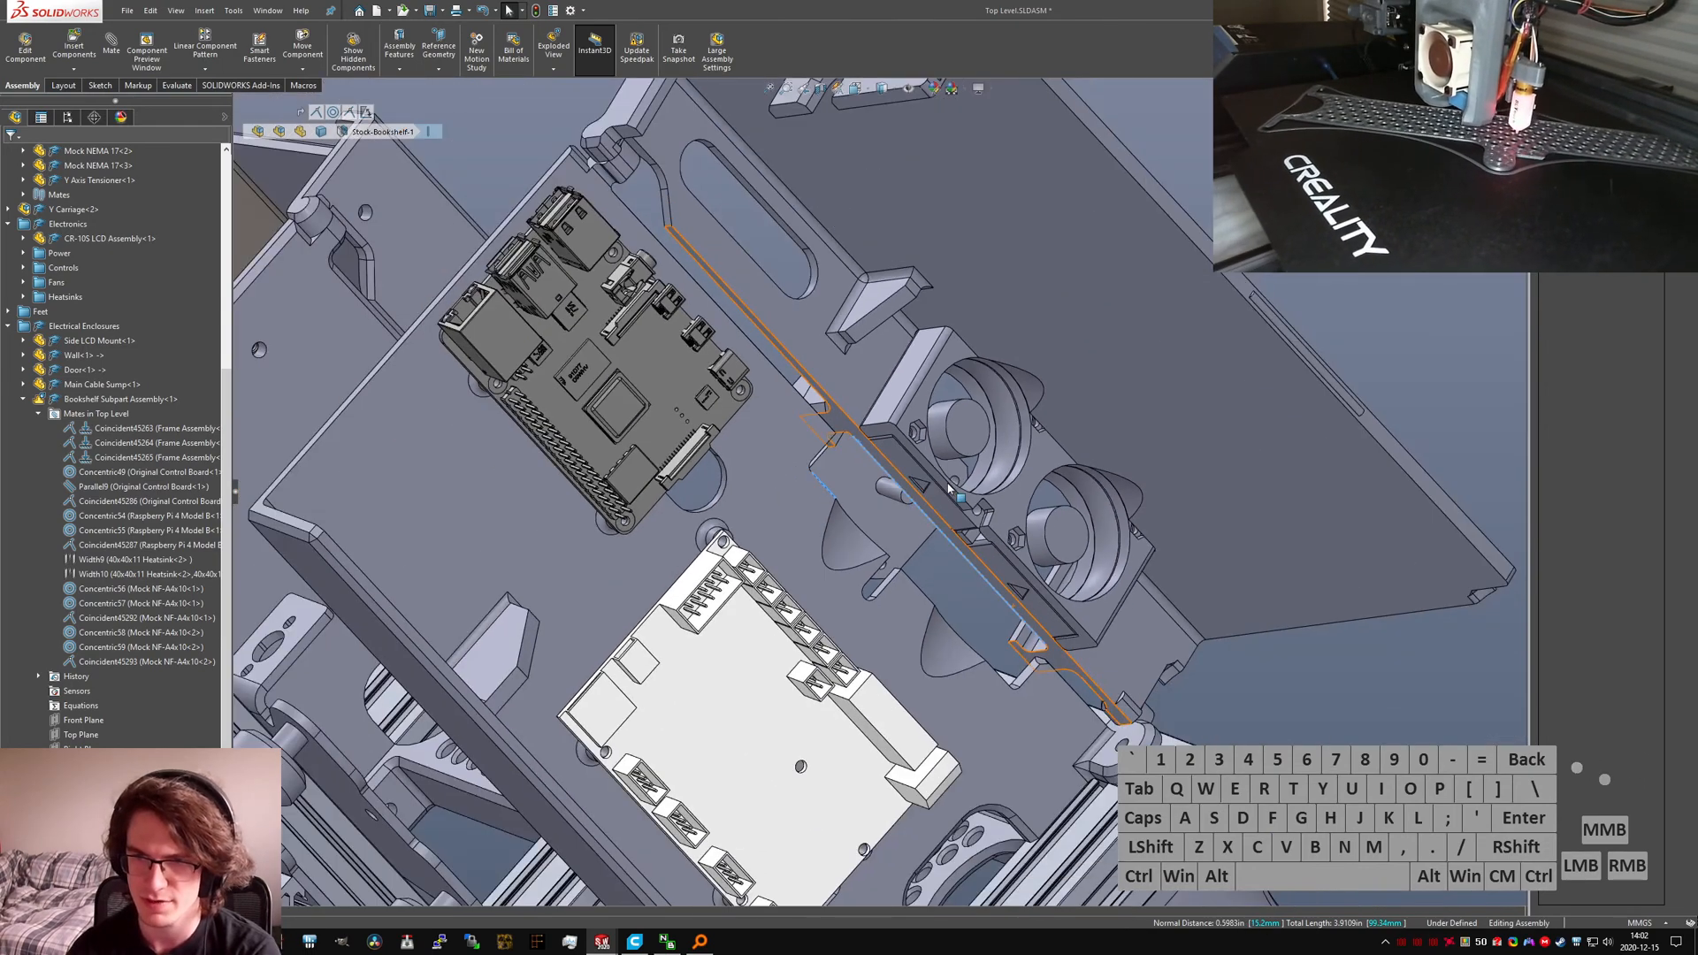
pyautogui.moveTo(857, 495)
pyautogui.mouseDown(button='middle')
pyautogui.moveTo(1158, 477)
pyautogui.moveTo(1125, 453)
pyautogui.moveTo(887, 496)
pyautogui.mouseUp(button='middle')
pyautogui.scroll(2, 900, 482)
pyautogui.click(1255, 417)
# Step: Examine the Raspberry Pi area, the hinge and the outer heatsink side of the bookshelf enclosure
pyautogui.click(865, 553)
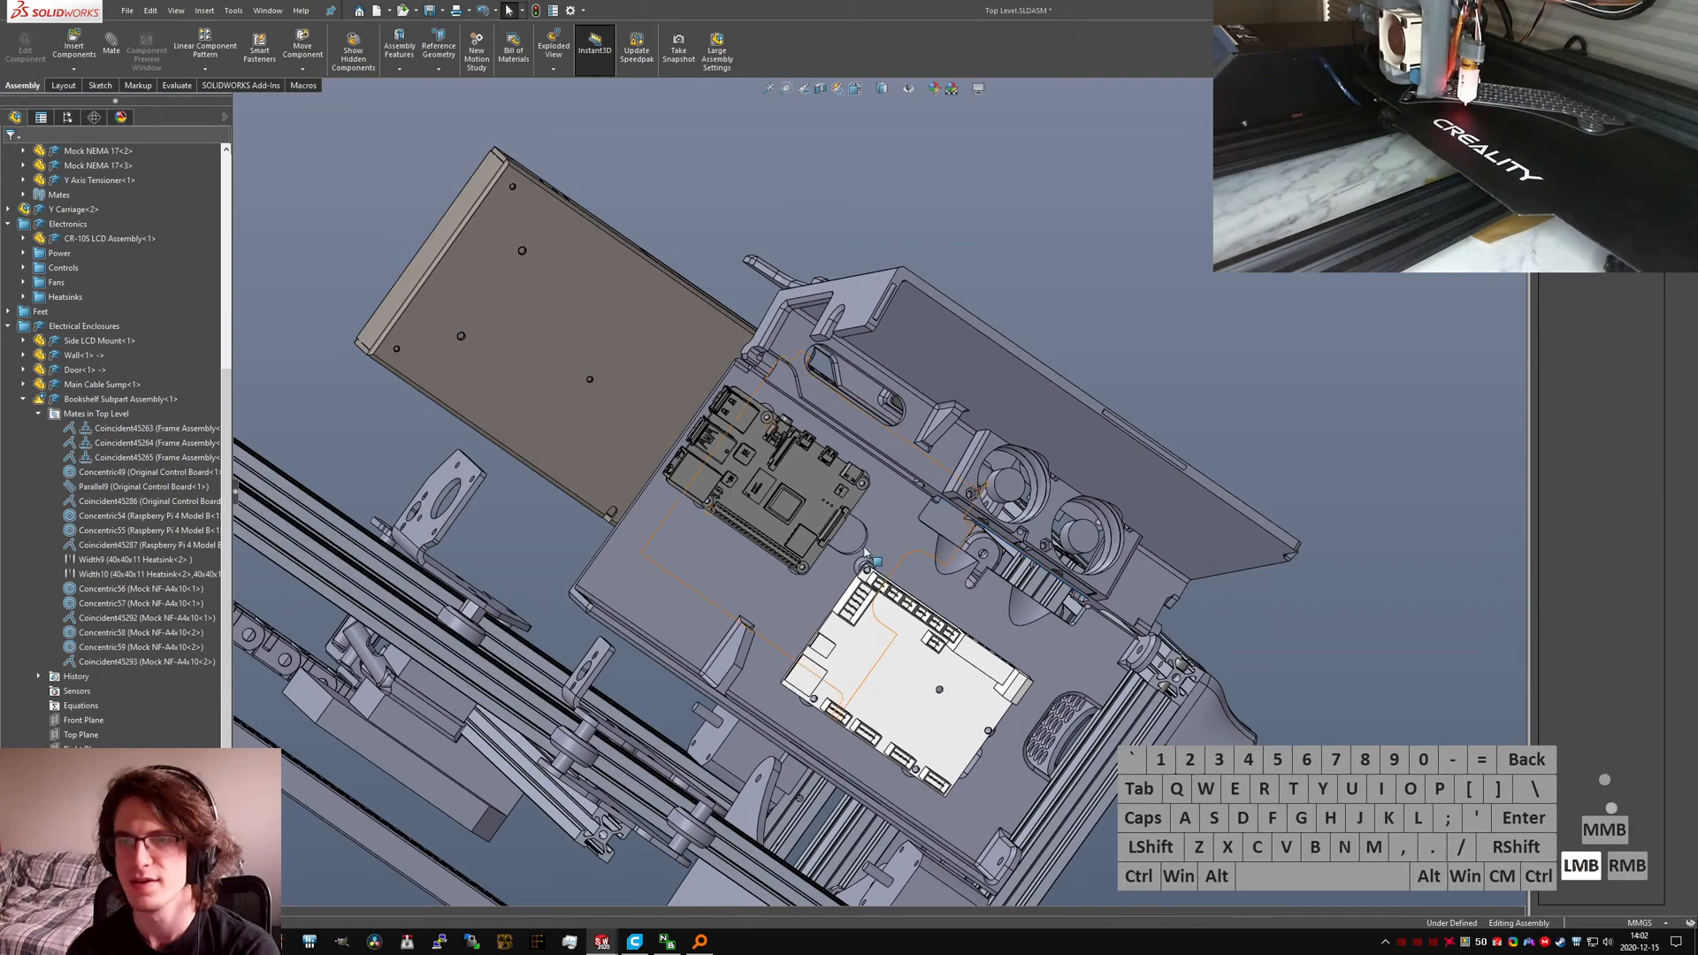
pyautogui.scroll(-3, 865, 553)
pyautogui.moveTo(865, 552); pyautogui.dragTo(950, 557, button='middle')
pyautogui.scroll(4, 937, 548)
pyautogui.scroll(-4, 761, 380)
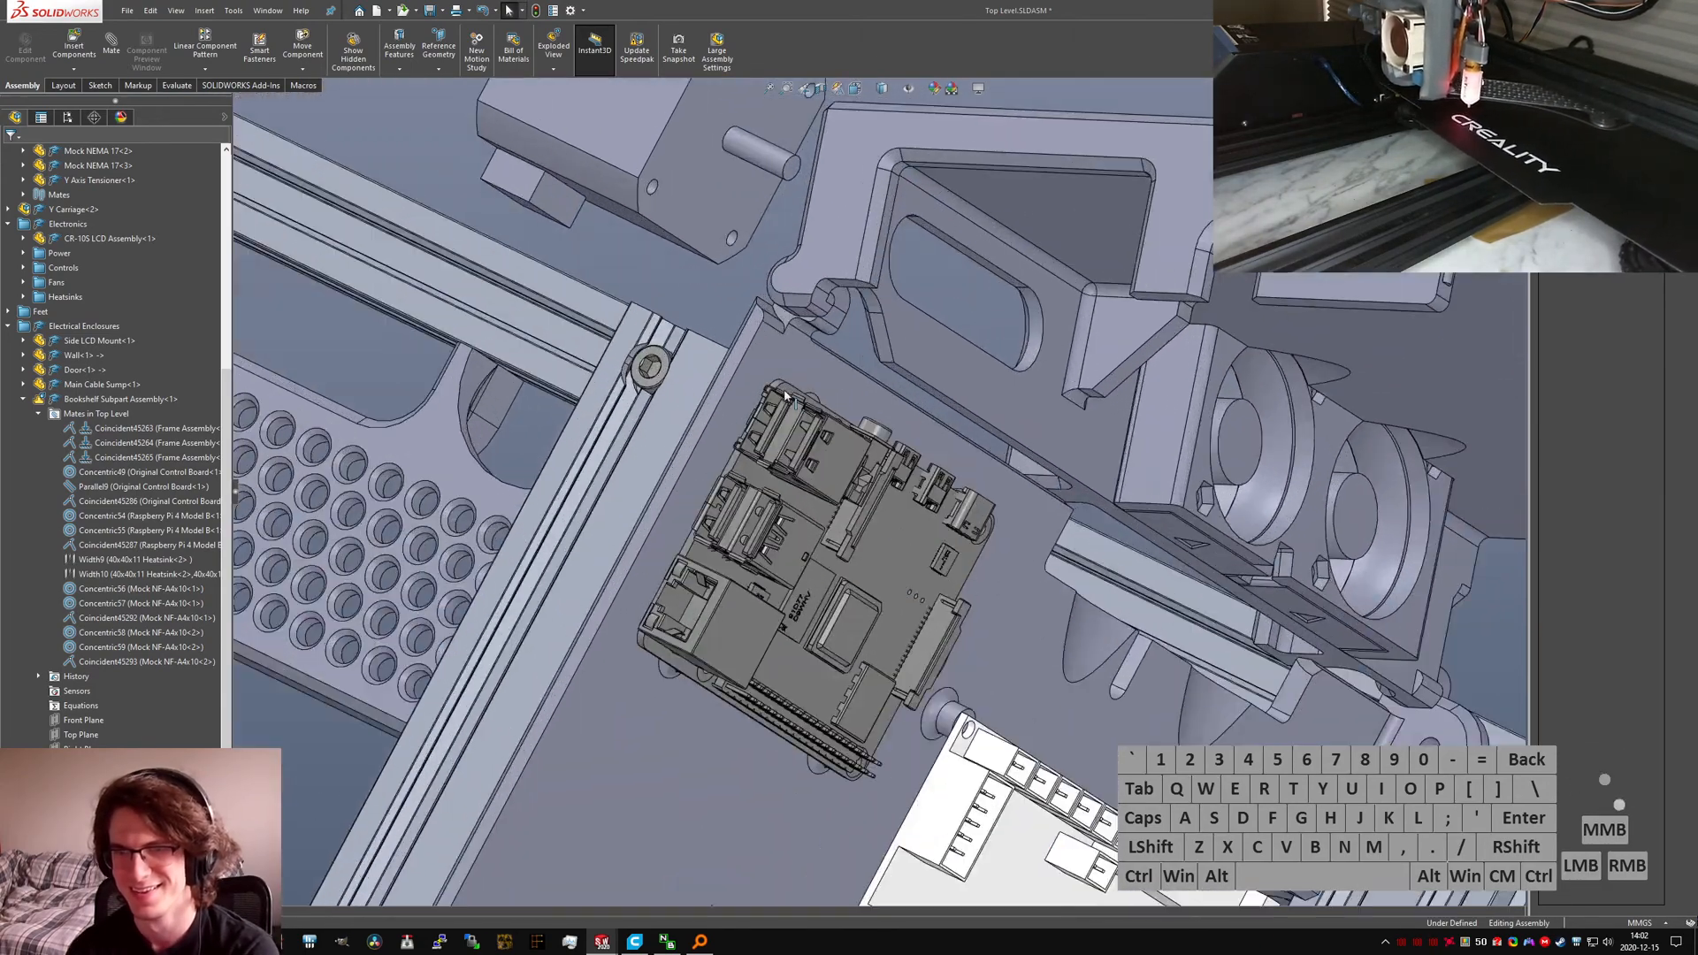
pyautogui.scroll(-3, 785, 395)
pyautogui.moveTo(785, 395); pyautogui.dragTo(713, 546, button='middle')
pyautogui.scroll(7, 751, 550)
pyautogui.moveTo(1206, 641); pyautogui.dragTo(1084, 645, button='middle')
pyautogui.scroll(-5, 1190, 588)
pyautogui.scroll(4, 1073, 646)
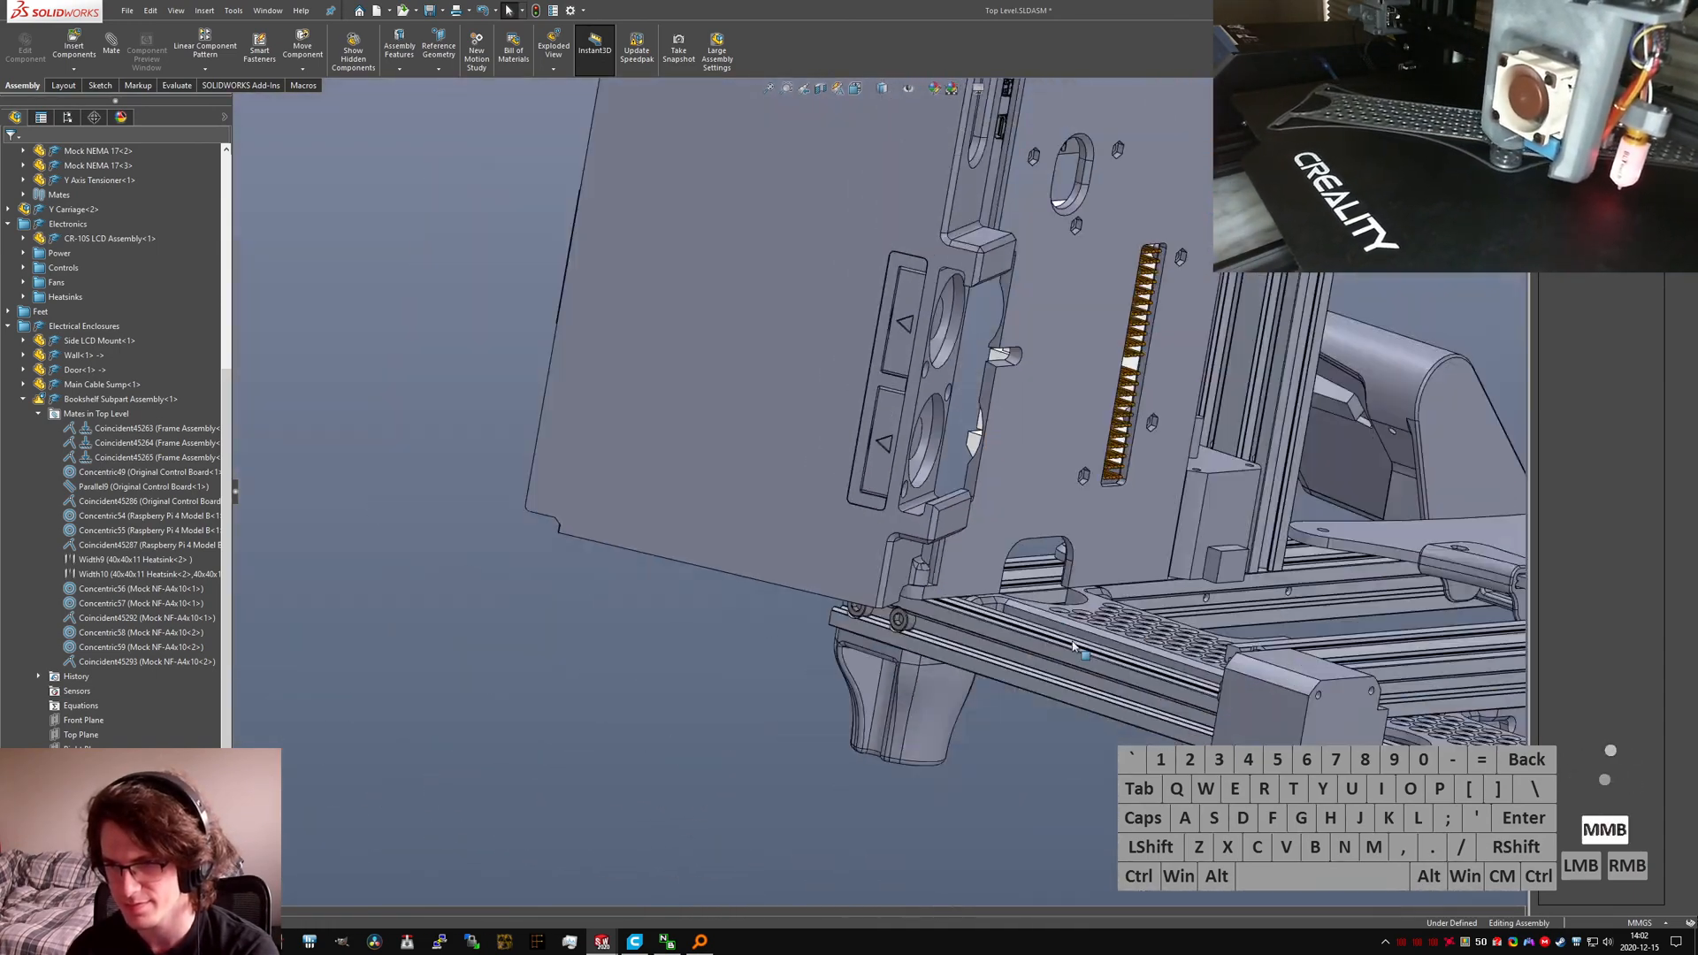
# Step: Open the Bookshelf Base part from the slot face just below the hinge
pyautogui.scroll(-3, 1073, 646)
pyautogui.scroll(-3, 1062, 361)
pyautogui.scroll(-3, 971, 253)
pyautogui.scroll(-2, 963, 254)
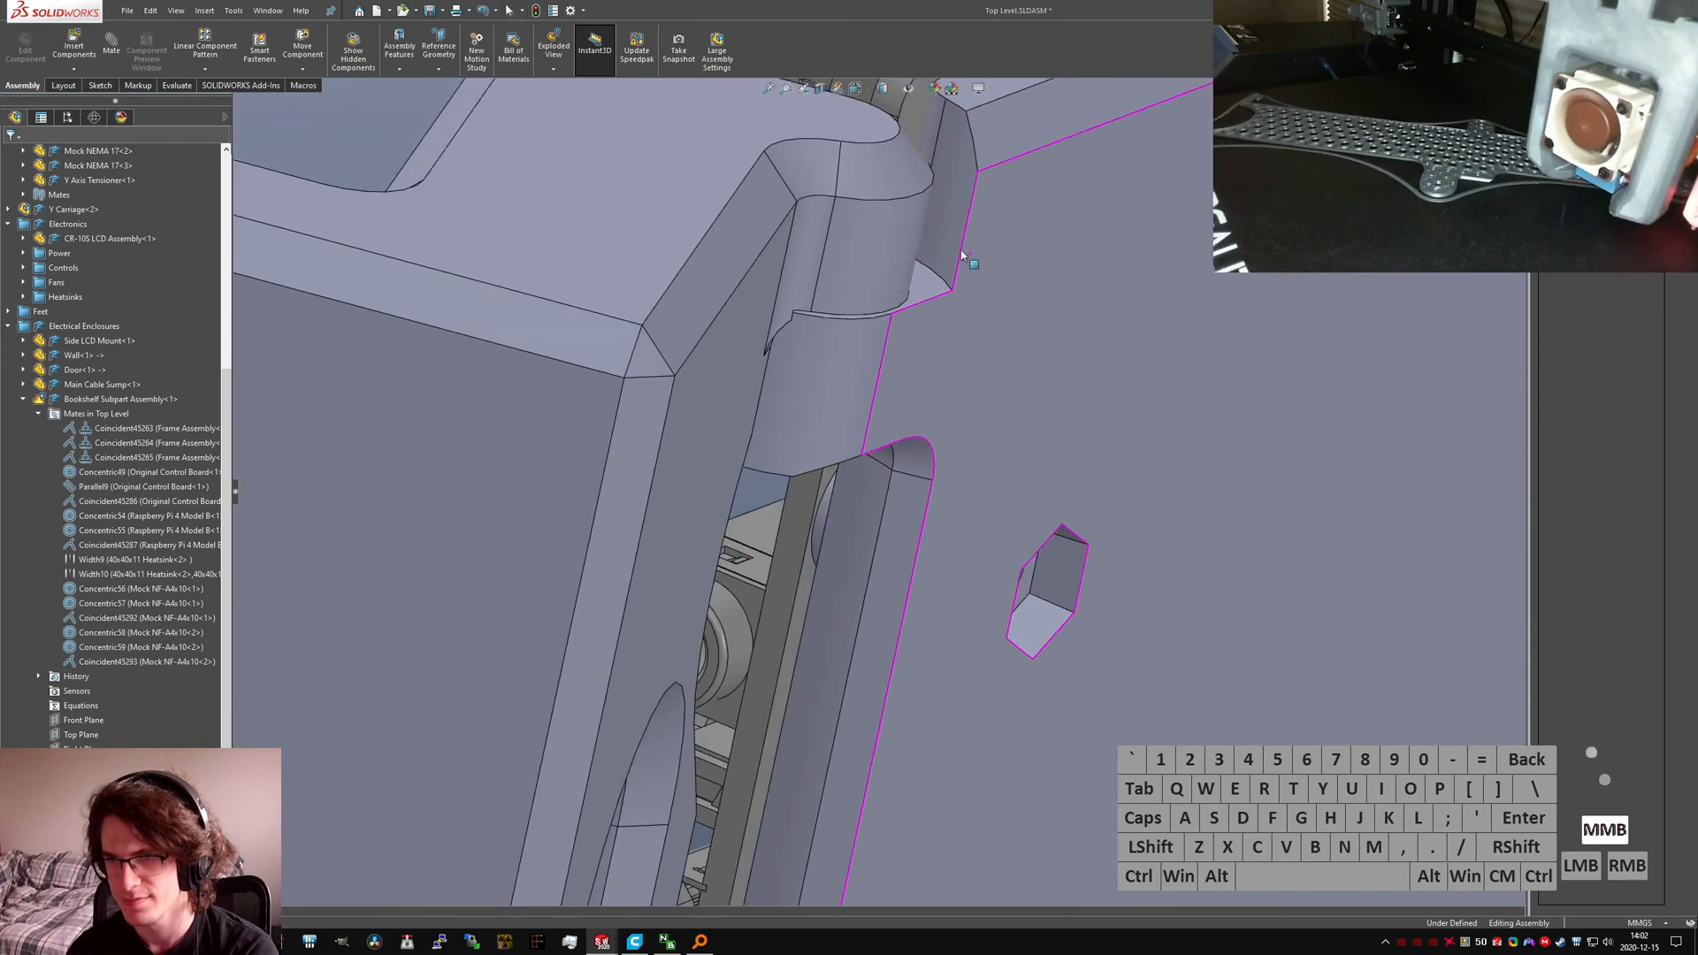
pyautogui.click(922, 508)
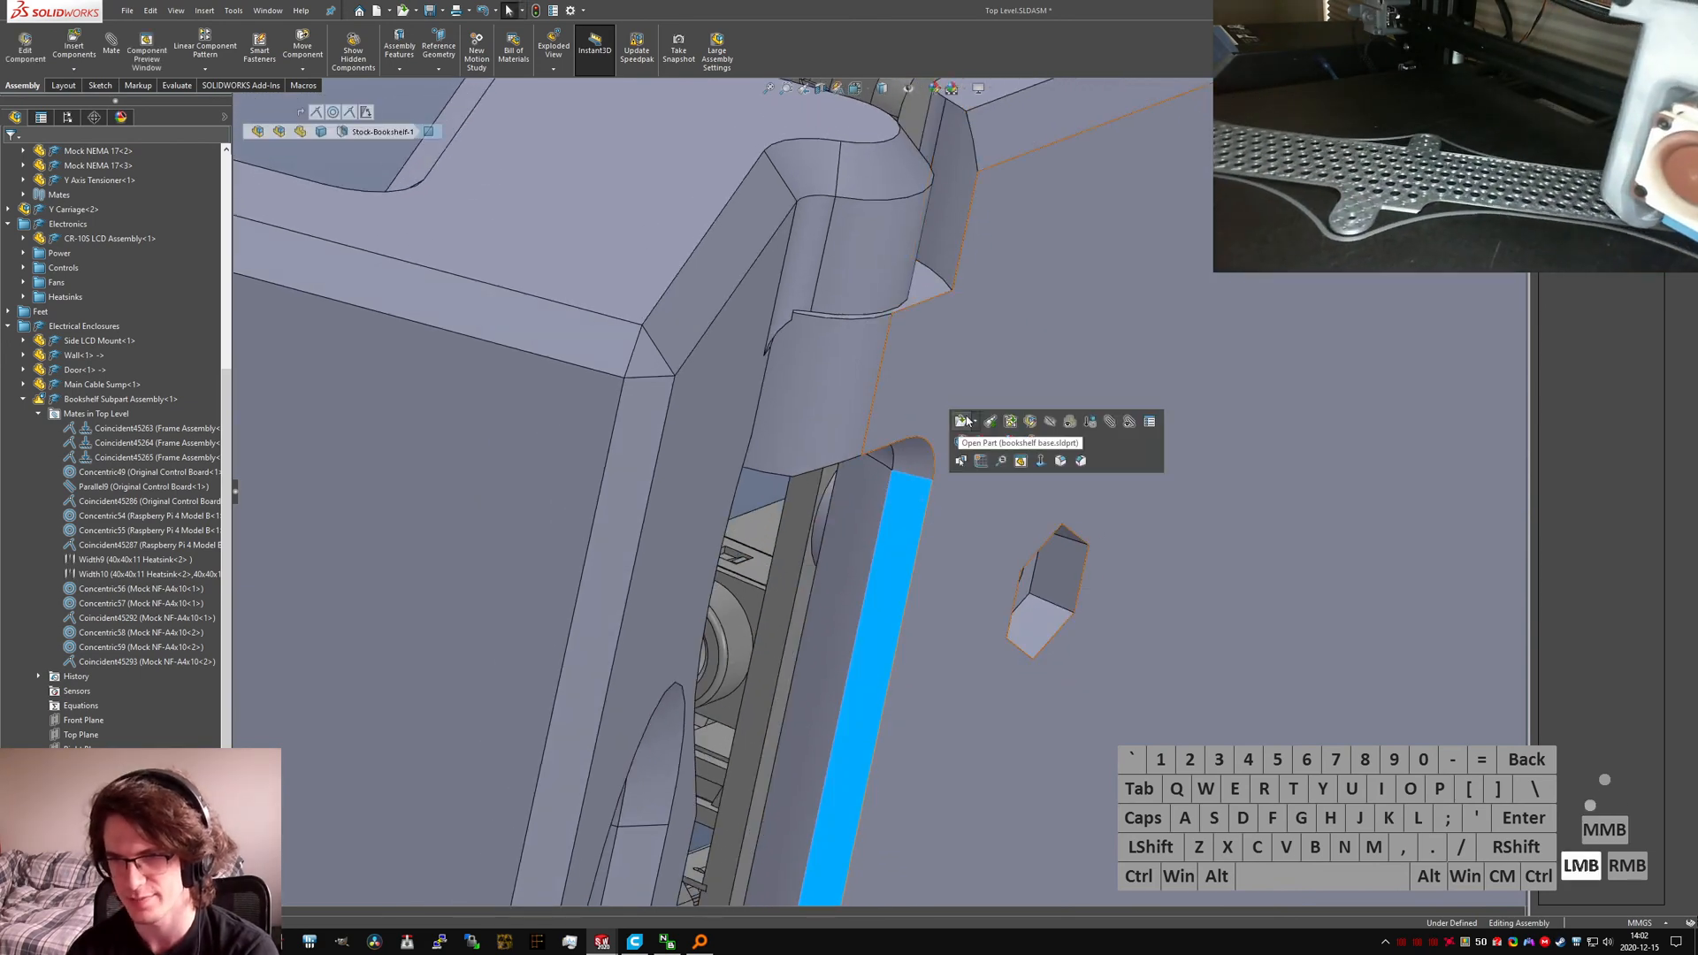
pyautogui.click(924, 449)
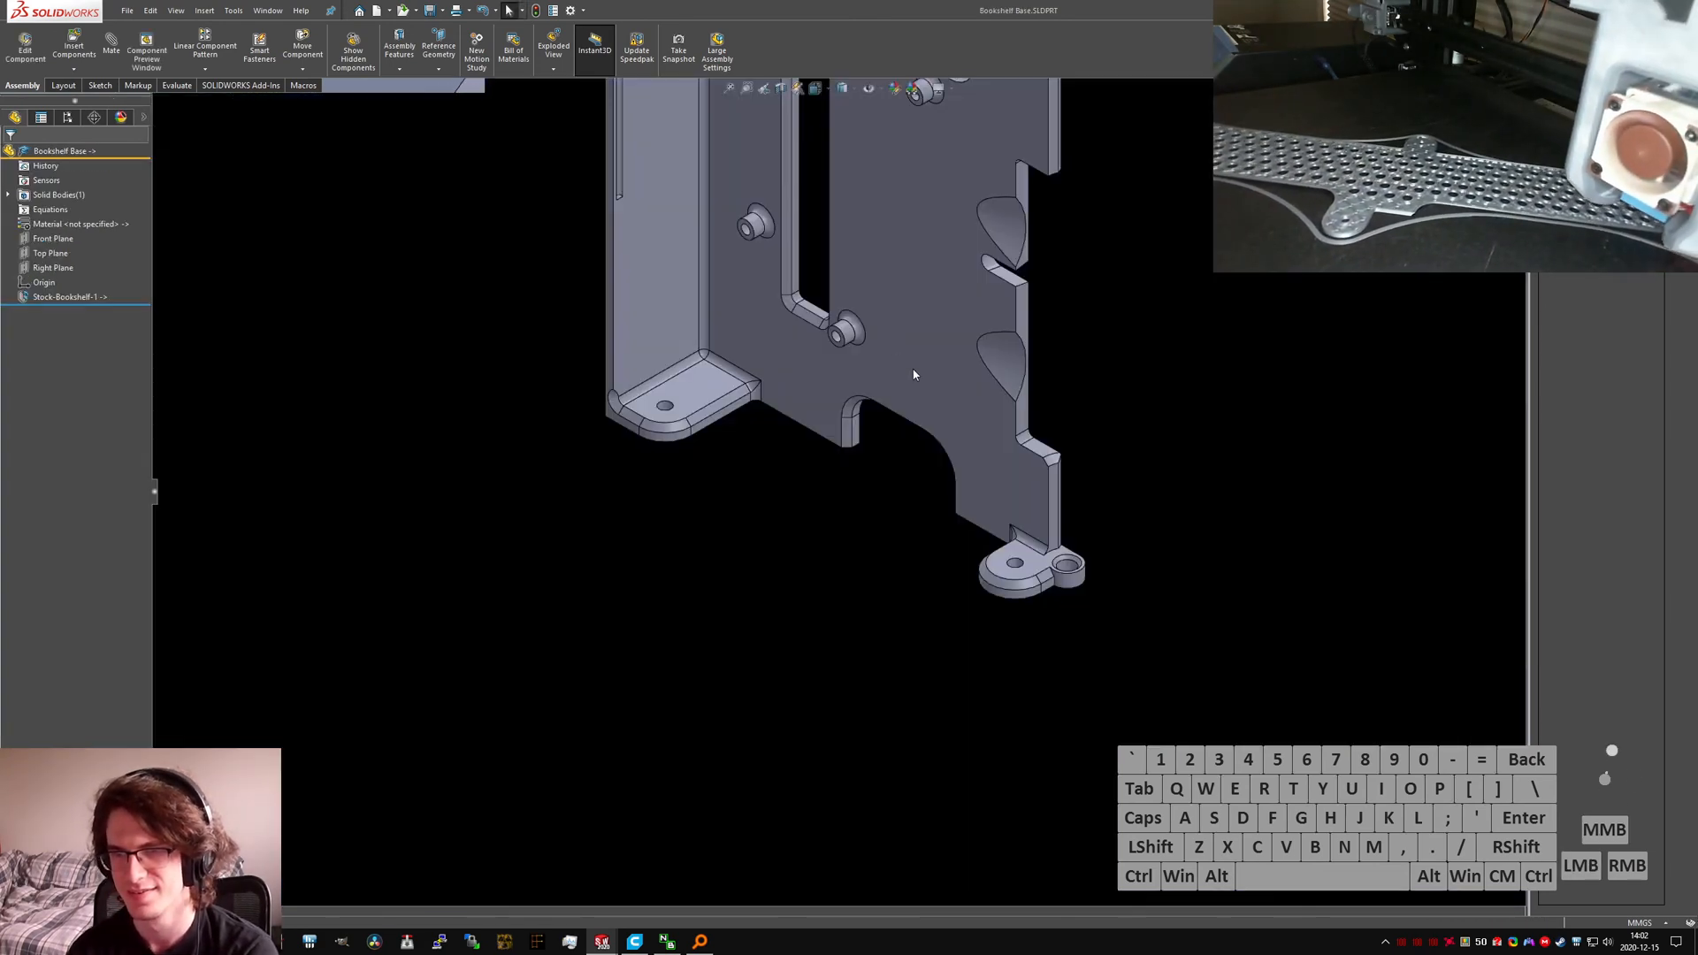
# Step: Switch from the Bookshelf Base part to the master Bookshelf part by way of the Bookshelf Subpart Assembly
pyautogui.scroll(2, 918, 389)
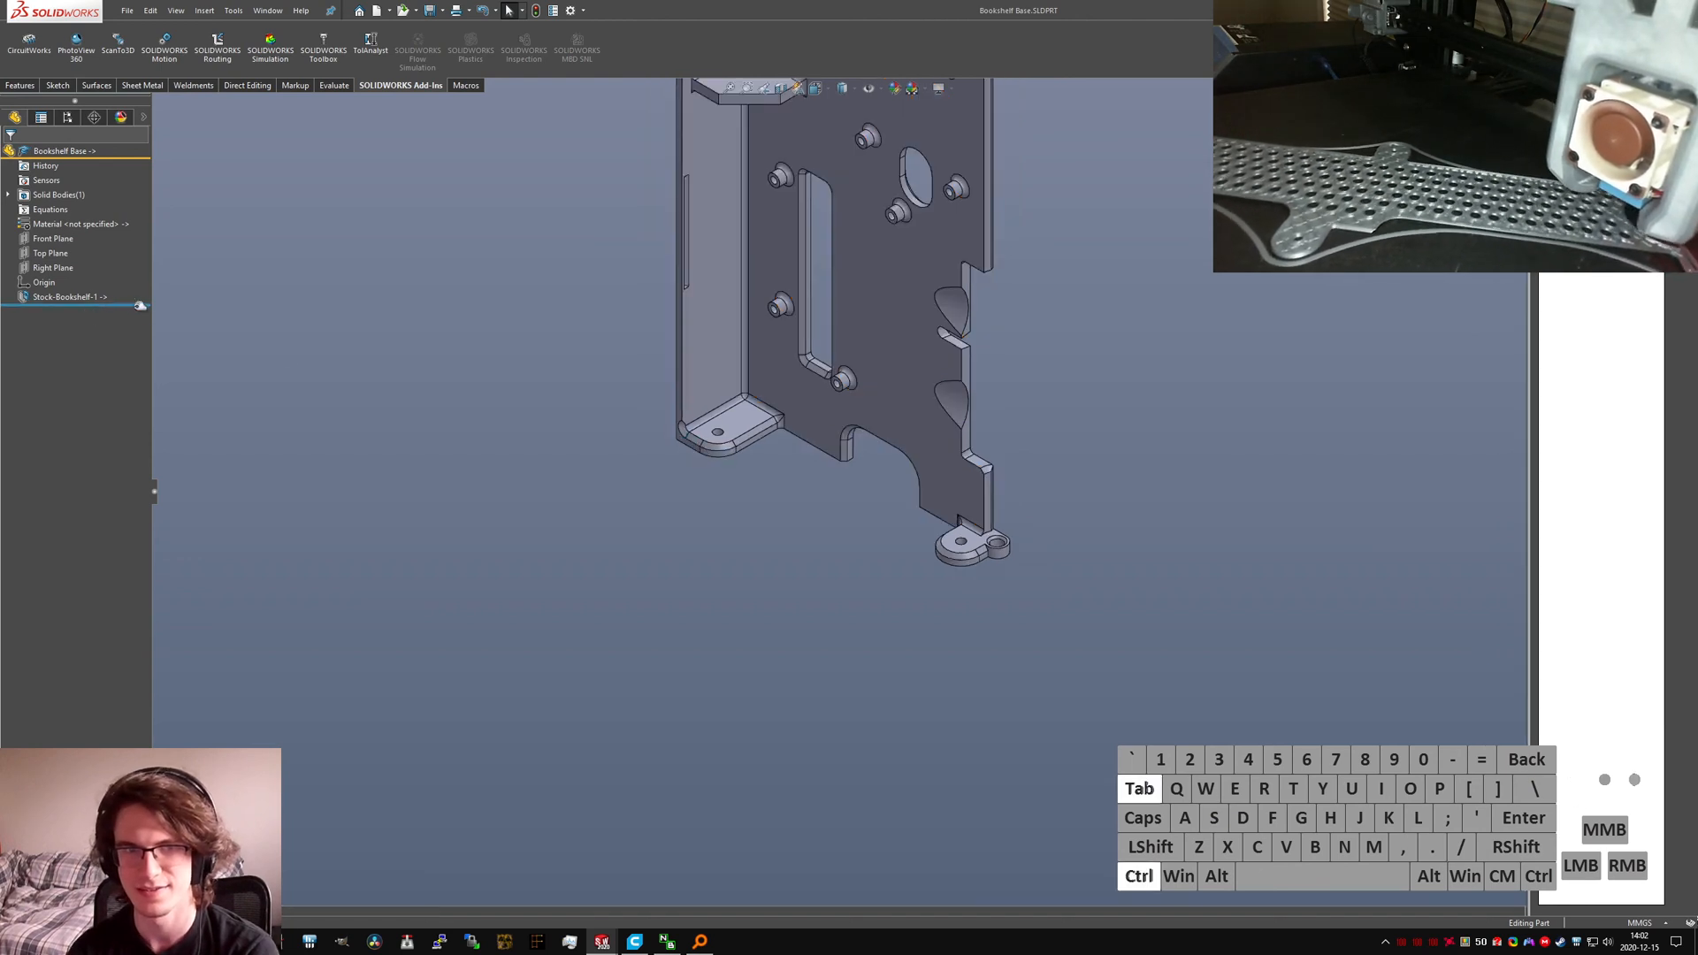
pyautogui.hotkey('ctrl', 'Tab')
pyautogui.click(901, 442)
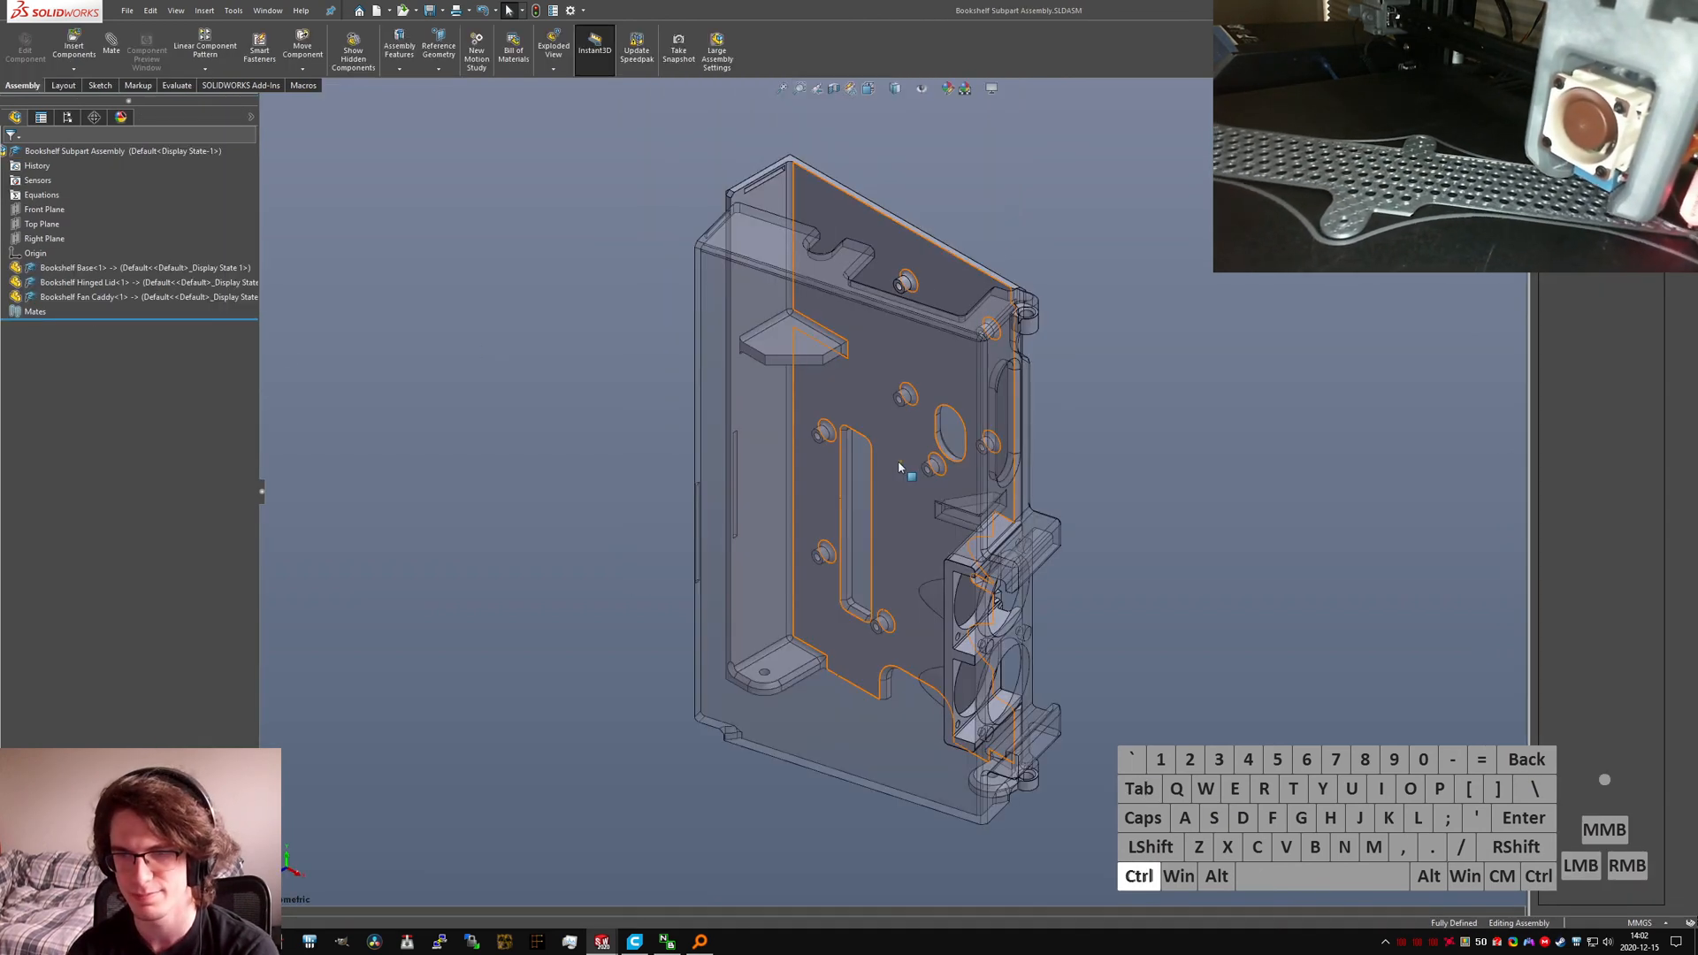
pyautogui.hotkey('ctrl', 'Tab')
pyautogui.click(997, 449)
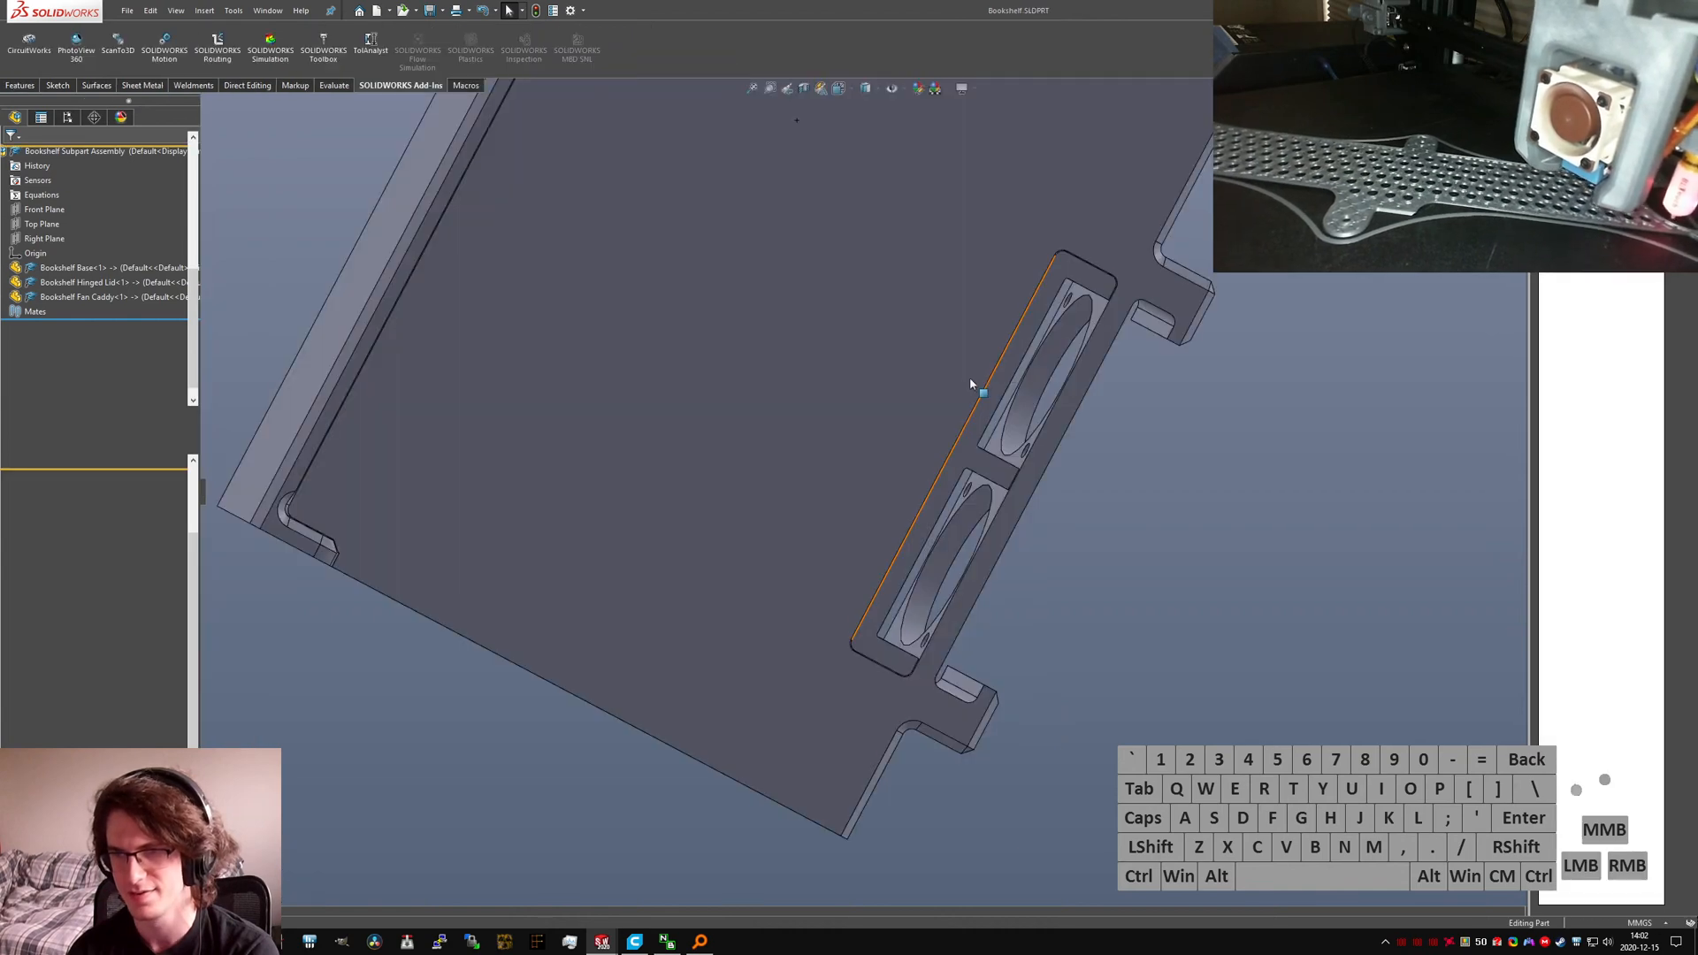
# Step: Add the short vertical edge beside the hinge knuckle to the Base Chamfer A feature
pyautogui.scroll(7, 1000, 395)
pyautogui.moveTo(901, 414); pyautogui.dragTo(829, 383, button='middle')
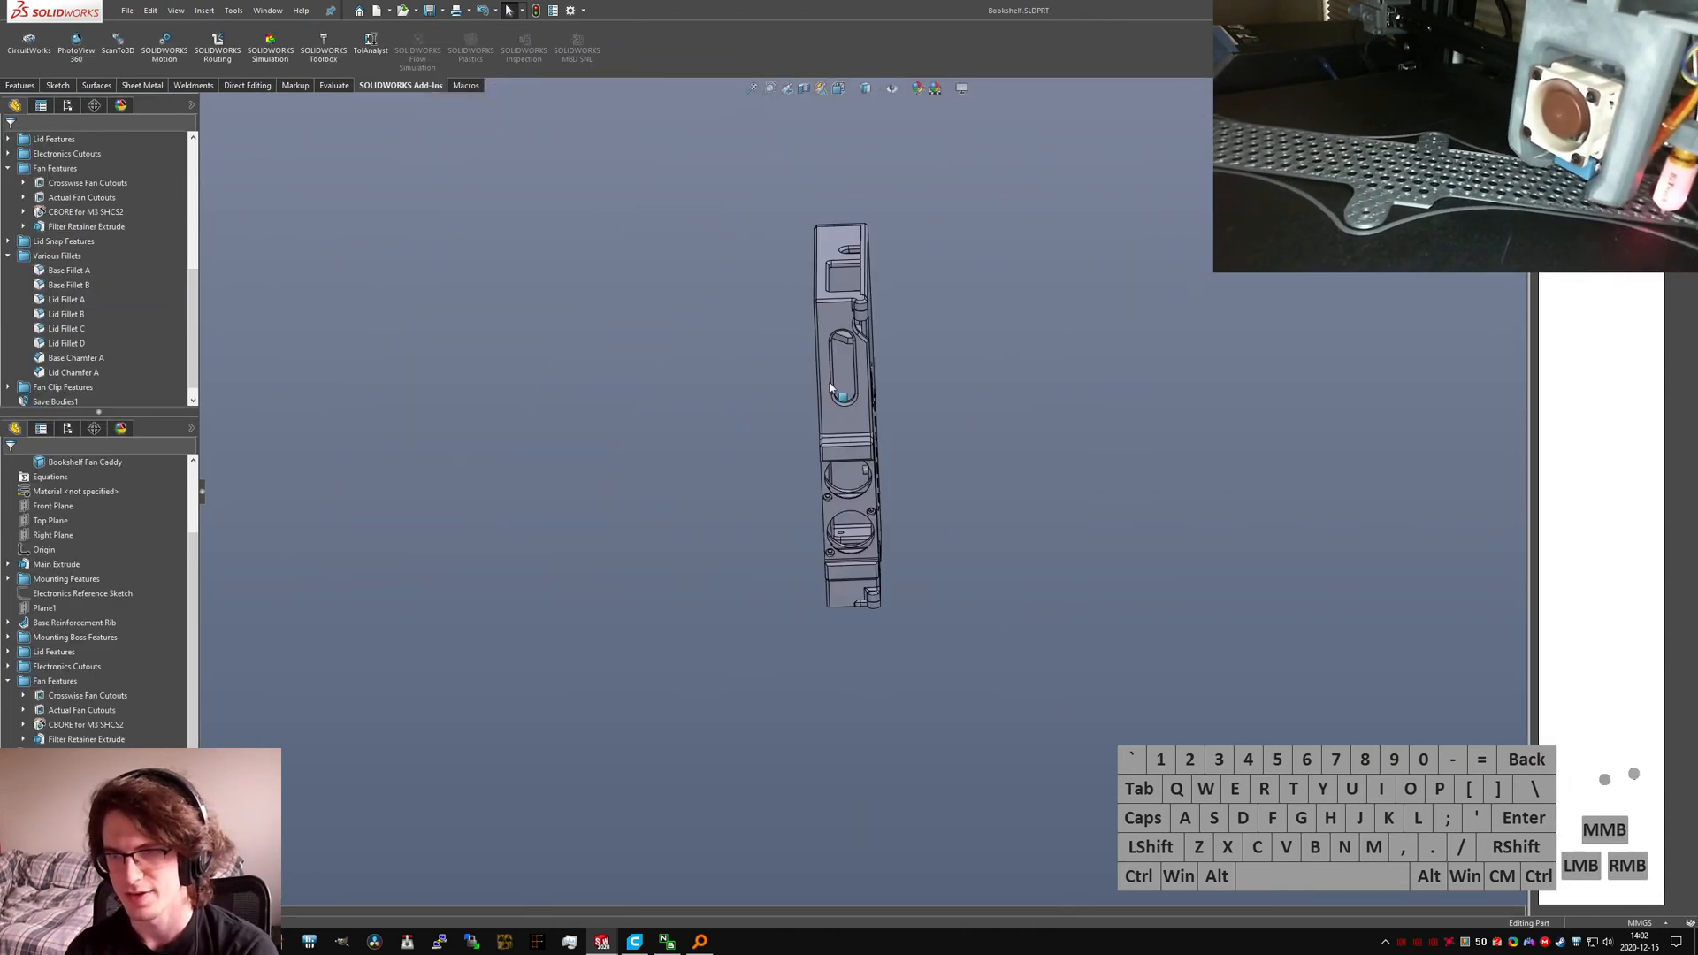
pyautogui.scroll(-10, 830, 386)
pyautogui.click(987, 396)
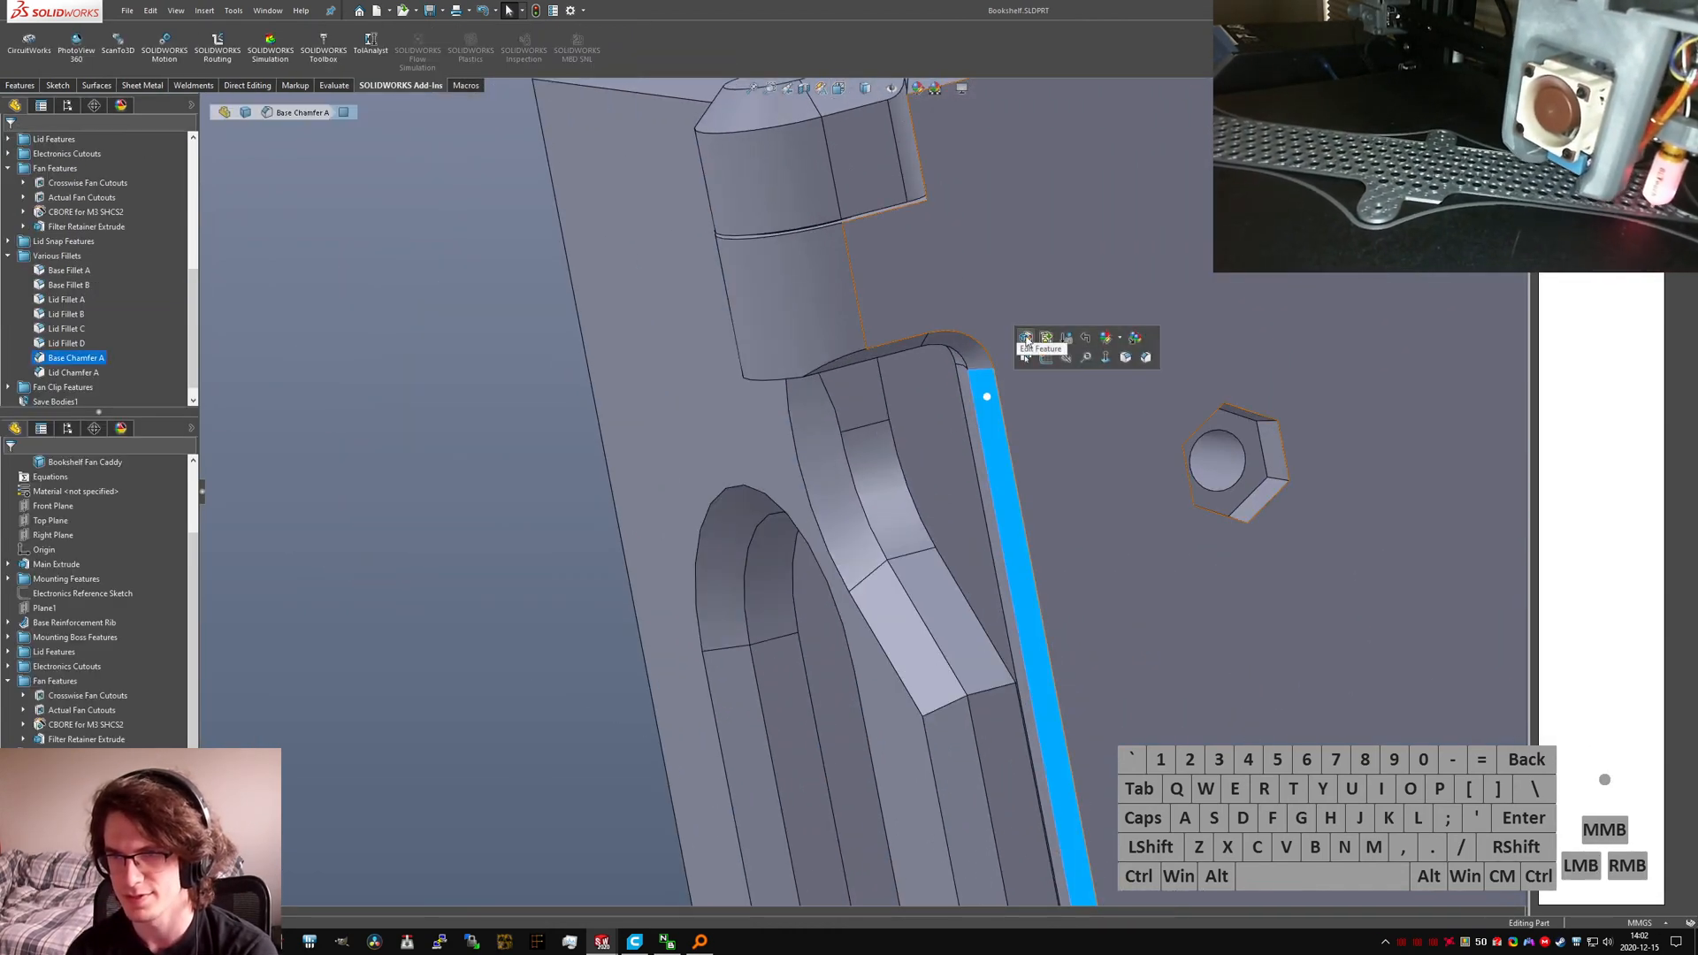
pyautogui.click(1026, 337)
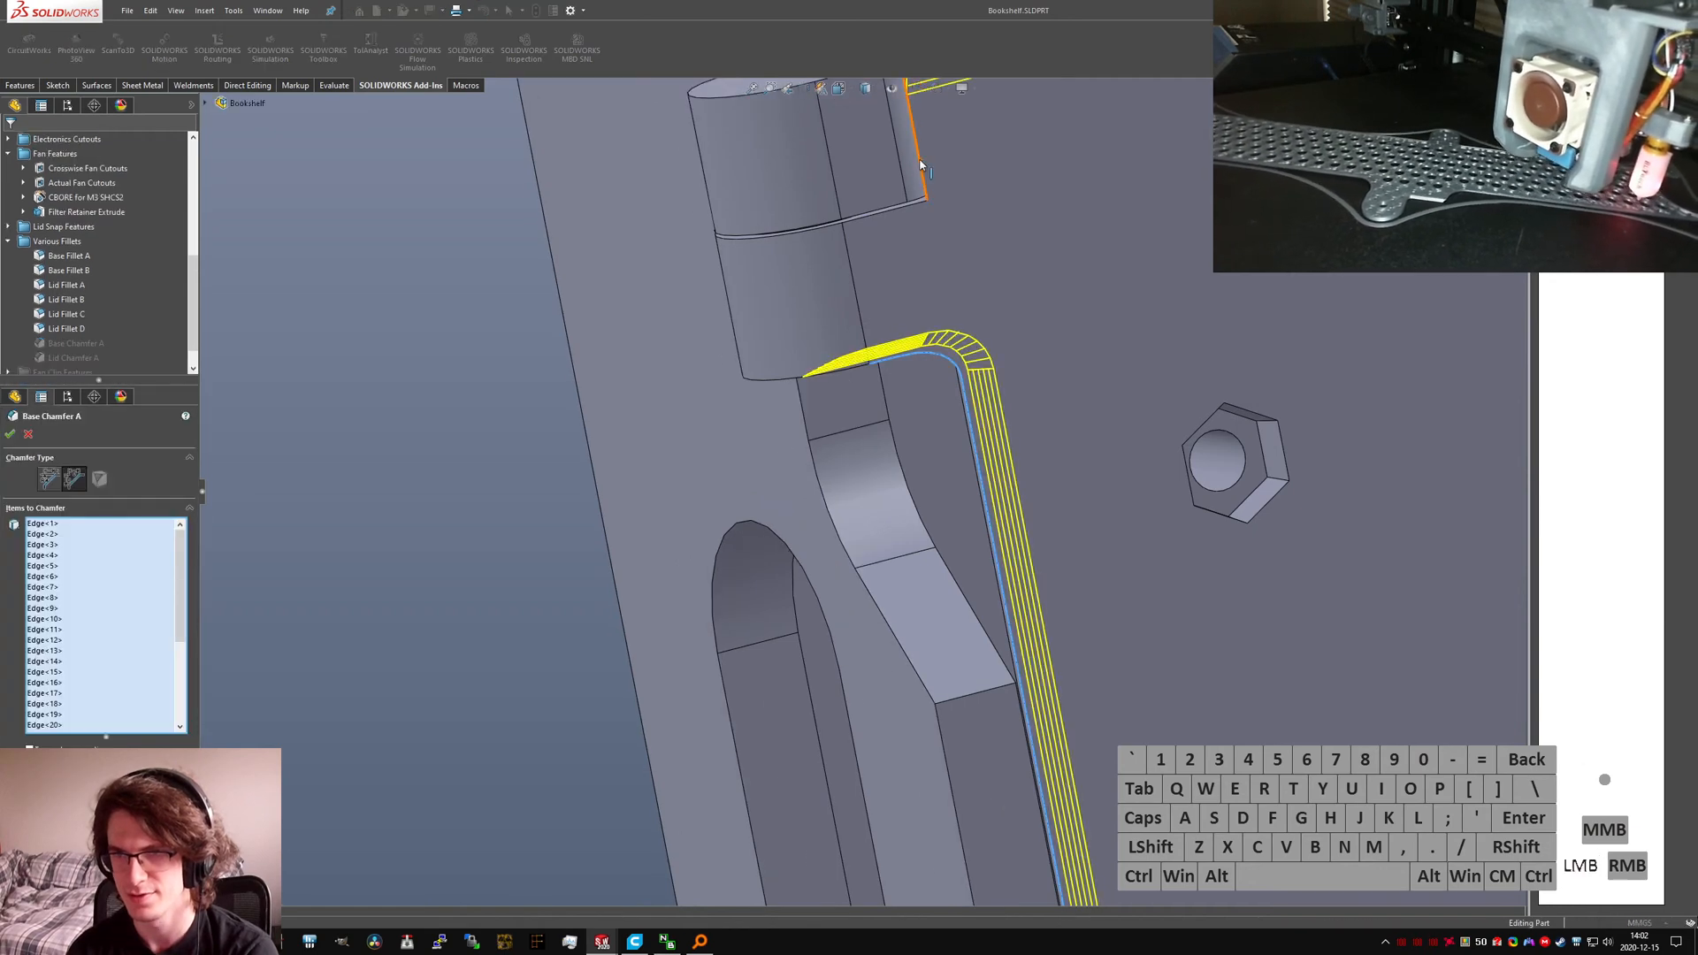
pyautogui.click(920, 164)
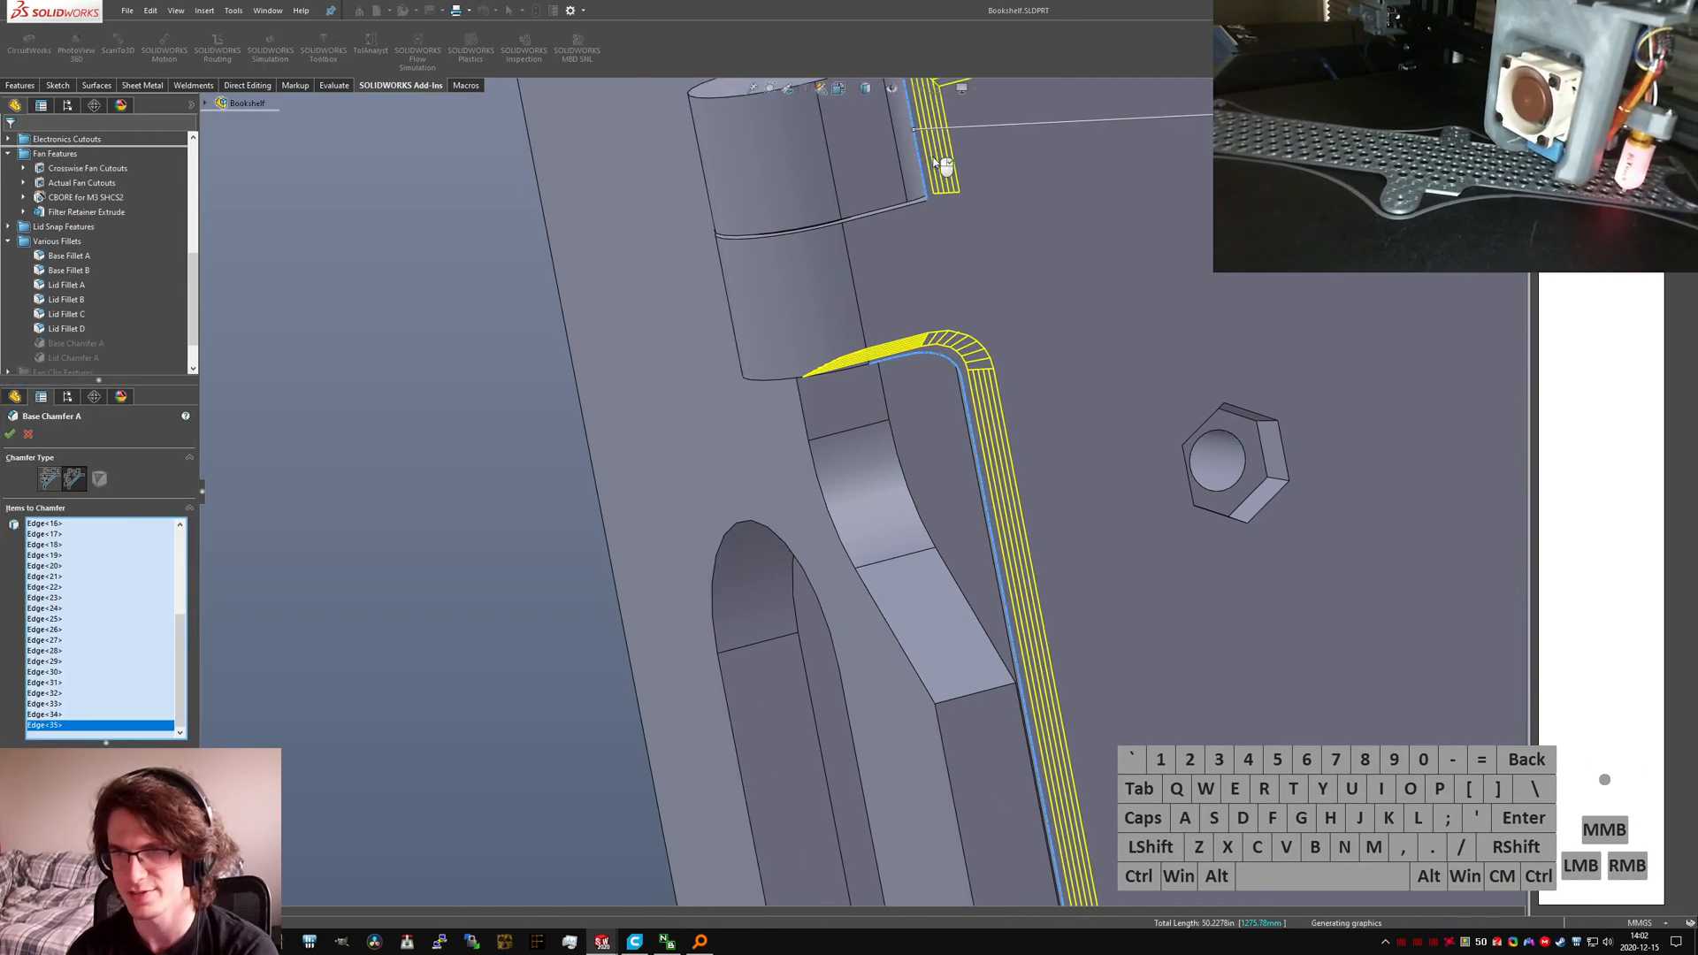
pyautogui.scroll(2, 924, 146)
pyautogui.scroll(-4, 926, 177)
pyautogui.moveTo(819, 291); pyautogui.dragTo(796, 303, button='middle')
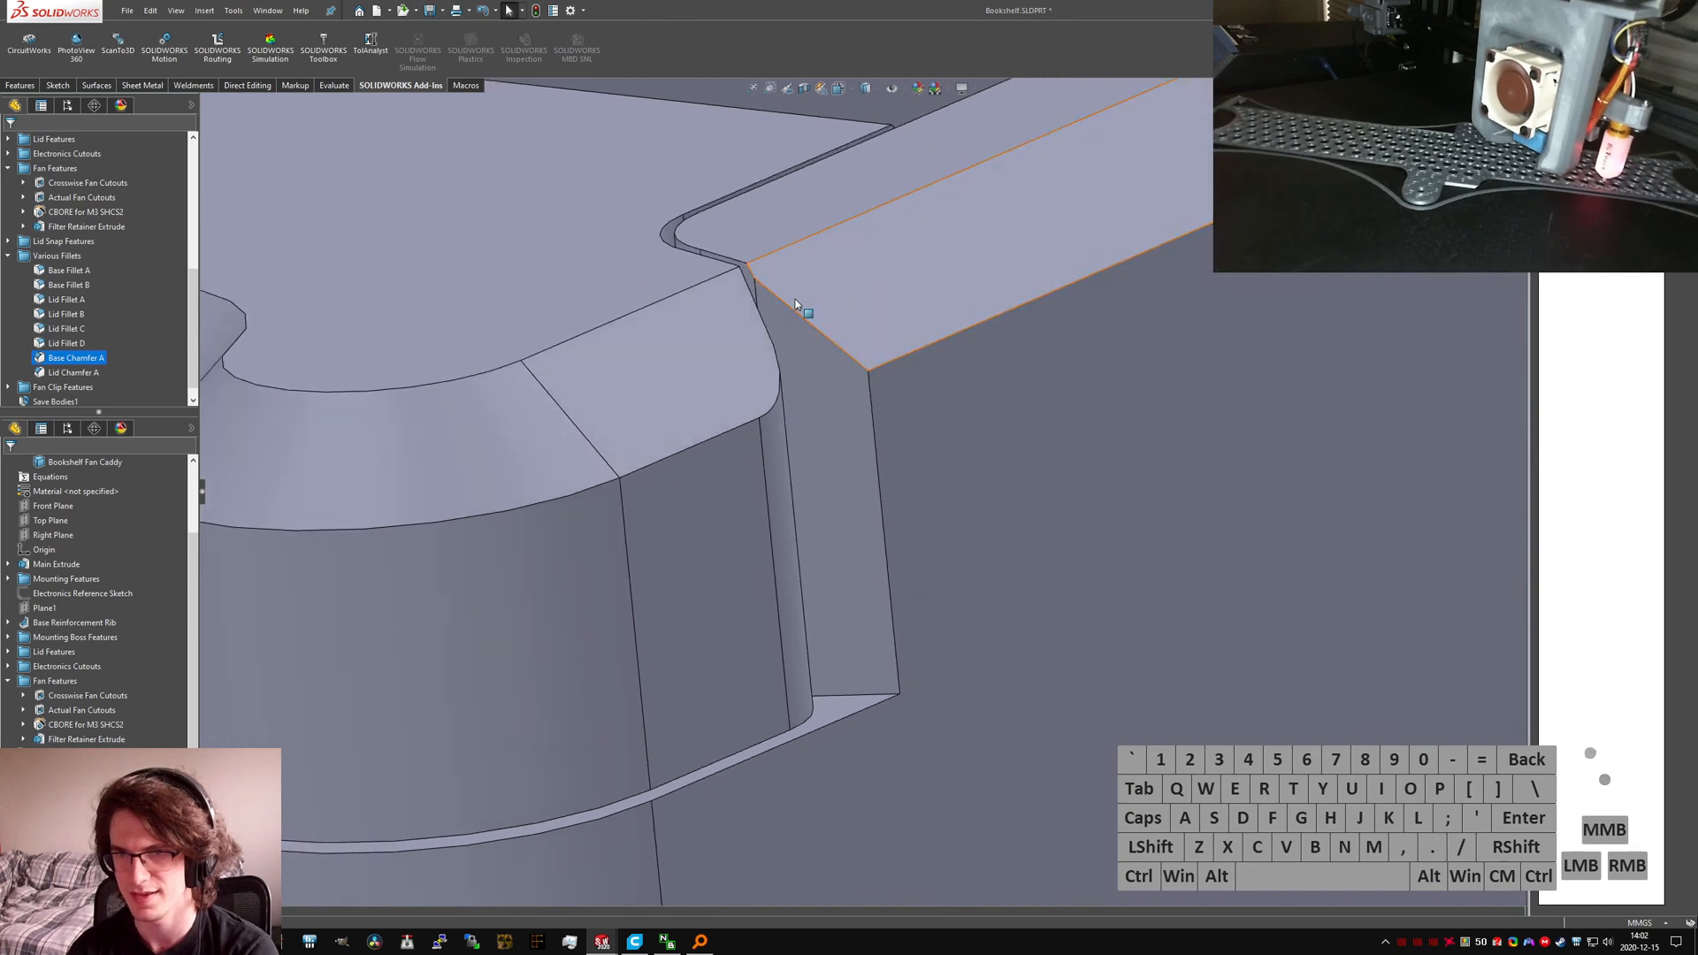
# Step: Save the Bookshelf part and switch to the Bookshelf Subpart Assembly
pyautogui.hotkey('ctrl', 's')
pyautogui.hotkey('ctrl', '7')
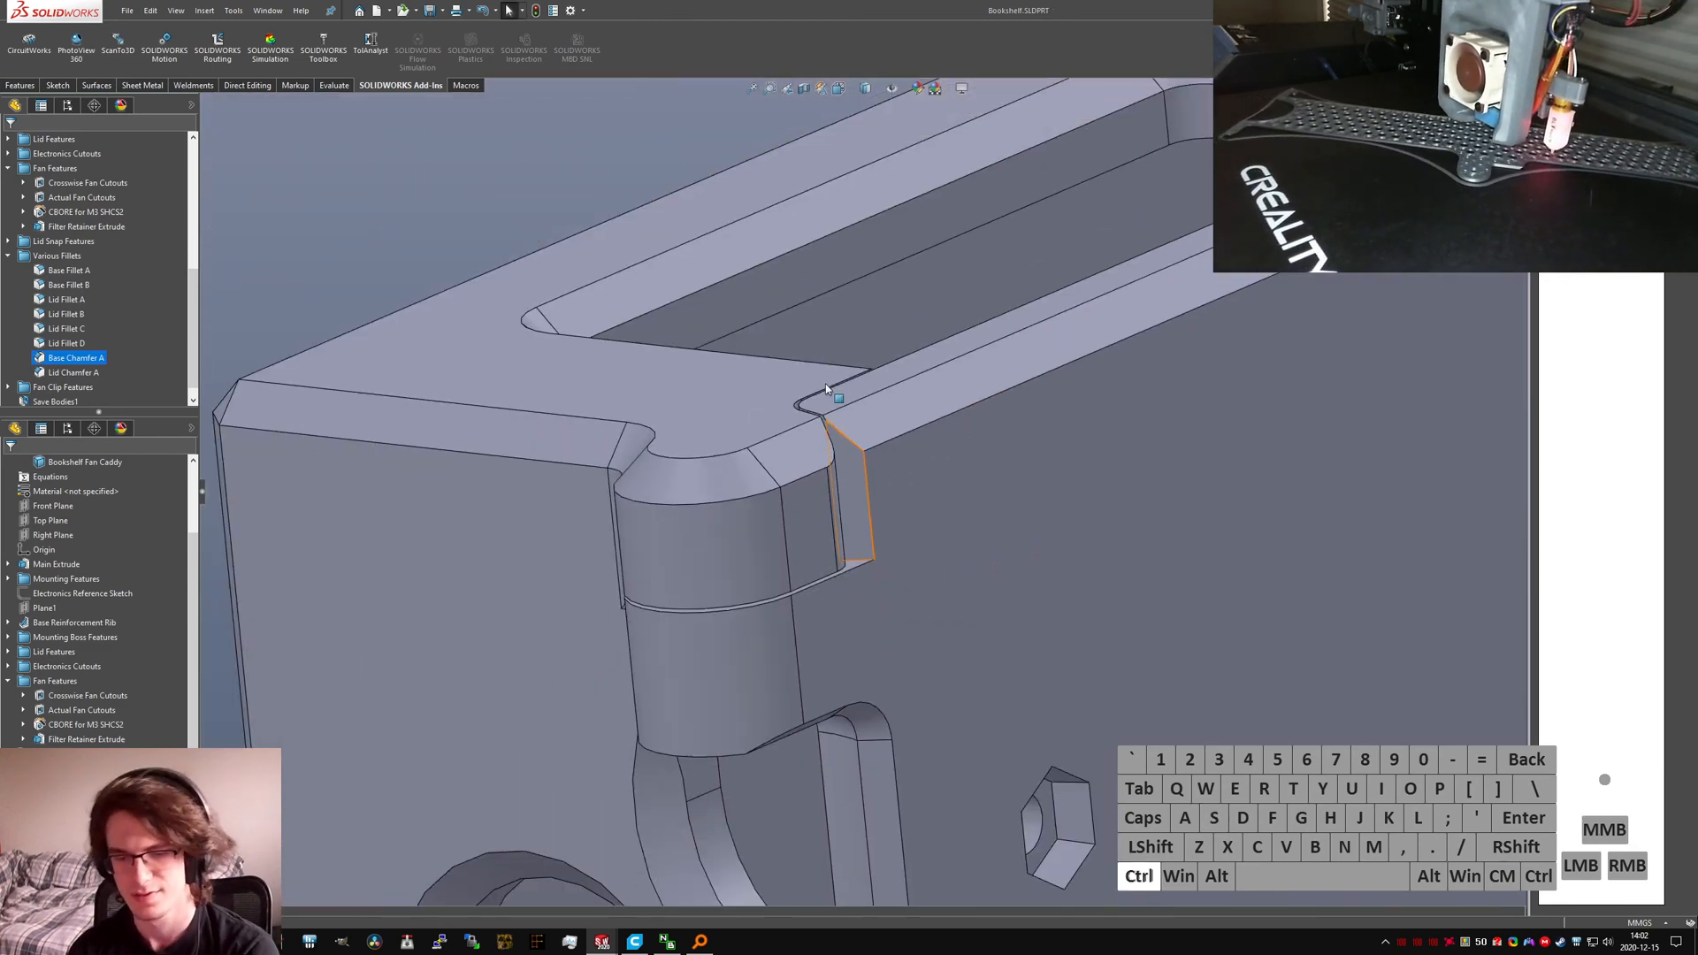
pyautogui.scroll(-5, 781, 375)
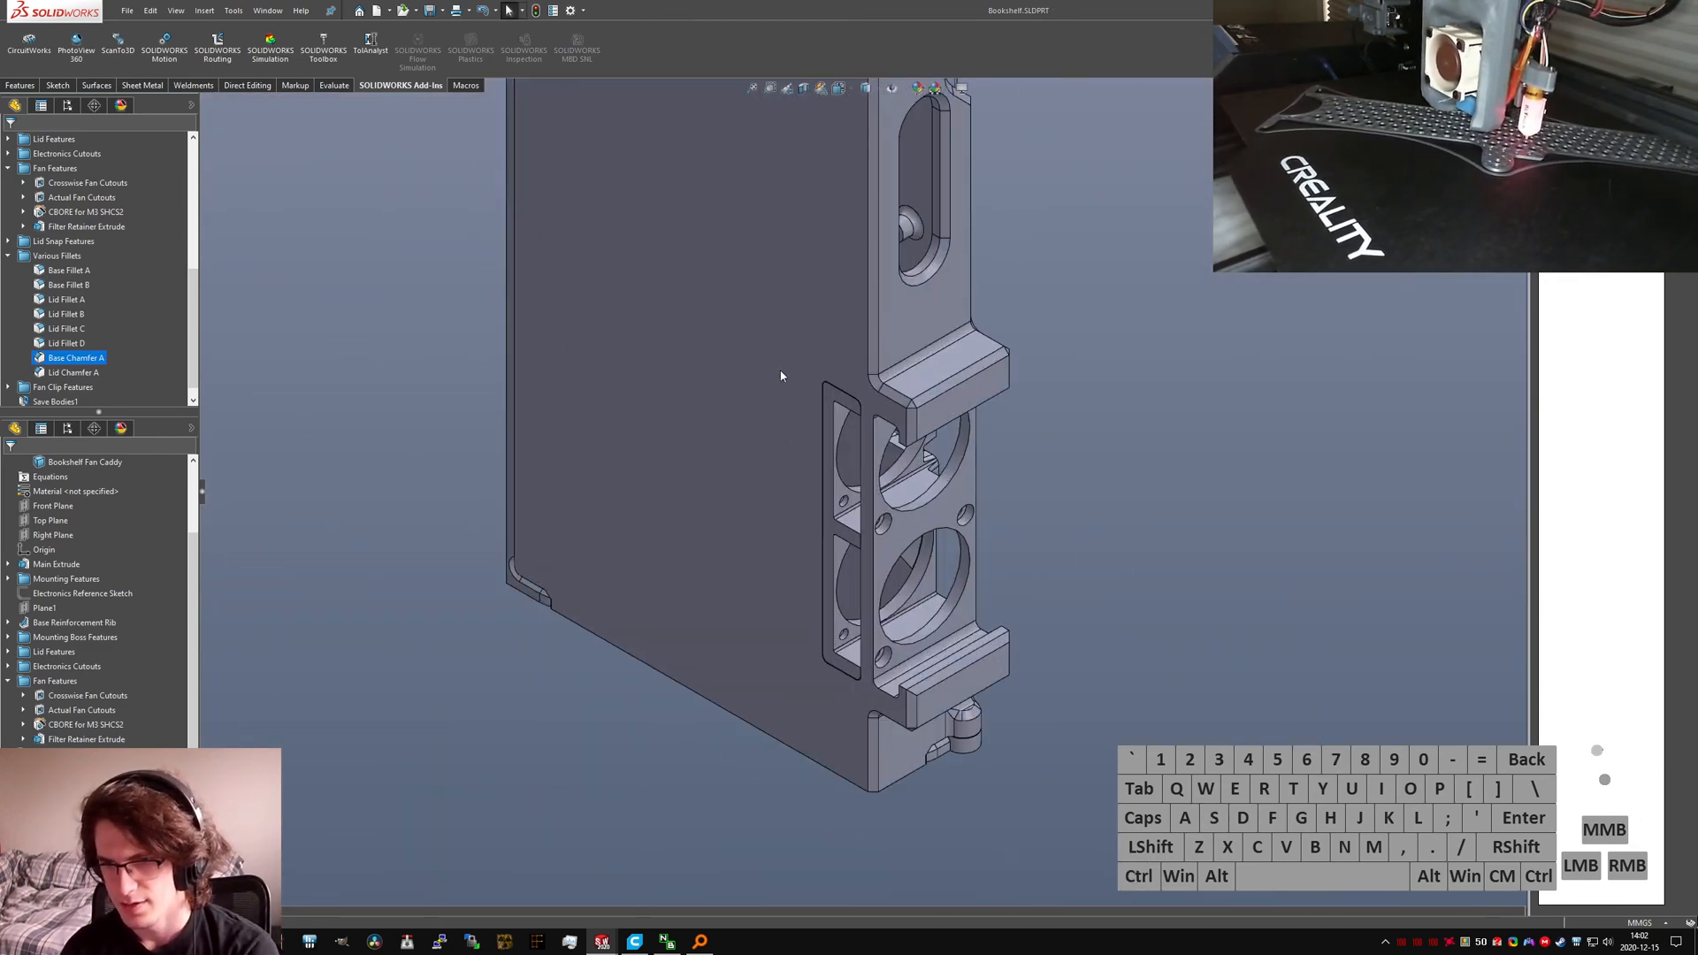
pyautogui.hotkey('ctrl', '7')
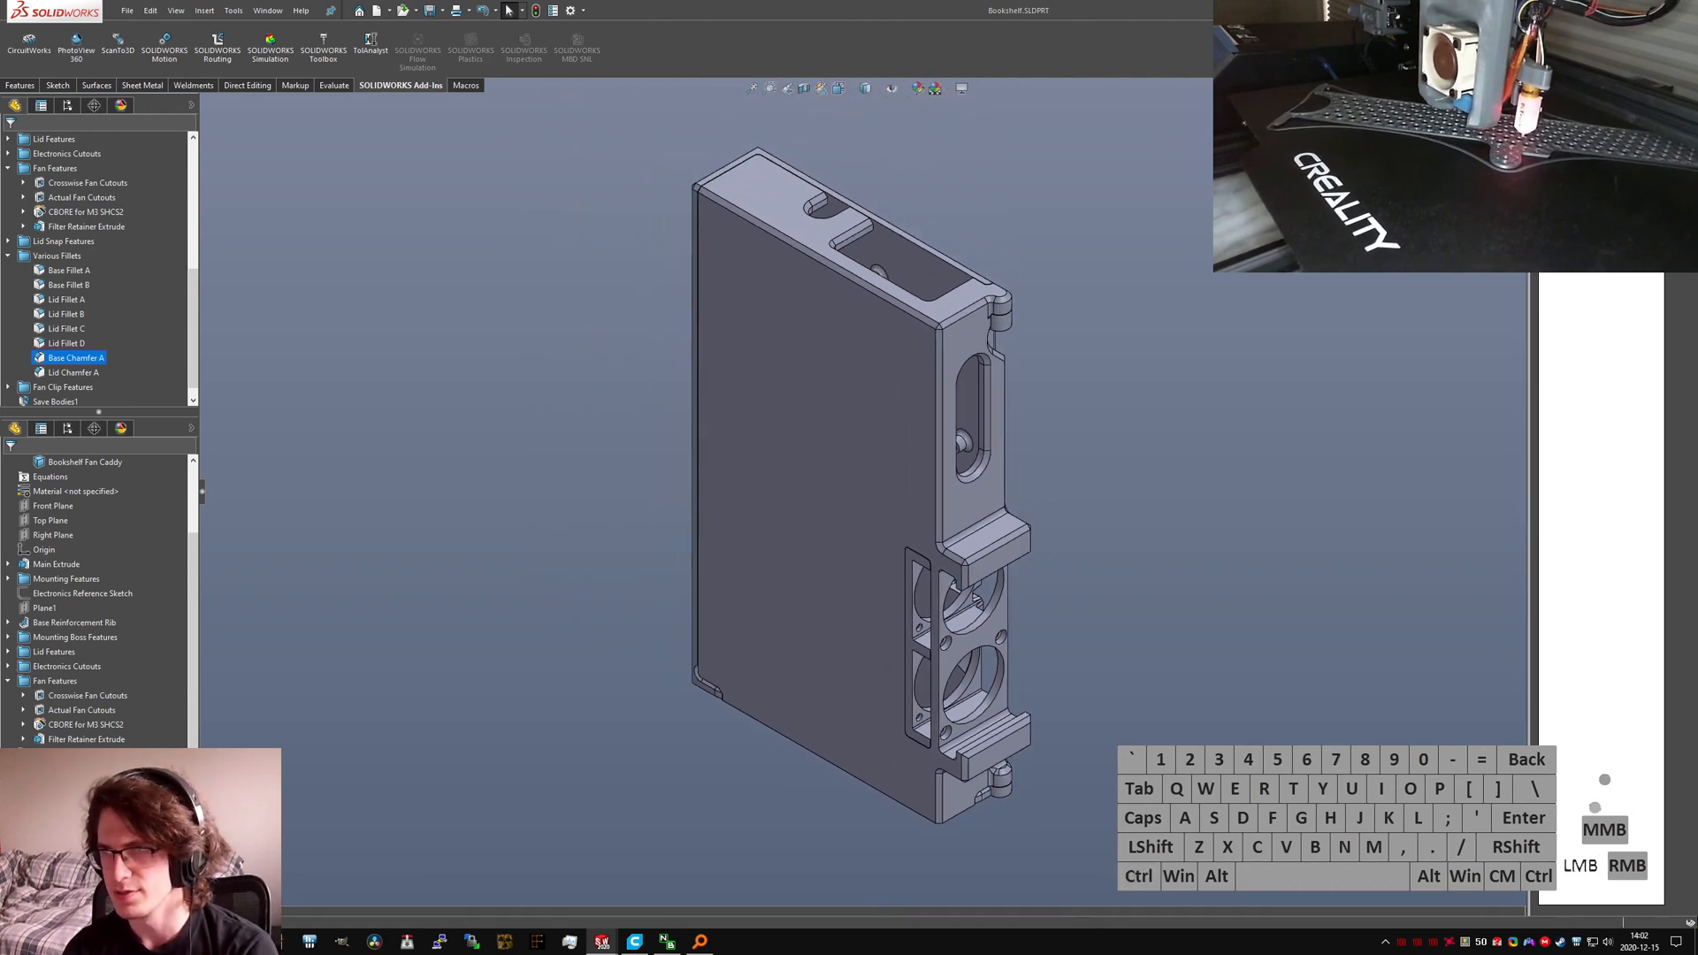
pyautogui.hotkey('ctrl', 'Tab')
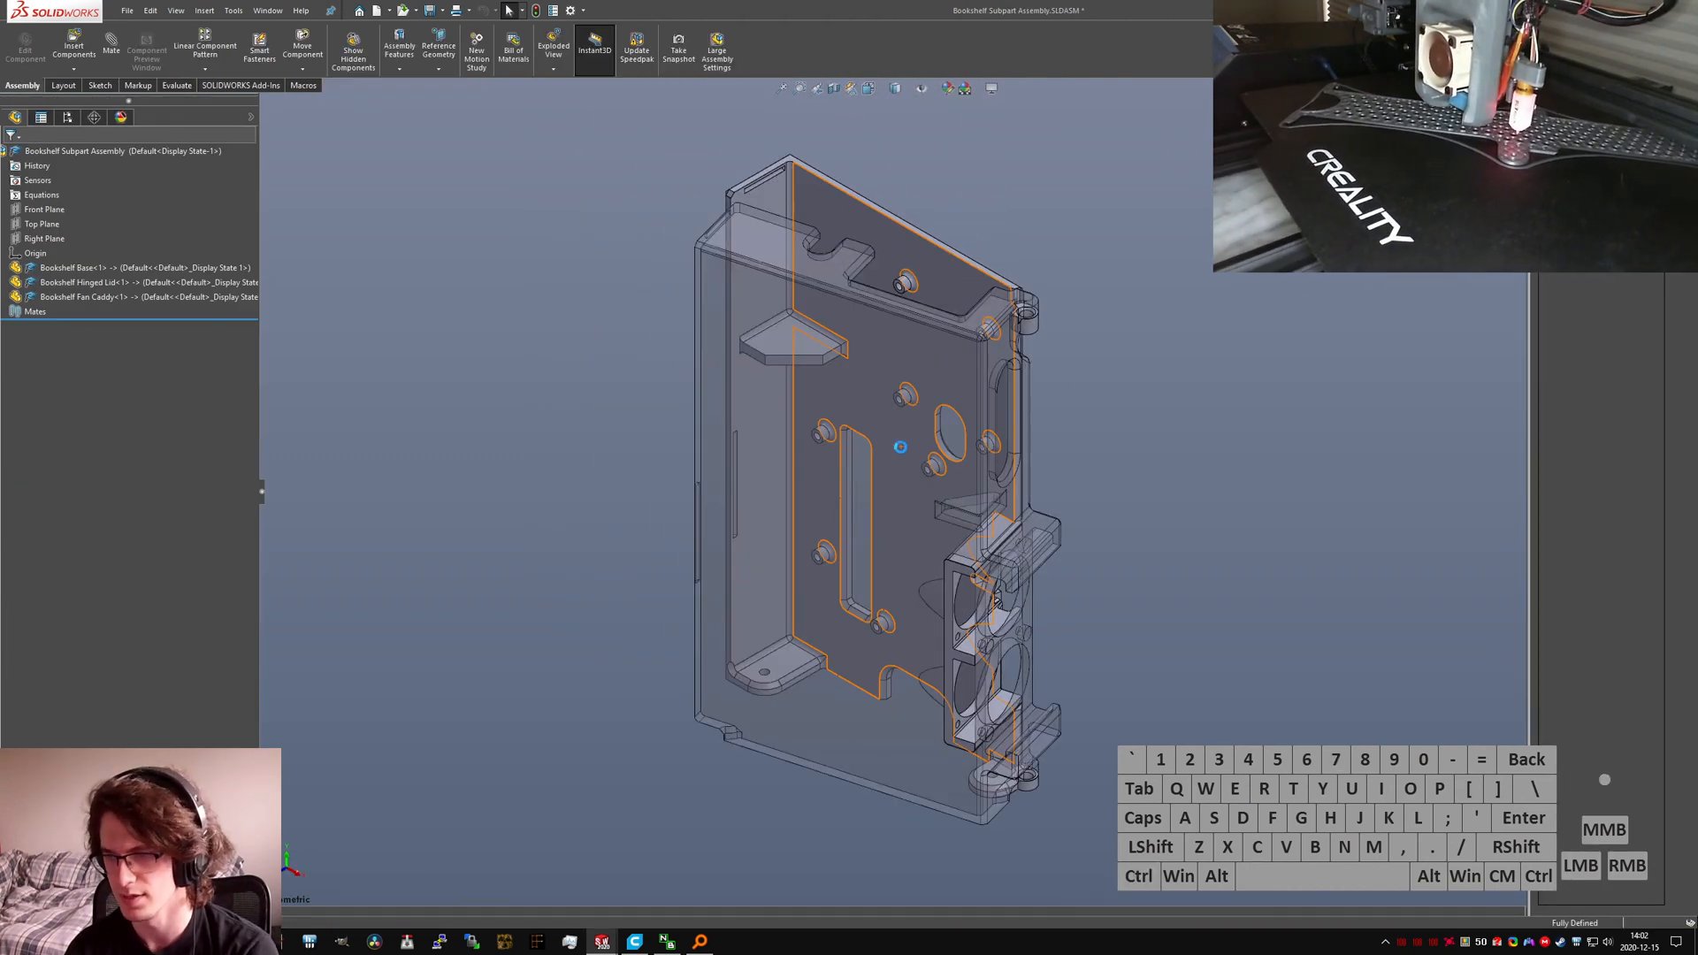
pyautogui.click(1114, 498)
# Step: Examine how the transparent hinged lid meets the base at the corner slot, the chamfered rim and the long side wall
pyautogui.moveTo(874, 752); pyautogui.dragTo(657, 633)
pyautogui.scroll(-10, 674, 380)
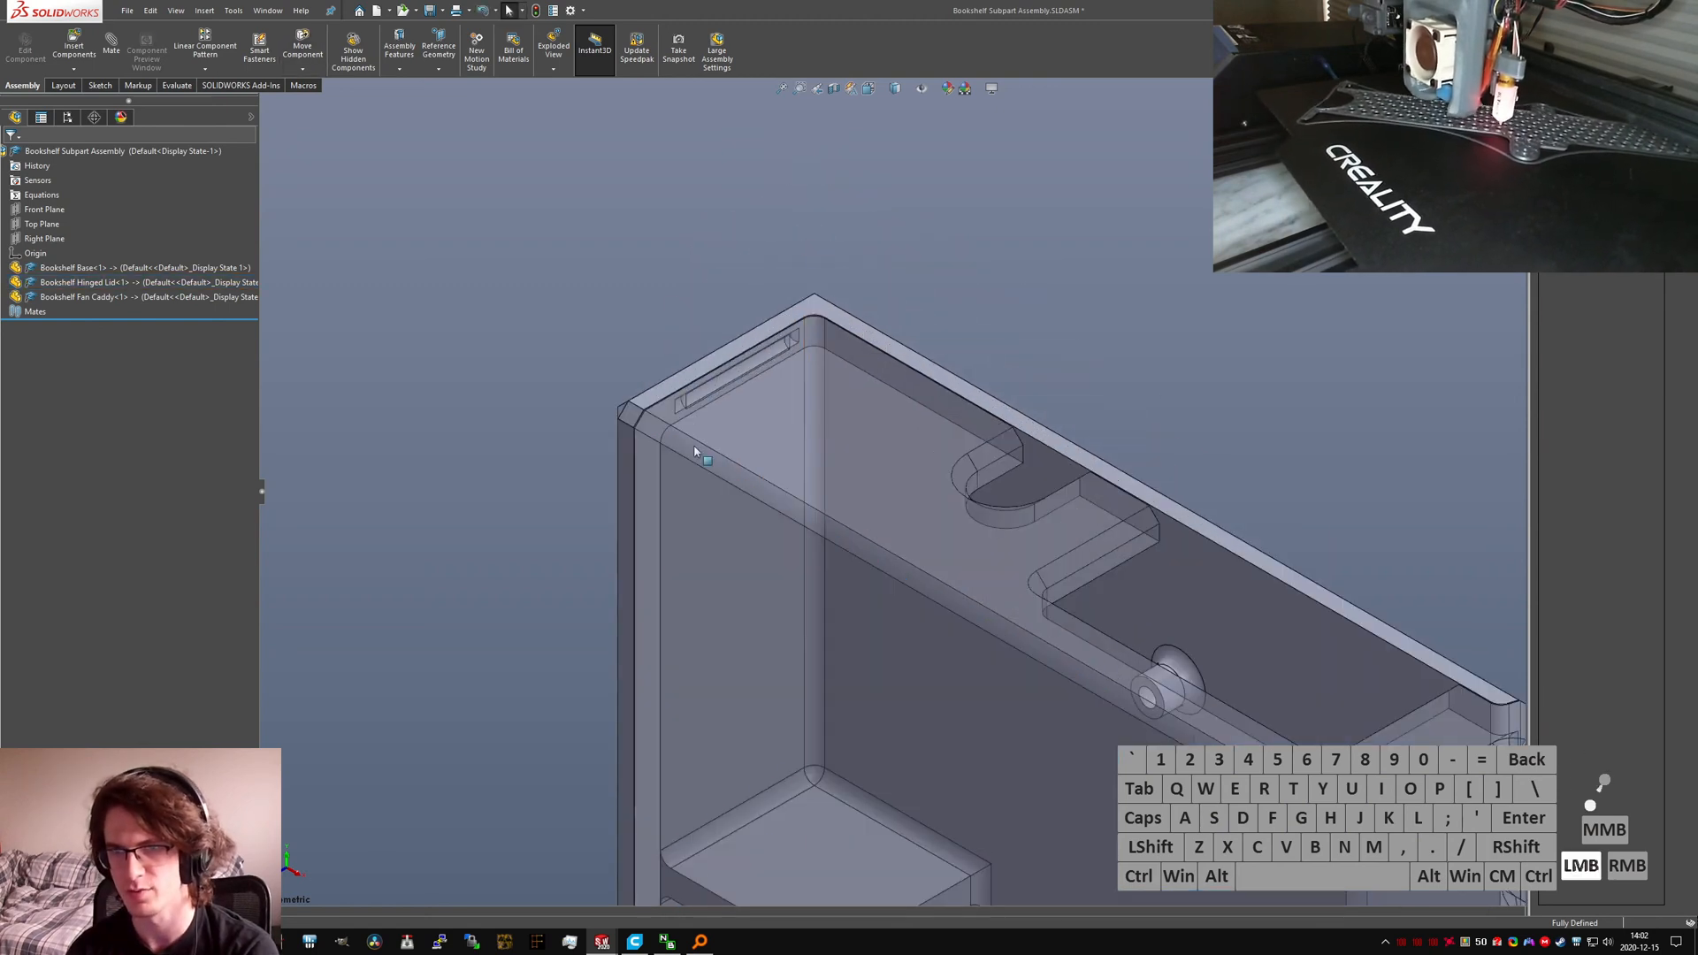
pyautogui.click(779, 585)
pyautogui.scroll(5, 737, 377)
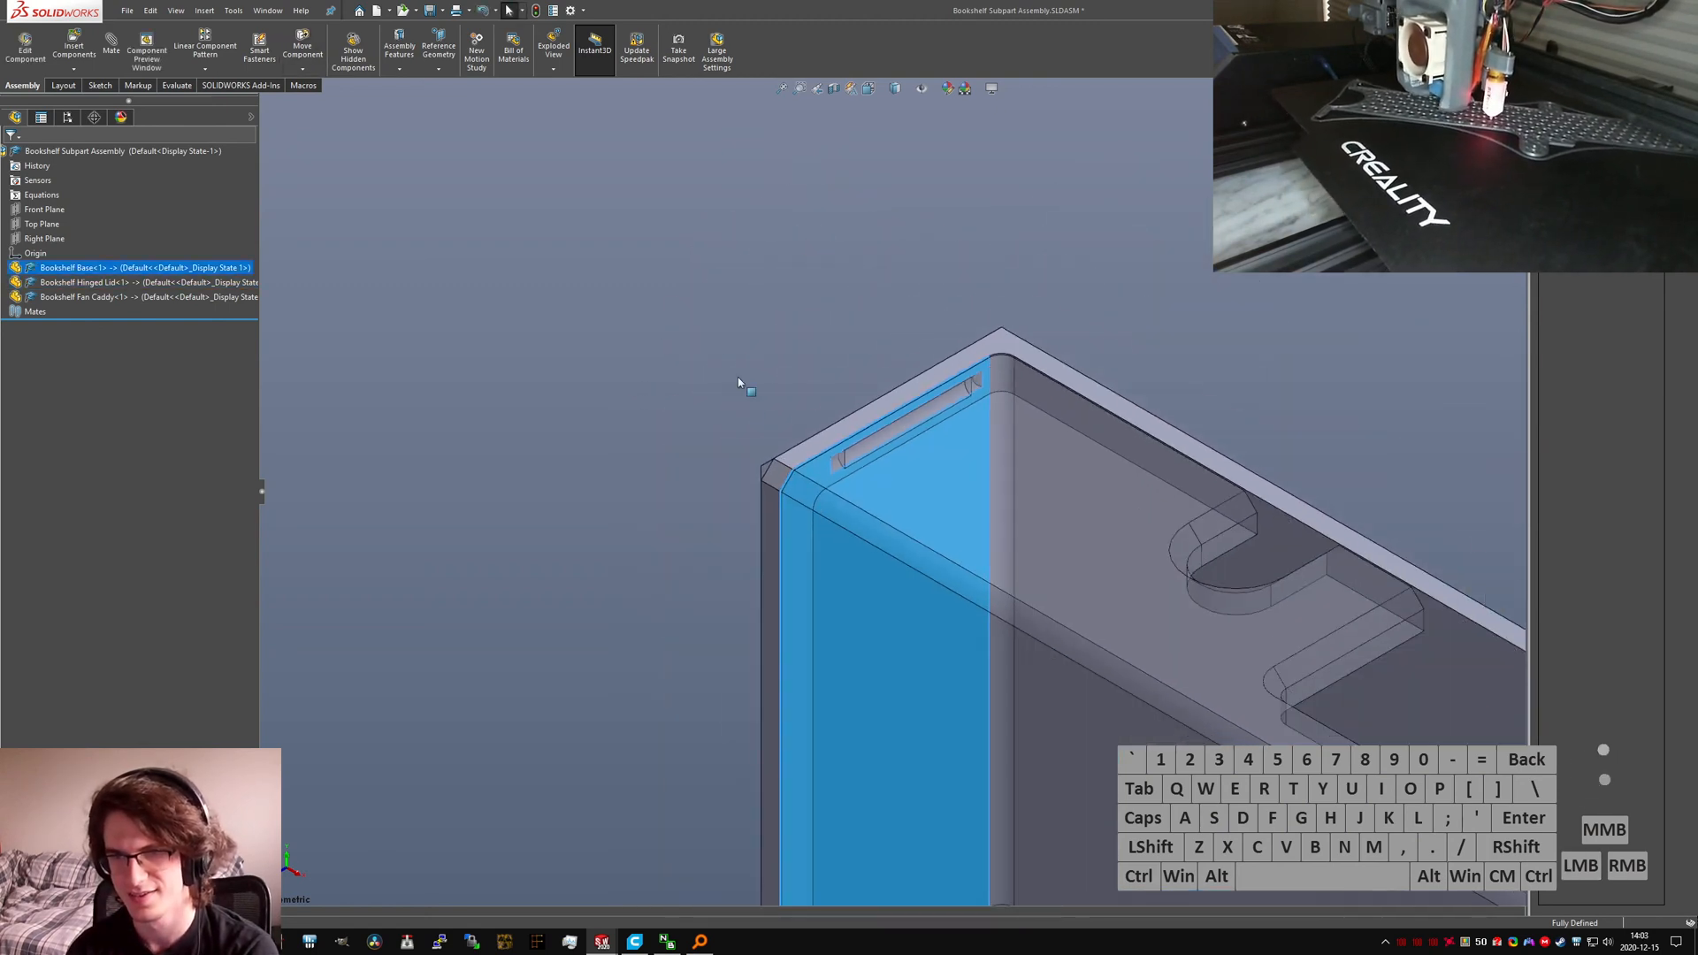
pyautogui.click(689, 368)
pyautogui.moveTo(690, 368); pyautogui.dragTo(851, 635, button='middle')
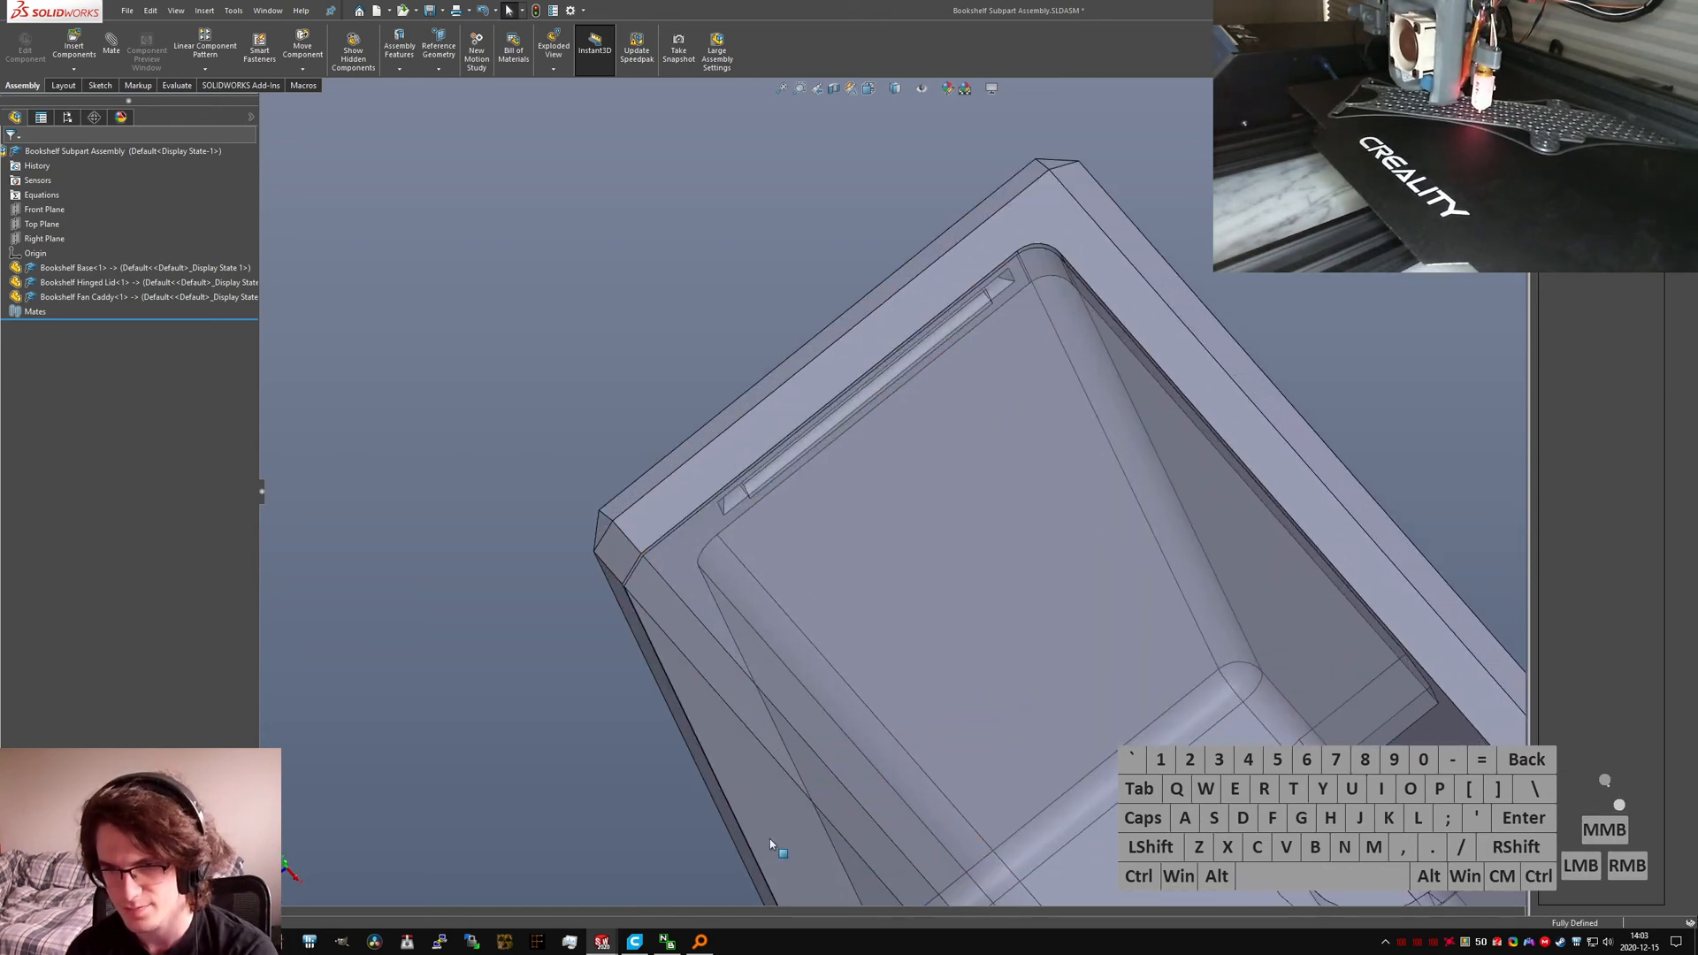
pyautogui.moveTo(770, 838); pyautogui.dragTo(785, 688, button='middle')
pyautogui.moveTo(784, 688); pyautogui.dragTo(741, 741)
pyautogui.moveTo(725, 416); pyautogui.dragTo(740, 581, button='middle')
pyautogui.moveTo(740, 586)
pyautogui.mouseDown()
pyautogui.moveTo(722, 645)
pyautogui.moveTo(781, 592)
pyautogui.moveTo(720, 580)
pyautogui.mouseUp()
pyautogui.moveTo(720, 580); pyautogui.dragTo(708, 546, button='middle')
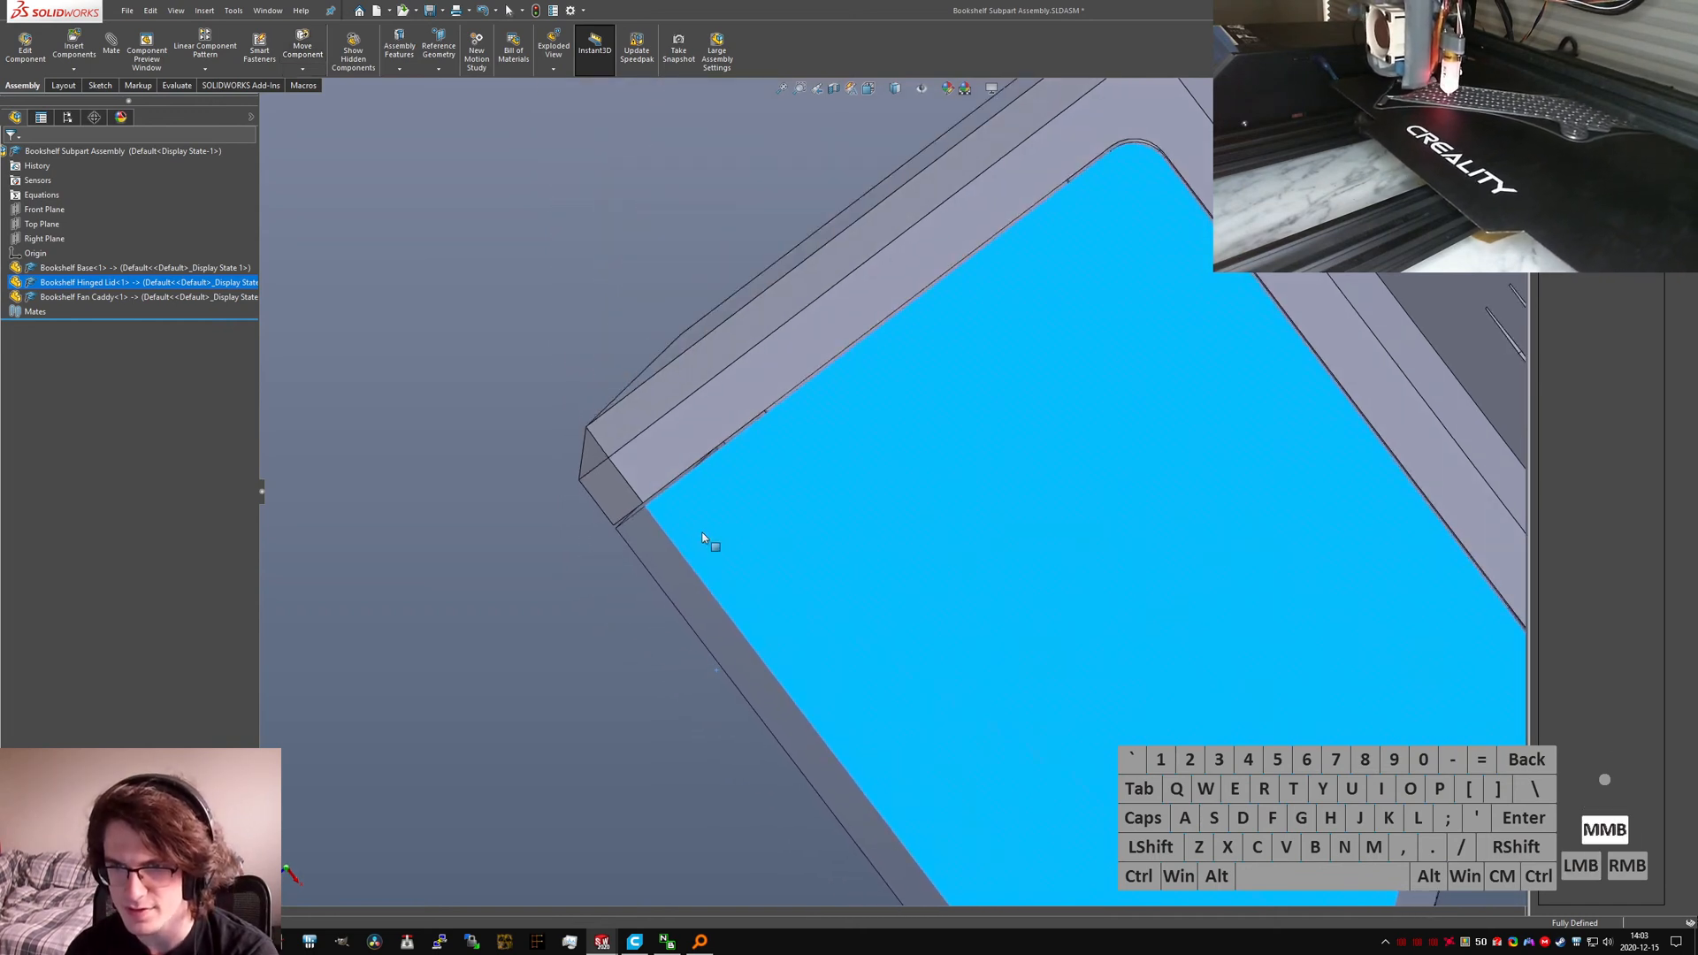
pyautogui.moveTo(725, 610); pyautogui.dragTo(747, 573)
pyautogui.scroll(5, 747, 573)
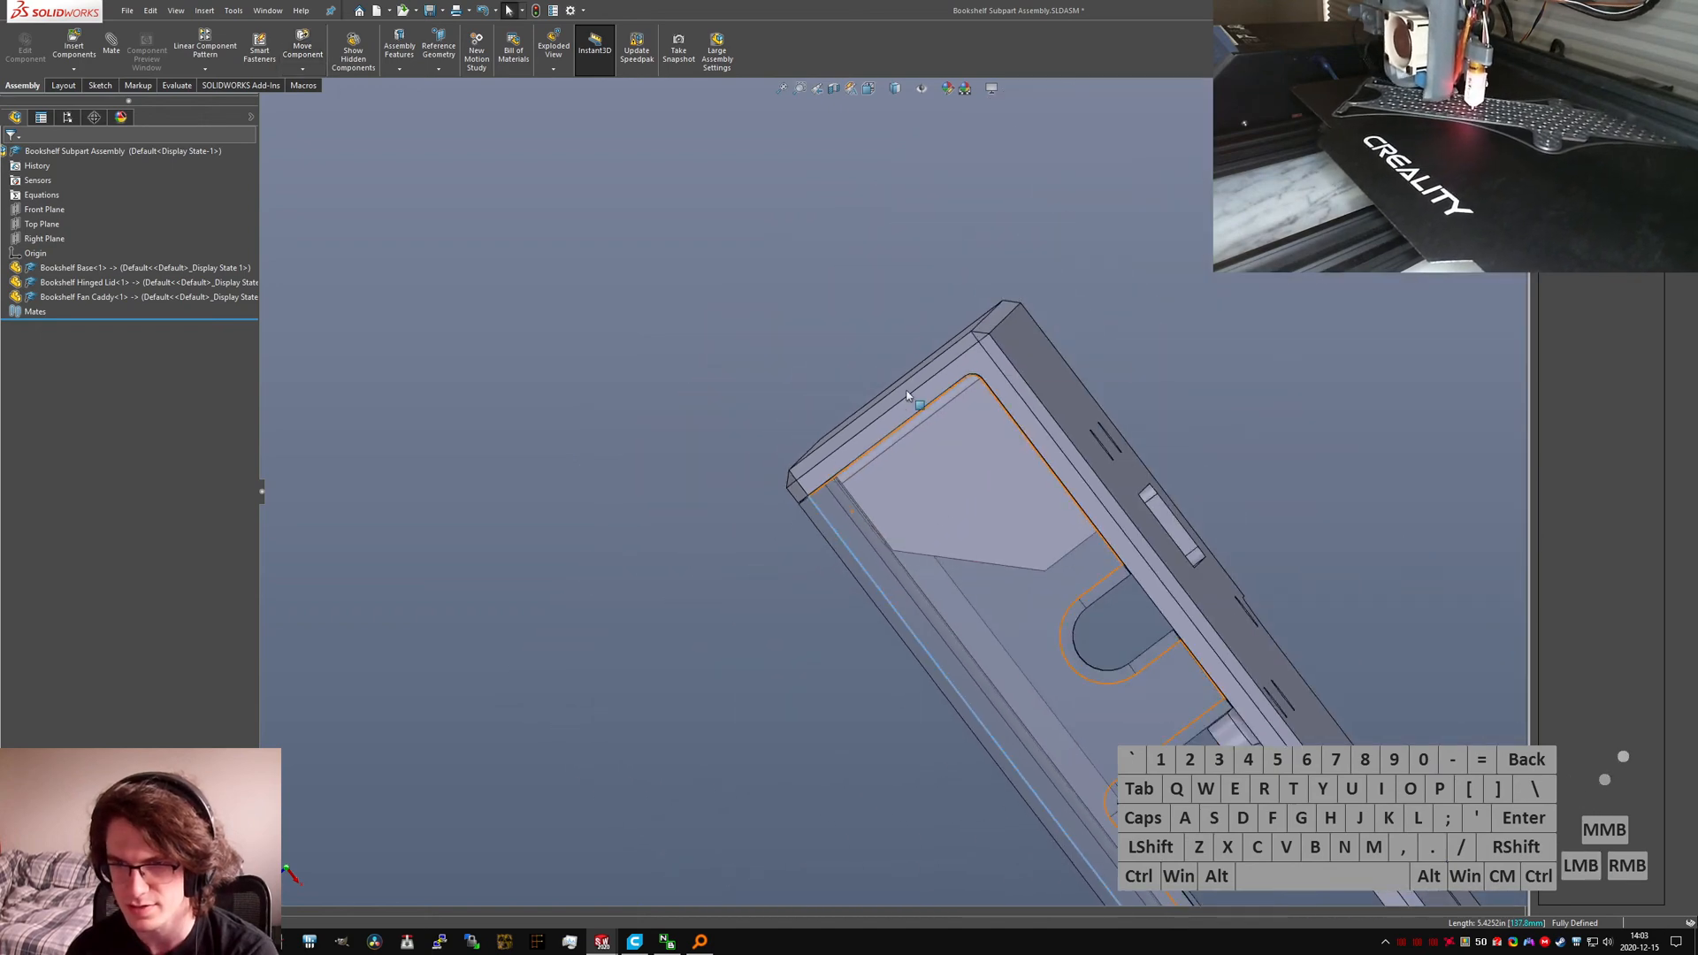
pyautogui.moveTo(752, 584); pyautogui.dragTo(806, 680, button='middle')
pyautogui.scroll(-4, 806, 681)
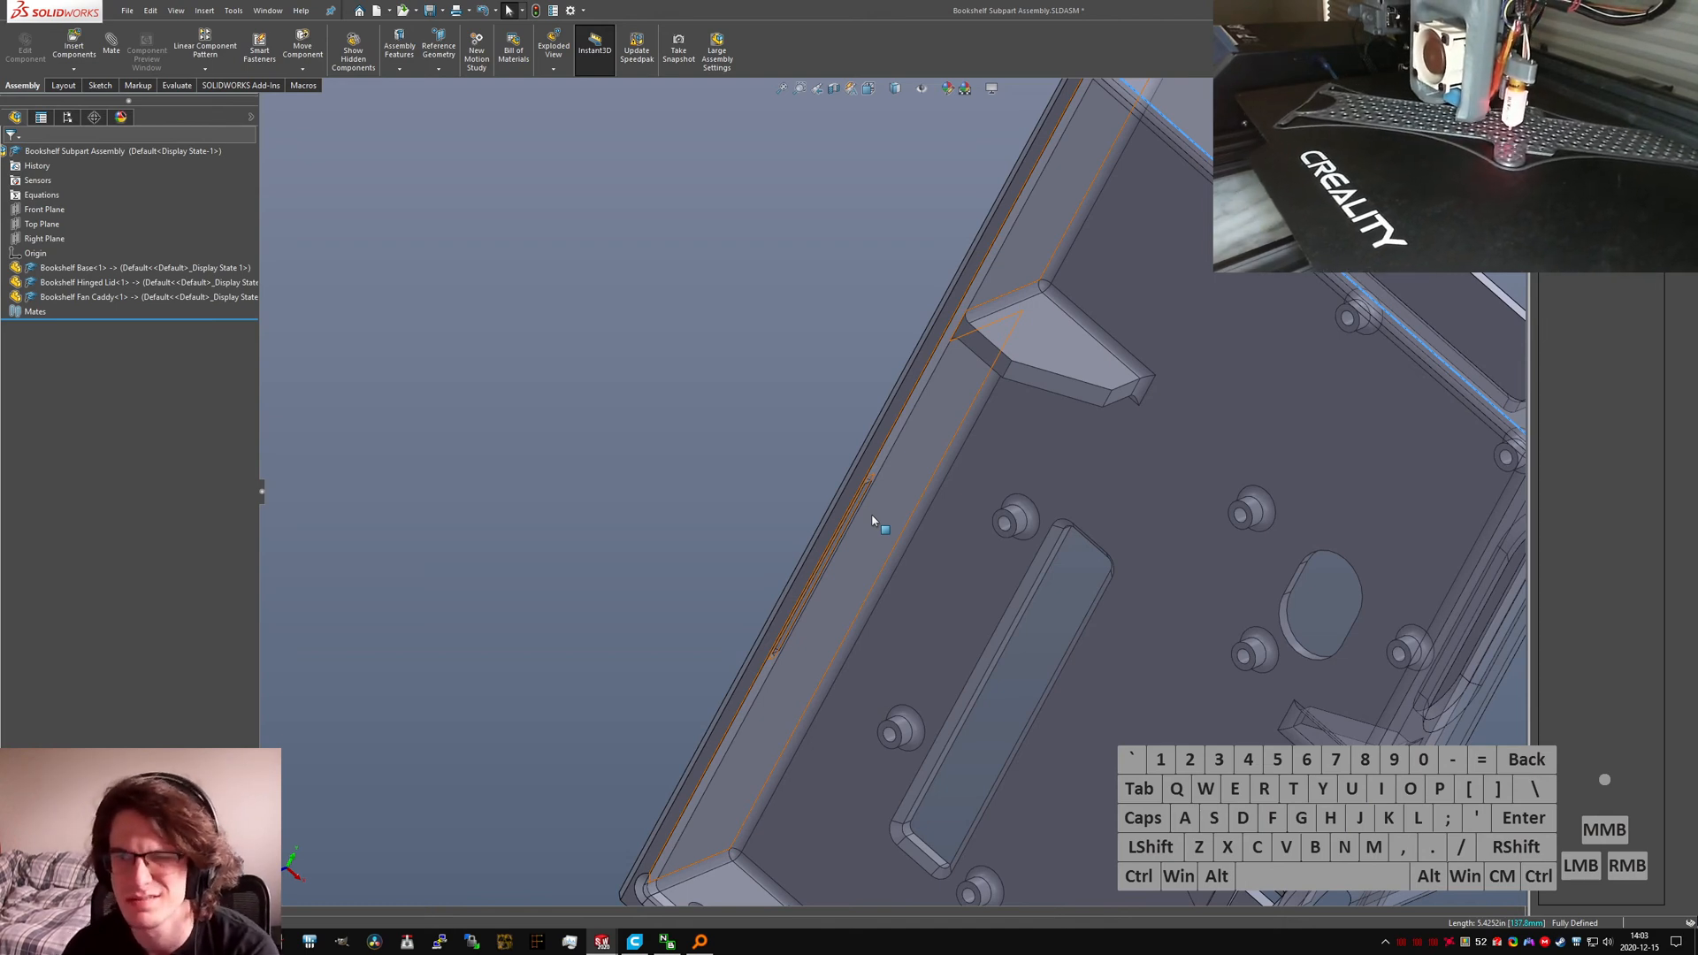
# Step: Save the Bookshelf Subpart Assembly together with its modified Base, Hinged Lid and Fan Caddy parts
pyautogui.scroll(5, 871, 521)
pyautogui.click(893, 555)
pyautogui.hotkey('ctrl', 's')
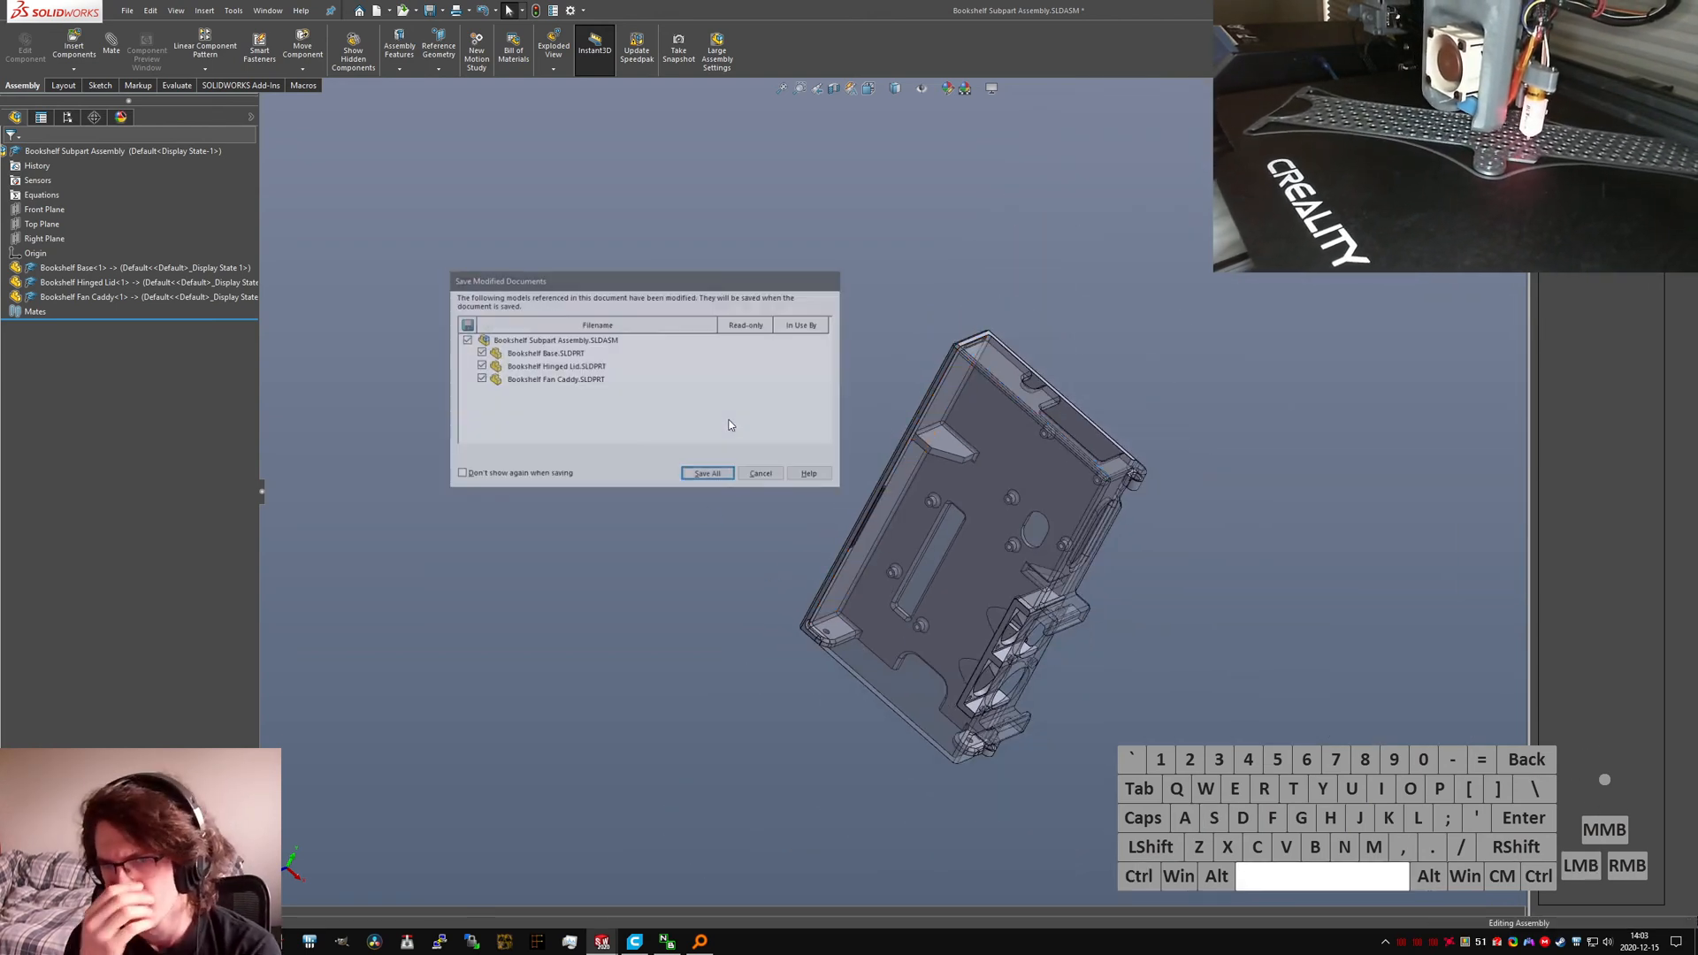
pyautogui.press('space')
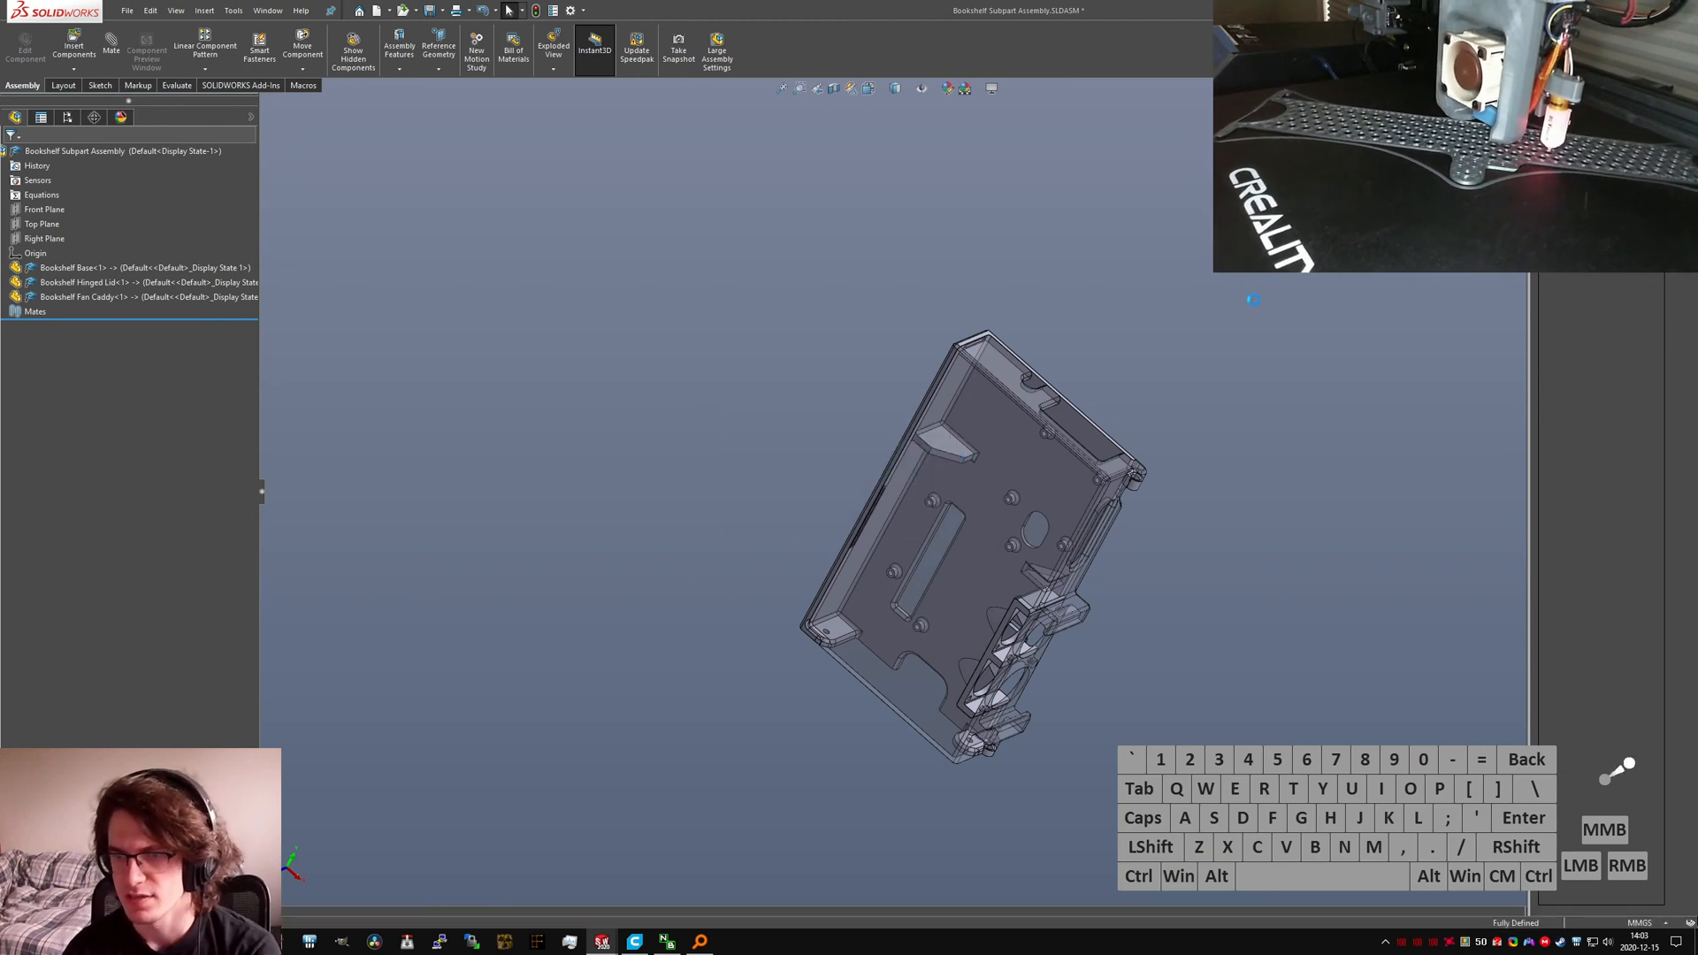
# Step: Turn off the transparency of the Bookshelf Hinged Lid component
pyautogui.click(251, 117)
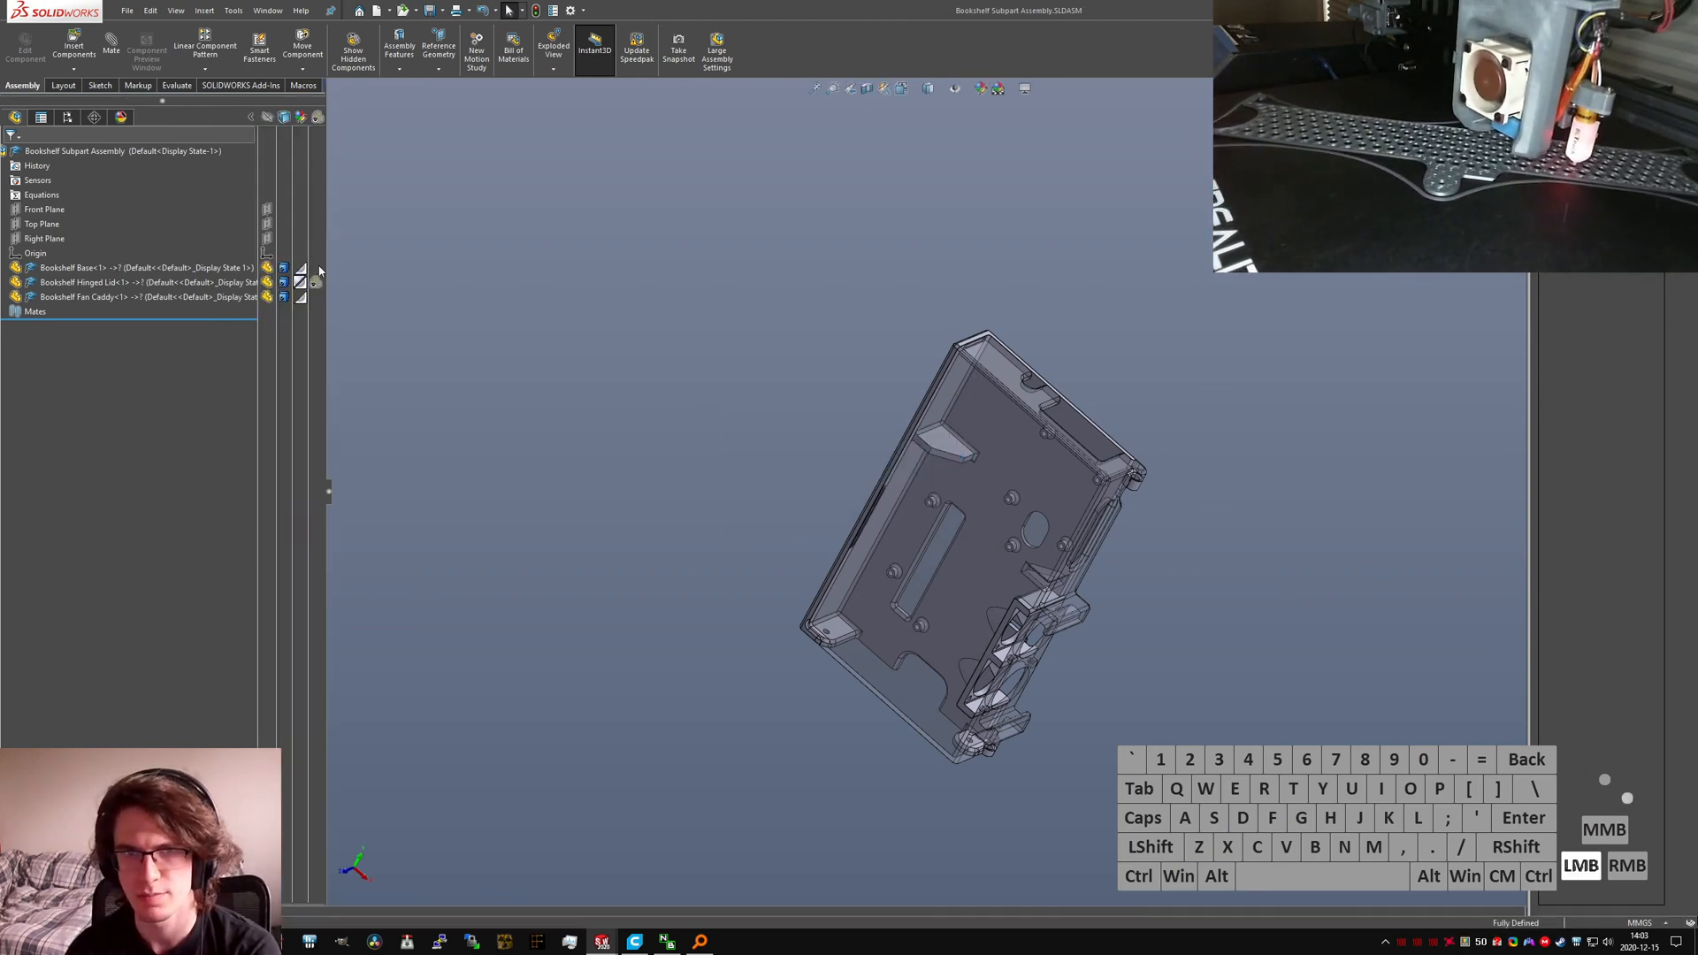
pyautogui.click(317, 283)
pyautogui.click(485, 329)
pyautogui.hotkey('ctrl', '7')
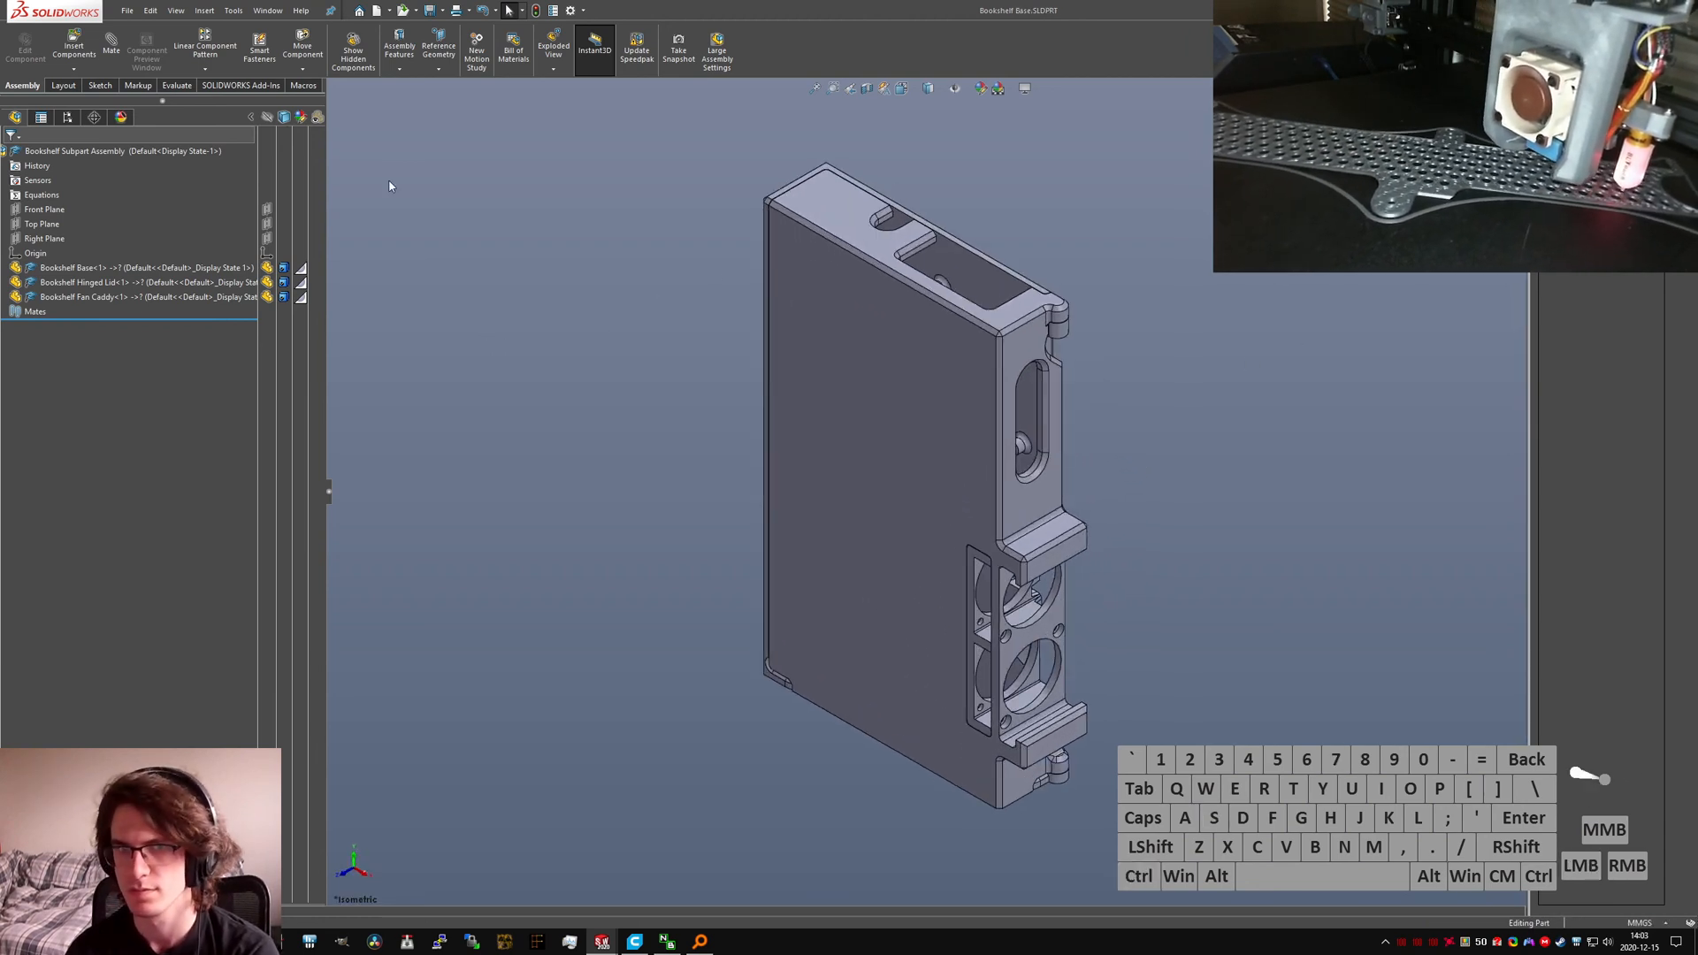
# Step: Close the Bookshelf Base part and return to the Top Level assembly
pyautogui.hotkey('ctrl', '7')
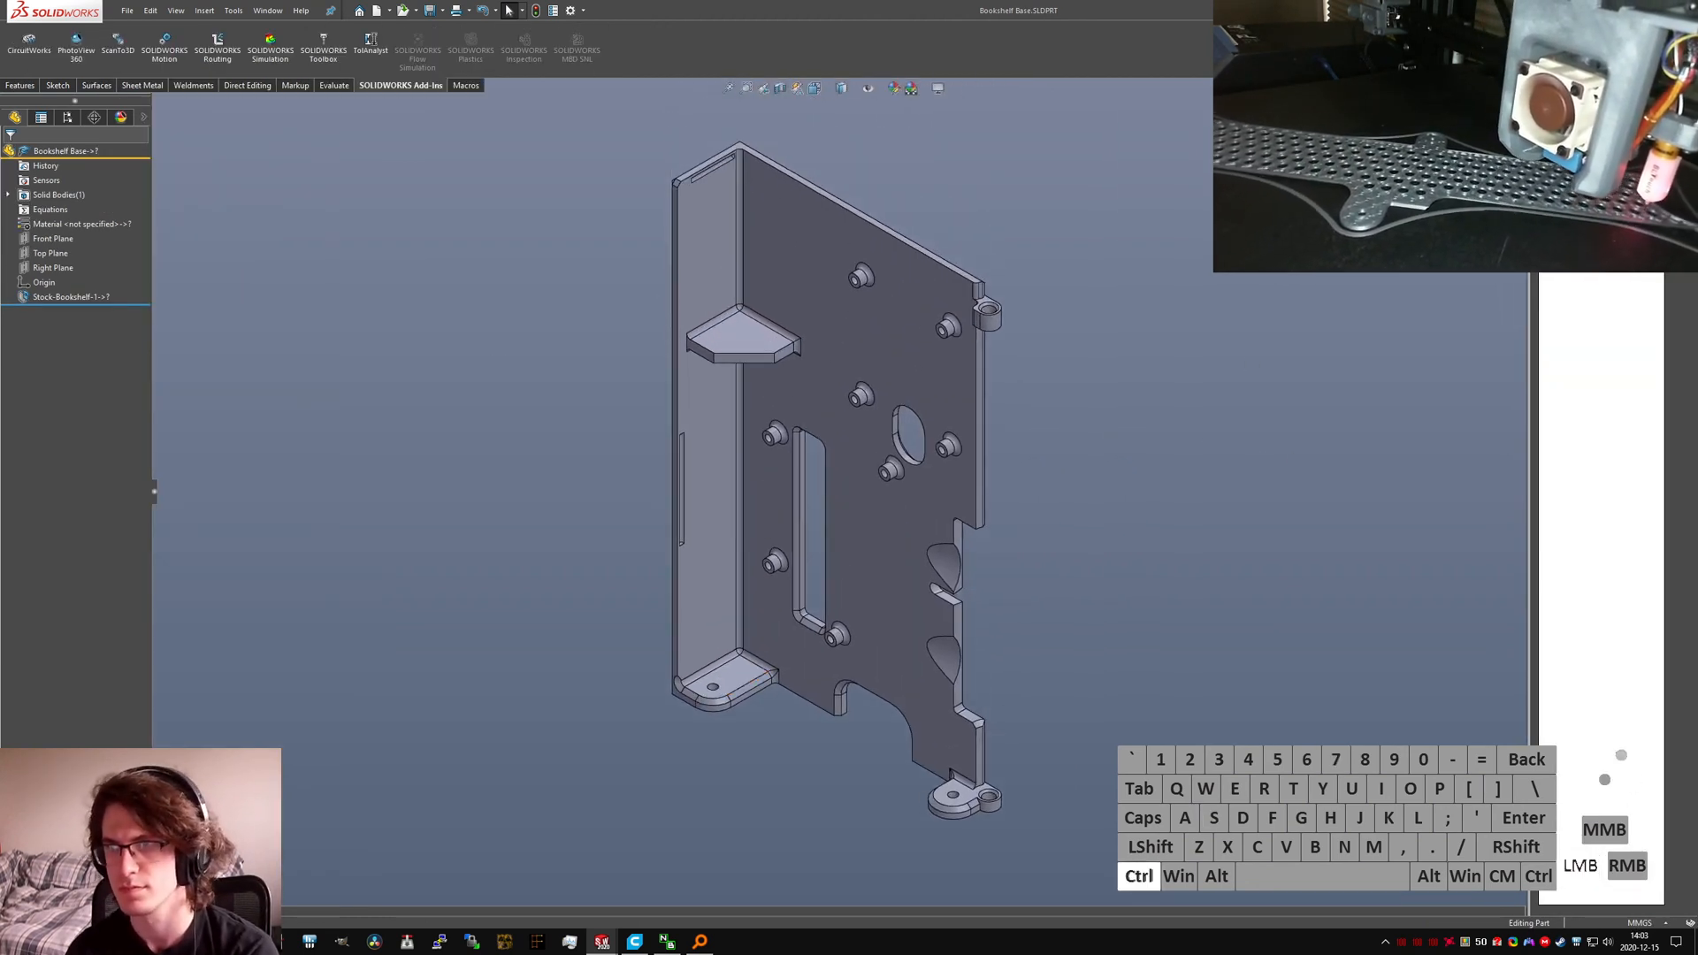
pyautogui.click(1519, 88)
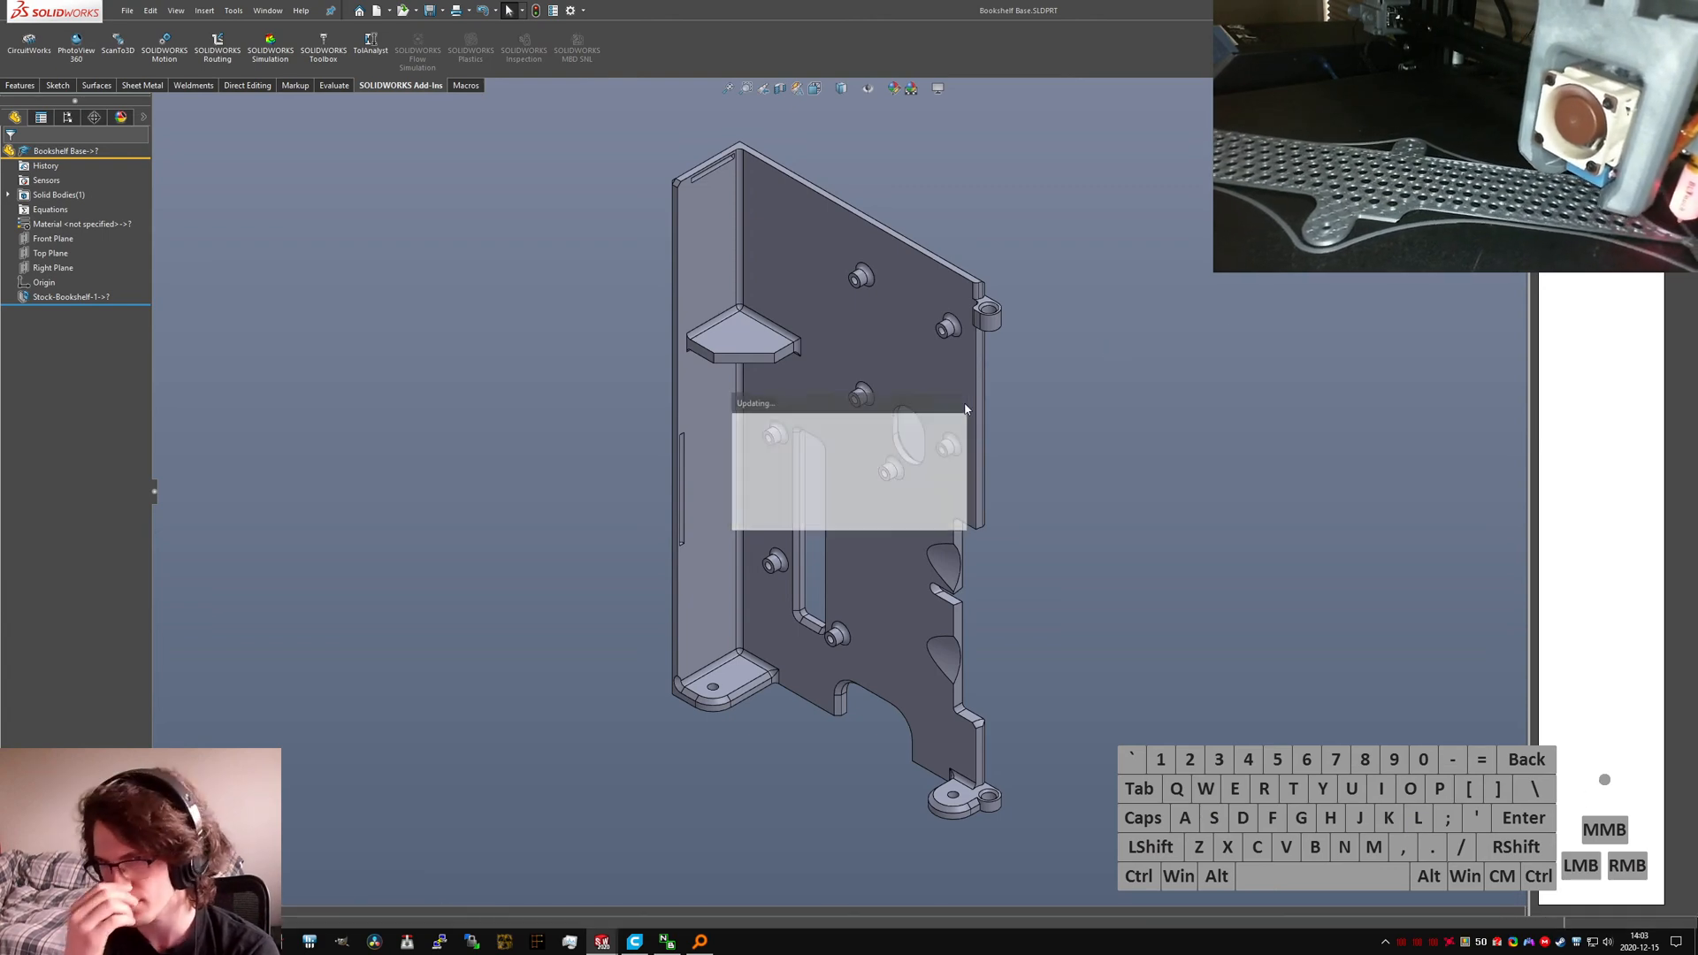
pyautogui.hotkey('ctrl', '7')
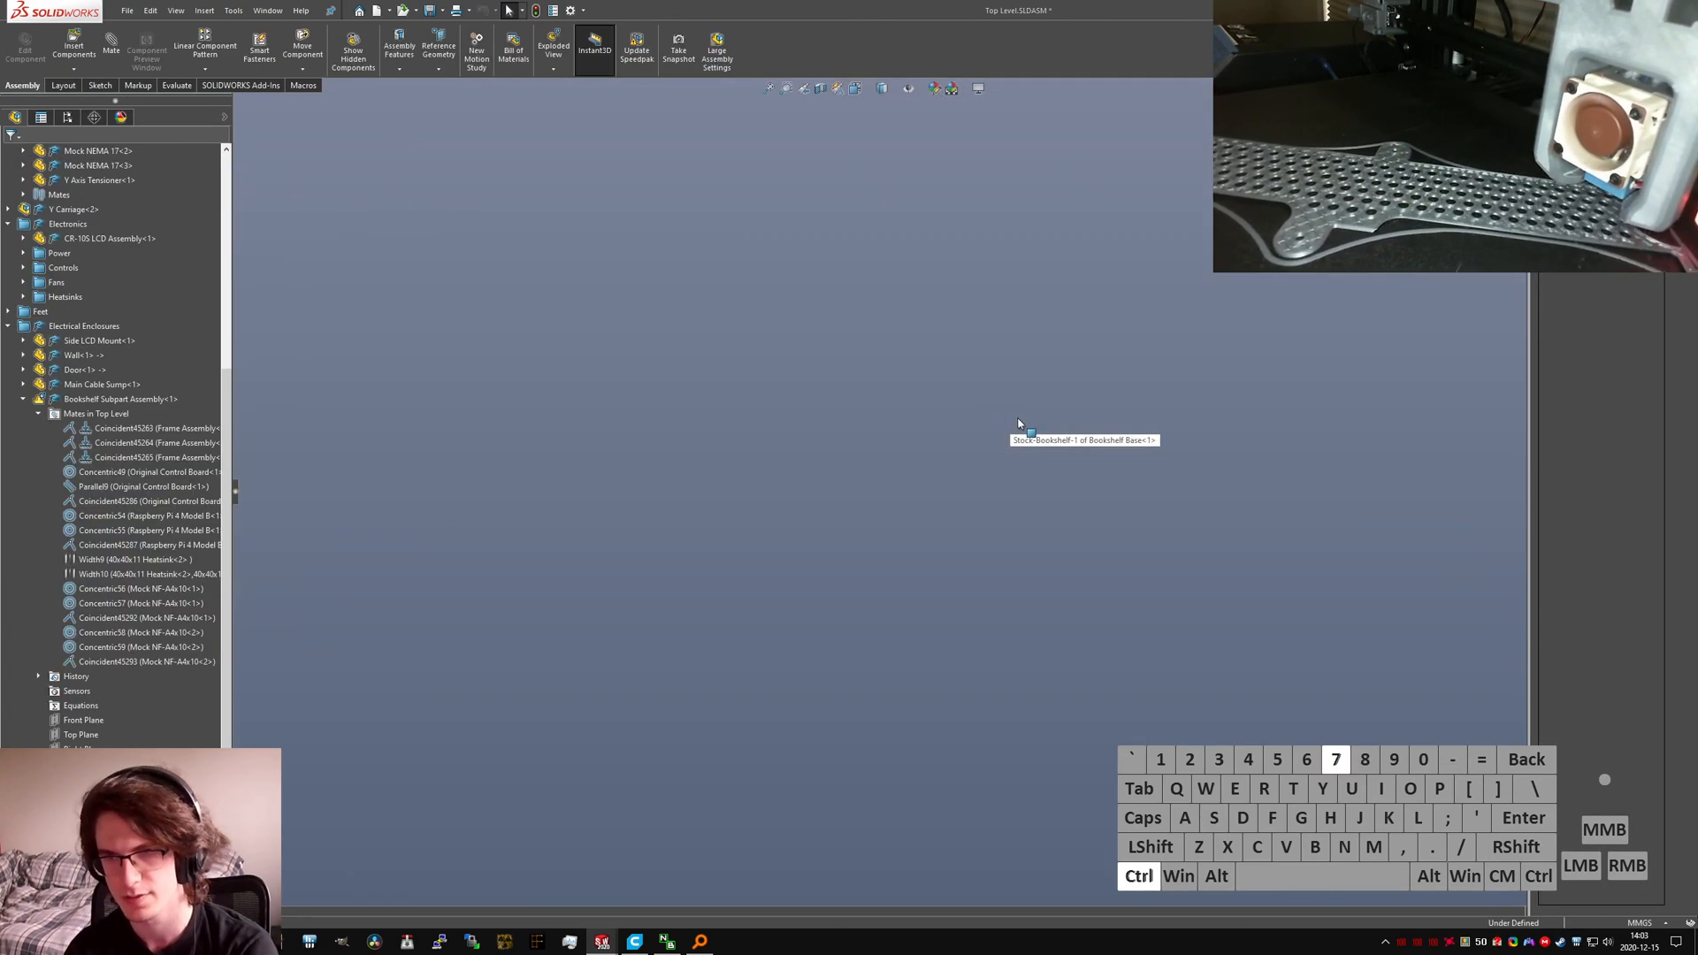
# Step: Swing the bookshelf's hinged lid and the power supply enclosure's Door about their hinges to new open positions
pyautogui.scroll(-5, 1121, 638)
pyautogui.moveTo(1123, 639)
pyautogui.mouseDown(button='middle')
pyautogui.moveTo(1128, 683)
pyautogui.moveTo(1126, 659)
pyautogui.mouseUp(button='middle')
pyautogui.moveTo(1125, 660); pyautogui.dragTo(1116, 752)
pyautogui.click(1150, 725)
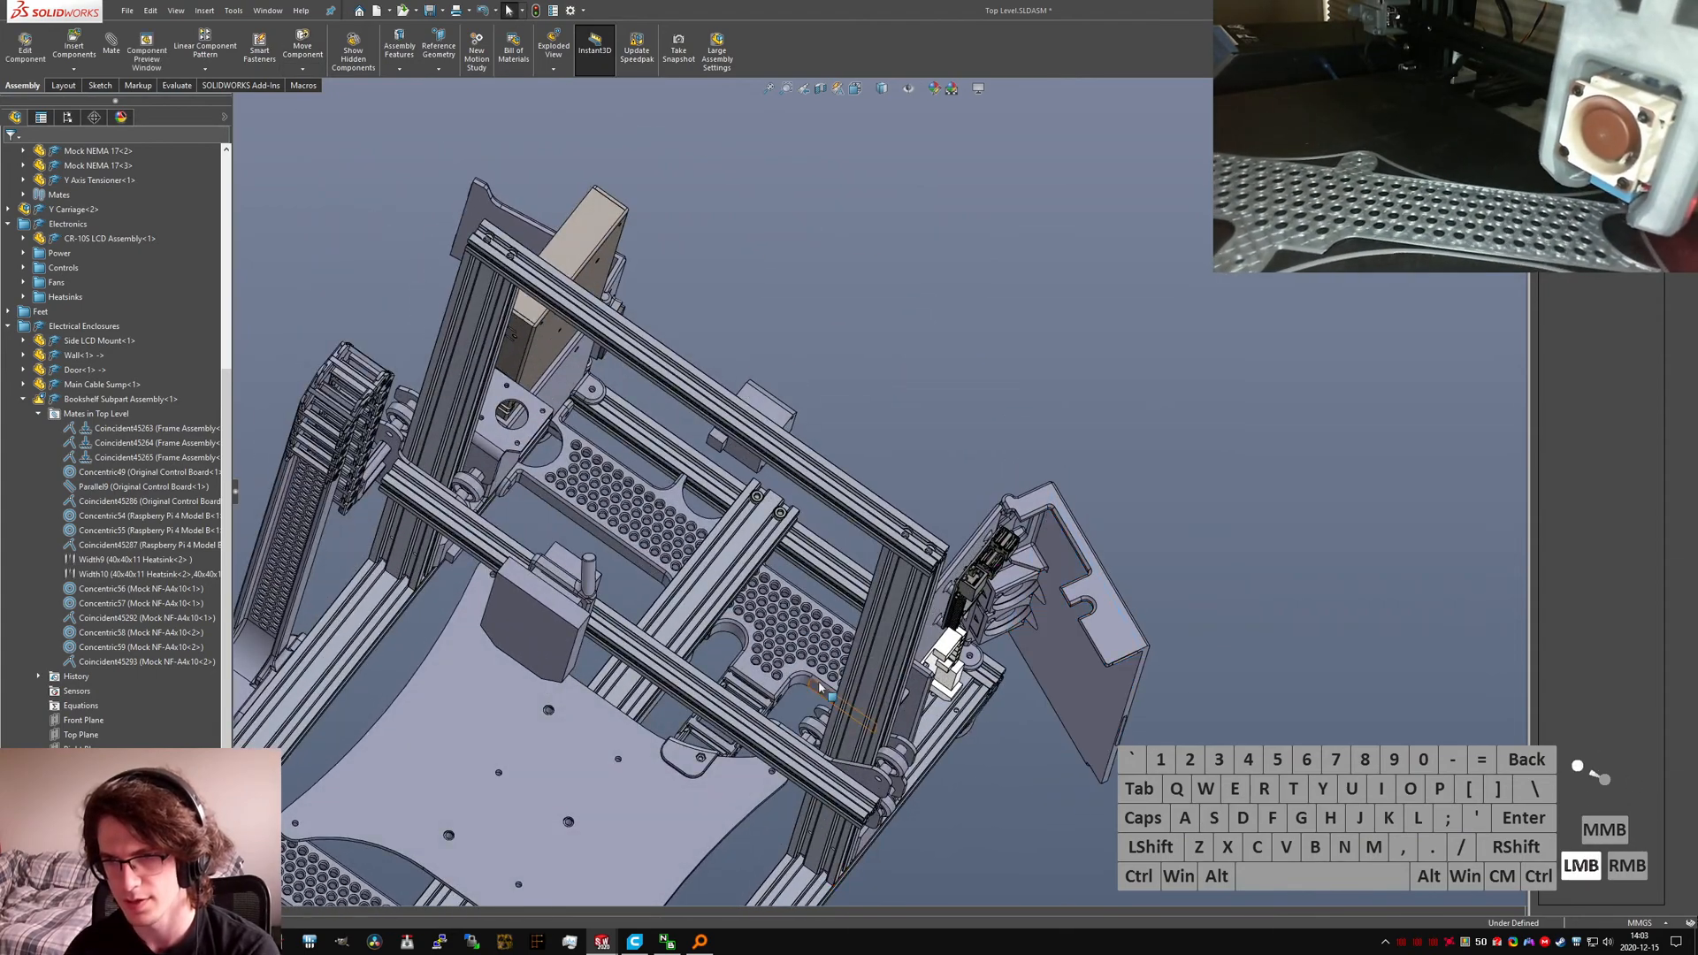
pyautogui.scroll(6, 919, 636)
pyautogui.moveTo(849, 619); pyautogui.dragTo(834, 752, button='middle')
pyautogui.scroll(-3, 859, 500)
pyautogui.moveTo(862, 500); pyautogui.dragTo(840, 445, button='middle')
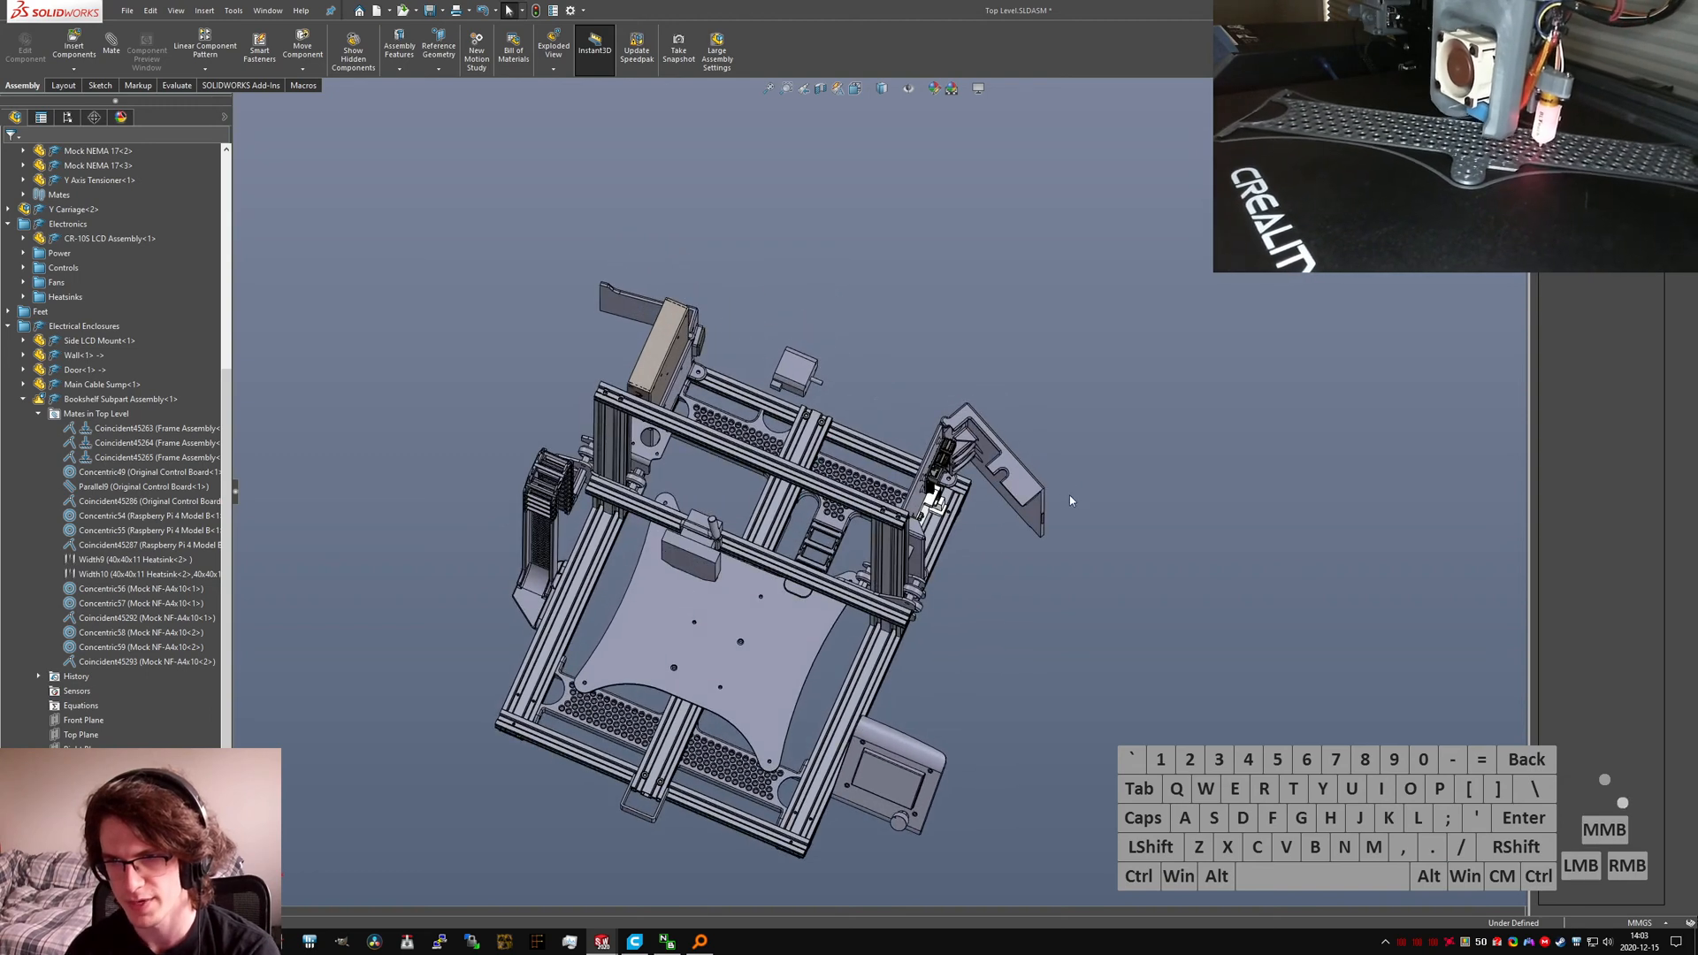
pyautogui.moveTo(1041, 500); pyautogui.dragTo(1051, 425)
pyautogui.moveTo(808, 386); pyautogui.dragTo(796, 442, button='middle')
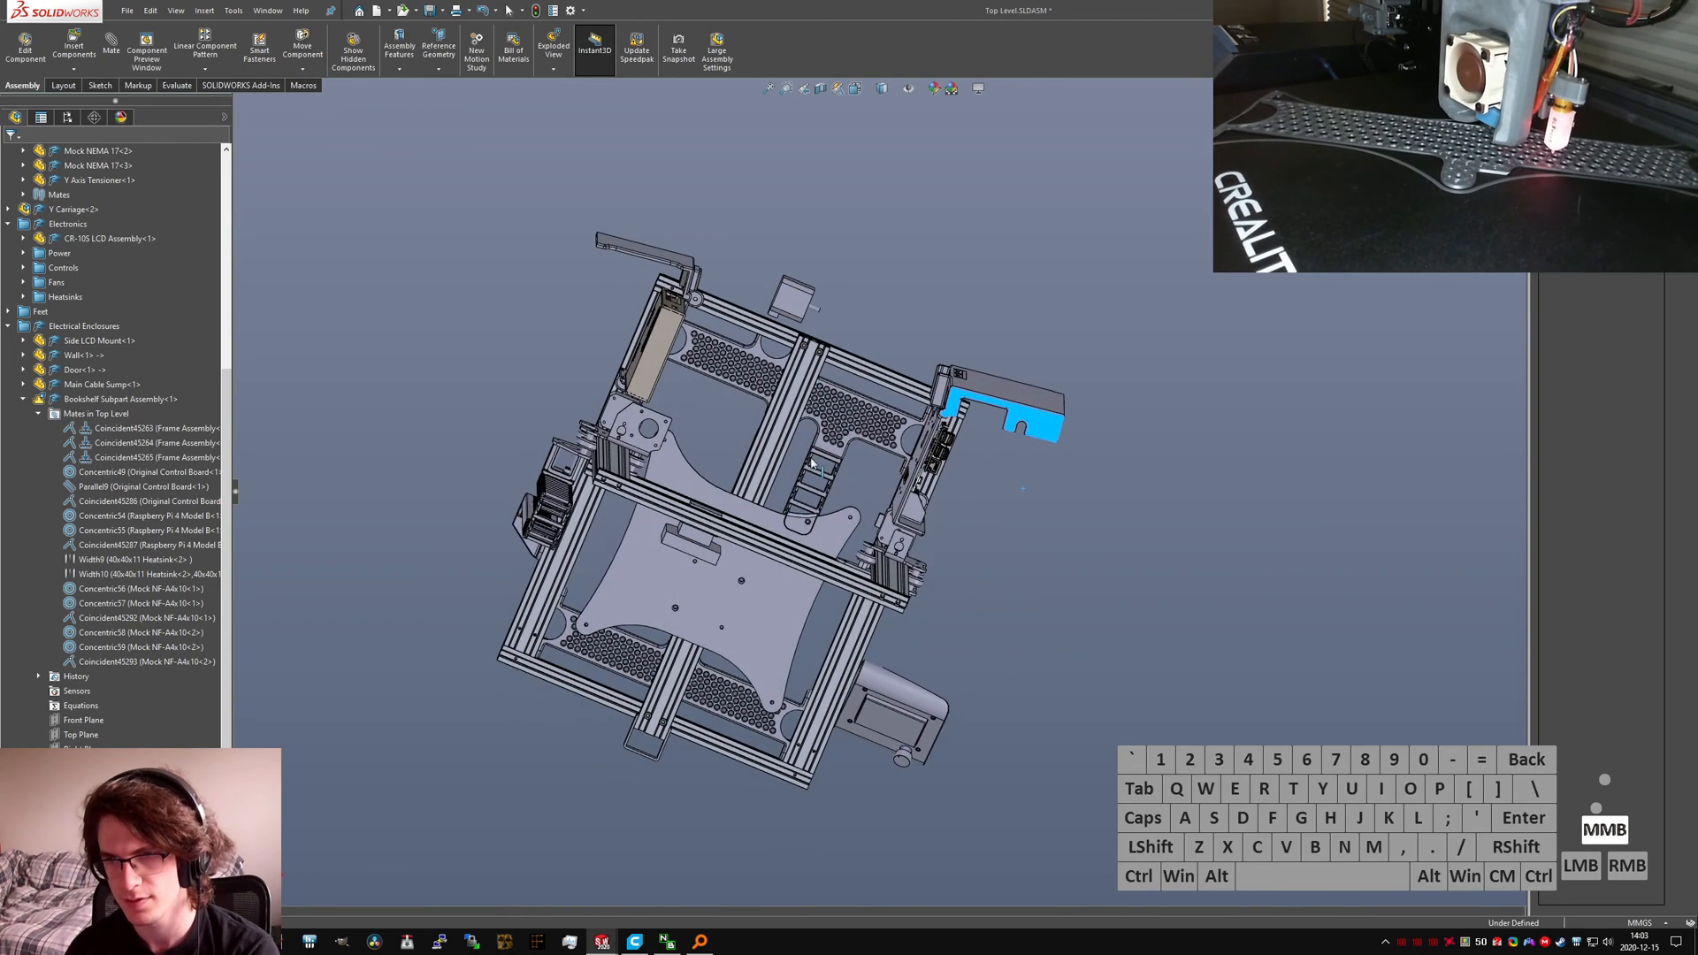
pyautogui.moveTo(680, 257); pyautogui.dragTo(692, 253)
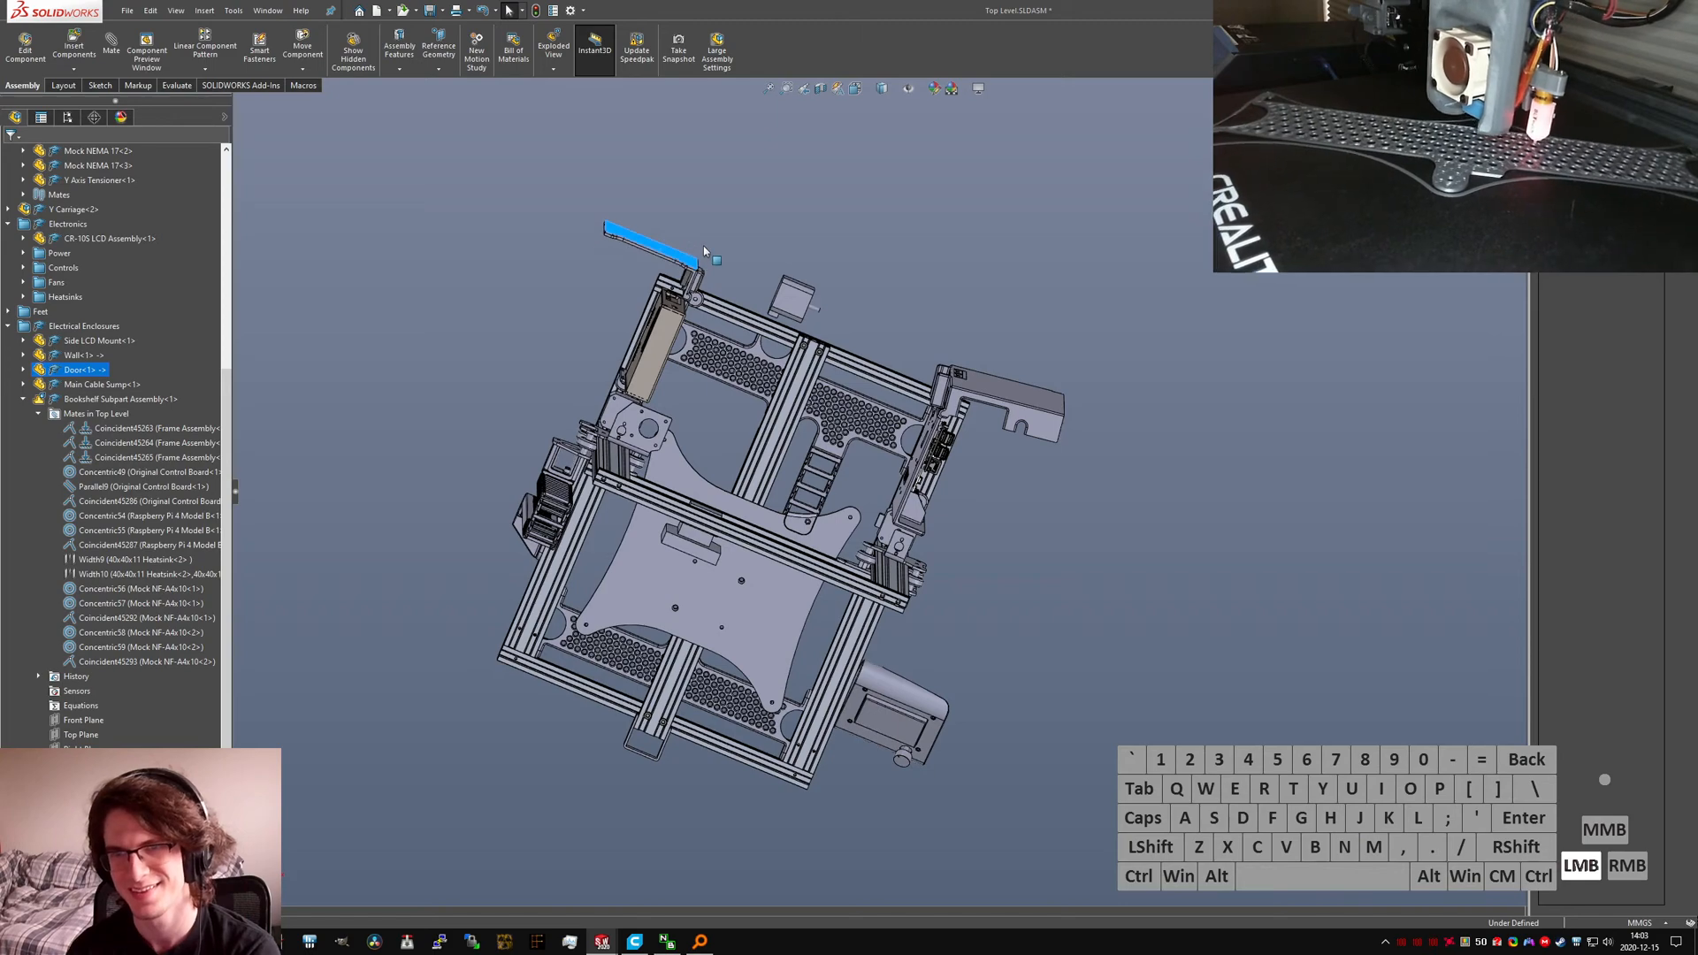
# Step: Measure the distance between the two enclosure faces beside the power supply's corner, and select the power supply's adjacent face
pyautogui.scroll(-10, 718, 321)
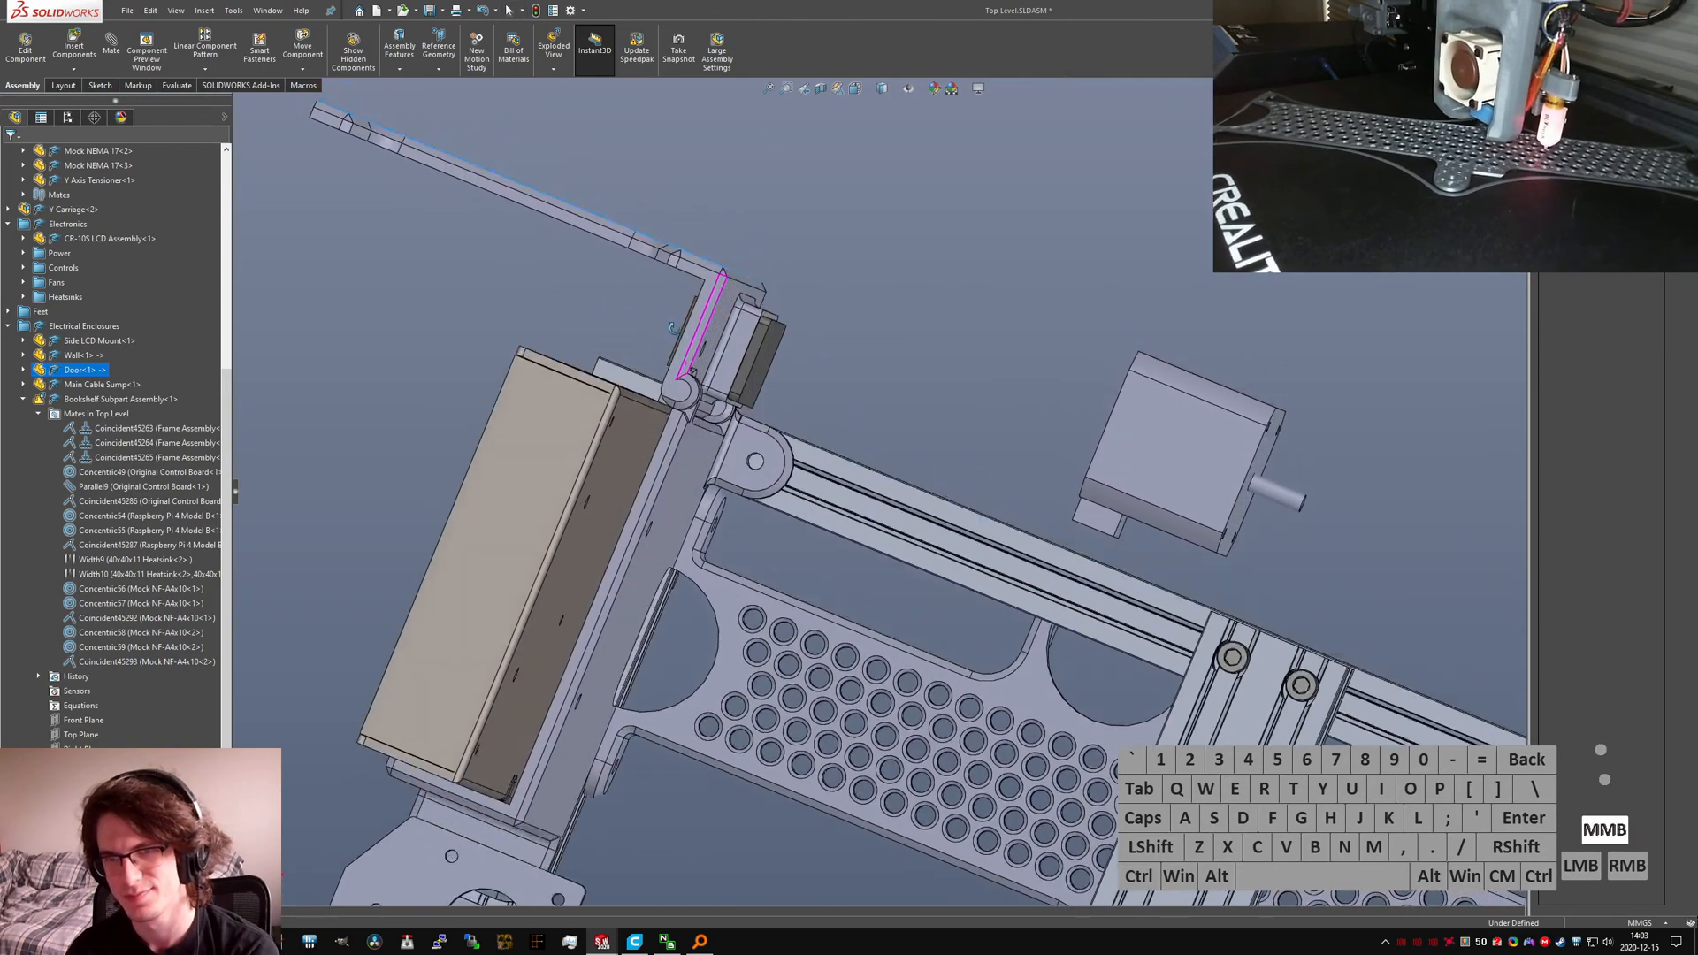
pyautogui.moveTo(687, 351); pyautogui.dragTo(767, 477, button='middle')
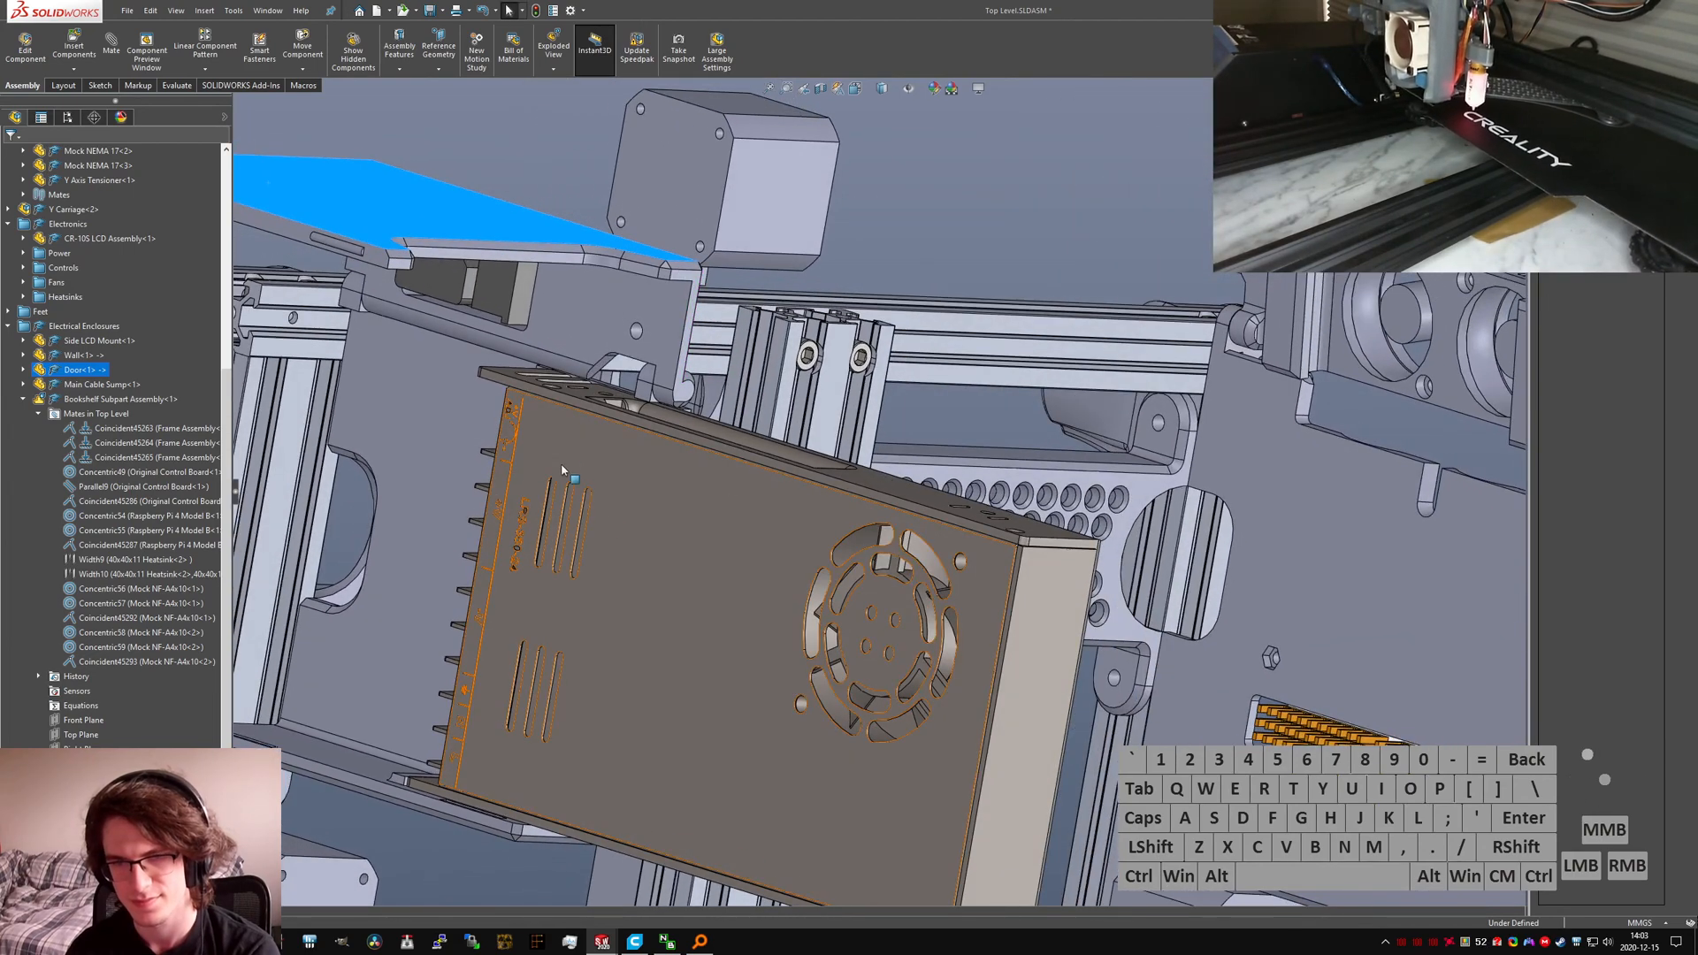
pyautogui.moveTo(556, 428); pyautogui.dragTo(746, 553, button='middle')
pyautogui.scroll(5, 466, 713)
pyautogui.scroll(4, 648, 476)
pyautogui.click(592, 393)
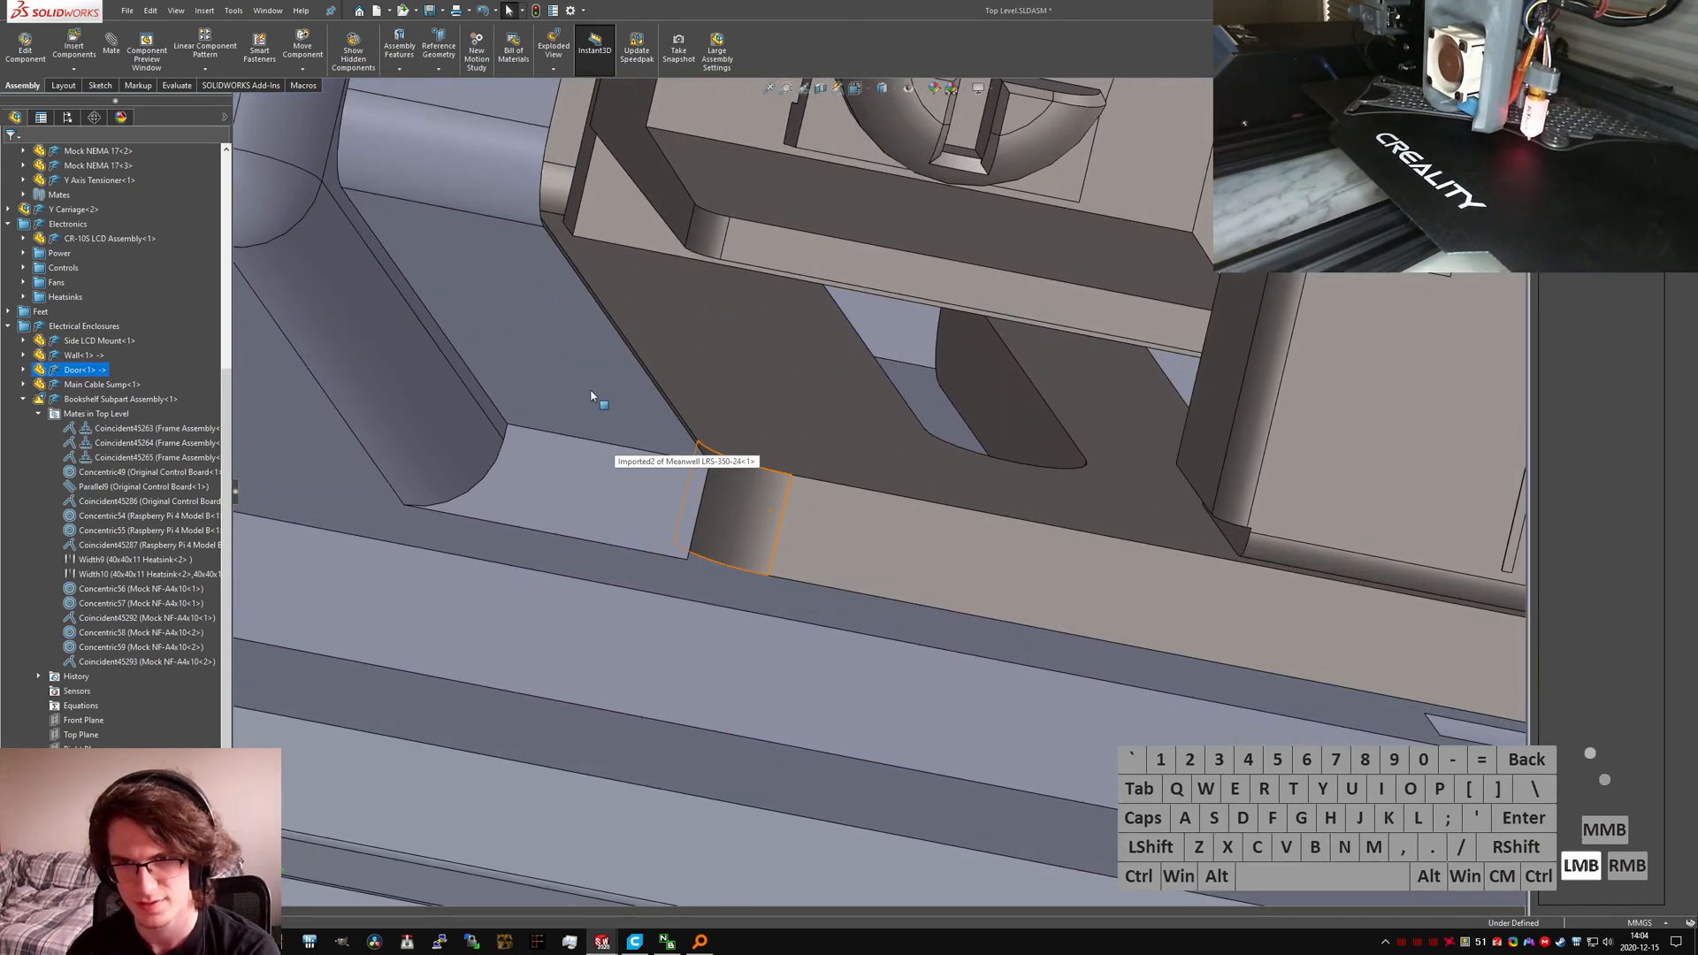
pyautogui.keyDown('ctrl'); pyautogui.click(619, 560); pyautogui.keyUp('ctrl')
pyautogui.click(785, 415)
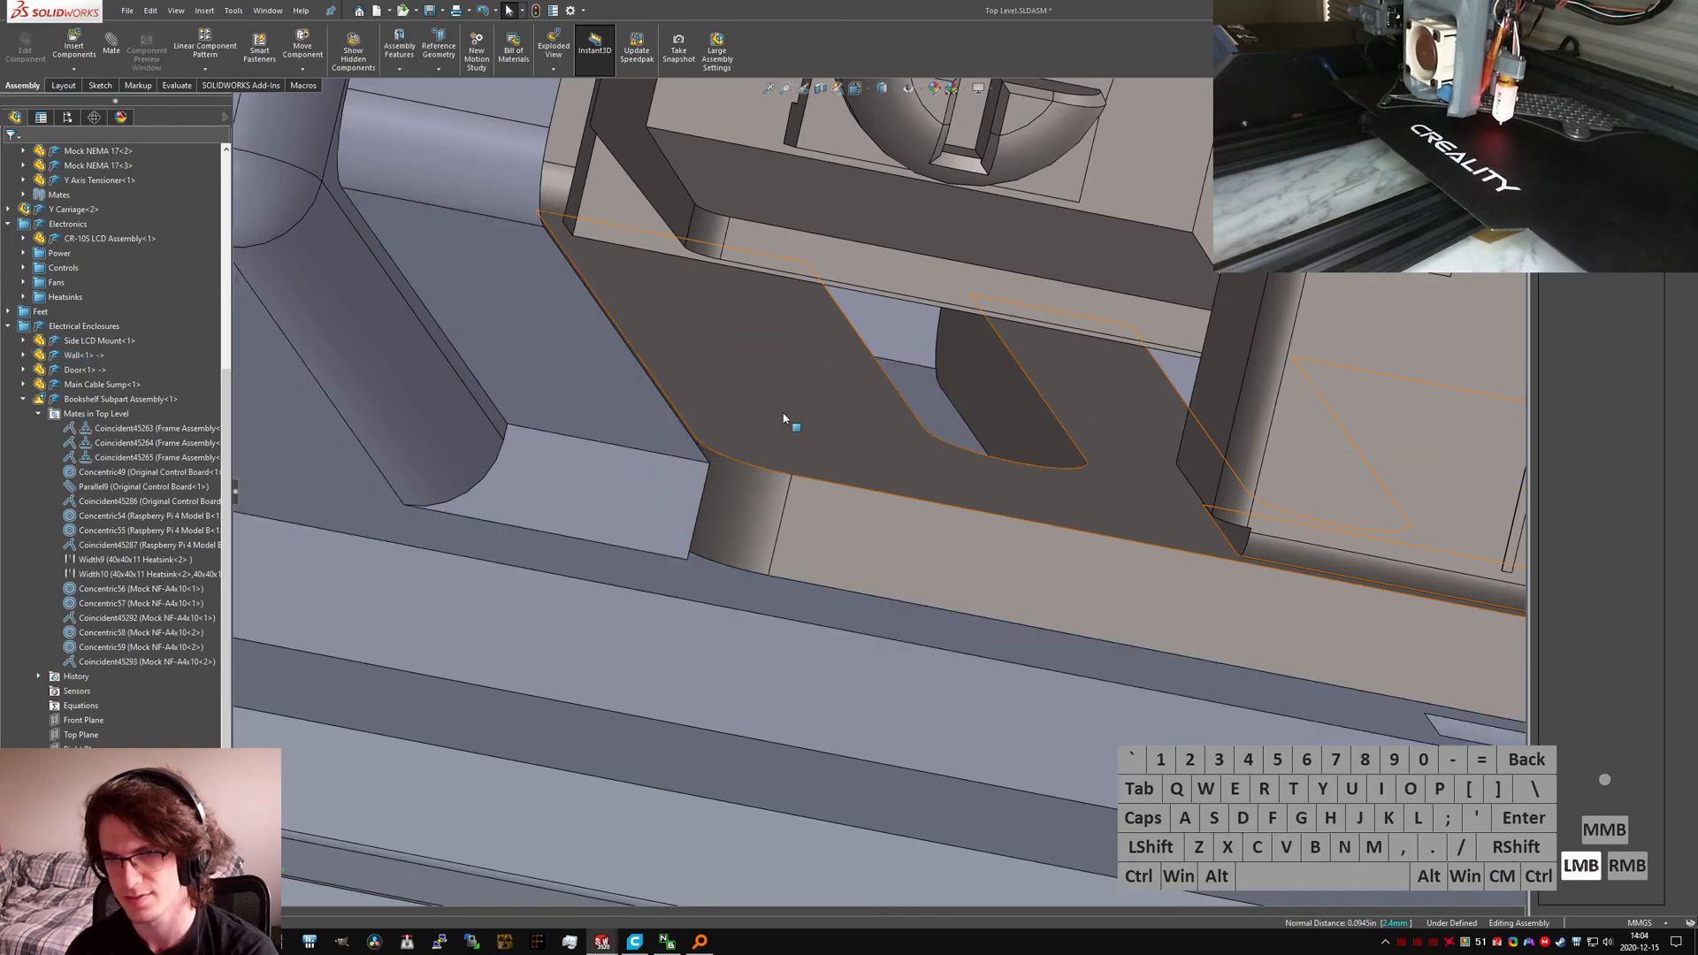
# Step: Examine the power supply's terminals, its enclosure wall, and the hinged door area around the power entry opening
pyautogui.scroll(-2, 736, 573)
pyautogui.scroll(-3, 737, 575)
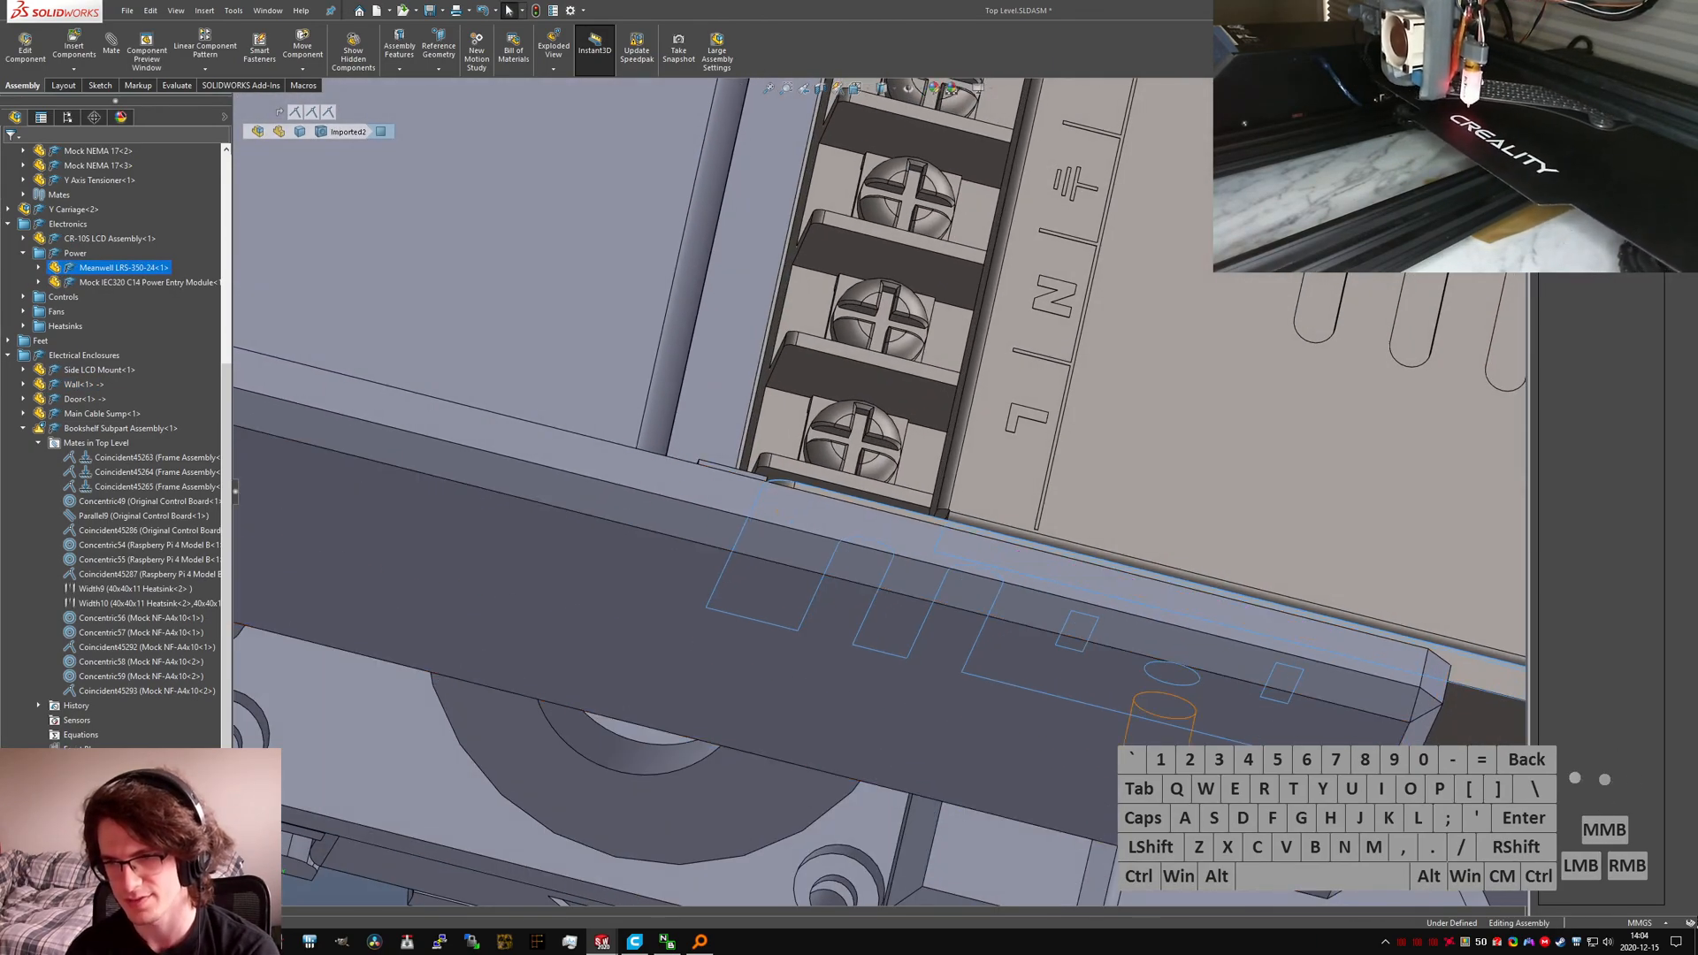
pyautogui.scroll(-5, 1019, 541)
pyautogui.scroll(-4, 938, 509)
pyautogui.moveTo(933, 499); pyautogui.dragTo(875, 682, button='middle')
pyautogui.scroll(4, 1150, 530)
pyautogui.scroll(1, 1093, 542)
pyautogui.moveTo(1093, 542); pyautogui.dragTo(1092, 434, button='middle')
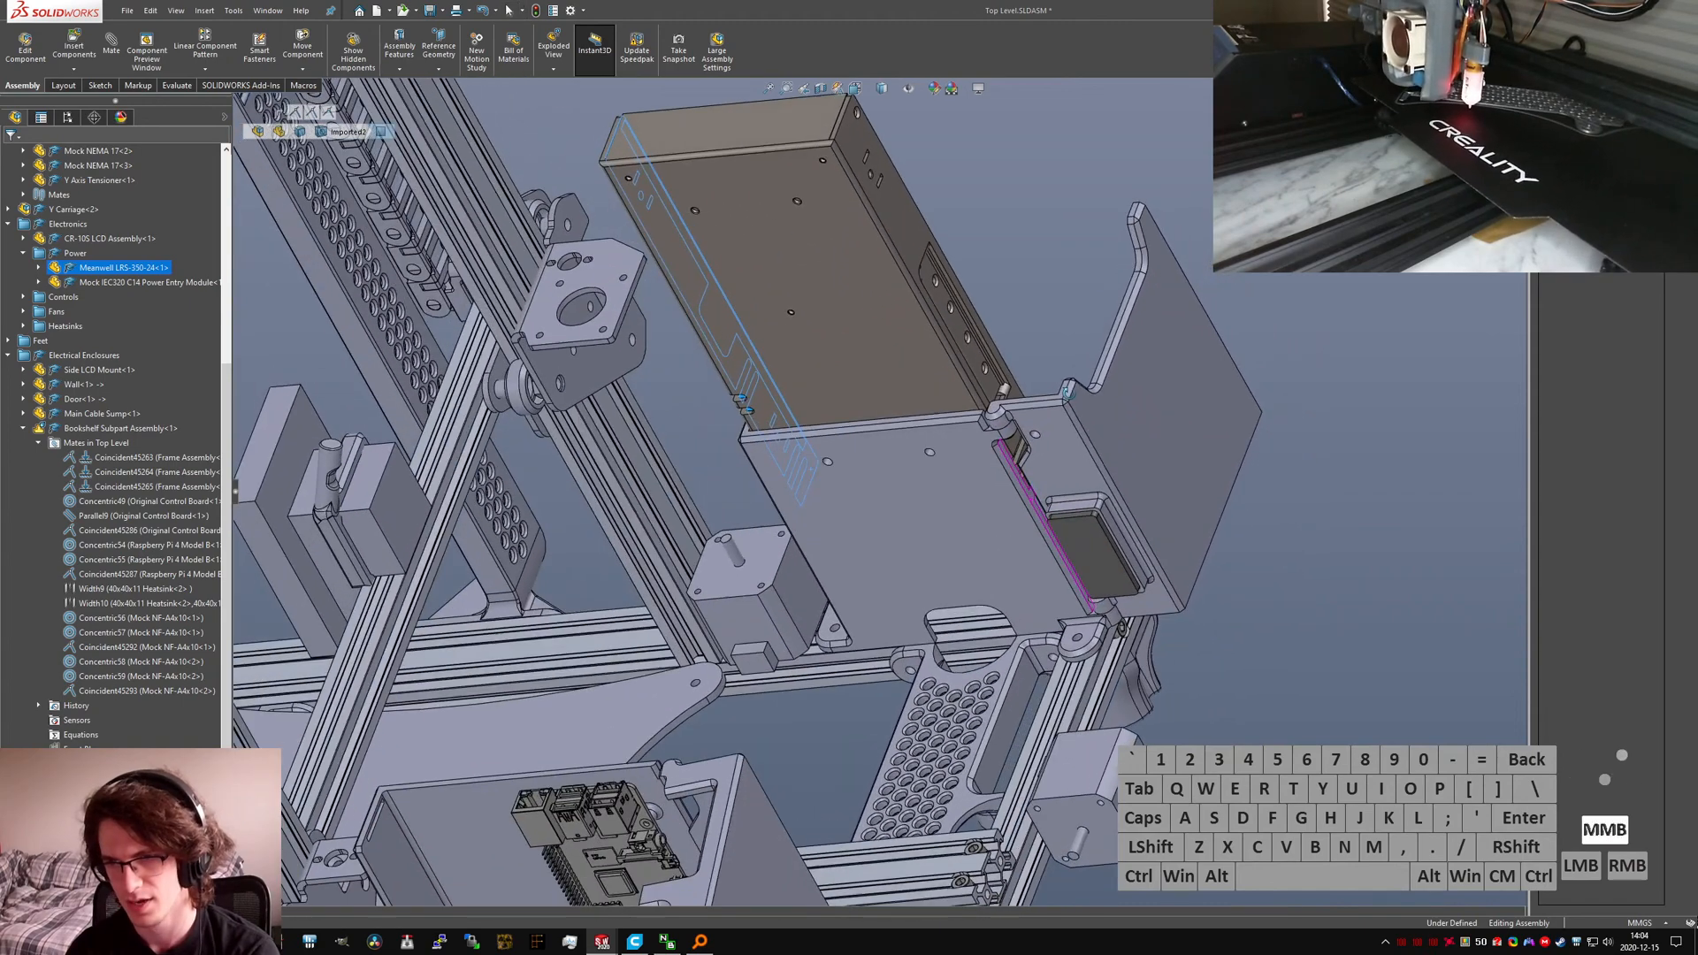
pyautogui.scroll(6, 1013, 402)
pyautogui.middleClick(976, 437)
pyautogui.moveTo(976, 437); pyautogui.dragTo(1026, 555, button='middle')
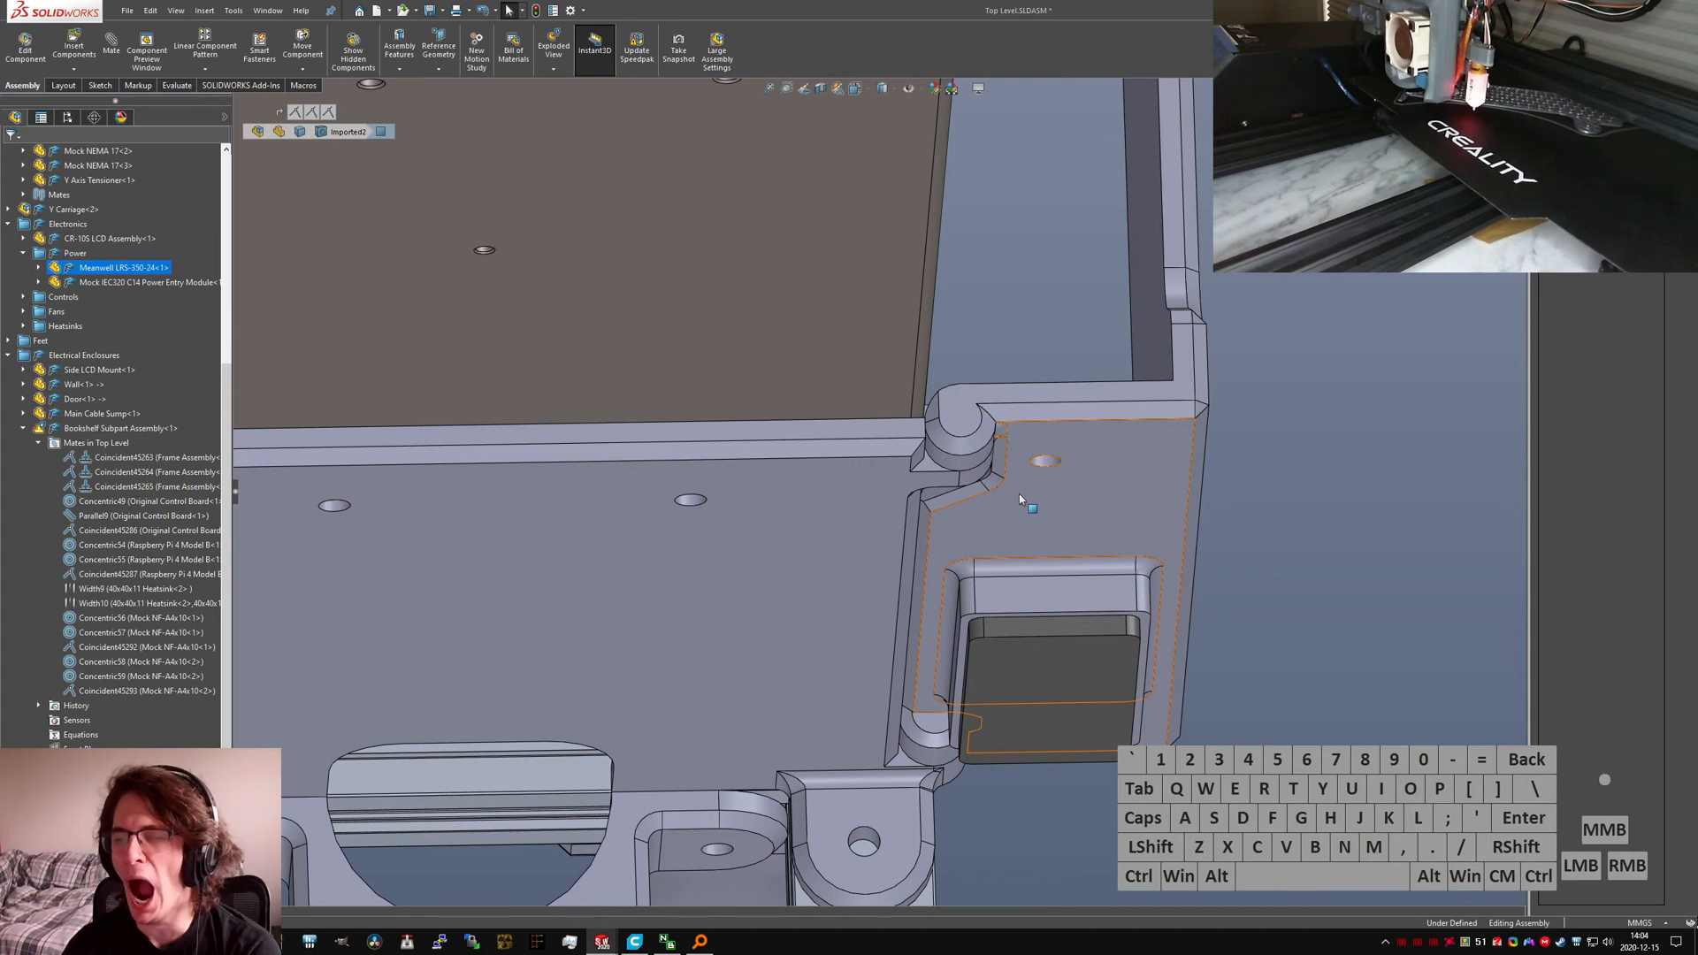
pyautogui.scroll(-10, 1019, 494)
pyautogui.click(1110, 640)
# Step: Save the Top Level assembly together with all of its modified subassemblies
pyautogui.hotkey('ctrl', '7')
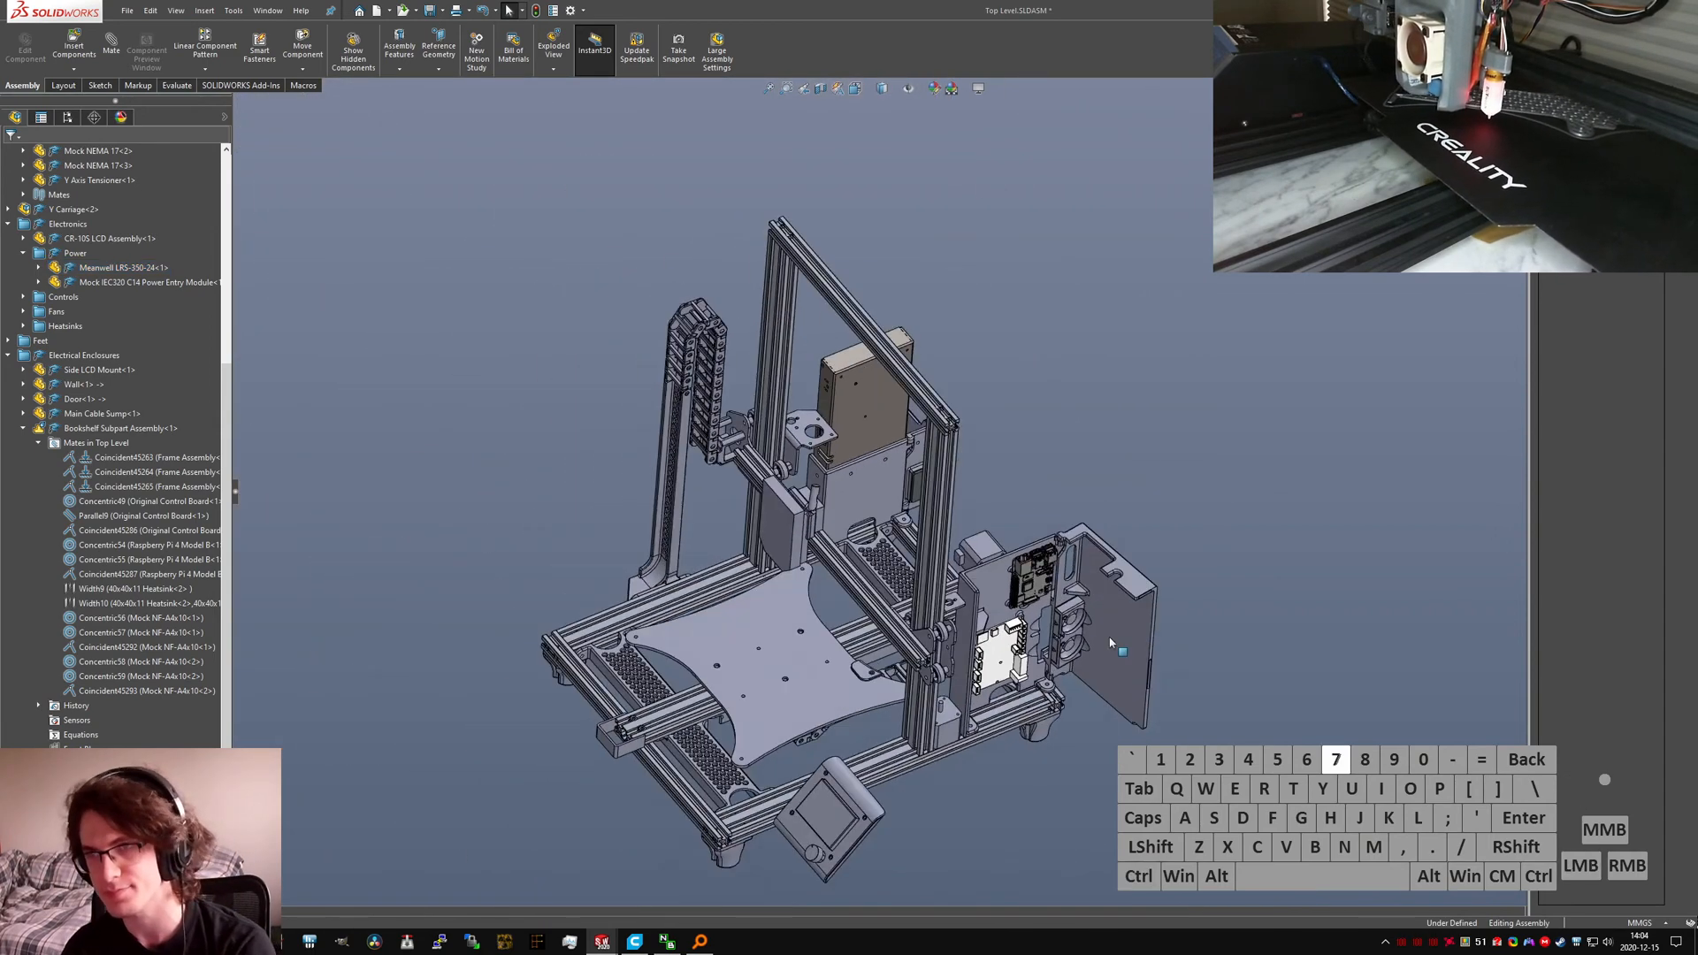
pyautogui.hotkey('ctrl', 's')
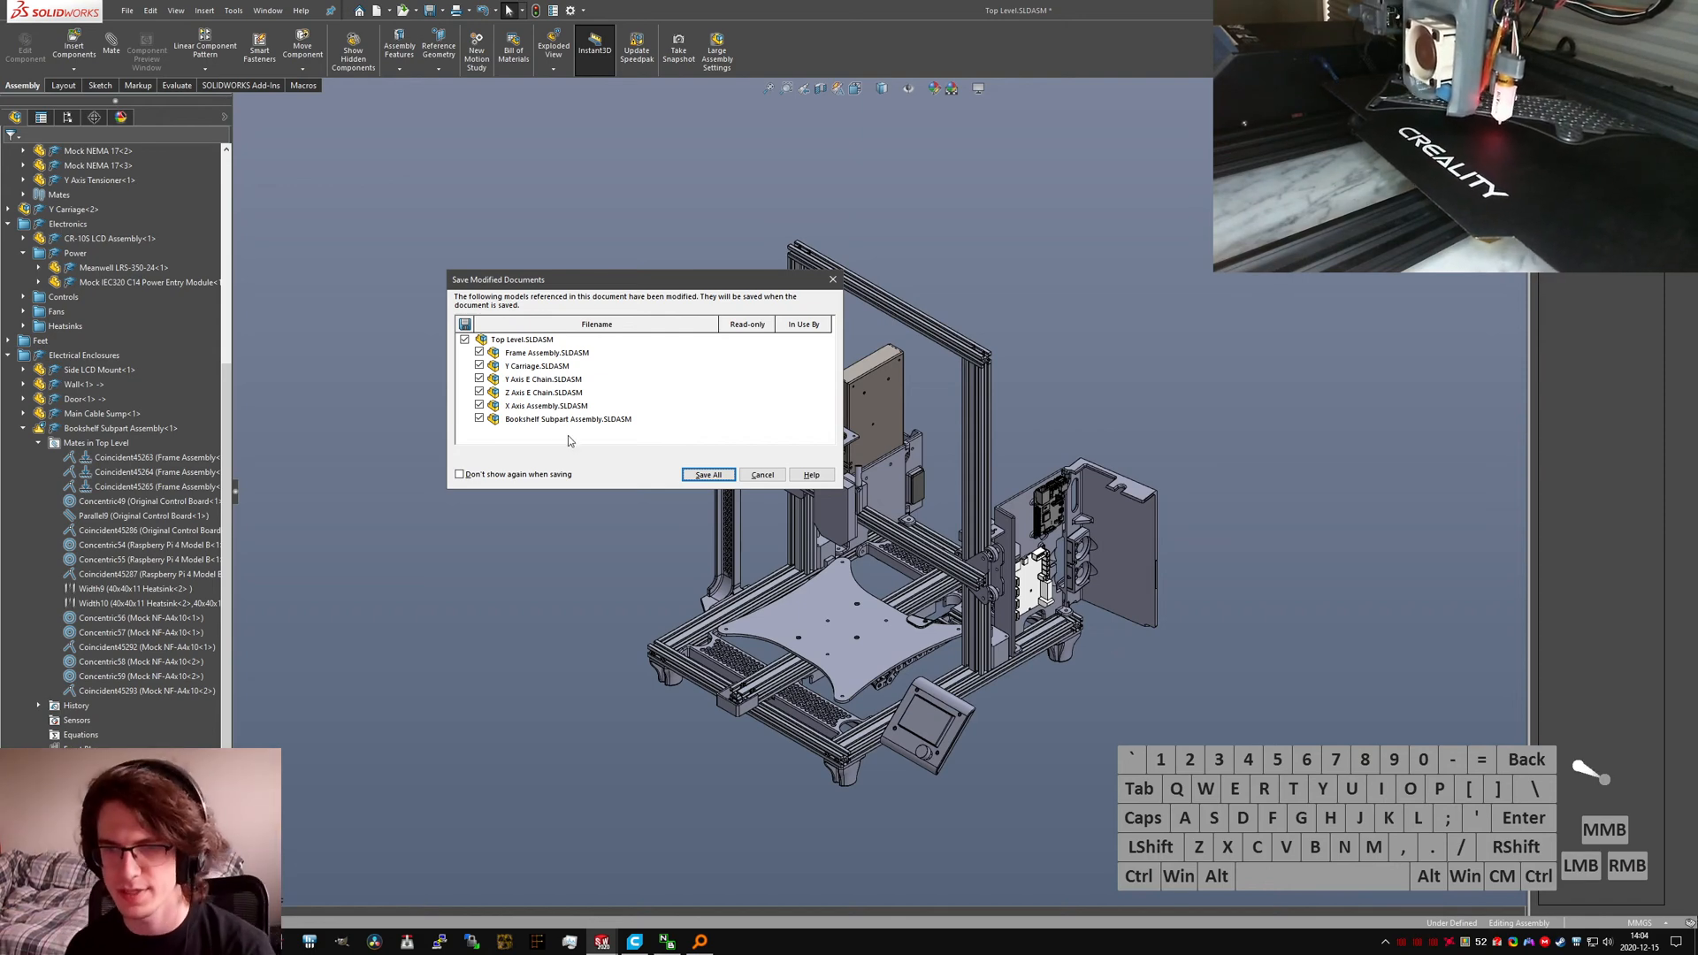
pyautogui.click(708, 475)
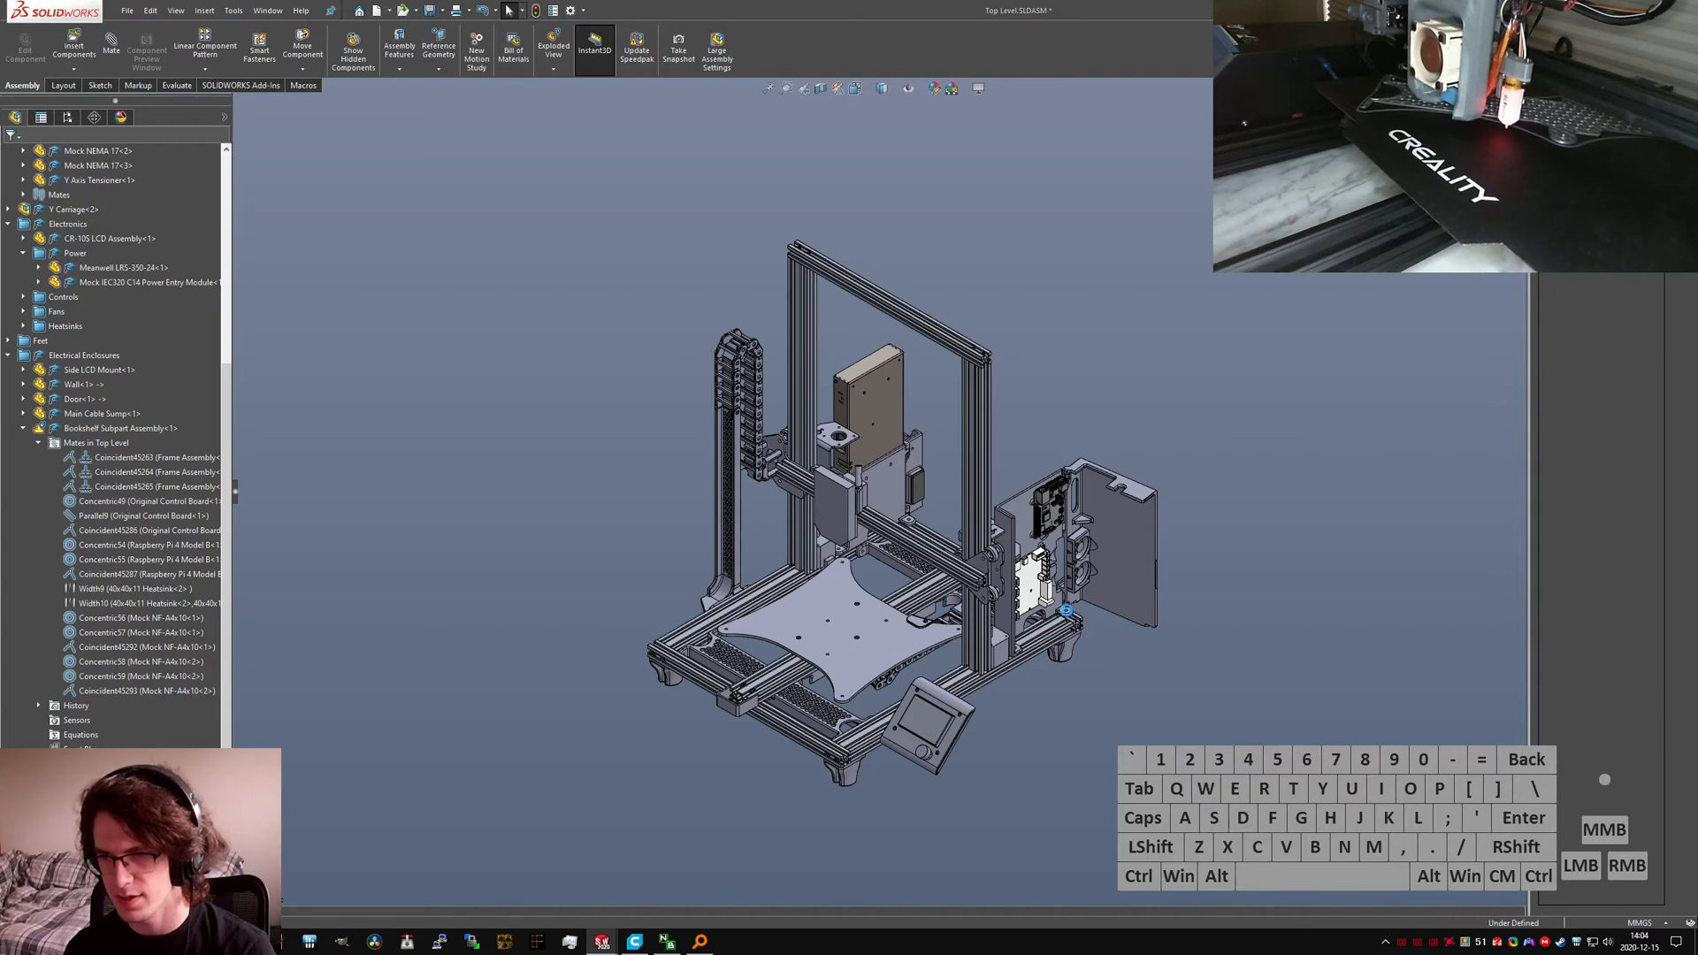
pyautogui.scroll(-2, 1067, 613)
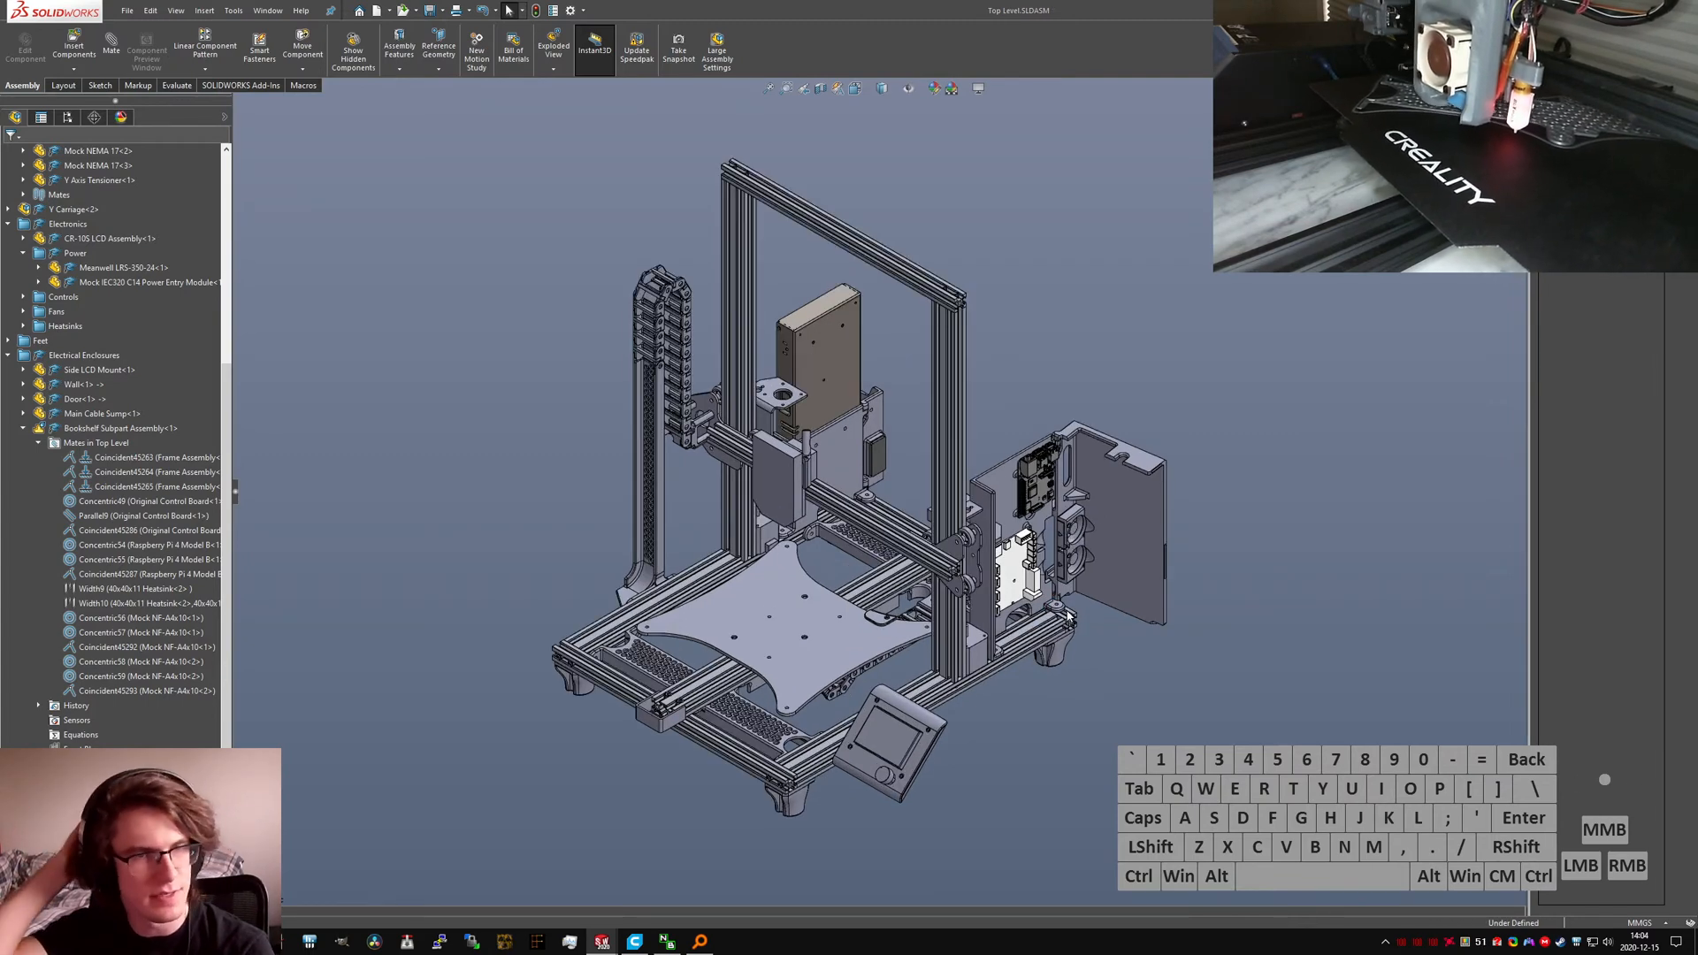